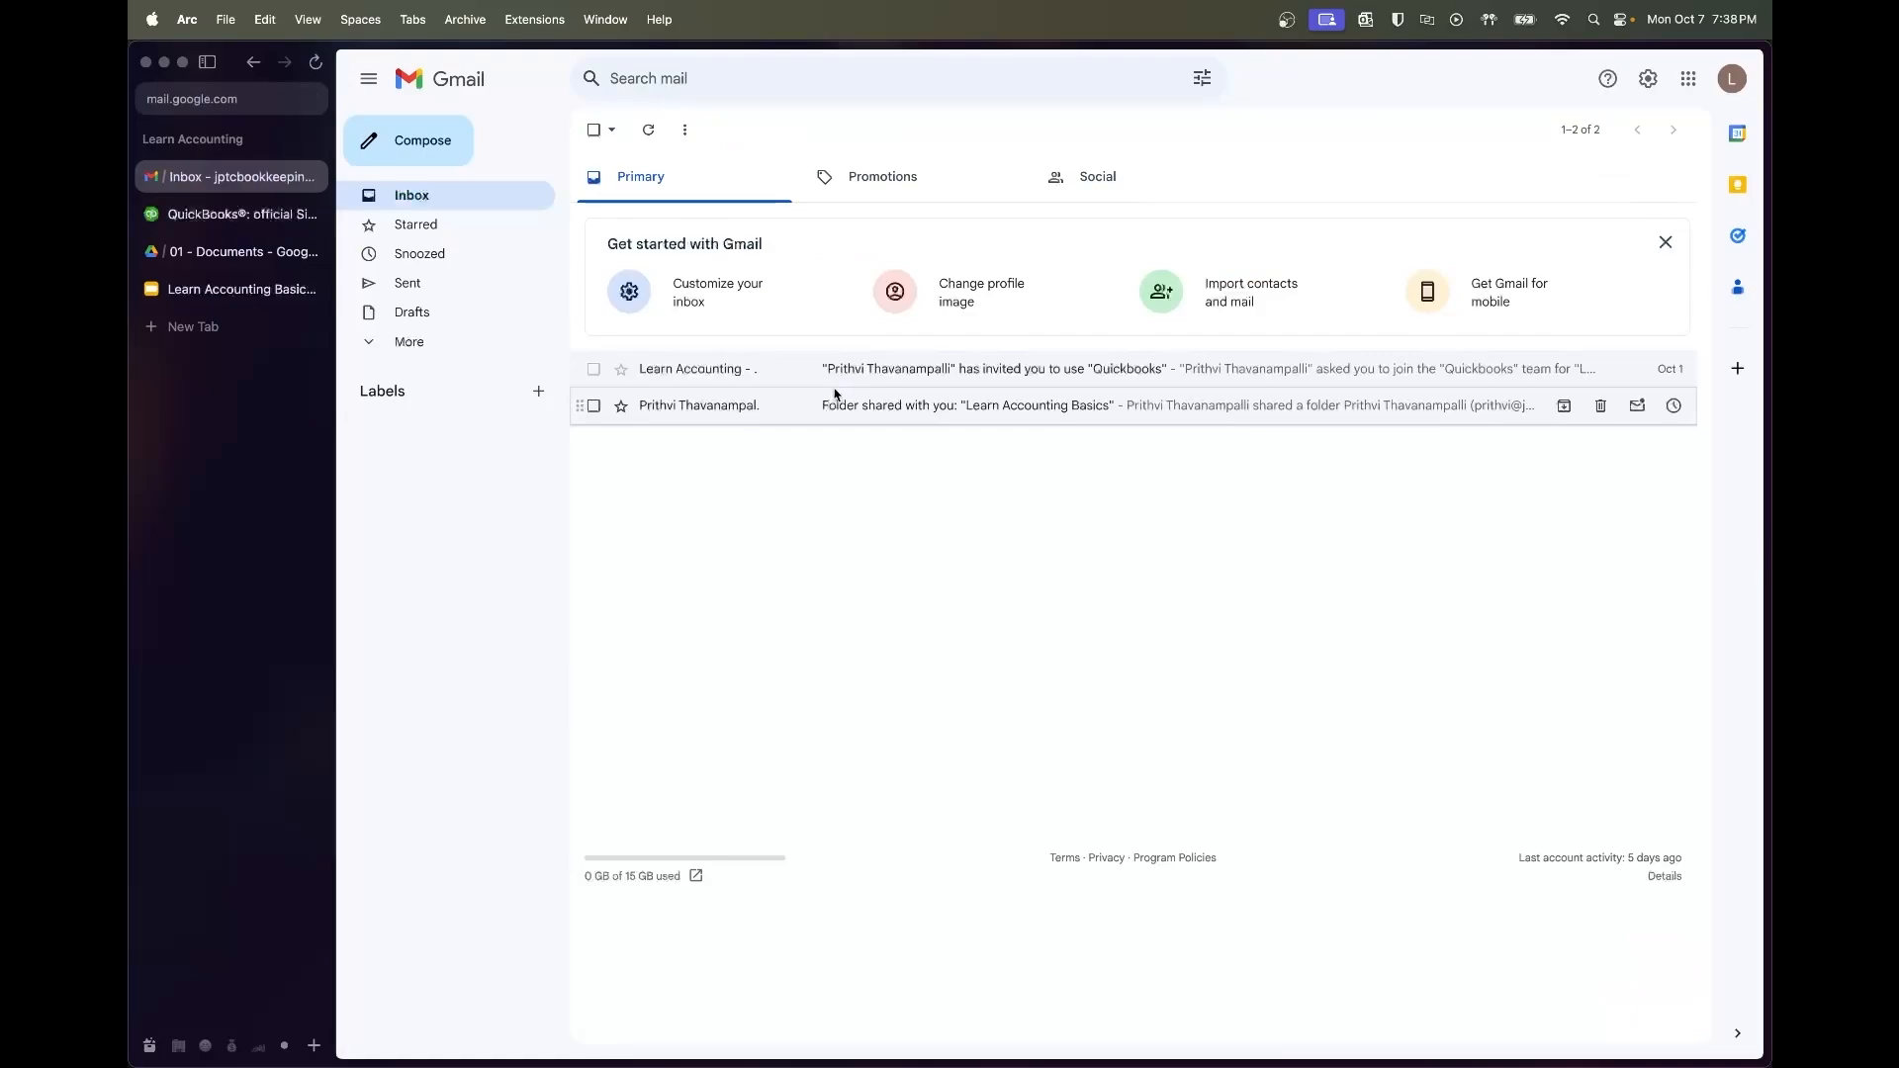
Open the QuickBooks invitation email and follow its link to the Intuit account-creation form in a full tab
left_click(595, 131)
left_click(872, 384)
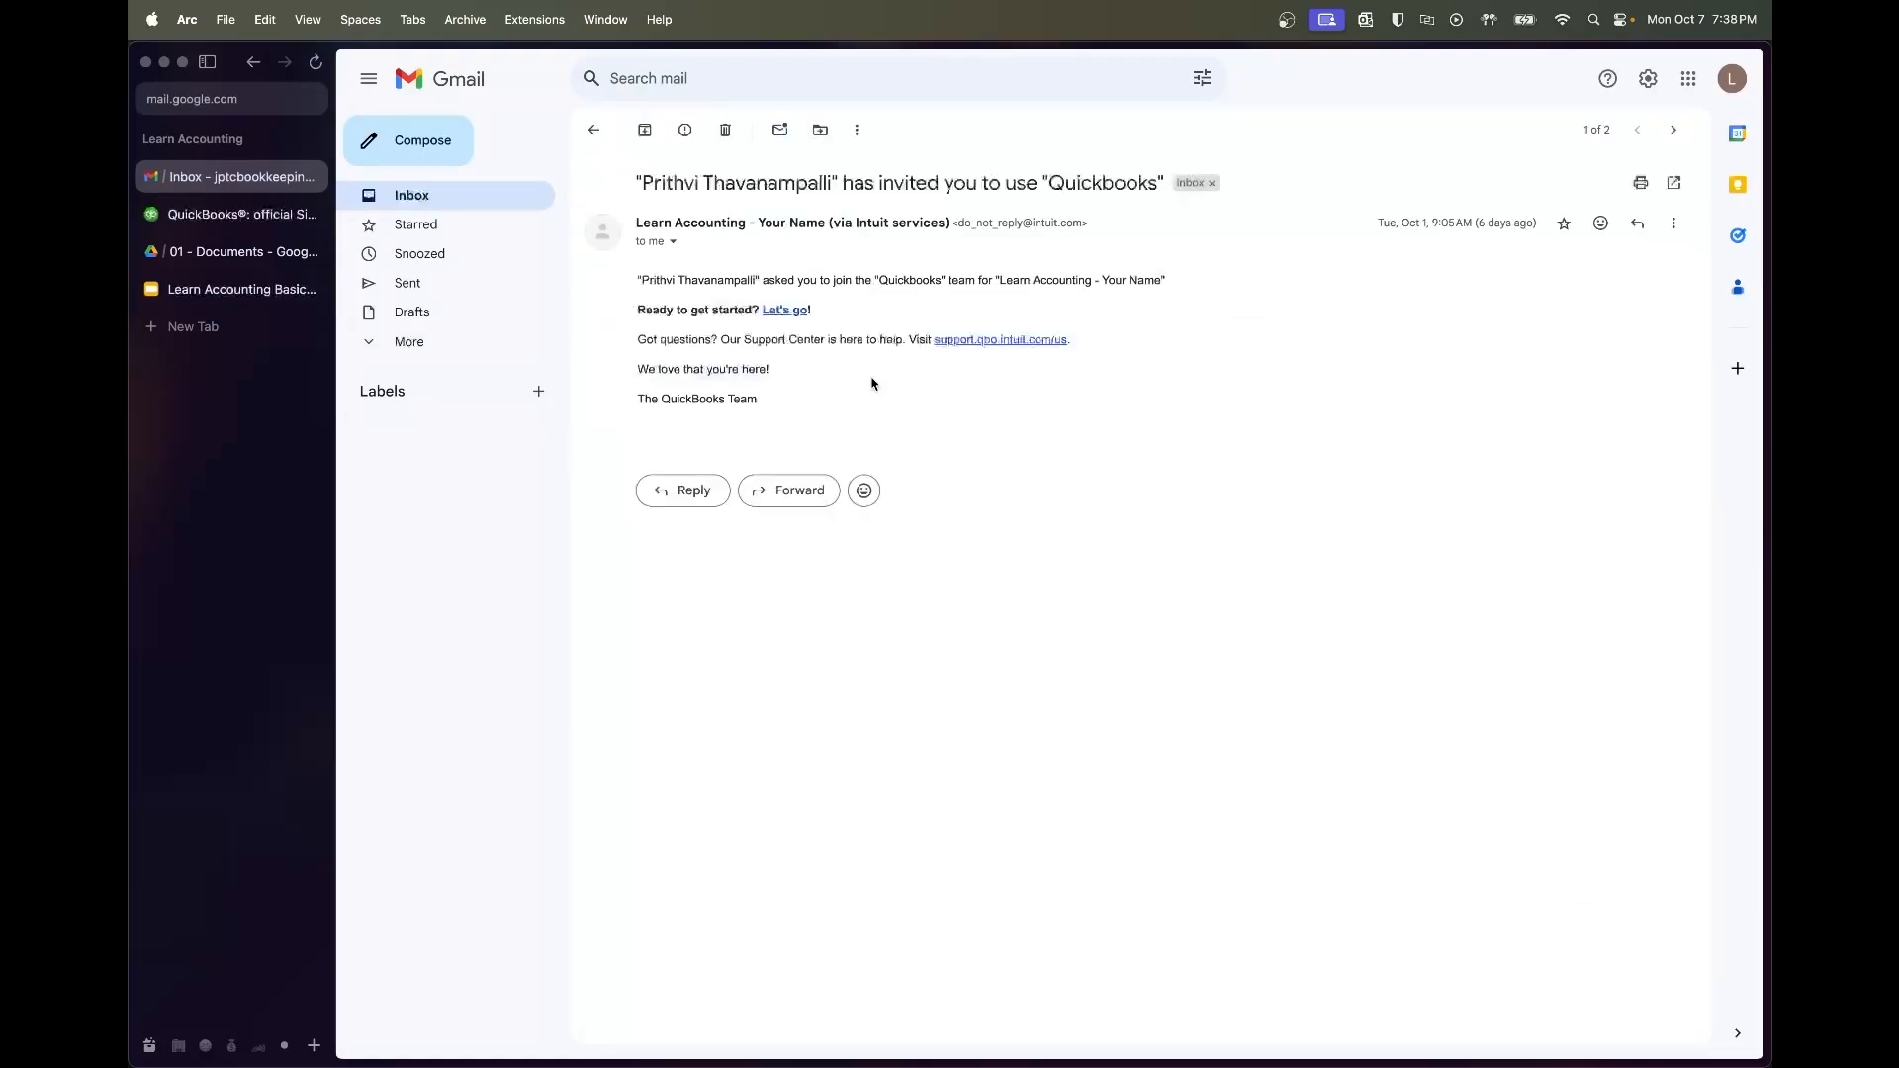
left_click(789, 311)
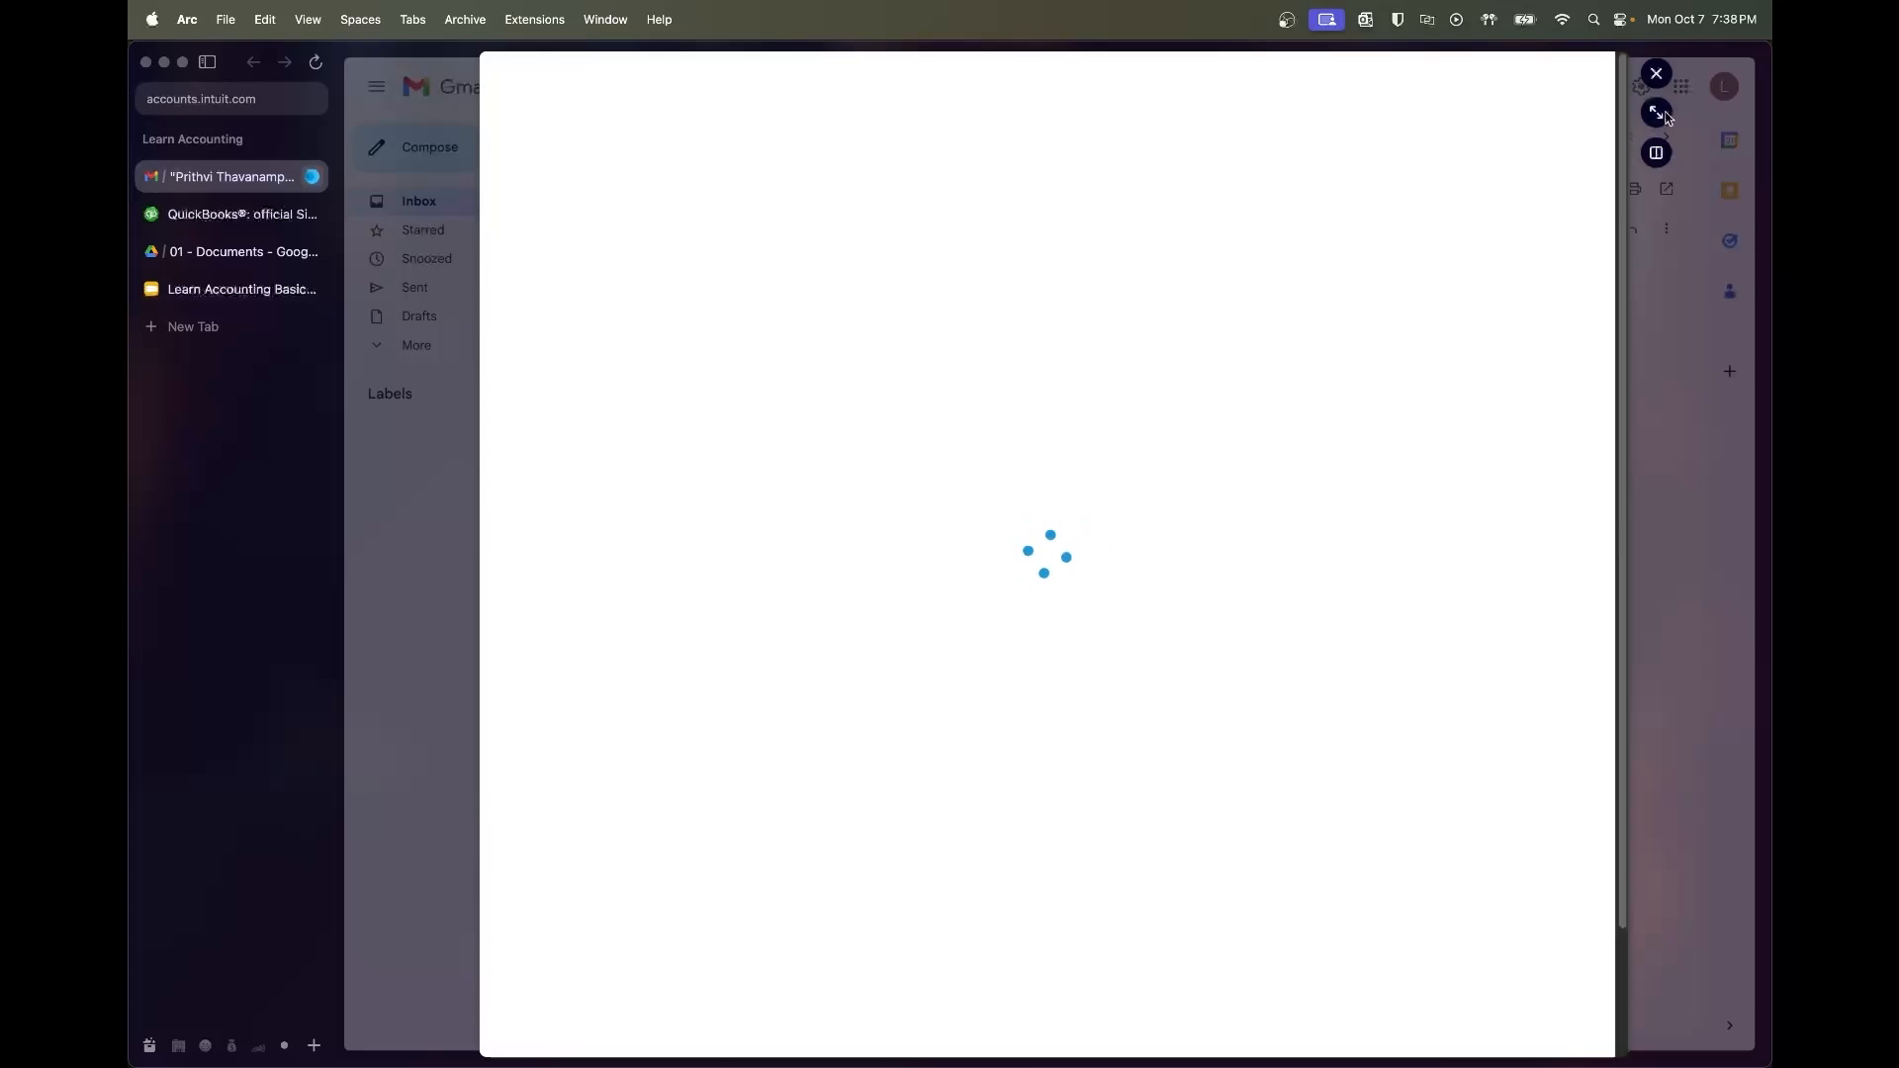
left_click(1656, 113)
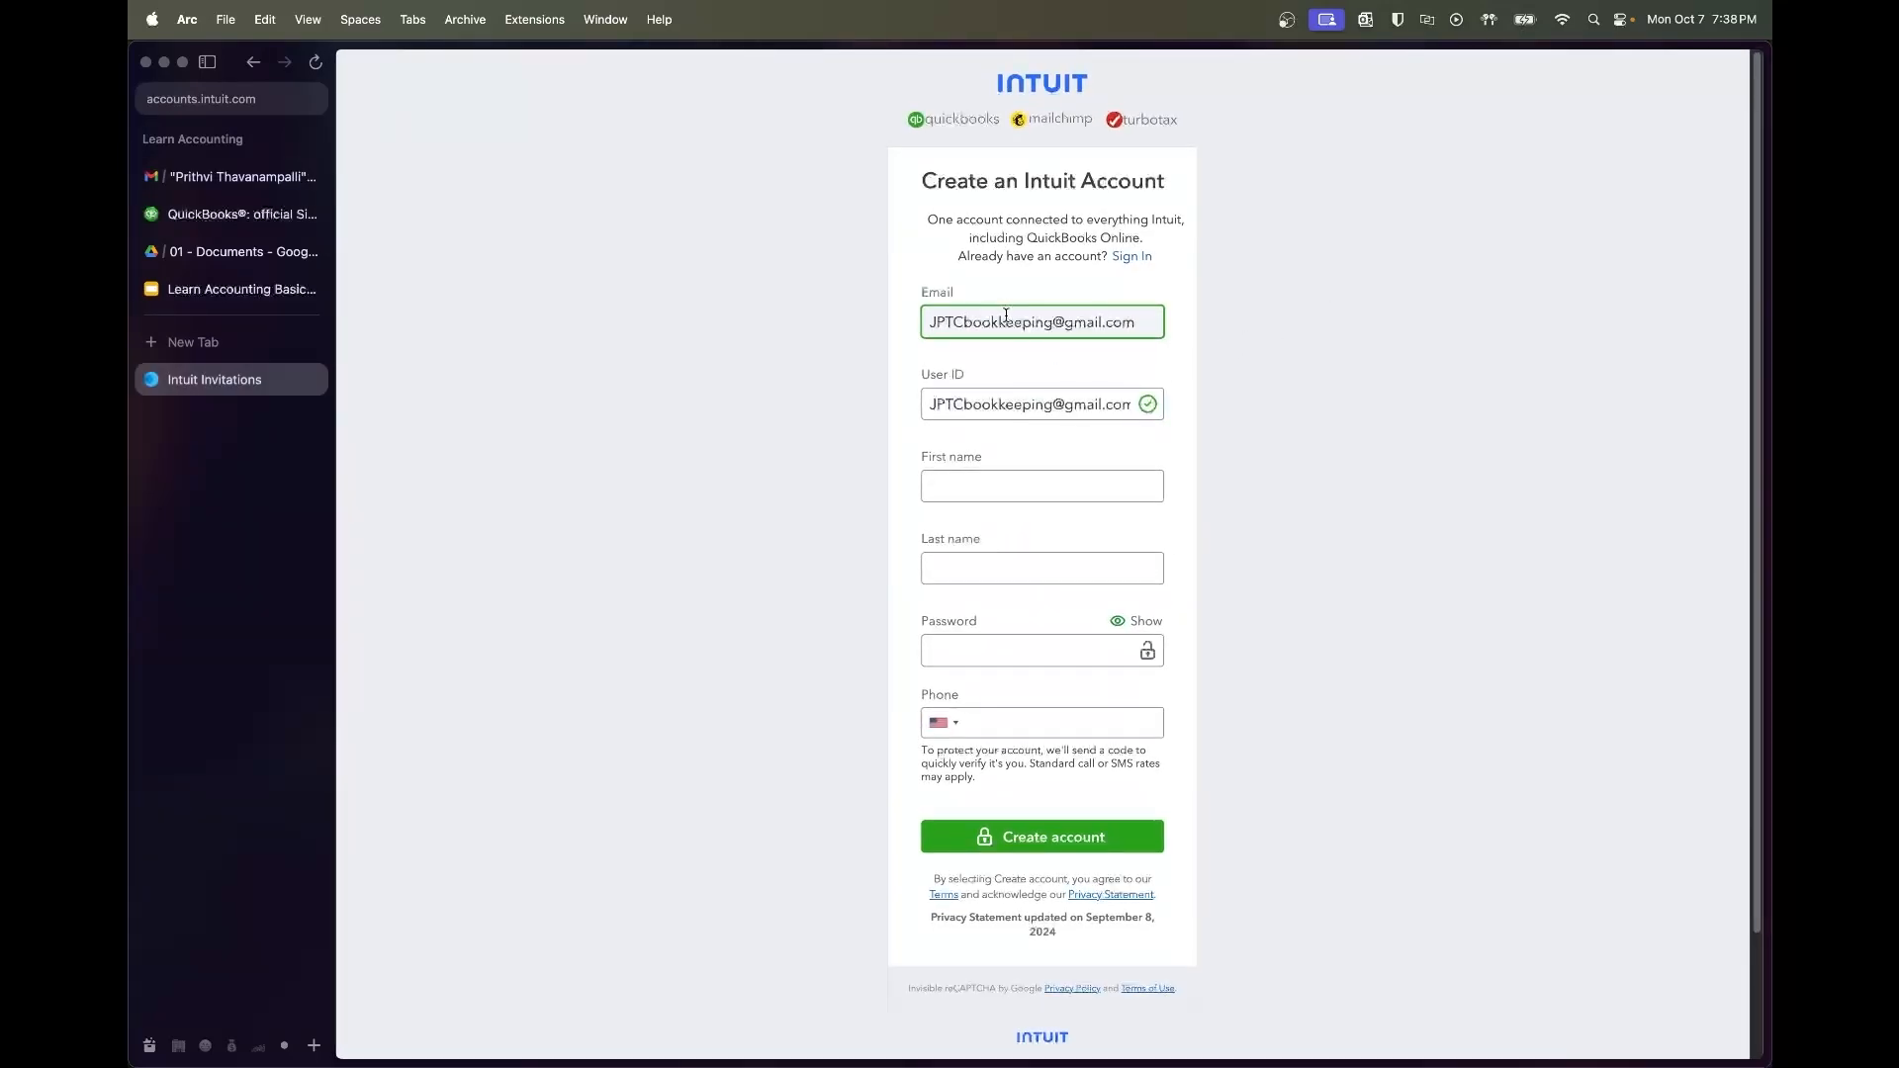
Remove the e-mail domain from the prefilled User ID
left_click(1009, 400)
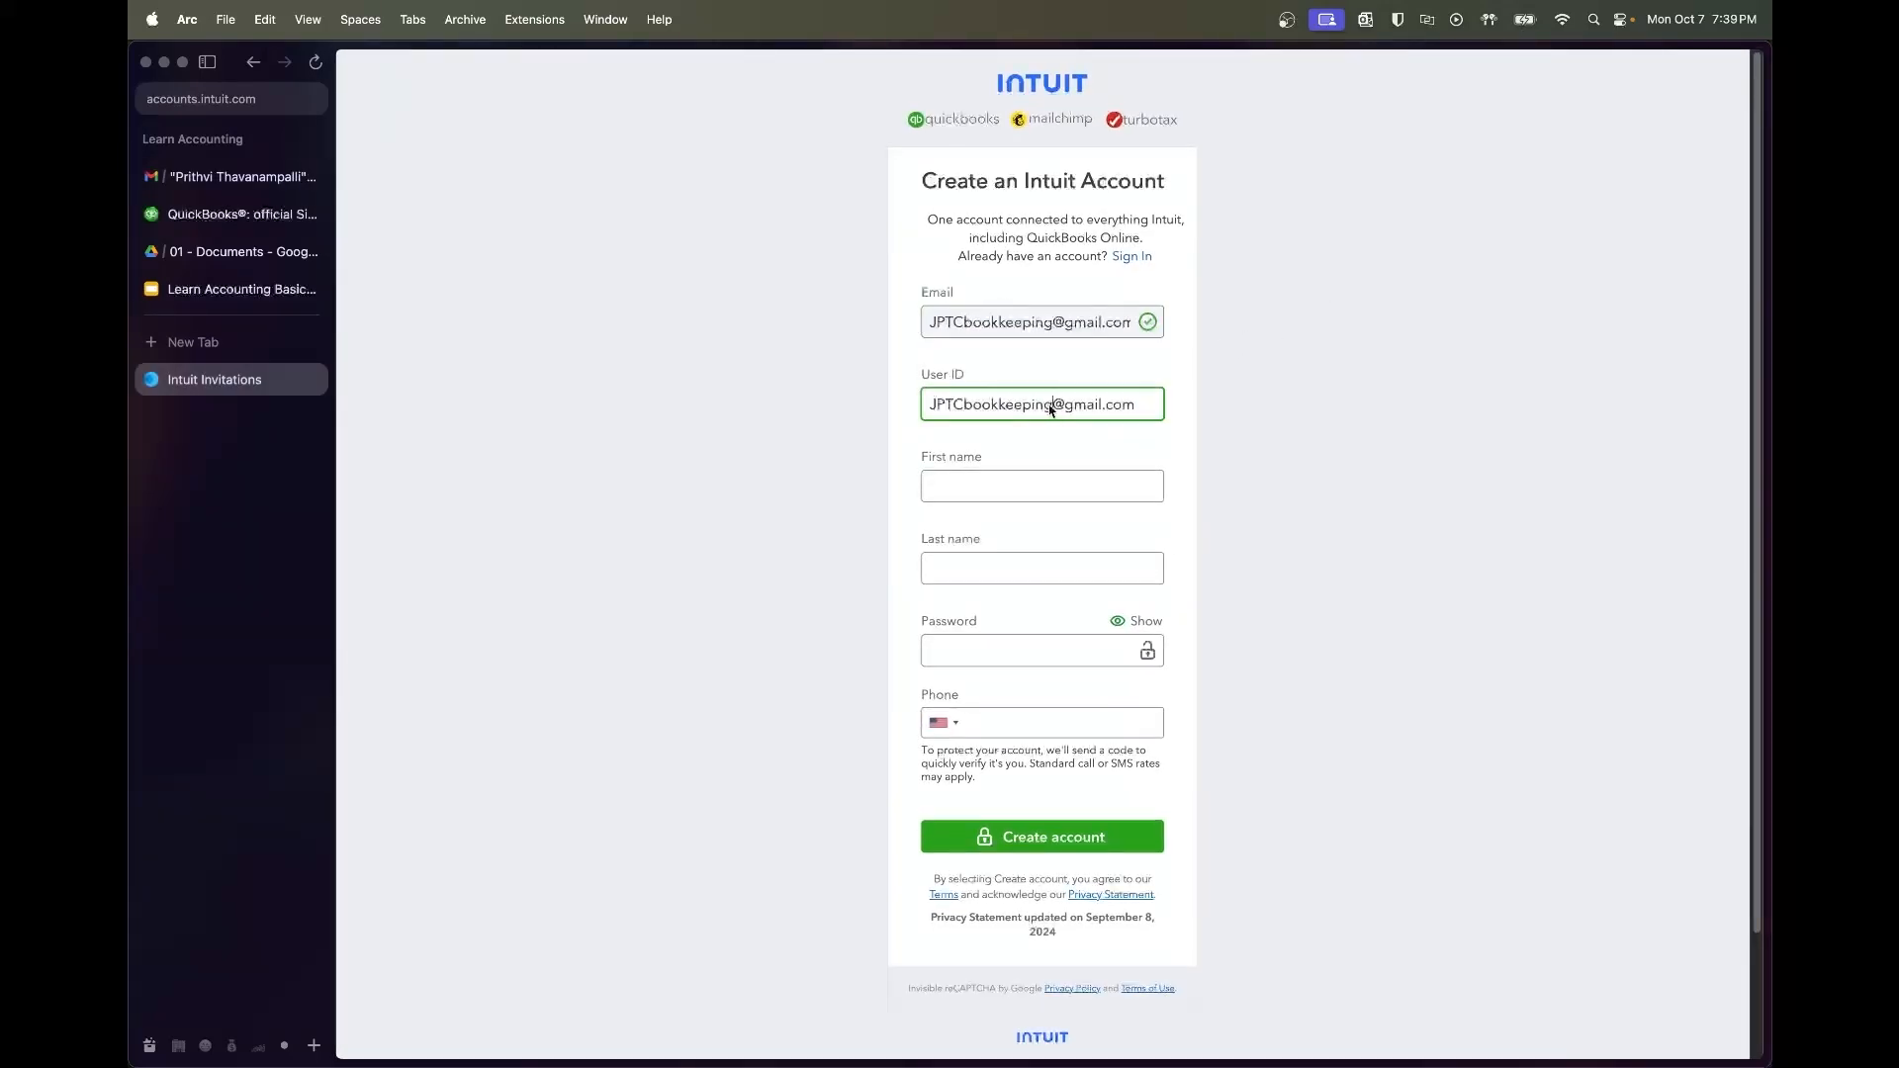
triple_click(1052, 411)
left_click(1054, 409)
double_click(1055, 408)
triple_click(1053, 407)
left_click(1127, 407)
left_click_drag(1137, 406, 1052, 409)
key("BackSpace")
Enter first name, last name, password and phone, create the account, and submit the verification code
key("Tab")
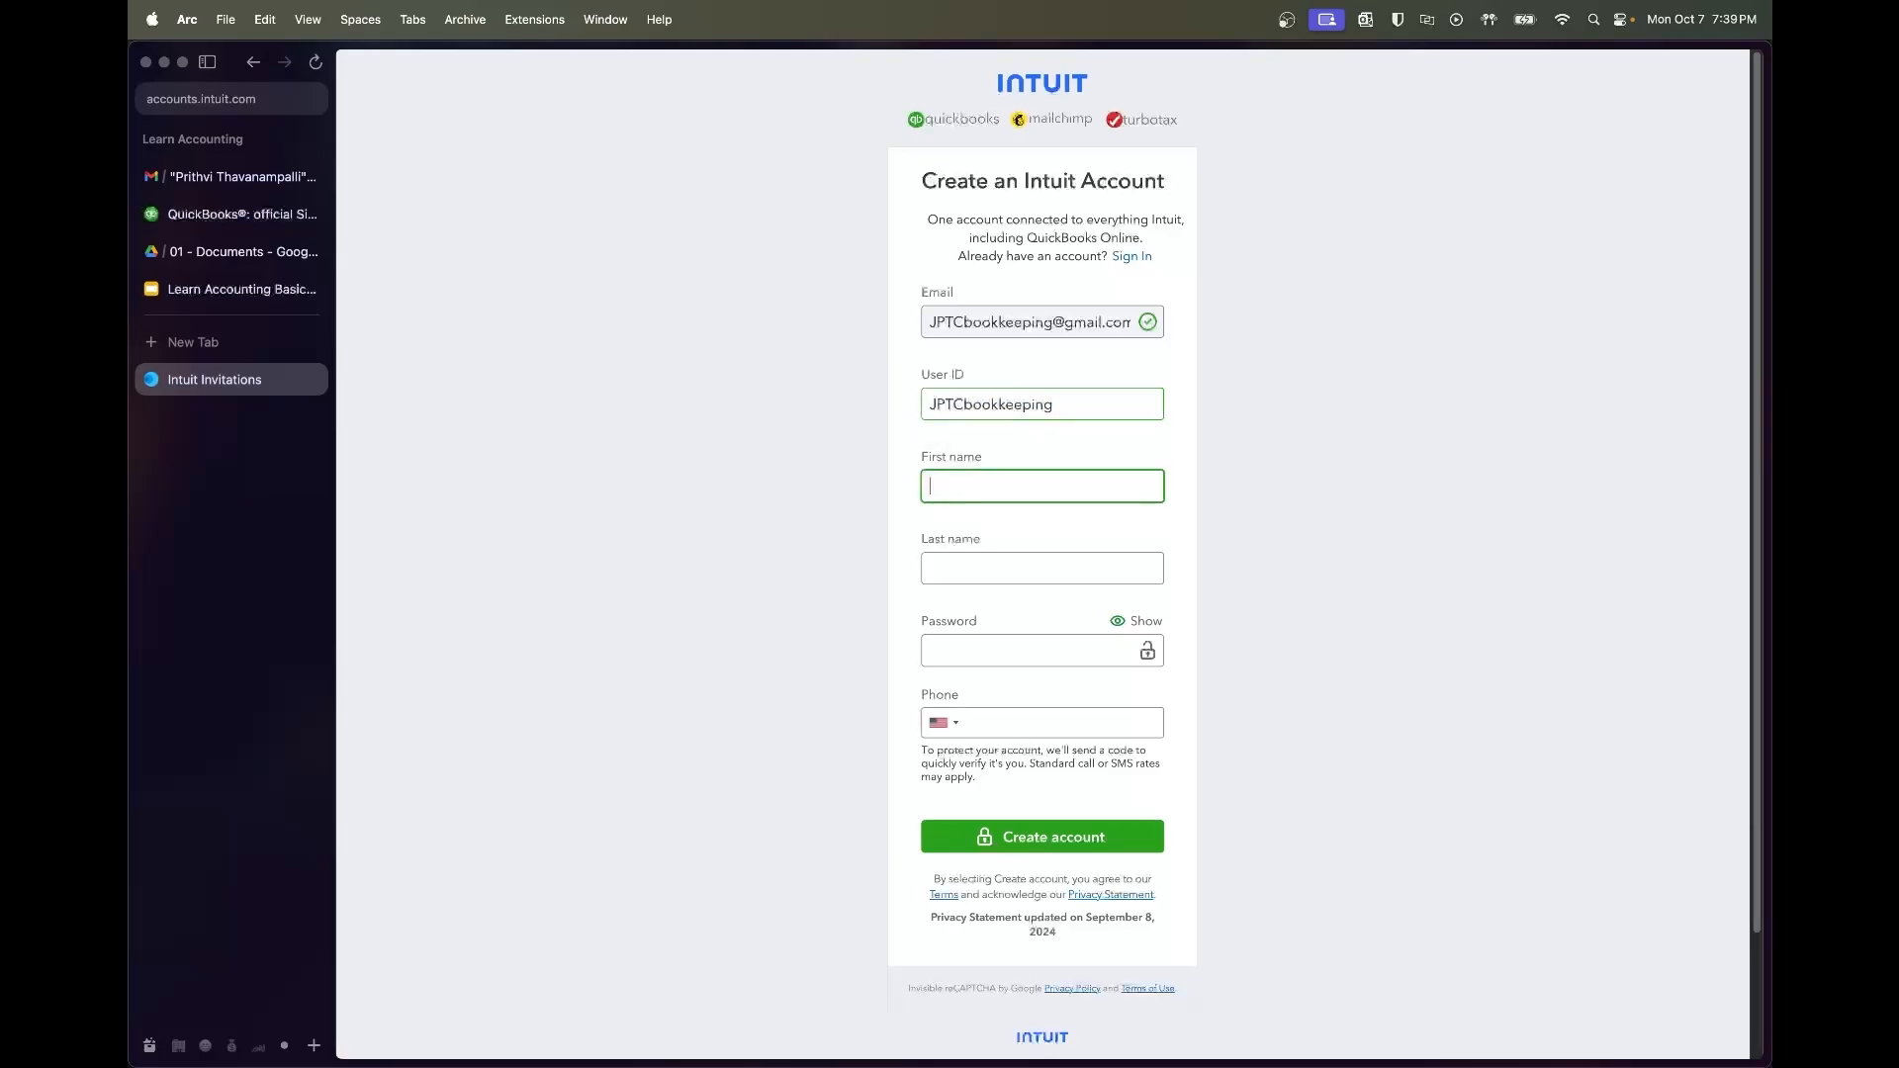
type("PRITHrithvi")
key("Tab")
type("JPTC")
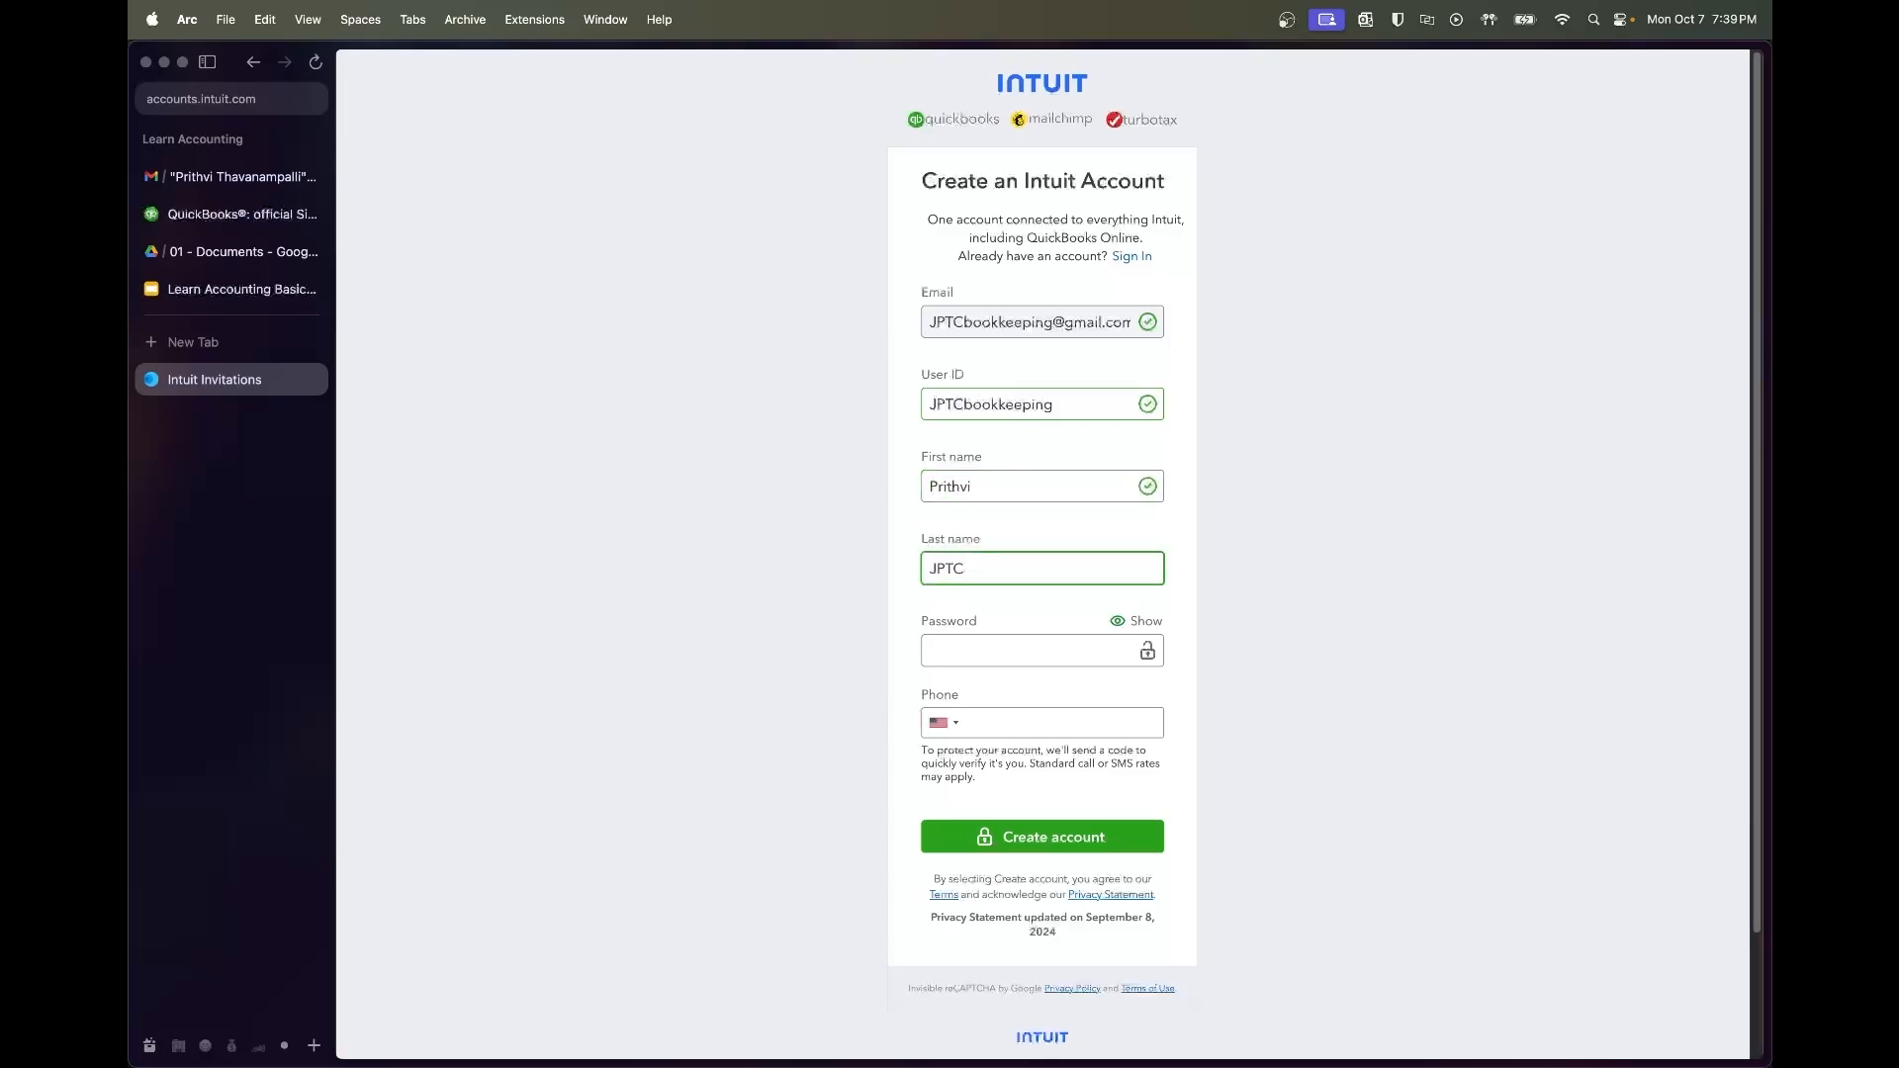
key("Tab")
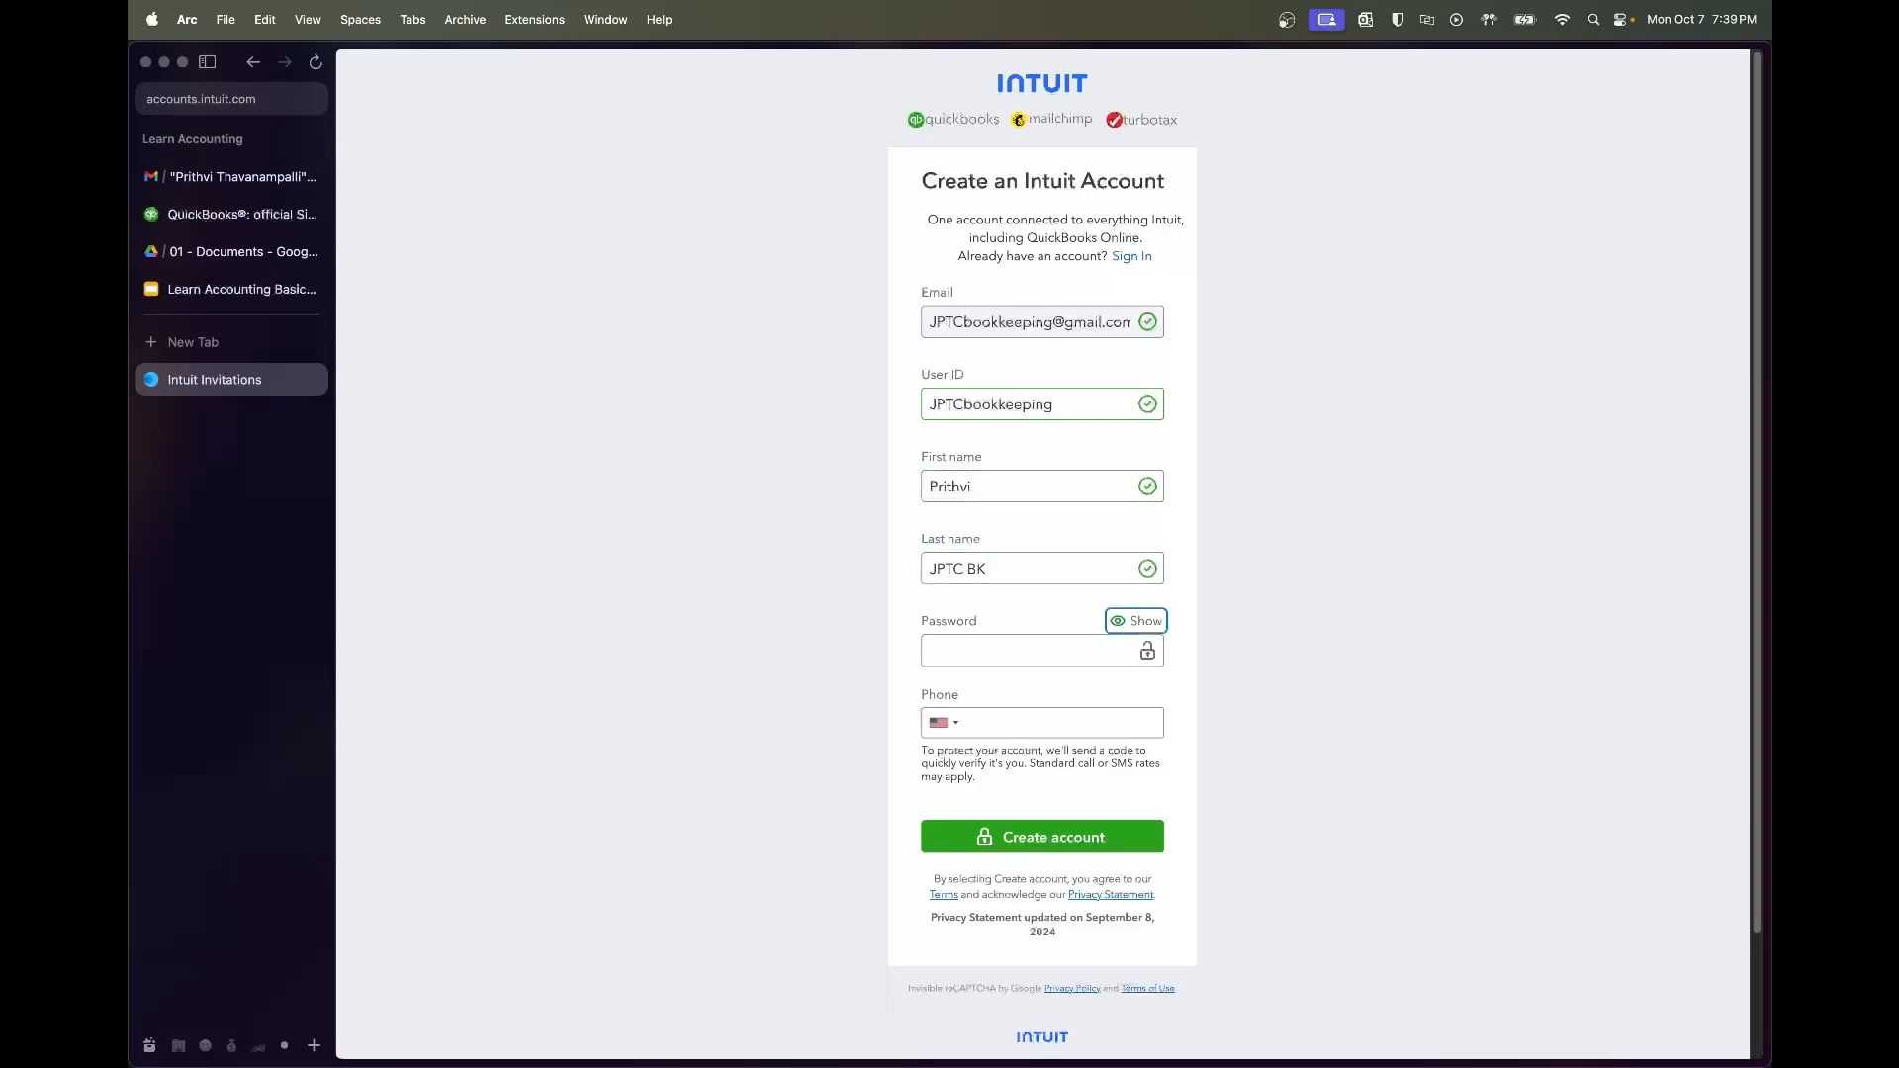
type("••••••••••••")
key("Tab")
key("Tab")
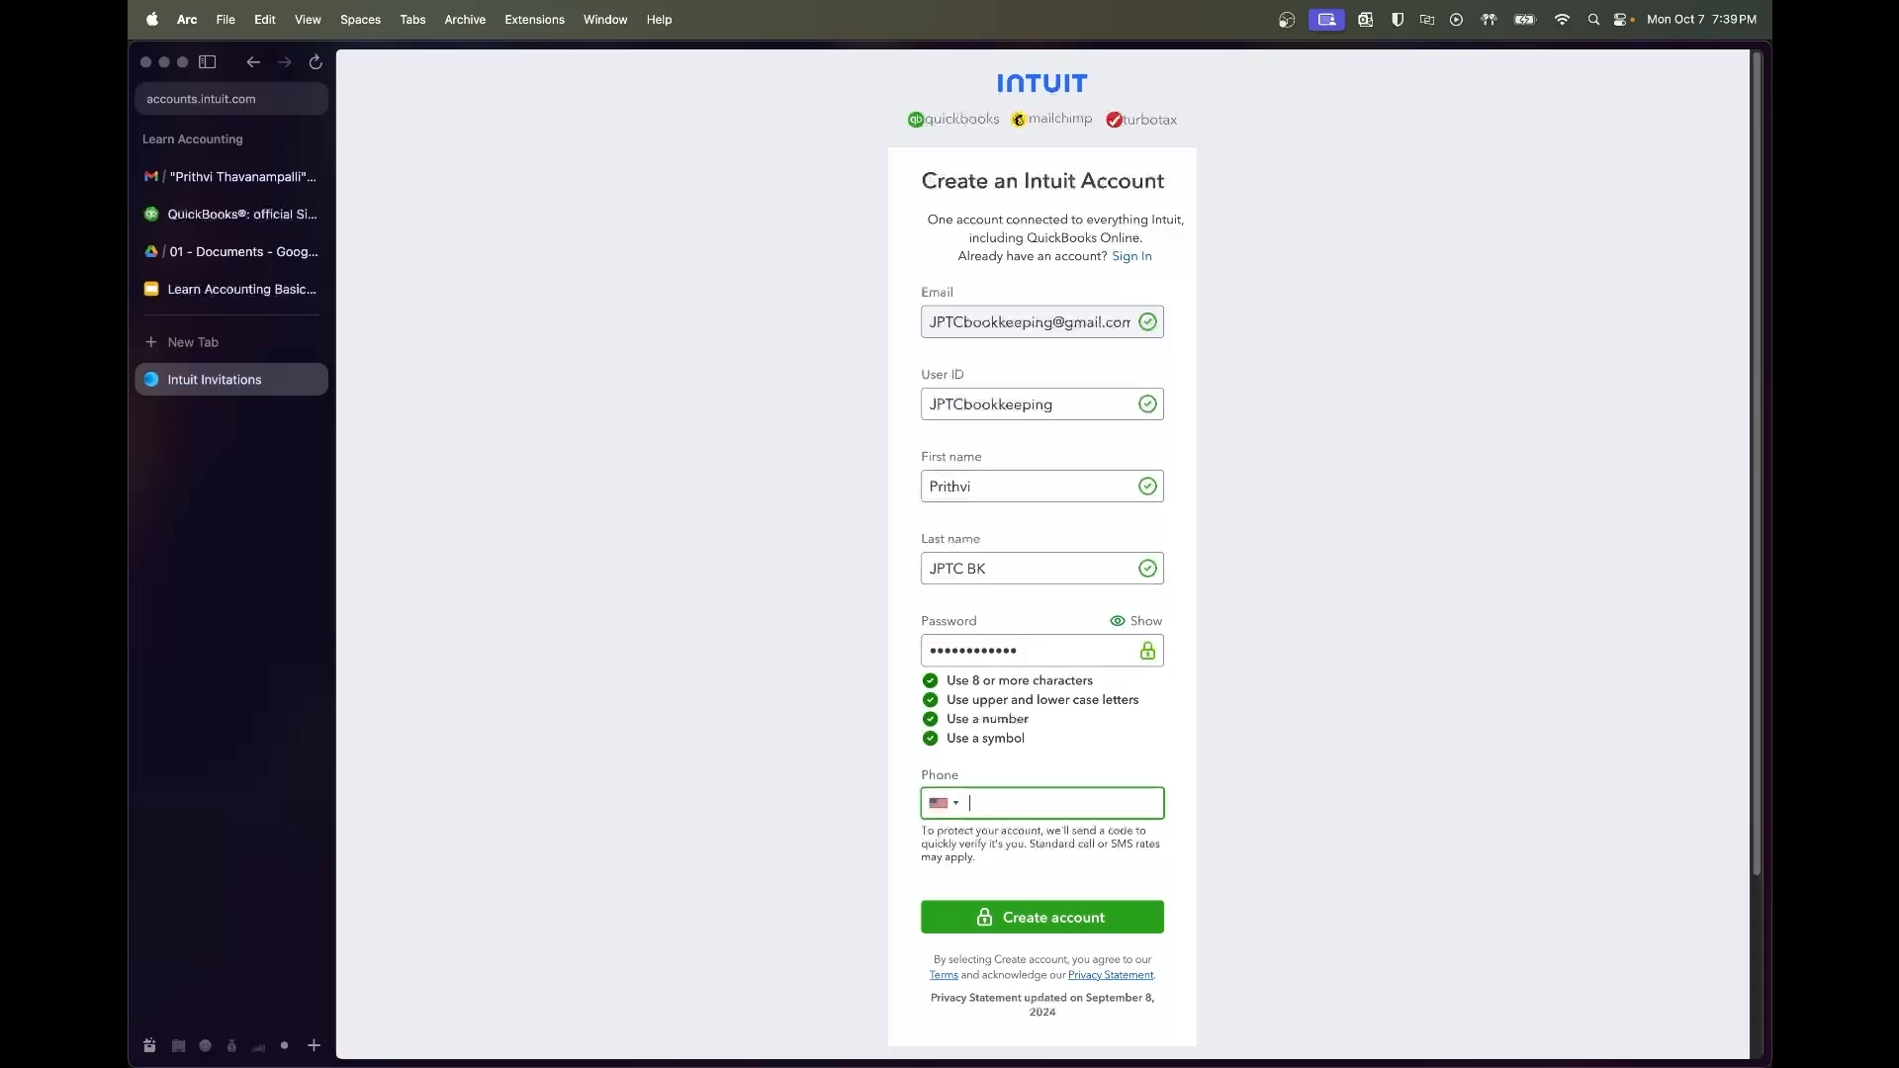
left_click(1101, 916)
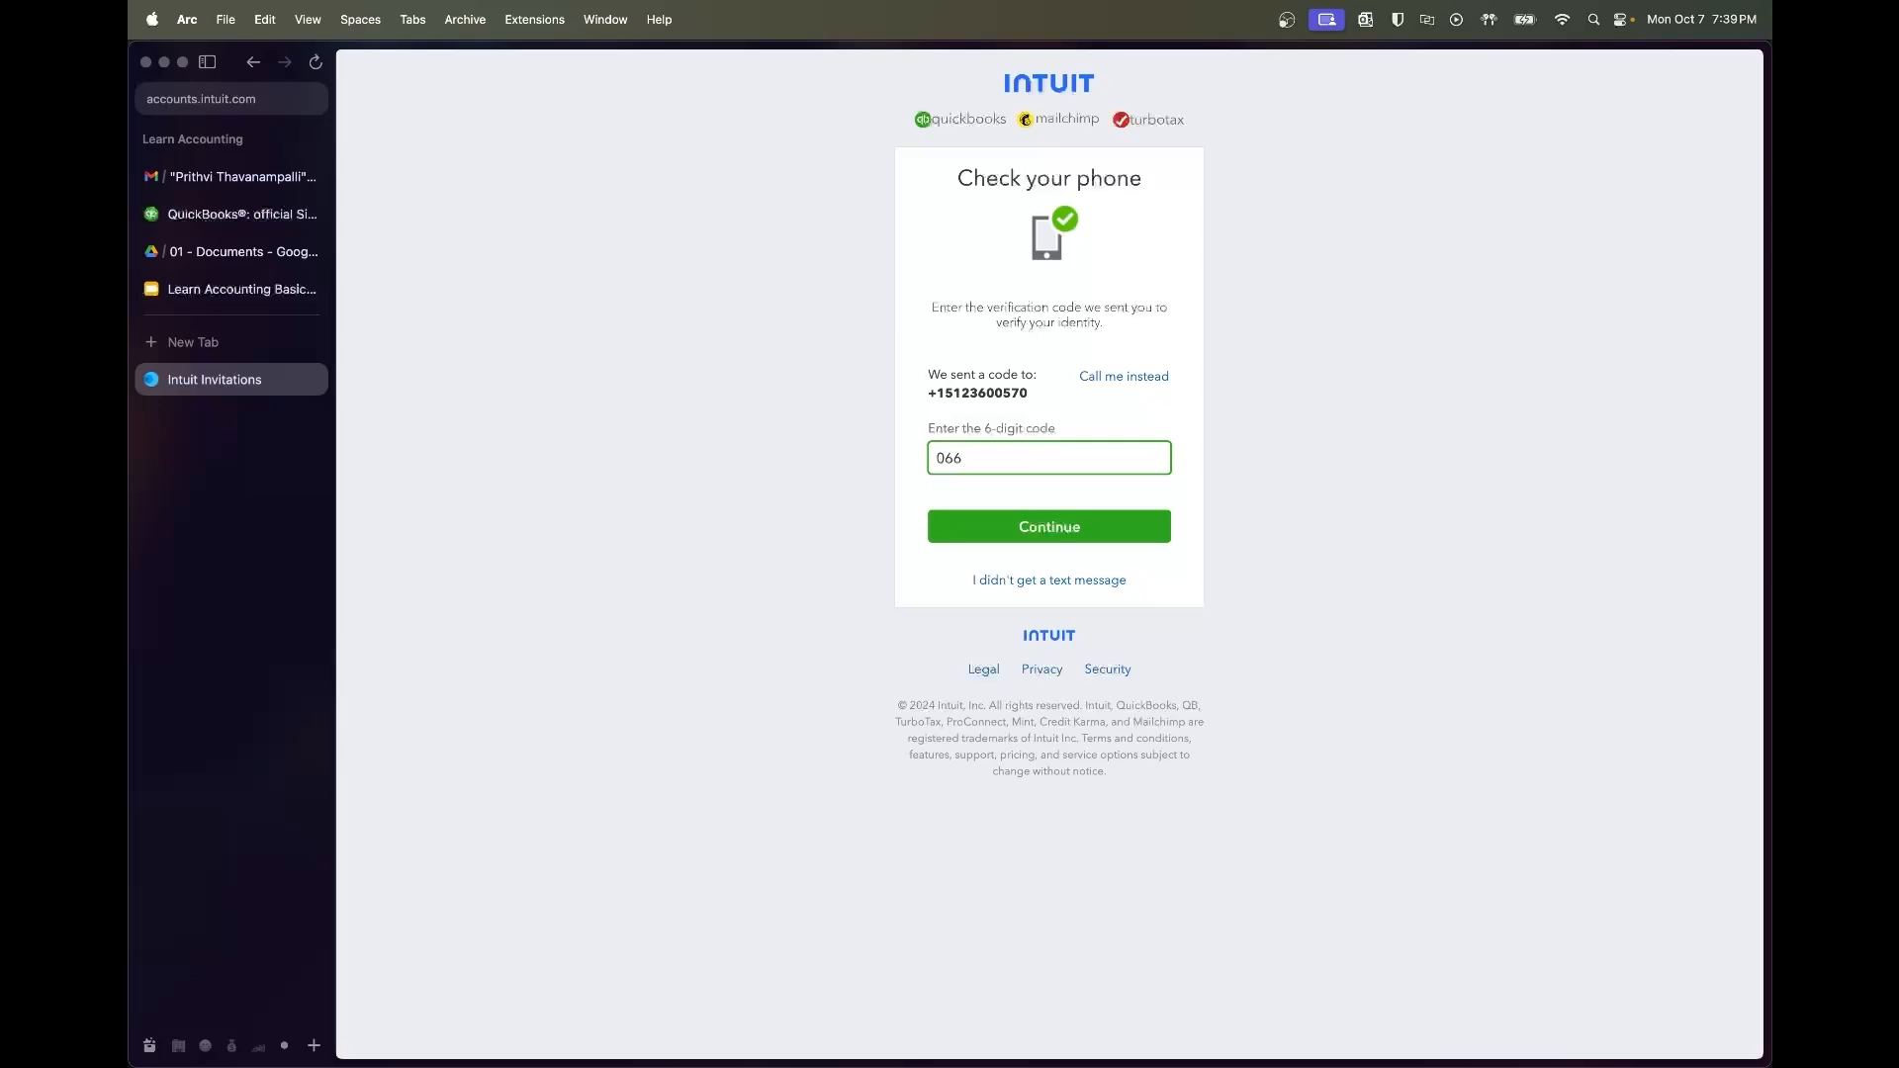
type("25")
left_click(1004, 520)
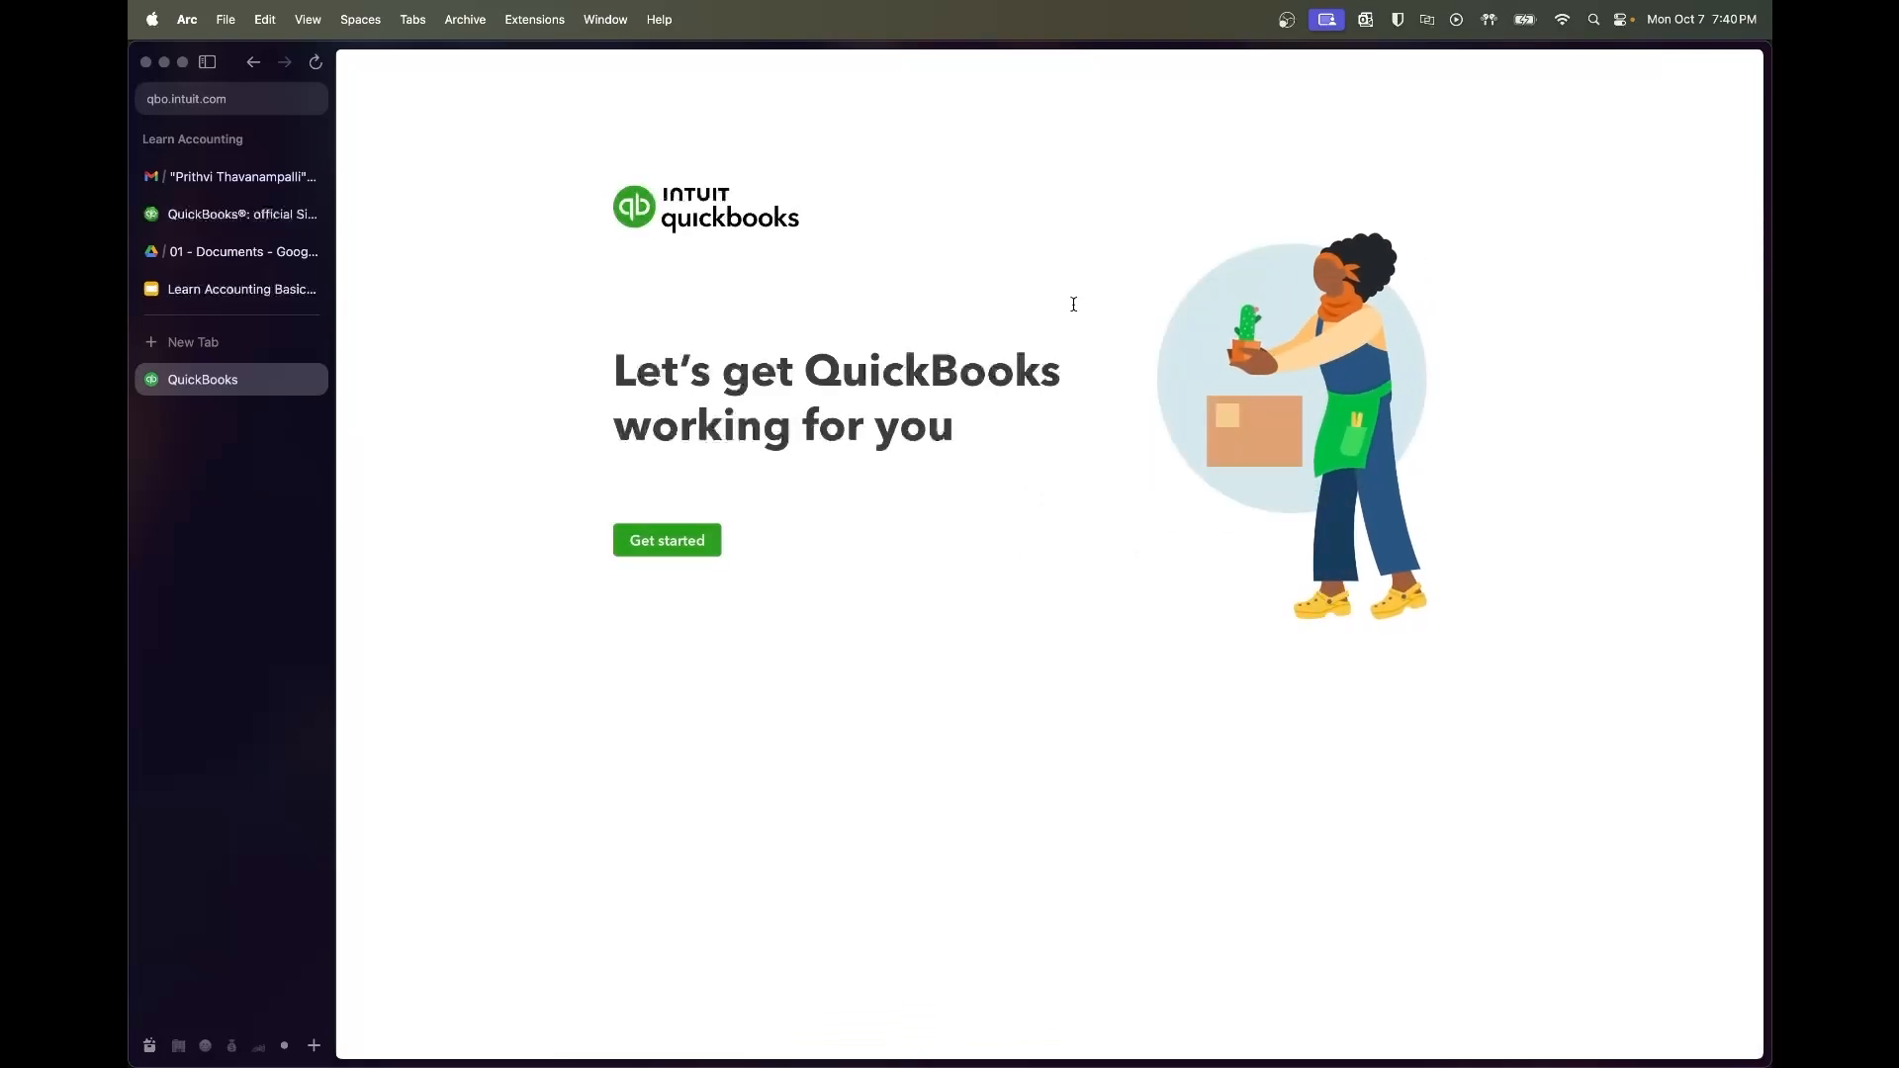
Choose Bookkeeper or accountant as the role and finish the QuickBooks setup
left_click(657, 545)
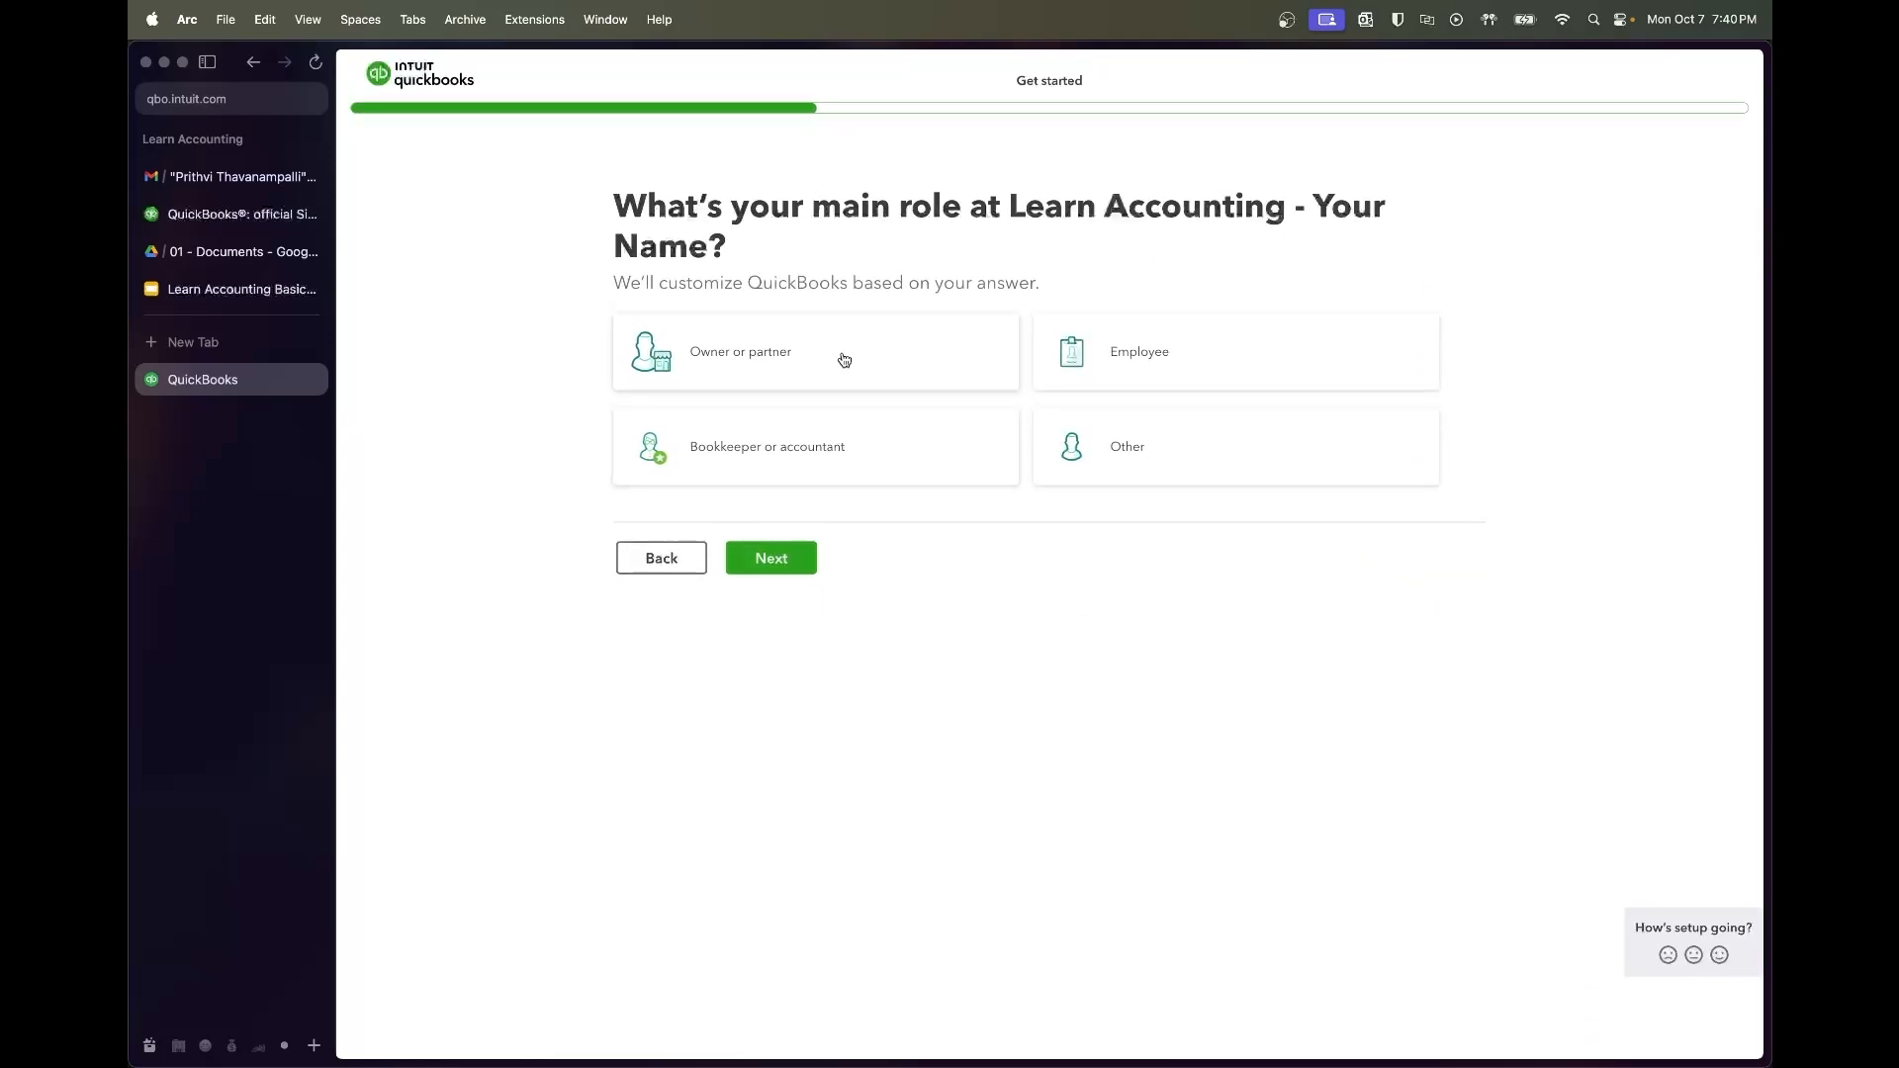
left_click(838, 467)
left_click(791, 557)
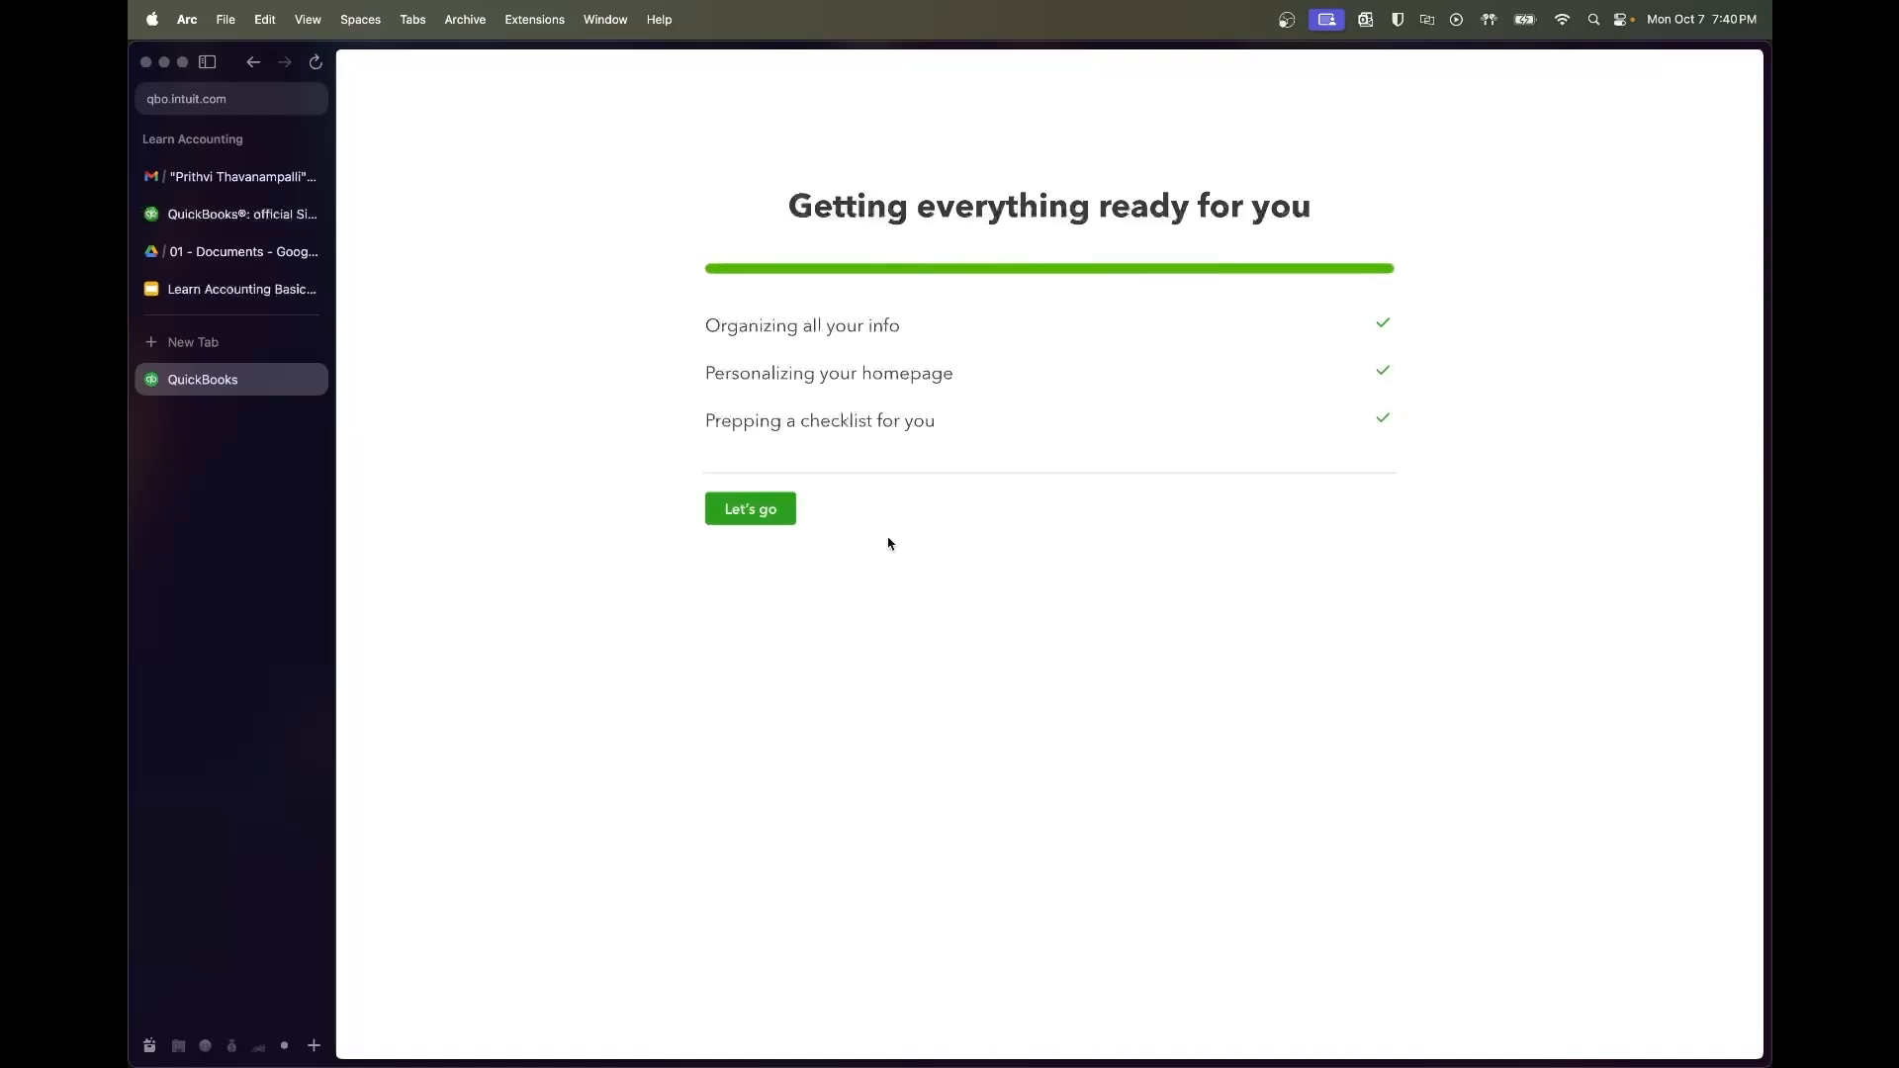
left_click(770, 519)
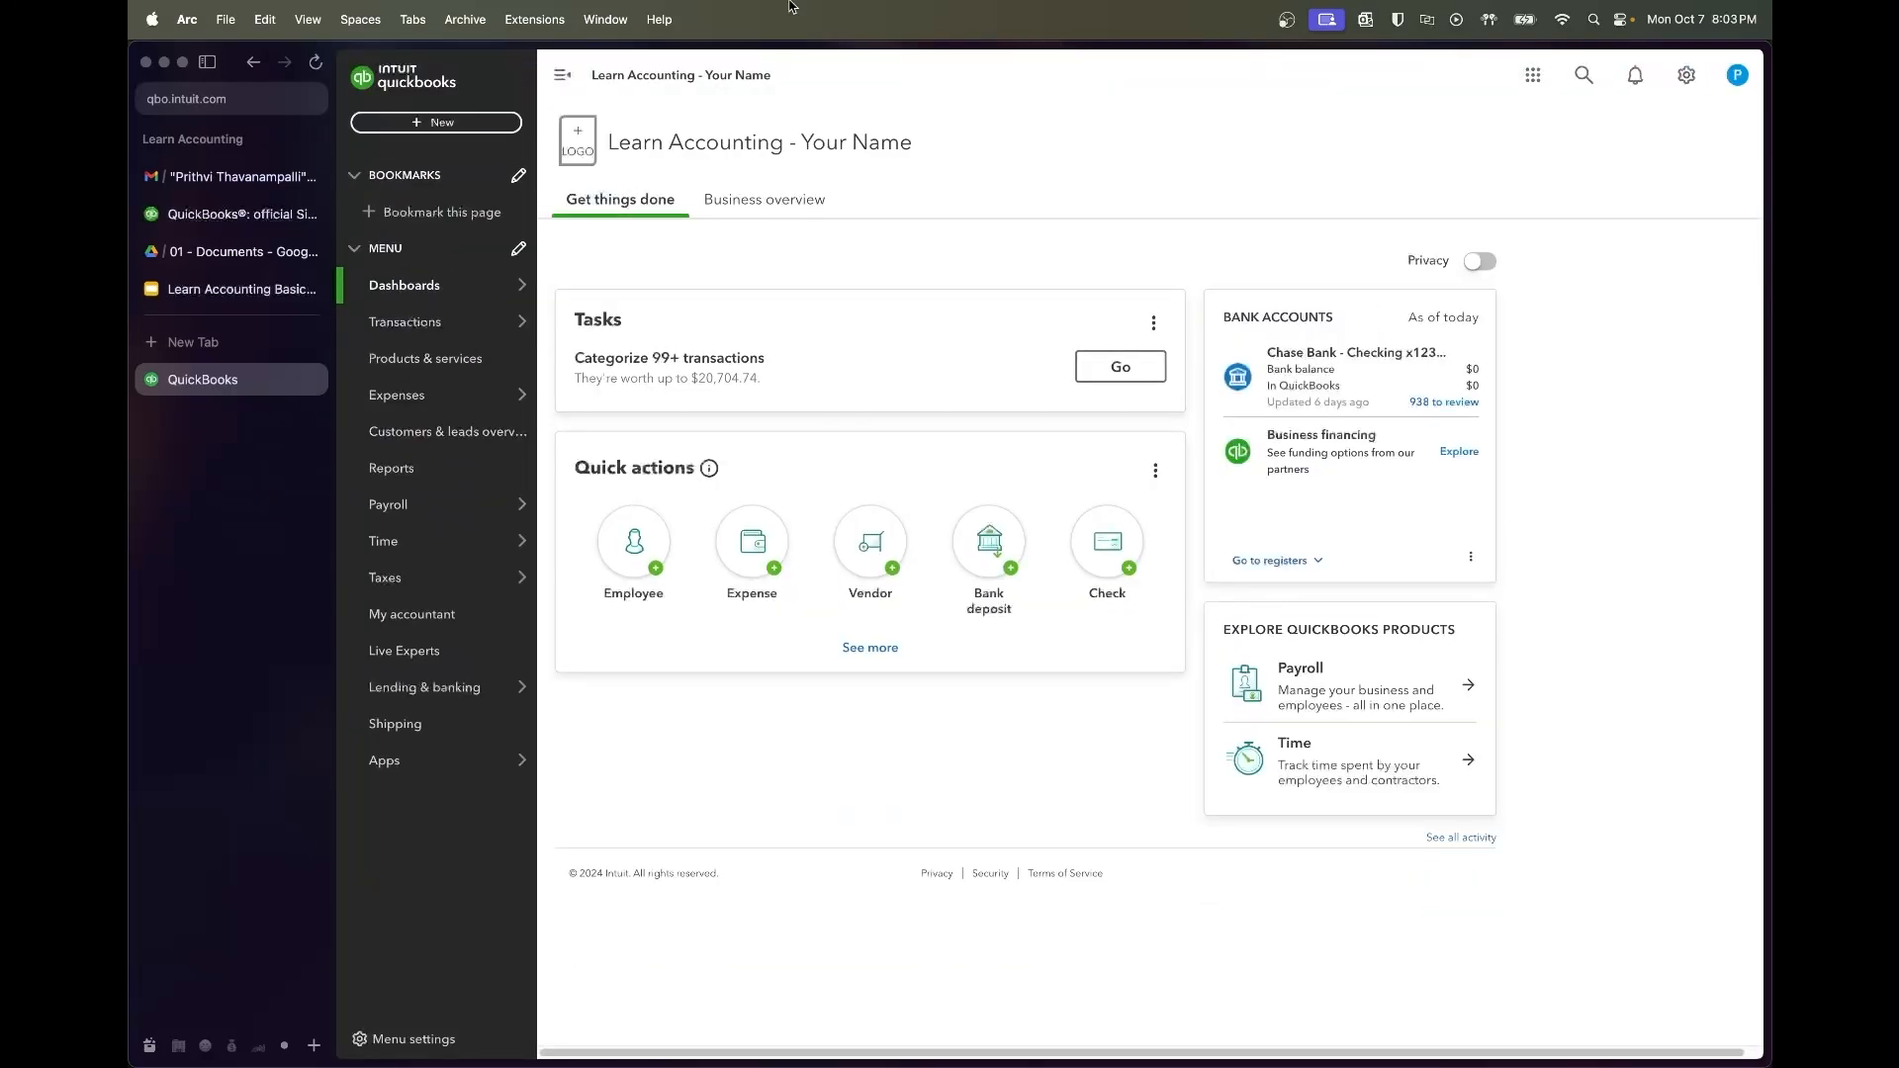
Review the Bank transactions For review list, then open the Chart of accounts
mouse_move(430, 317)
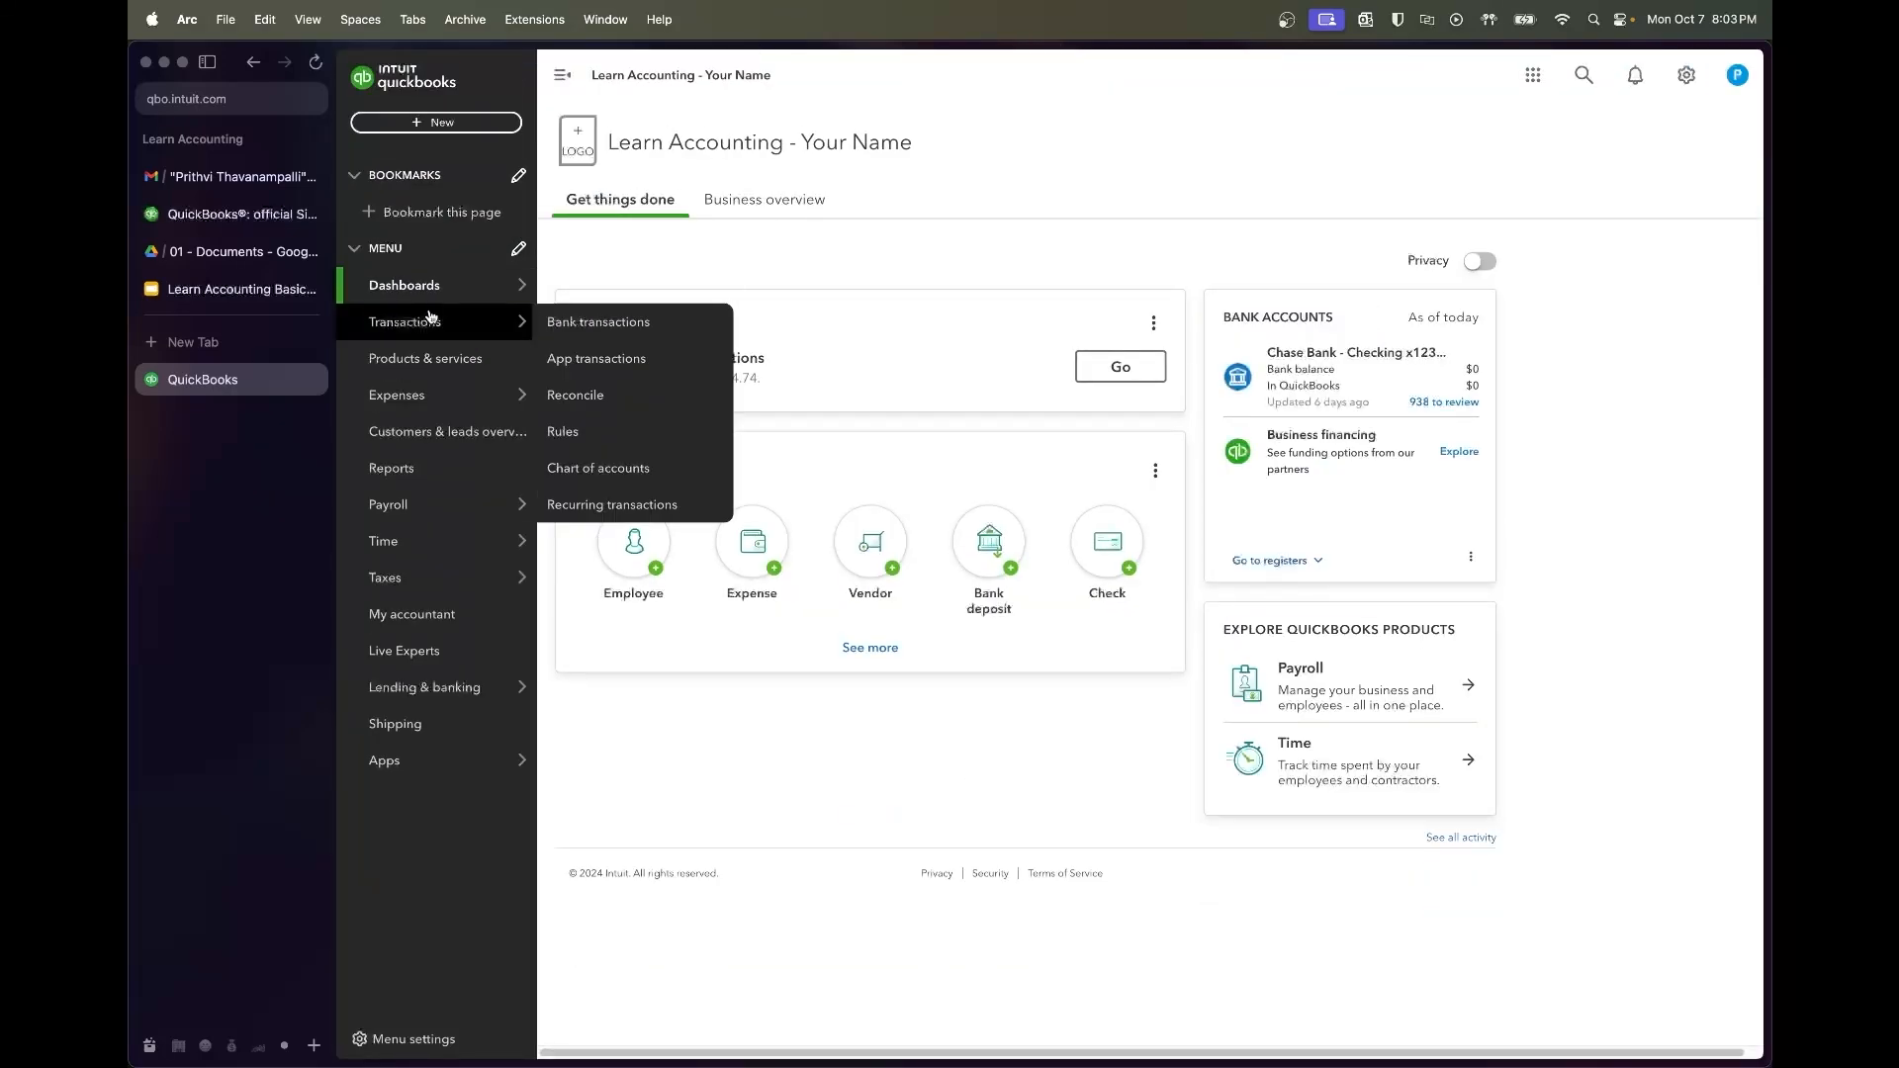
left_click(552, 321)
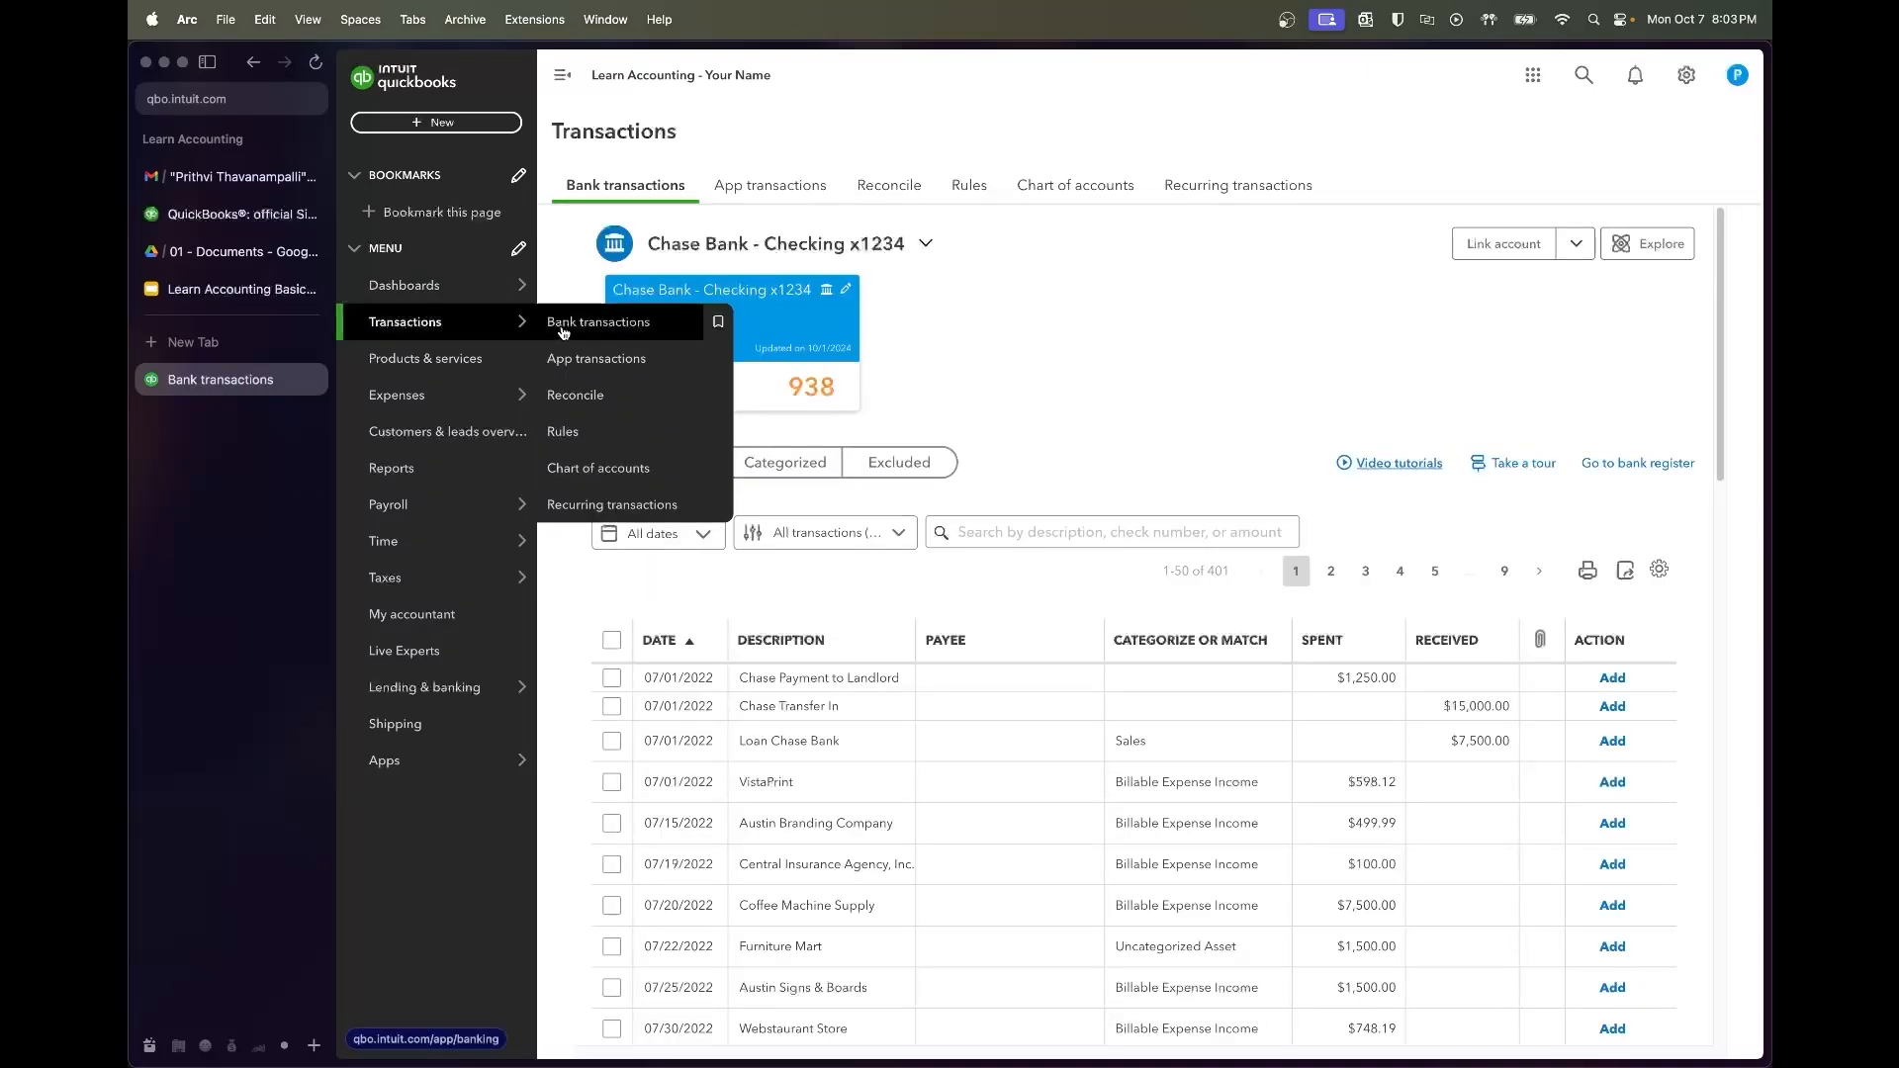
scroll(997, 301, "down", 1)
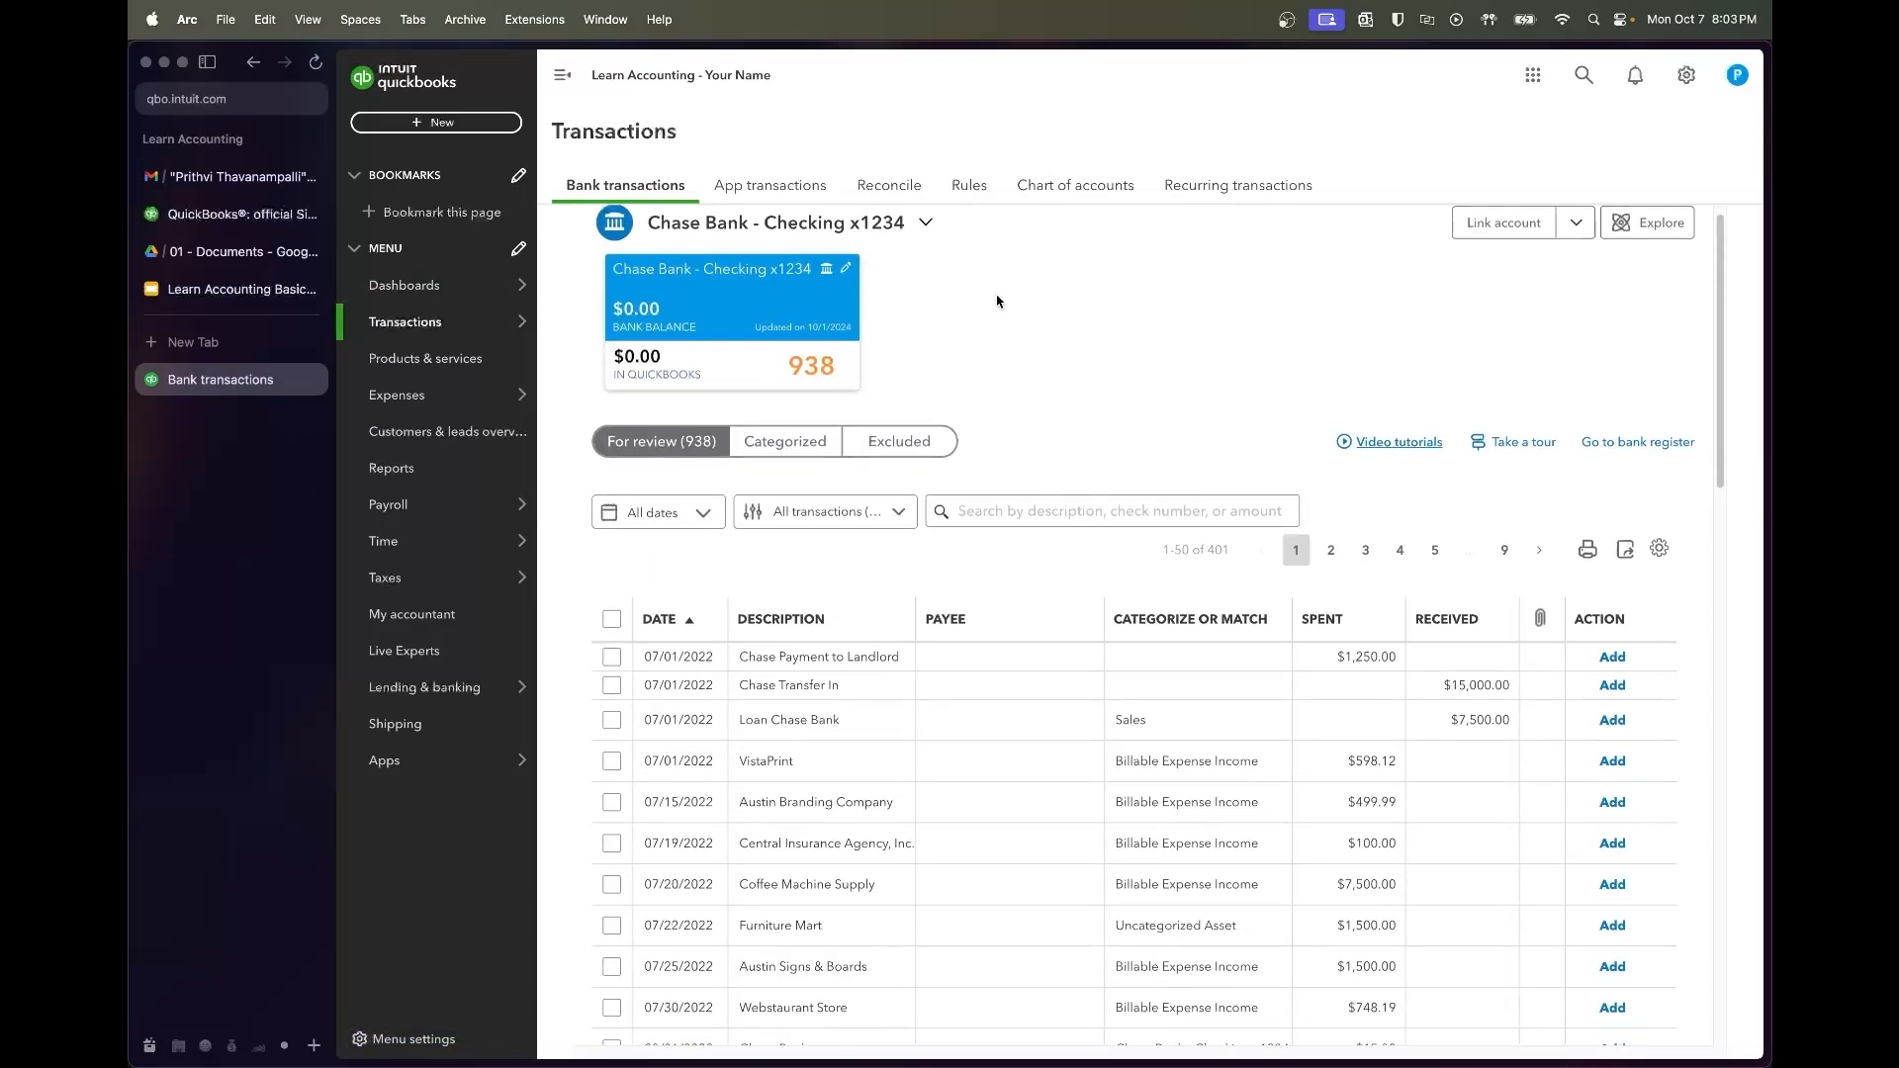
scroll(999, 297, "up", 1)
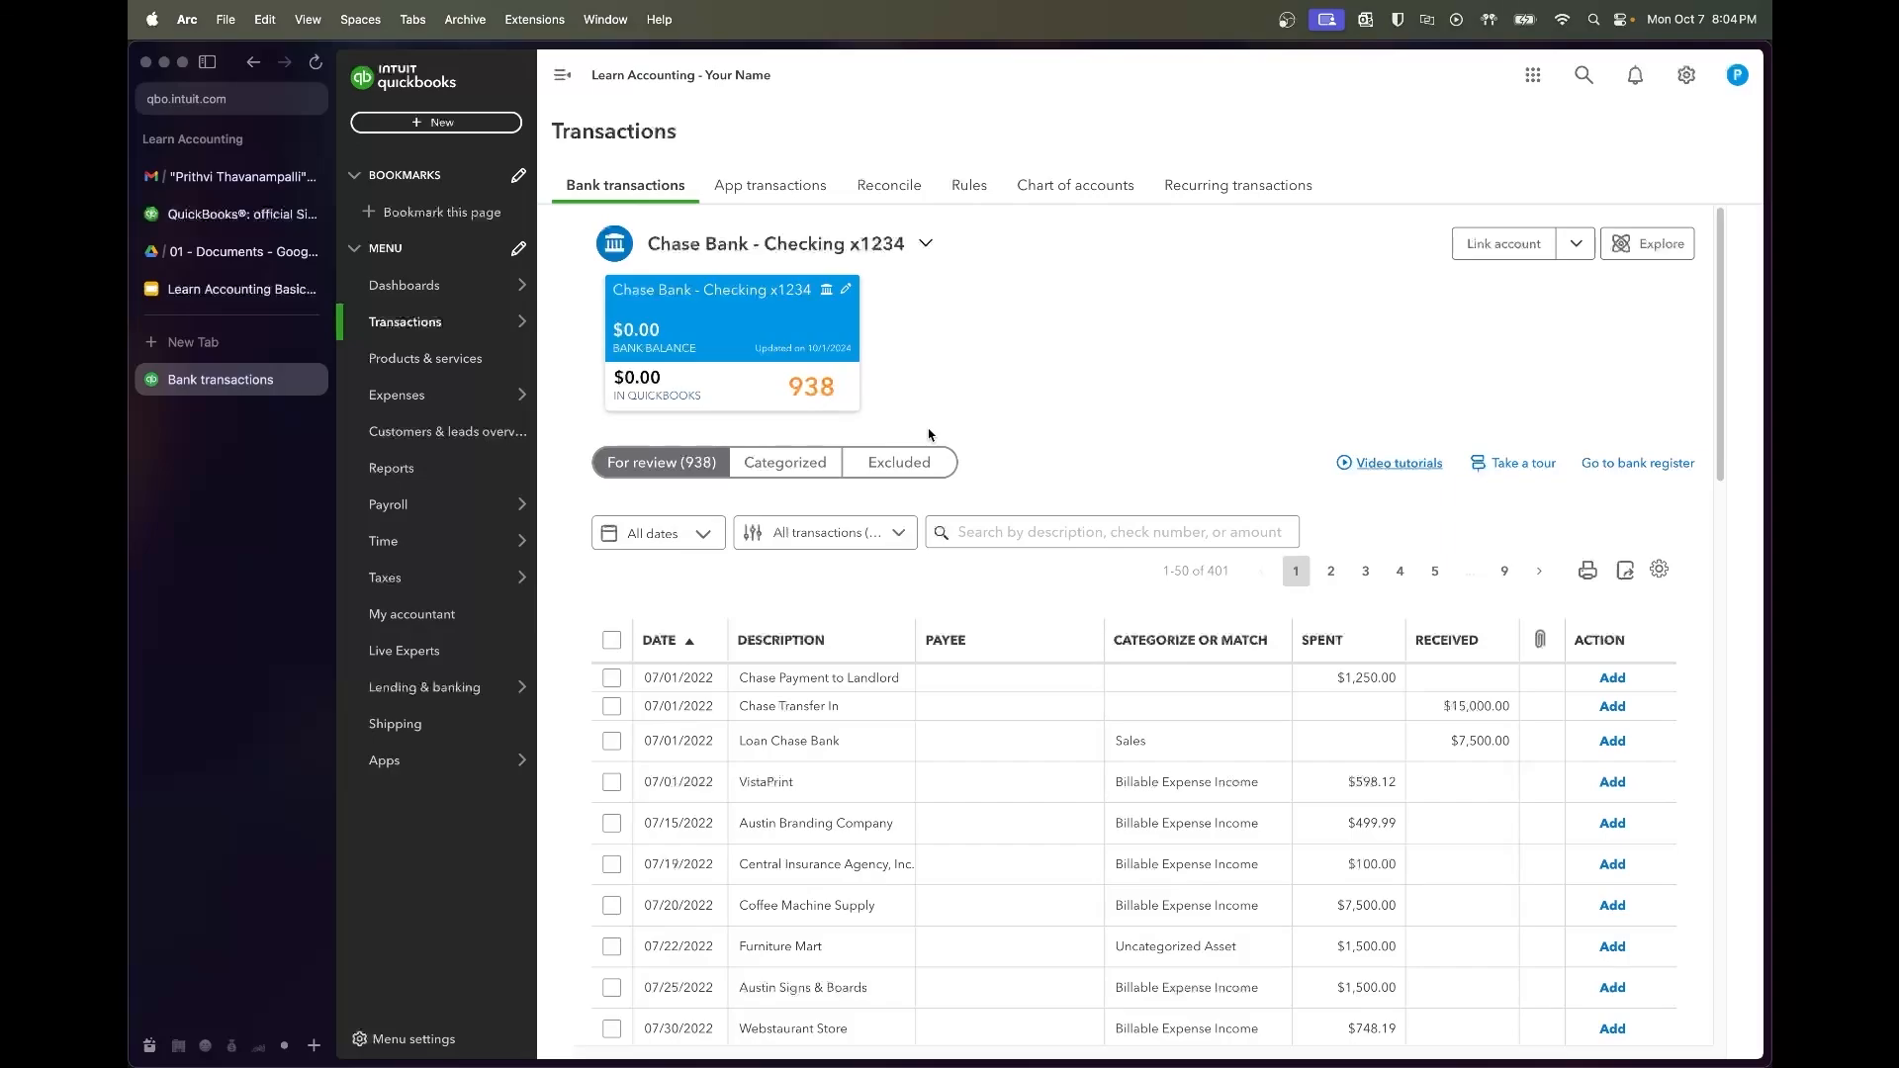
scroll(929, 436, "down", 1)
scroll(929, 435, "up", 1)
scroll(928, 385, "down", 5)
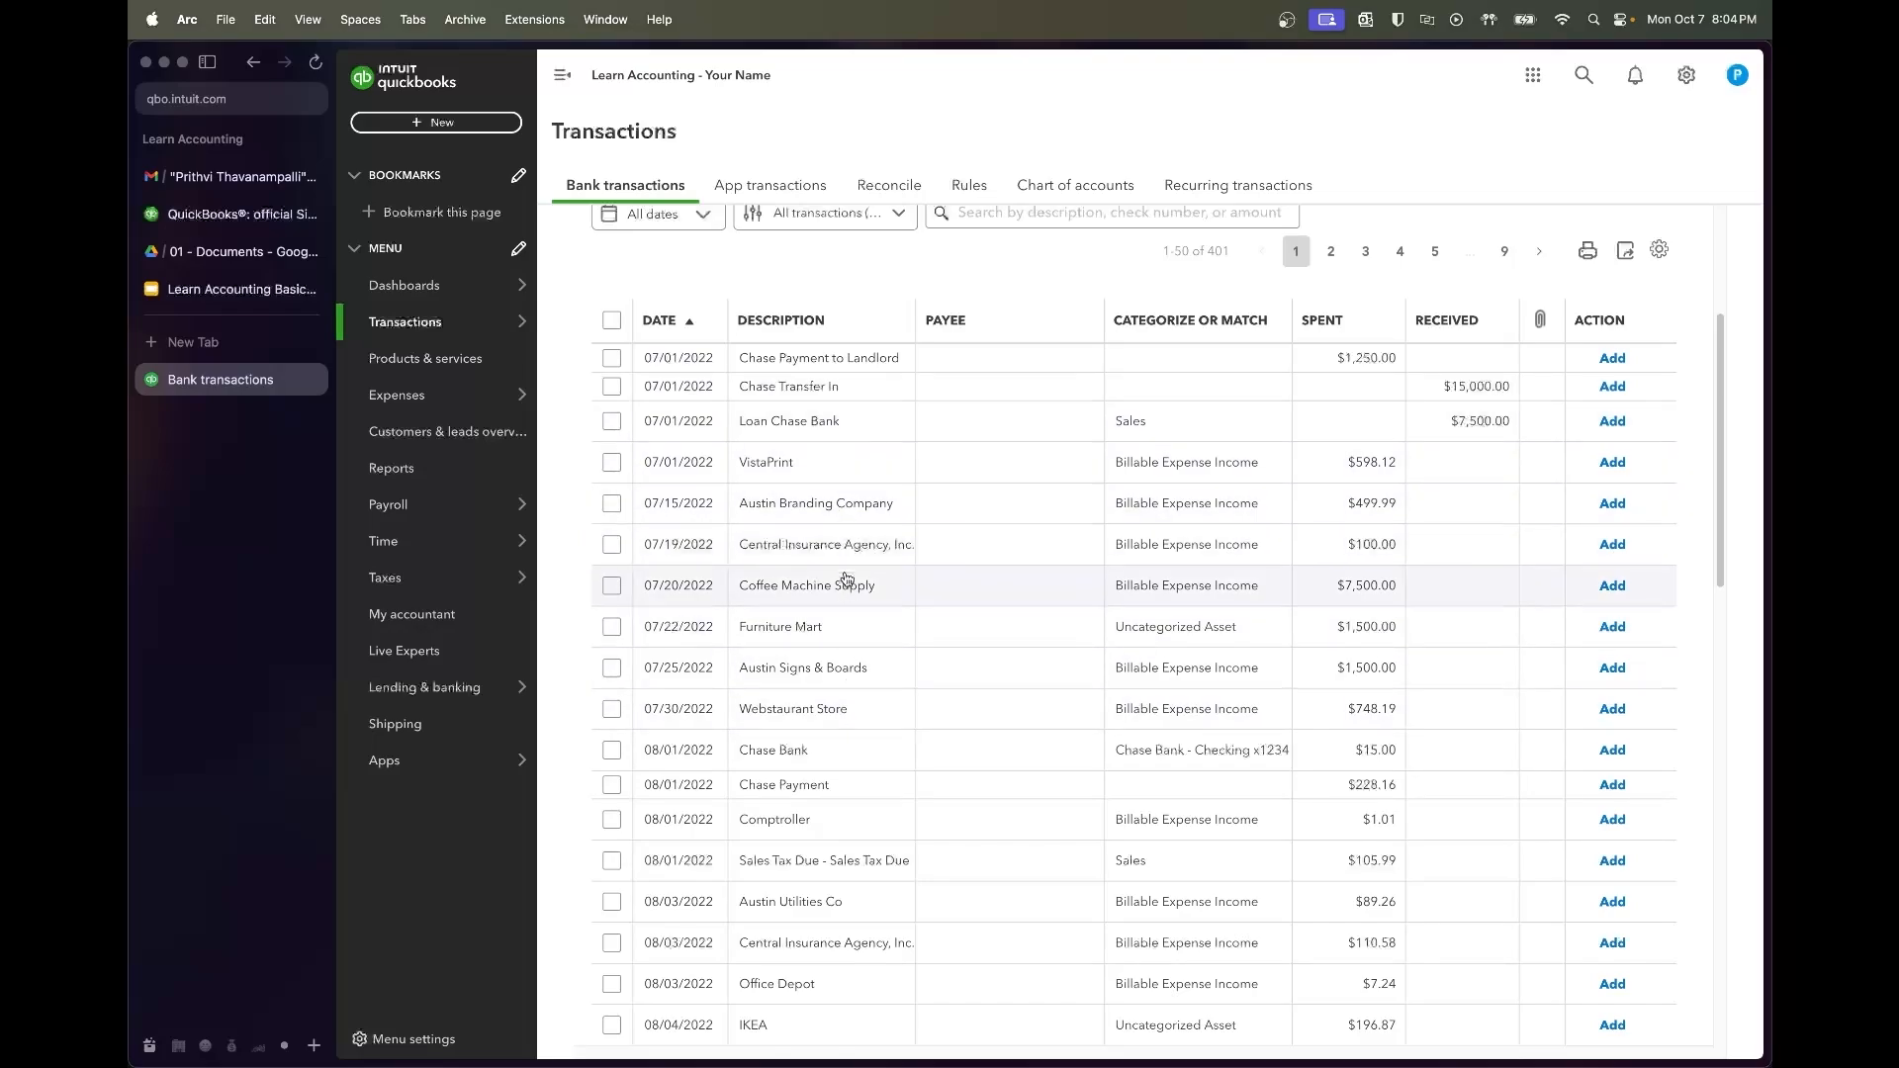
scroll(847, 583, "down", 6)
scroll(847, 602, "down", 3)
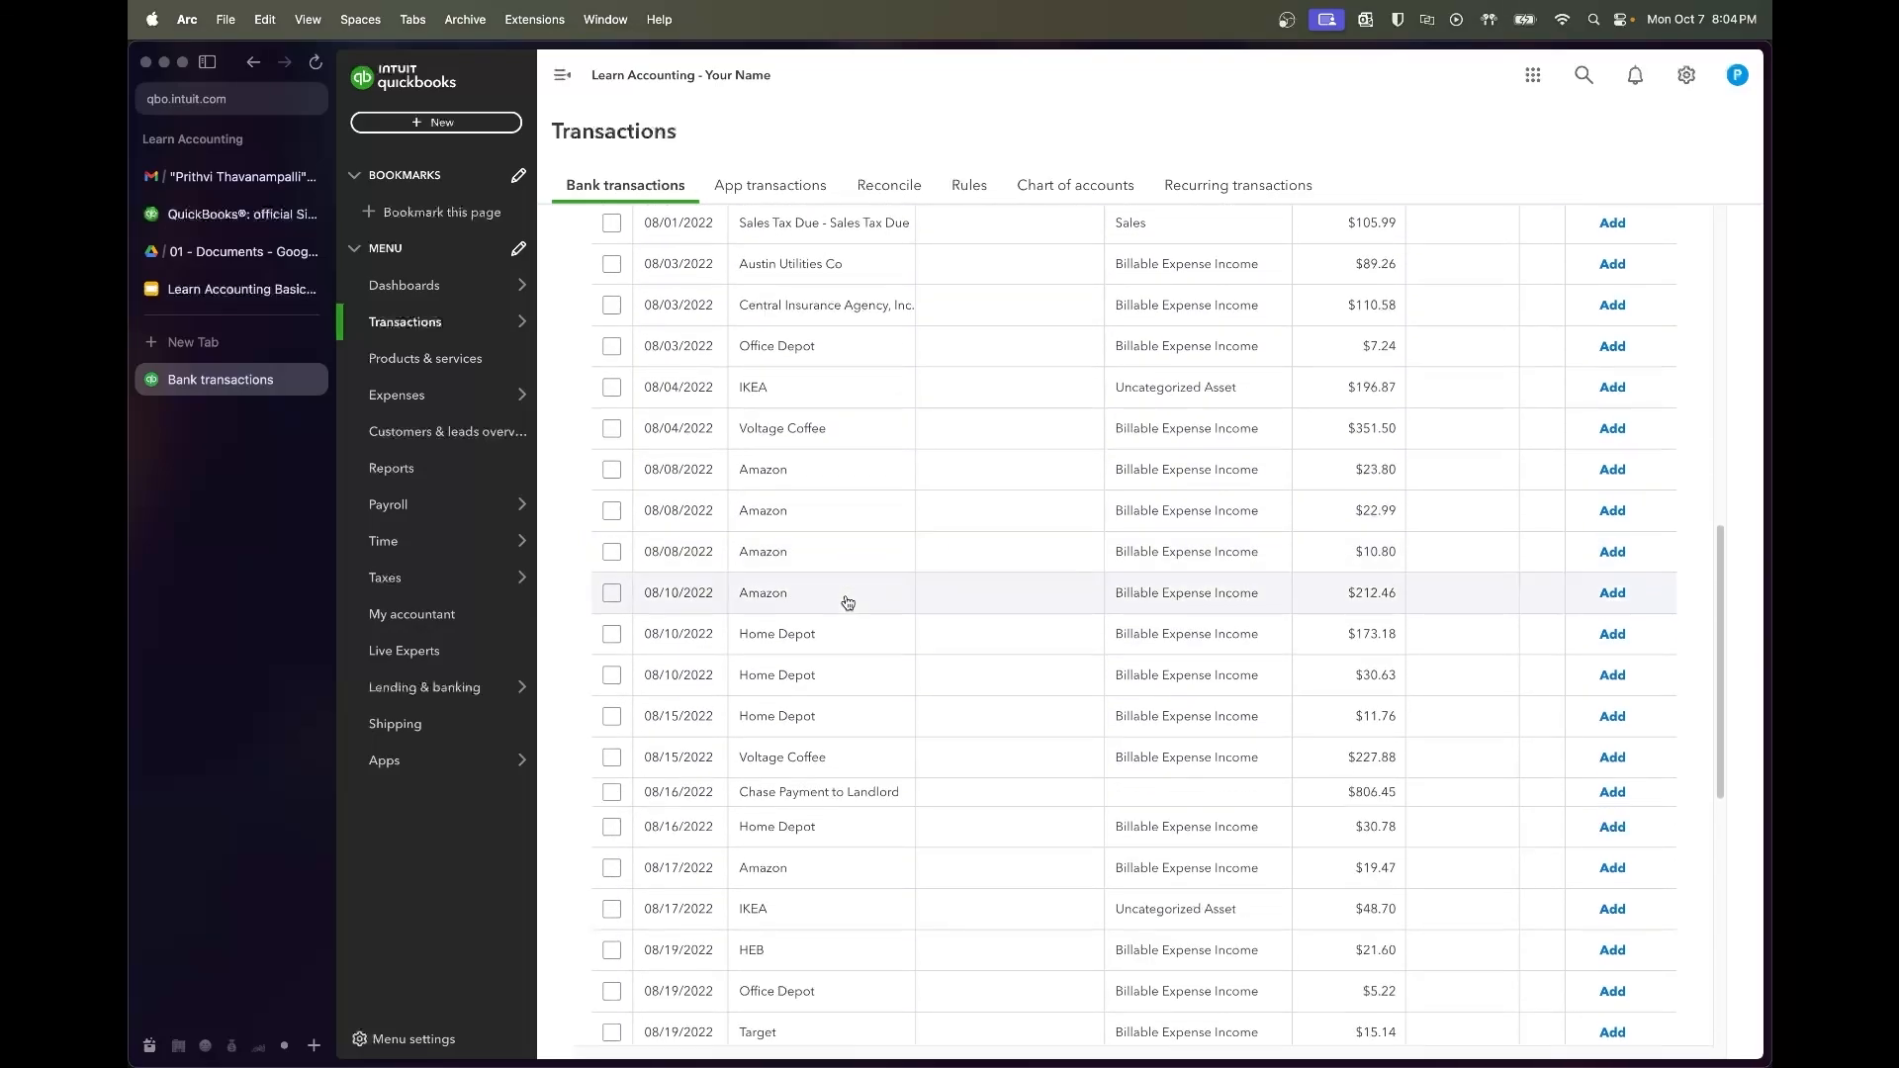
scroll(848, 602, "up", 10)
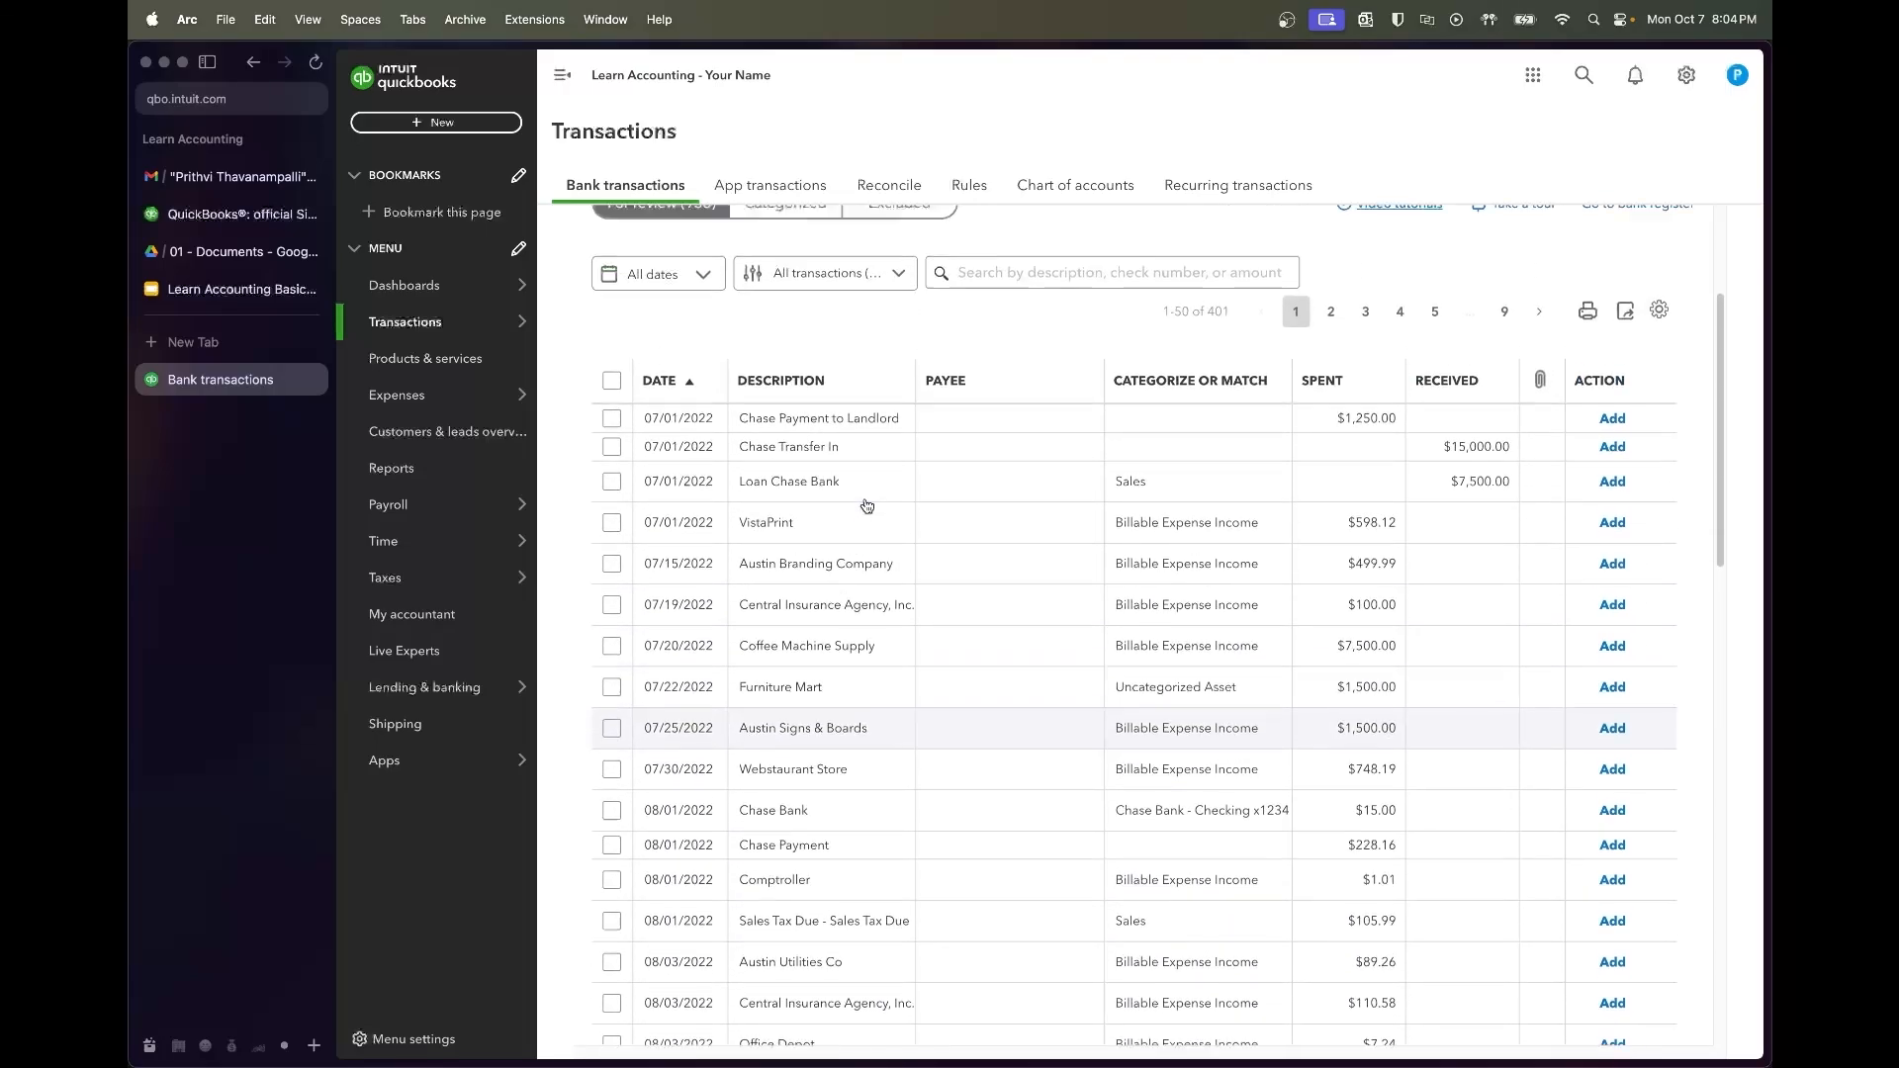
scroll(866, 505, "up", 4)
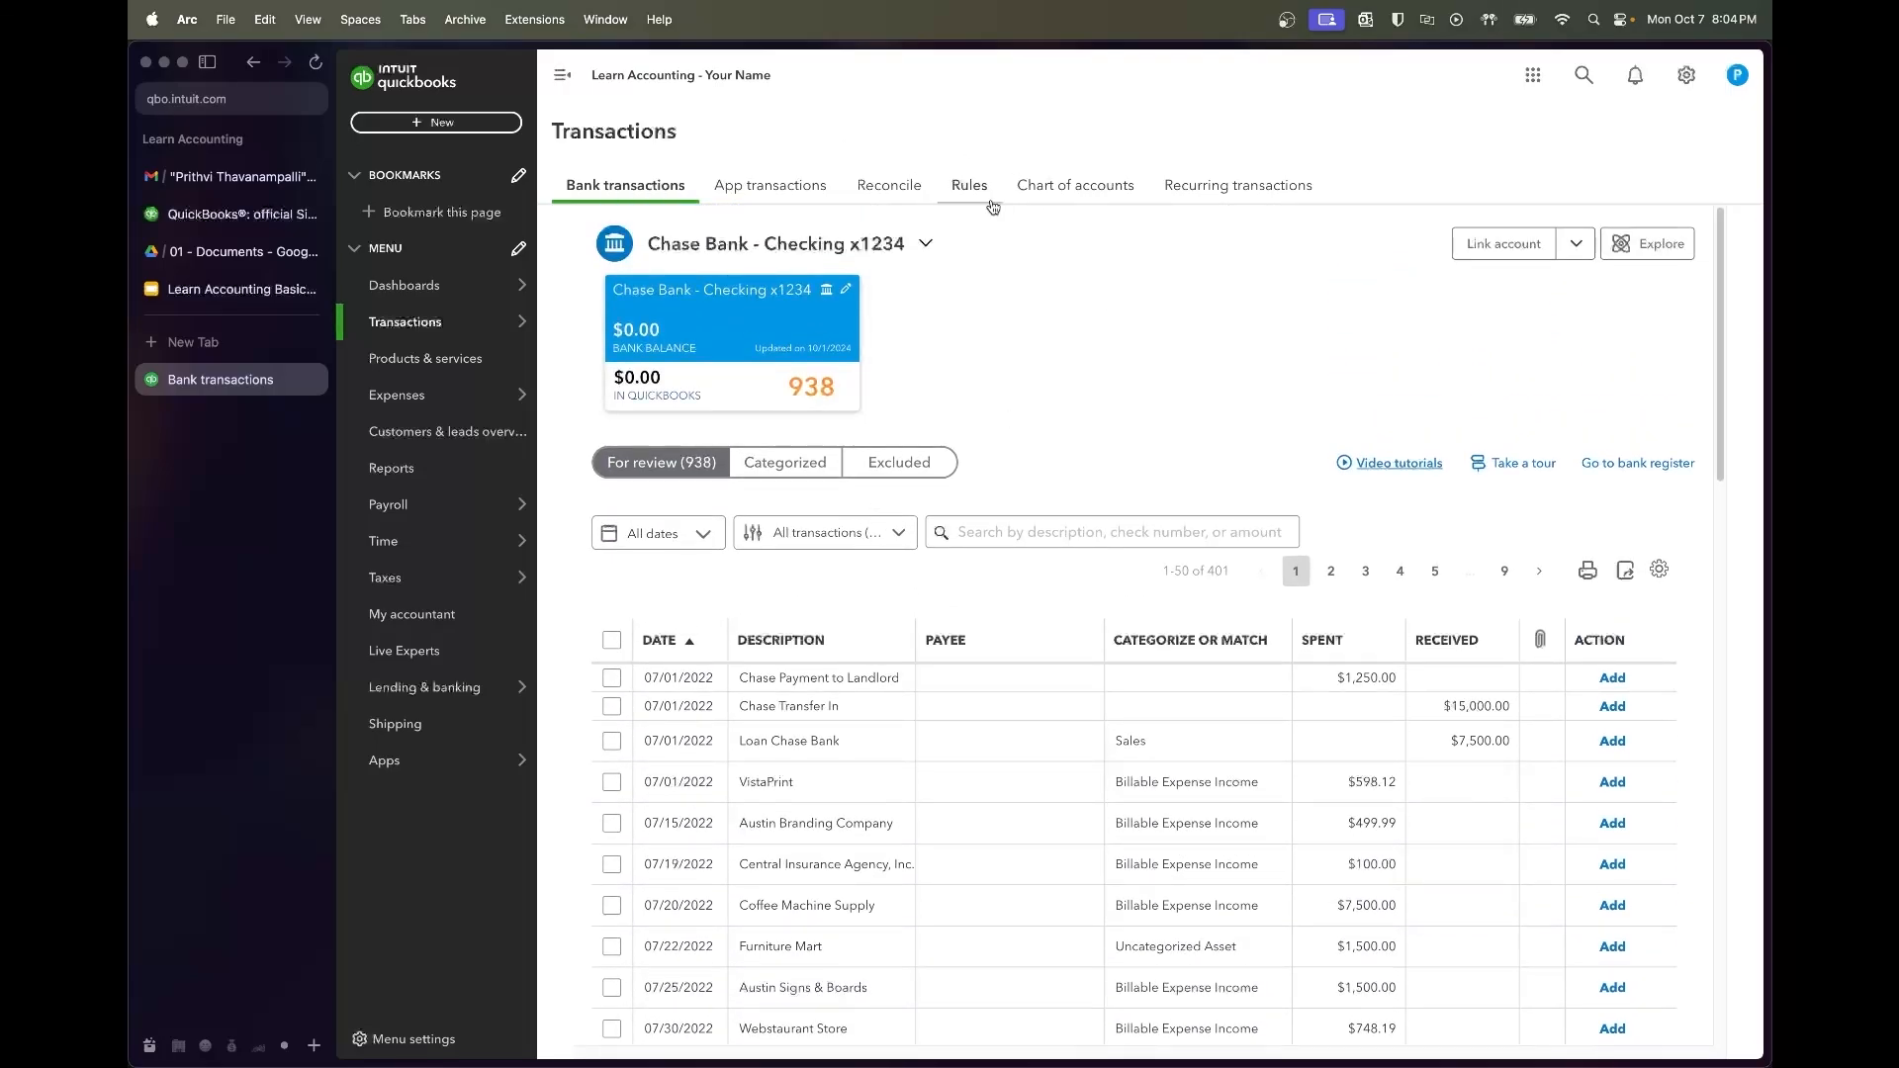
left_click(1103, 194)
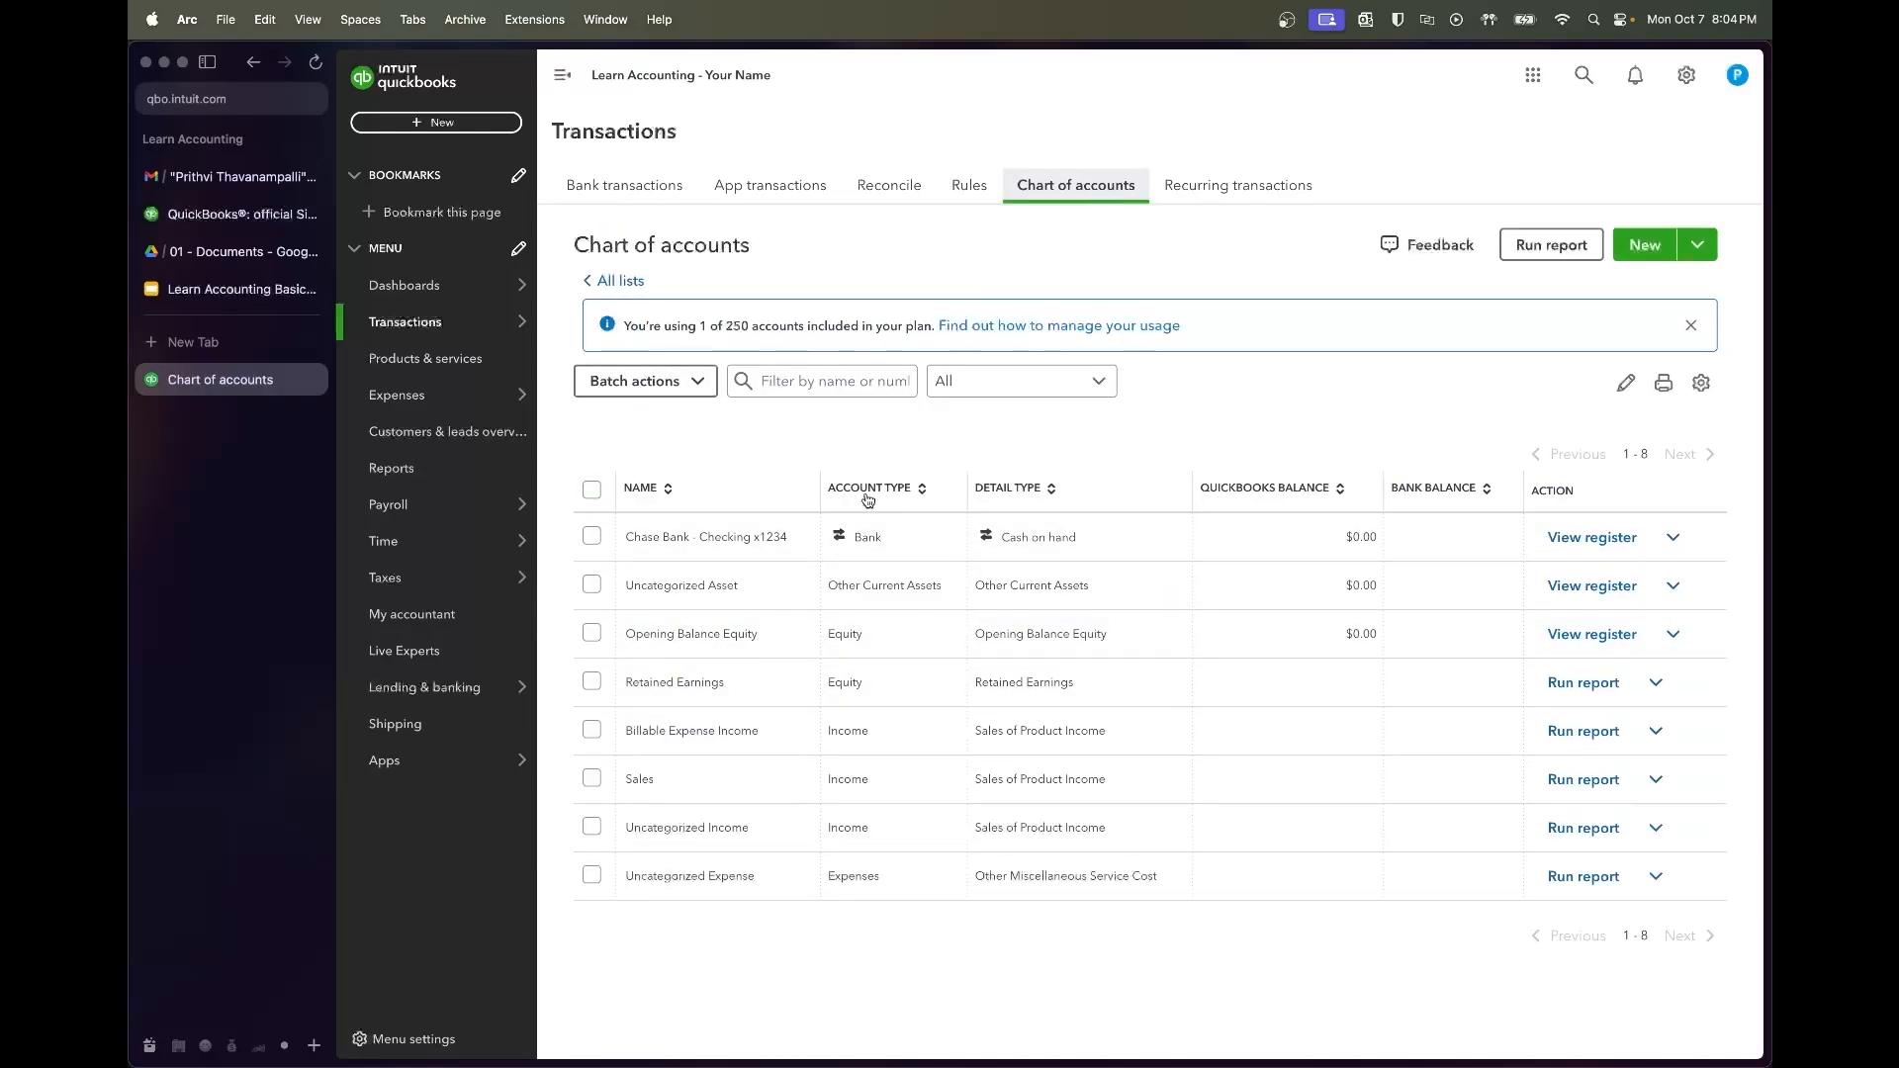
Go to the Reports page from the left navigation menu
mouse_move(431, 329)
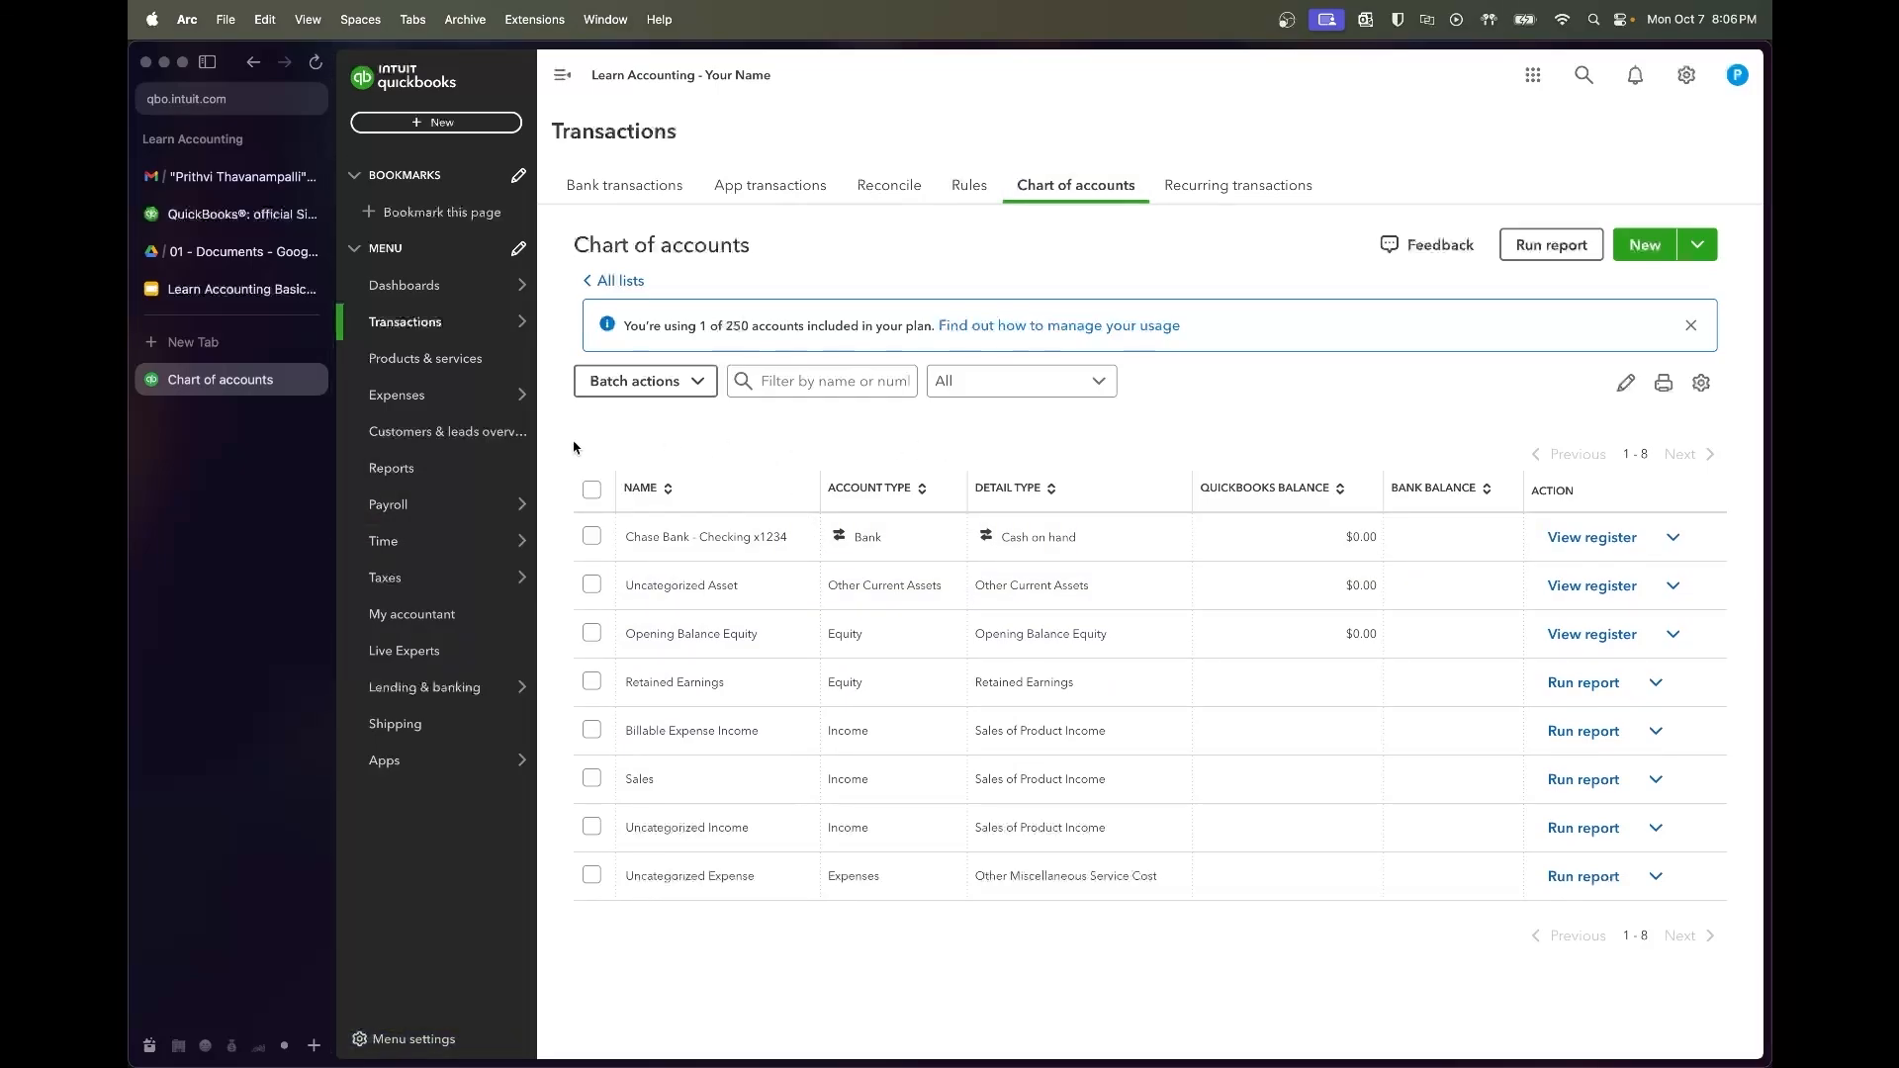
left_click(435, 466)
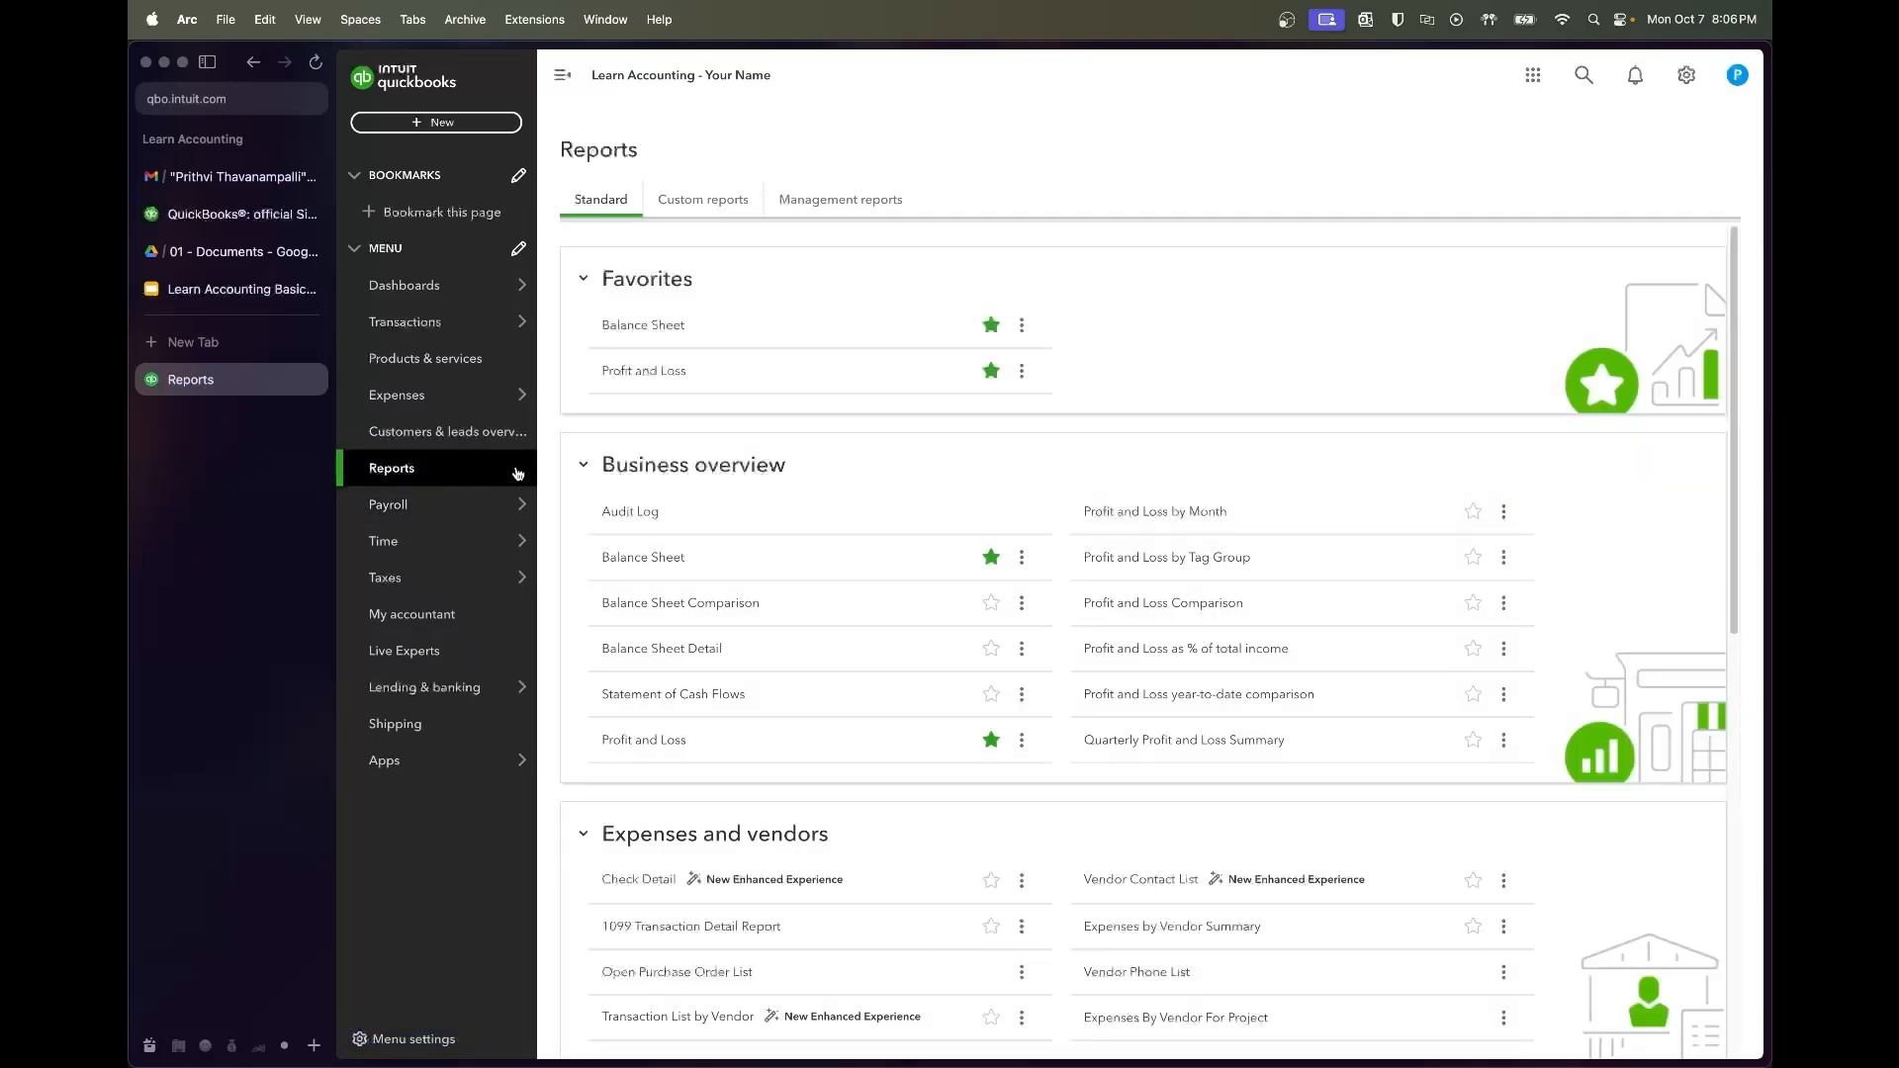
Open the Profit and Loss report, then switch to the Learn Accounting Basics Syllabus slides
left_click(678, 376)
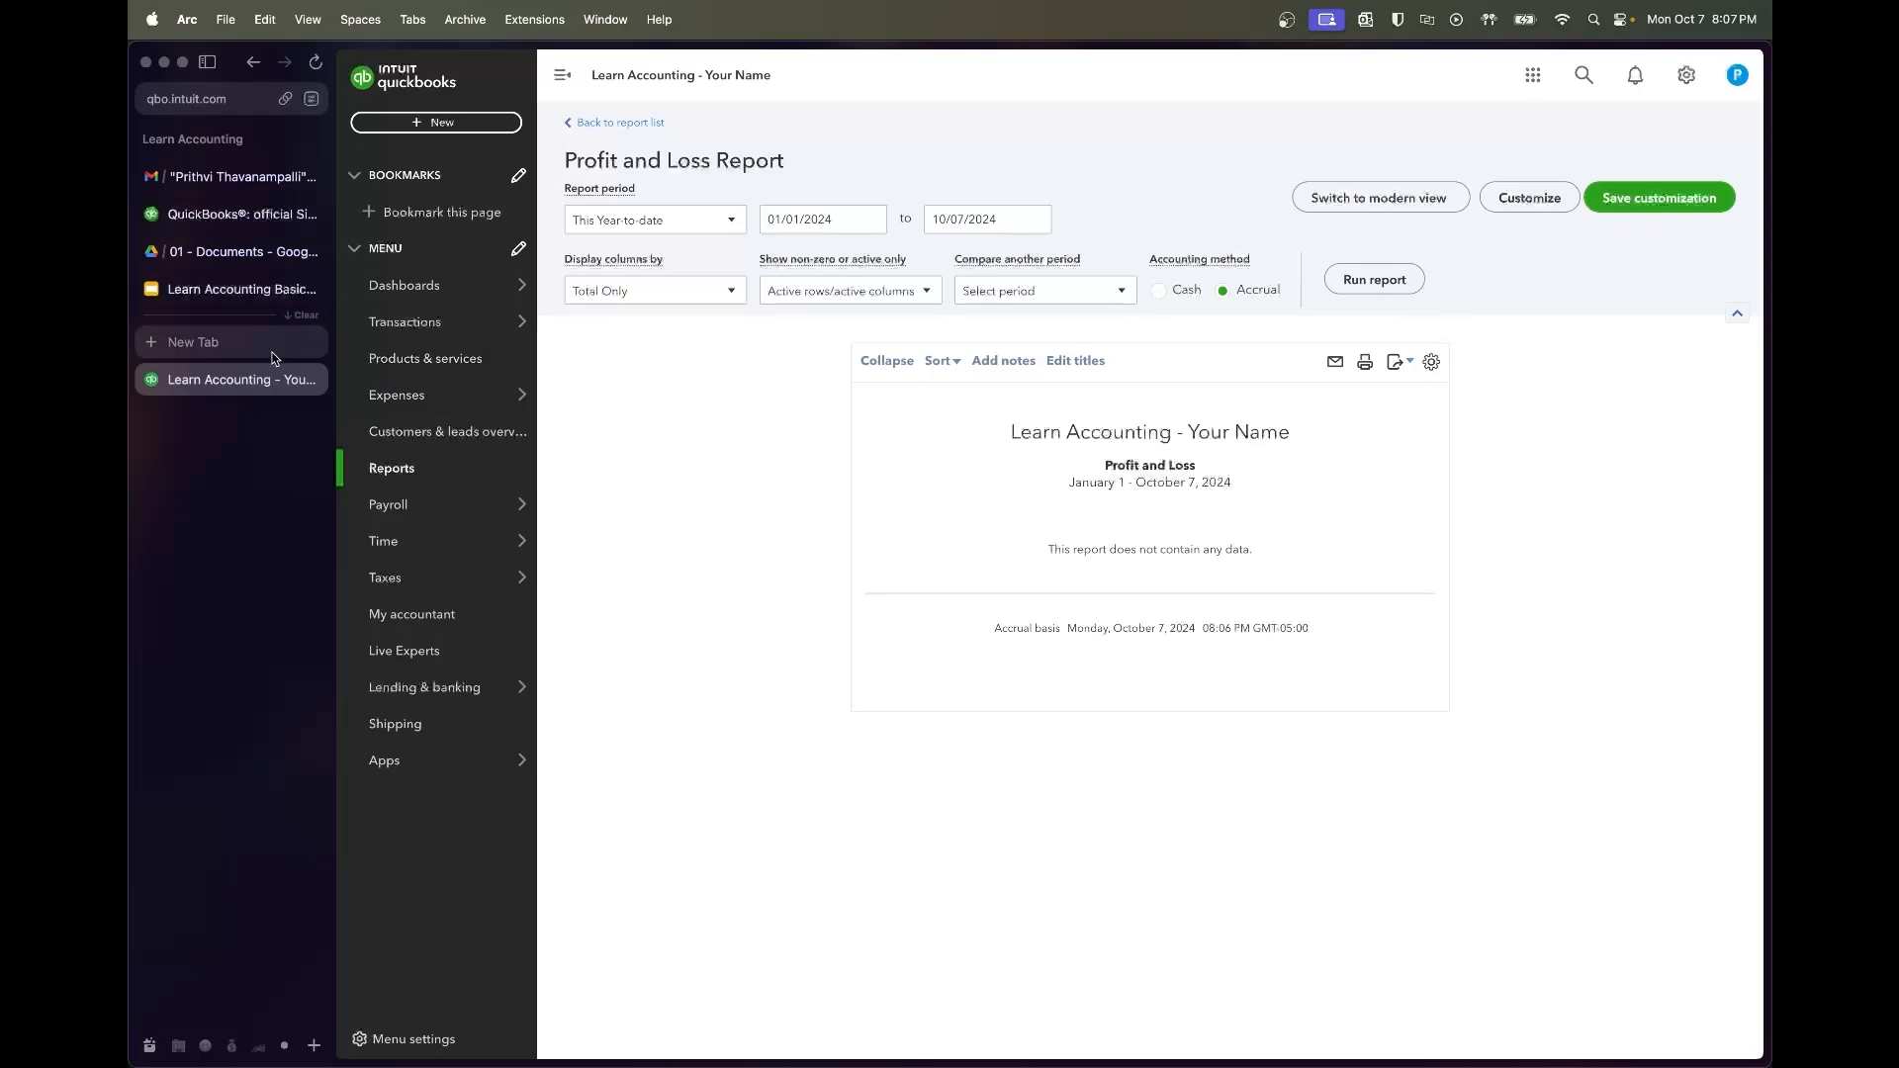
left_click(240, 306)
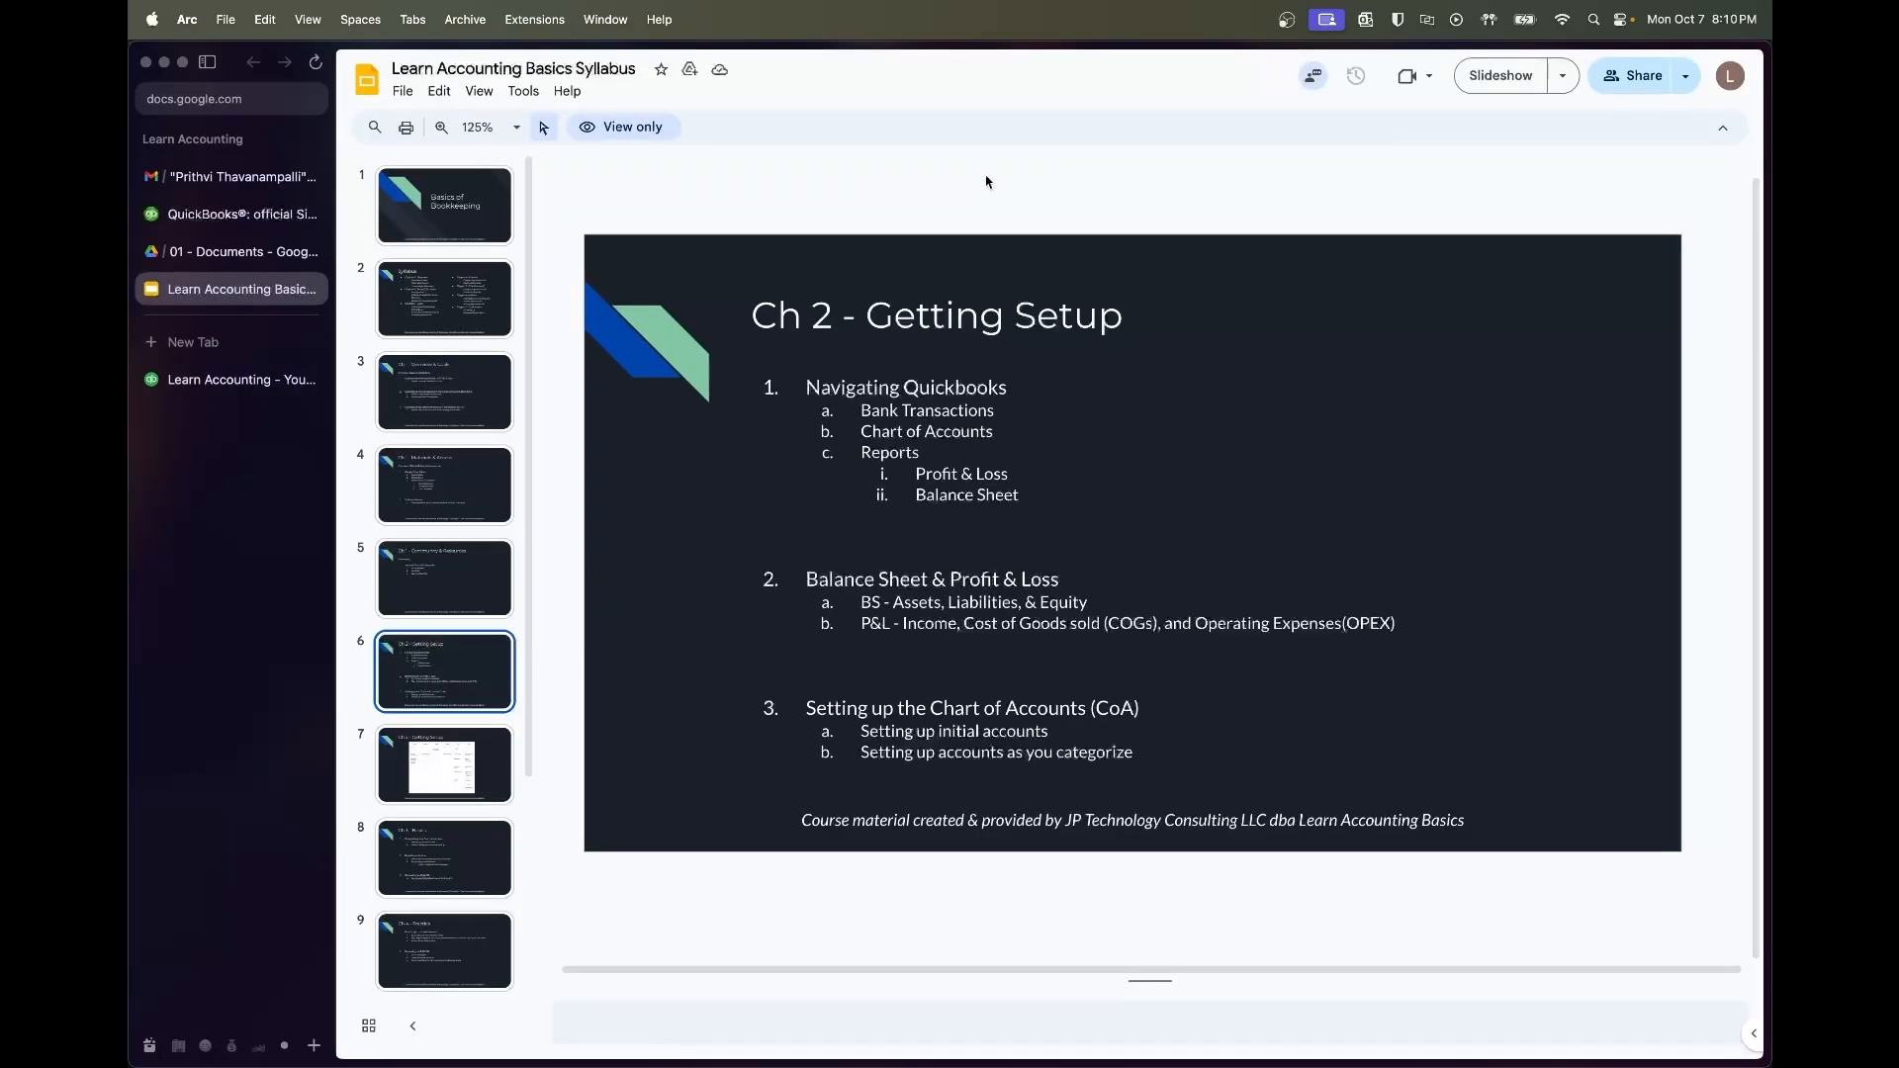
Move to slide 7 and zoom in on the accounts table
key("Down")
scroll(1022, 598, "up", 5)
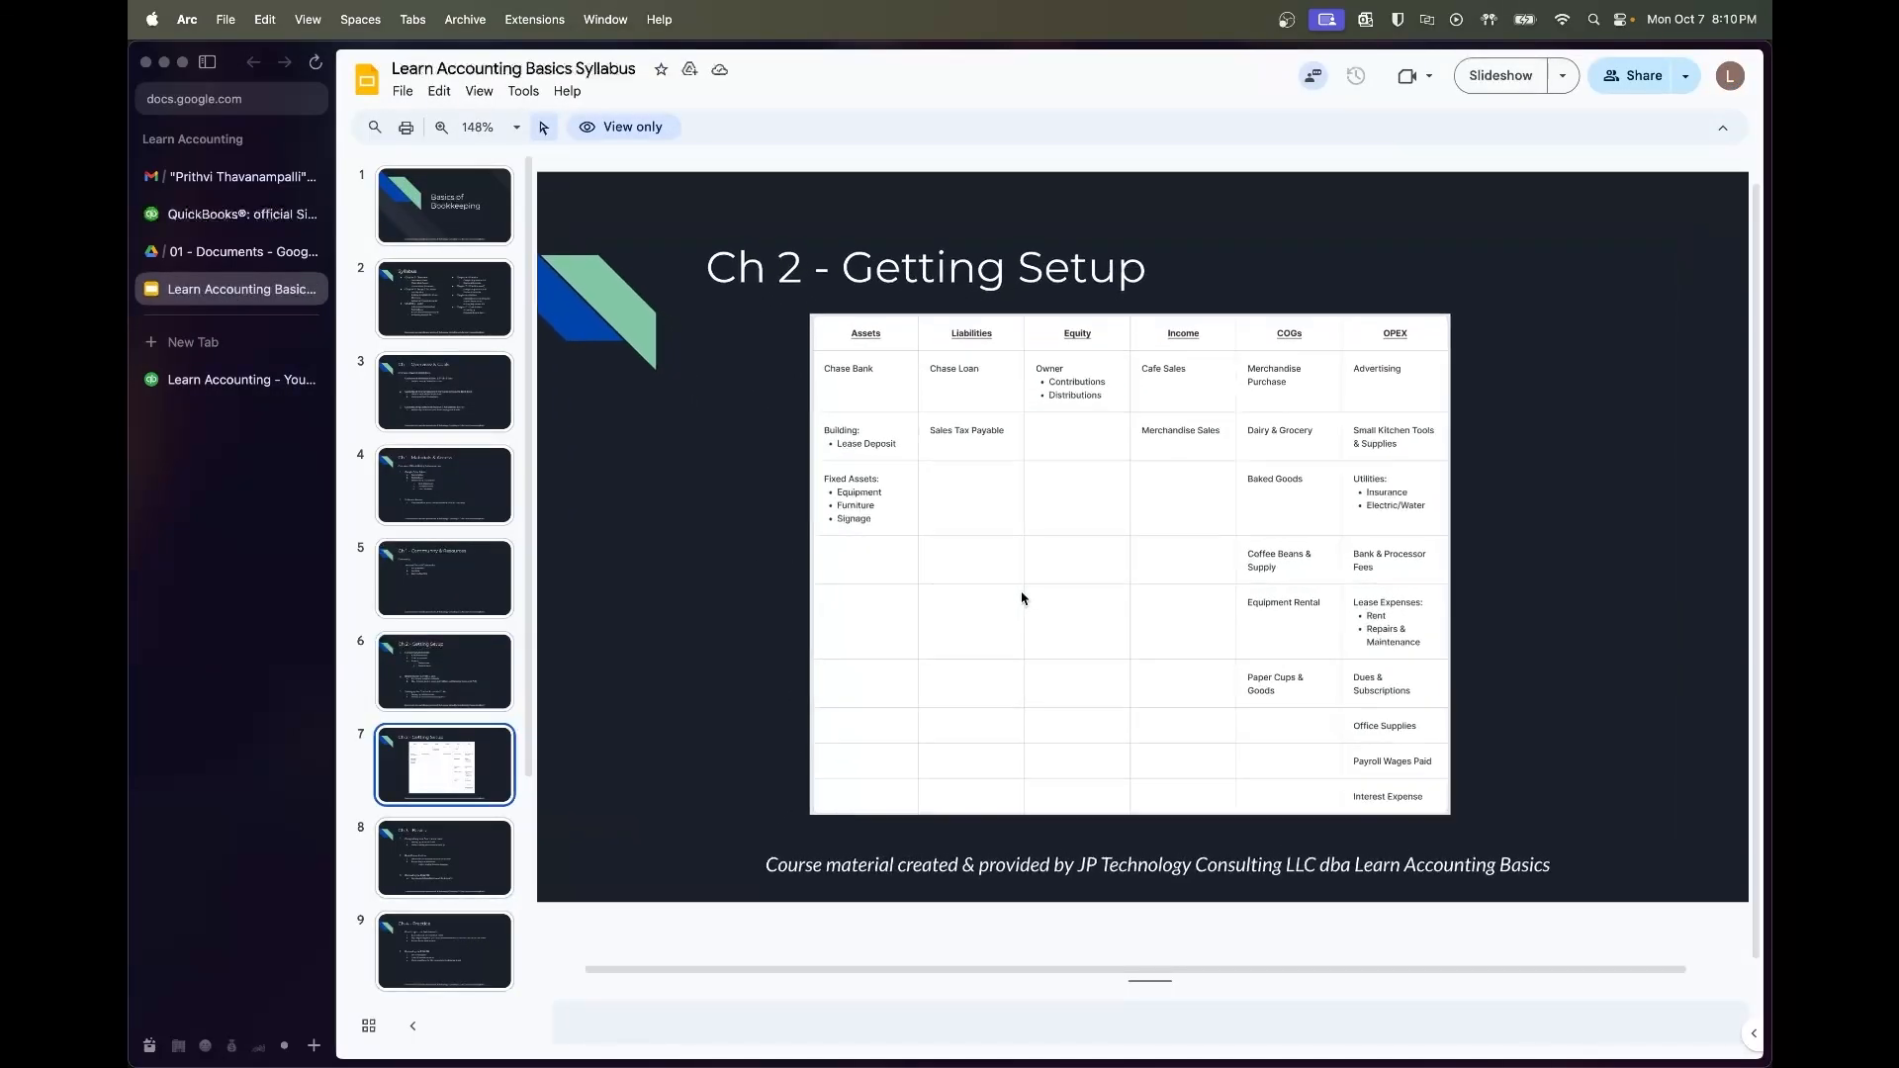
scroll(1022, 597, "right", 2)
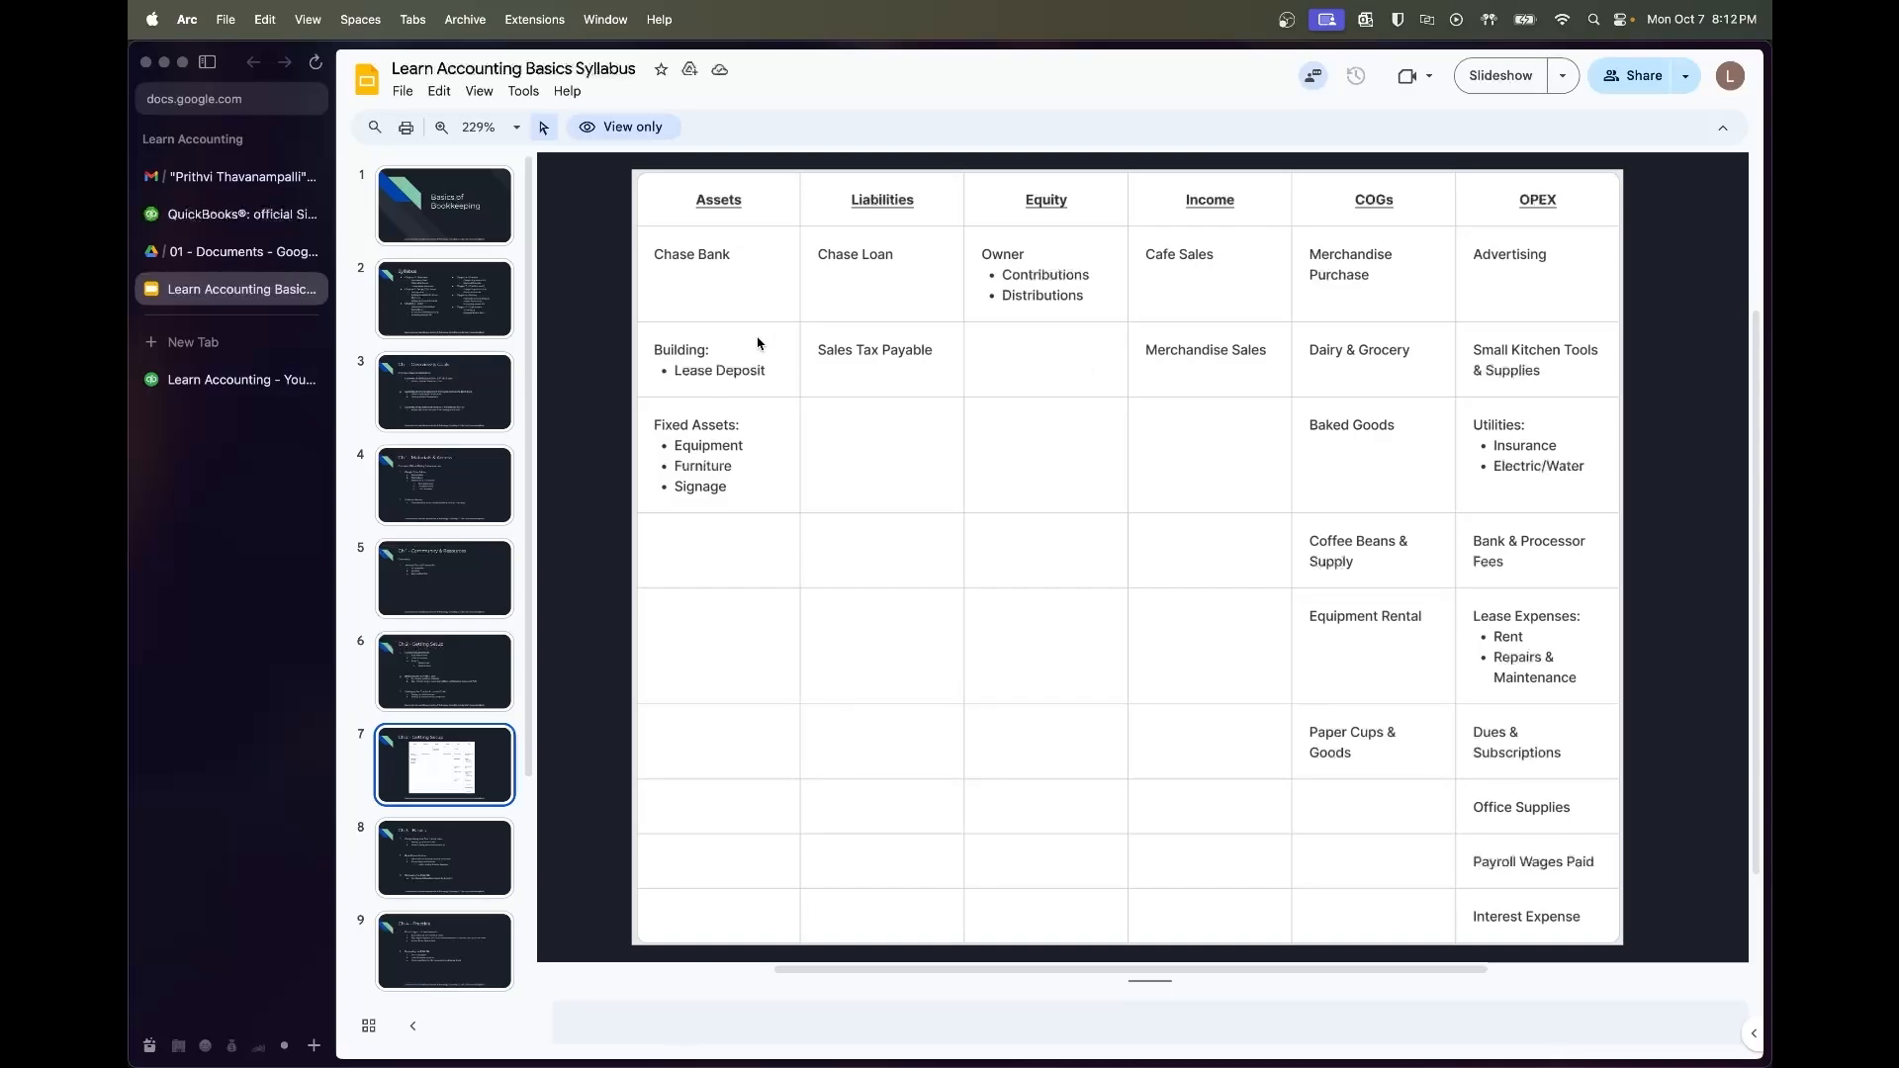
Return to QuickBooks and open the Chart of accounts
left_click(240, 391)
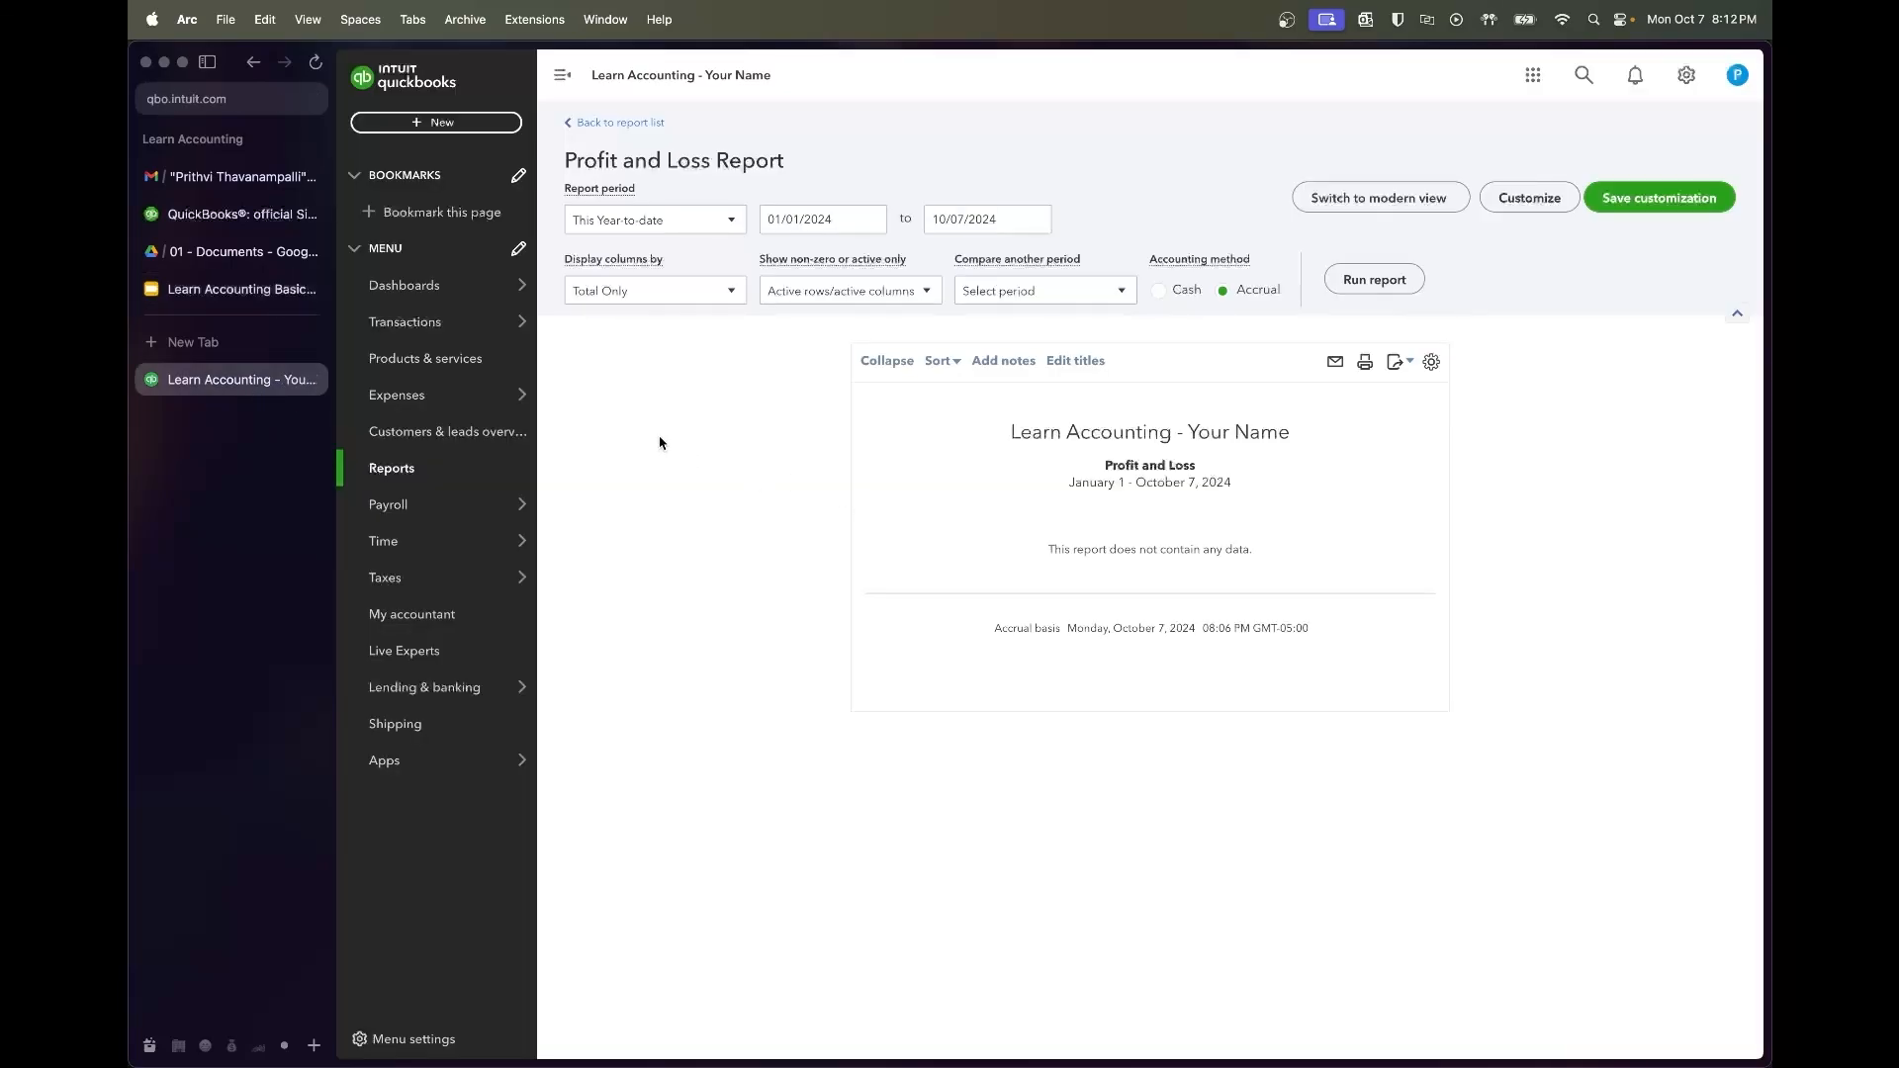
mouse_move(475, 327)
left_click(607, 469)
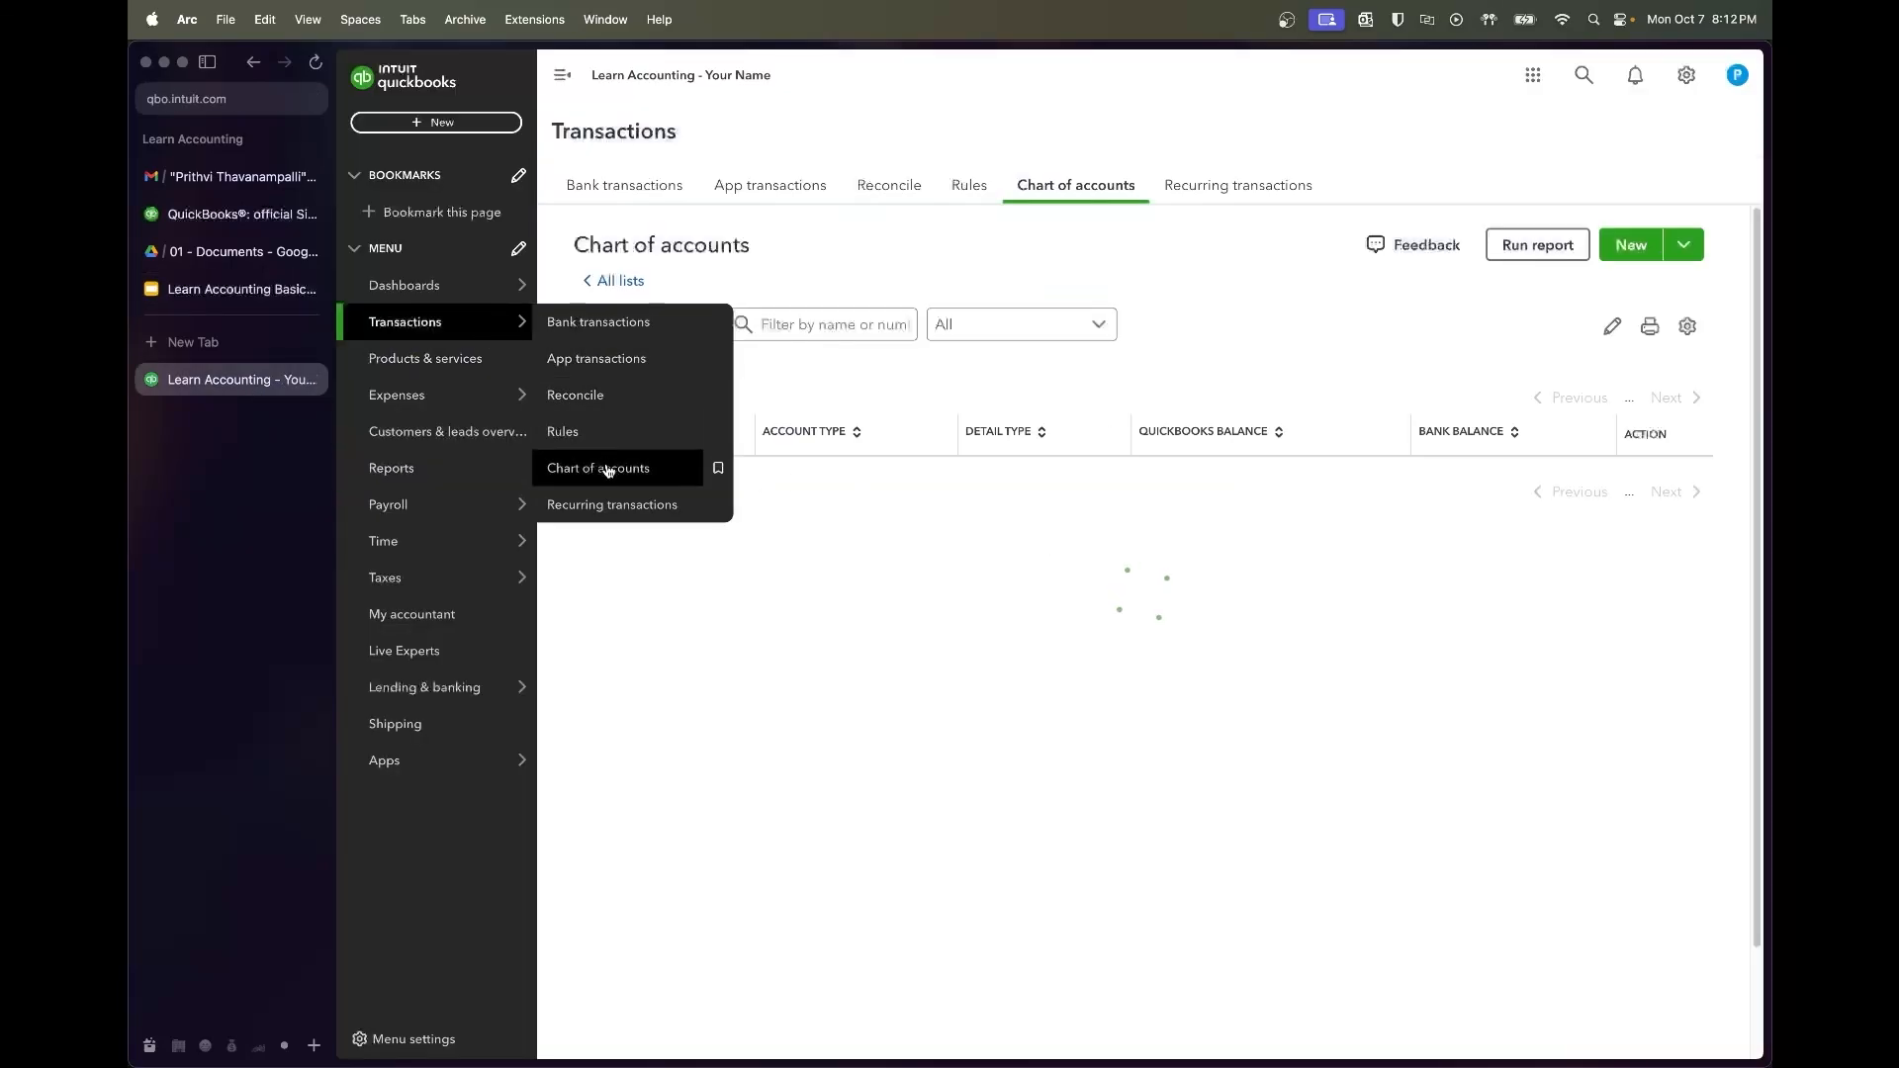
Start a new Income account named Cafe Sales with detail type Sales of Product Income
left_click(1636, 247)
left_click(1355, 149)
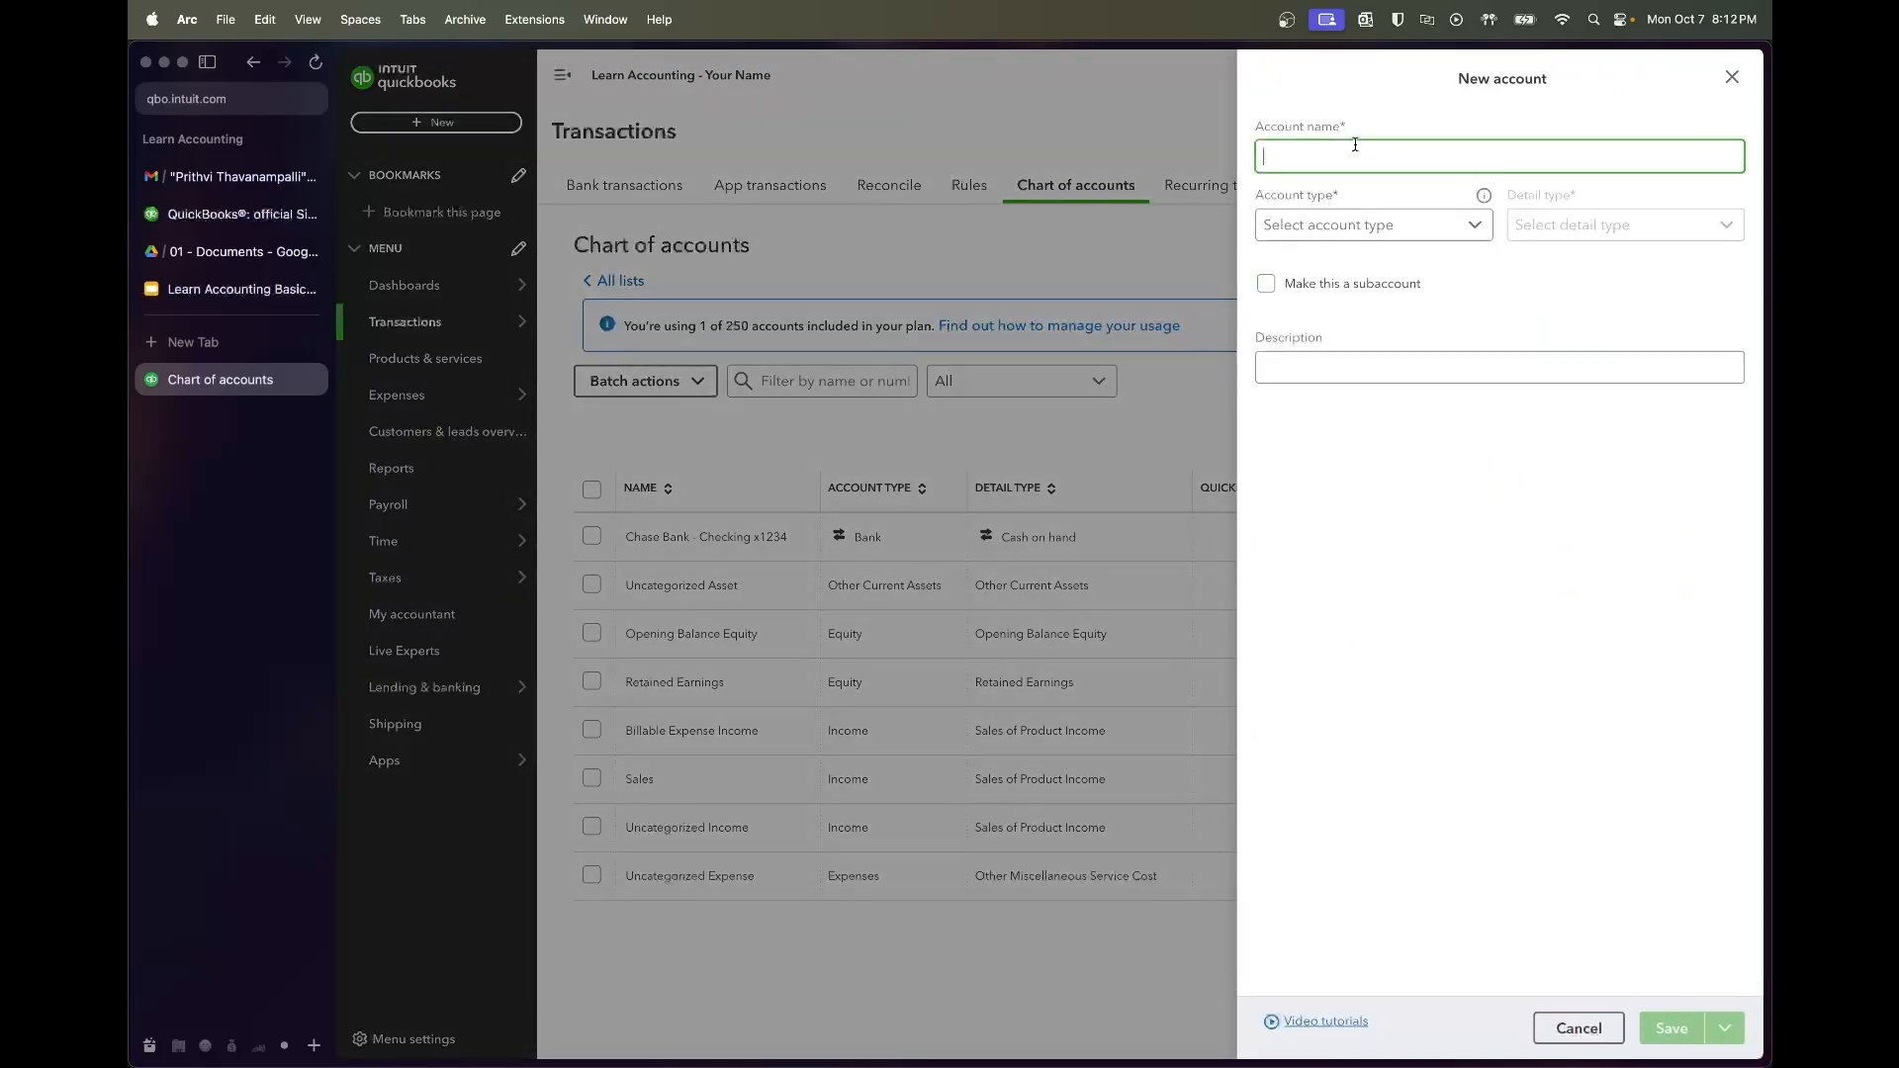
type("Cafe Sales")
left_click(1347, 226)
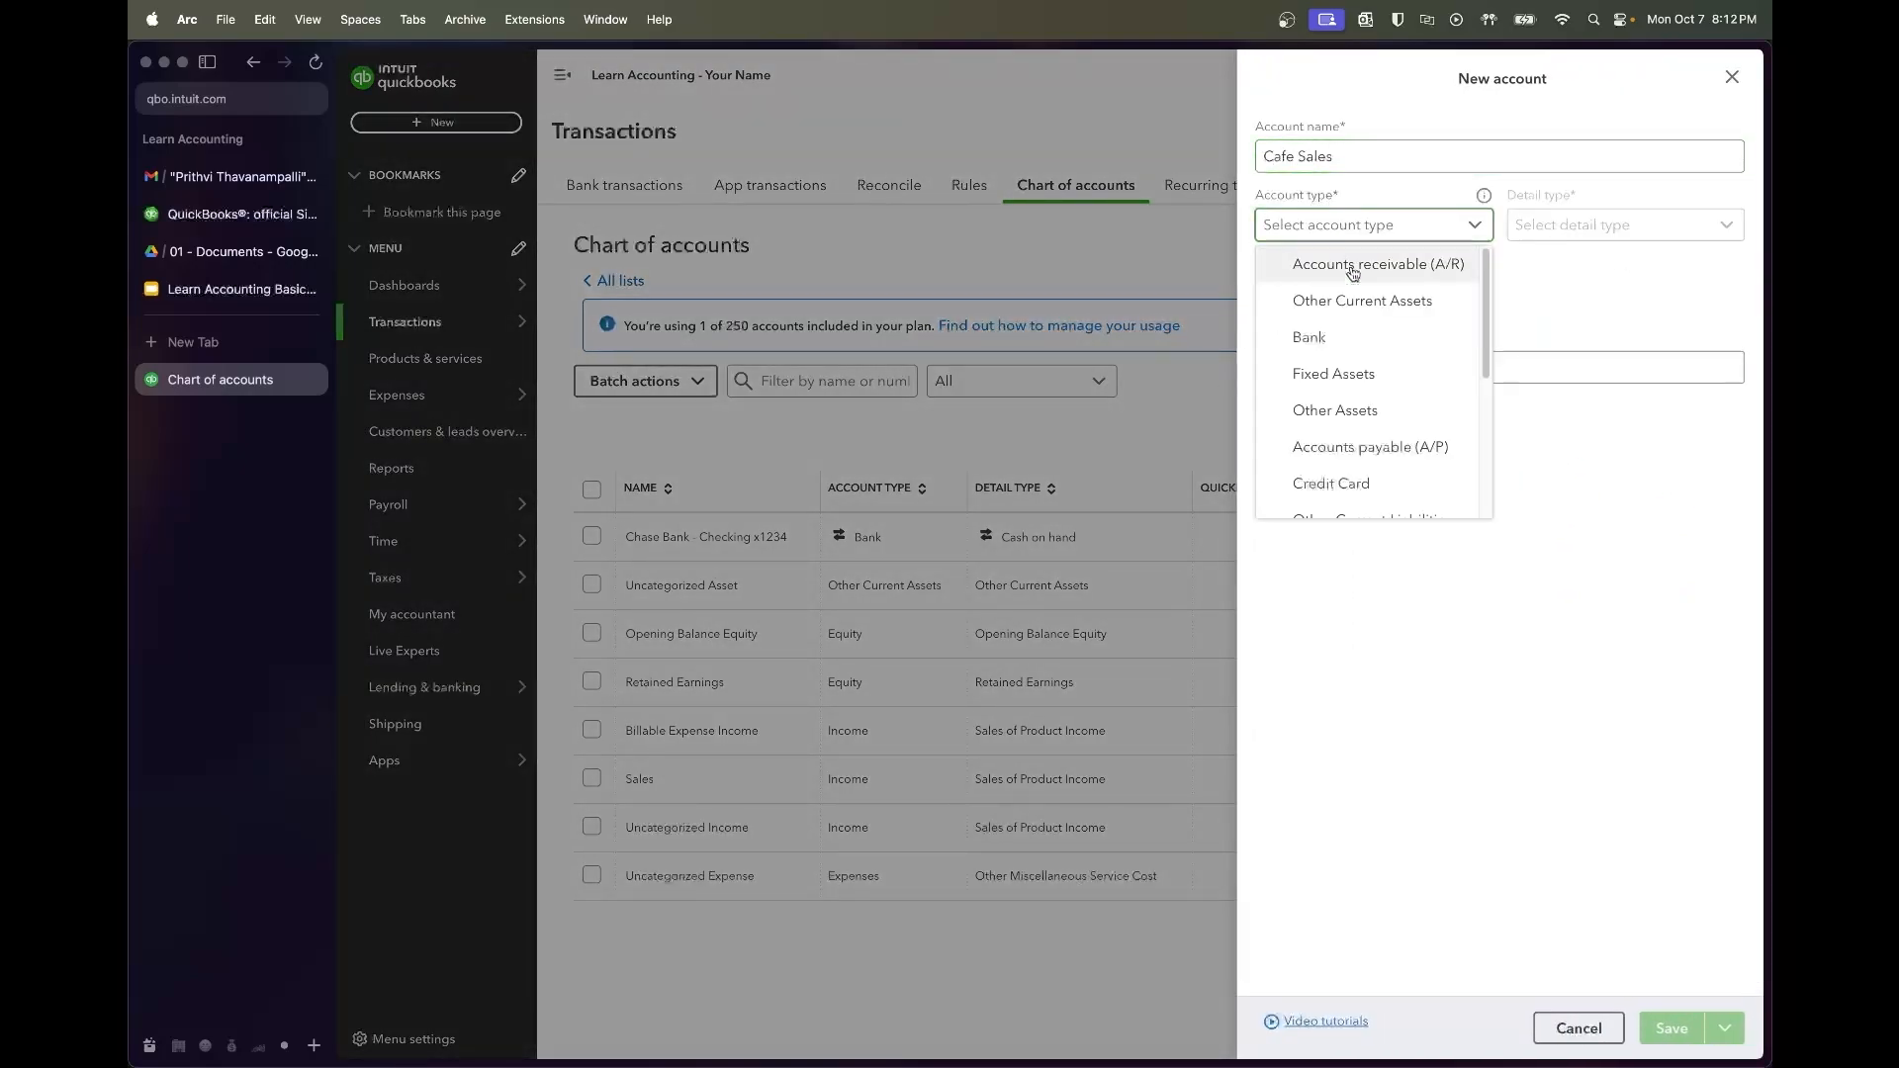
scroll(1369, 360, "down", 5)
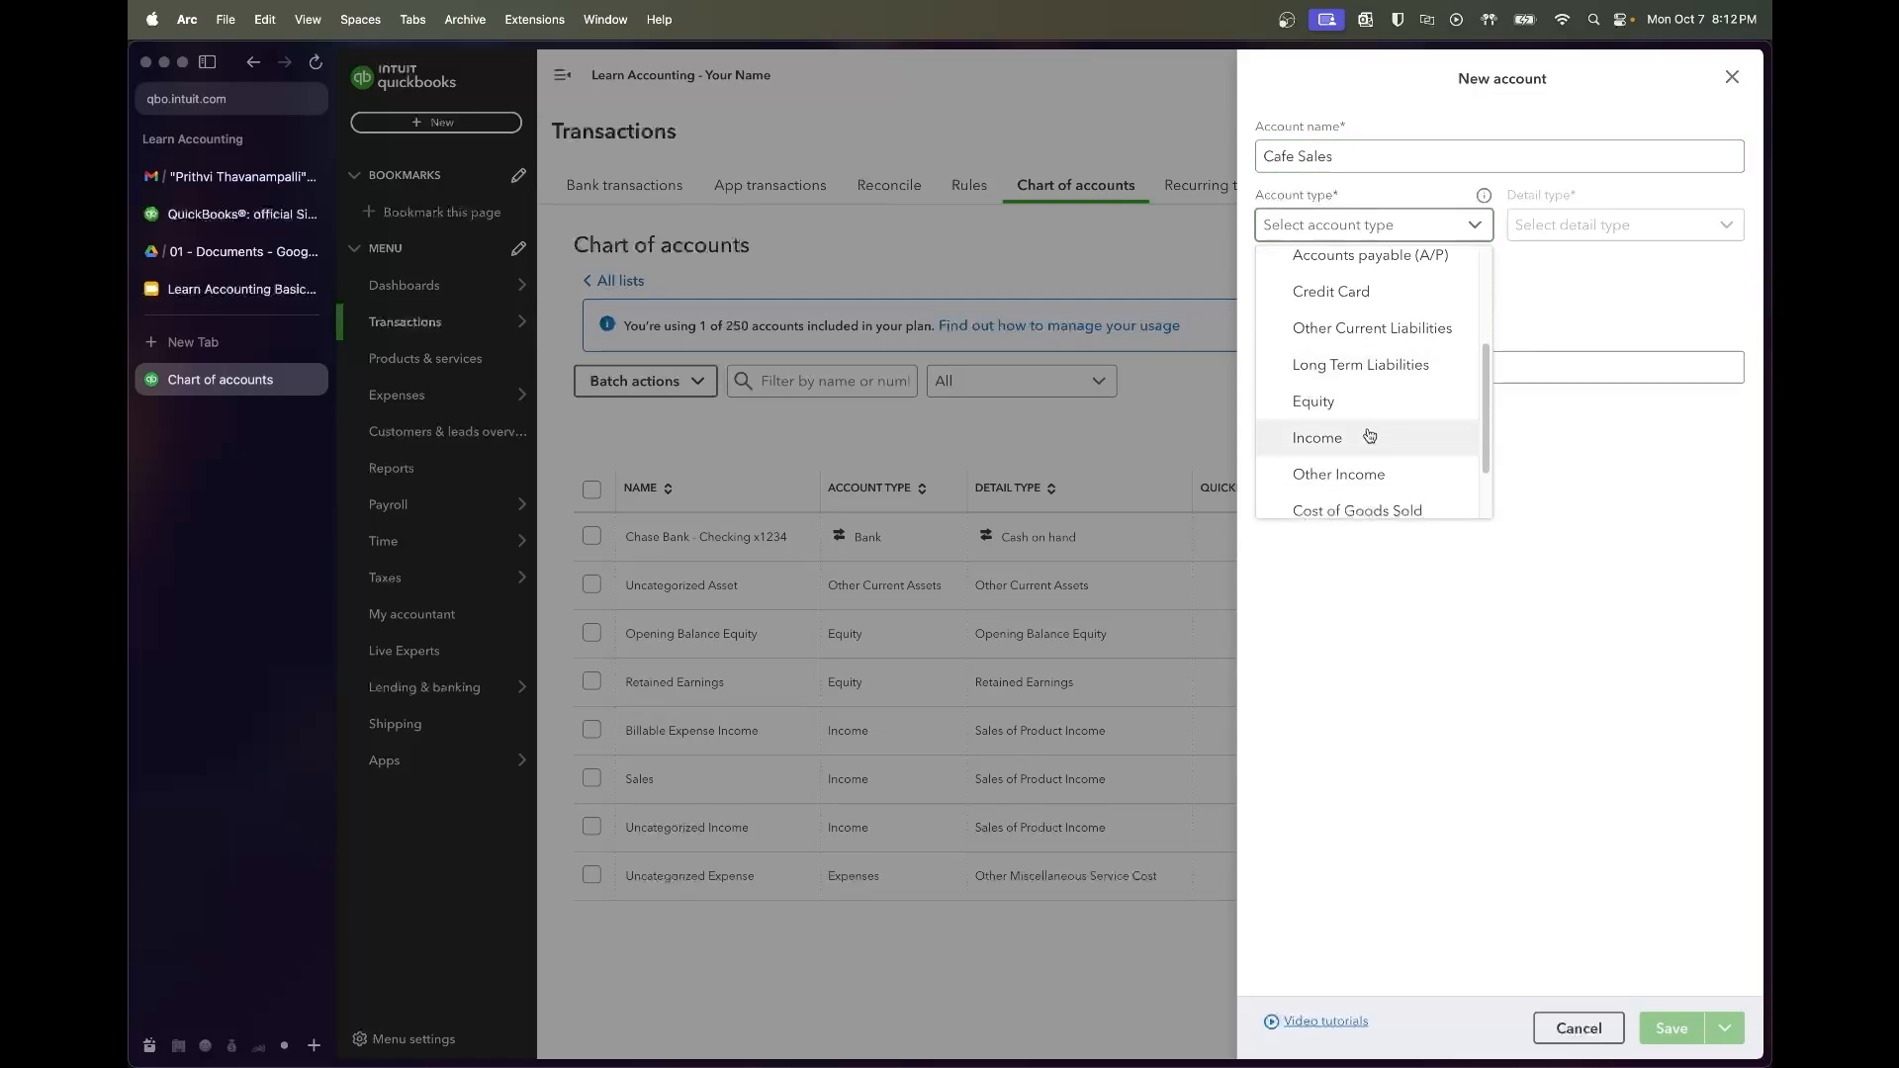
left_click(1369, 436)
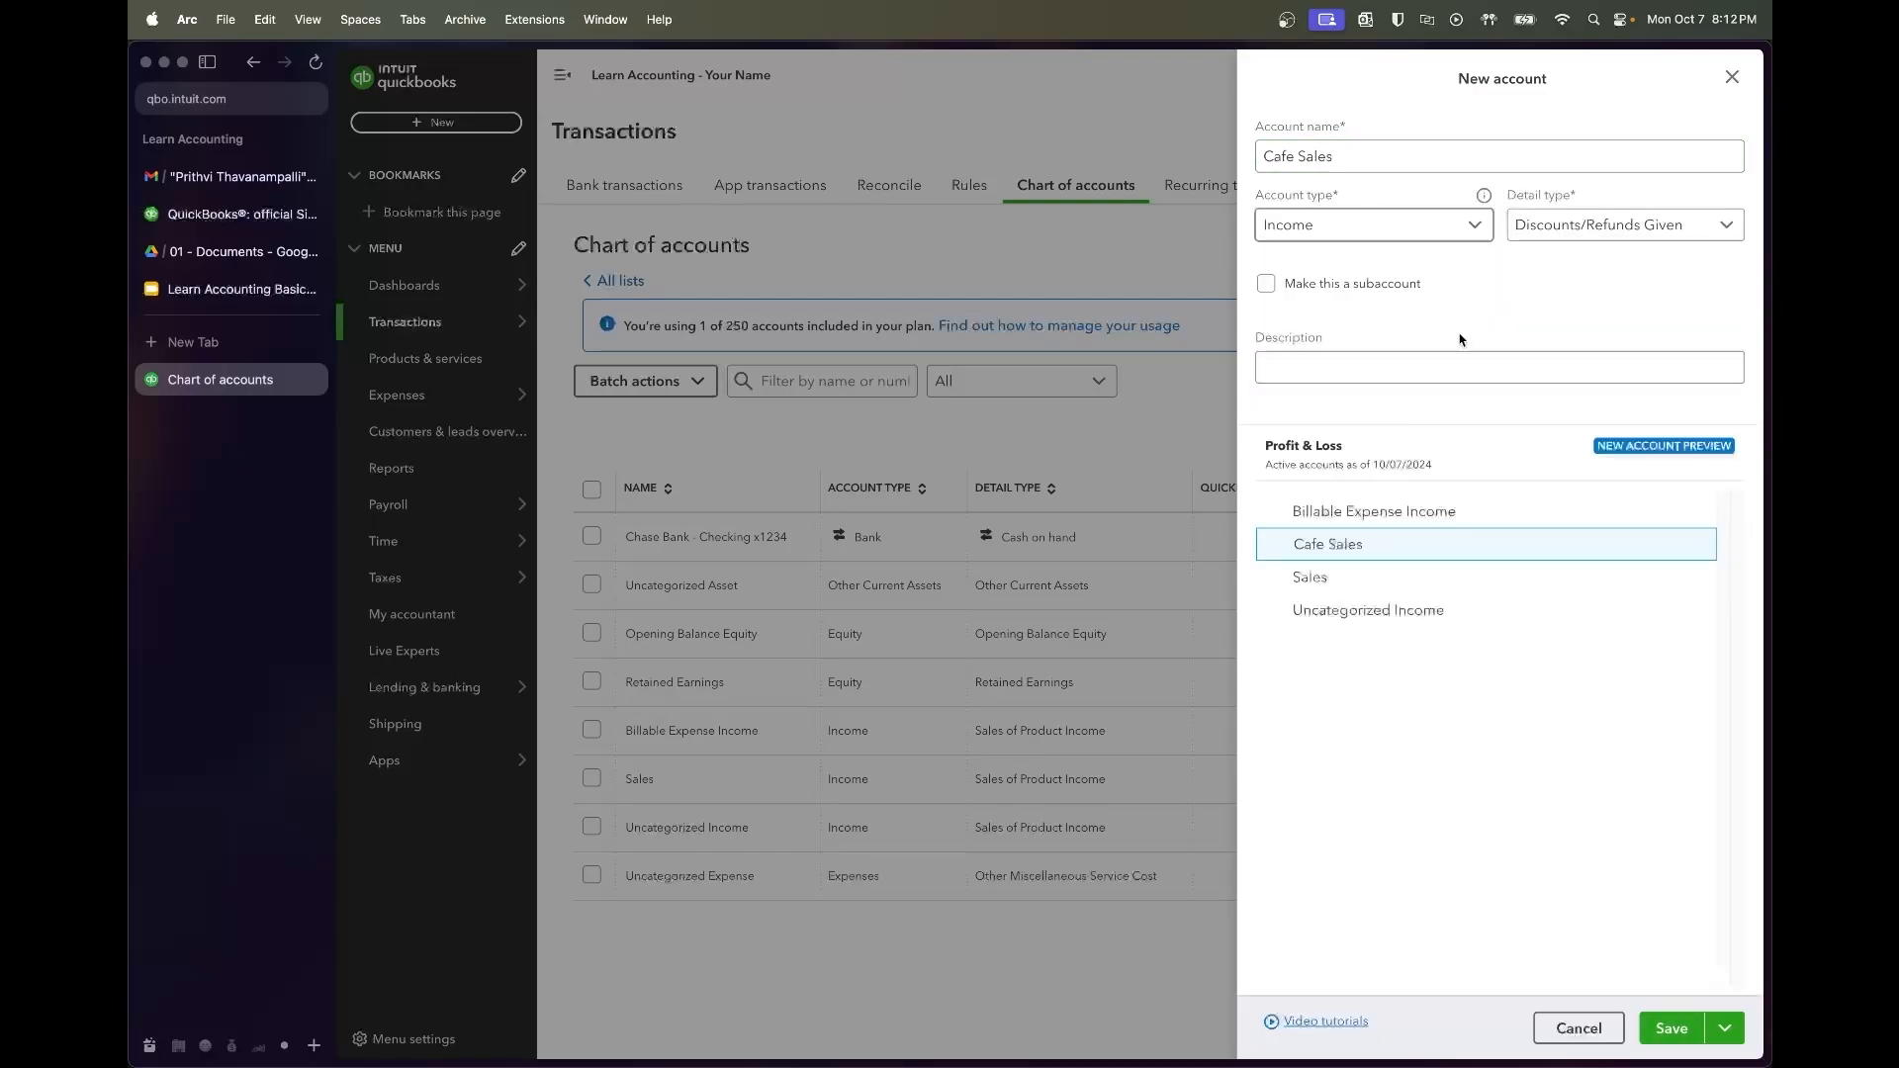
left_click(1600, 242)
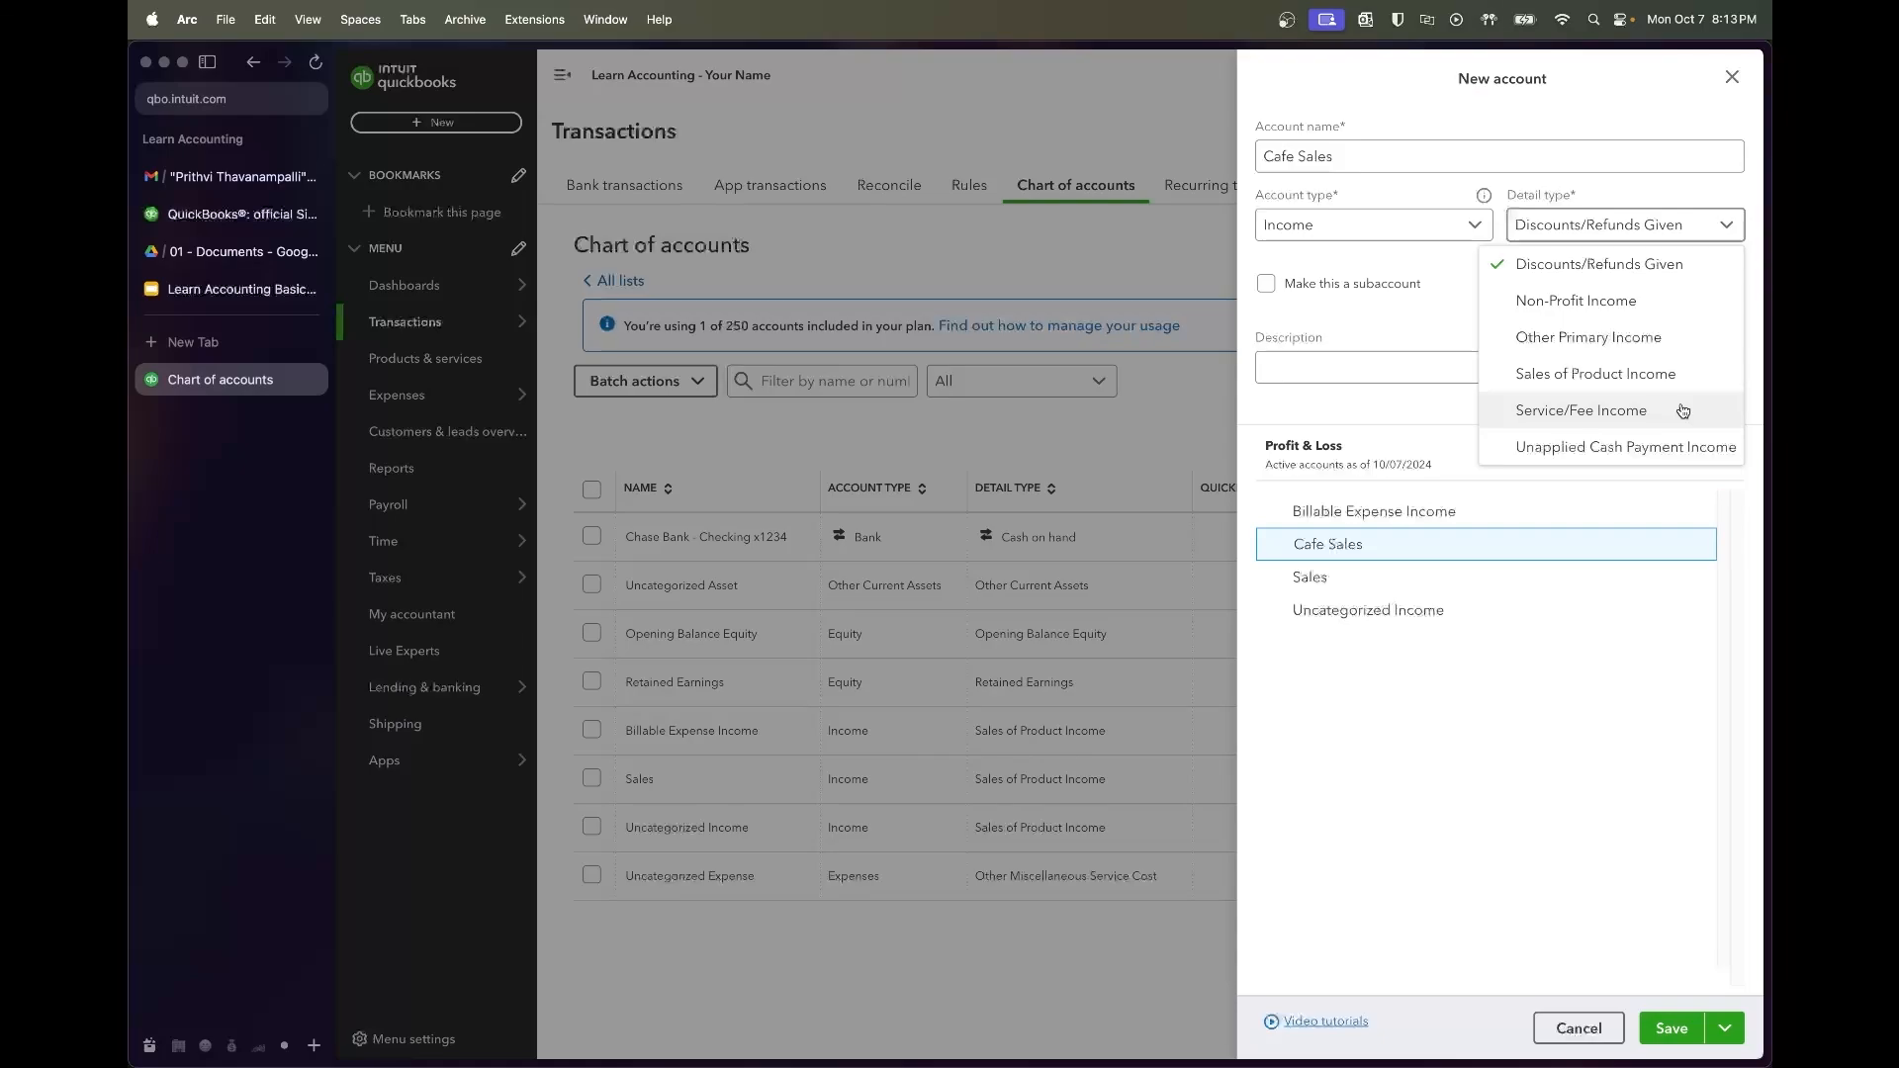
left_click(1623, 381)
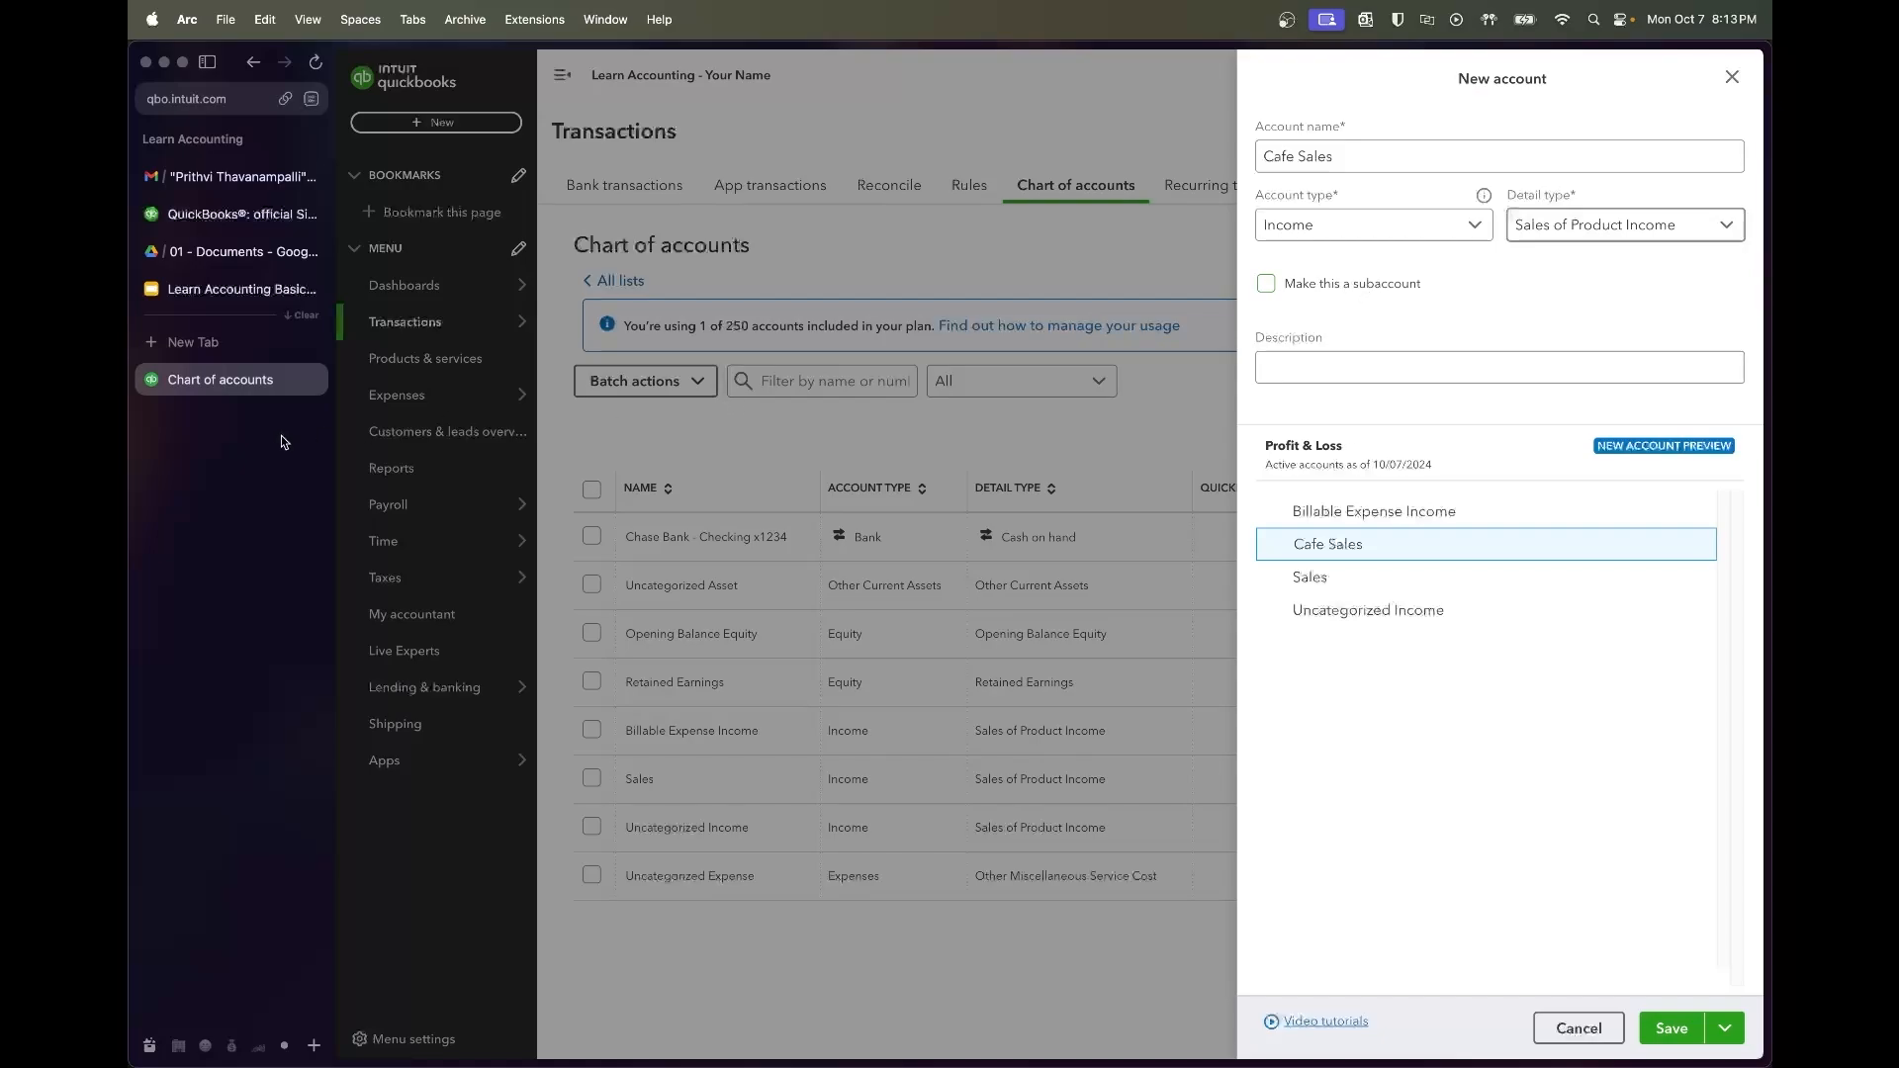
left_click(227, 287)
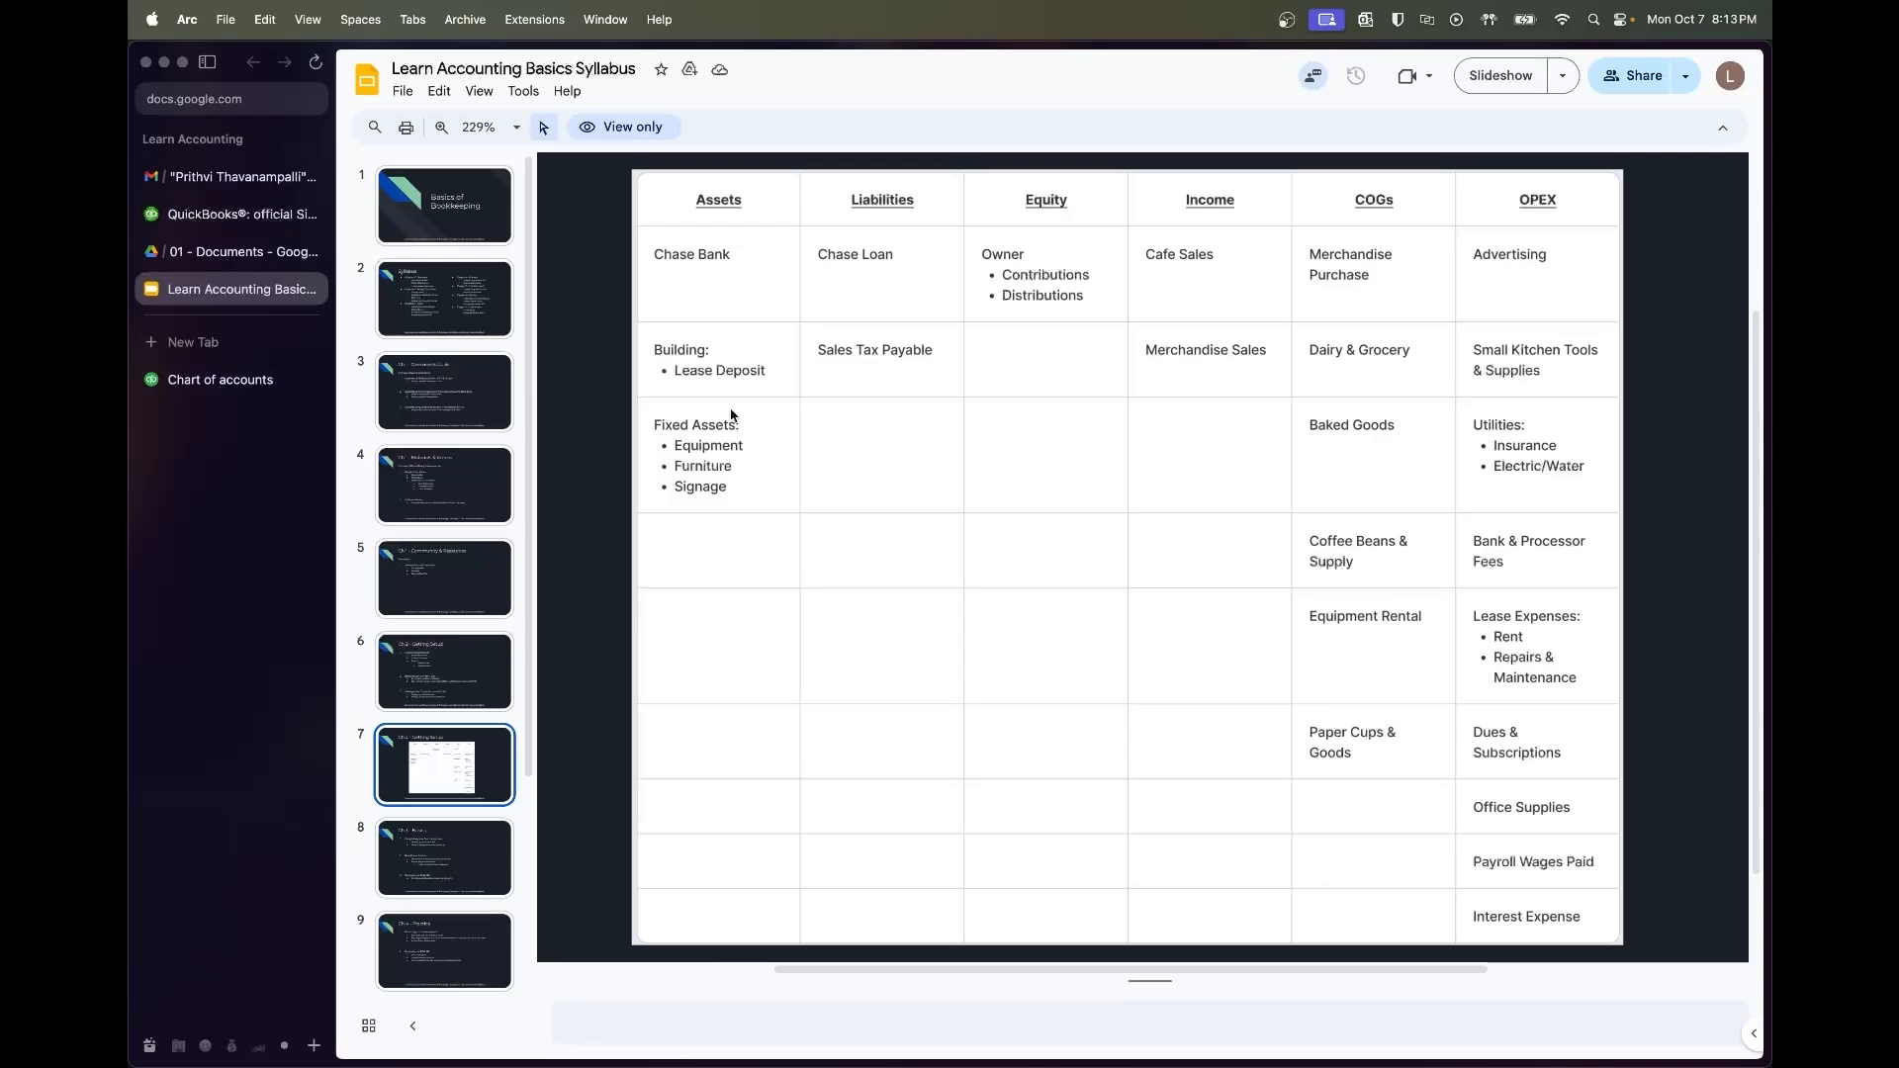
Return to the unfinished Cafe Sales account form in QuickBooks
left_click(220, 379)
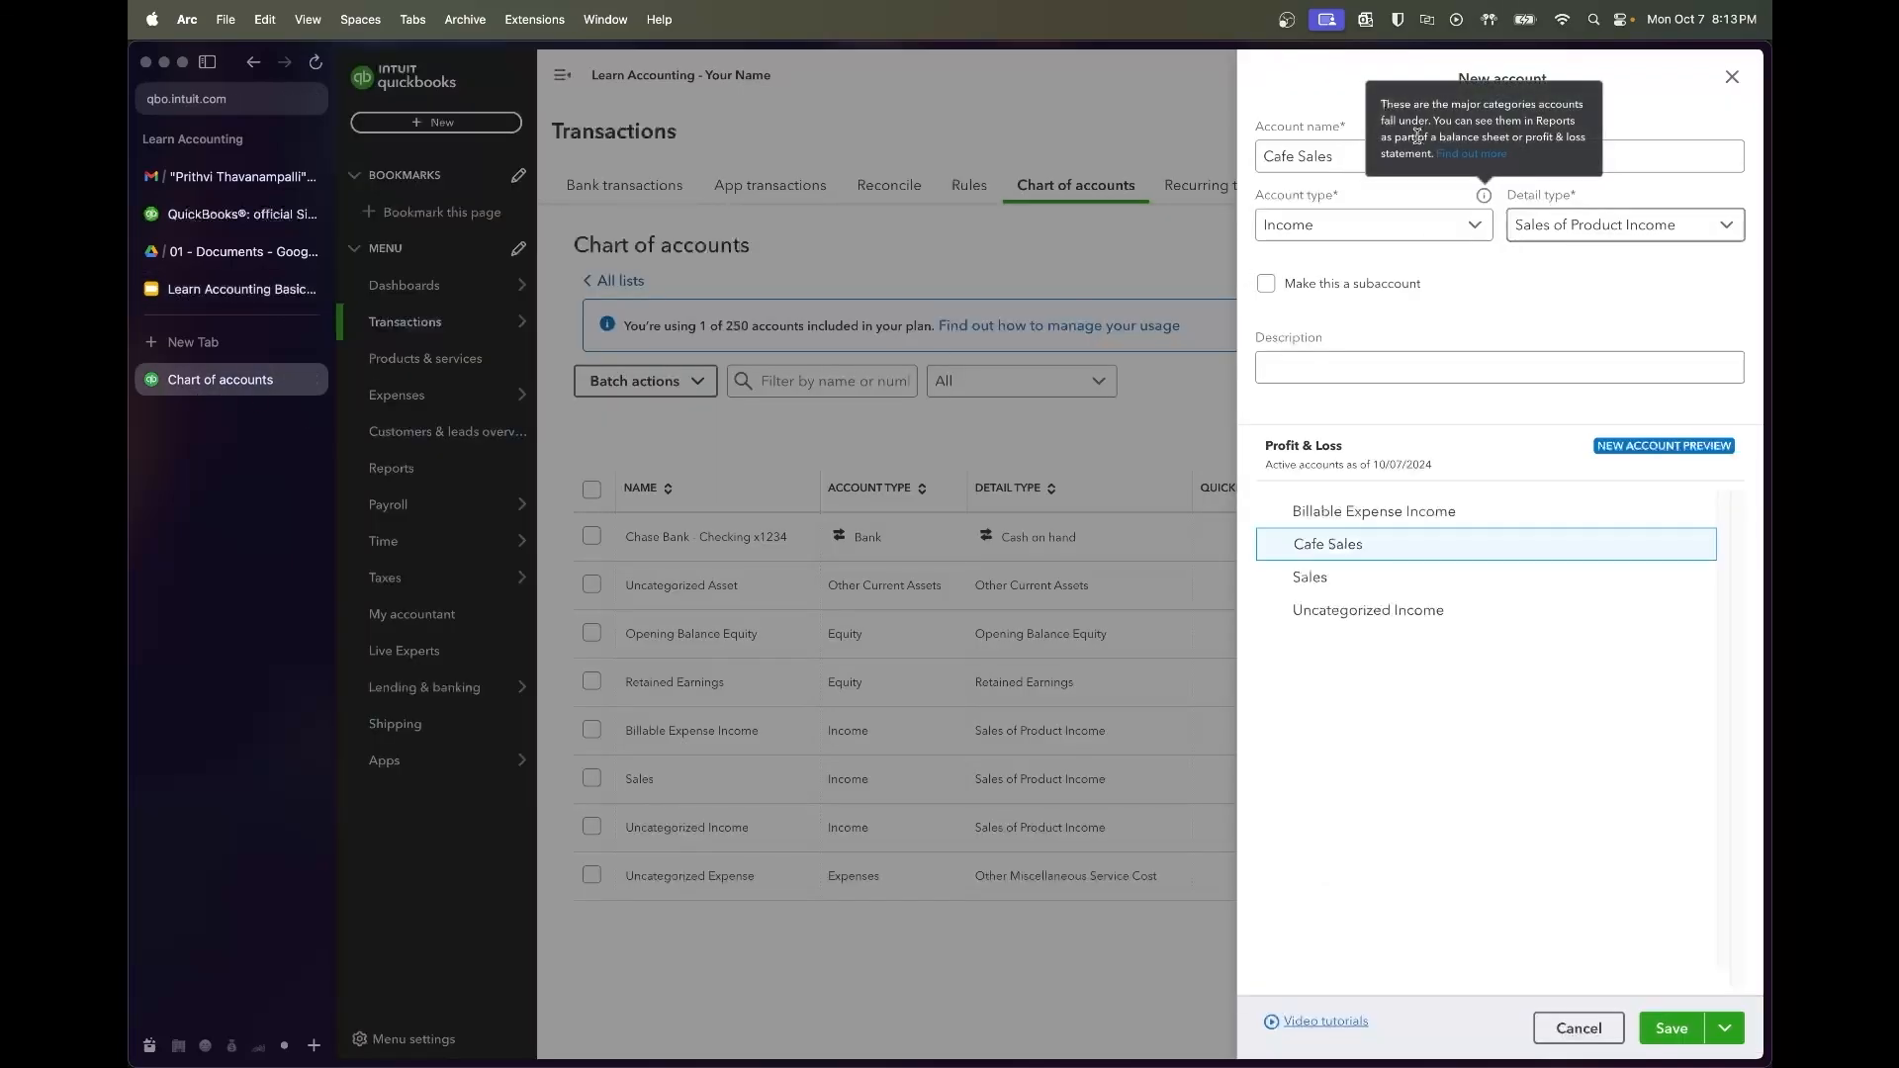
Save Cafe Sales, then add Merchandise Sales as an Income account with Sales of Product Income
left_click(1728, 1030)
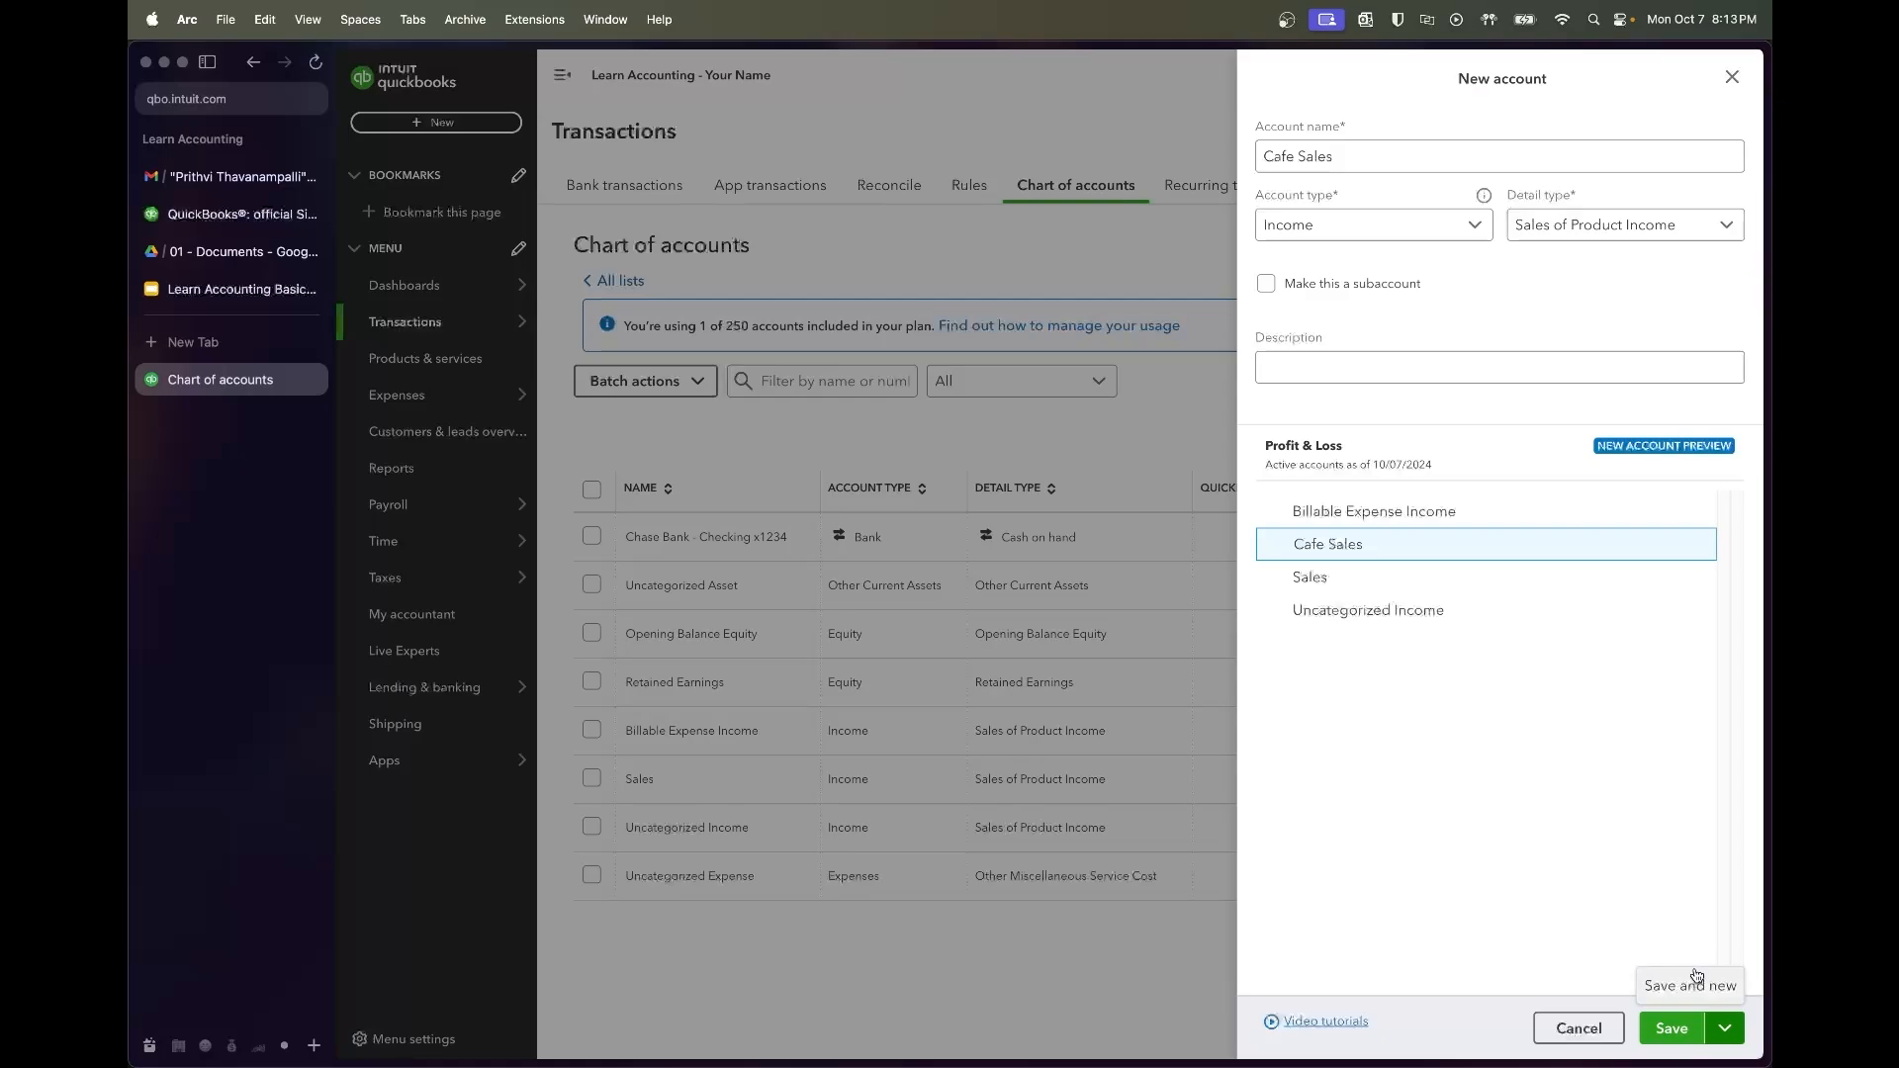
left_click(1672, 1030)
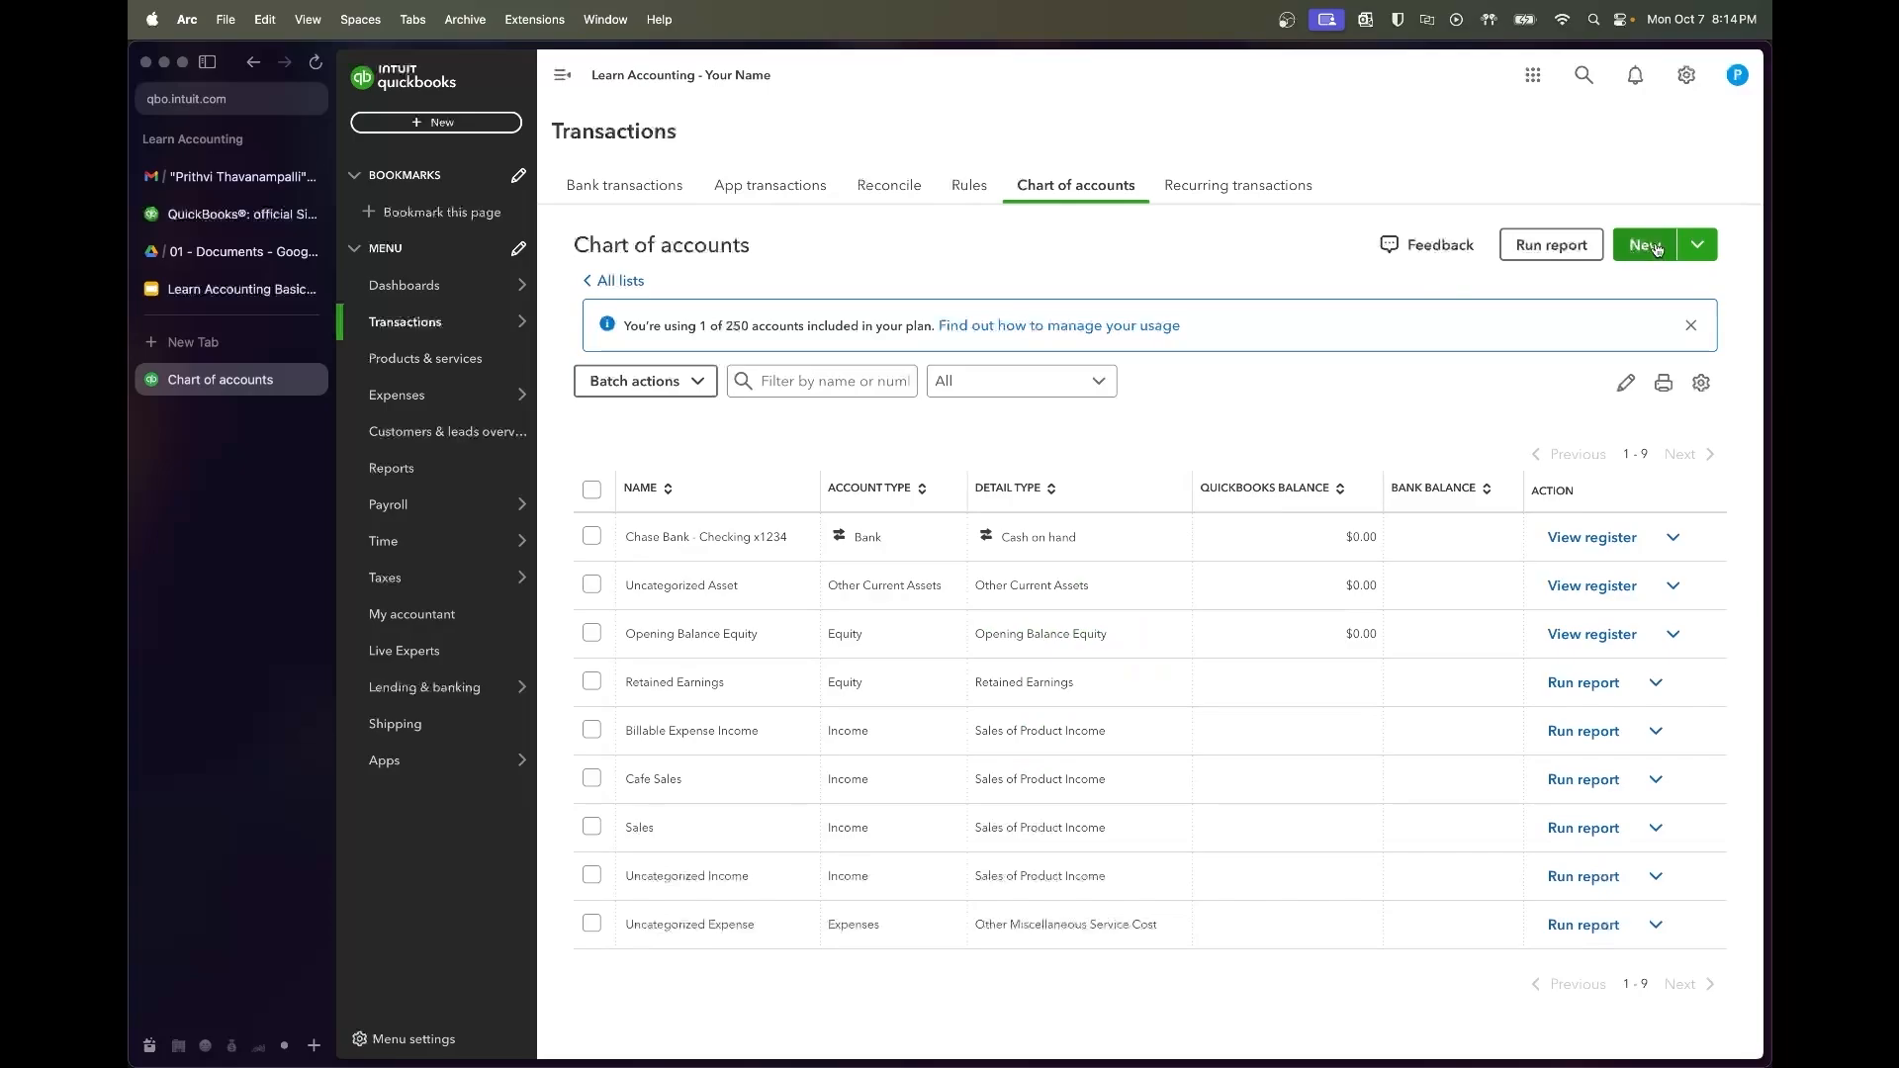
left_click(1657, 249)
left_click(1338, 158)
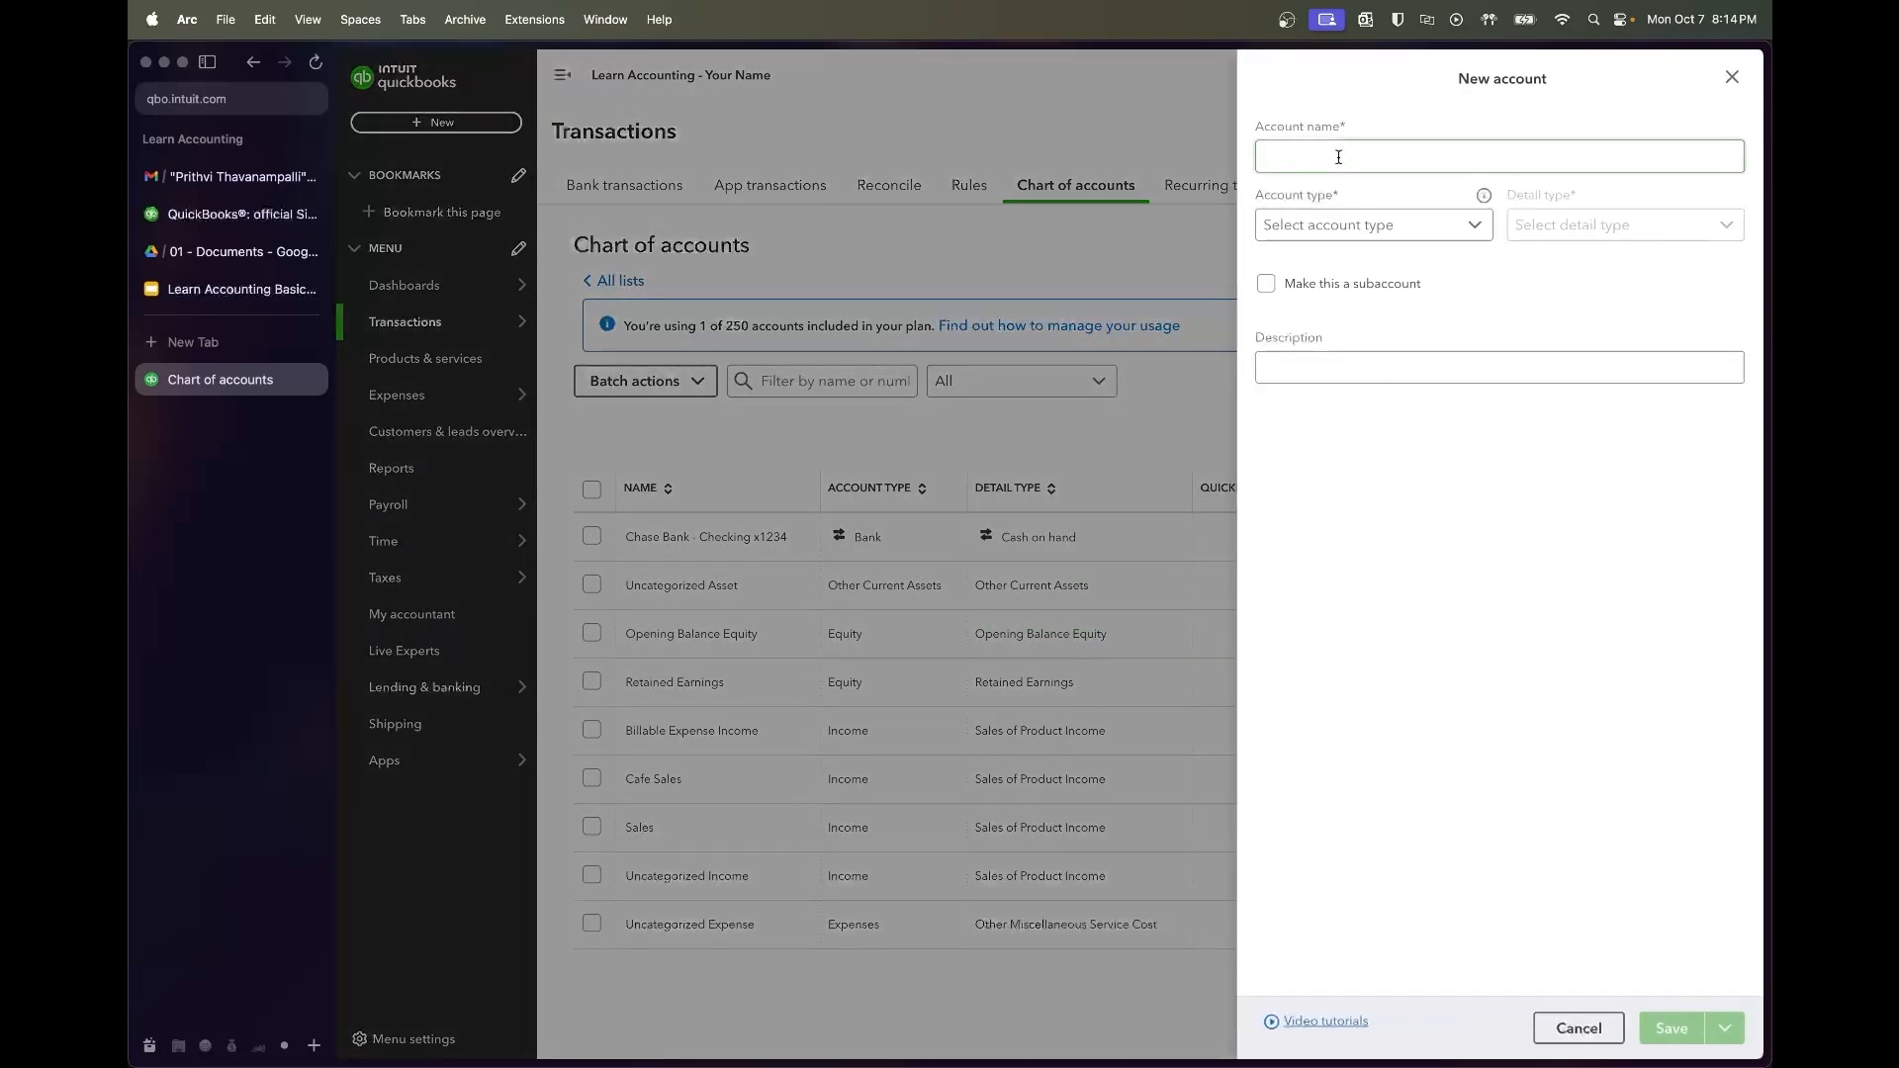
type("Merchan")
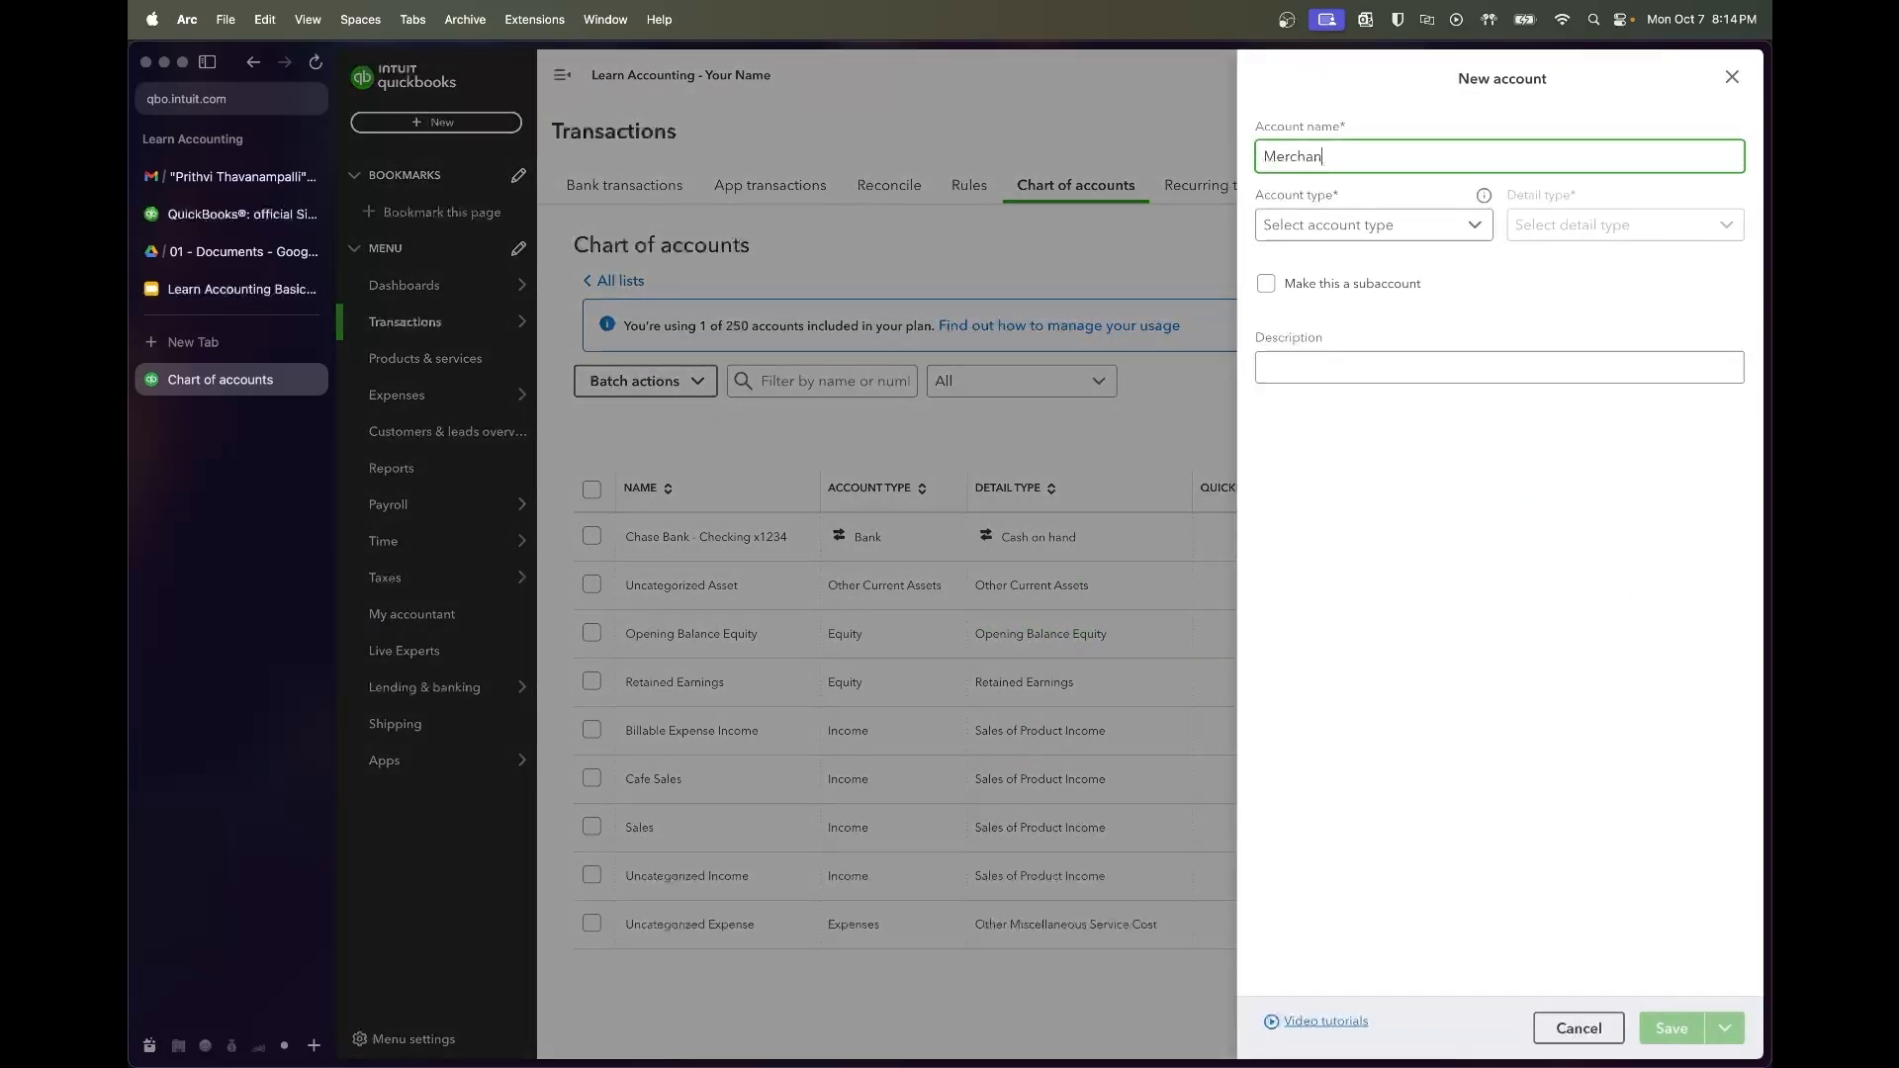
type("dise Sales")
key("Tab")
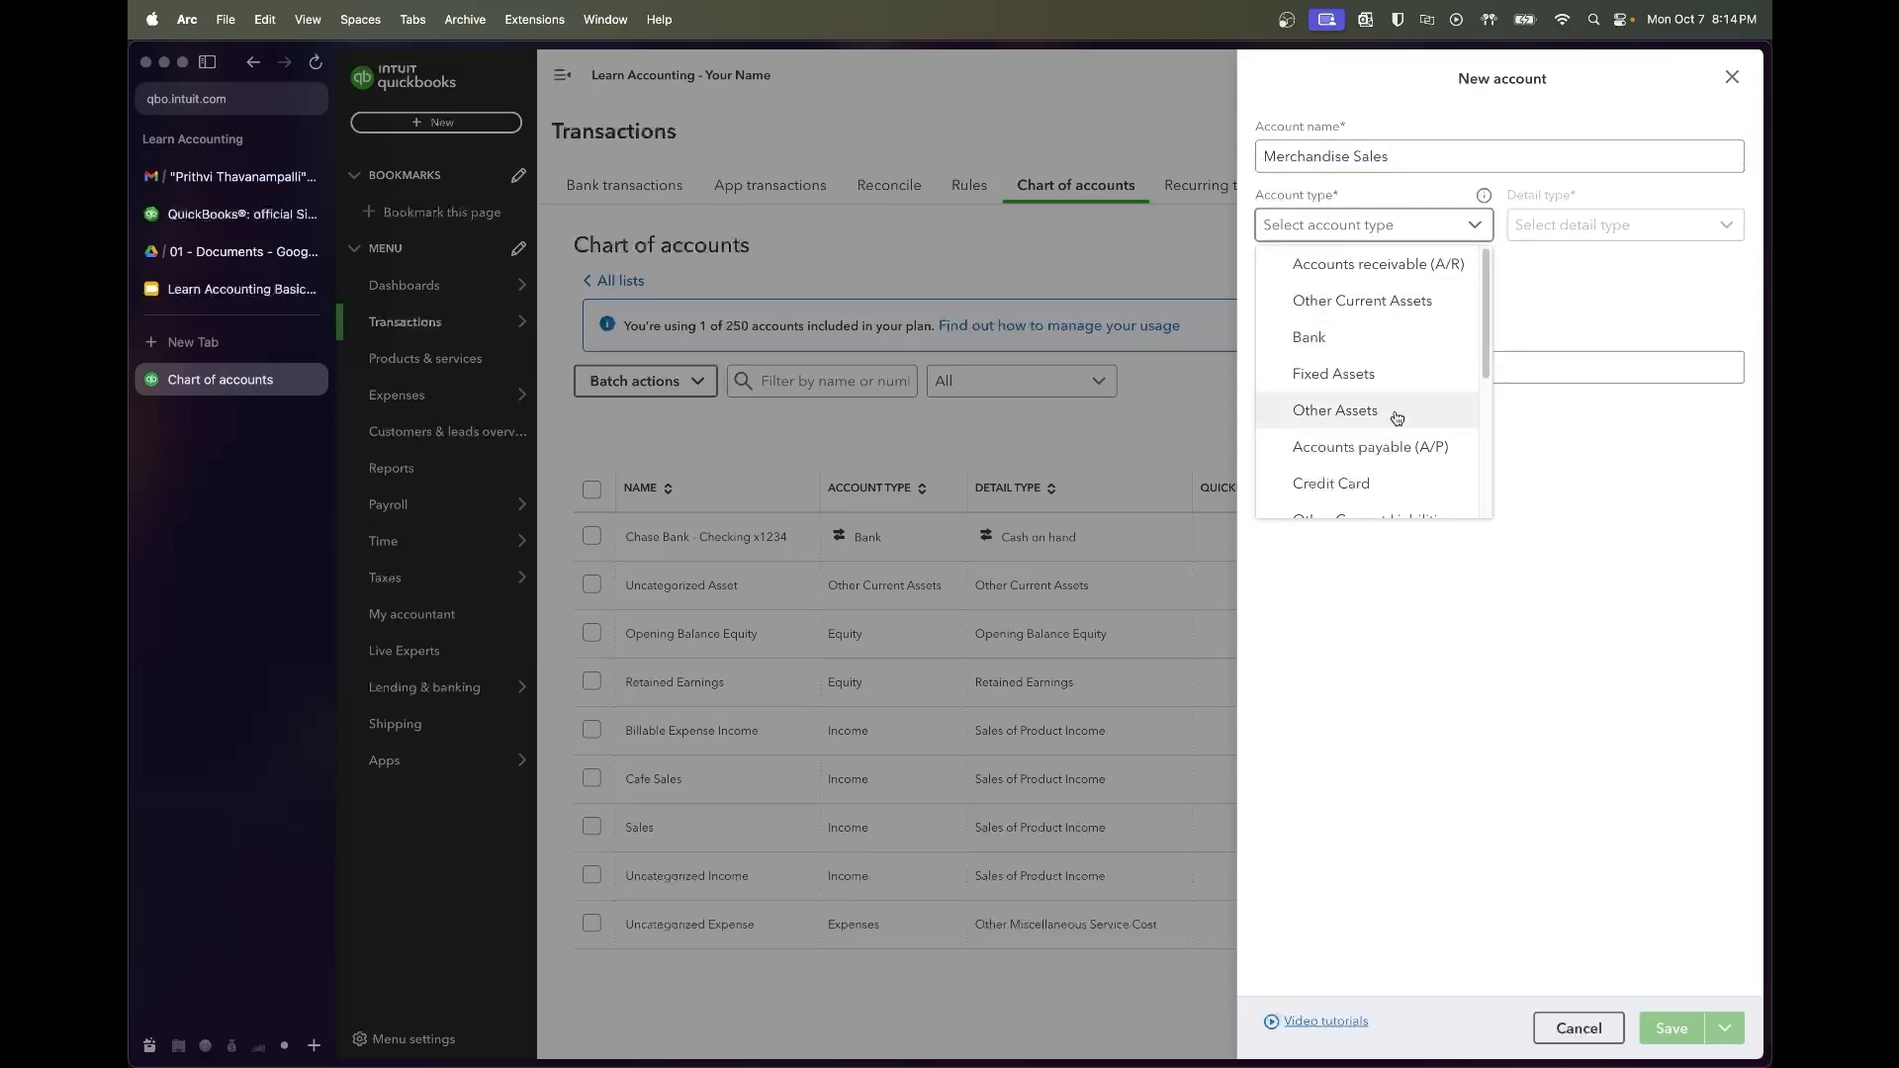
scroll(1335, 415, "down", 3)
left_click(1381, 501)
left_click(1570, 211)
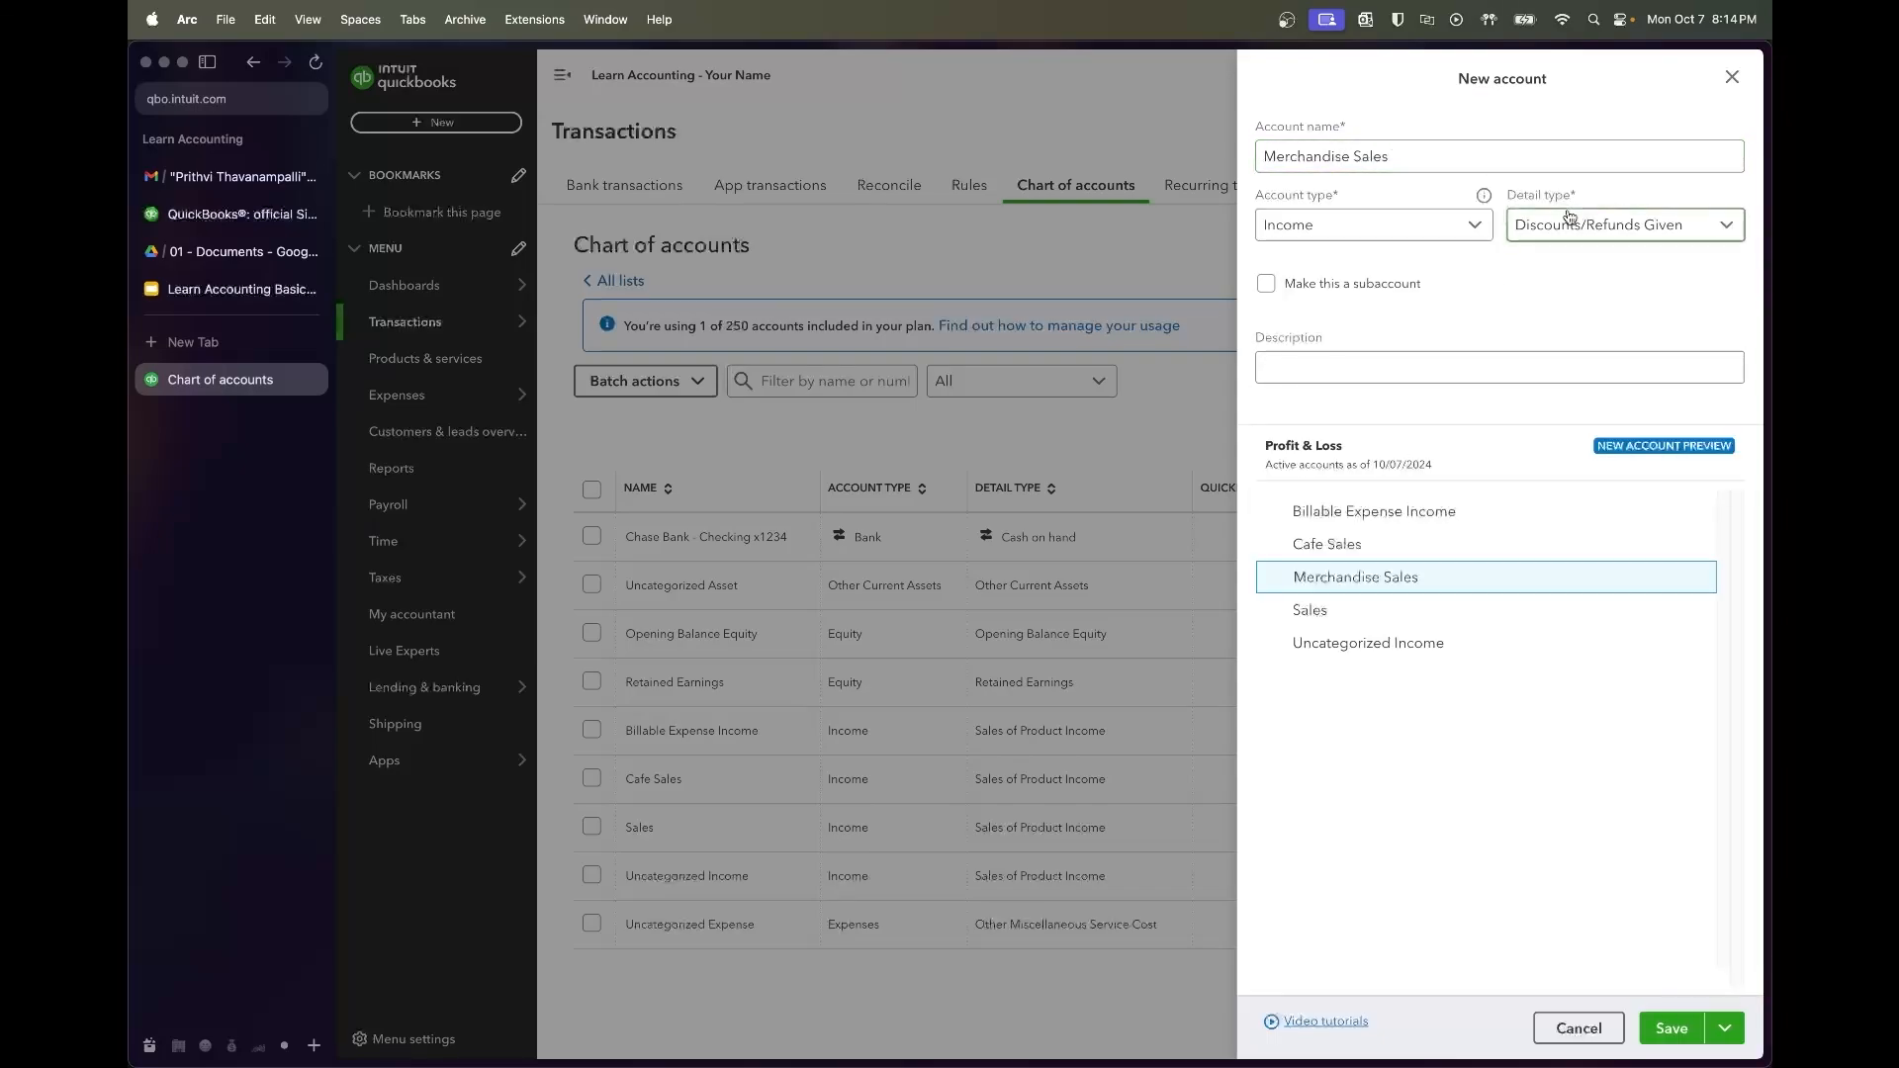
left_click(1569, 488)
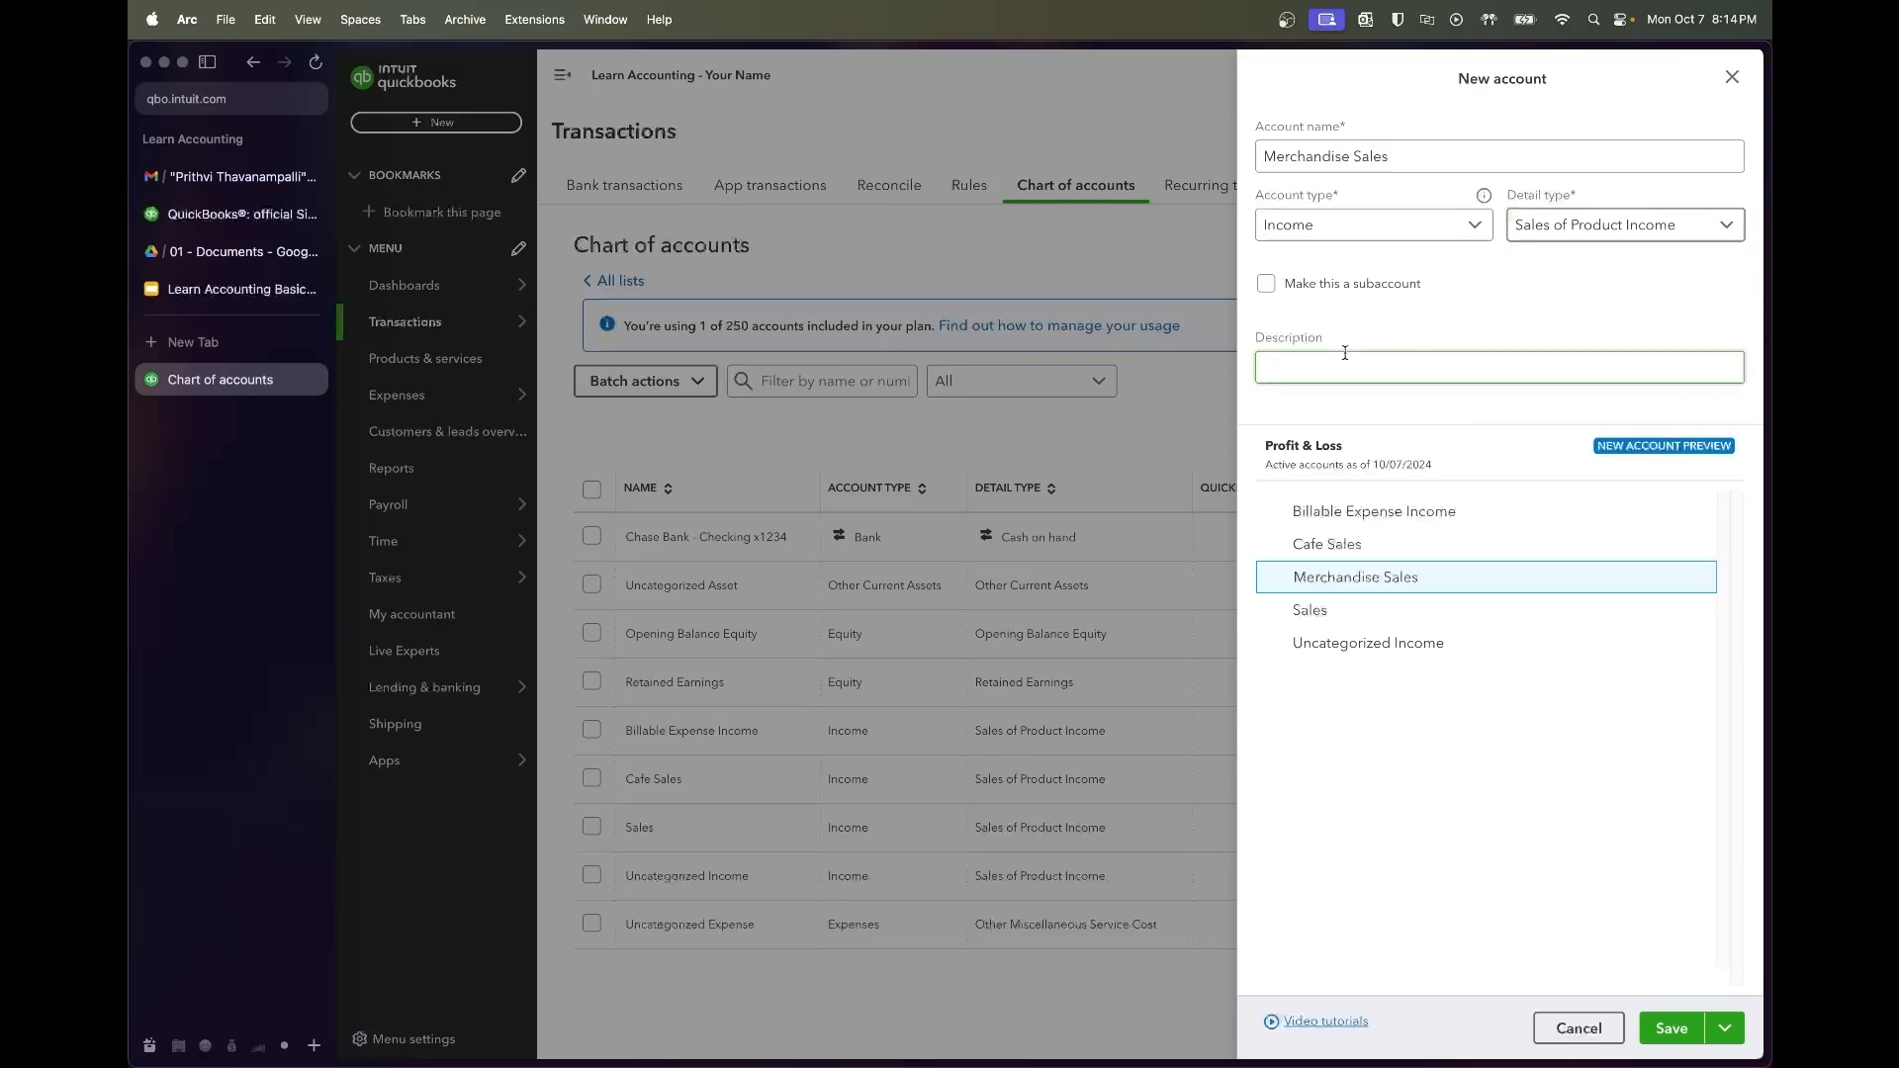
left_click(1674, 1031)
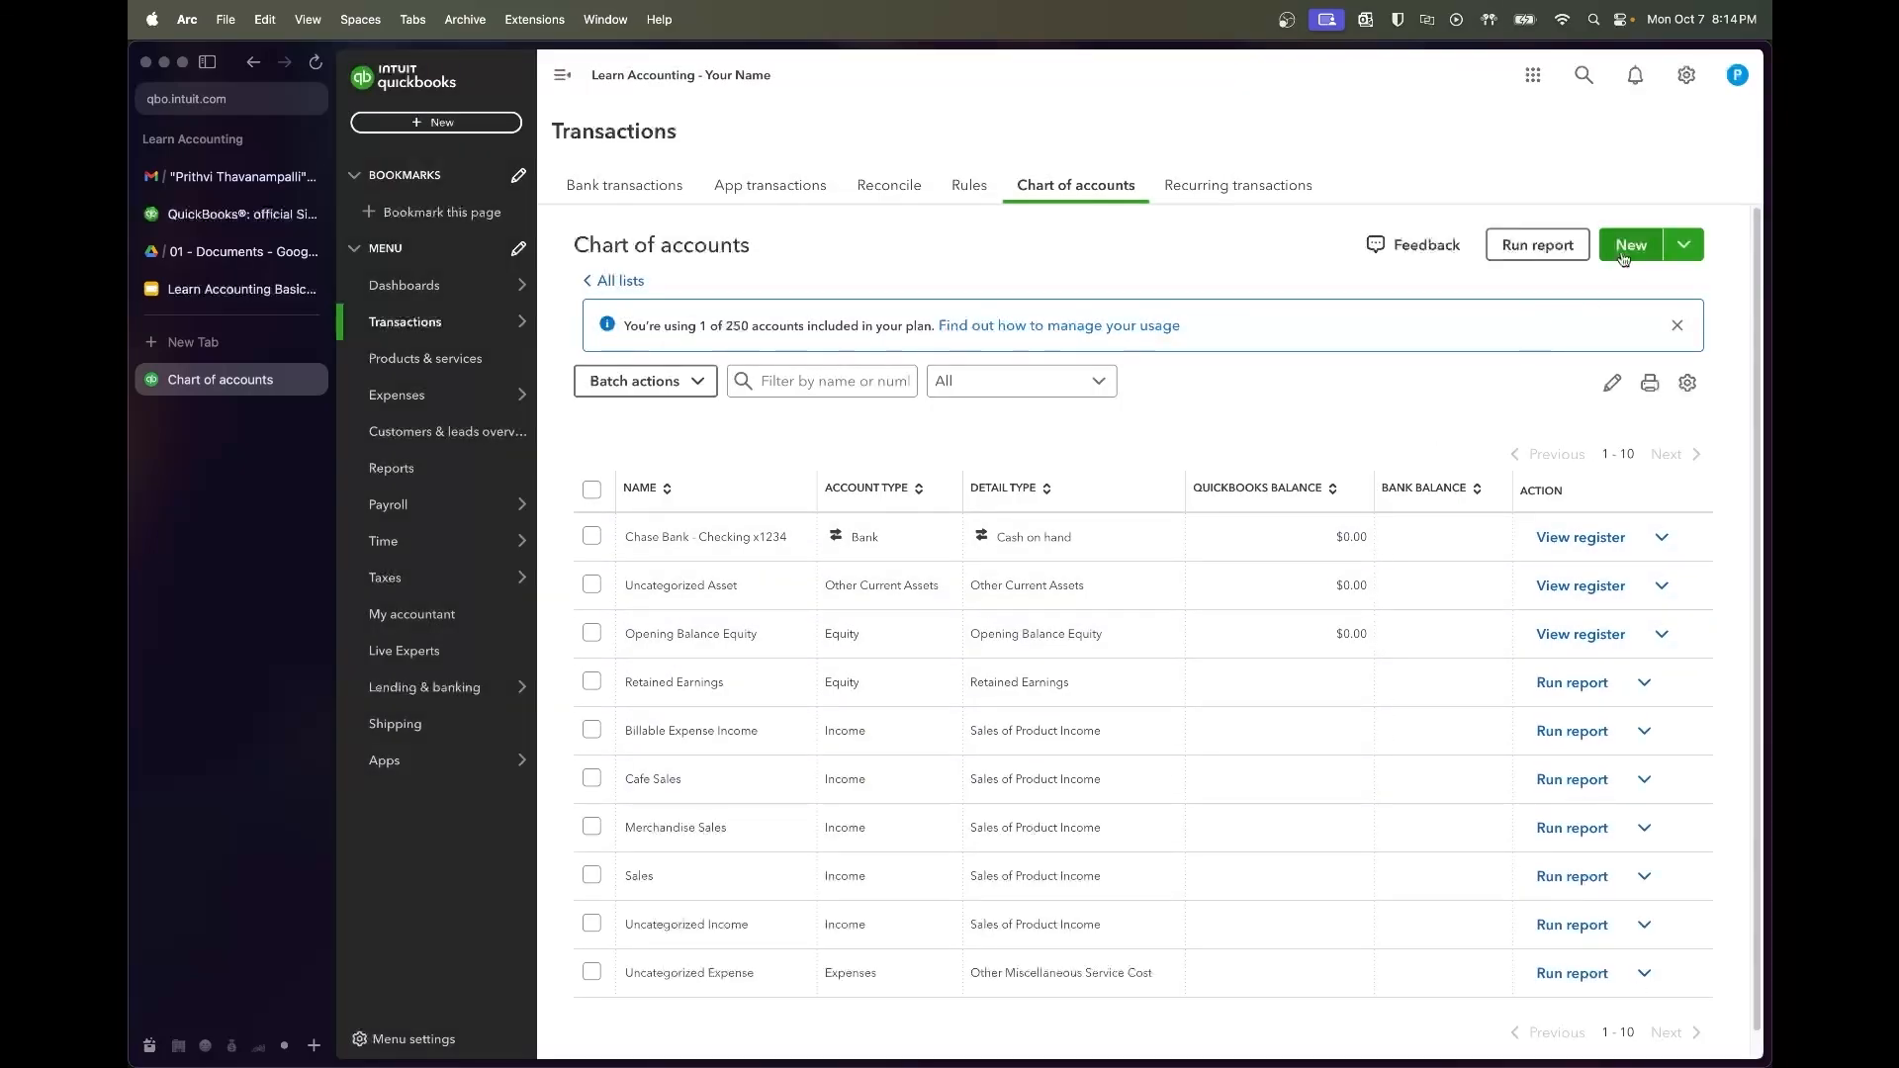
Bring up the syllabus slide 7 accounts table to find the COGS accounts to add next
left_click(205, 297)
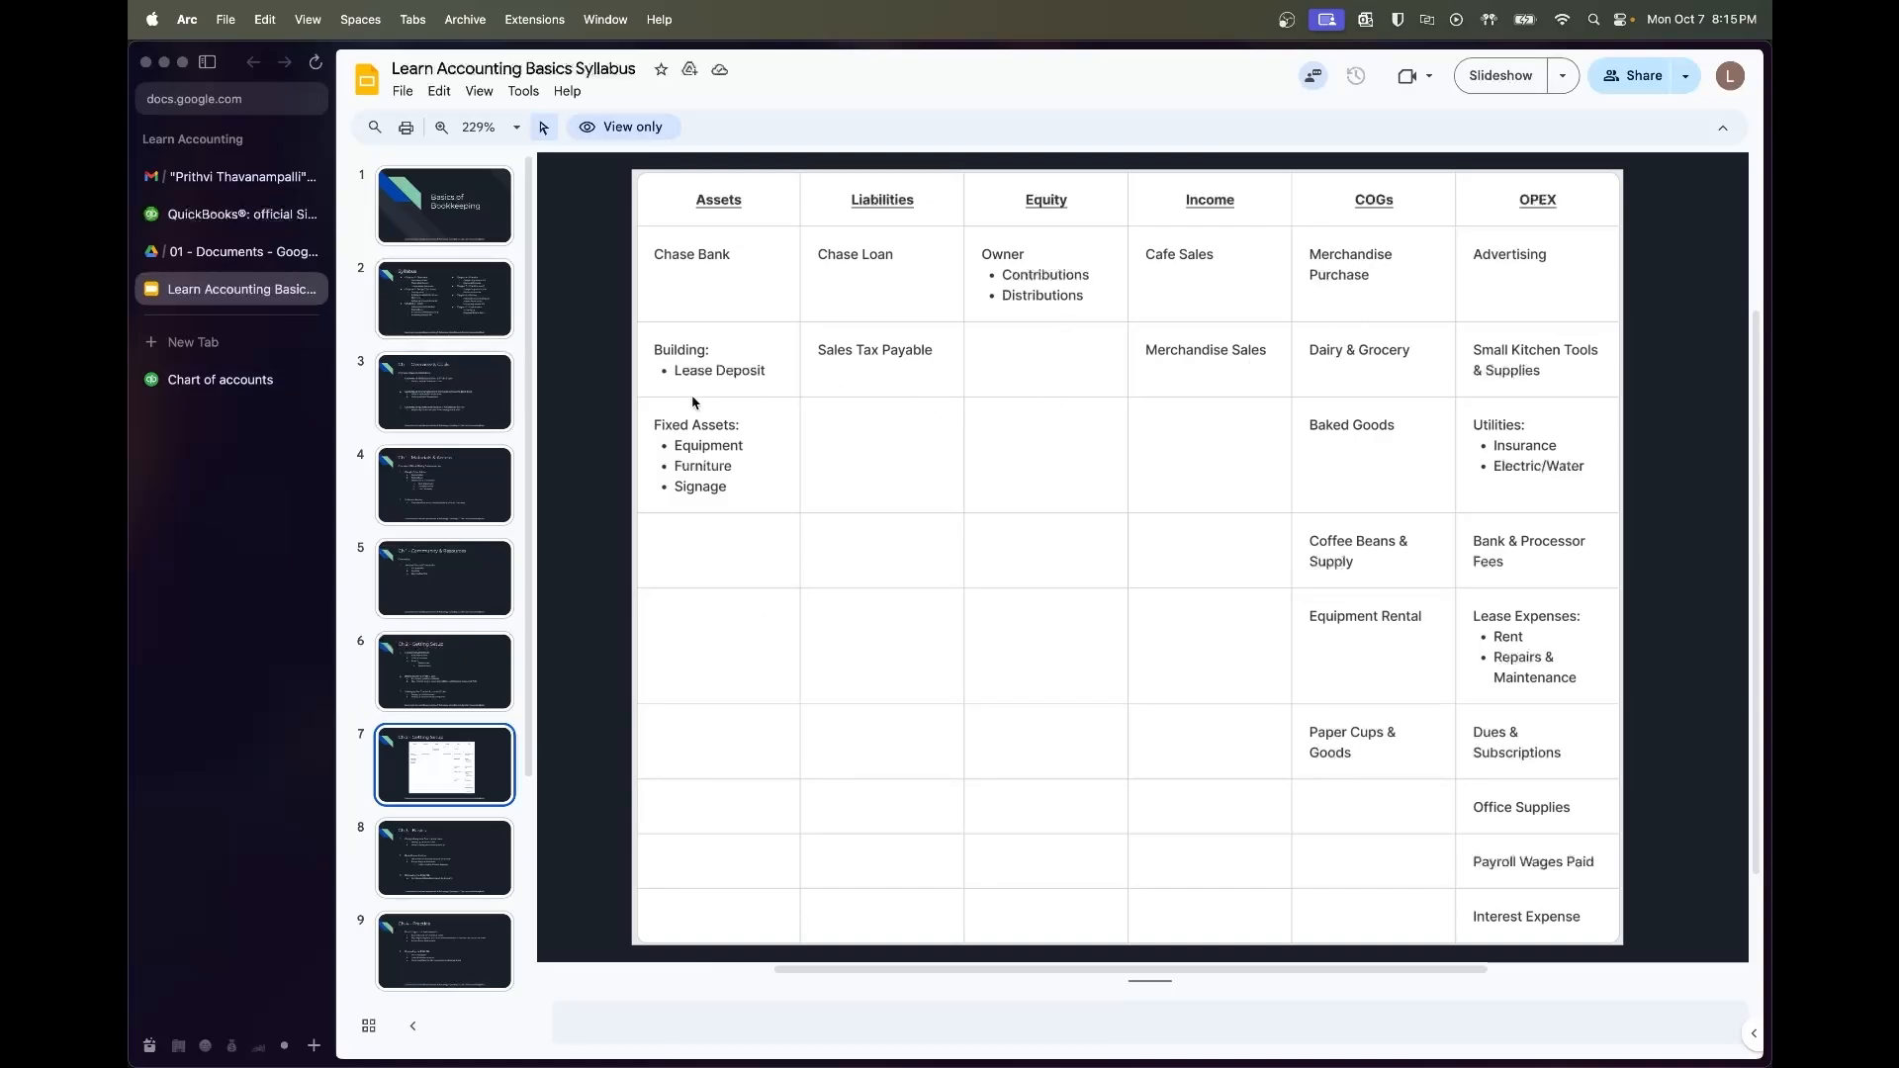
Start a new QuickBooks account named Merchandise Purchase
left_click(259, 385)
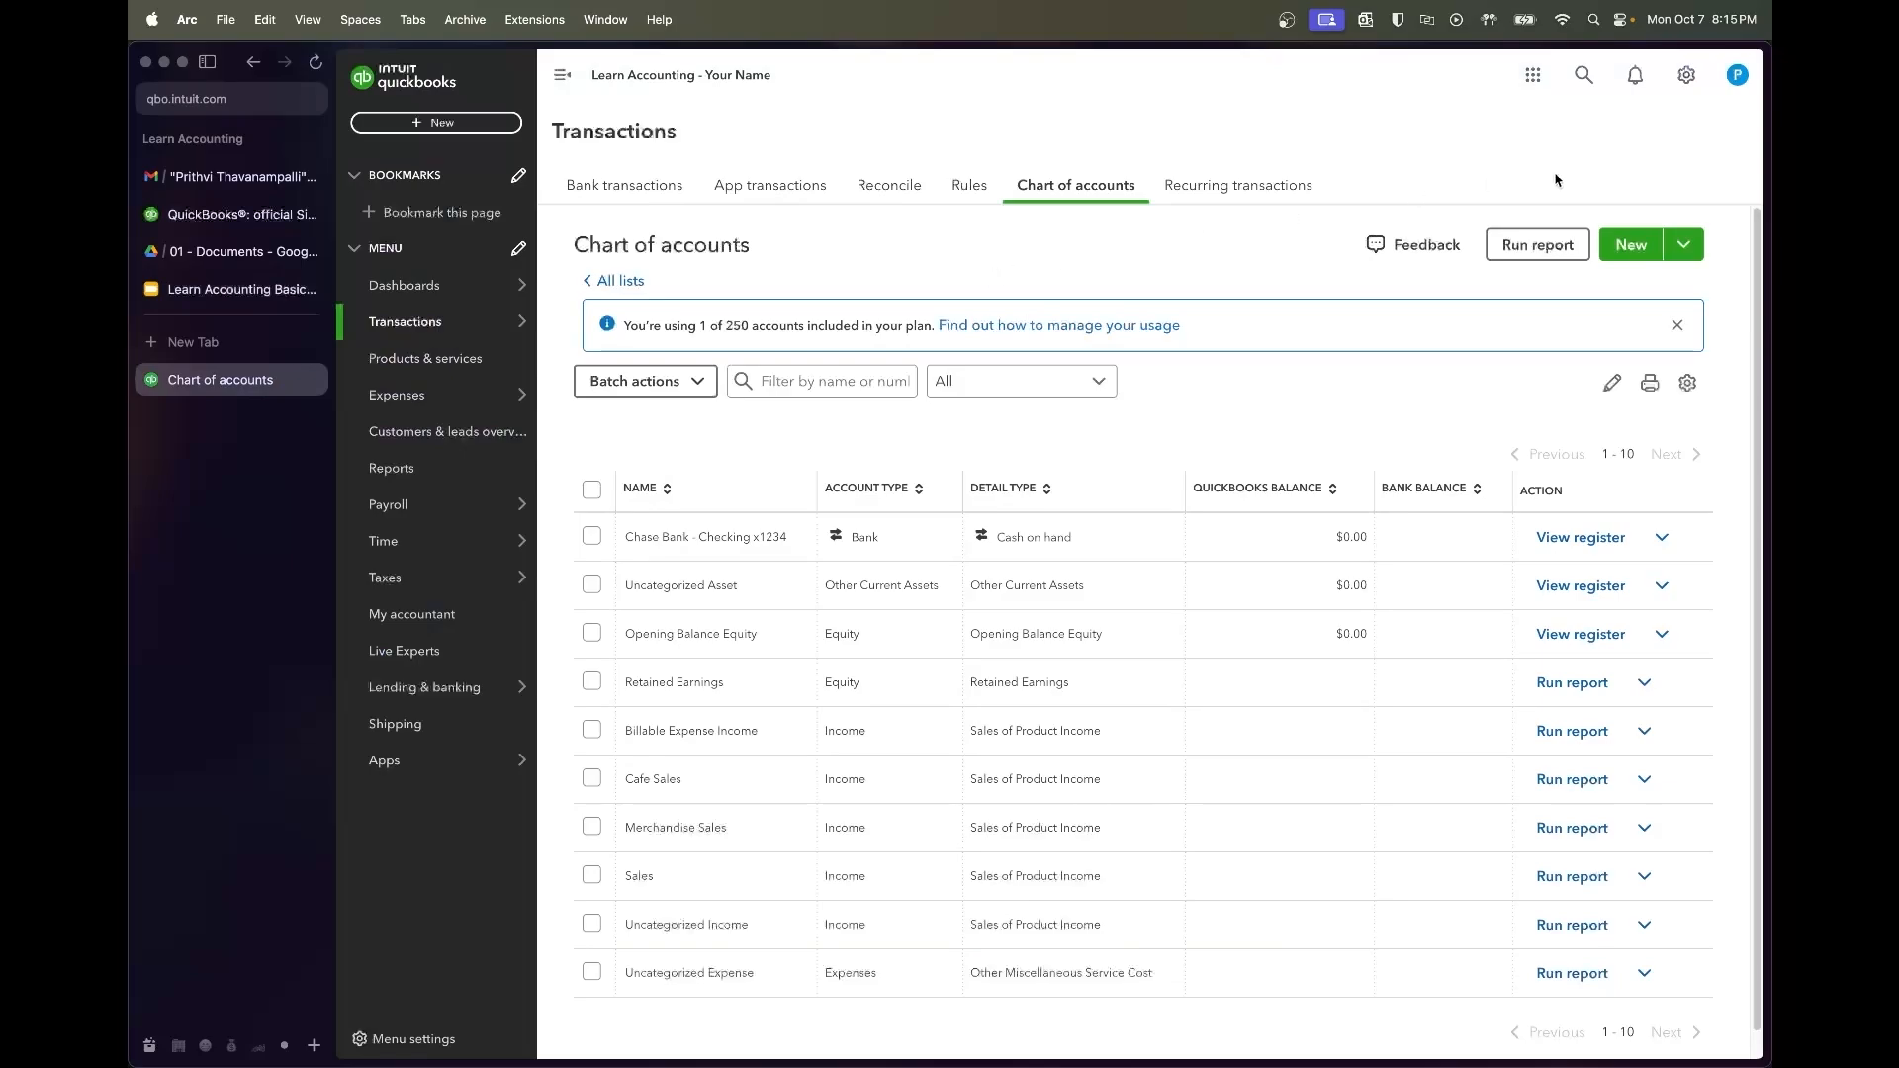
left_click(1625, 244)
left_click(1365, 156)
type("Merchandis")
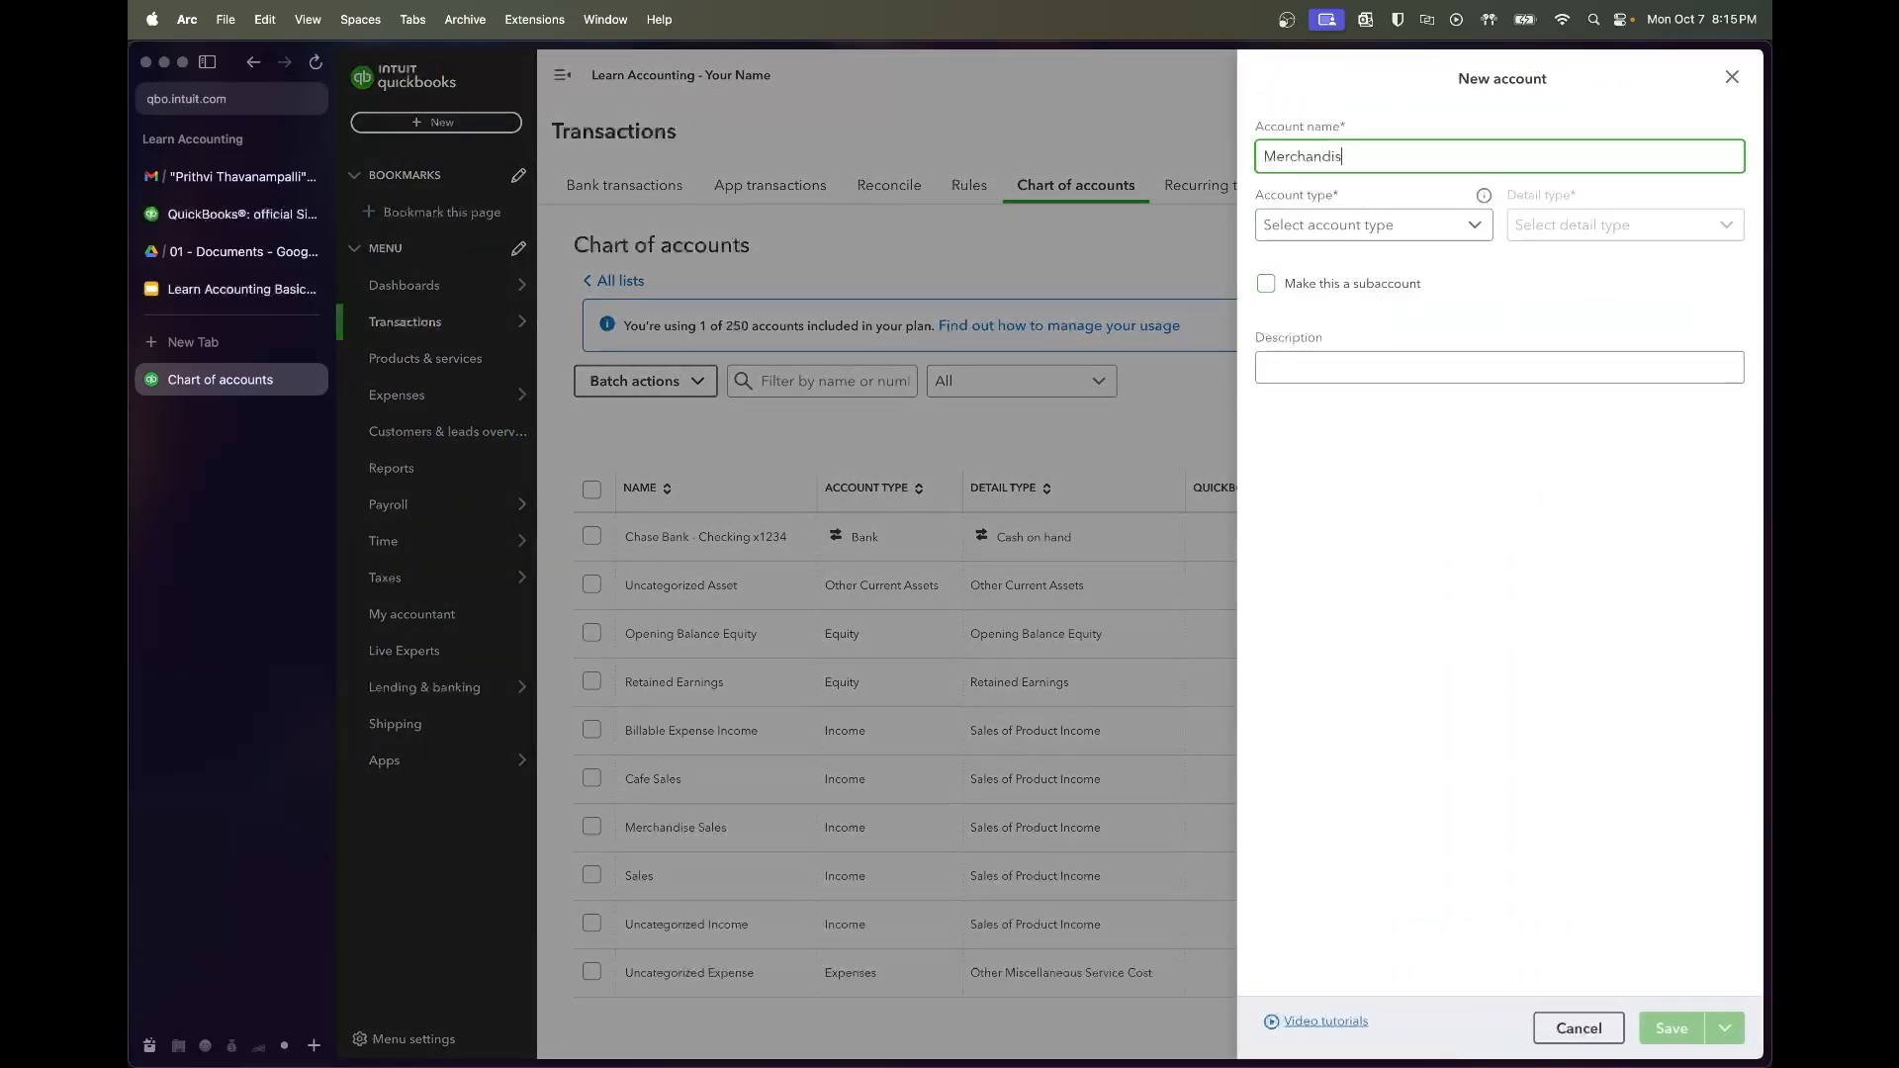
type("e Purchase")
Make it a non-subaccount Cost of Goods Sold account, Supplies & Materials - COGS, and save
left_click(1365, 224)
scroll(1389, 421, "down", 3)
scroll(1388, 420, "down", 2)
left_click(1385, 425)
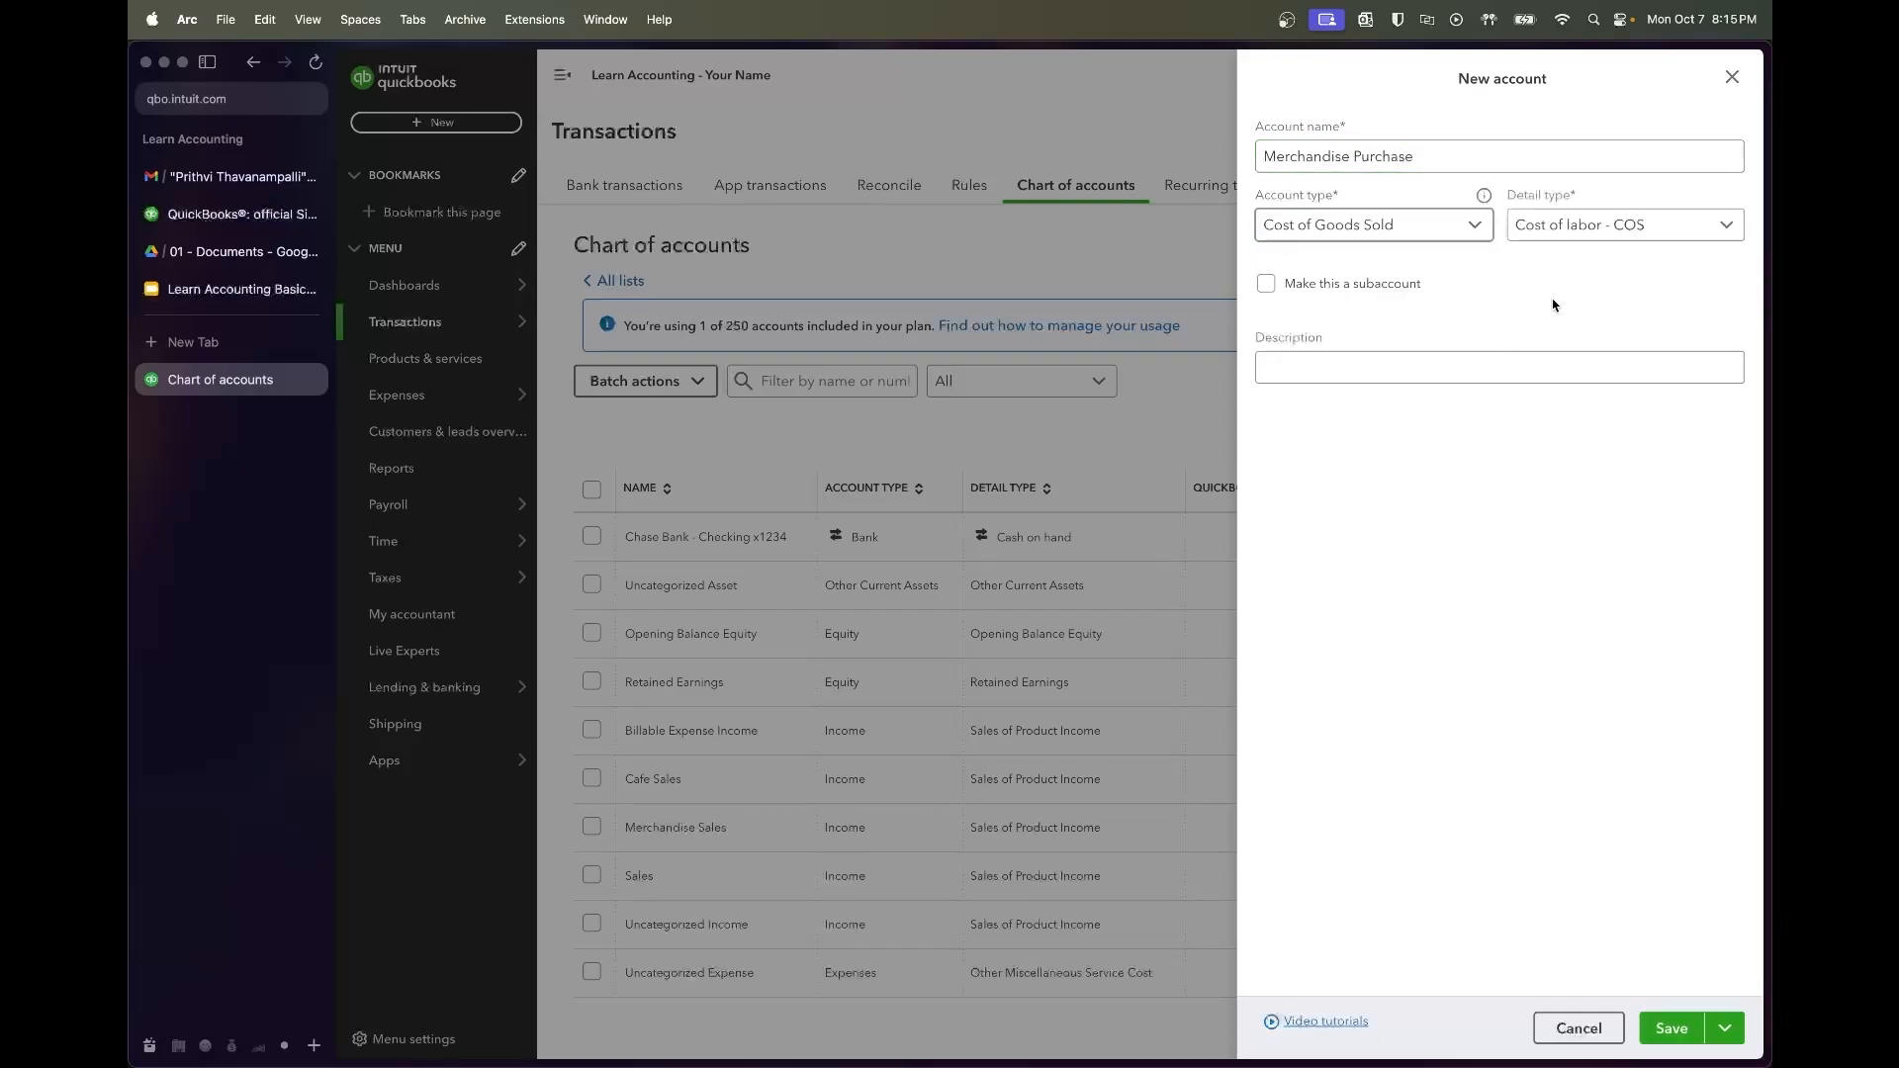
left_click(1650, 238)
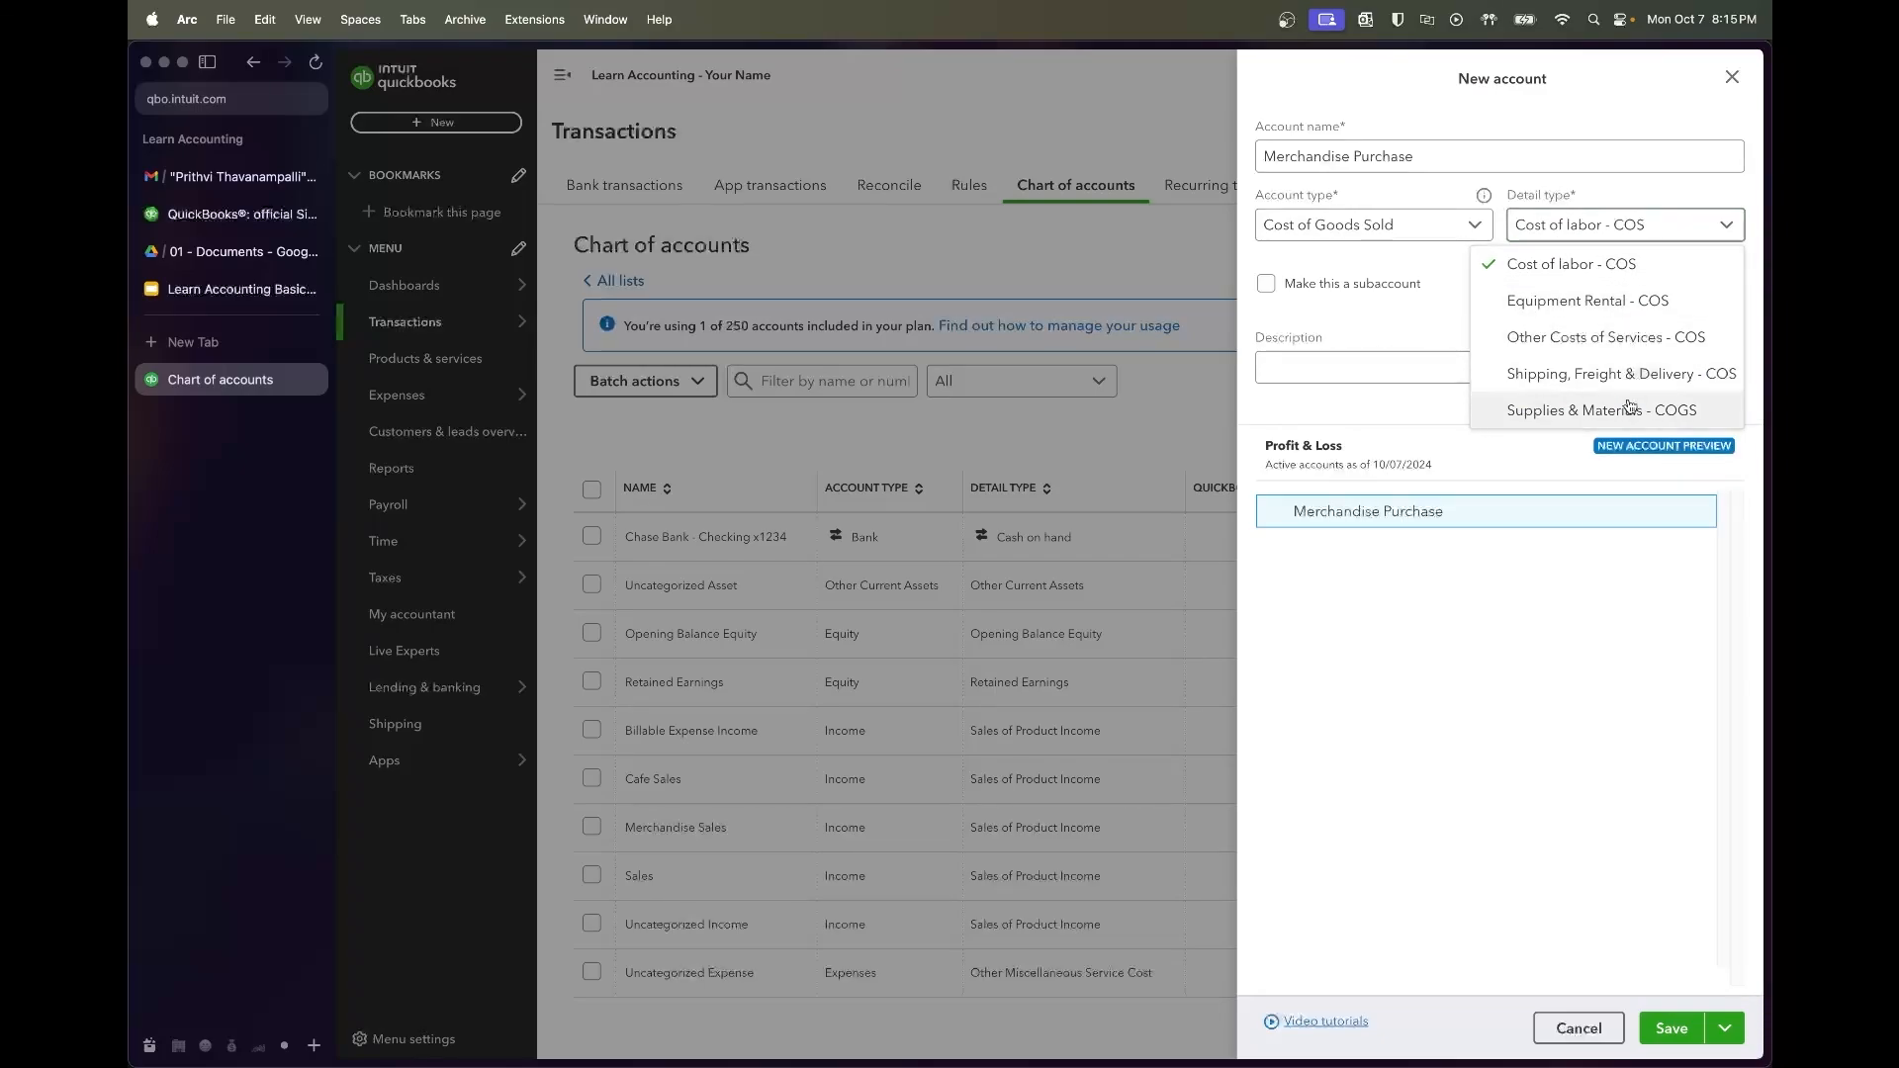
left_click(1583, 419)
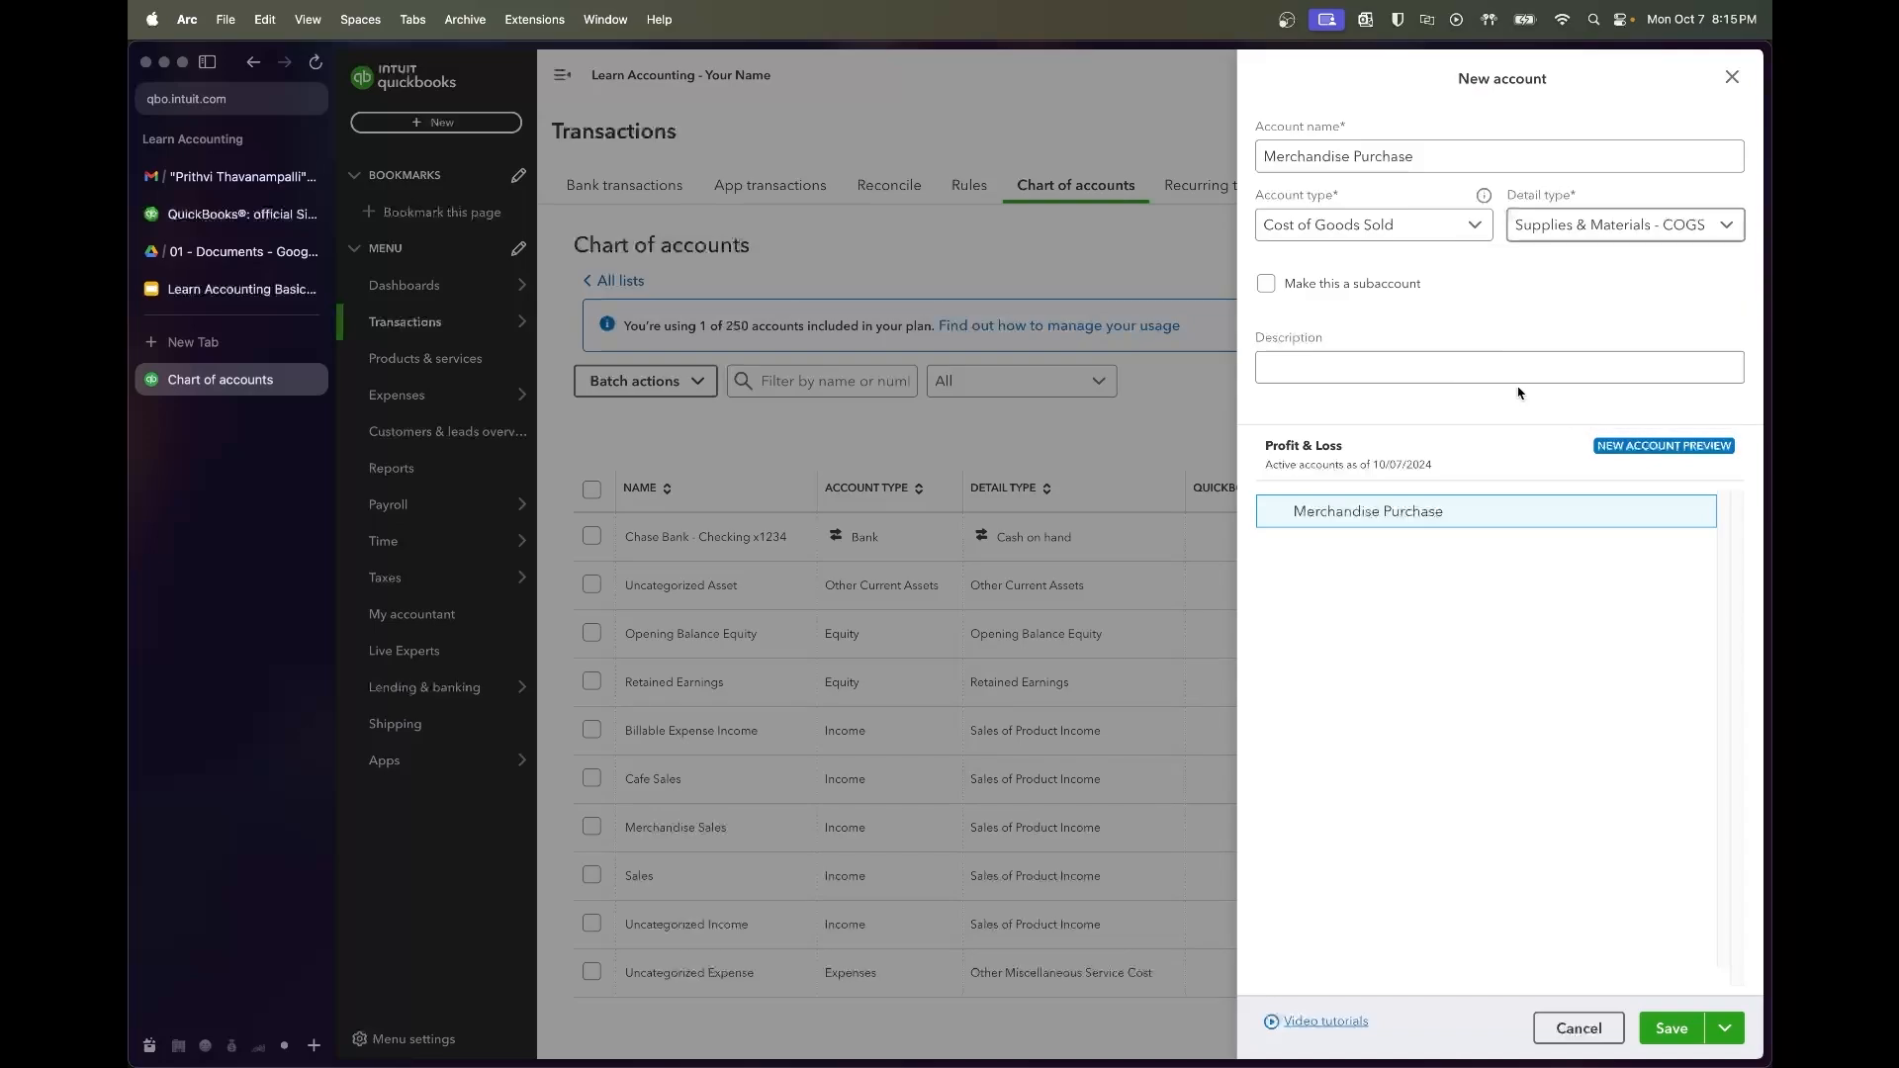
left_click(1394, 294)
left_click(1403, 295)
left_click(1691, 1019)
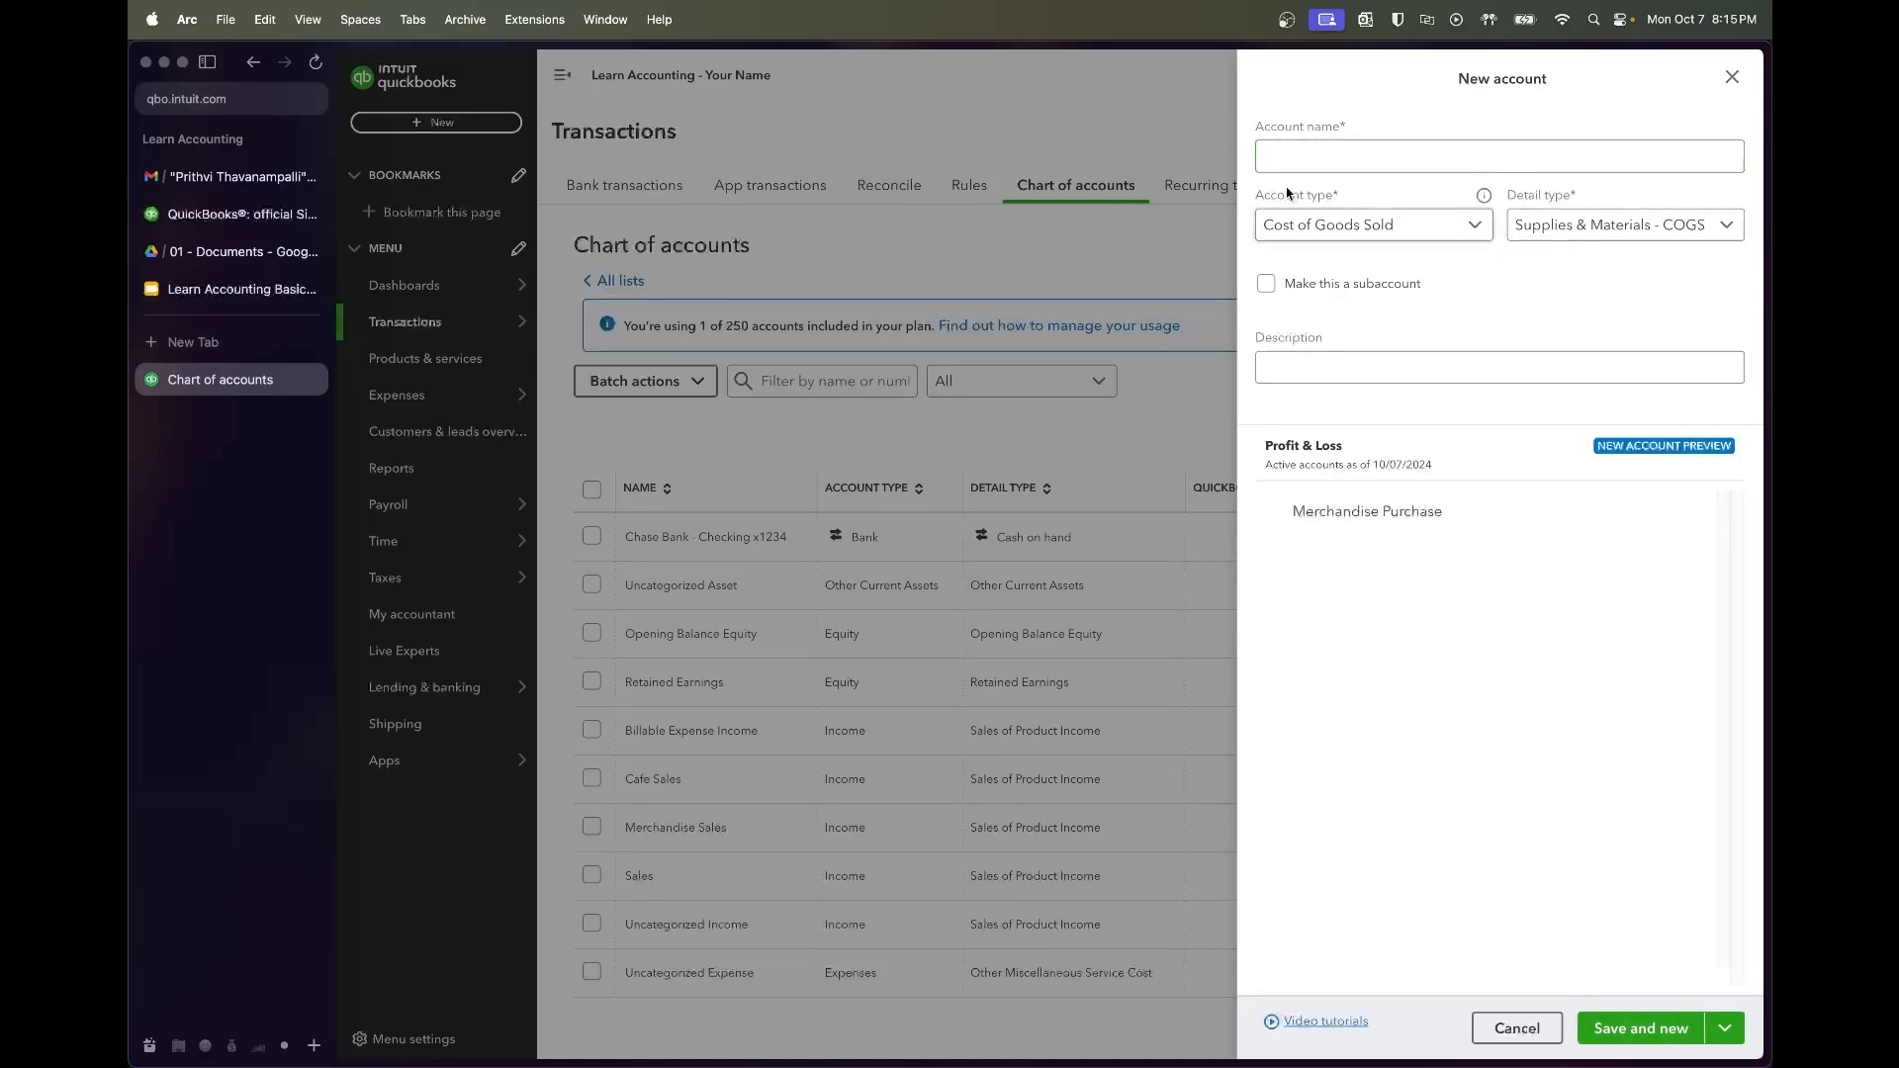
Add Dairy & Grocery Costs as the next COGS account from the syllabus
left_click(225, 300)
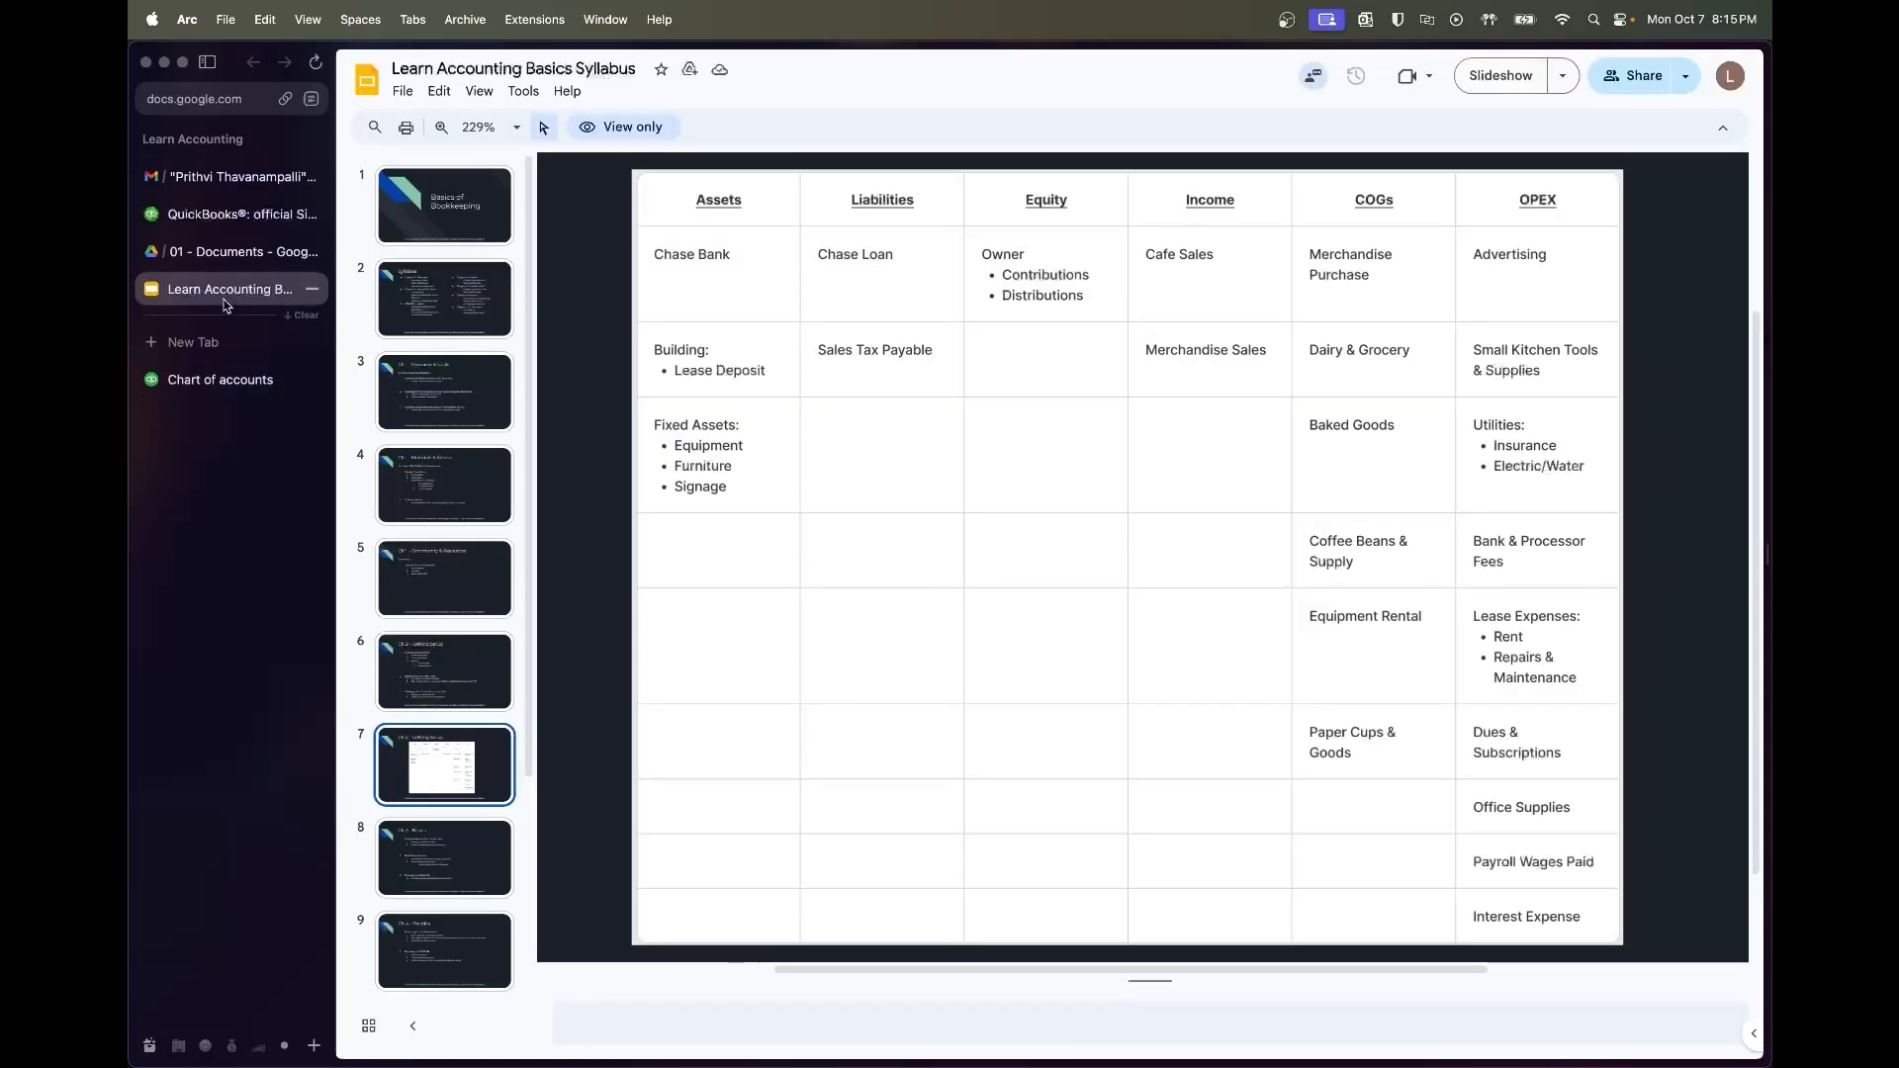
left_click(231, 392)
left_click(1306, 154)
type("Dairy & Grocery")
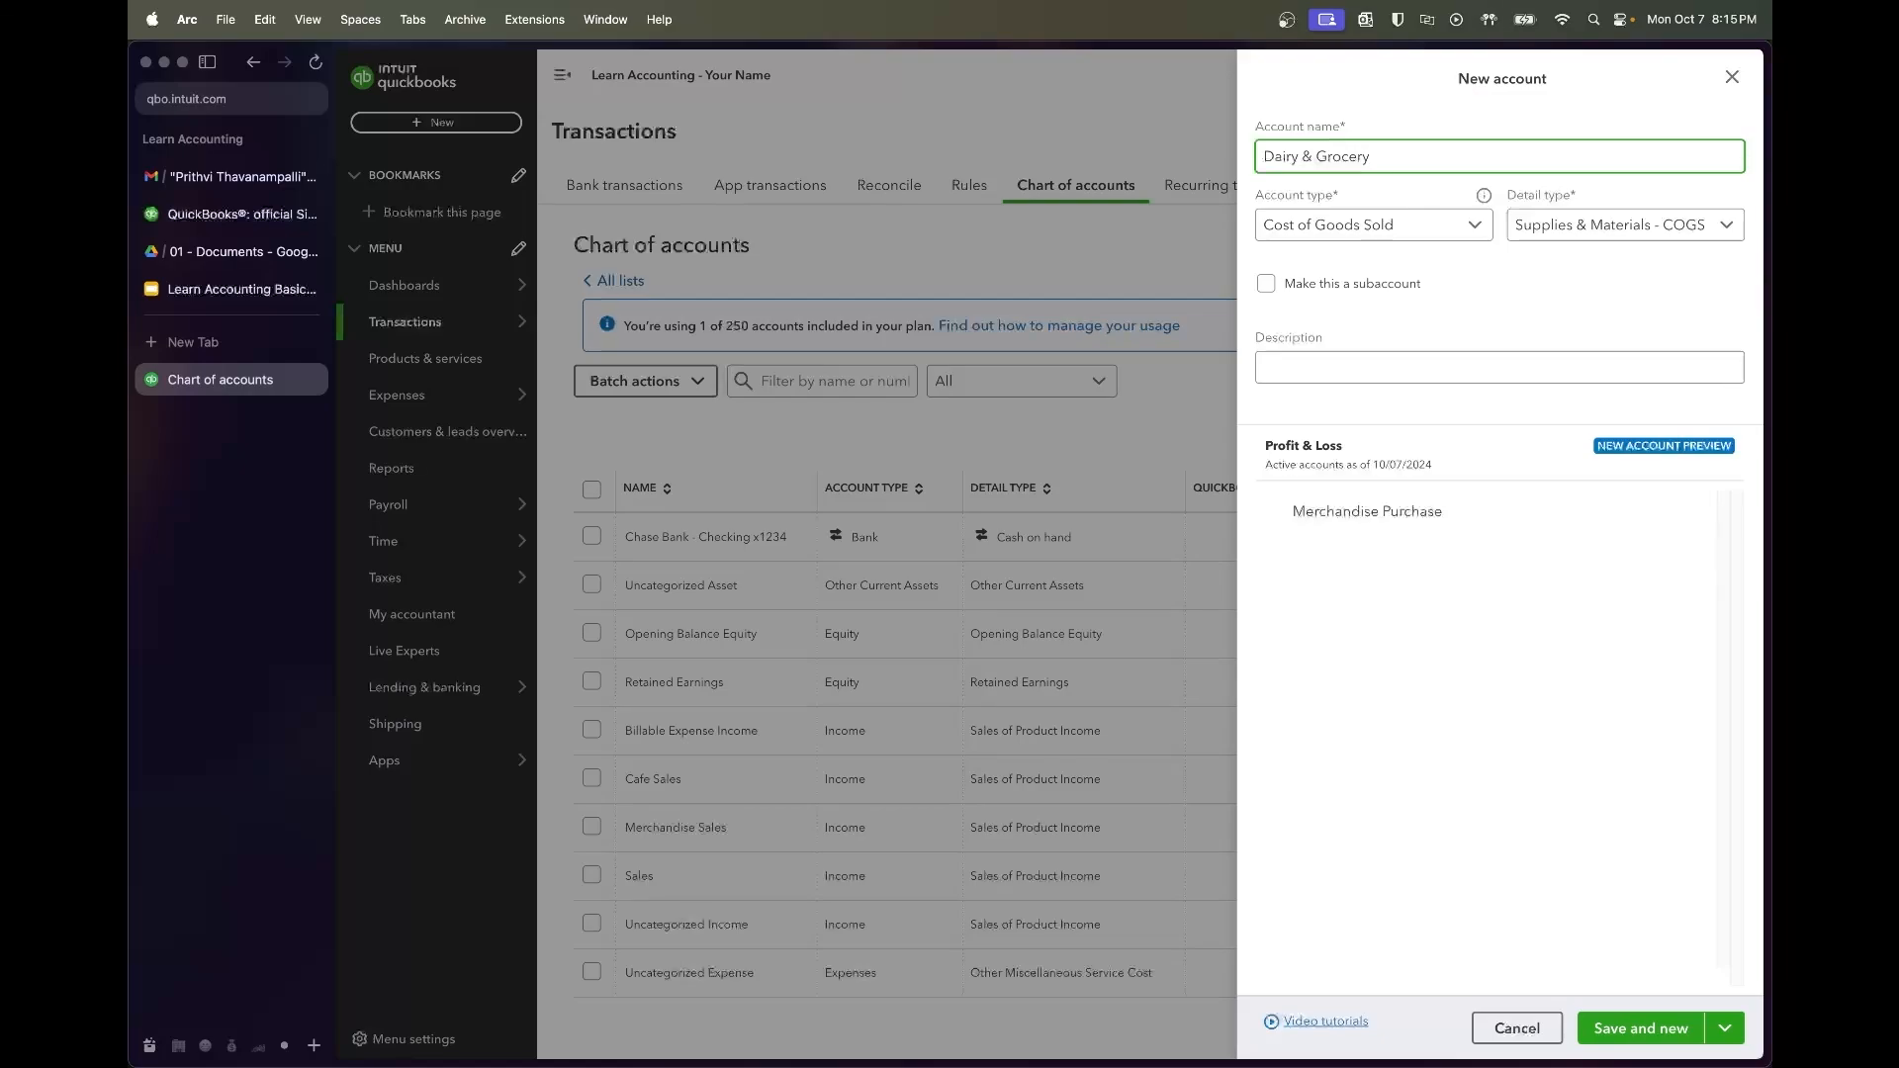
type(" Costs")
left_click(1643, 1029)
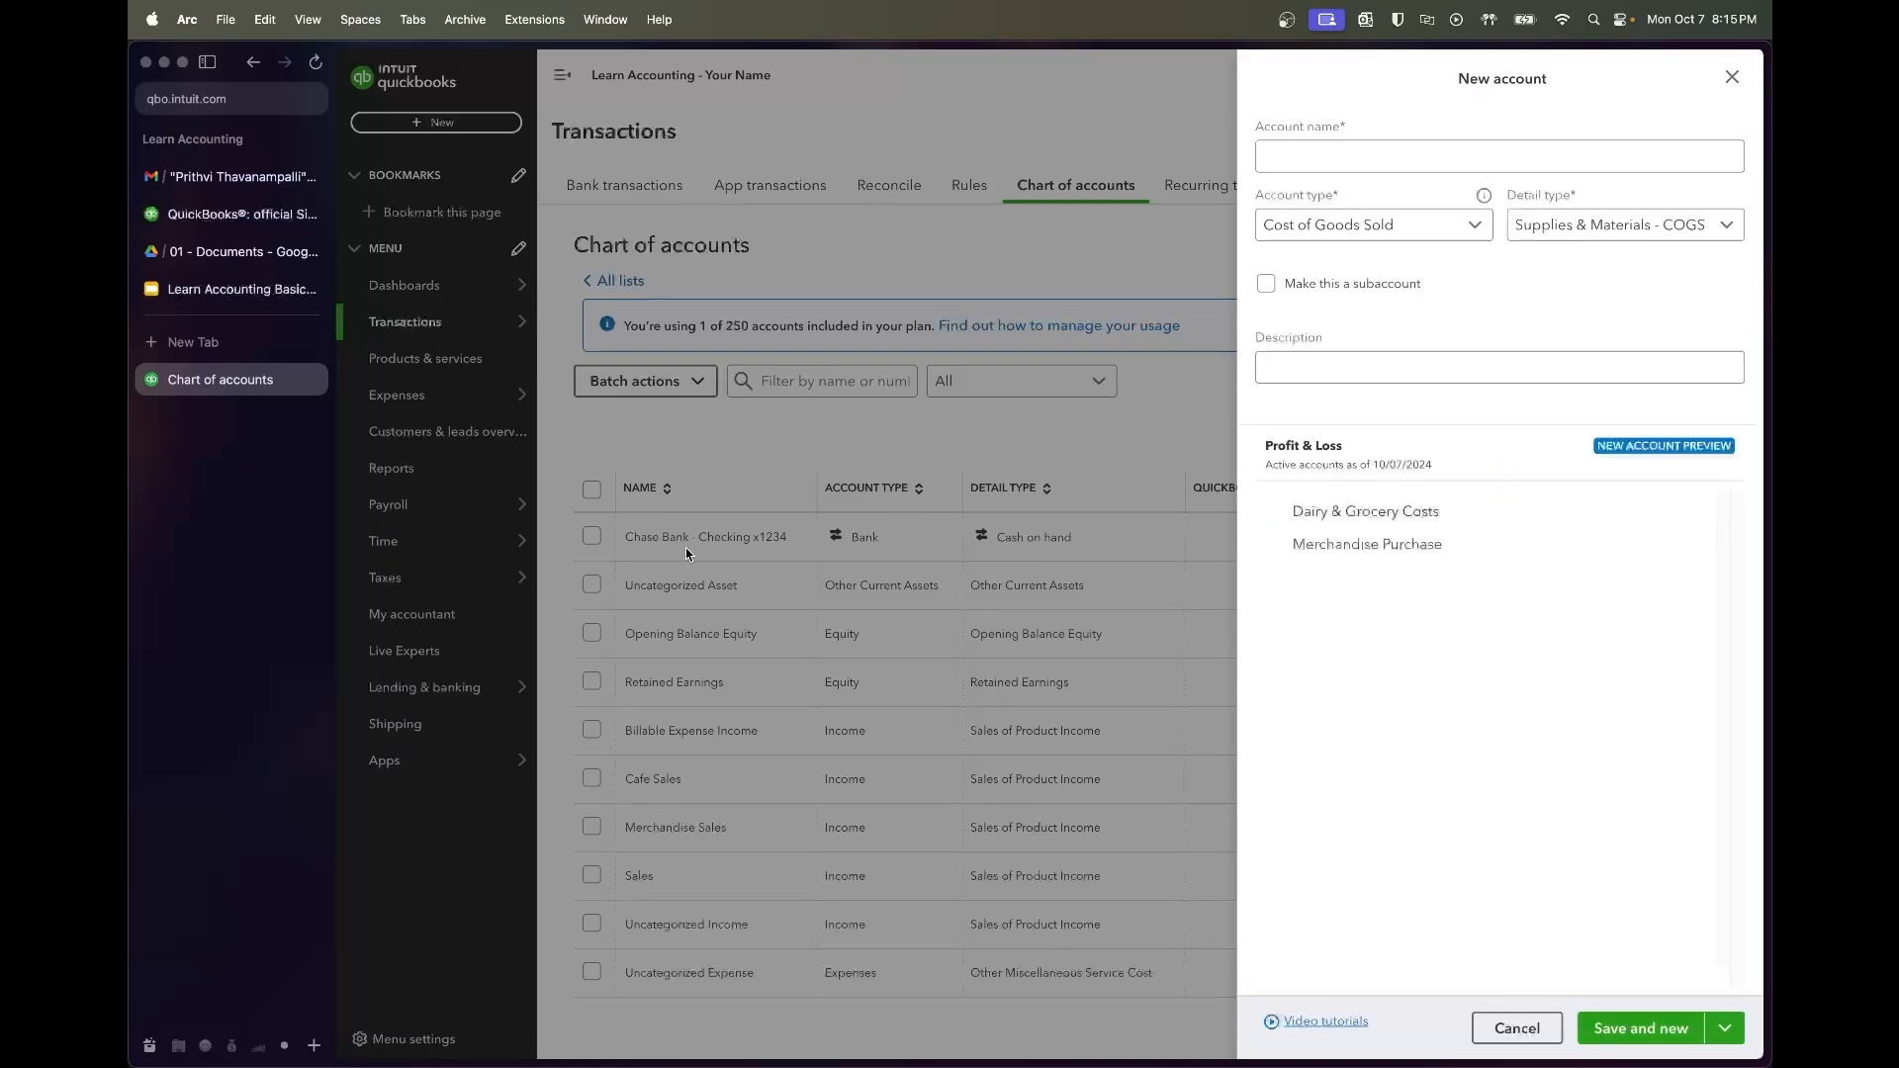
Add Baked Goods Cost as another COGS account
left_click(192, 285)
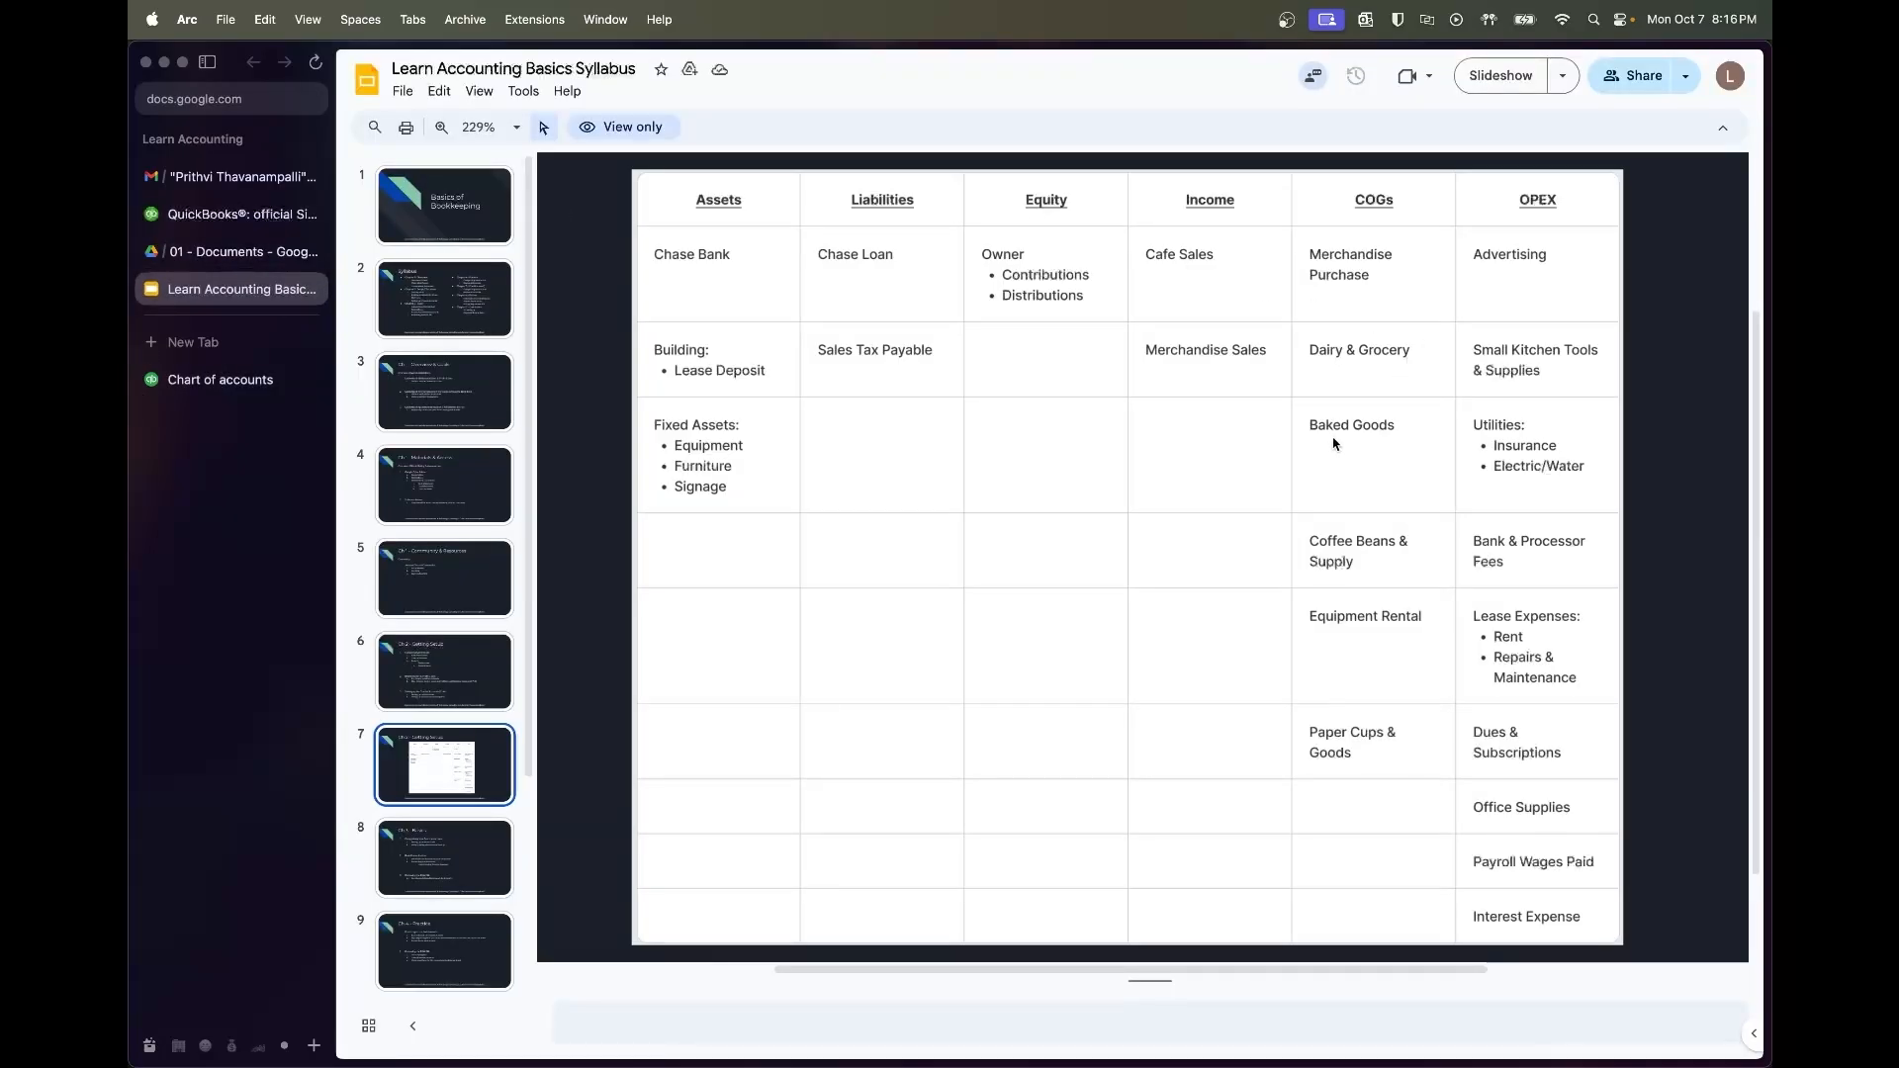
left_click(243, 379)
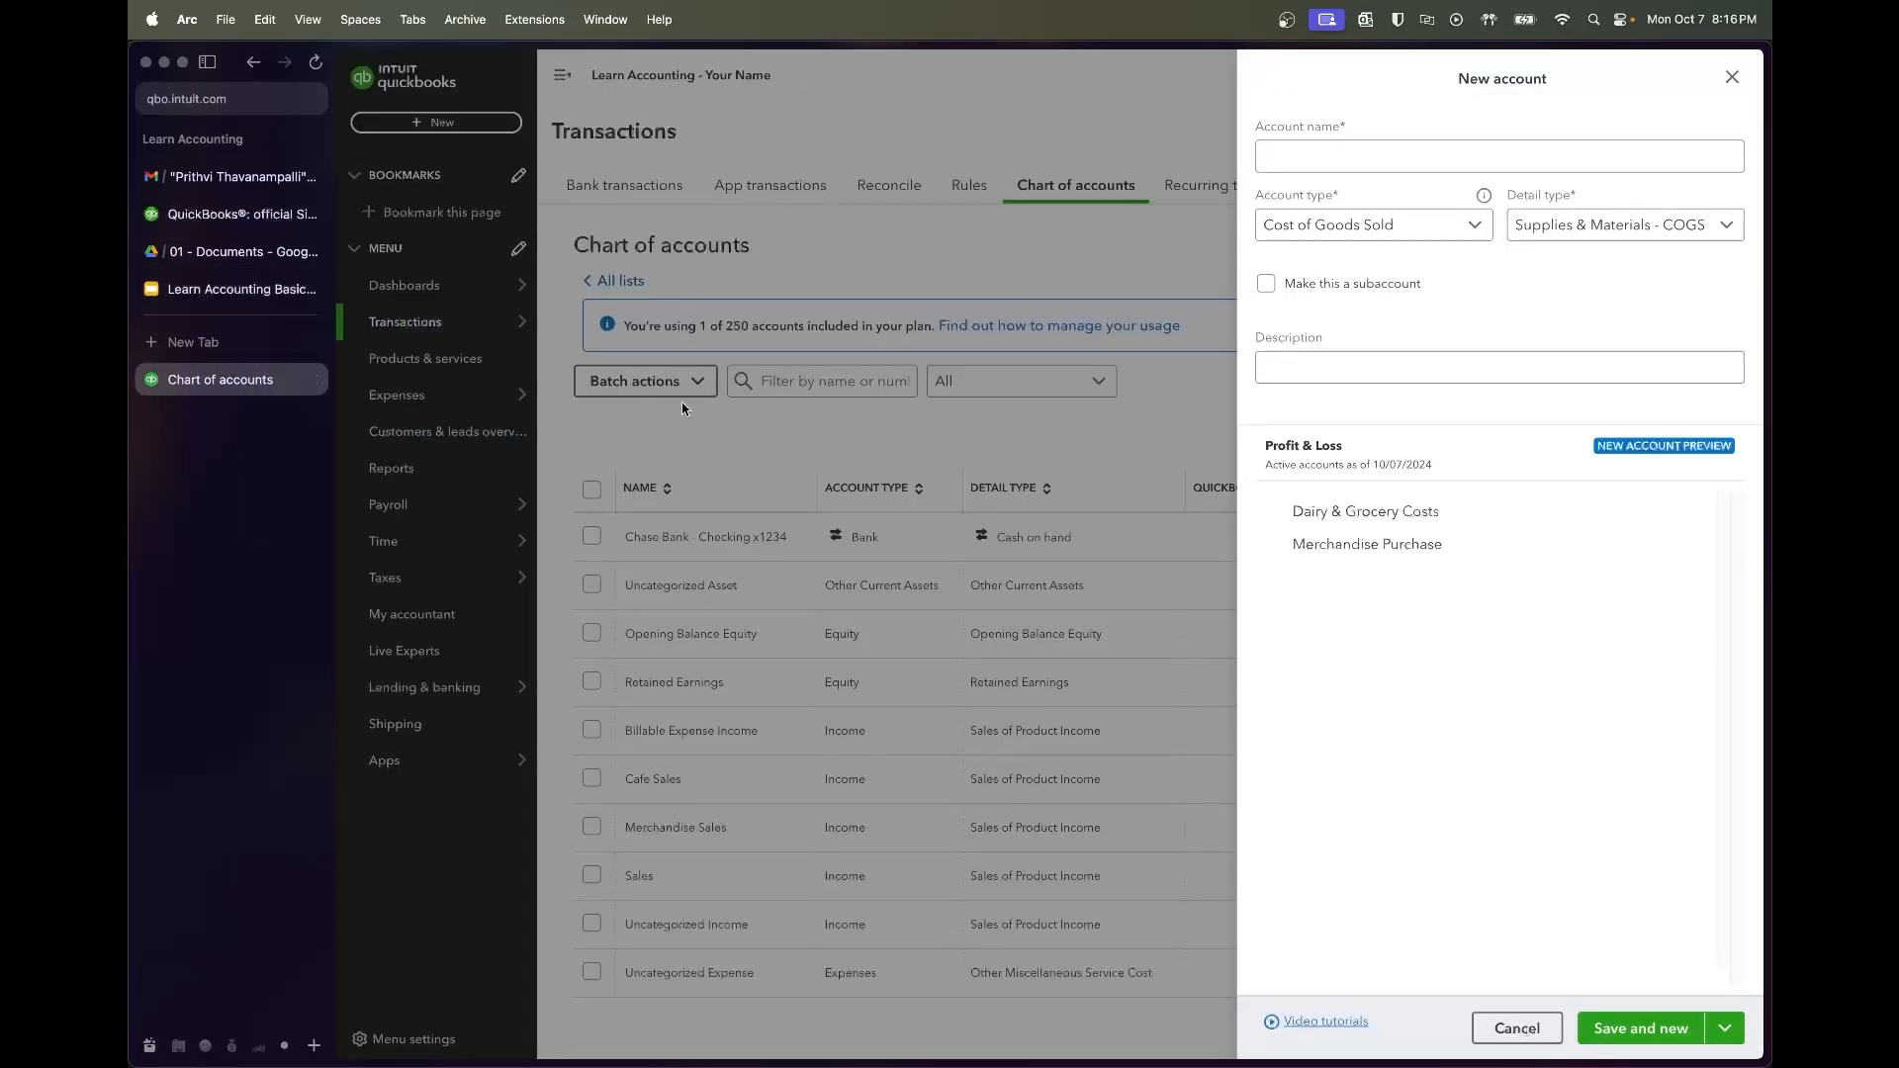
left_click(1420, 377)
left_click(1442, 169)
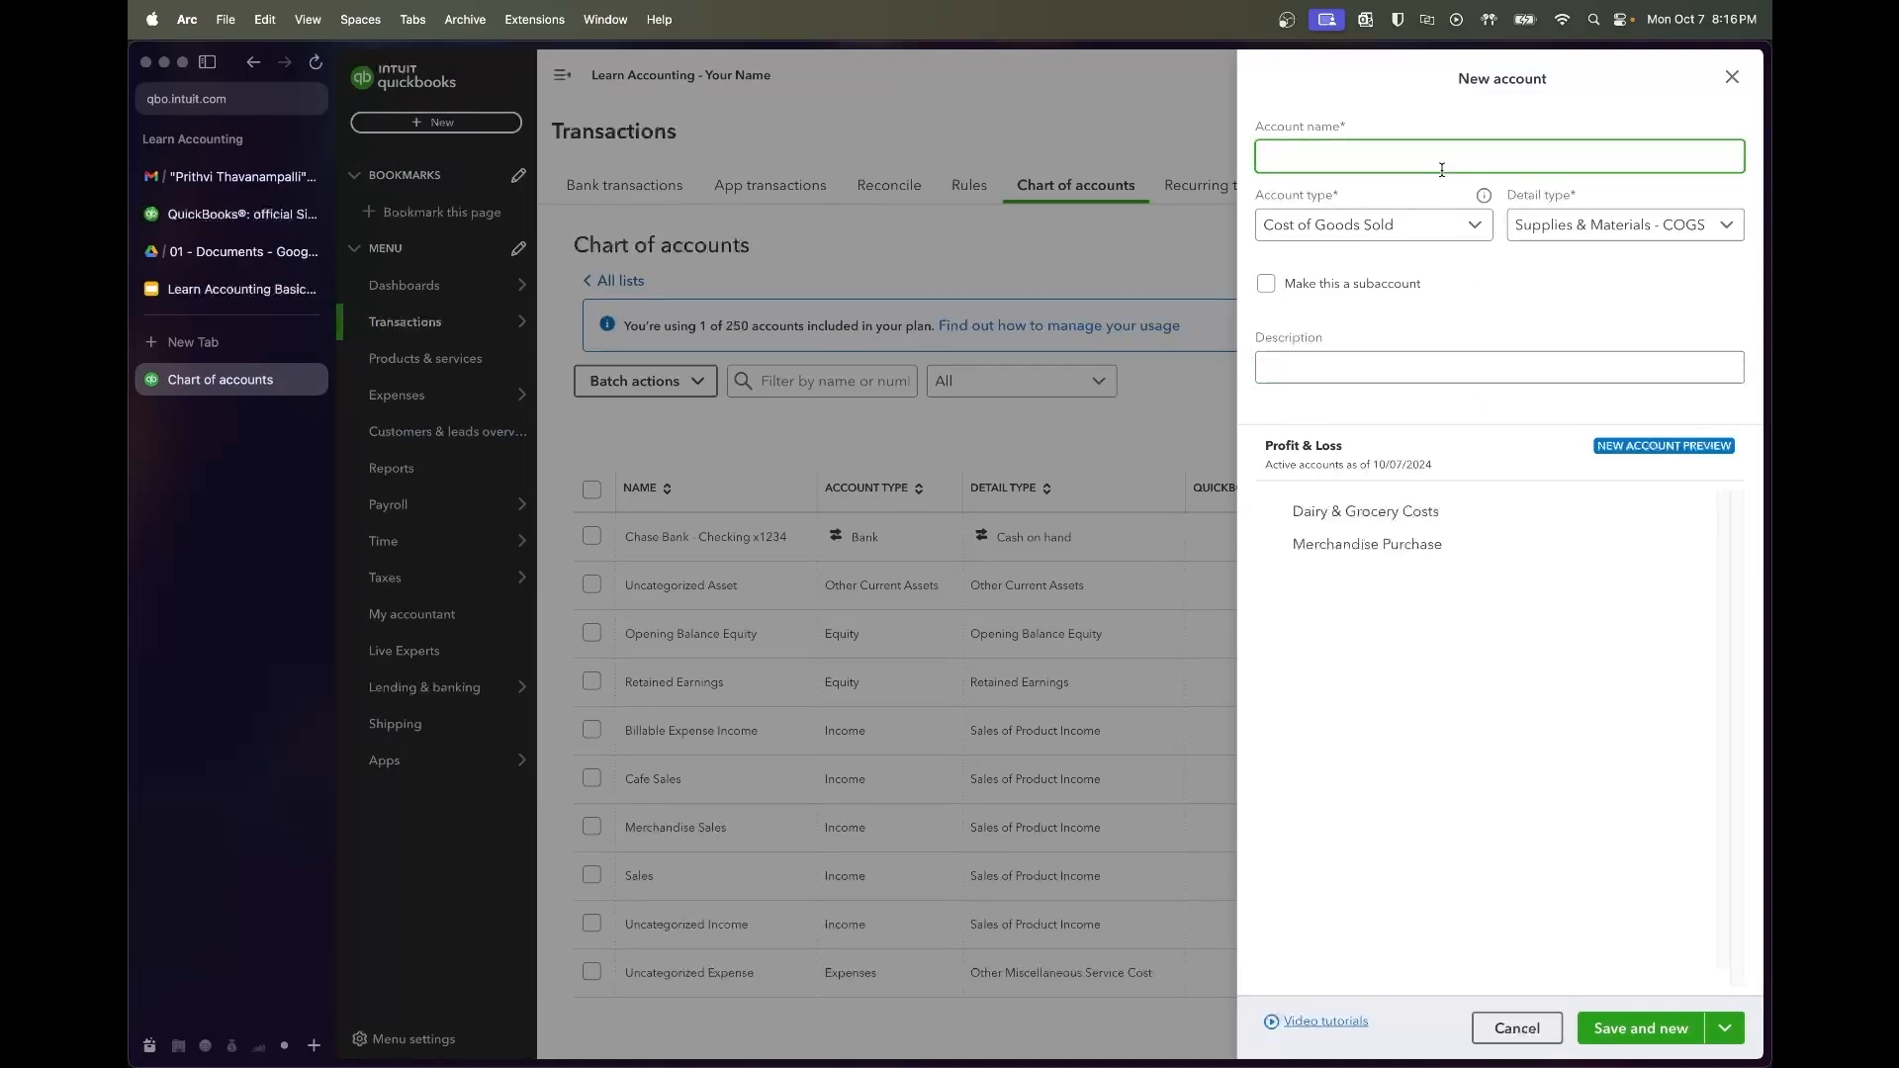
type("Baked Goods Cos")
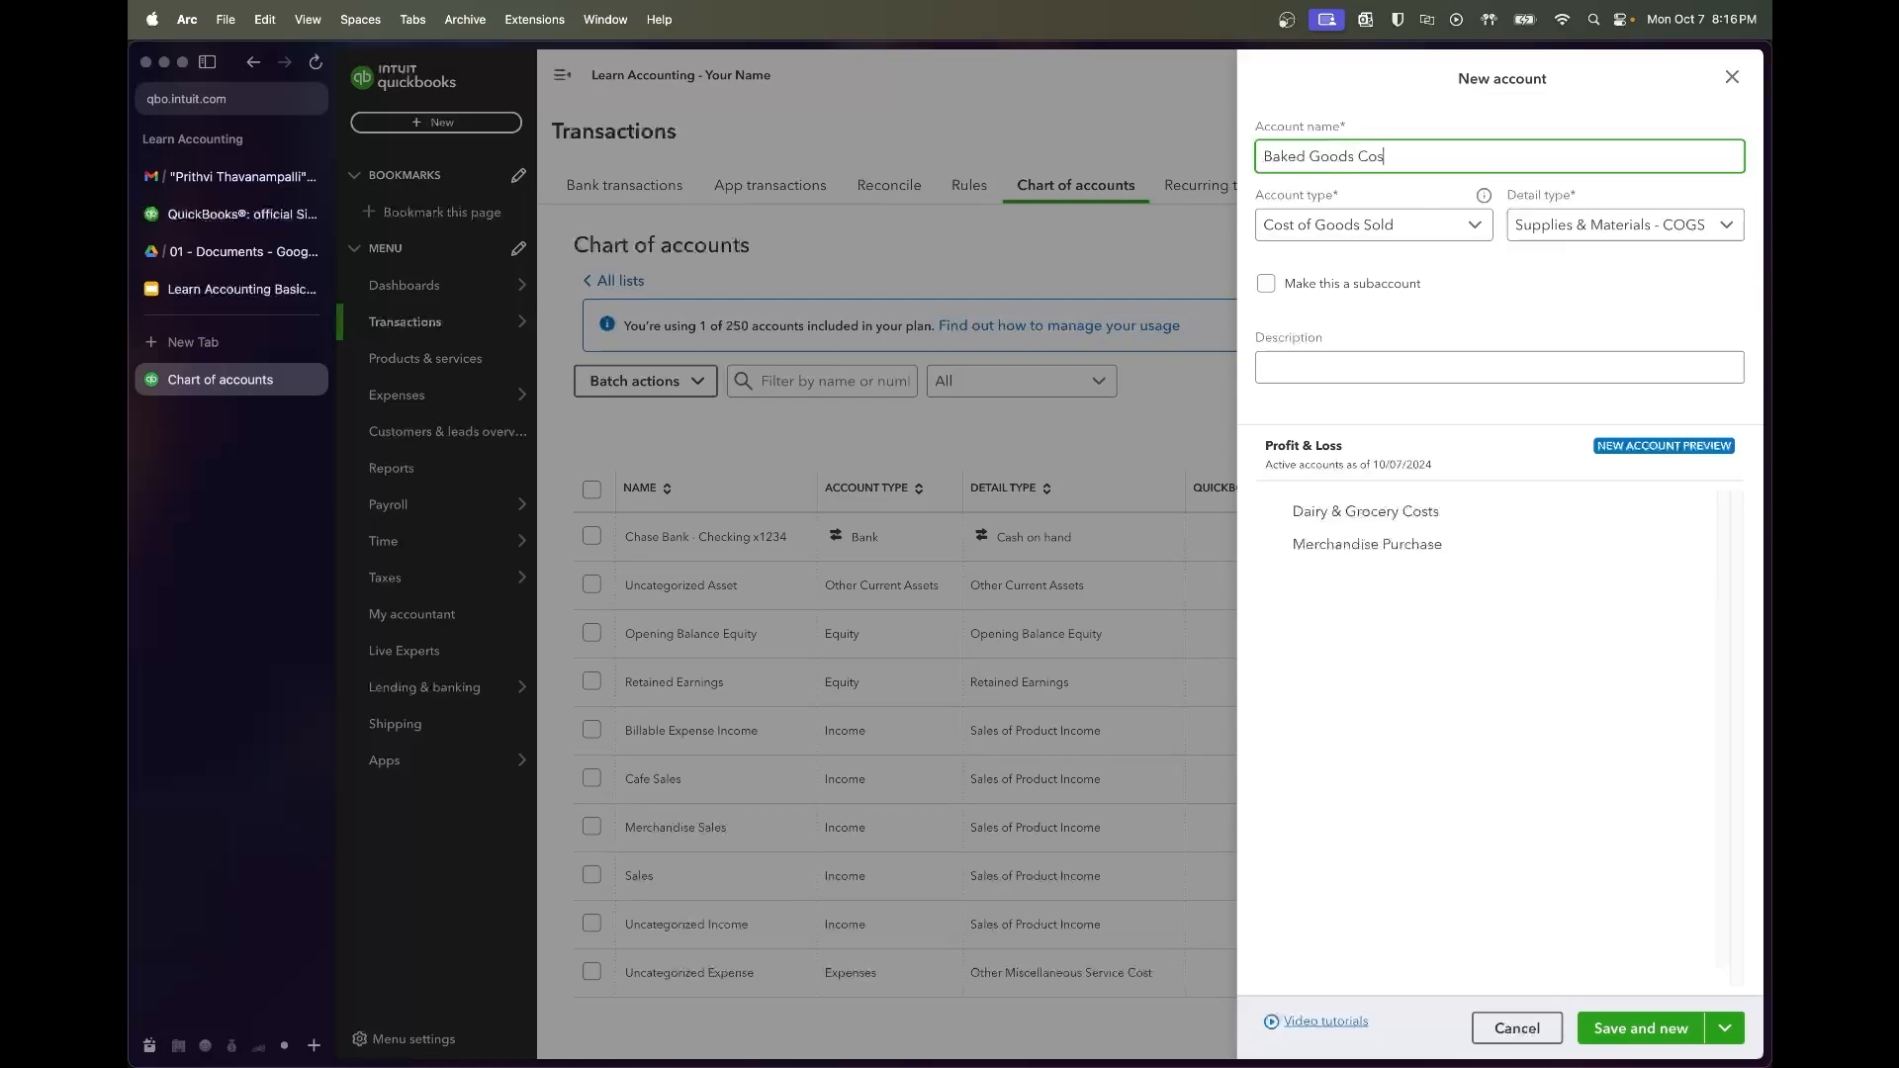
left_click(1666, 1031)
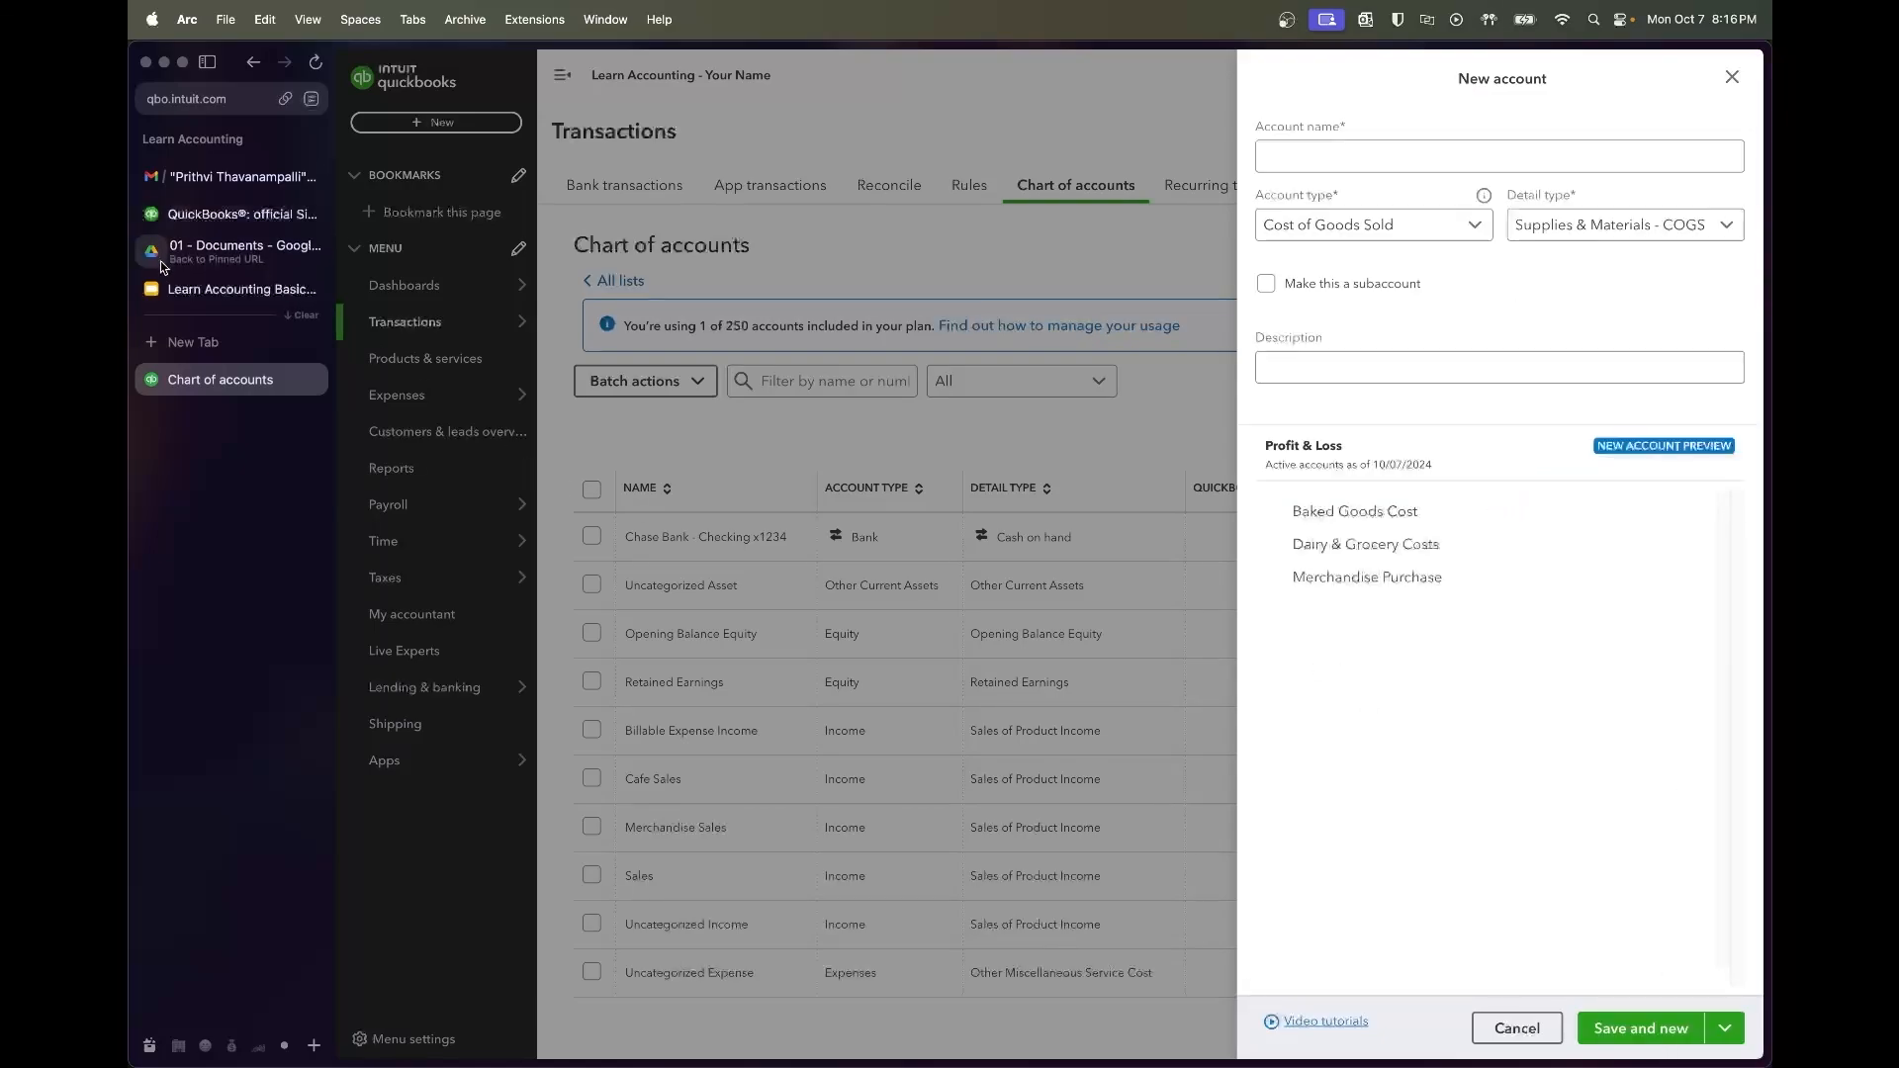
Add Coffee & Bean Supply Costs as a COGS account, correcting typos in the name
left_click(169, 285)
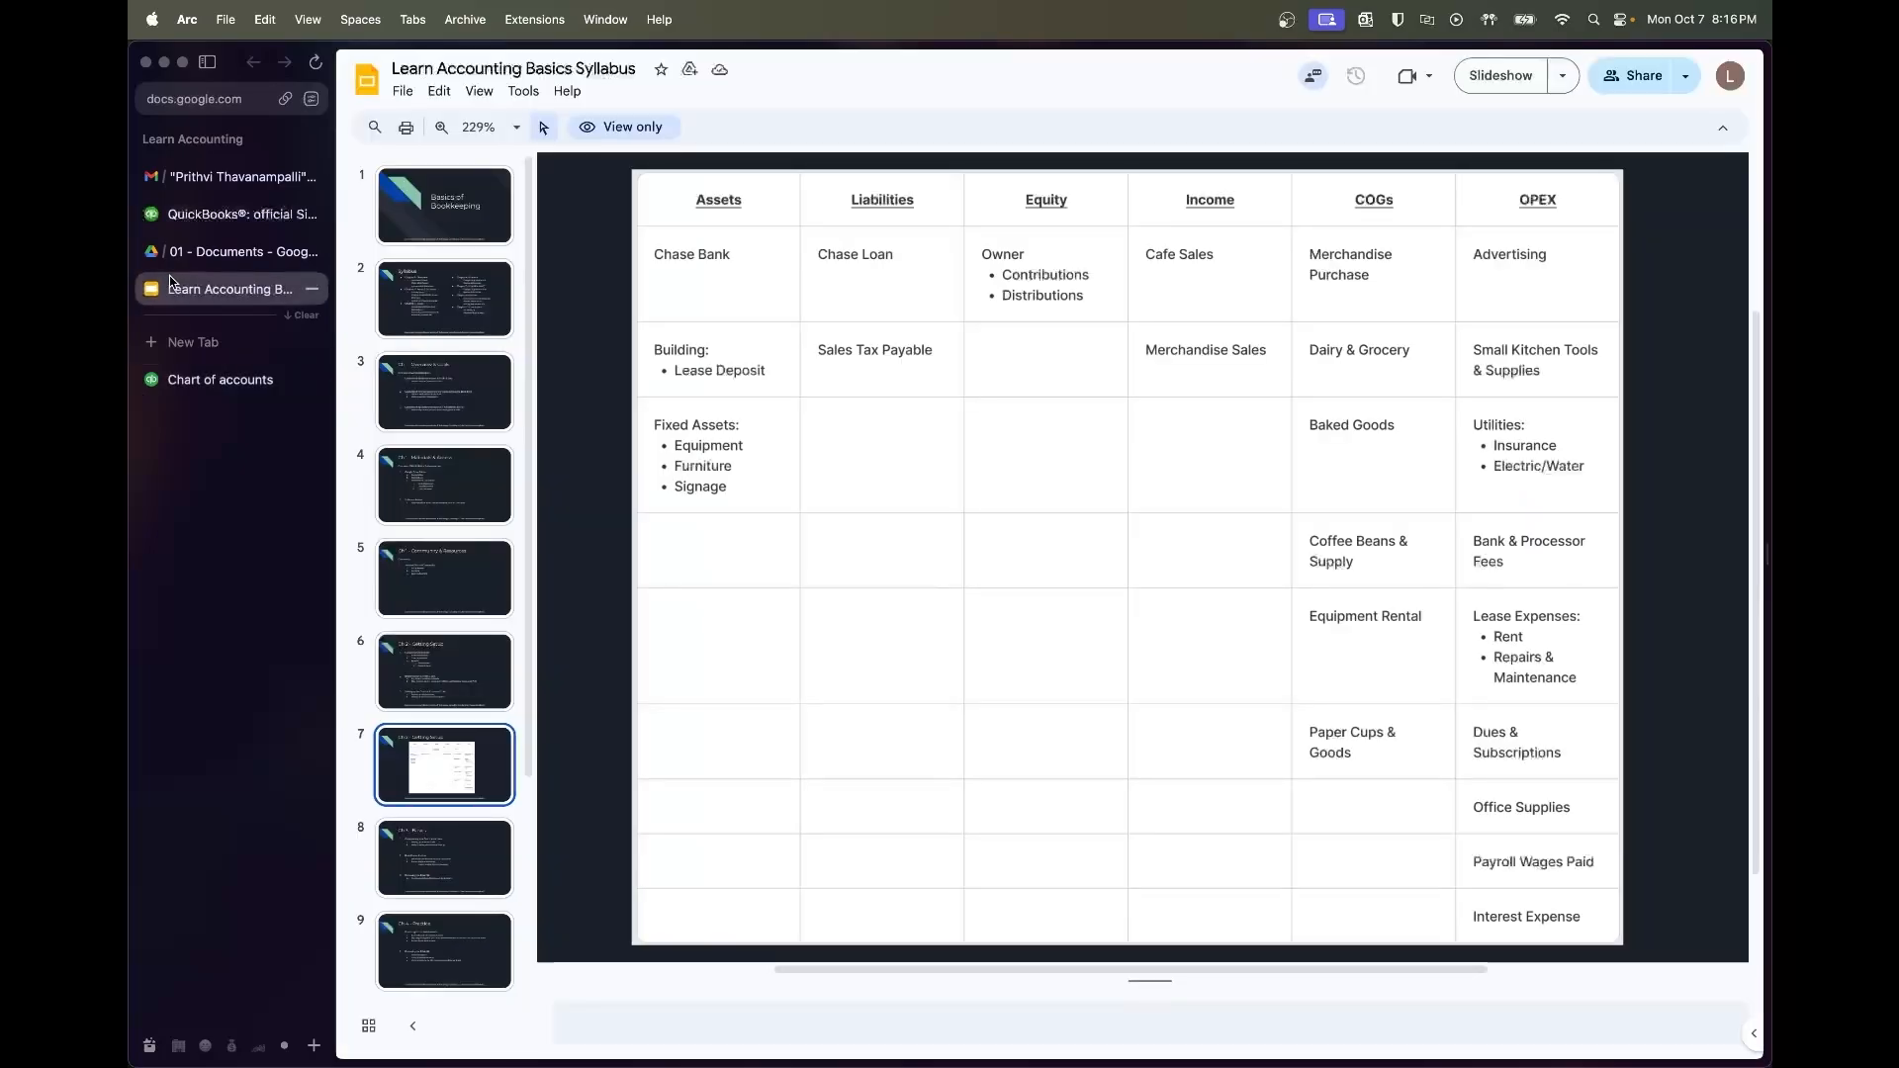
left_click(220, 382)
left_click(1395, 144)
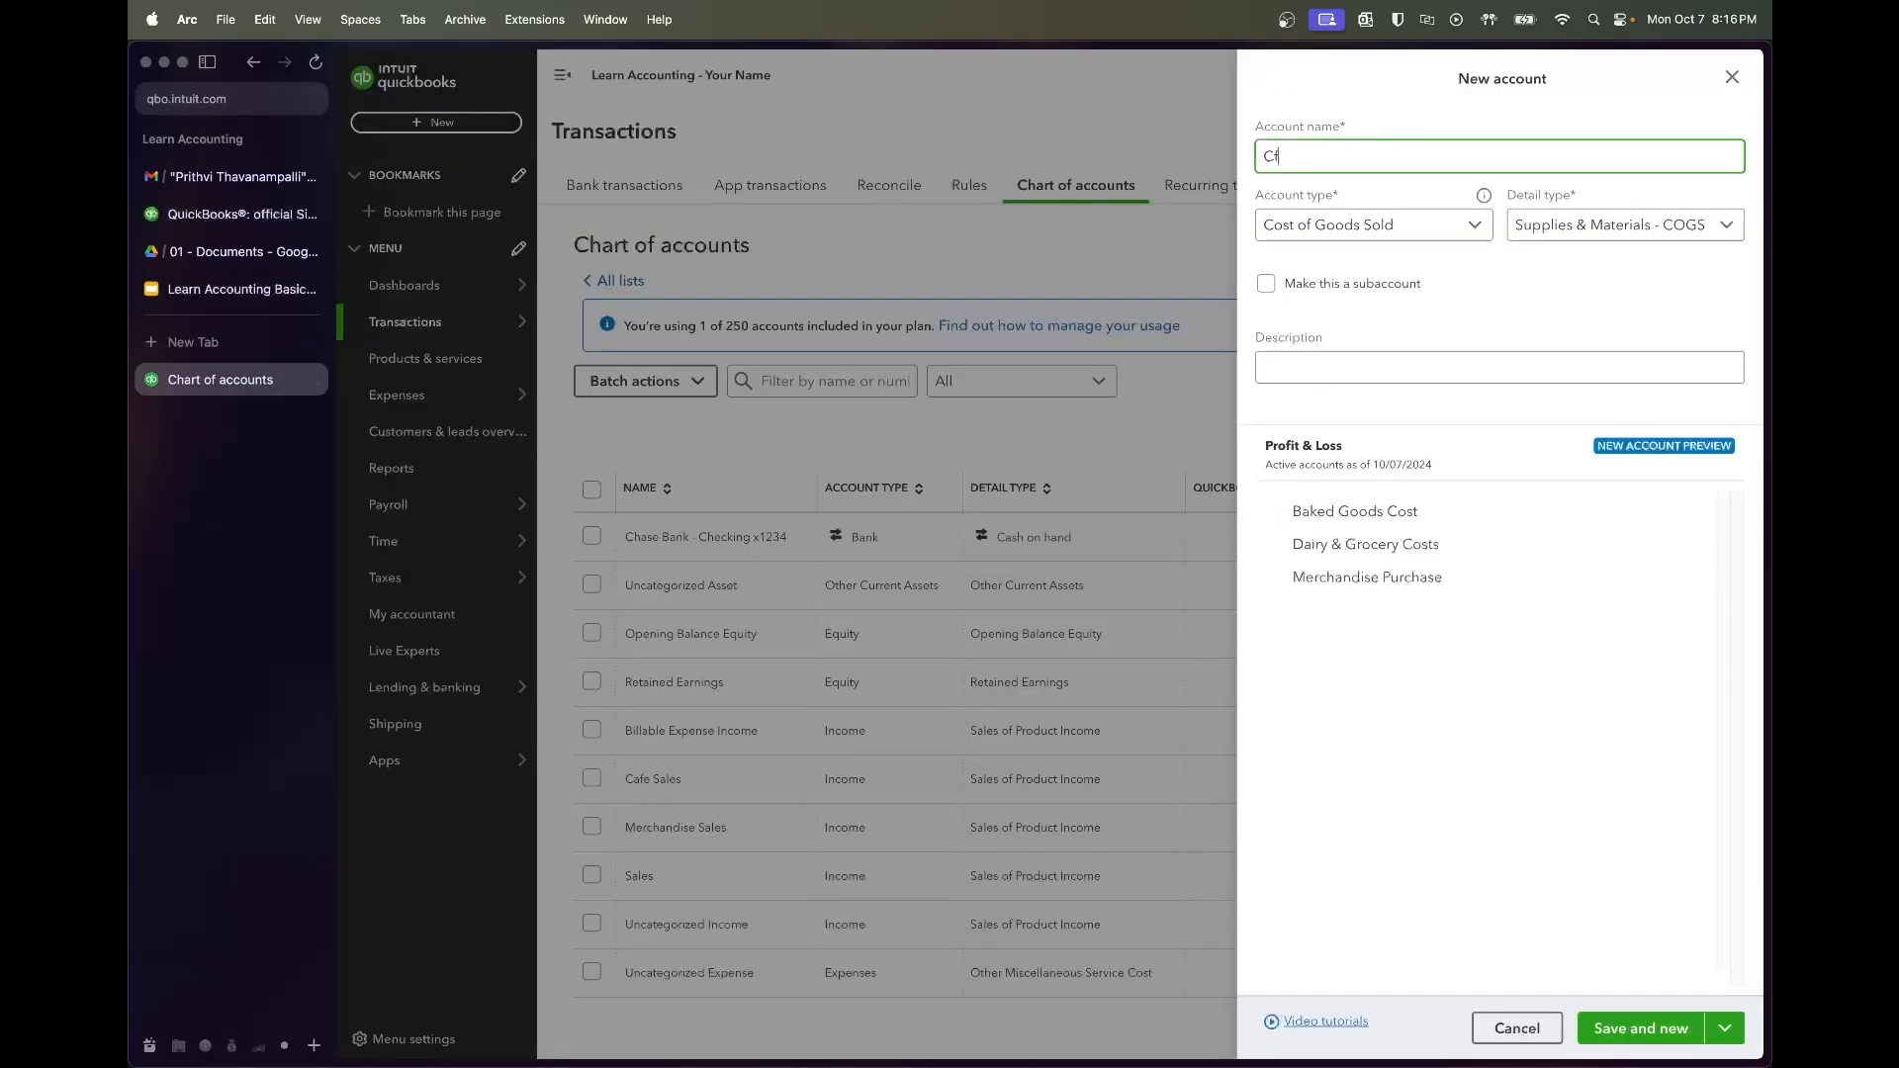
key("BackSpace")
type("fee & Bean Supp")
key("BackSpace")
key("Return")
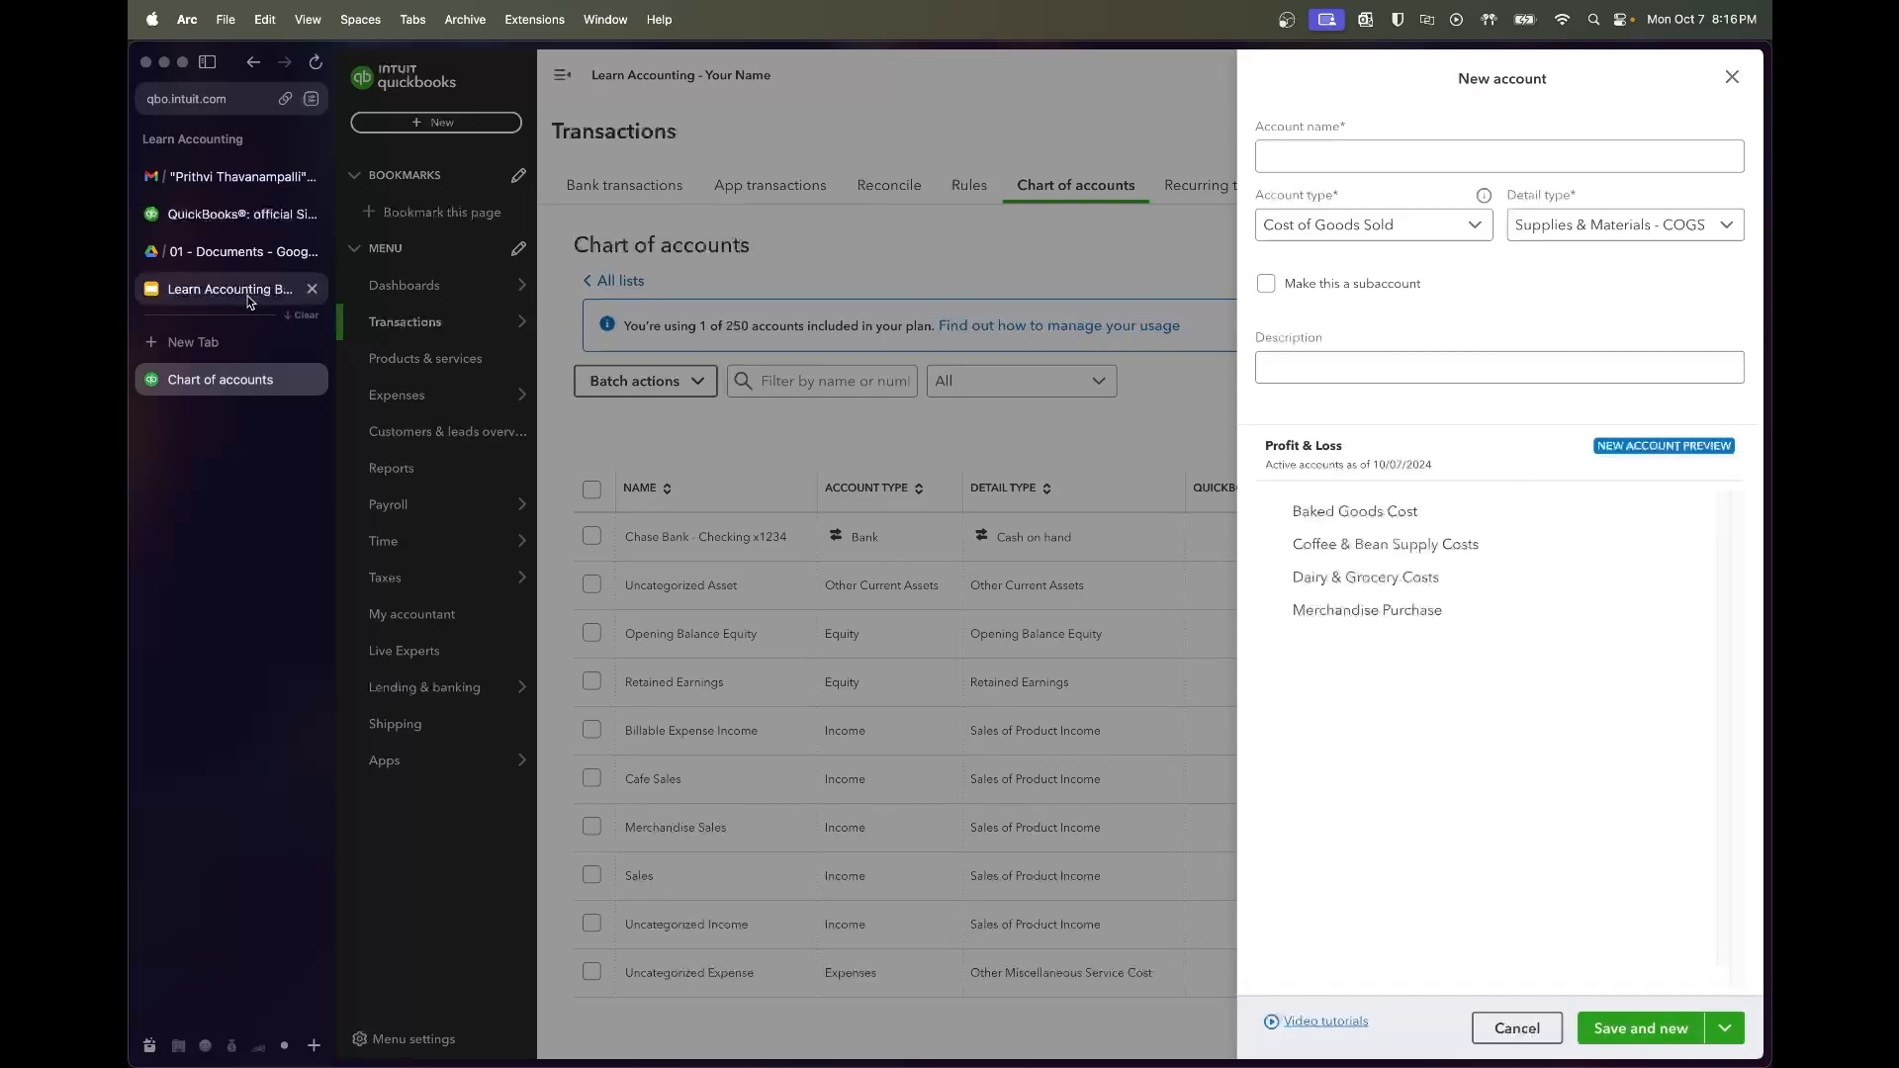
left_click(280, 288)
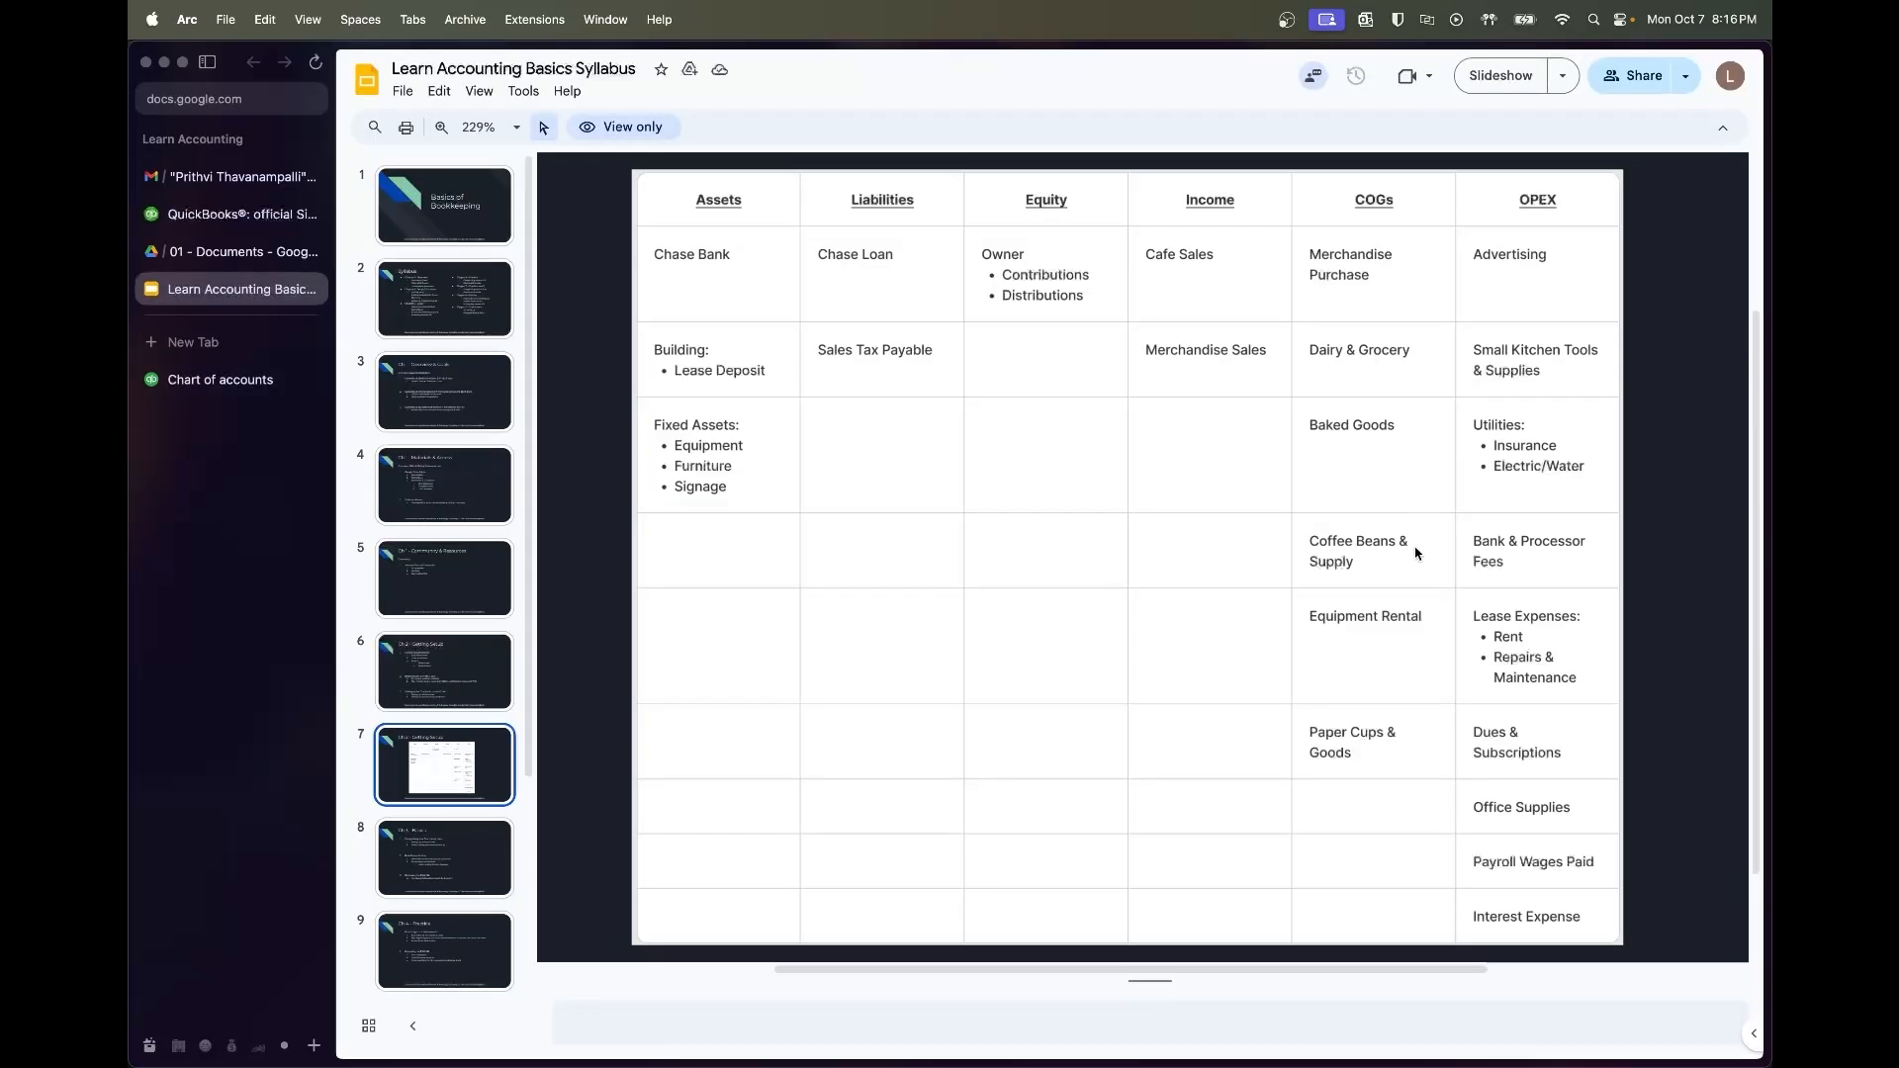
left_click(223, 379)
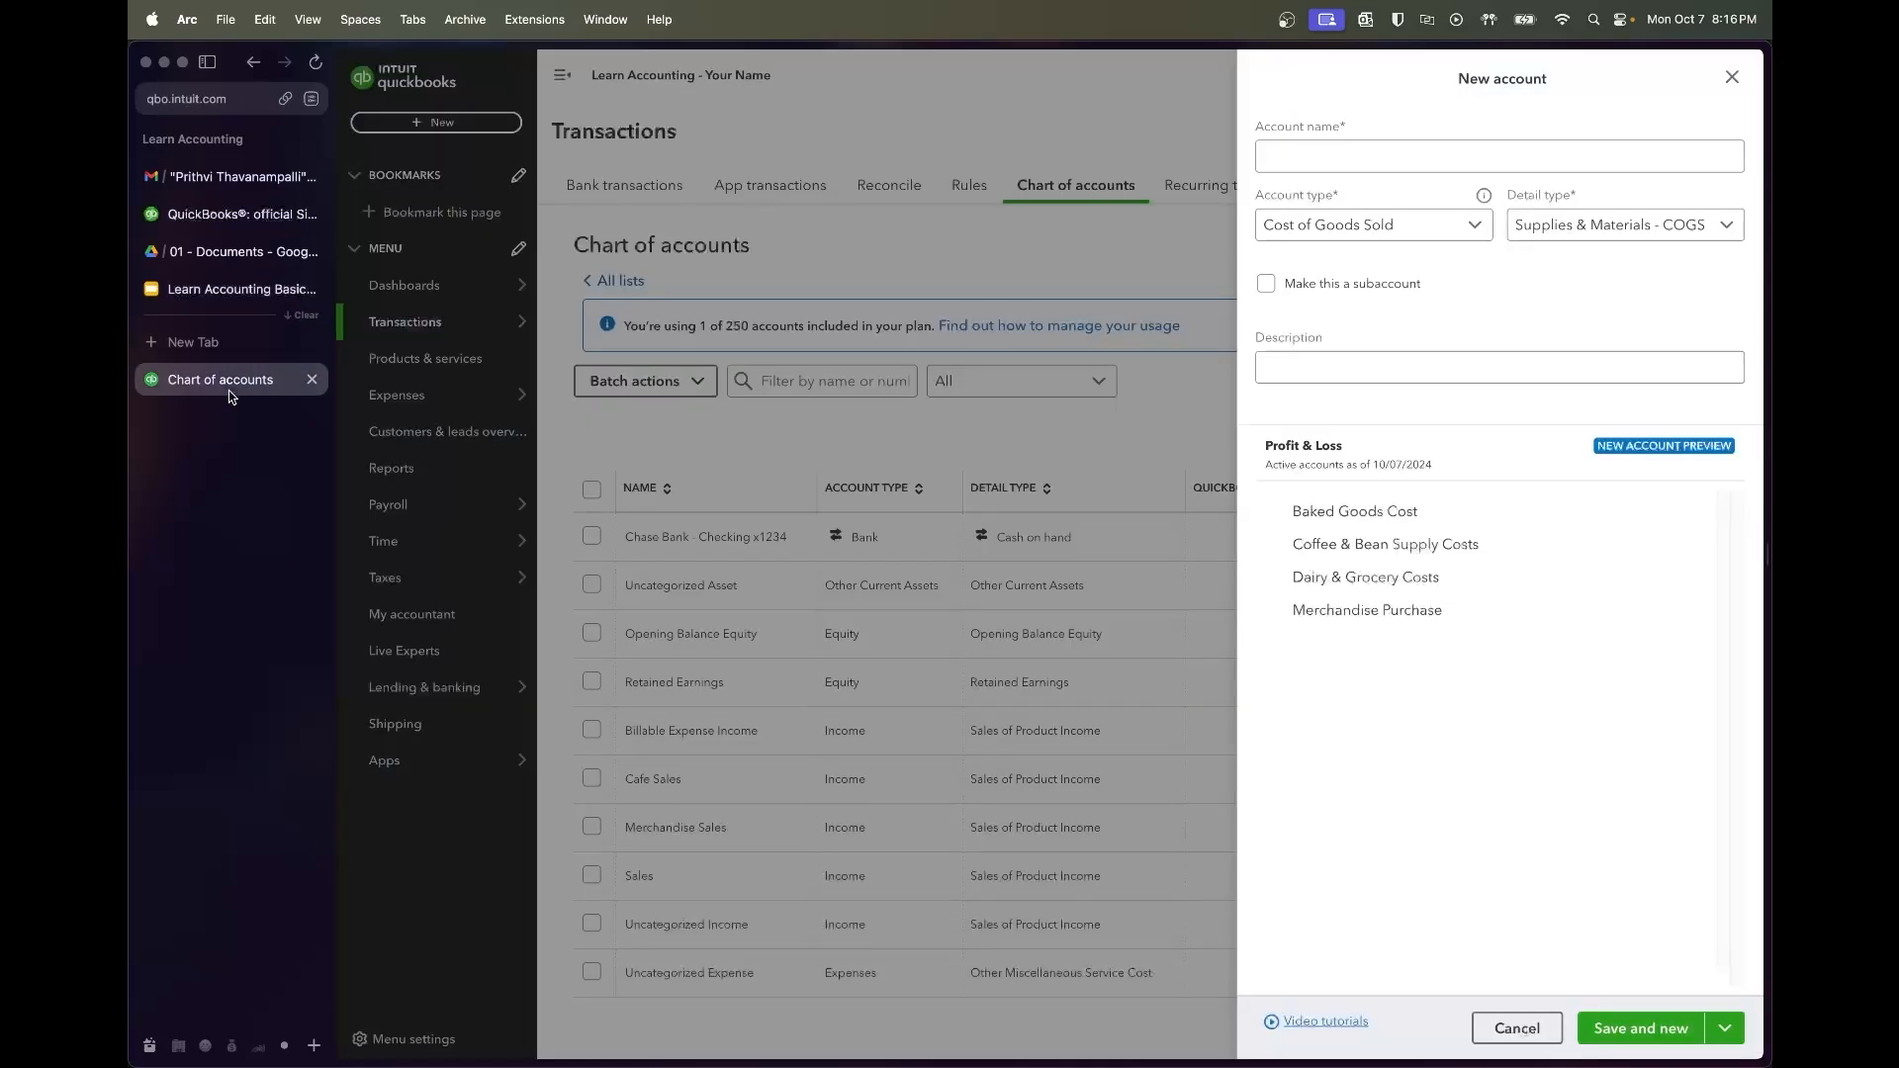
Add Equipment Rental with detail type Equipment Rental - COS
left_click(1432, 157)
type("Equ")
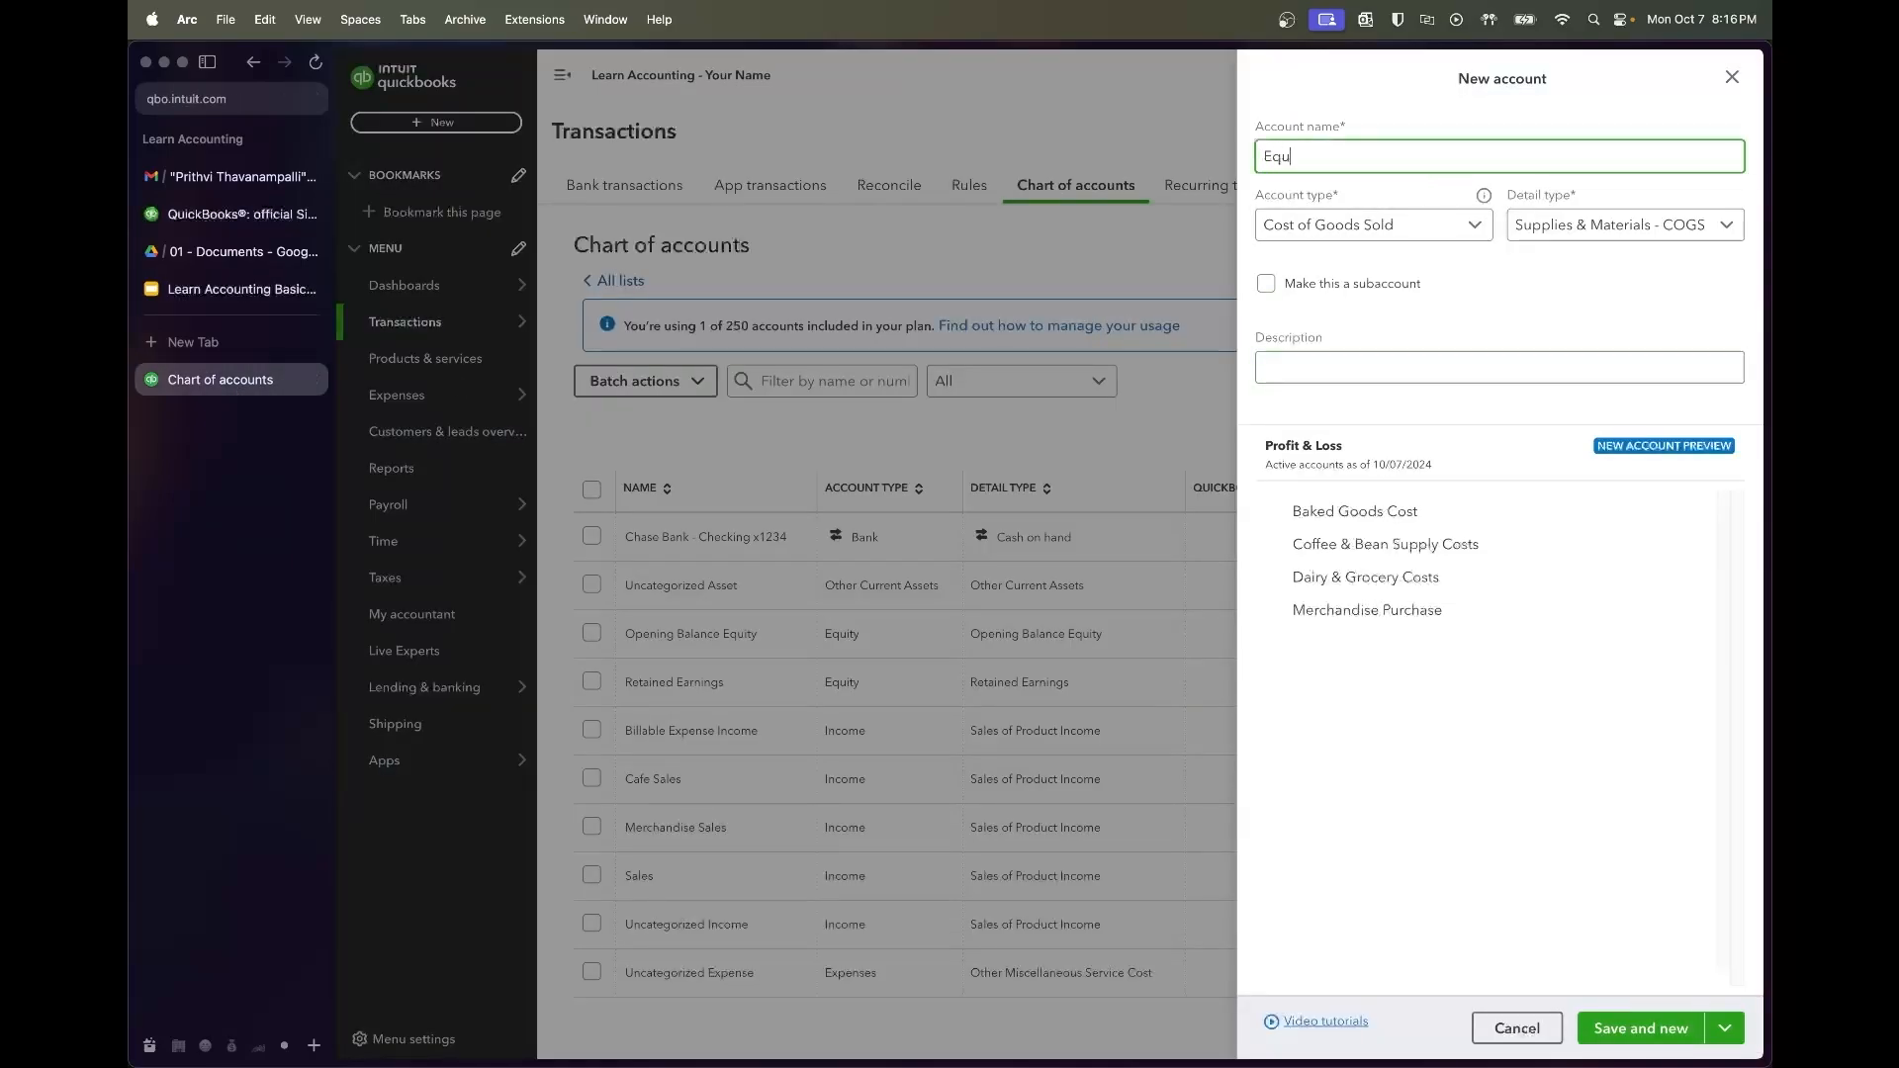
type("ipment Rental")
left_click(1565, 227)
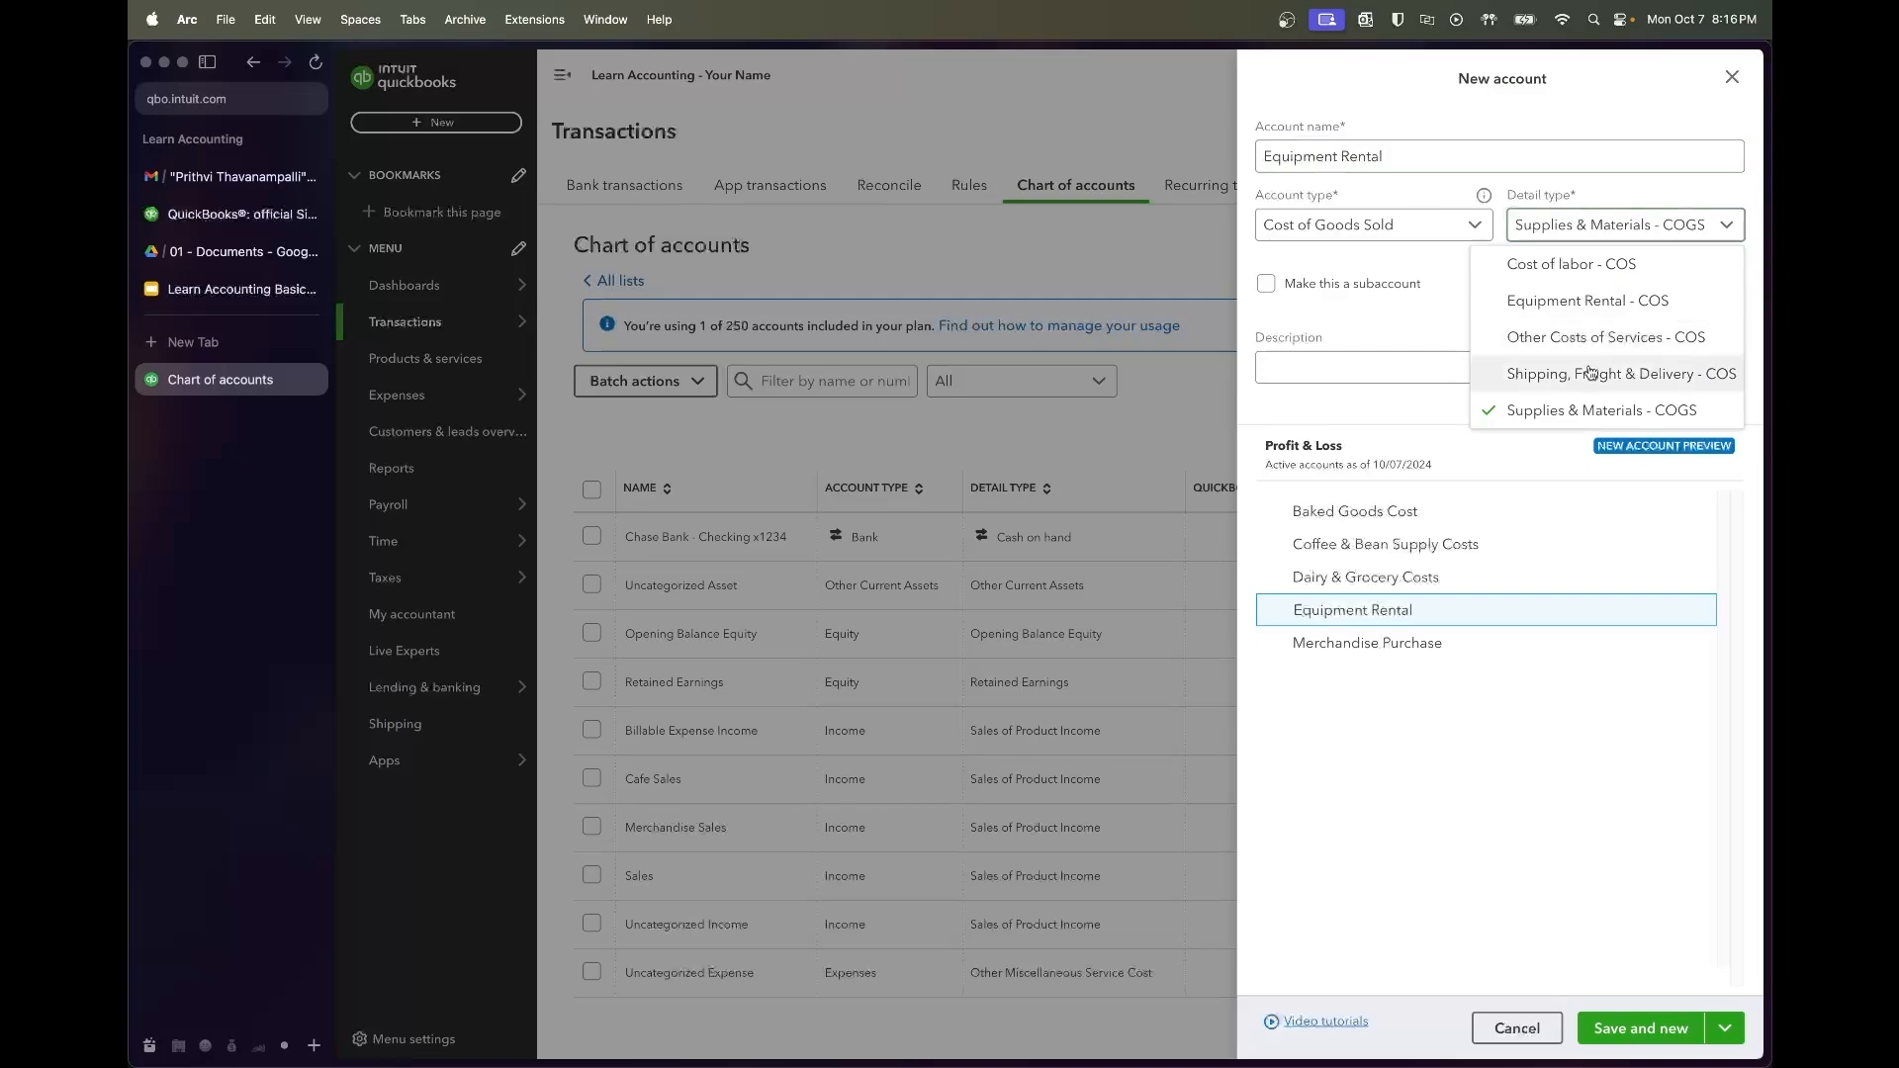
left_click(1593, 301)
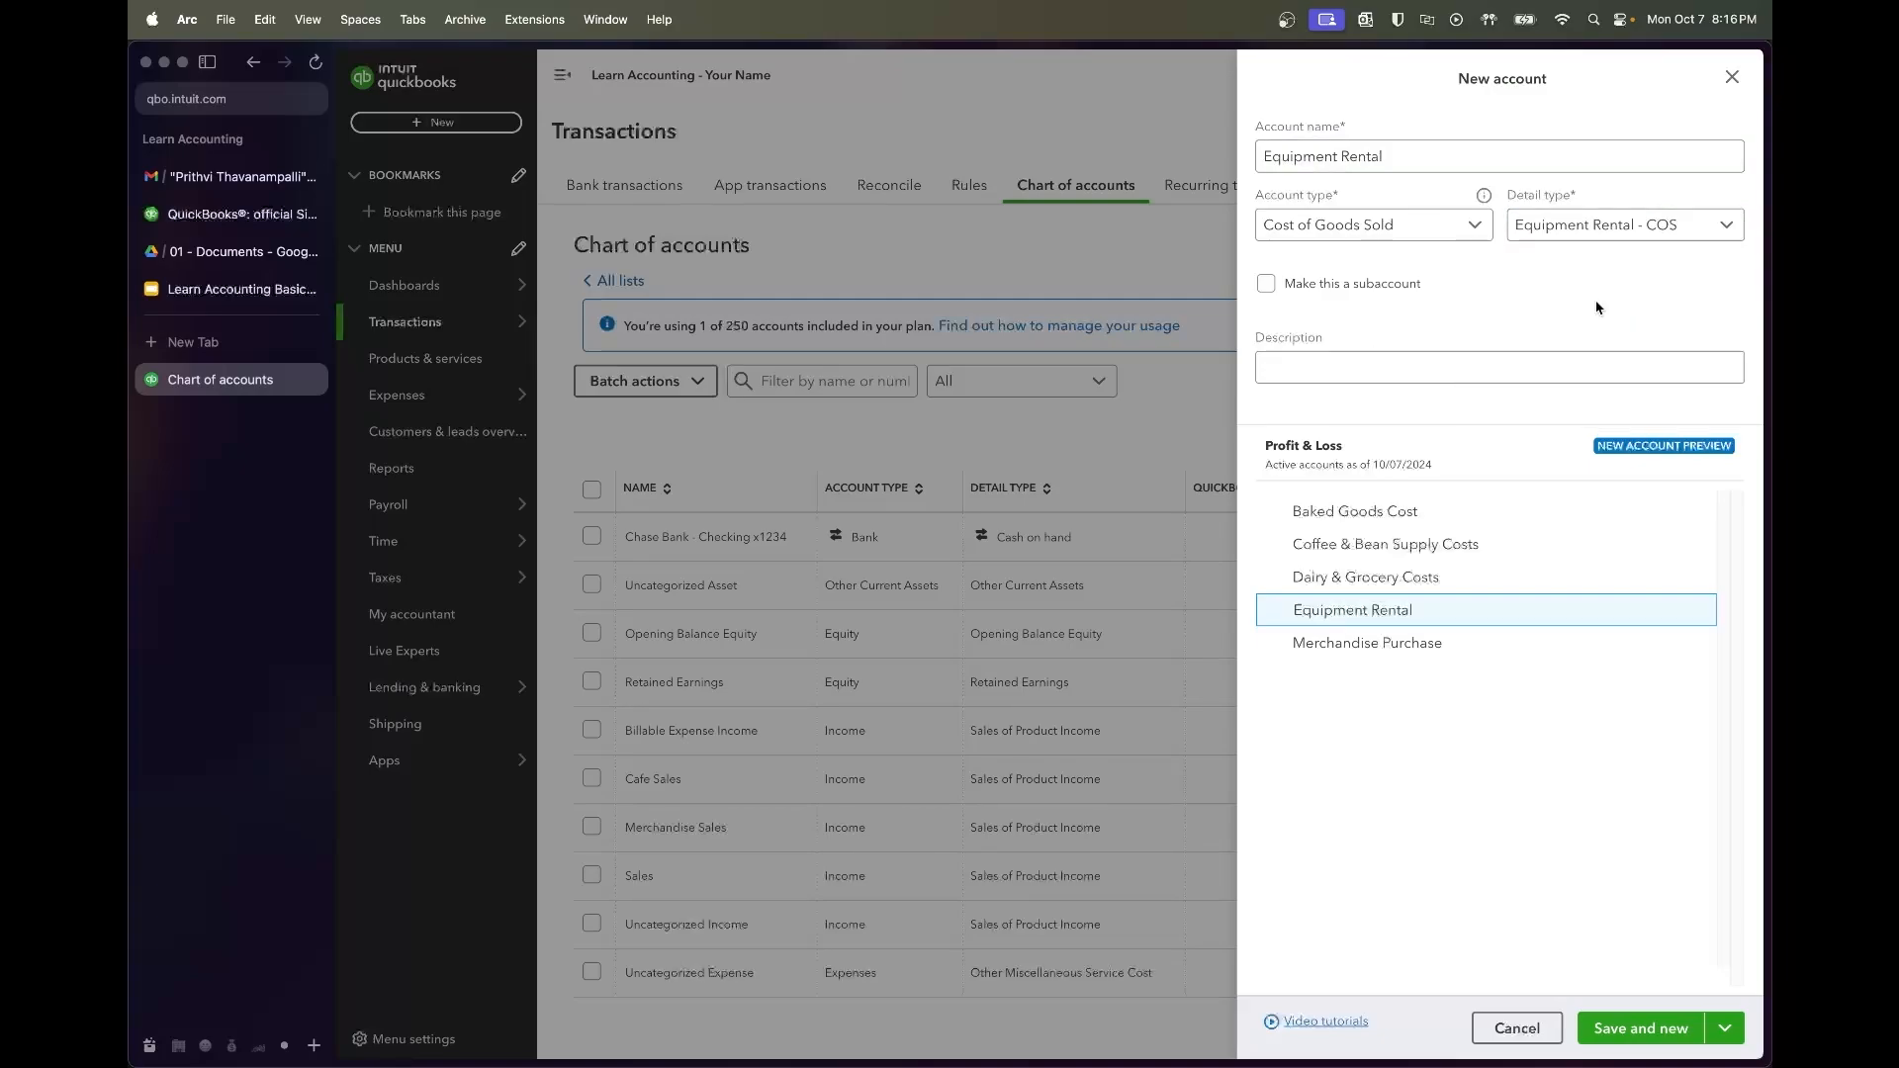
left_click(1651, 1032)
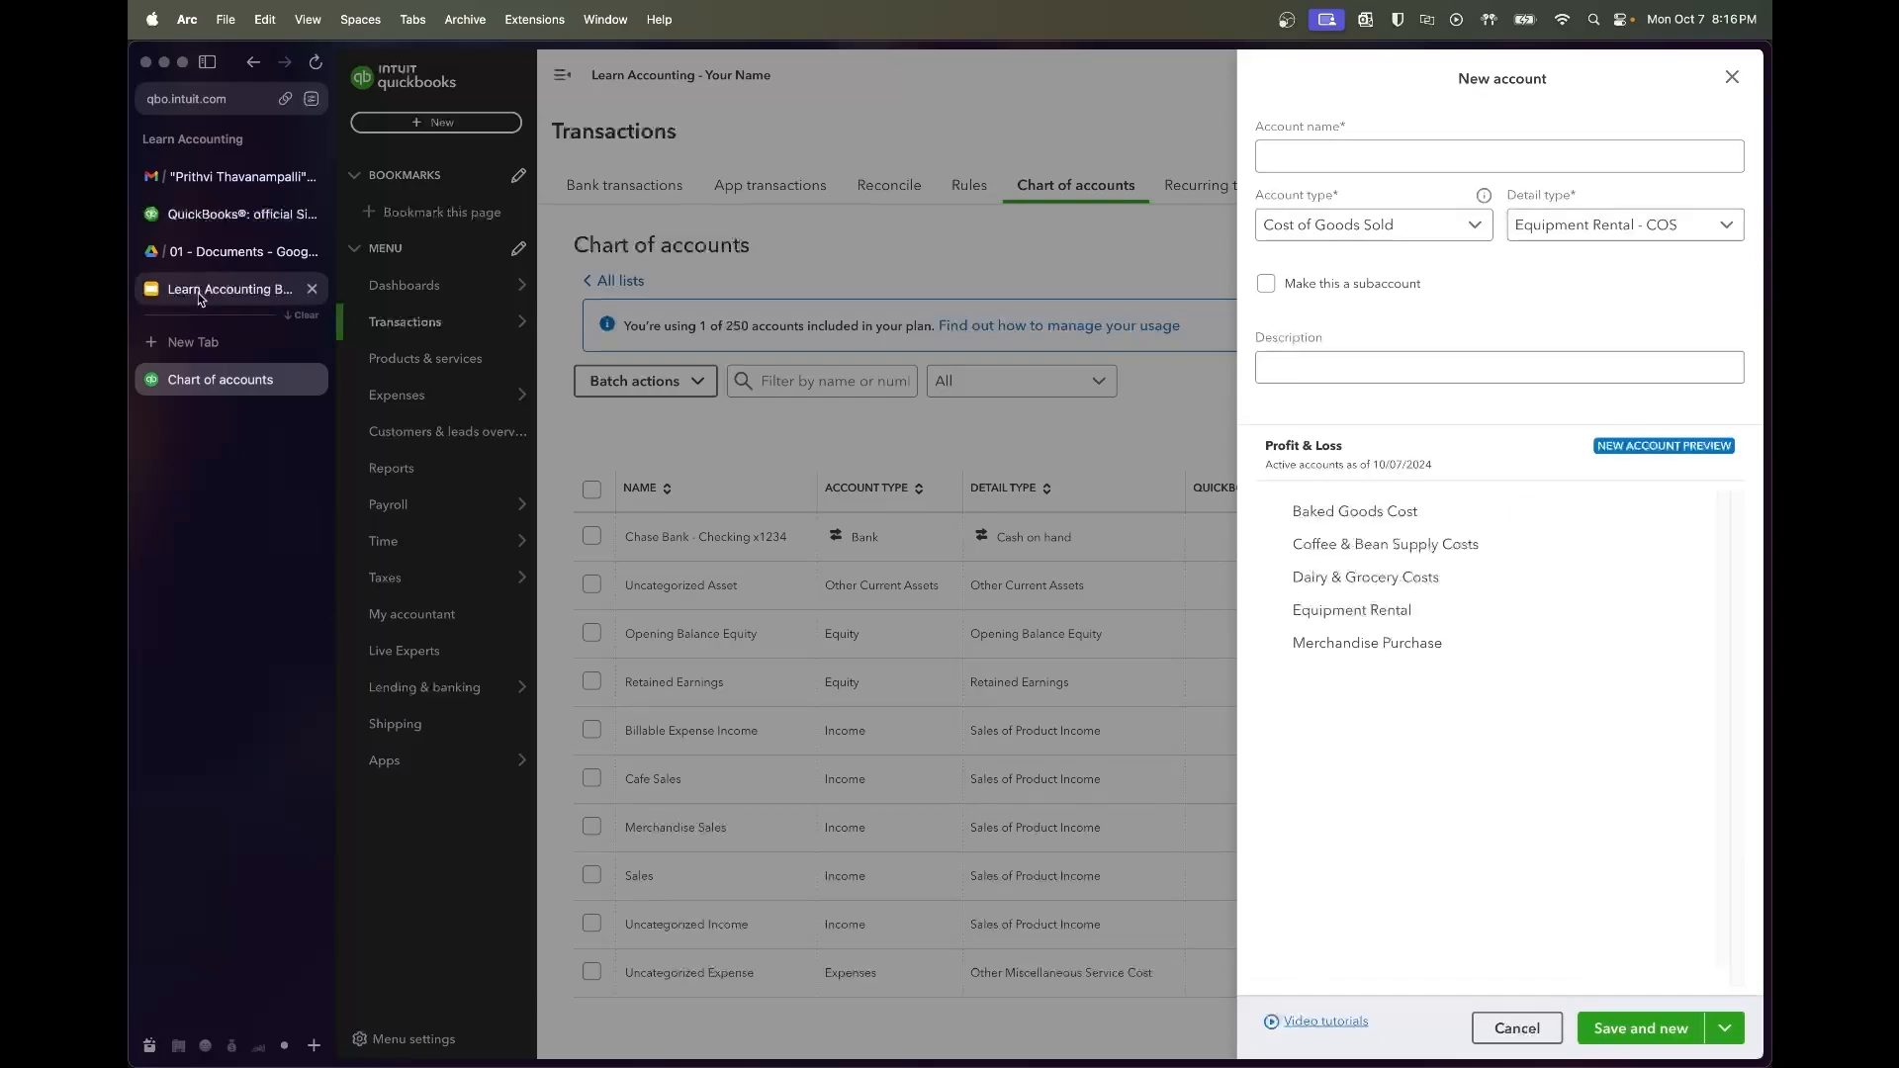
Add Paper Cups & Goods with detail type Supplies & Materials - COGS
left_click(206, 295)
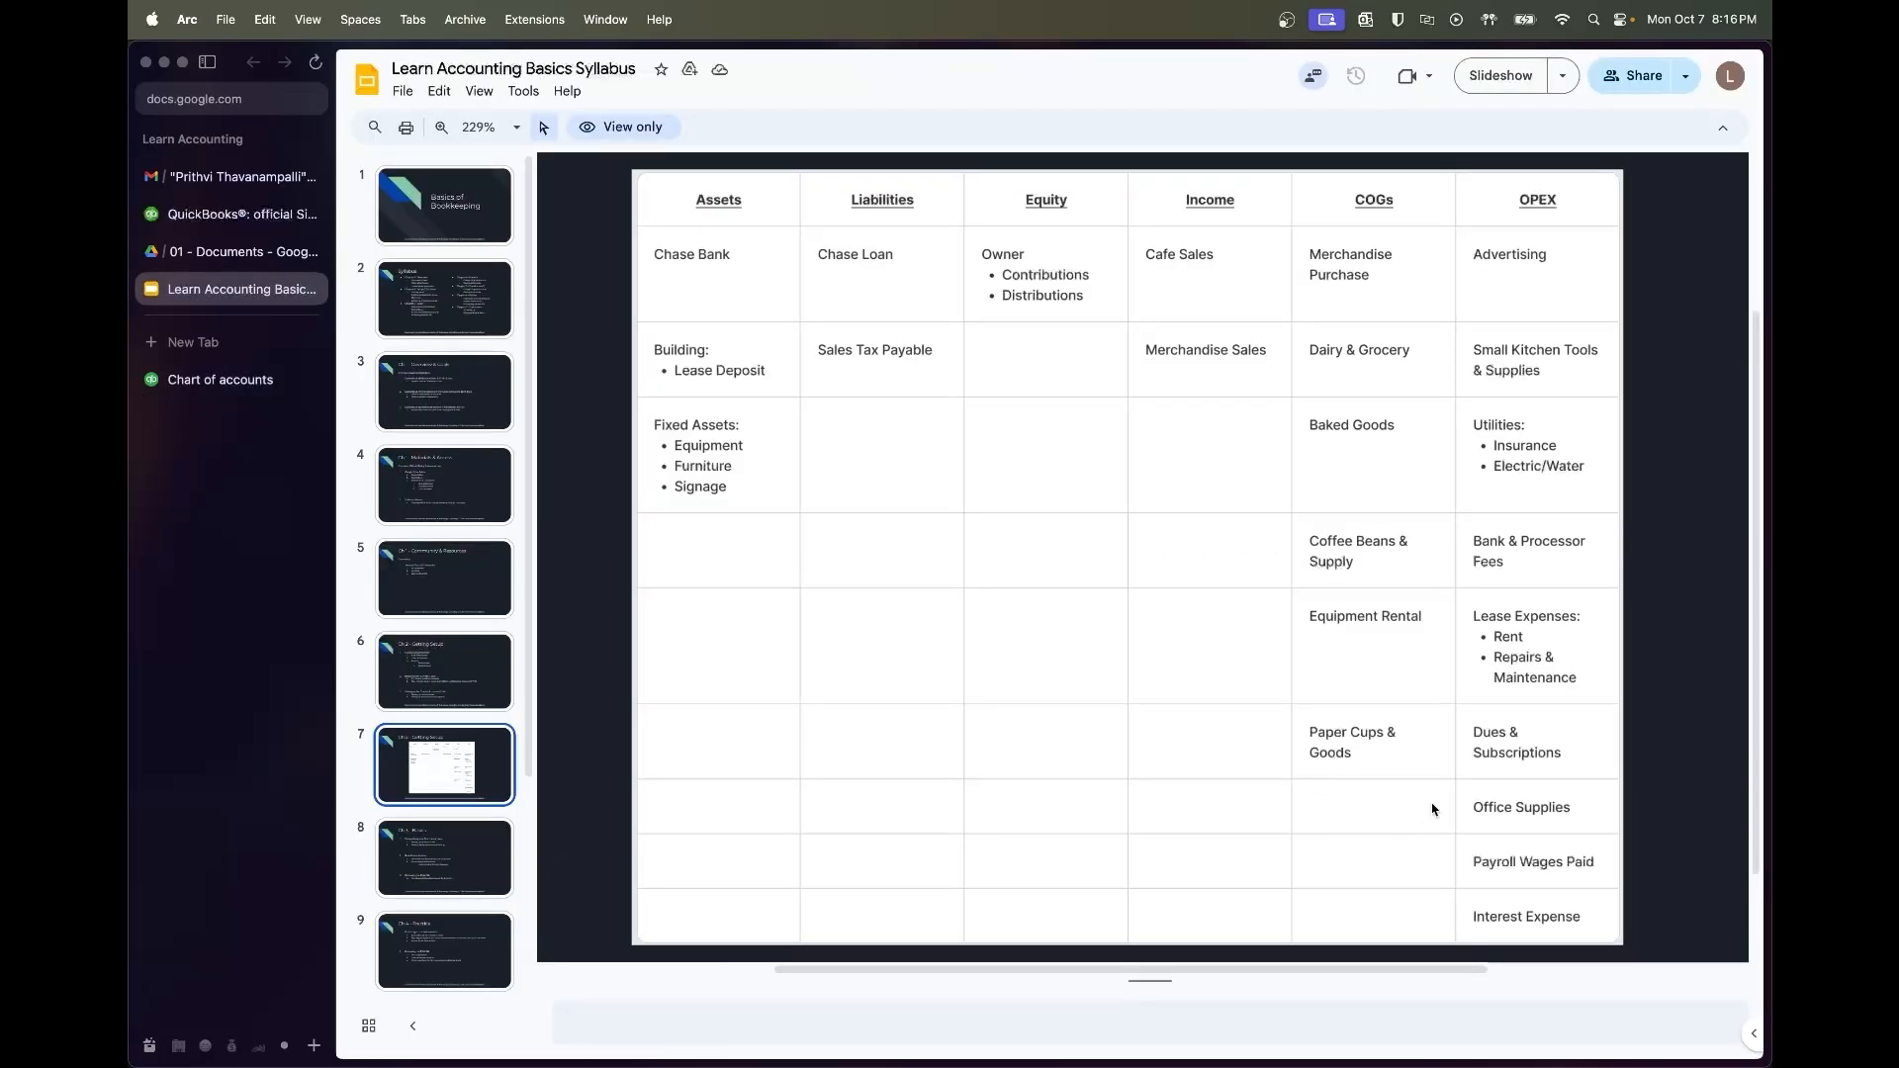
left_click(220, 380)
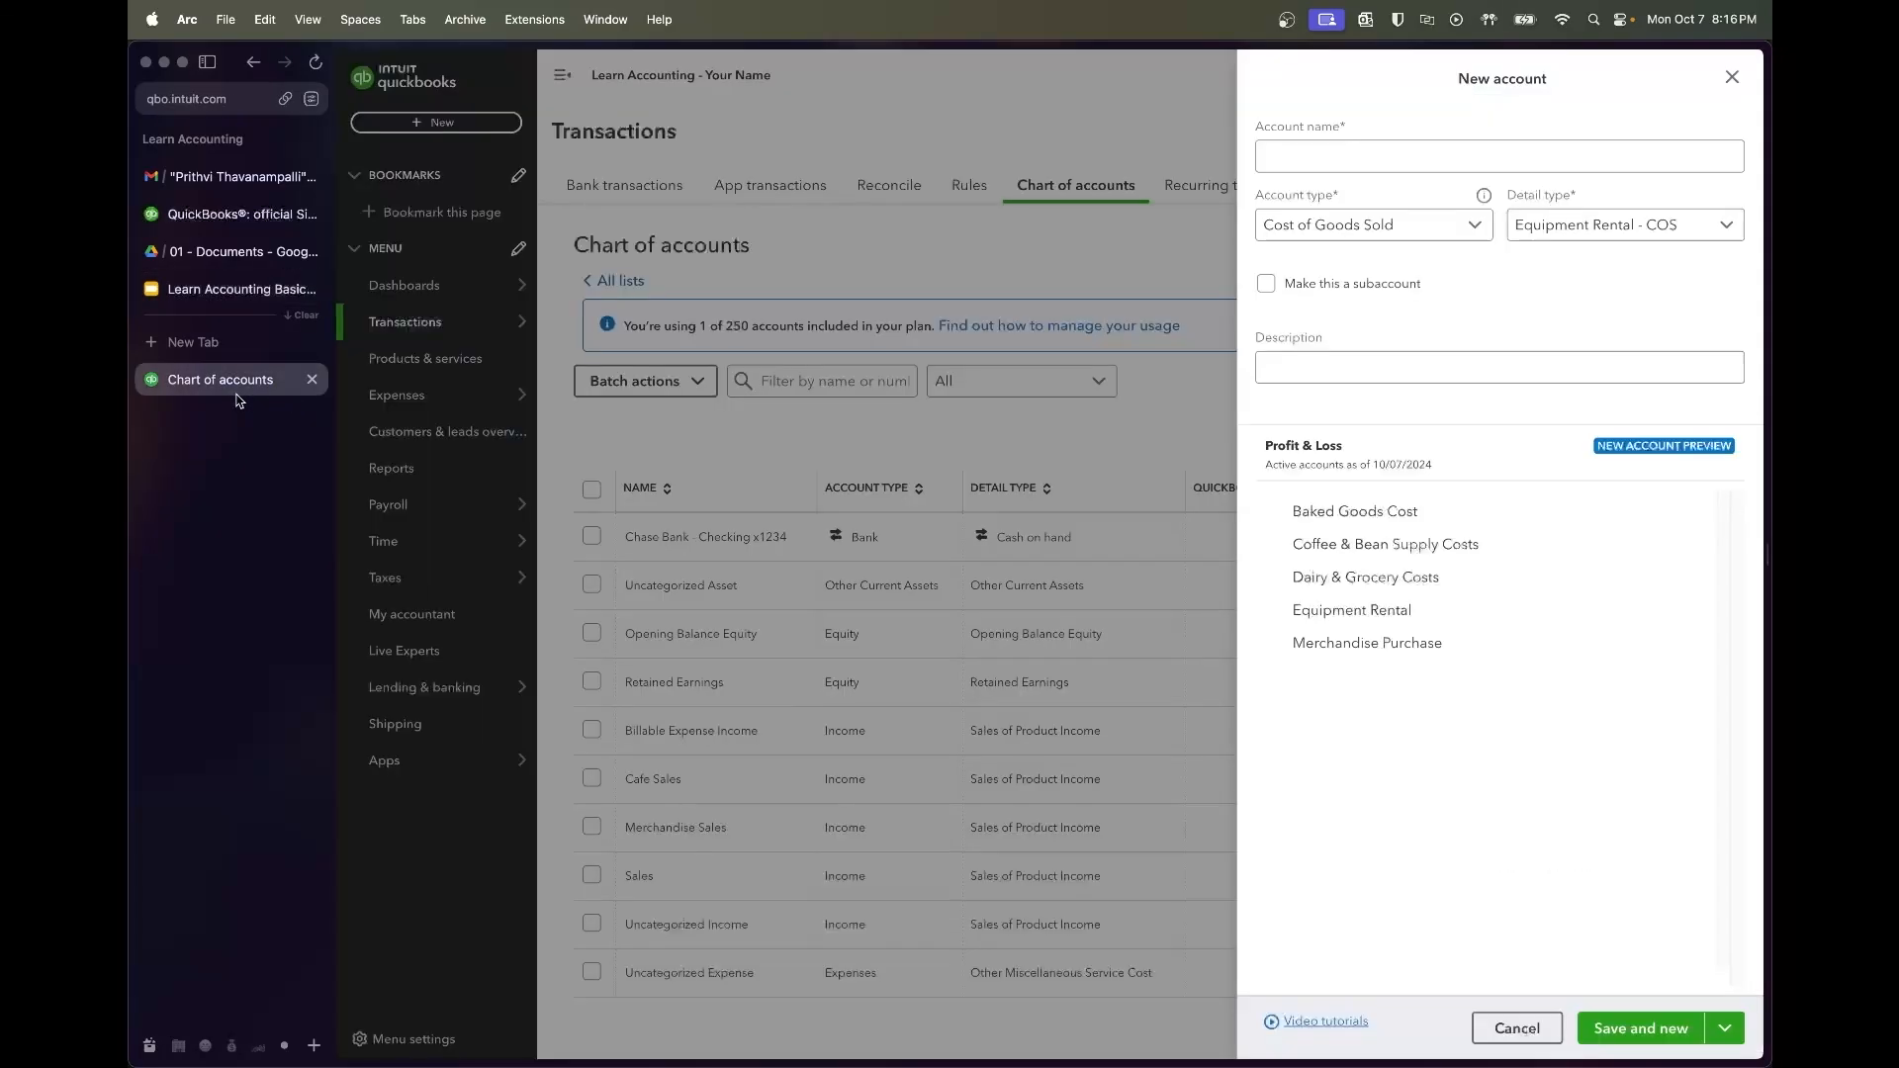
left_click(1518, 149)
type("Pap")
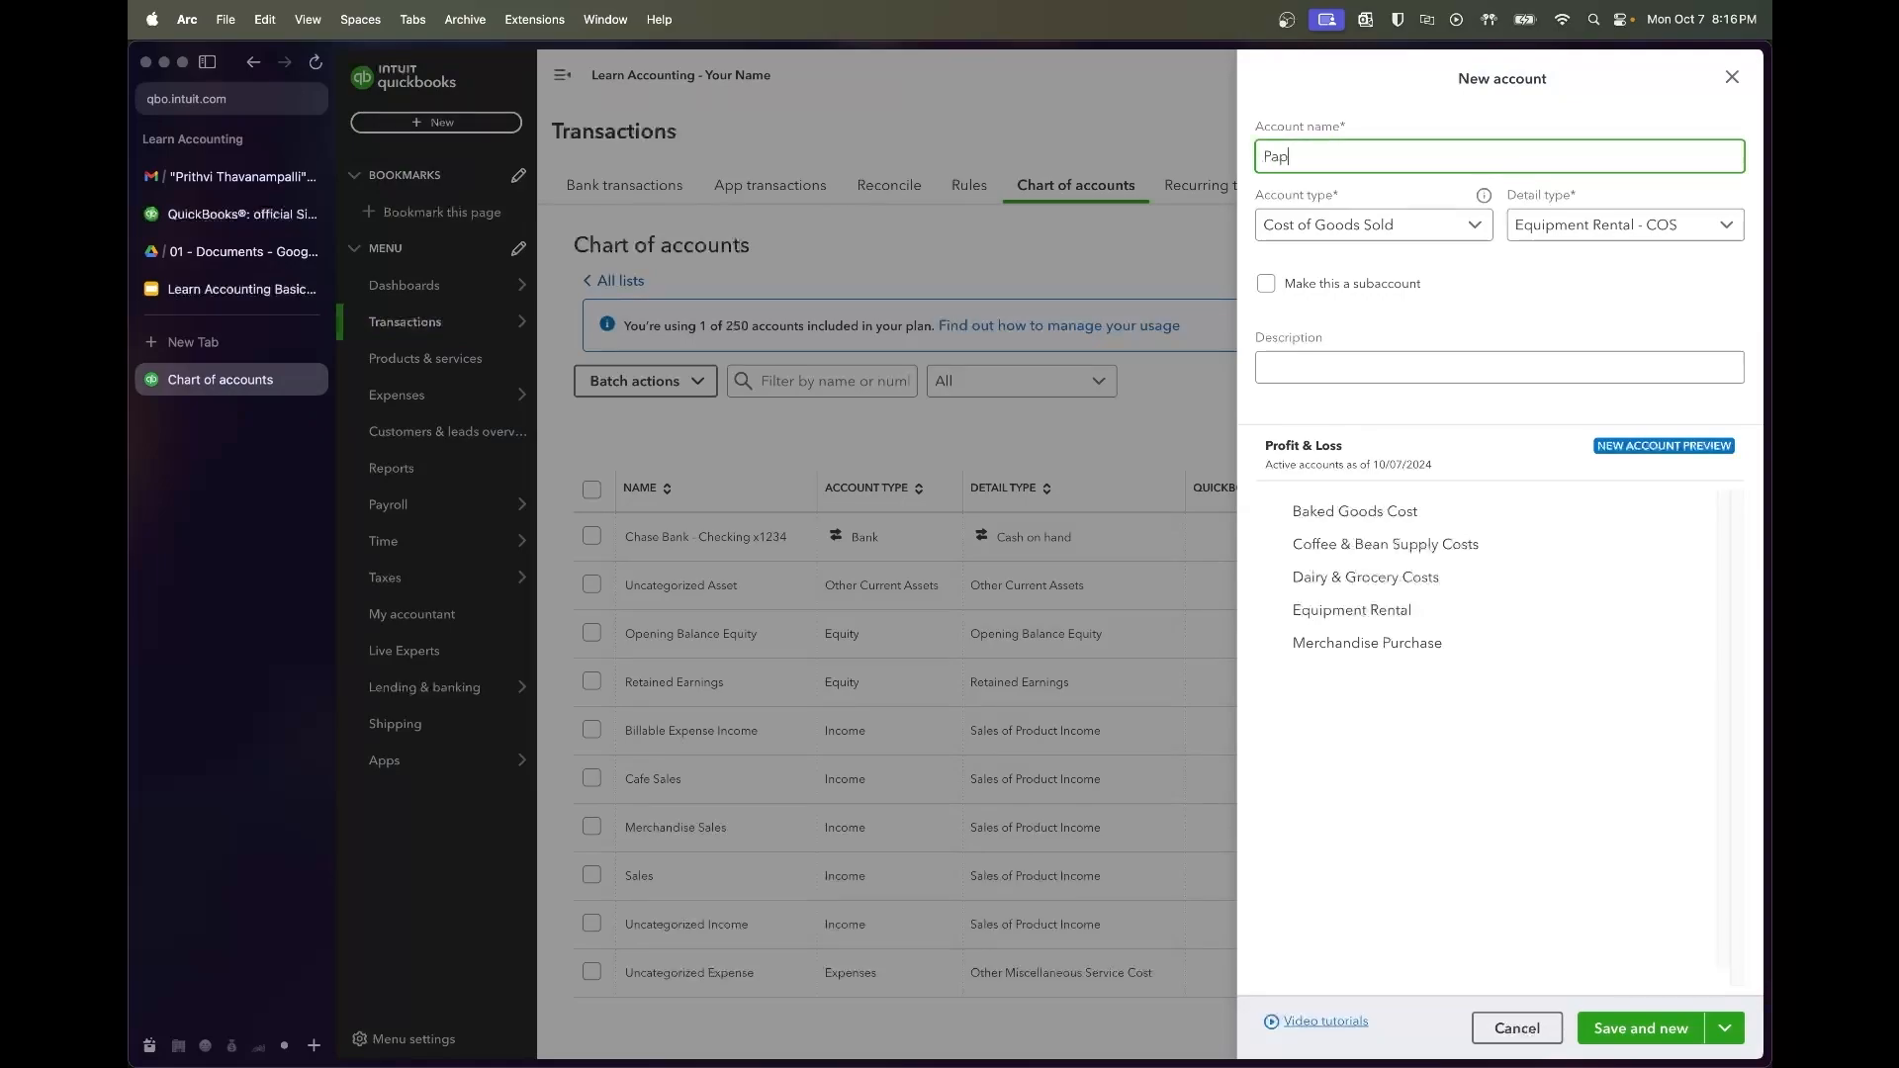
type("er Cups & Goods")
left_click(1583, 220)
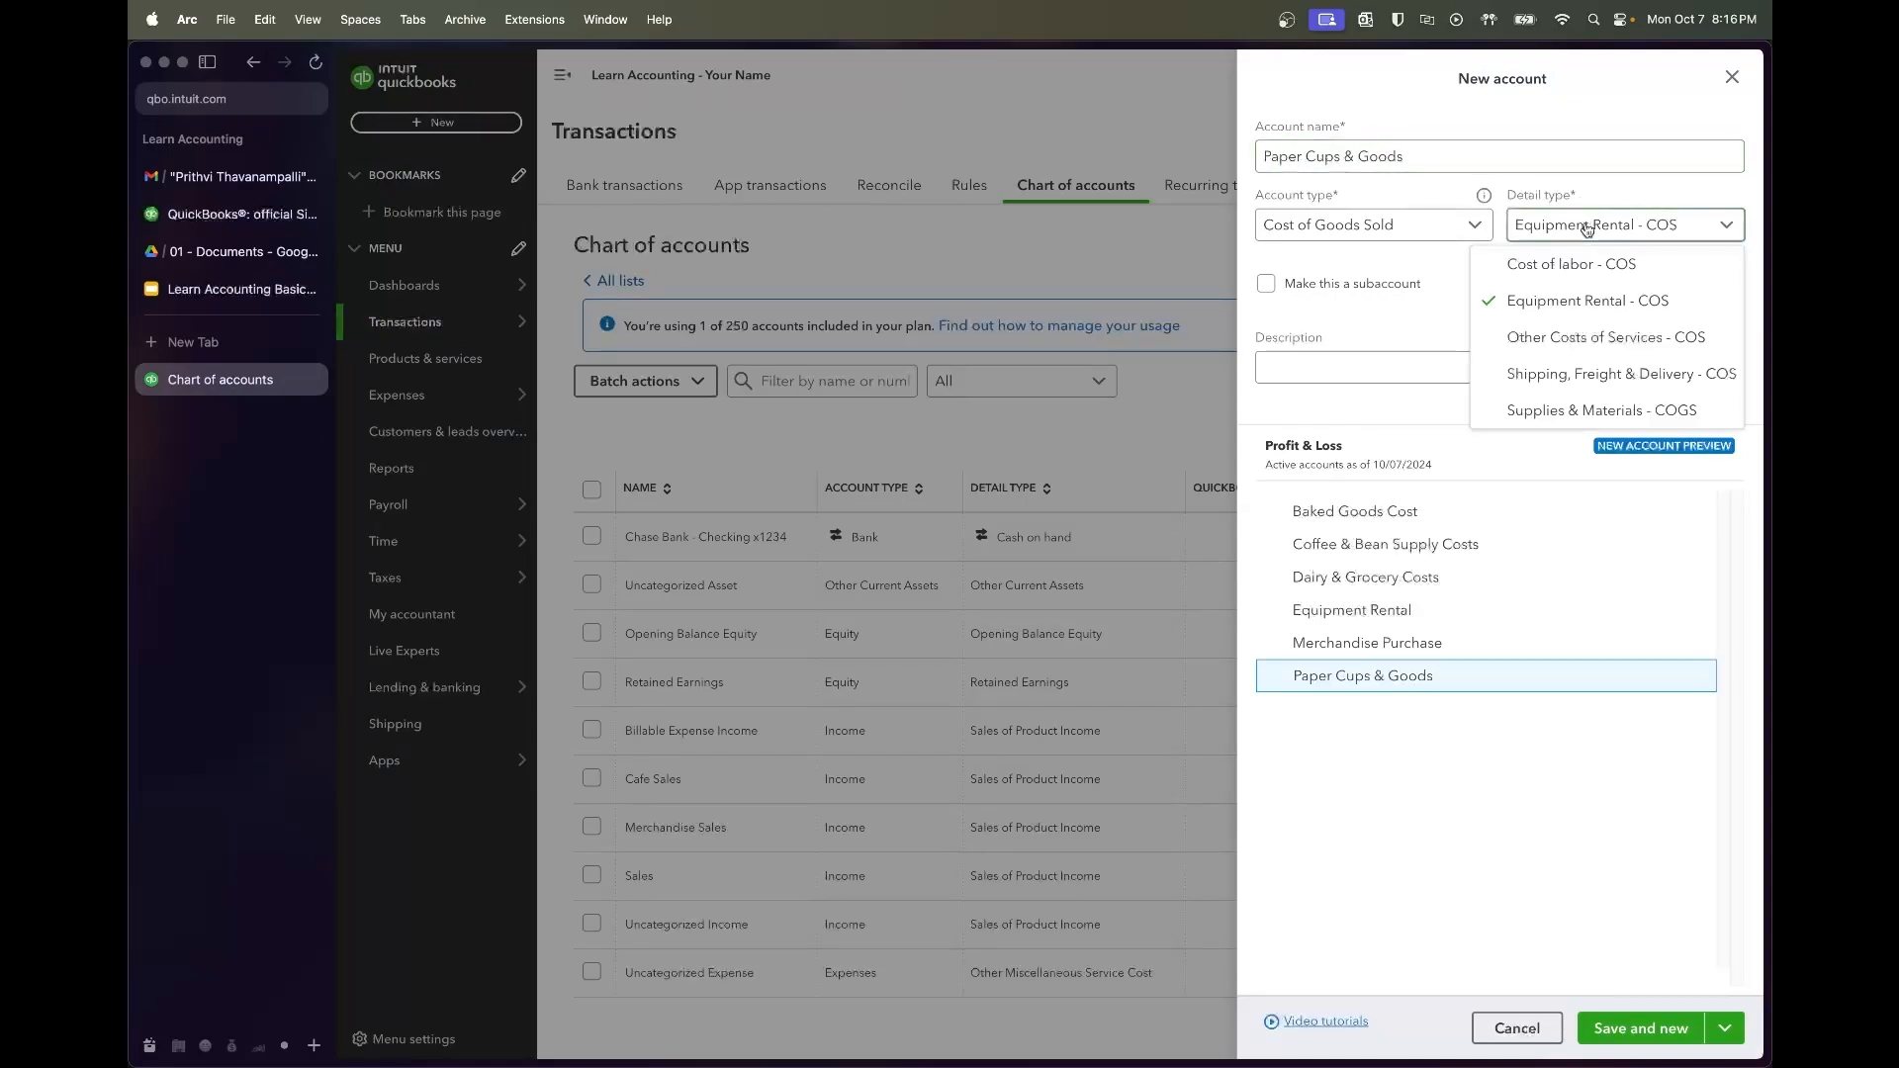
left_click(1573, 402)
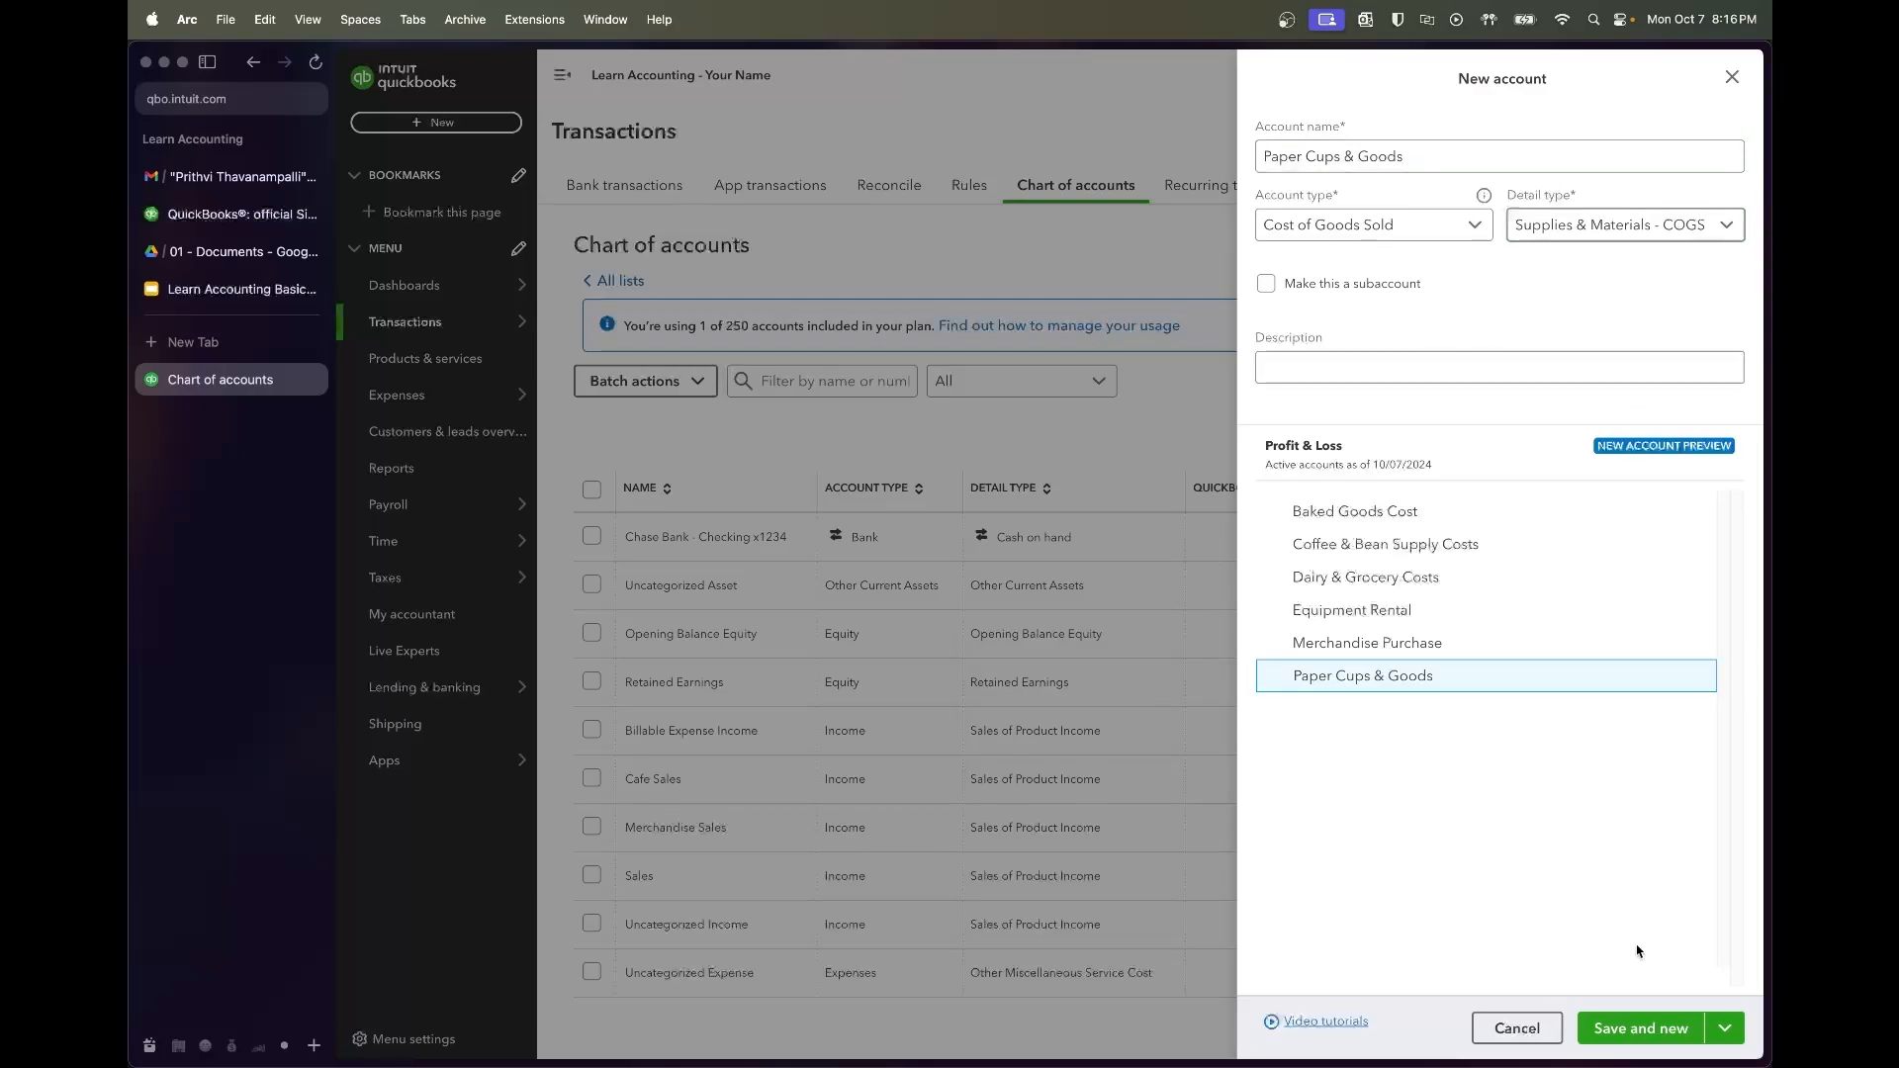
left_click(1672, 1028)
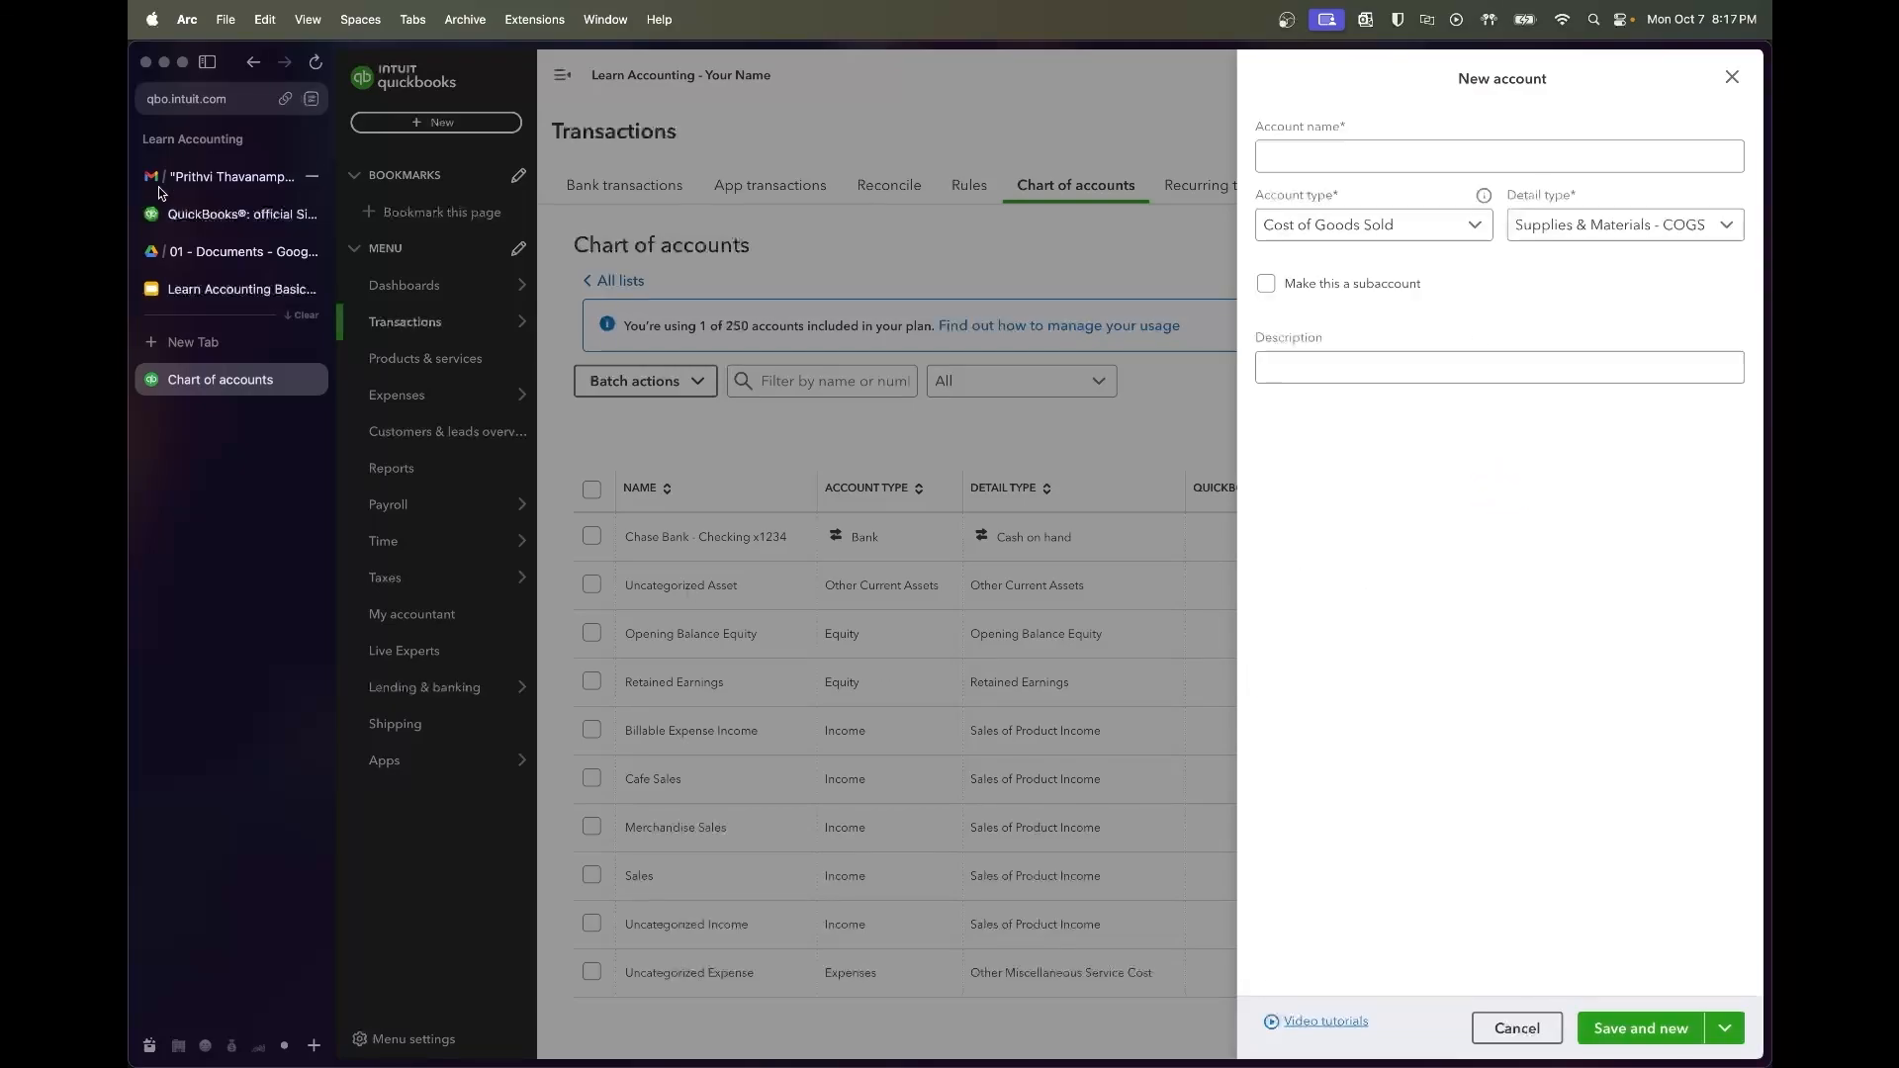
left_click(222, 290)
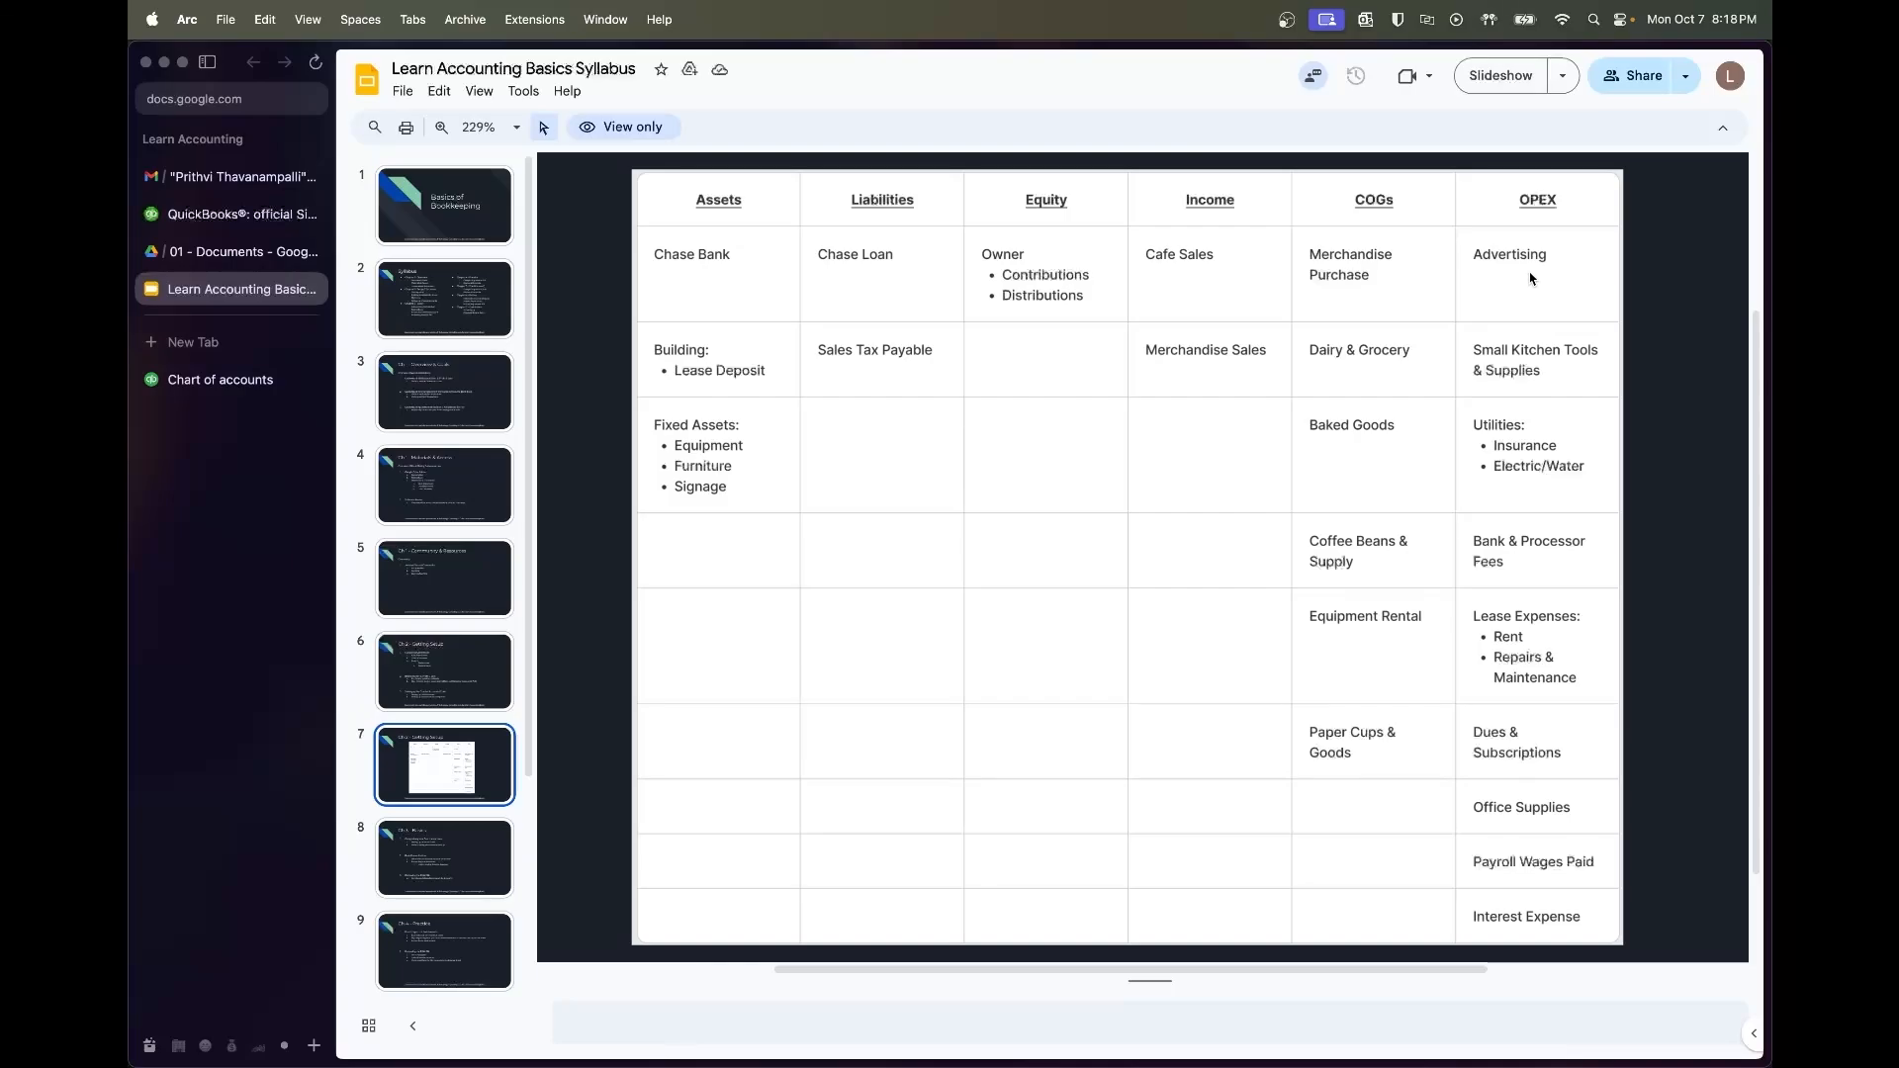
Start an Advertising account and set its account type to Expenses
left_click(220, 381)
left_click(1484, 146)
type("Avertis")
key("BackSpace")
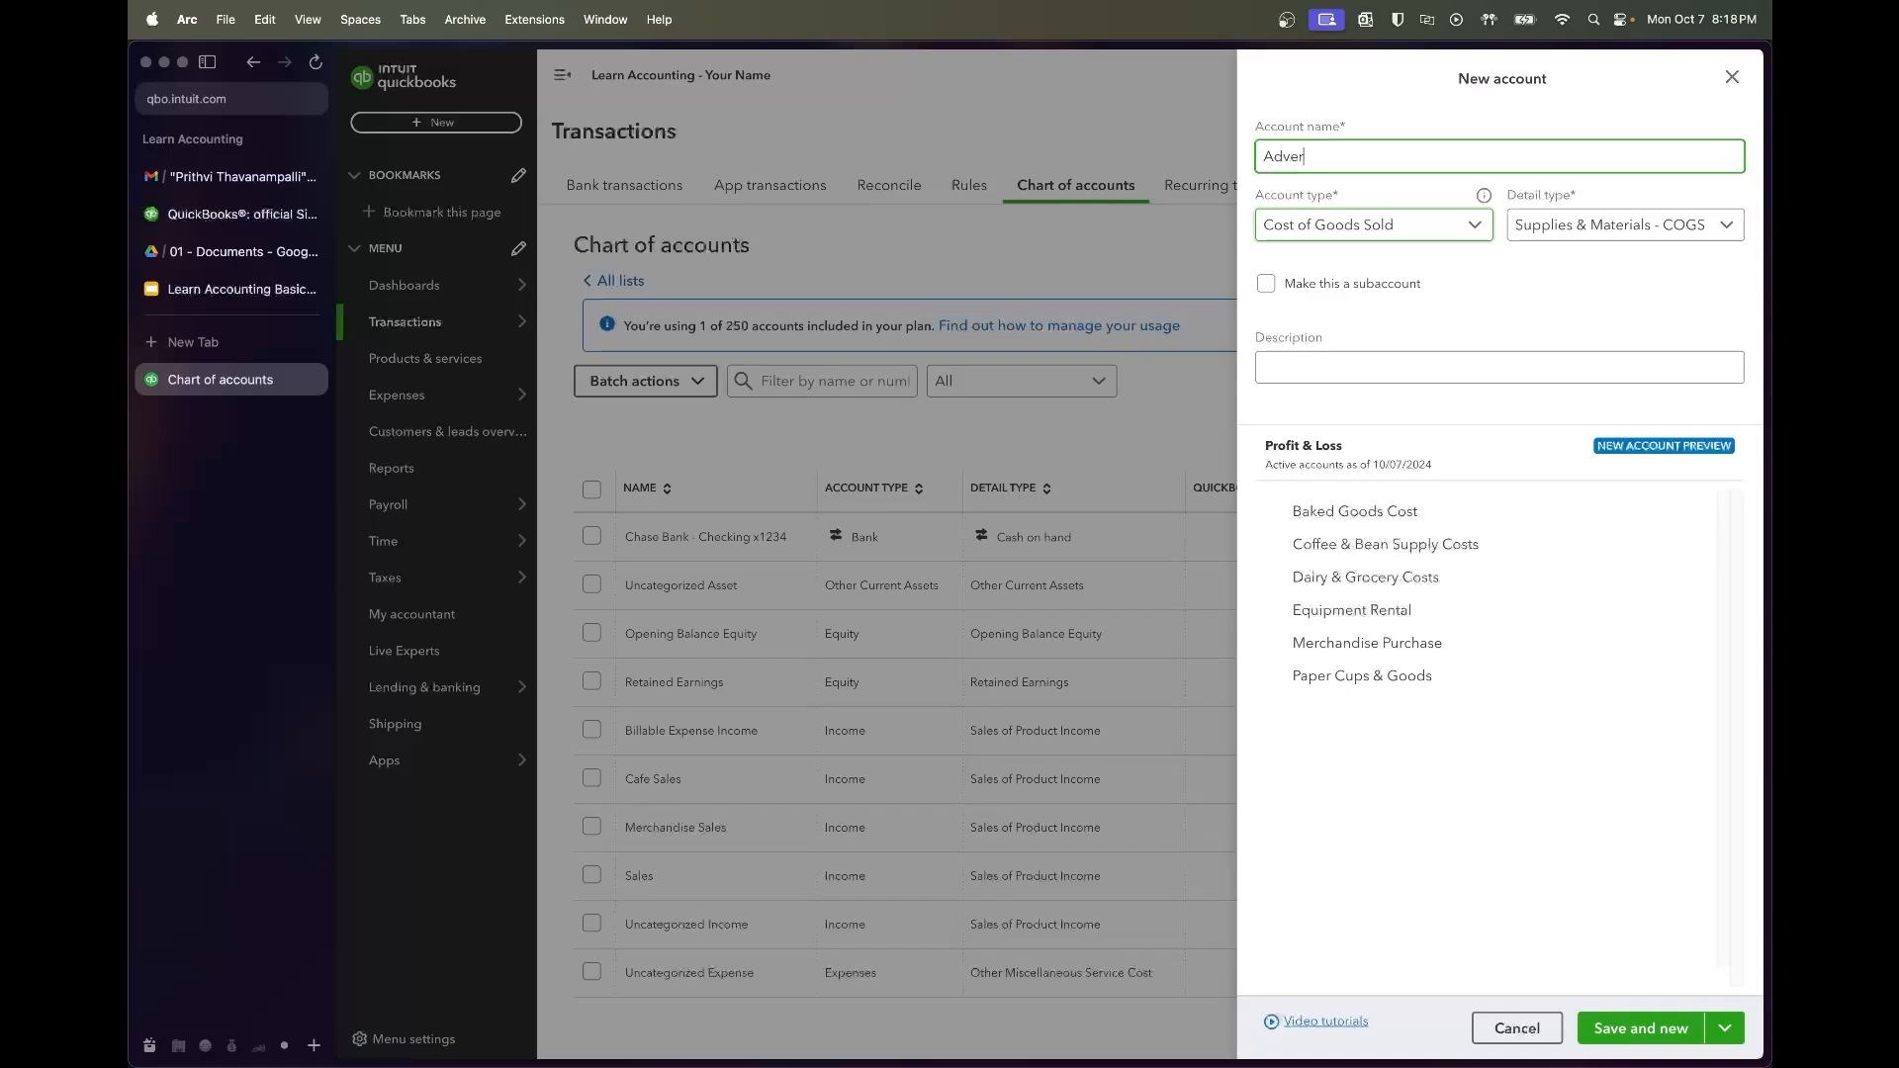
left_click(1404, 225)
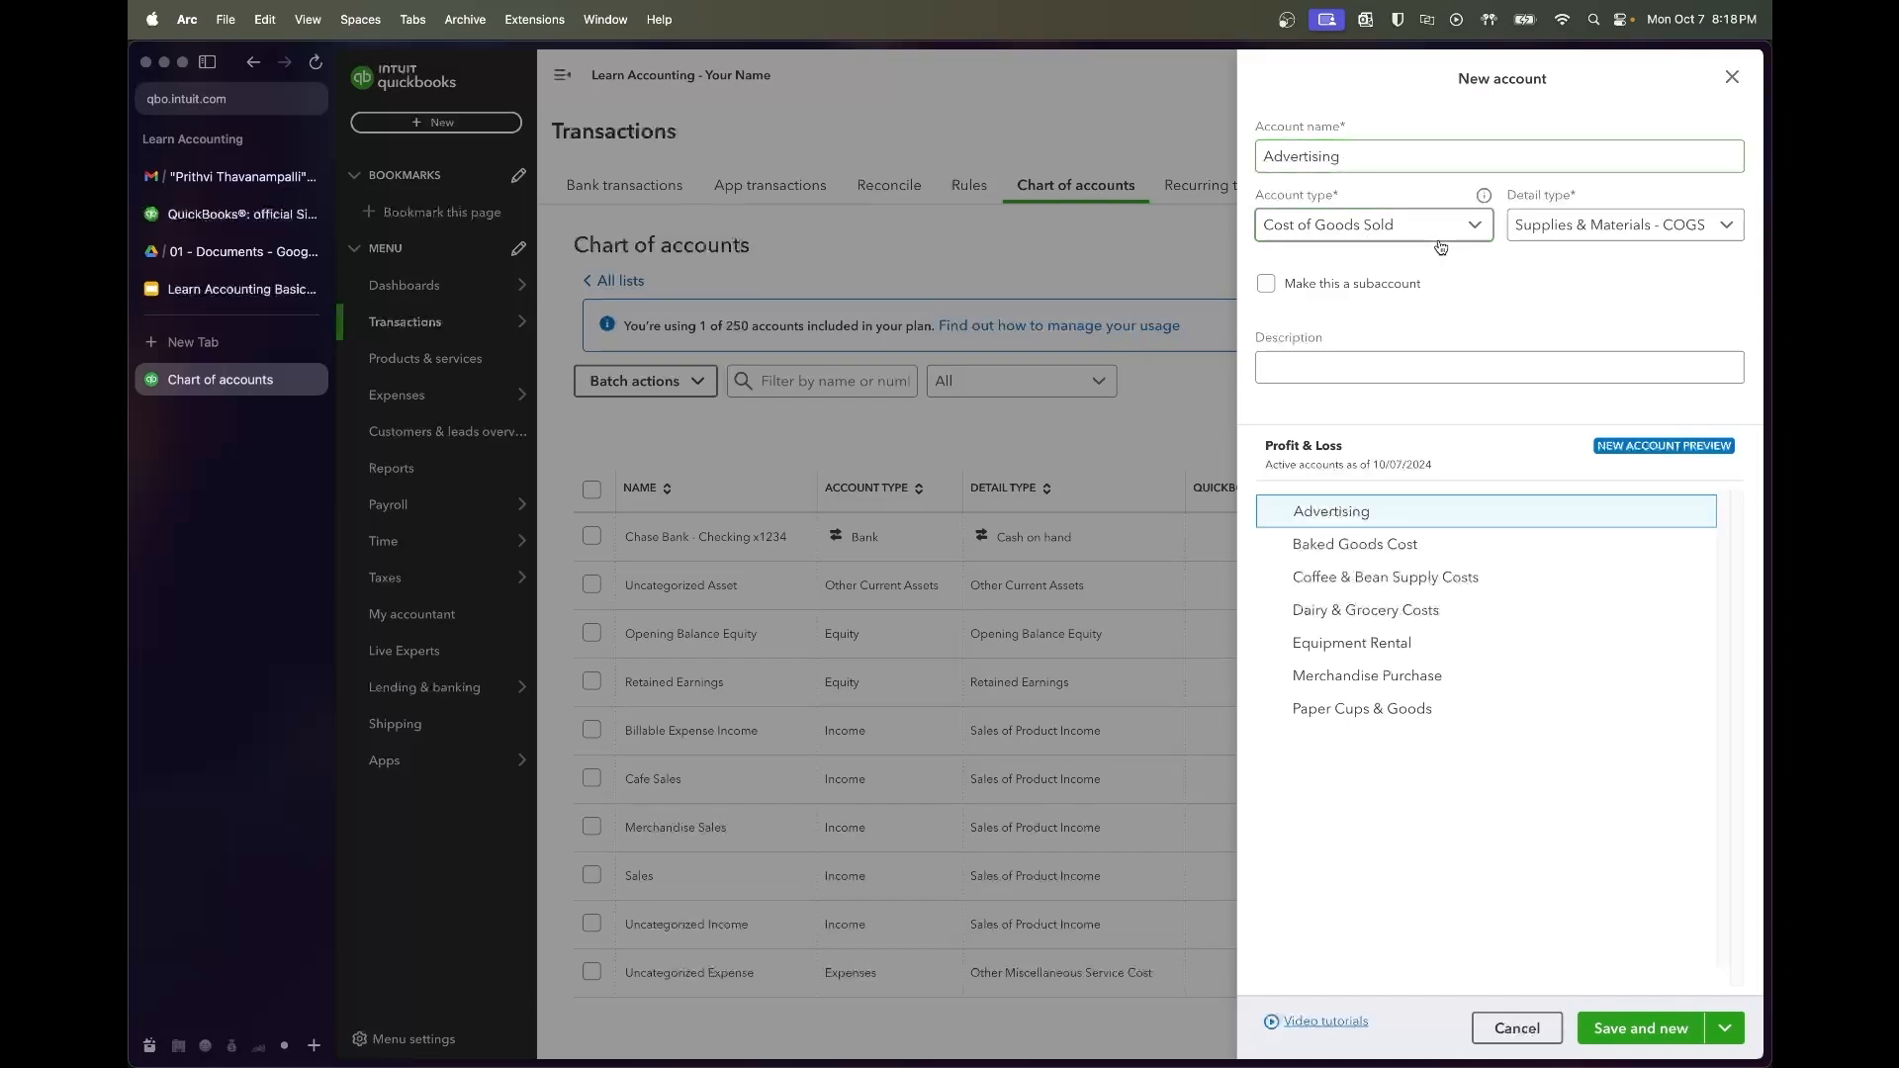
left_click(1398, 448)
left_click(1399, 235)
left_click(1403, 463)
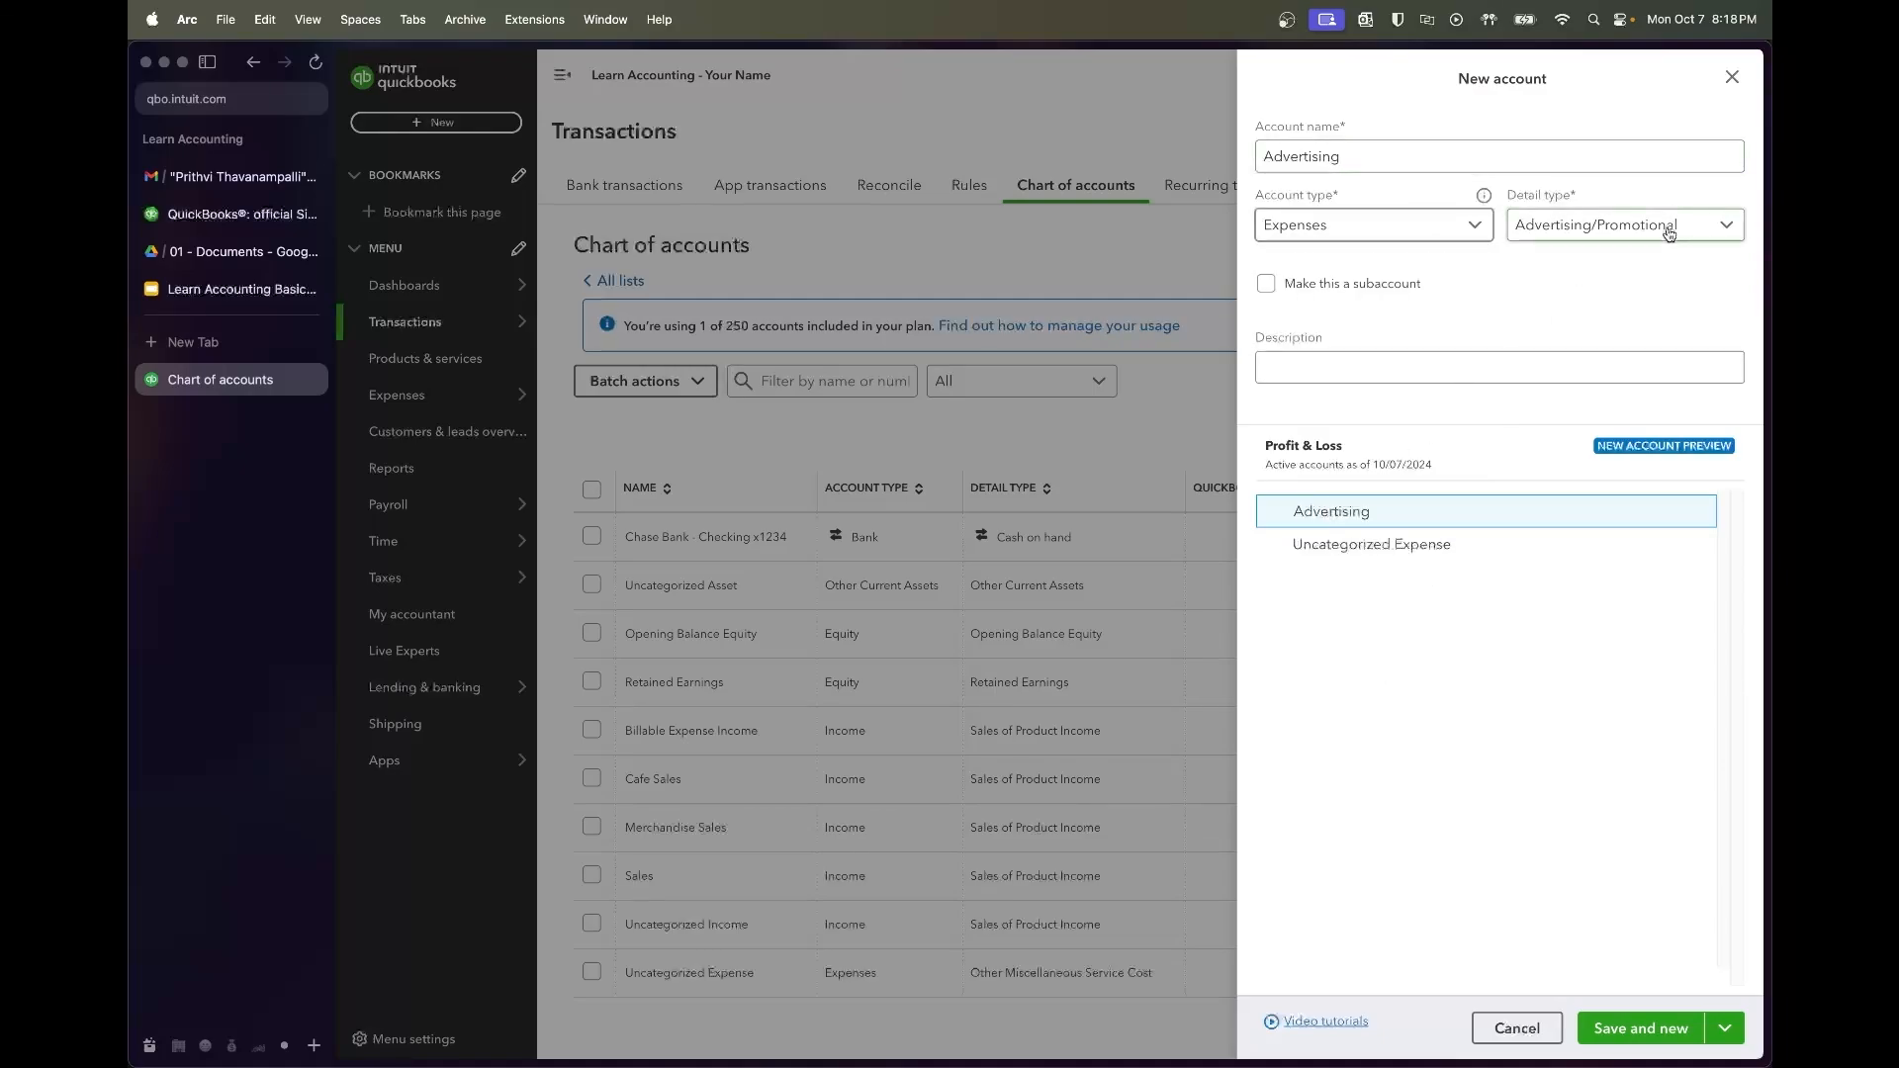
Keep Advertising/Promotional as the detail type and save the Advertising account
left_click(1572, 228)
scroll(1622, 373, "down", 3)
scroll(1622, 372, "down", 3)
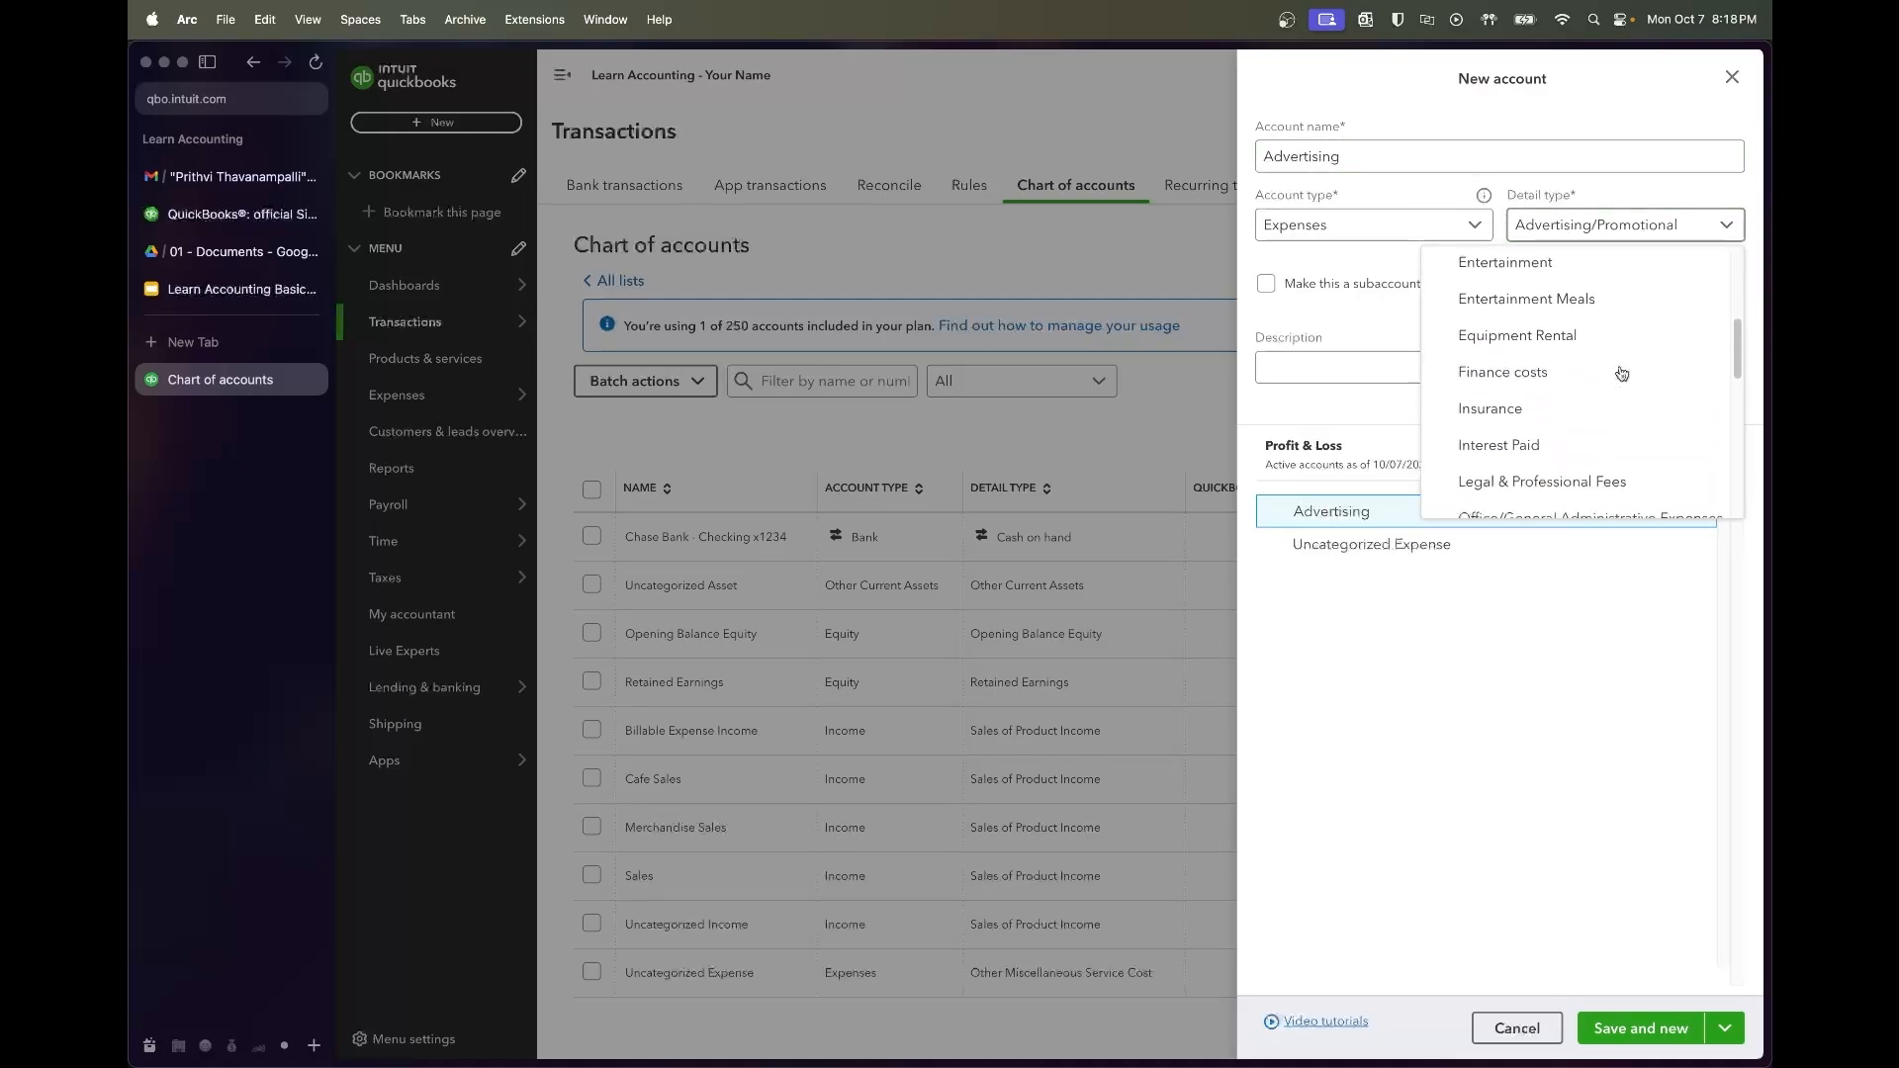
scroll(1619, 369, "up", 5)
left_click(1598, 283)
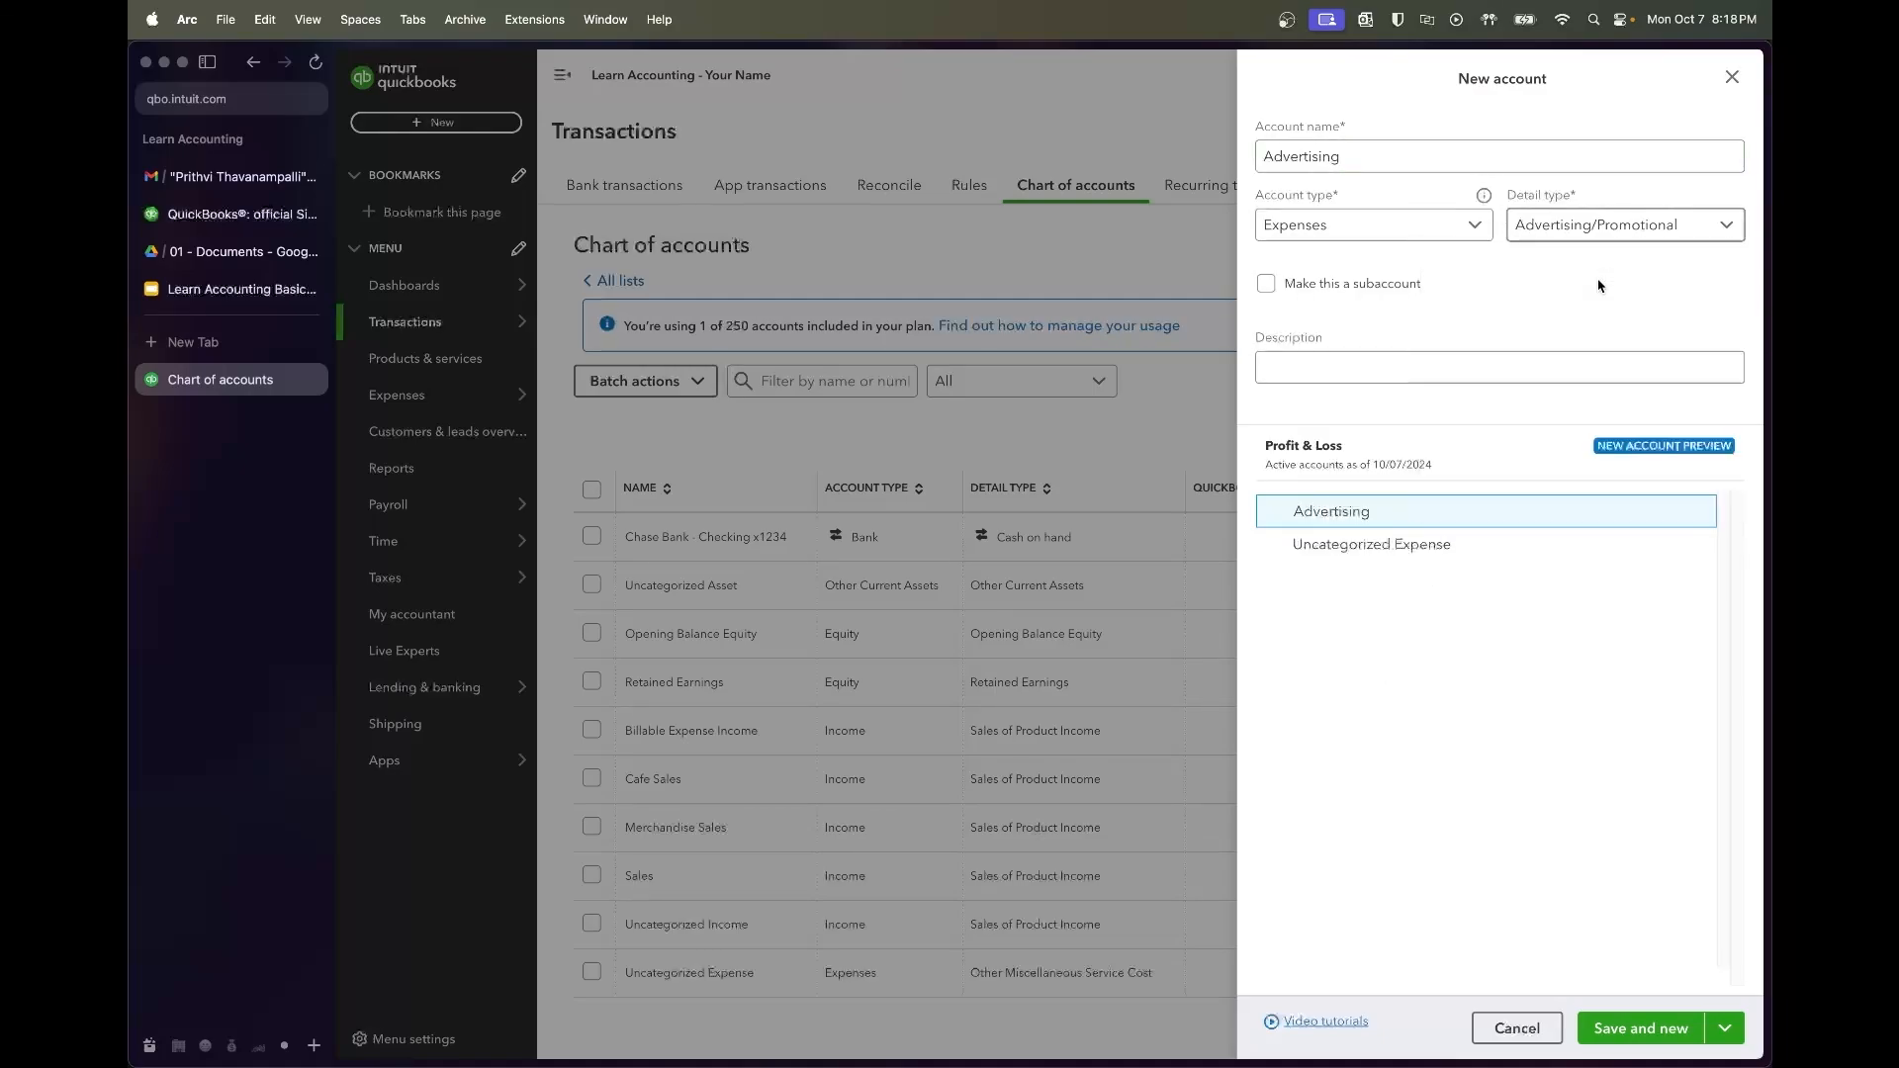
left_click(1640, 1029)
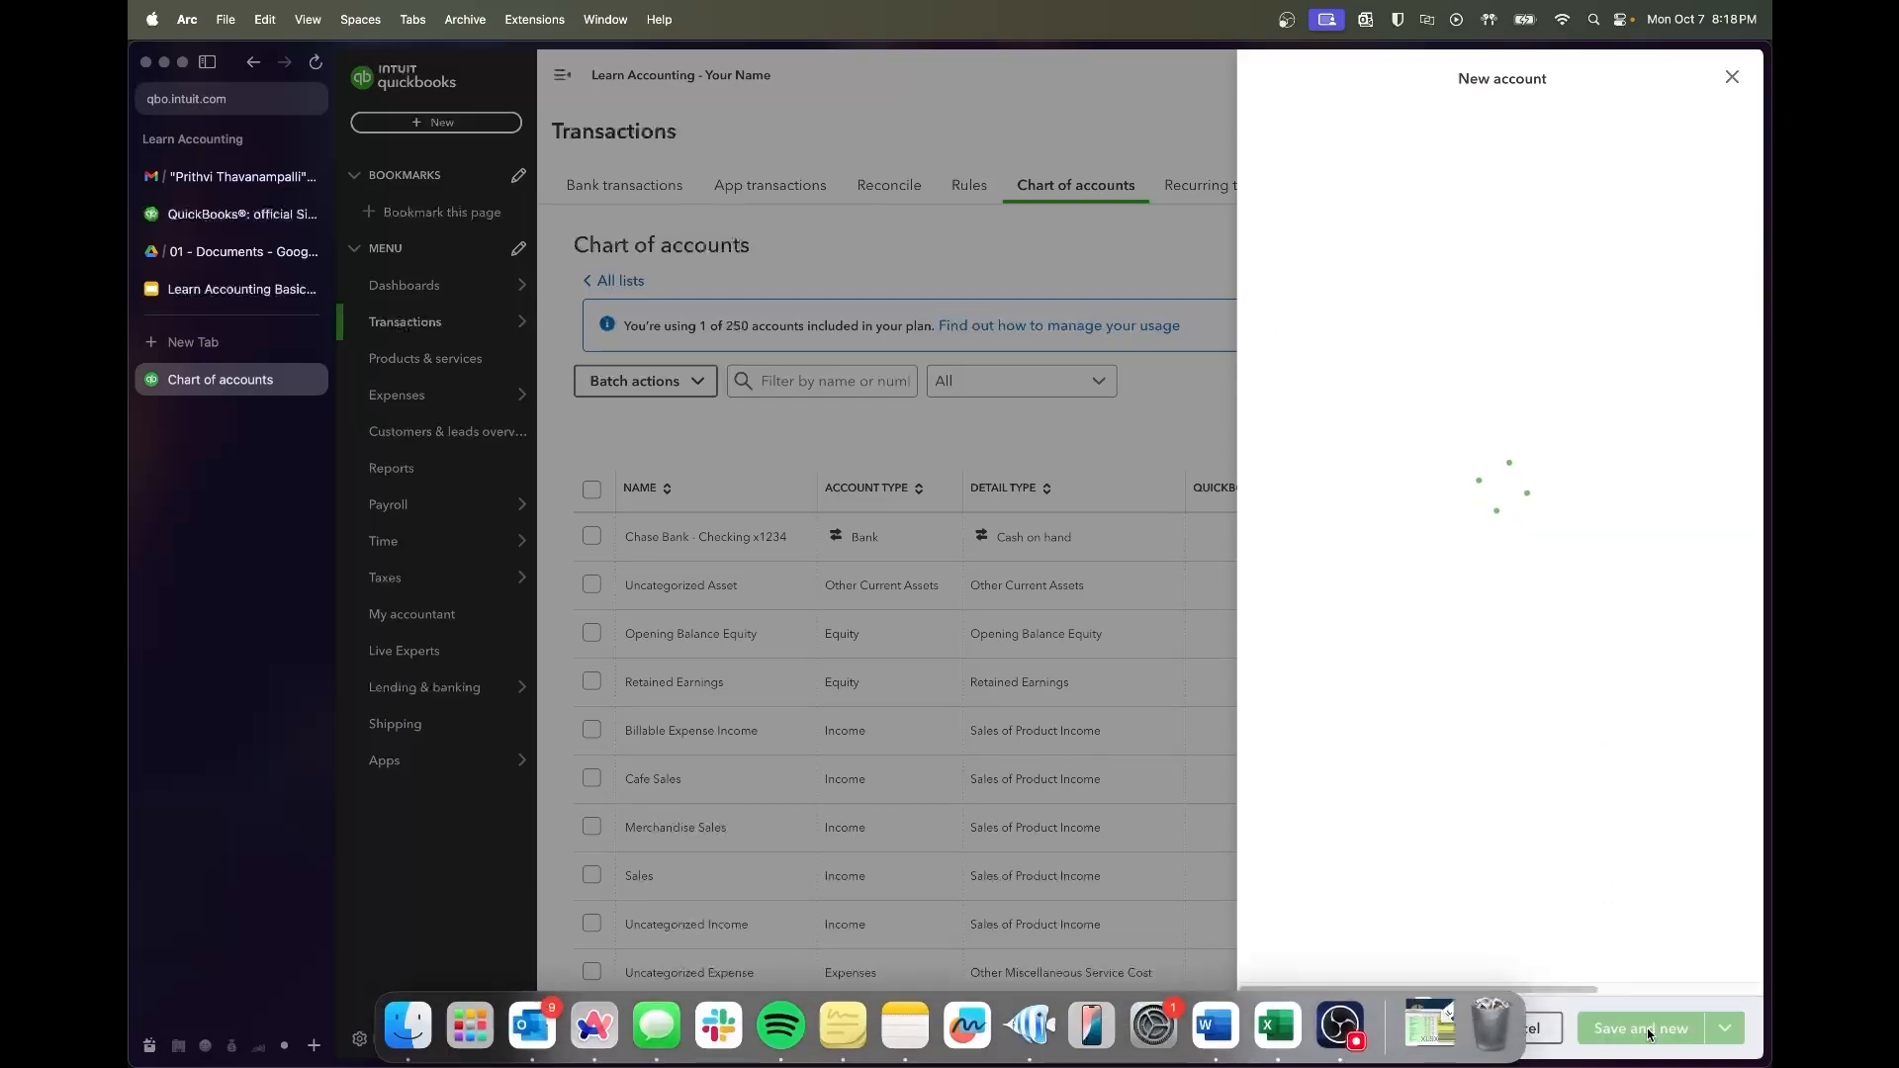
Enter Small Kitchen Tools & Supplies with detail type Supplies & Materials
left_click(227, 289)
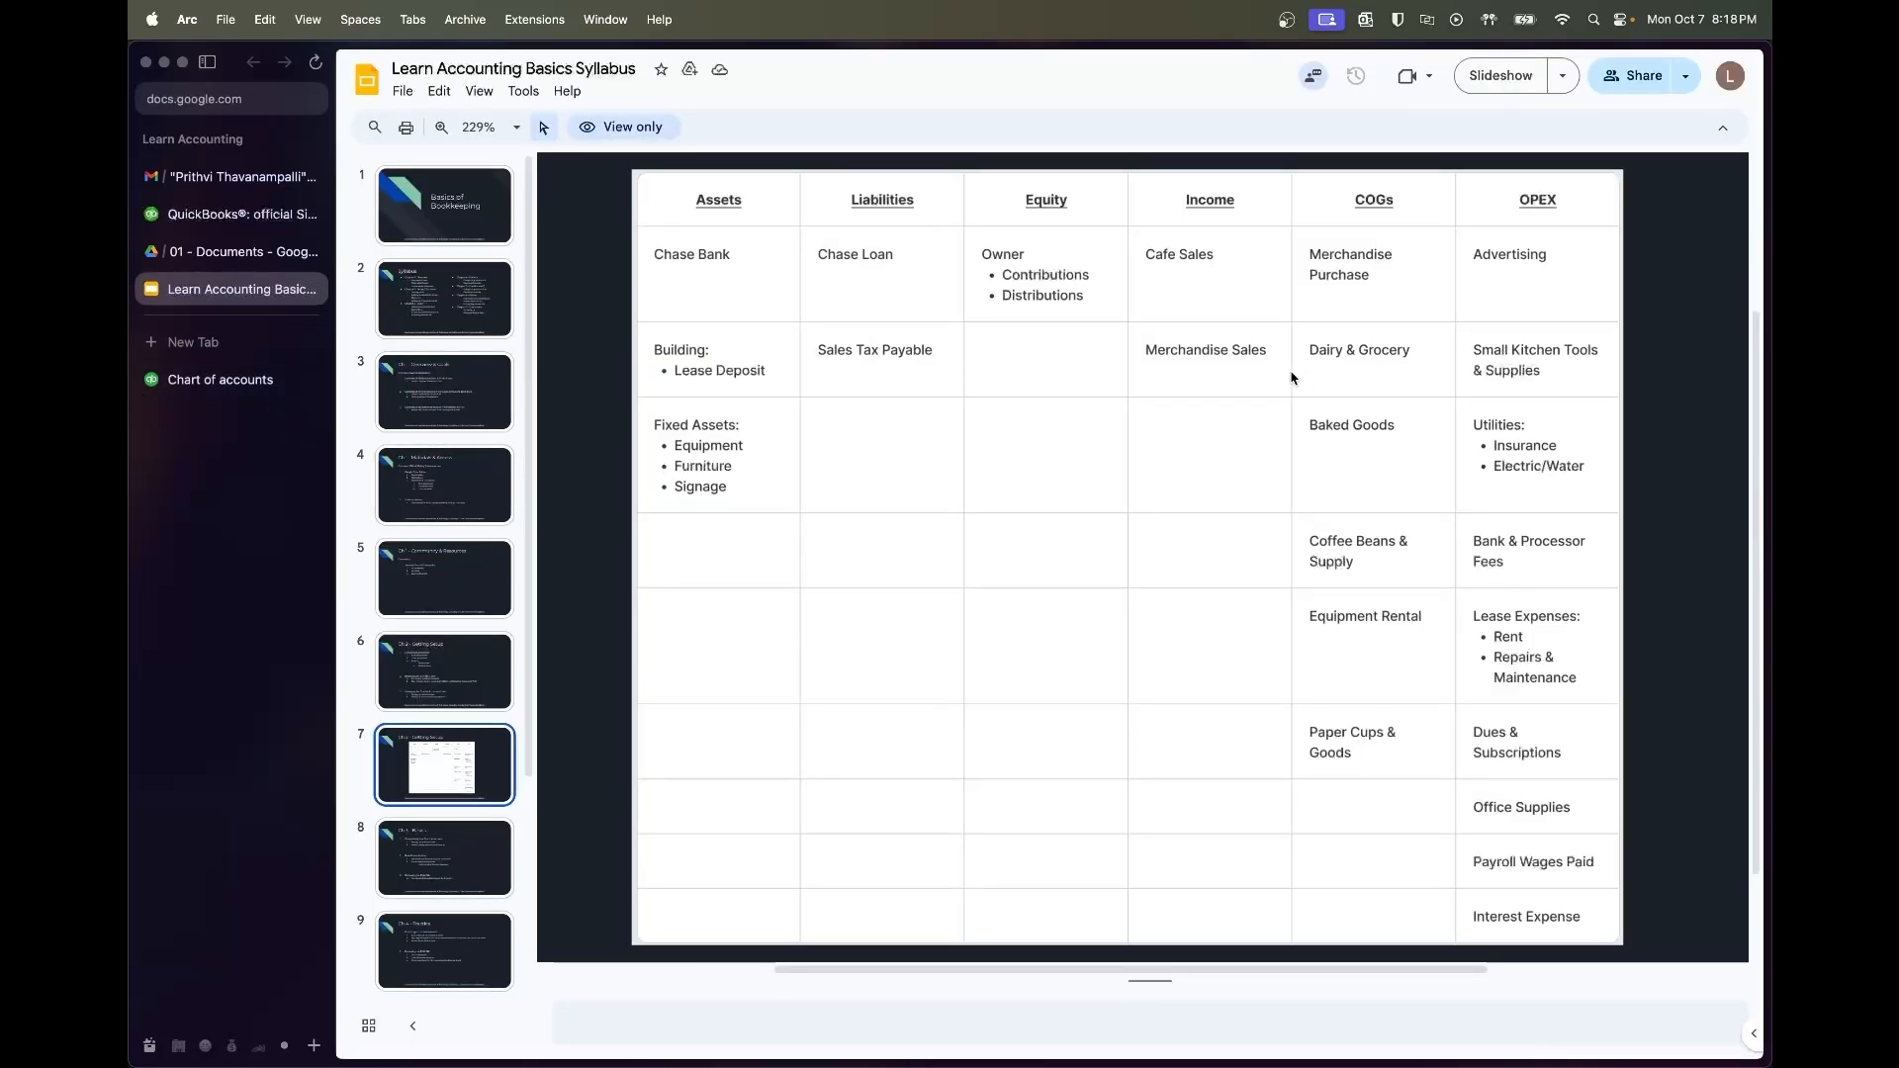
left_click(220, 379)
left_click(1385, 157)
type("Small Kitch")
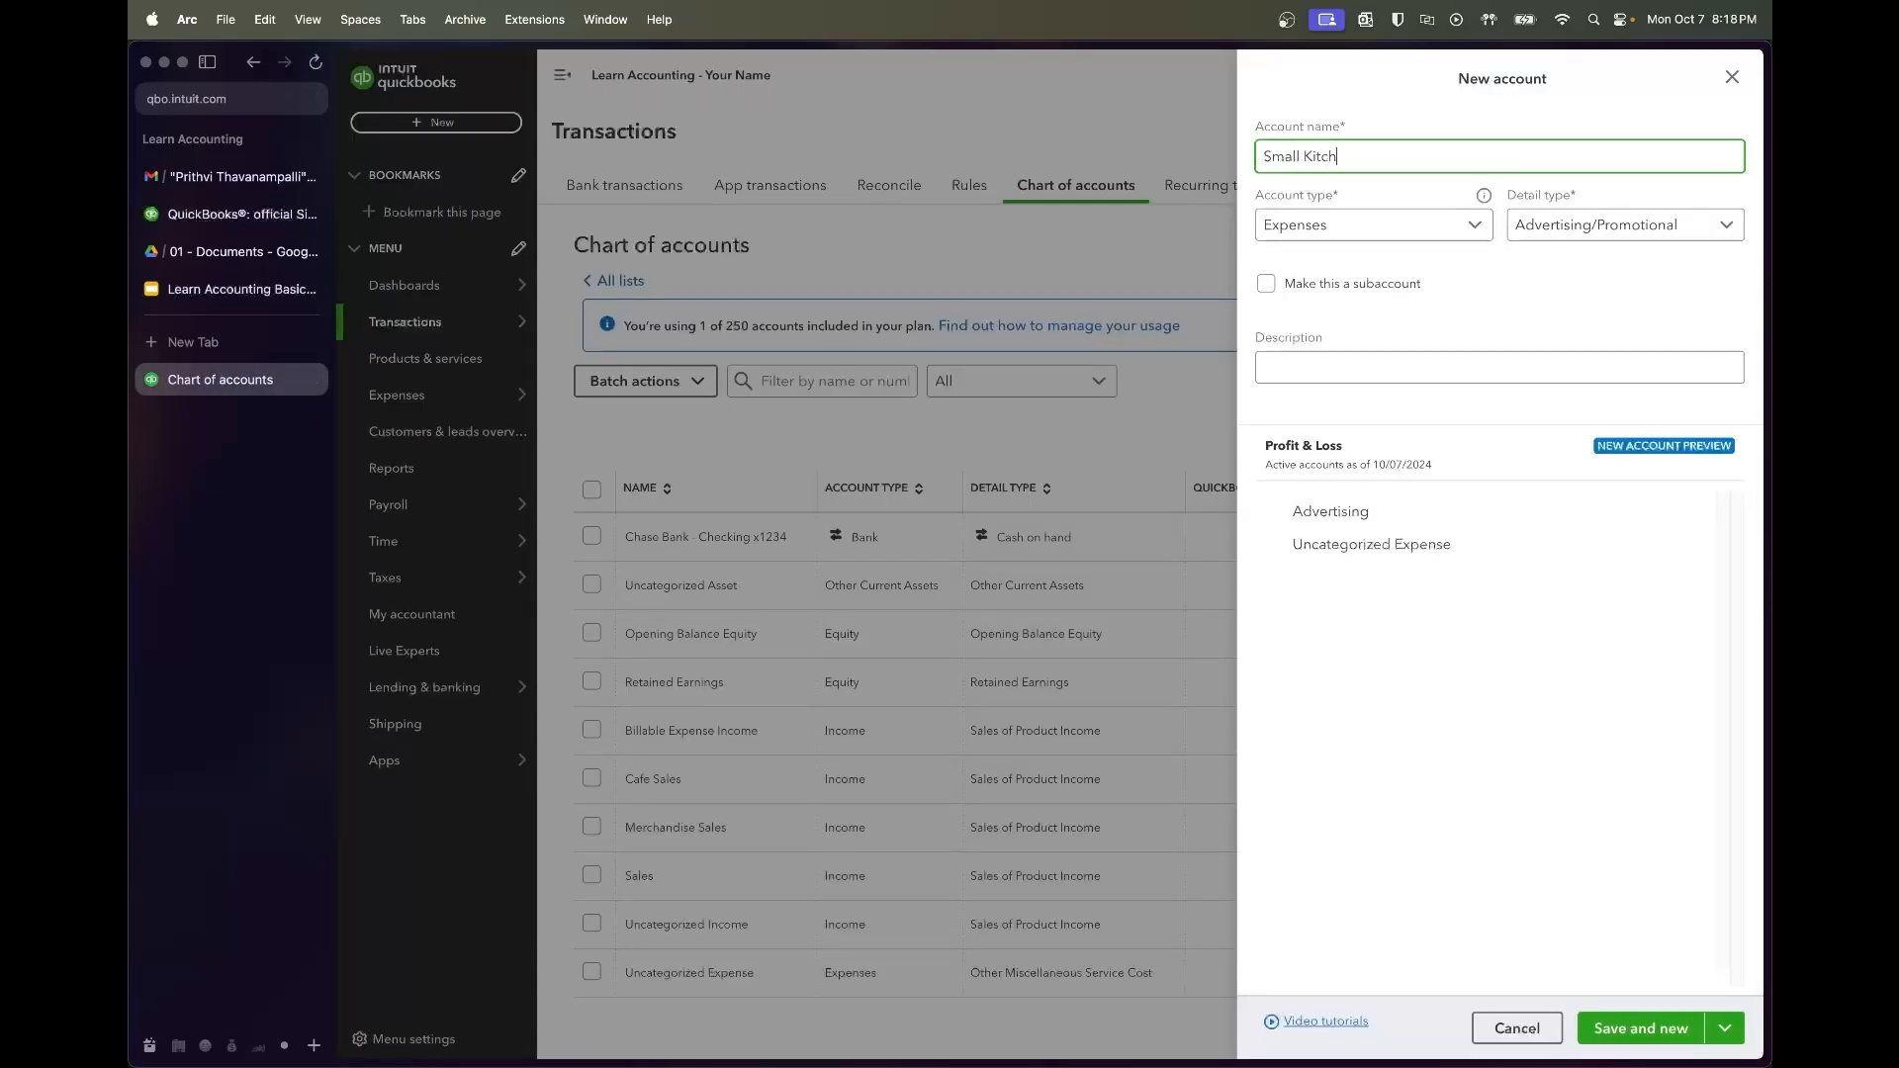
type("en Tools & Supplies")
left_click(1532, 236)
scroll(1587, 427, "down", 5)
scroll(1592, 434, "down", 4)
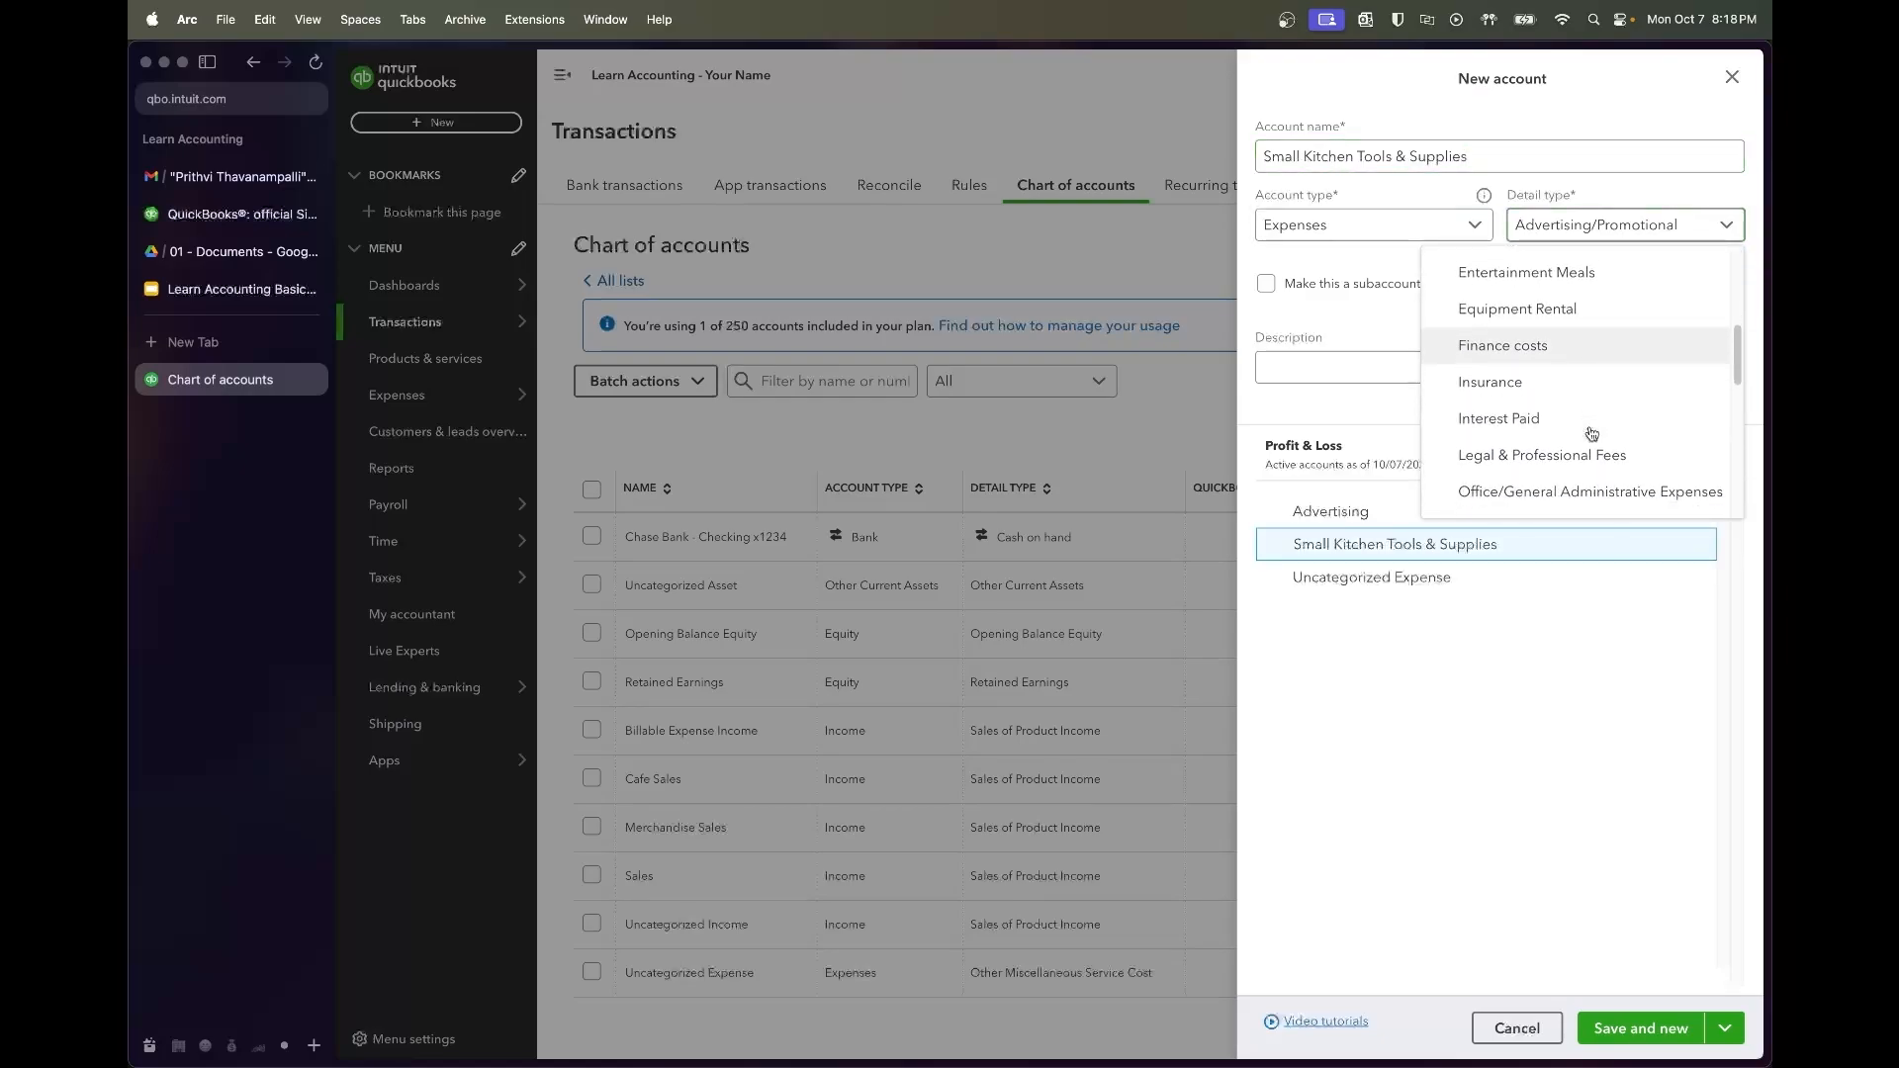
scroll(1590, 416, "down", 4)
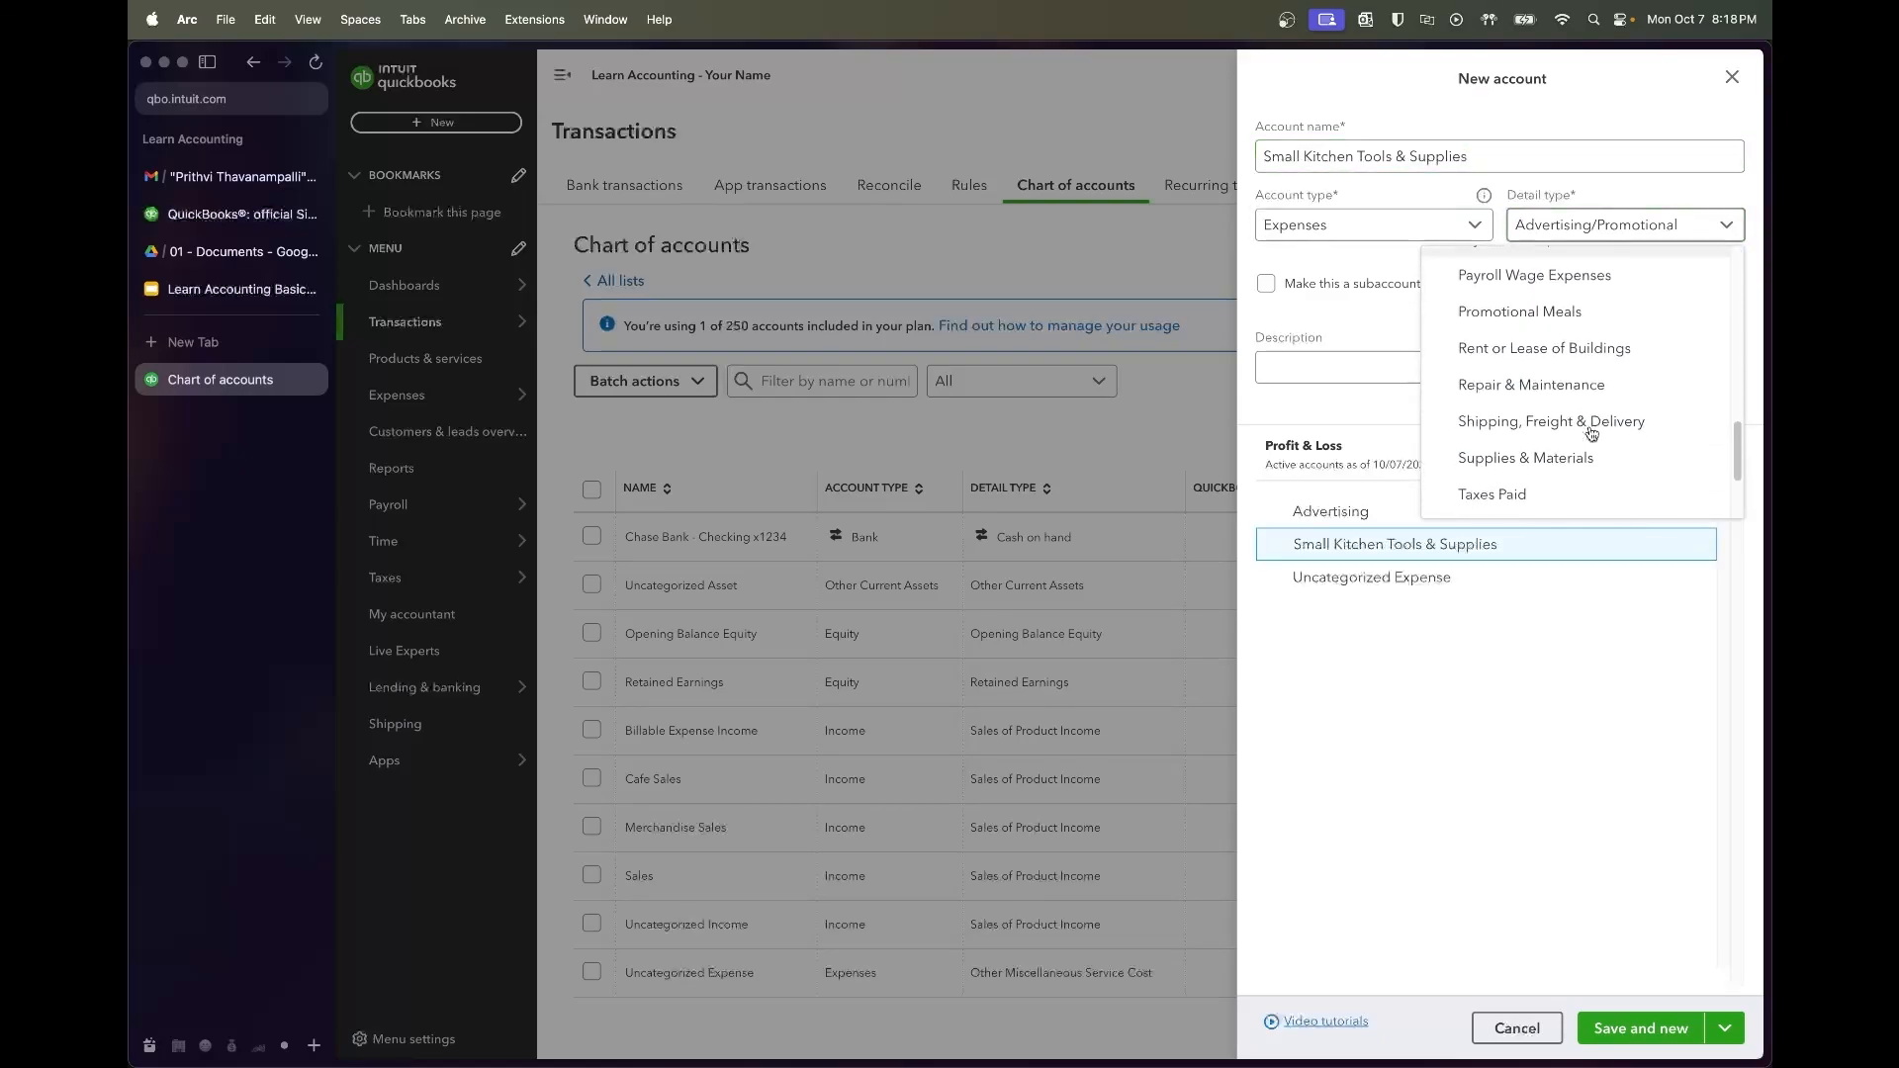
left_click(1583, 320)
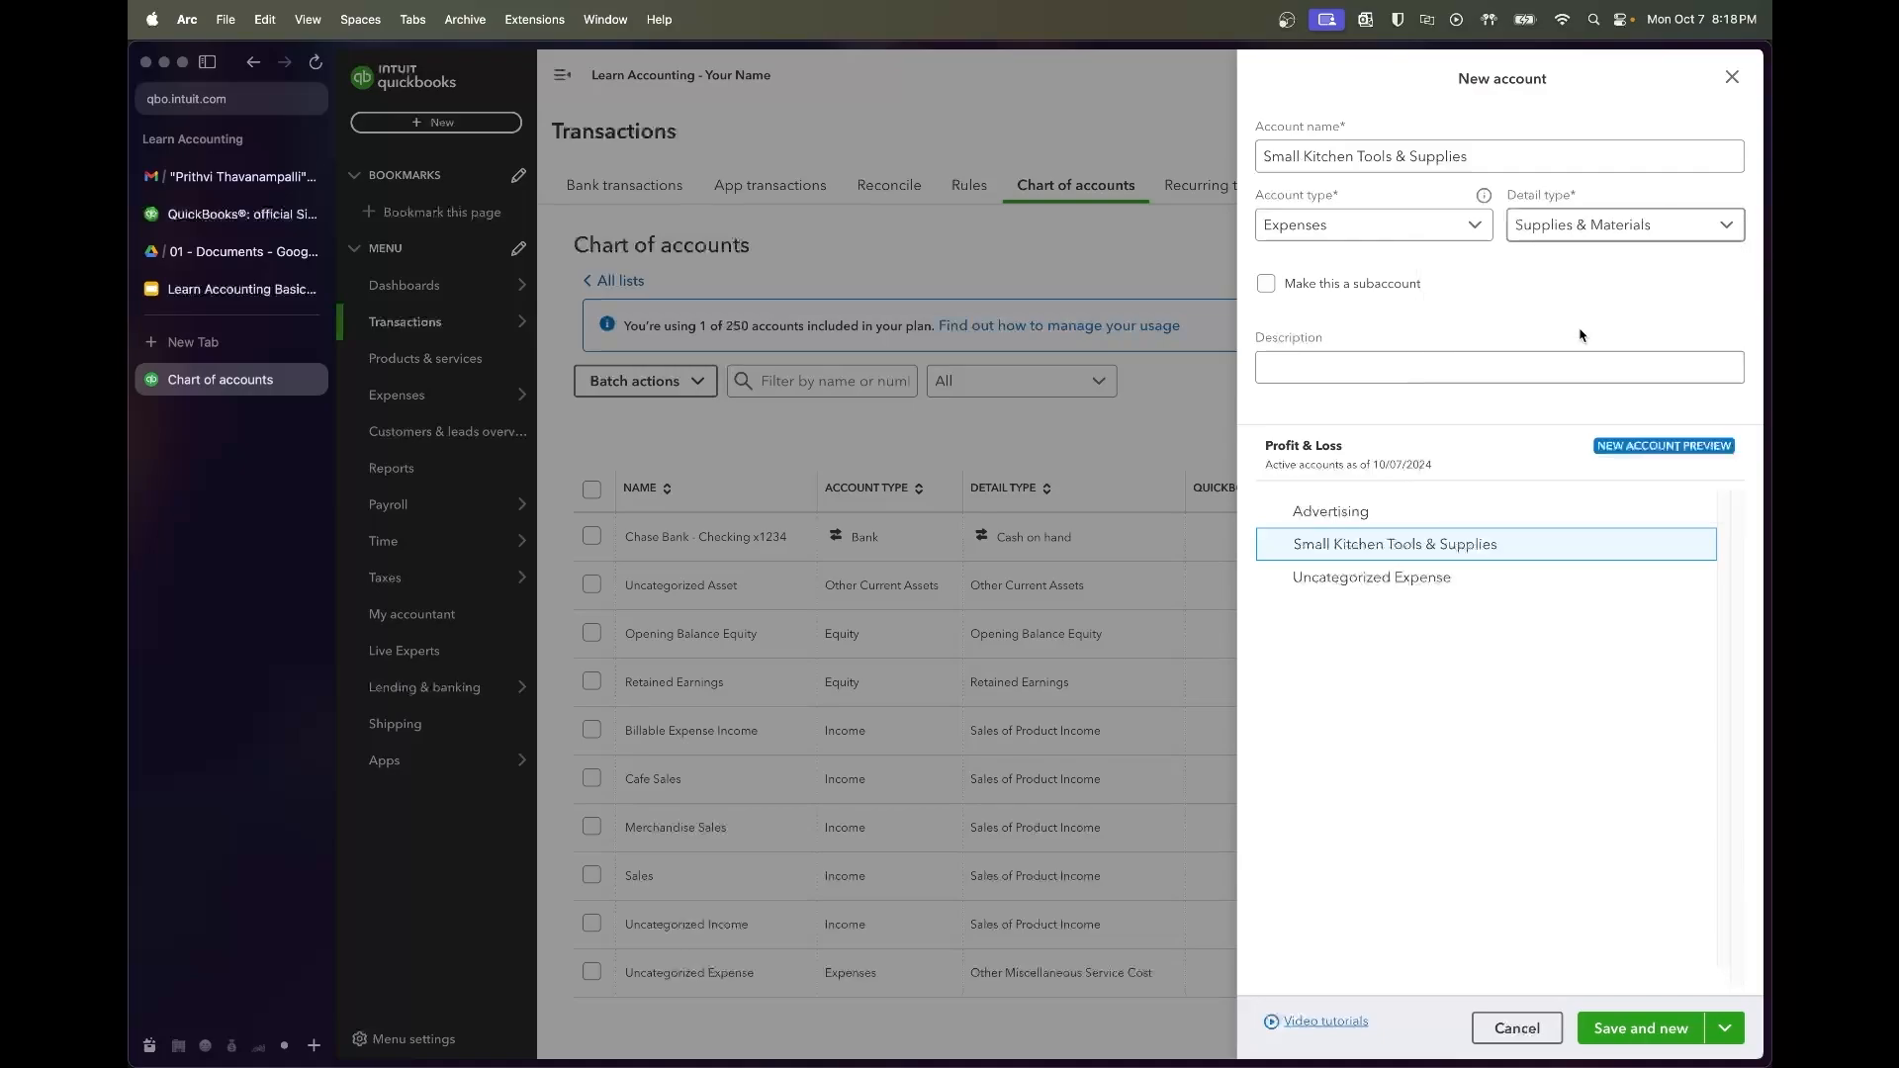
Save Small Kitchen Tools & Supplies and name the next account Utilities
left_click(1668, 1044)
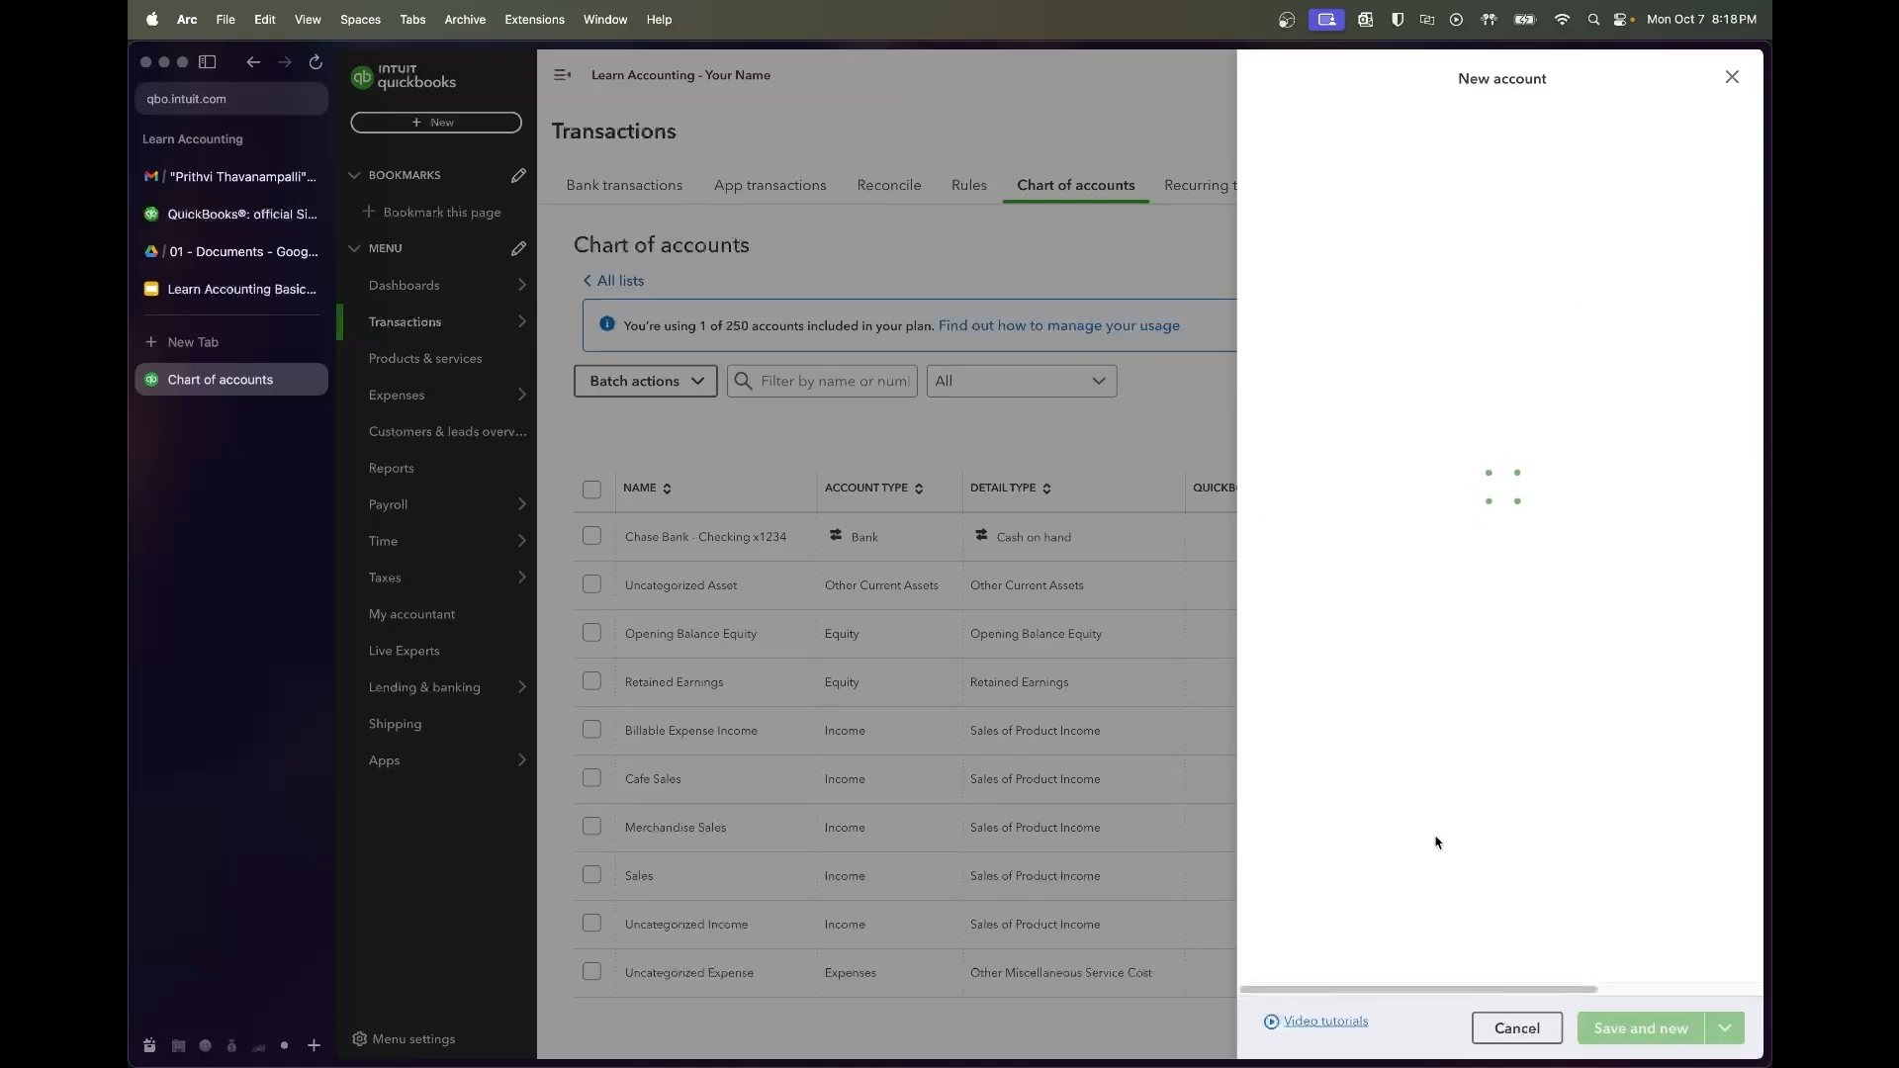
left_click(170, 288)
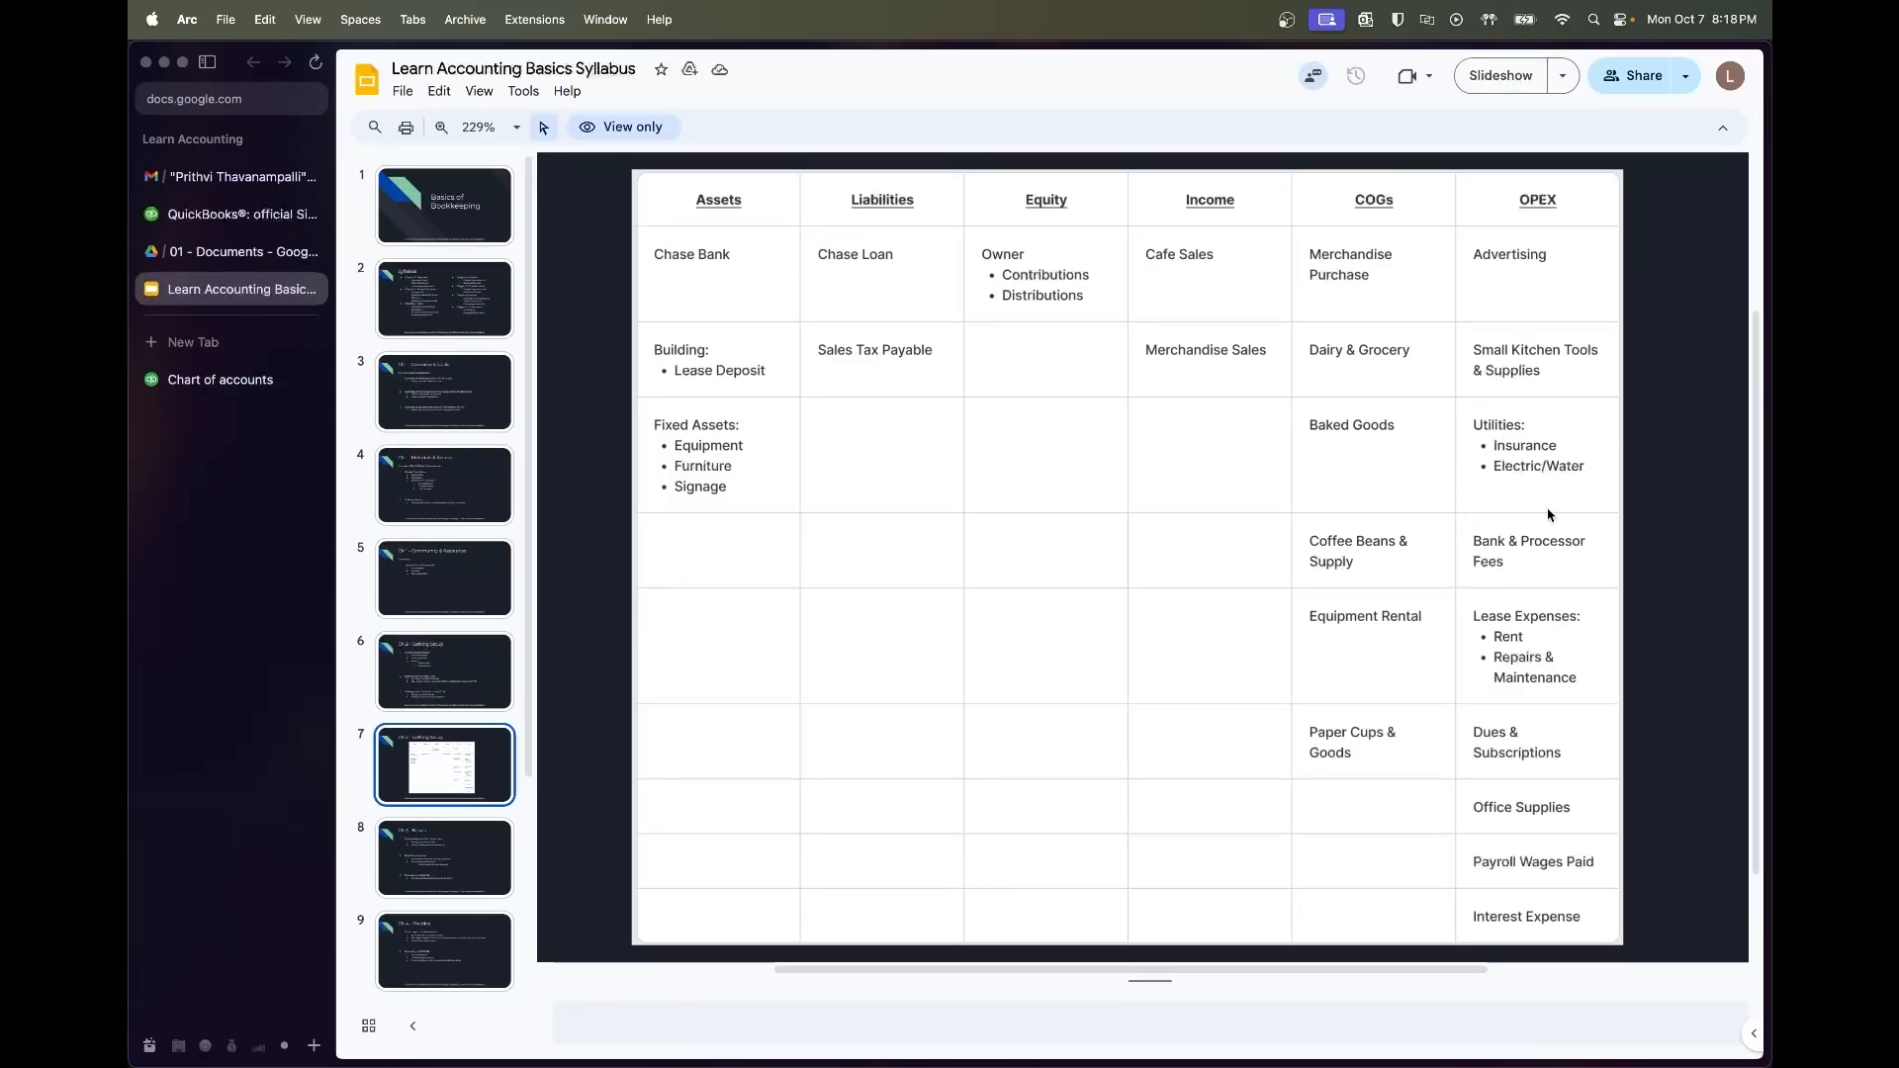
left_click(256, 382)
left_click(1385, 155)
type("Utilities")
key("Tab")
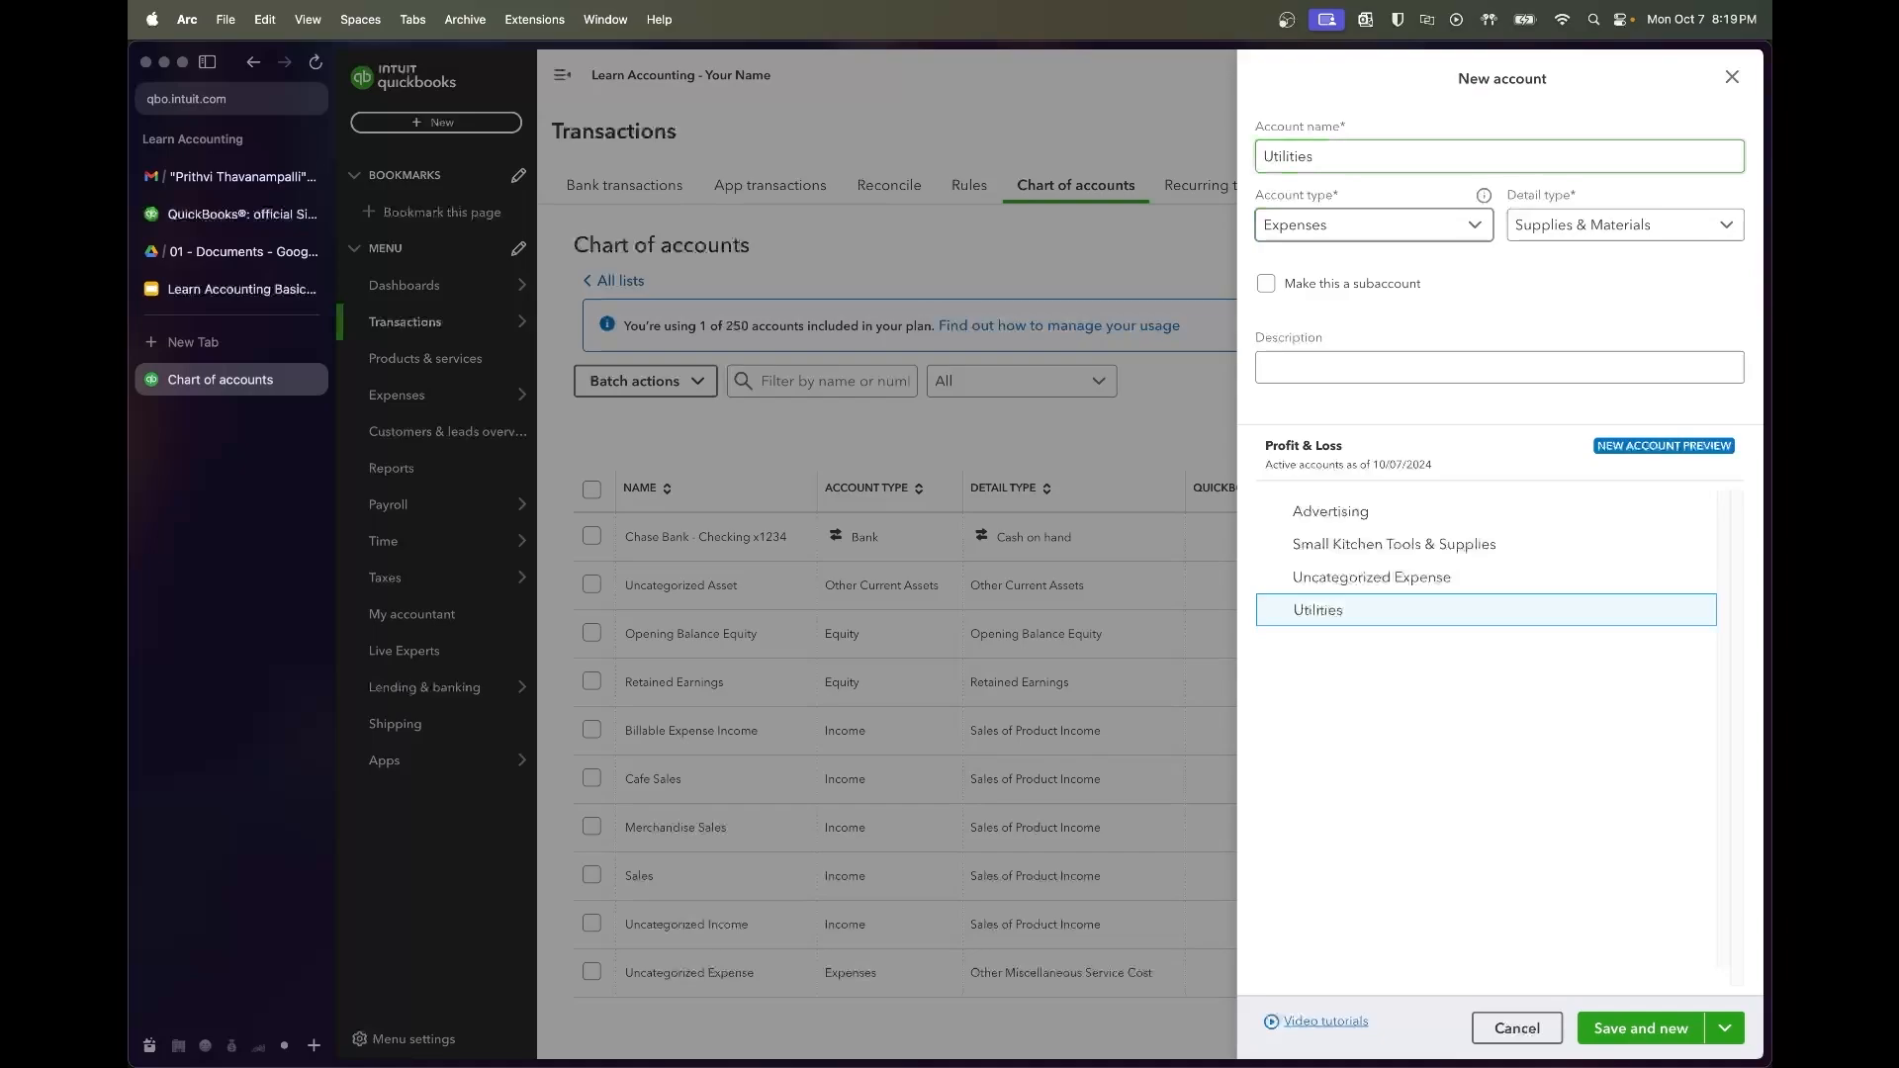
Give Utilities the Utilities detail type and description 'Utilities Parent', then save
left_click(1560, 229)
left_click(1591, 185)
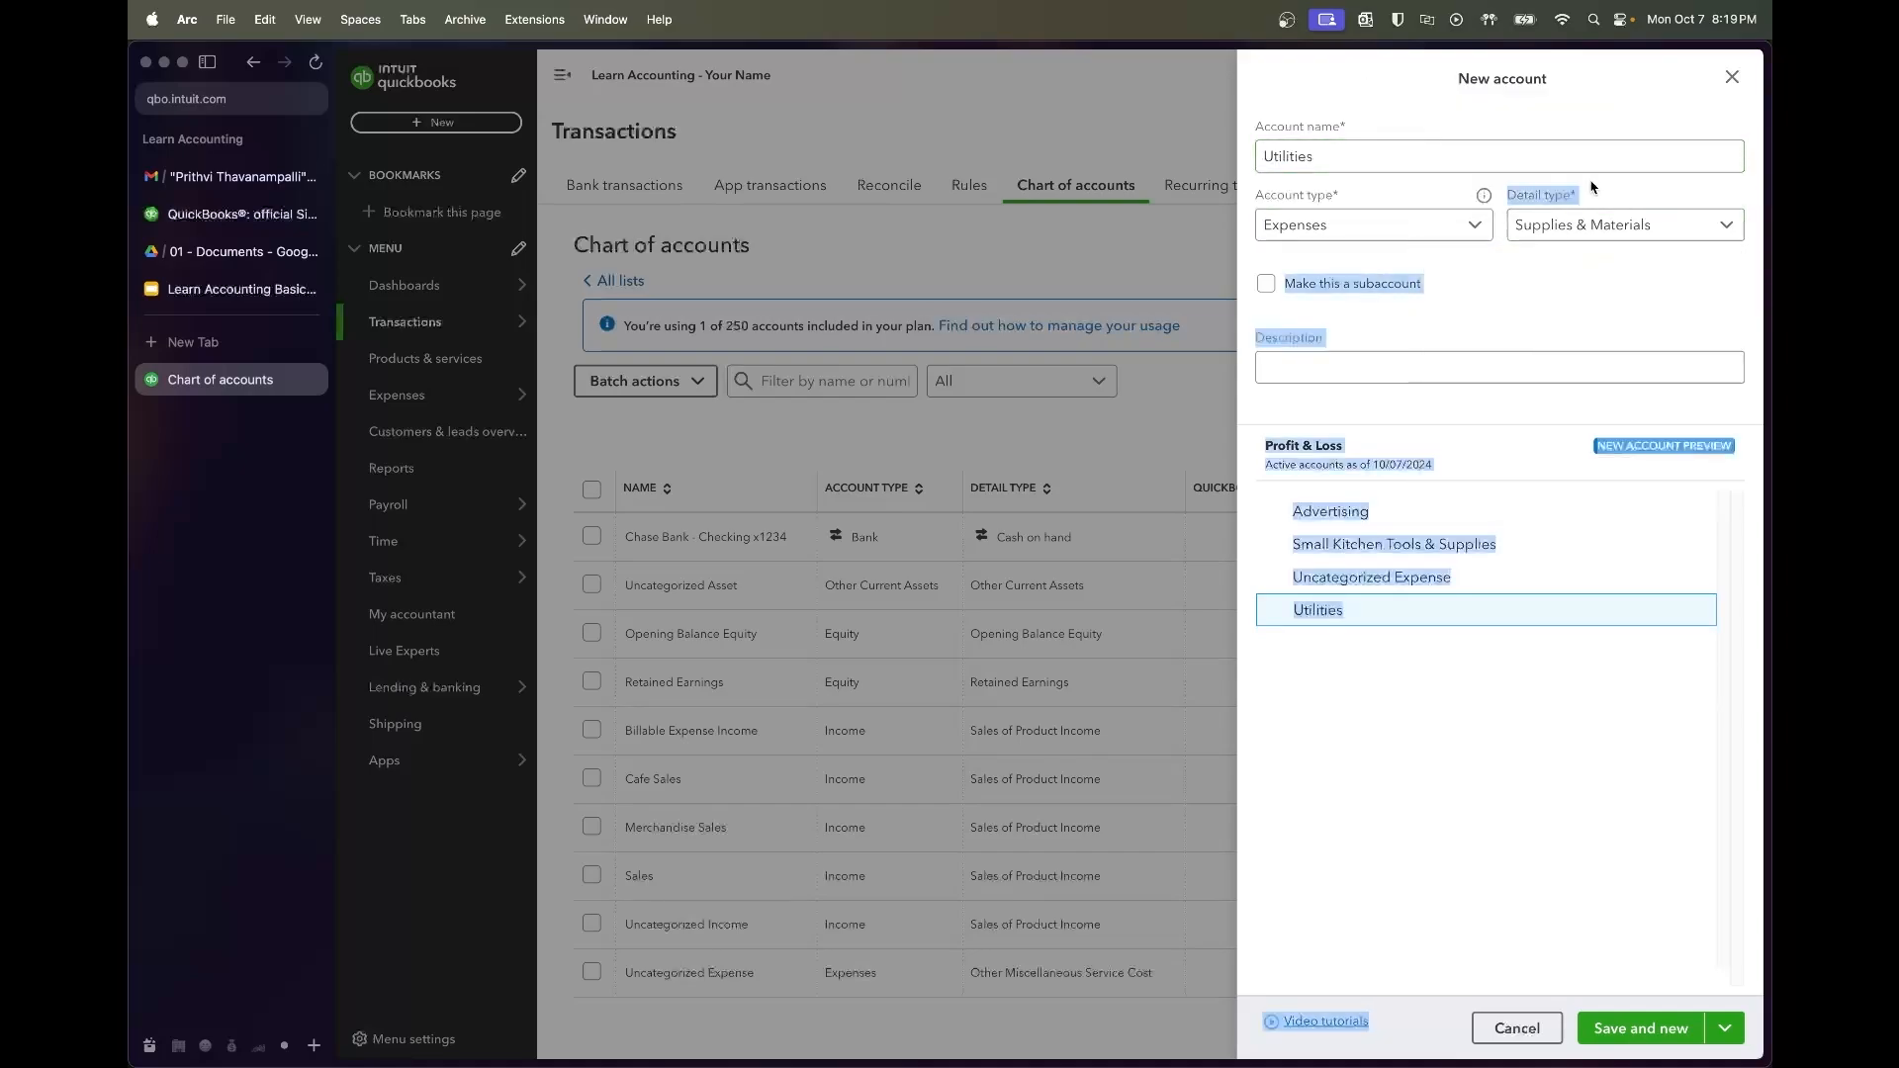
left_click(1613, 226)
scroll(1582, 415, "down", 1)
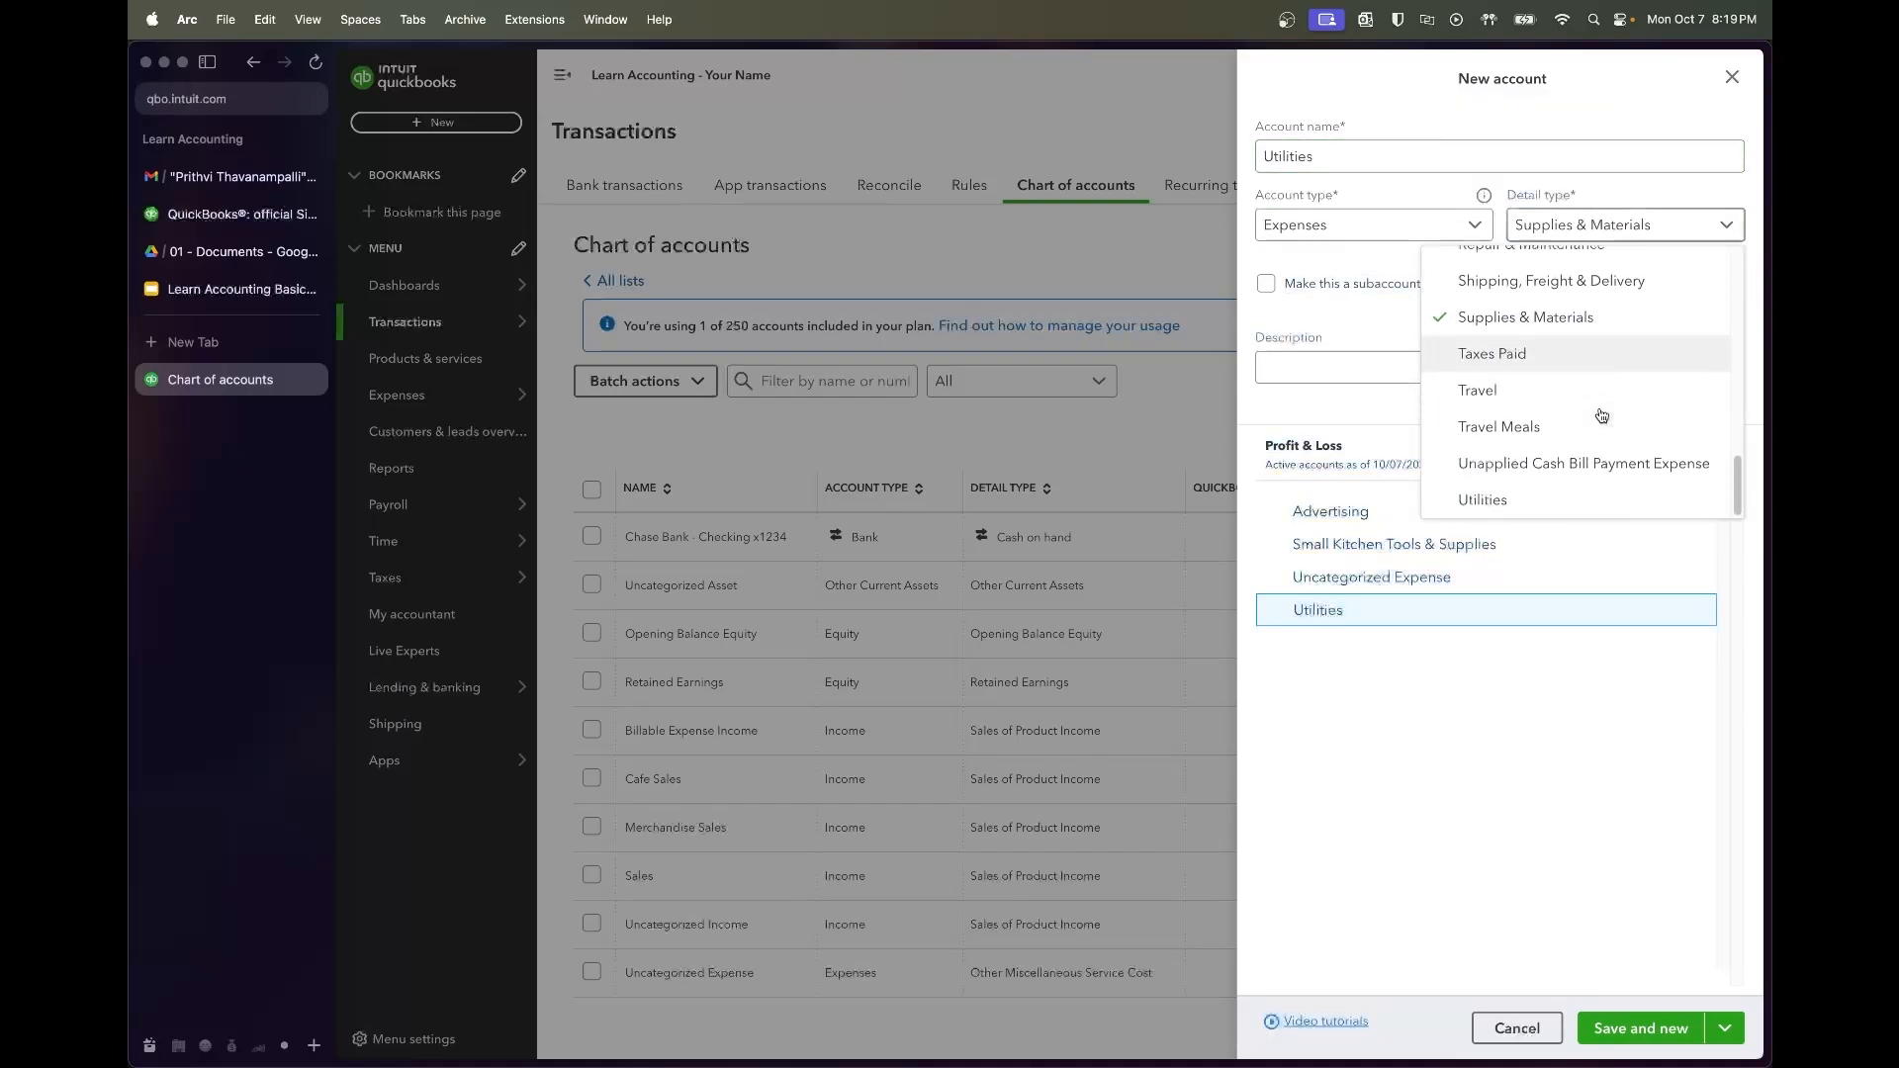
left_click(1579, 496)
left_click(1342, 361)
type("Utilities par")
type("are")
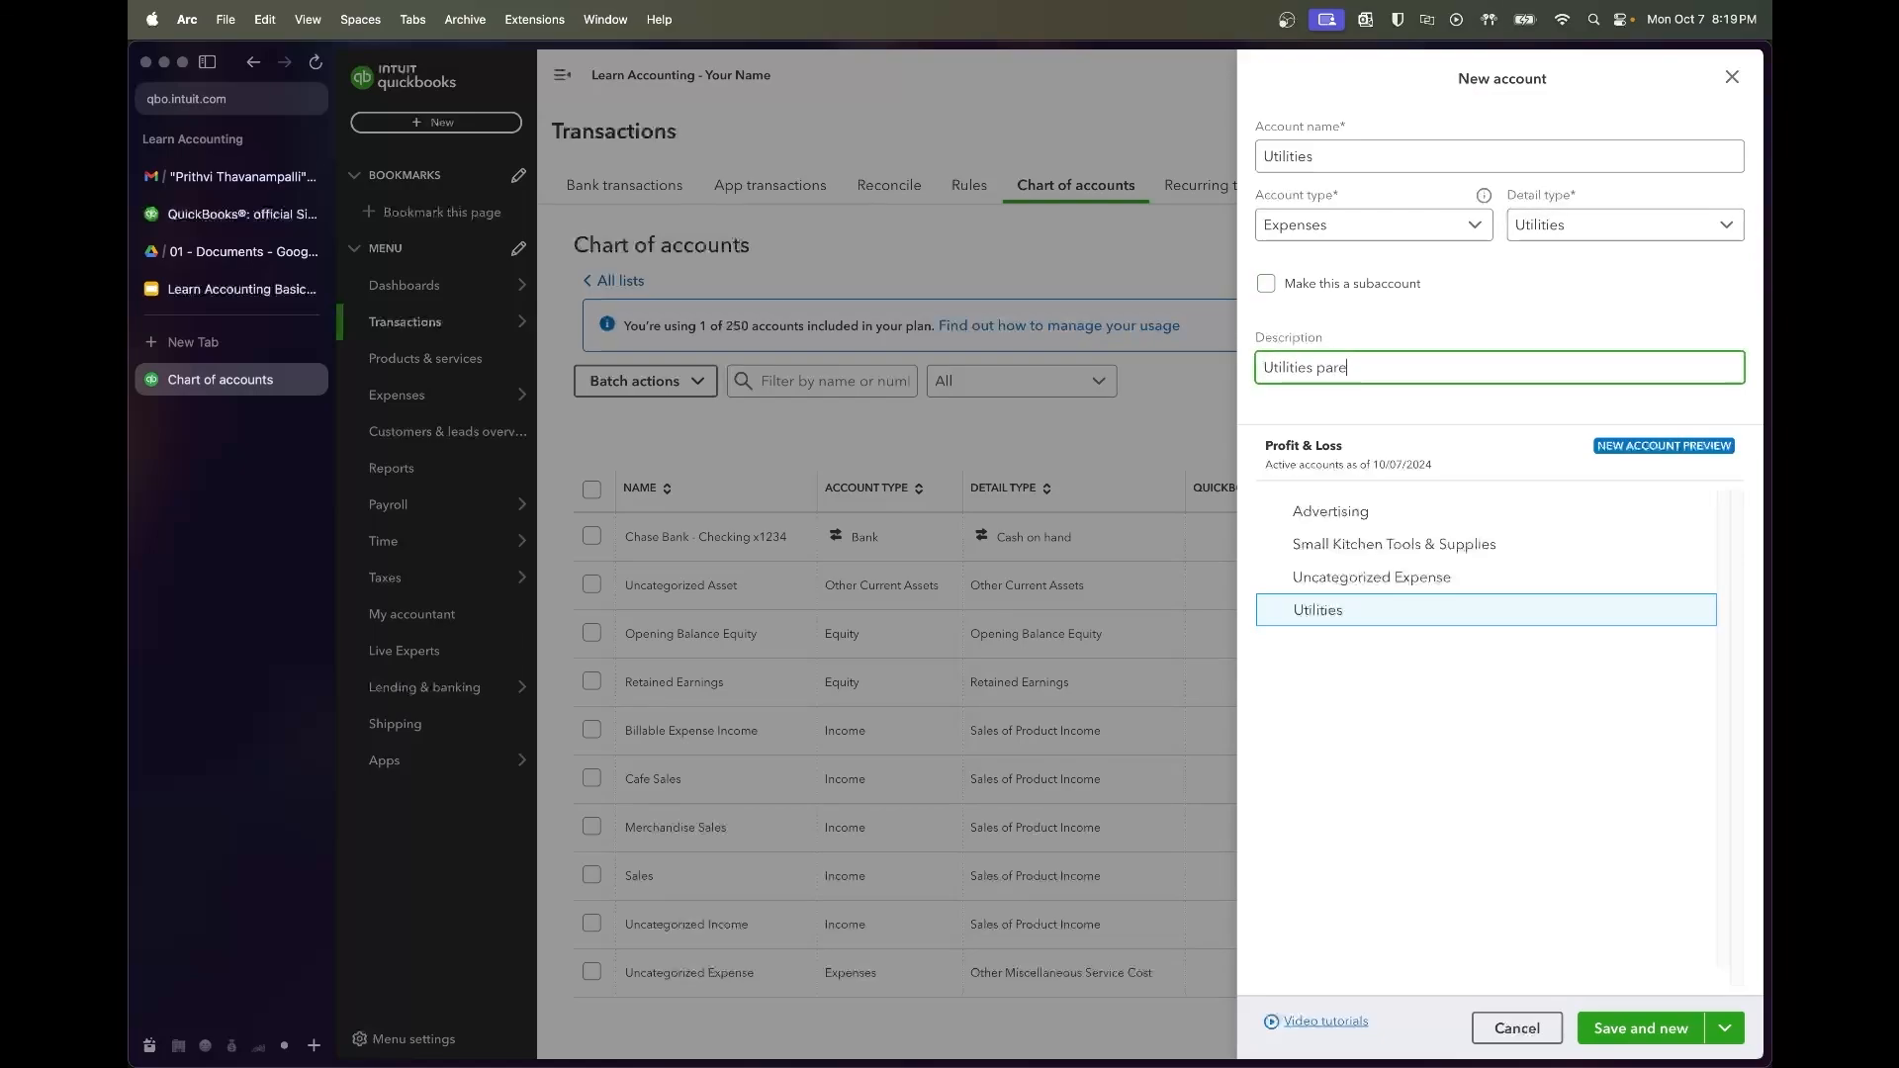
type("rent.")
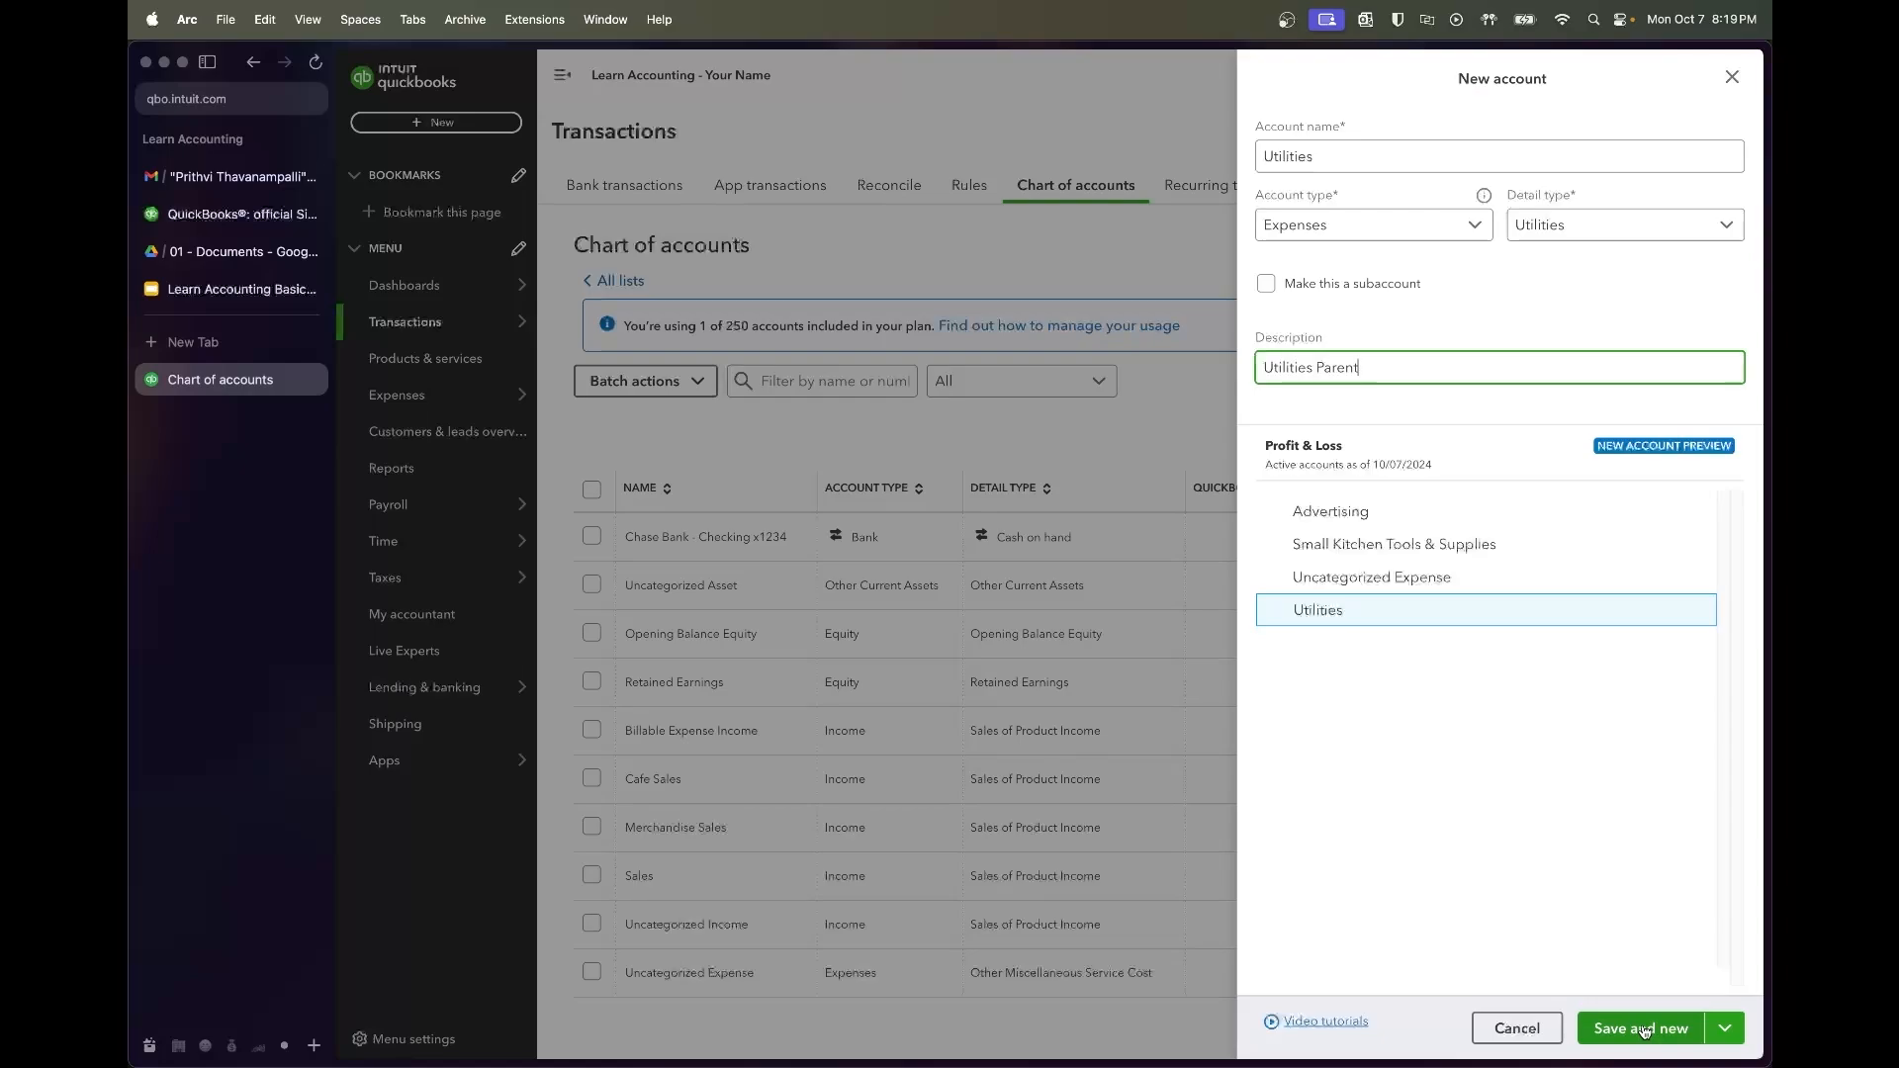
left_click(1643, 1031)
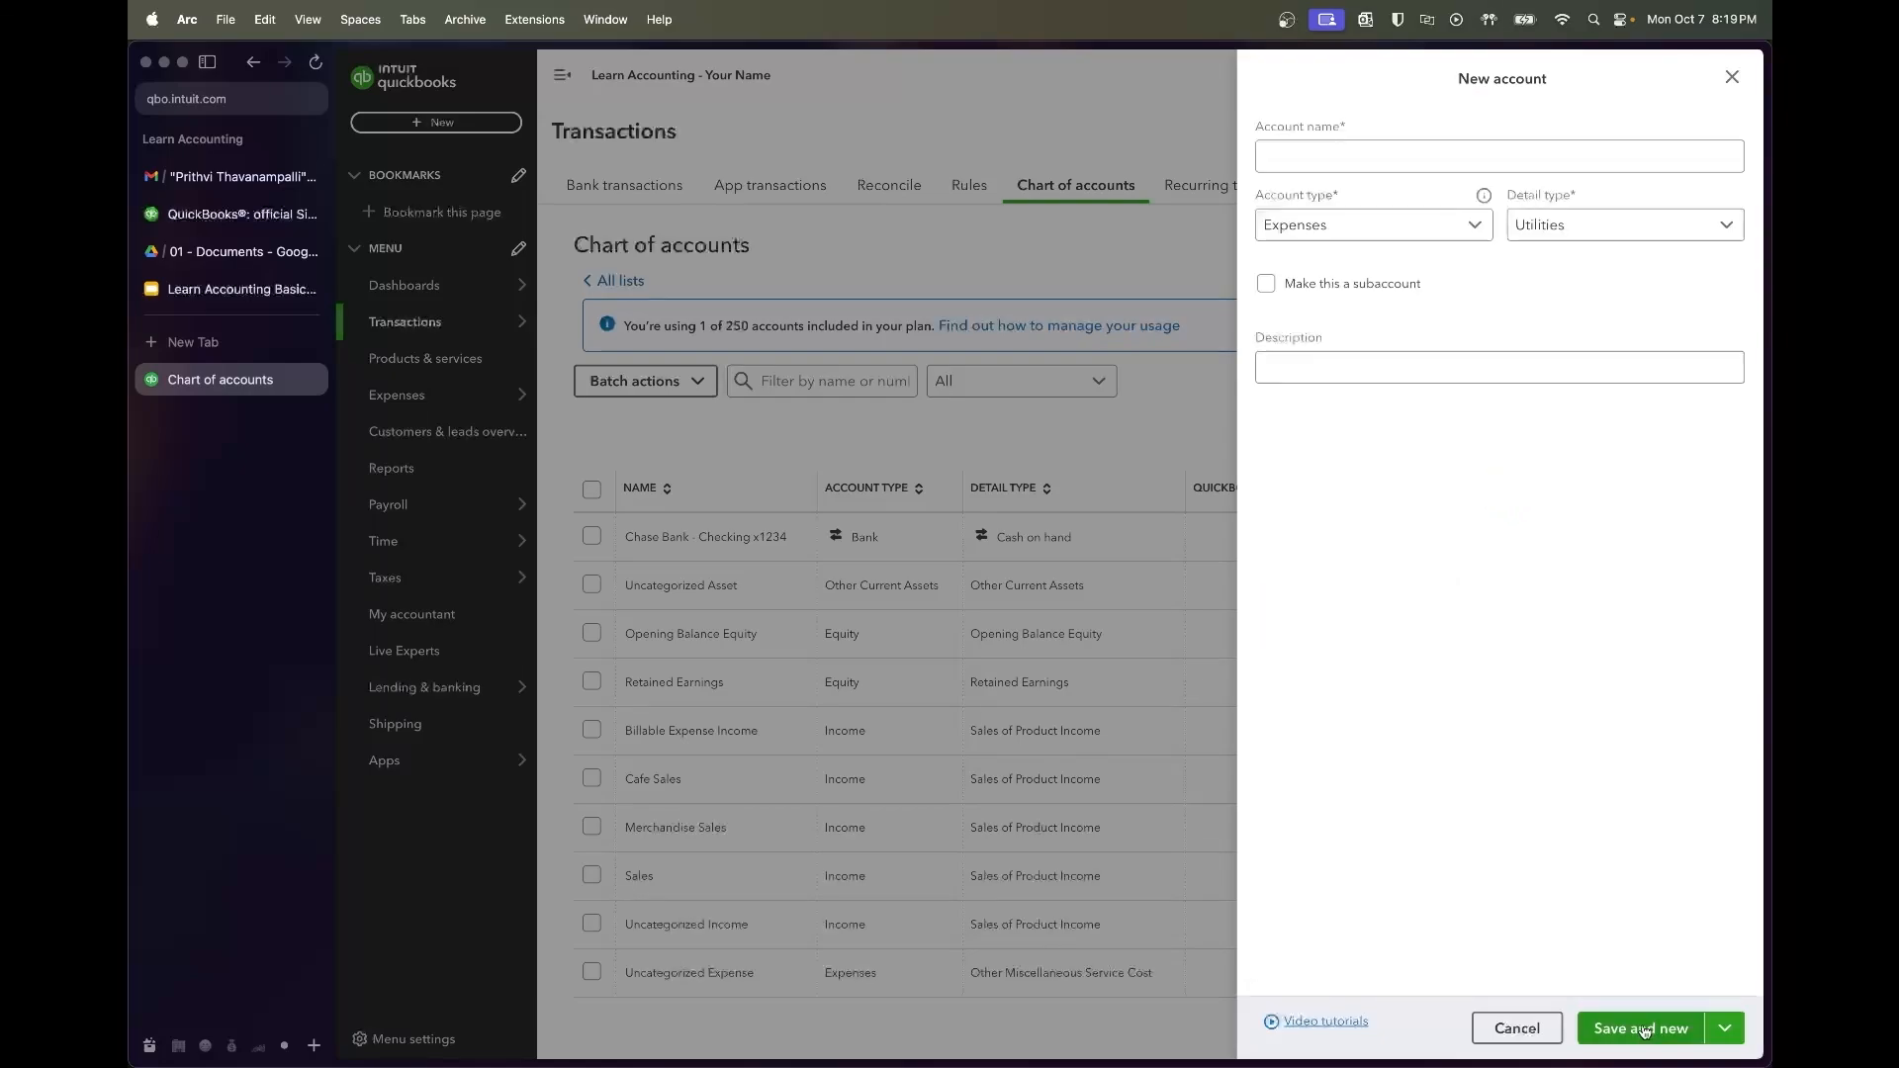
Add Insurance Expense as a subaccount of Utilities
left_click(1390, 155)
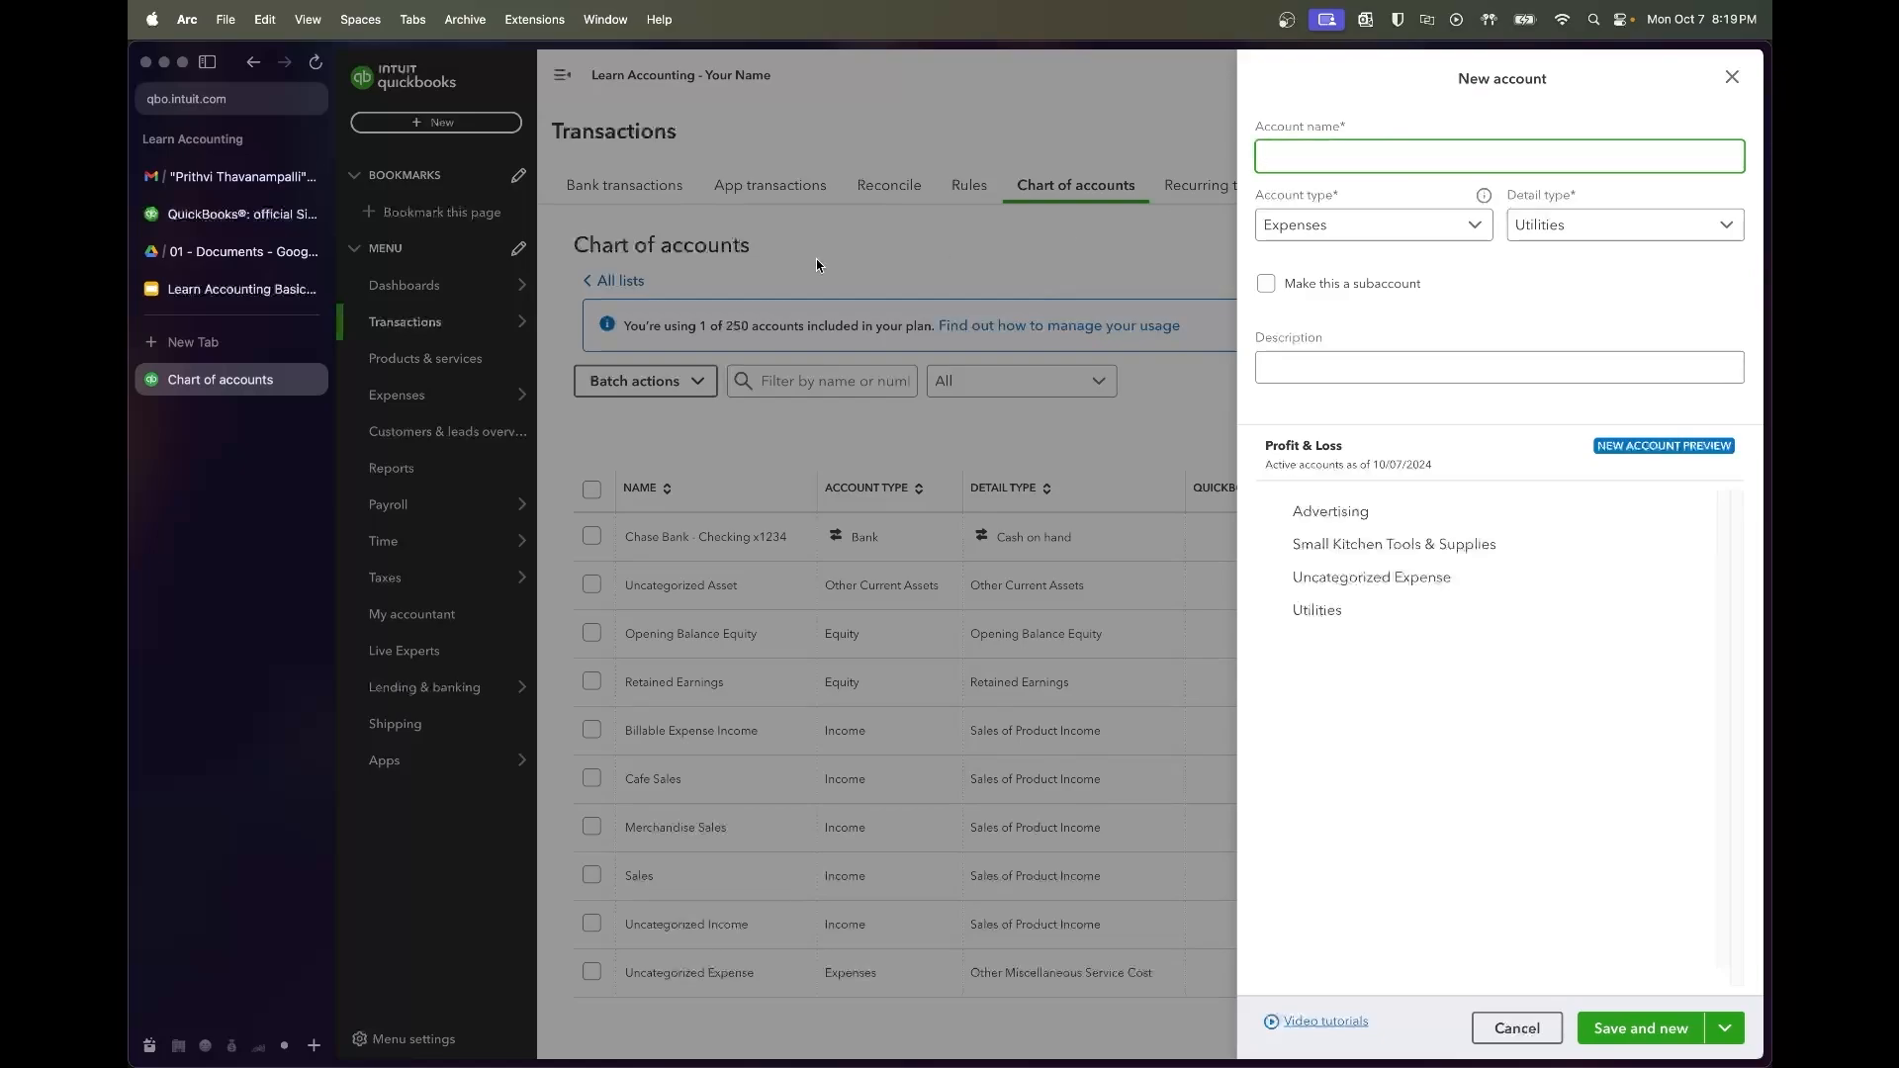
left_click(243, 289)
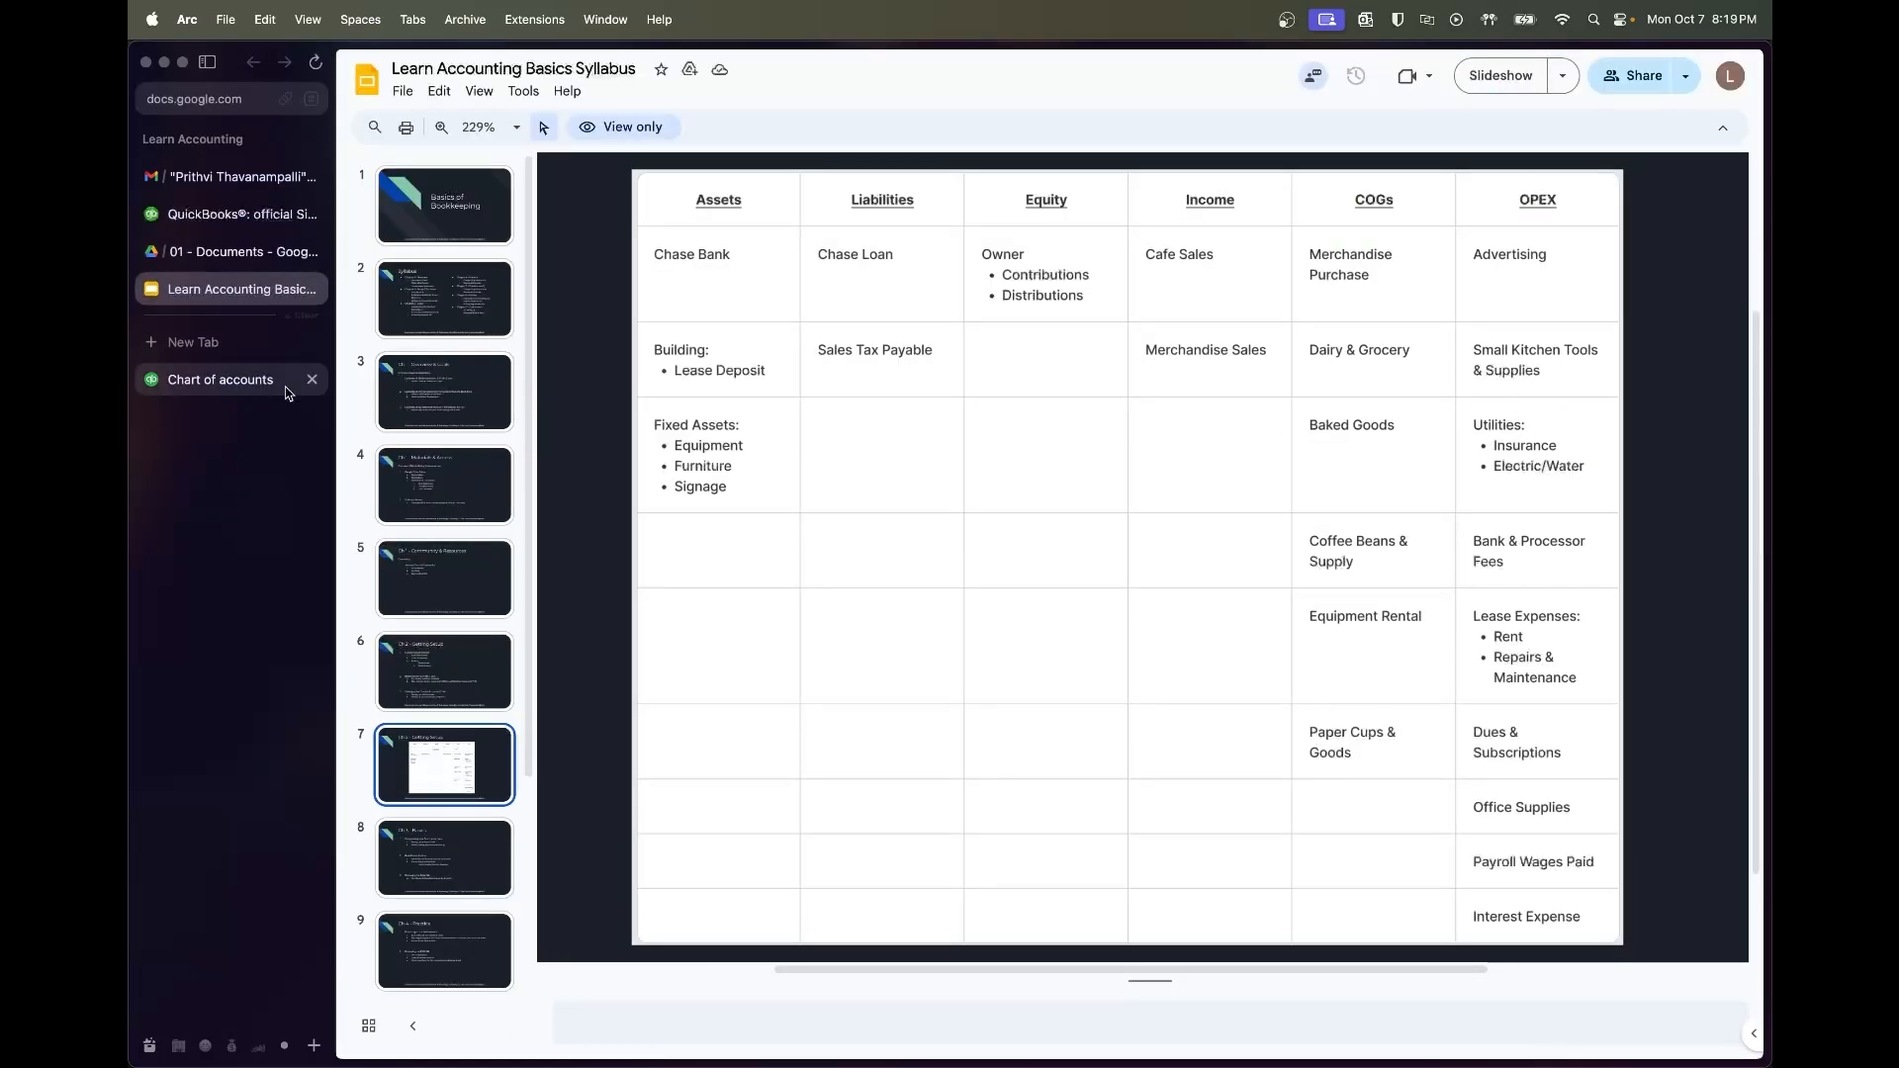
left_click(221, 378)
type("Insurance Expense")
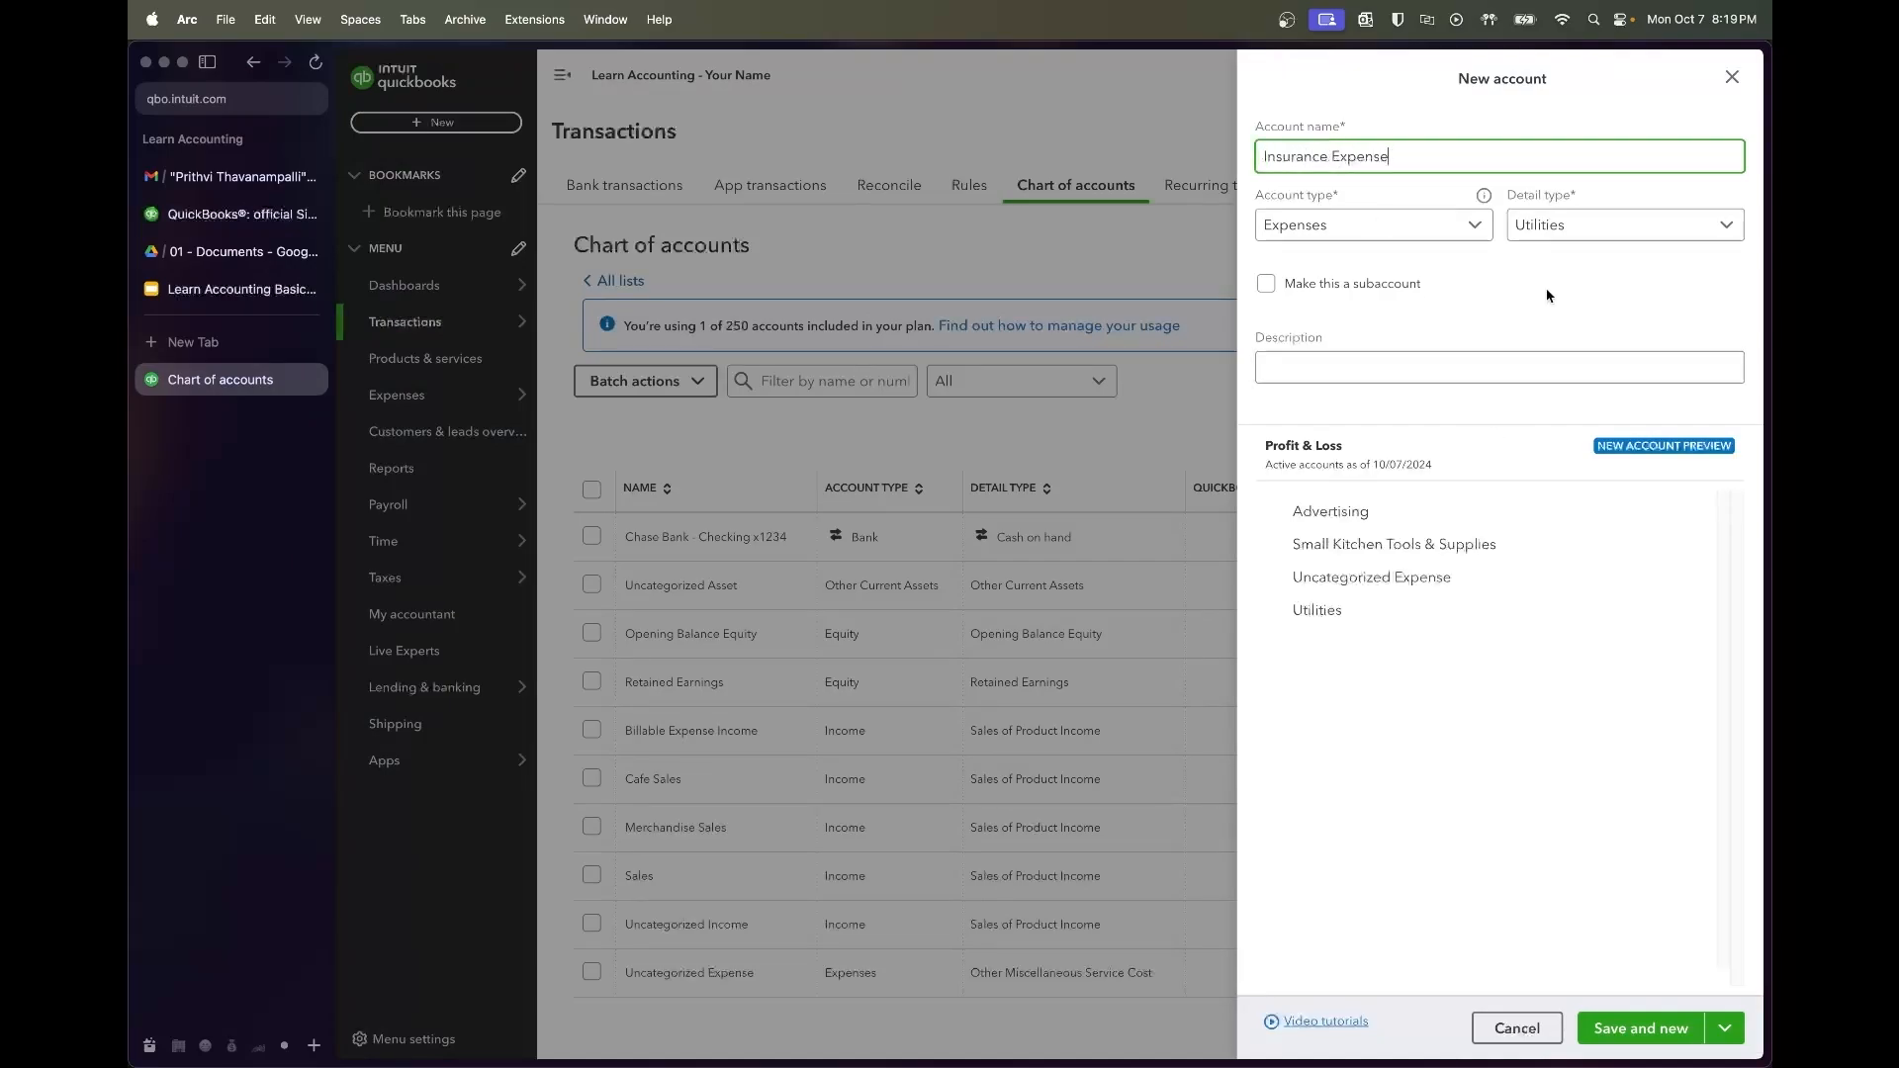
left_click(1276, 284)
left_click(1375, 353)
type("util")
left_click(1390, 397)
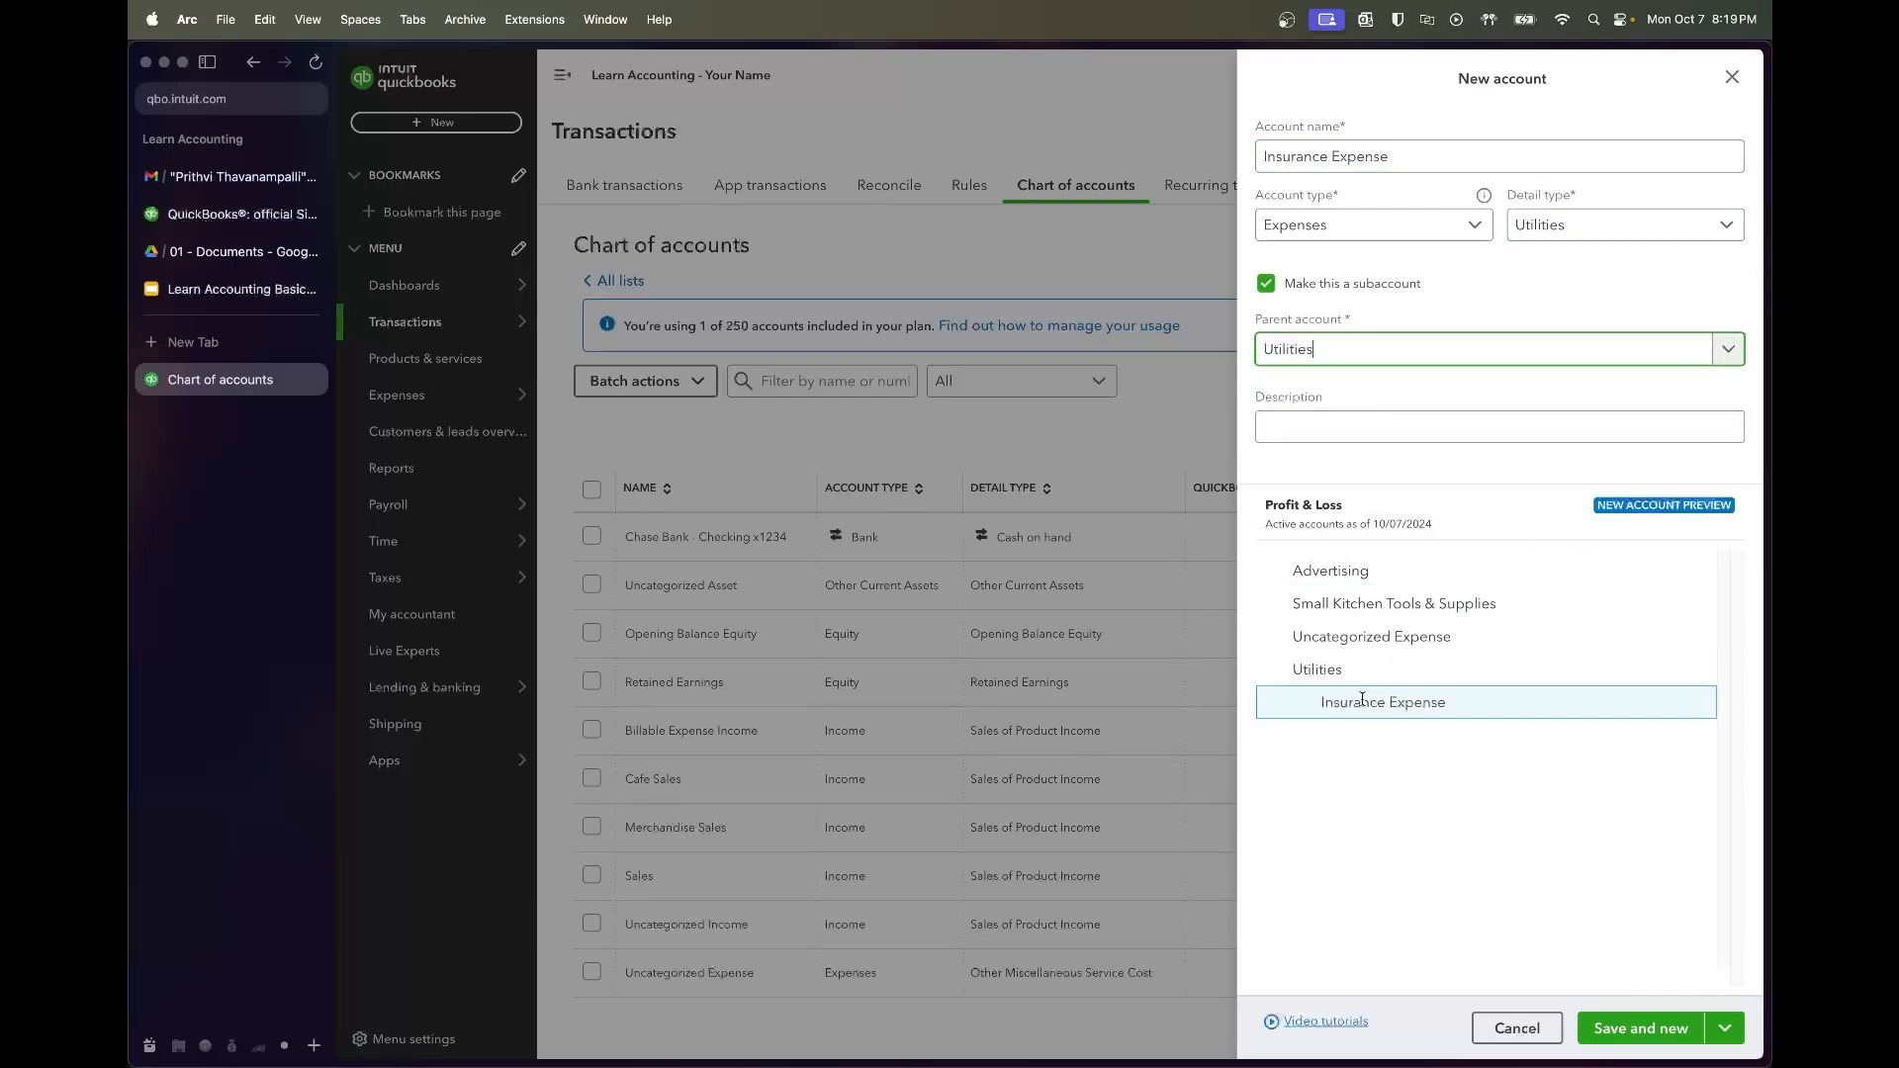
left_click(1640, 1028)
Add Water & Electricity Expense as another subaccount under Utilities
left_click(1336, 149)
type("Water & Electricity Exprense")
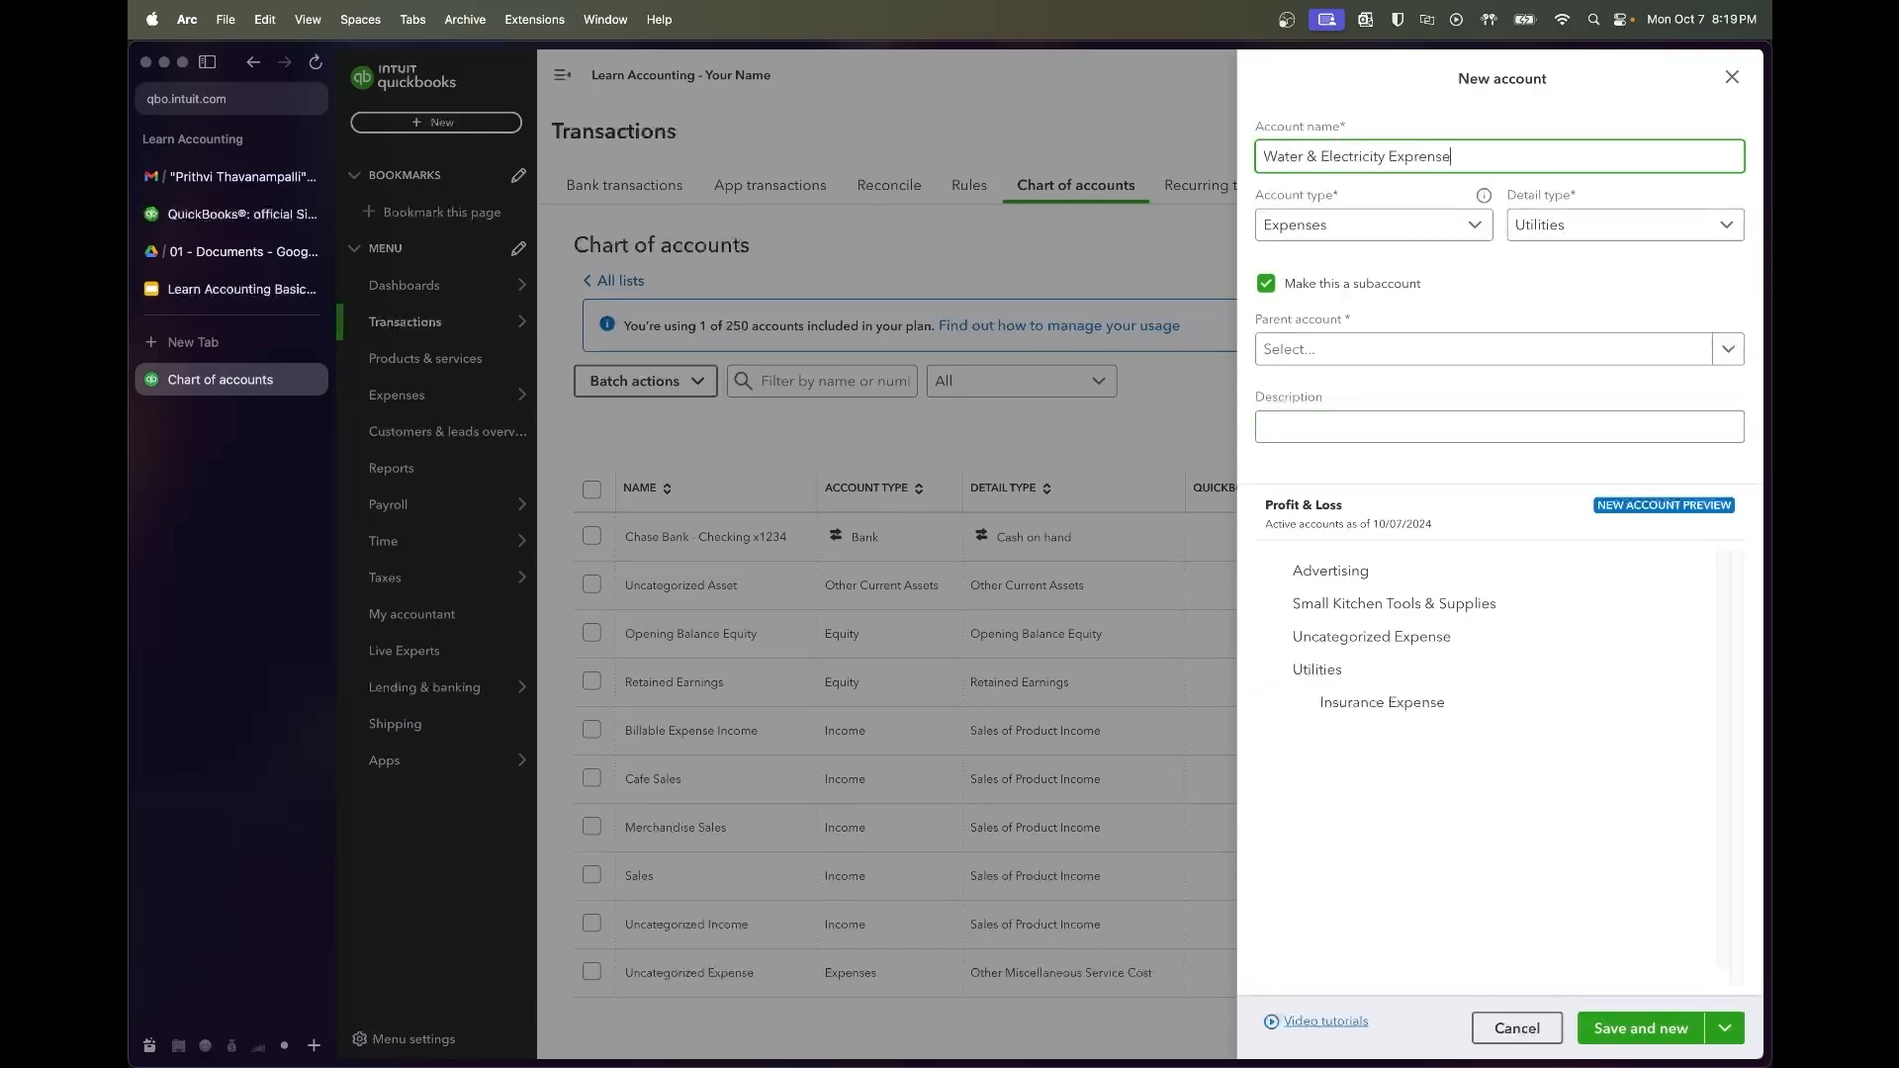
type("ses")
left_click(1343, 362)
type("Utilities")
left_click(1351, 398)
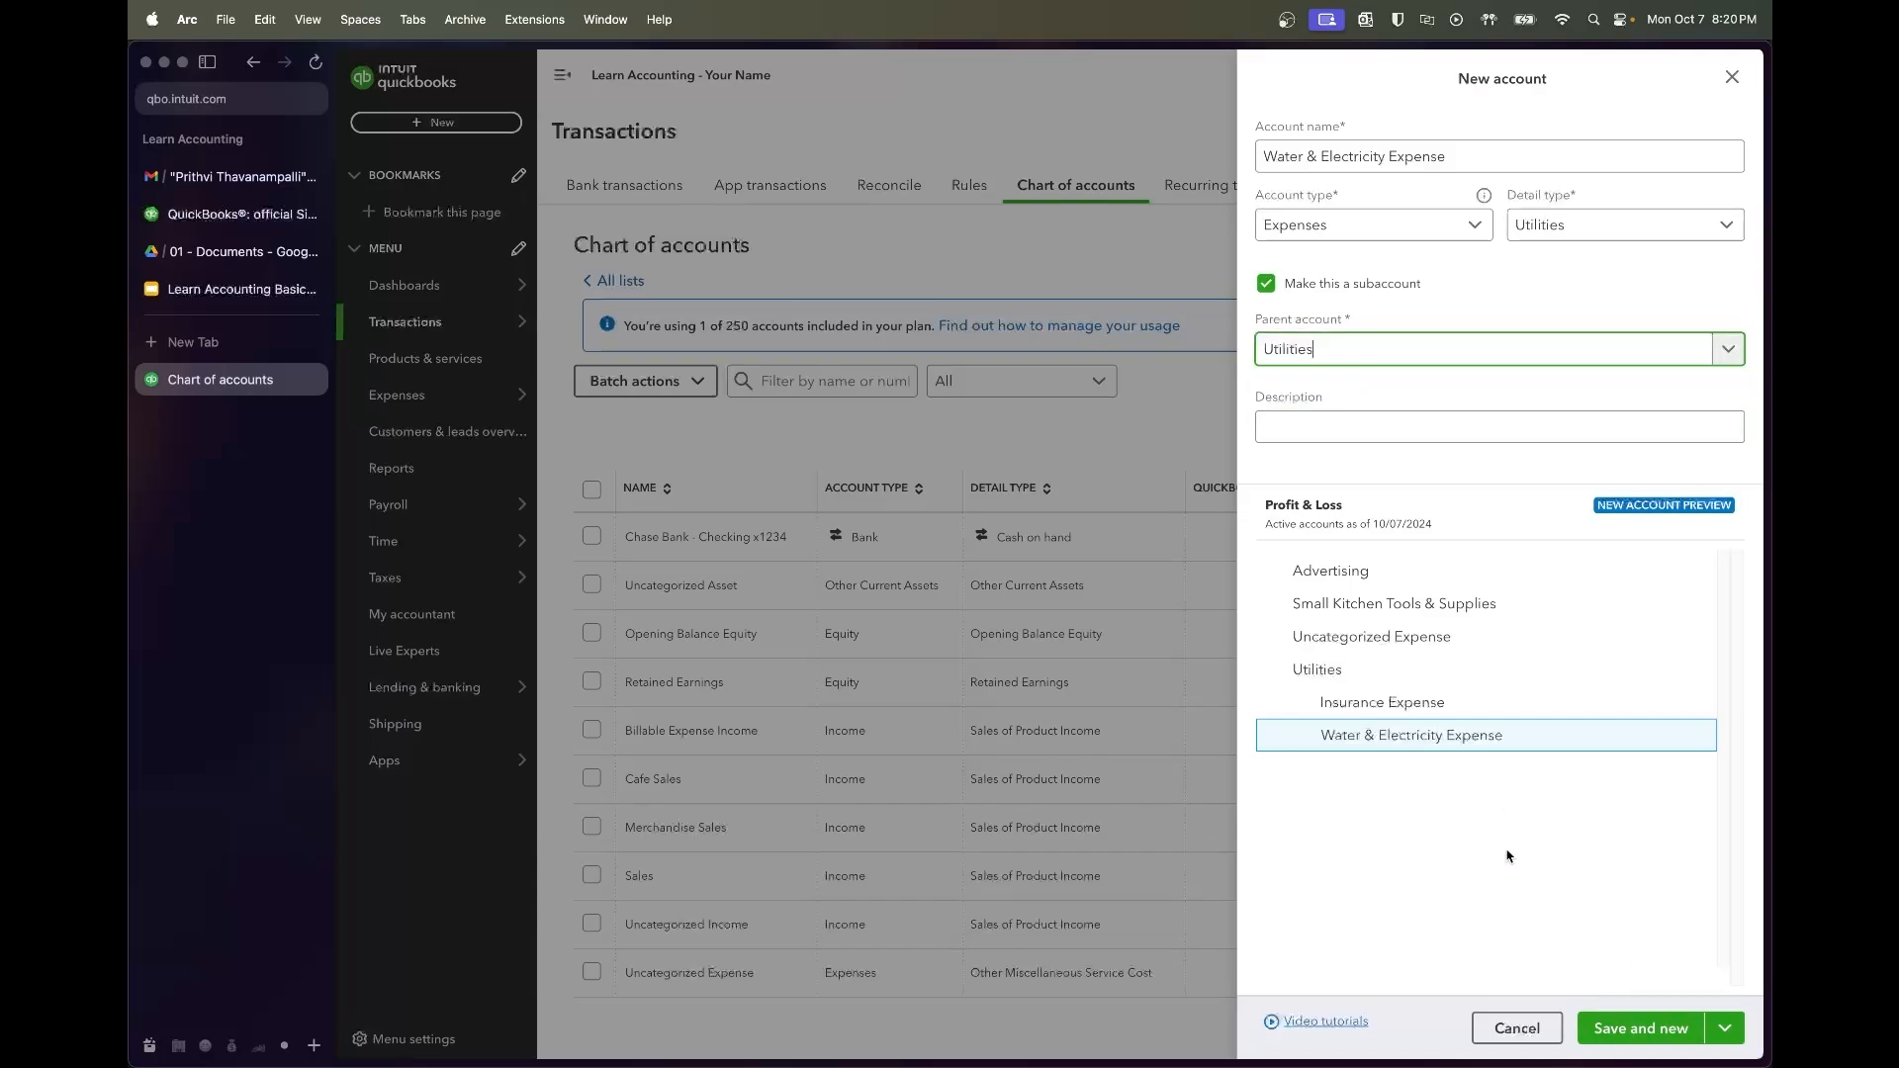
left_click(1669, 1034)
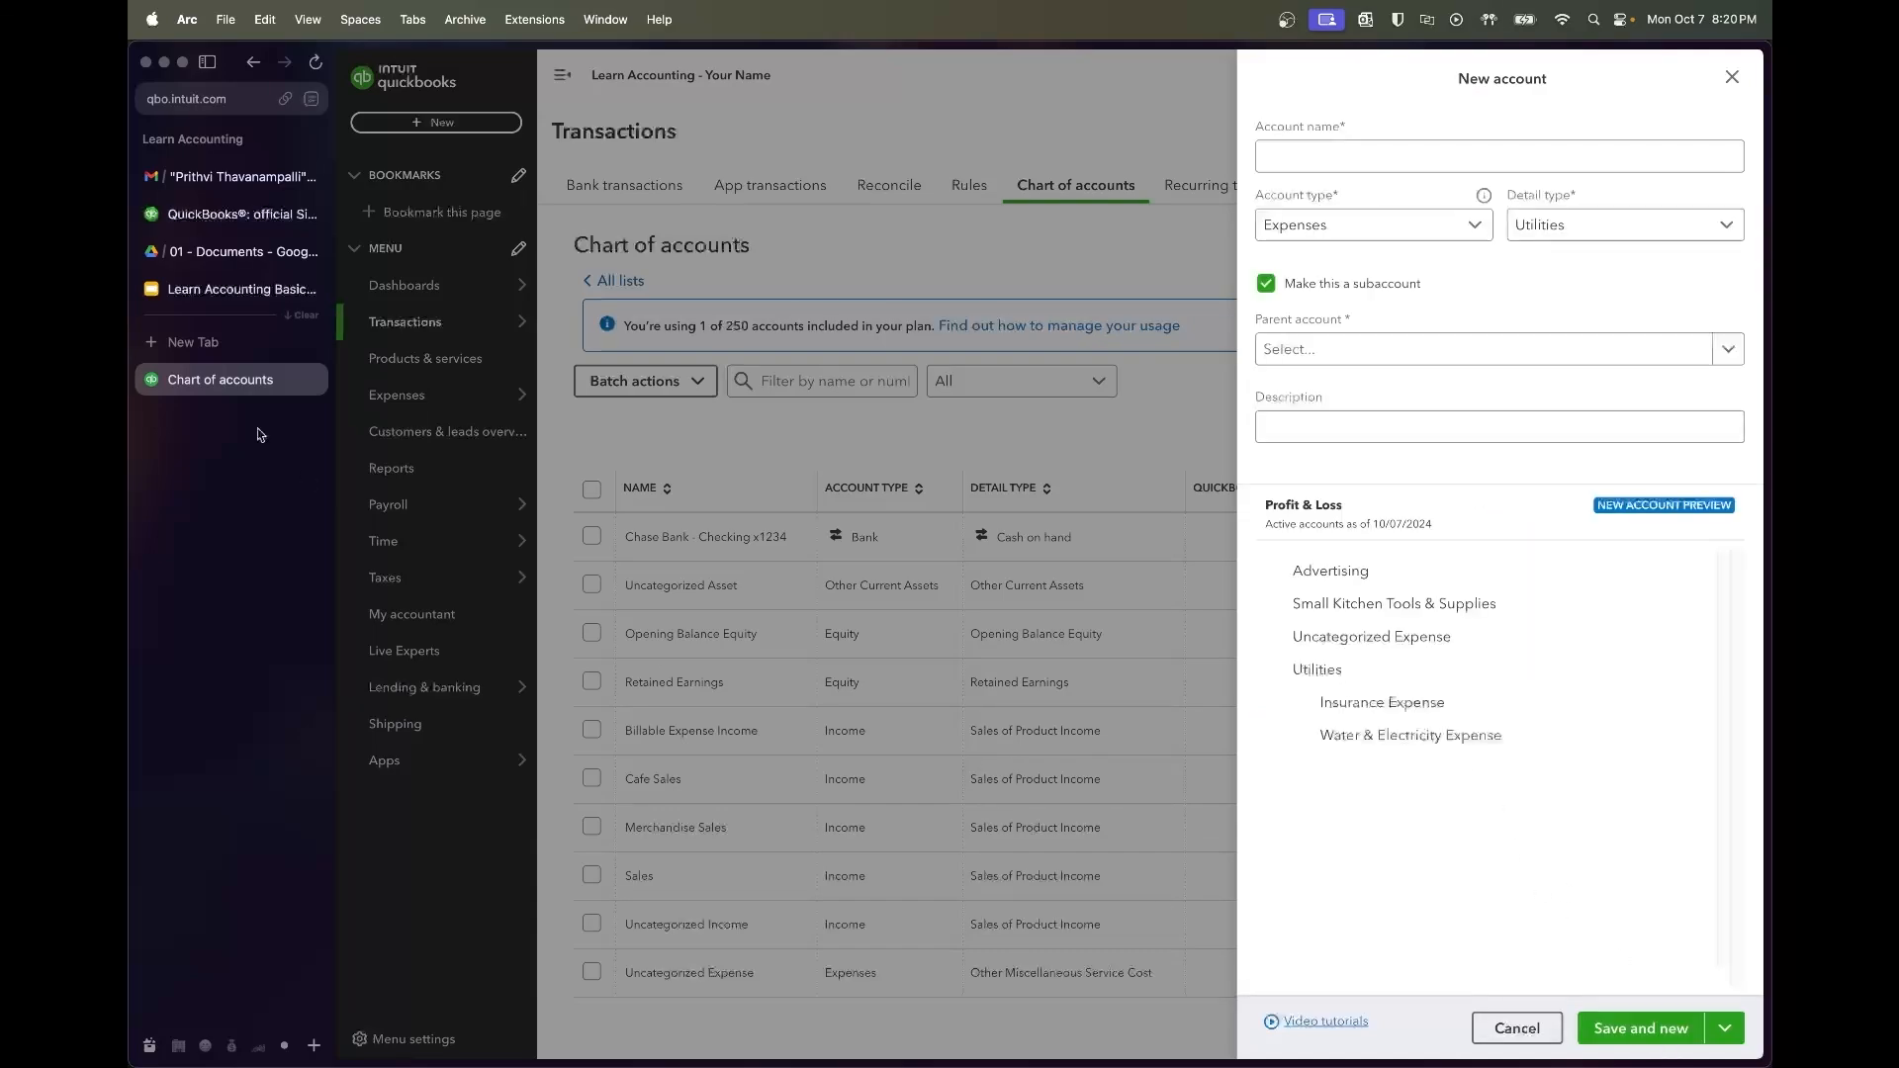
Enter Bank & Processor Fees as the next account name from the syllabus
left_click(214, 297)
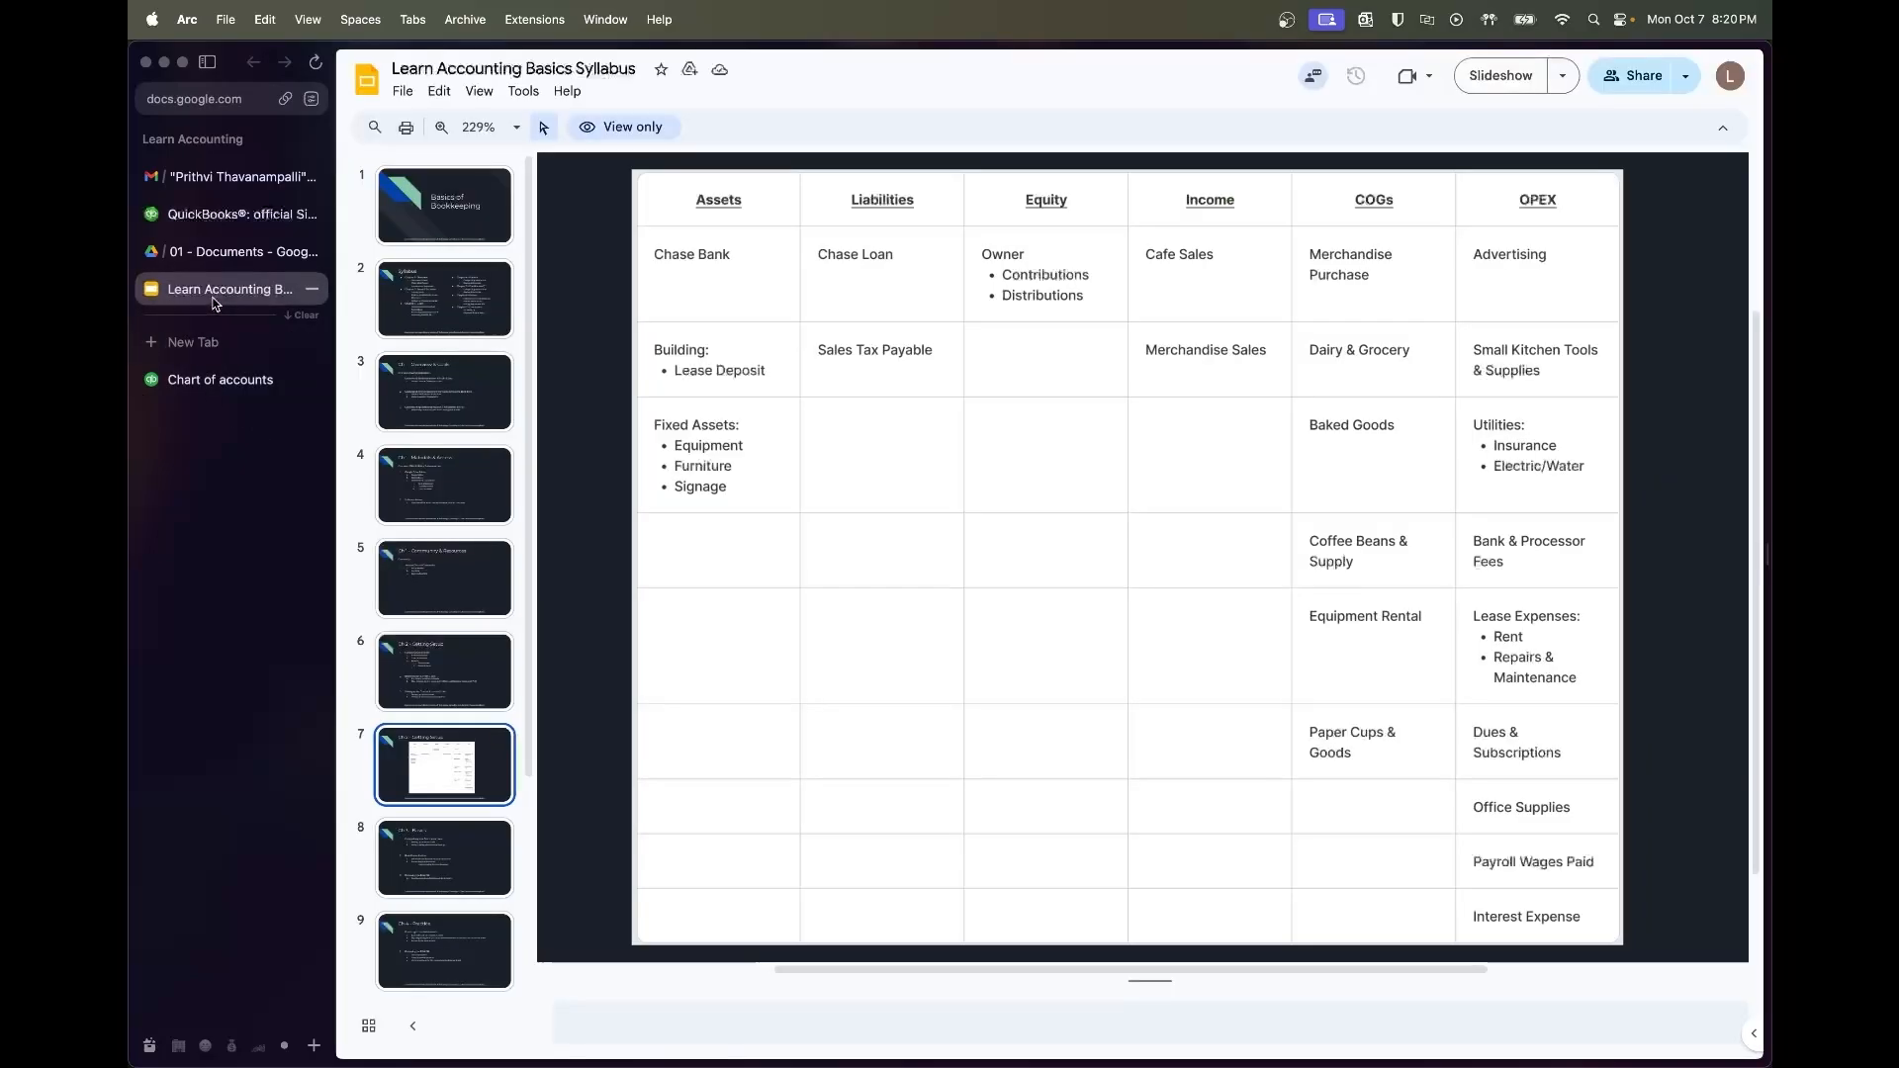
left_click(251, 390)
left_click(1412, 153)
type("Bank ")
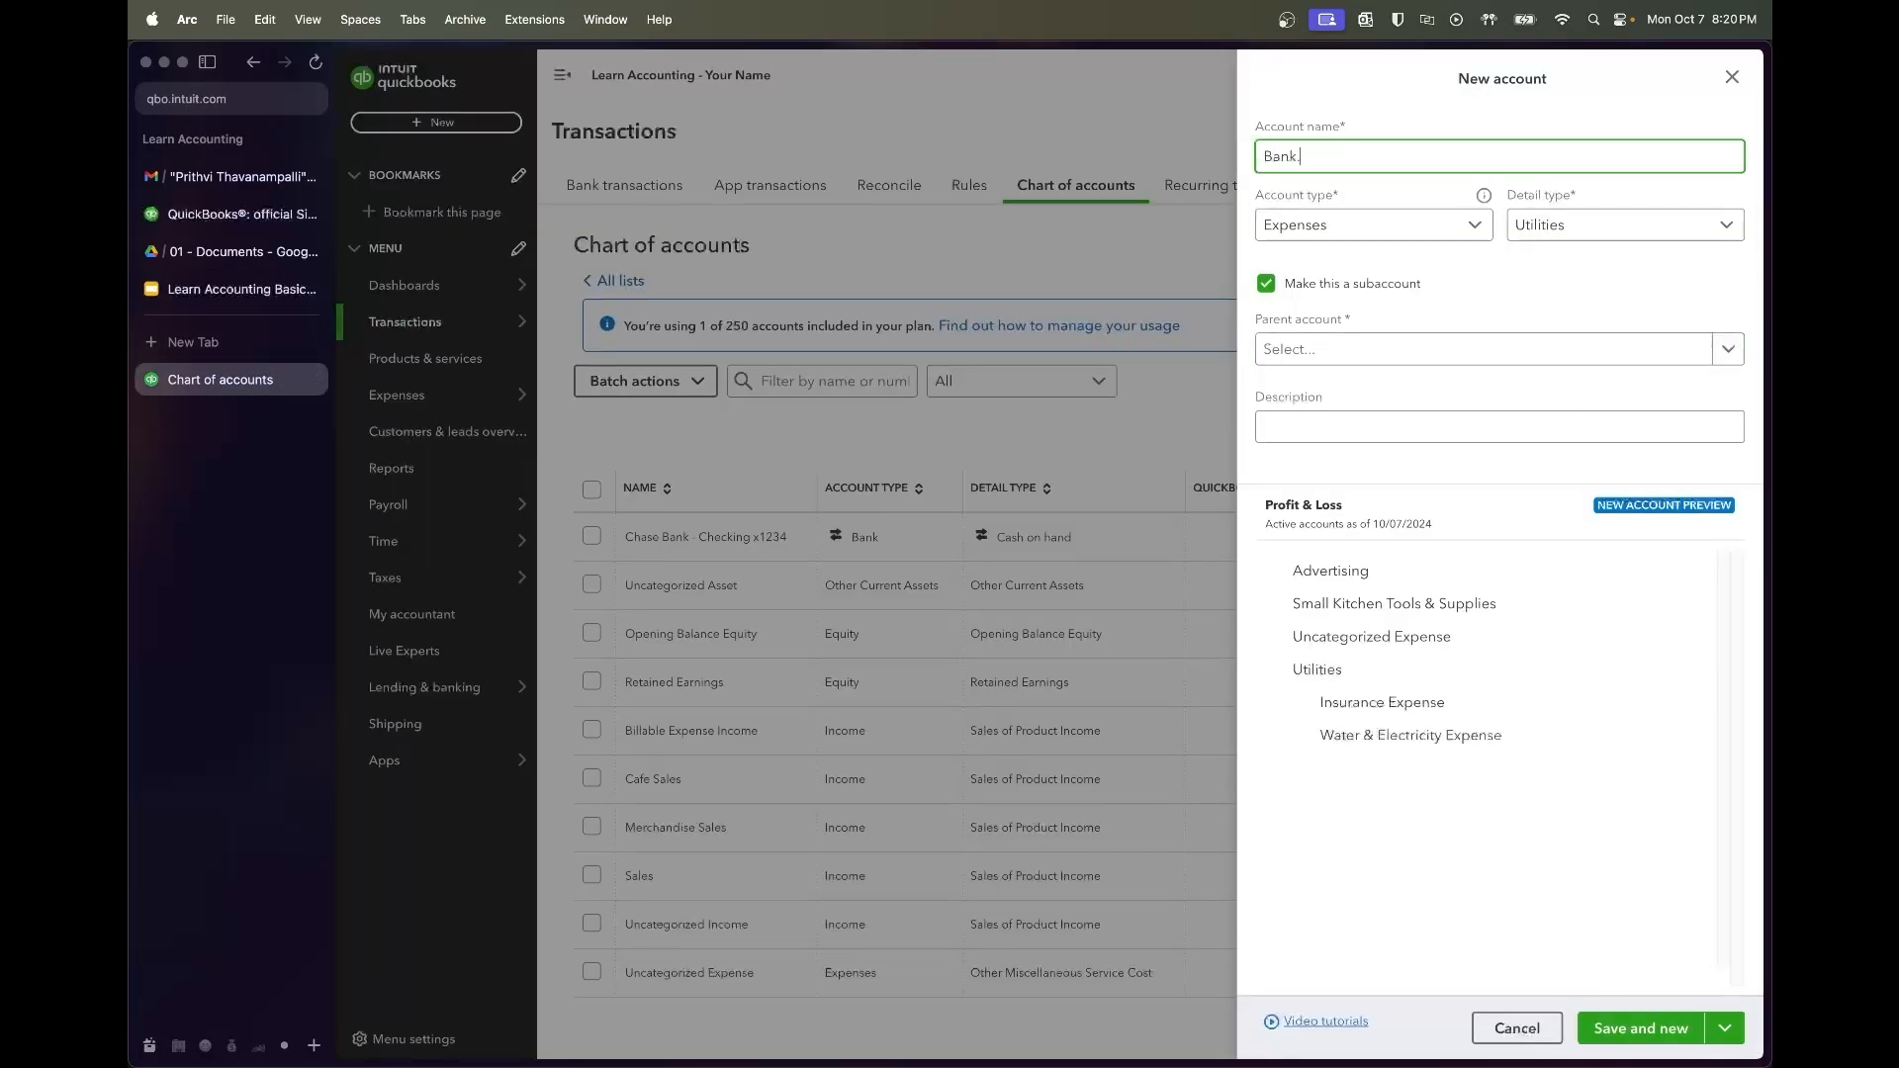
type("& Processor Fe")
Set detail type Bank Charges, untick subaccount, and save Bank & Processor Fees
left_click(1623, 225)
scroll(1611, 474, "up", 3)
scroll(1612, 481, "up", 5)
scroll(1611, 481, "up", 6)
scroll(1611, 481, "up", 2)
scroll(1611, 482, "down", 5)
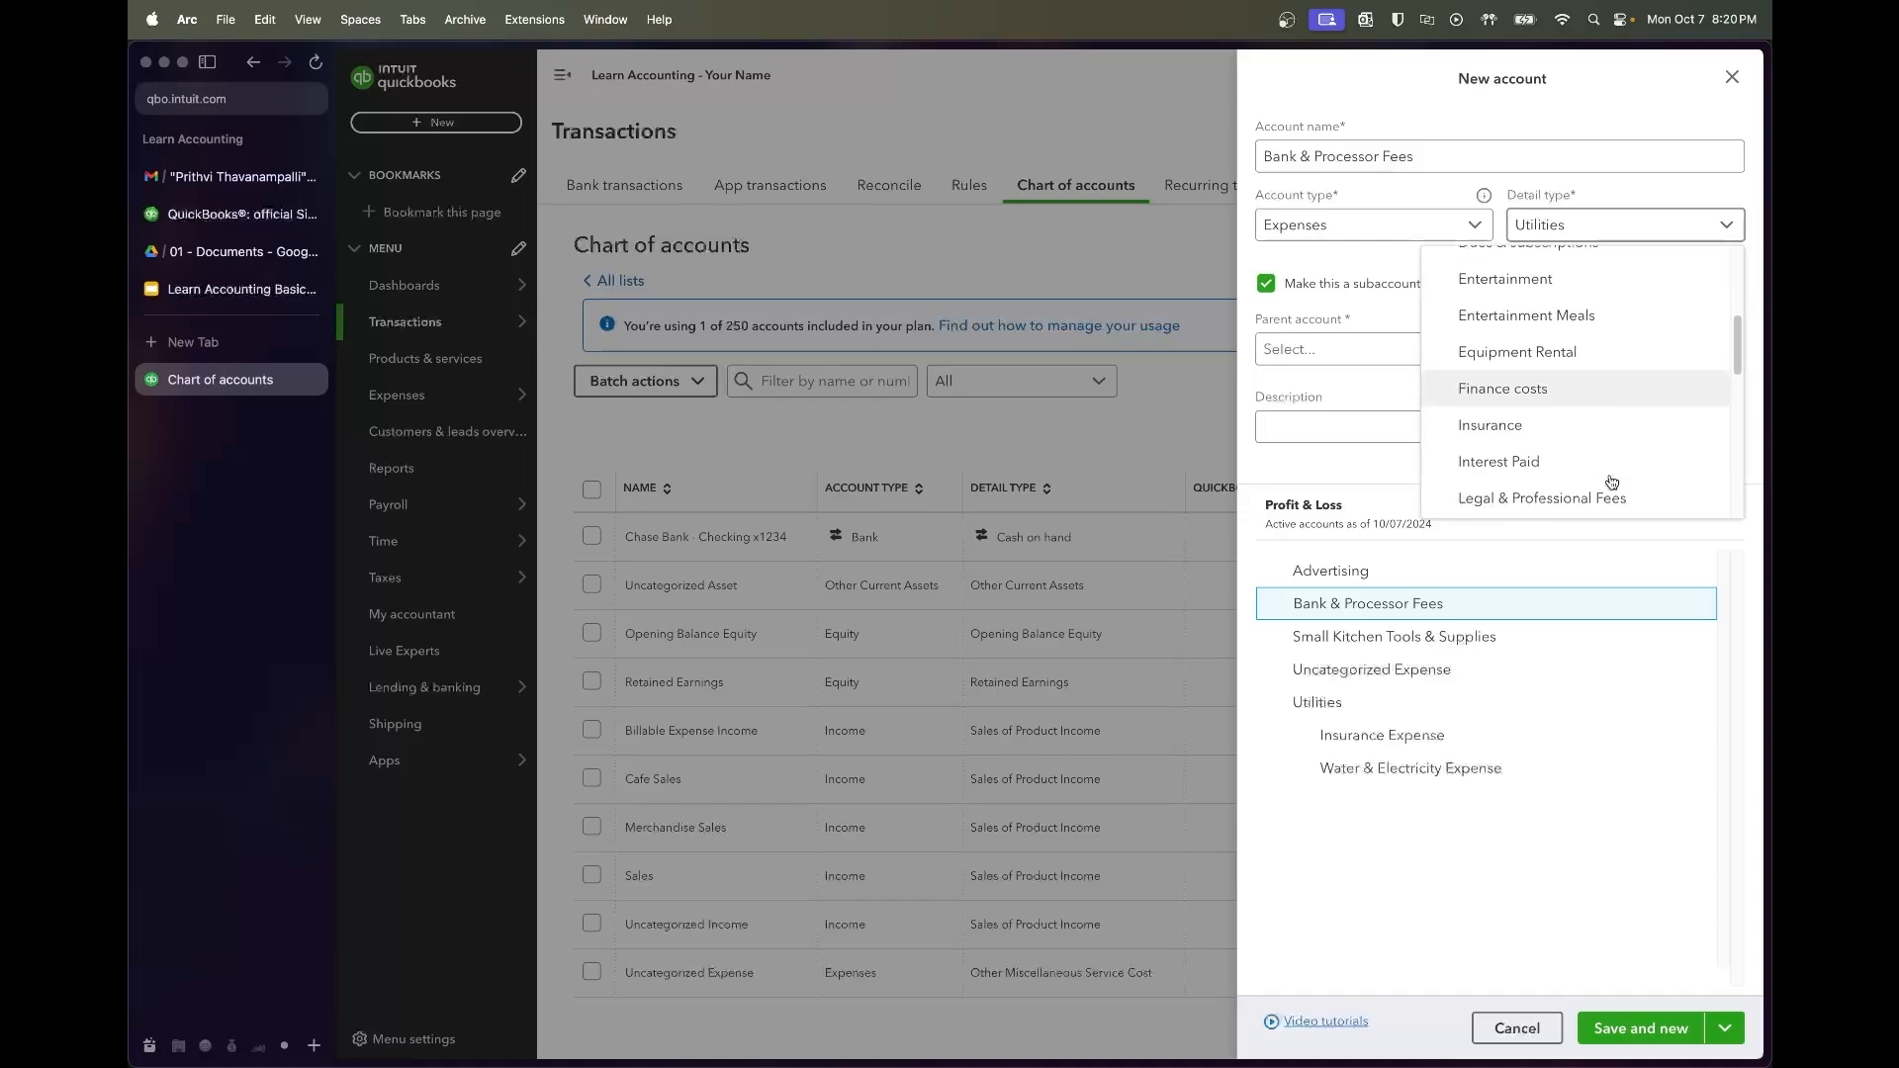
scroll(1611, 481, "down", 1)
scroll(1611, 481, "down", 5)
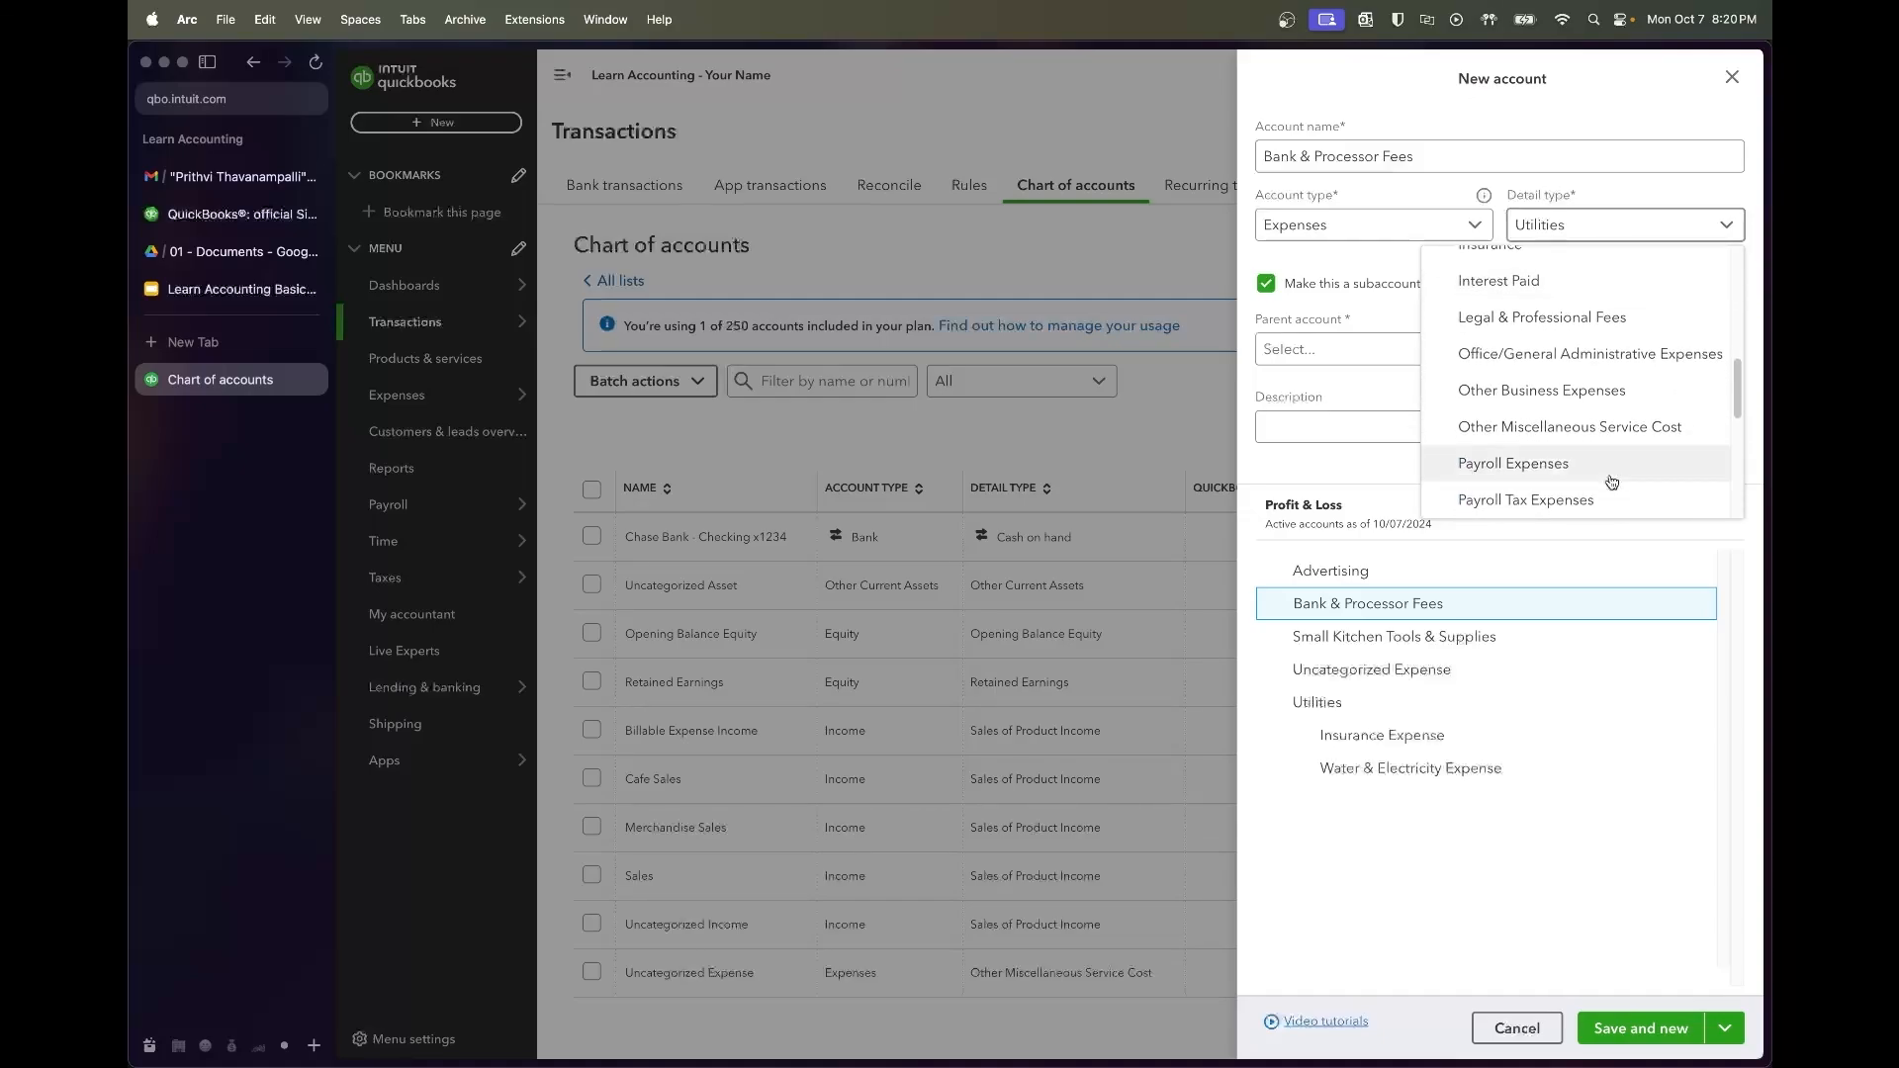
scroll(1611, 482, "down", 4)
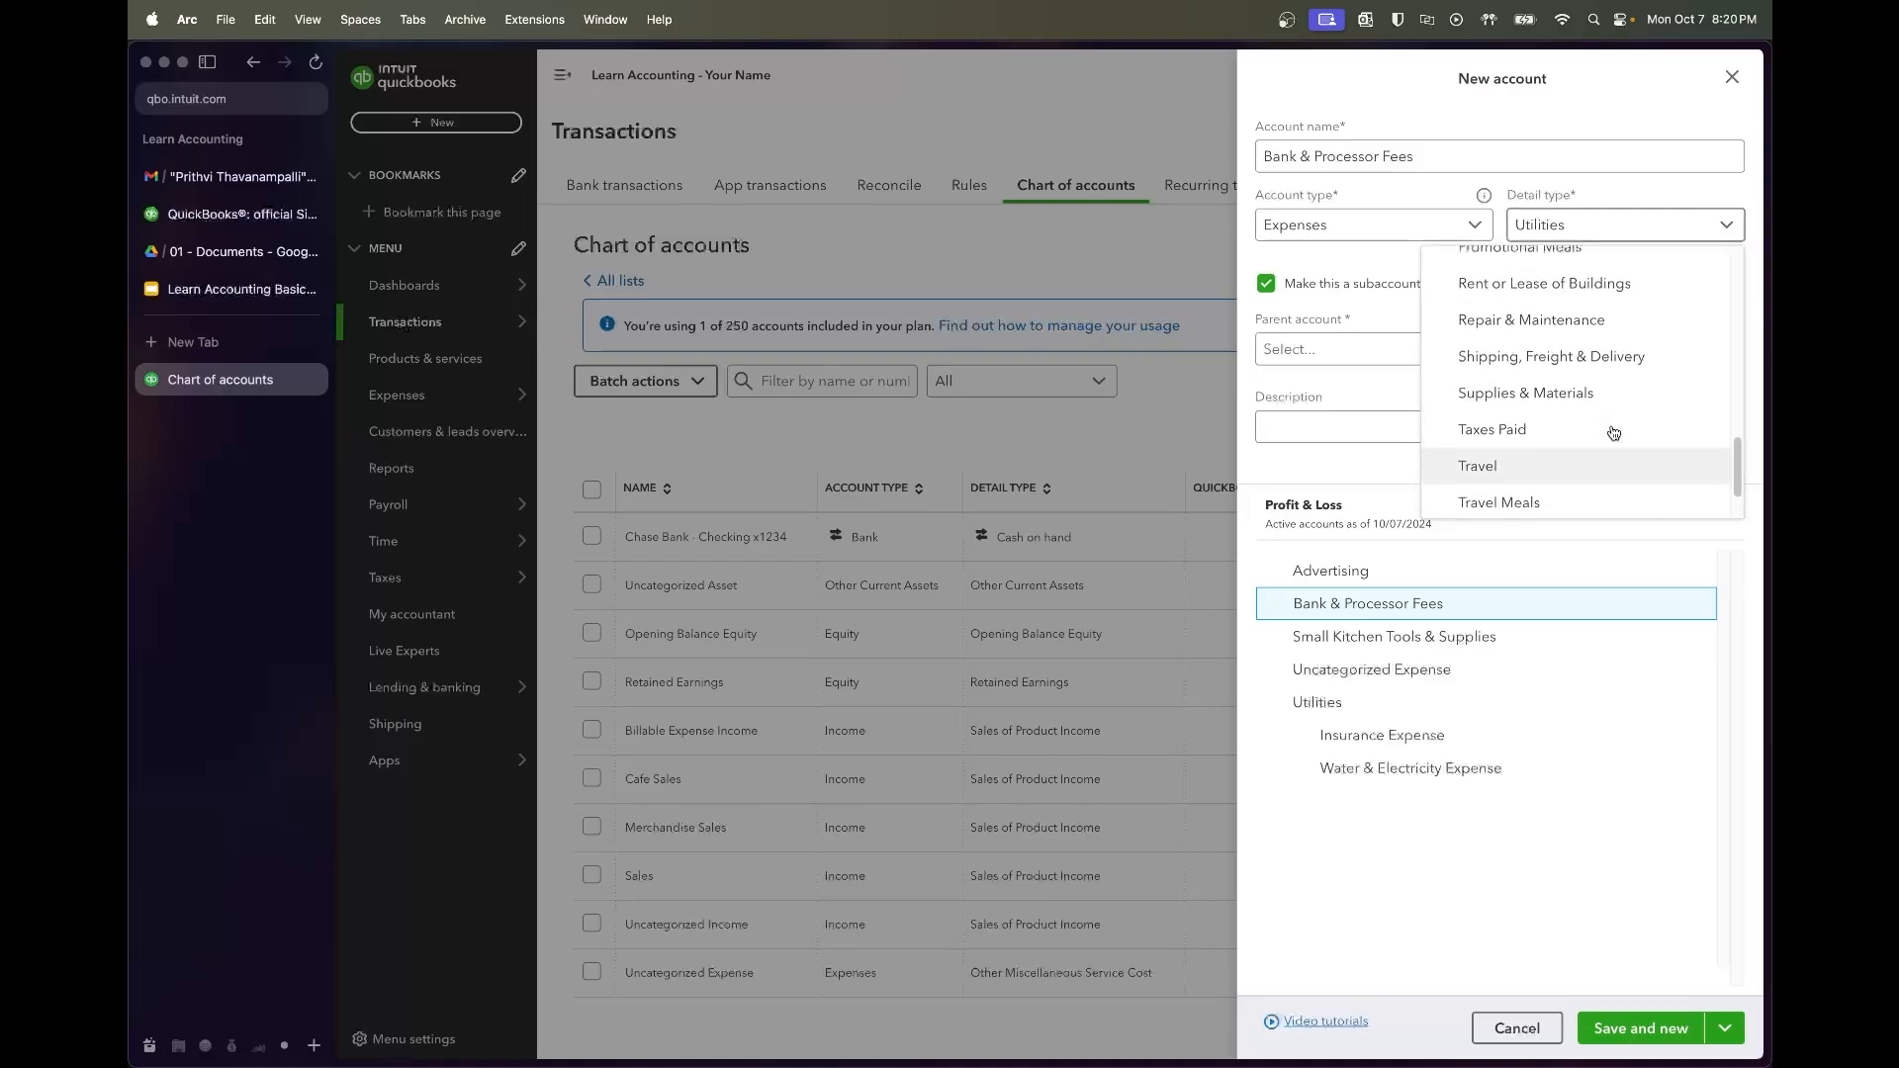
scroll(1613, 432, "up", 5)
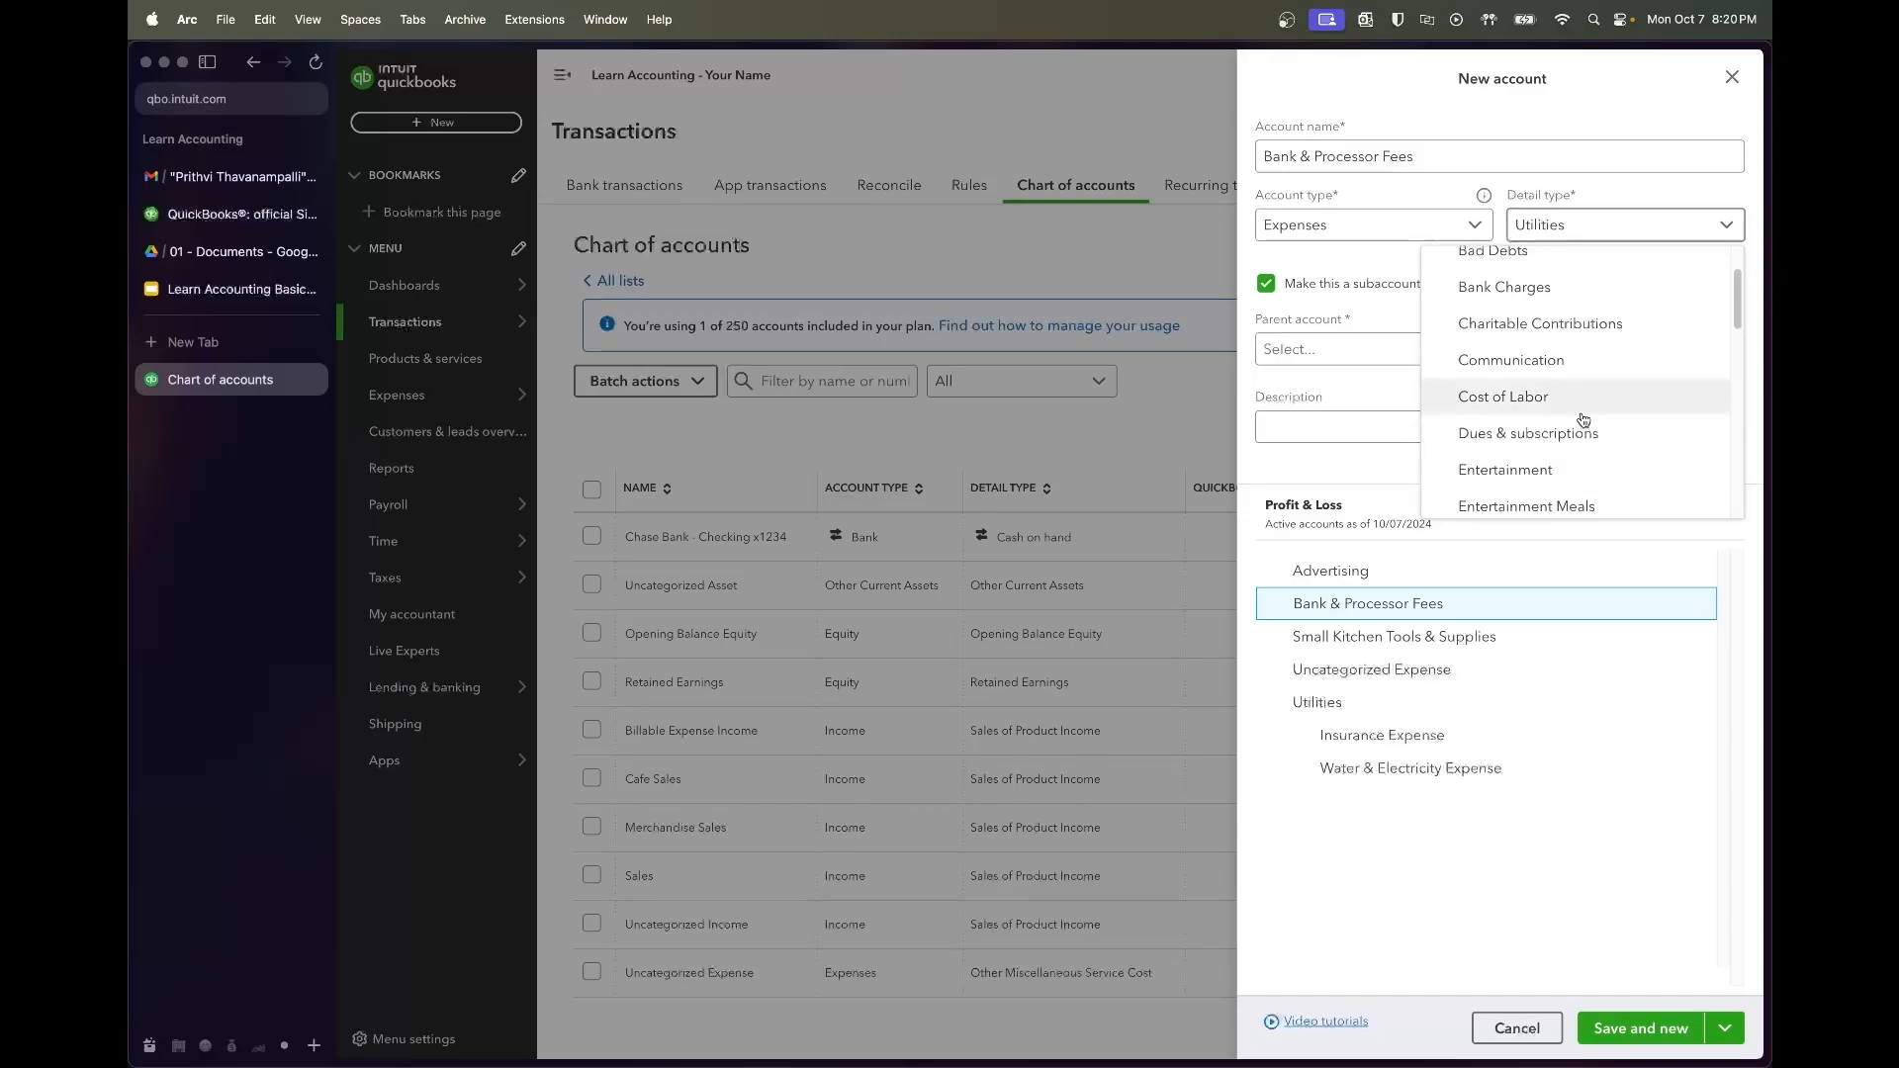
left_click(1567, 372)
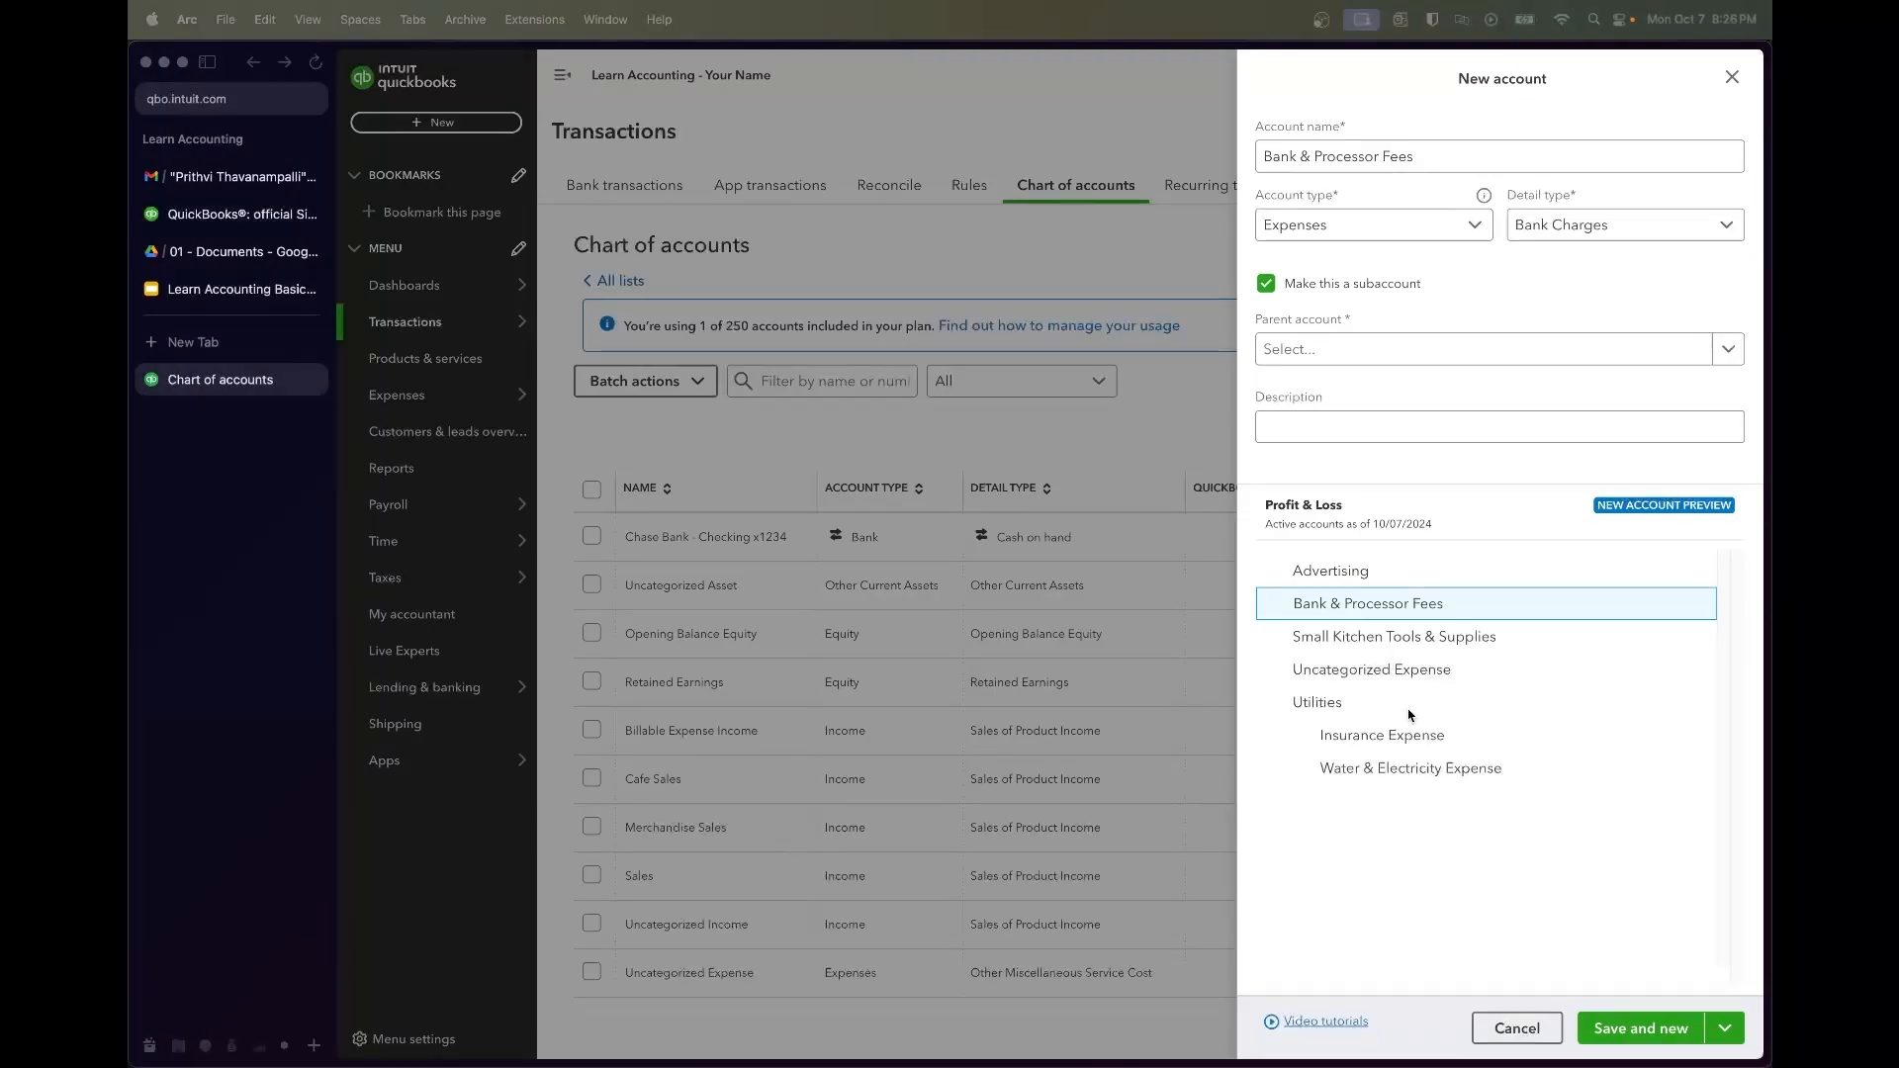
left_click(1627, 1034)
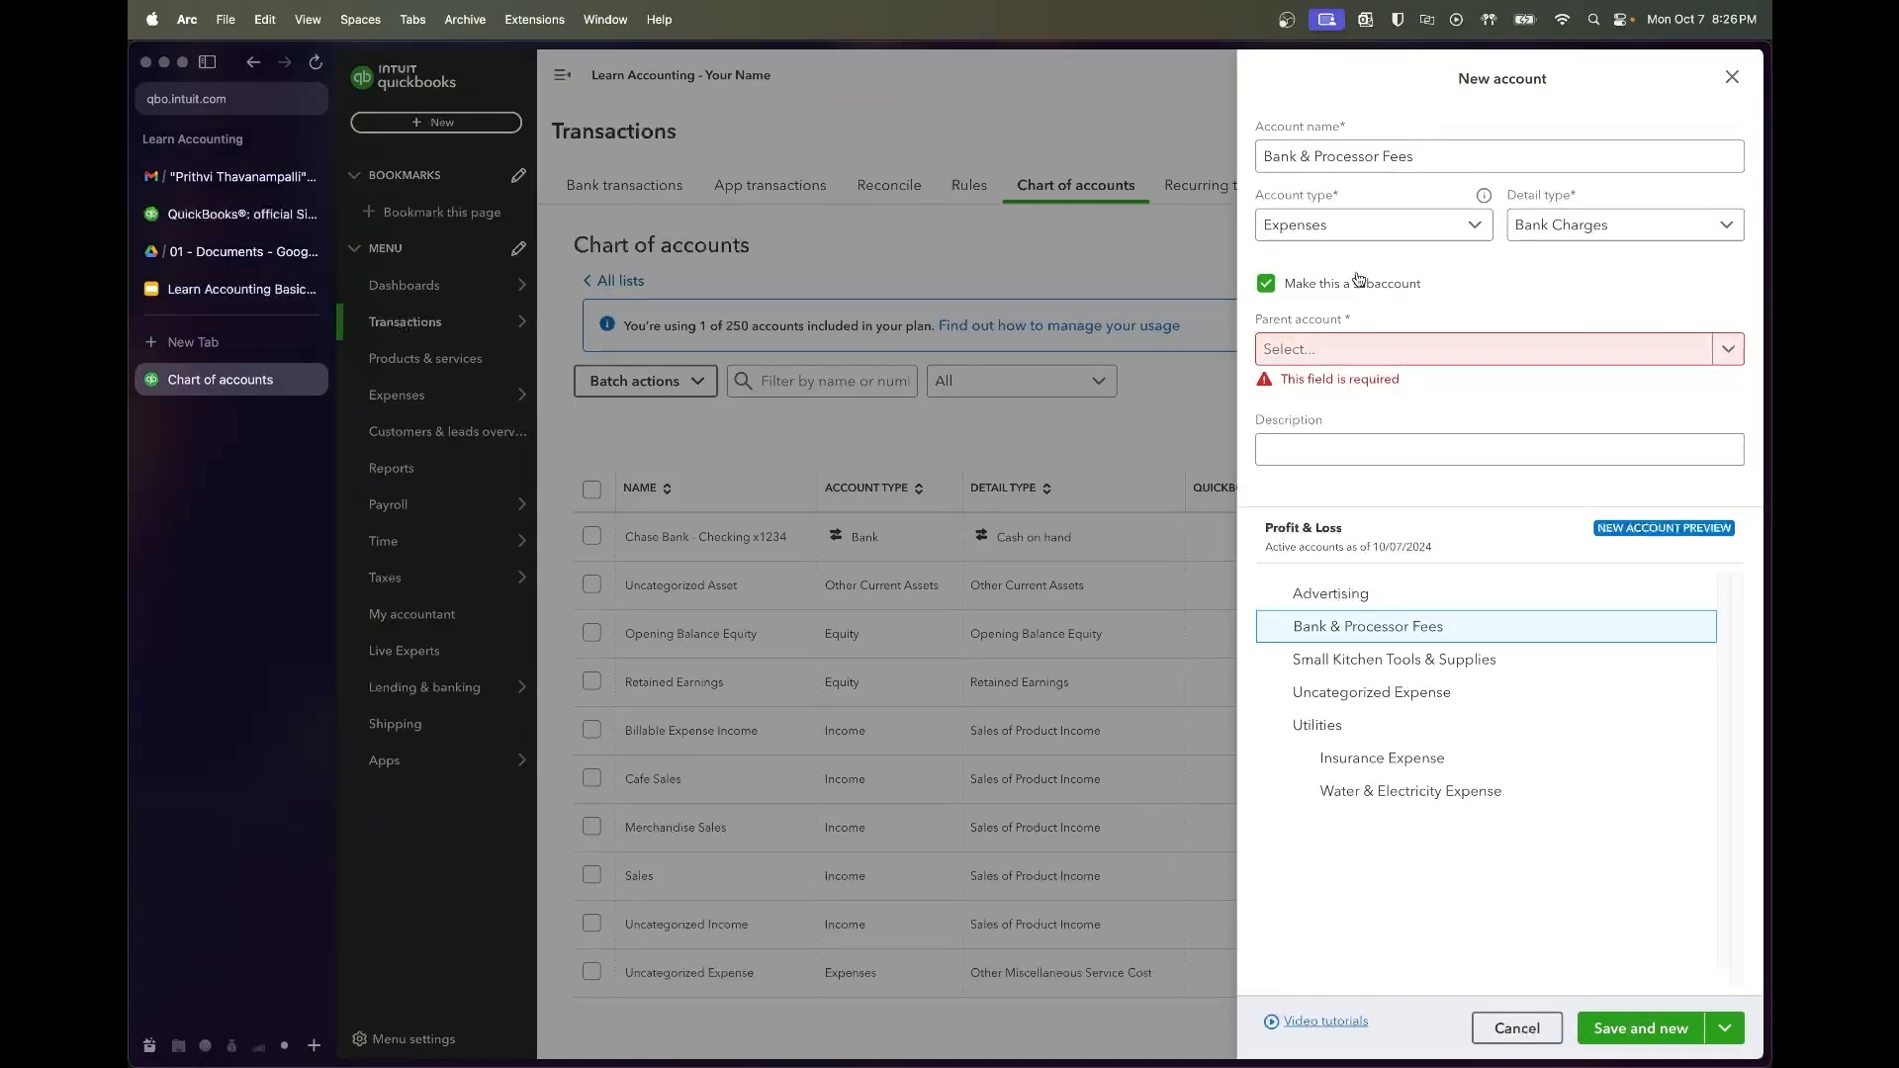
left_click(1288, 287)
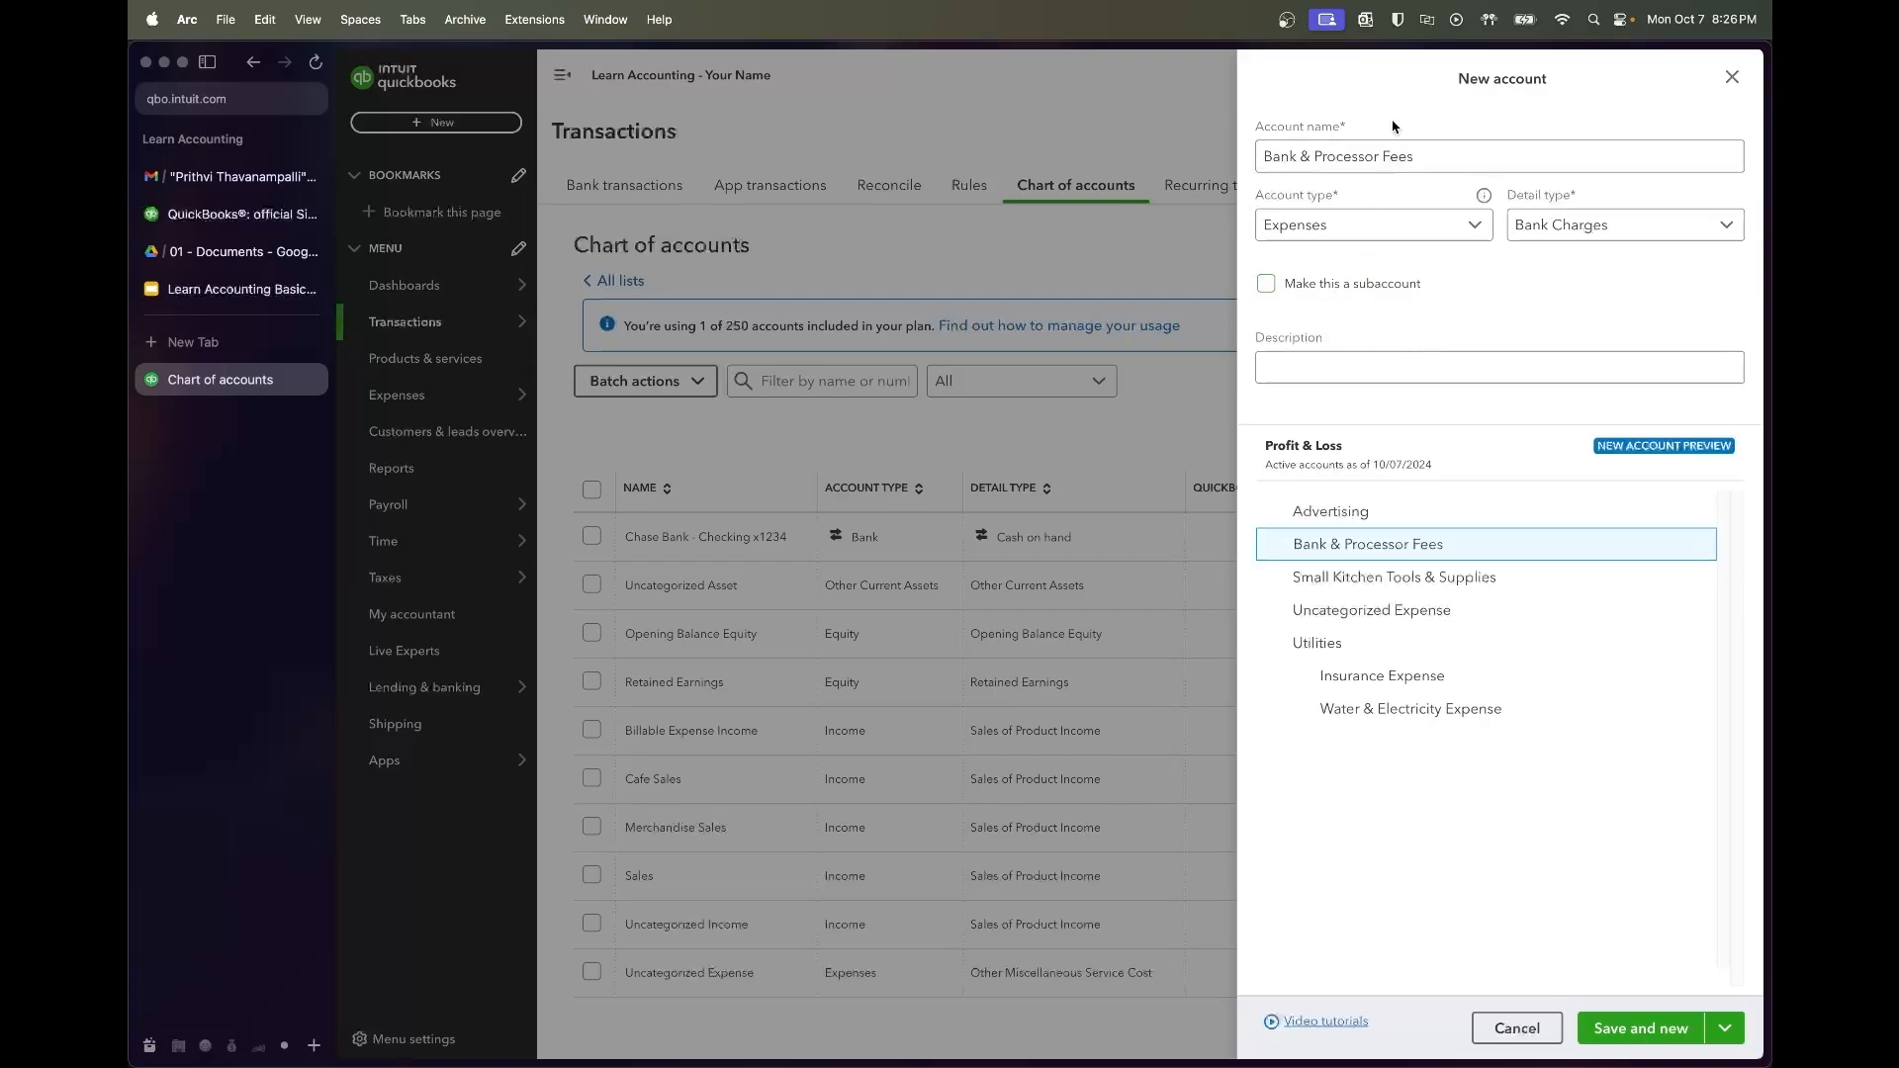
left_click(1659, 1019)
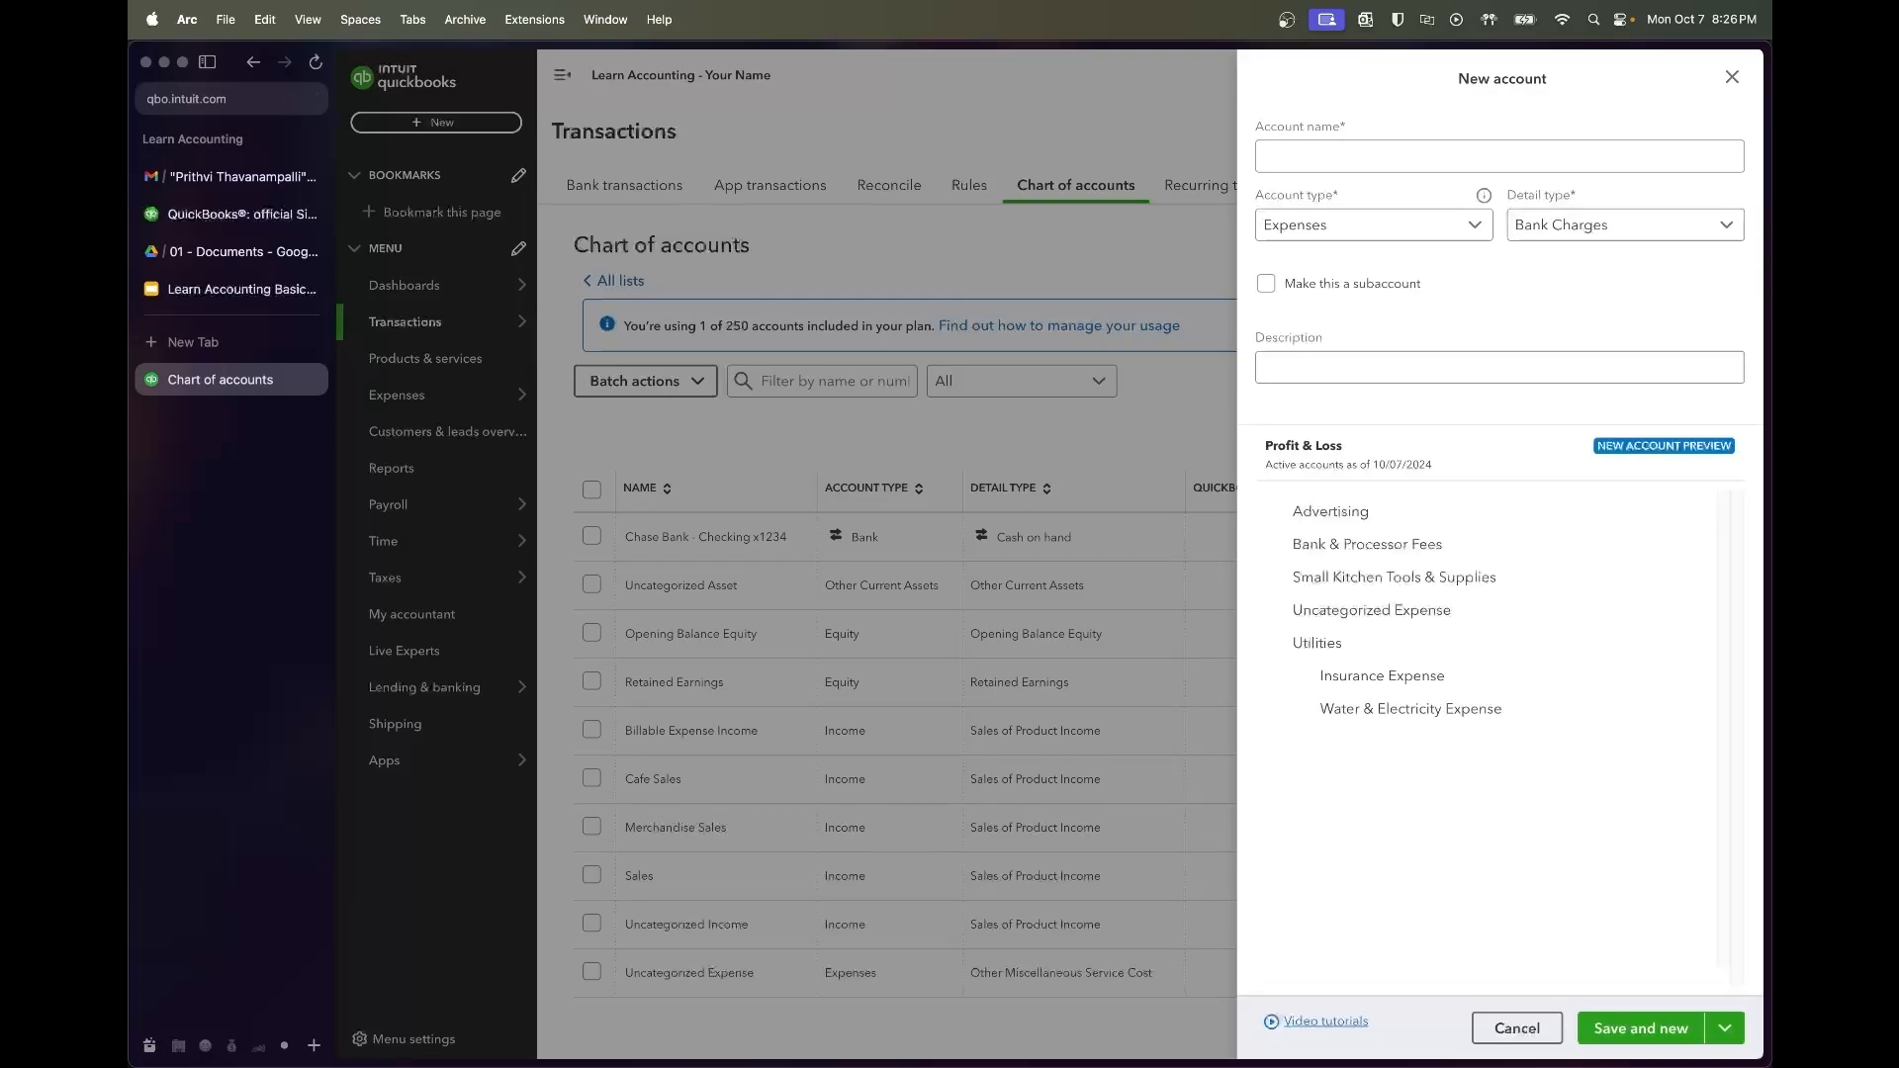
Check the syllabus table and enter the new account name Lease Expenses
left_click(237, 289)
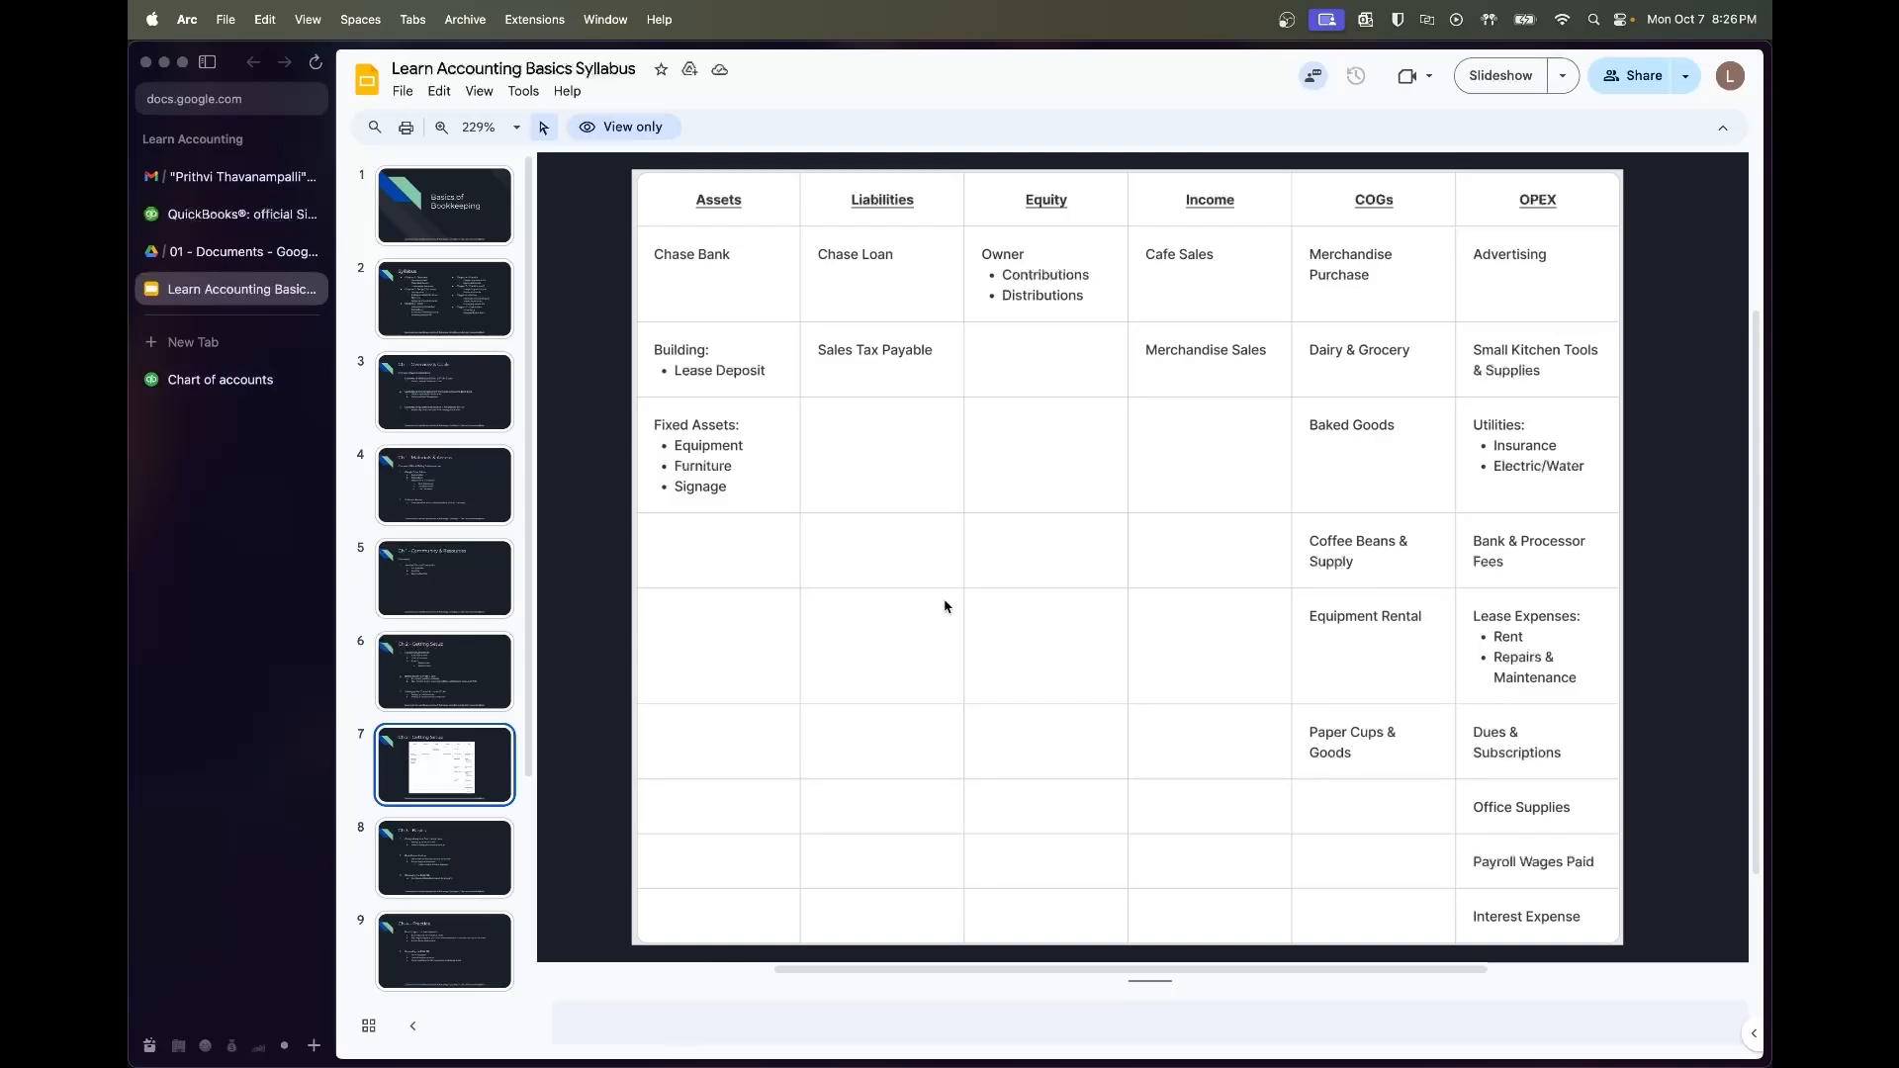
left_click(220, 380)
left_click(1356, 158)
left_click(241, 289)
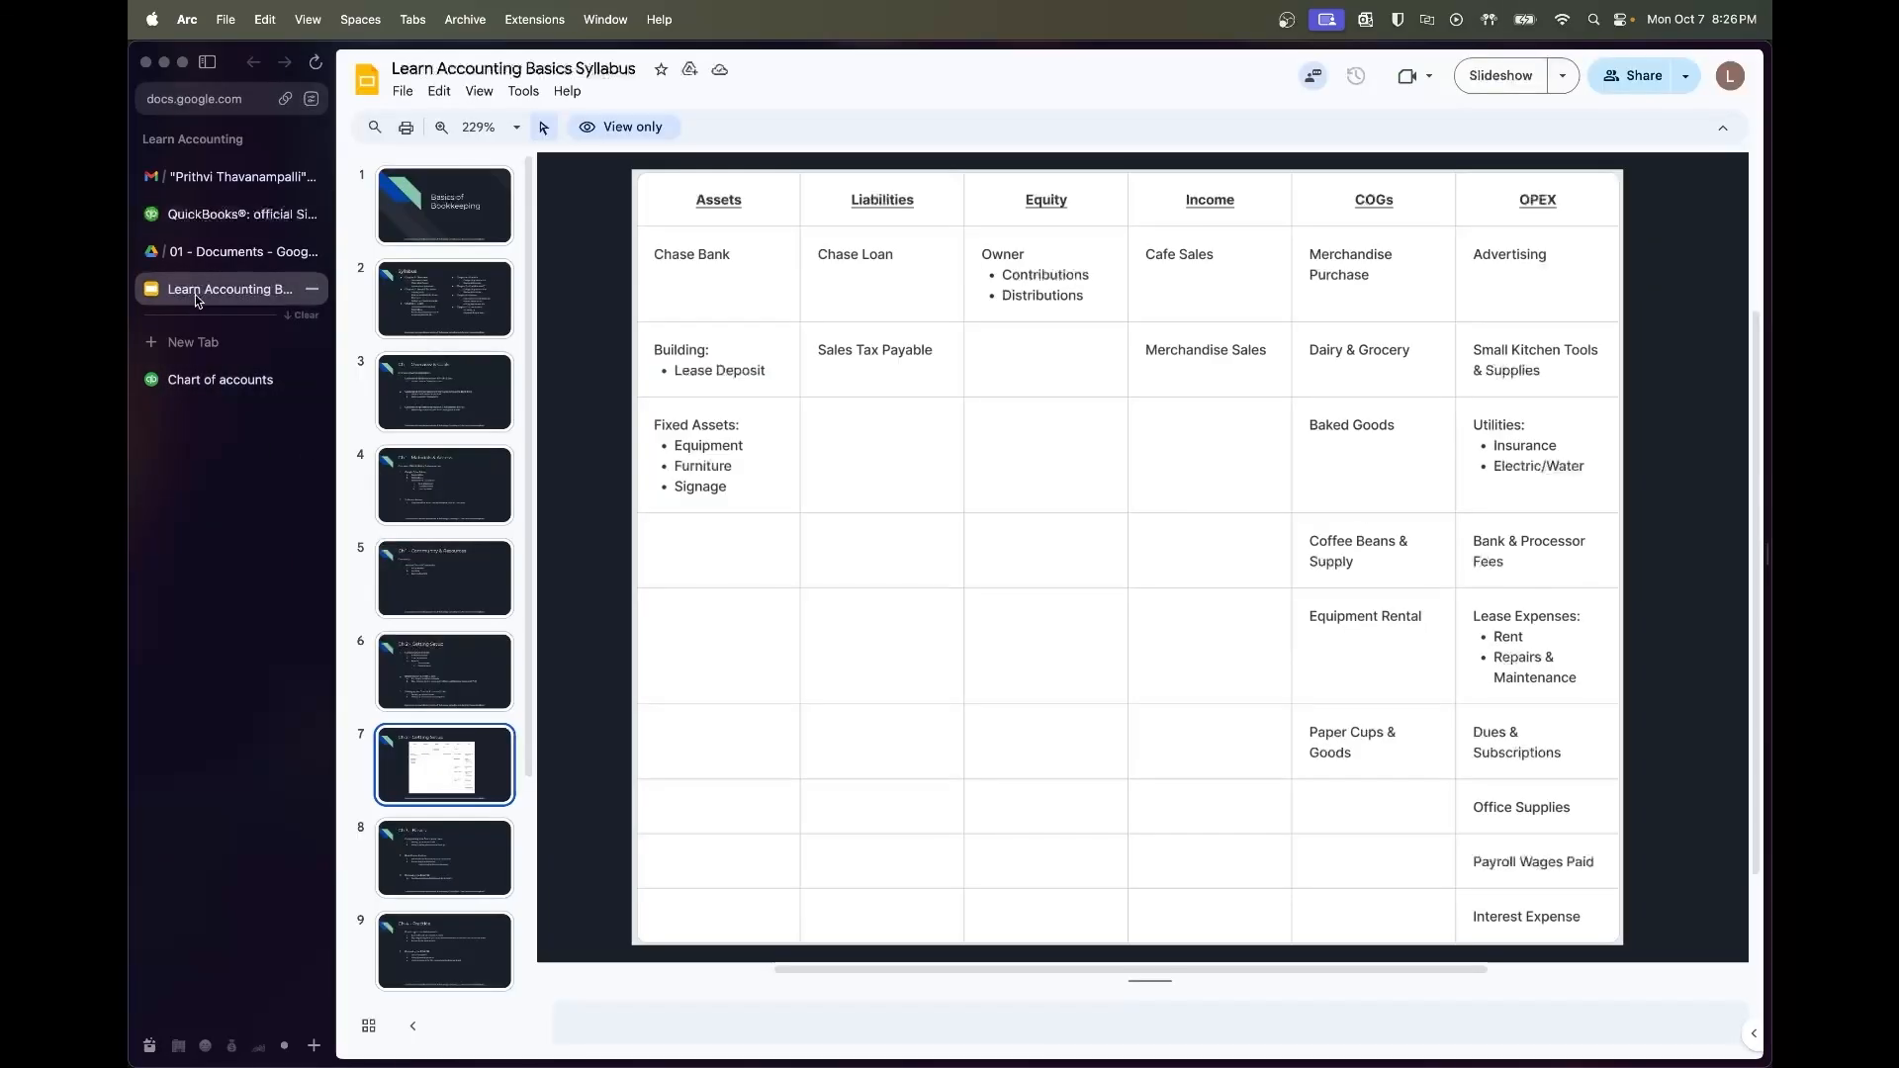
left_click(230, 384)
type("Leas")
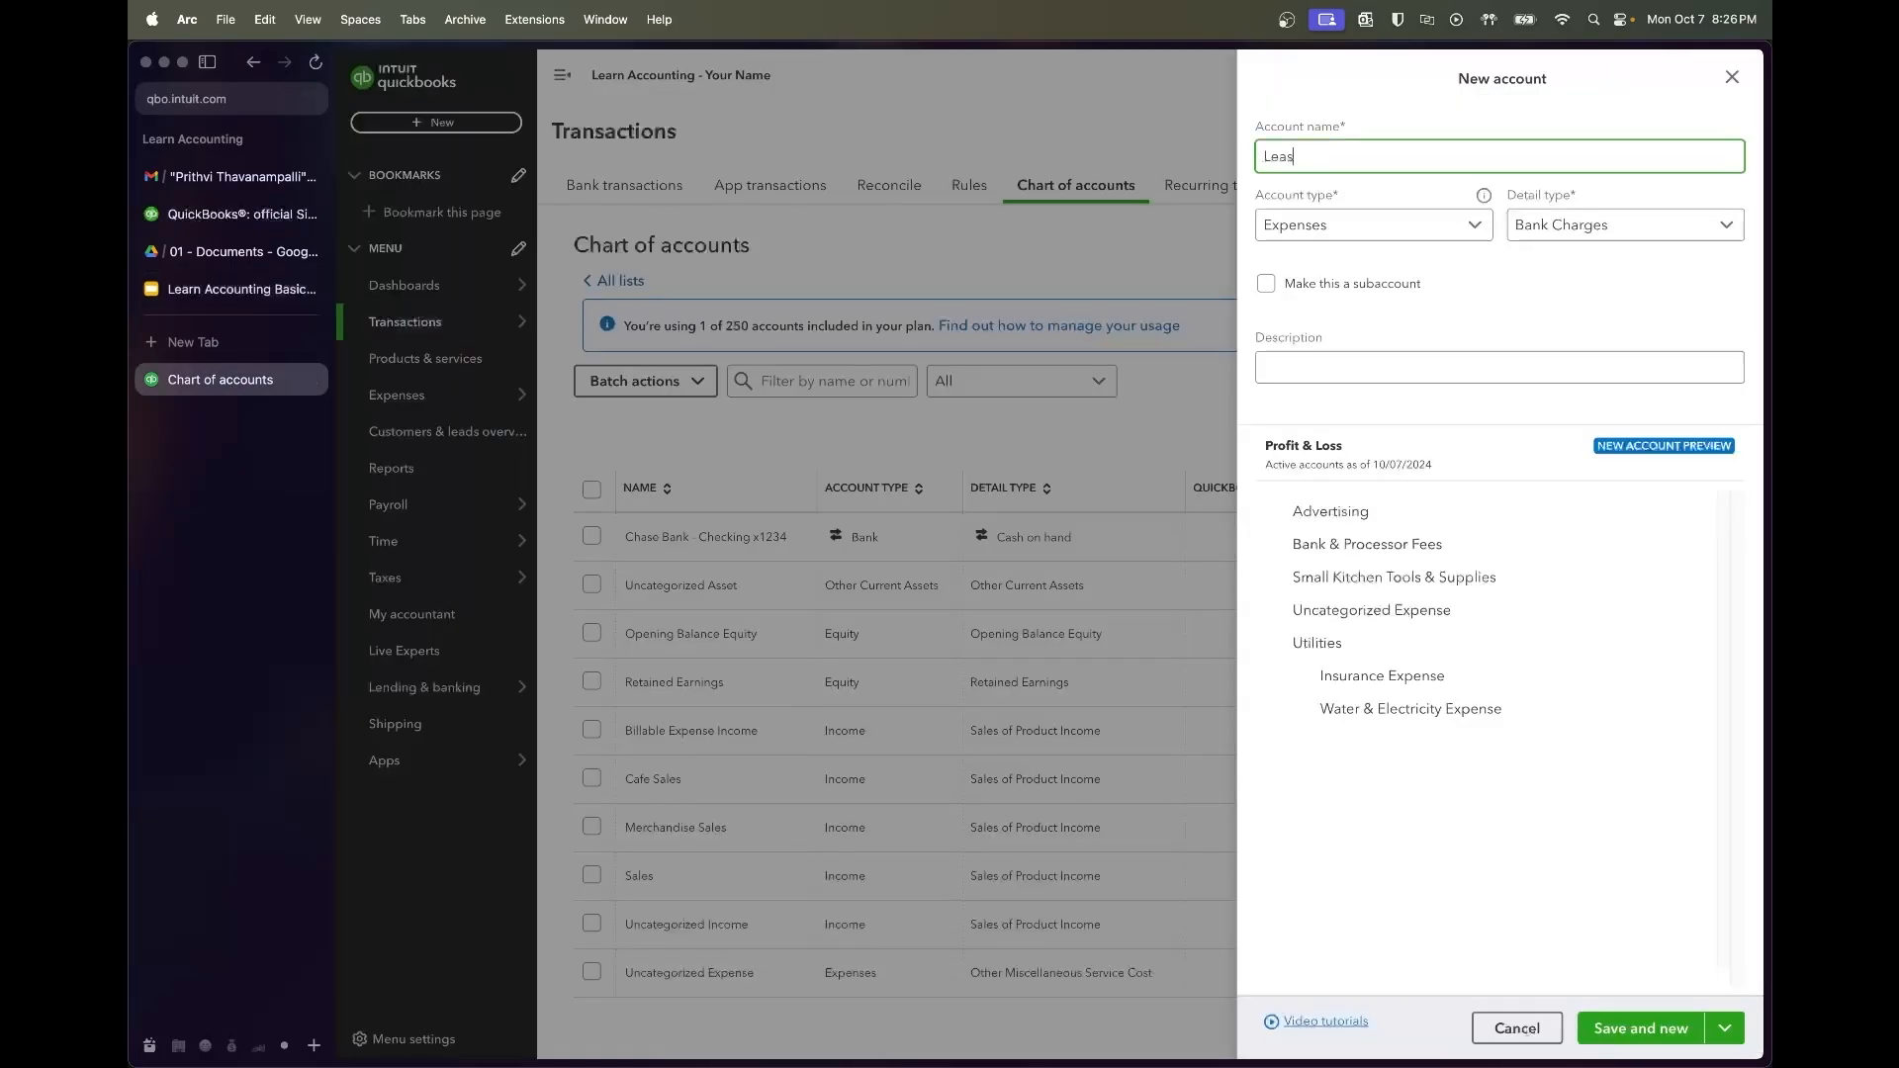
type("e Expenses")
key("Tab")
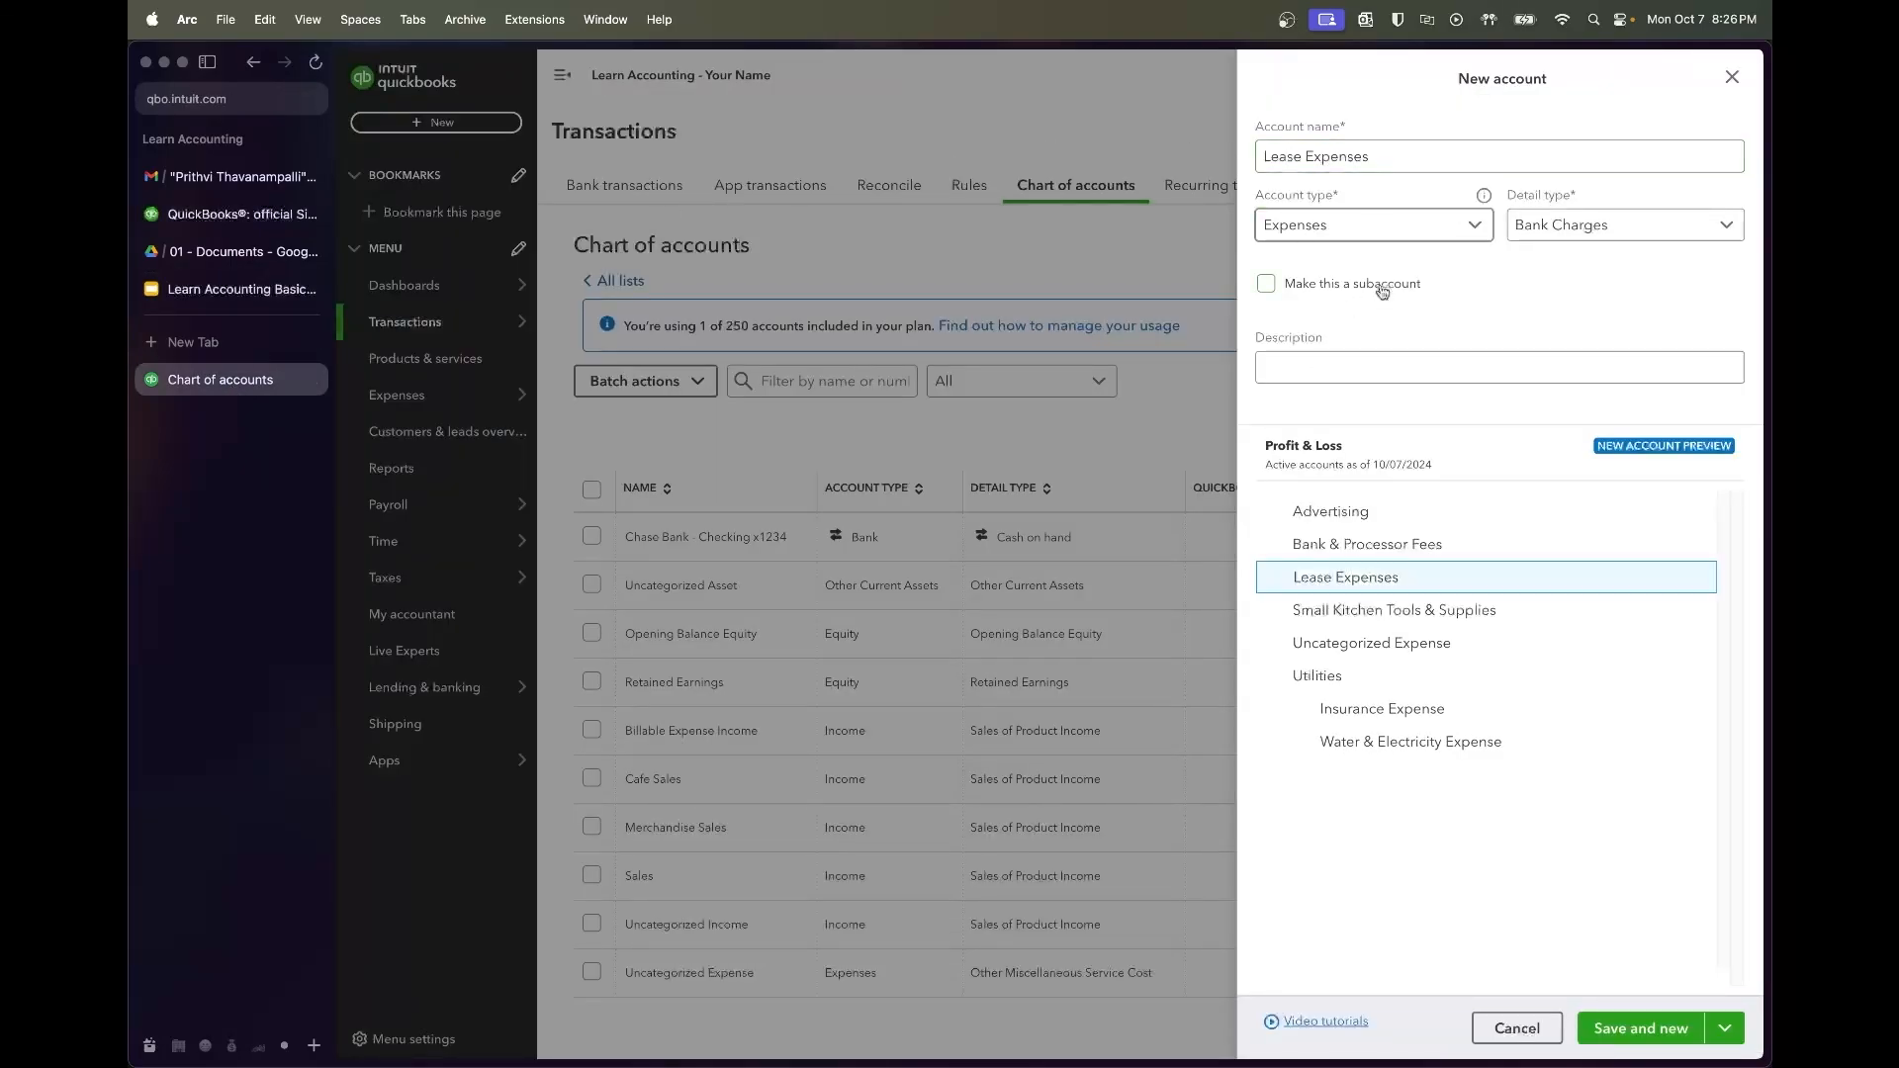
Give Lease Expenses the detail type Rent or Lease of Buildings as a top-level account, then save
left_click(1548, 227)
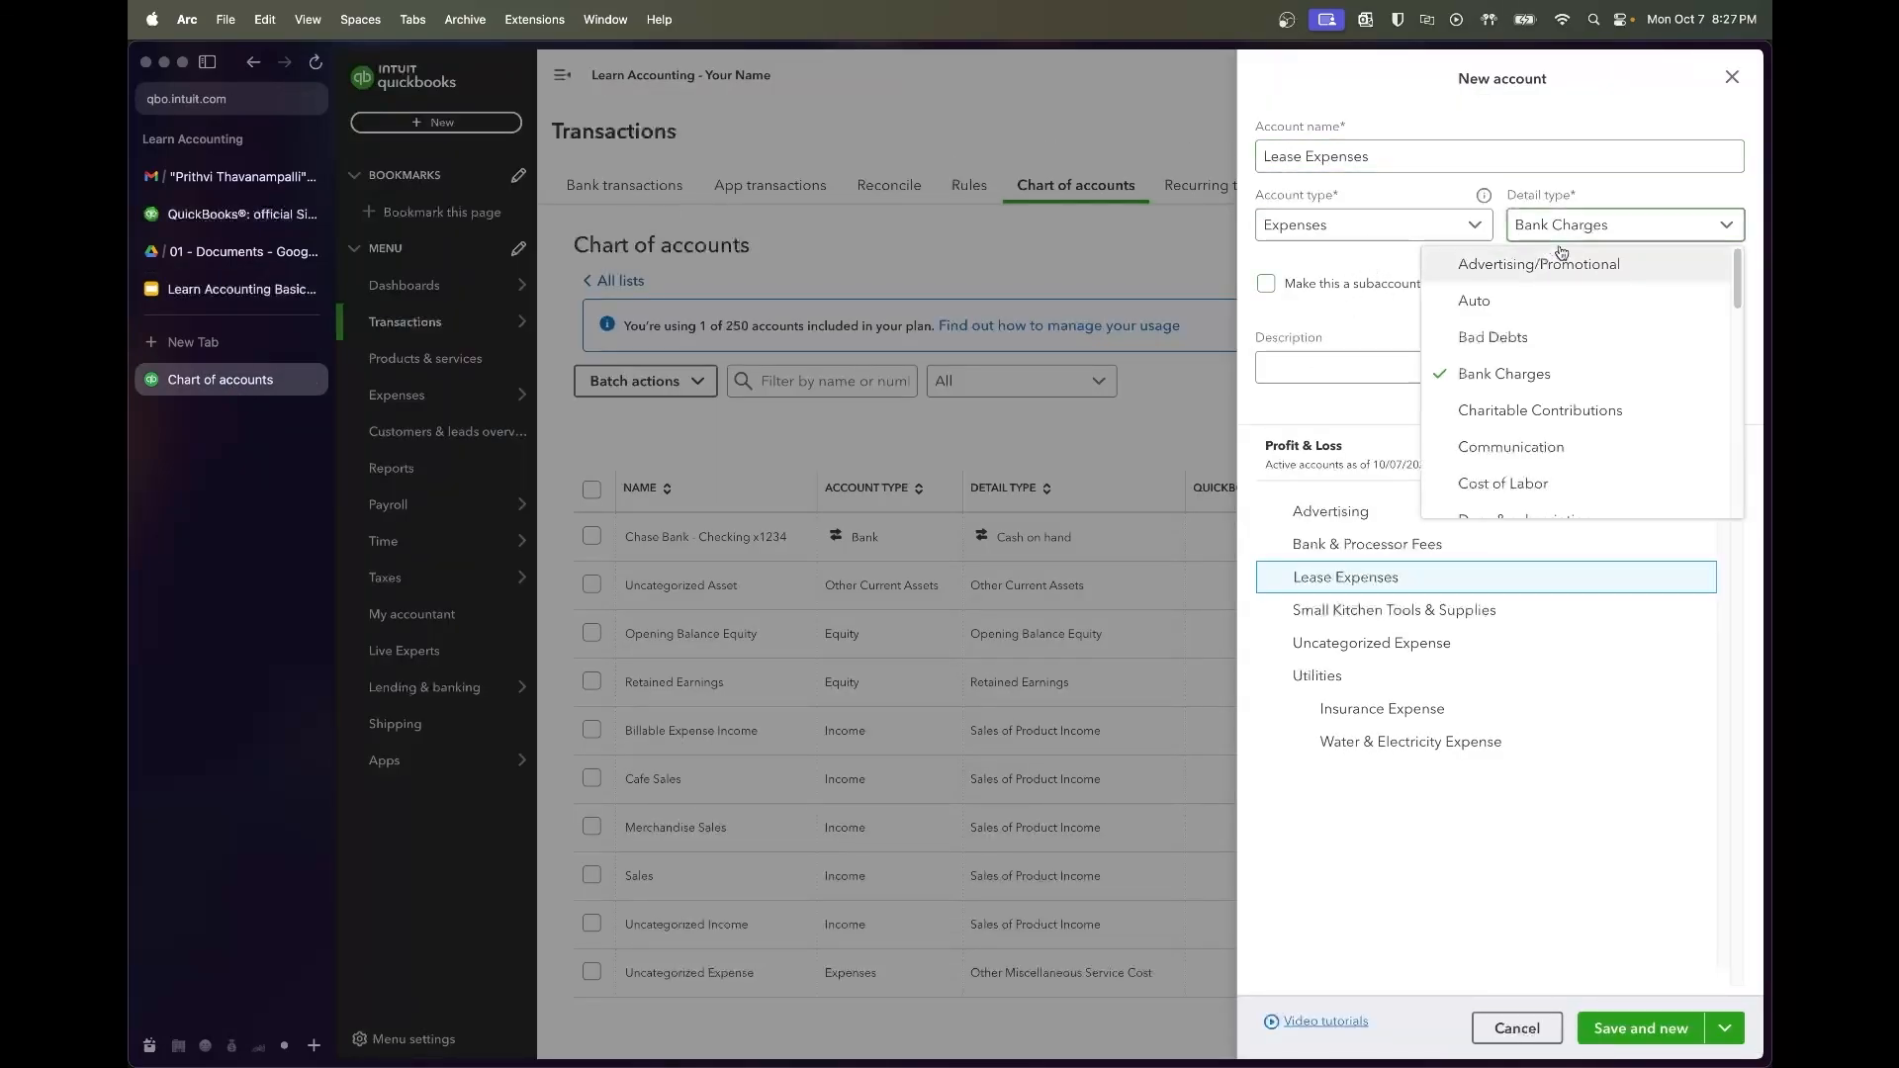
scroll(1586, 417, "down", 2)
scroll(1586, 417, "down", 5)
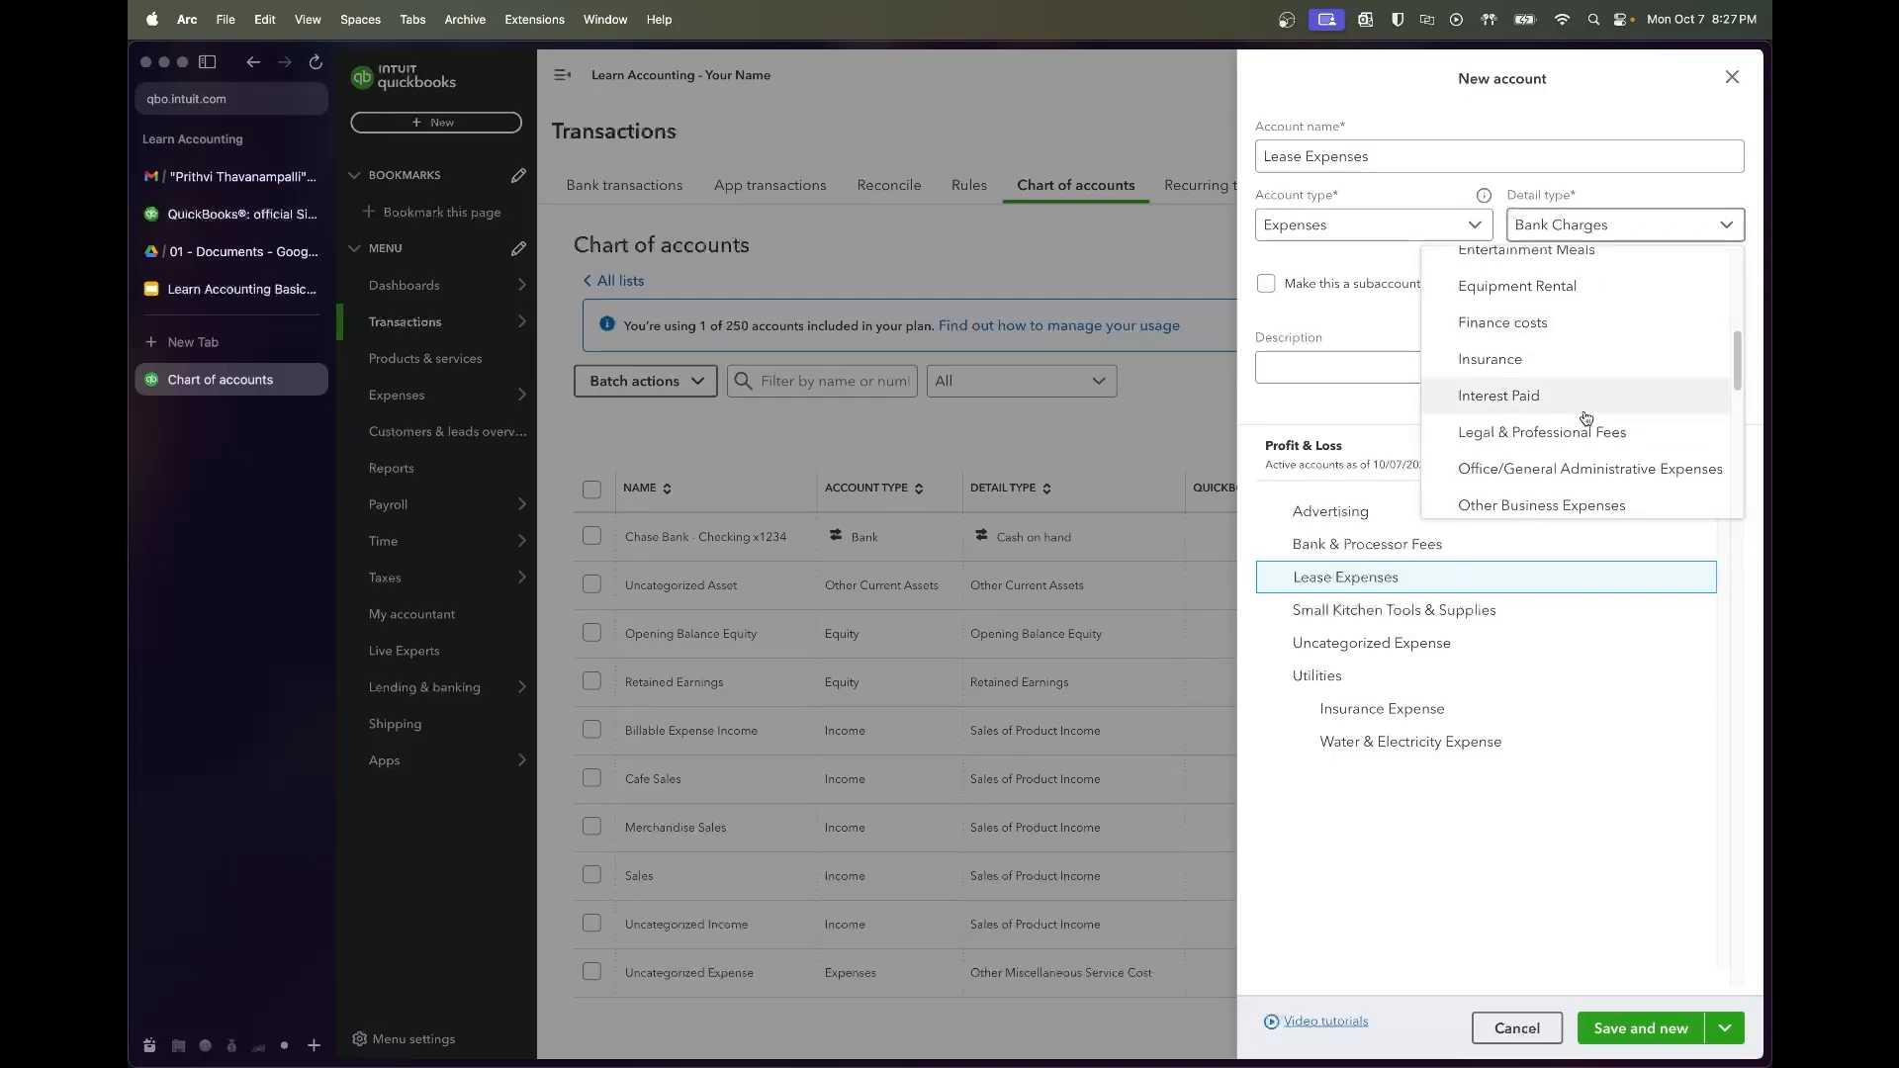
scroll(1586, 418, "down", 4)
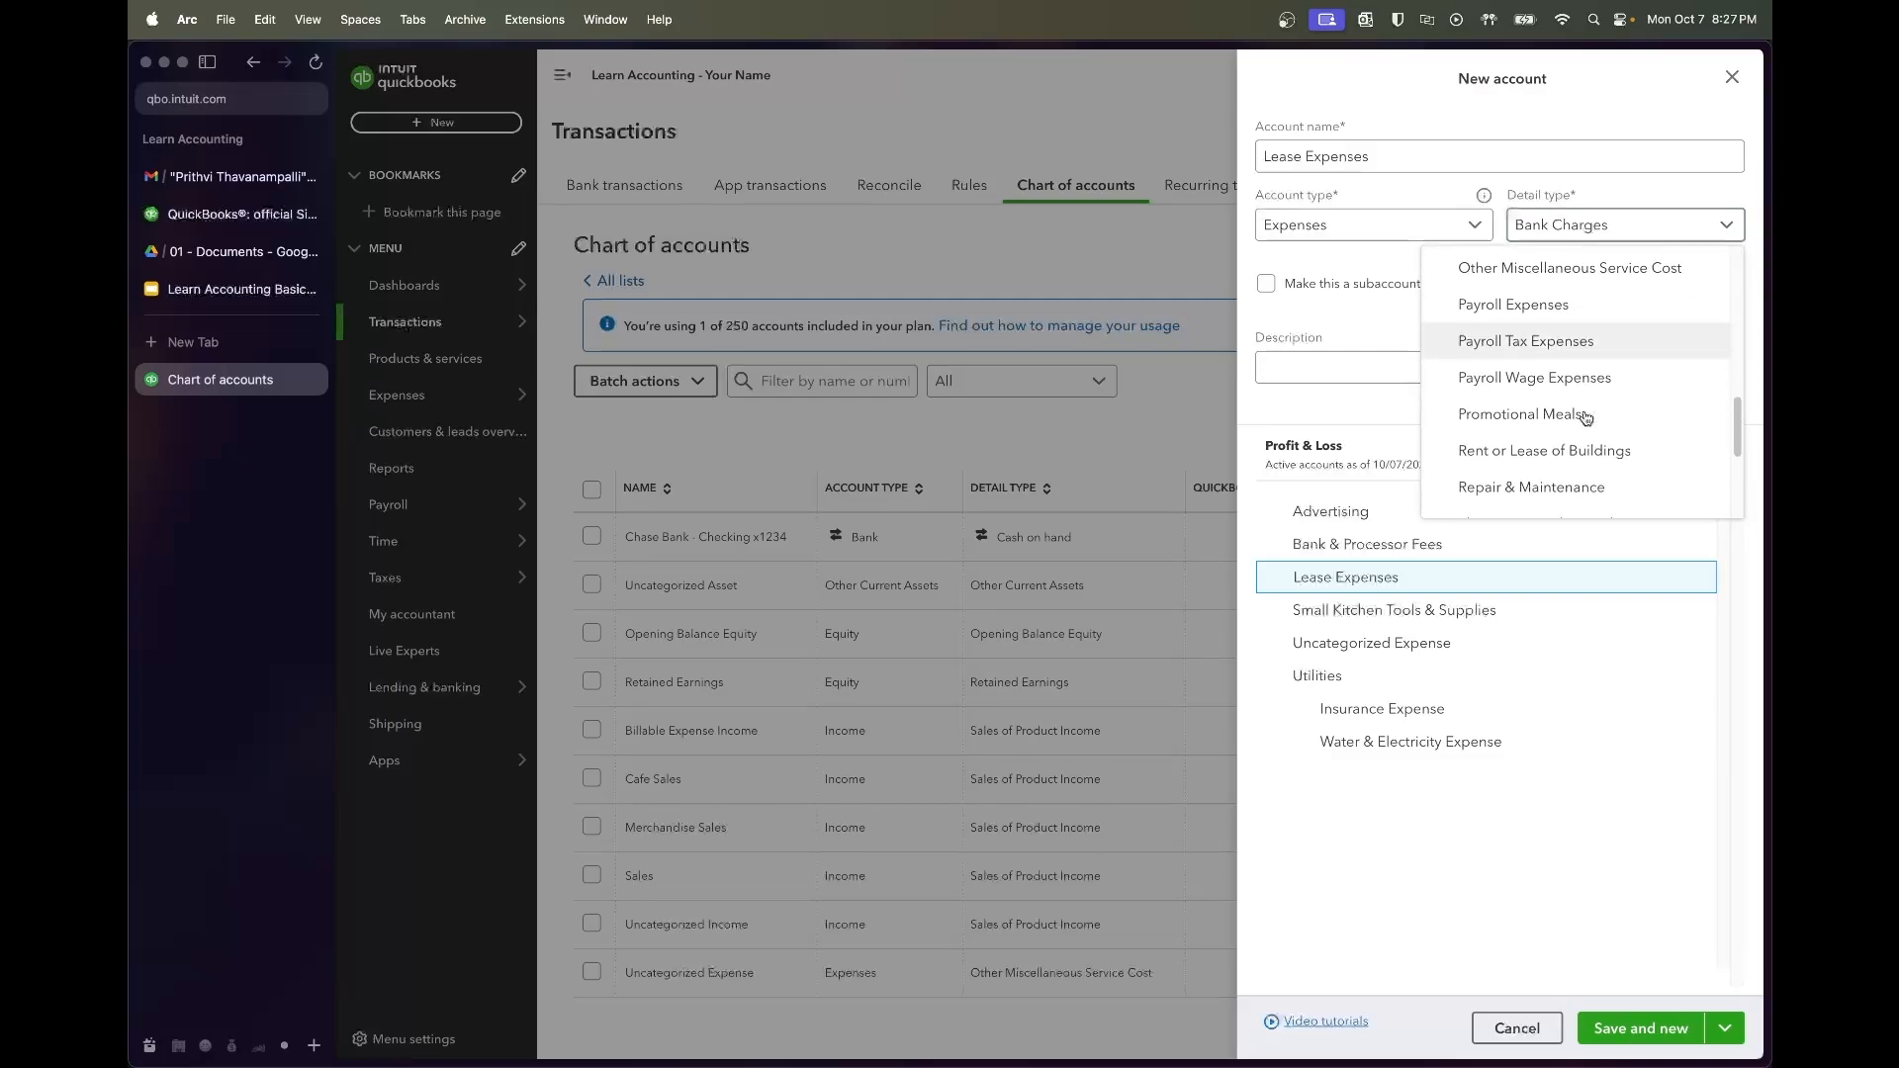
left_click(1589, 389)
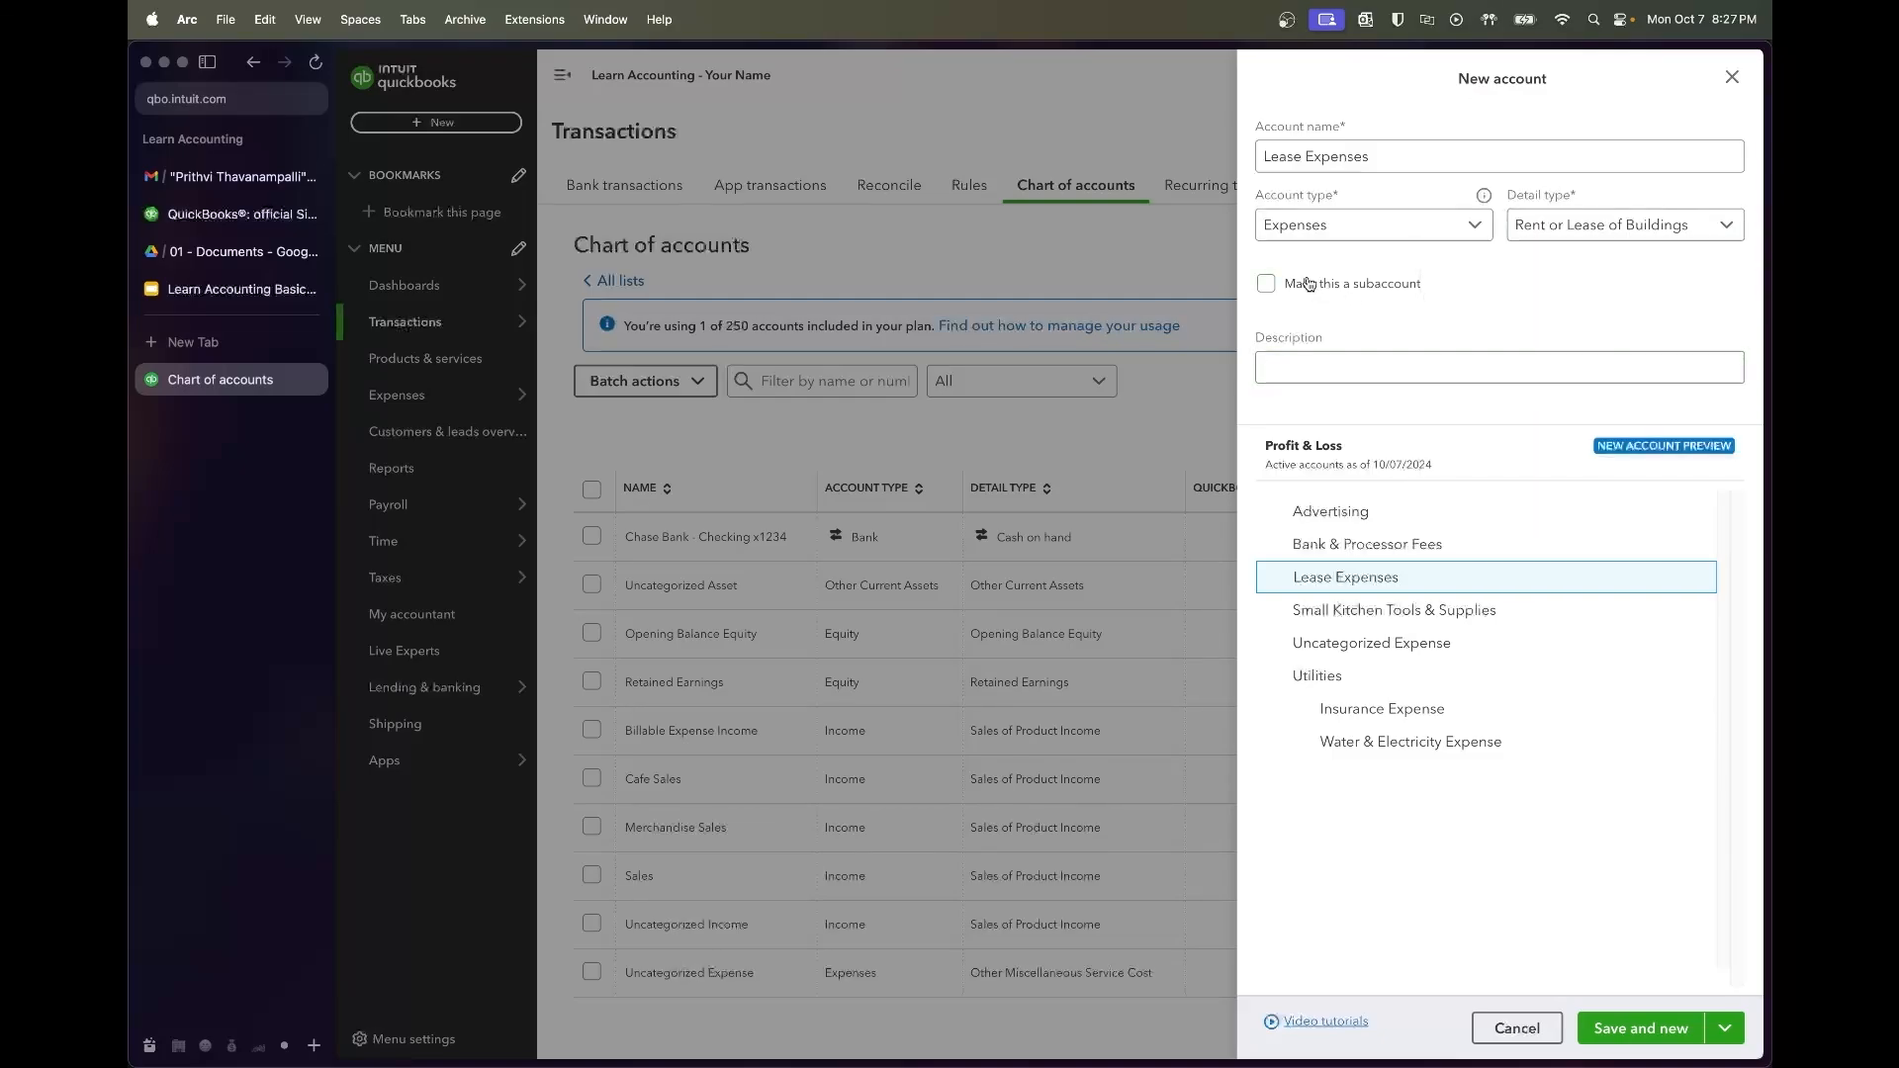
left_click(1311, 284)
left_click(1364, 286)
left_click(1447, 374)
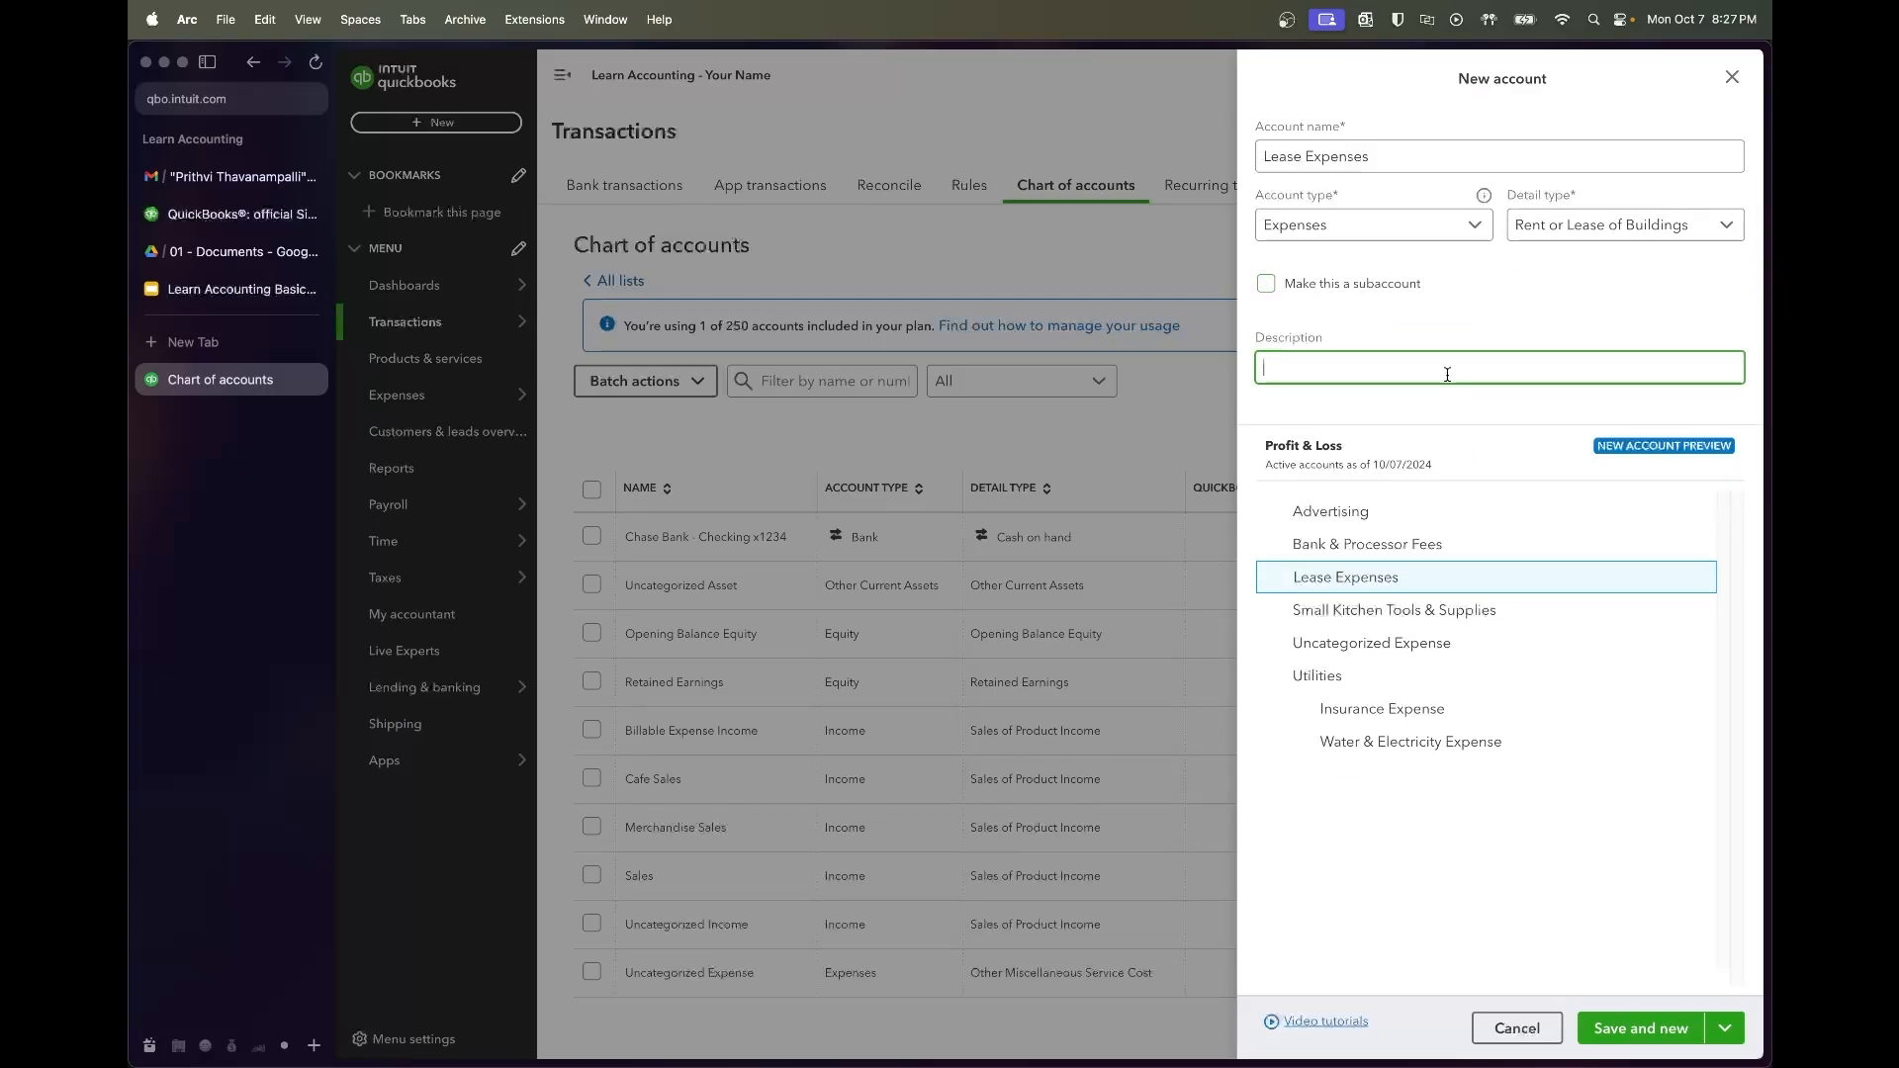
left_click(1623, 1030)
Add Rent as a subaccount under Lease Expenses and save
left_click(1266, 282)
left_click(1318, 150)
type("Base")
type(" Rent")
key("super+a")
type("Re")
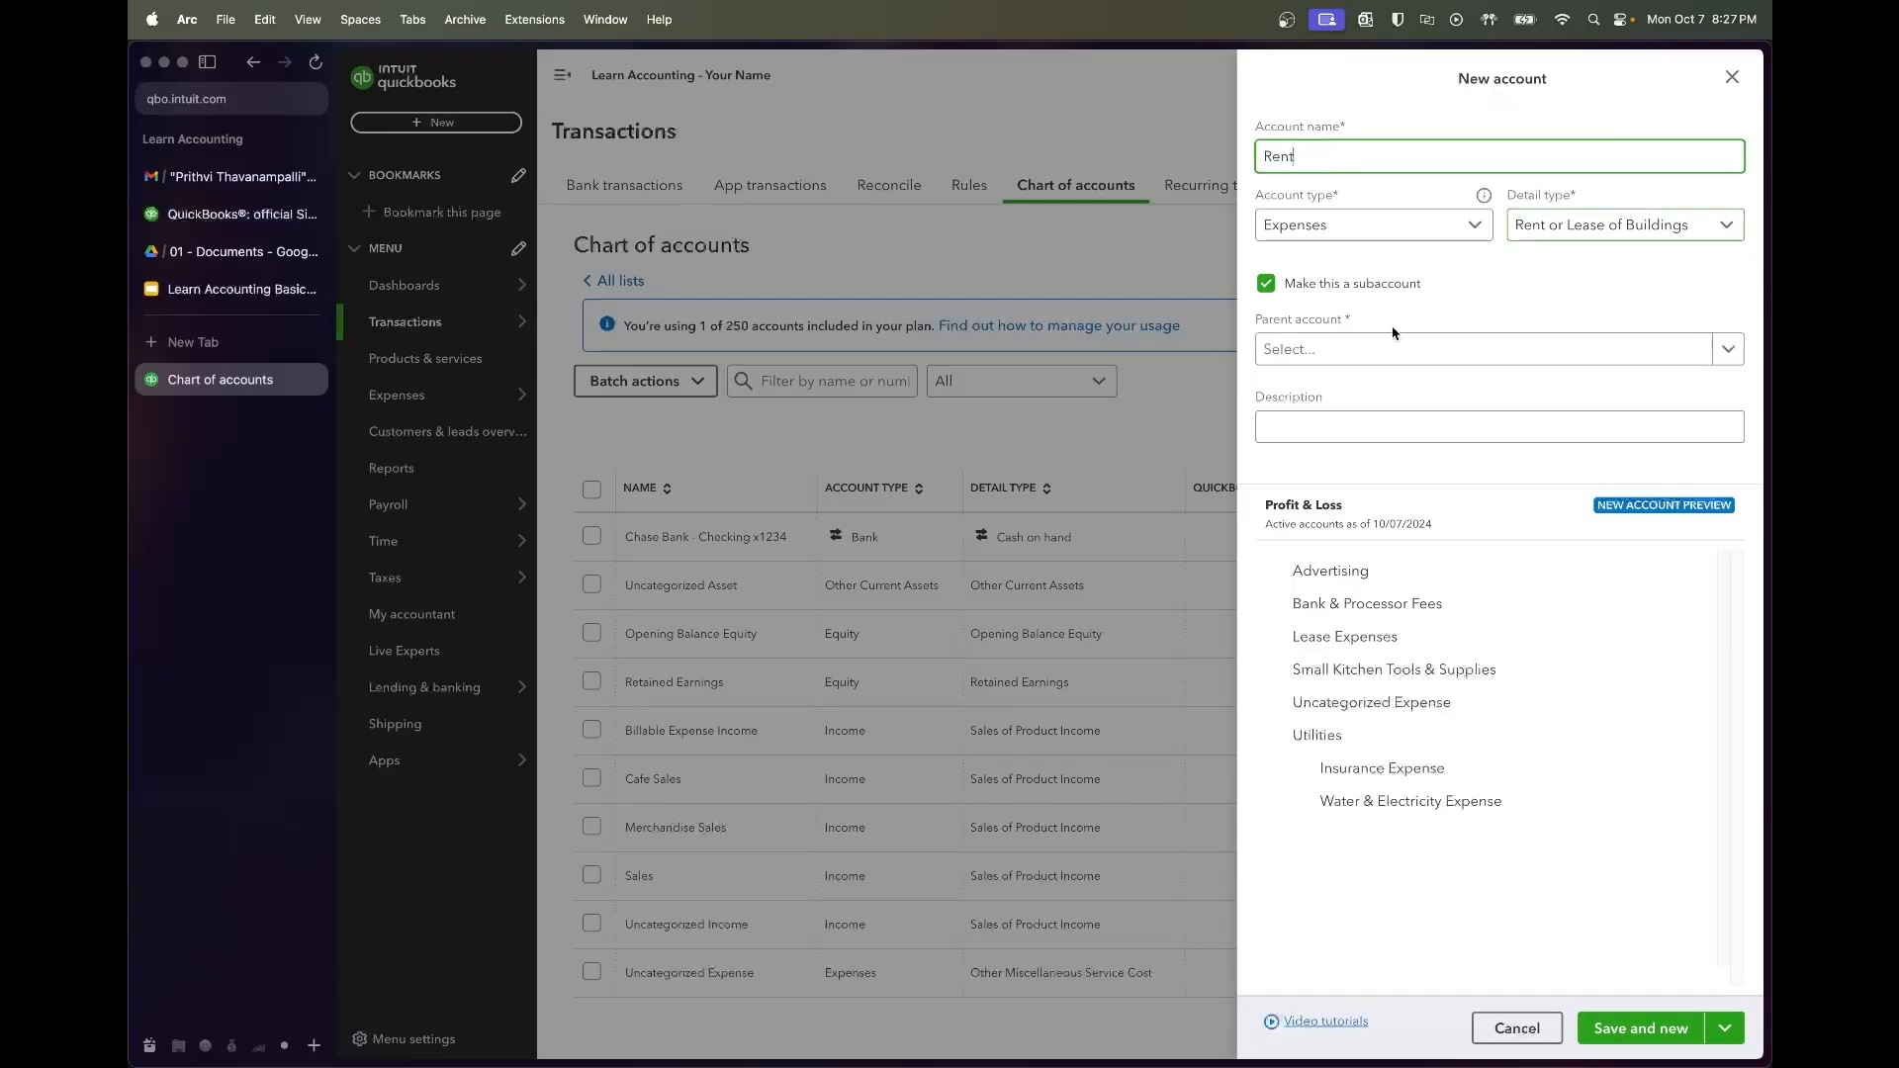
left_click(1360, 350)
type("rent")
key("super+a")
key("BackSpace")
type("lease ex")
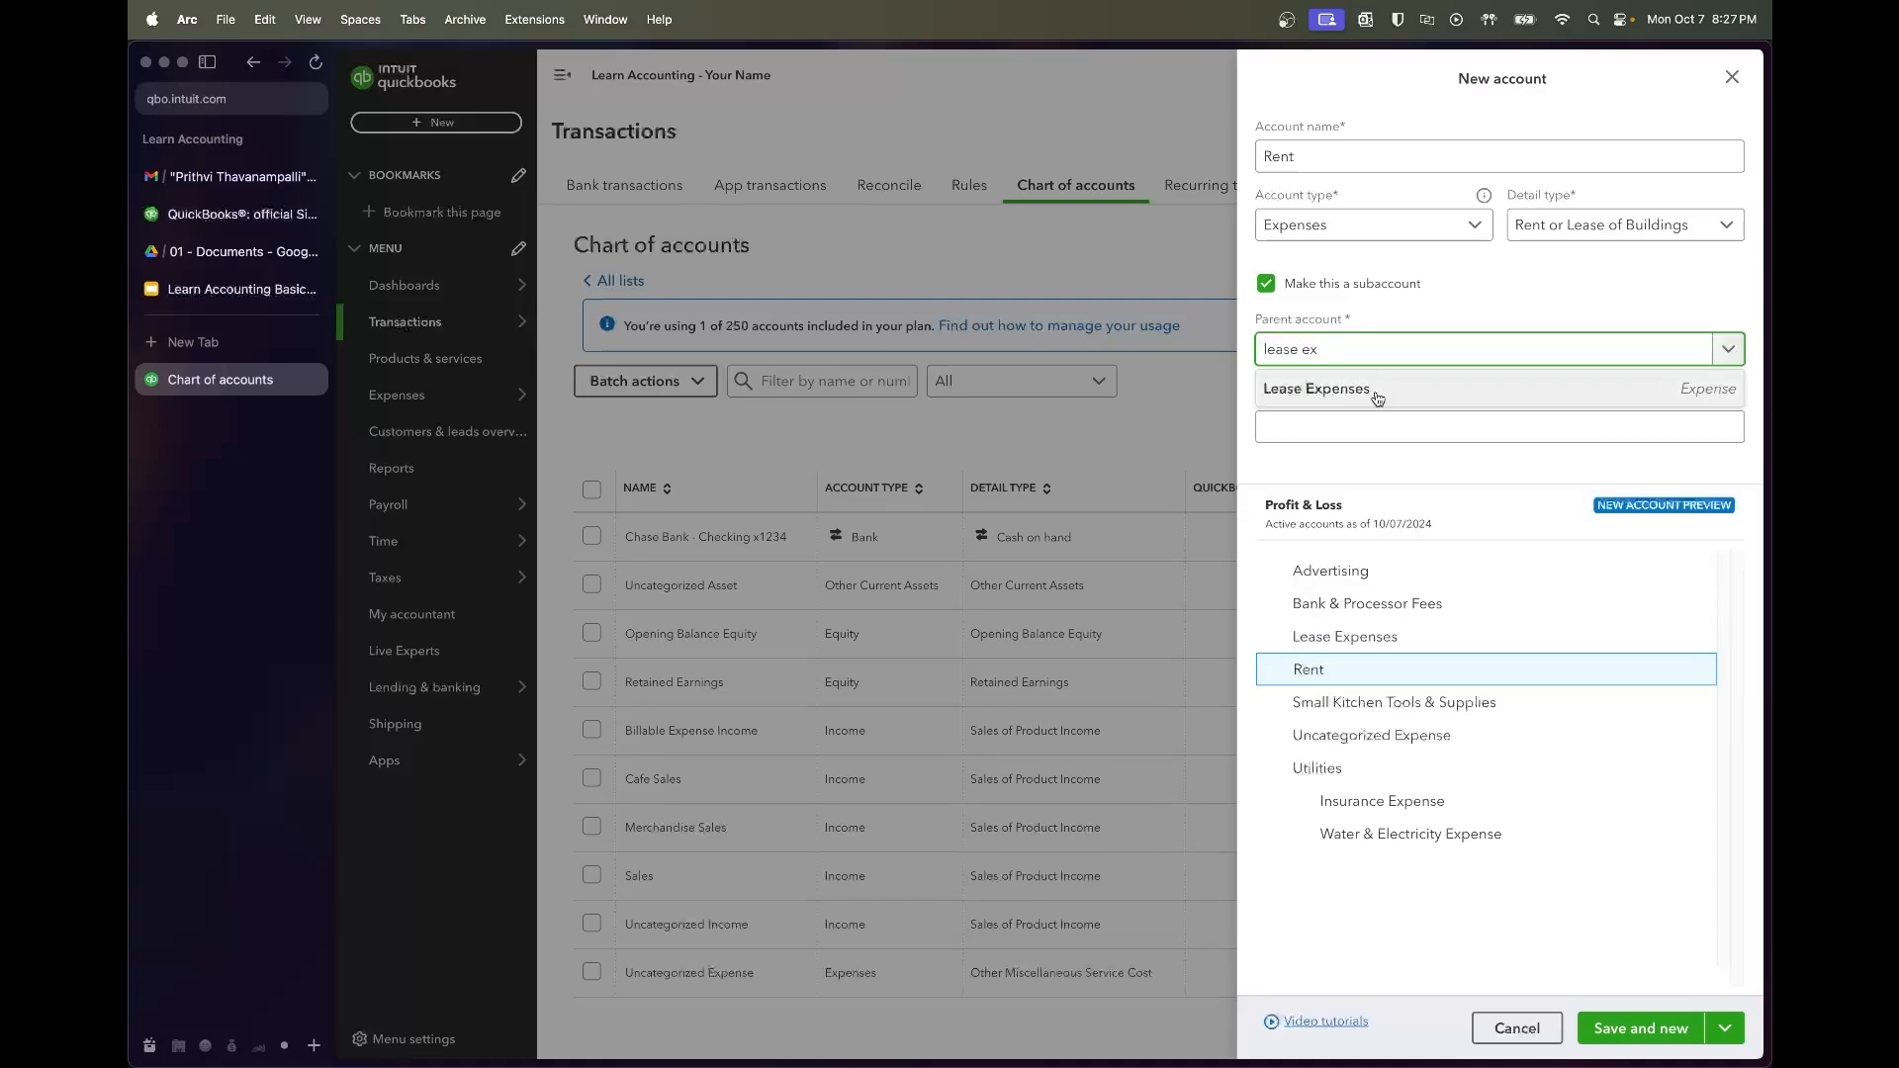
left_click(1378, 392)
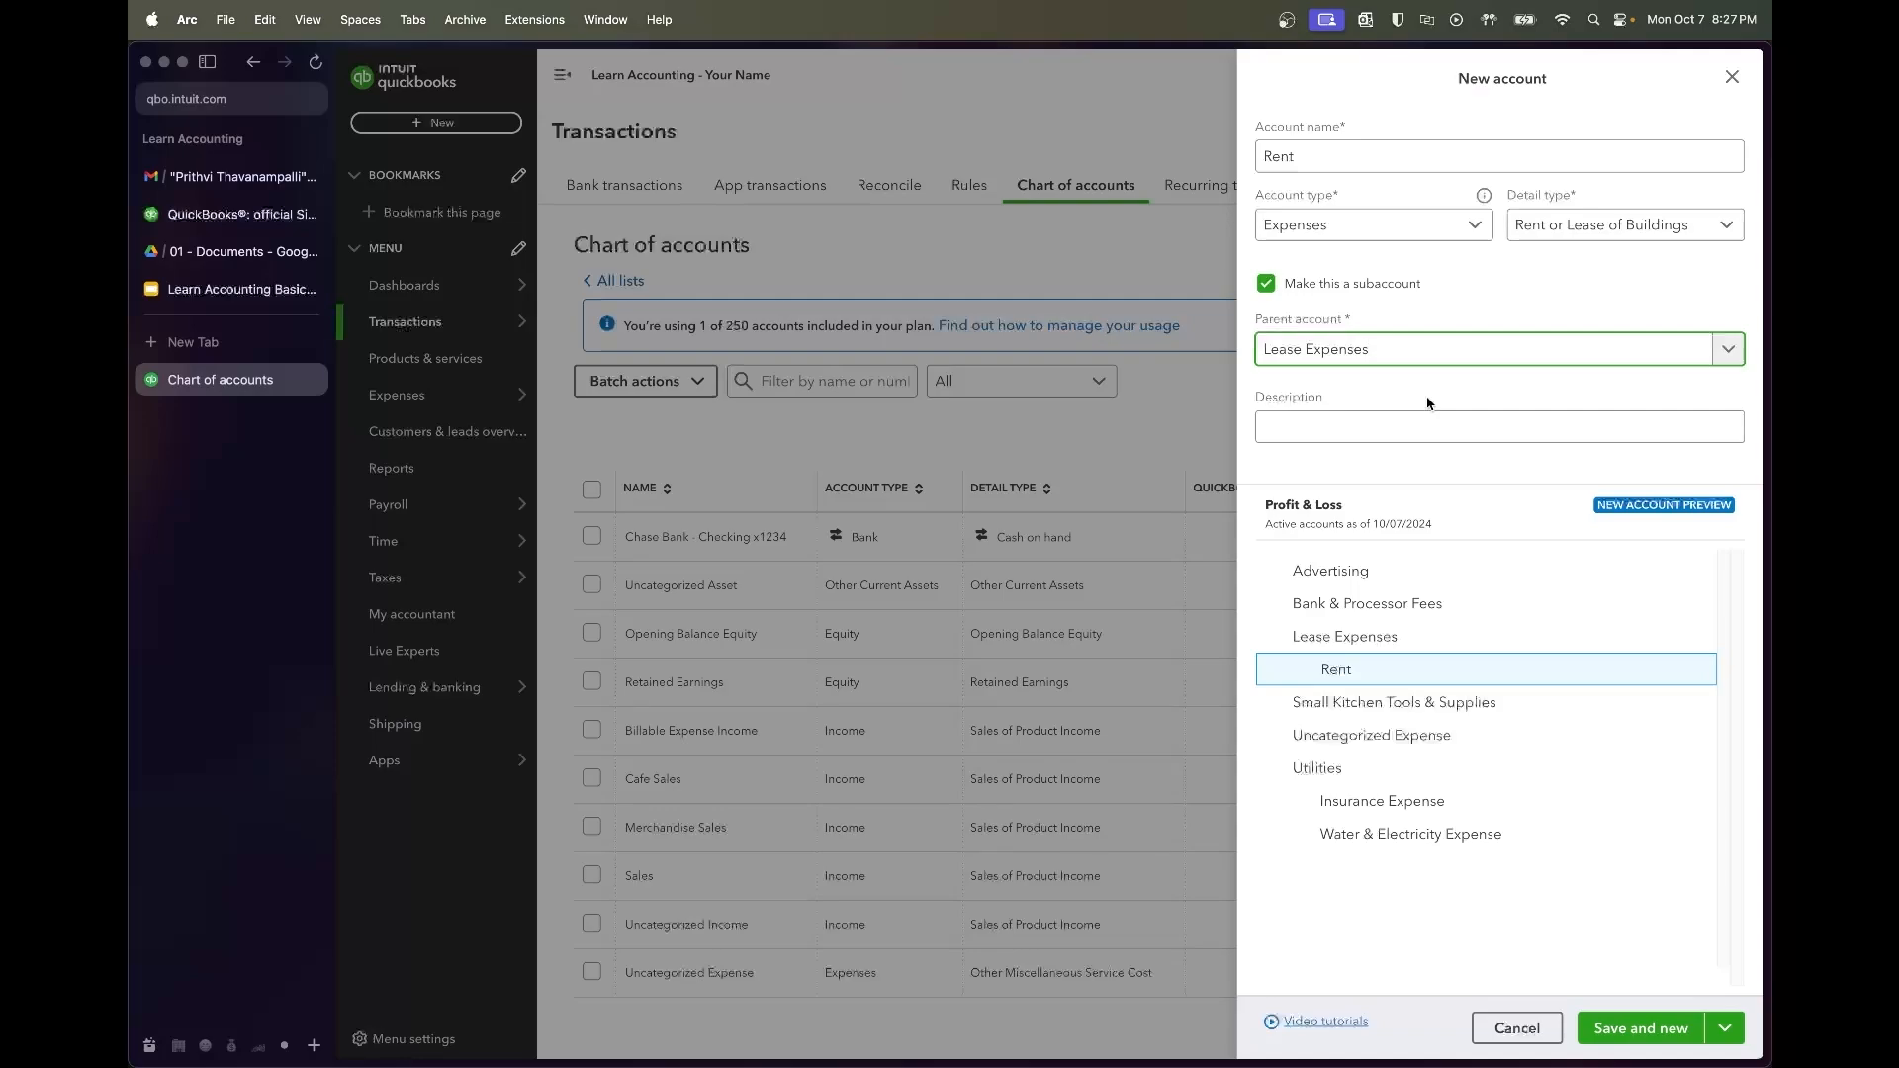
left_click(1642, 1028)
Add Repairs & Maintenance as a subaccount under Lease Expenses and save
left_click(1392, 154)
type("Repairs & Maintenance")
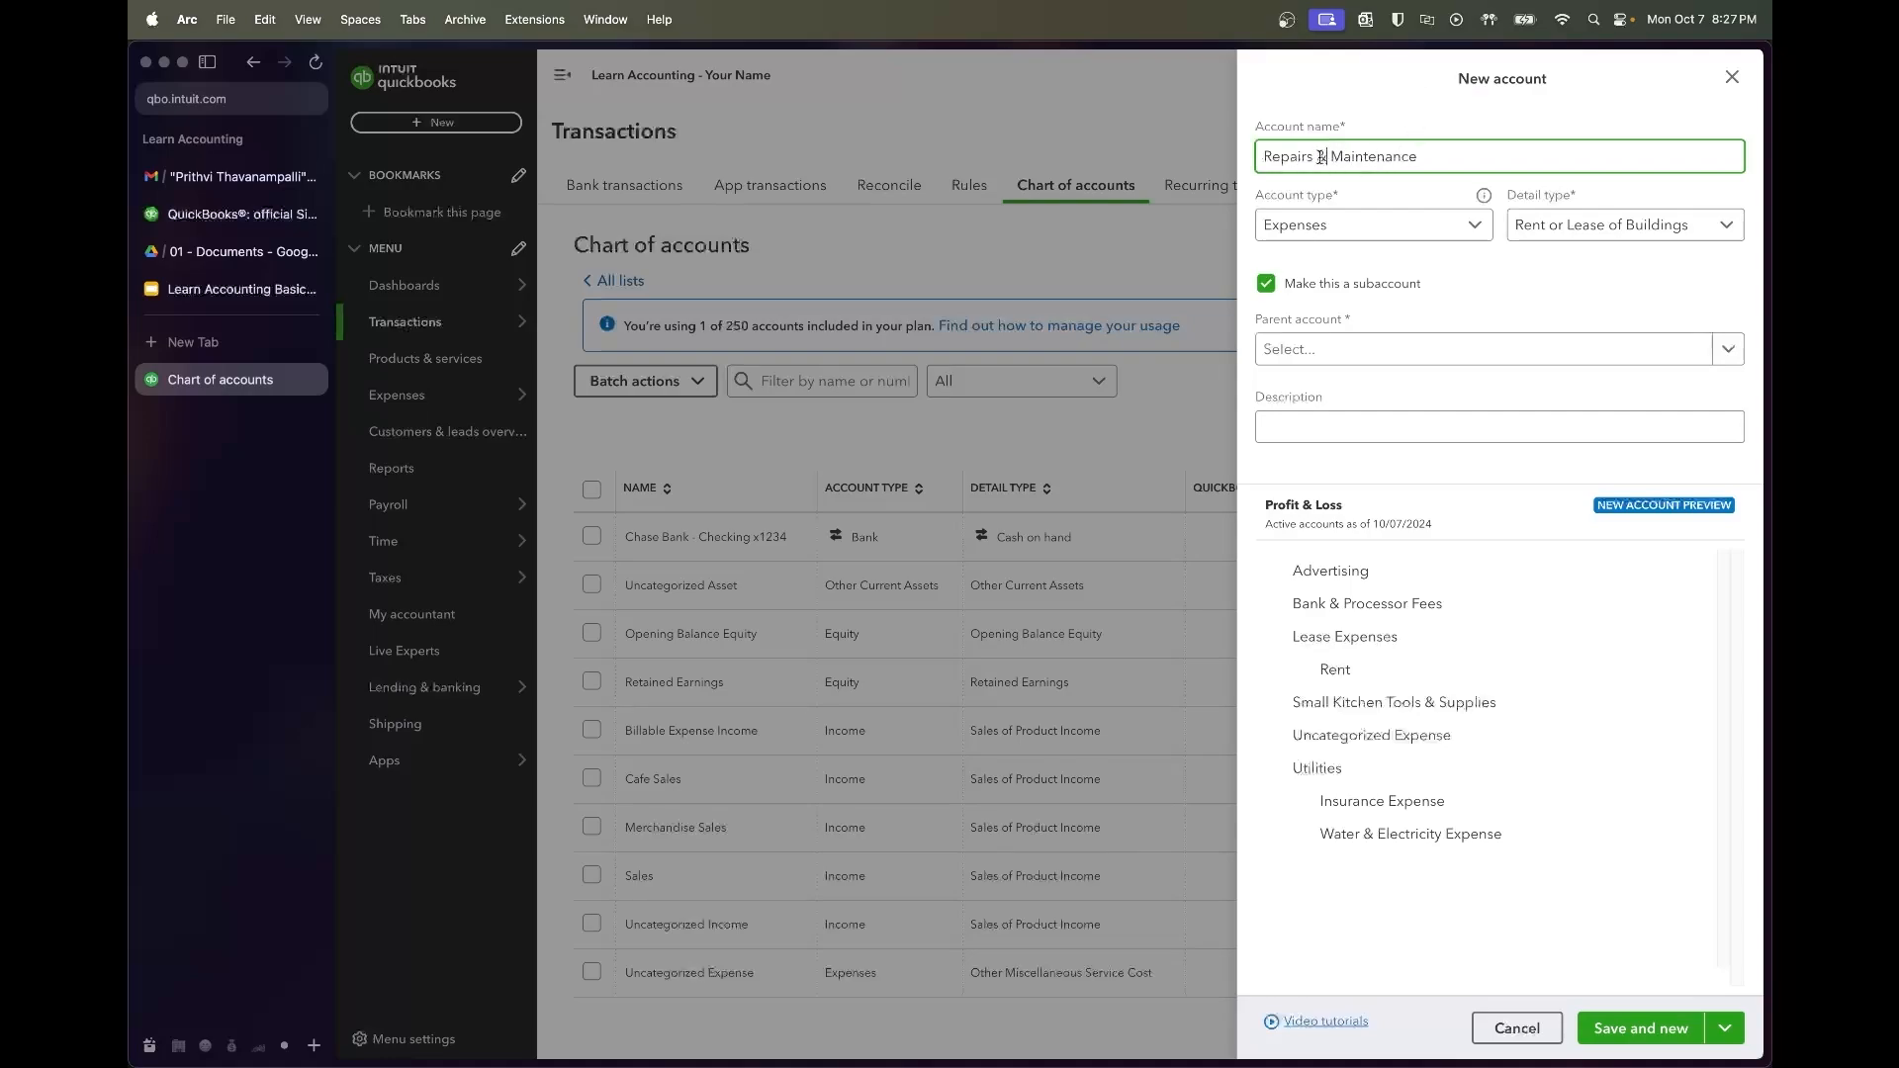
key("BackSpace")
type("and")
key("BackSpace")
key("BackSpace")
key("BackSpace")
type("&")
left_click(1405, 367)
type("lease")
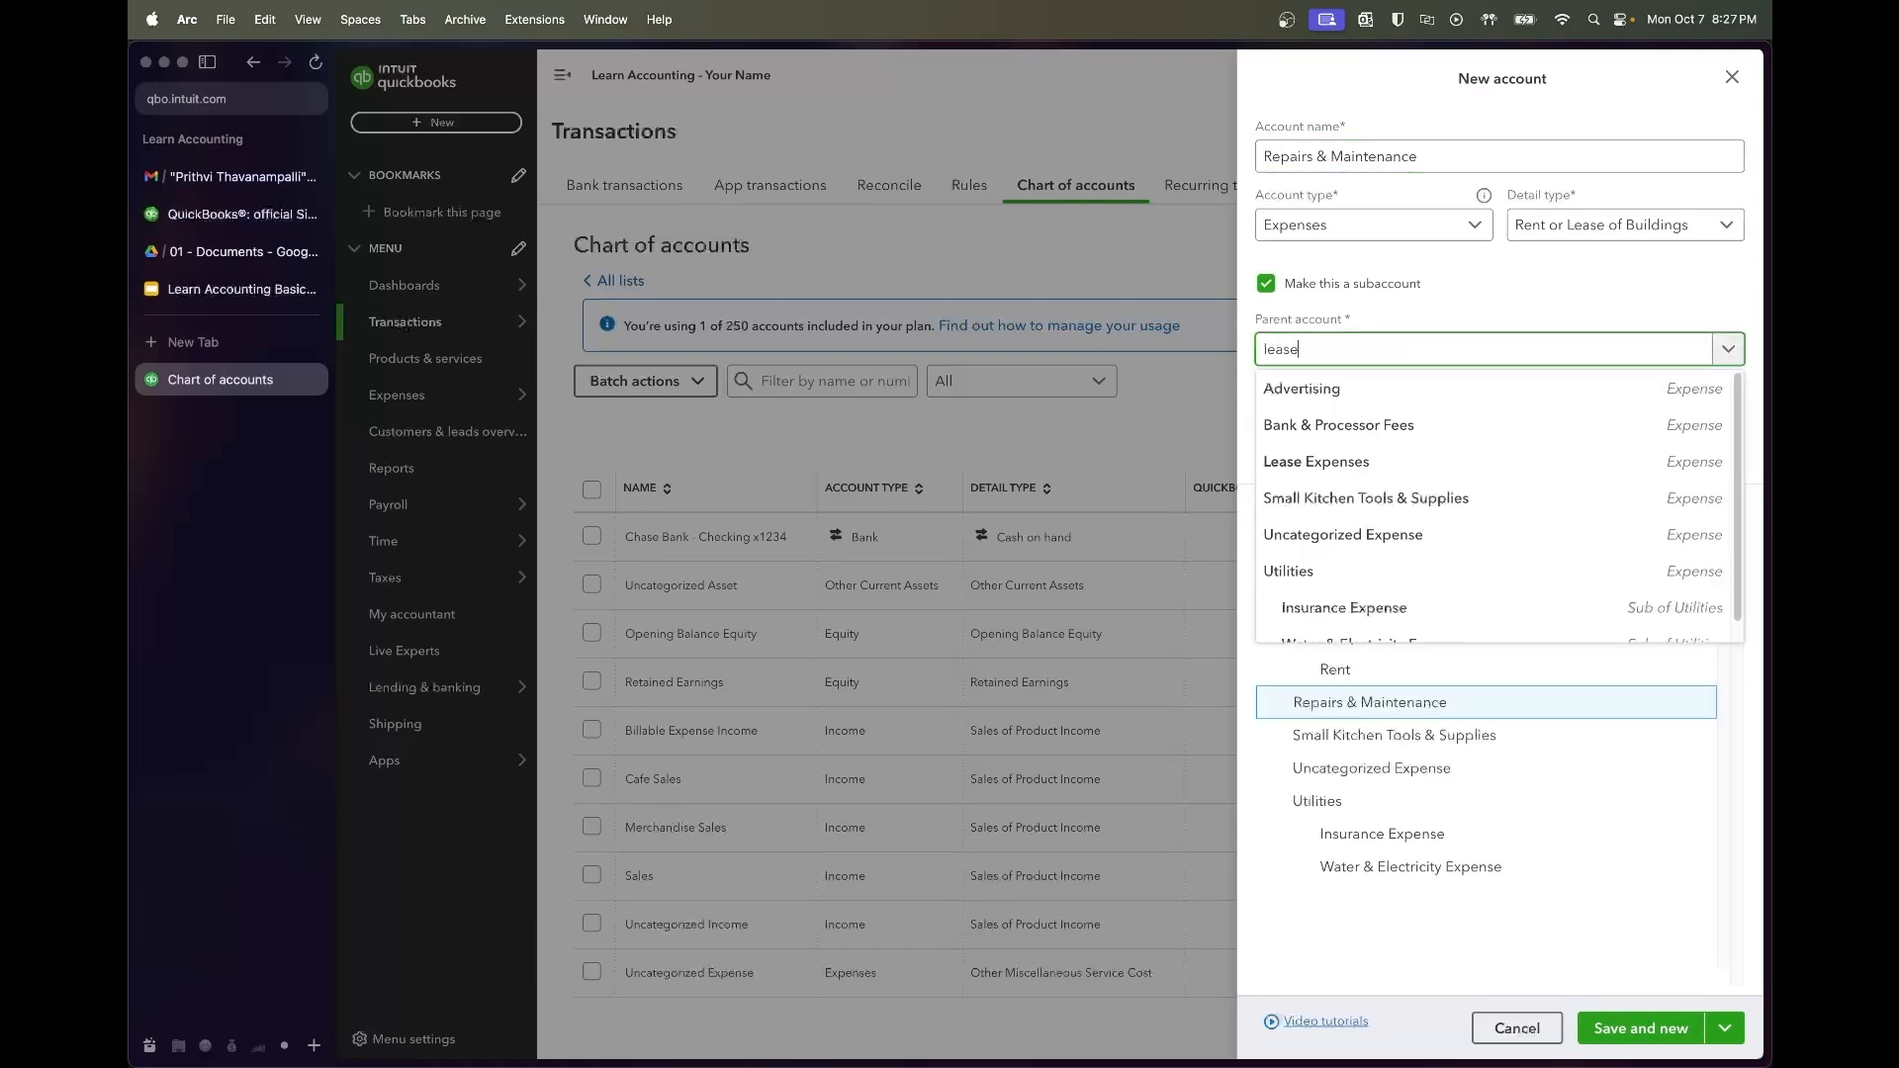
left_click(1385, 391)
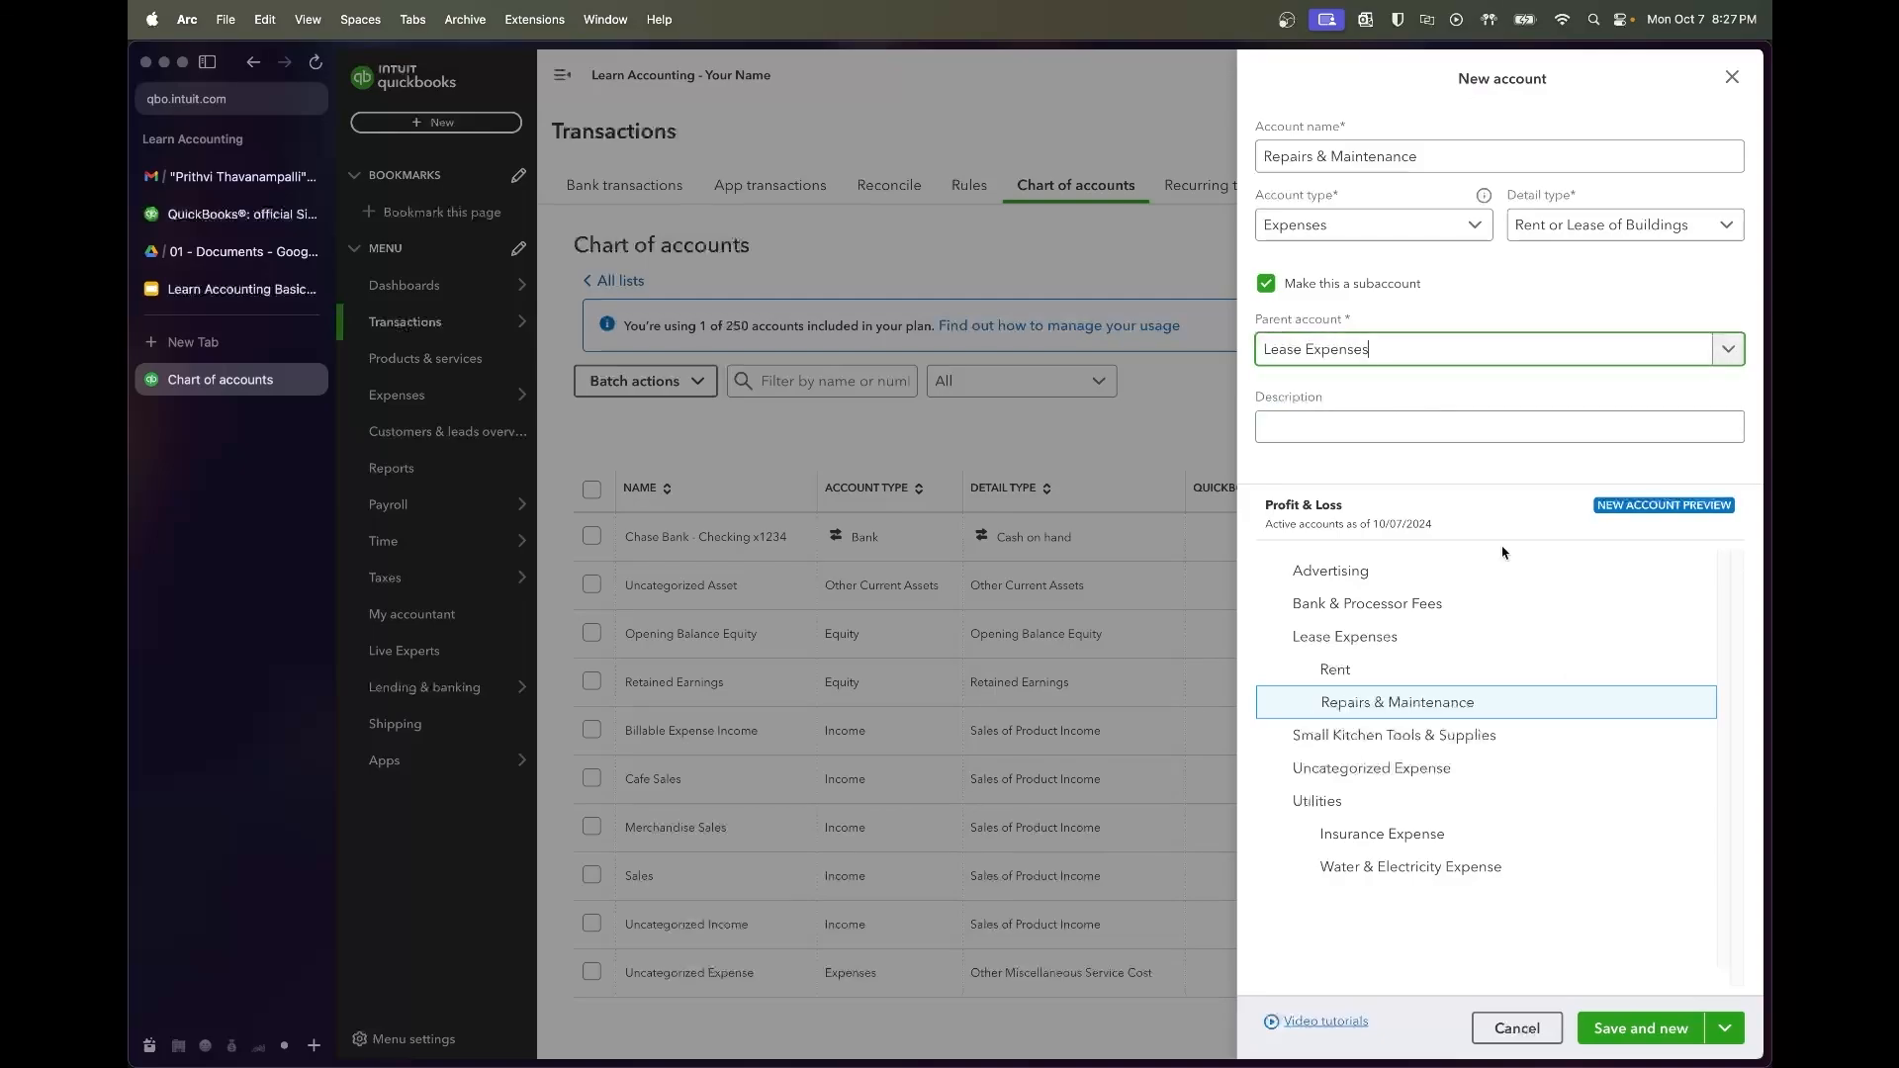
left_click(1647, 1028)
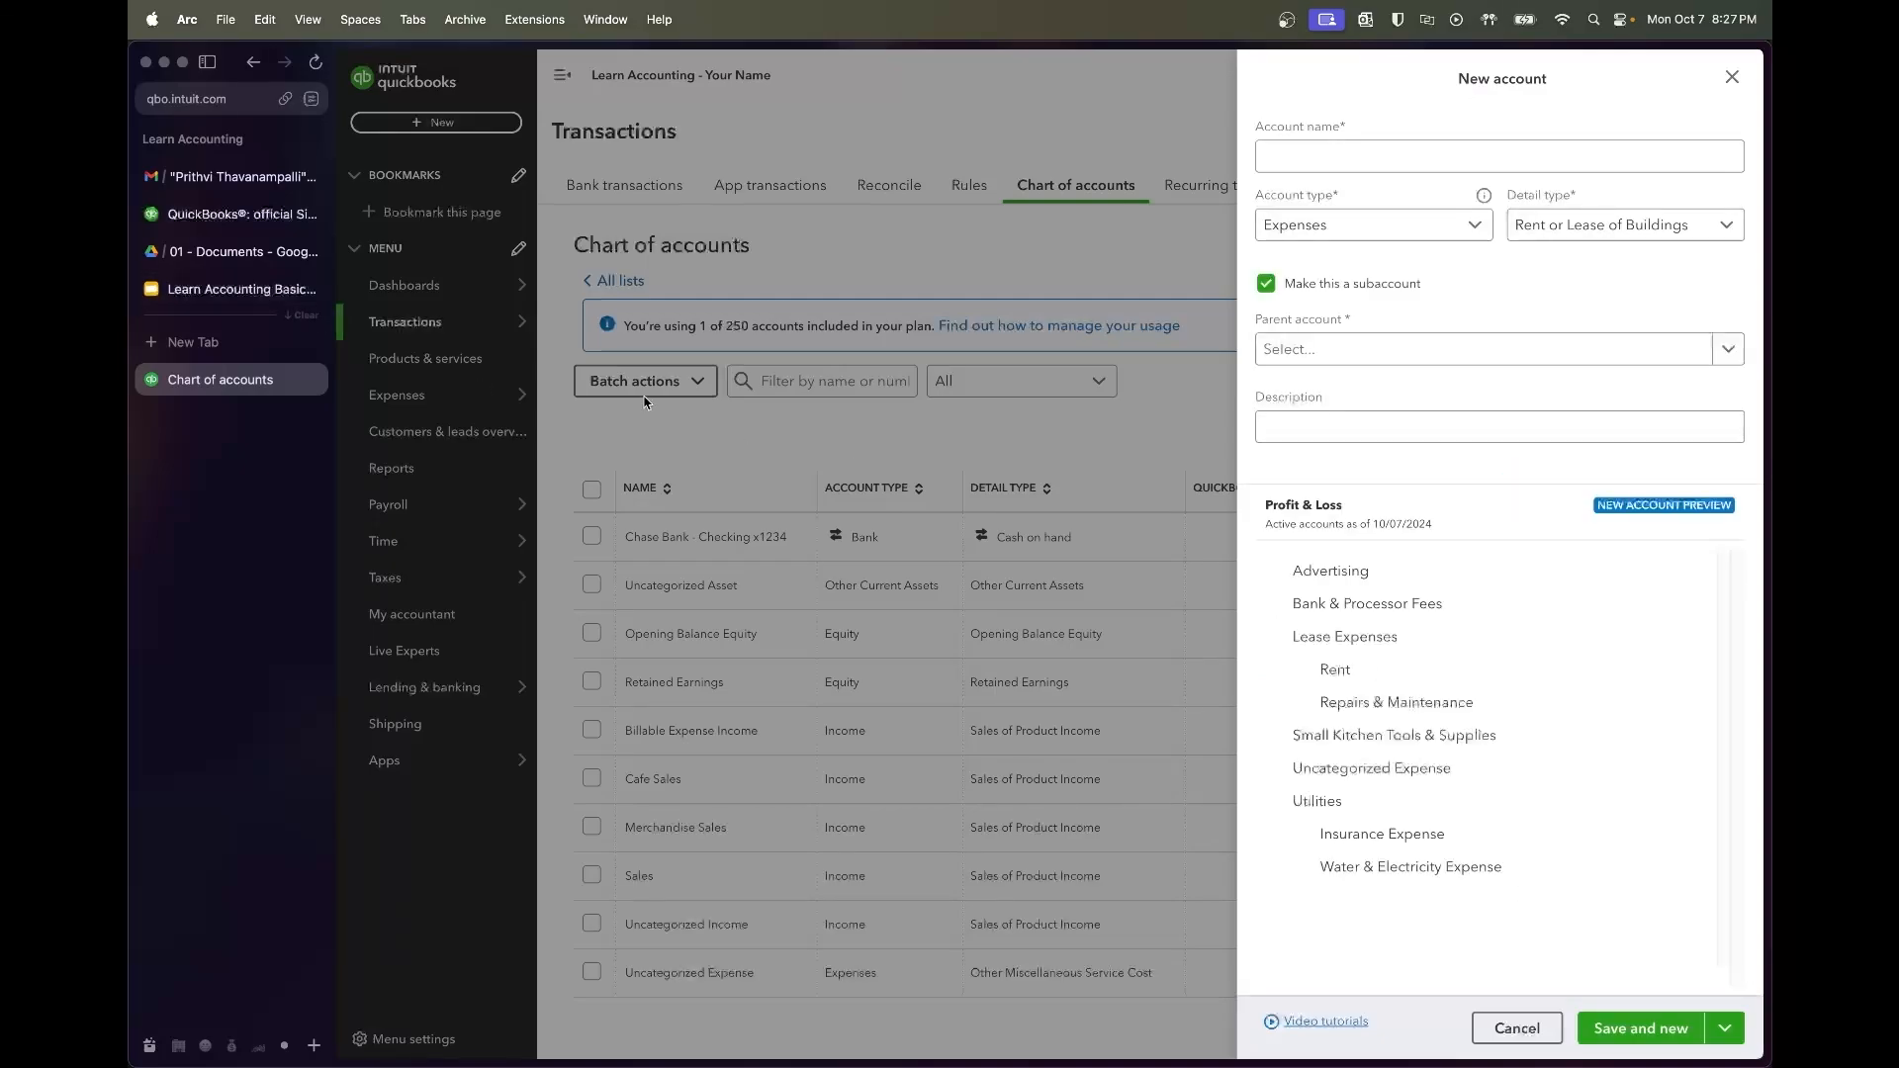
Add top-level expense account Dues & Subscriptions with Dues & subscriptions detail type
left_click(1266, 285)
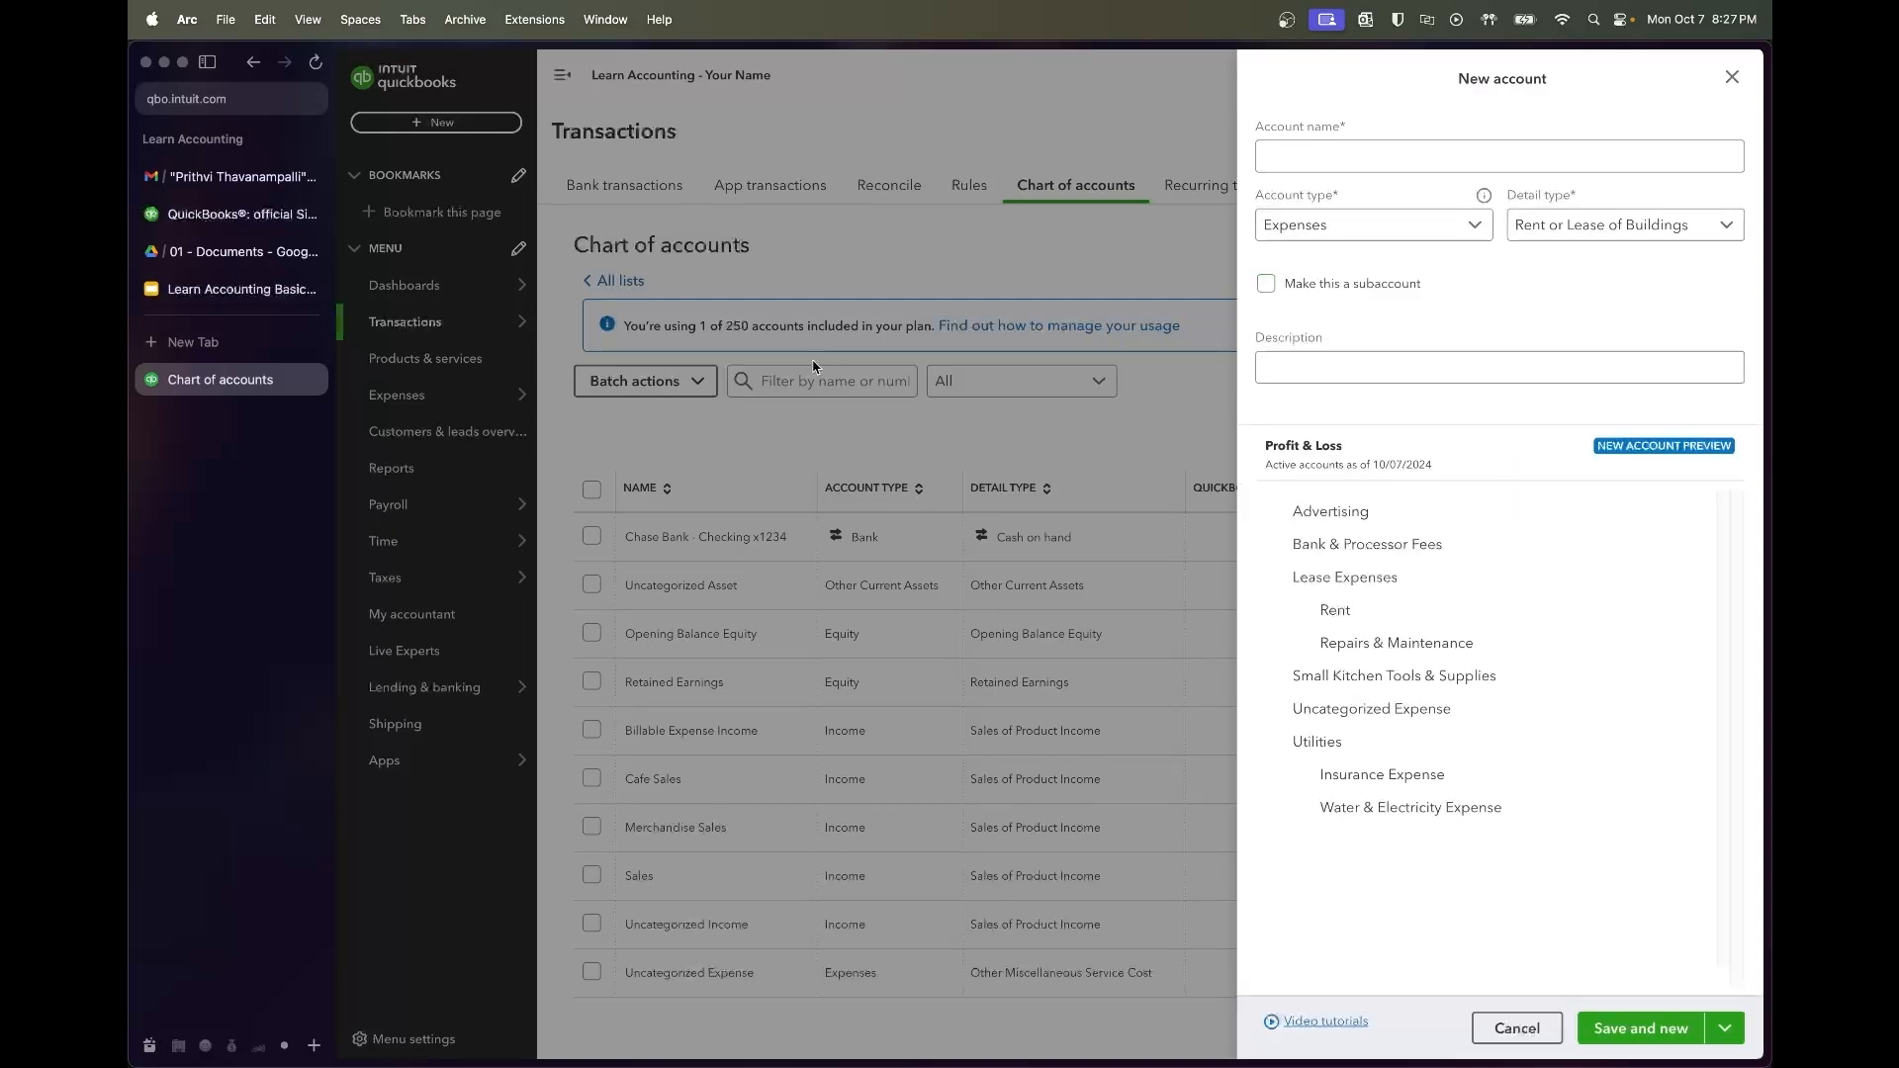
left_click(241, 289)
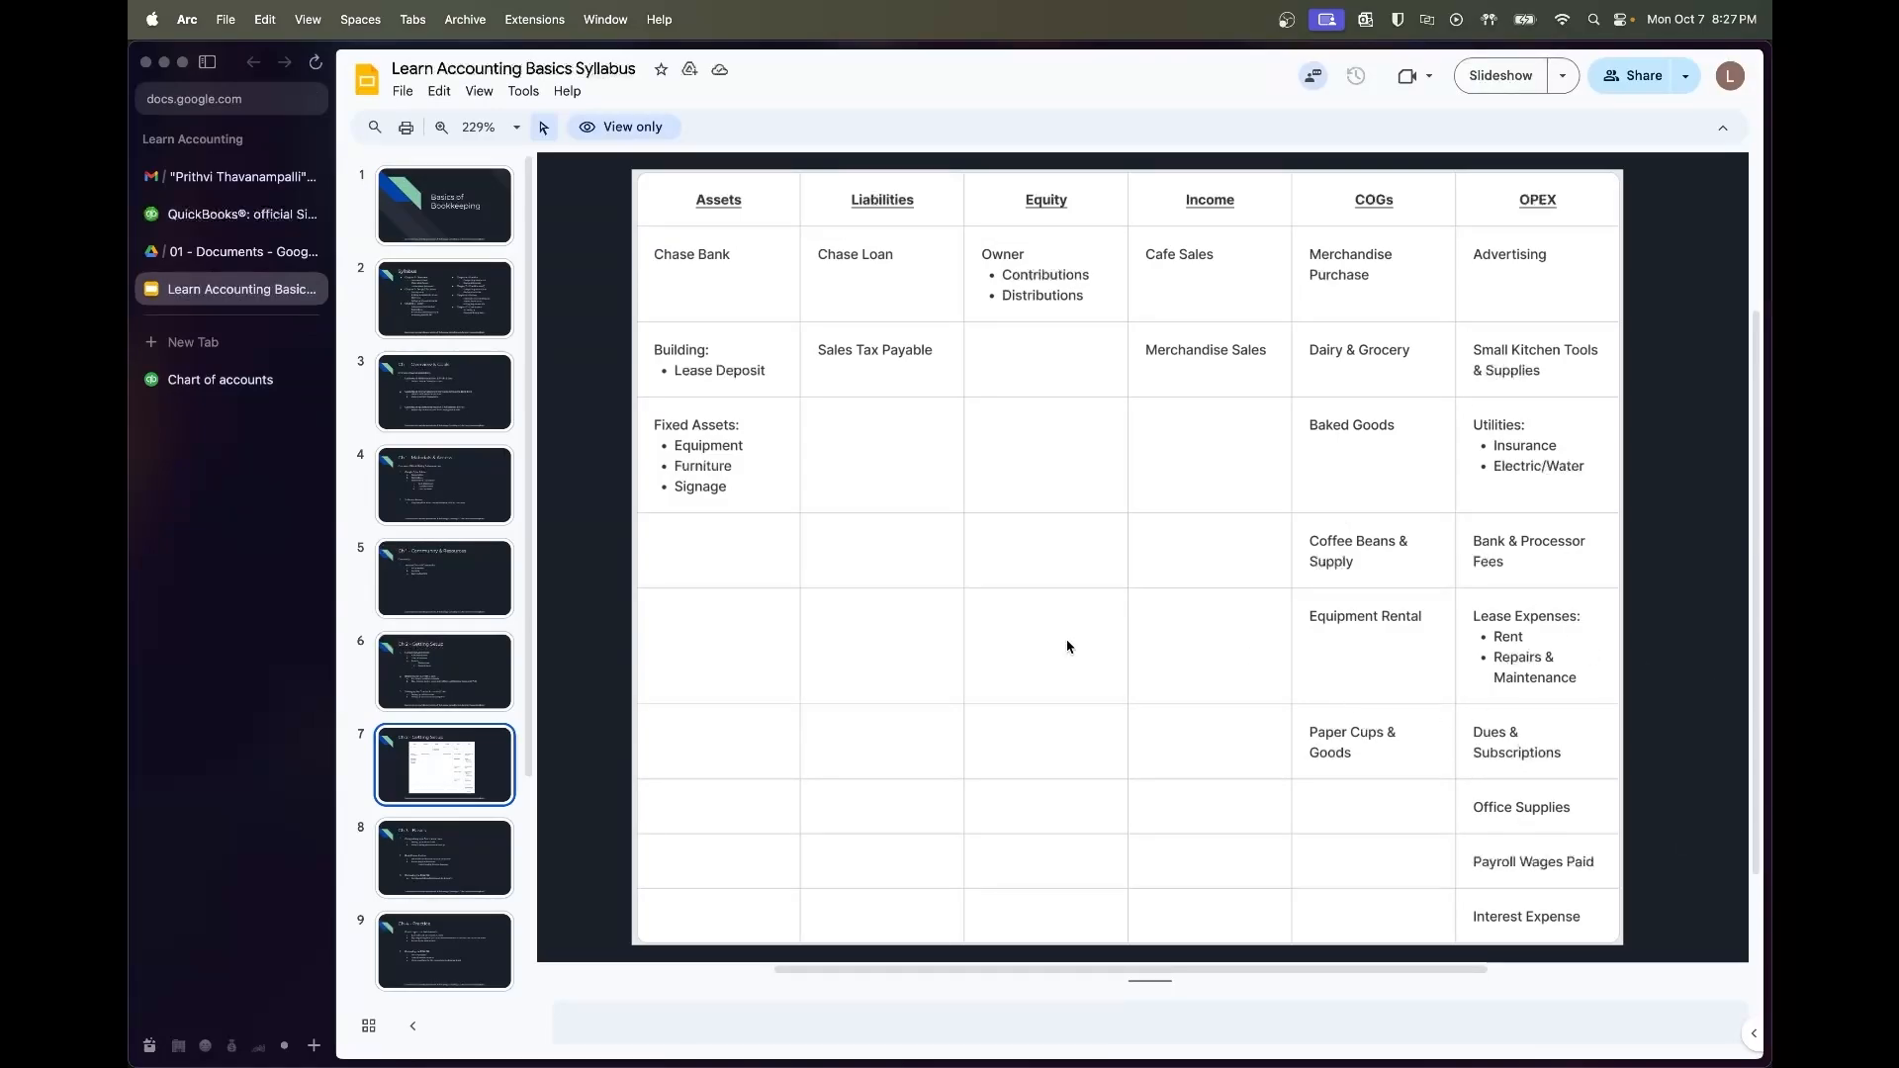
left_click(228, 379)
left_click(1306, 150)
type("Dues & Subscriptions")
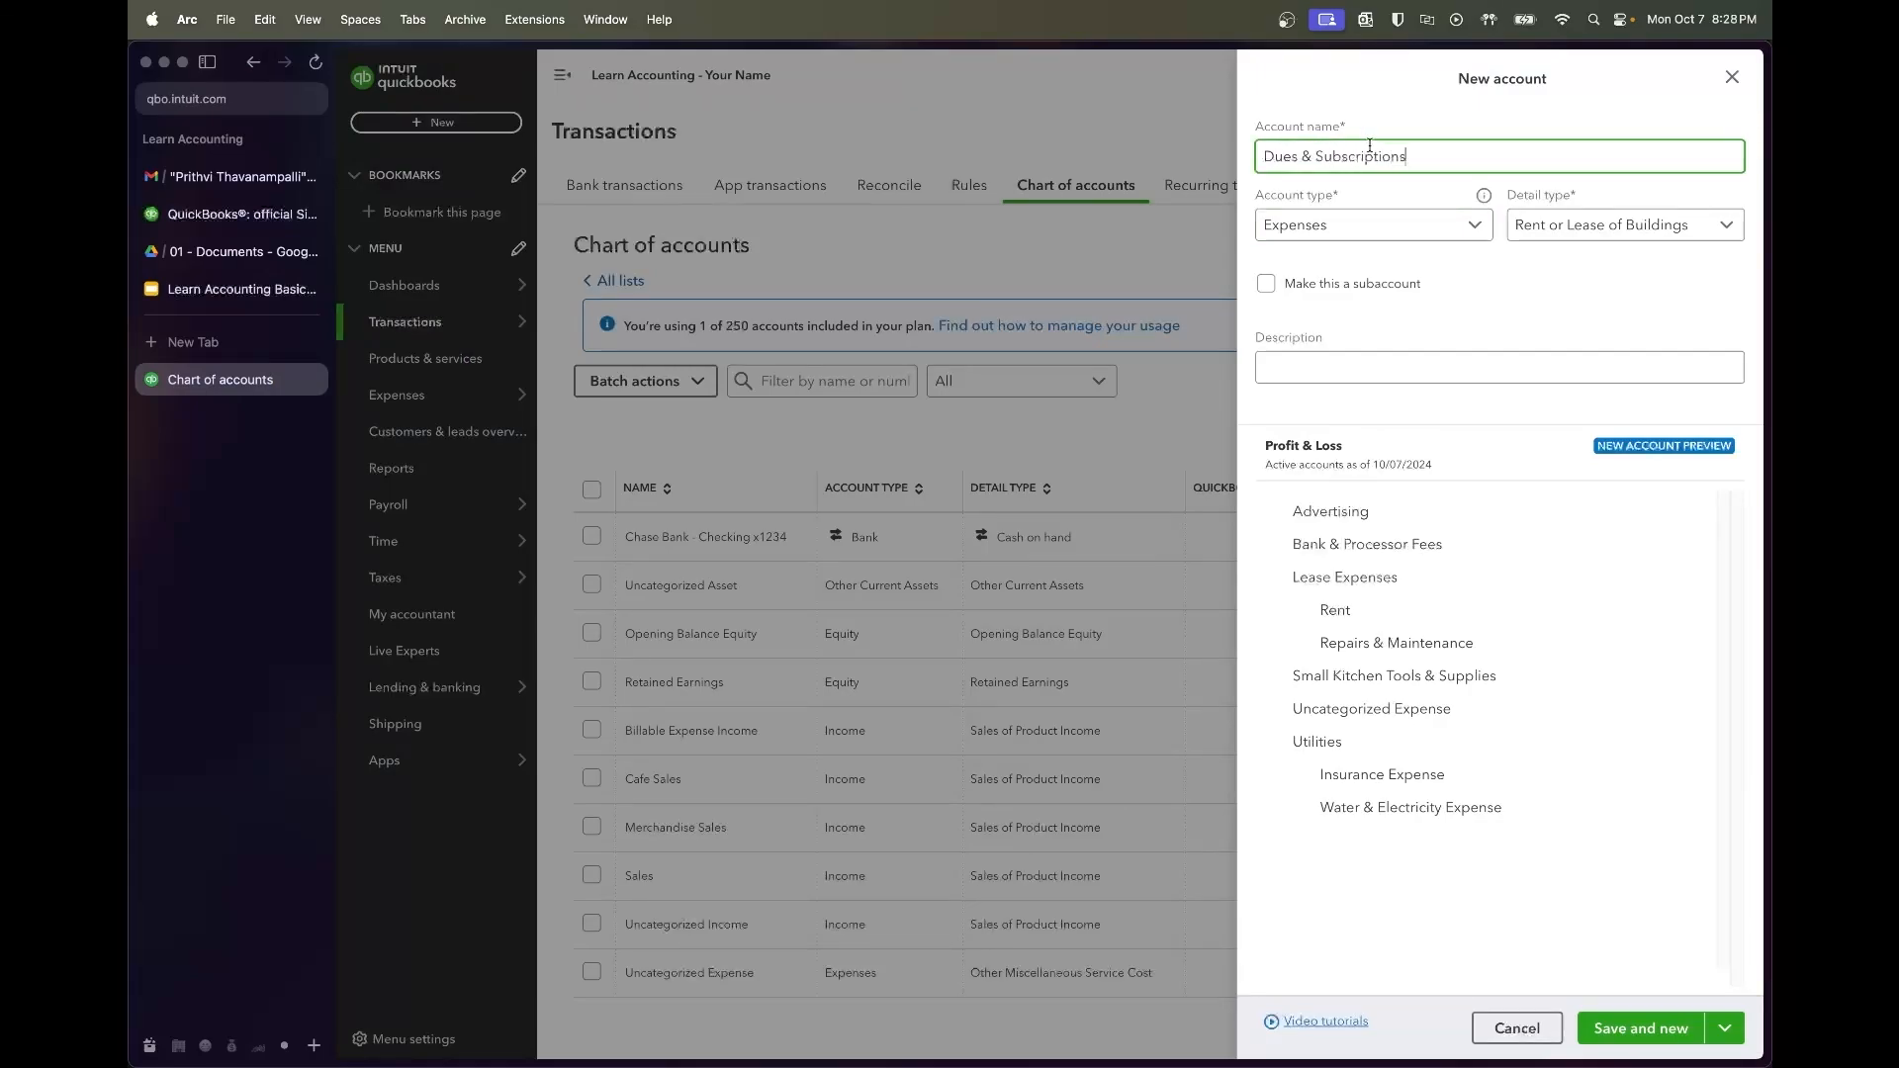
left_click(1593, 219)
scroll(1568, 339, "up", 5)
scroll(1571, 342, "down", 3)
left_click(1567, 353)
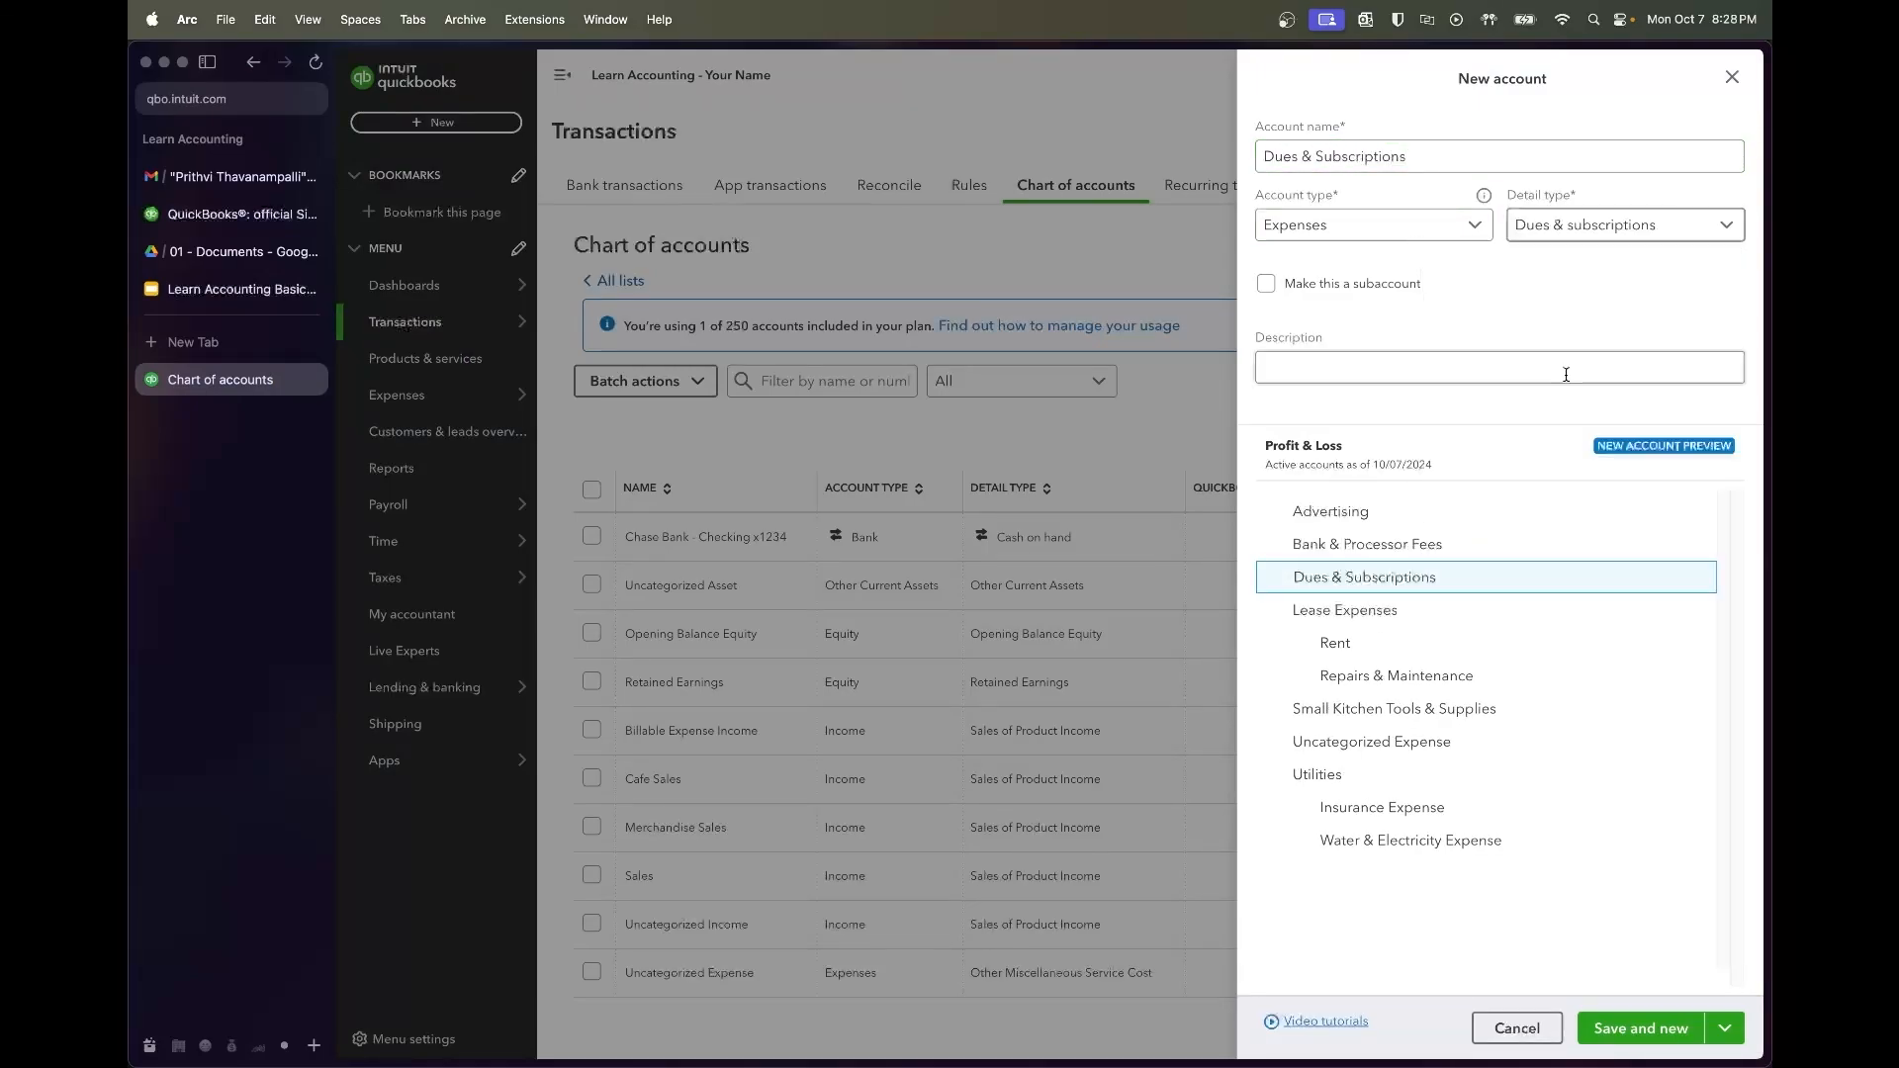
left_click(1642, 1031)
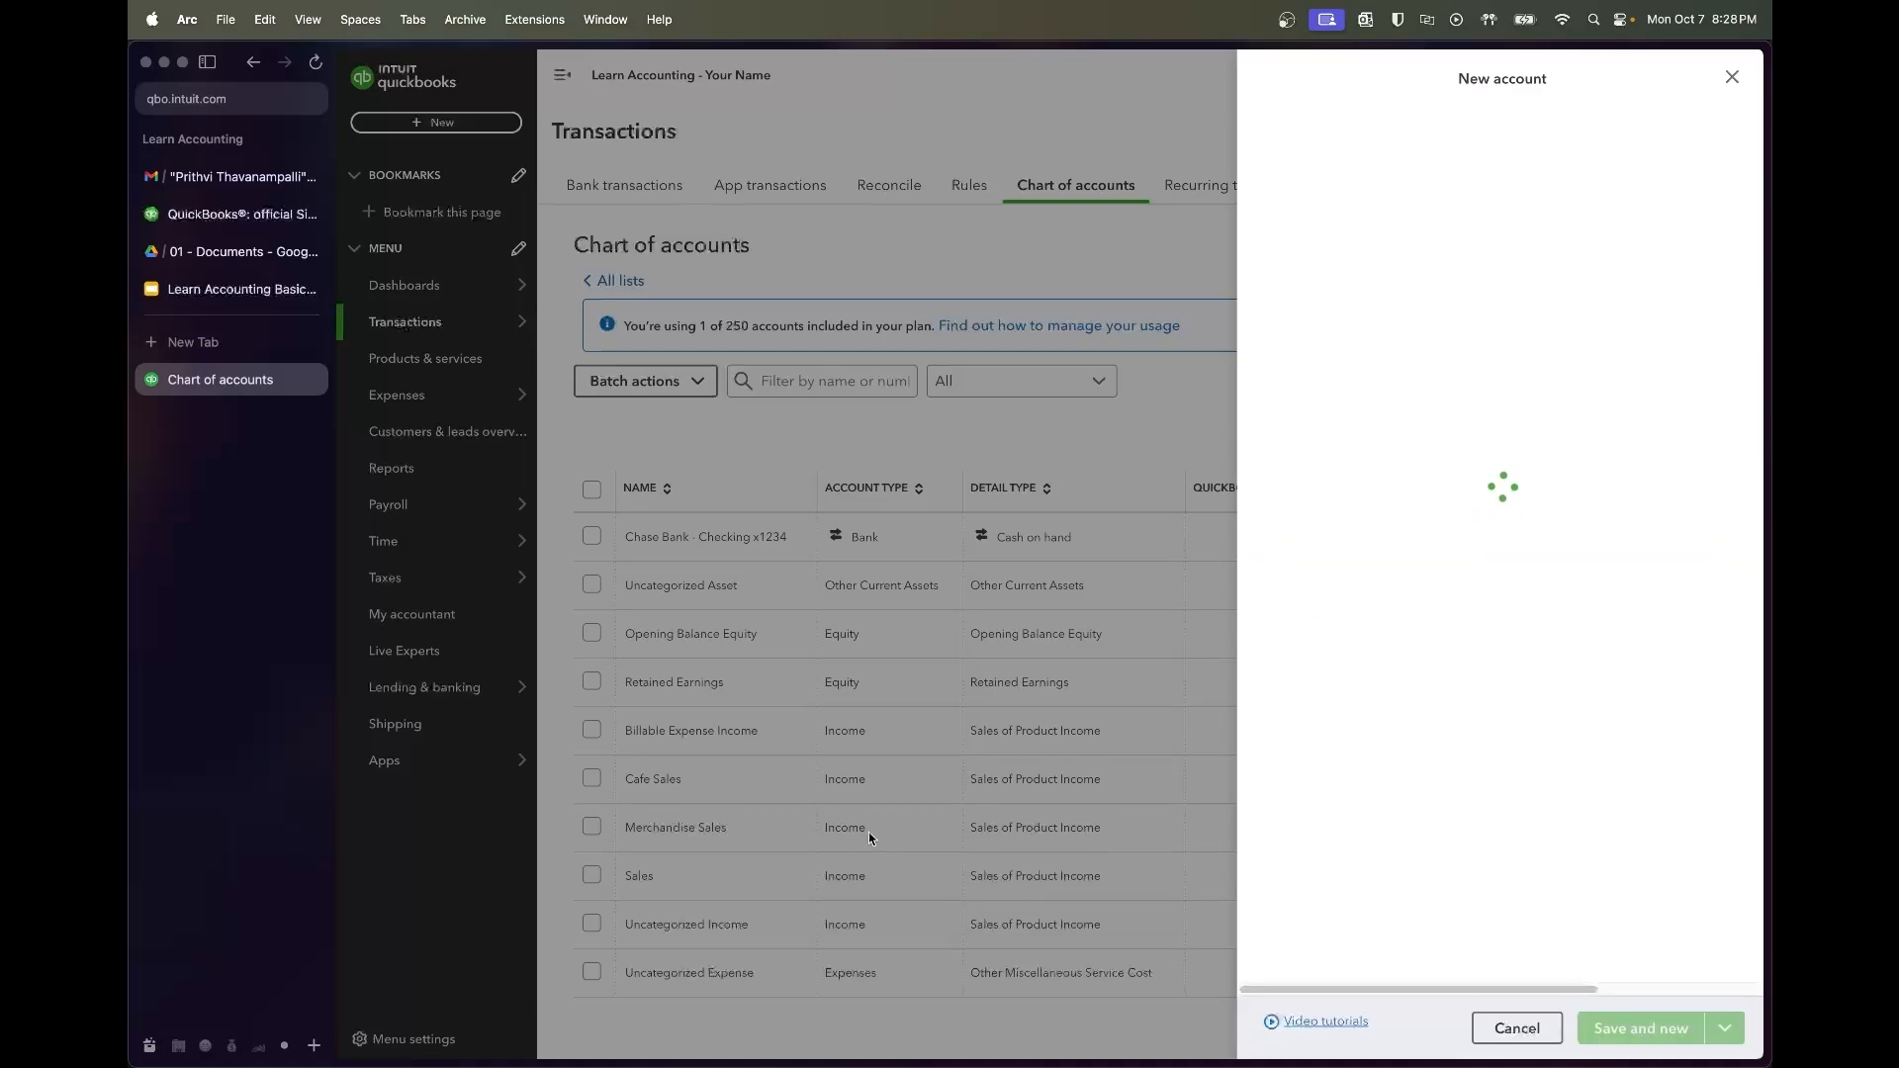
Add Office Supplies with detail type Office/General Administrative Expenses
left_click(213, 291)
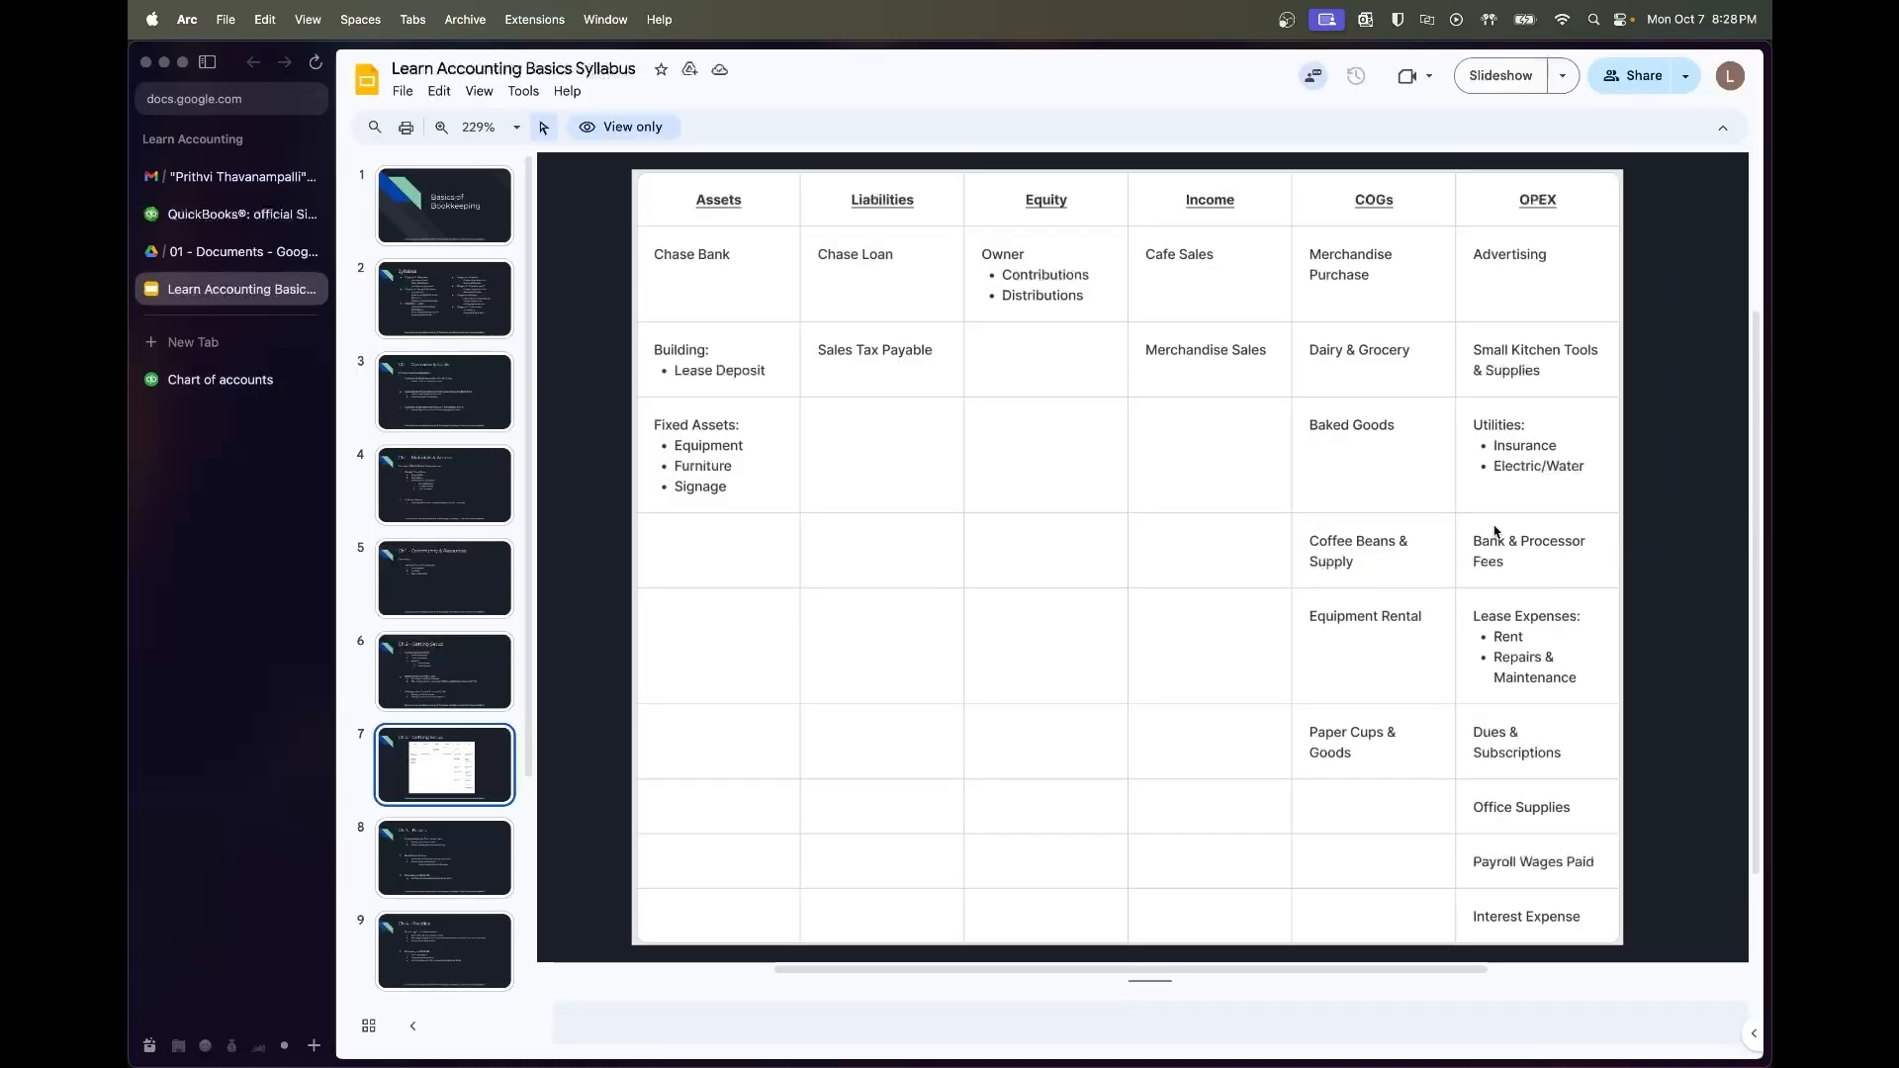
left_click(198, 371)
left_click(1381, 148)
type("Office Supplies")
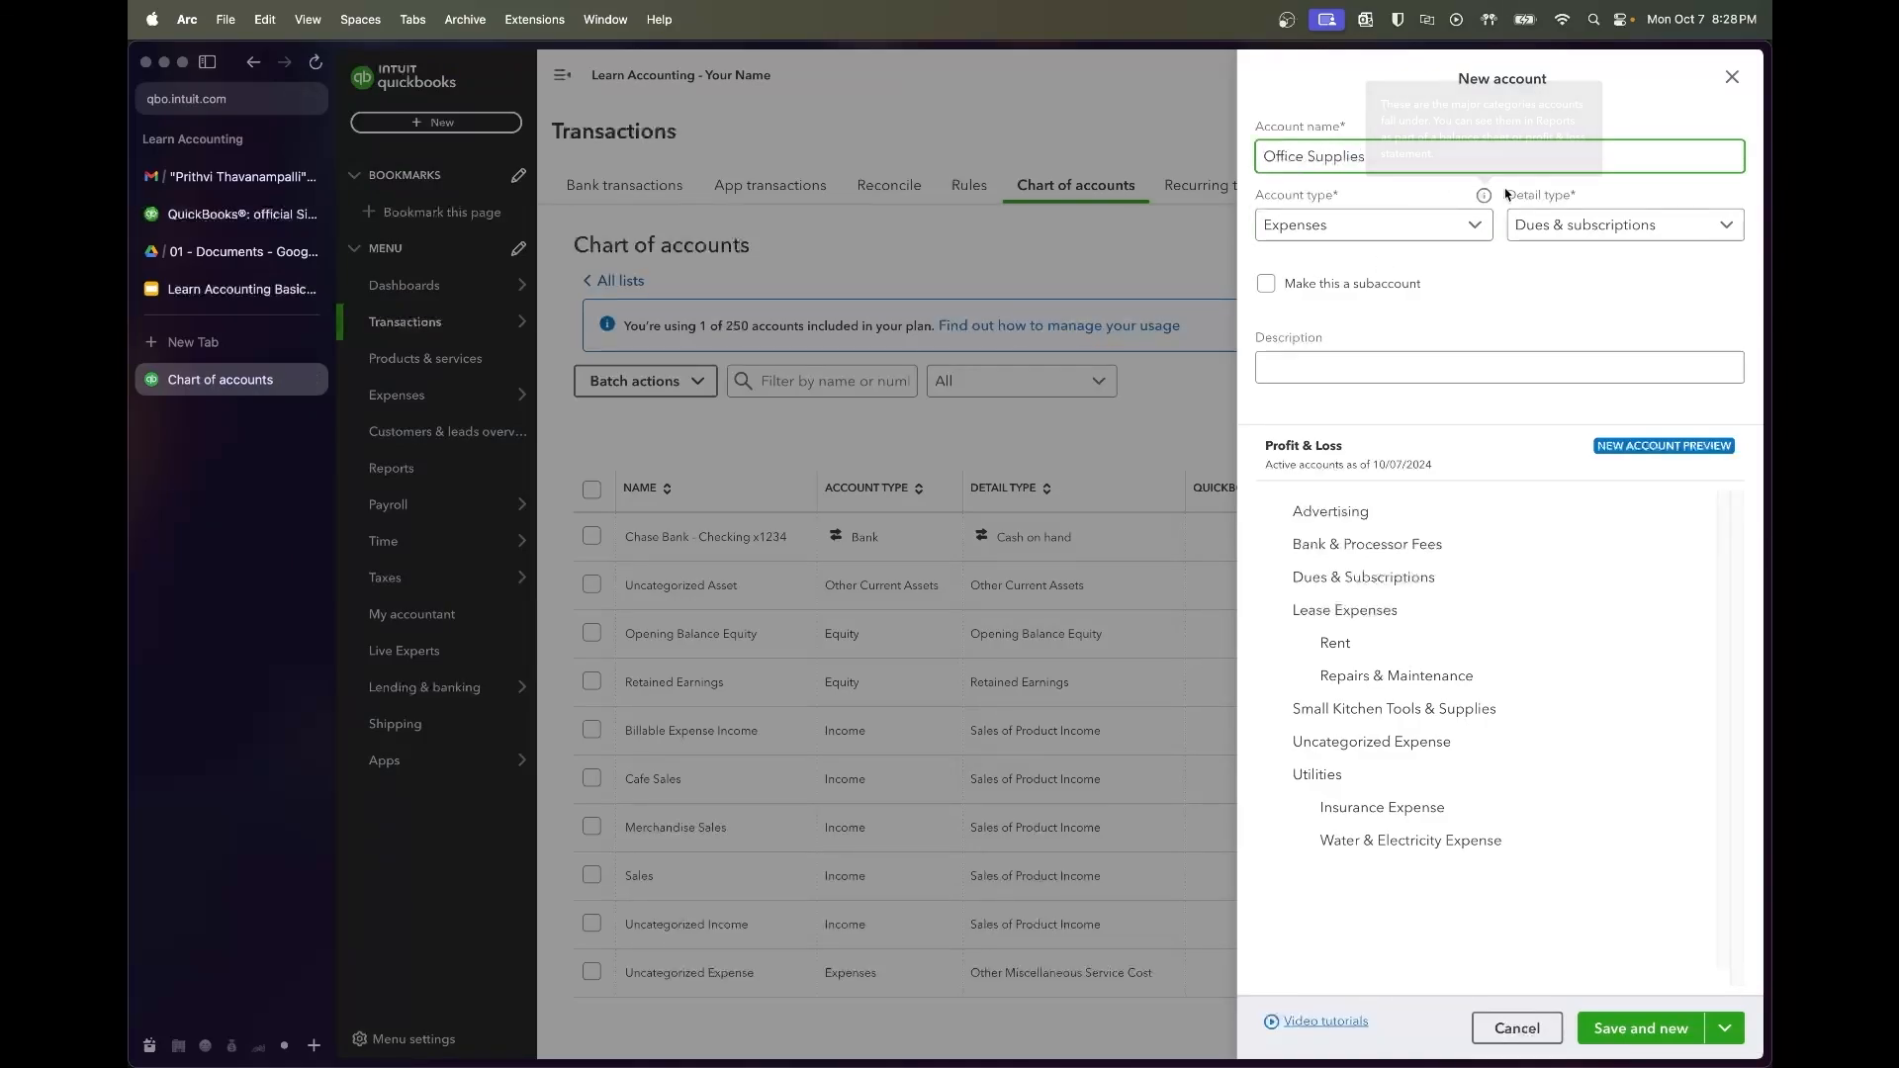
left_click(1622, 224)
scroll(1566, 411, "down", 5)
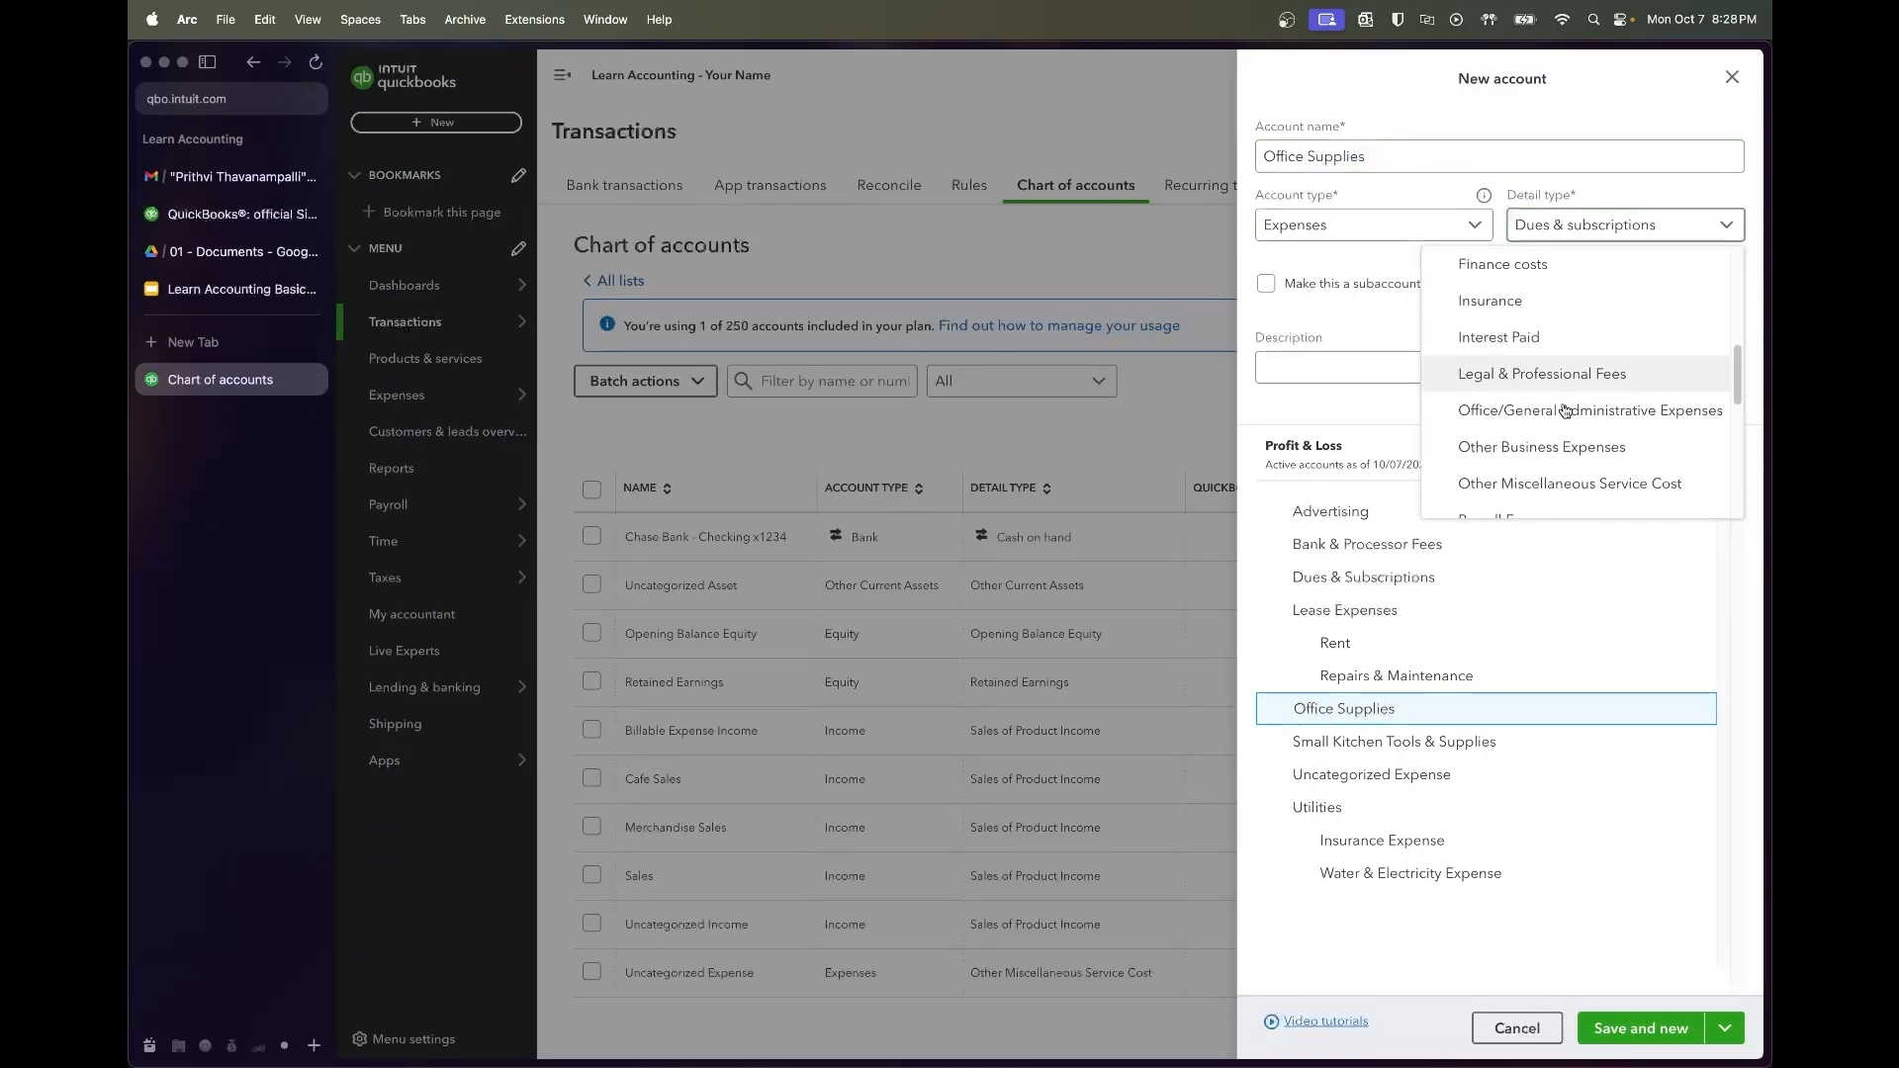
left_click(1553, 409)
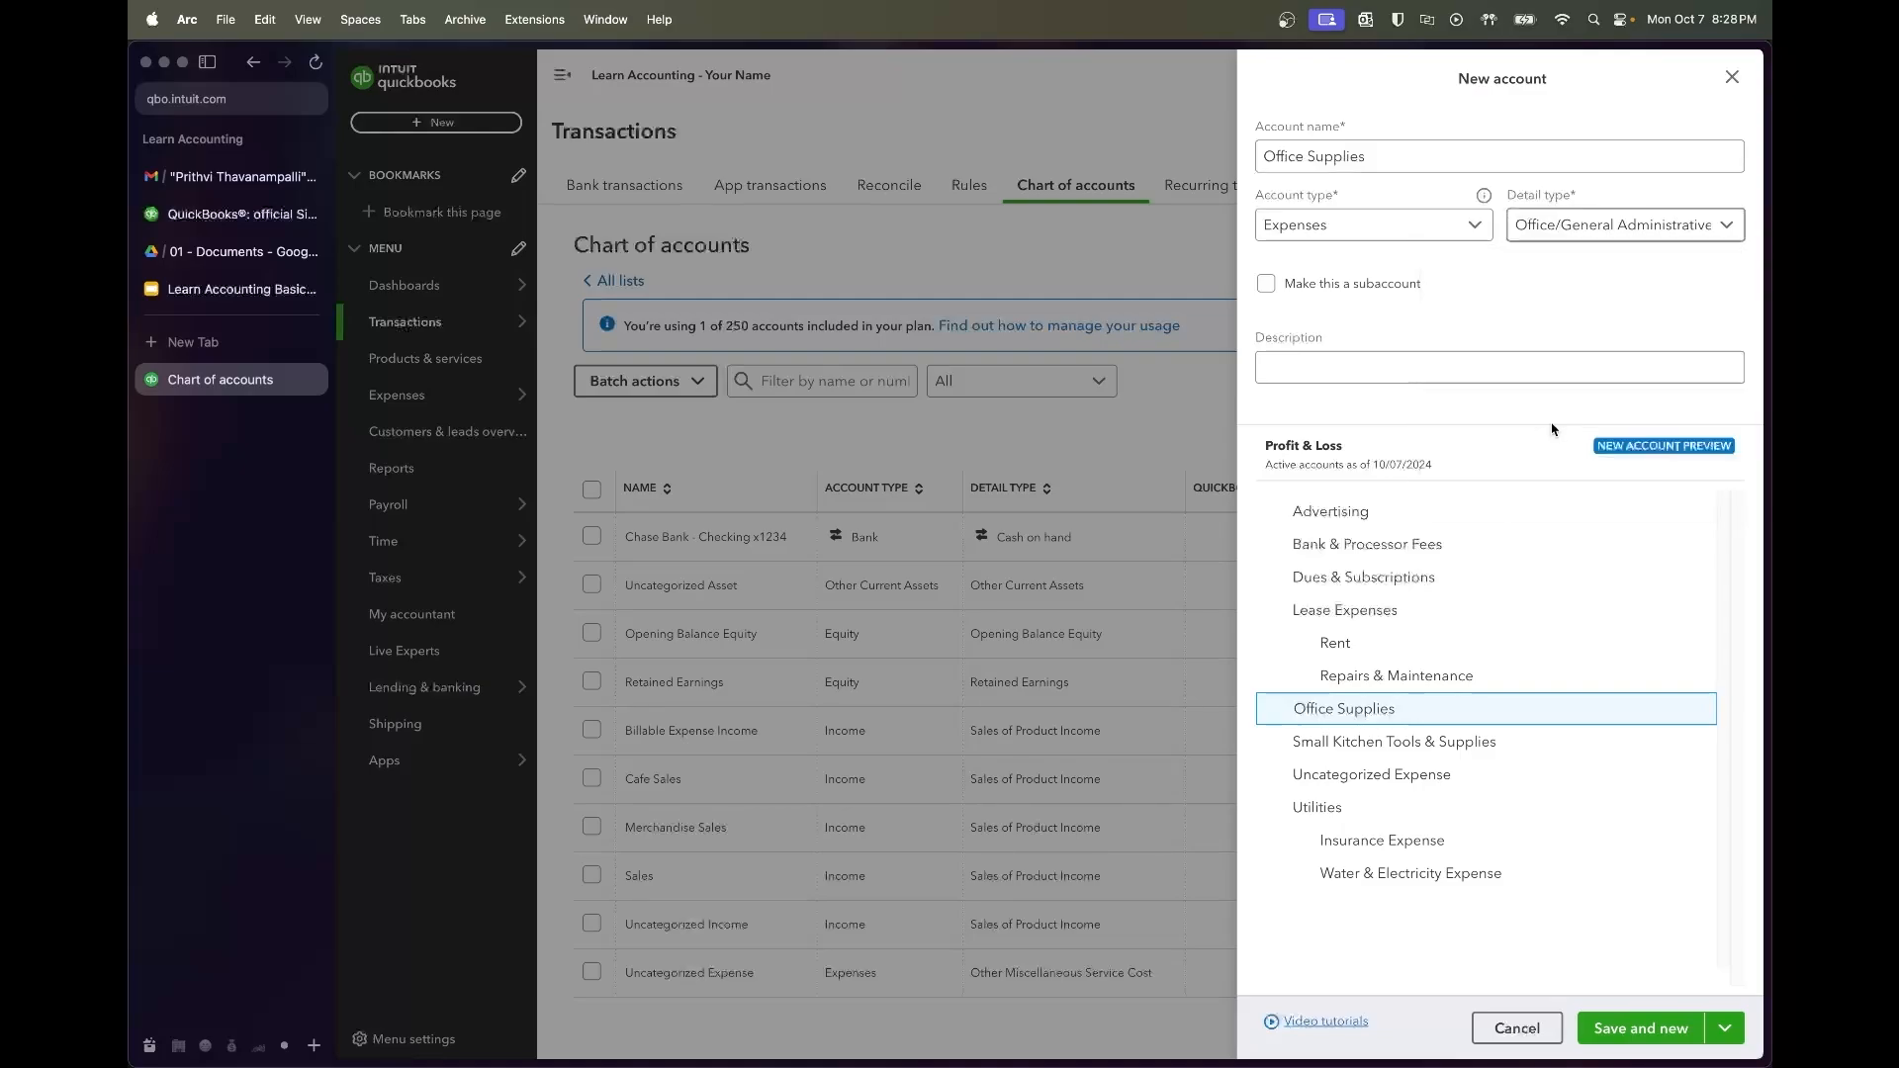
left_click(1642, 1029)
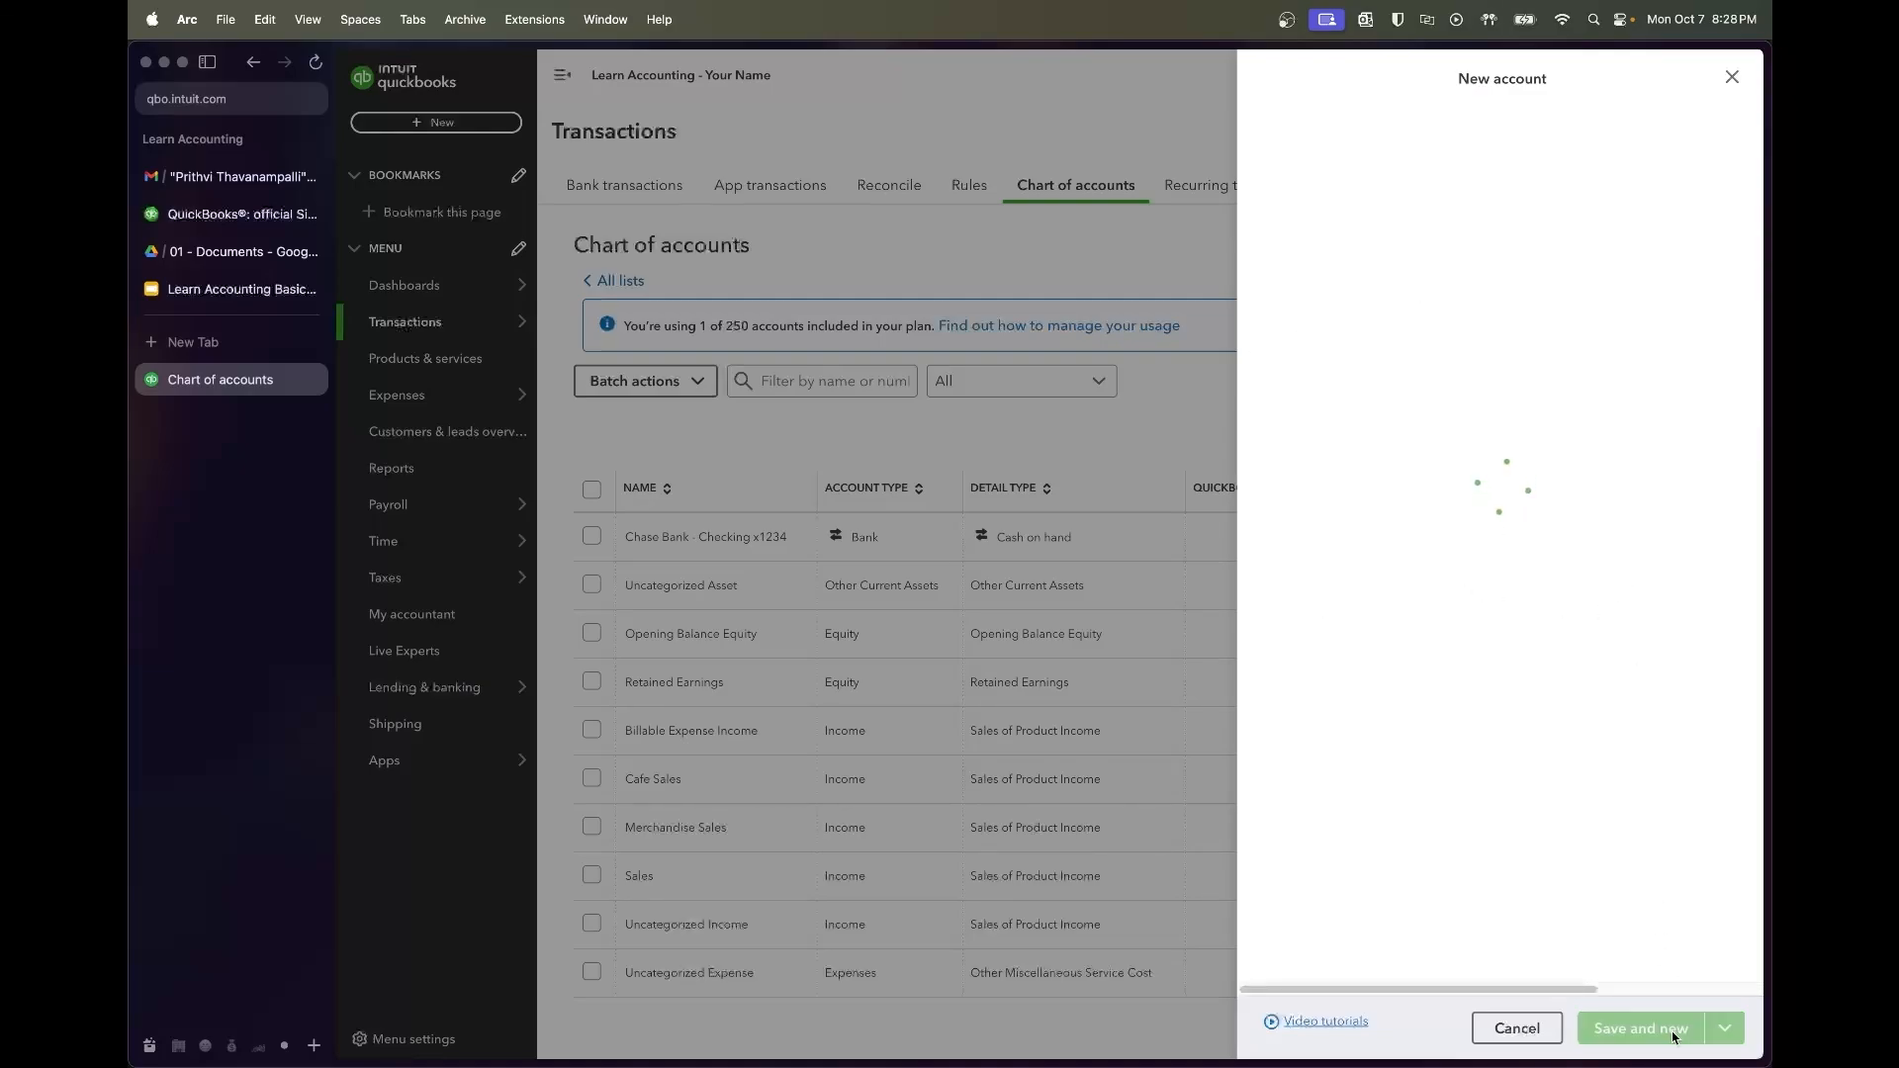
Add Payroll Wages Paid with Payroll Wage Expenses detail, then view the syllabus table again
left_click(261, 295)
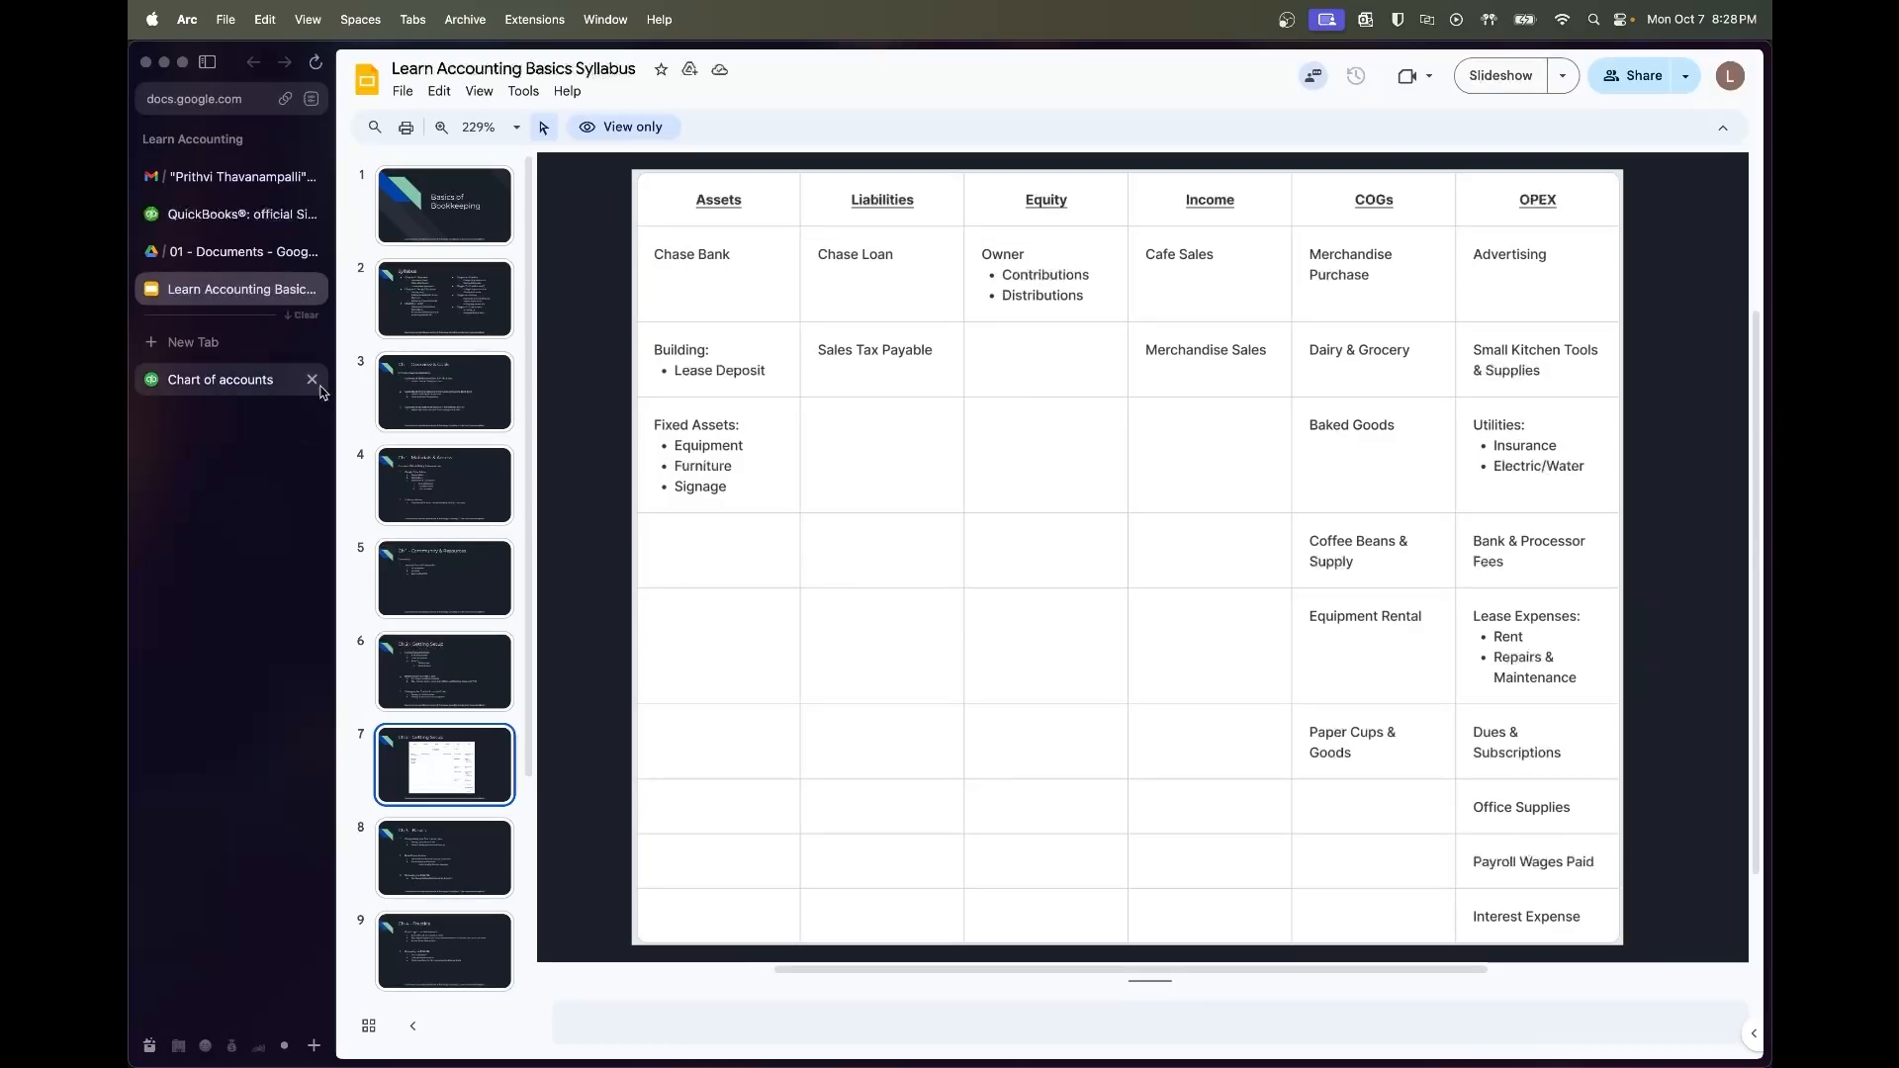
left_click(289, 381)
left_click(1348, 158)
type("Pay")
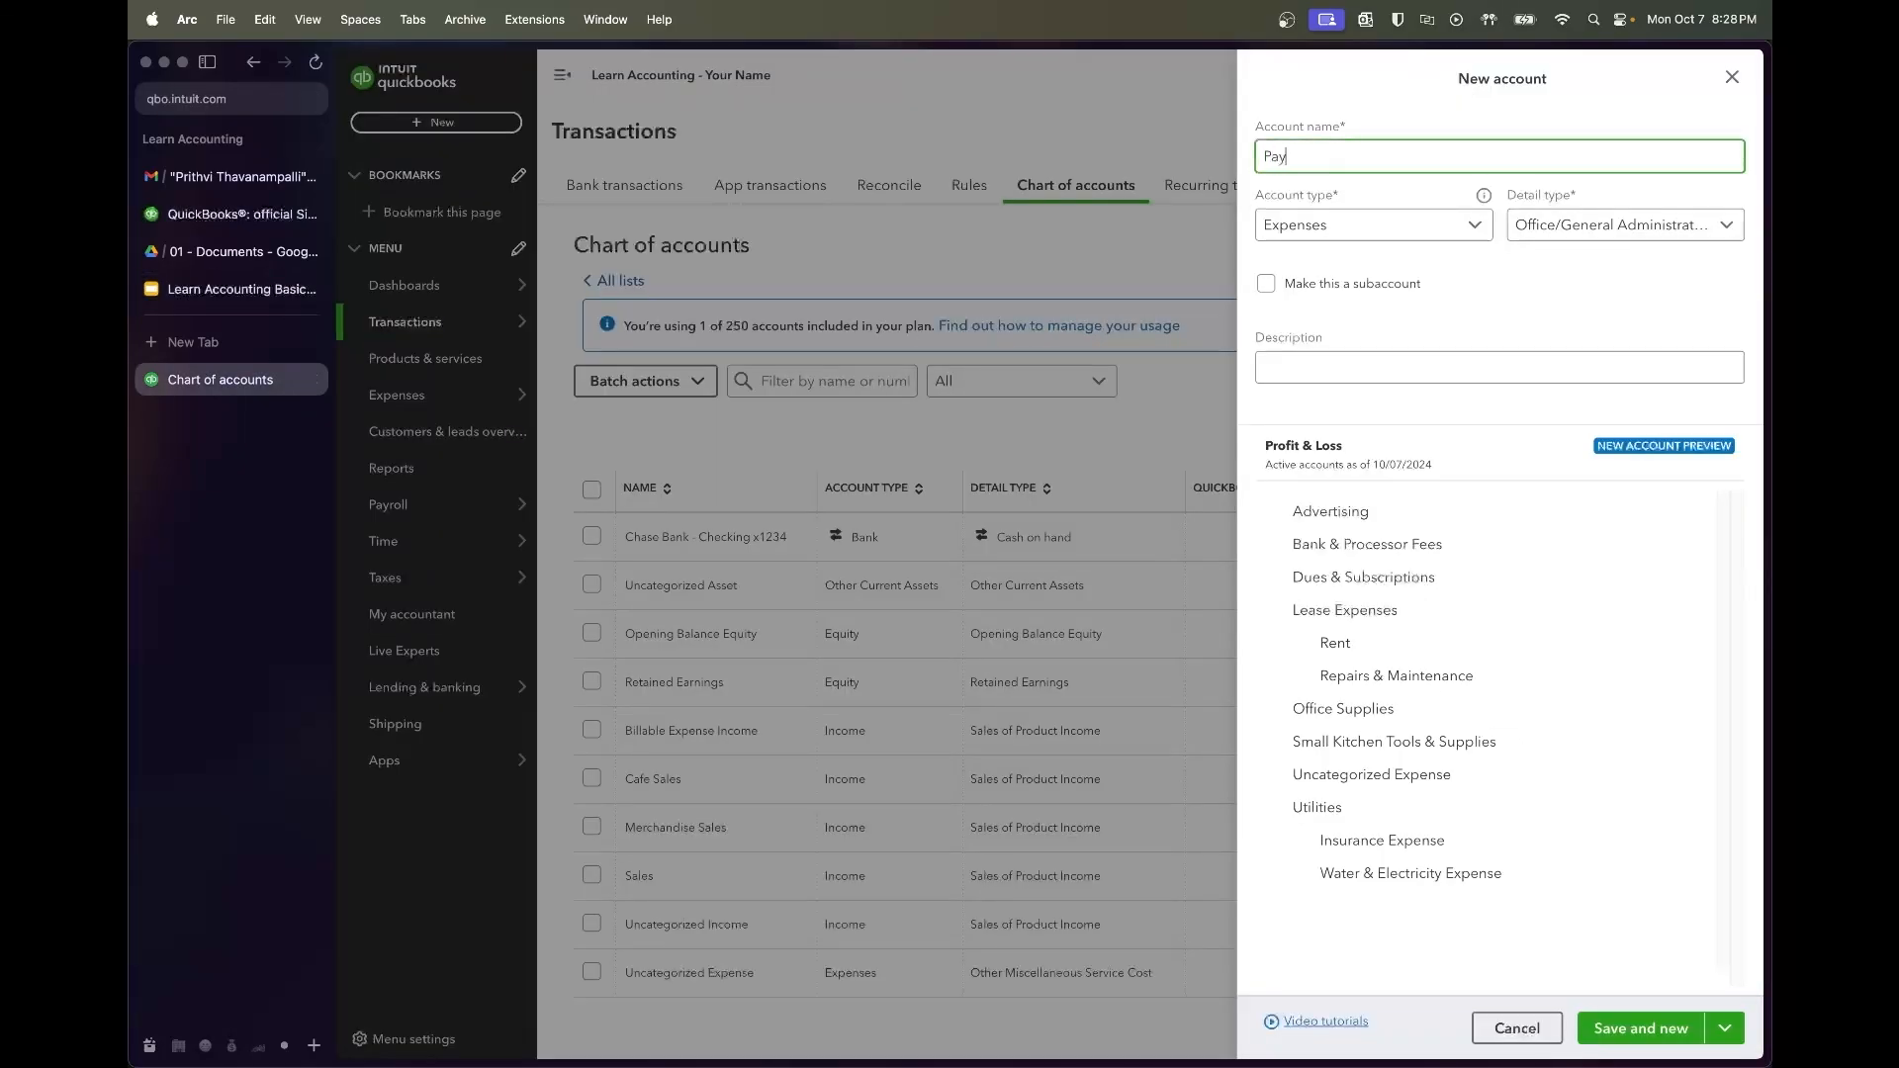
type("roll Wag")
left_click(1553, 236)
scroll(1610, 445, "down", 1)
scroll(1609, 444, "down", 2)
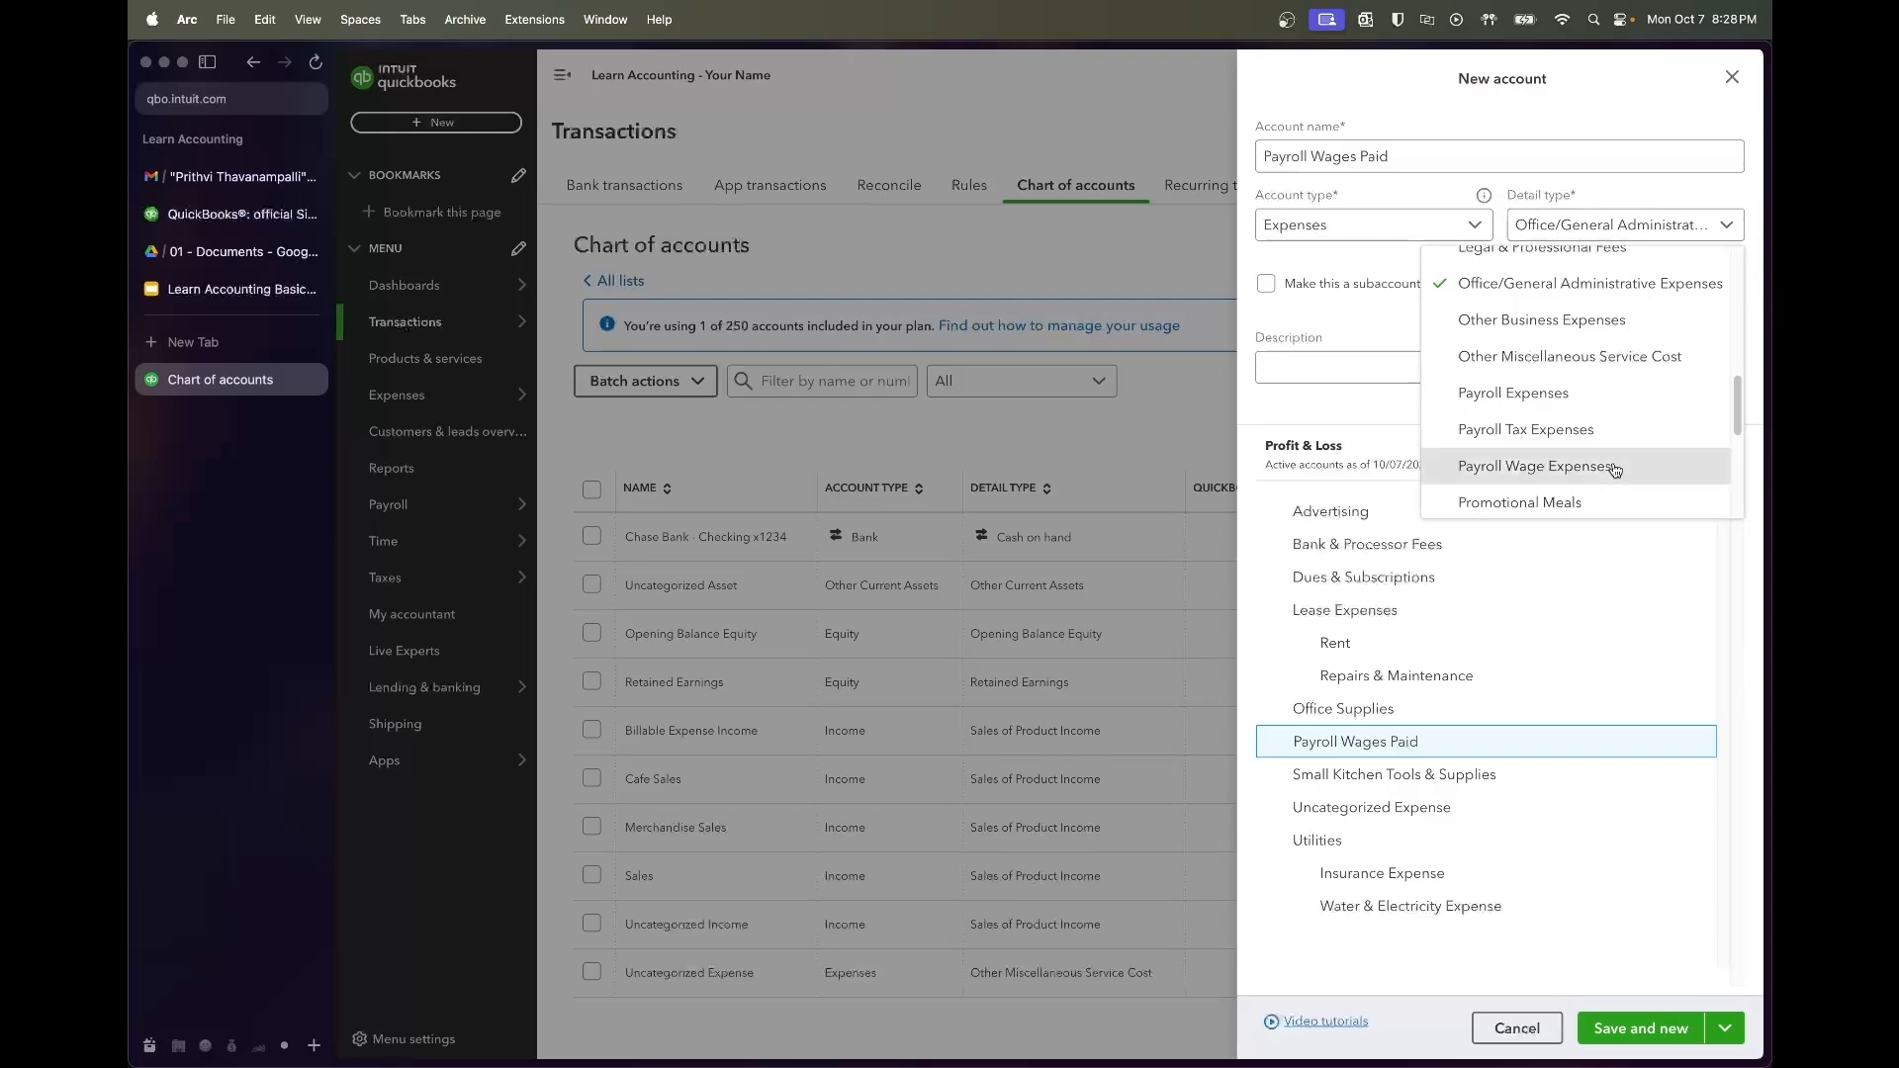
left_click(1610, 467)
left_click(1670, 1027)
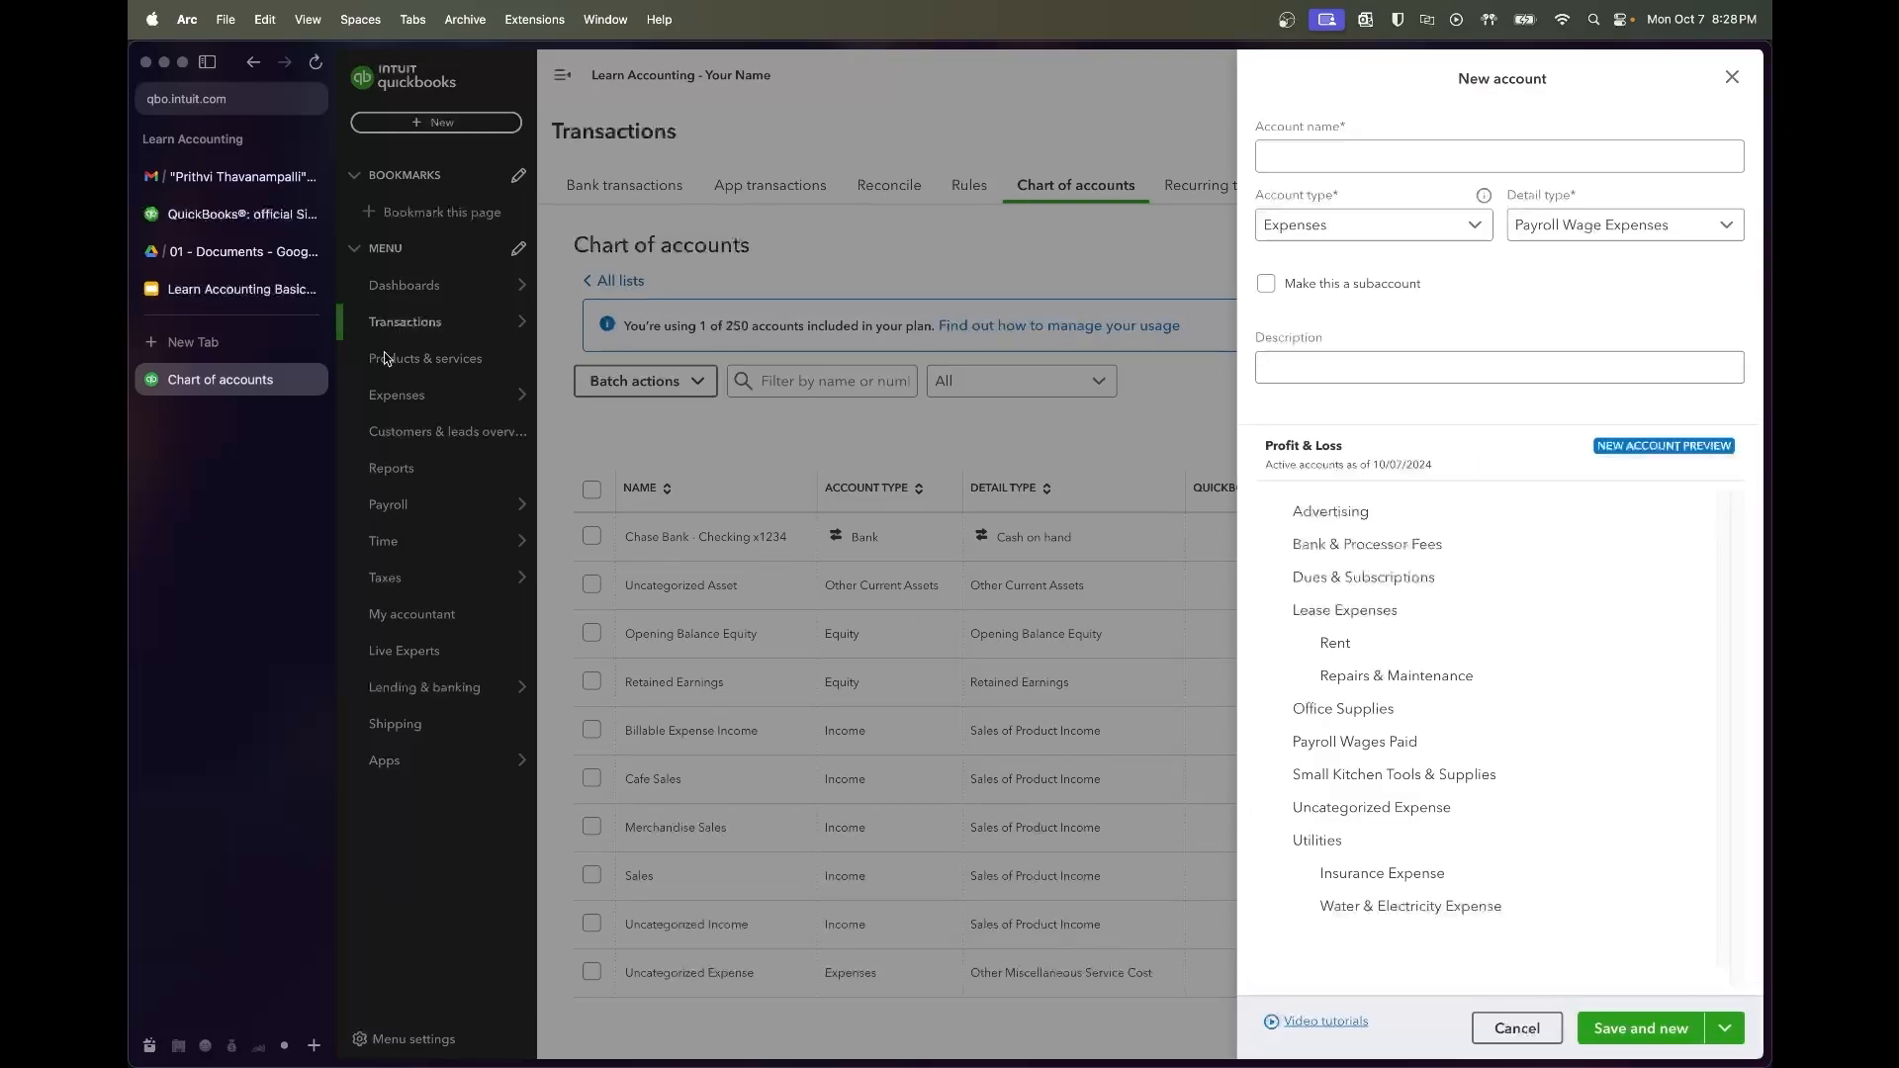
left_click(237, 289)
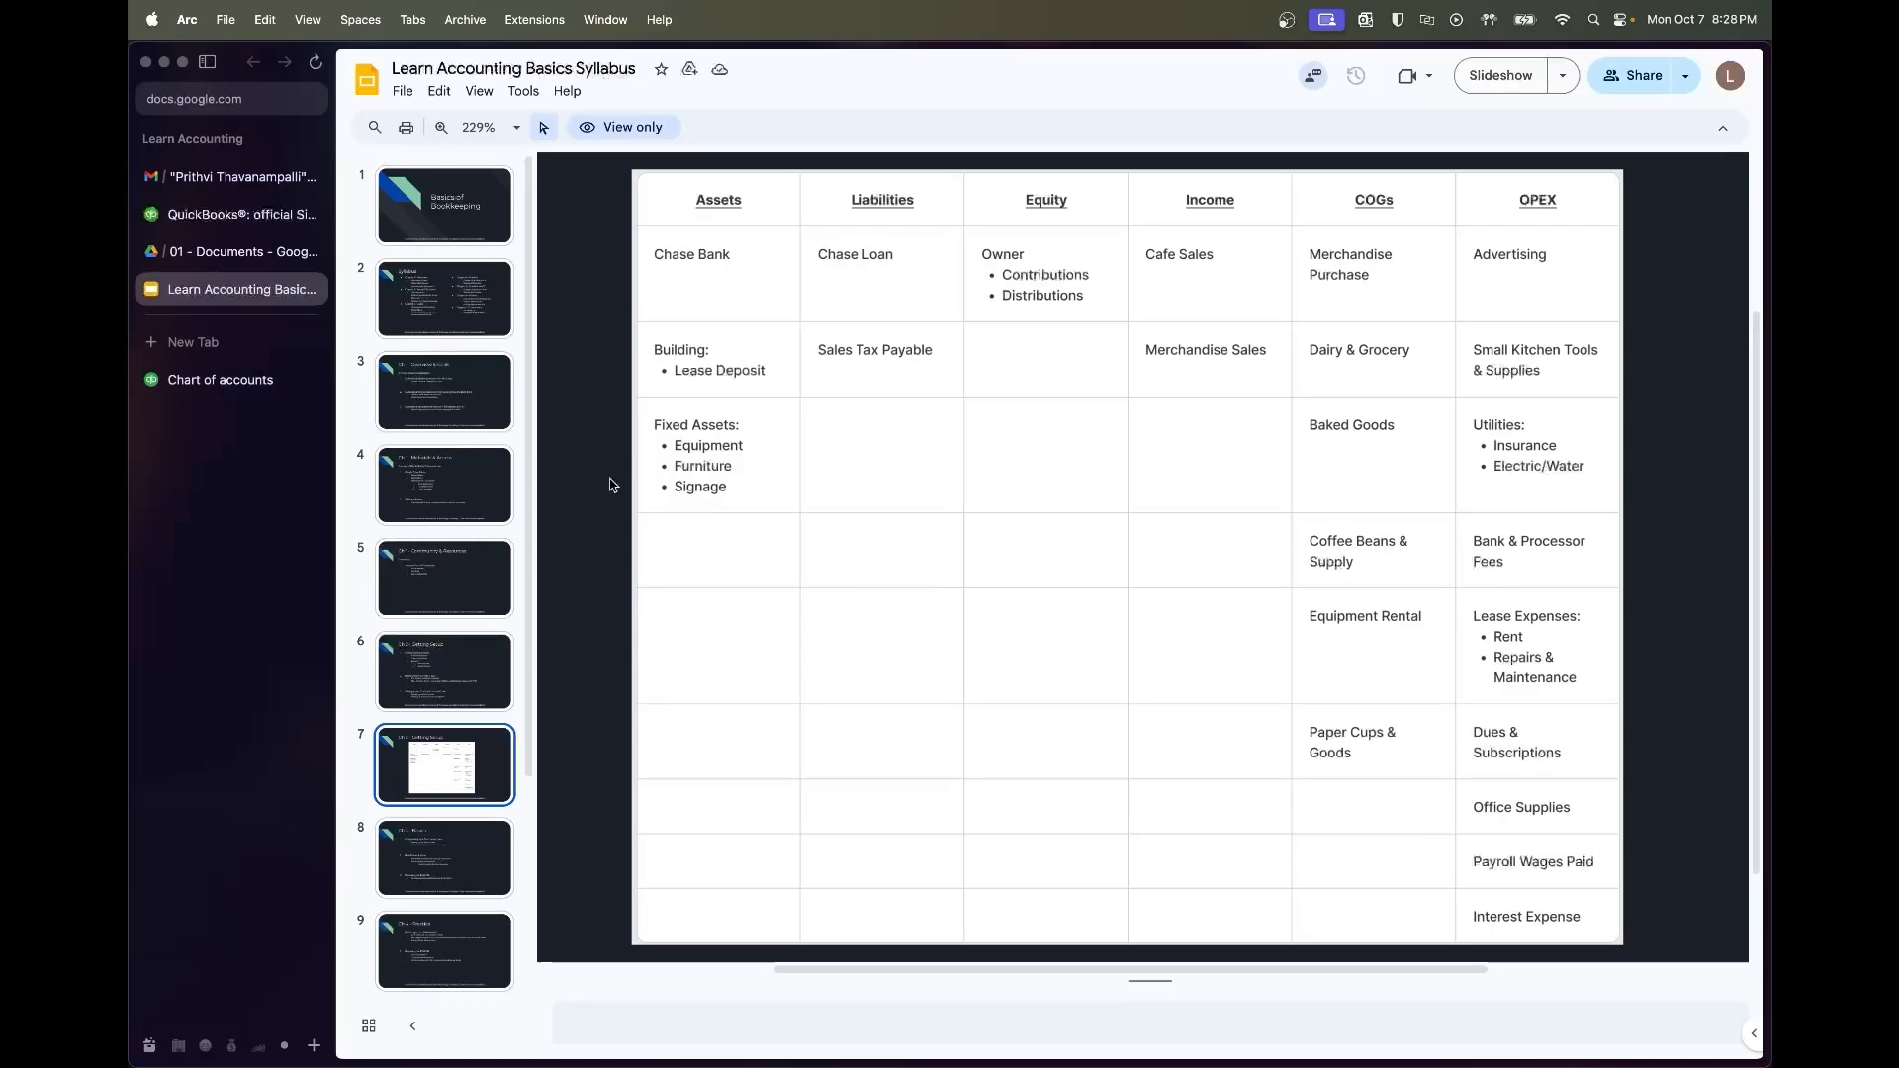
Name the account Interest Expense and set Other Expense with Other Miscellaneous Expense detail
left_click(220, 379)
left_click(1451, 158)
type("Interest Expense")
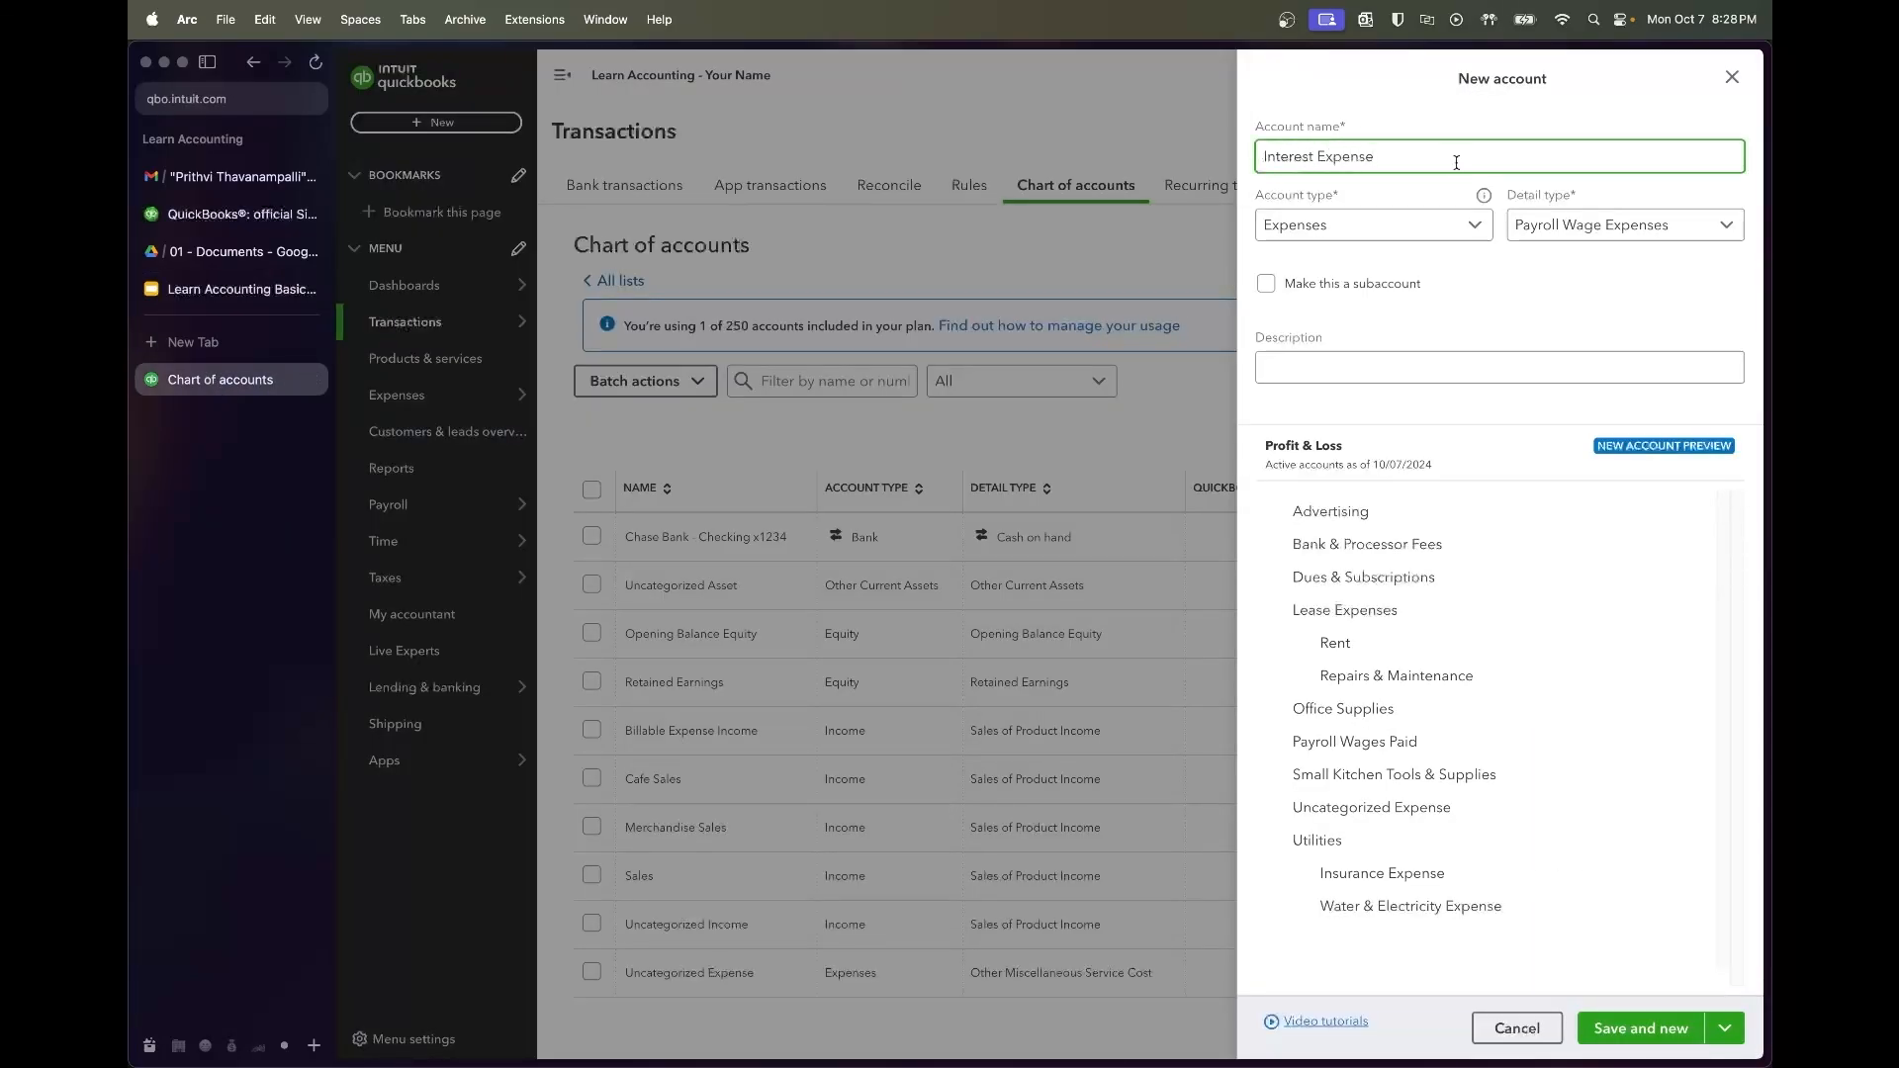
left_click(1442, 220)
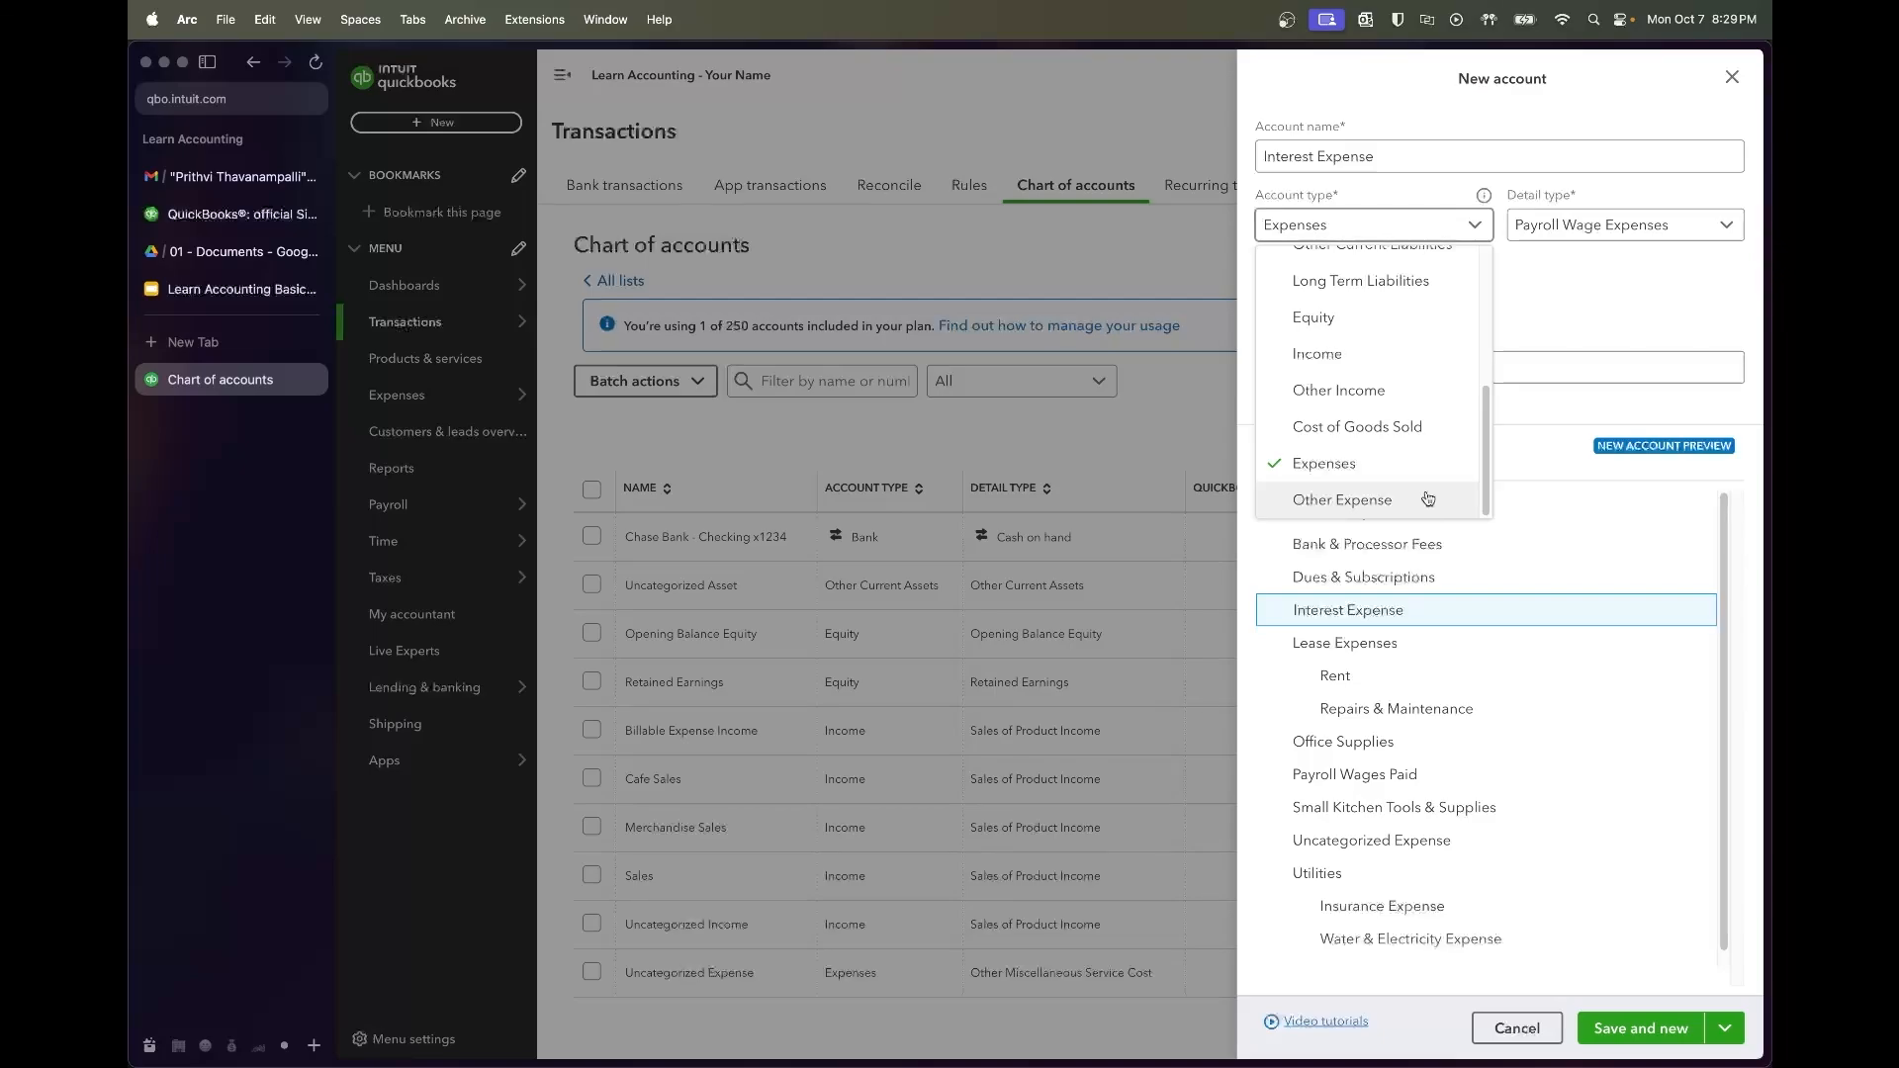
left_click(1428, 500)
left_click(1616, 232)
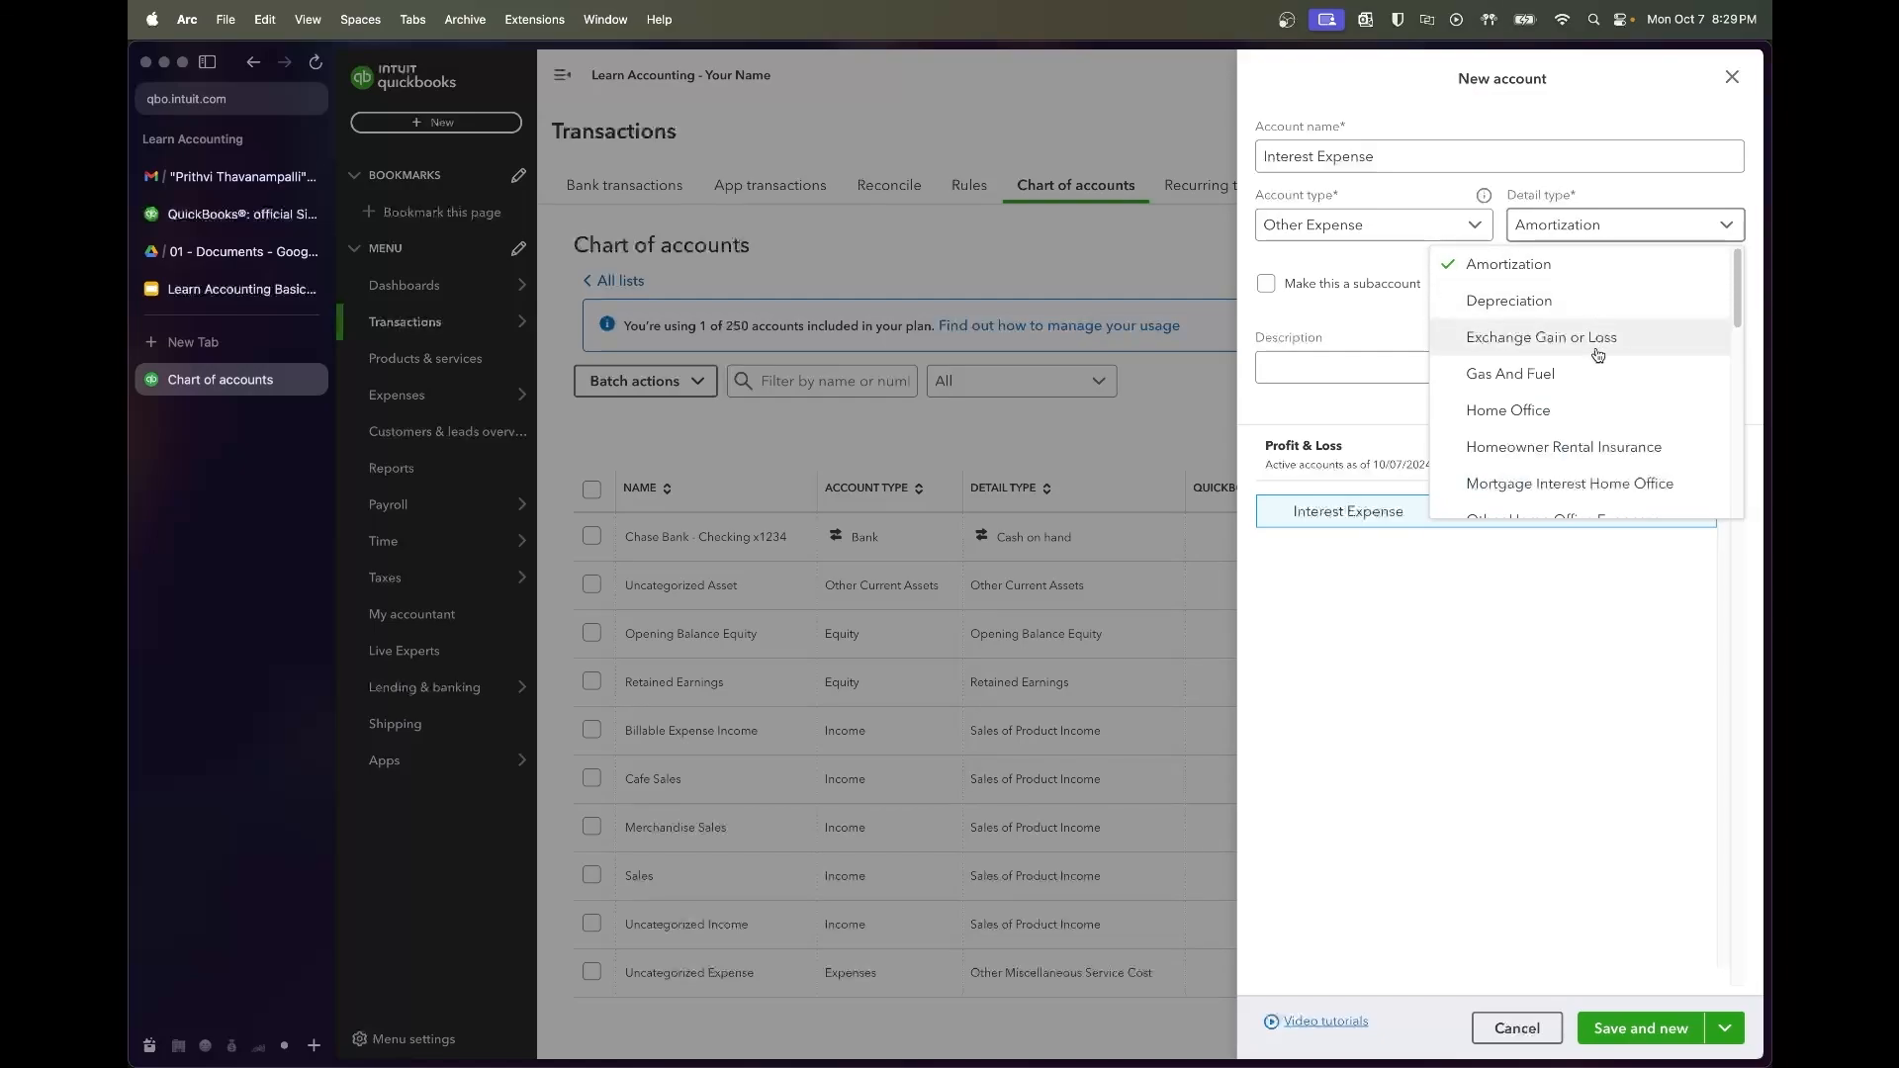
scroll(1595, 326, "down", 5)
scroll(1598, 354, "down", 5)
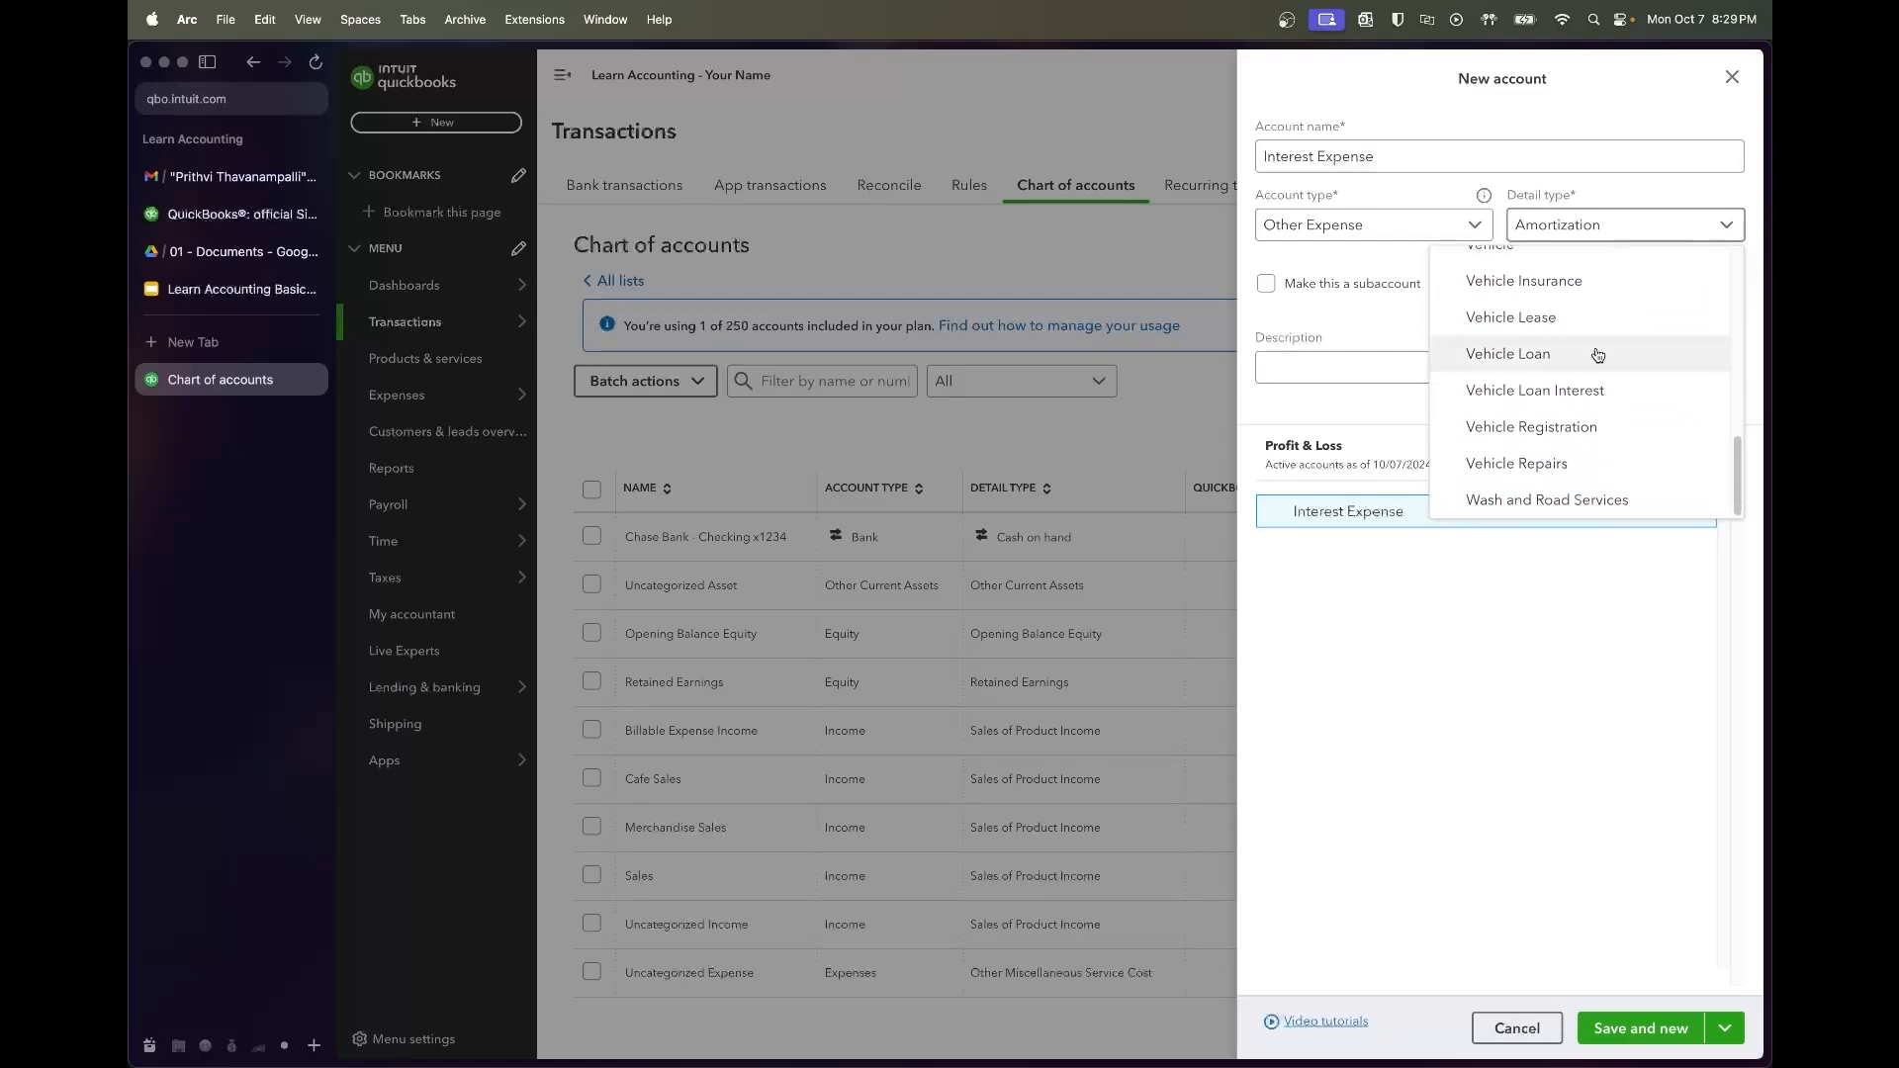
scroll(1598, 355, "up", 5)
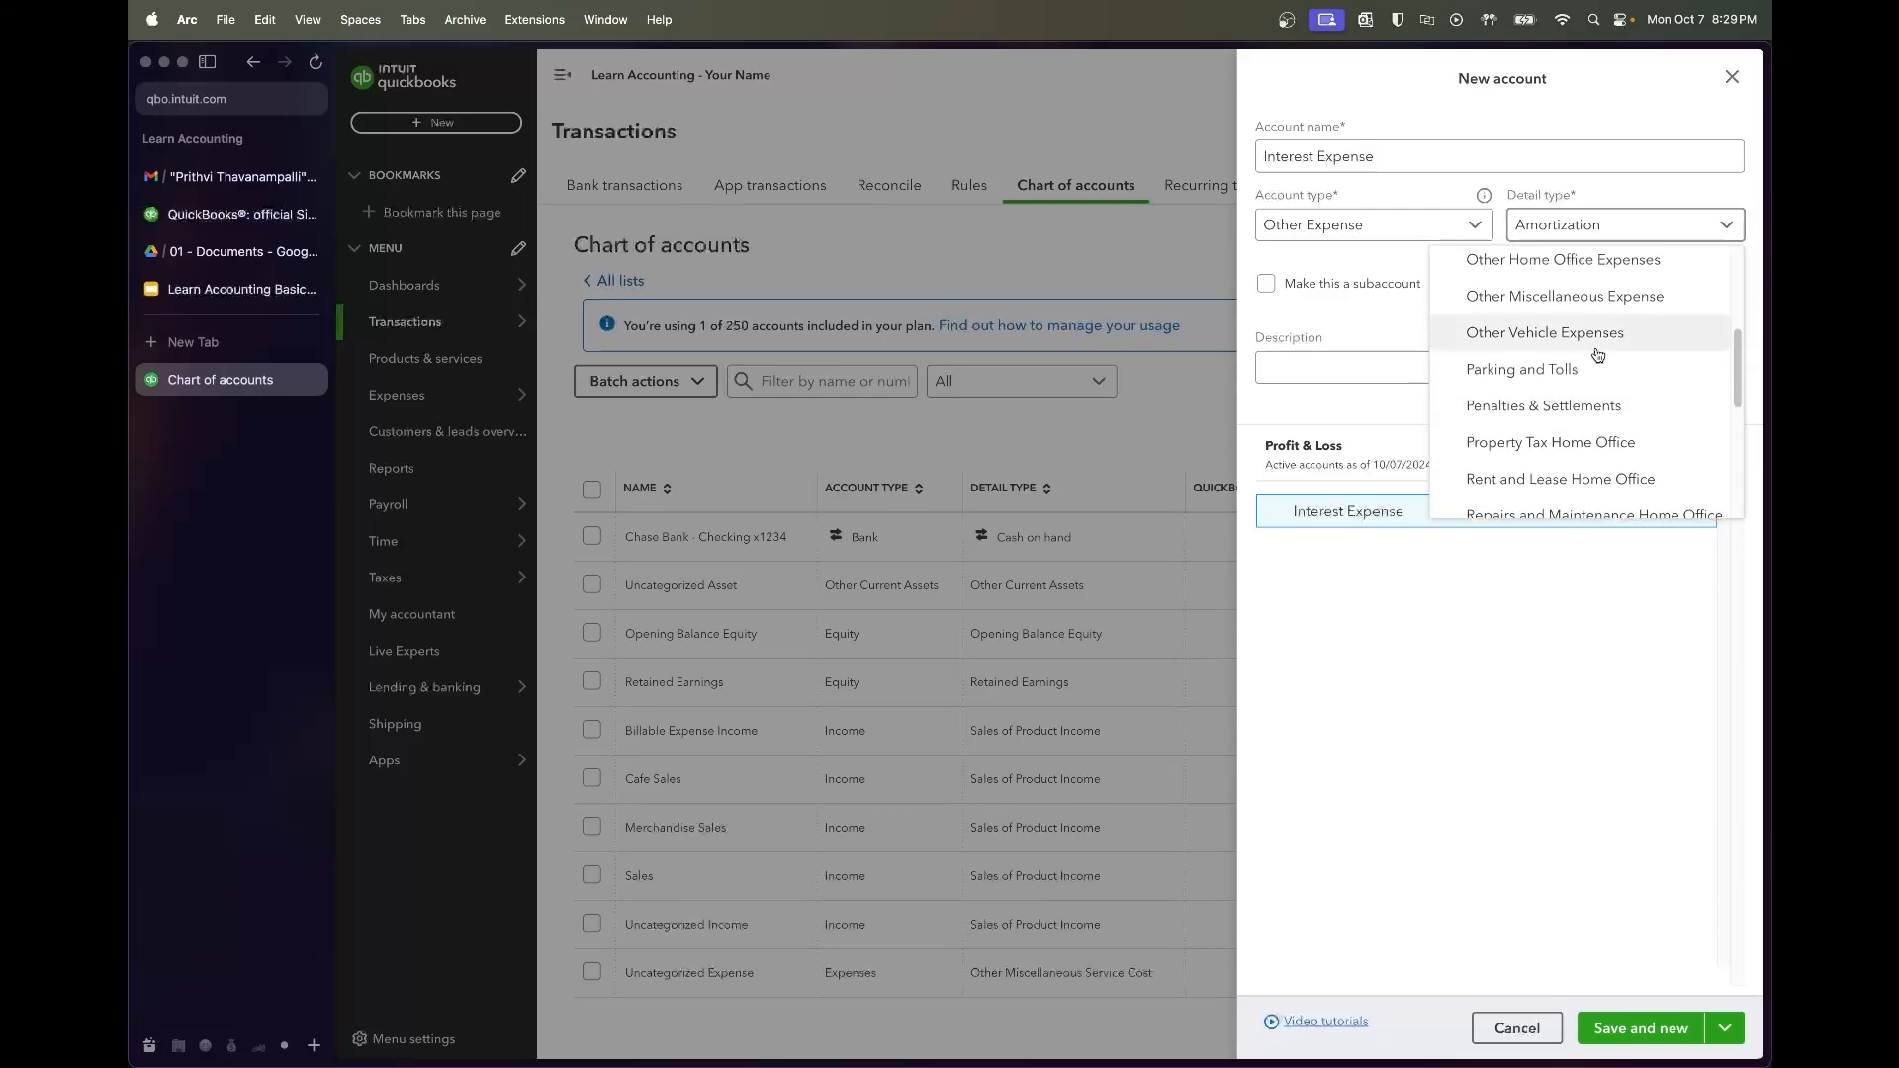
scroll(1600, 395, "up", 2)
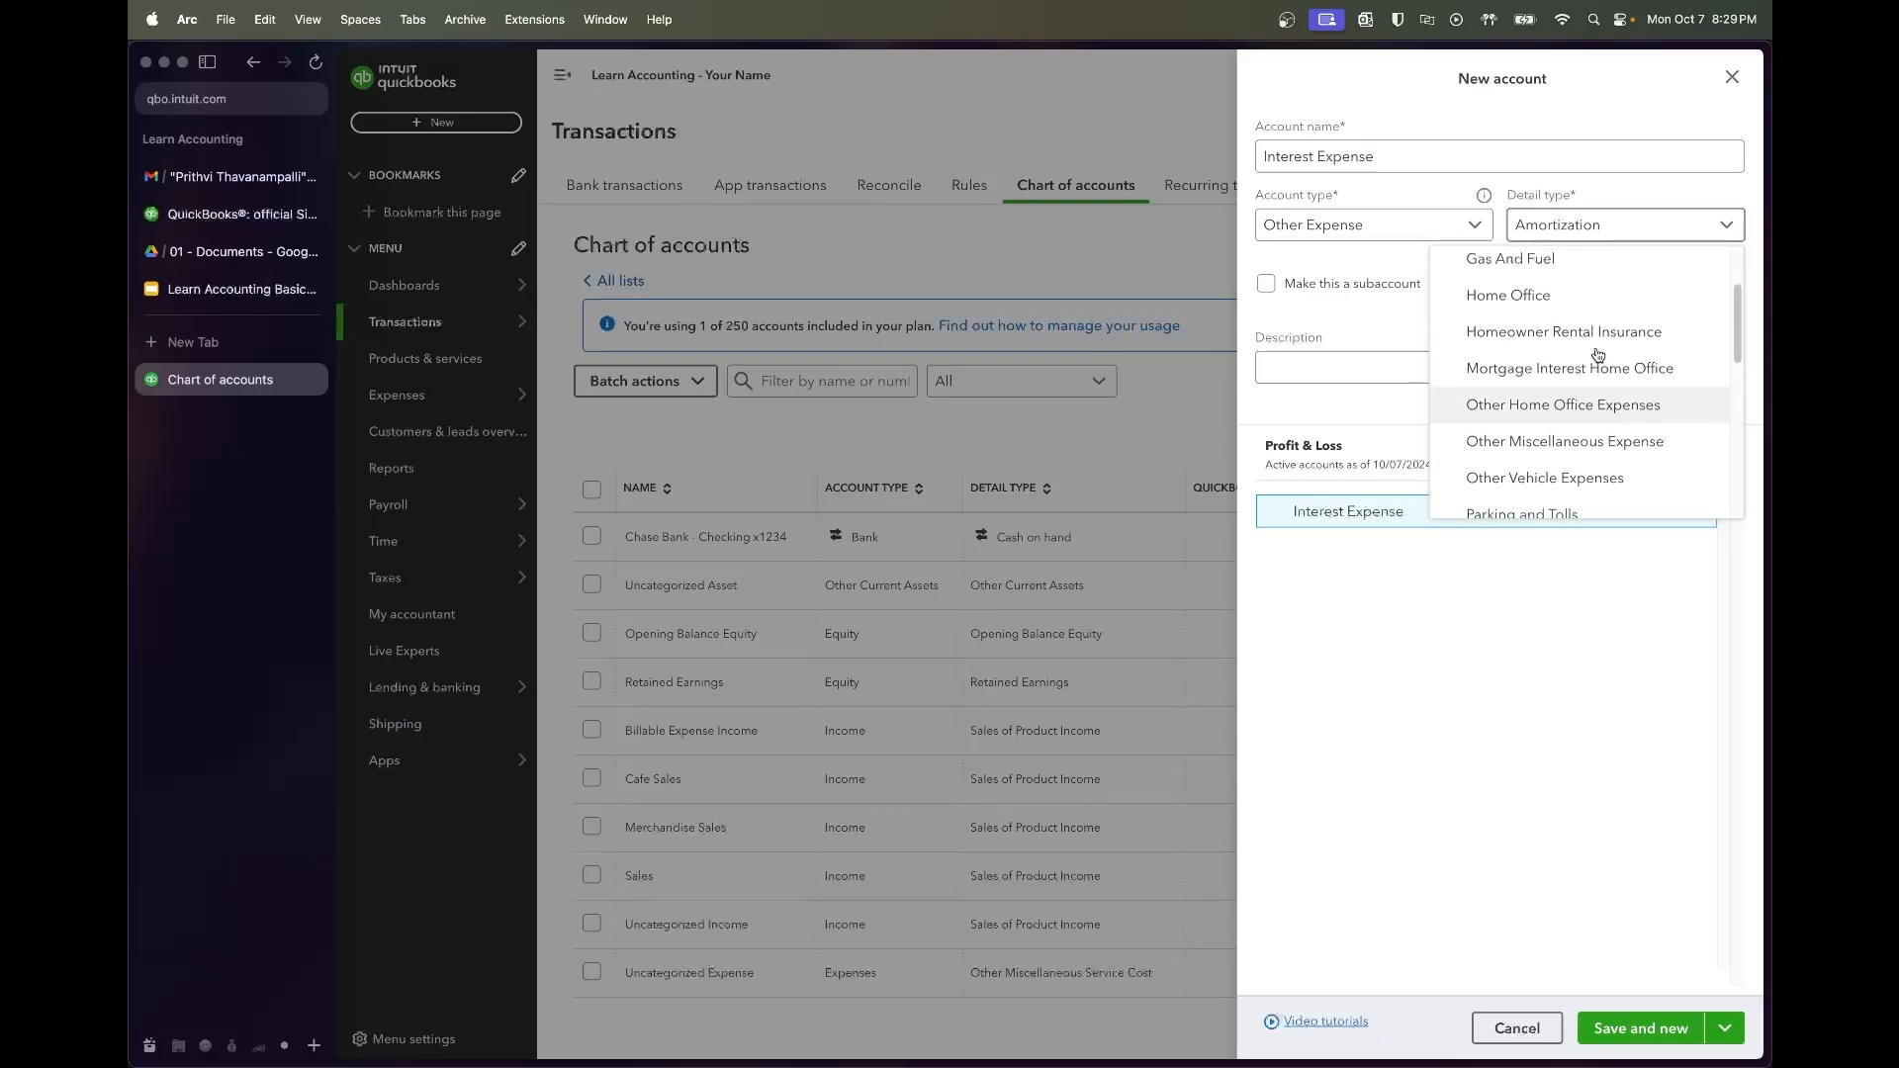
left_click(1603, 438)
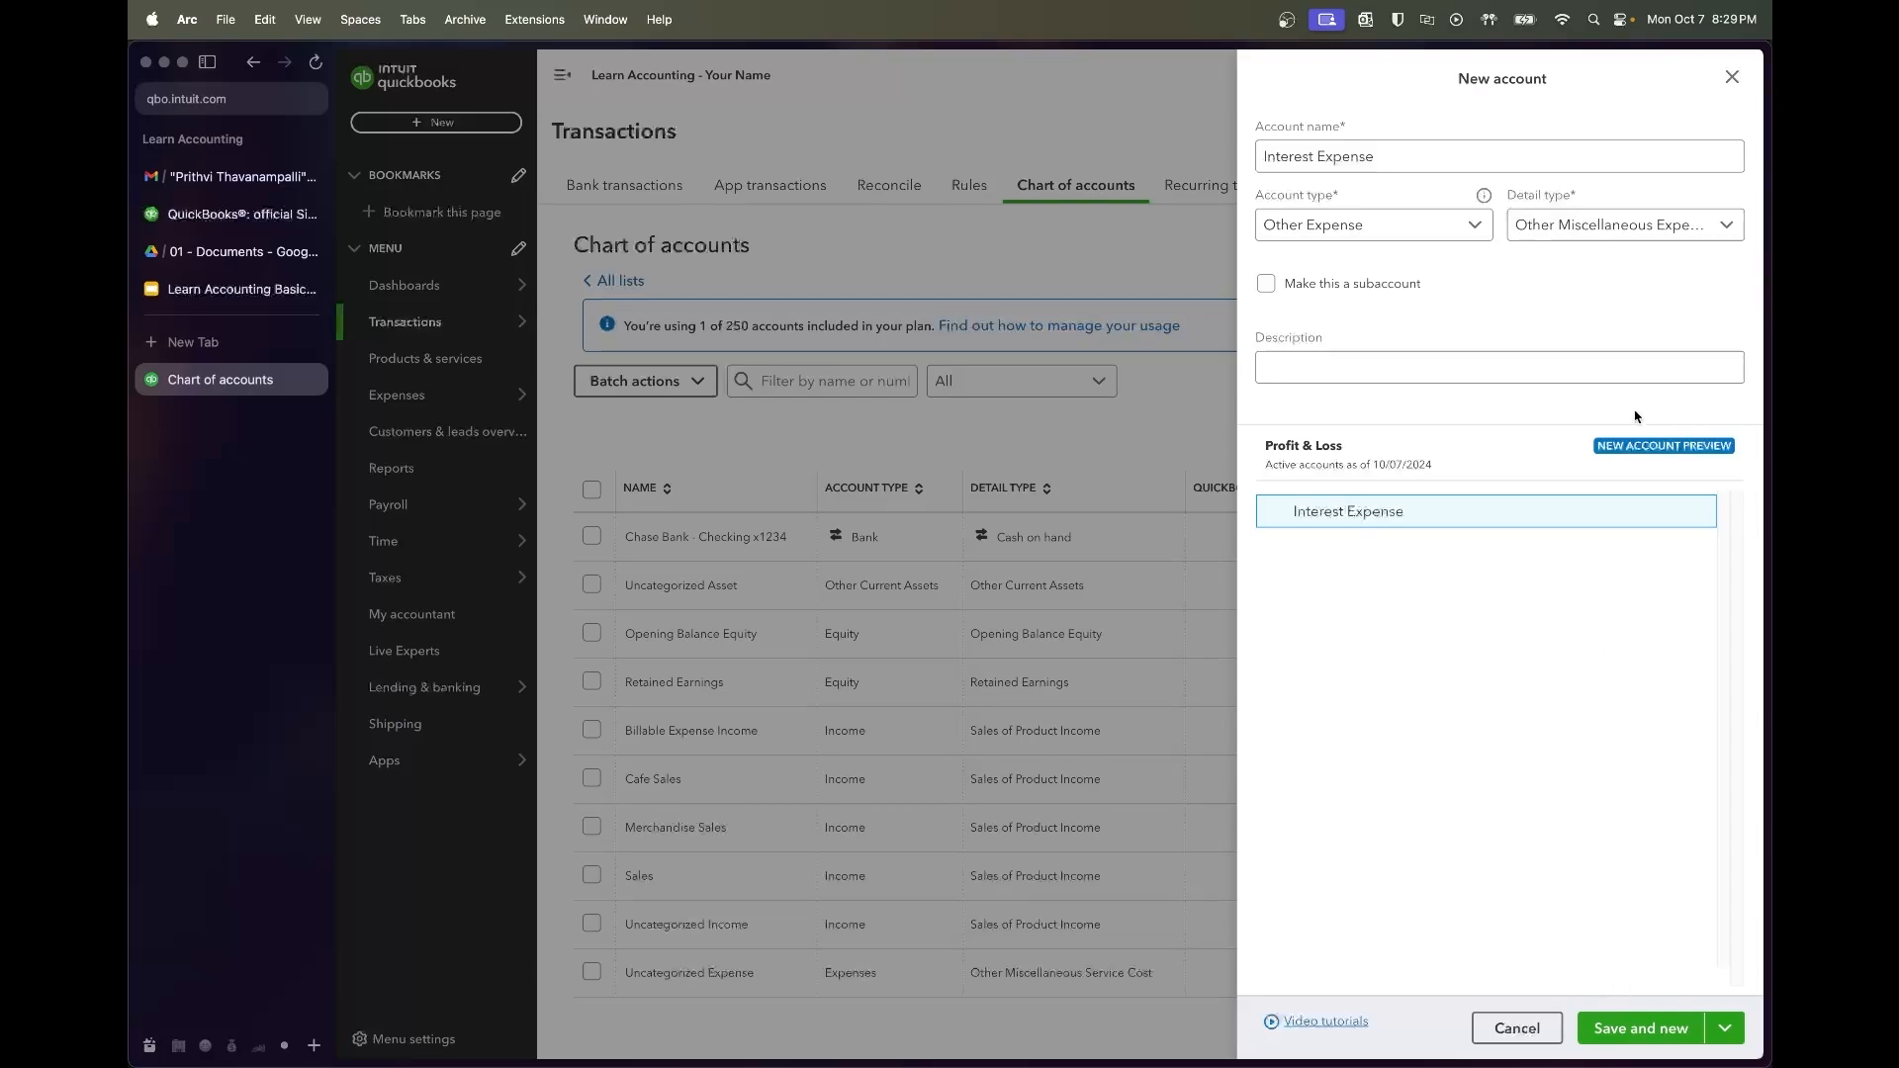
Try account type Expenses with detail type Finance costs instead
left_click(1461, 226)
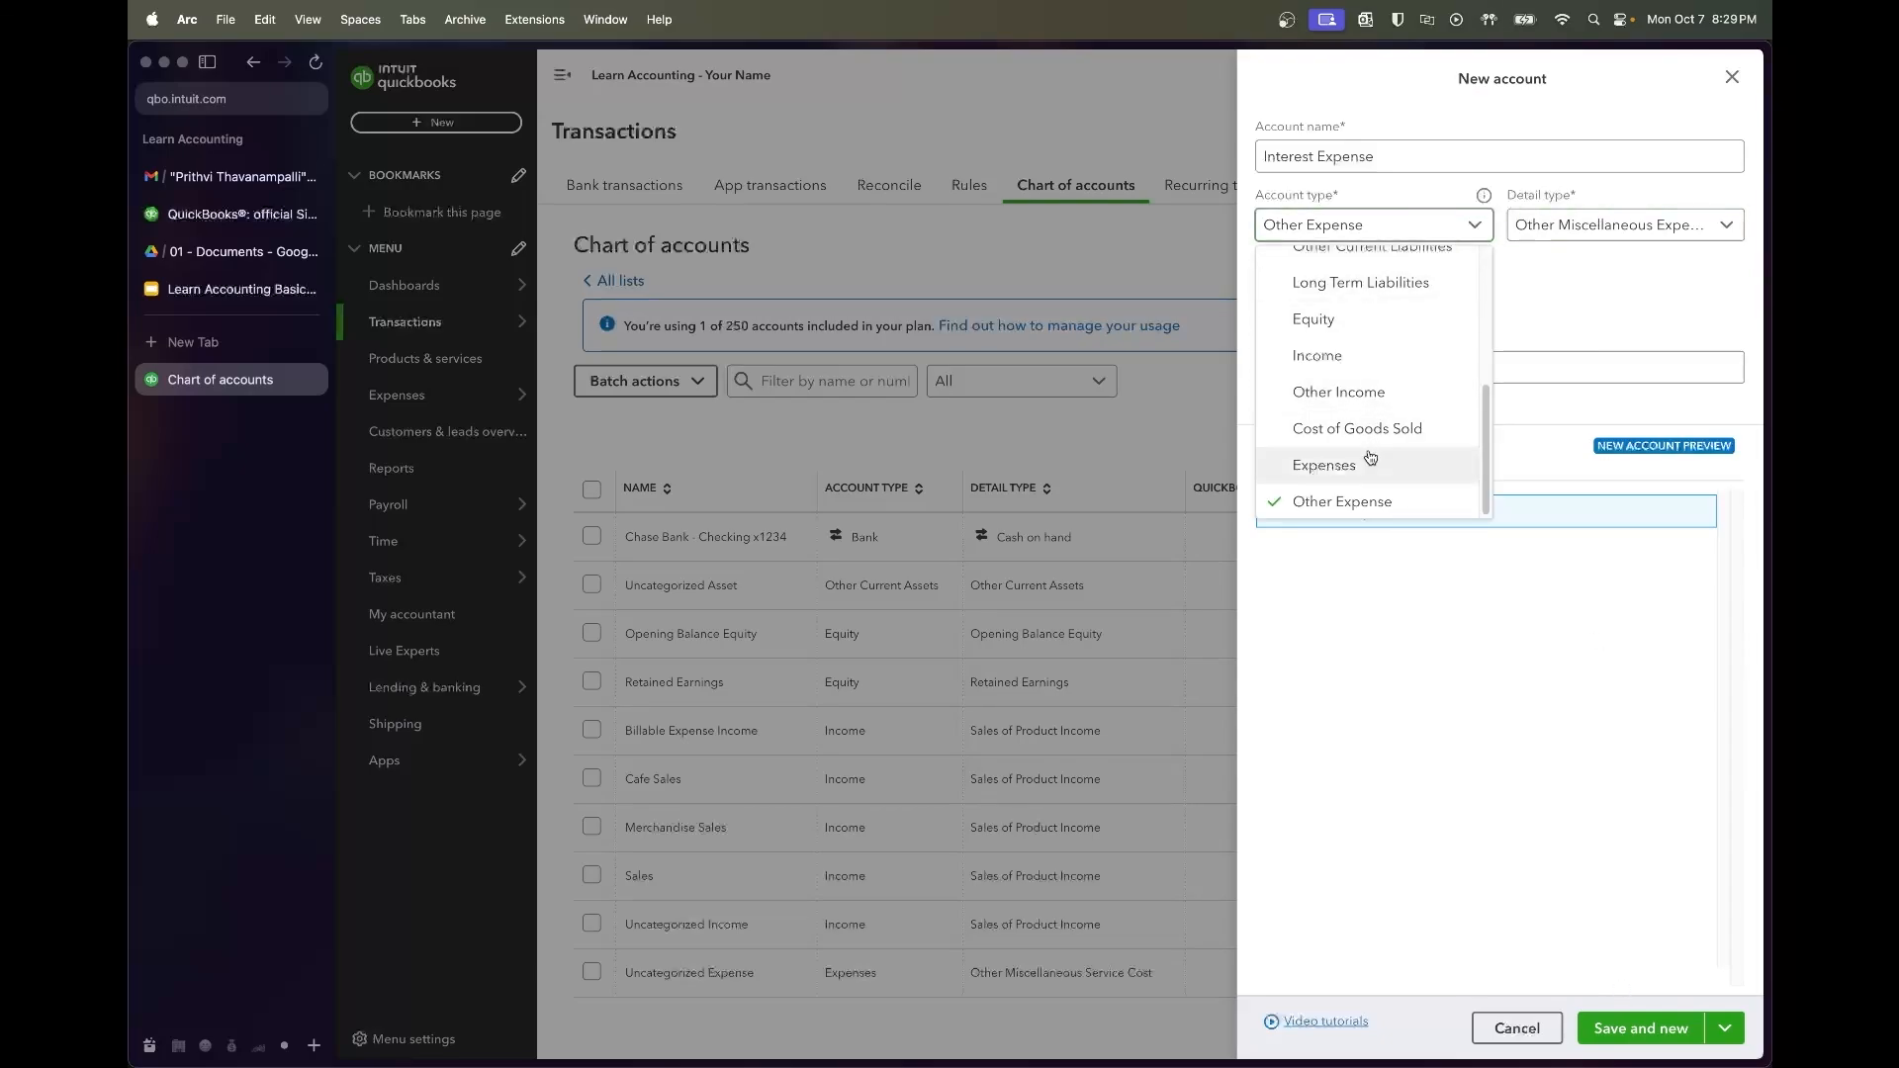
left_click(1370, 457)
left_click(1622, 226)
scroll(1543, 475, "down", 3)
scroll(1543, 514, "down", 2)
scroll(1543, 515, "up", 2)
left_click(1511, 341)
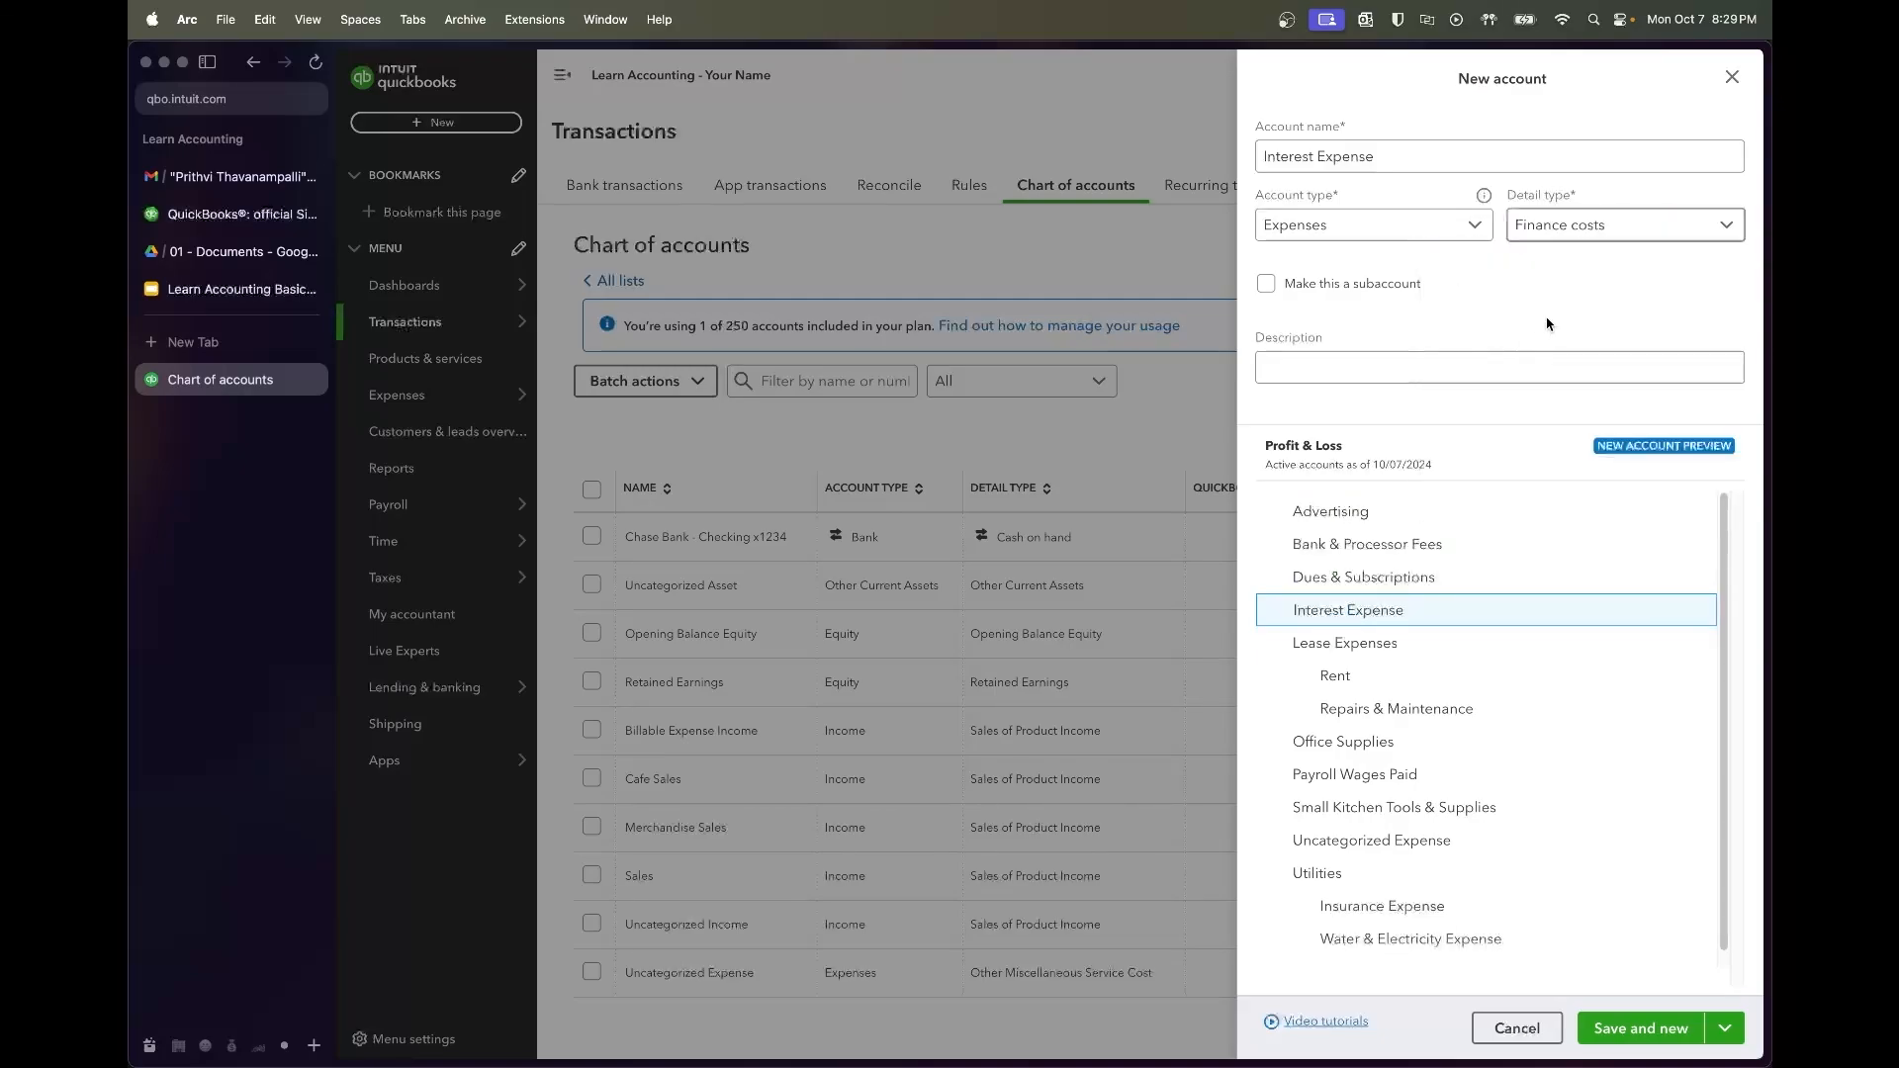
Revert to Other Expense with Other Miscellaneous Expense detail and bring up the save options
left_click(1397, 229)
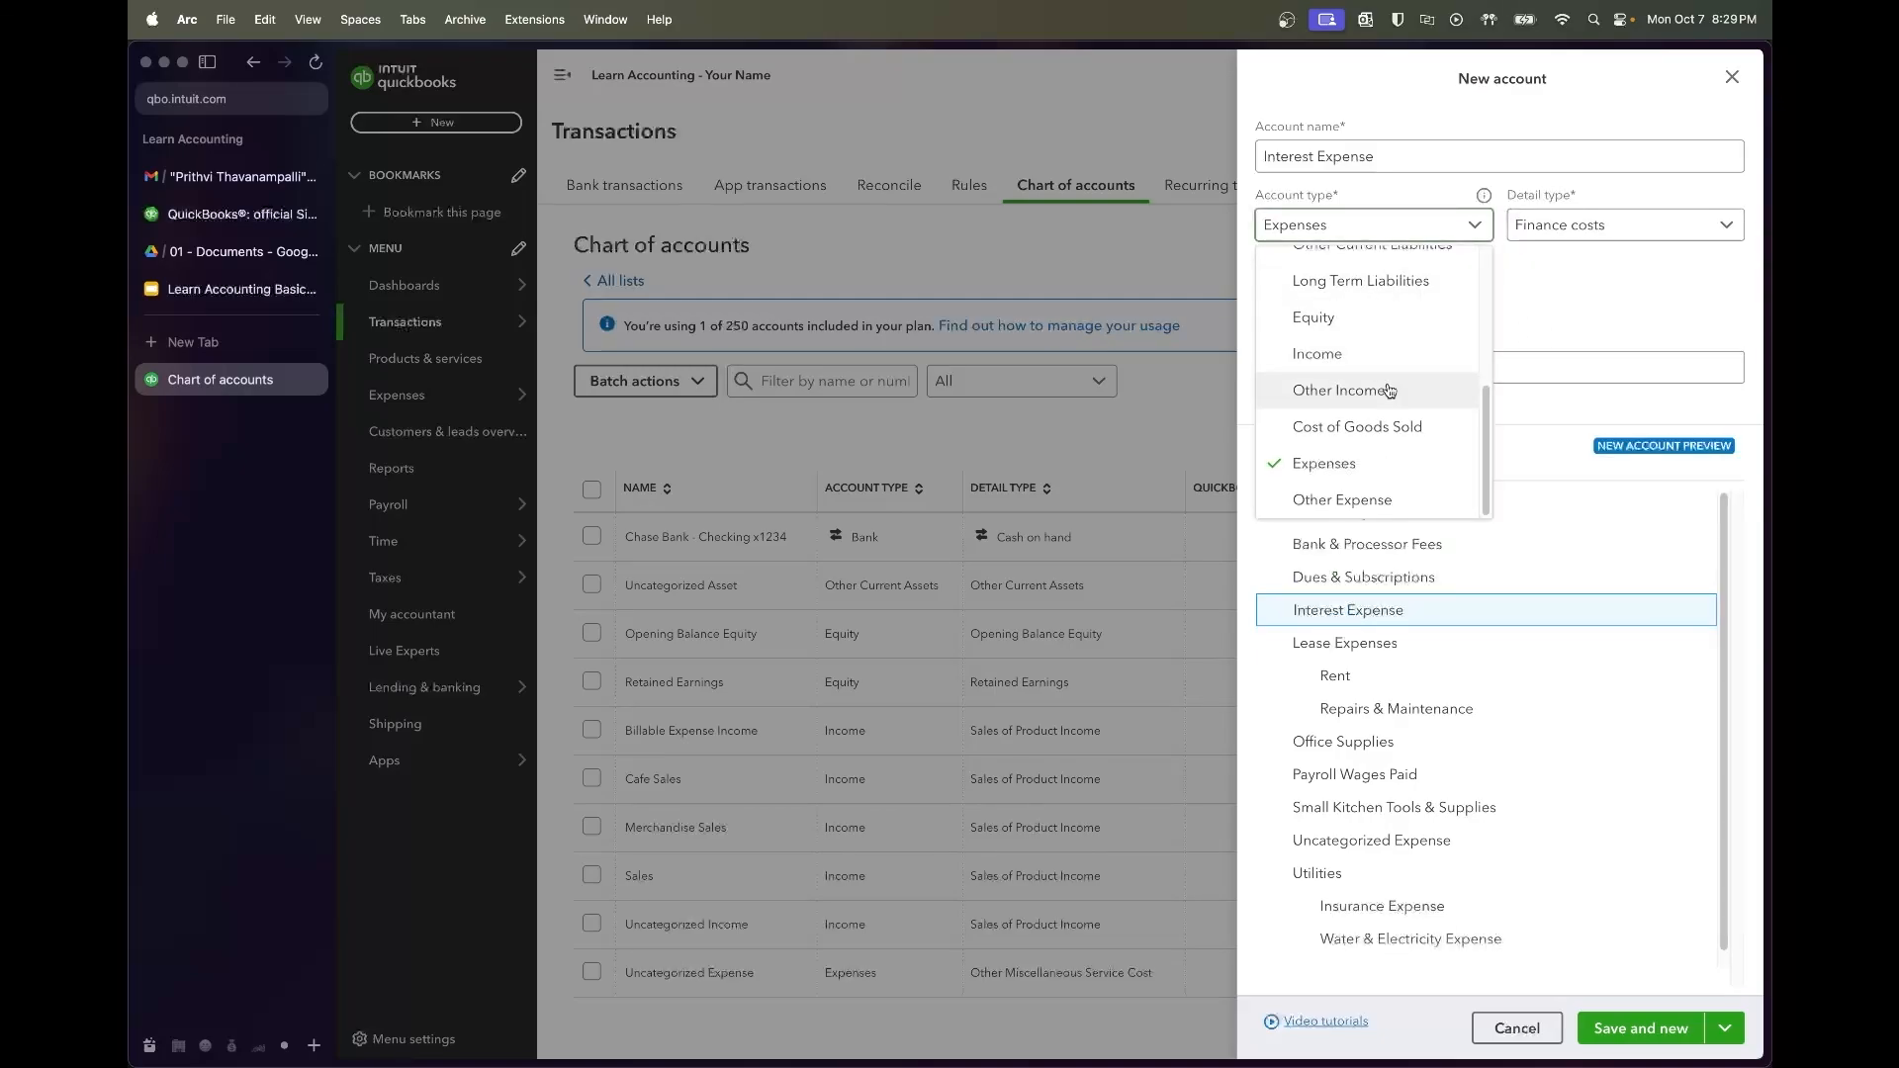
left_click(1342, 499)
left_click(1582, 228)
scroll(1538, 388, "down", 3)
left_click(1526, 436)
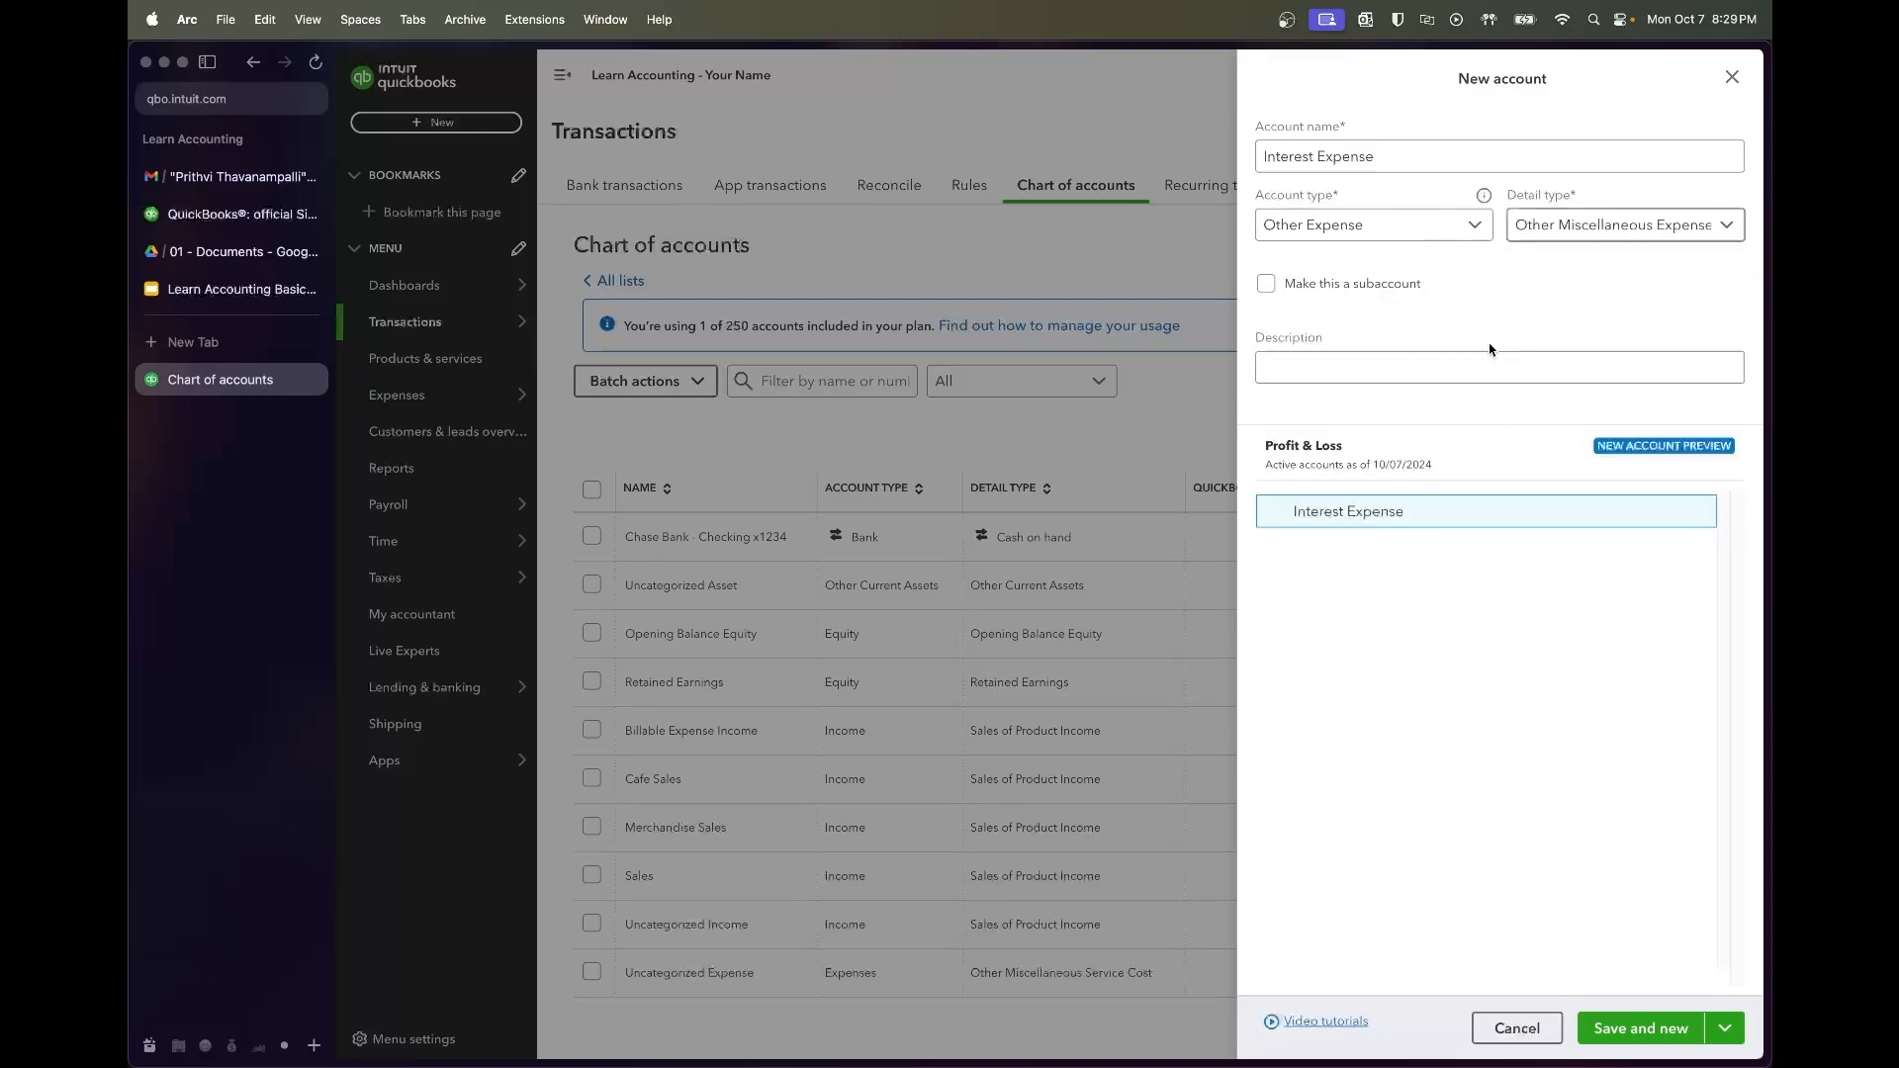
left_click(1724, 1029)
Save Interest Expense and scroll the 29-account list to confirm its new row
left_click(1653, 991)
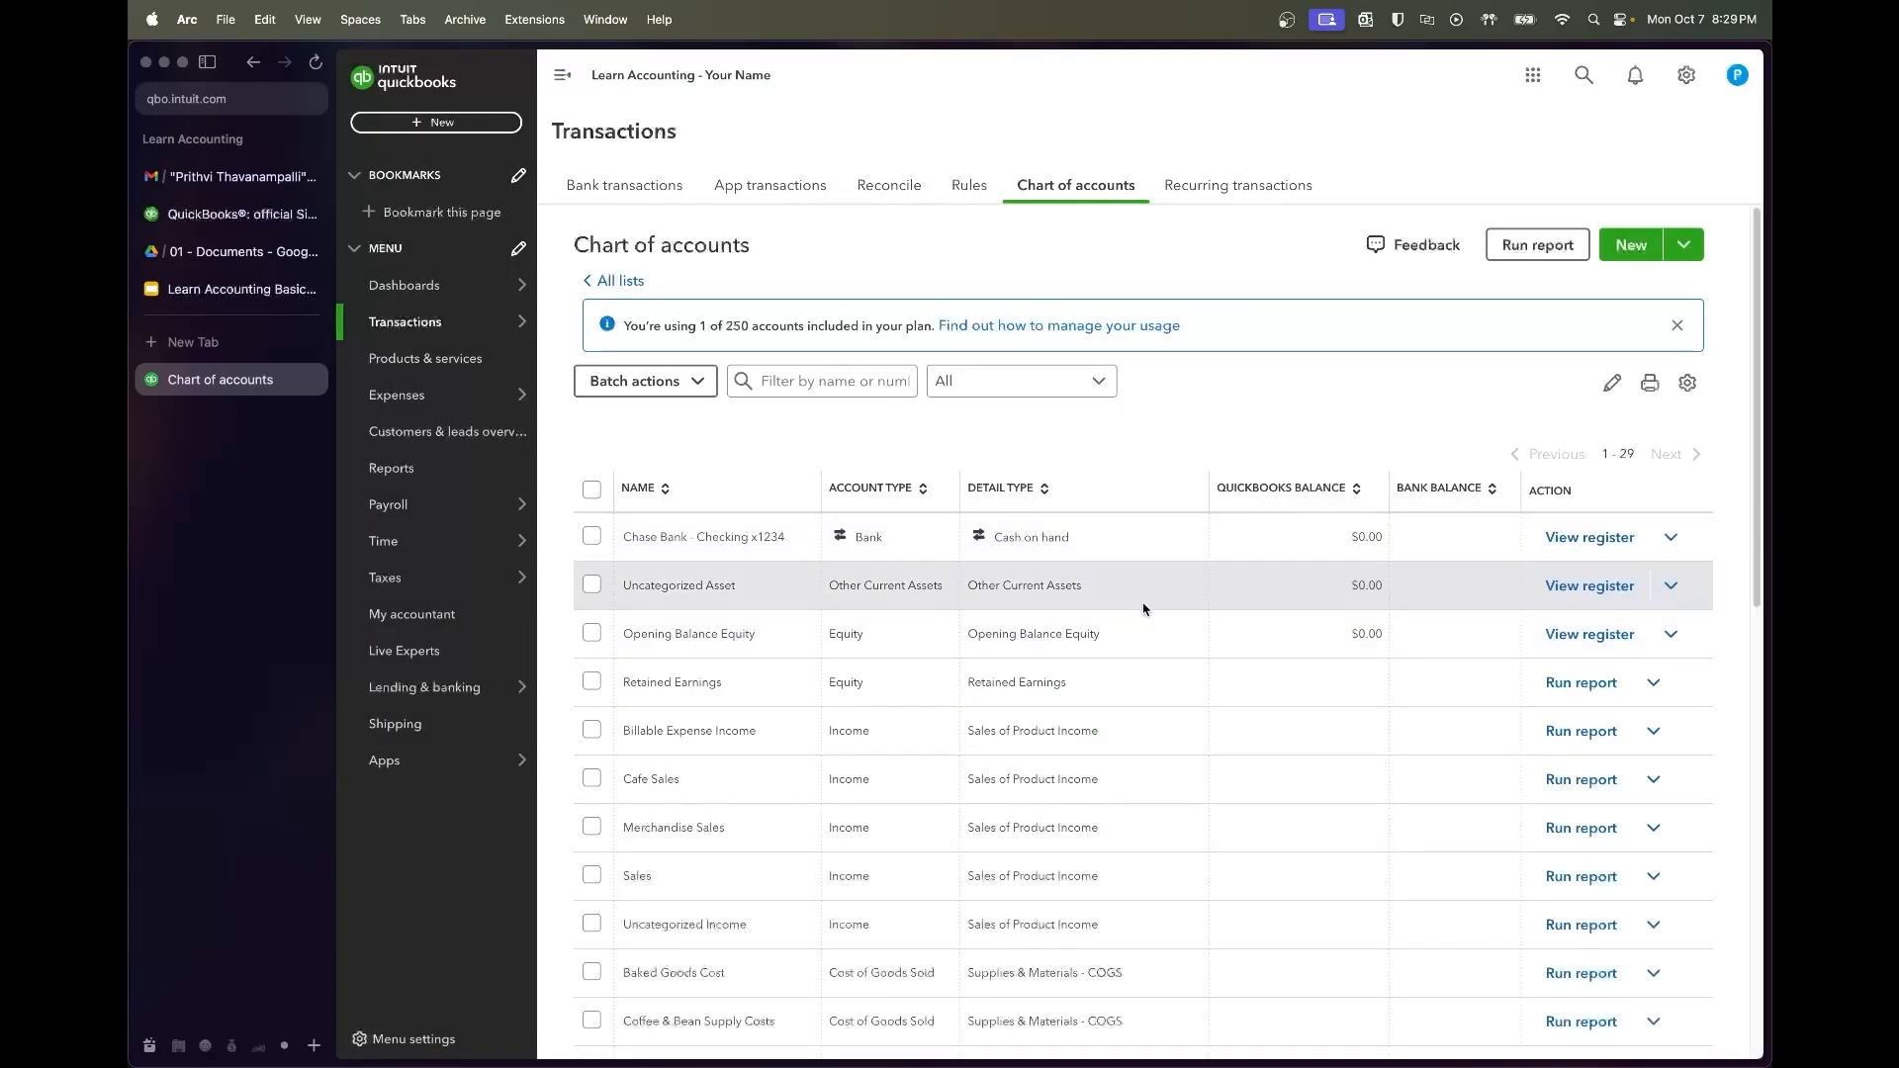
scroll(1145, 756, "down", 2)
scroll(1146, 759, "down", 8)
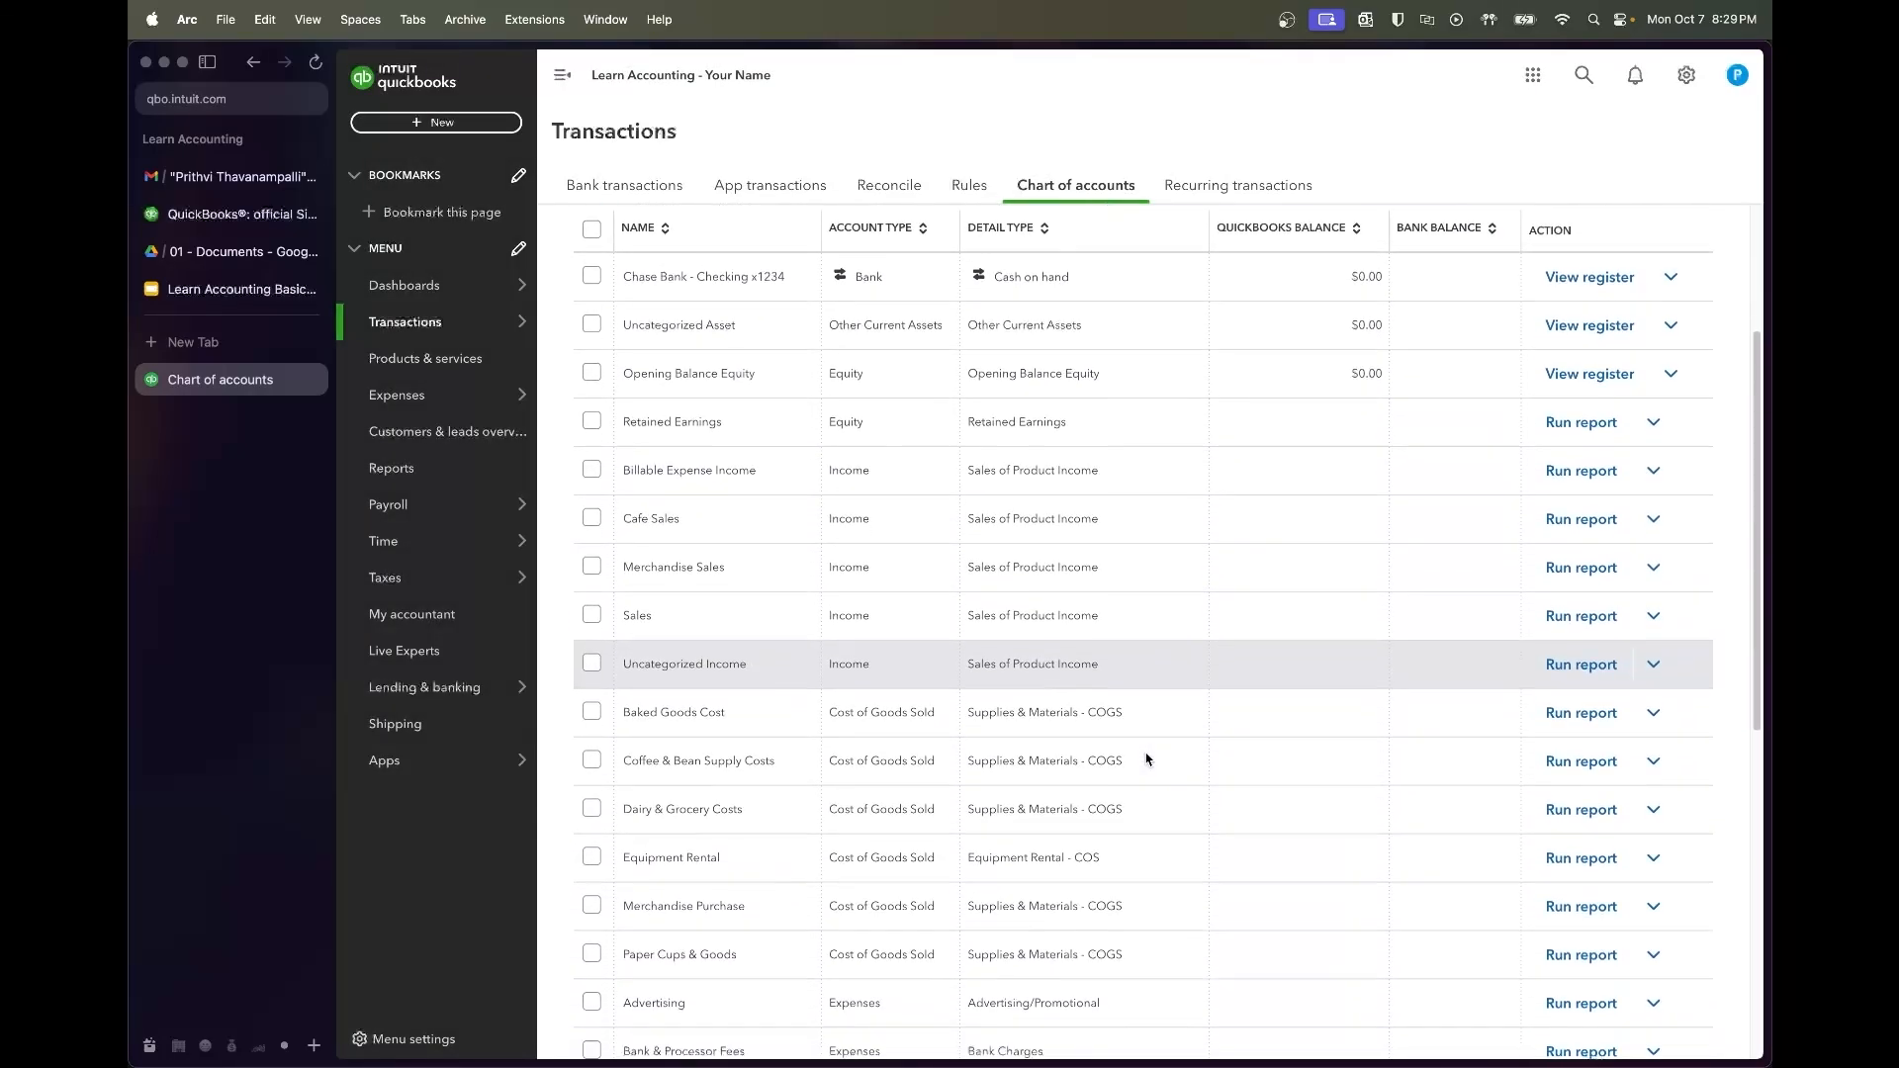
scroll(1146, 758, "down", 10)
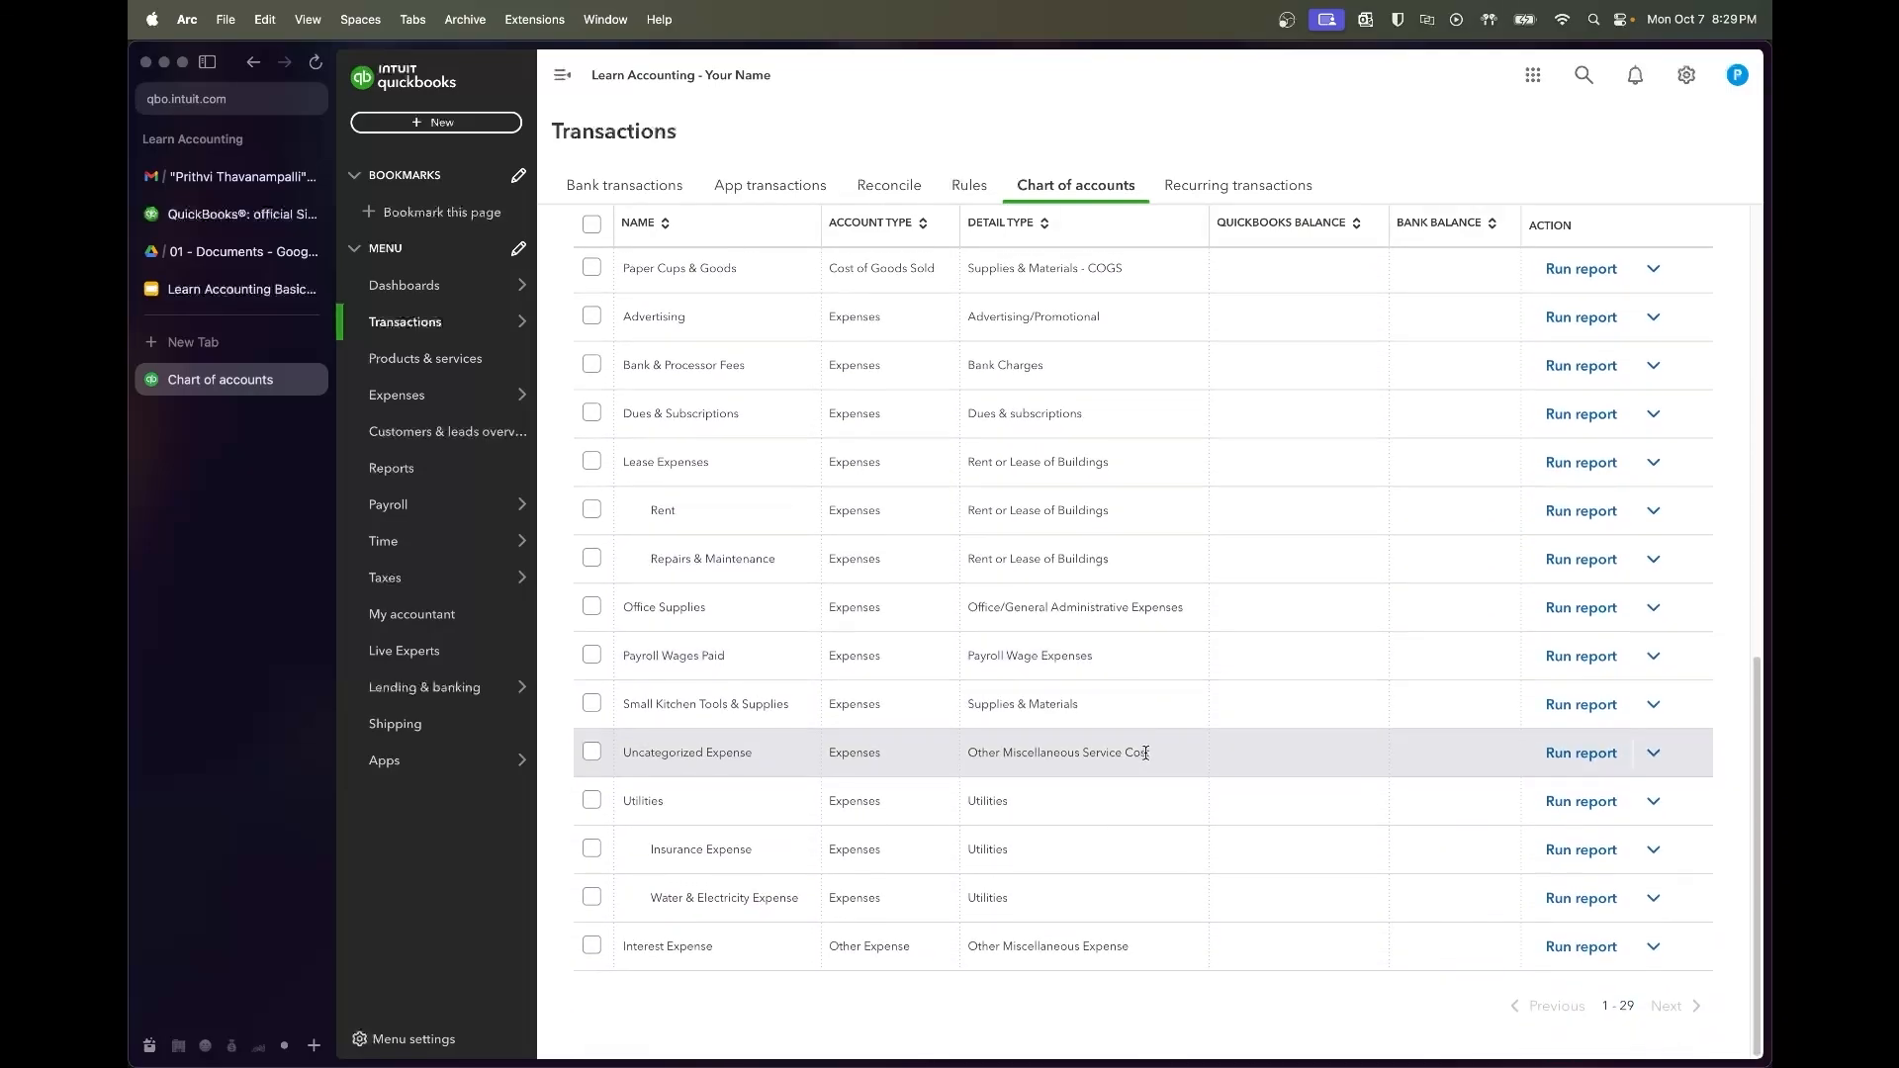
scroll(1146, 753, "up", 18)
scroll(1147, 759, "down", 1)
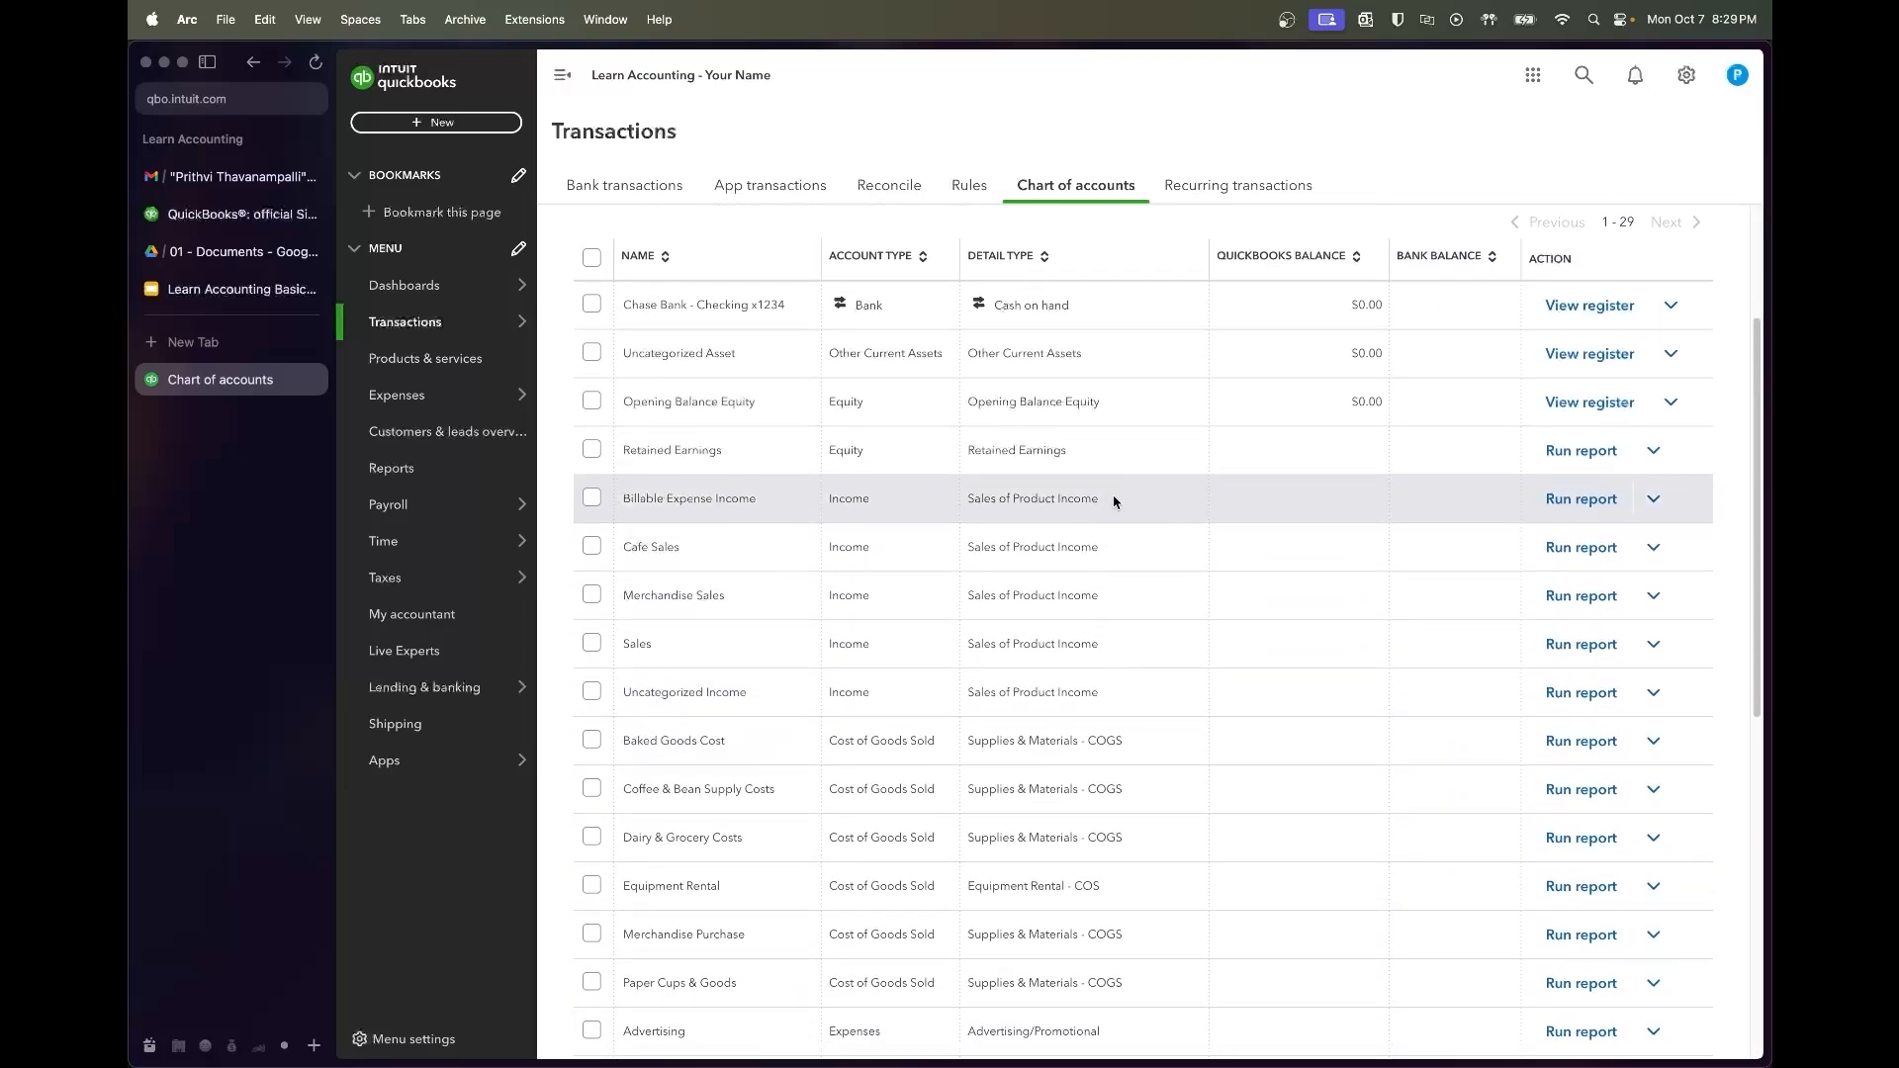
scroll(1123, 514, "down", 2)
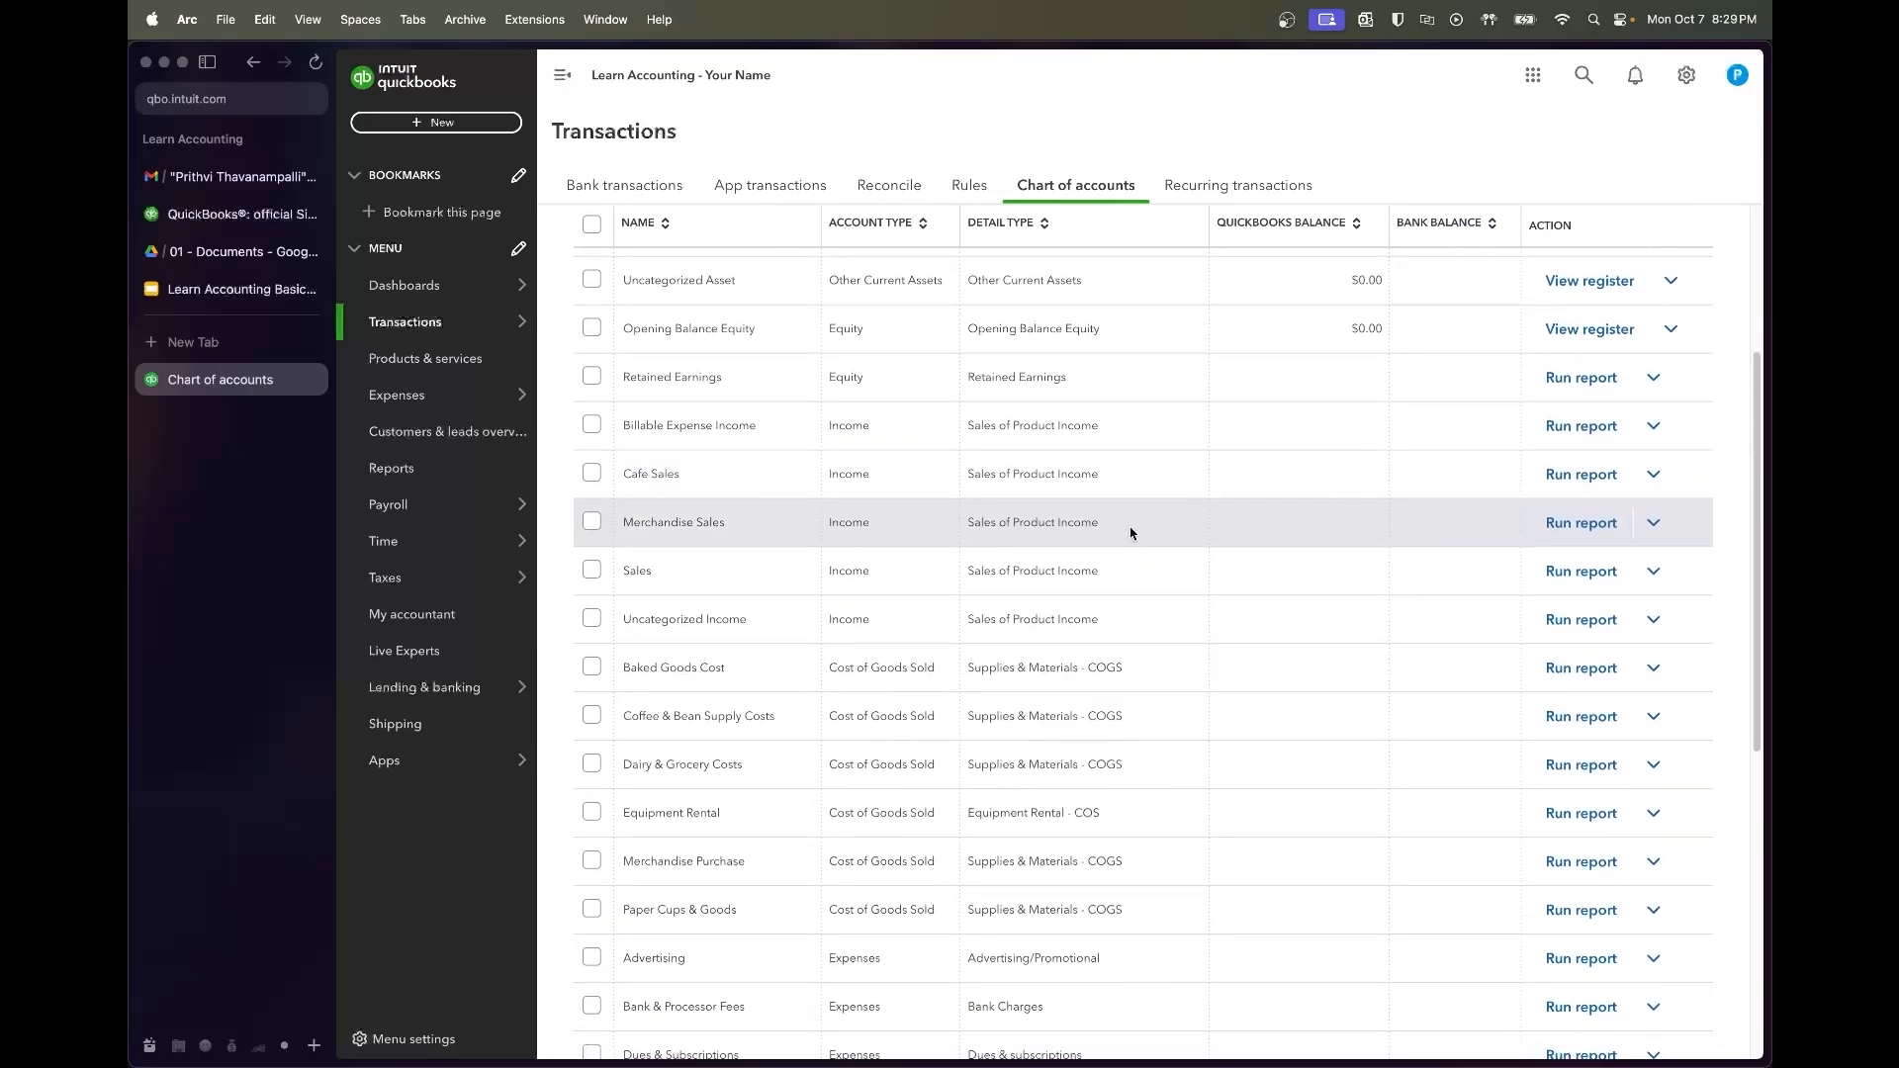
scroll(1131, 534, "down", 2)
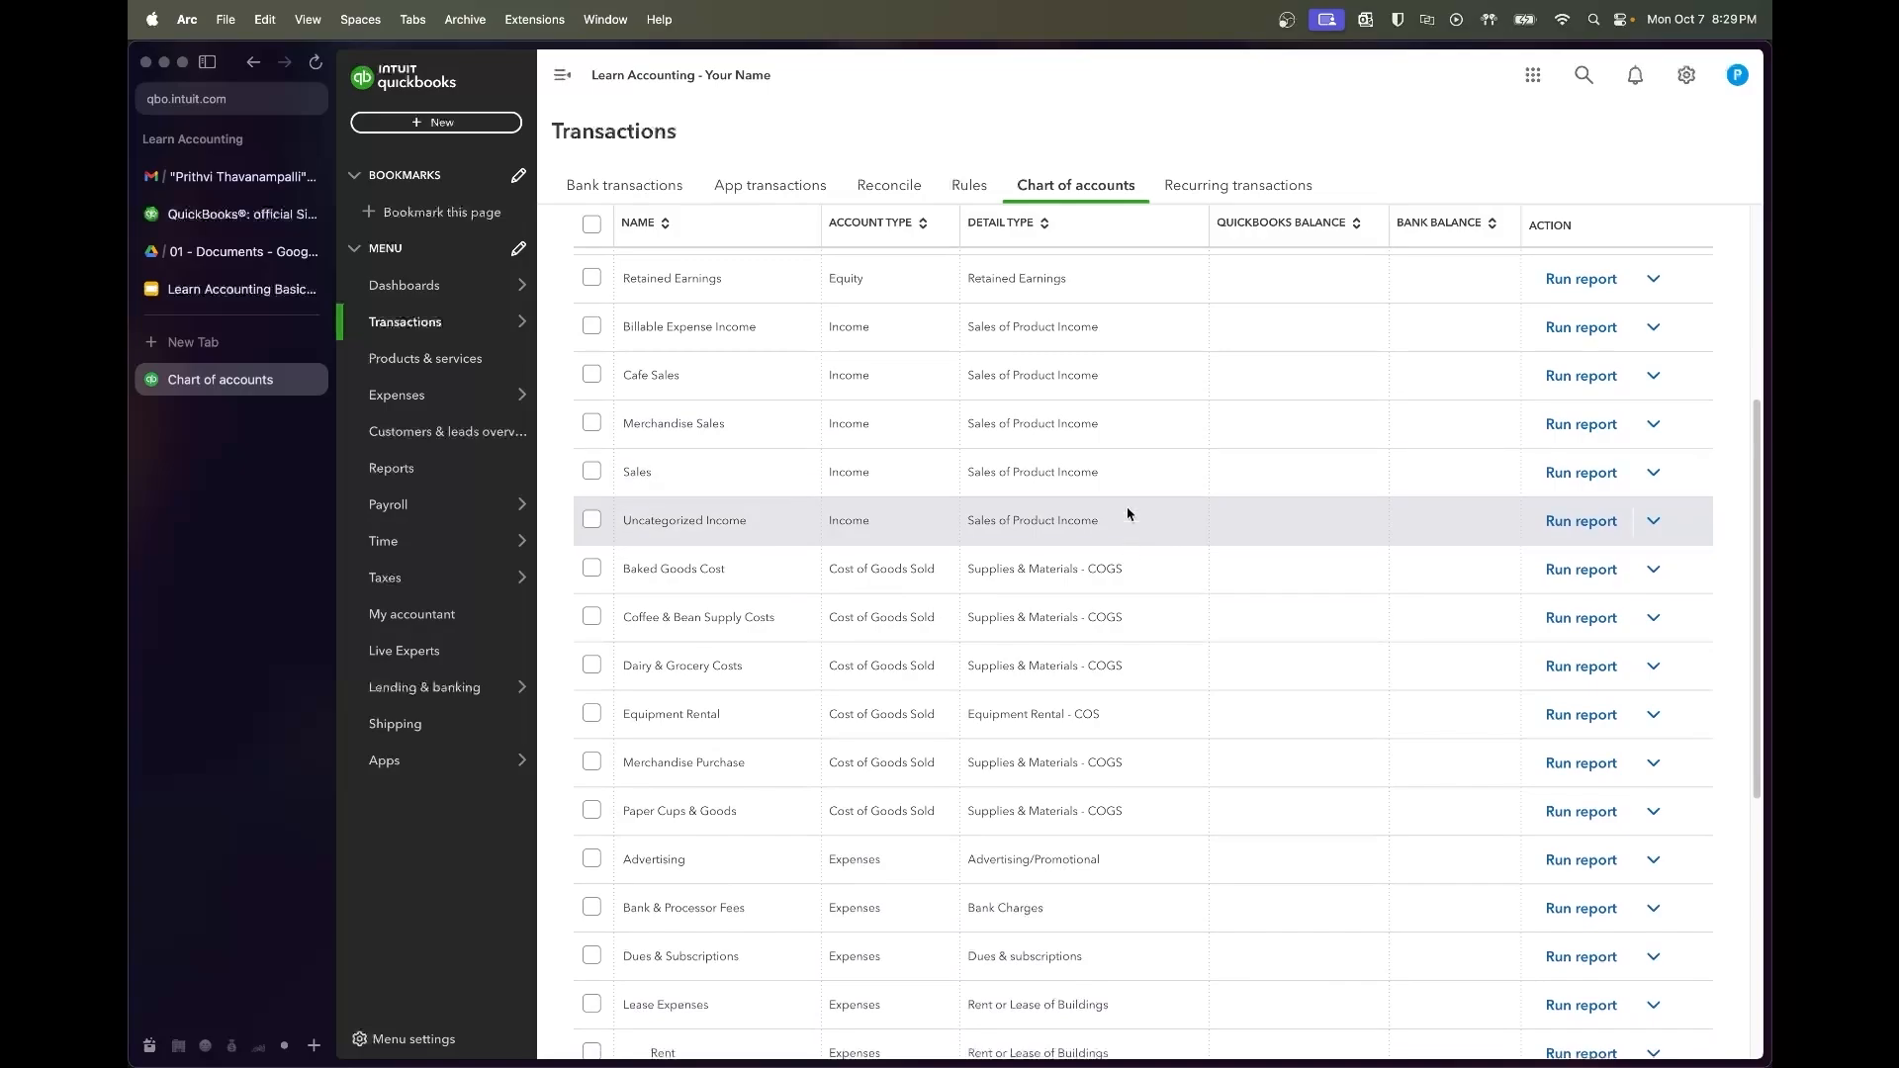
scroll(1131, 534, "down", 2)
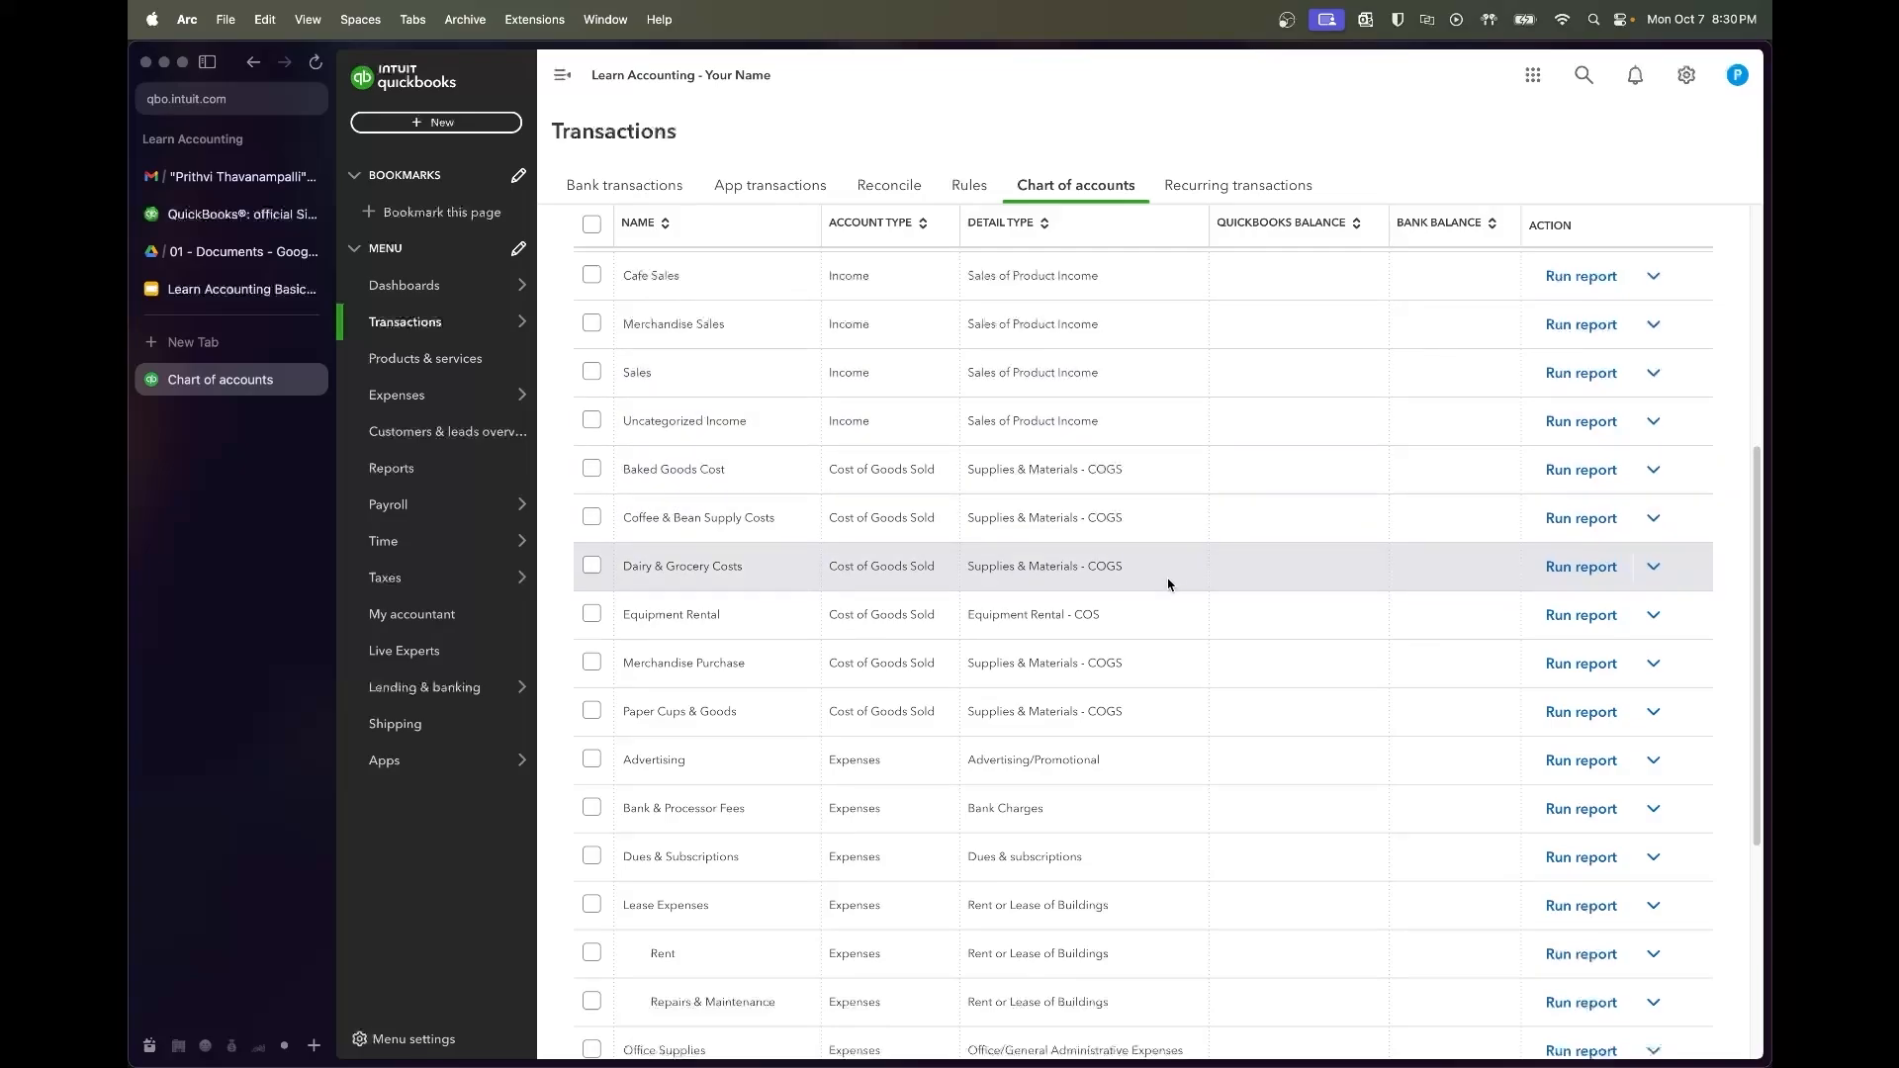
scroll(1137, 712, "down", 3)
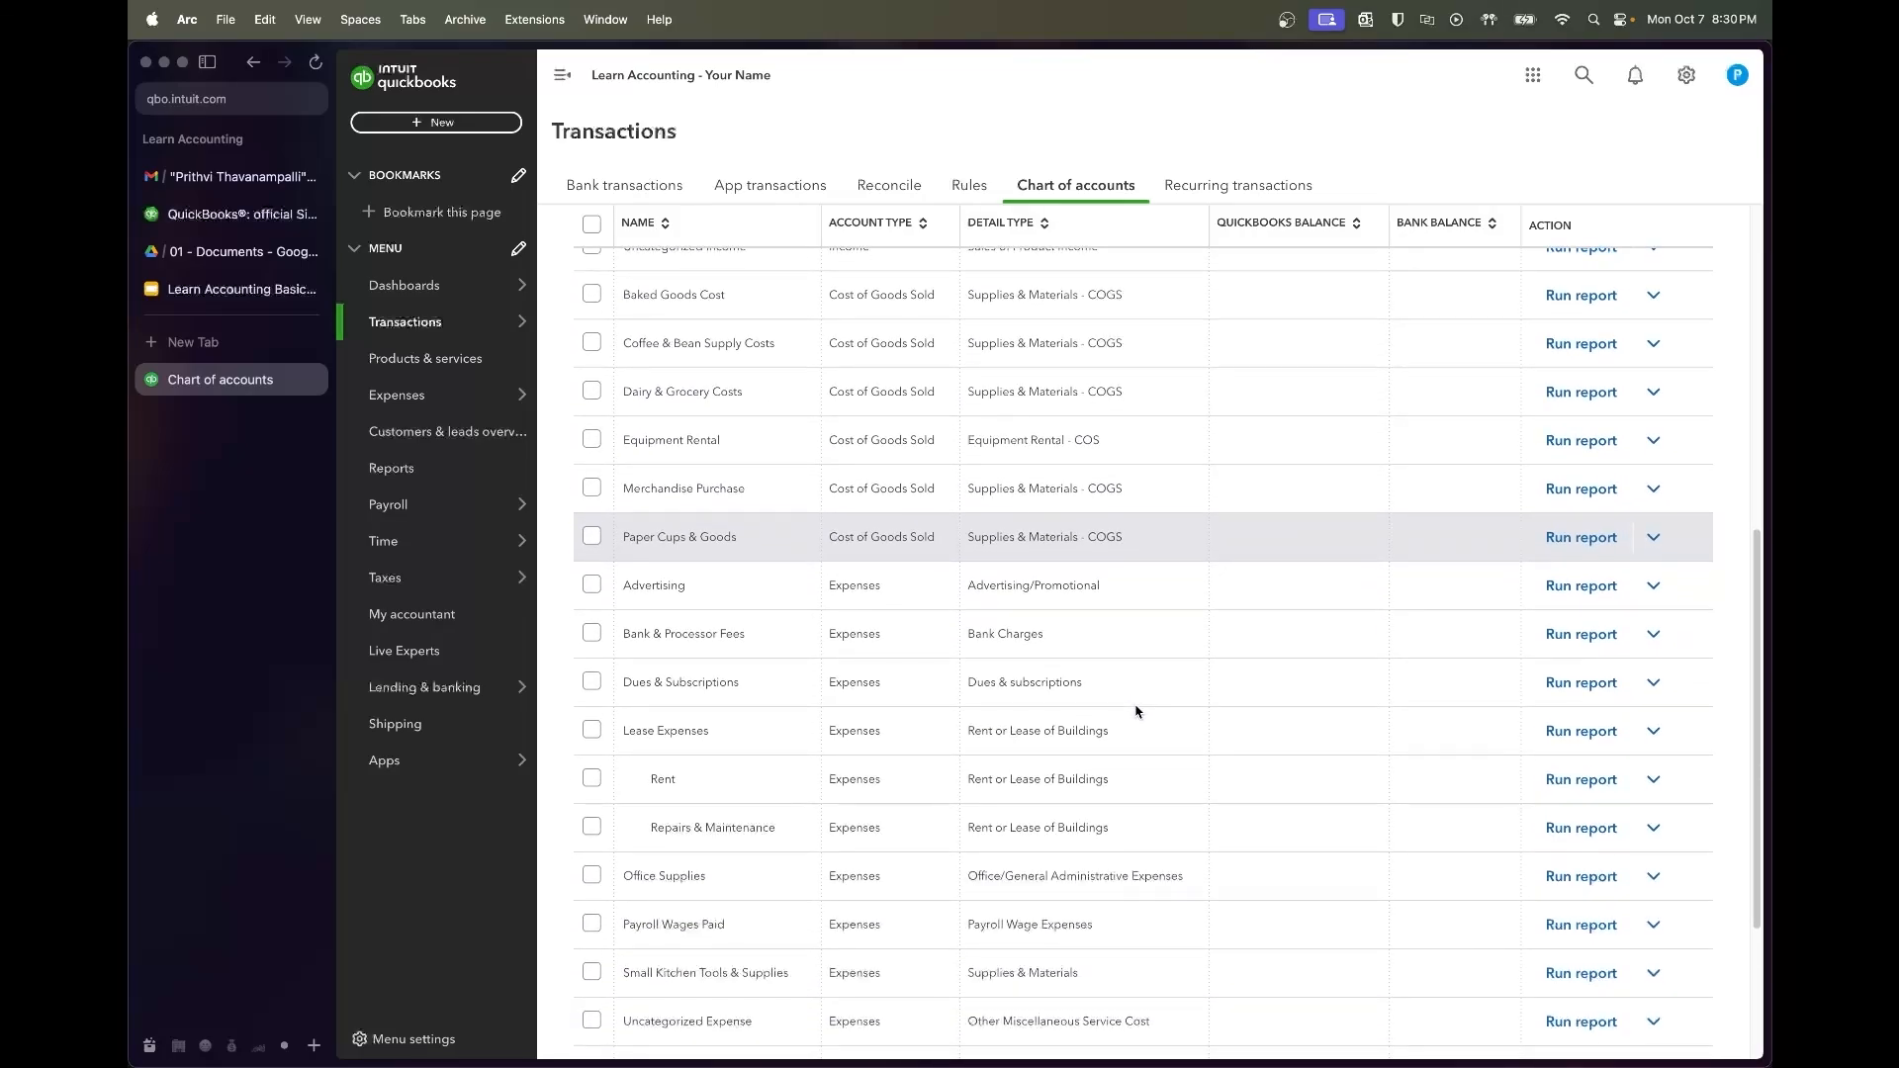
scroll(1136, 769, "down", 5)
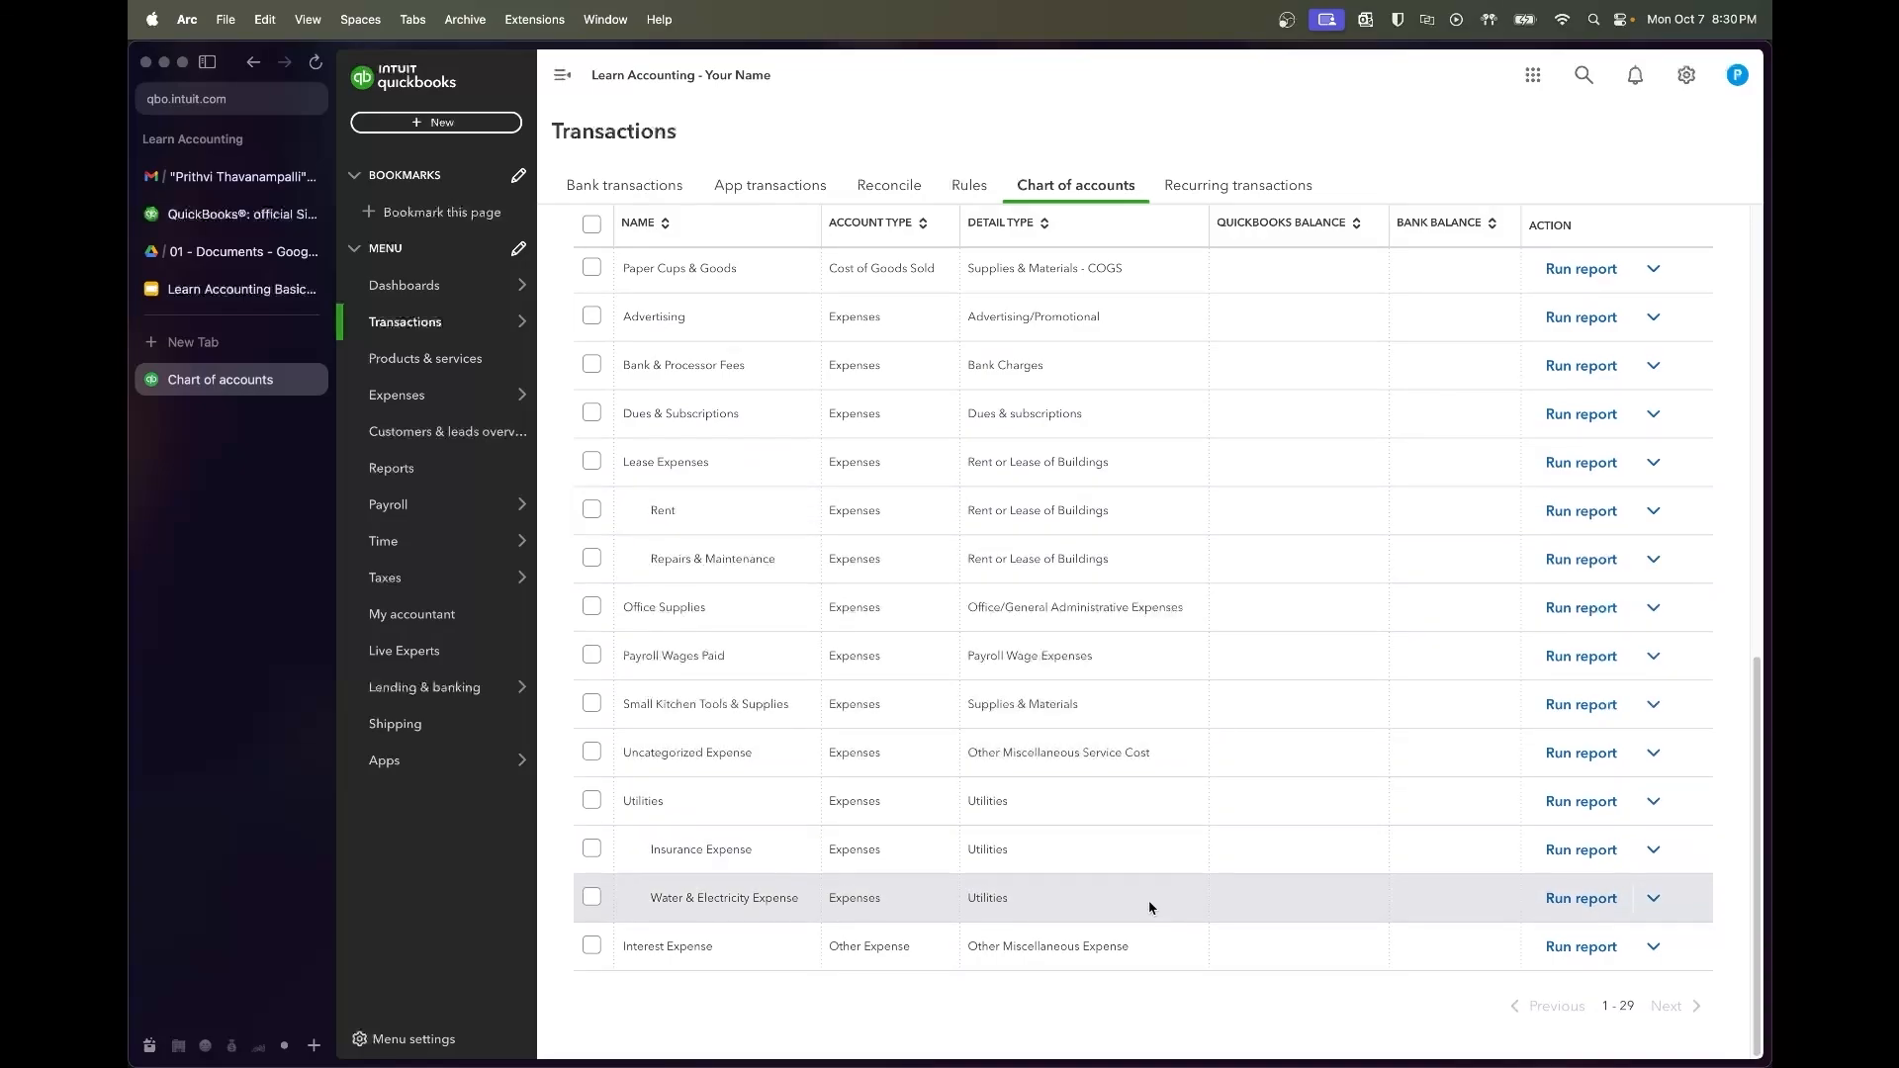
scroll(1085, 692, "up", 10)
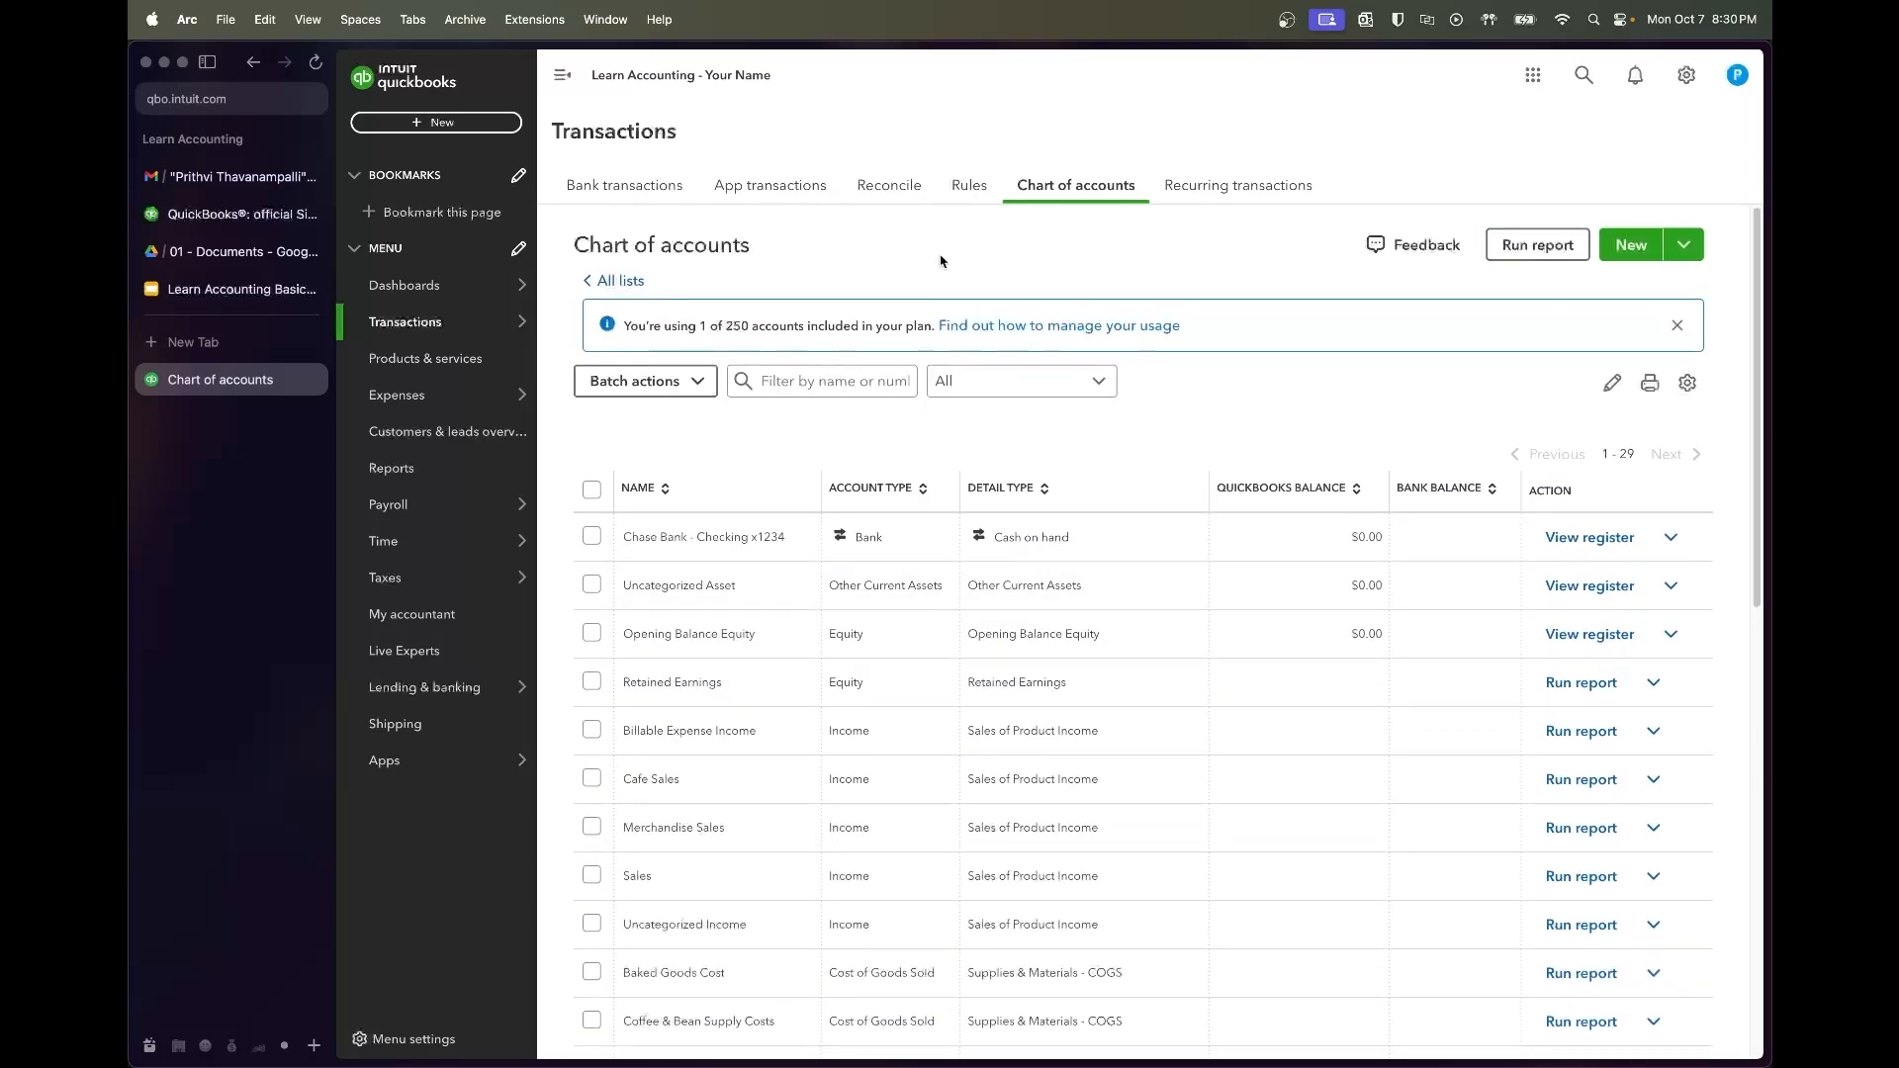
left_click(237, 297)
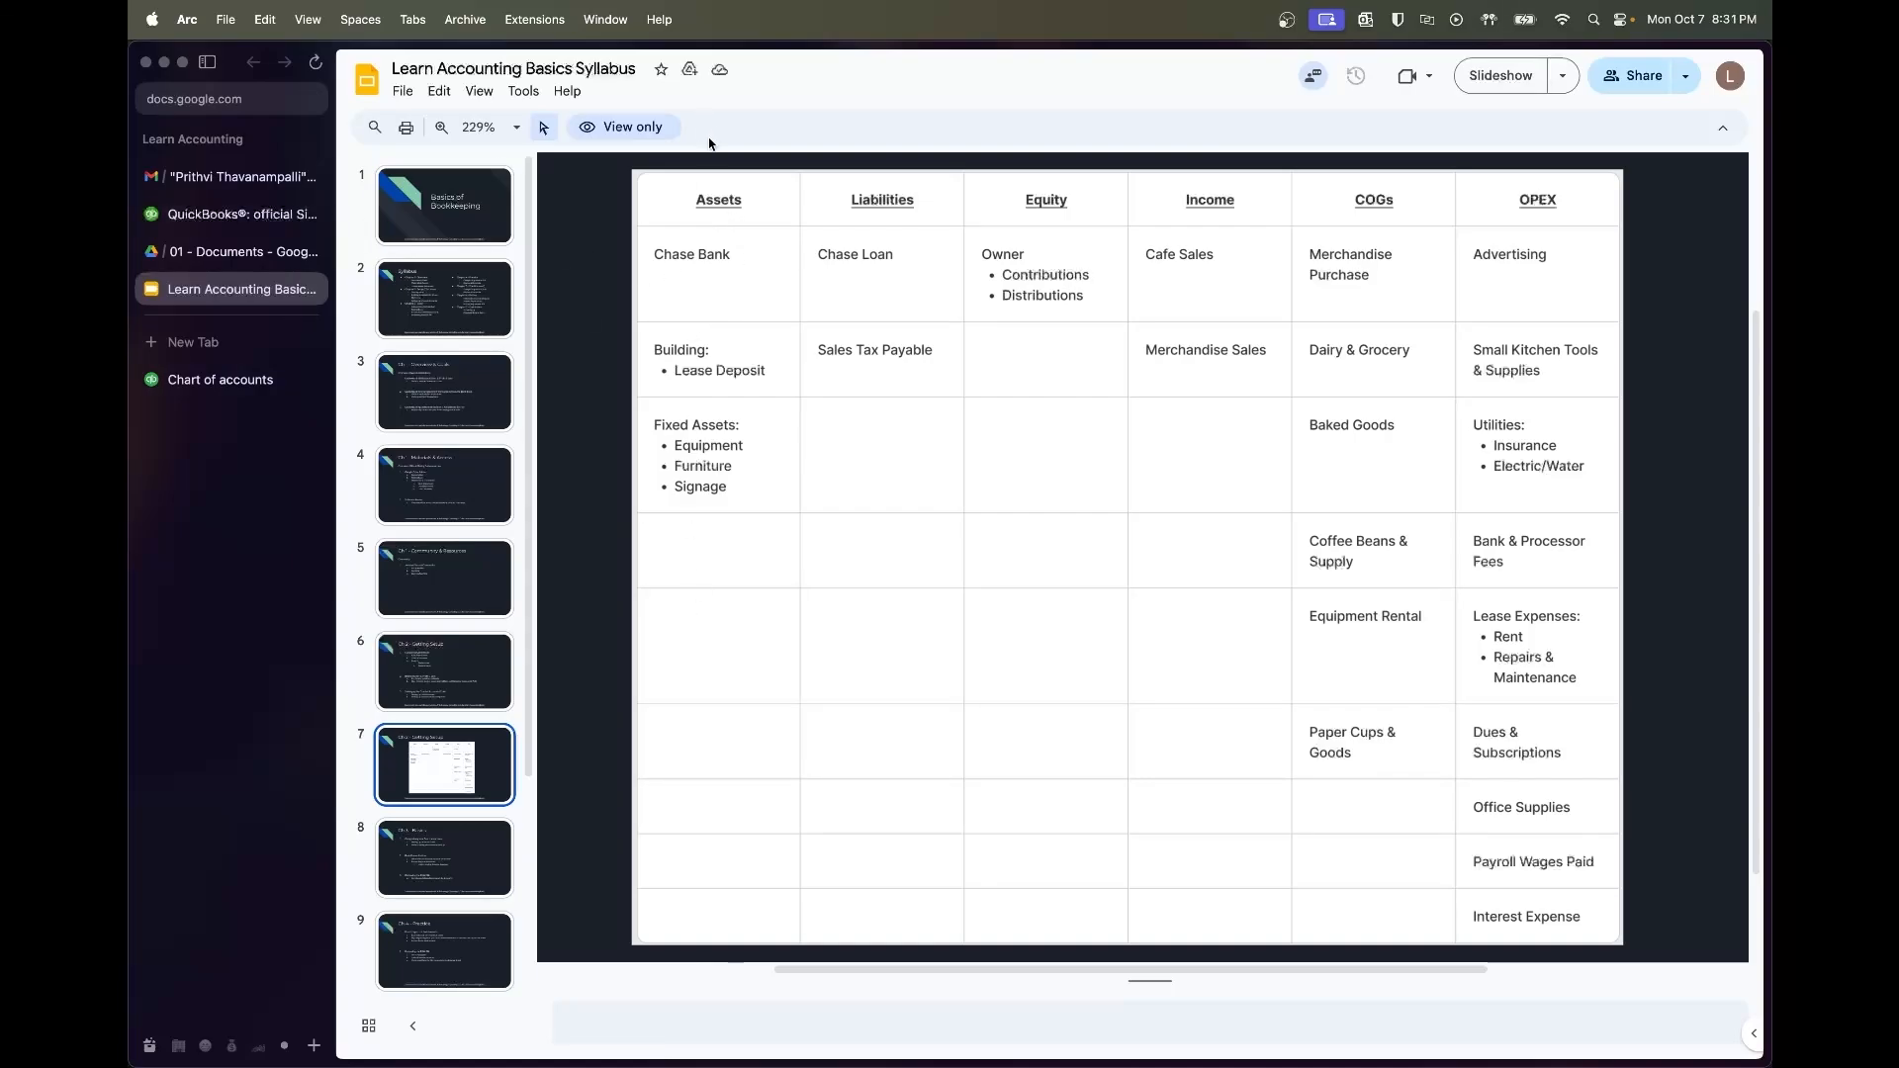
left_click(198, 388)
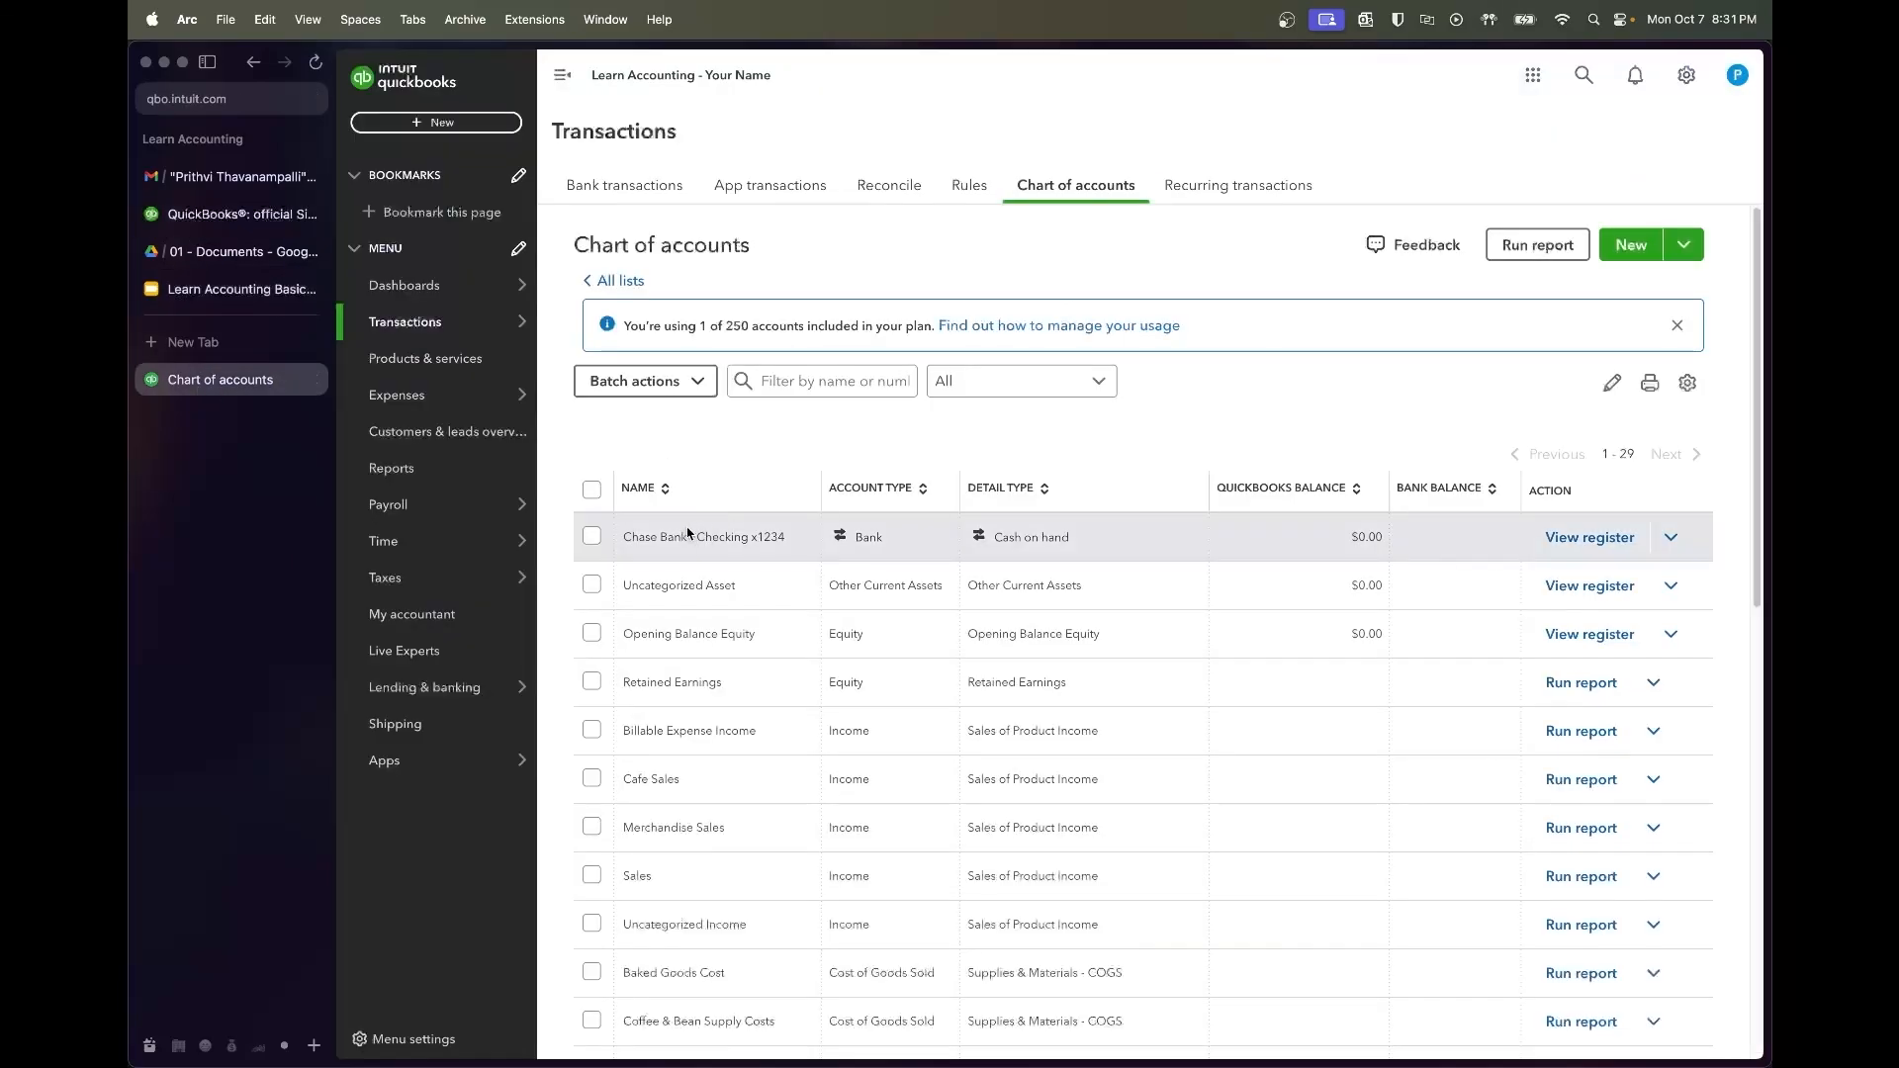
left_click(246, 288)
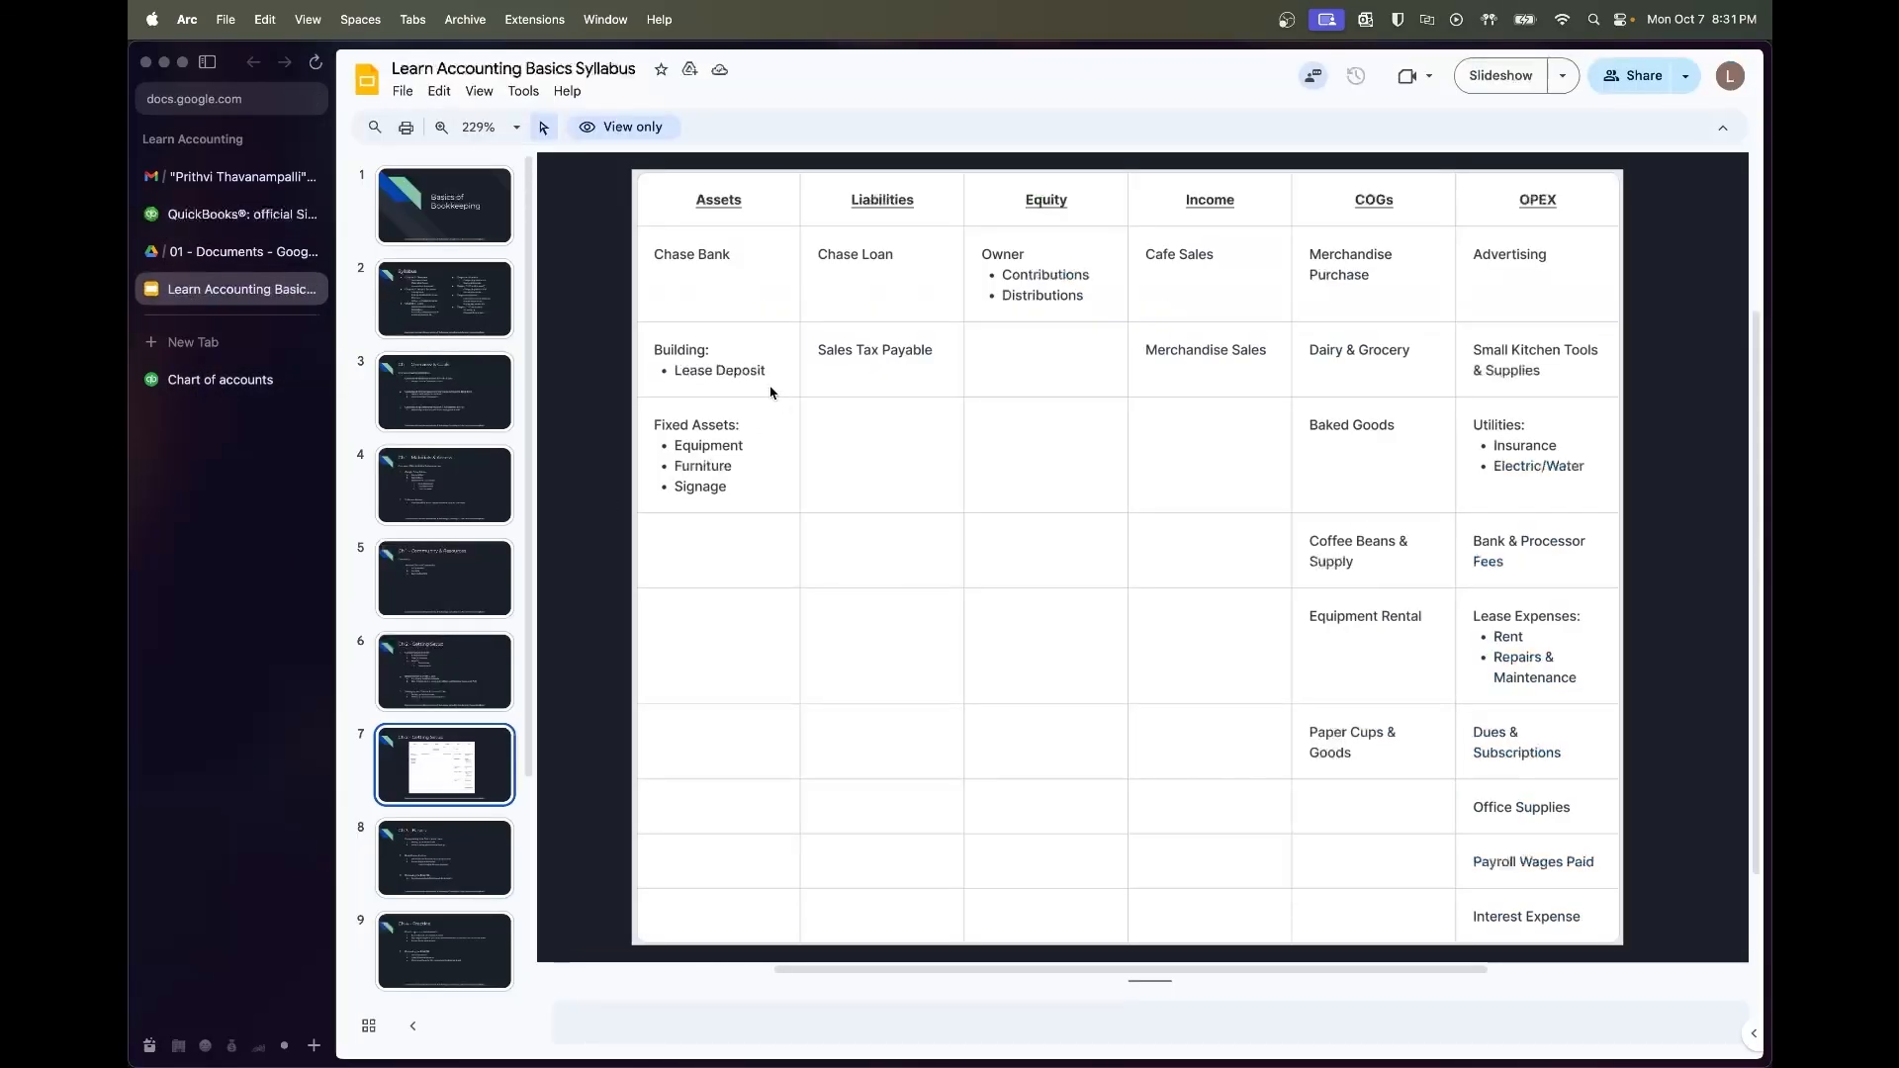
left_click(252, 378)
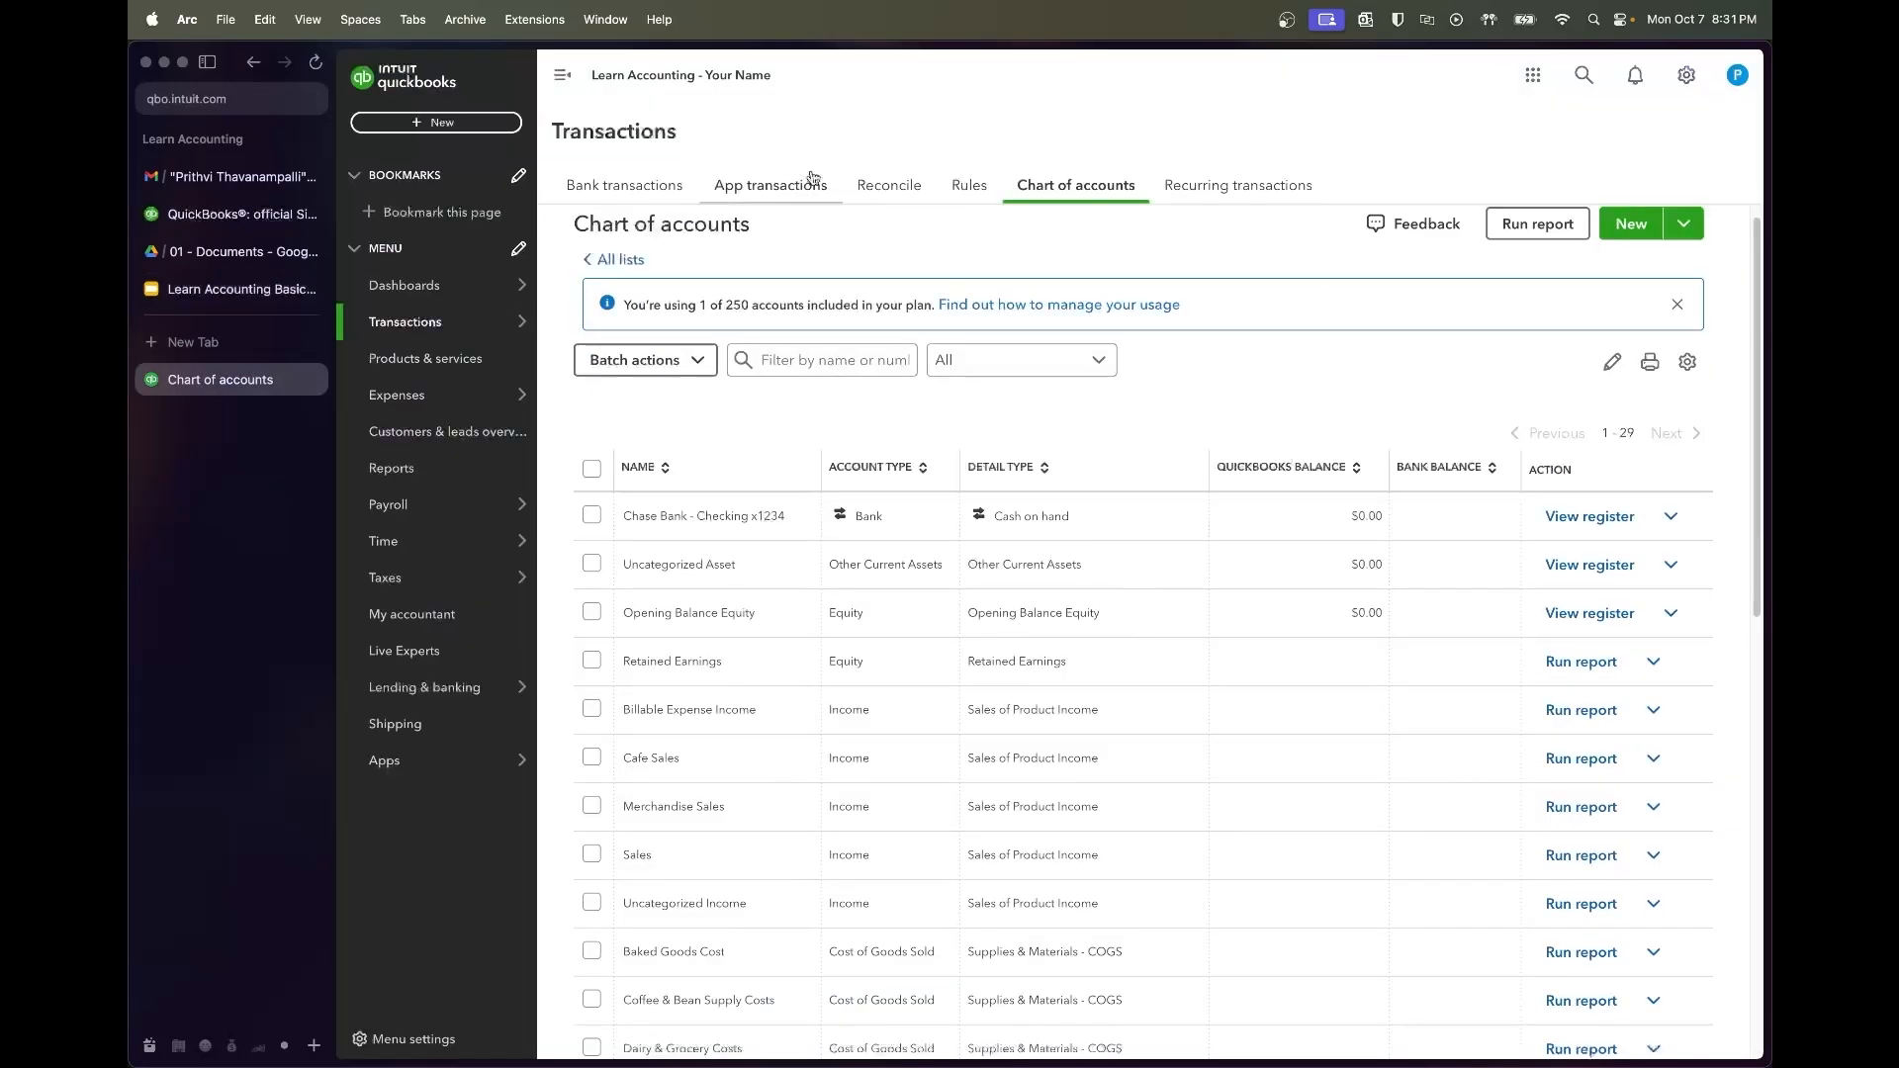
Save Lease Deposit as Other Assets with Security Deposits detail, then begin another new account
left_click(1628, 224)
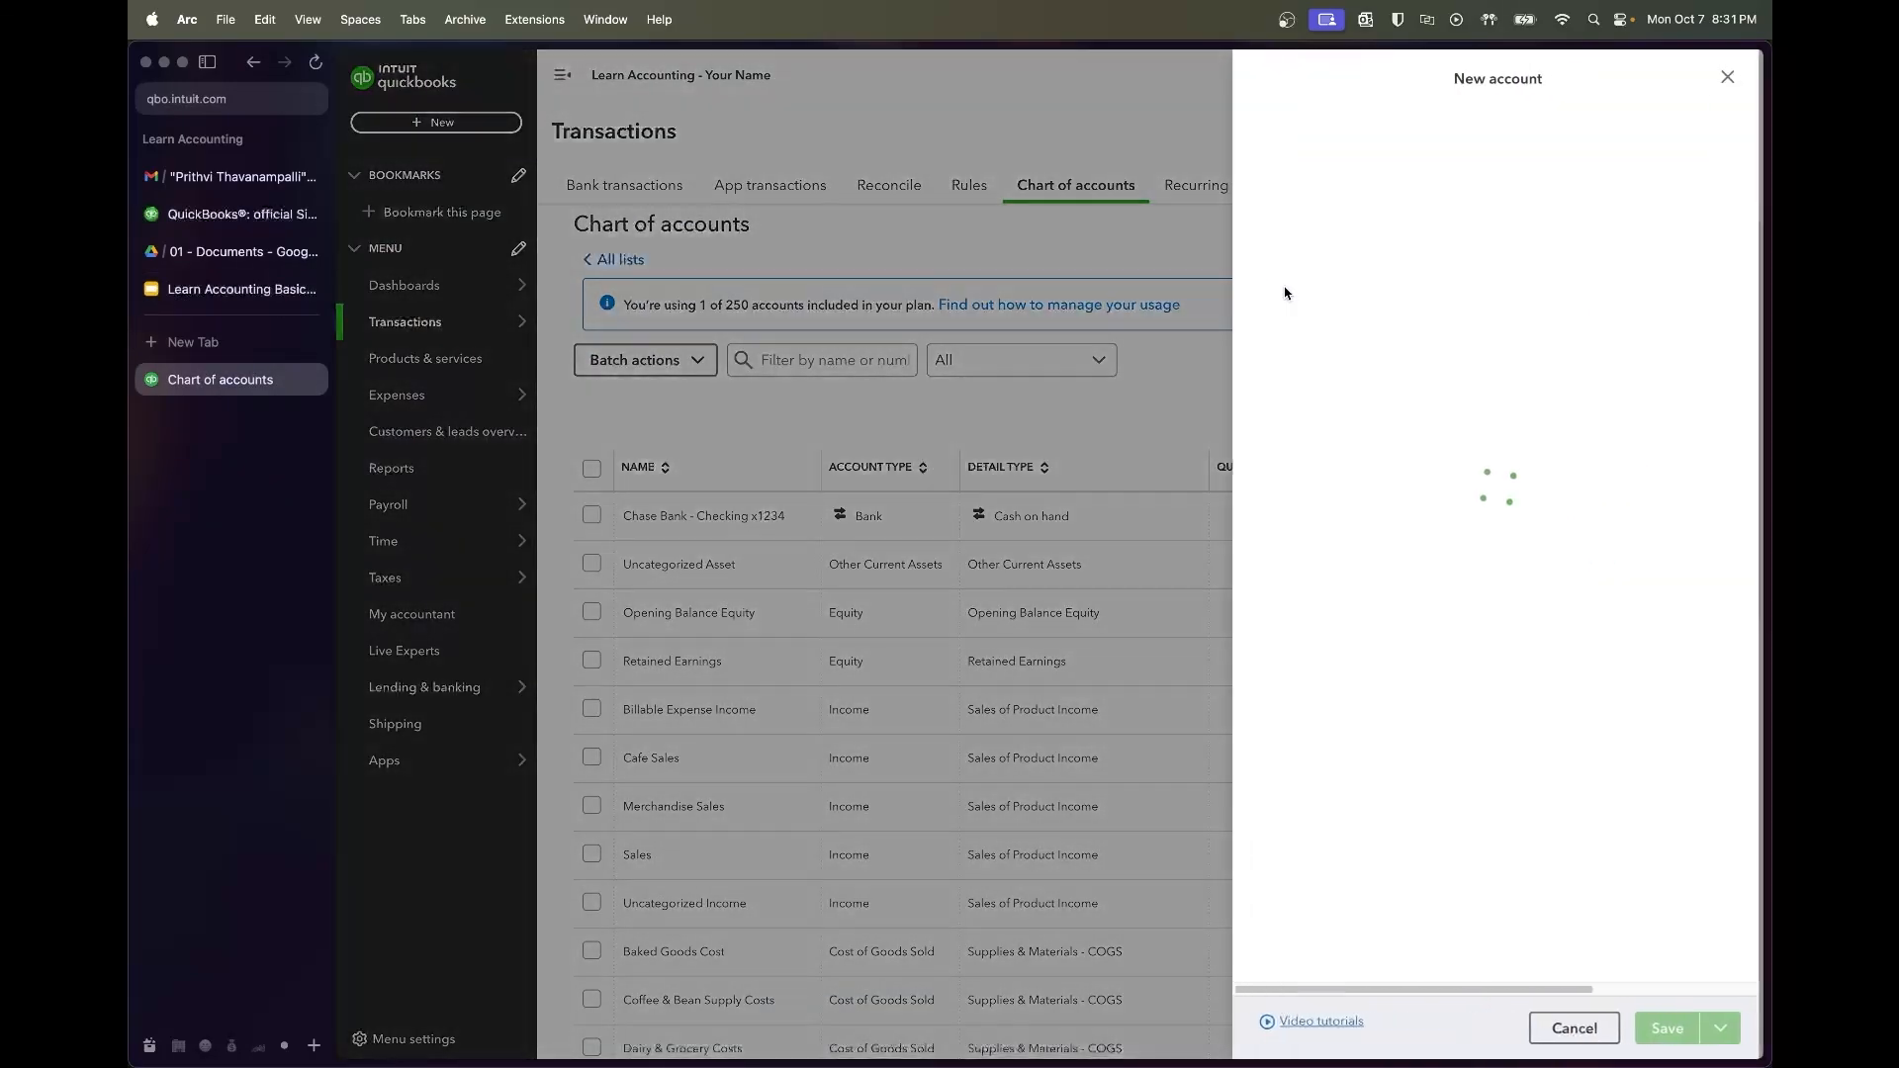
type("Lease Deposit")
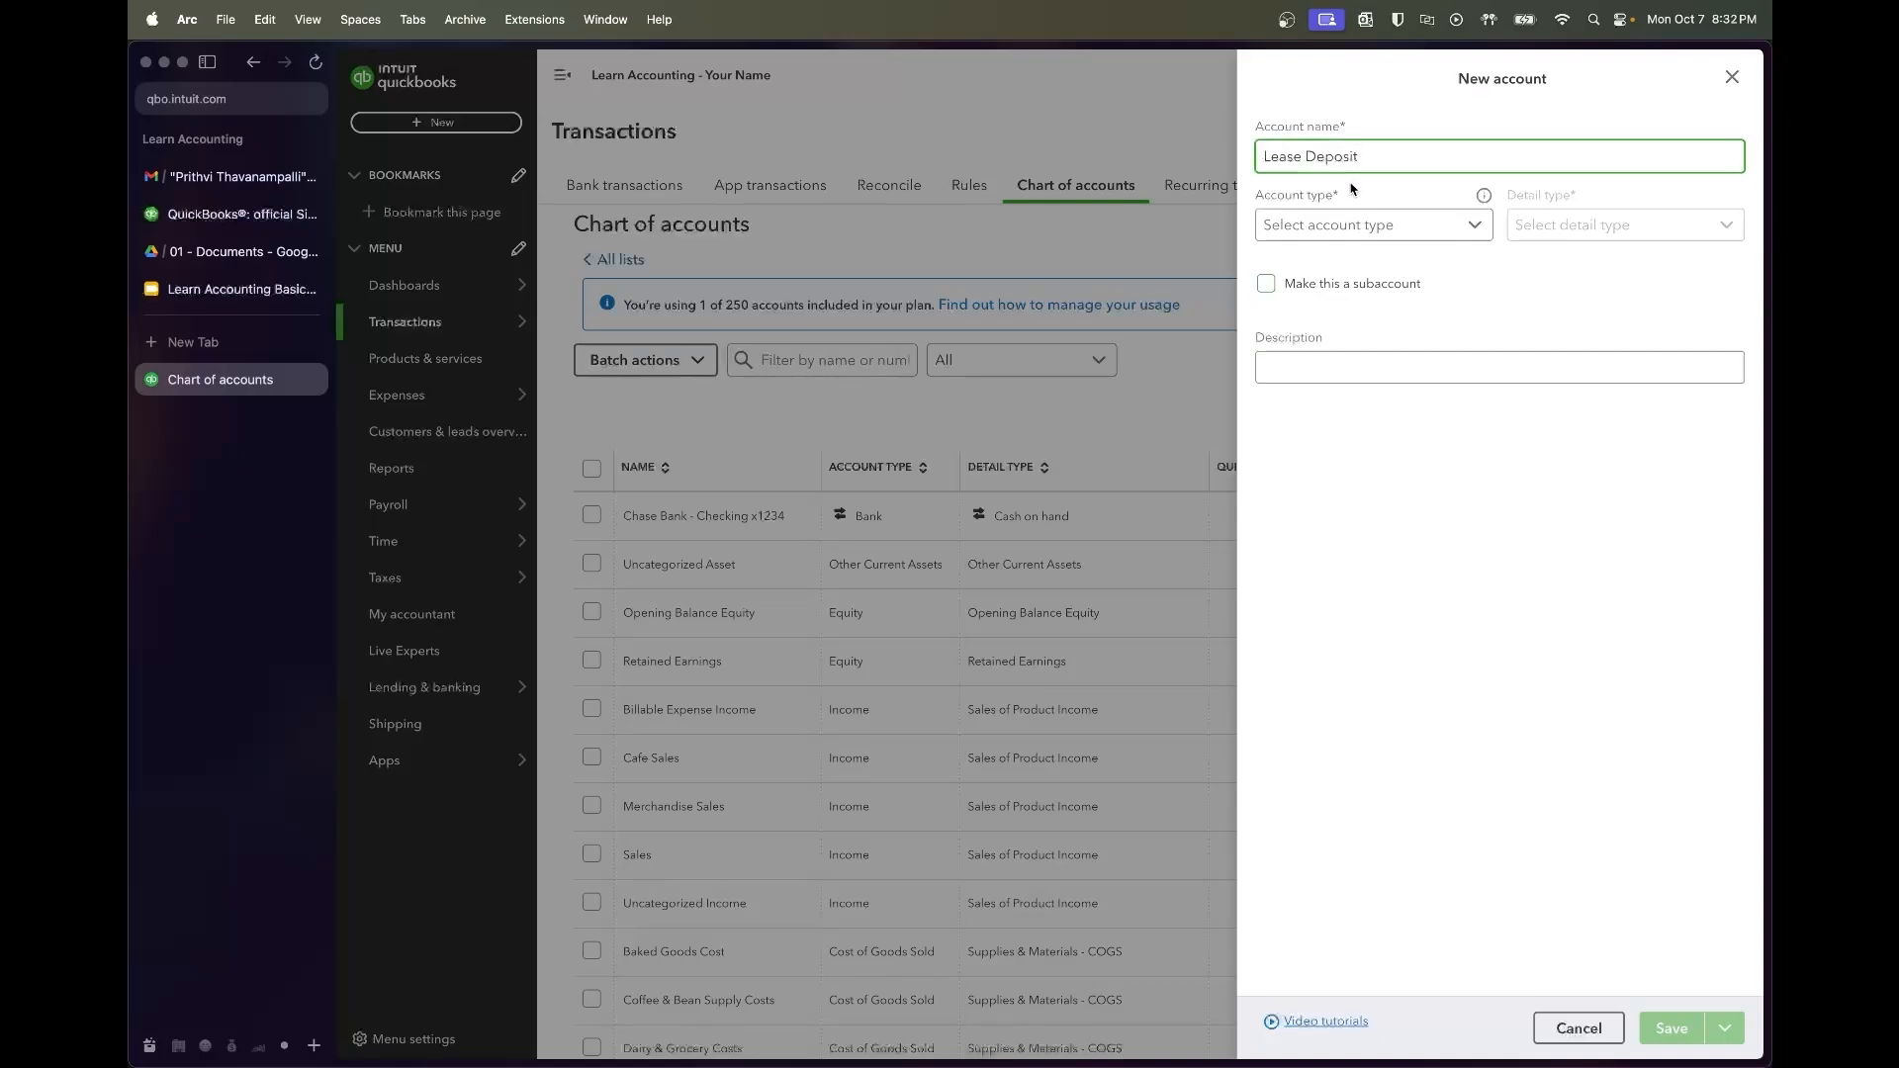
left_click(1353, 225)
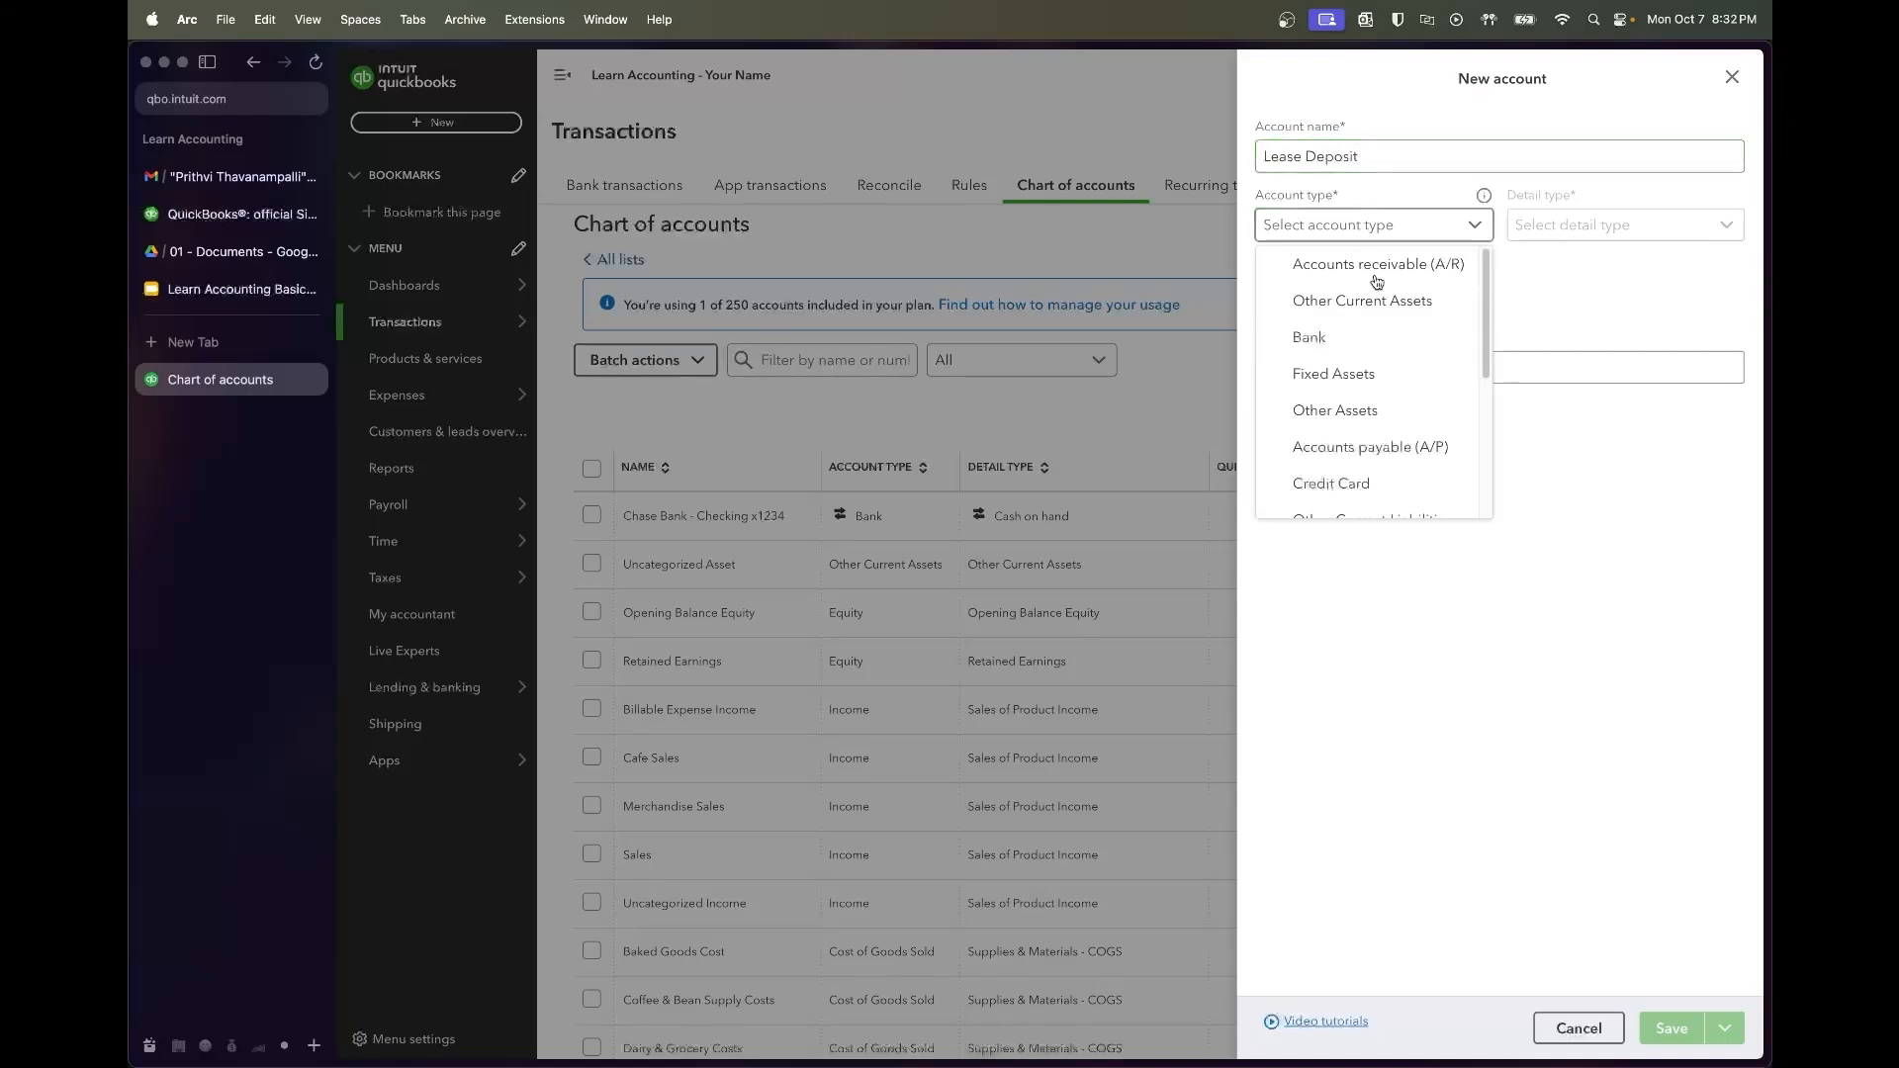
left_click(1399, 410)
left_click(1622, 225)
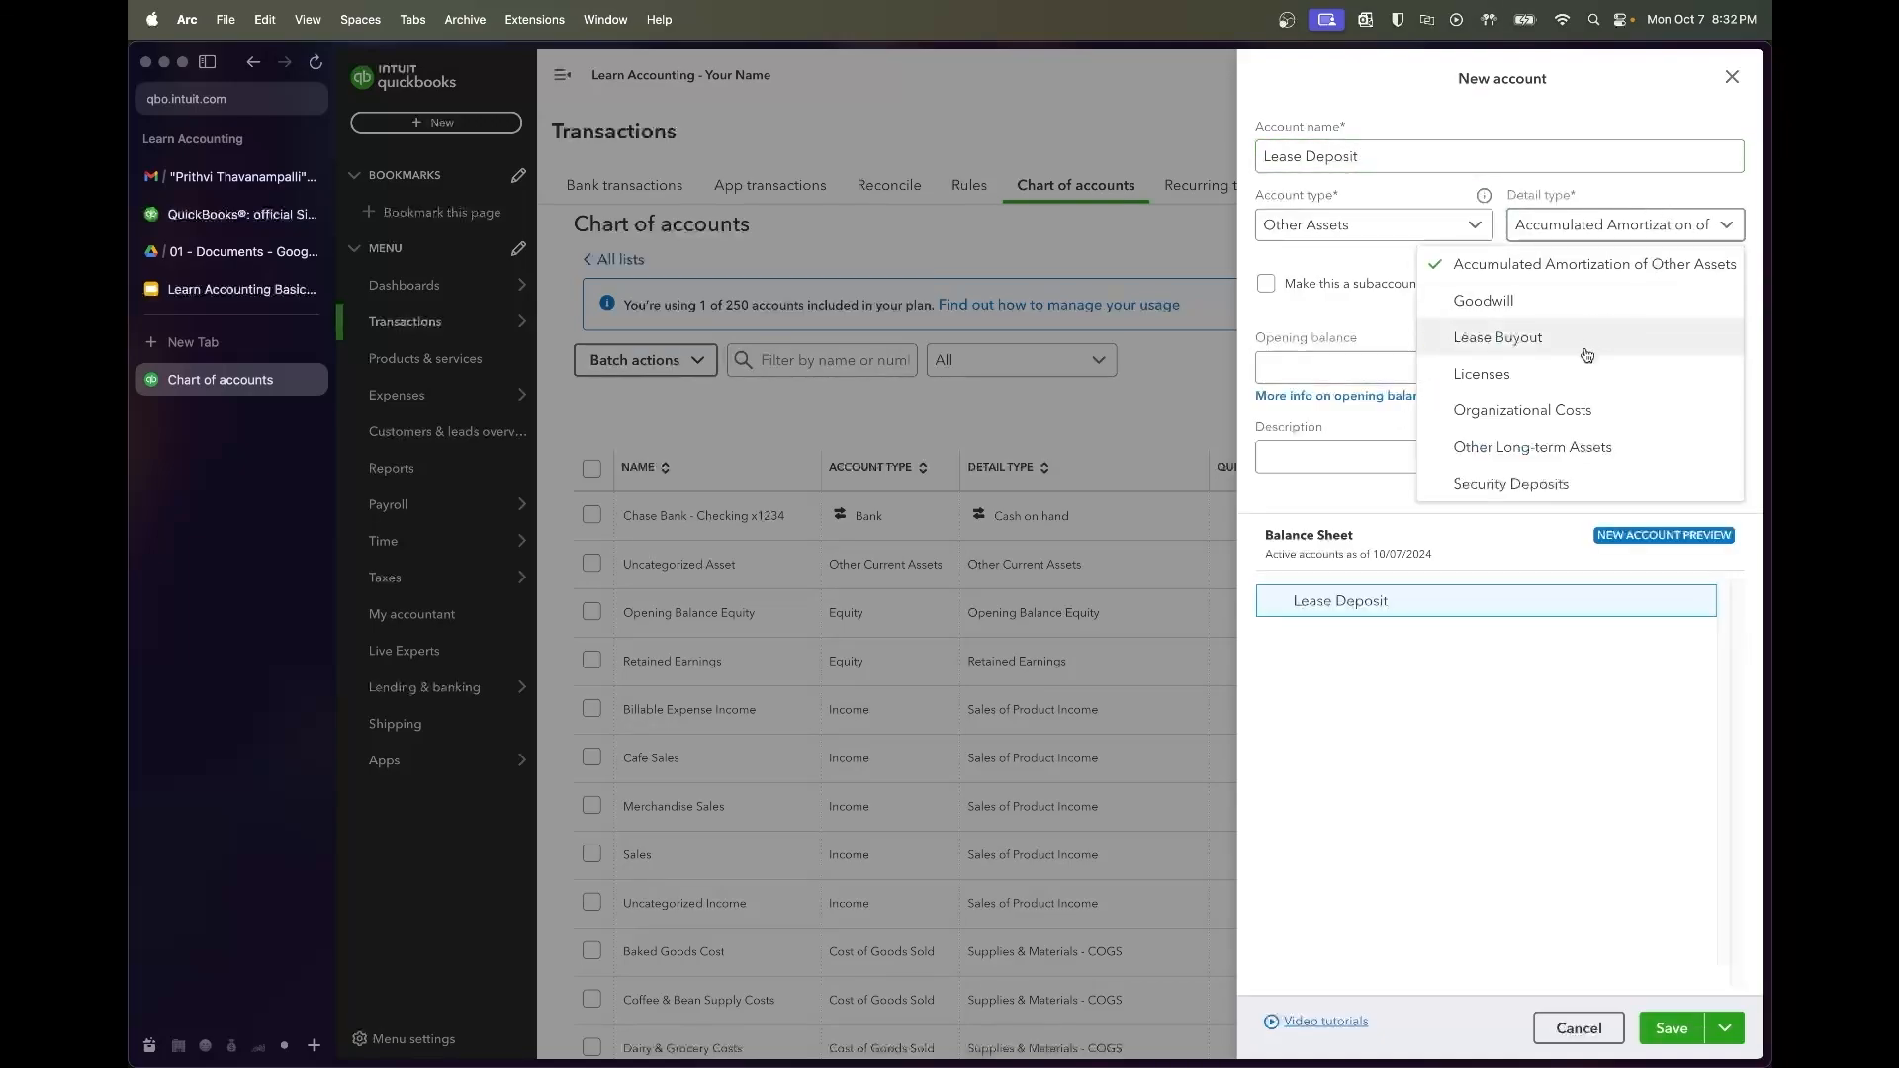
left_click(1561, 482)
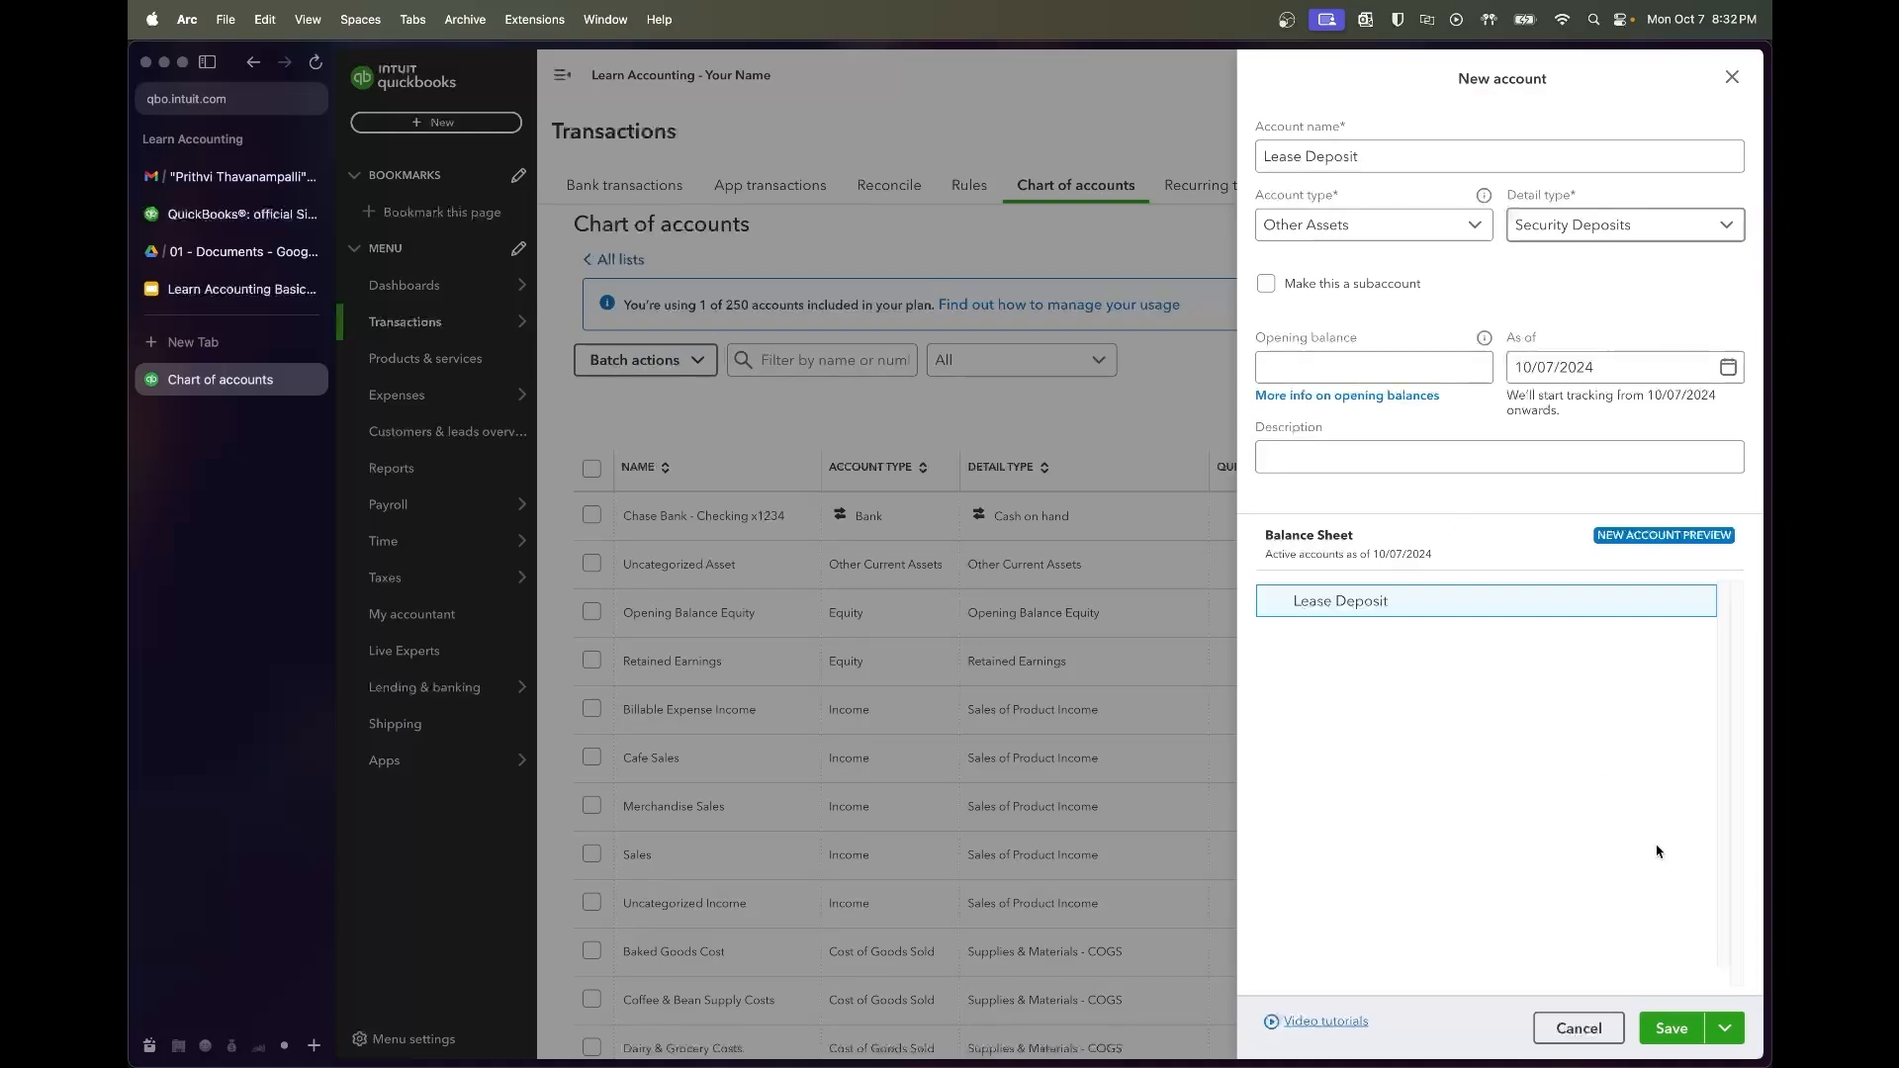
left_click(1677, 1029)
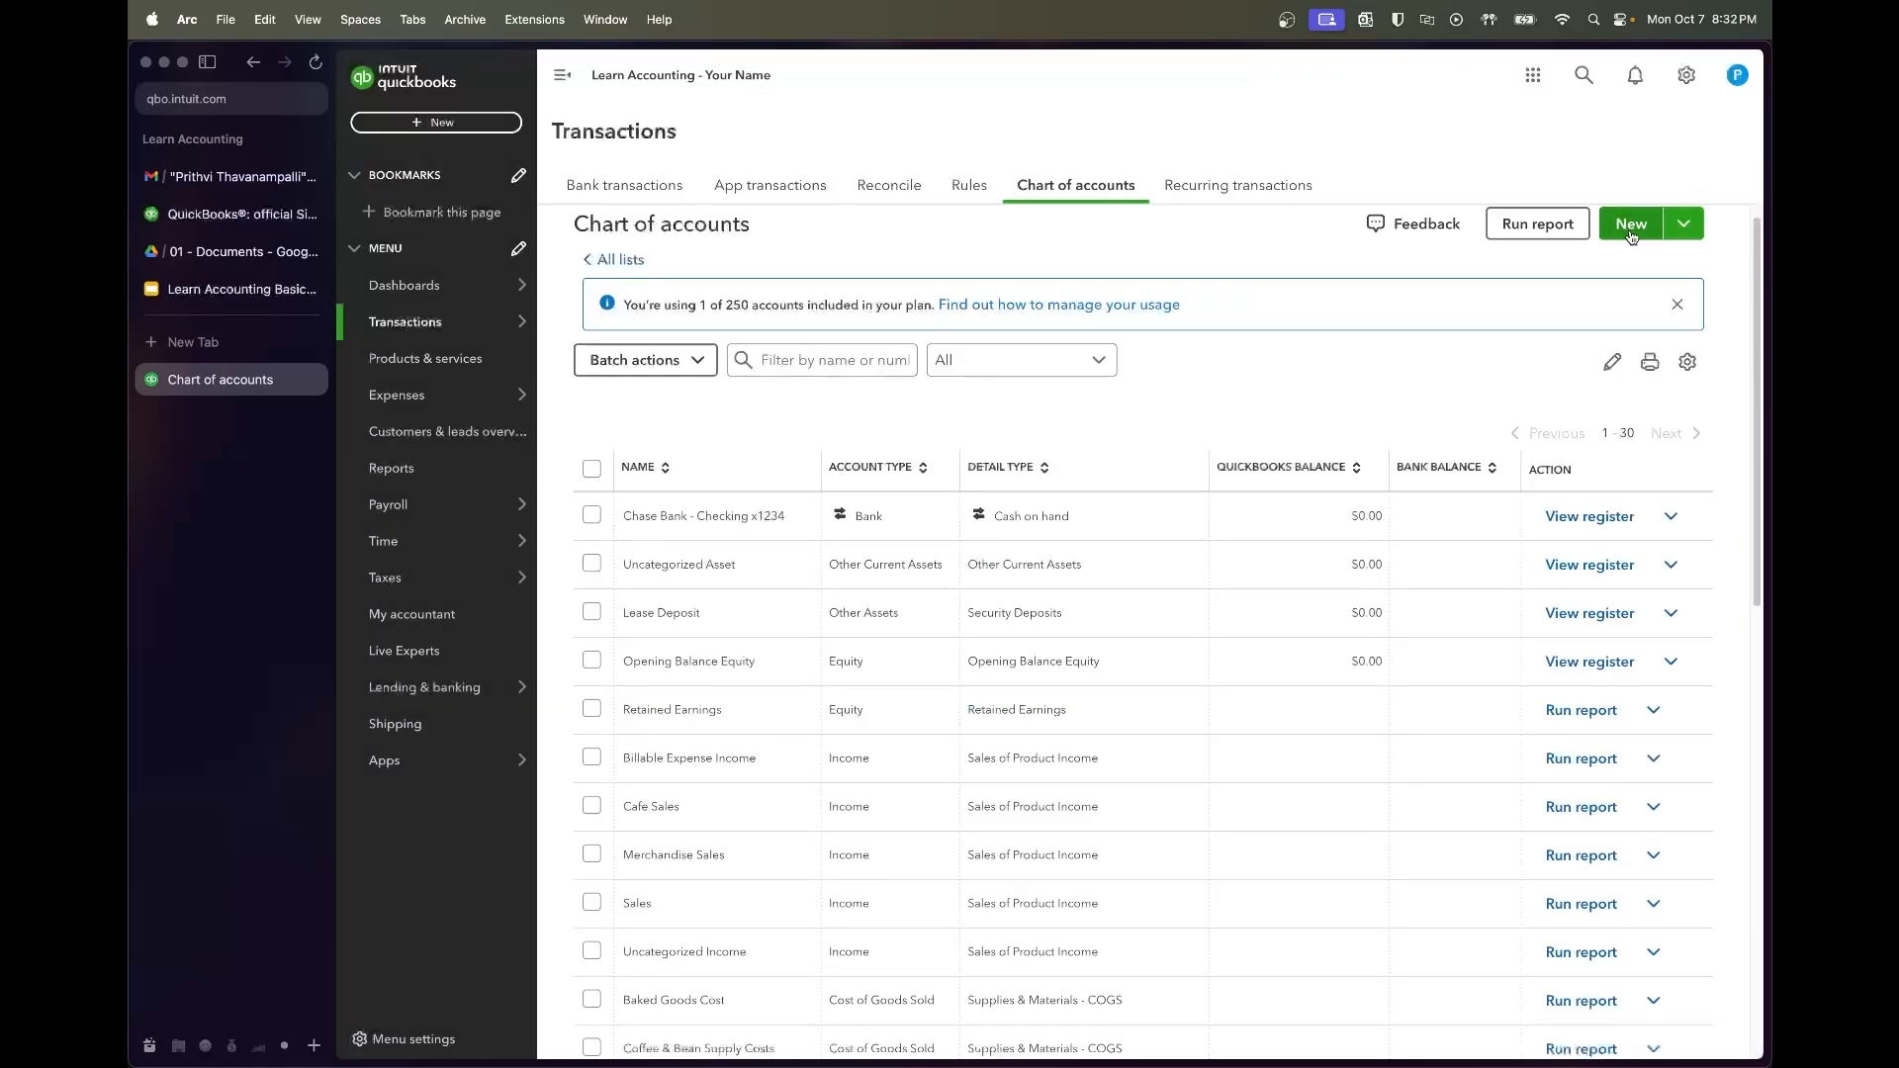
left_click(1632, 232)
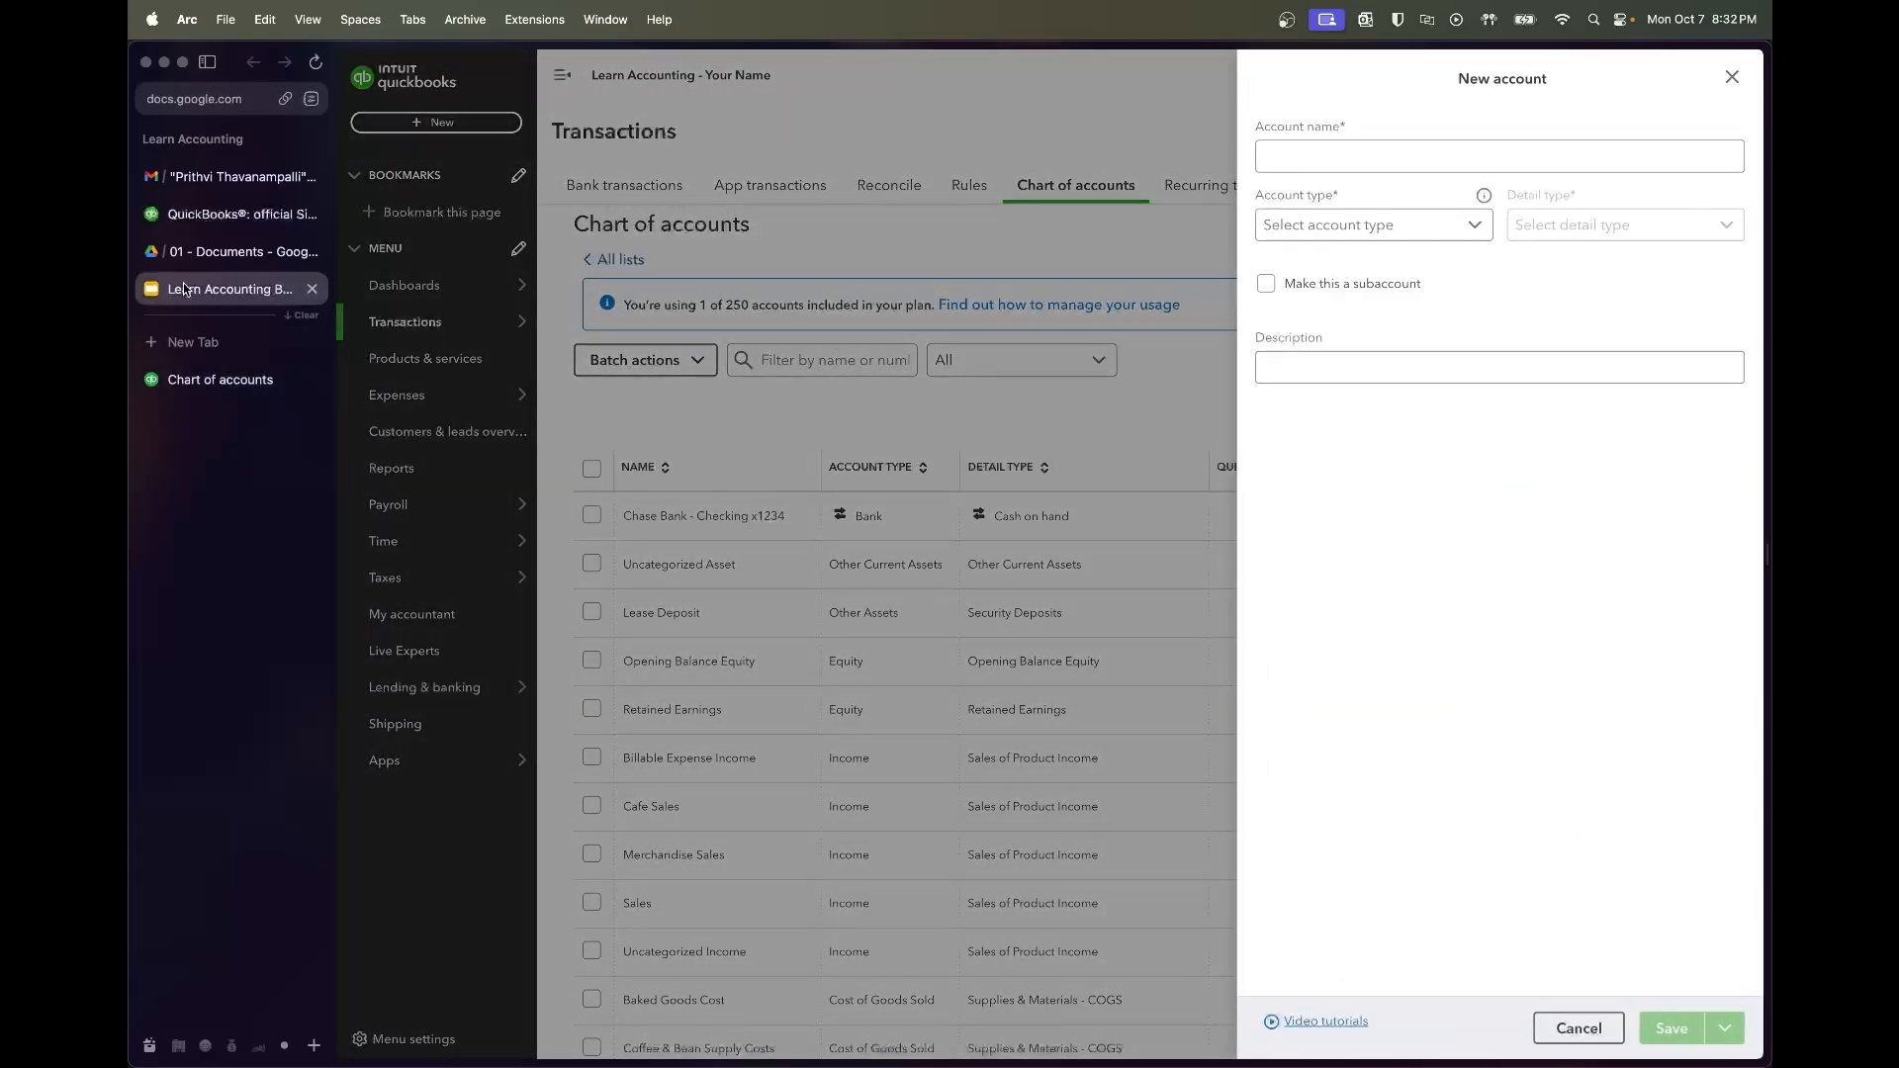
Consult syllabus slide 7 to find the Fixed Assets accounts listed after Lease Deposit
left_click(183, 289)
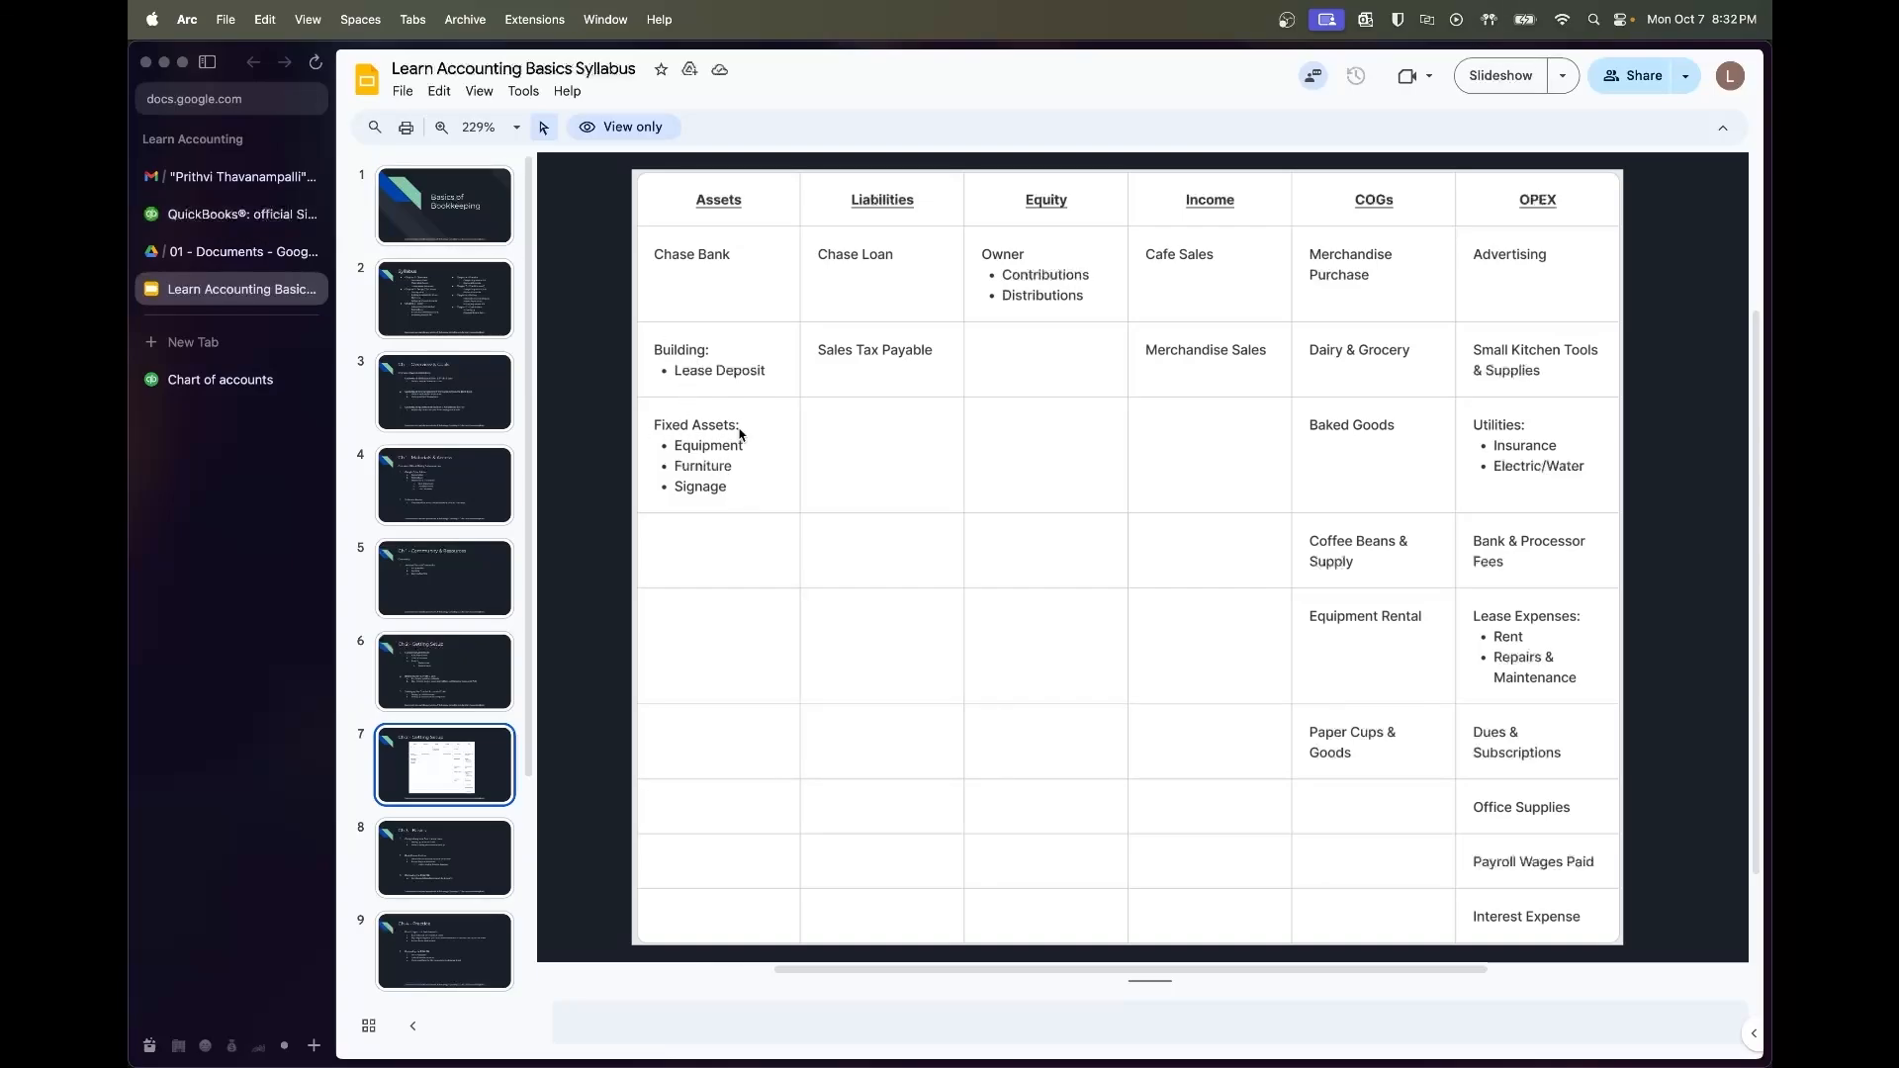
left_click(231, 385)
left_click(1345, 156)
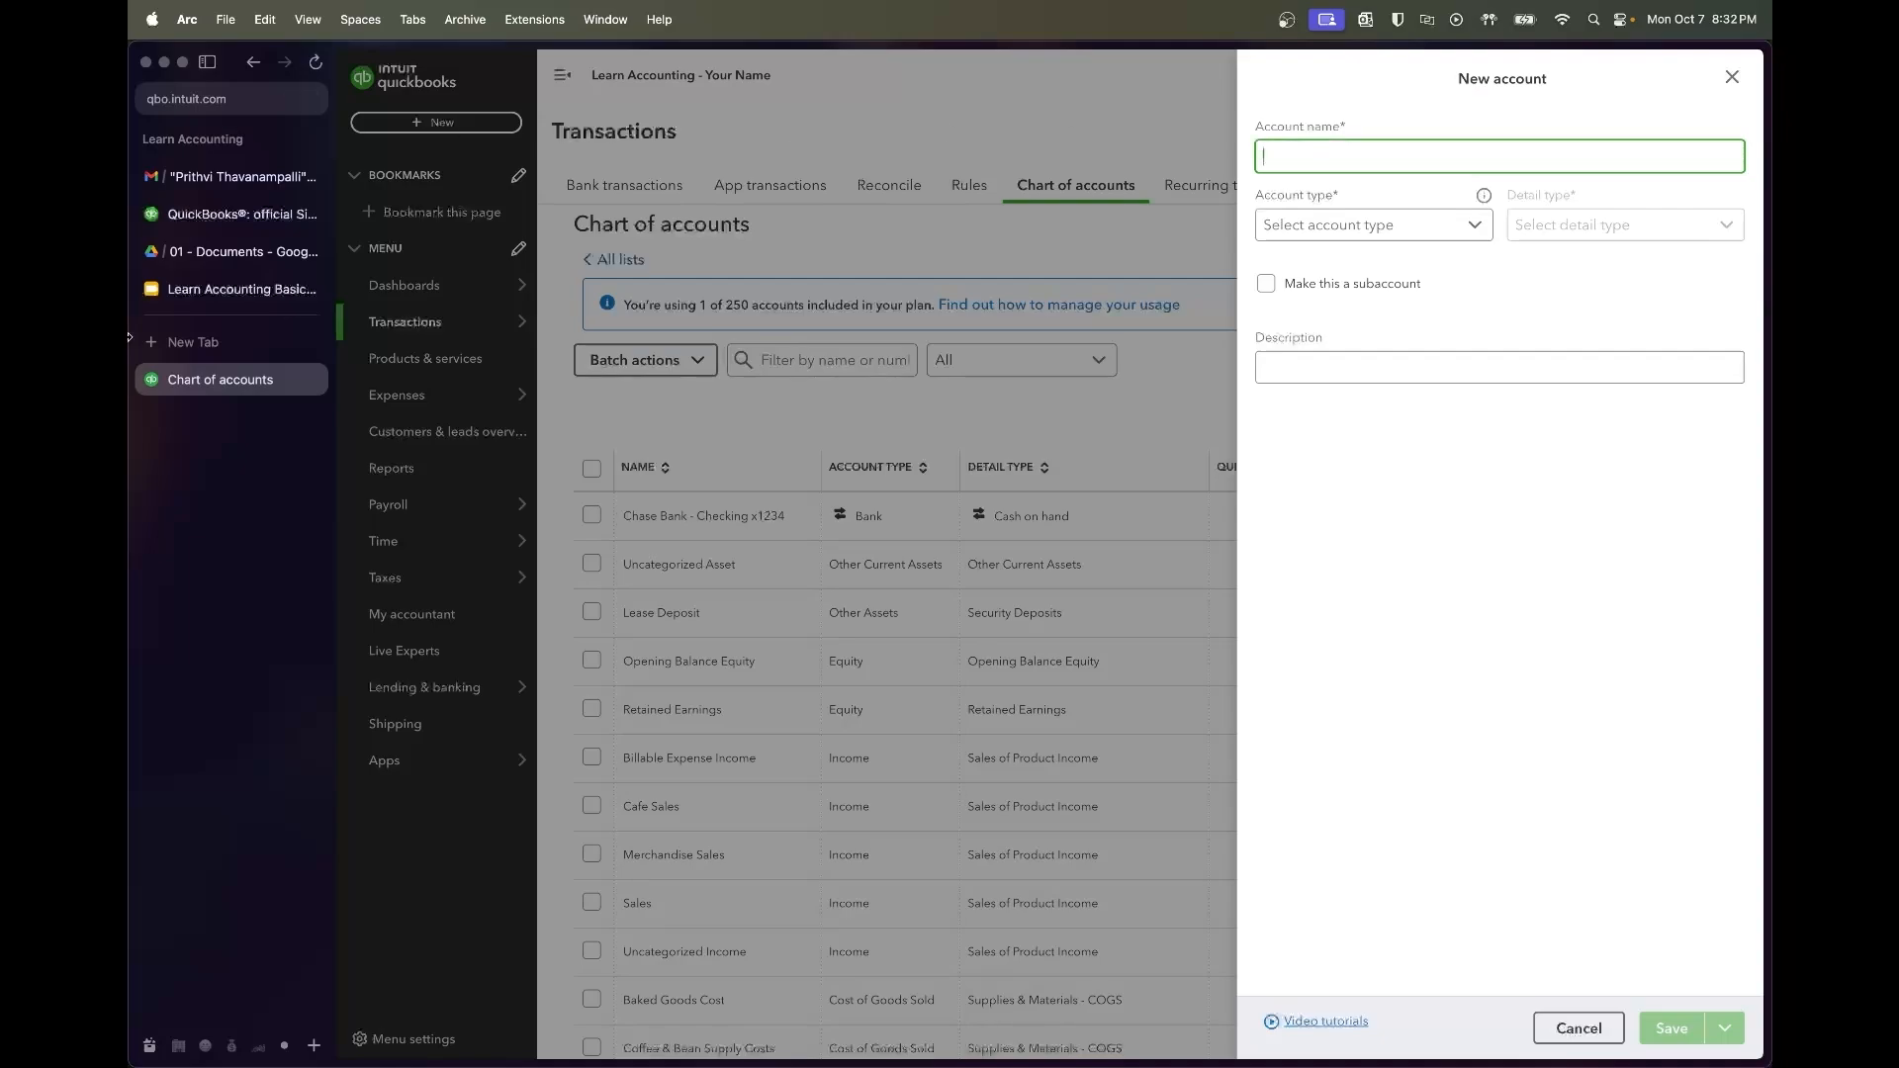
left_click(228, 289)
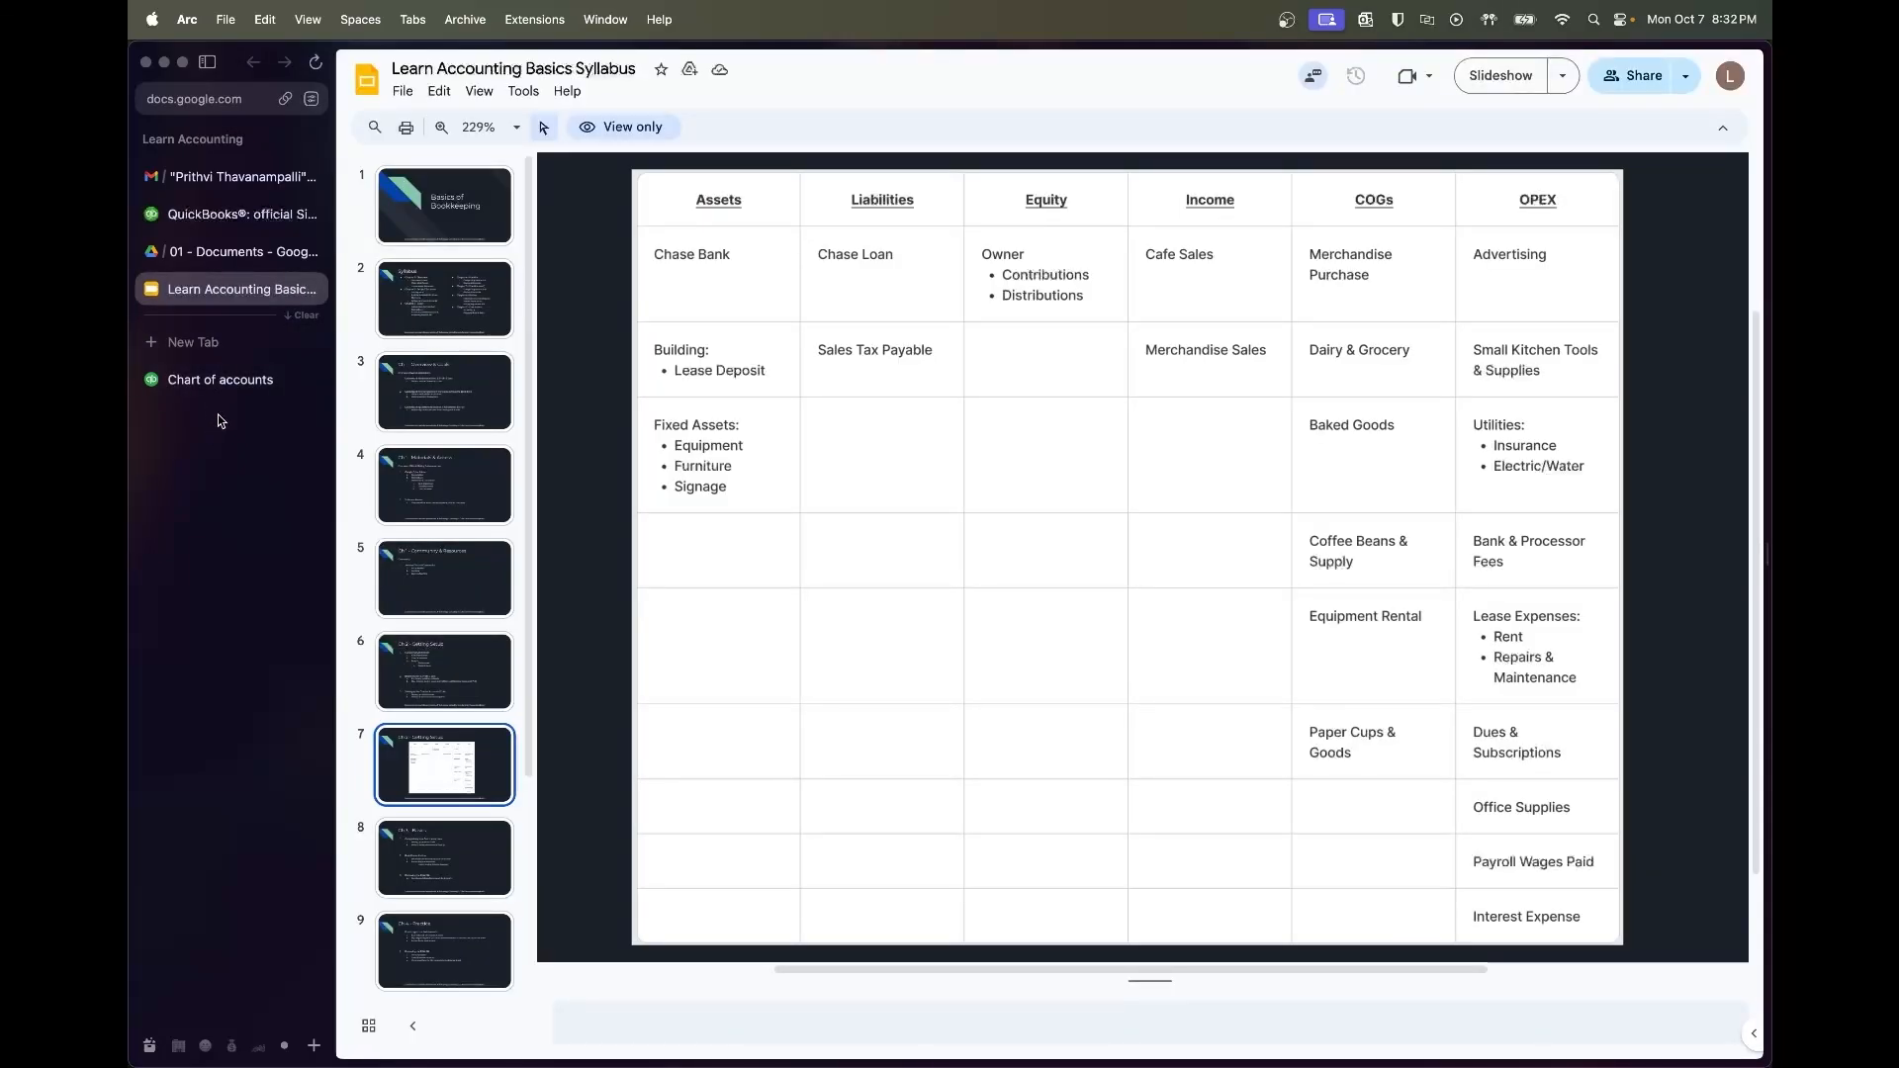
Save Equipment as a Fixed Assets account with Machinery & Equipment detail, then start another account
left_click(220, 379)
type("Equipme")
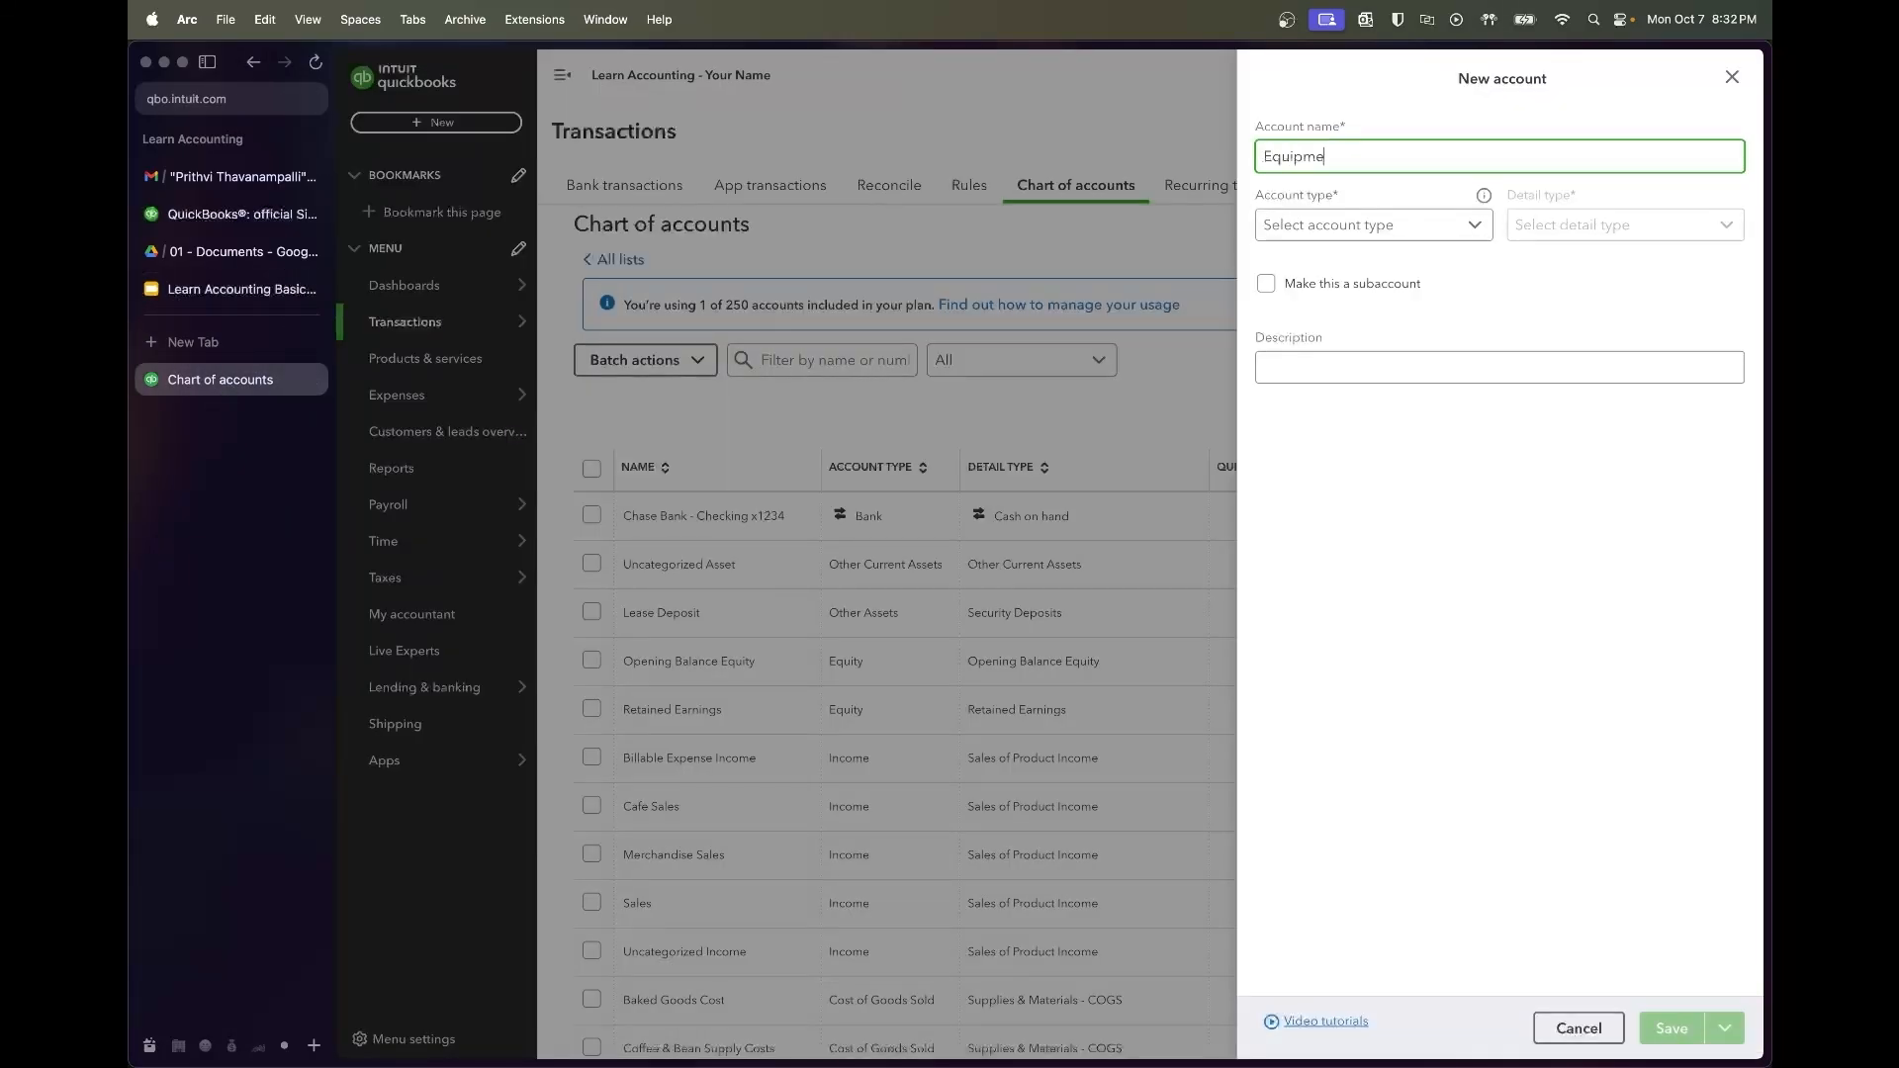
left_click(1385, 226)
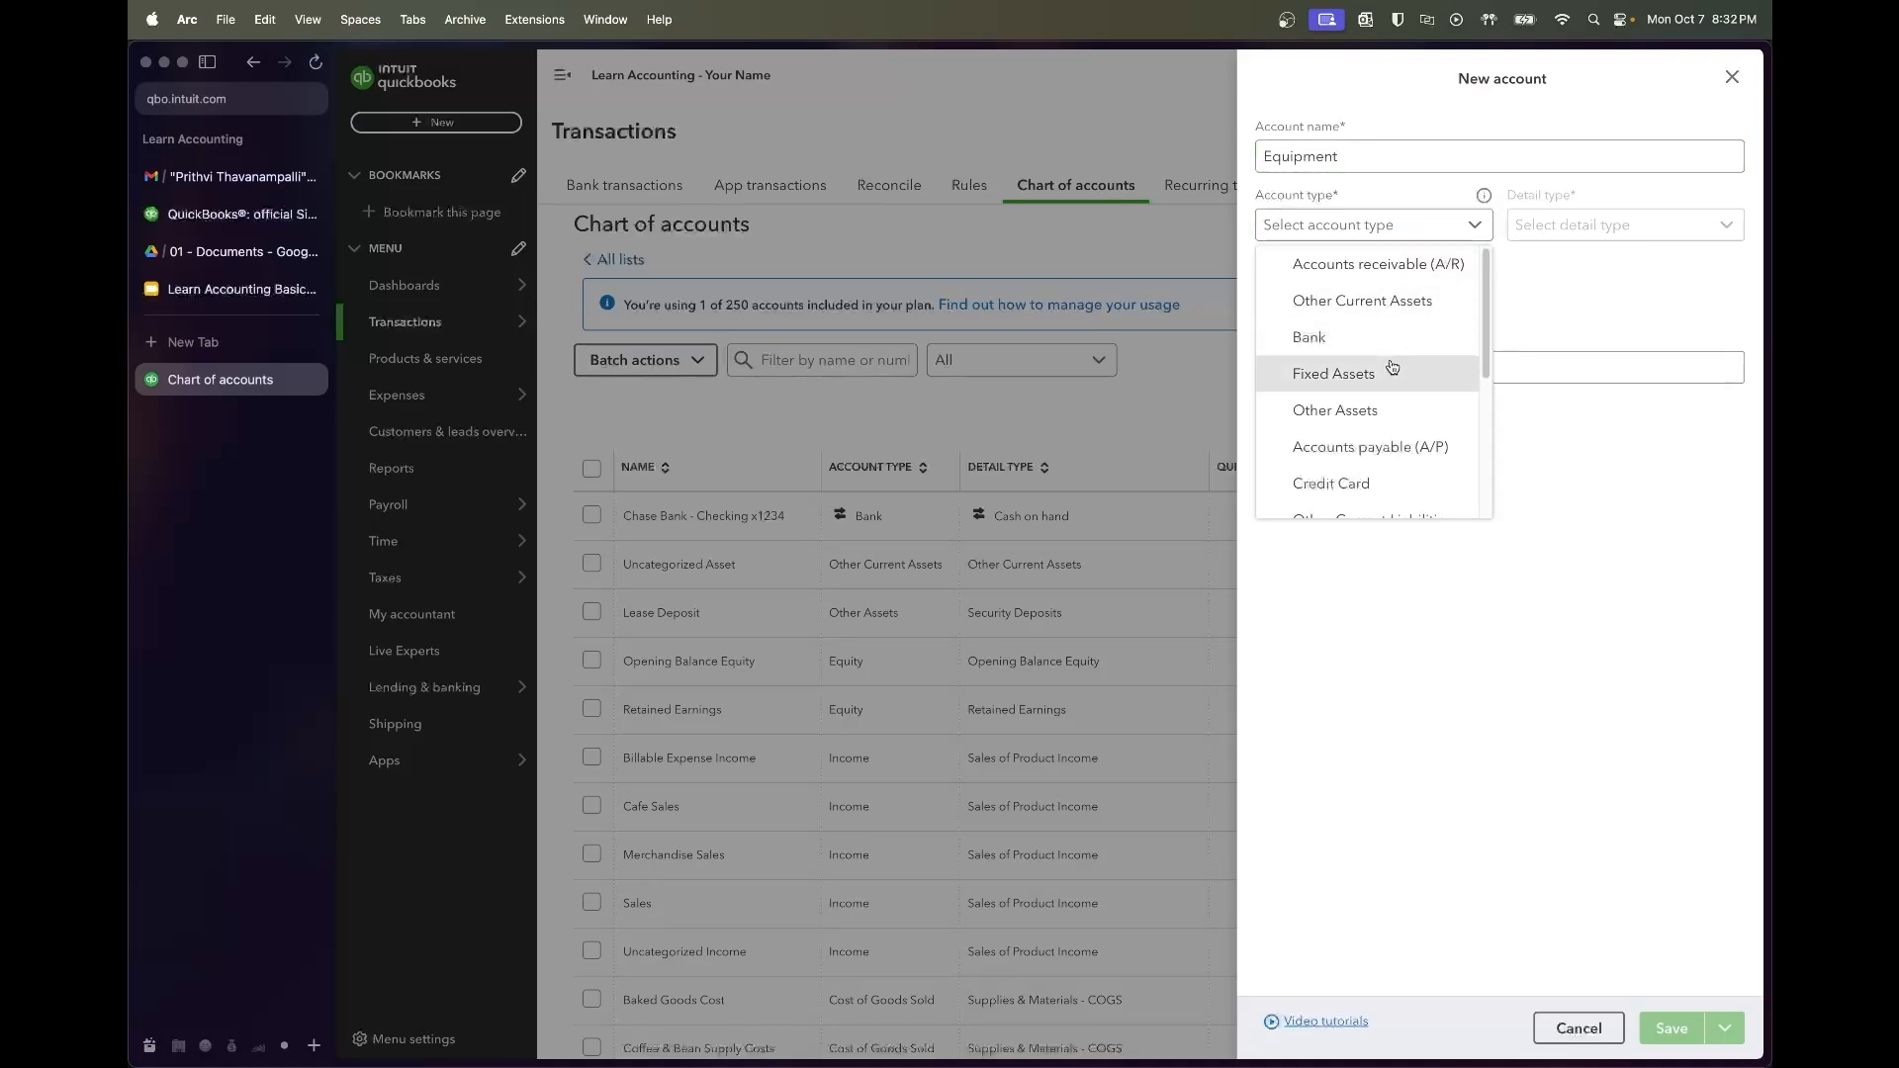
left_click(1331, 373)
left_click(1590, 227)
scroll(1585, 381, "down", 5)
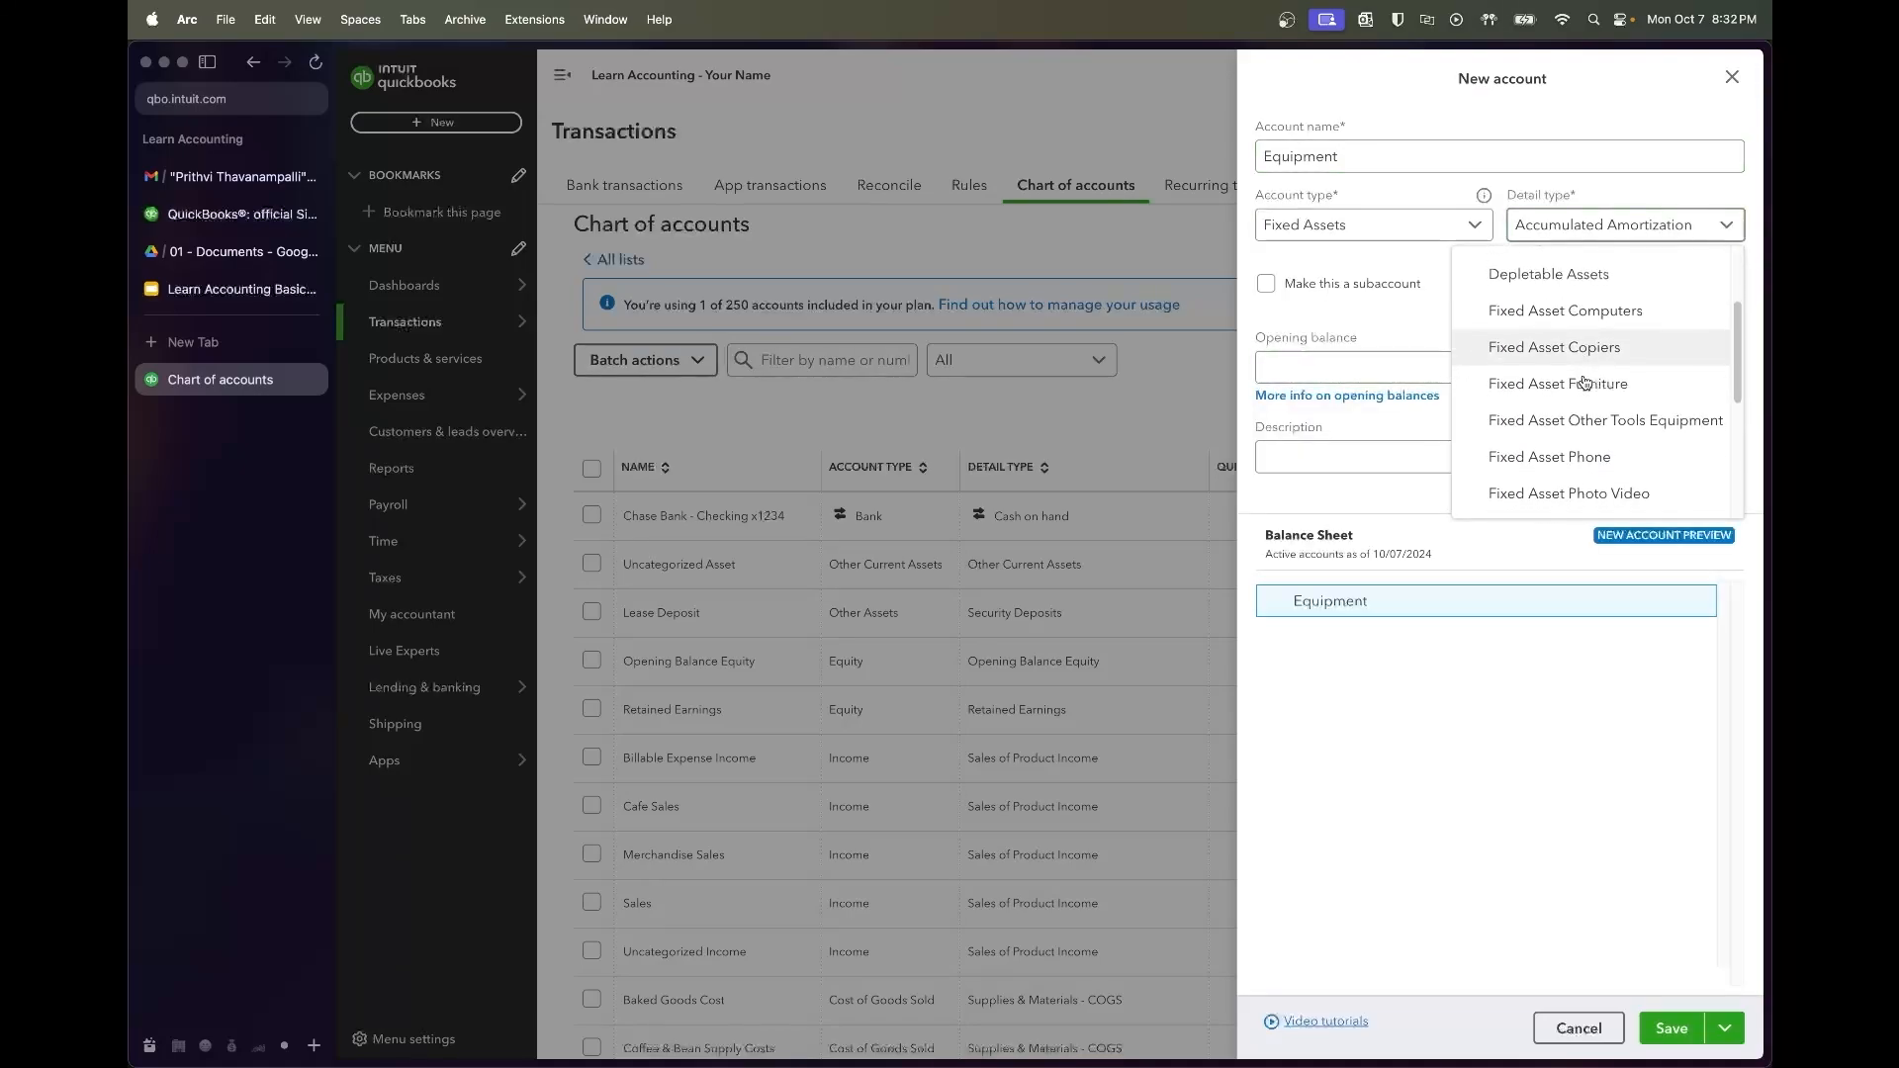
scroll(1585, 381, "down", 5)
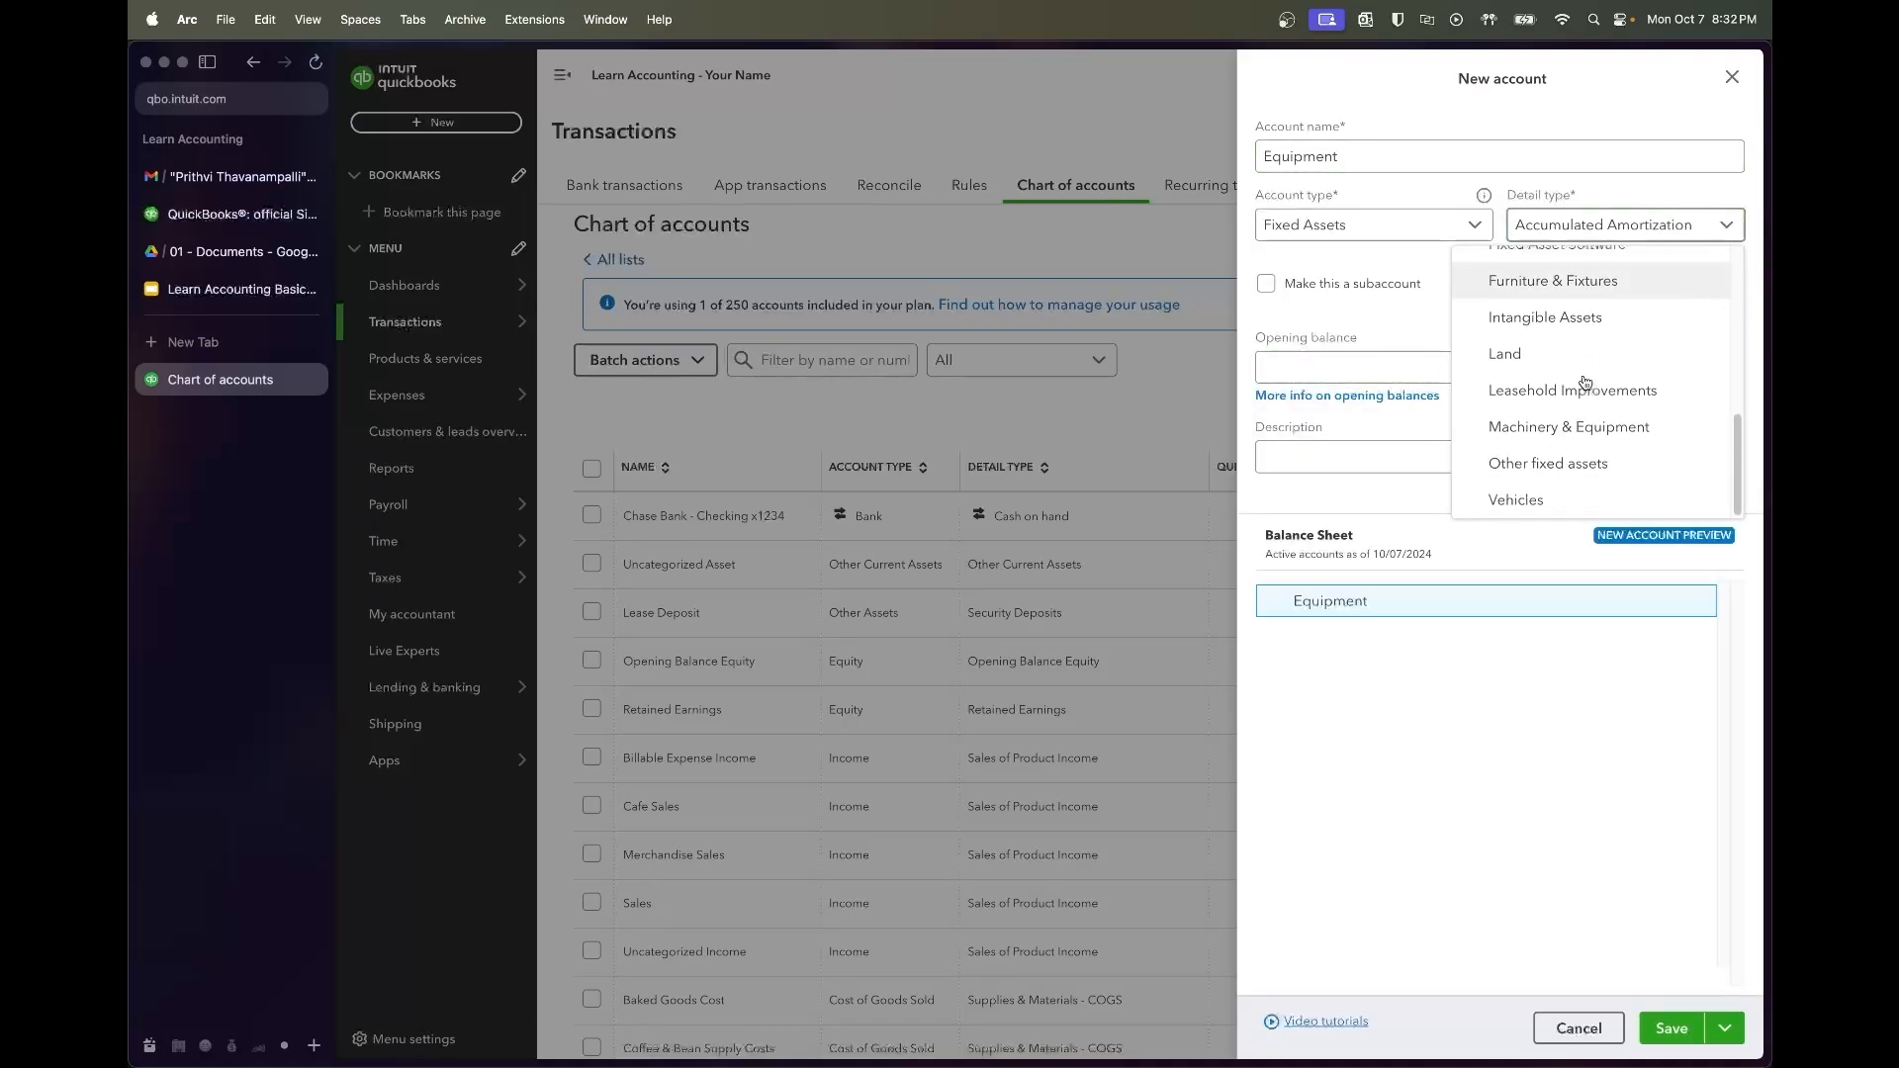
left_click(1583, 427)
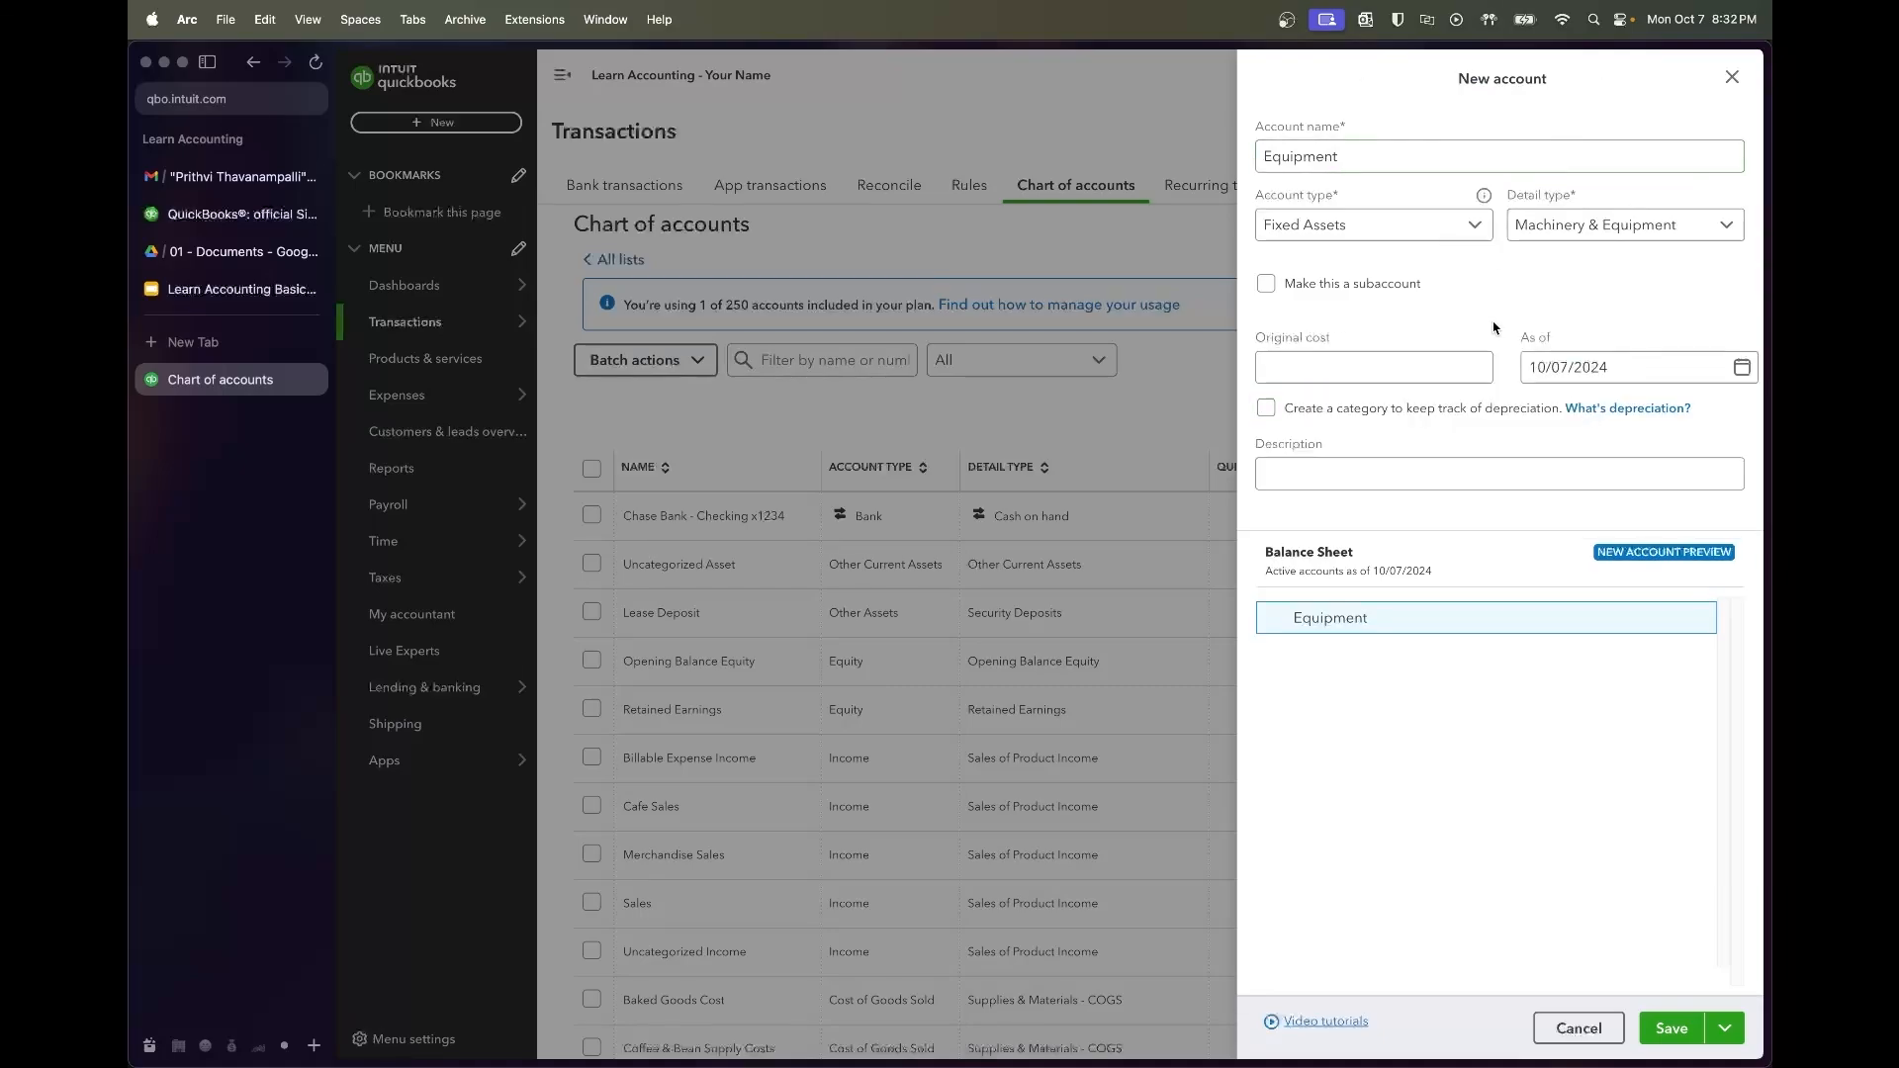
left_click(1662, 1029)
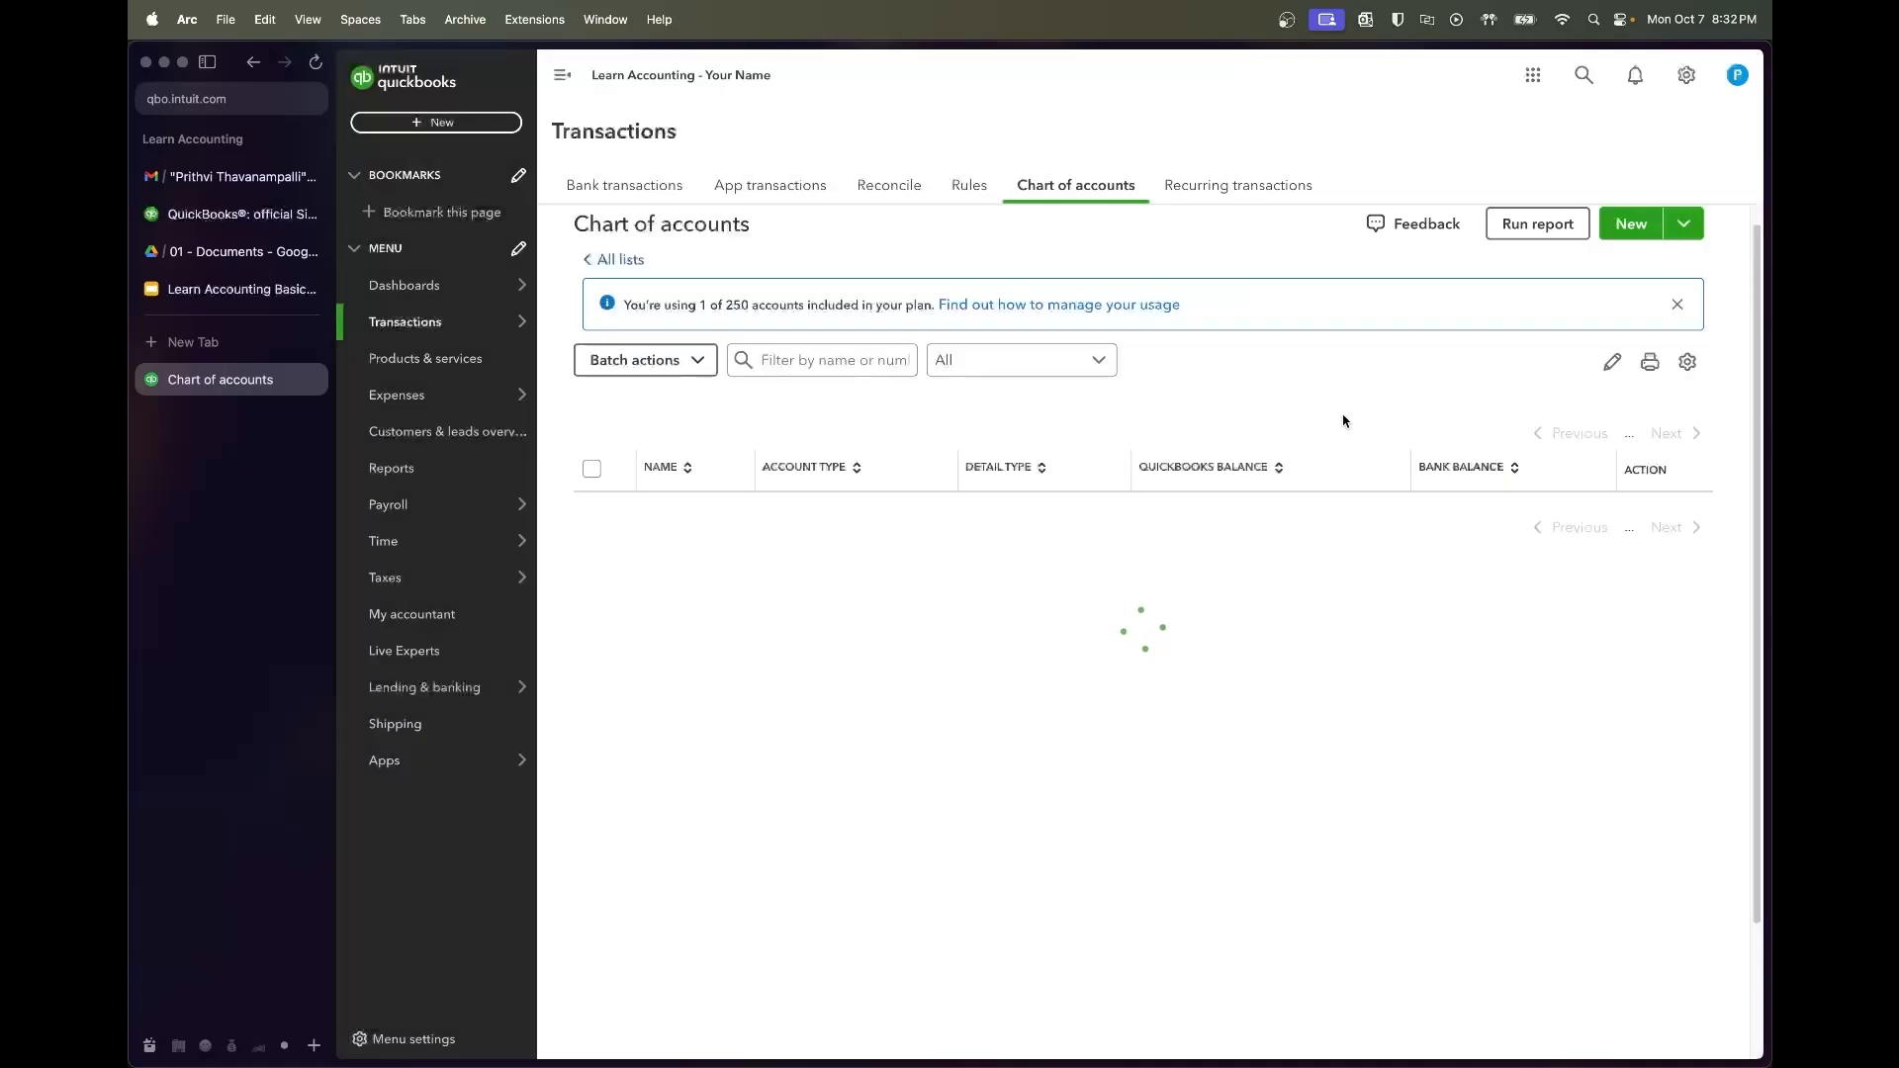
left_click(1631, 224)
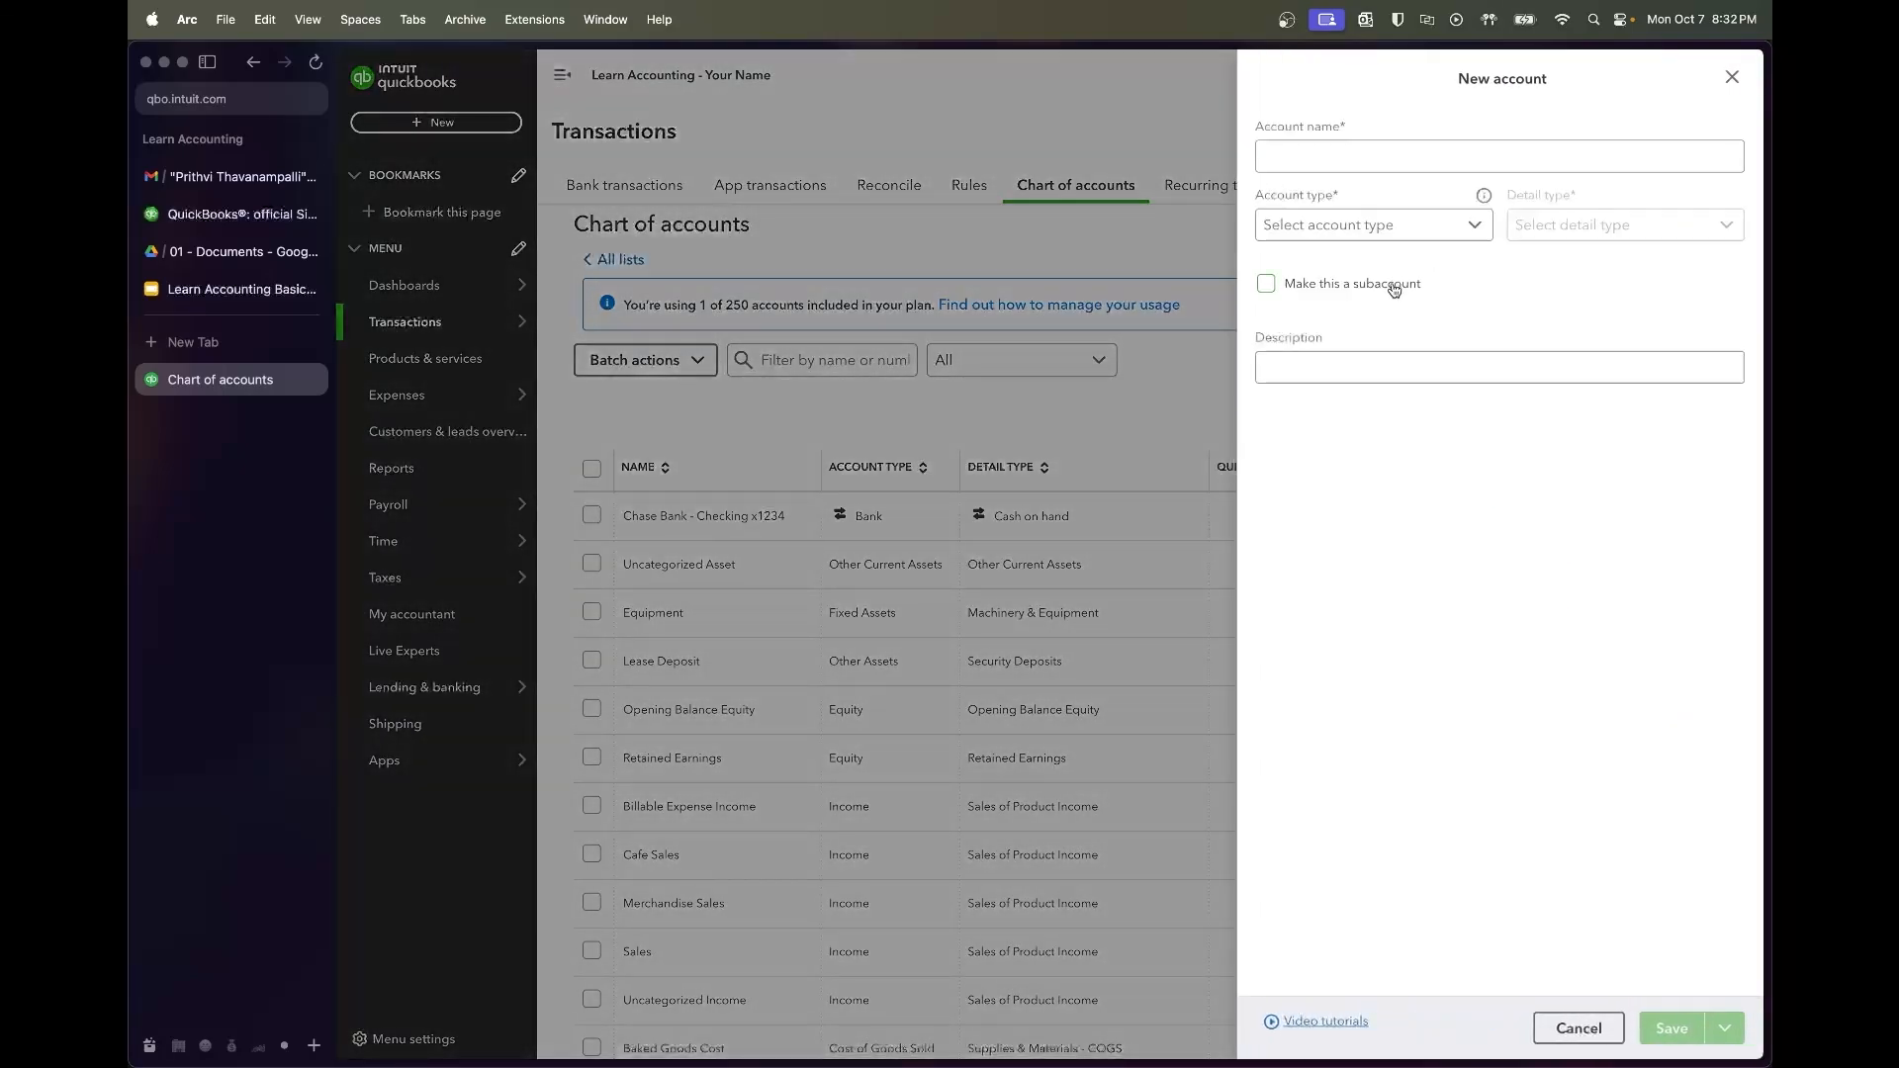
After checking the syllabus, name a new account Furniture and make it a Fixed Assets account
left_click(211, 291)
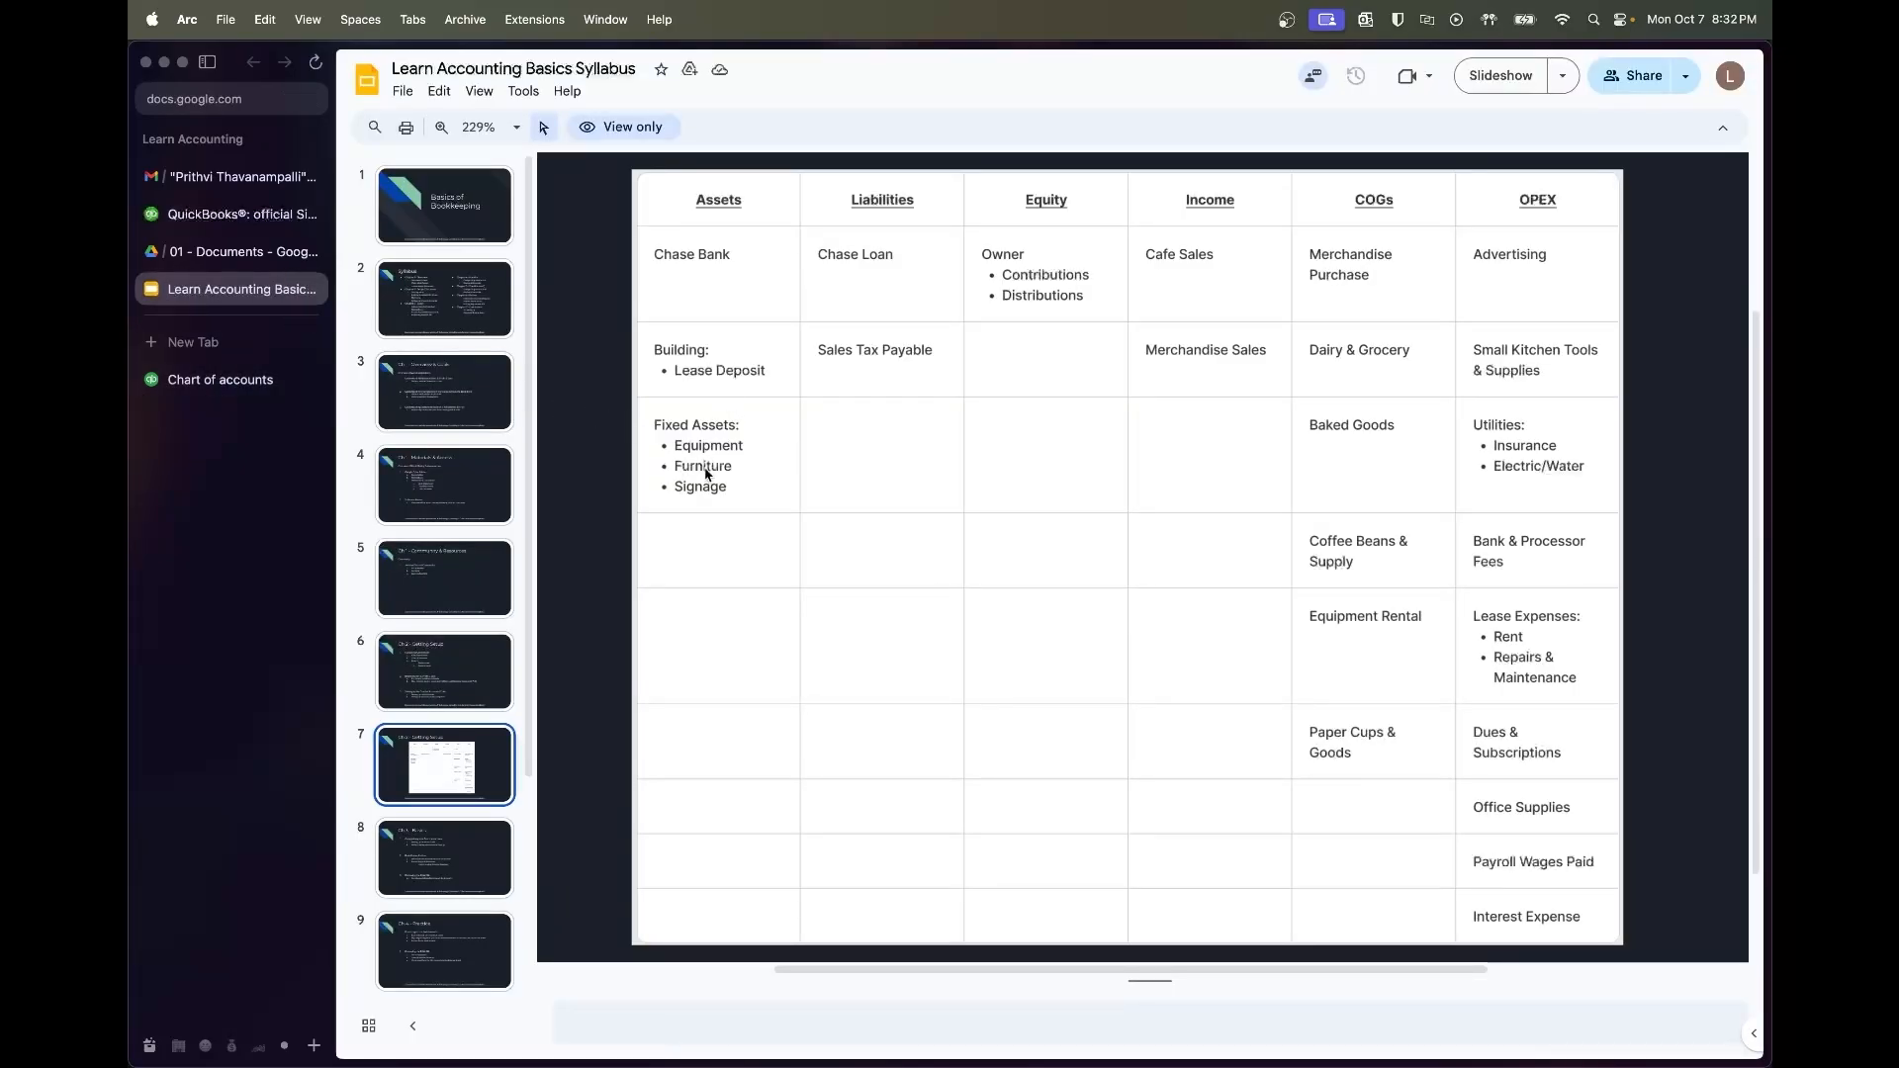
left_click(242, 384)
left_click(1444, 161)
type("Furniture")
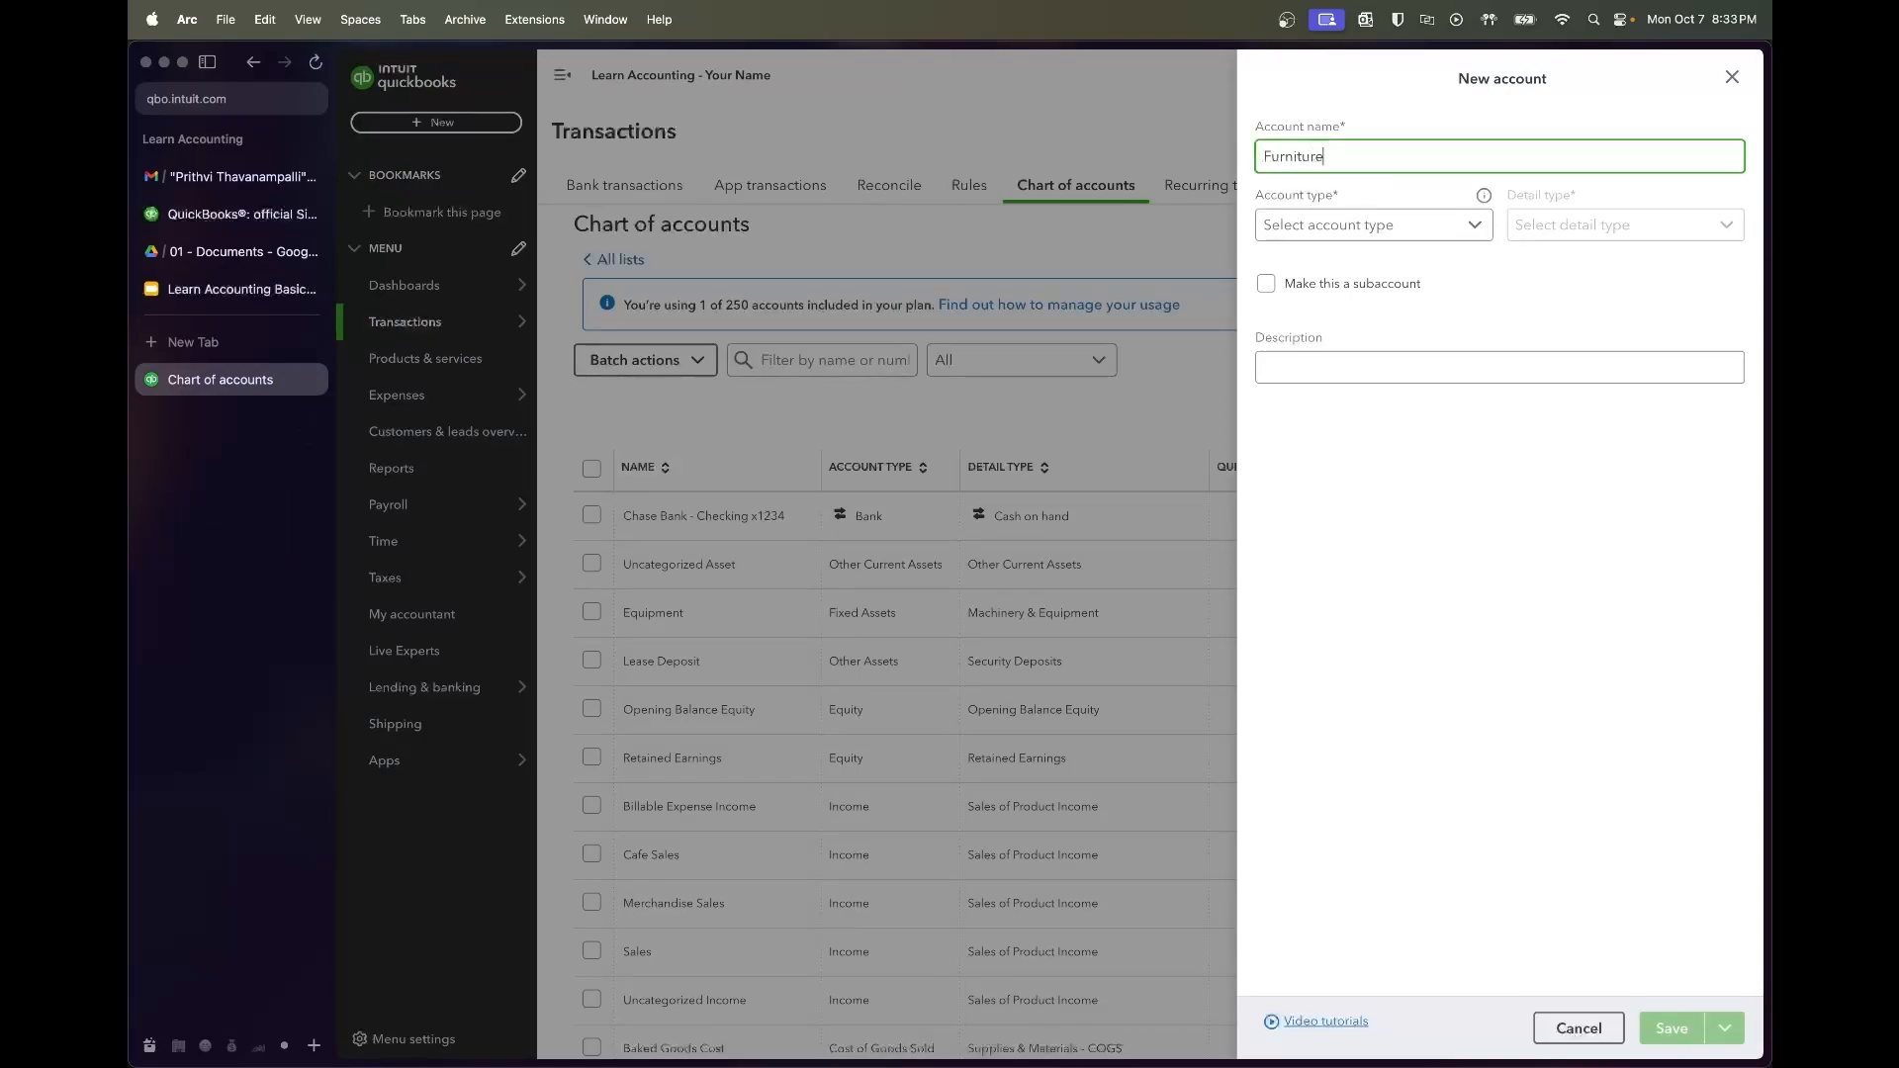
left_click(1443, 212)
scroll(1395, 346, "down", 4)
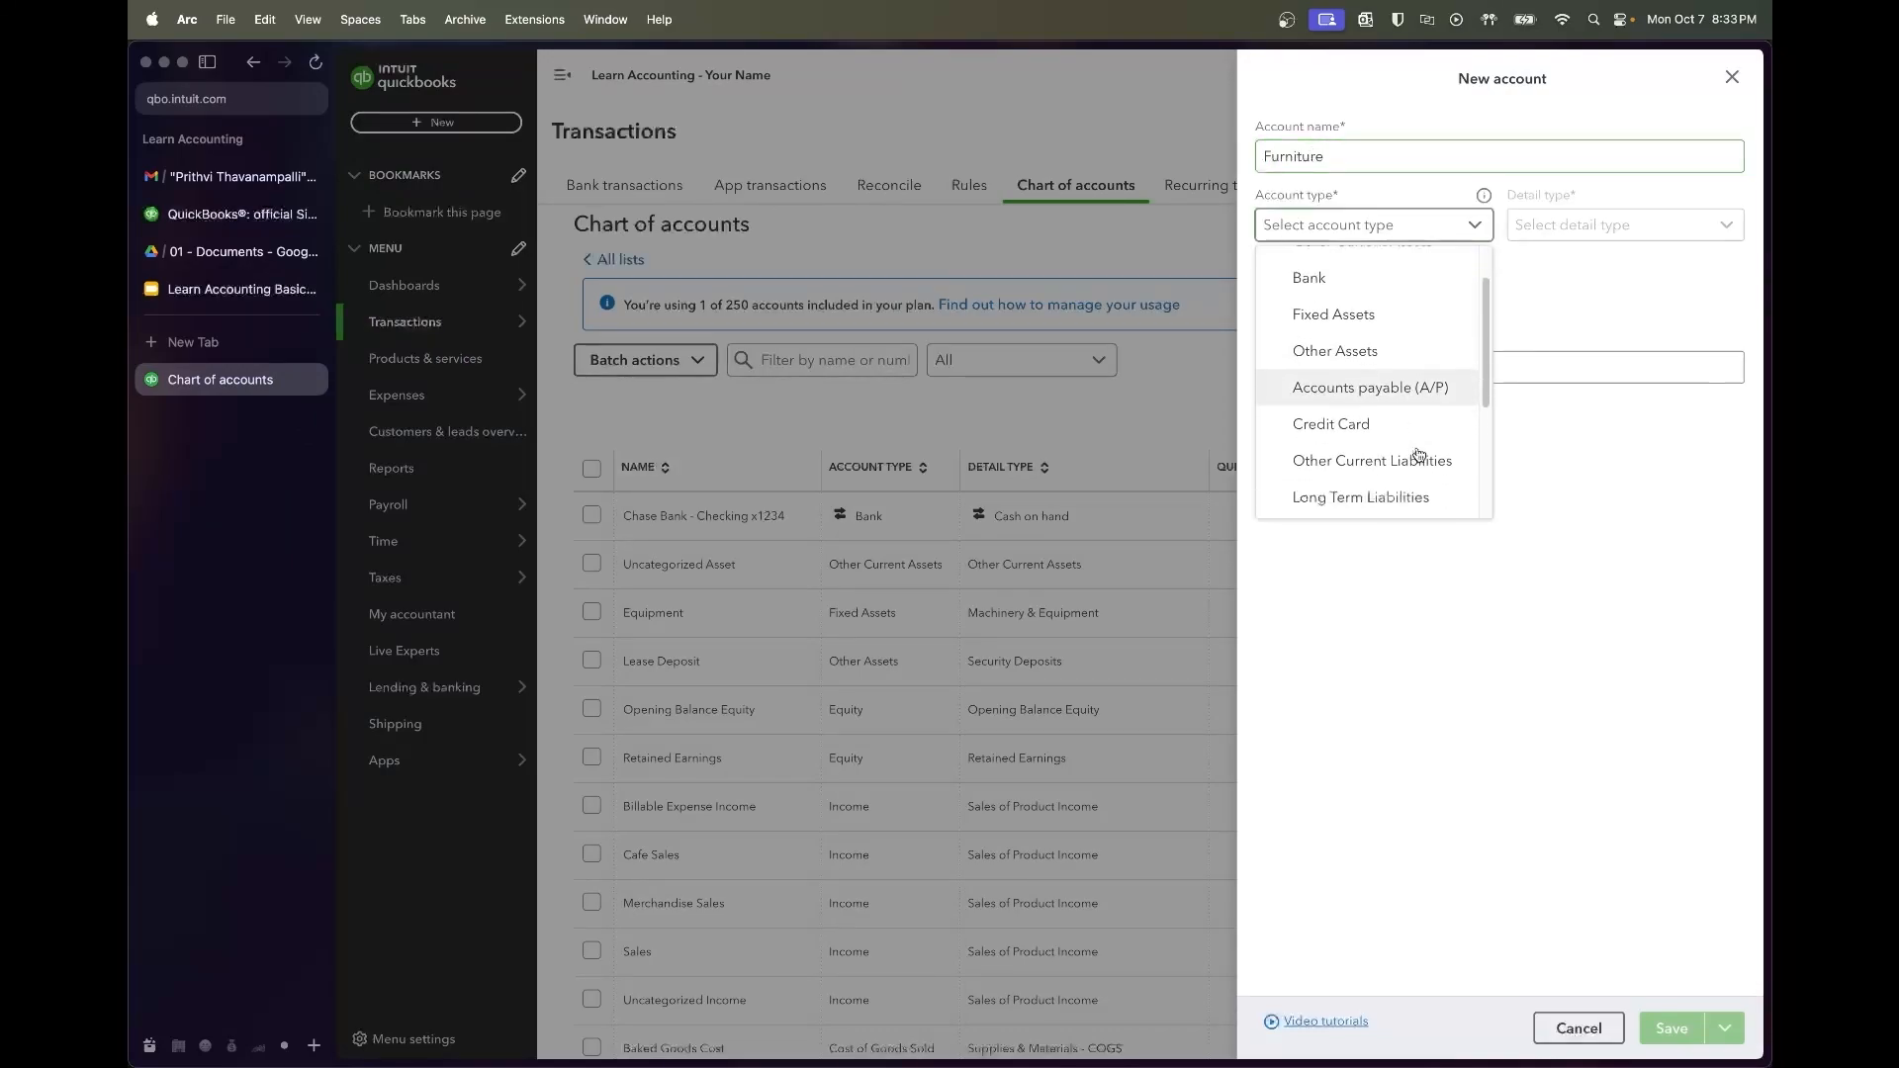
scroll(1387, 346, "up", 2)
left_click(1384, 295)
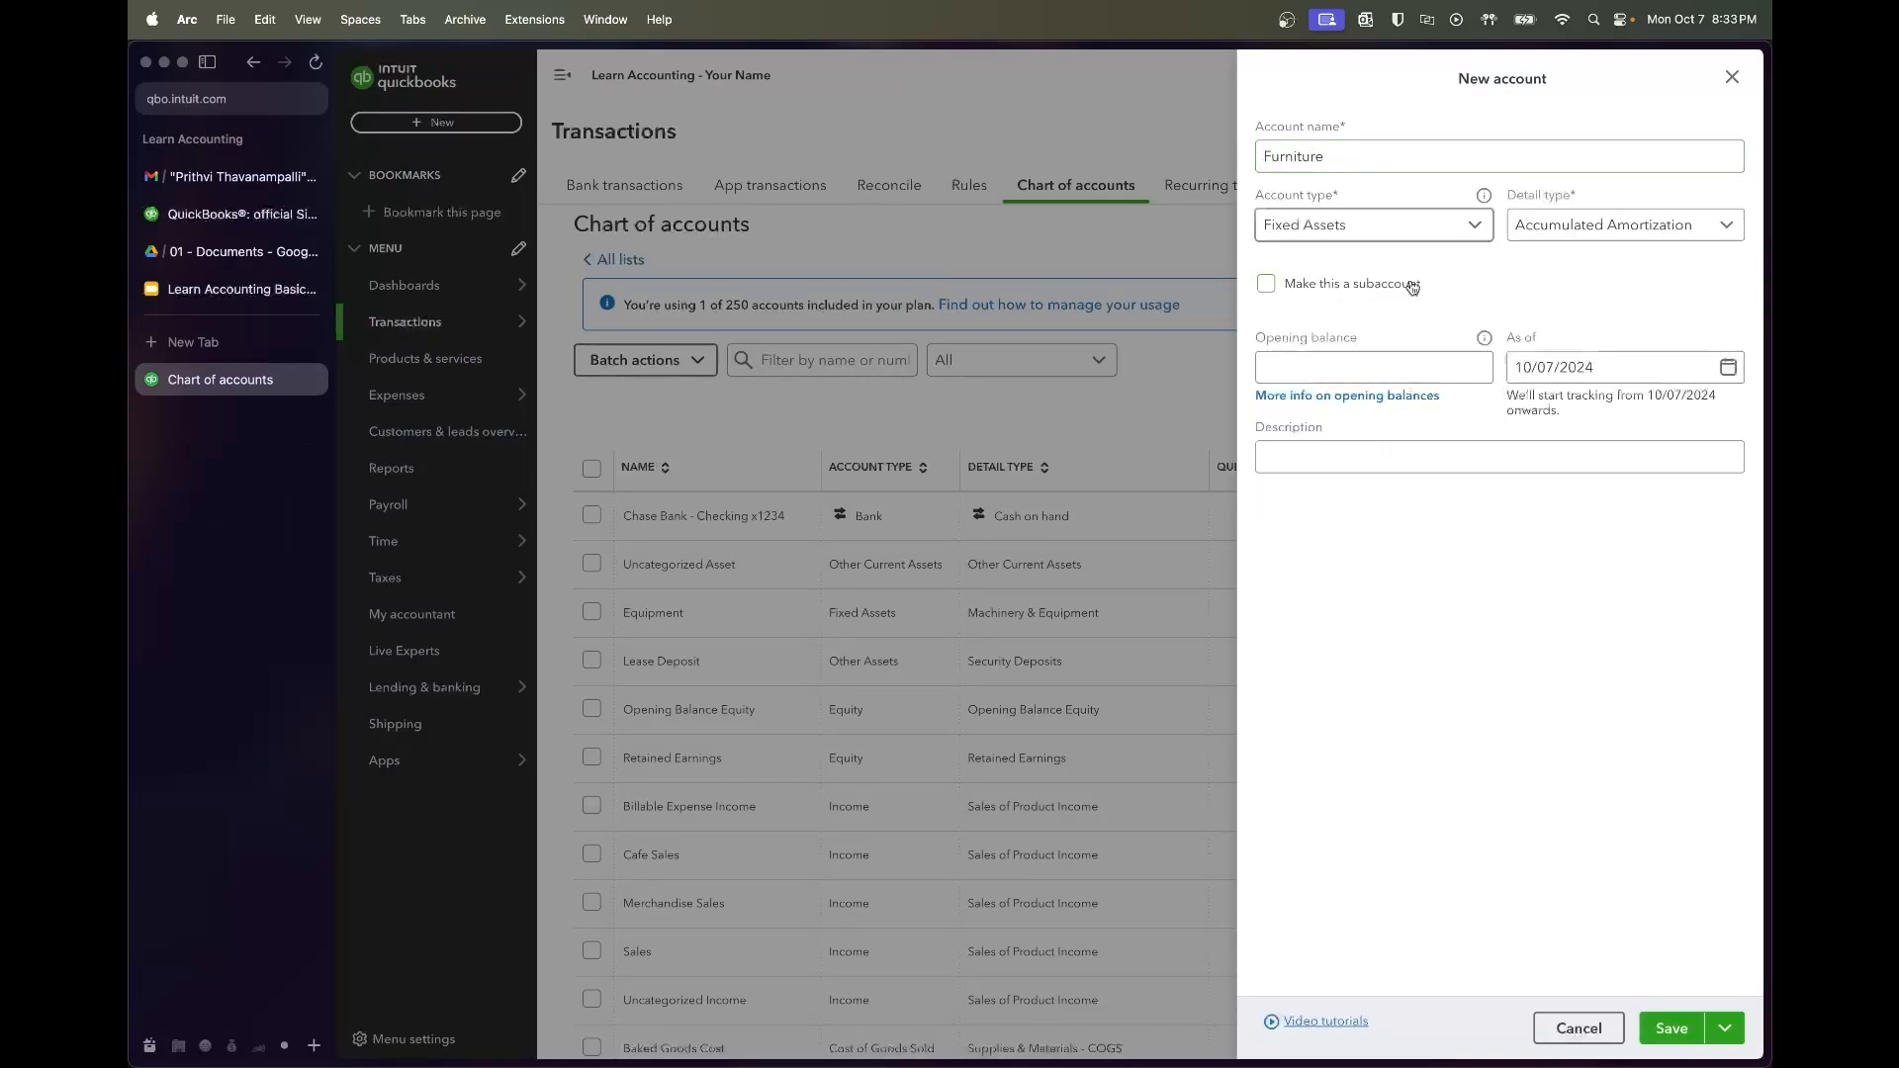
Give Furniture the Fixed Asset Furniture detail type, save and start a new account, then view the syllabus
left_click(1622, 225)
scroll(1607, 366, "down", 2)
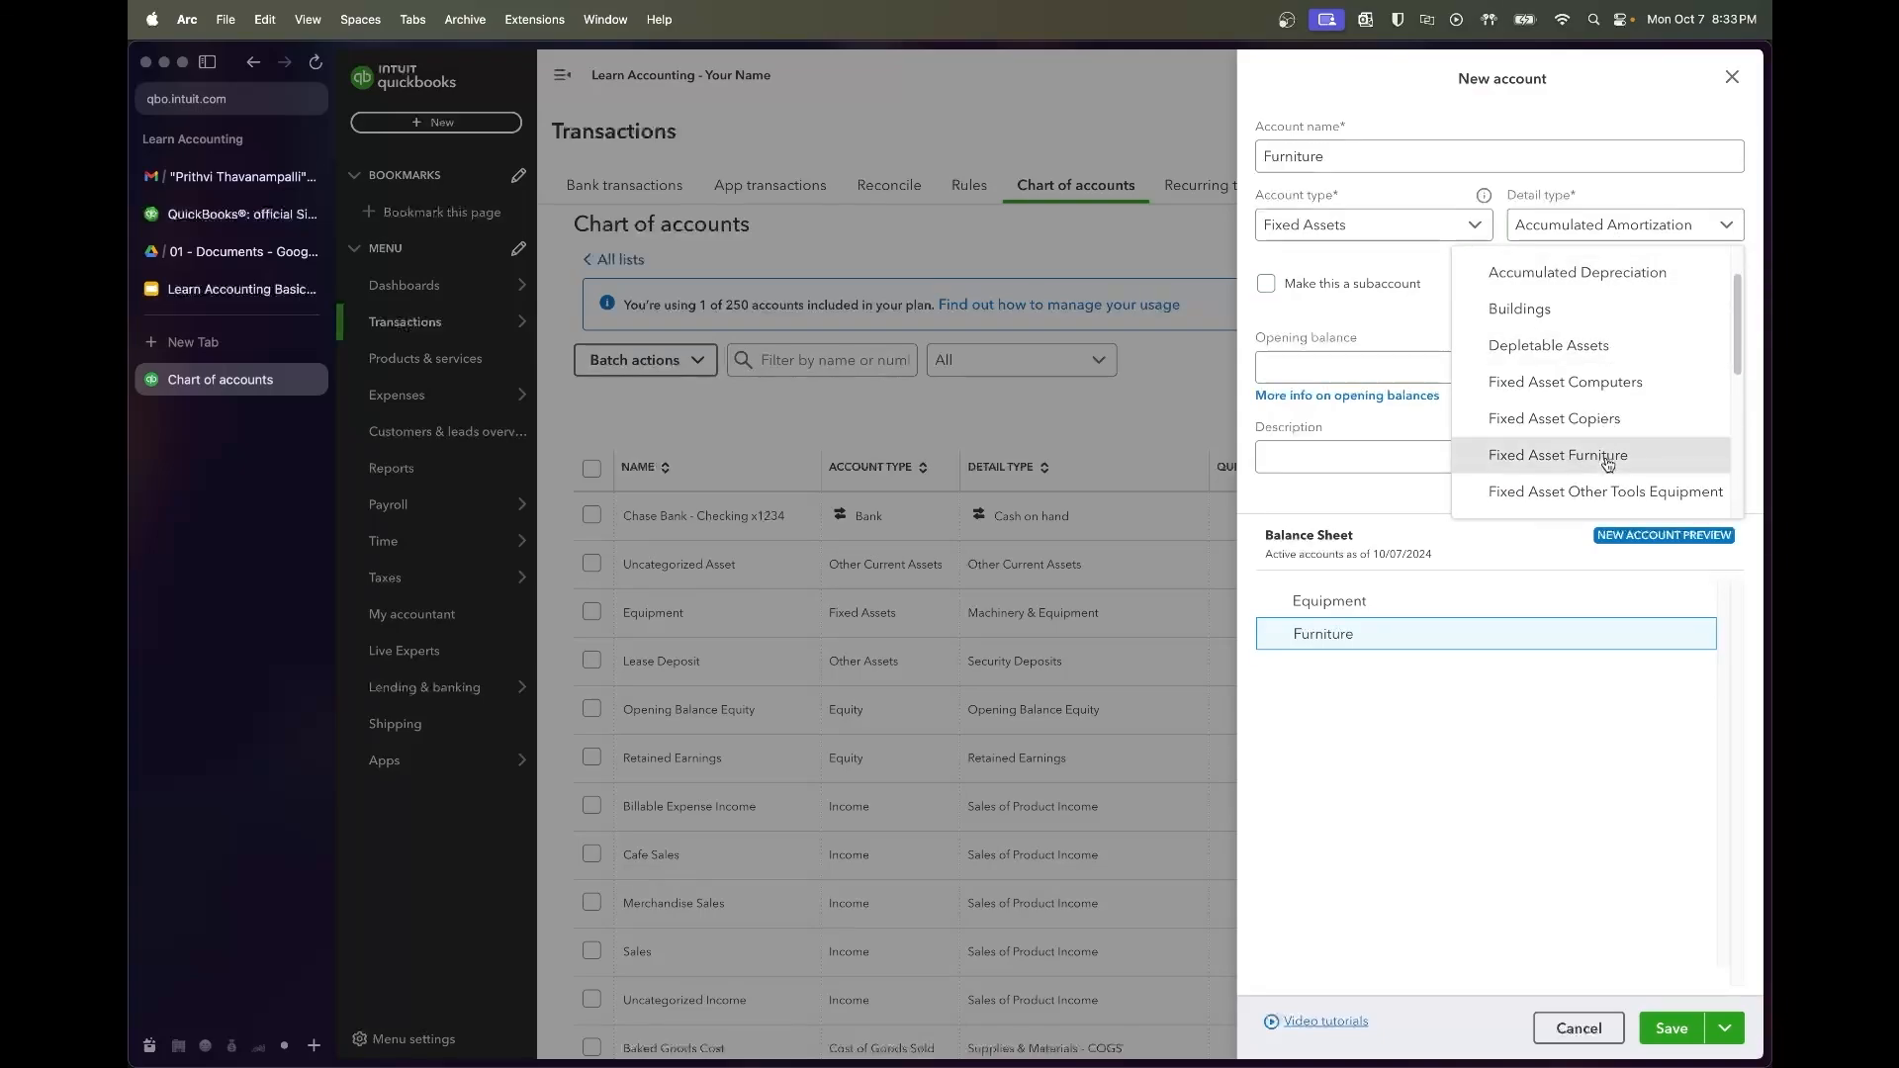
left_click(1558, 455)
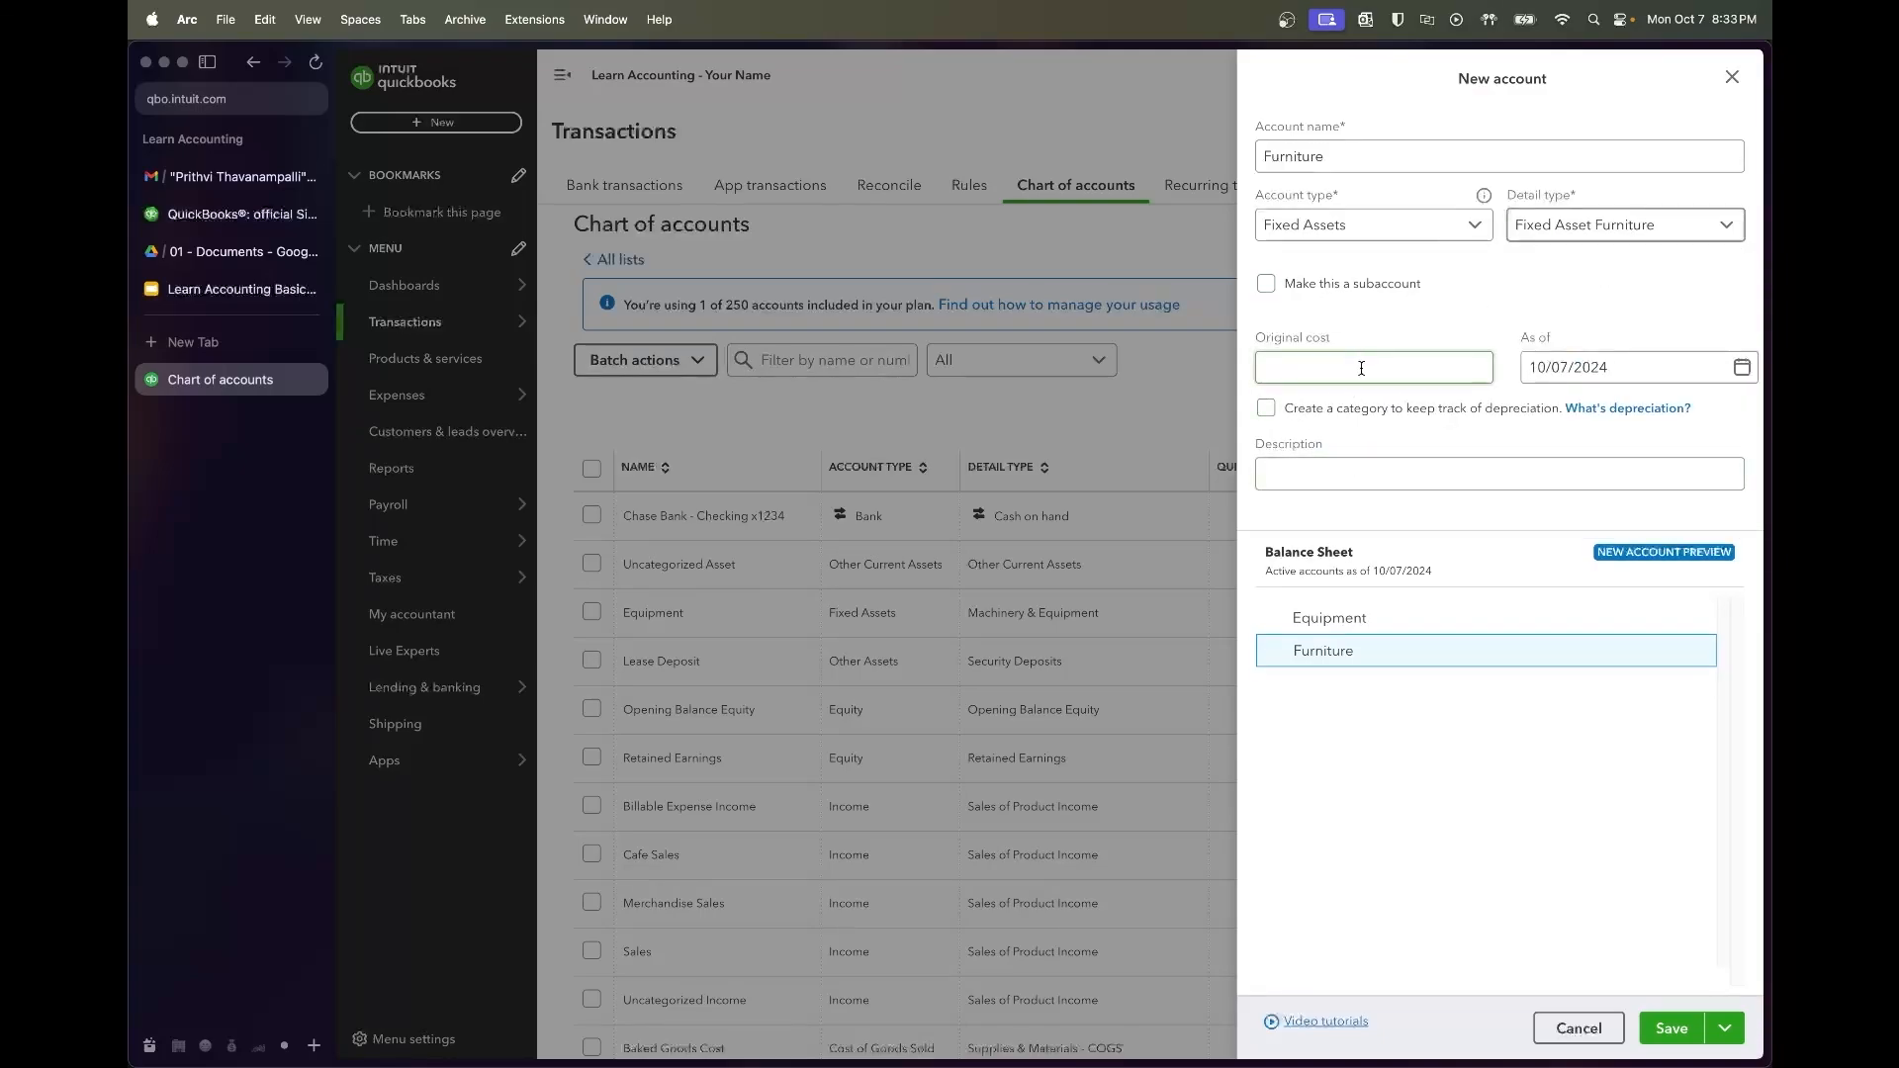
left_click(1608, 374)
left_click(1376, 377)
left_click(1718, 1030)
left_click(1680, 984)
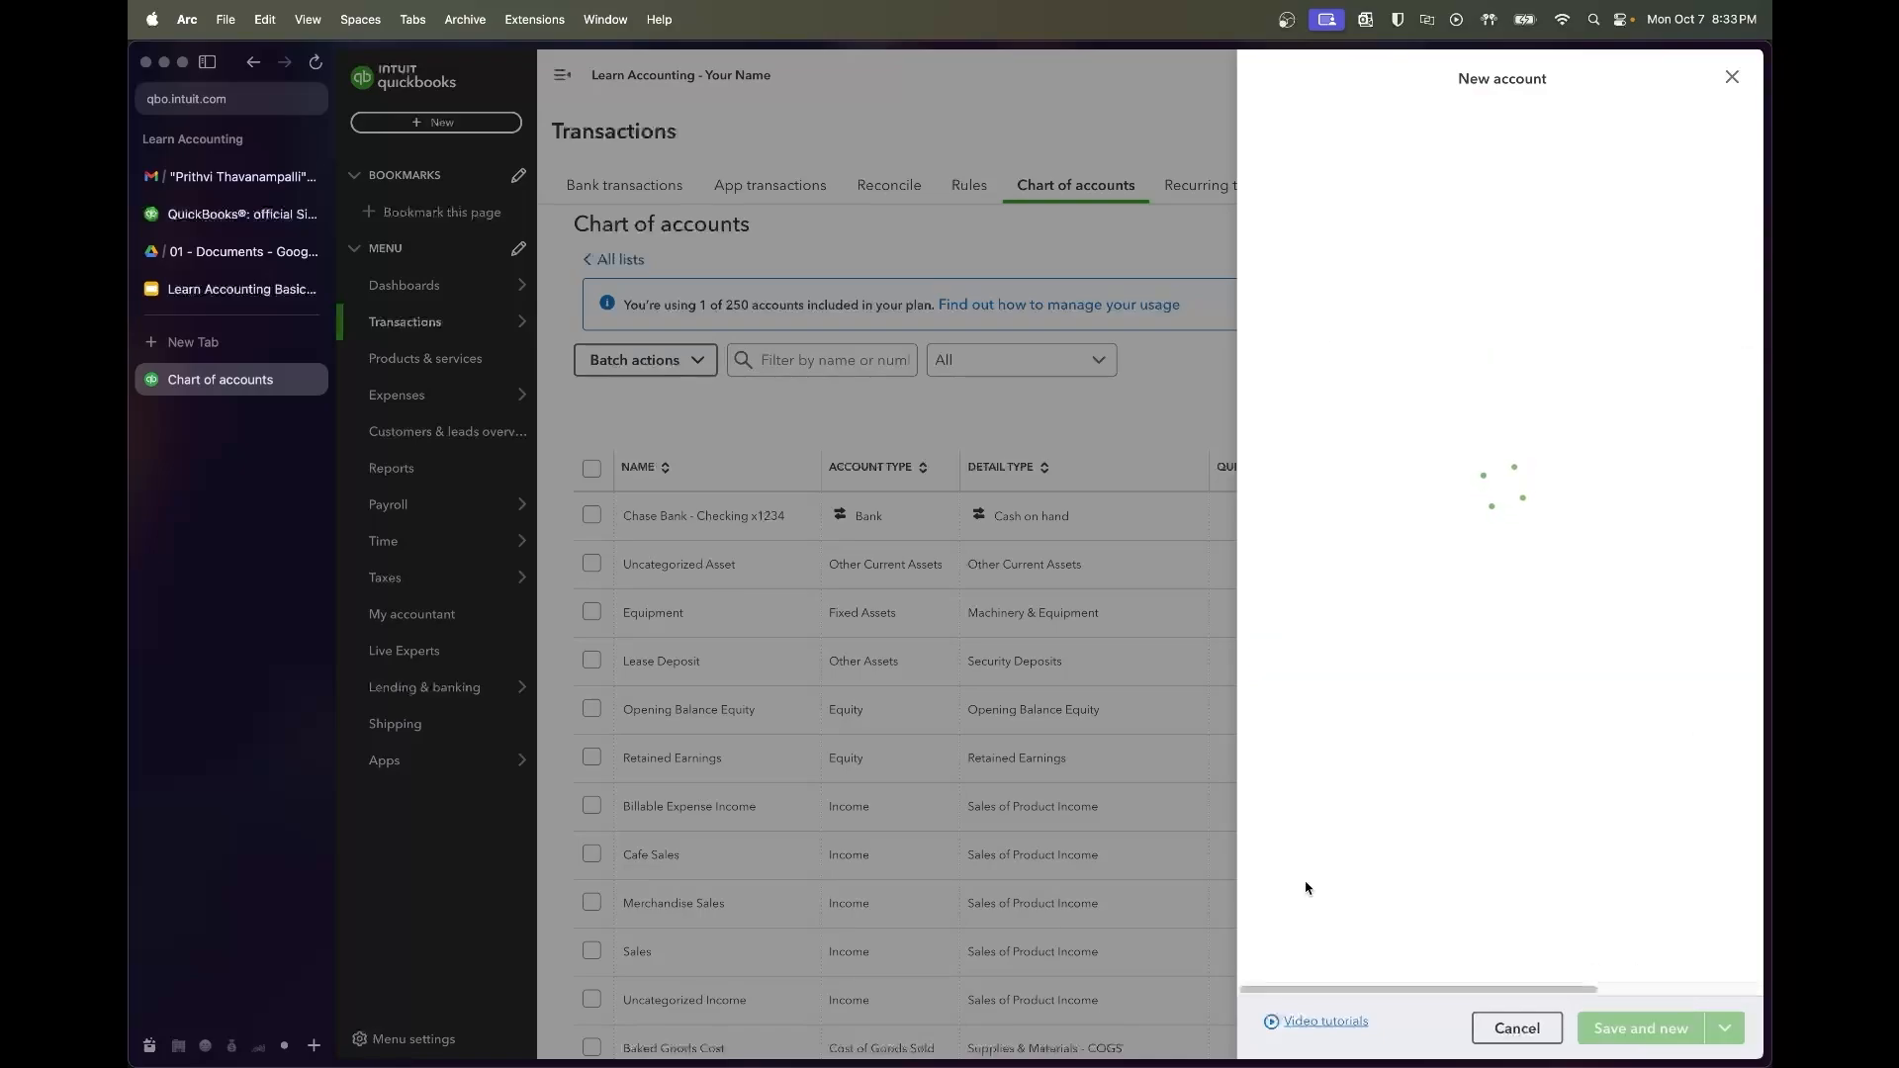
left_click(229, 286)
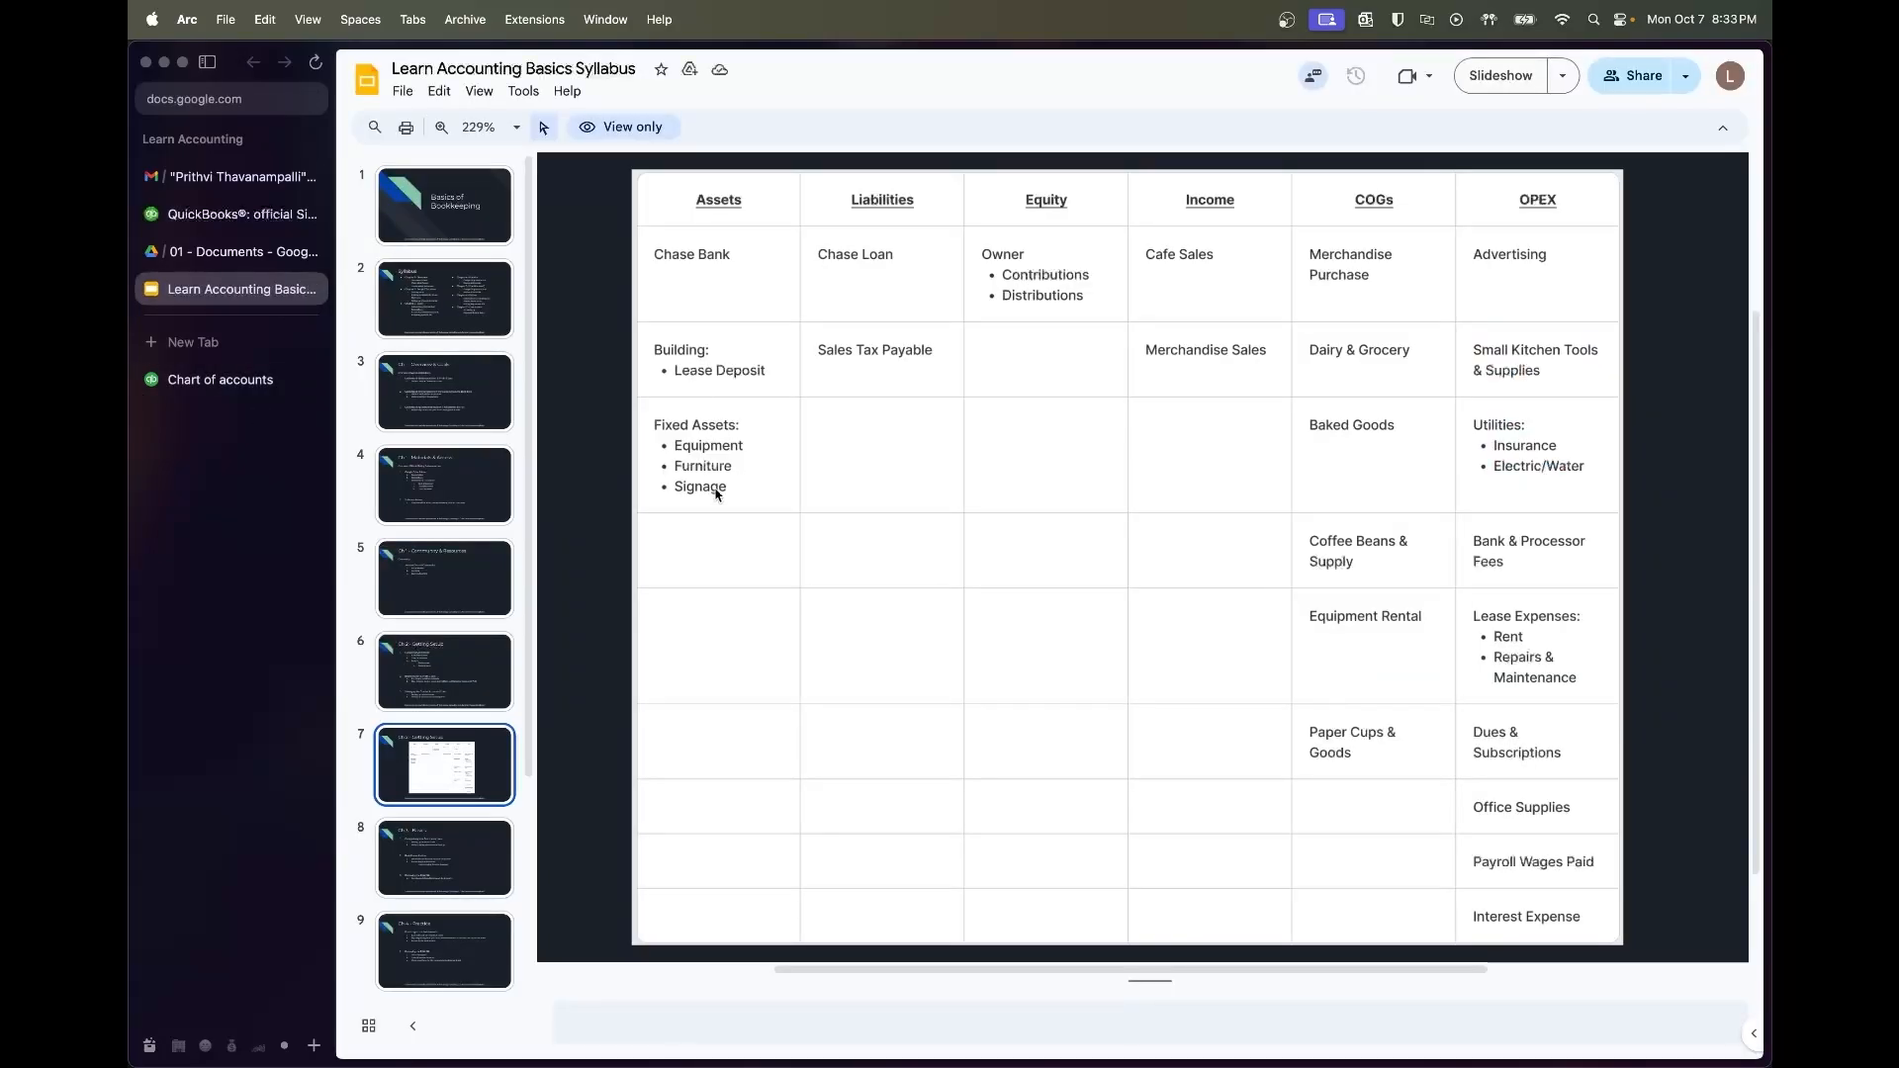
Add a Signage account with Furniture & Fixtures detail, save it, close the form, and view the syllabus again
left_click(197, 381)
left_click(1289, 151)
type("Signage")
left_click(1543, 227)
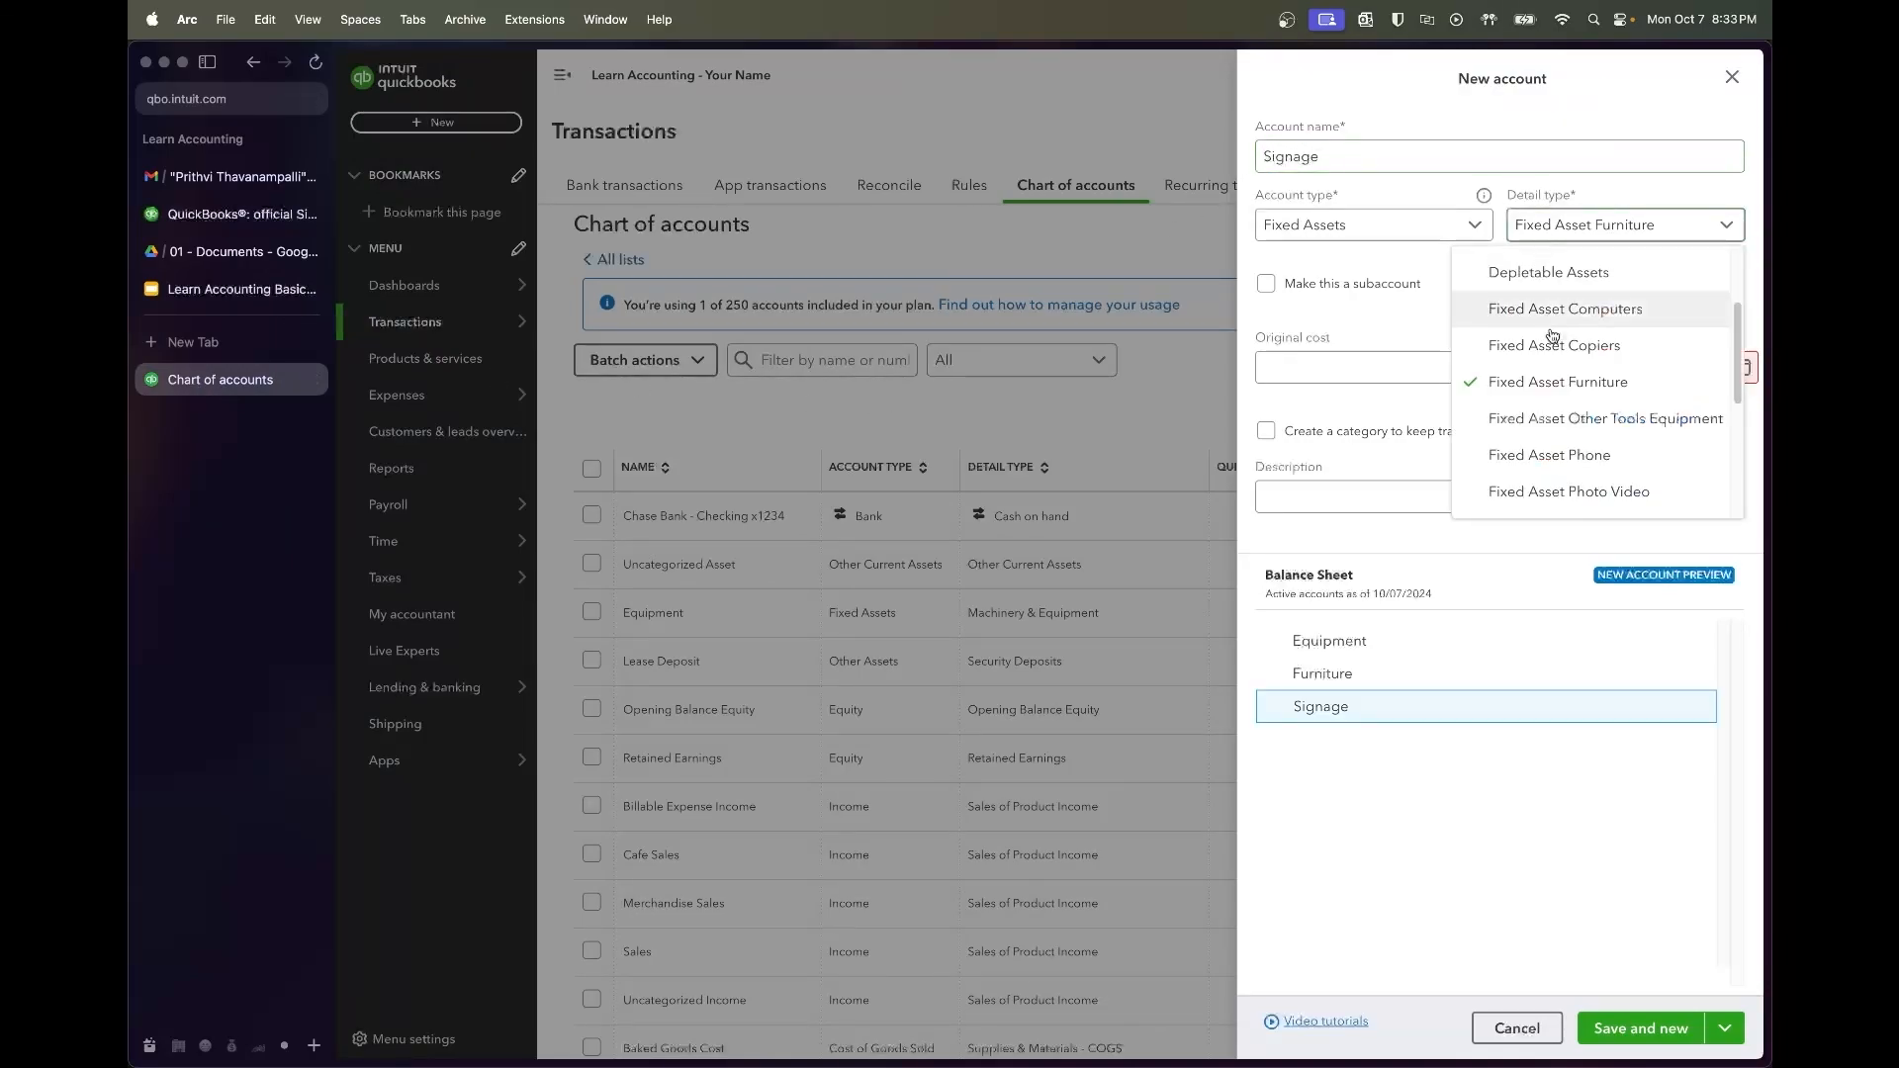
scroll(1555, 407, "down", 5)
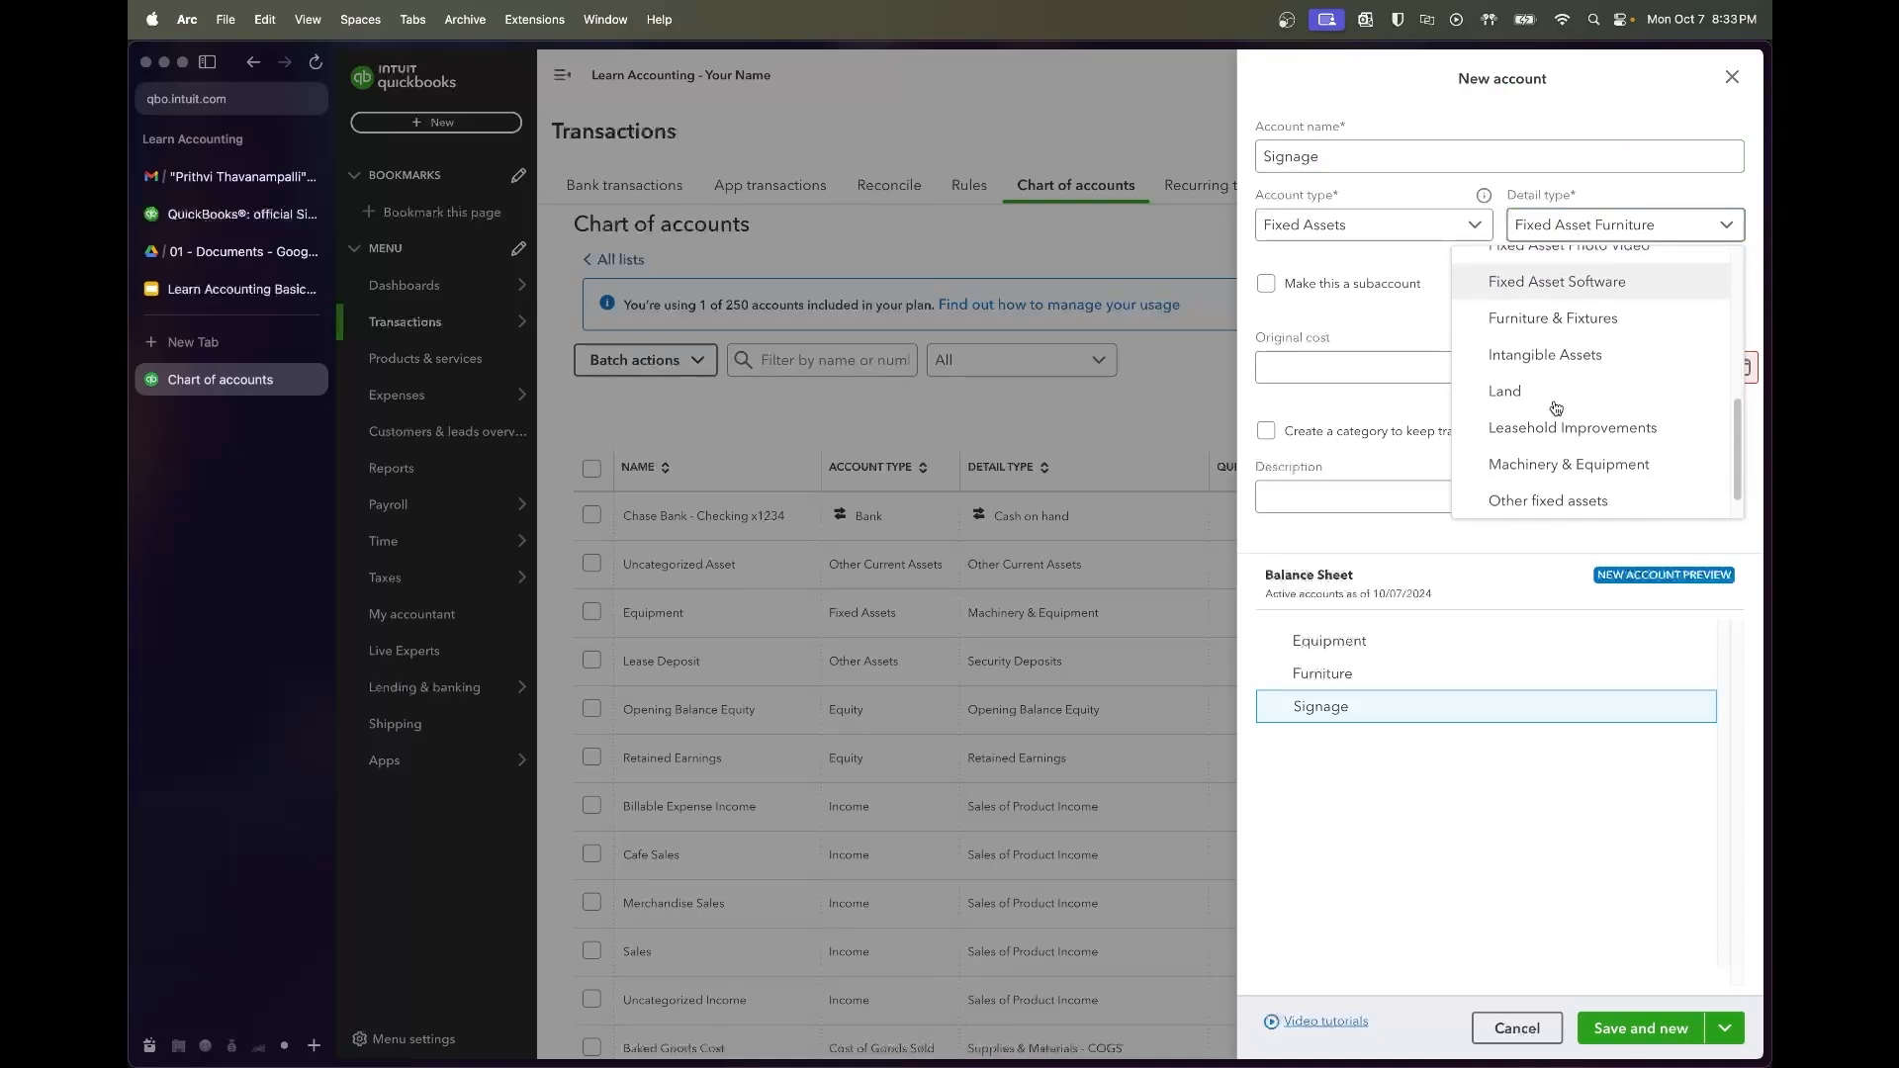
scroll(1565, 460, "up", 6)
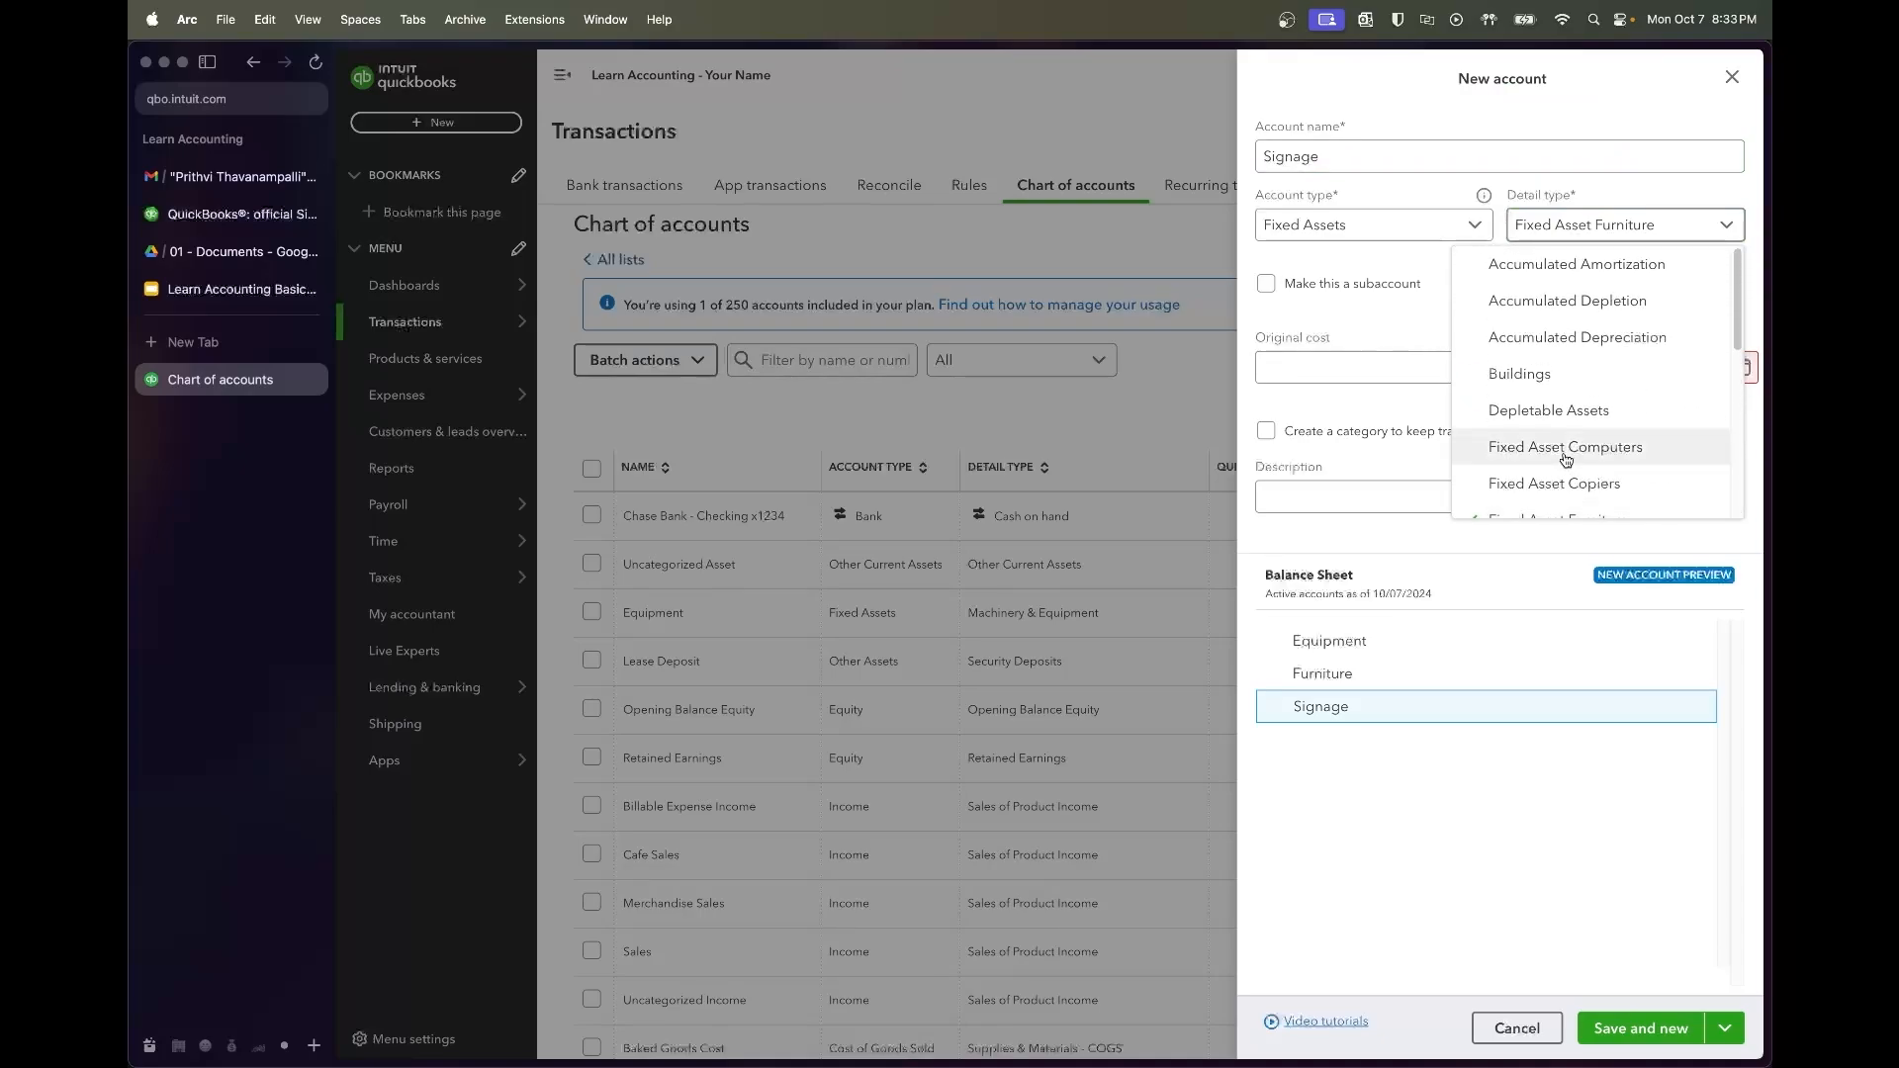
scroll(1566, 460, "down", 4)
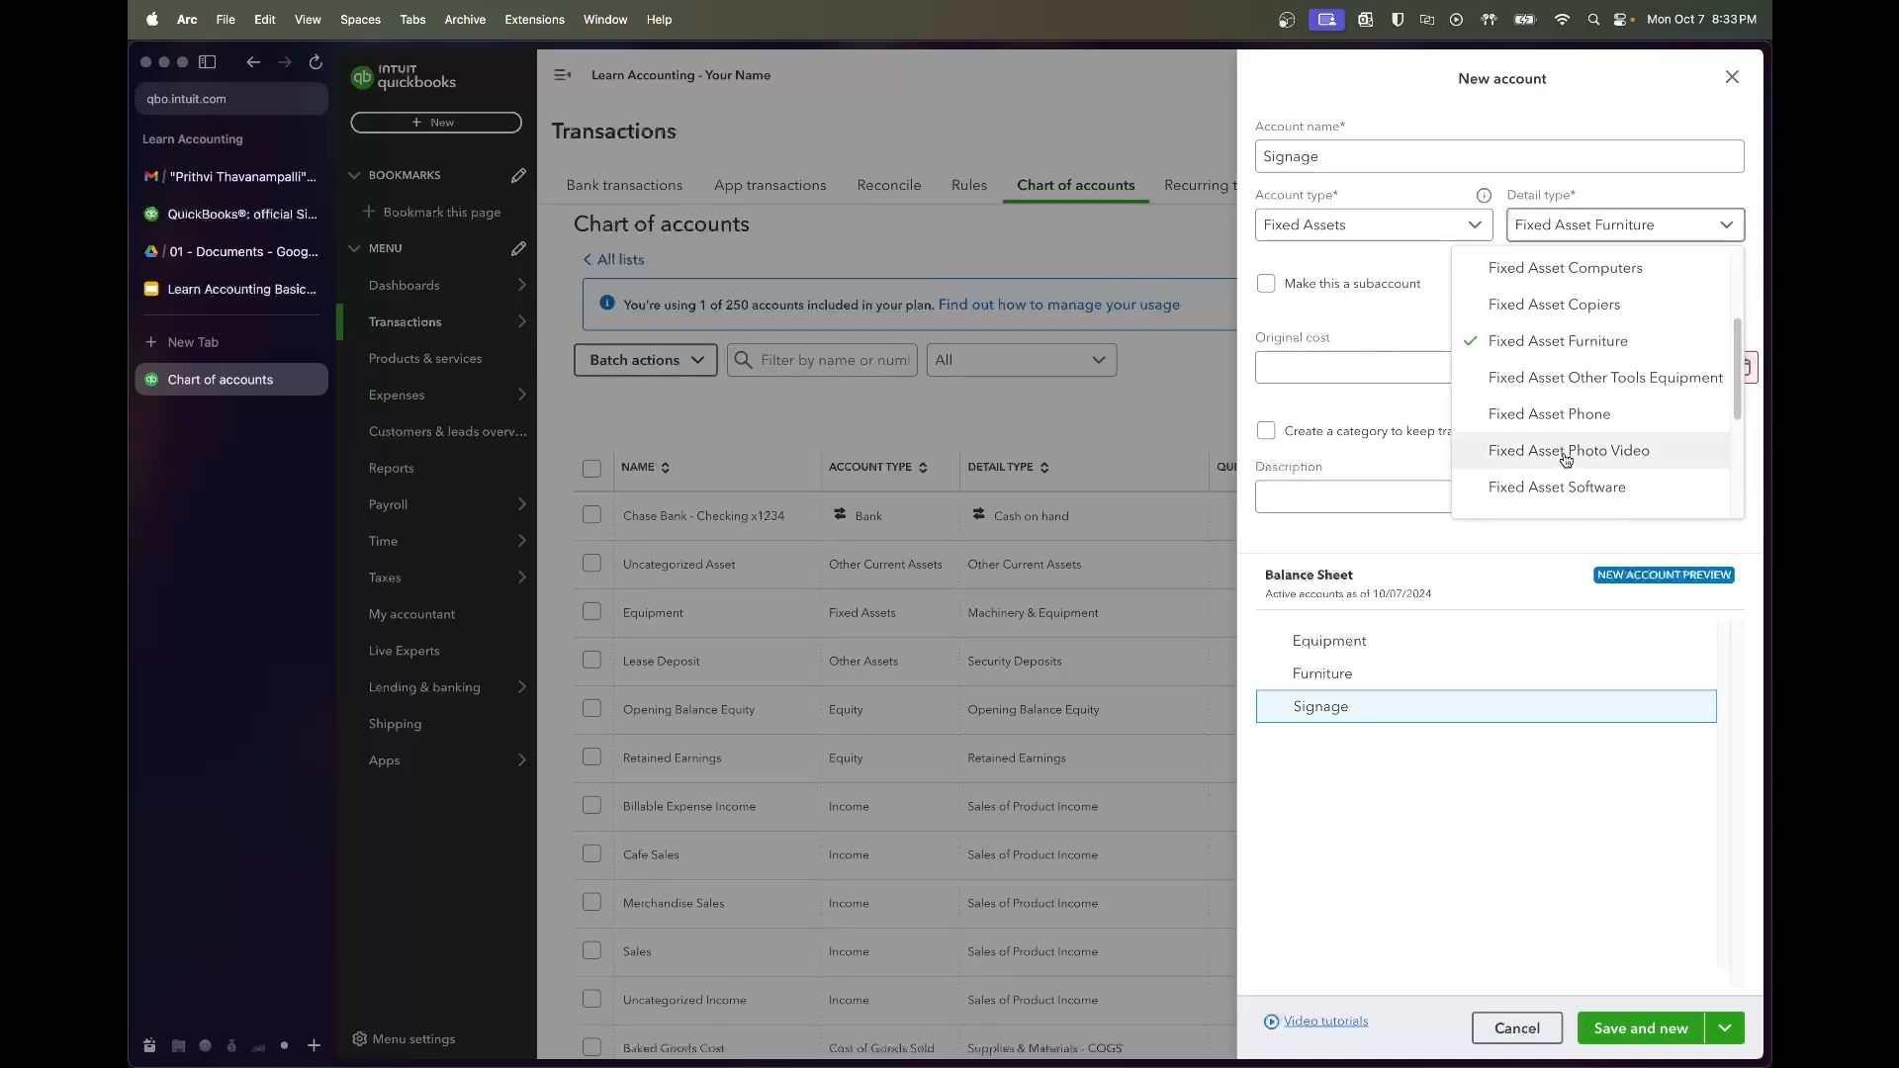
scroll(1566, 460, "down", 1)
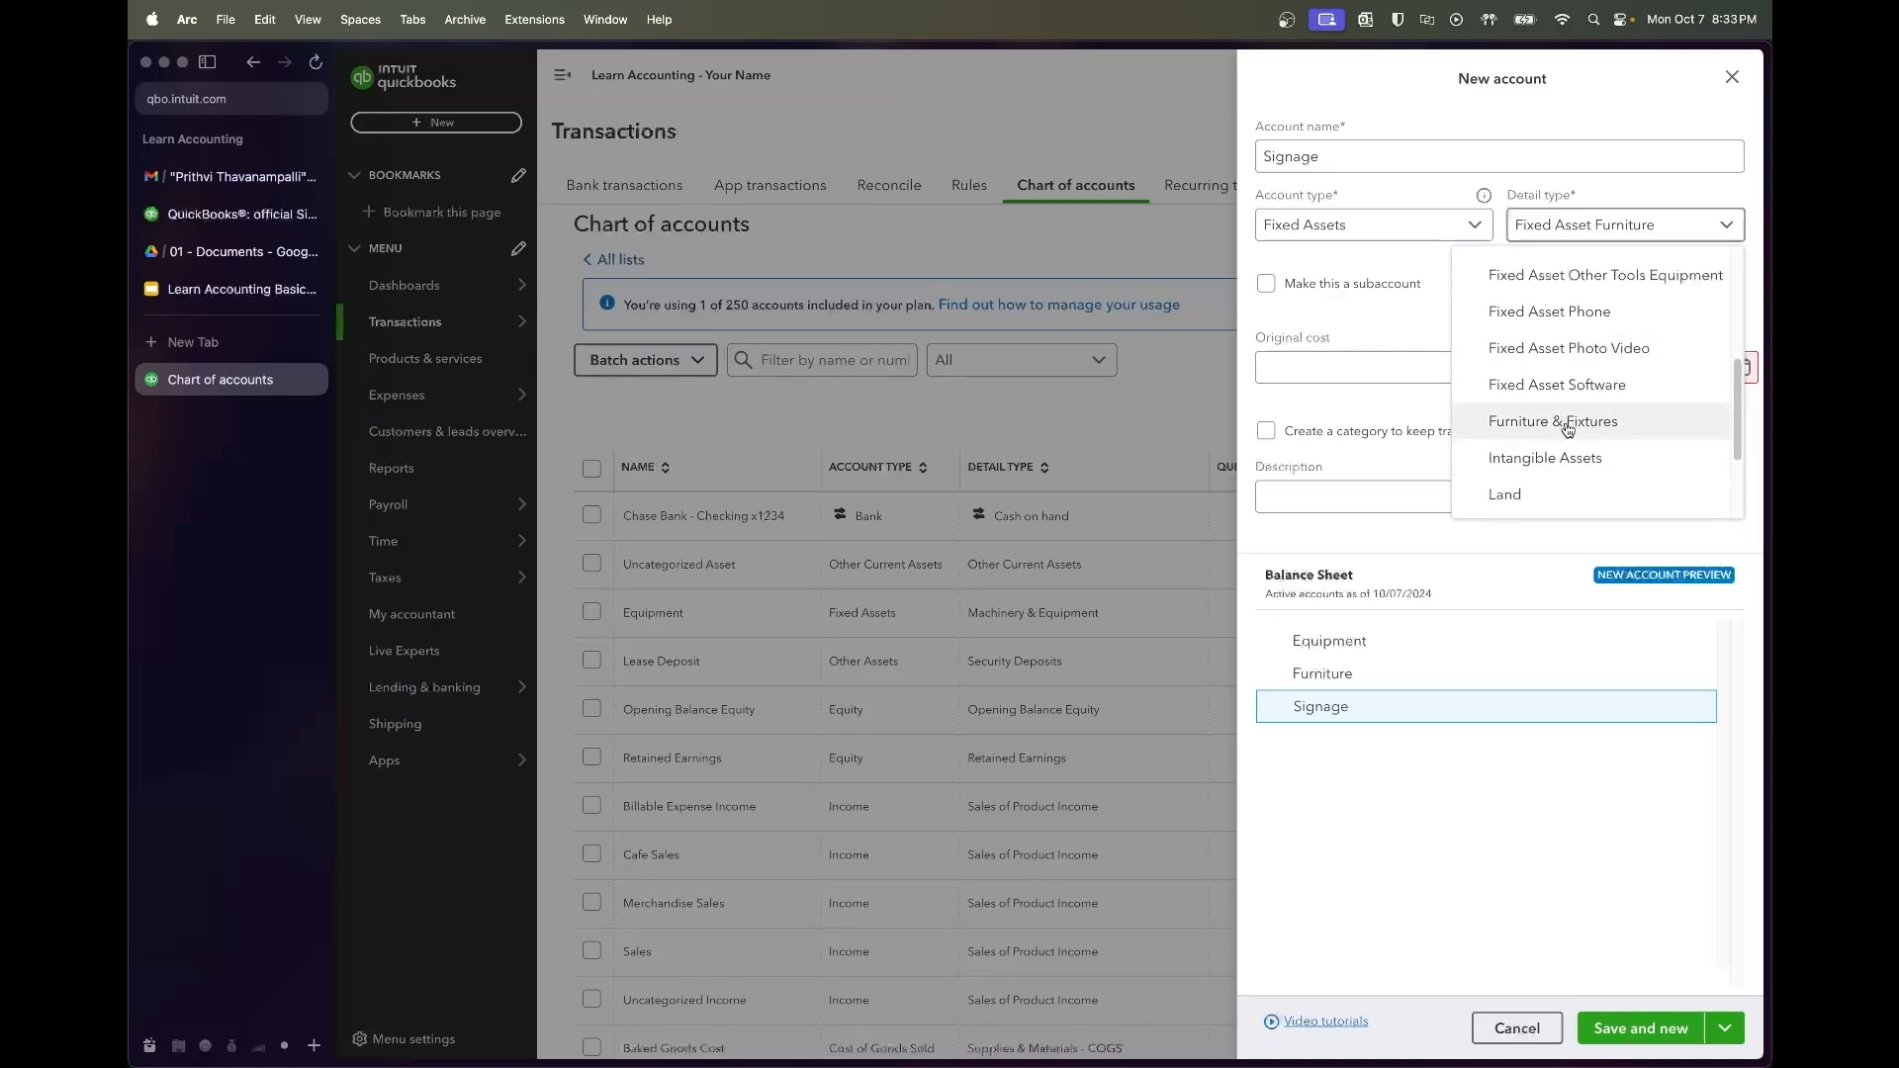
left_click(1569, 424)
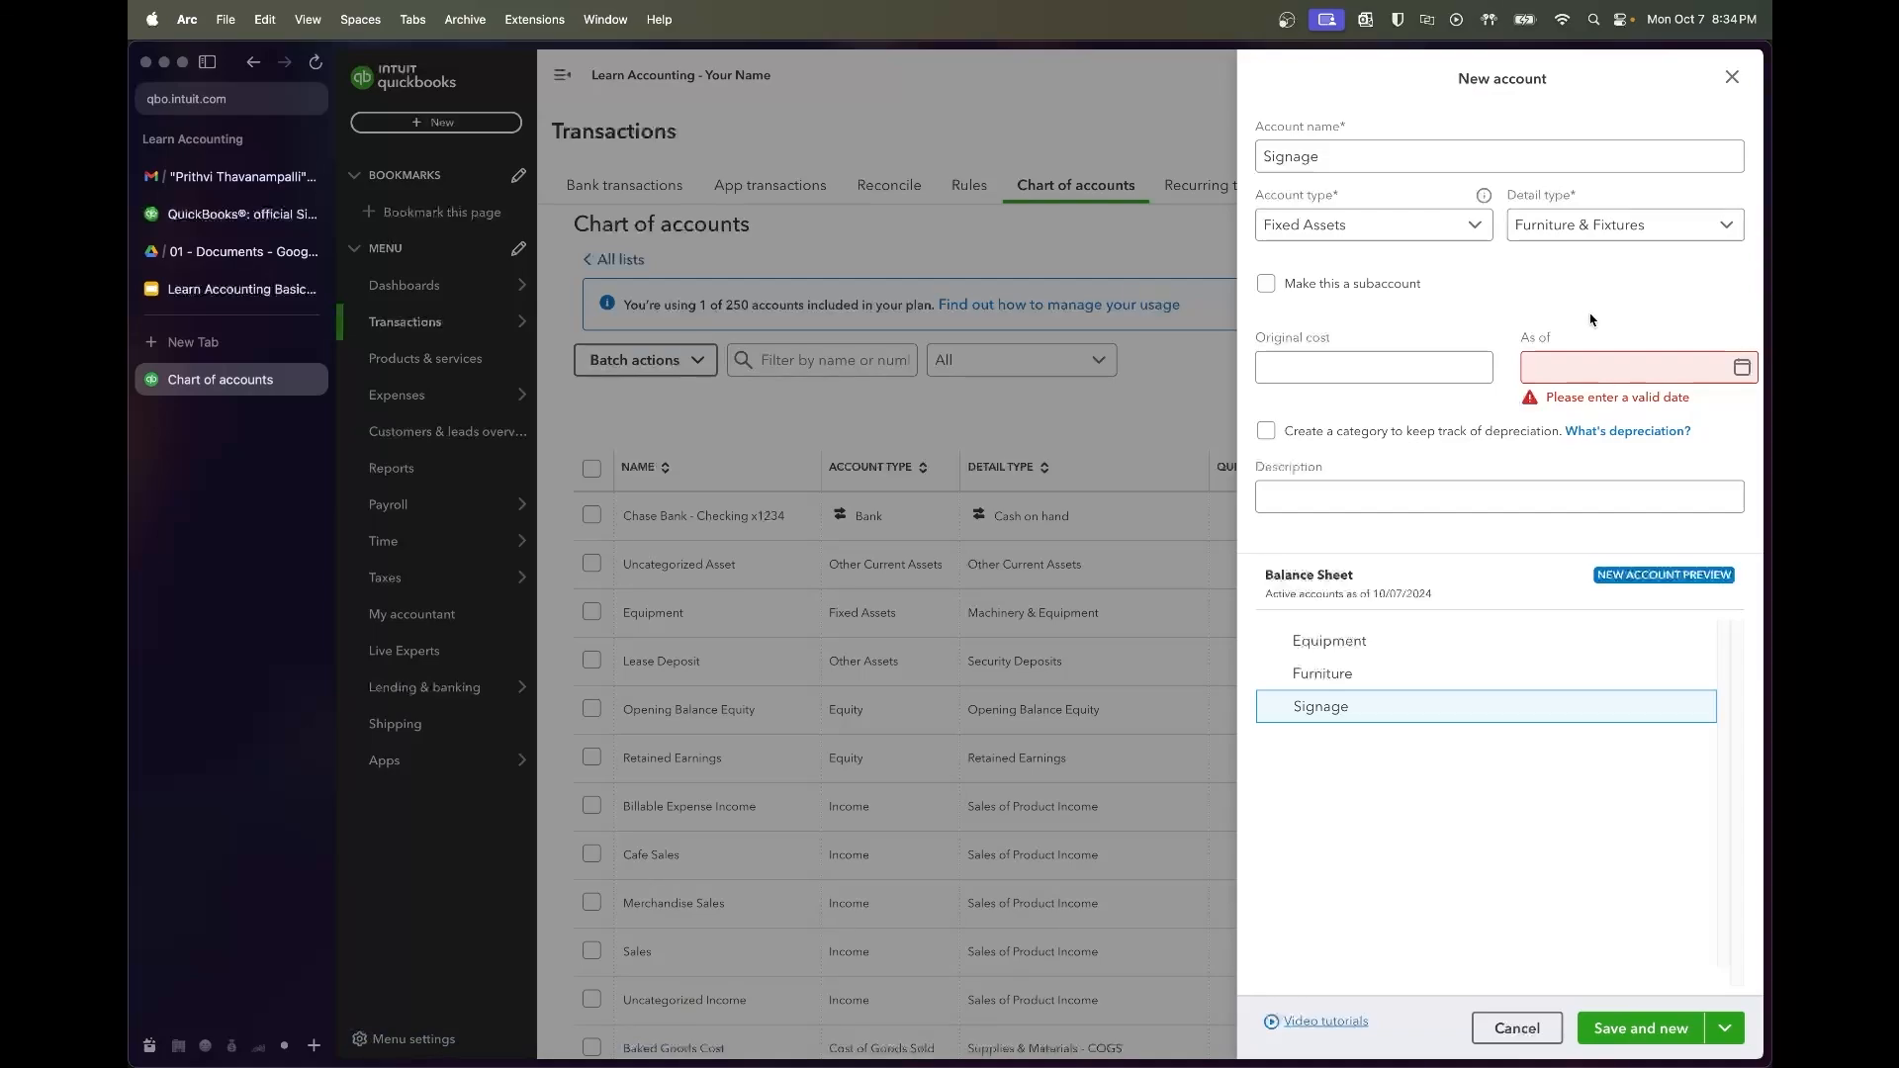
left_click(1627, 1026)
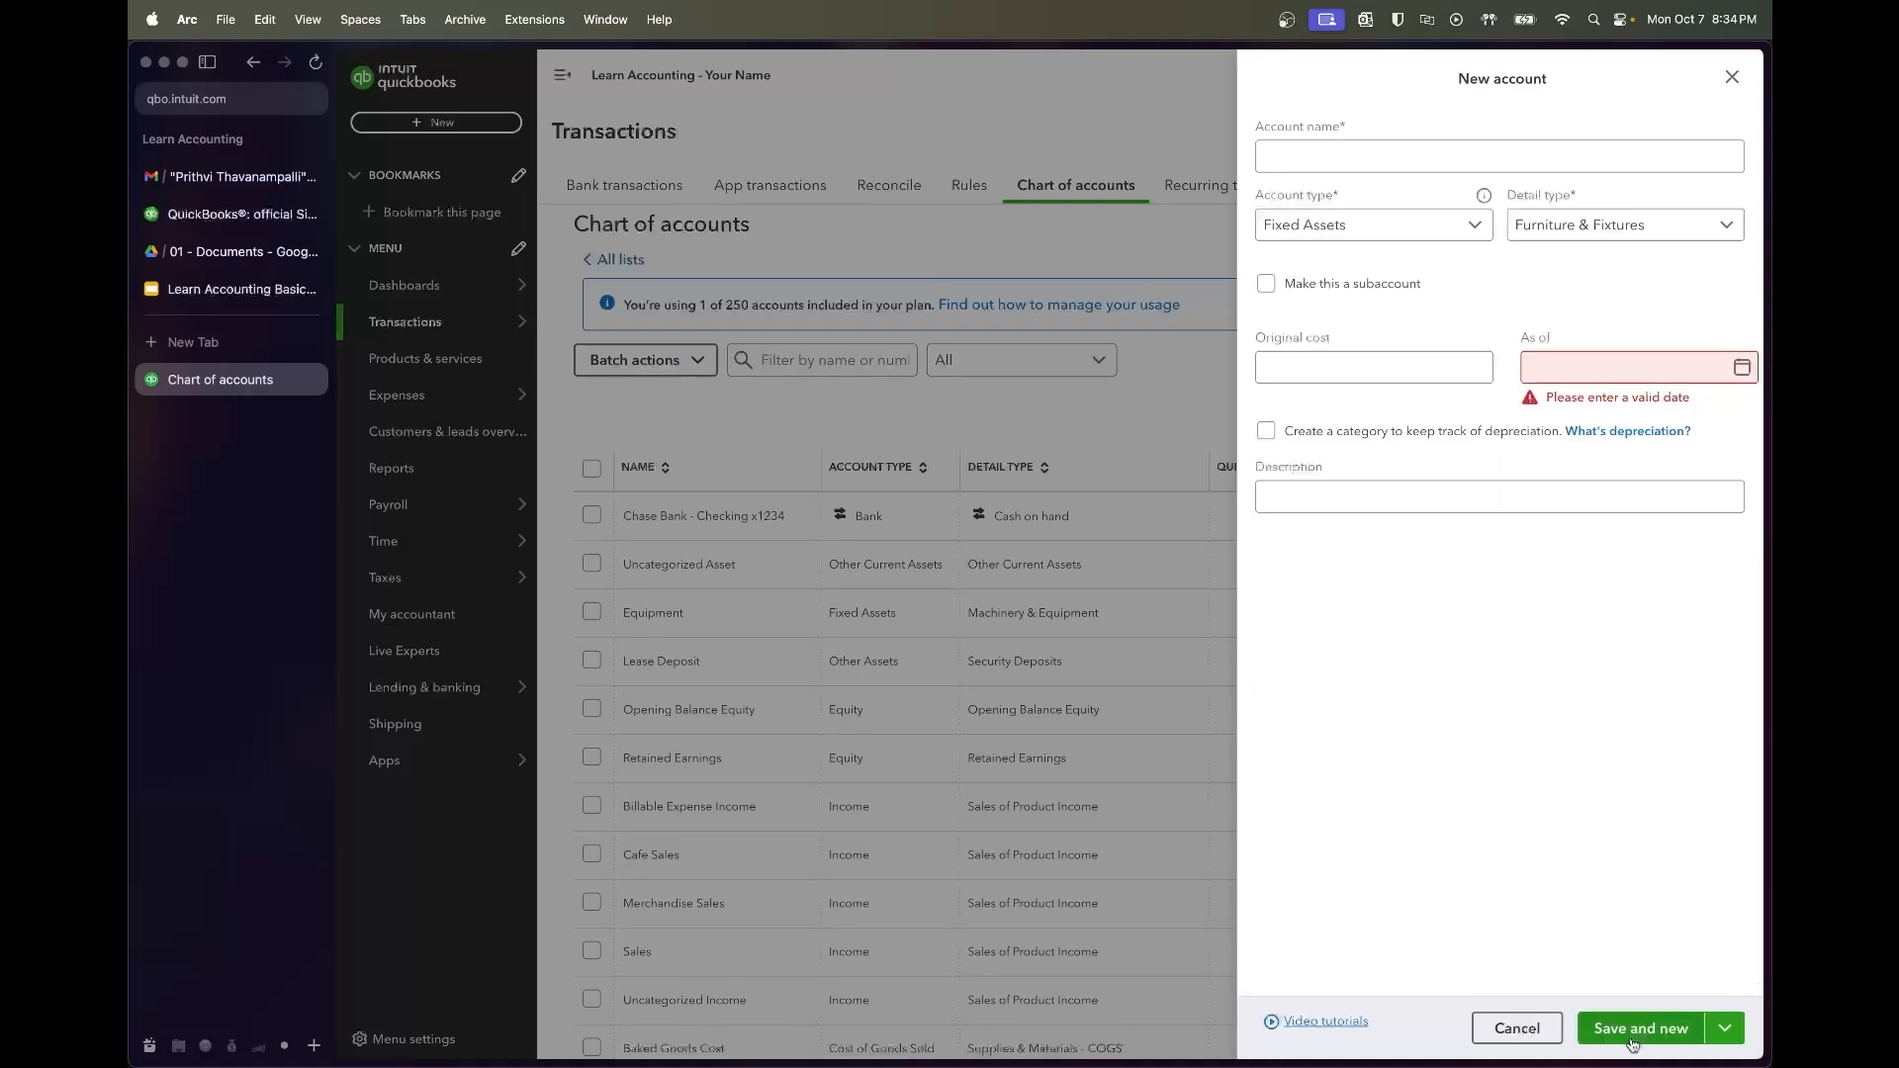
left_click(1197, 513)
left_click(232, 289)
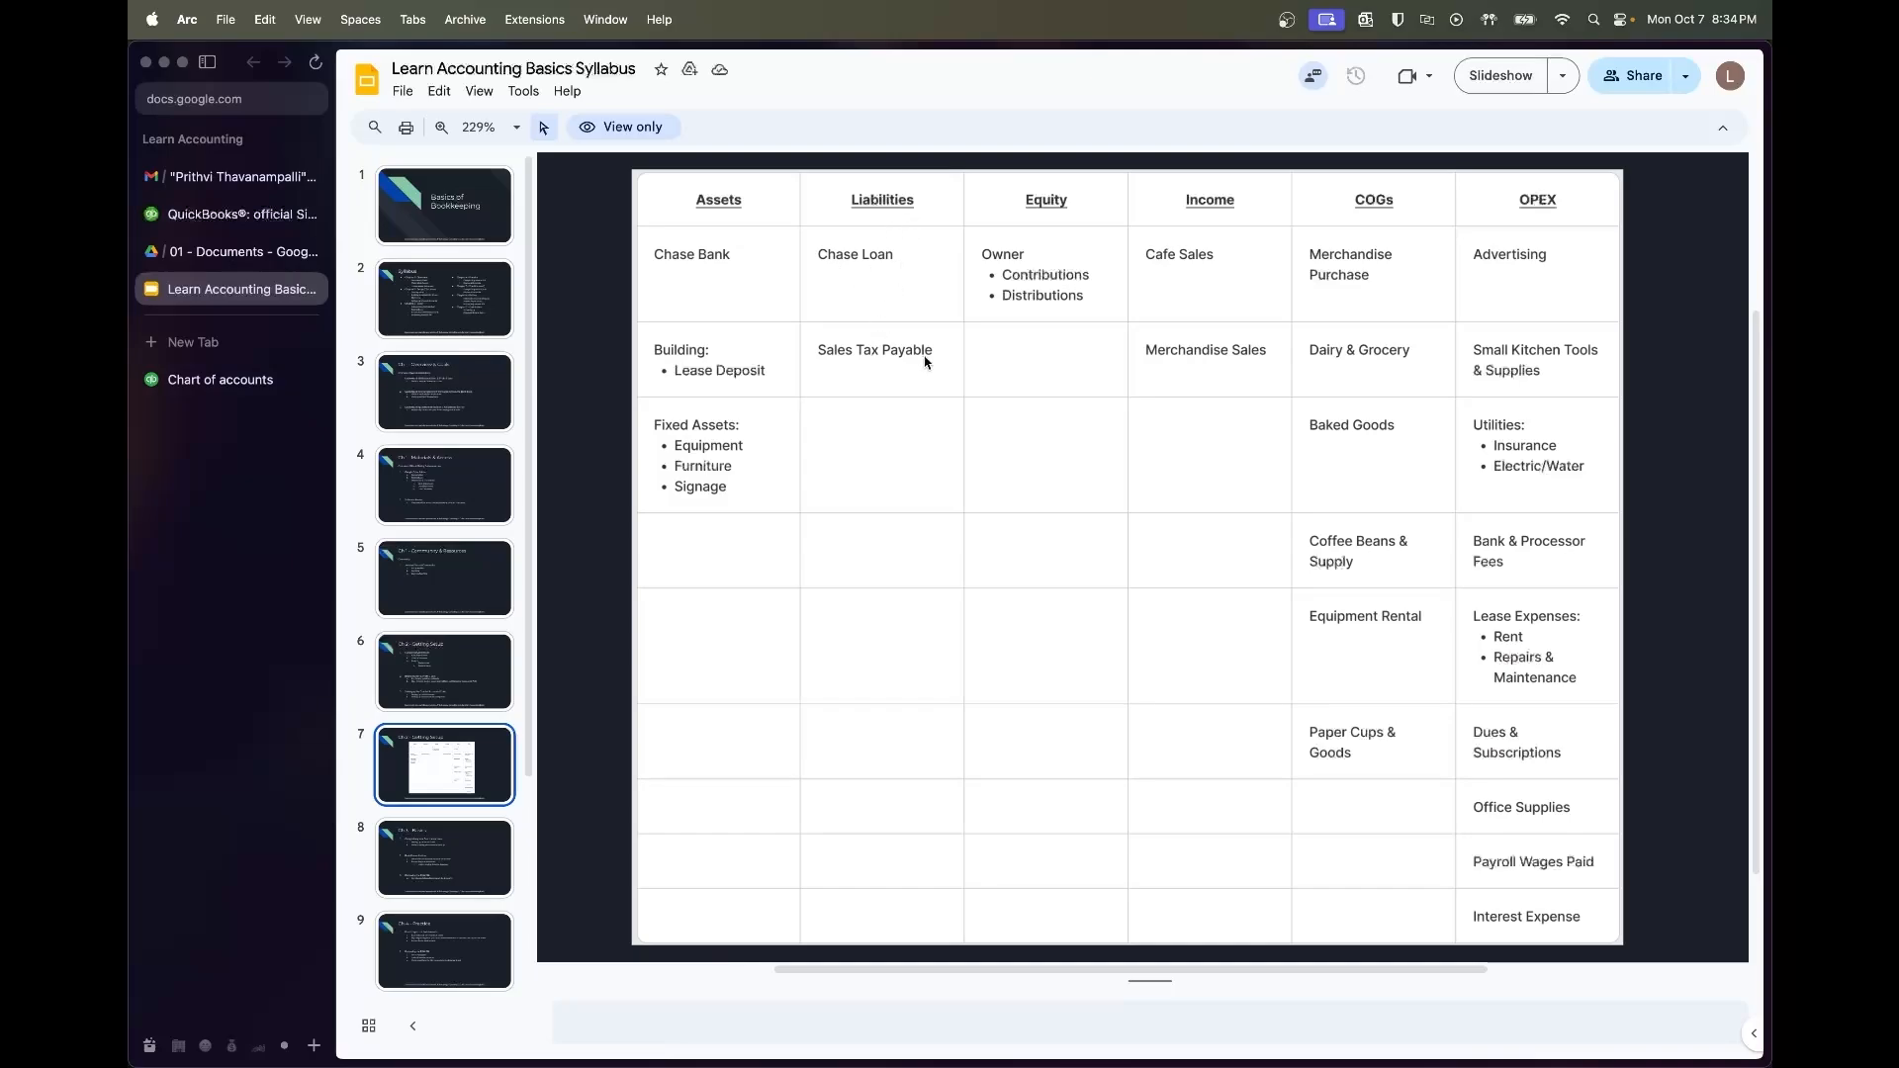
Filter the QuickBooks chart of accounts by the name 'sales'
left_click(220, 380)
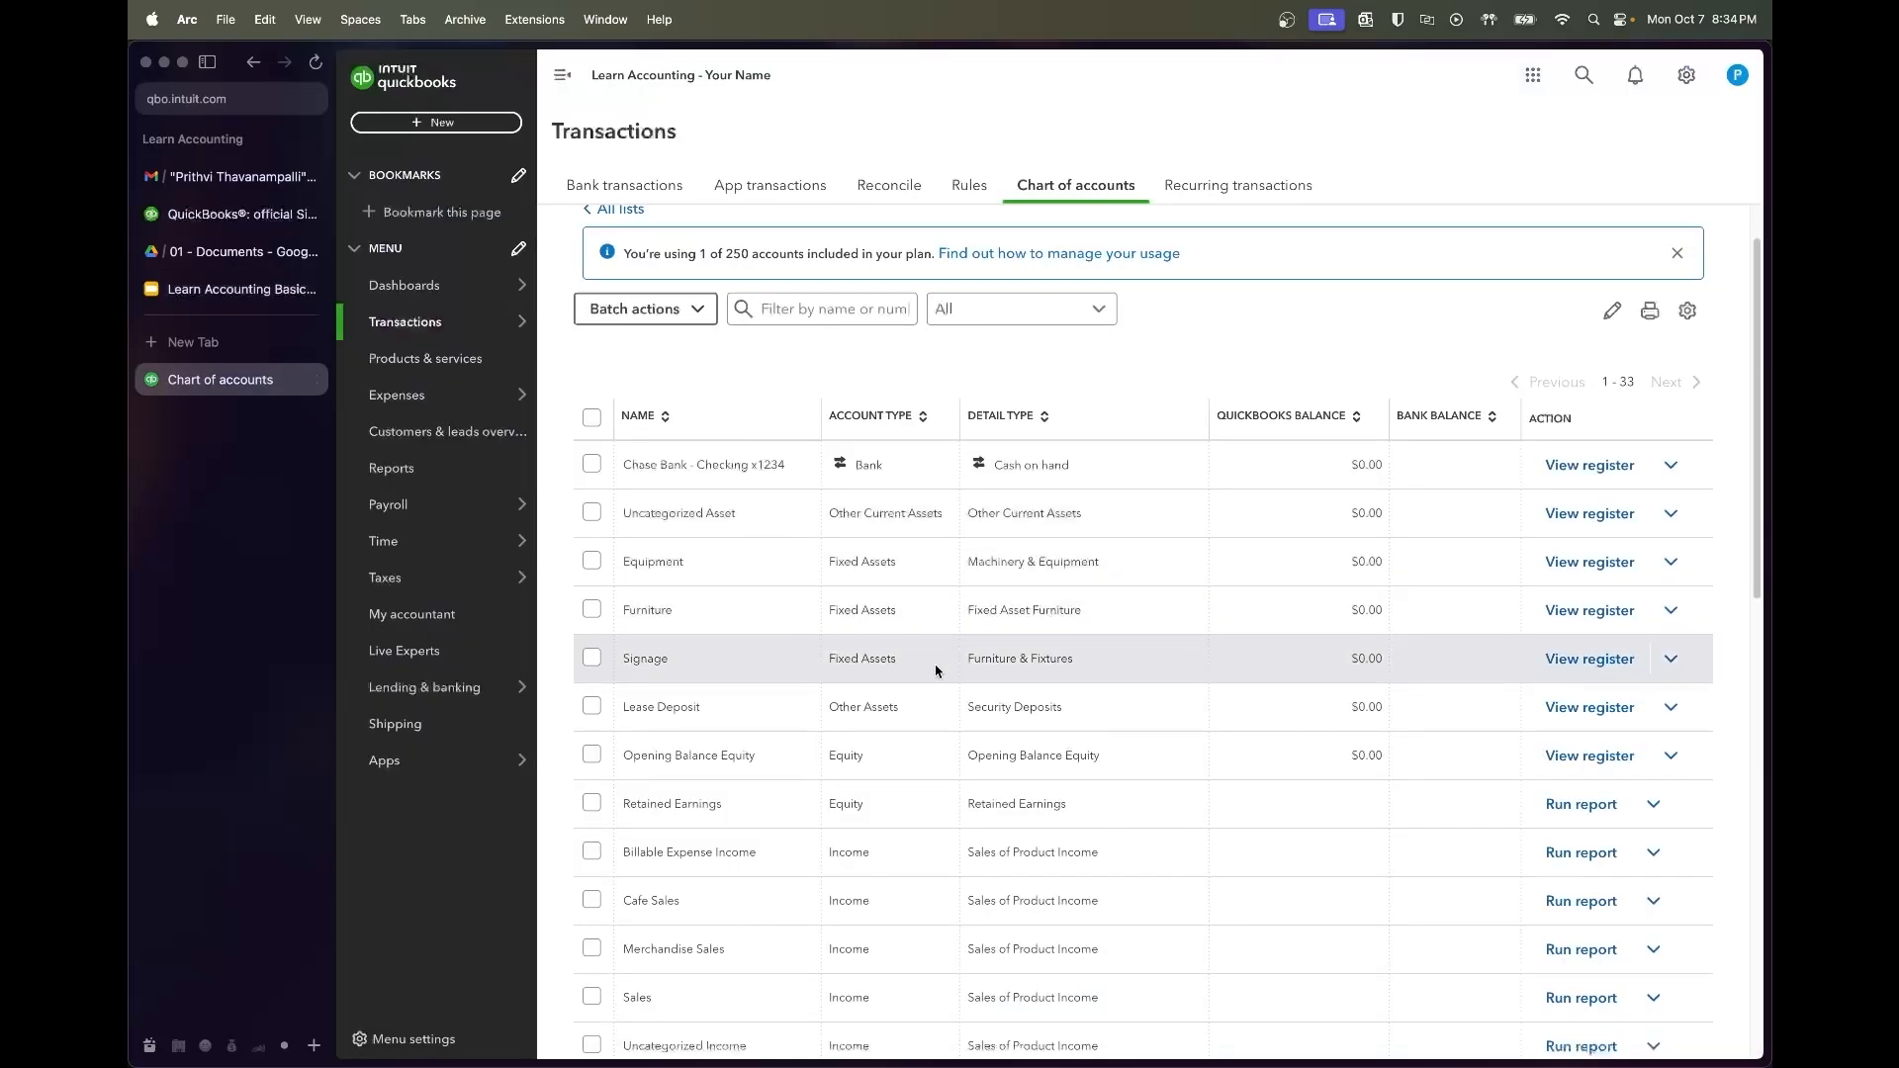
scroll(936, 671, "down", 1)
scroll(942, 508, "down", 3)
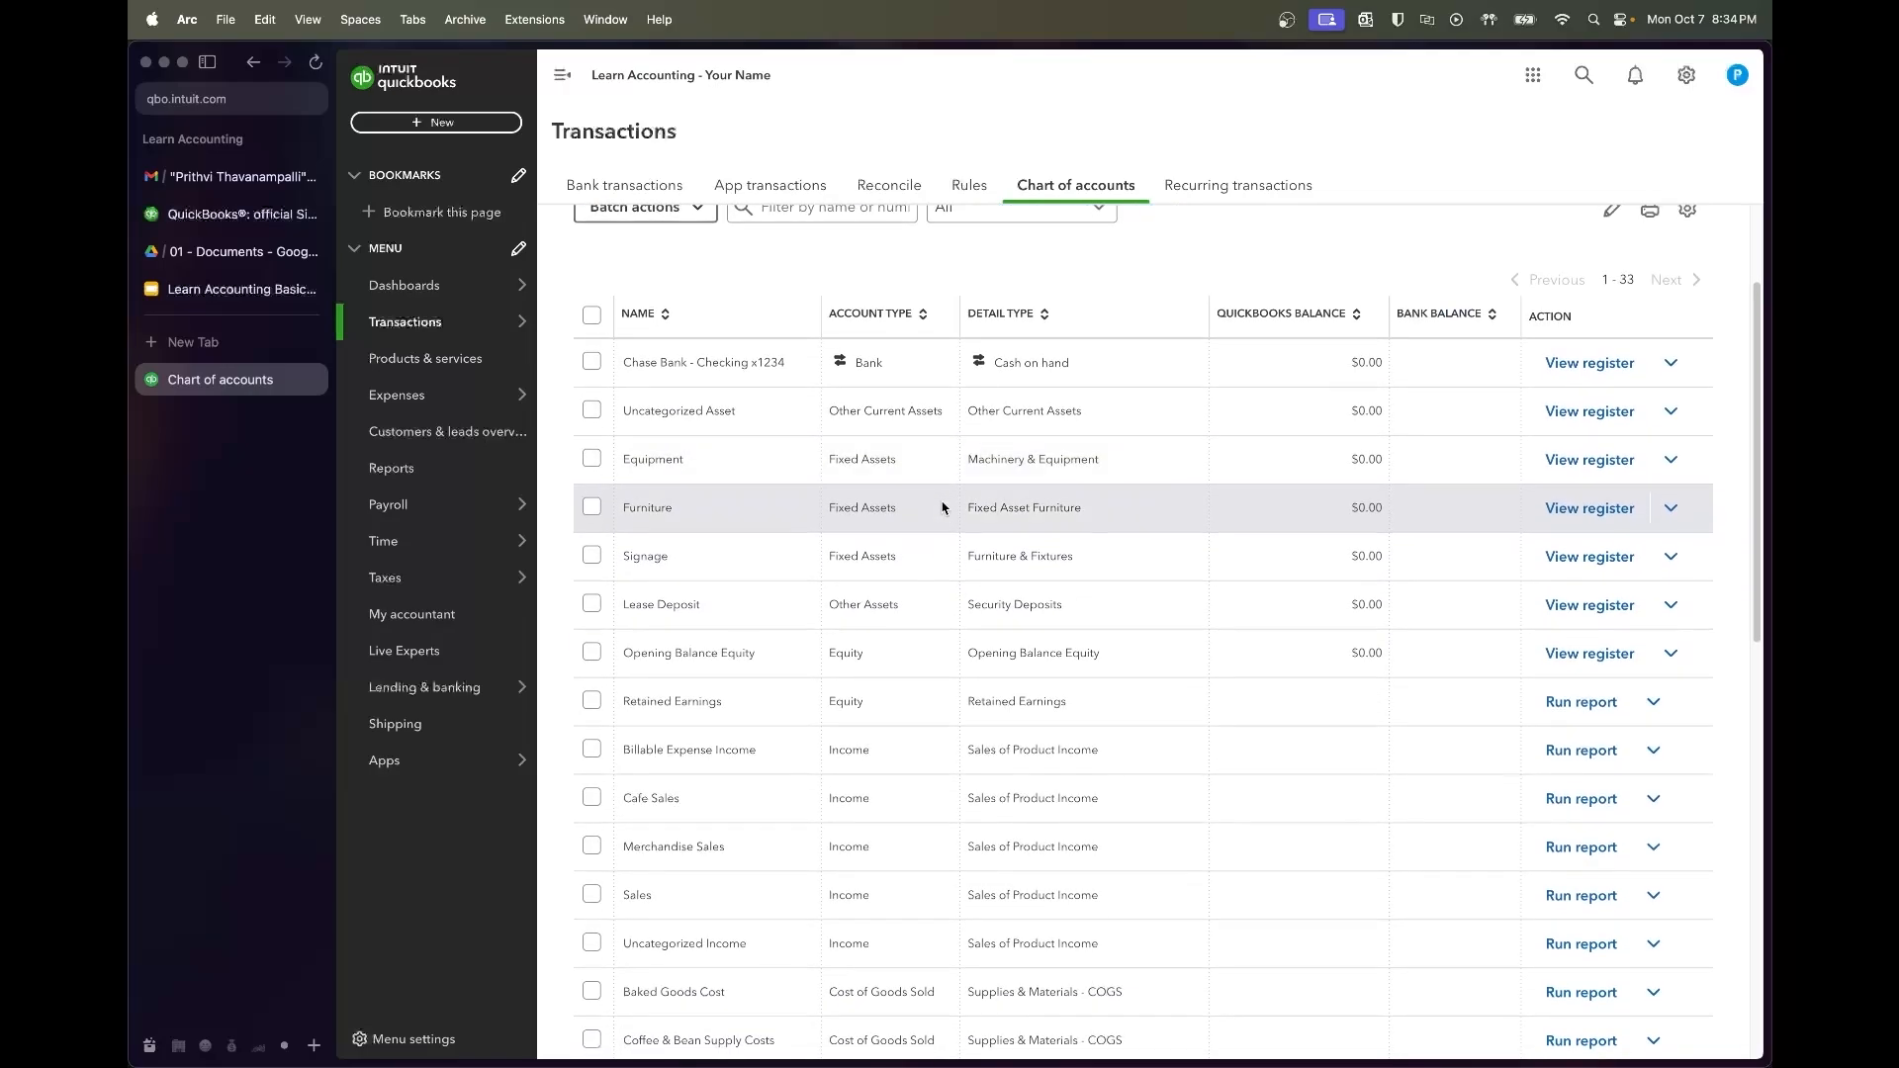
scroll(941, 508, "down", 8)
scroll(942, 508, "up", 13)
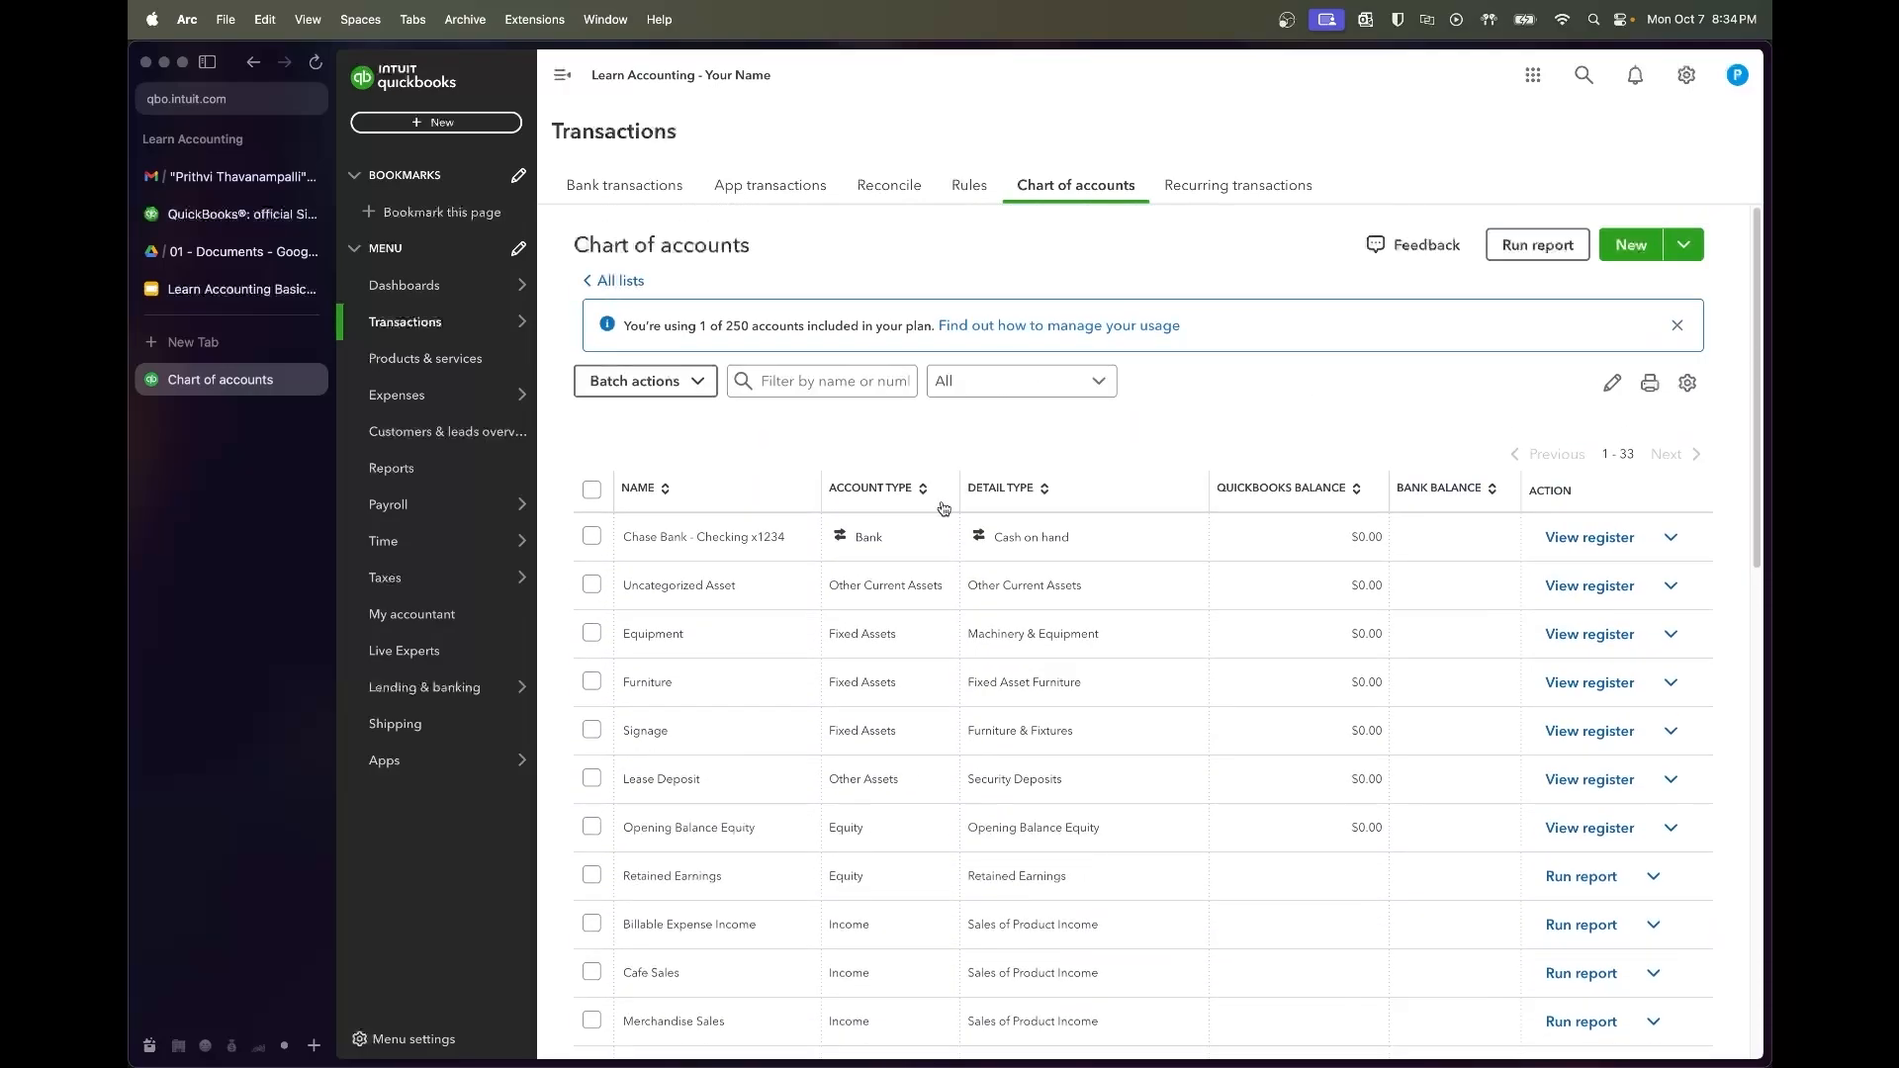
left_click(774, 381)
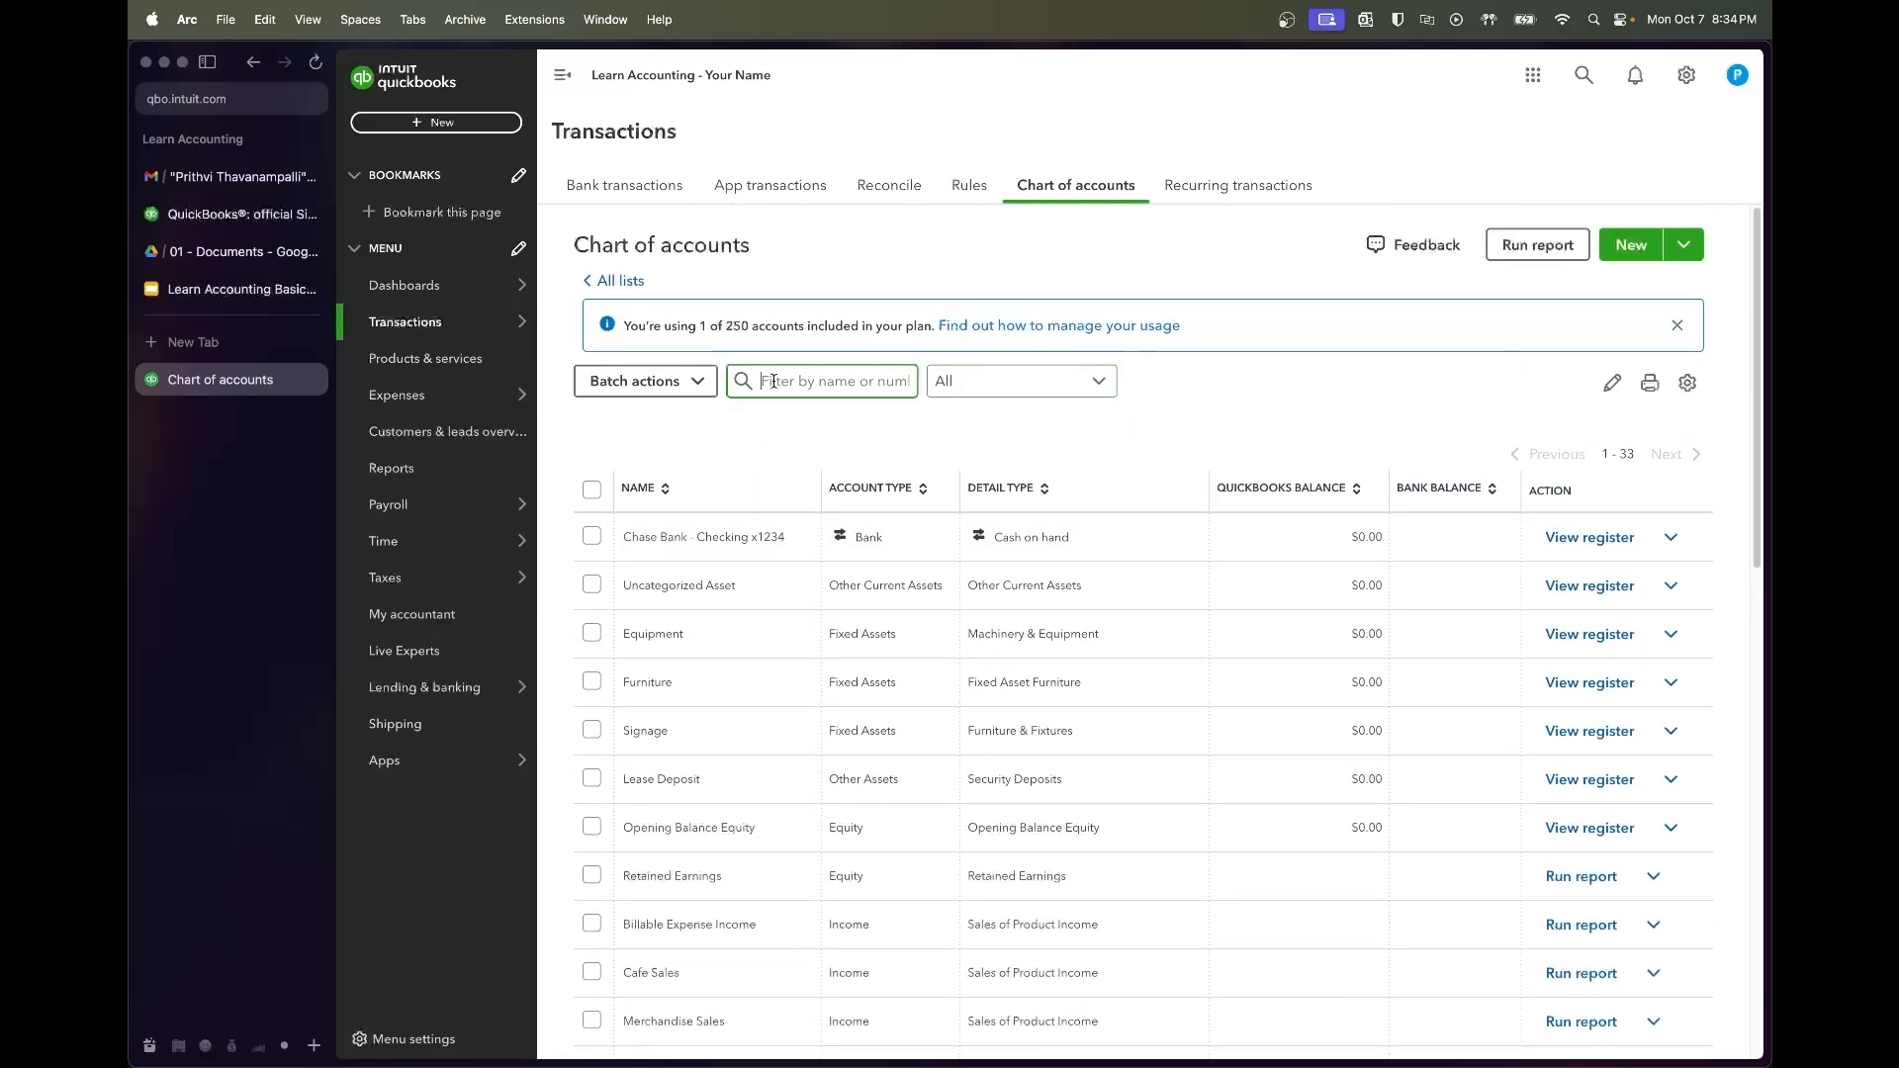
type("sales")
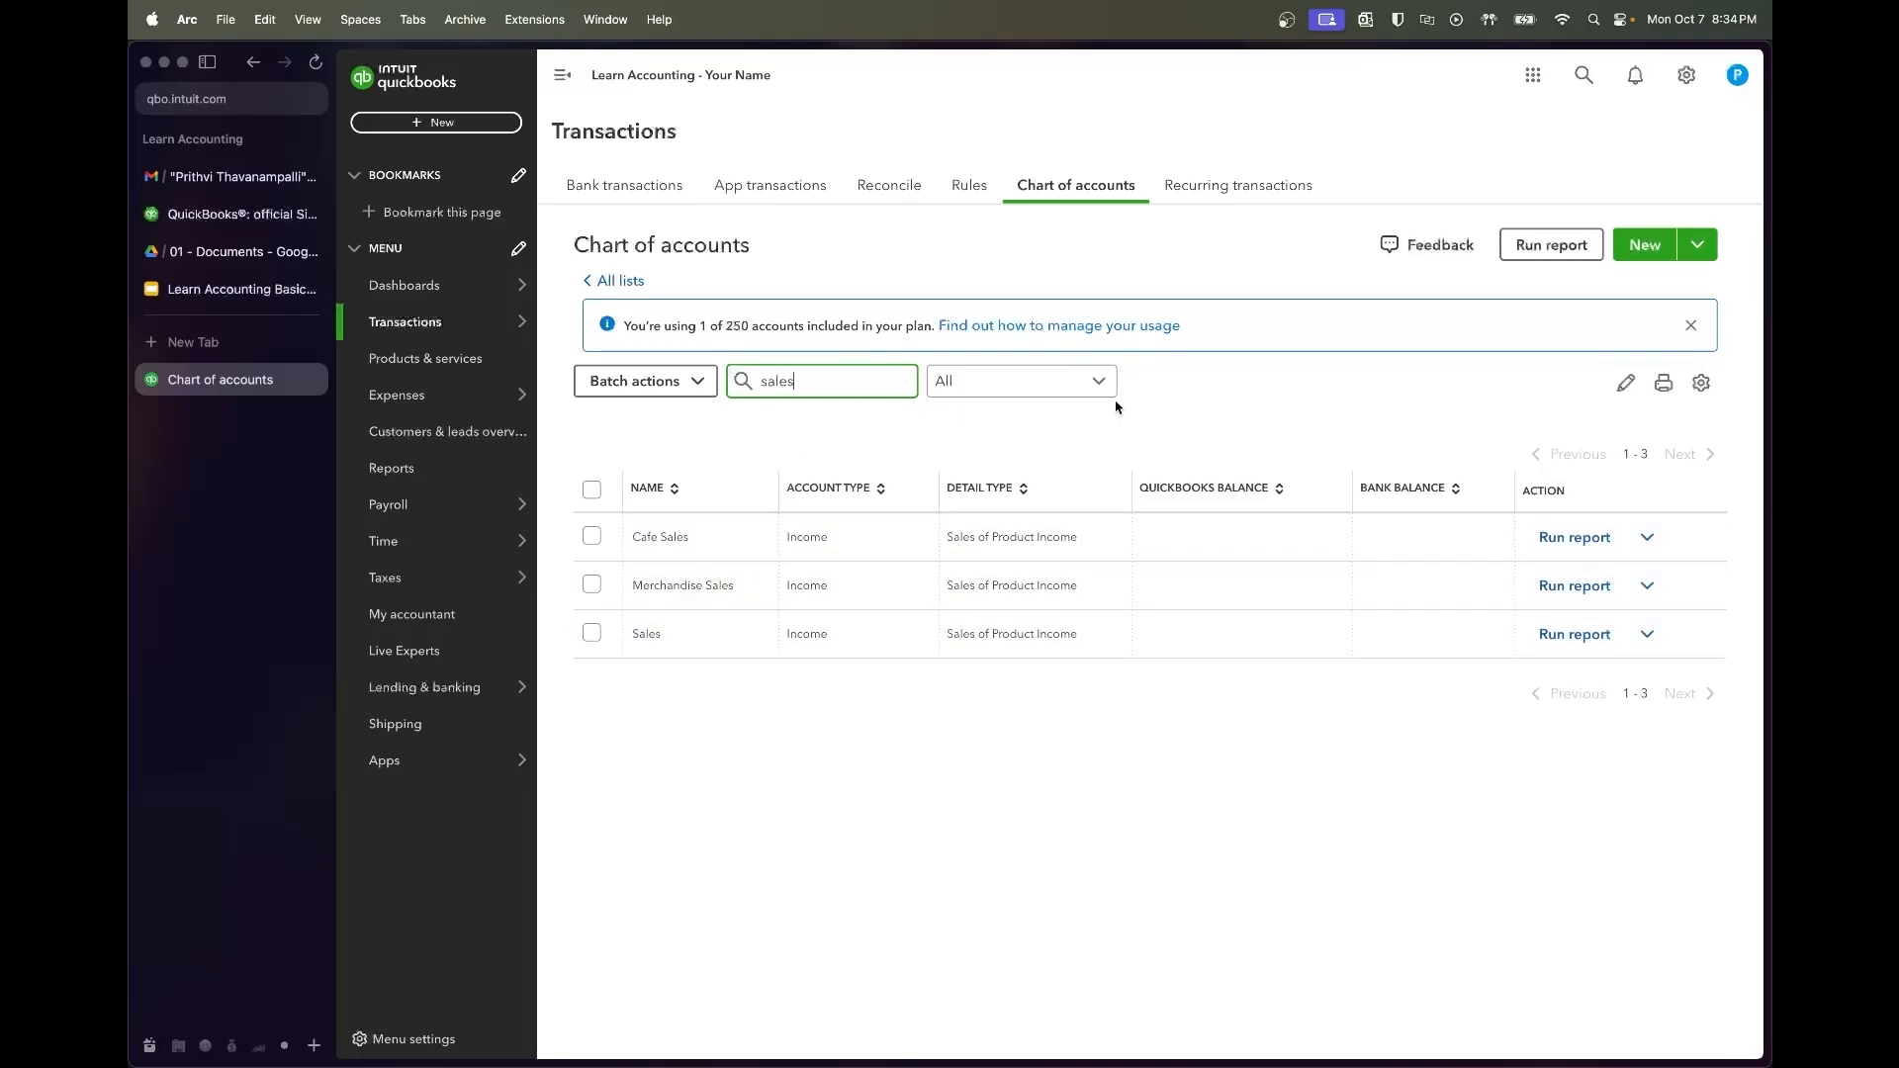
Create Sales Tax Liability as an Other Current Liabilities account with Sales Tax Payable detail, then save and new
left_click(1642, 245)
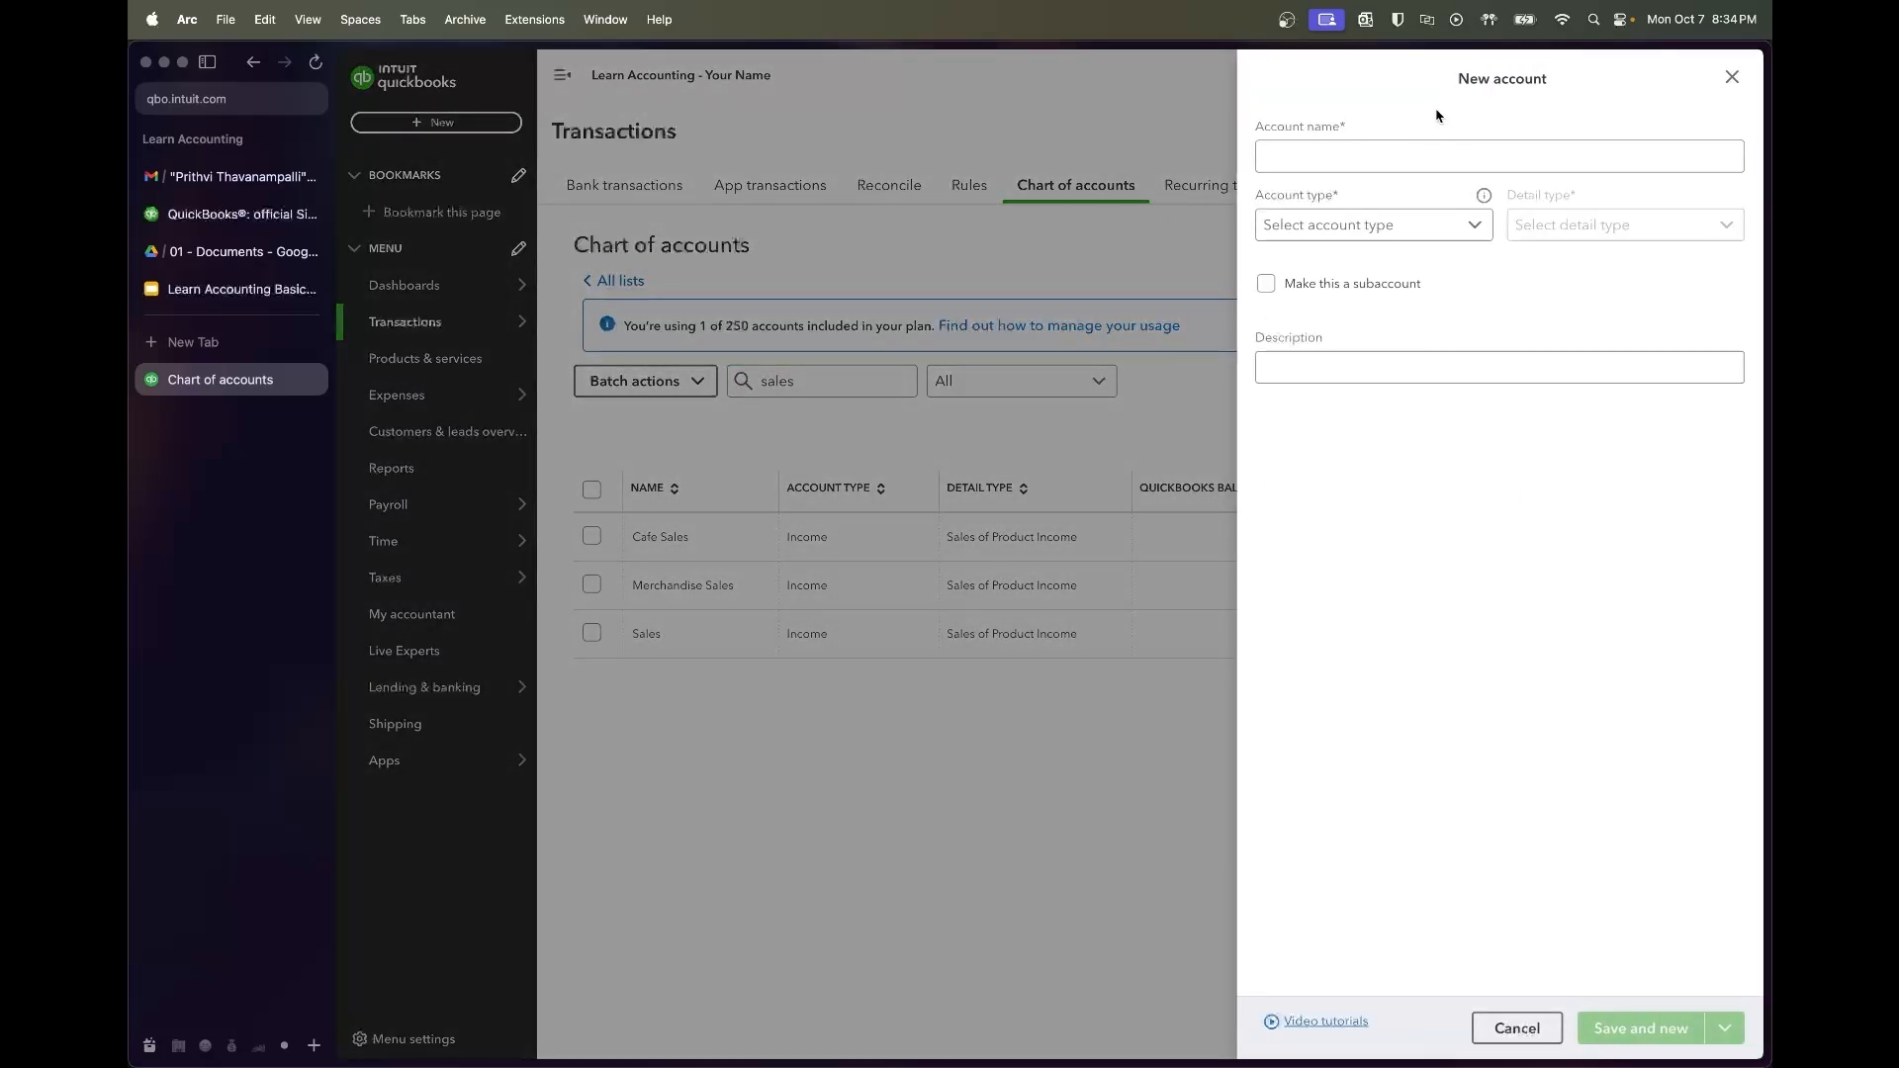
type("Sales T")
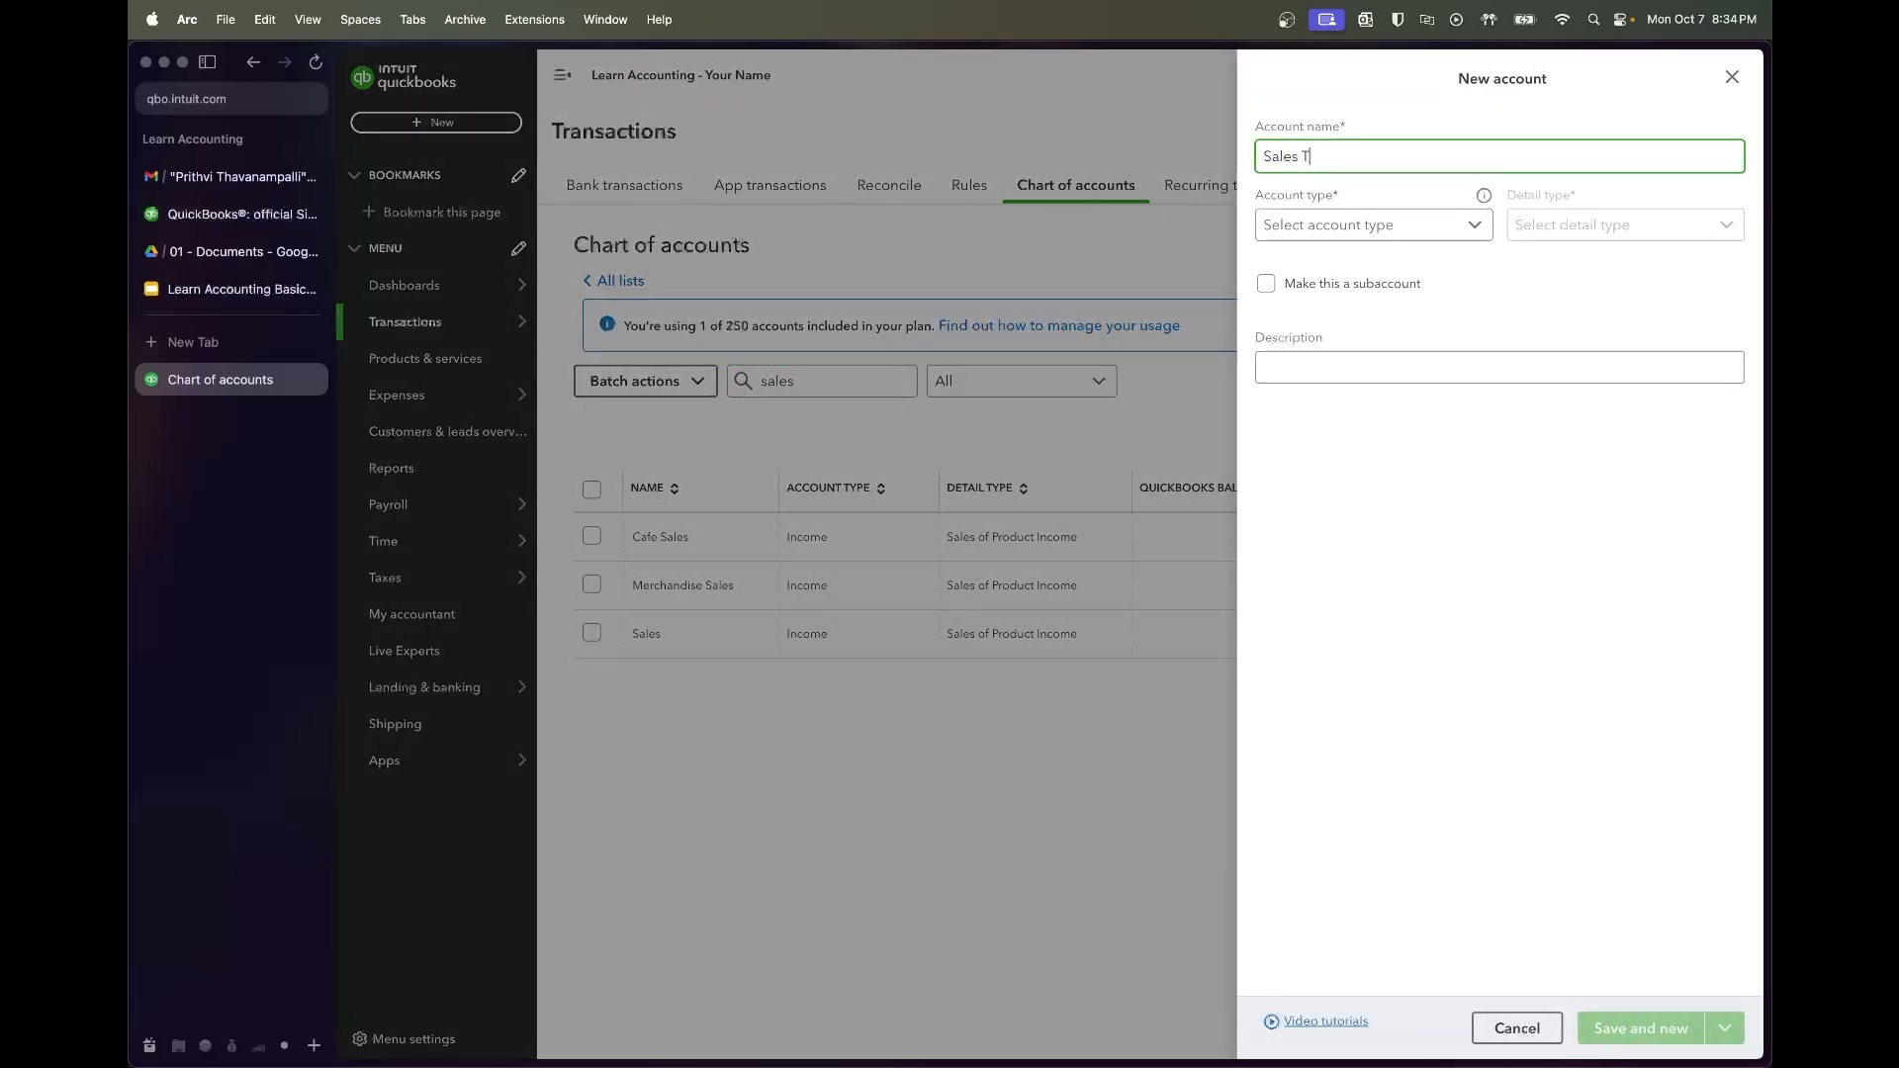
type("ax Liability")
left_click(1369, 224)
scroll(1399, 485, "down", 2)
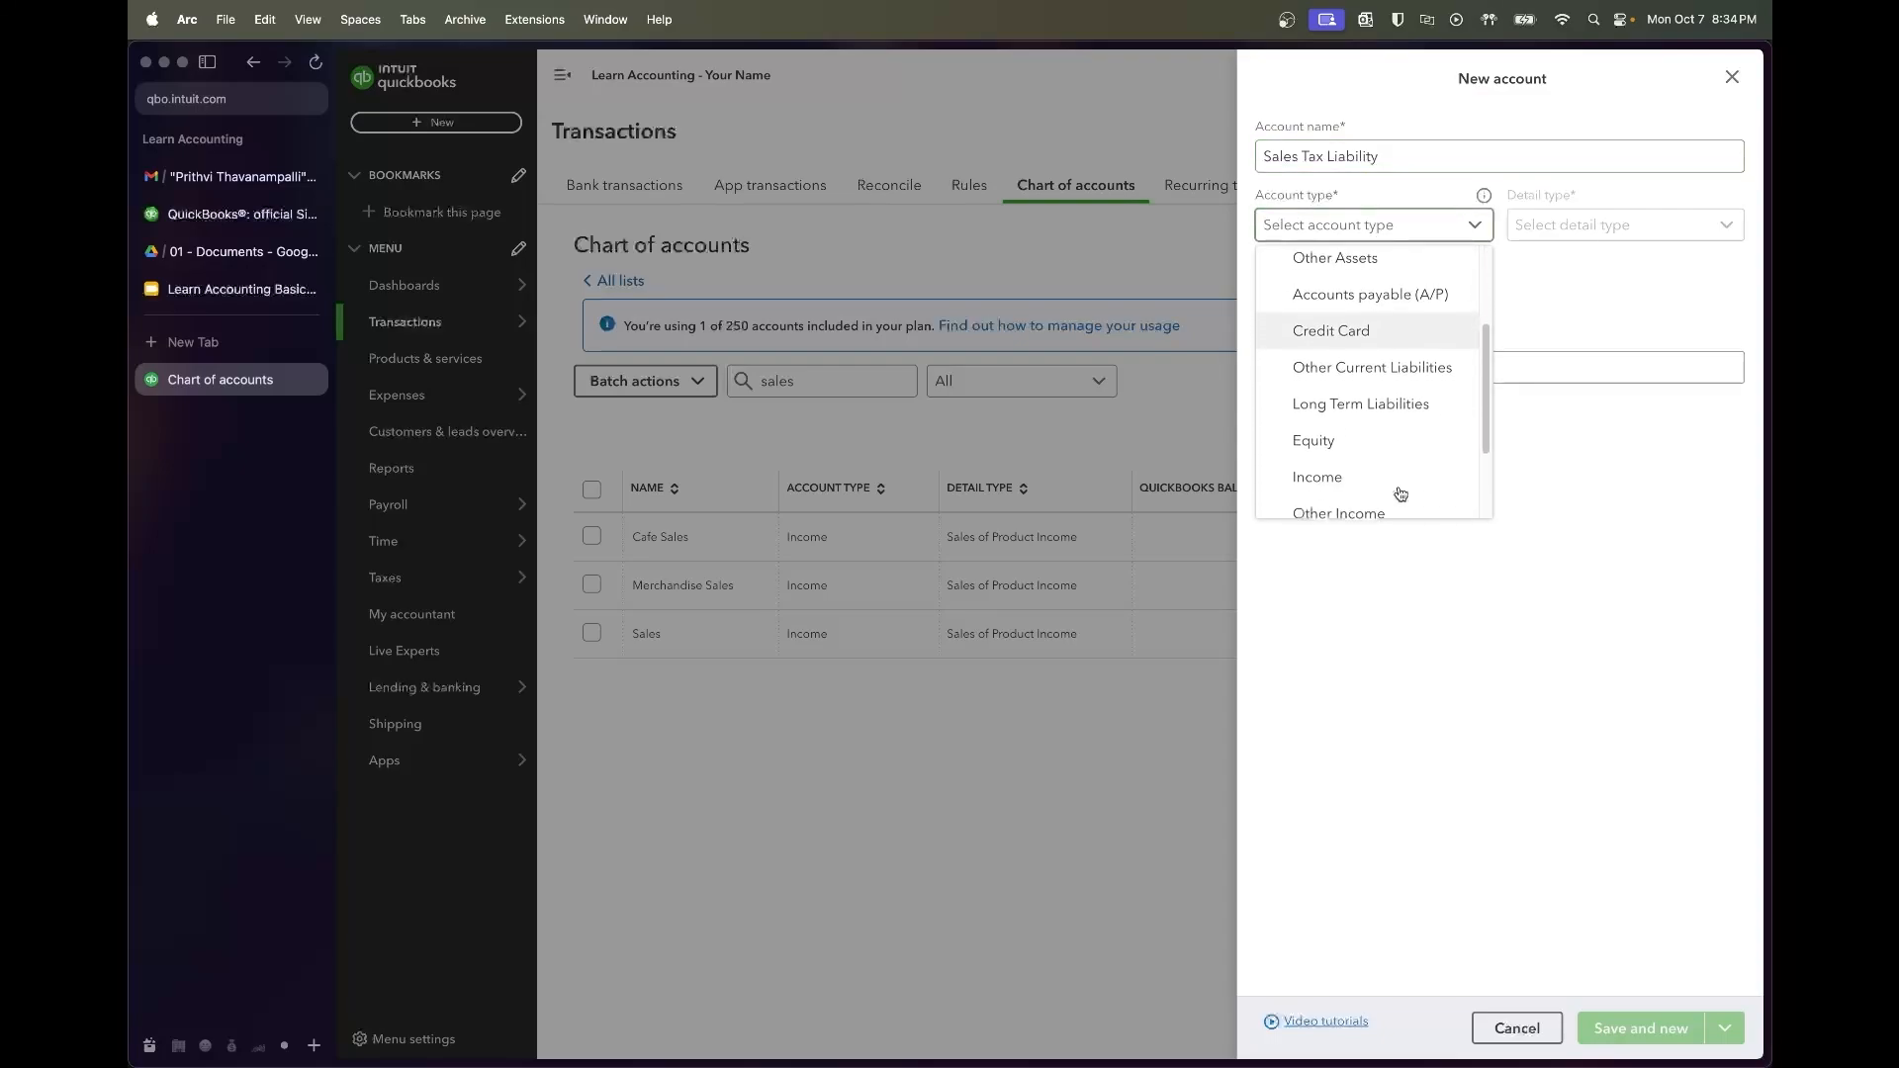
left_click(1406, 378)
left_click(1551, 227)
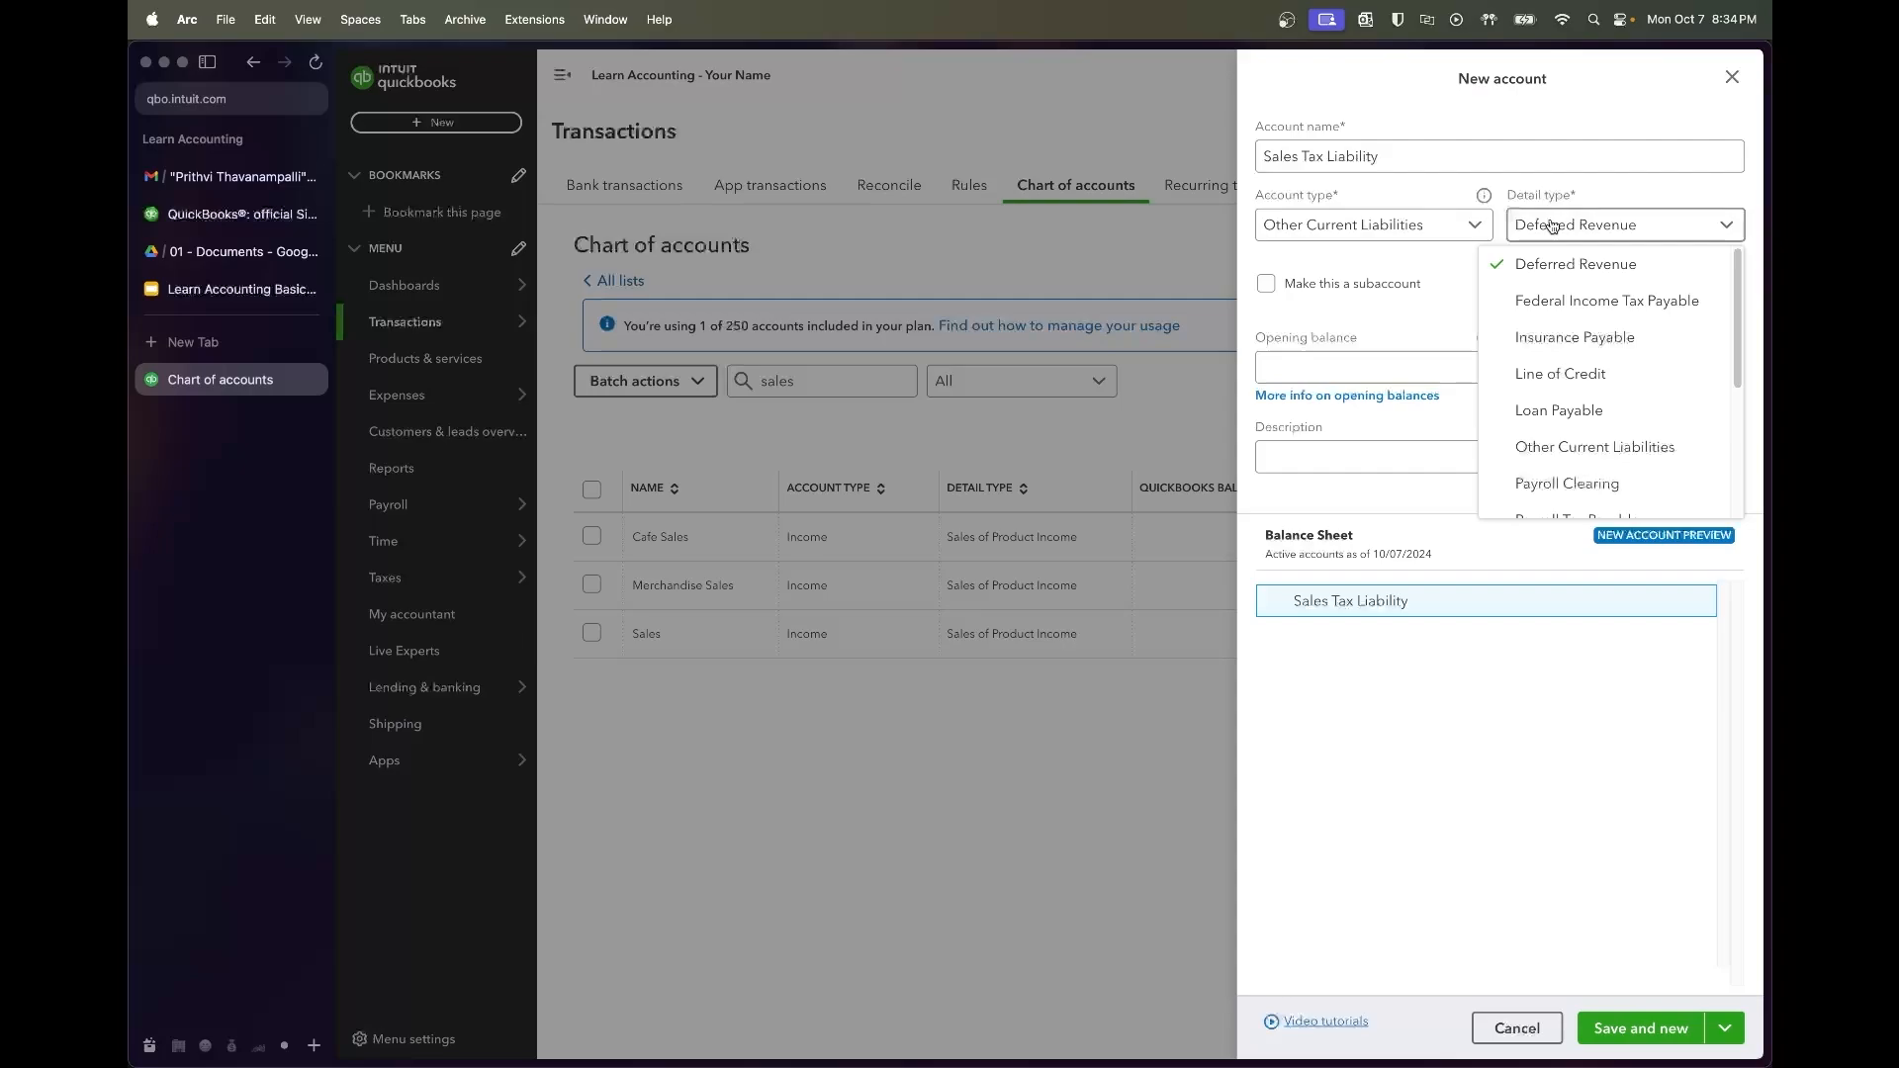
scroll(1543, 381, "down", 3)
scroll(1558, 380, "down", 1)
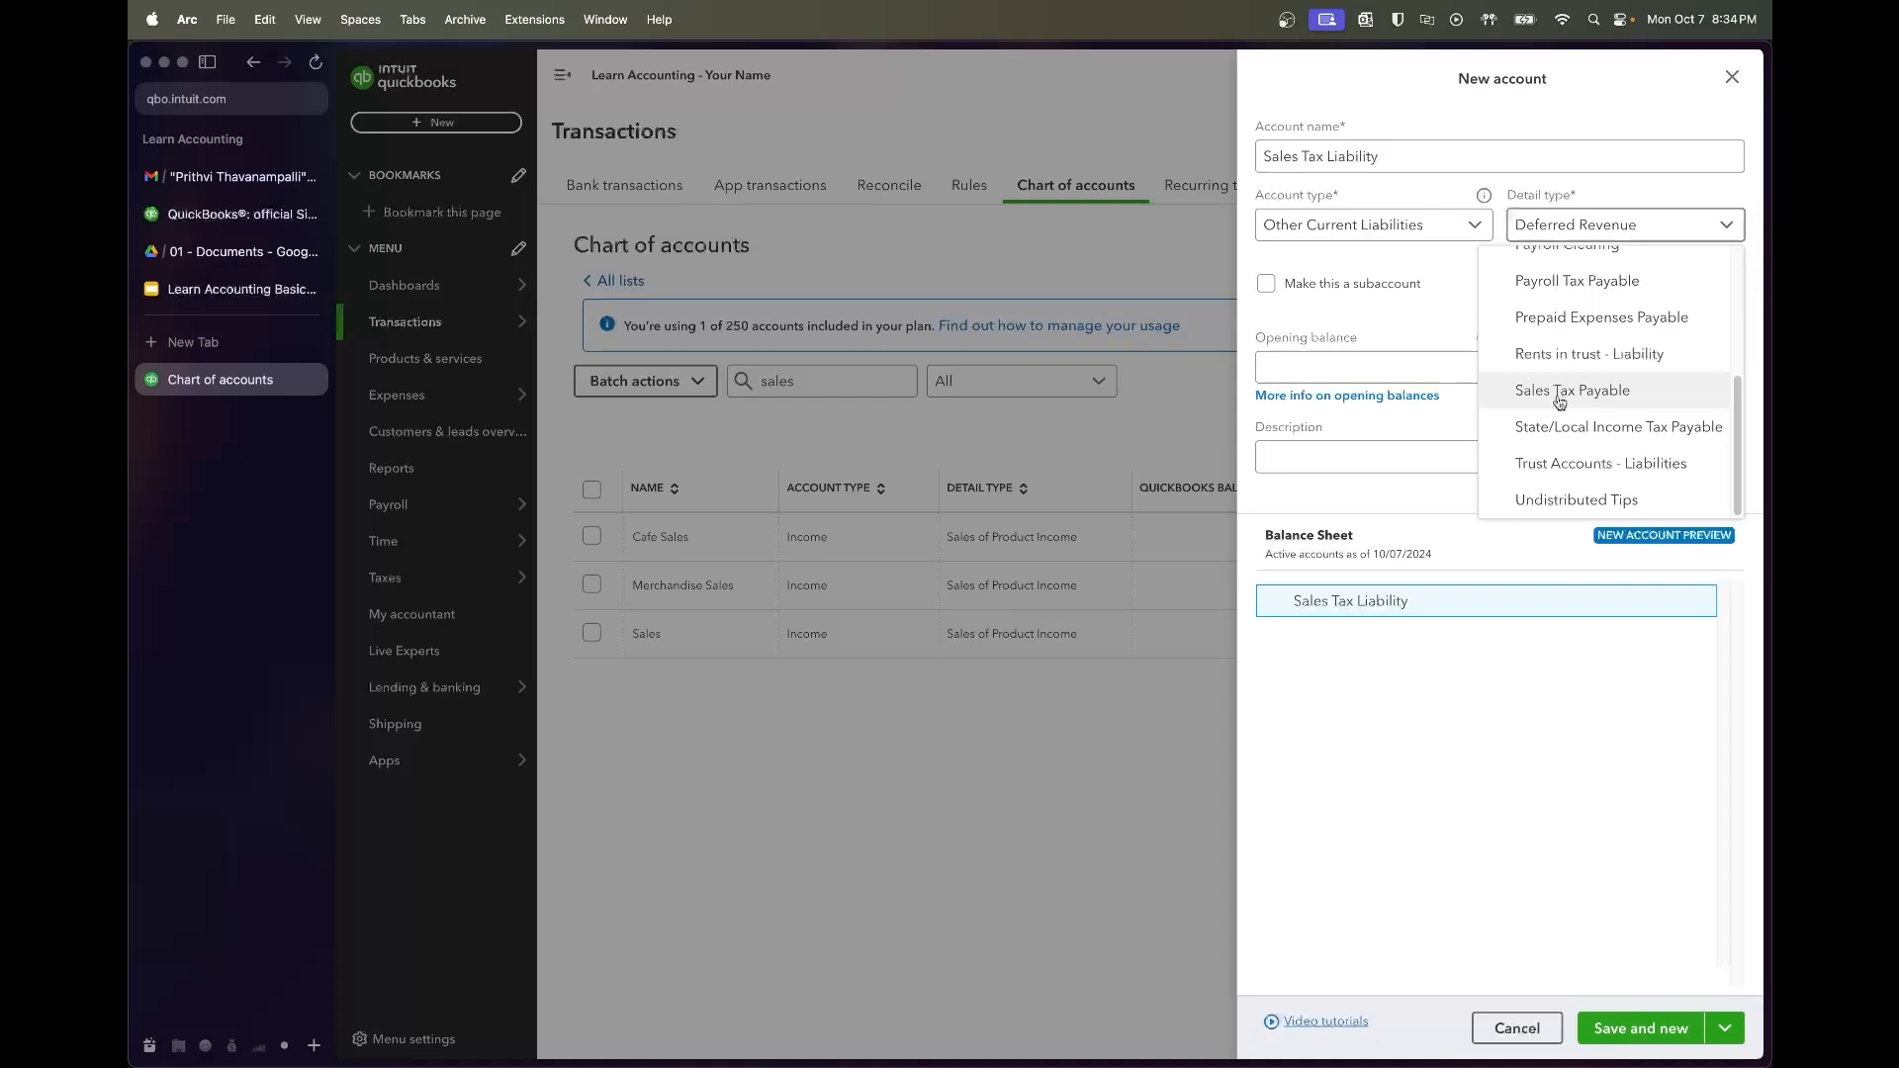
left_click(1560, 393)
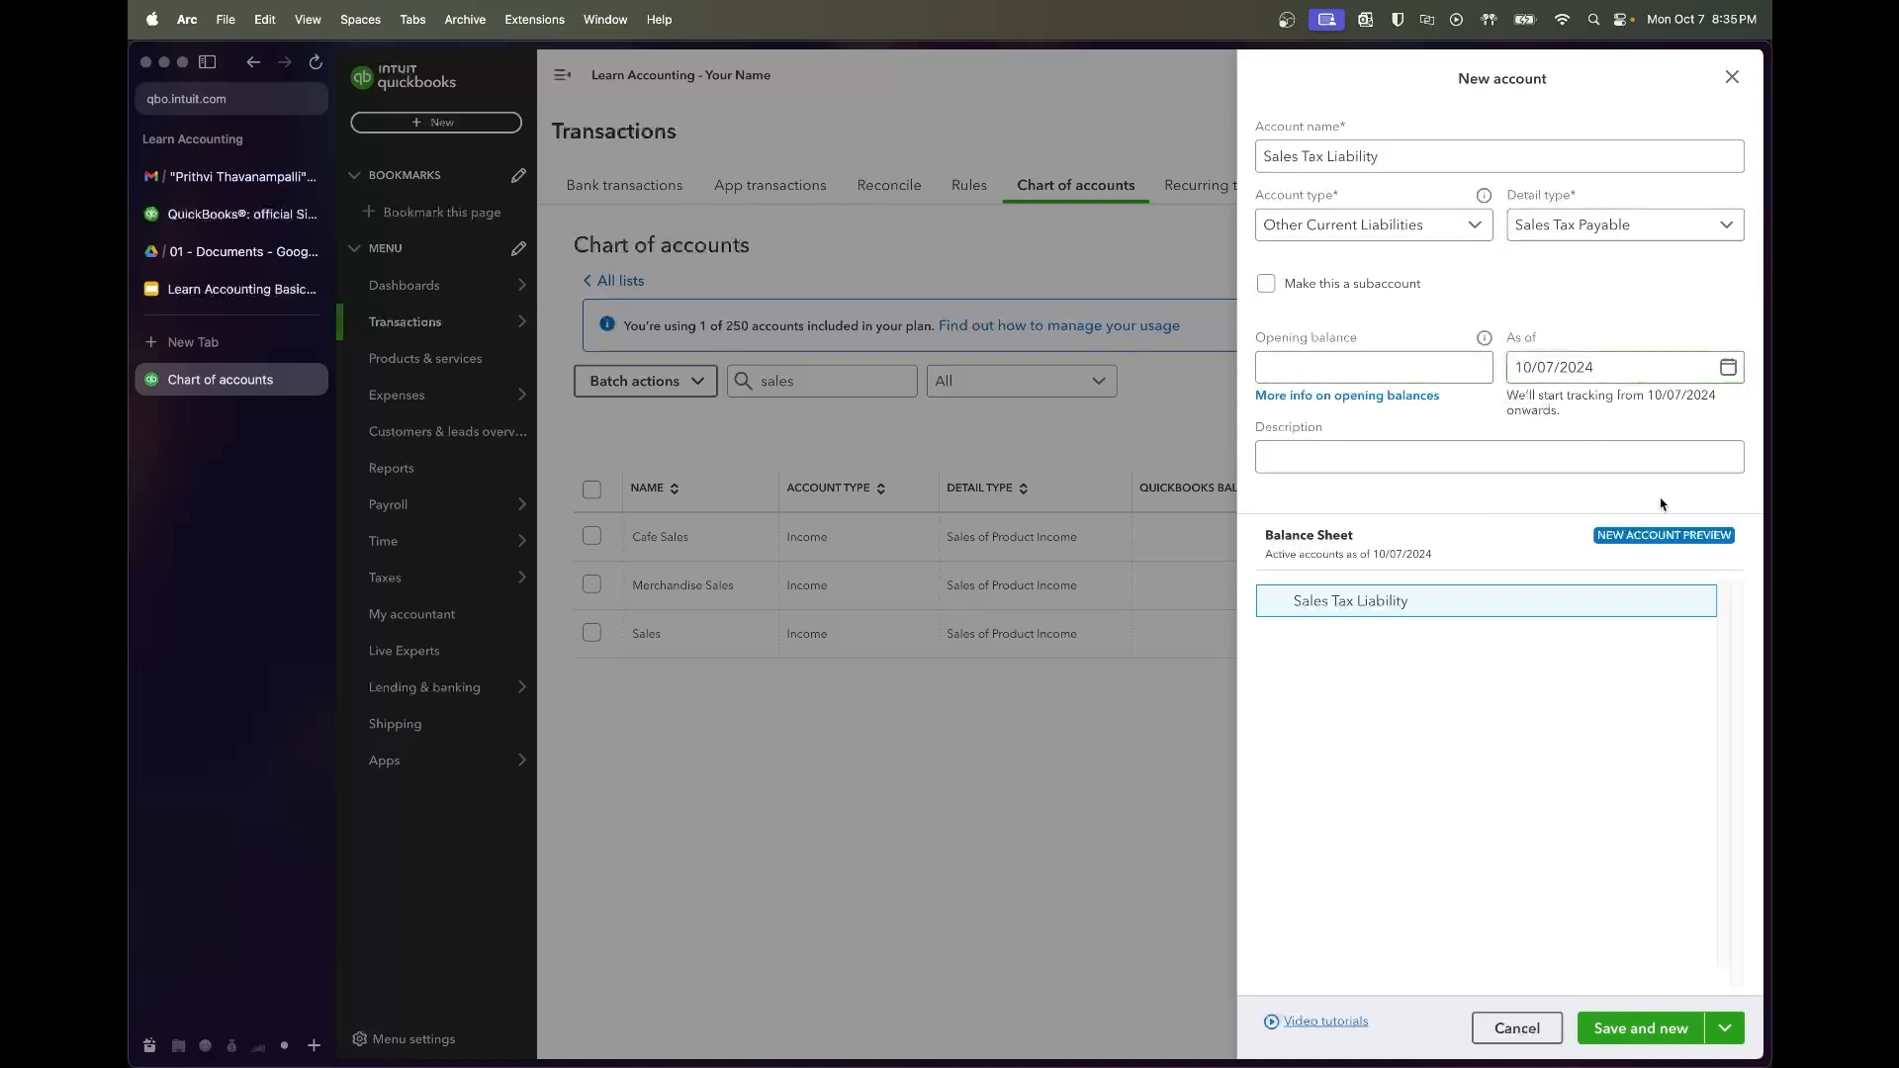
left_click(1684, 1037)
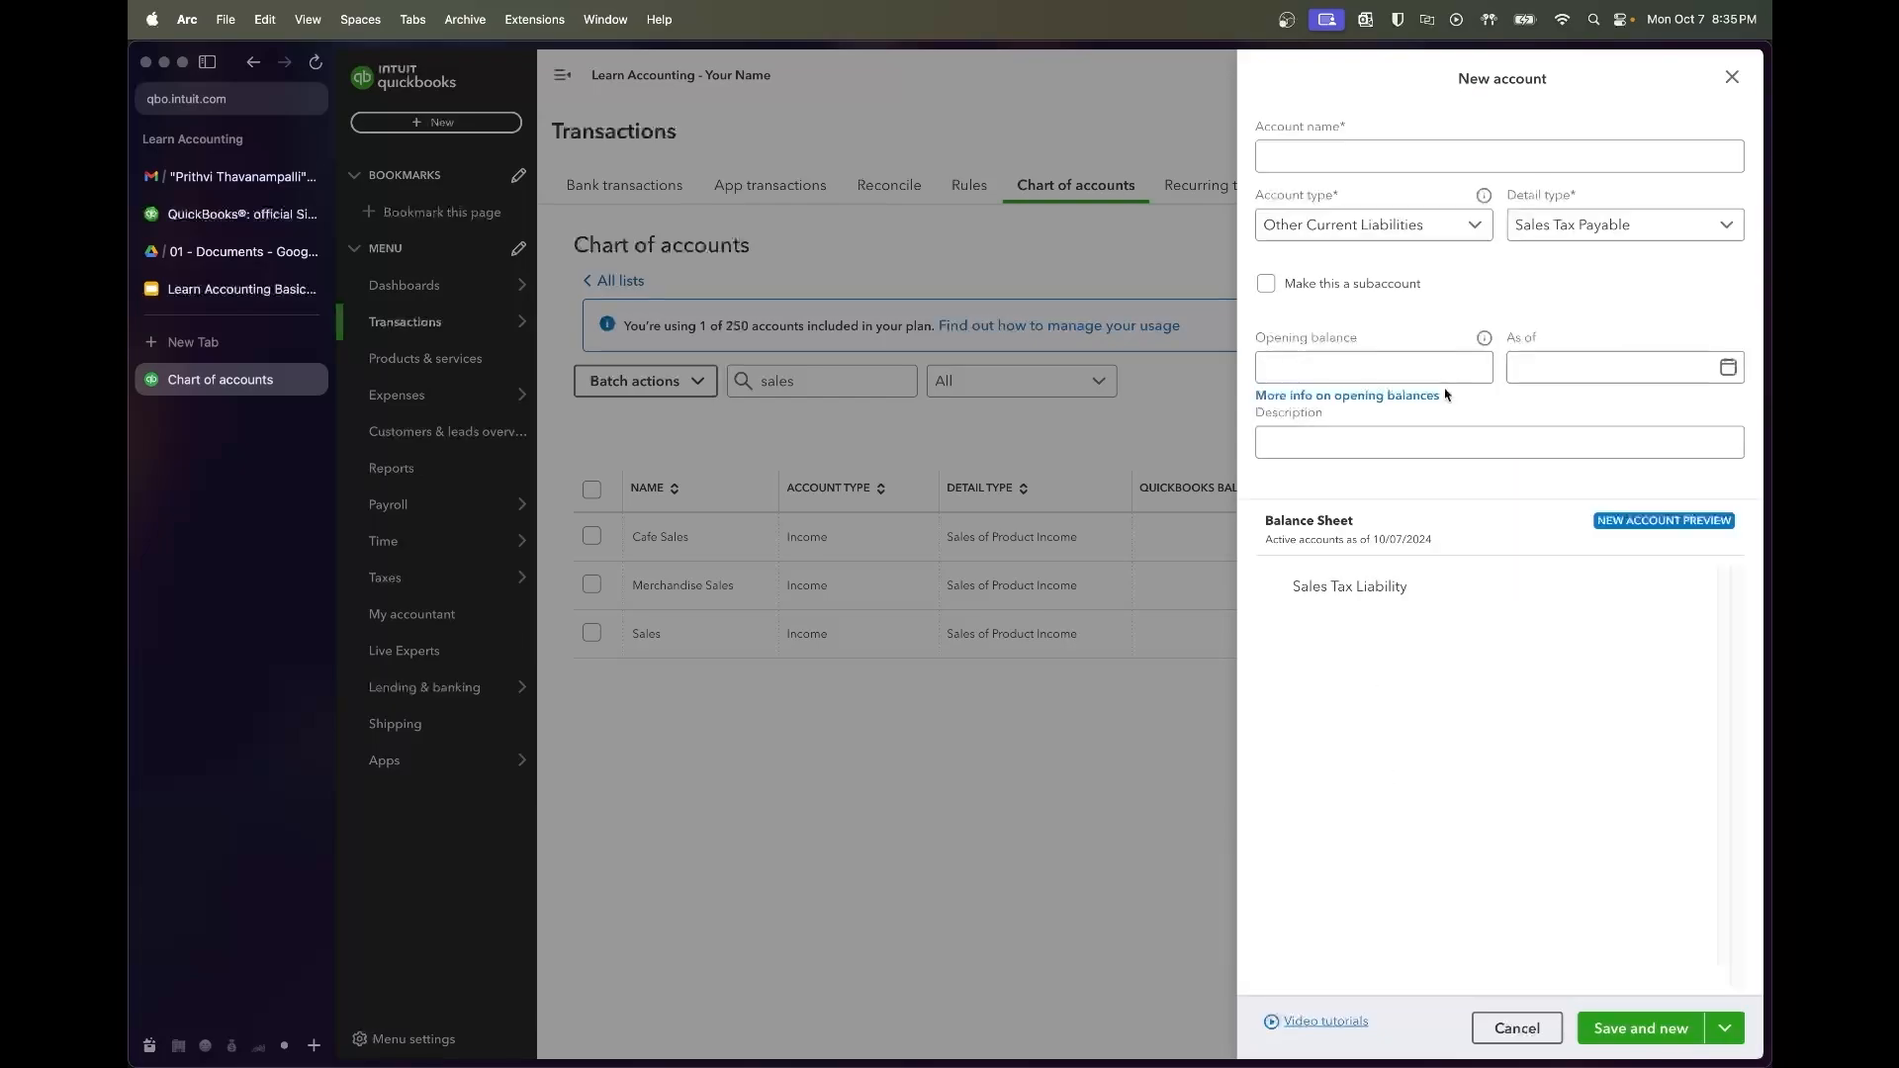
Check the syllabus liabilities, then name a new account Chase Loan with type Long Term Liabilities
left_click(195, 280)
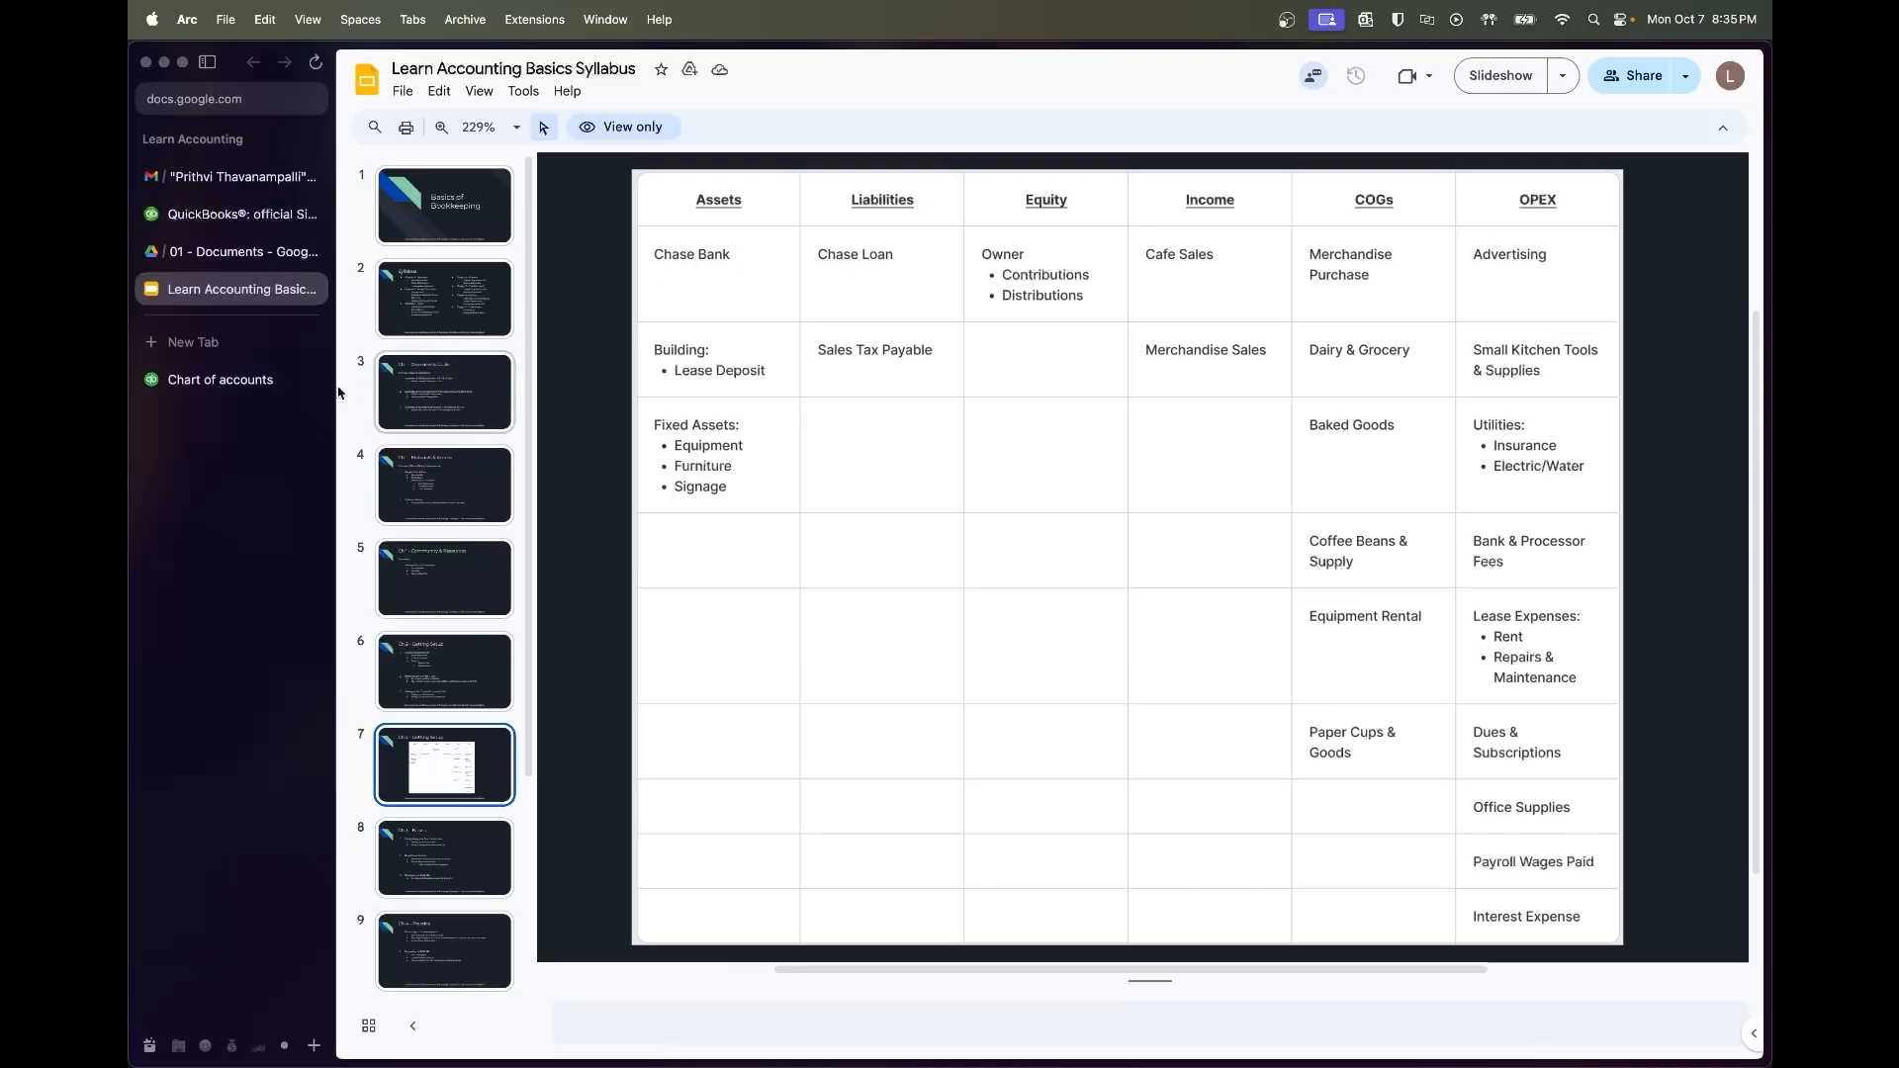
left_click(267, 384)
left_click(1432, 156)
type("Chase Loan")
left_click(1442, 225)
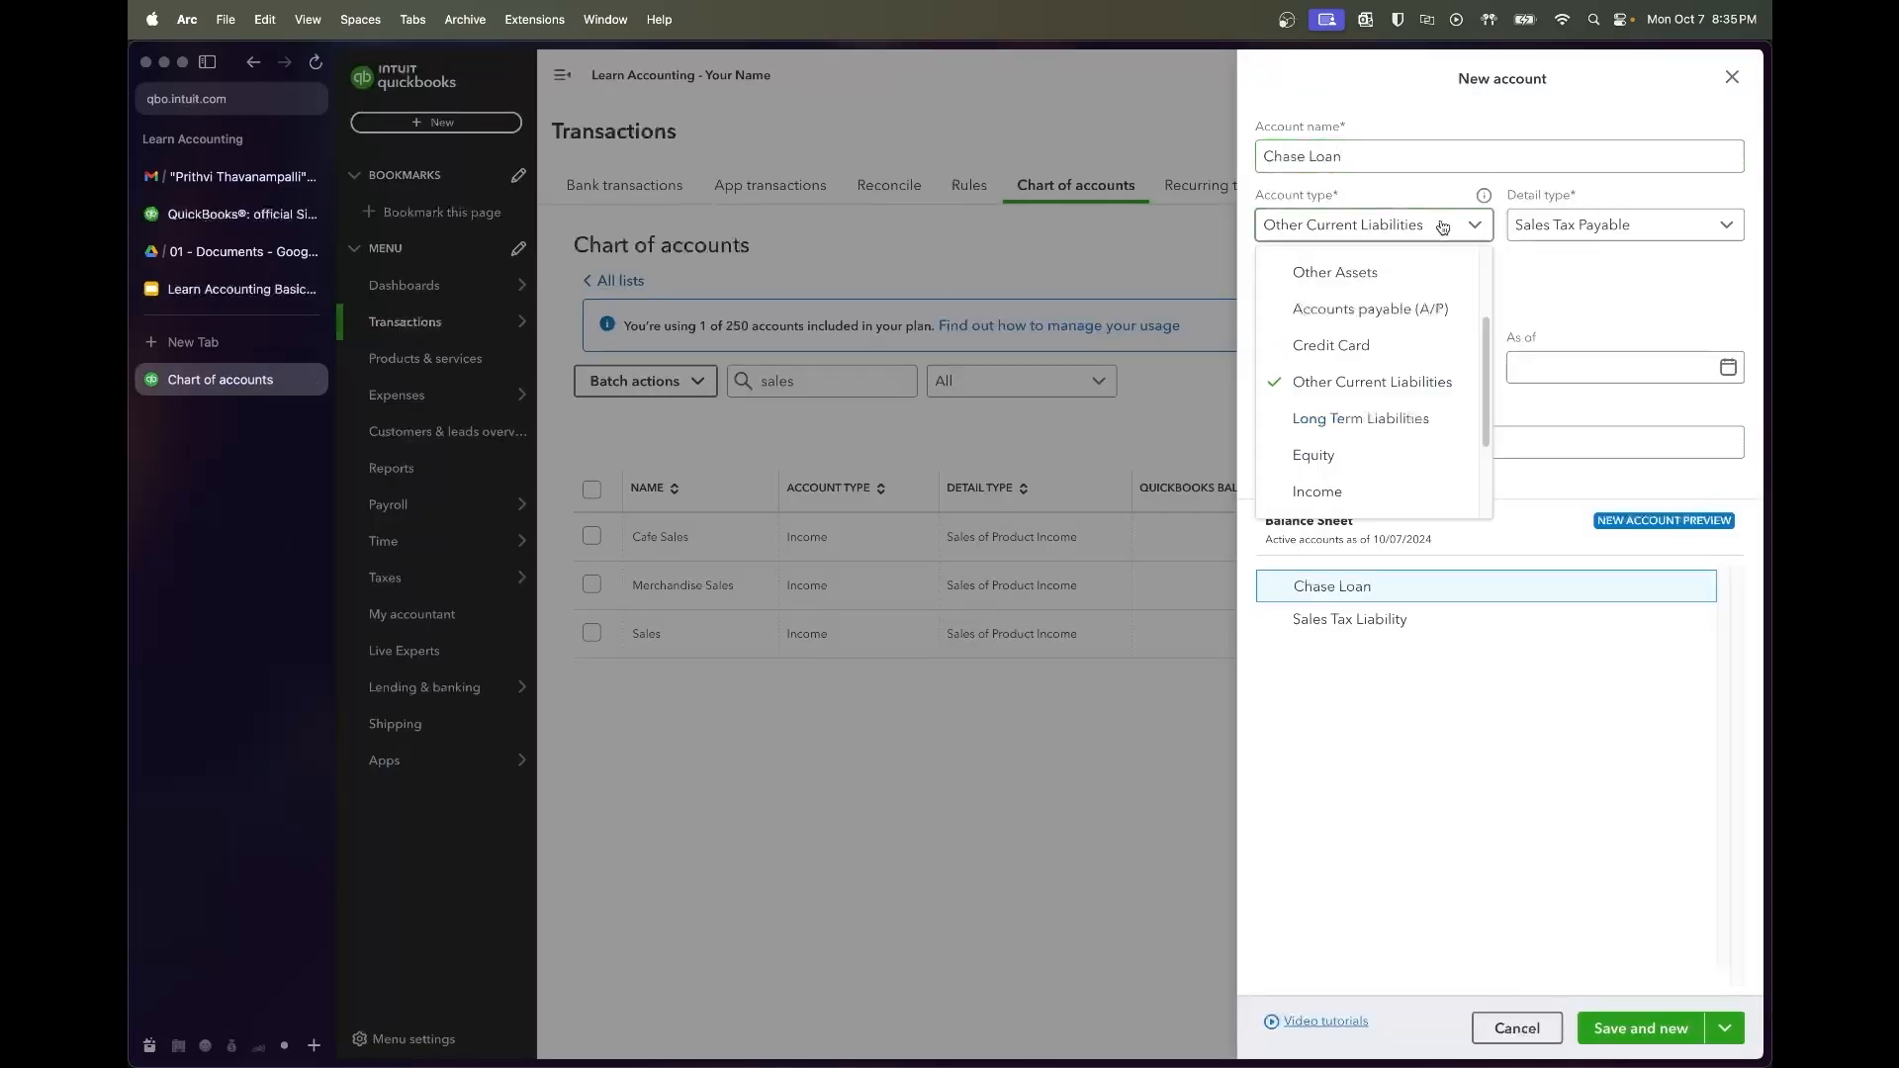
scroll(1399, 490, "down", 3)
scroll(1404, 505, "up", 2)
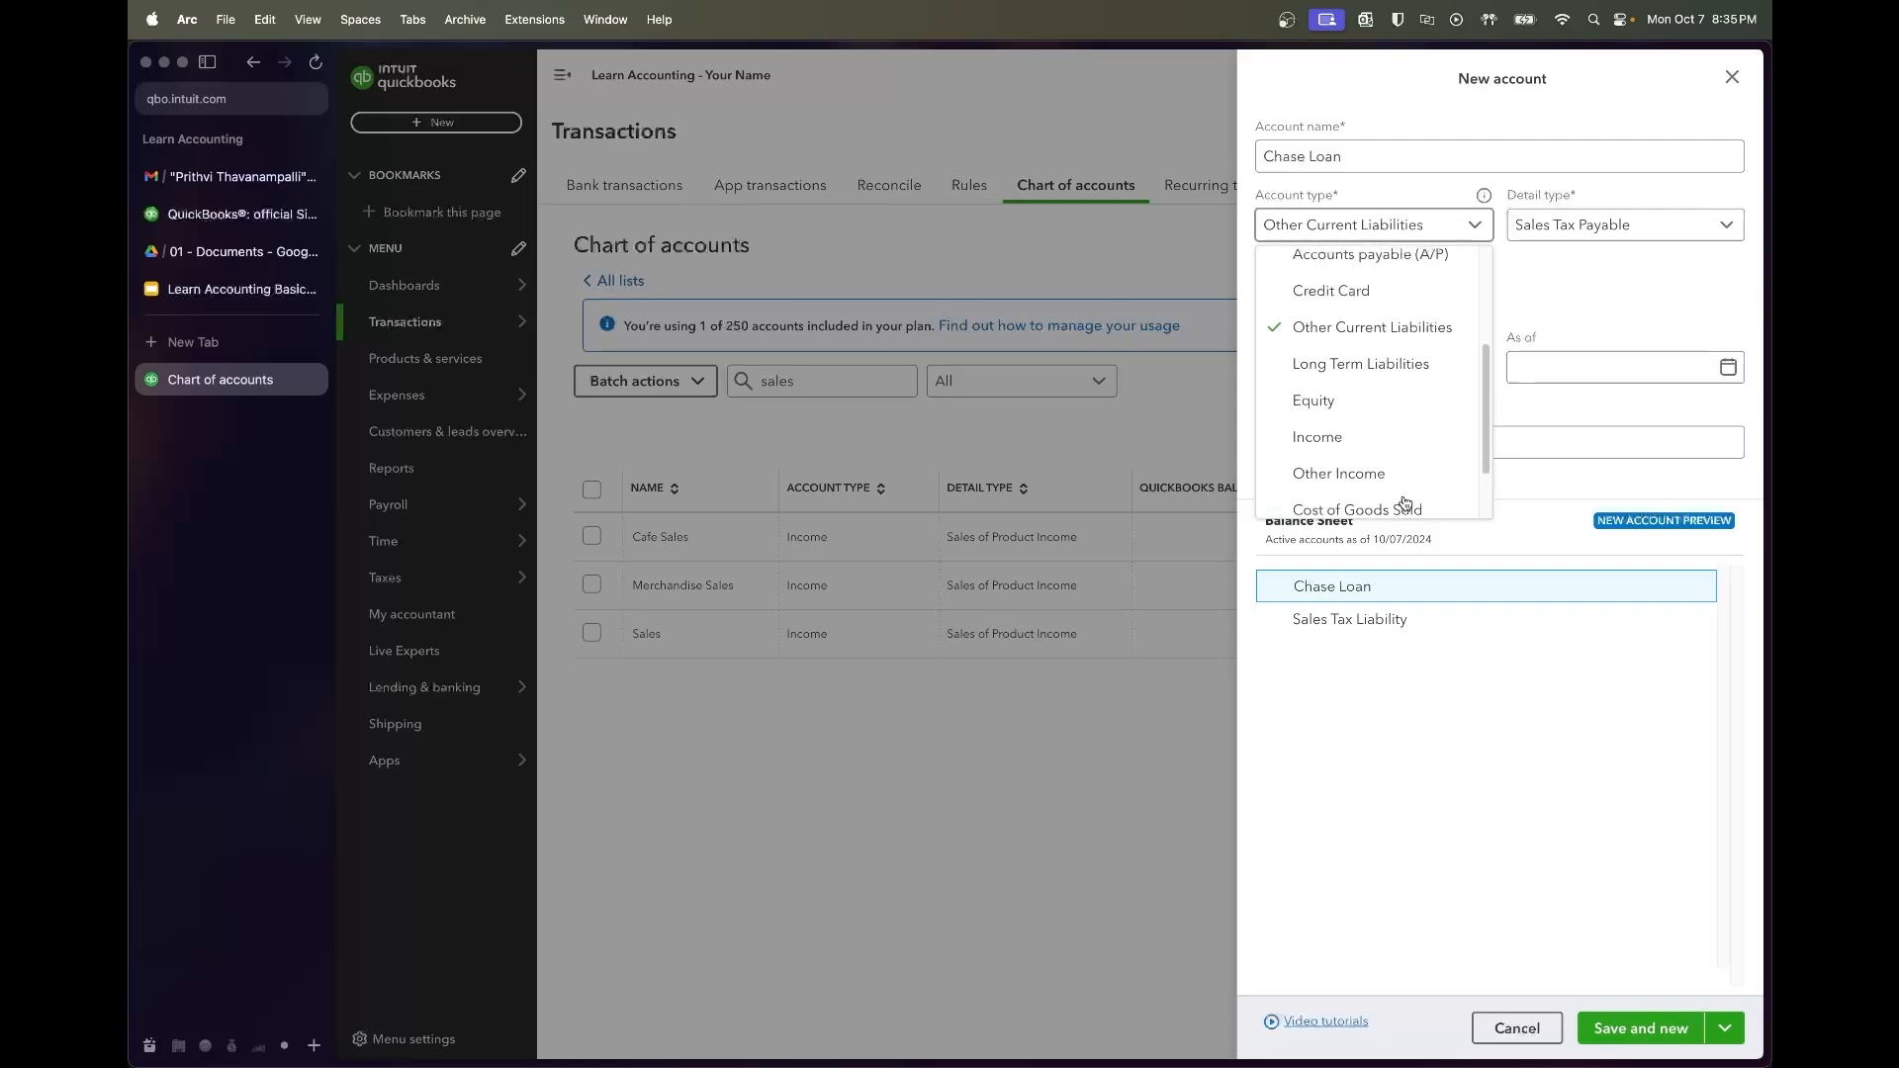
left_click(1385, 363)
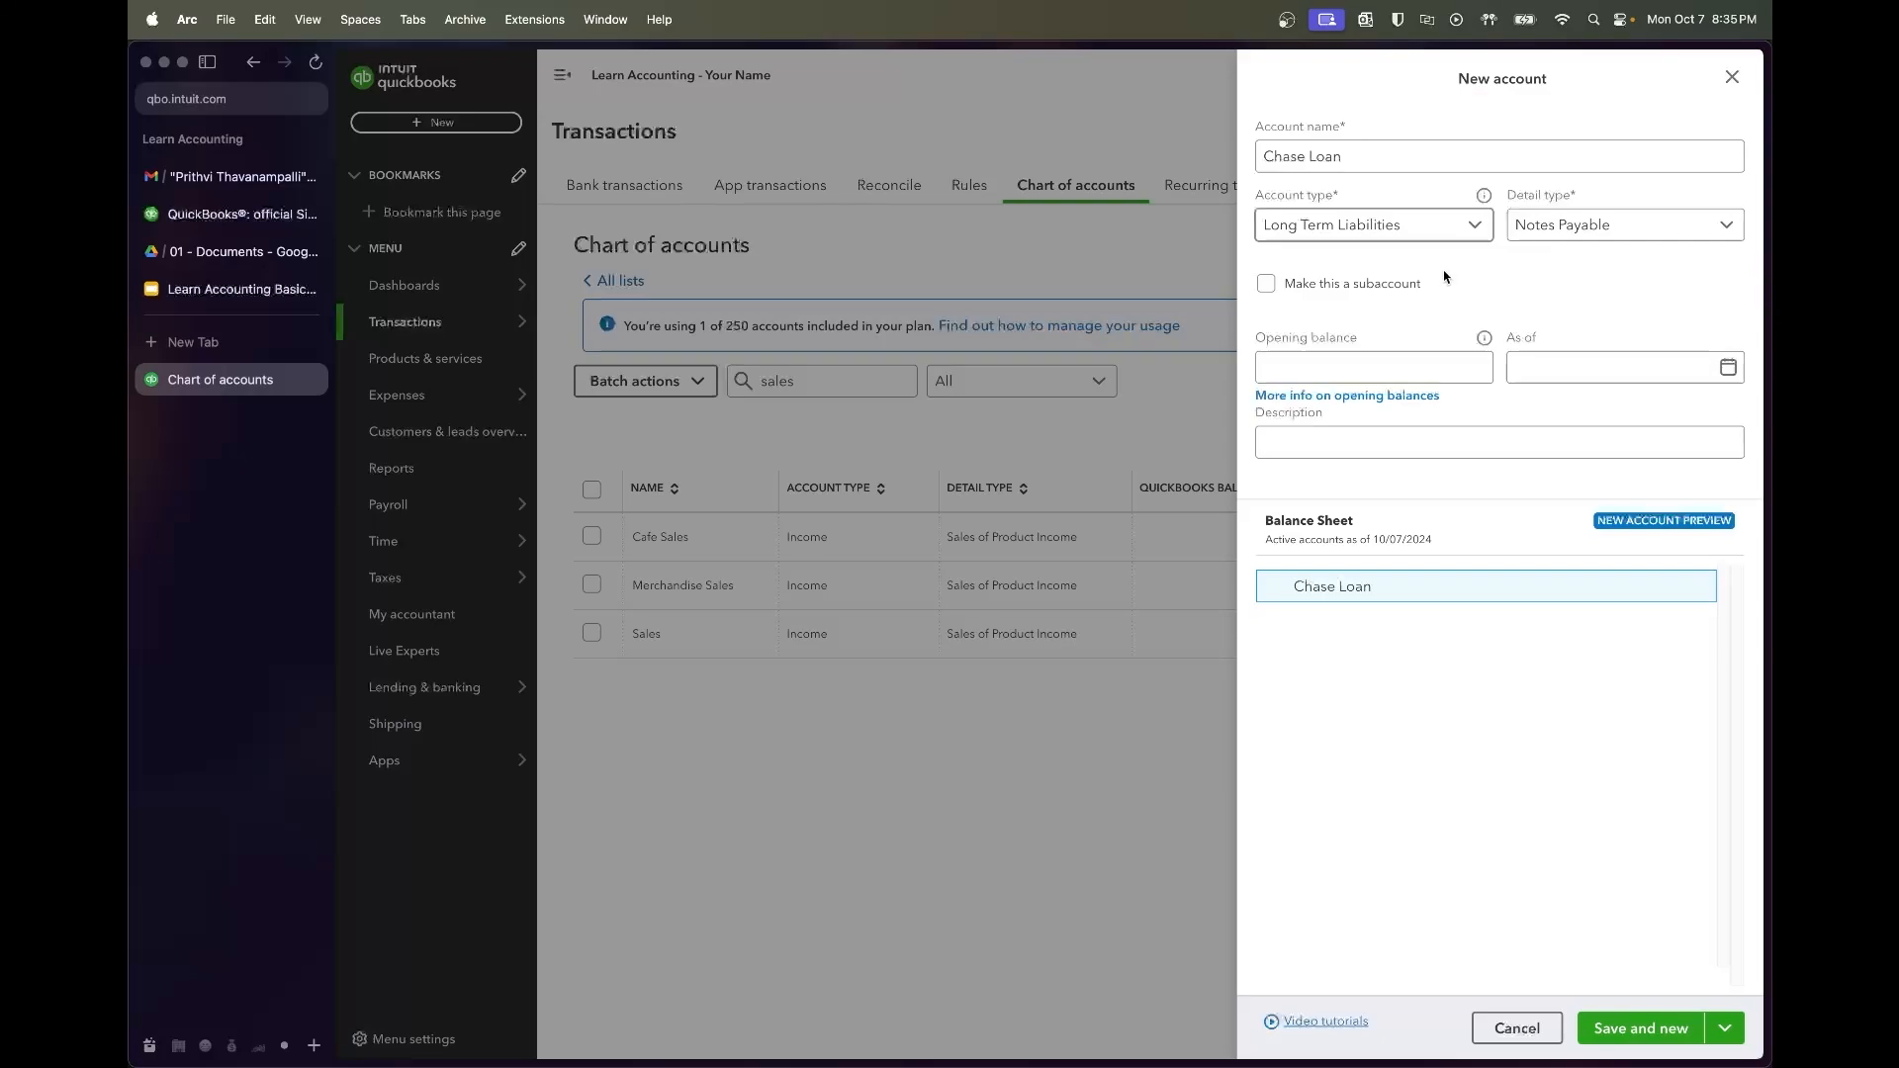
Keep Notes Payable as Chase Loan's detail type and save and close the account
left_click(1536, 228)
left_click(1536, 228)
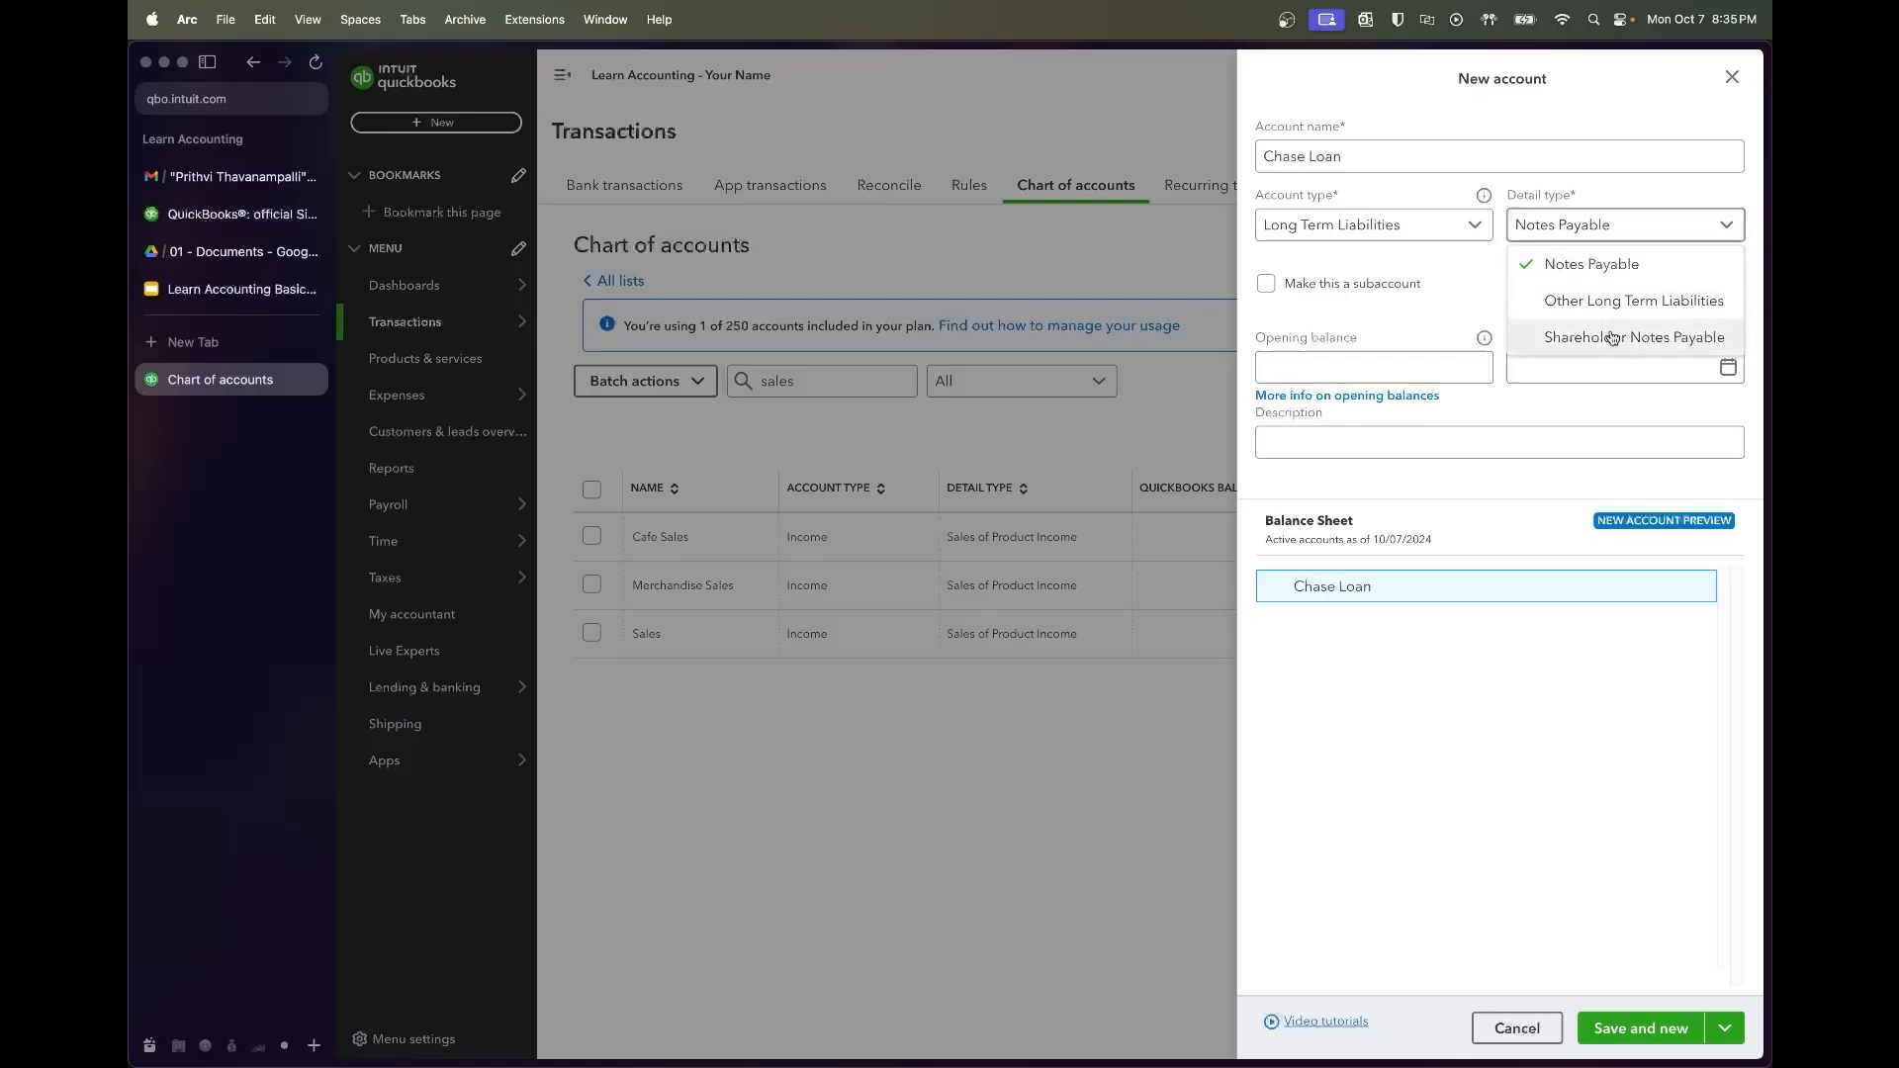
left_click(1599, 263)
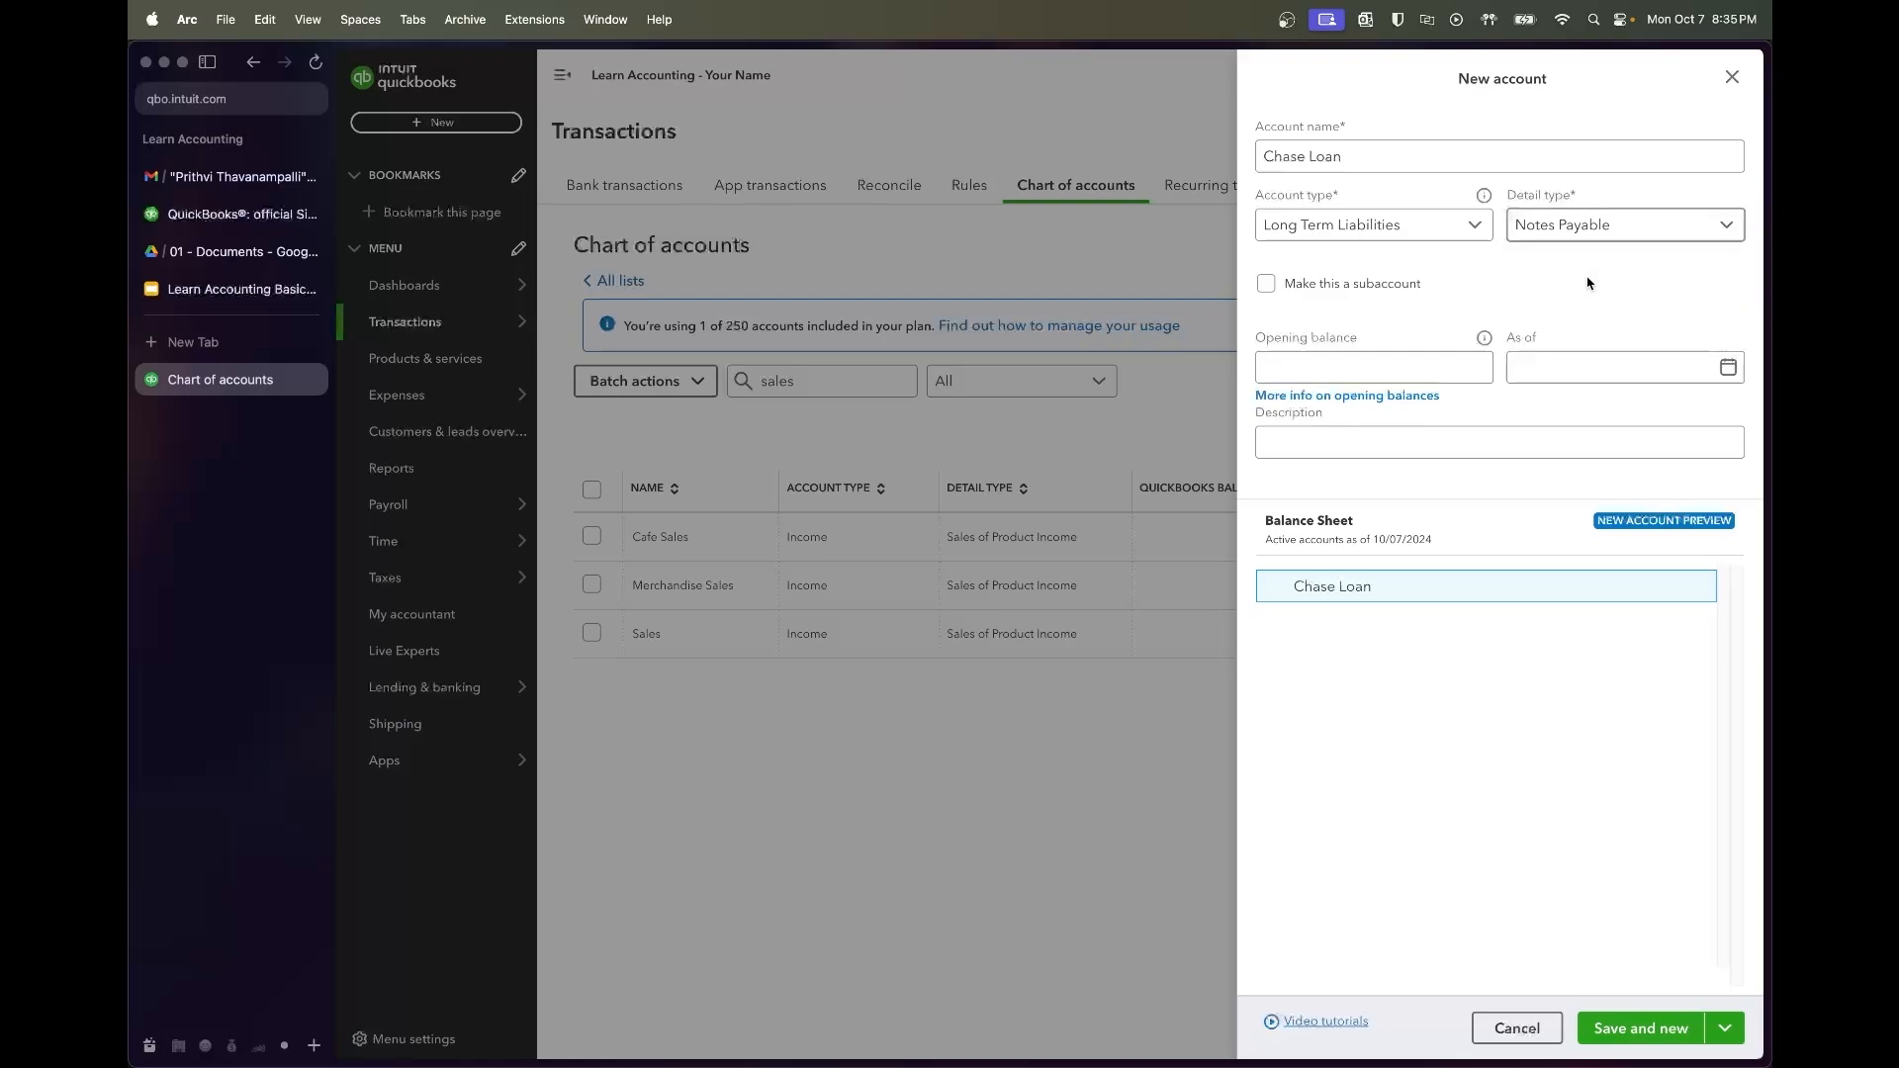
left_click(1729, 1030)
left_click(1647, 986)
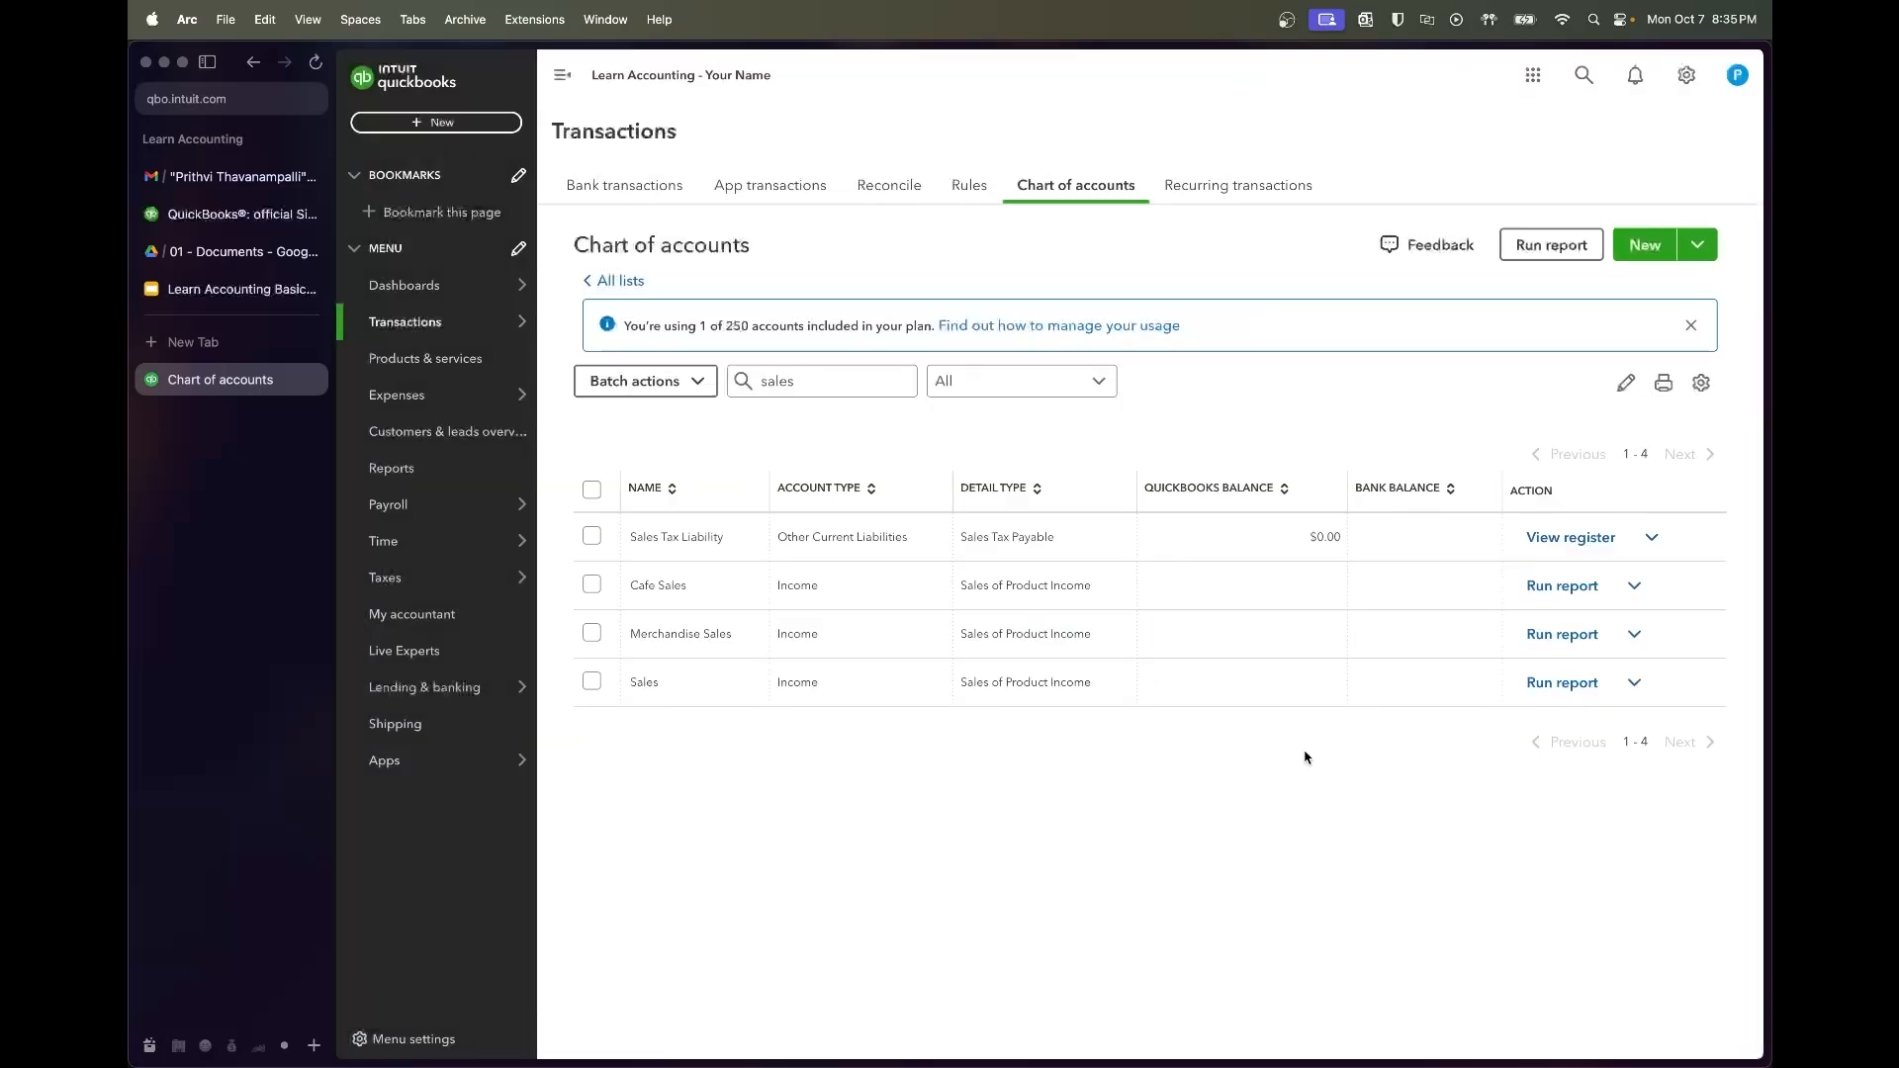
Remove 'sales' from the name filter to list all 35 accounts, then return to syllabus slide 7
left_click(822, 389)
key("BackSpace")
key("BackSpace")
key("BackSpace")
key("BackSpace")
key("BackSpace")
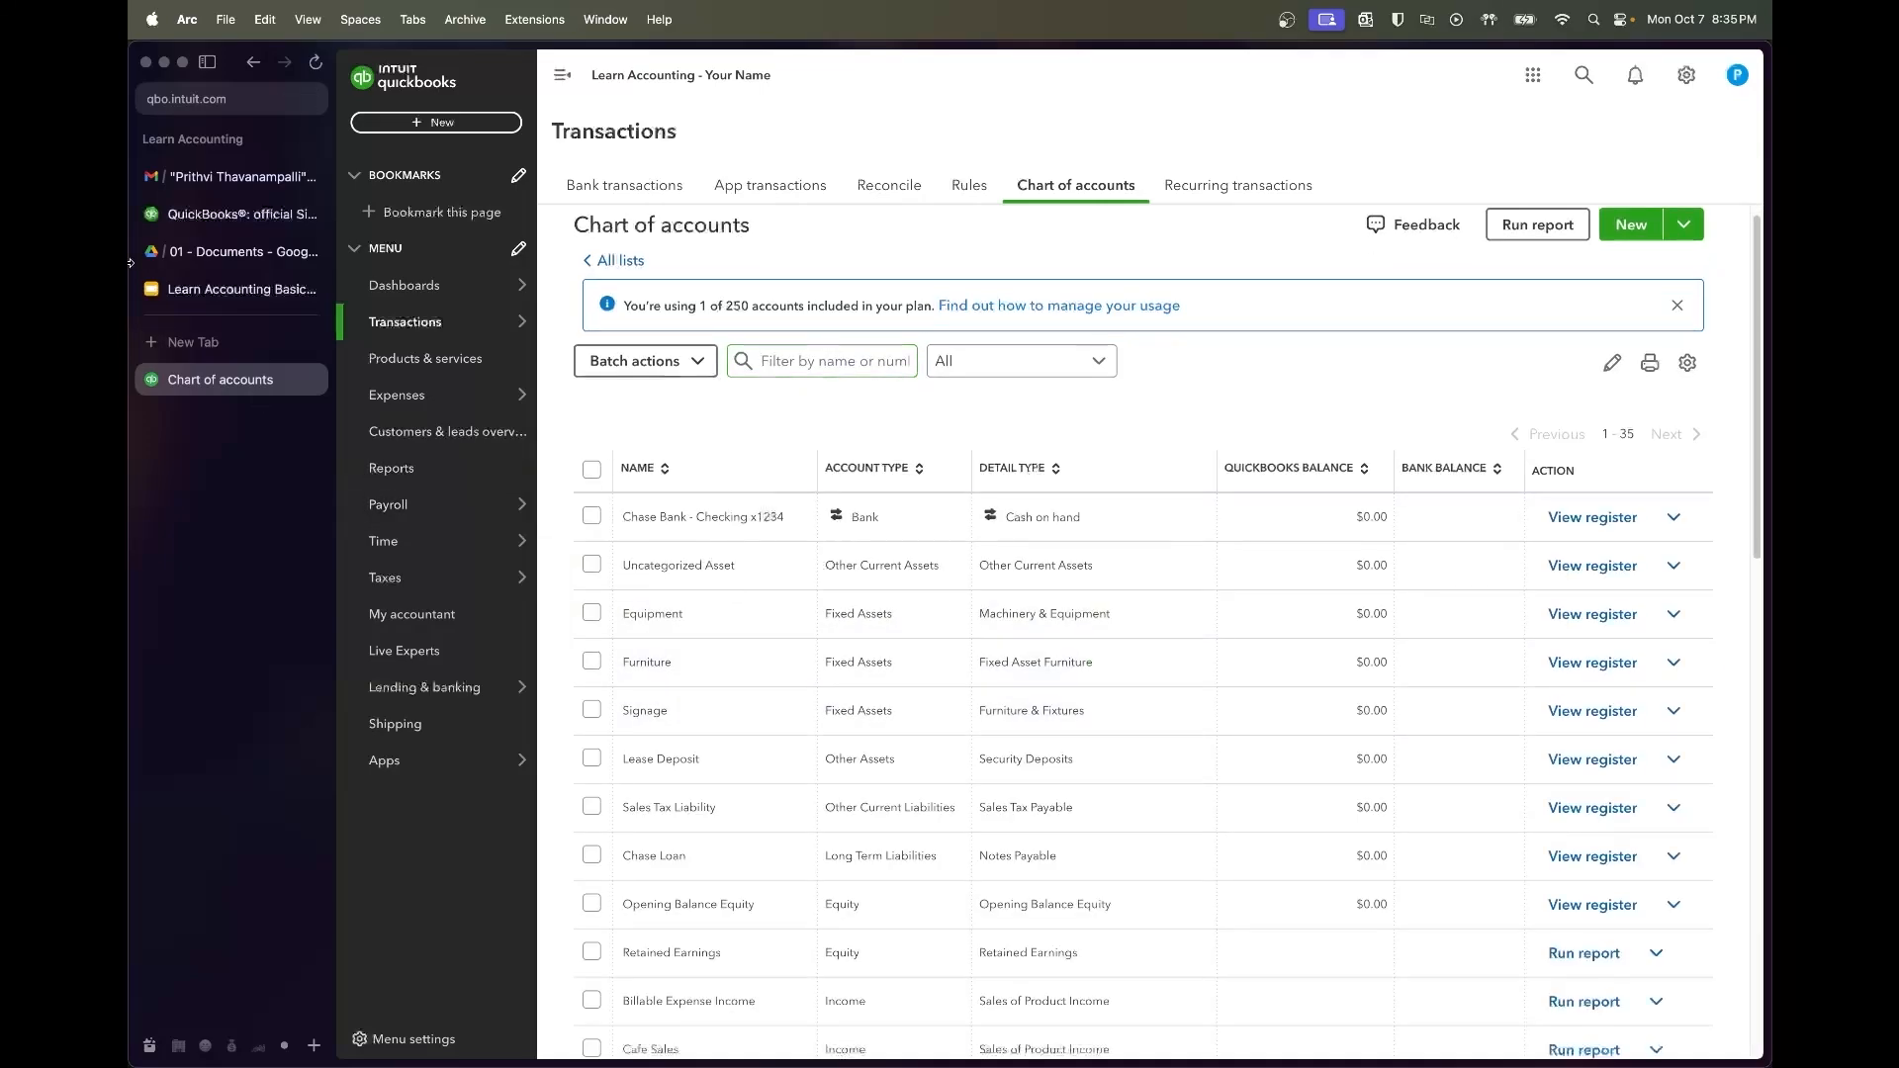
left_click(182, 290)
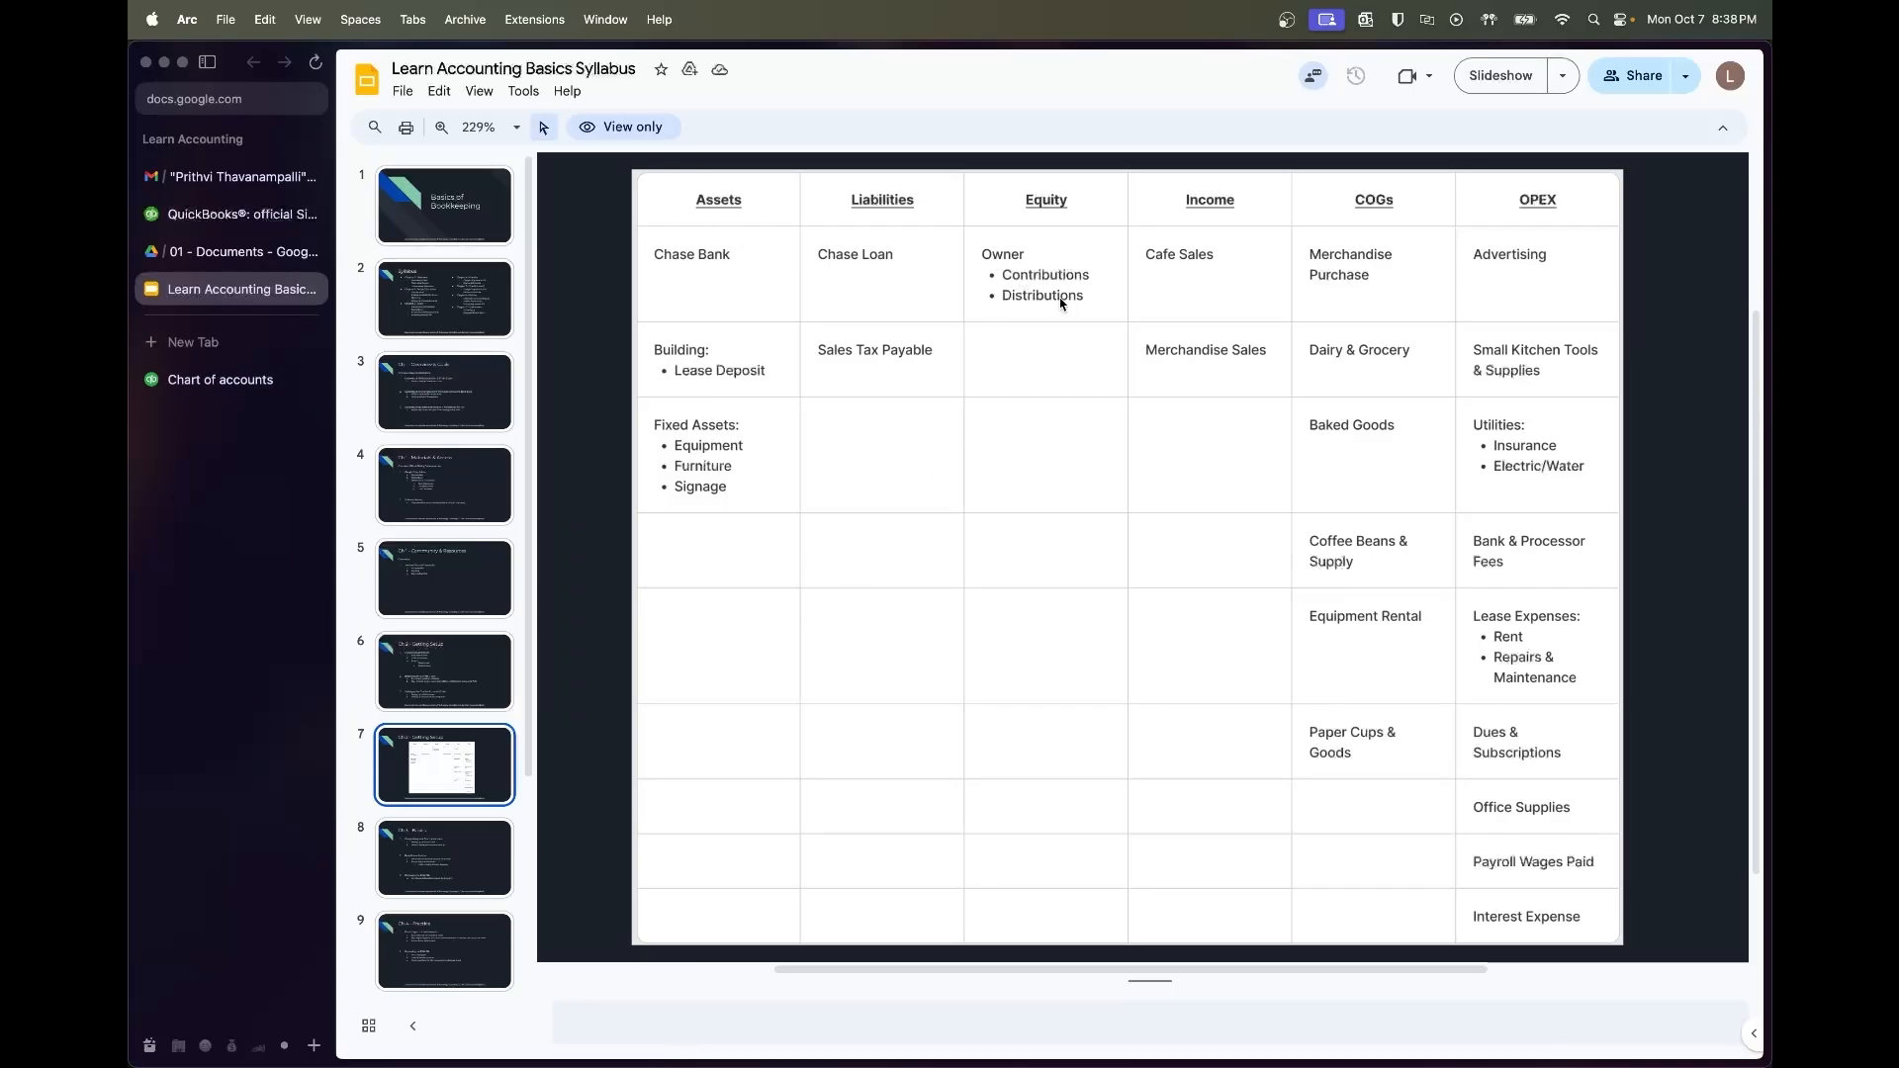
Leave the syllabus slide and return to the QuickBooks chart of accounts
left_click(220, 379)
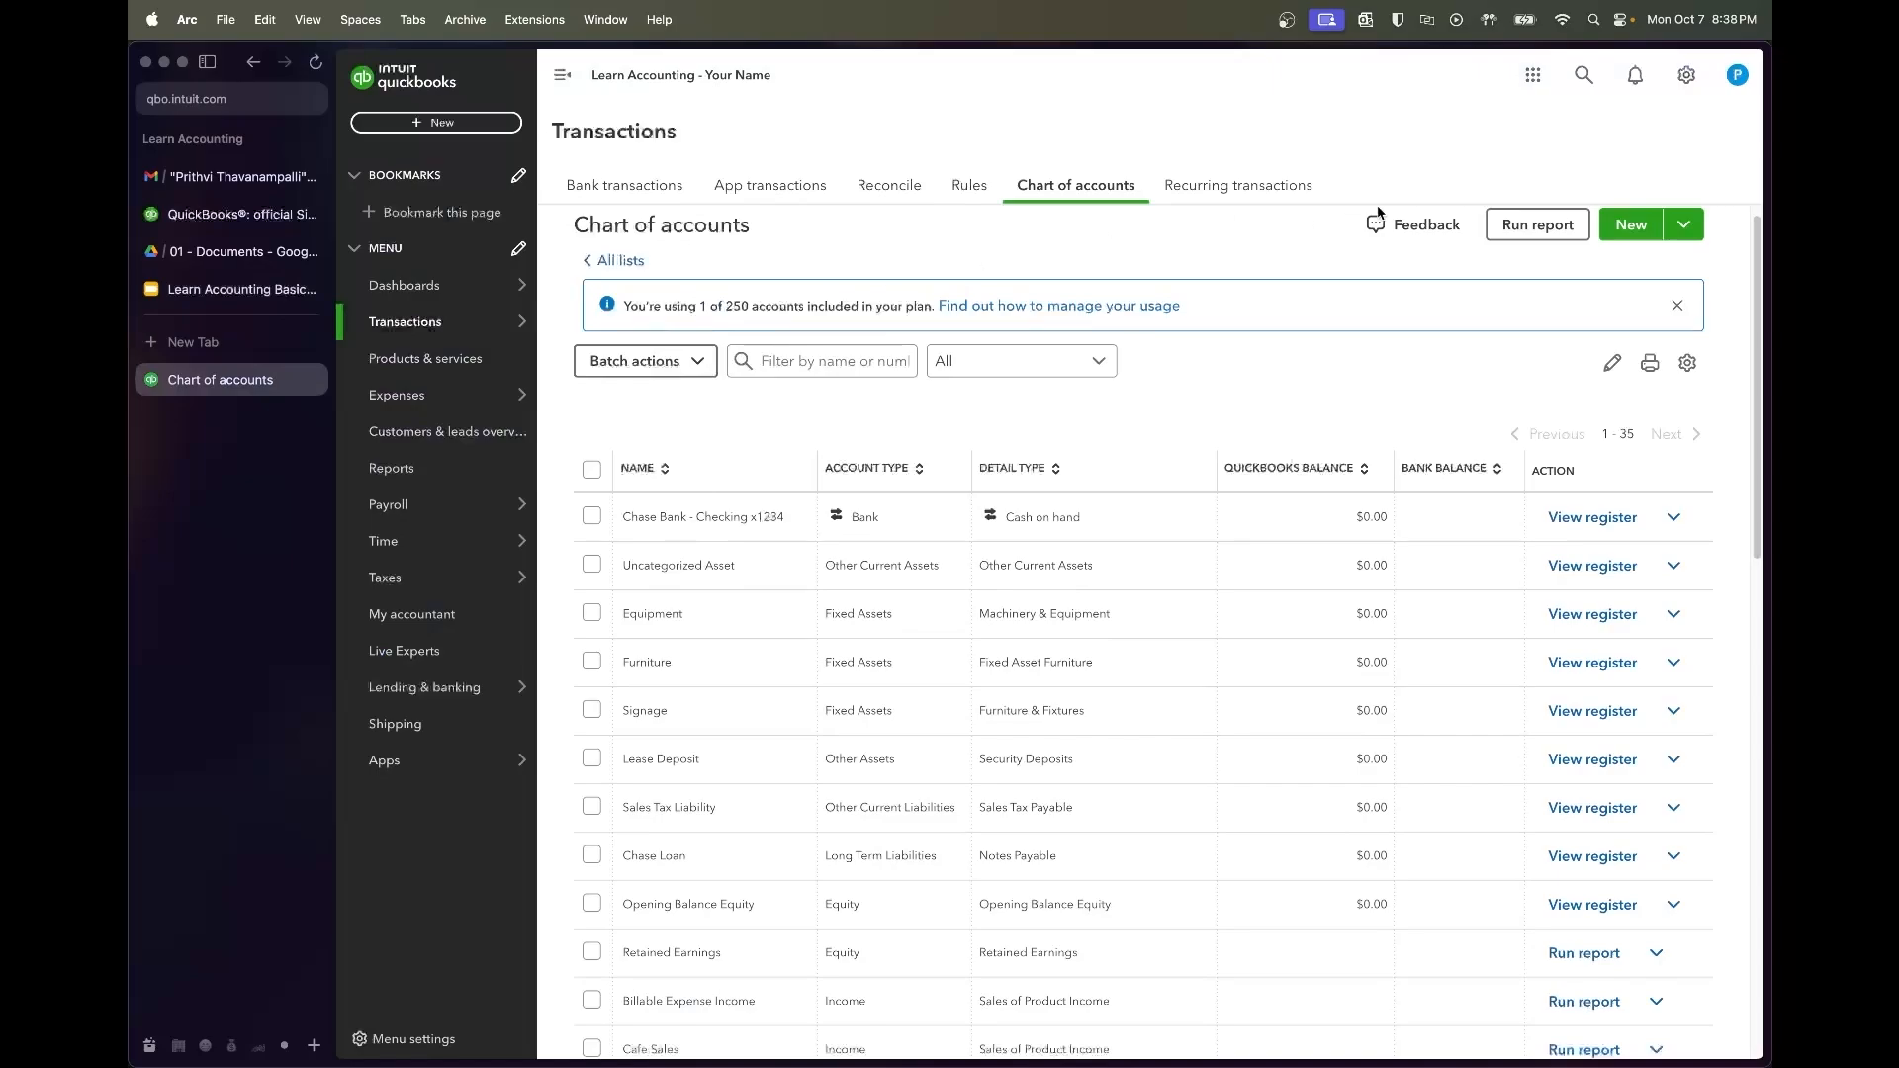
Create an Owner Equity account of type Equity with detail type Partner Contributions
left_click(1631, 225)
left_click(1317, 156)
type("Onwer")
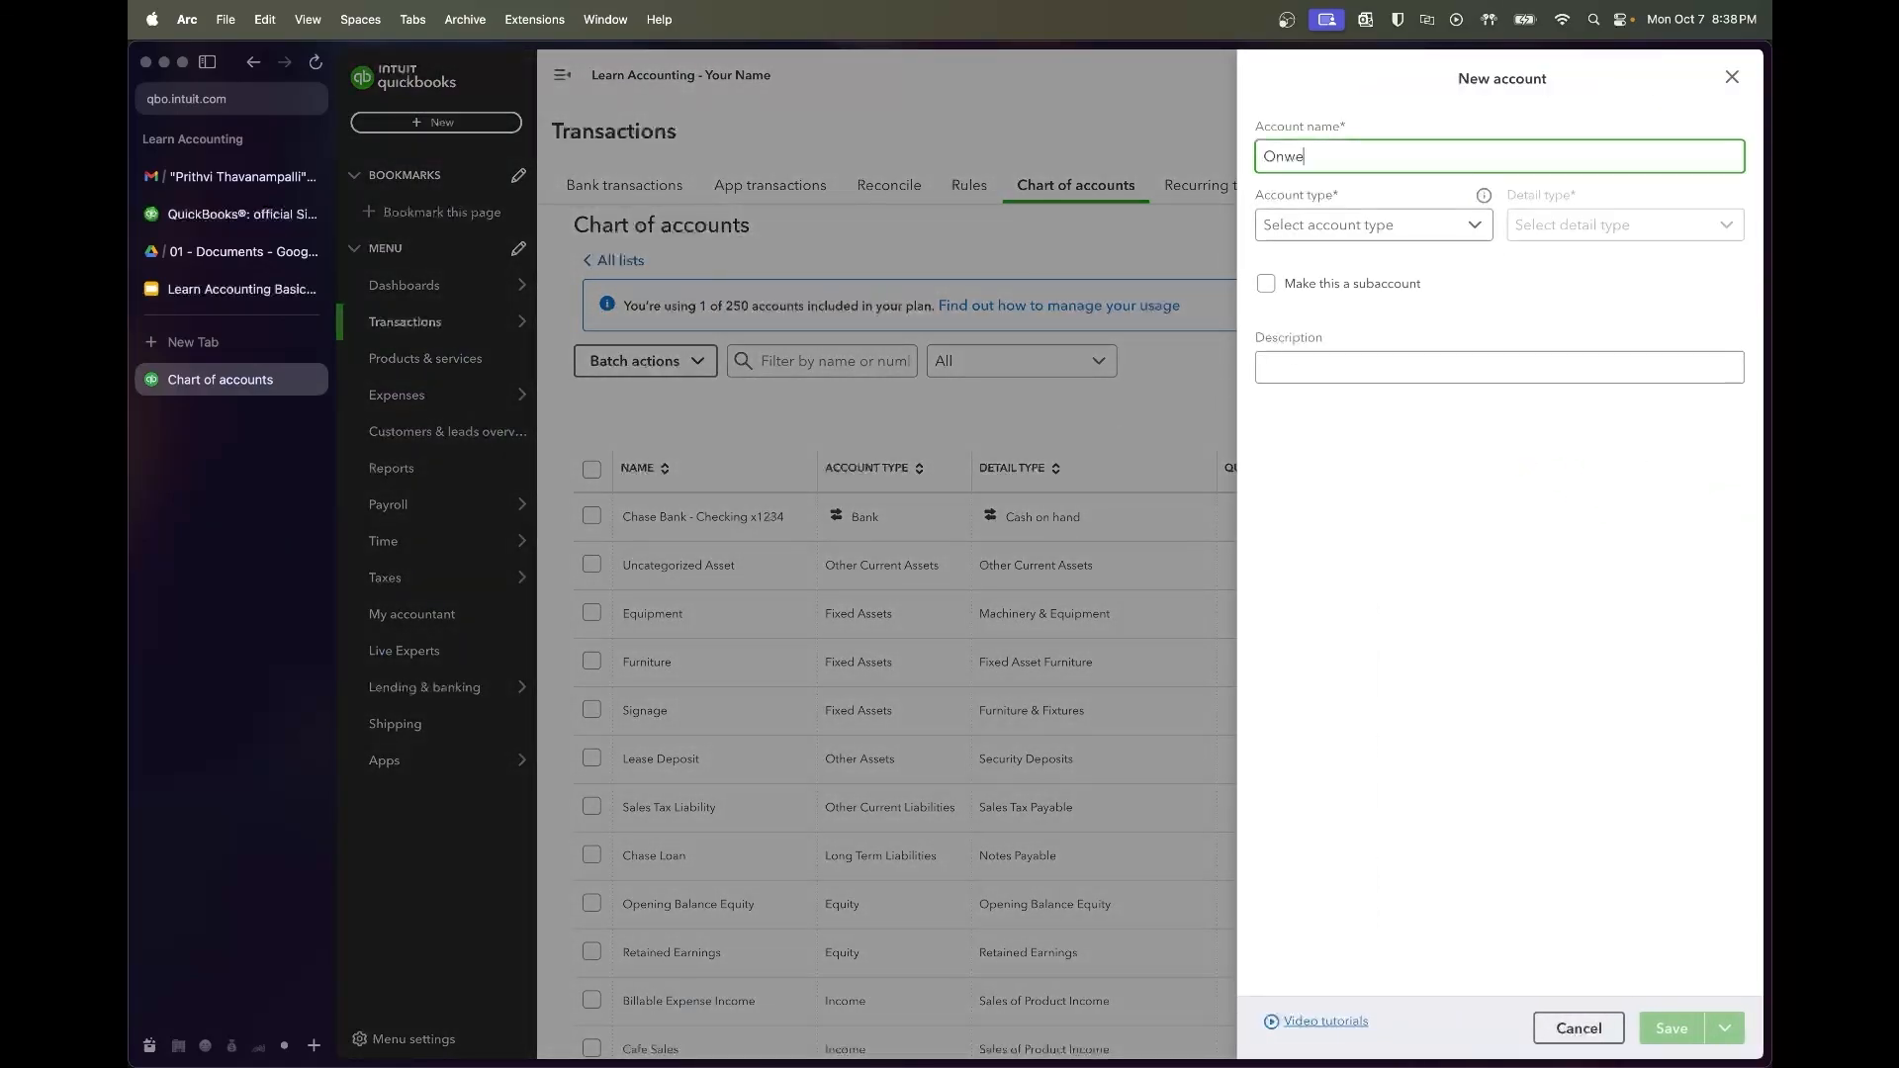
key("BackSpace")
key("BackSpace")
type("wner Equity")
left_click(1326, 225)
scroll(1330, 374, "down", 2)
left_click(1337, 460)
left_click(1623, 220)
scroll(1588, 339, "down", 3)
scroll(1583, 336, "down", 2)
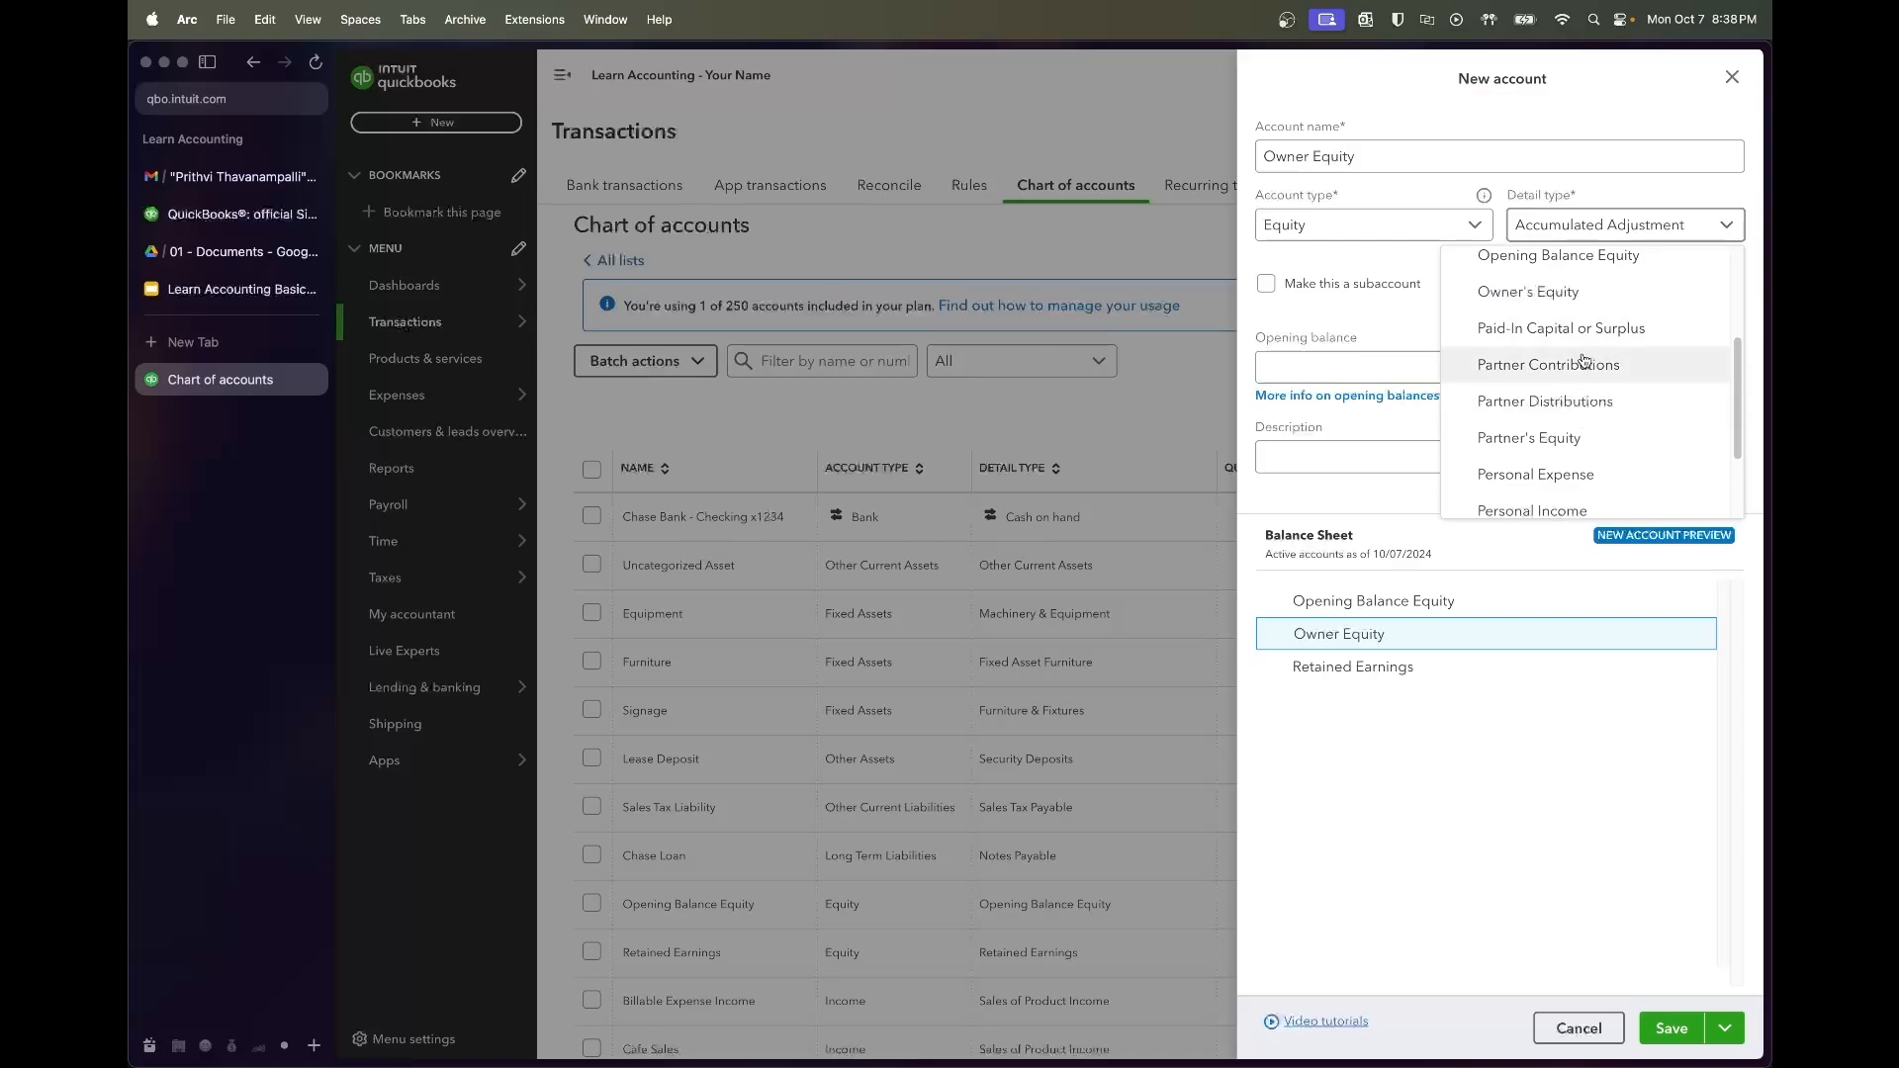
left_click(1572, 376)
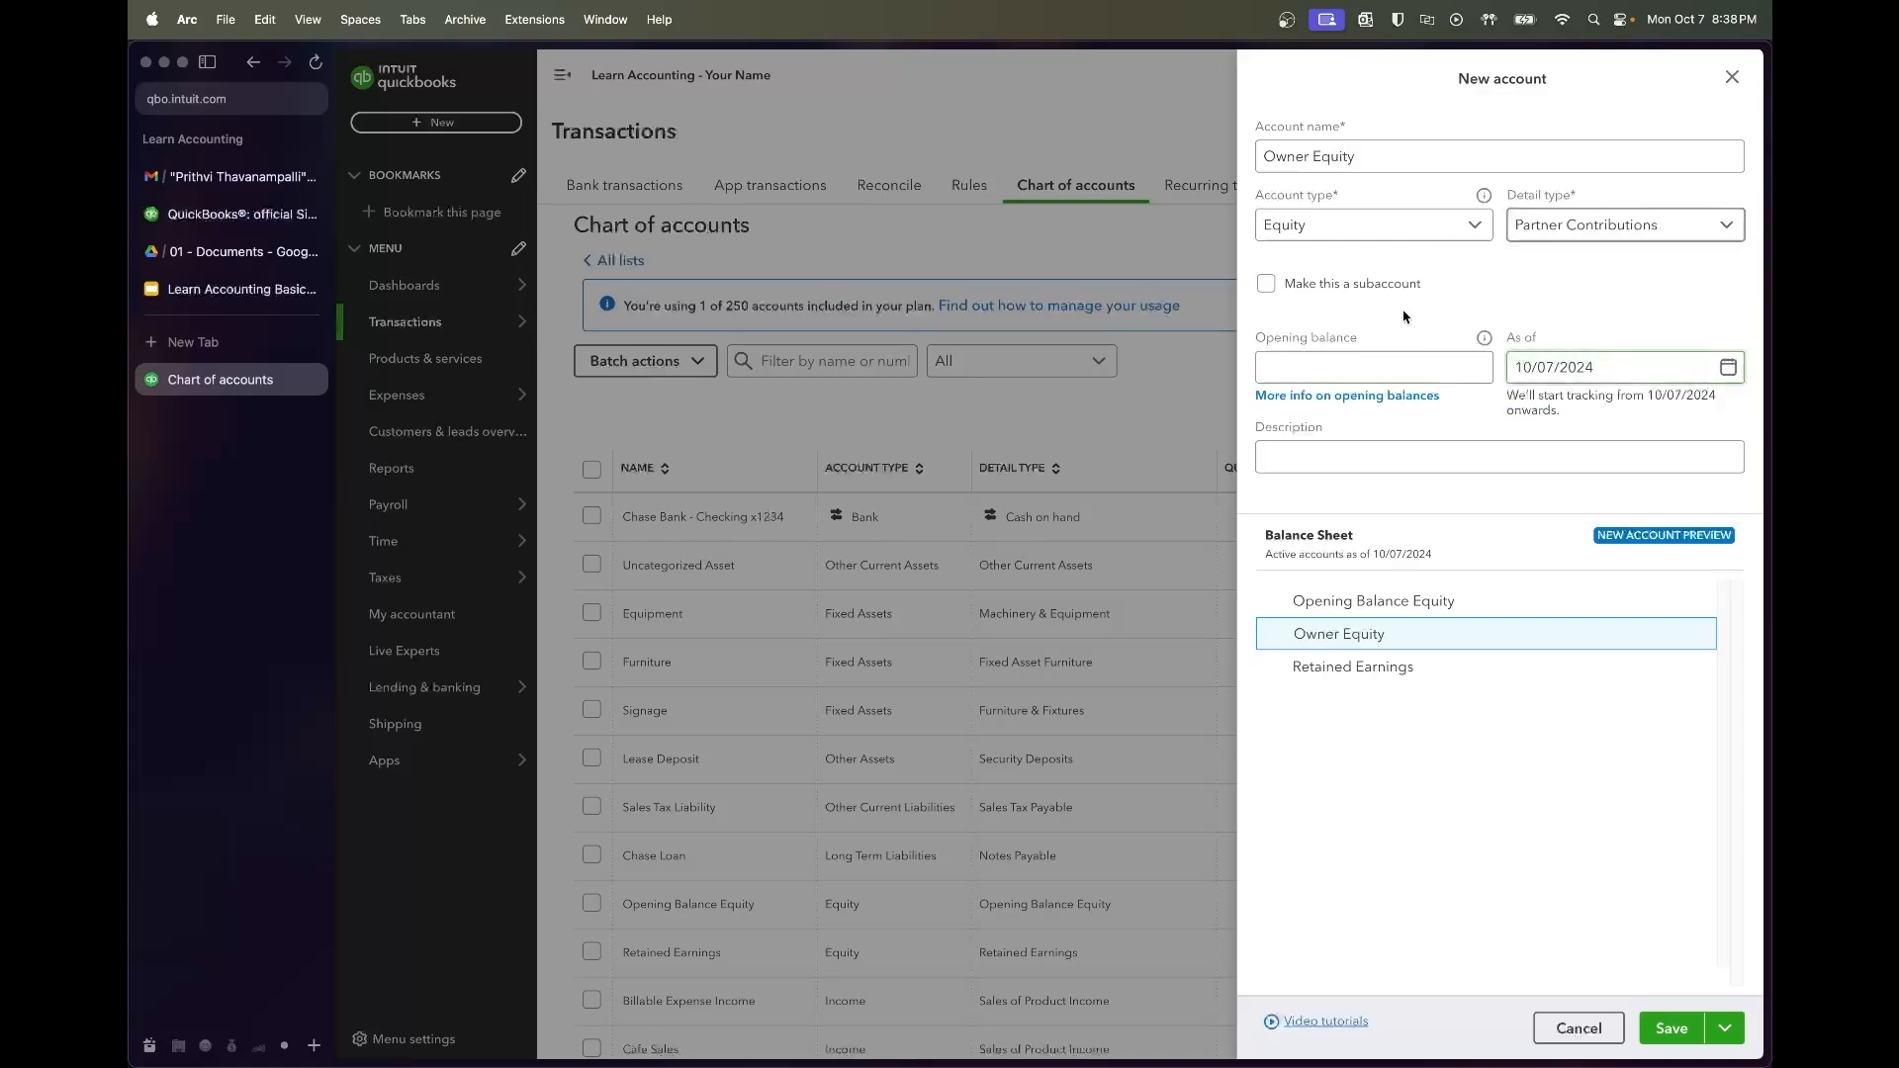
left_click(1676, 1024)
Add Contributions as an Equity subaccount of Owner Equity, detail type Partner Contributions
left_click(1631, 225)
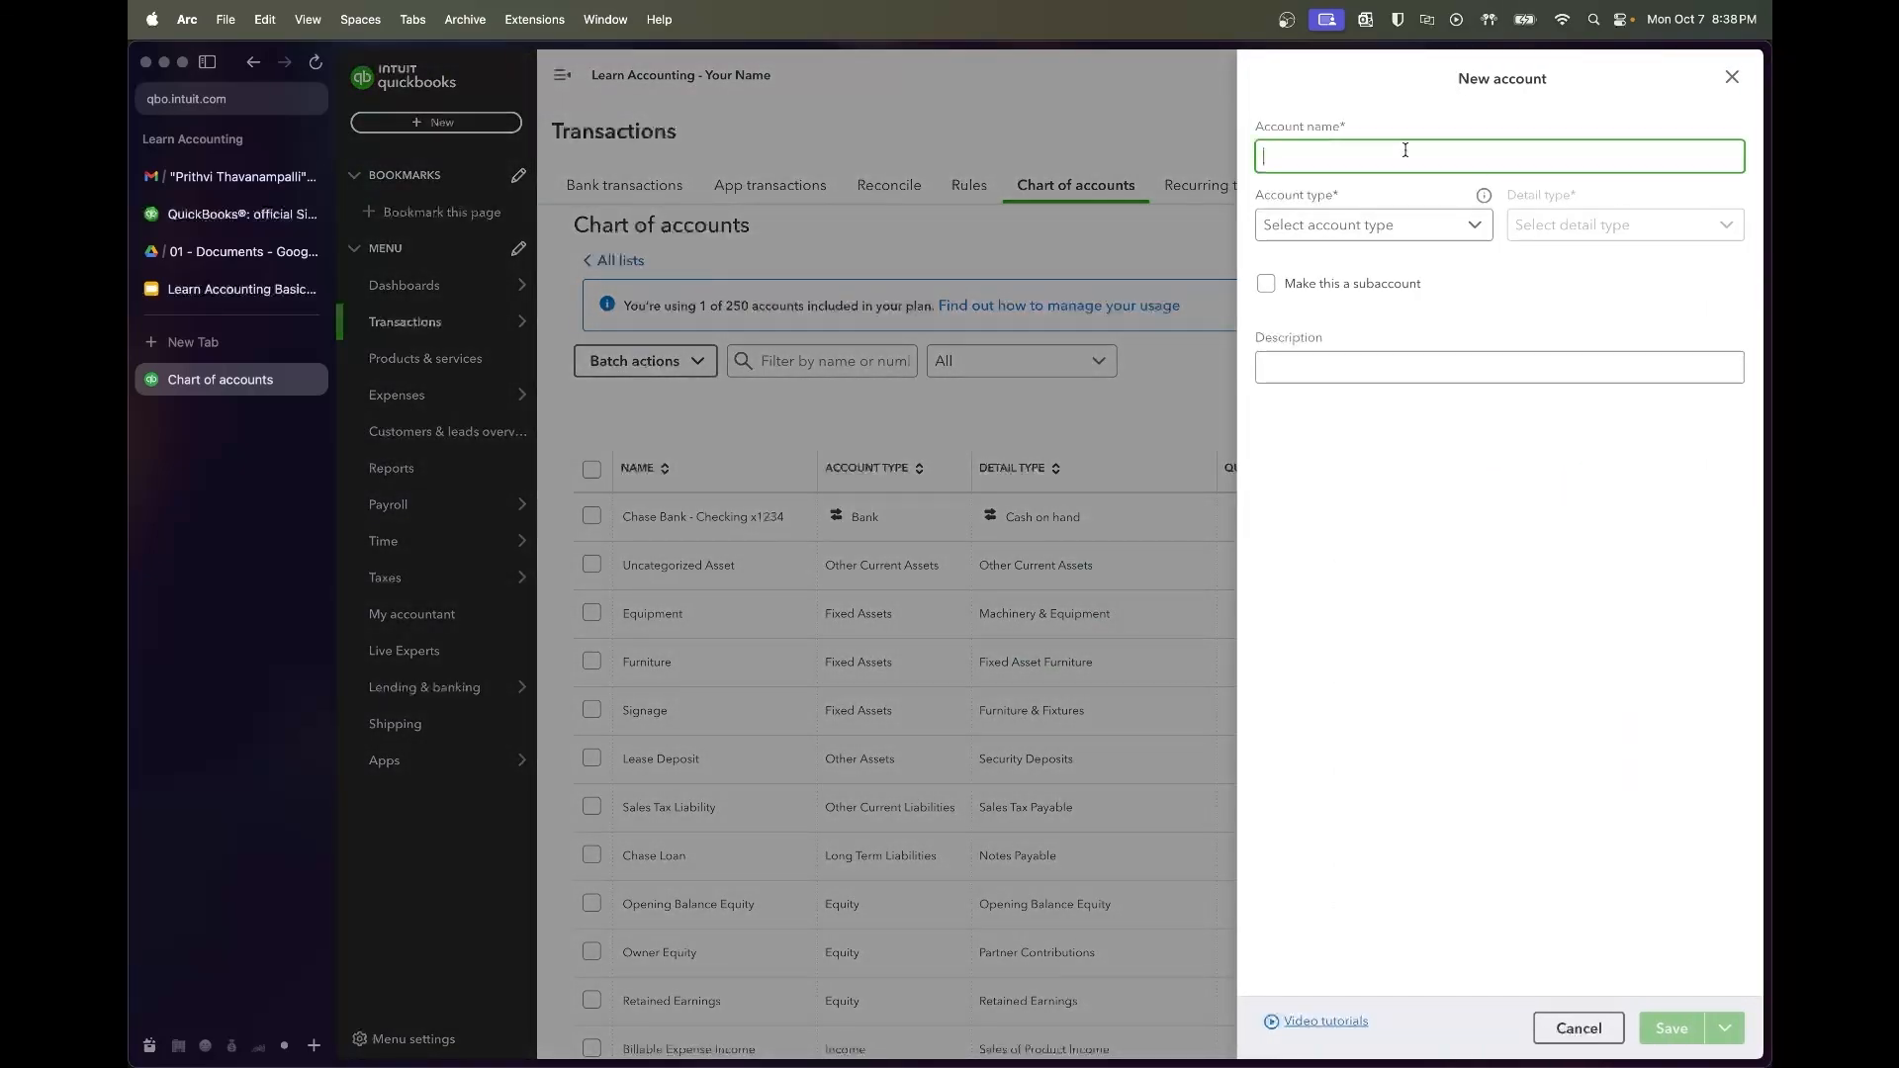
type("Contributions")
left_click(1420, 223)
scroll(1399, 353, "down", 2)
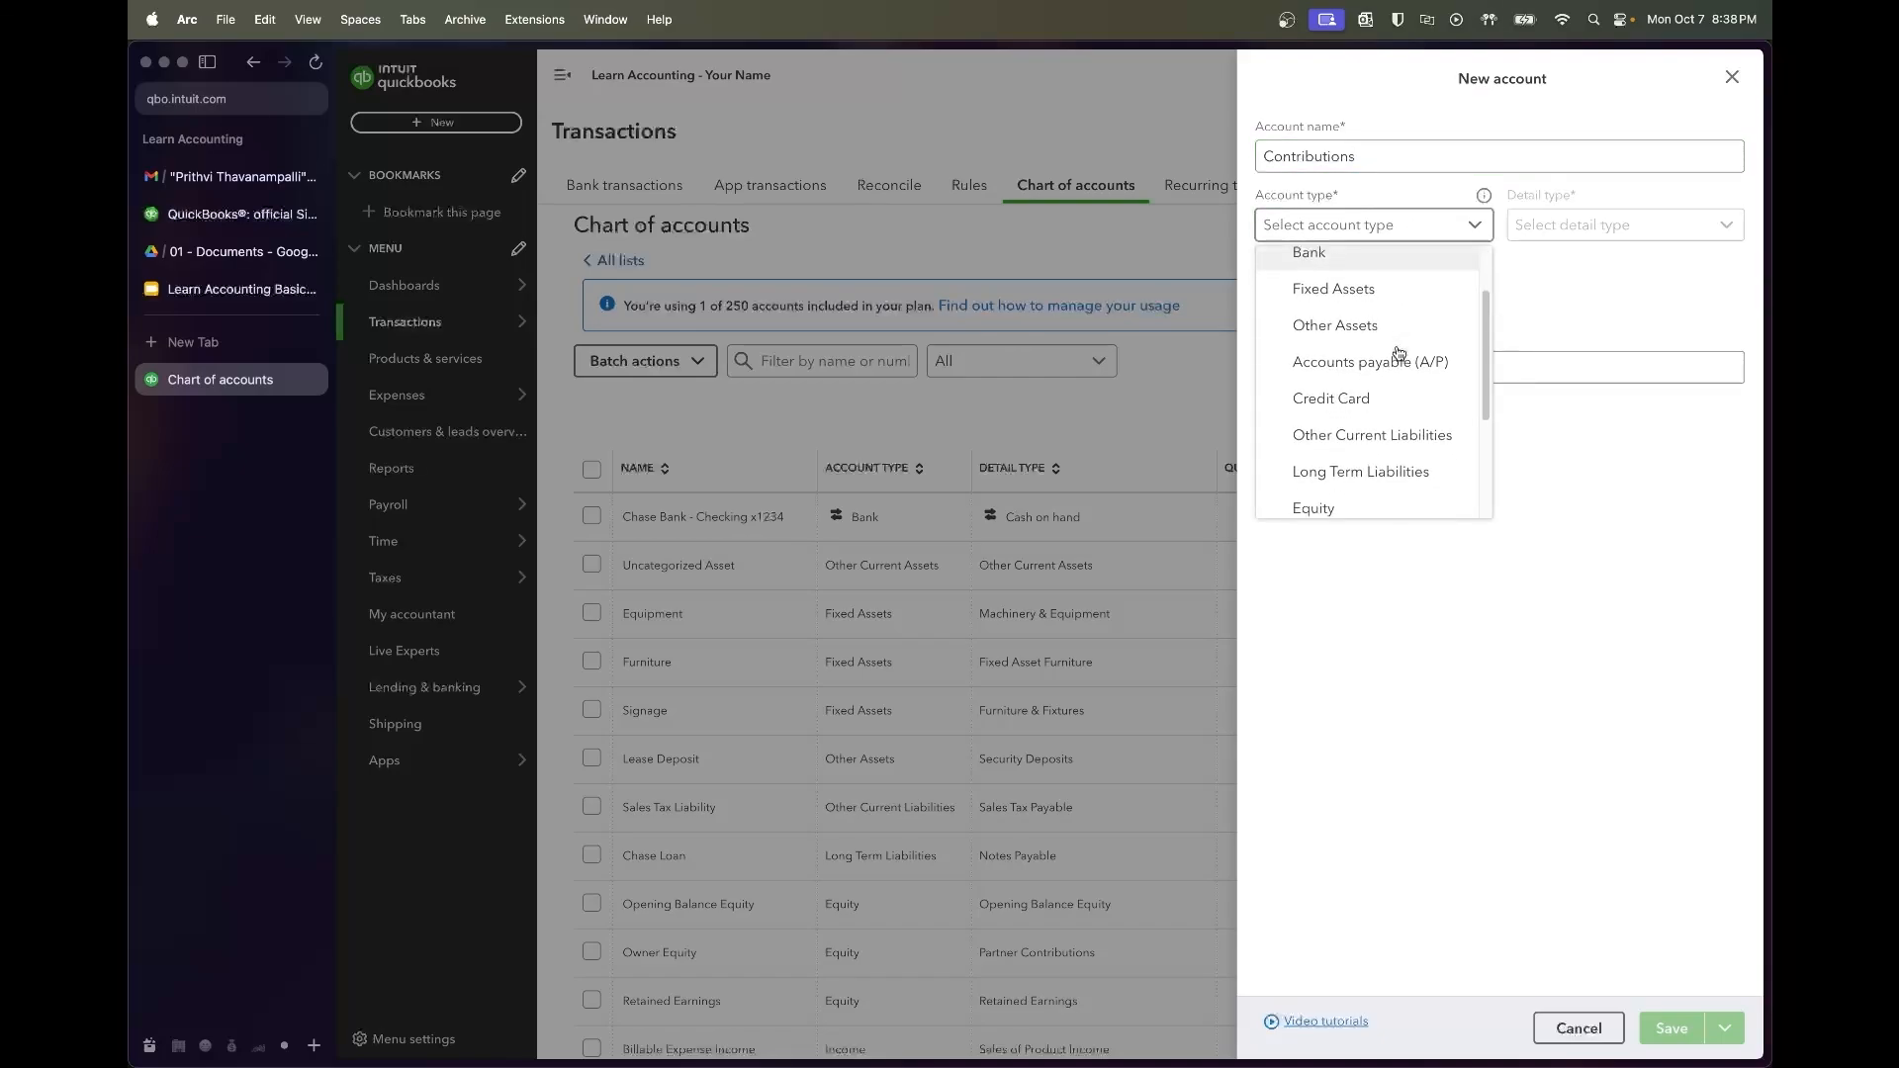
left_click(1335, 509)
left_click(1375, 287)
left_click(1429, 348)
type("onwer")
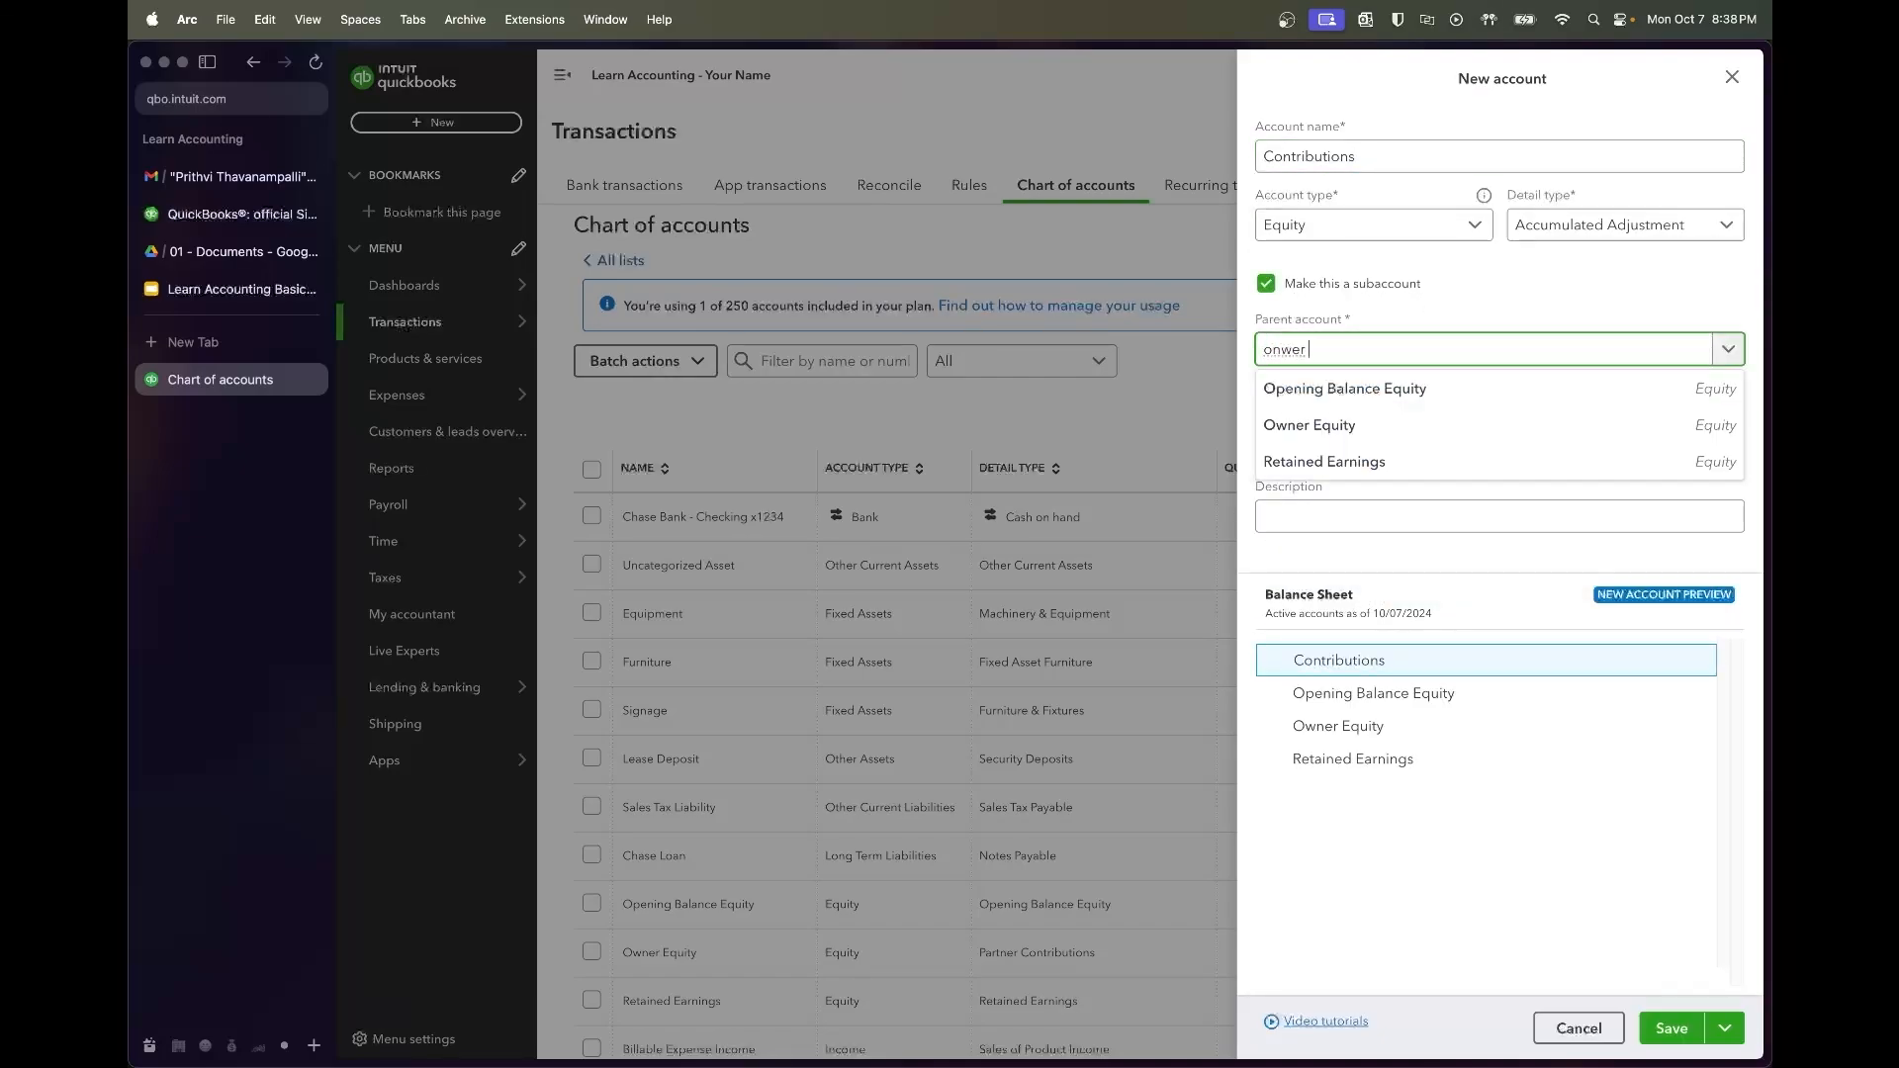
key("BackSpace")
key("BackSpace")
key("BackSpace")
key("BackSpace")
type("wner")
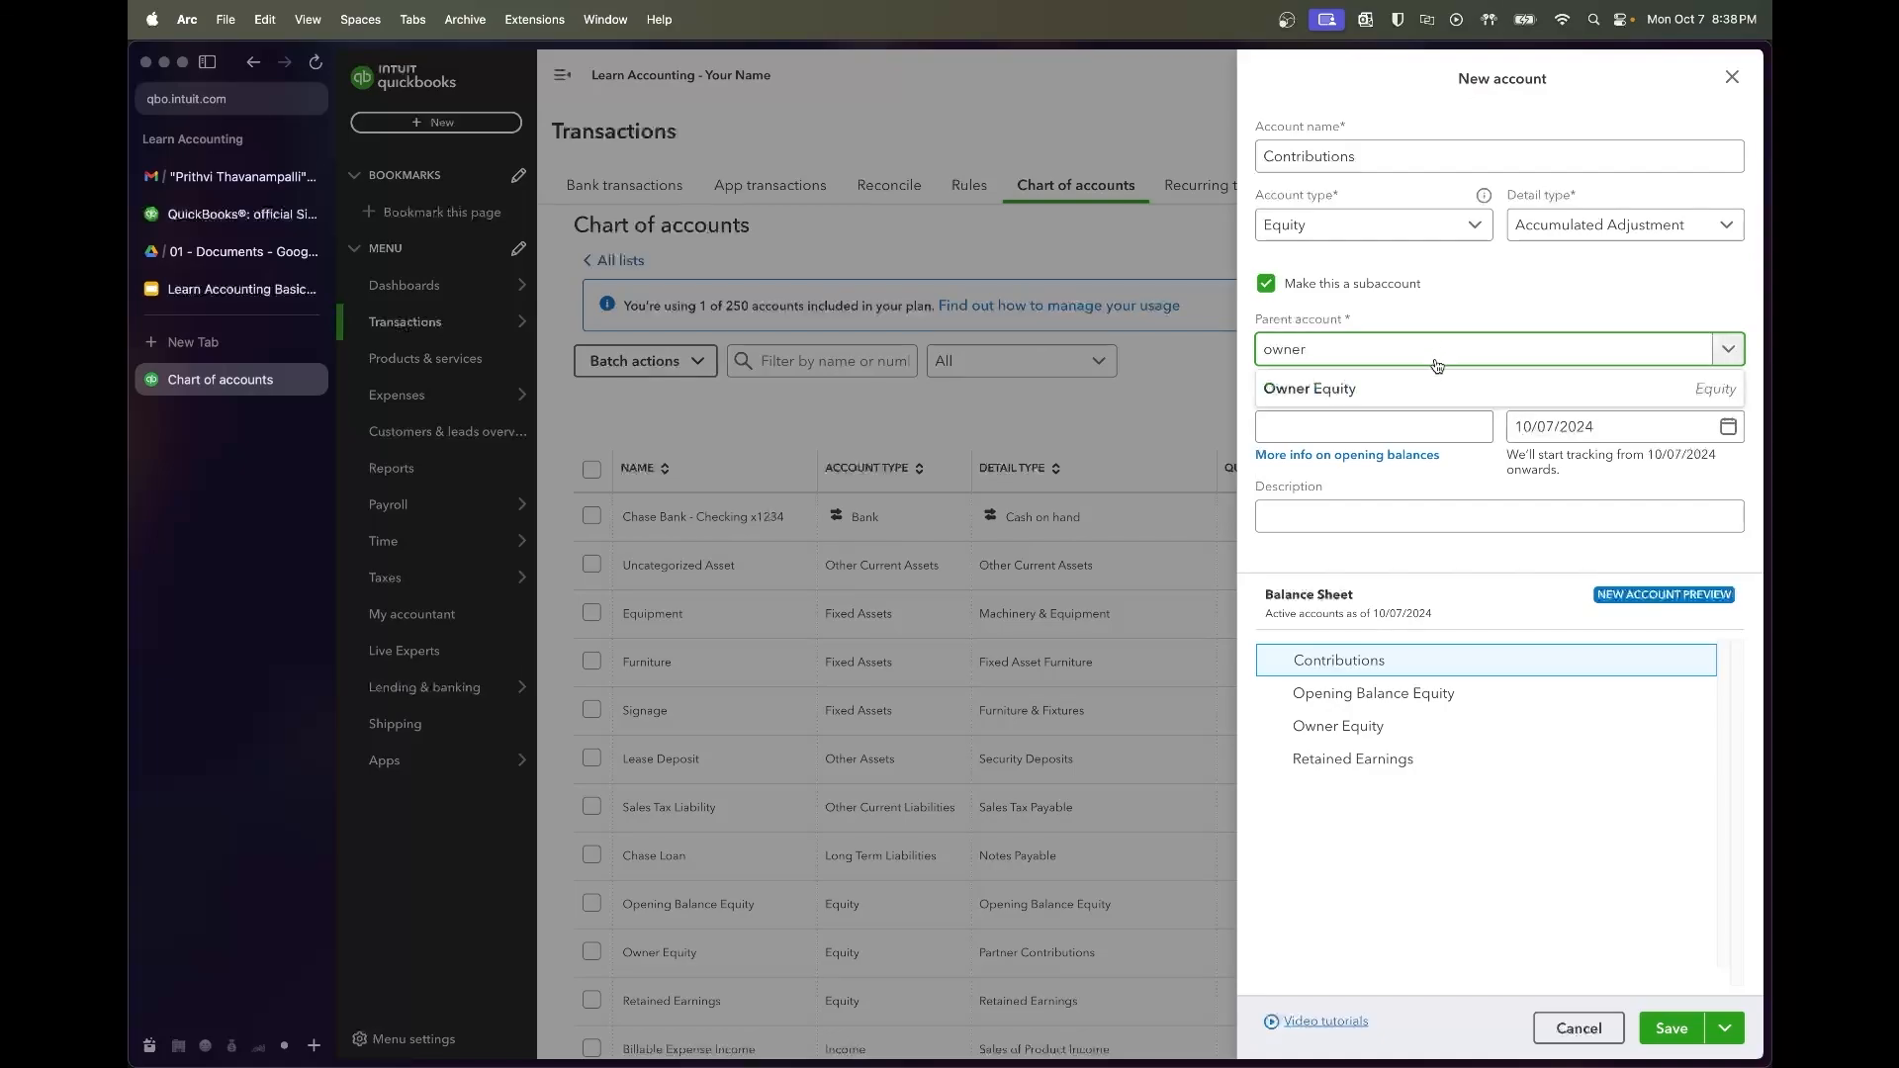
left_click(1434, 391)
left_click(1575, 227)
scroll(1615, 376, "down", 3)
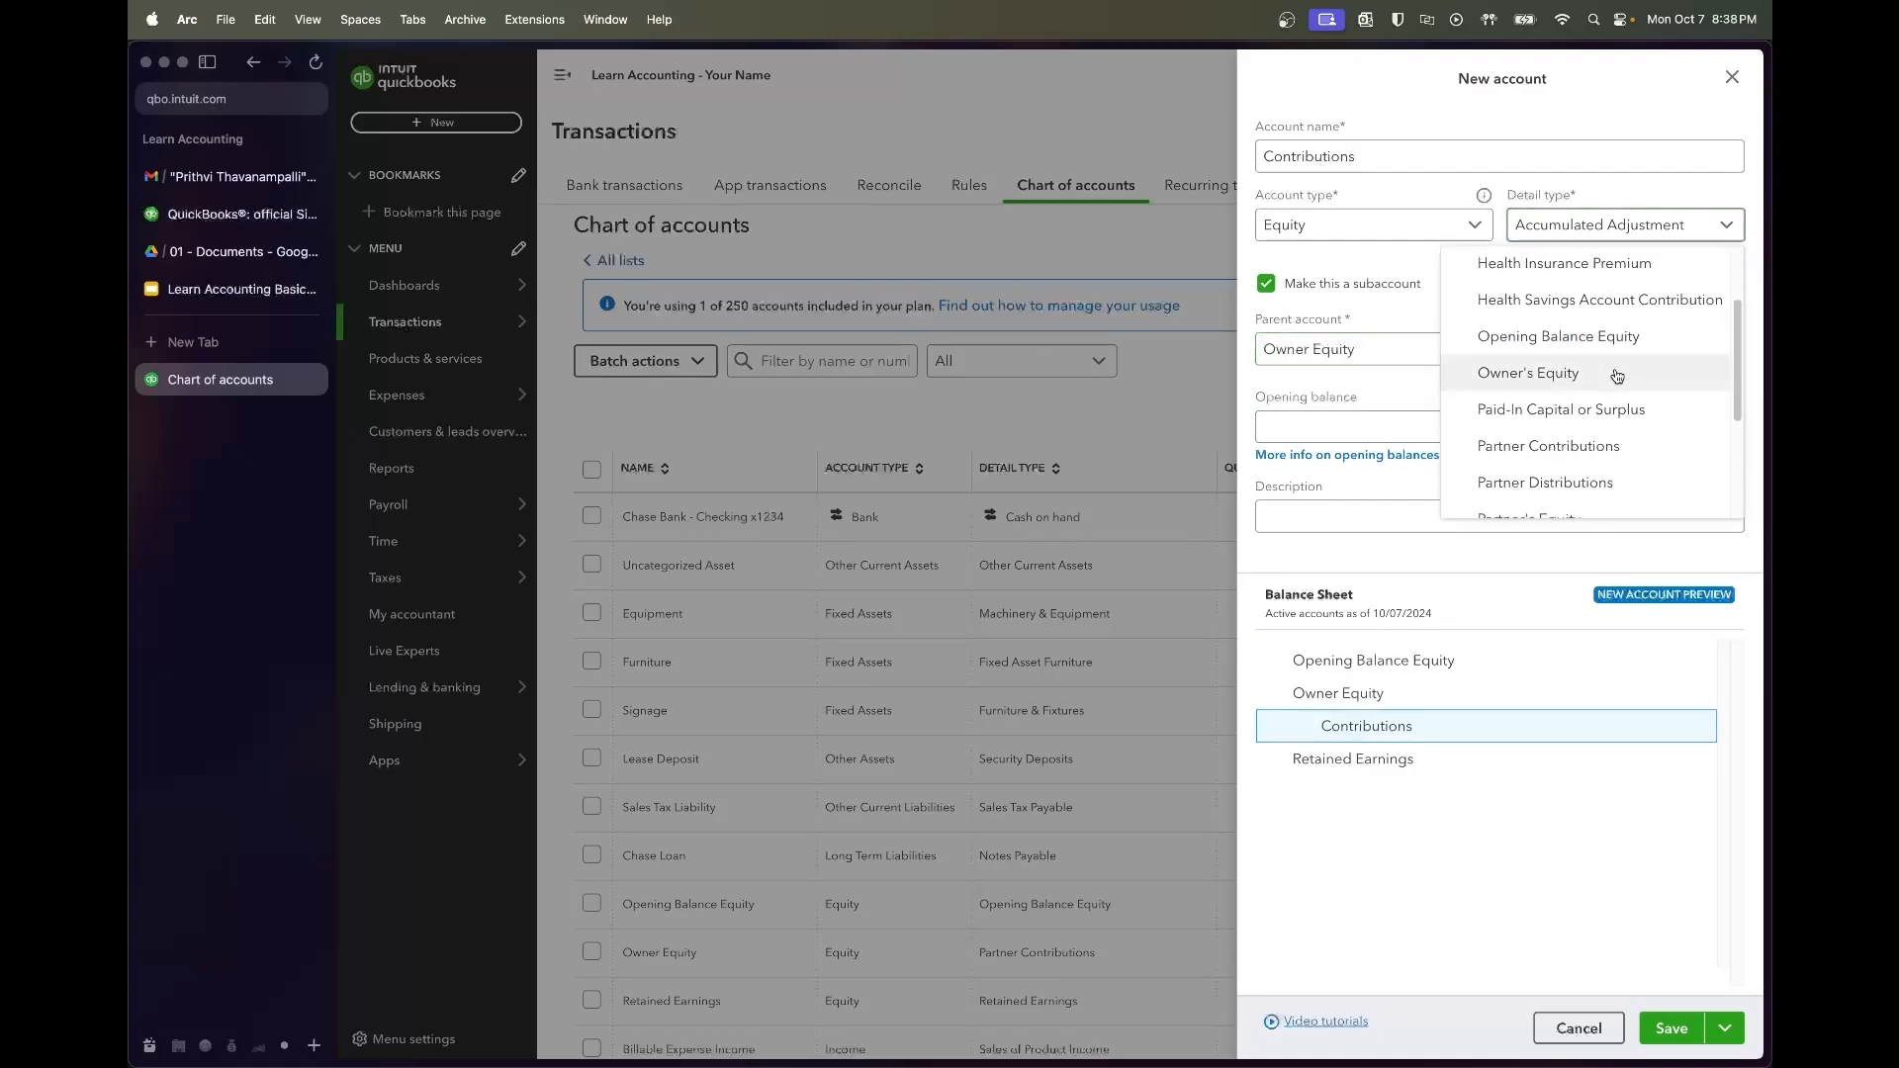
left_click(1612, 353)
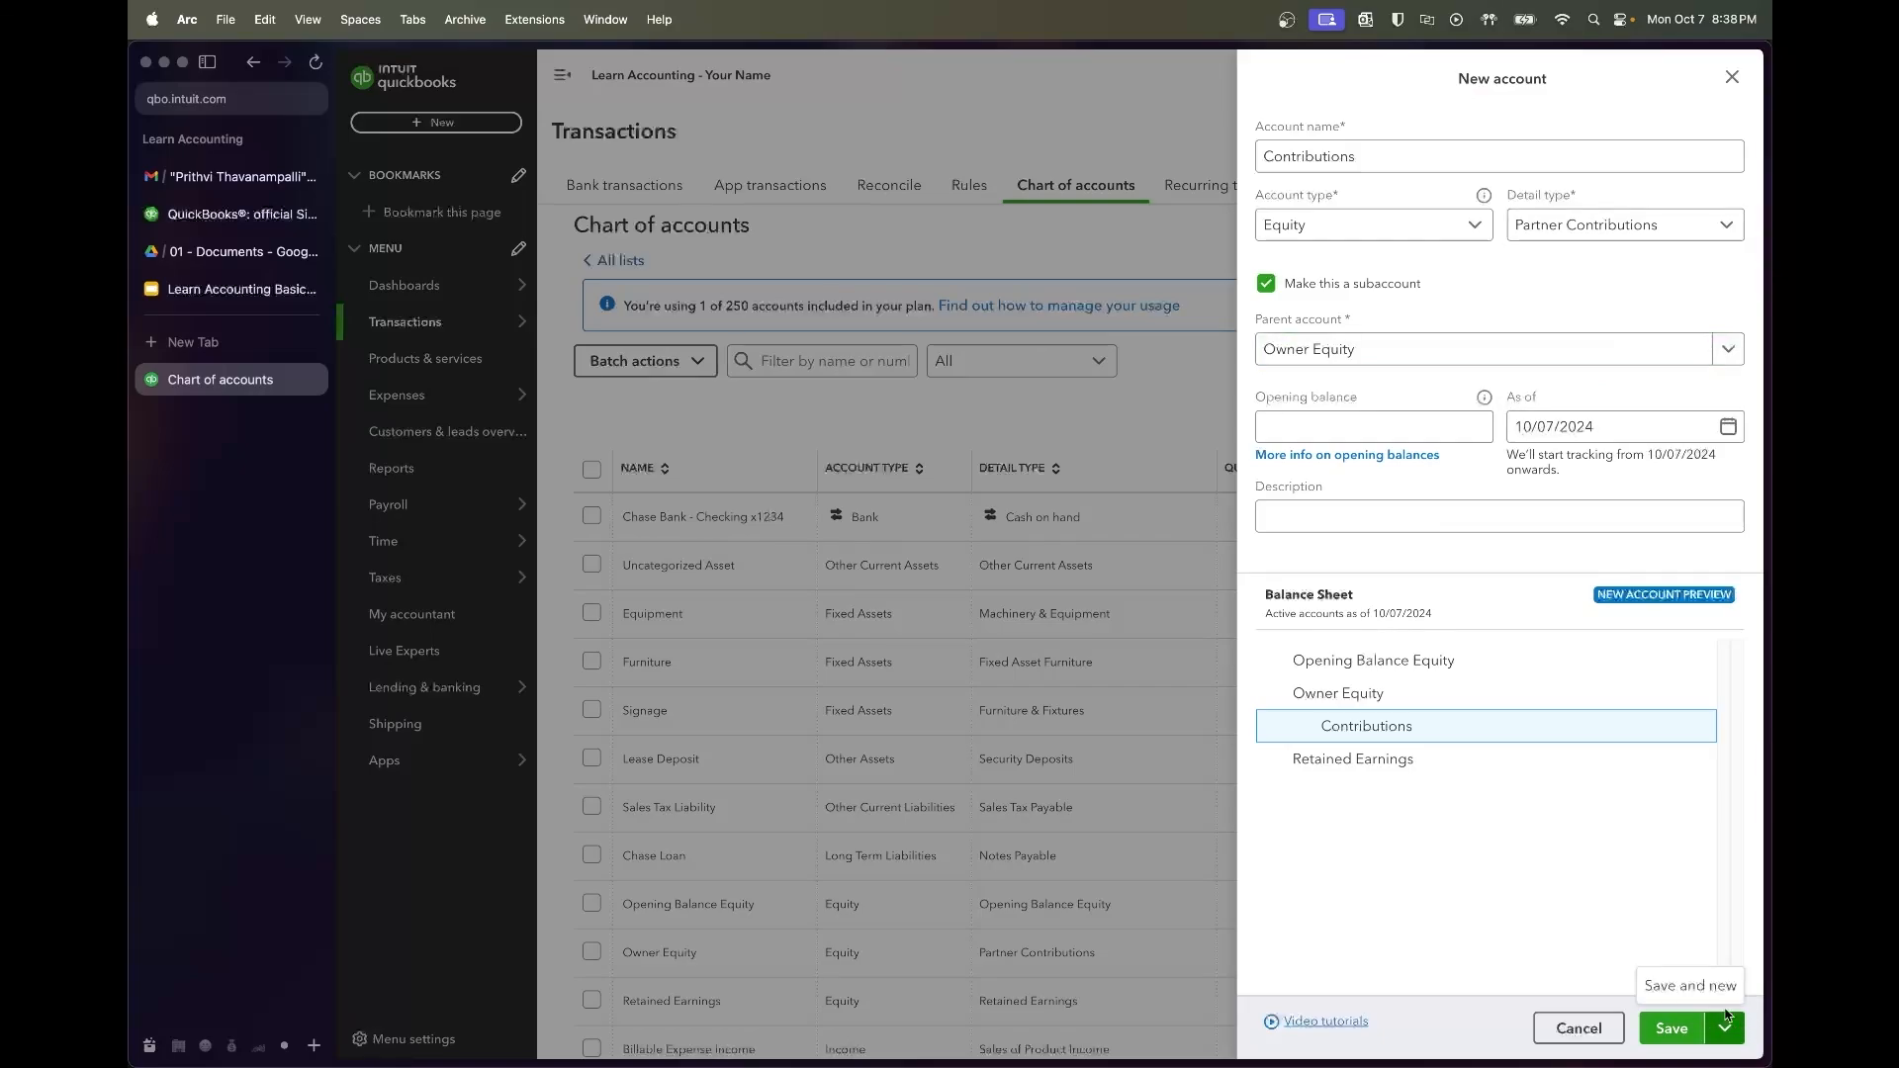
left_click(1698, 1025)
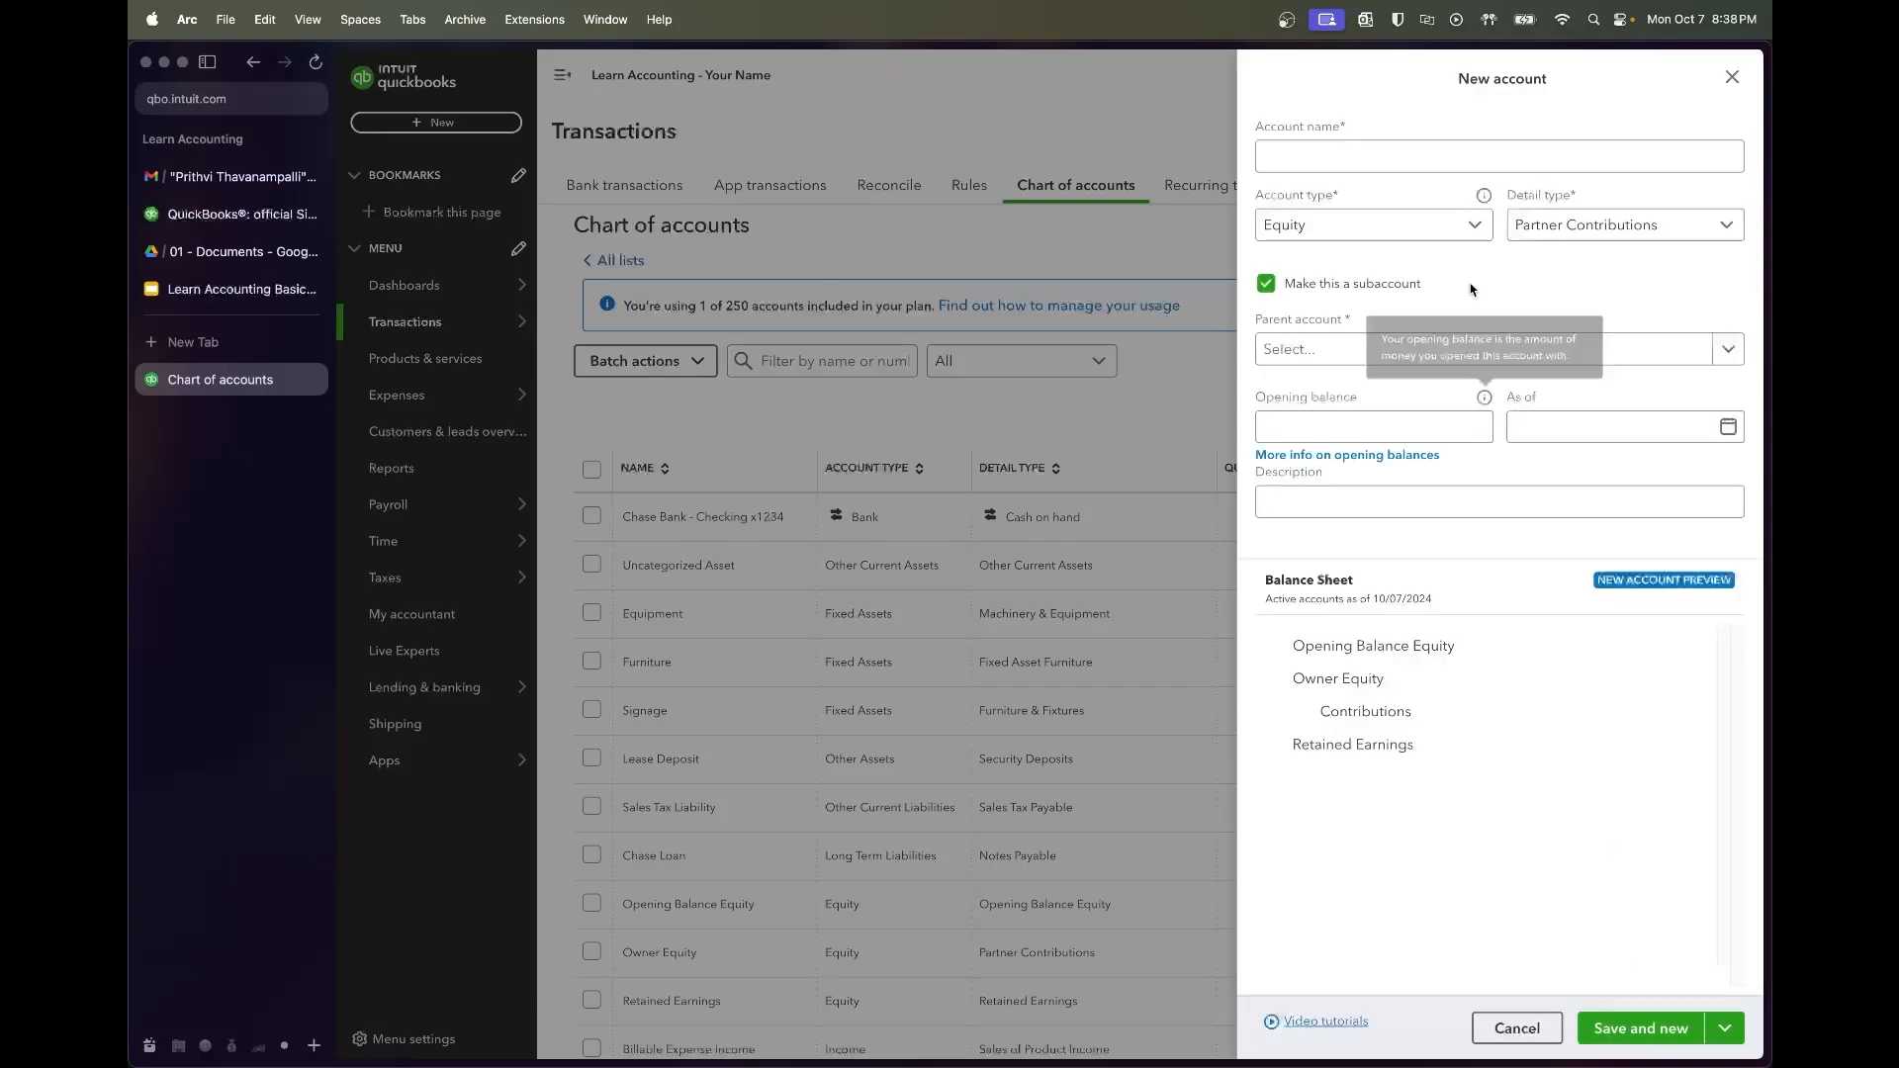
Add Distributions under Owner Equity with detail type Partner Distributions, then save and close
left_click(1548, 230)
left_click(1573, 419)
left_click(1425, 164)
type("Distributions")
left_click(1430, 348)
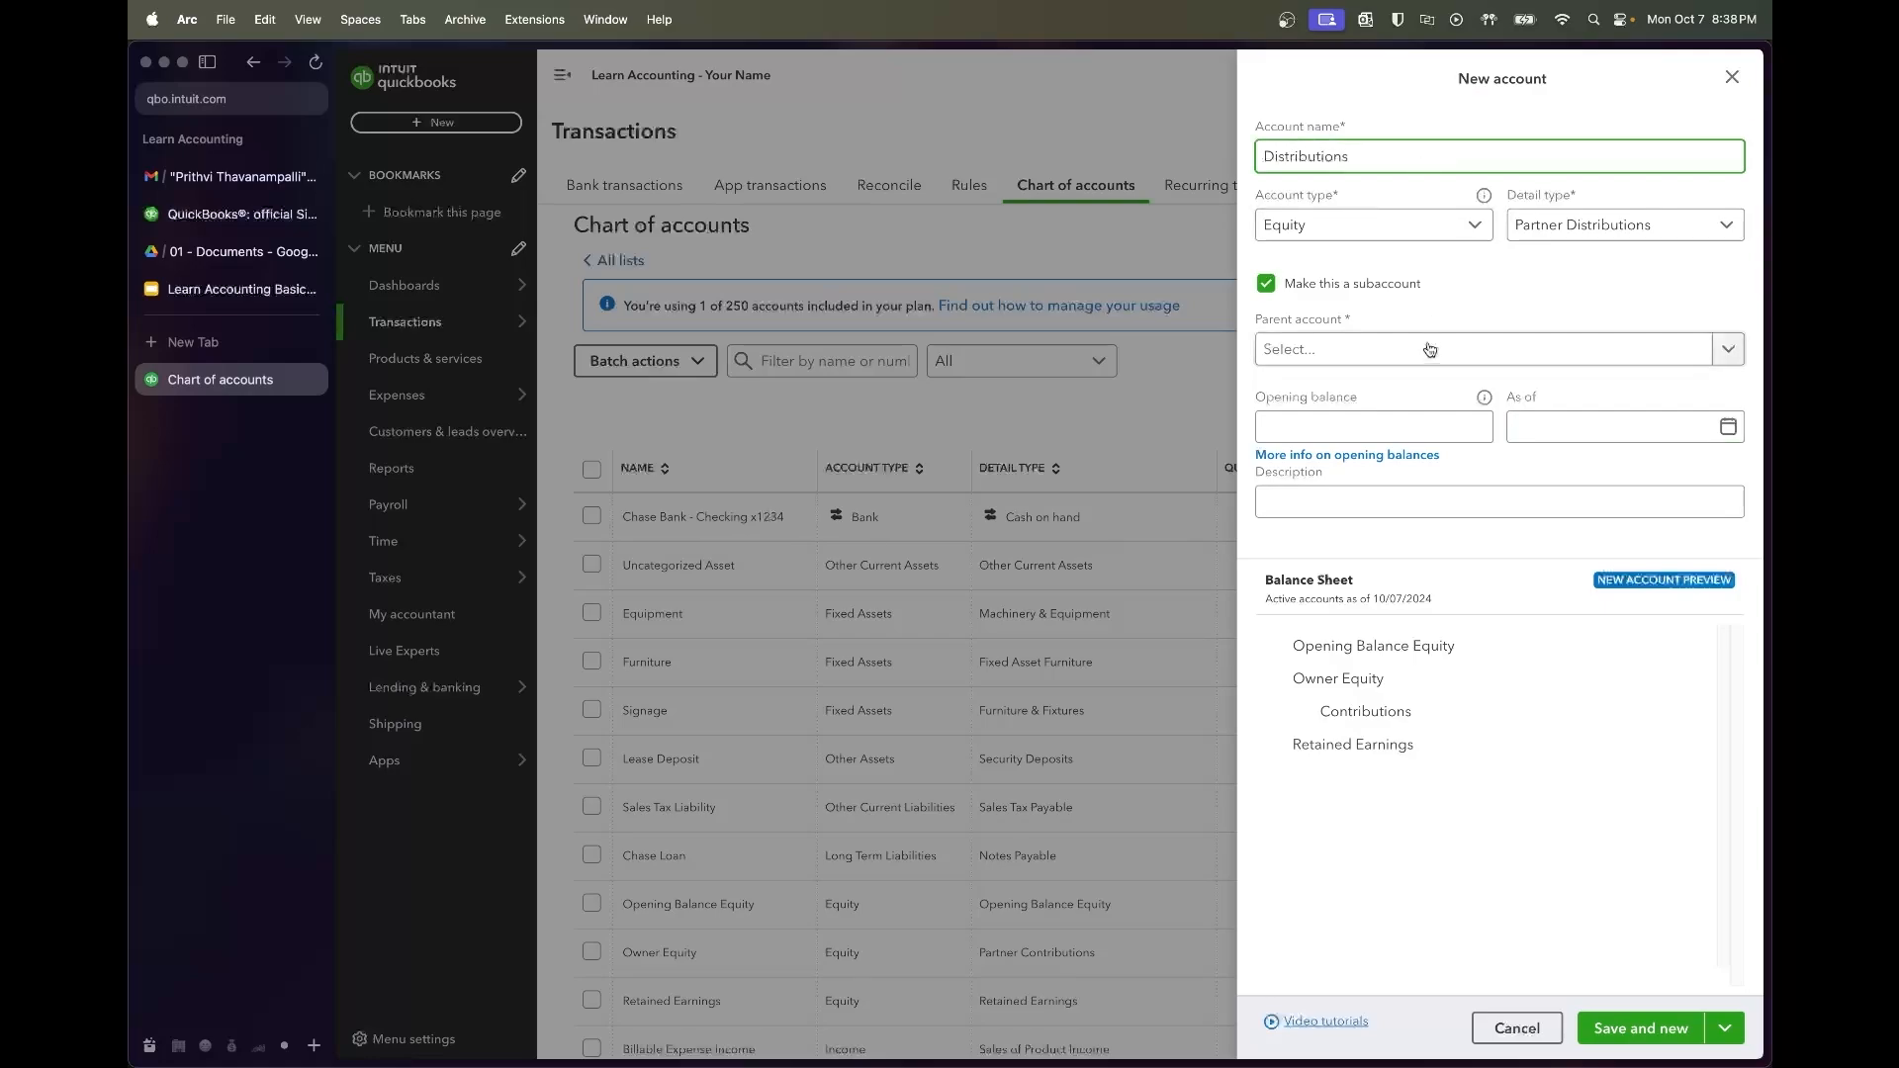
type("own")
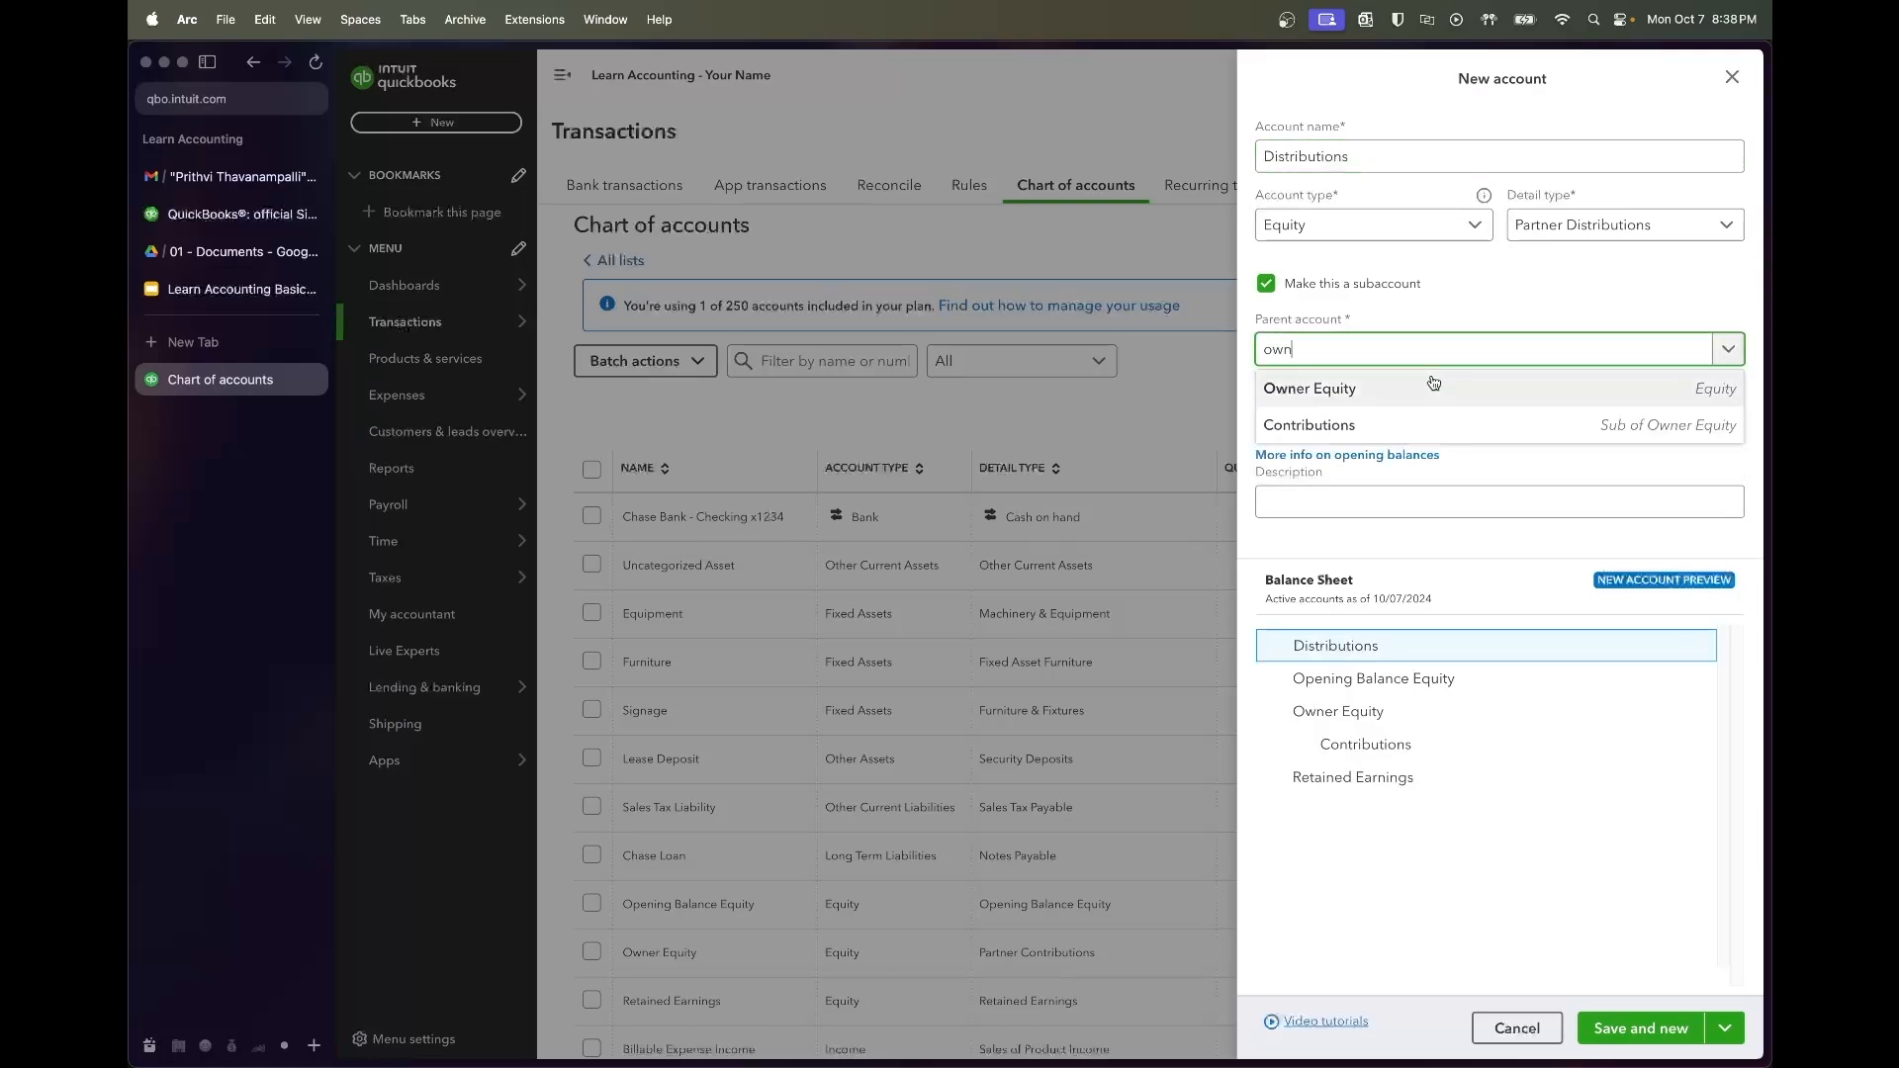
left_click(1436, 386)
left_click(1724, 1029)
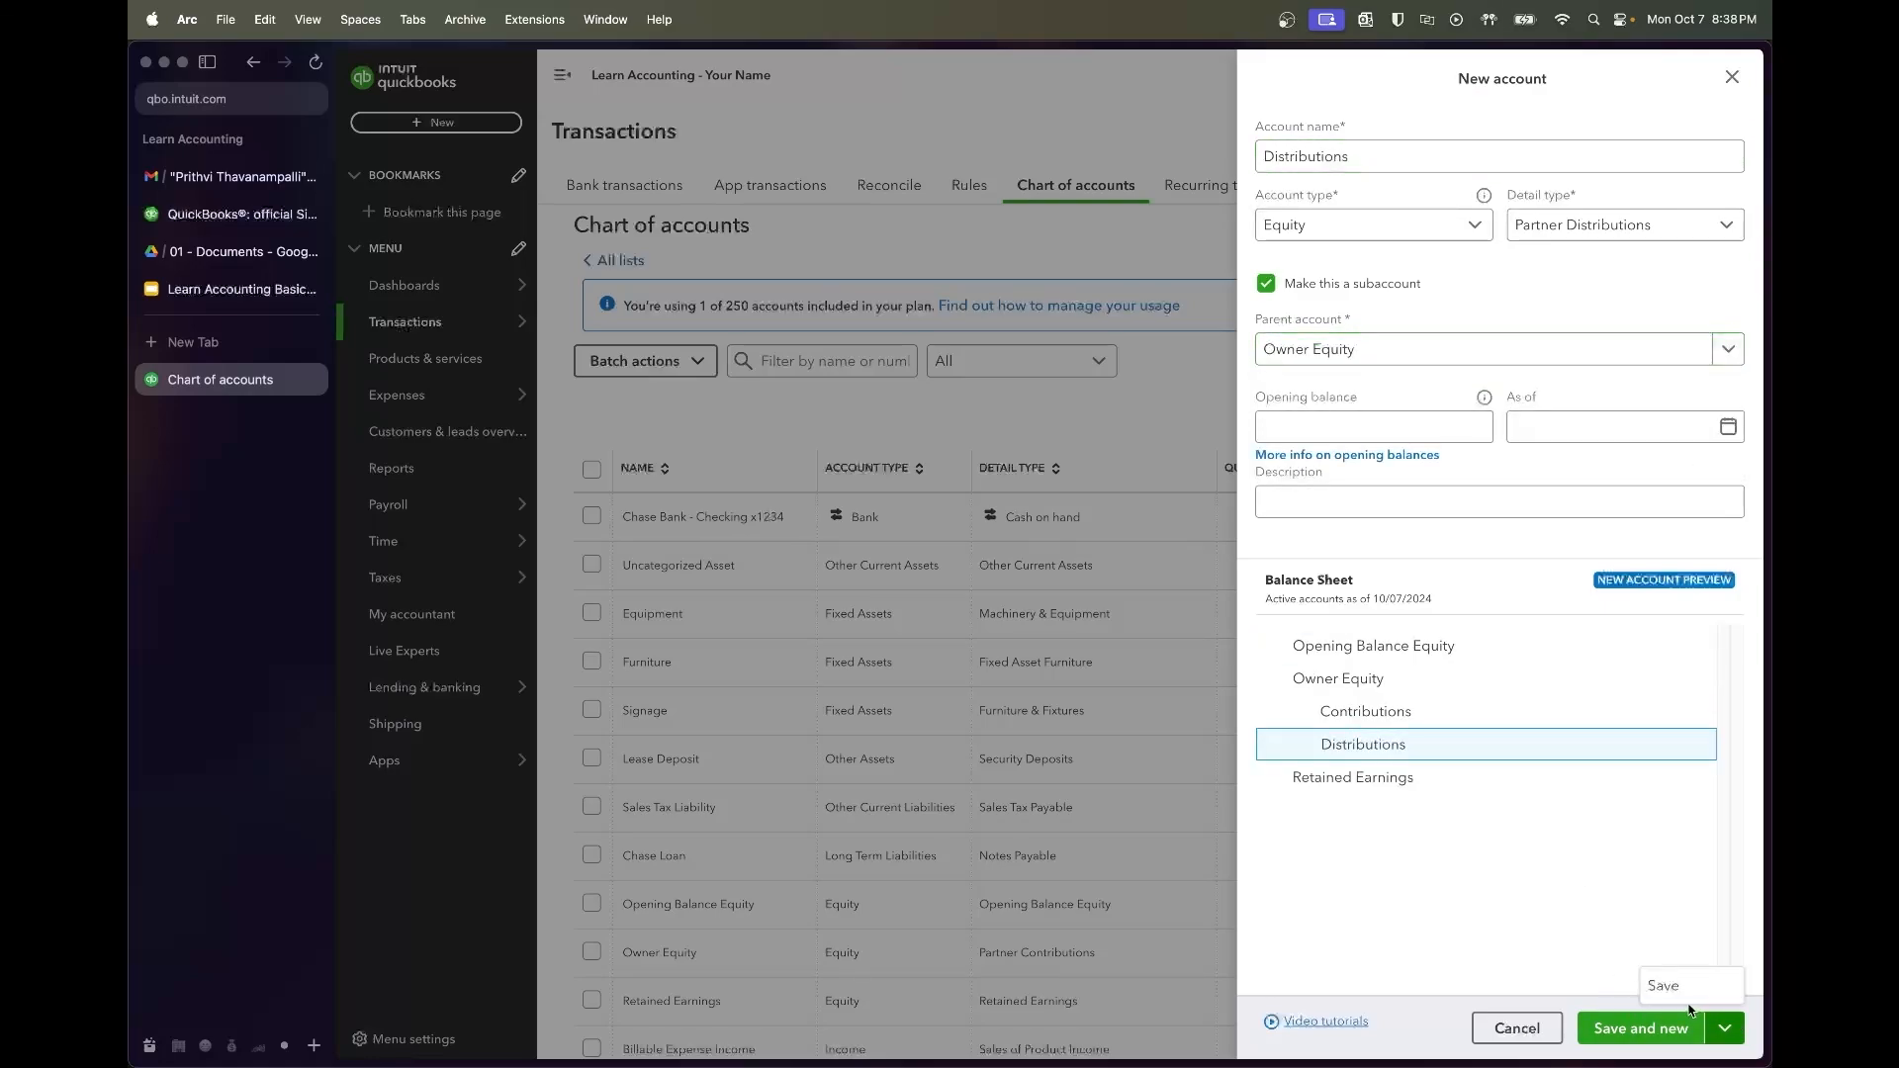
left_click(1679, 987)
scroll(1215, 737, "down", 10)
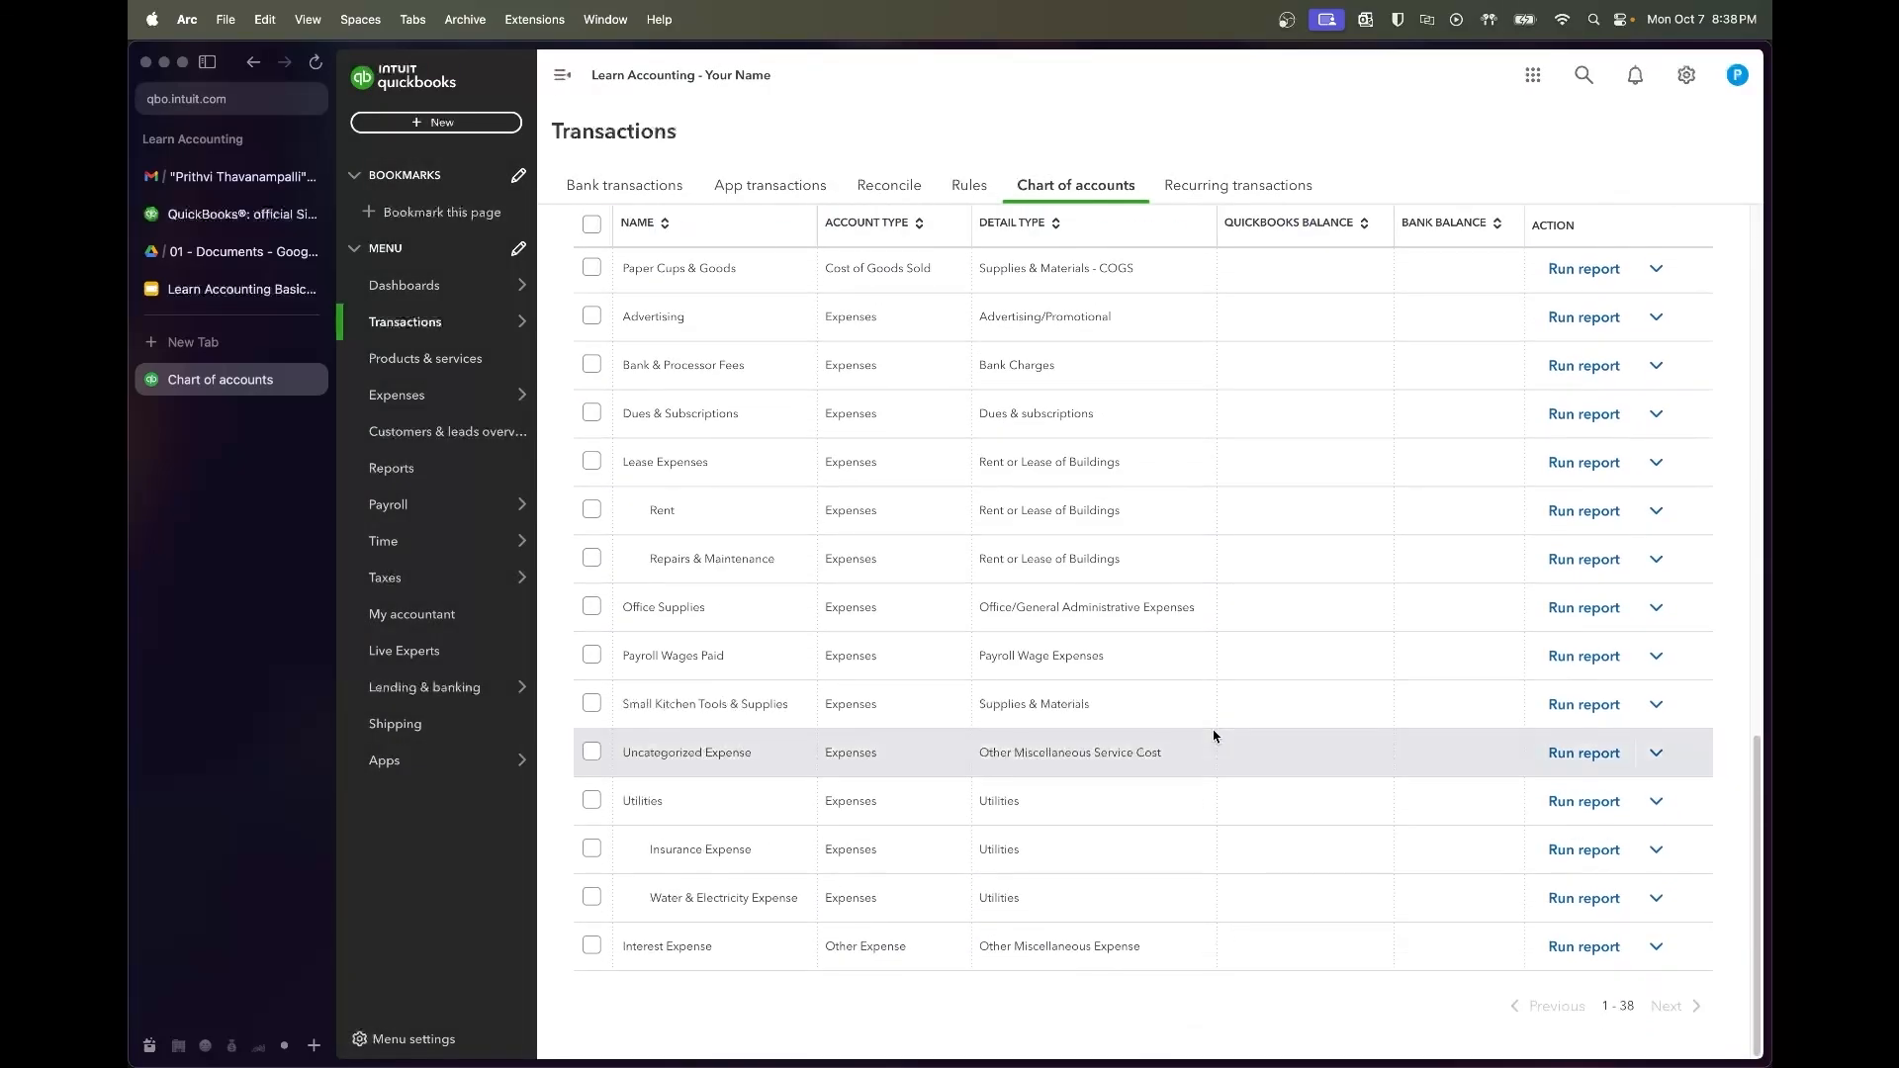
Scroll through the 38-account chart of accounts, then return to the Learn Accounting Basics Syllabus slides
scroll(1215, 737, "up", 7)
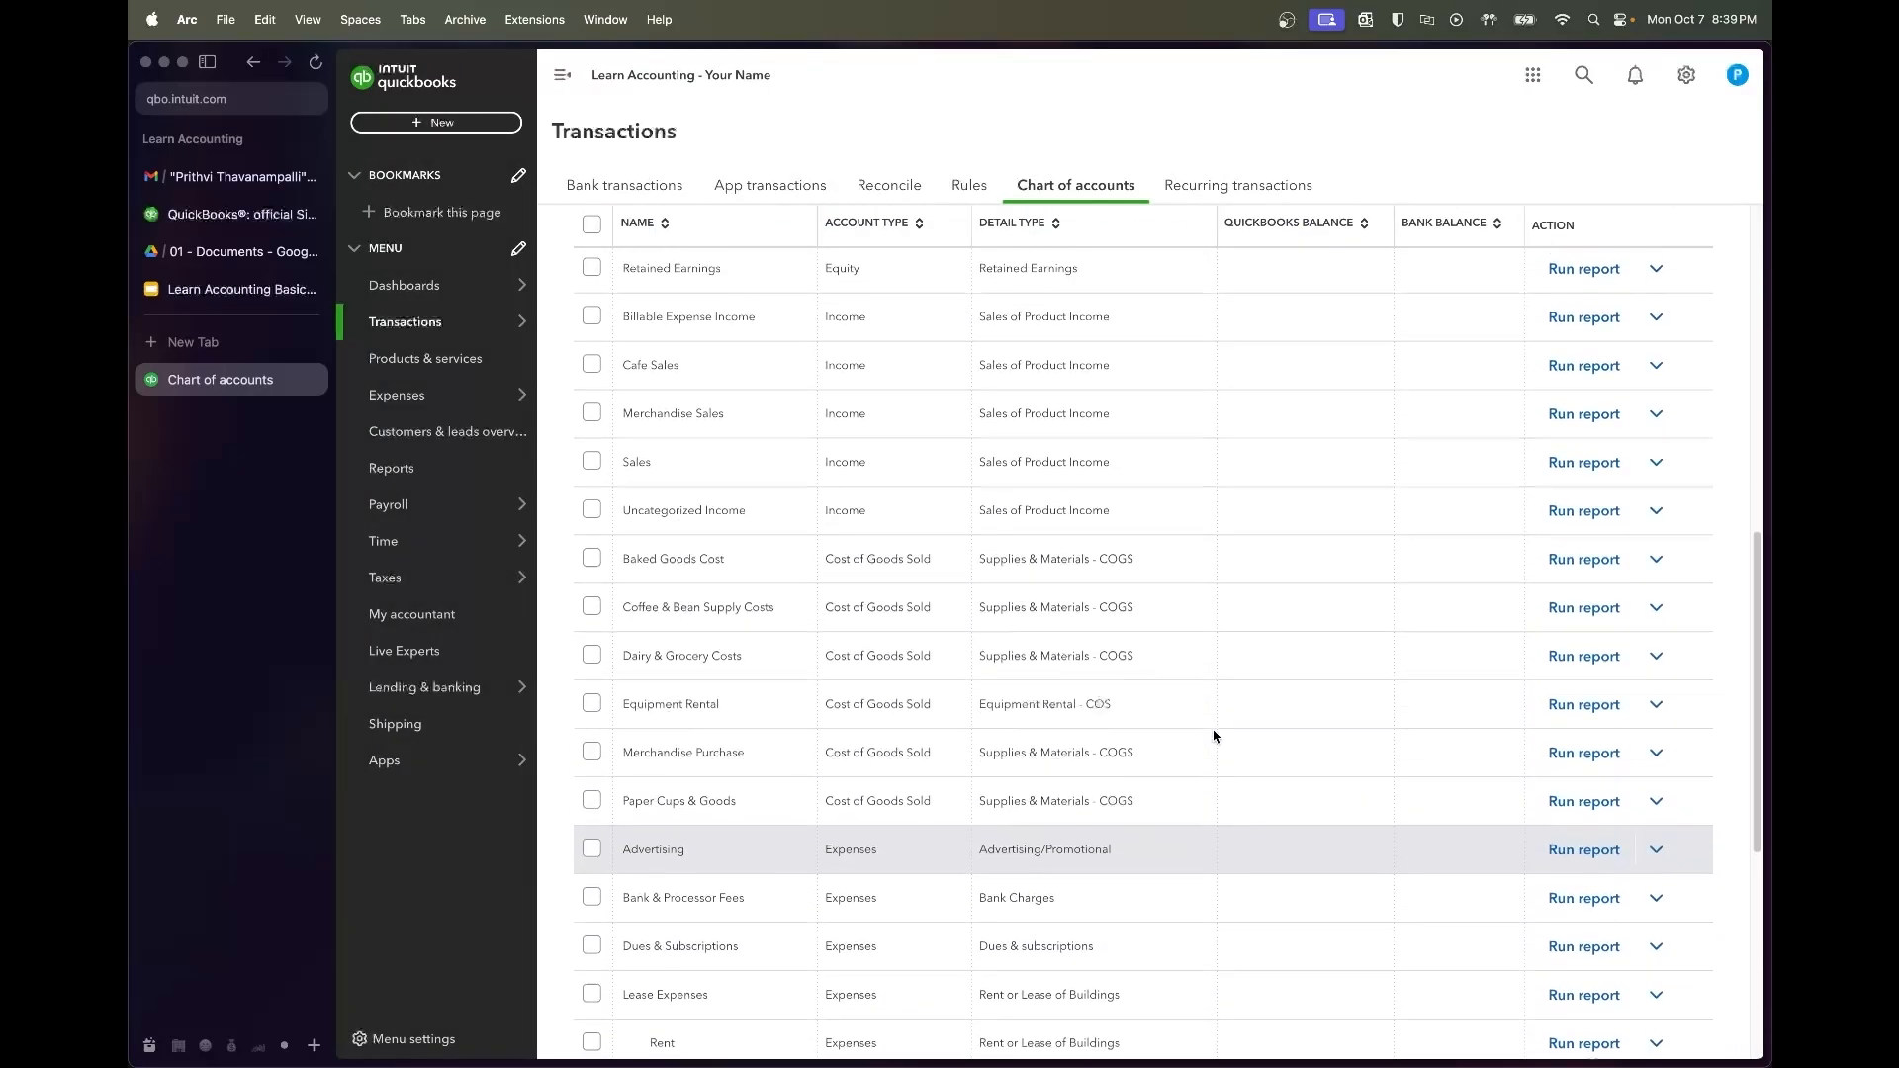
scroll(1215, 737, "up", 6)
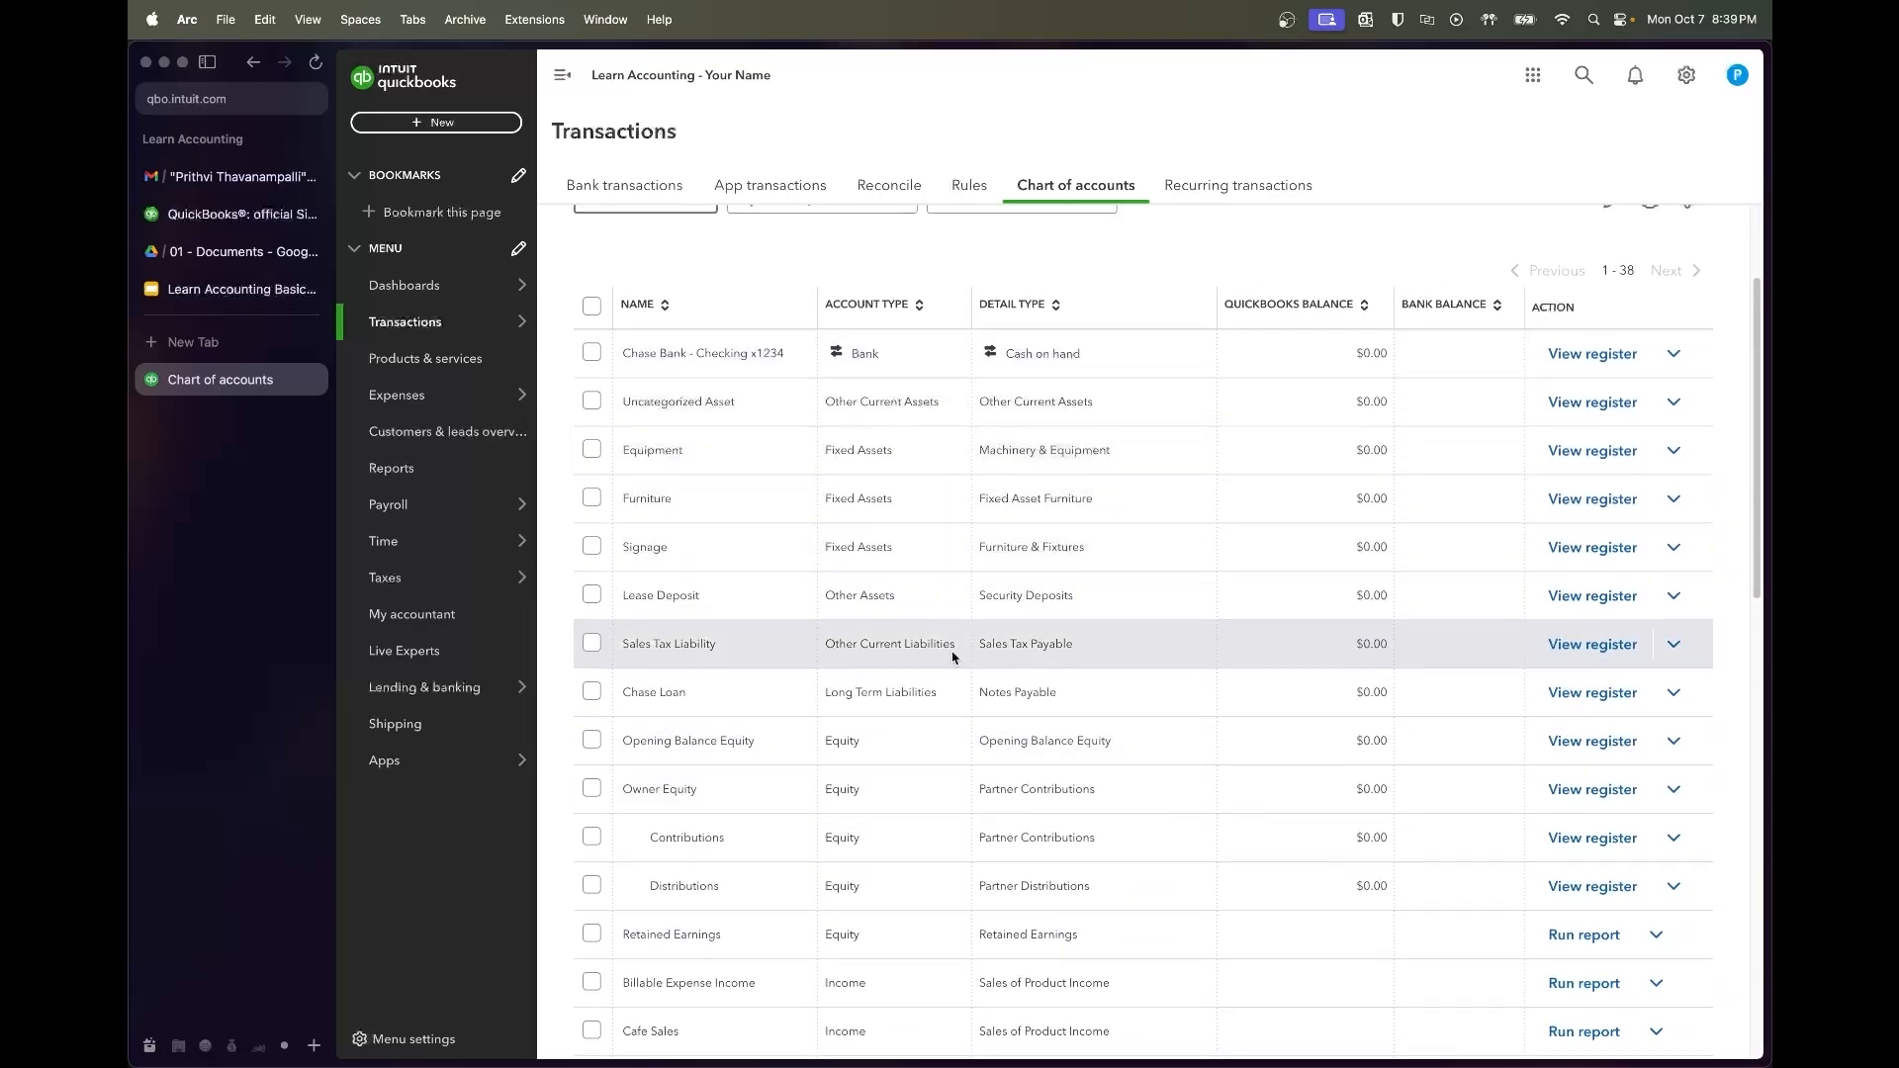
scroll(964, 697, "down", 1)
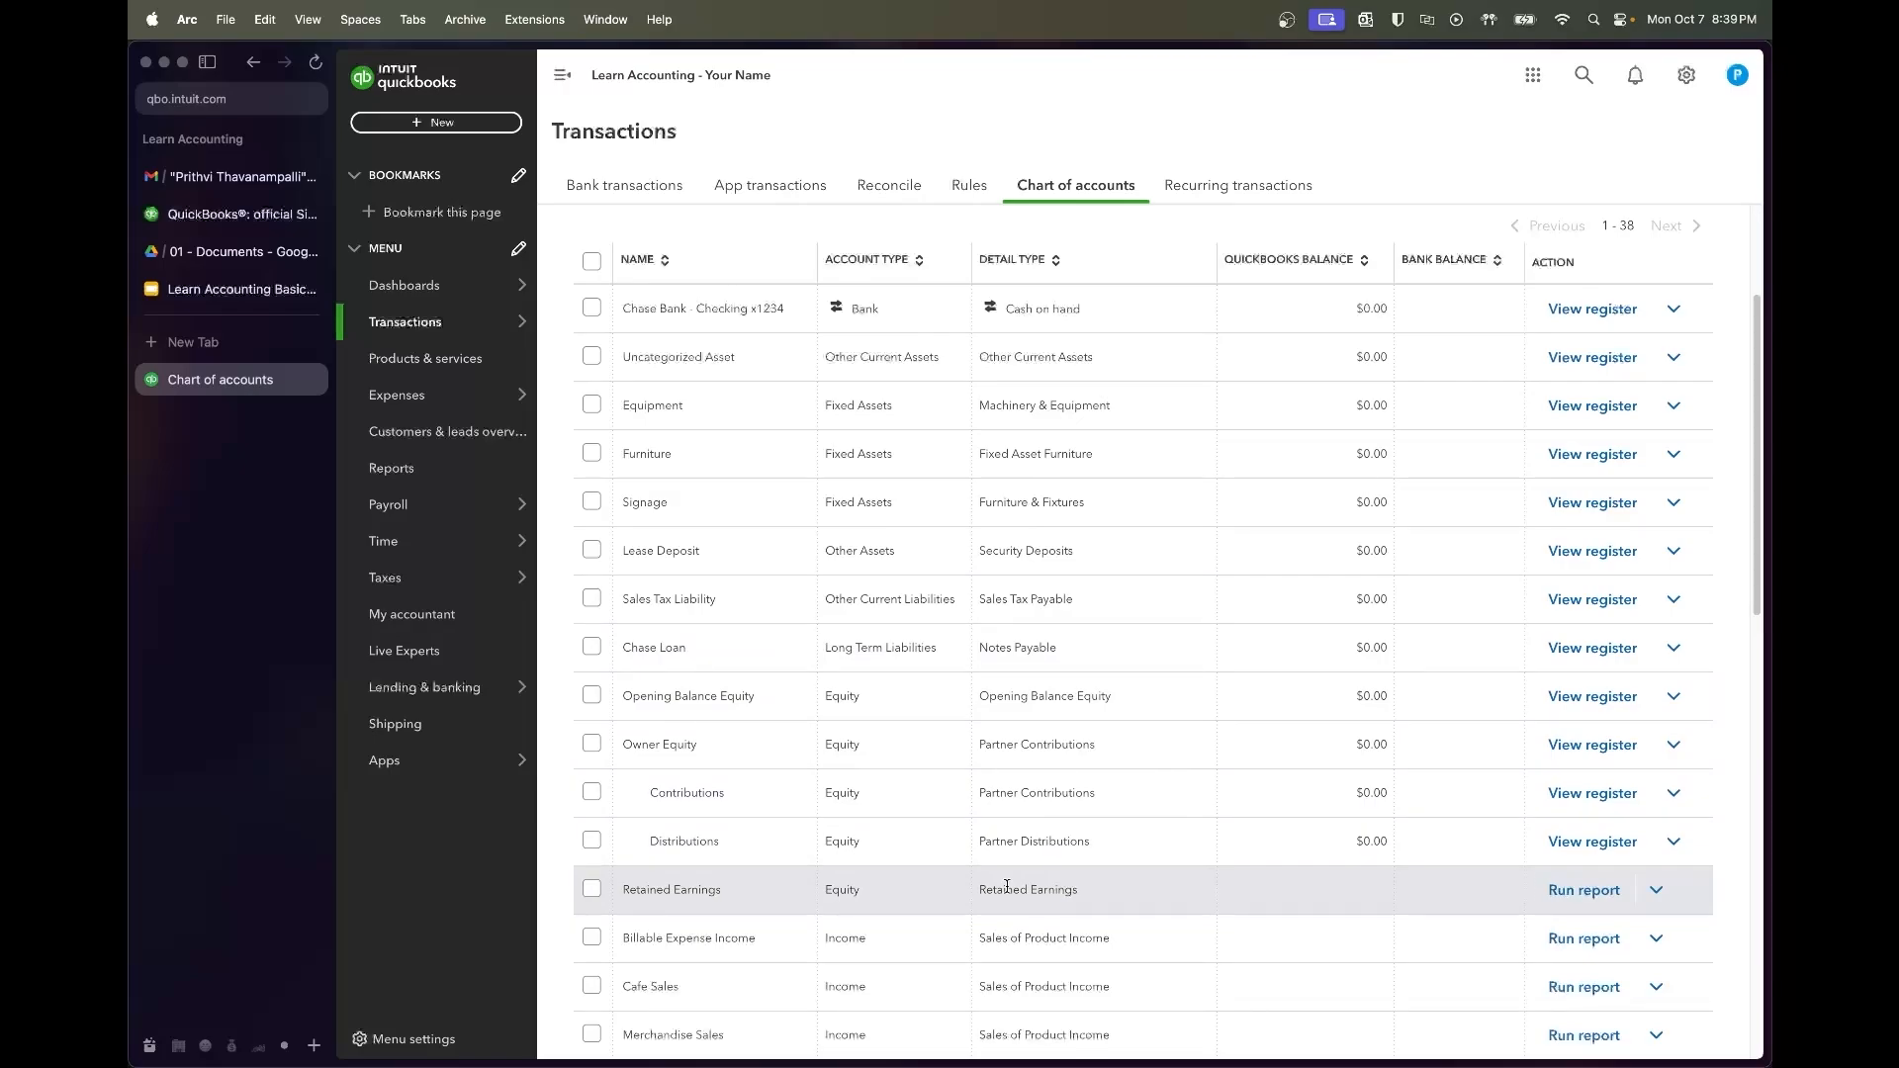
scroll(999, 870, "down", 5)
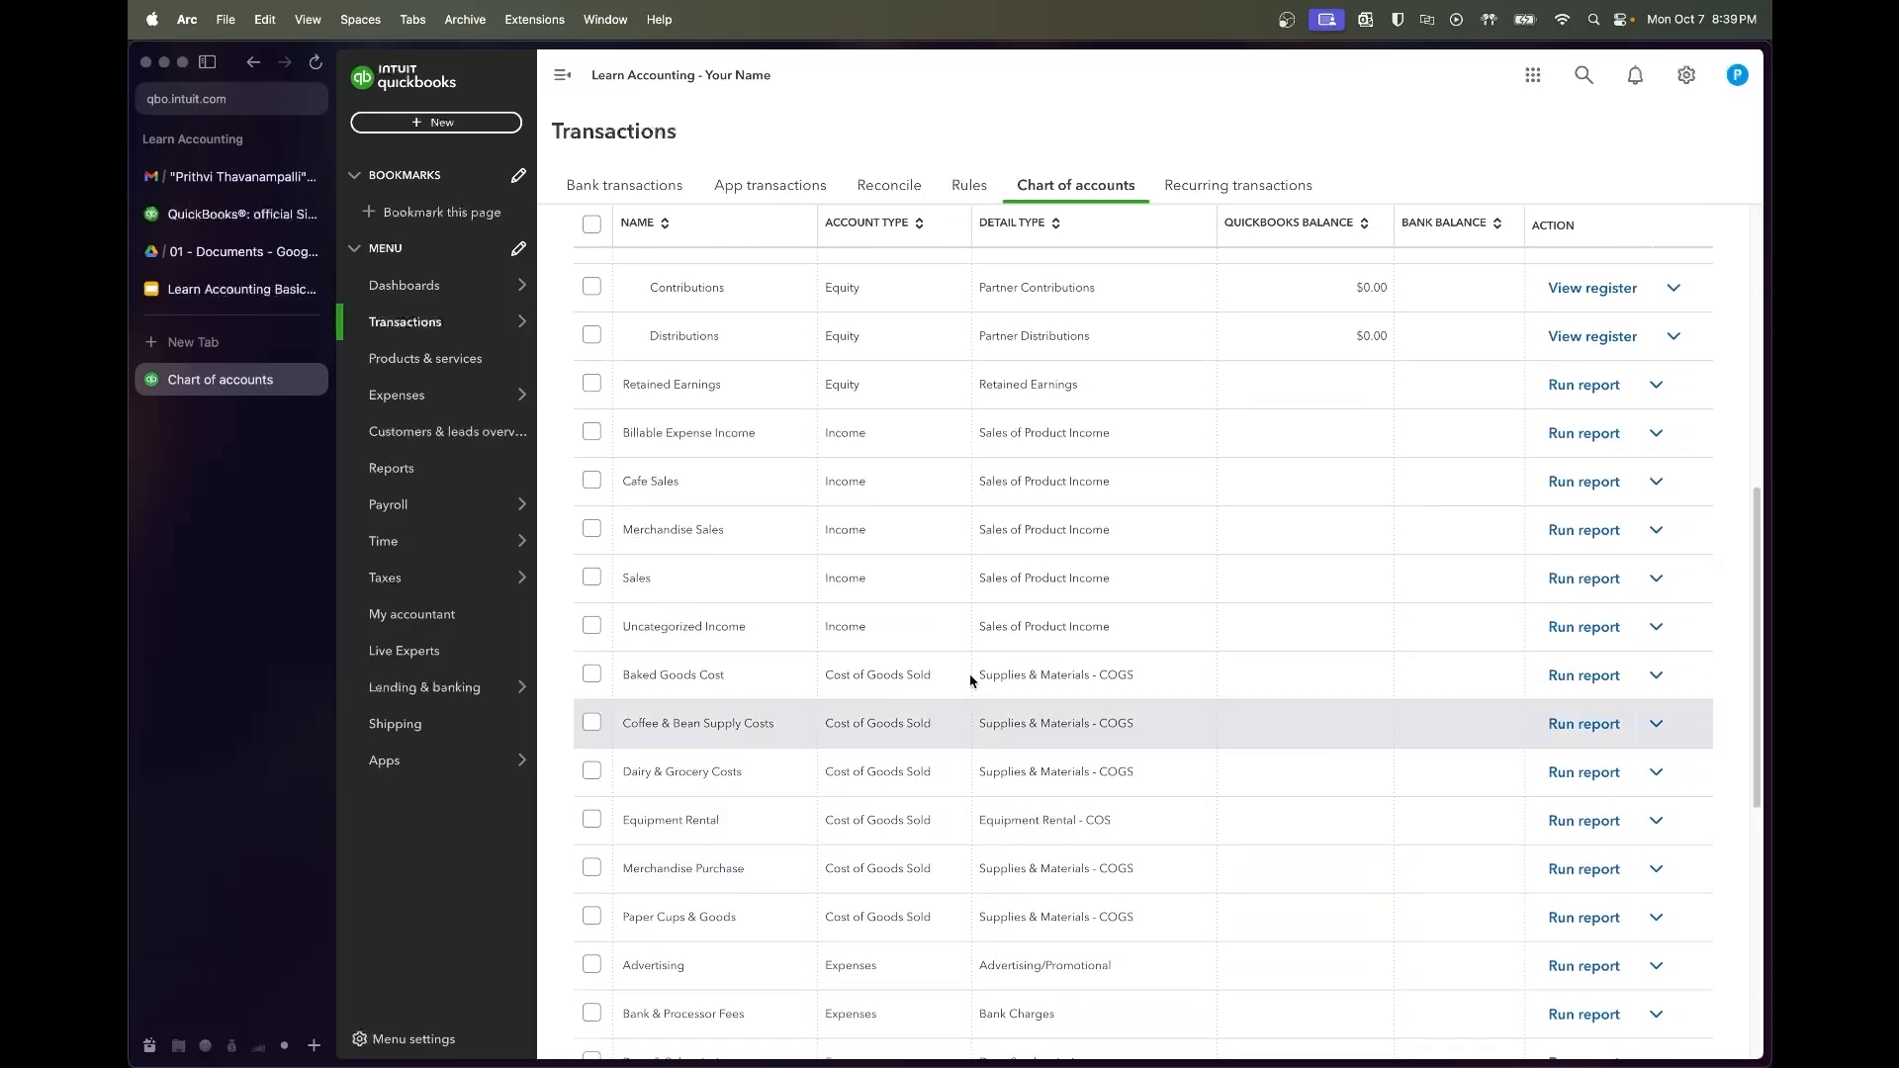
scroll(1000, 843, "down", 1)
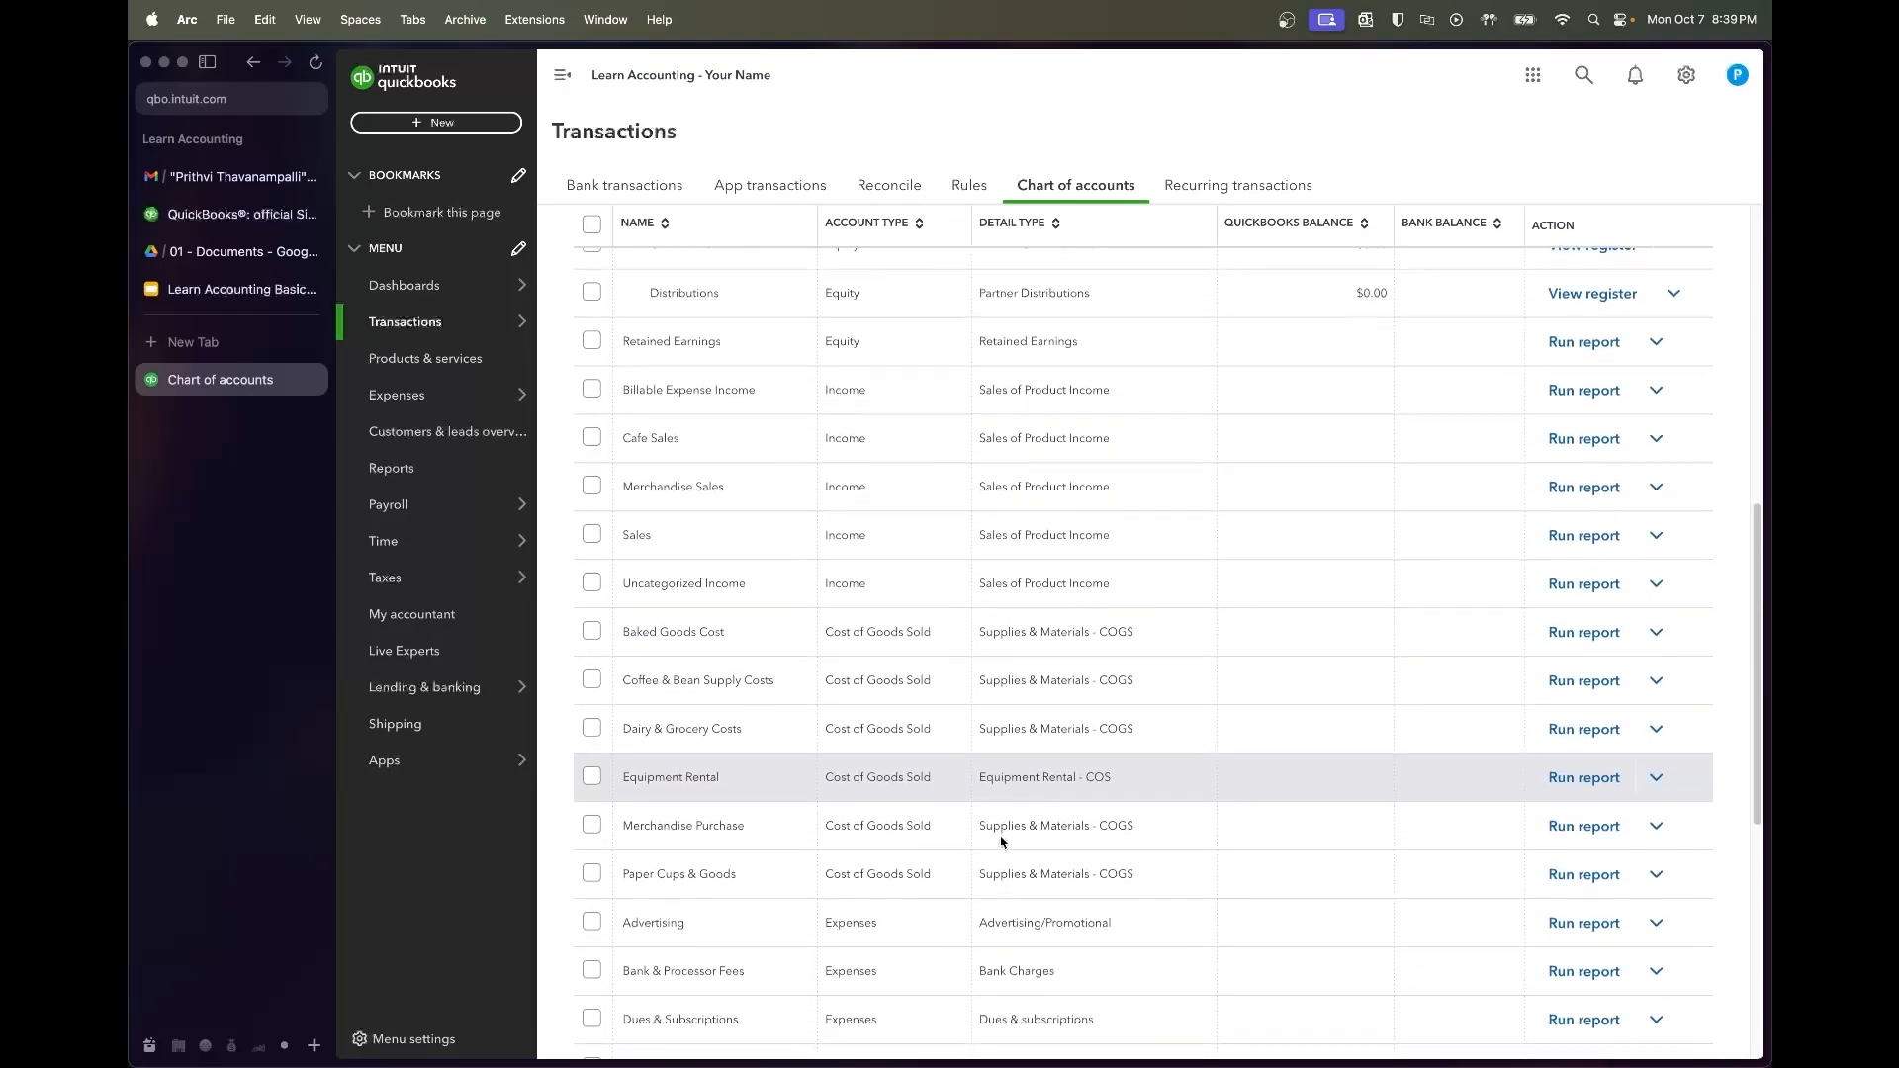
scroll(1001, 841, "down", 5)
scroll(1019, 713, "down", 5)
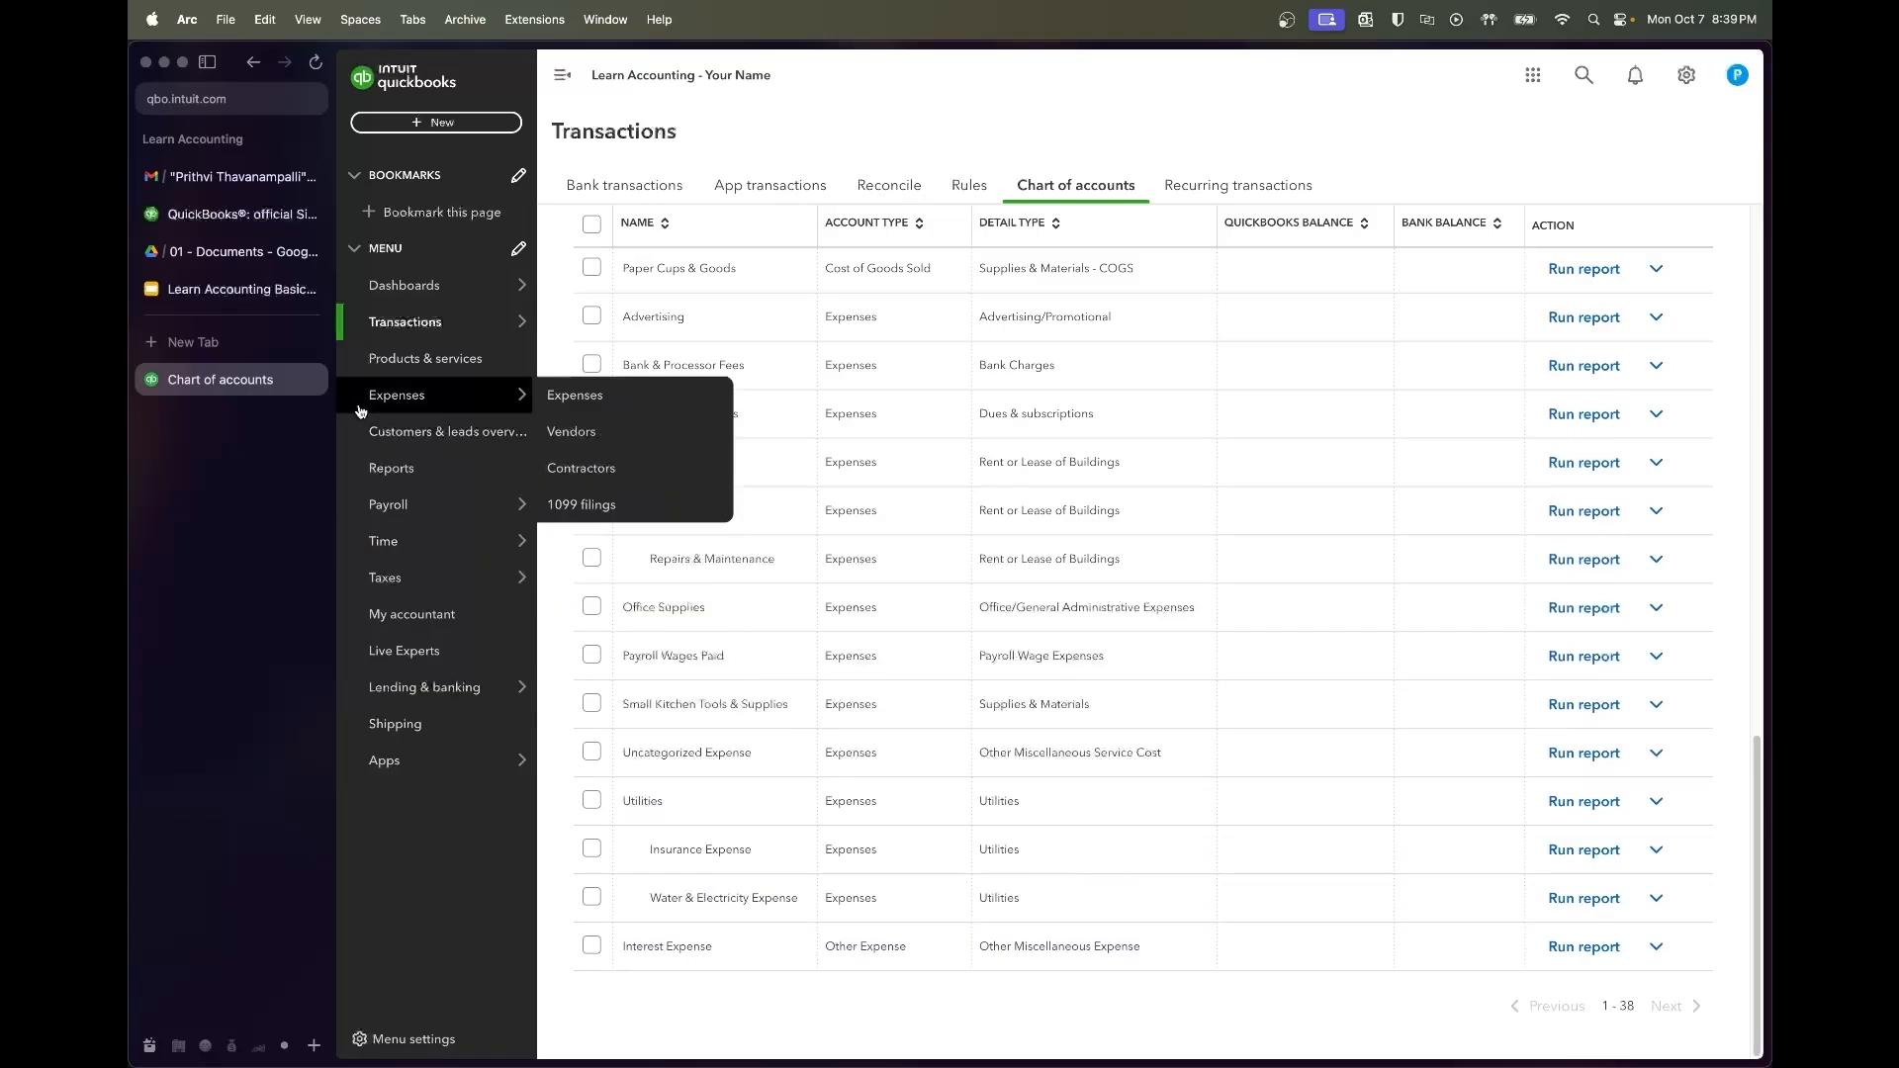
left_click(241, 289)
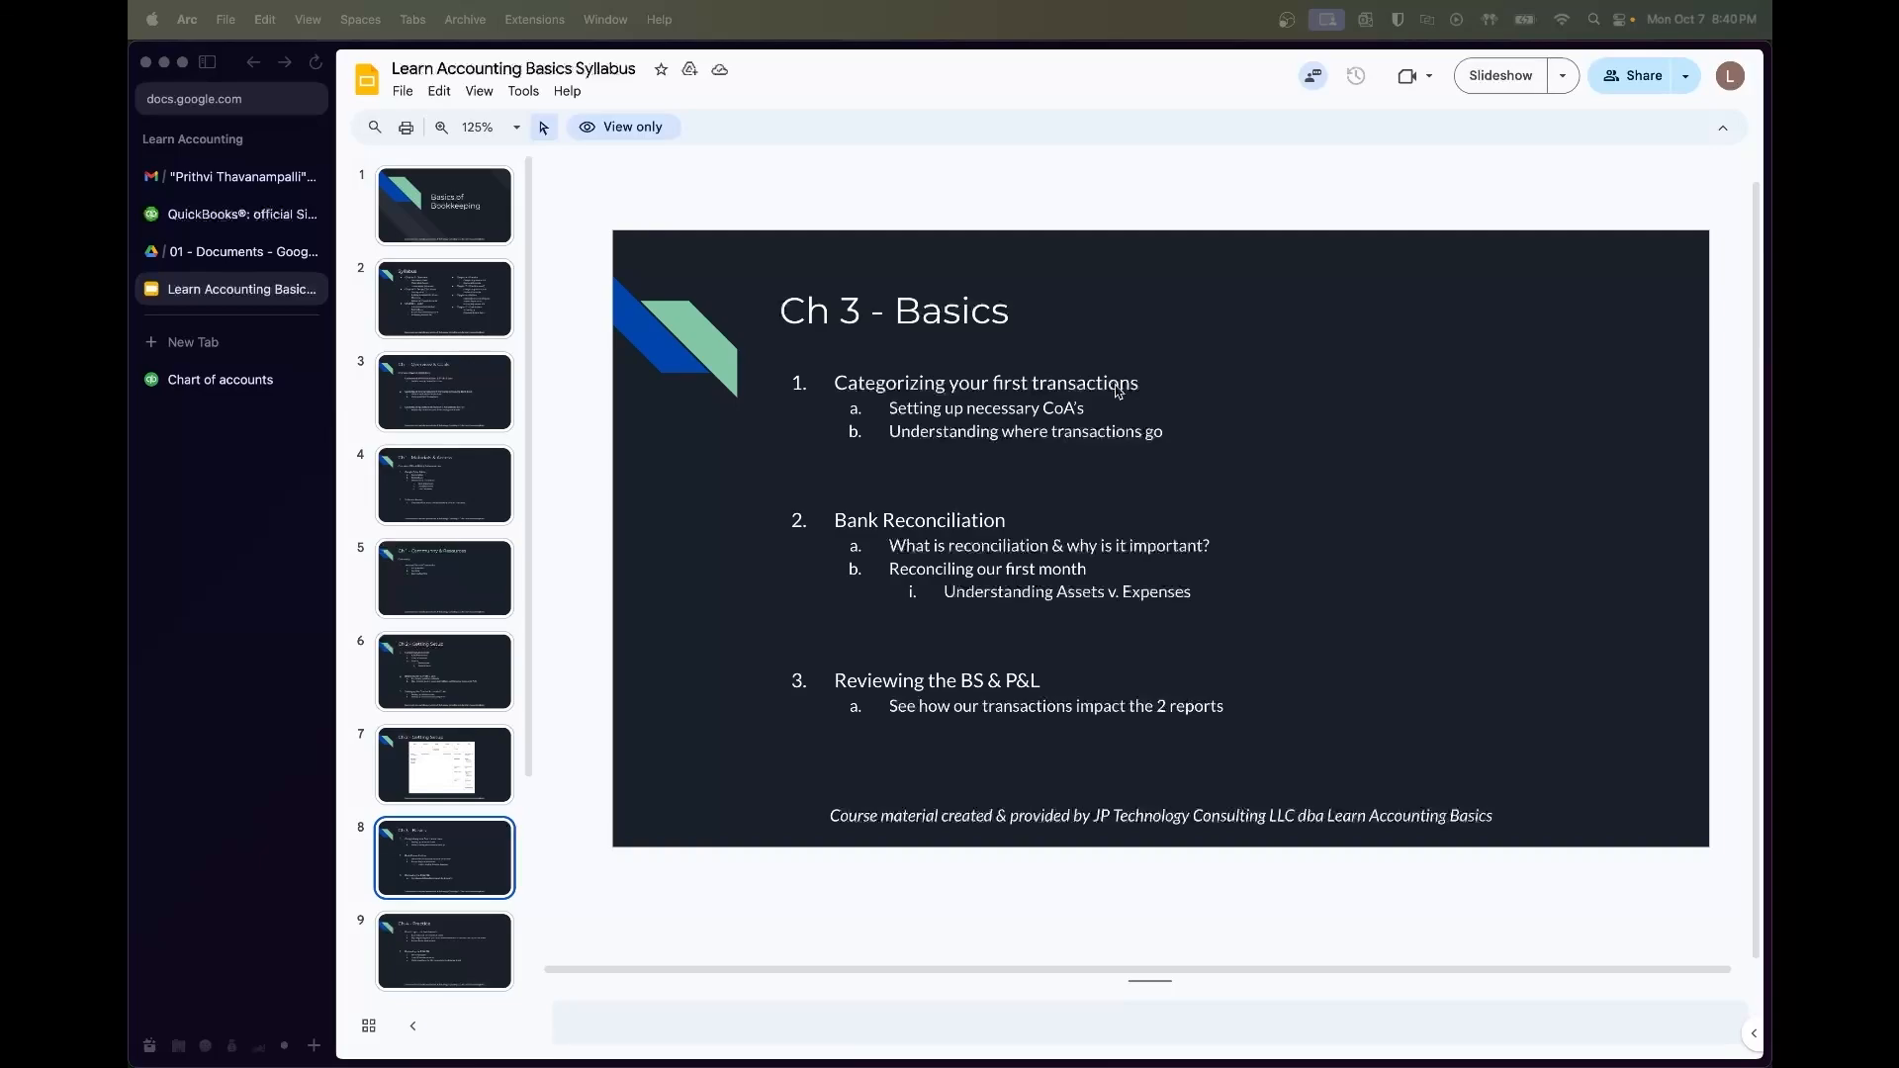
Open the Chase checking bank transactions for review and sort them by date, oldest first
left_click(228, 380)
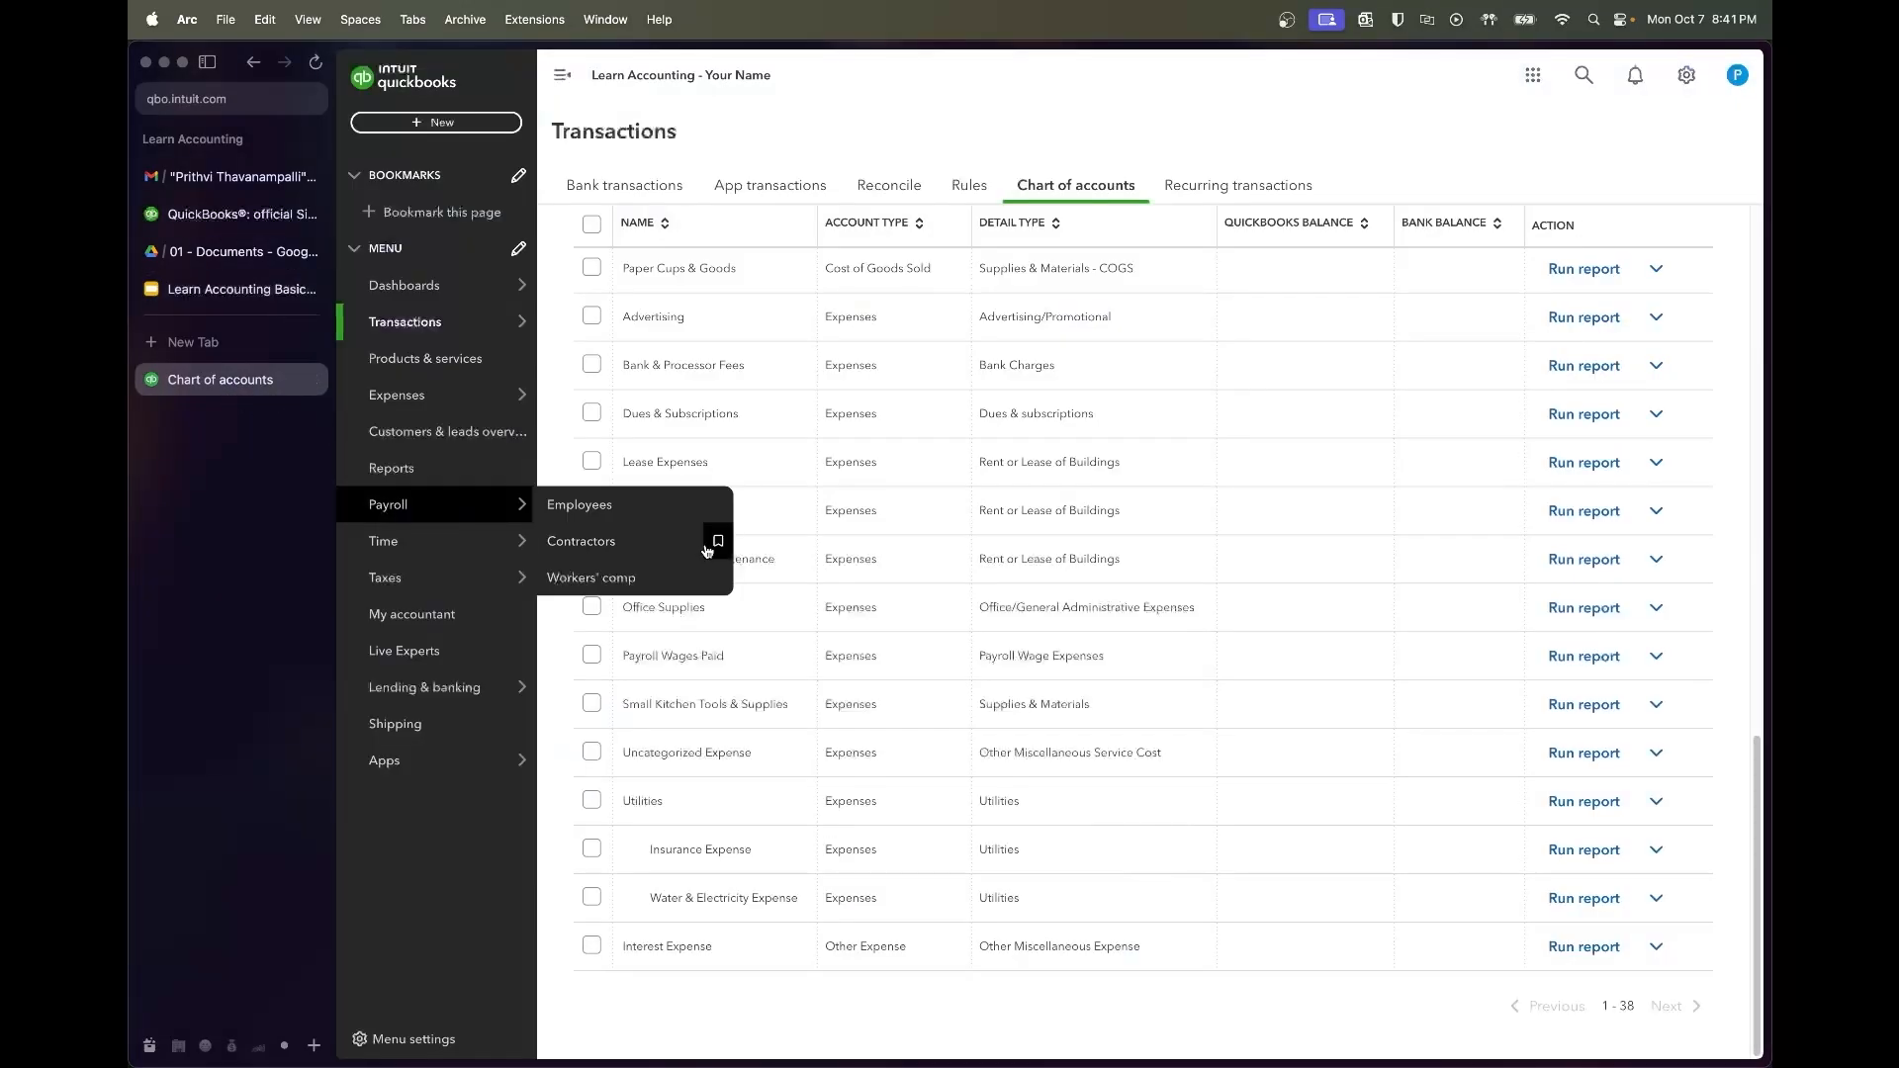
scroll(861, 673, "up", 15)
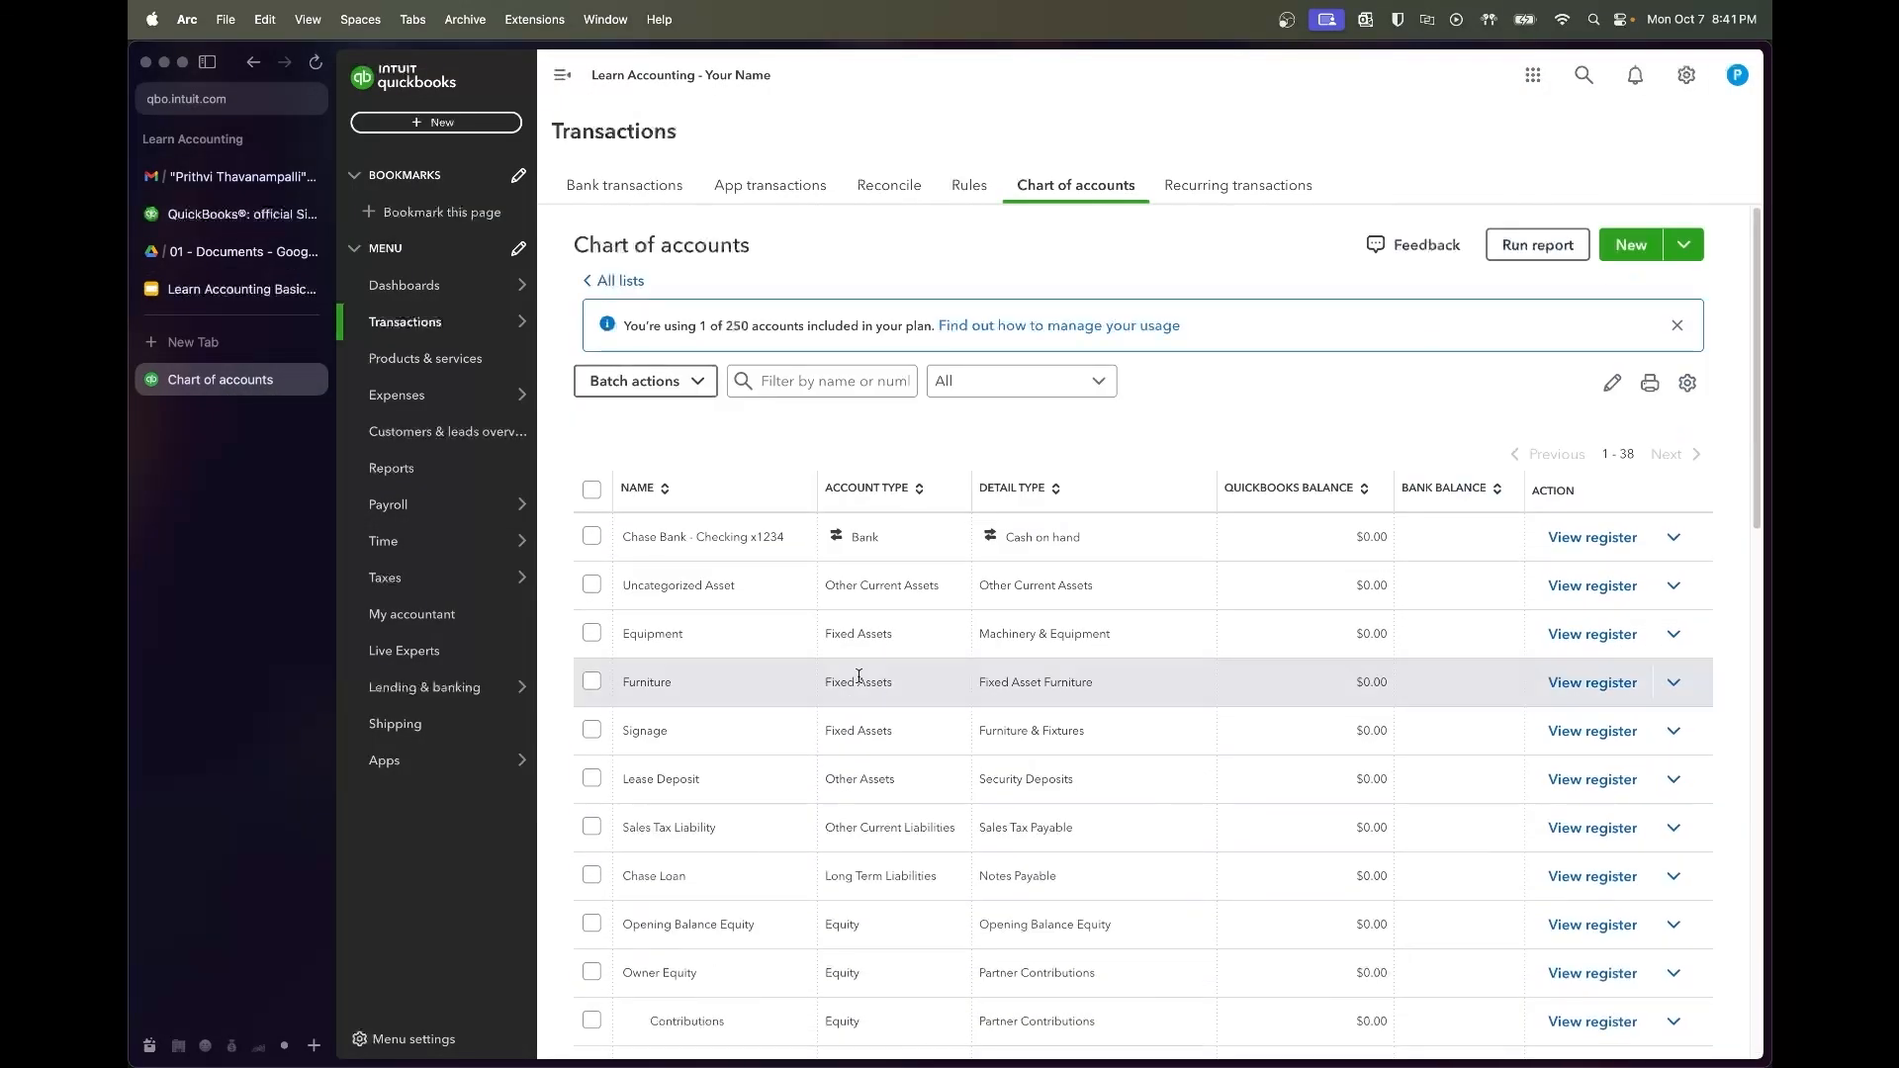
mouse_move(435, 334)
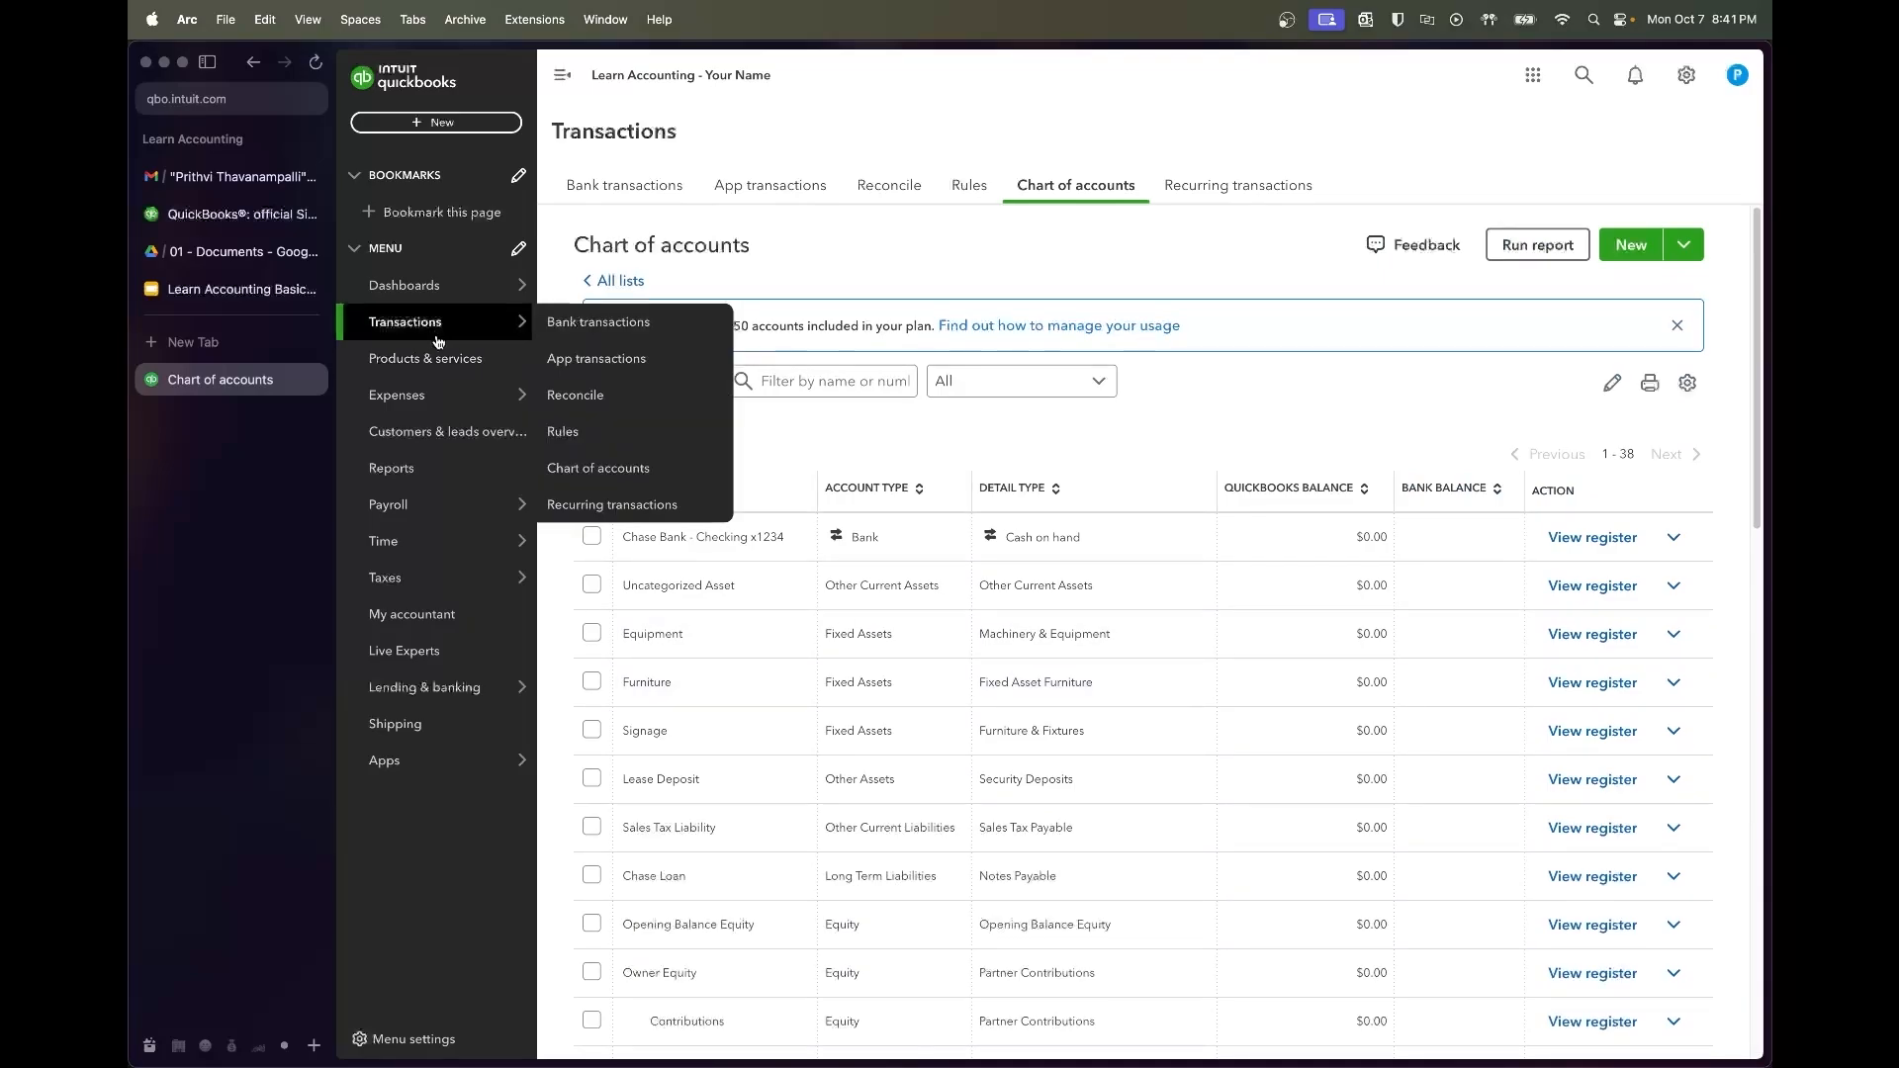
left_click(549, 334)
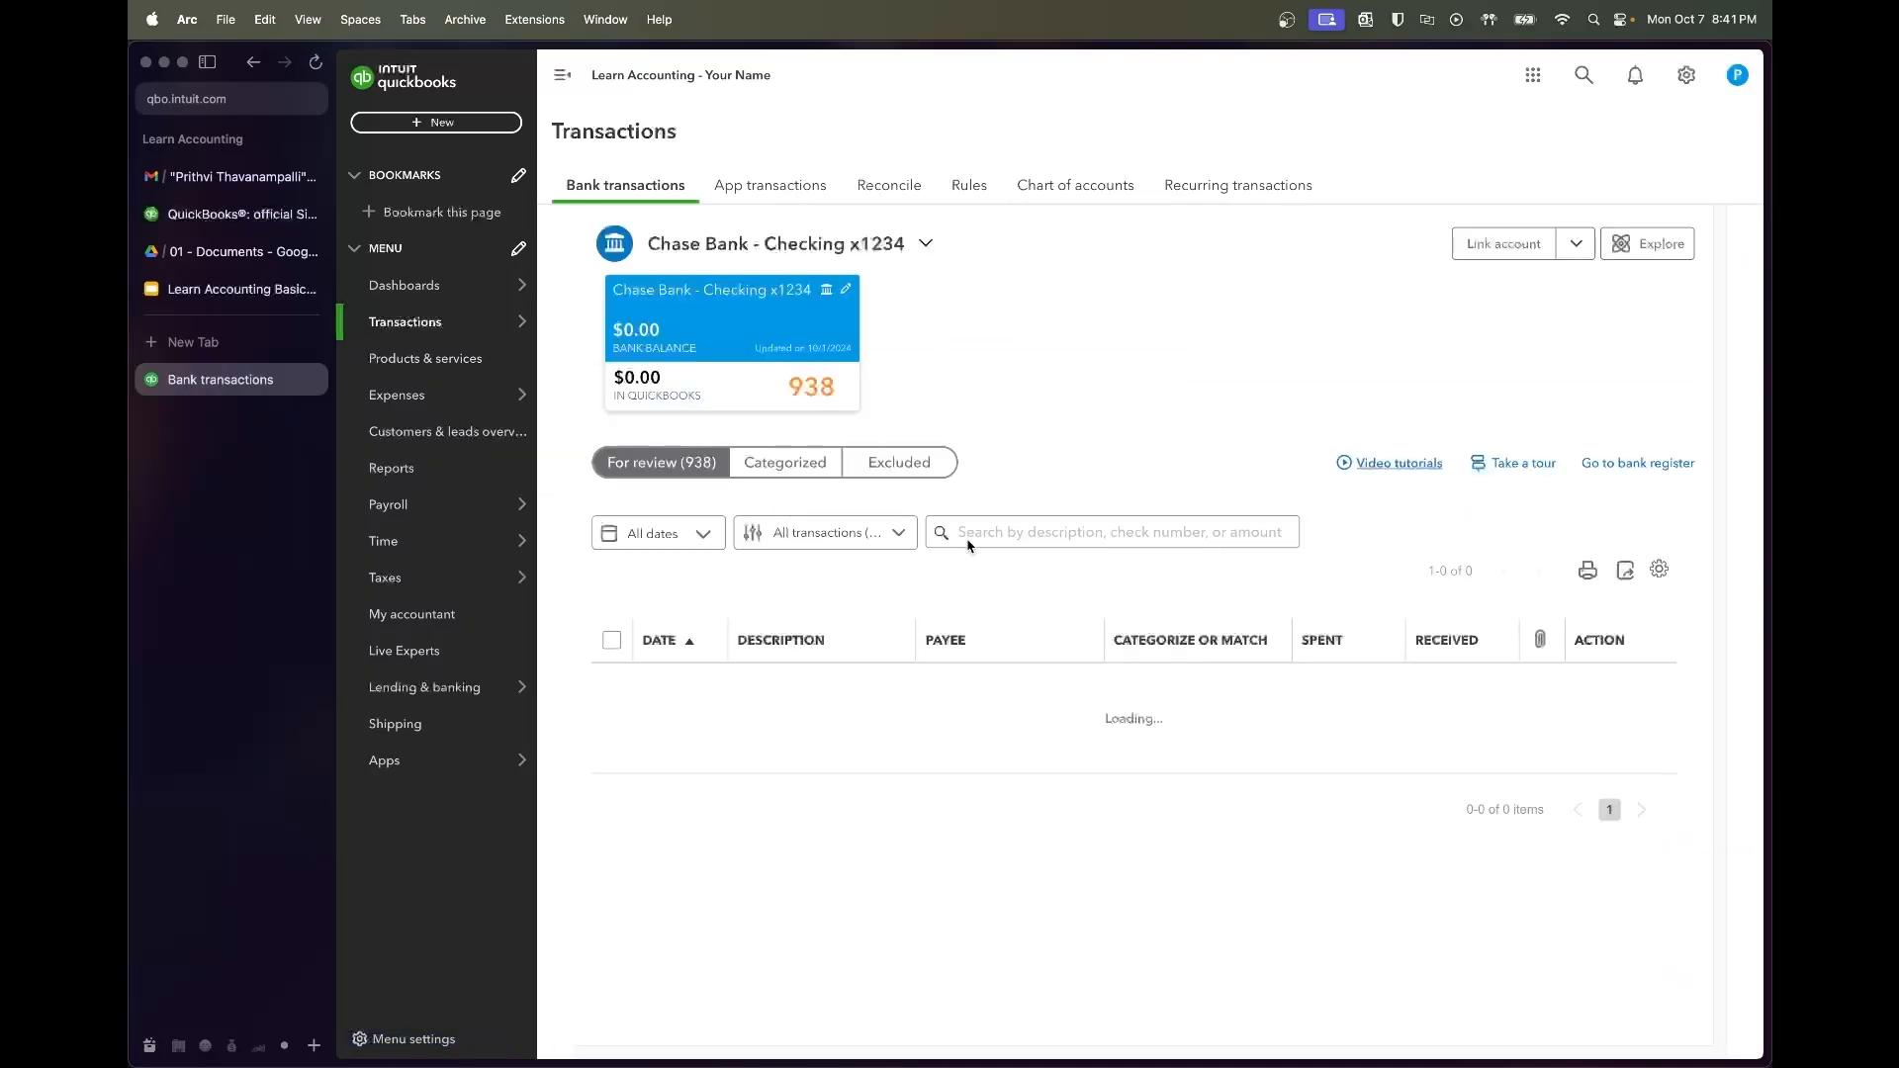
scroll(1051, 605, "down", 2)
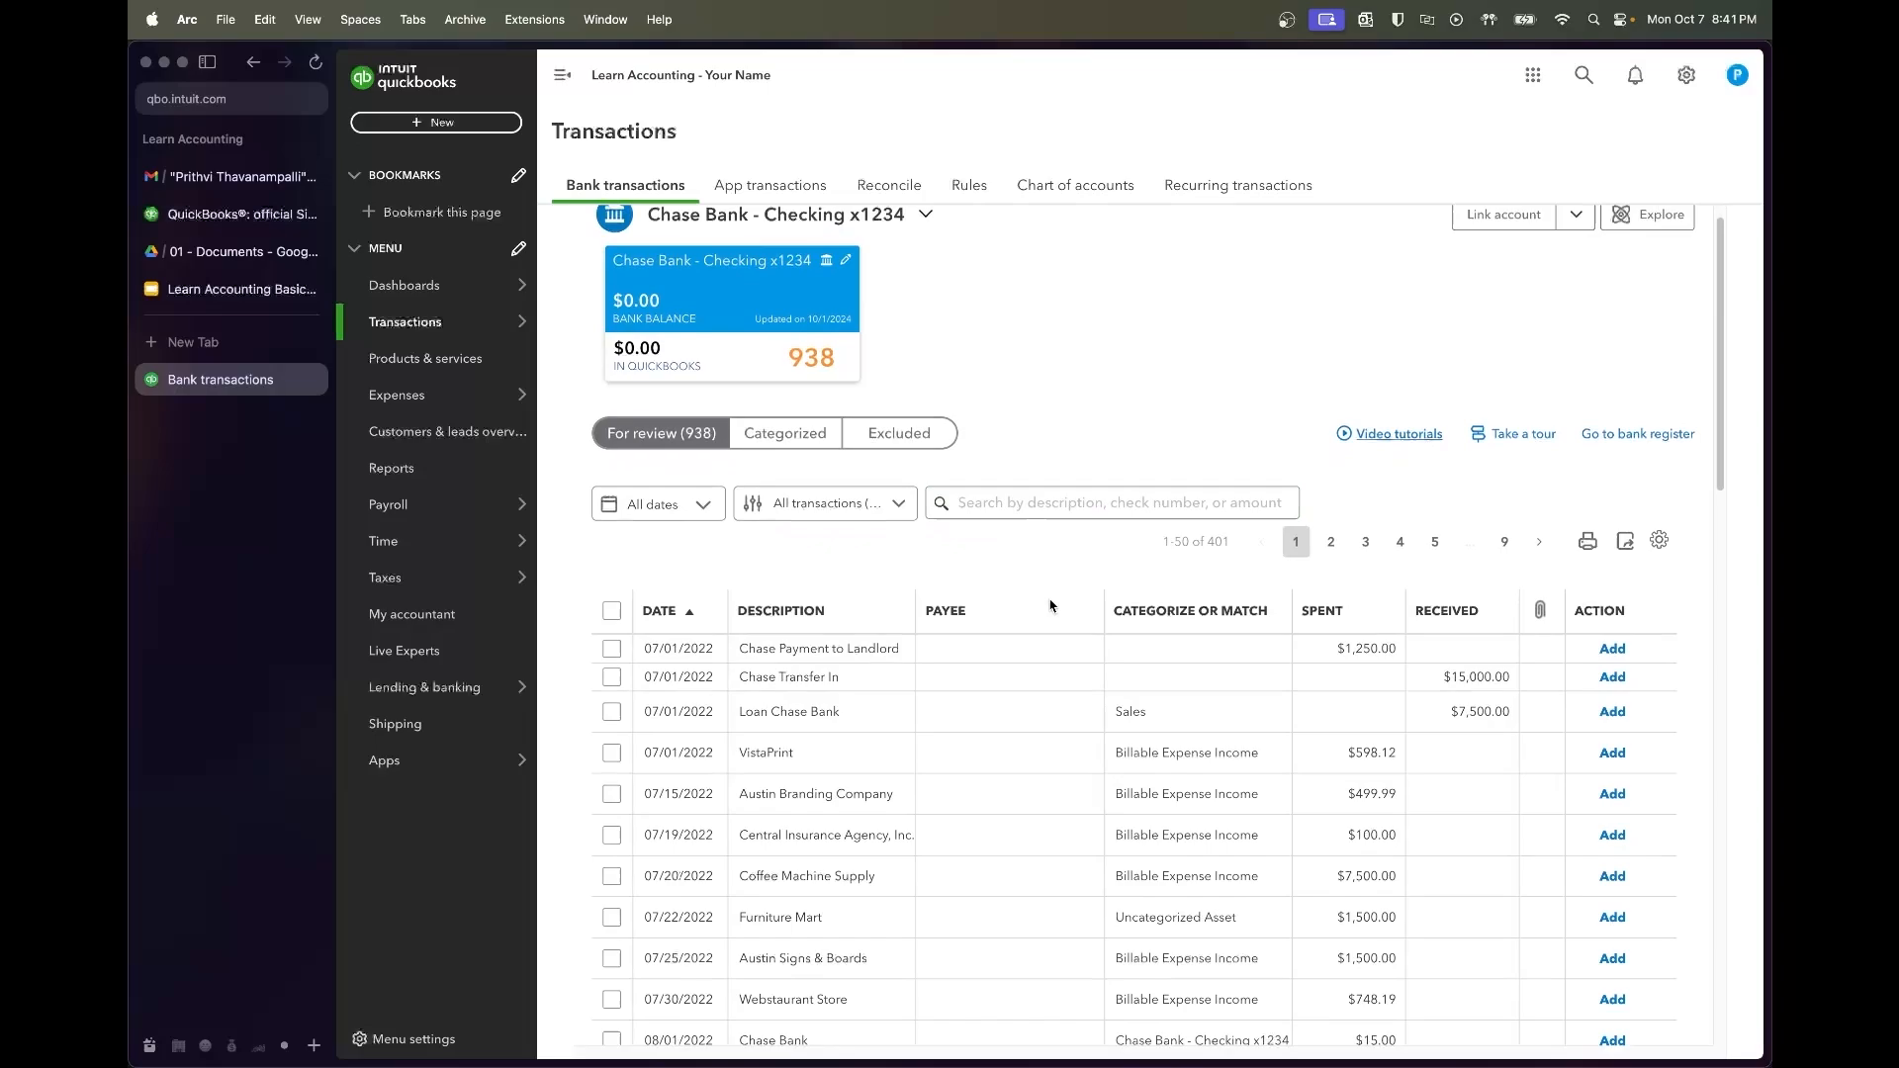
left_click(680, 594)
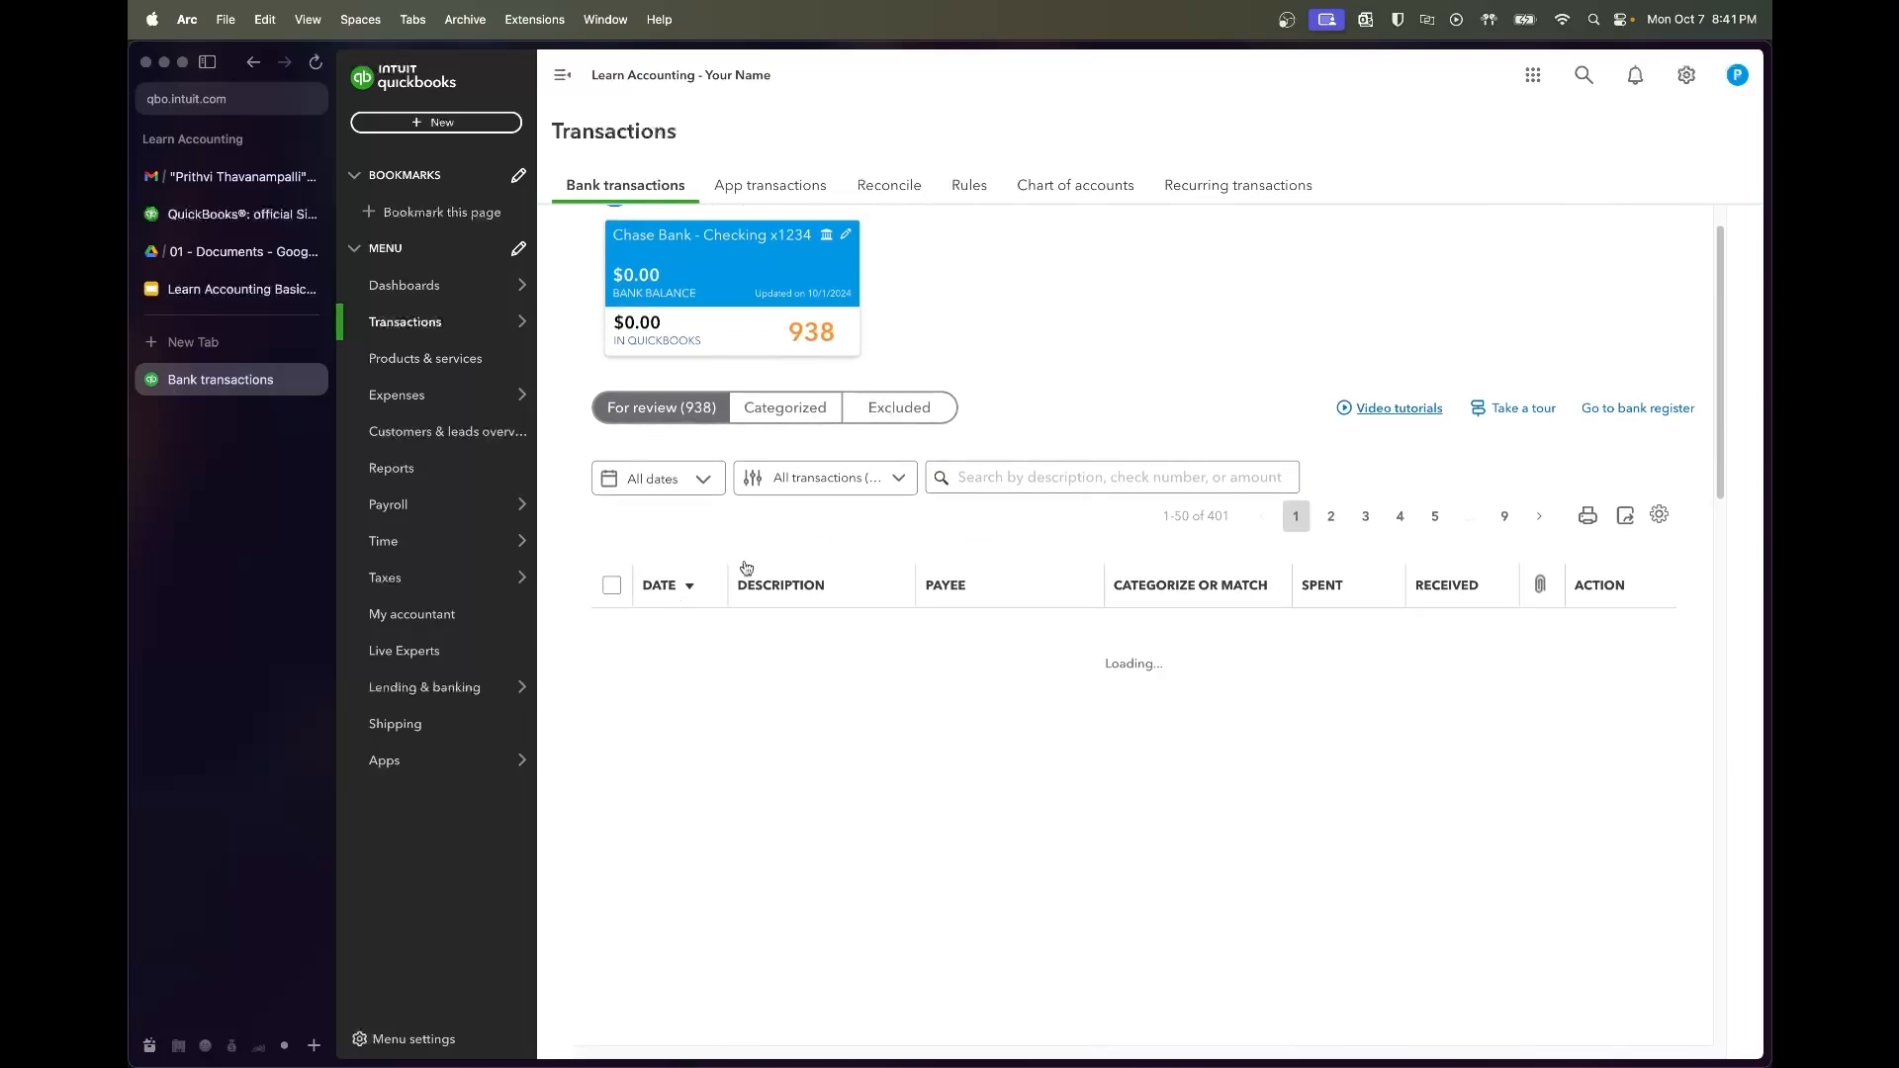
scroll(950, 541, "down", 1)
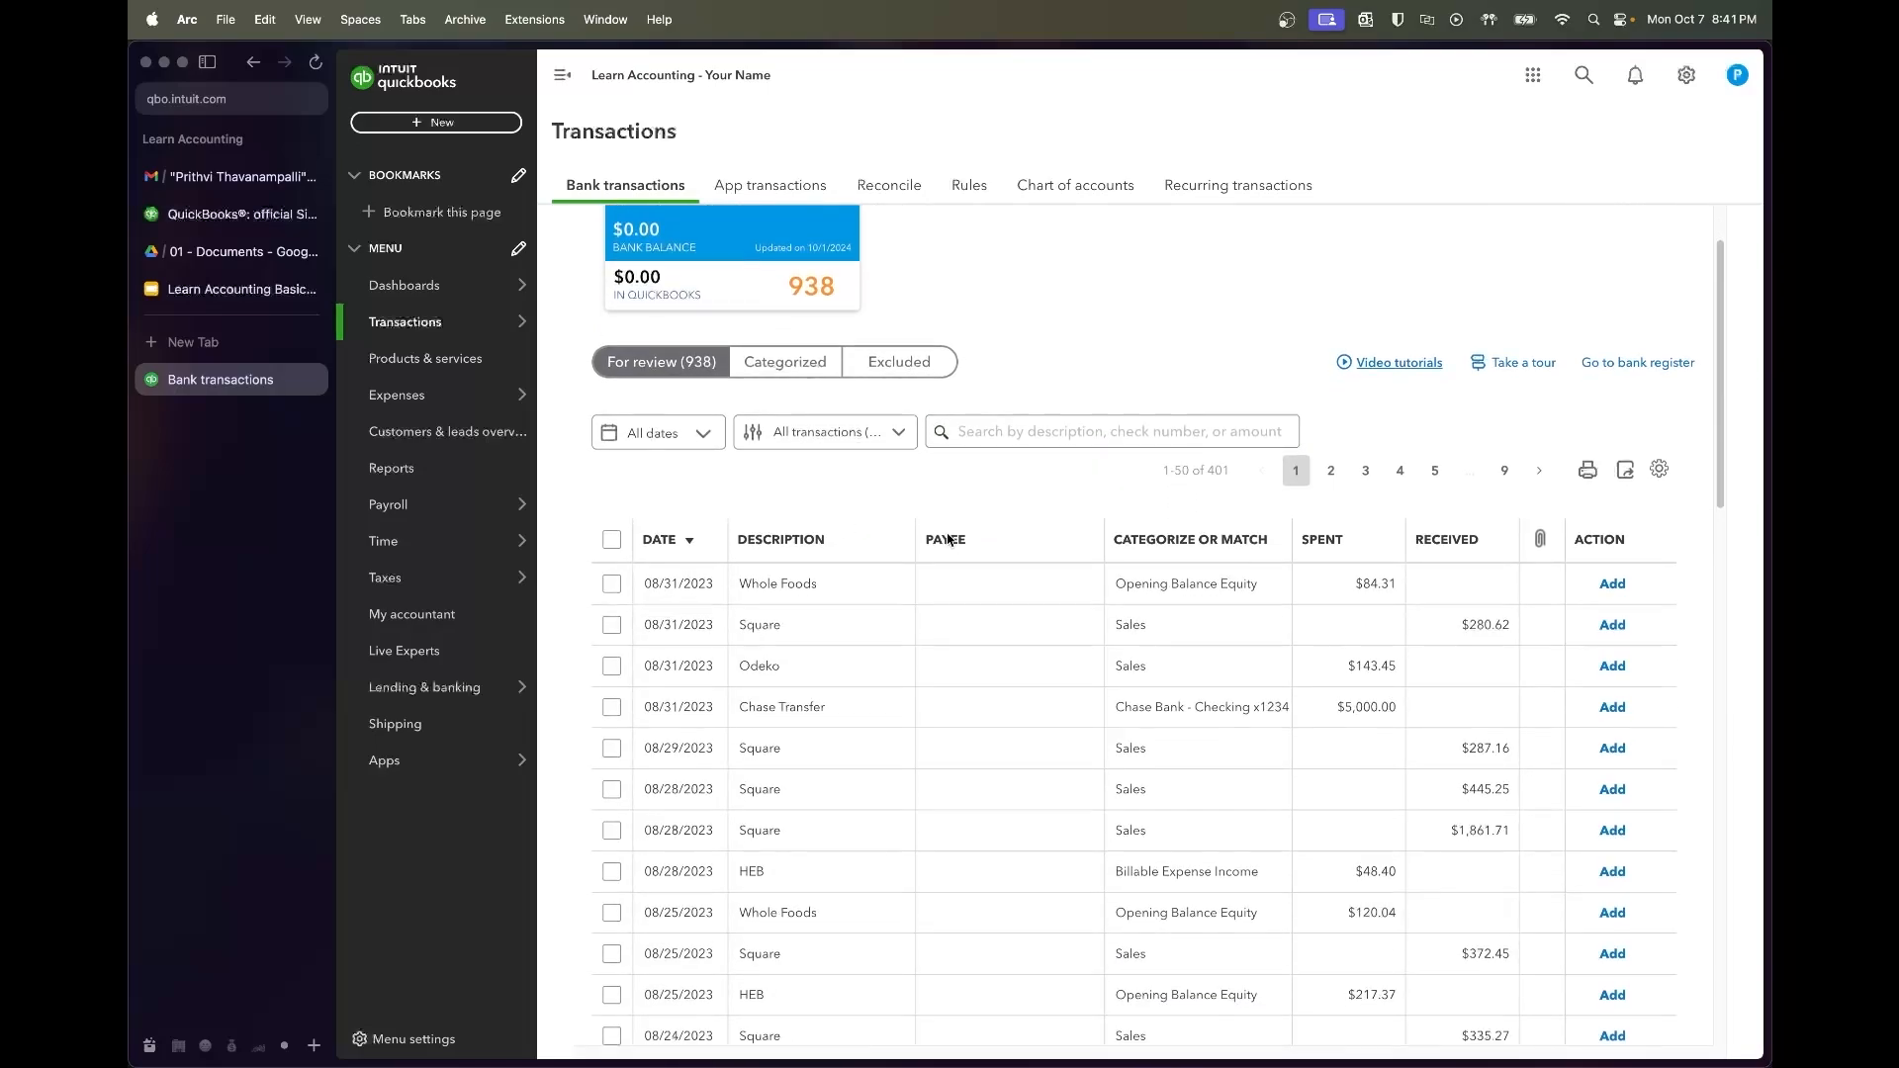
left_click(698, 549)
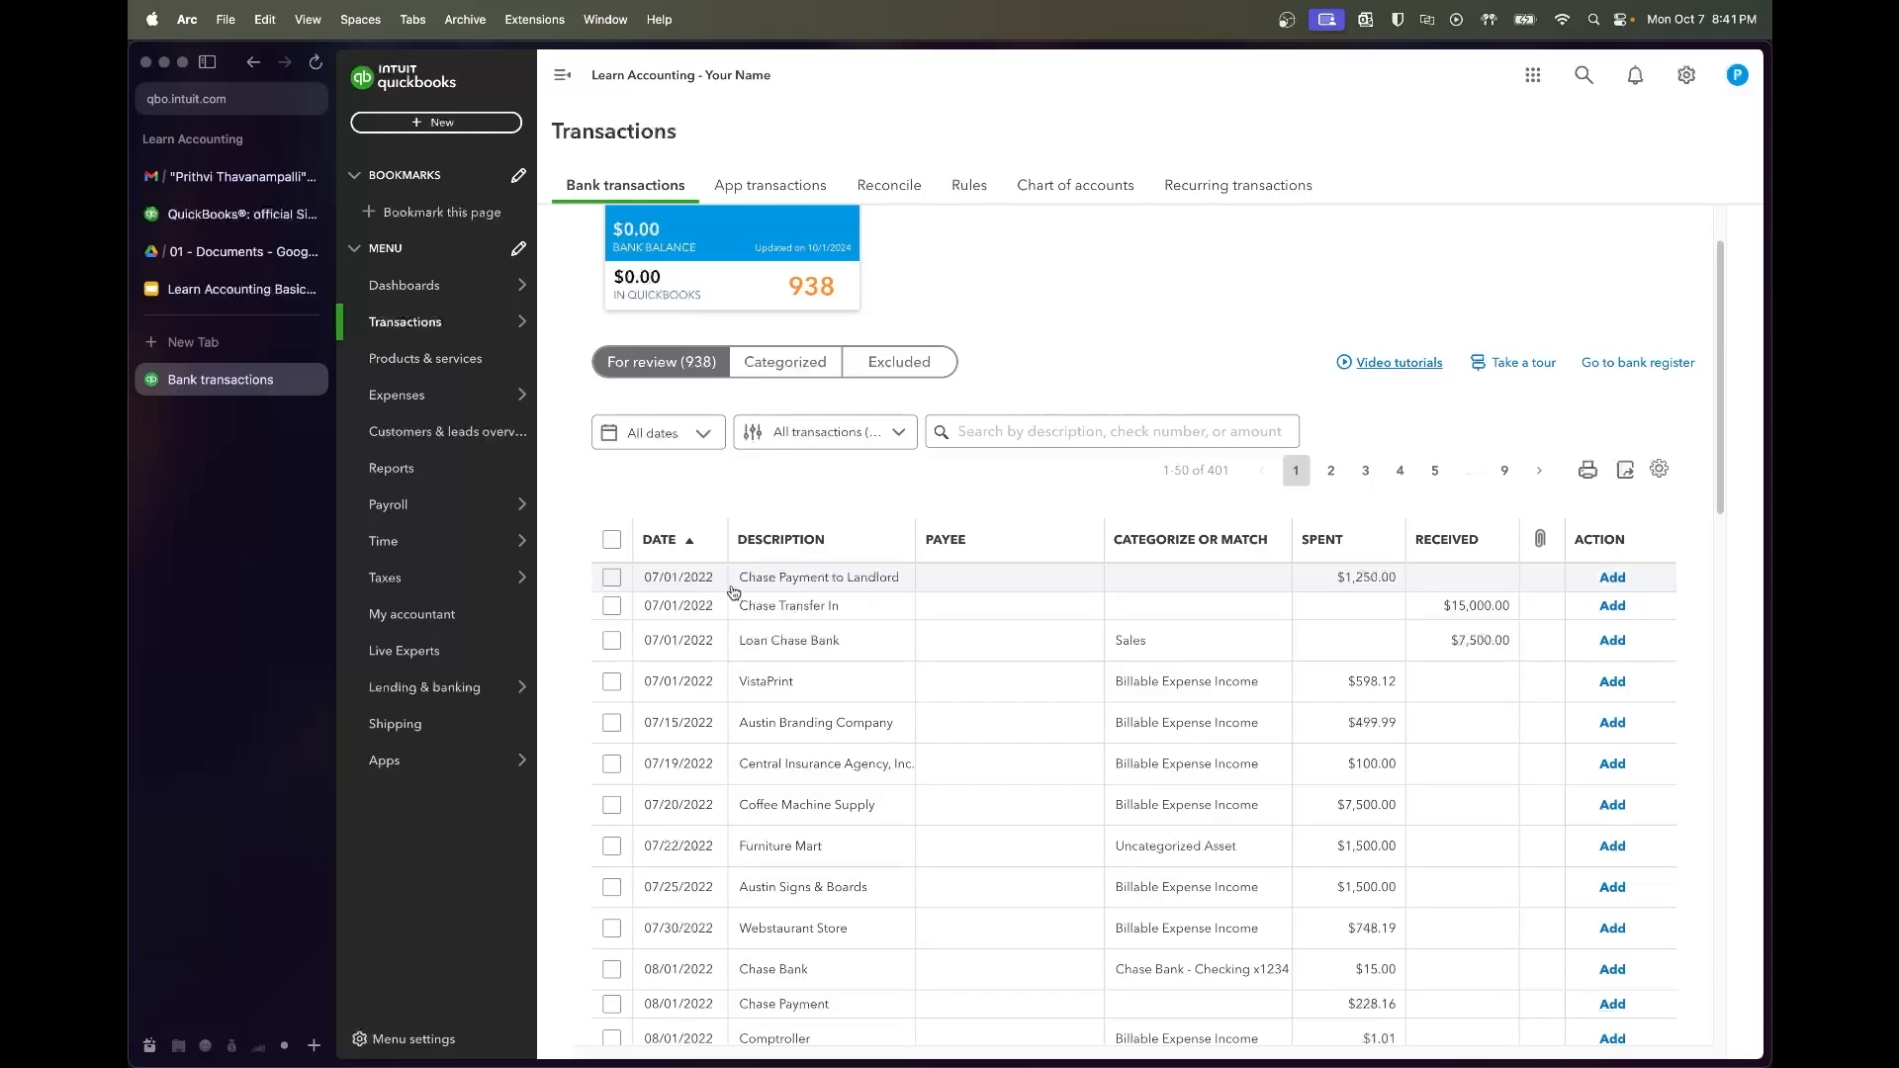
scroll(831, 468, "up", 1)
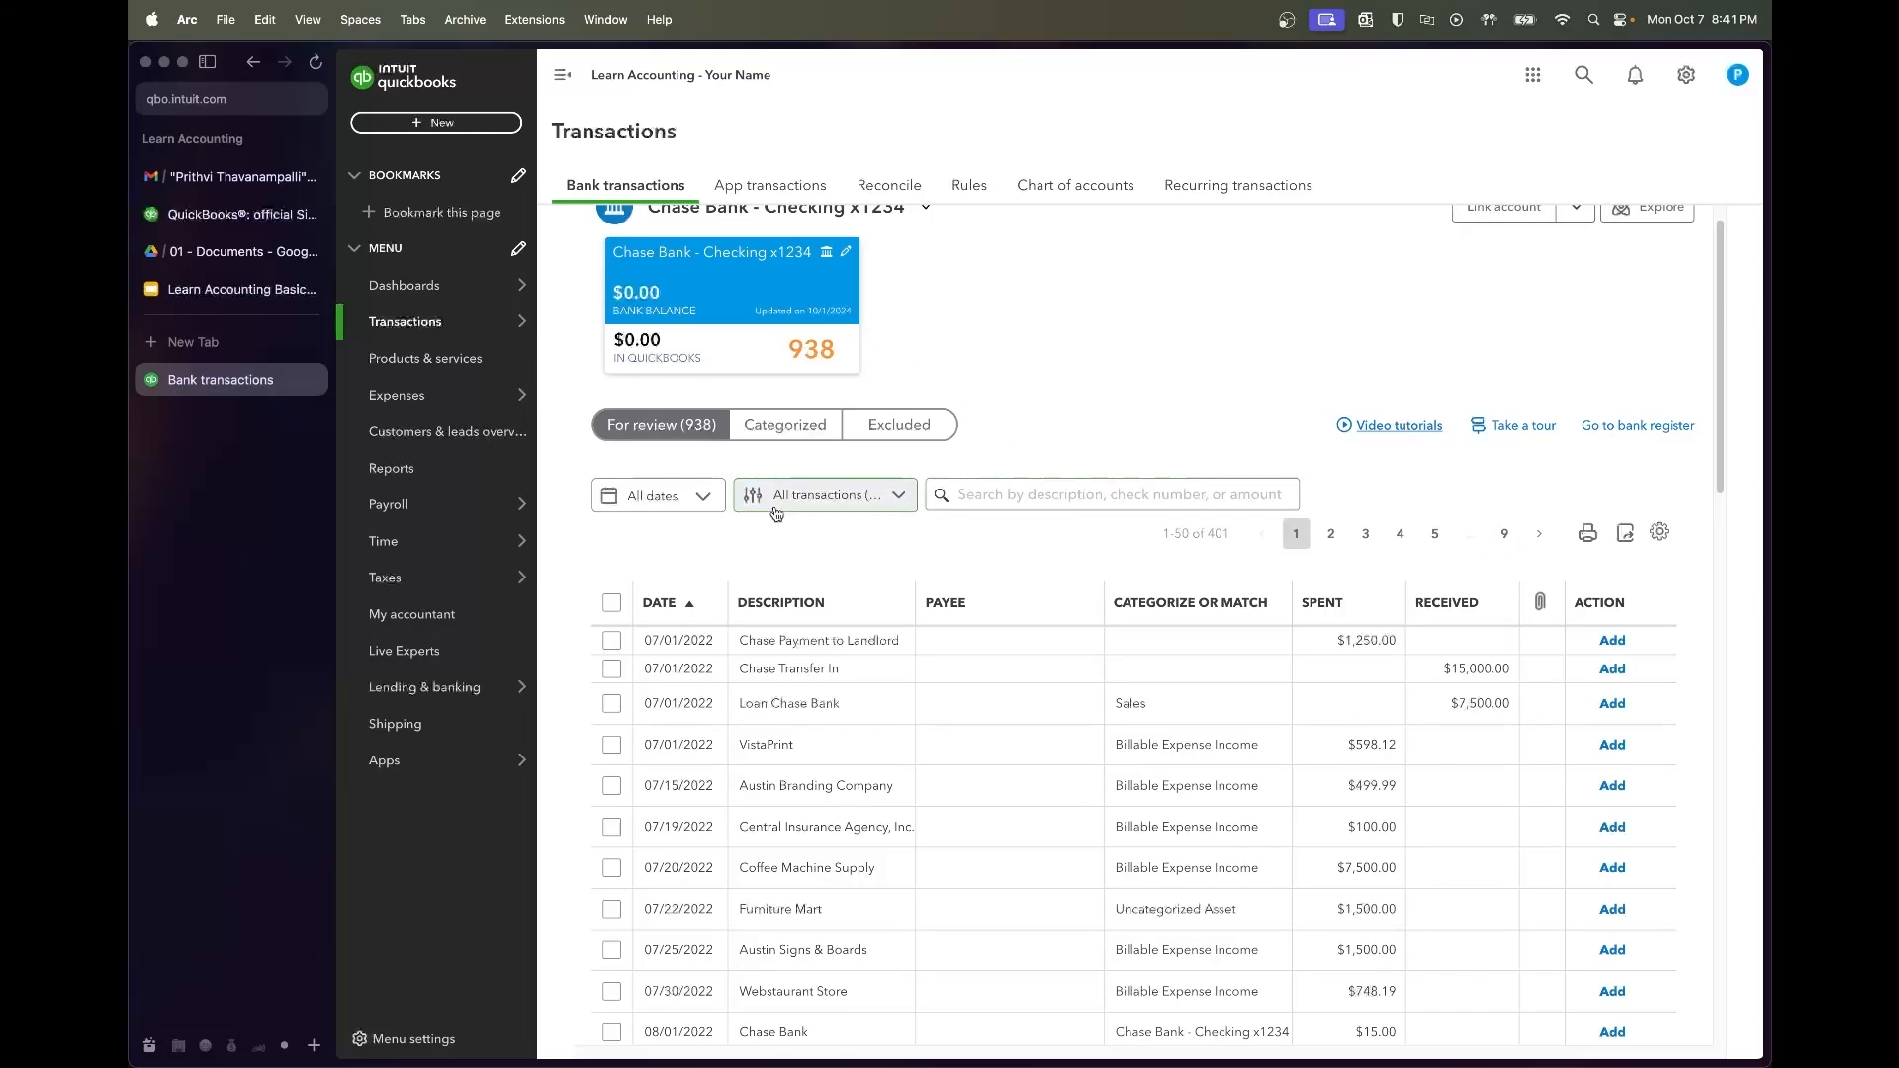
Filter the review list to dates 07/01/2022 through 07/31/2022
left_click(703, 496)
left_click(872, 573)
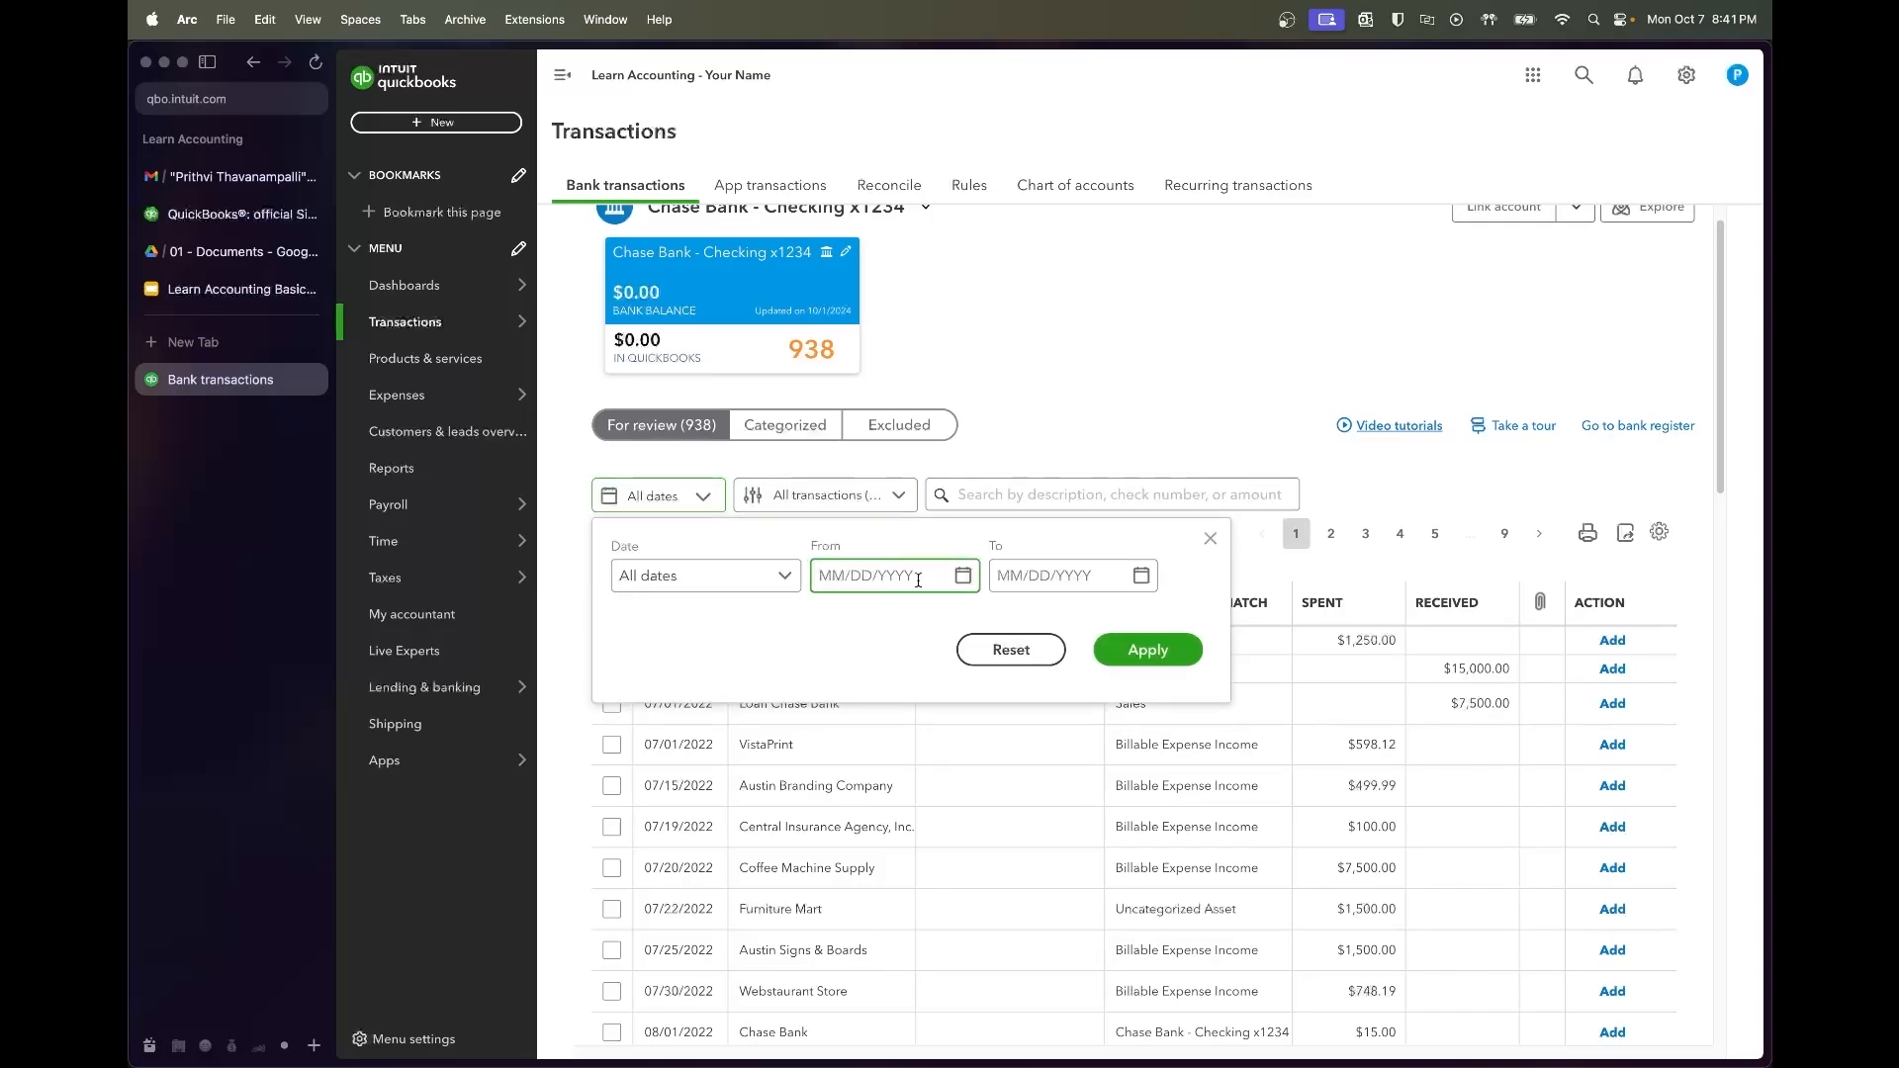
type("07/01/2022")
key("Tab")
type("07/31/2022")
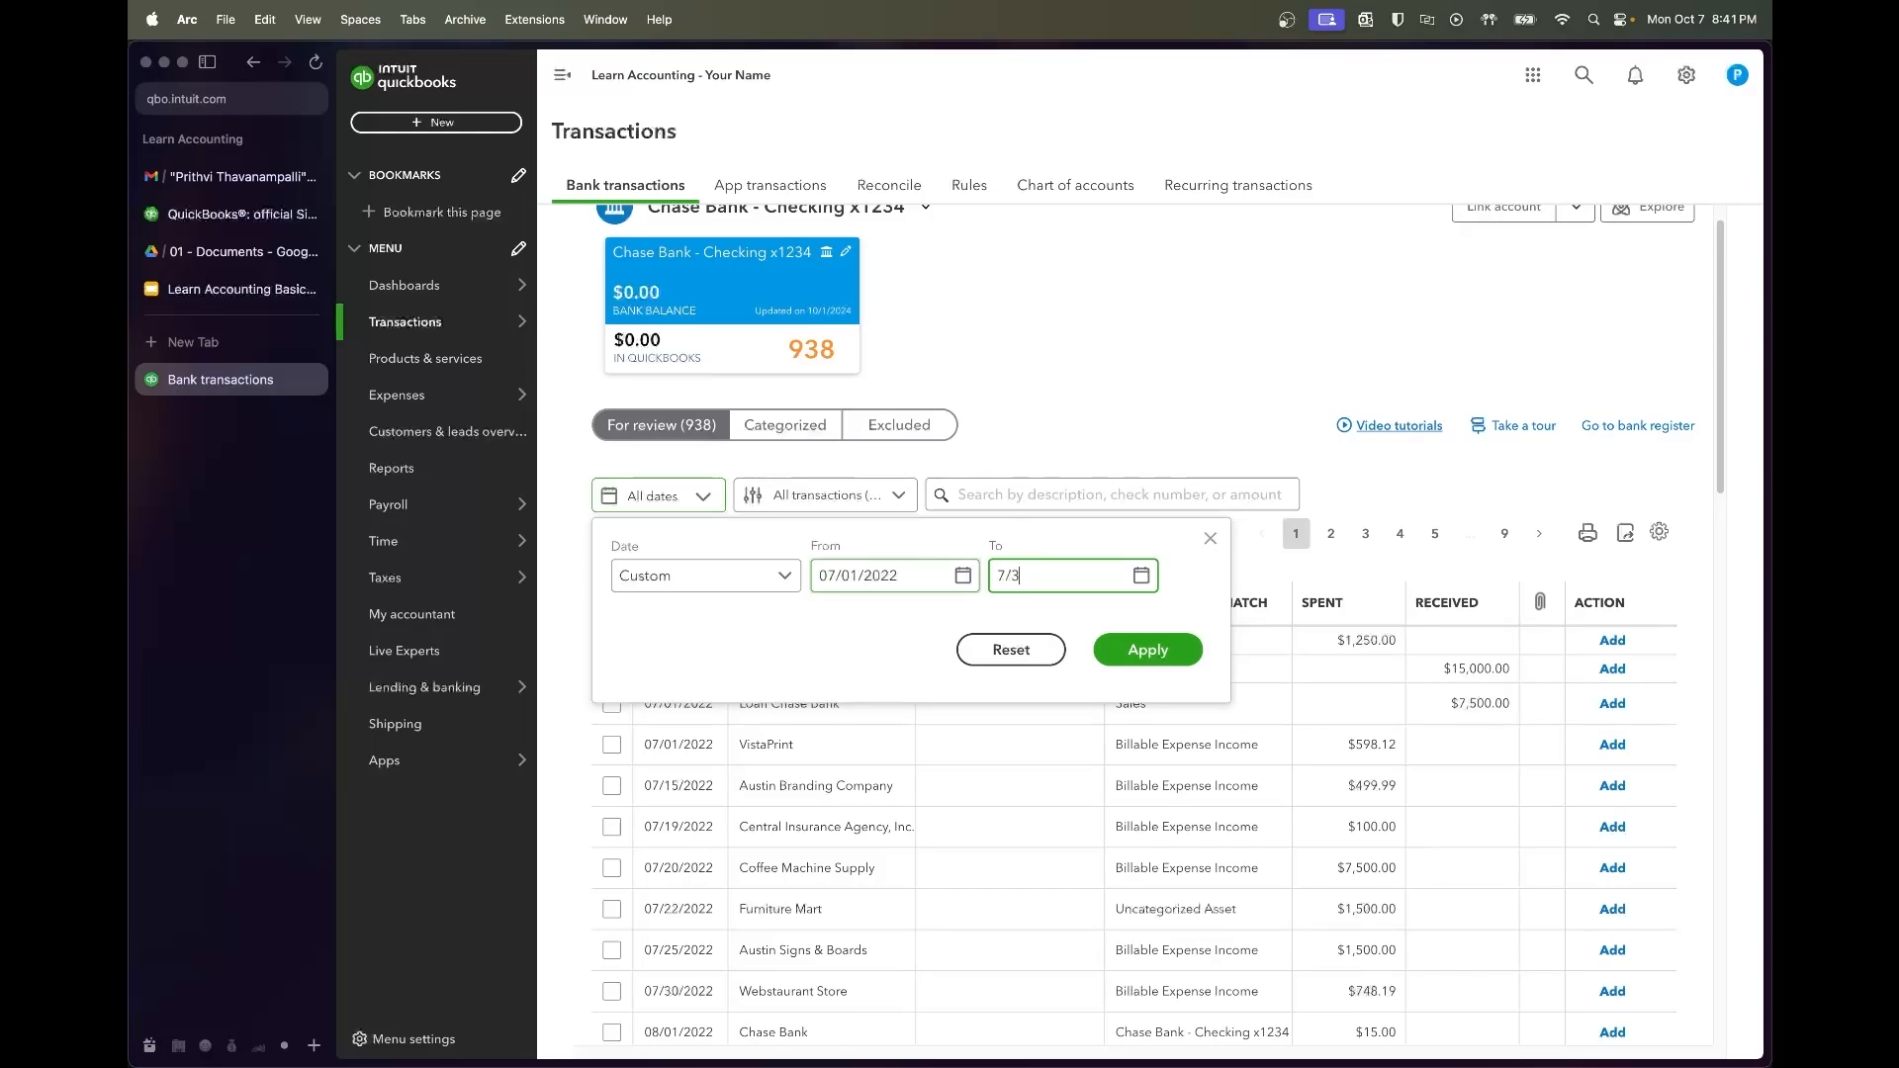
key("Tab")
key("Tab")
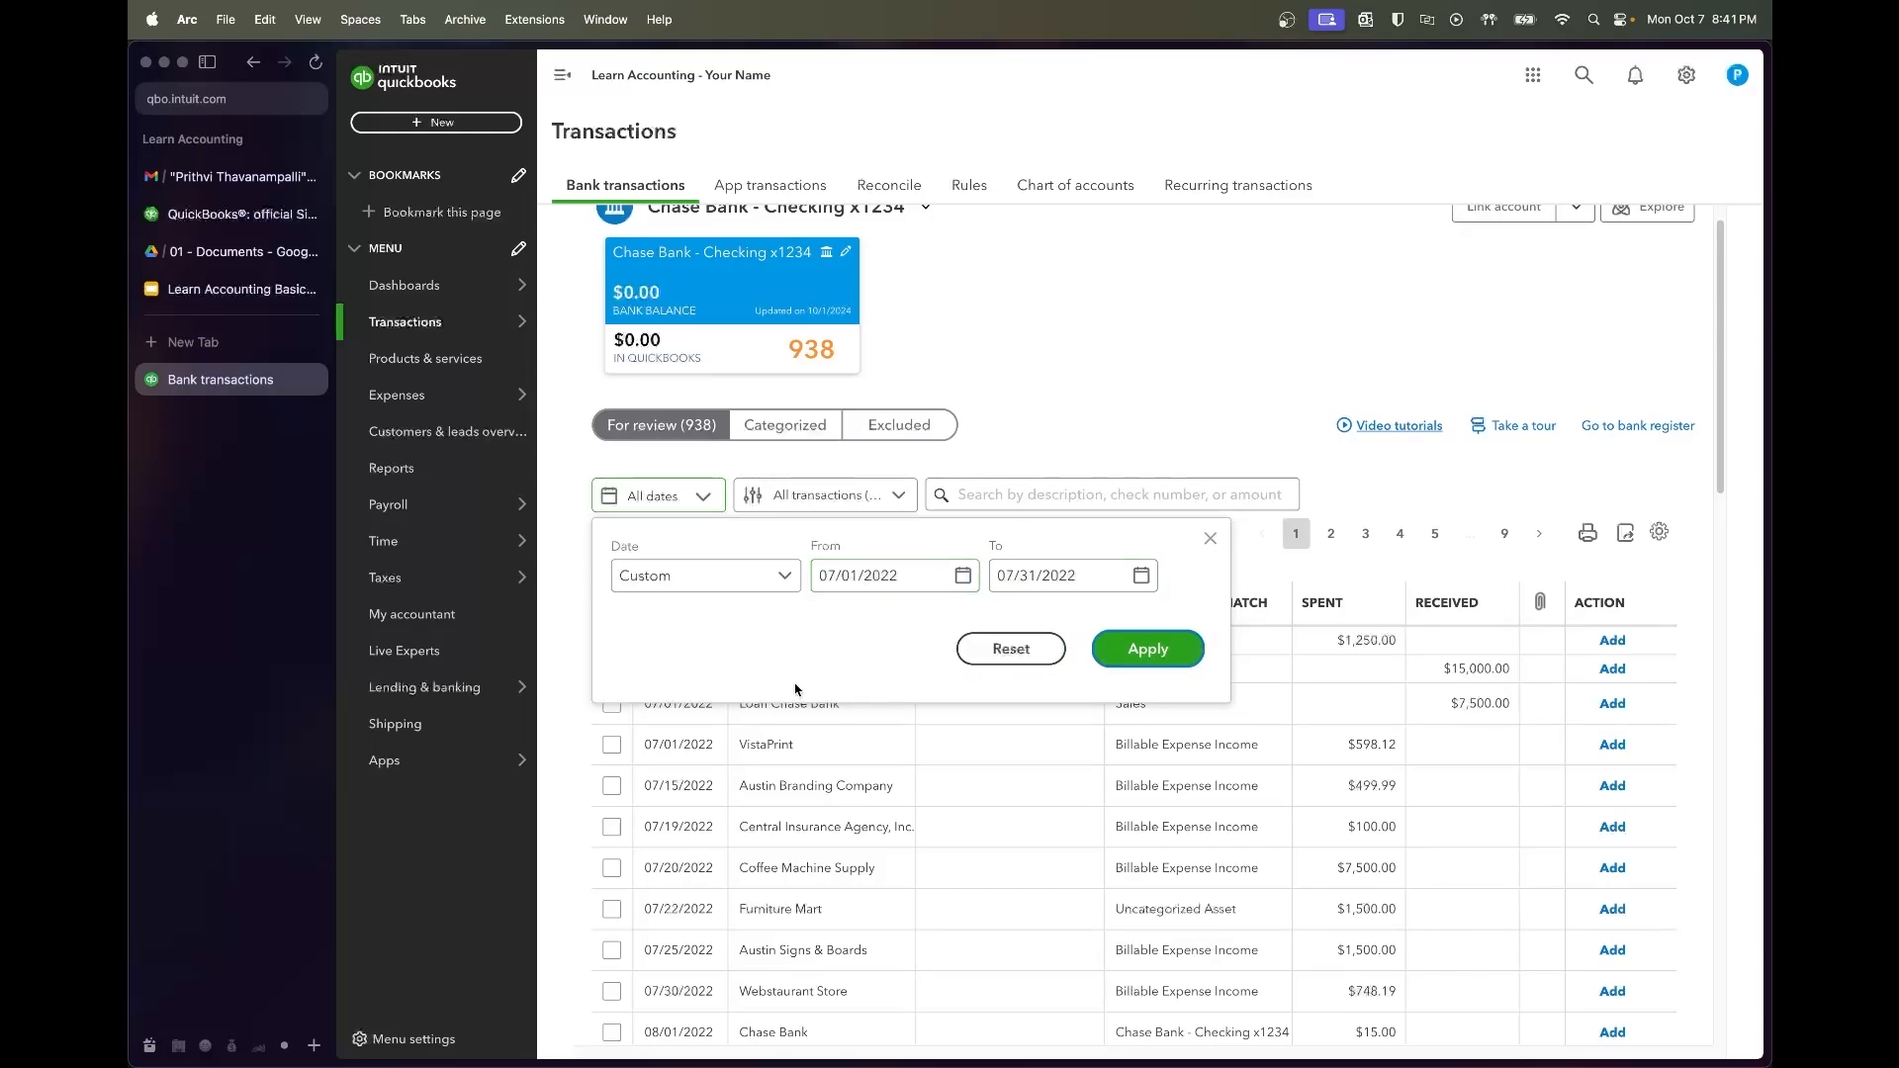
left_click(1182, 653)
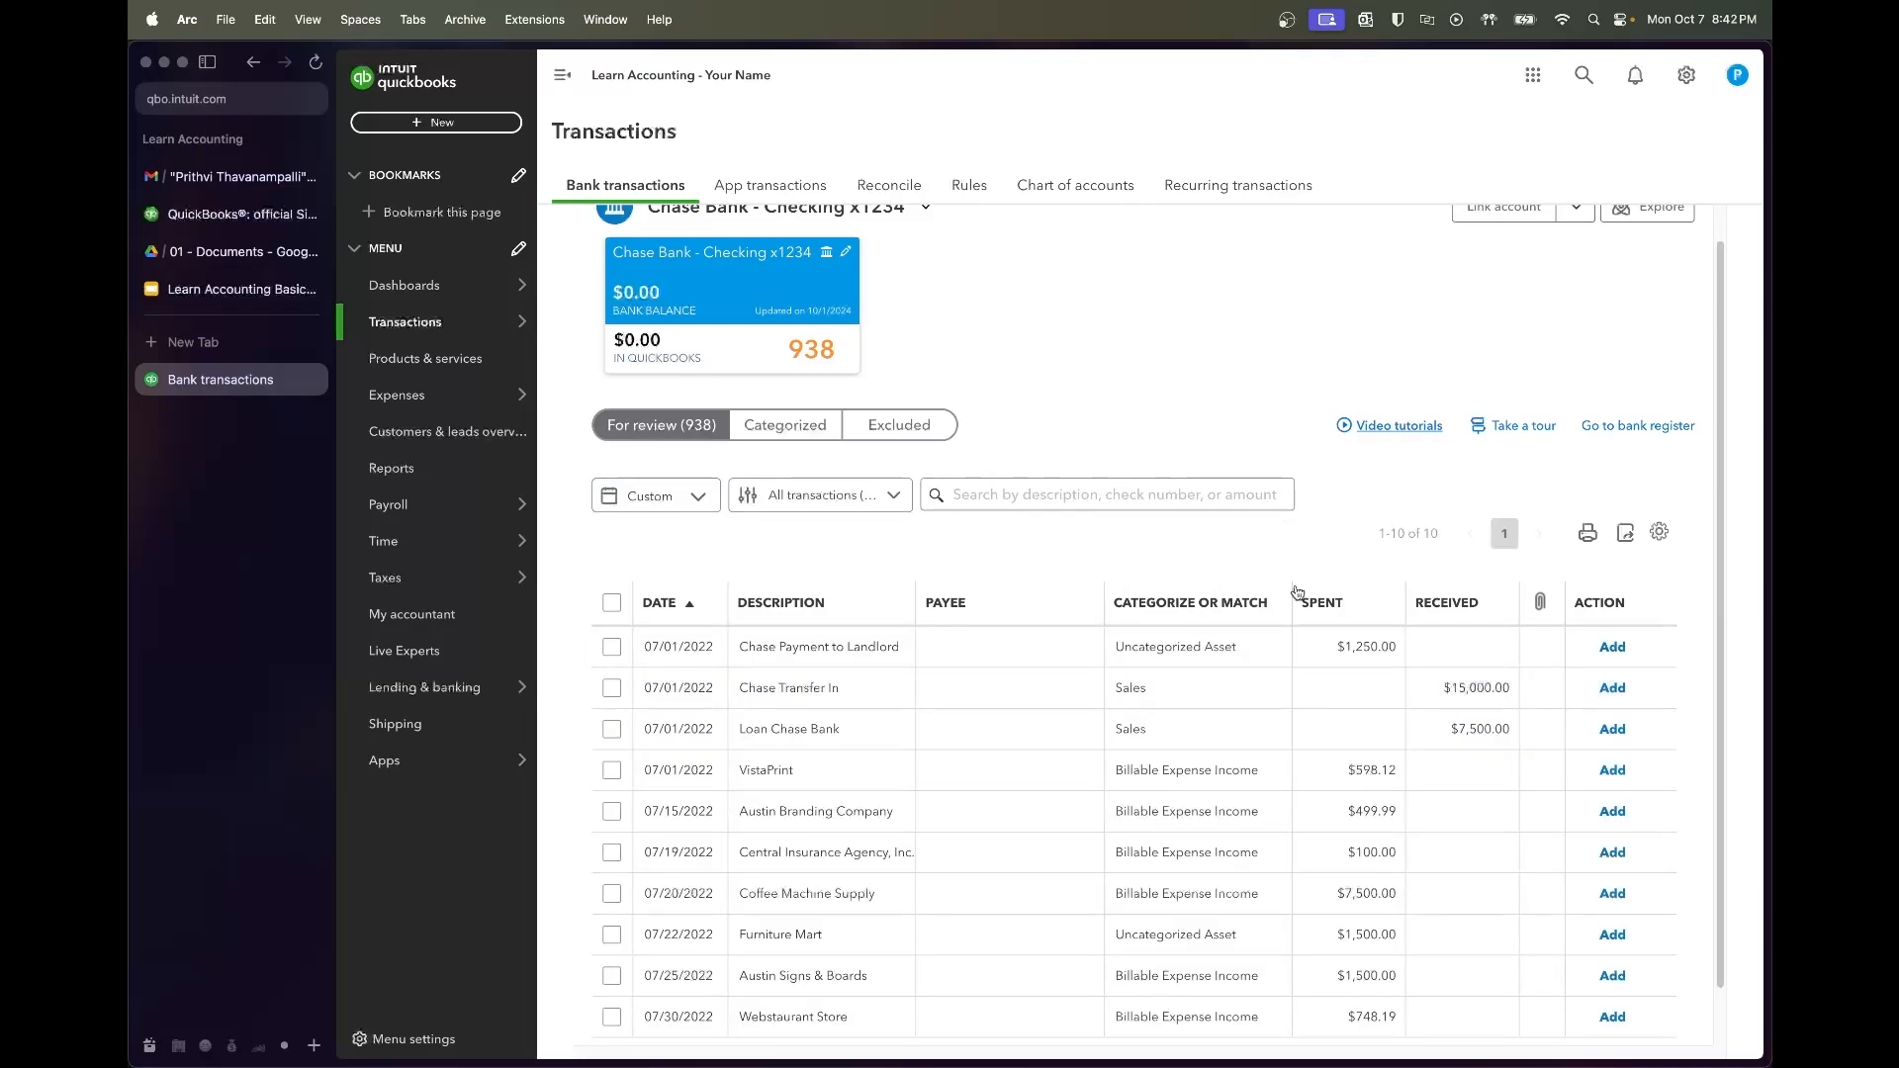
scroll(1142, 579, "down", 1)
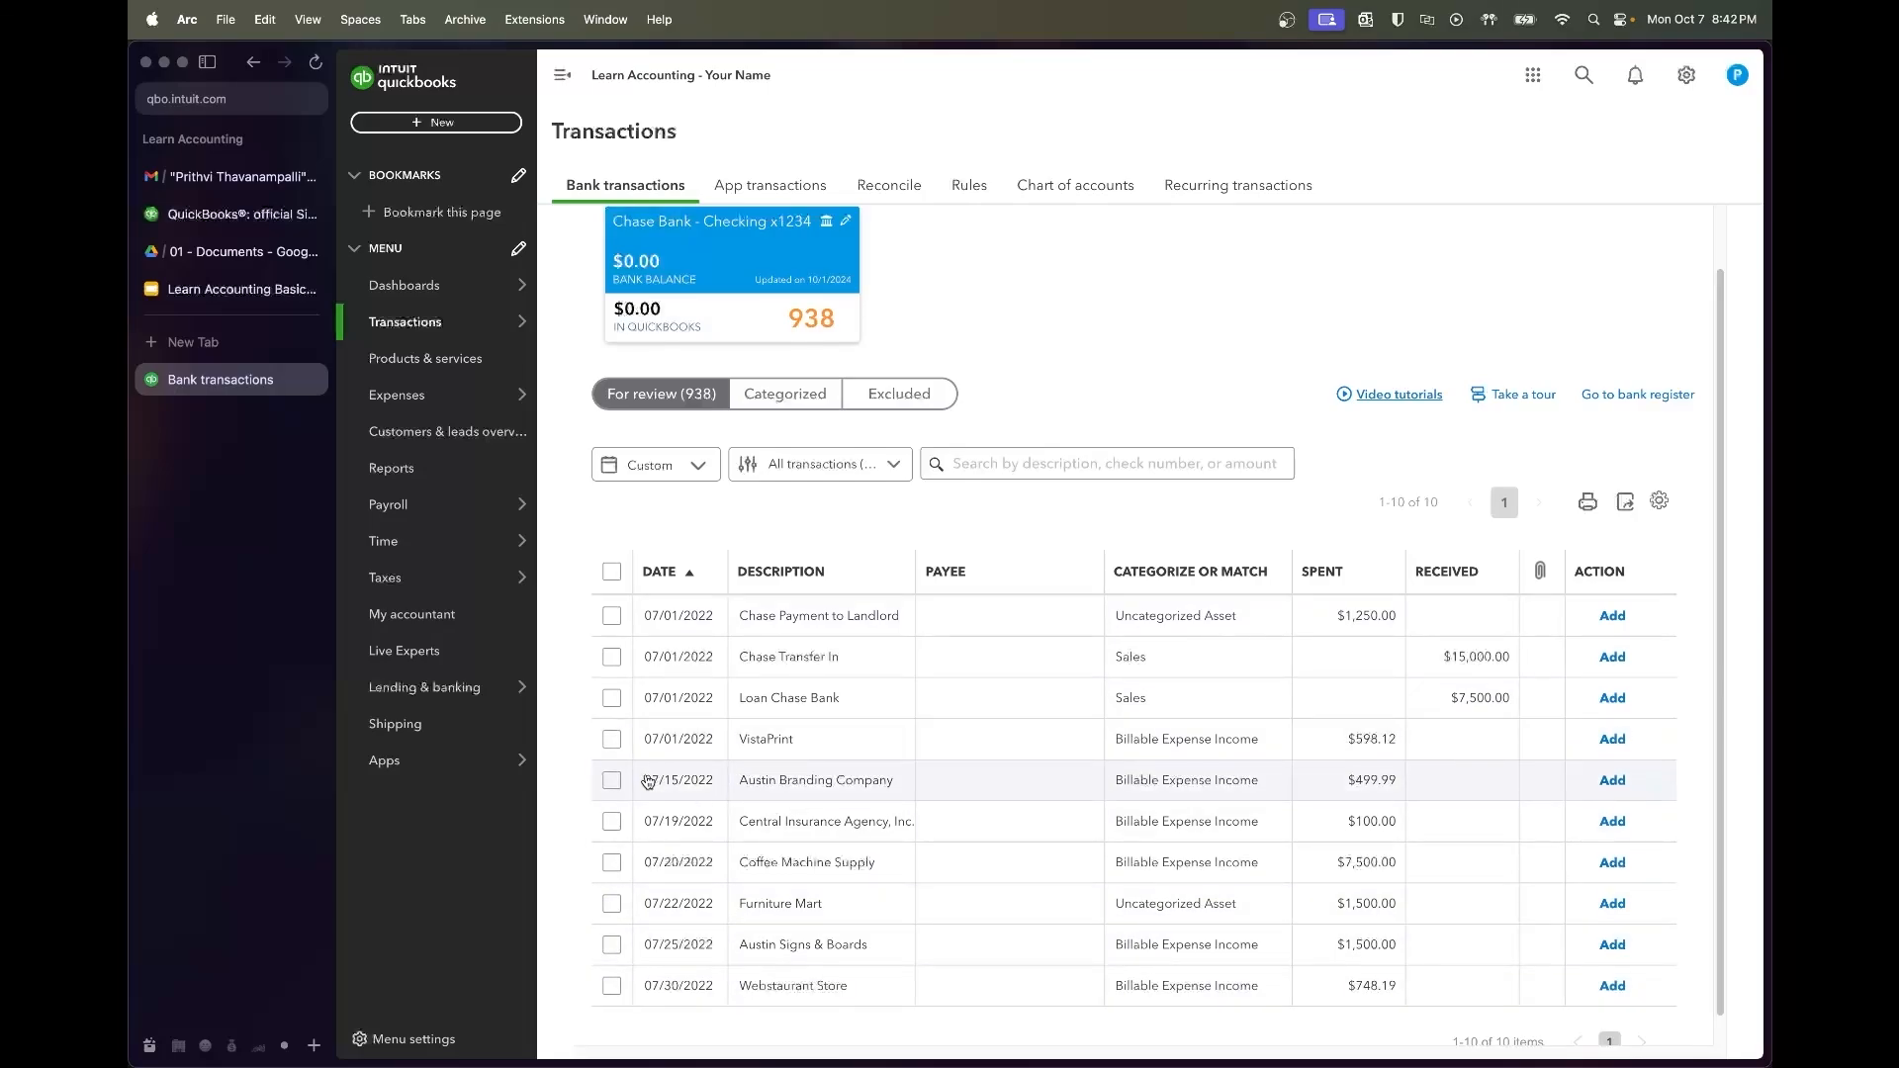
Select the first four July transactions together, then deselect them all again, twice over
left_click(608, 620)
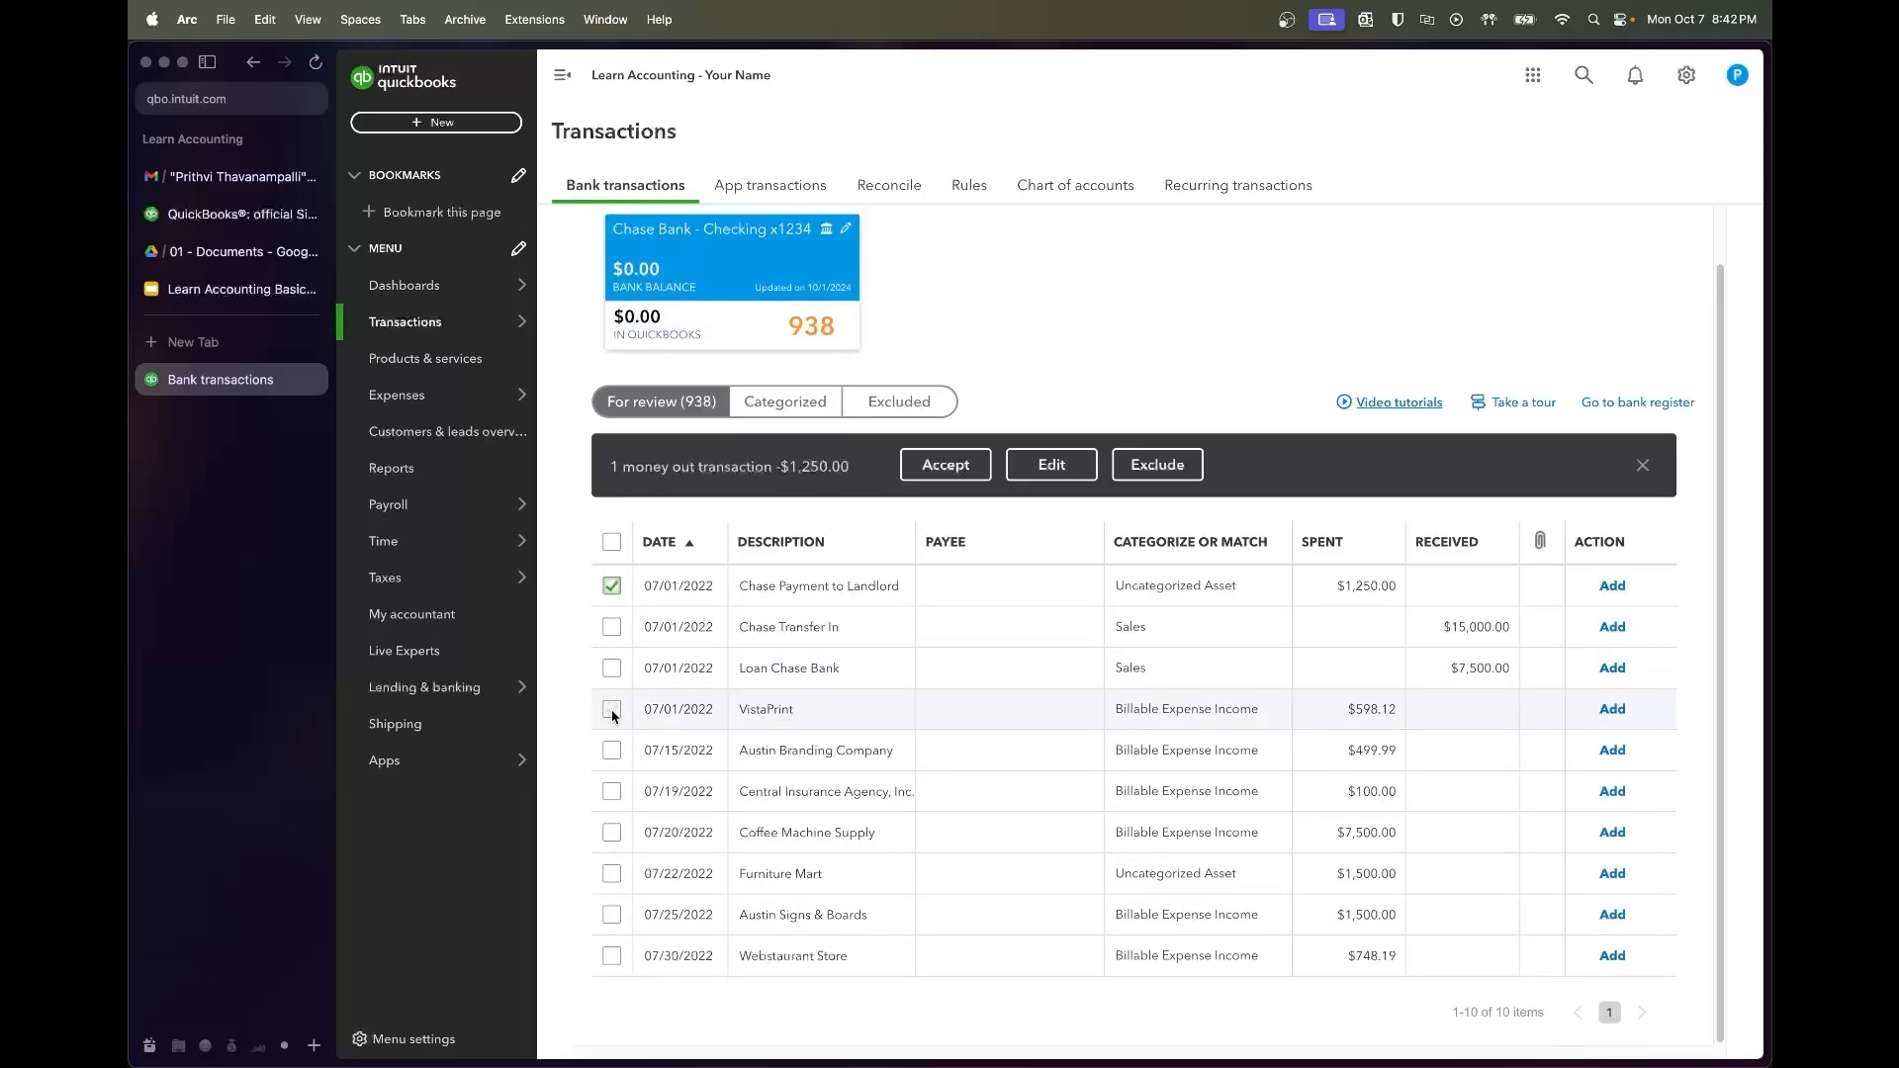
left_click(611, 709, "shift")
left_click(611, 587)
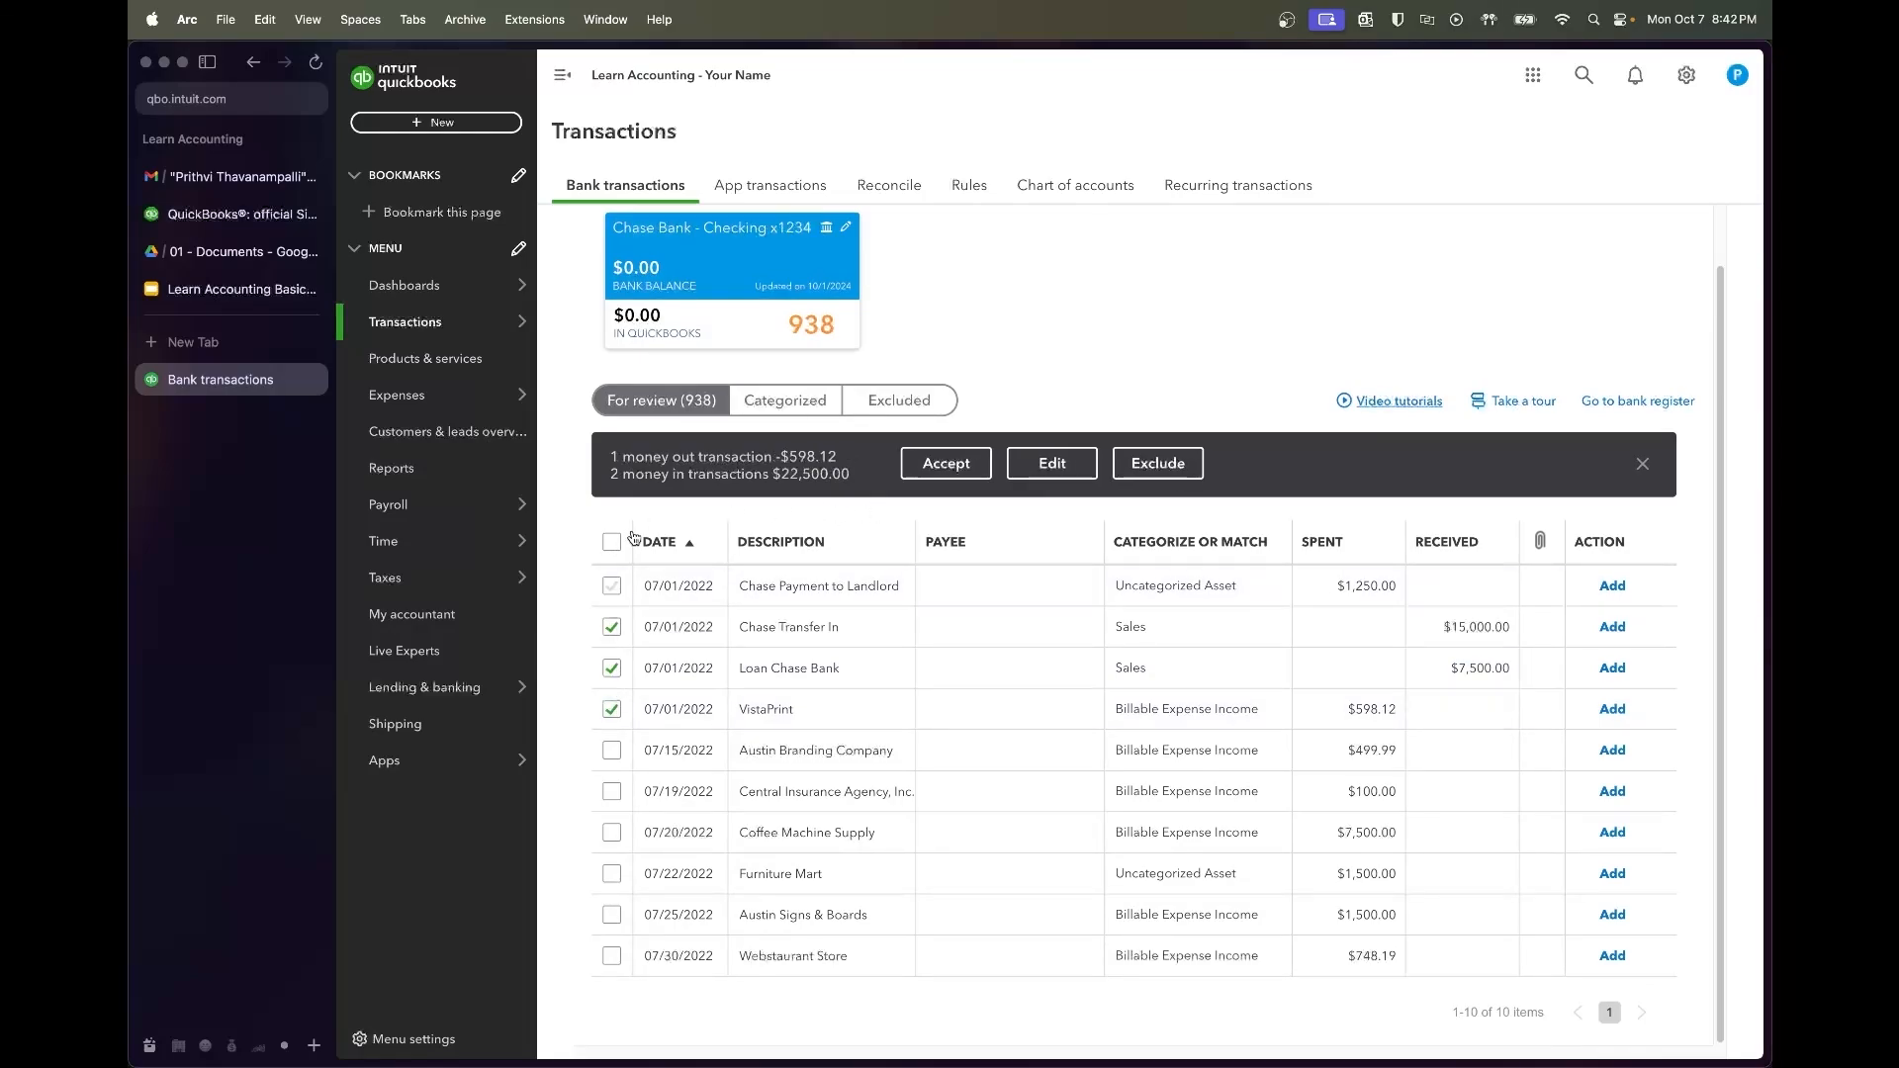
left_click(612, 544)
left_click(611, 621)
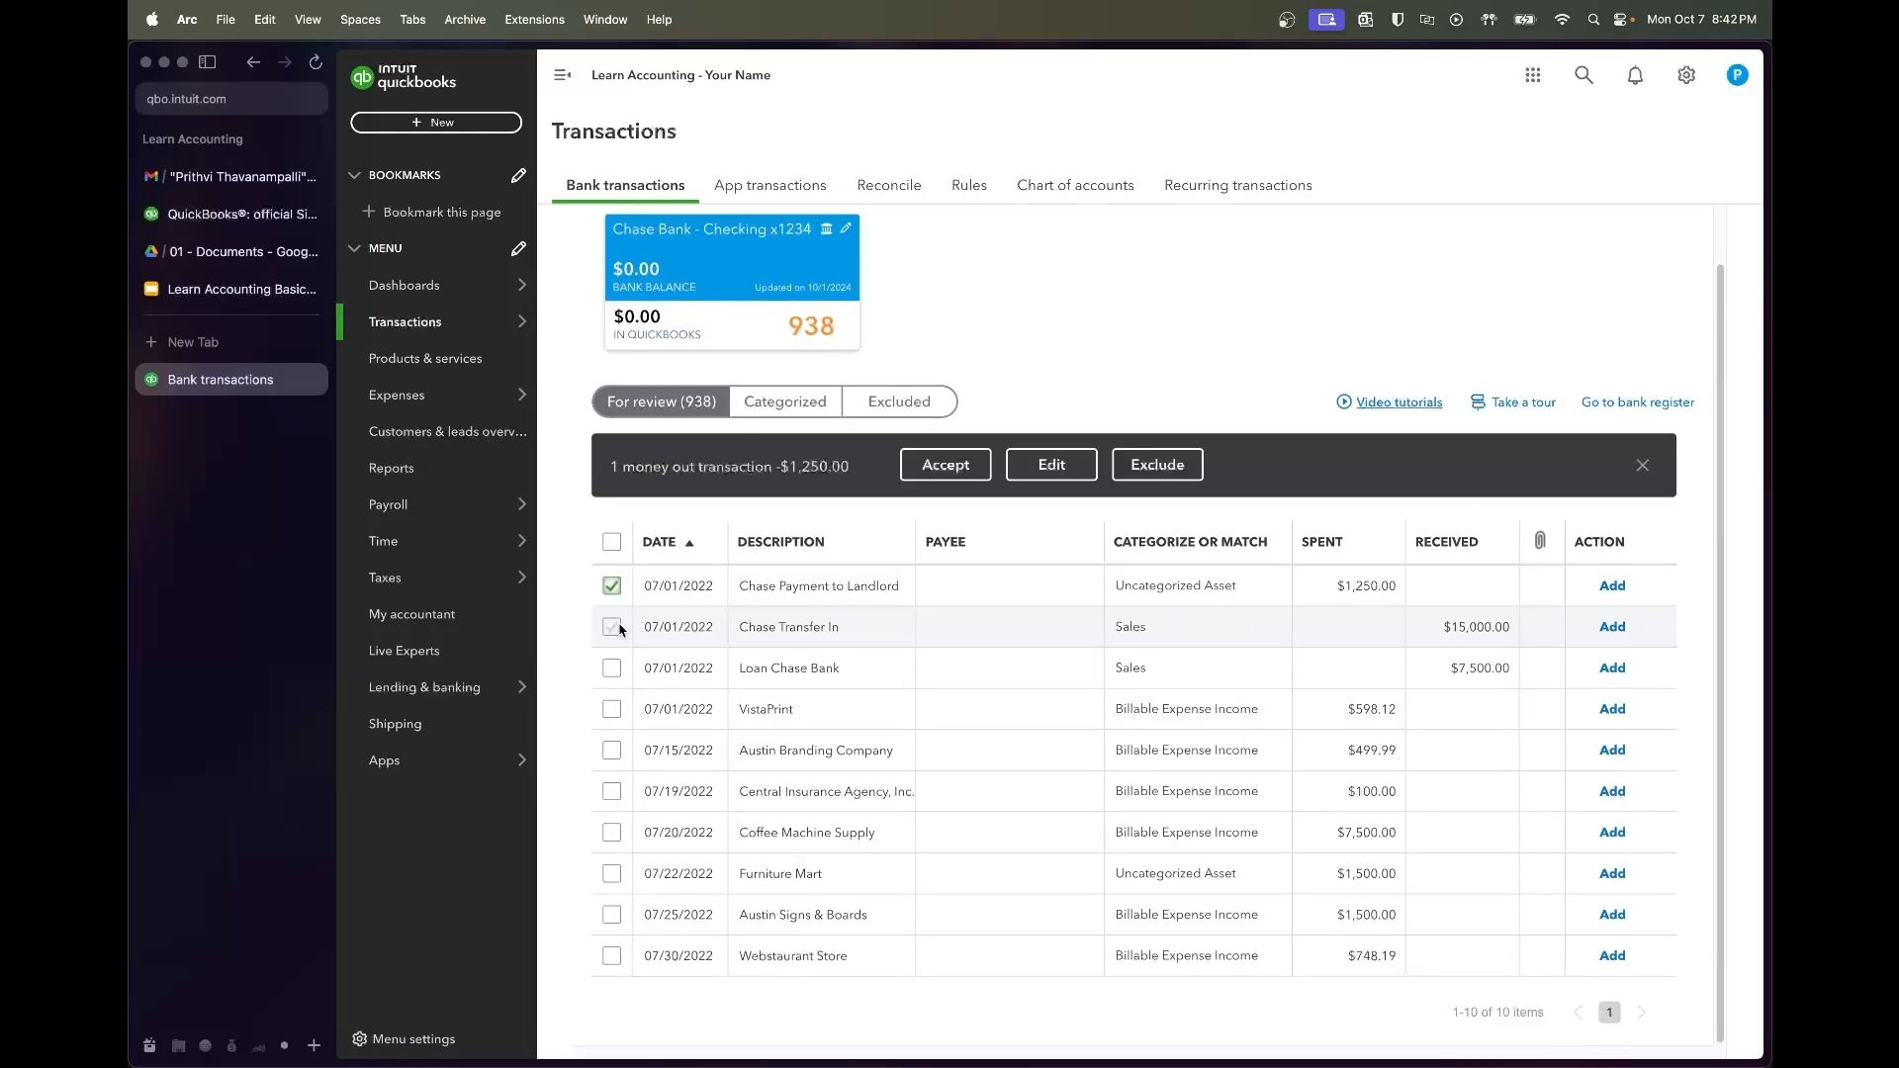
left_click(613, 710, "shift")
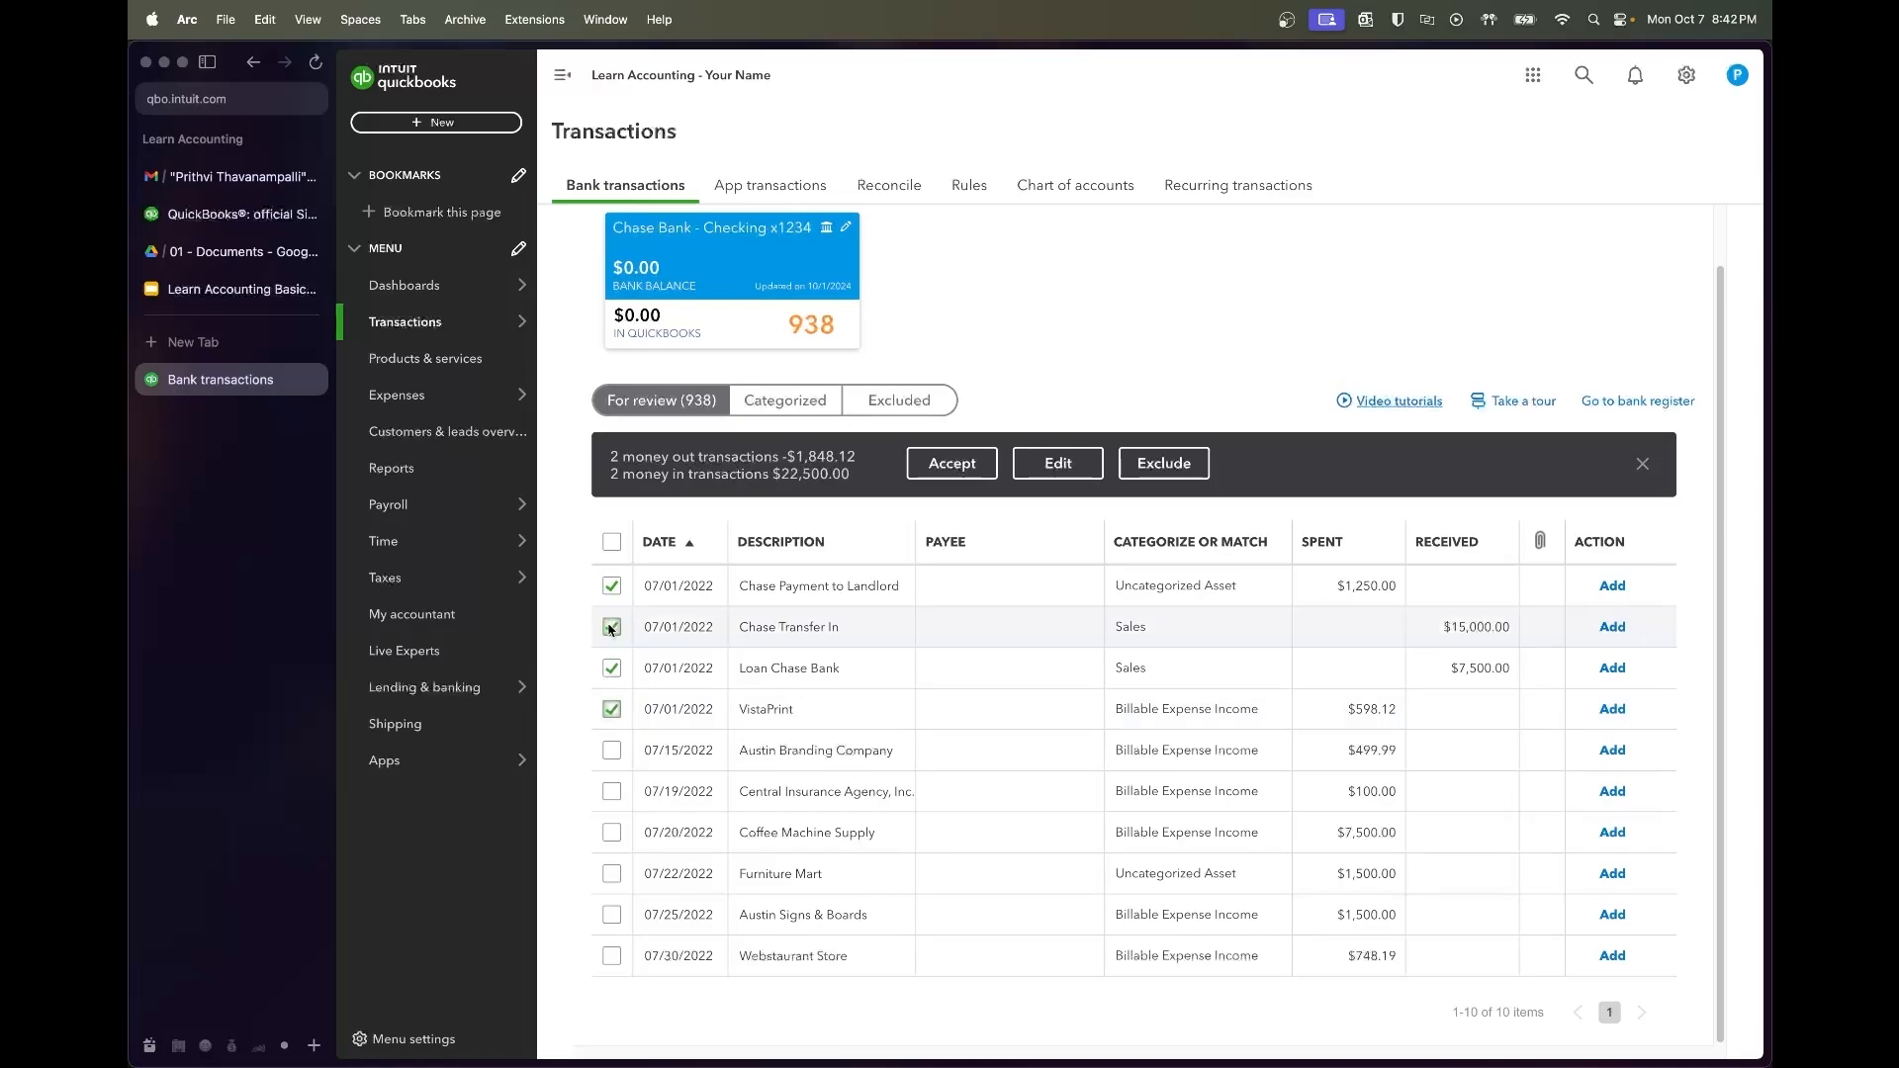
left_click(611, 709)
left_click(611, 668)
left_click(612, 627)
left_click(611, 585)
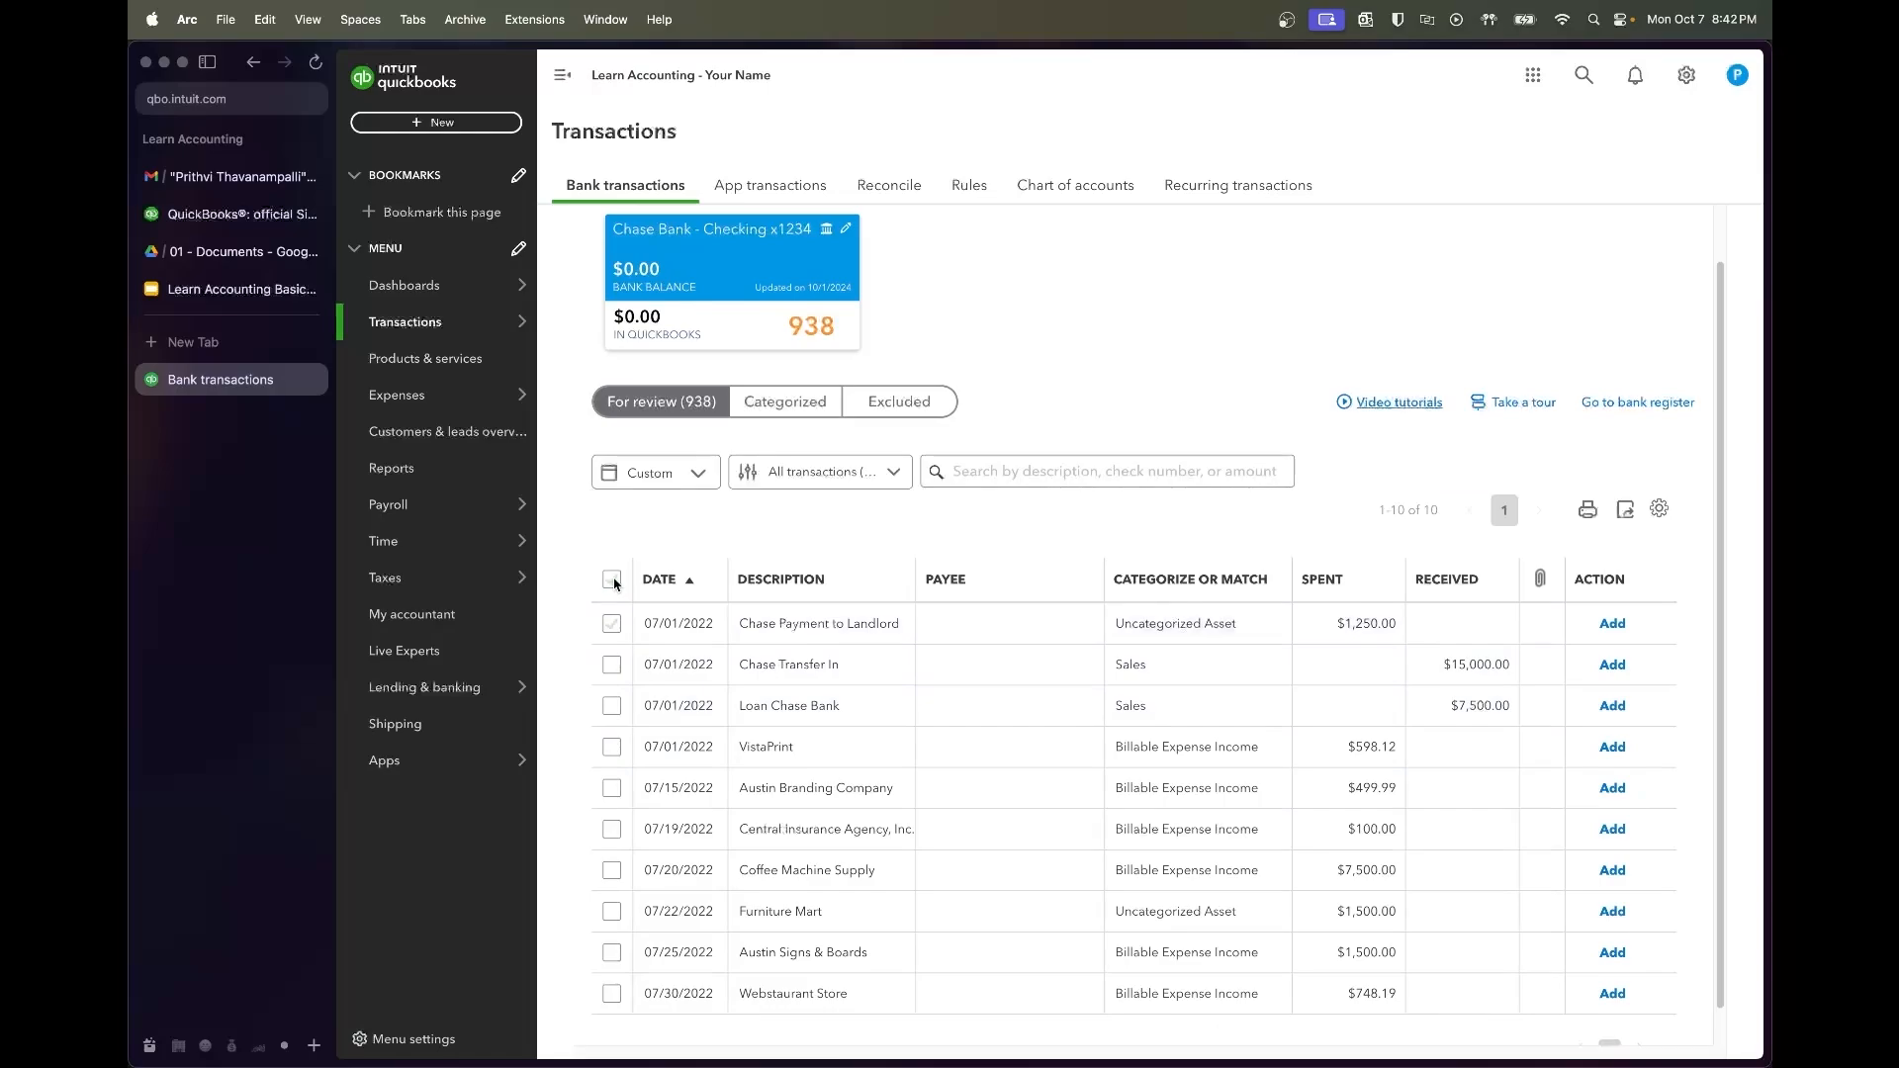
left_click(612, 625)
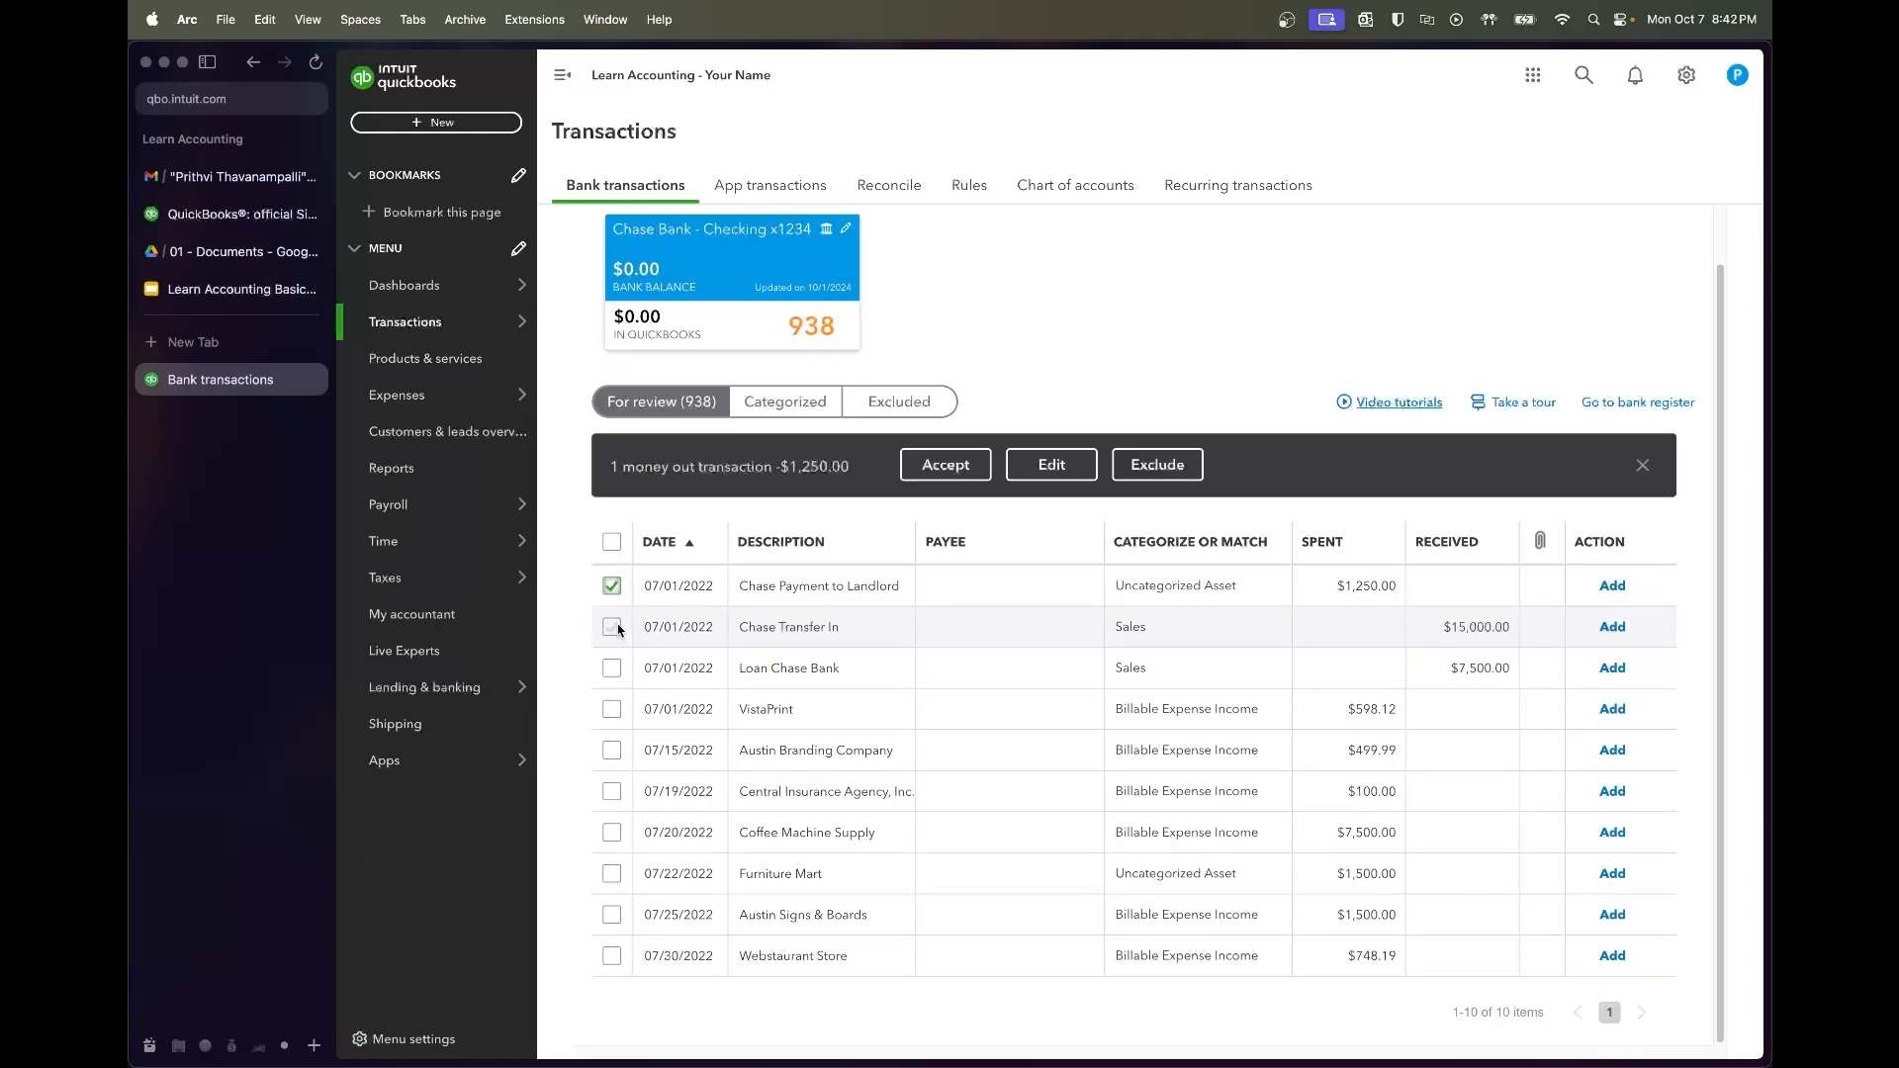
left_click(613, 710, "shift")
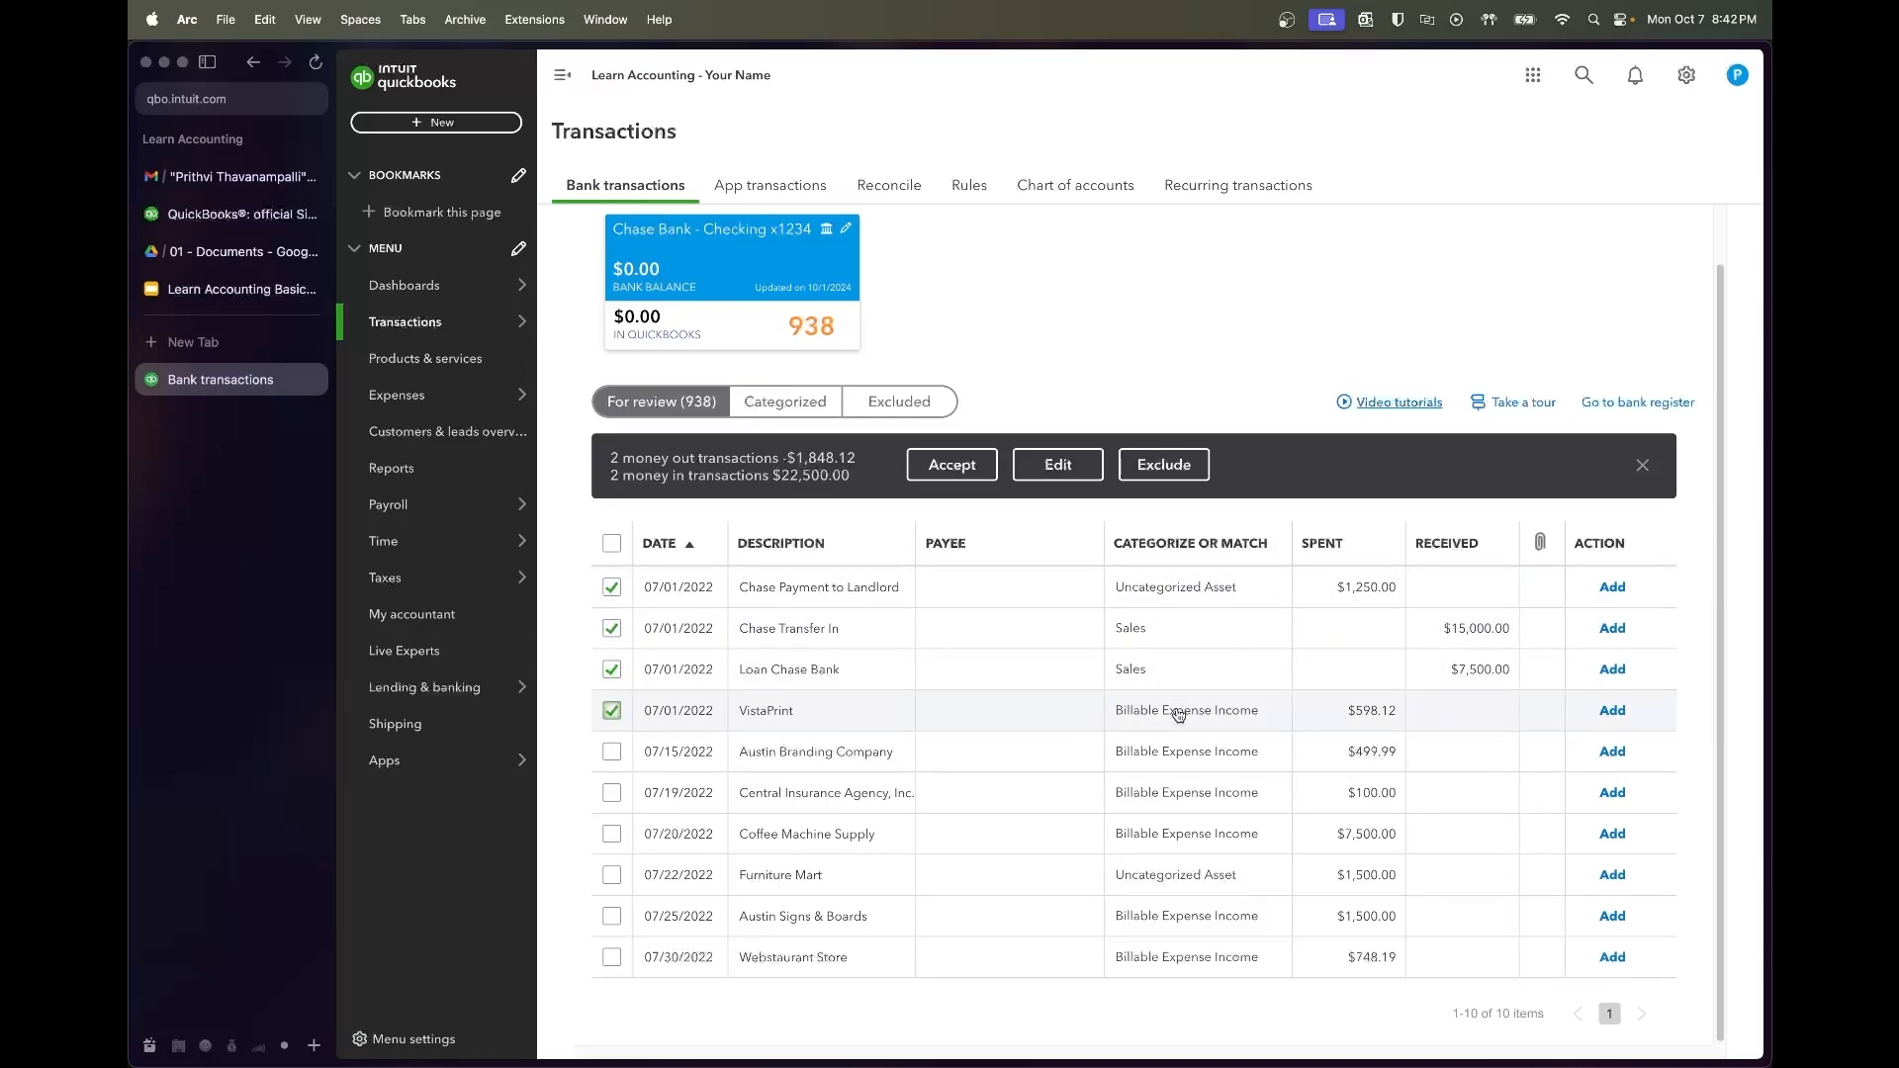
left_click(612, 710)
left_click(612, 670)
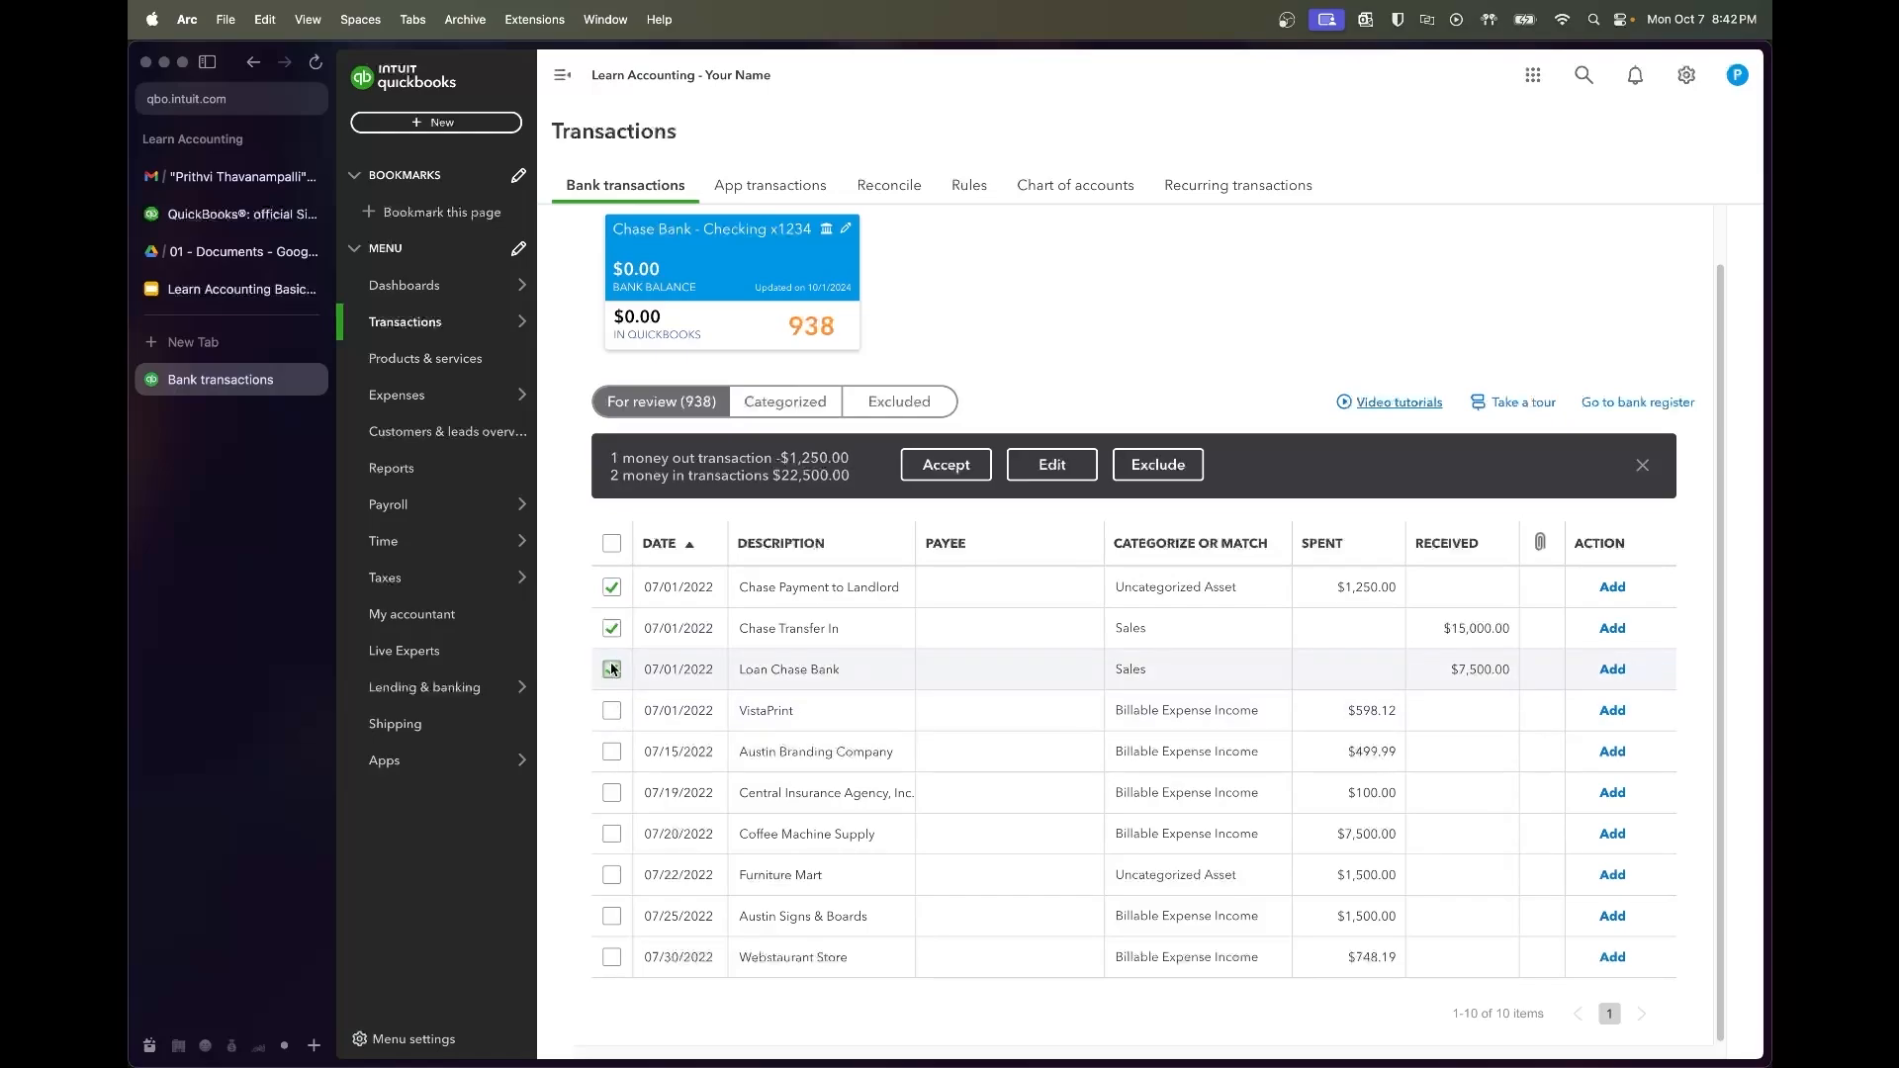
left_click(611, 628)
left_click(611, 586)
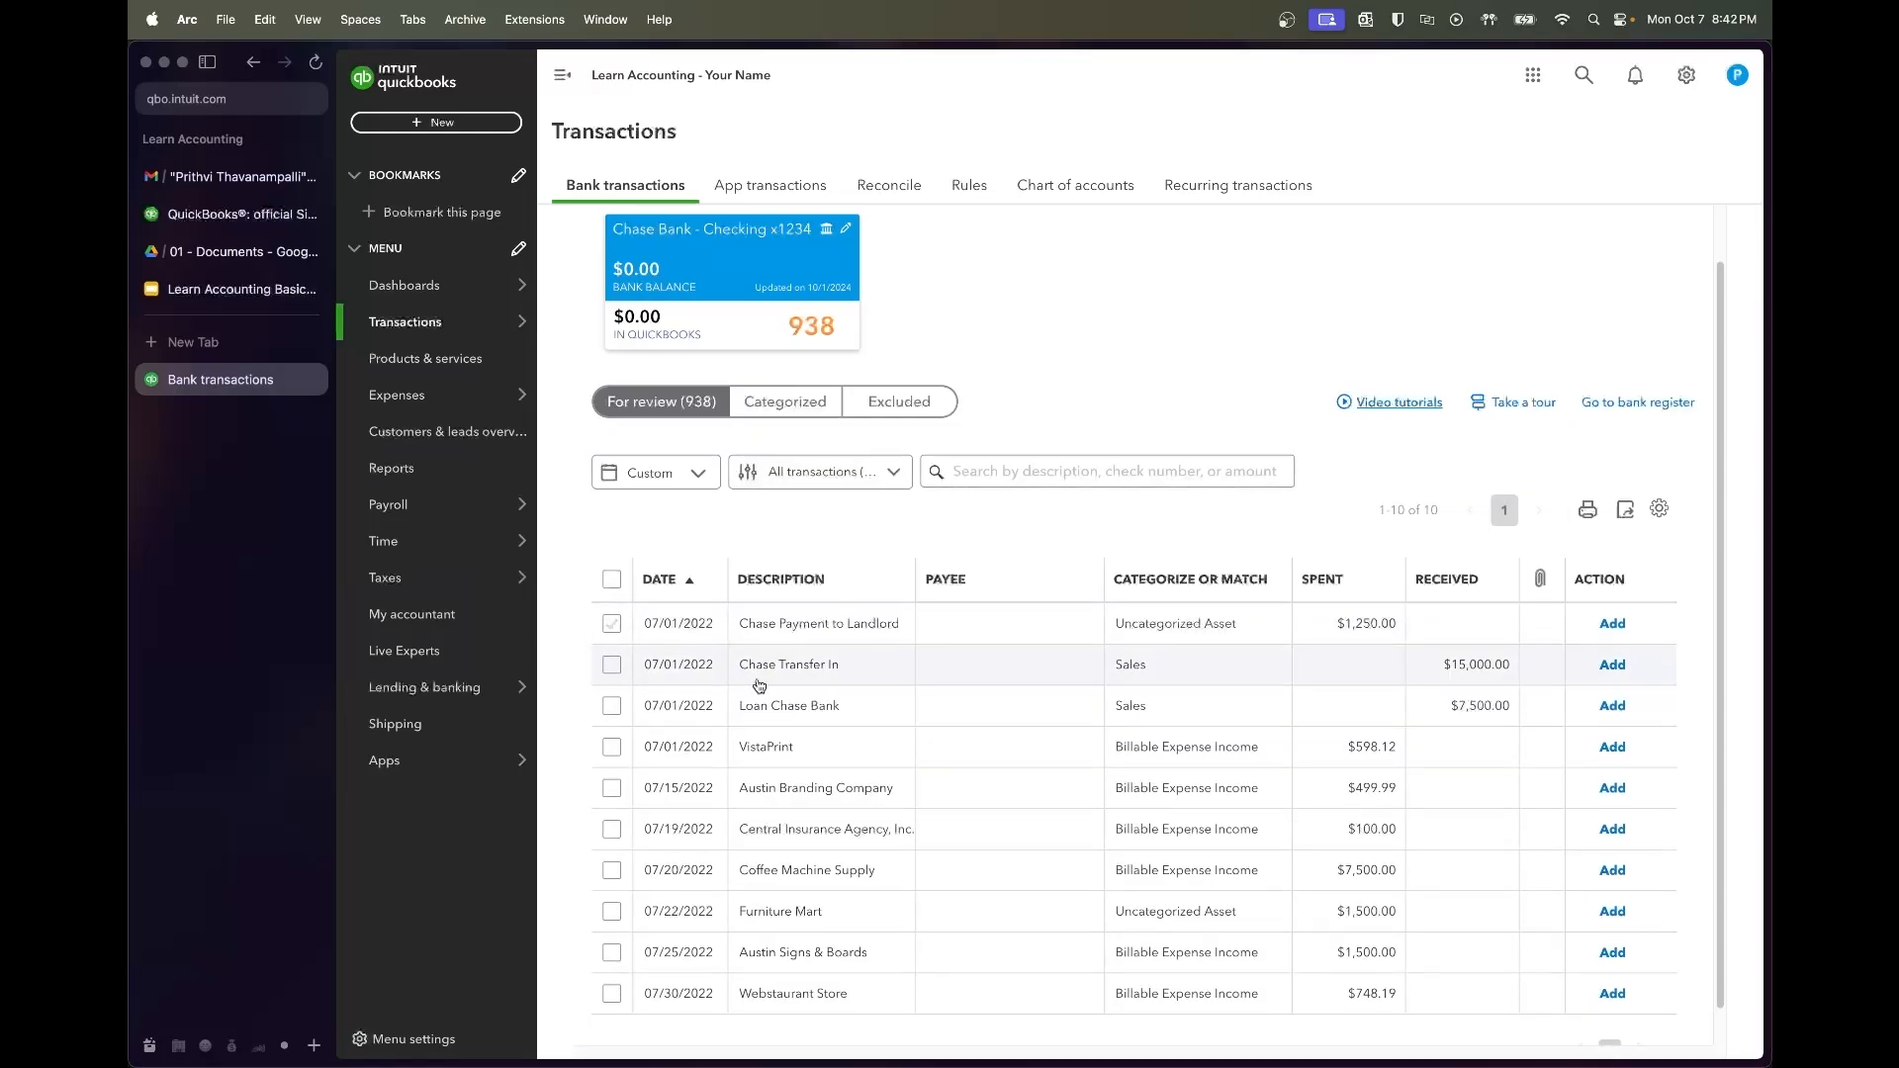
Expand the $15,000.00 Chase Transfer In deposit and start editing its memo
left_click(804, 675)
scroll(990, 917, "down", 2)
left_click(928, 873)
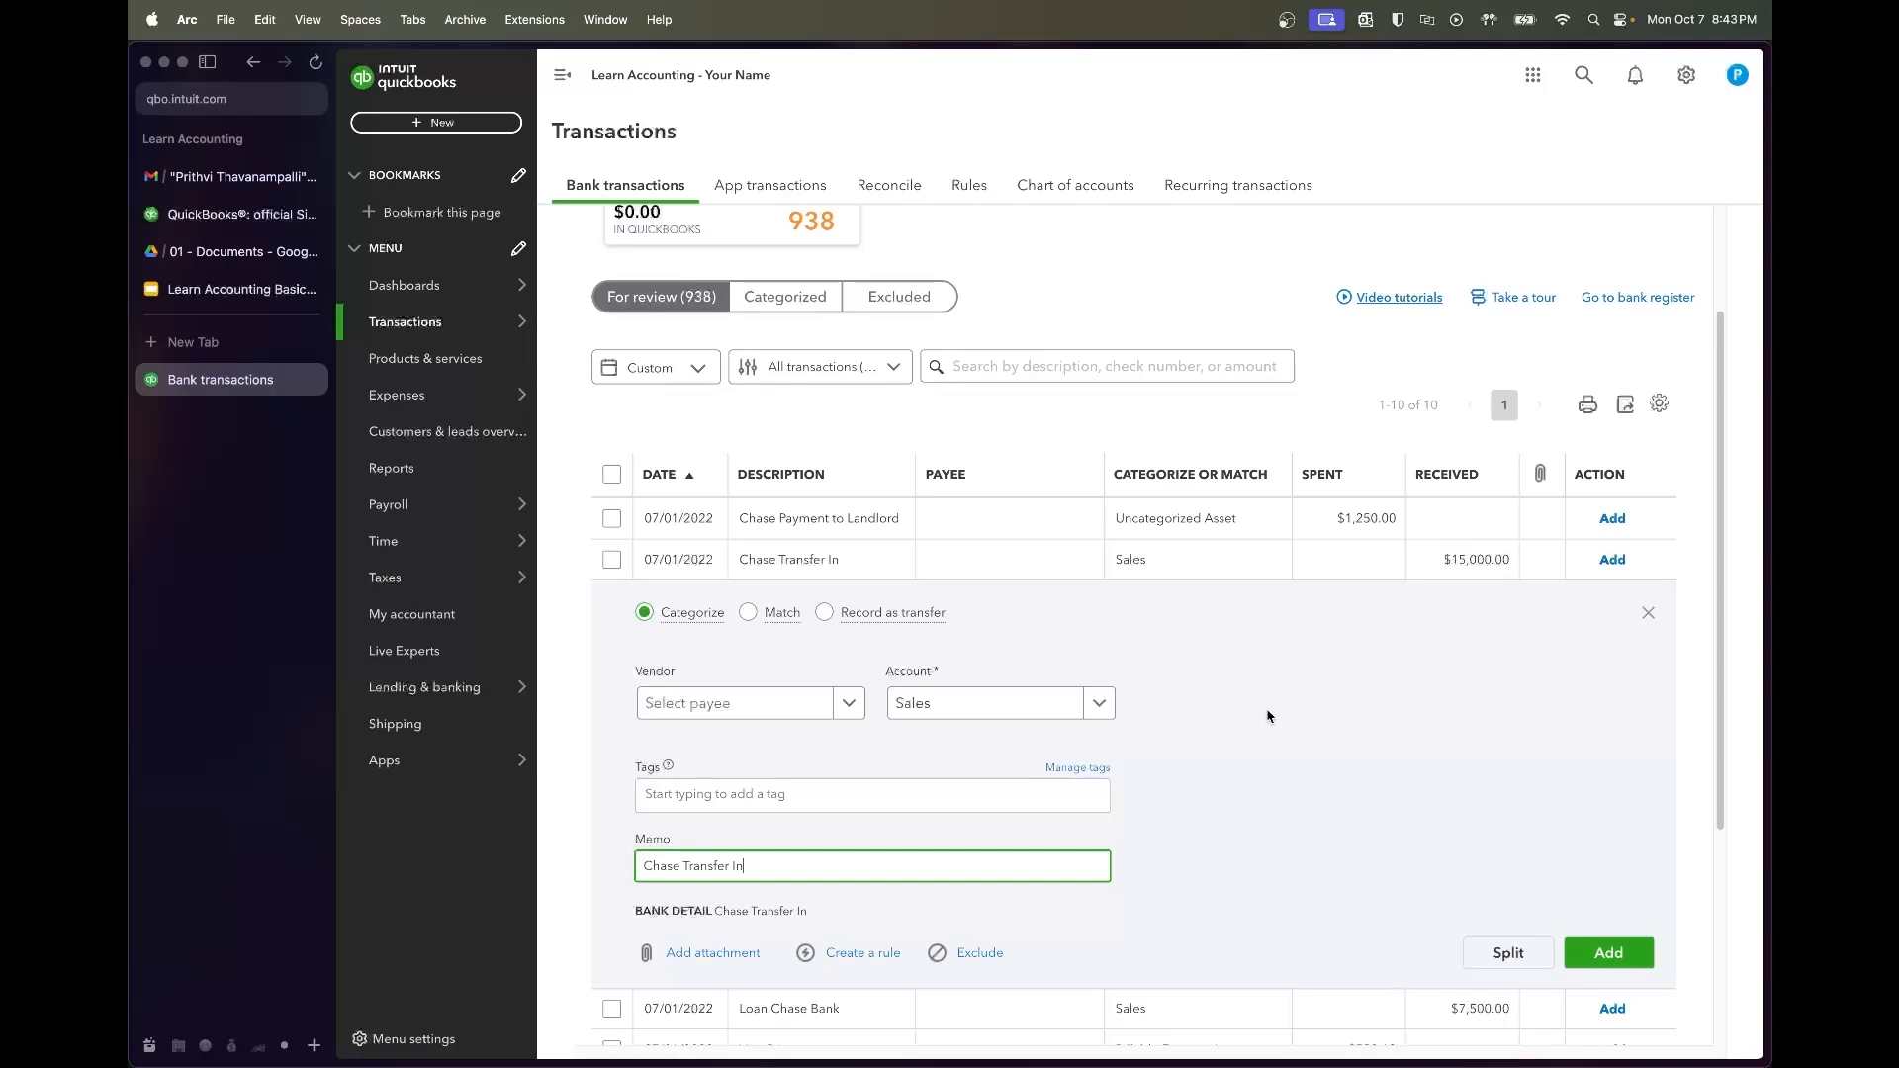
left_click(1104, 560)
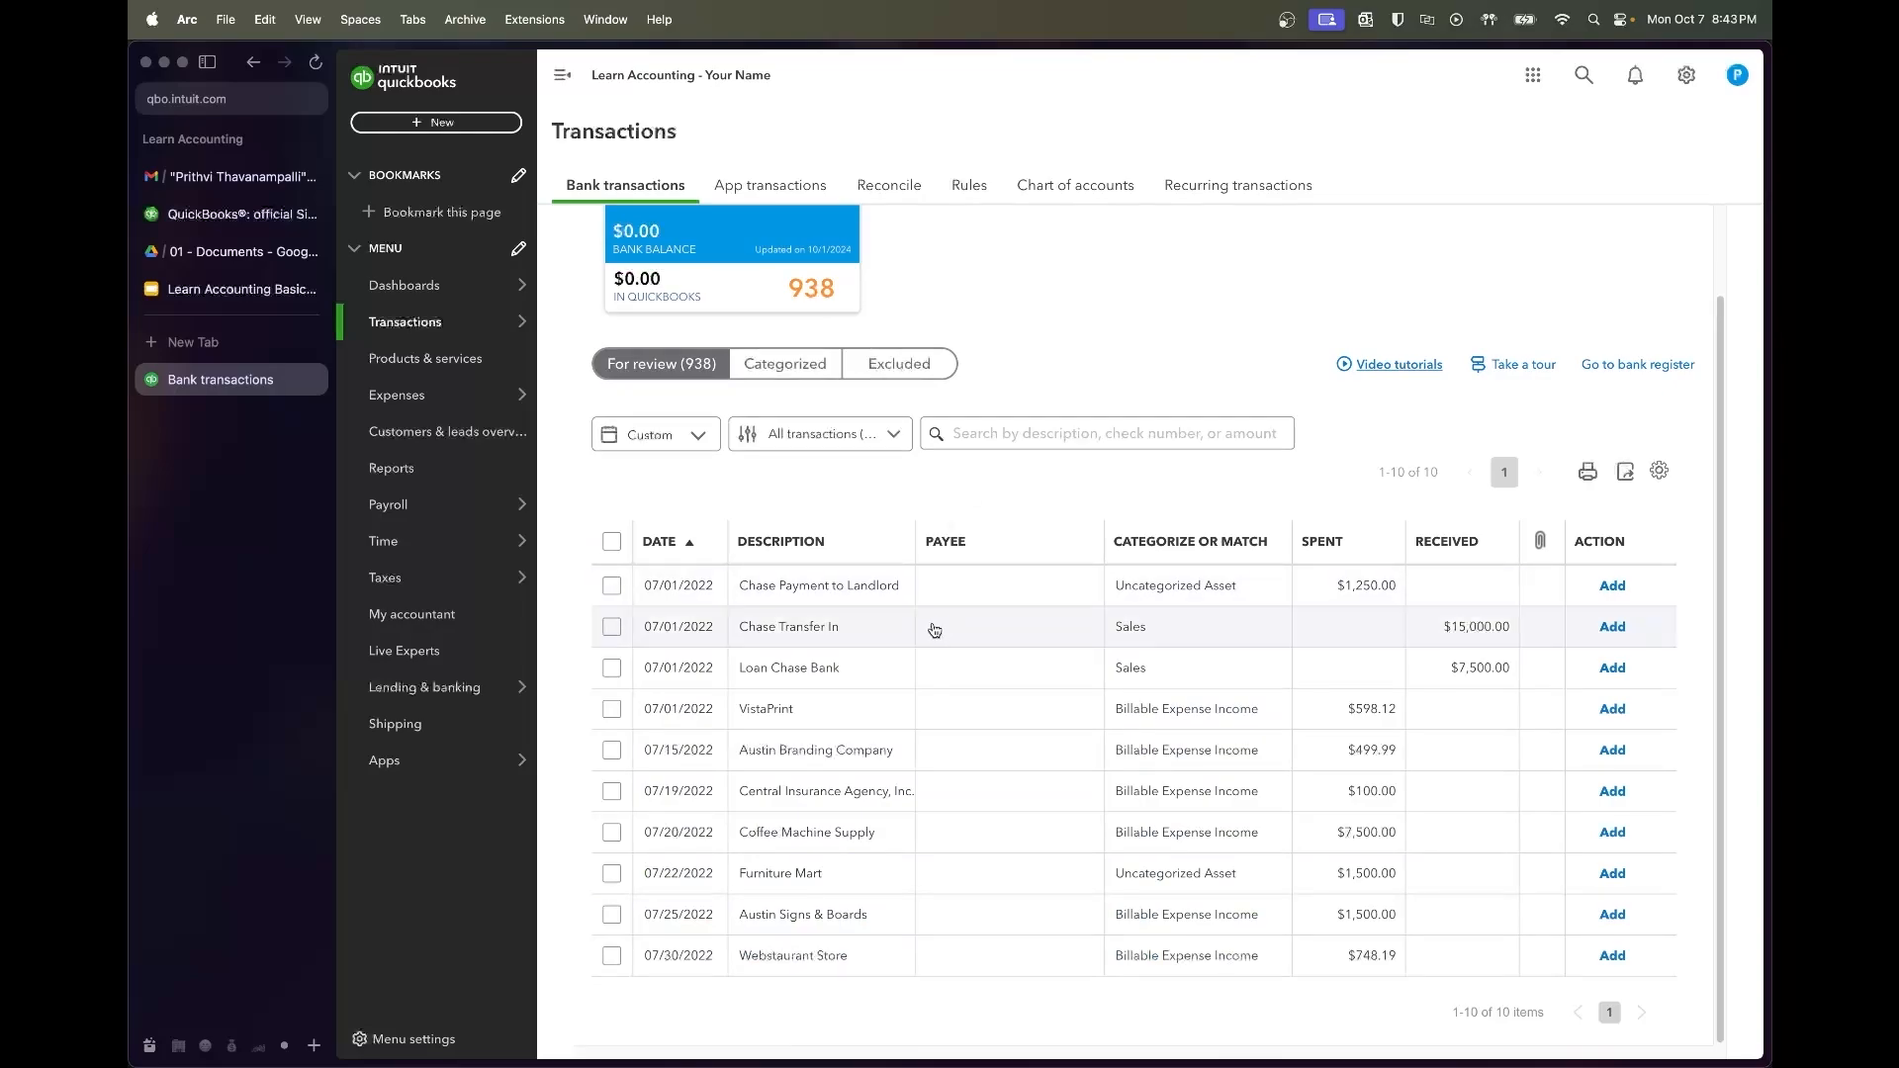
scroll(923, 805, "up", 1)
scroll(922, 805, "down", 1)
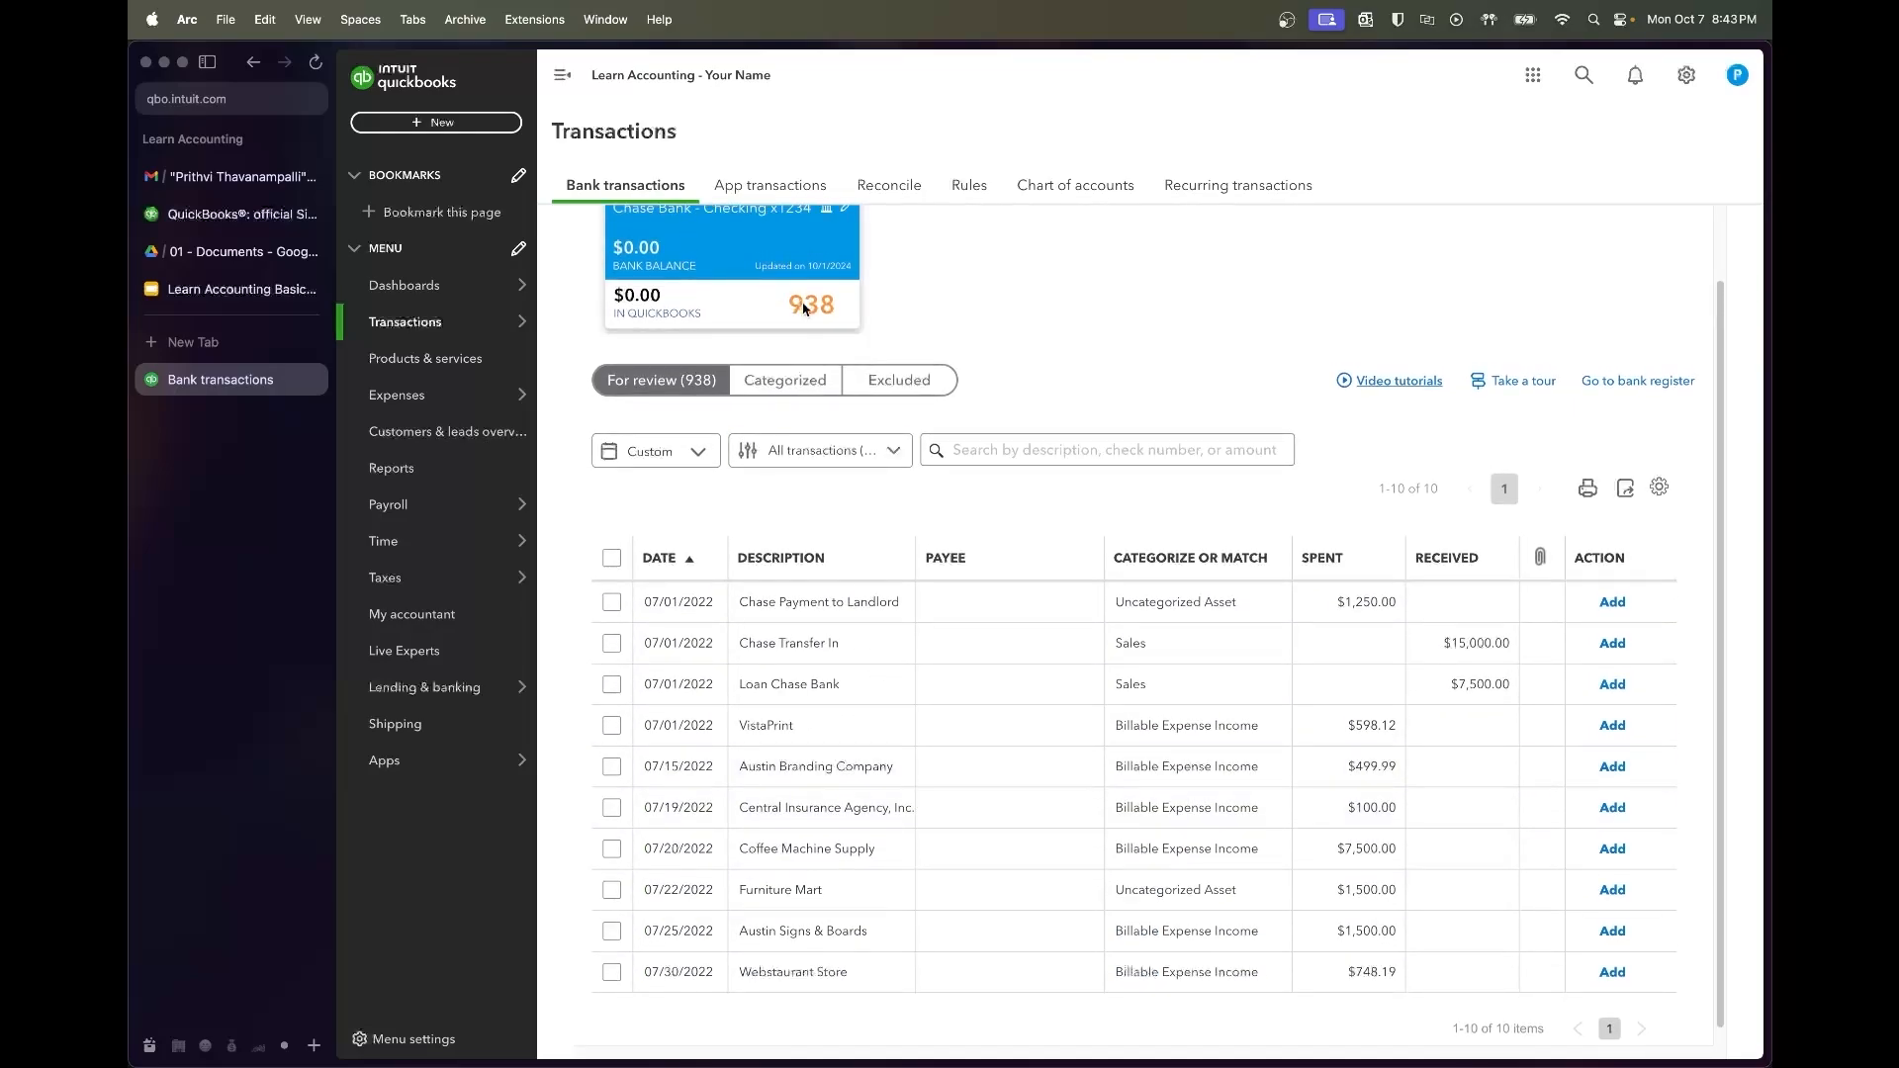
left_click(951, 451)
left_click(975, 649)
scroll(1024, 743, "down", 1)
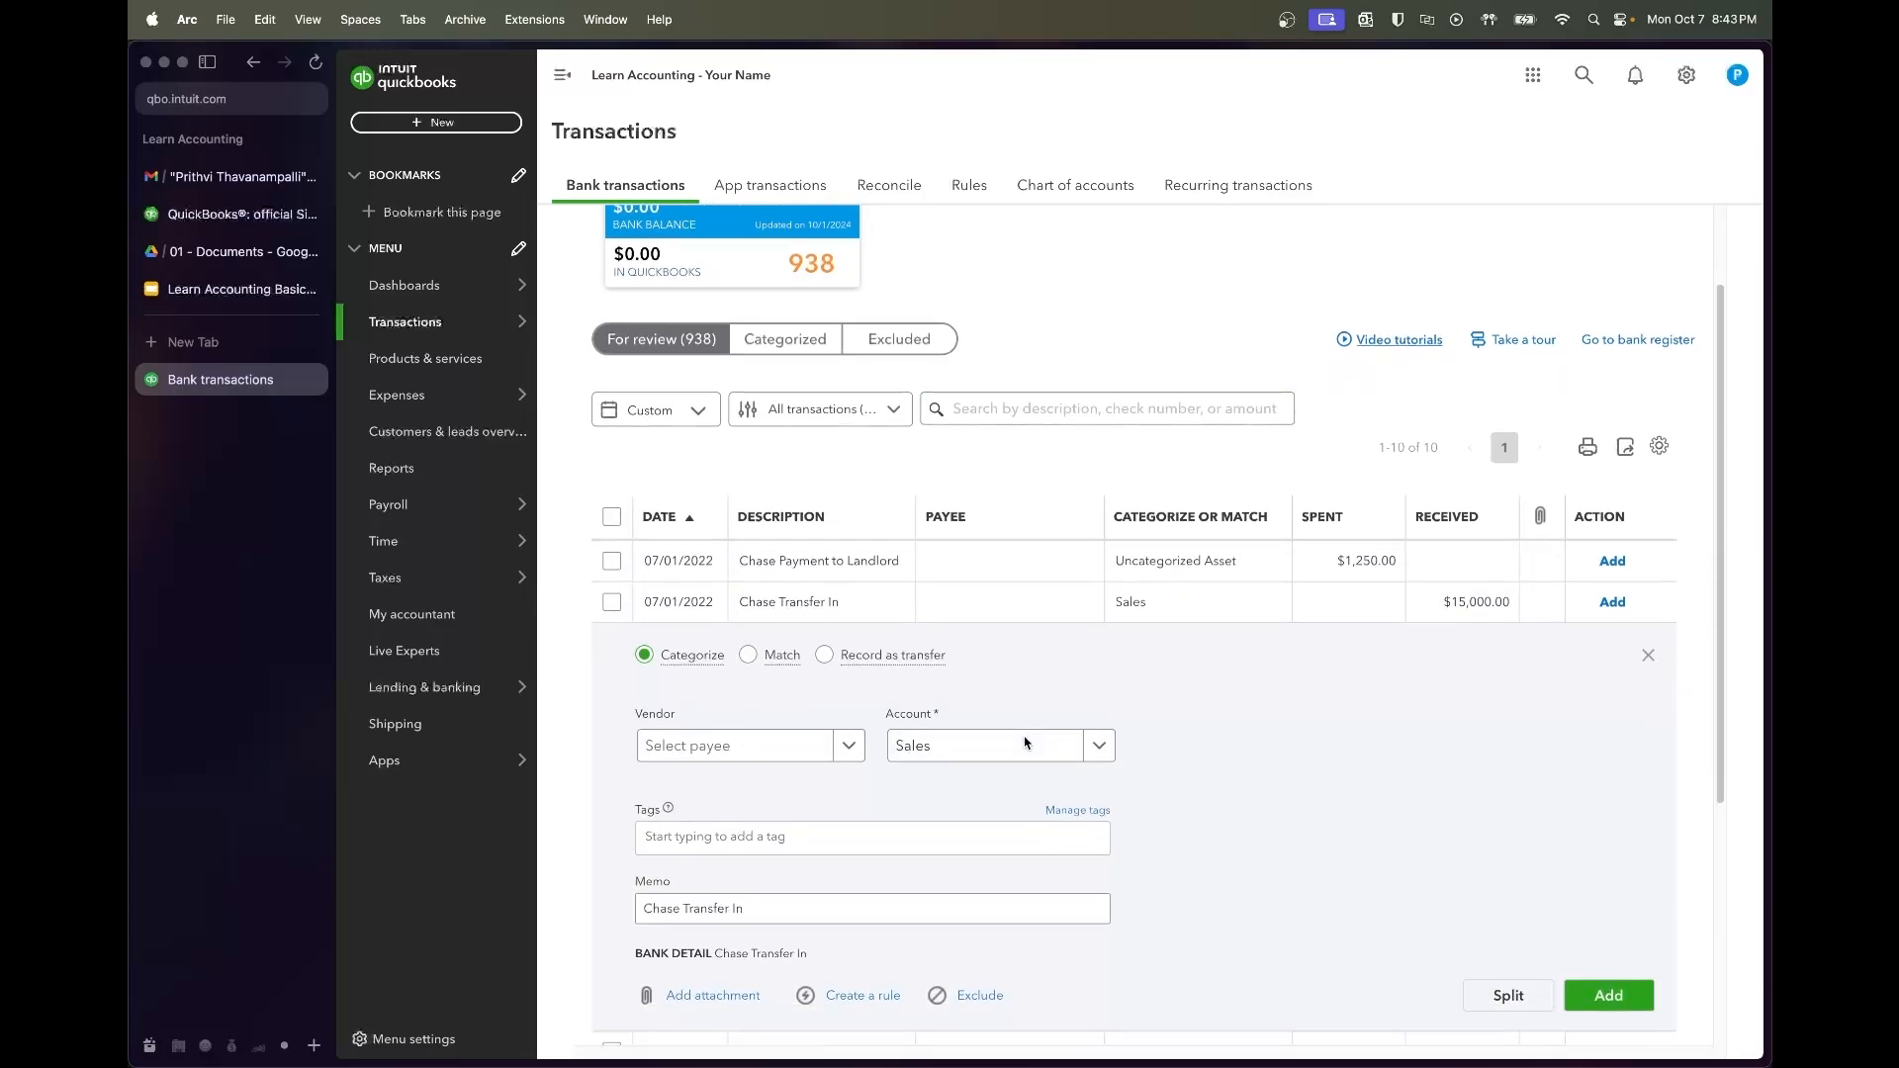
scroll(1025, 743, "down", 1)
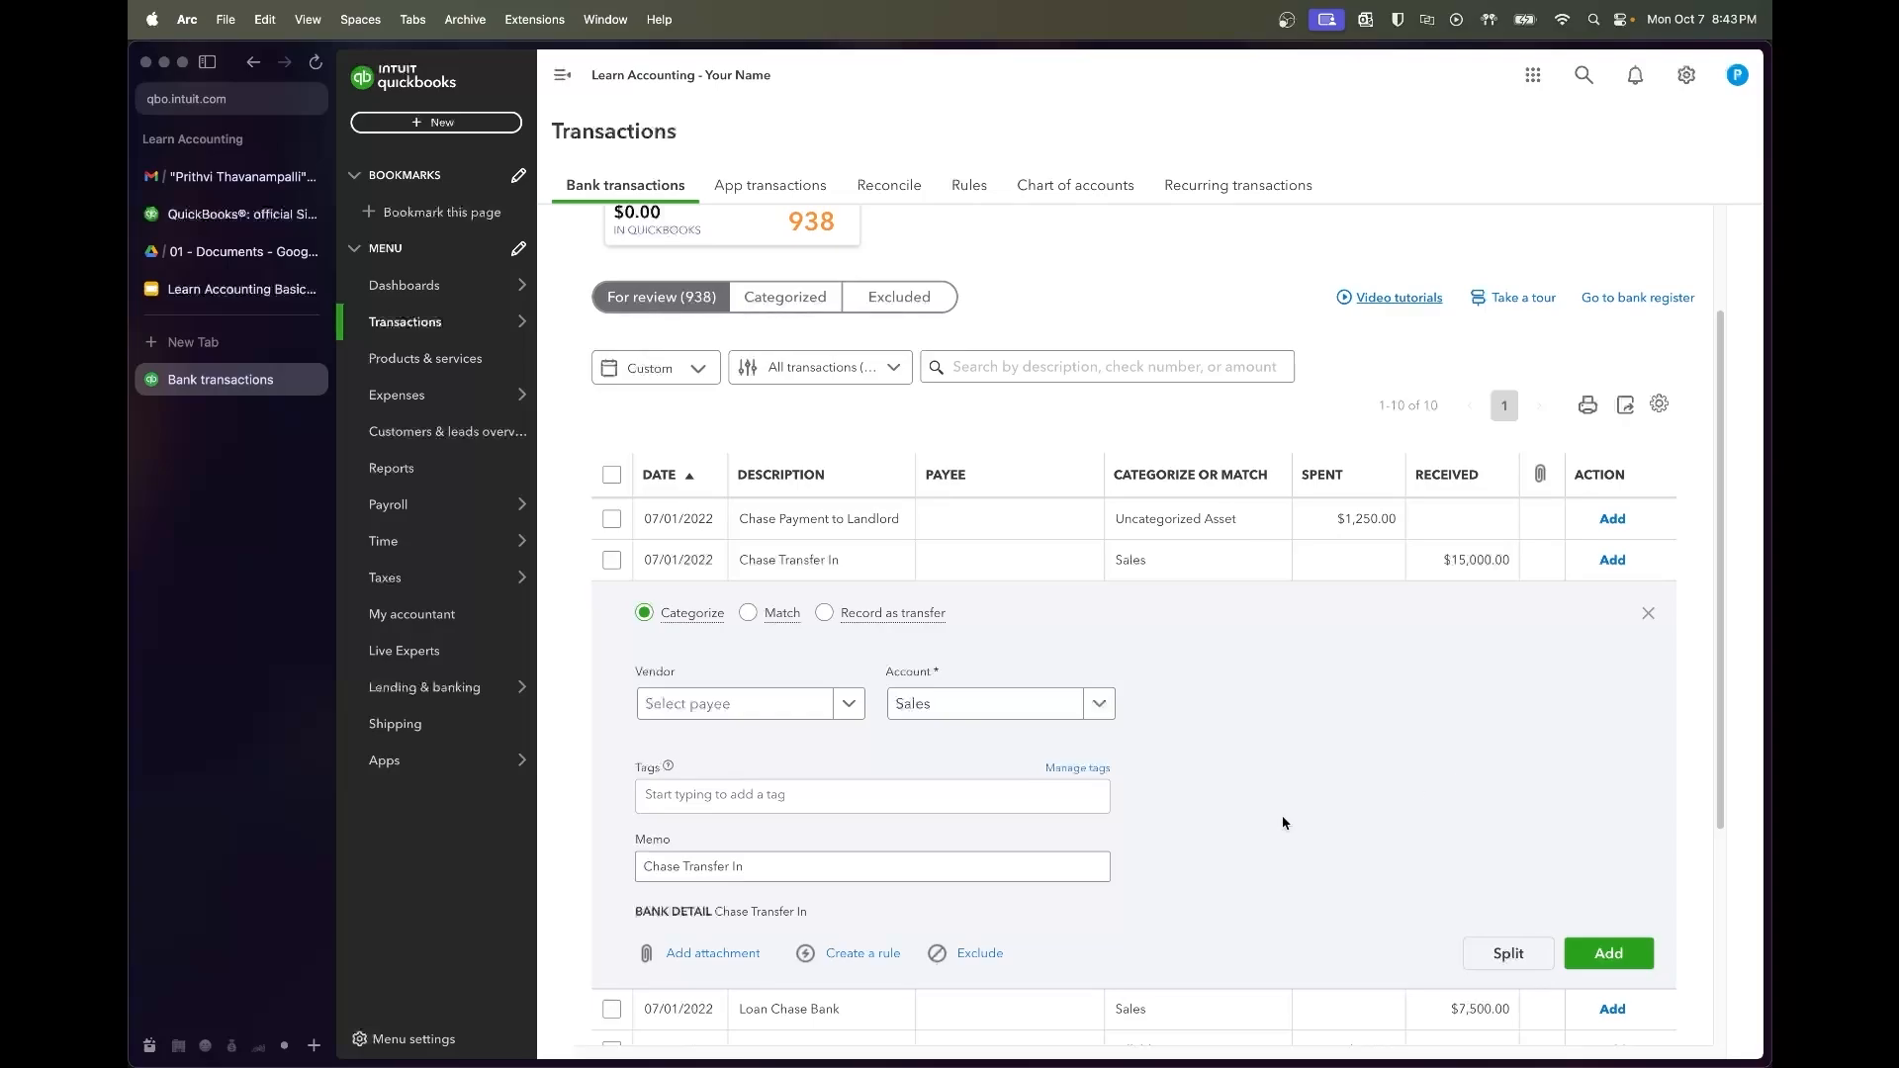
Start a new payee for the deposit from the typed employee first name, restoring the window's full width
left_click(789, 717)
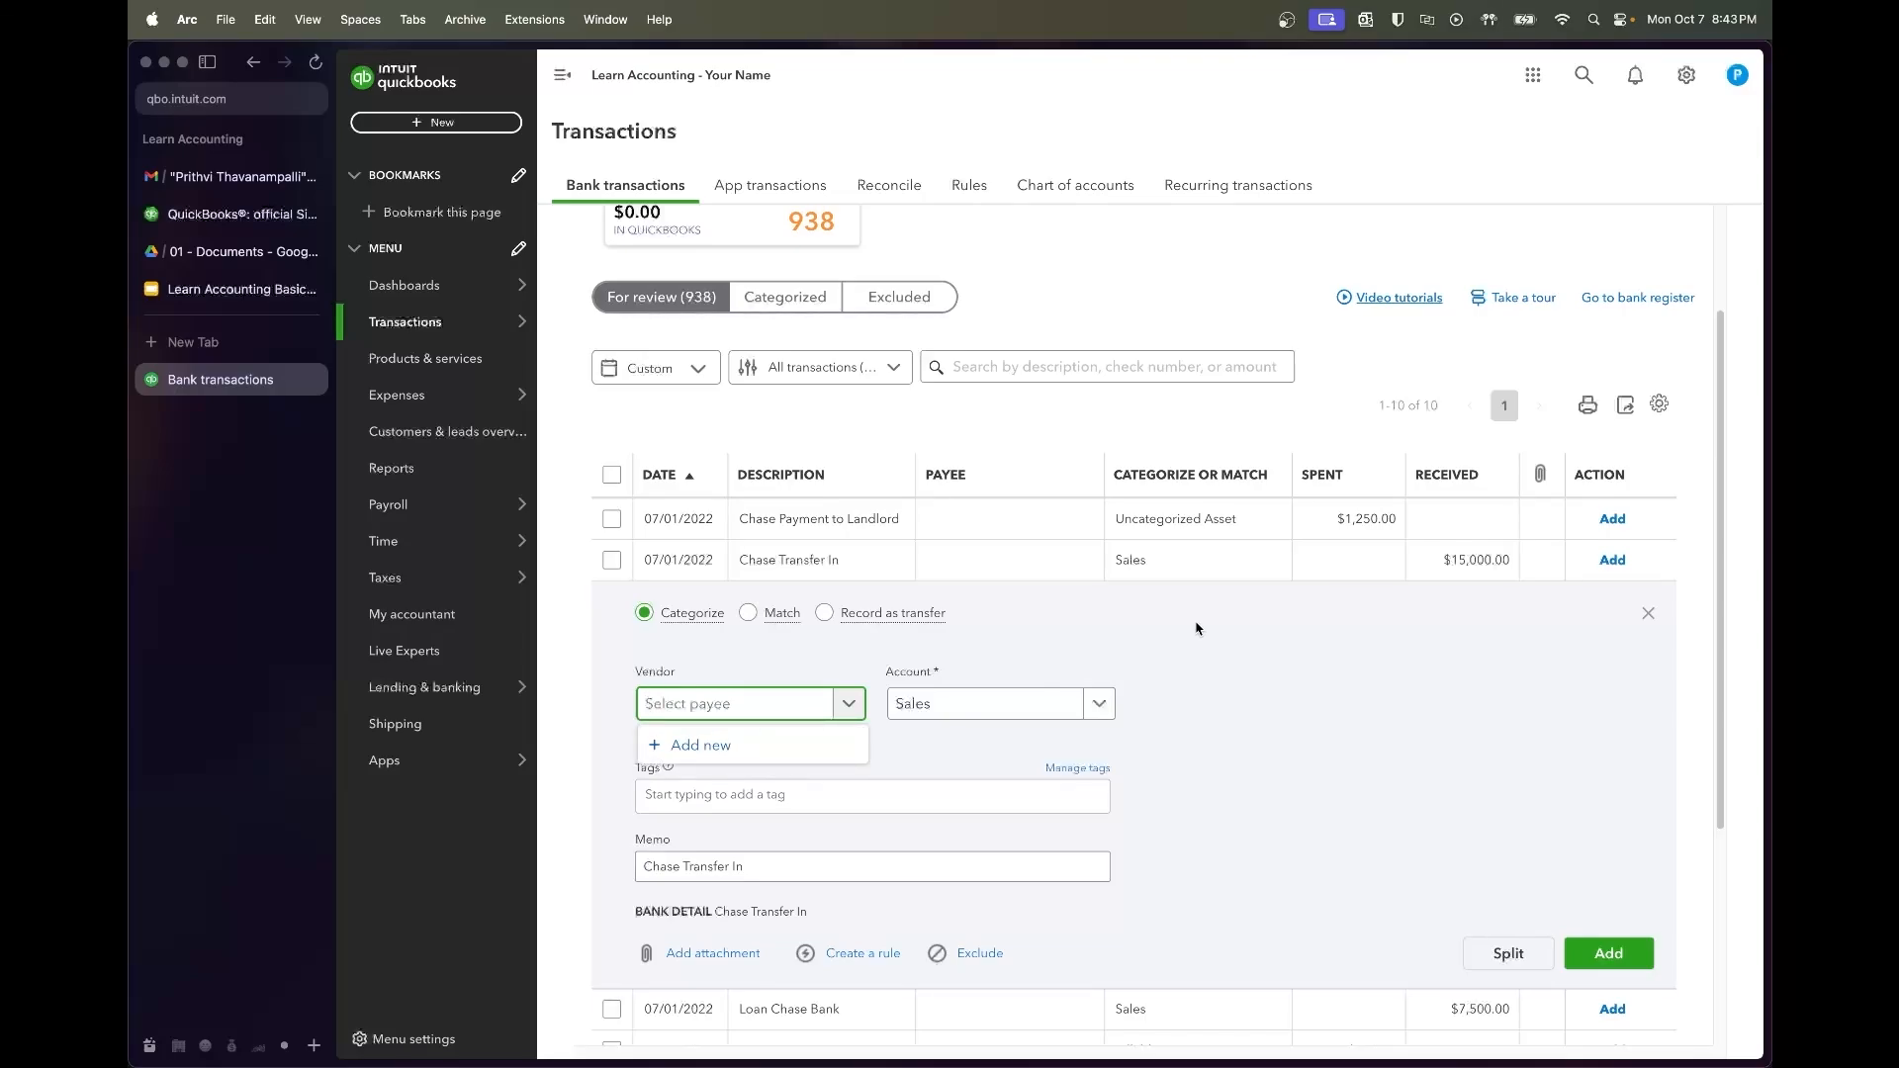
type("Prithvi")
left_click(812, 745)
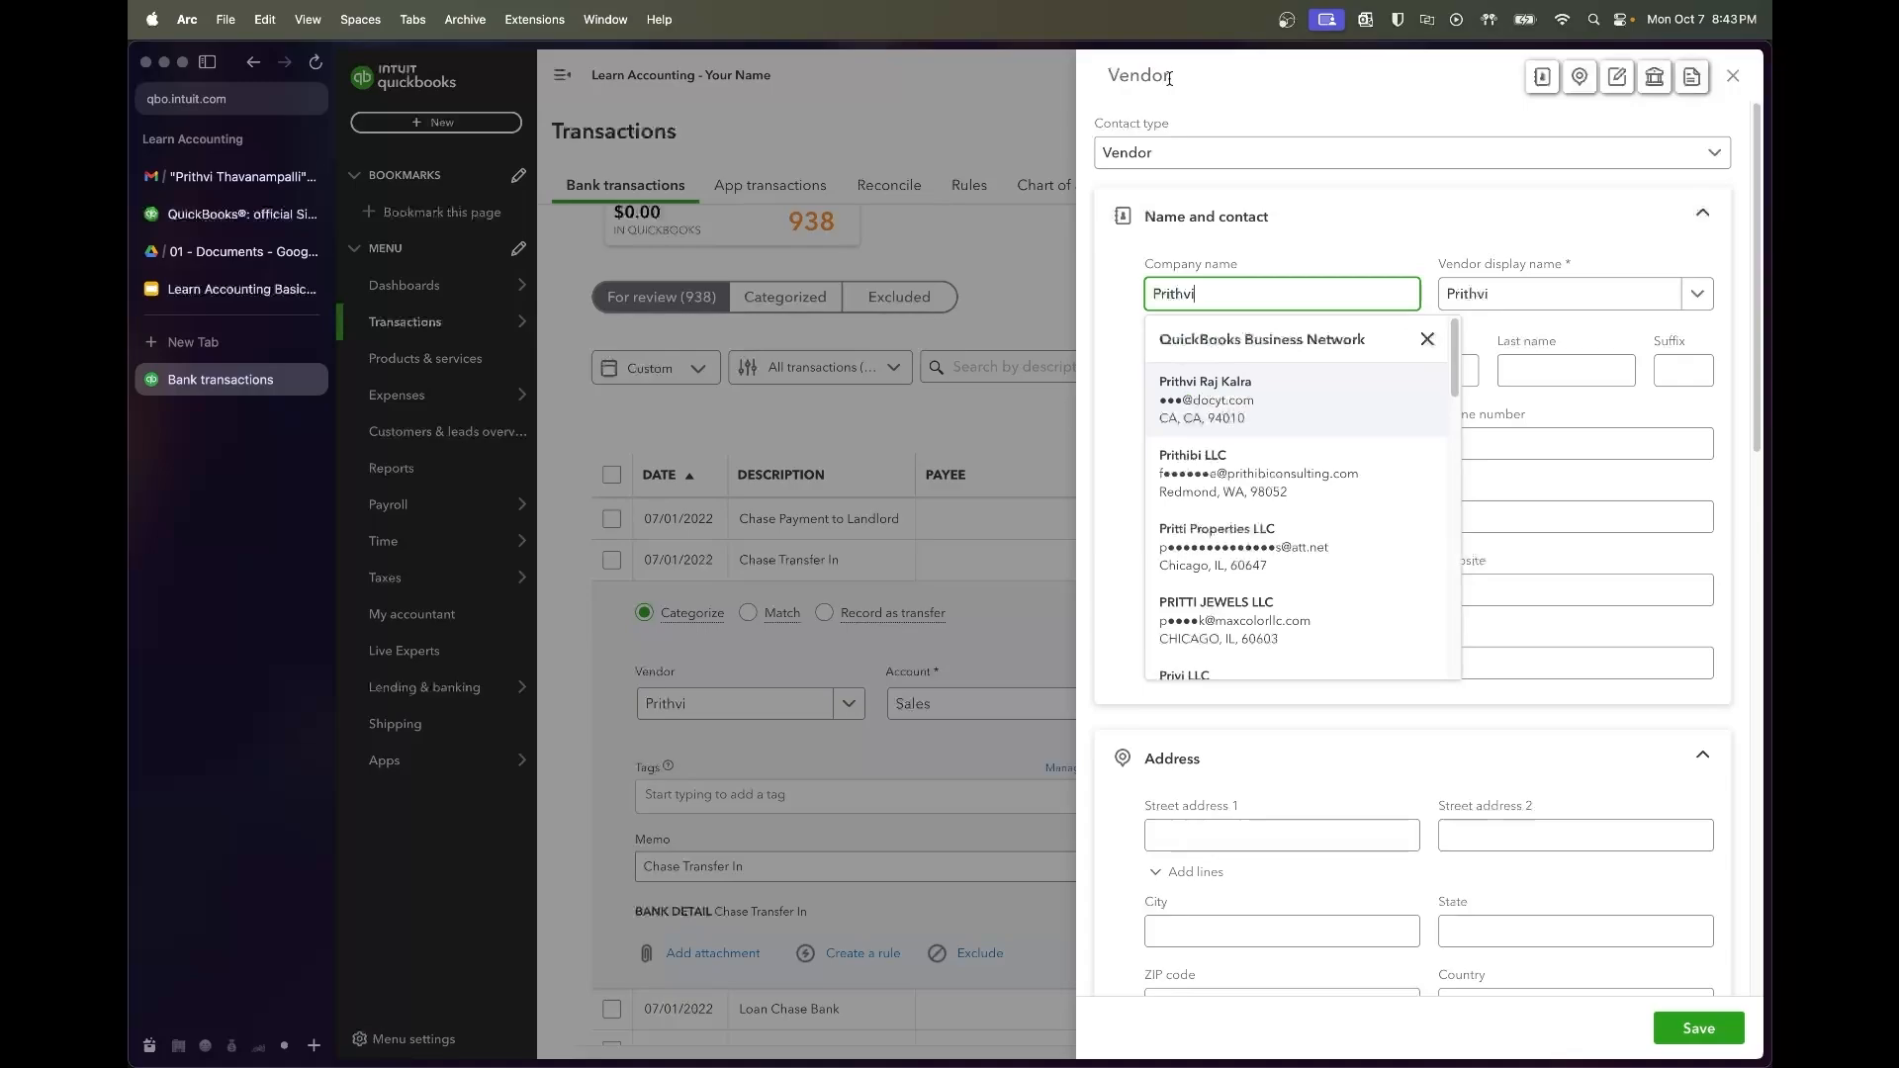
left_click_drag(1175, 87, 1120, 87)
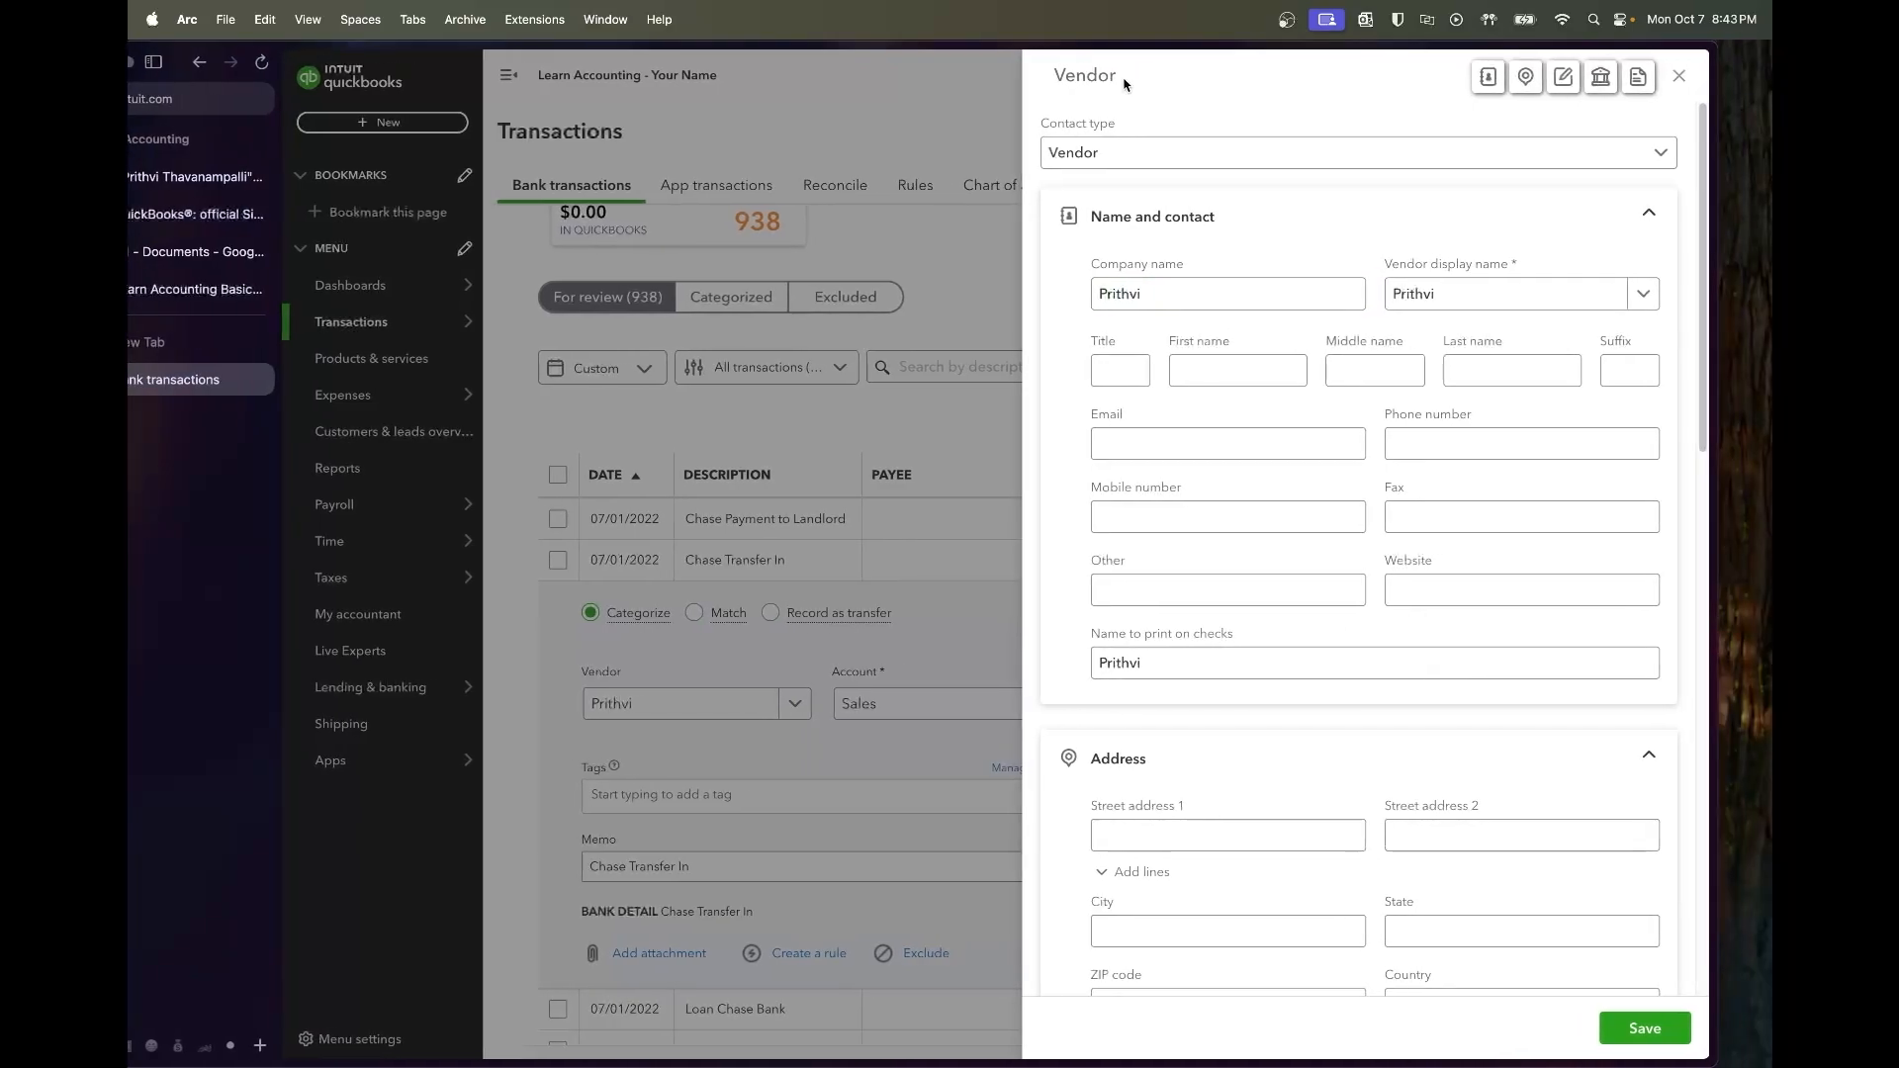
double_click(1135, 45)
Set the new contact's type to Employee, enter first and last name, and save
left_click(1192, 164)
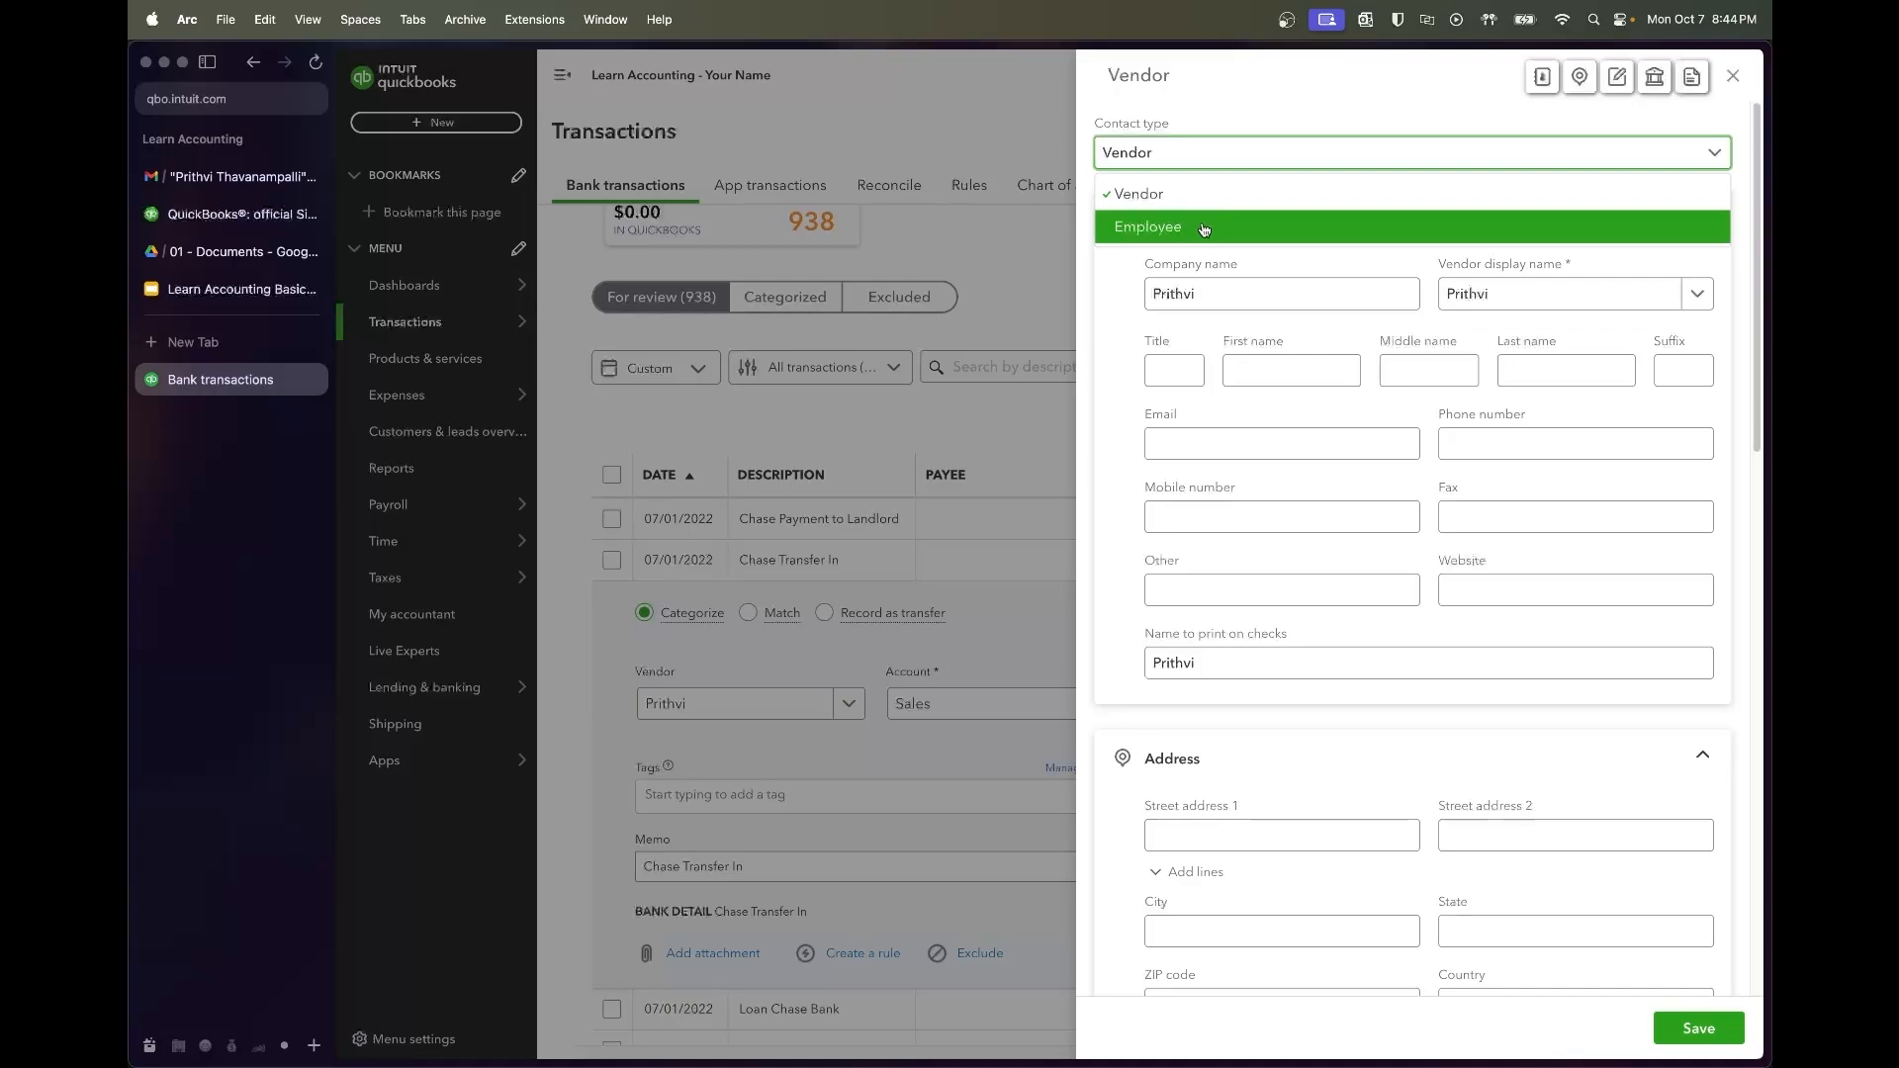
left_click(1204, 229)
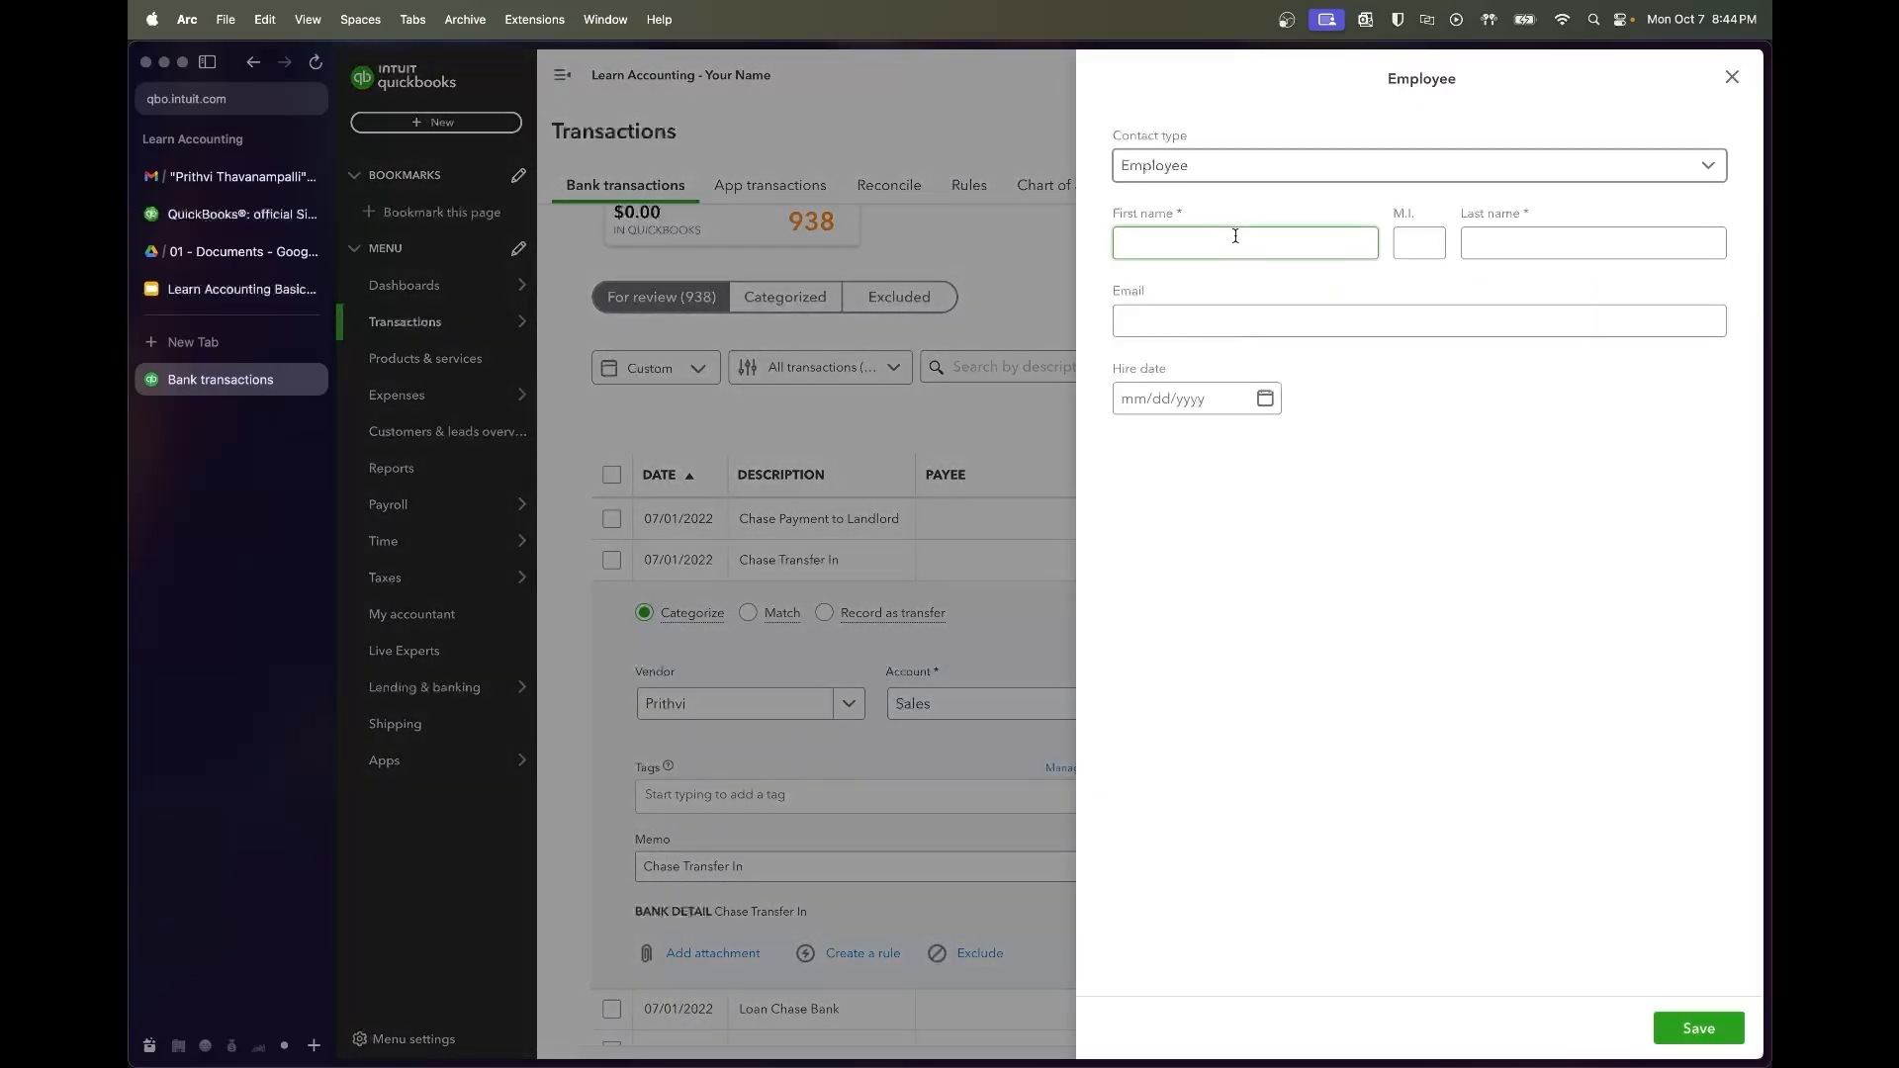
left_click(1247, 238)
type("Prithvi")
key("Tab")
key("Tab")
type("JTP")
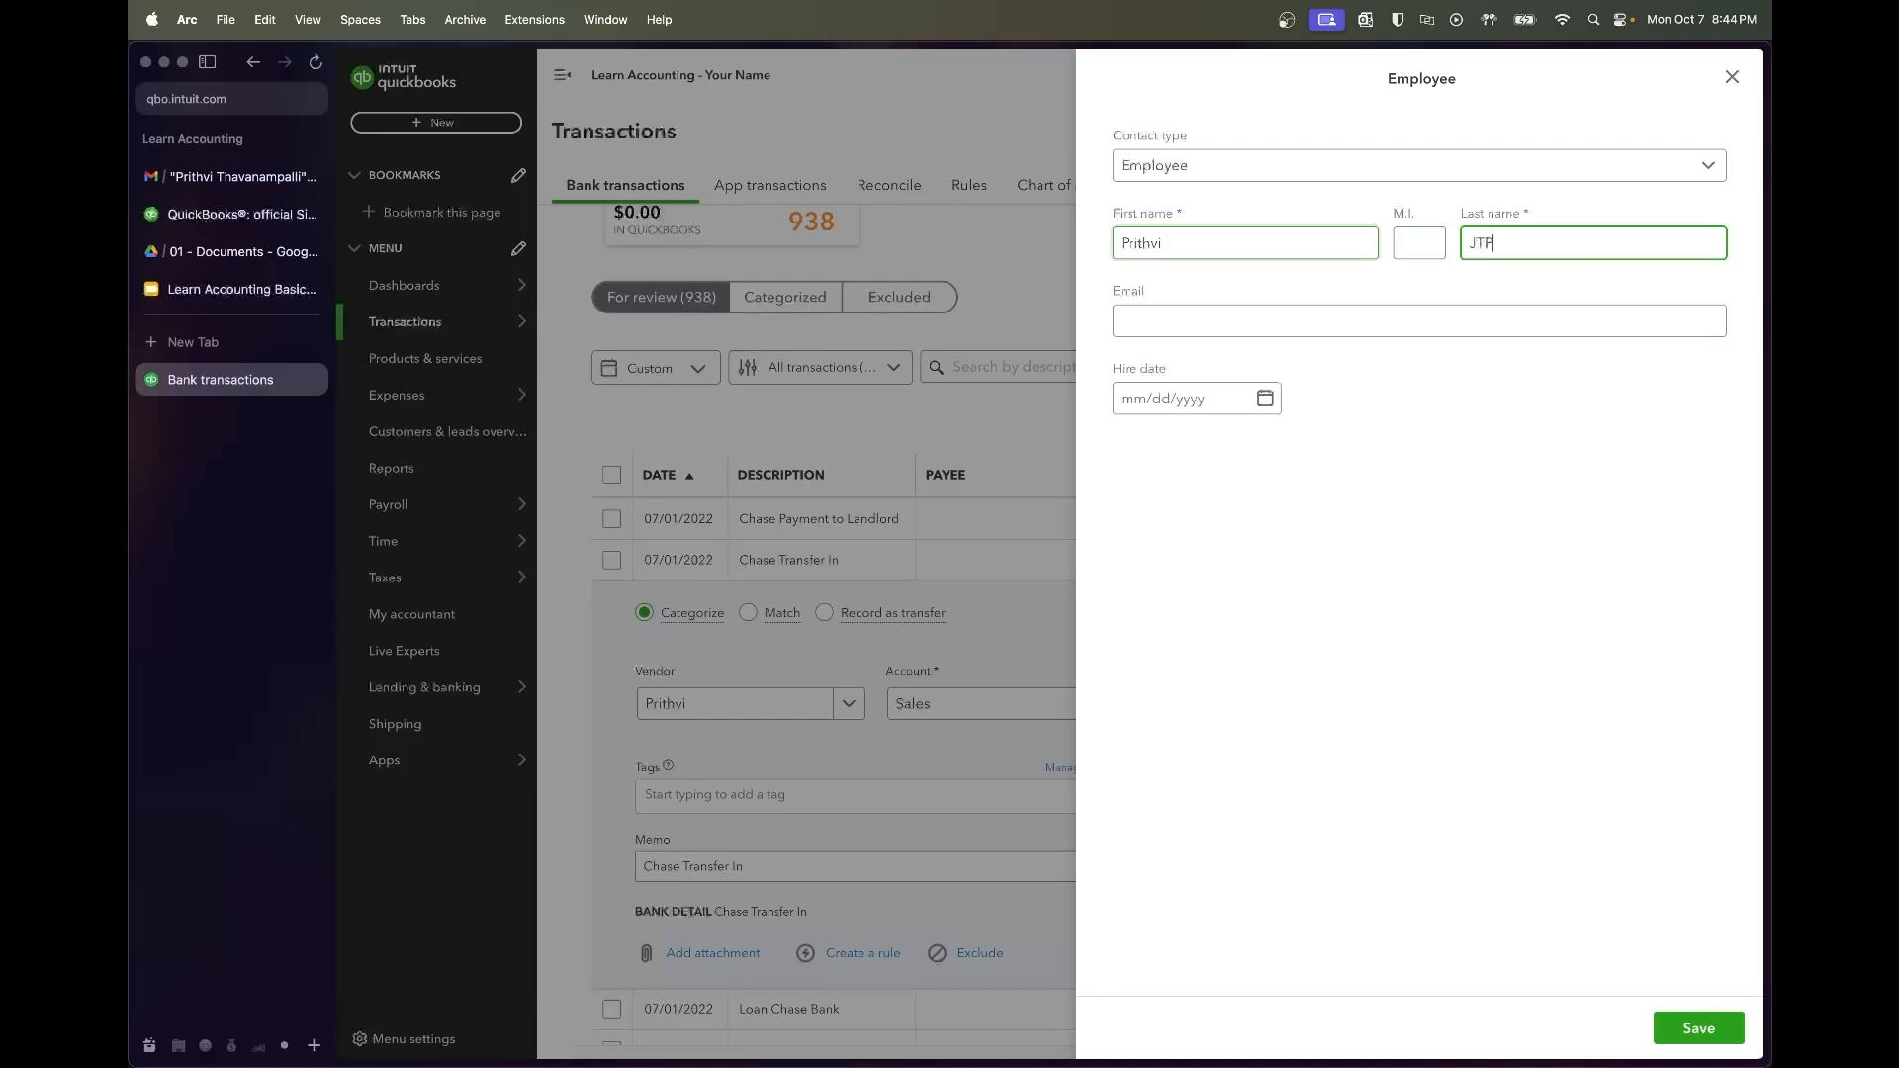
left_click(1564, 505)
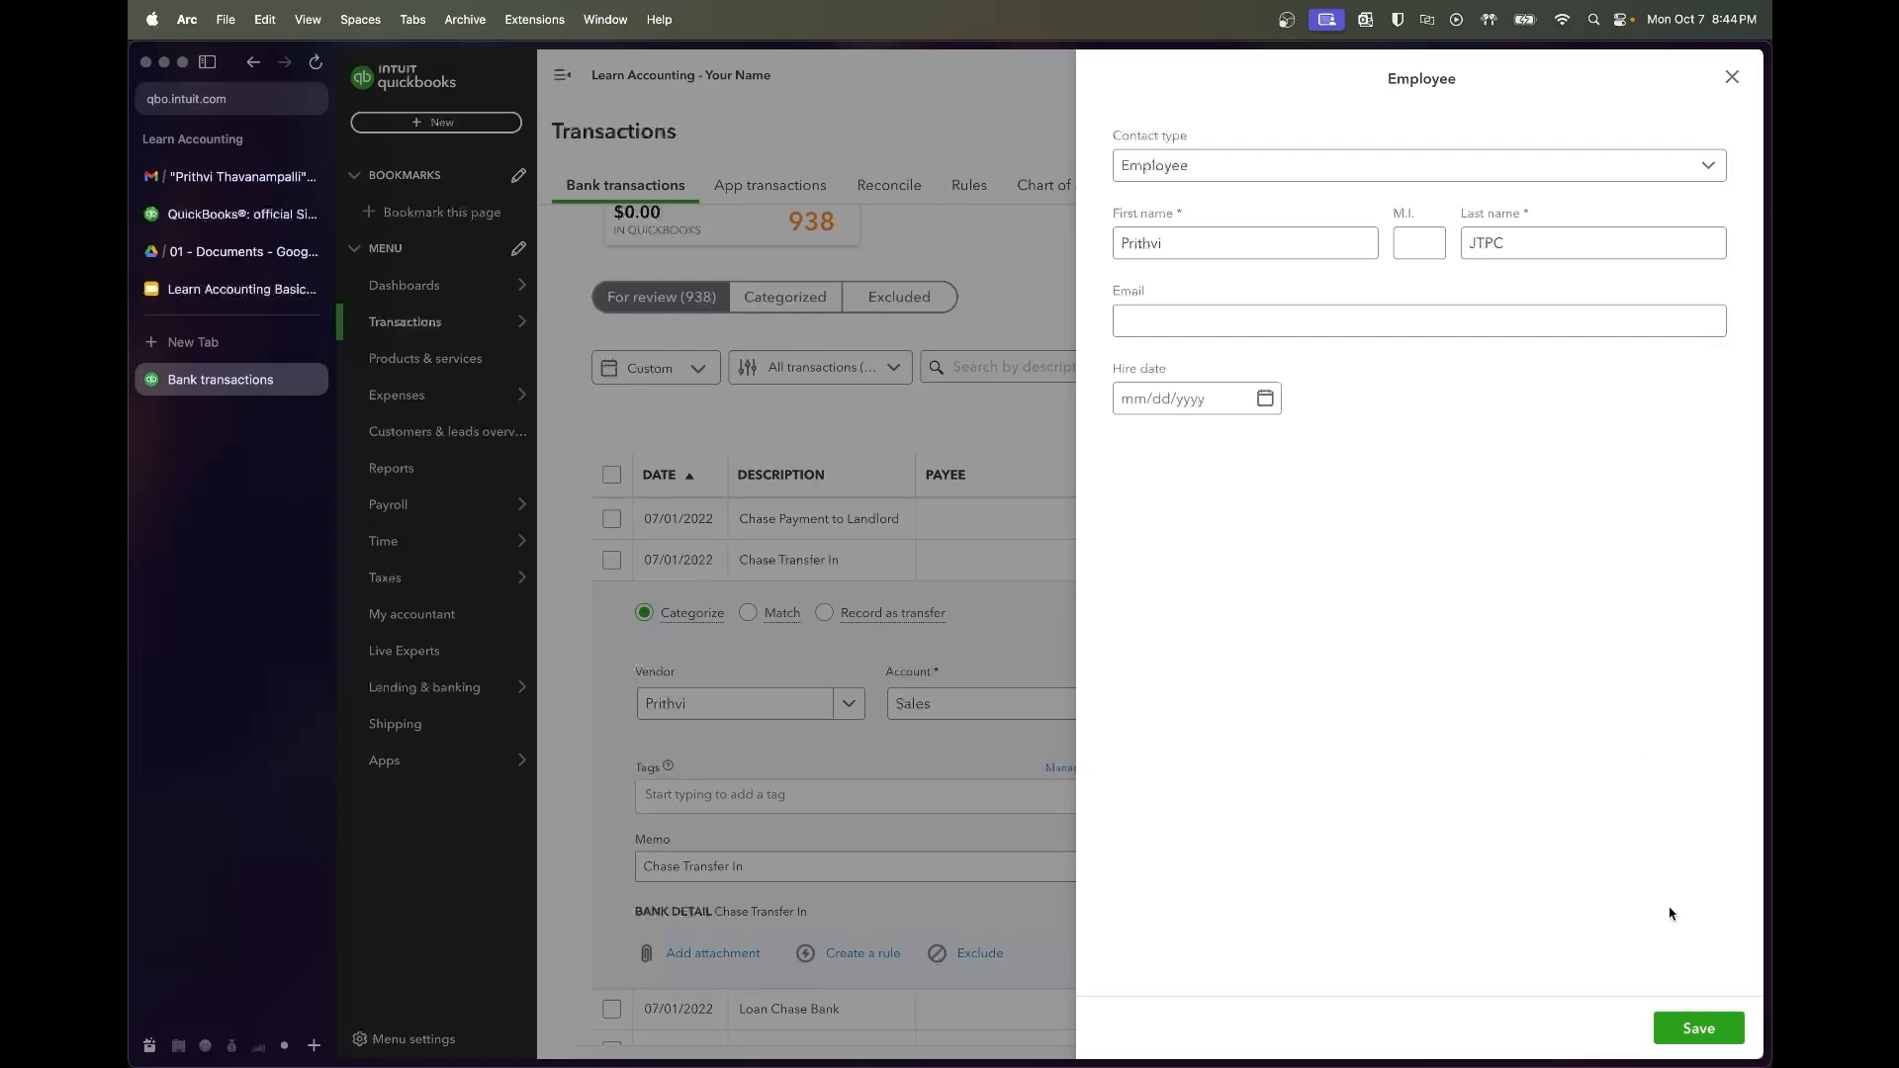
left_click(1699, 1027)
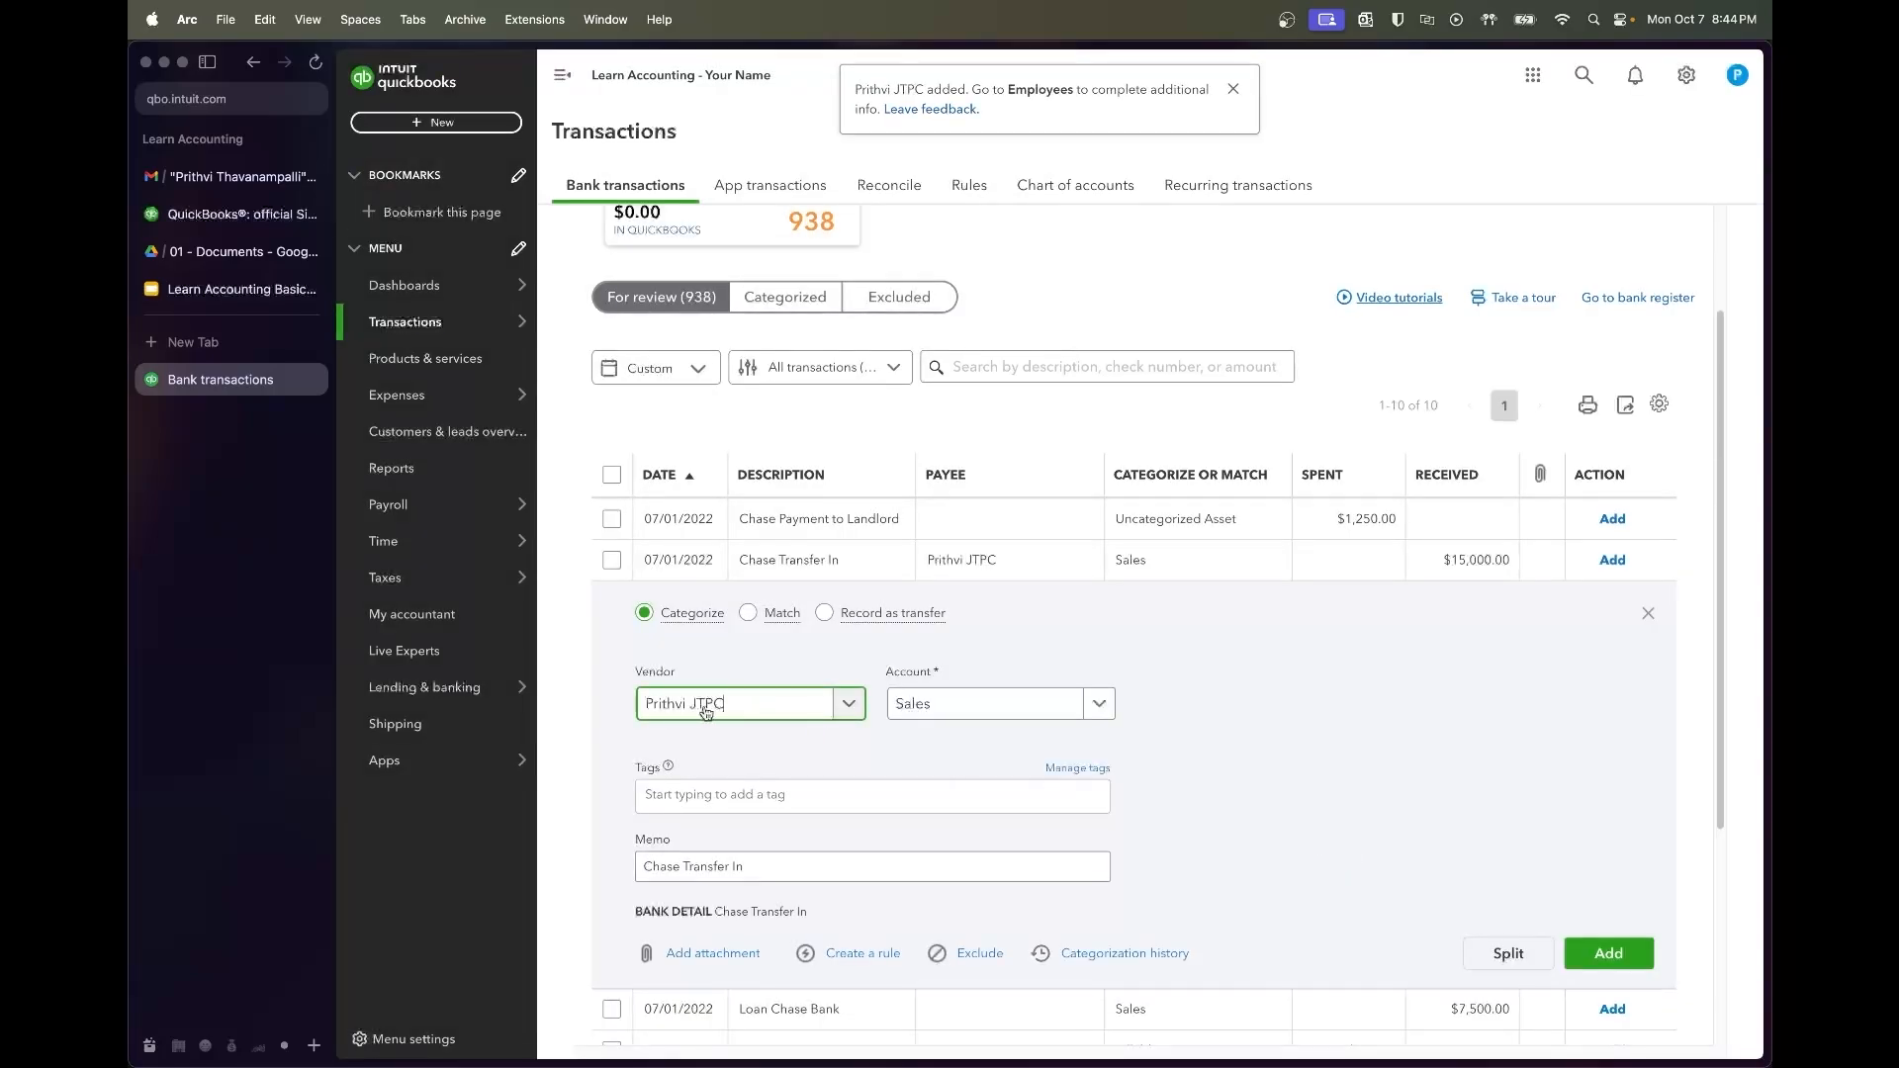
Add the Chase Transfer In under Owner Equity:Contributions, then go to Reports
left_click(994, 713)
scroll(999, 594, "down", 5)
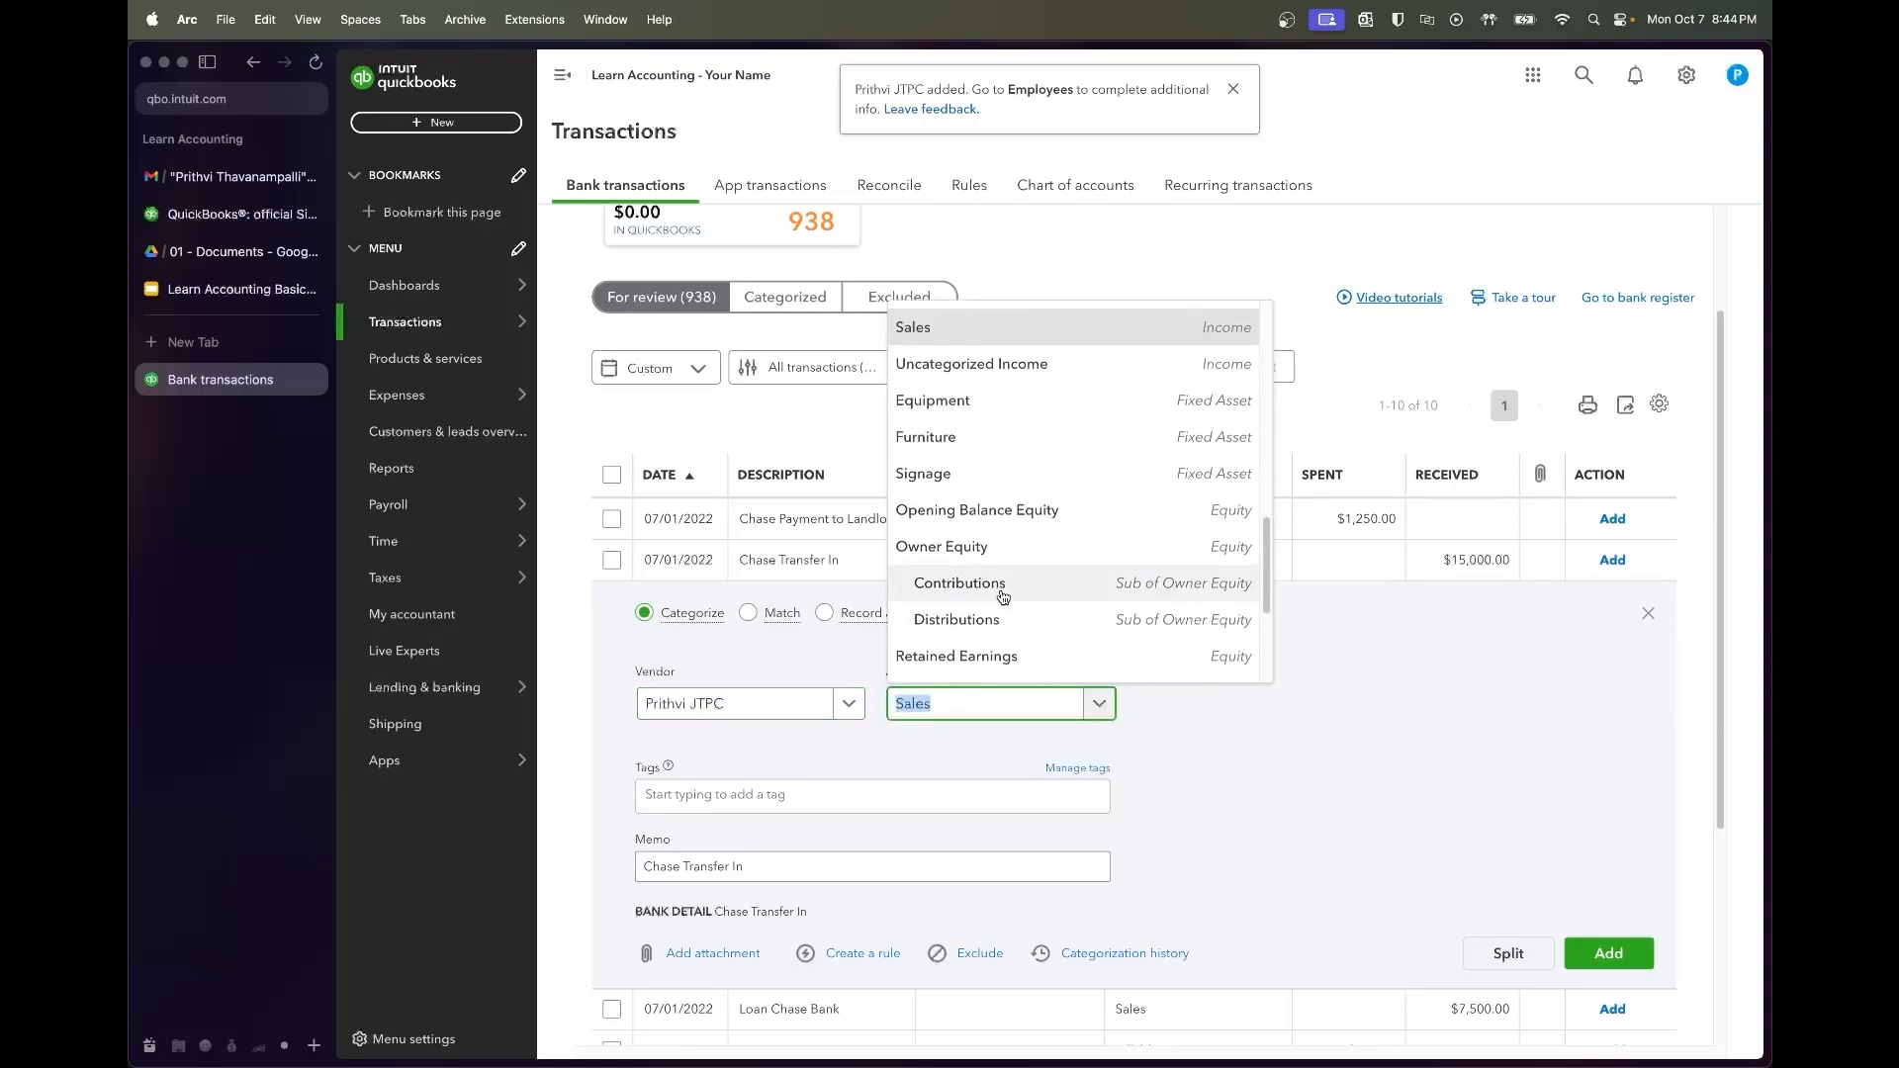
left_click(1011, 553)
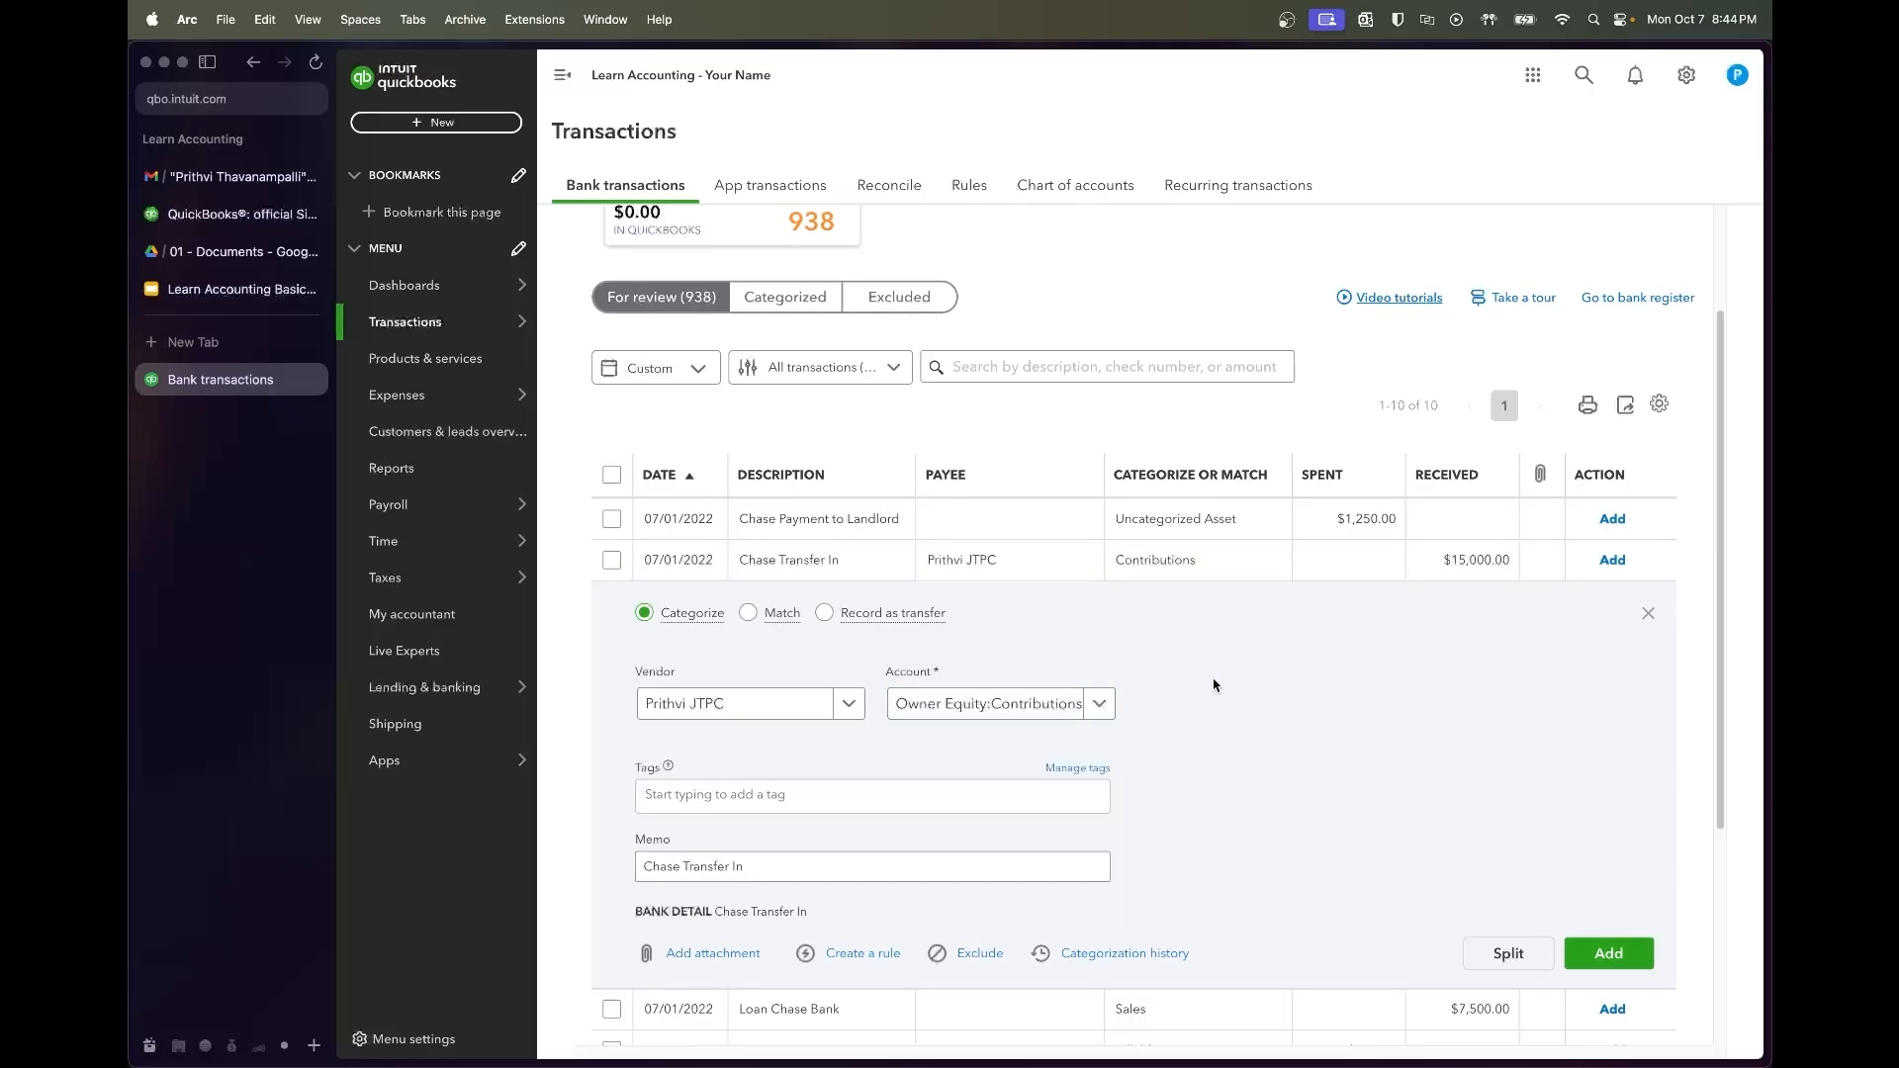
left_click(1631, 957)
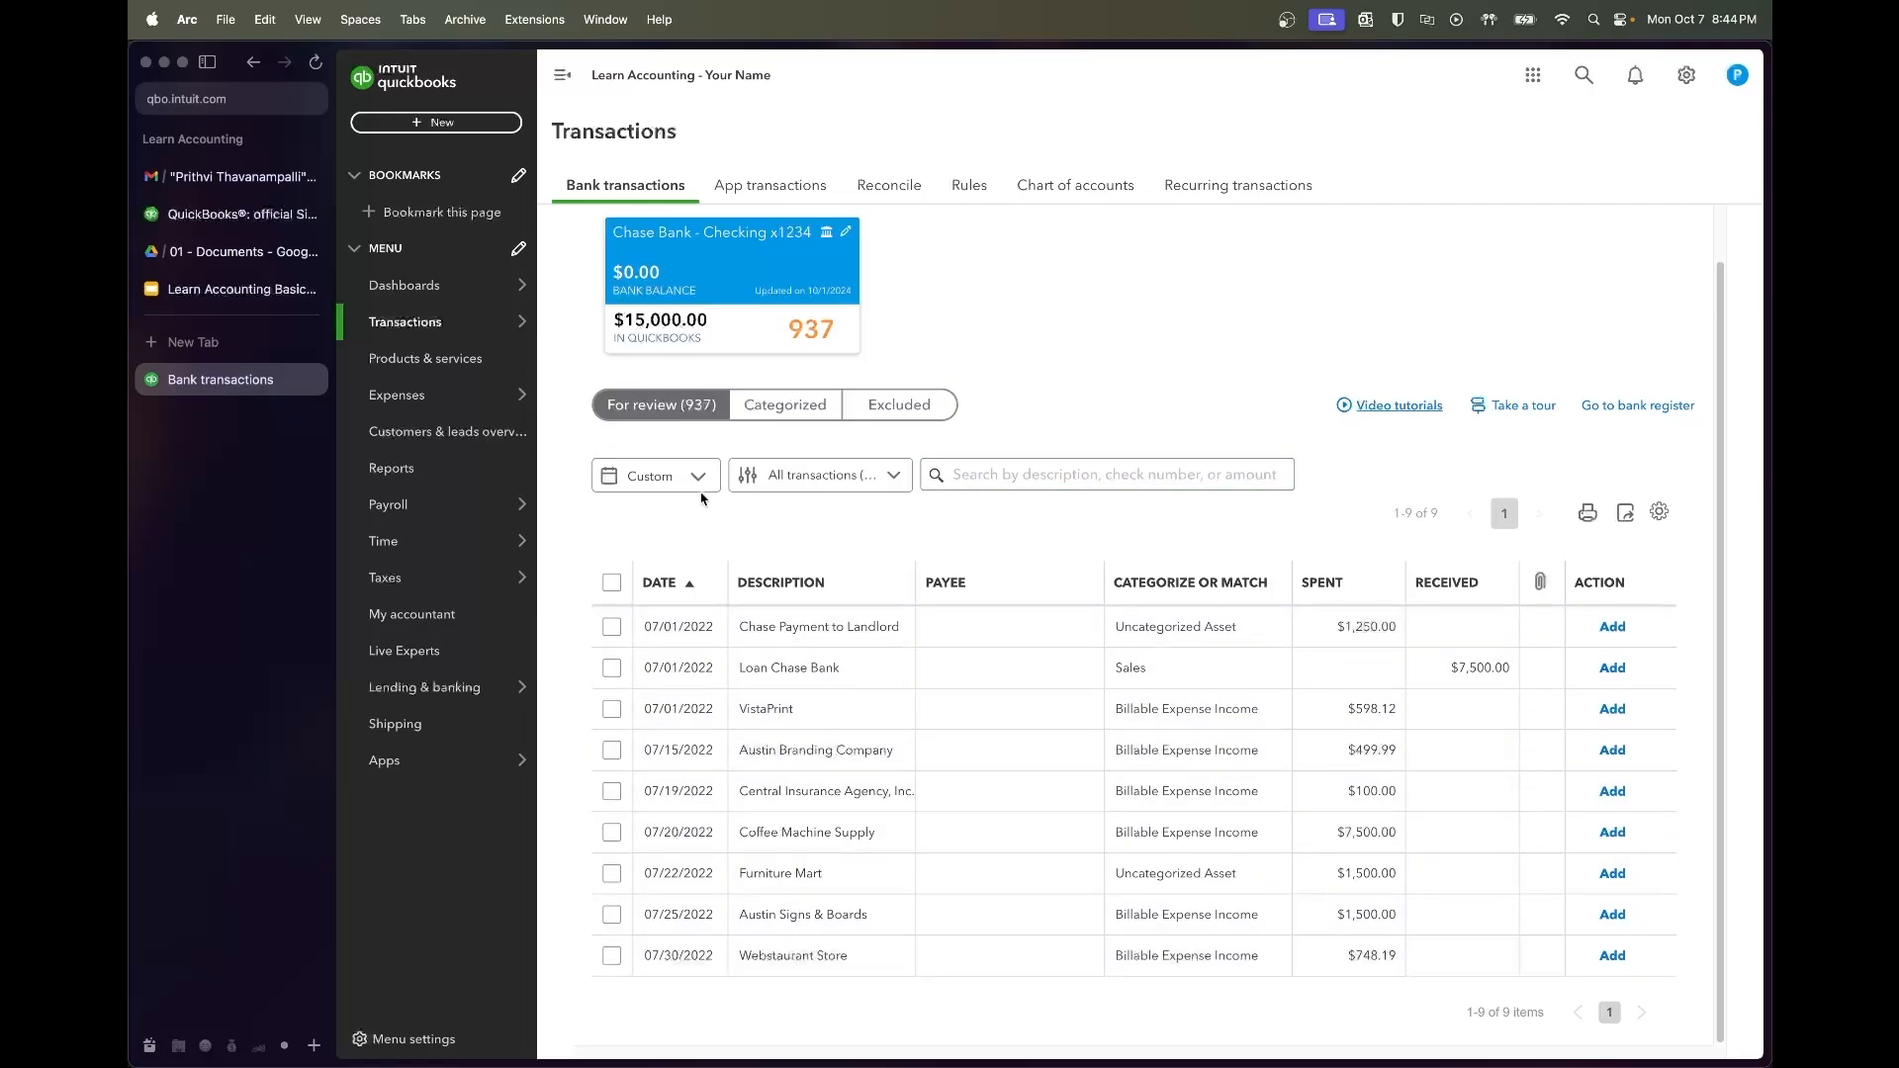
left_click(485, 467)
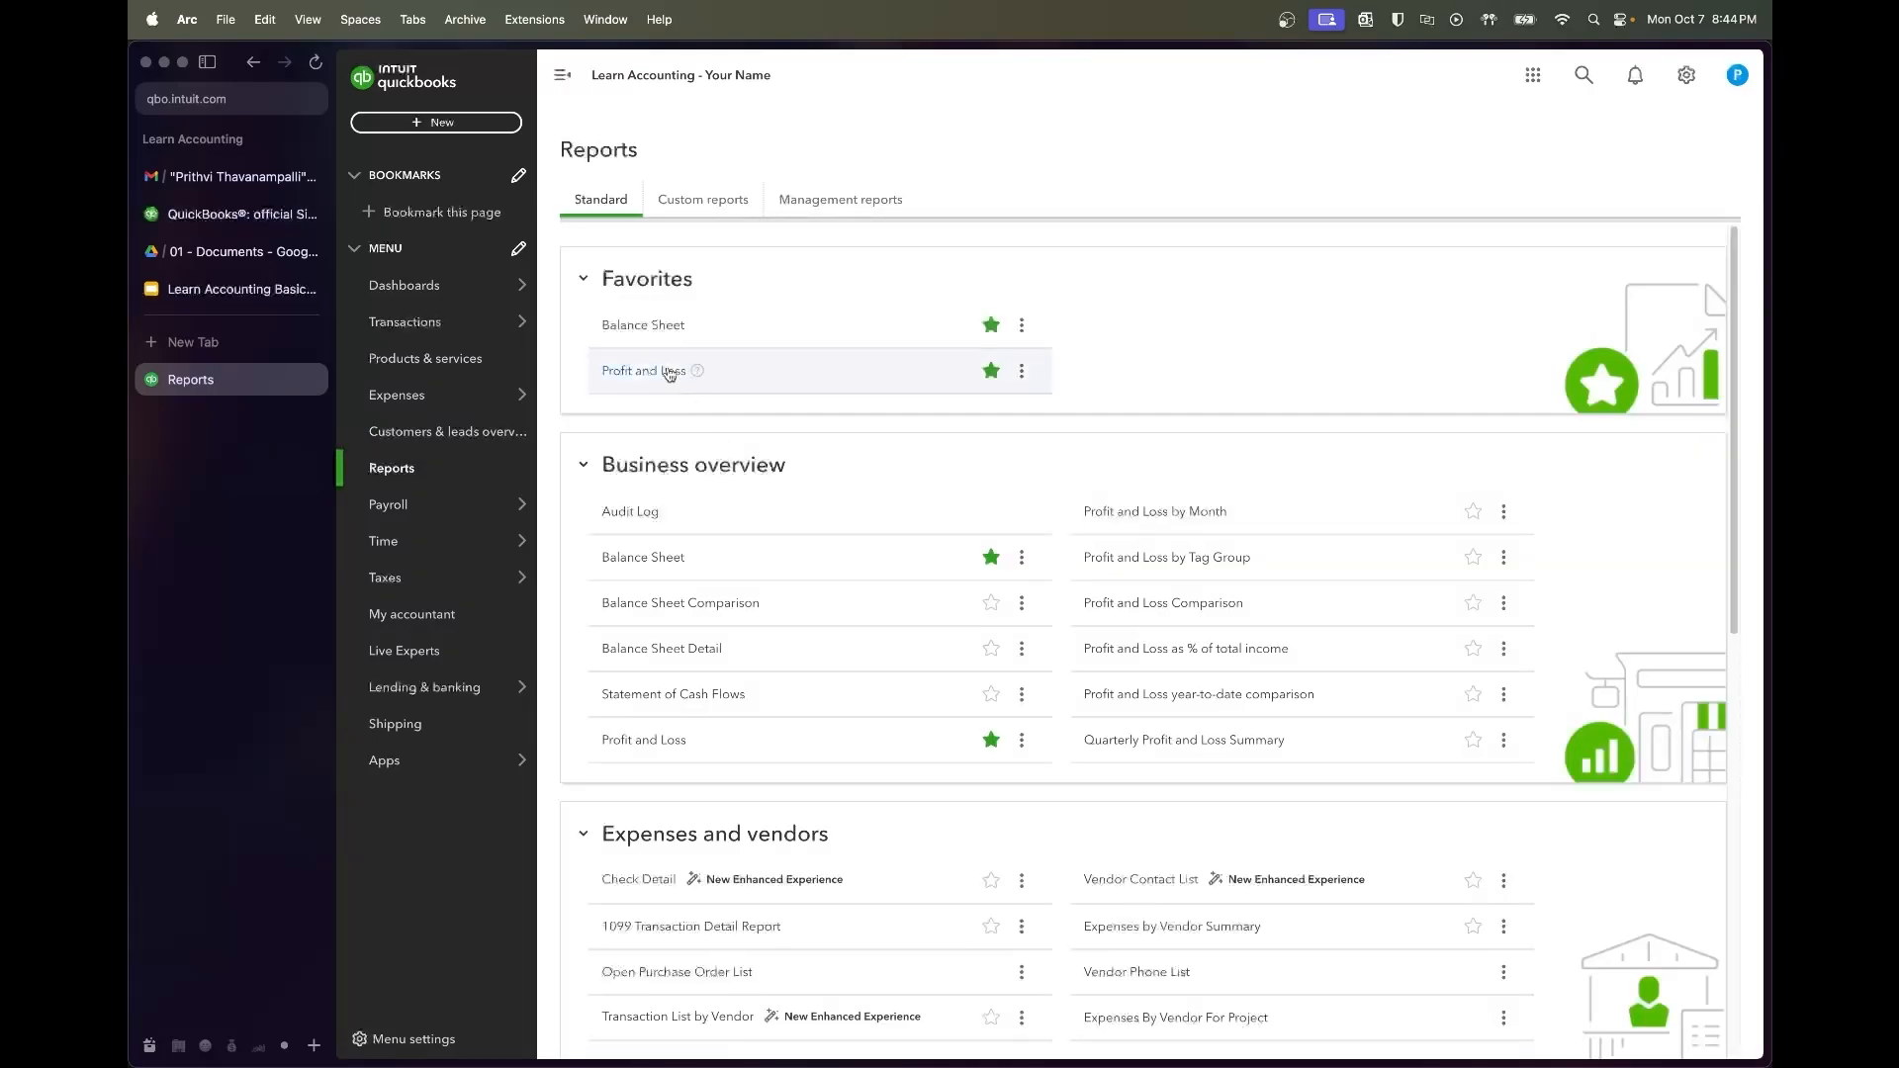
Run the Profit and Loss for 1/1/2022 to 12/31/2022, then return to the reports list
left_click(667, 374)
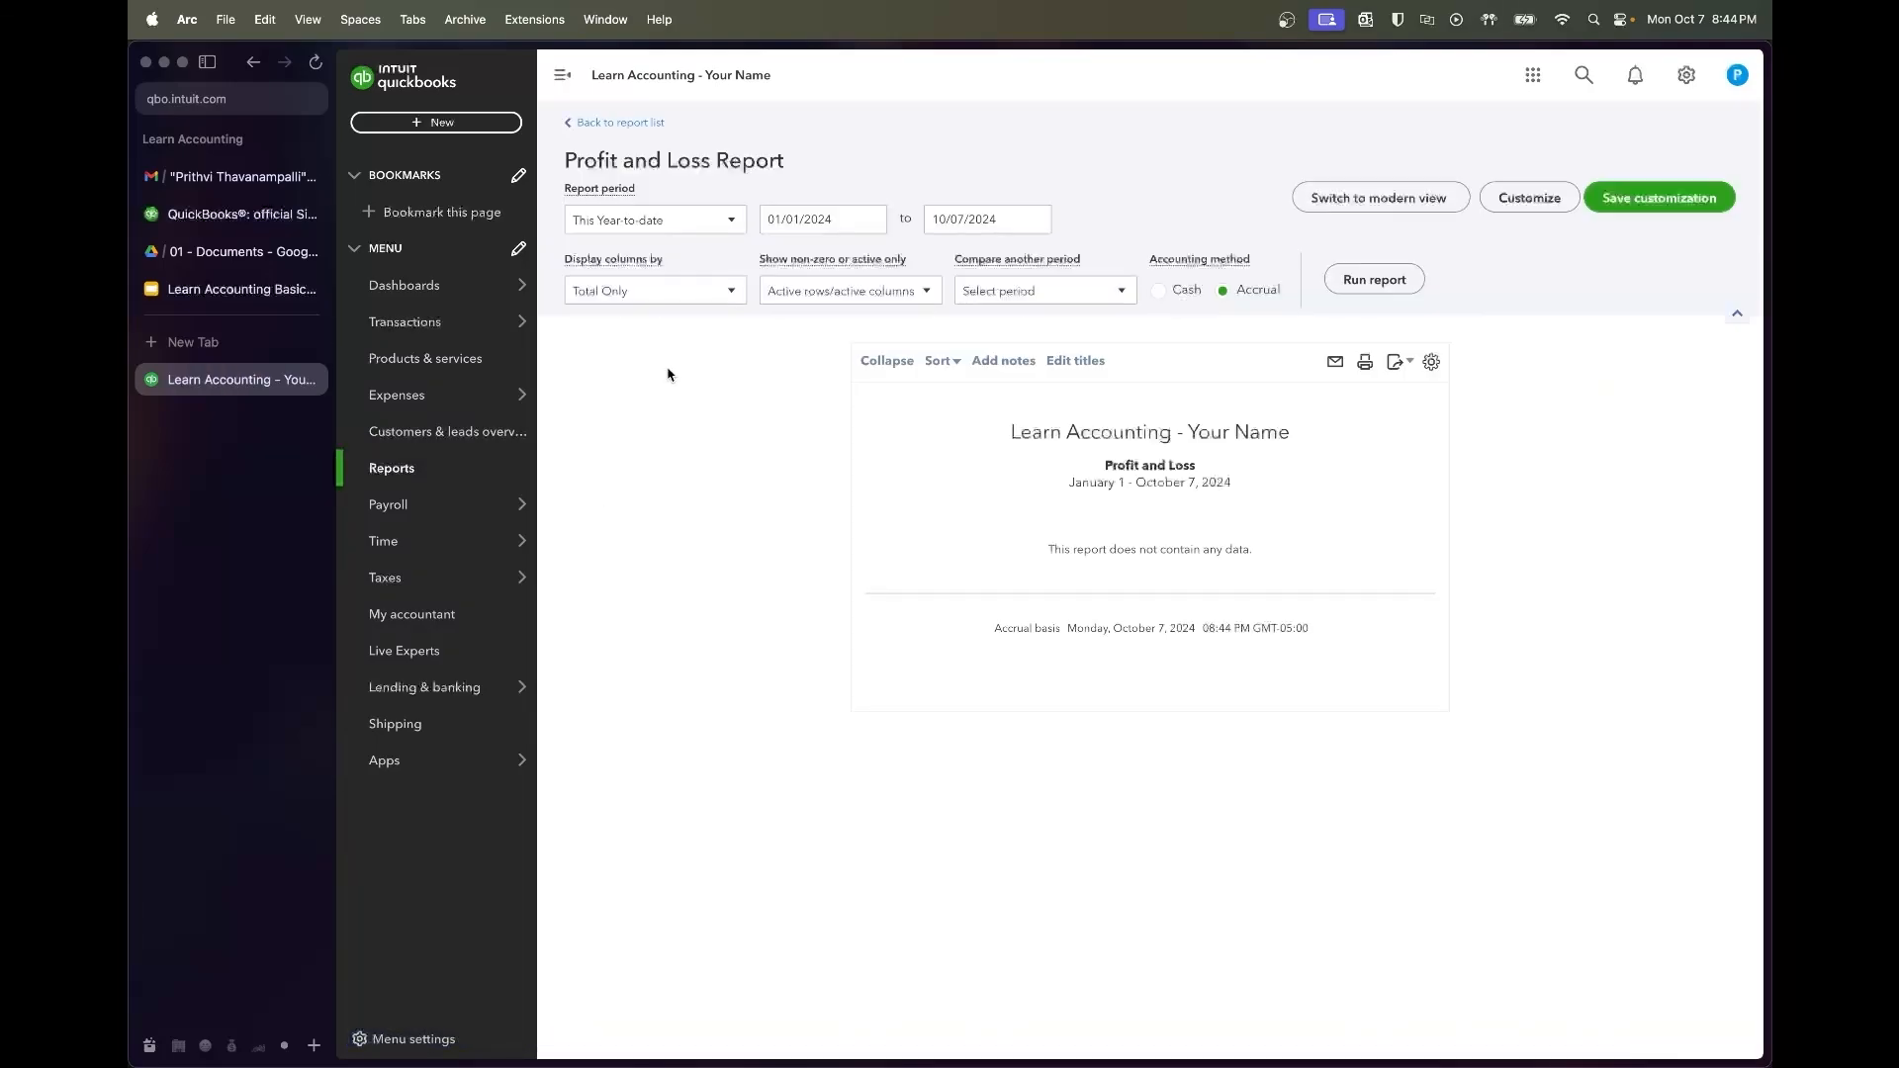
triple_click(849, 226)
type("1/1/2022")
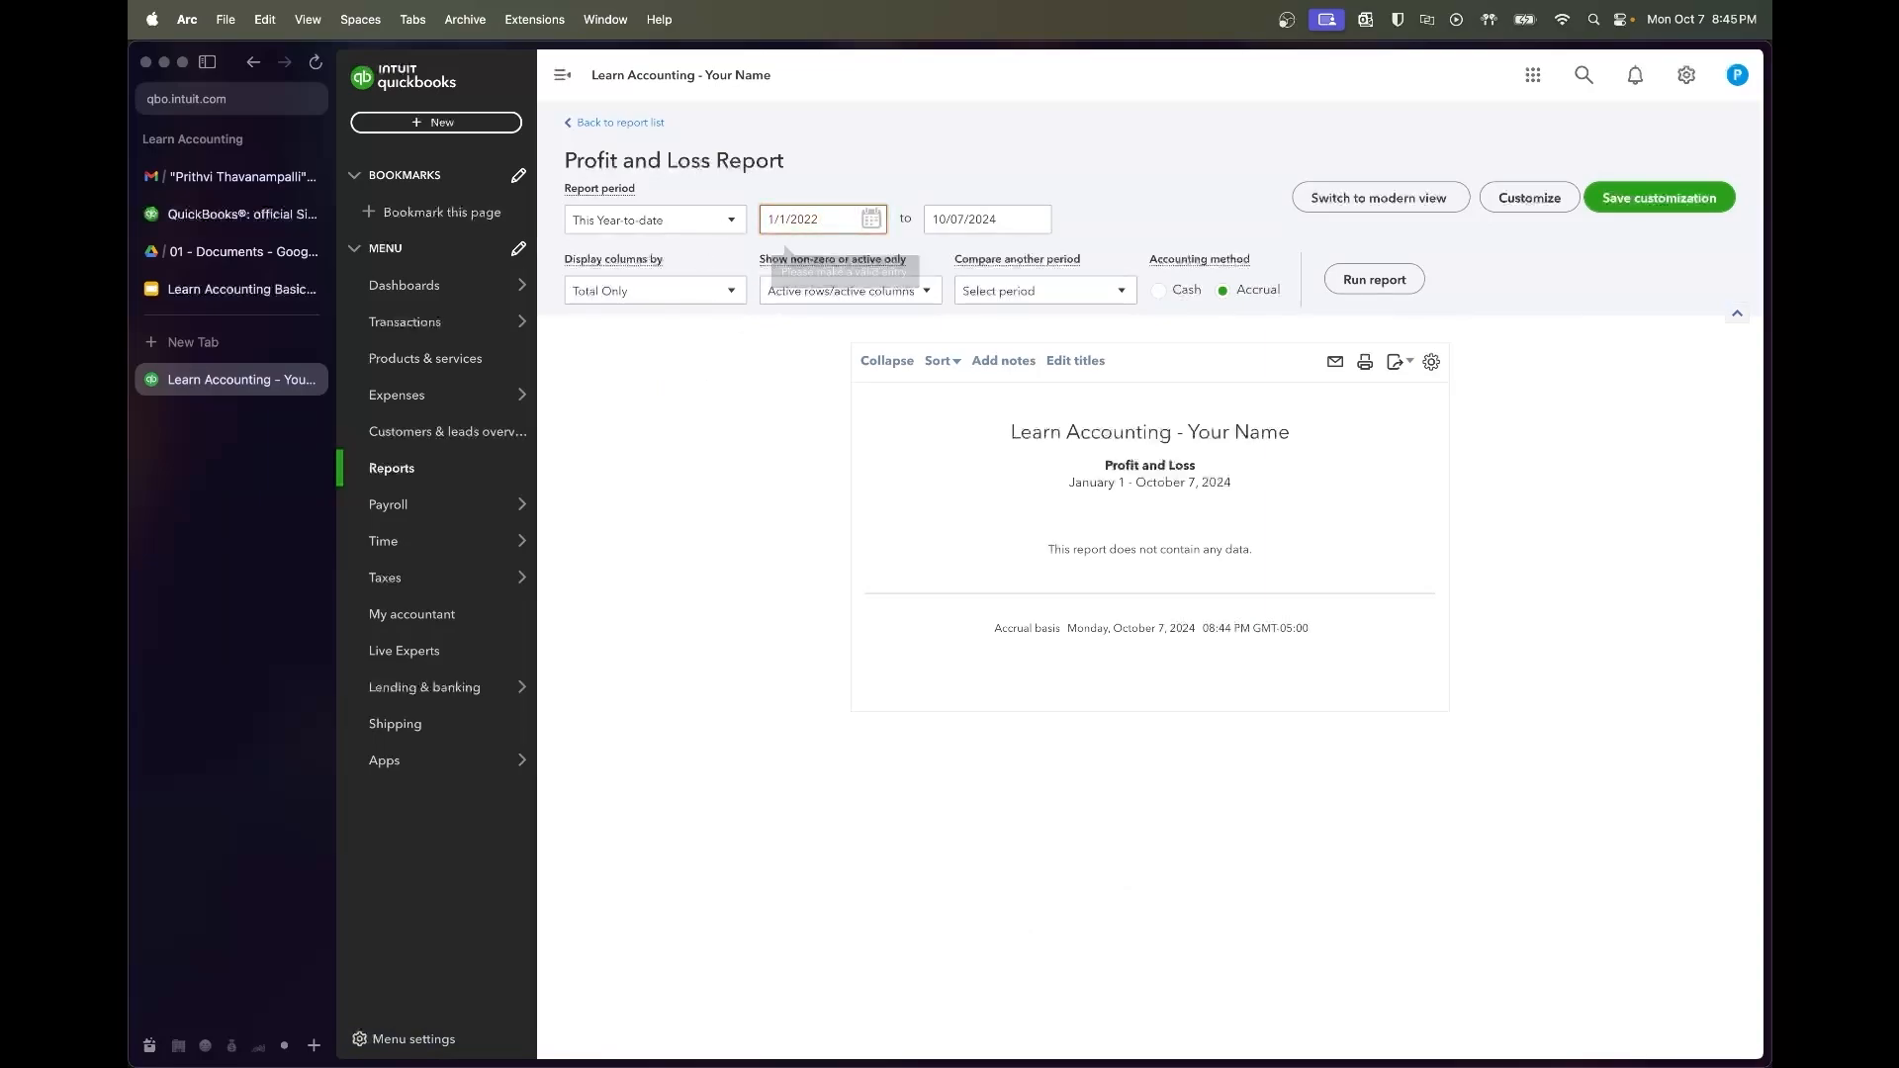
key("Tab")
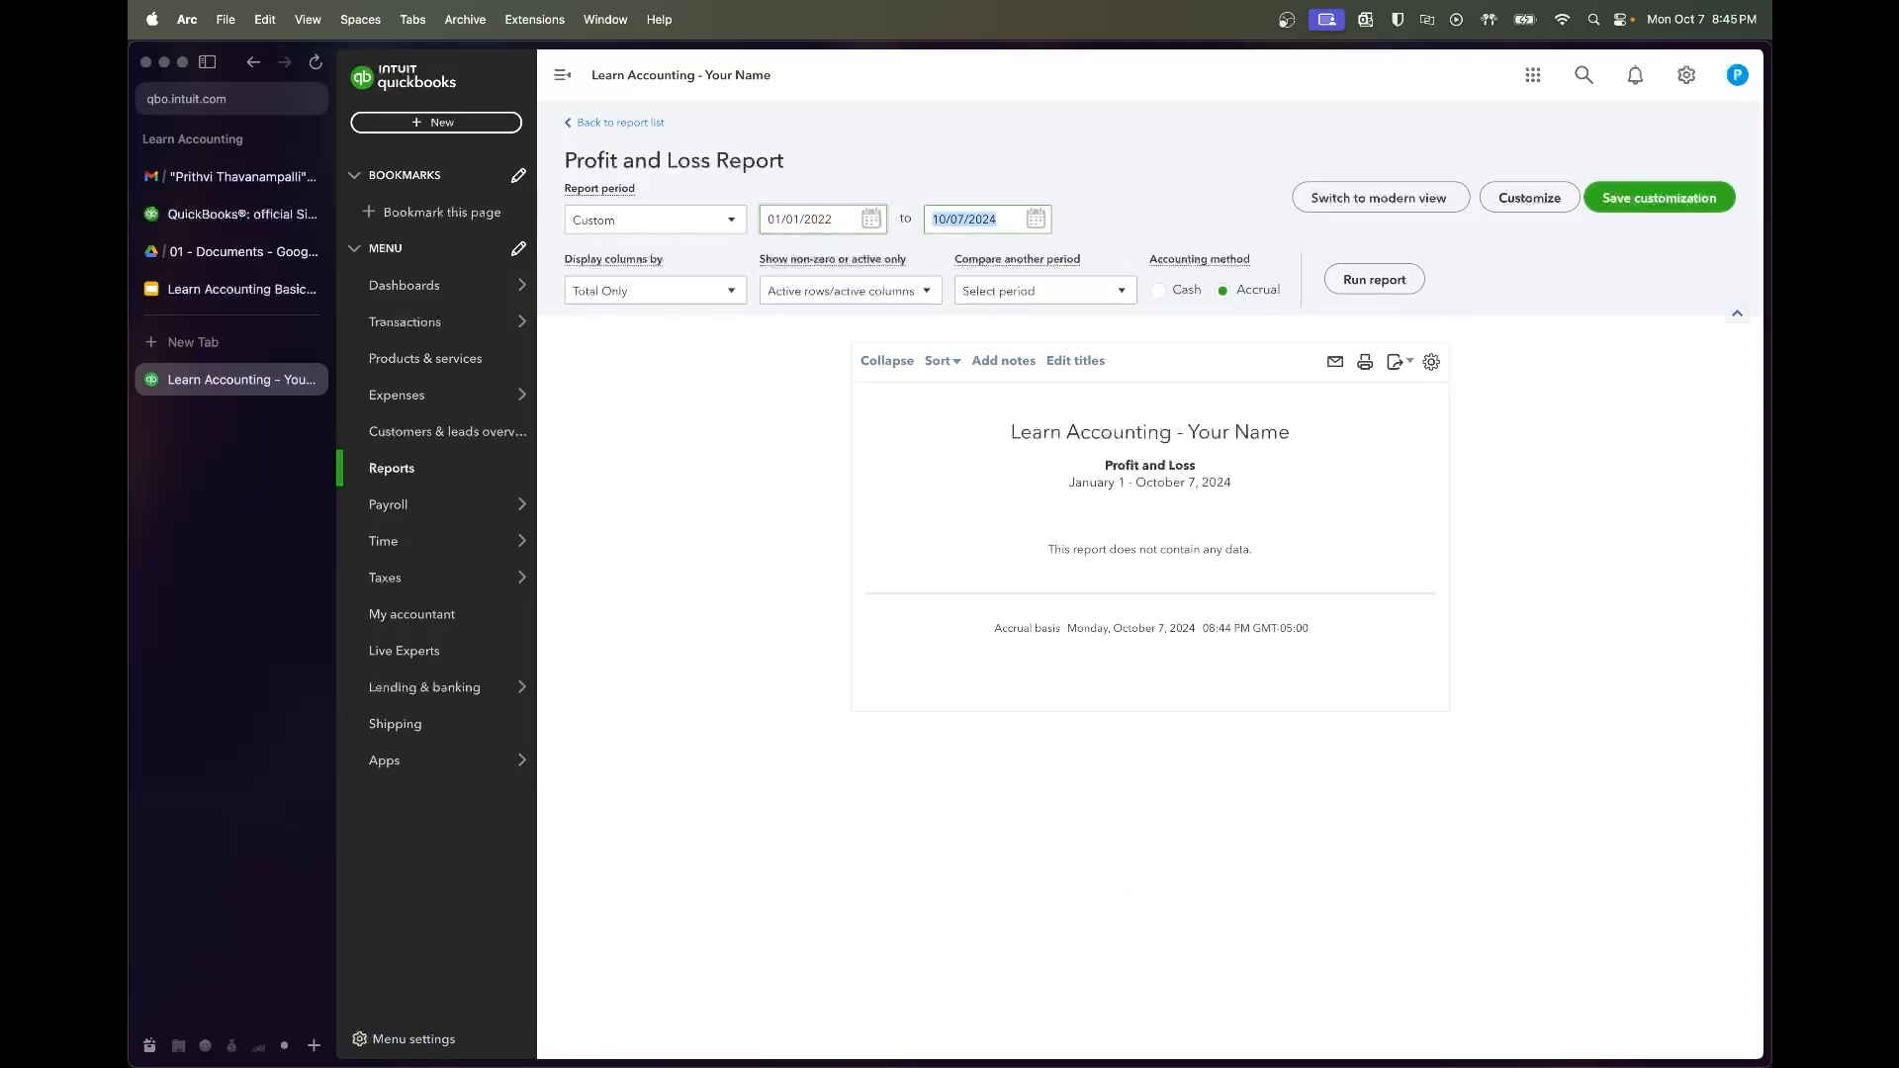
type("12/31/2022")
key("Tab")
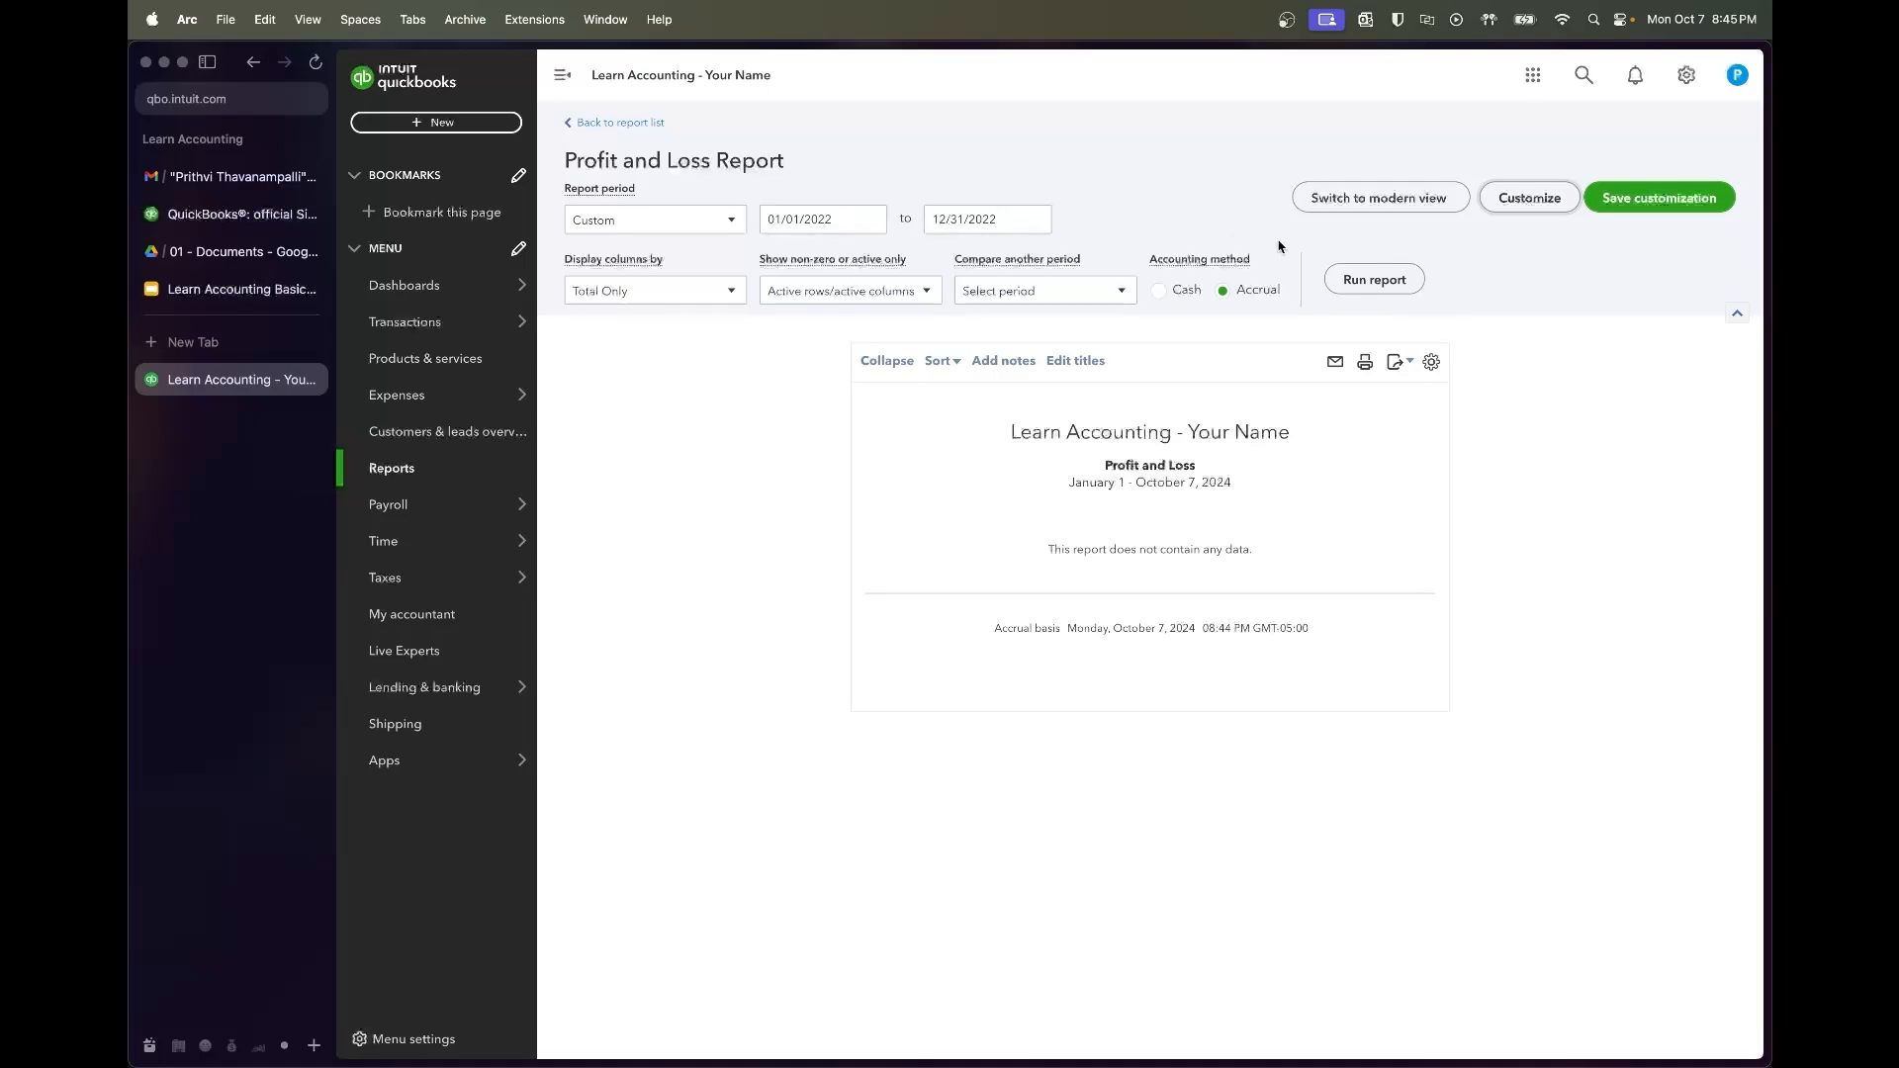
left_click(1337, 281)
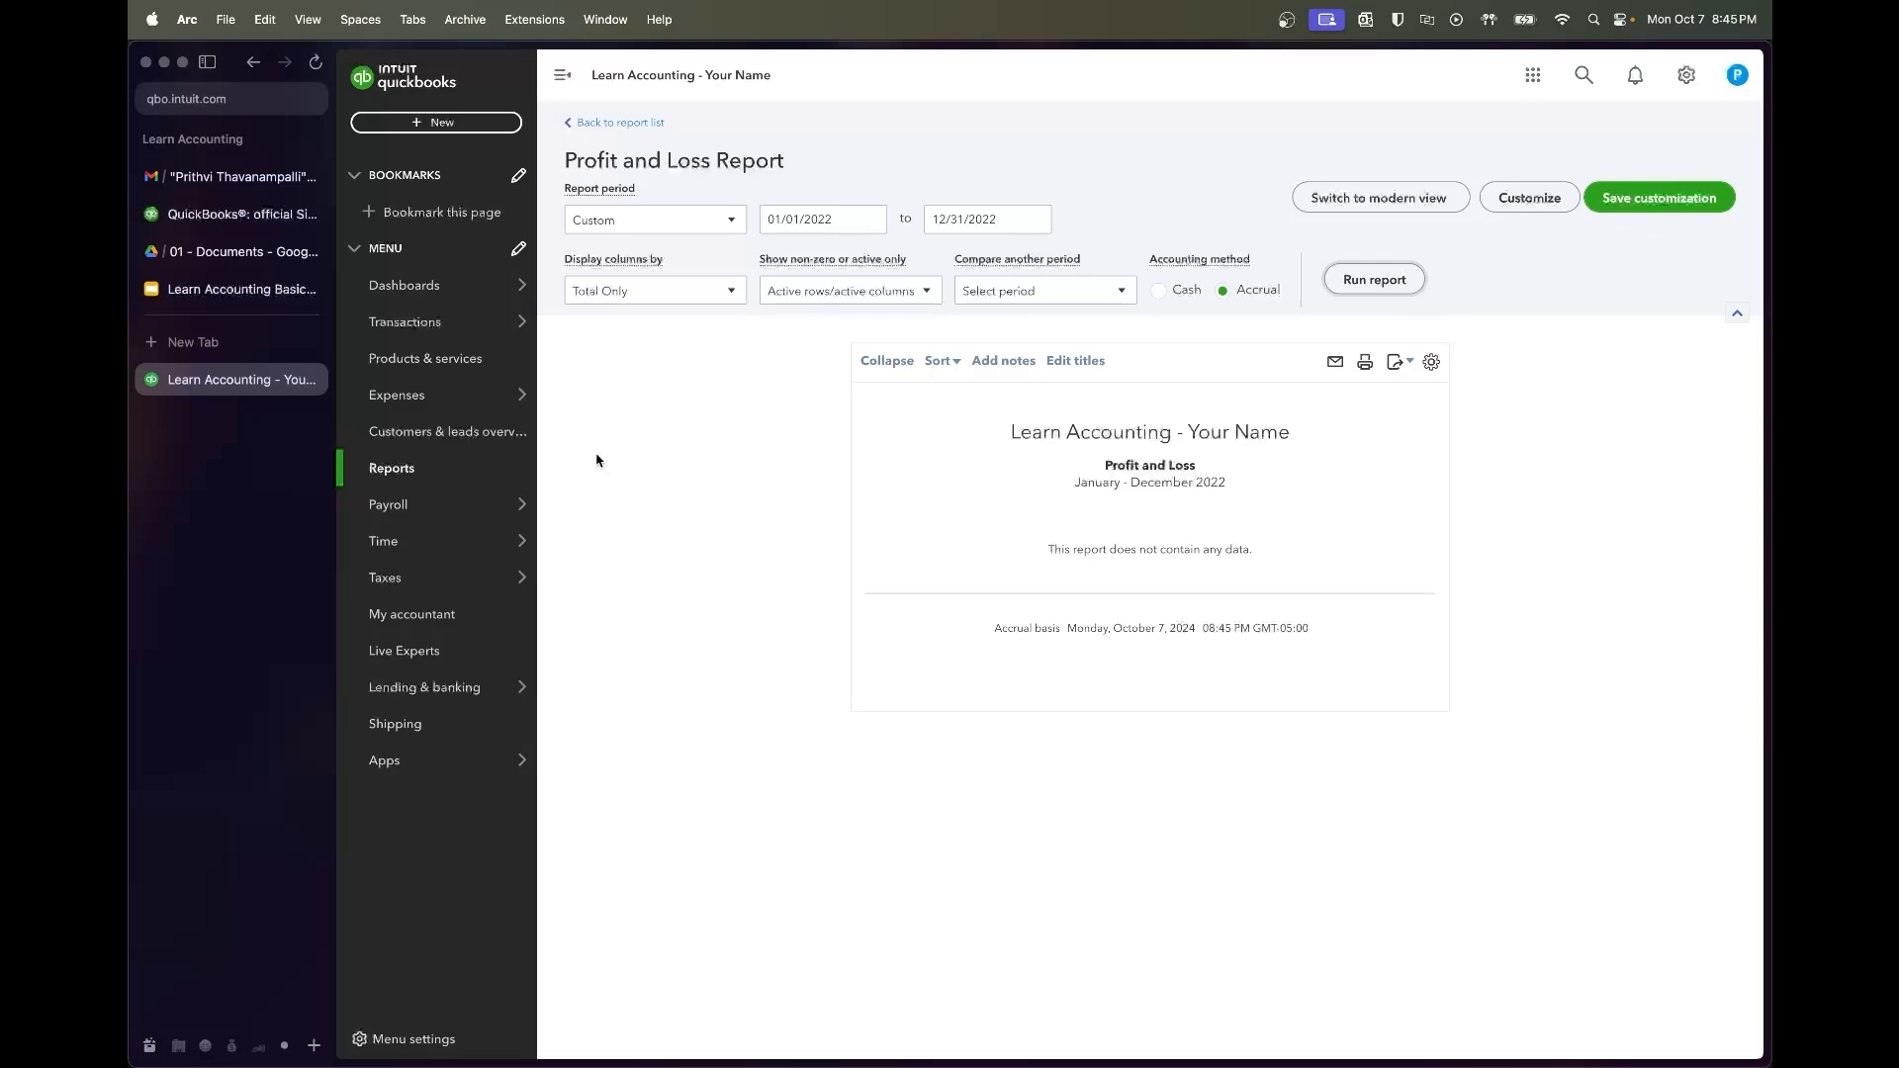
left_click(499, 468)
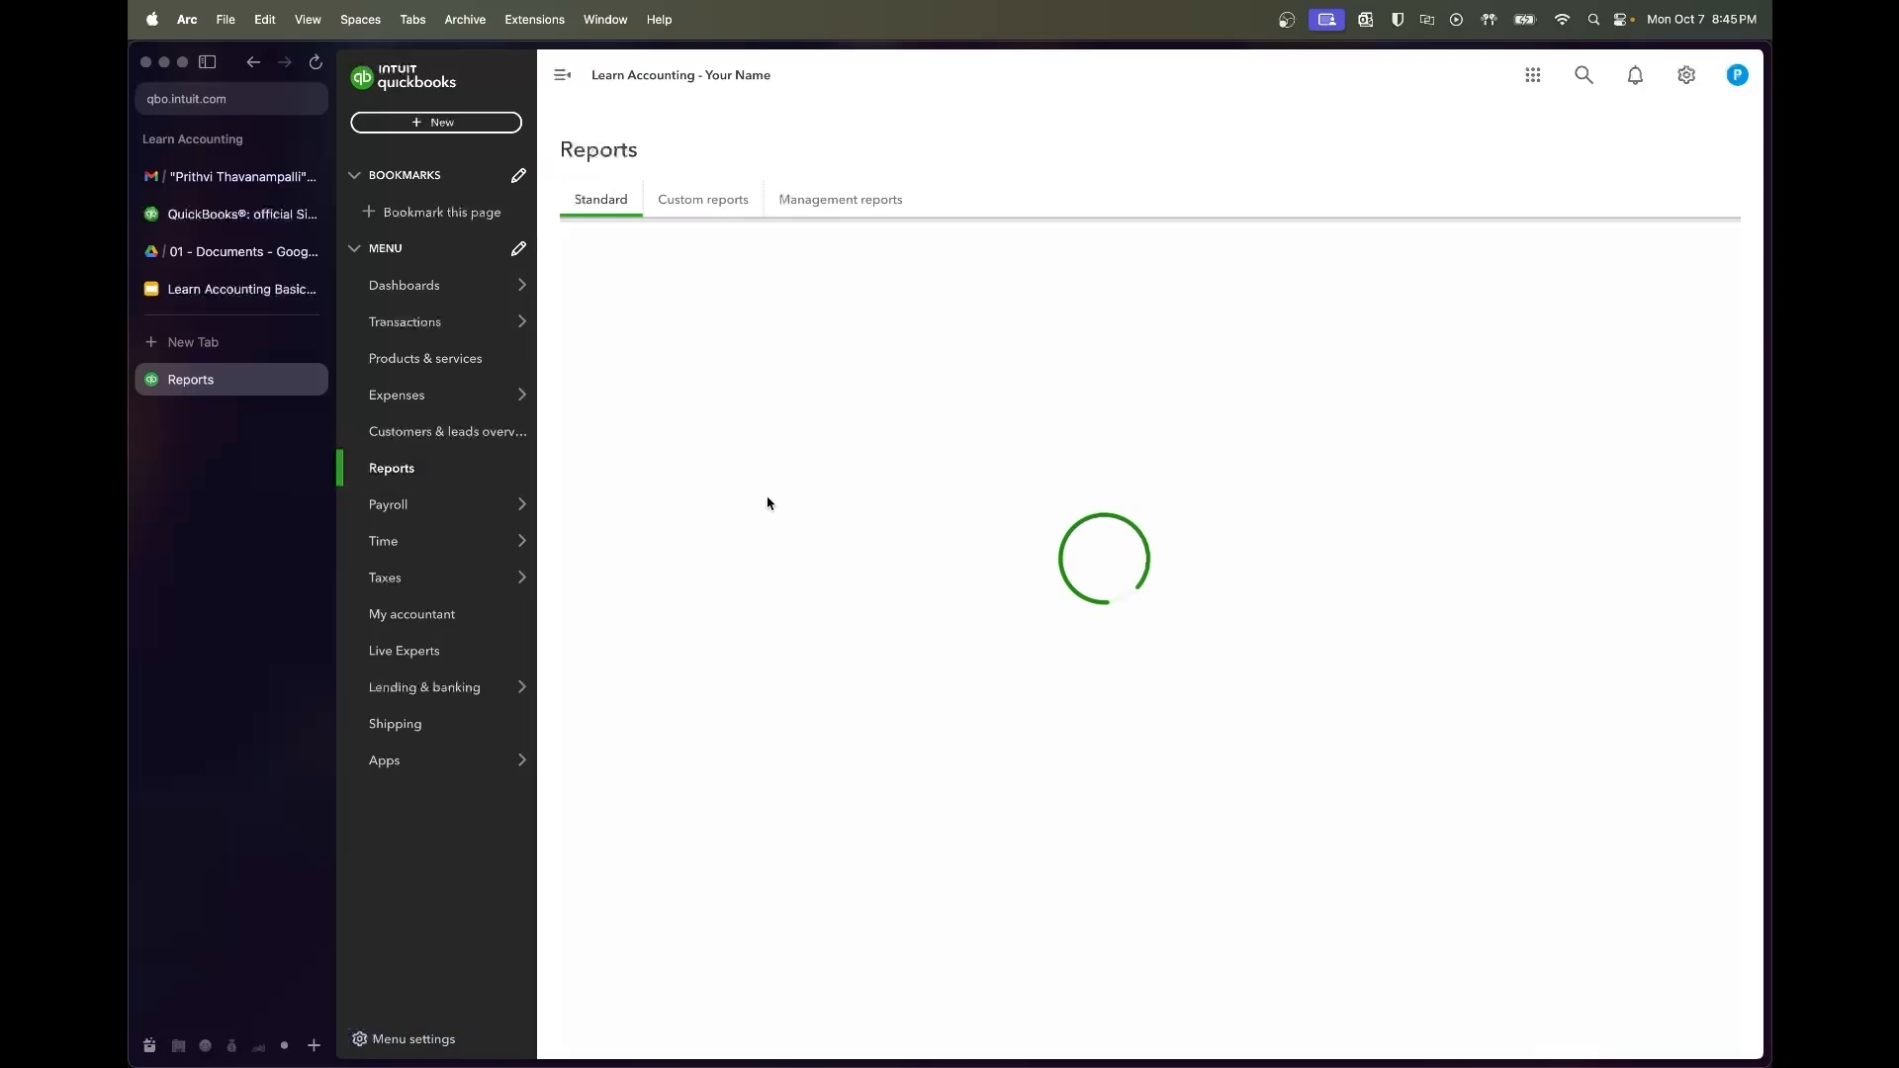
Open the Balance Sheet and rerun it from 1/01/2022 through December 31, 2022
left_click(669, 326)
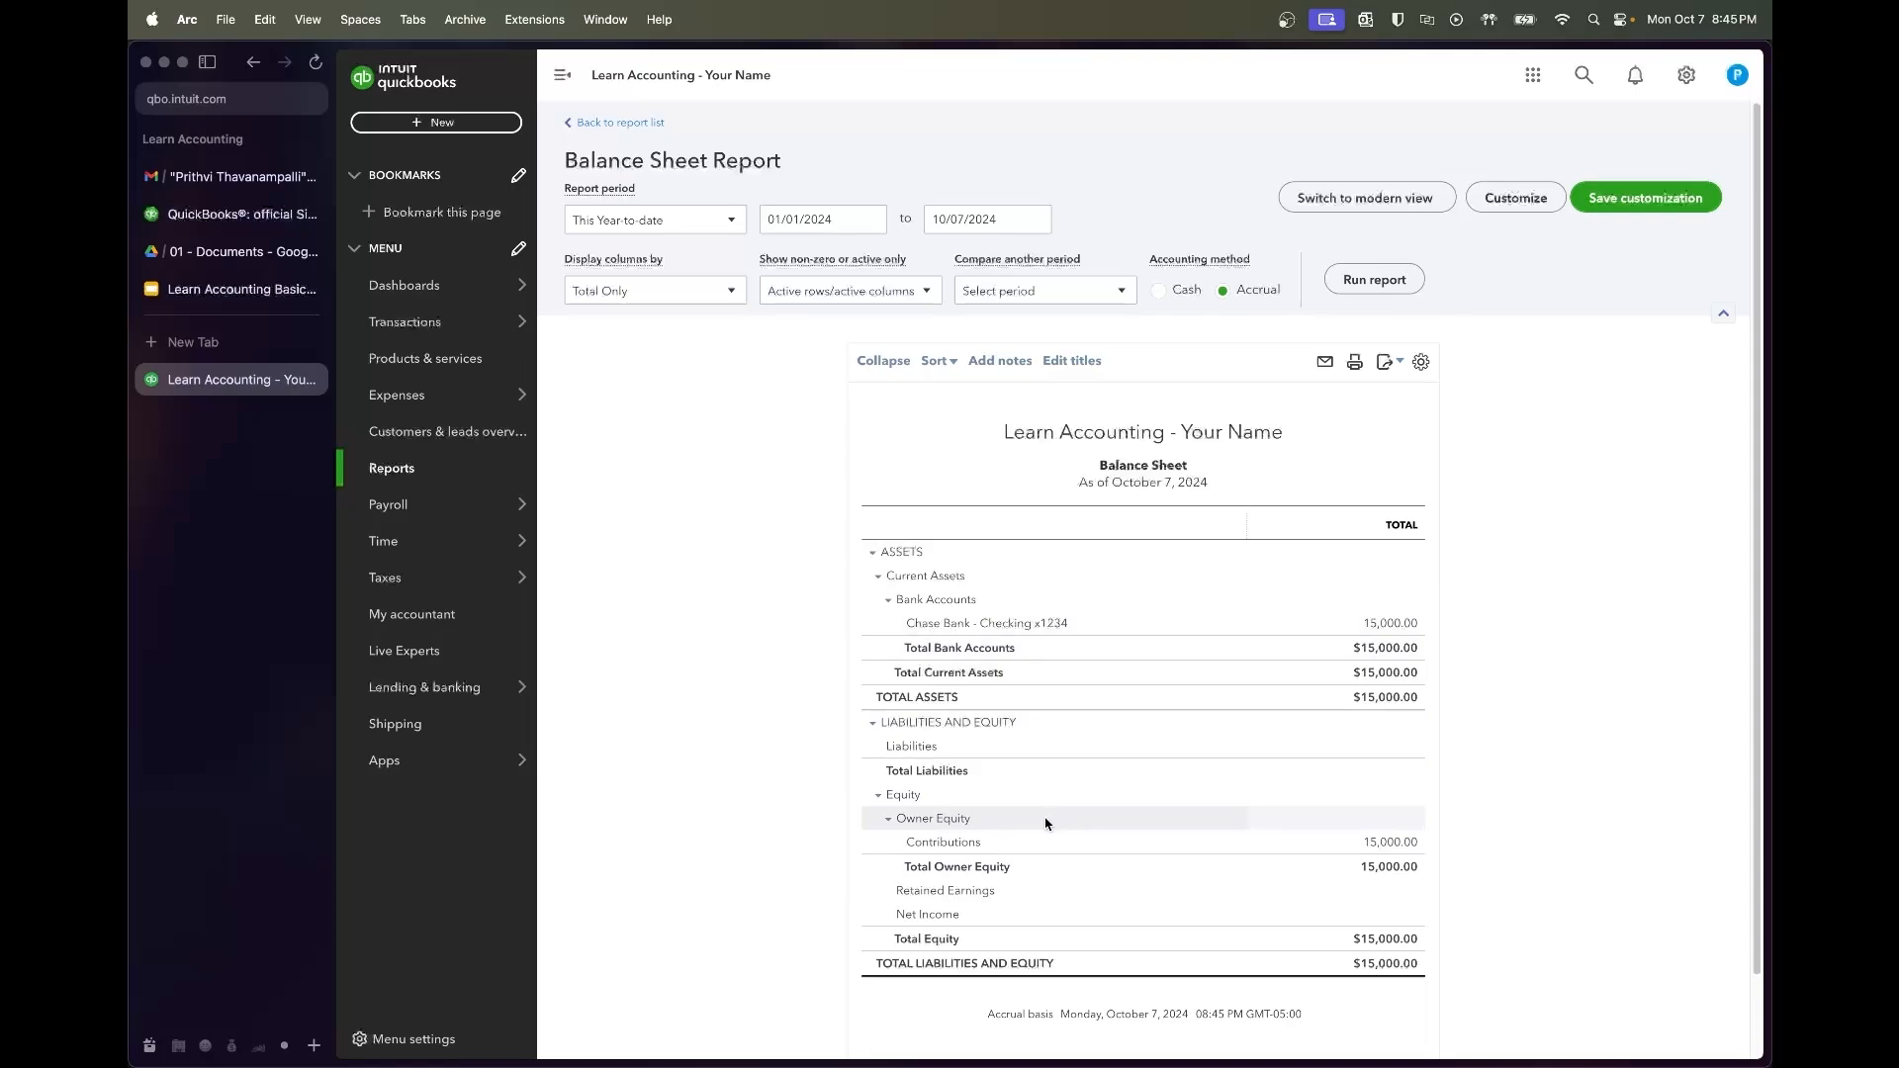
left_click(847, 218)
type("1/01/2022")
key("Tab")
type("12")
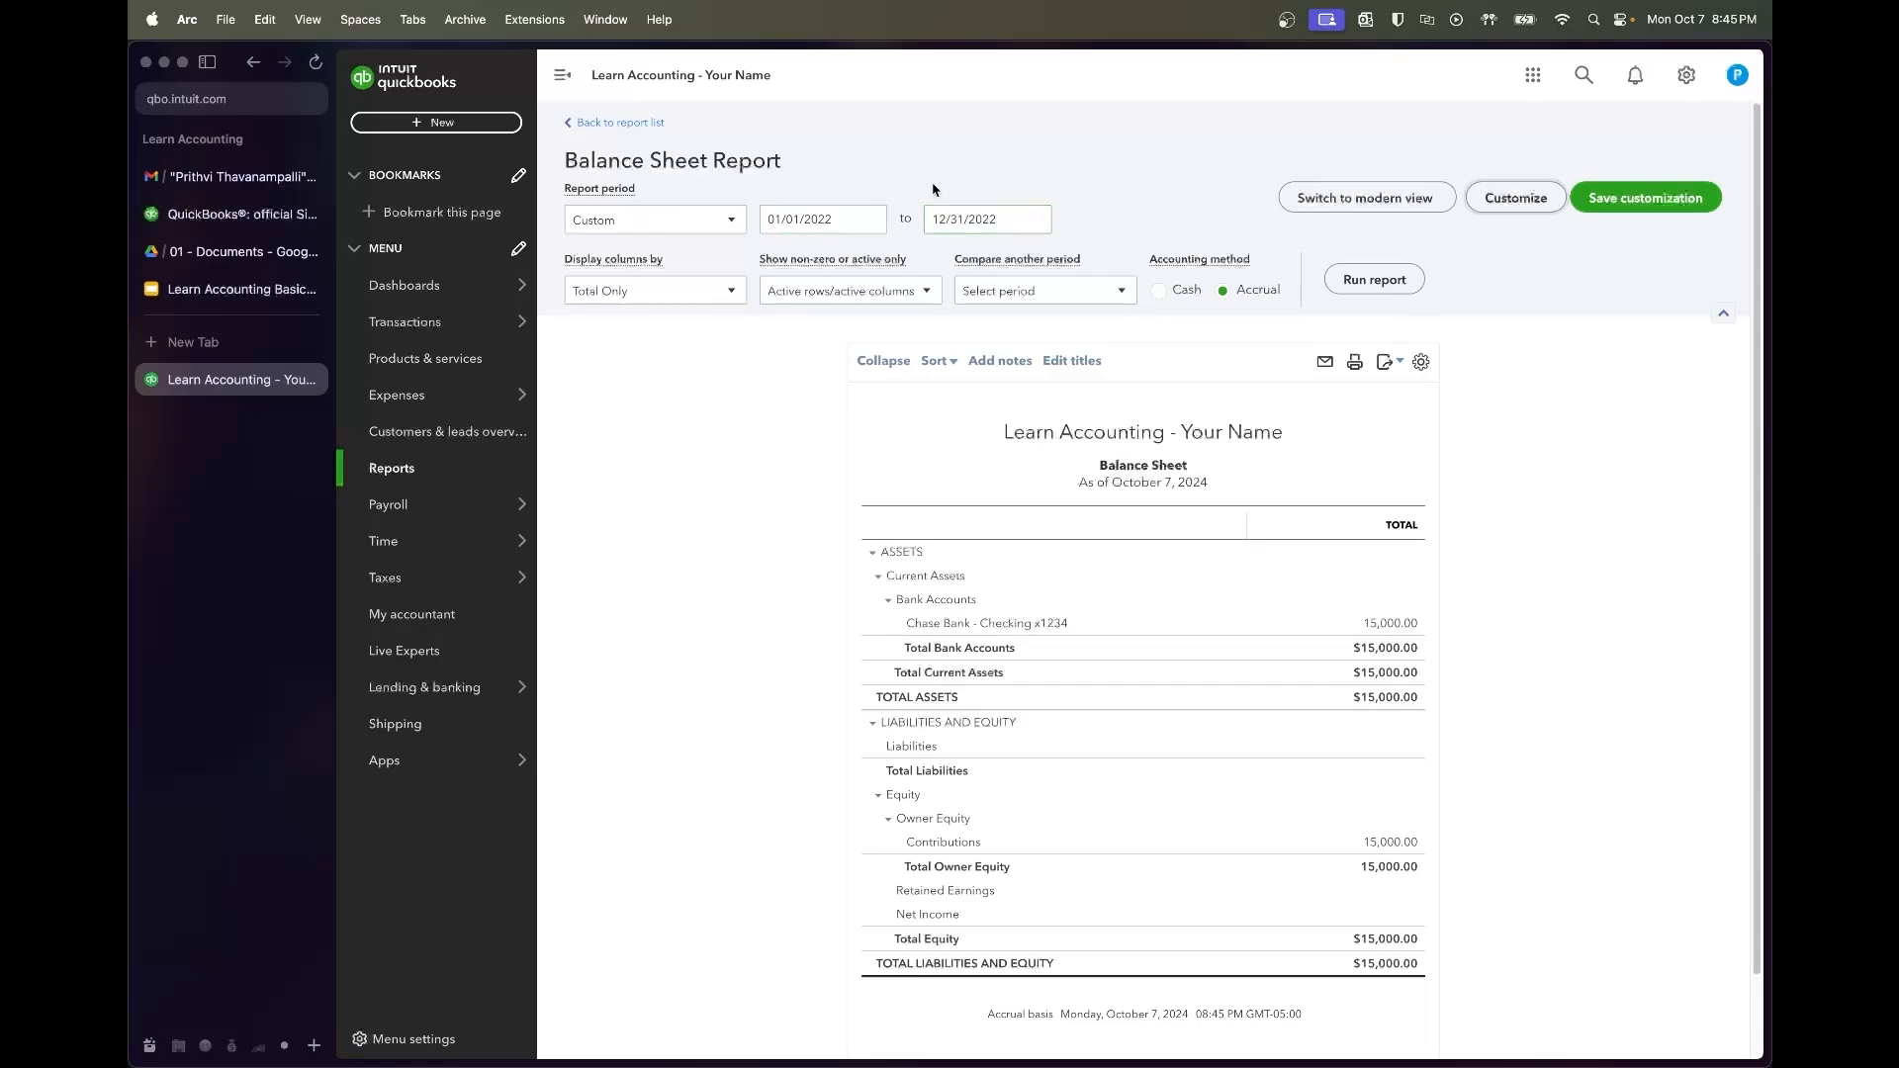
left_click(1365, 280)
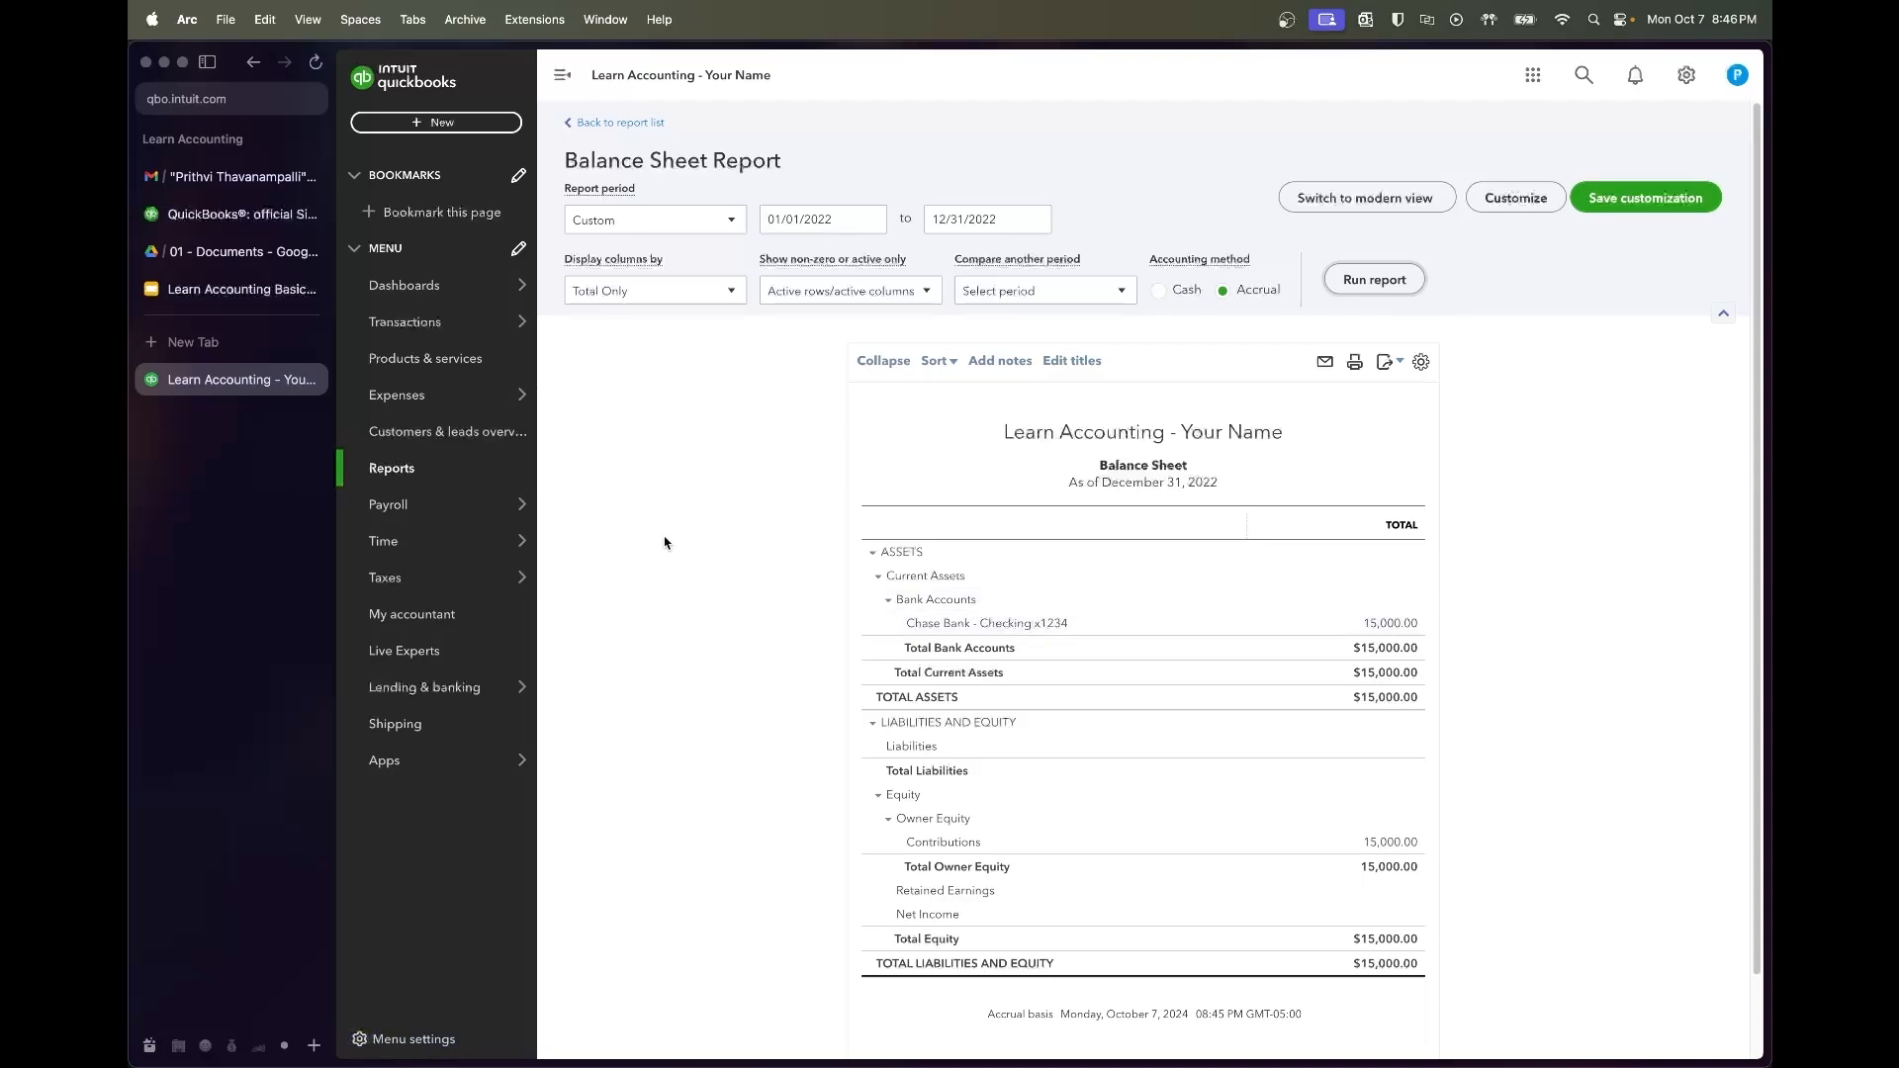
Undo the Chase Transfer In categorization from the Categorized transactions list
mouse_move(440, 331)
left_click(578, 327)
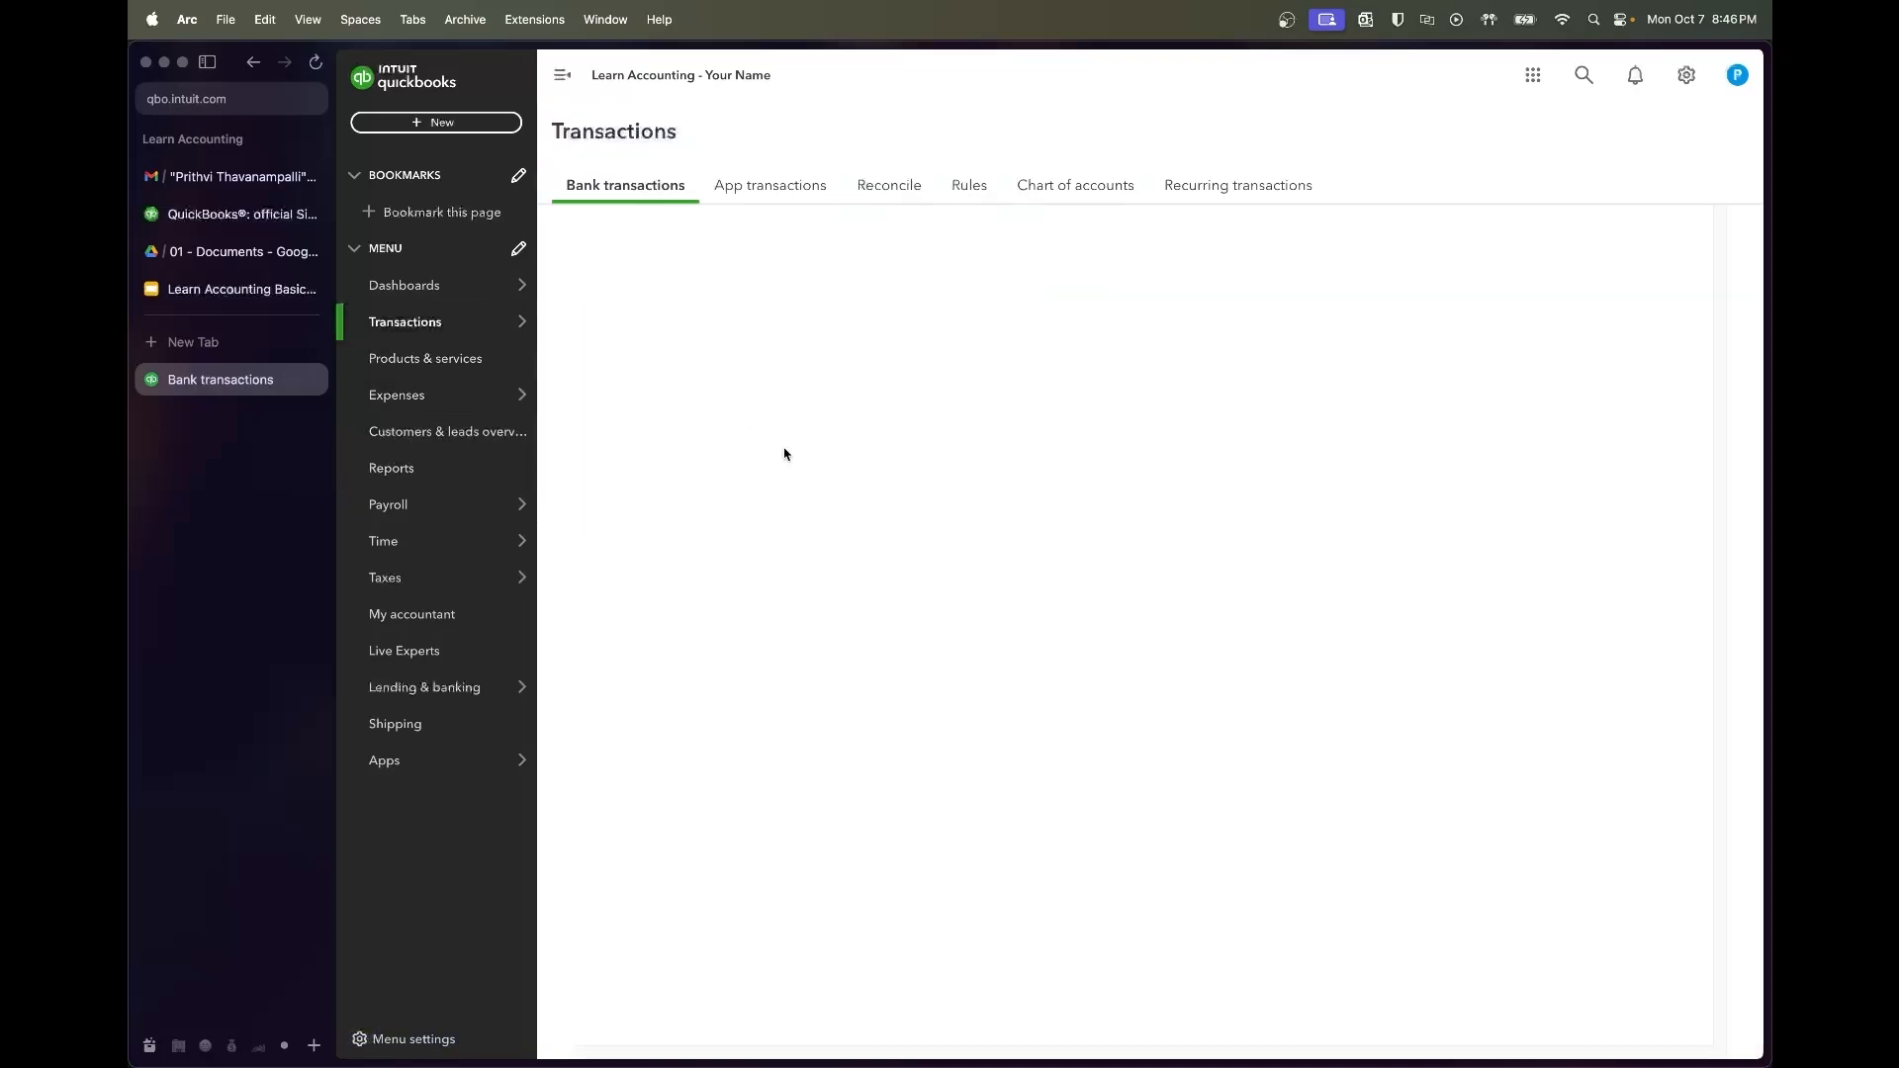
left_click(817, 479)
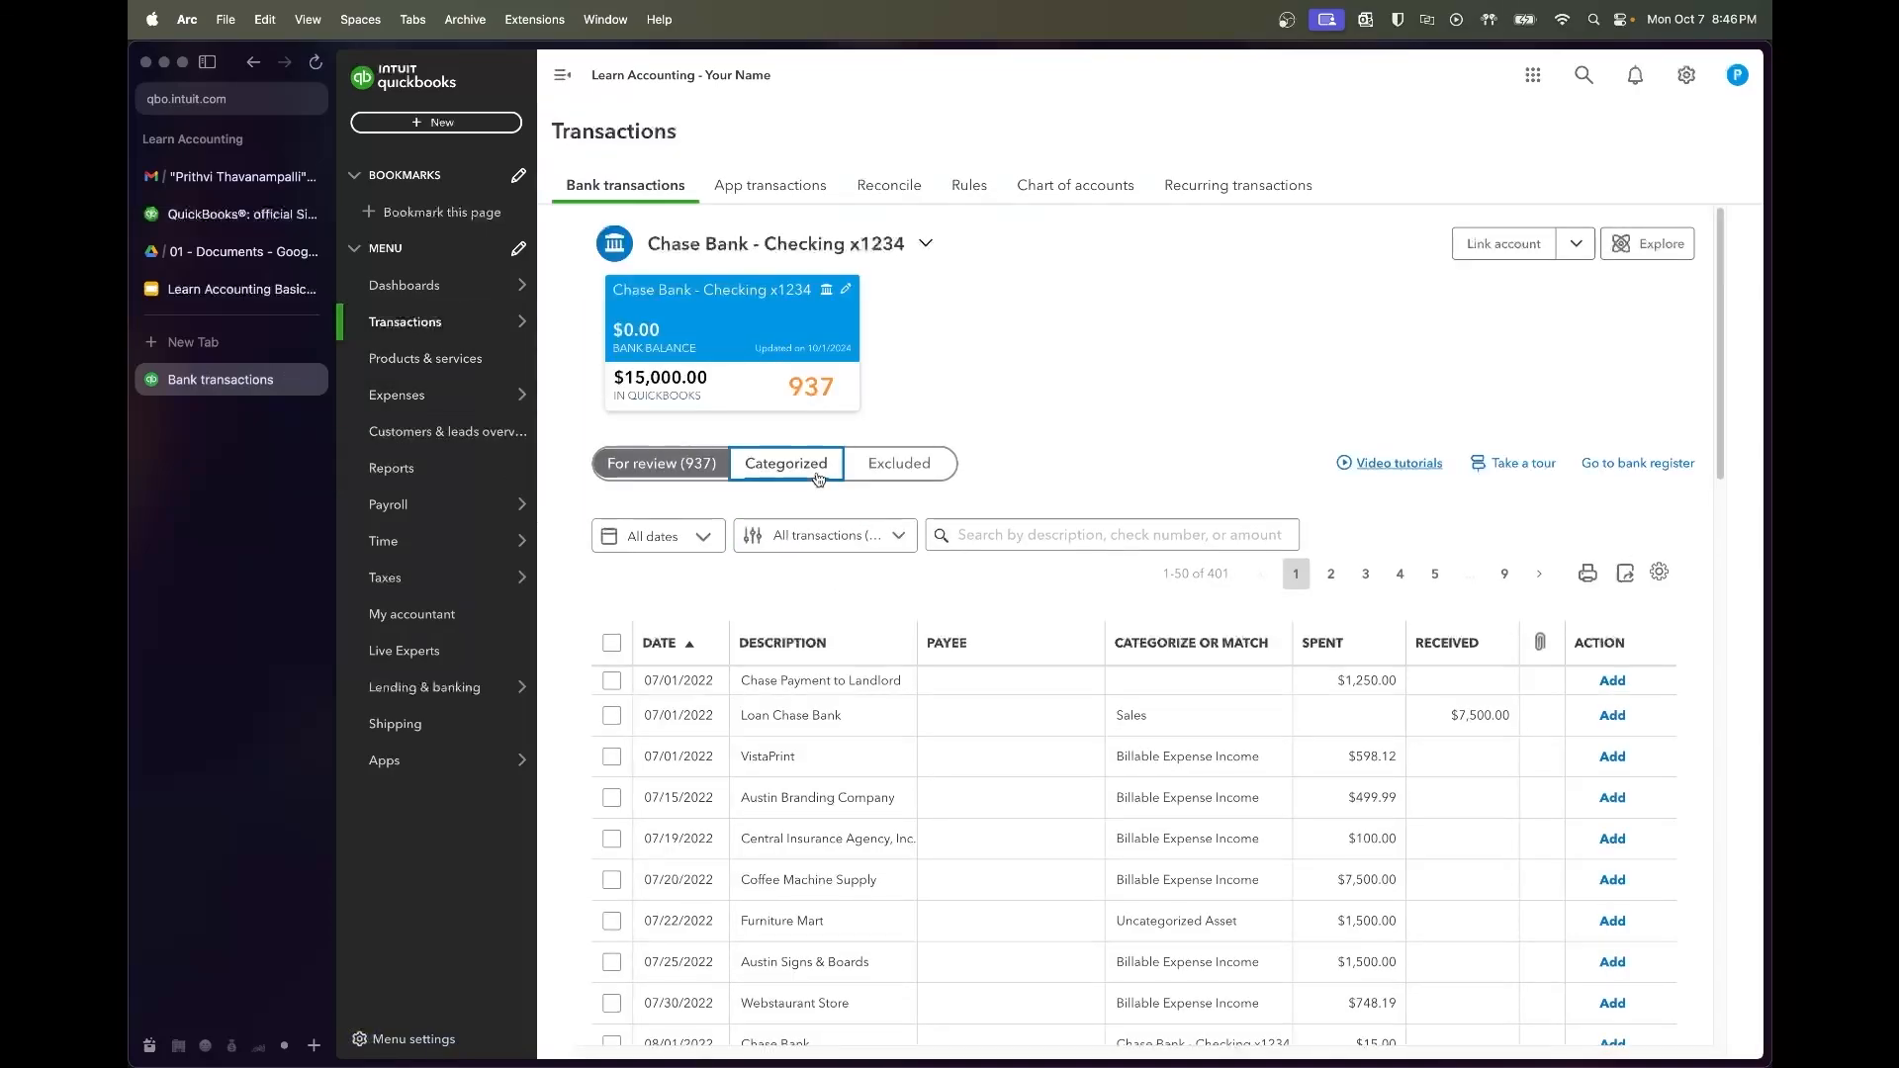
left_click(612, 673)
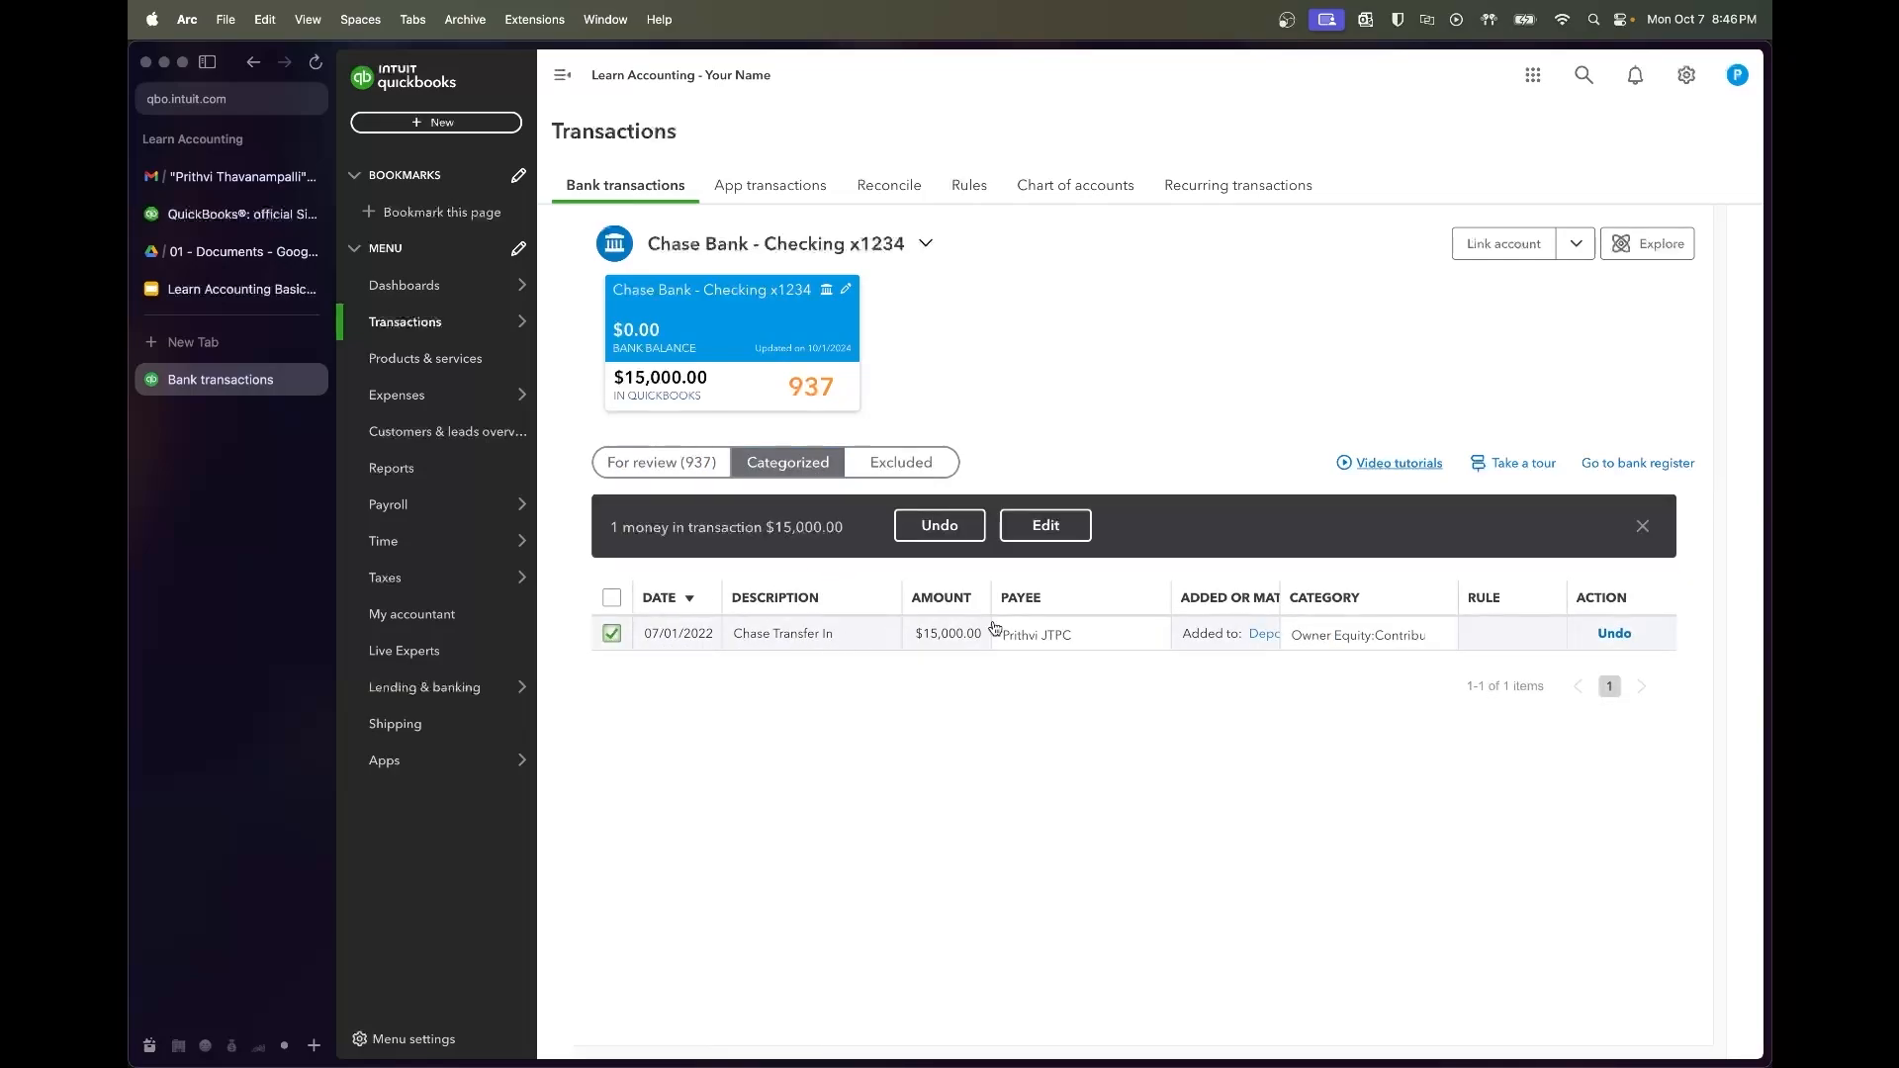
left_click(900, 539)
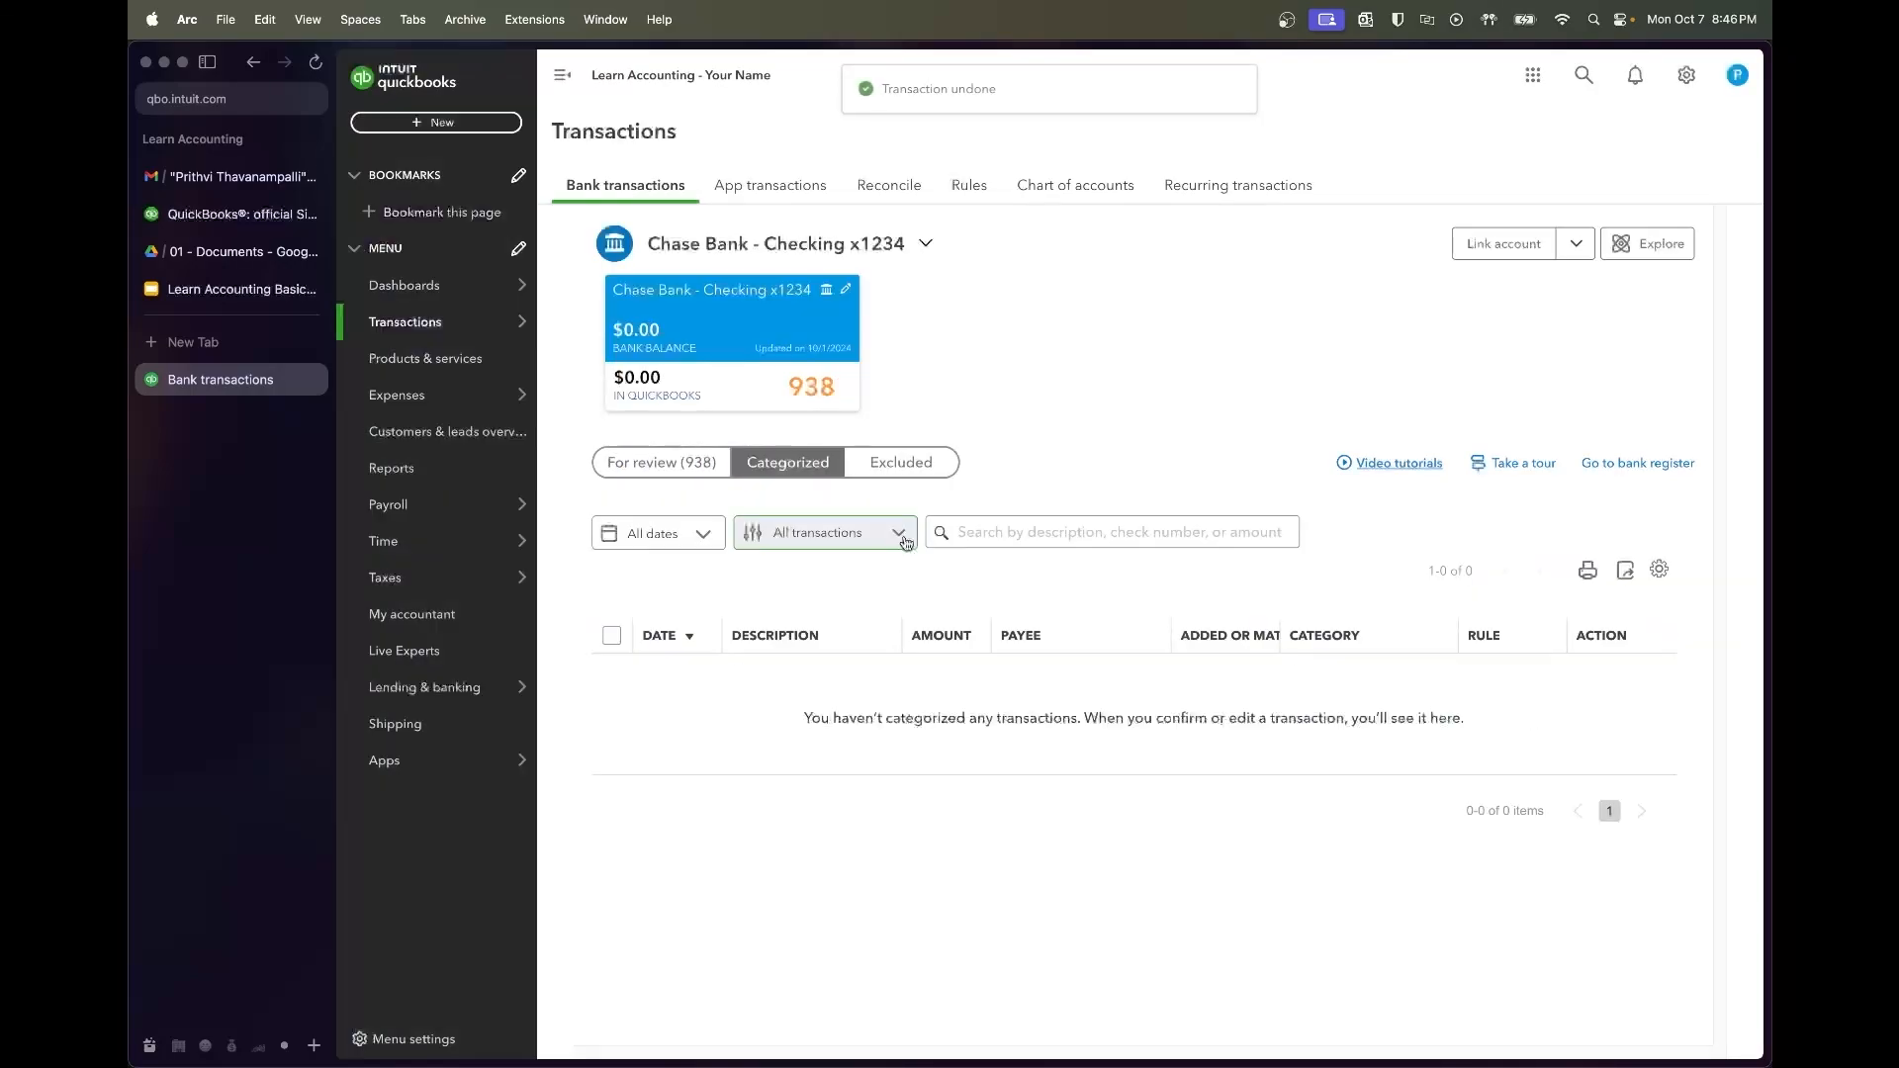
Filter the For review list to dates 07/01/2022 through 07/31/2022
left_click(680, 457)
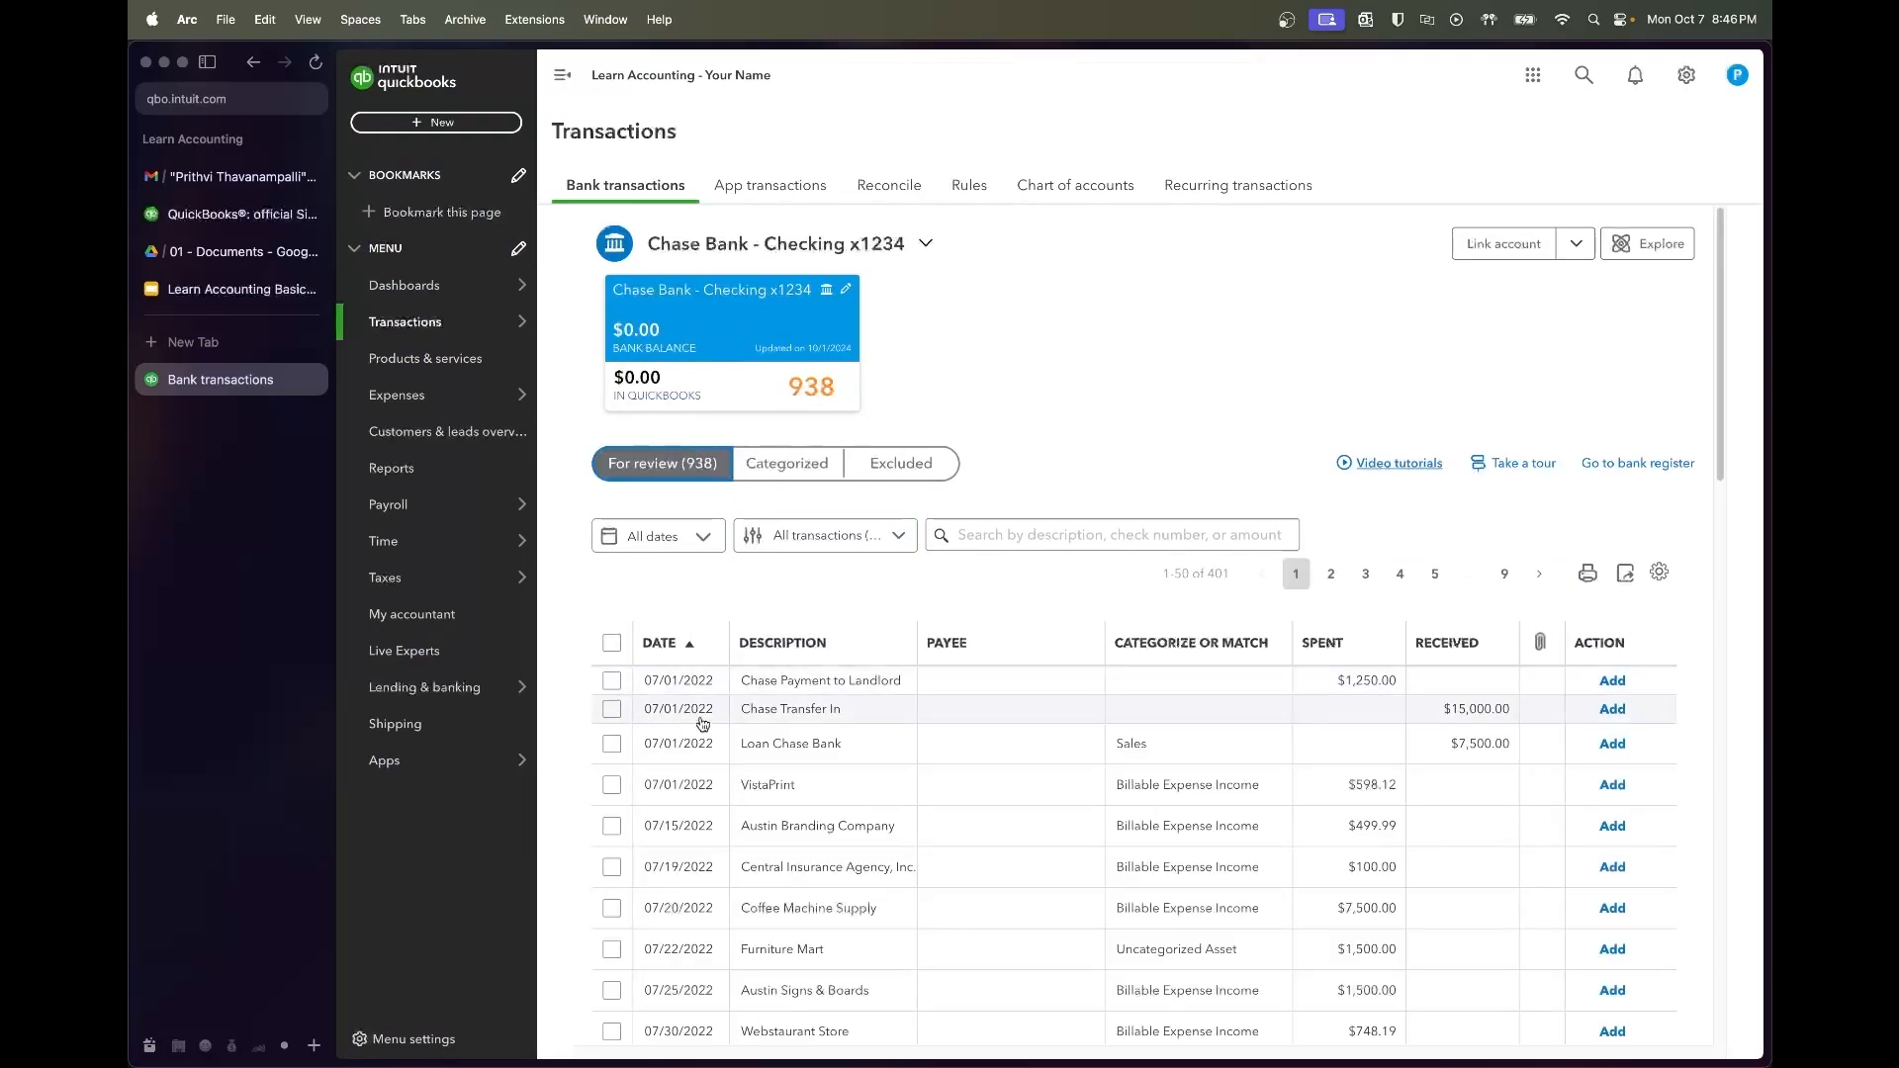
left_click(690, 549)
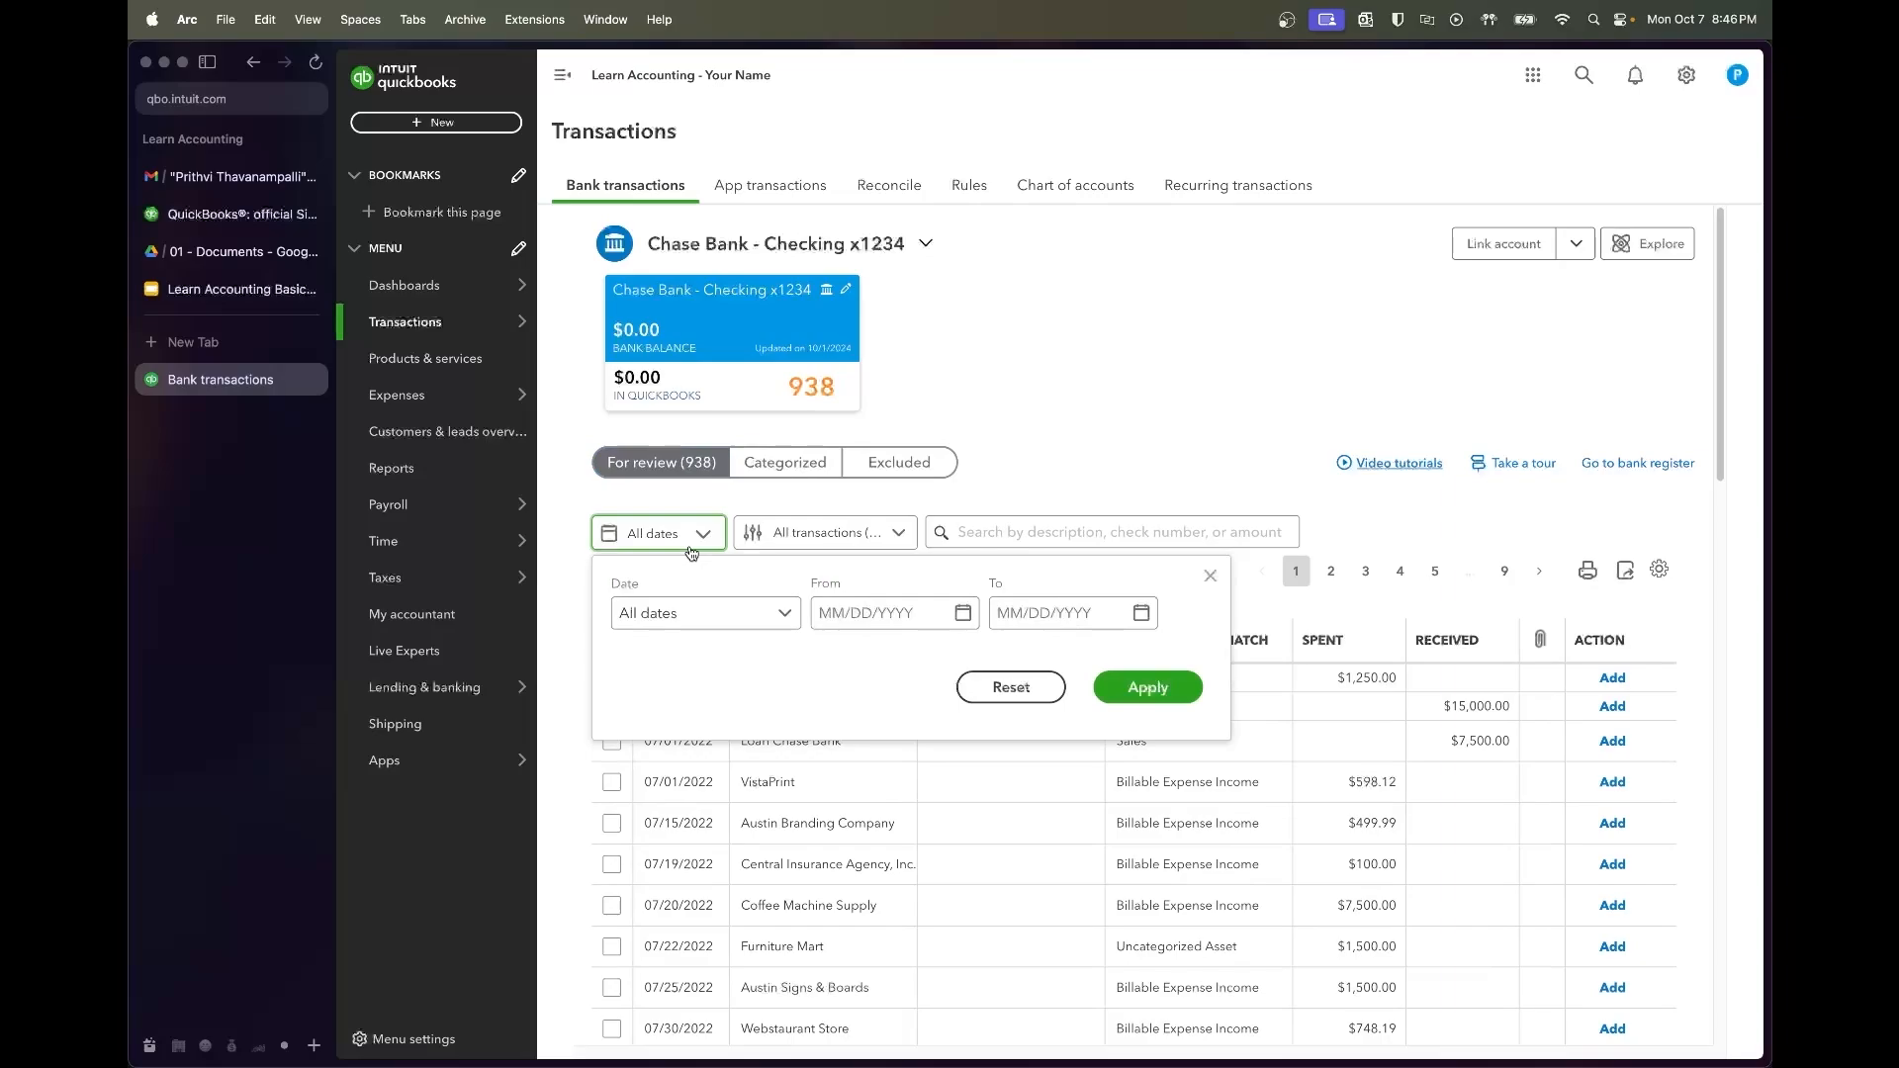
left_click(703, 623)
scroll(697, 717, "down", 1)
scroll(697, 717, "up", 1)
left_click(915, 626)
type("7/01/2022")
key("Tab")
type("7")
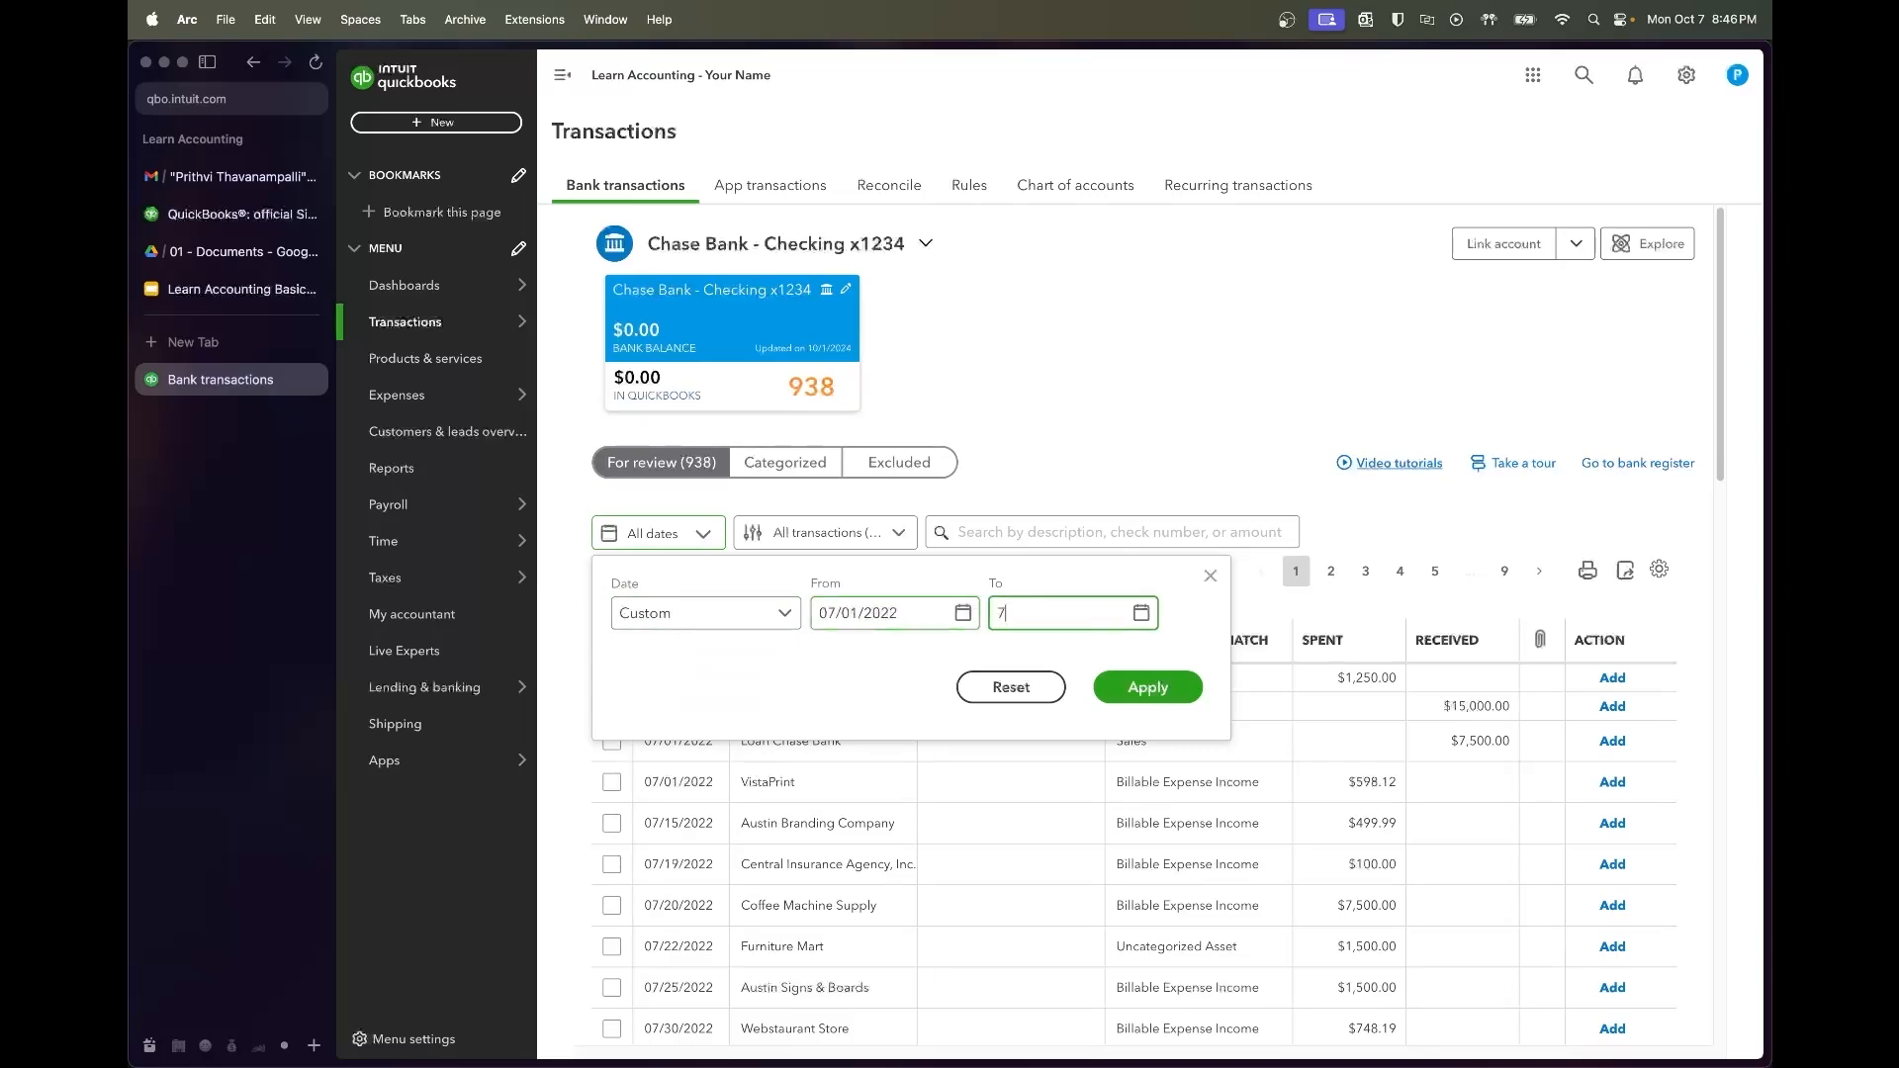
type("/31/2022")
key("Tab")
key("Tab")
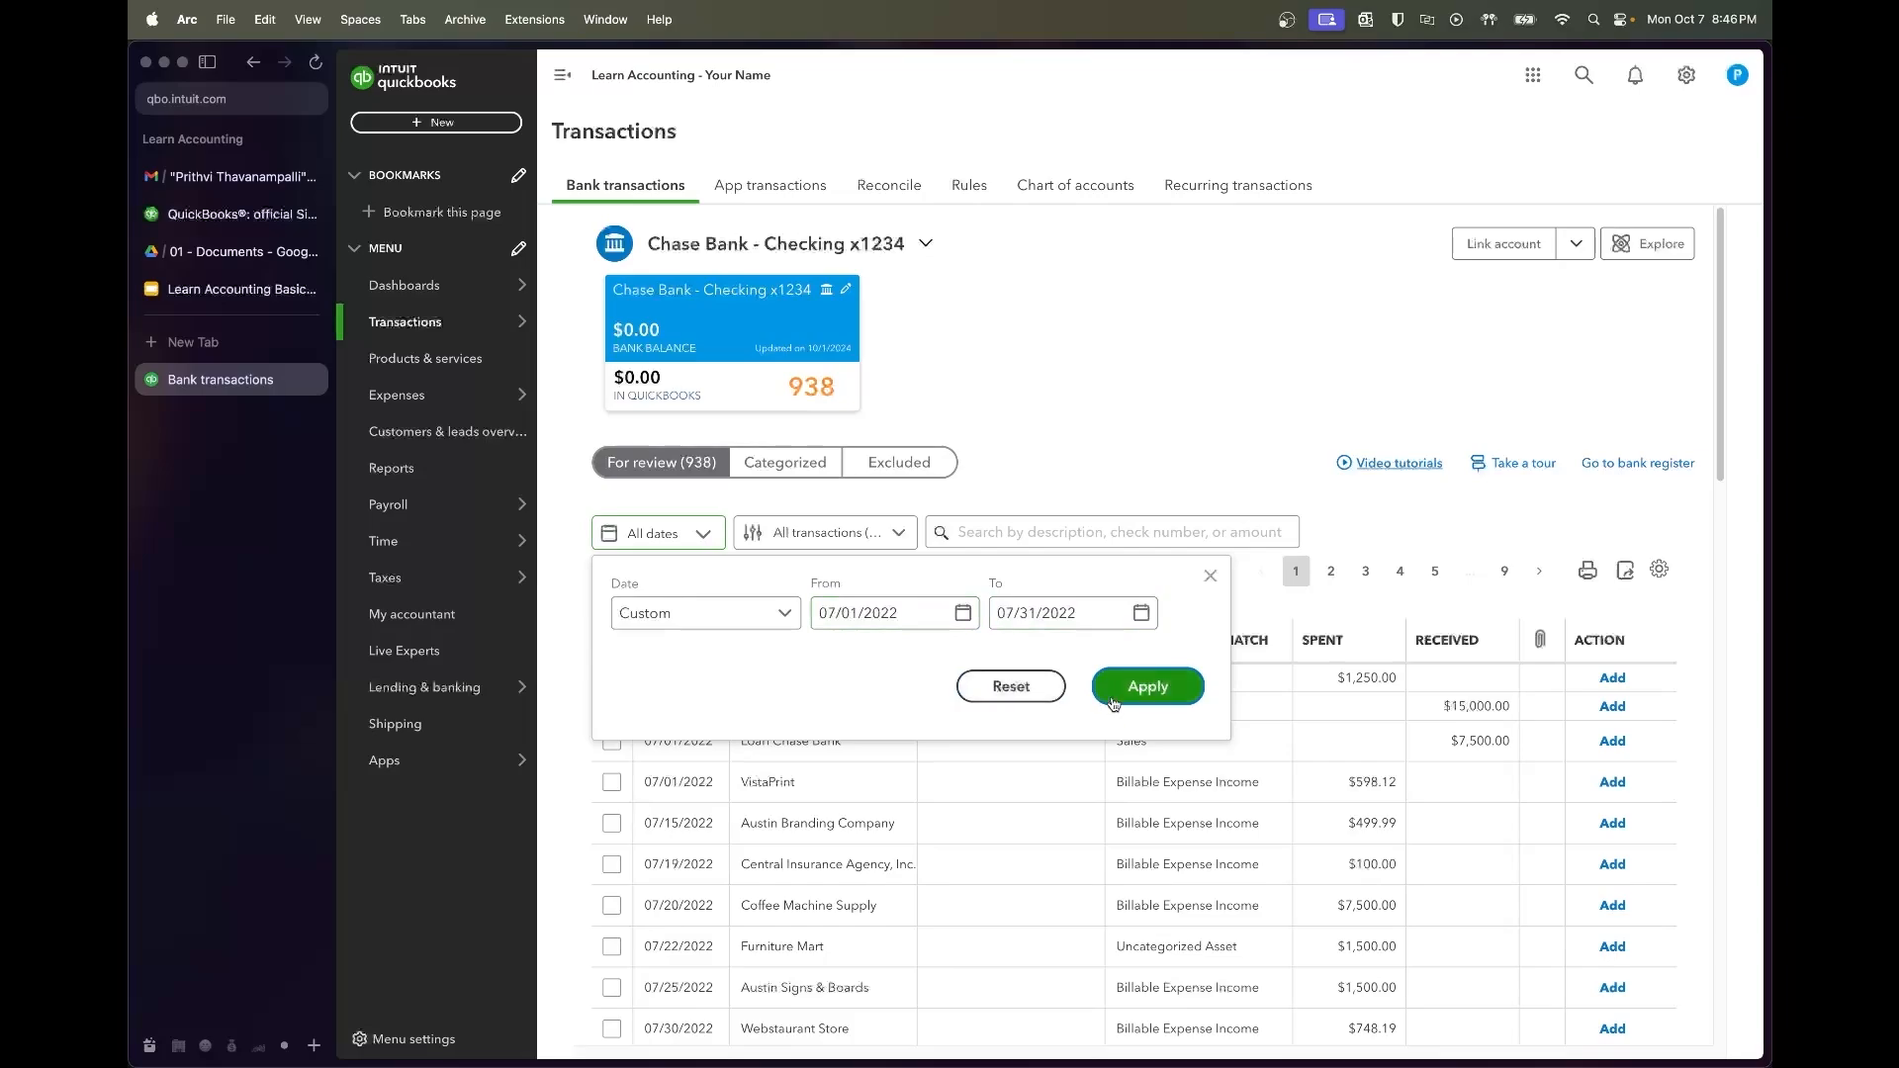
left_click(1151, 690)
scroll(908, 644, "down", 1)
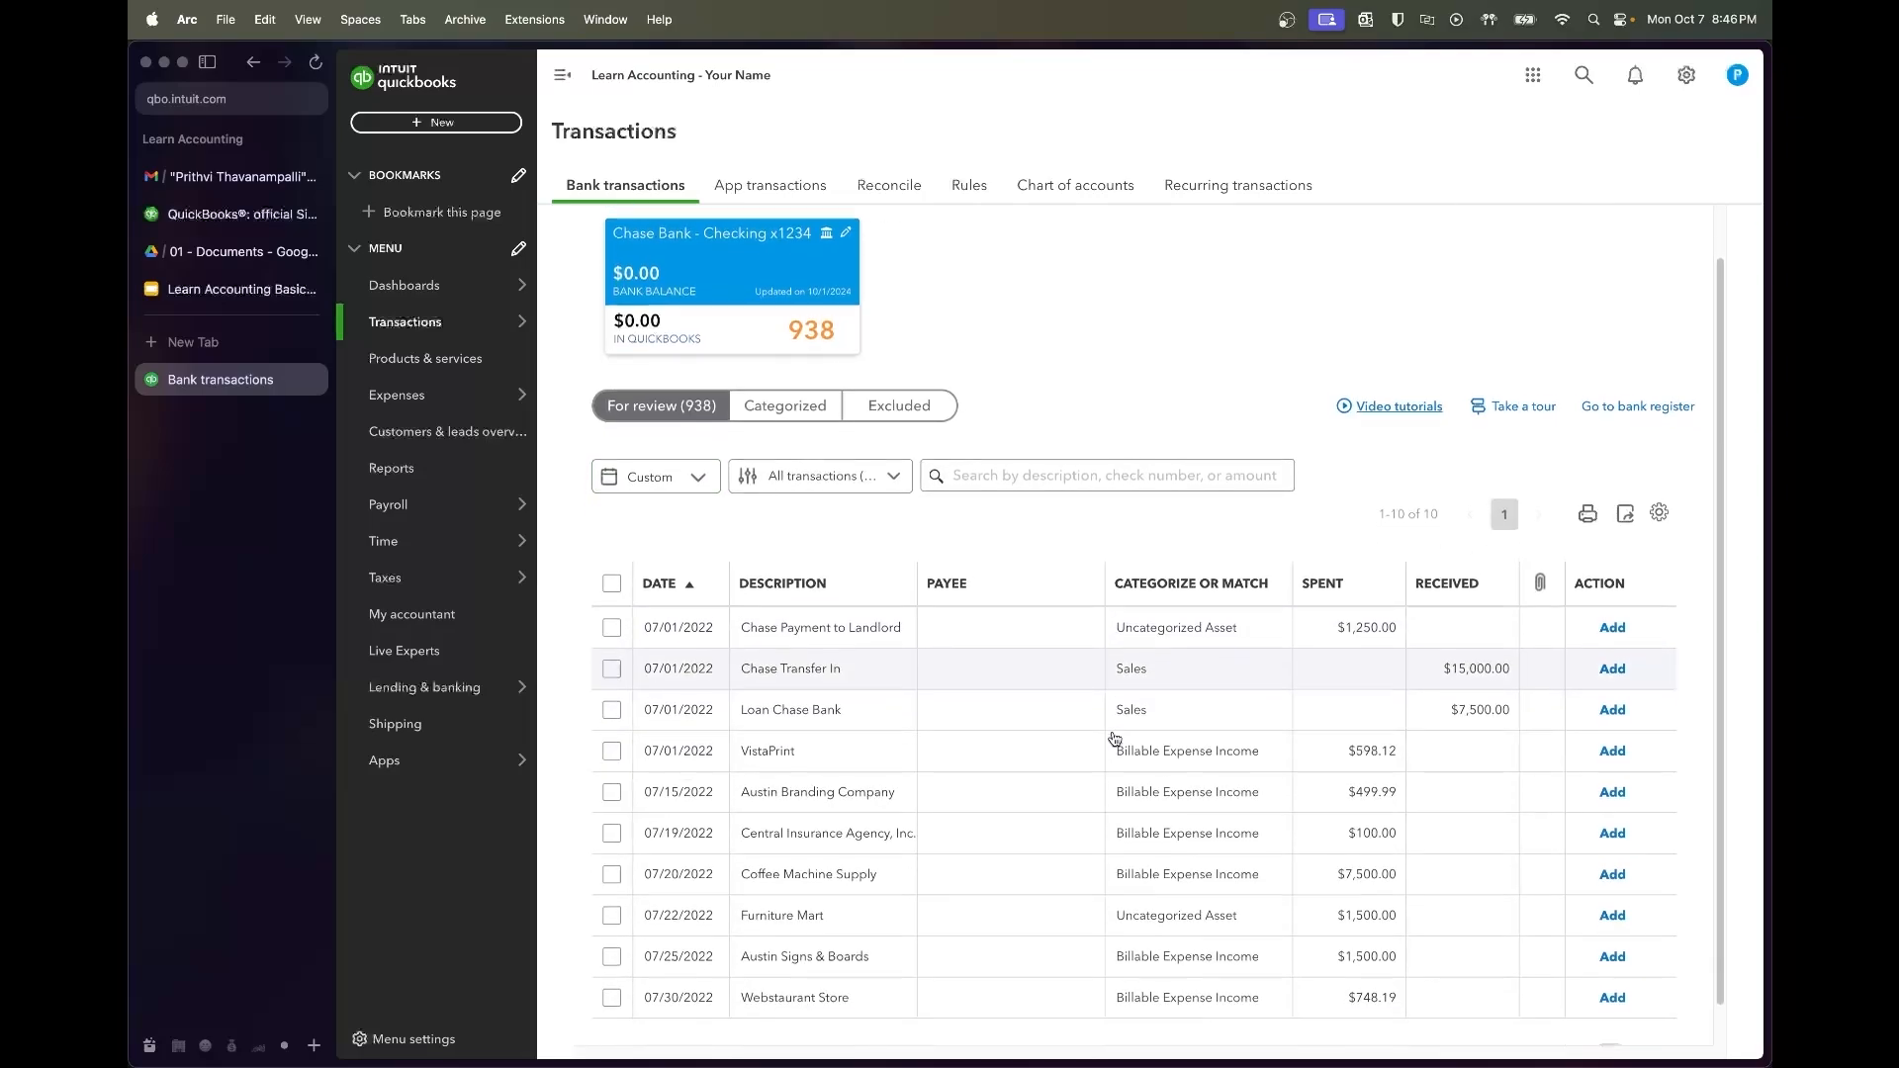
Add the Chase Transfer In with the existing employee as vendor under Owner Equity Contributions
left_click(881, 665)
scroll(884, 781, "down", 2)
left_click(744, 702)
type("Prithvi")
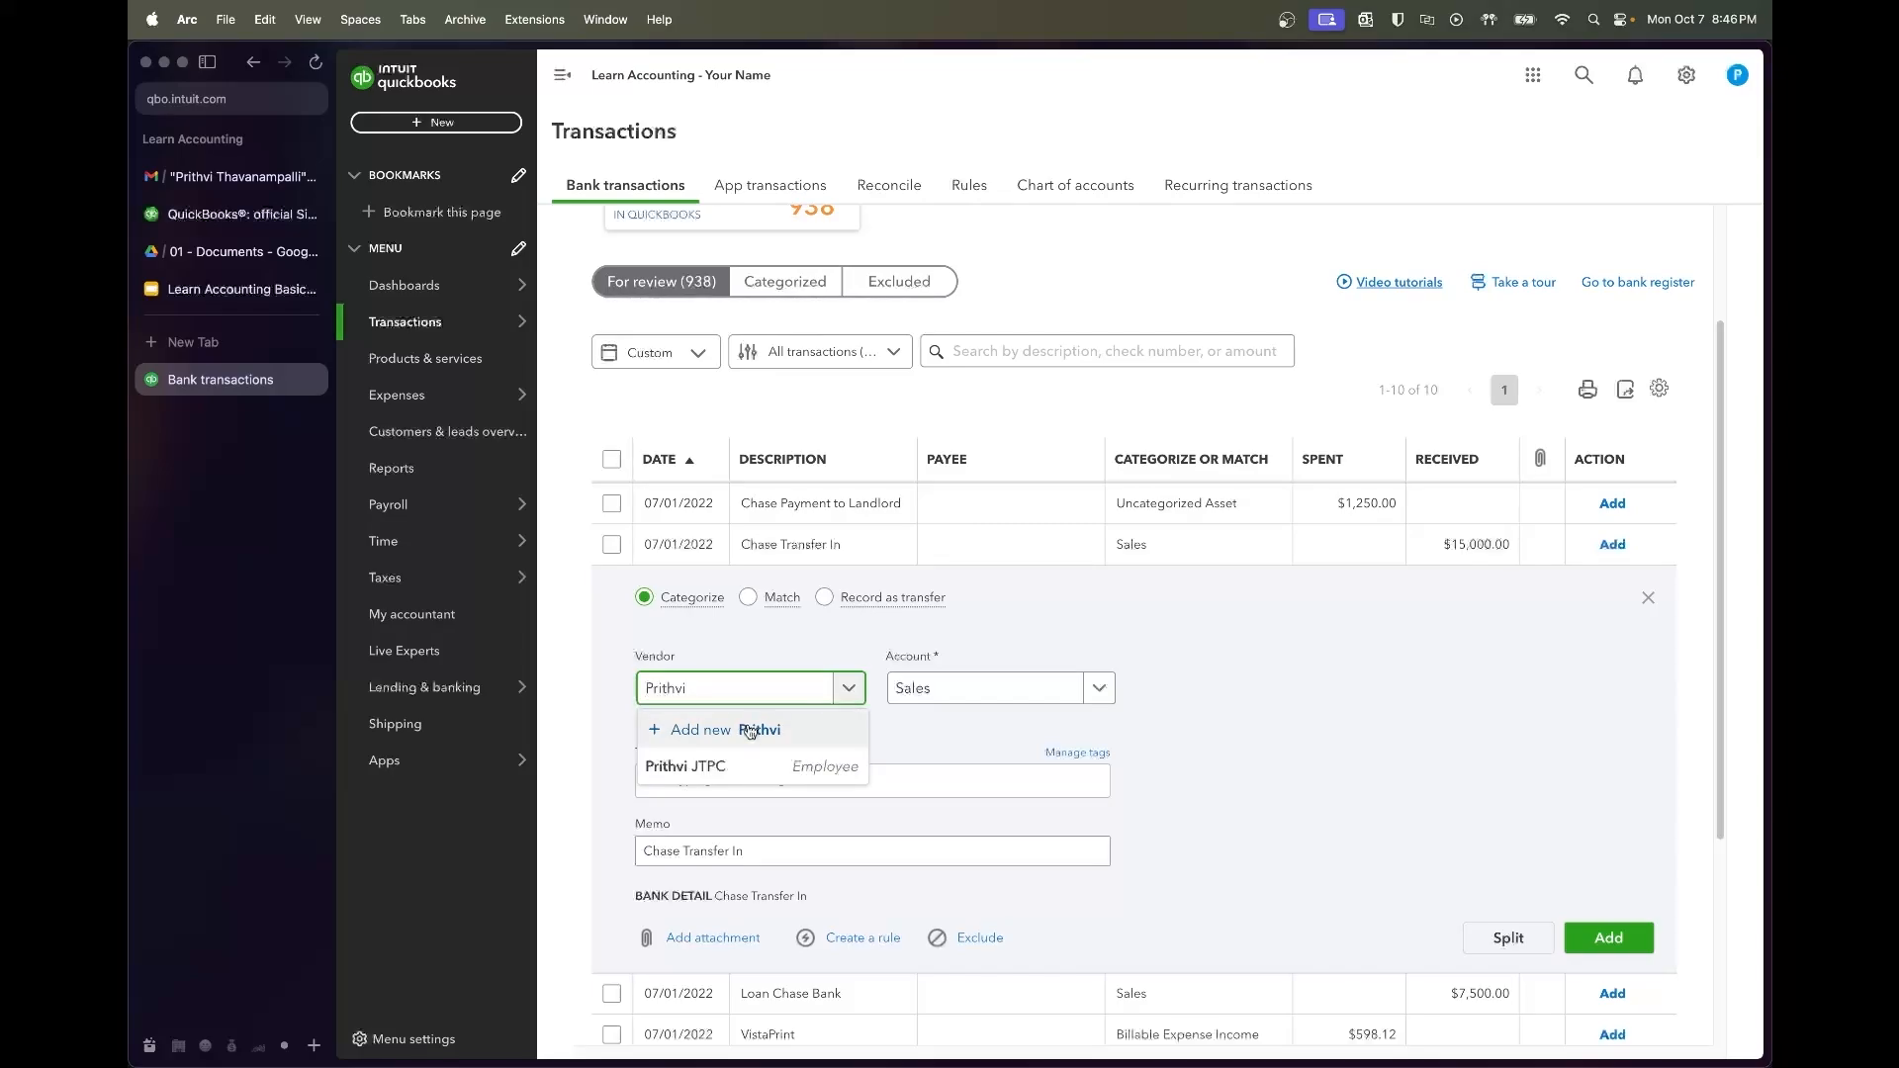
left_click(750, 763)
left_click(1001, 704)
type("contrib")
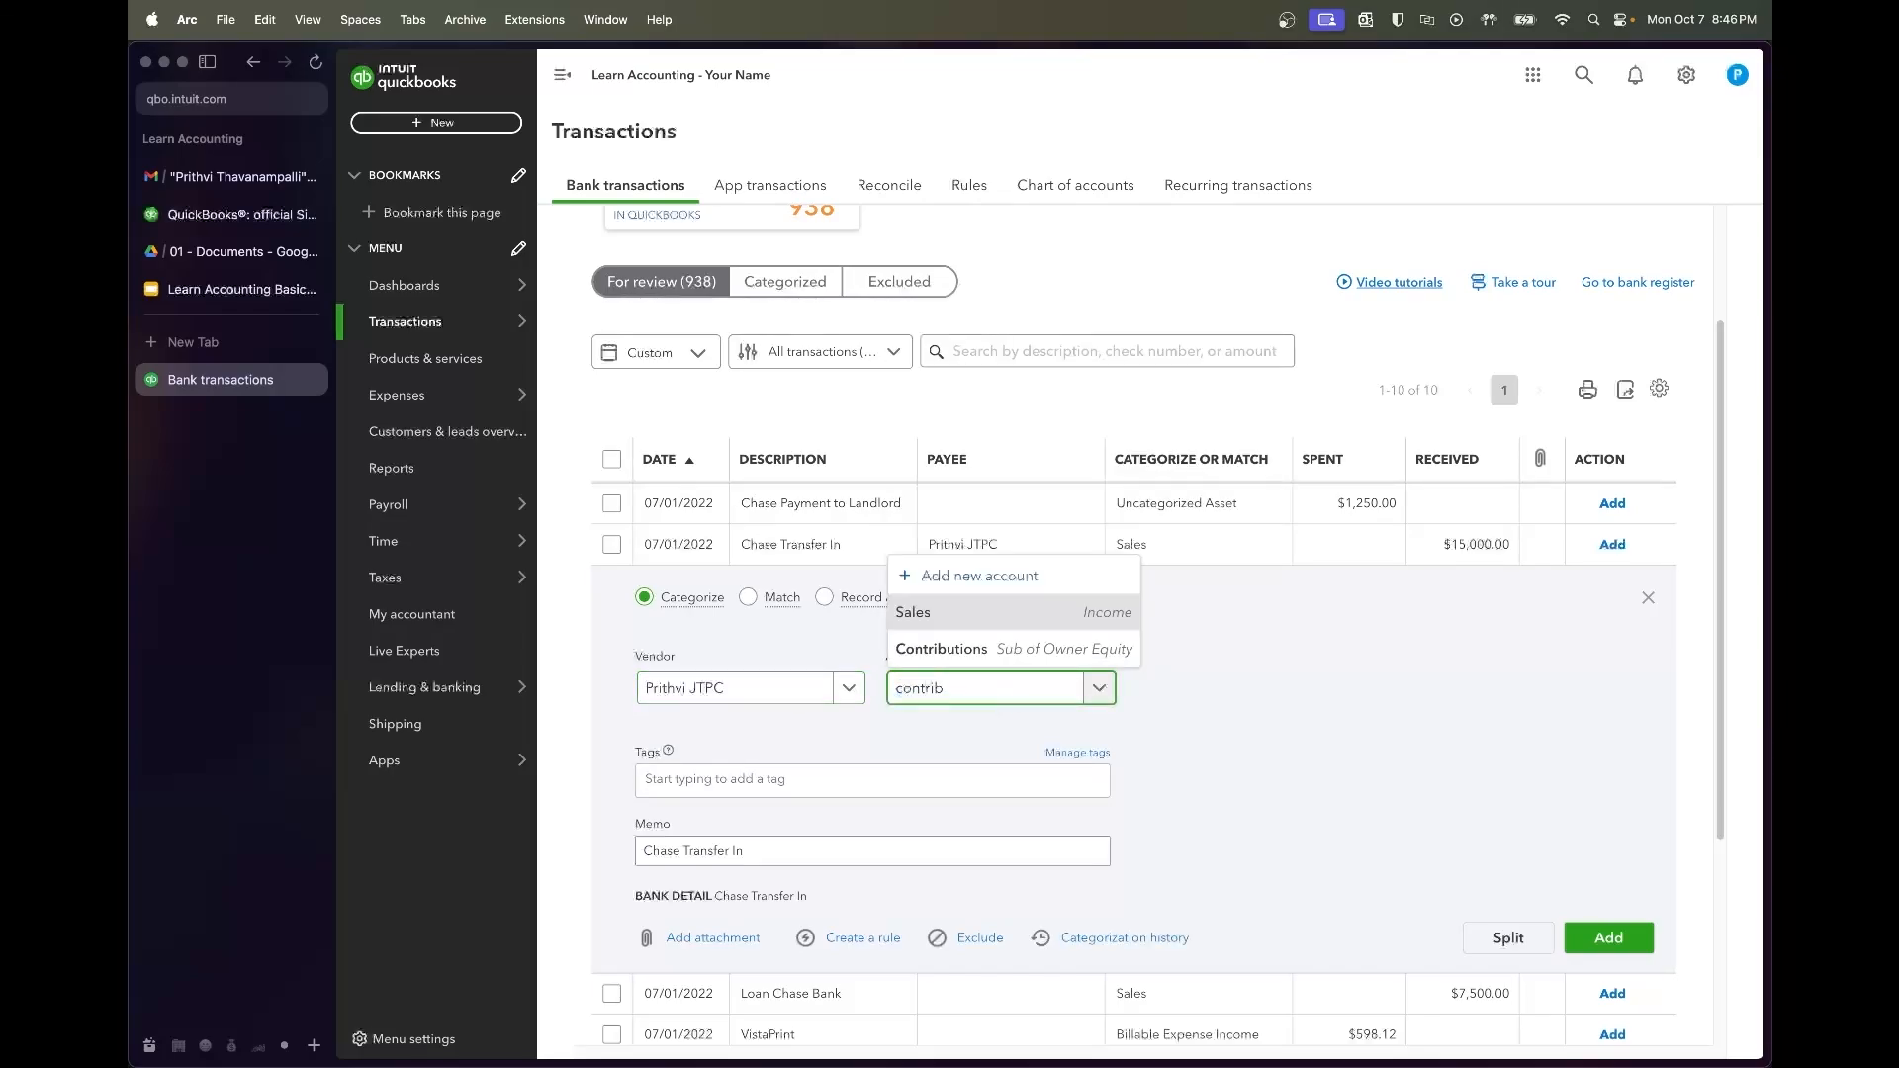
left_click(1004, 648)
left_click(1607, 940)
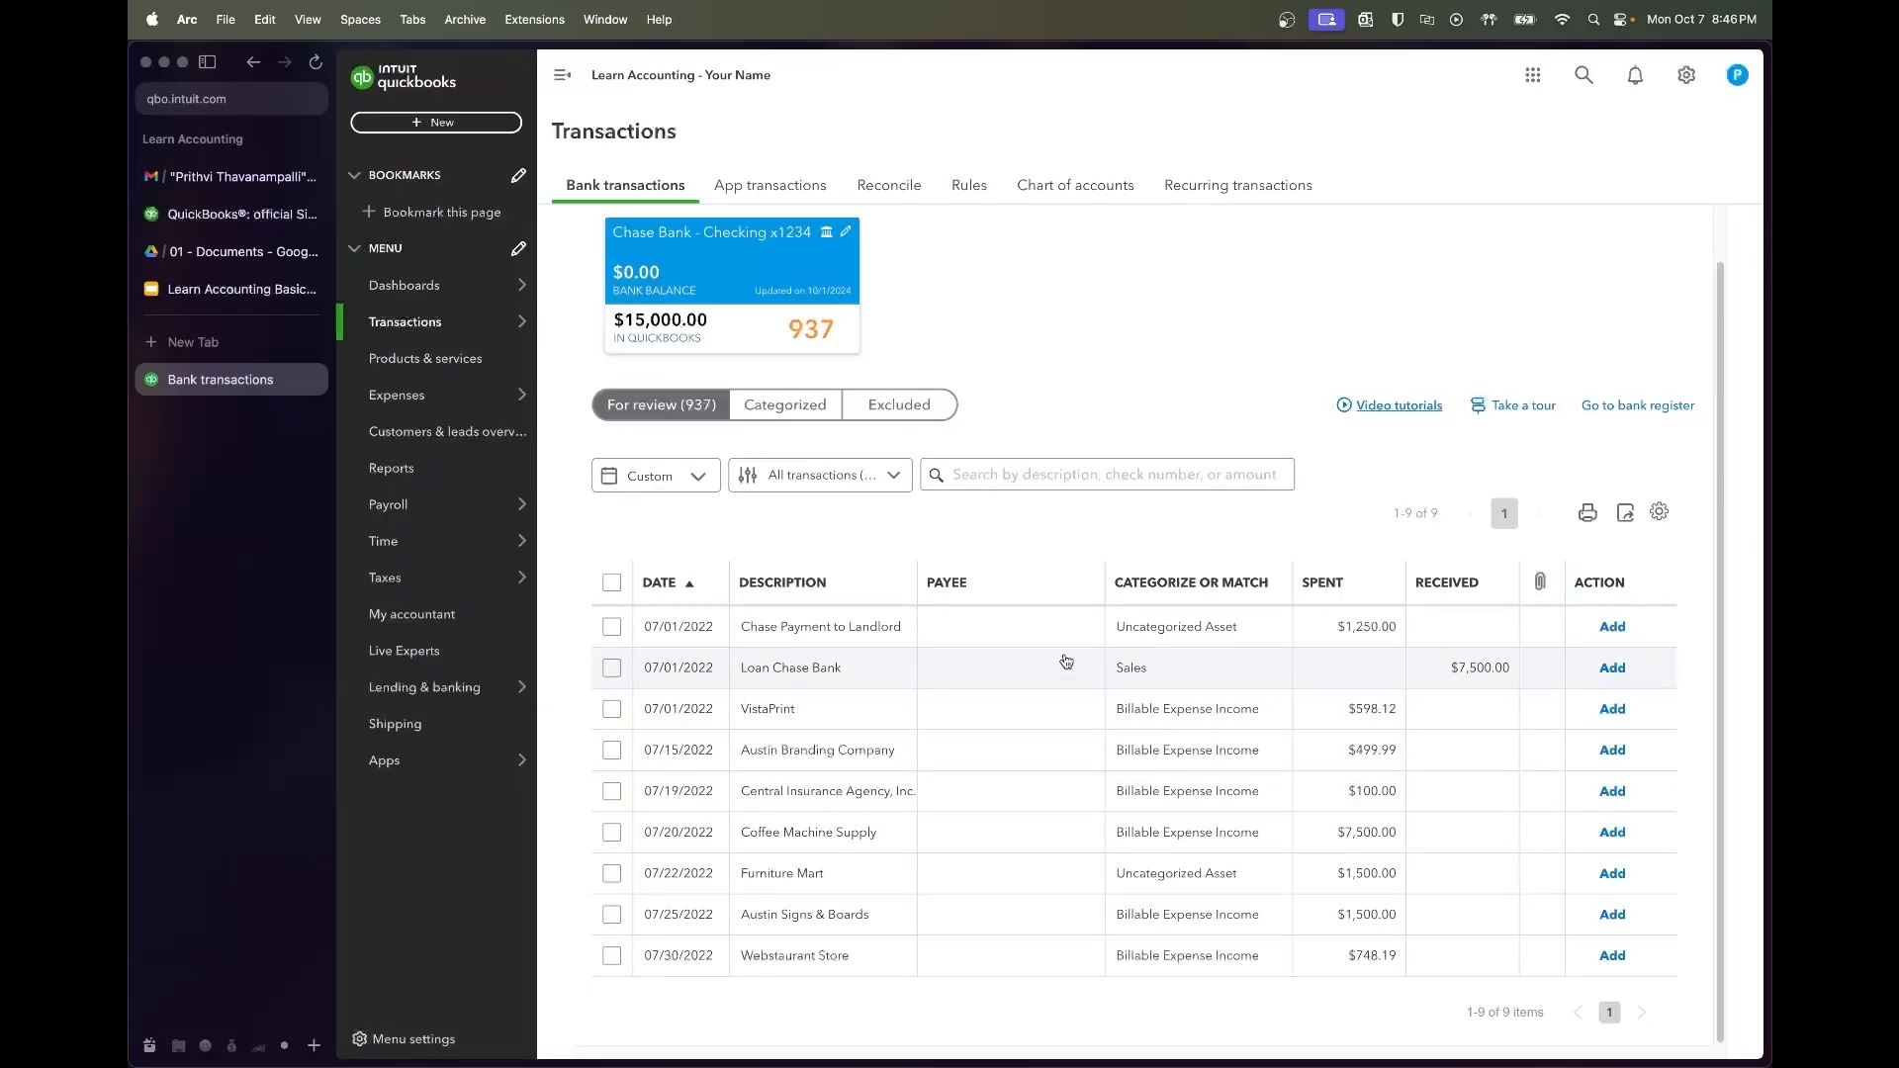
Open the $1,250.00 Chase Payment to Landlord, then switch to the Google Drive documents folder
left_click(859, 628)
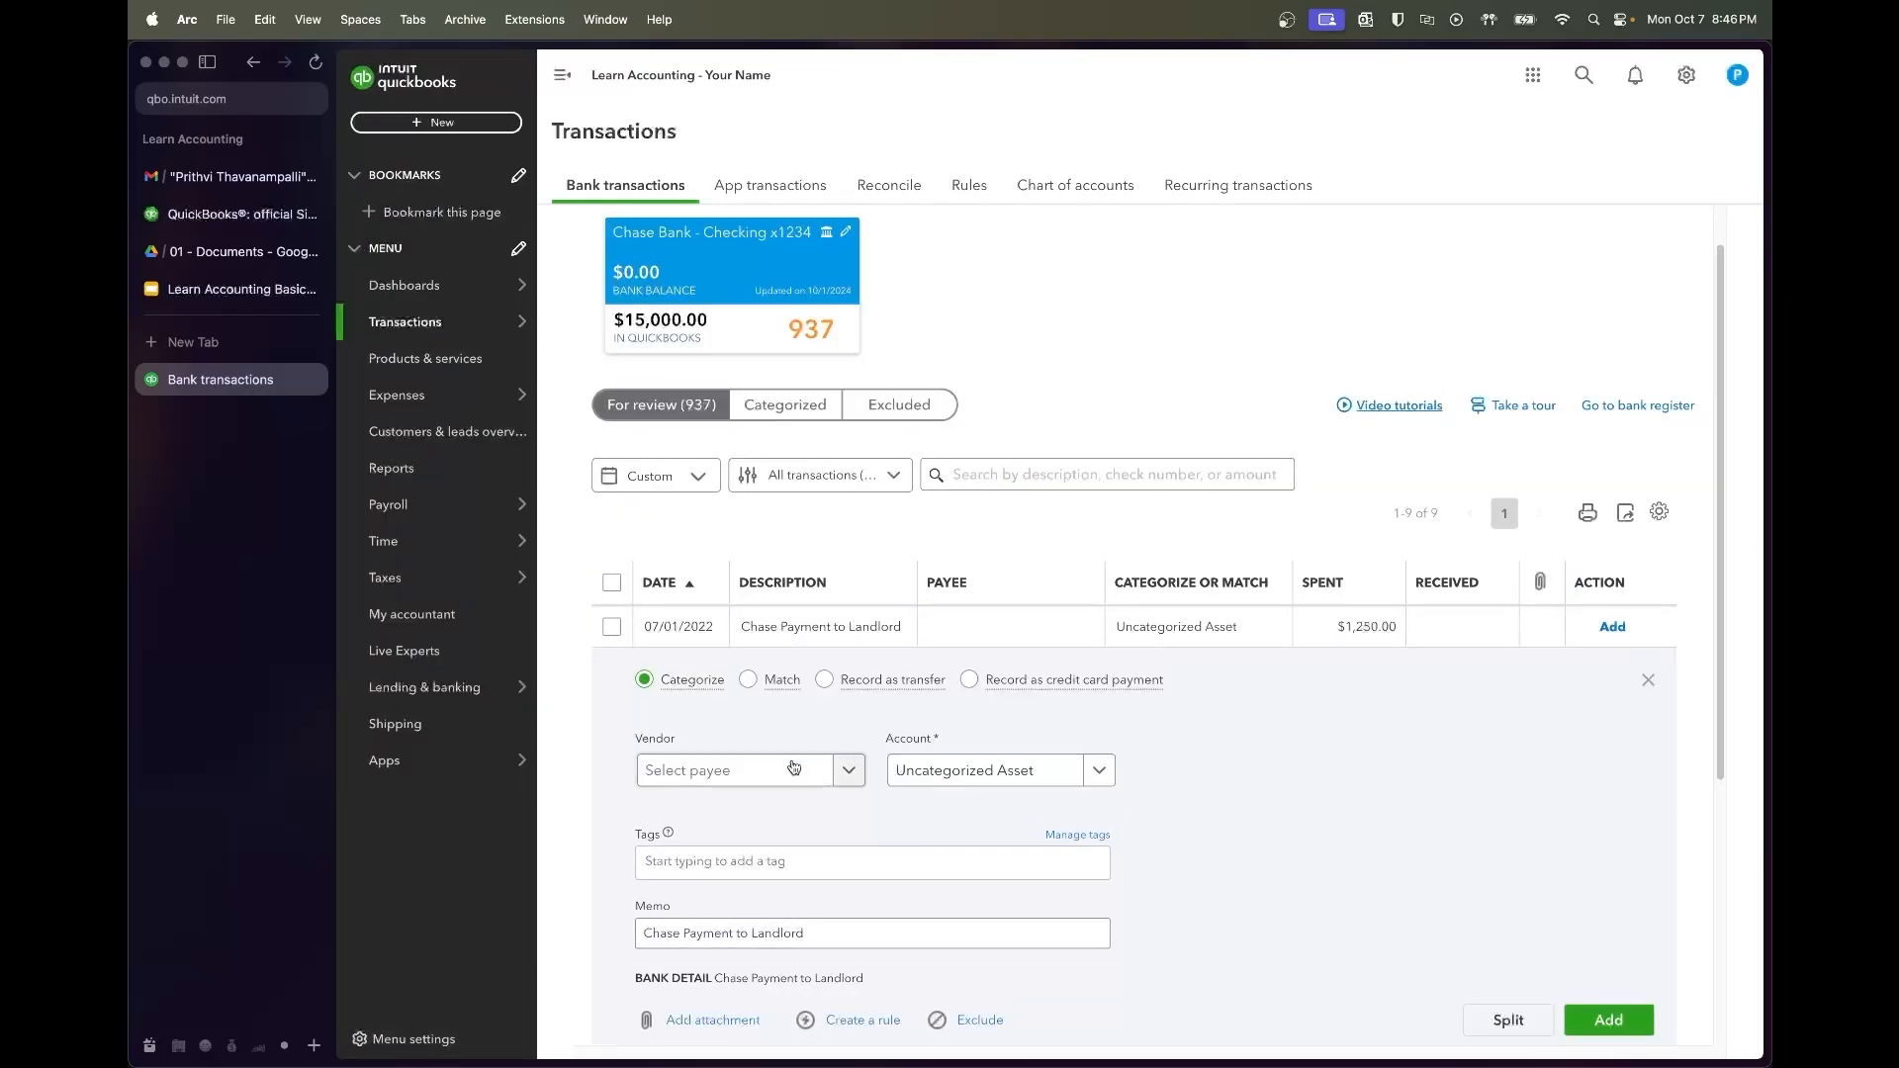
left_click(898, 925)
scroll(899, 924, "down", 1)
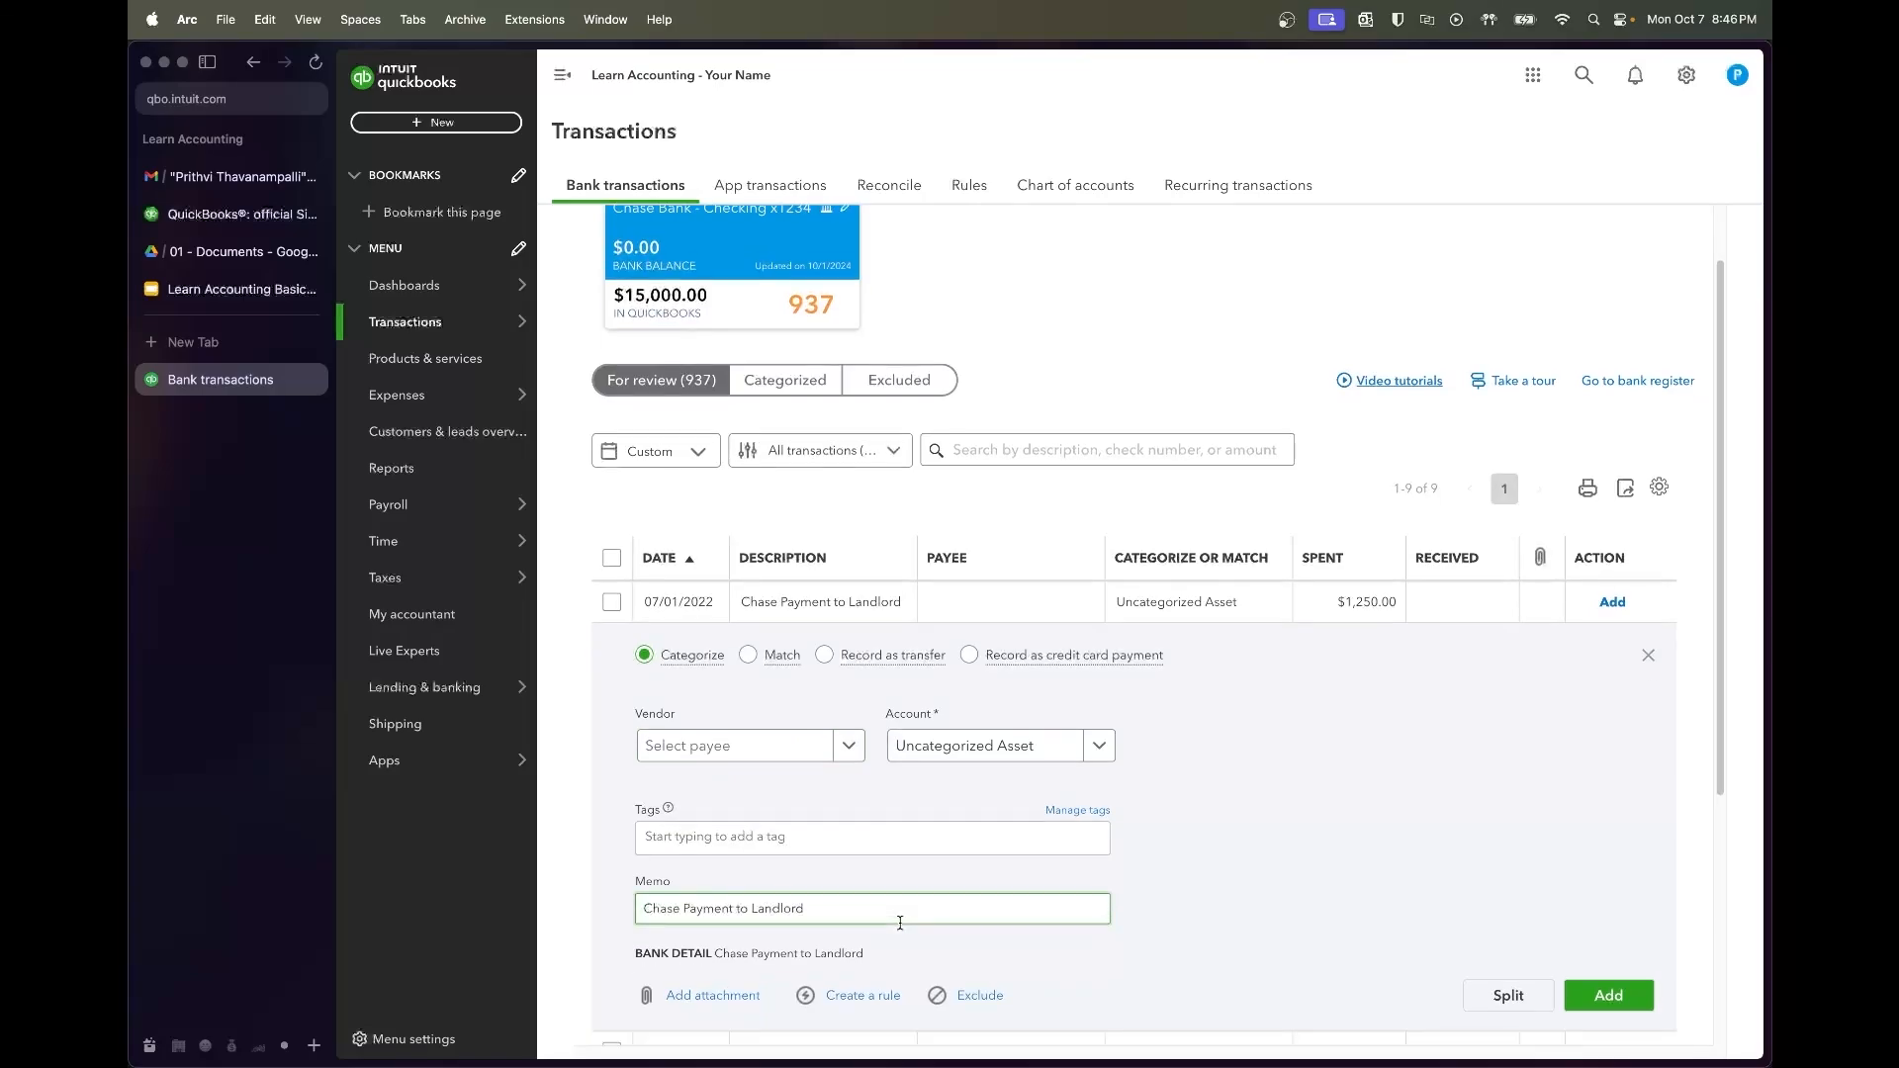
scroll(900, 923, "down", 1)
scroll(899, 923, "down", 1)
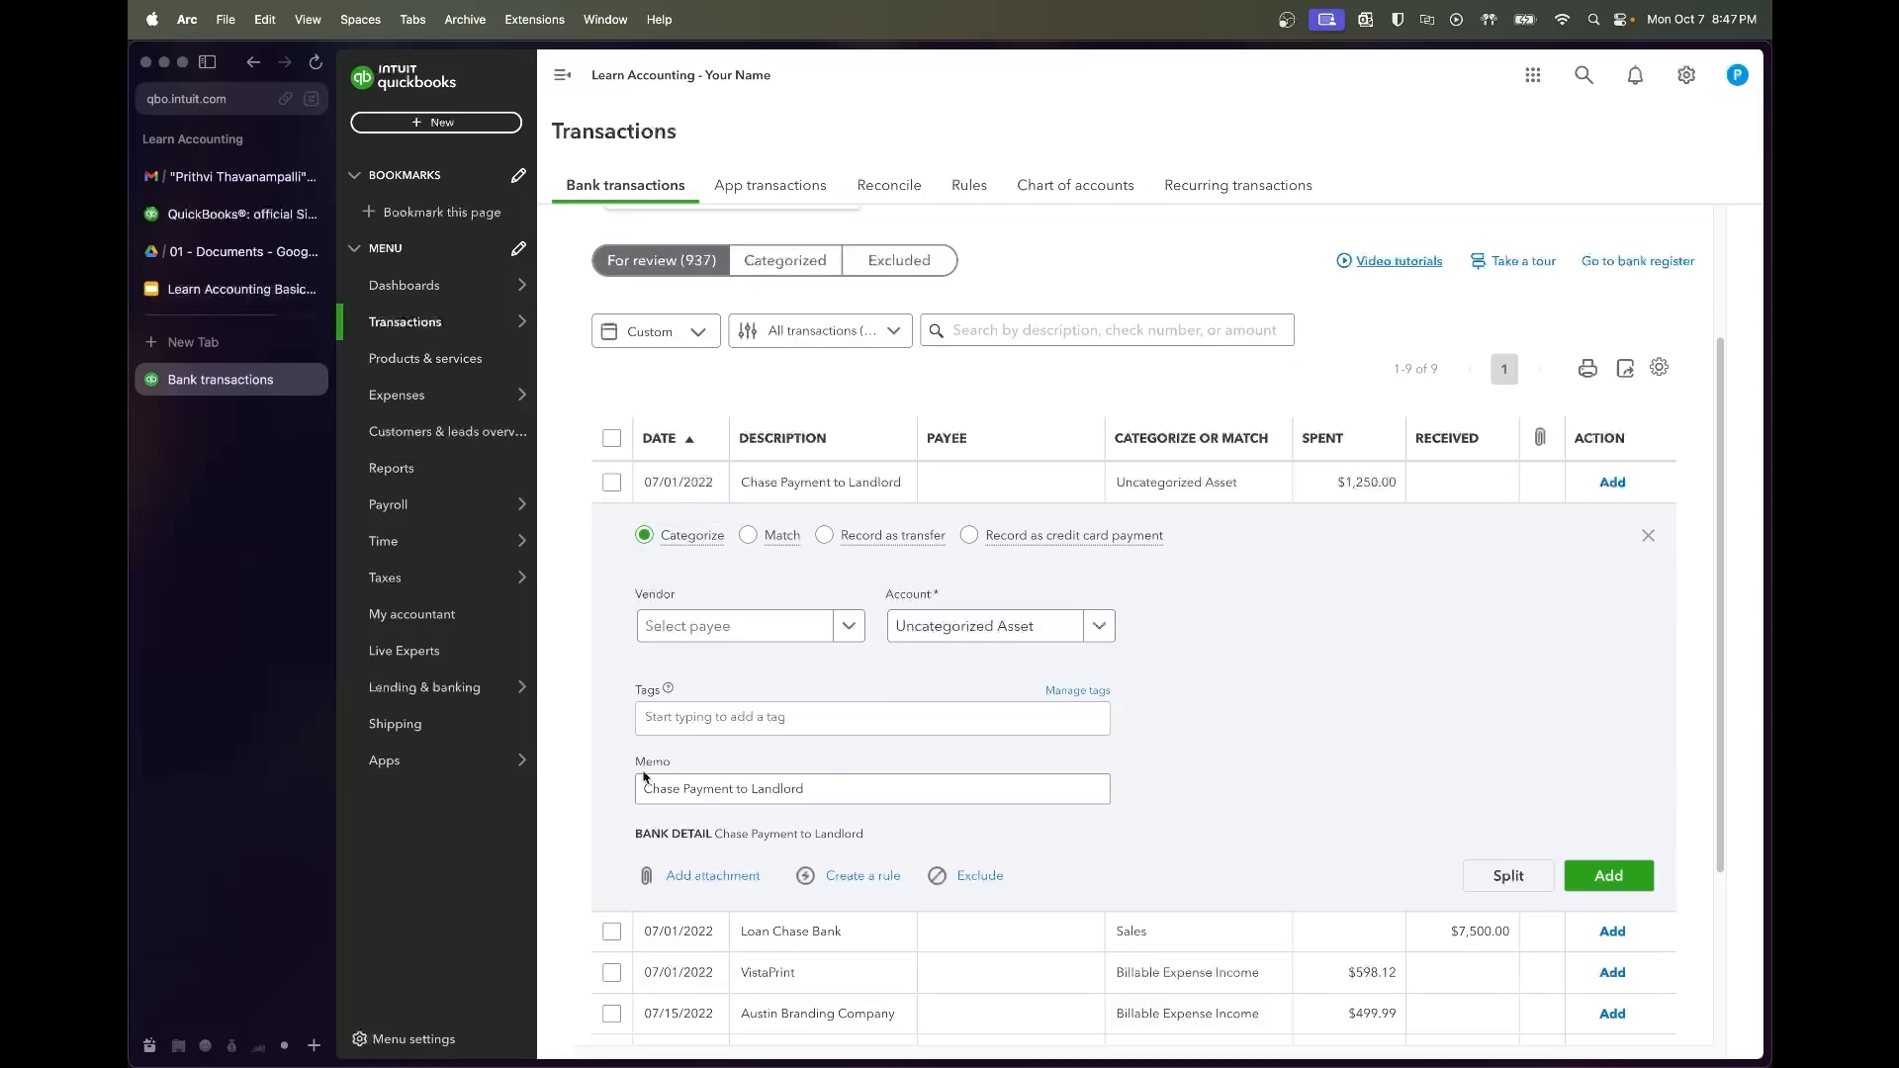
left_click(227, 254)
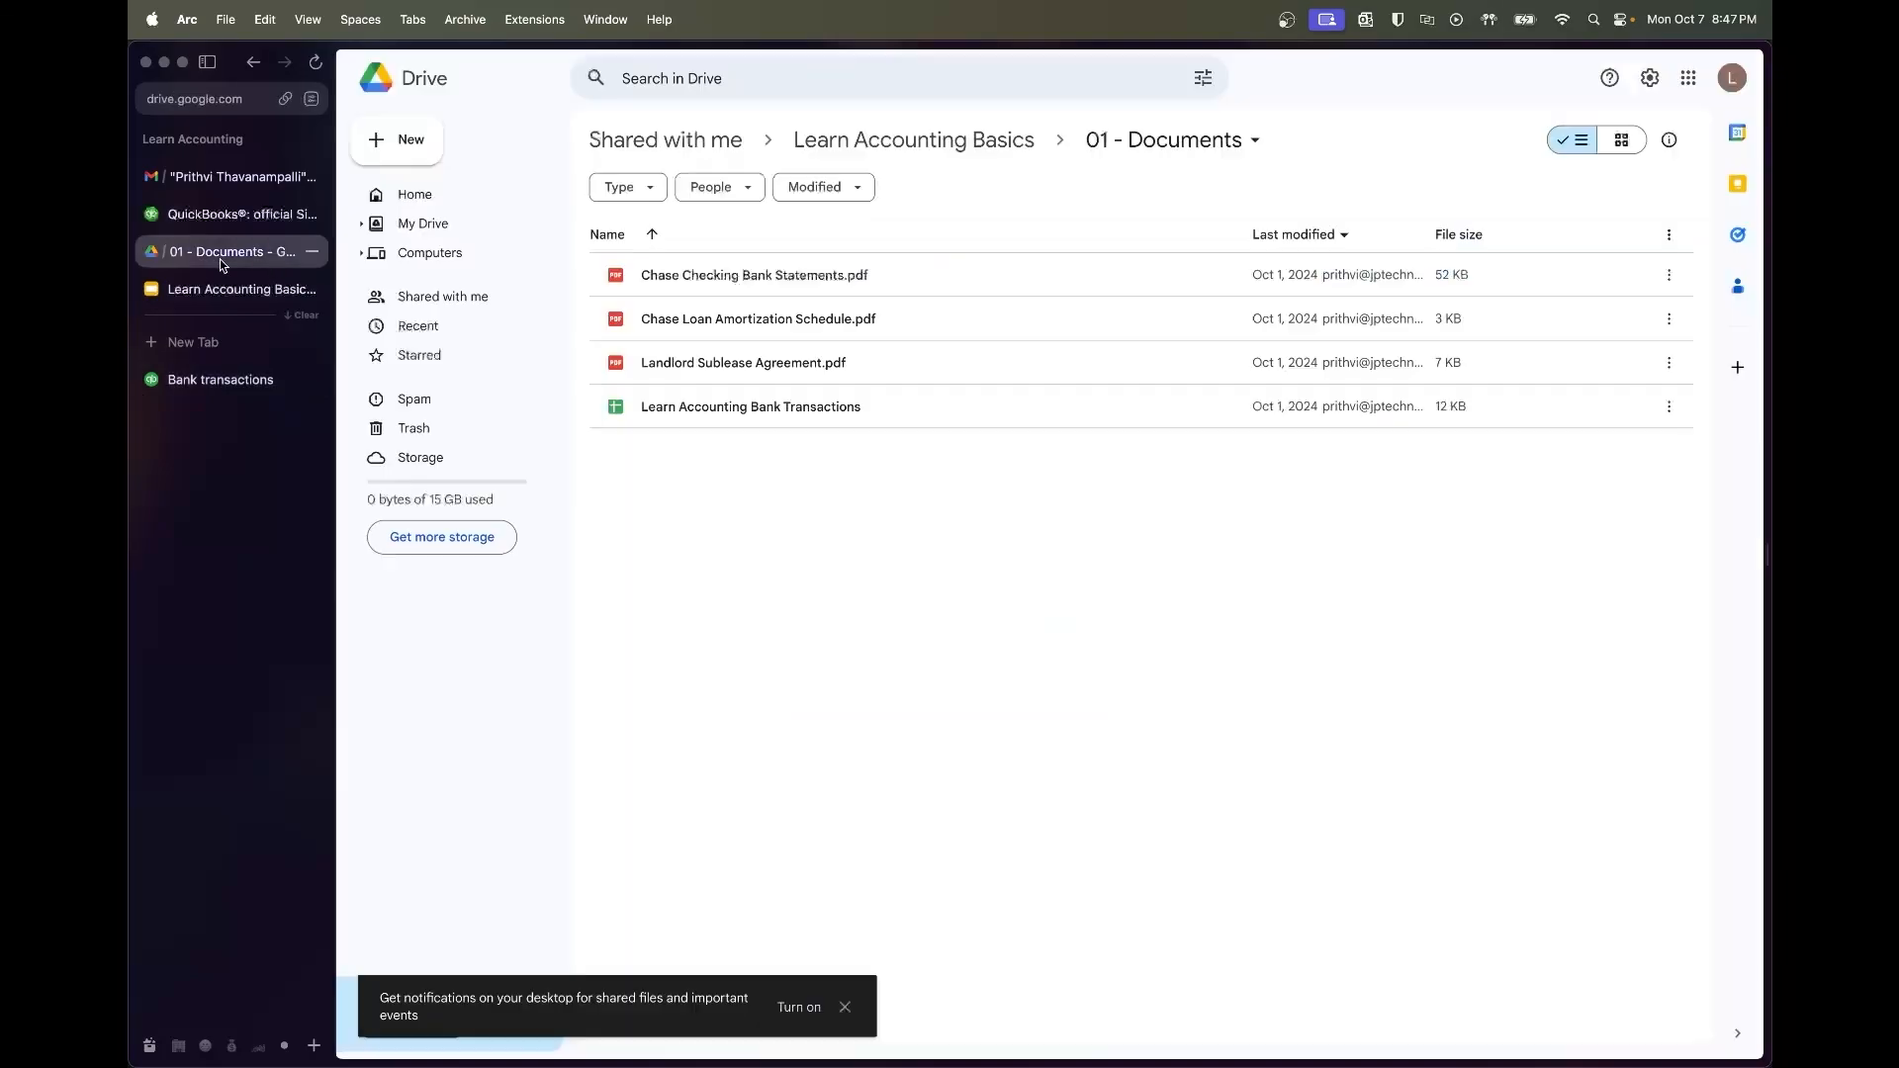
Open Landlord Sublease Agreement.pdf and highlight the 24-month term, August 1, 2022 rent, and security deposit
double_click(744, 366)
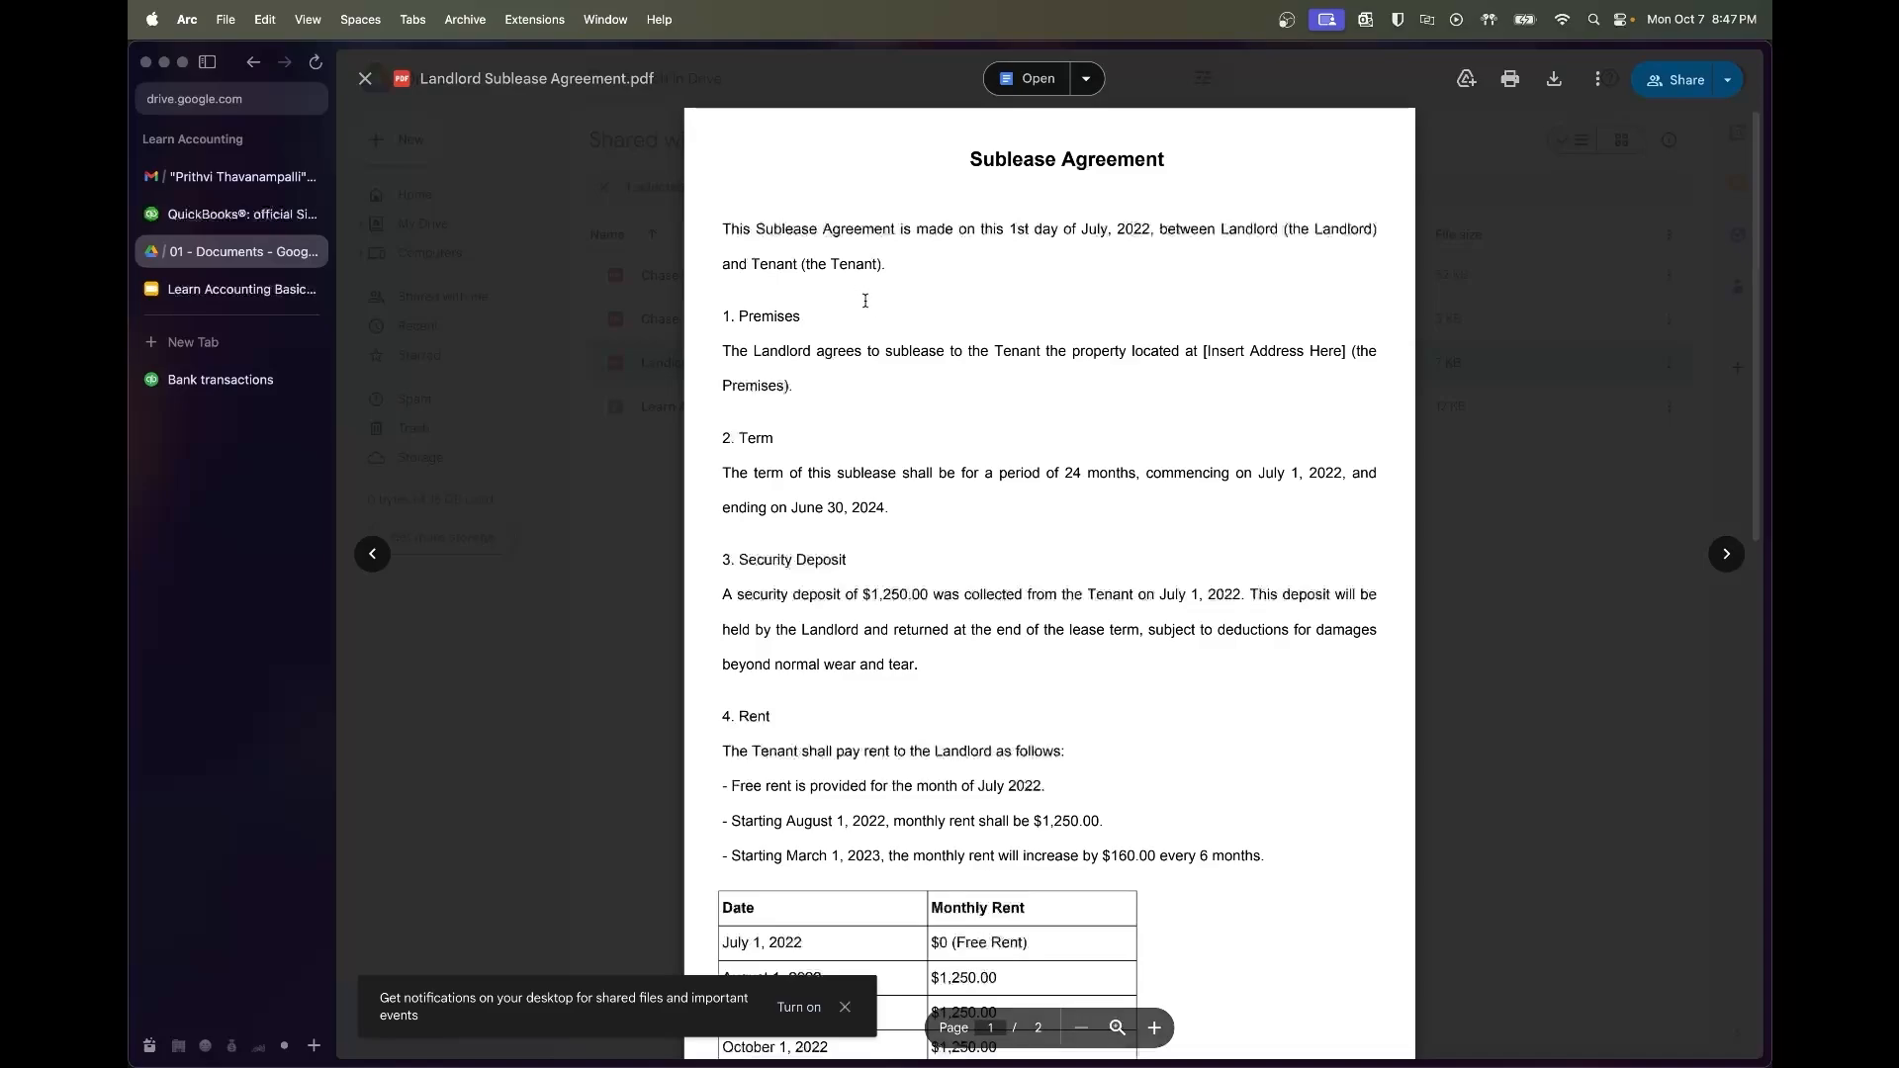
scroll(896, 410, "down", 1)
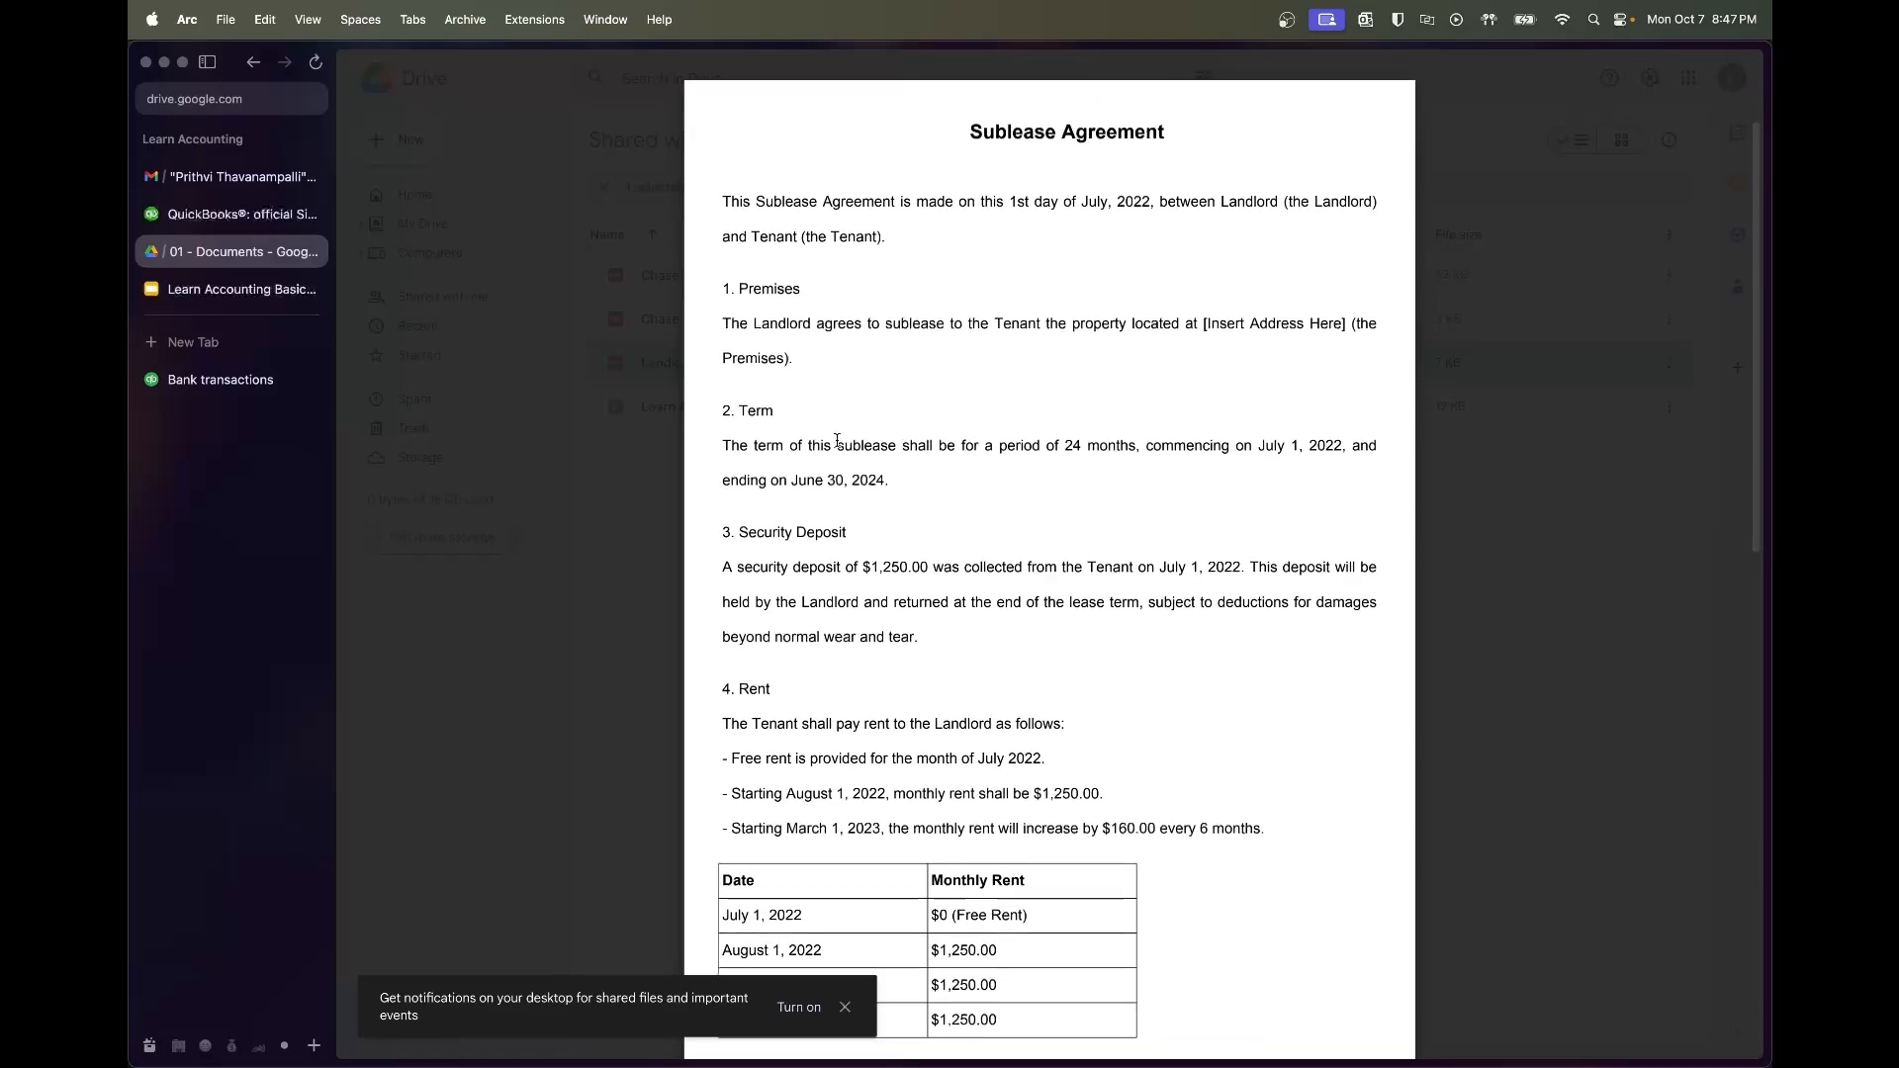
left_click_drag(722, 445, 885, 482)
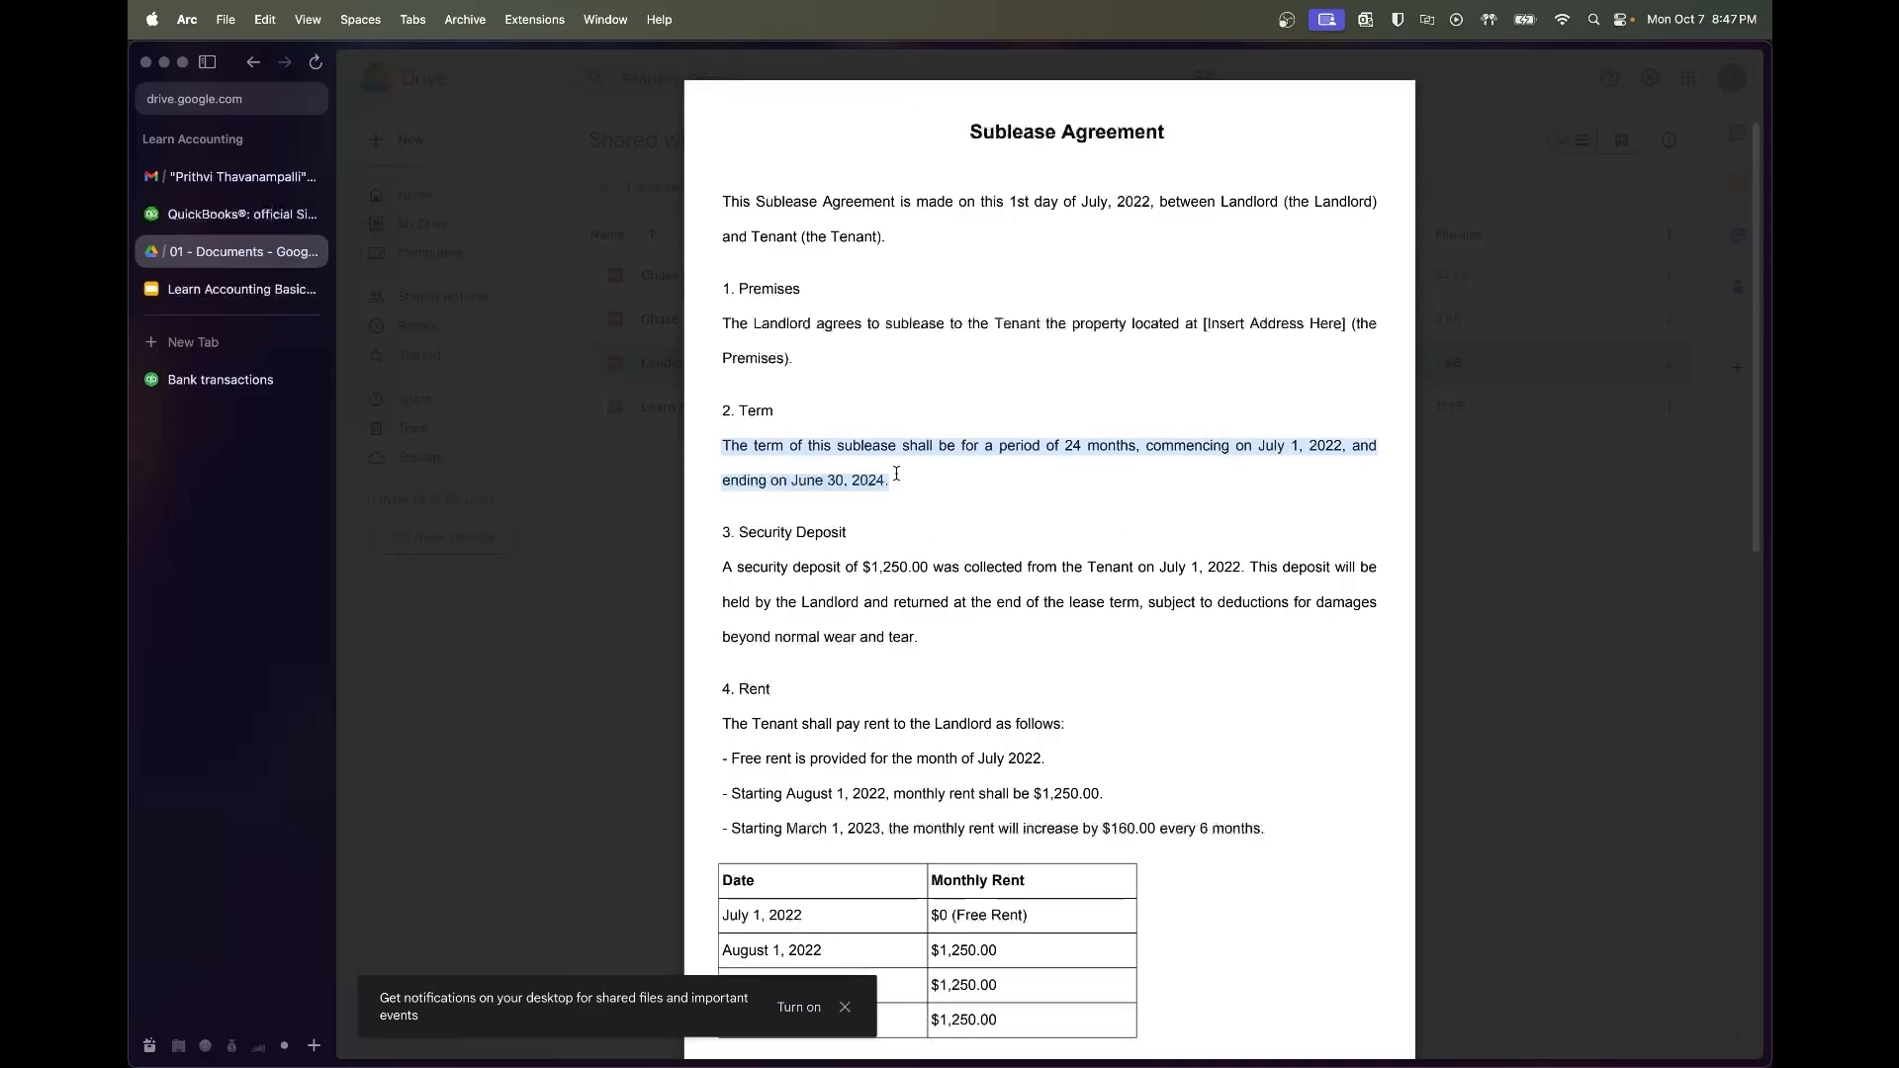
left_click(896, 474)
scroll(896, 473, "down", 5)
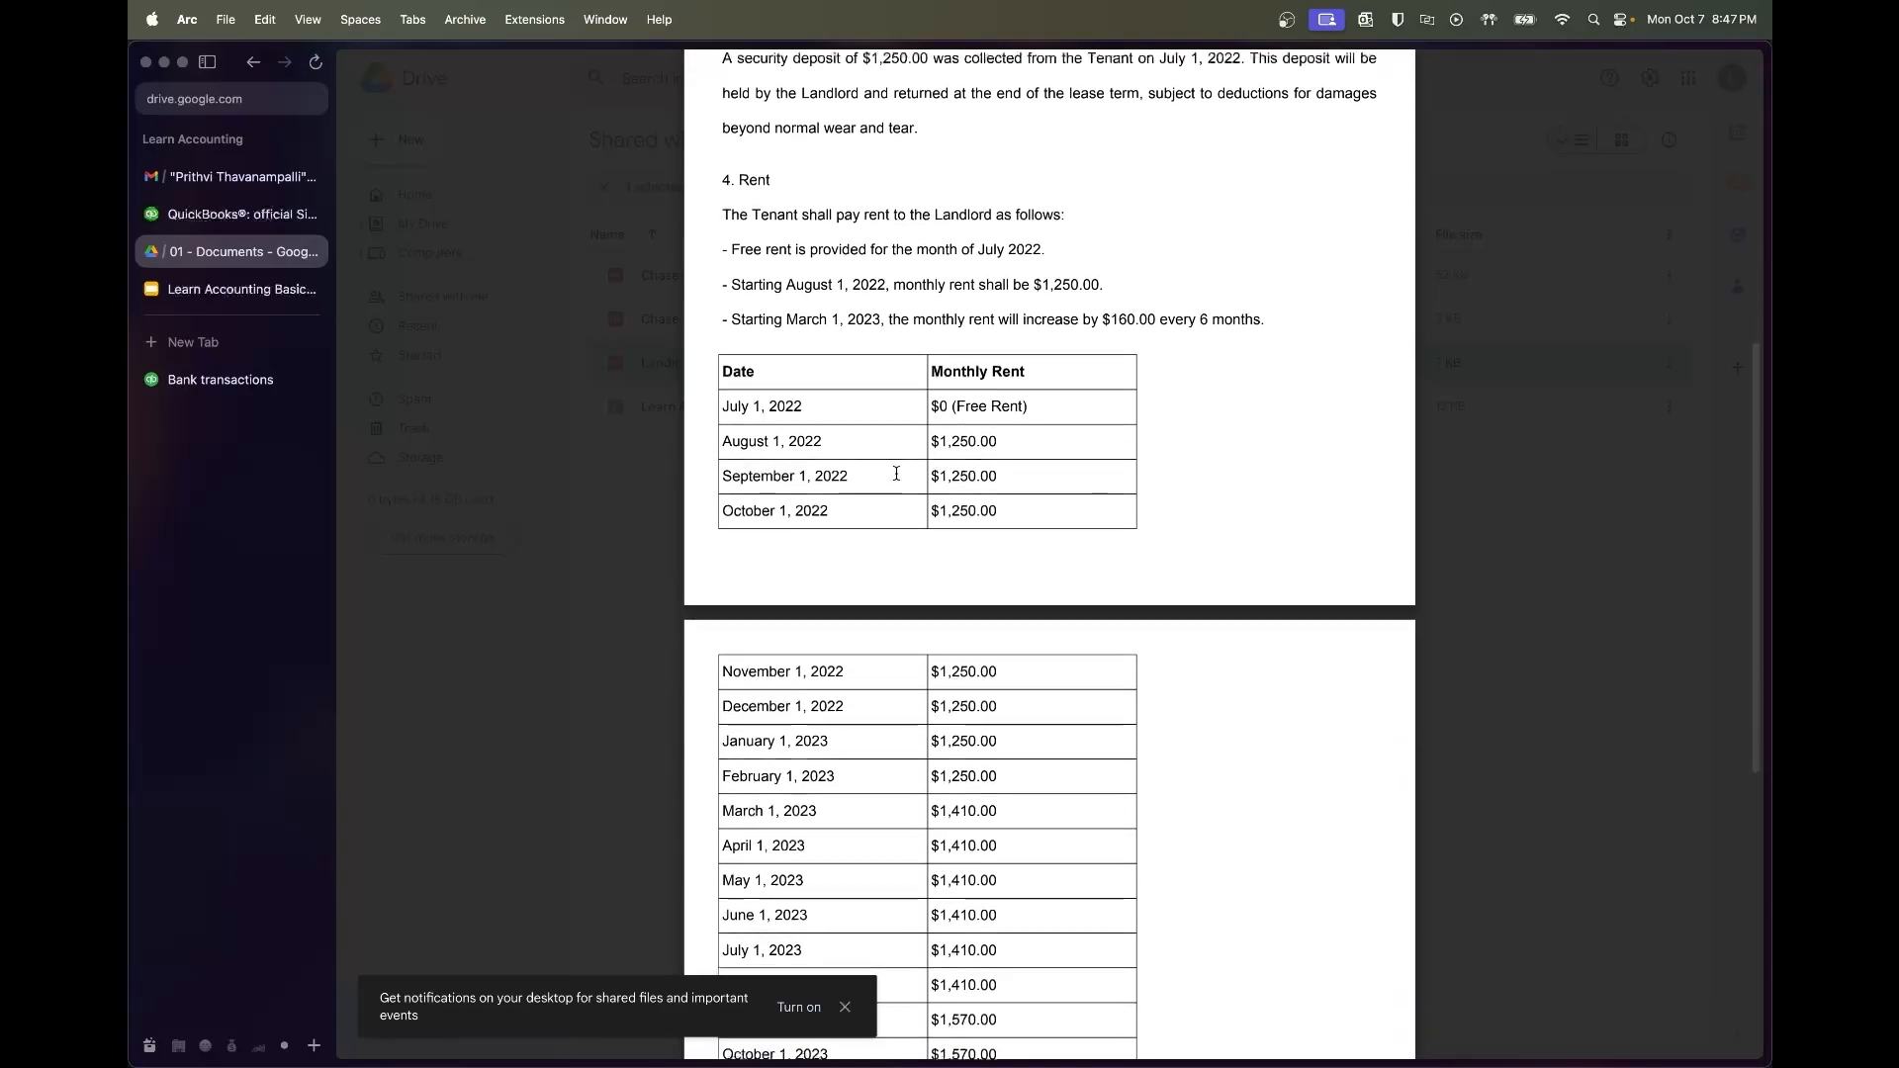
left_click_drag(1005, 445, 733, 441)
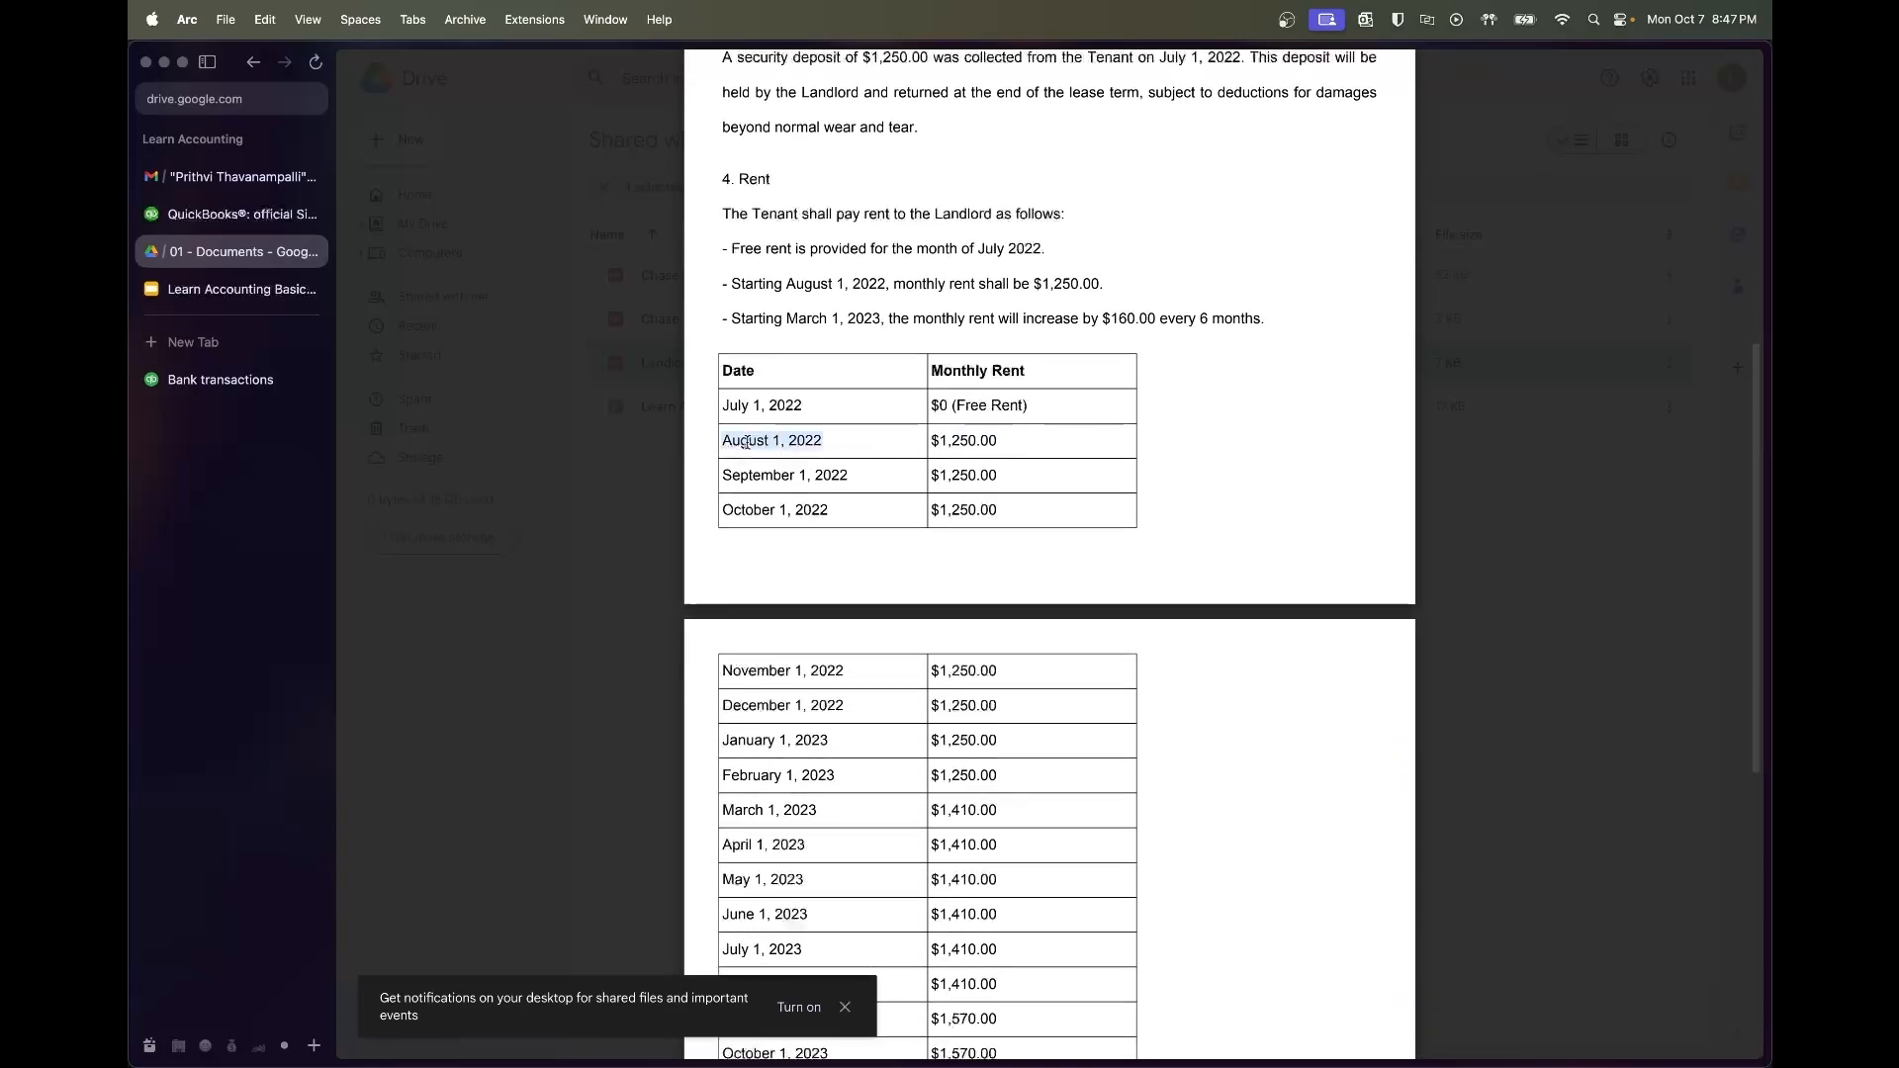
scroll(806, 456, "up", 5)
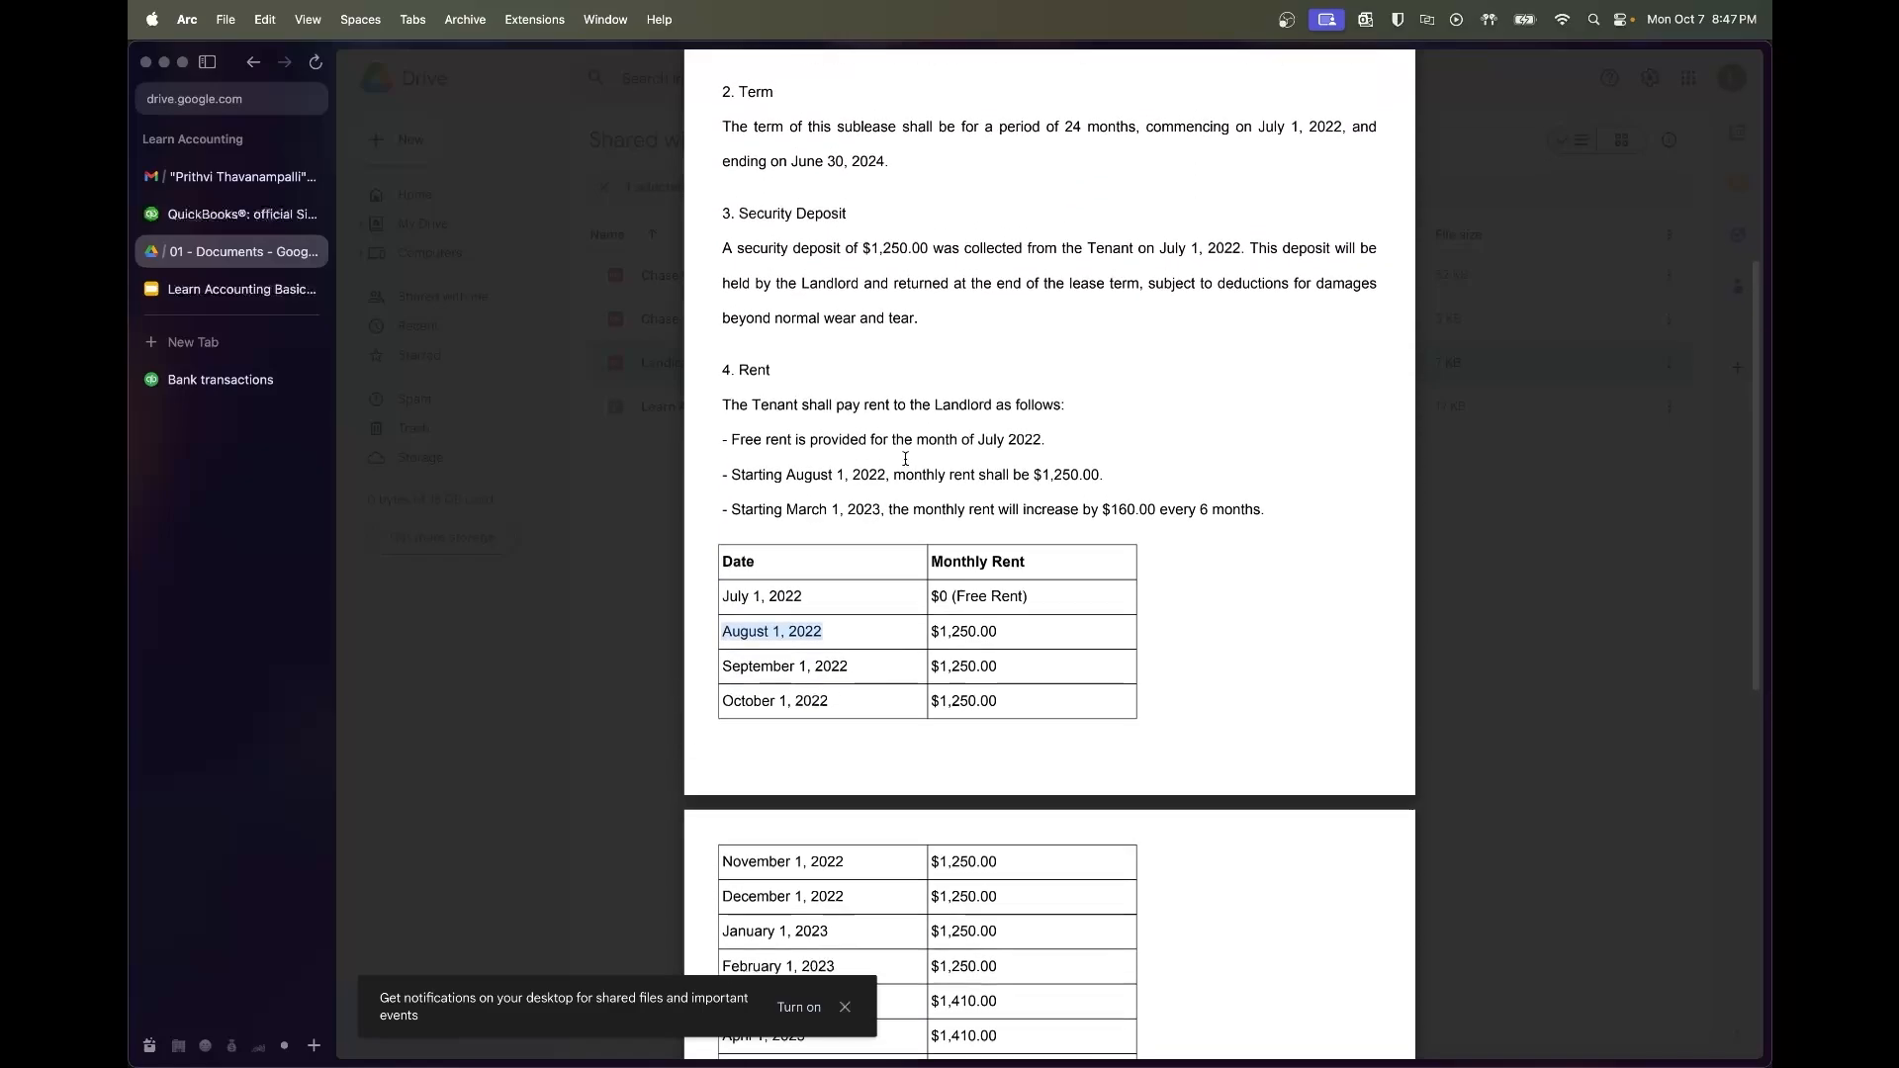
left_click(895, 325)
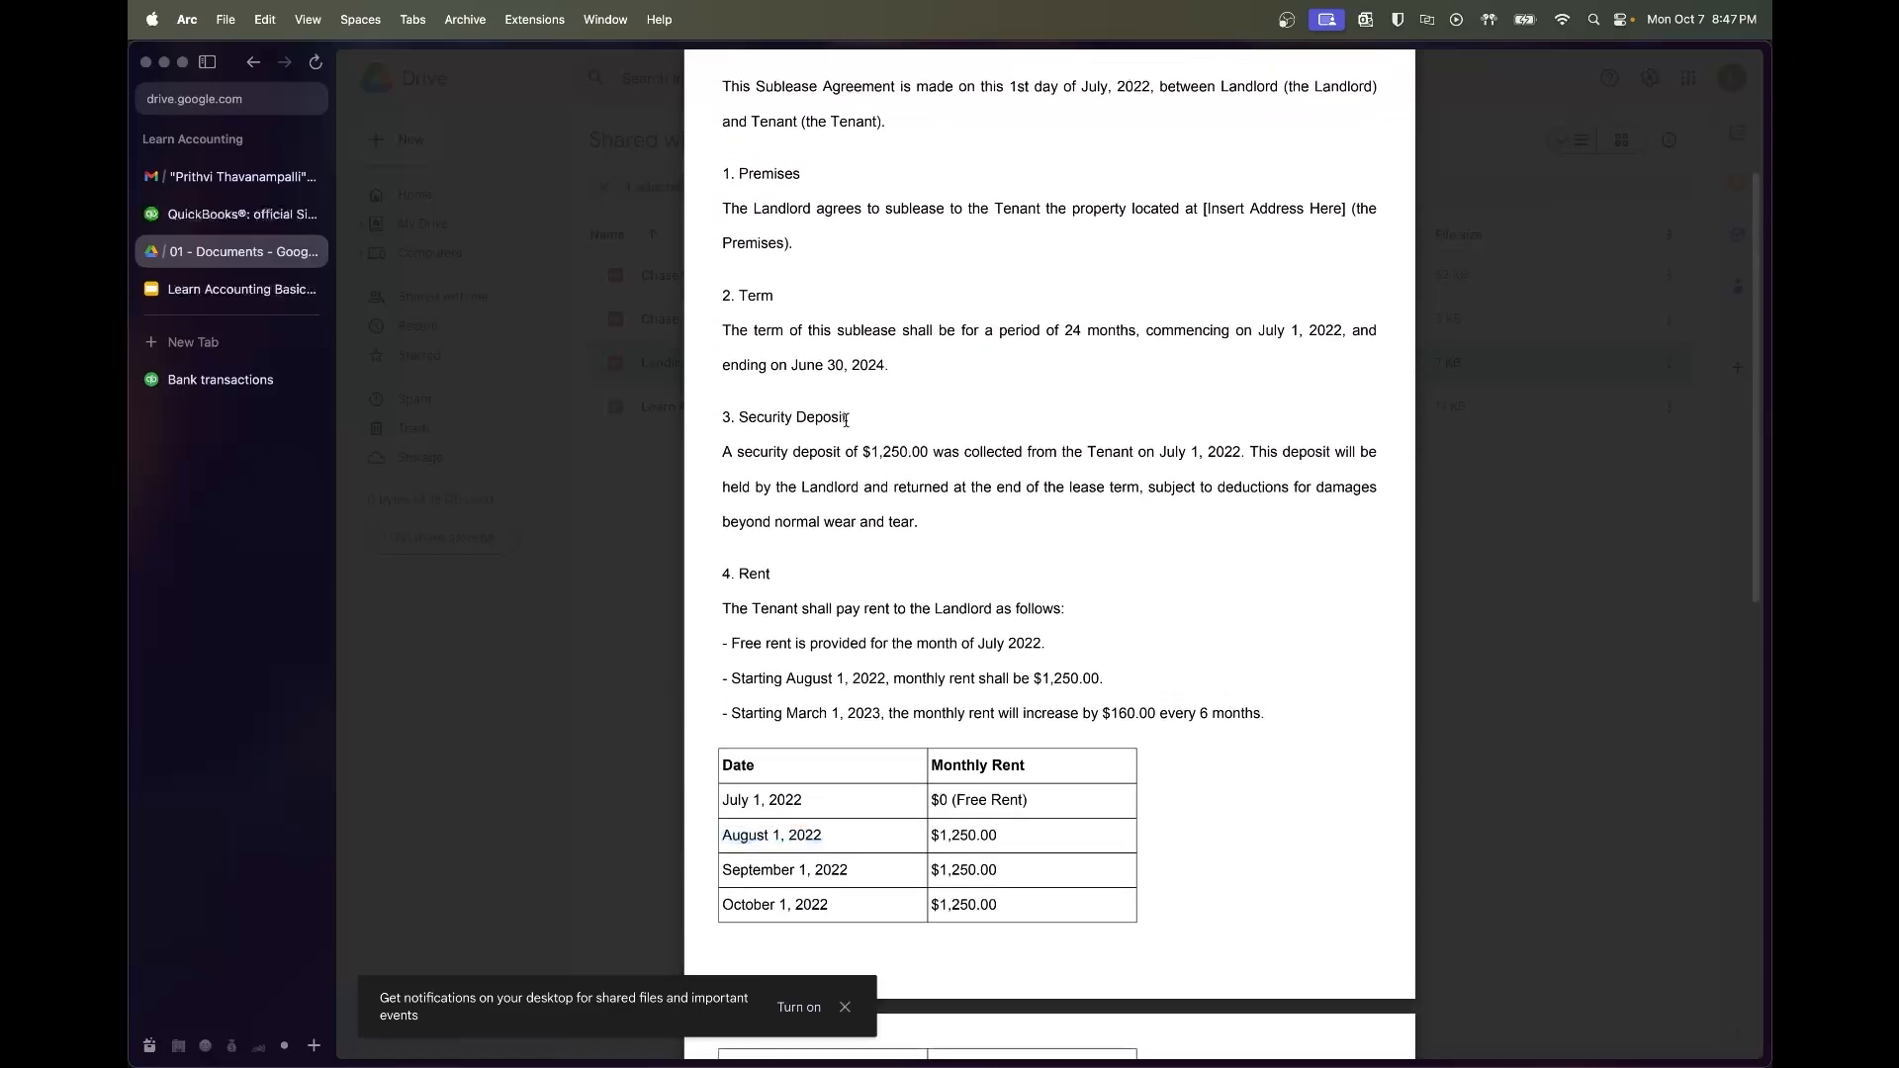
left_click_drag(715, 458, 1240, 452)
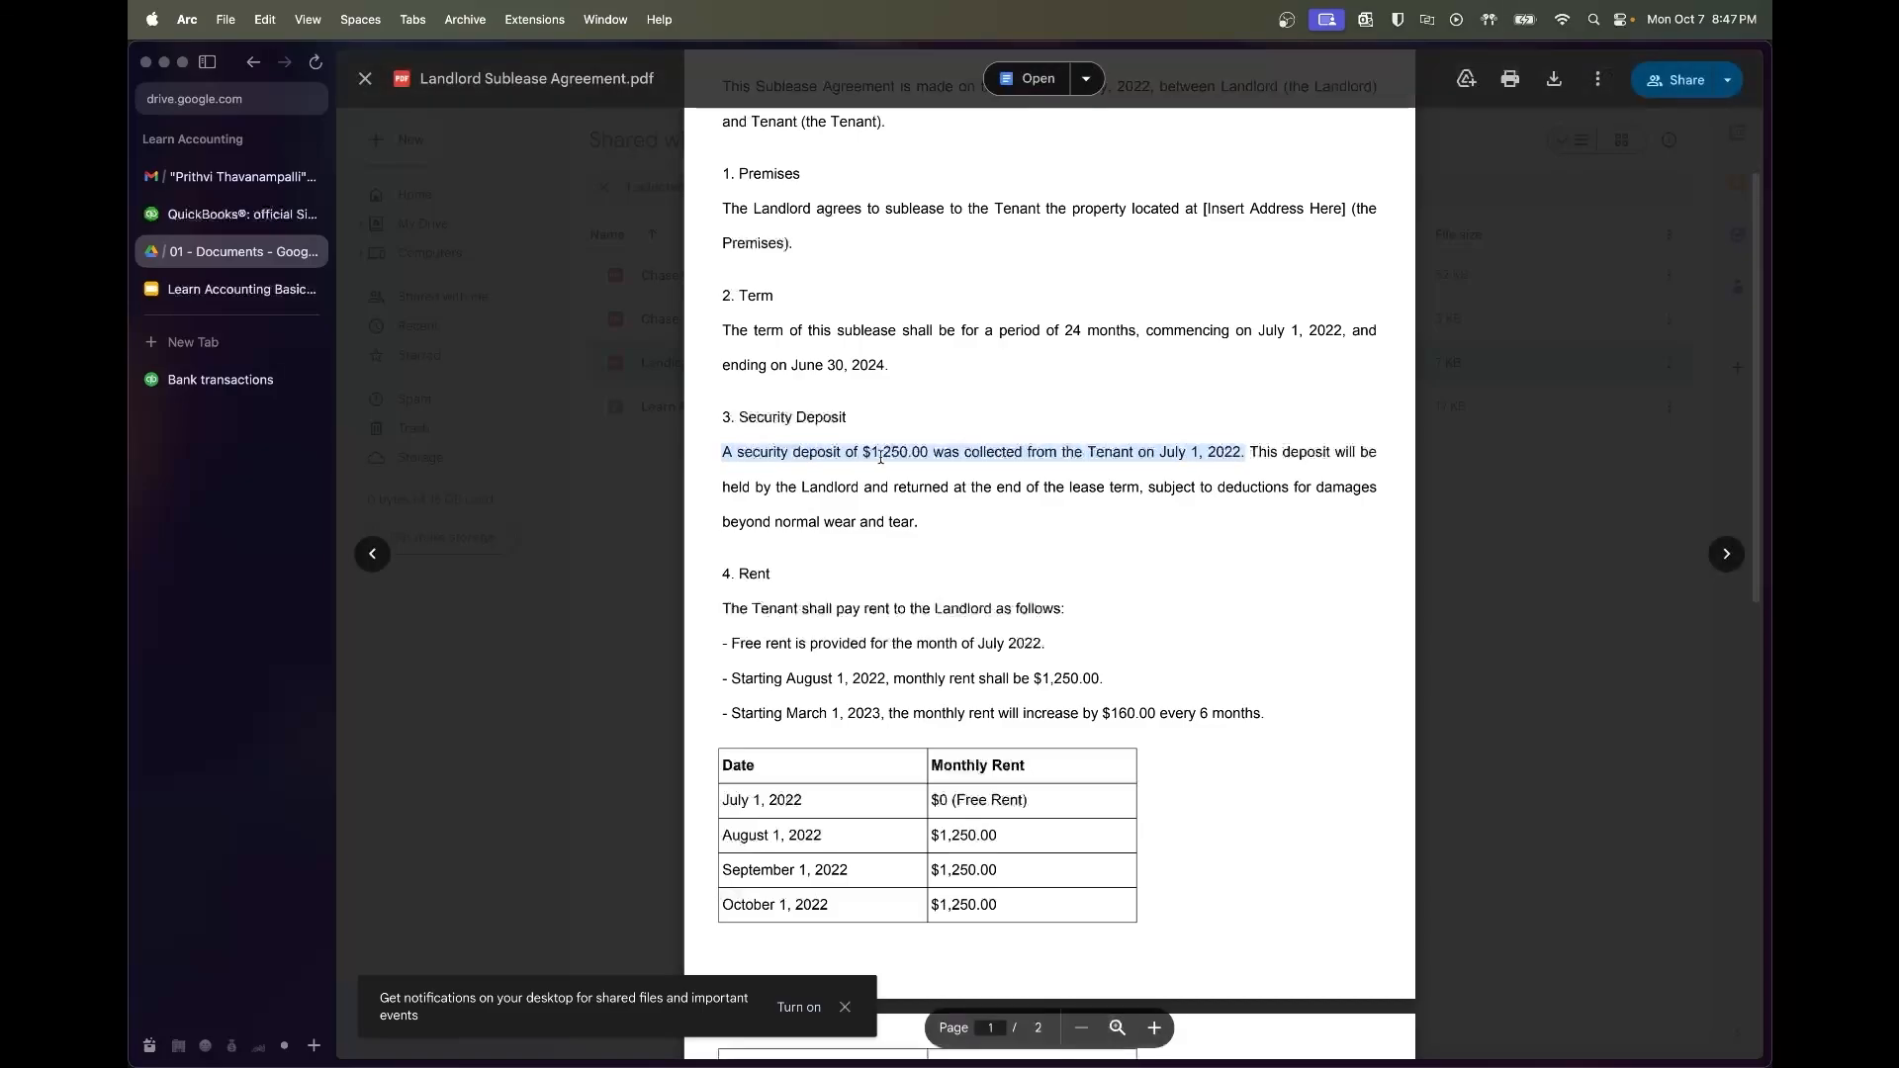
Highlight the $1,250.00 deposit, the July 2022 free rent, and the August 2022 $1,250.00 rent lines
left_click(221, 380)
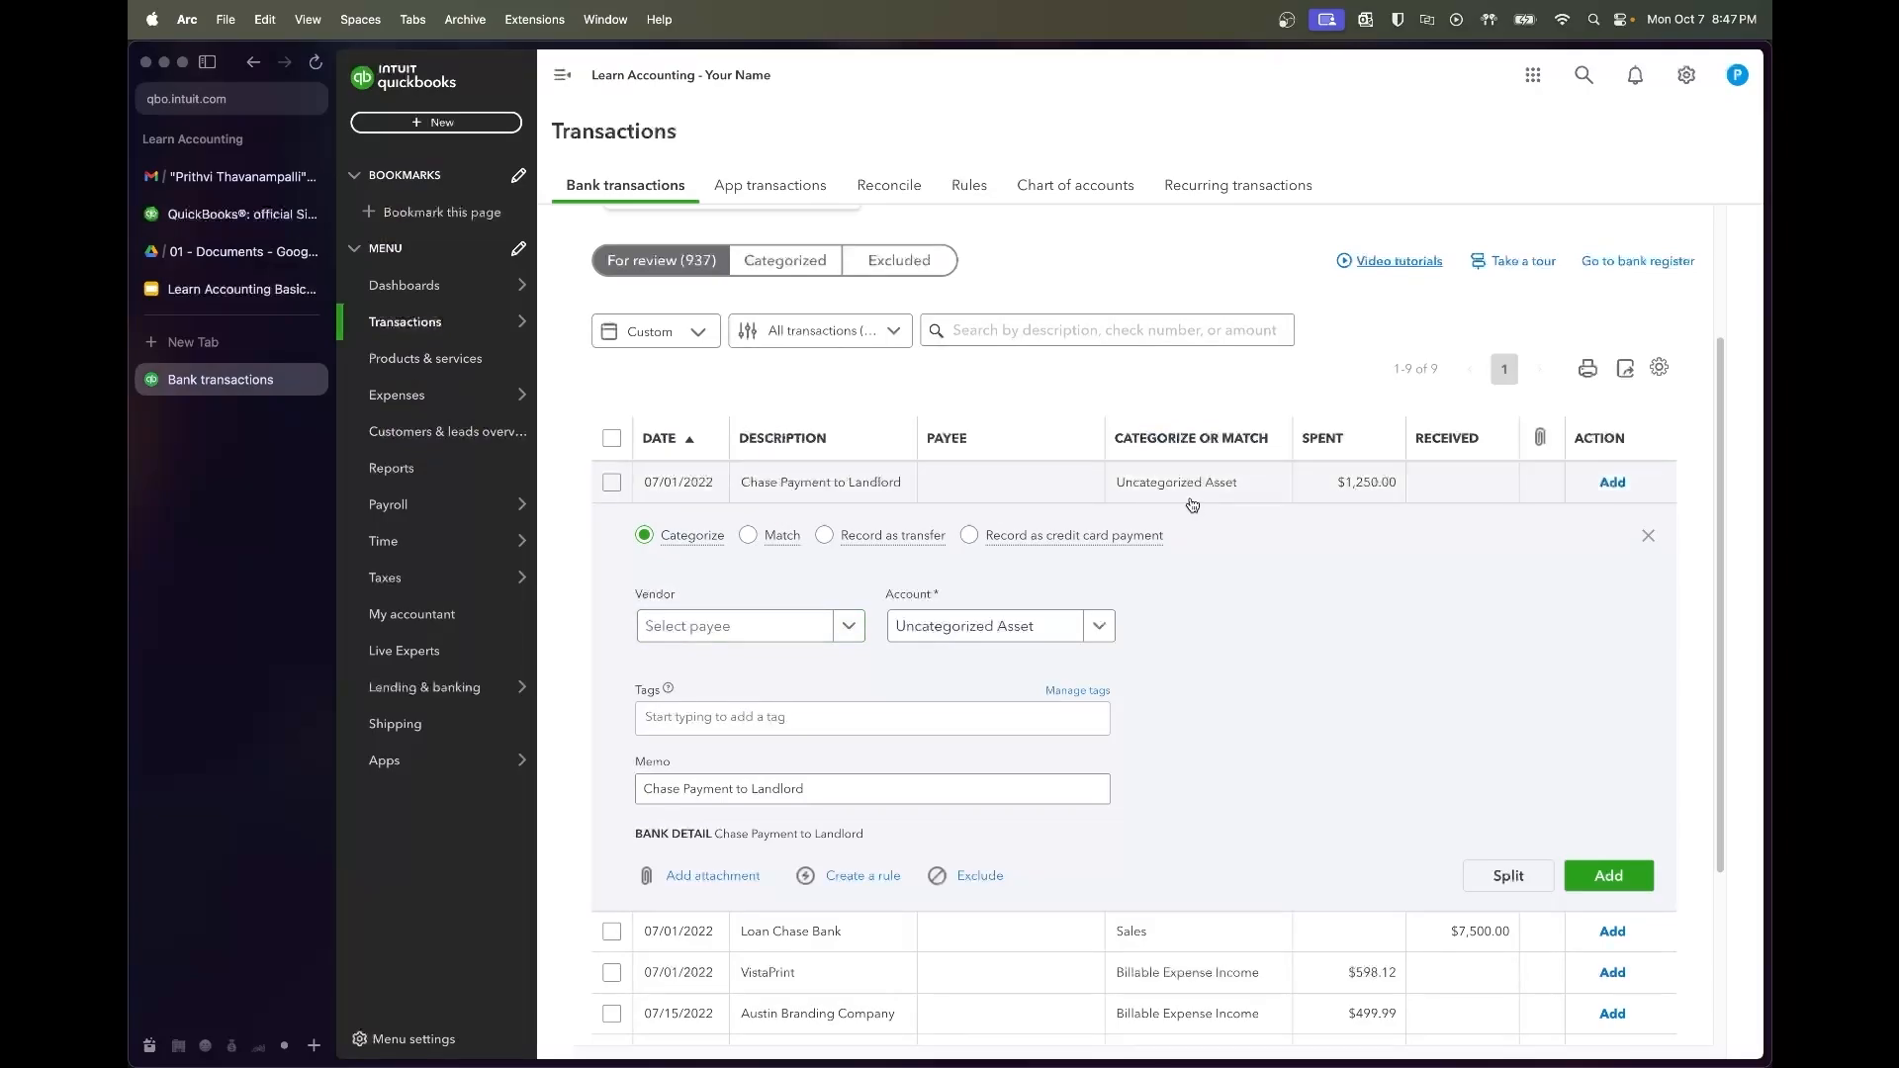
left_click(236, 289)
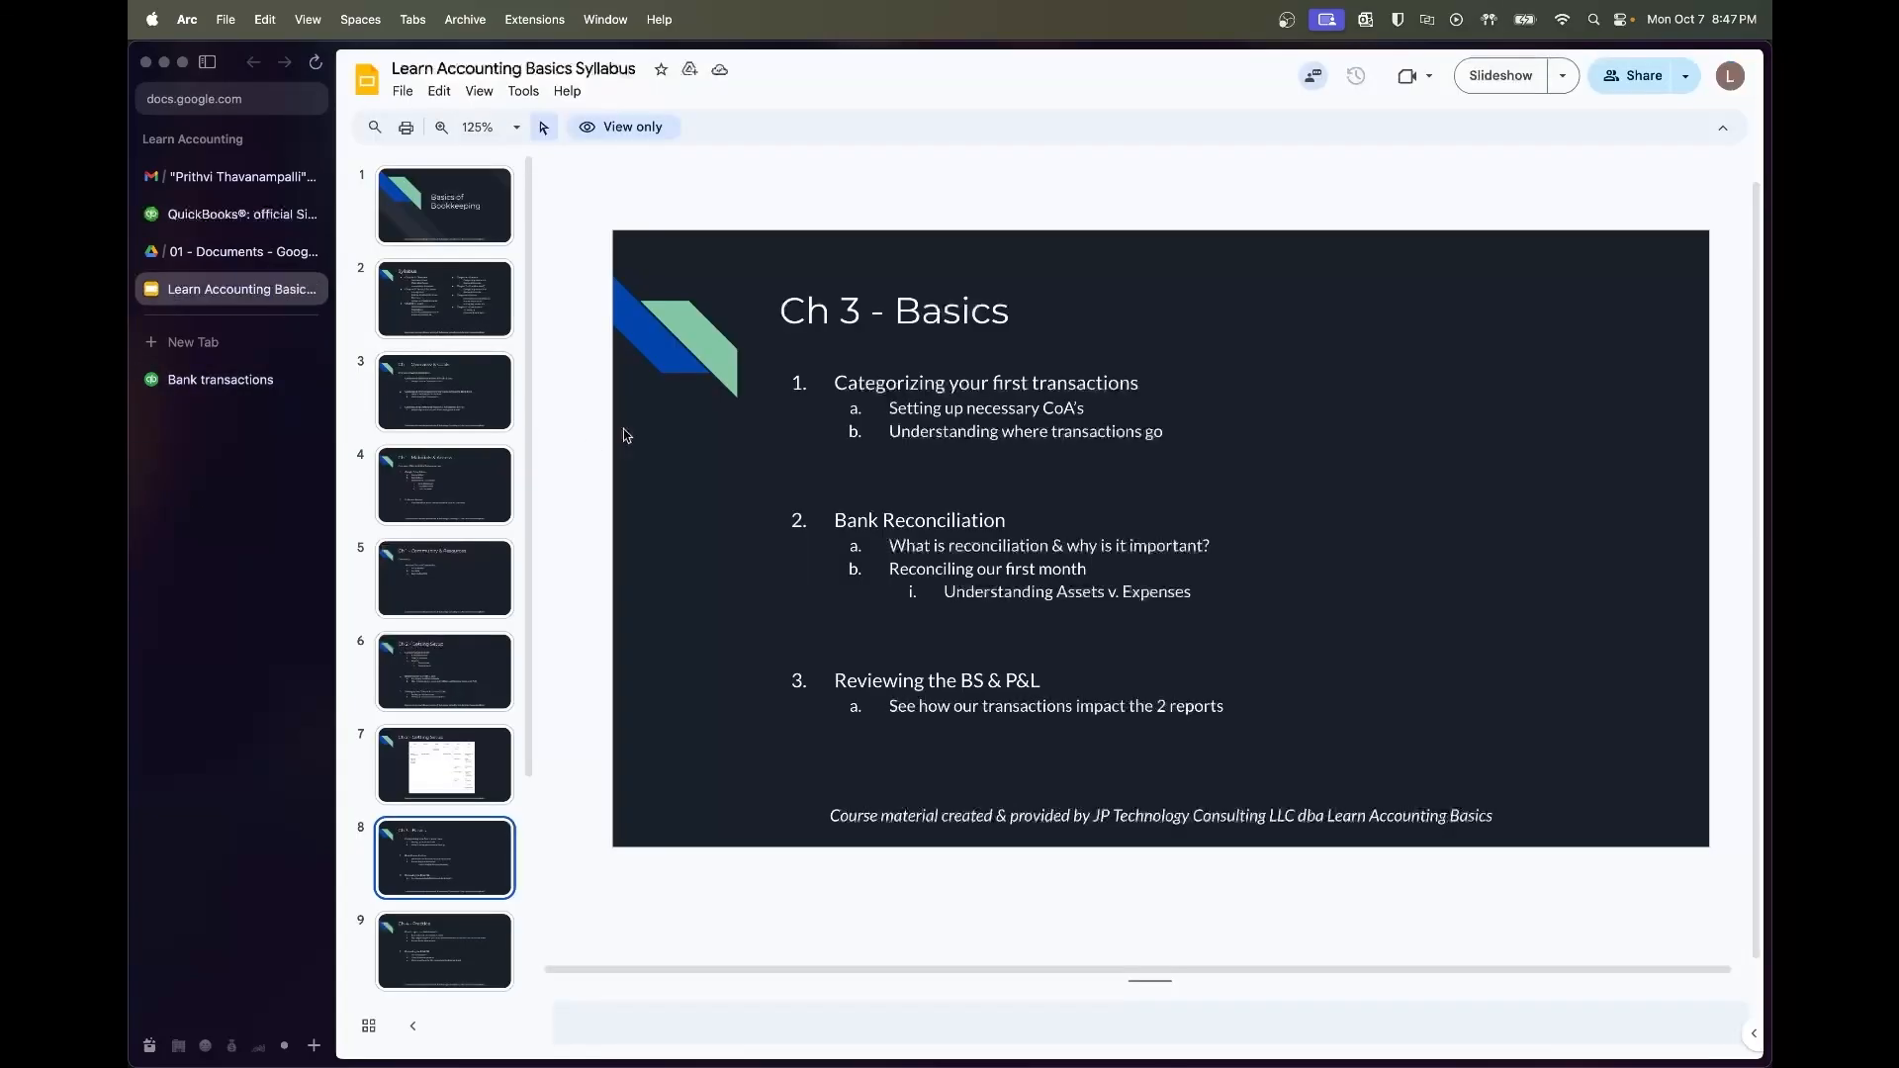
left_click(242, 251)
left_click(954, 513)
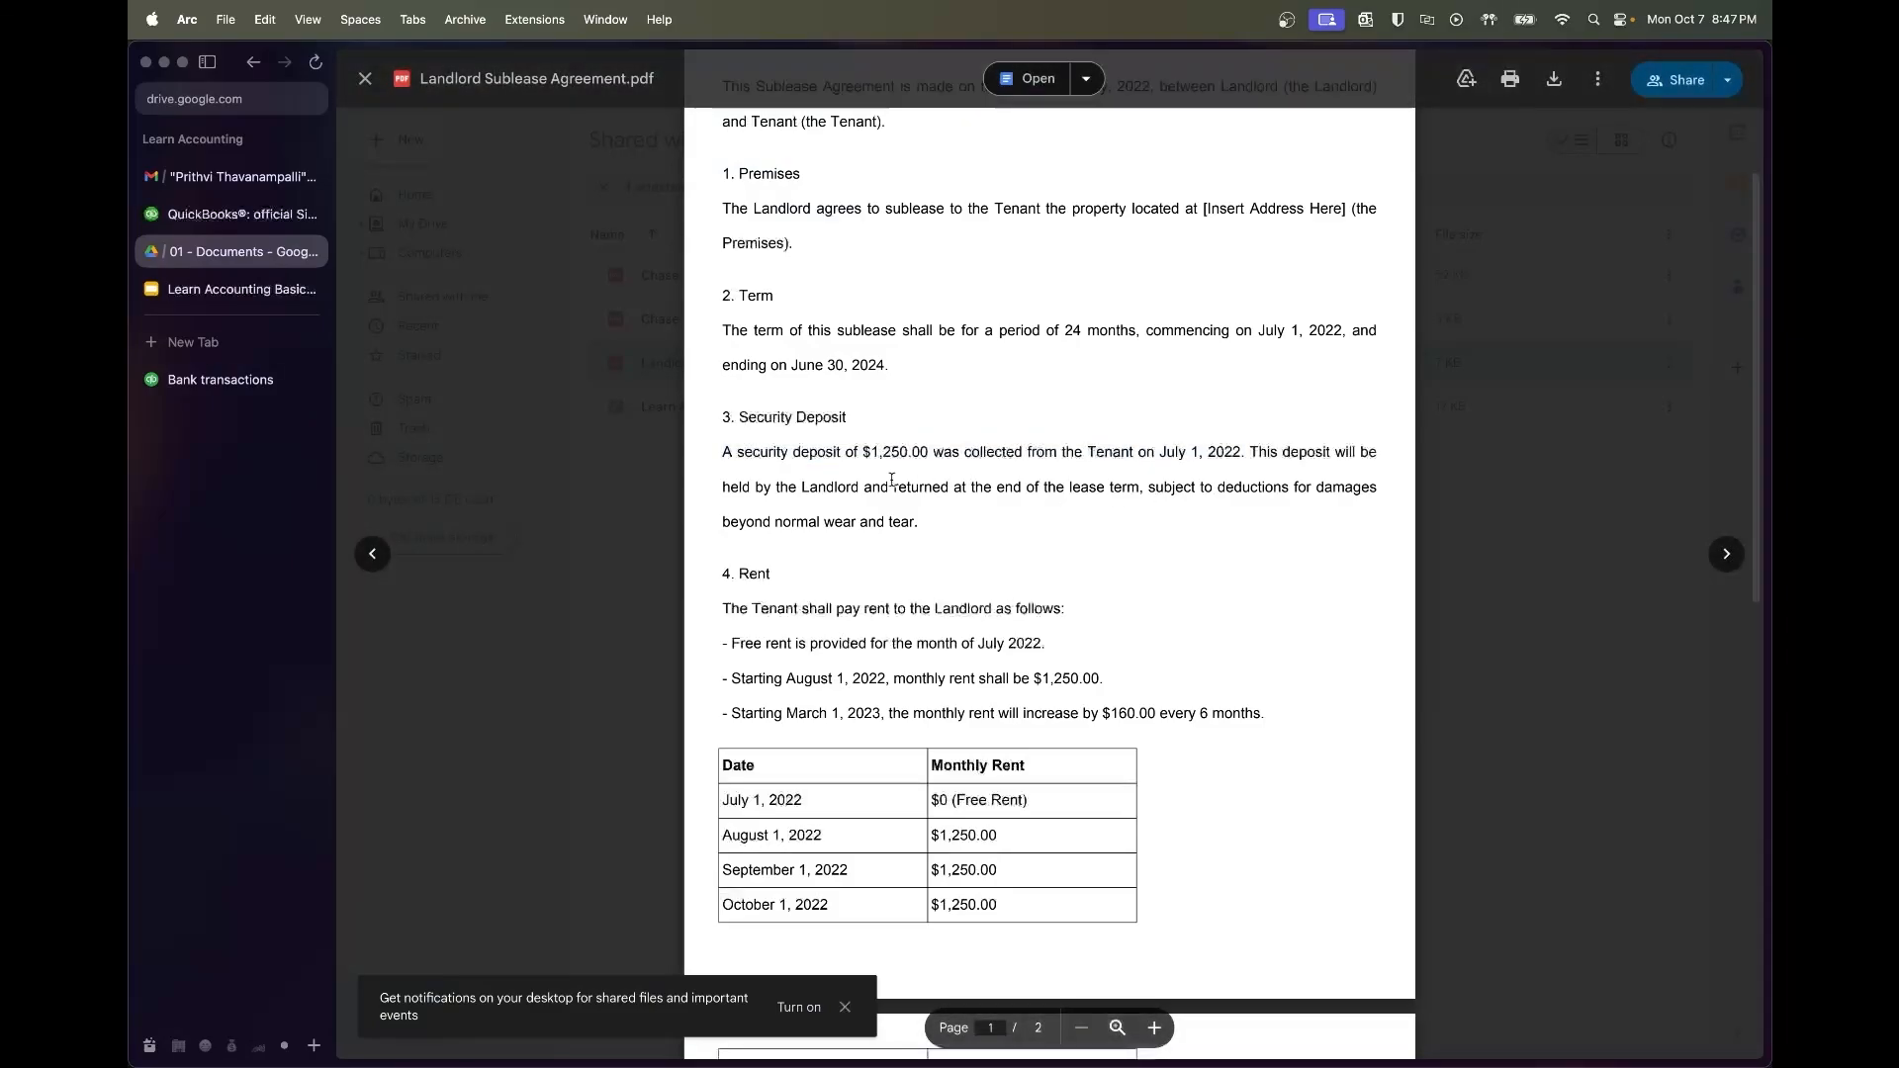
double_click(912, 447)
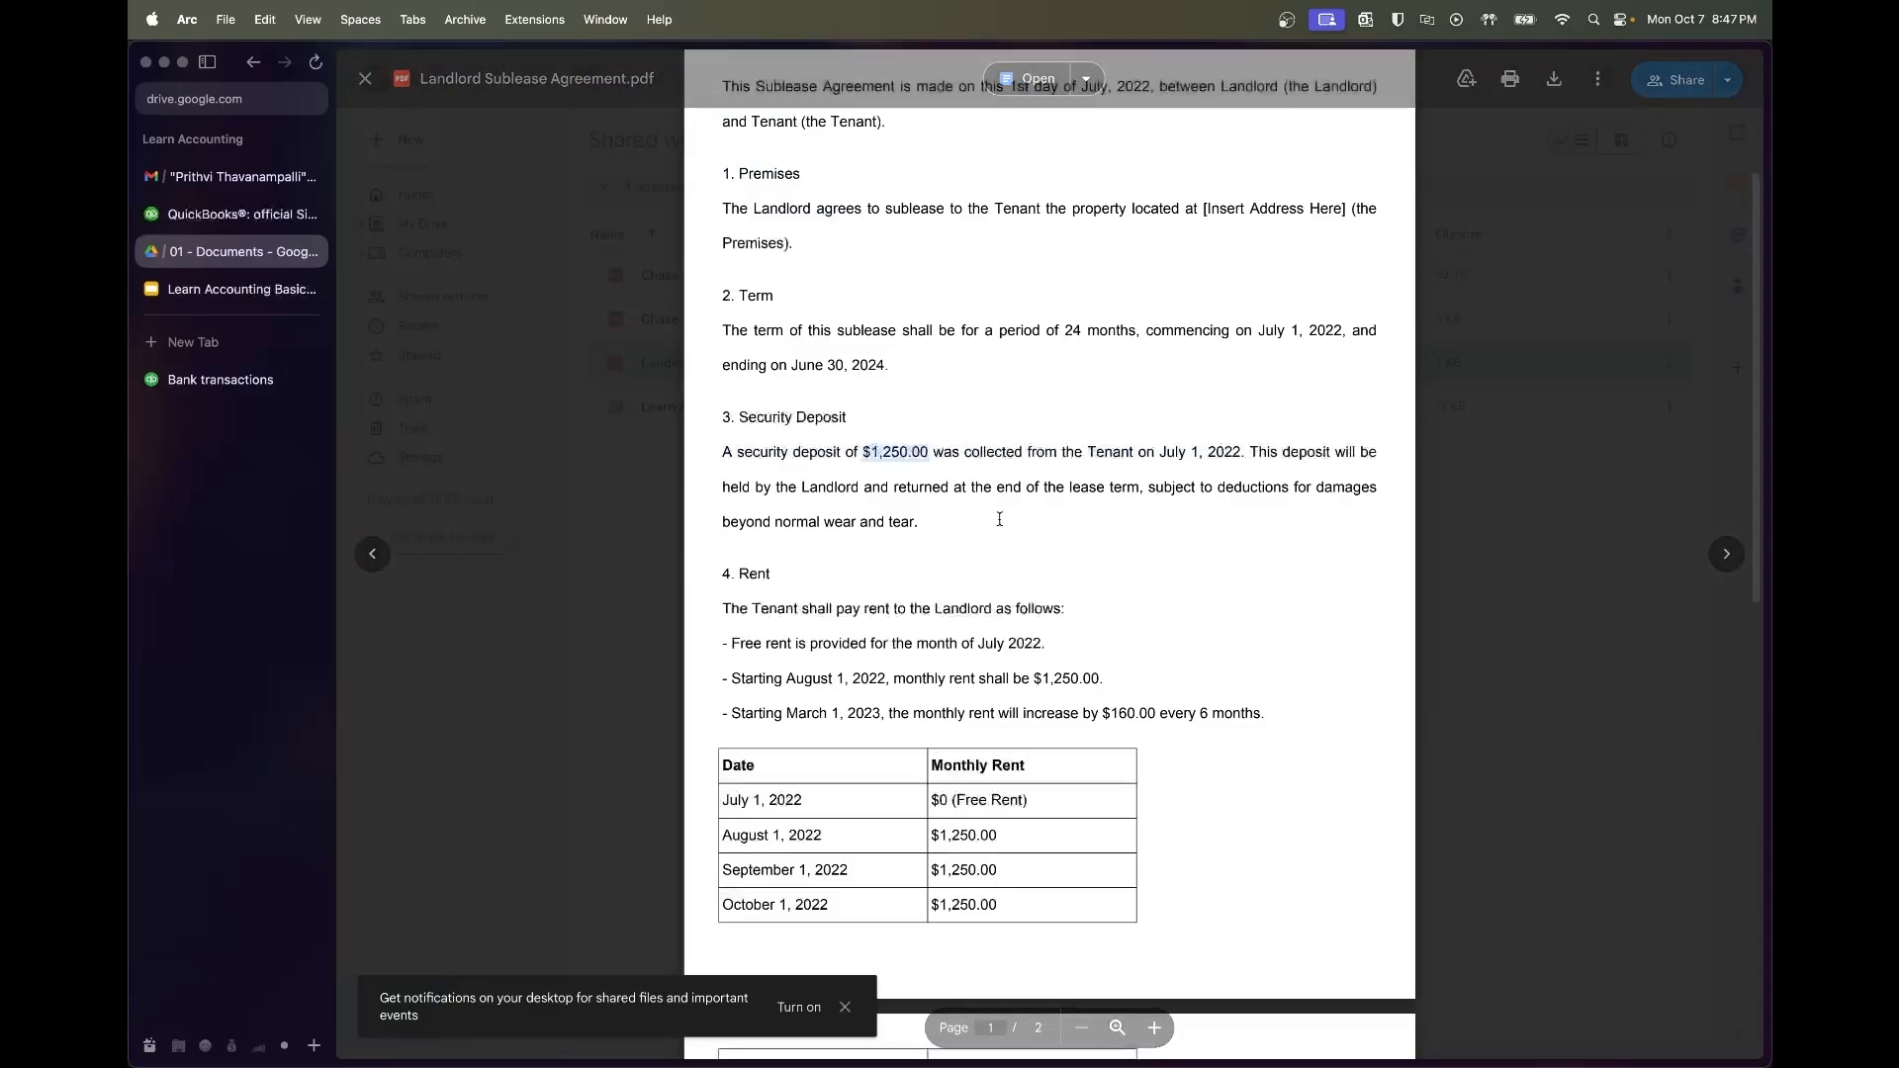
scroll(994, 513, "down", 2)
scroll(999, 519, "down", 3)
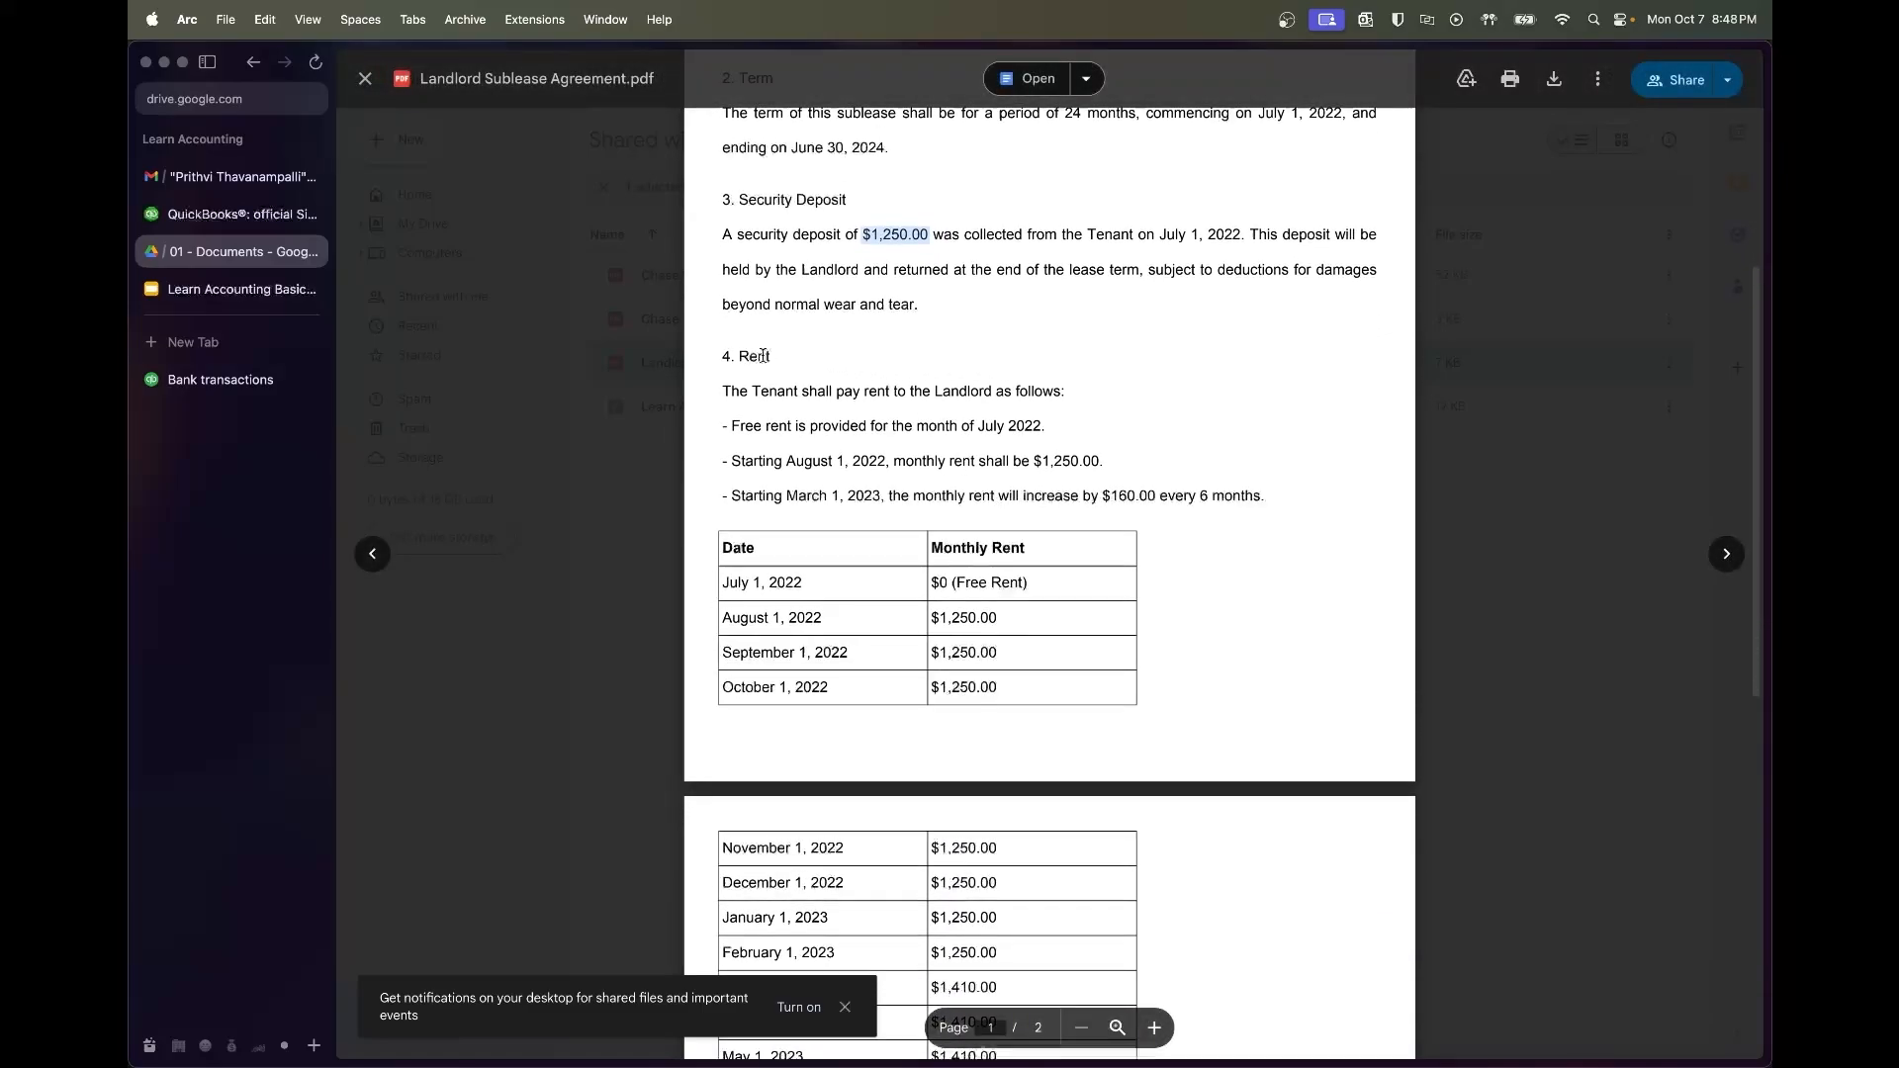
left_click_drag(732, 425, 1019, 424)
left_click_drag(1043, 581, 735, 578)
left_click_drag(734, 461, 1071, 471)
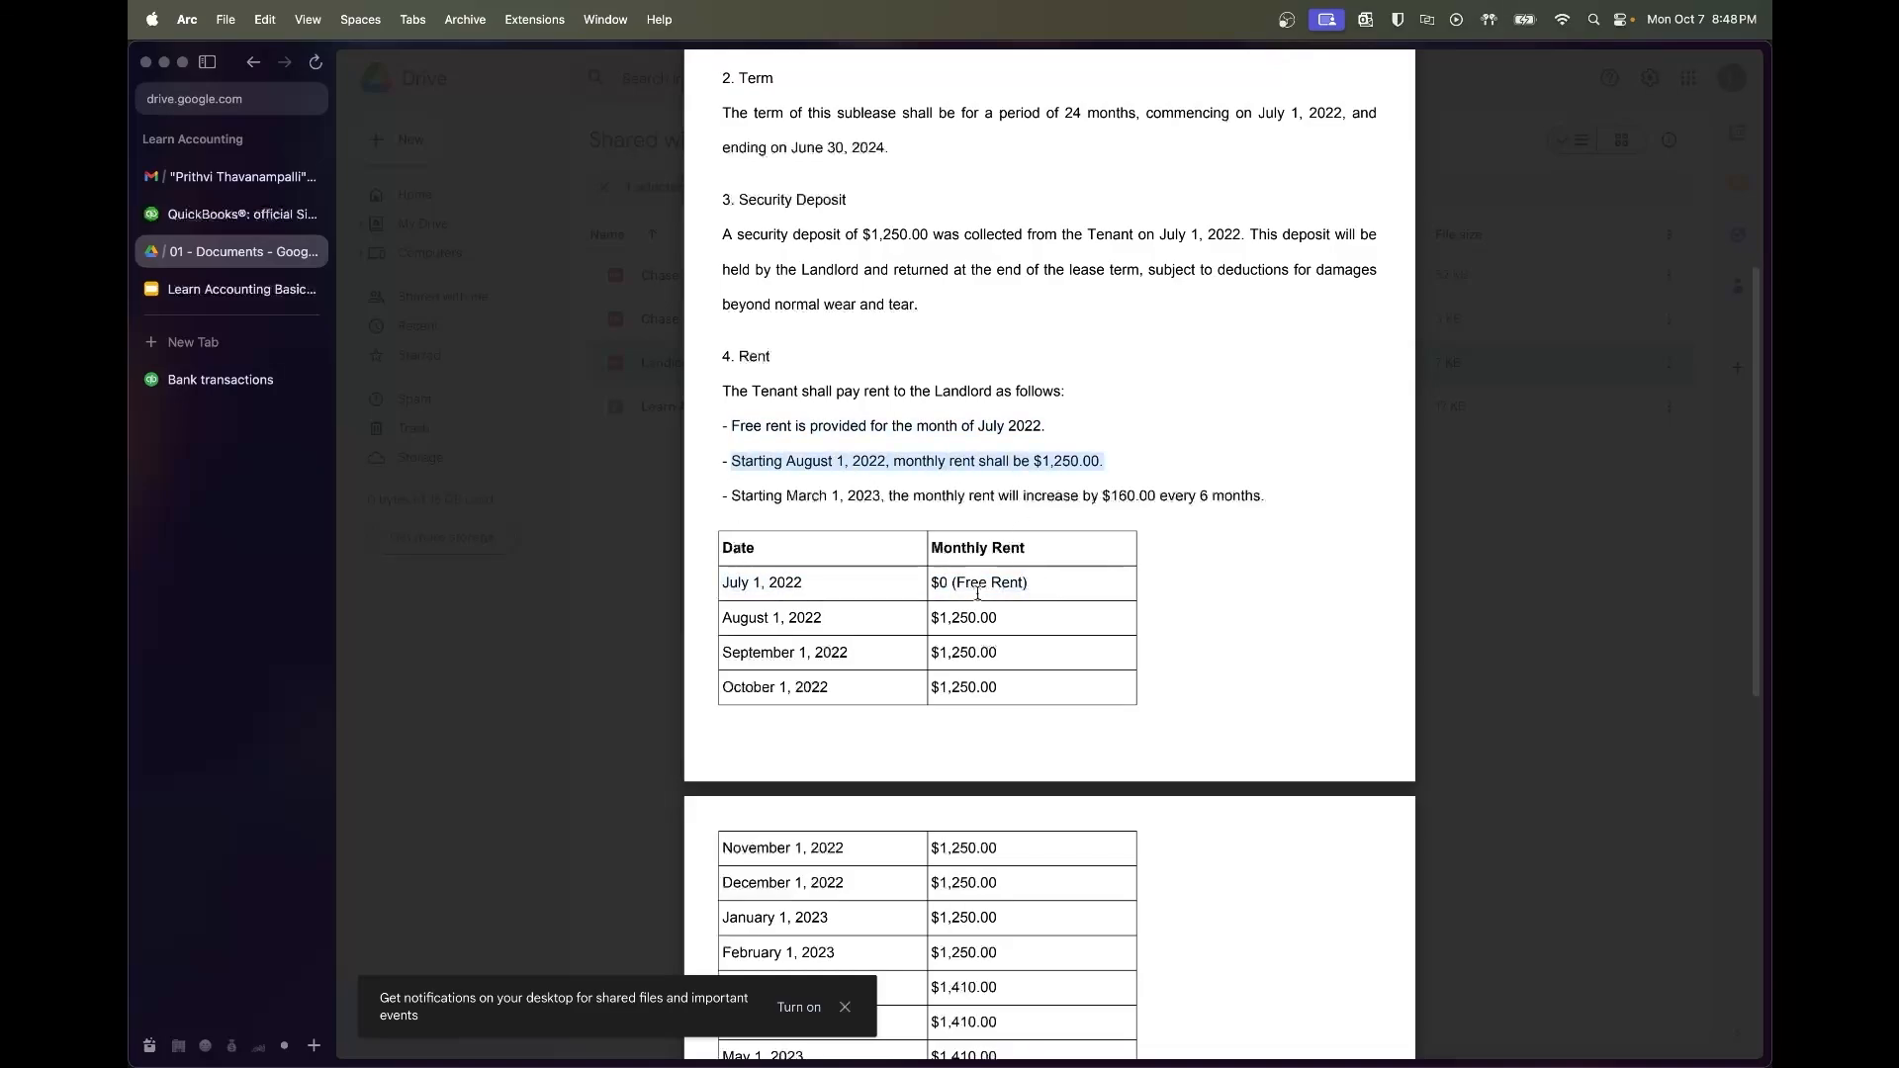
Review the March 2023 rent increase and re-highlight the $1,250.00 security deposit before returning to QuickBooks
scroll(977, 593, "down", 2)
left_click(965, 560)
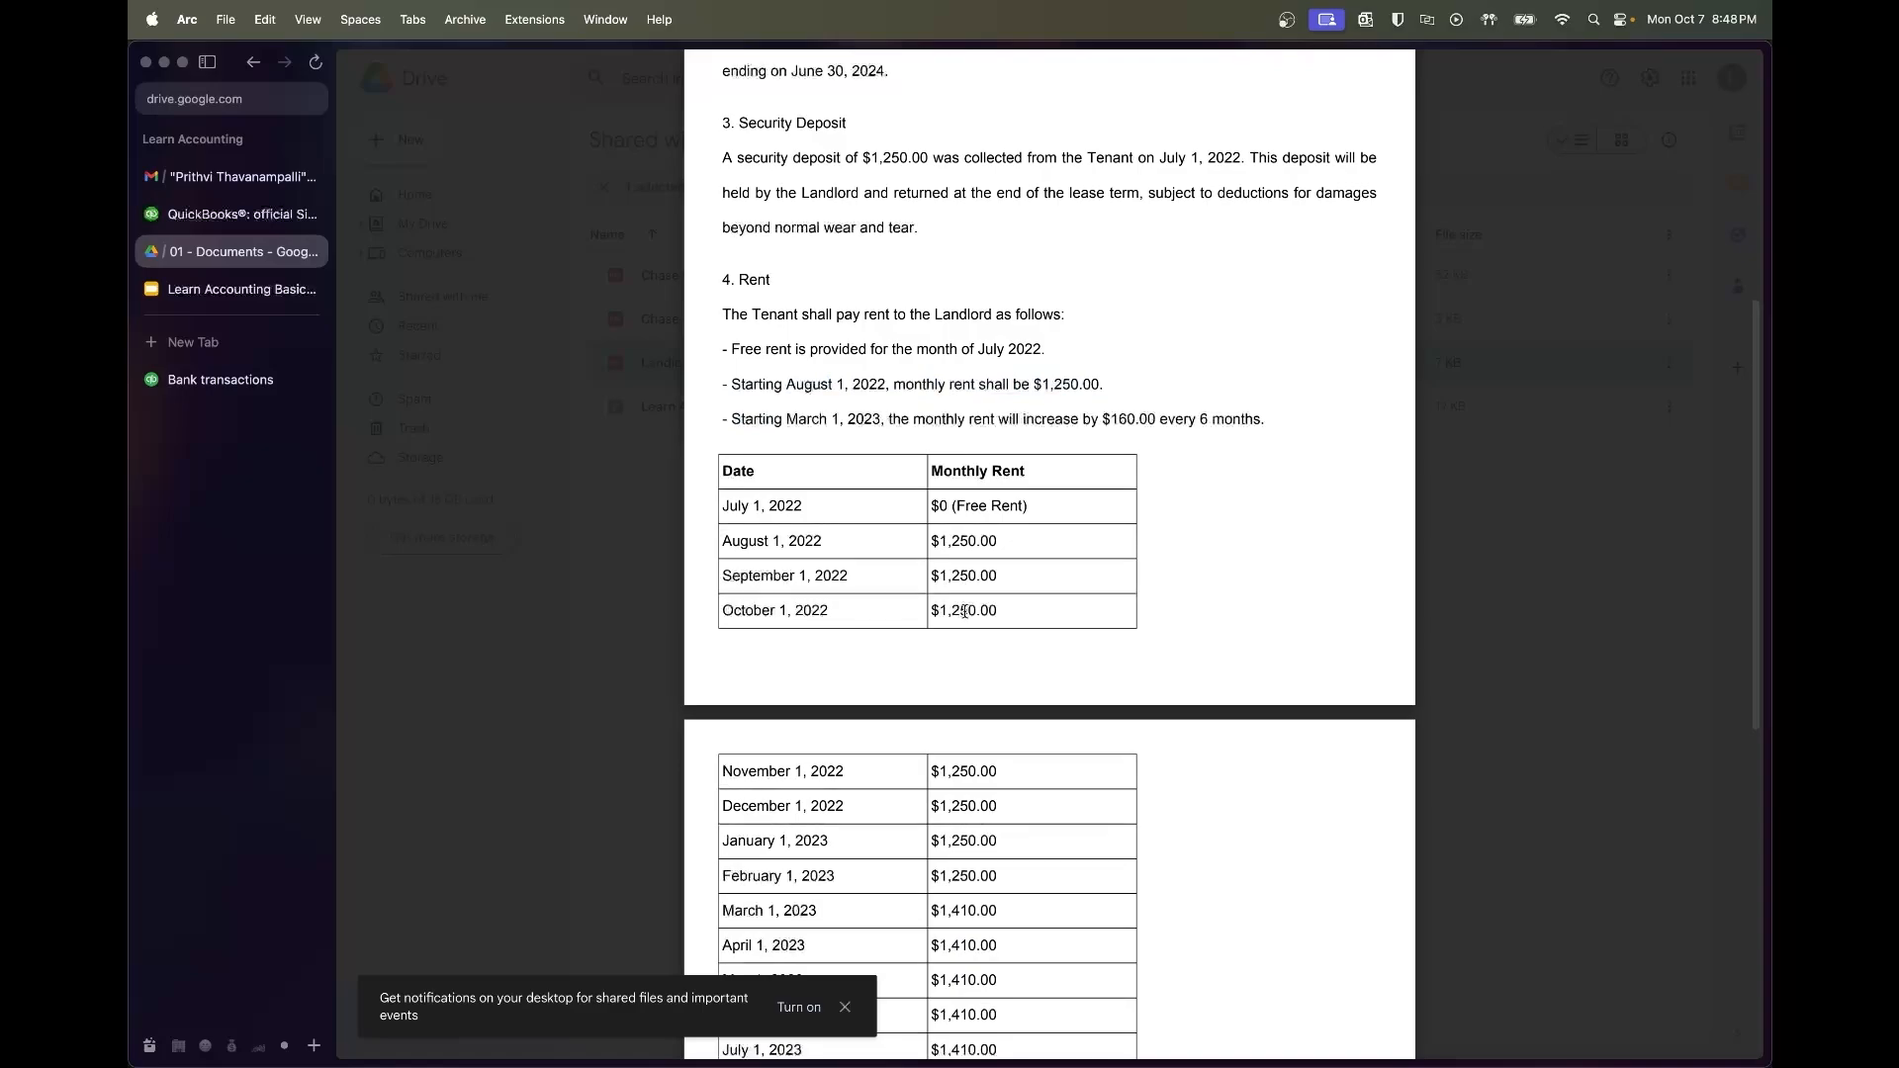
left_click_drag(792, 419, 1248, 424)
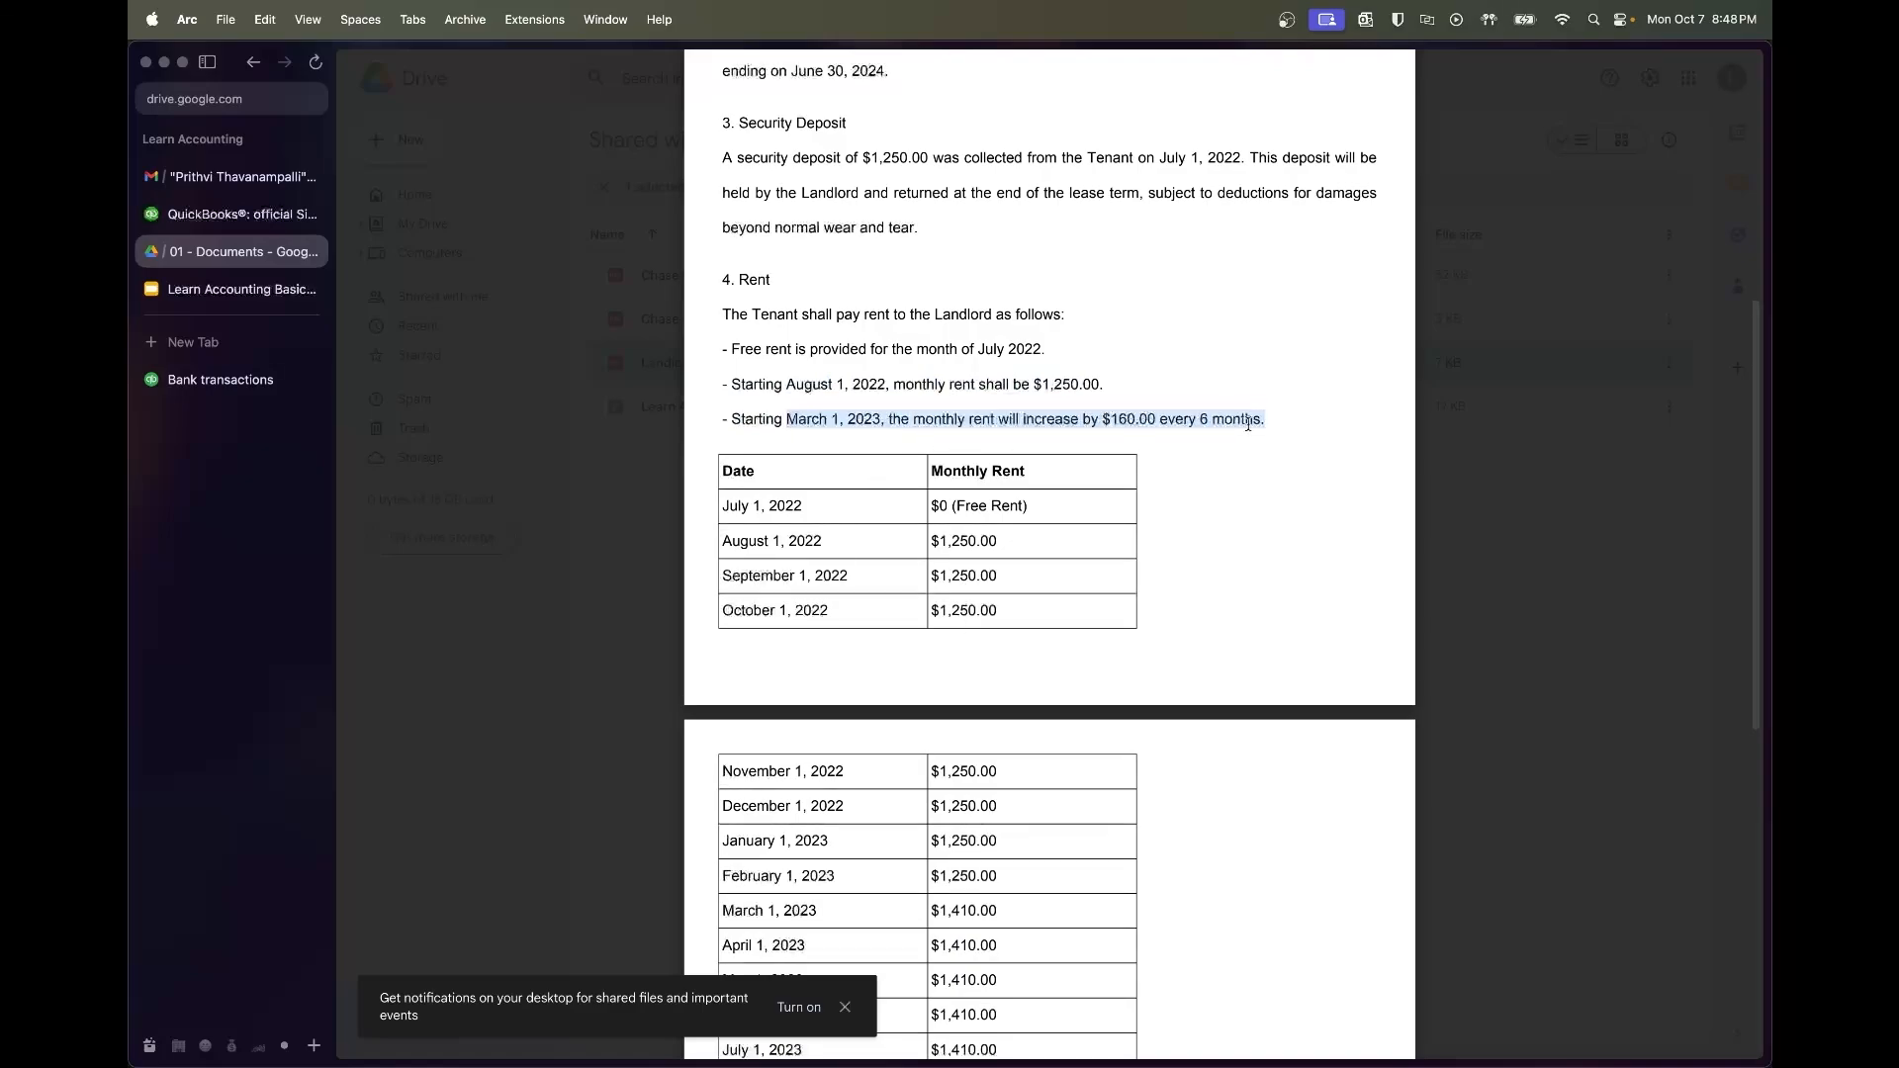
scroll(1185, 573, "down", 5)
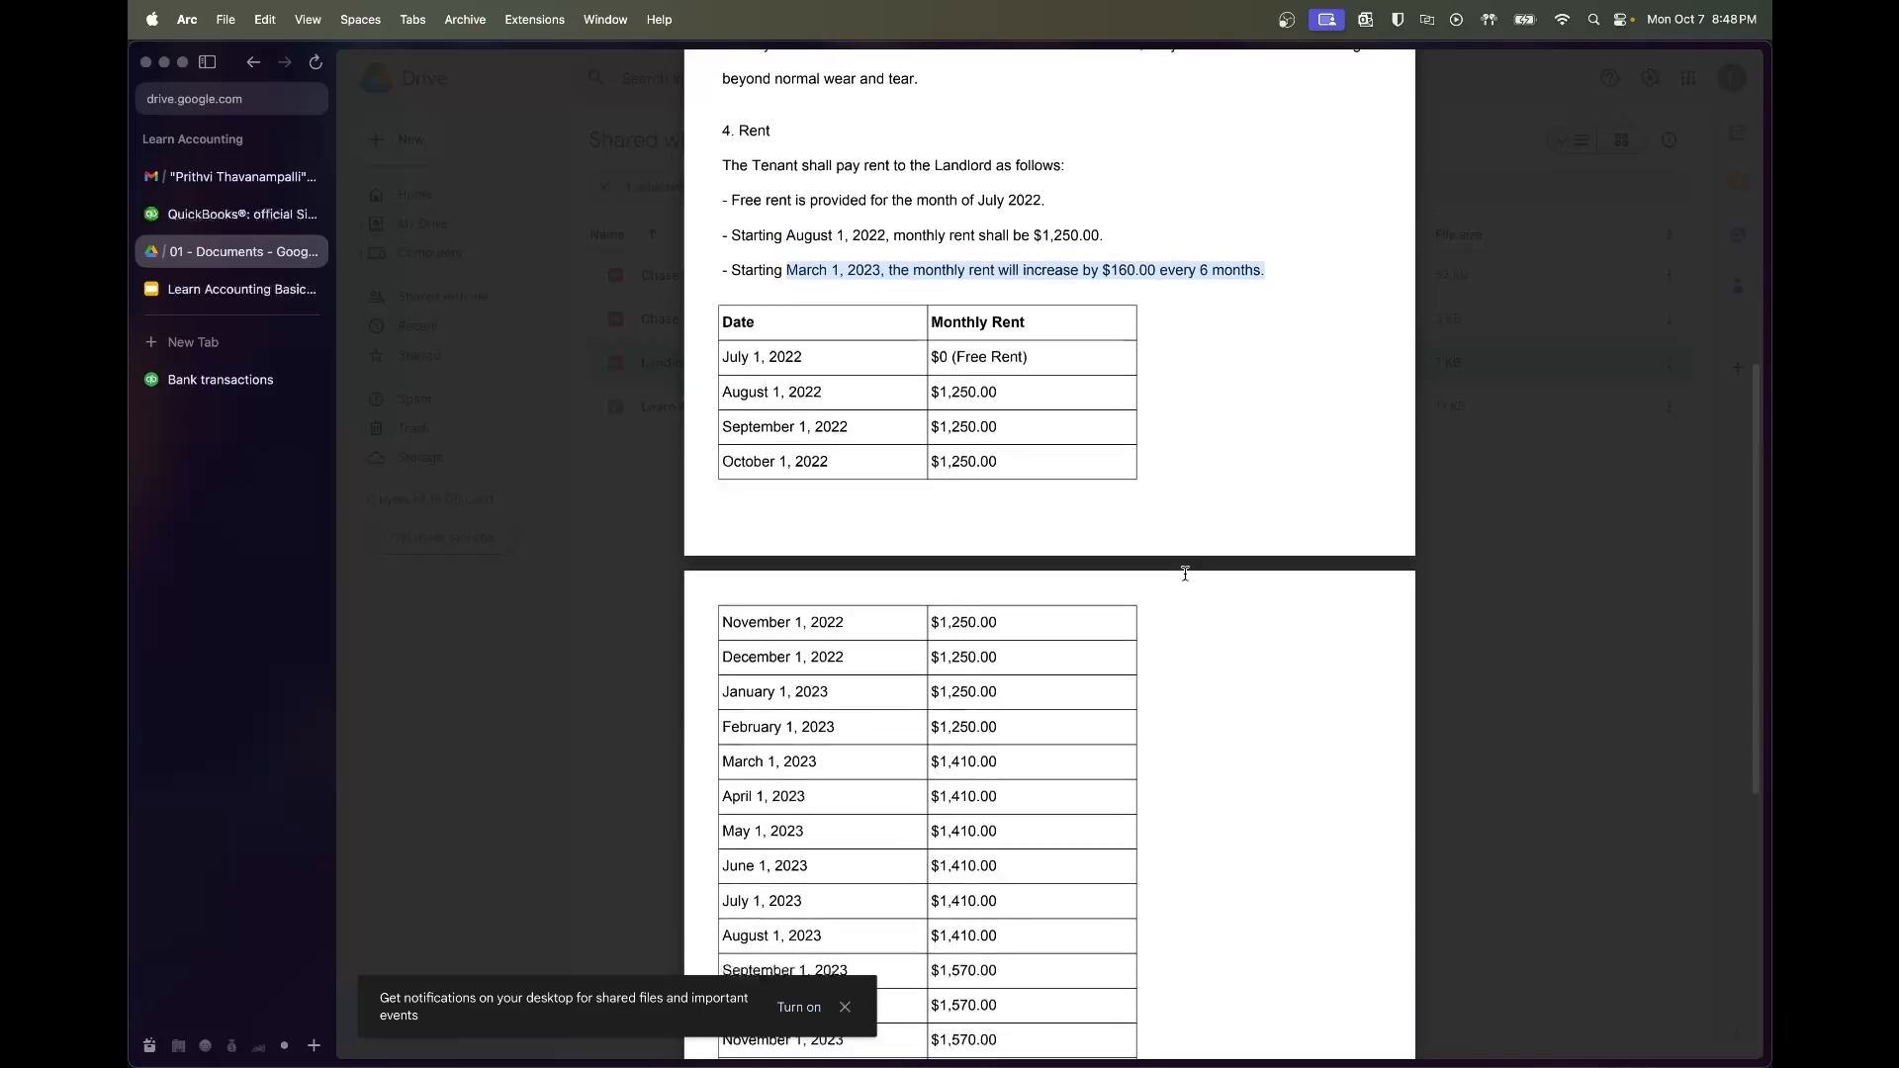
left_click(1037, 628)
scroll(1038, 628, "down", 8)
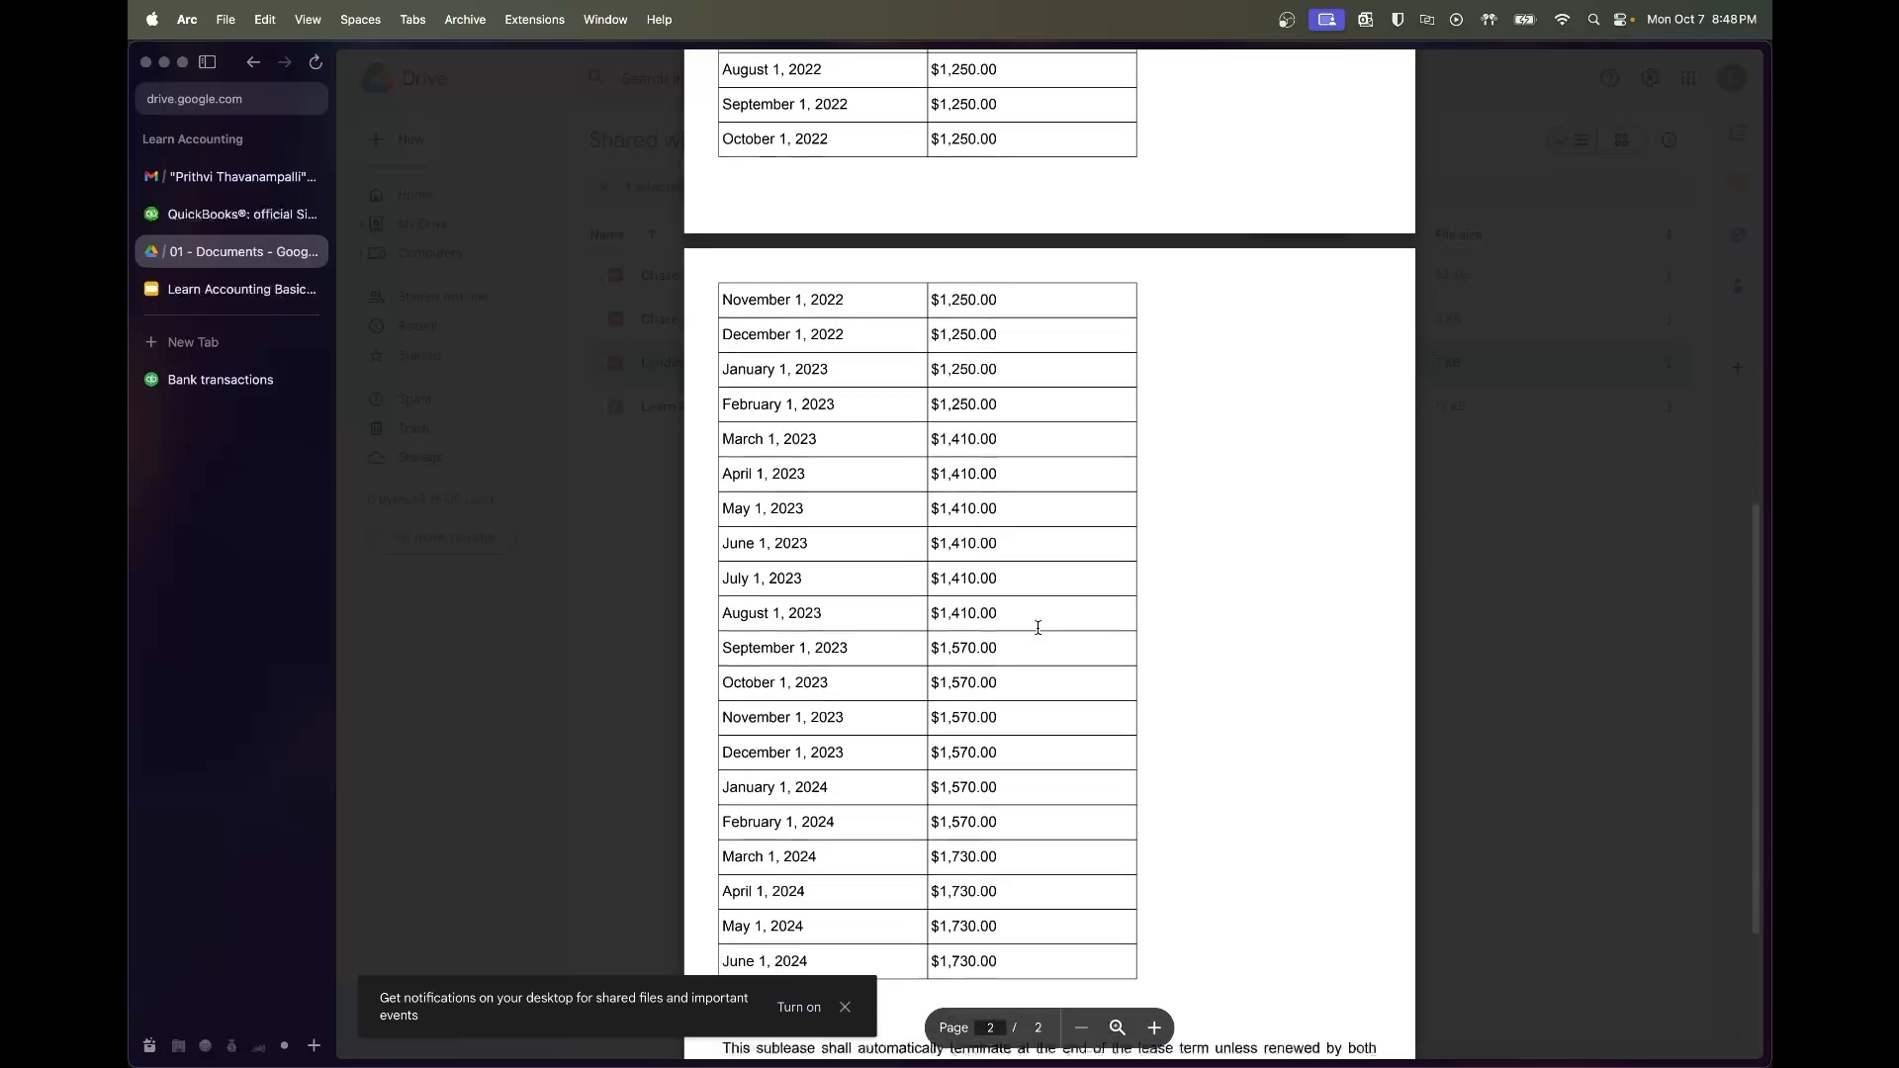
scroll(1041, 613, "down", 1)
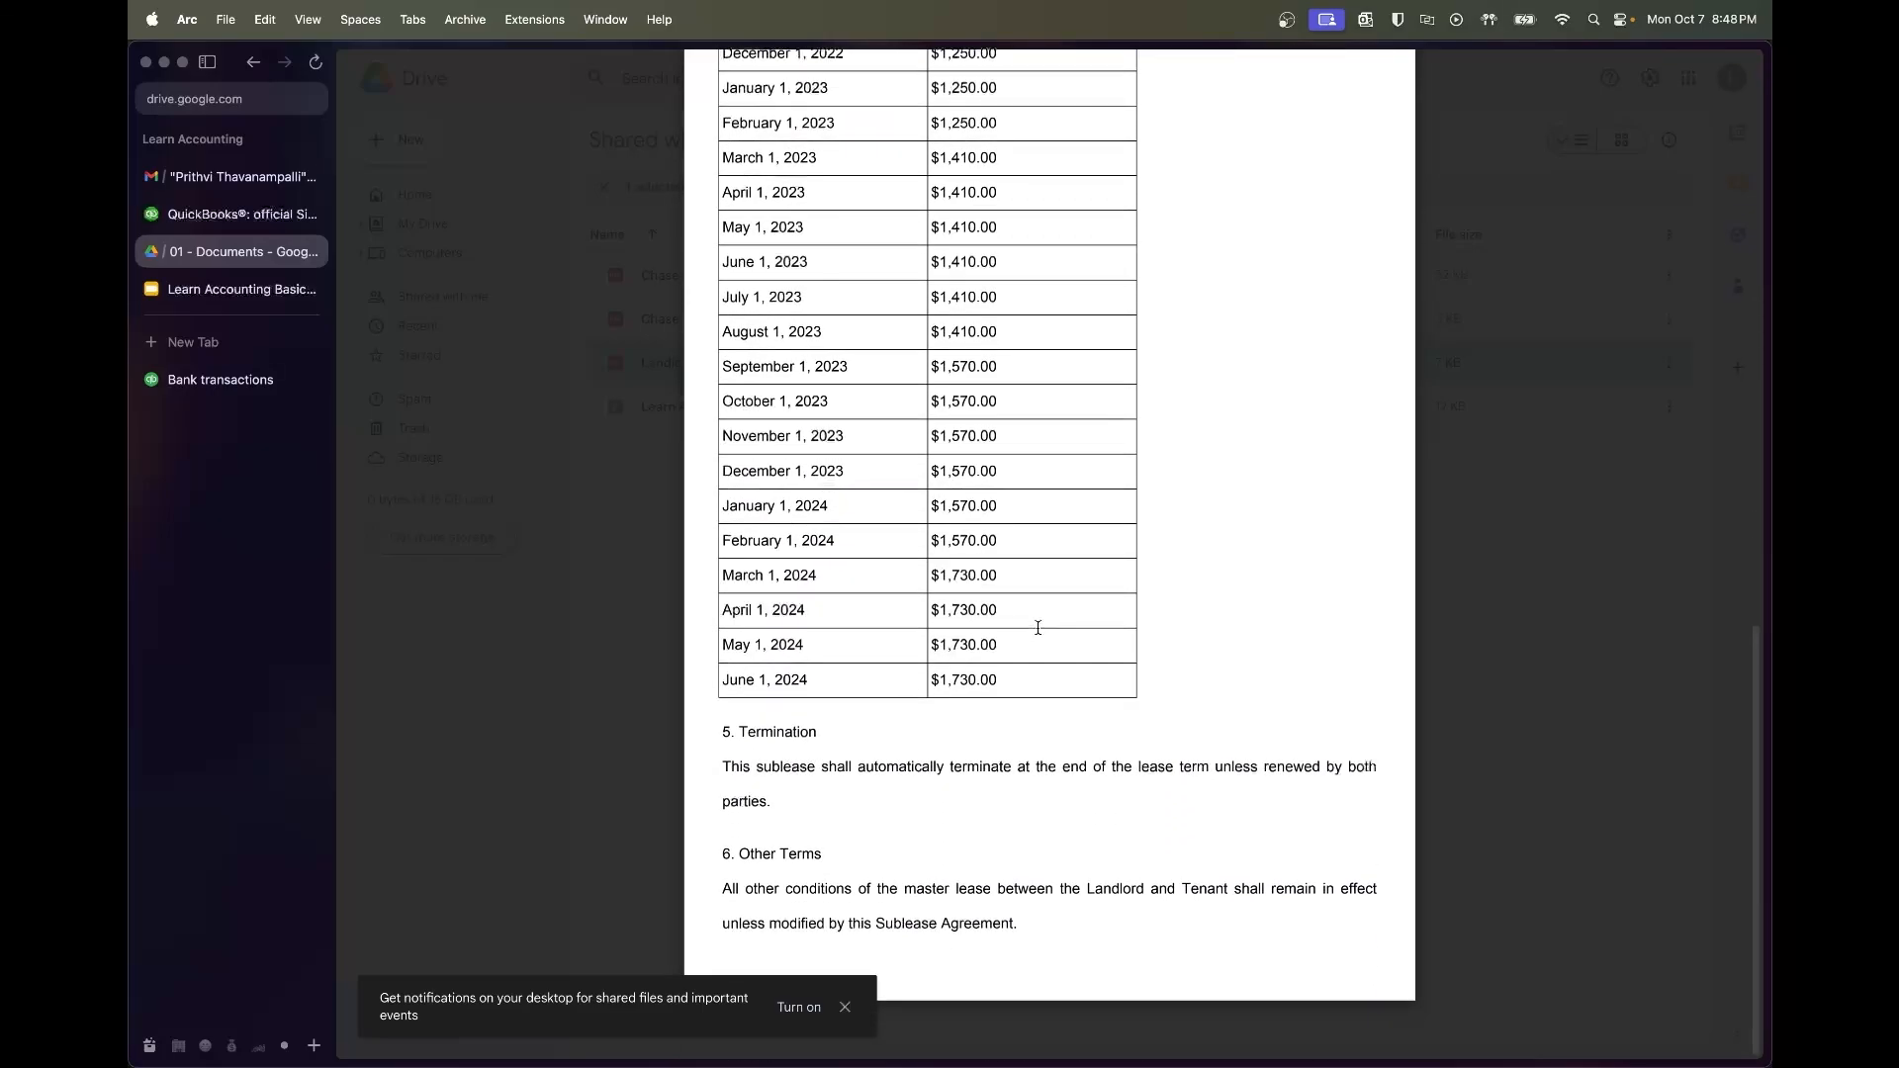
scroll(1106, 675, "up", 10)
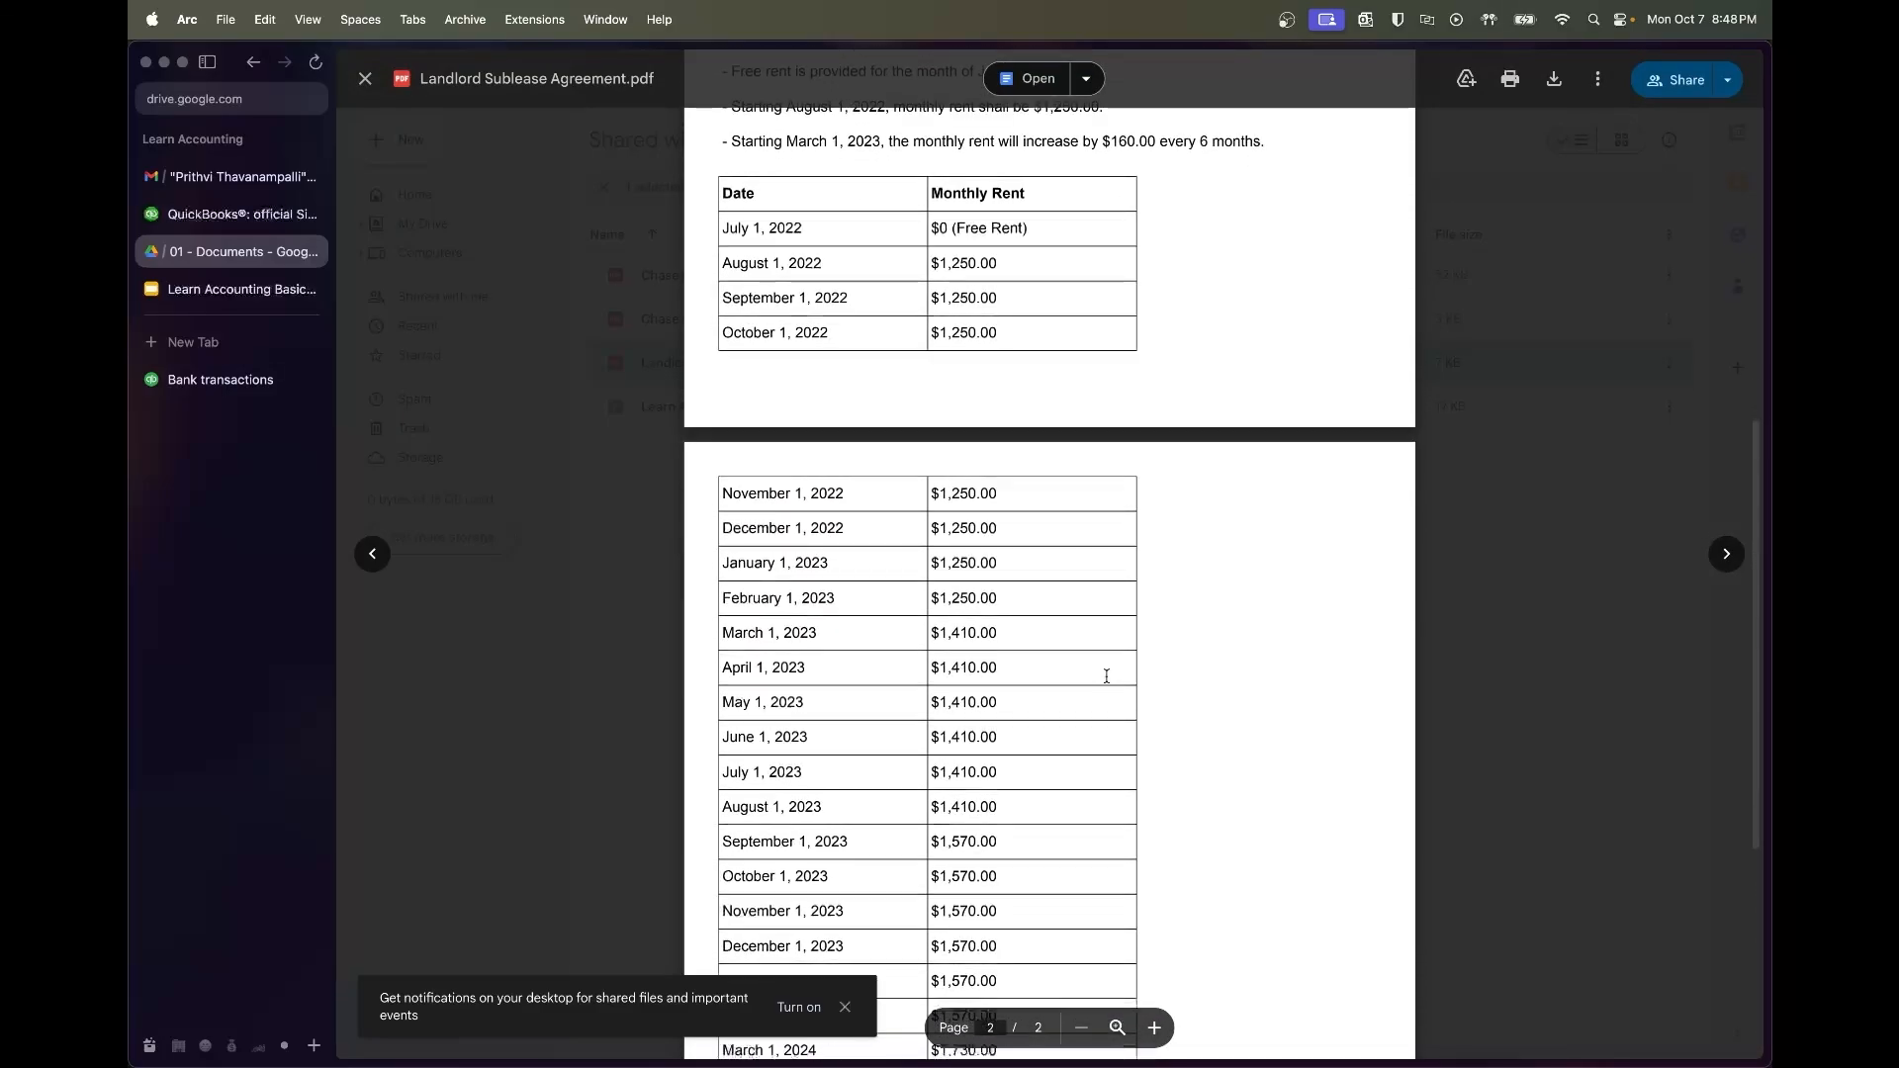
scroll(1106, 676, "down", 1)
scroll(1149, 587, "down", 5)
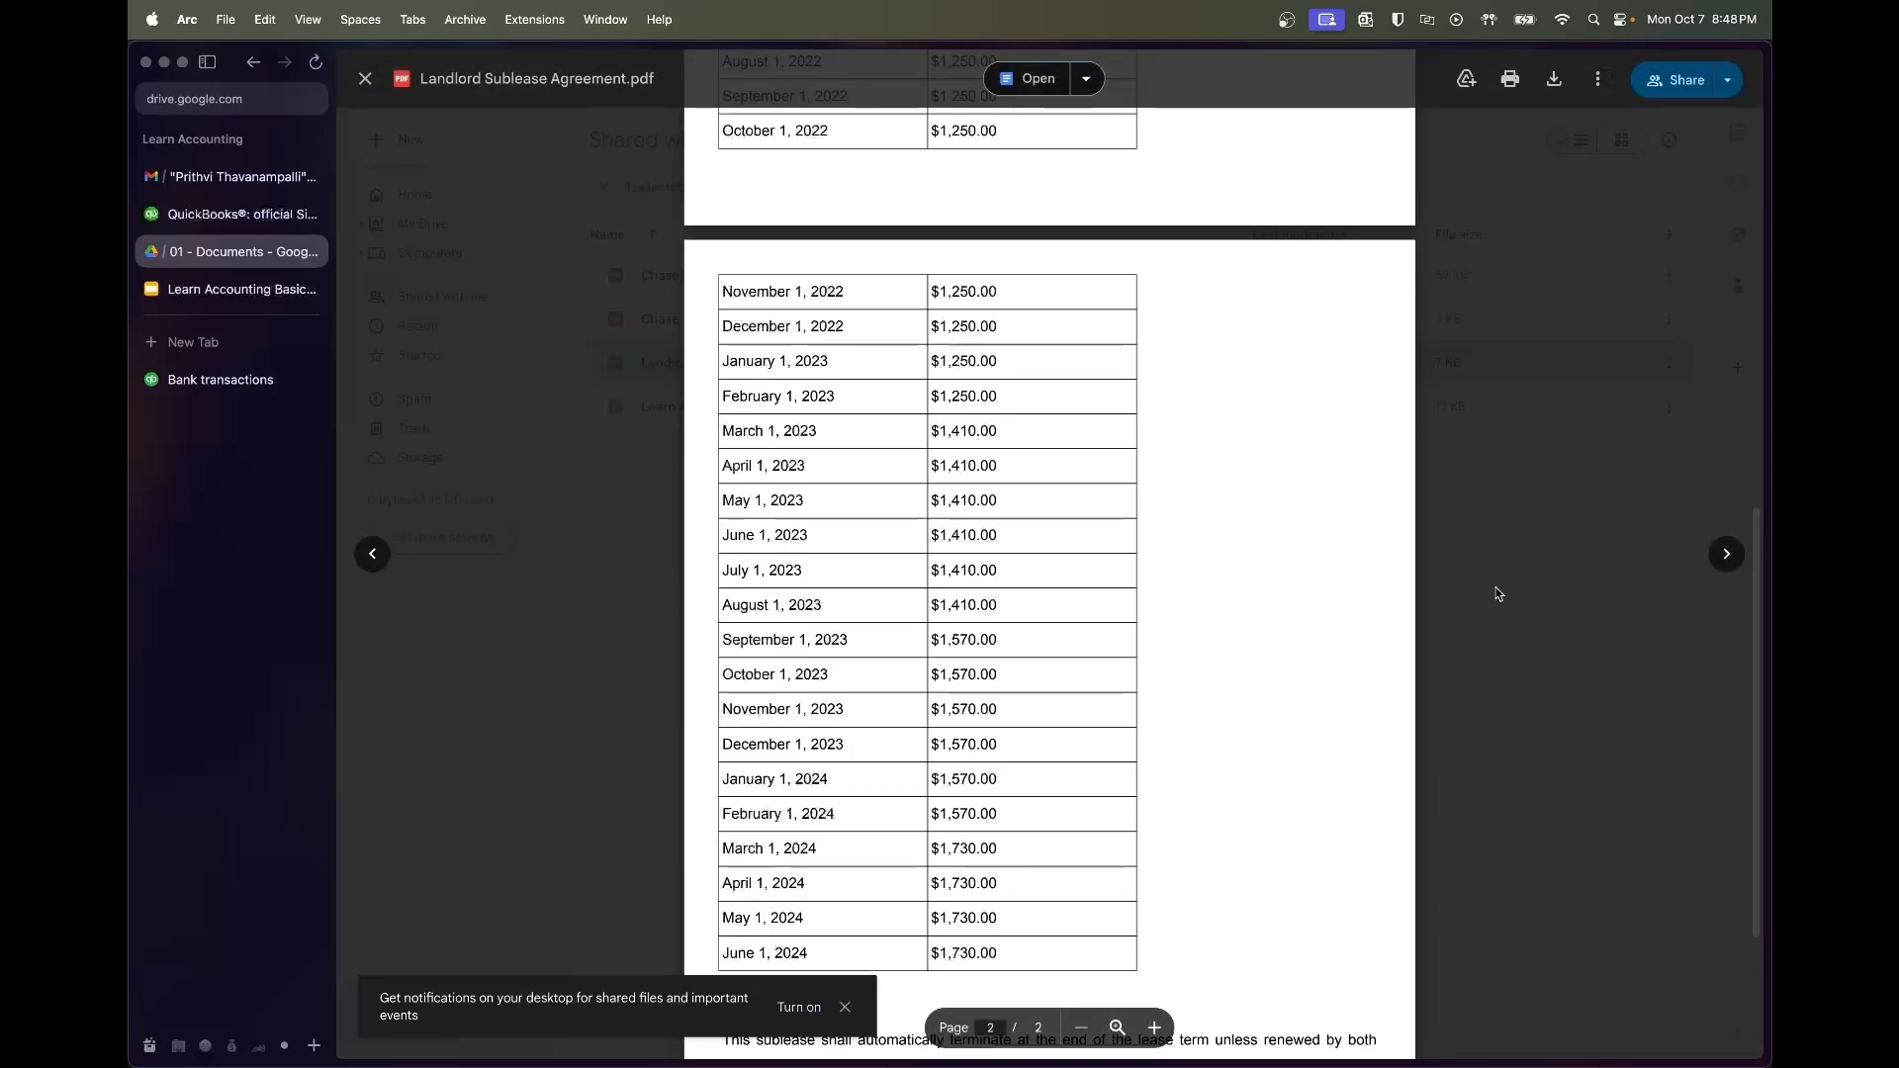
scroll(1158, 486, "up", 5)
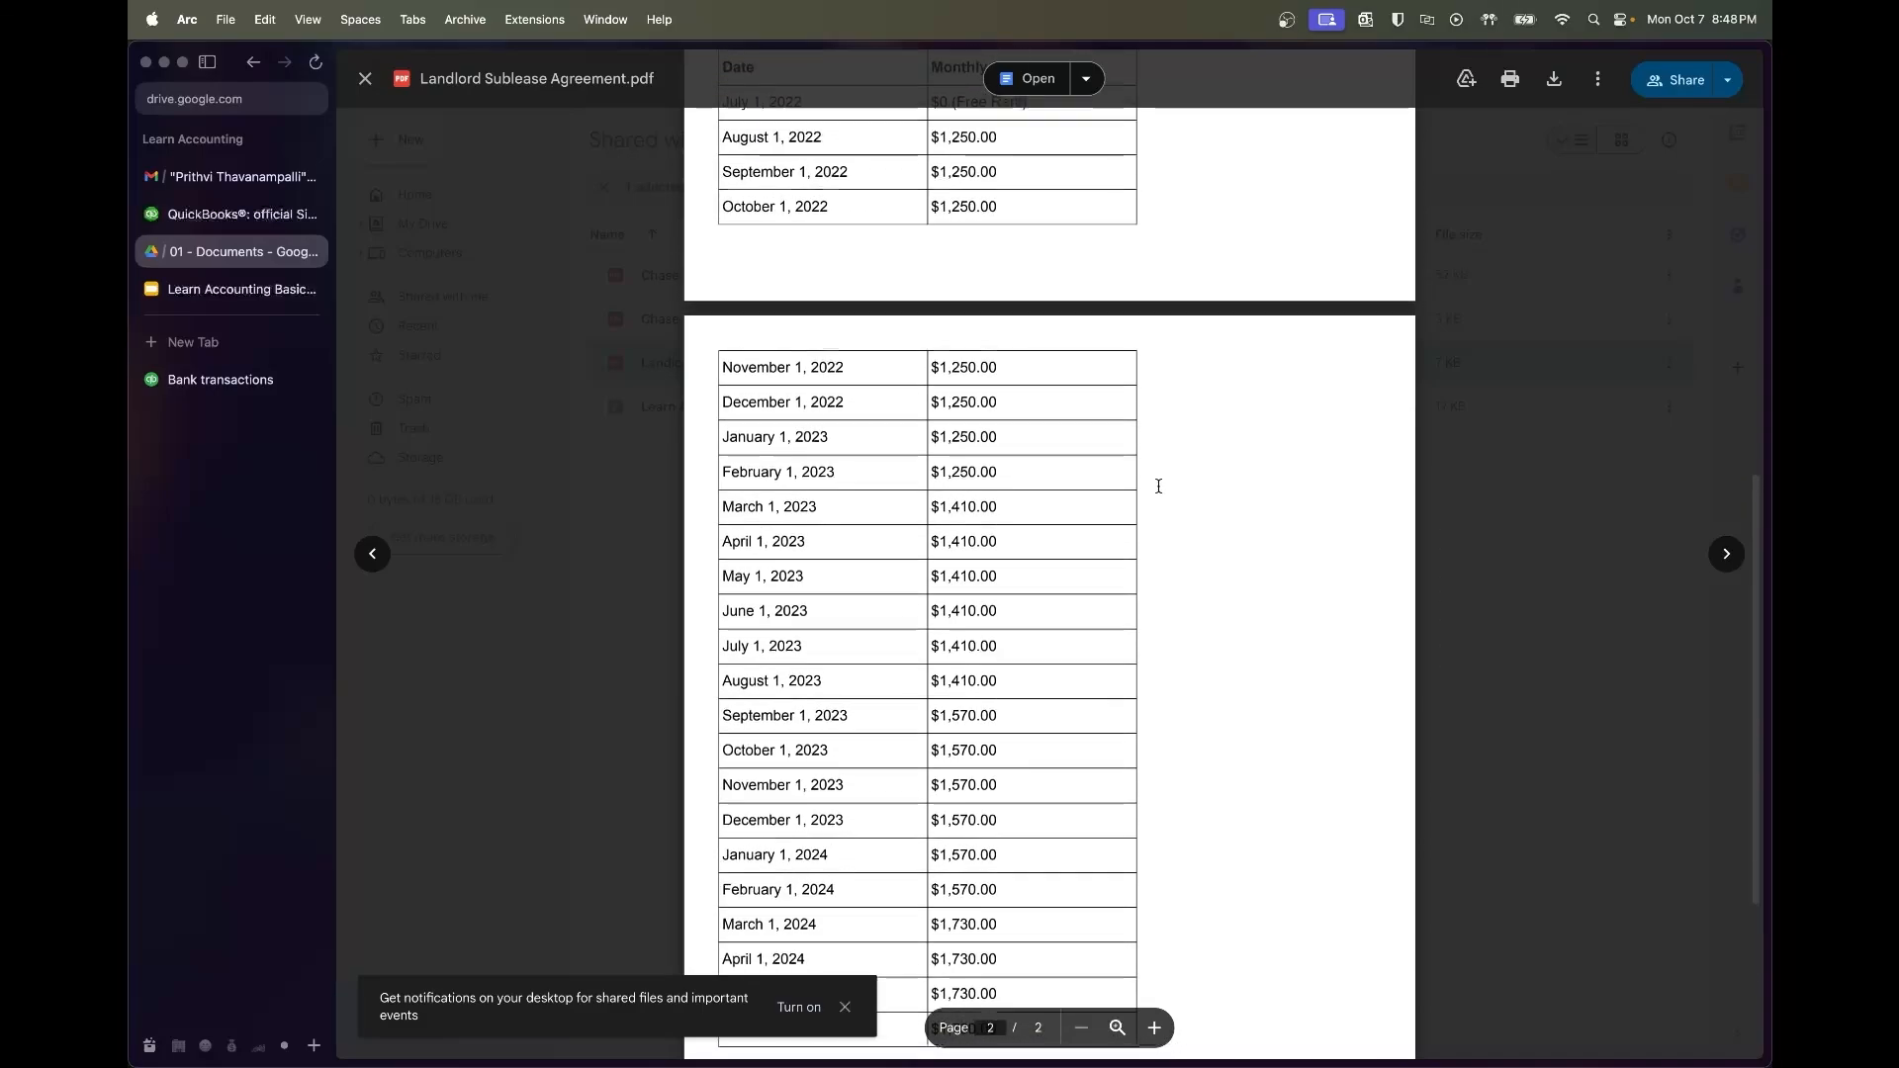
scroll(1159, 485, "up", 5)
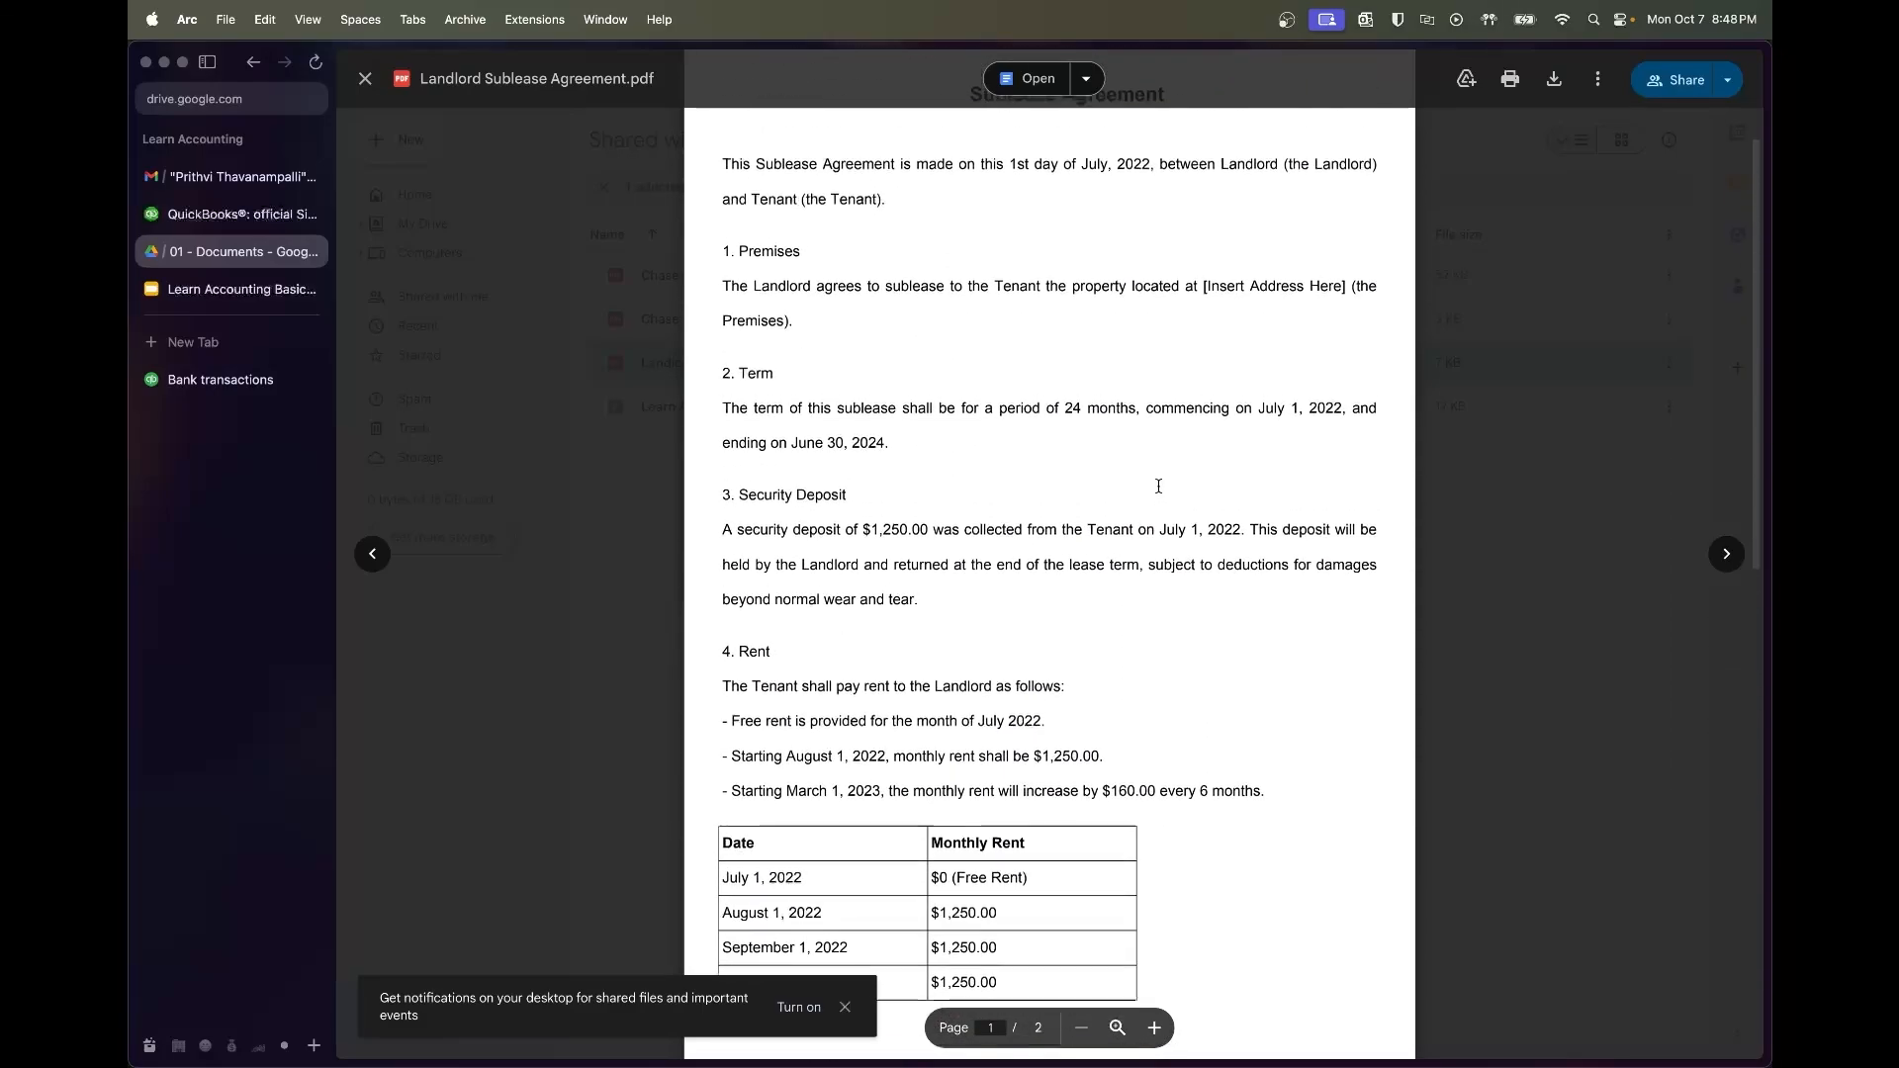
left_click_drag(735, 552, 961, 552)
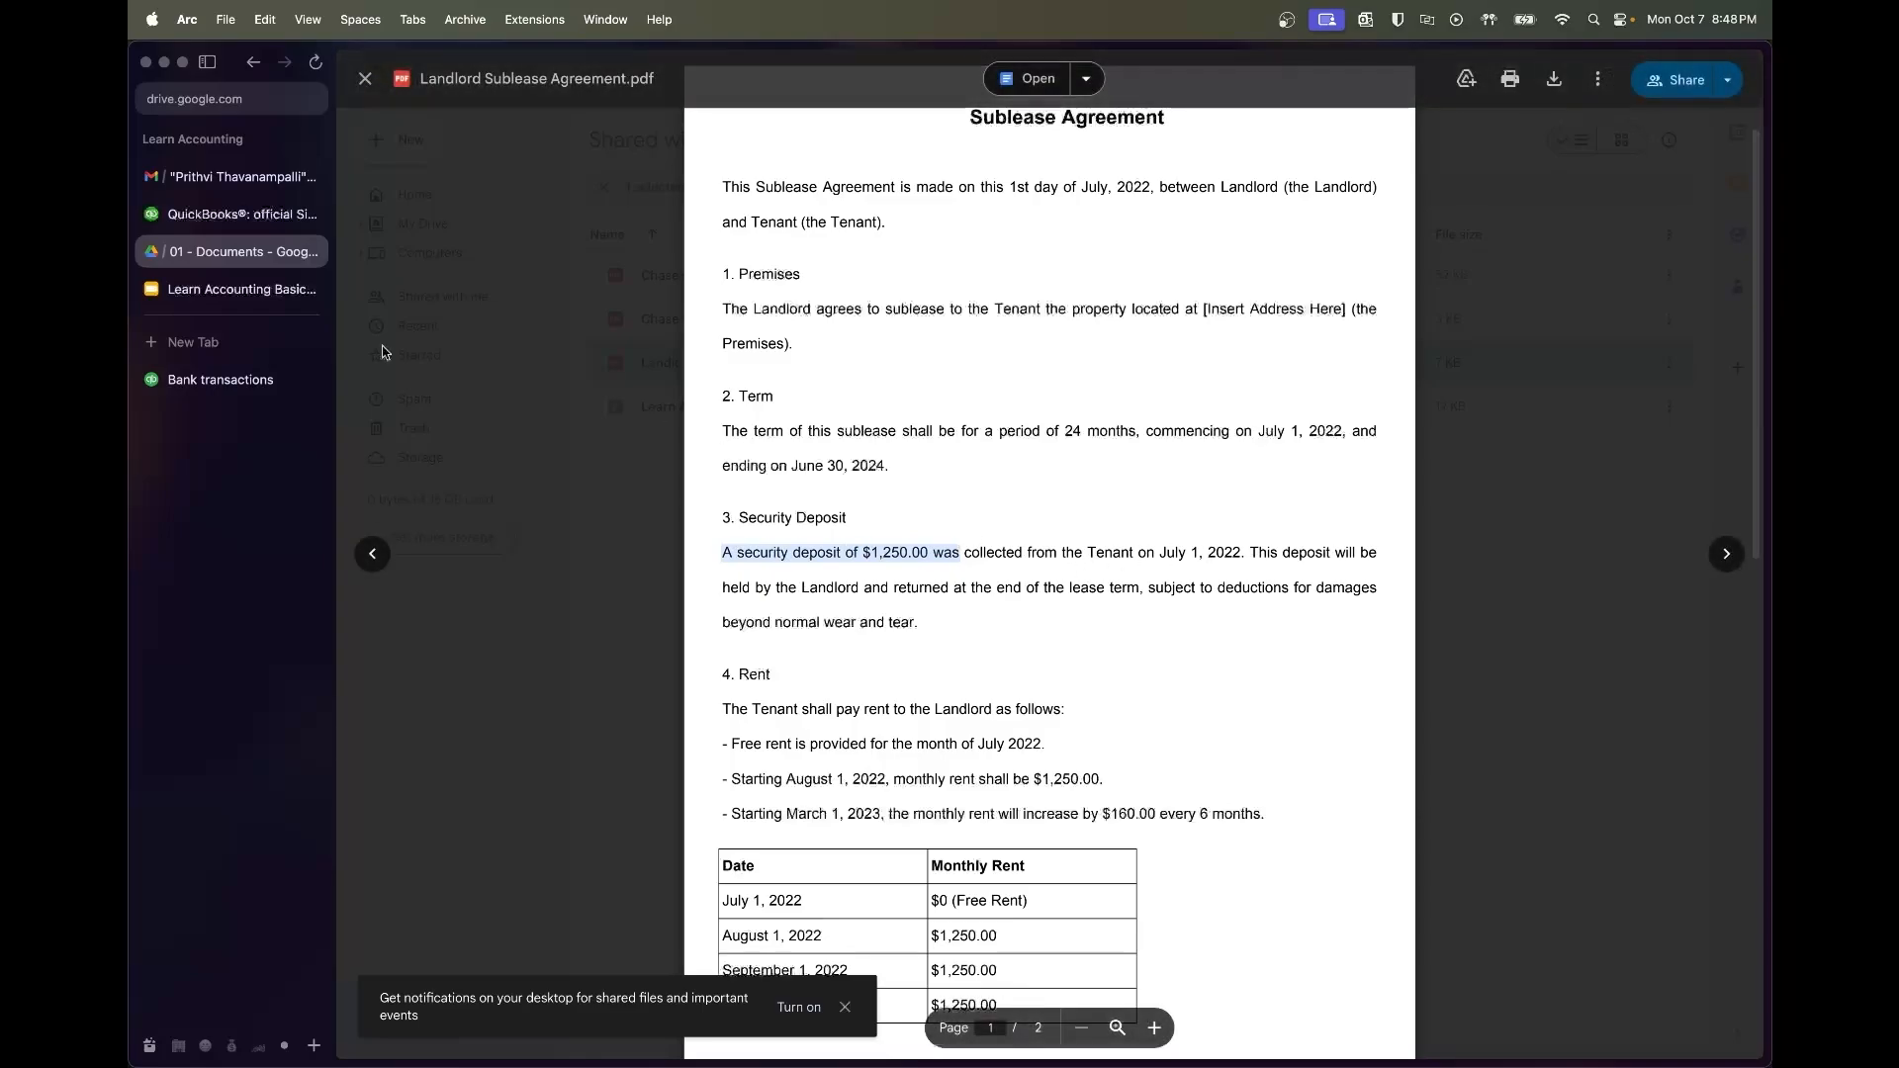
left_click(221, 380)
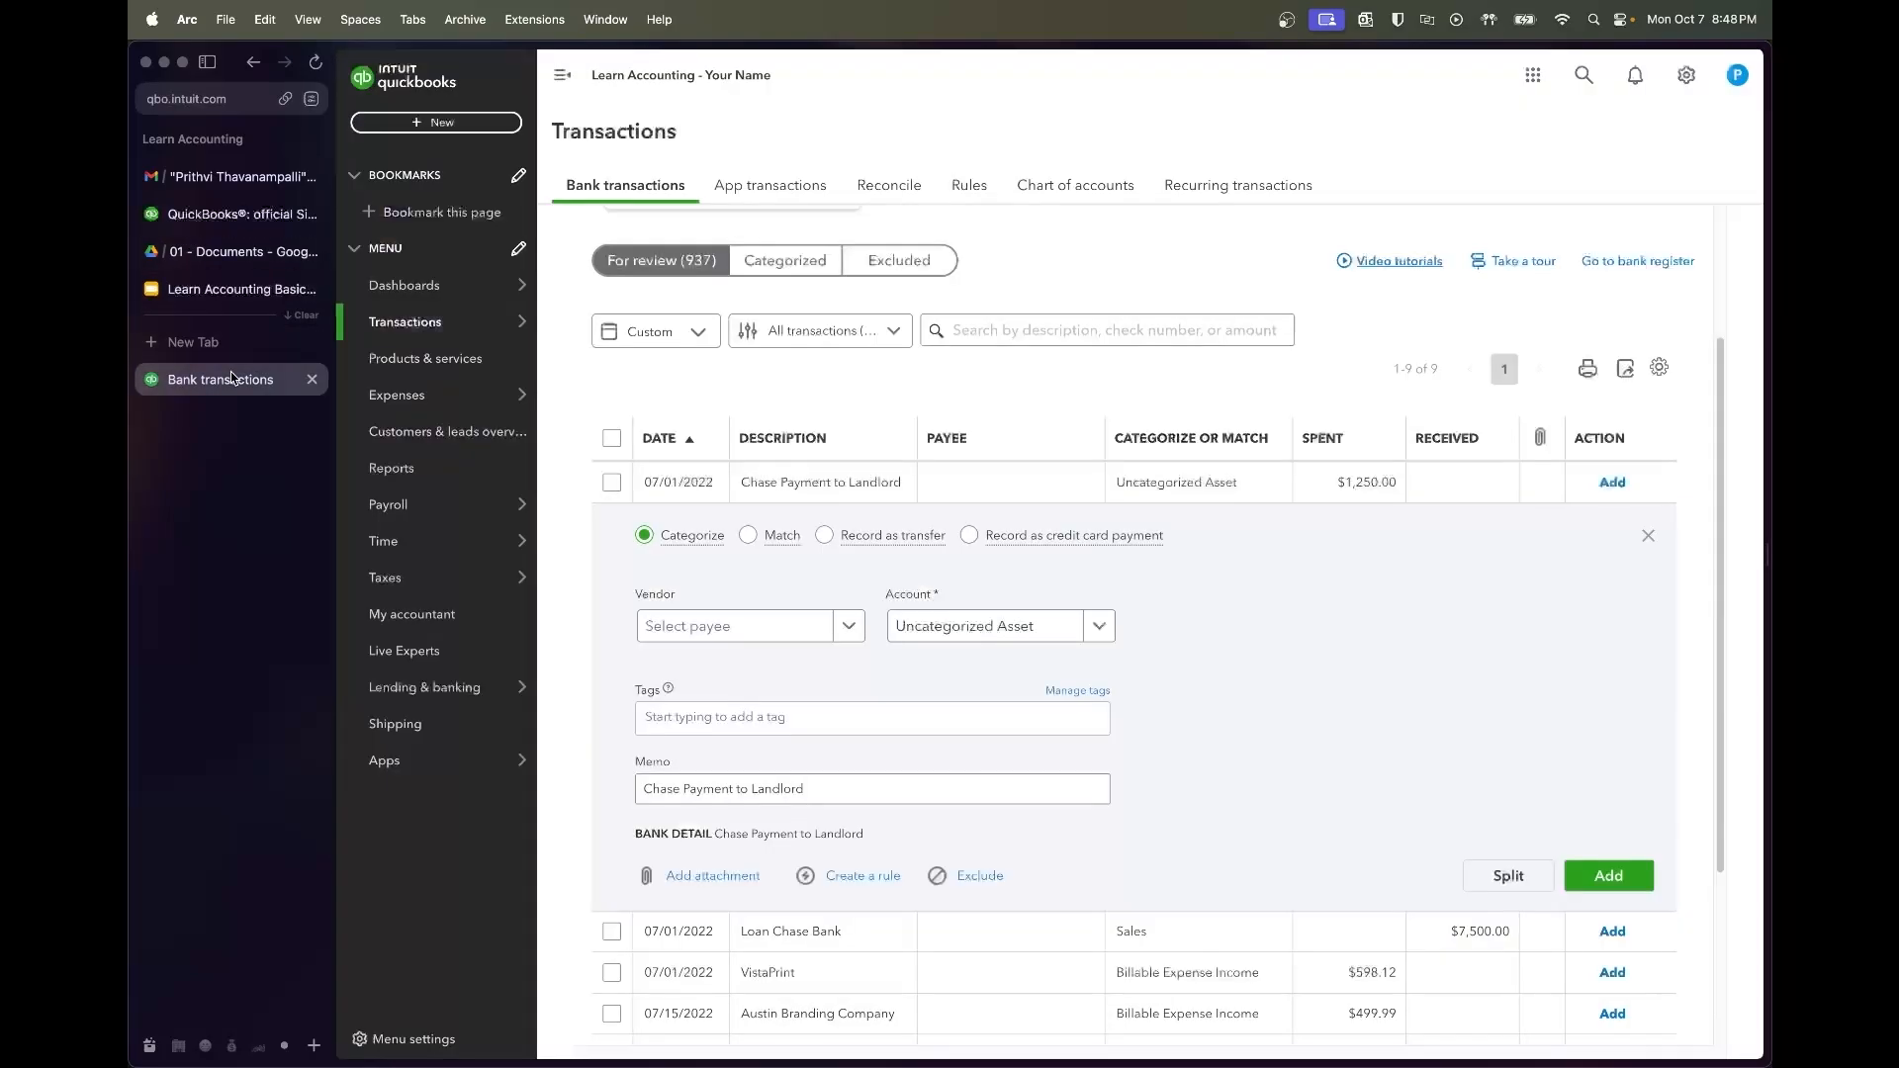
Create and save the new vendor Landlord LLC for the landlord payment
left_click(745, 636)
type("Landlord")
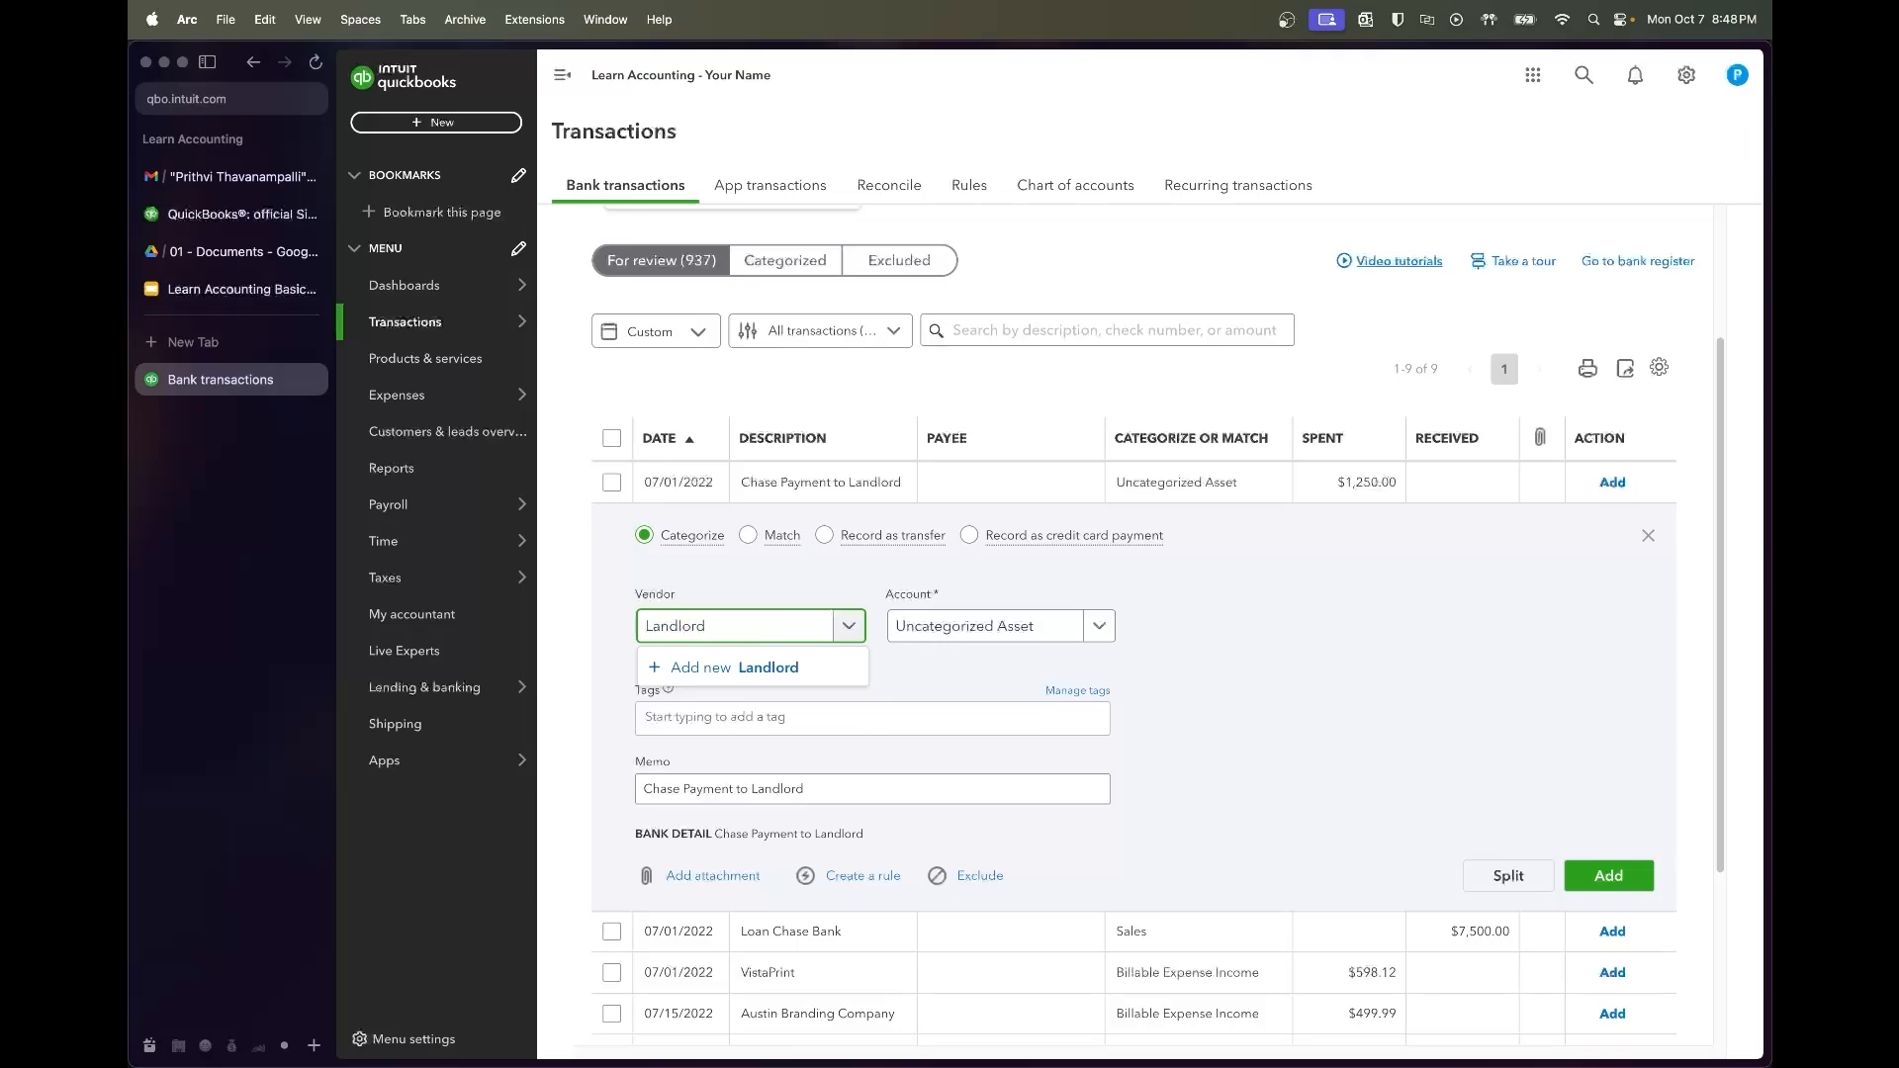
left_click(821, 681)
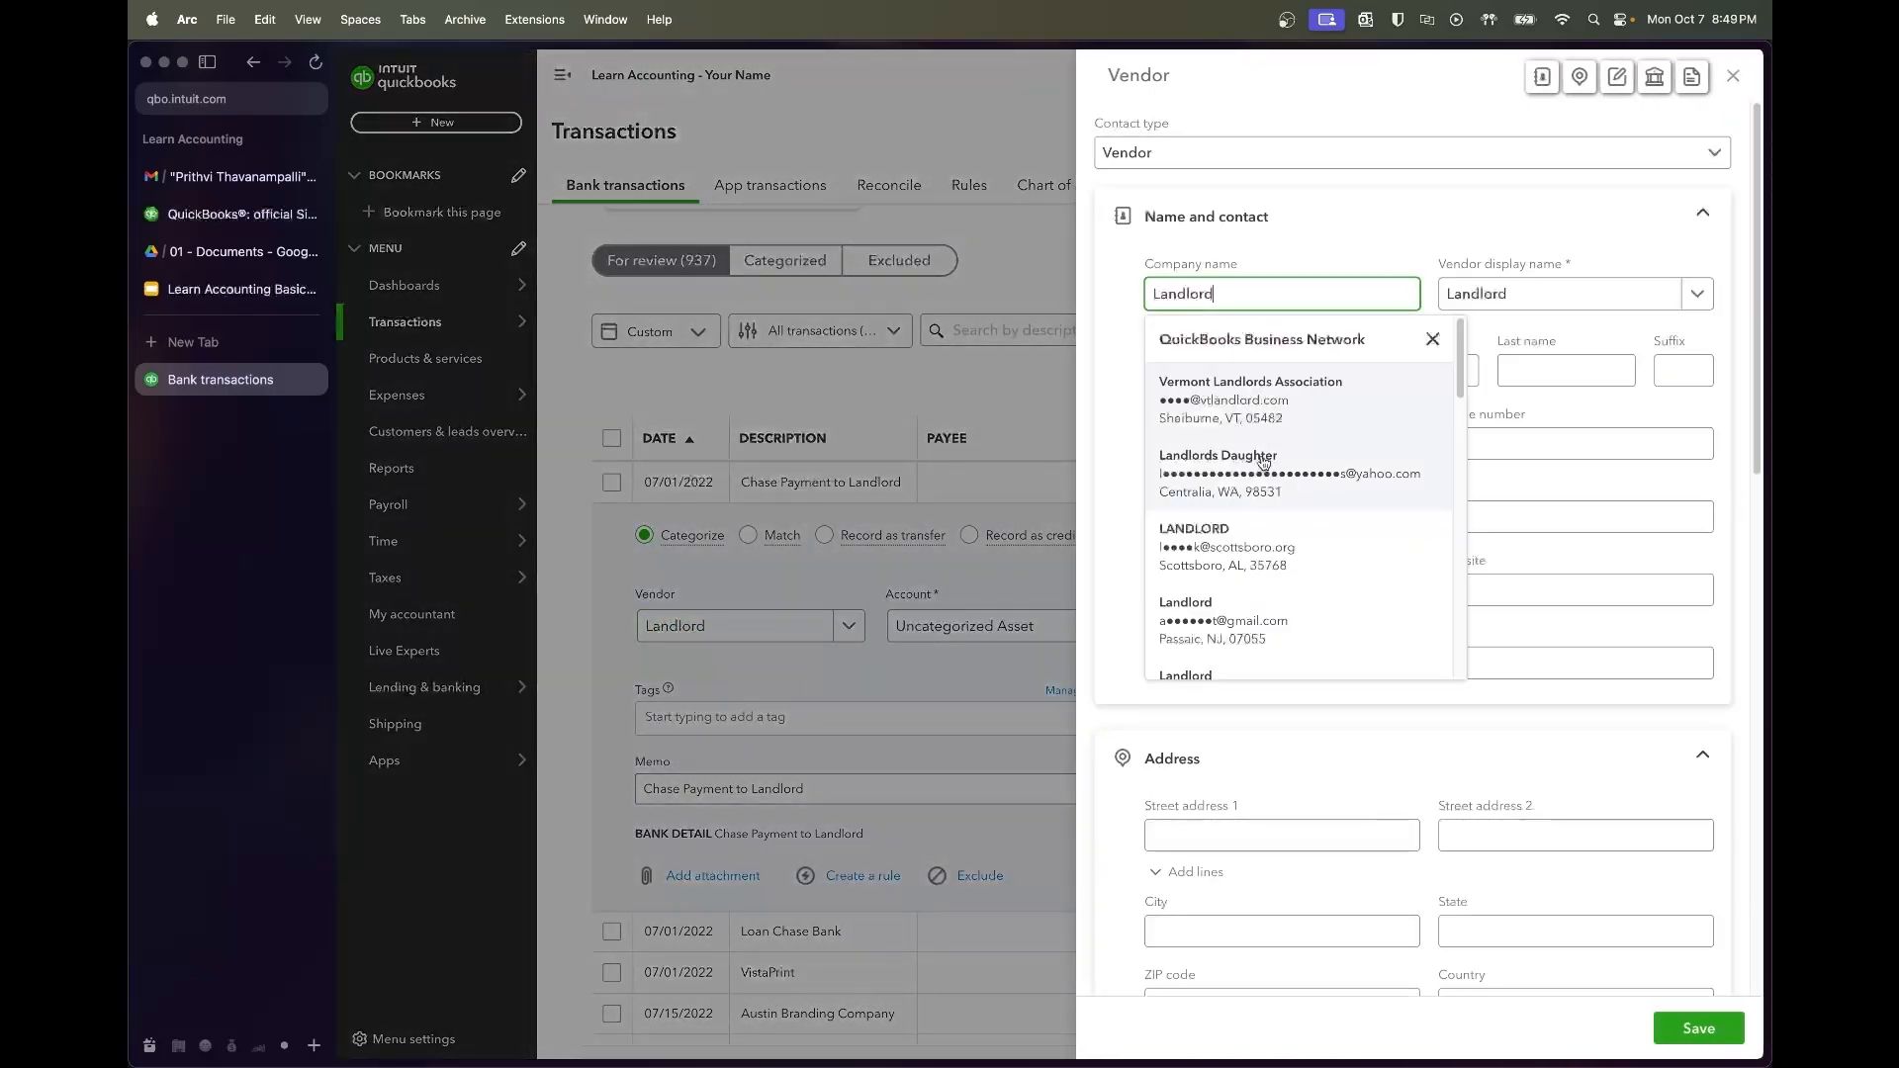
left_click(1362, 260)
left_click(1313, 280)
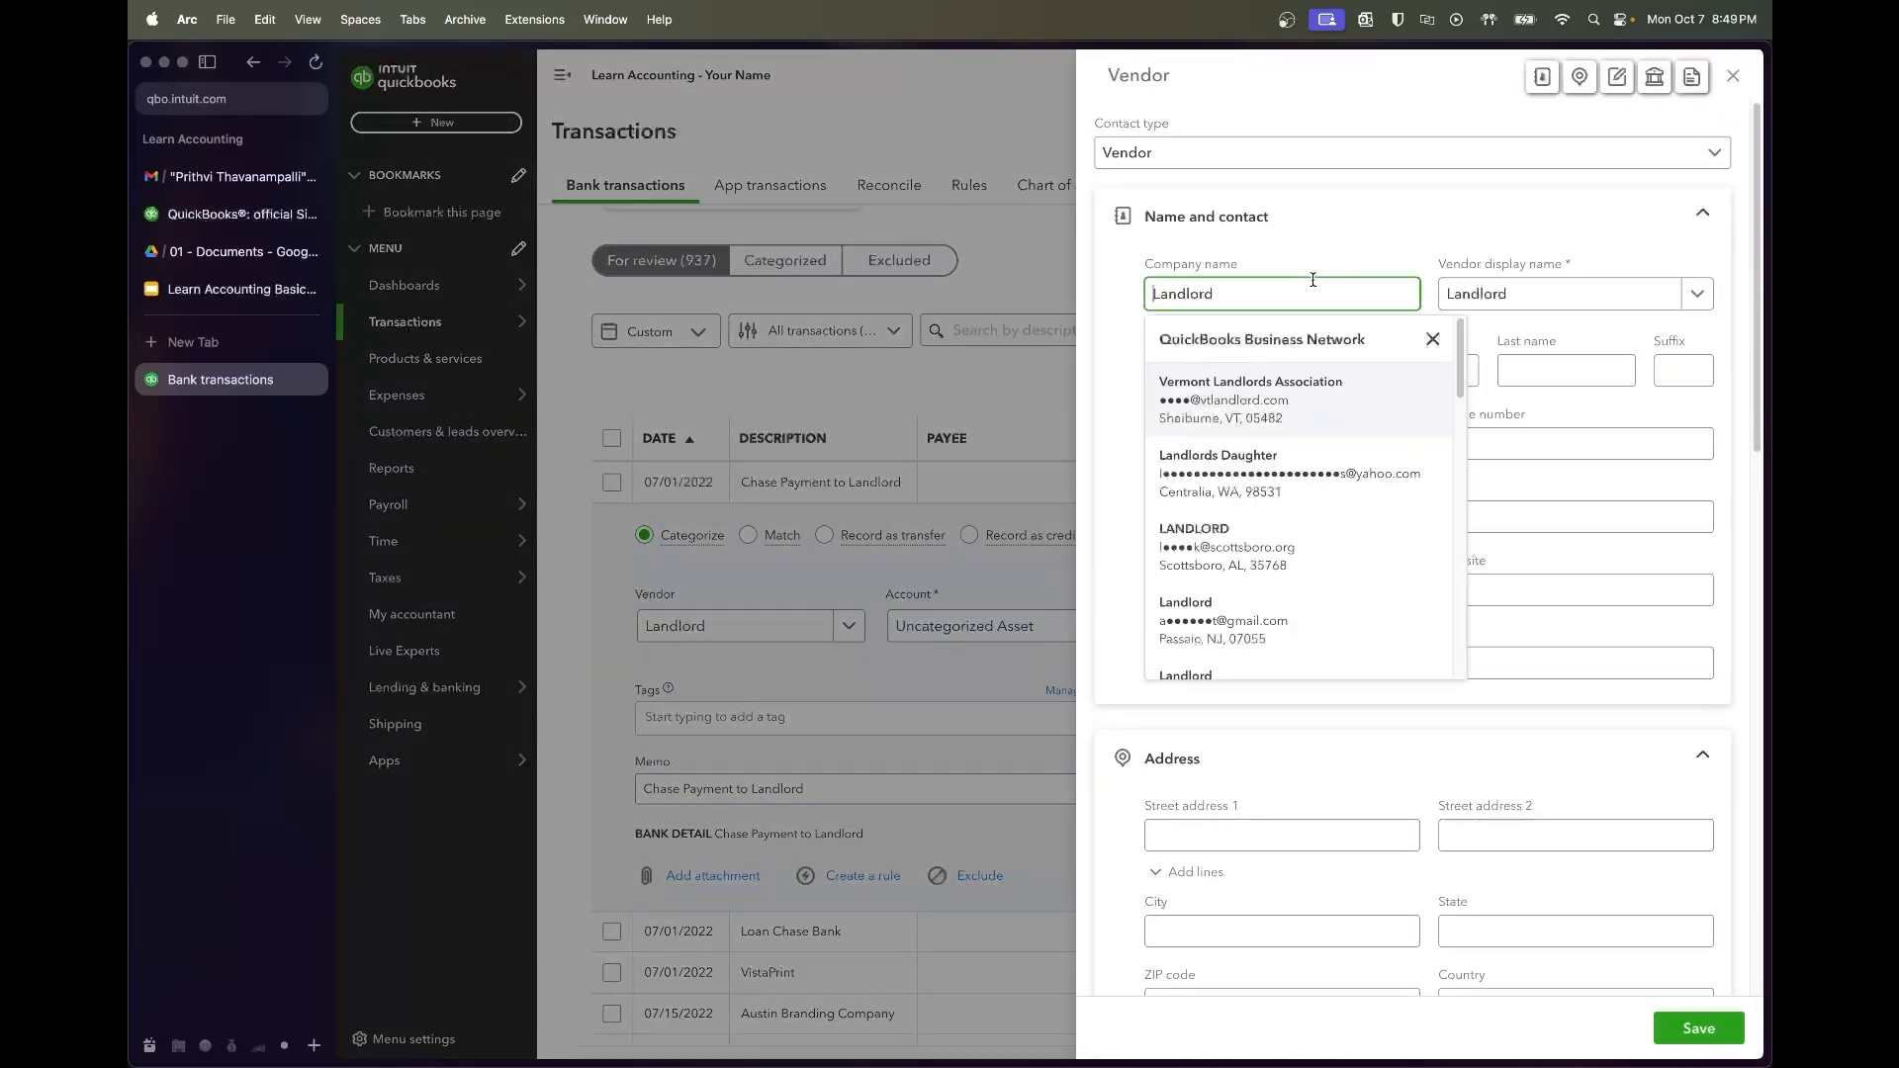
type("LLC")
left_click(1322, 240)
left_click(1321, 241)
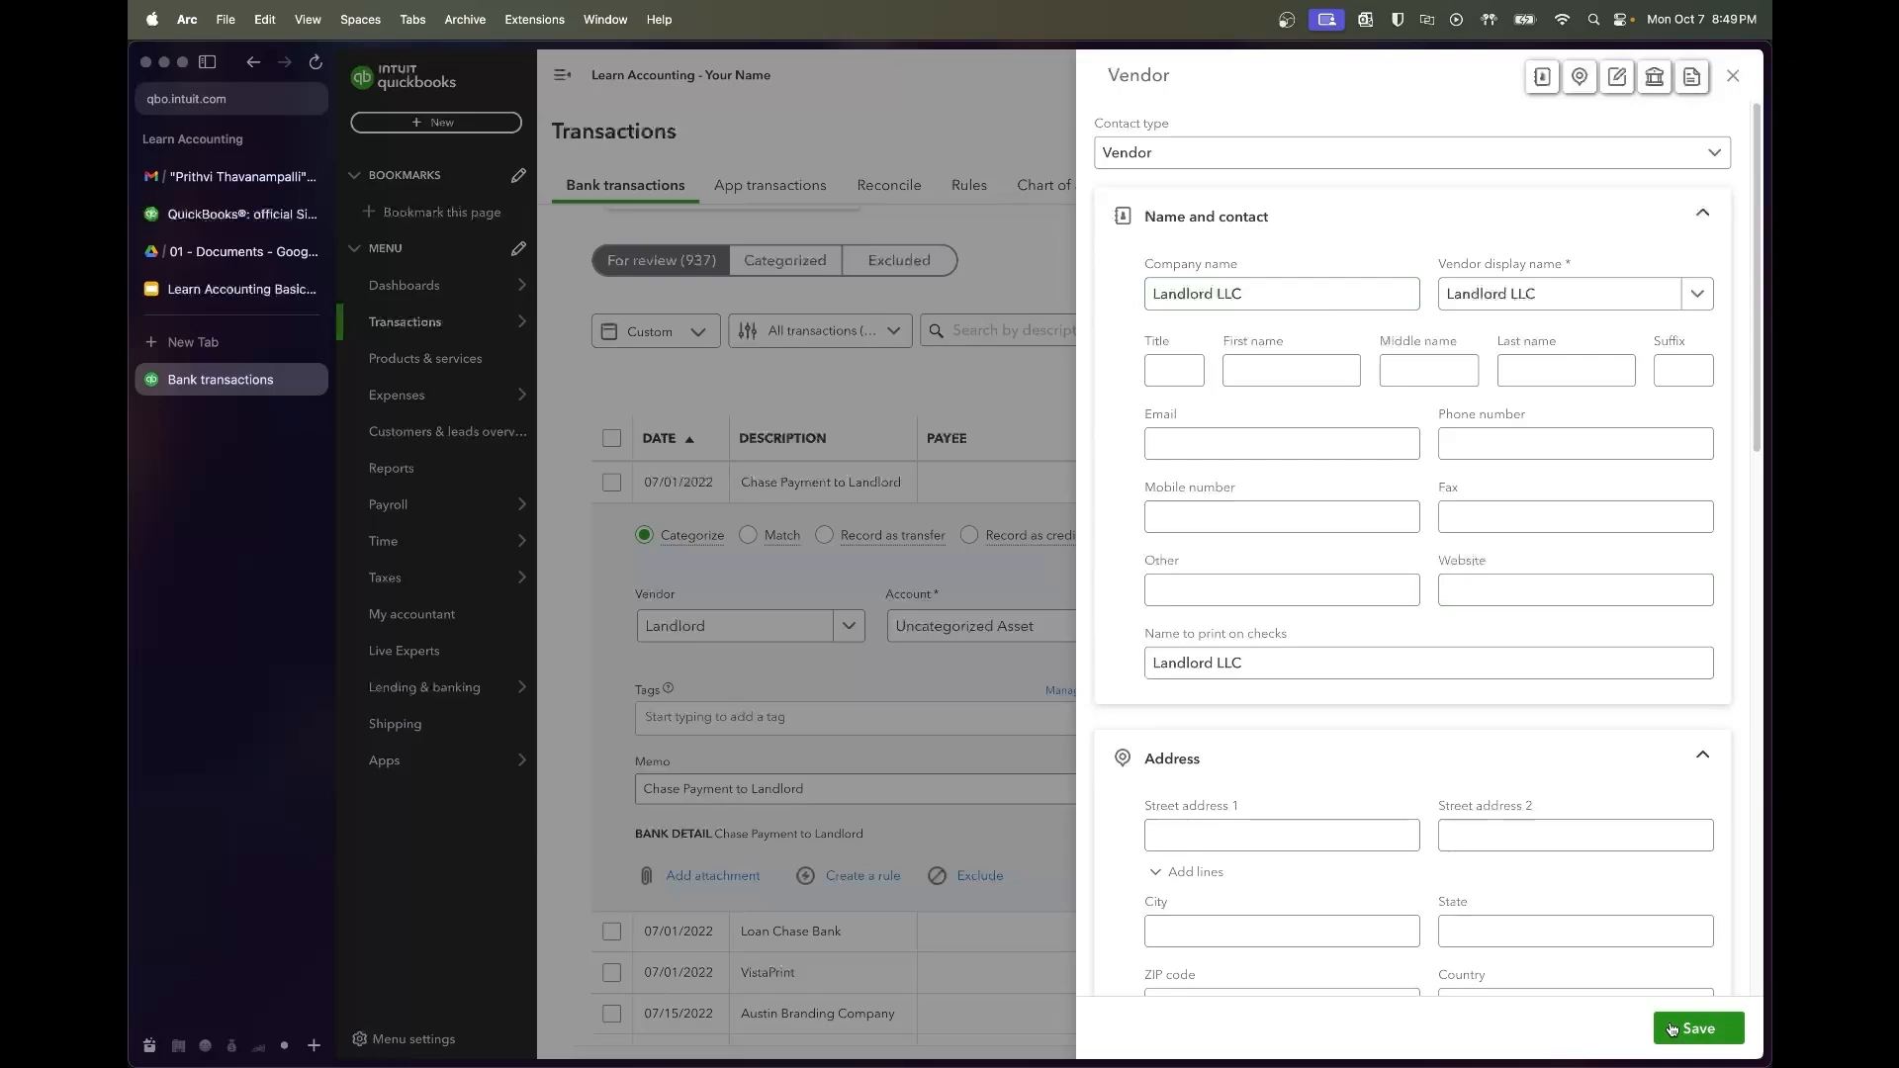
left_click(1672, 1030)
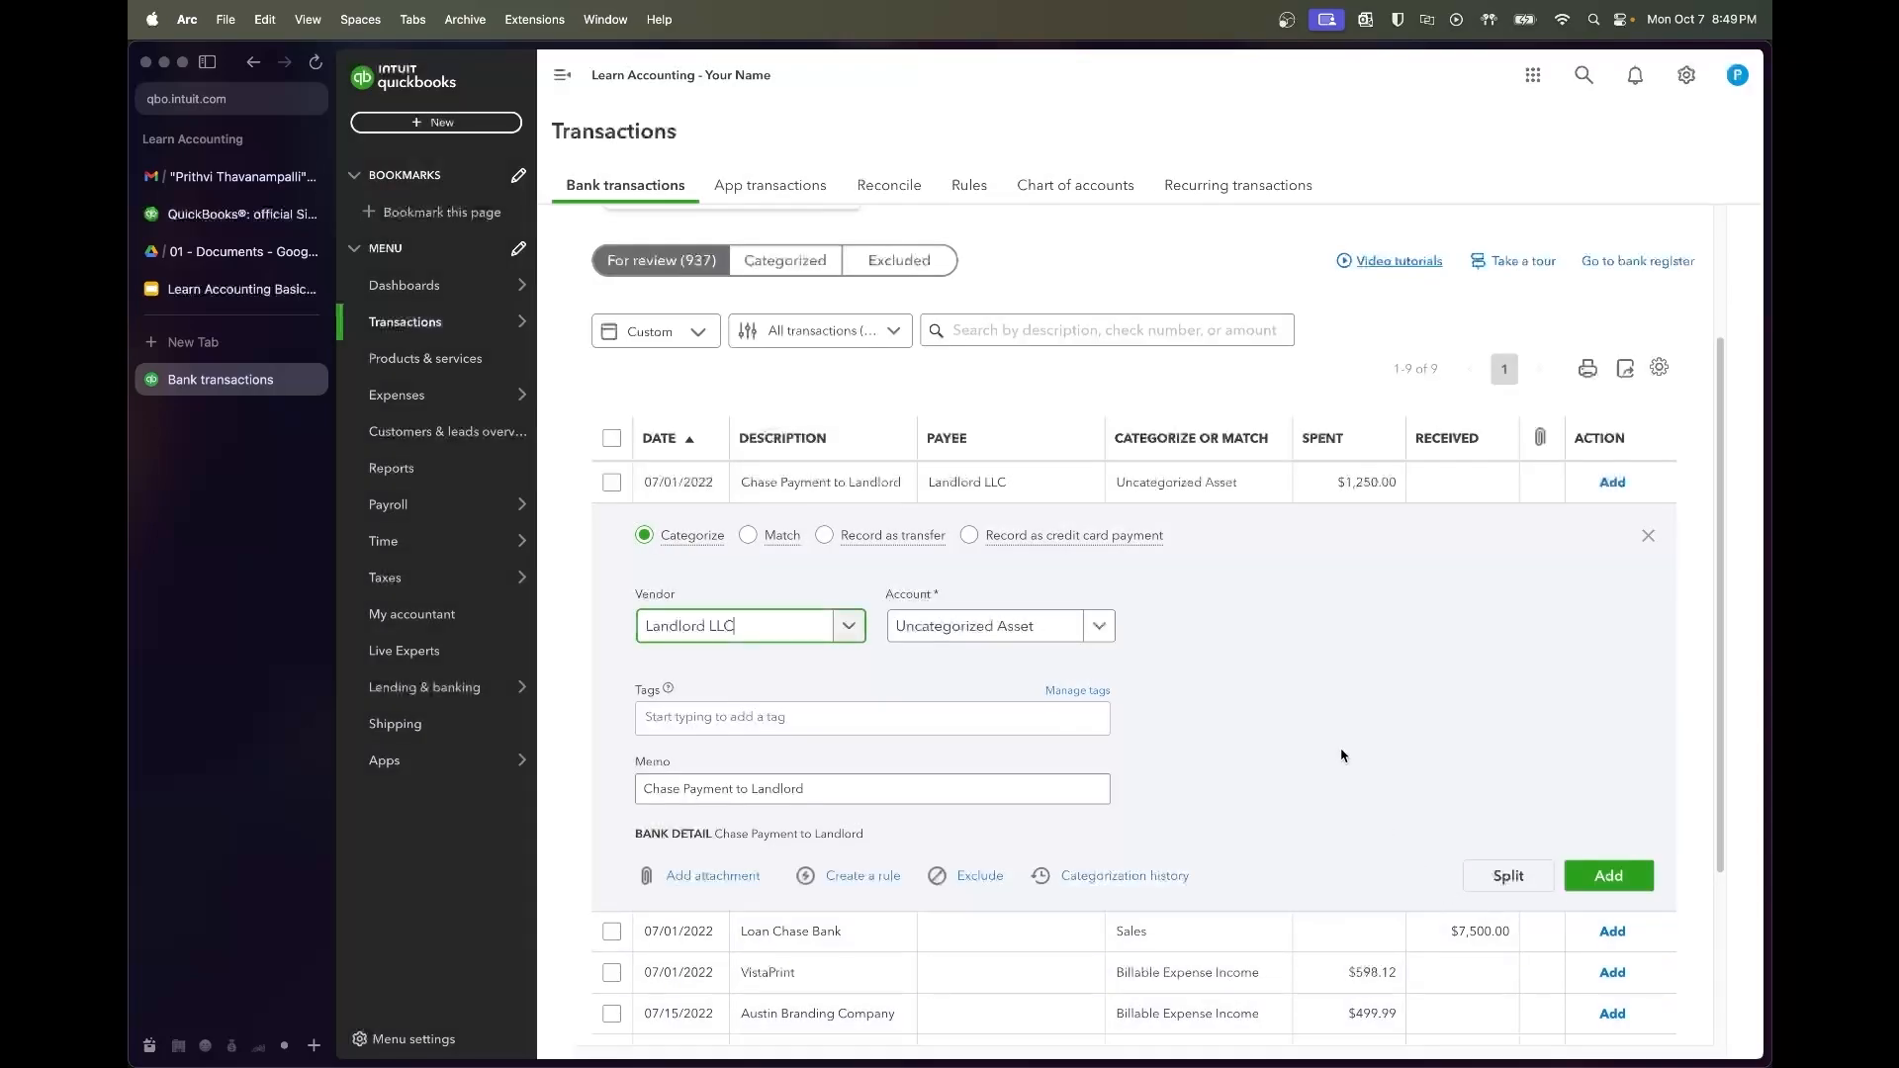
Categorize the $1,250.00 landlord payment as Lease Deposit and add it
left_click(1051, 623)
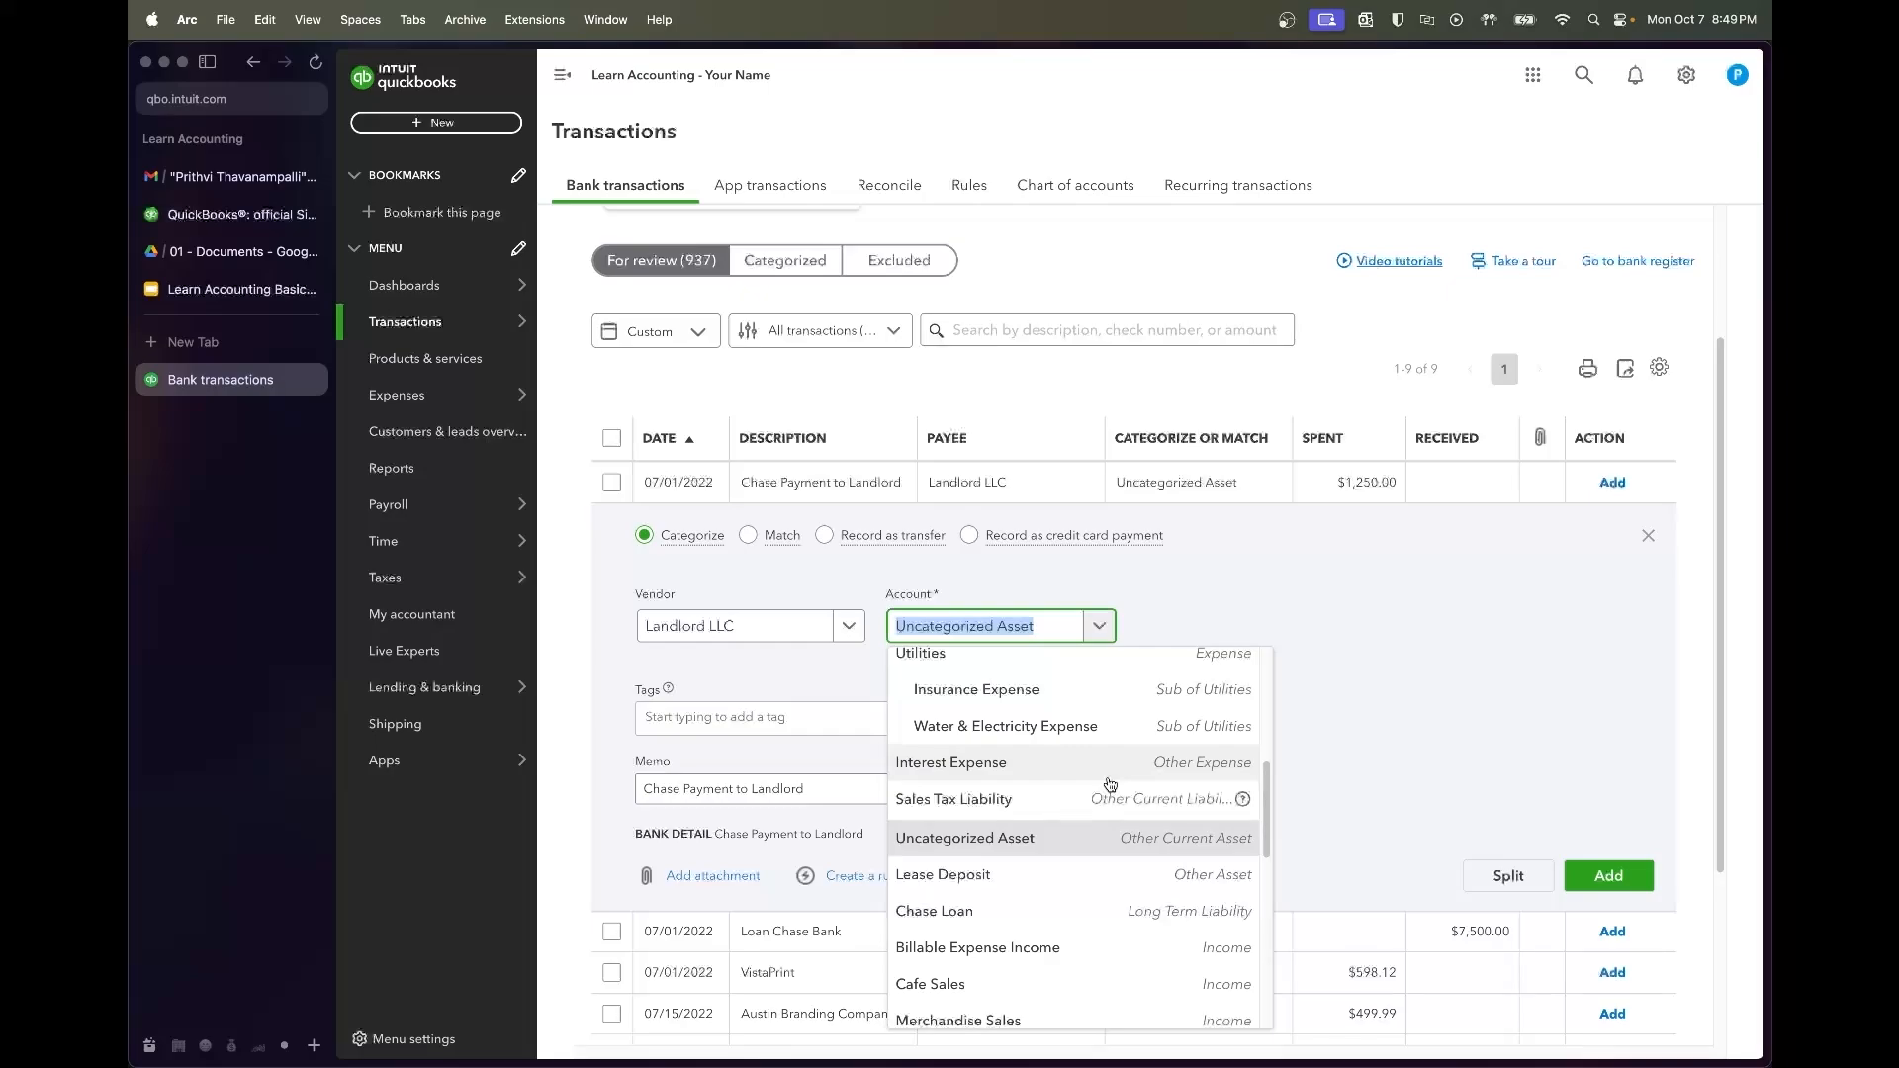
type("de")
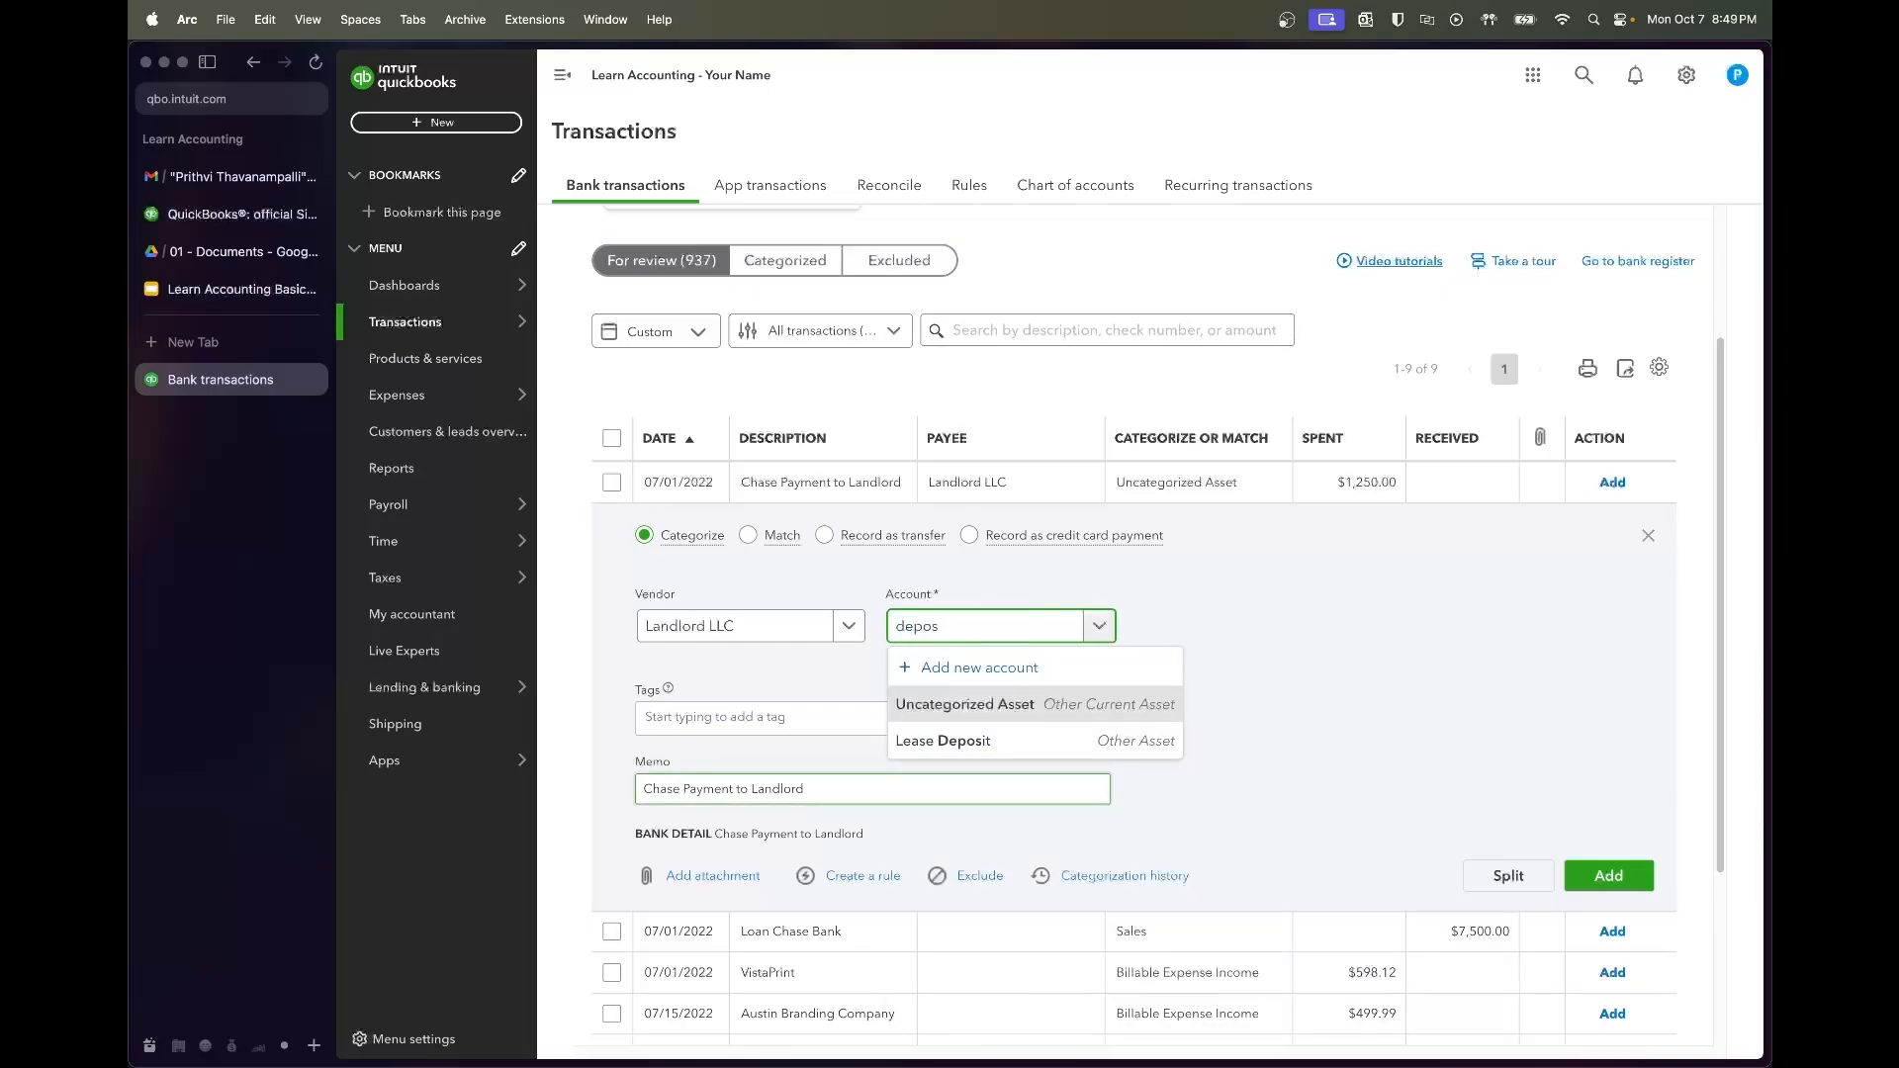
type("pos")
left_click(1074, 732)
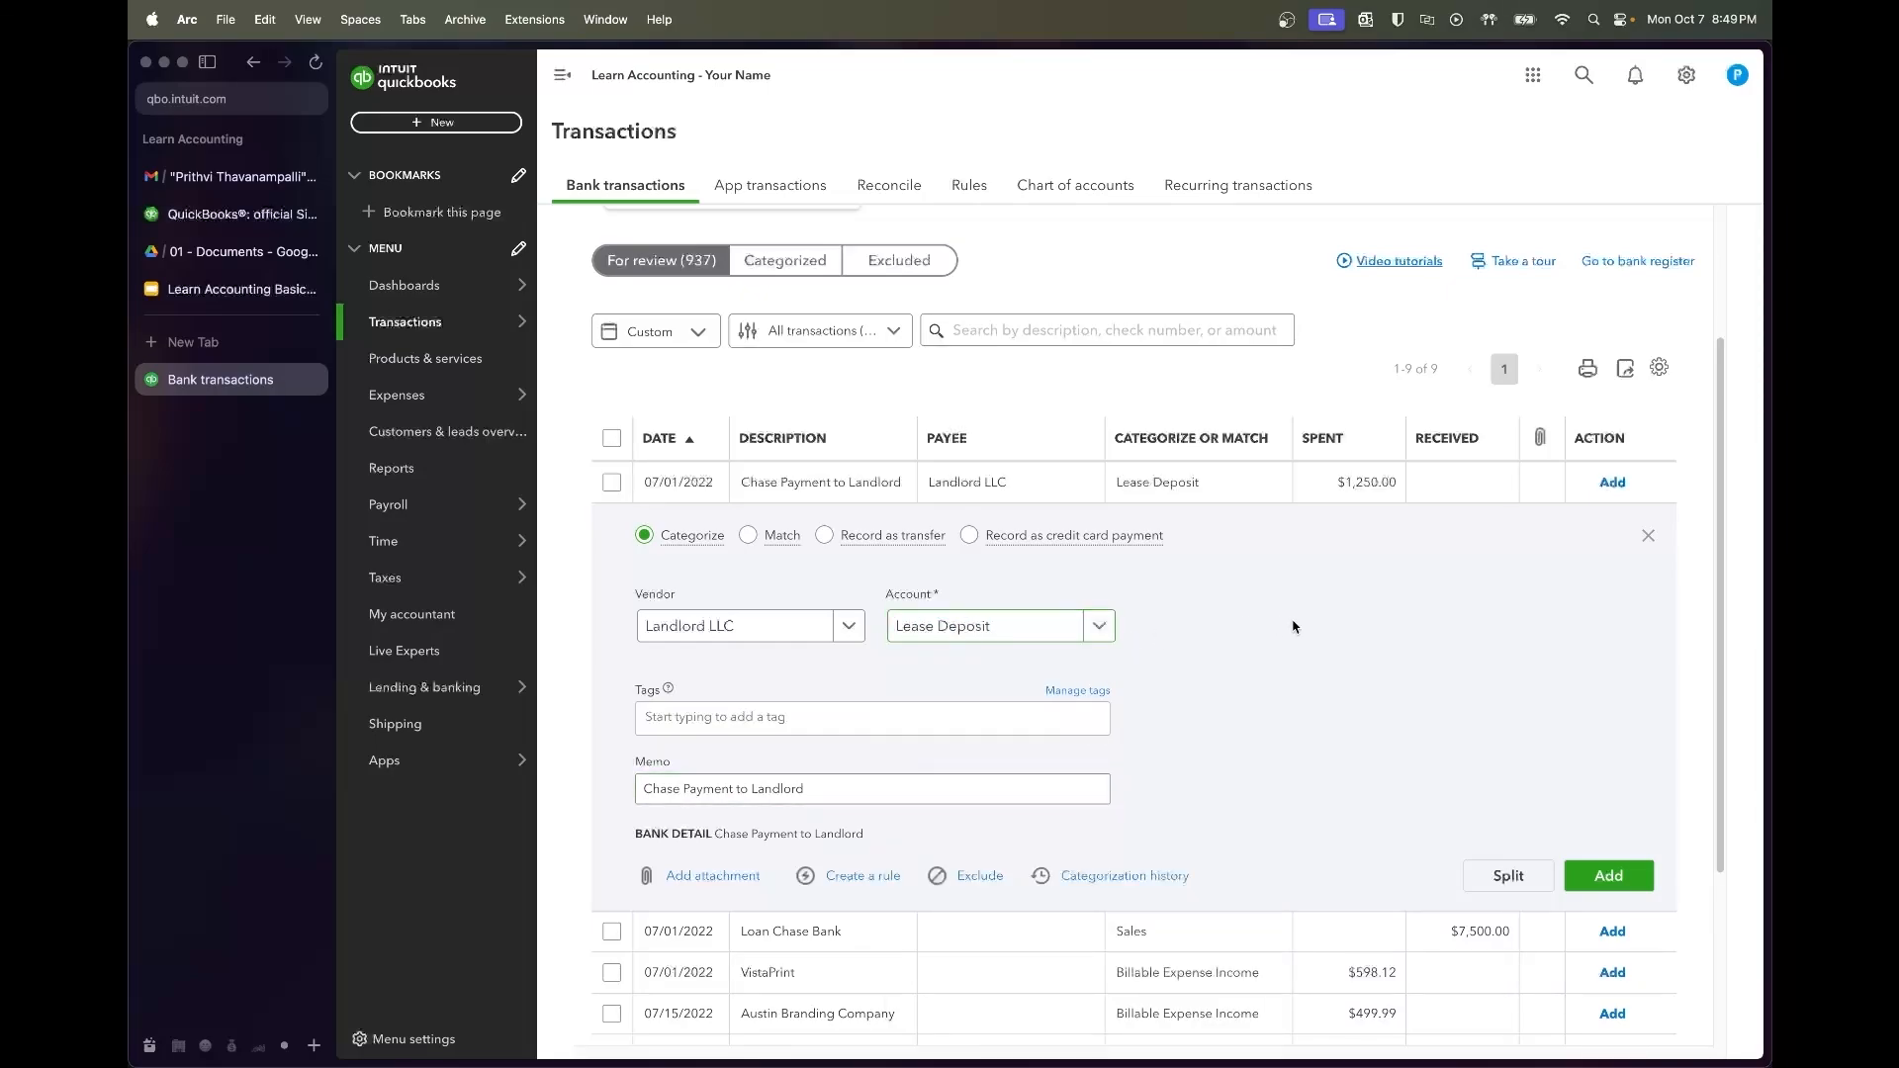
left_click(1608, 876)
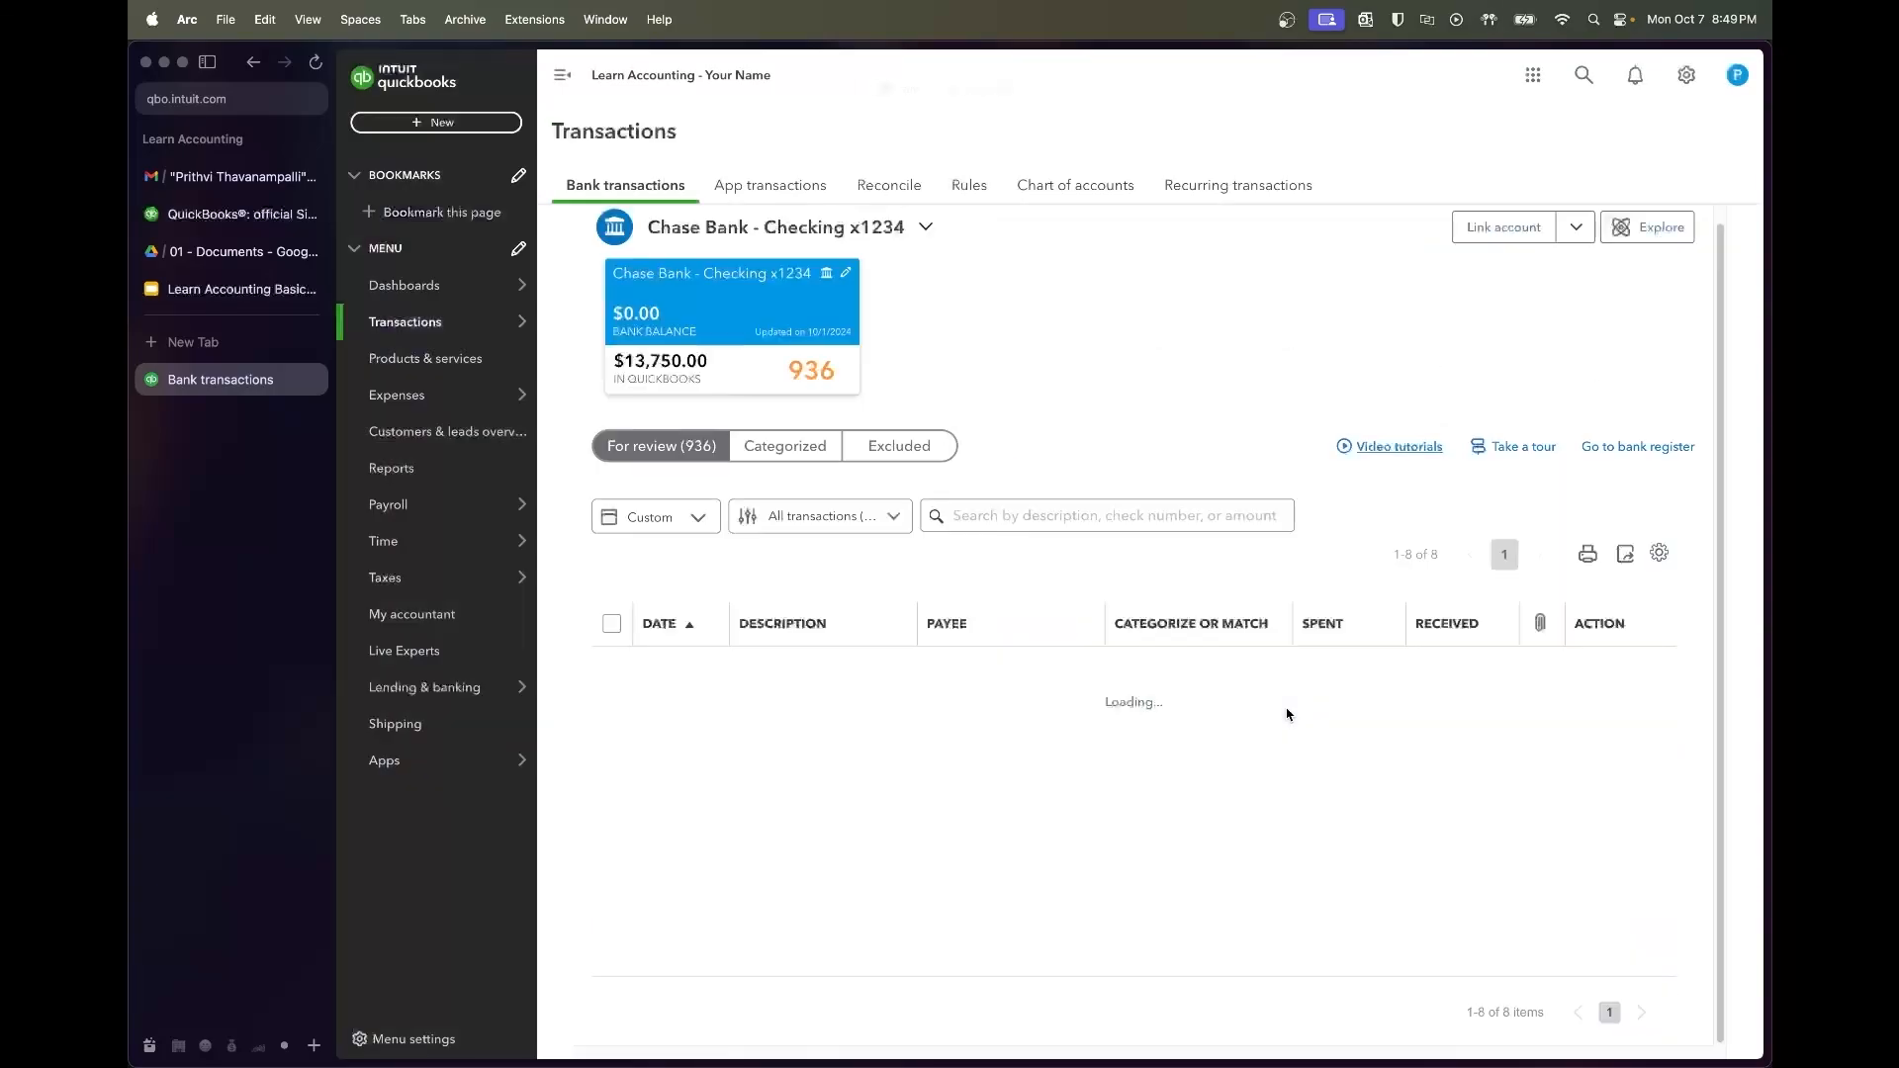
Expand the $7,500 Loan Chase Bank deposit's memo field, then return to the sublease PDF in Google Drive
left_click(869, 682)
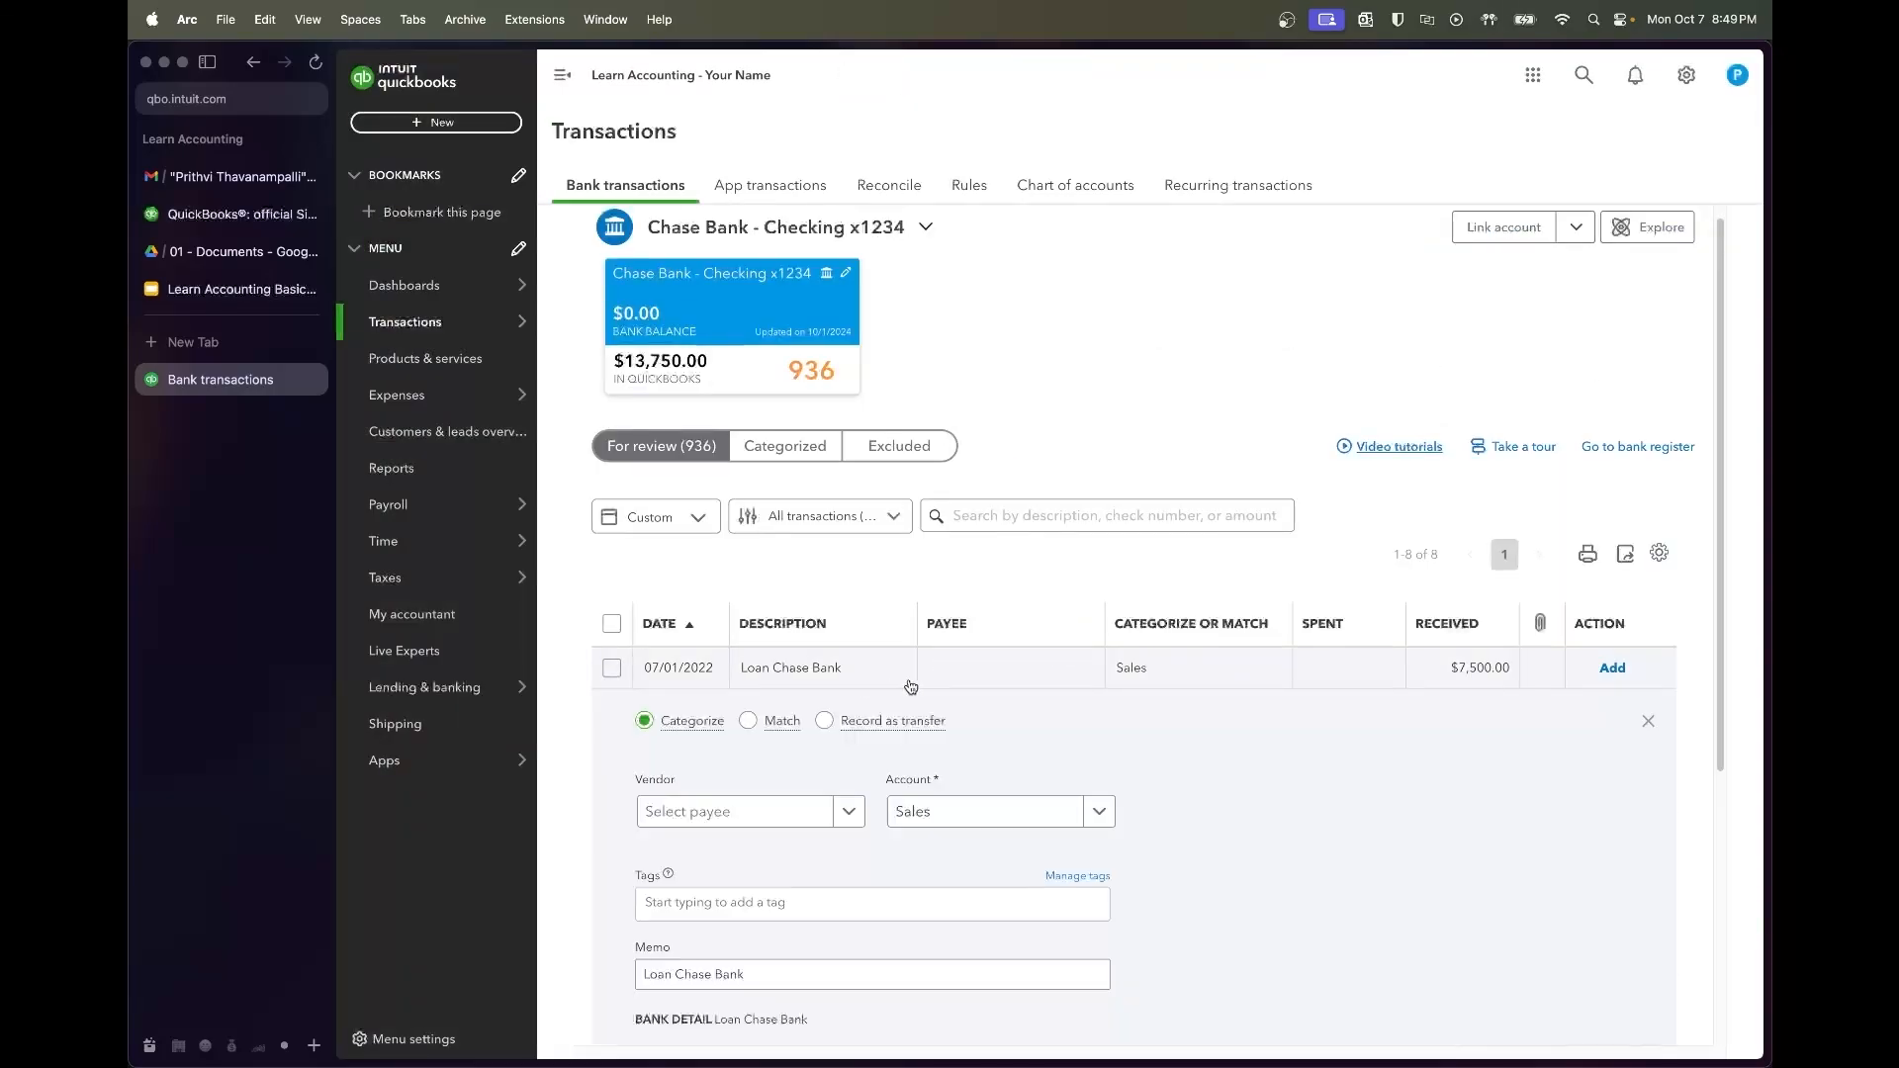
scroll(1031, 776, "down", 2)
left_click(716, 826)
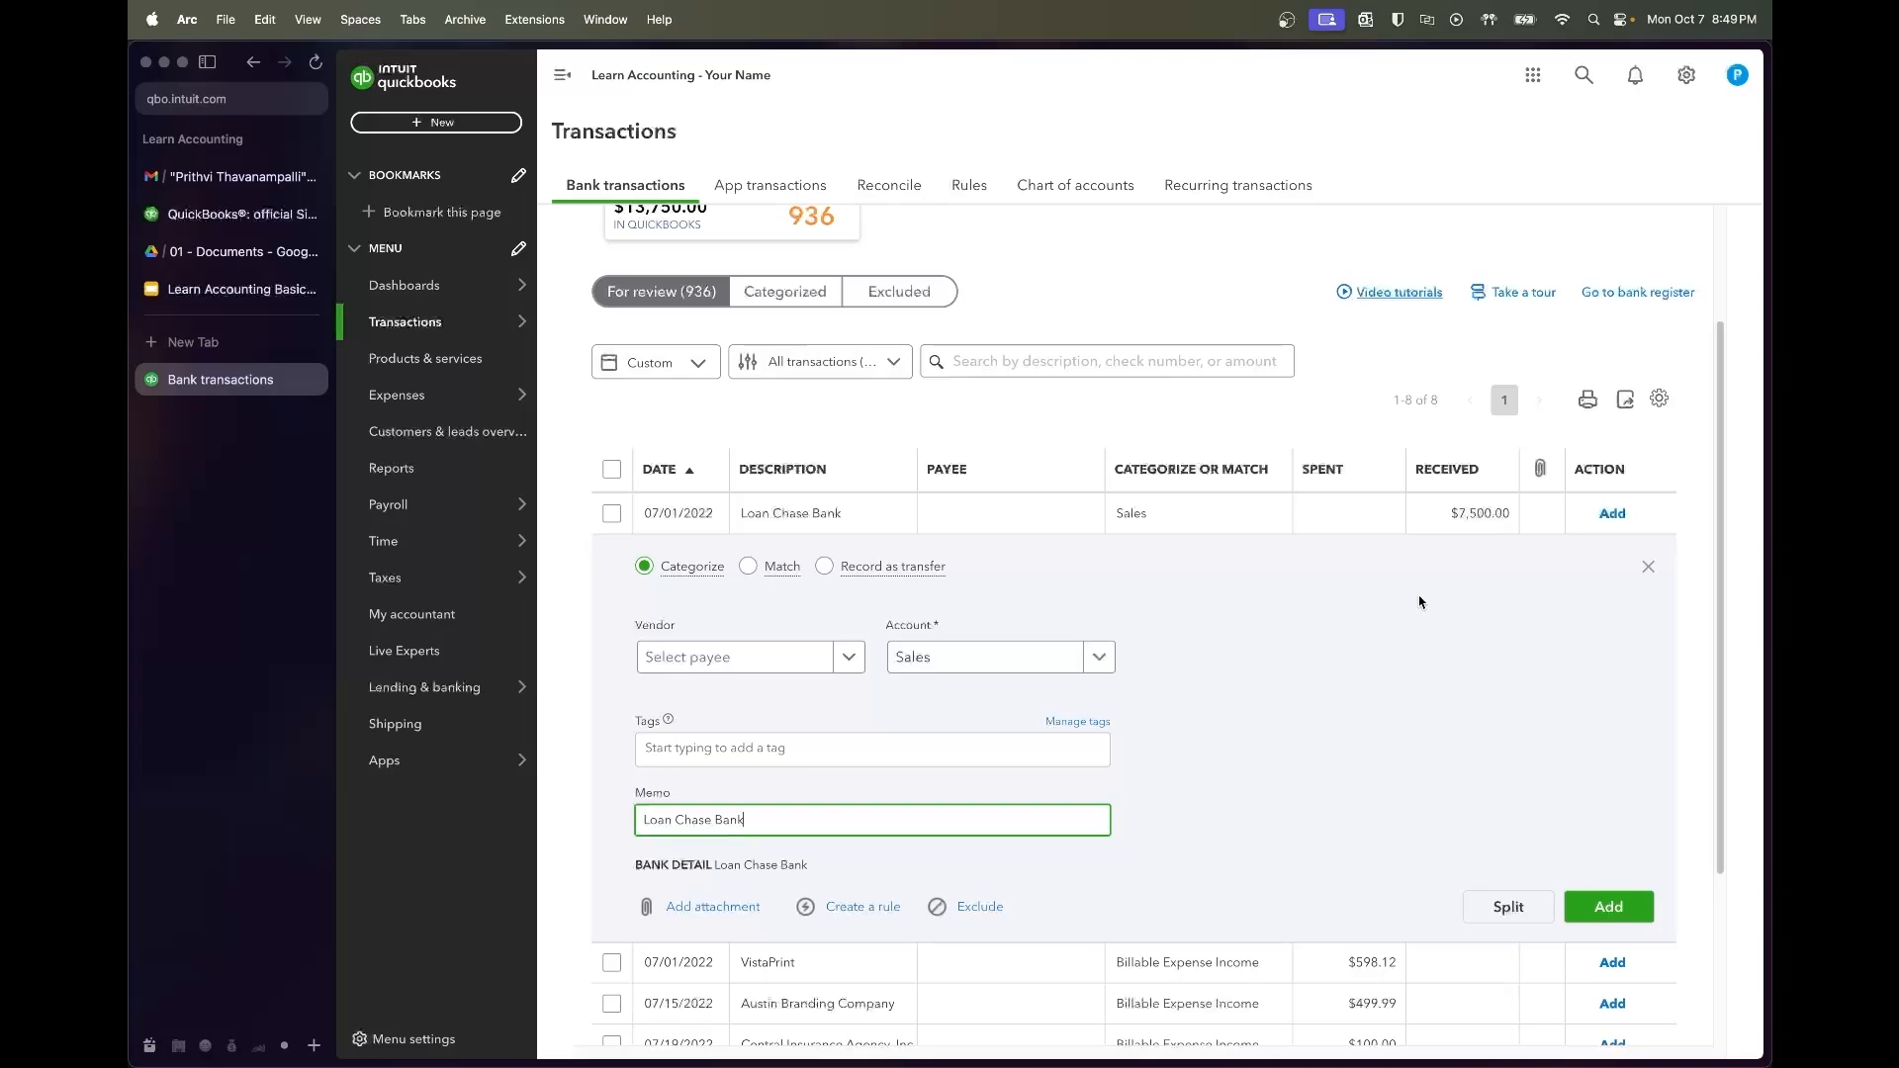
left_click(255, 259)
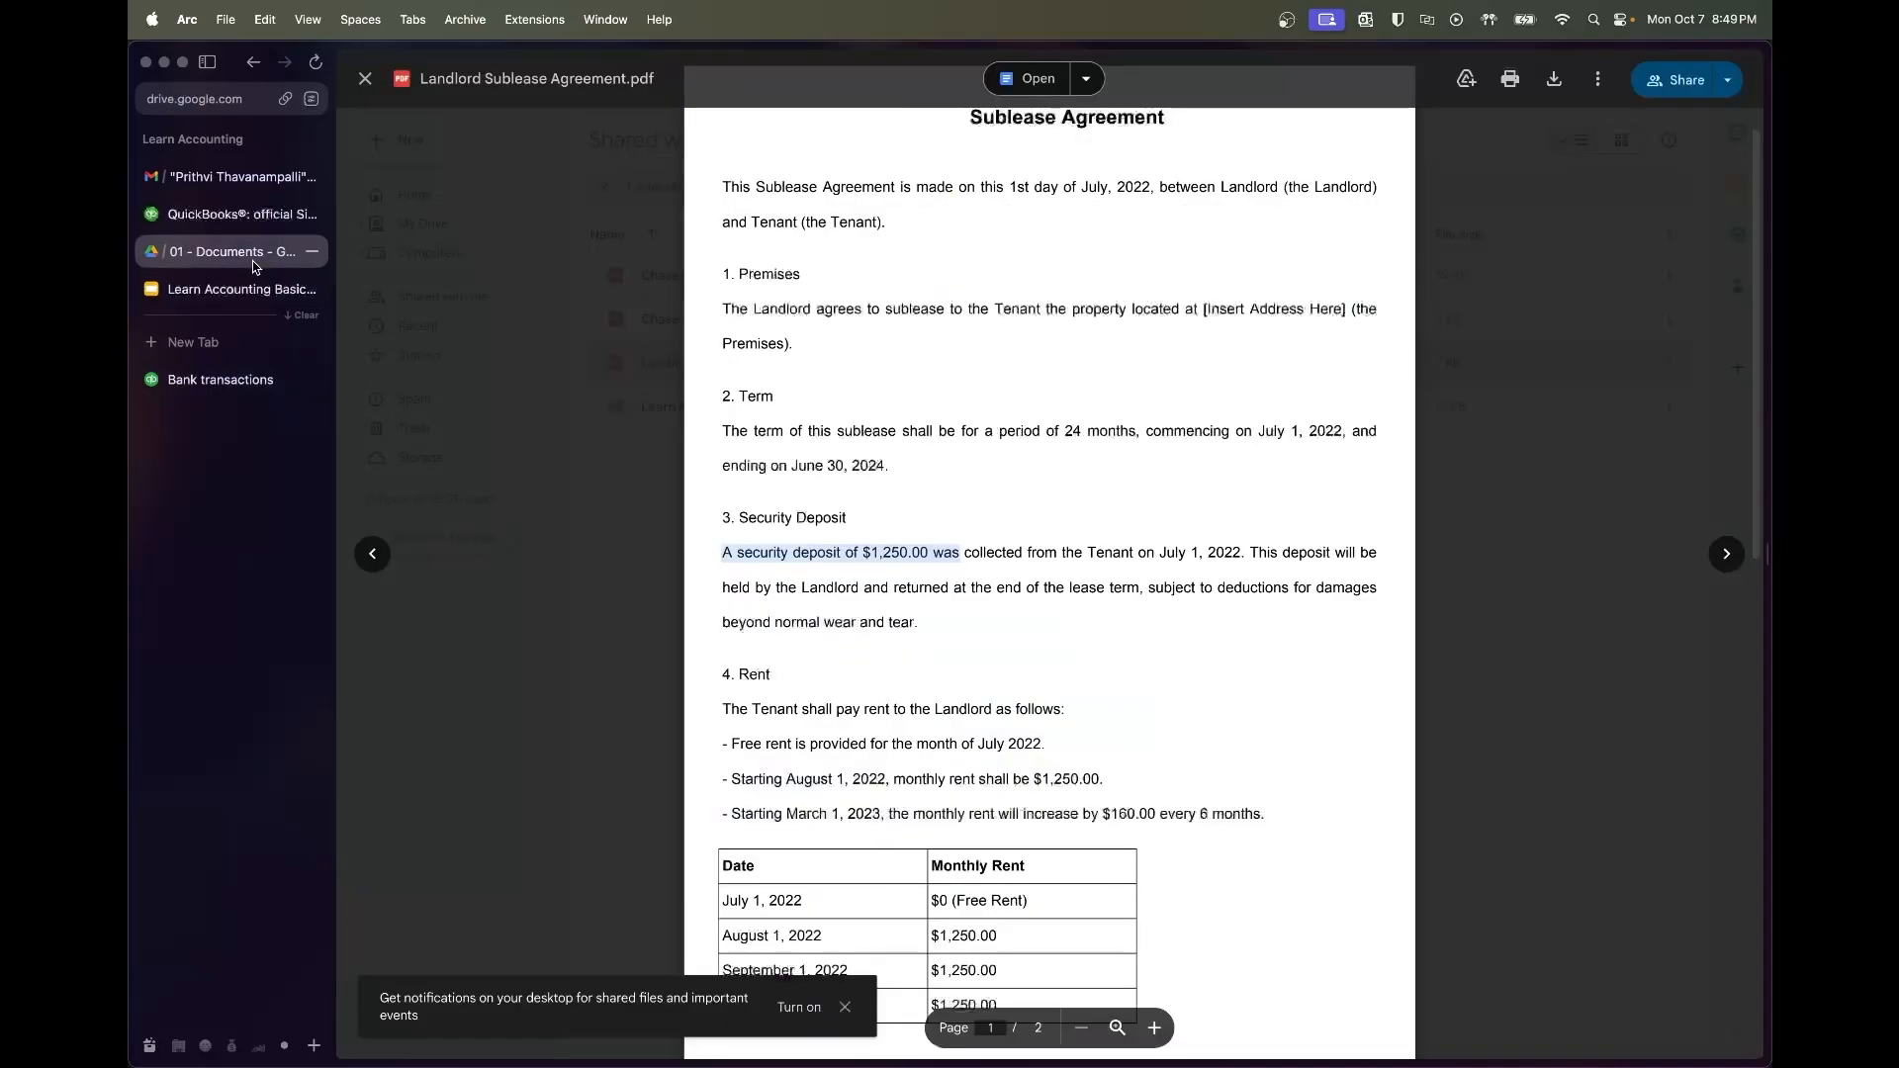
Close the sublease preview and open Chase Loan Amortization Schedule.pdf
left_click(1503, 407)
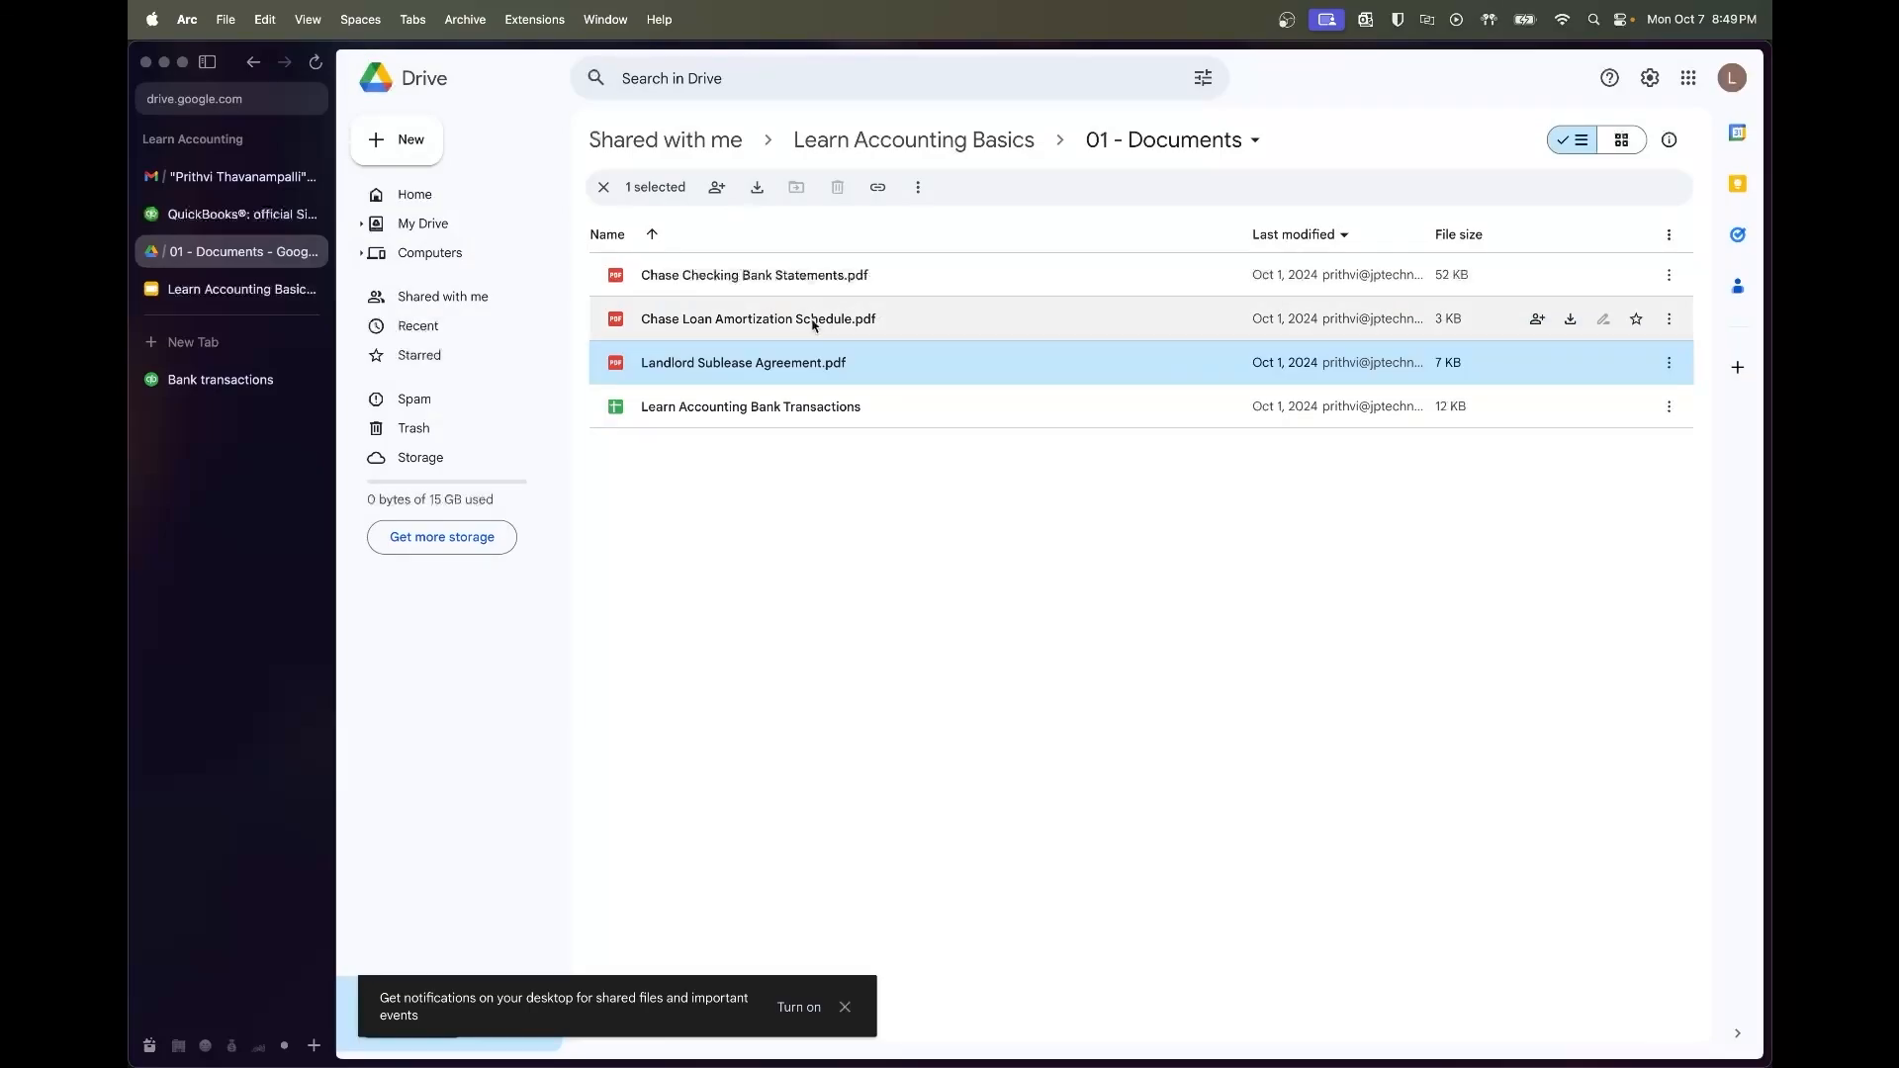
left_click(773, 331)
double_click(836, 329)
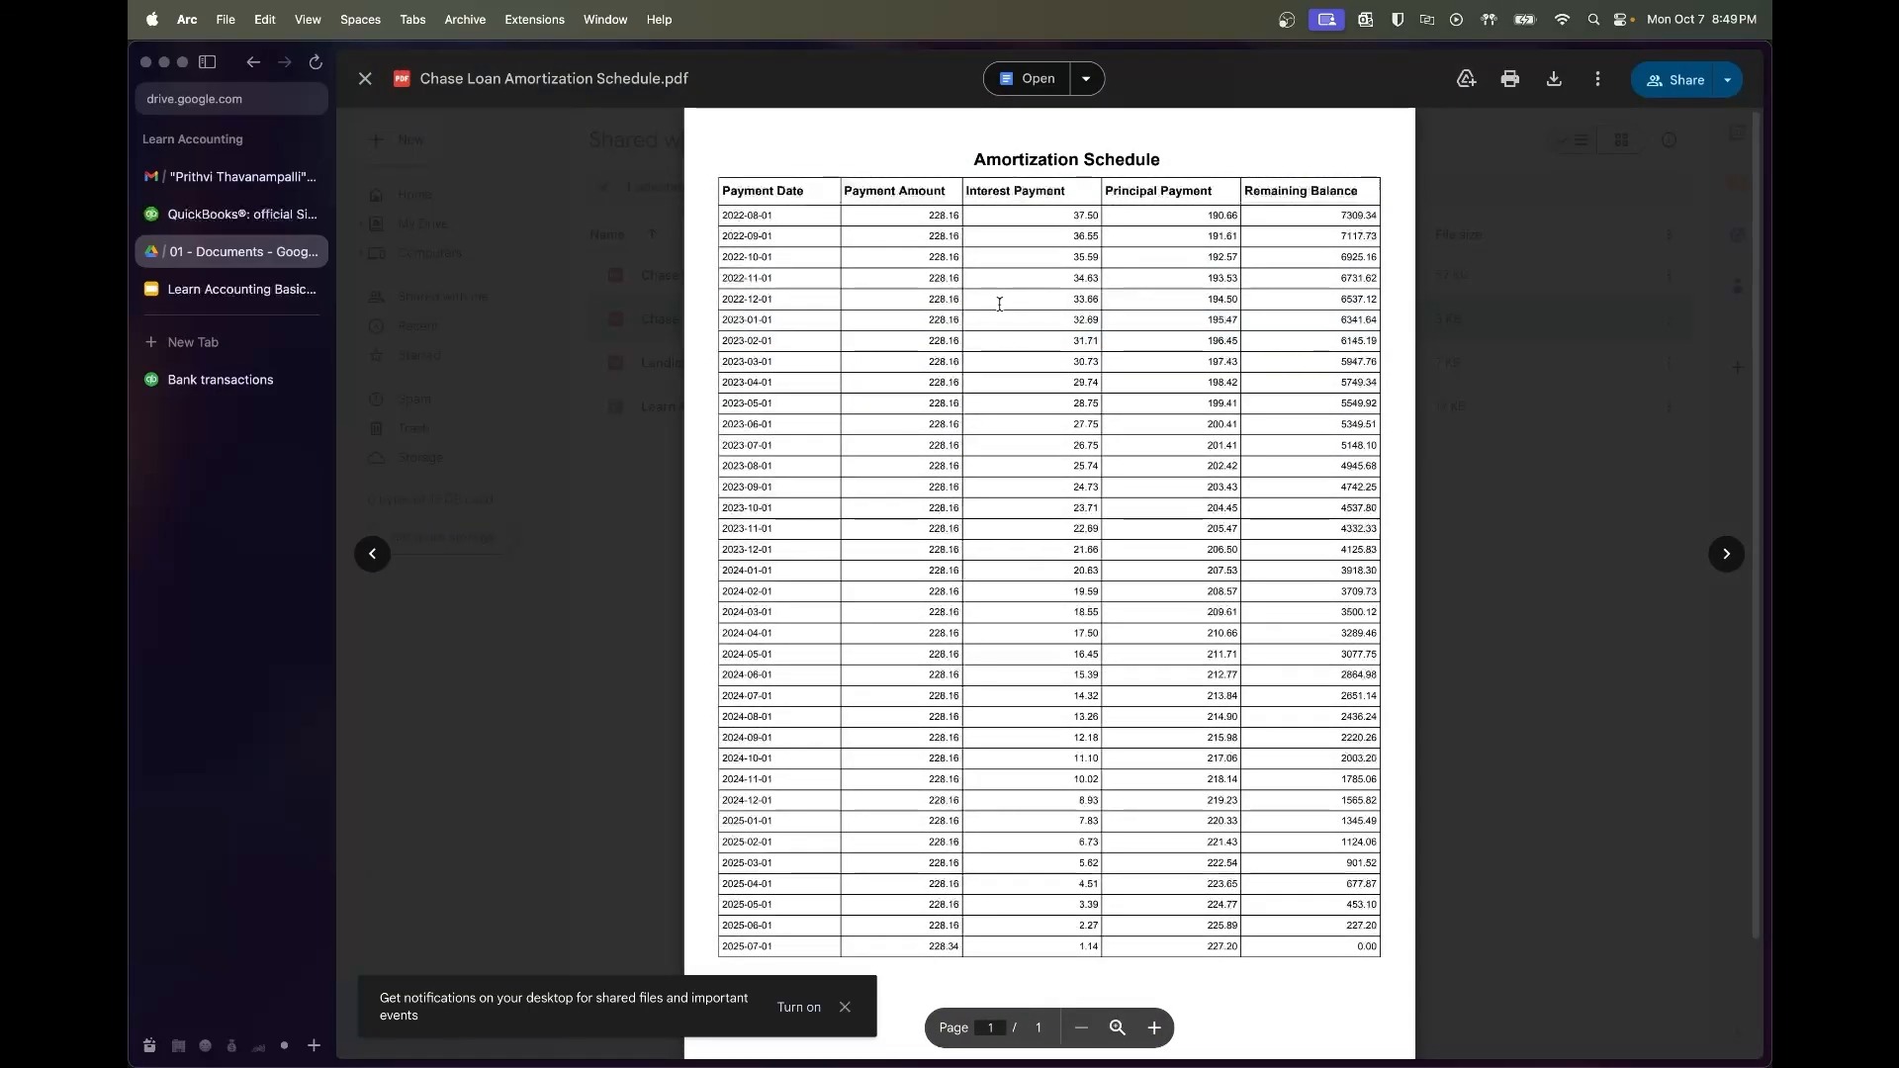
scroll(1021, 300, "down", 3)
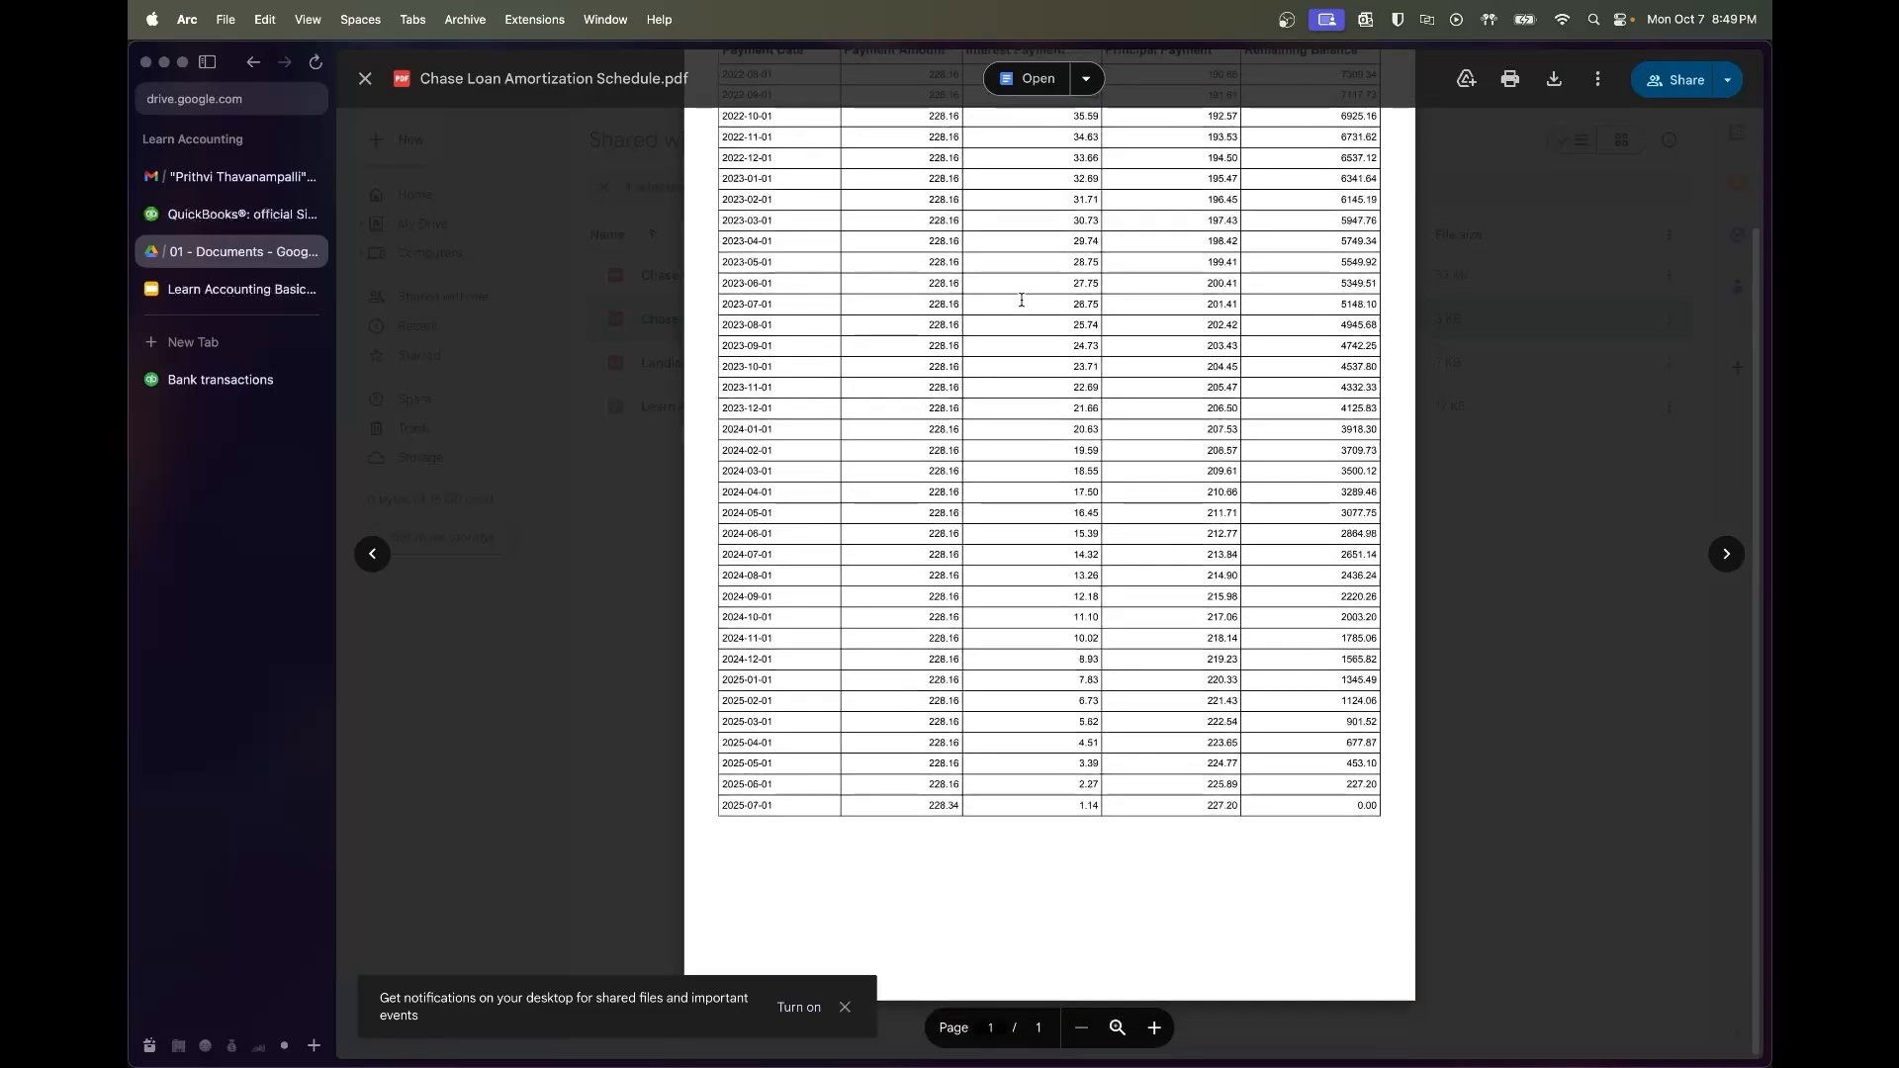
scroll(1022, 300, "up", 3)
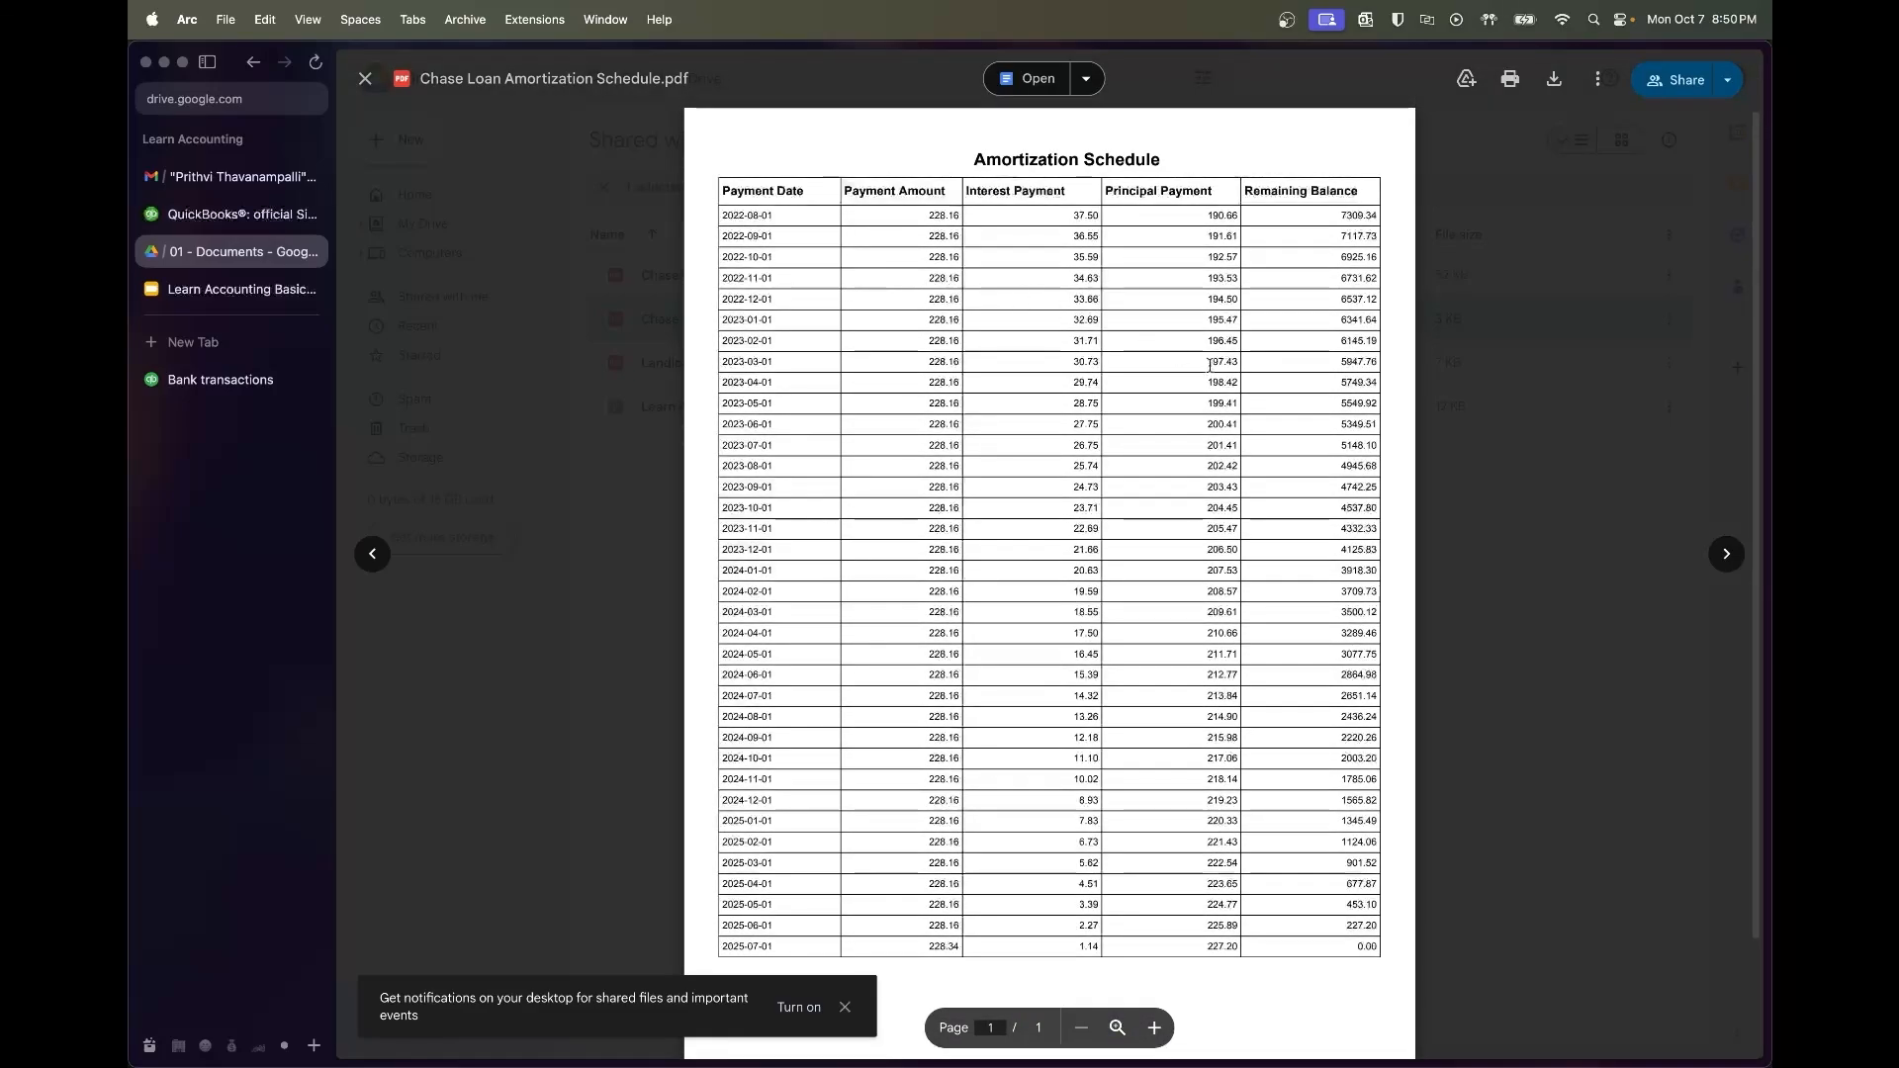
Launch the Calculator app through Spotlight search with 'calc'
key("super+space")
type("calc")
key("Return")
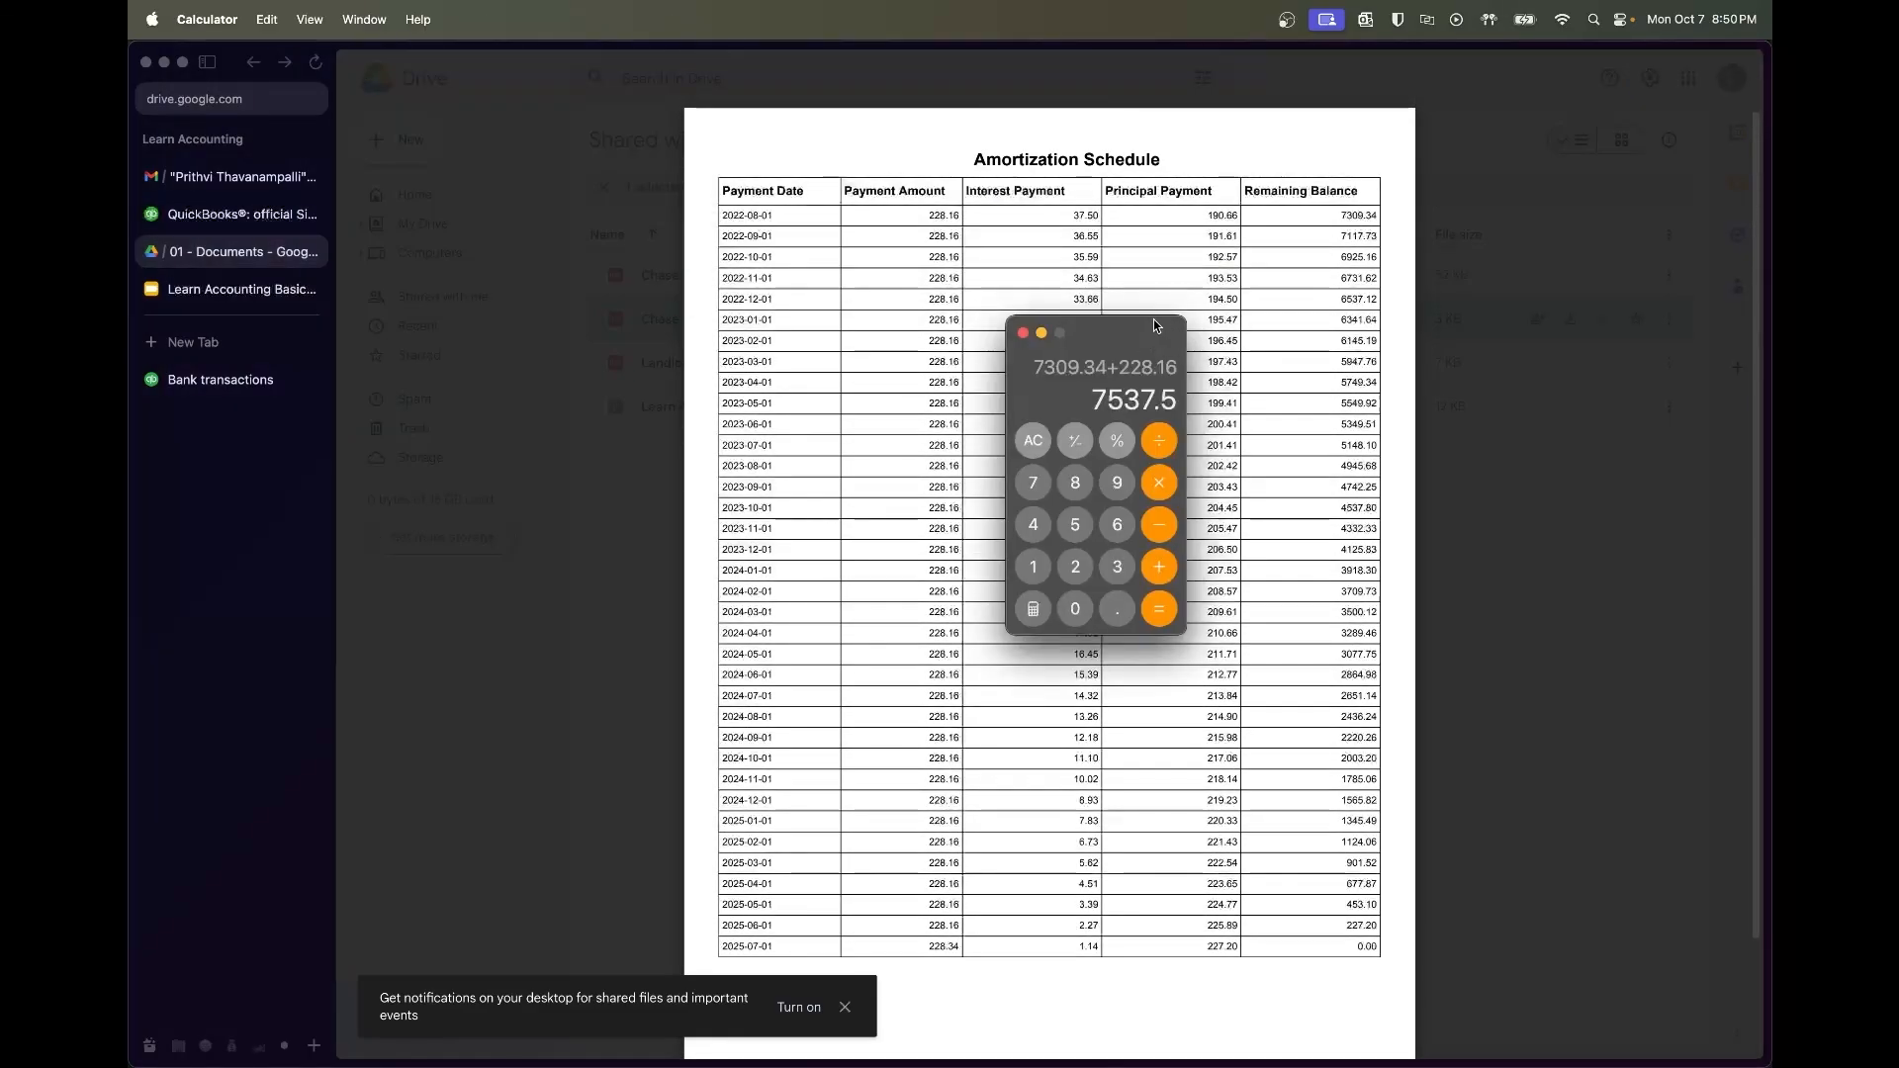
Compute 7309.34 + 190.66 = 7500 in Calculator, matching the loan, then close it
left_click_drag(1153, 324, 1191, 338)
key("Escape")
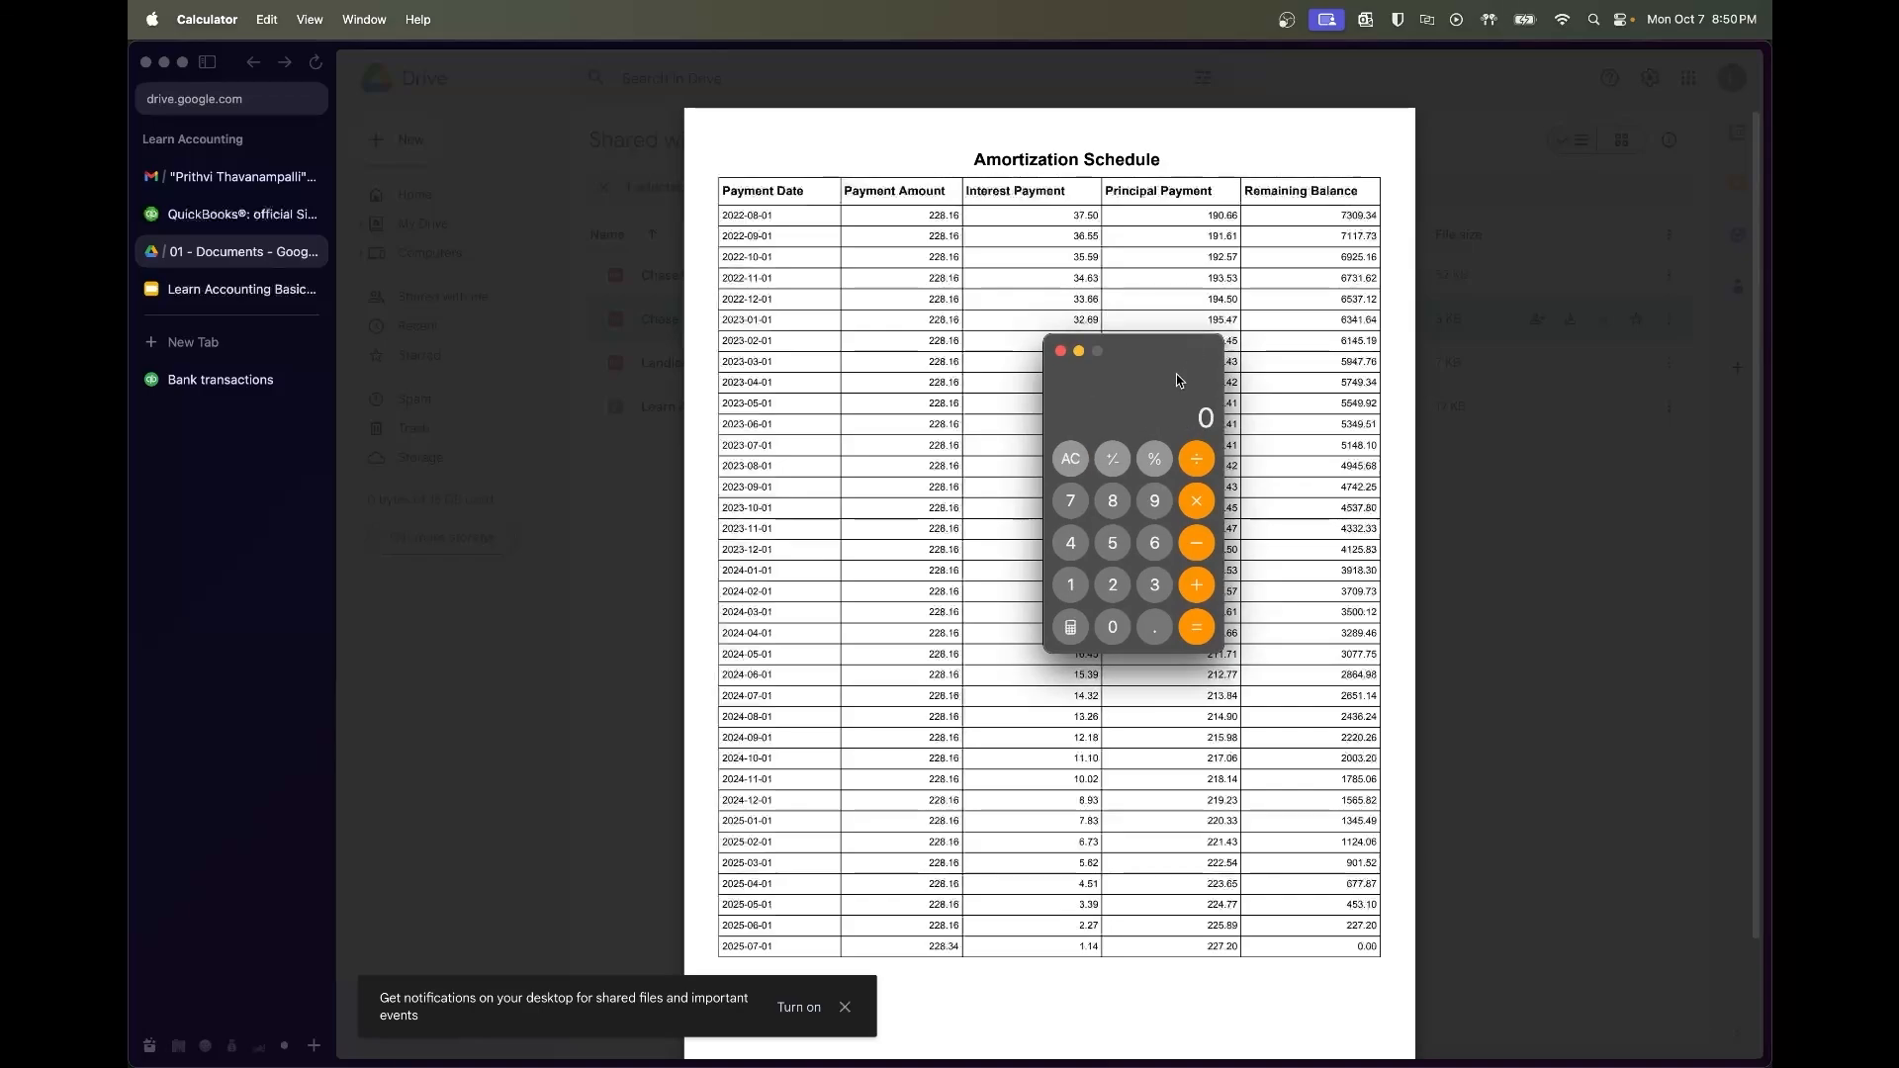
type("7309.34+190.66")
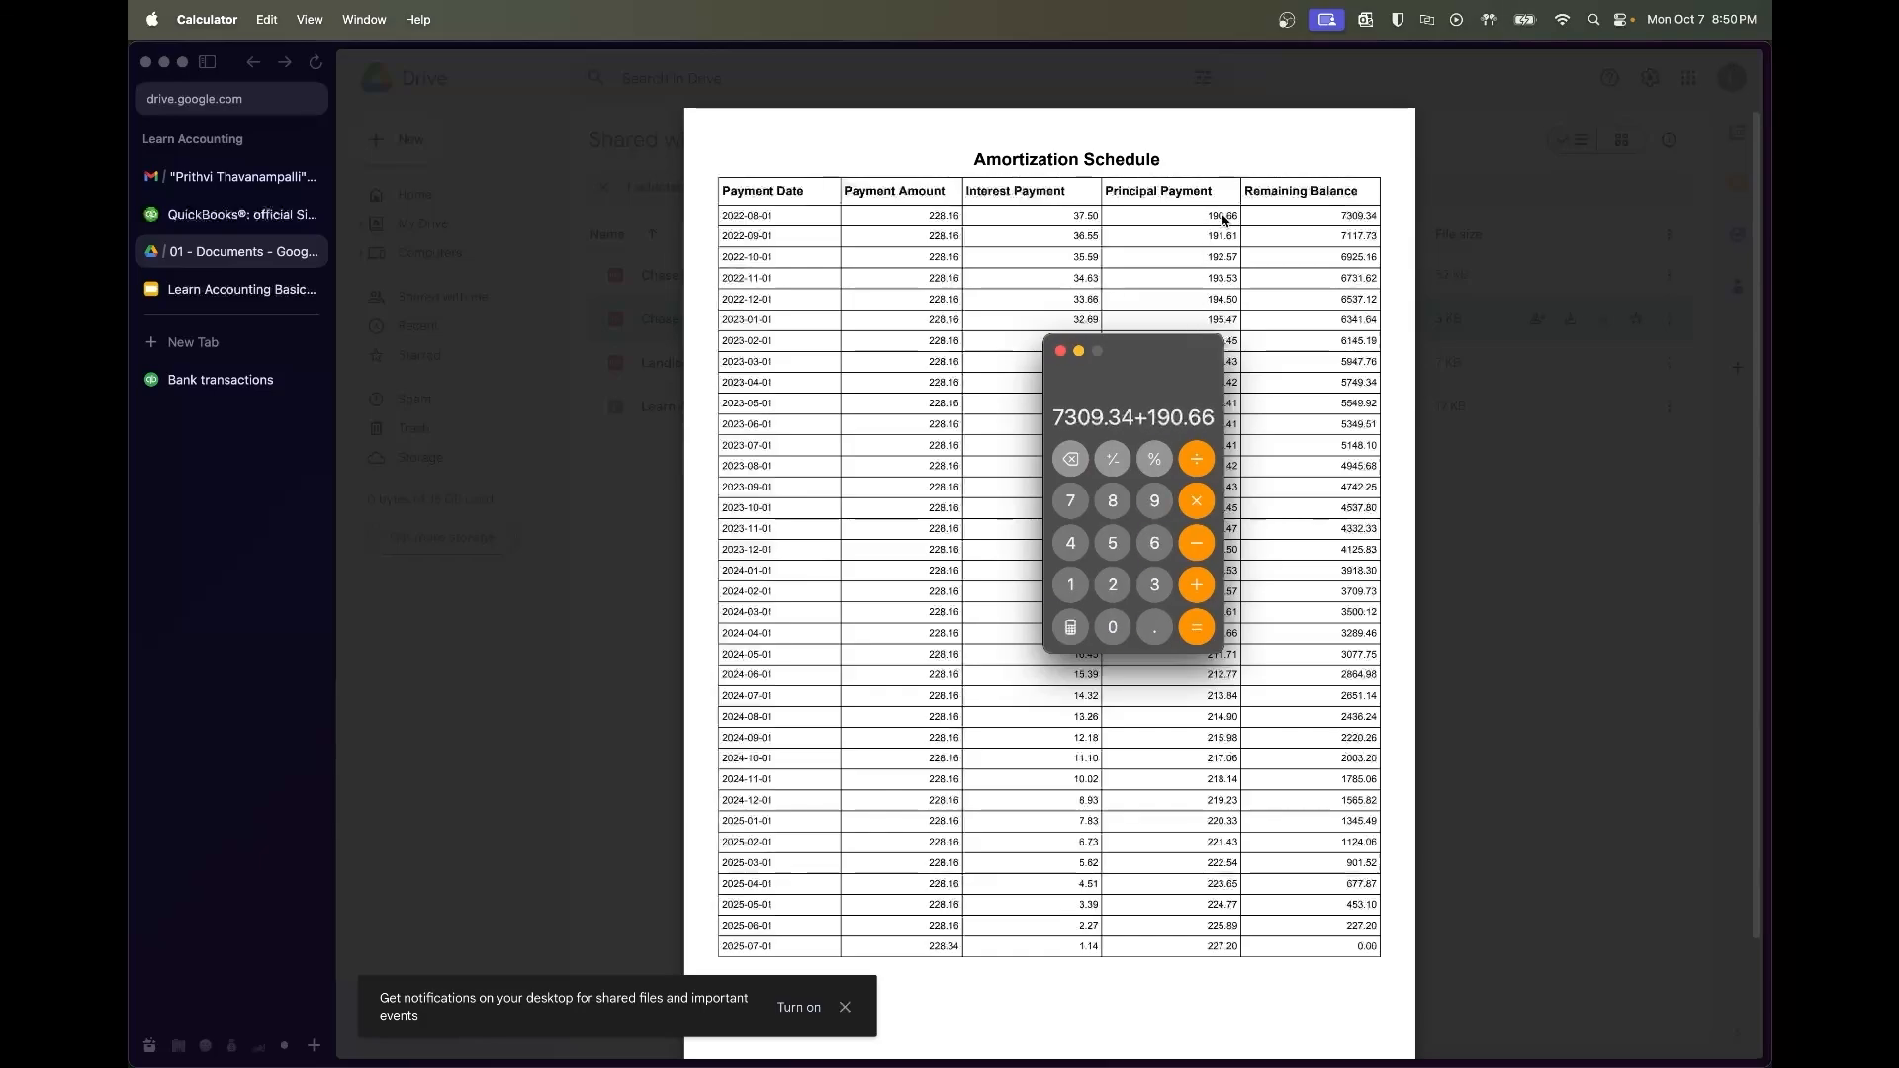
key("Return")
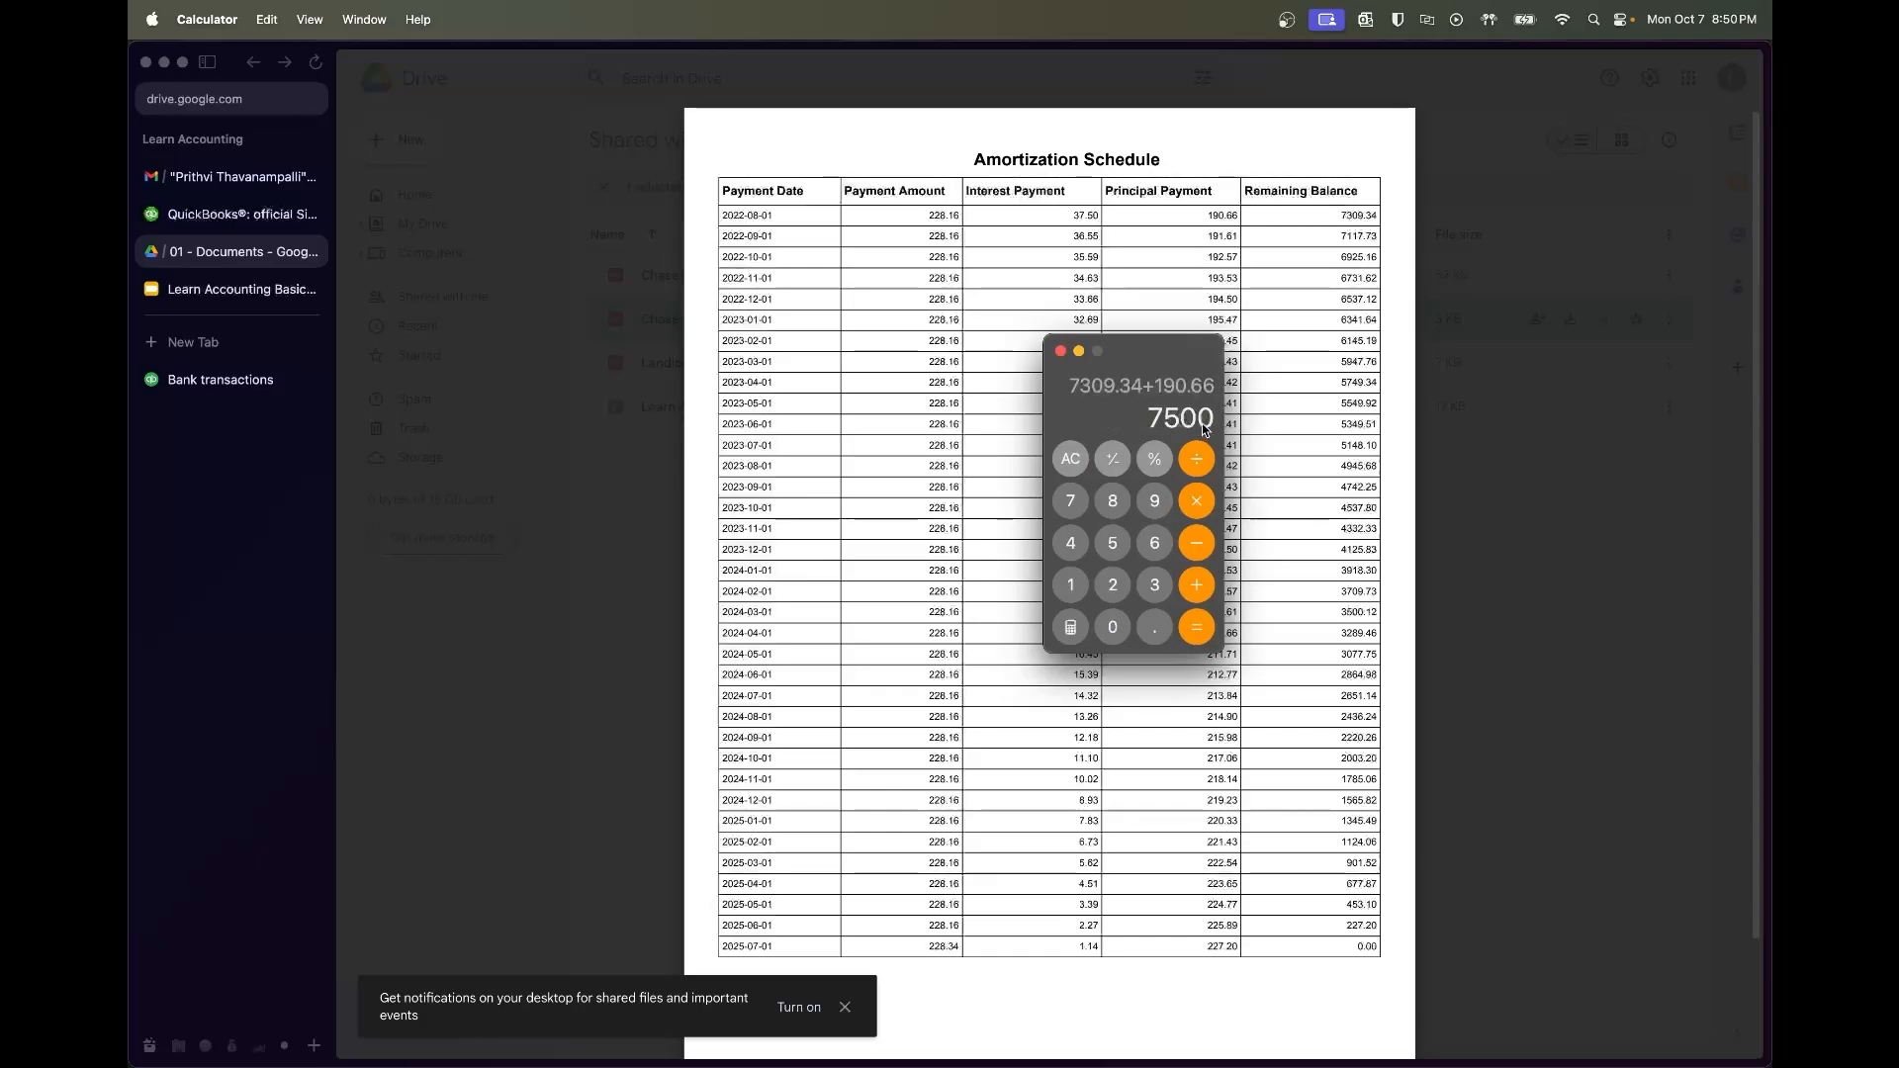
left_click(1061, 352)
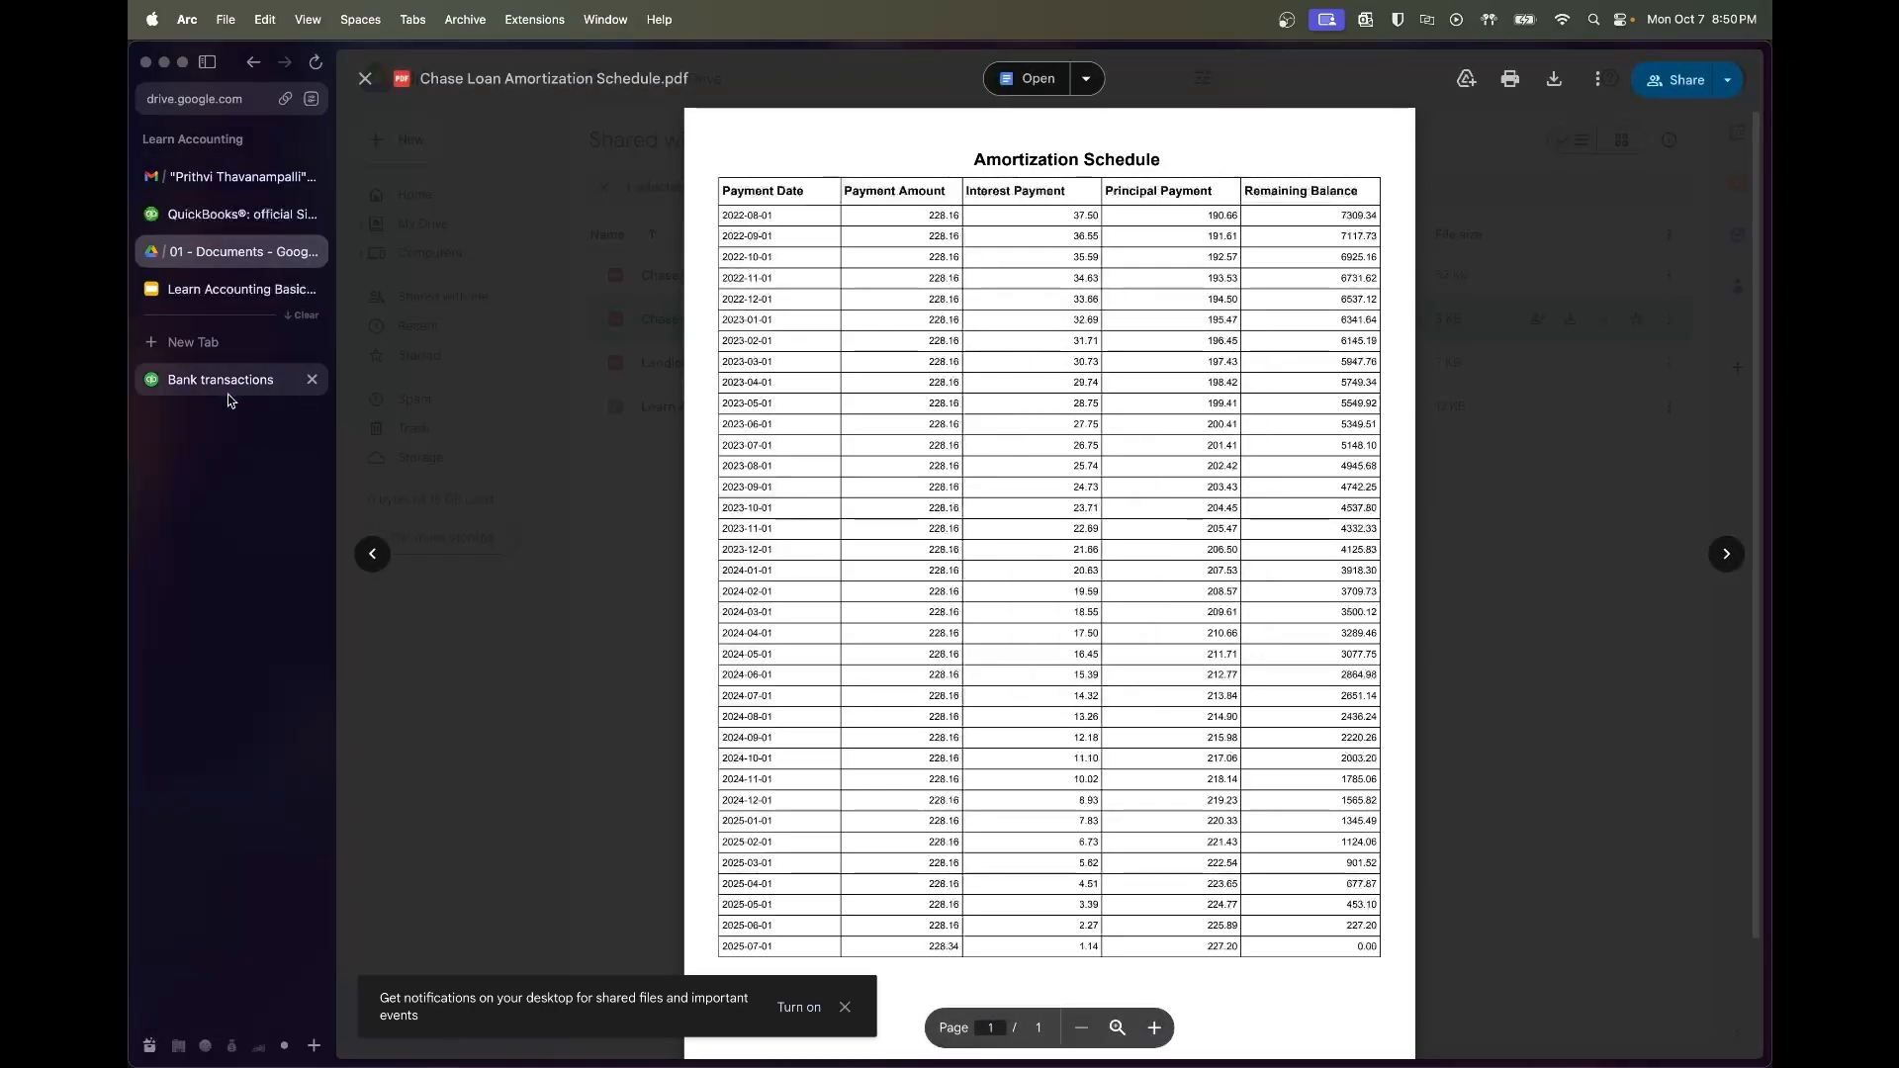
Create and save the new vendor Chase Bank for the $7,500 loan deposit
left_click(226, 384)
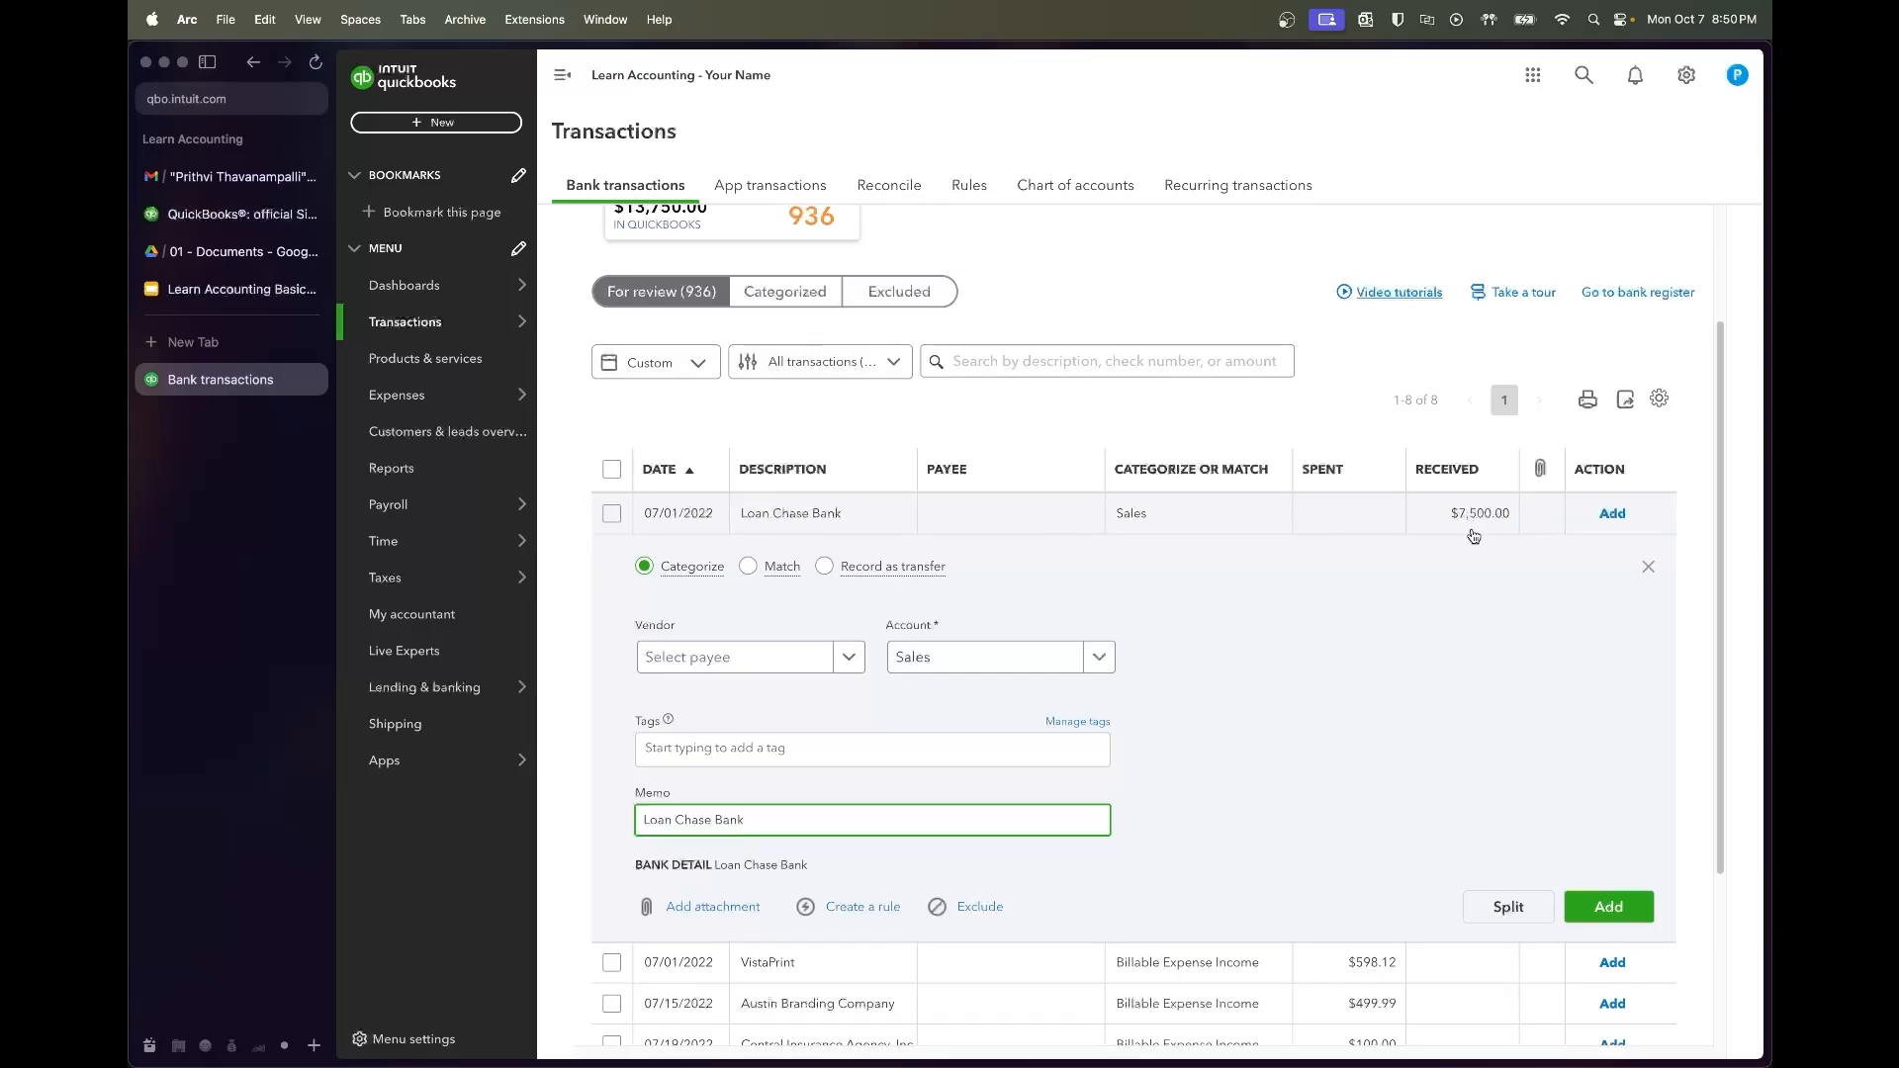
left_click(676, 662)
type("Chase Bank")
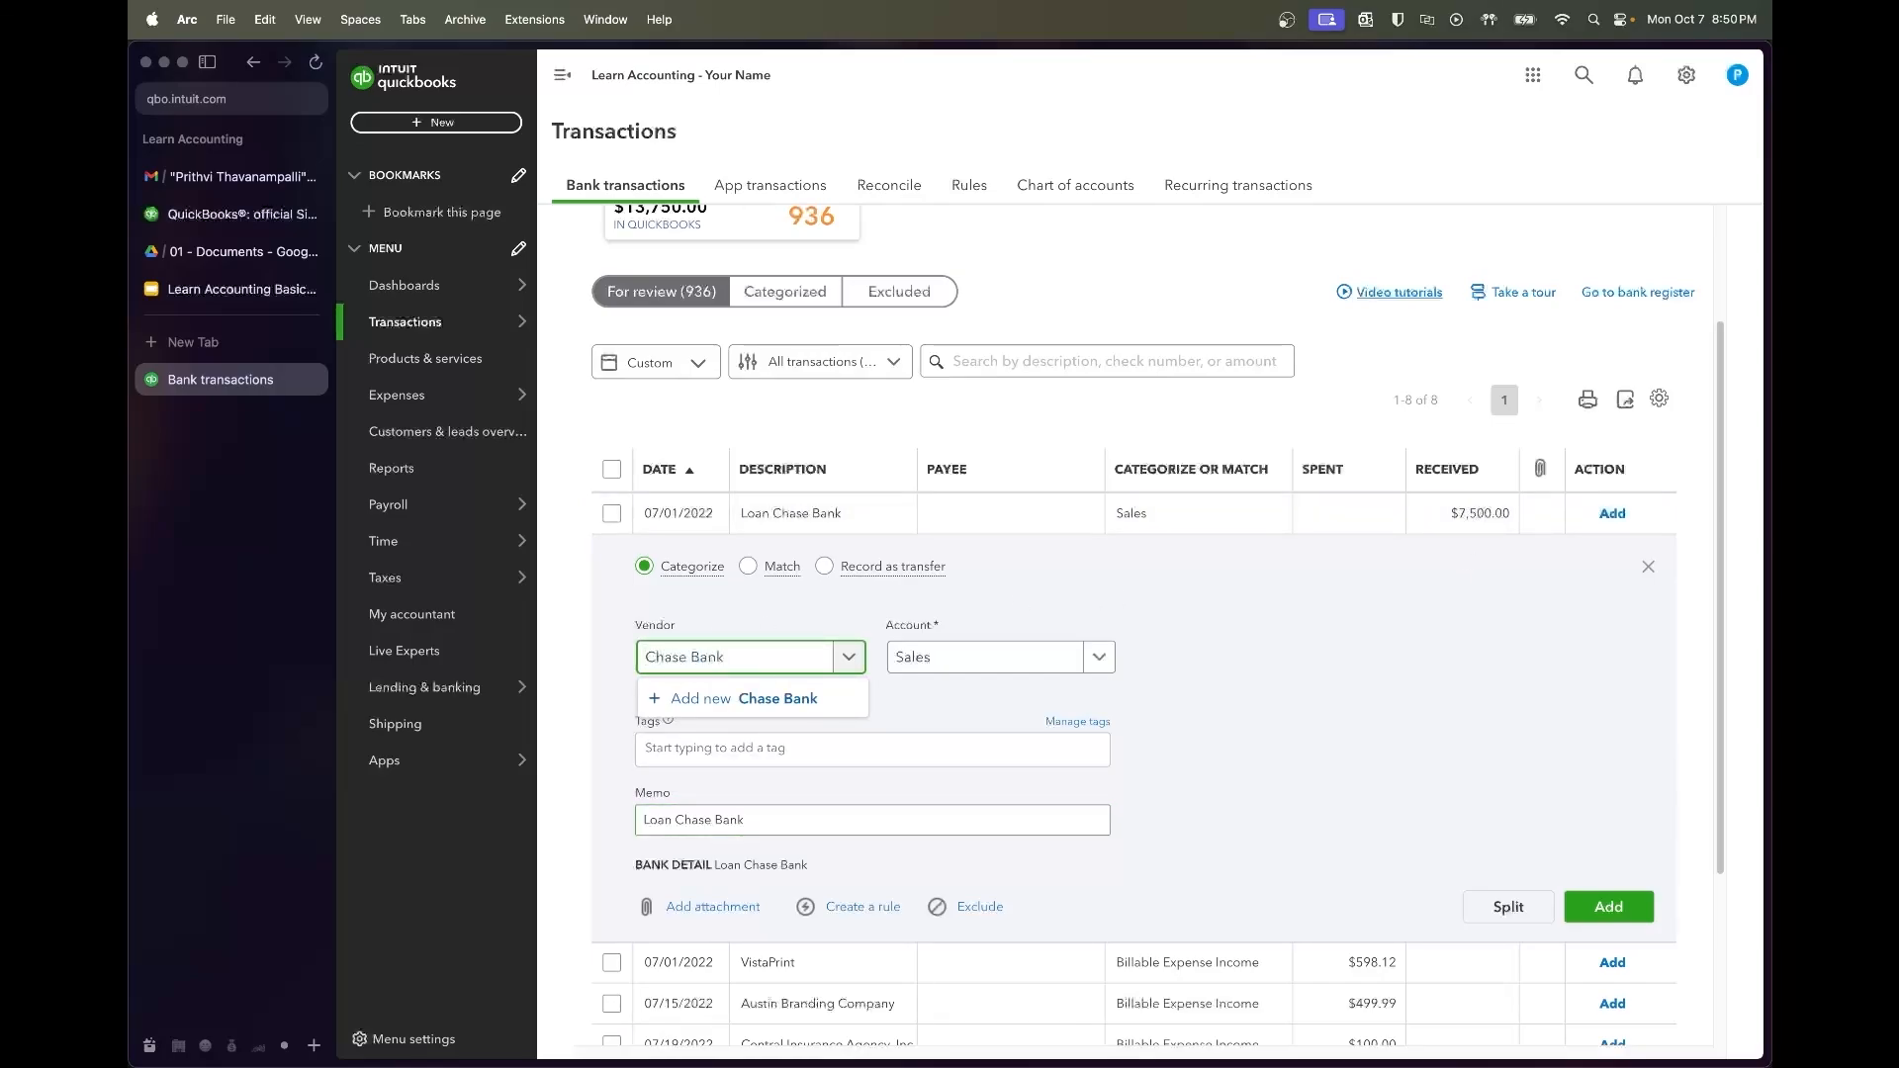
left_click(703, 698)
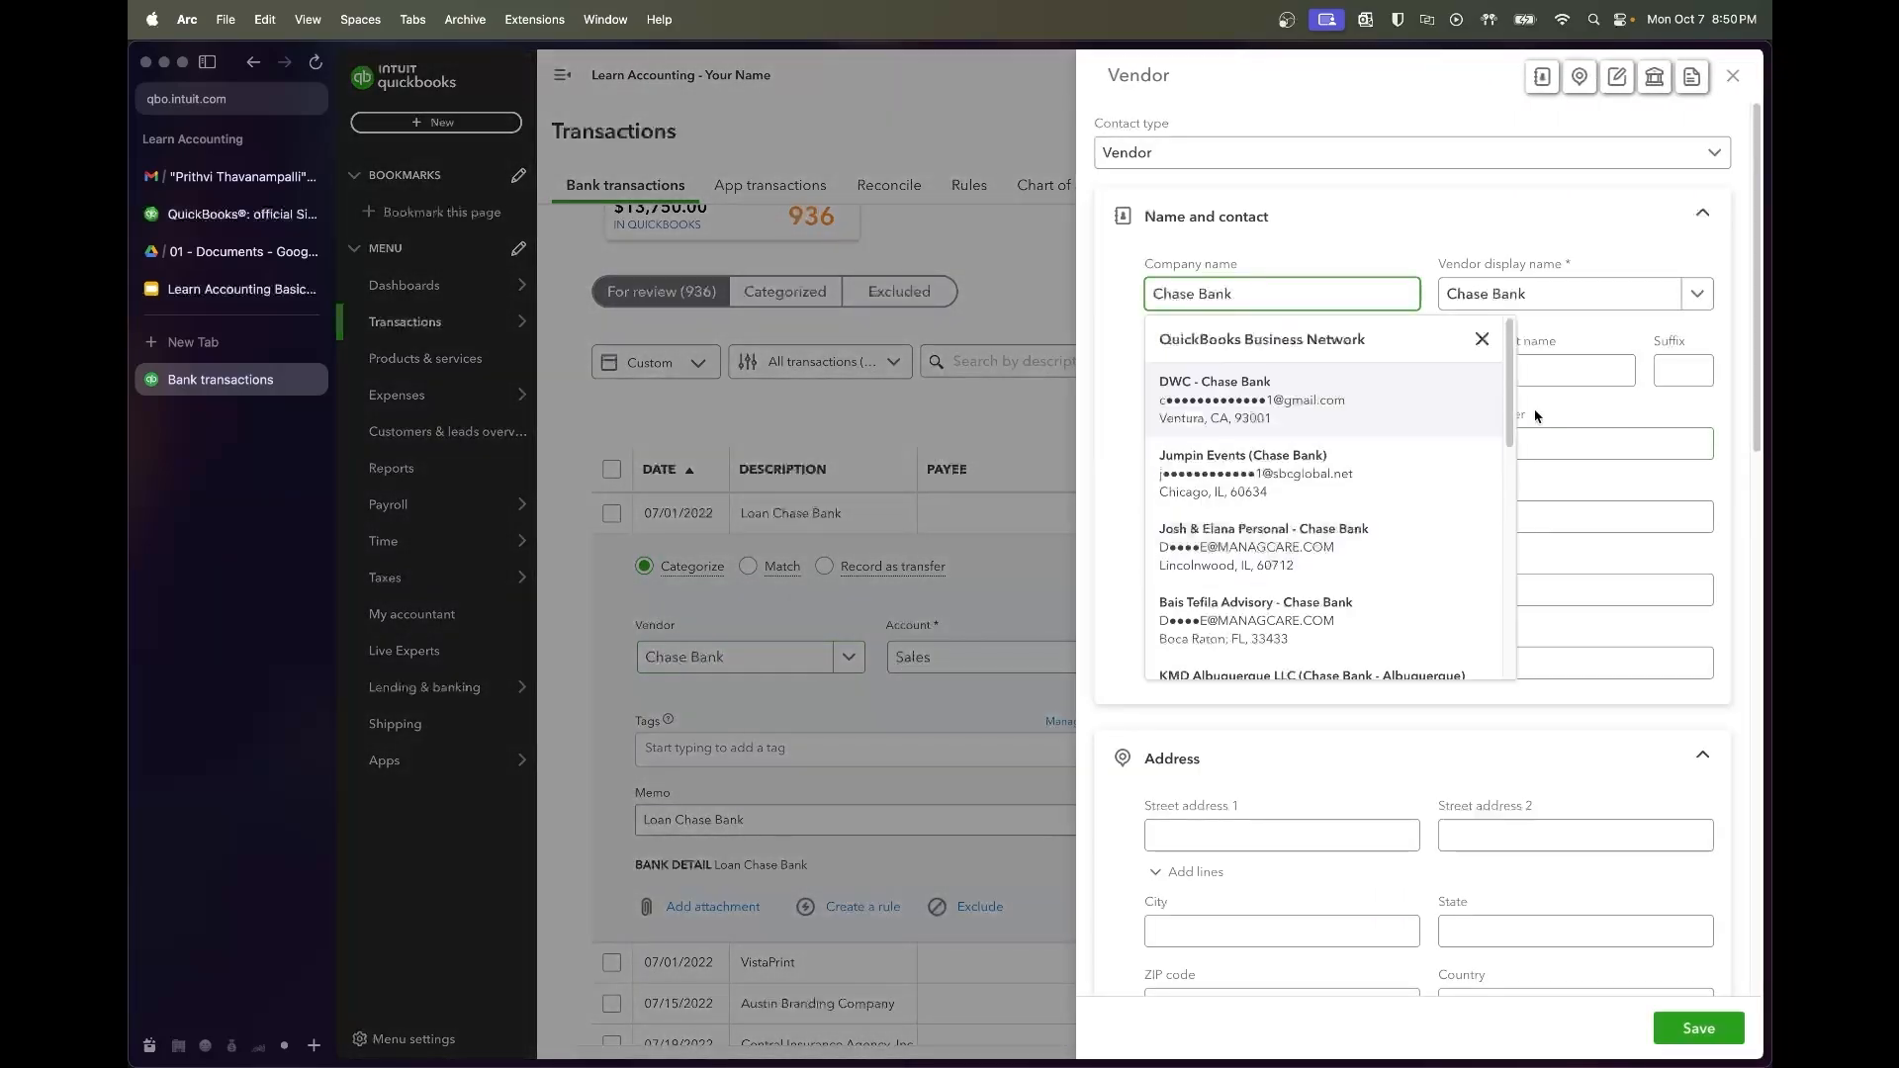
left_click(1568, 251)
left_click(1707, 1031)
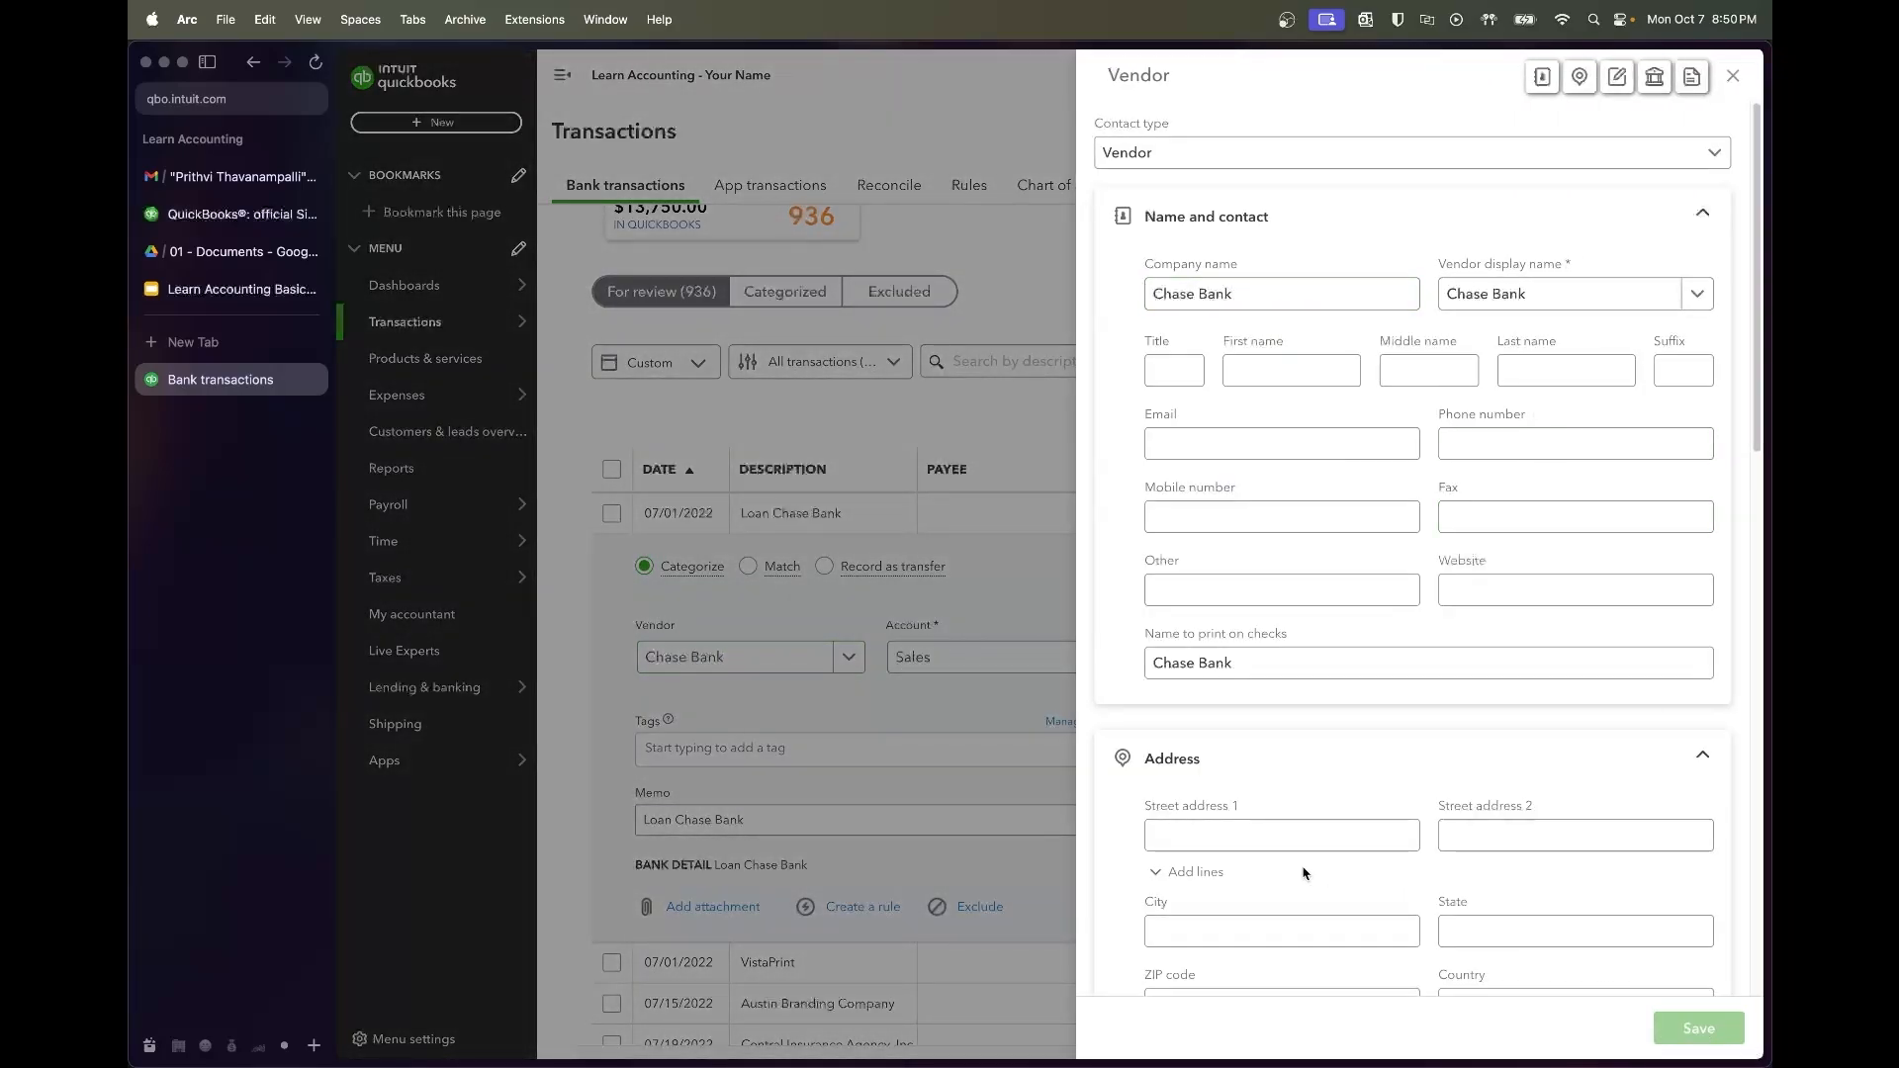
Categorize the loan deposit under the Chase Loan account and add it
left_click(1050, 659)
type("Chase")
left_click(1034, 621)
left_click(1265, 682)
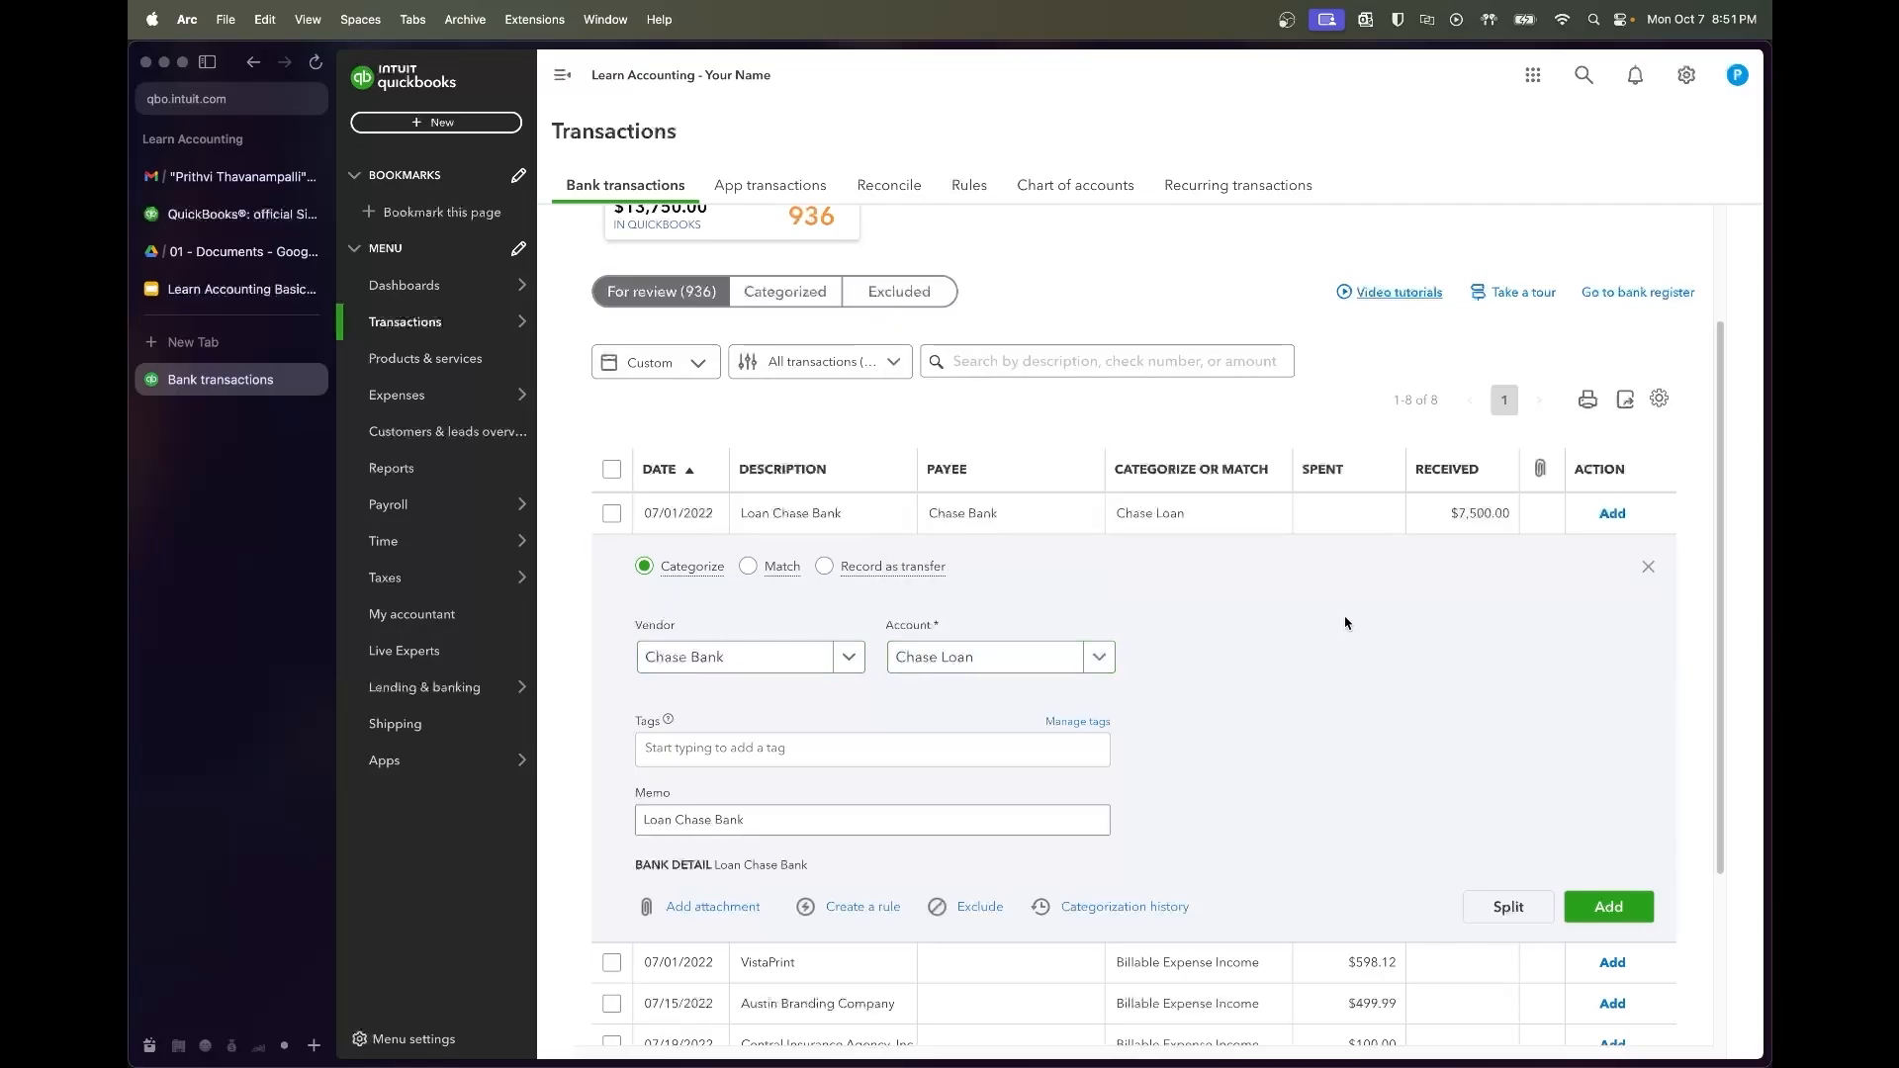
left_click(1596, 898)
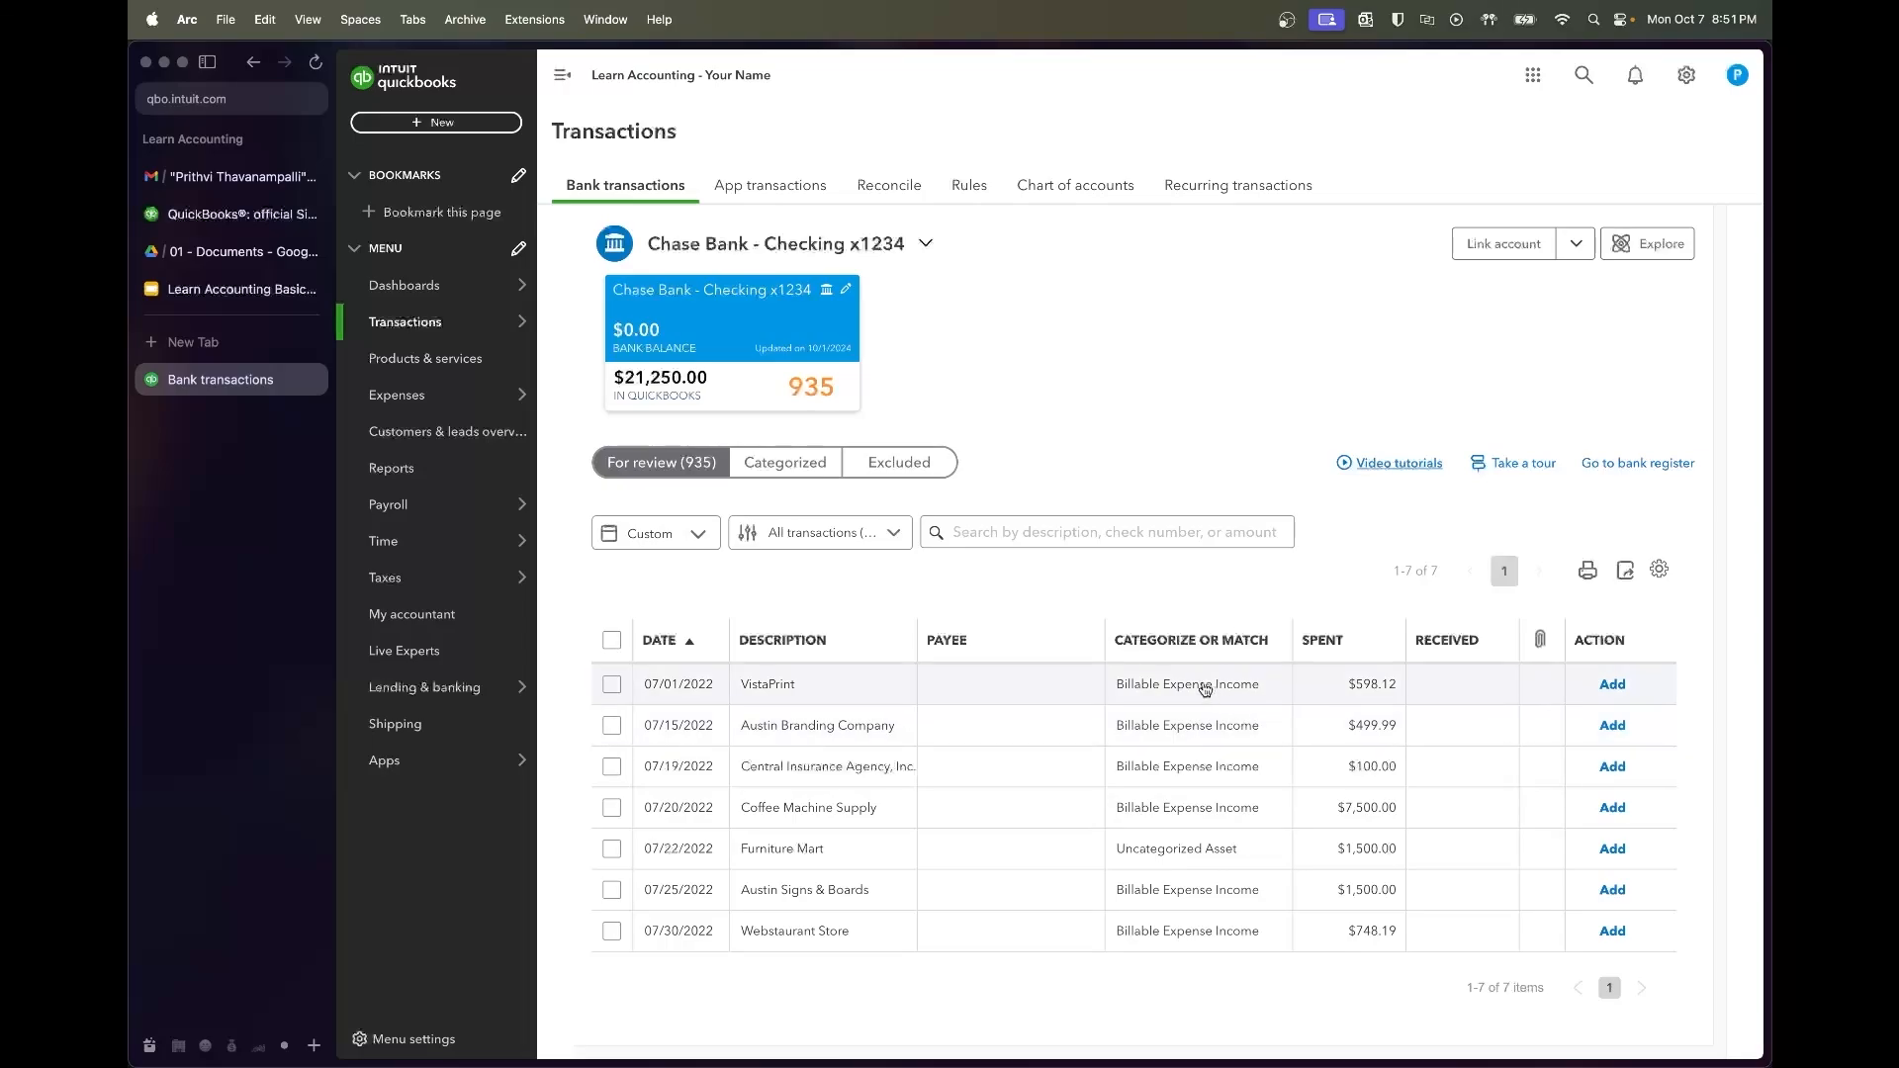
Expand the VistaPrint transaction and search 'vistaprint' in a new browser tab
left_click(845, 689)
scroll(878, 835, "down", 3)
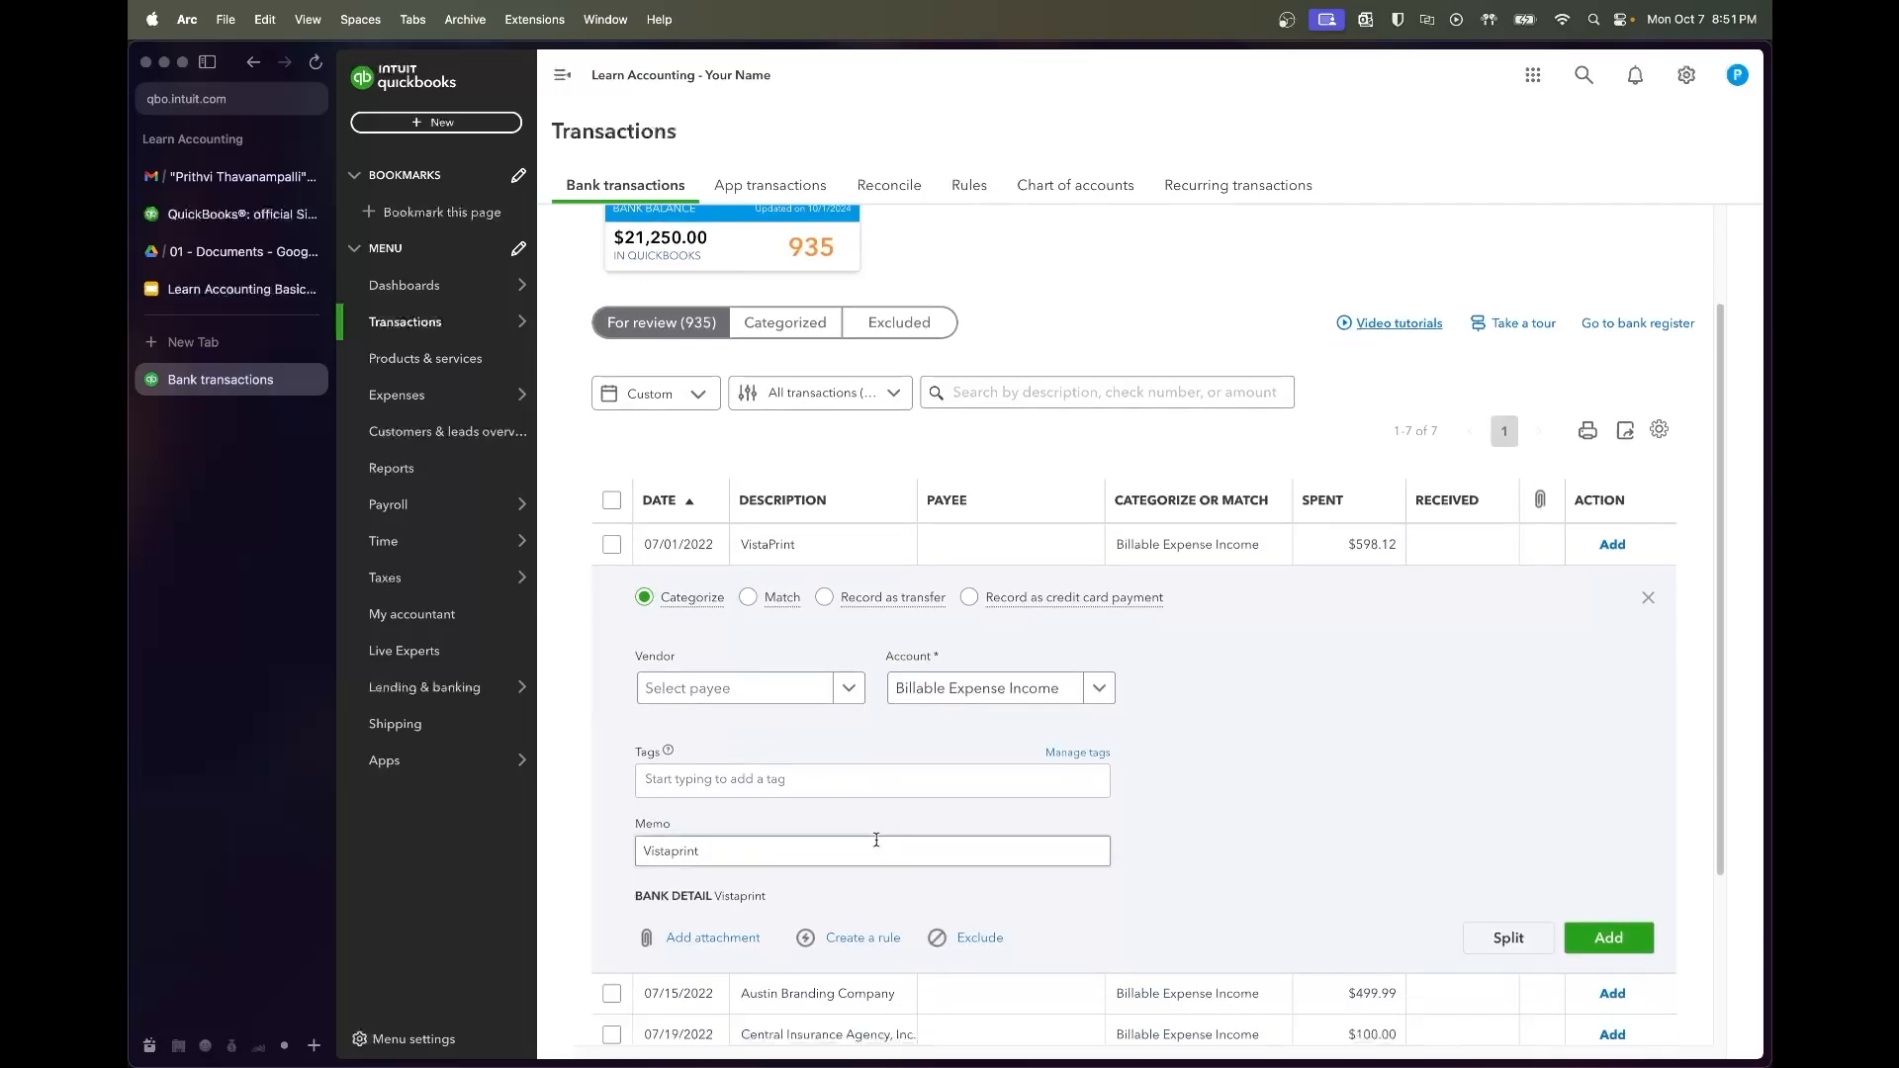
left_click(887, 819)
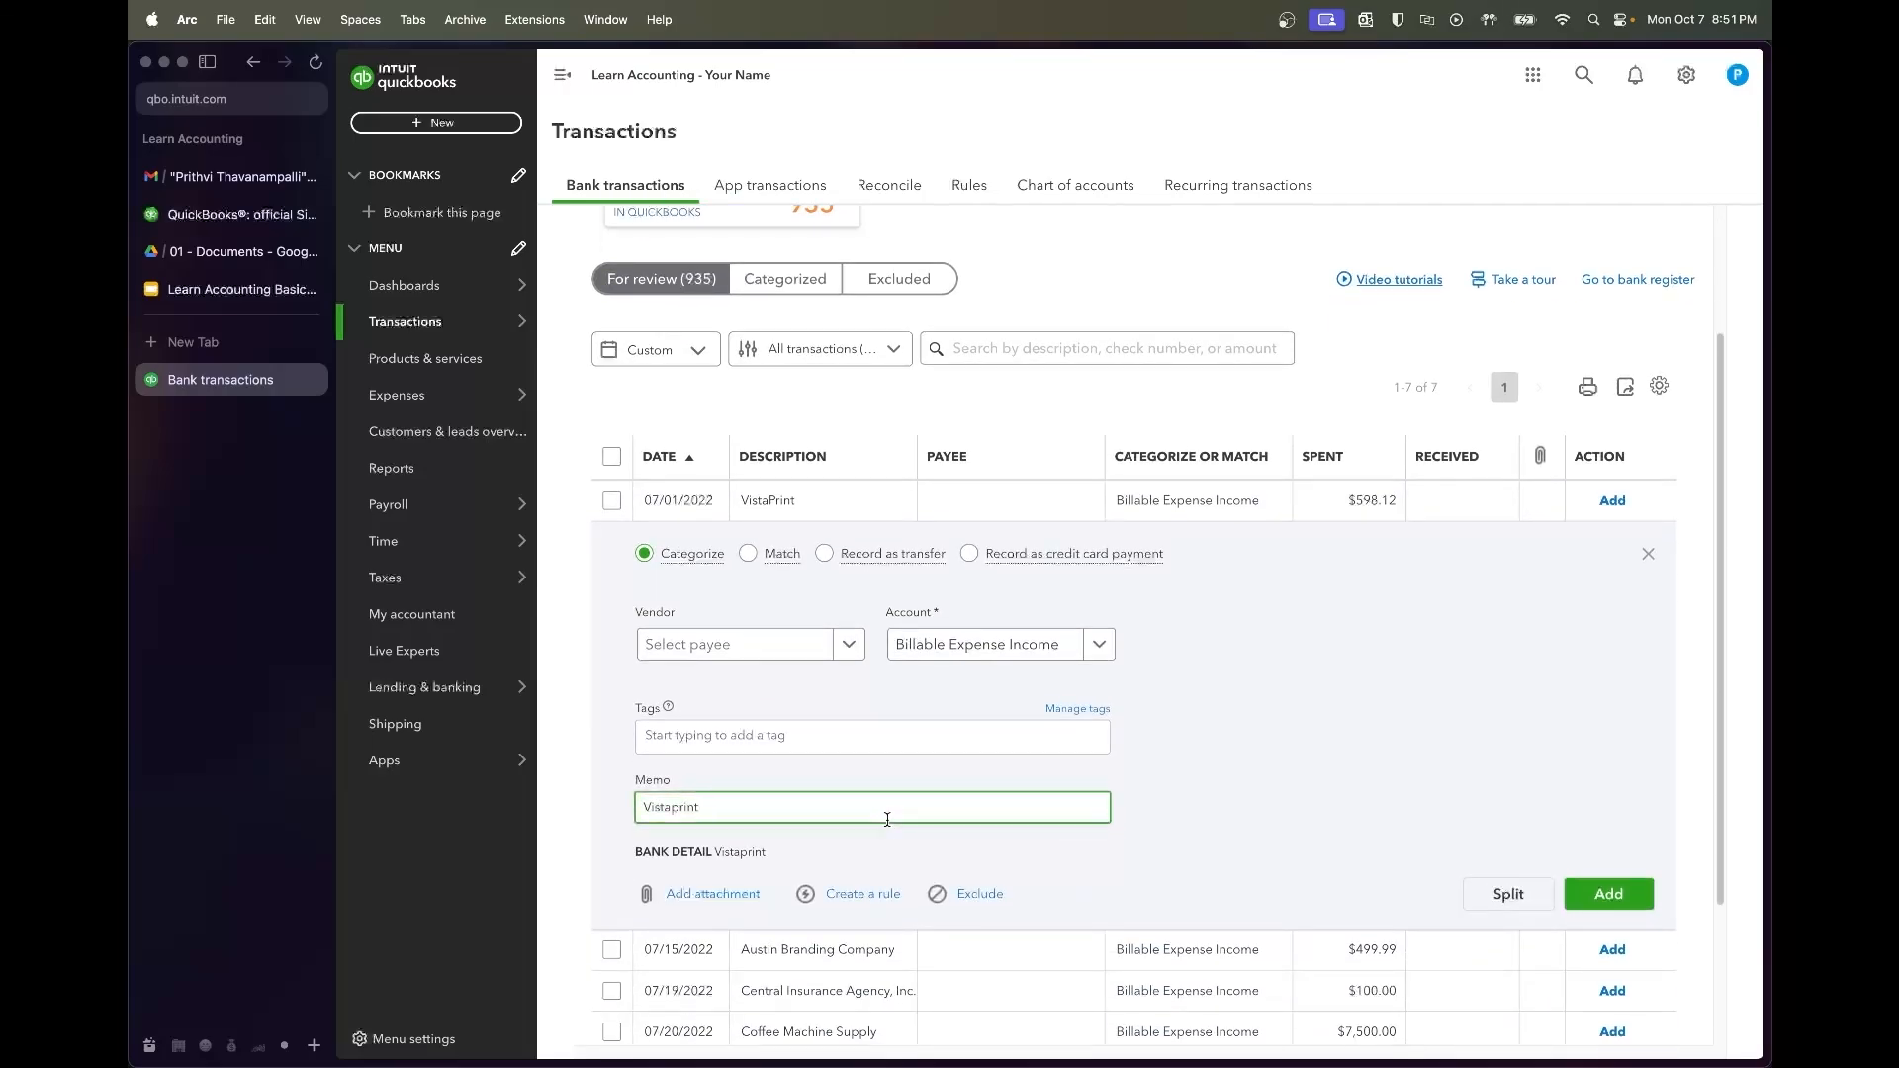
key("super+t")
type("vistaprint")
key("Return")
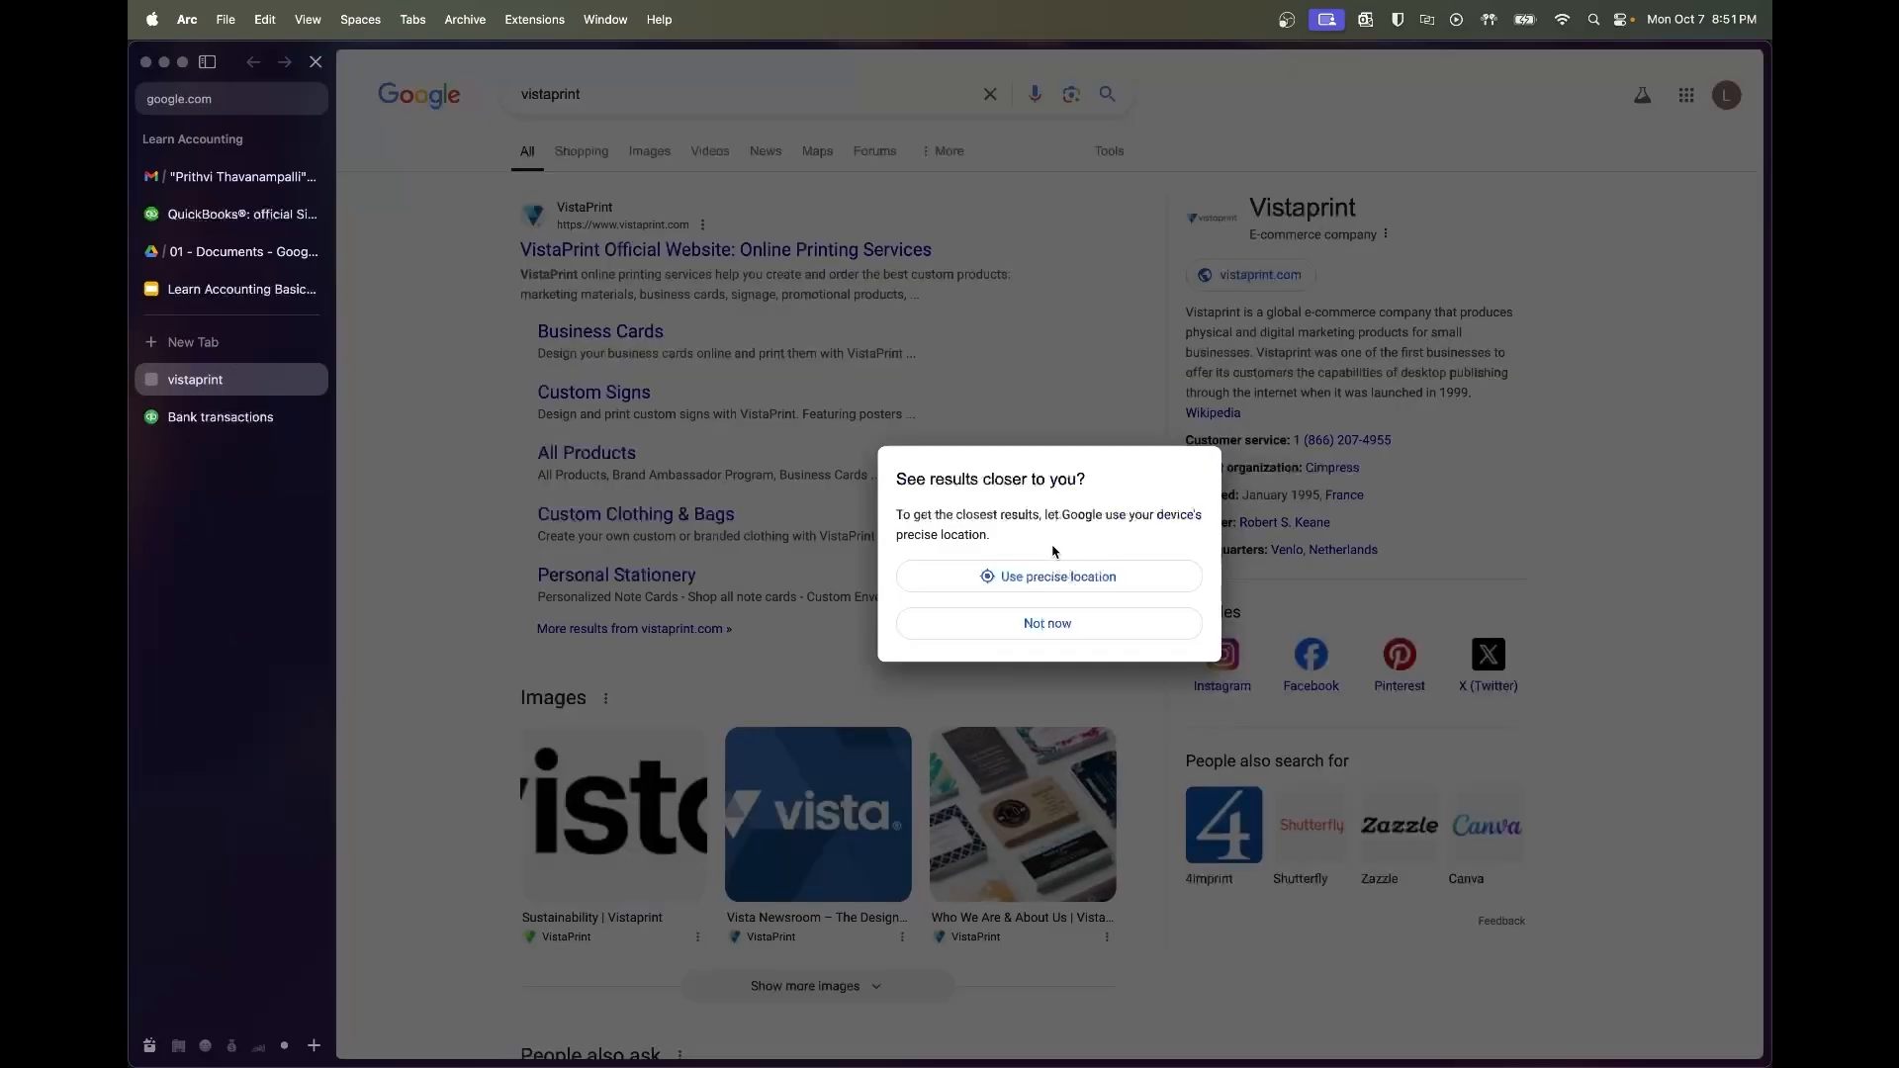
Decline location access, view the official Vistaprint website, then go back to QuickBooks bank transactions
left_click(1063, 622)
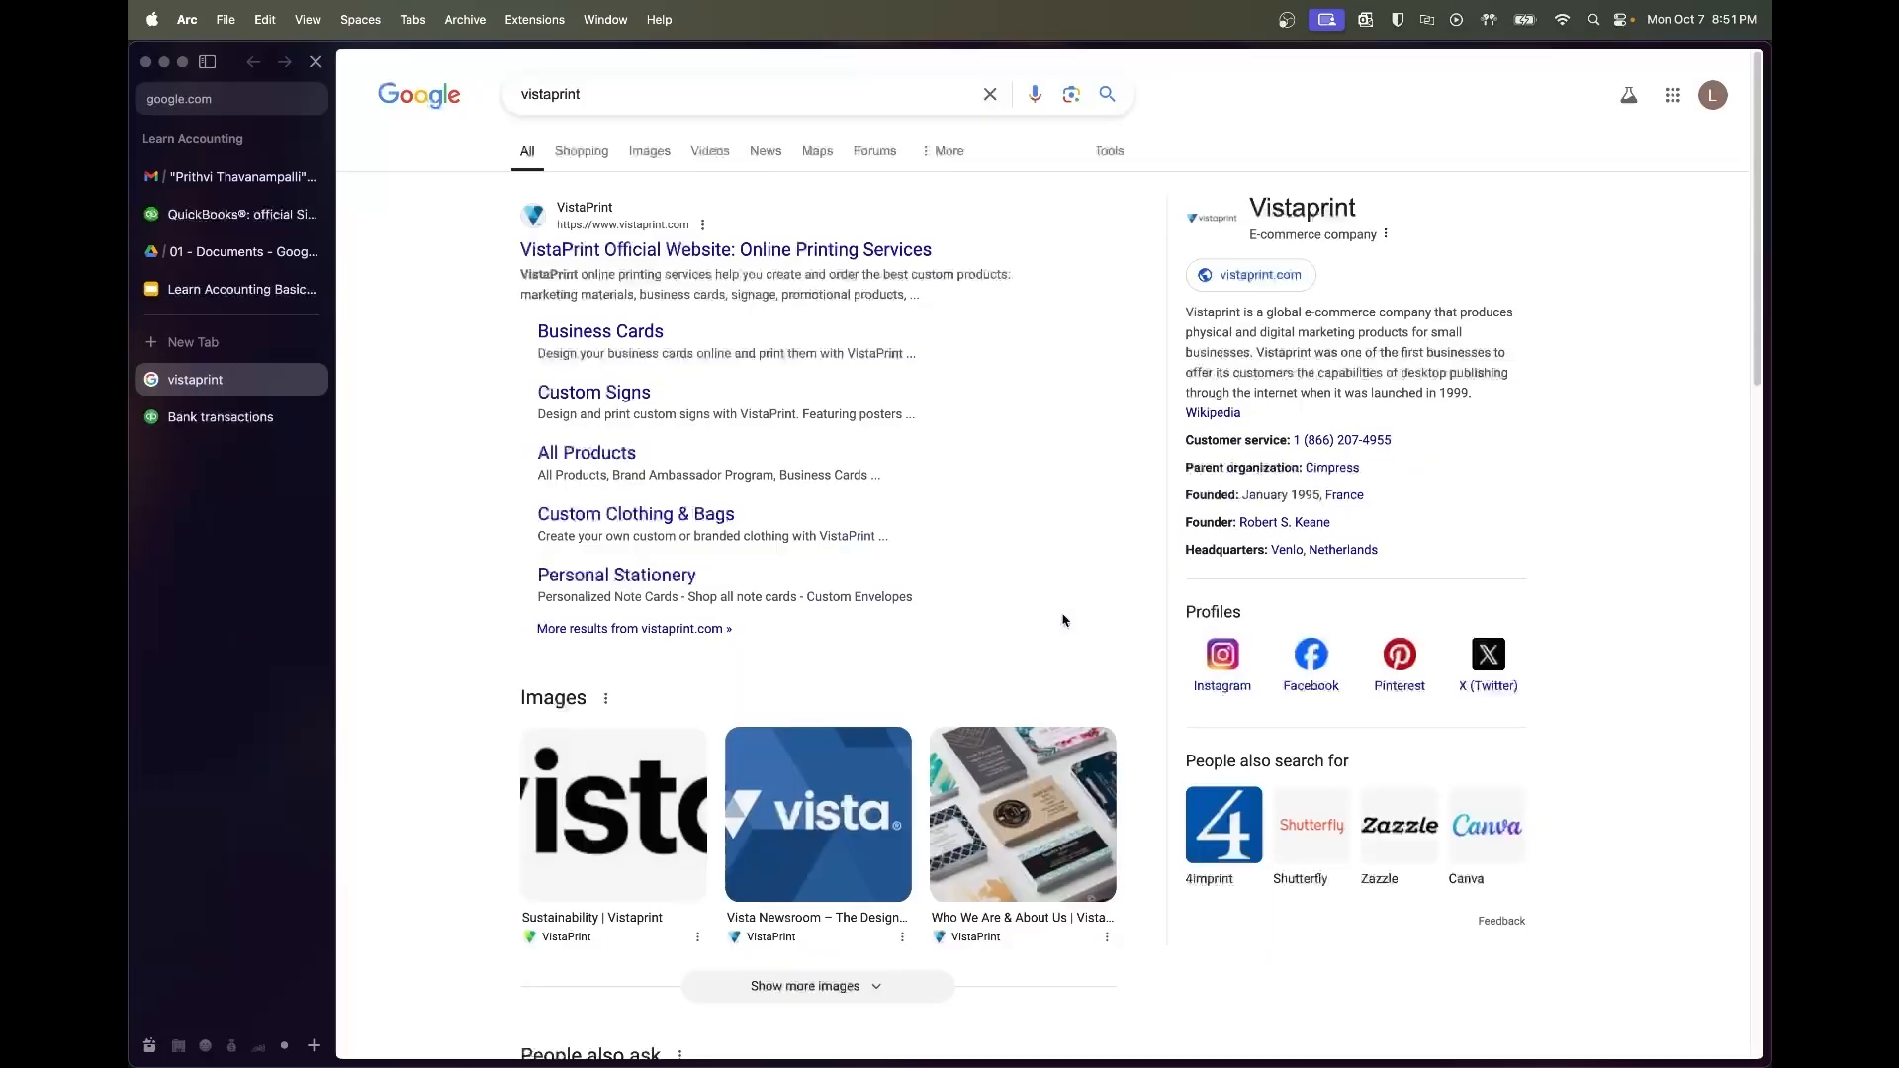
left_click(801, 252)
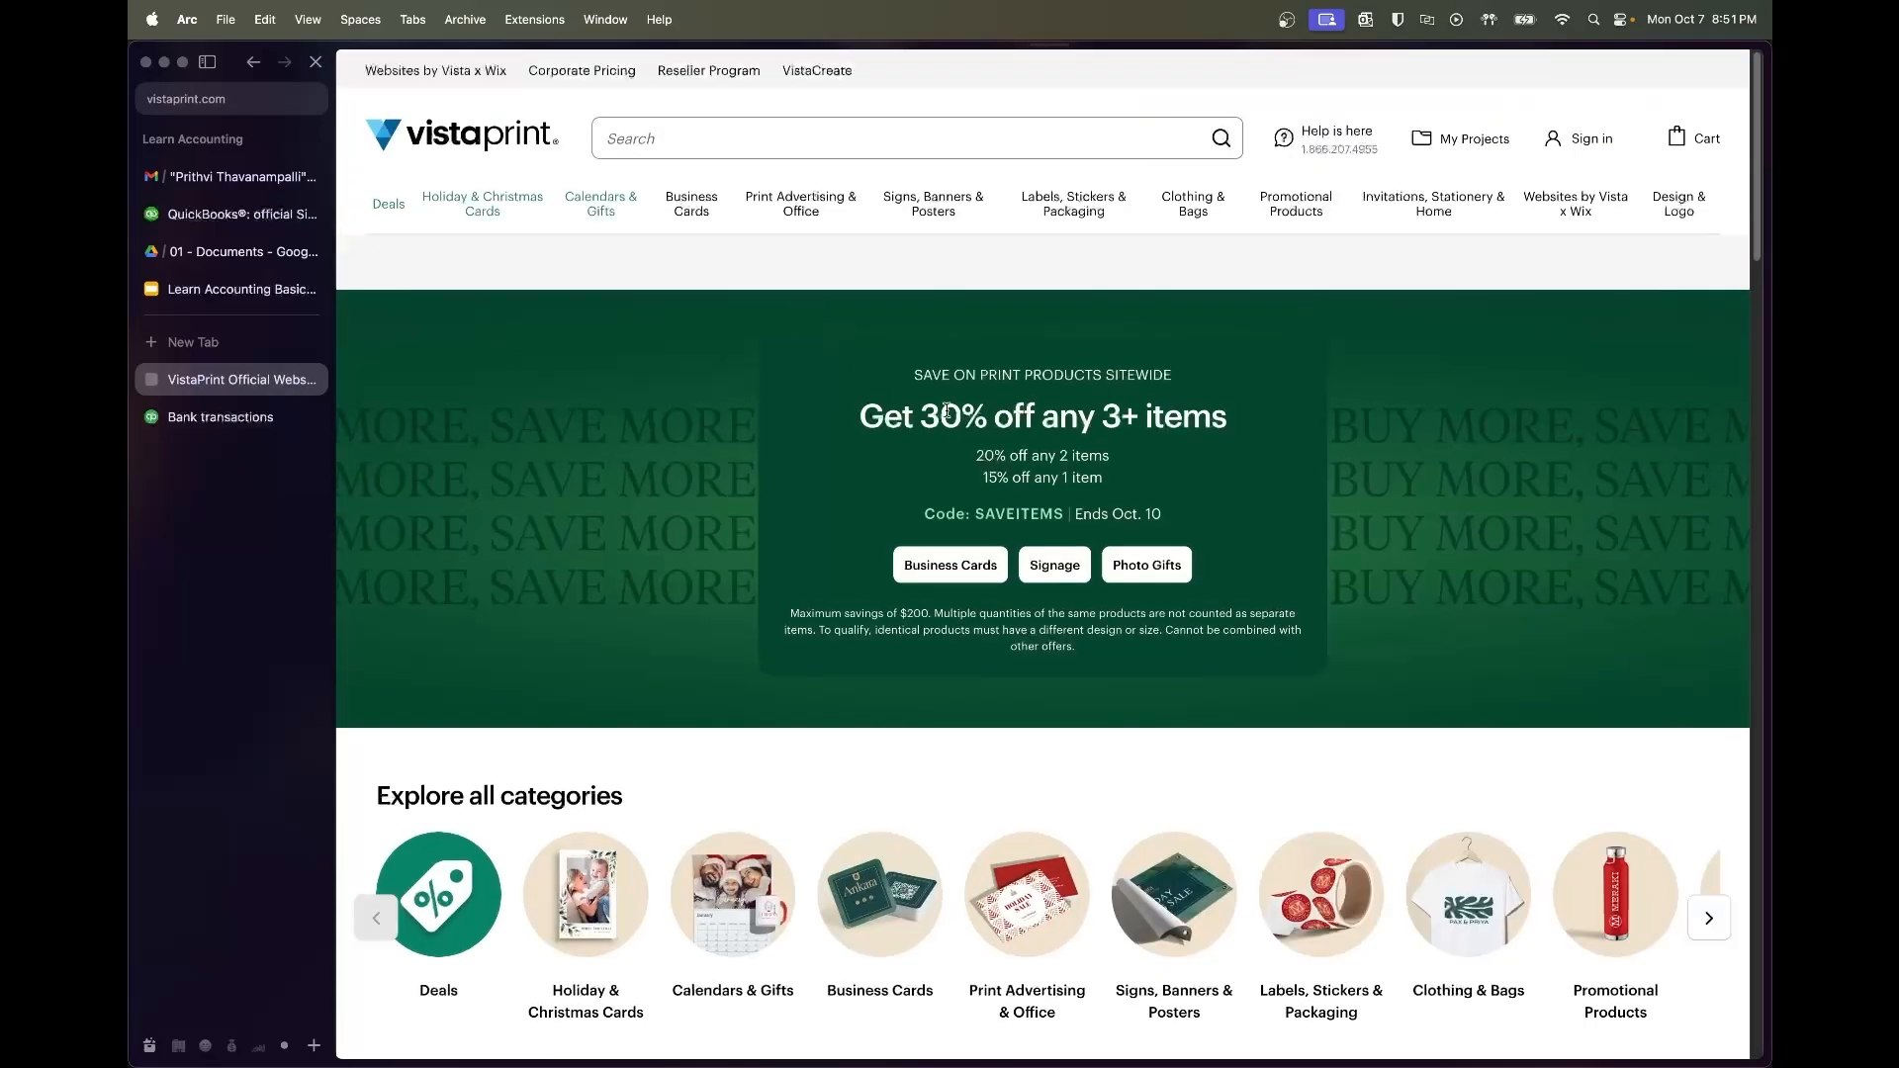
scroll(911, 436, "down", 3)
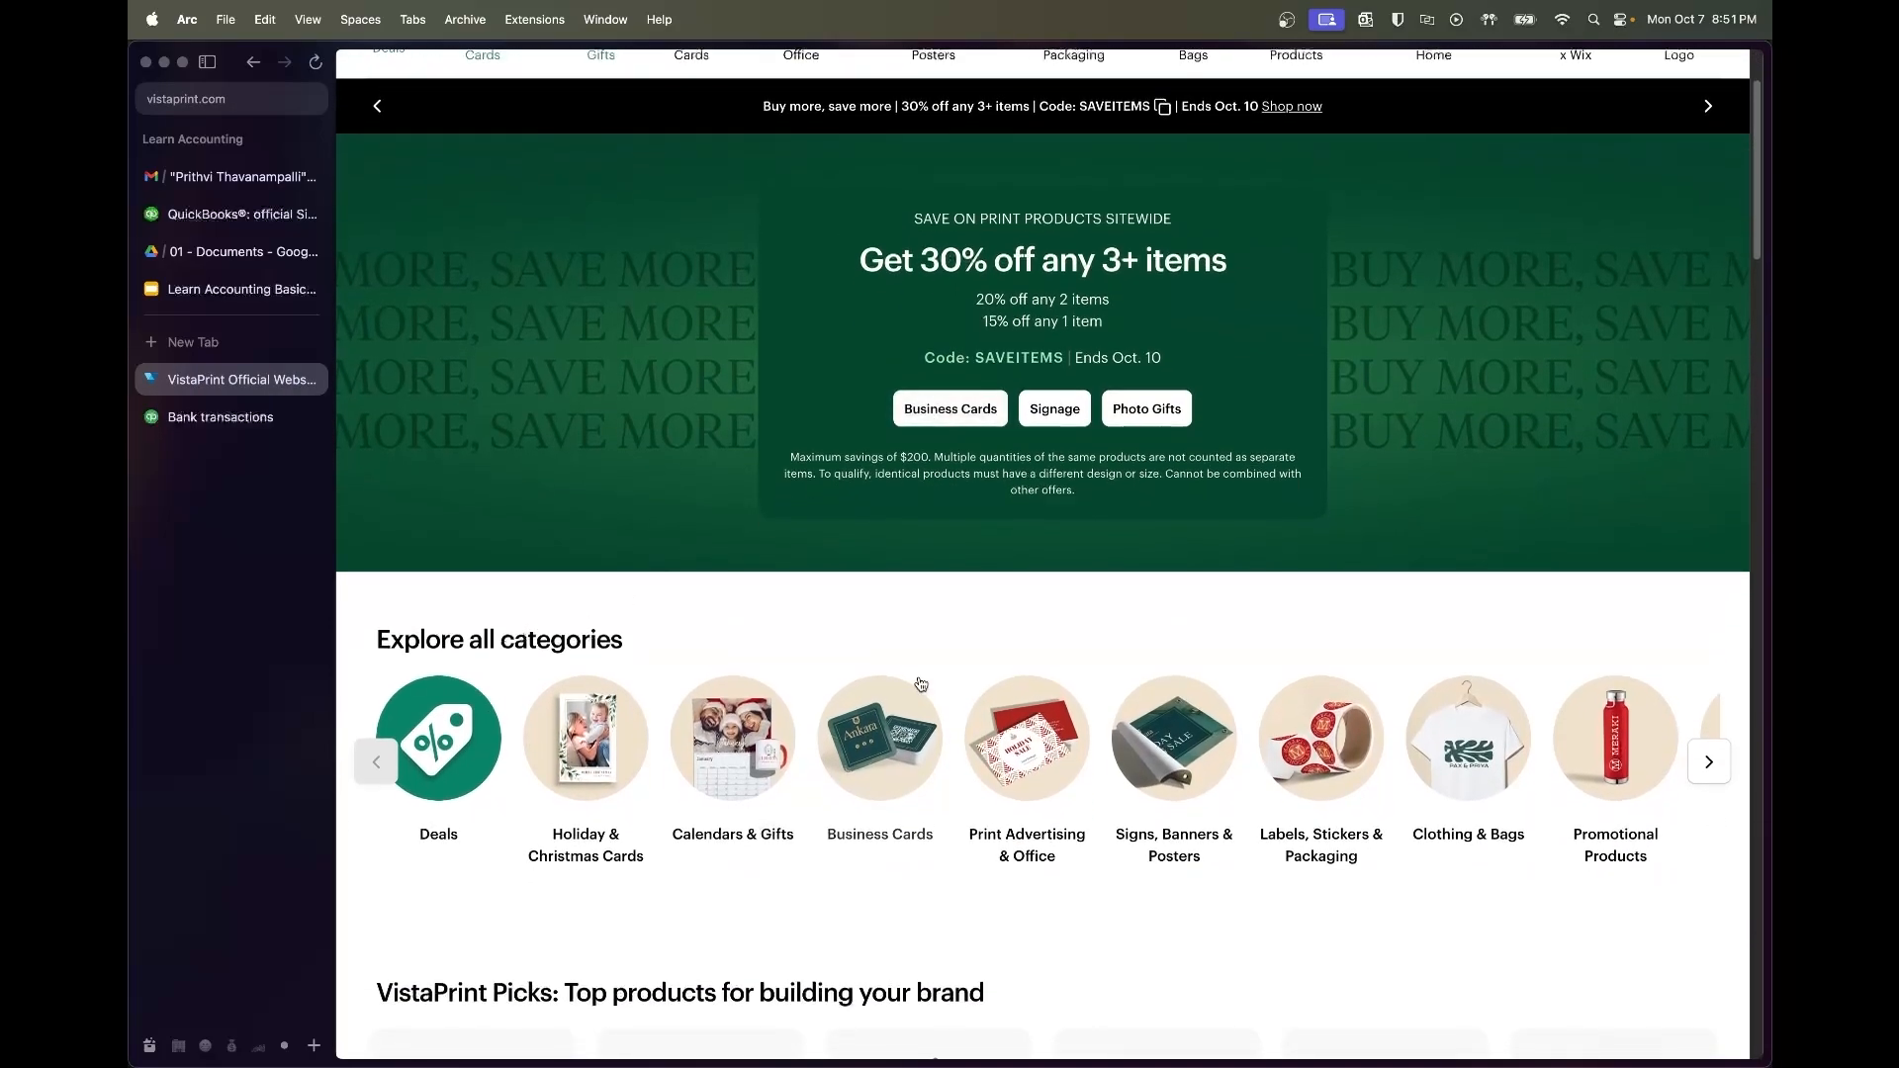
scroll(692, 296, "up", 3)
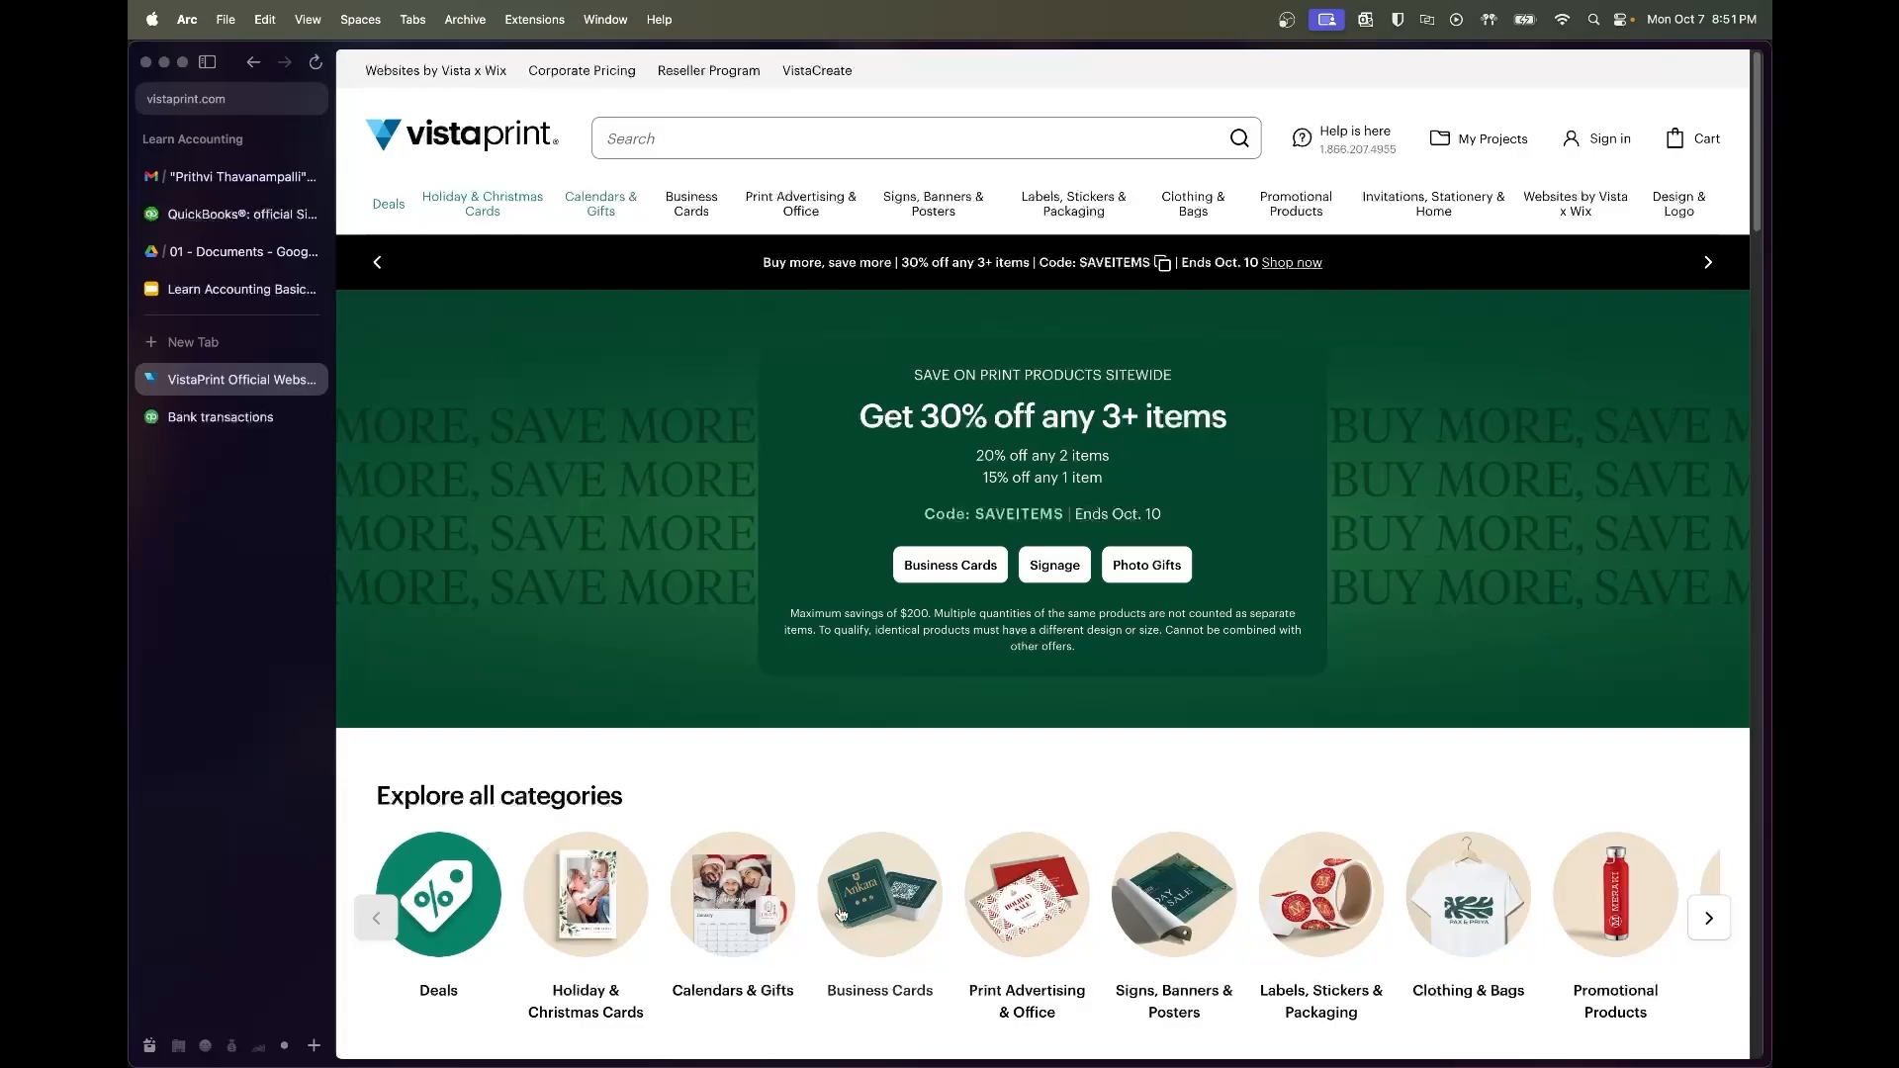
left_click(264, 410)
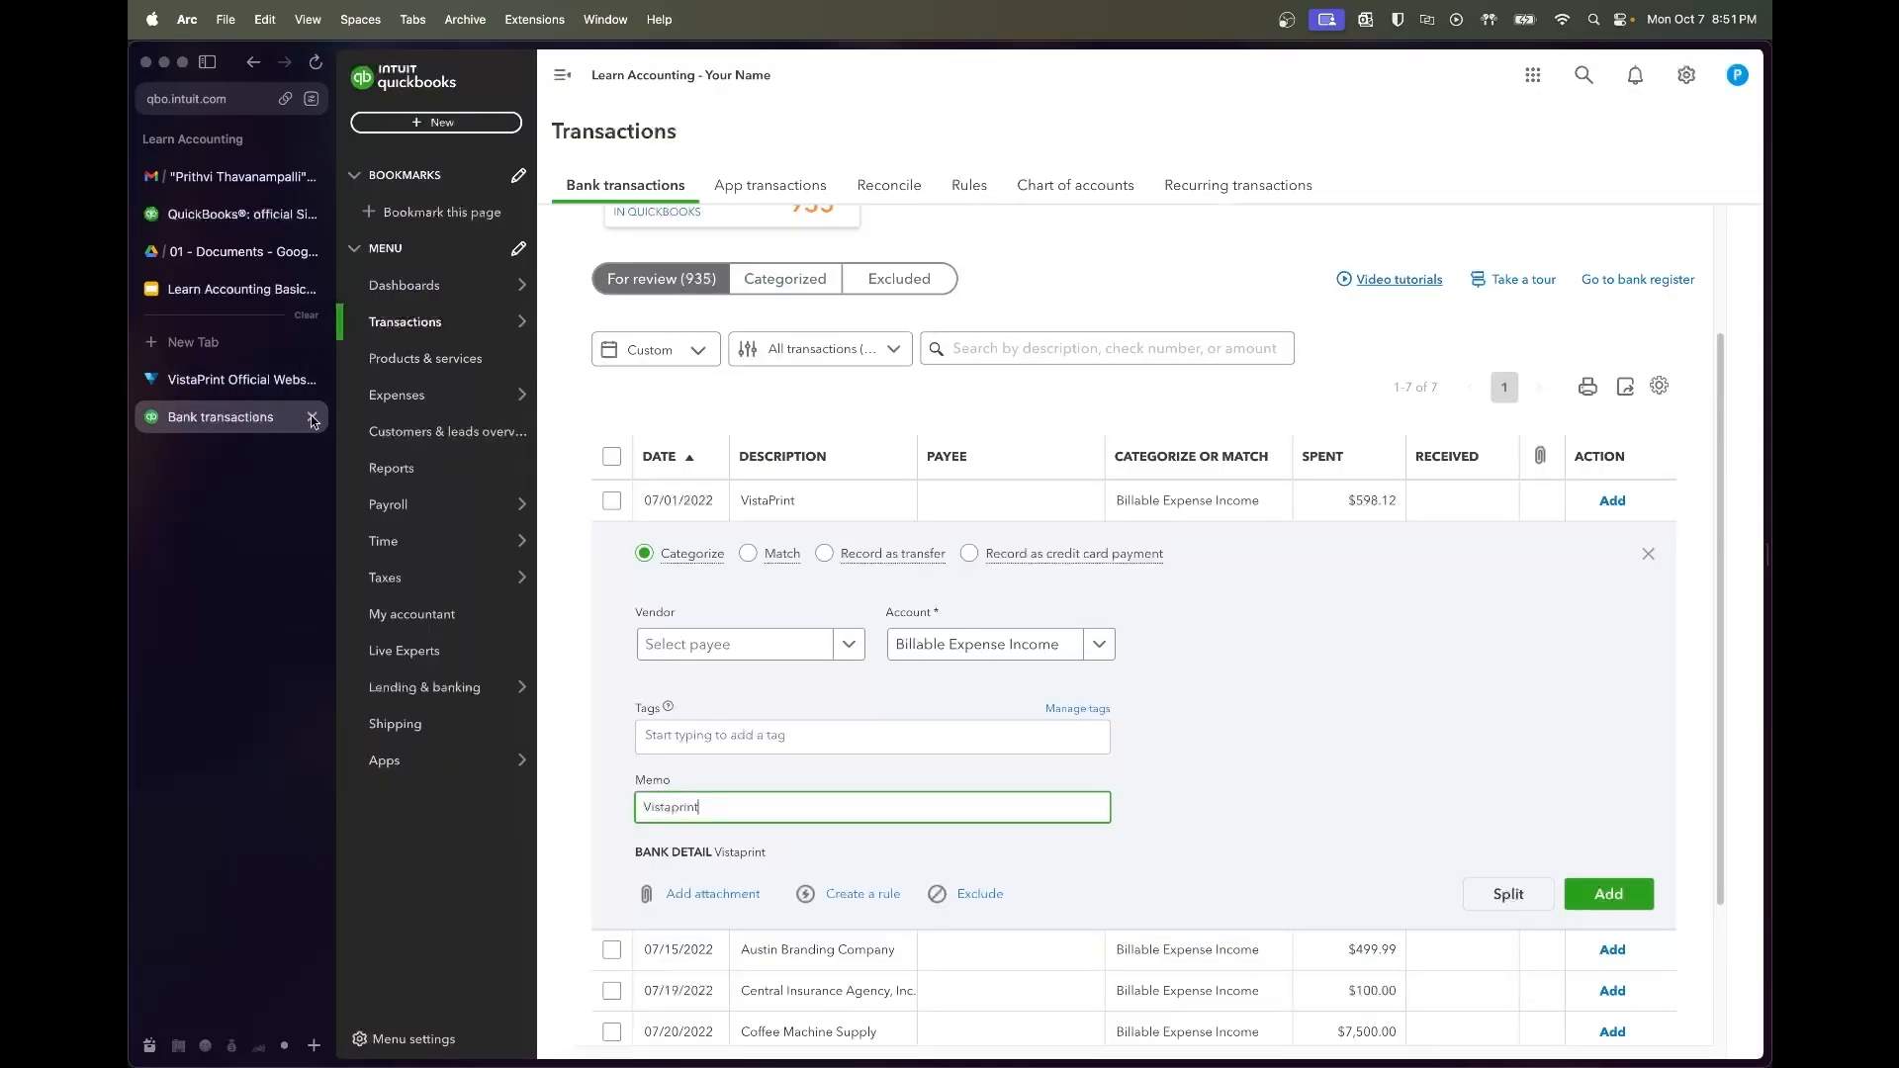
Create vendor VistaPrint and add the $598.12 charge as Merchandise Purchase
left_click(784, 648)
type("VistaPrint")
left_click(781, 685)
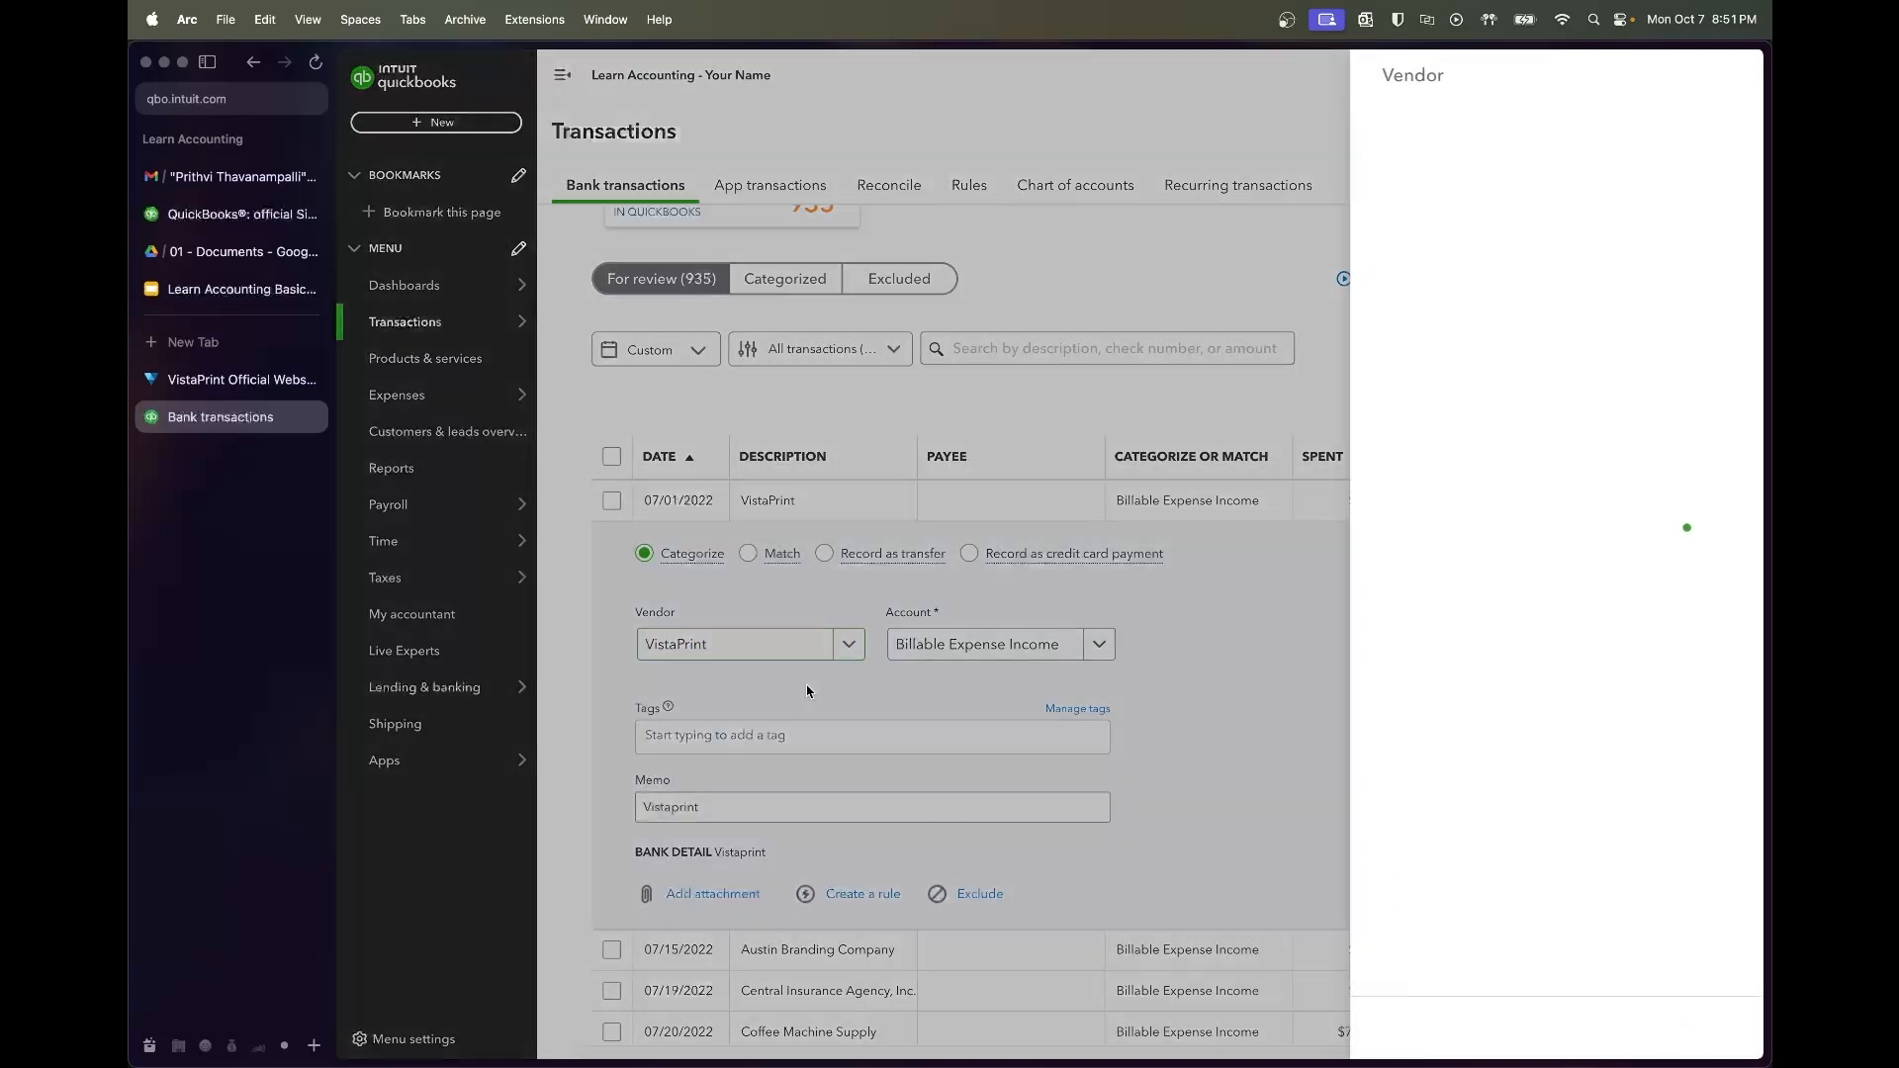
left_click(1704, 1023)
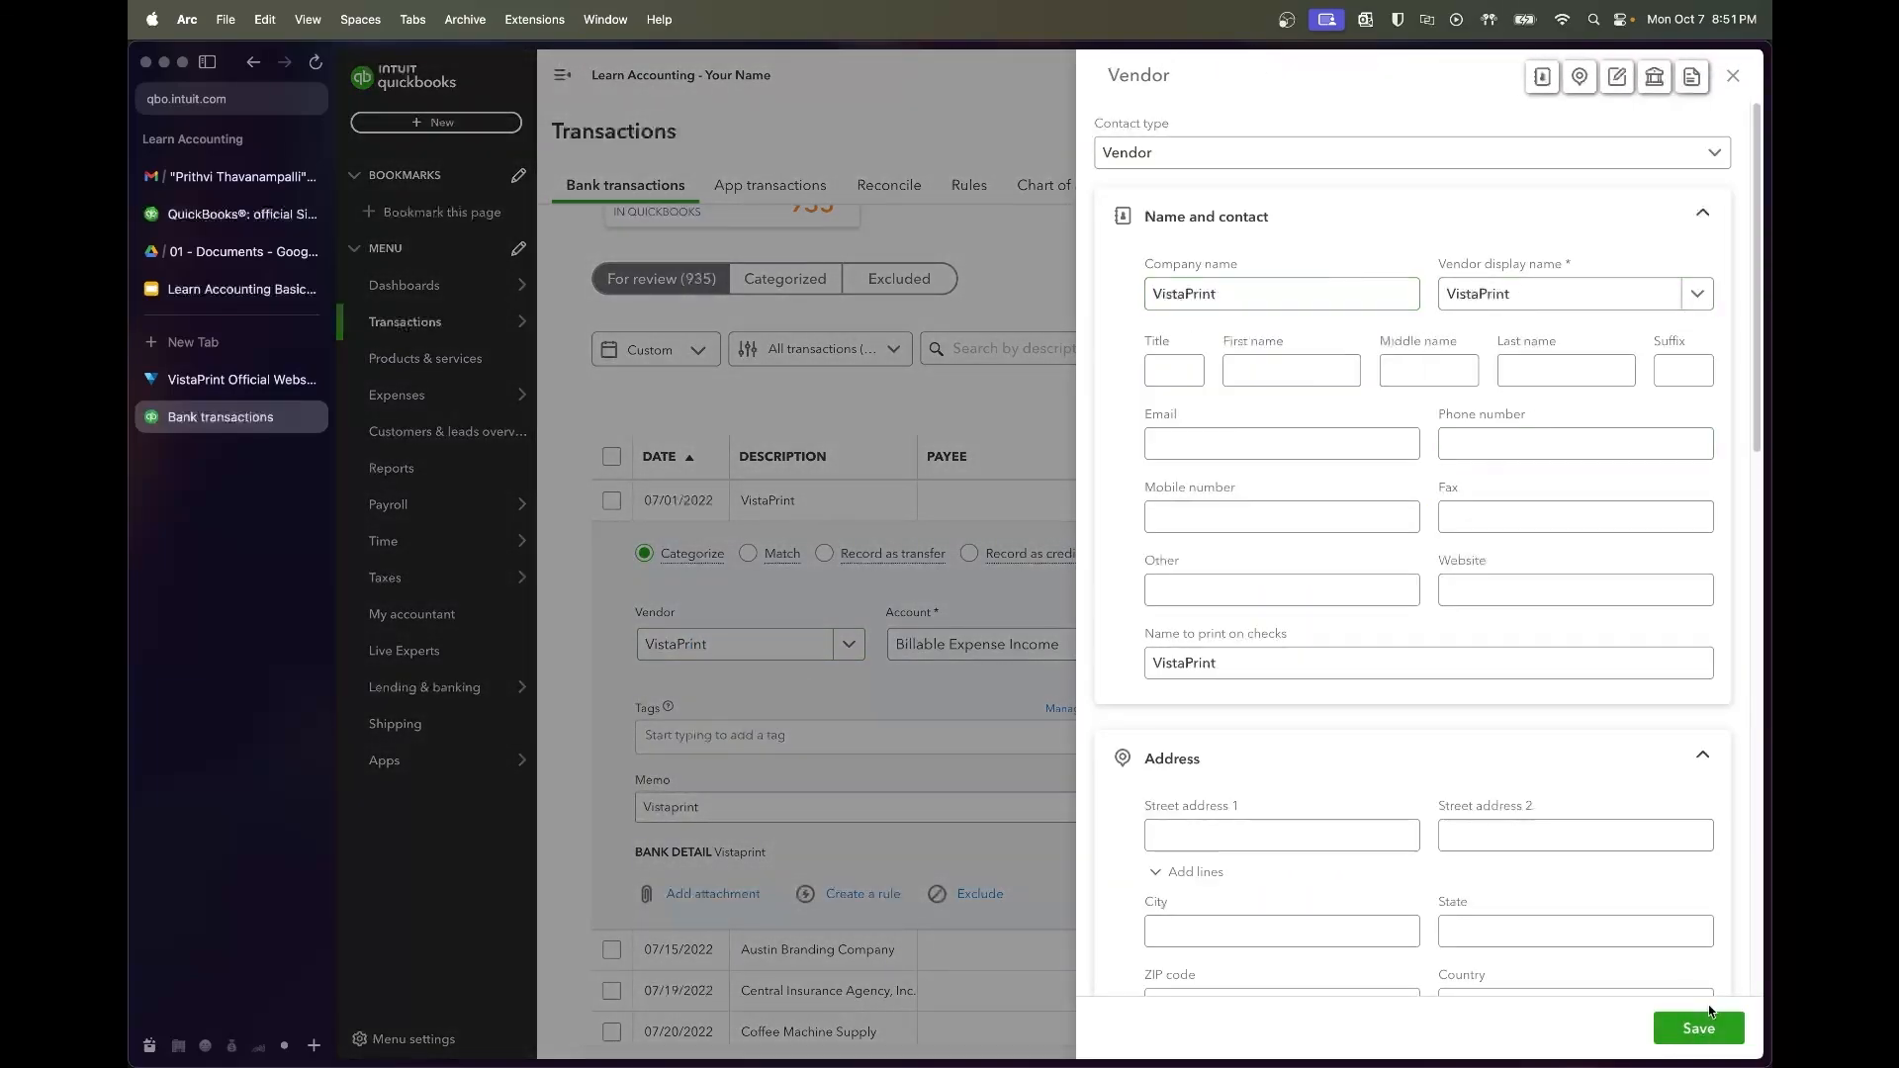
left_click(1706, 1036)
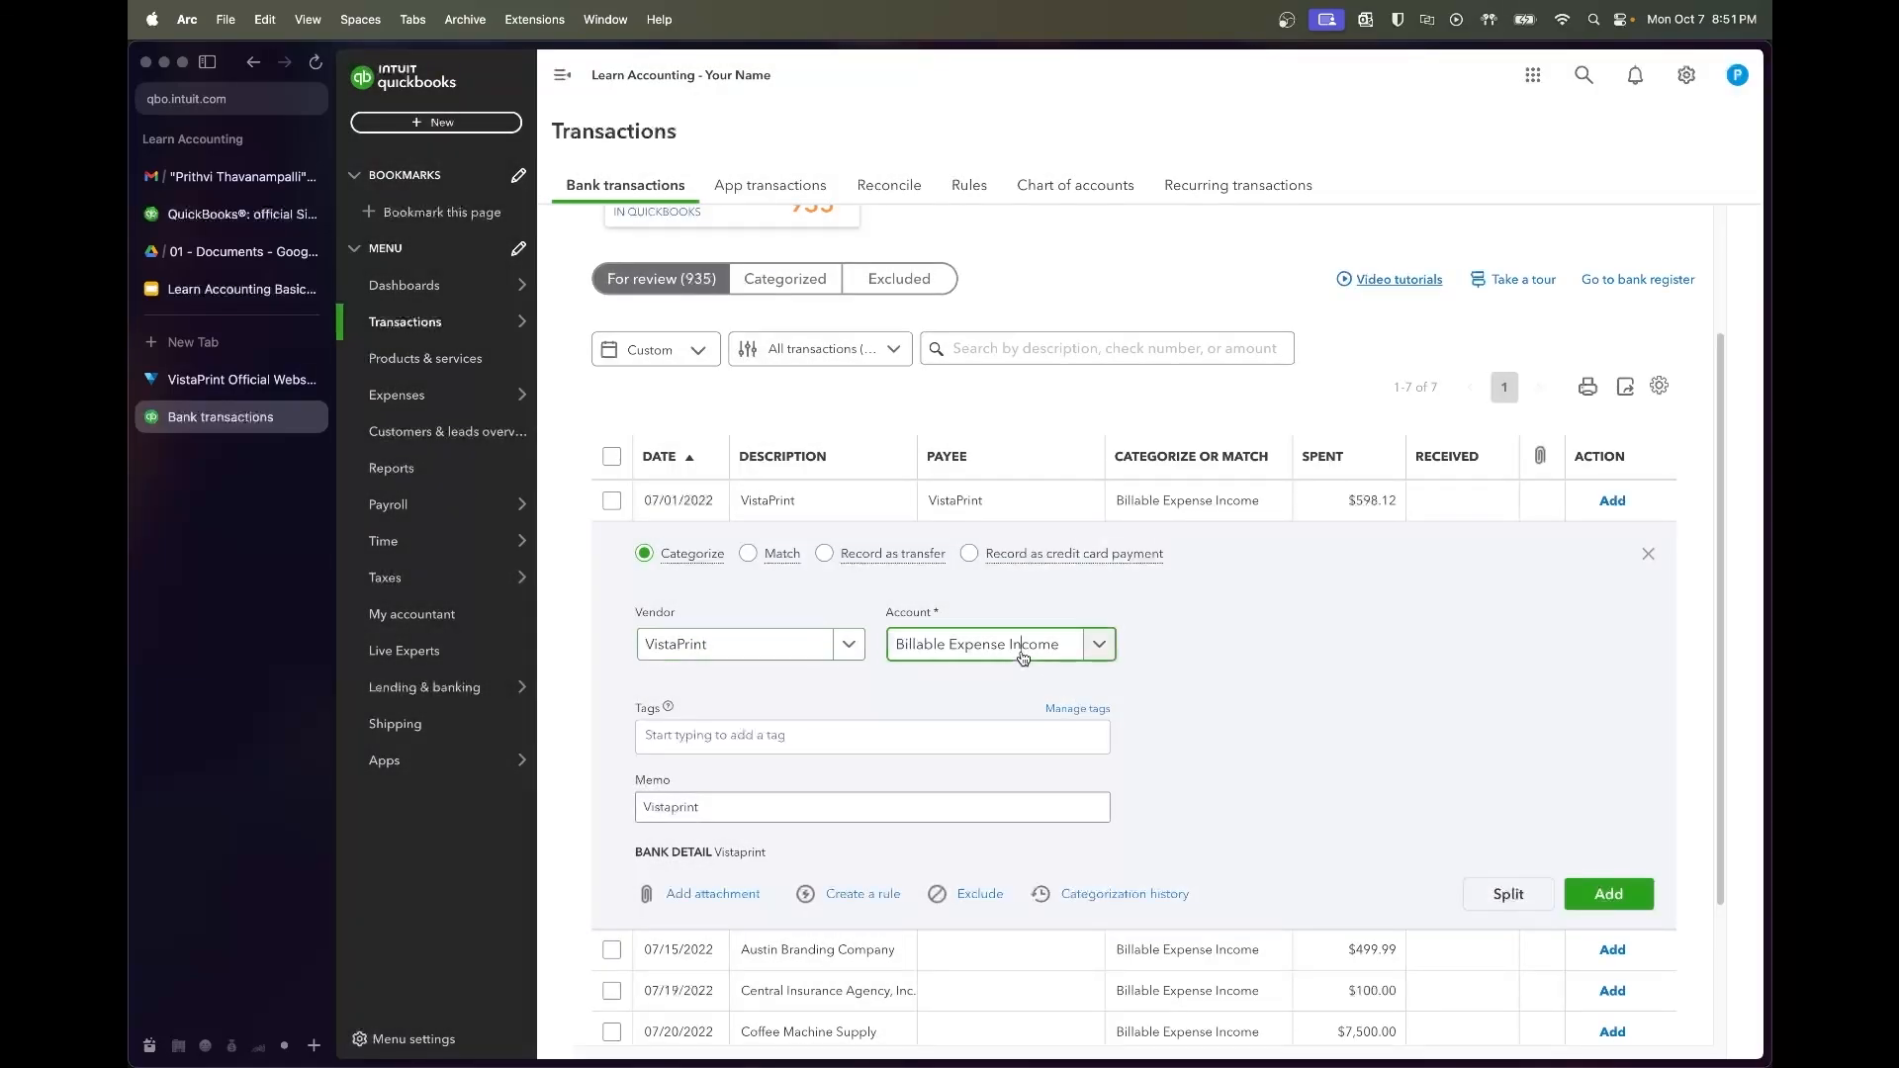
left_click(1022, 644)
type("merchan")
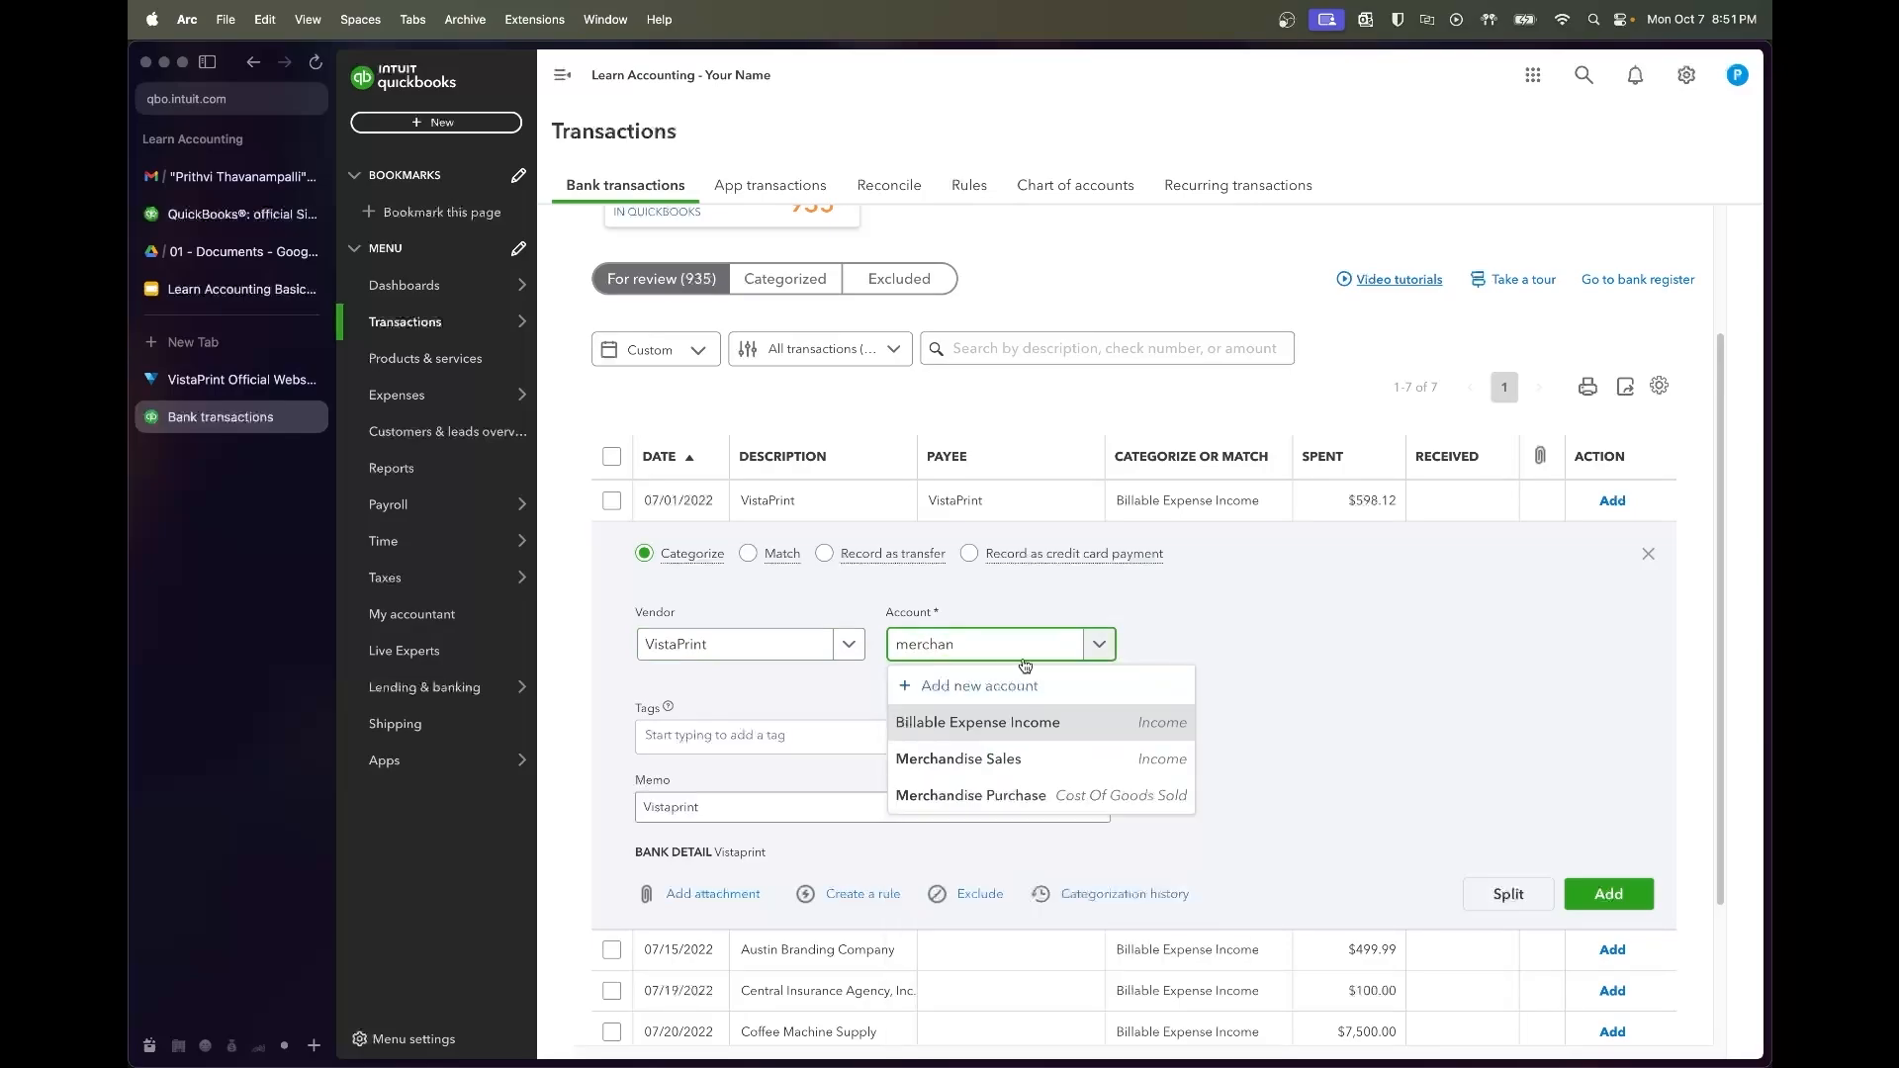
left_click(1025, 791)
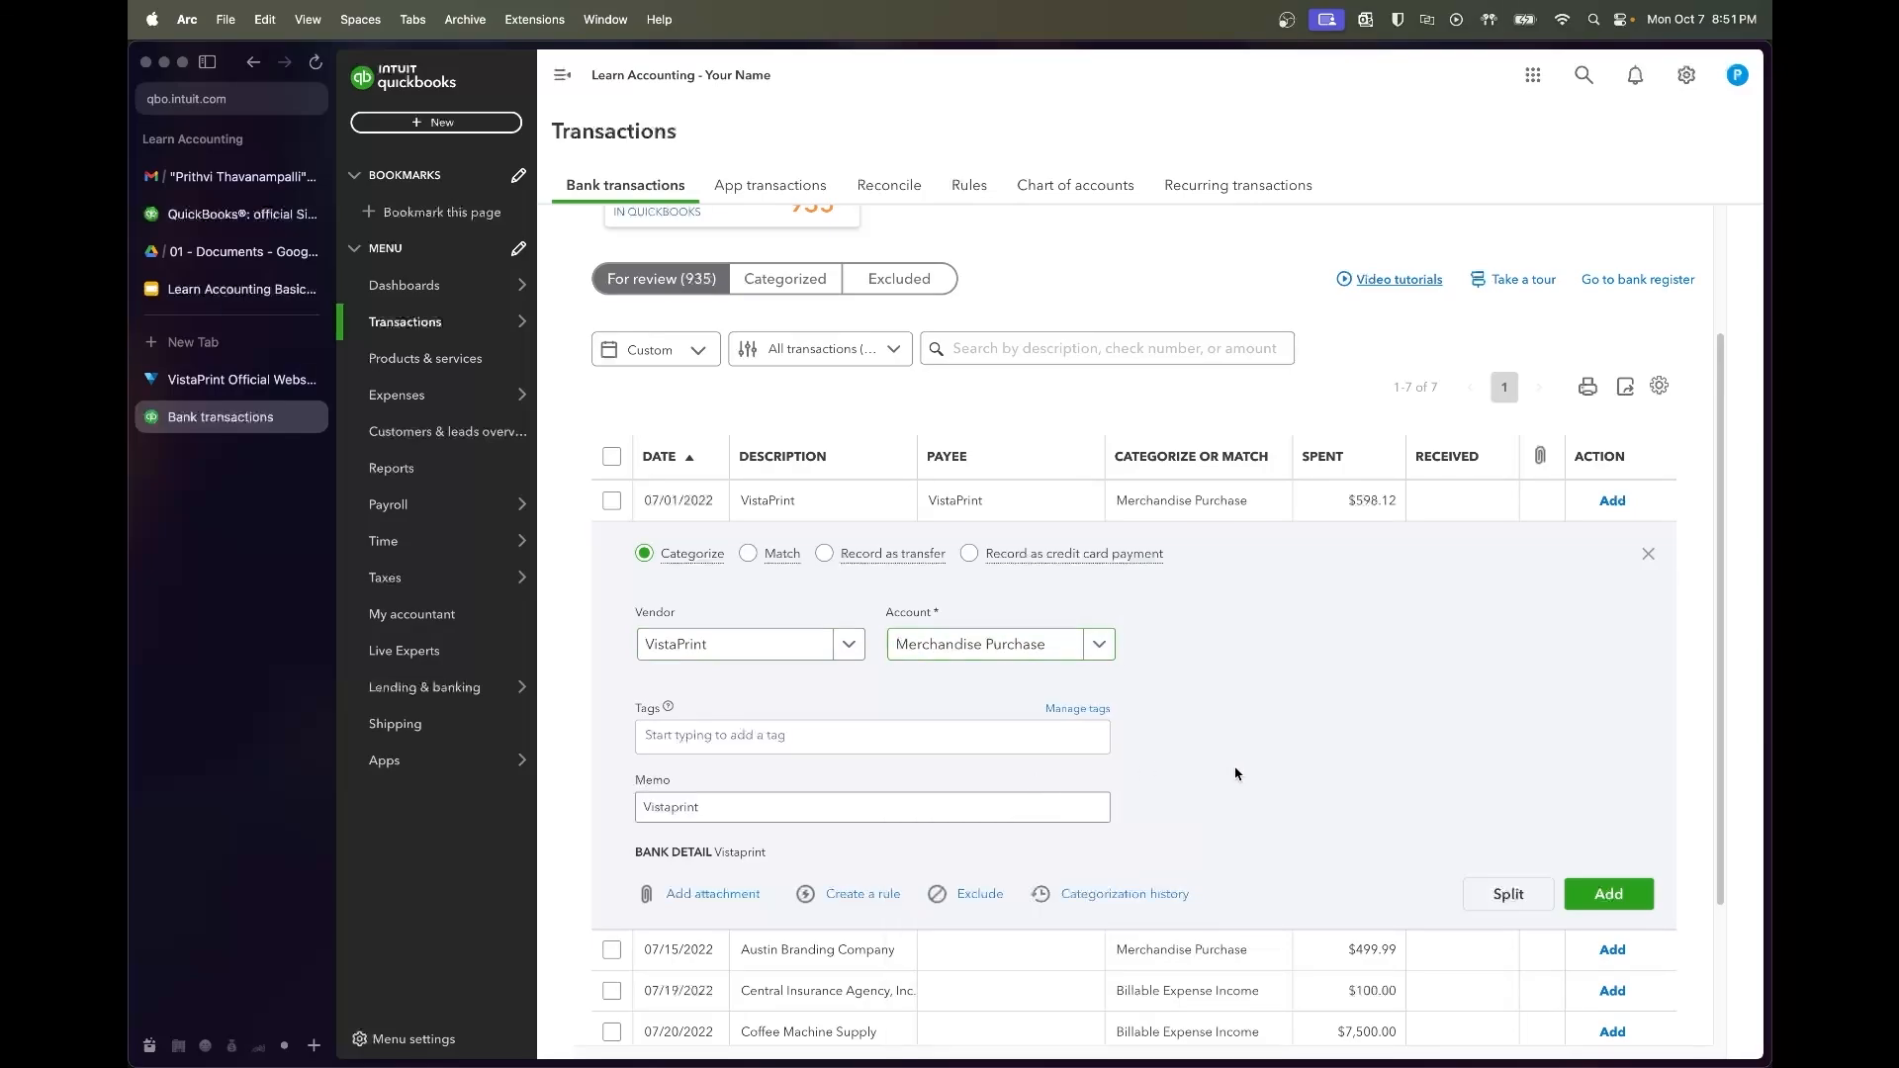
left_click(1608, 893)
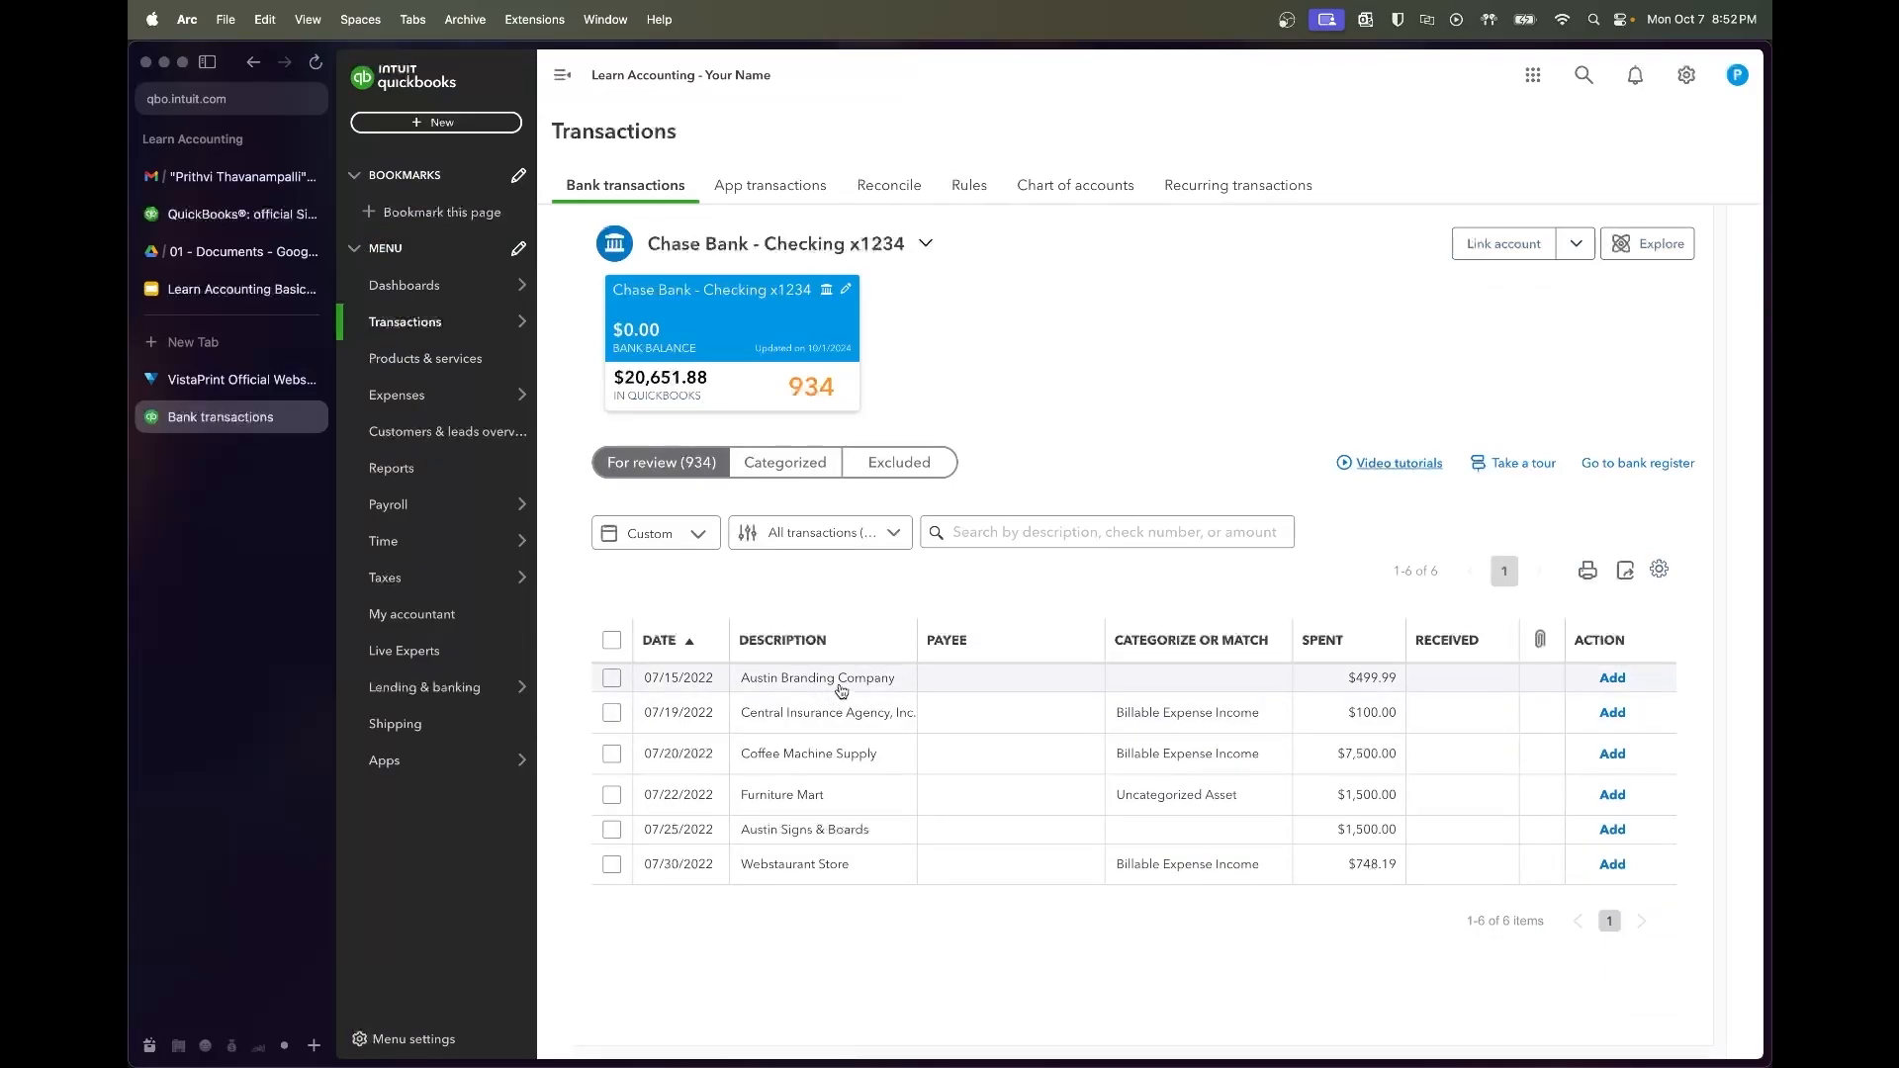
Create the new vendor Austin Branding Company for the $499.99 charge
left_click(958, 678)
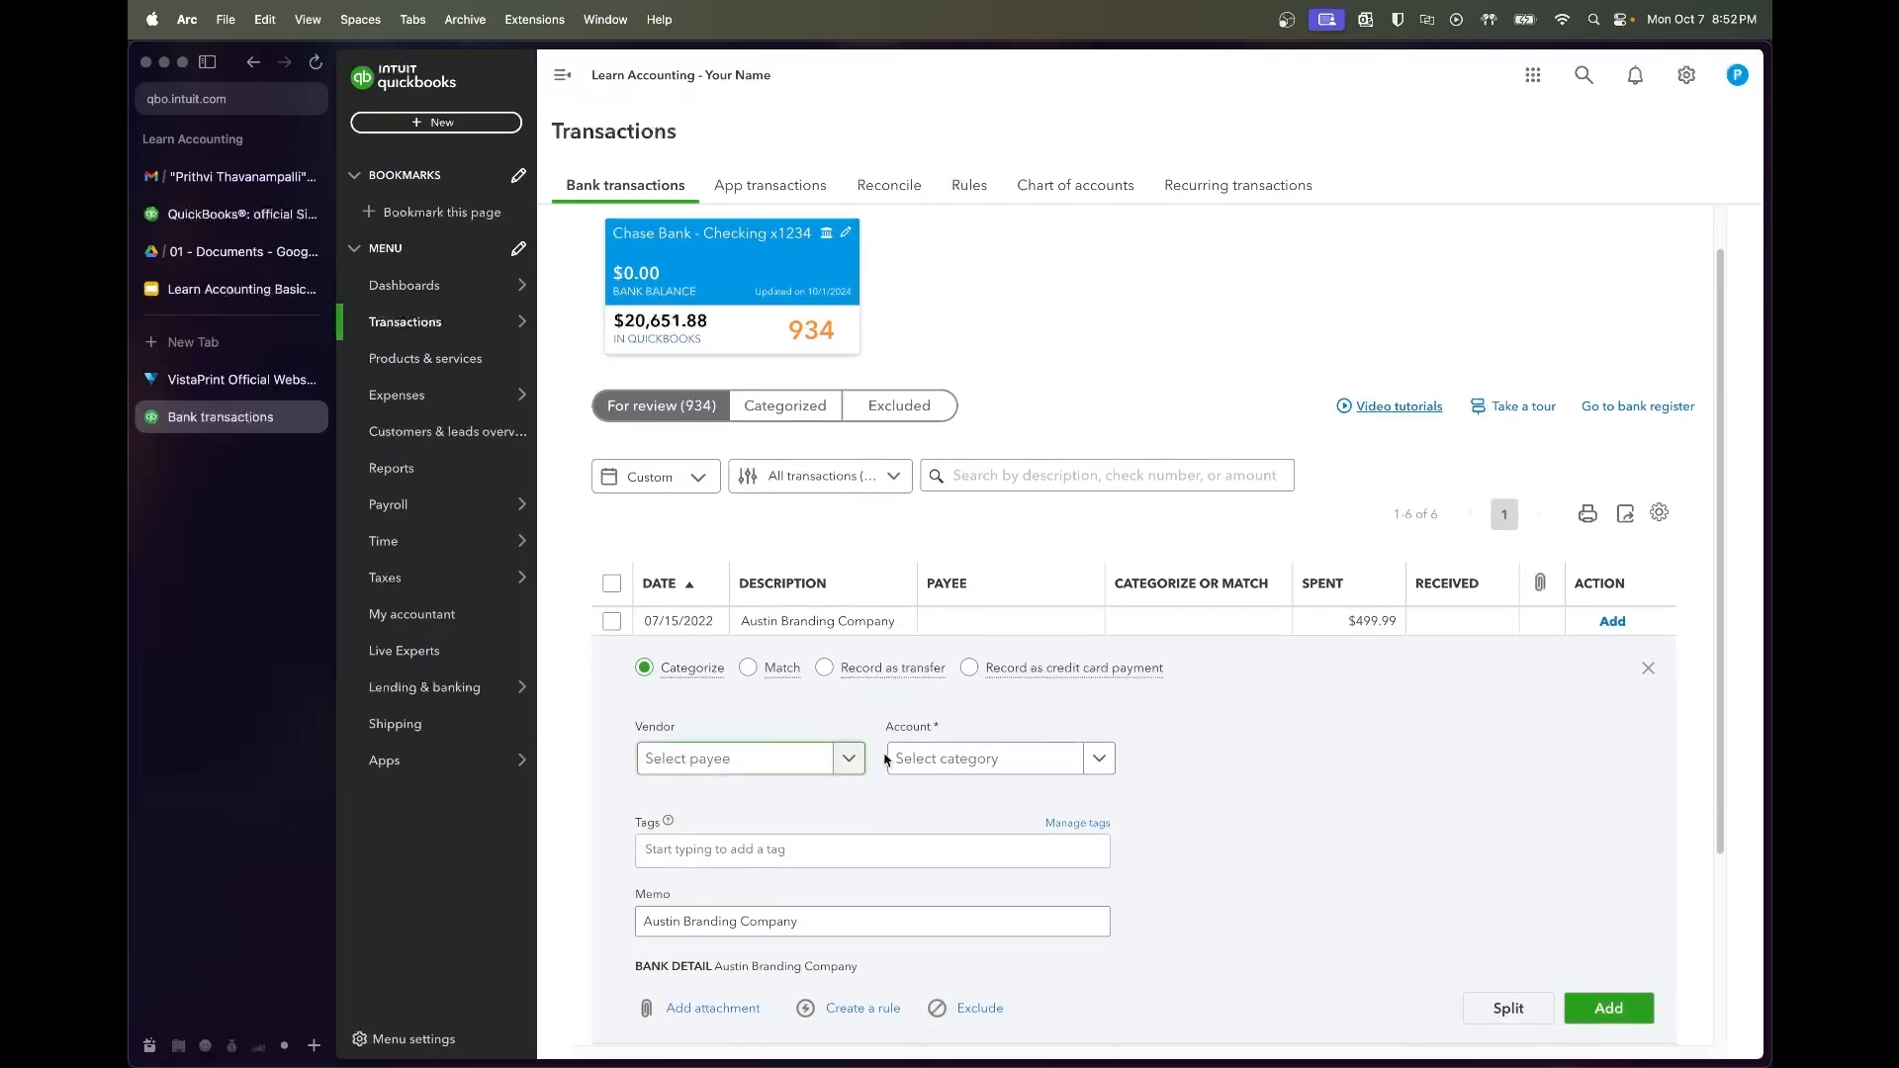
left_click(803, 914)
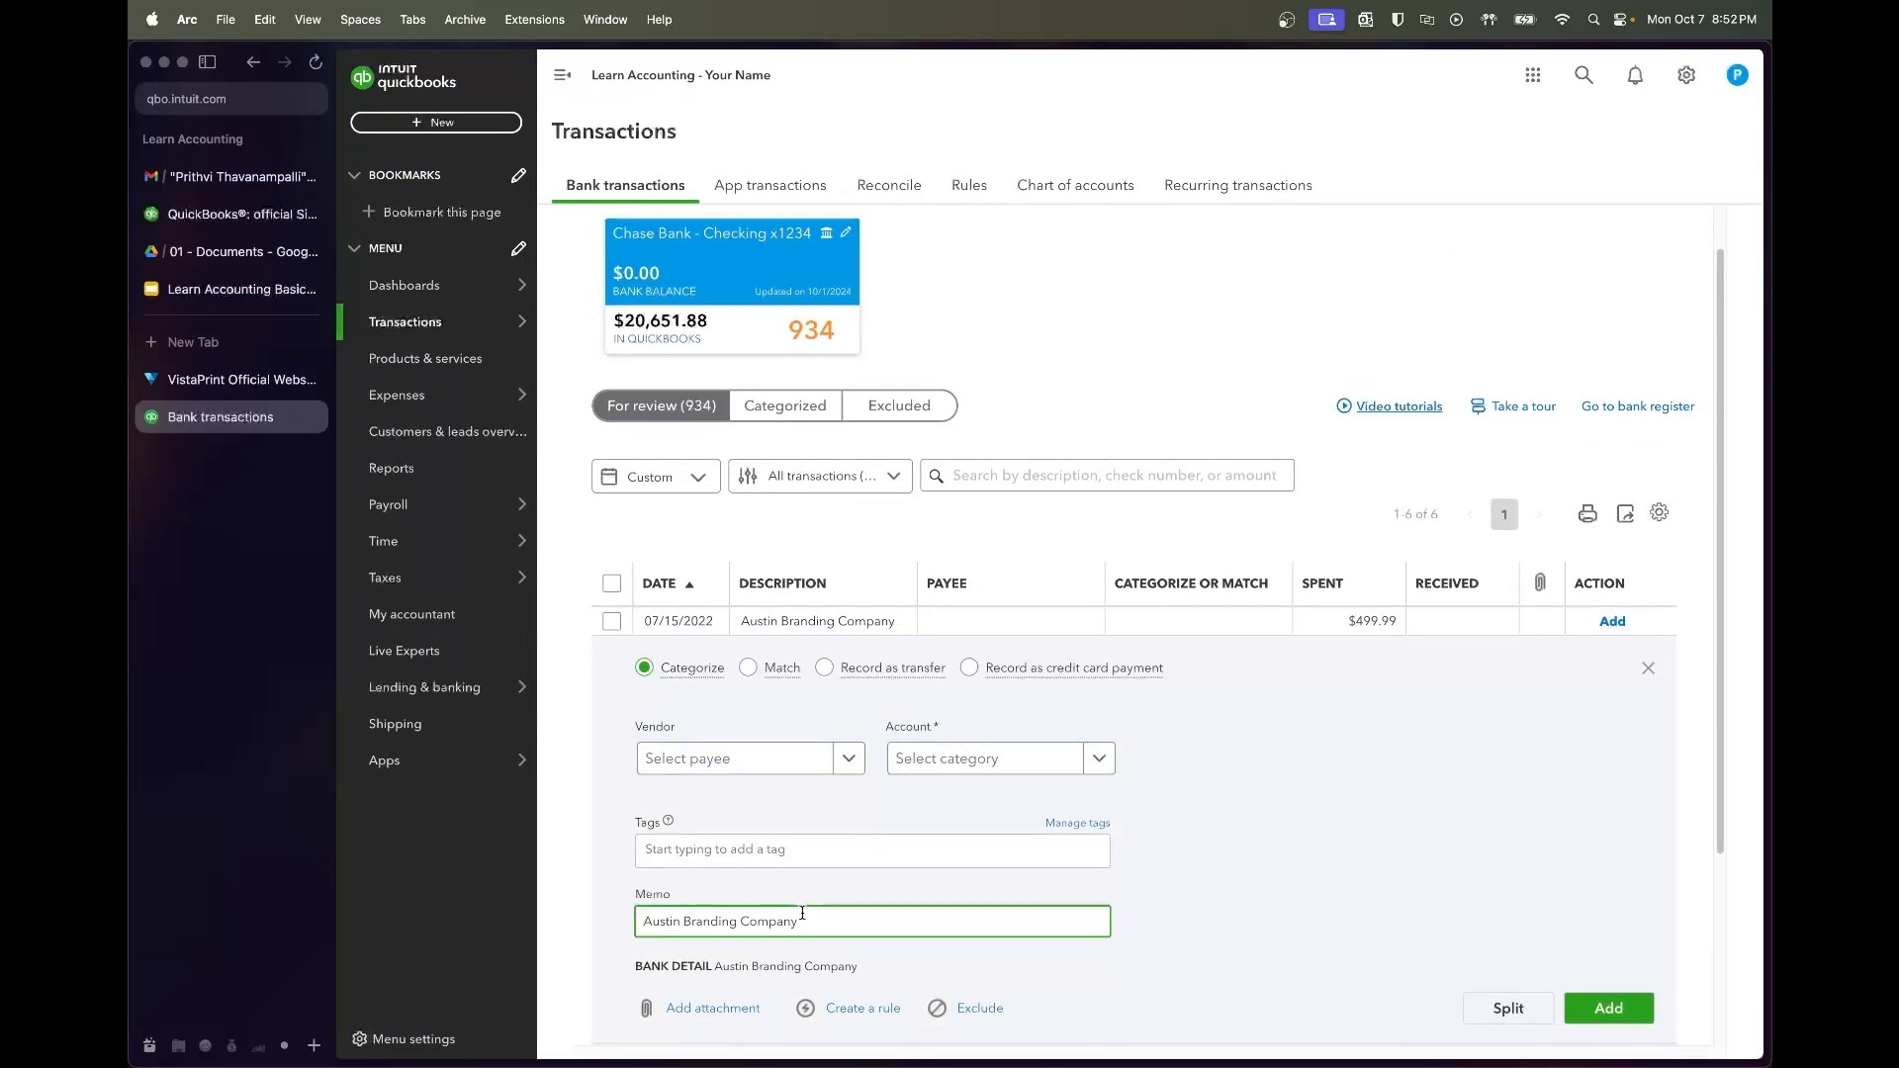
left_click(785, 755)
type("Austin Barn")
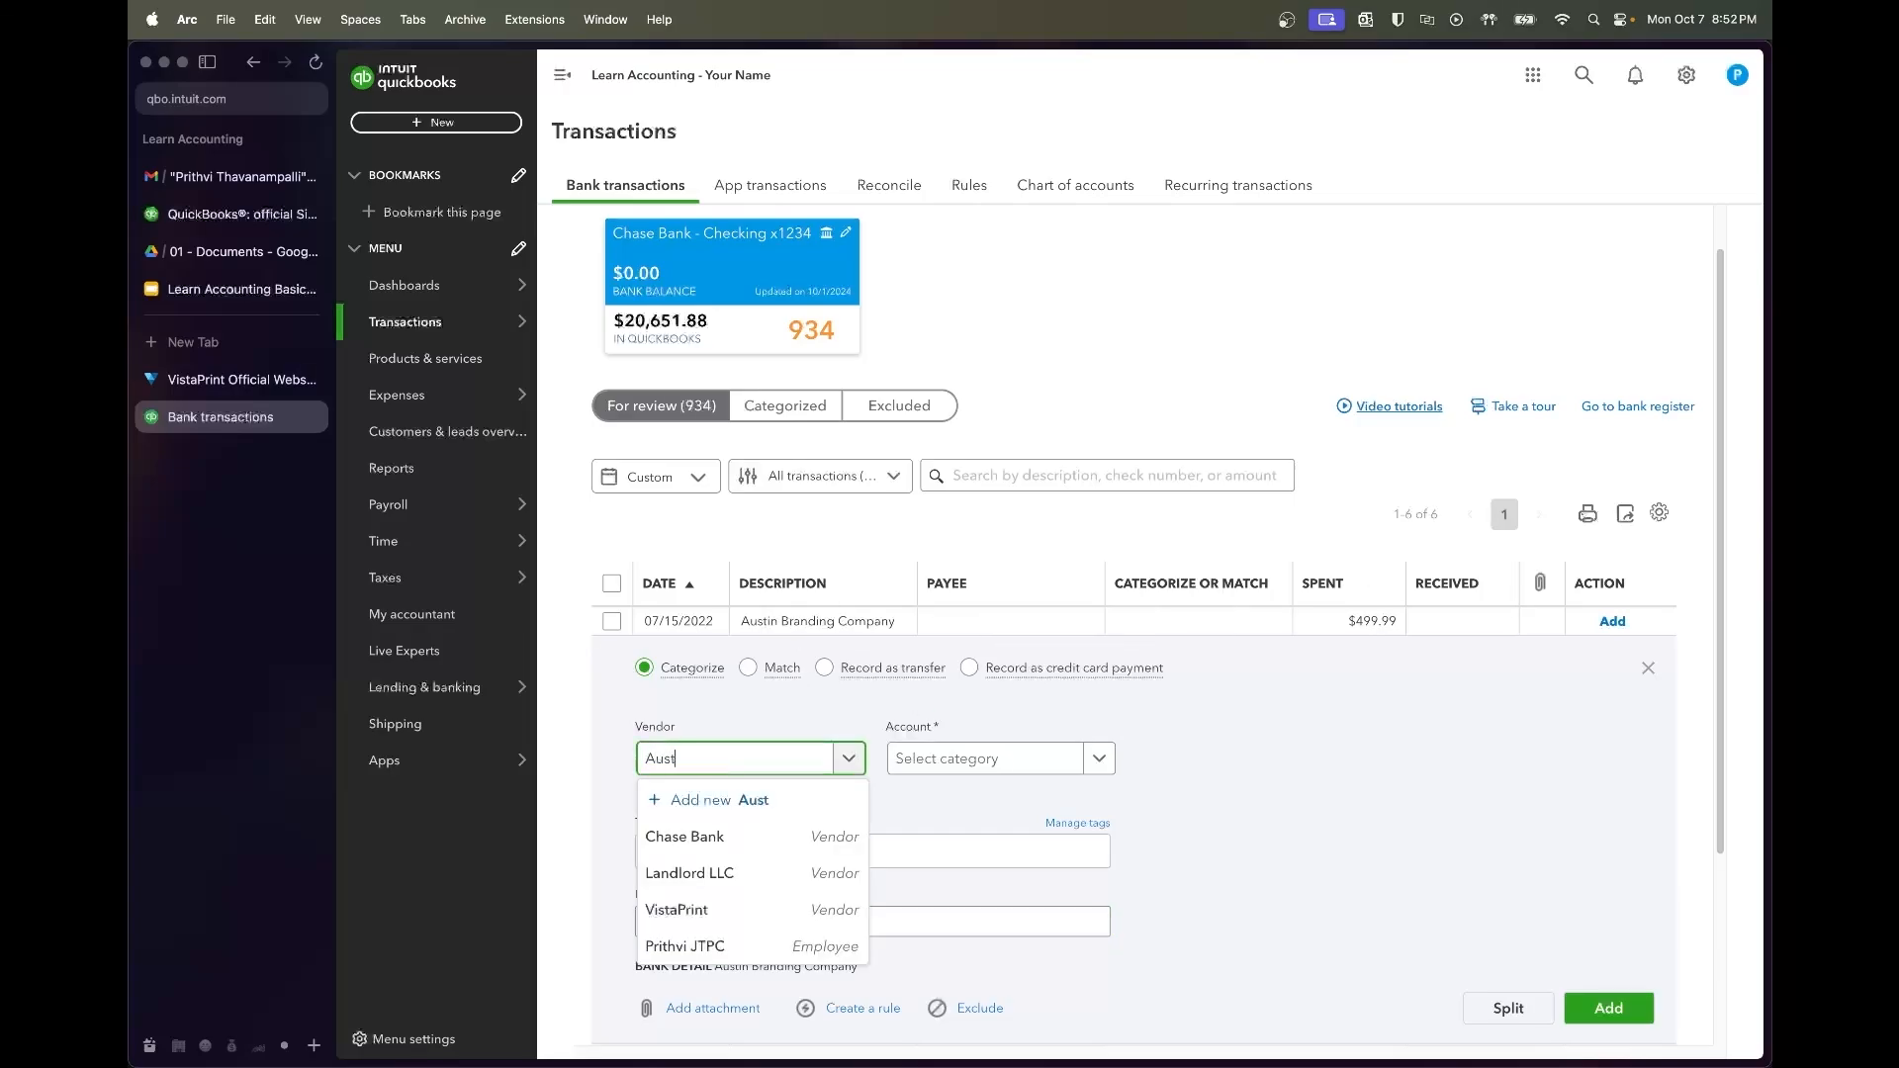
key("BackSpace")
key("BackSpace")
key("BackSpace")
type("randing")
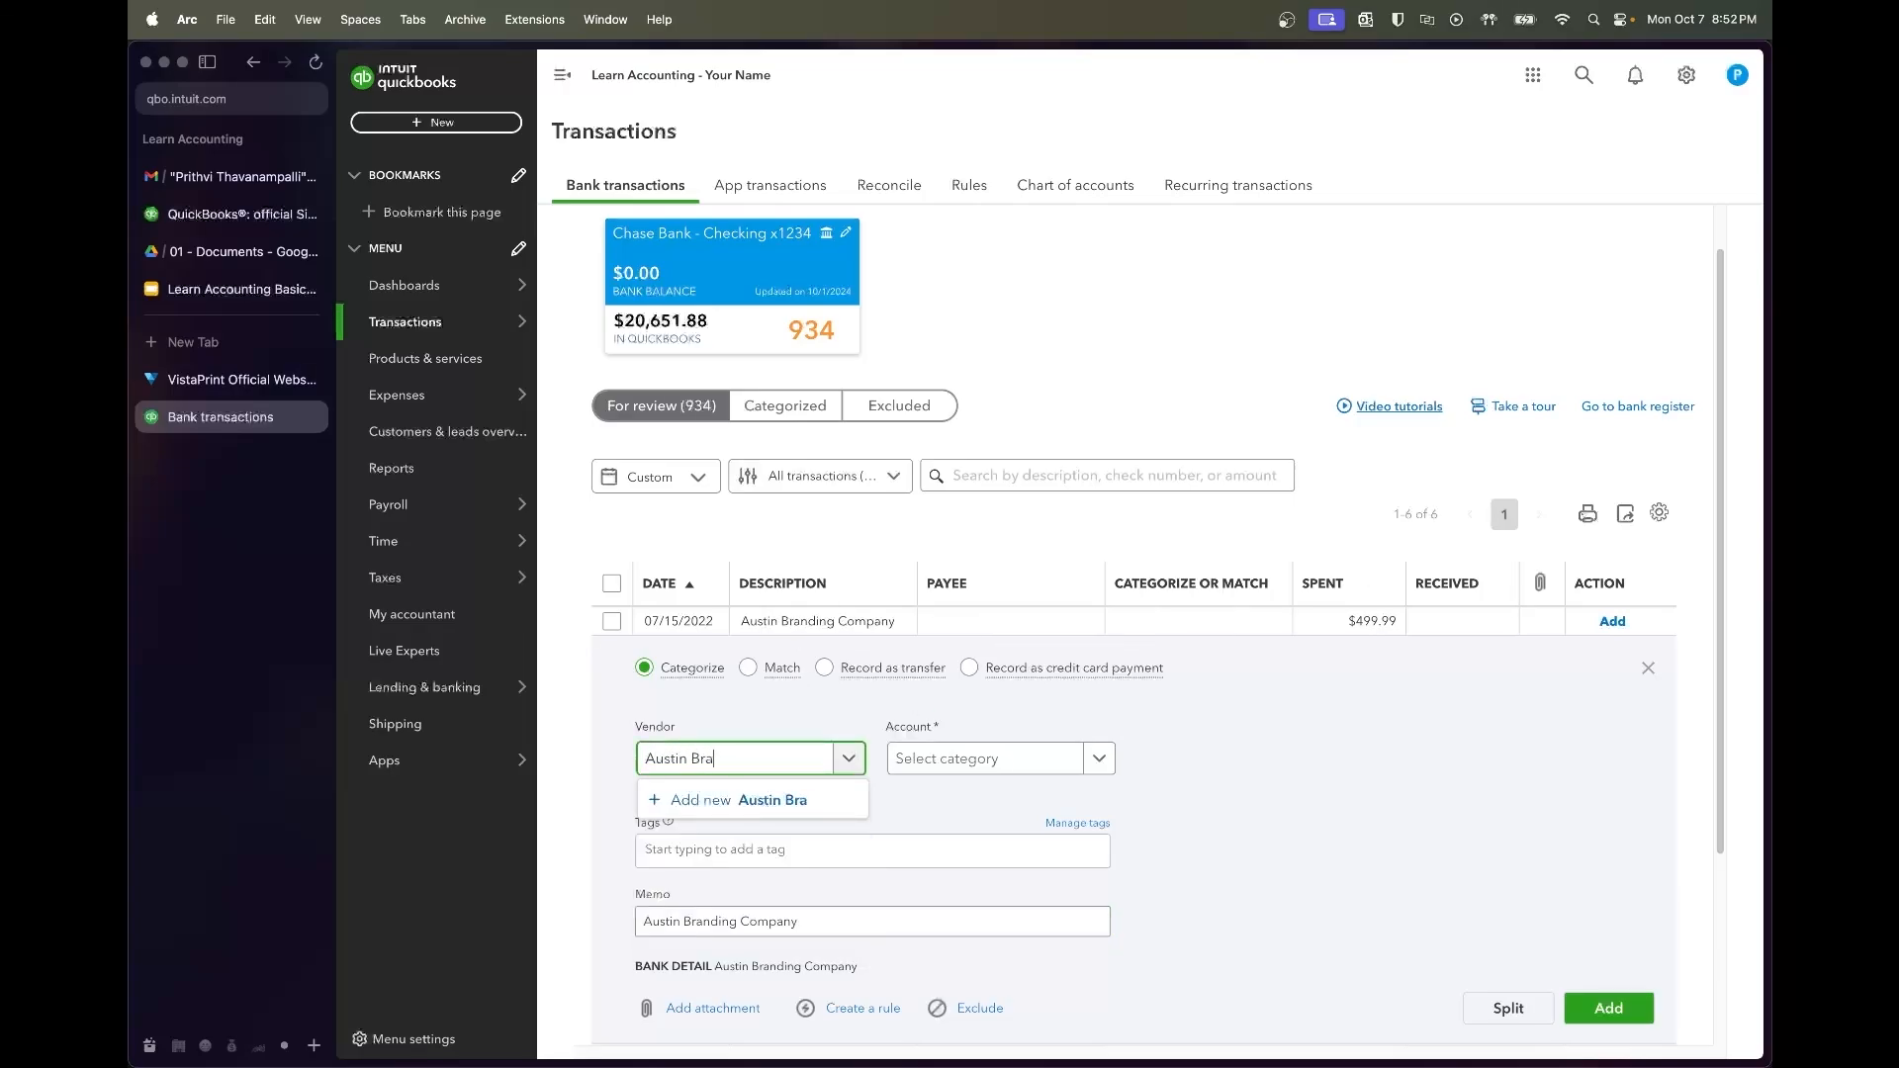
type("ompany")
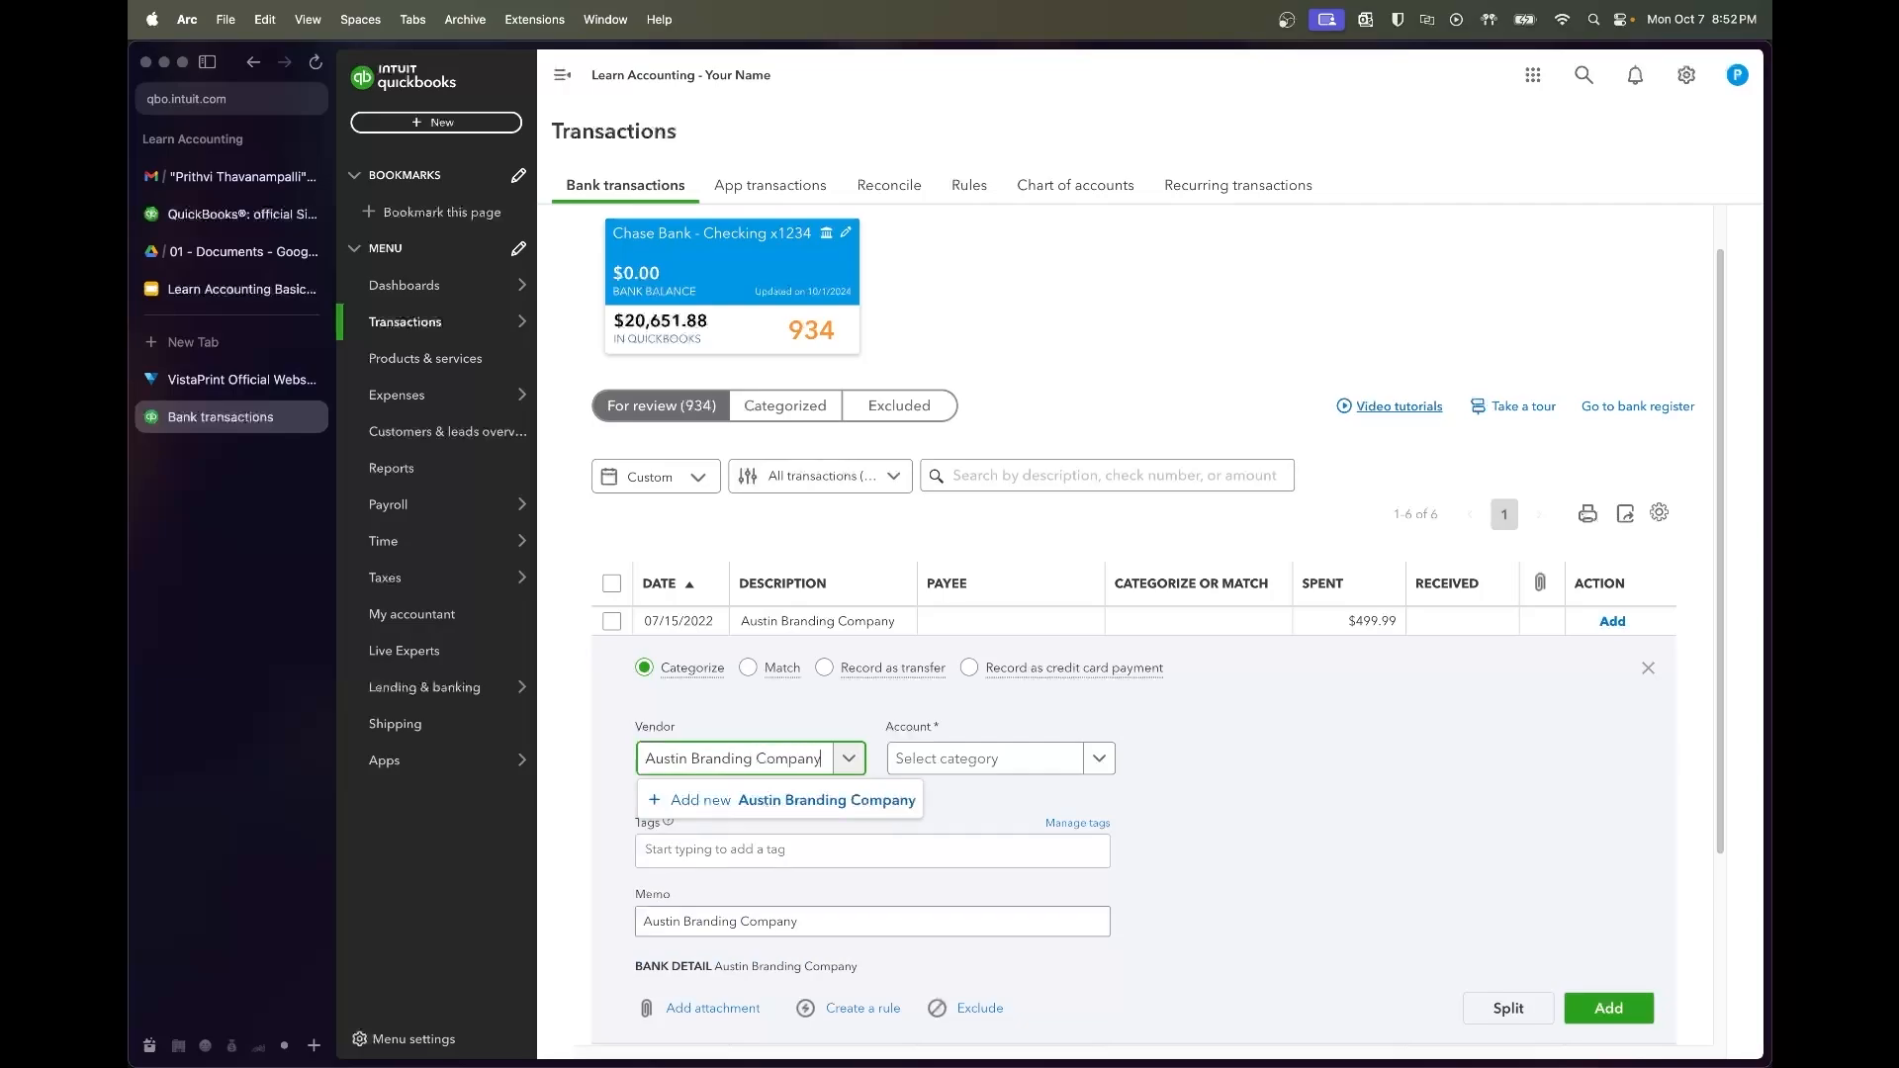
left_click(850, 798)
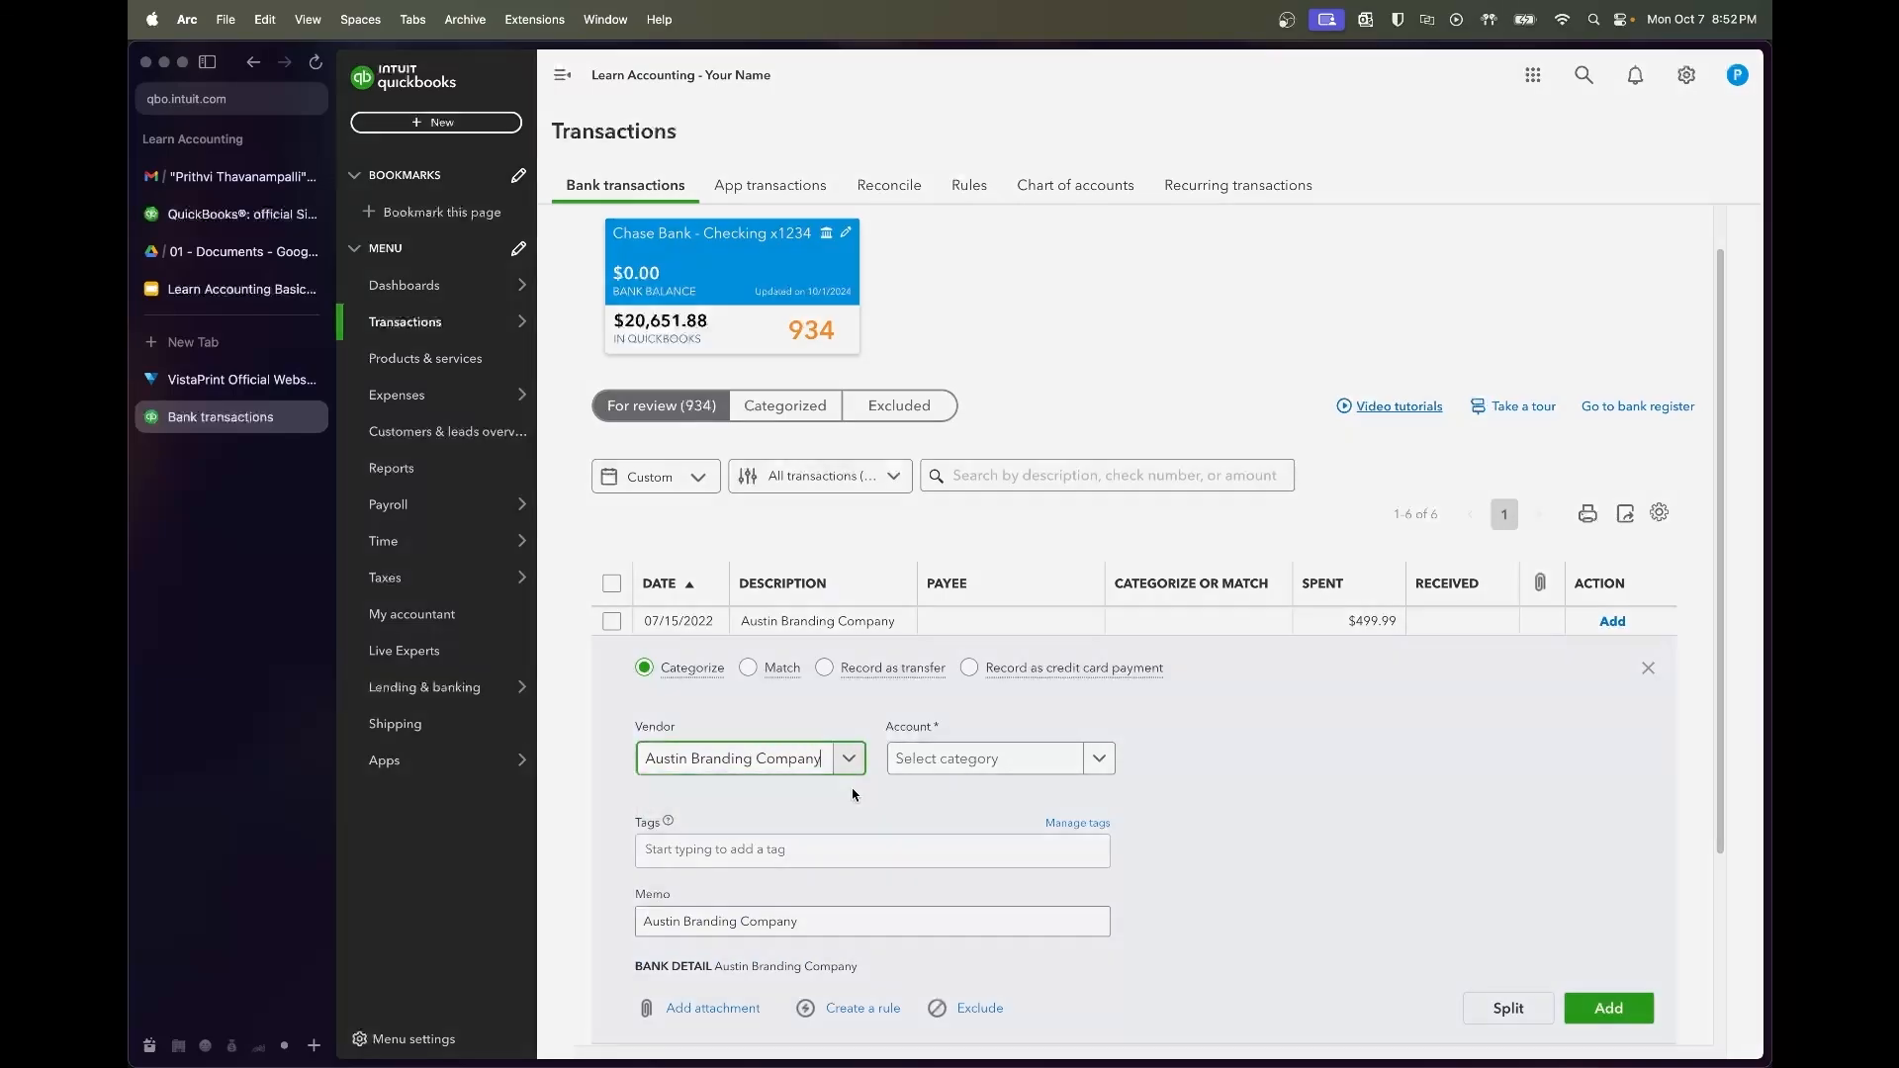
left_click(1716, 1034)
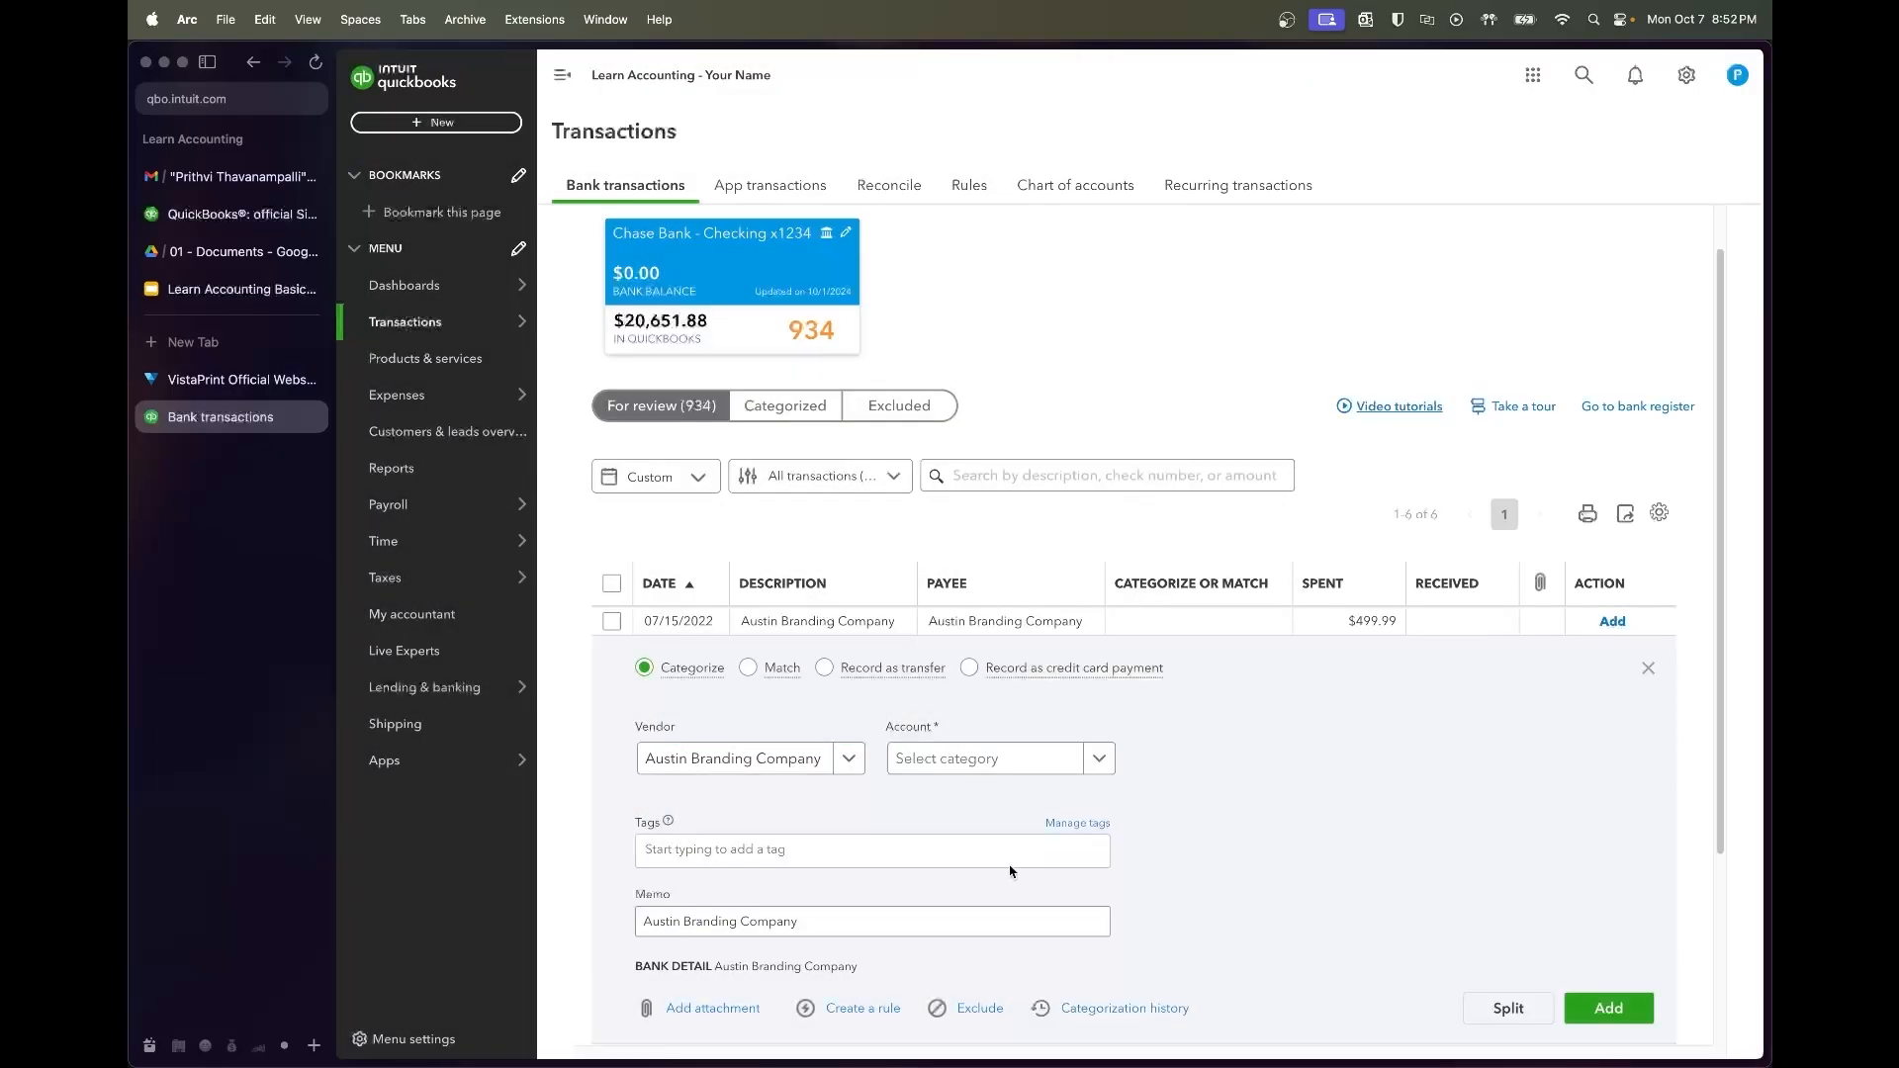
Categorize the charge as Advertising and add it
left_click(989, 759)
type("advertising")
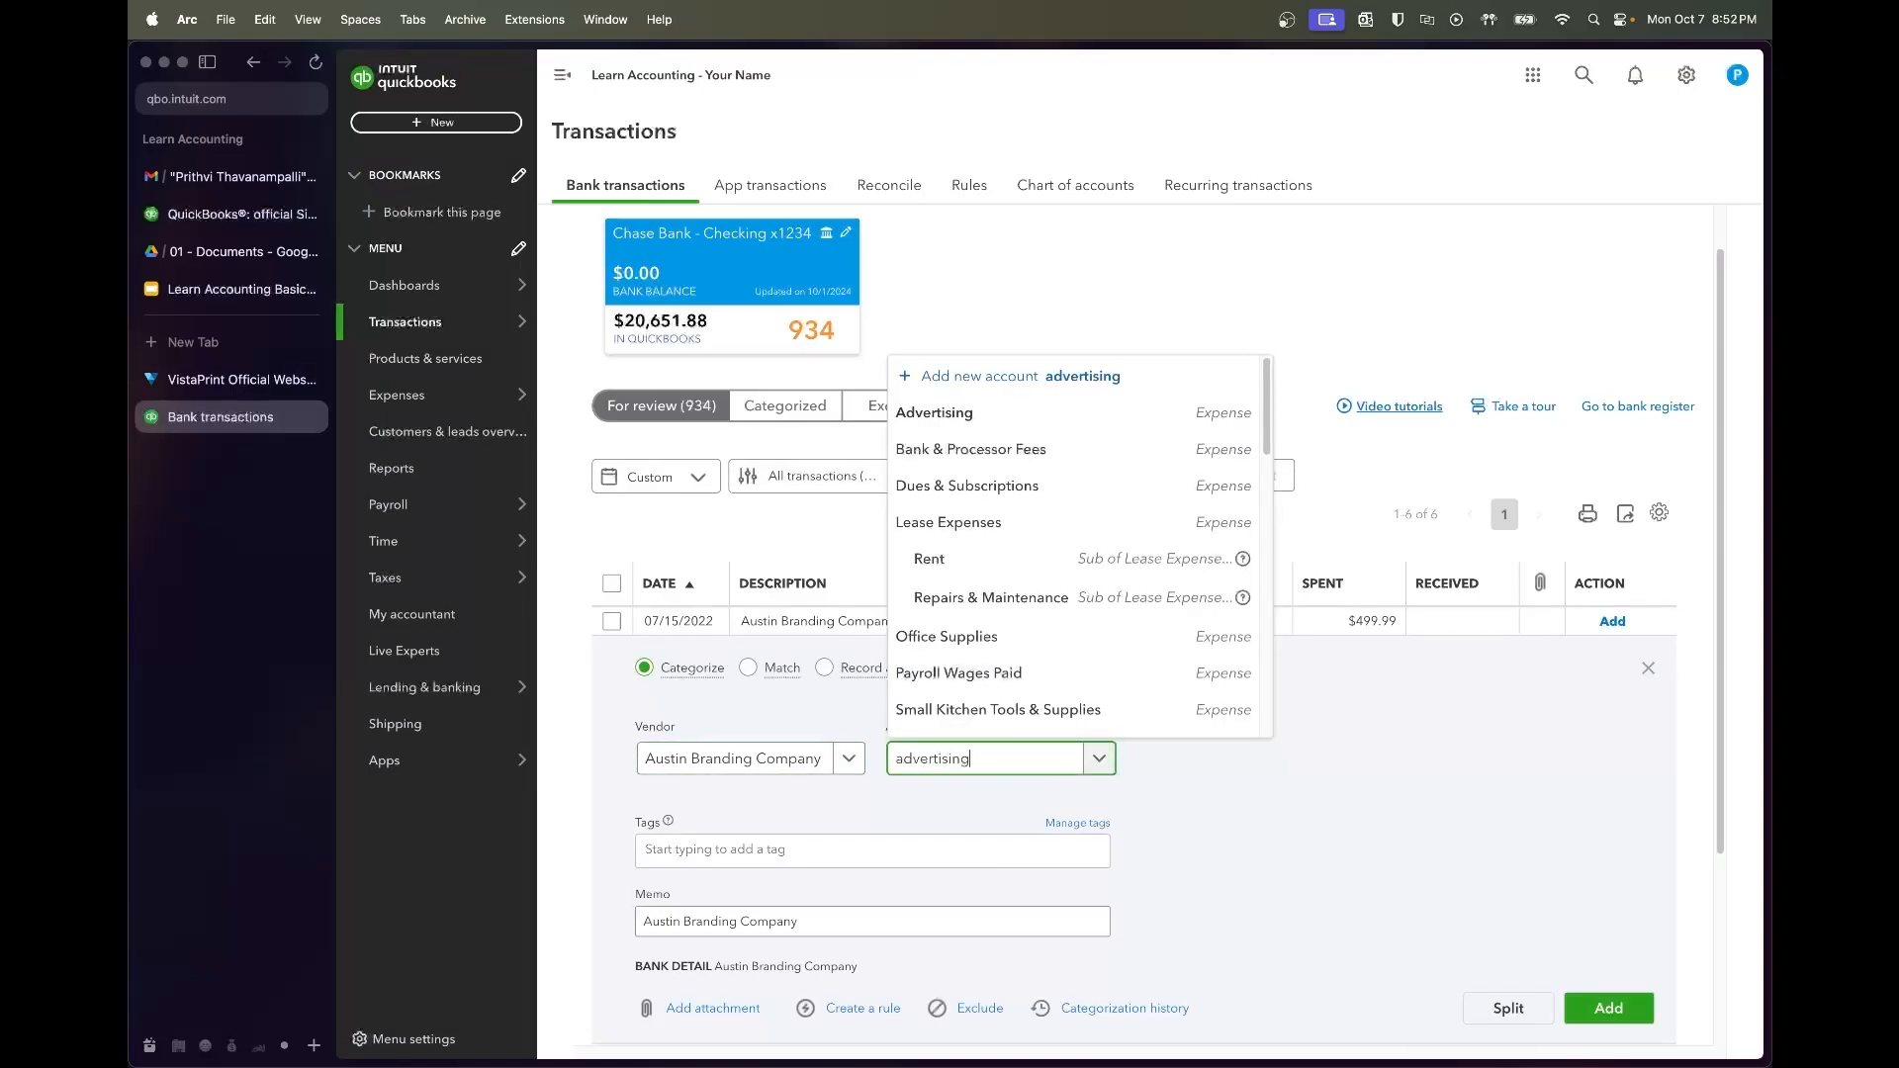
left_click(984, 721)
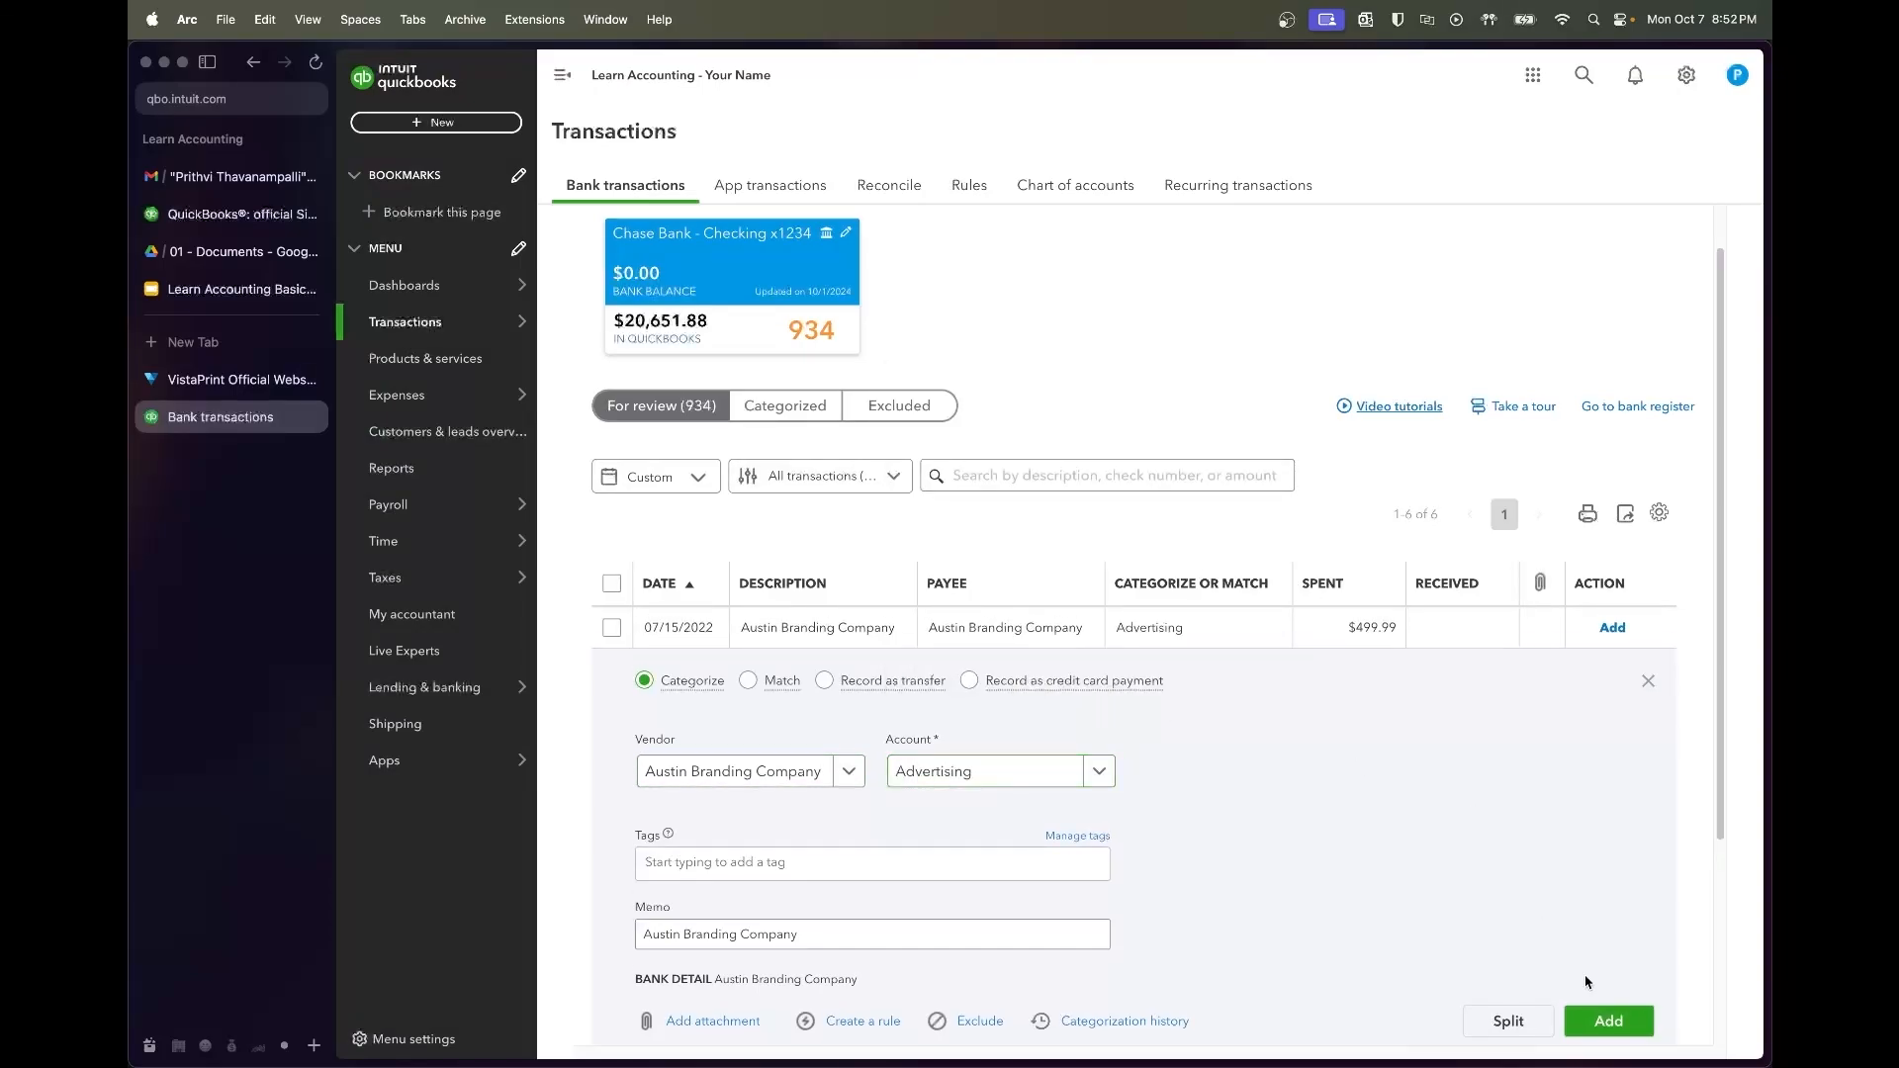
left_click(1600, 1019)
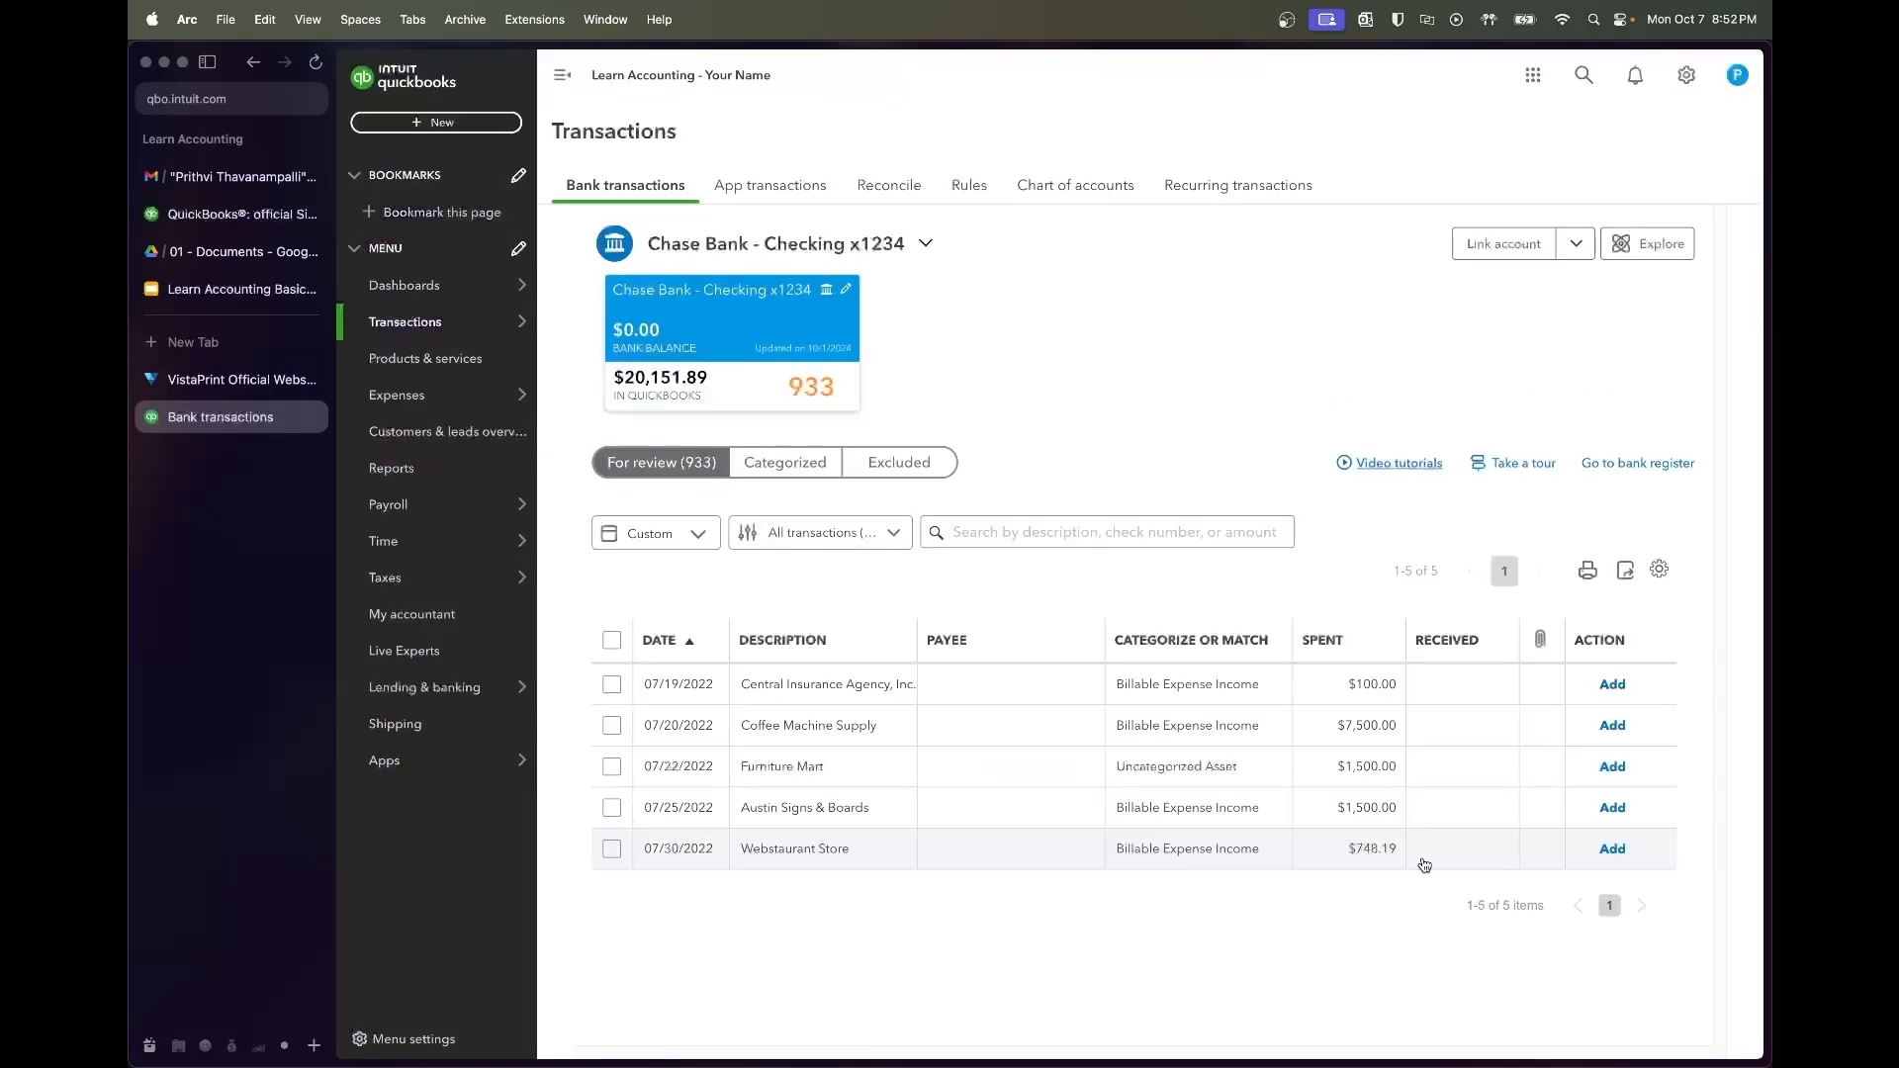
Create the new vendor Central Insurance Agency for the $100 insurance charge
left_click(857, 684)
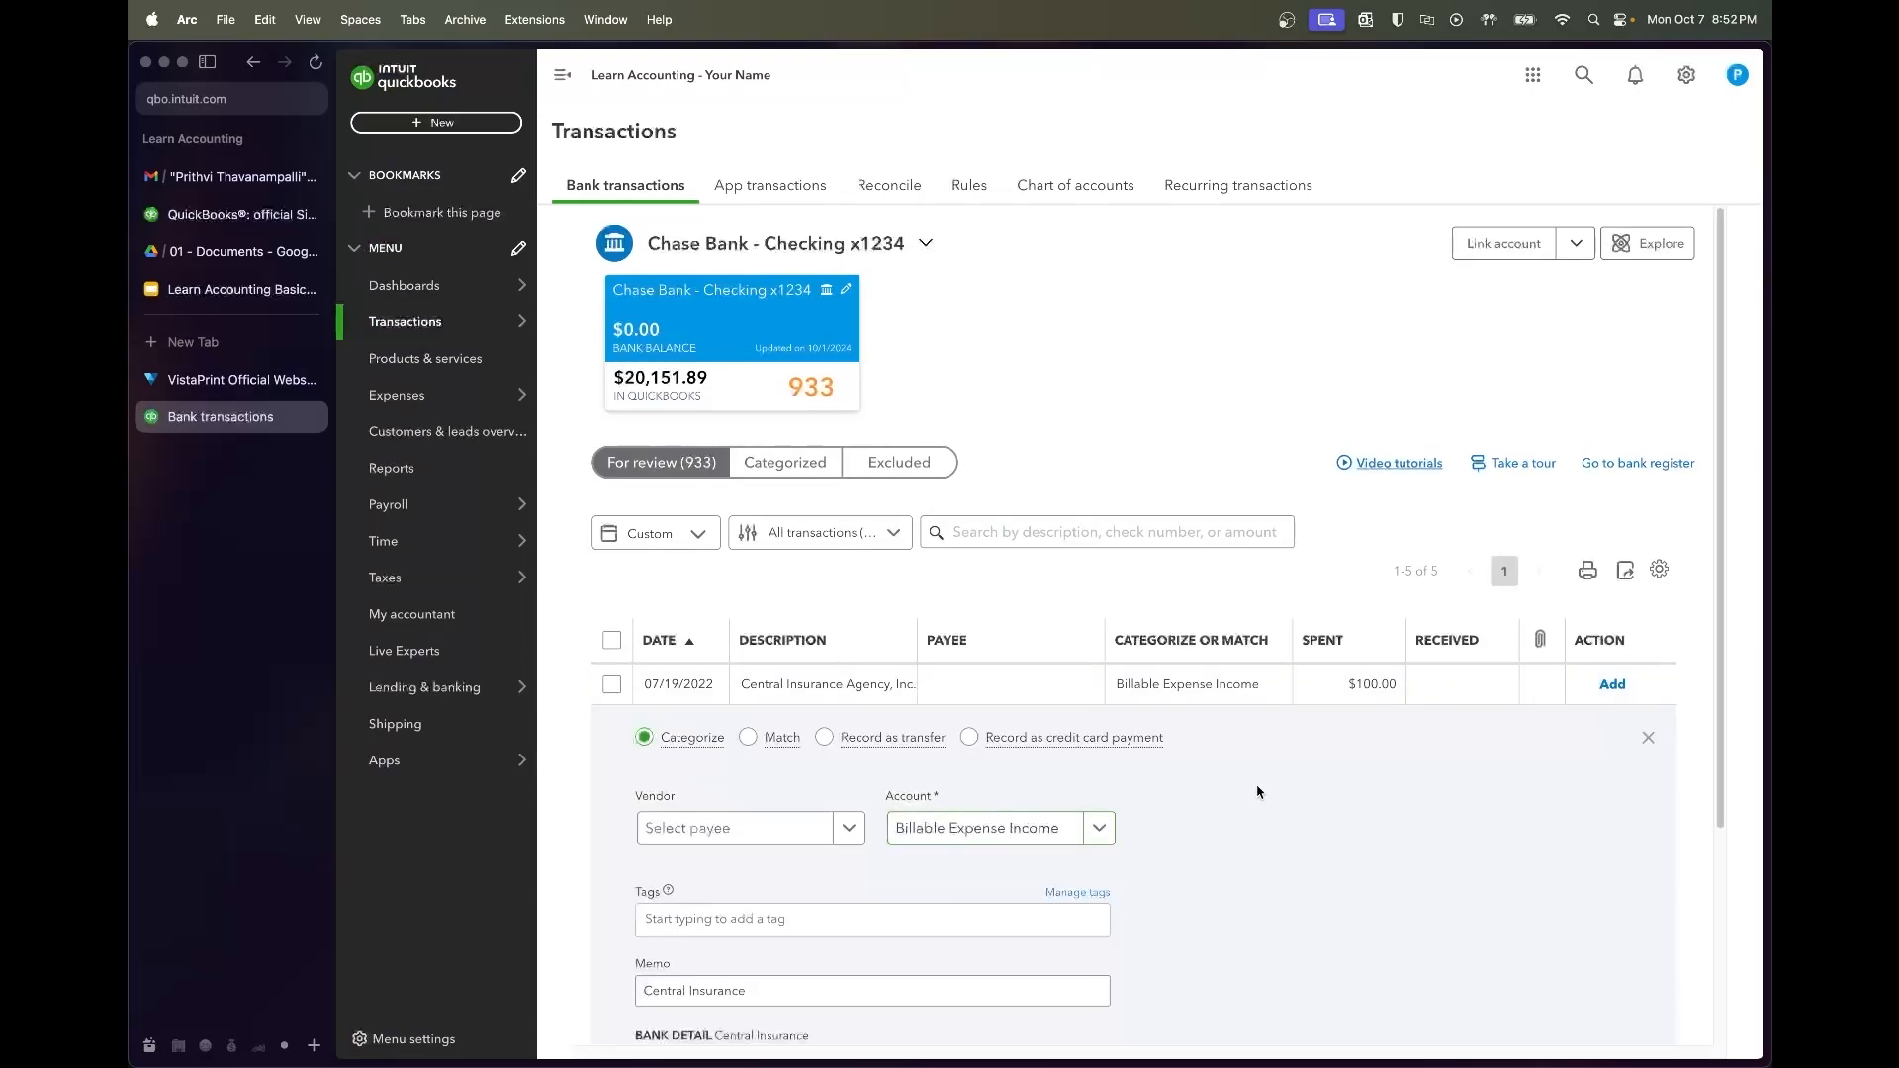
scroll(1248, 776, "down", 3)
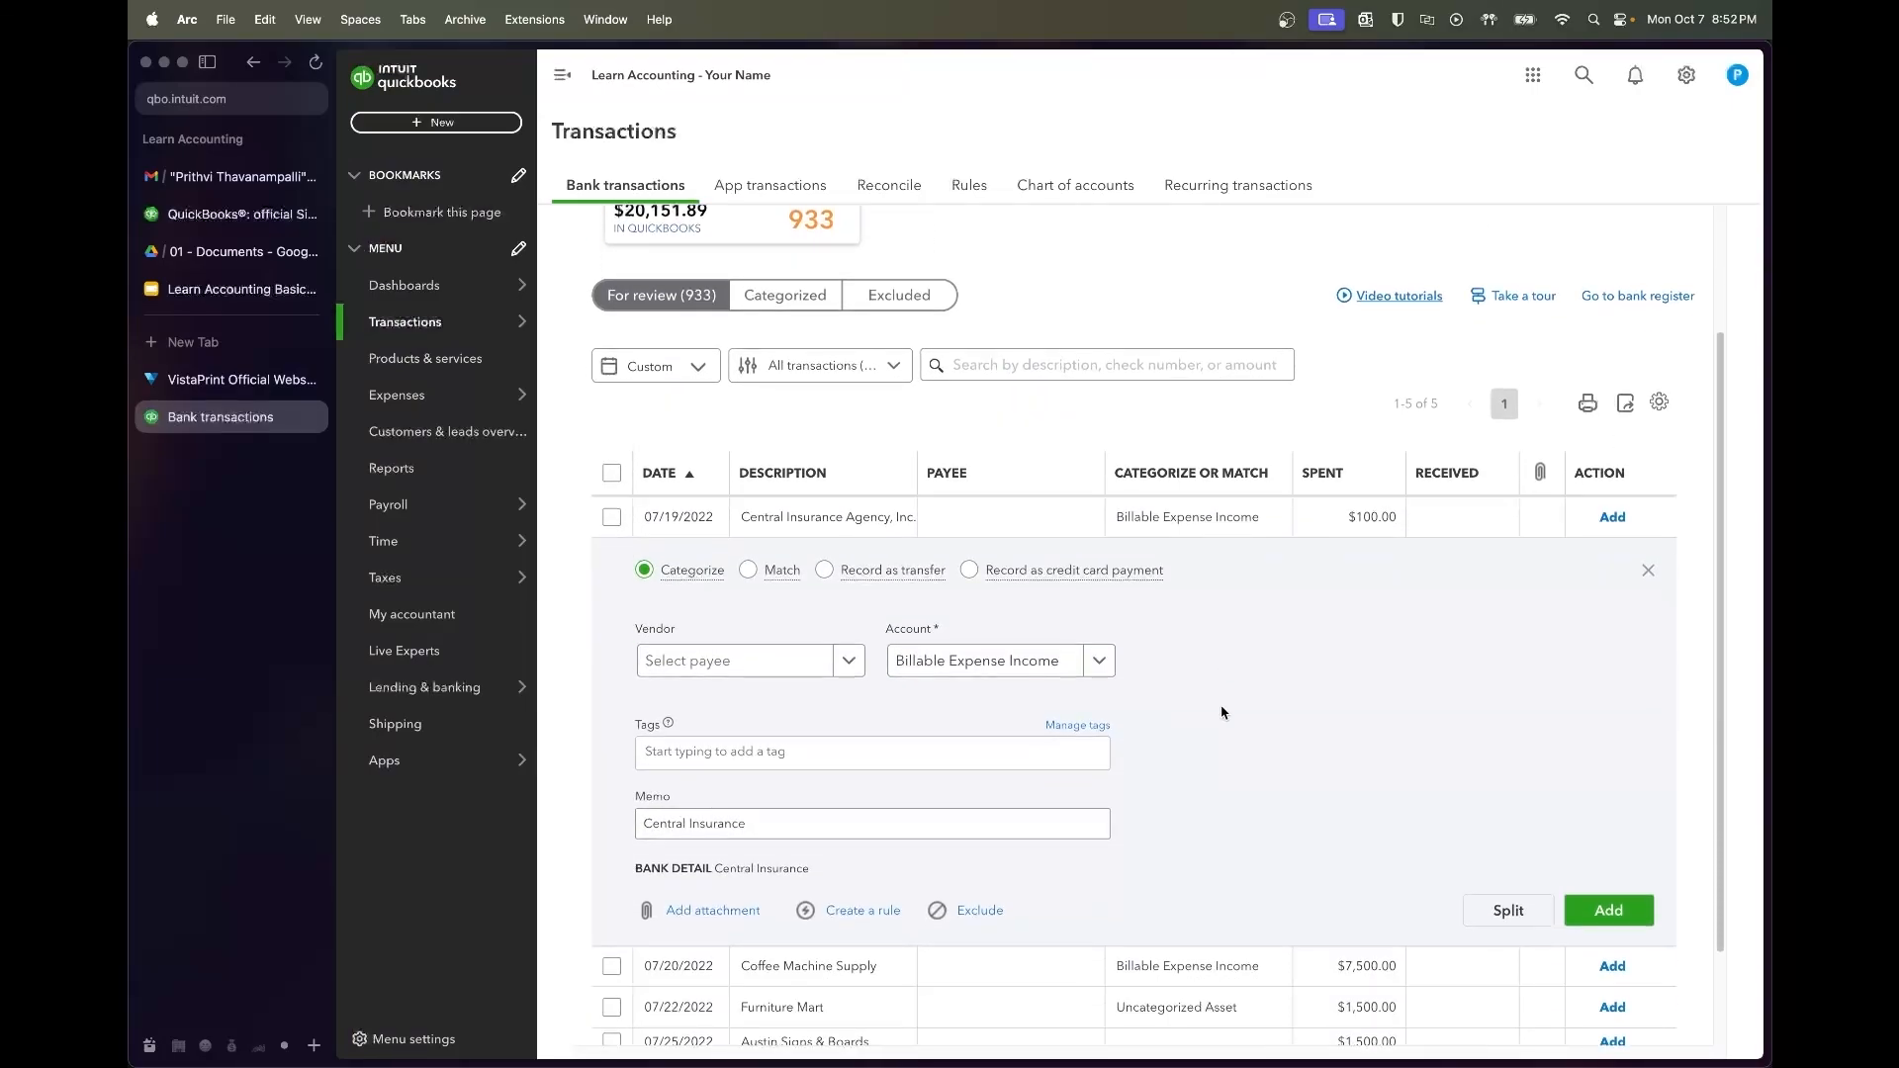
scroll(1221, 710, "down", 1)
left_click(797, 633)
type("Central insurance")
key("alt+shift+Left")
type("Insurance")
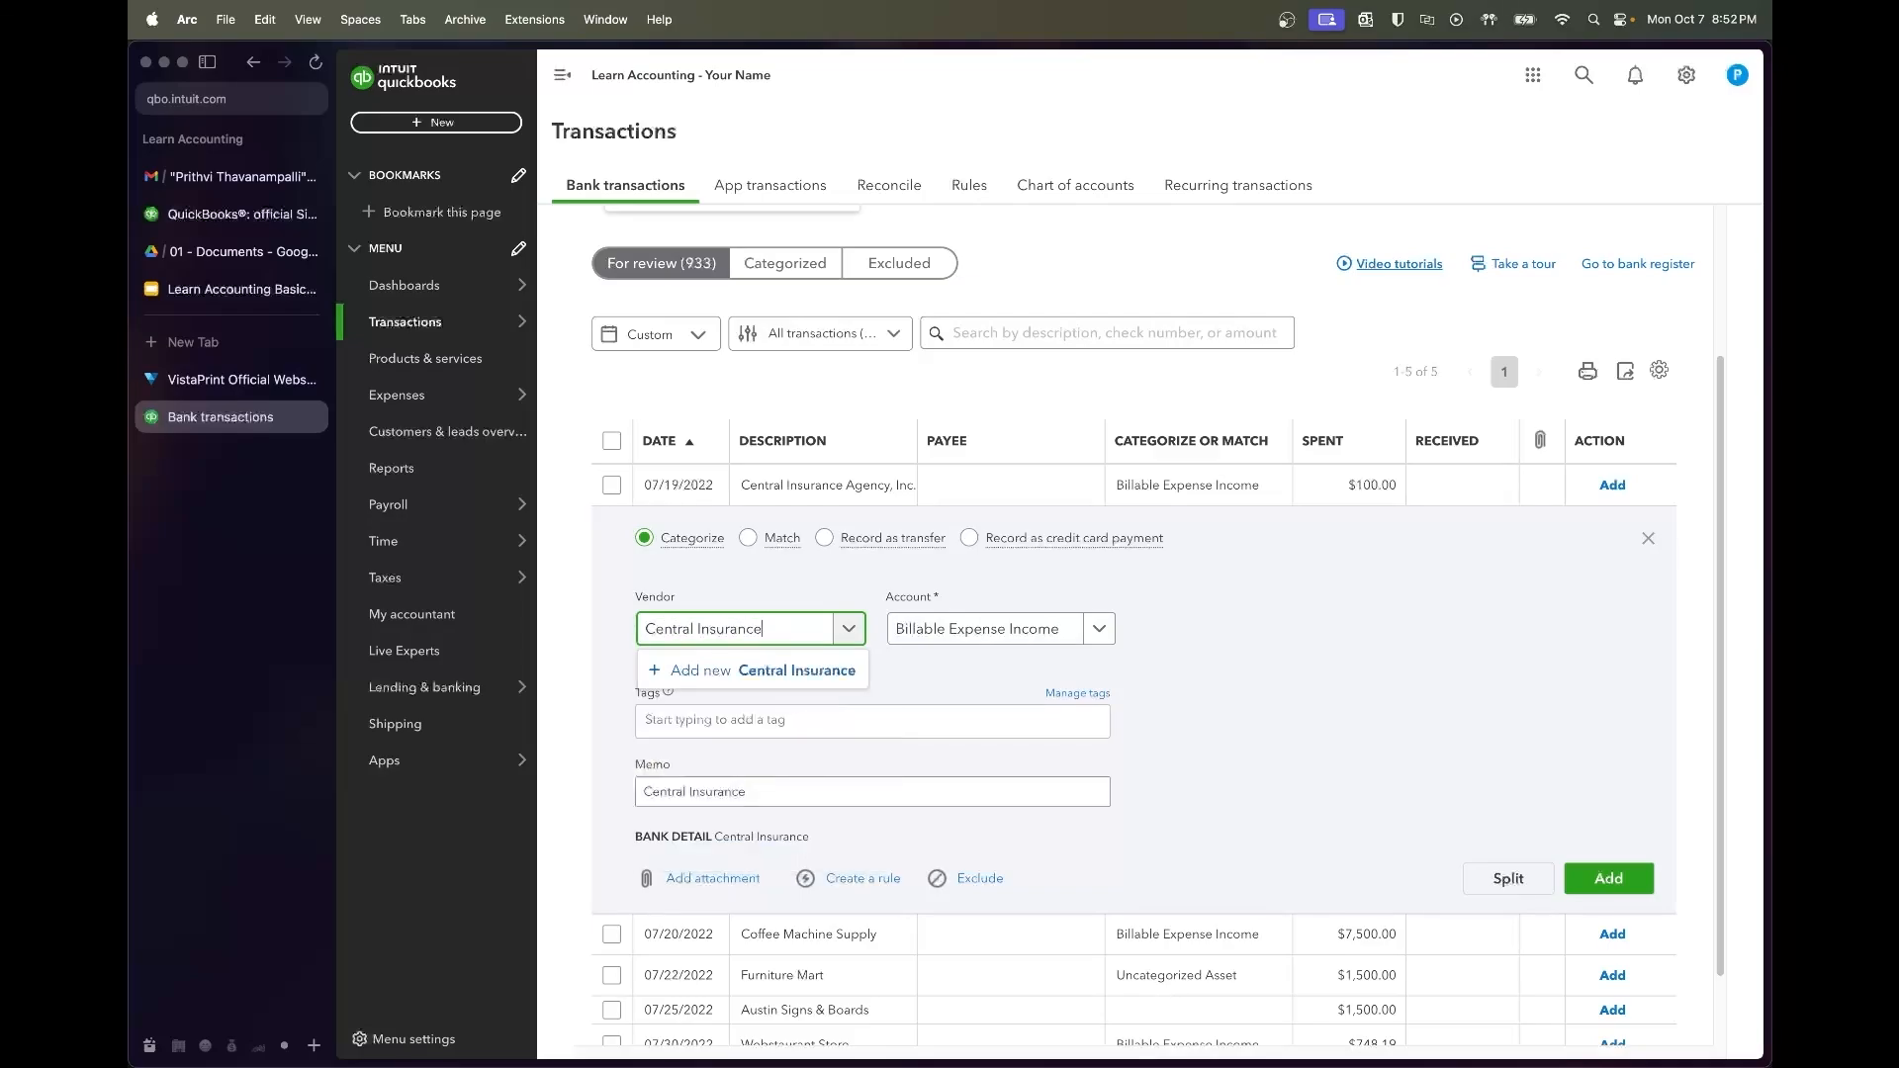
type(" Agency")
left_click(783, 671)
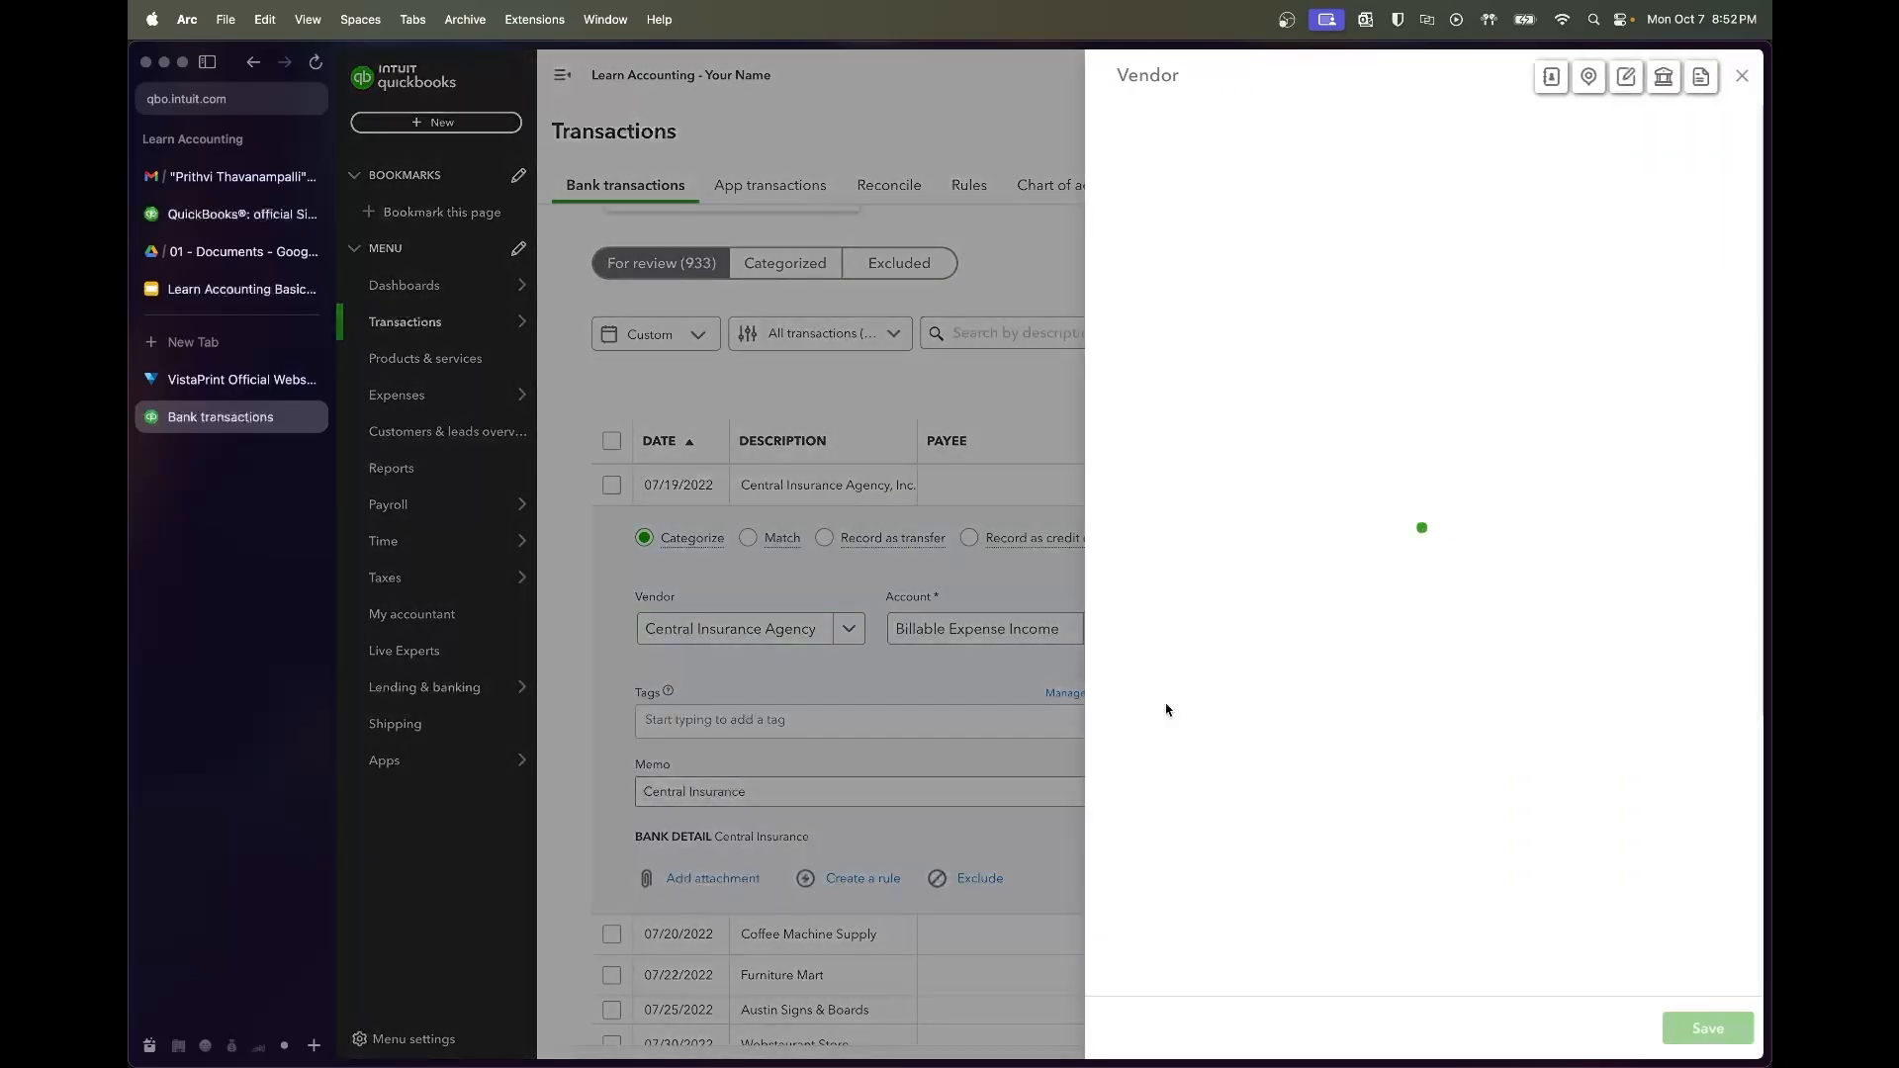
left_click(1698, 1027)
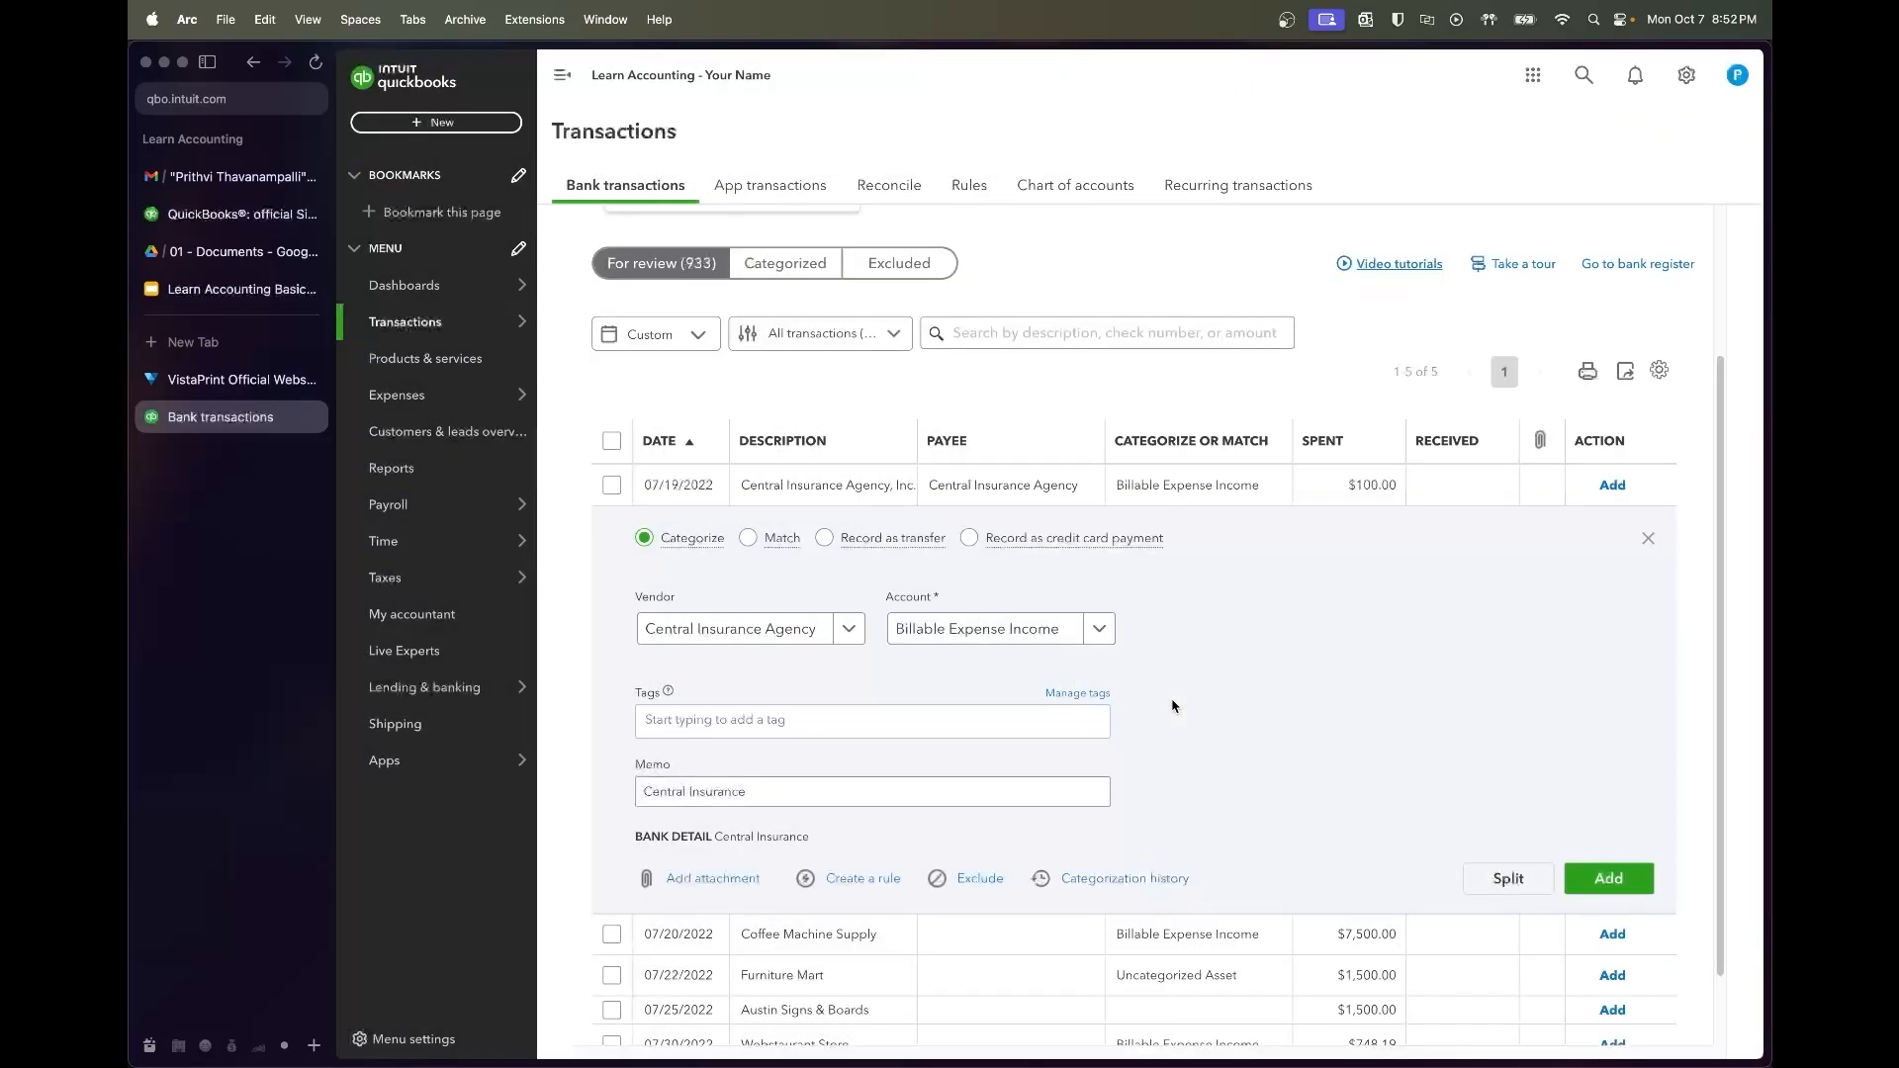
Categorize the charge under Utilities:Insurance Expense and add it
left_click(1051, 633)
type("insurance")
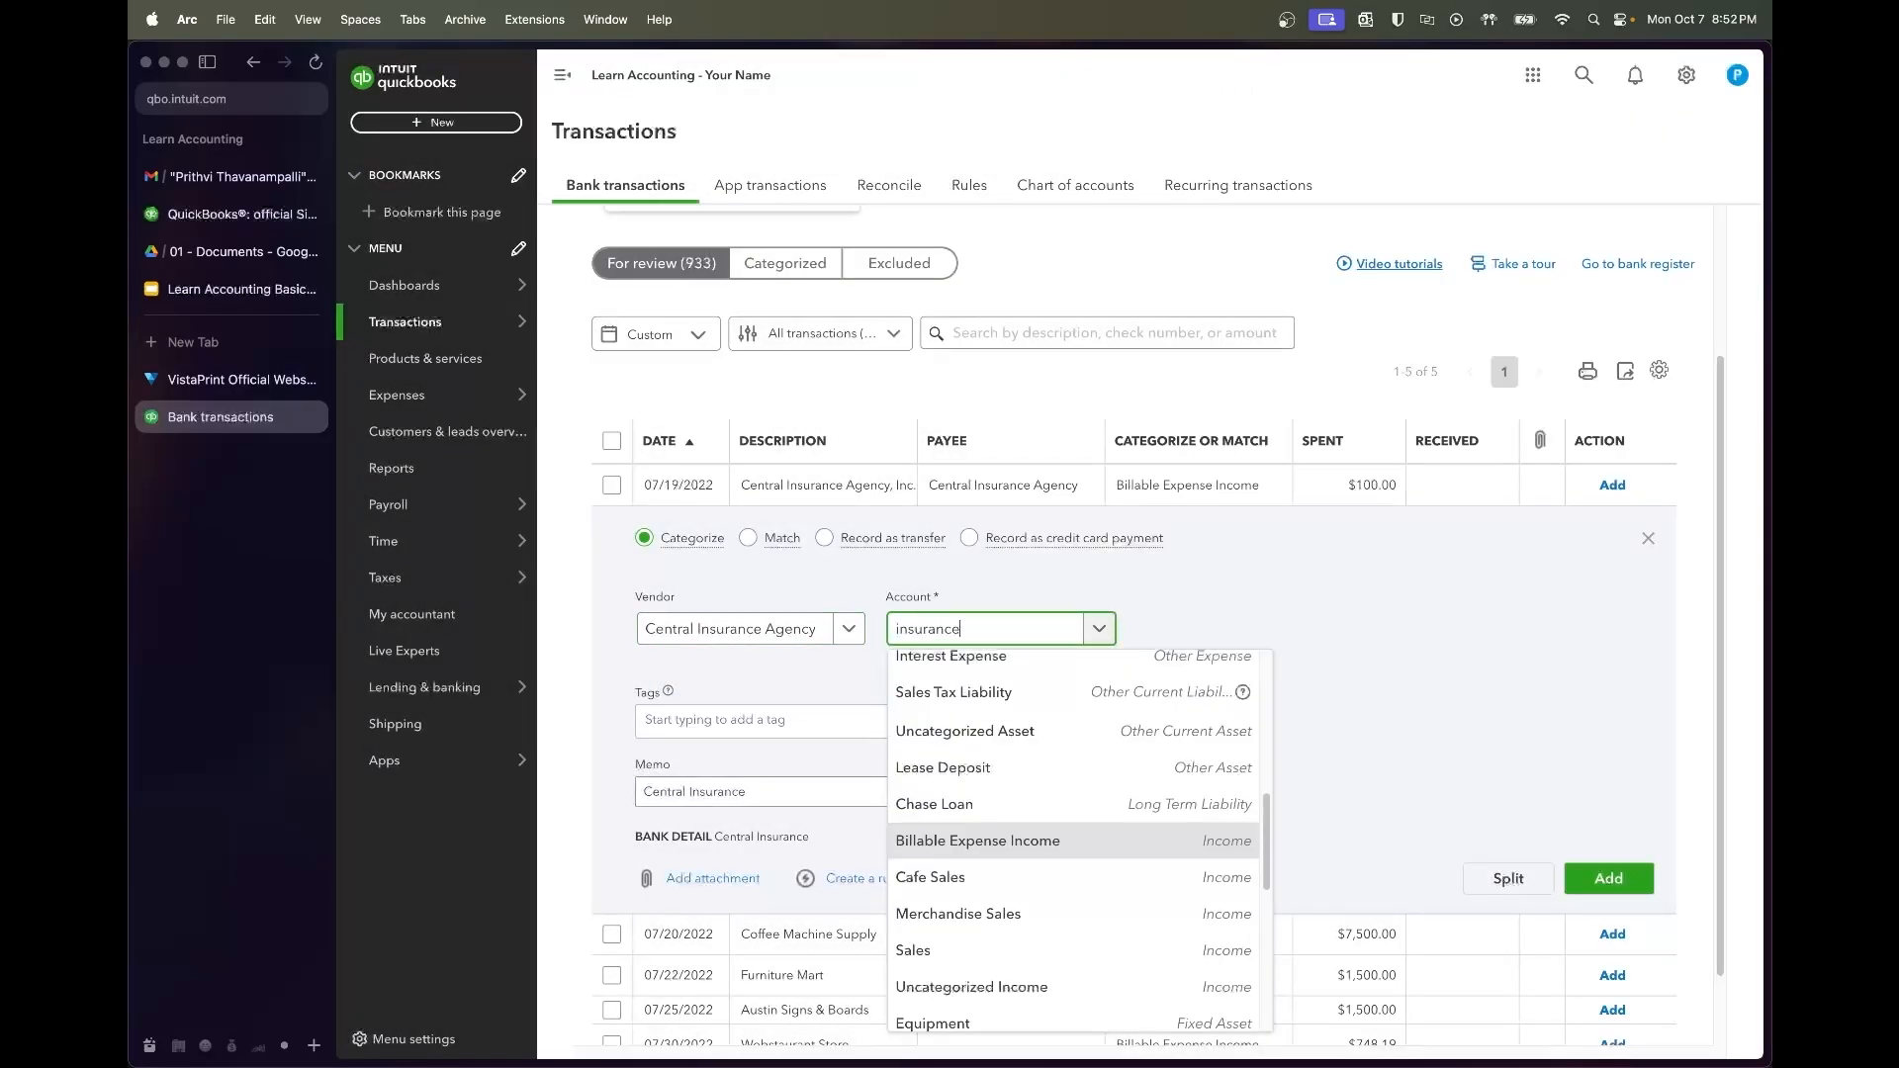
left_click(957, 743)
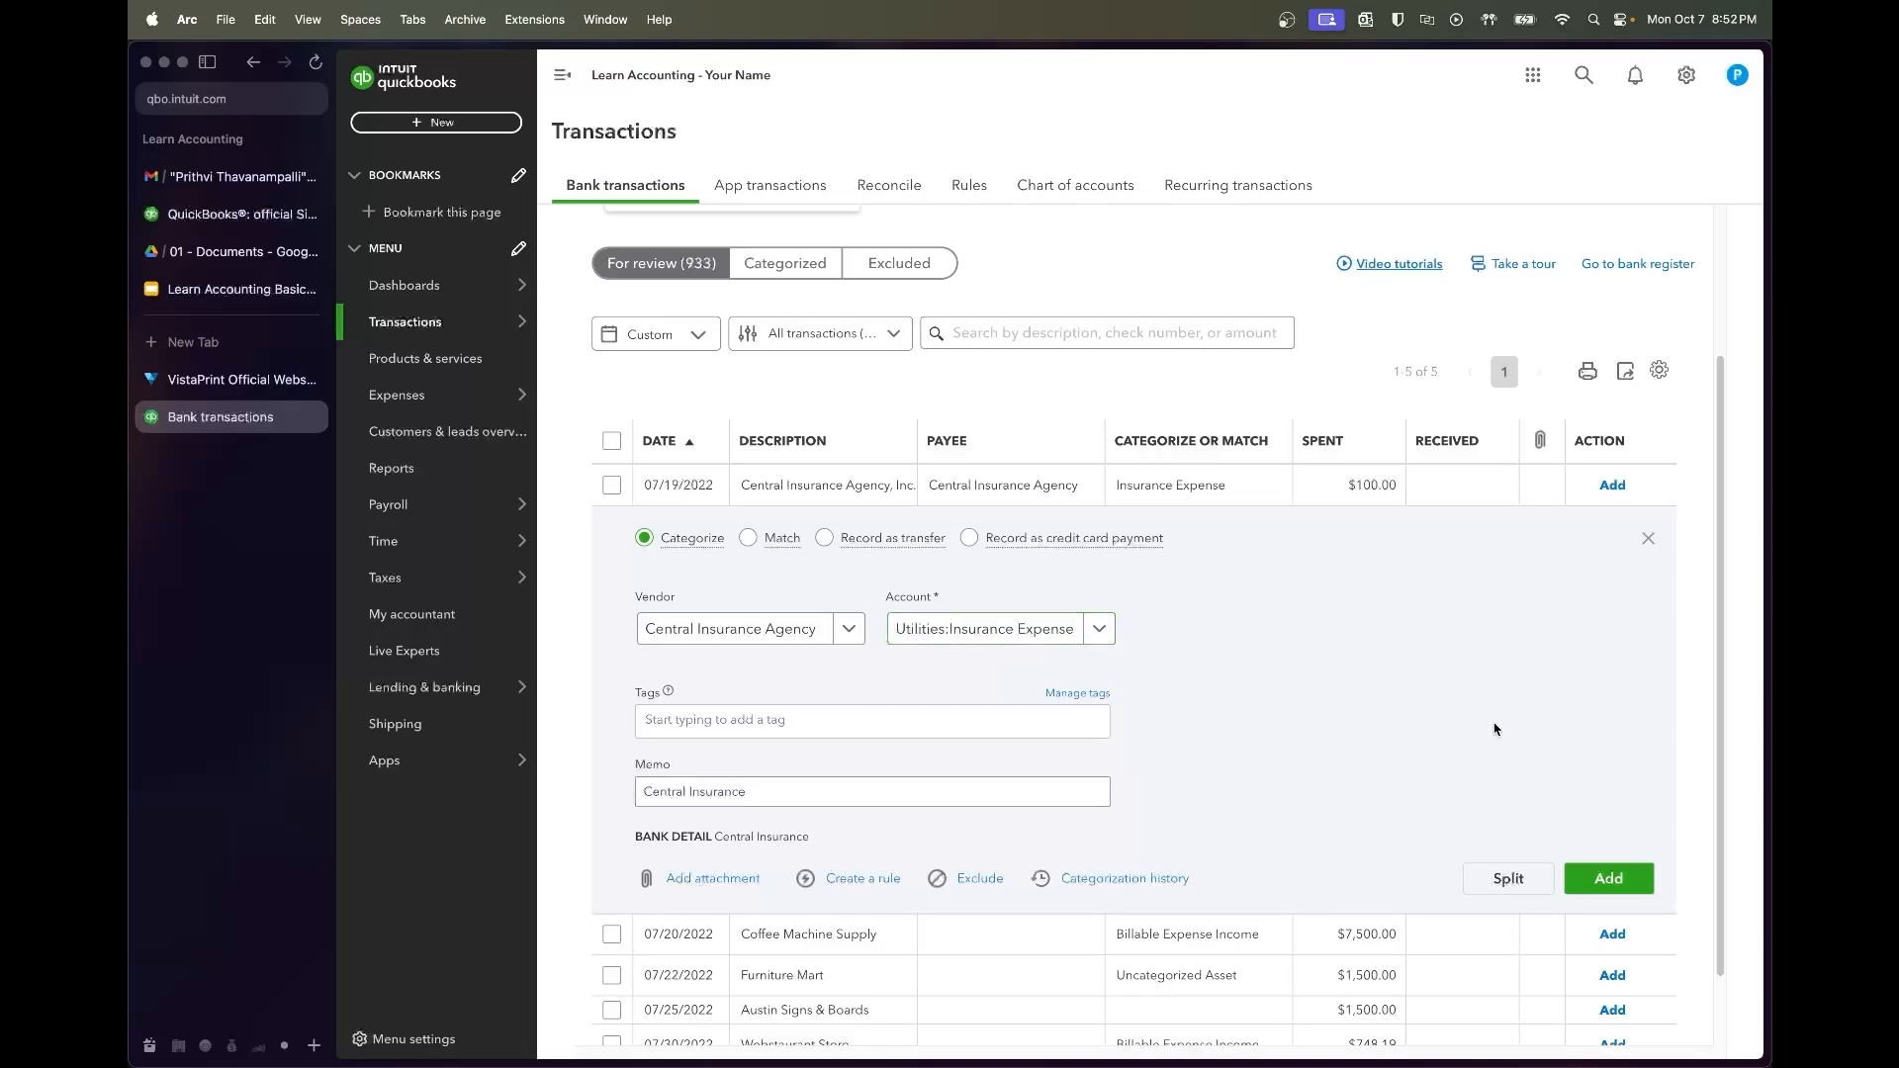
left_click(1609, 879)
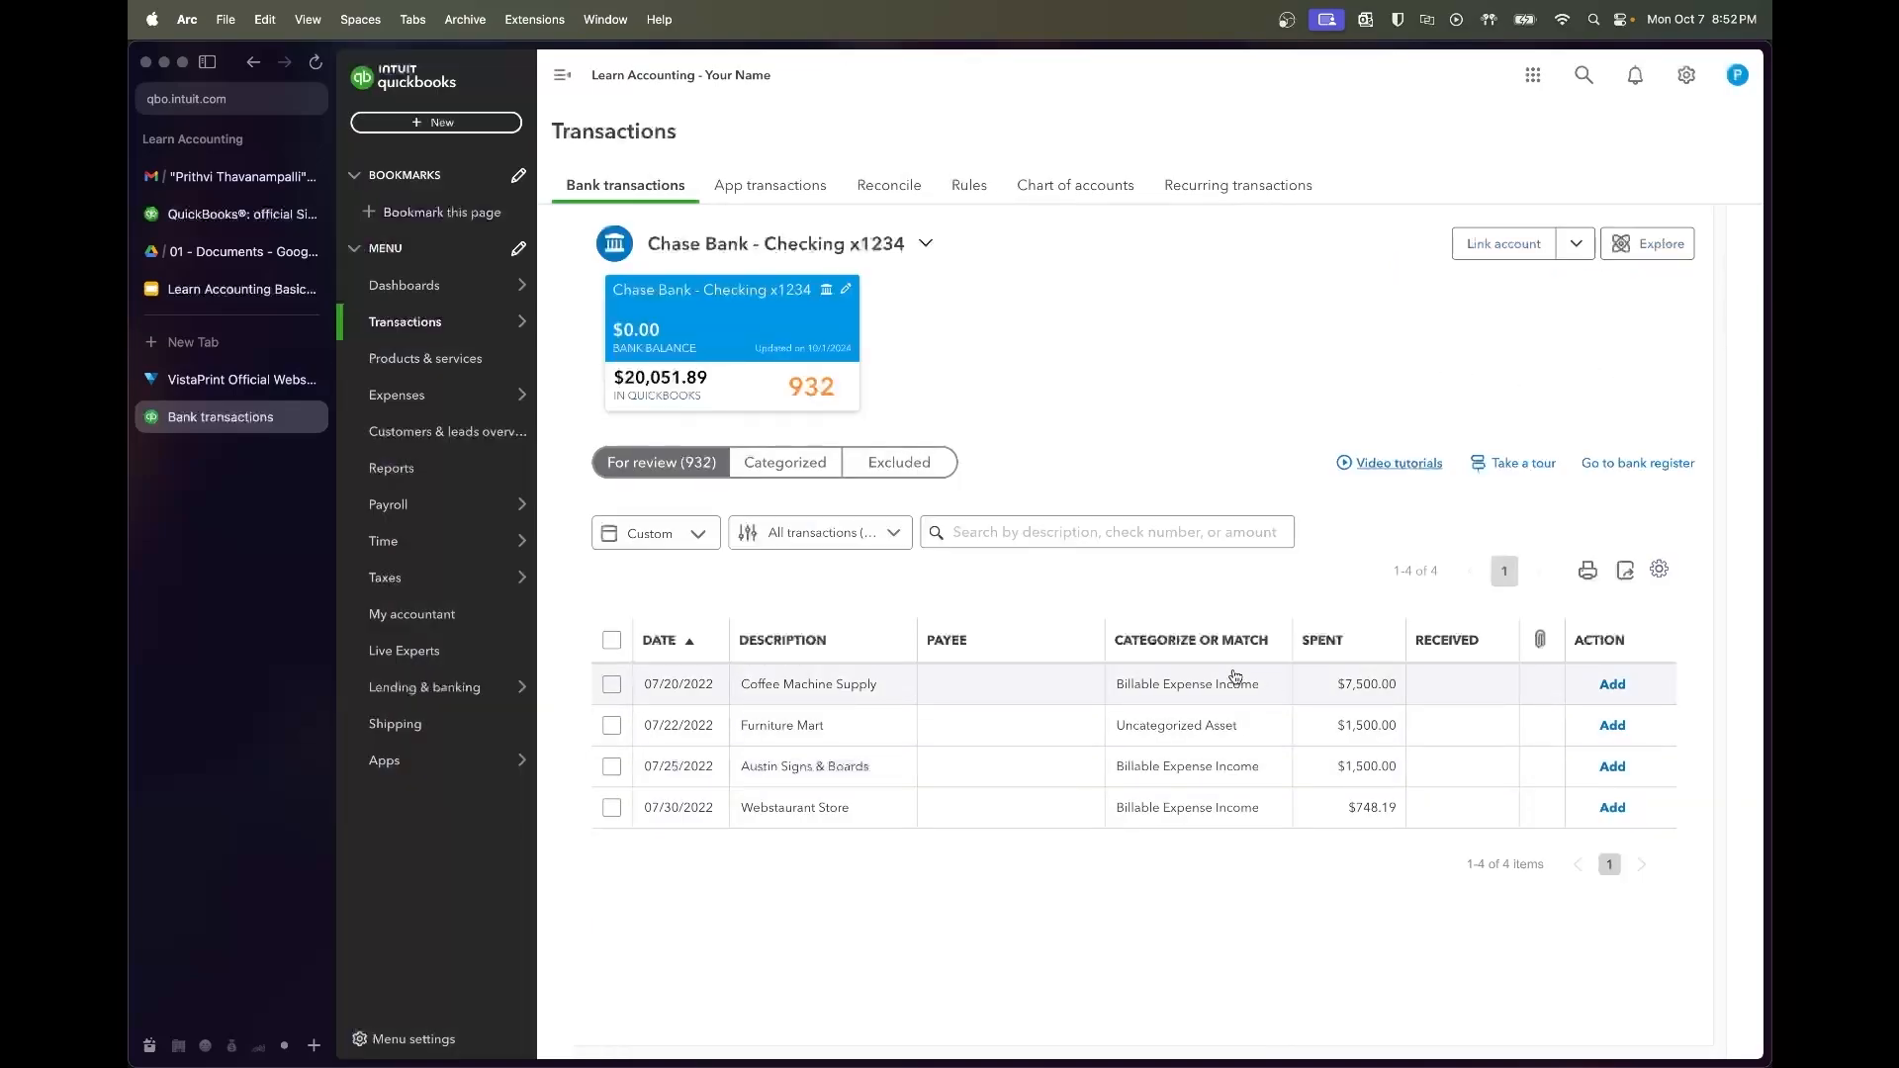
Add the $7,500 charge with new vendor Coffee Machine Supply and account Equipment
left_click(865, 683)
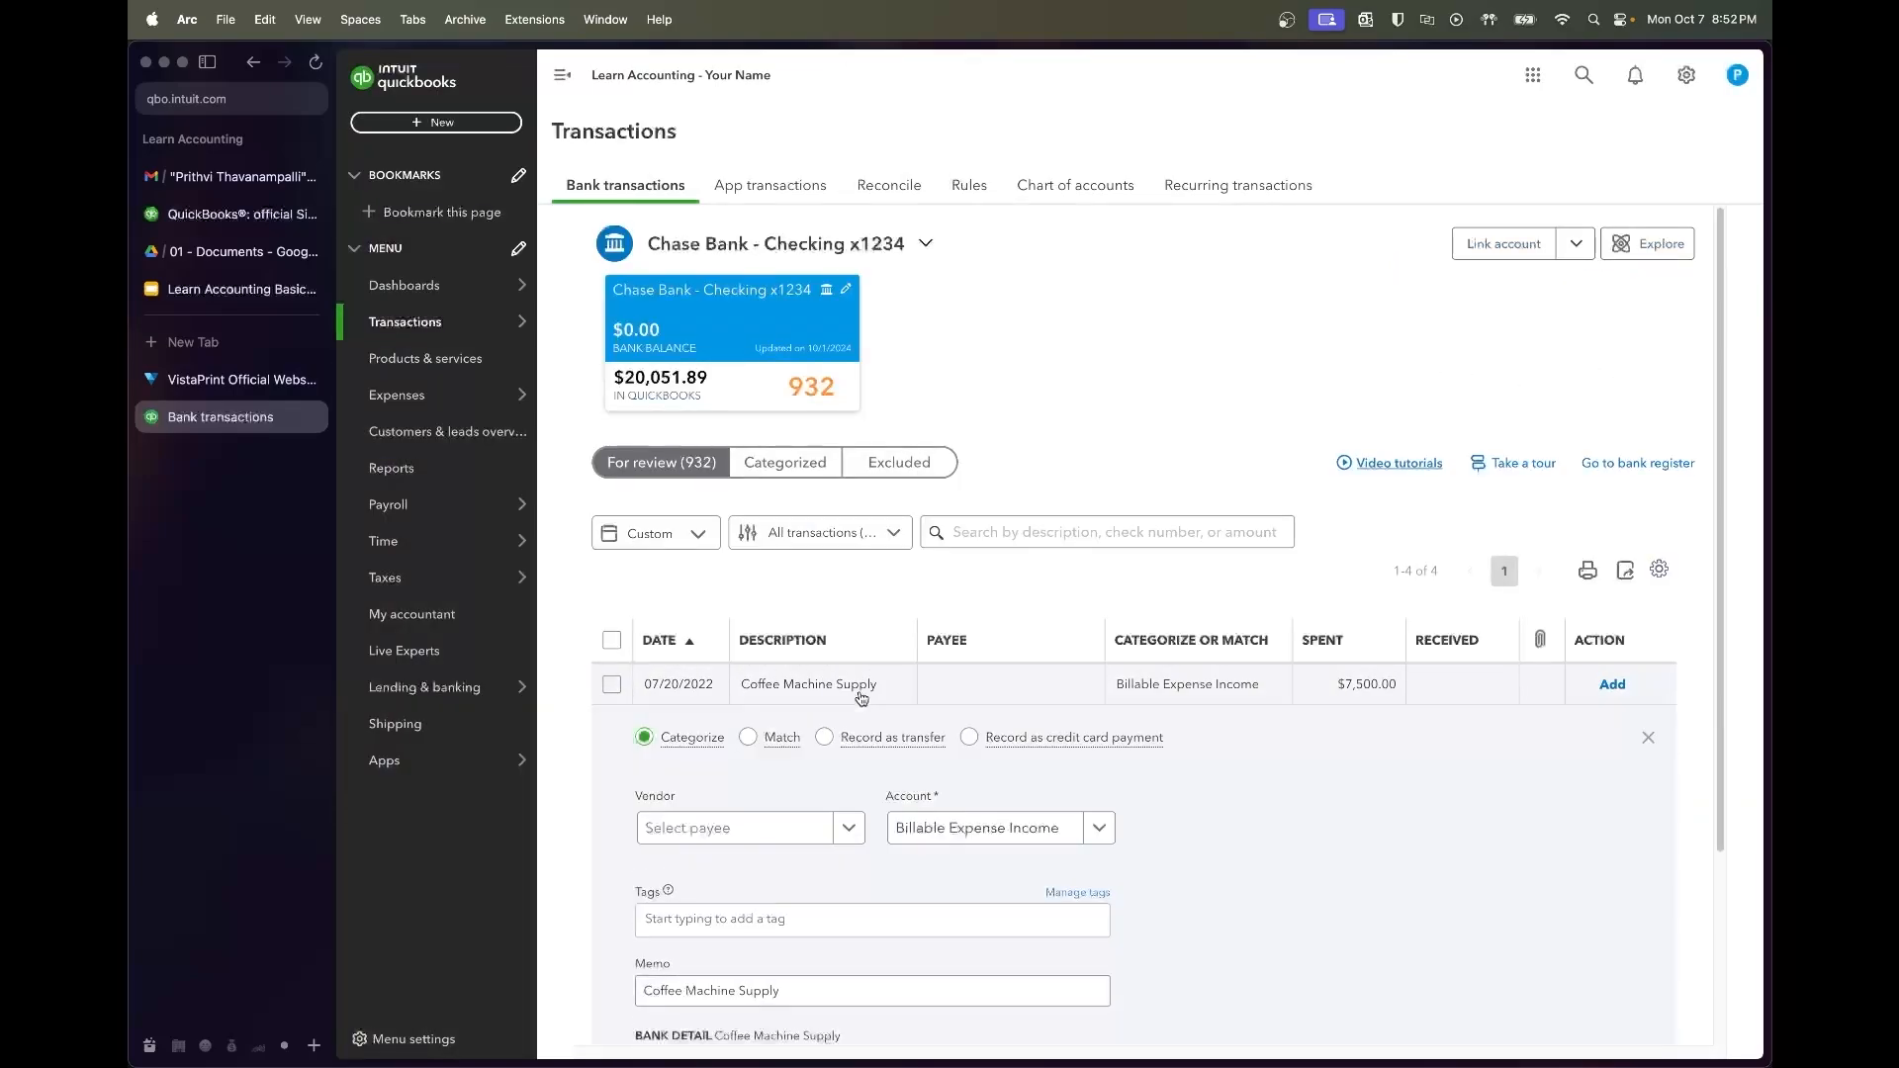
scroll(1413, 854, "down", 3)
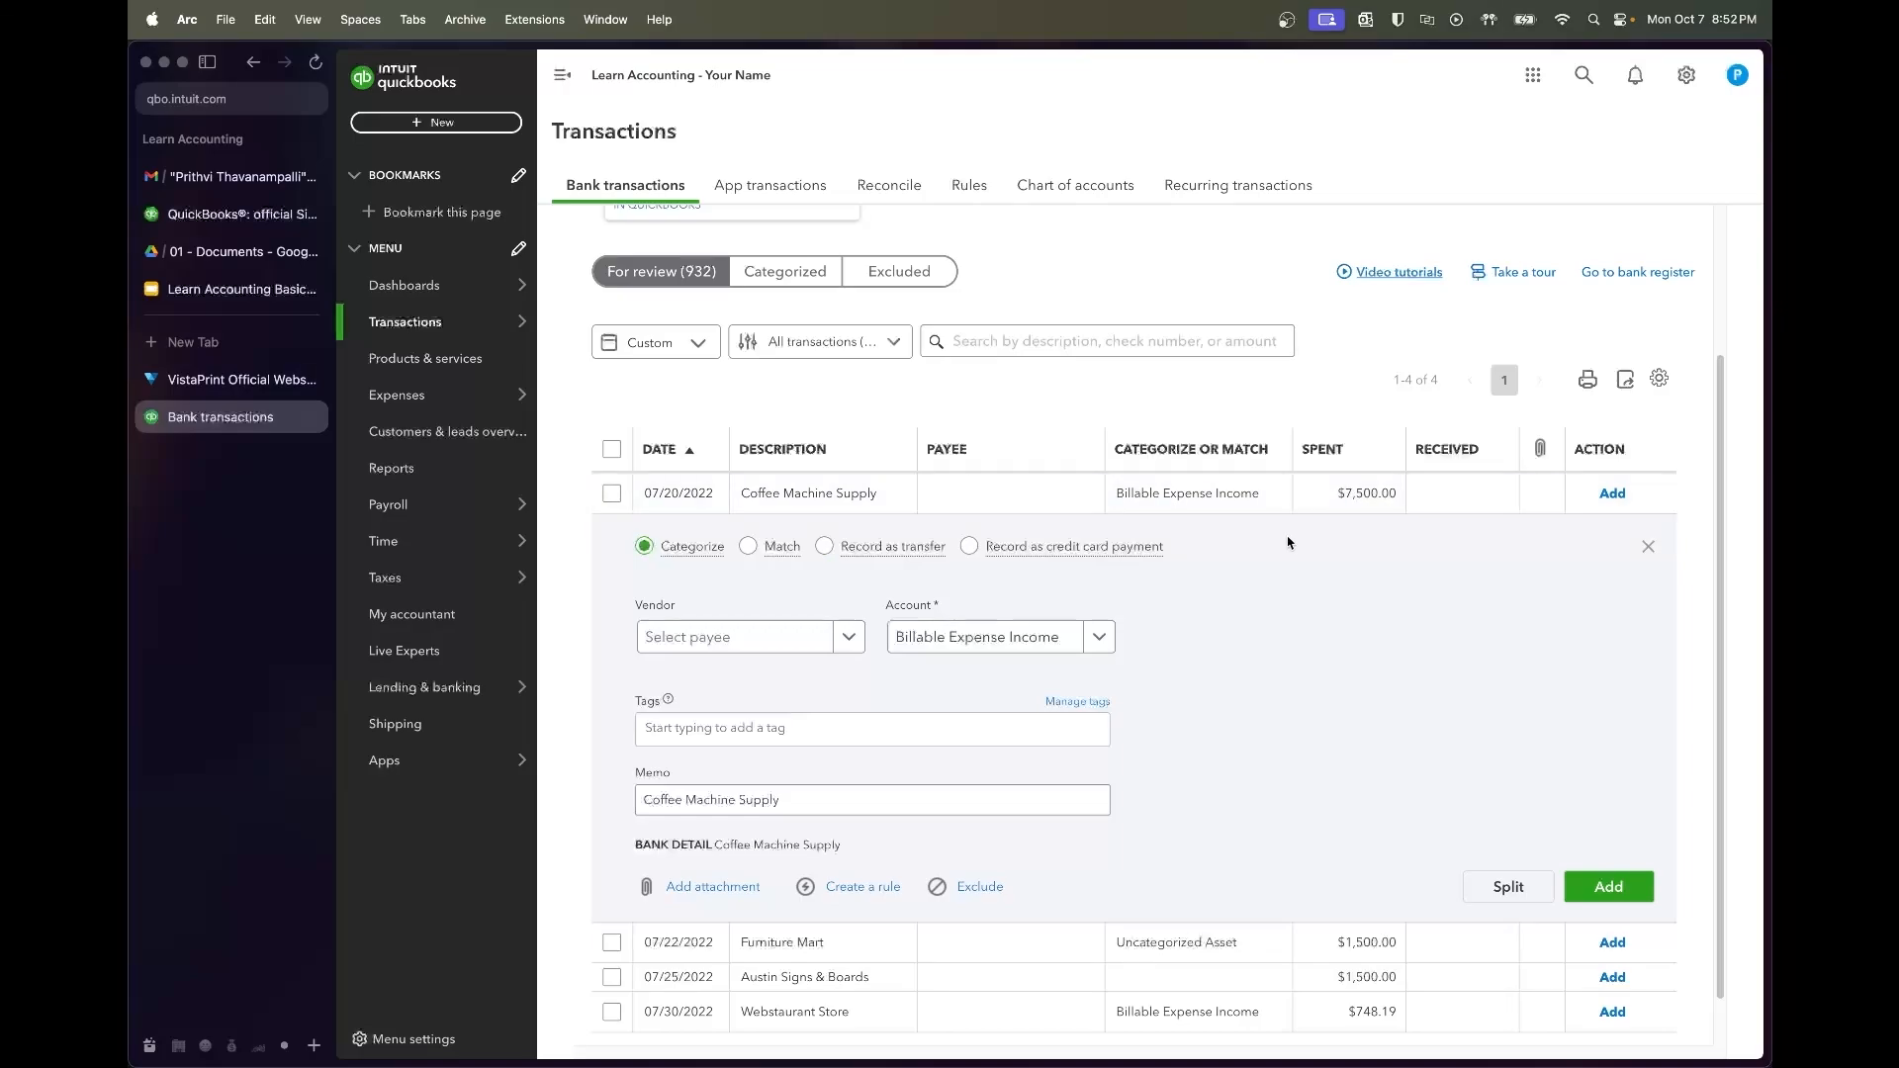
left_click(771, 646)
type("Coffee")
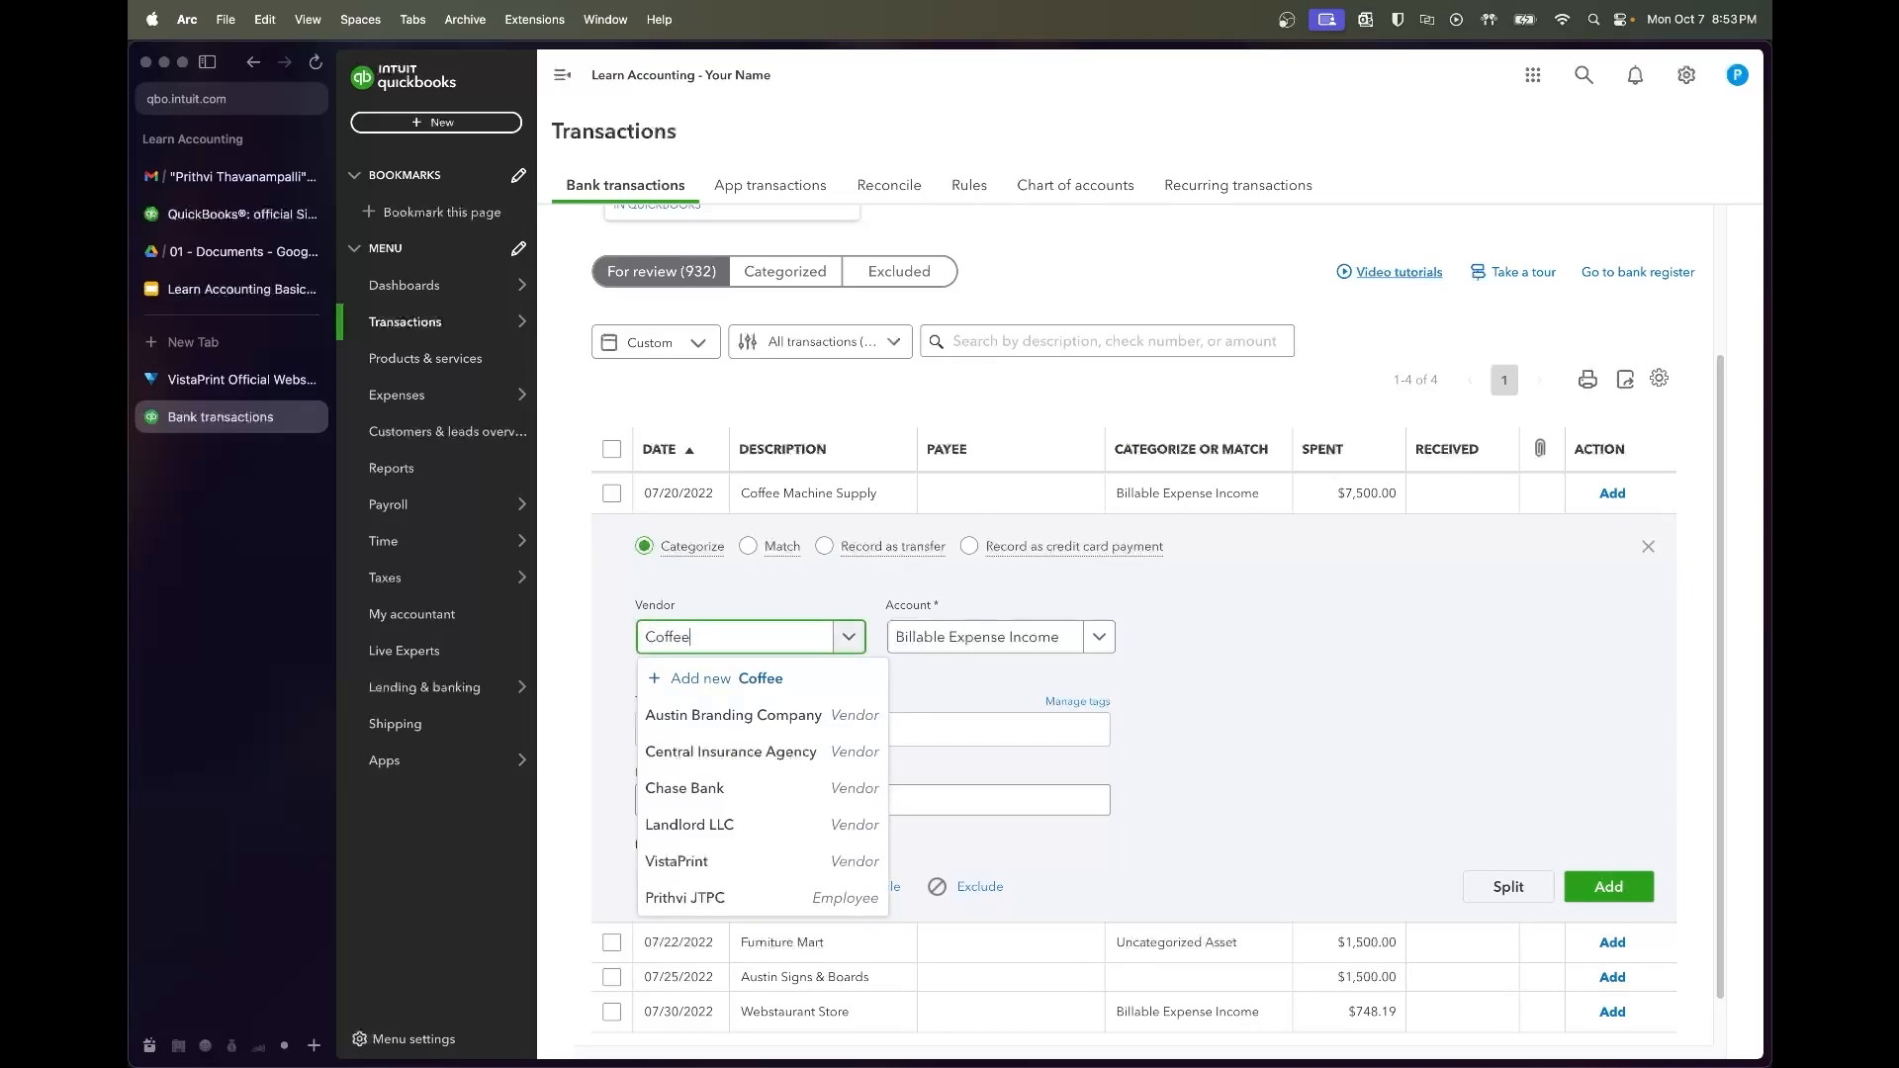
type(" Machine Supply")
key("Return")
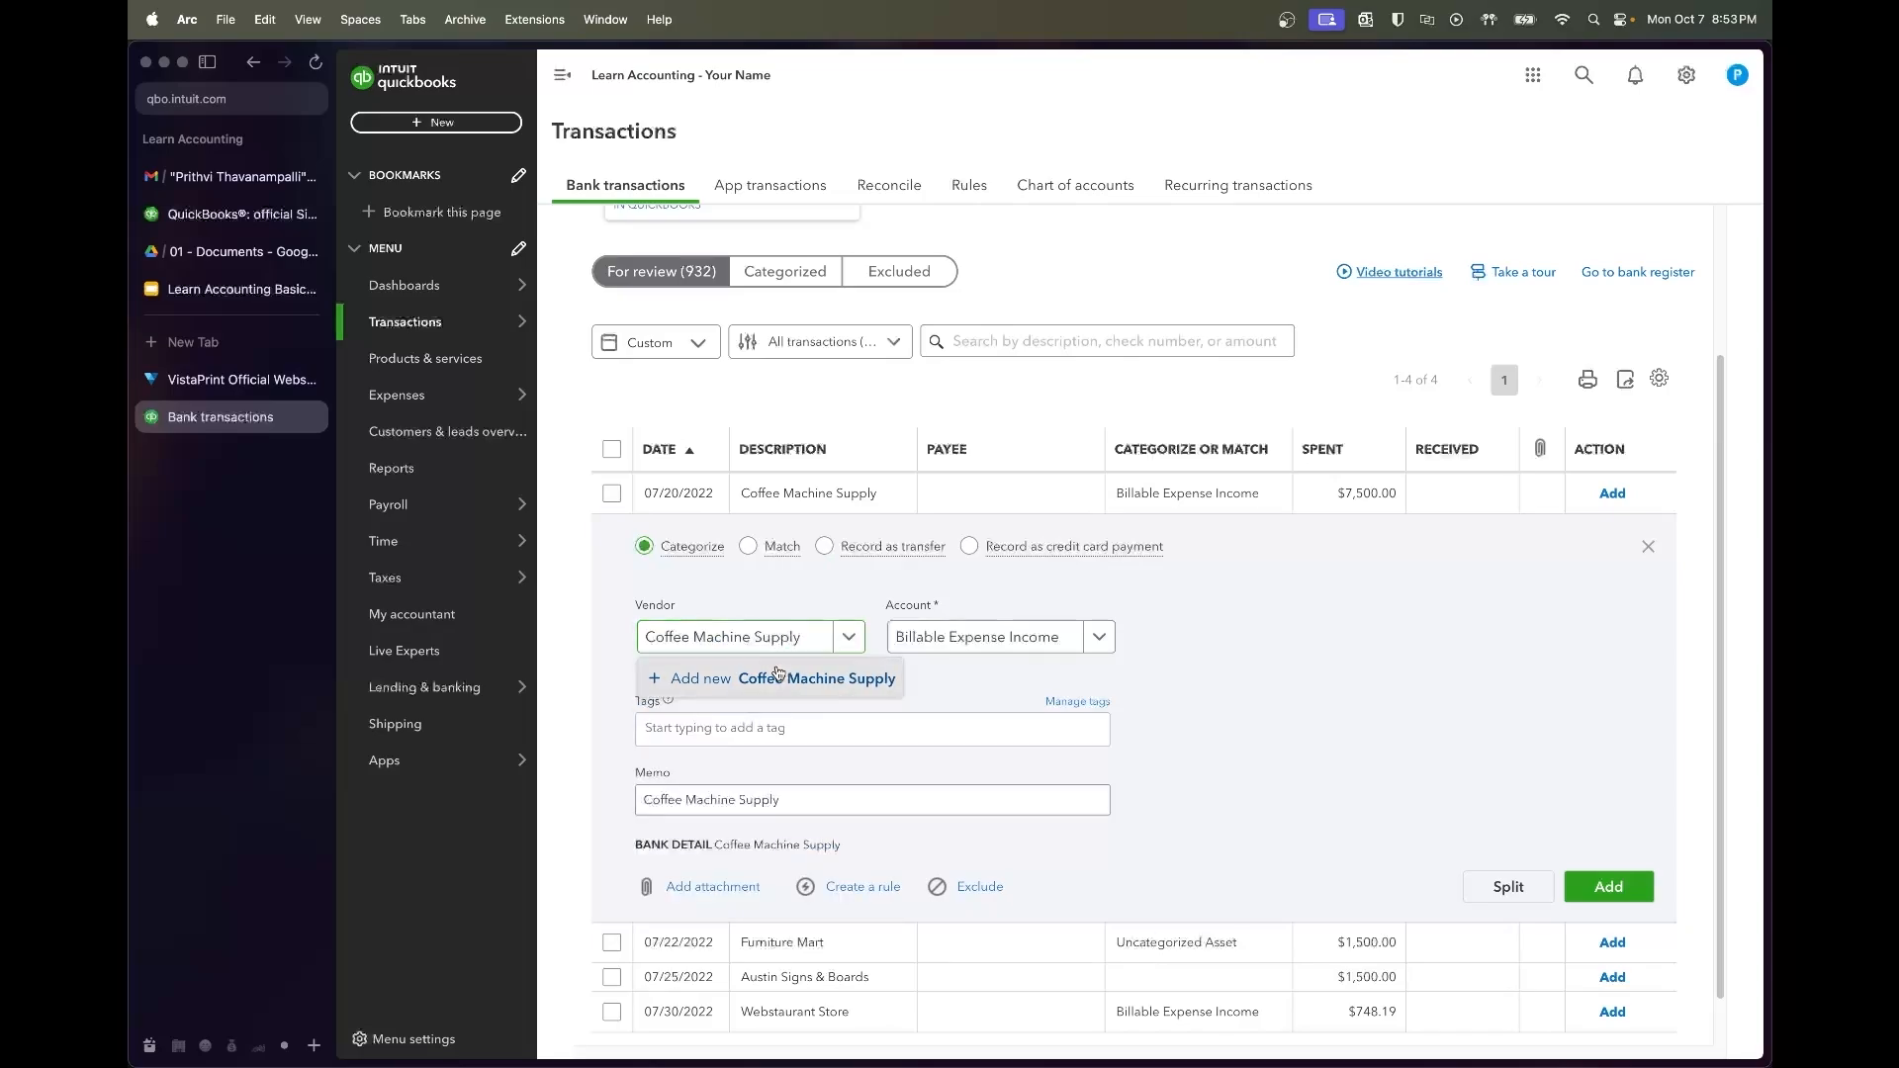
left_click(1698, 1029)
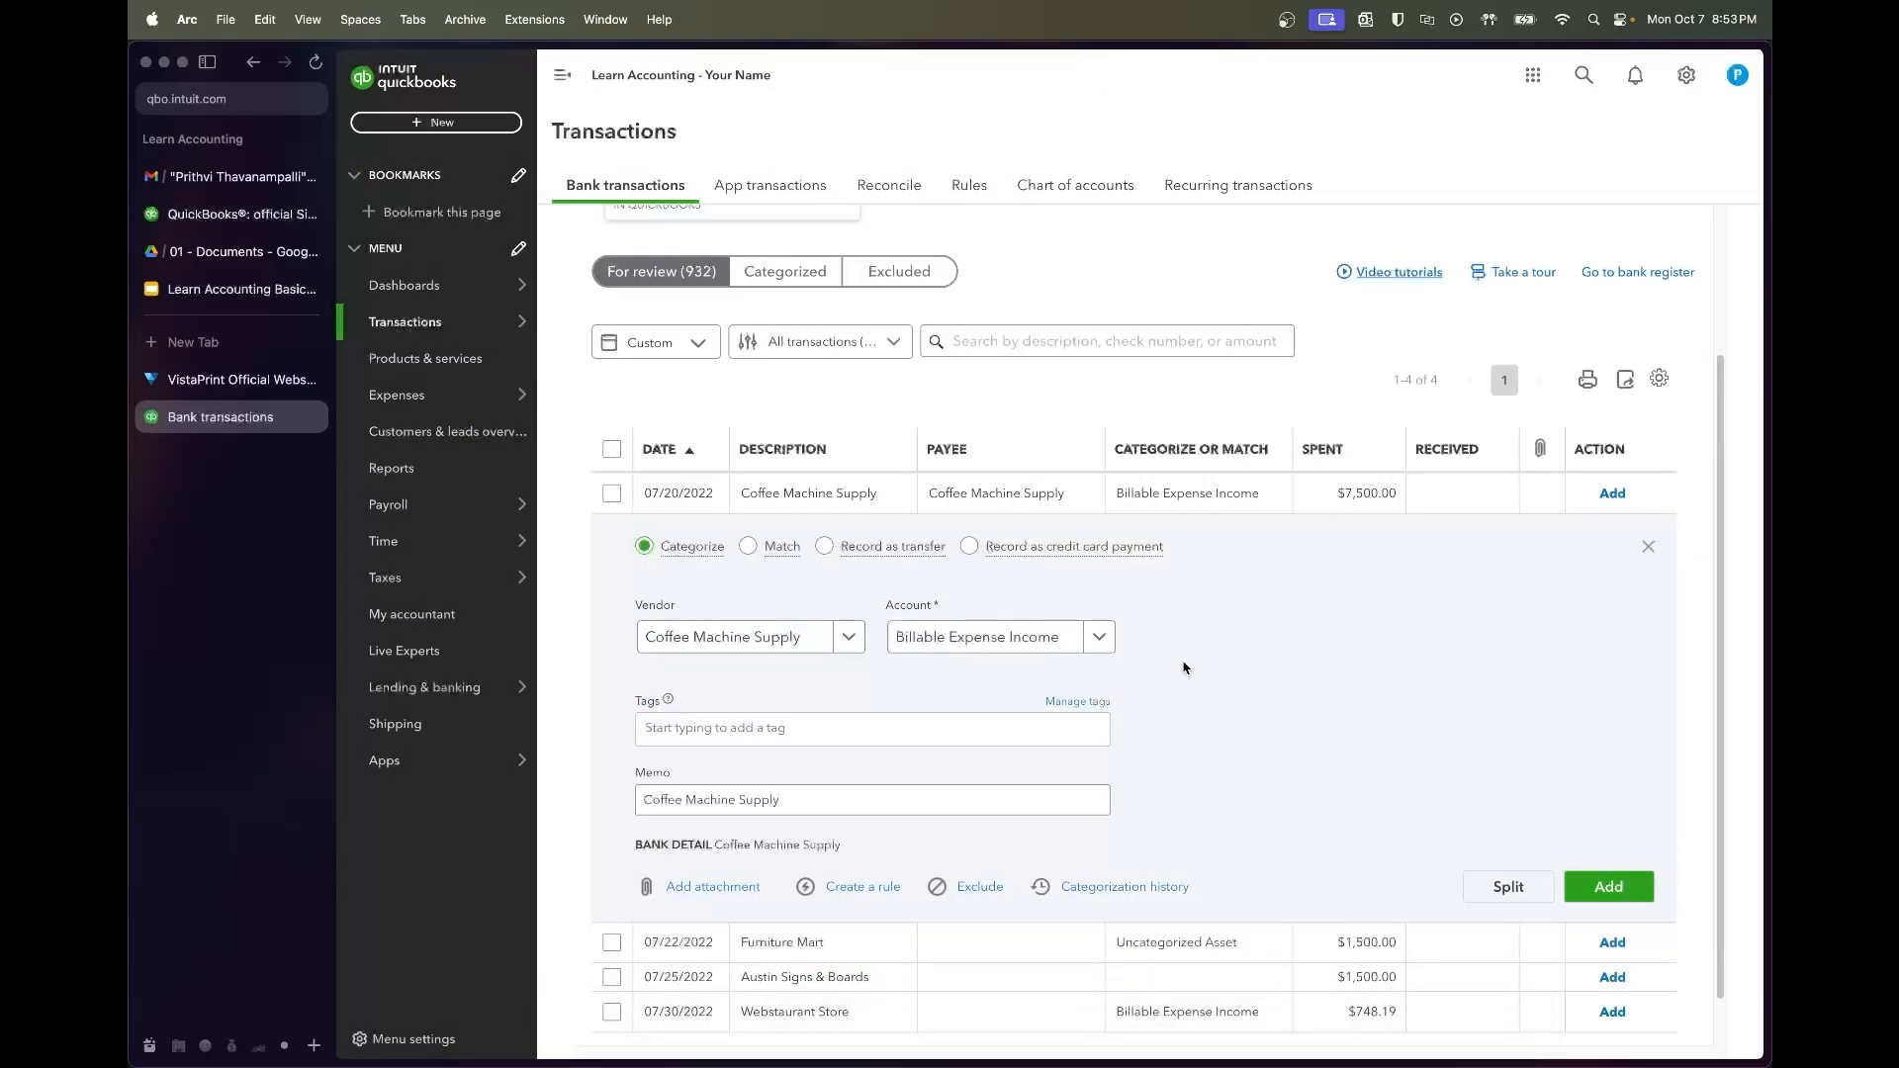
left_click(1002, 634)
type("equipment")
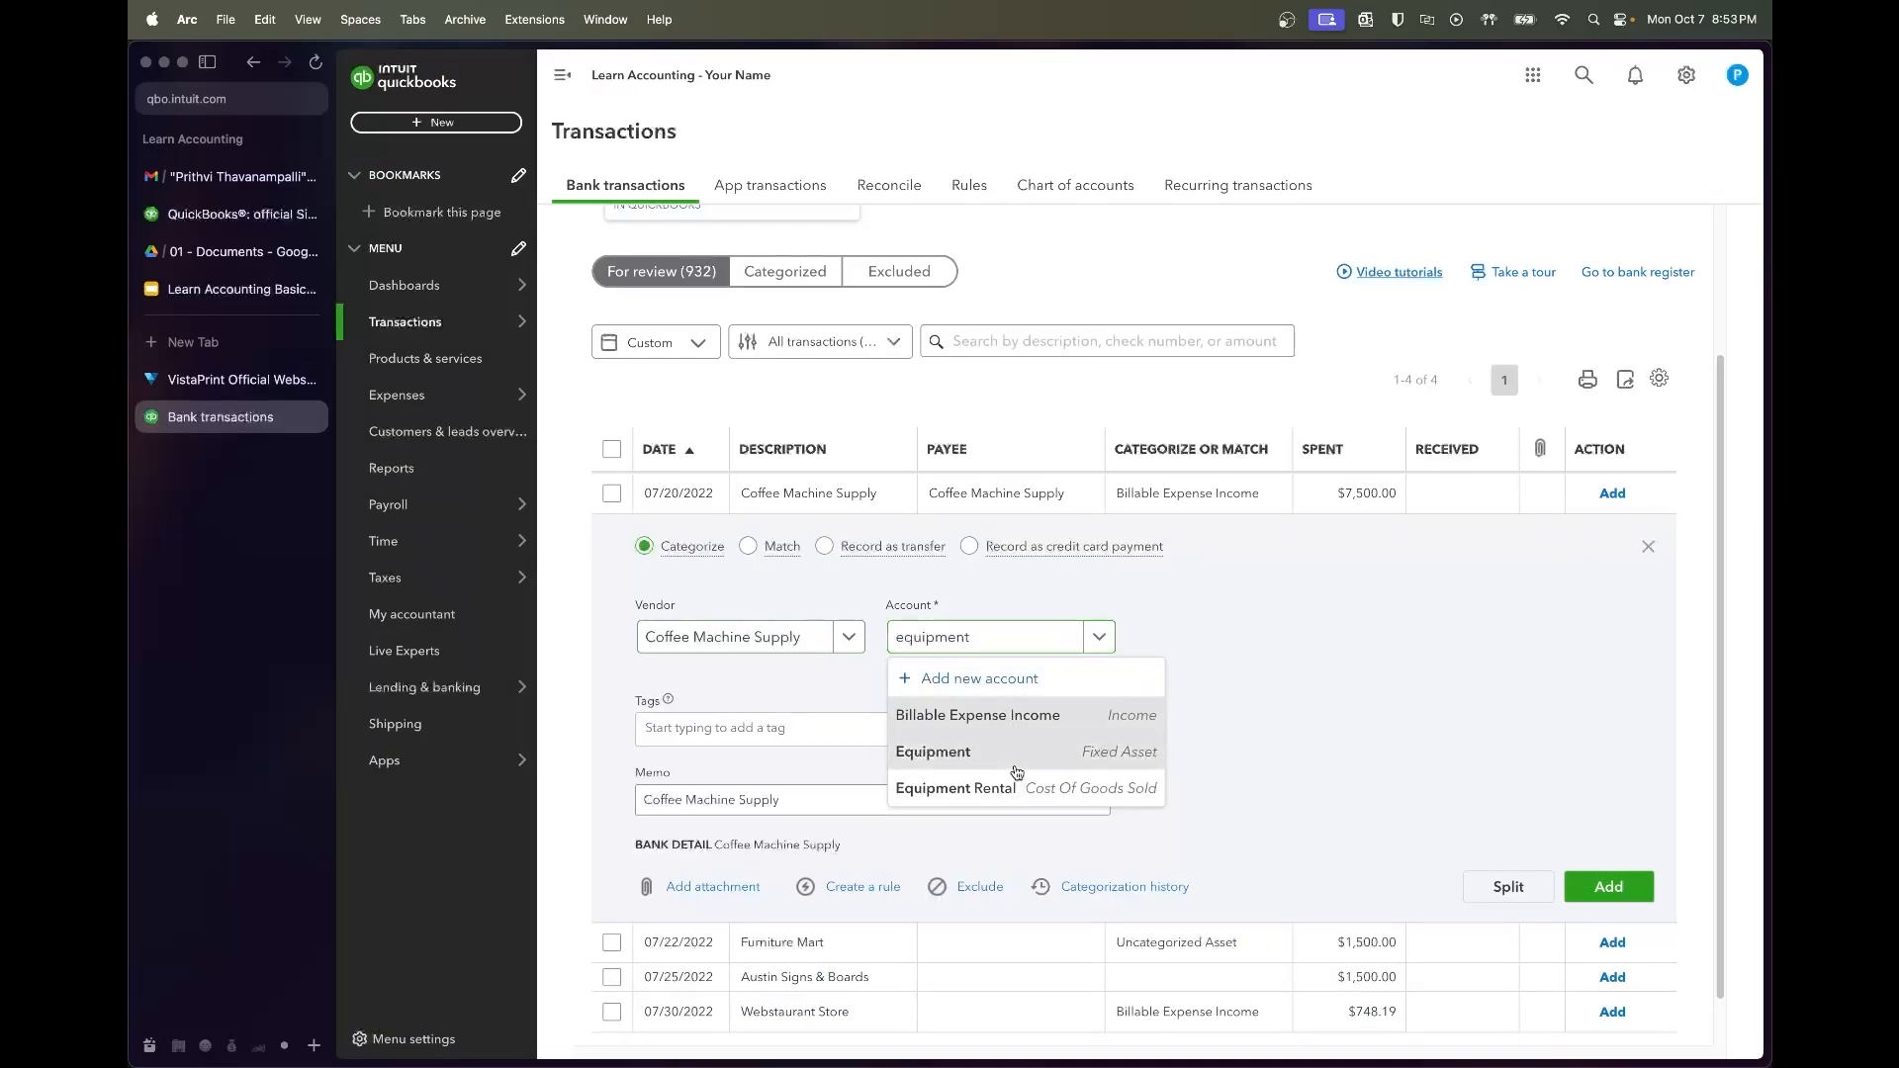
left_click(1017, 770)
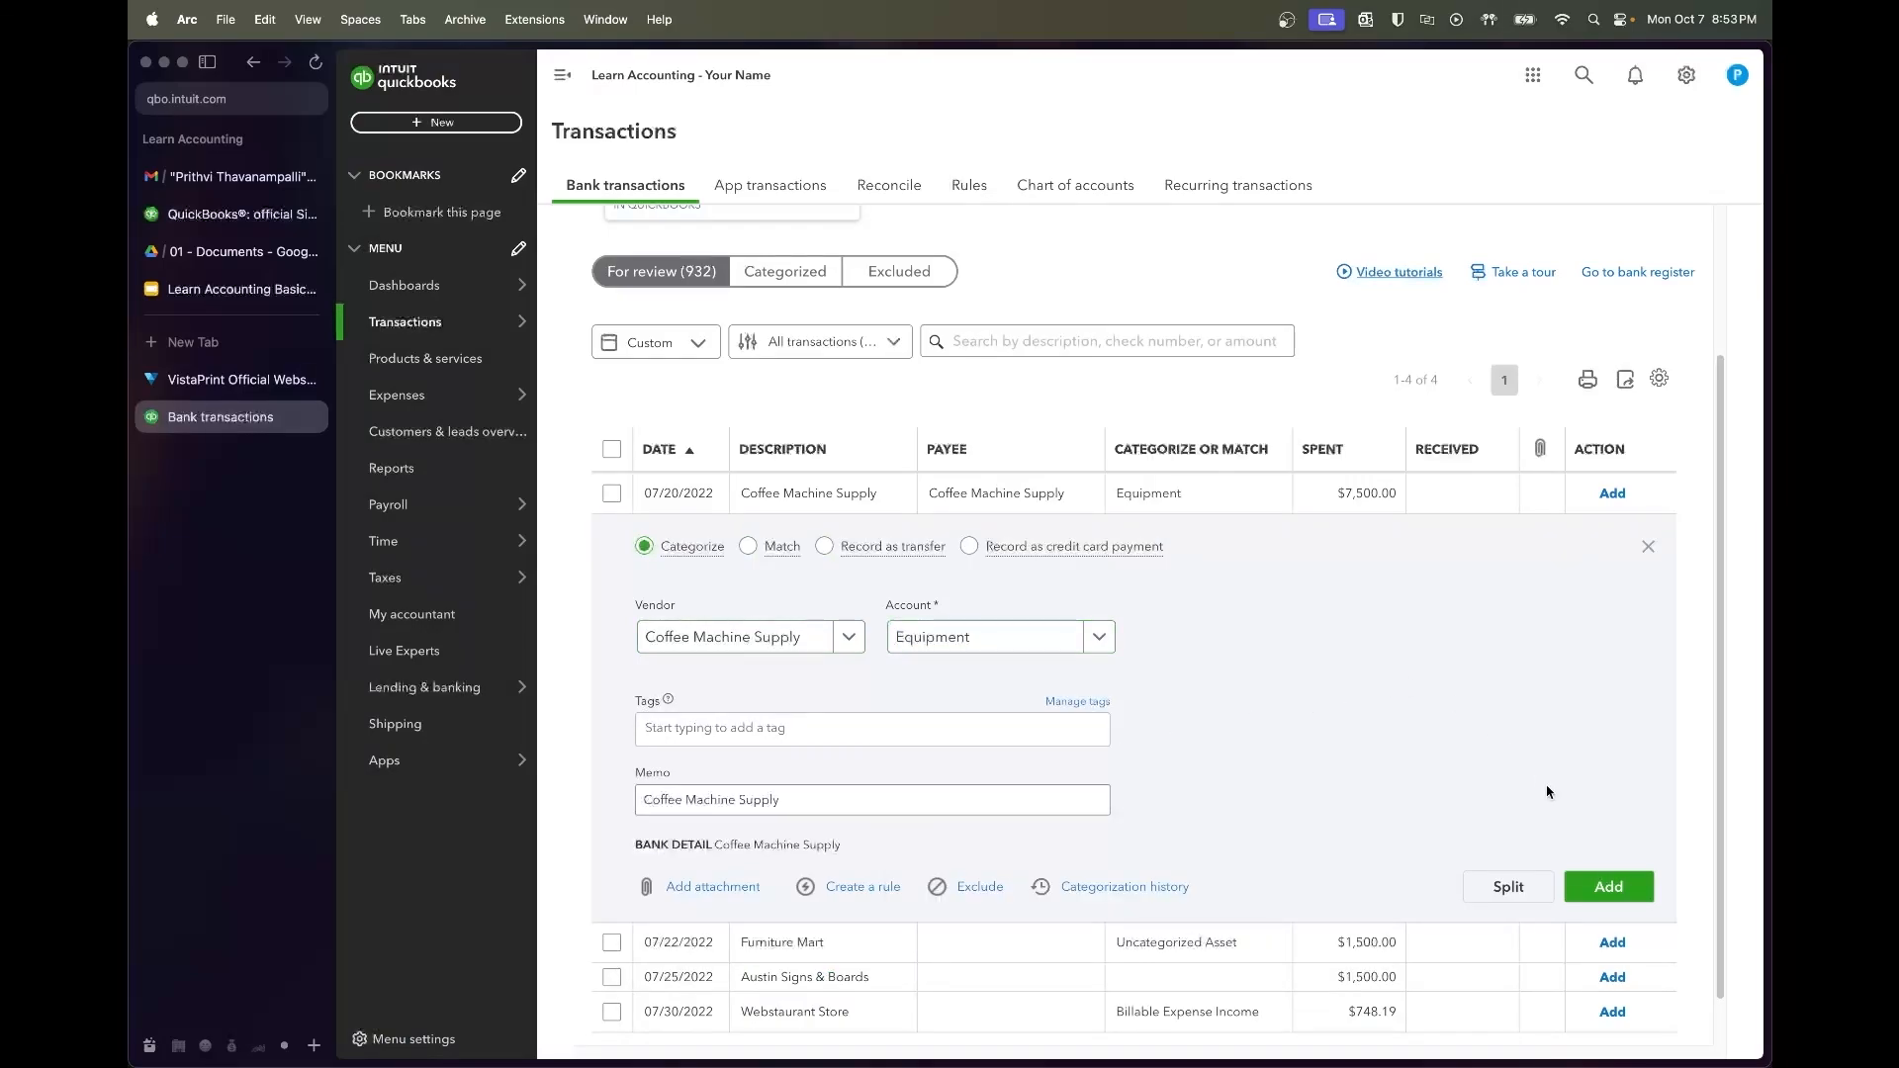
left_click(1615, 882)
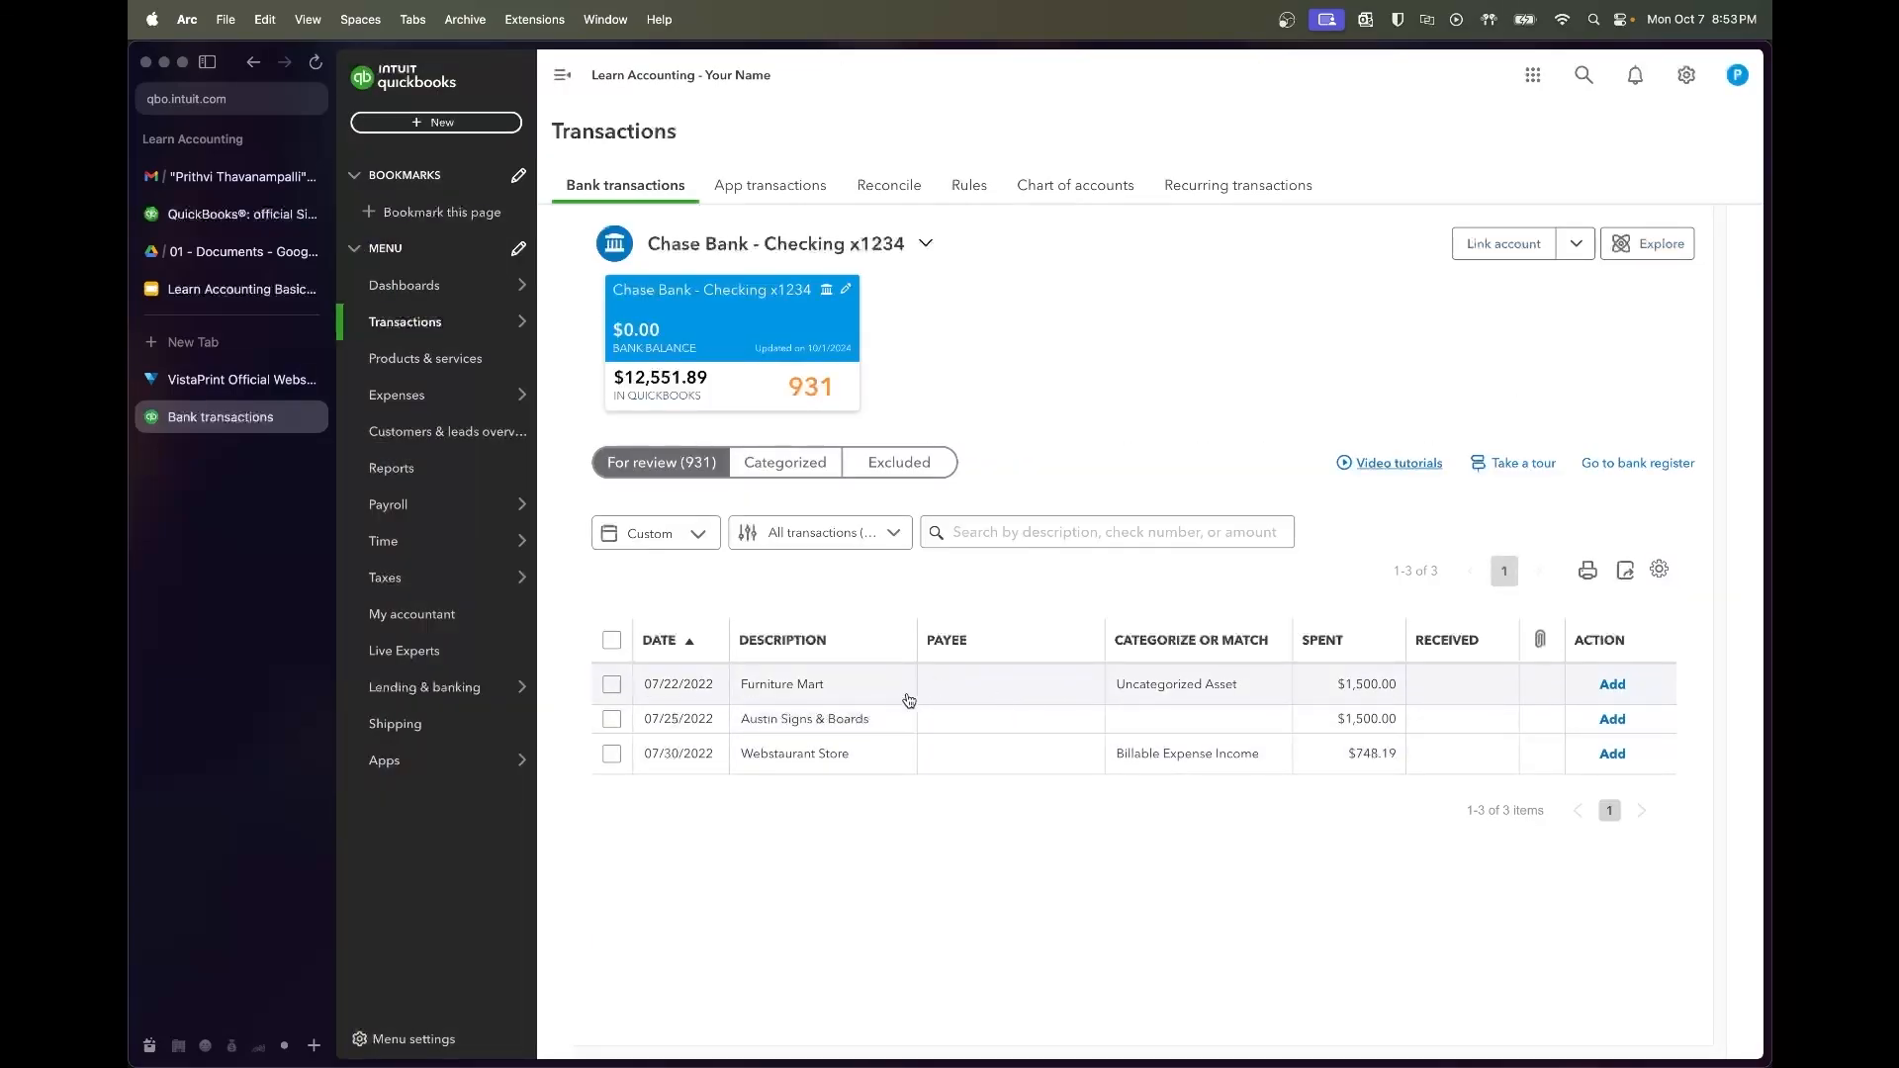
Add the $1,500 charge with new vendor Furniture Mart and account Furniture
left_click(914, 698)
scroll(891, 712, "down", 2)
left_click(781, 751)
type("Furnit")
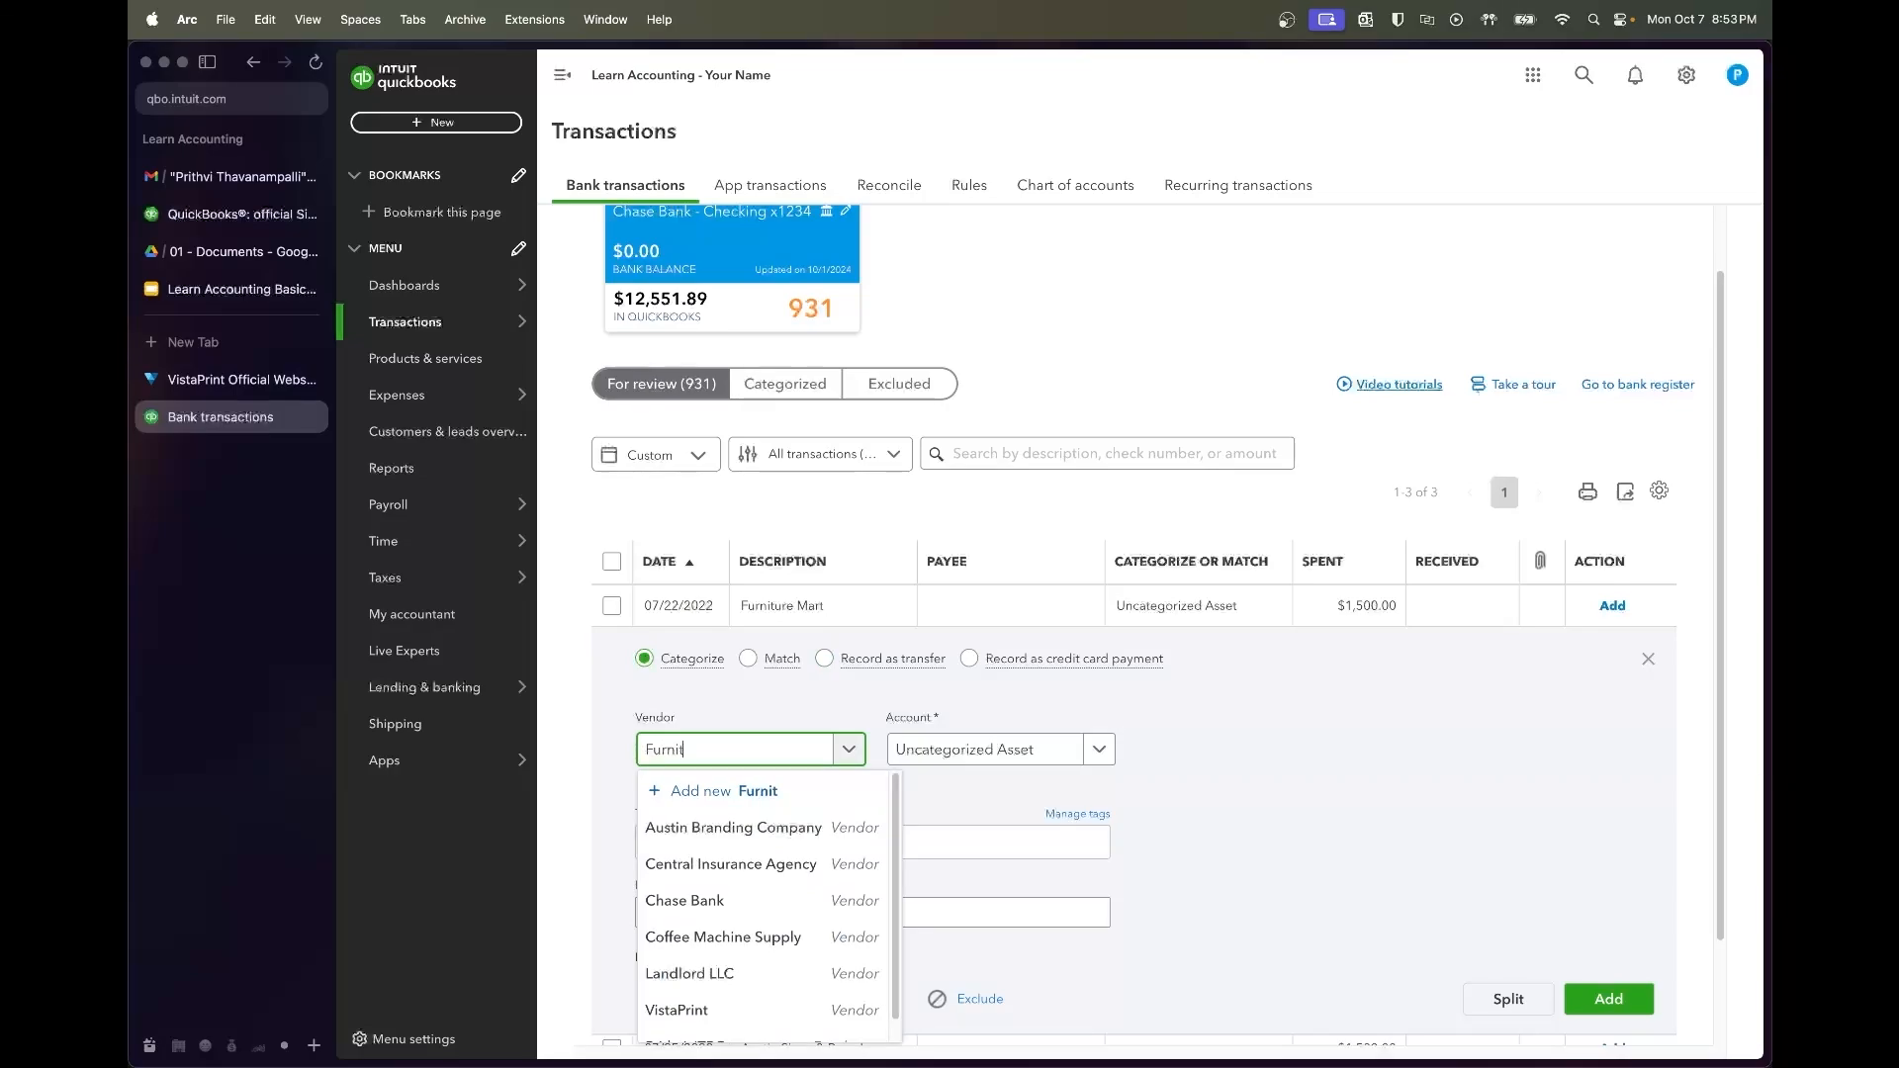
type("ure Mart")
left_click(782, 790)
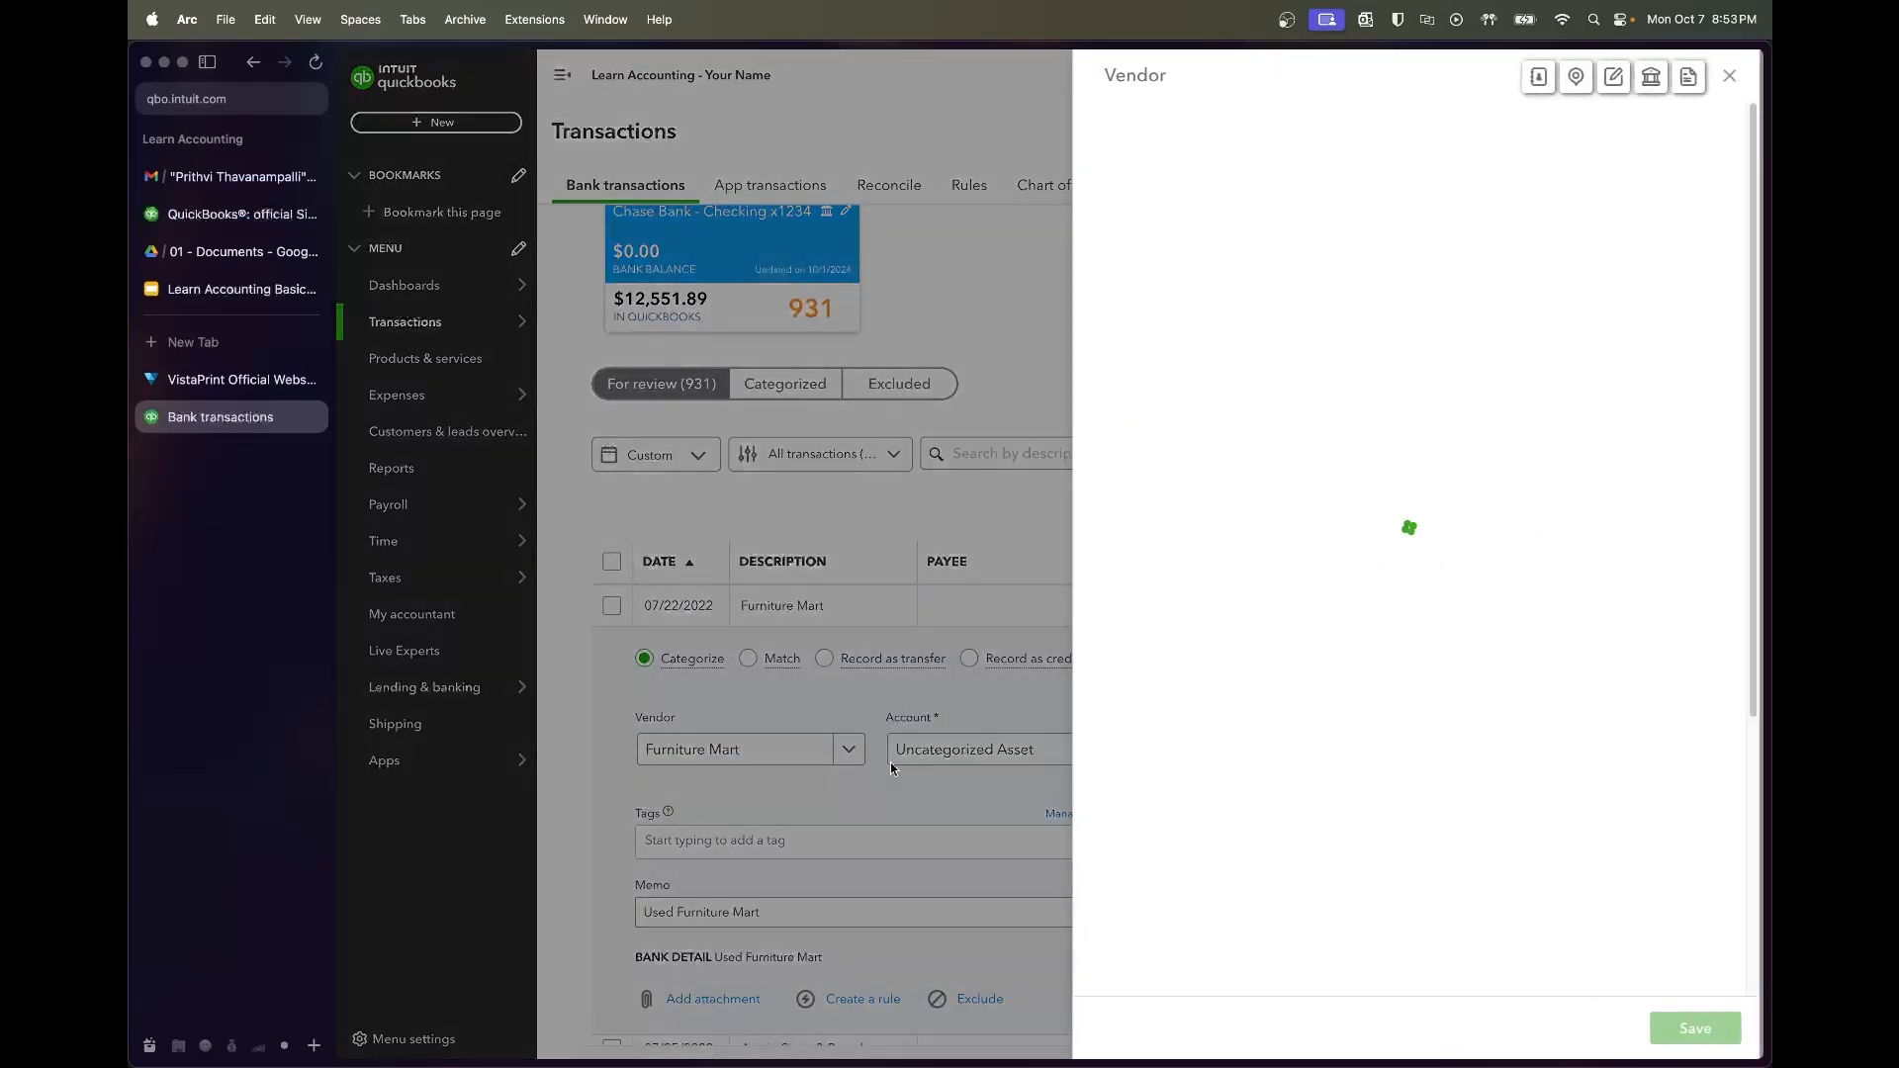
left_click(1694, 1029)
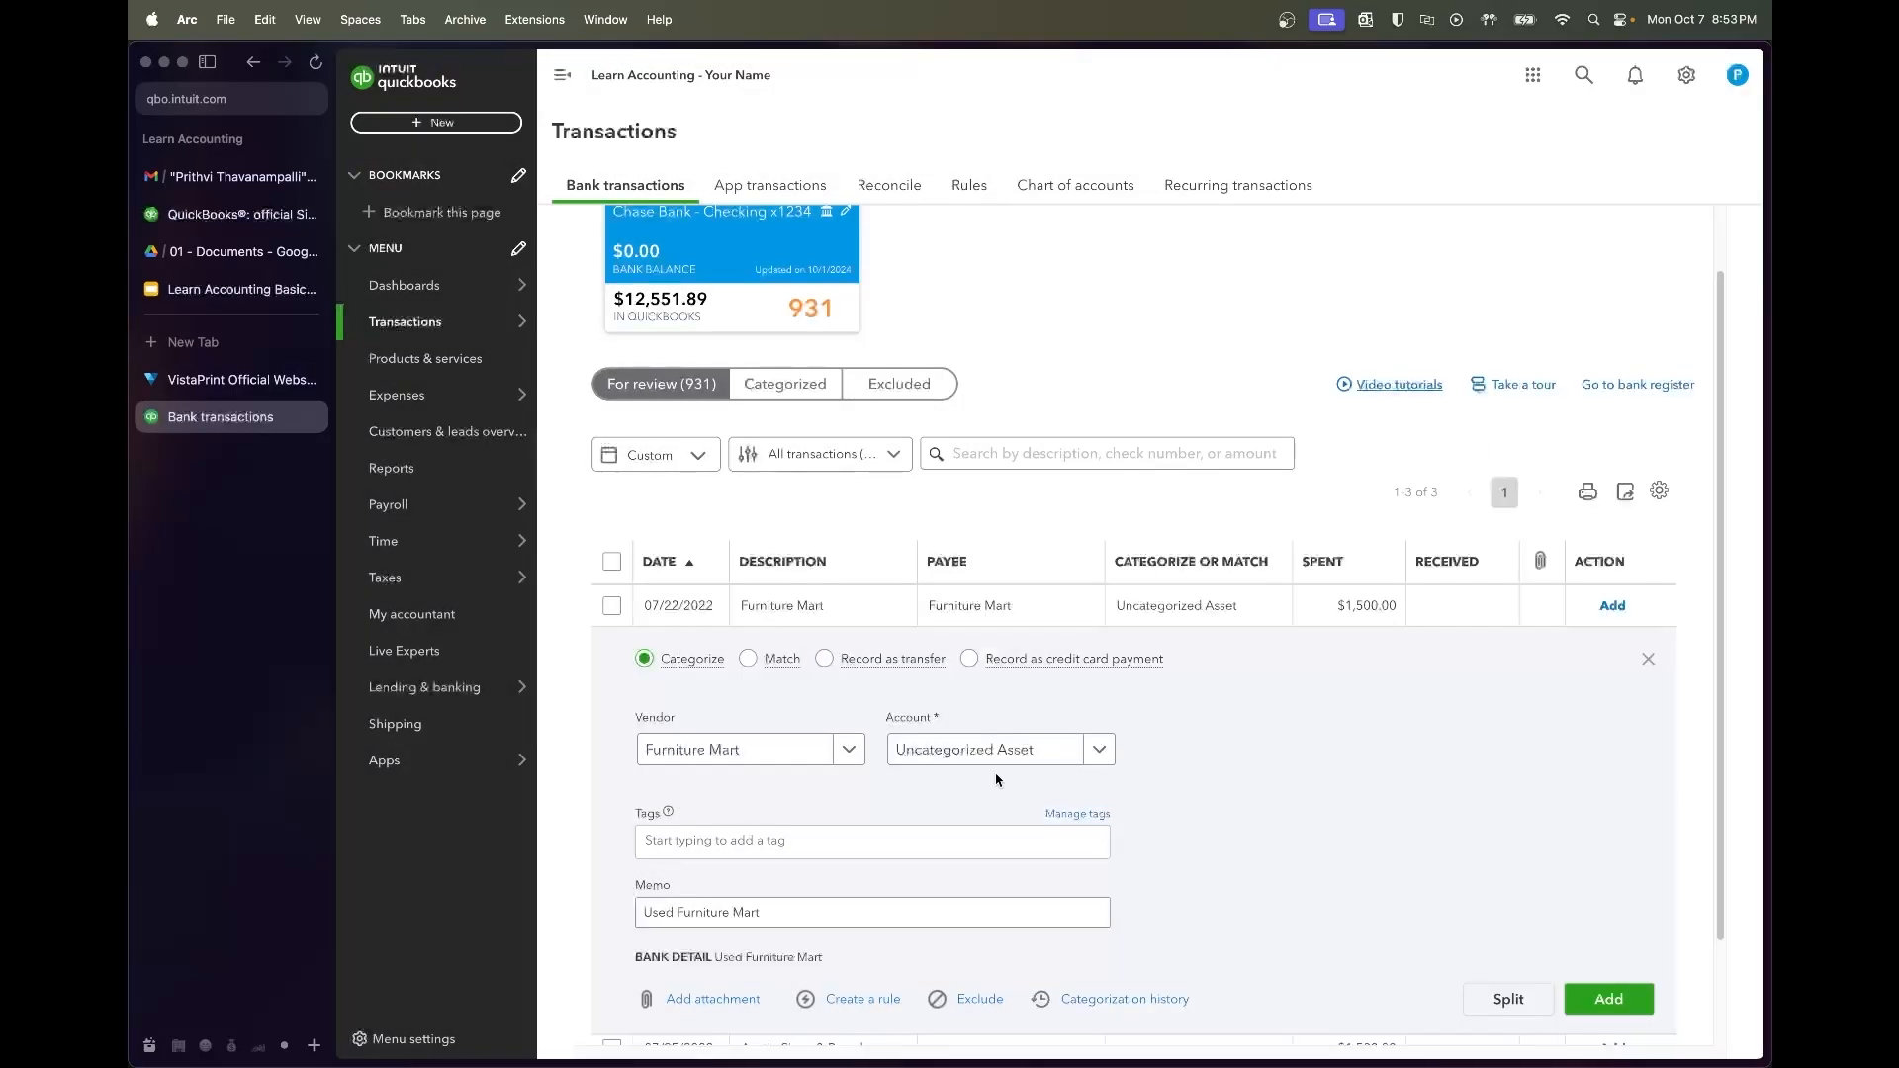
left_click(984, 752)
type("fur")
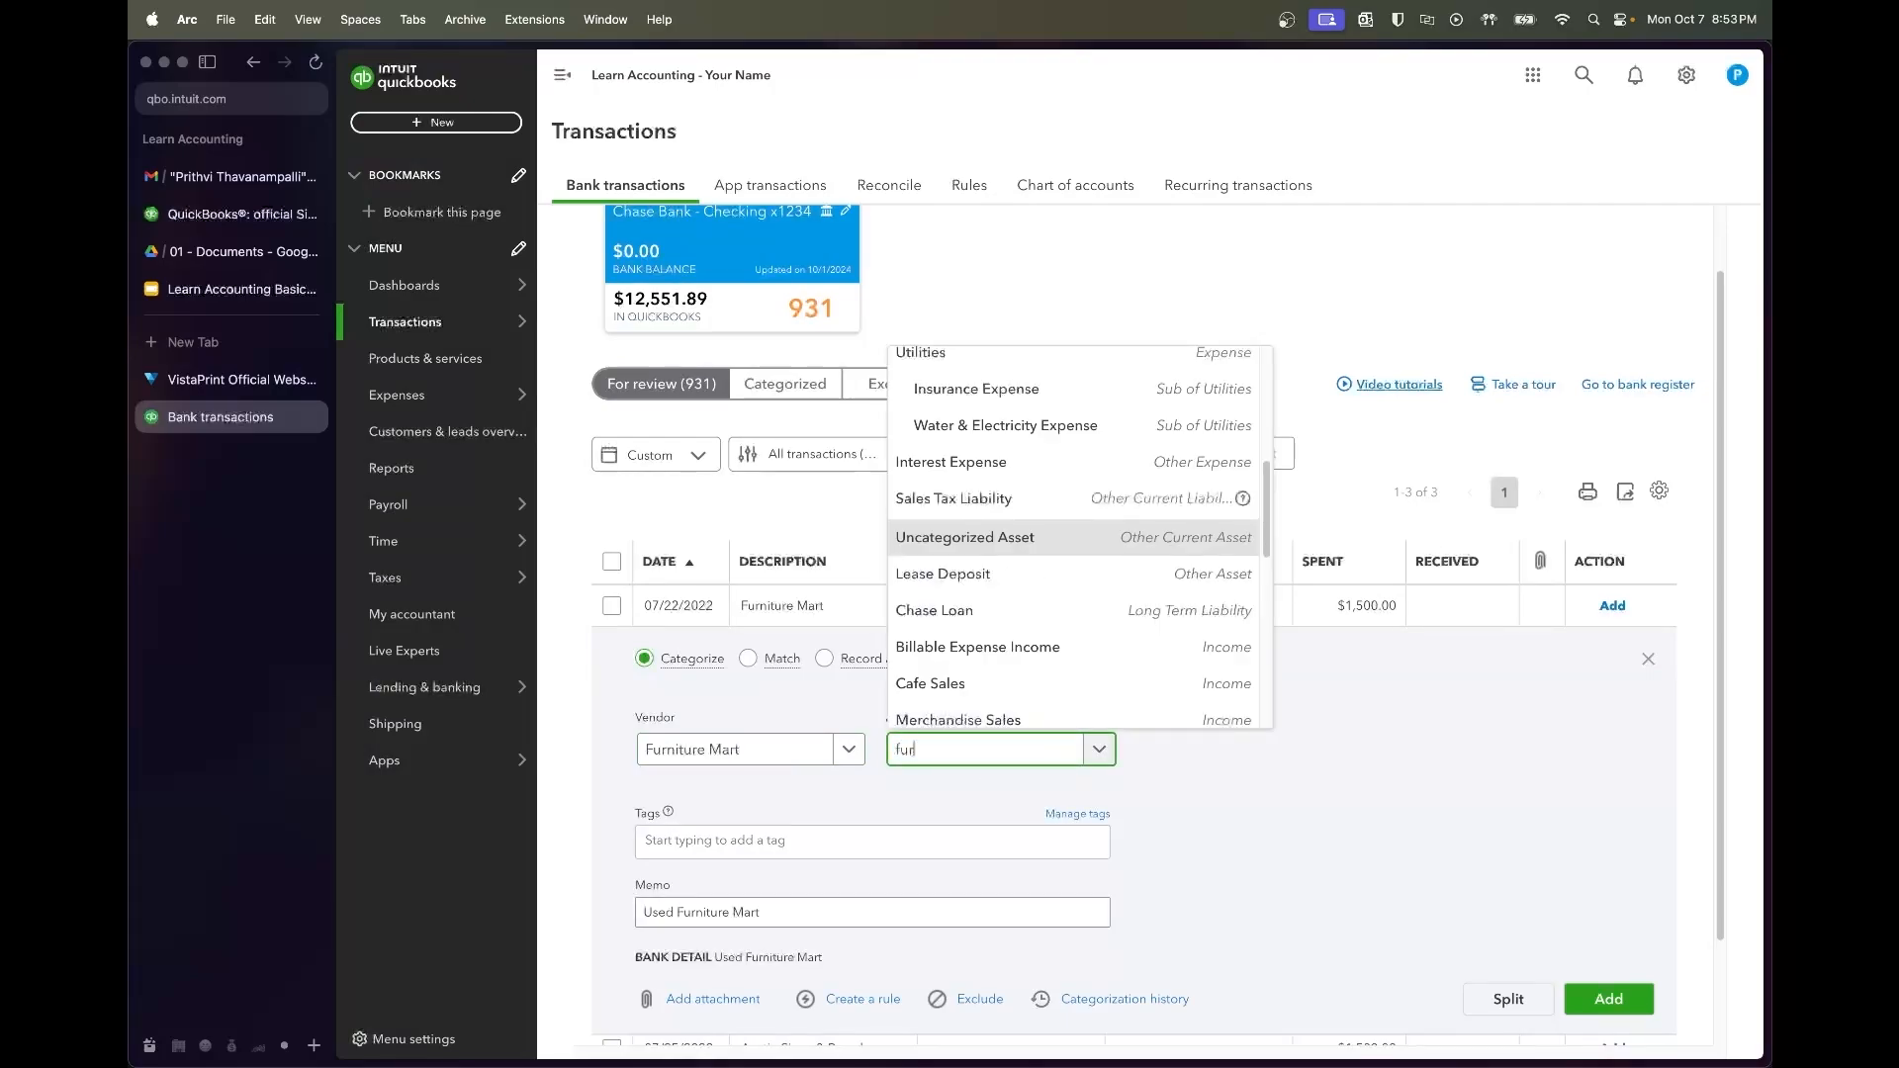
left_click(979, 711)
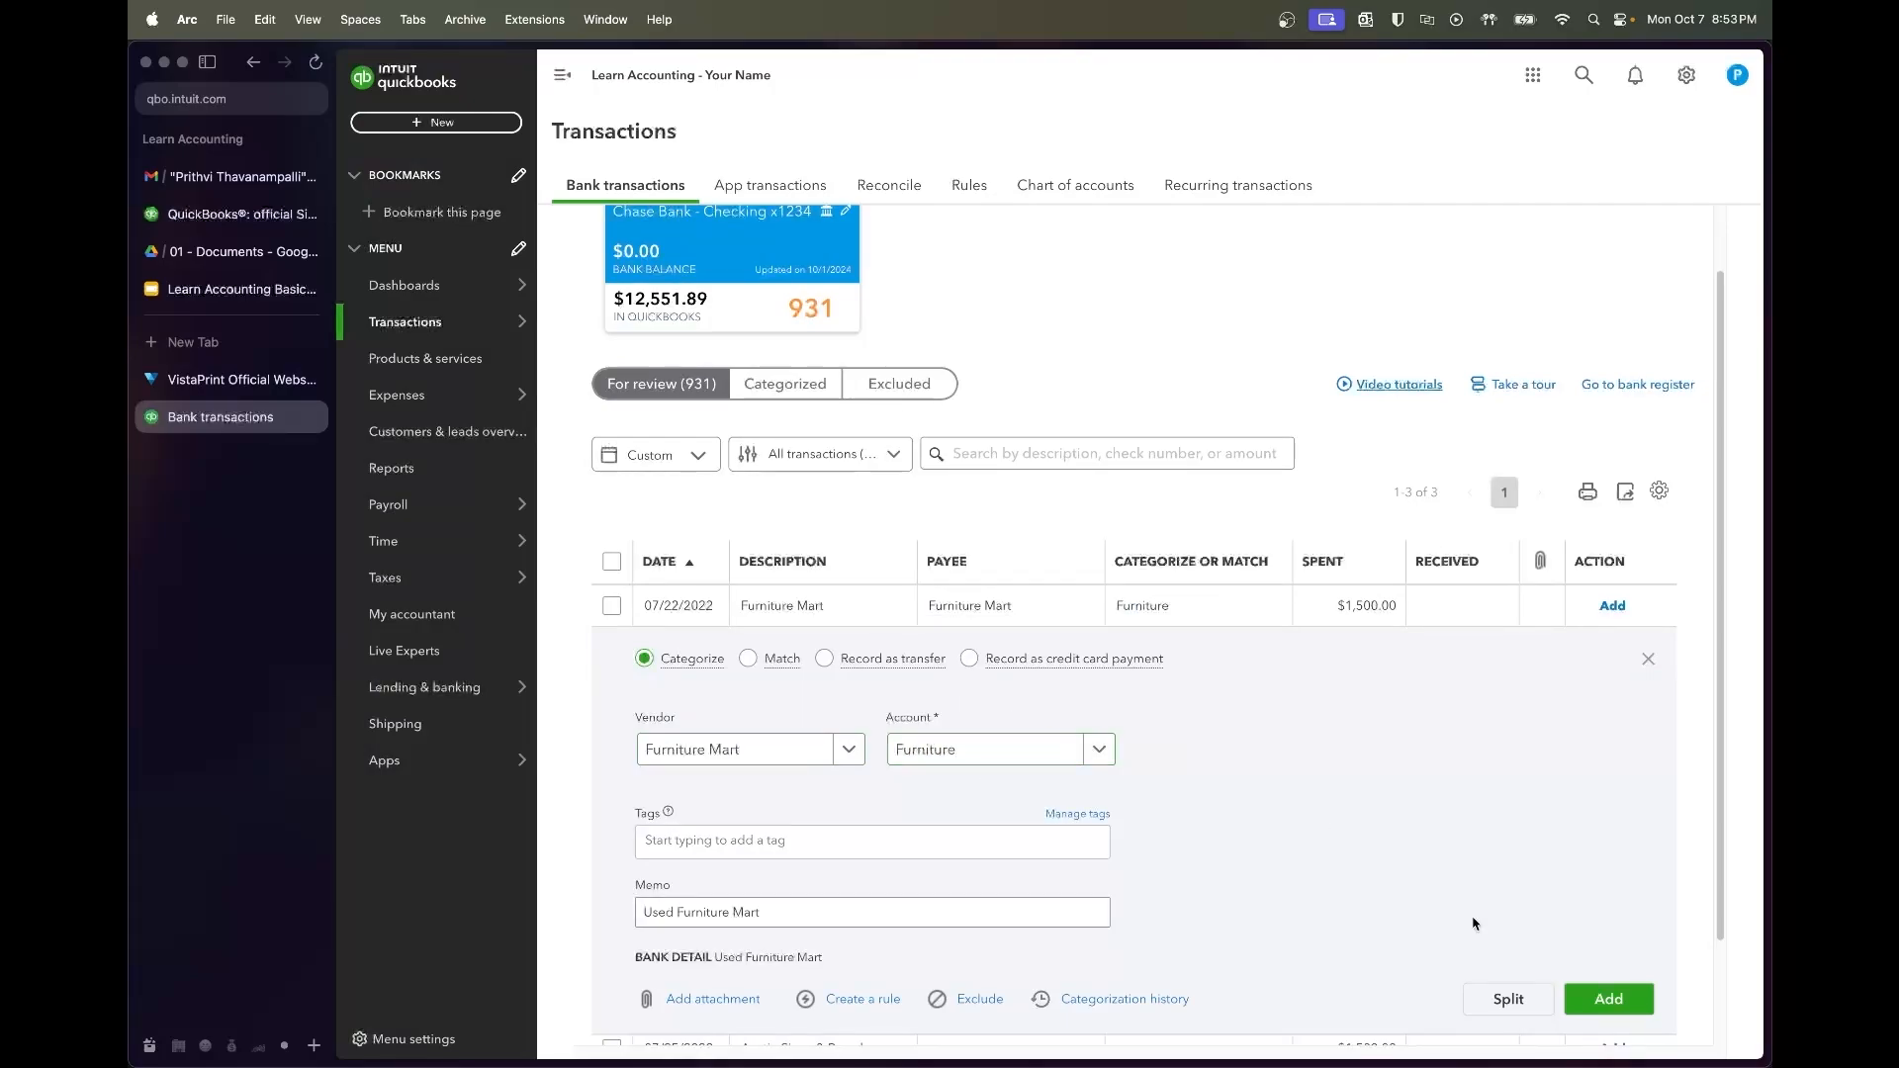
left_click(1610, 1000)
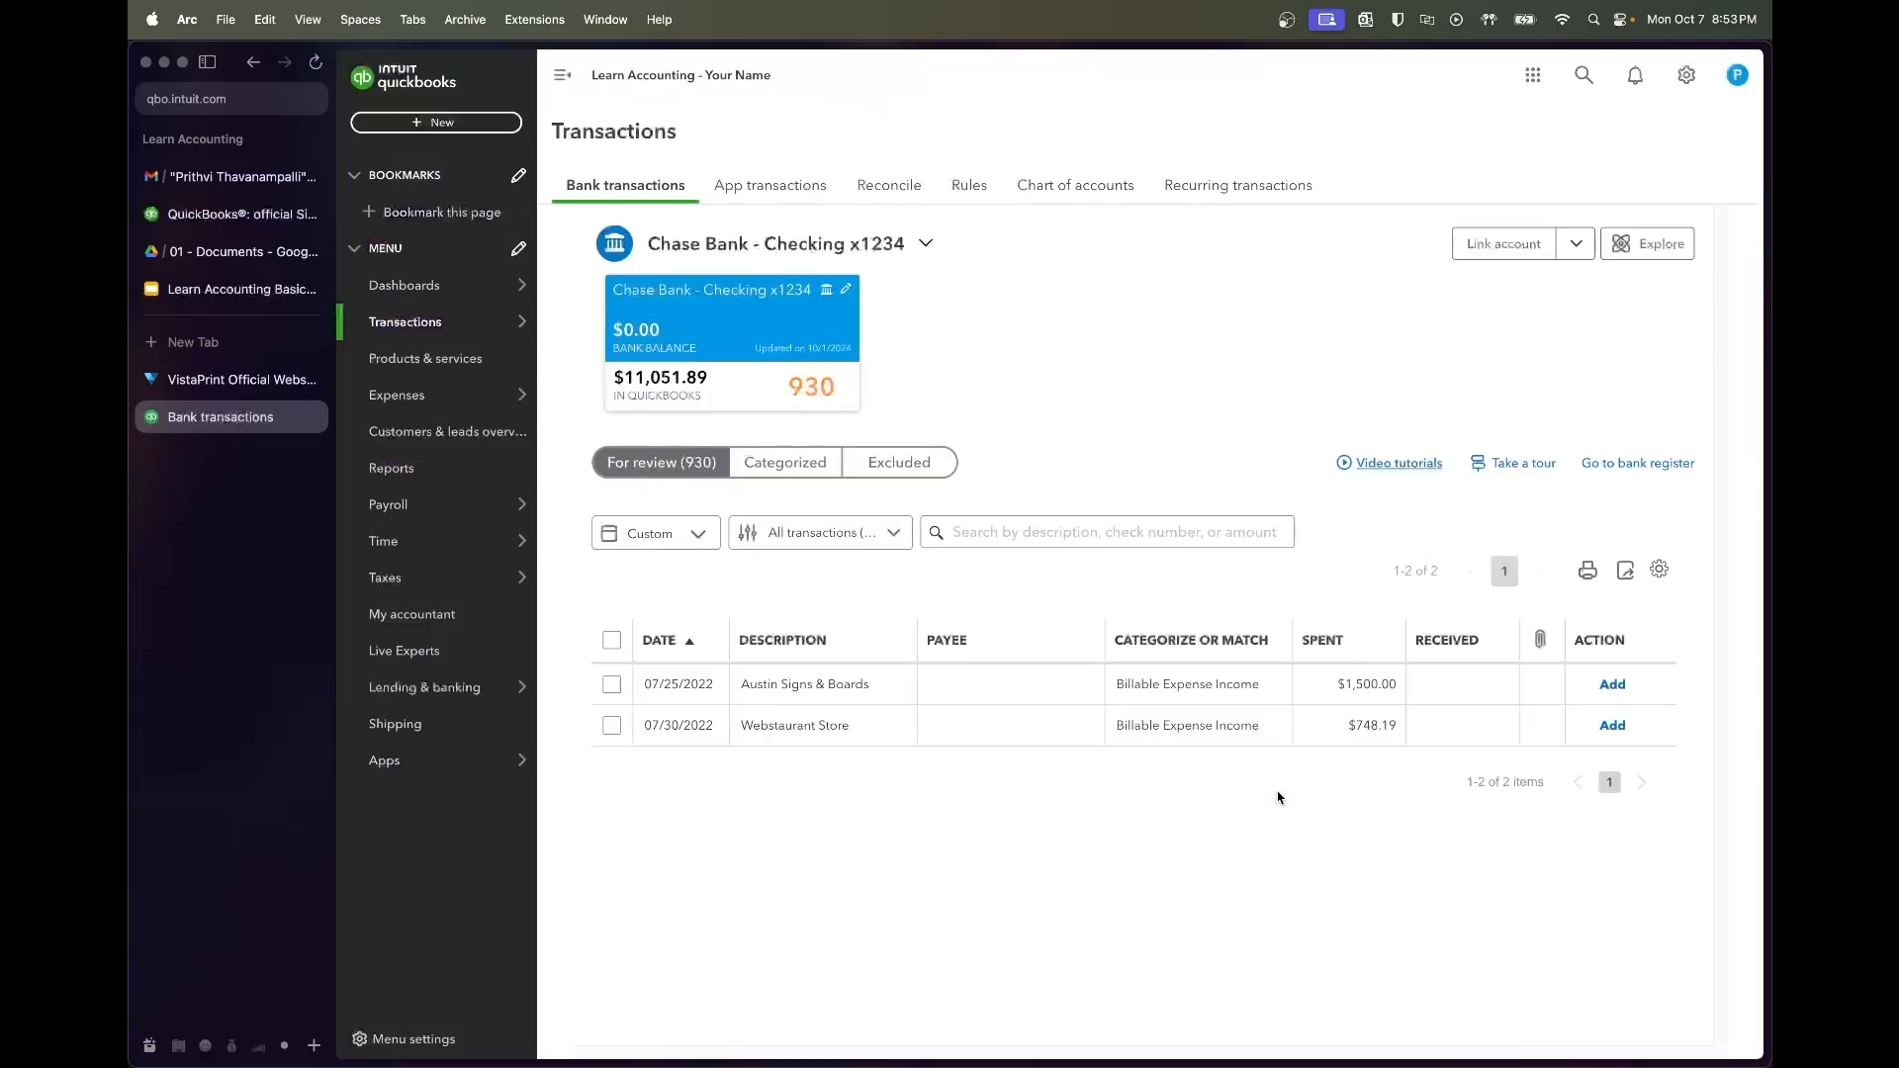
Add the $1,500 charge with new vendor Austin Signs & Boards and account Signage
left_click(941, 692)
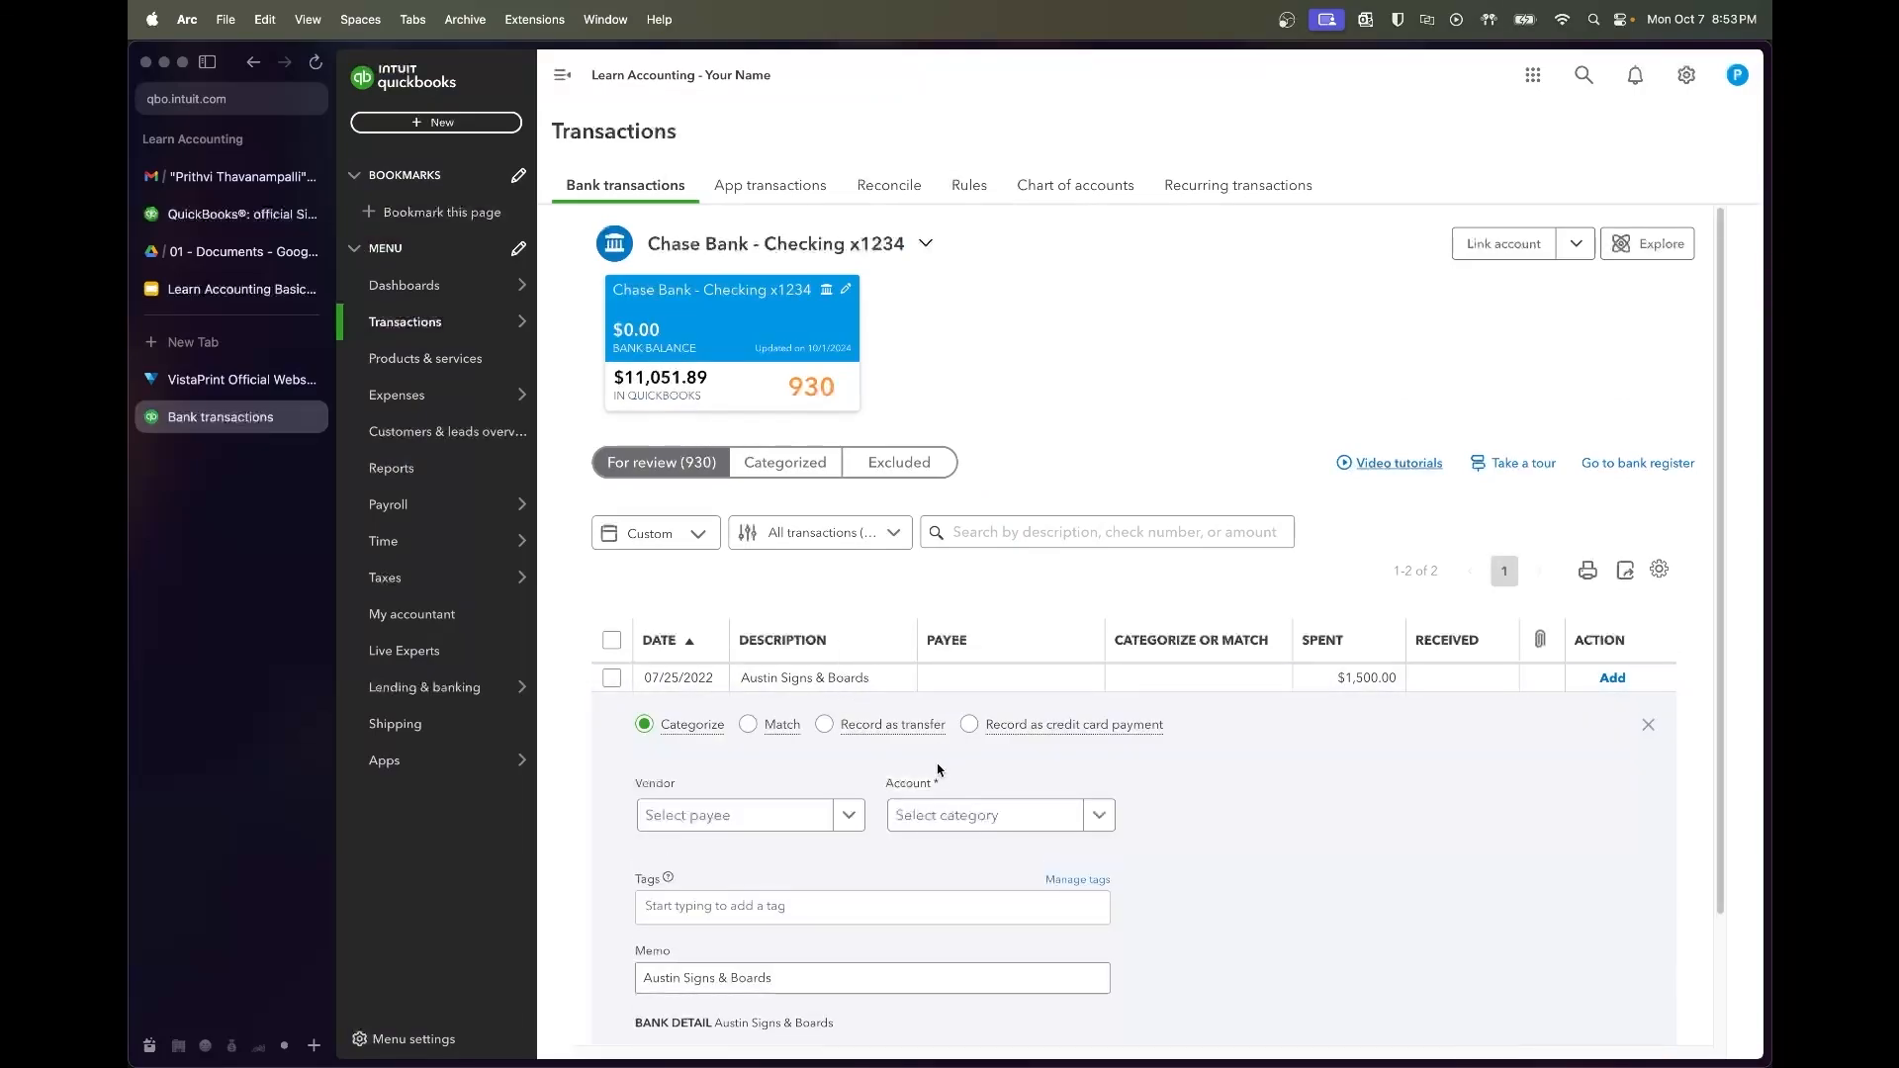
left_click(737, 745)
type("Austin Signs & Boards")
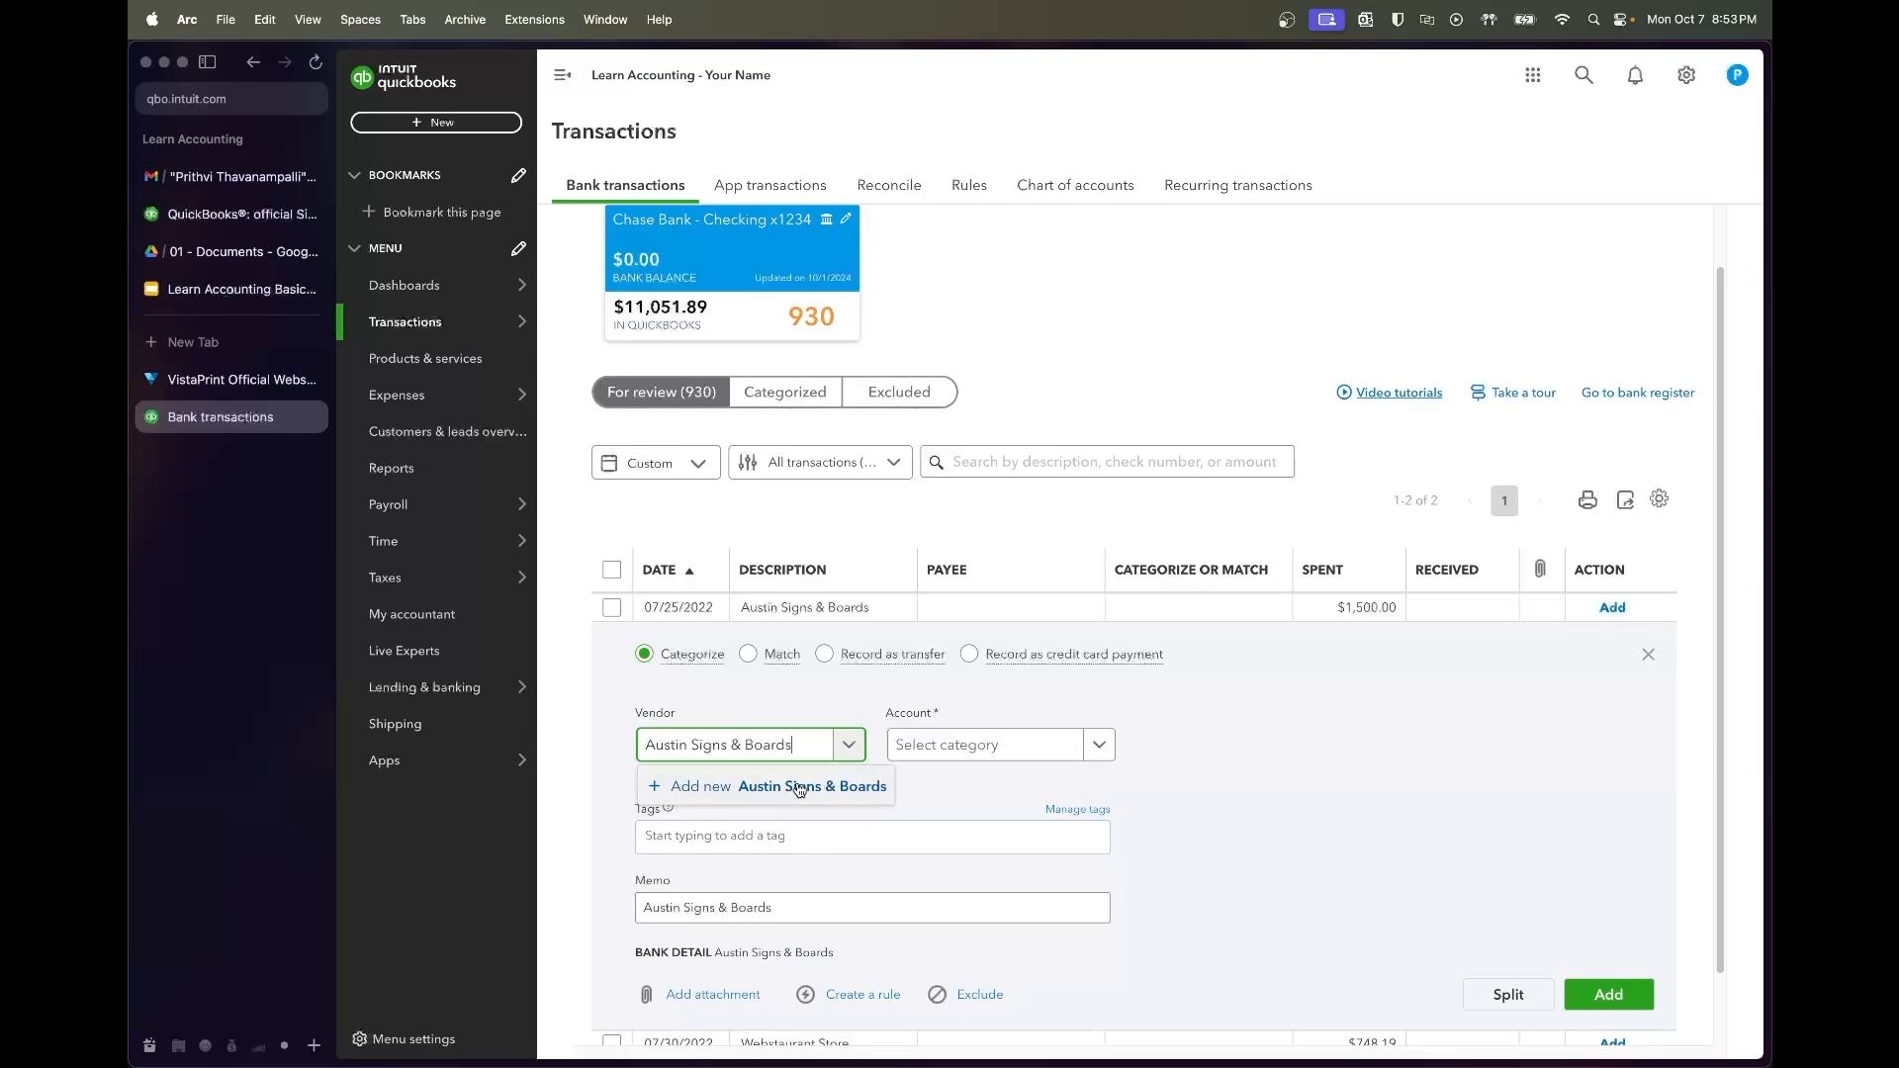
left_click(799, 786)
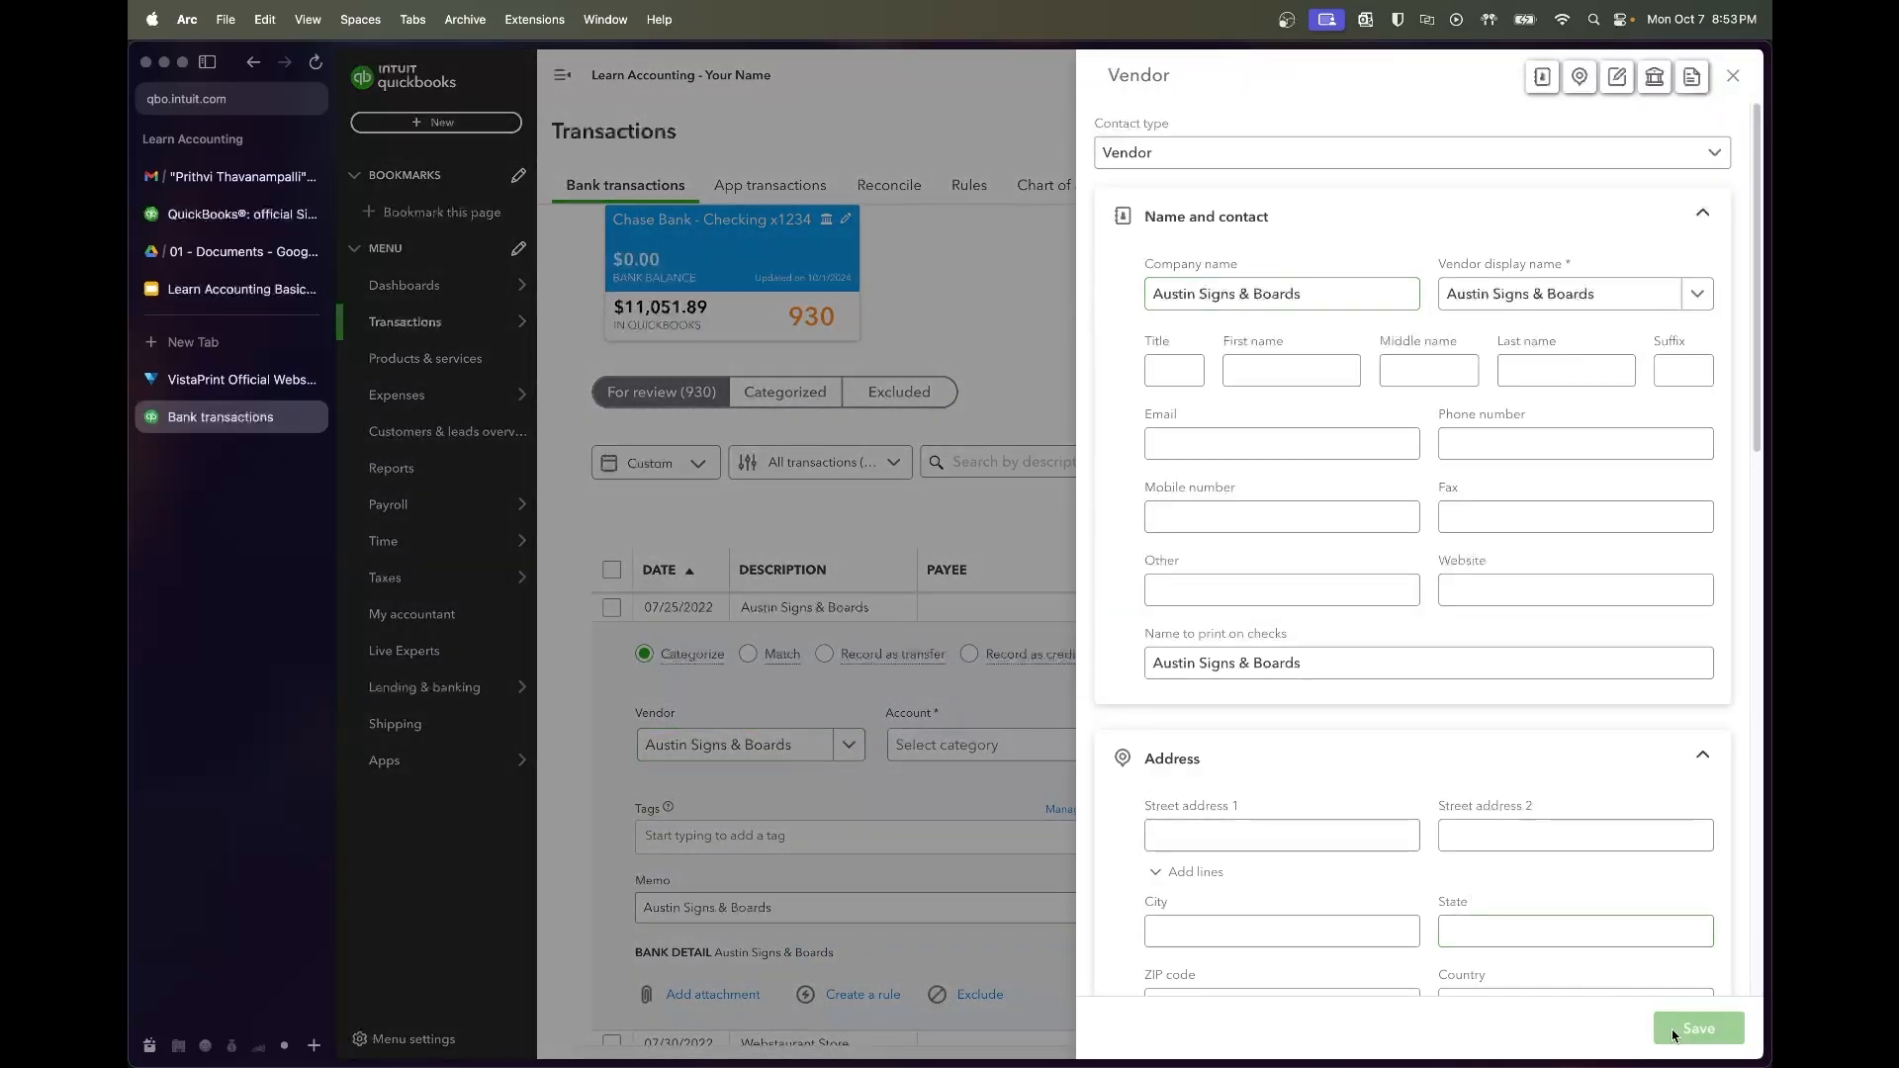
left_click(1672, 1029)
left_click(937, 751)
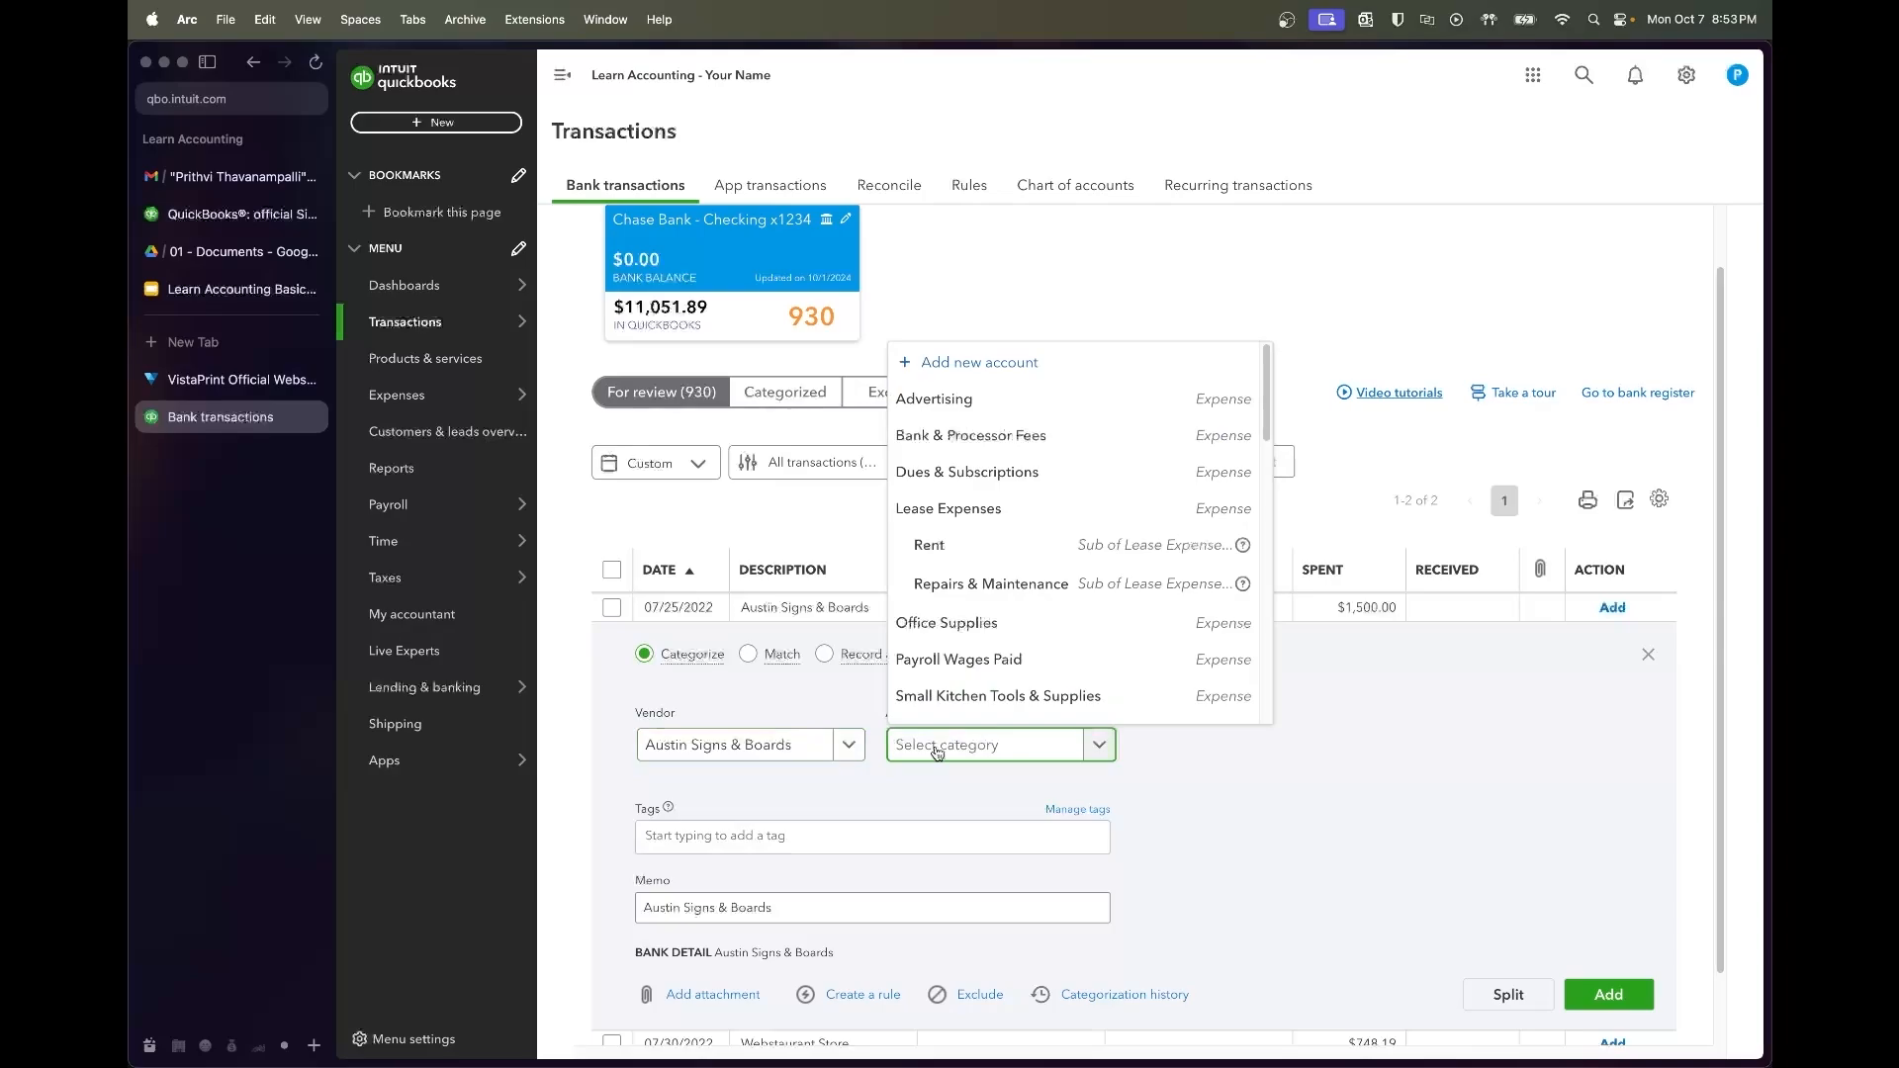
type("sign")
left_click(1001, 716)
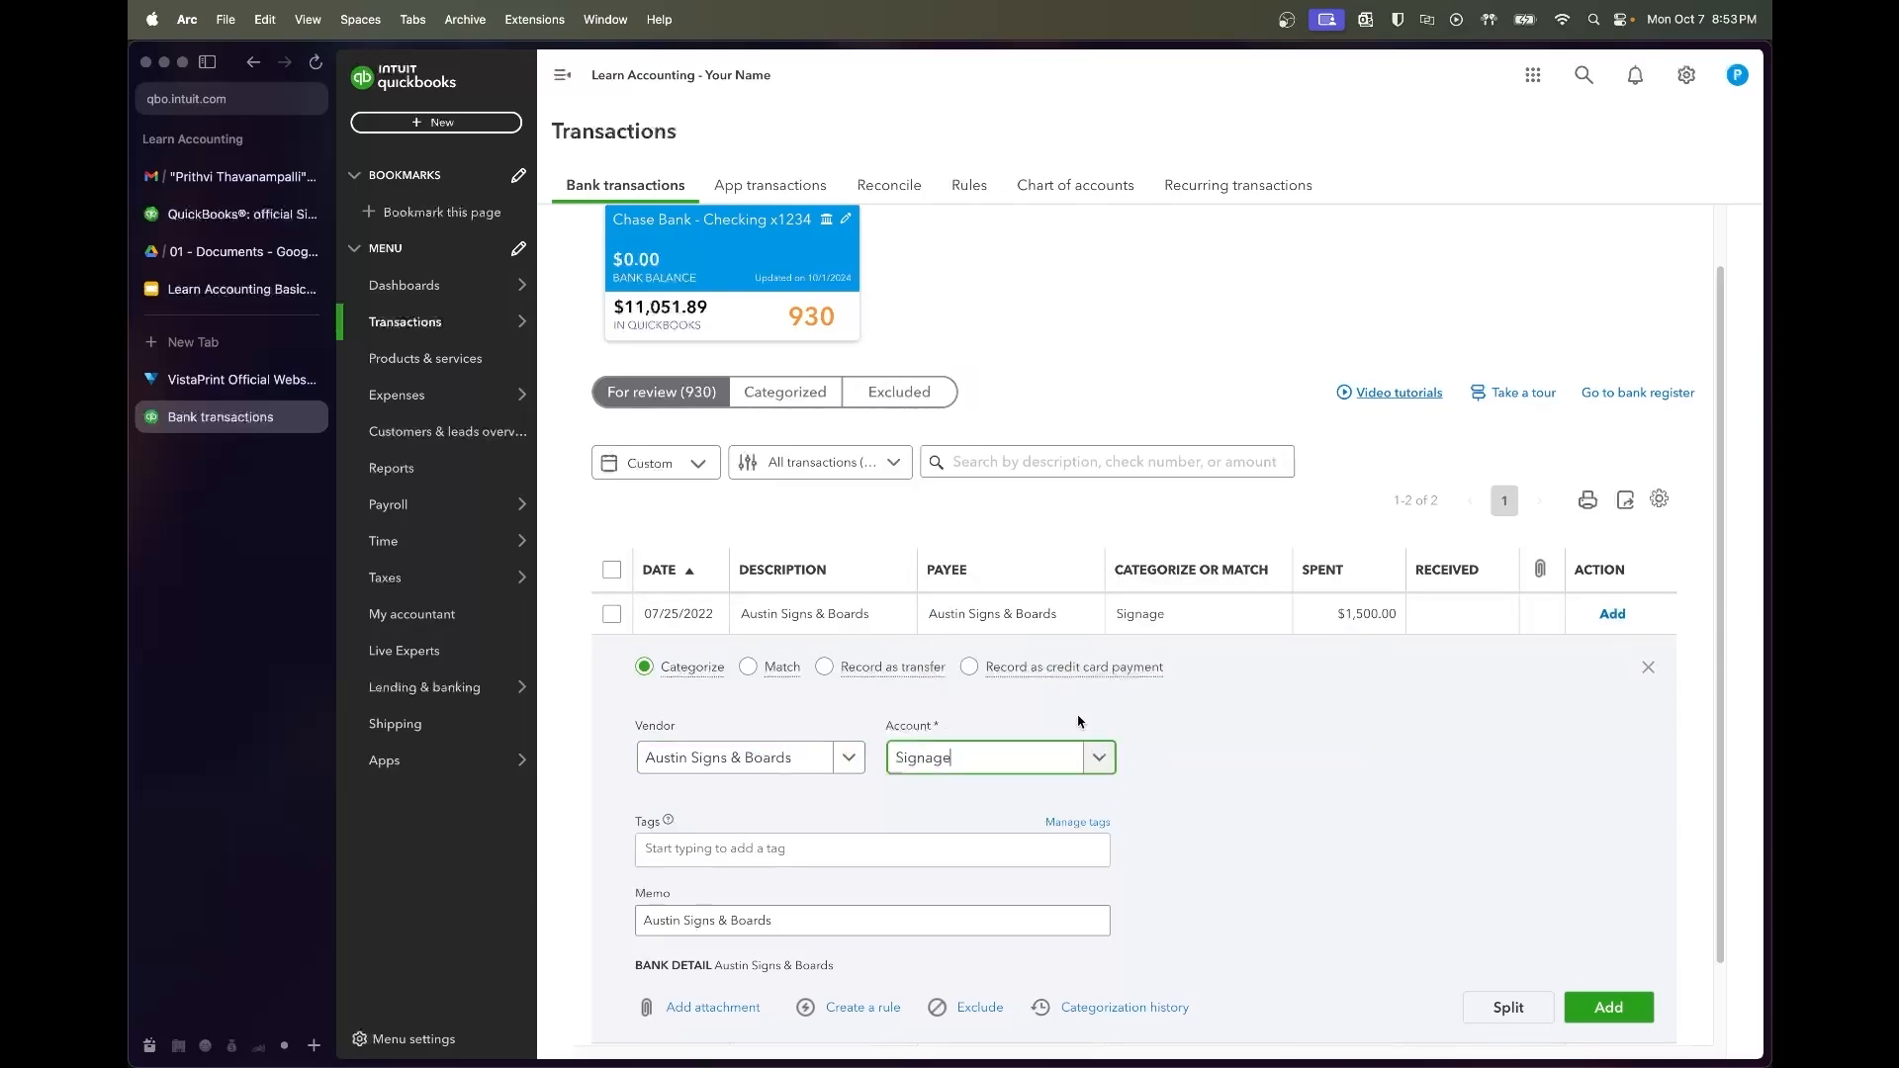
left_click(1608, 1007)
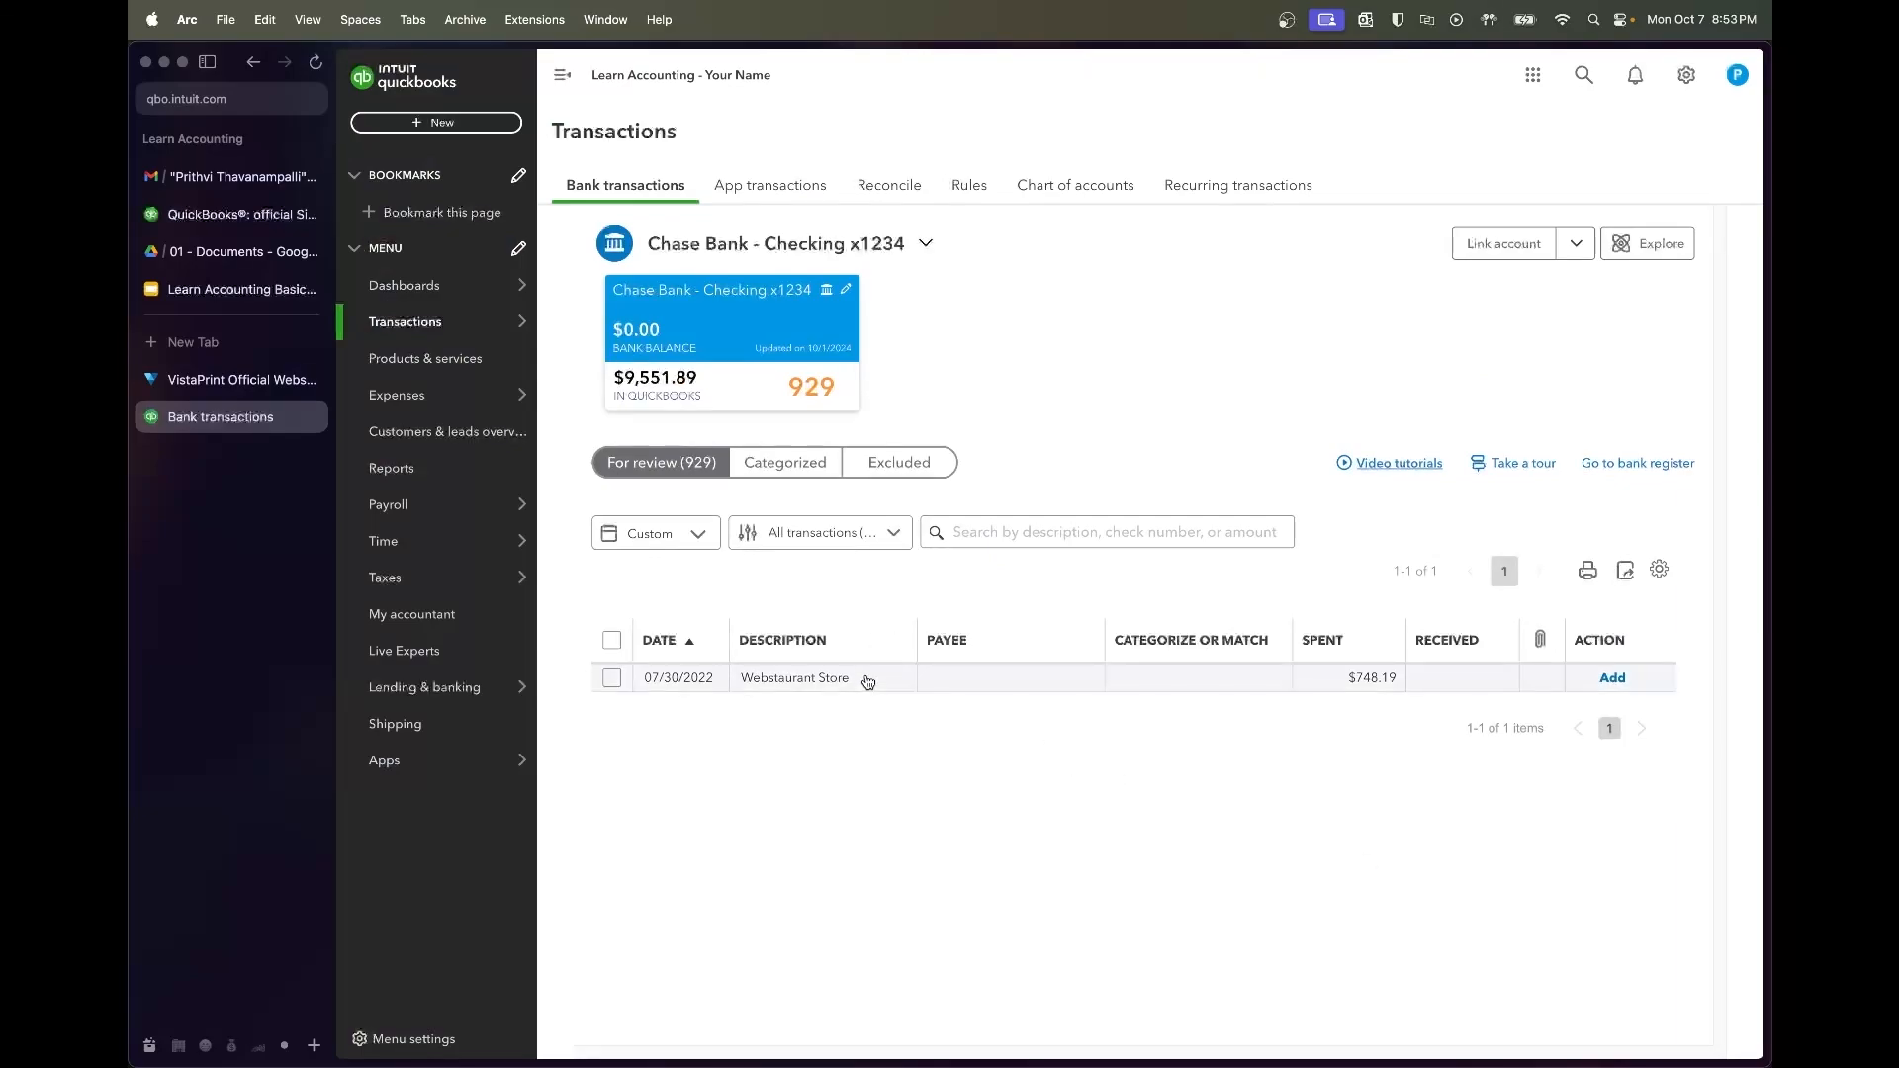
Create and save Webstaurant Store as a new vendor on the $748.19 charge
left_click(868, 679)
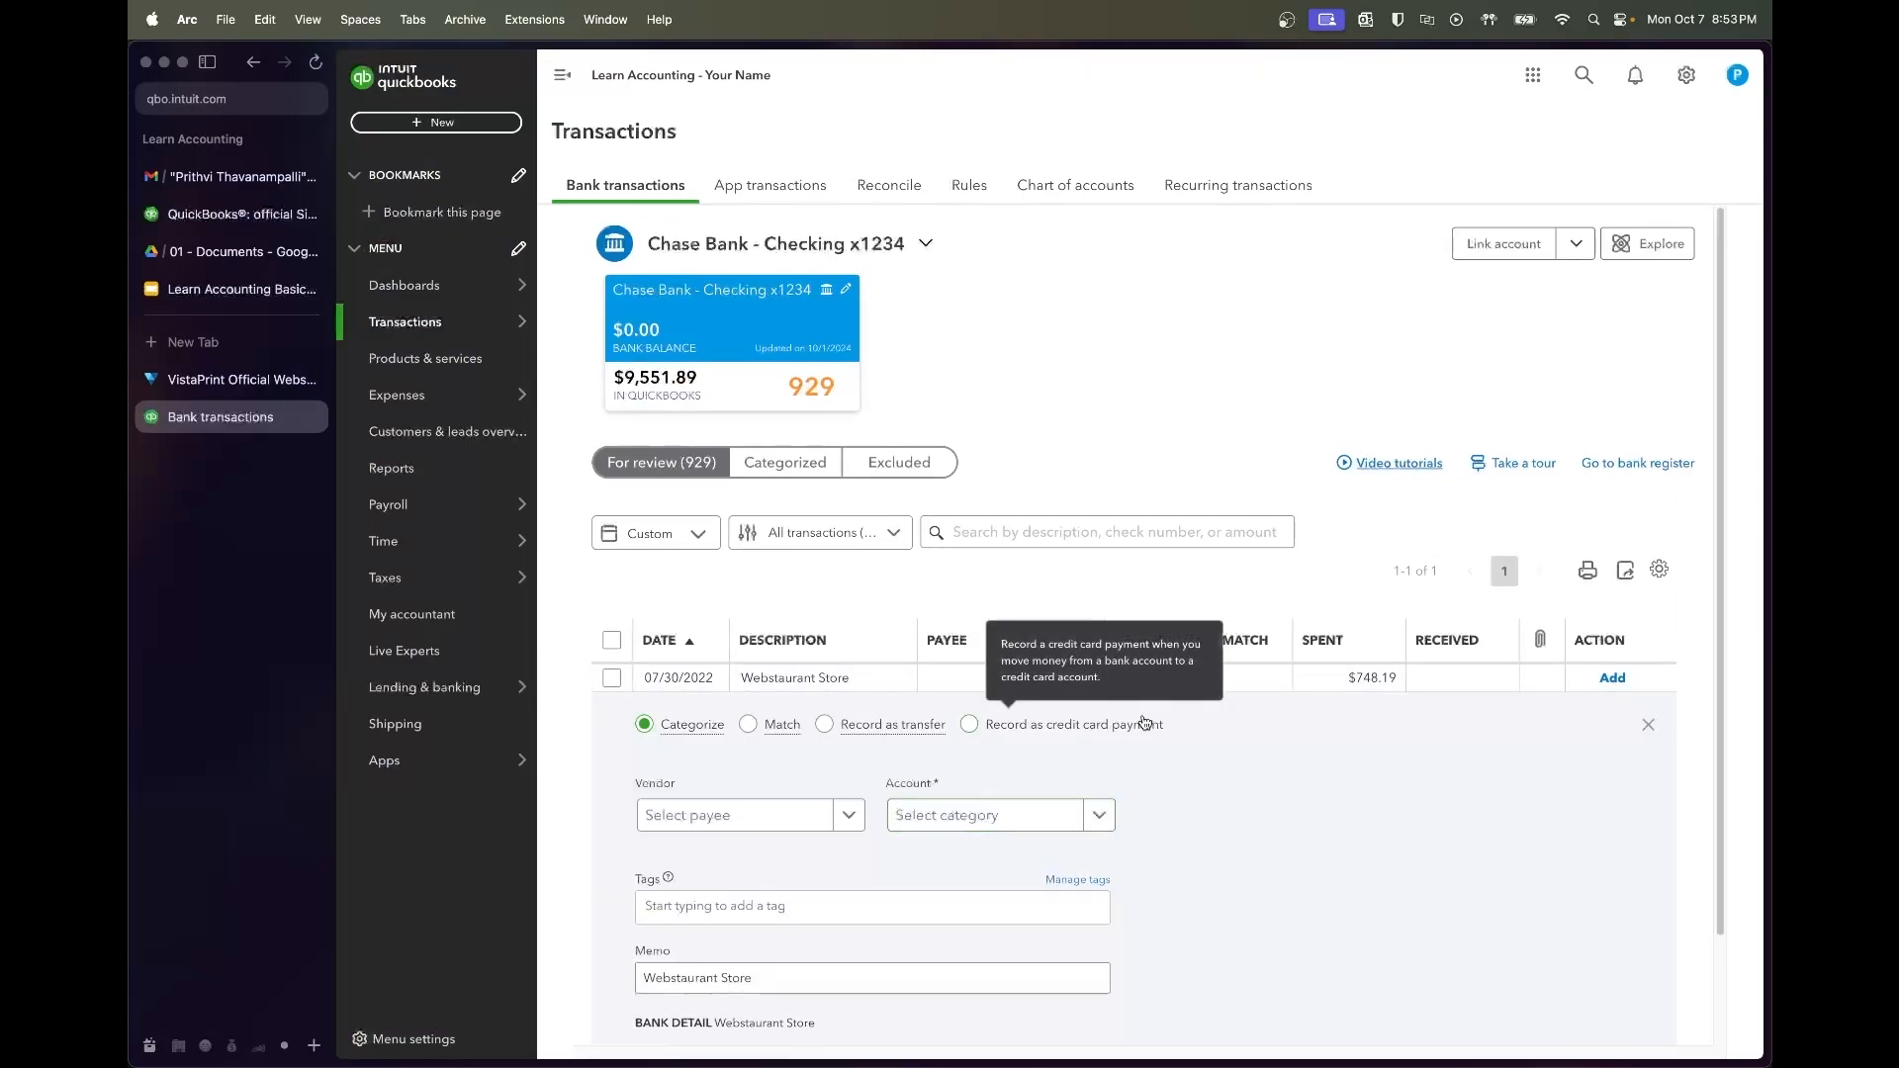
scroll(1286, 772, "down", 2)
left_click(770, 752)
type("Webstaurant Store")
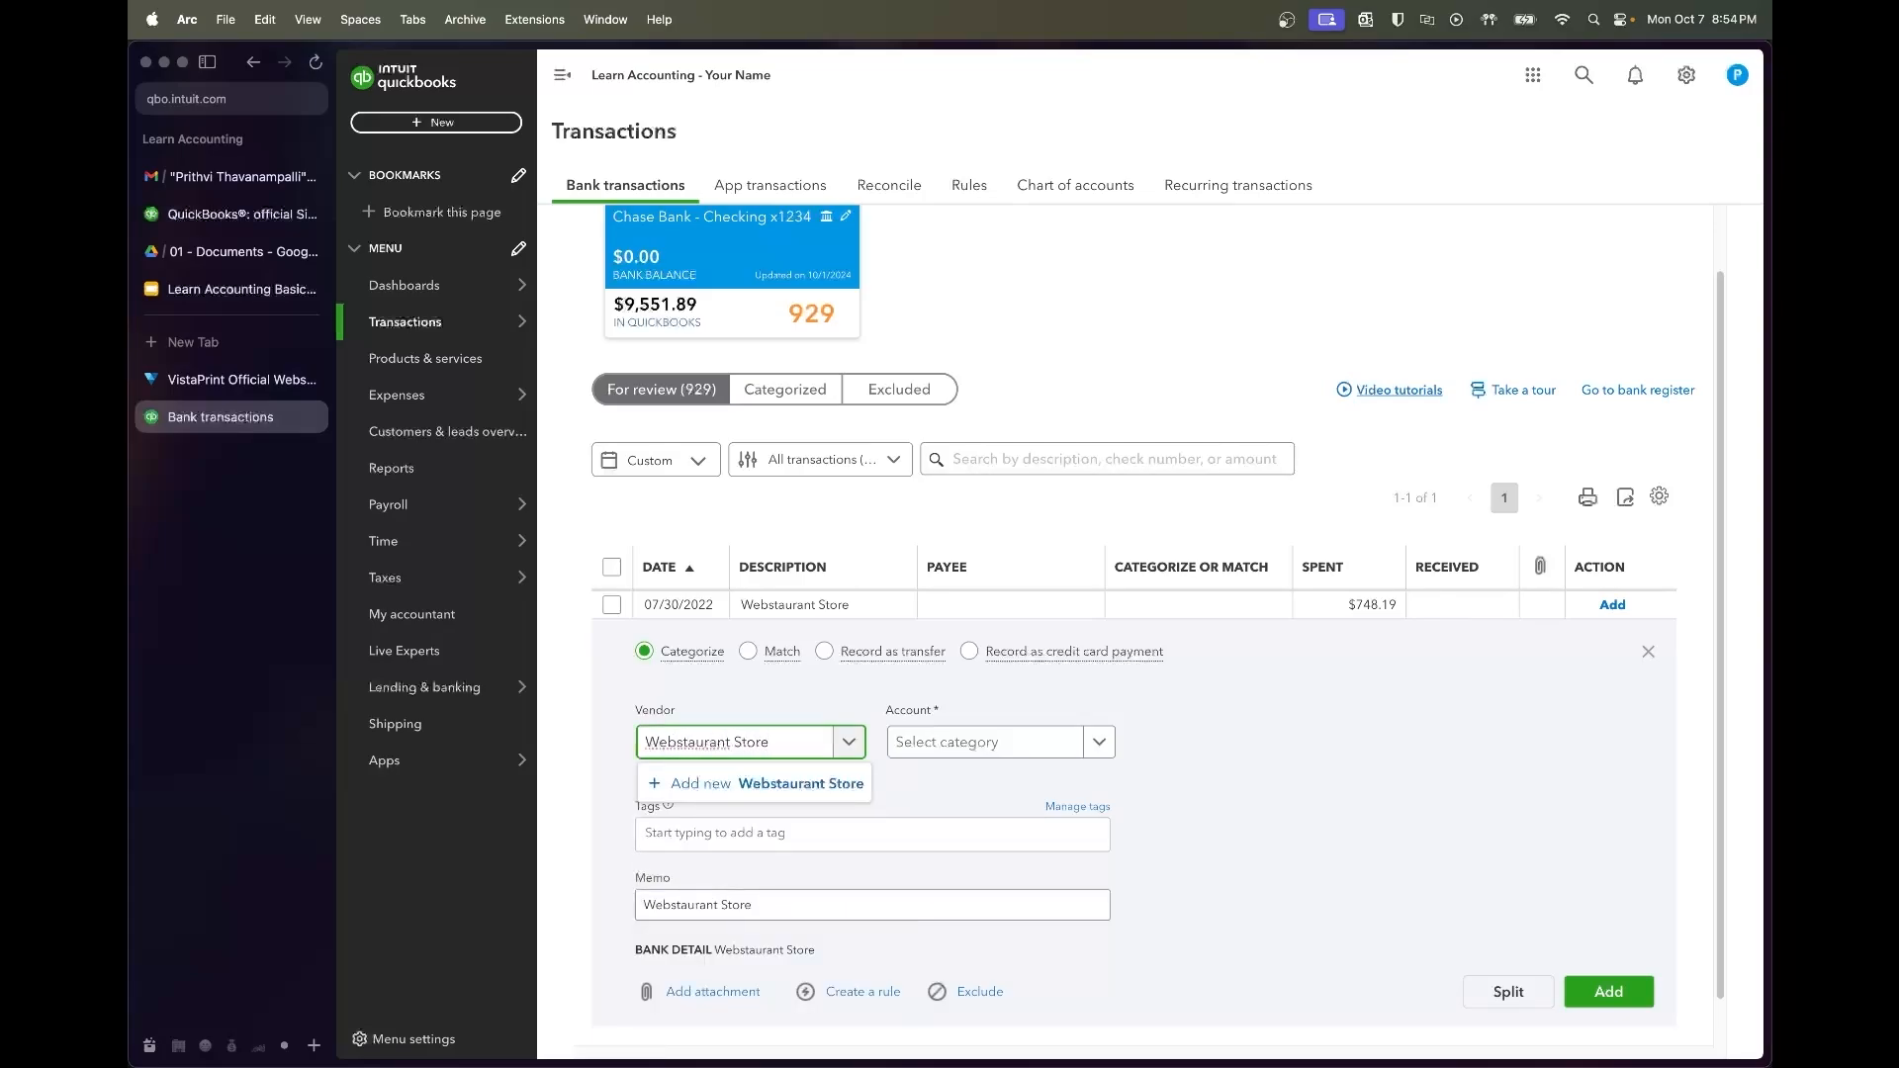
left_click(757, 783)
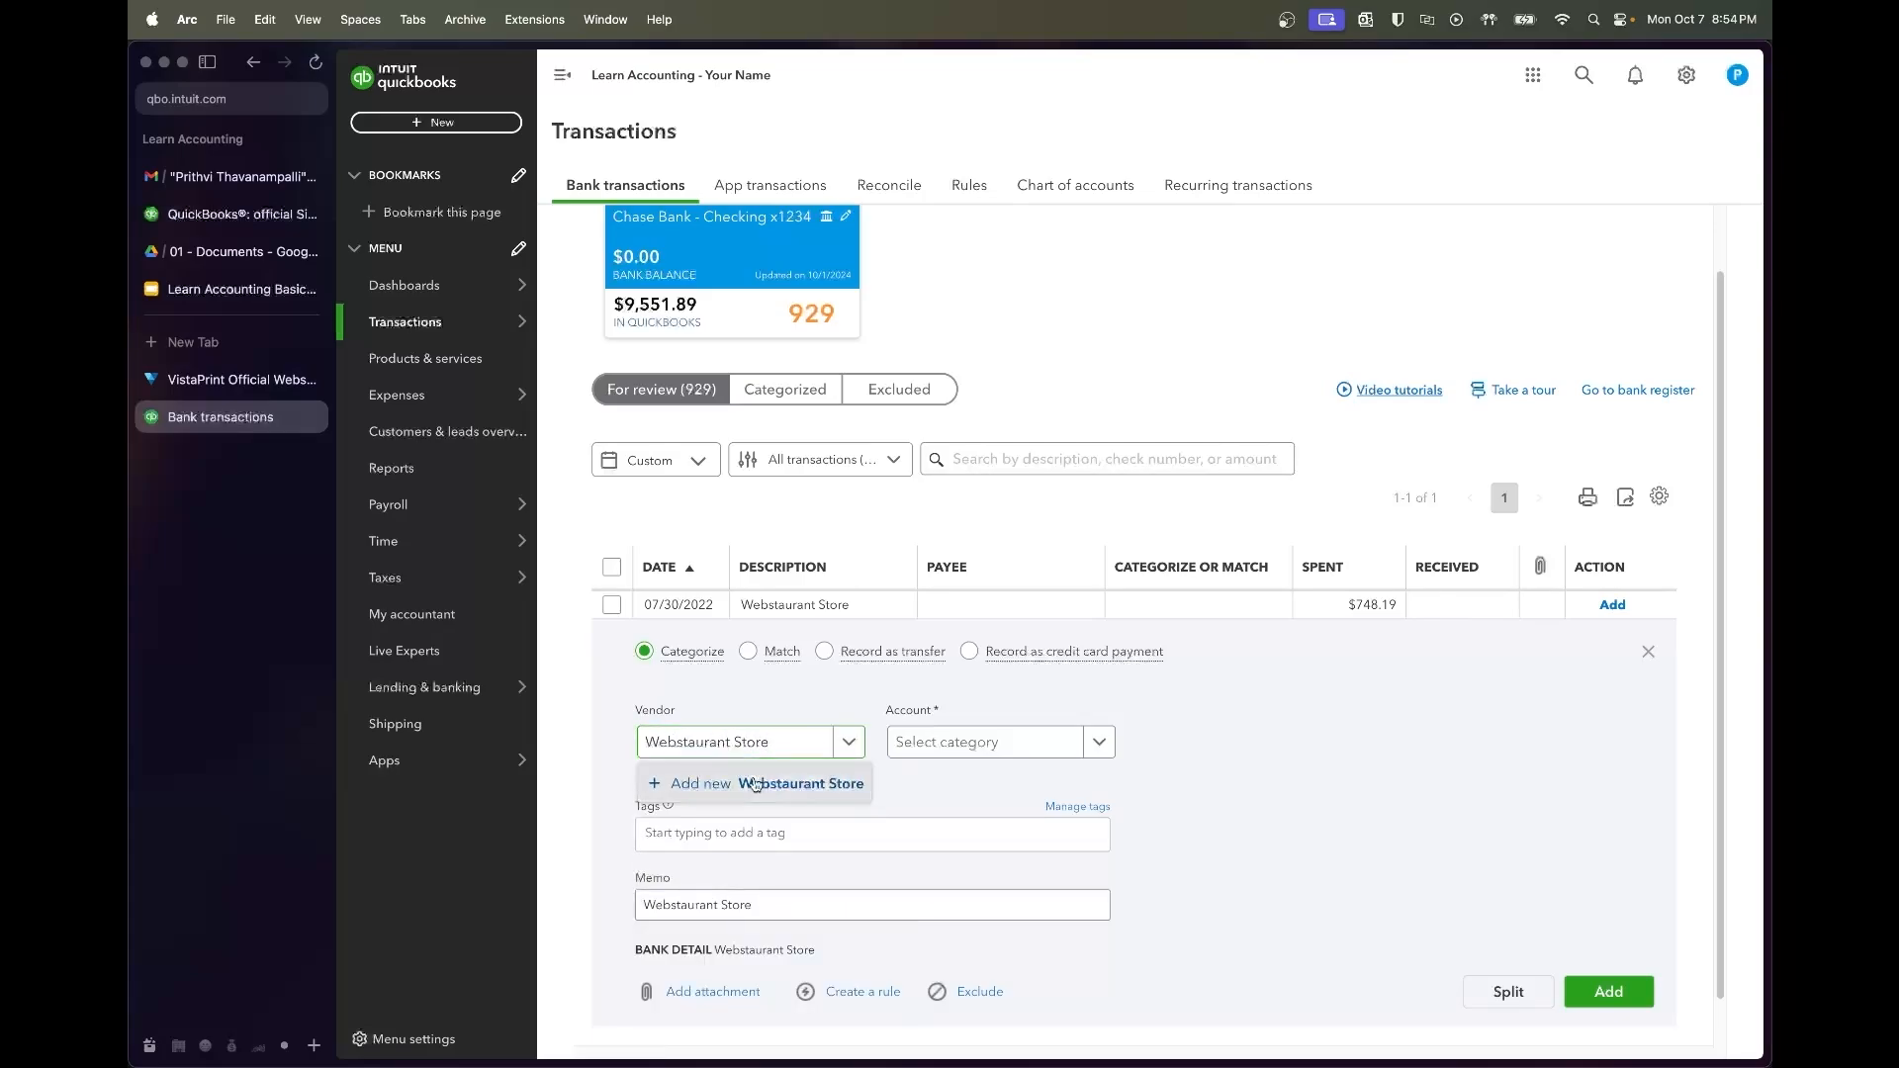
left_click(1696, 1025)
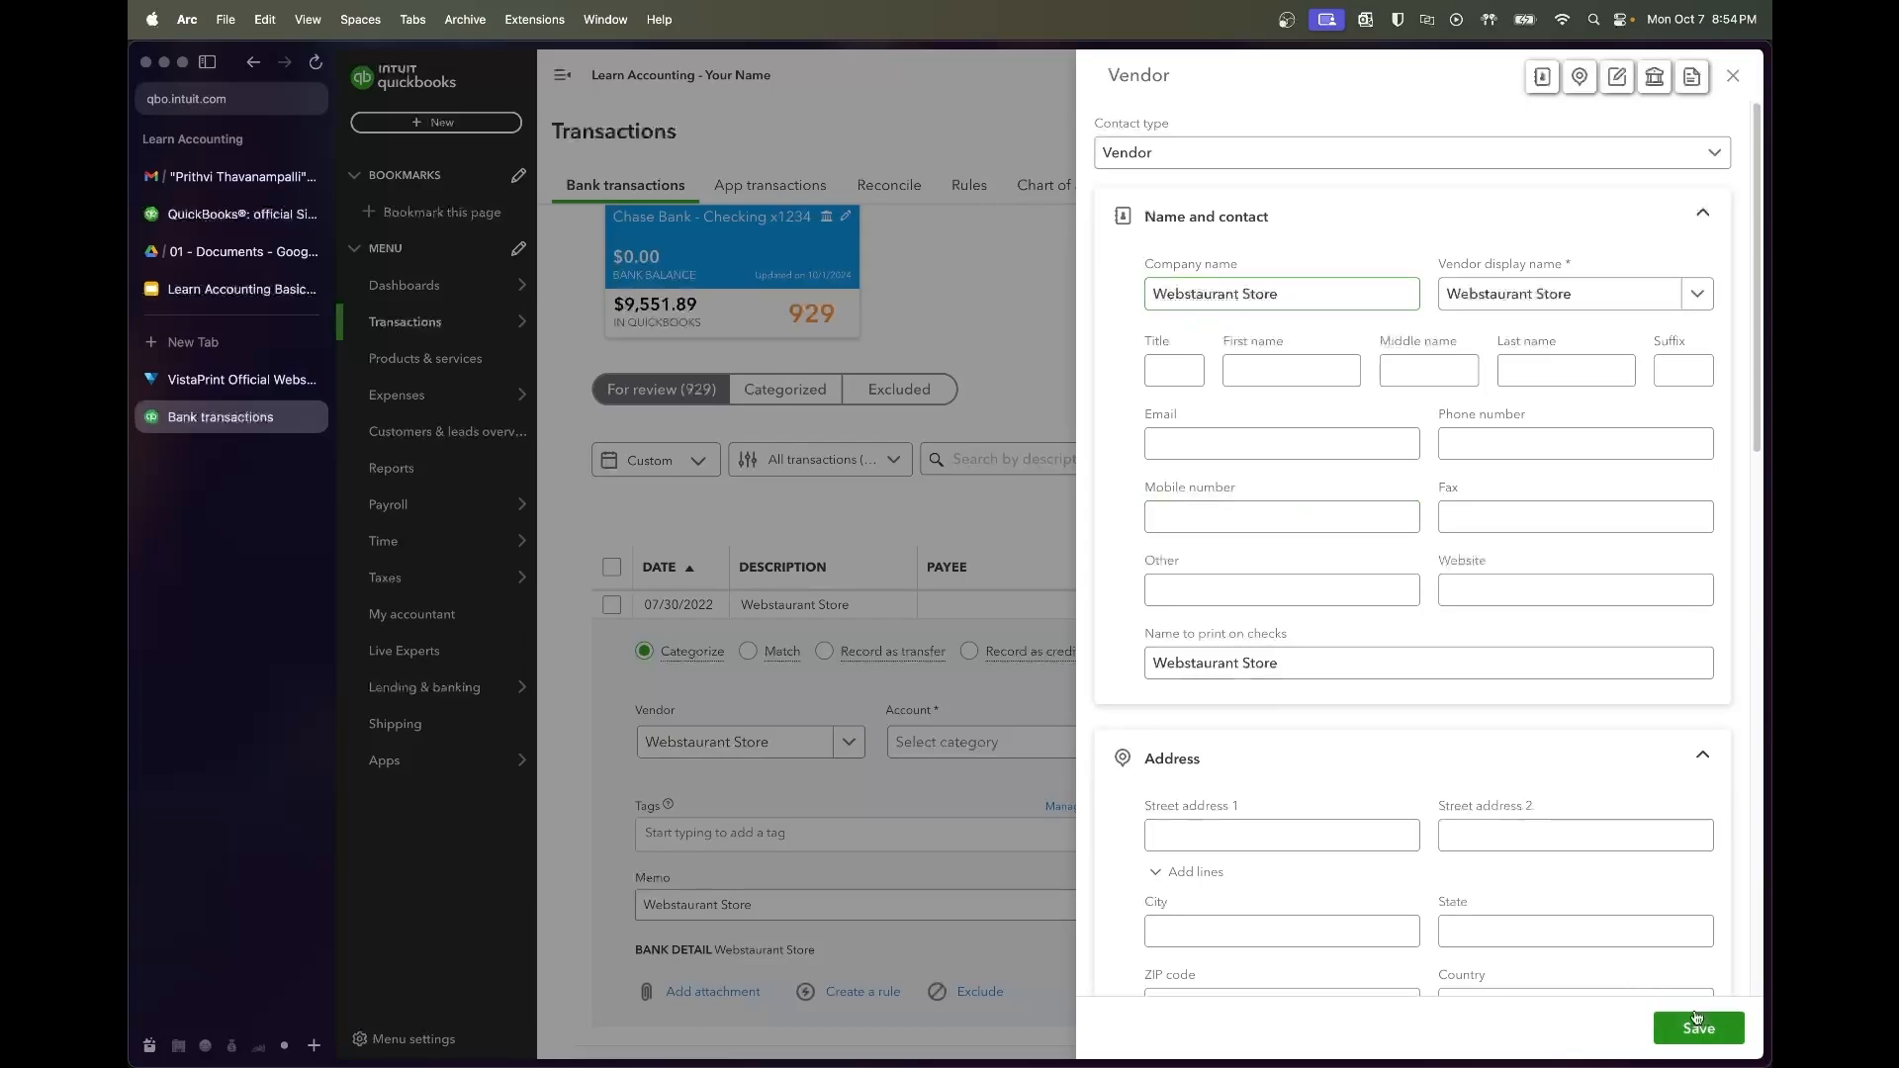
left_click(1696, 1025)
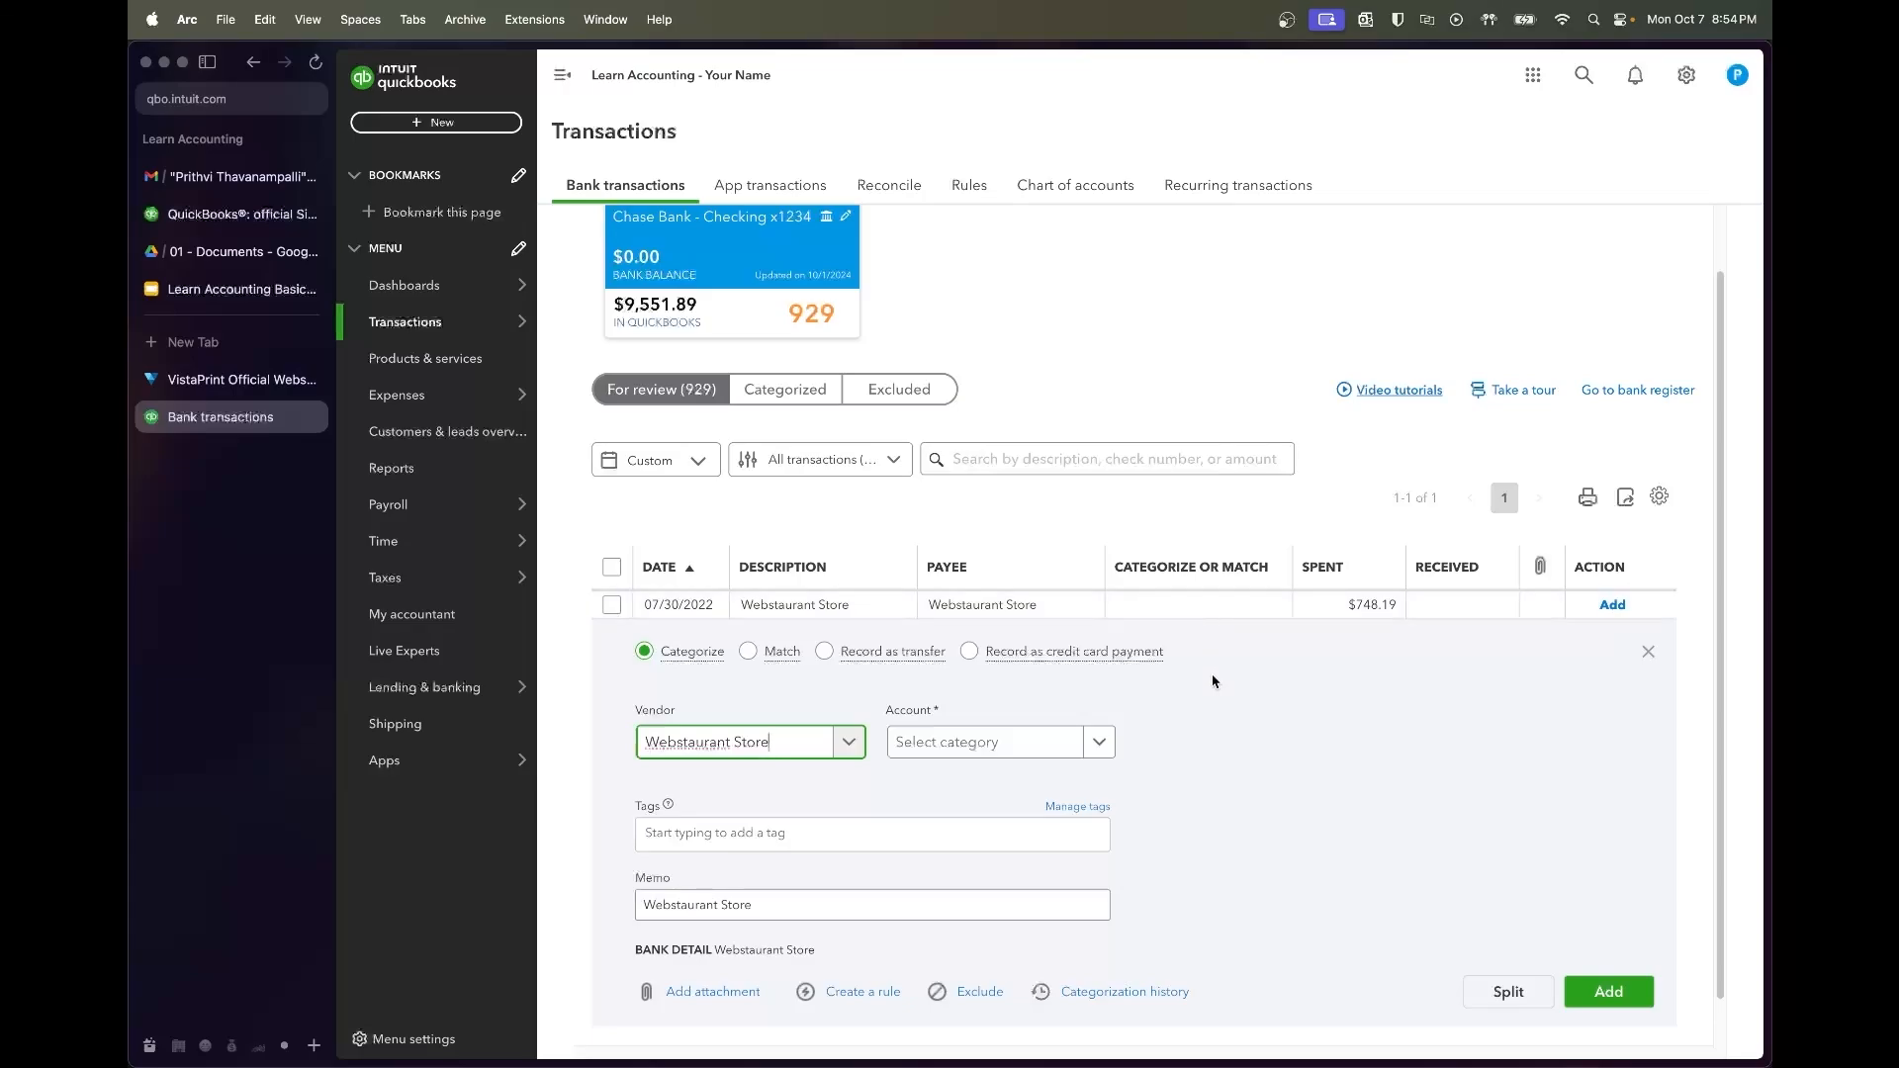
Categorize the Webstaurant Store charge as Small Kitchen Tools & Supplies and add it
key("Tab")
type("Small")
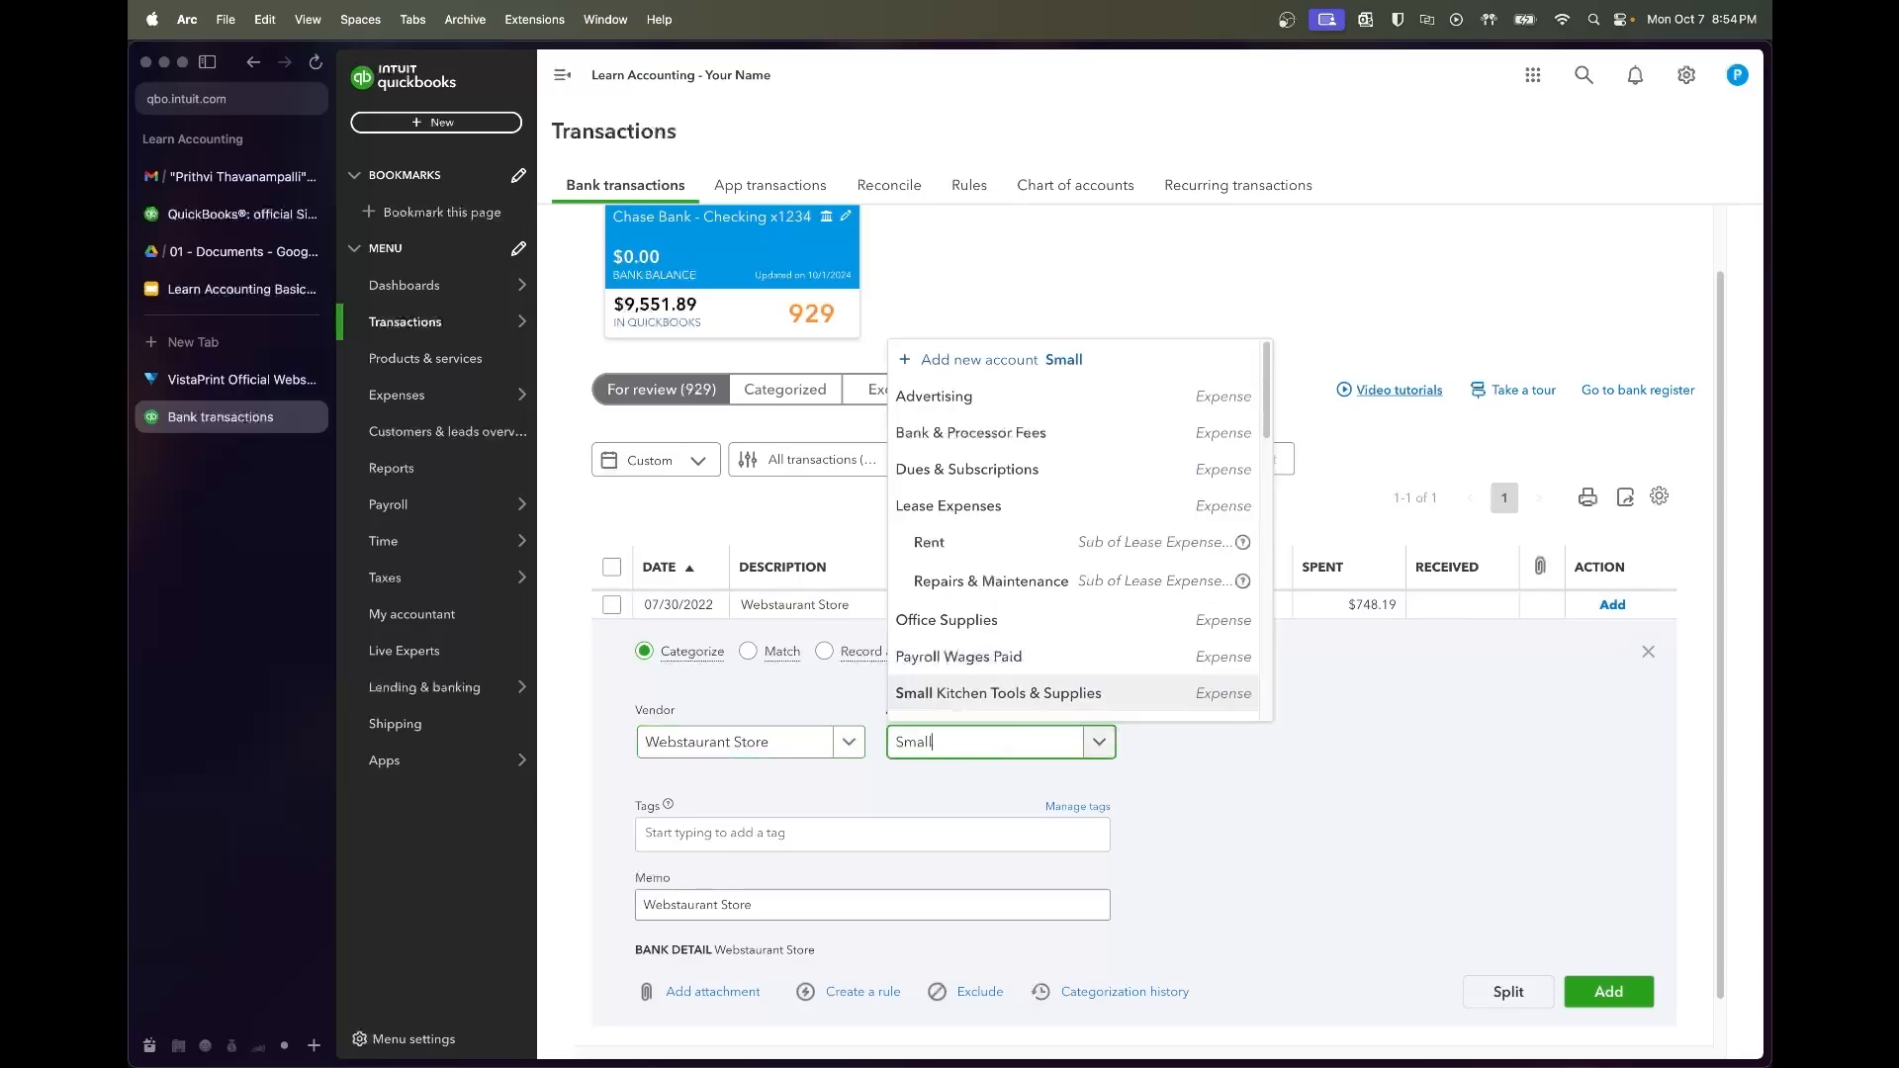
left_click(1120, 705)
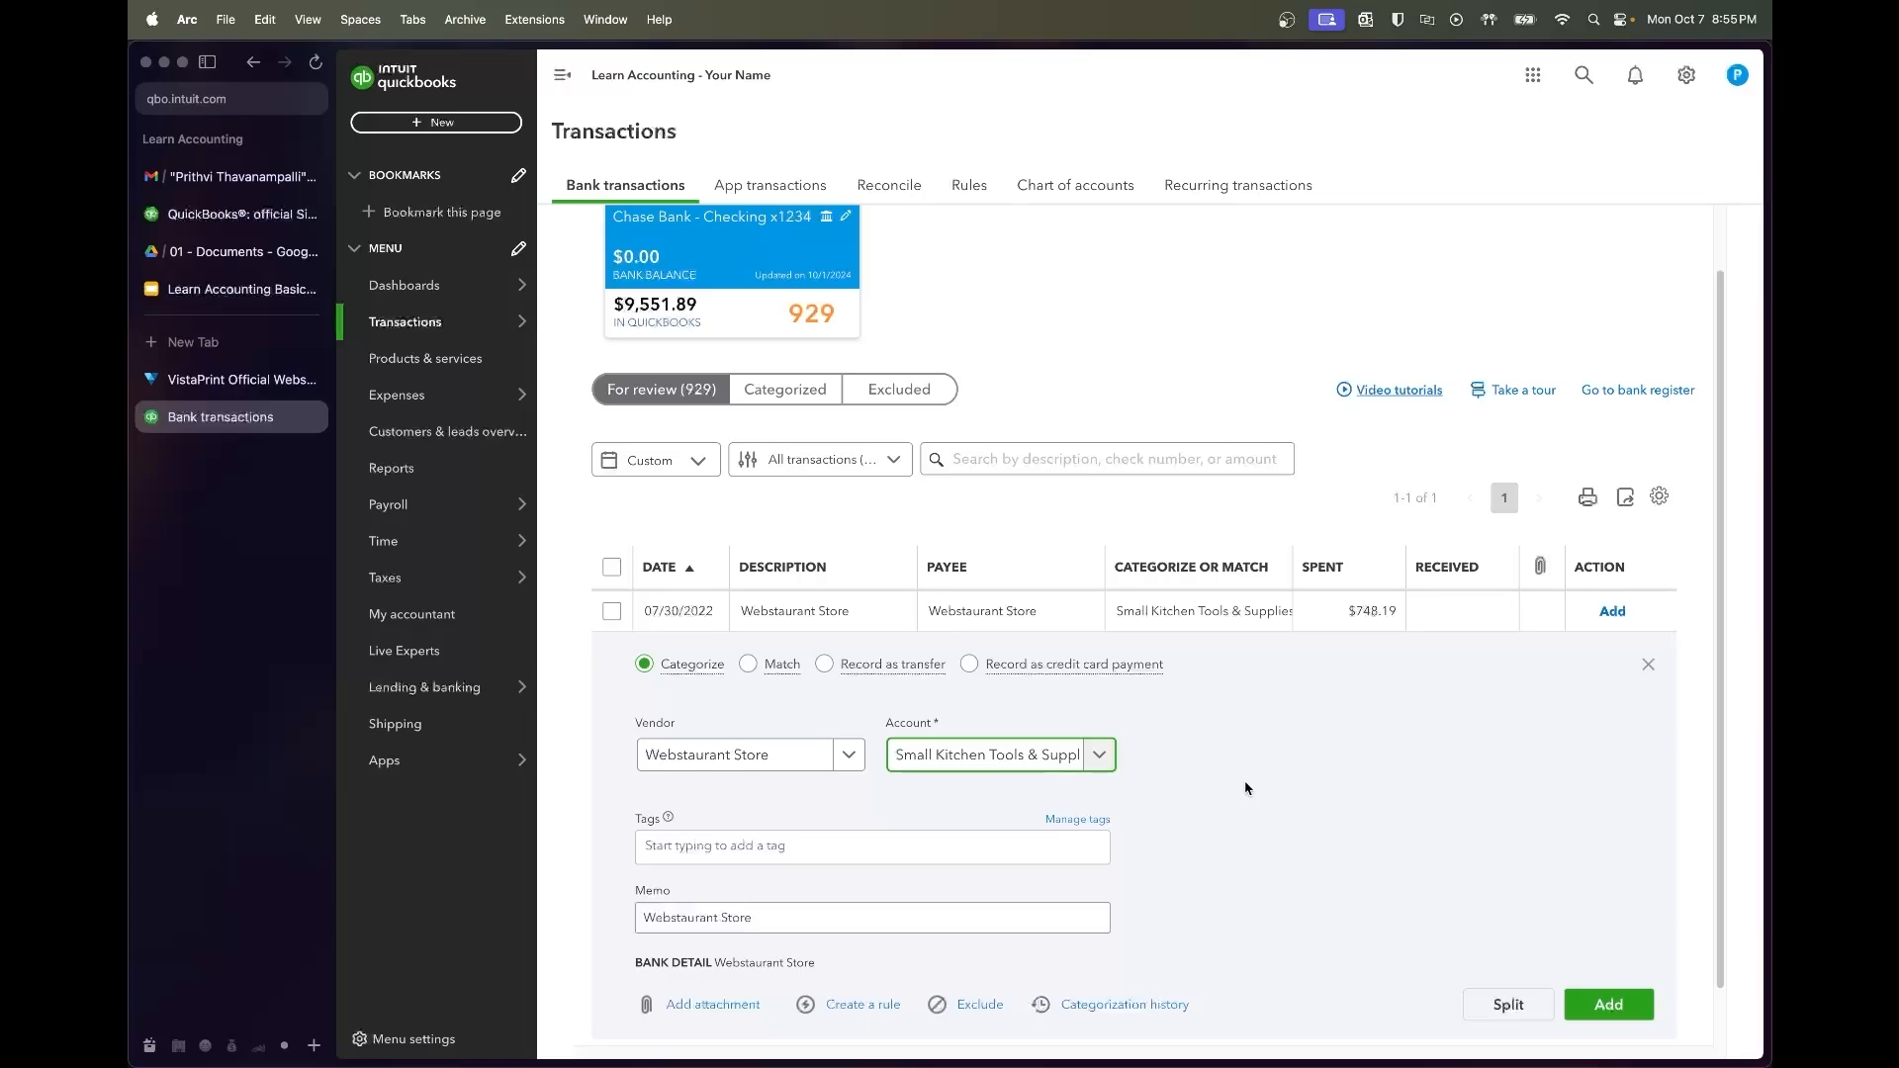
left_click(1052, 757)
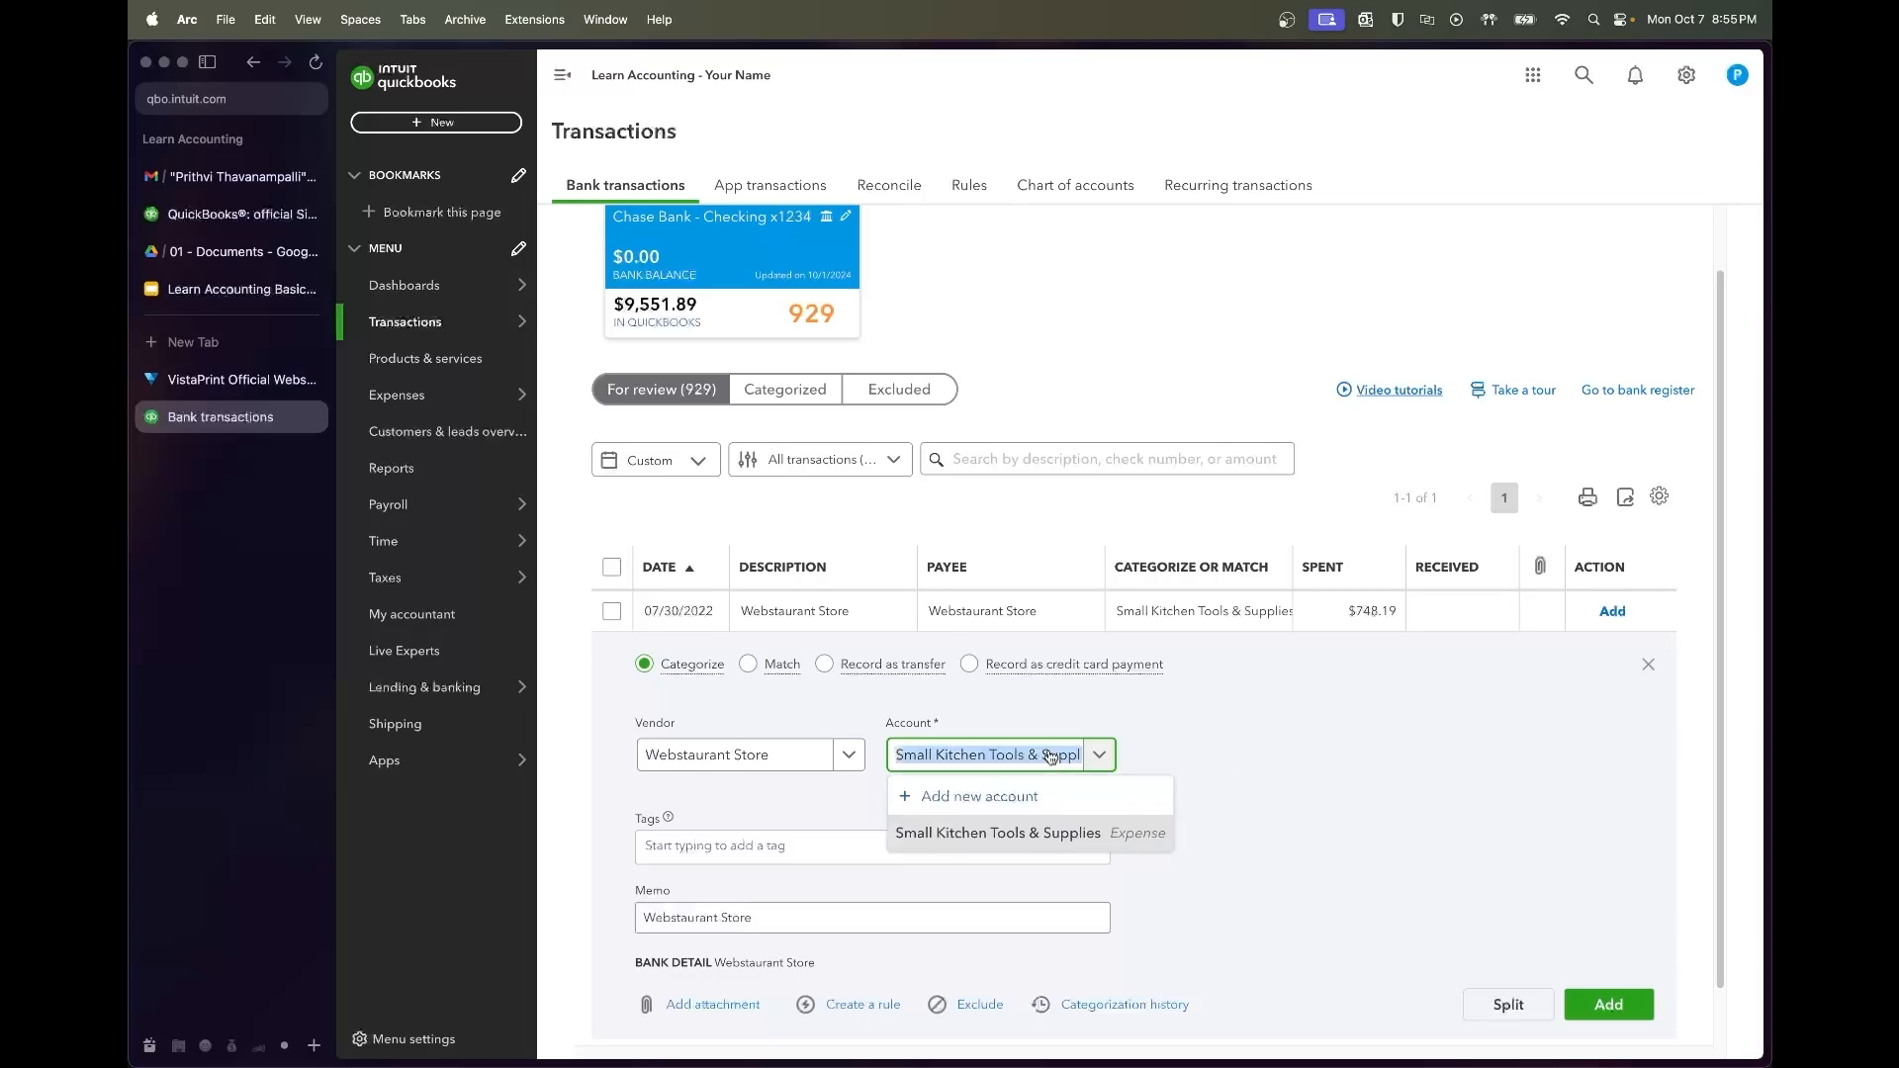
left_click(1231, 757)
scroll(1230, 757, "down", 1)
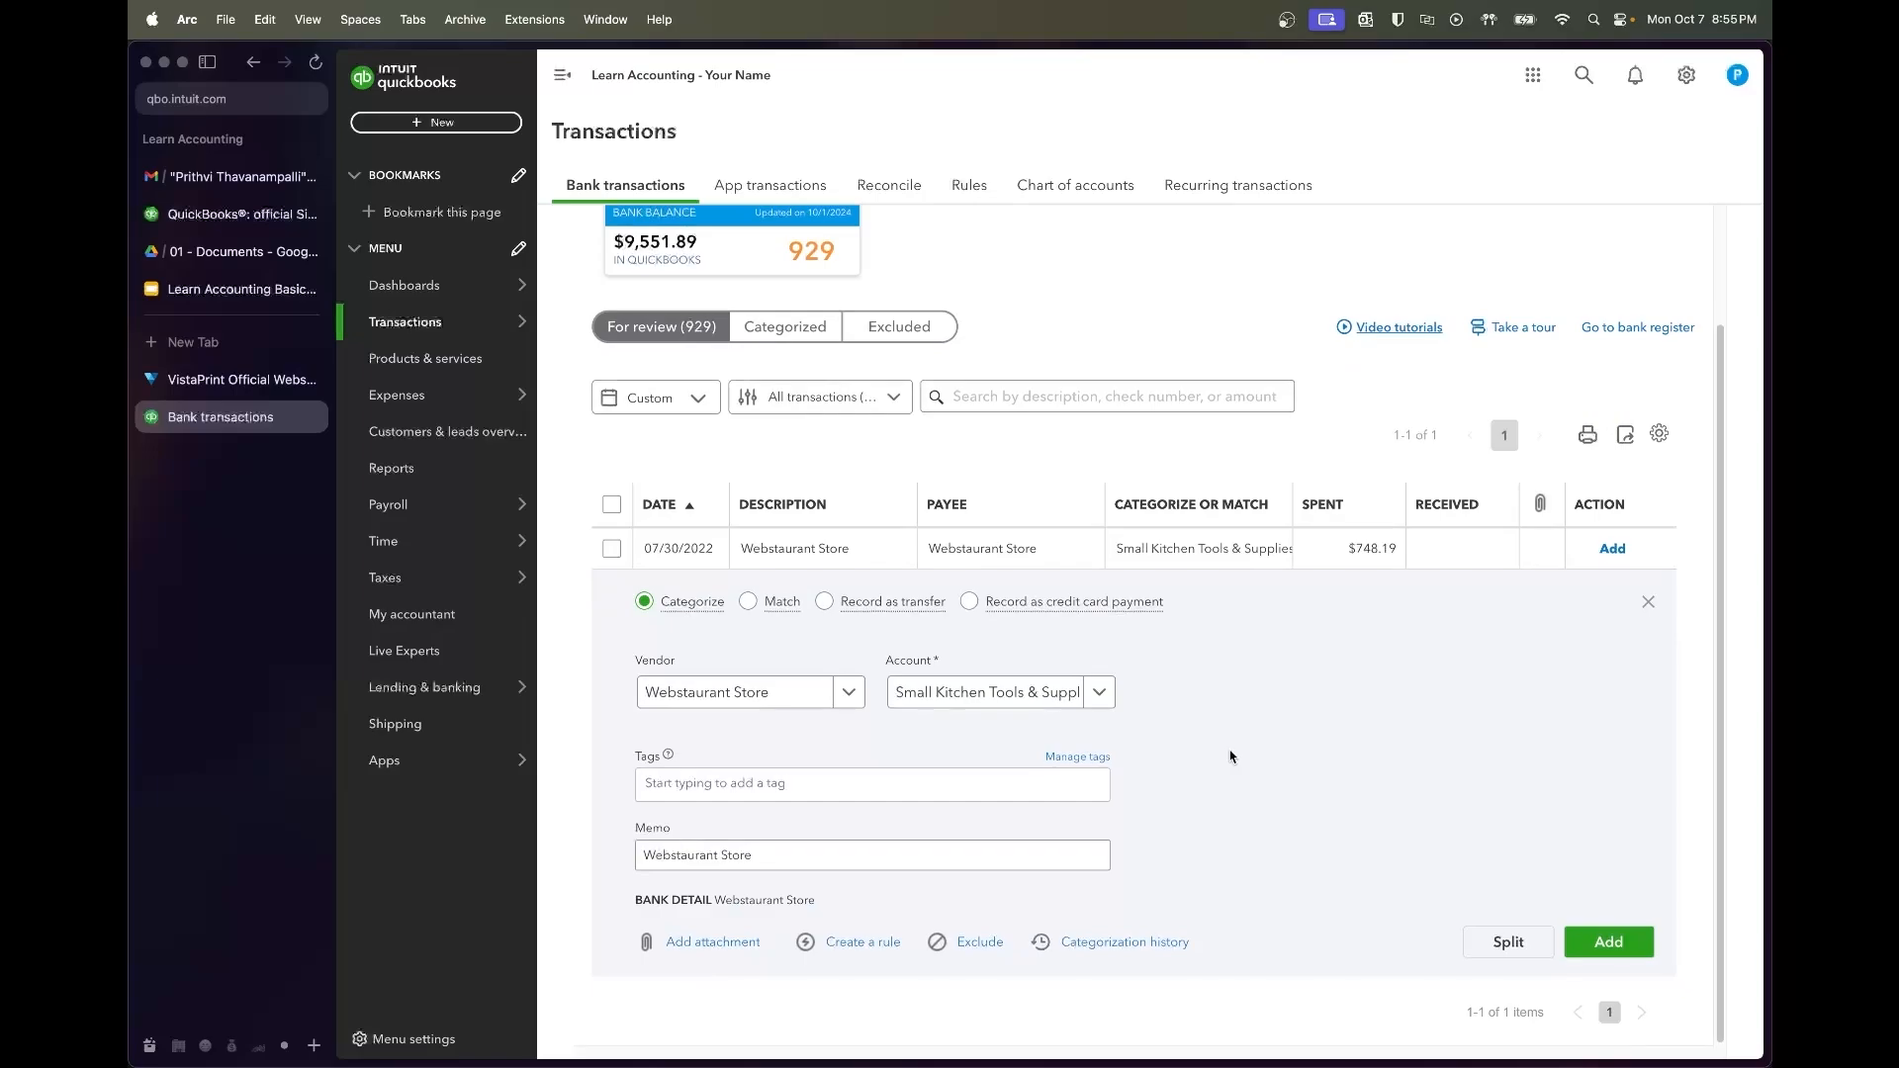
left_click(1600, 948)
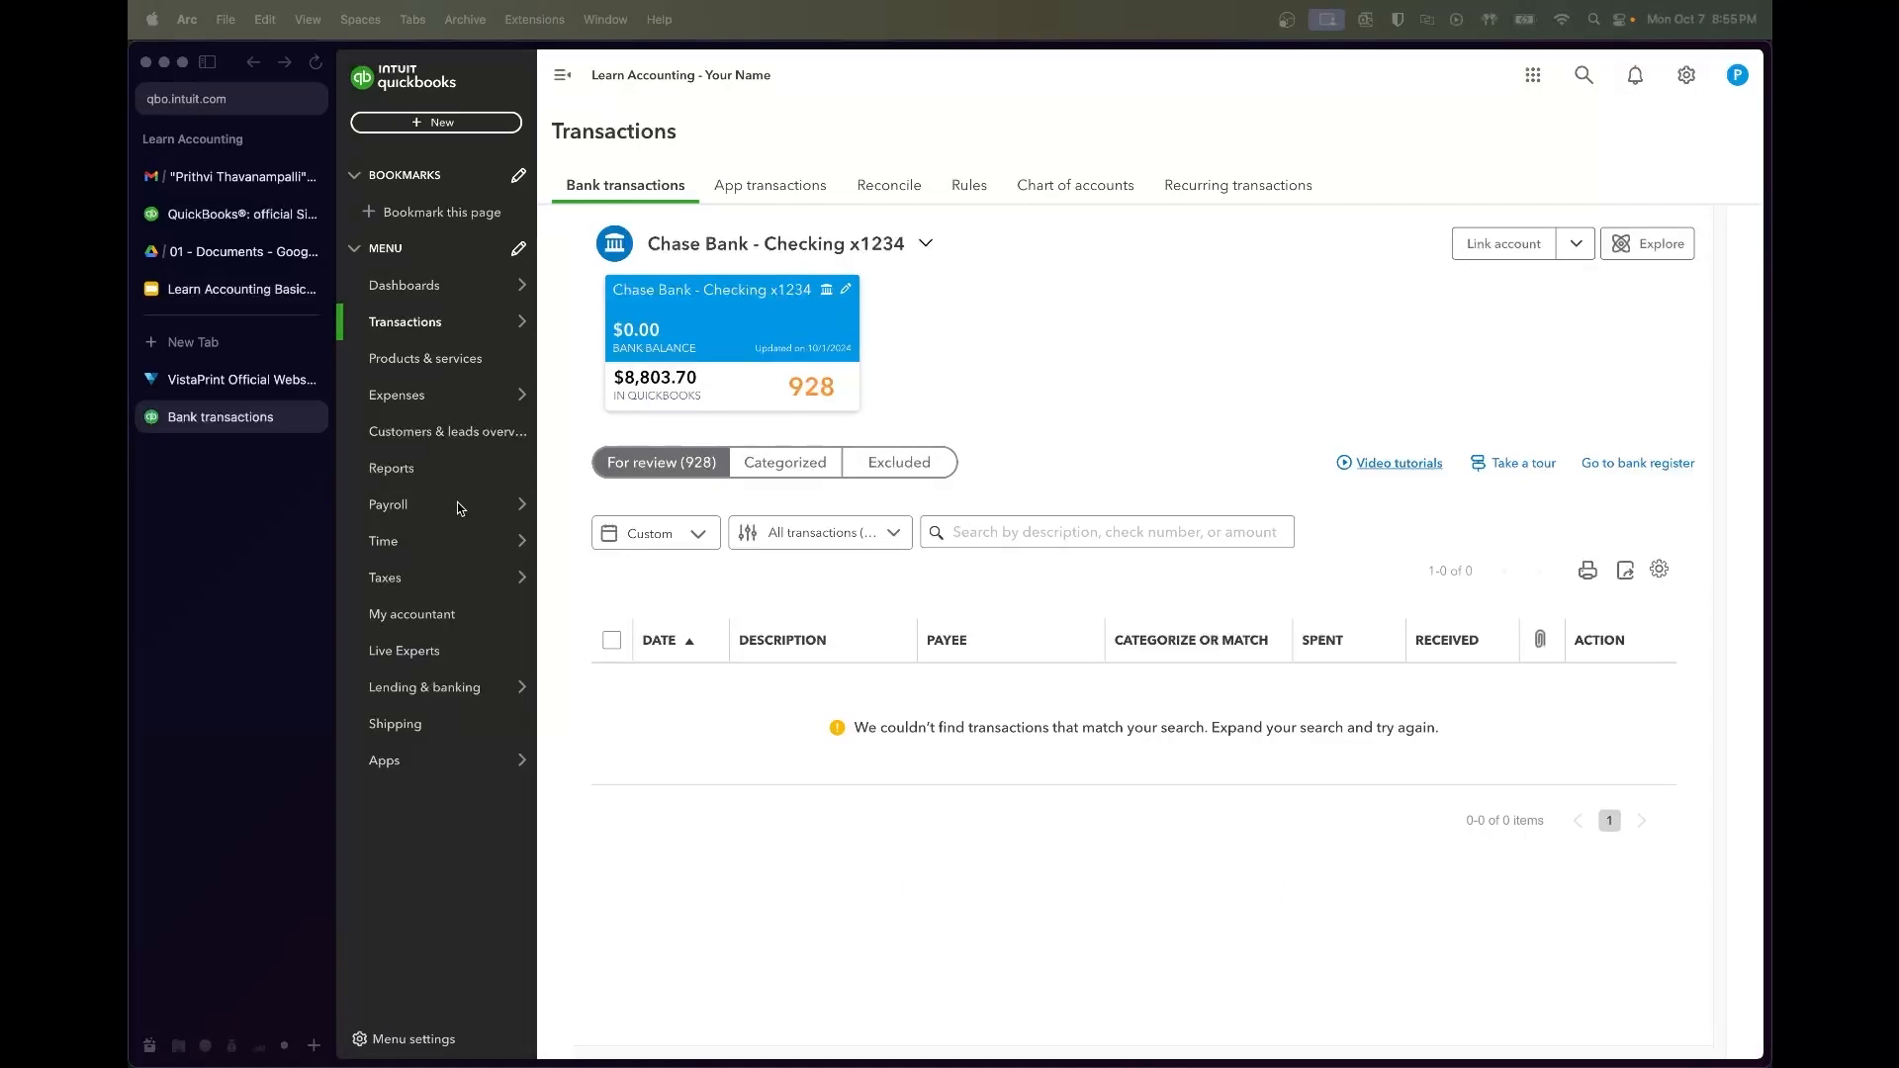
Run Profit and Loss for 07/01/2022–07/31/2022 (net income -1,946.30), then return to the reports list
left_click(422, 472)
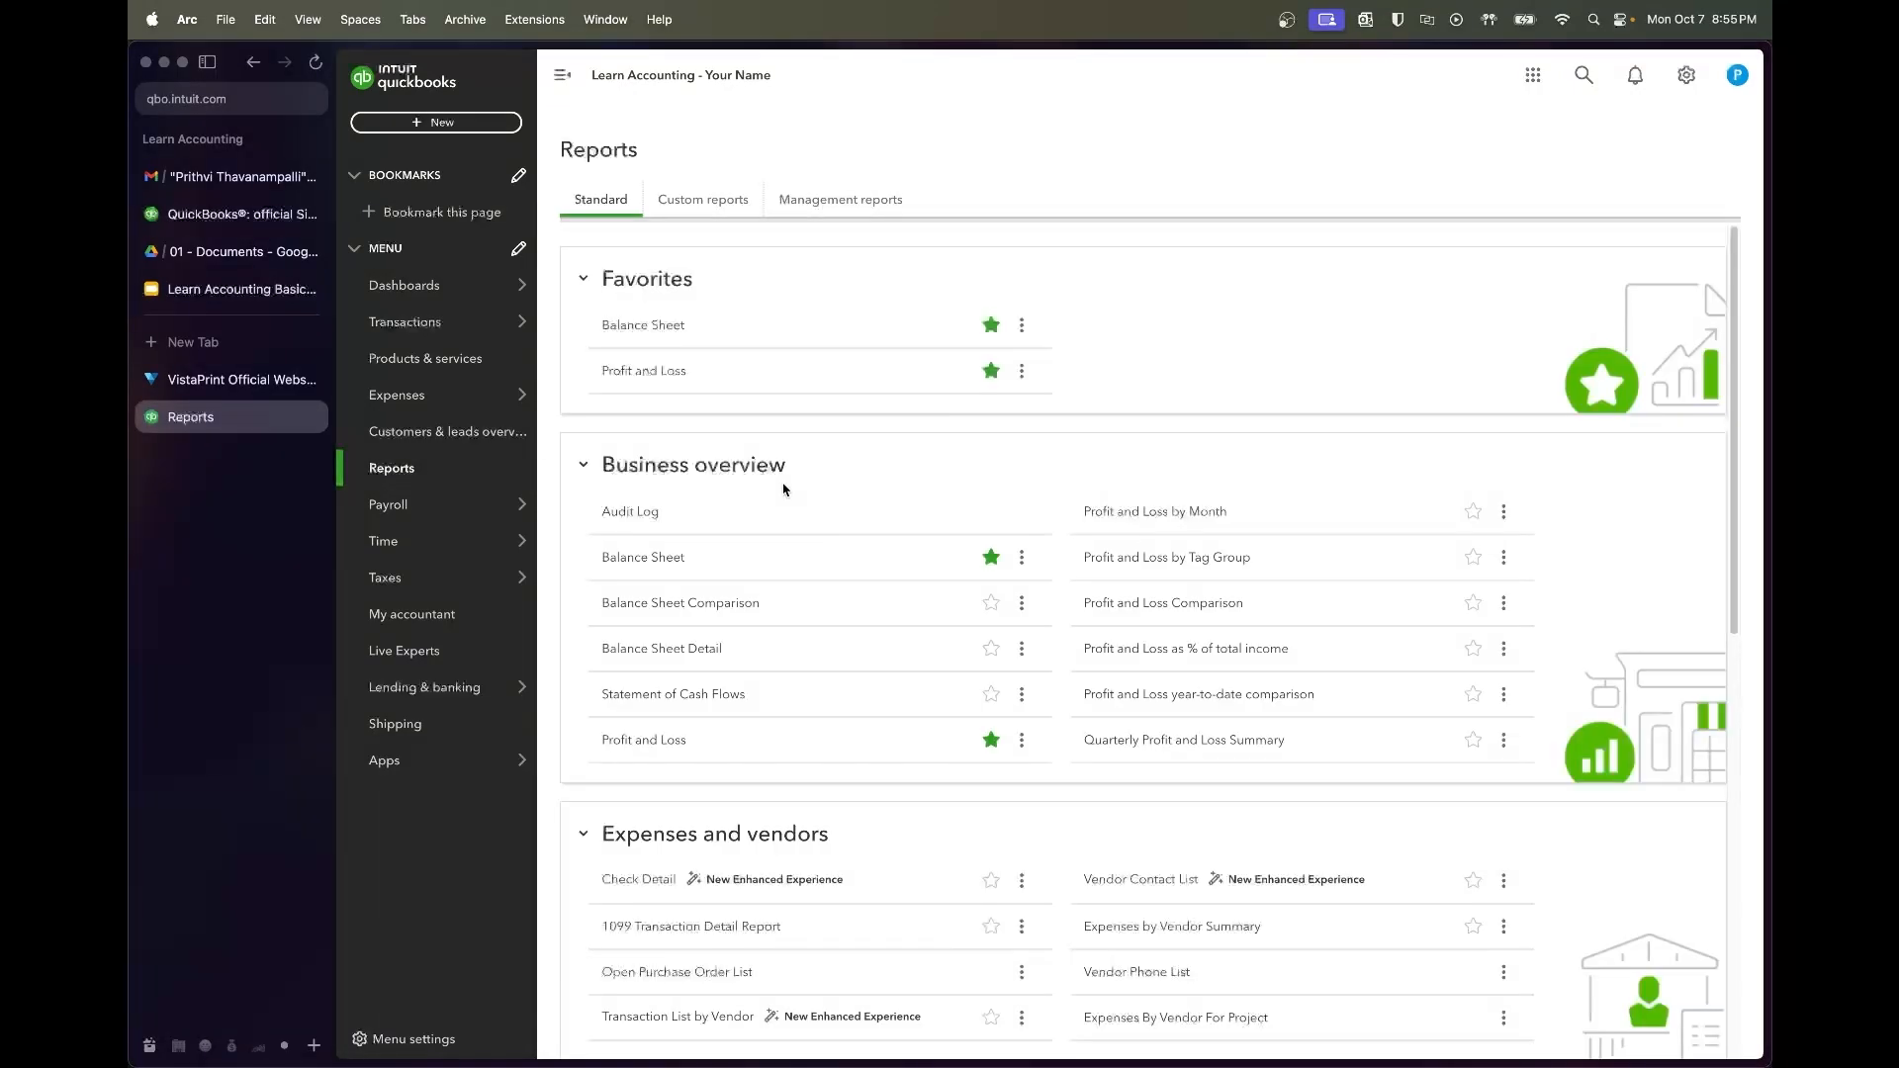
left_click(659, 382)
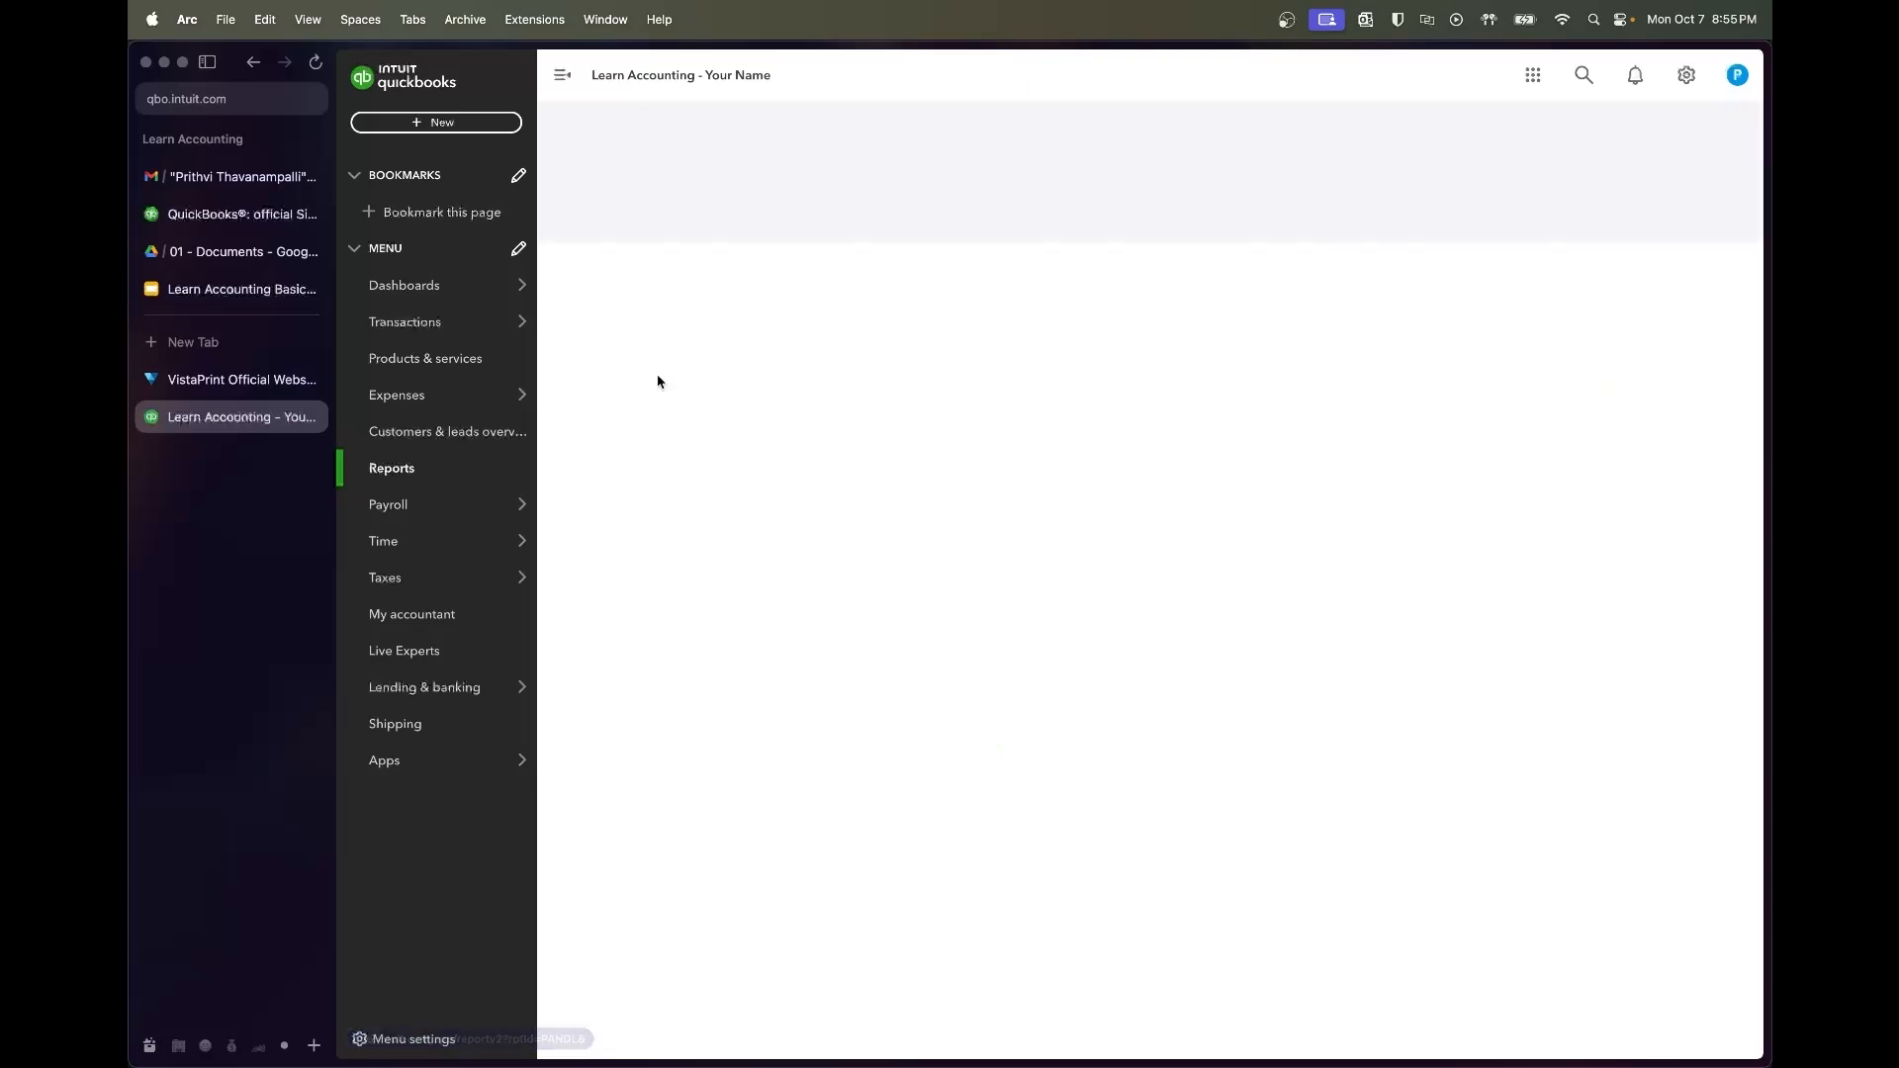
left_click(833, 224)
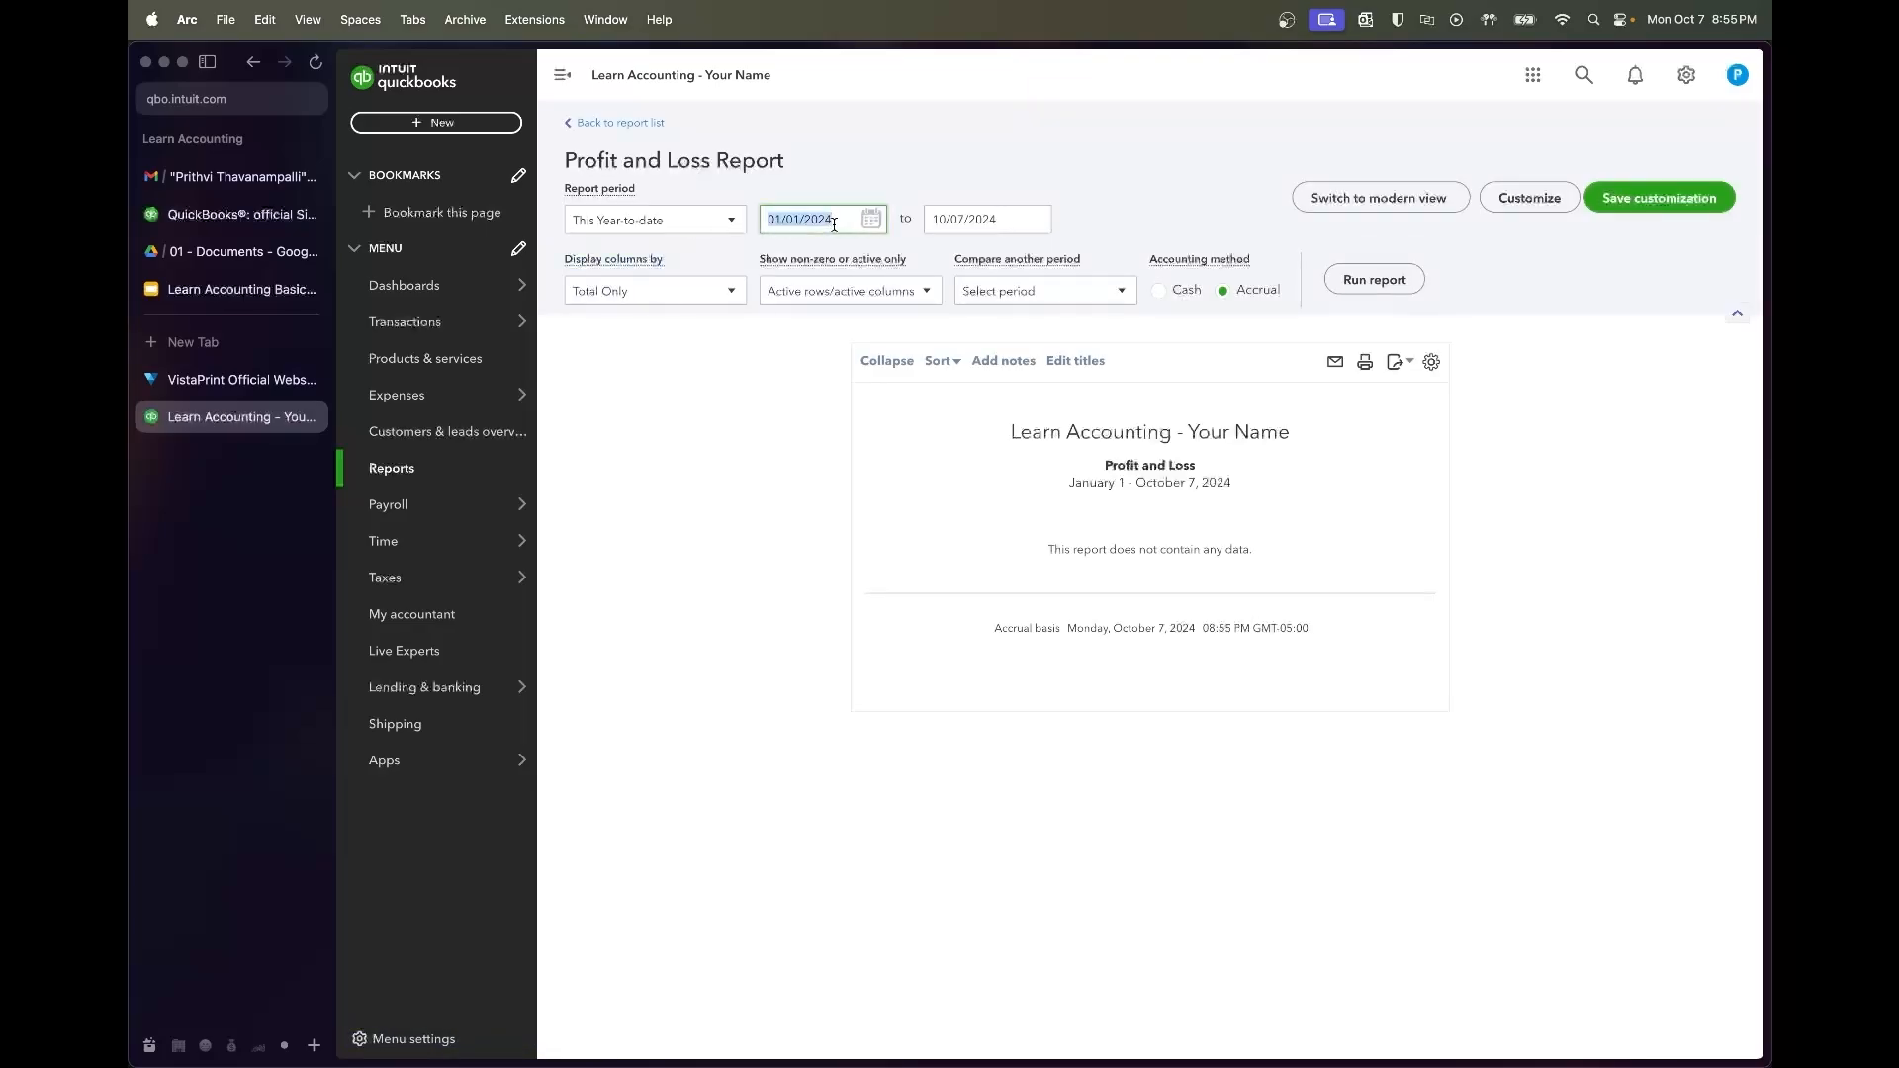
type("07/01/2022")
key("Tab")
type("07/31/2022")
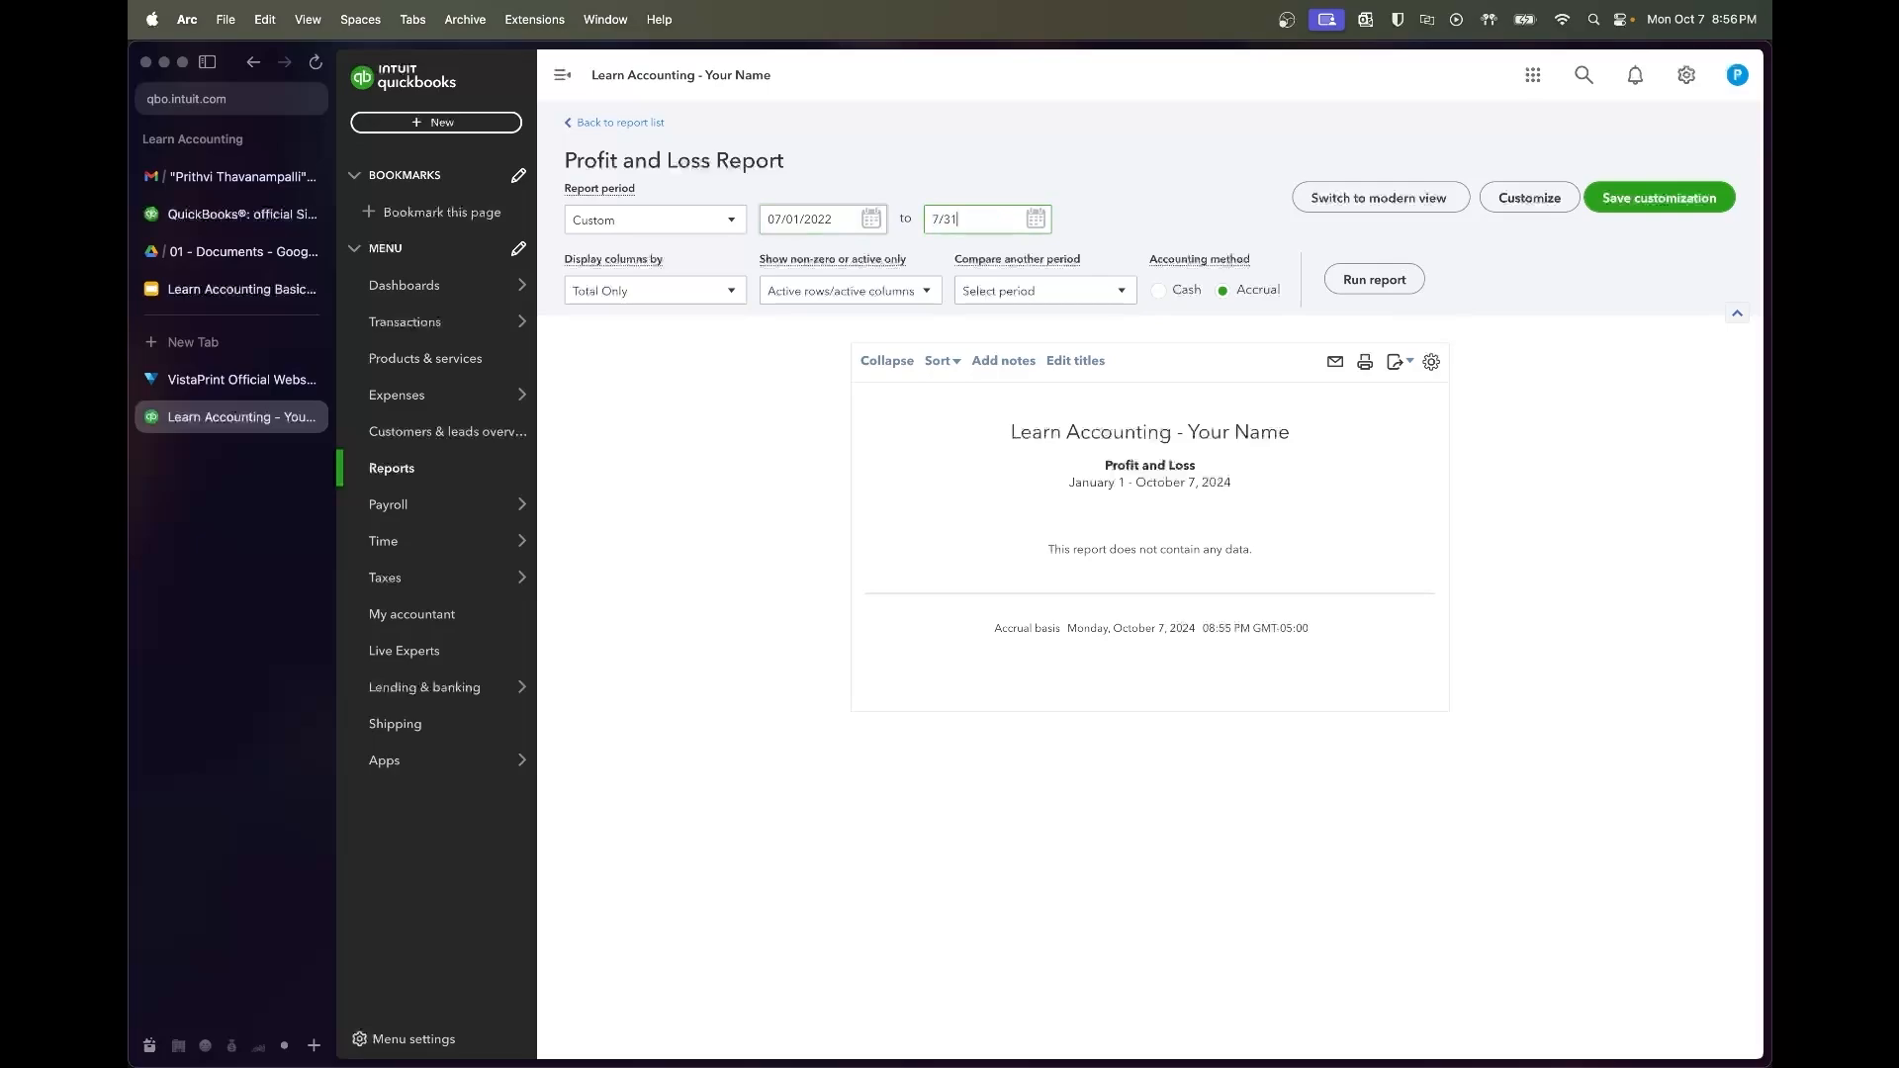
left_click(1398, 280)
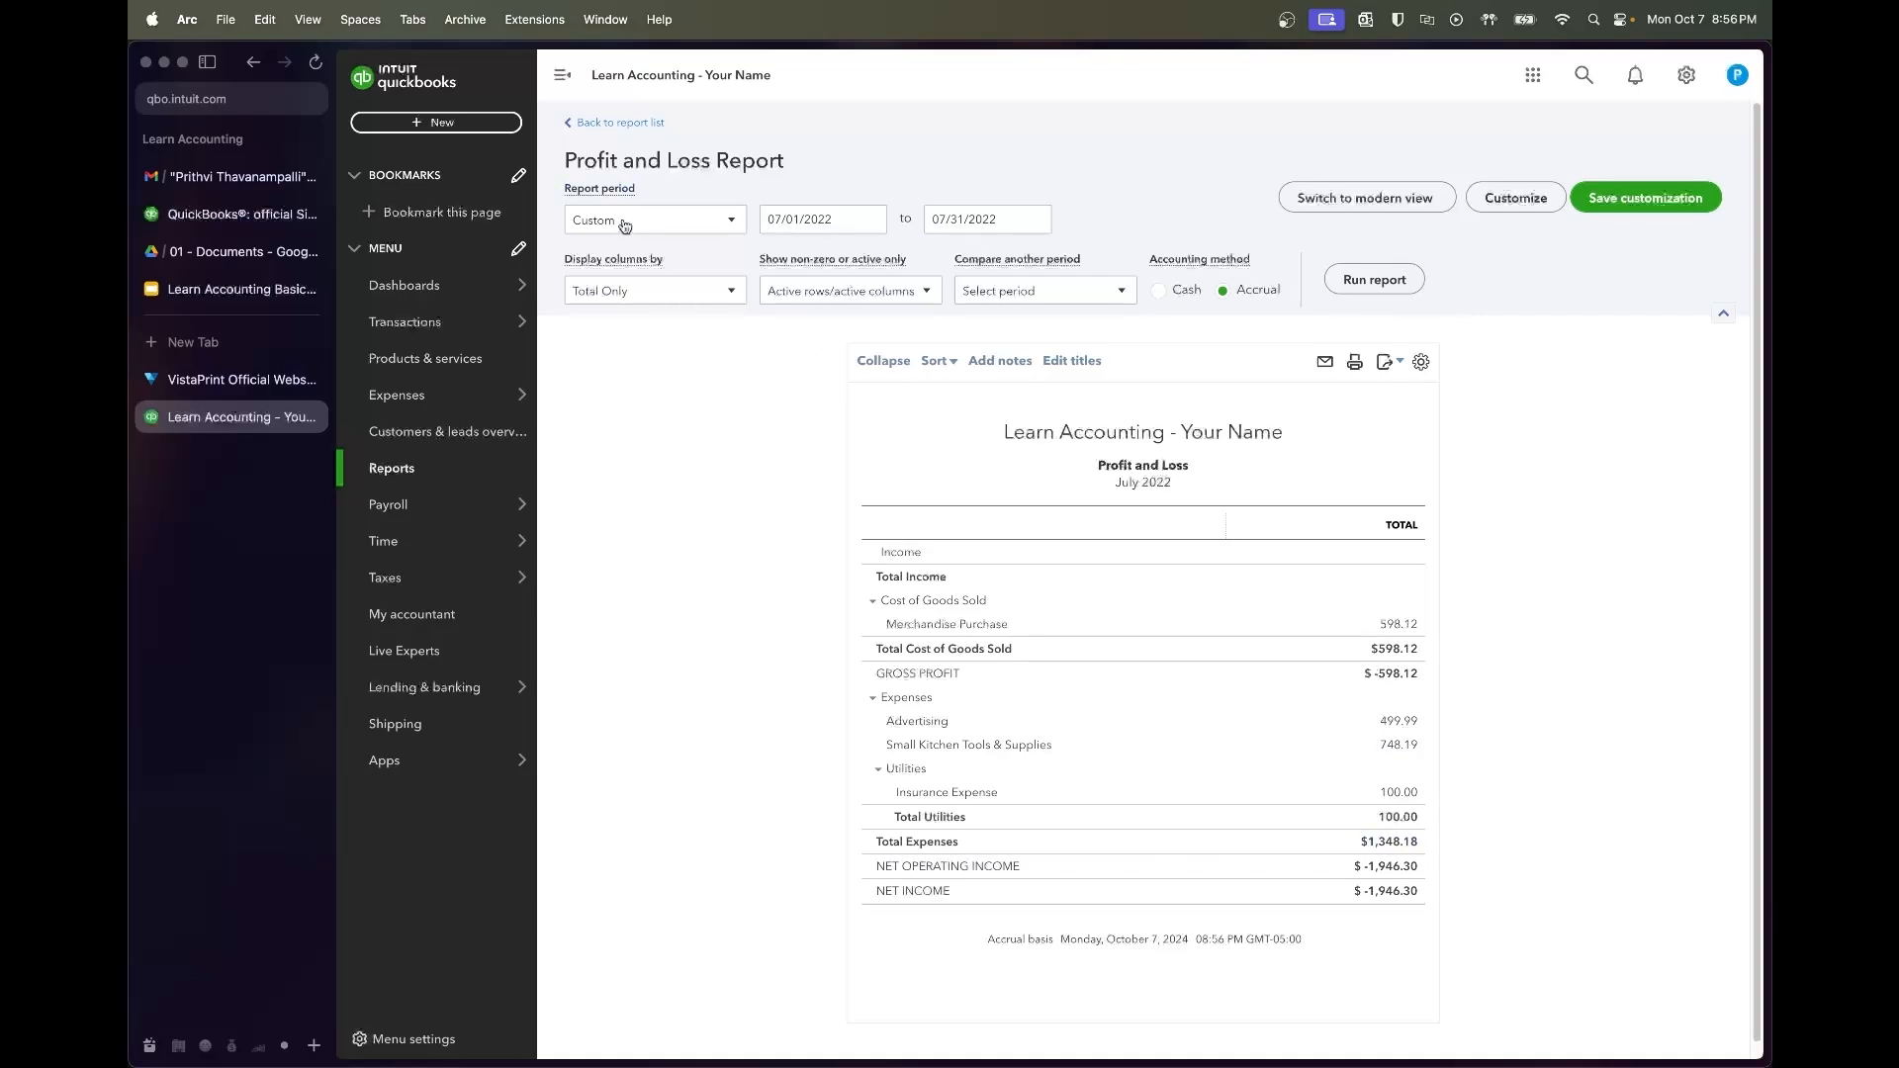
left_click(394, 469)
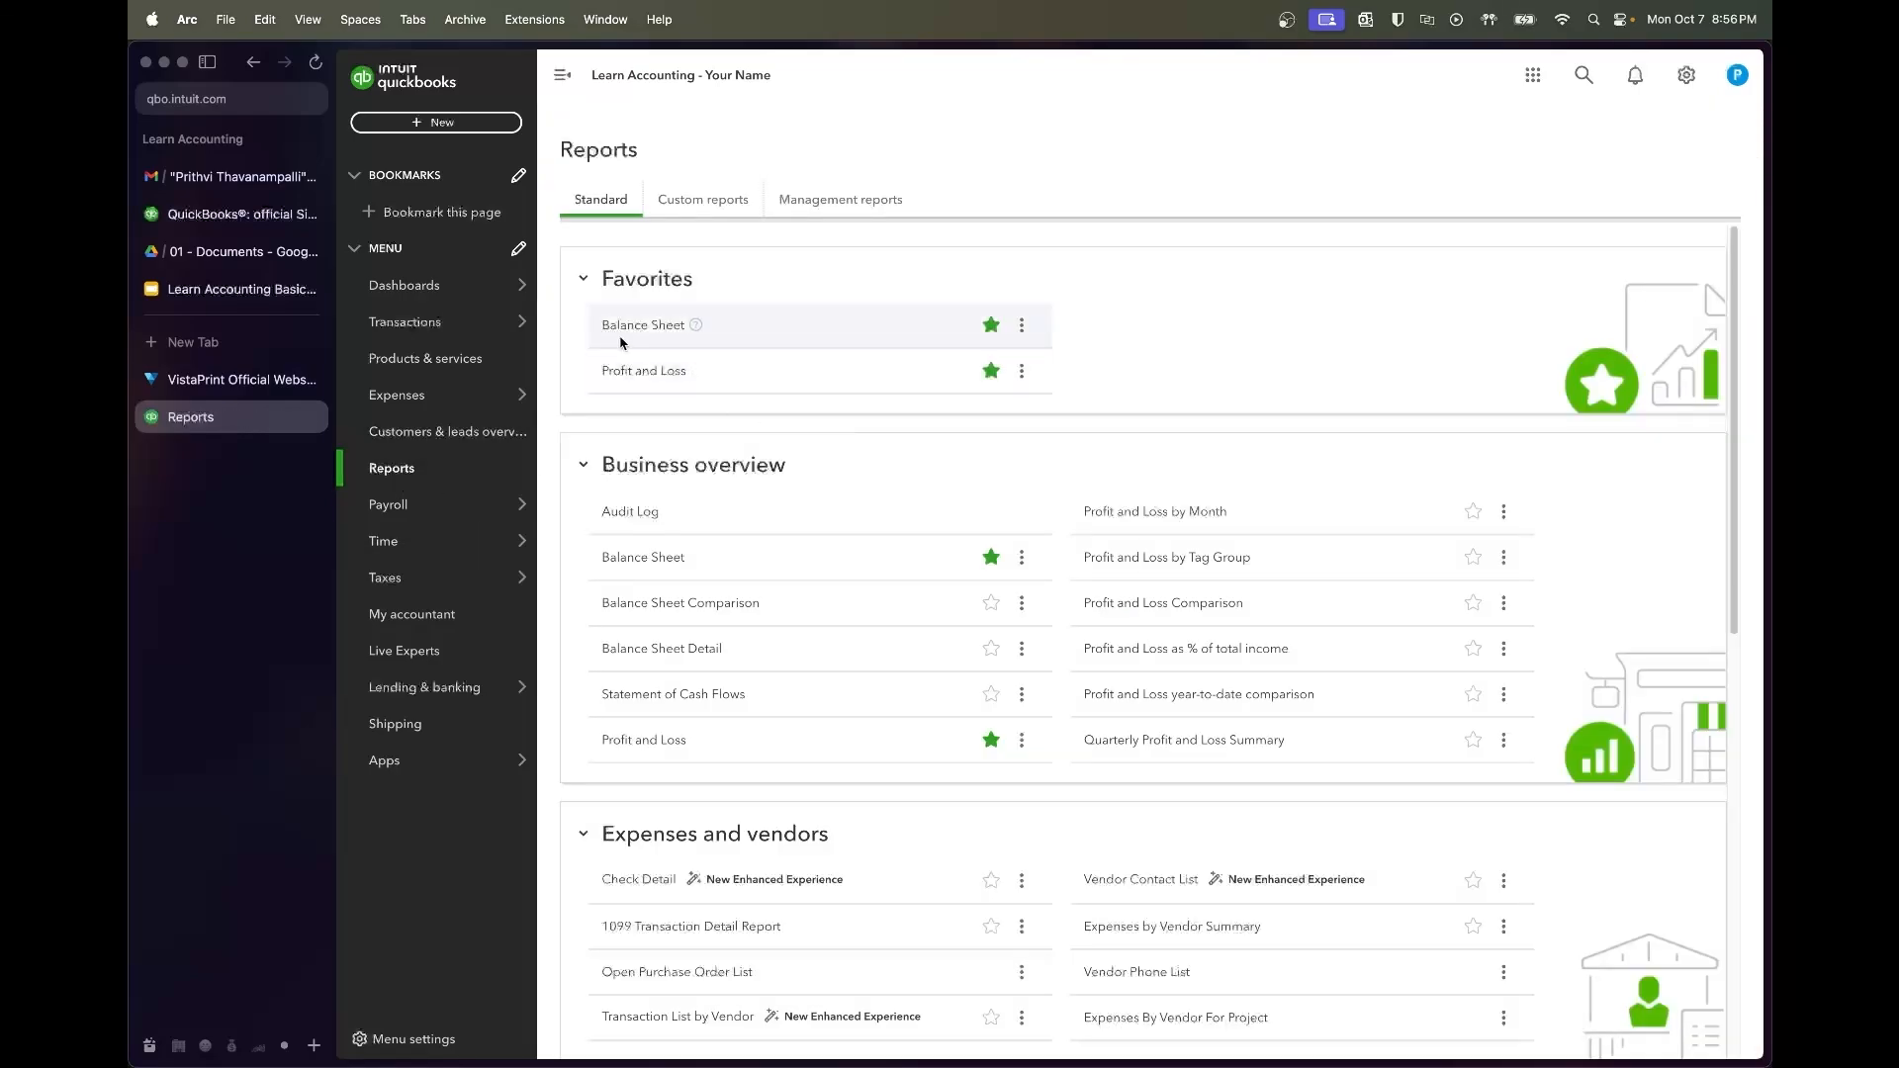
Open the Balance Sheet and highlight the Retained Earnings amount of -1,946.30
left_click(633, 333)
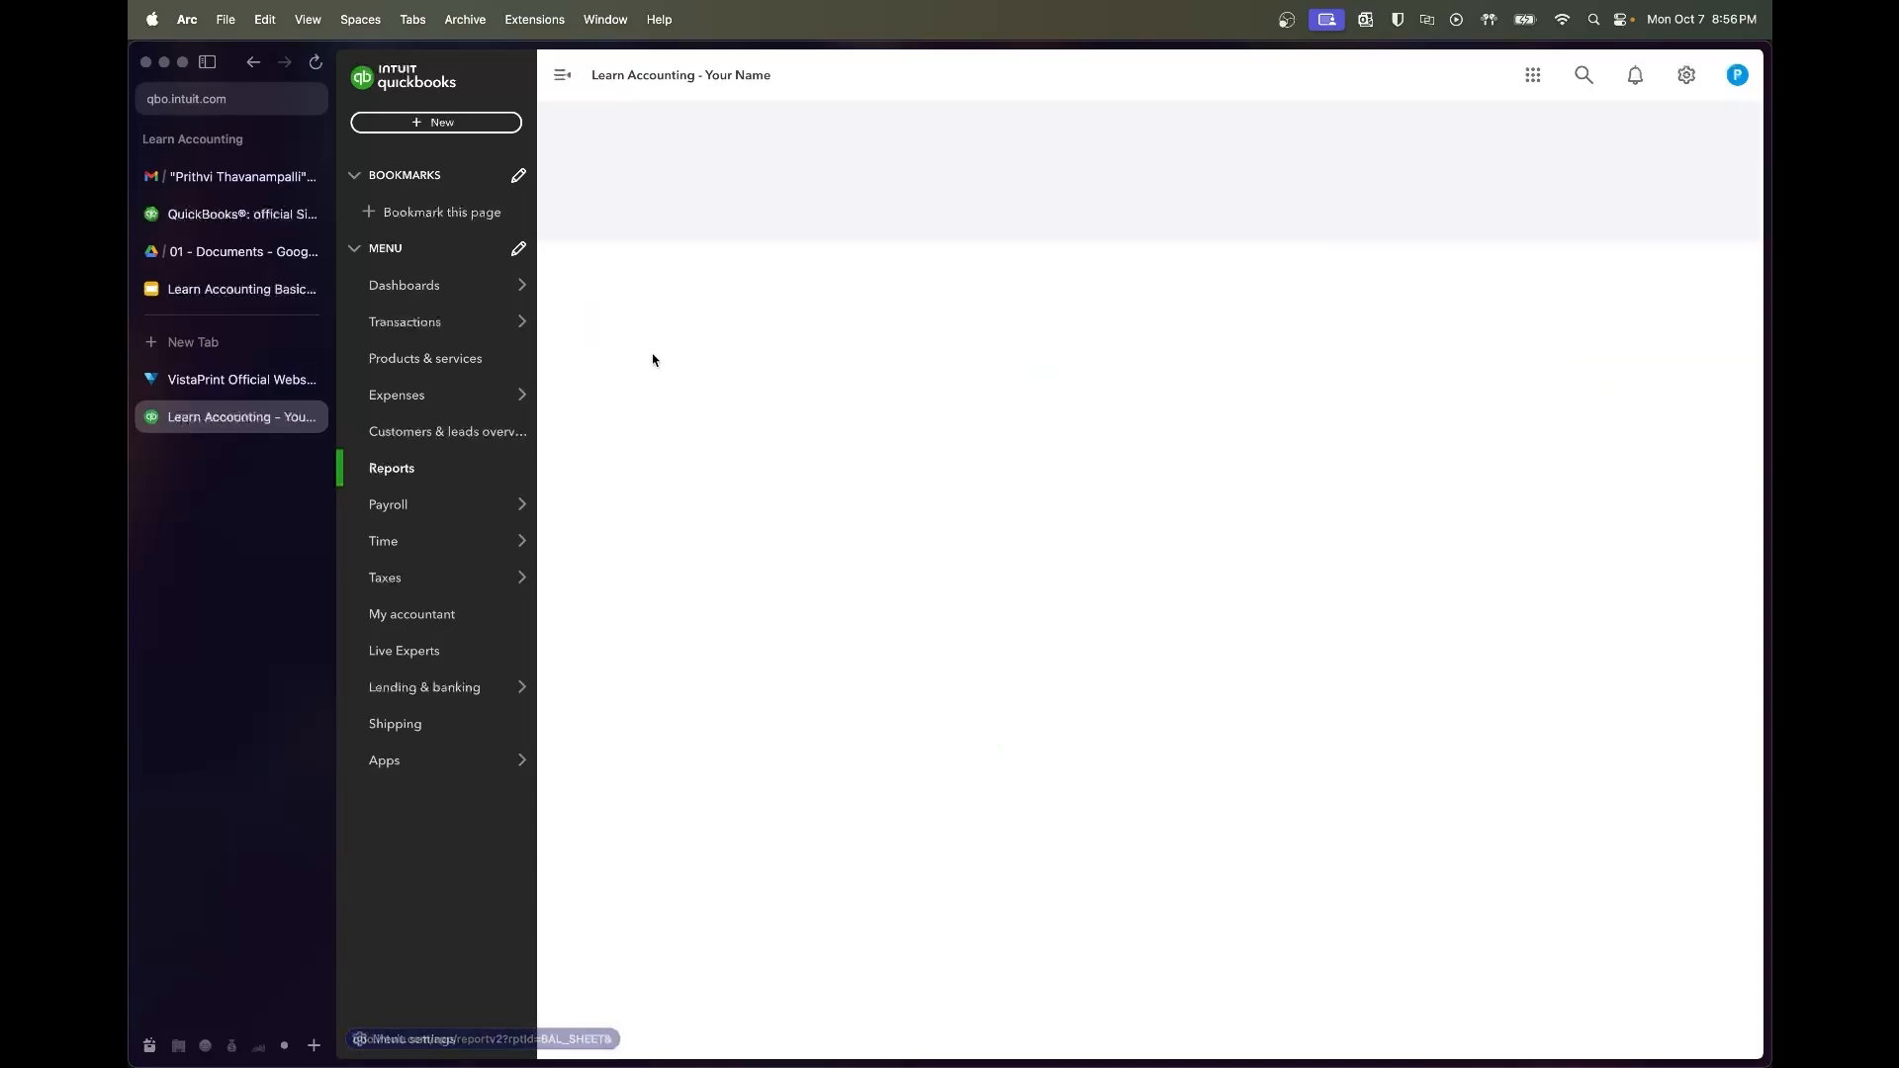
scroll(1064, 764, "down", 3)
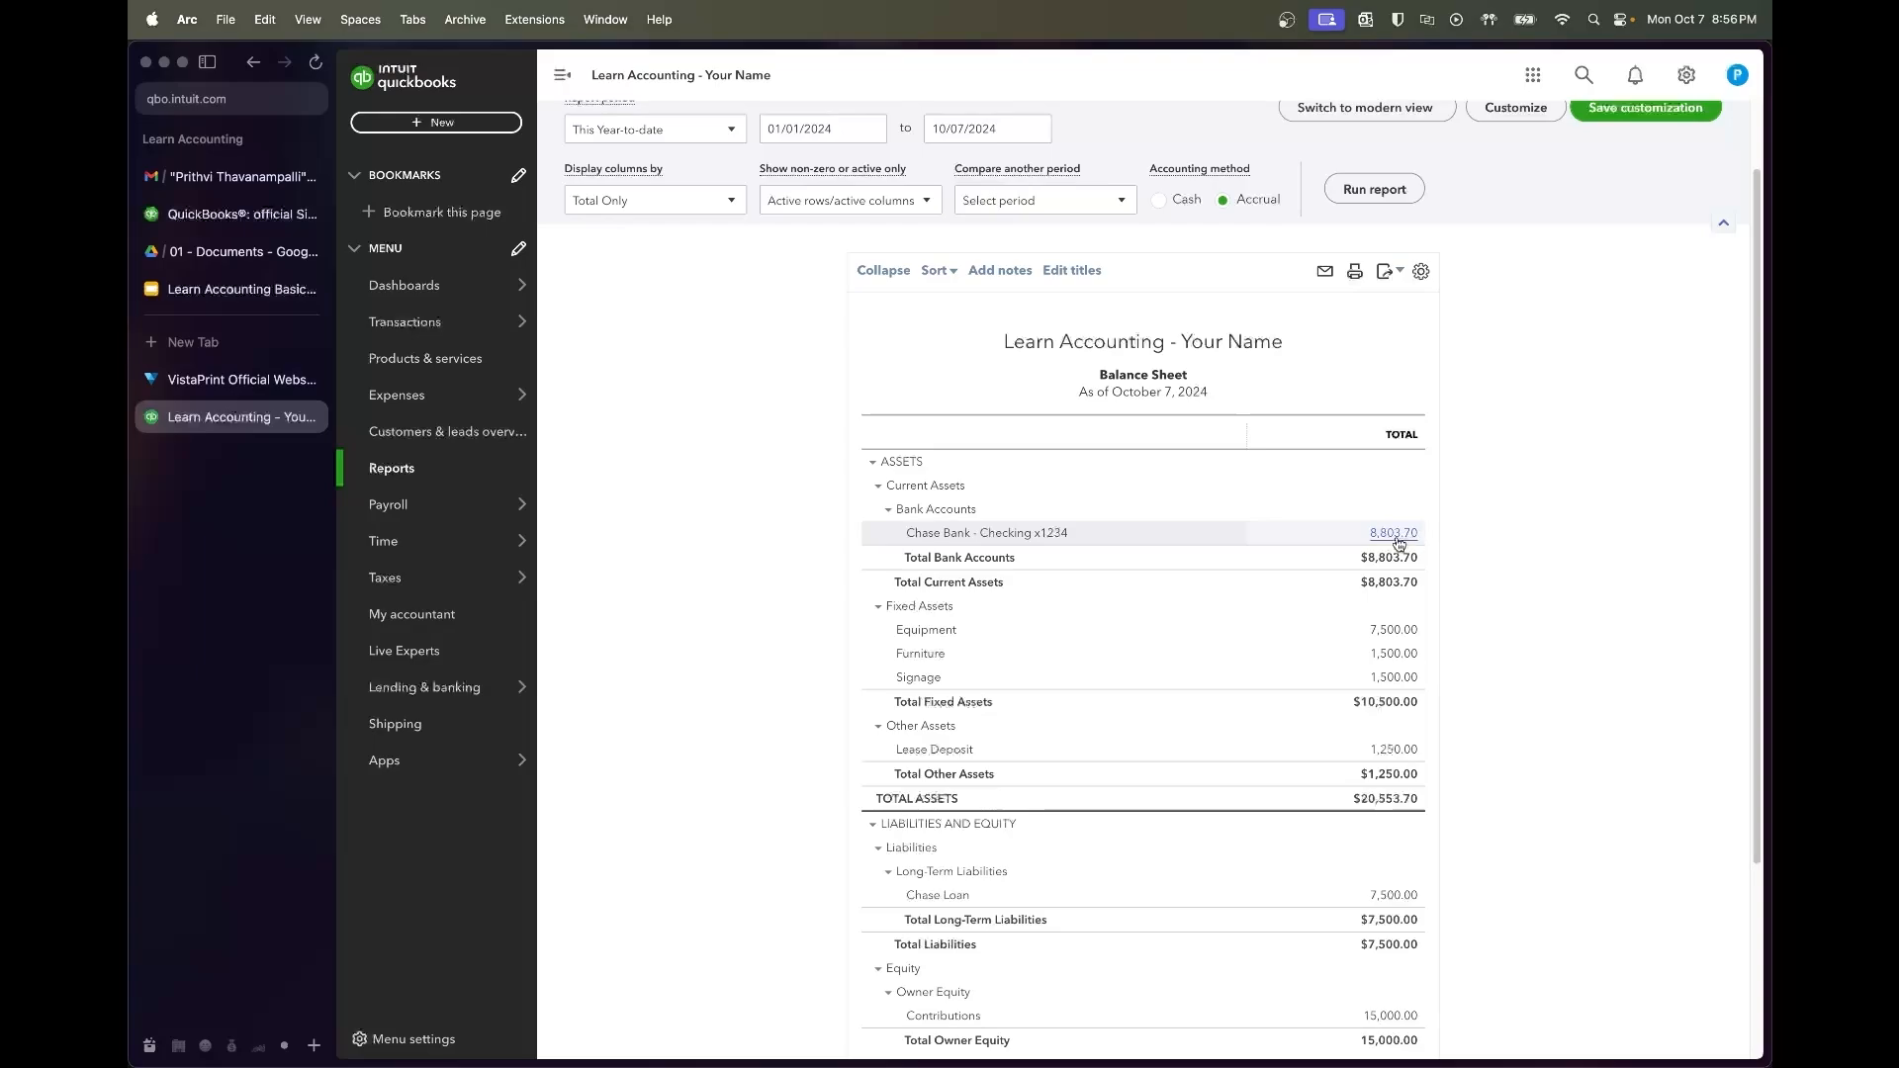
scroll(1436, 559, "down", 3)
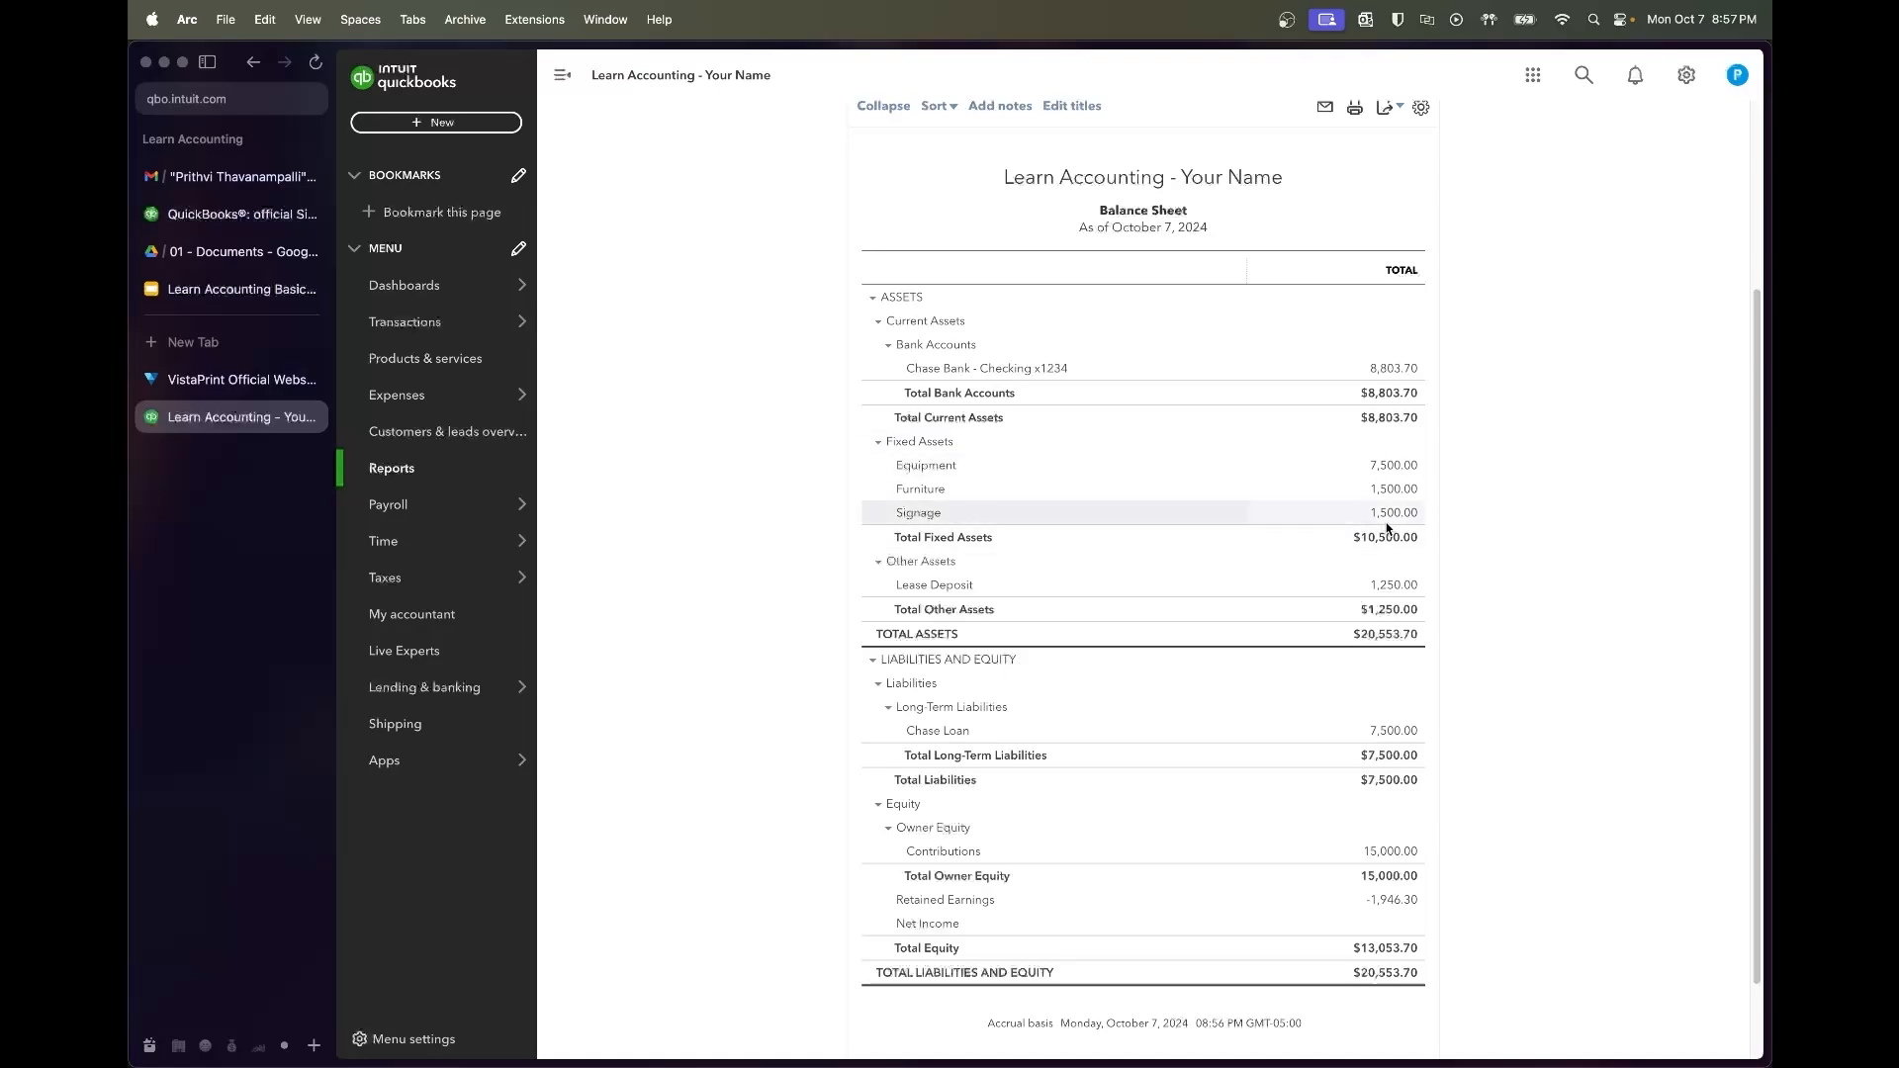
scroll(1462, 582, "down", 1)
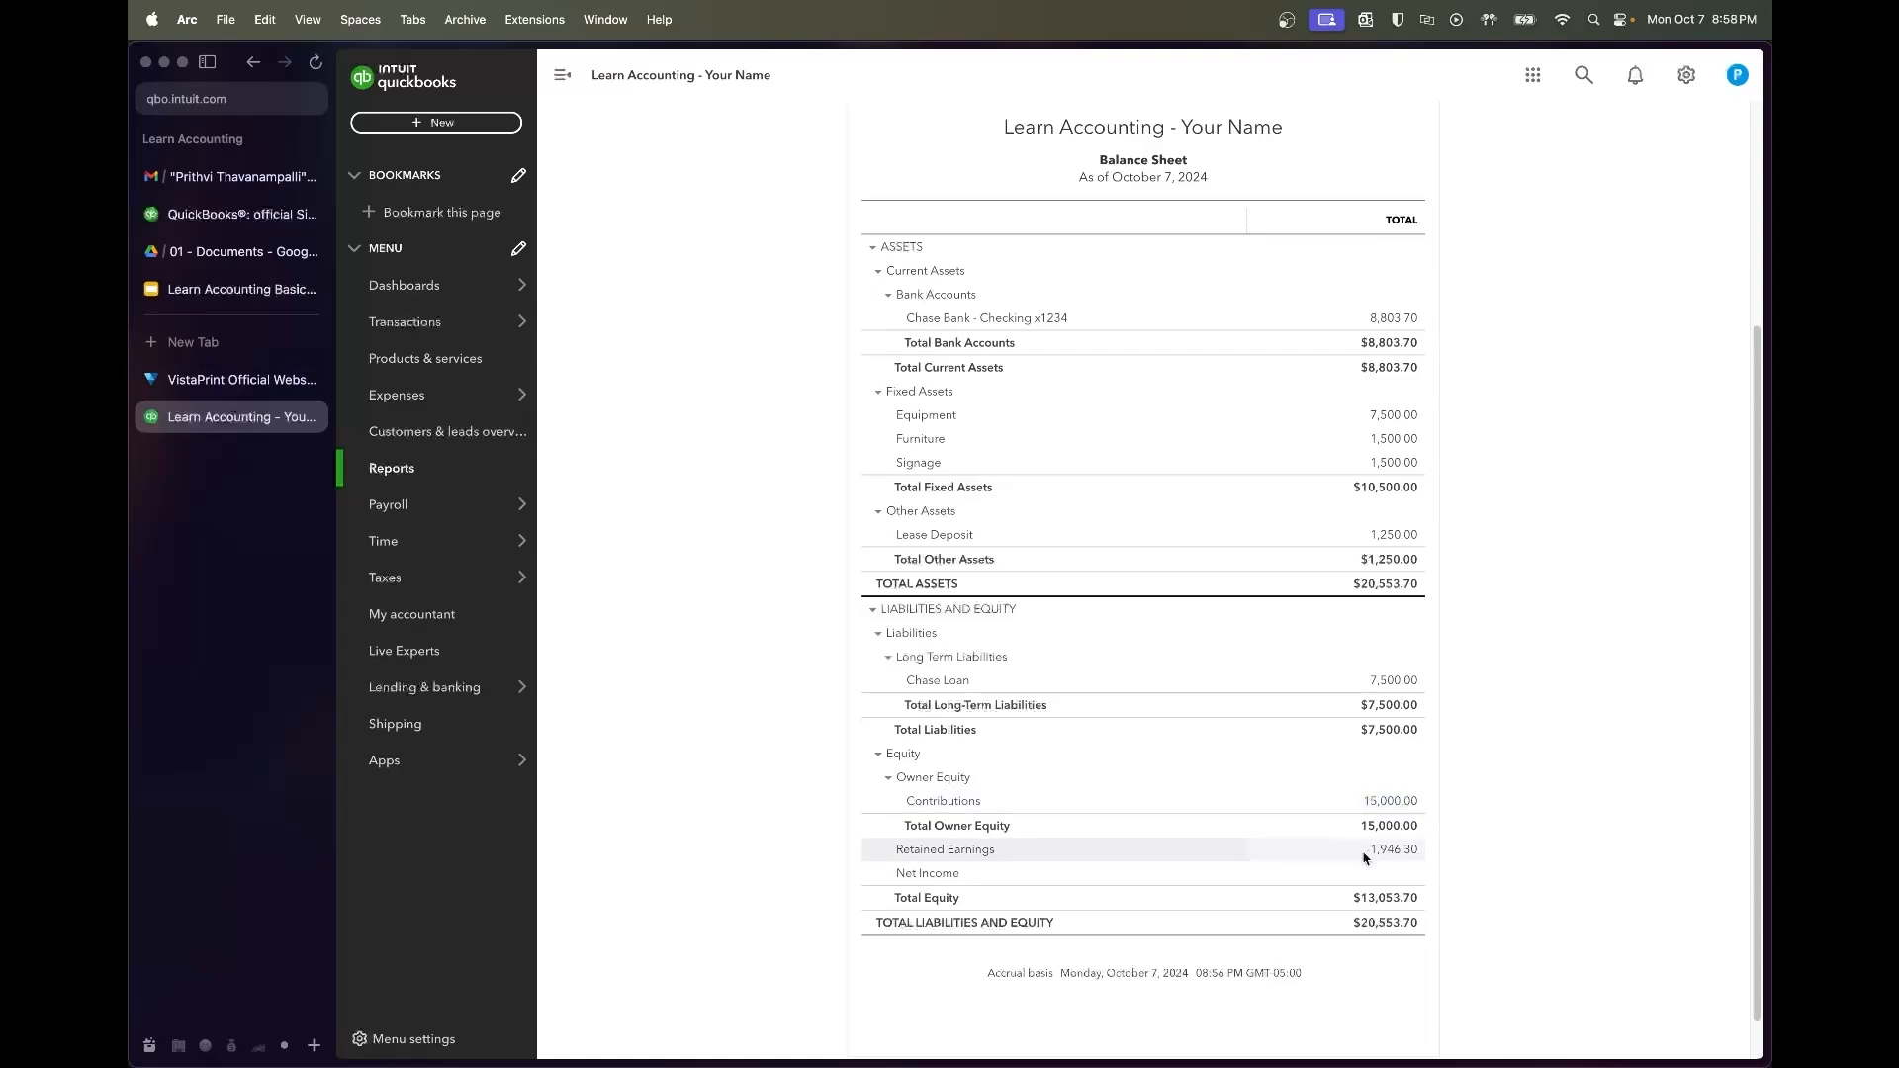
left_click_drag(1365, 856, 1424, 852)
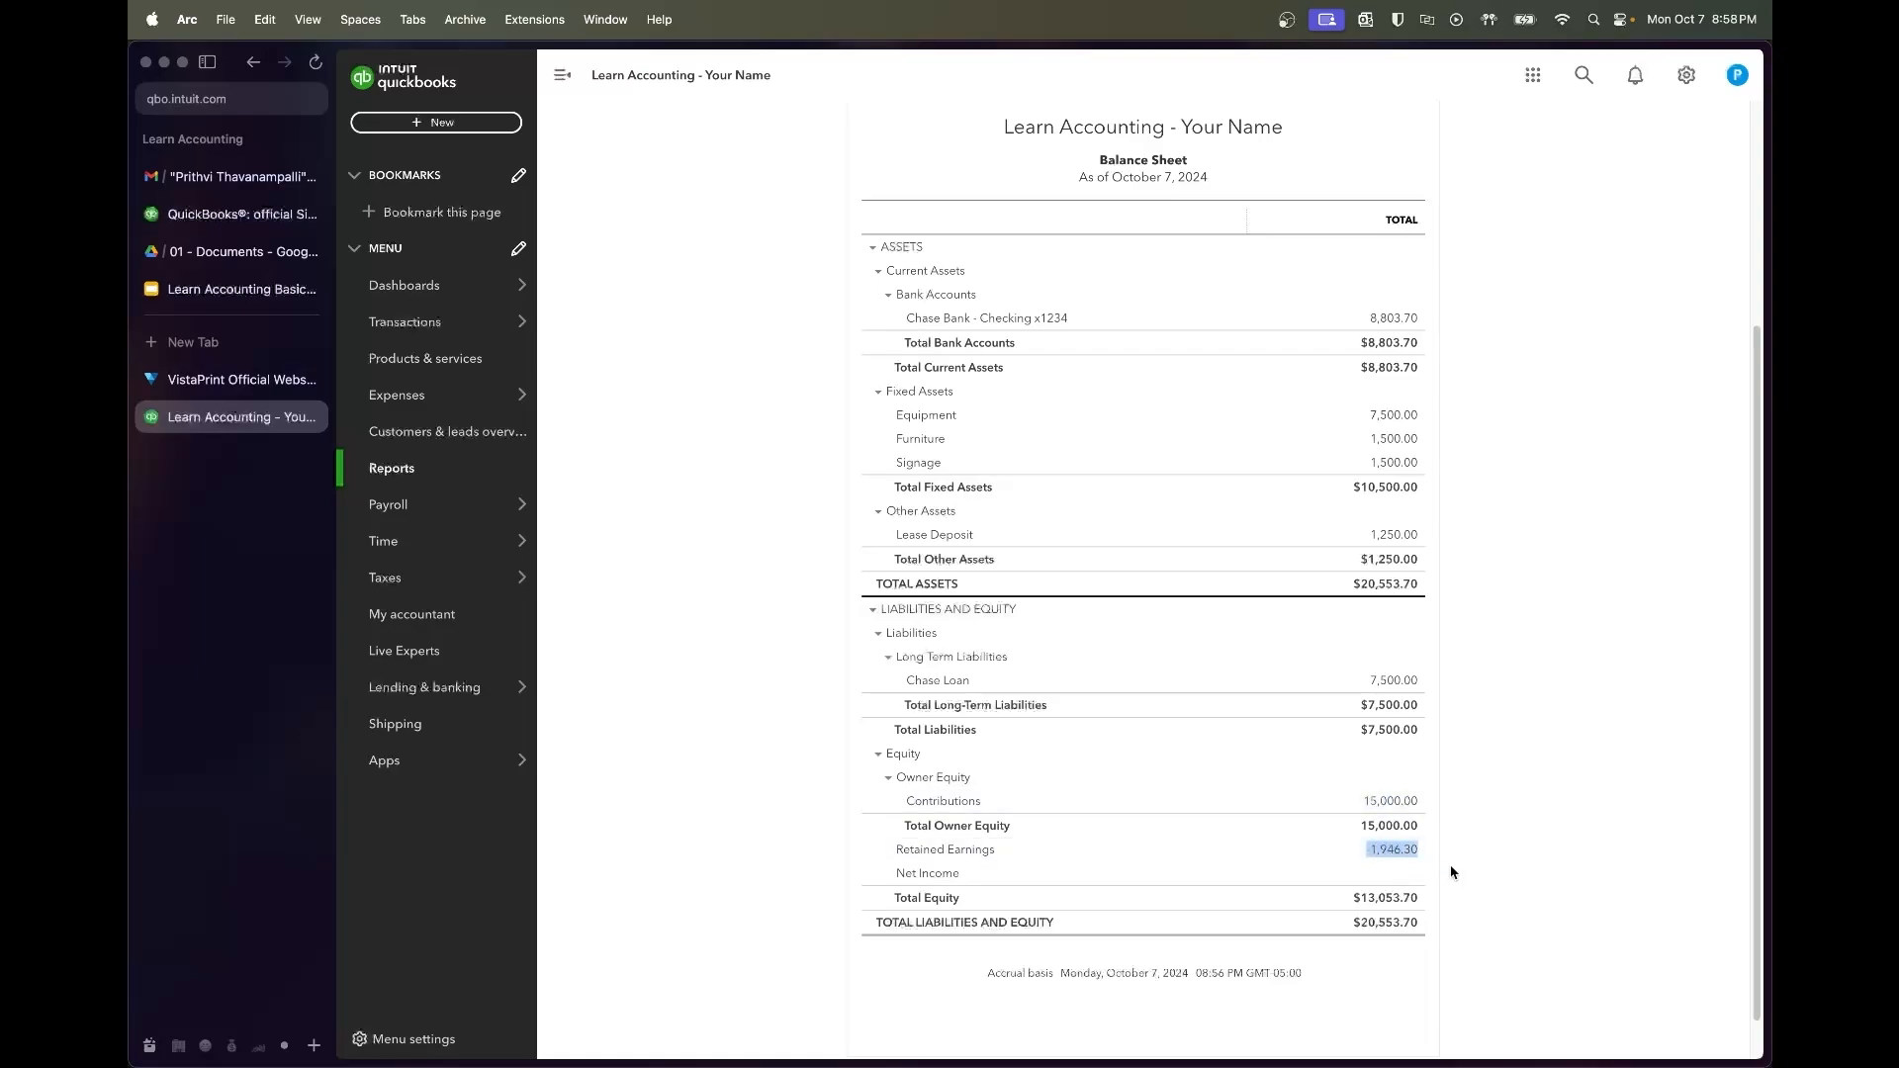
scroll(1468, 839, "up", 1)
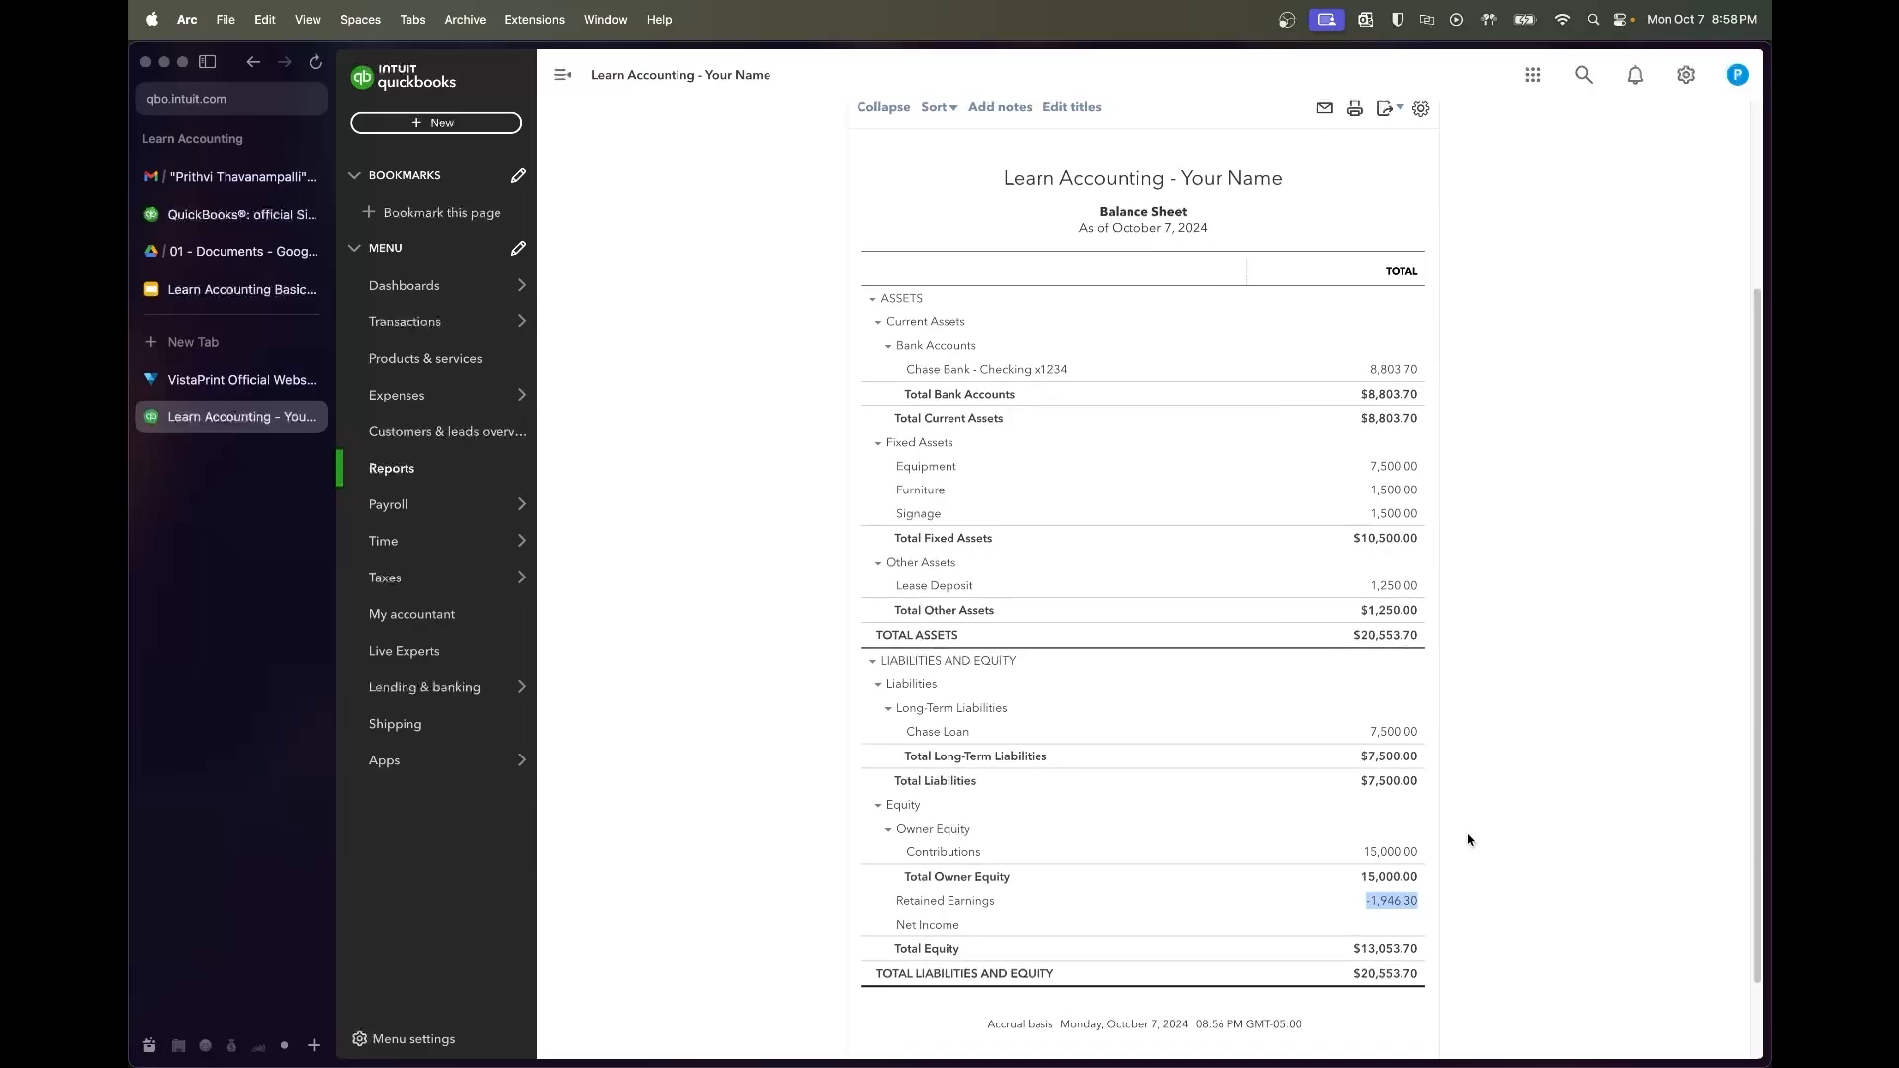
scroll(1444, 890, "up", 4)
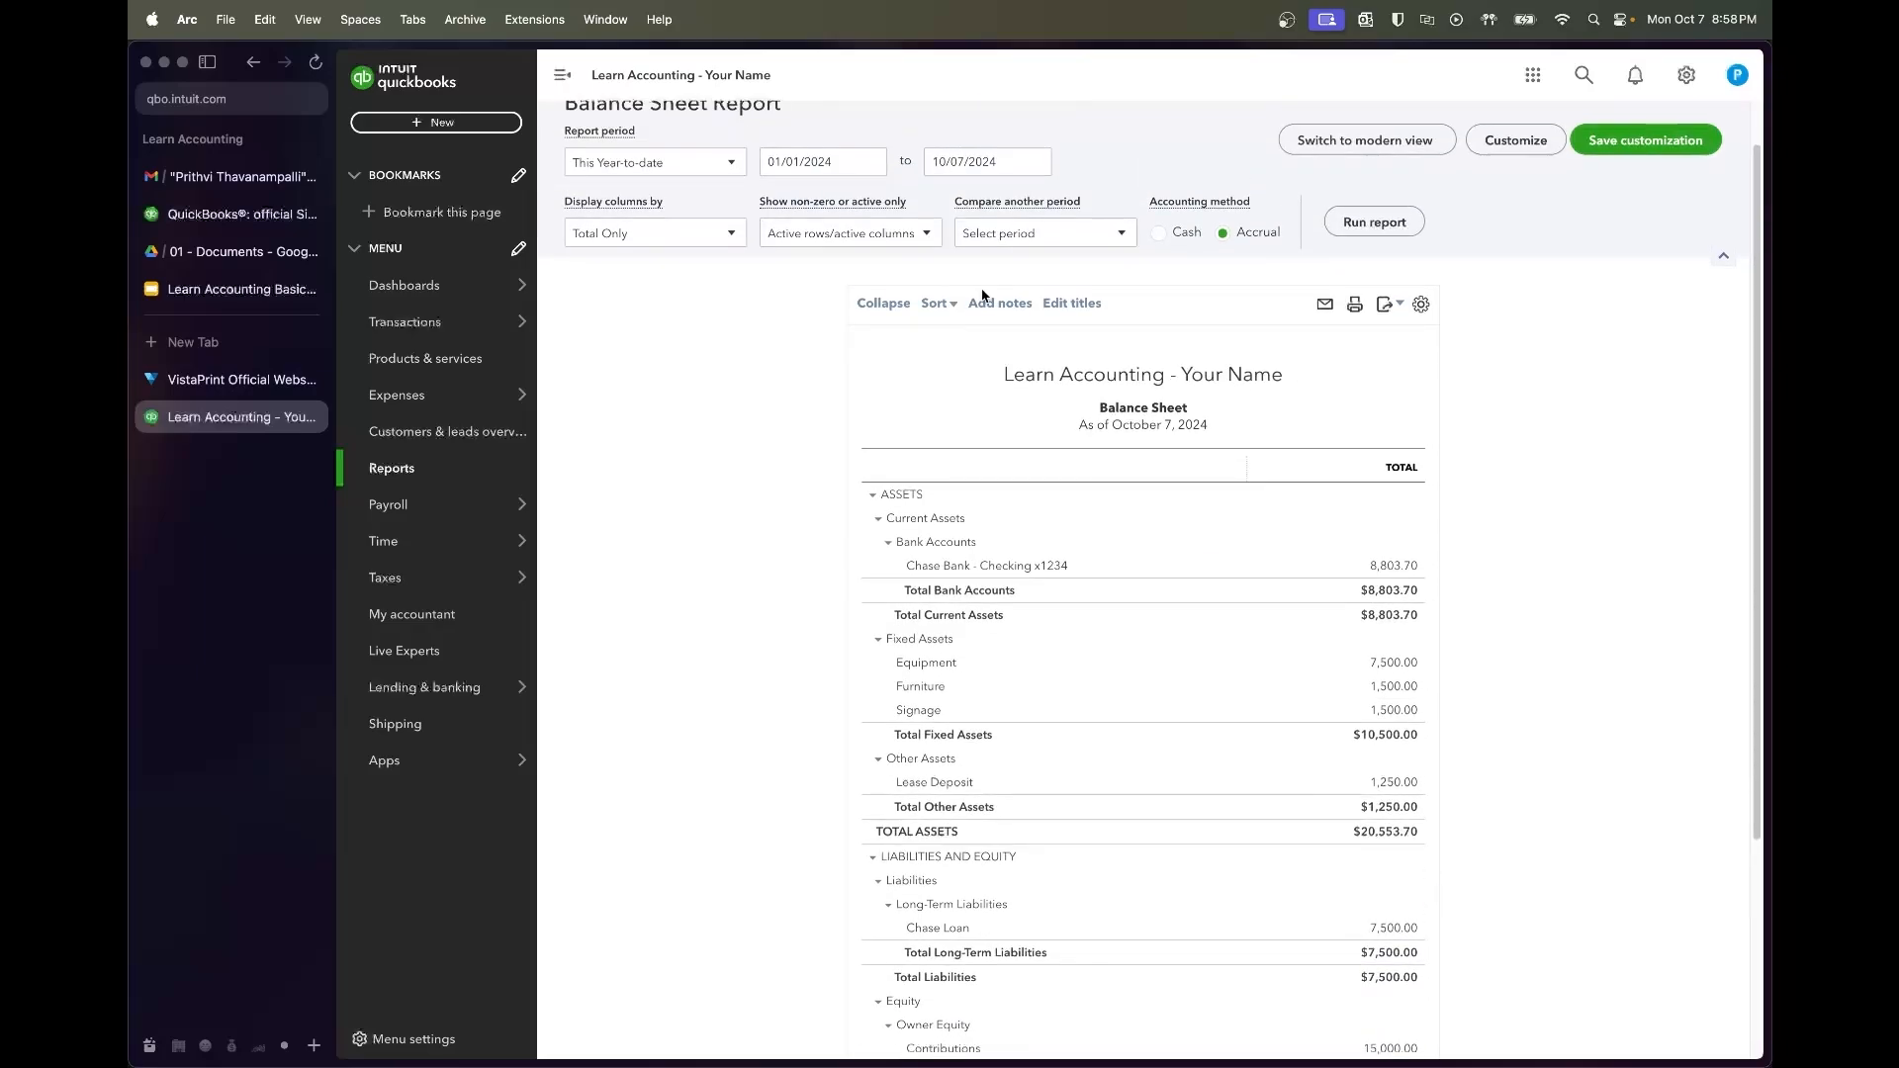
Rerun the Balance Sheet for 7/1/2022 through 7/31/2022
left_click(843, 161)
type("7/1/2022")
key("Tab")
type("7/31/2022")
key("Tab")
left_click(1361, 225)
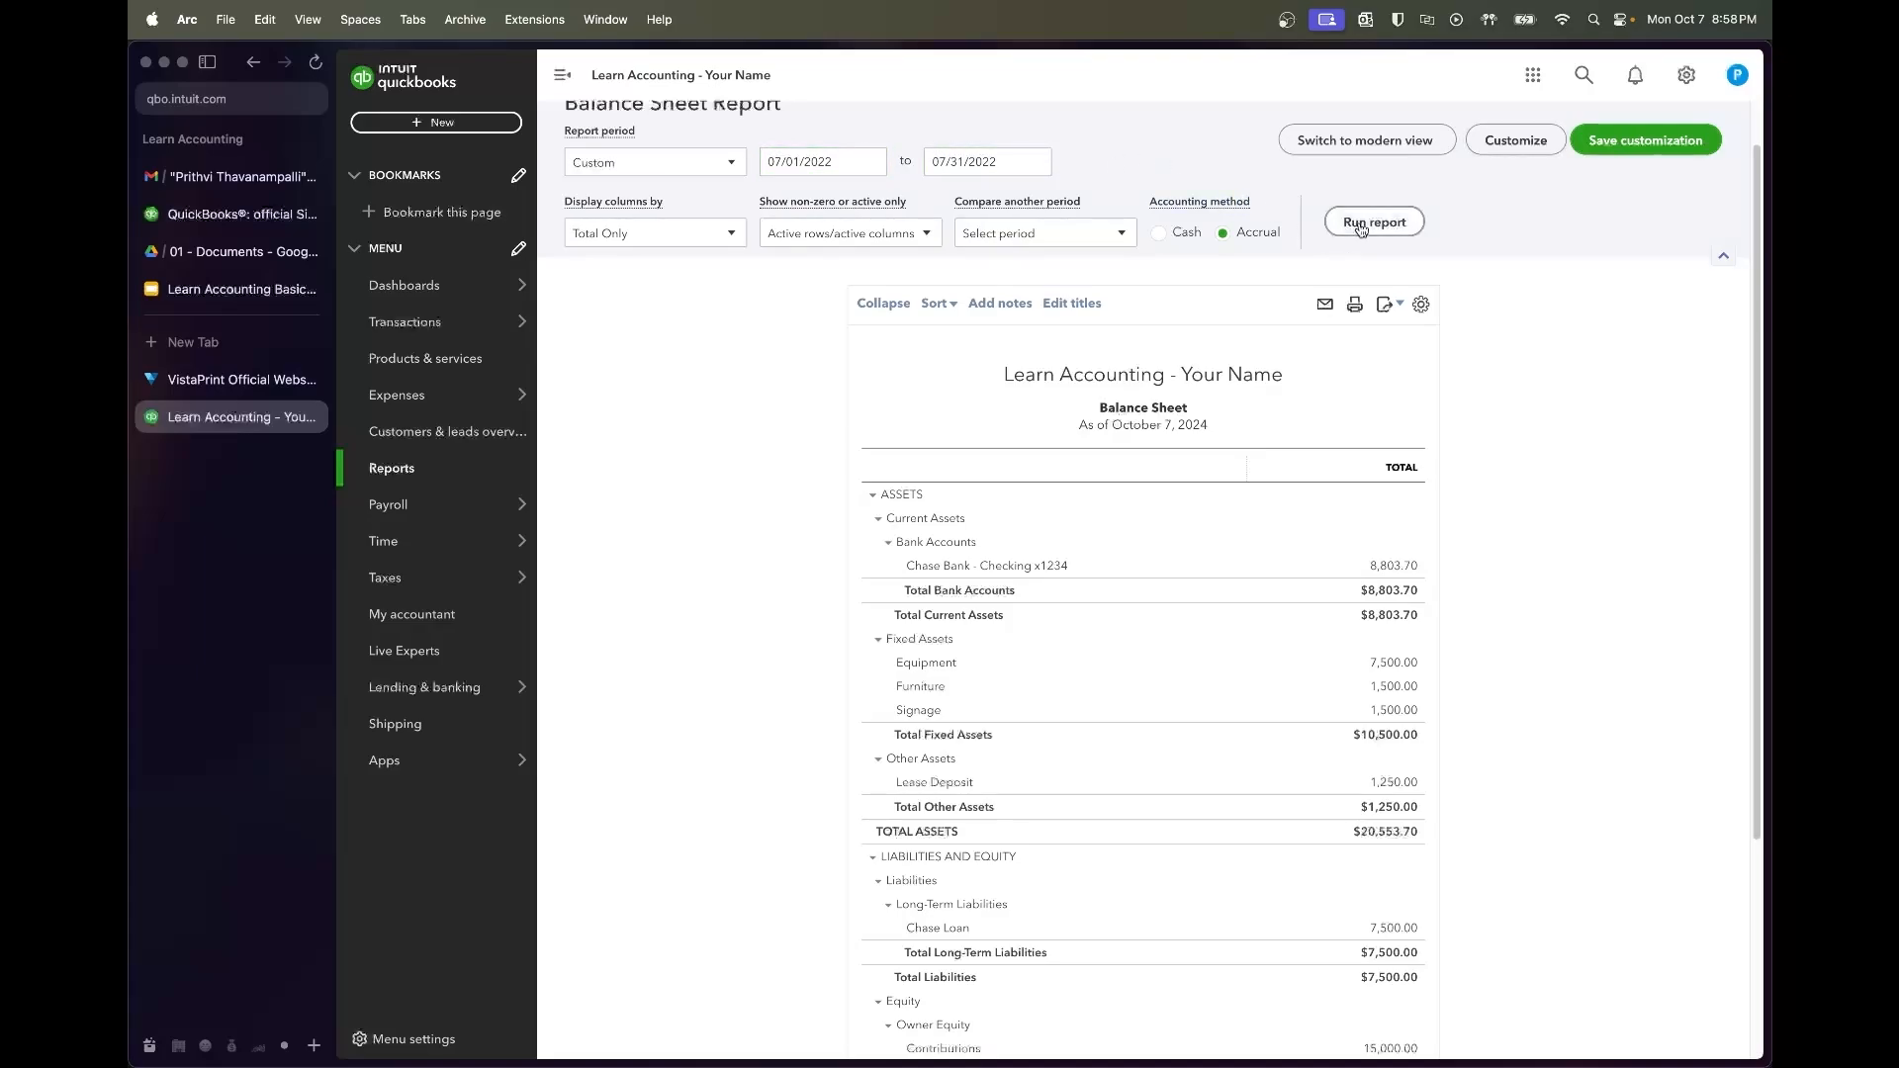
Review the July 31, 2022 Balance Sheet: net income -1,946.30, total liabilities and equity $20,553.70
scroll(1519, 432, "down", 5)
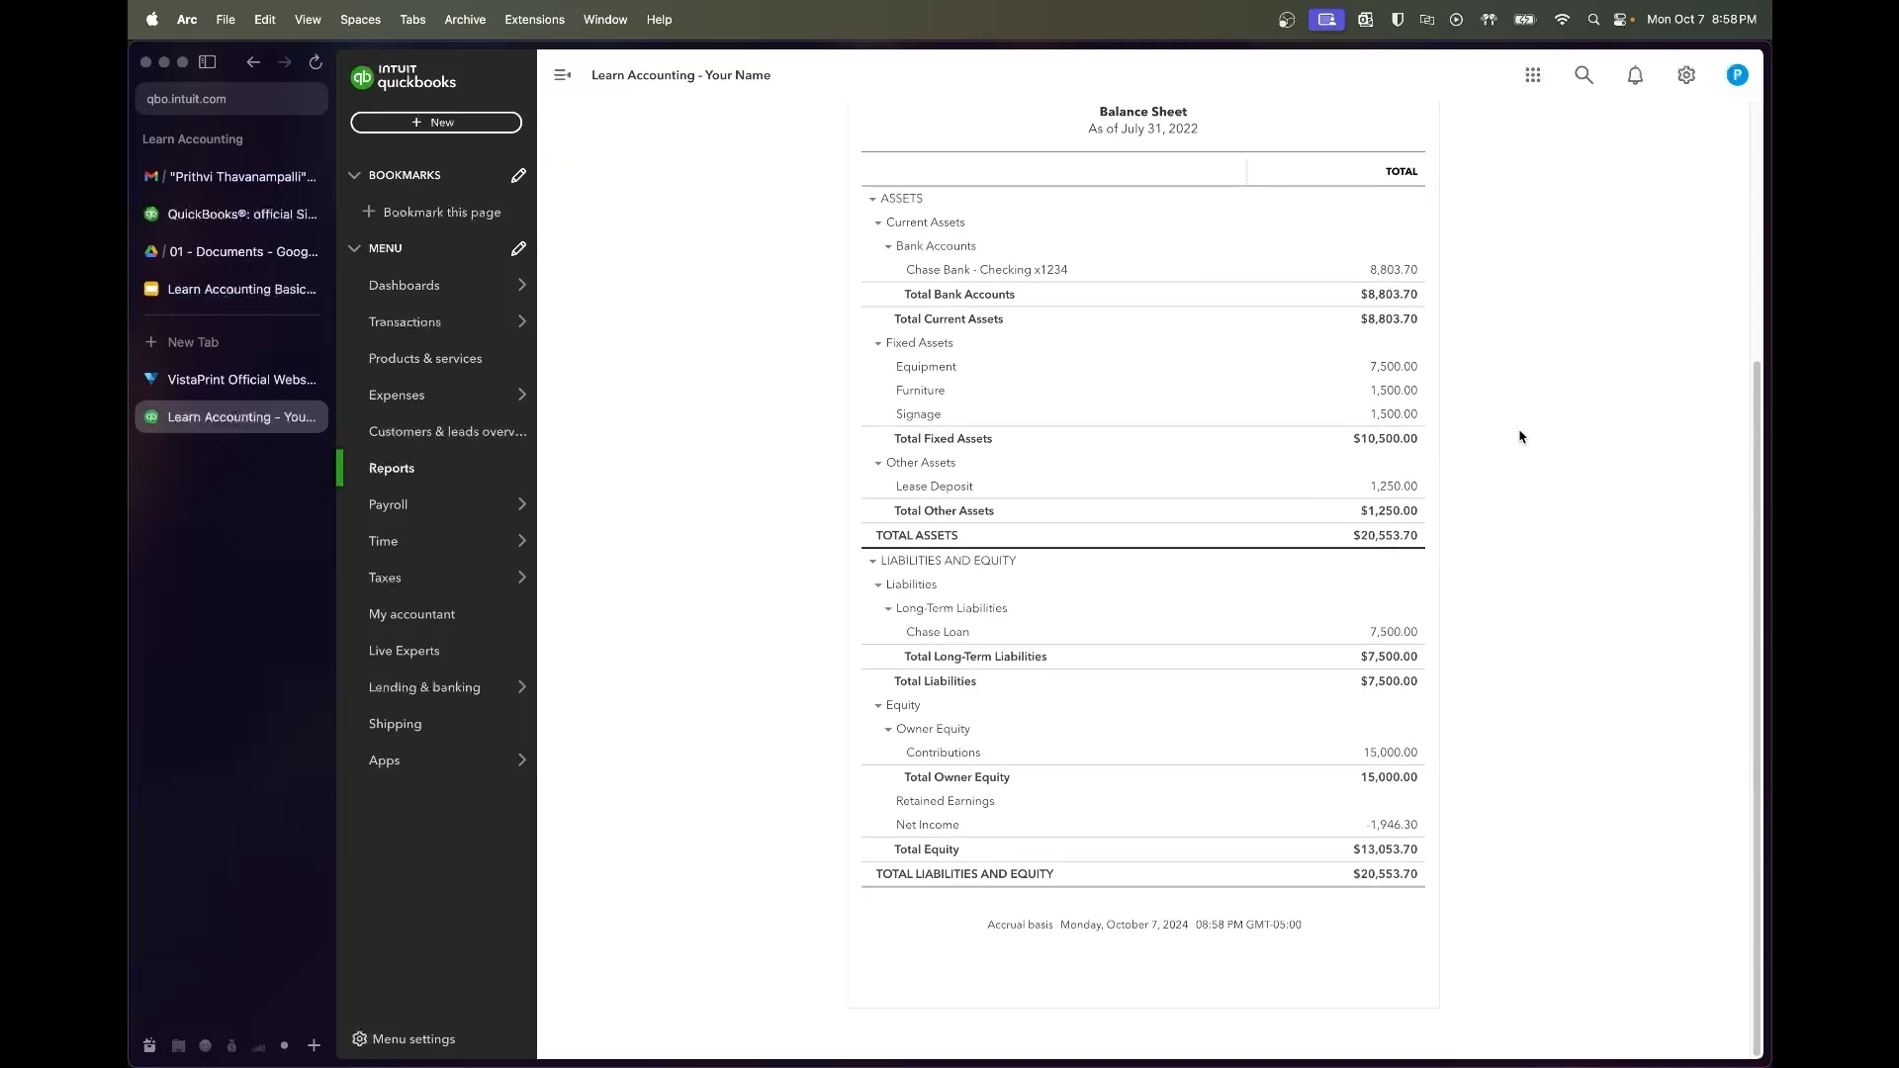
scroll(1556, 796, "up", 1)
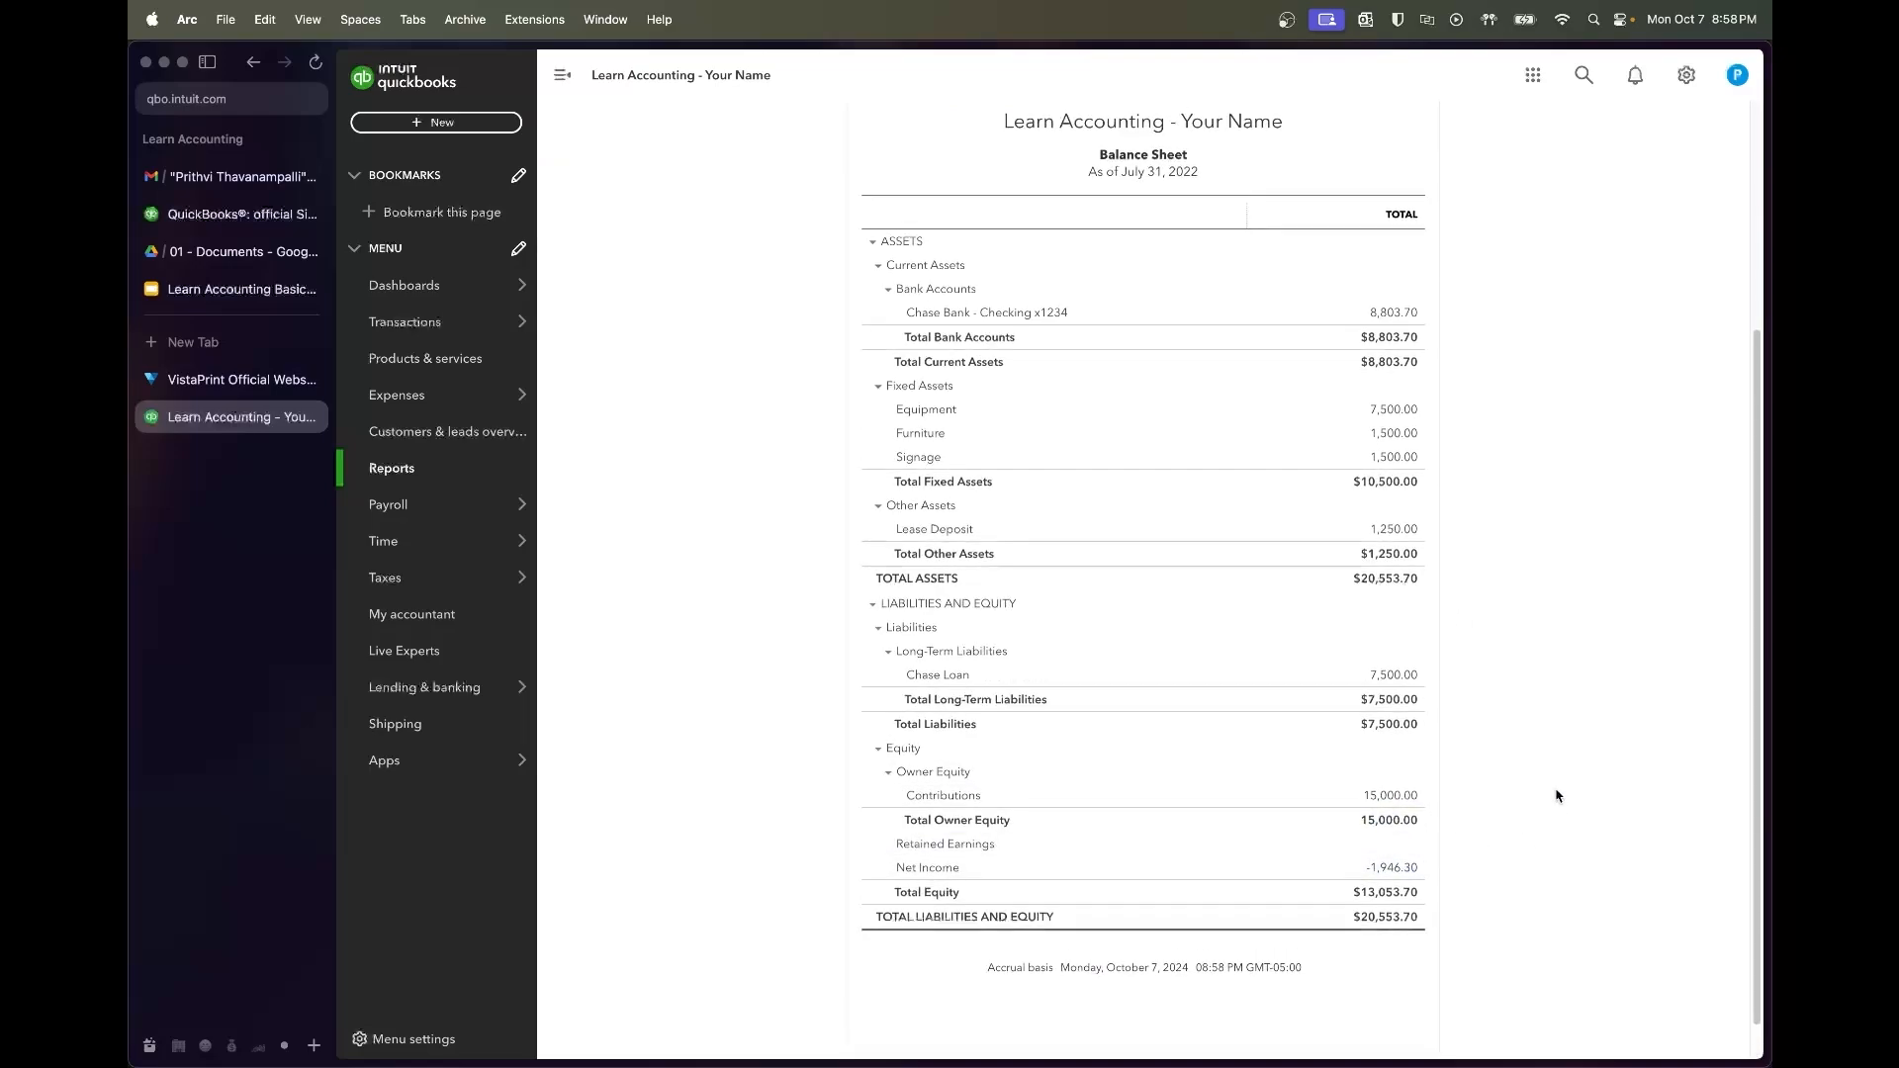
scroll(1556, 796, "up", 1)
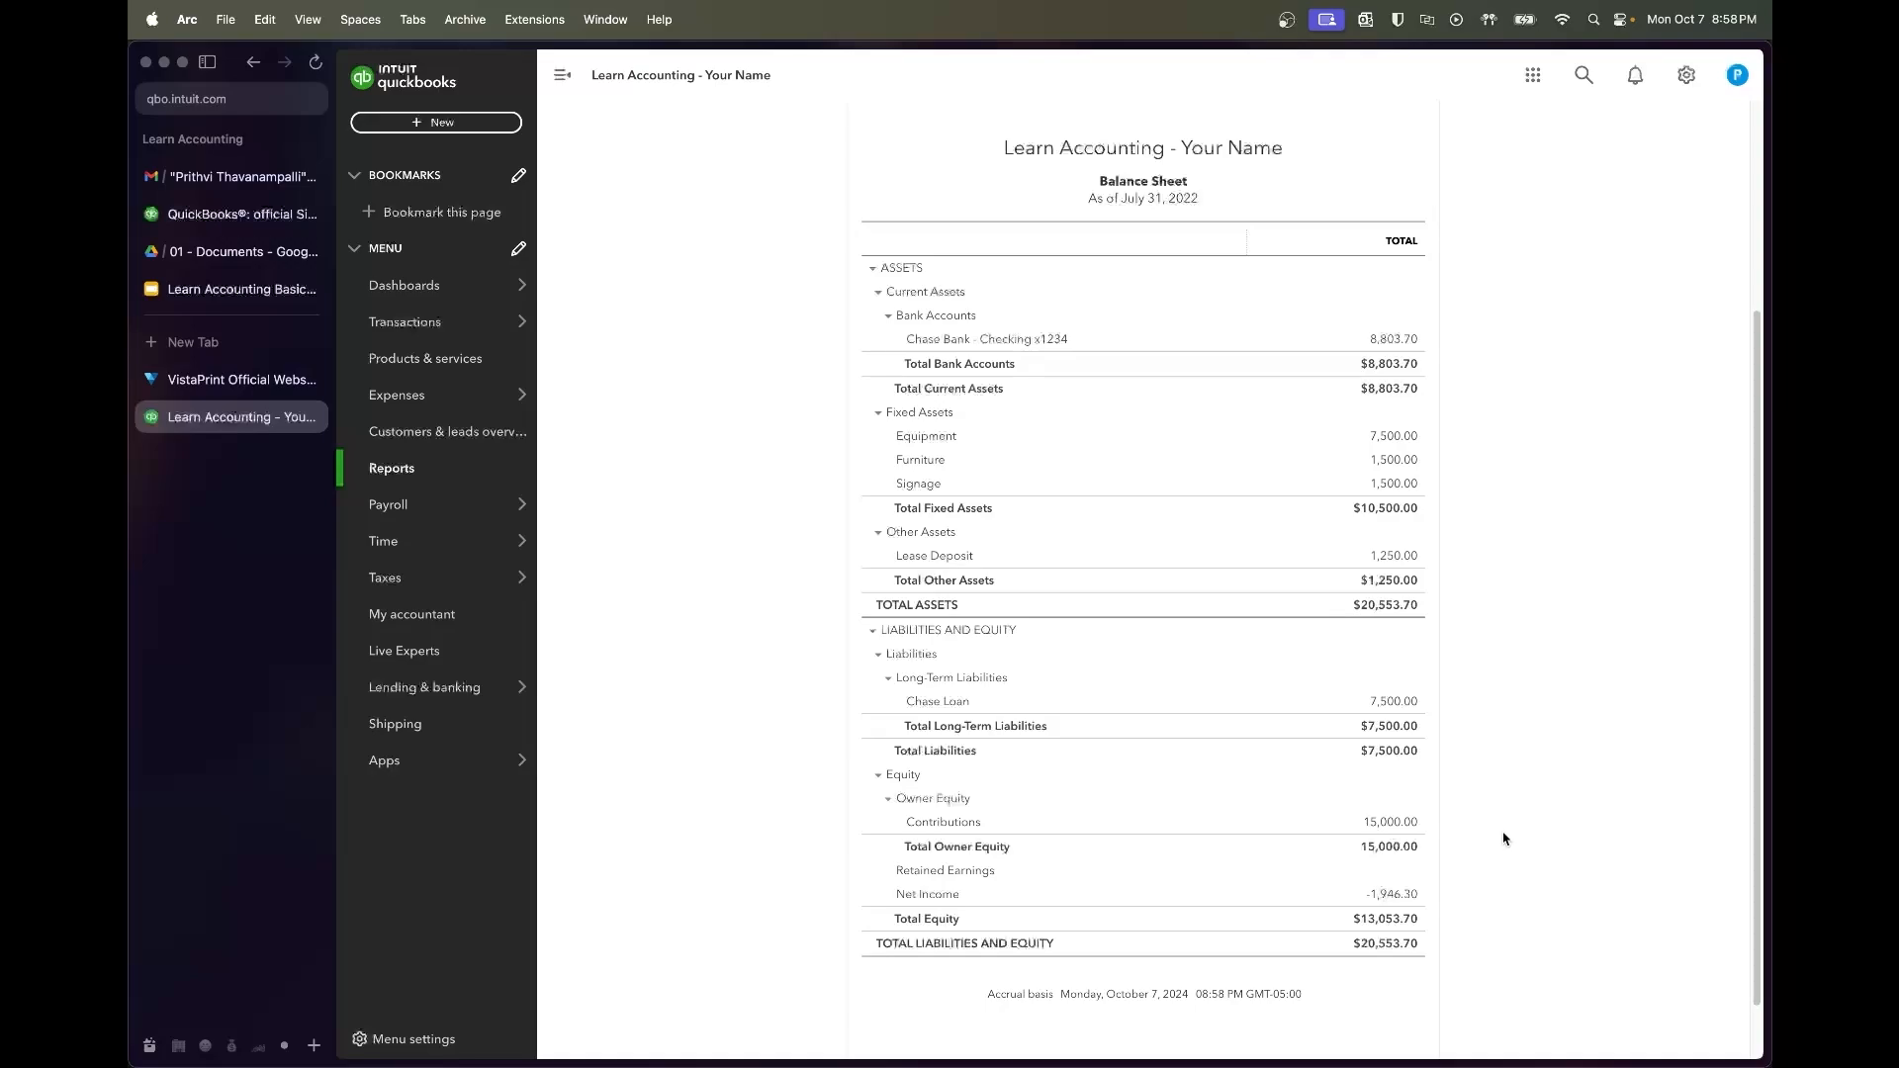
scroll(1477, 710, "up", 2)
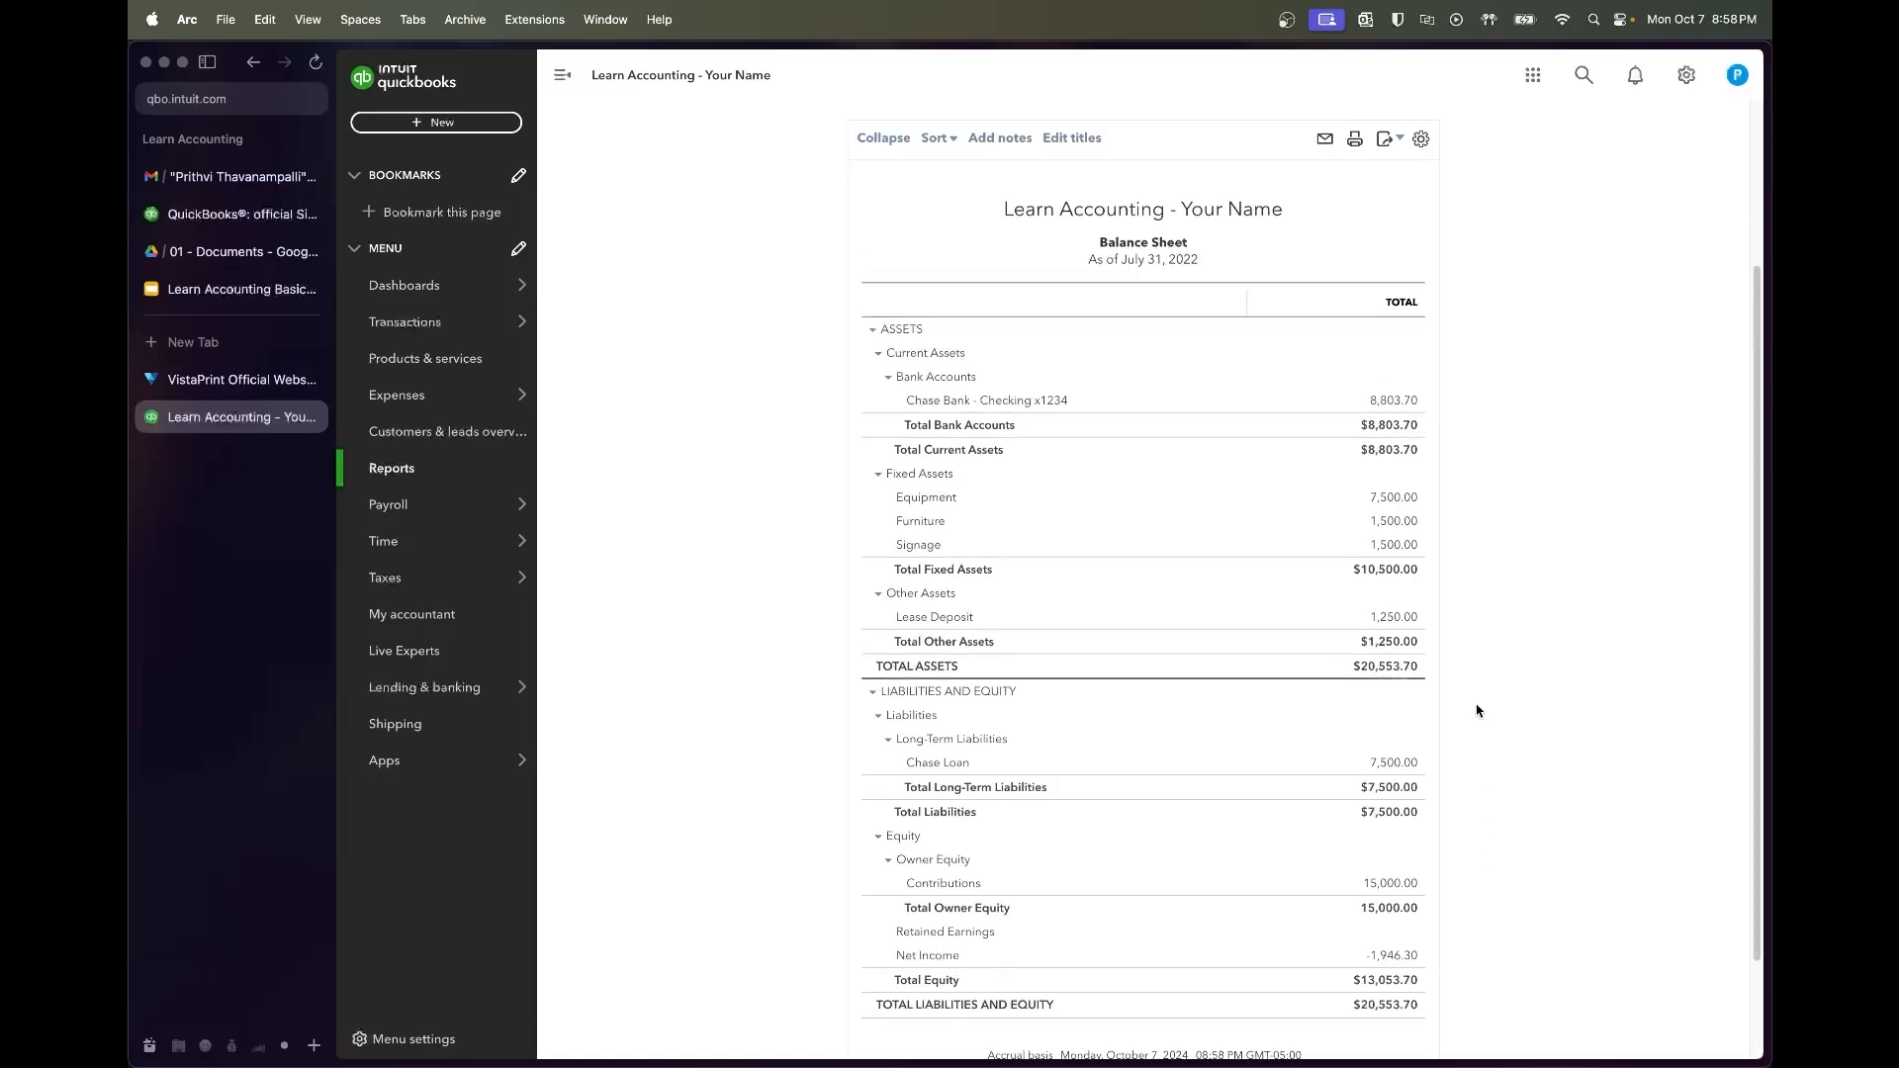
scroll(1476, 711, "down", 1)
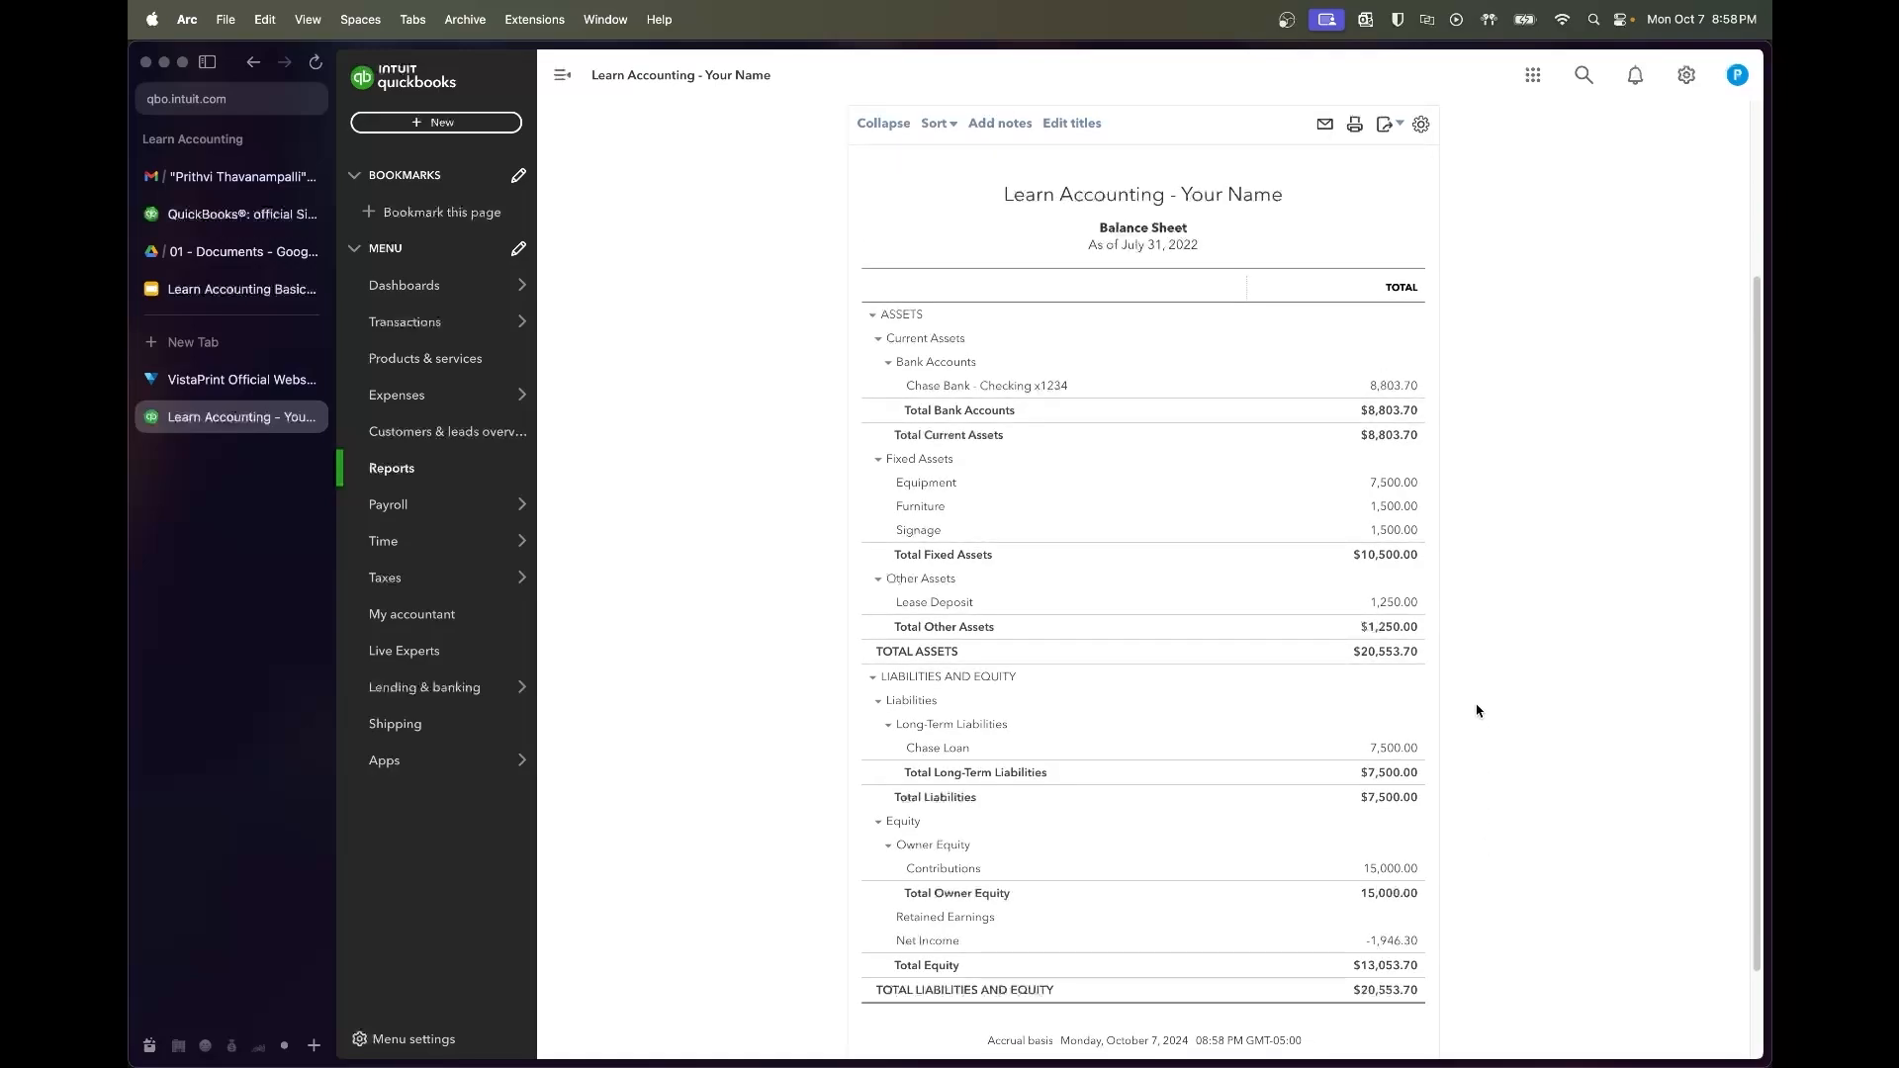
scroll(1477, 710, "down", 1)
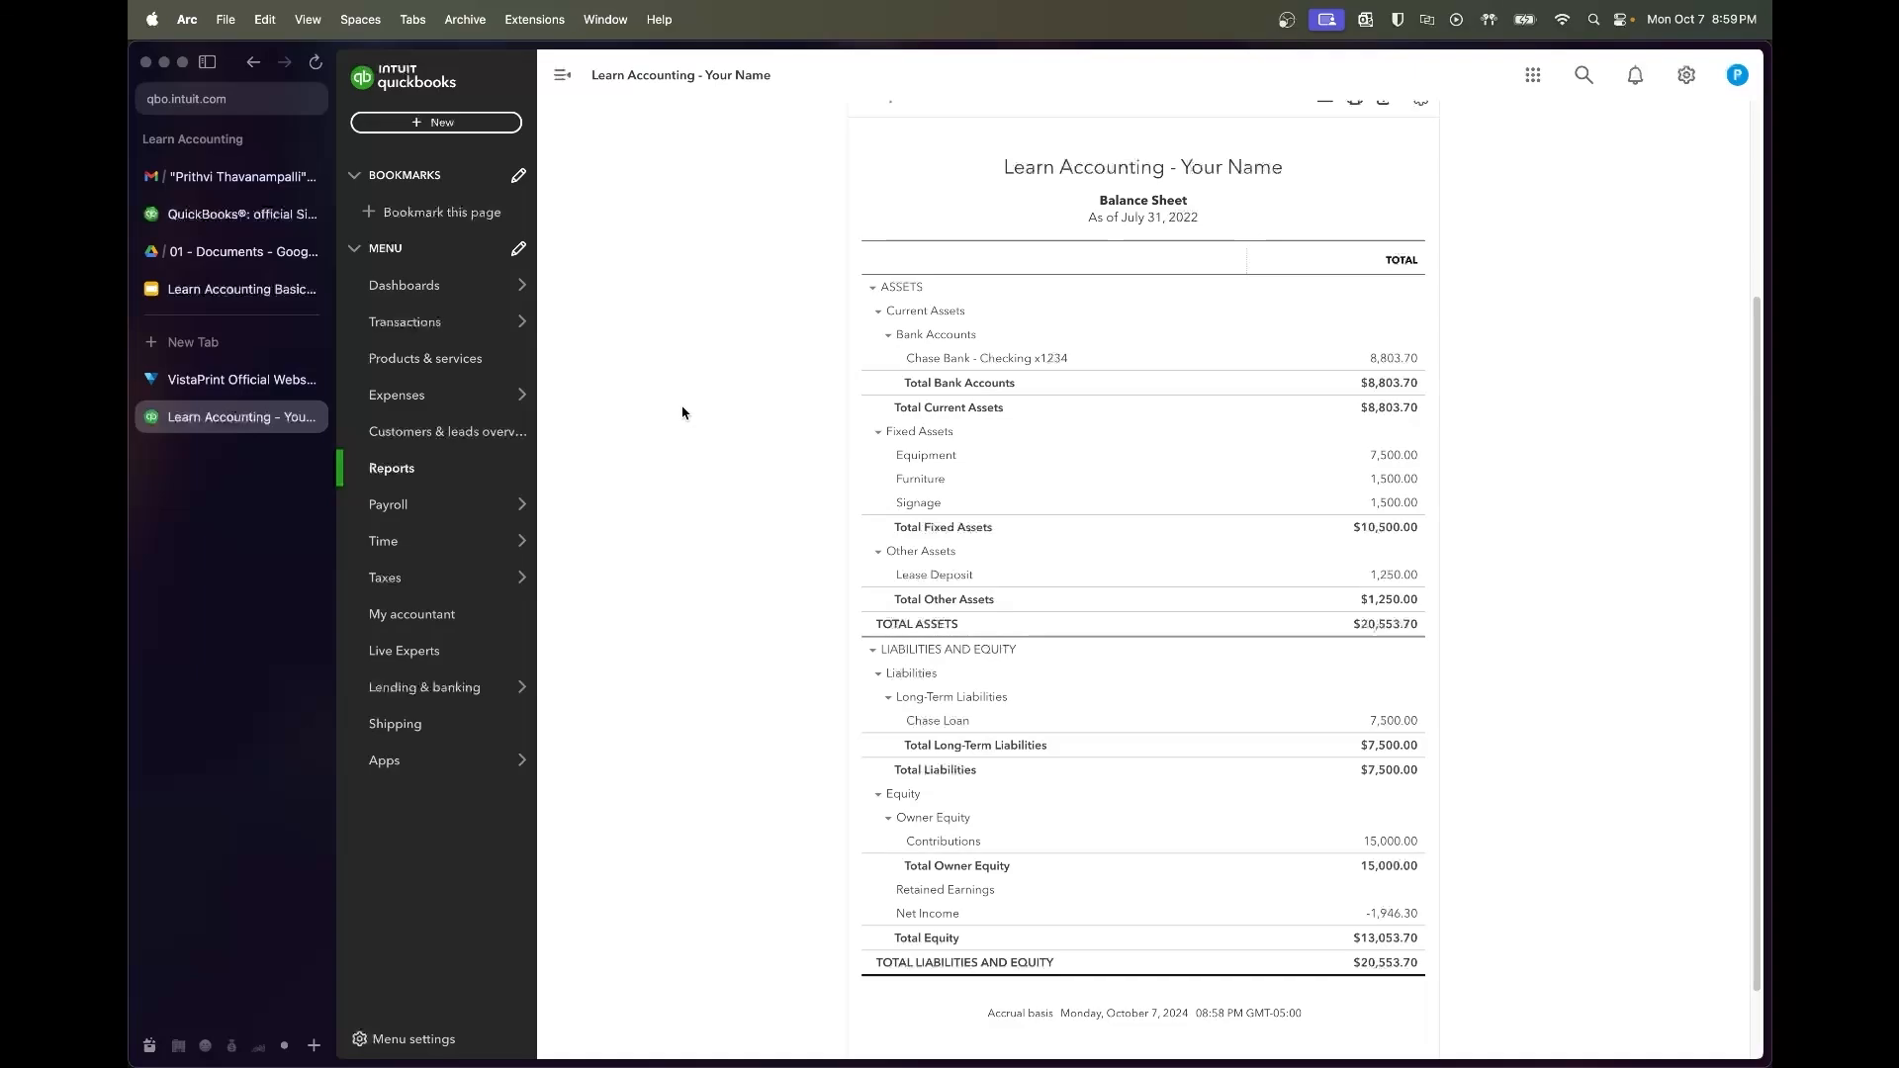
Start a new reconciliation for Chase Bank - Checking x1234, showing a 0.00 beginning balance
mouse_move(521, 322)
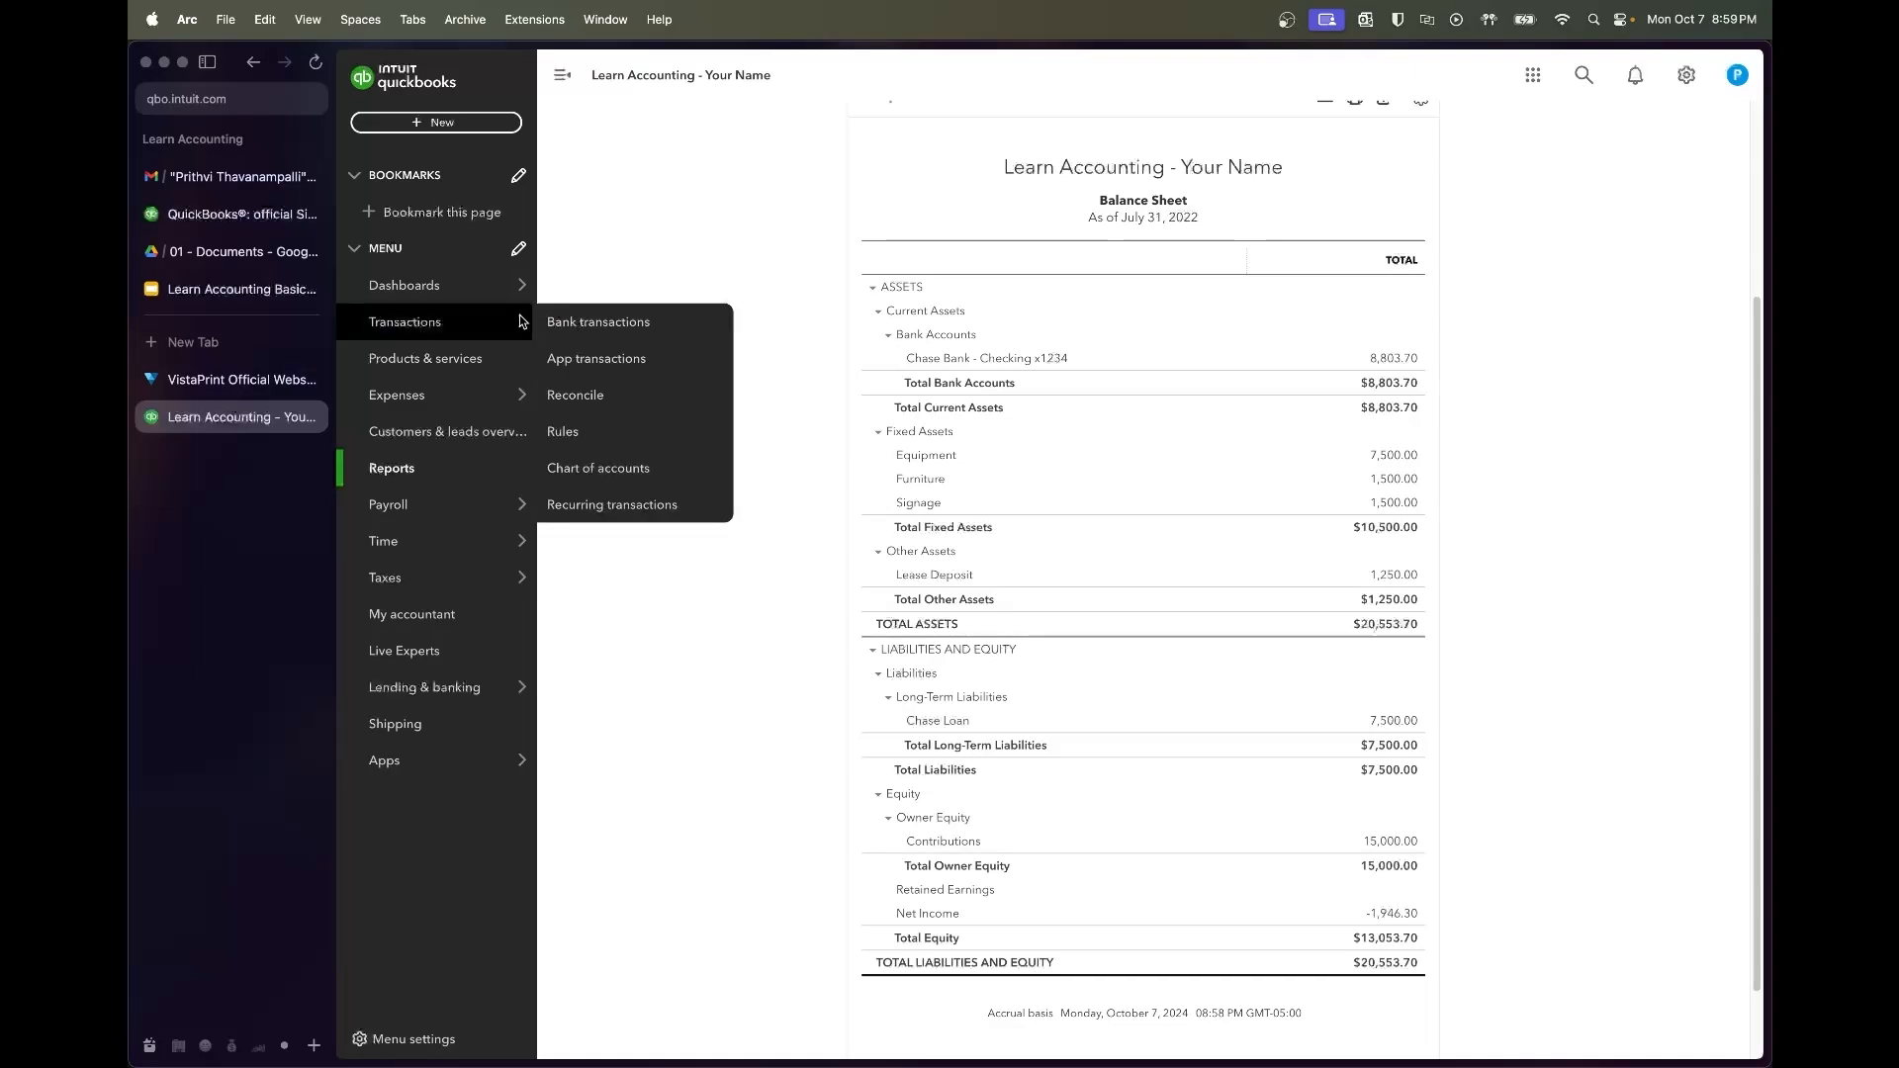
left_click(601, 403)
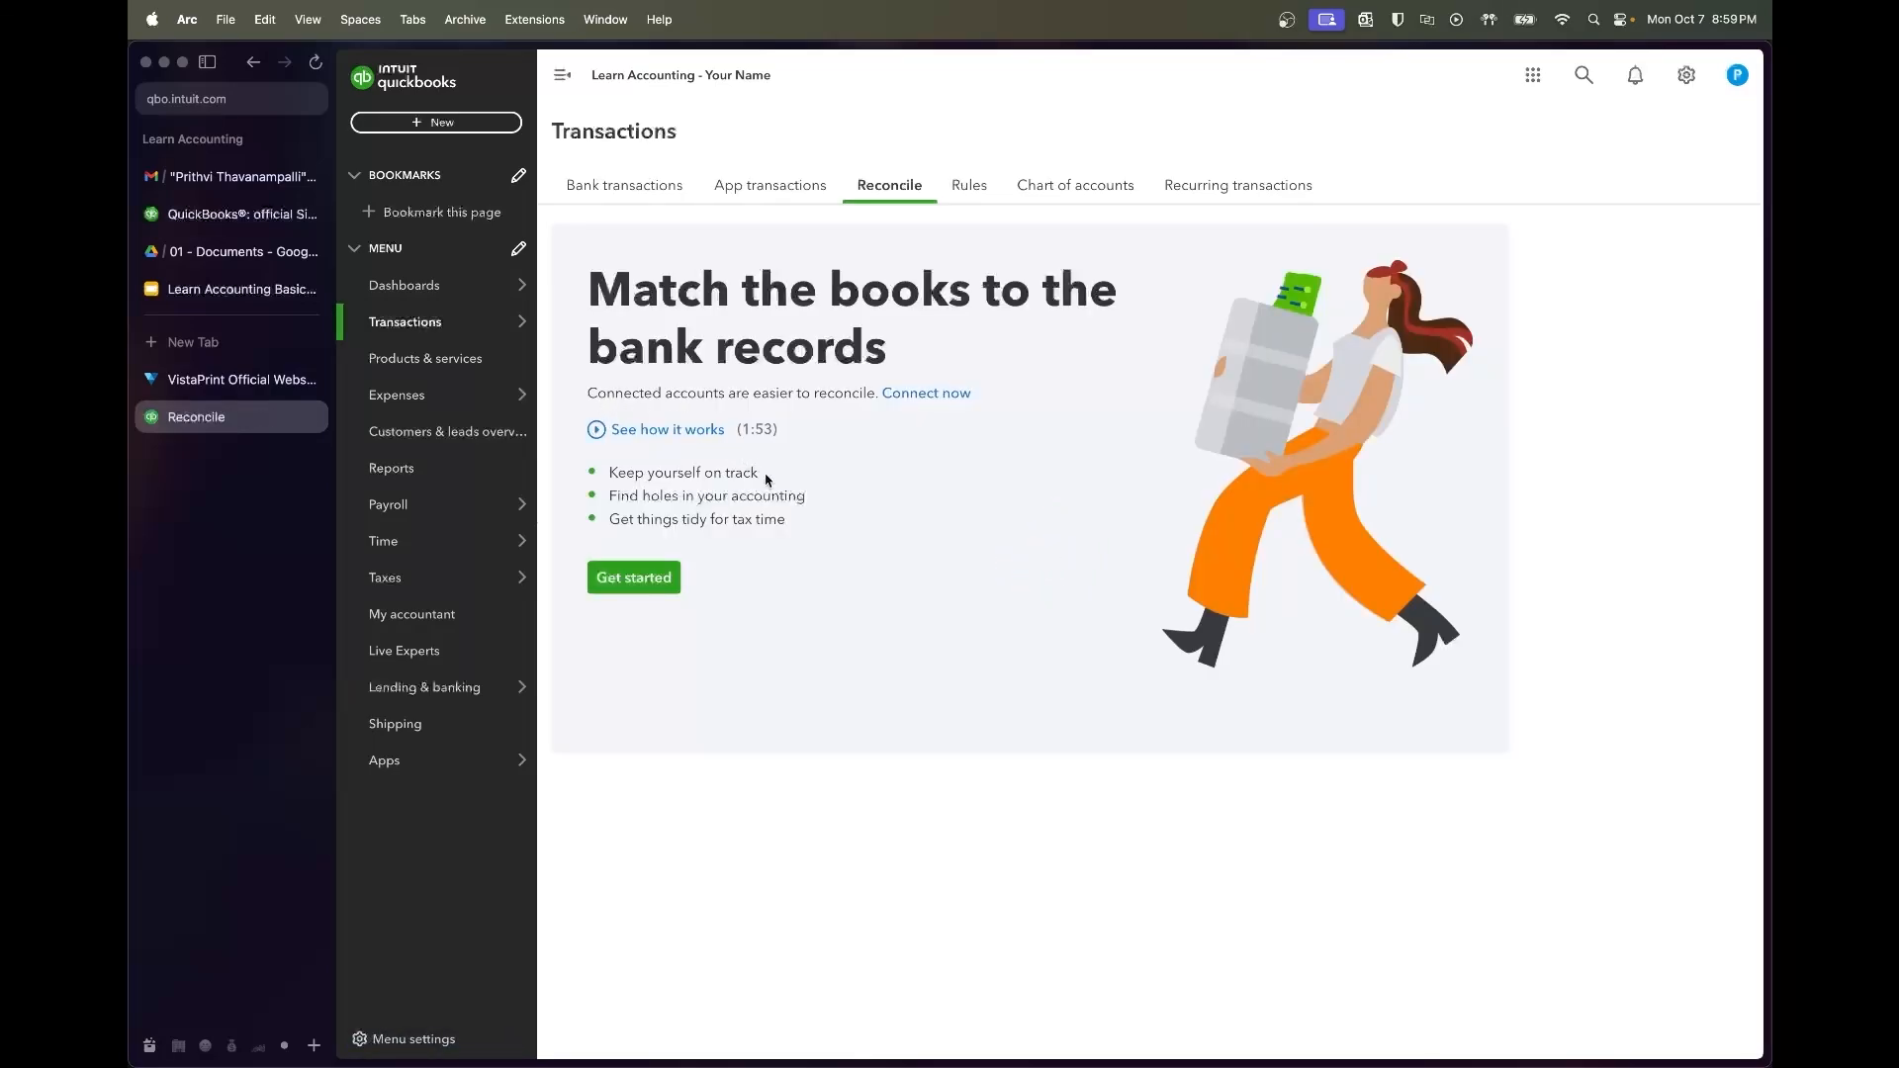
left_click(658, 579)
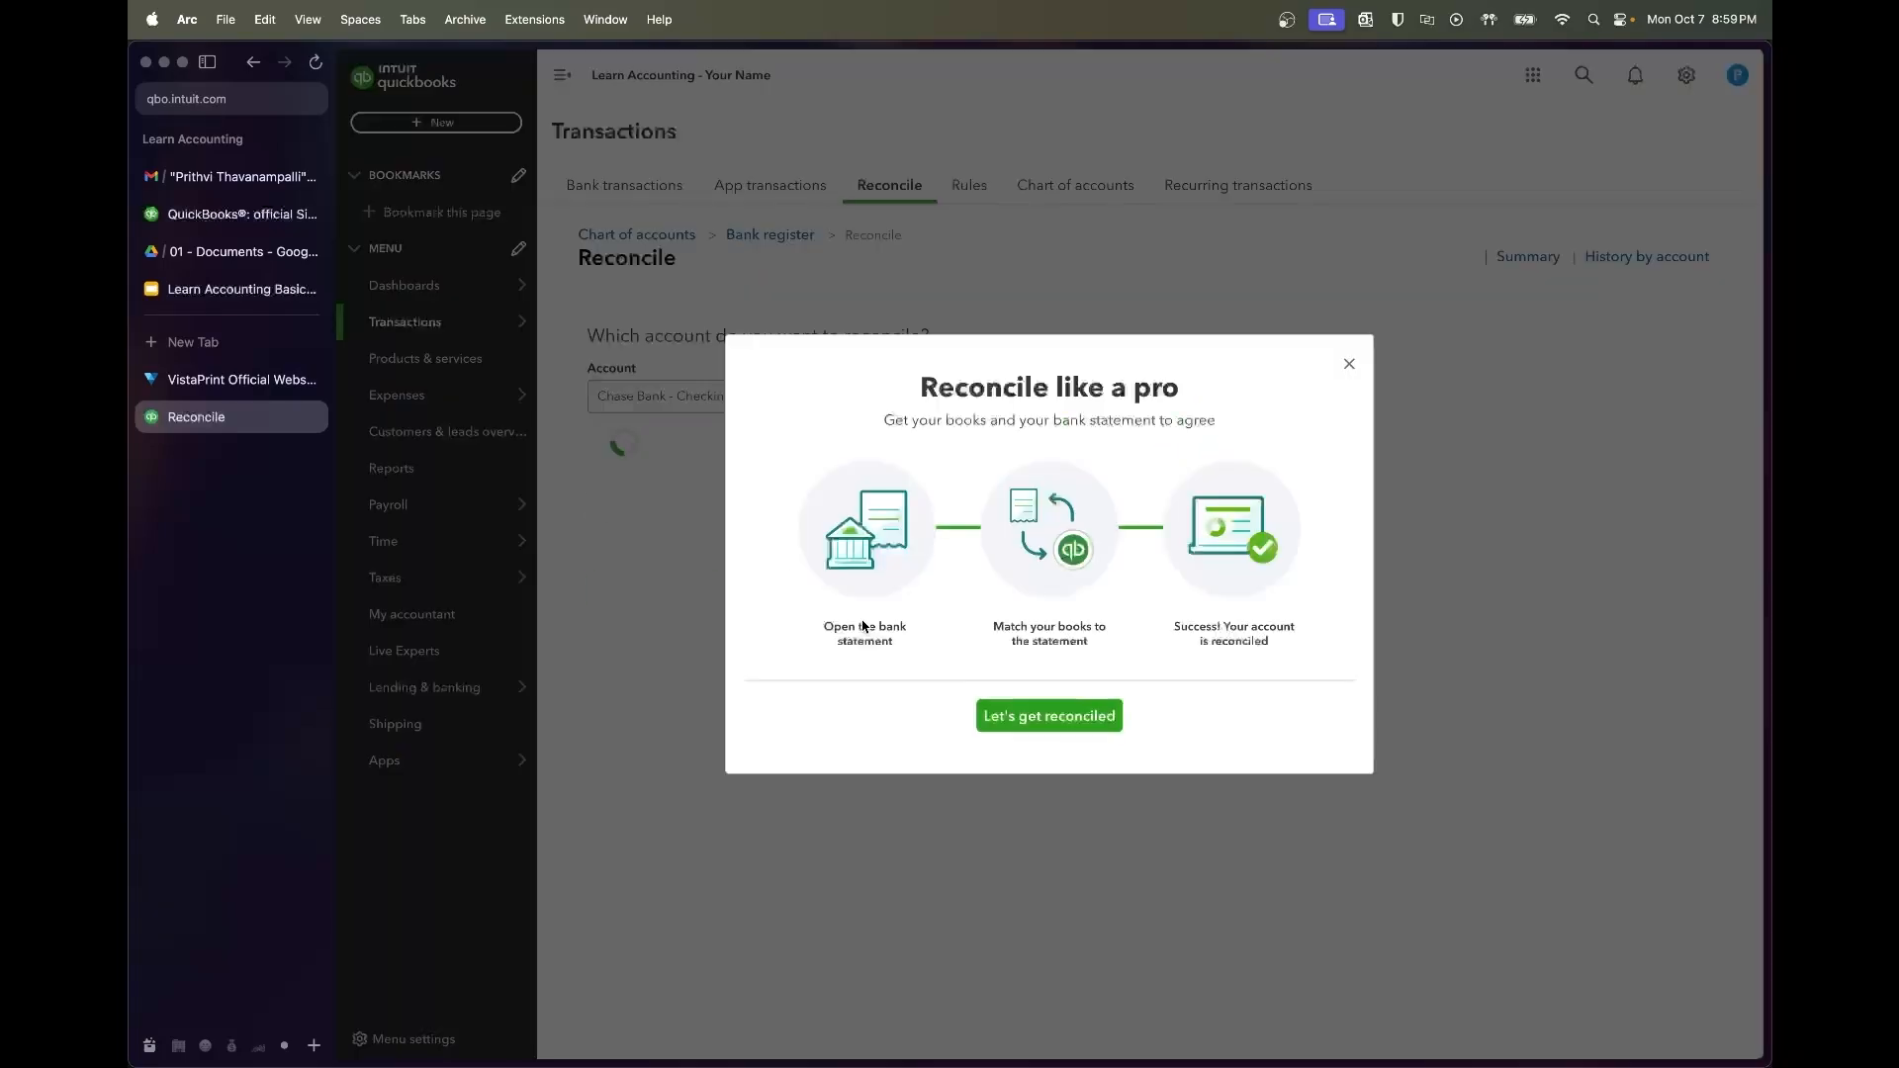
left_click(1349, 365)
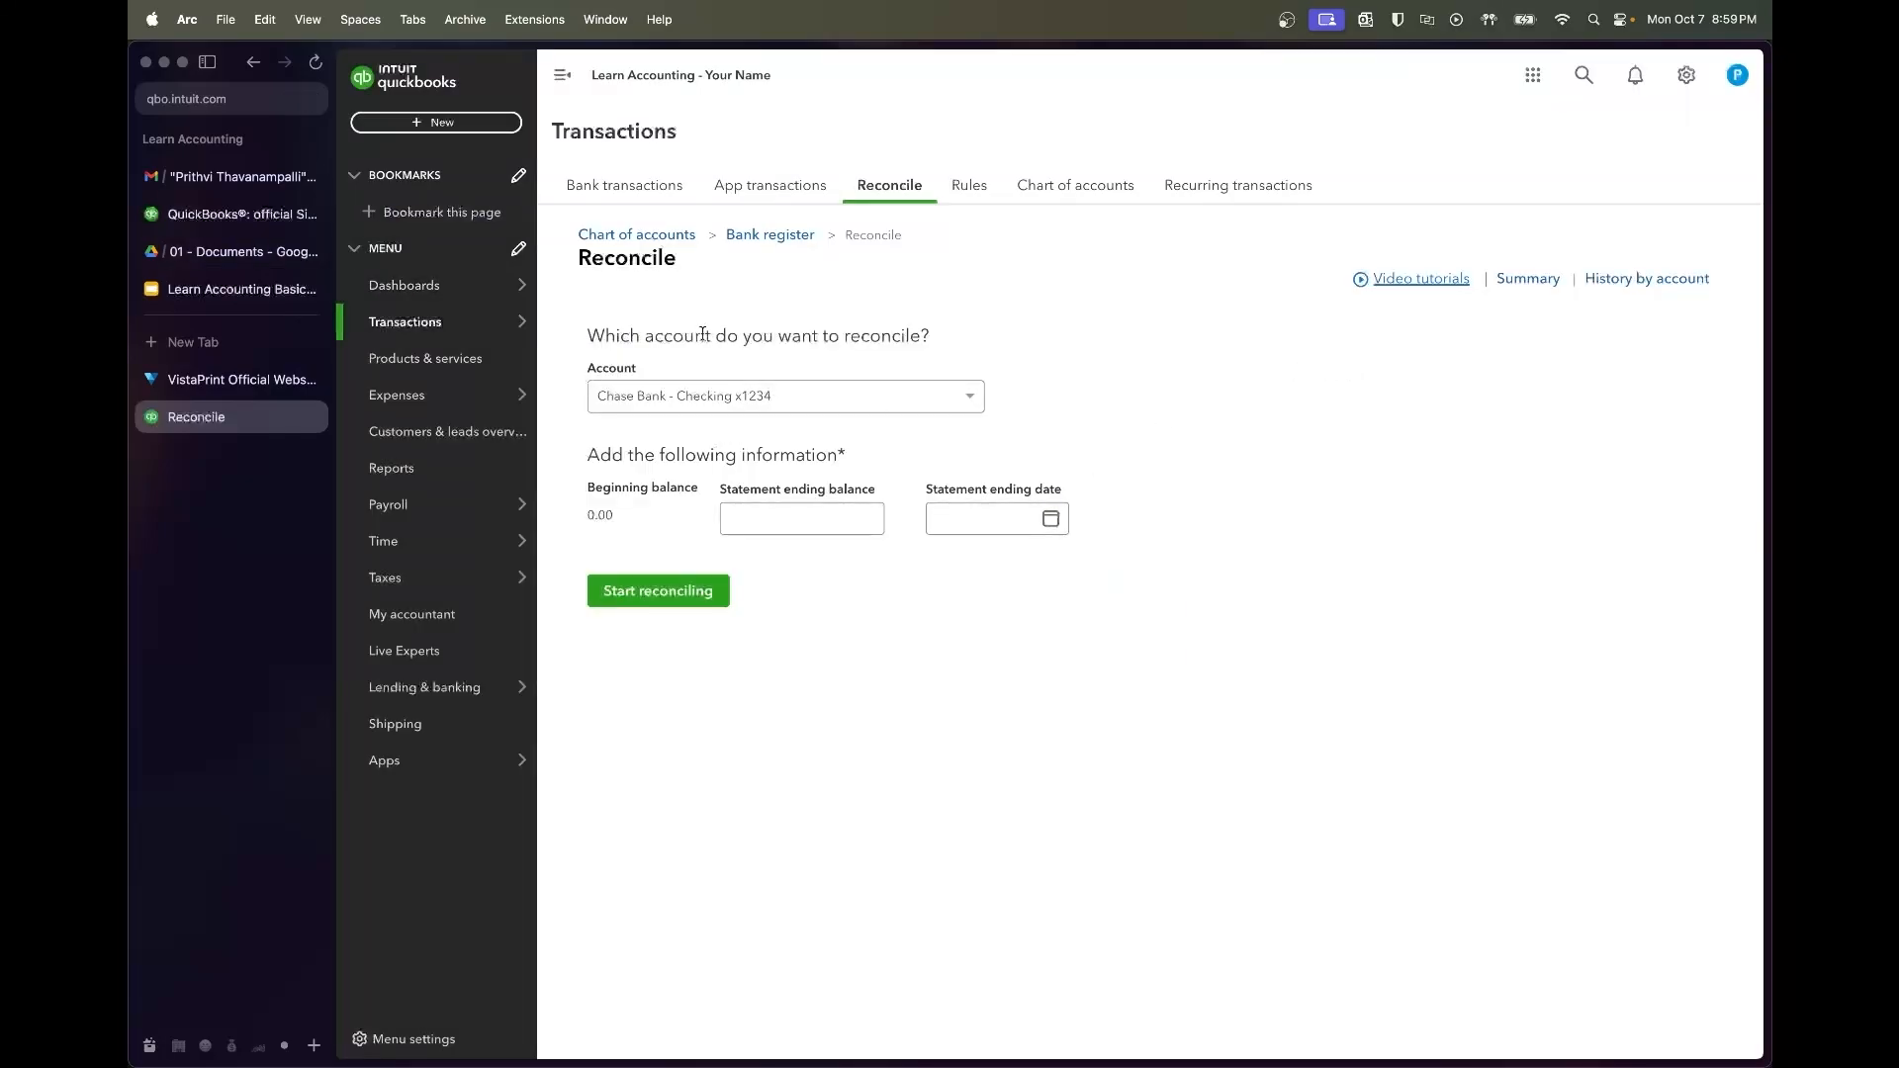
left_click(733, 398)
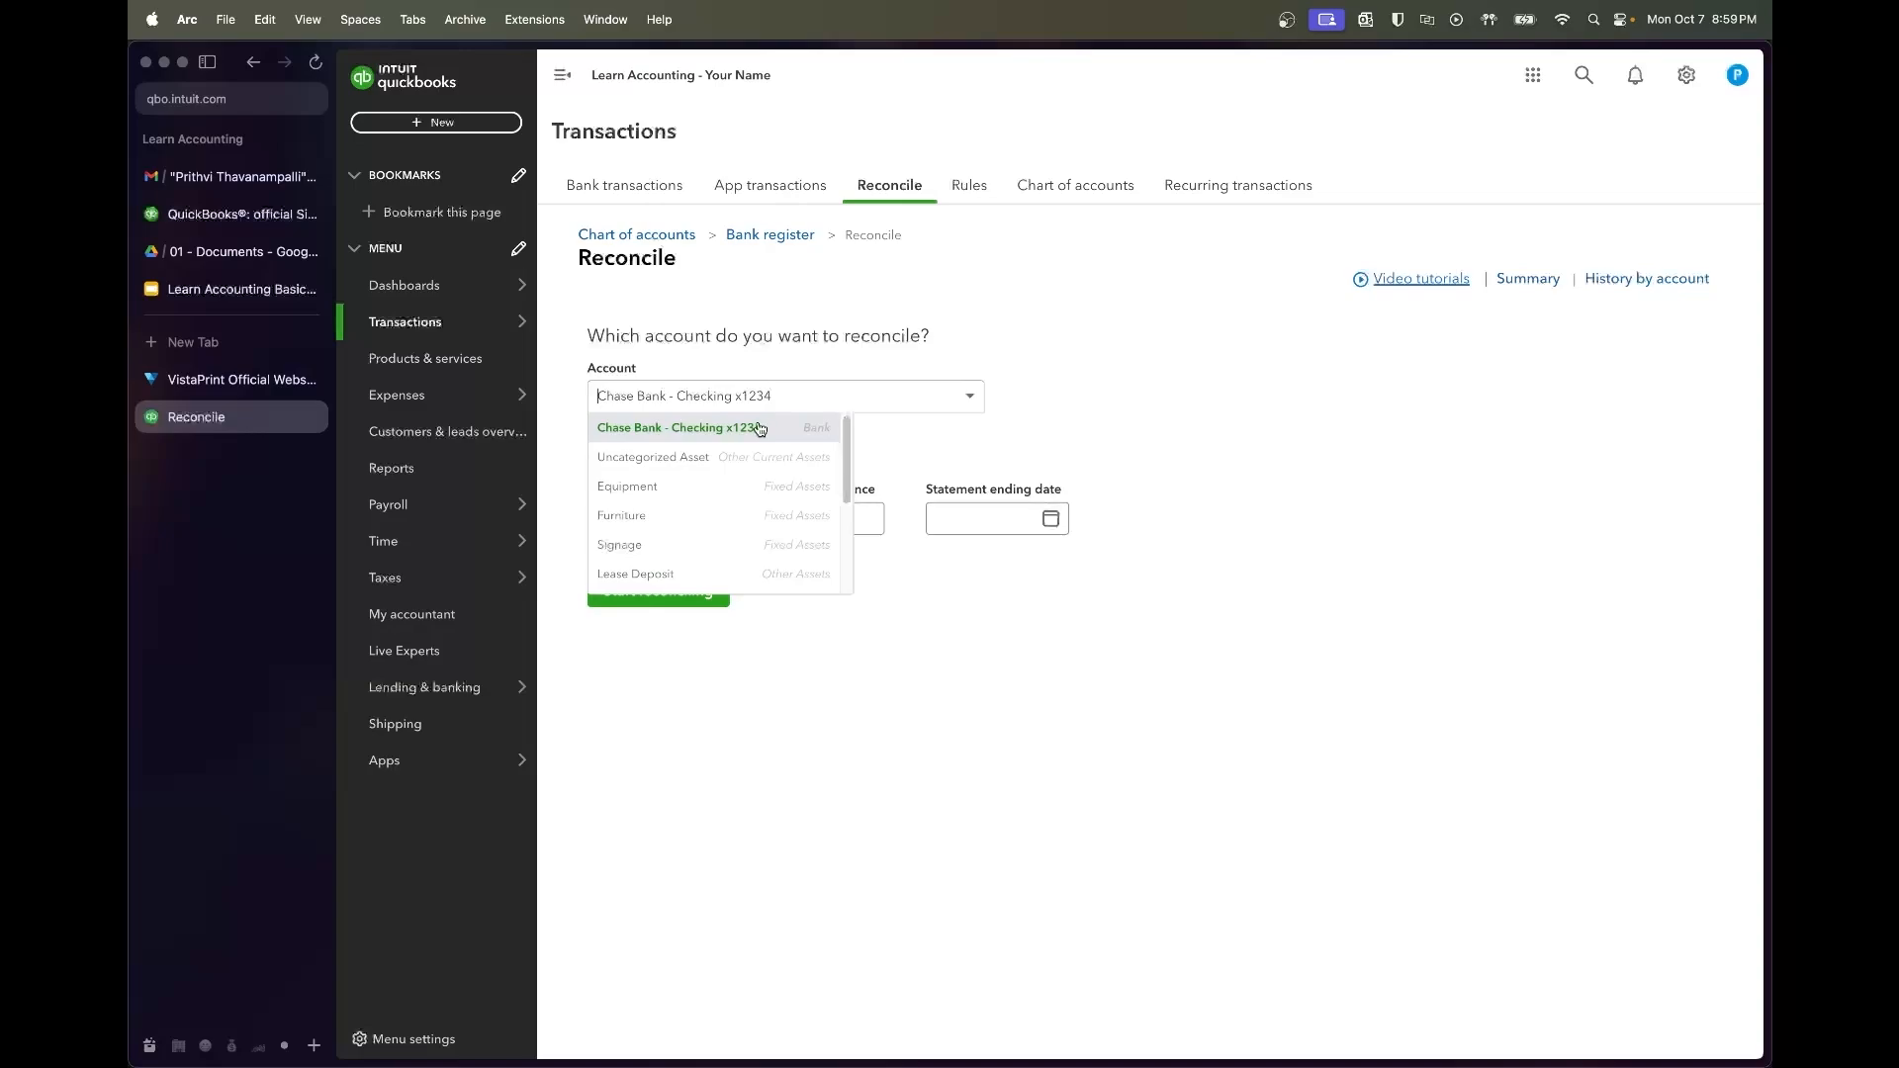
left_click(760, 427)
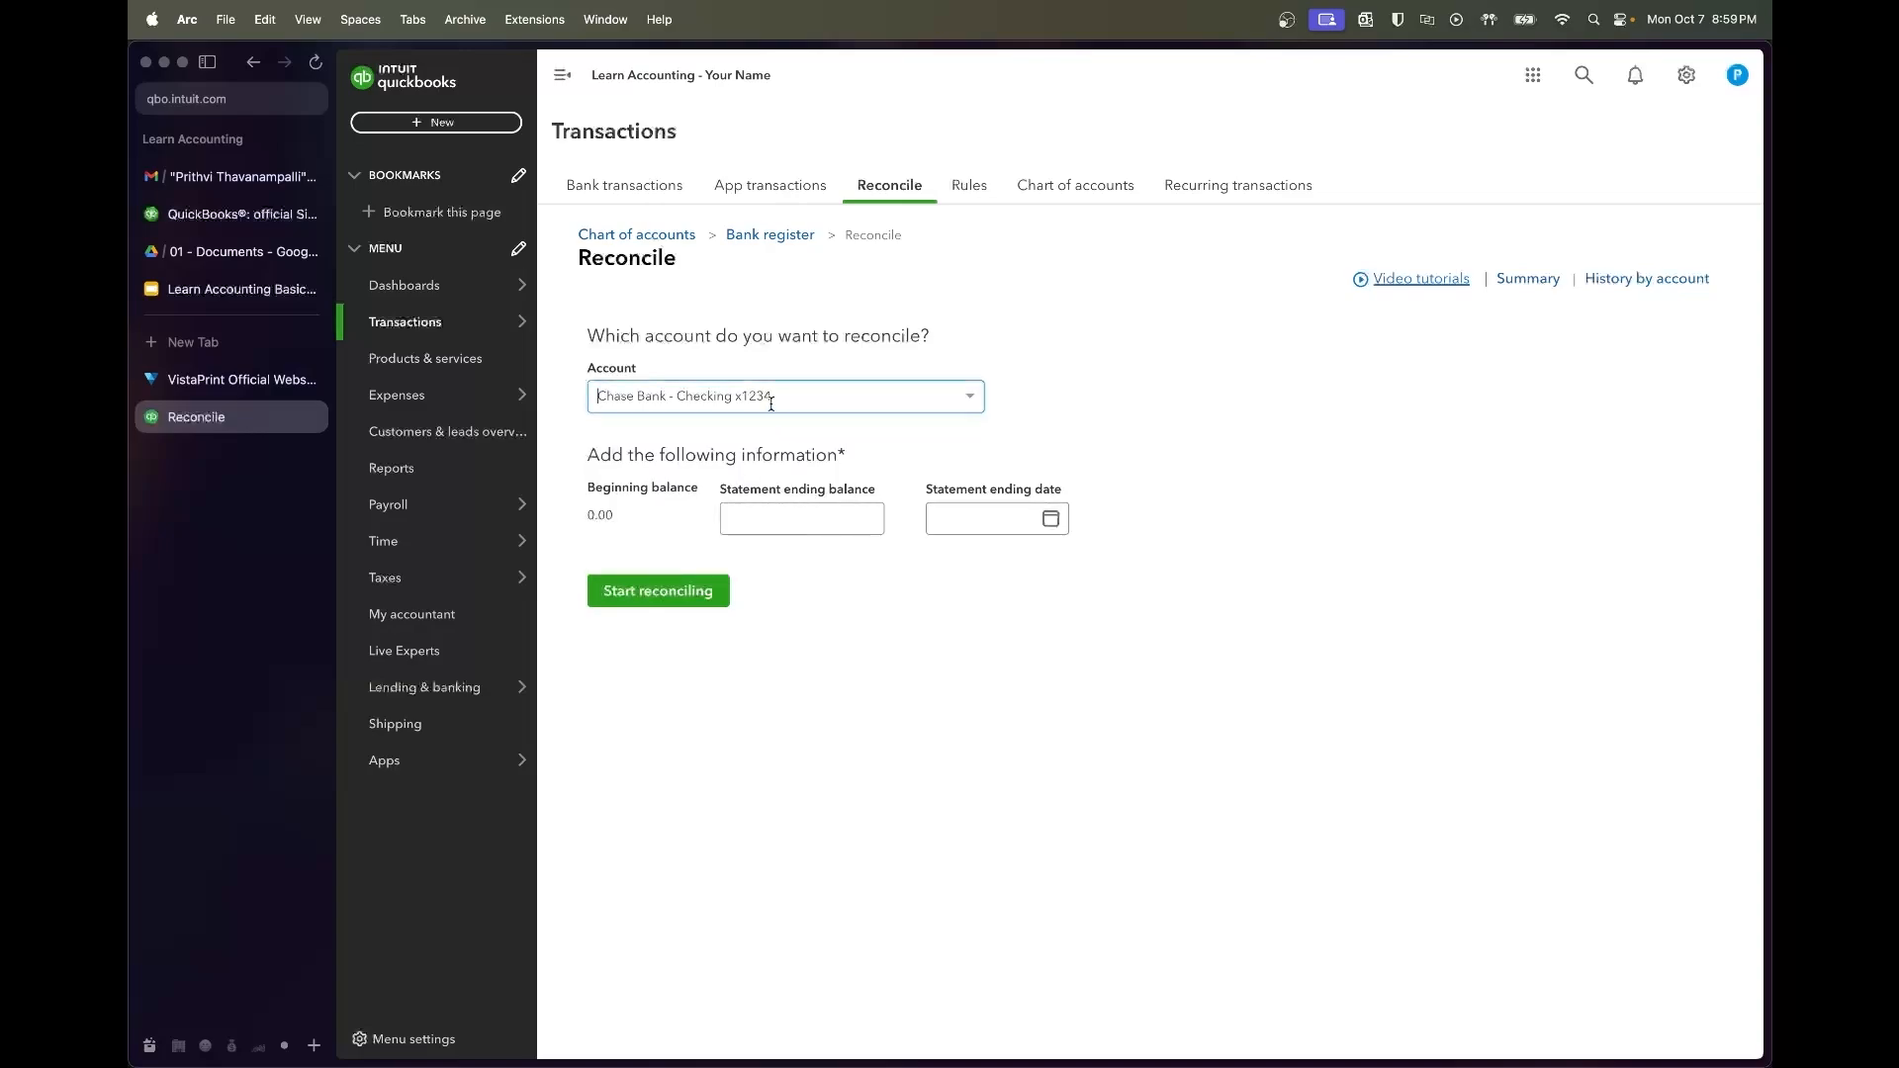
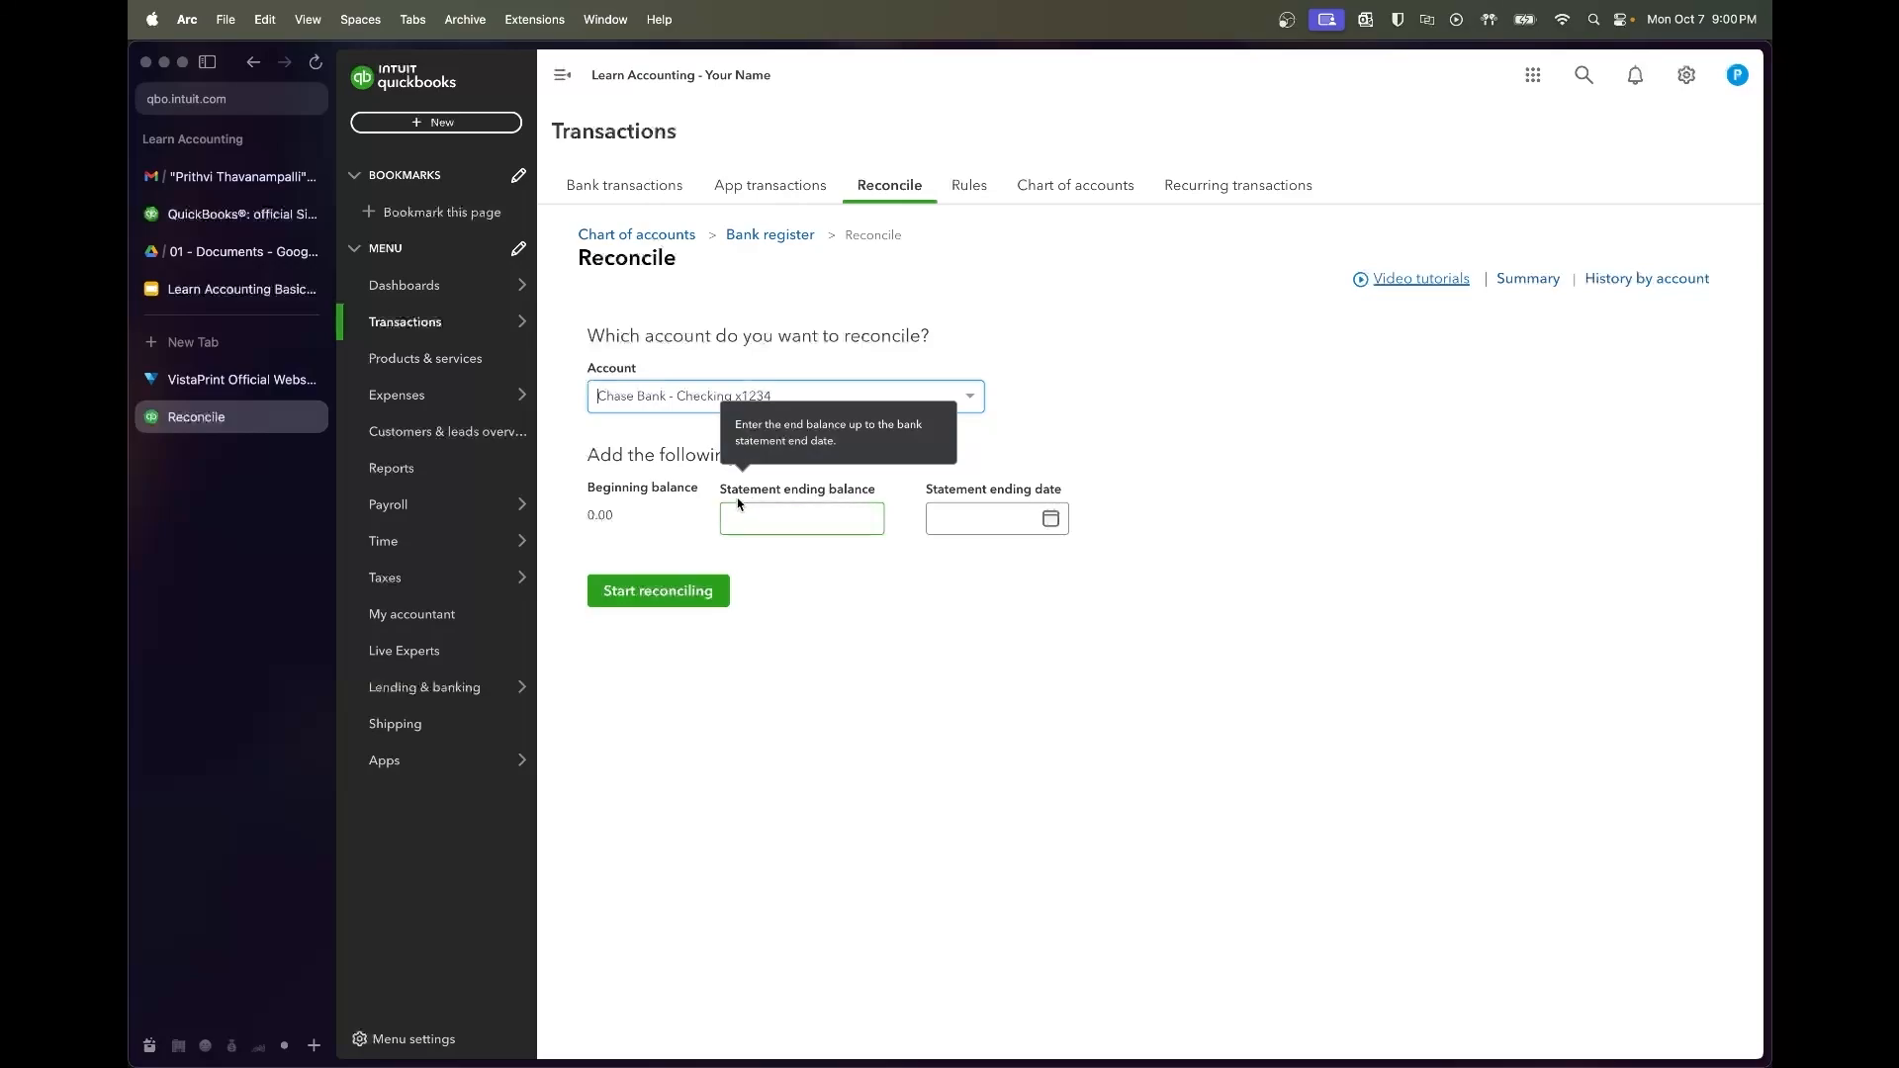
Open the Chase checking bank statements PDF in Drive and find the July statement's opening balance
left_click(284, 260)
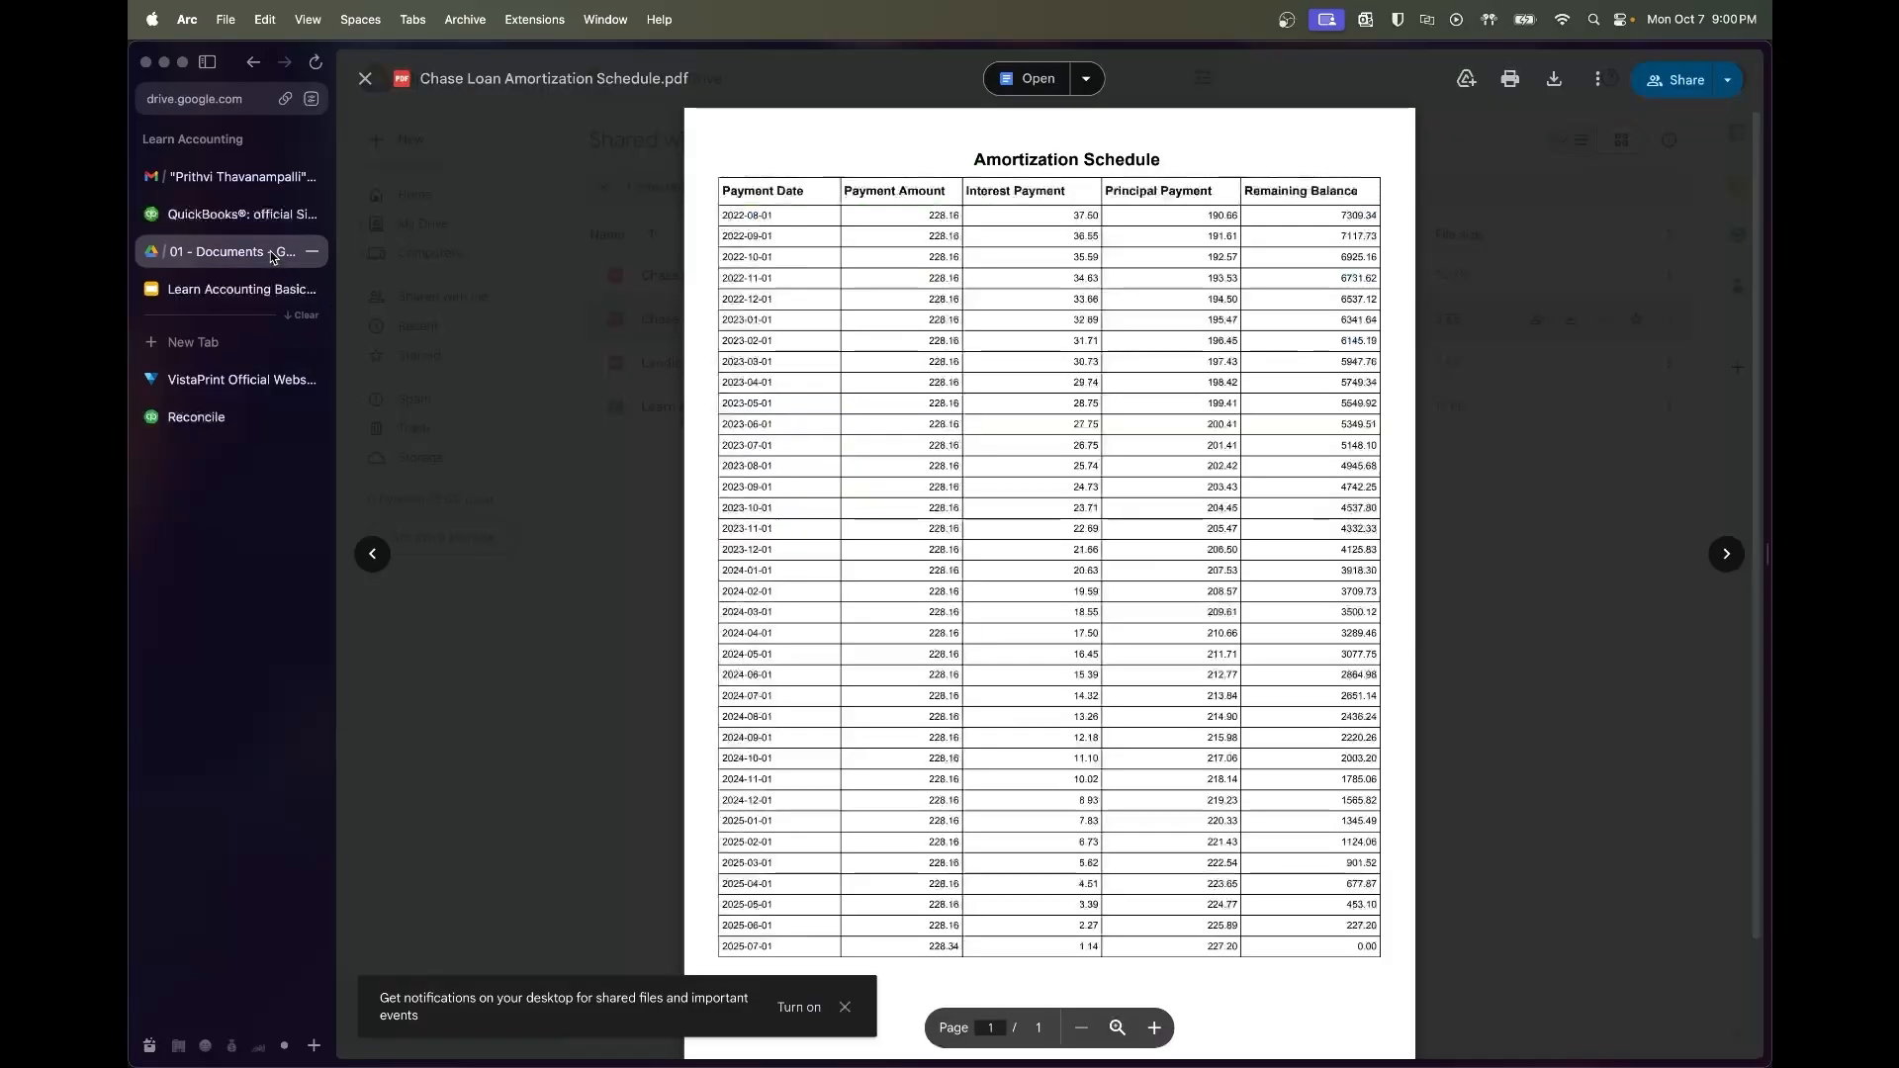
left_click(547, 356)
double_click(803, 288)
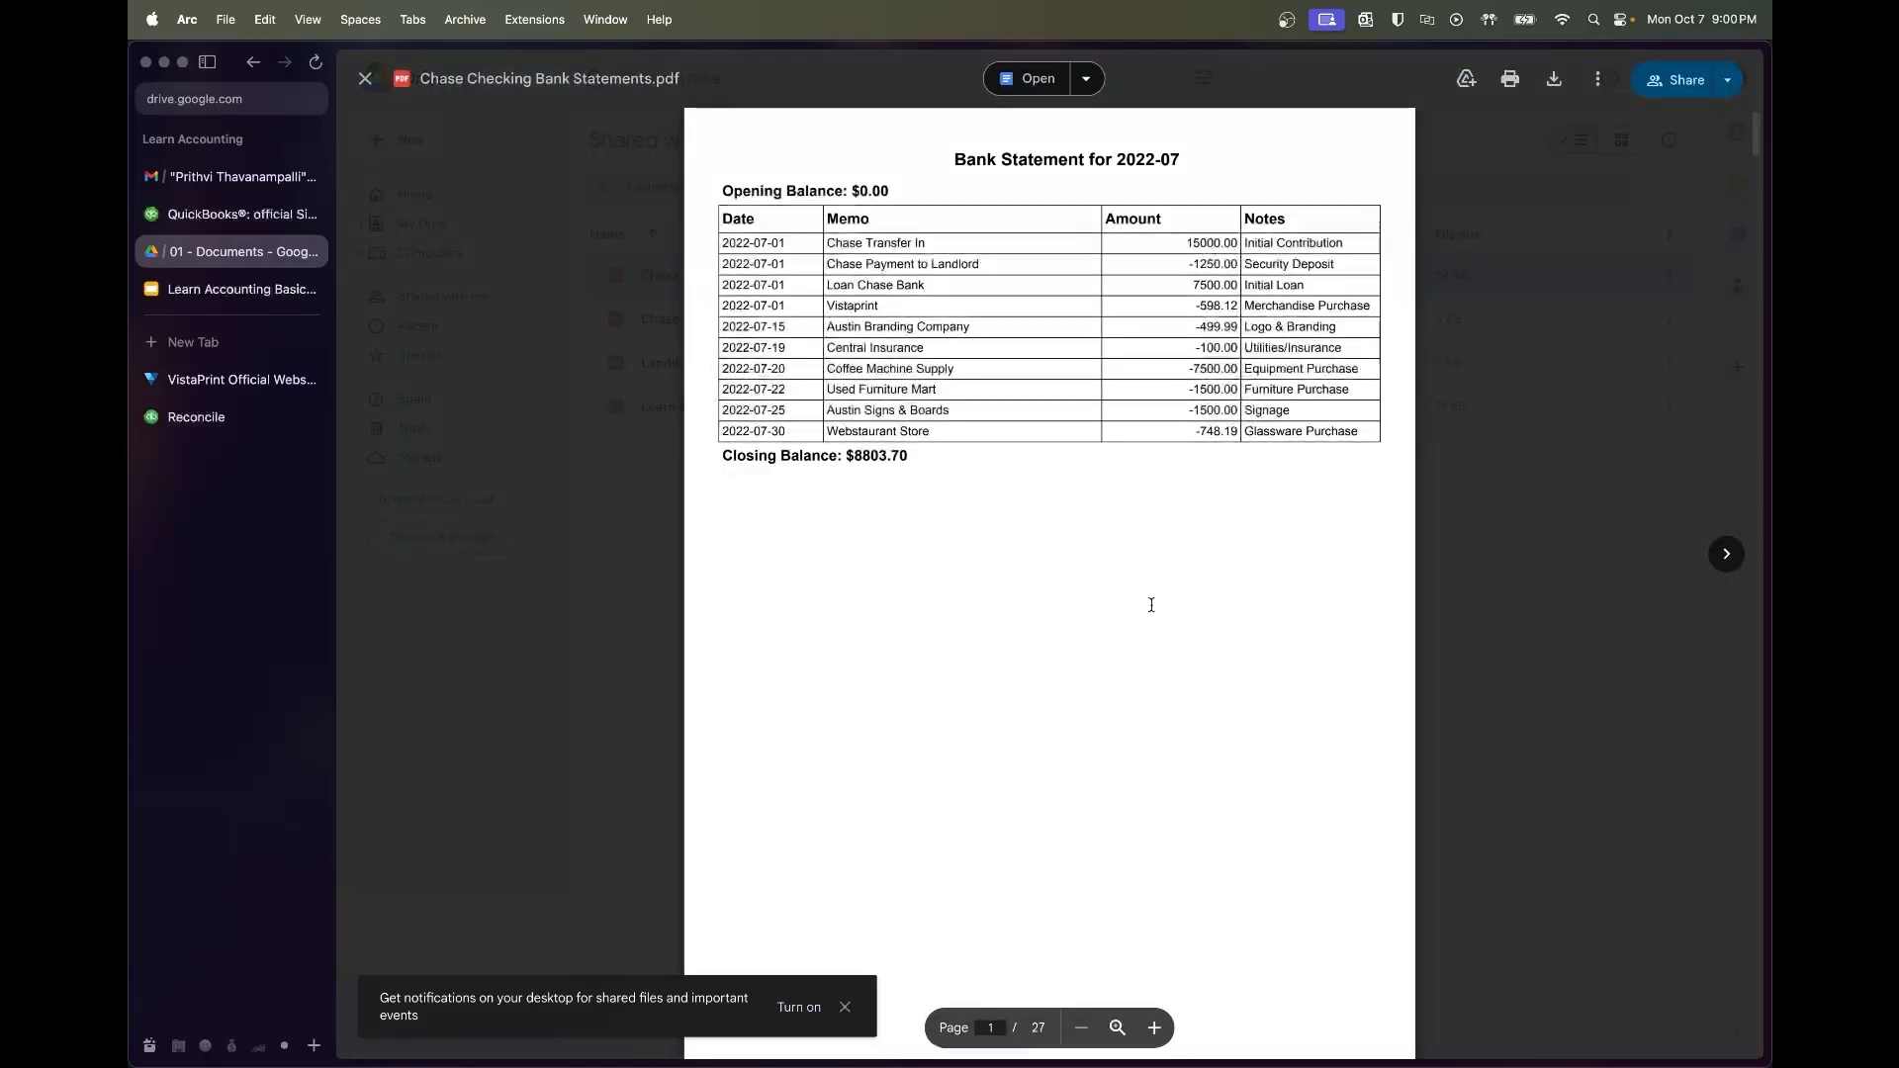
scroll(1151, 605, "down", 10)
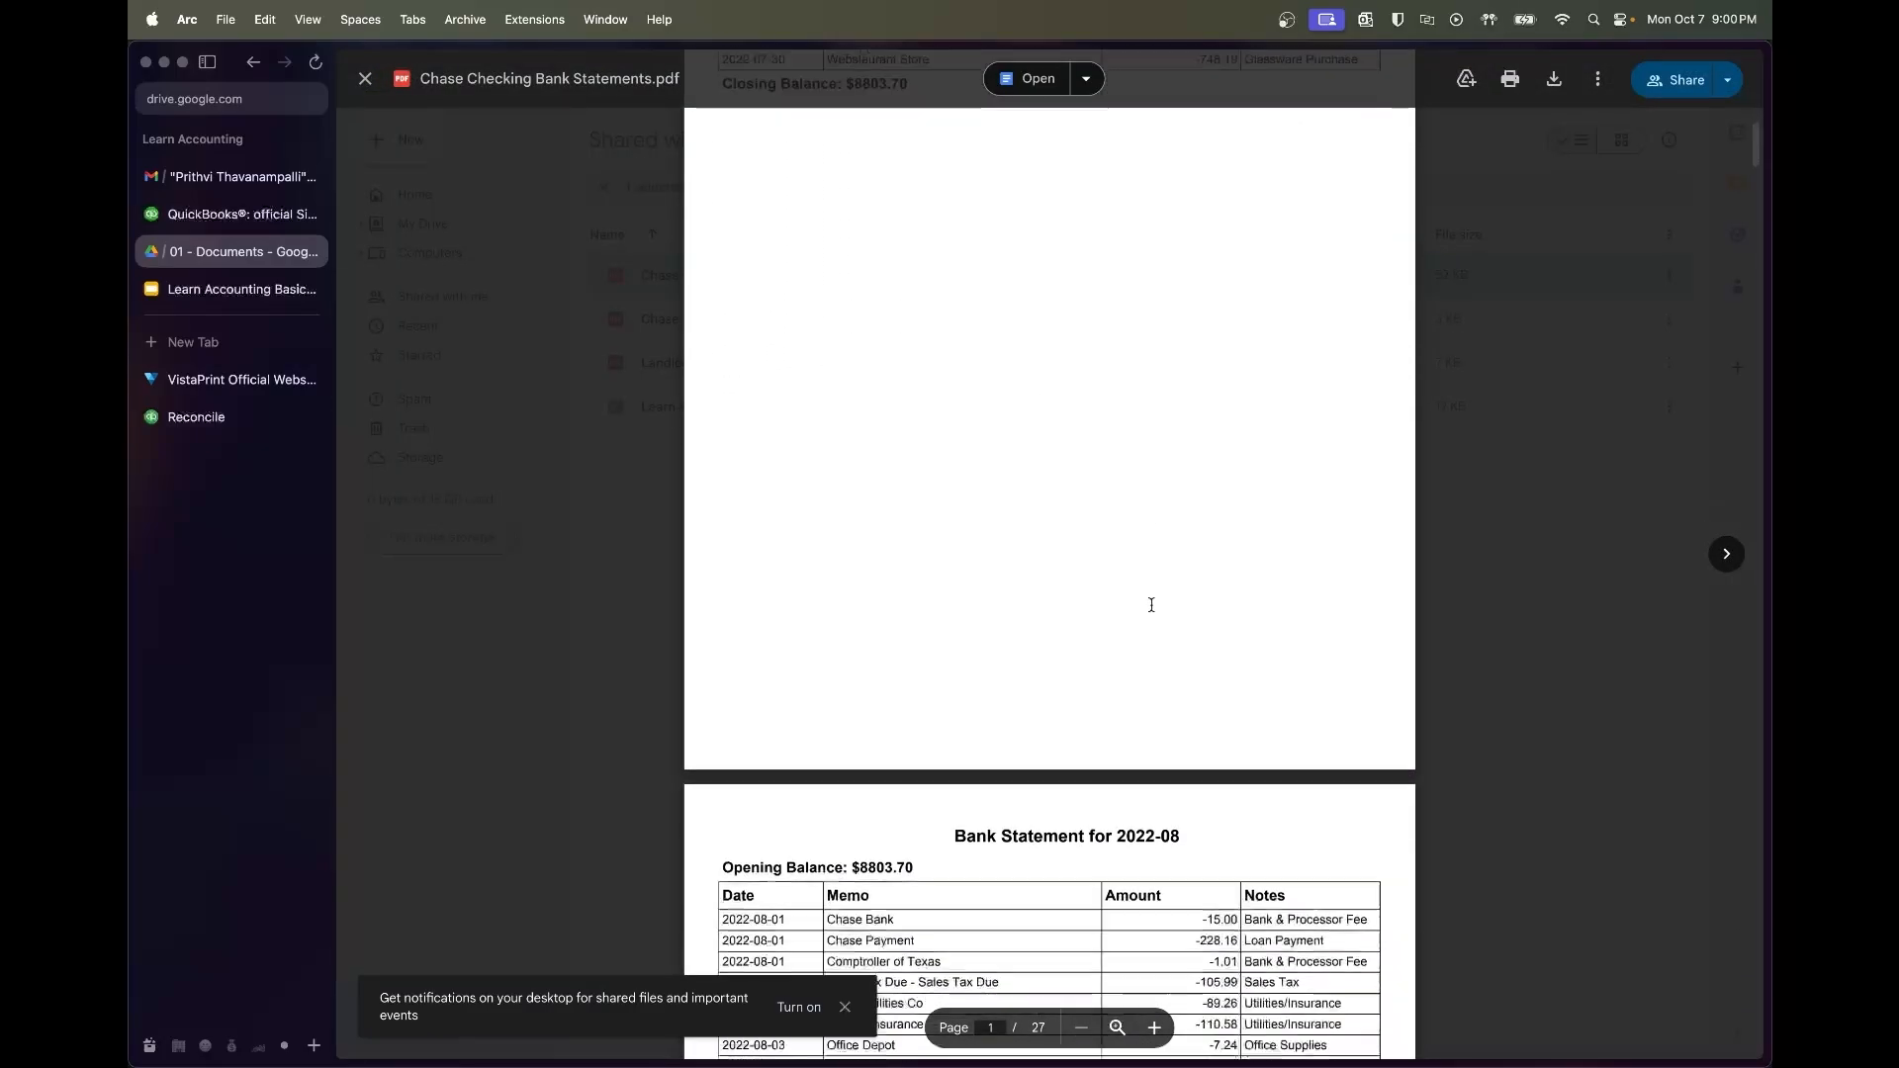
scroll(1151, 604, "down", 8)
scroll(1152, 604, "up", 15)
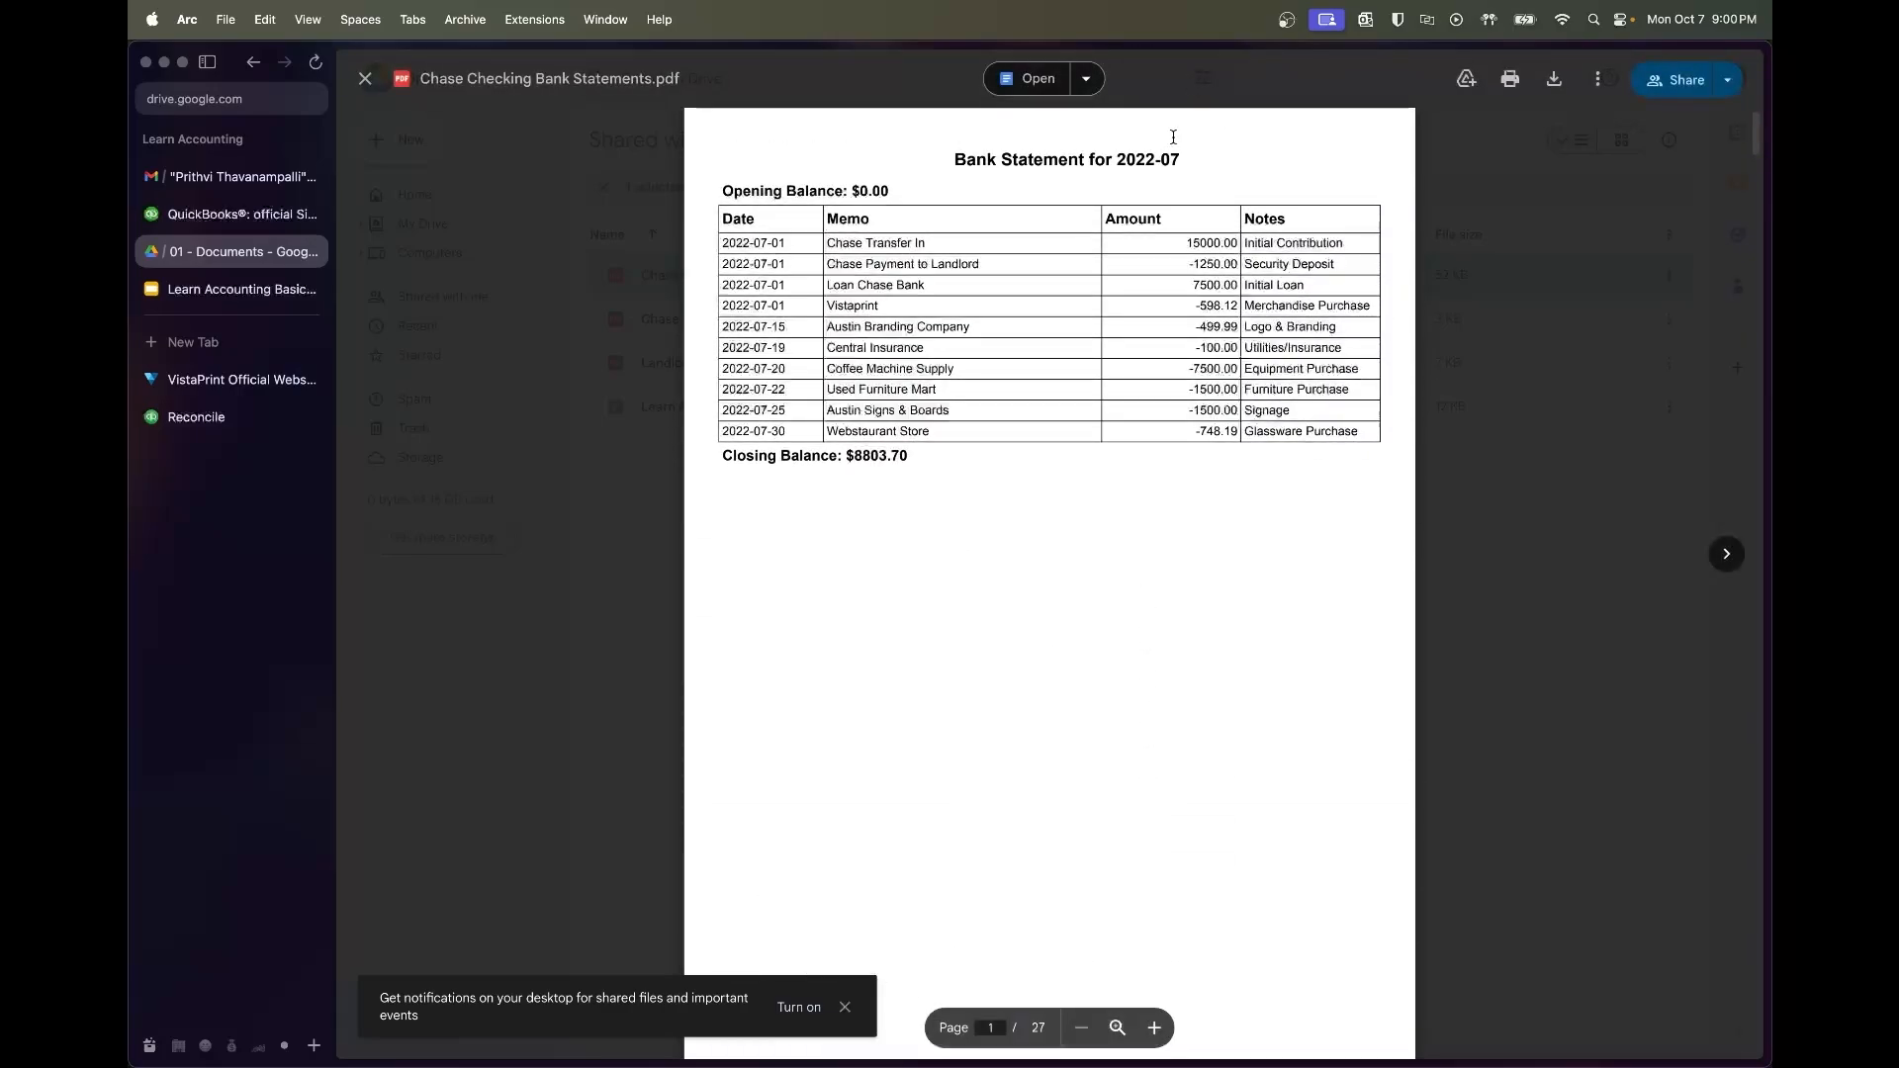
left_click_drag(1181, 159, 1109, 159)
left_click(1148, 160)
triple_click(869, 195)
Enter the PDF's $8,803.70 closing balance as the statement ending balance
left_click(163, 416)
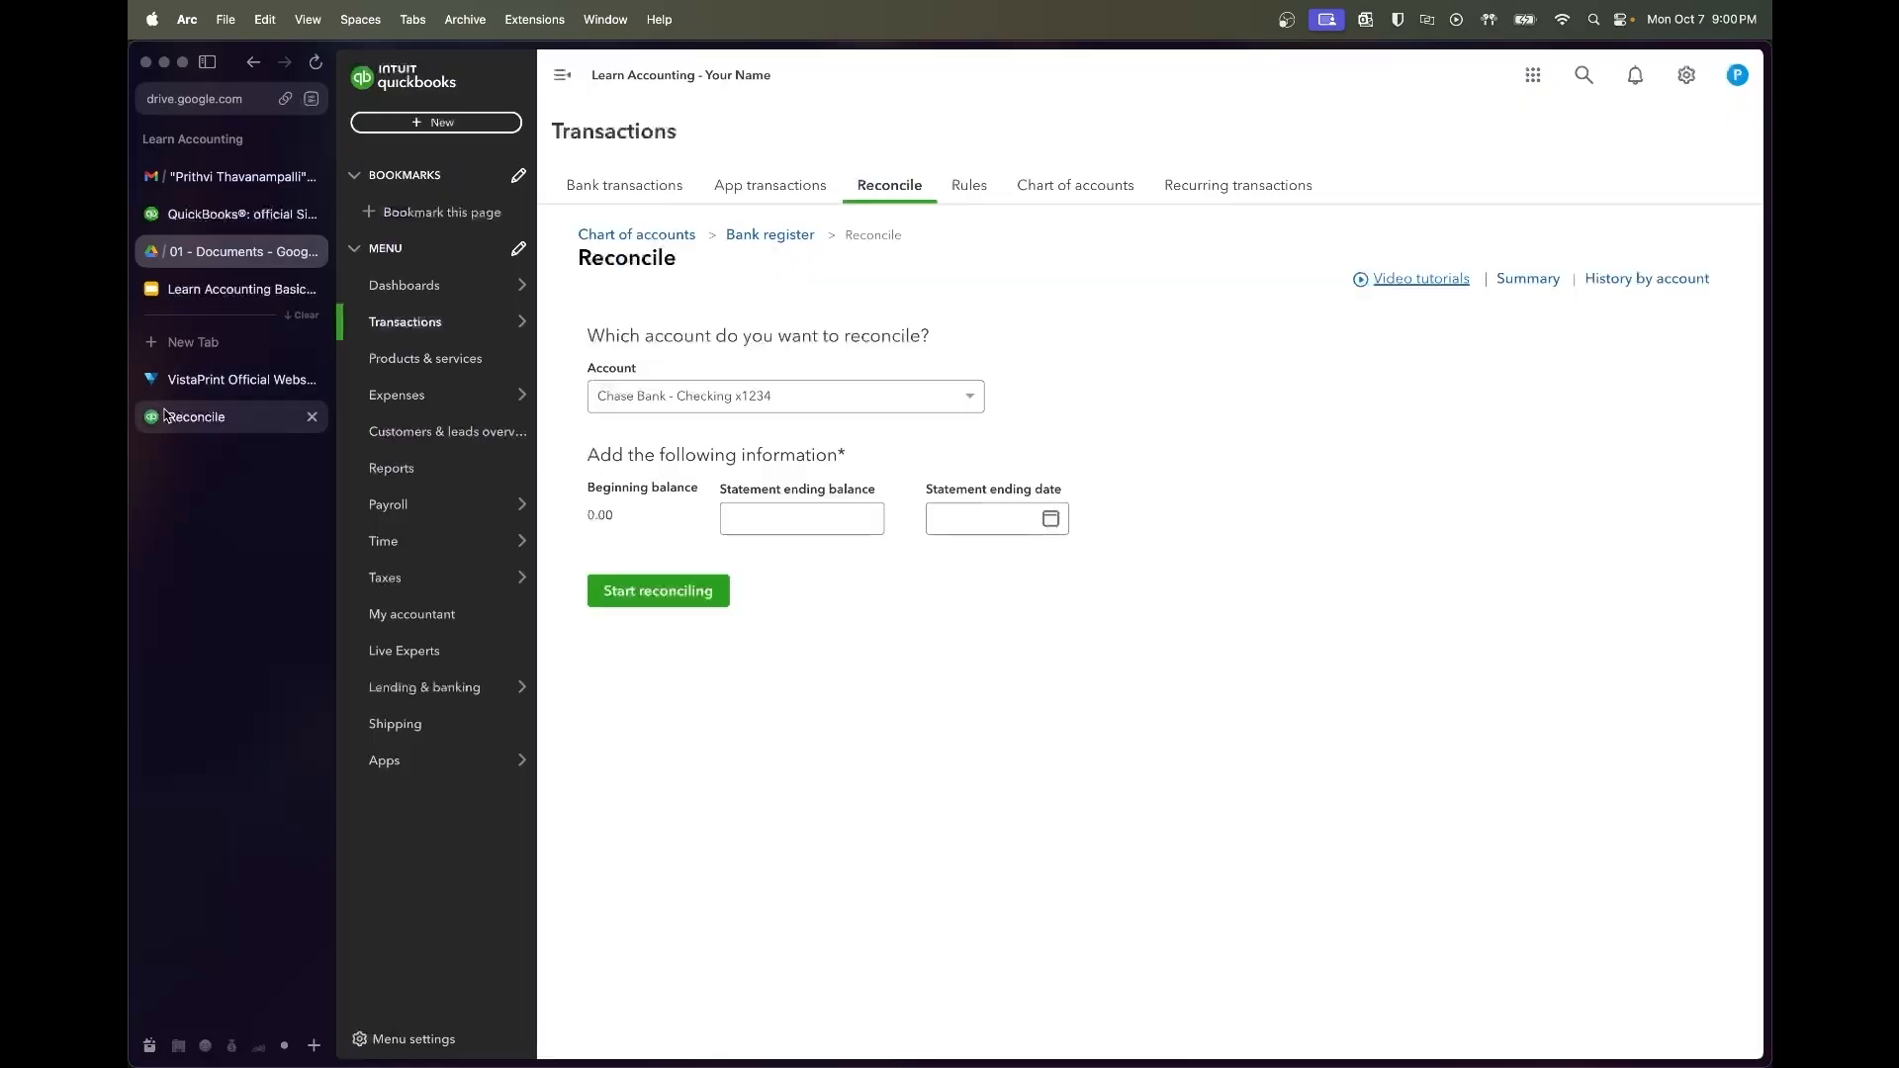
left_click(218, 260)
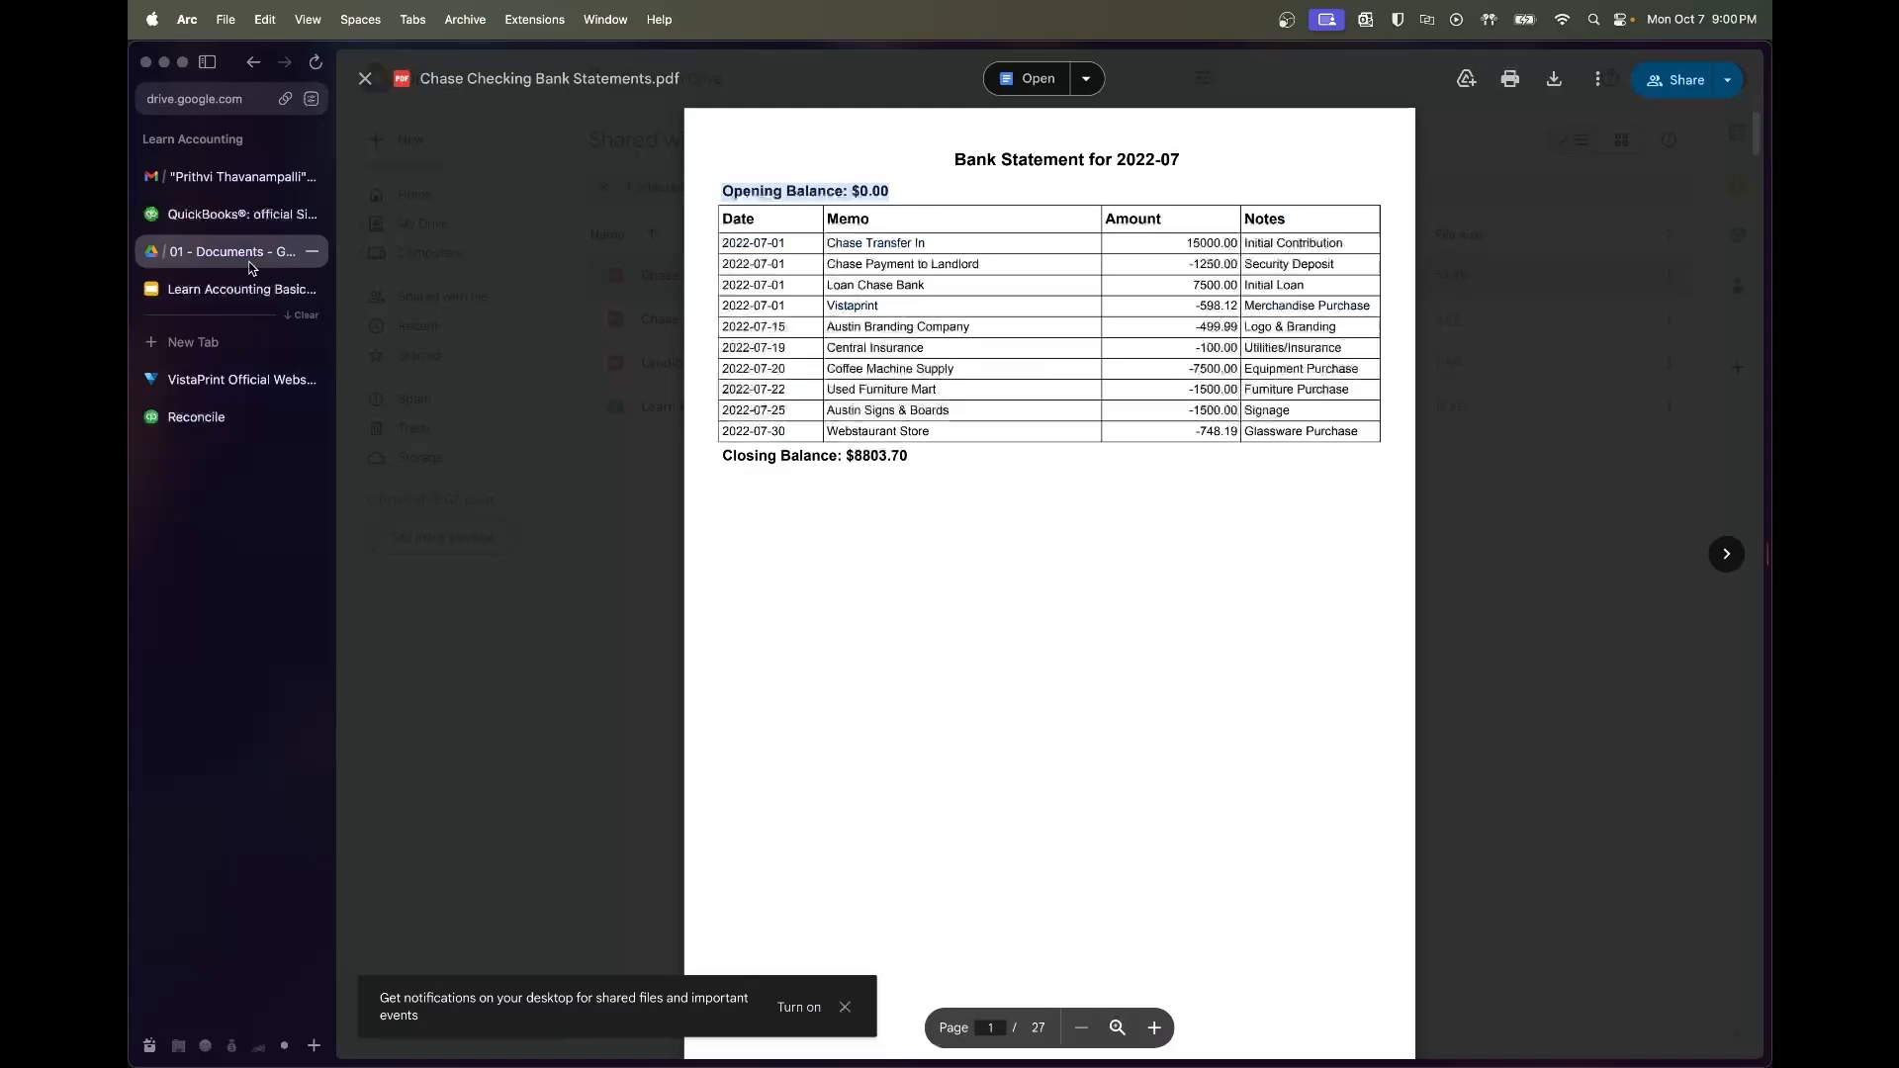
double_click(874, 455)
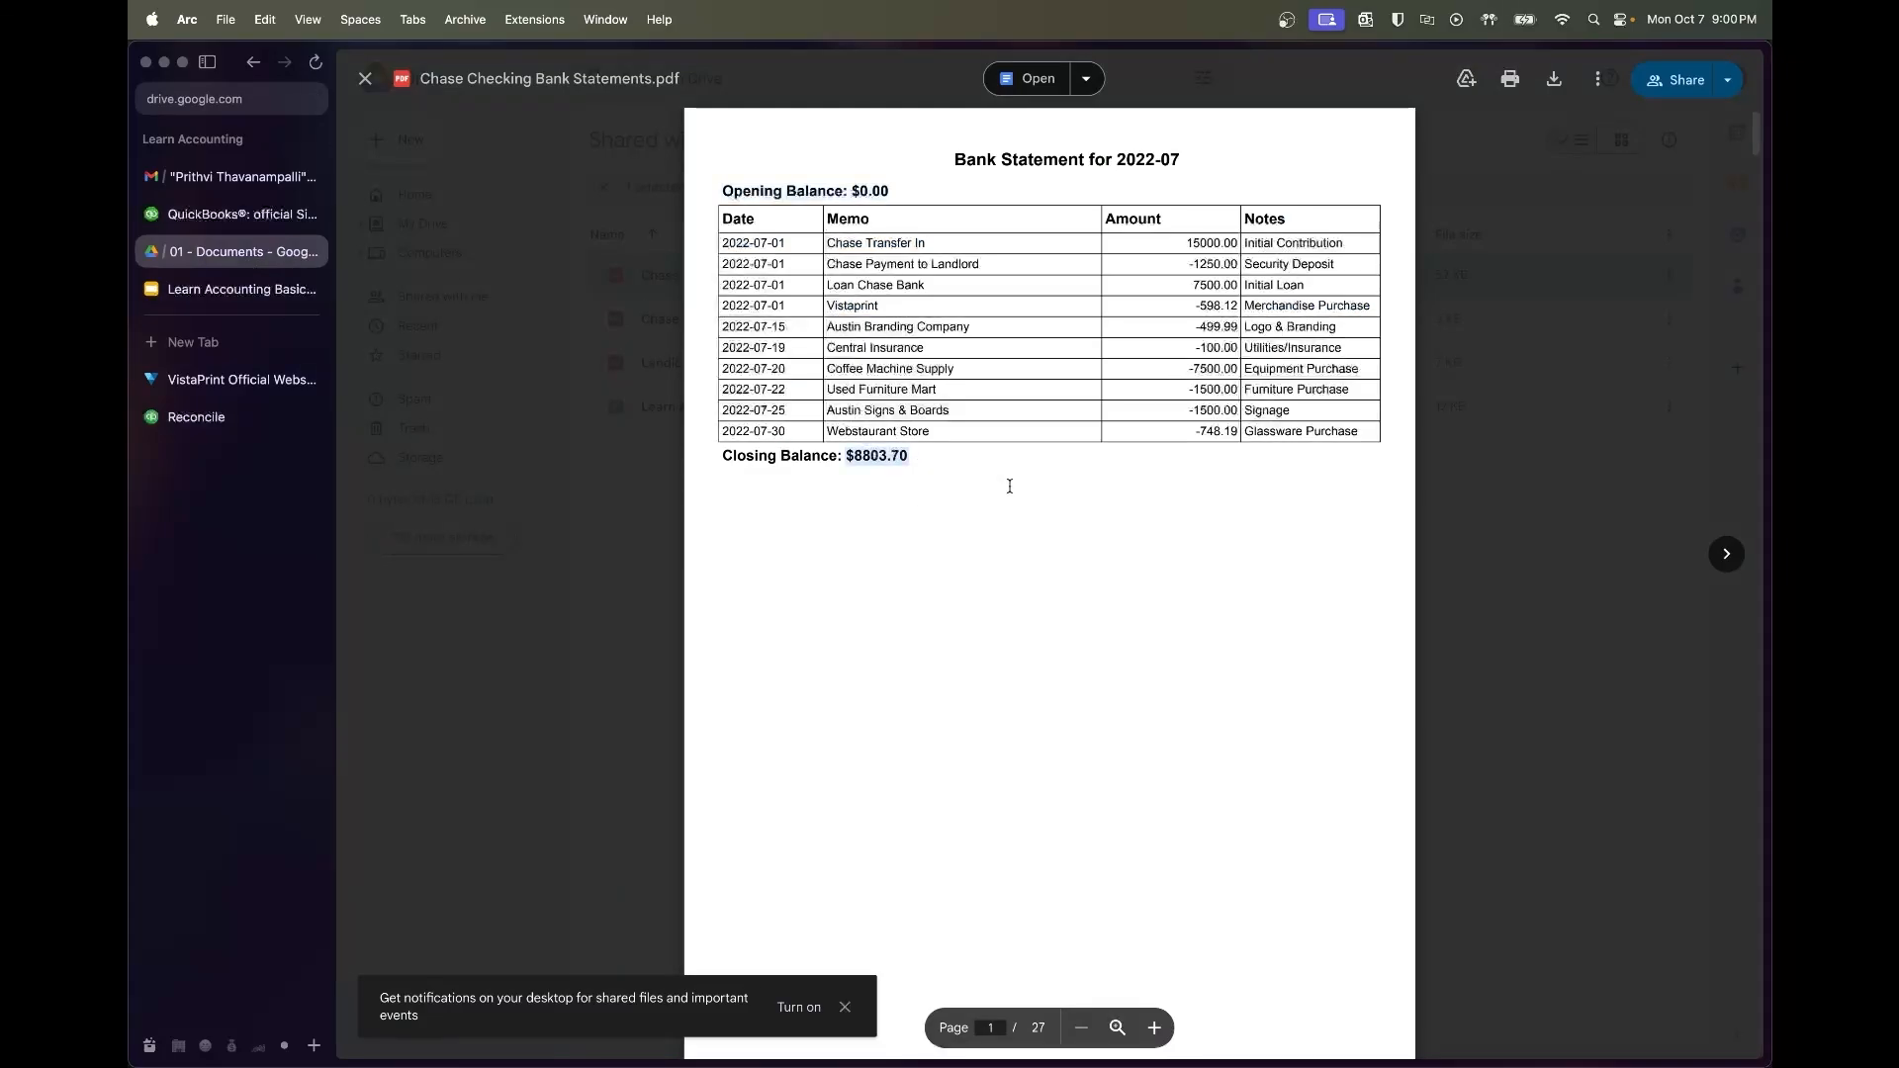
left_click(195, 419)
left_click(769, 522)
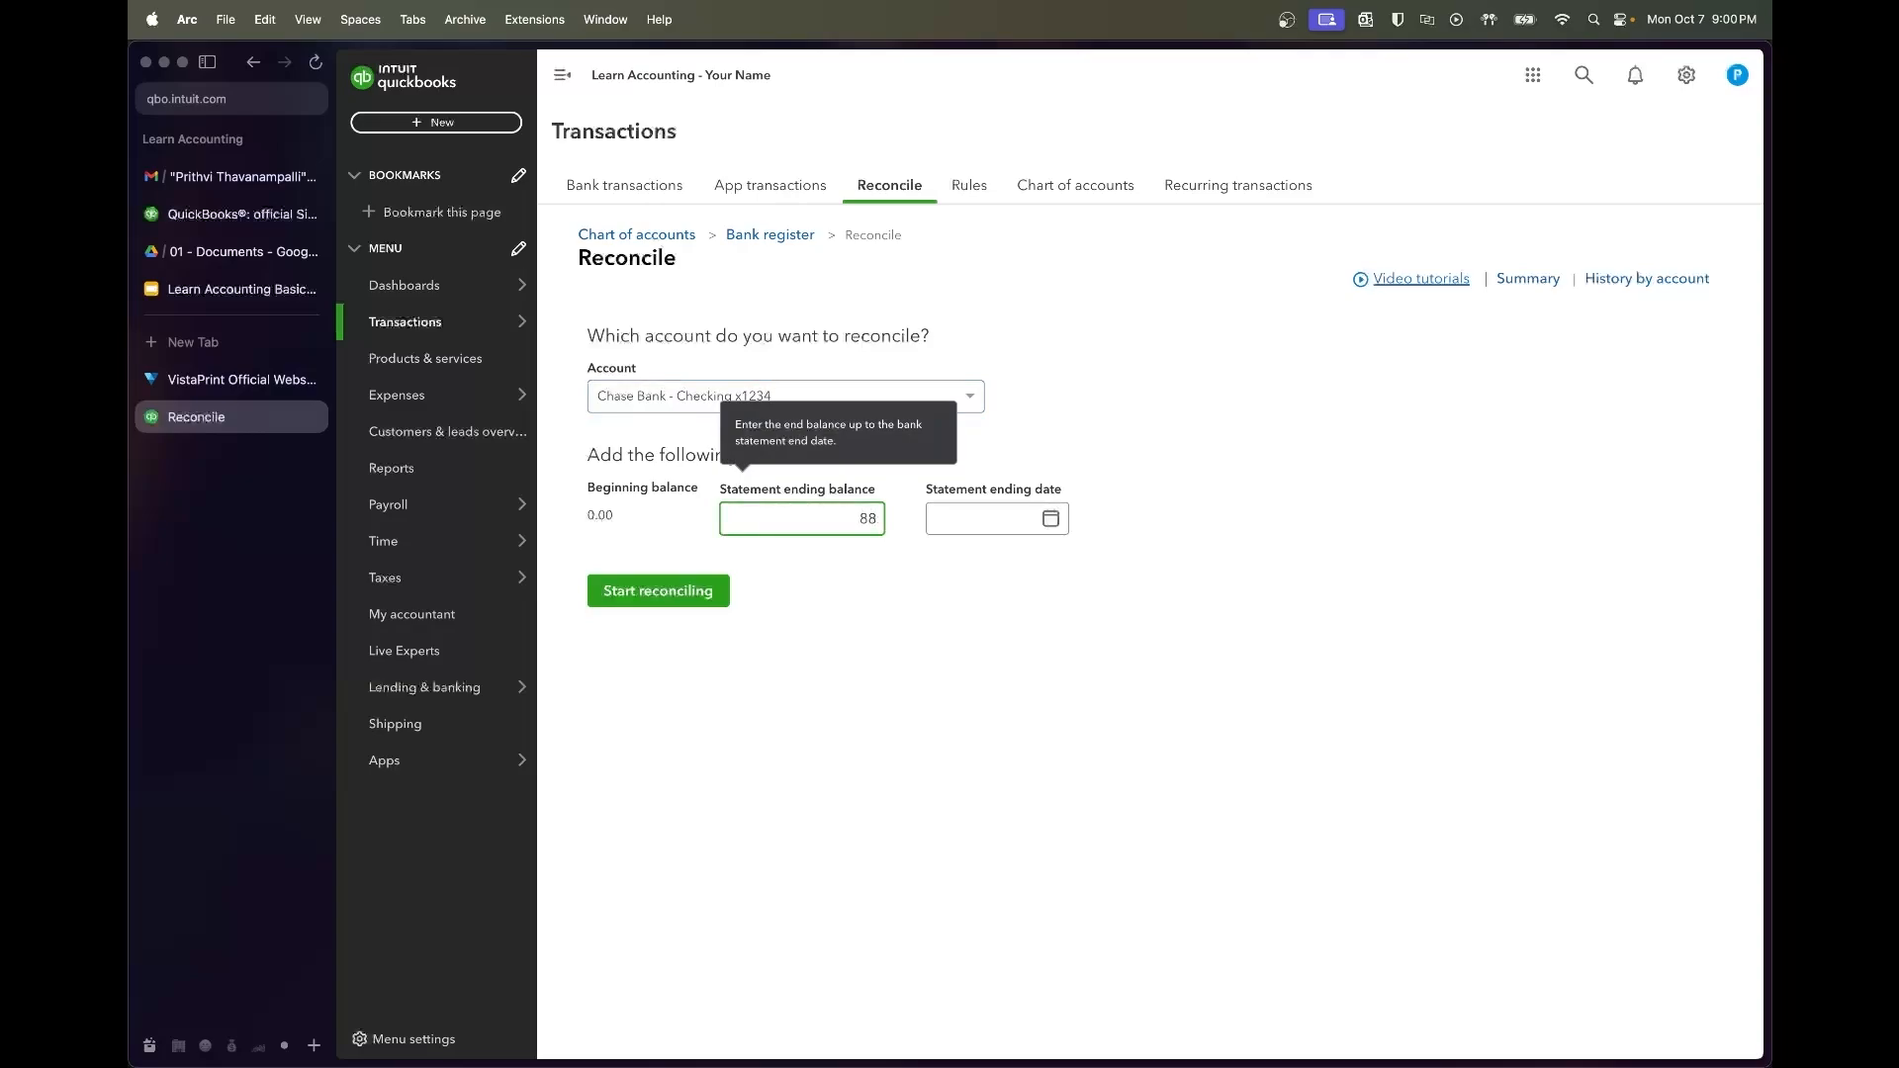
left_click(237, 289)
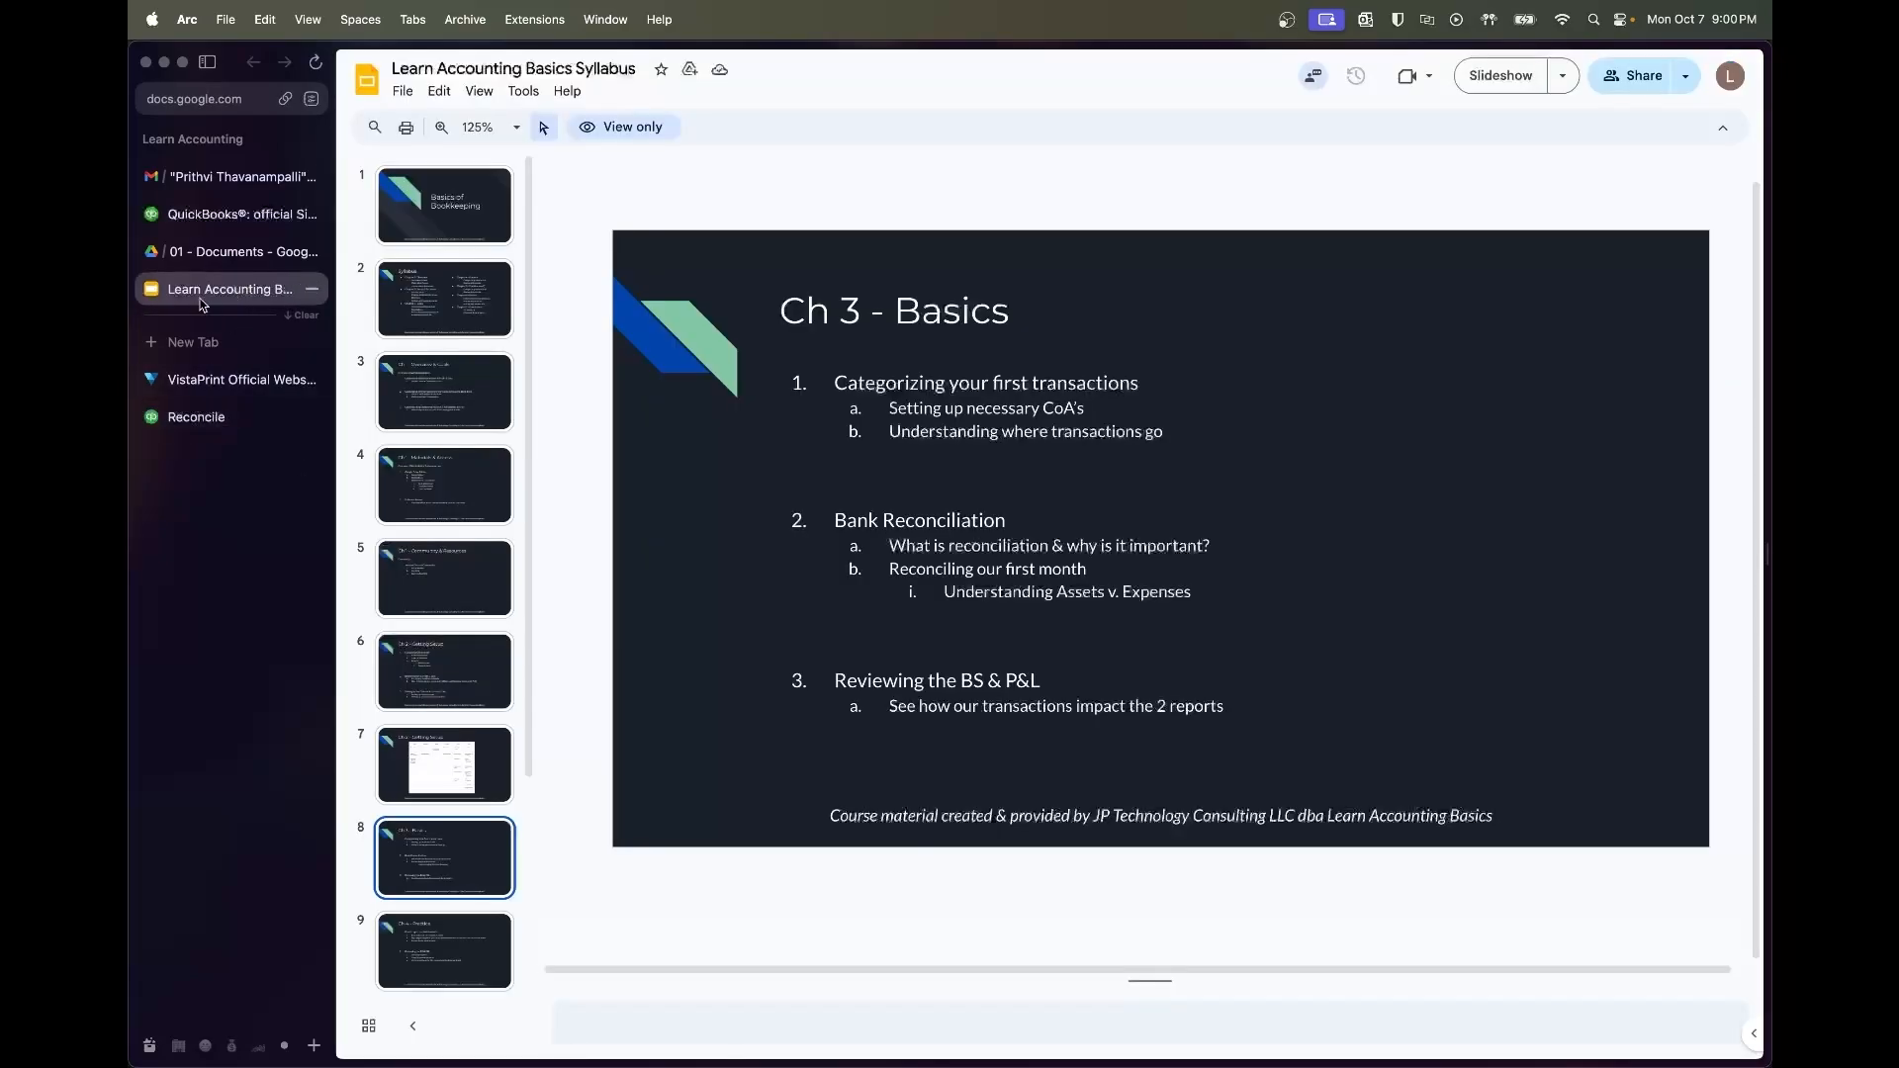
left_click(202, 253)
left_click(218, 417)
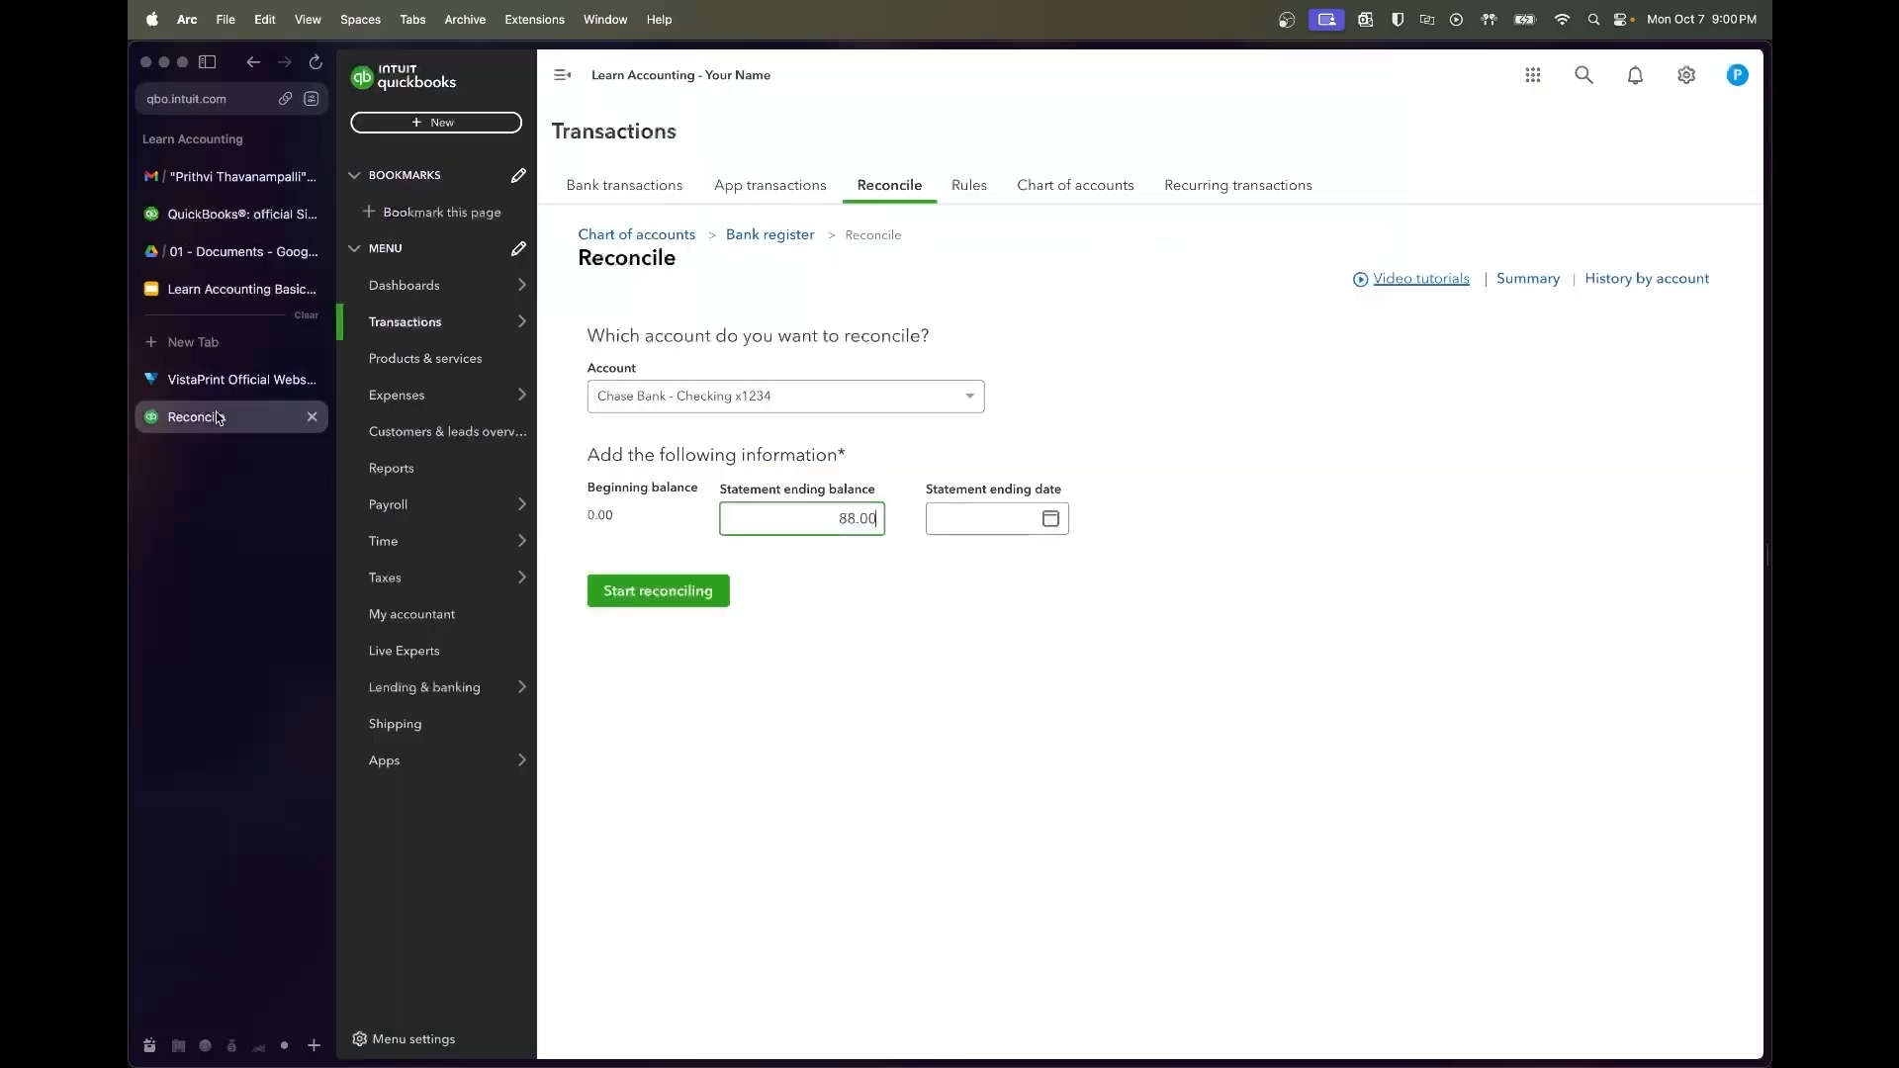
key("BackSpace")
key("BackSpace")
key("BackSpace")
type("03.")
type(".70")
key("Tab")
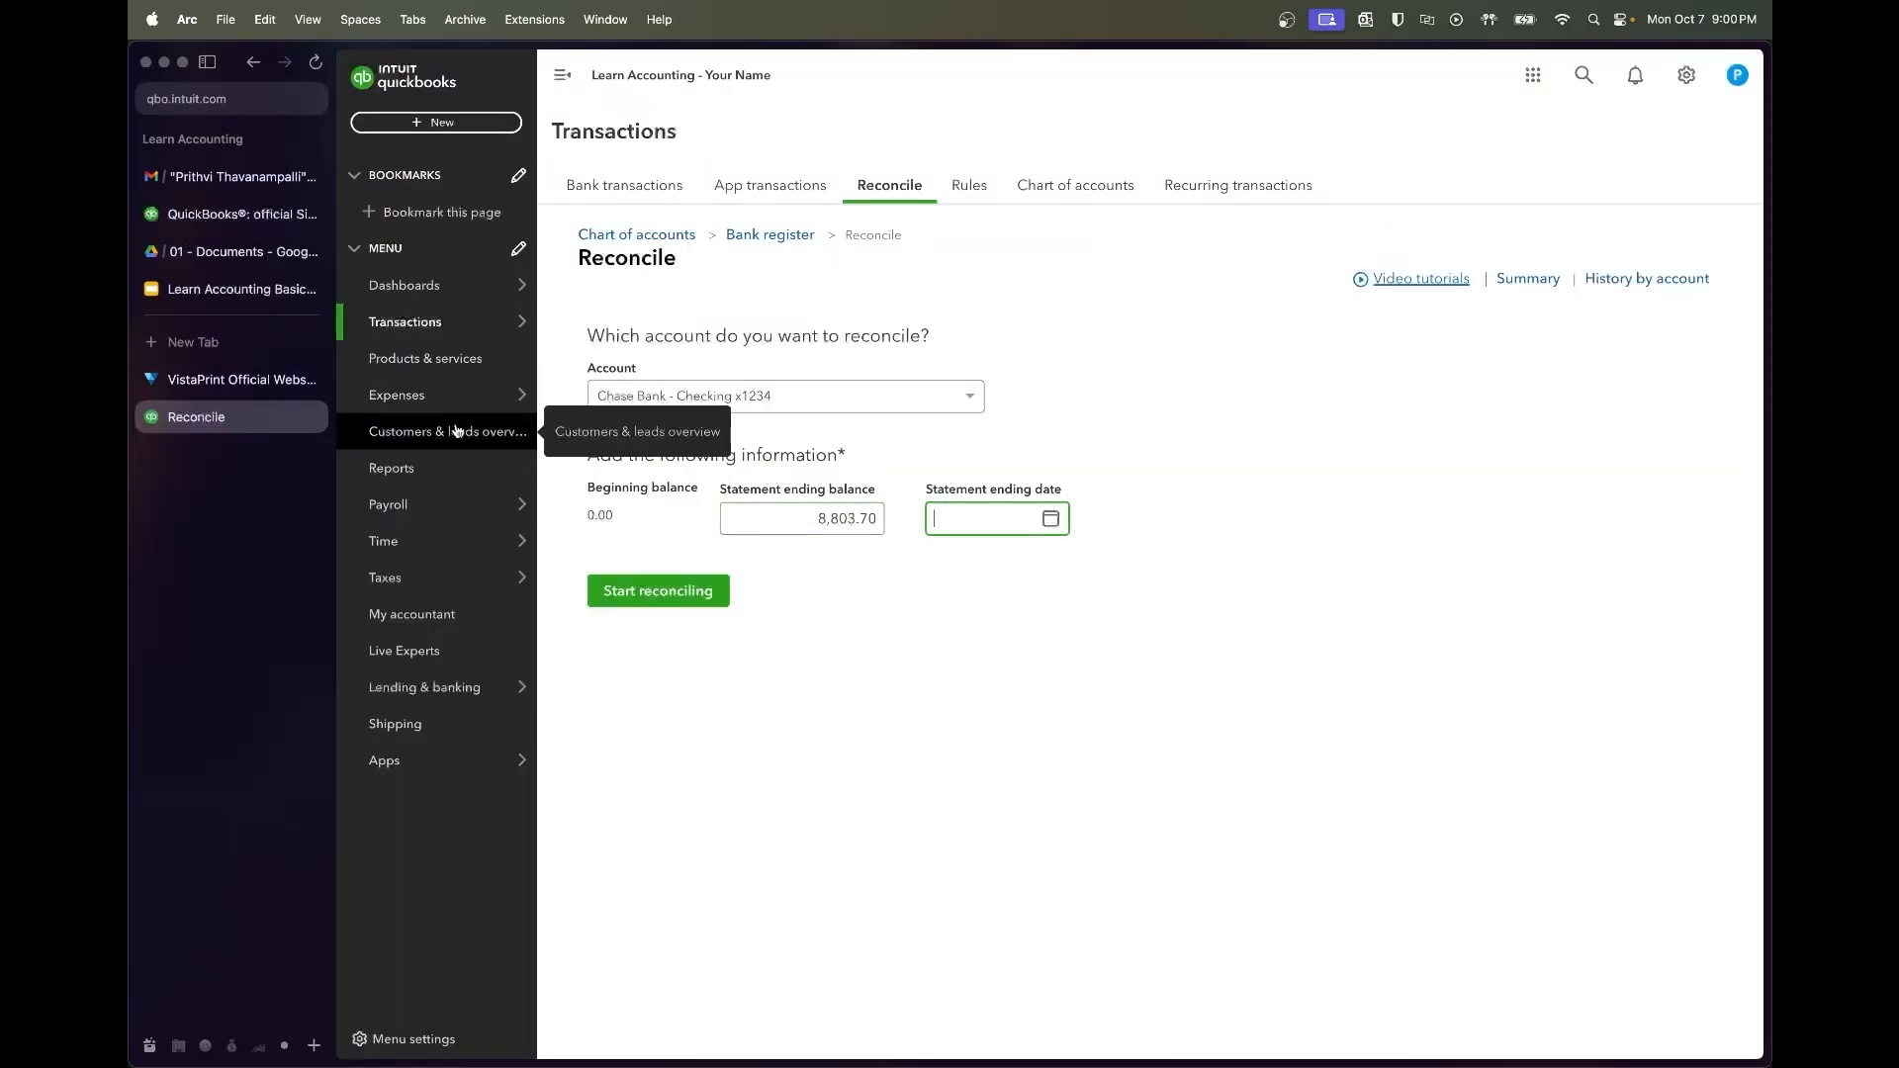
Enter 07/31/2022 as the statement ending date
left_click(228, 252)
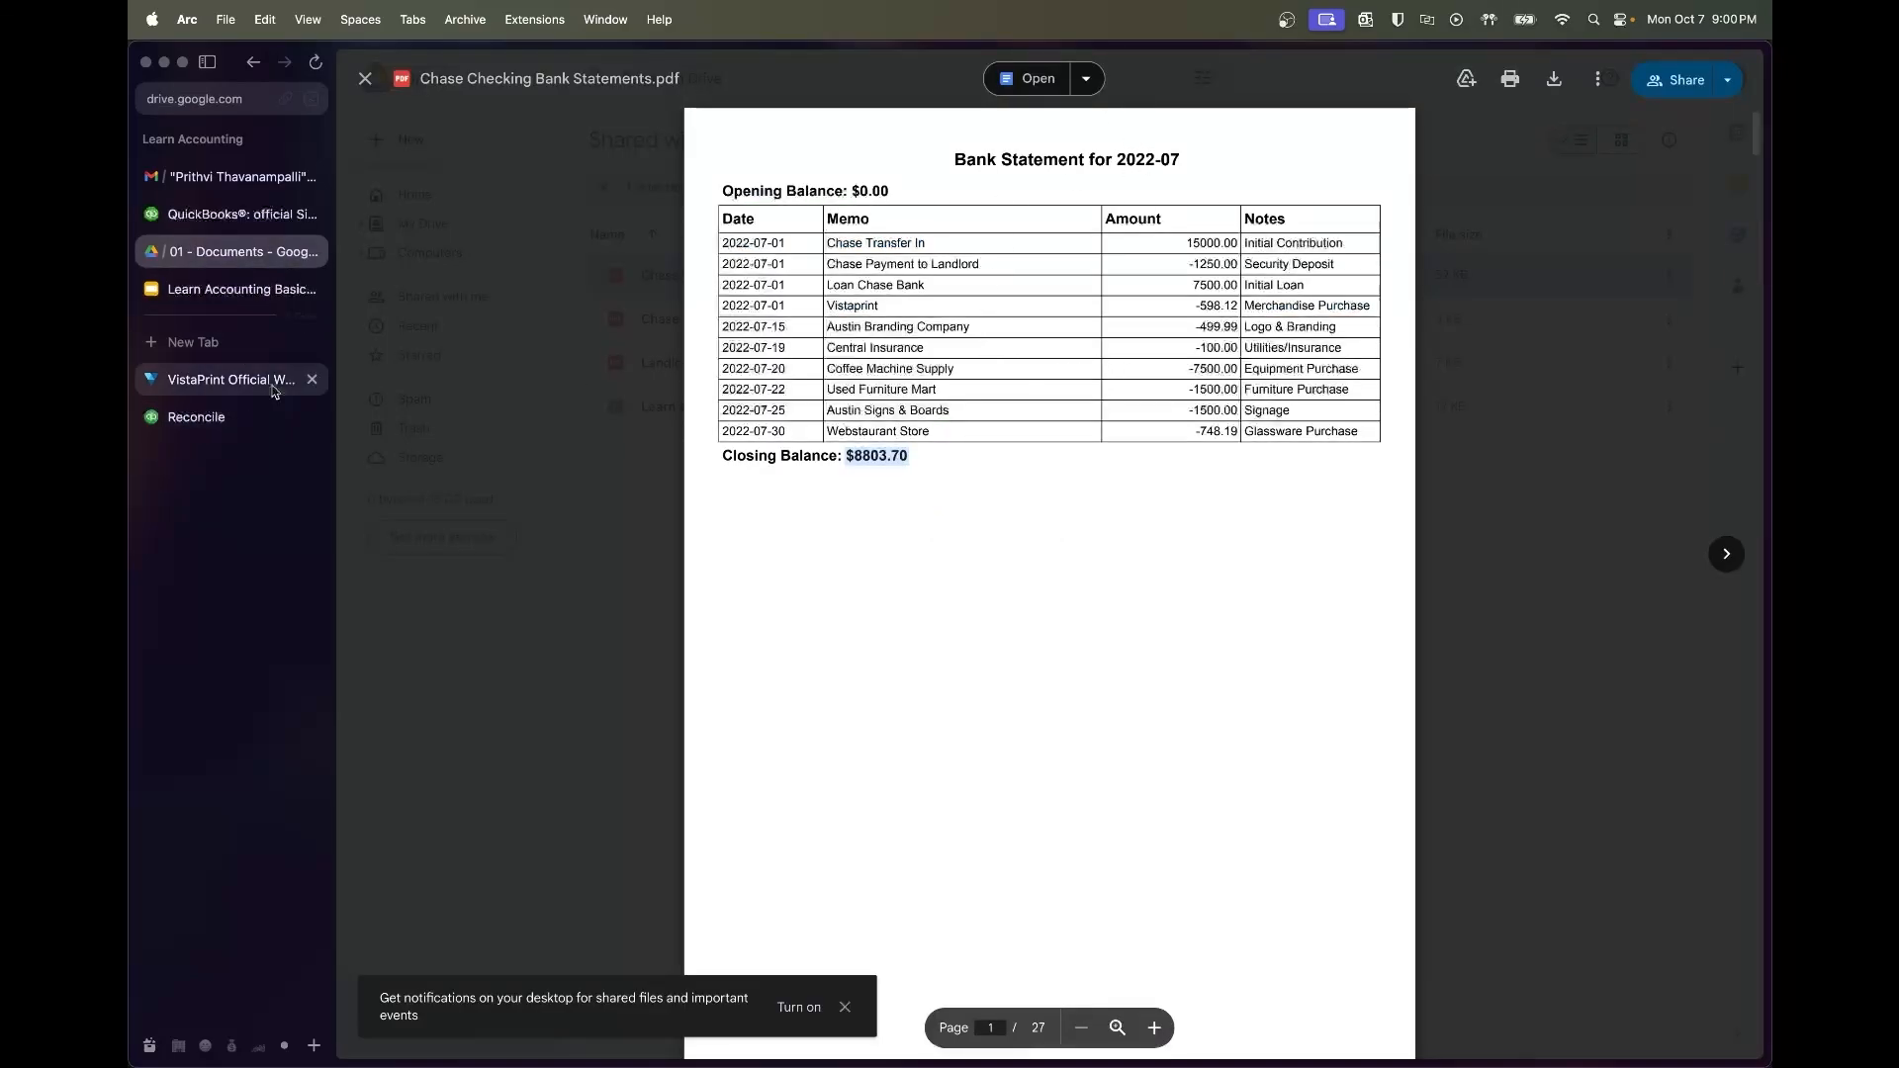
left_click(198, 417)
type("07/31/2022")
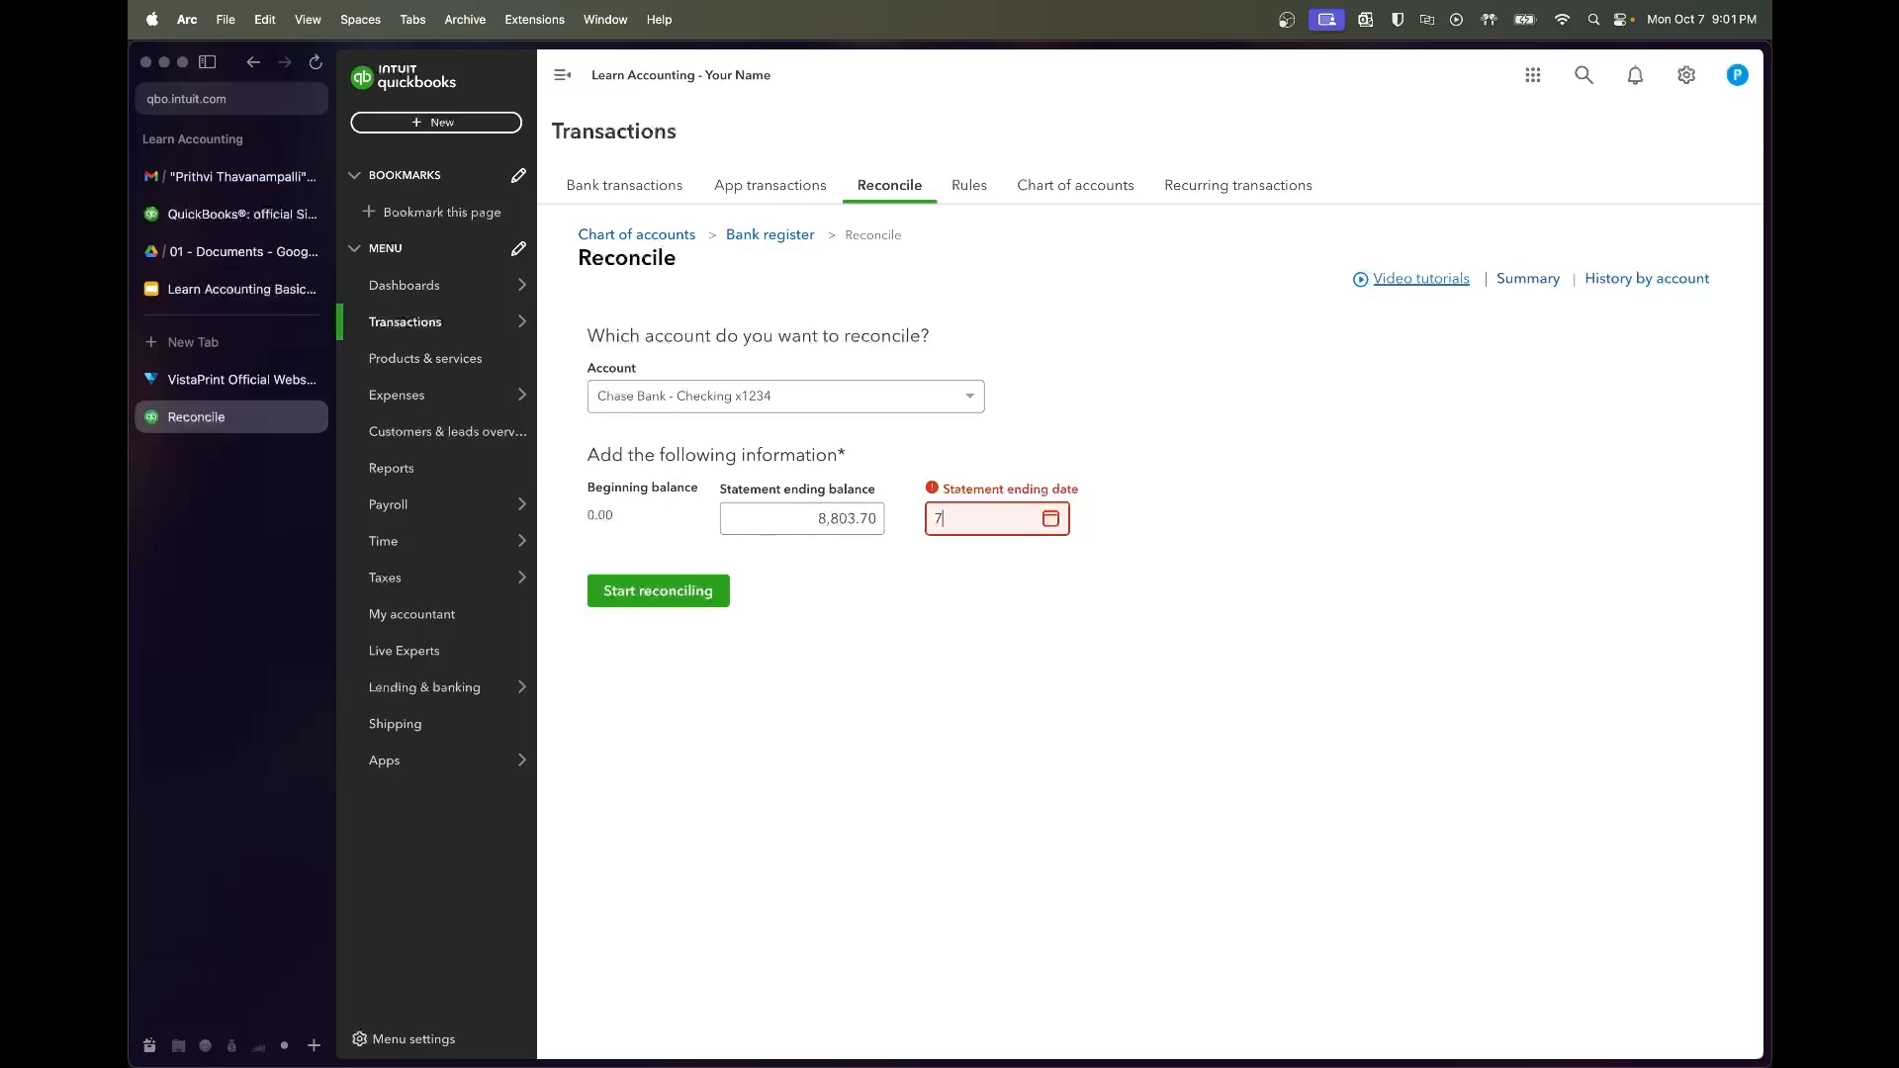
key("Tab")
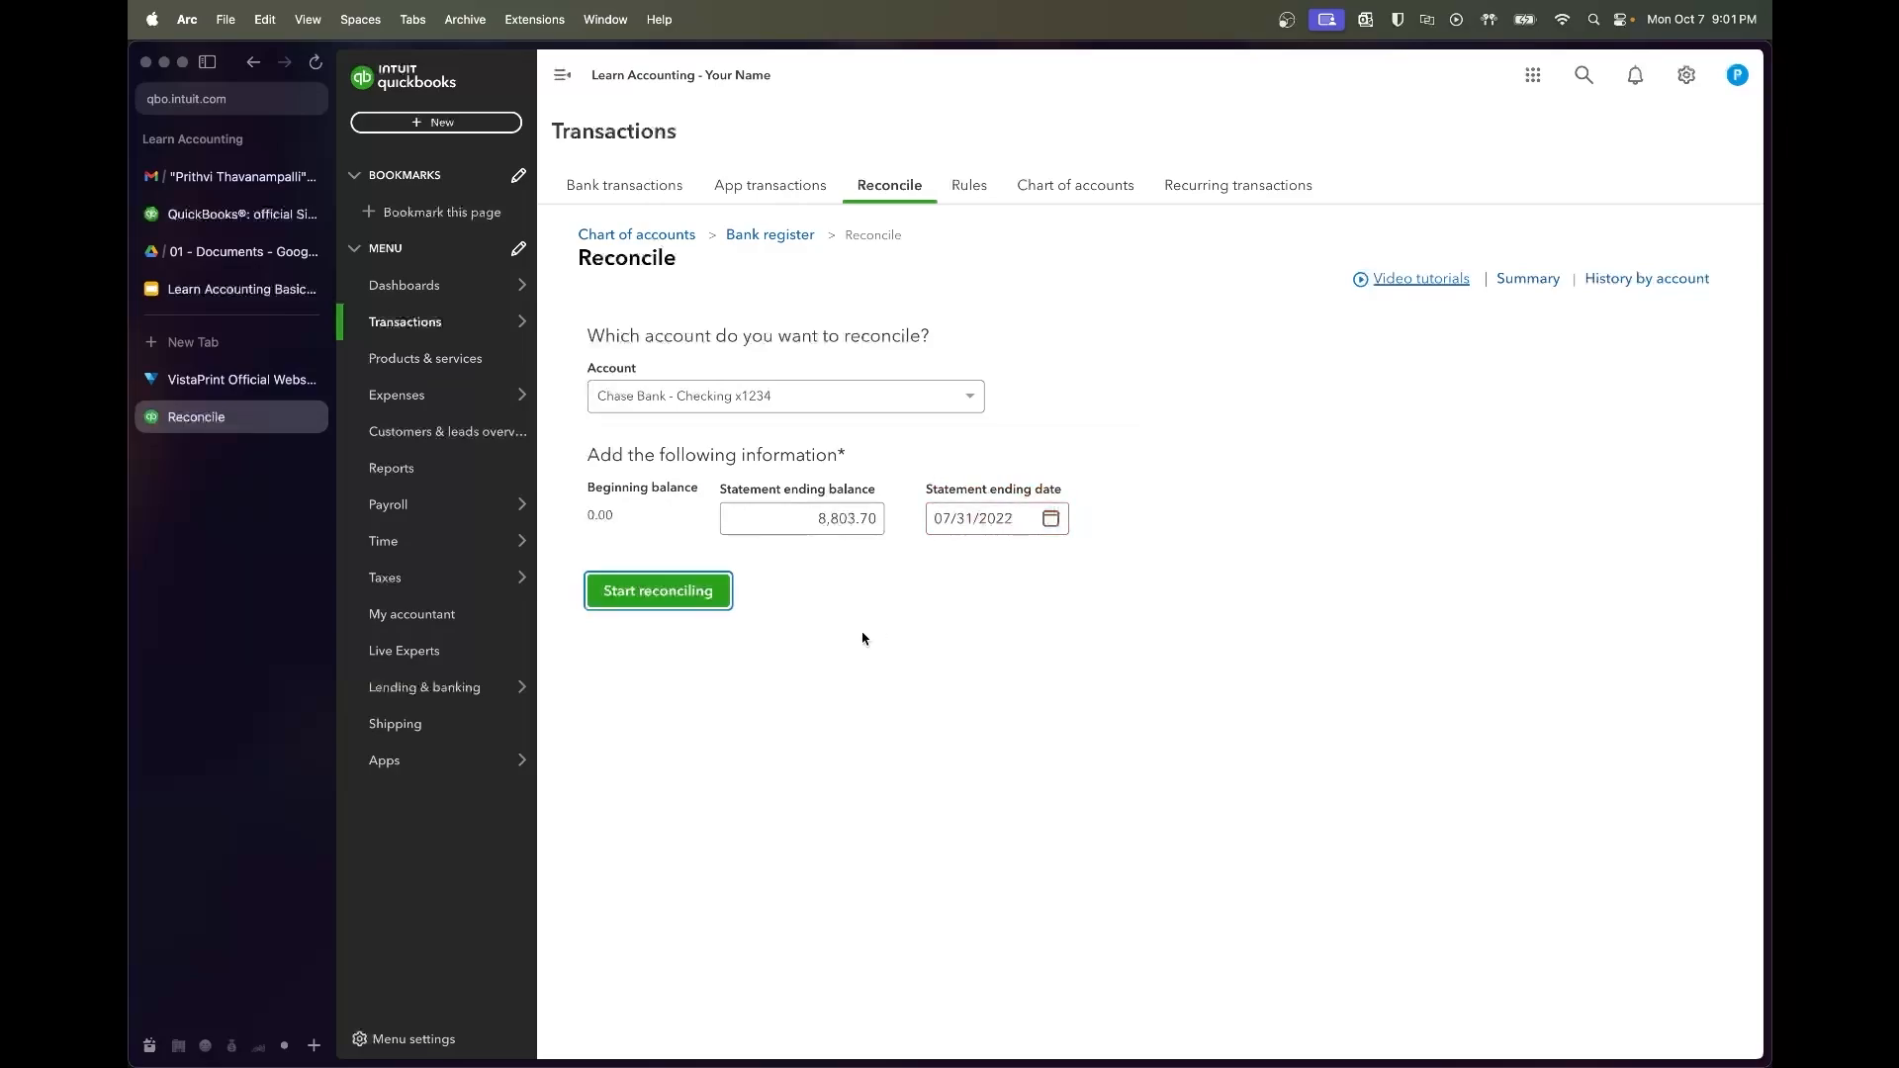
left_click(790, 581)
Start reconciling Chase checking and dismiss the tip popups
left_click(695, 591)
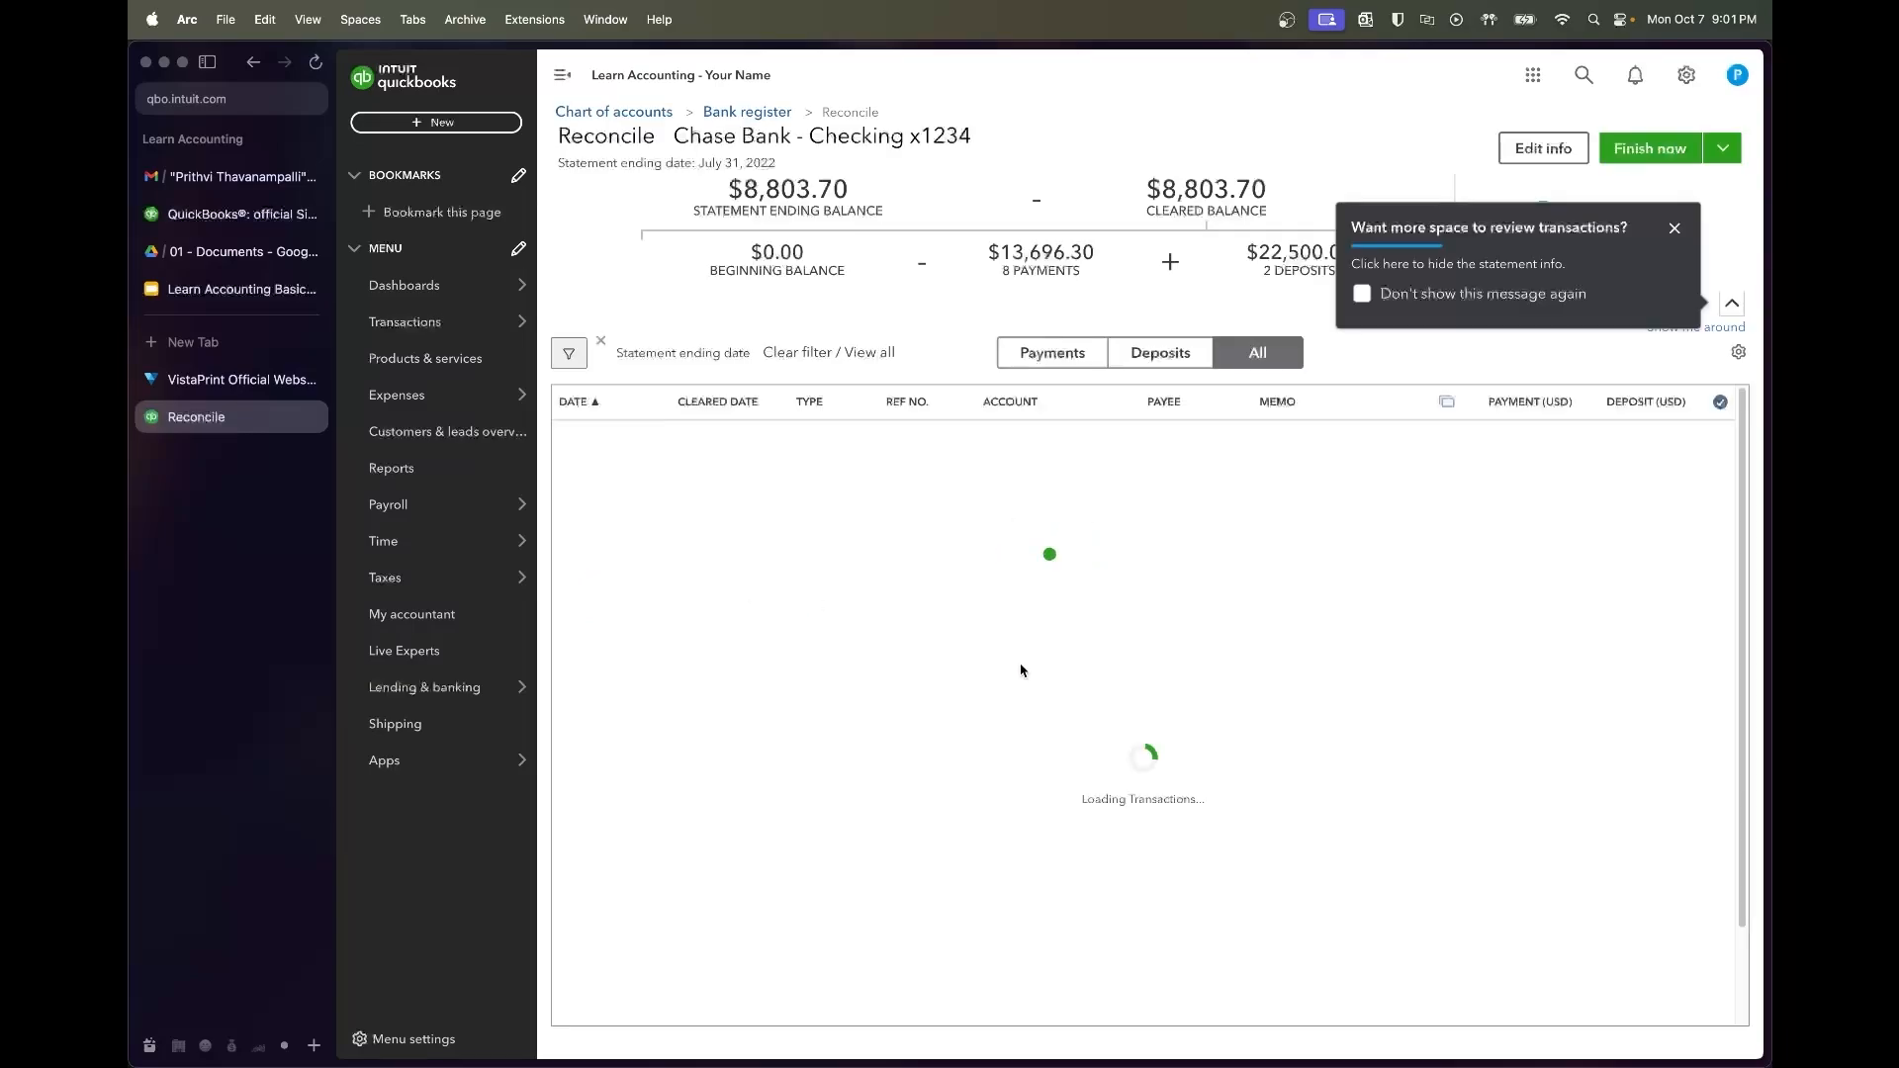
left_click(1503, 294)
left_click(1673, 230)
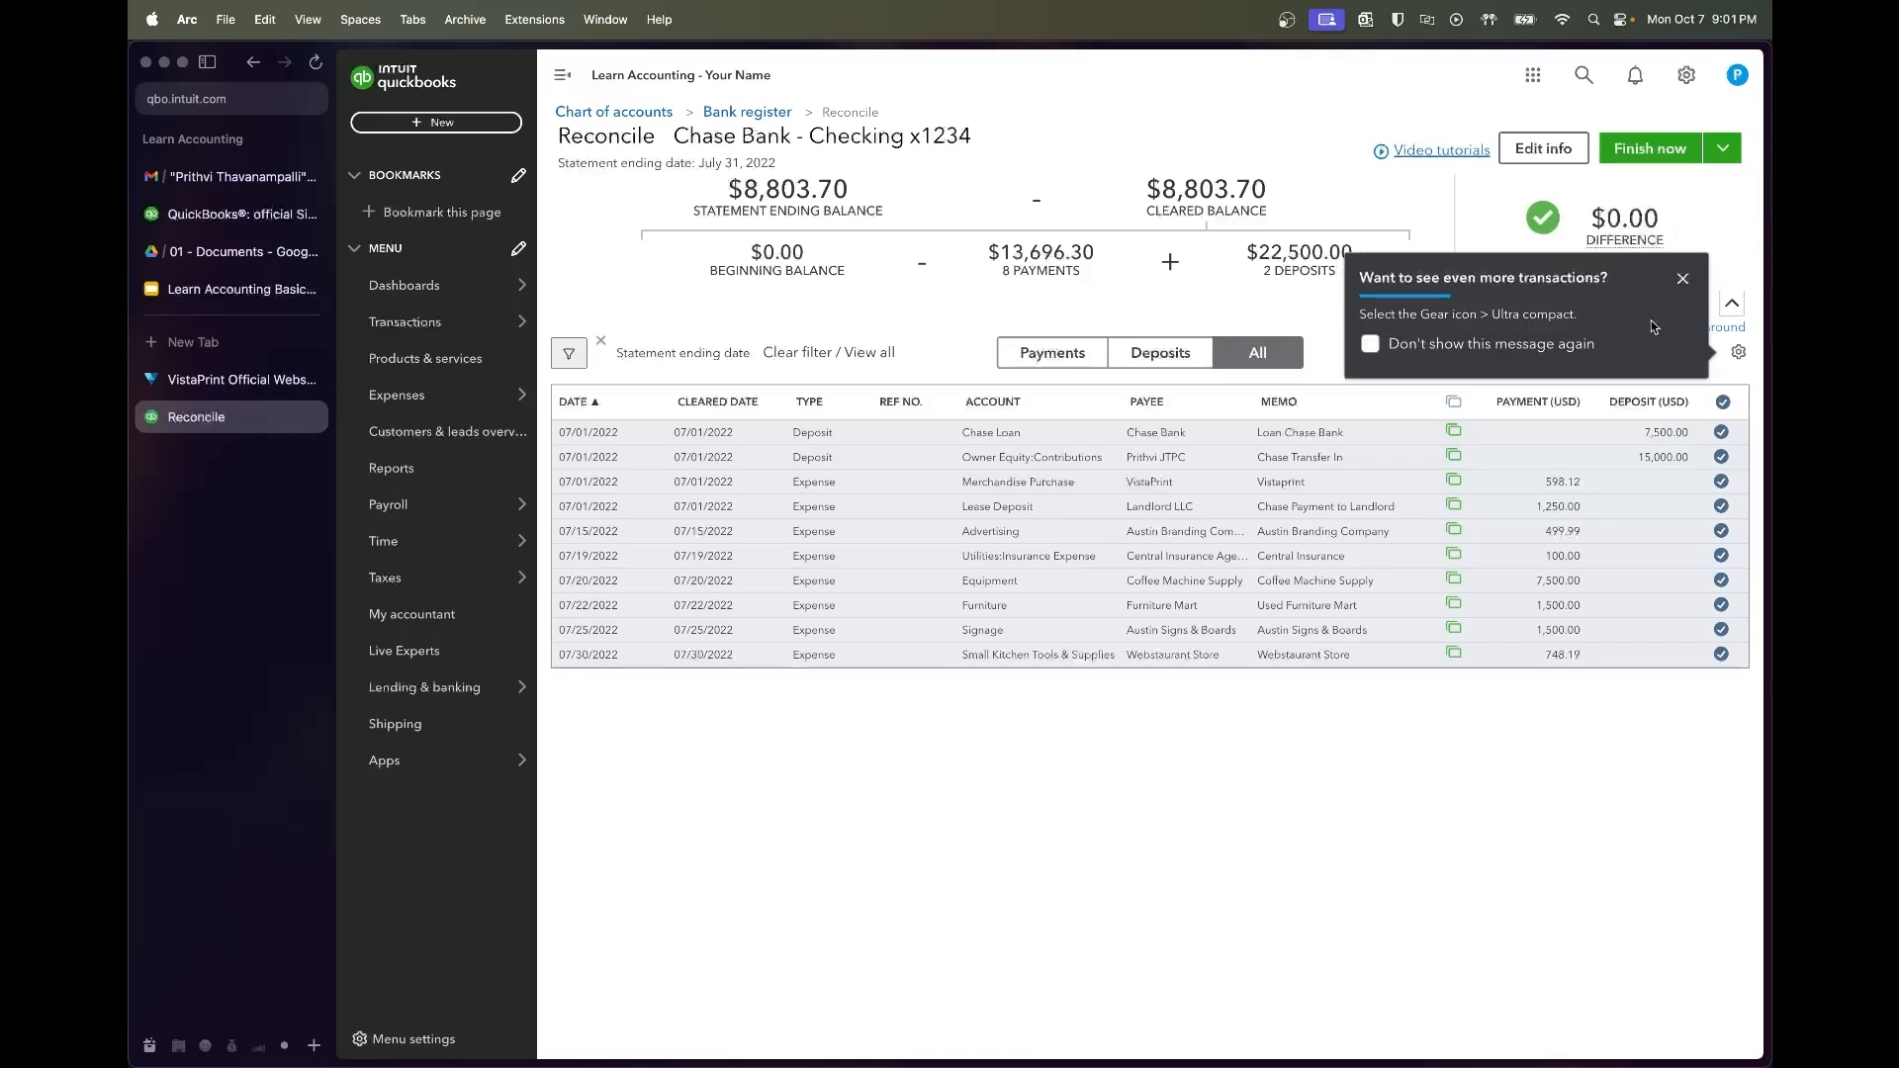
left_click(1683, 280)
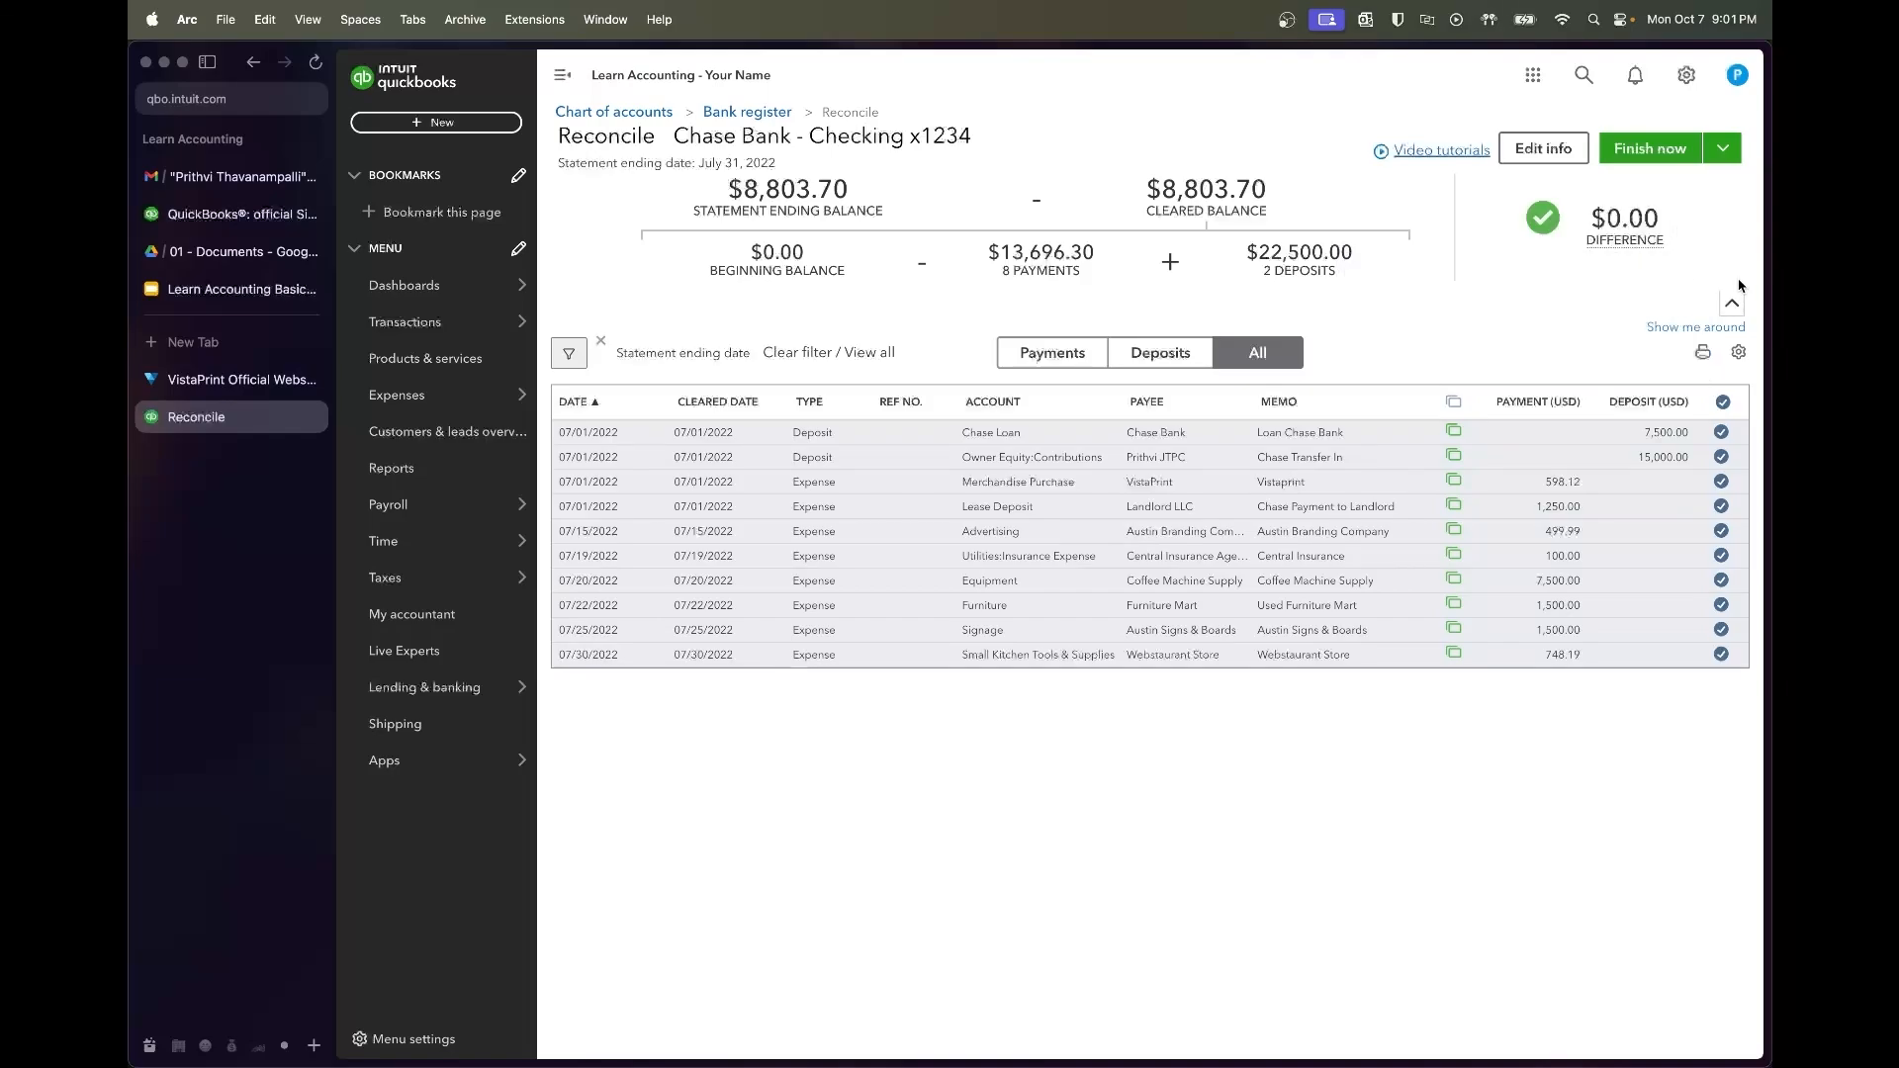
Uncheck all listed transactions with the header checkmark, leaving the cleared balance at $0.00
scroll(1733, 307, "down", 2)
left_click(1740, 352)
left_click(1741, 352)
left_click(1723, 403)
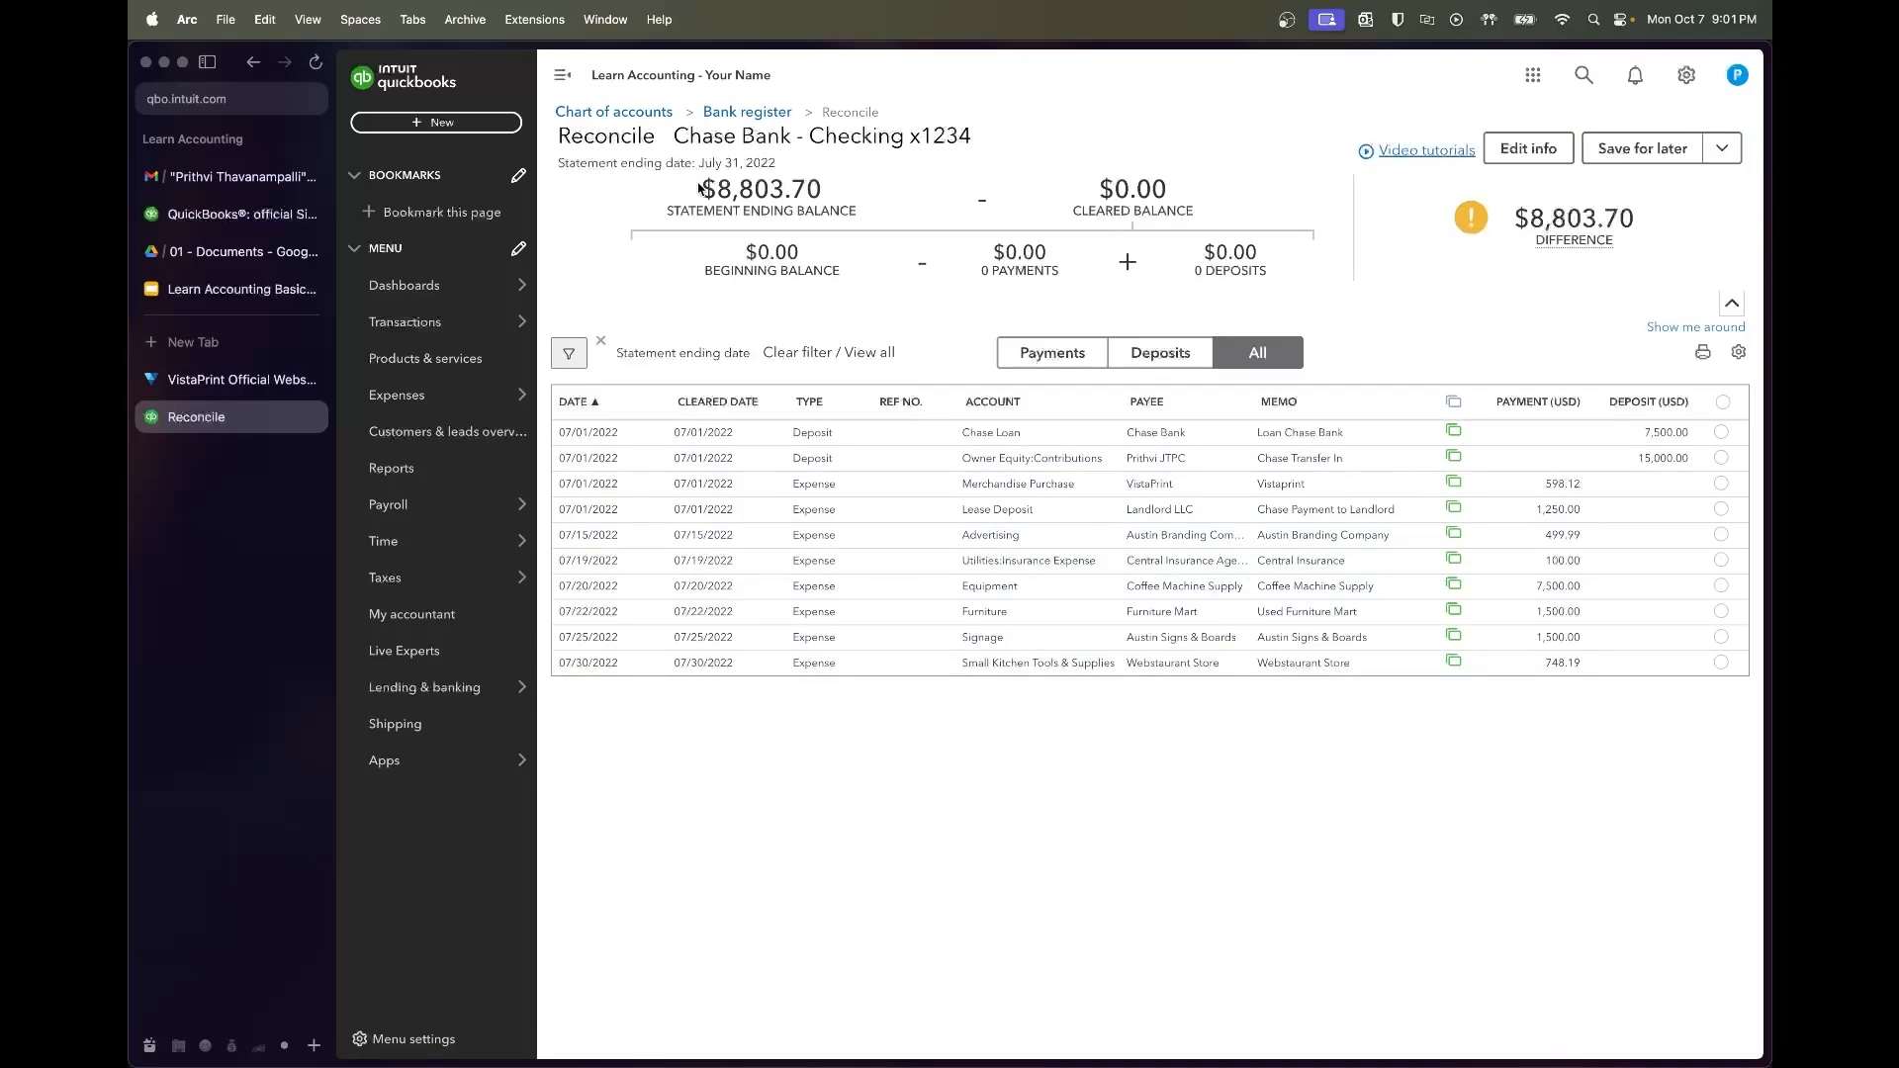
left_click_drag(720, 189, 834, 197)
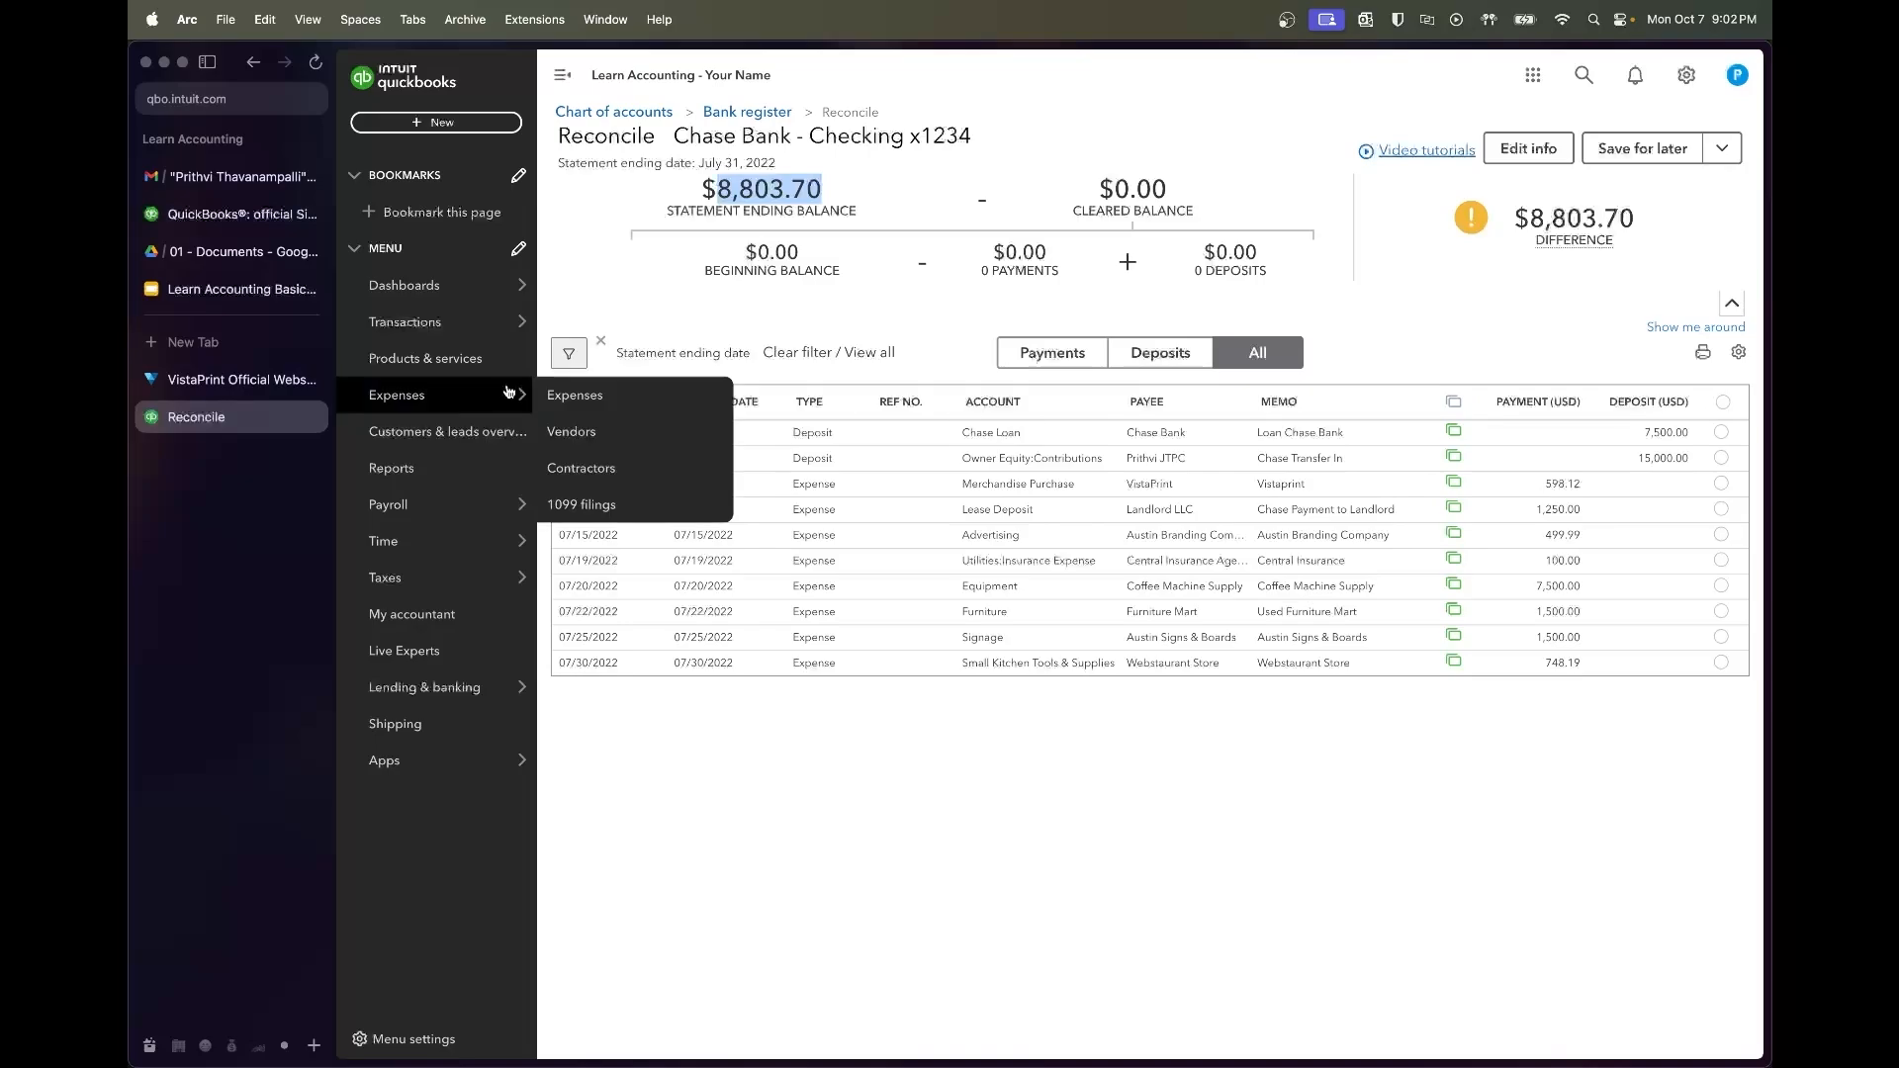
Mark all ten July transactions cleared, from the Chase Loan deposit through the 07/30 Webstaurant payment
left_click(1721, 432)
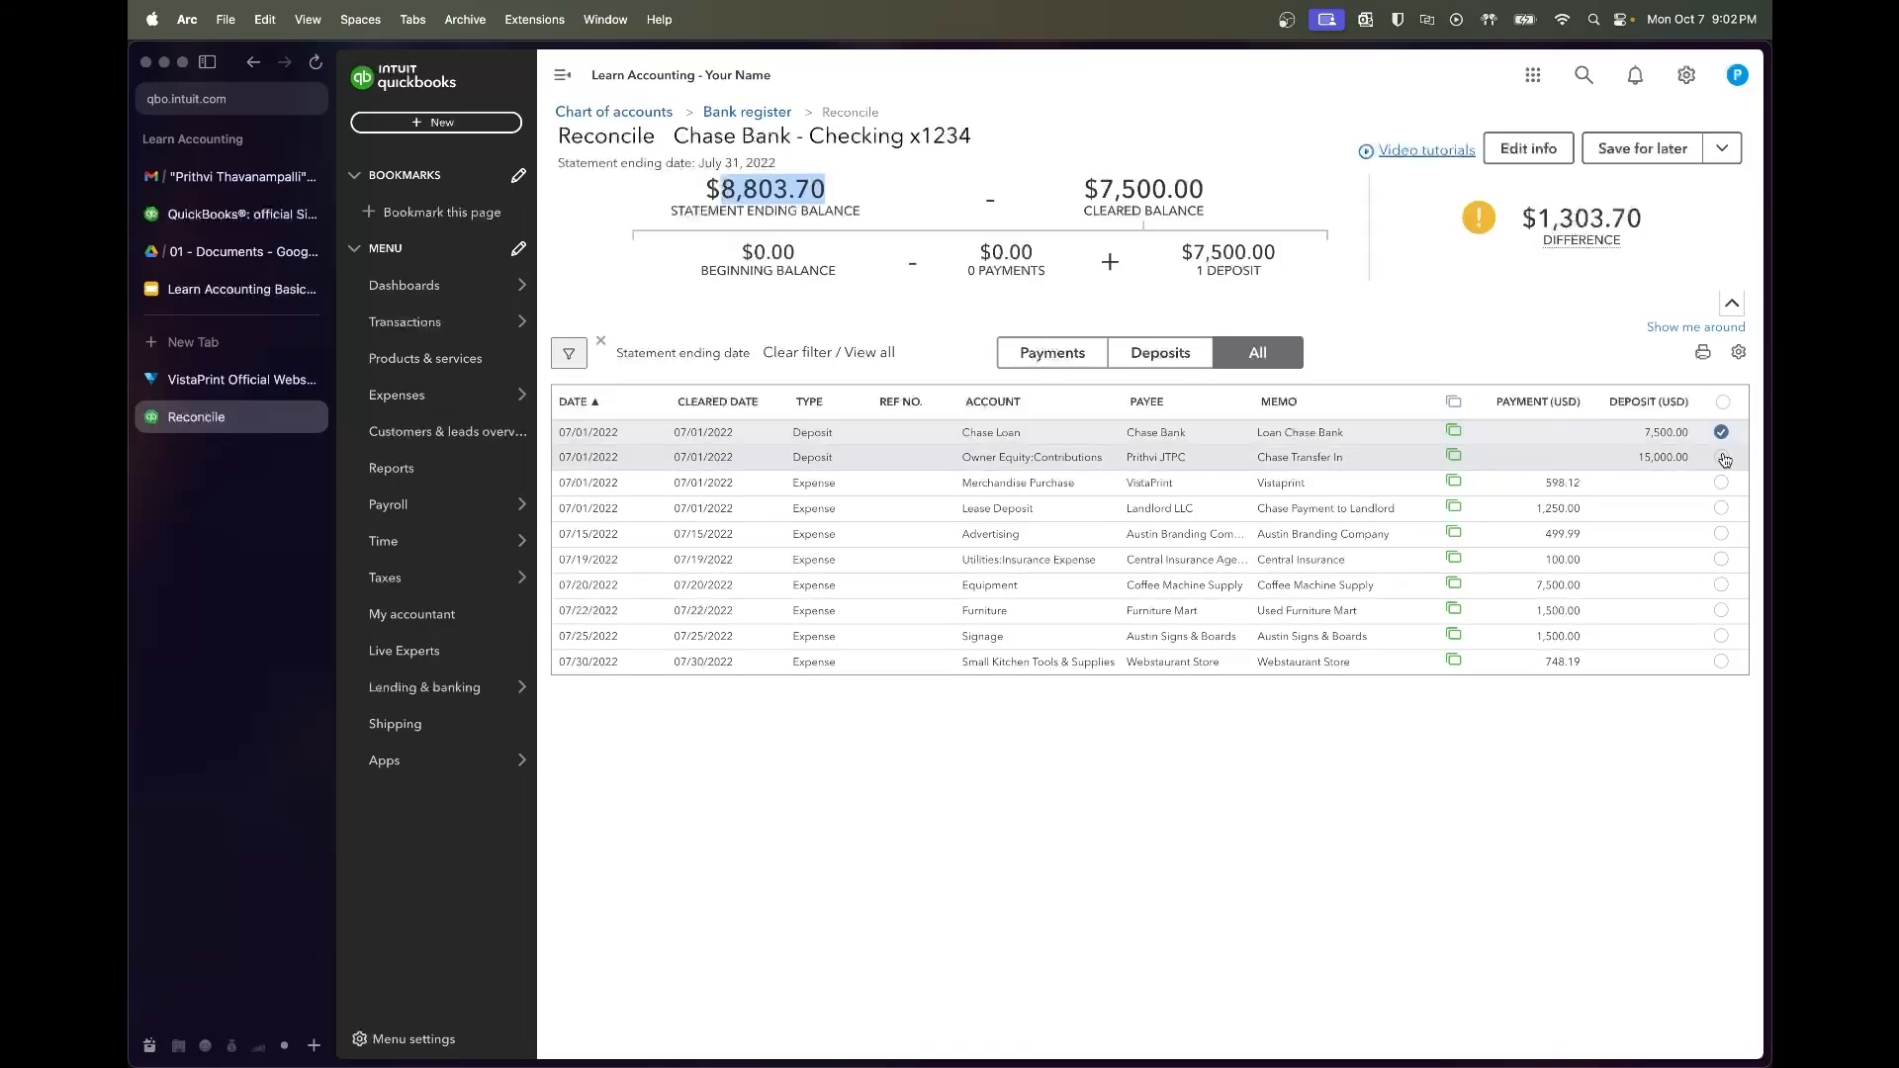
left_click(1722, 458)
left_click(1722, 481)
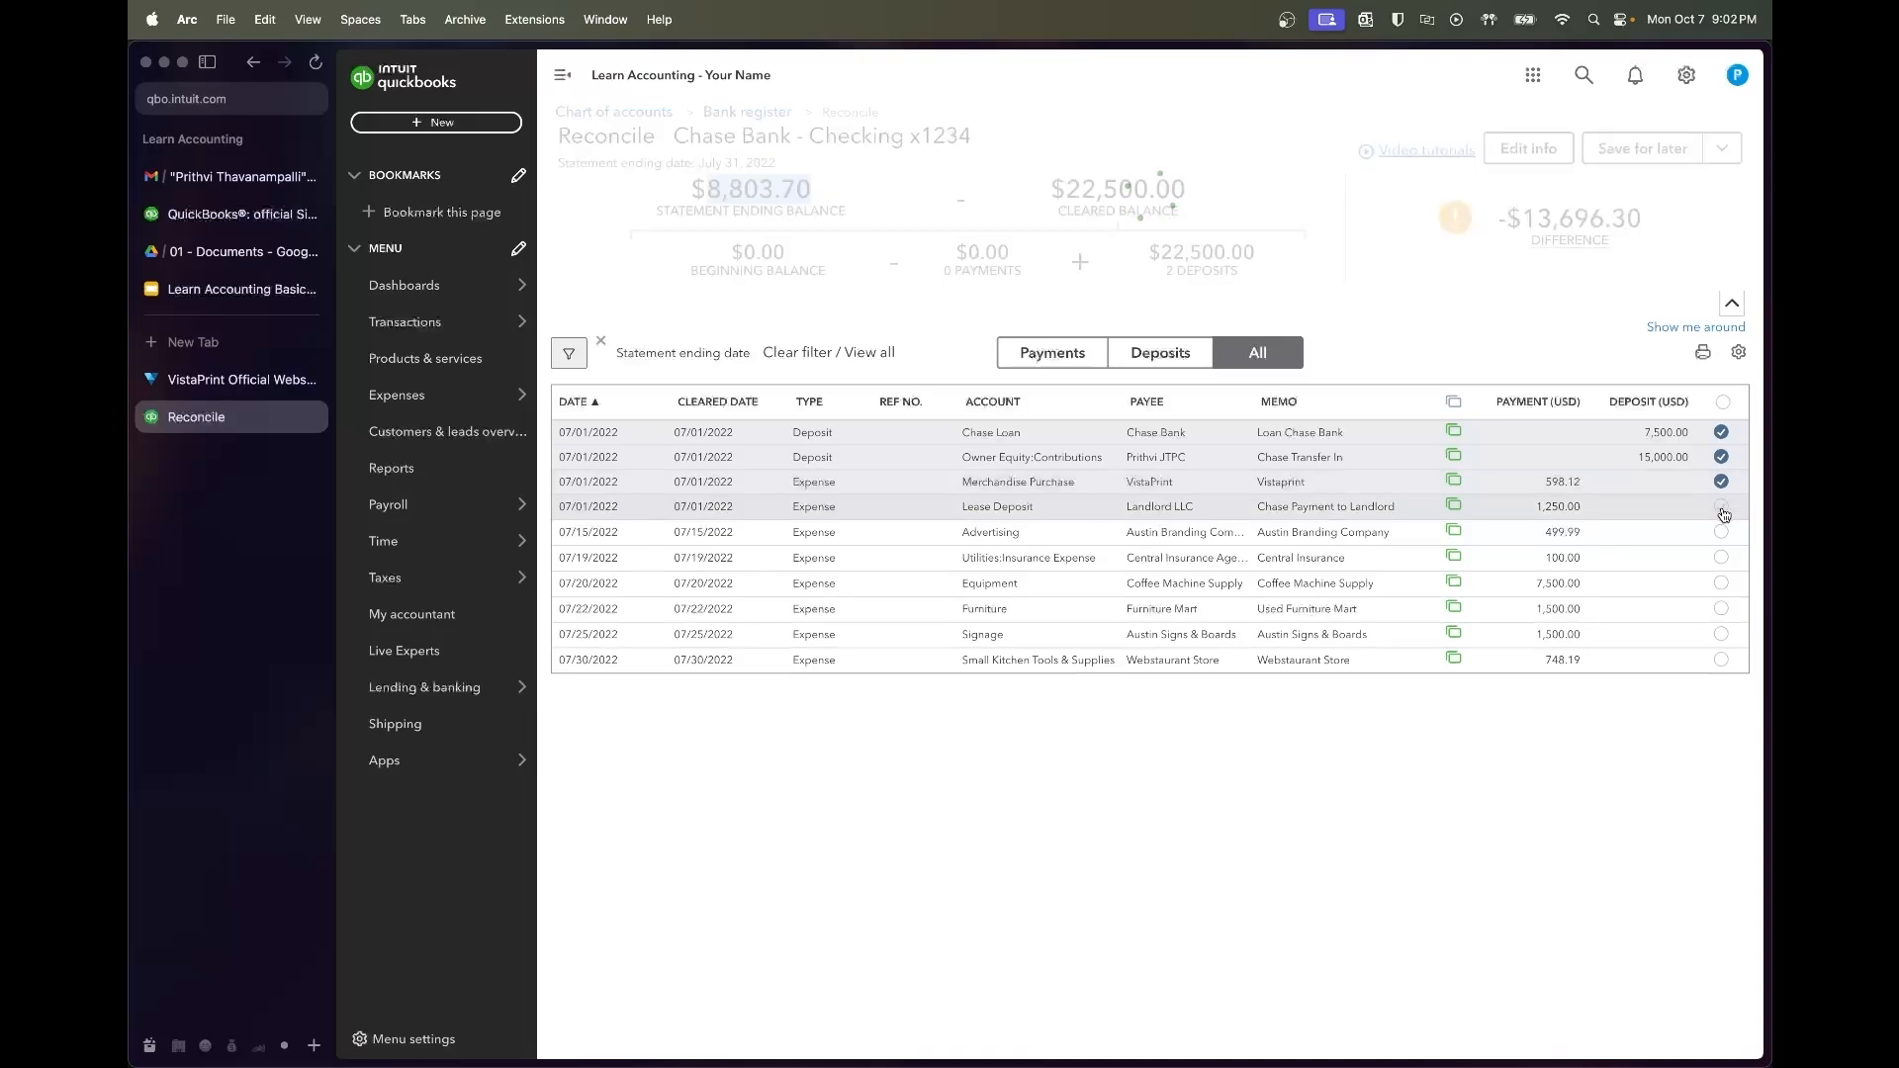
left_click(1722, 506)
left_click(1722, 532)
left_click(1722, 556)
left_click(1722, 581)
left_click(1722, 608)
left_click(1722, 606)
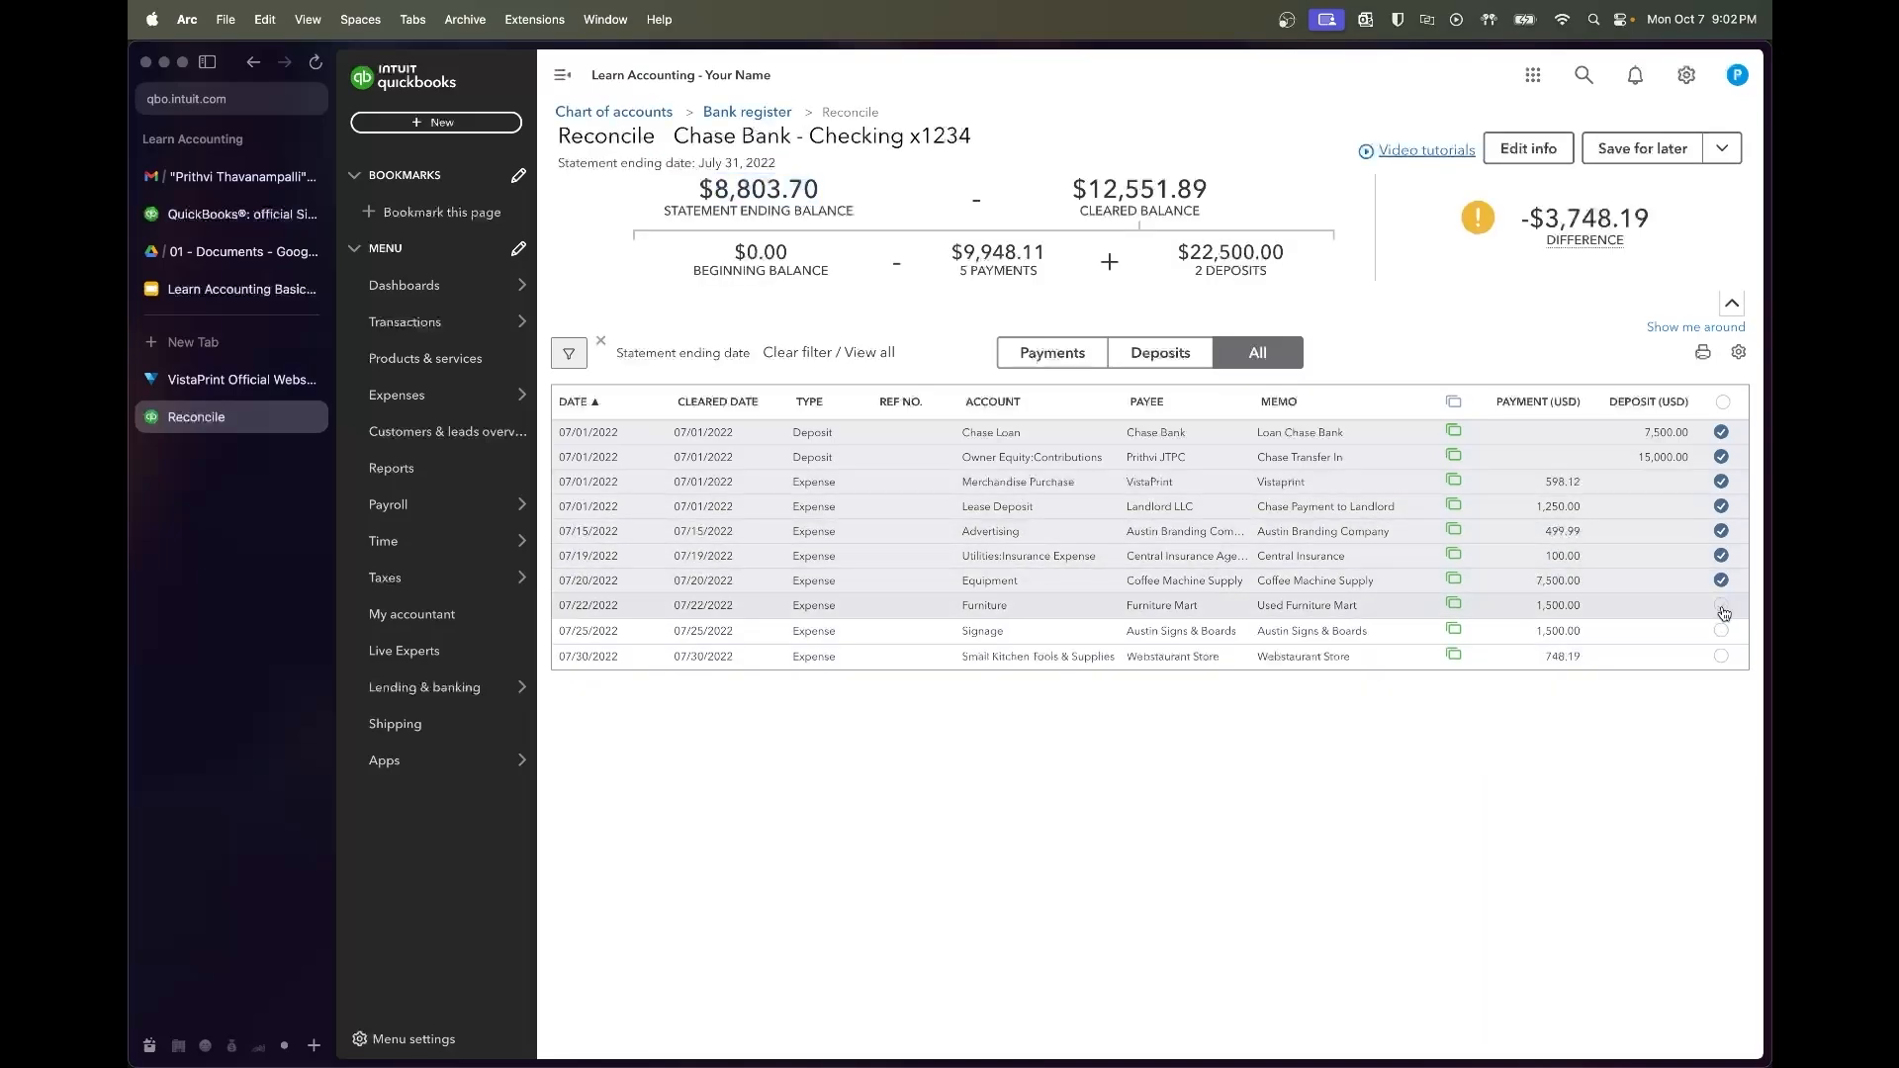
left_click(1722, 630)
left_click(1722, 655)
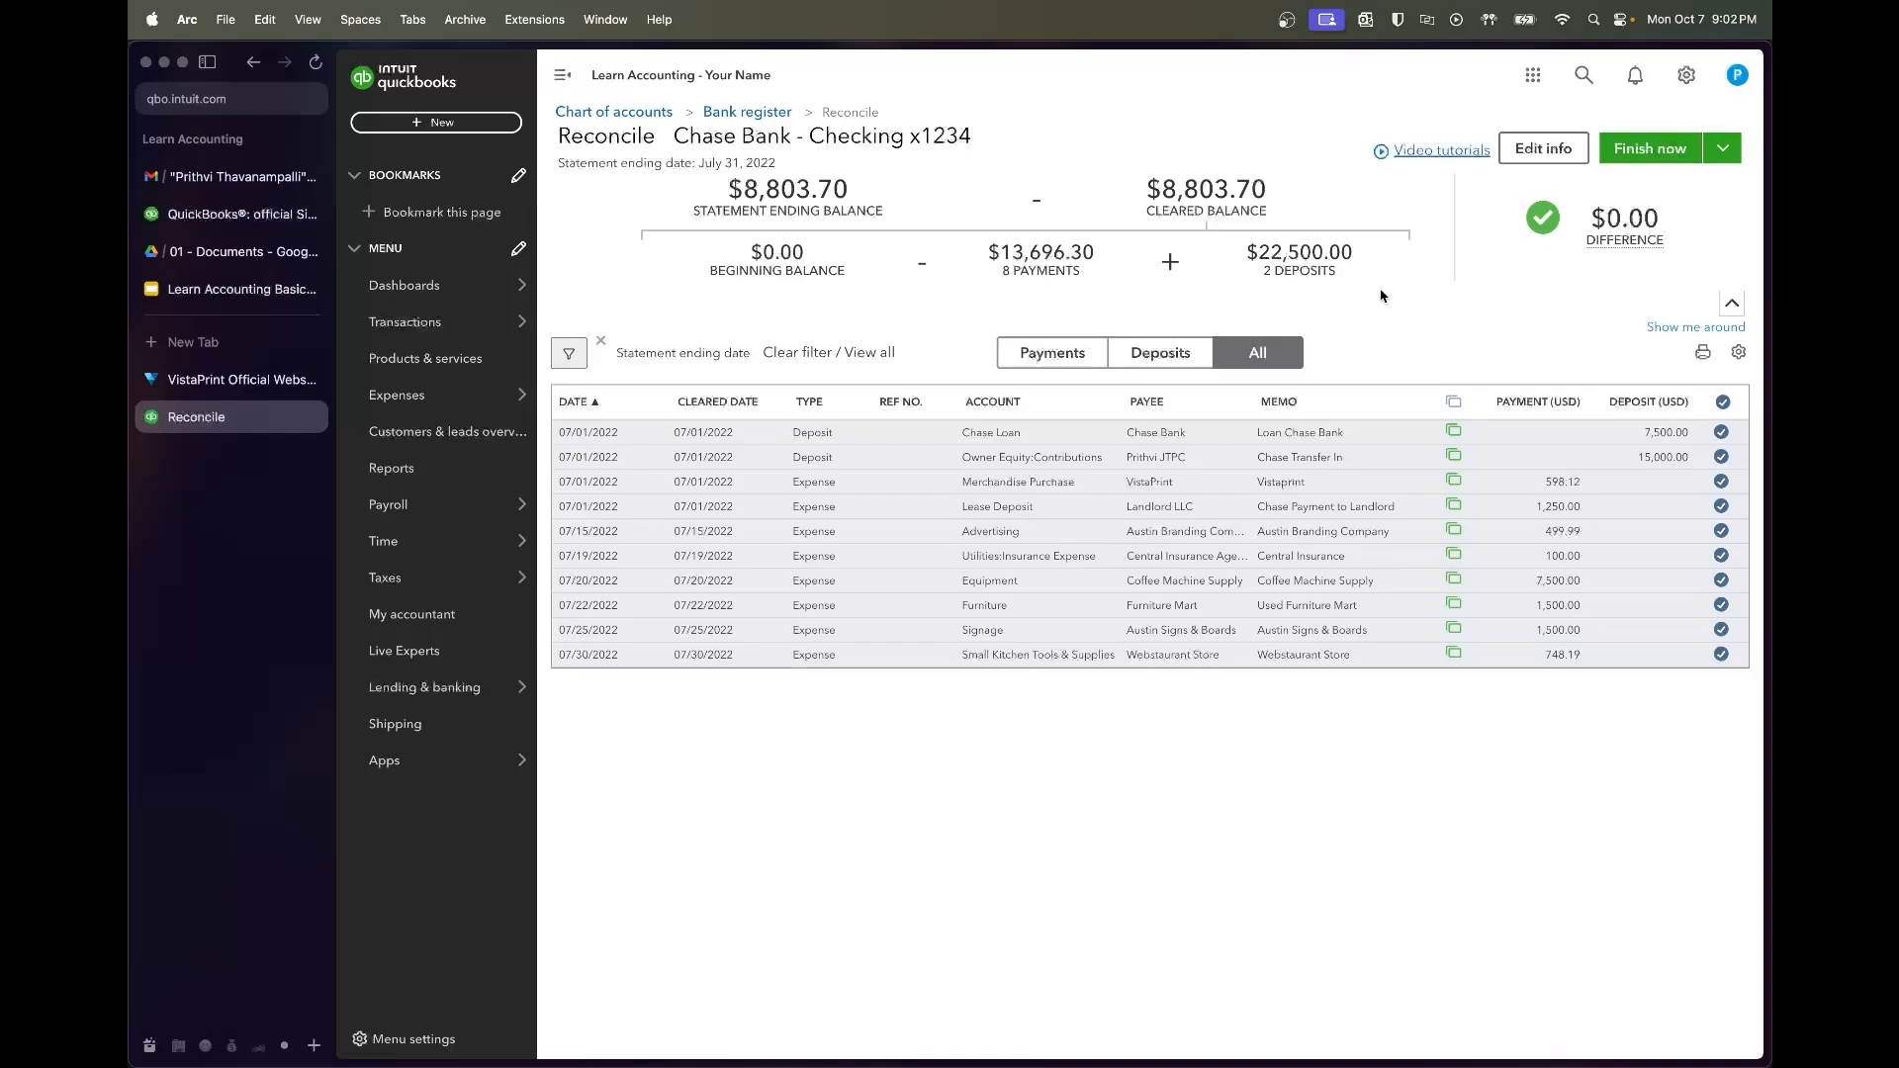
mouse_move(1627, 225)
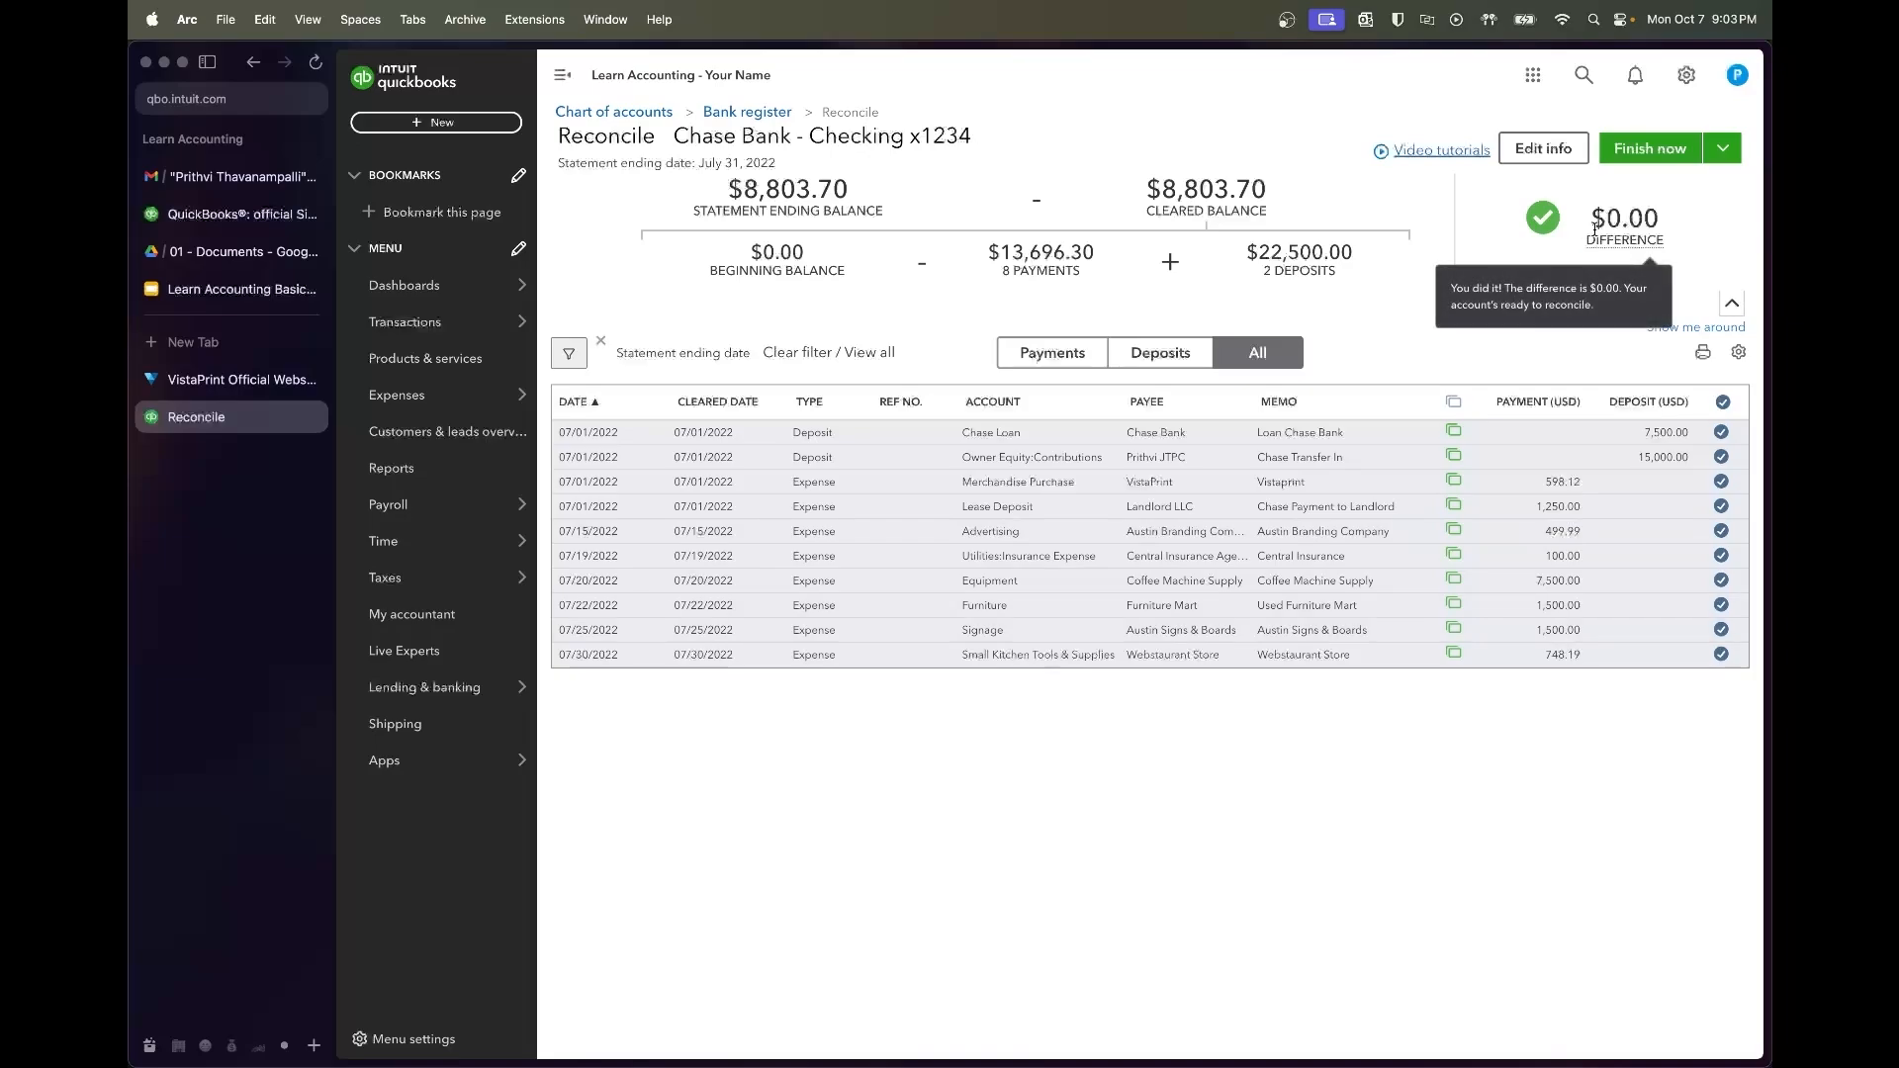
Finish the July reconciliation, close the confirmation, and review the course syllabus slides
left_click(1647, 160)
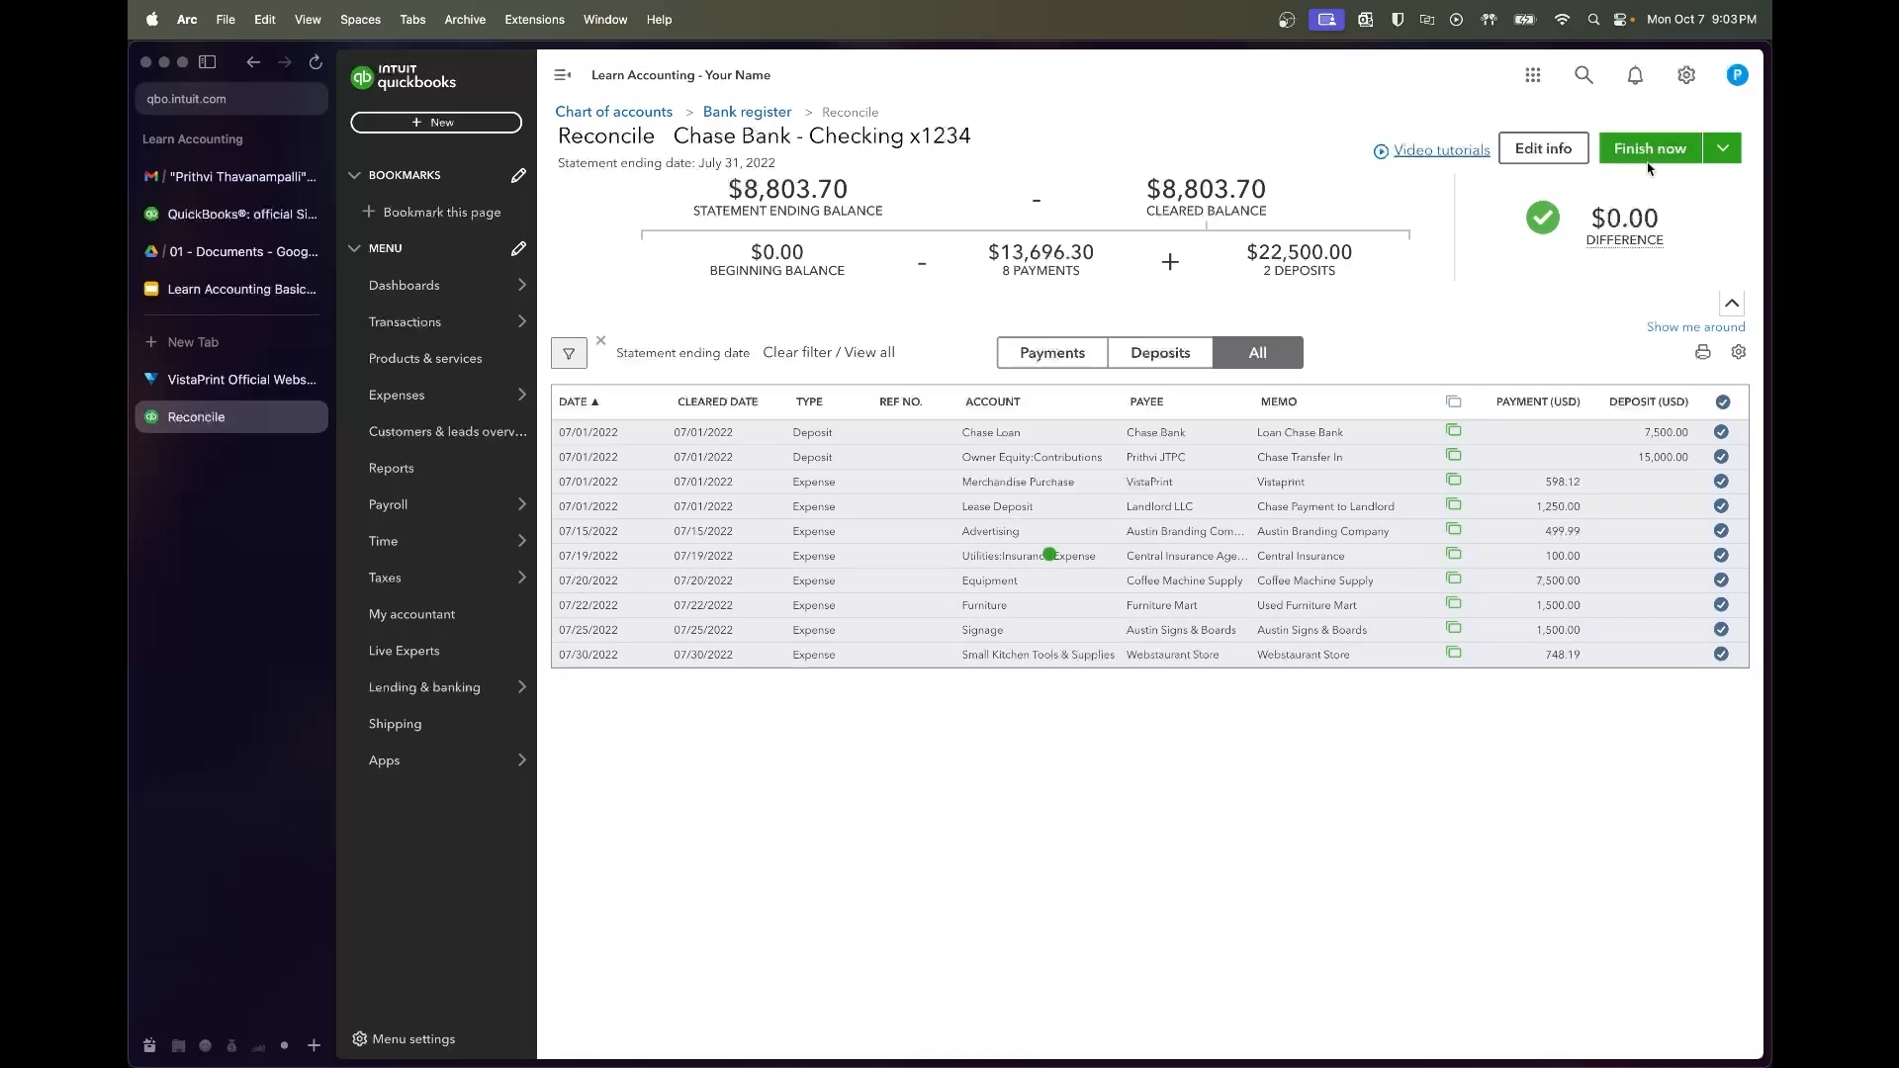
left_click(1285, 689)
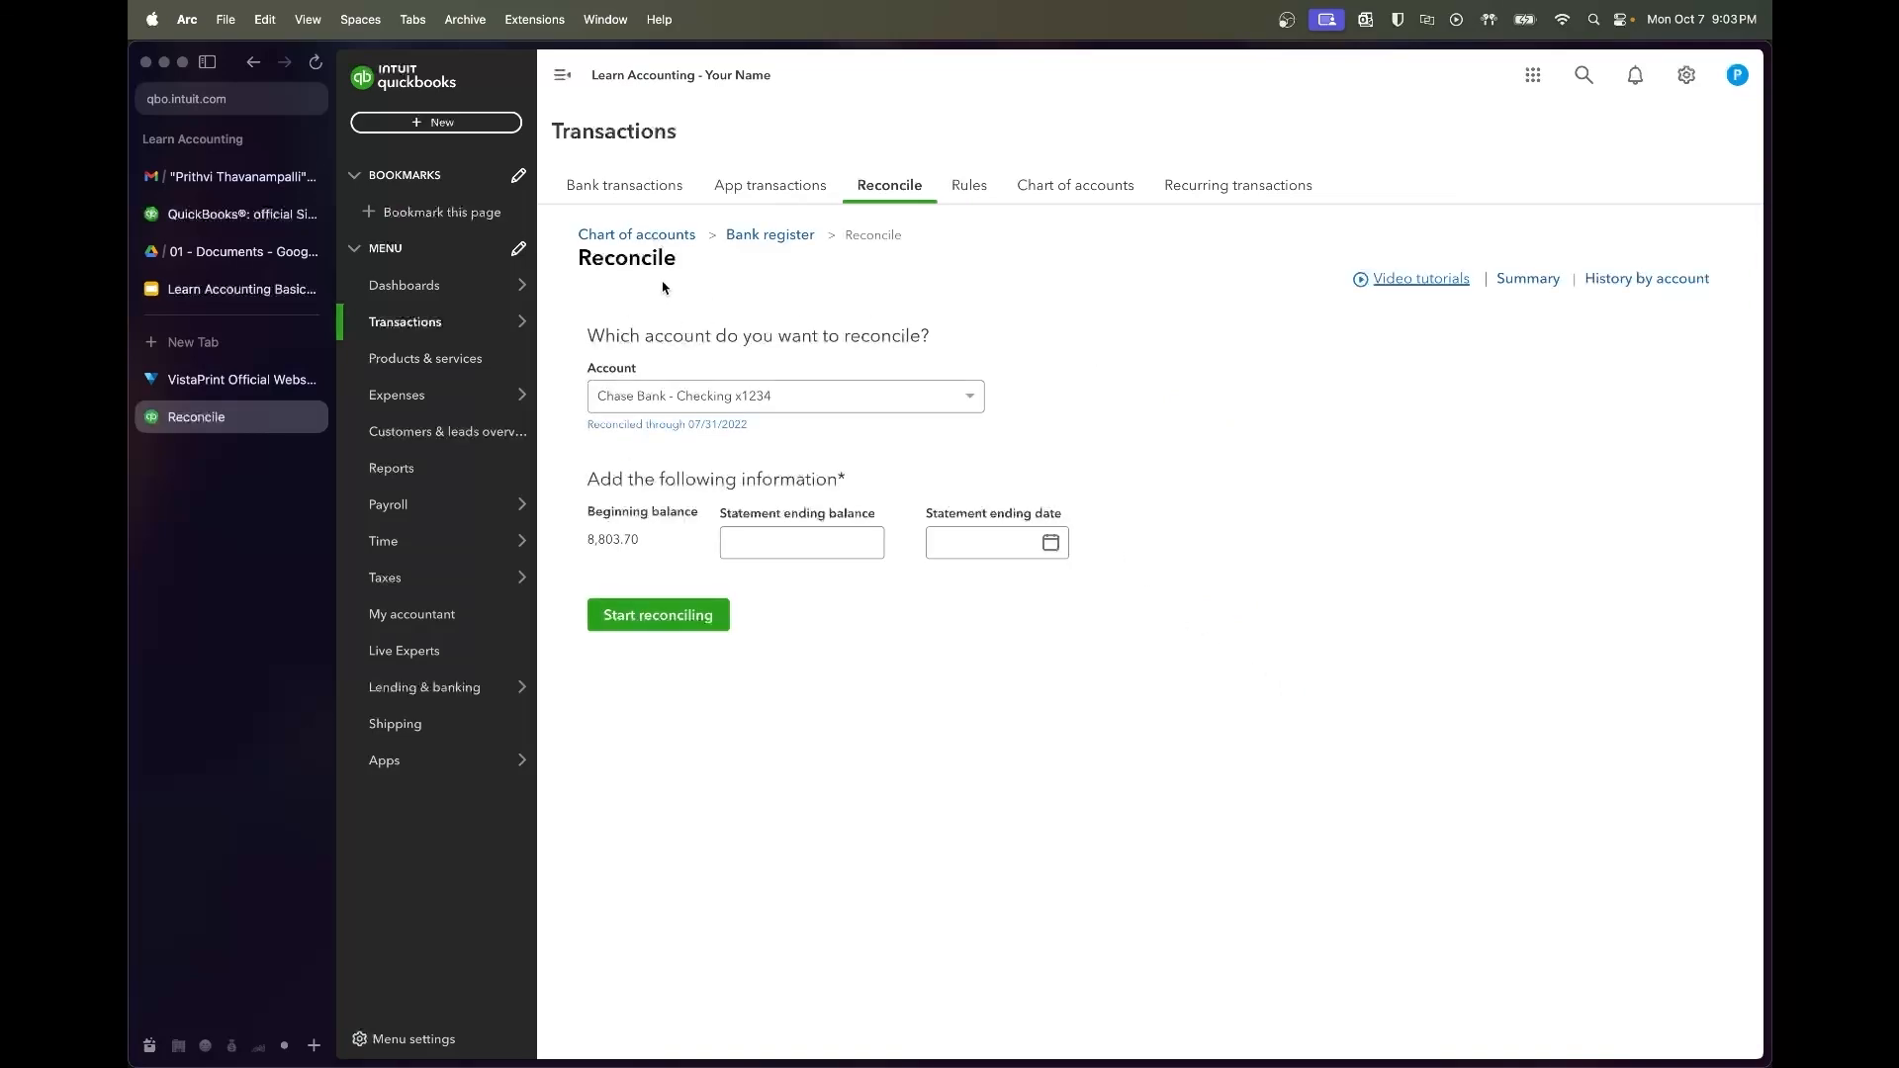
left_click(222, 290)
scroll(507, 789, "down", 2)
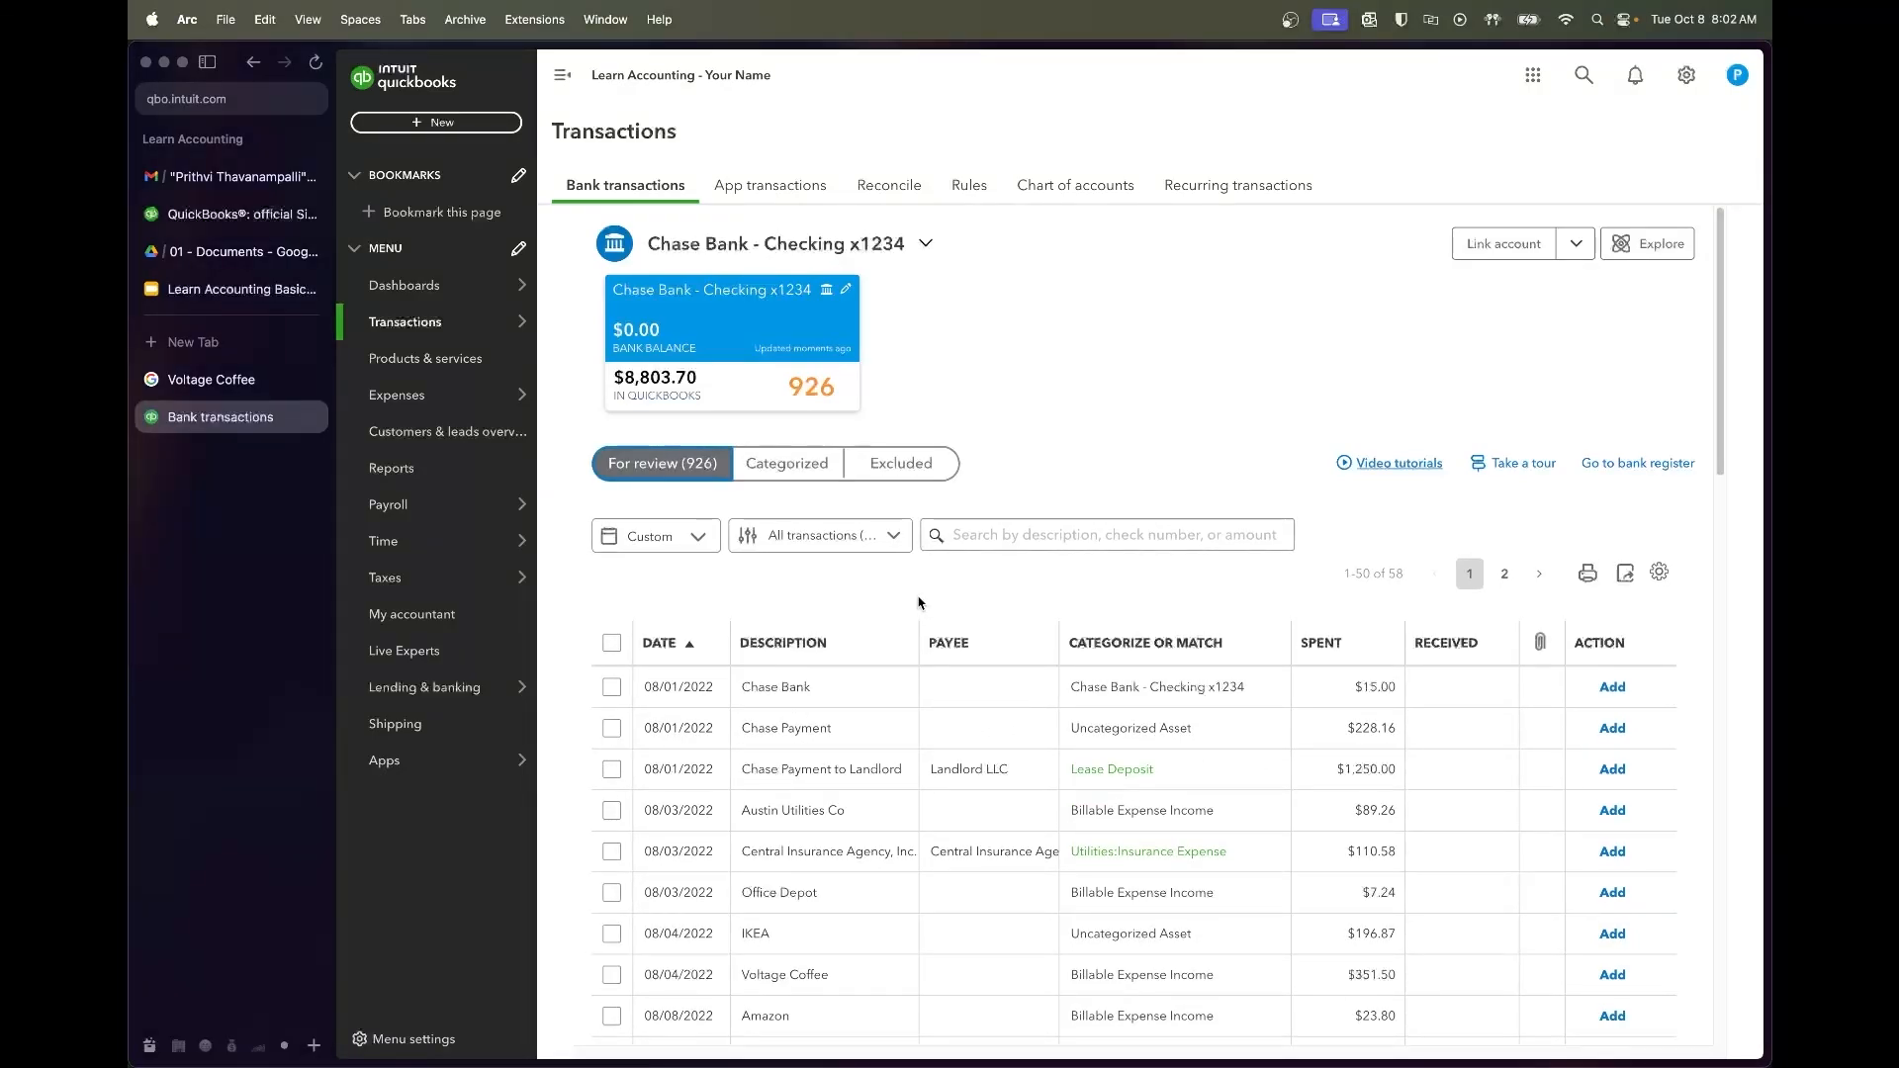
Categorize the 08/01 $15.00 charge to vendor Chase Bank under Bank & Processor Fees
scroll(918, 602, "down", 2)
left_click(844, 598)
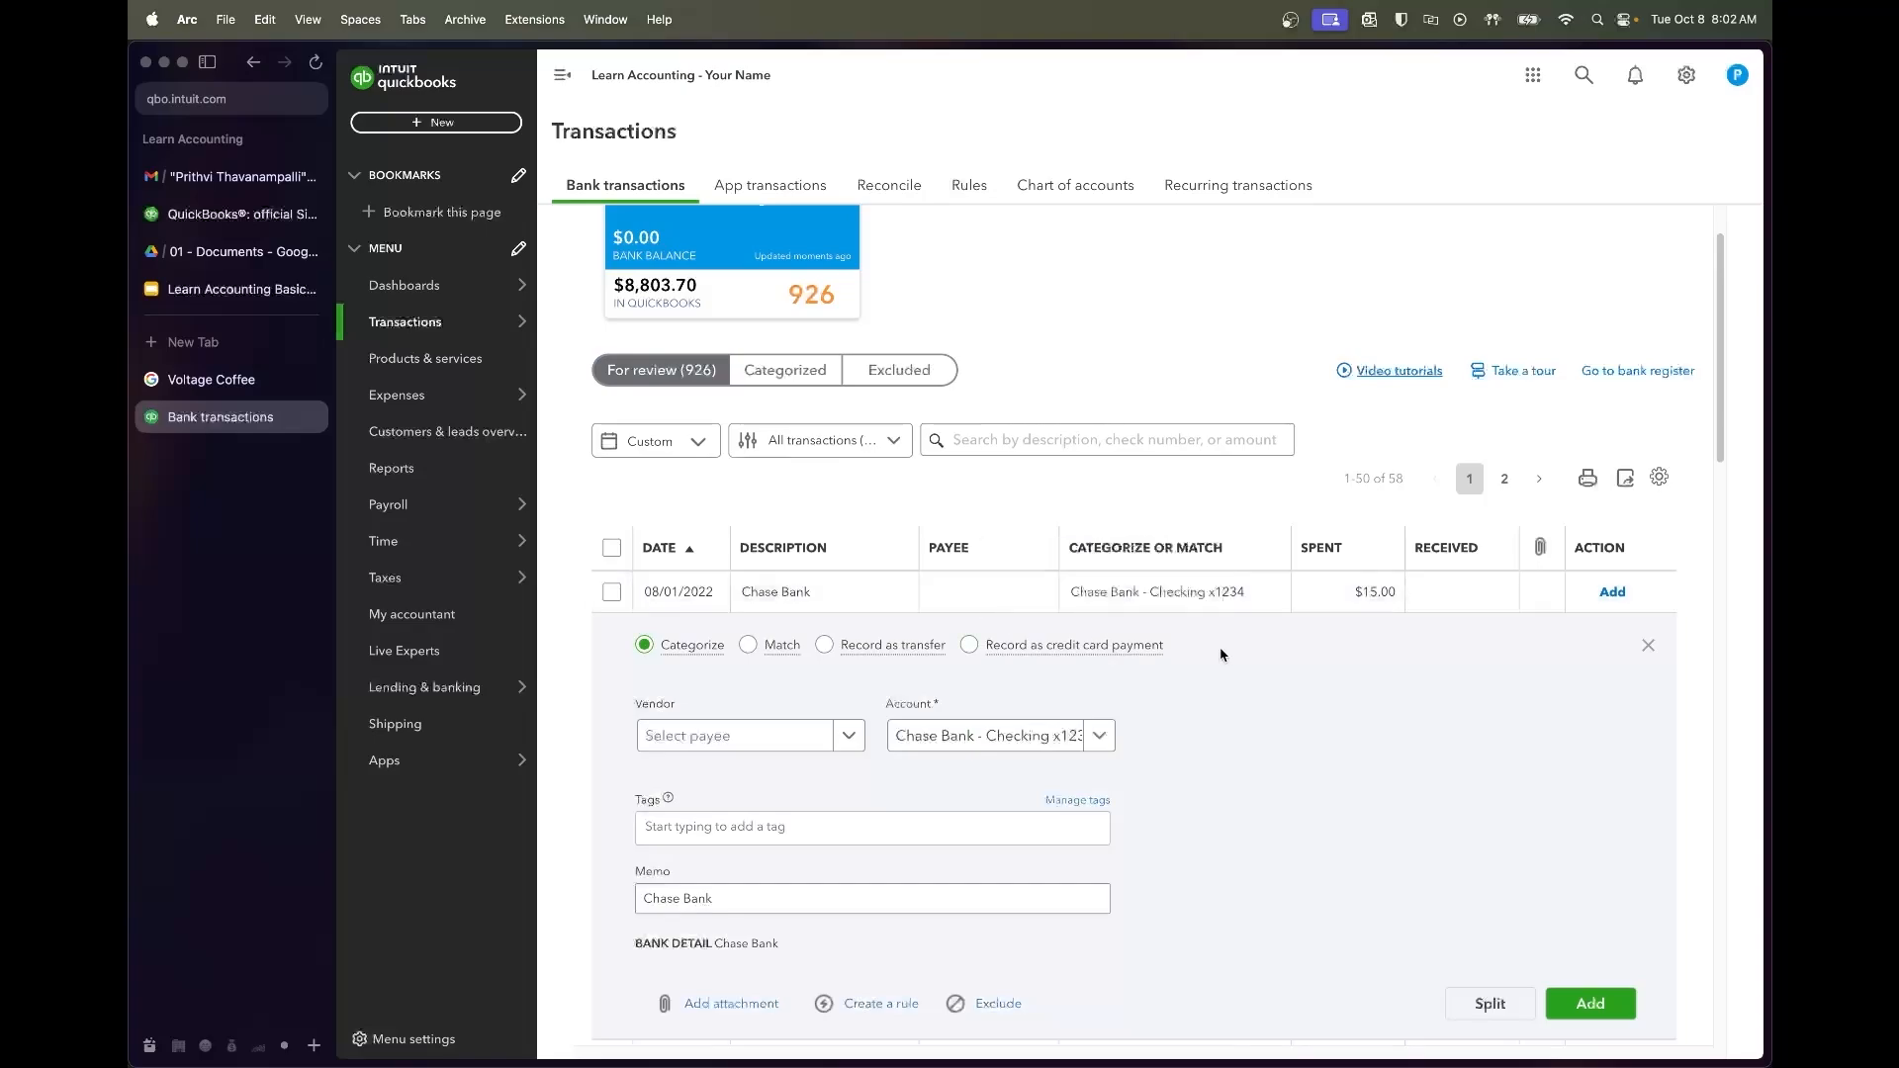
scroll(1308, 698, "down", 2)
left_click(849, 642)
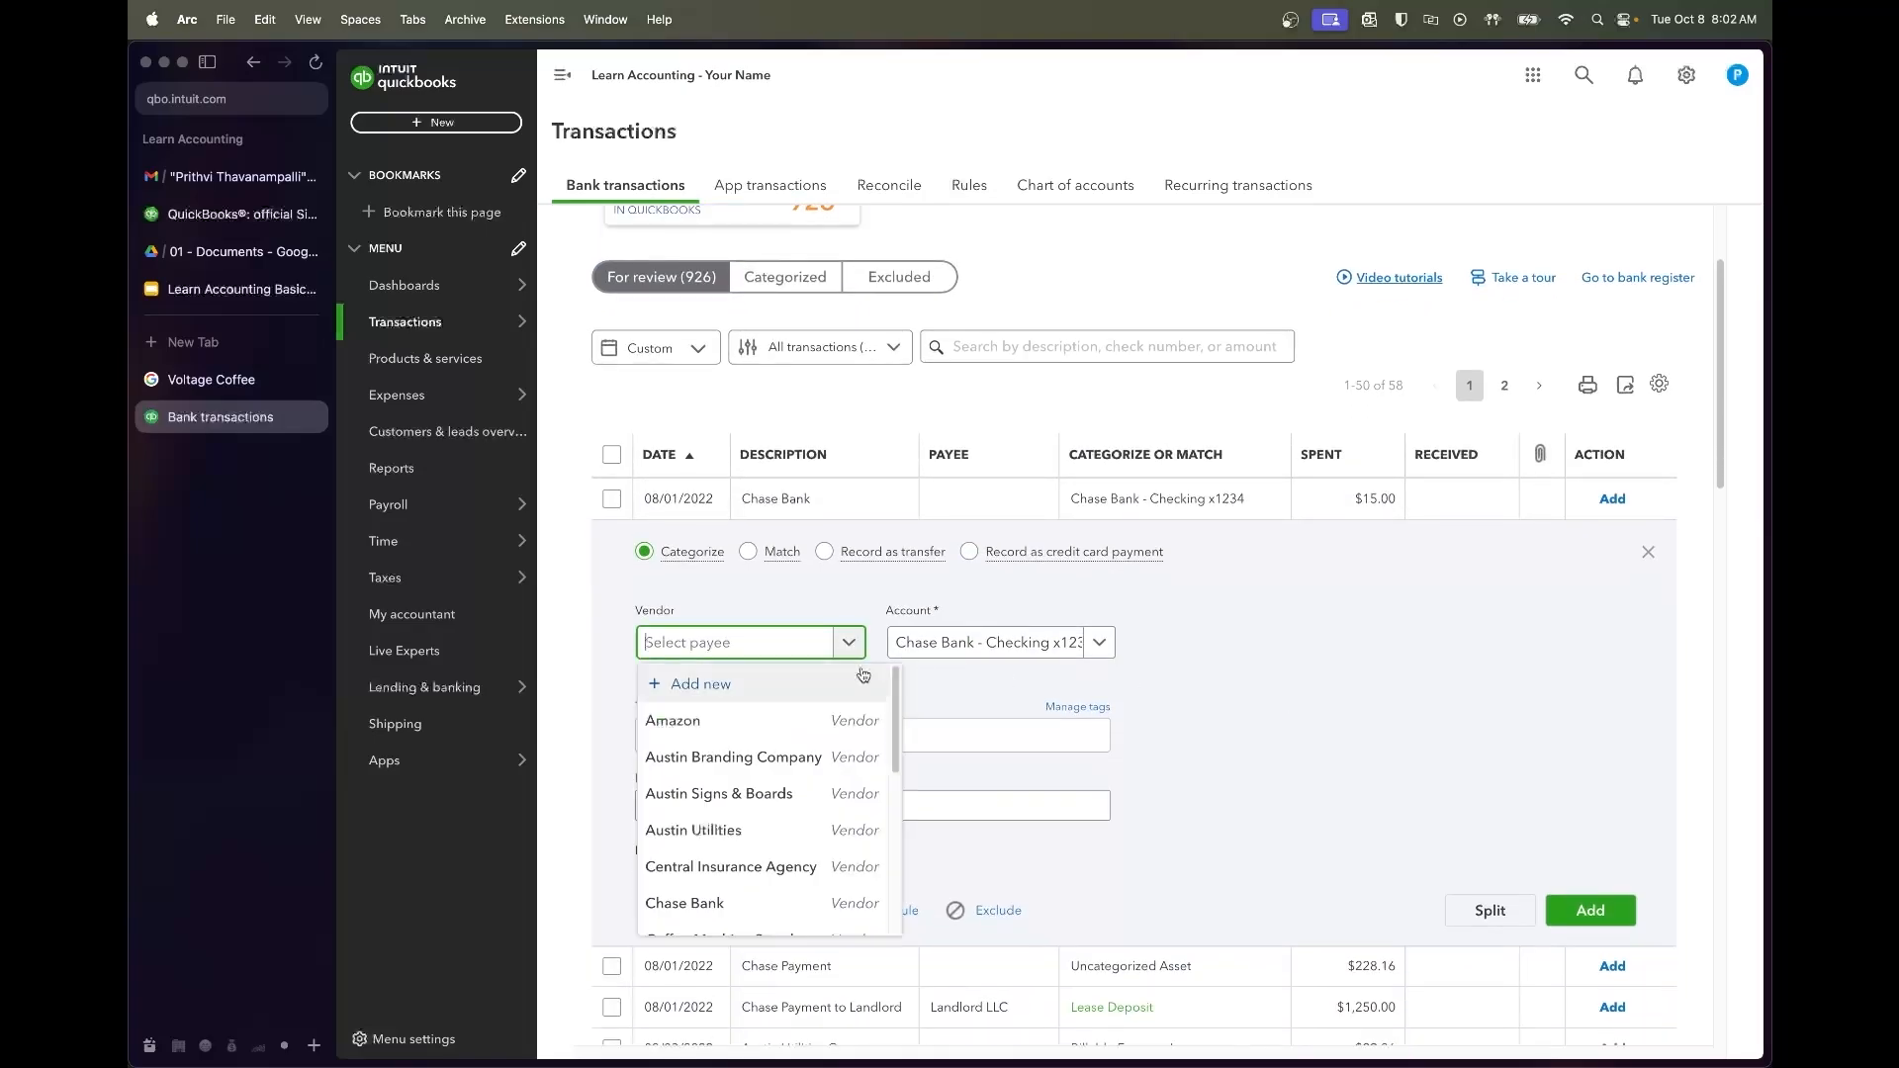
type("Chase Bank")
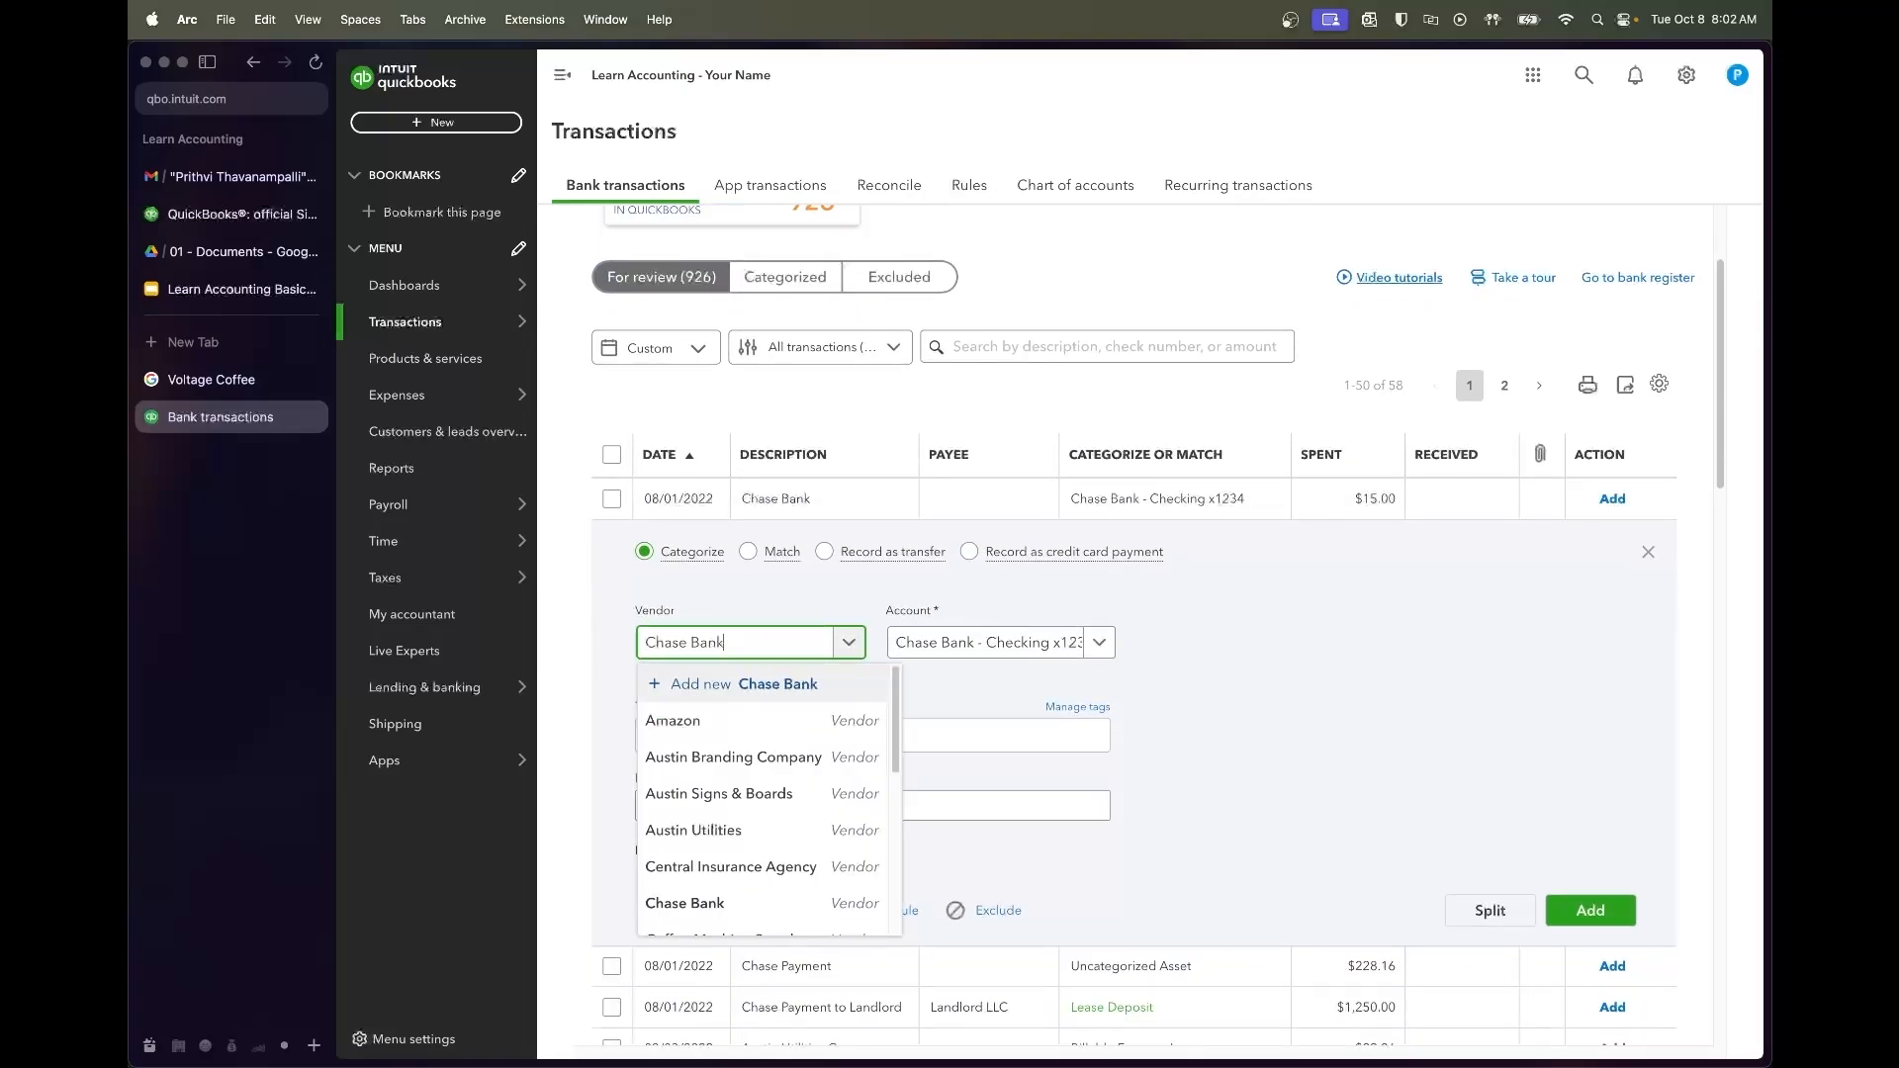
left_click(808, 726)
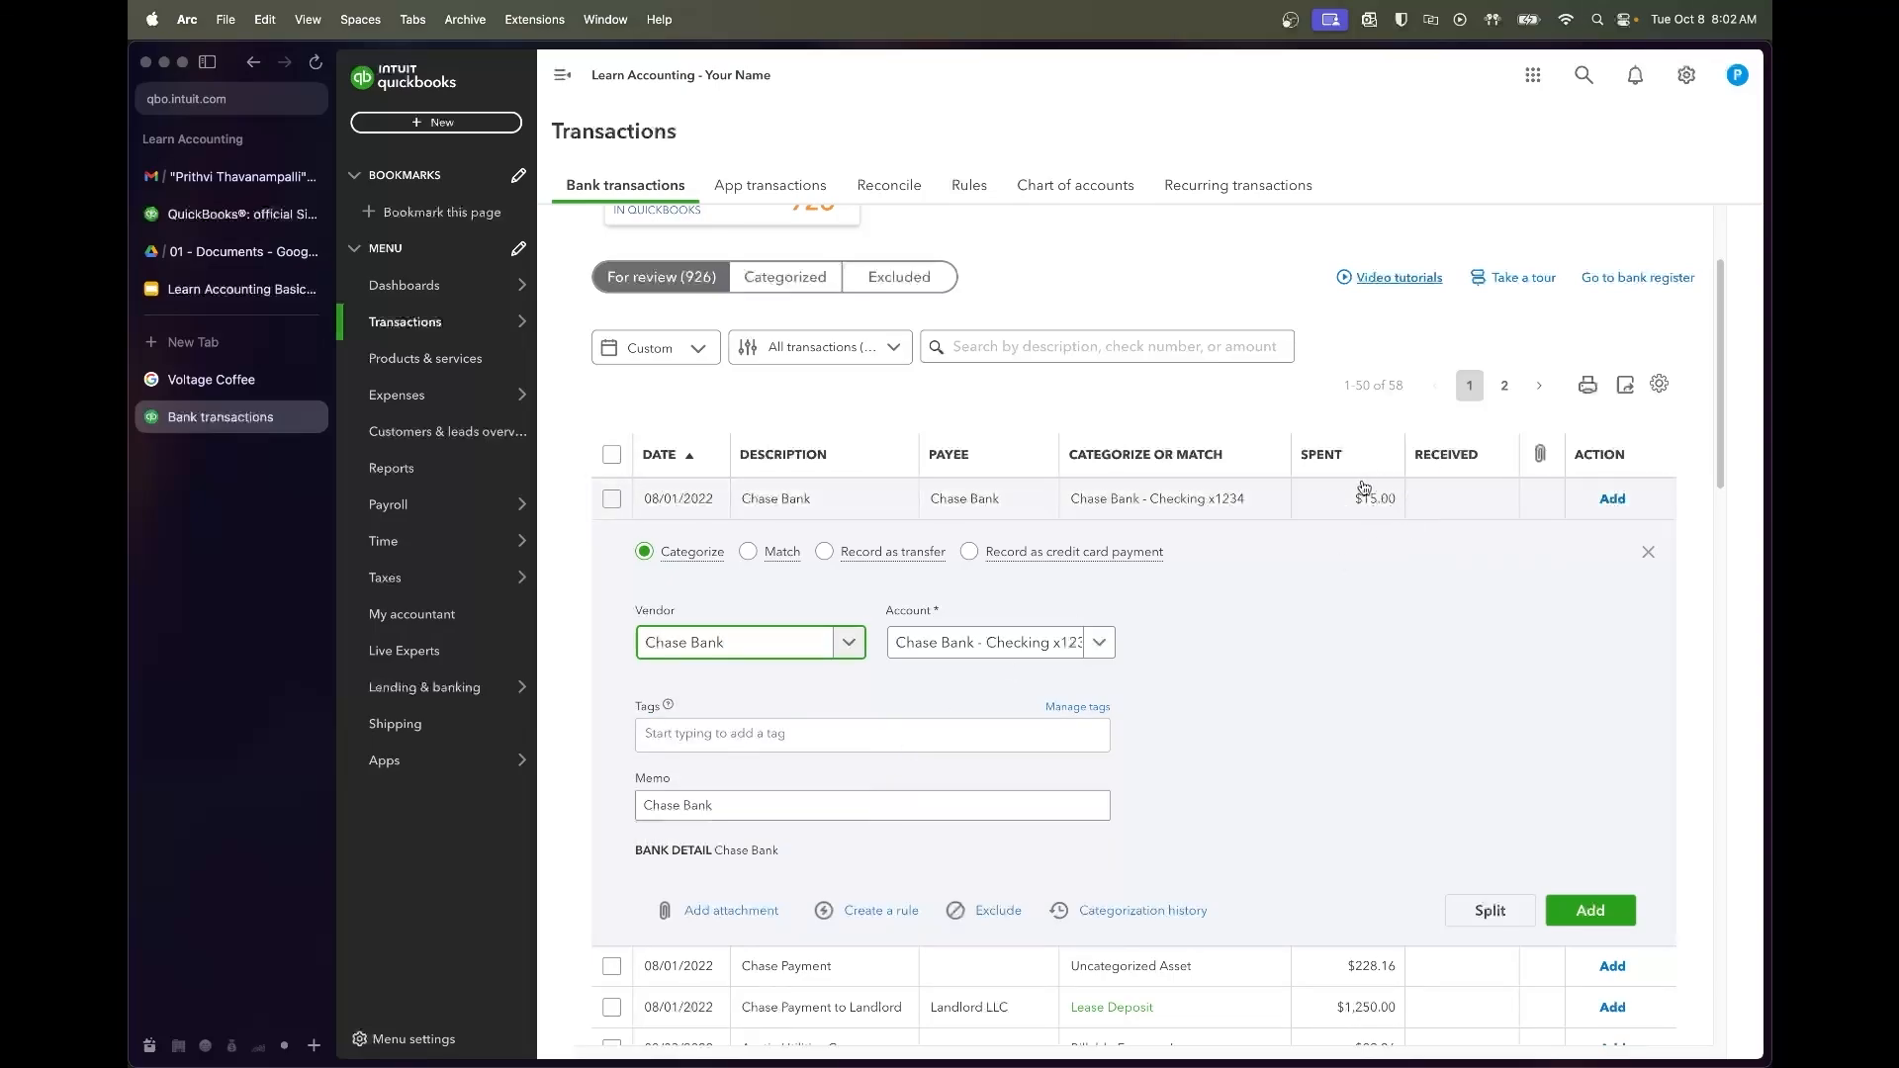
left_click(1112, 655)
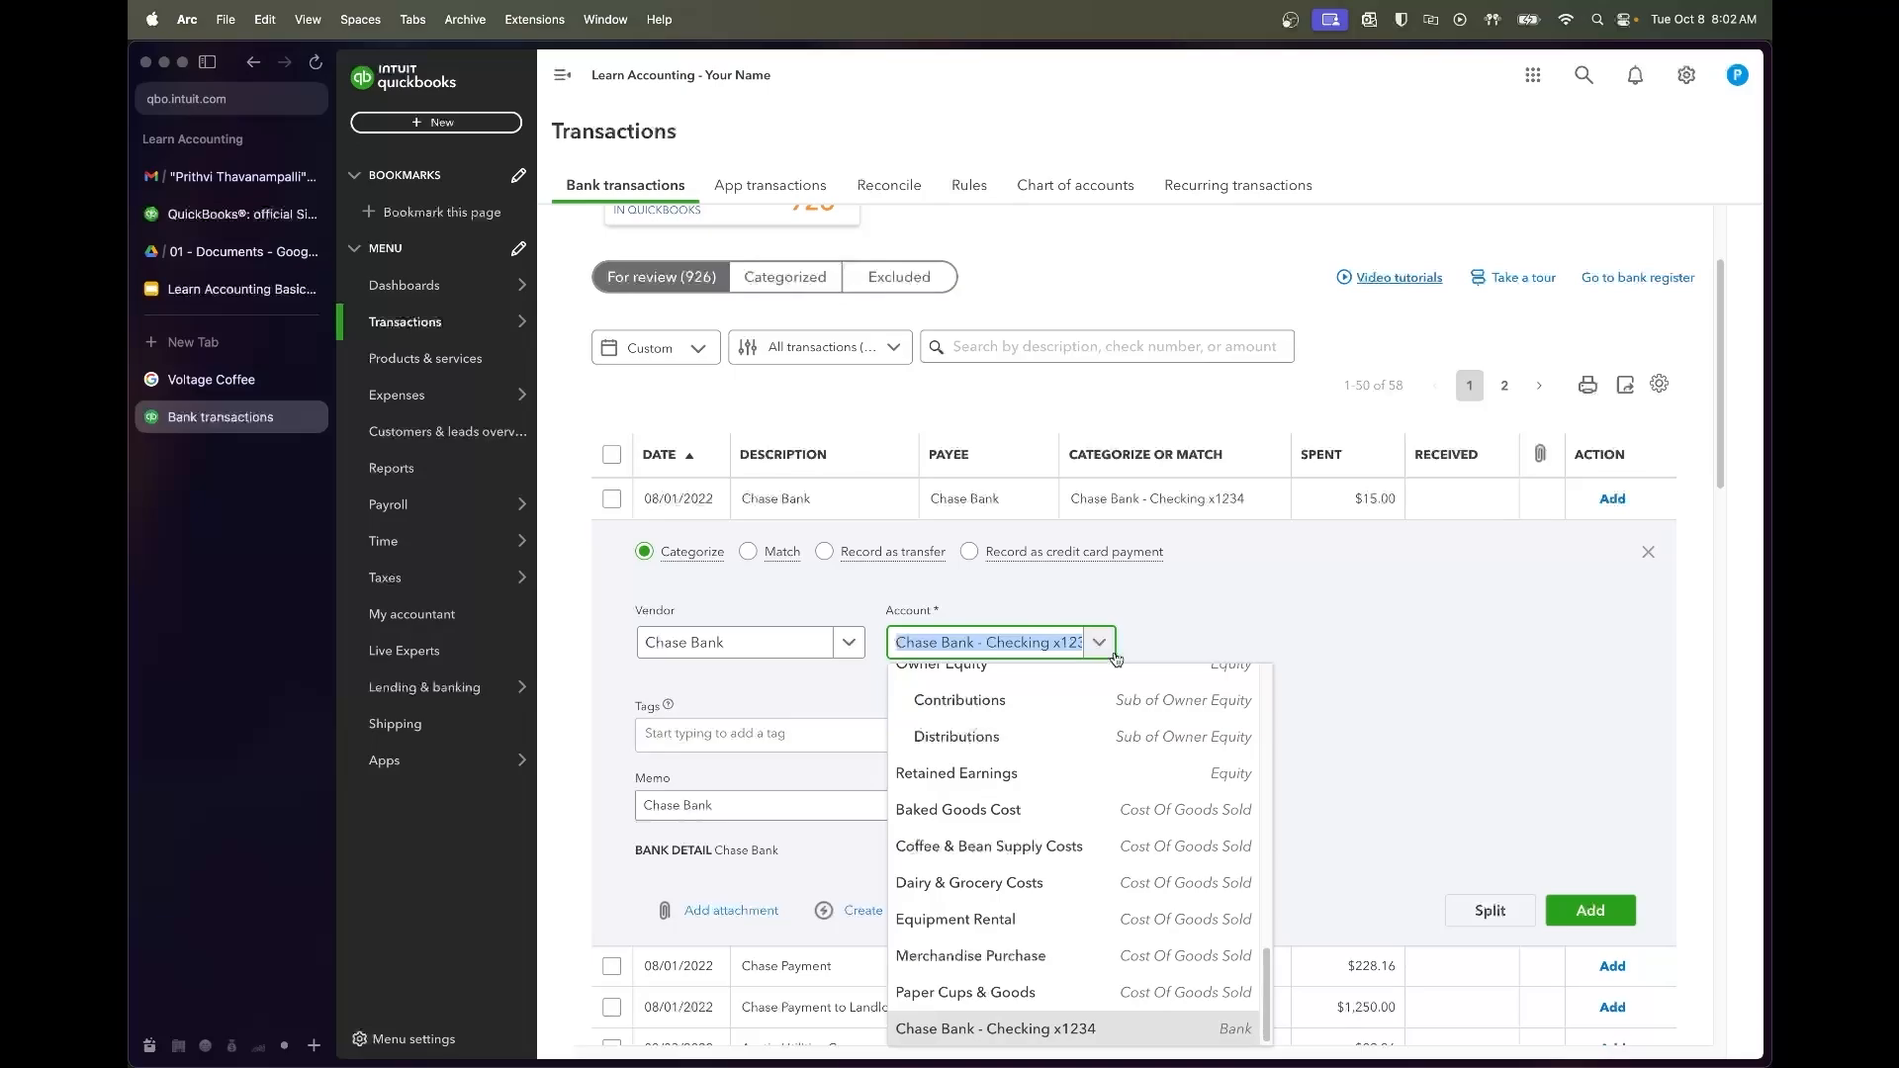
type("bank")
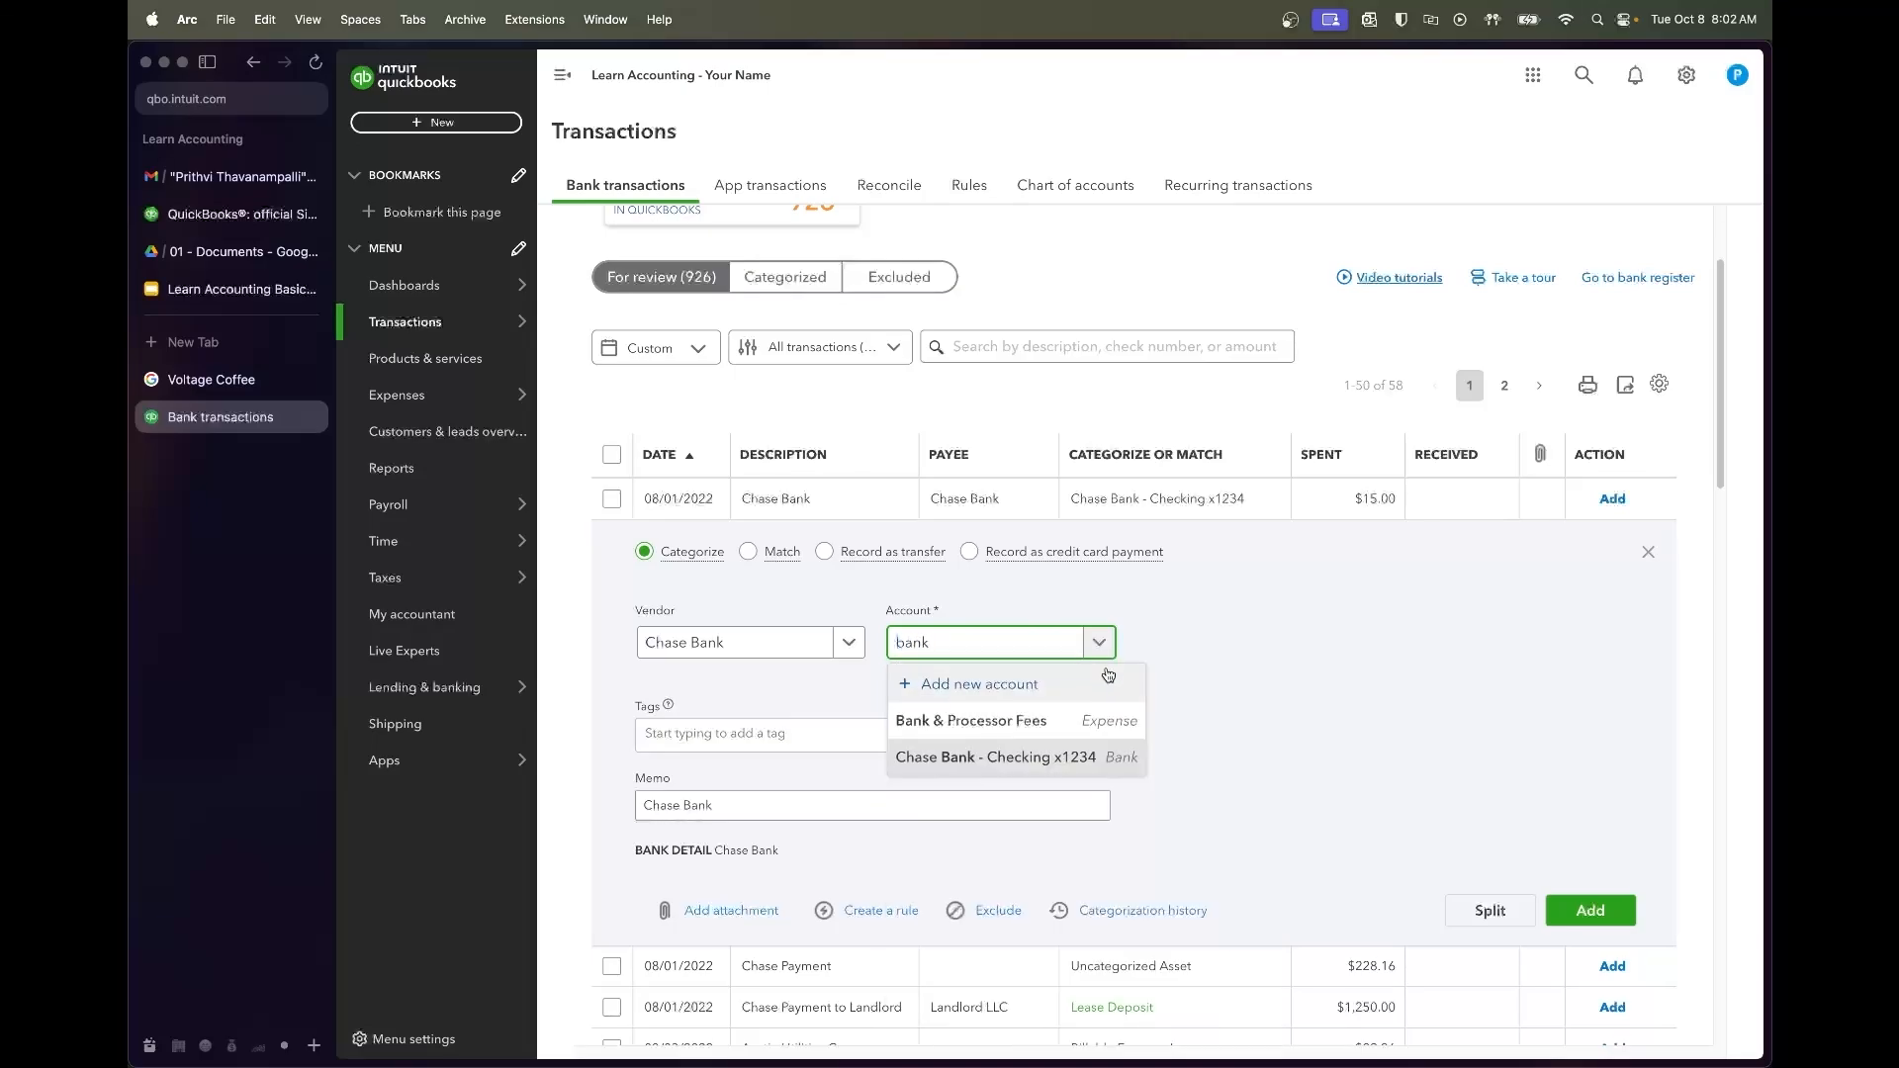
left_click(1067, 719)
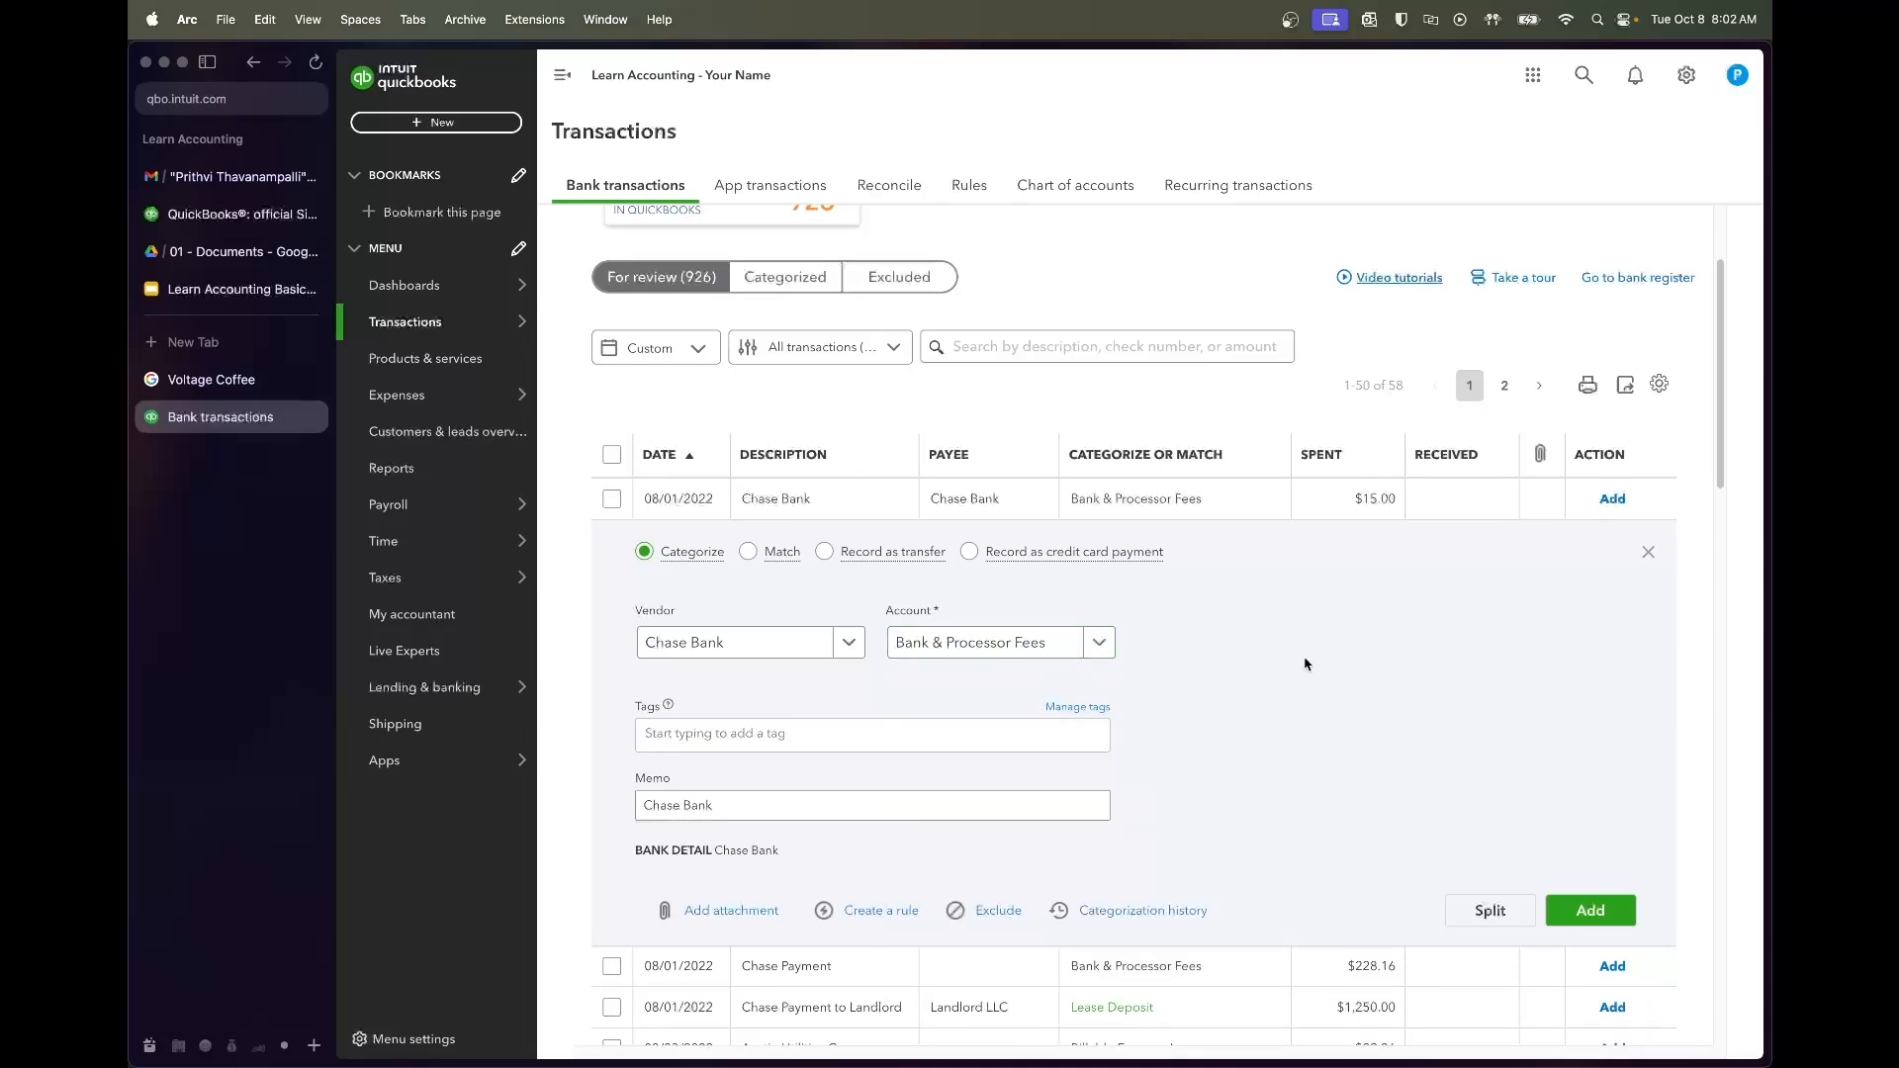
left_click(1589, 905)
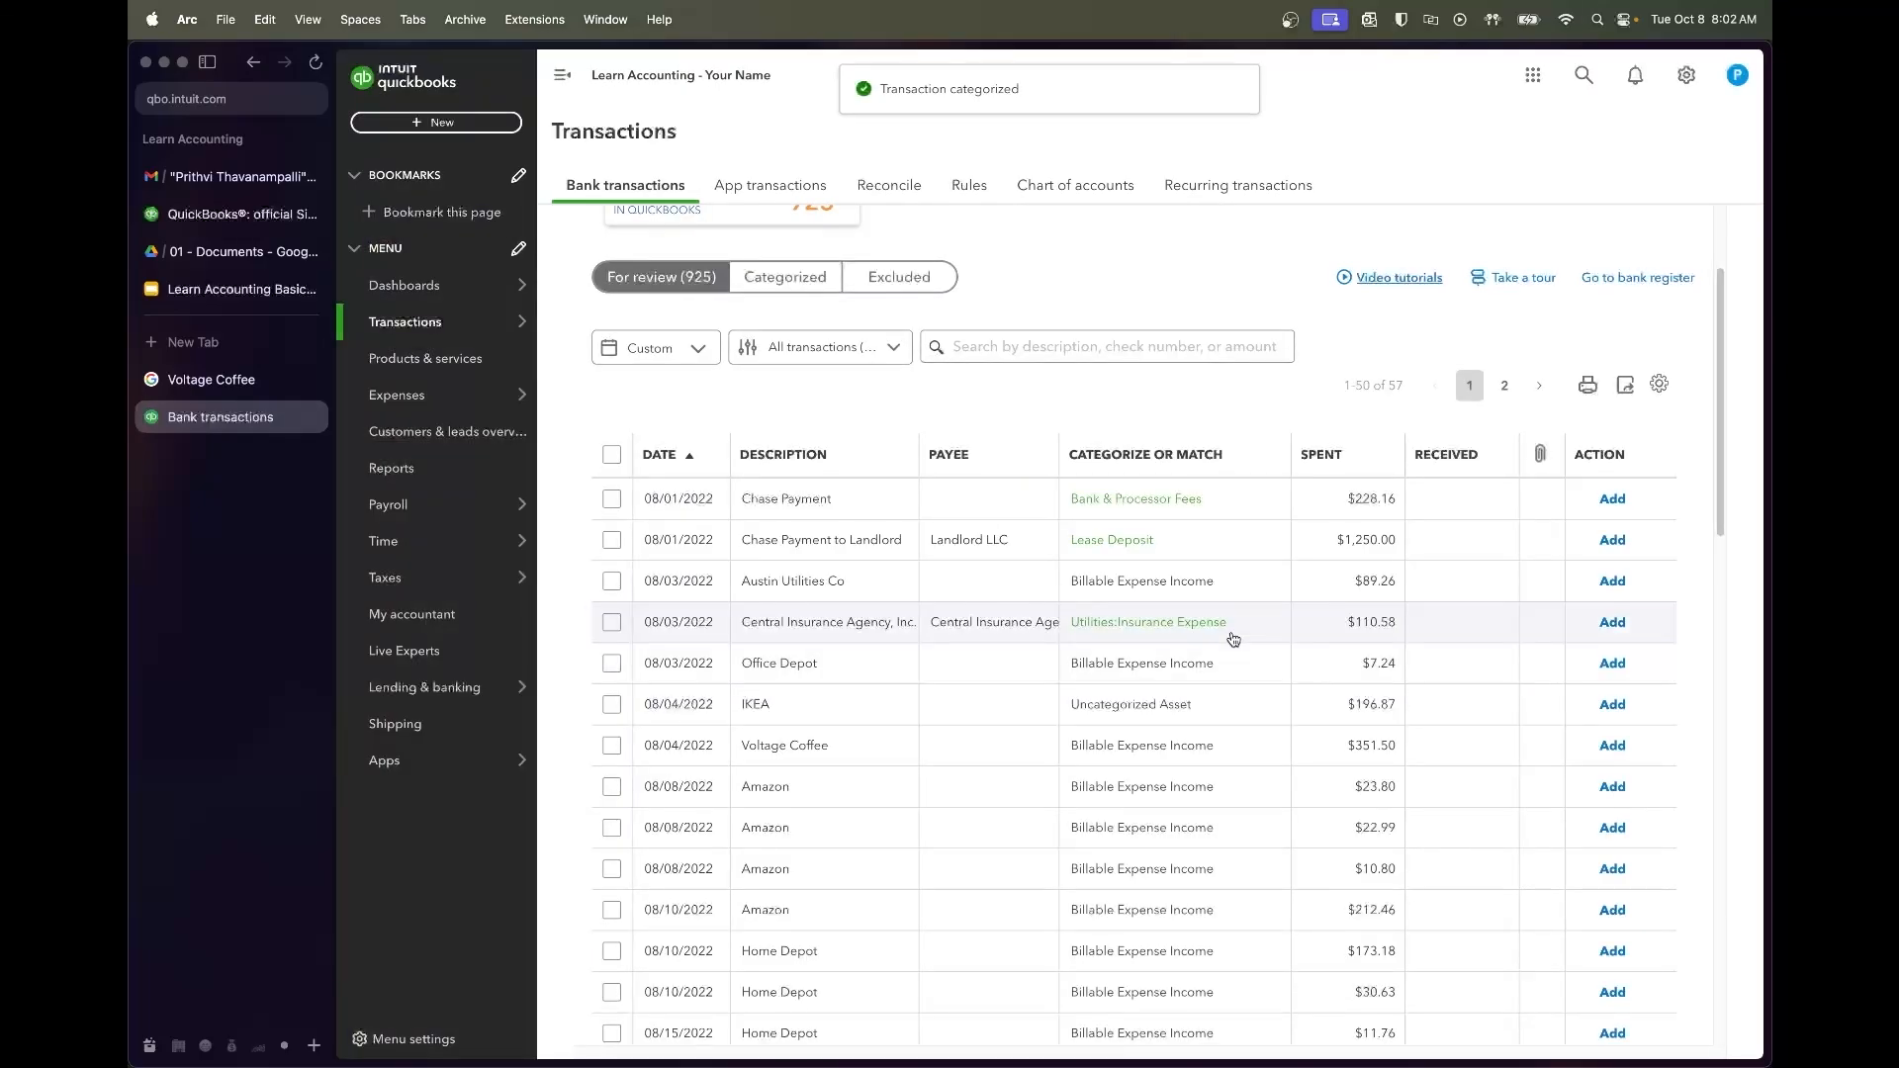
left_click(933, 507)
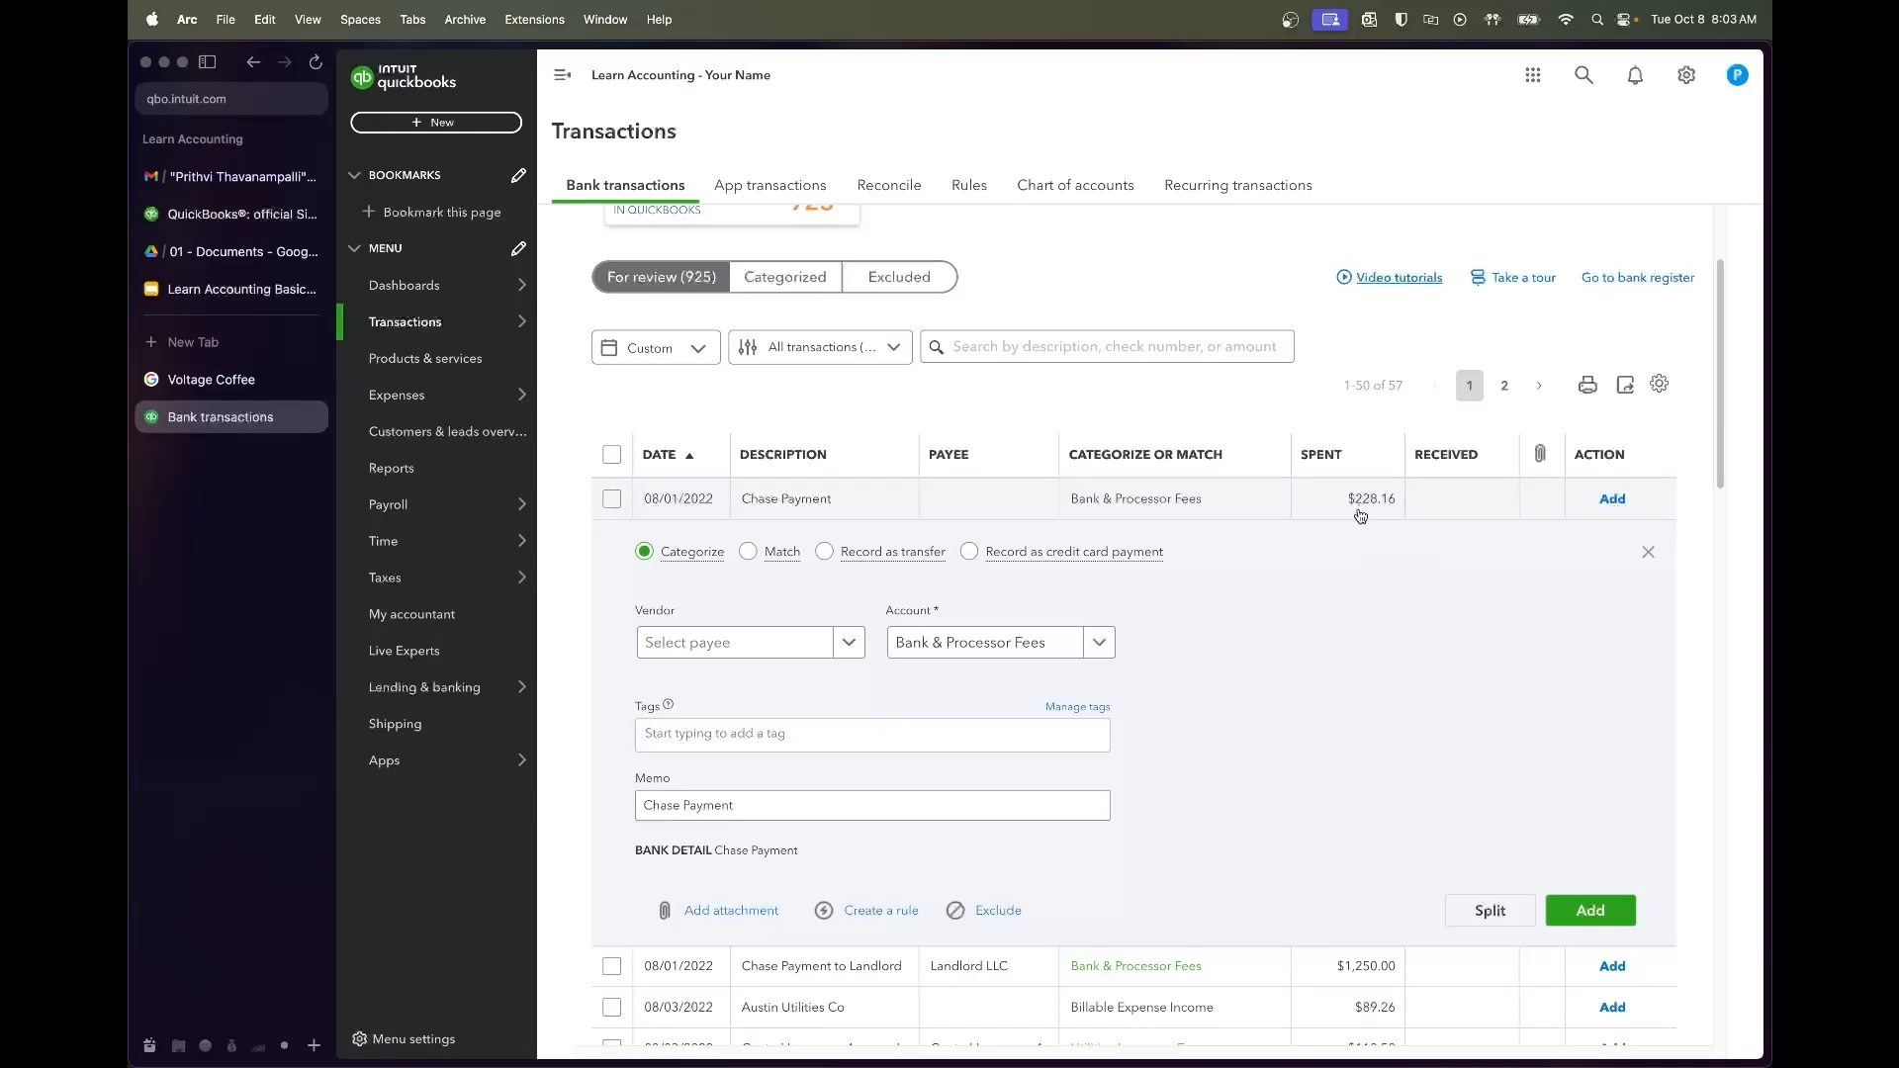
Open Chase Loan Amortization Schedule.pdf and check the 228.16 payment for 2022-08-01
left_click(238, 251)
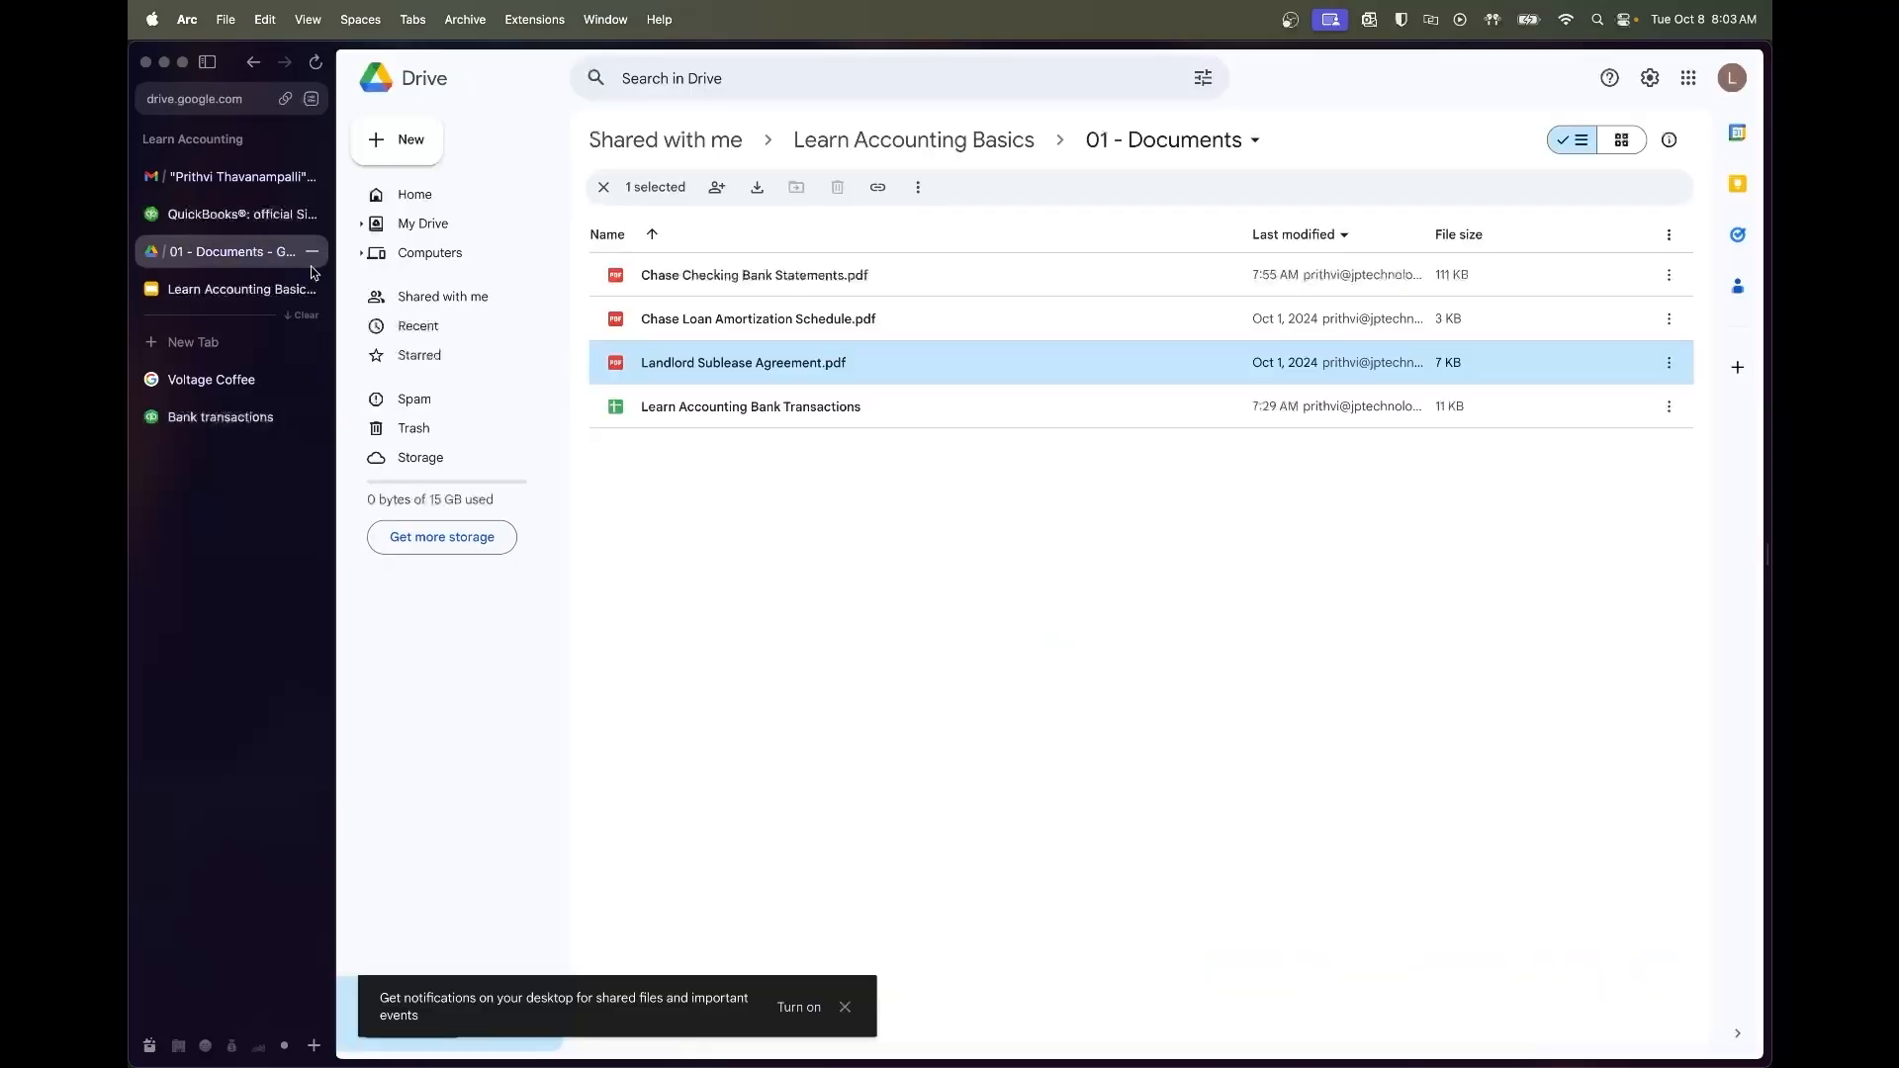
double_click(805, 322)
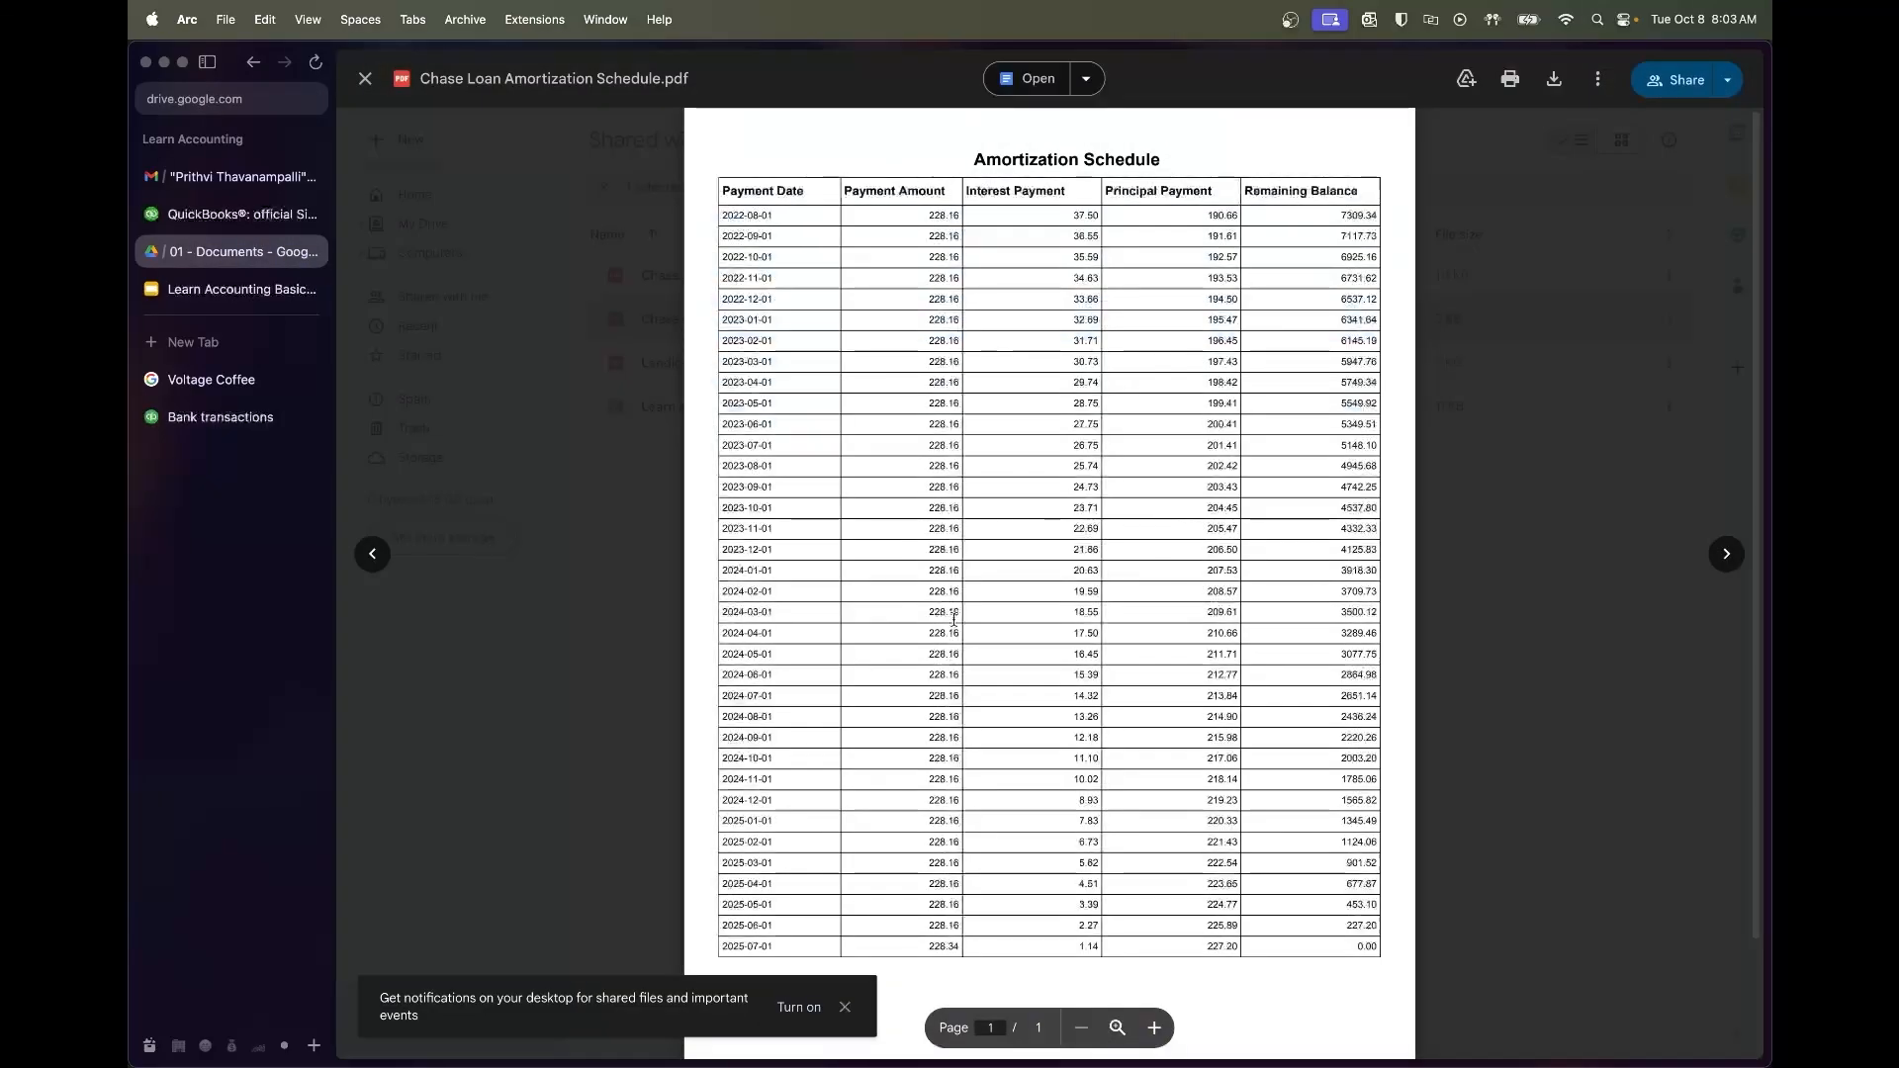
left_click_drag(957, 213, 919, 215)
scroll(861, 345, "down", 3)
scroll(860, 345, "up", 3)
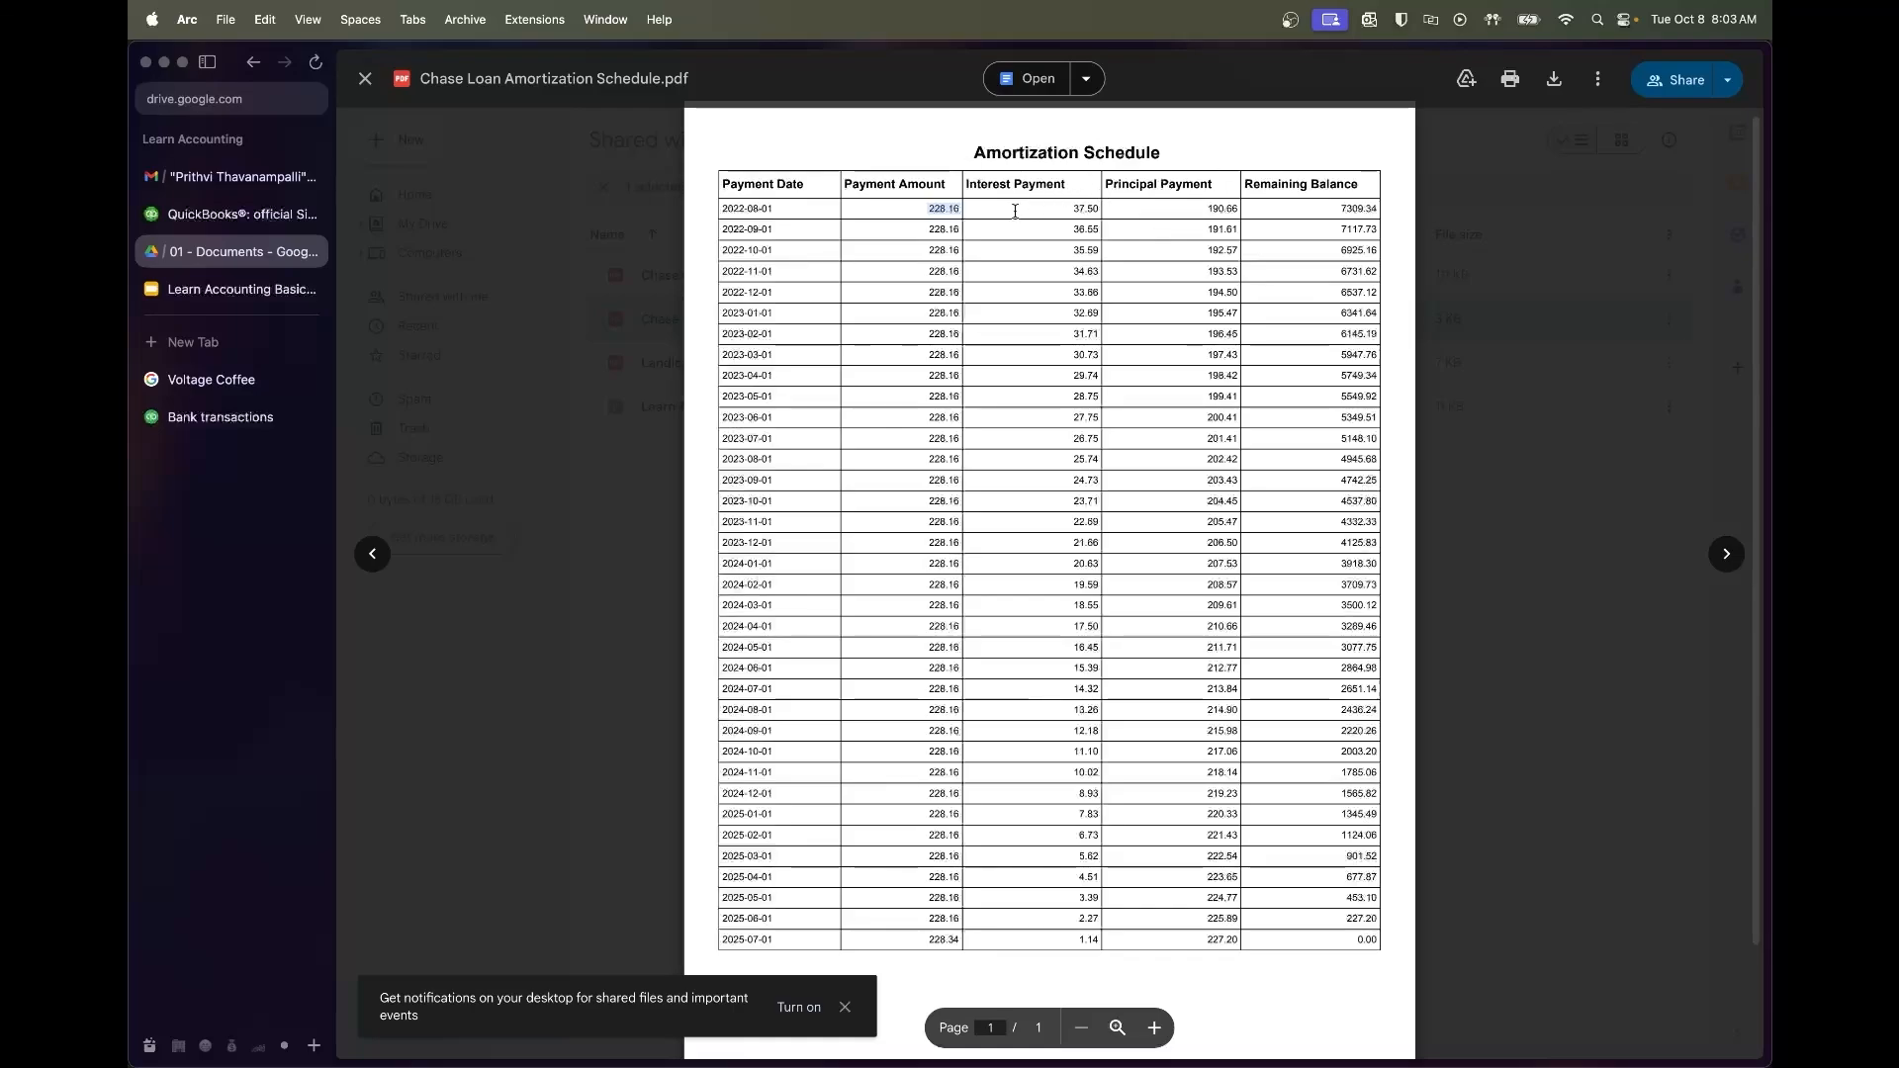
left_click(1375, 209)
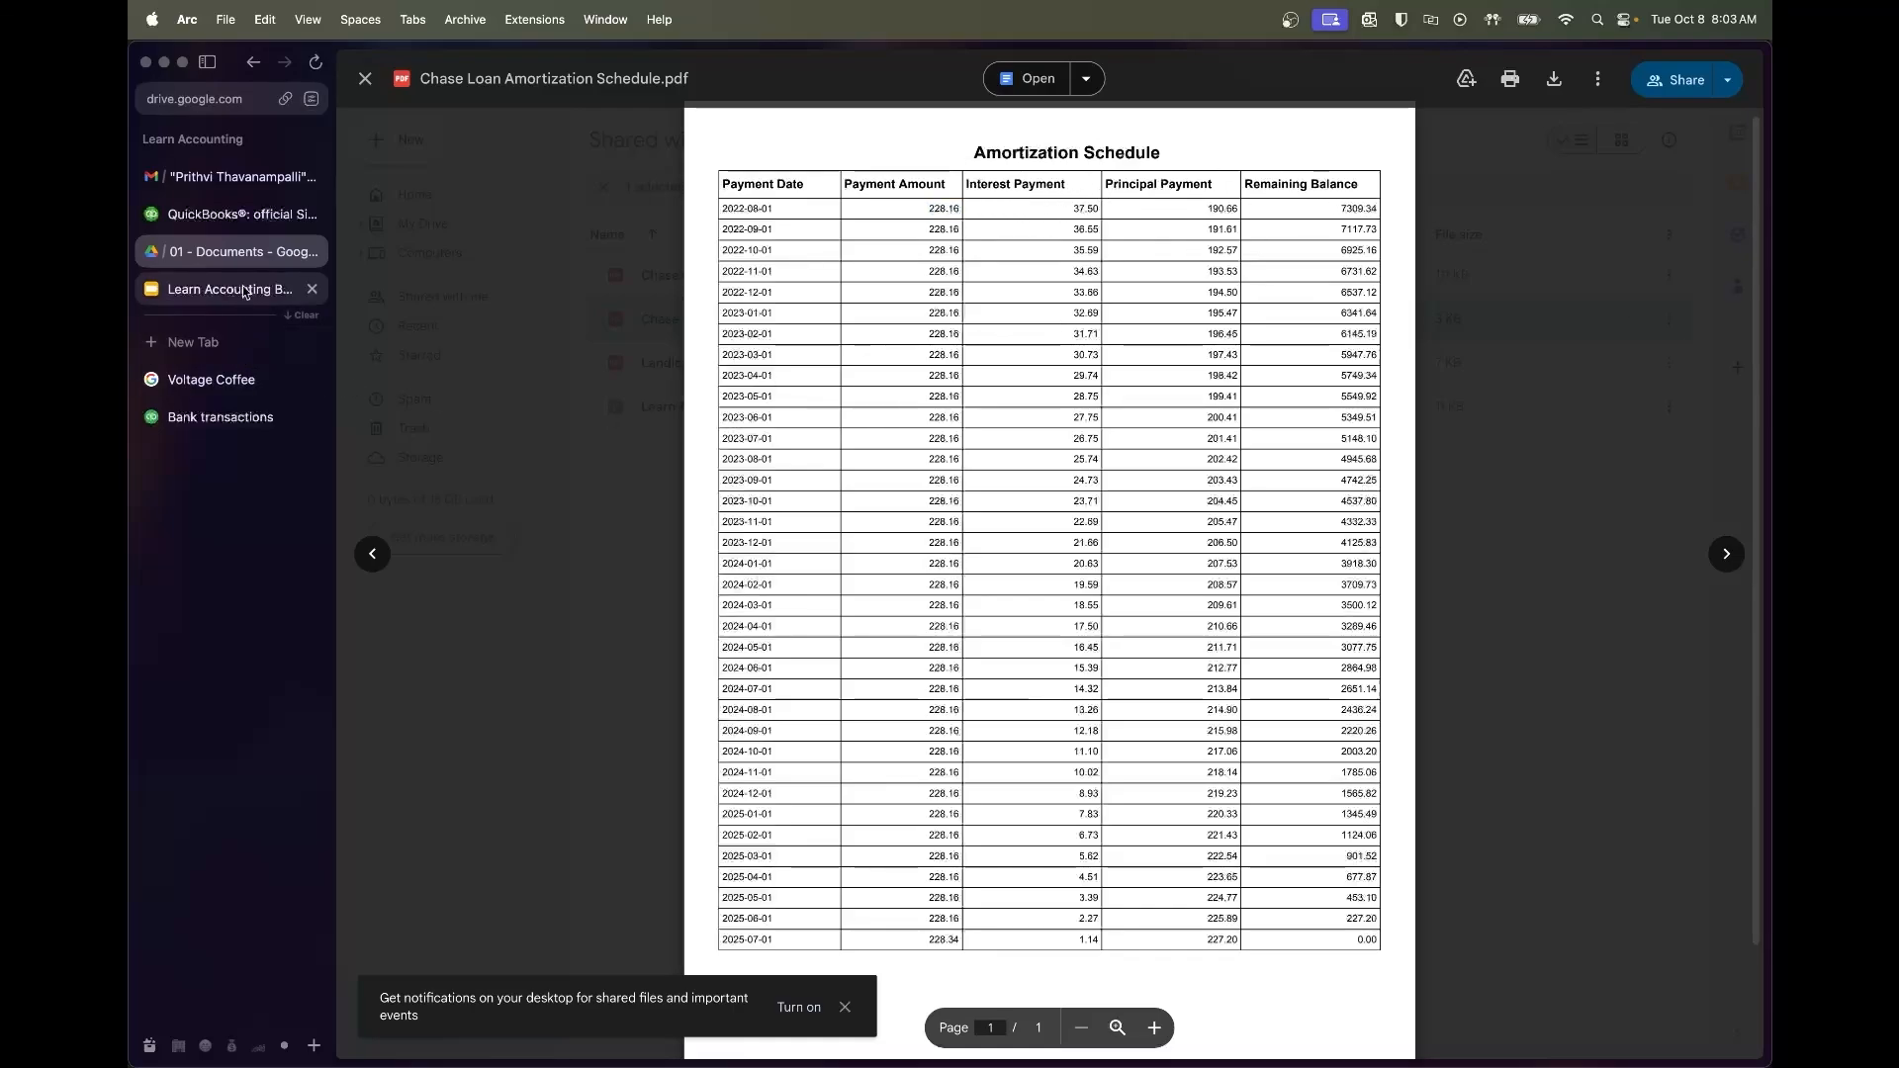
left_click(240, 419)
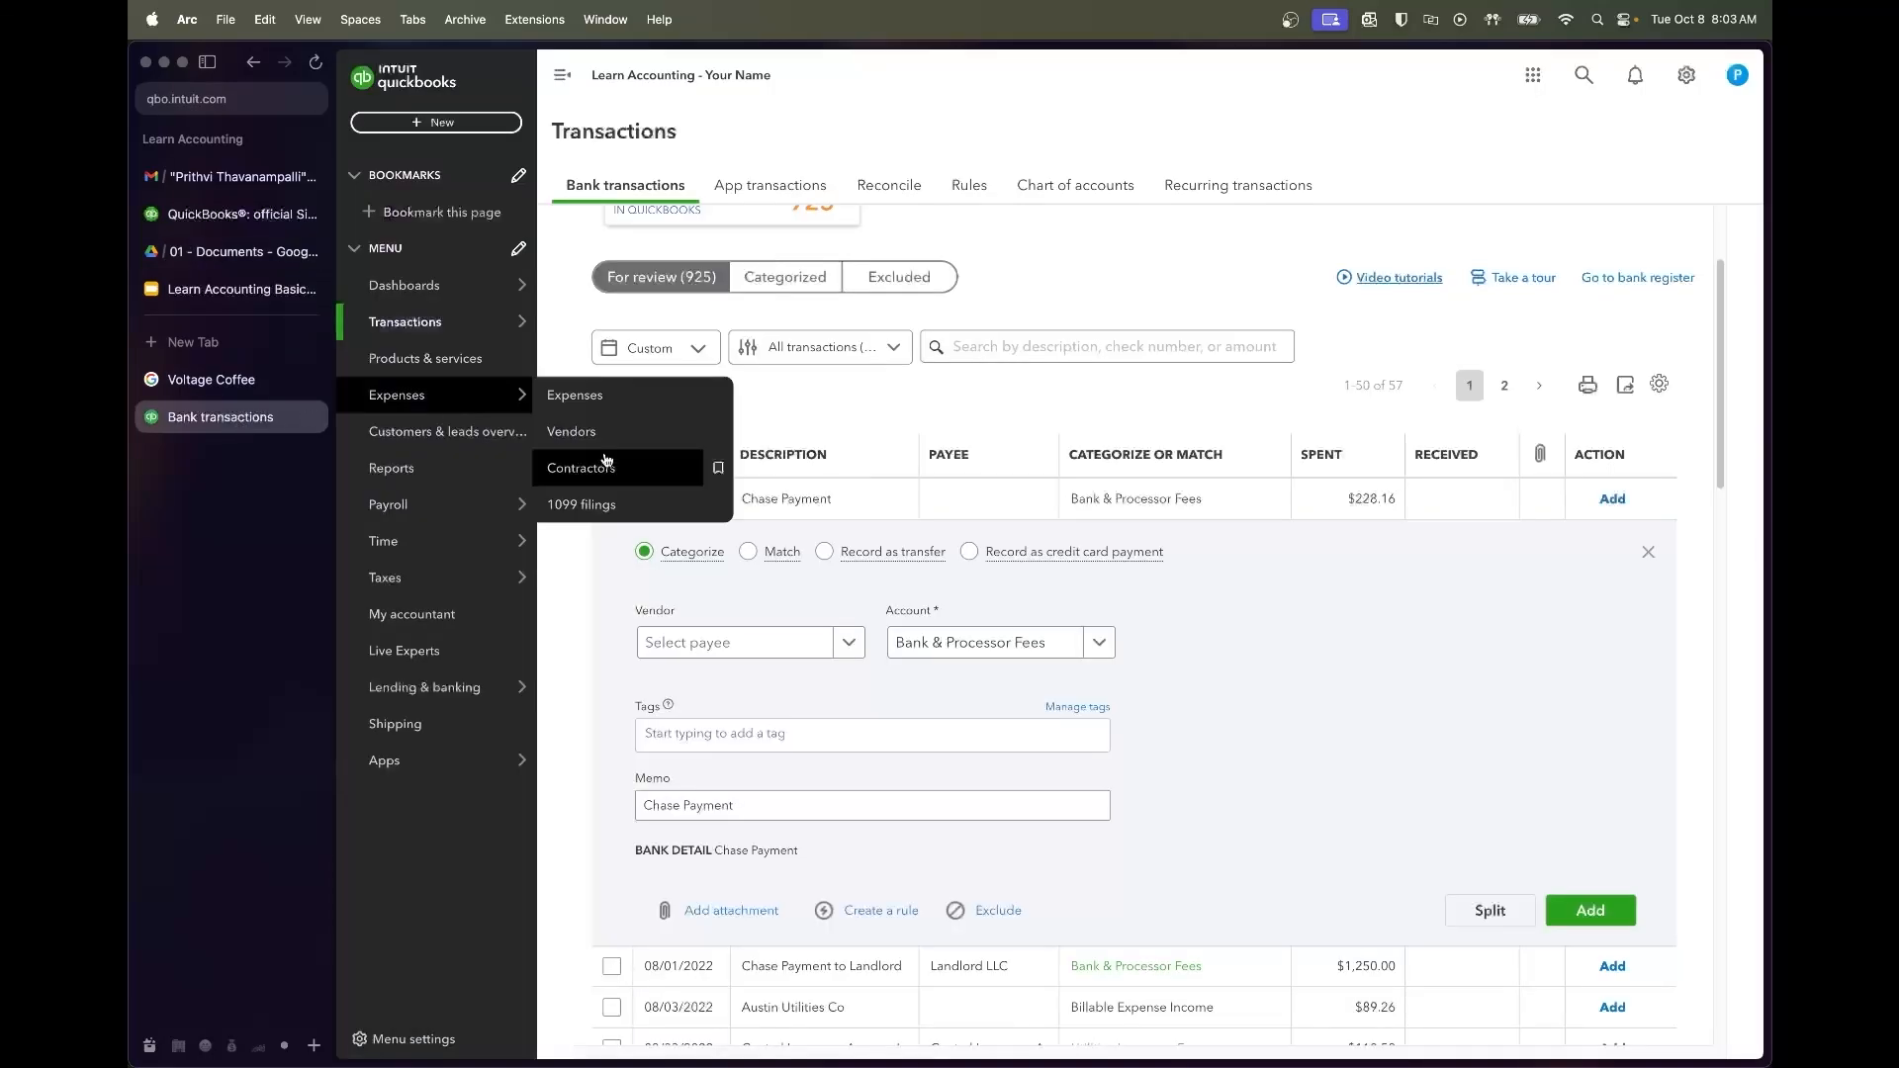
left_click(803, 517)
scroll(886, 524, "down", 1)
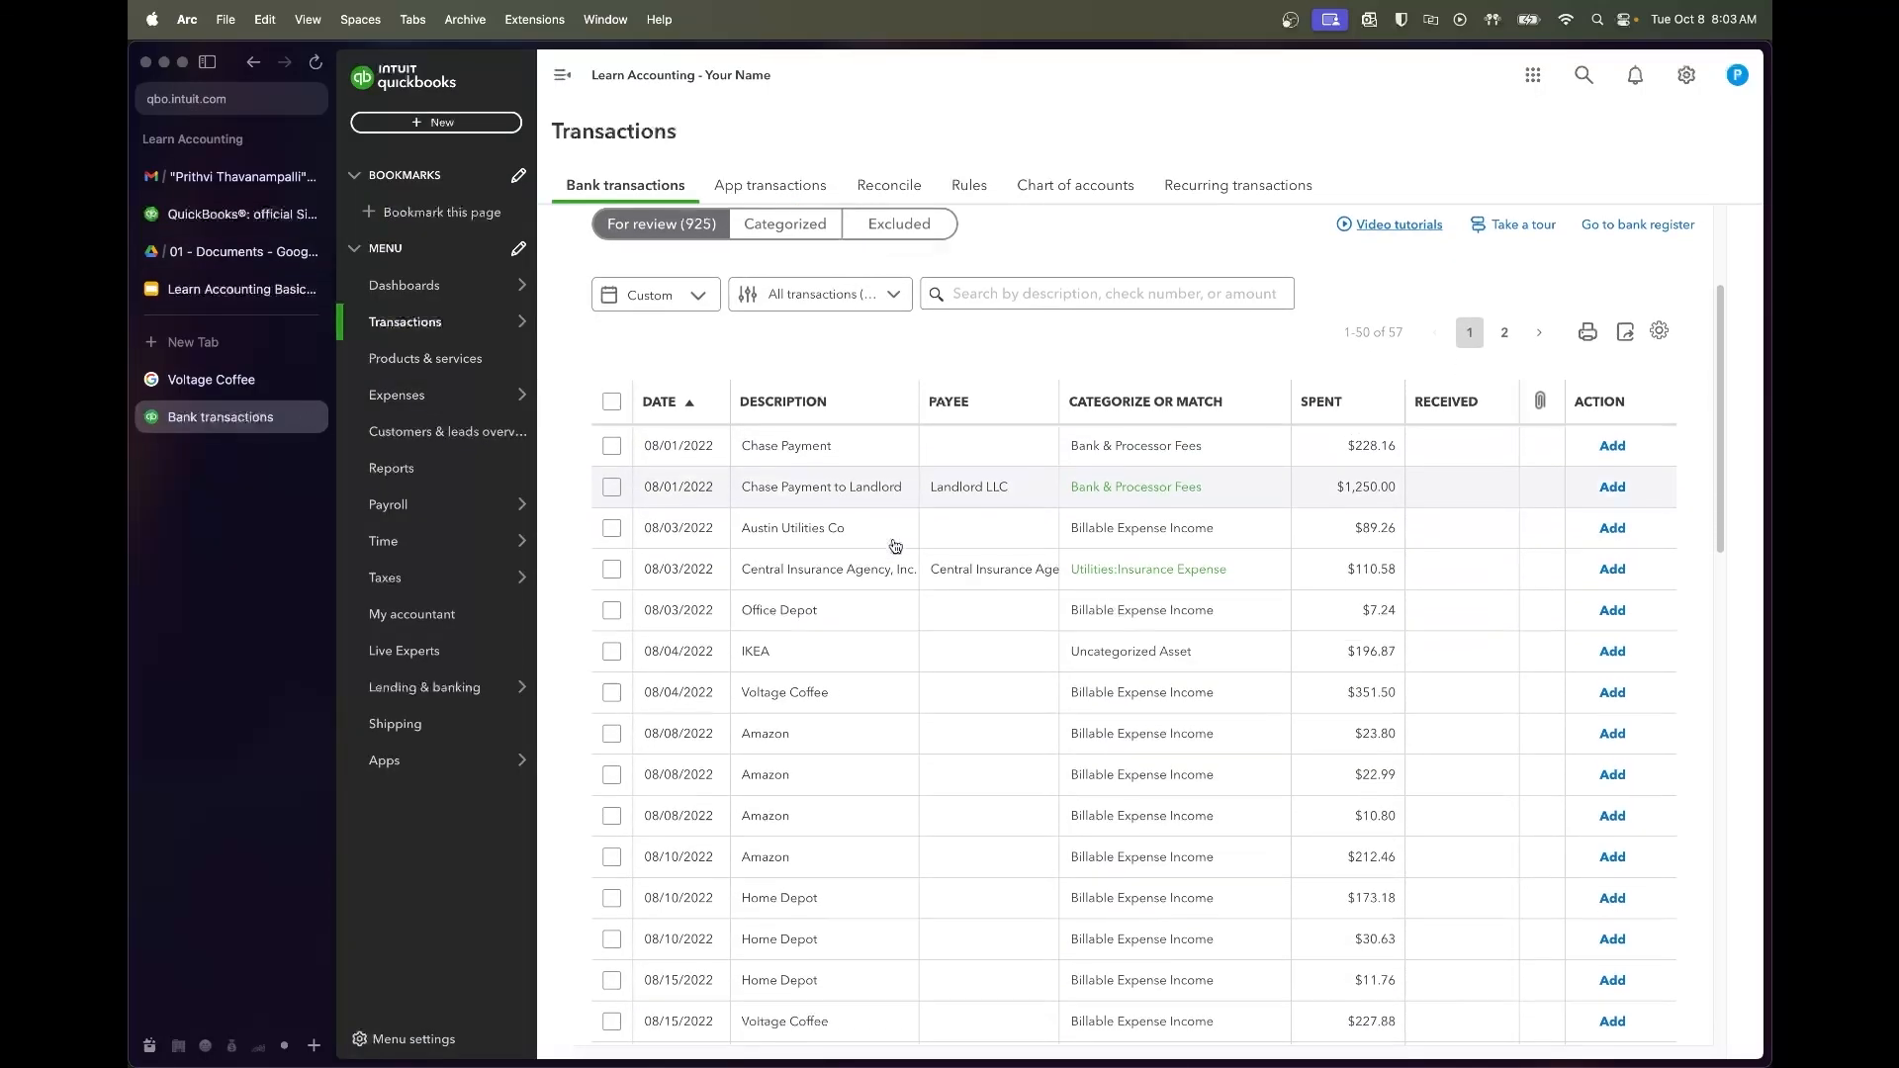
left_click(885, 492)
scroll(908, 633, "down", 1)
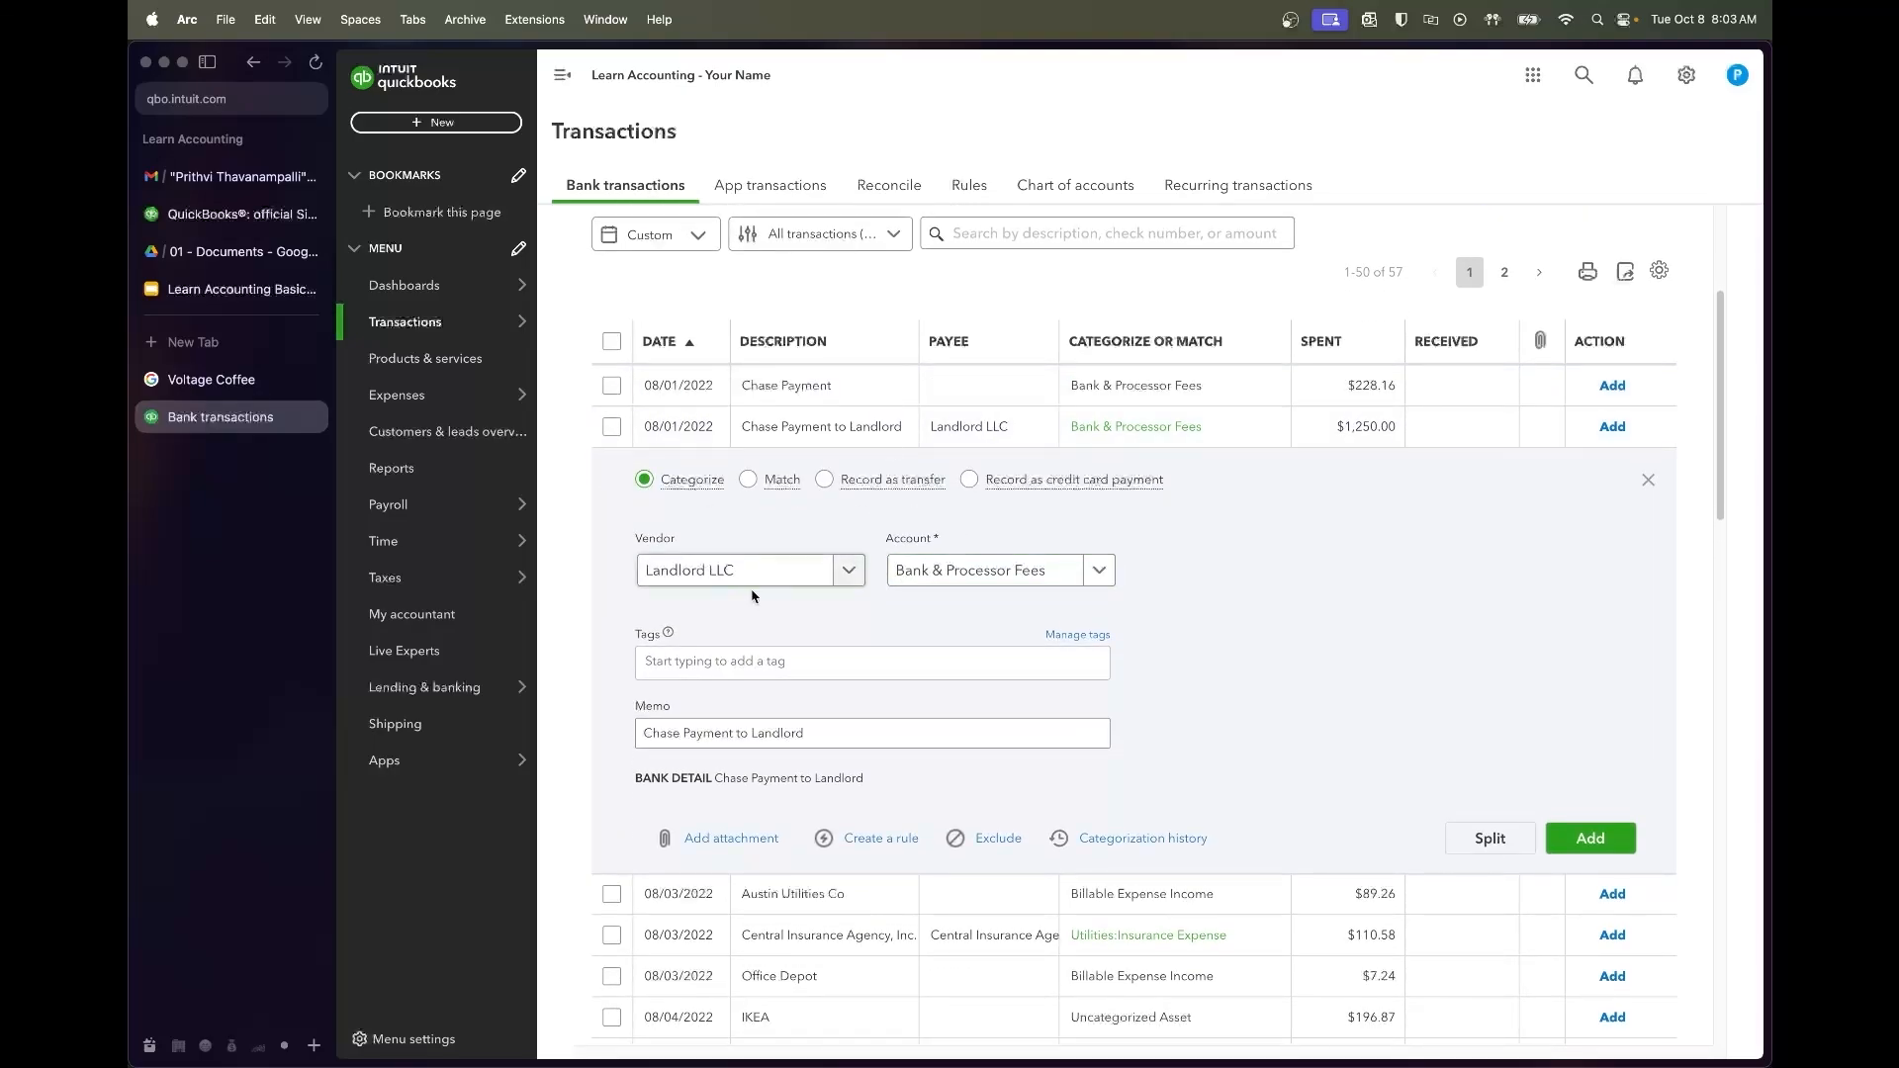
left_click(964, 571)
Categorize the landlord payment as Lease Expenses:Rent and add it
type("rent")
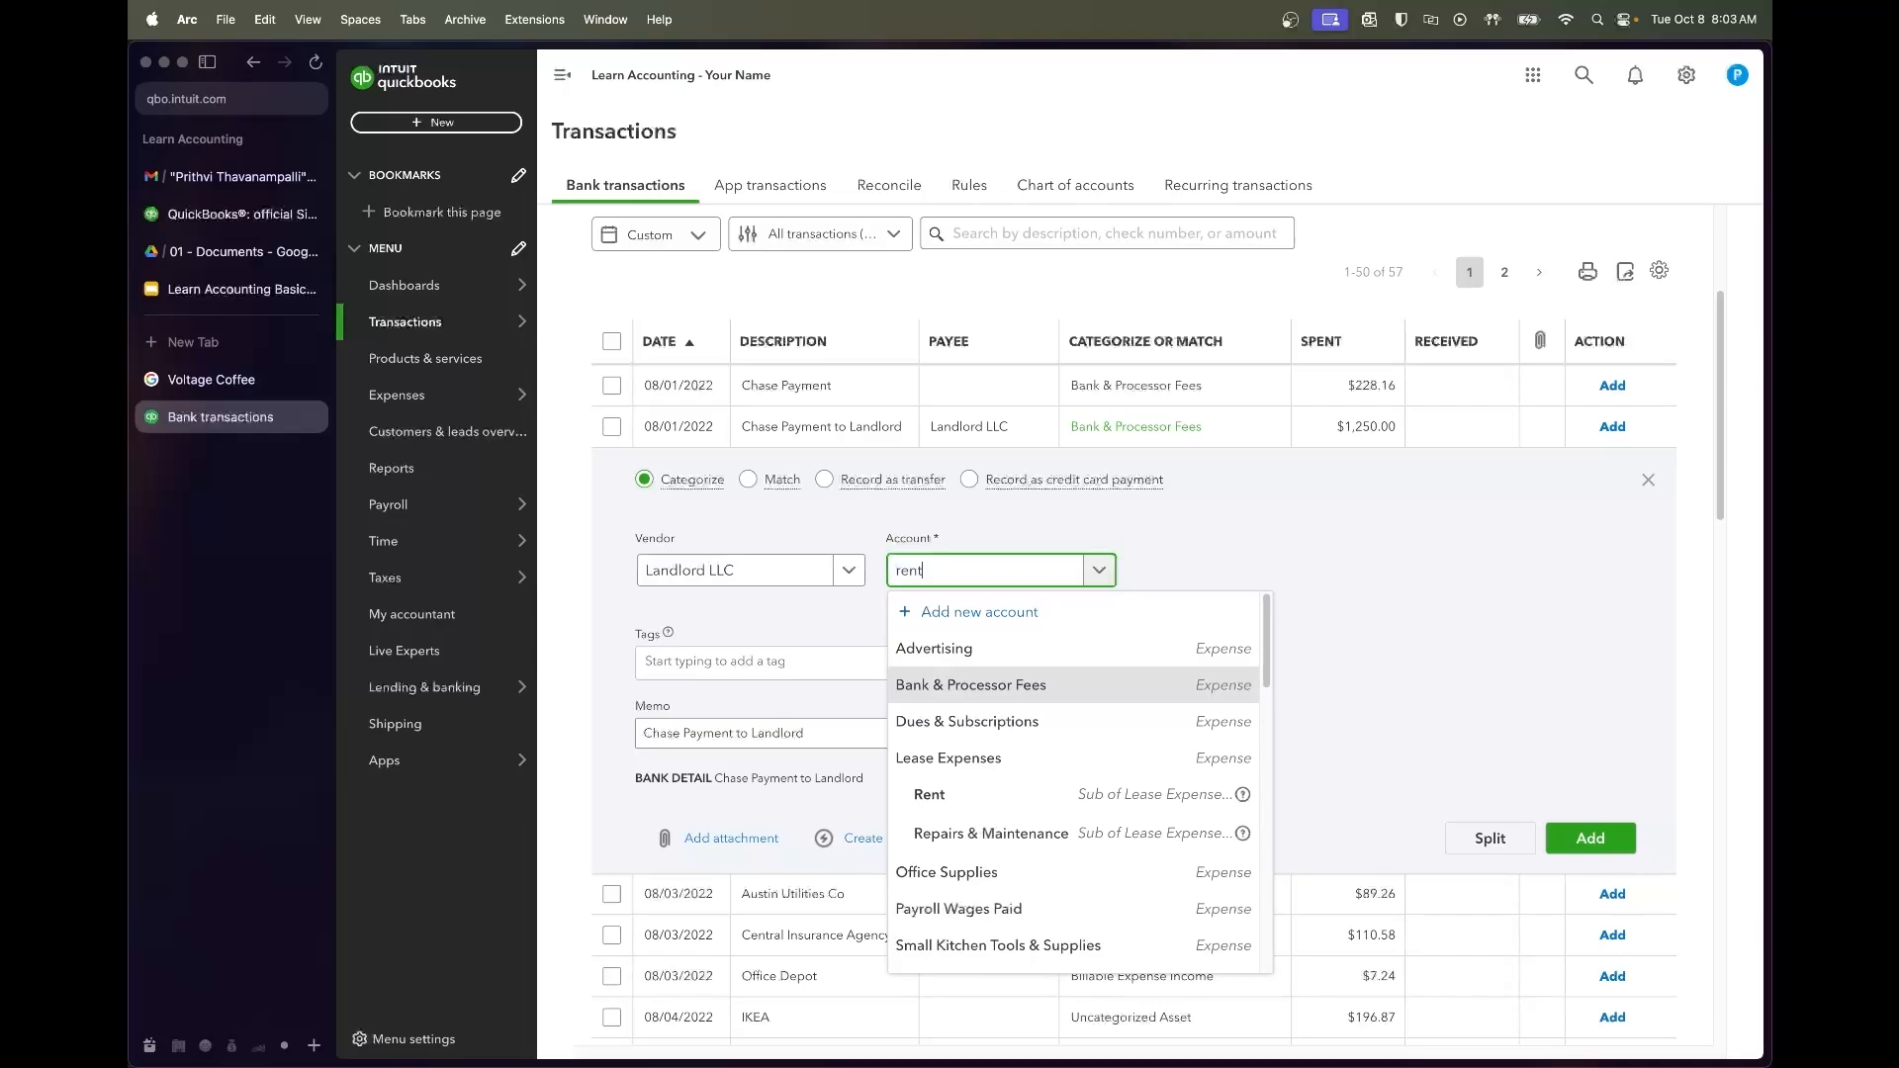
left_click(967, 719)
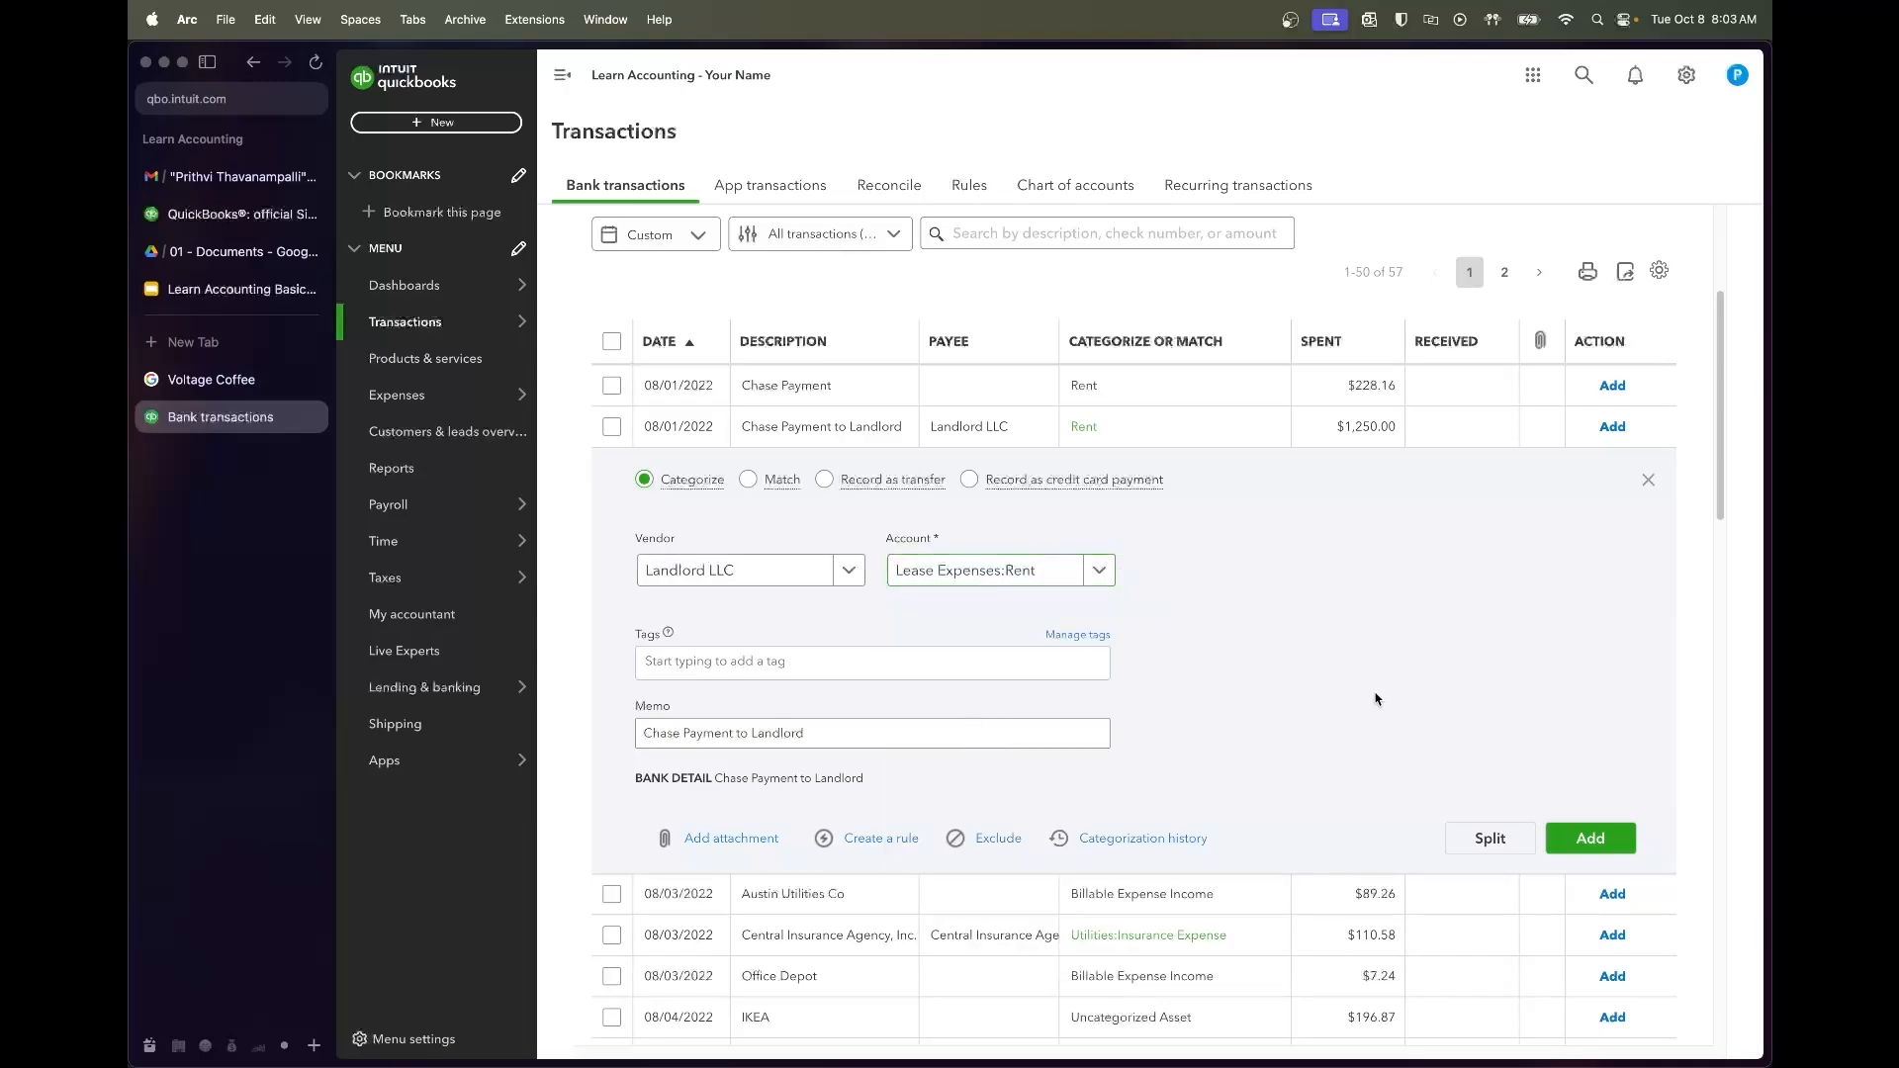
left_click(1583, 837)
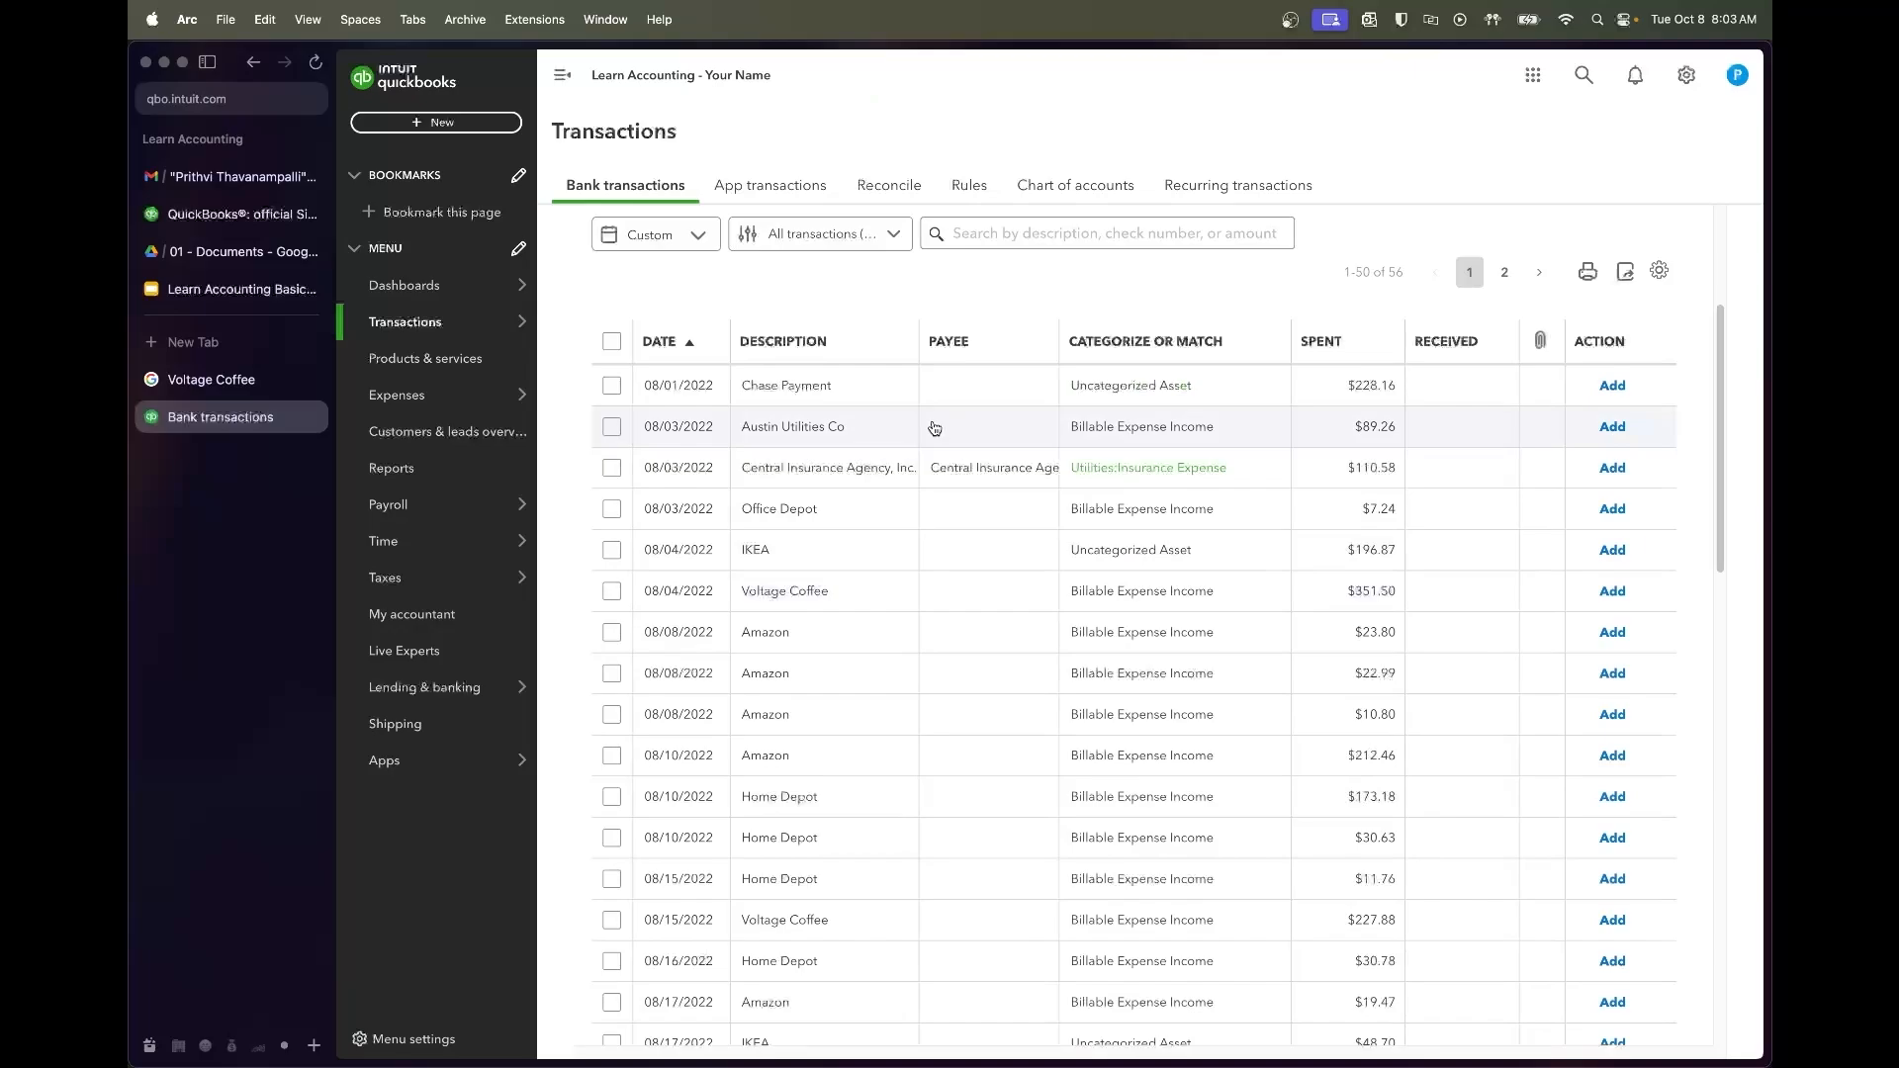
Add the $89.26 Austin Utilities Co transaction with vendor Austin Utilities
left_click(835, 427)
left_click(745, 570)
type("Austin")
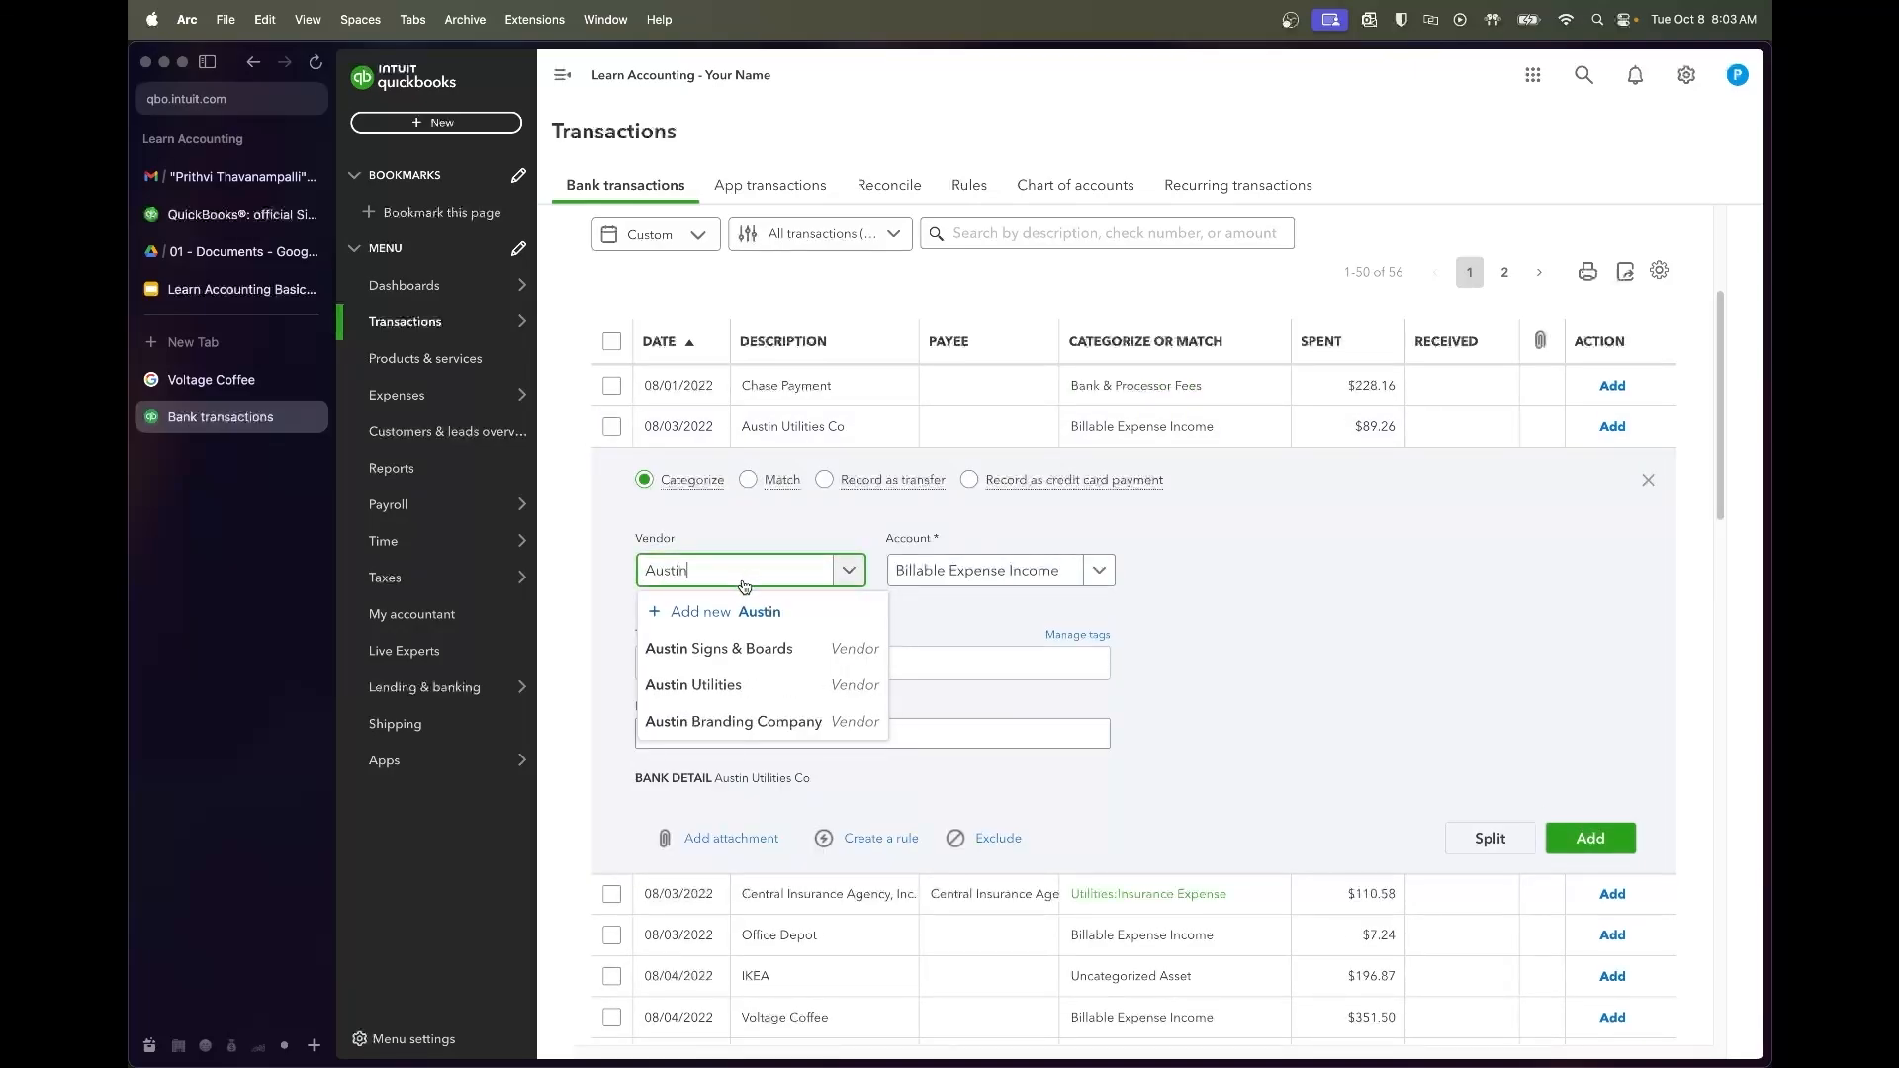
left_click(746, 690)
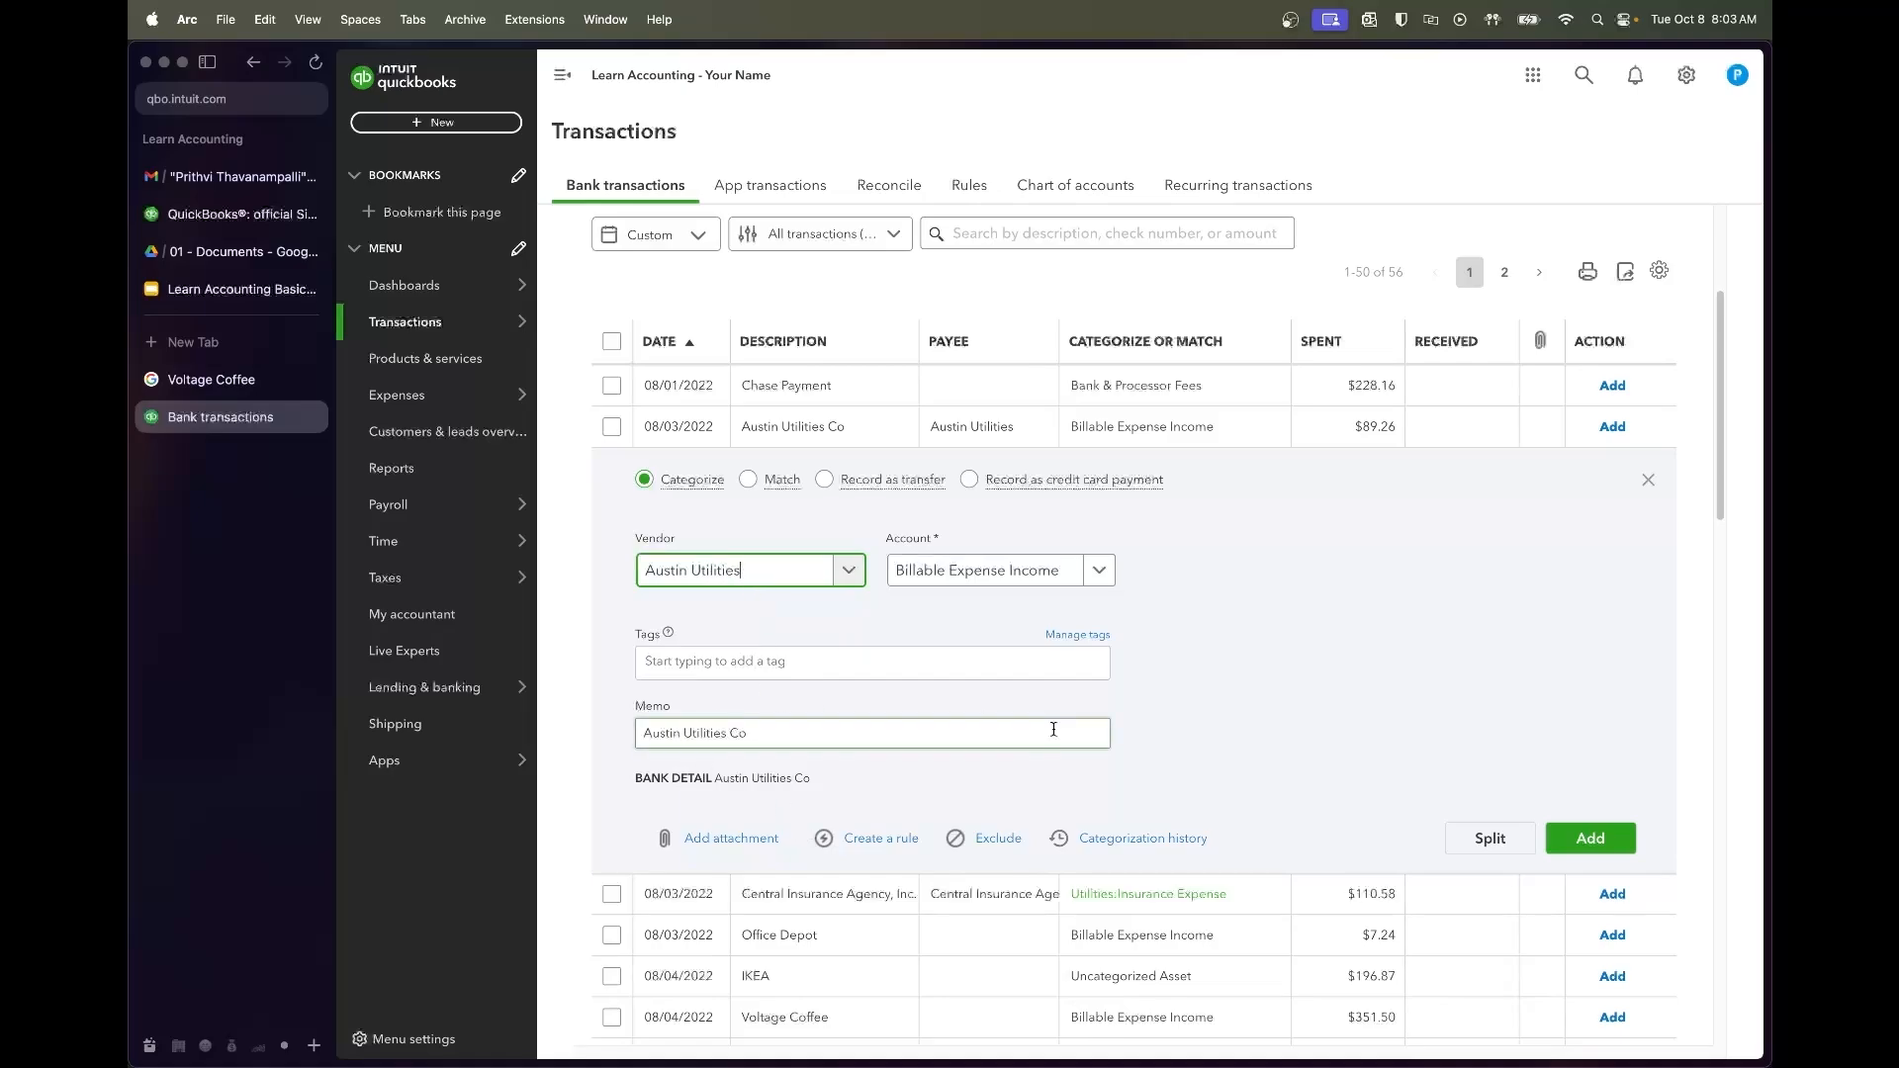
left_click(1571, 833)
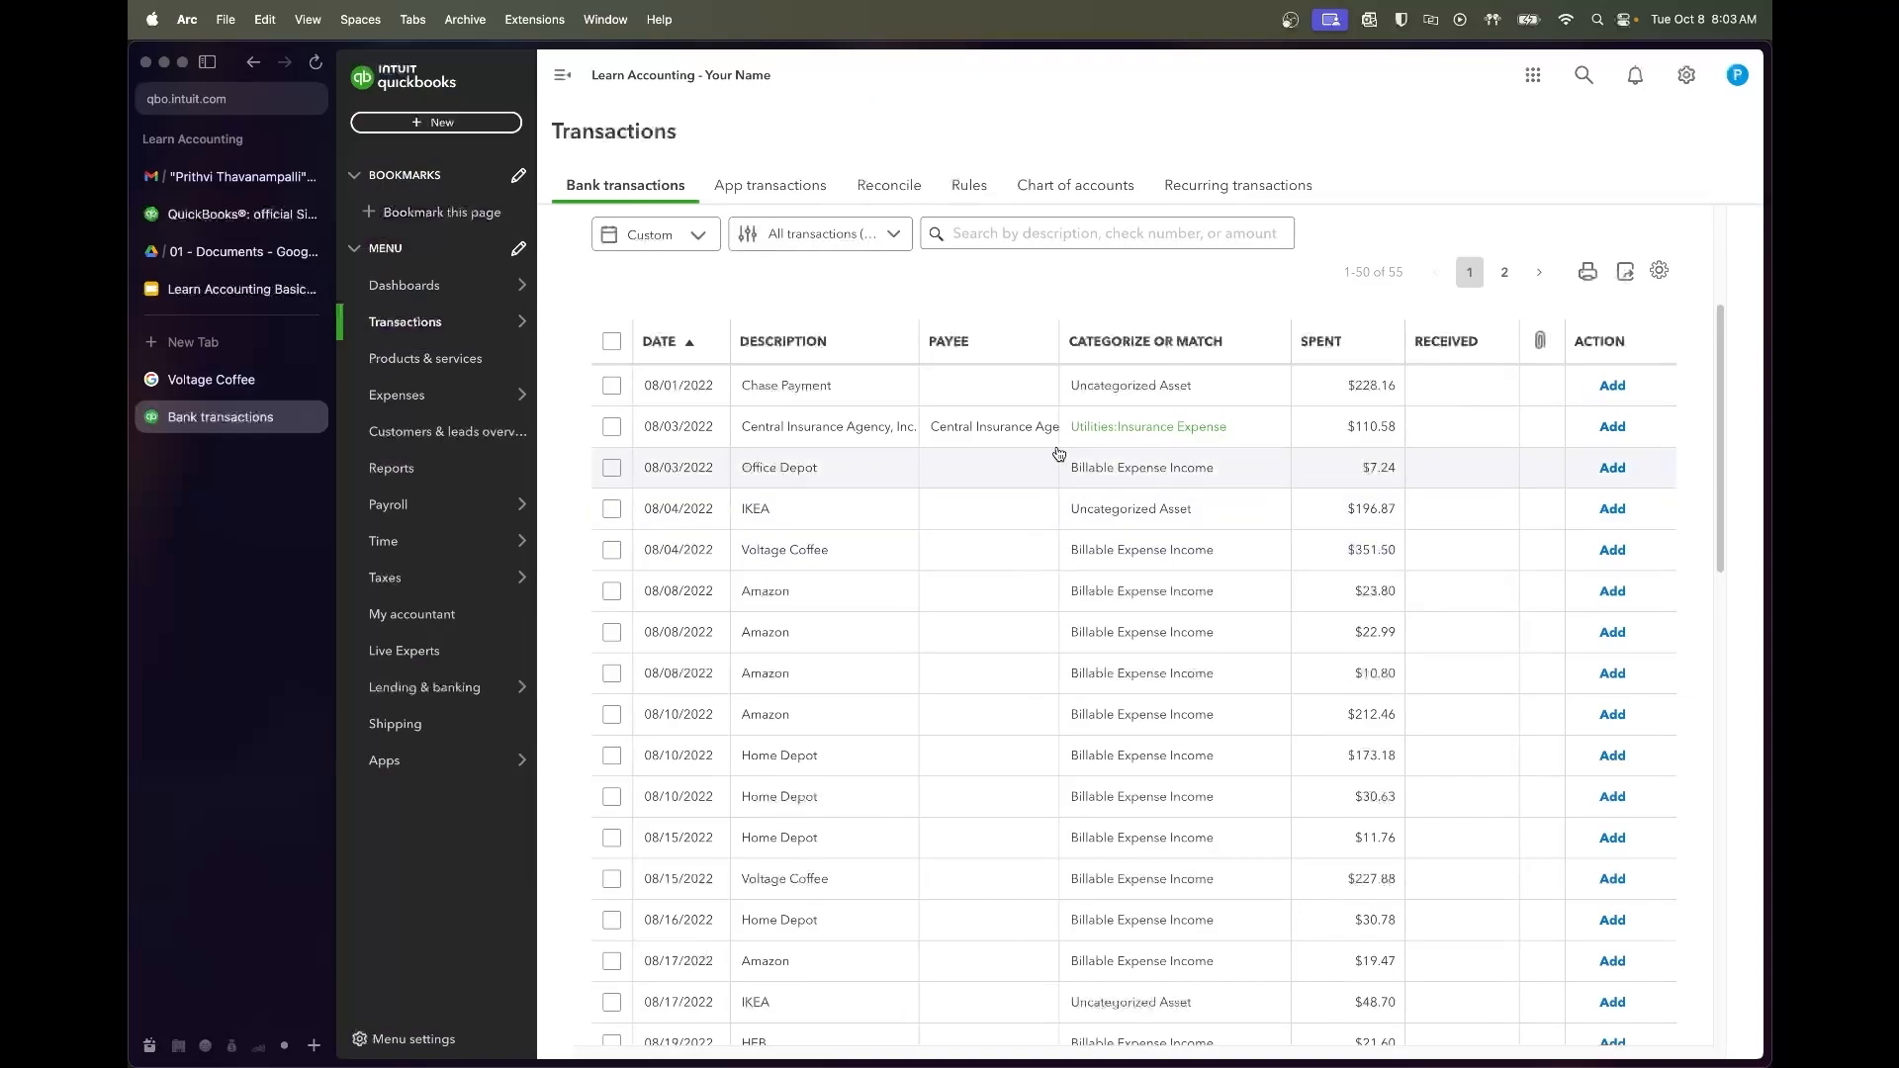
scroll(975, 374, "up", 2)
scroll(976, 374, "up", 2)
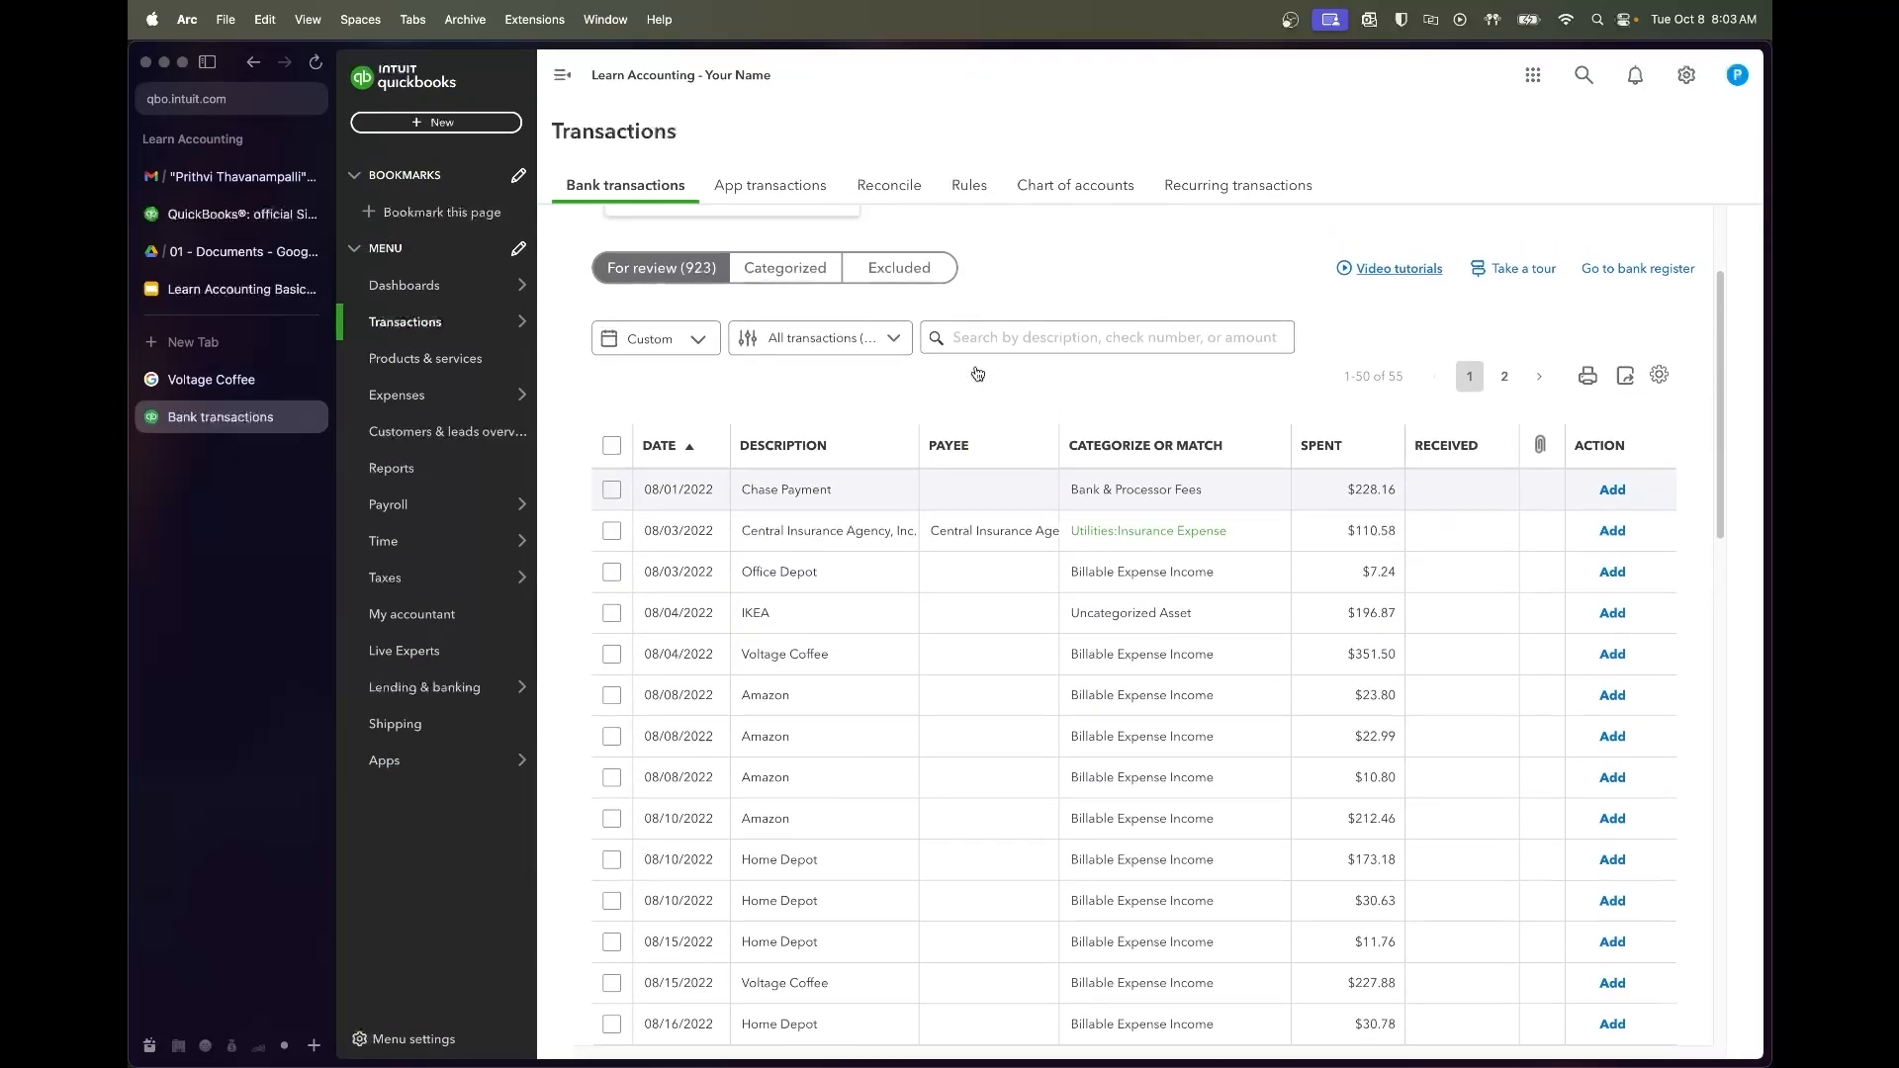
In the date-sorted Categorized list, undo the $89.26 Austin Utilities Co entry and return to For review
left_click(791, 299)
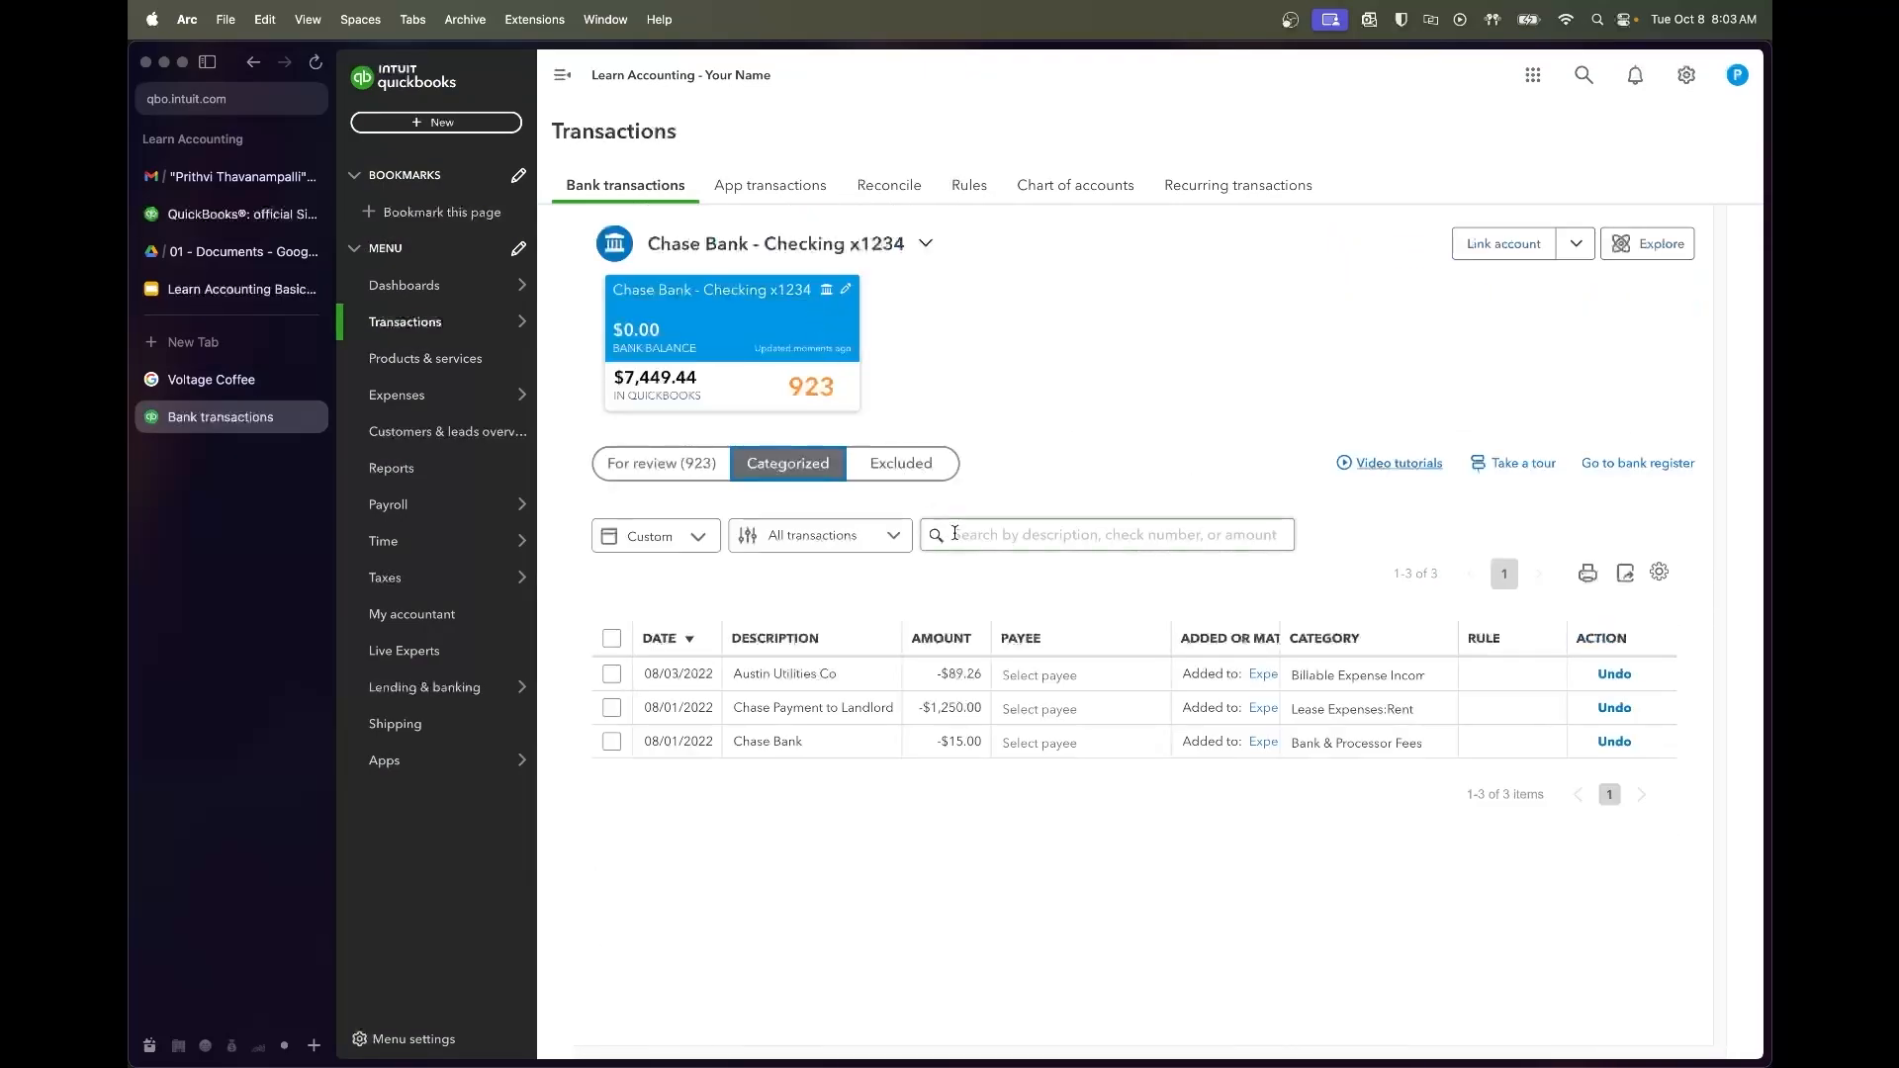
left_click(620, 677)
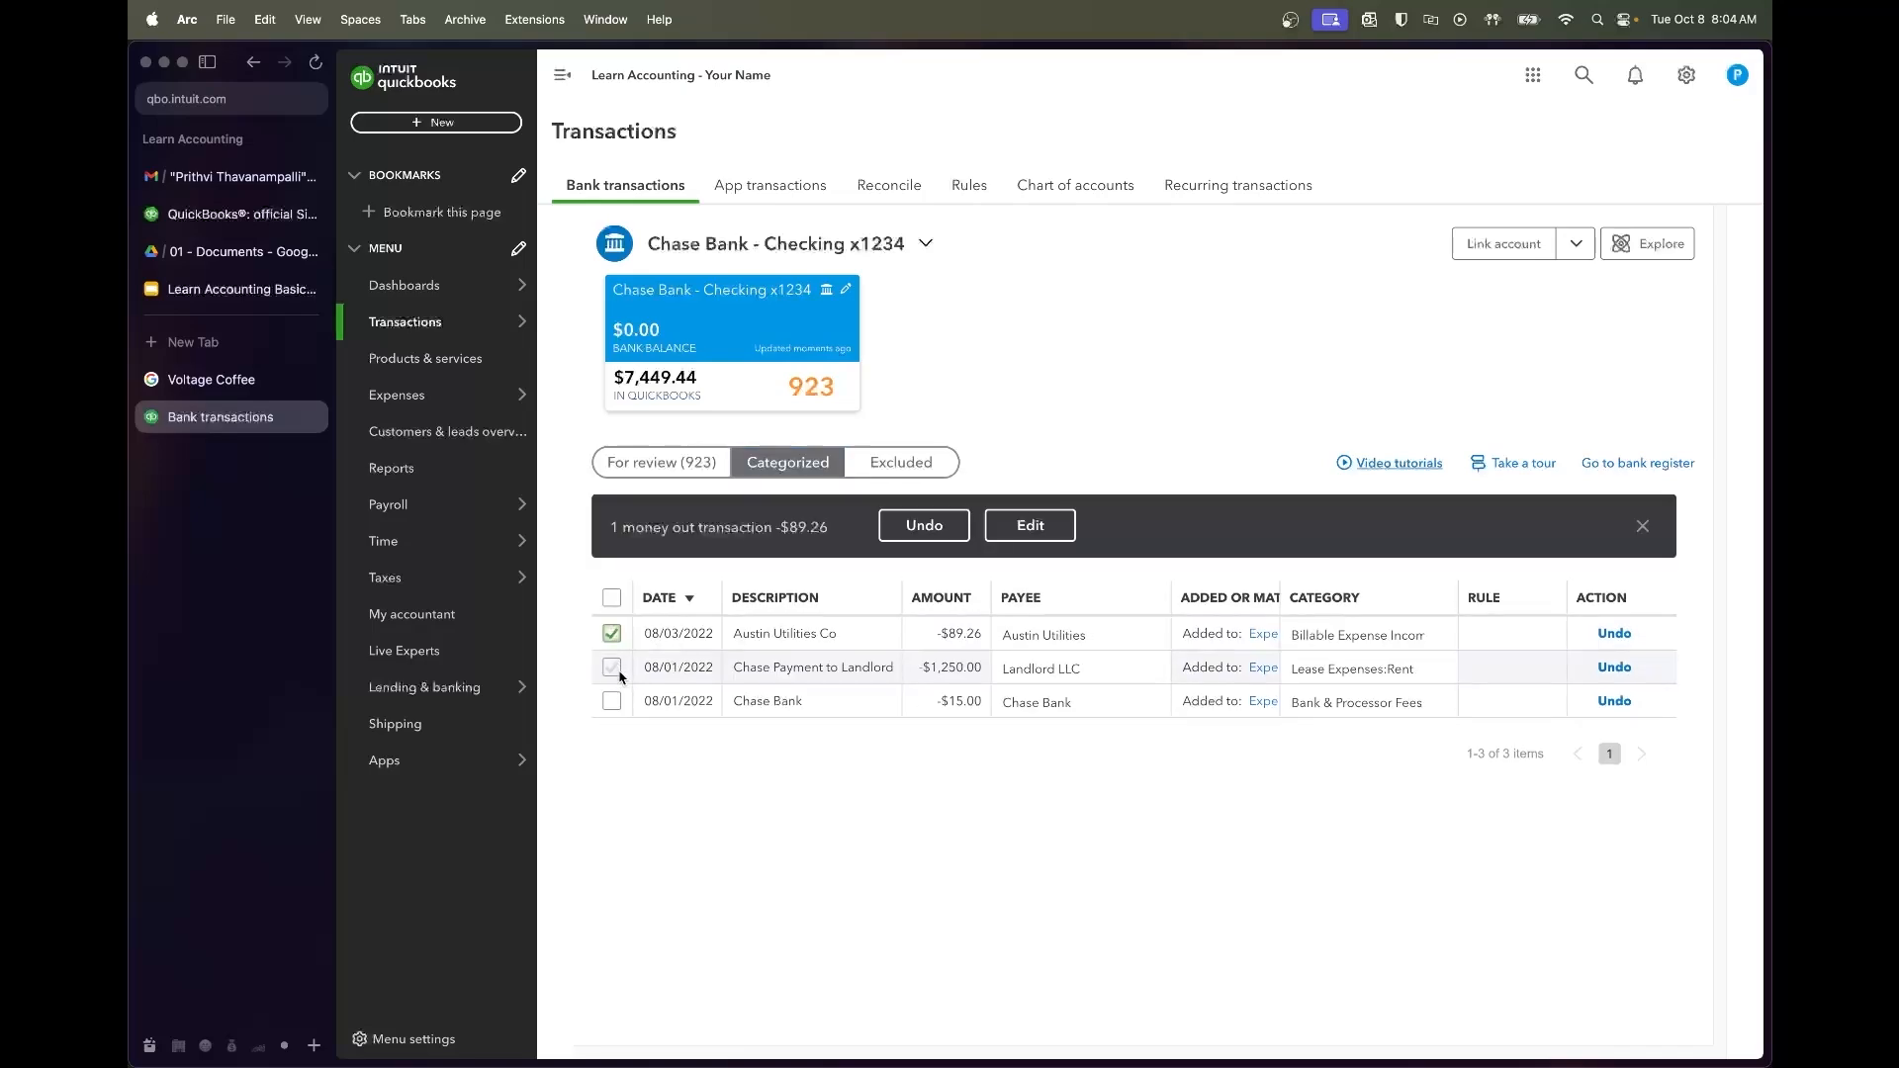
left_click(613, 638)
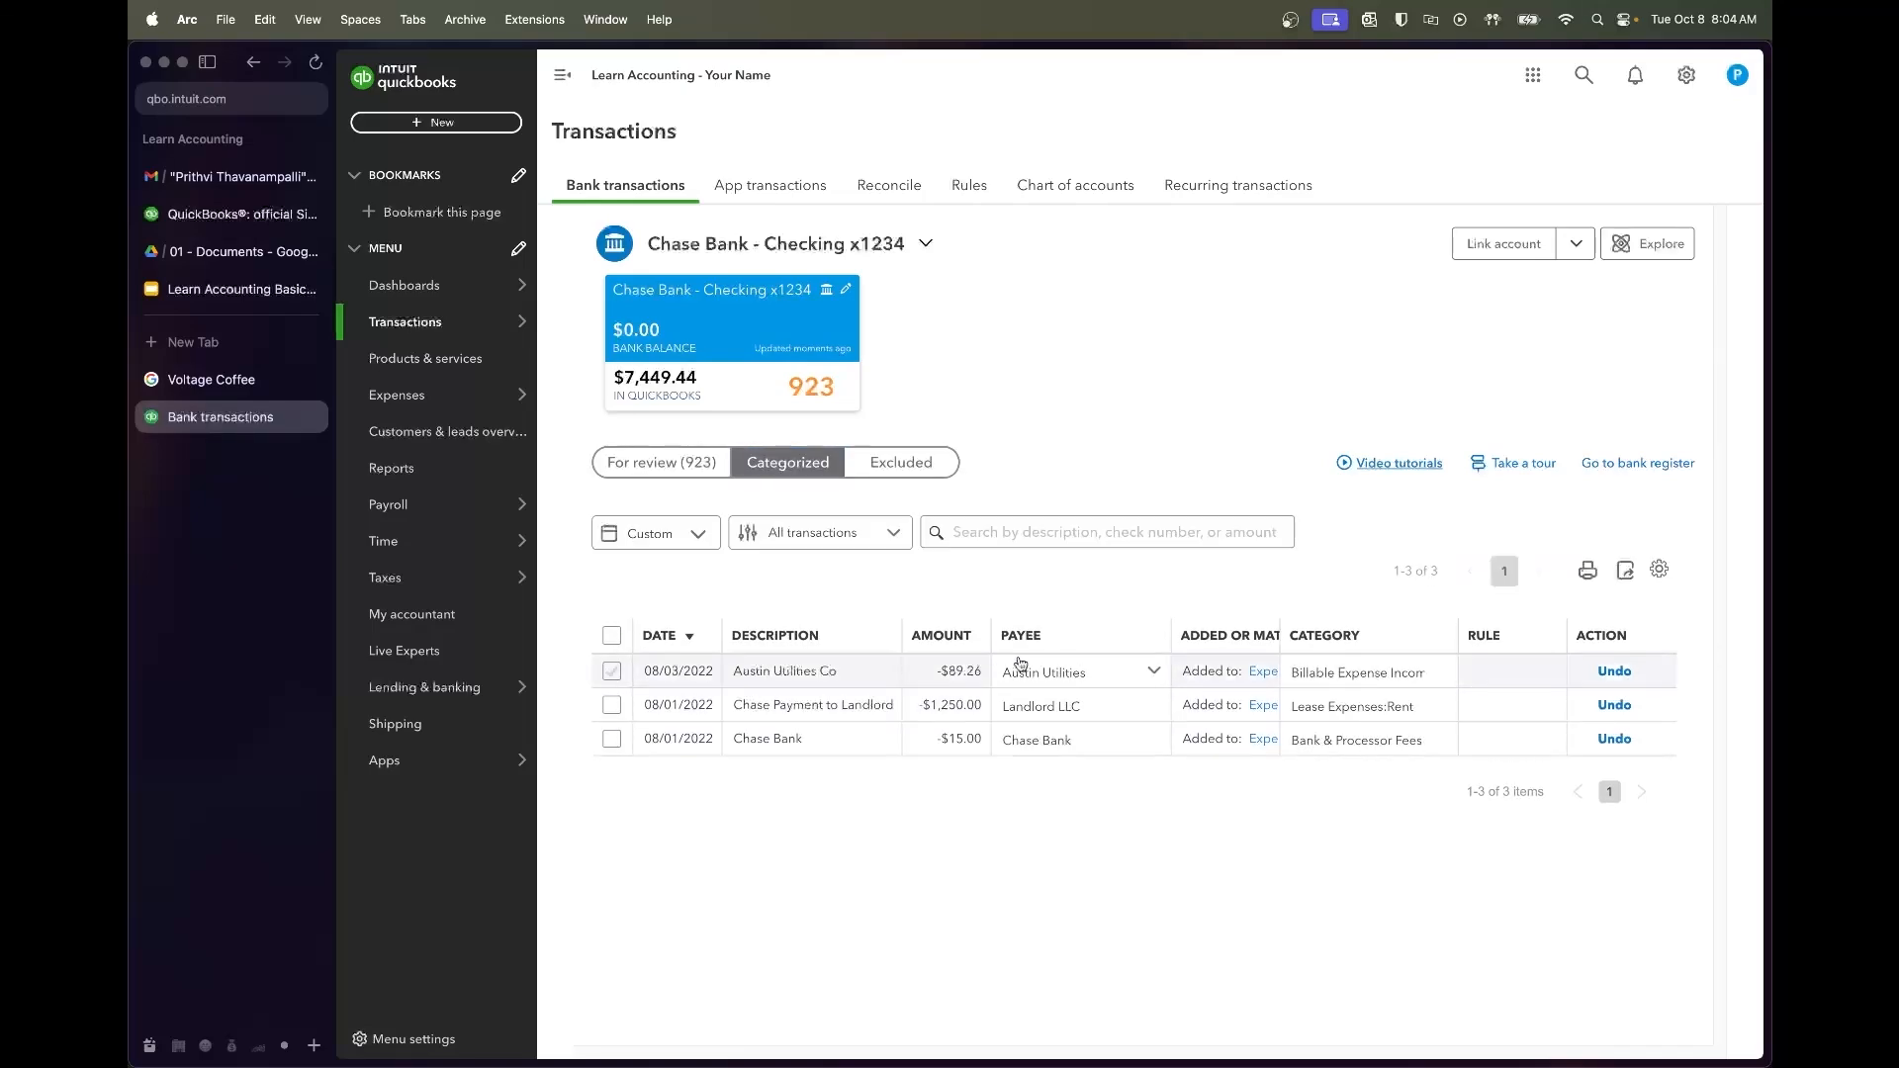
left_click(1172, 644)
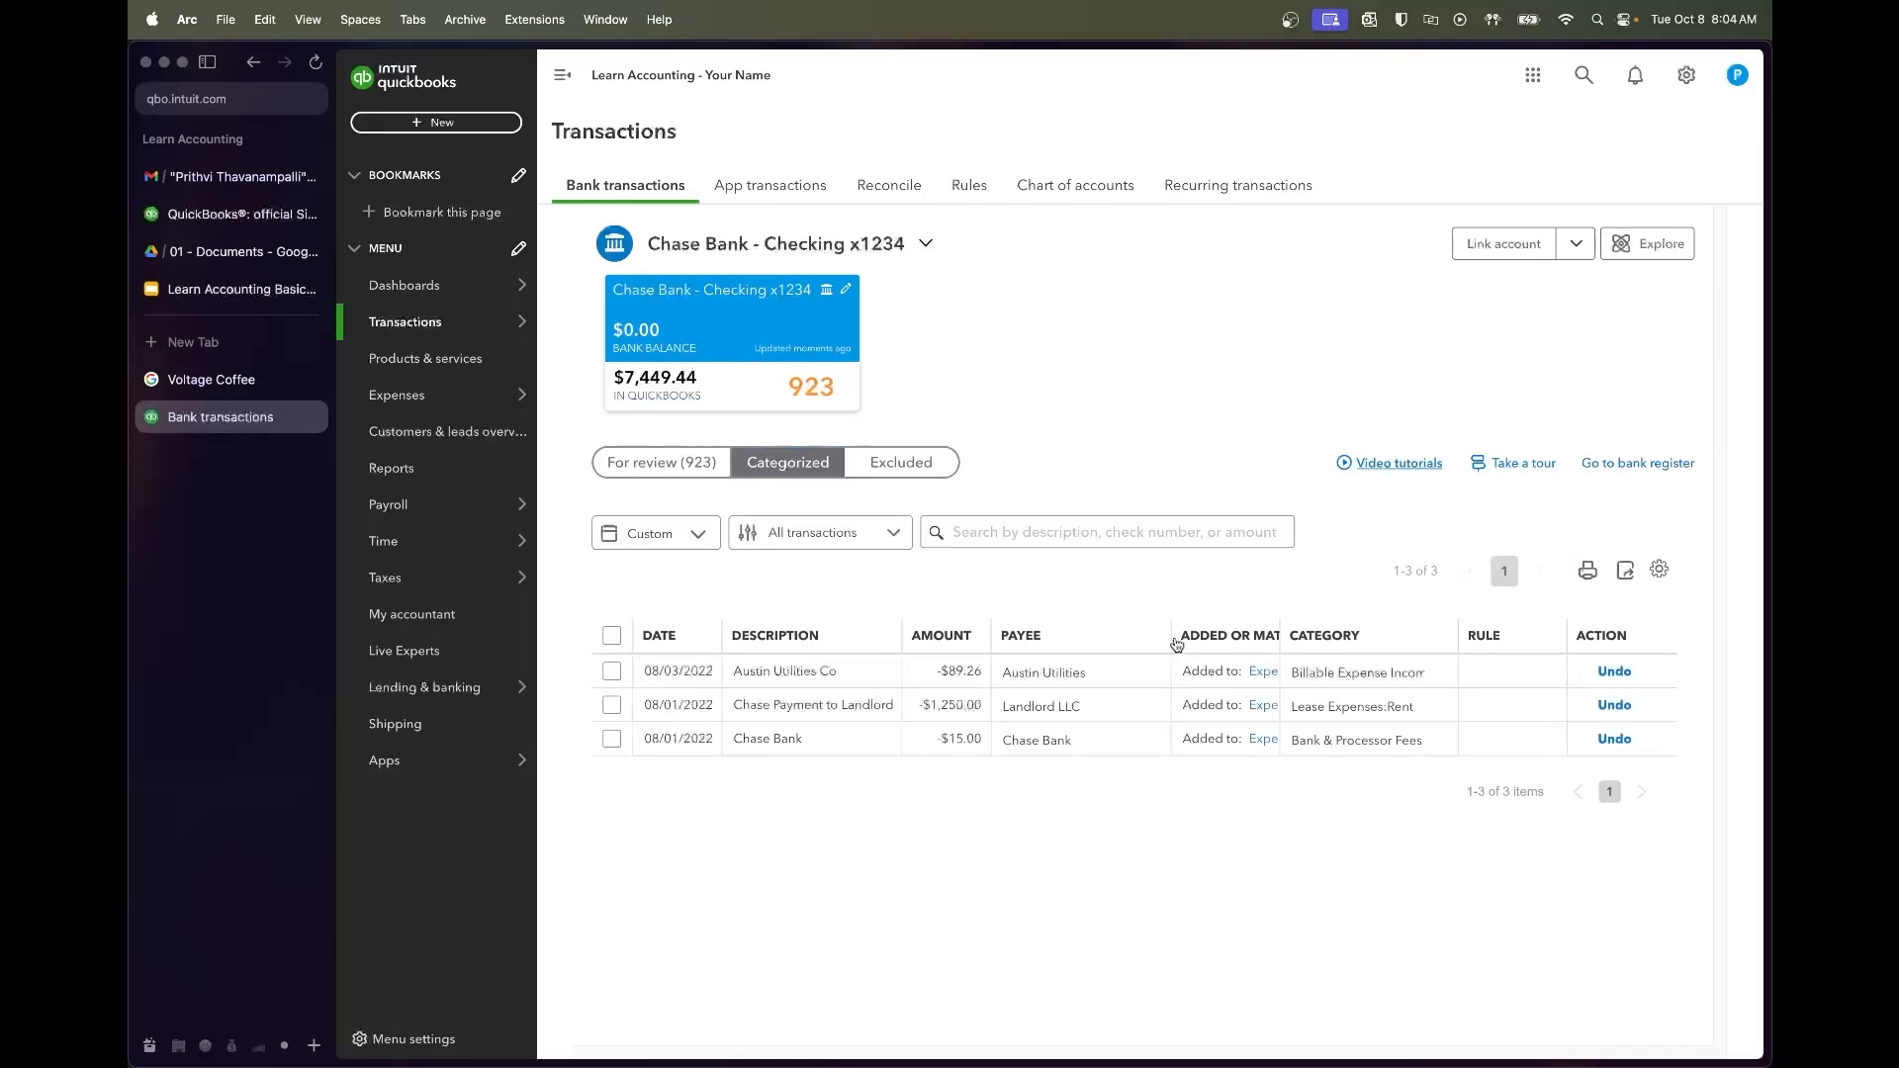
left_click(690, 641)
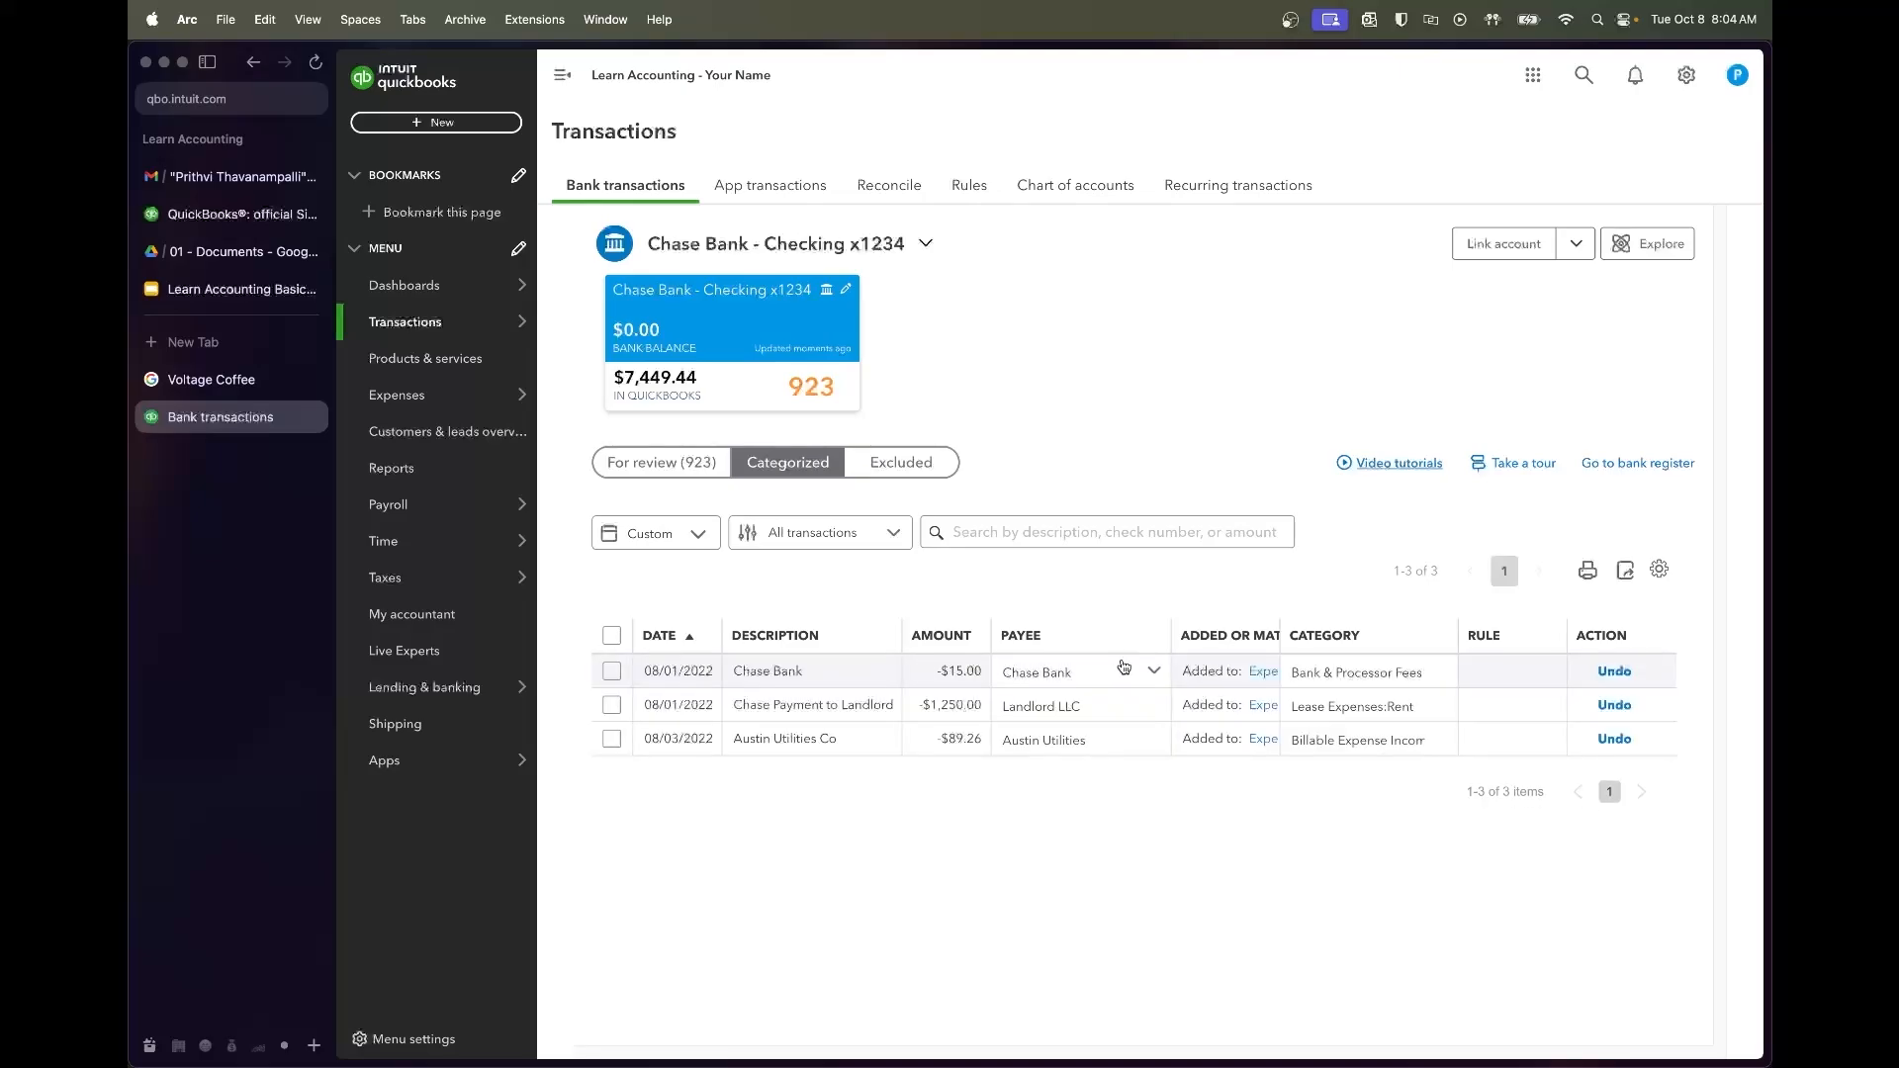
left_click_drag(1169, 629, 1226, 653)
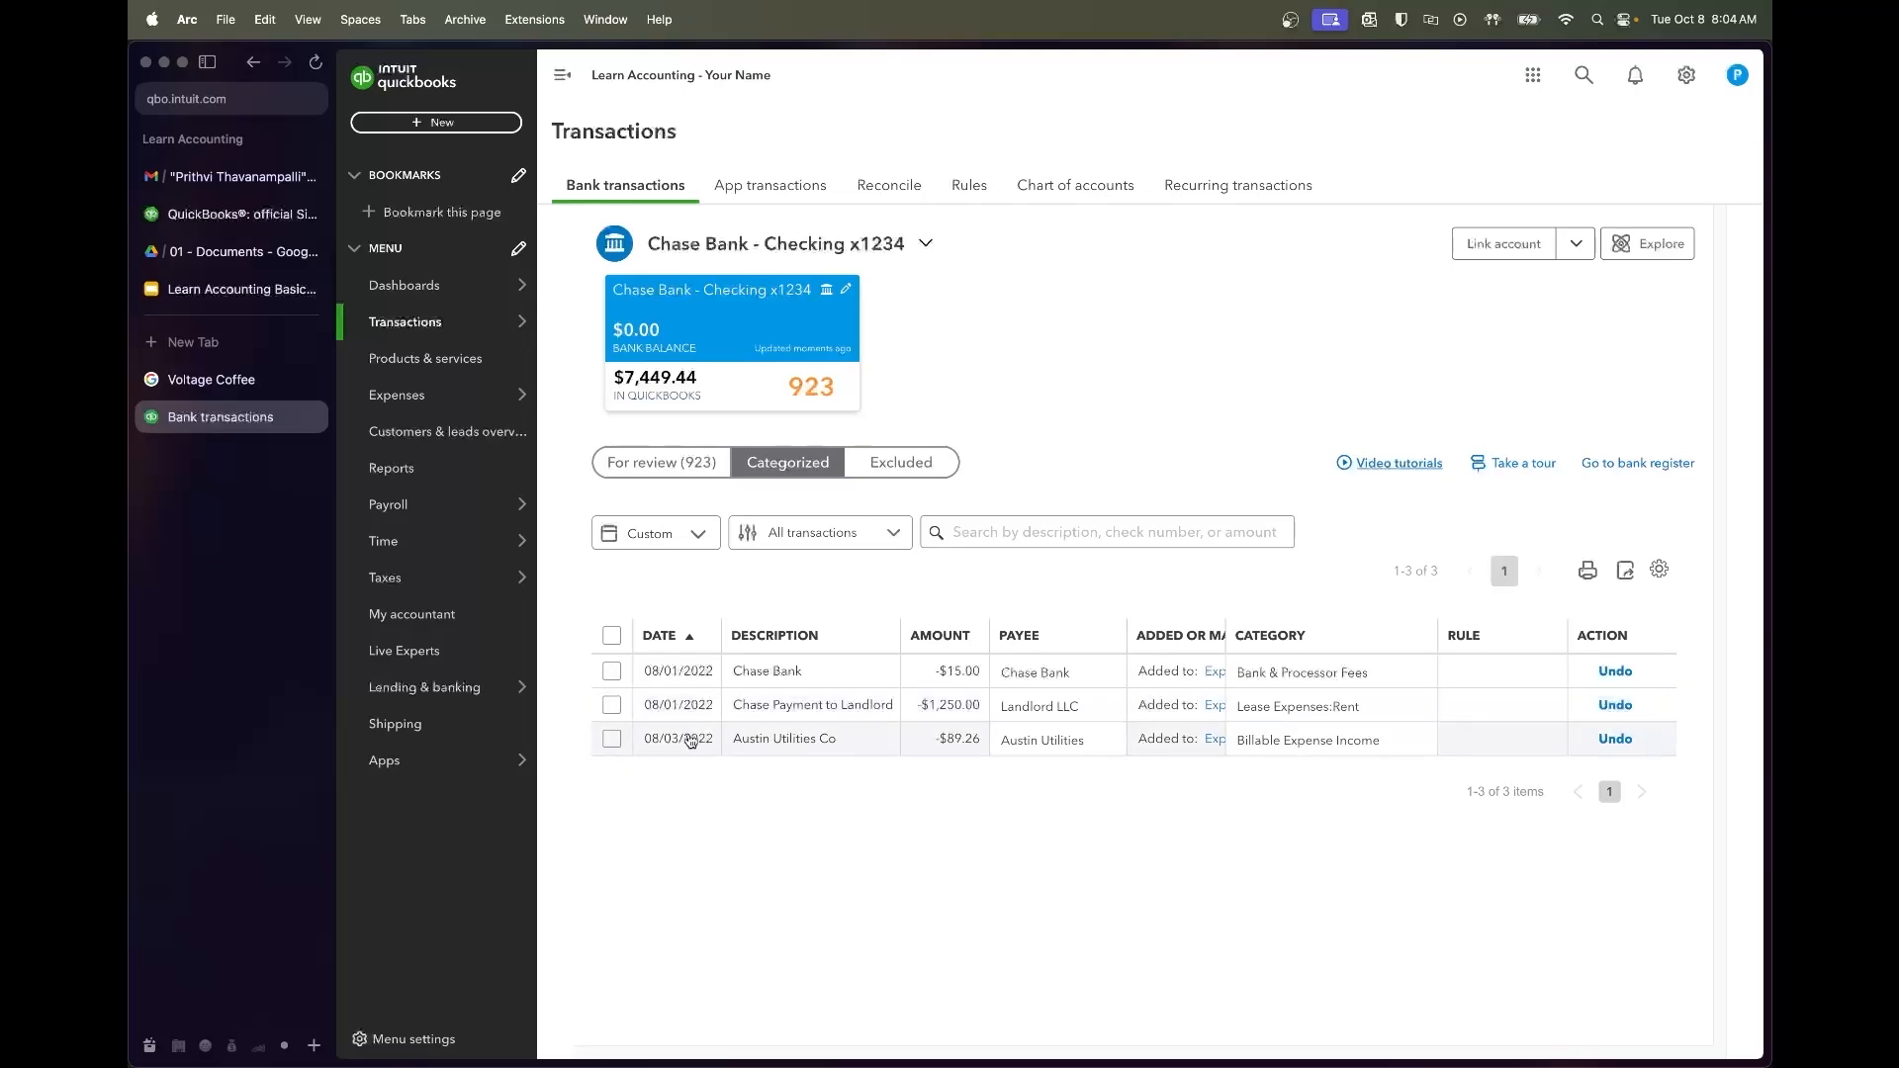
left_click(613, 739)
left_click(943, 534)
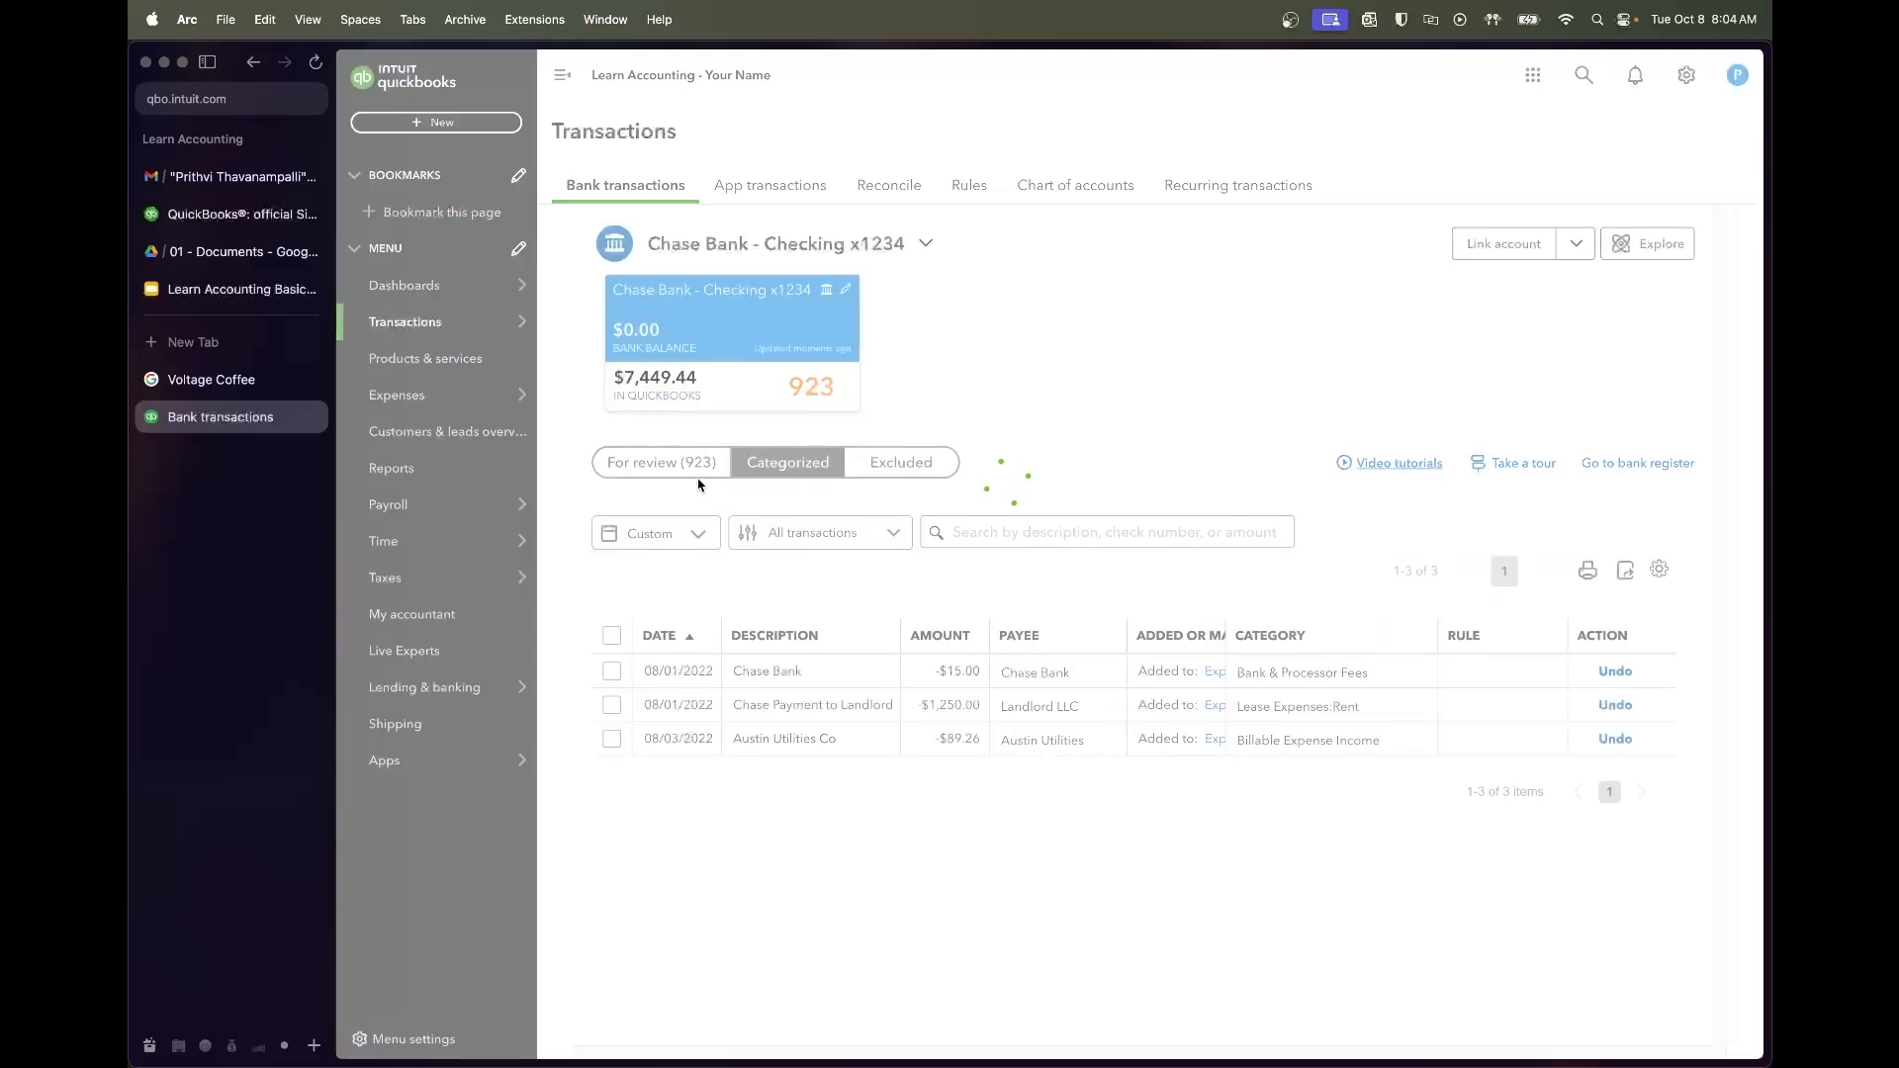
left_click(679, 471)
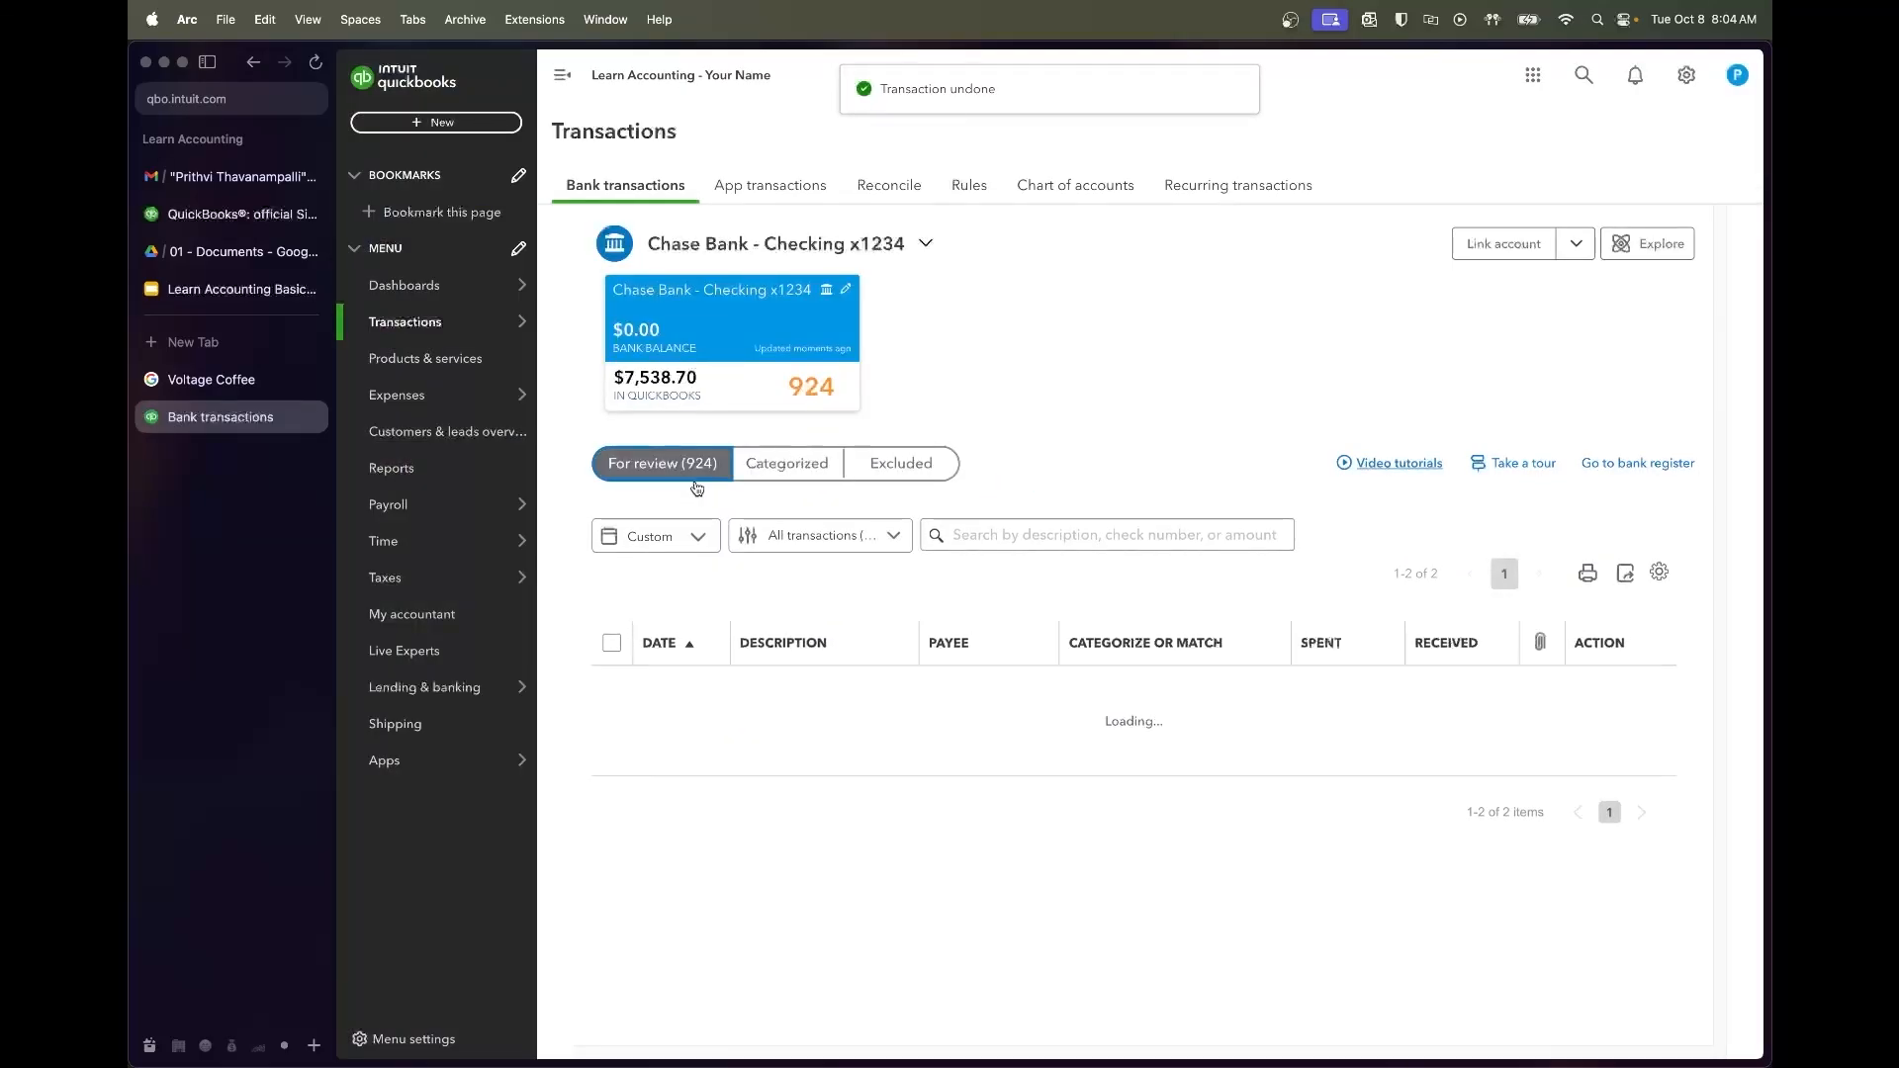
Add the $89.26 payment with vendor Austin Utilities under Utilities:Water & Electricity Expense
scroll(894, 788, "down", 2)
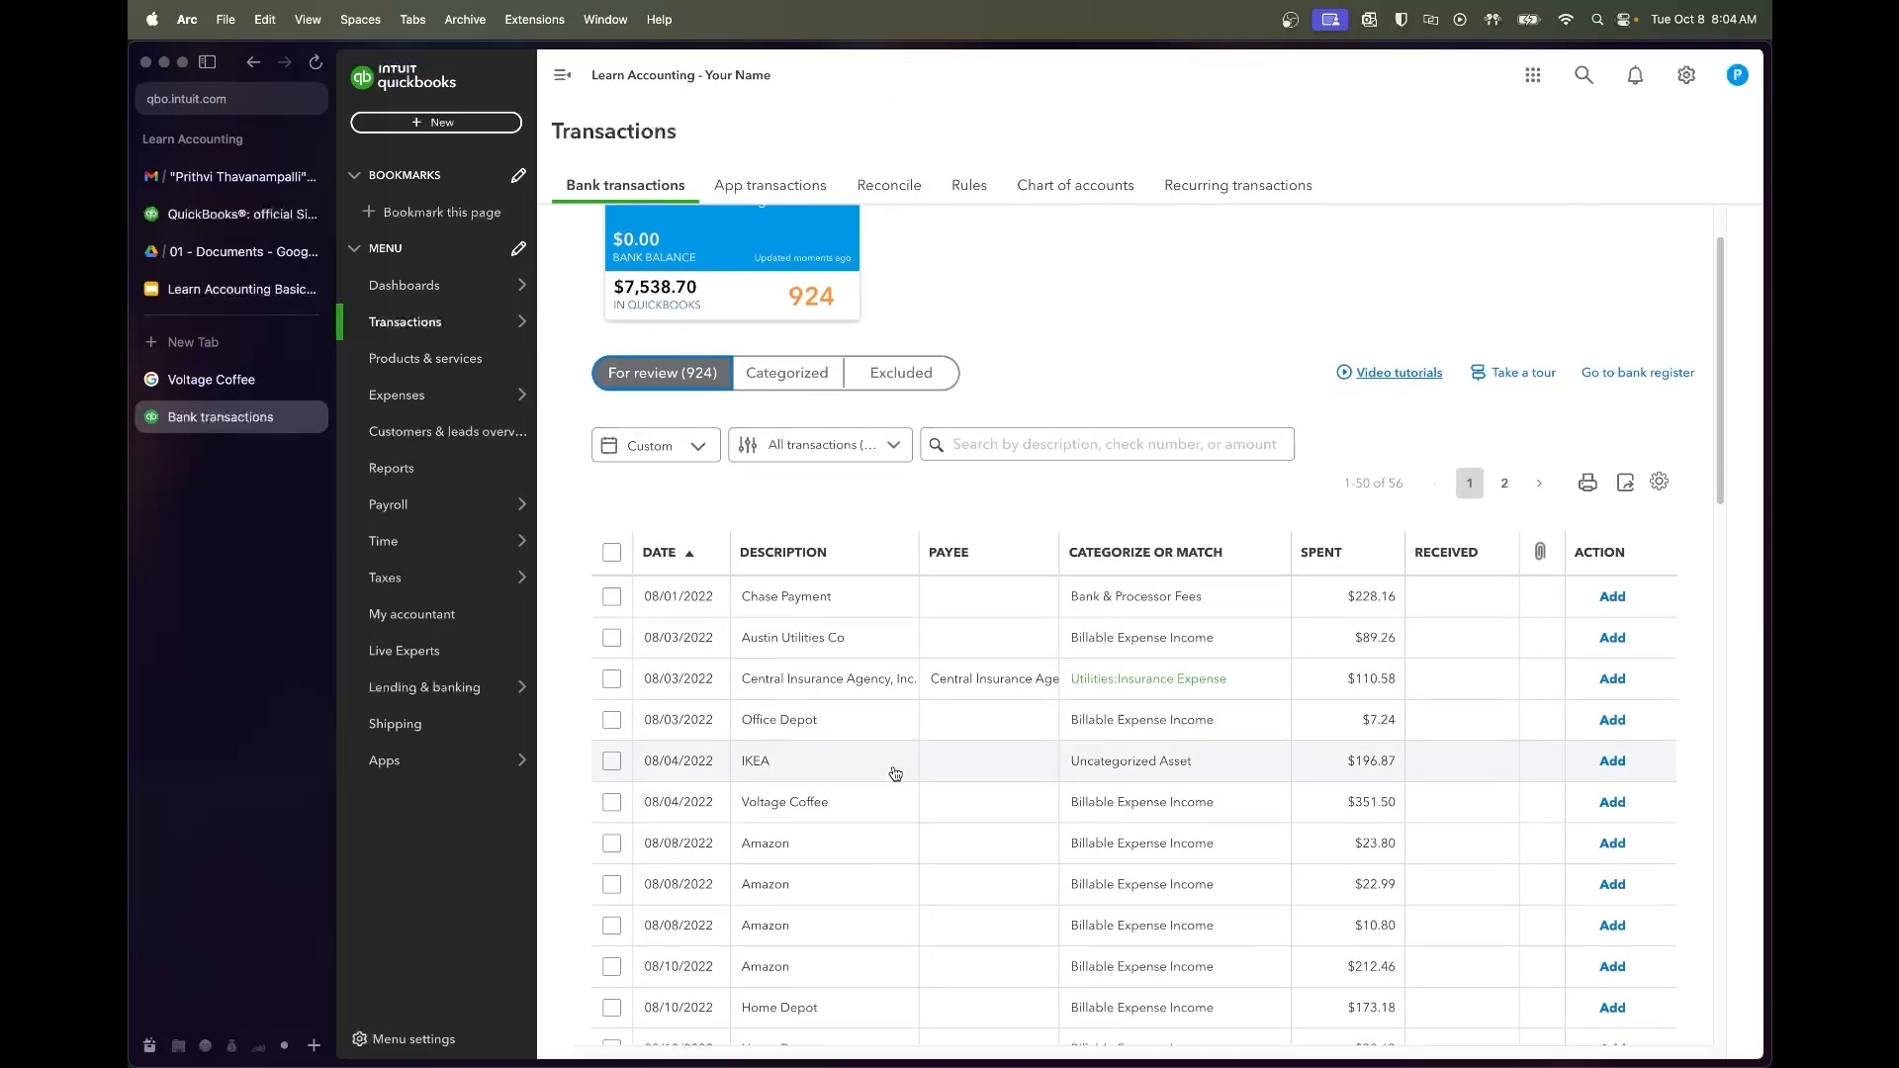
left_click(871, 648)
scroll(870, 648, "down", 3)
left_click(781, 638)
type("Austin ")
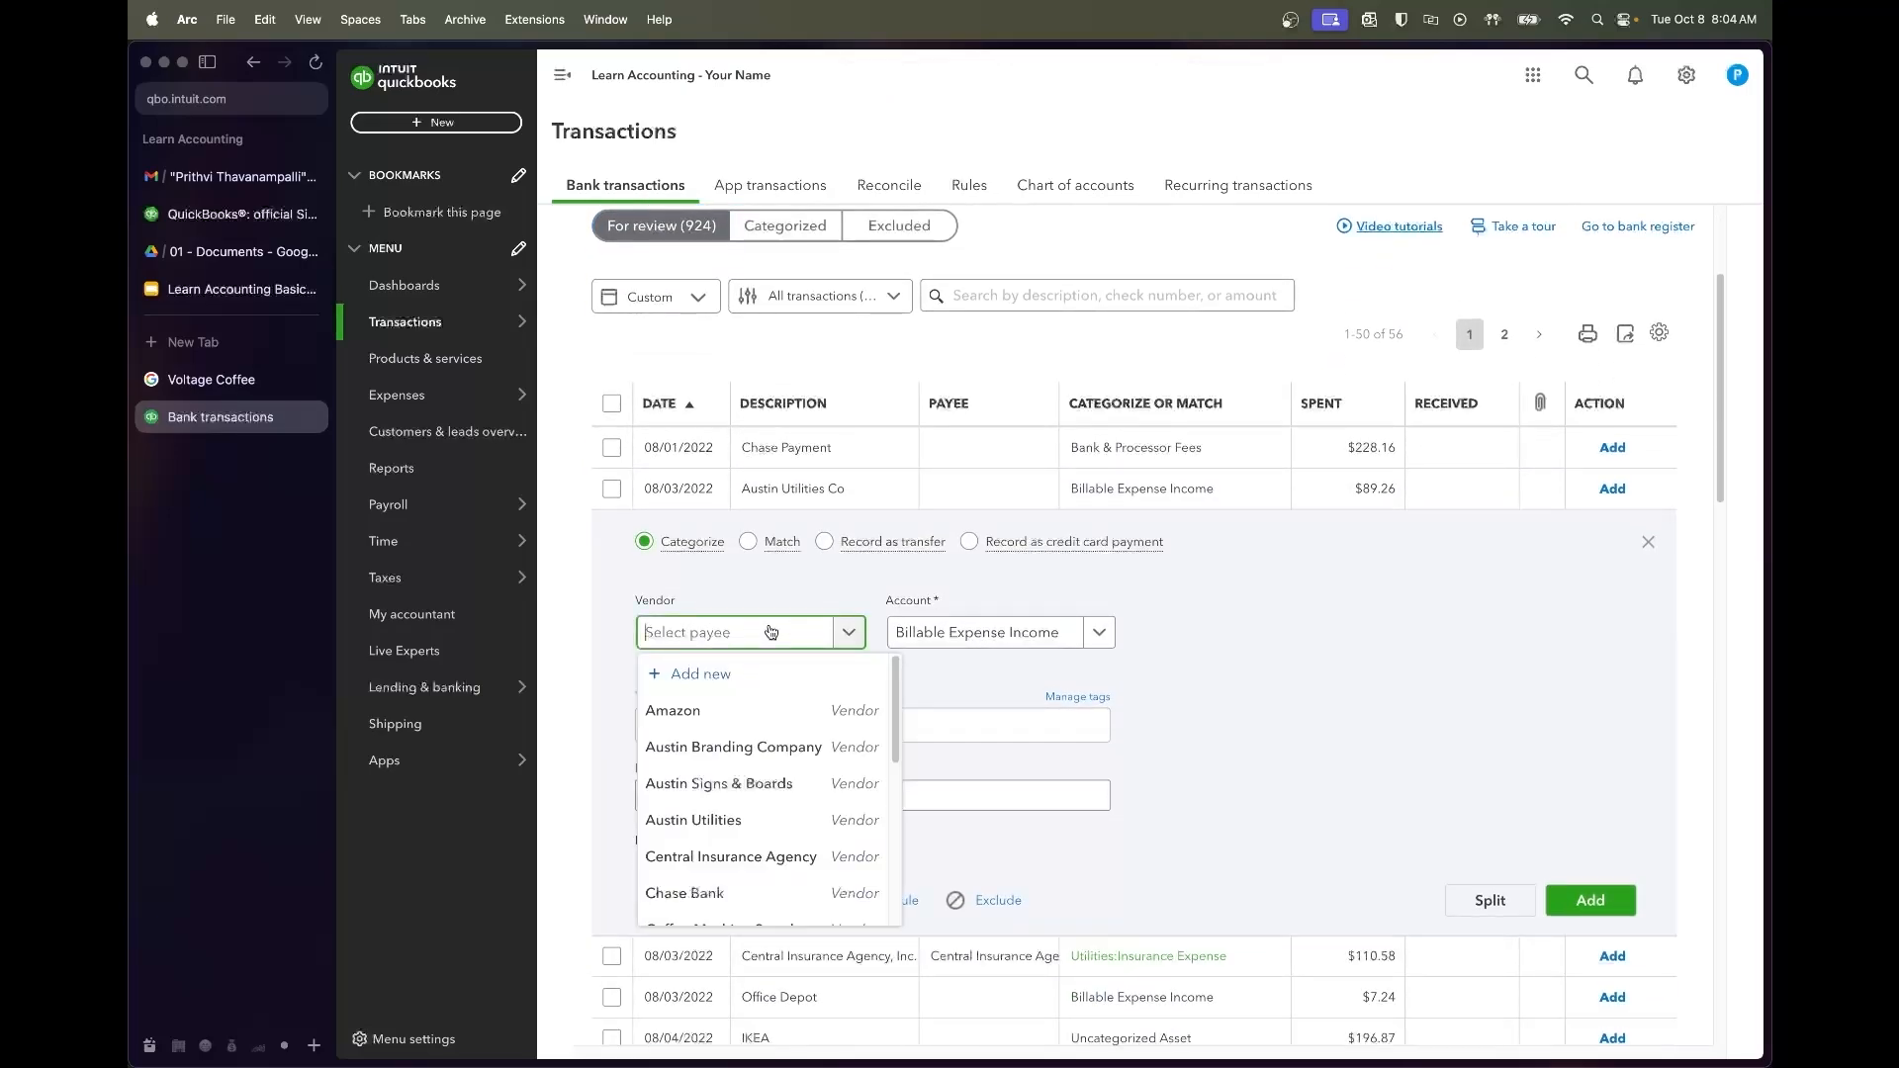
type("Utilities")
left_click(752, 712)
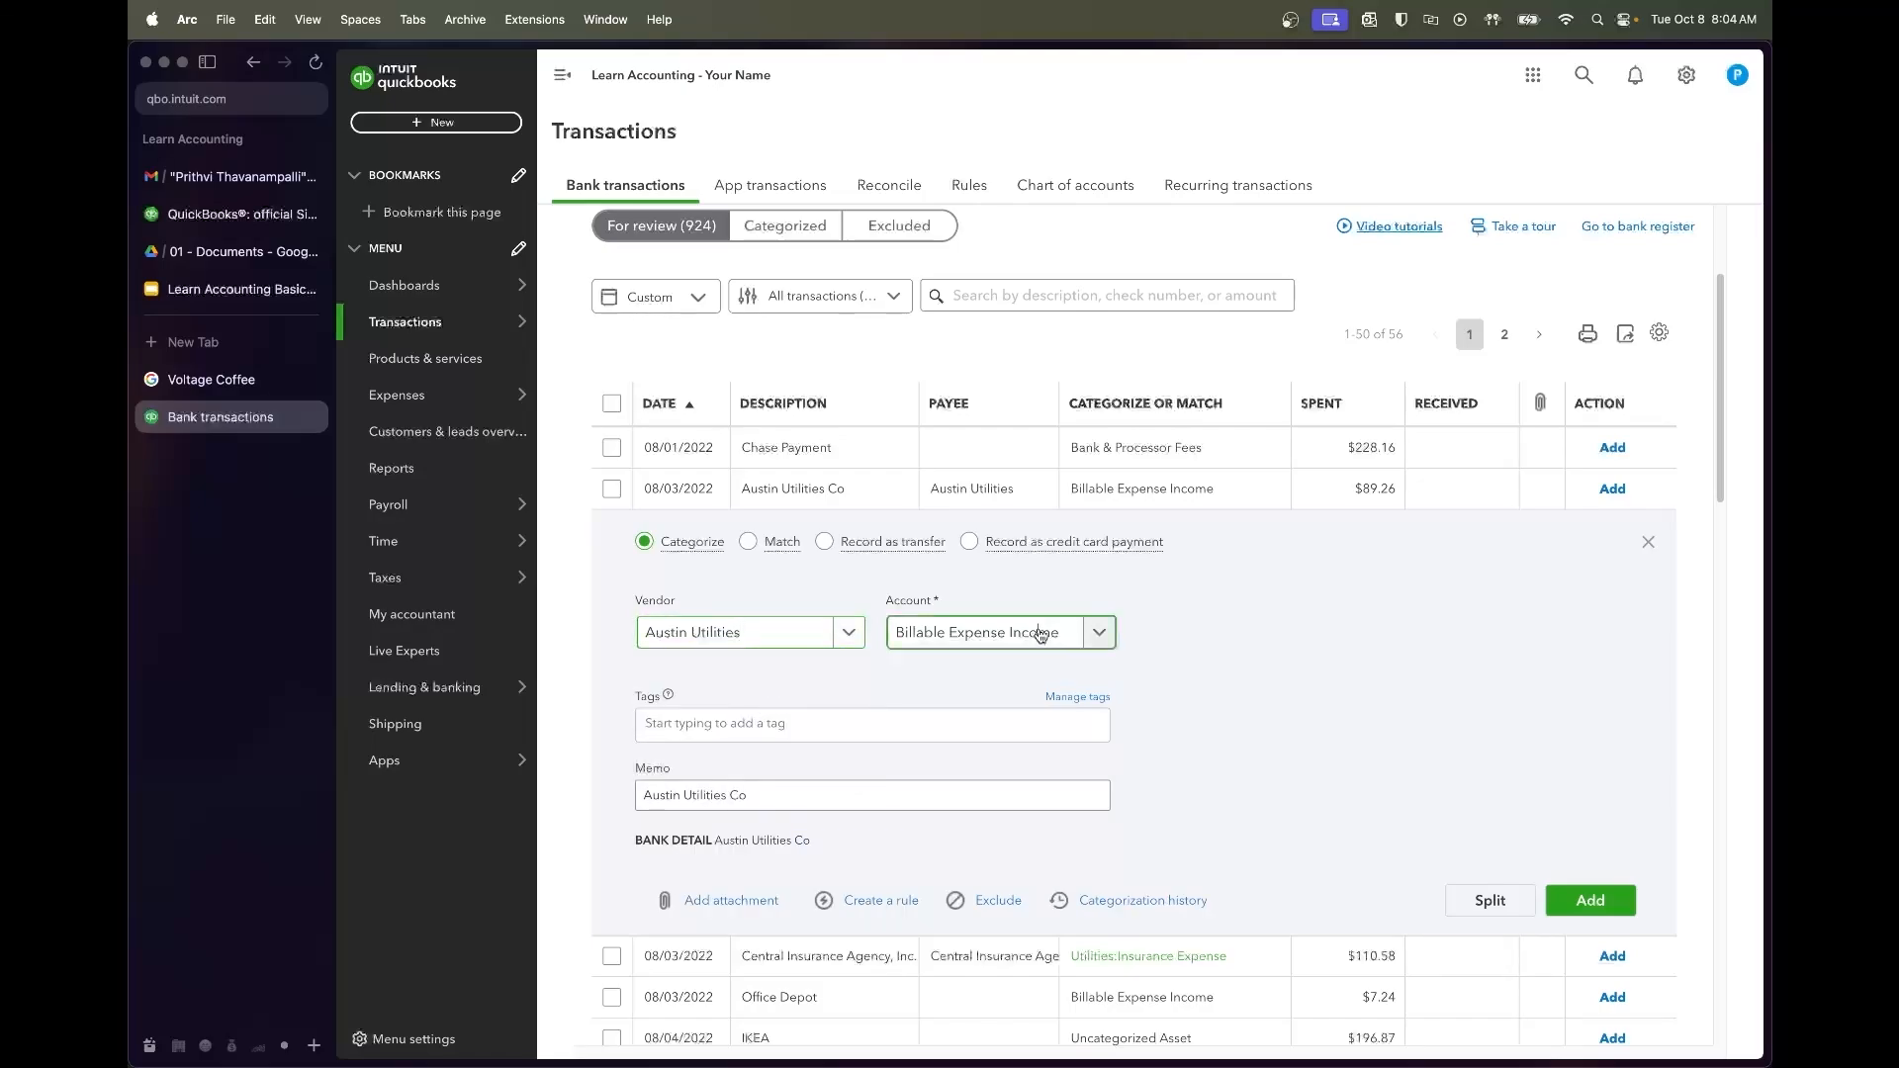
left_click(1040, 635)
type("utilities")
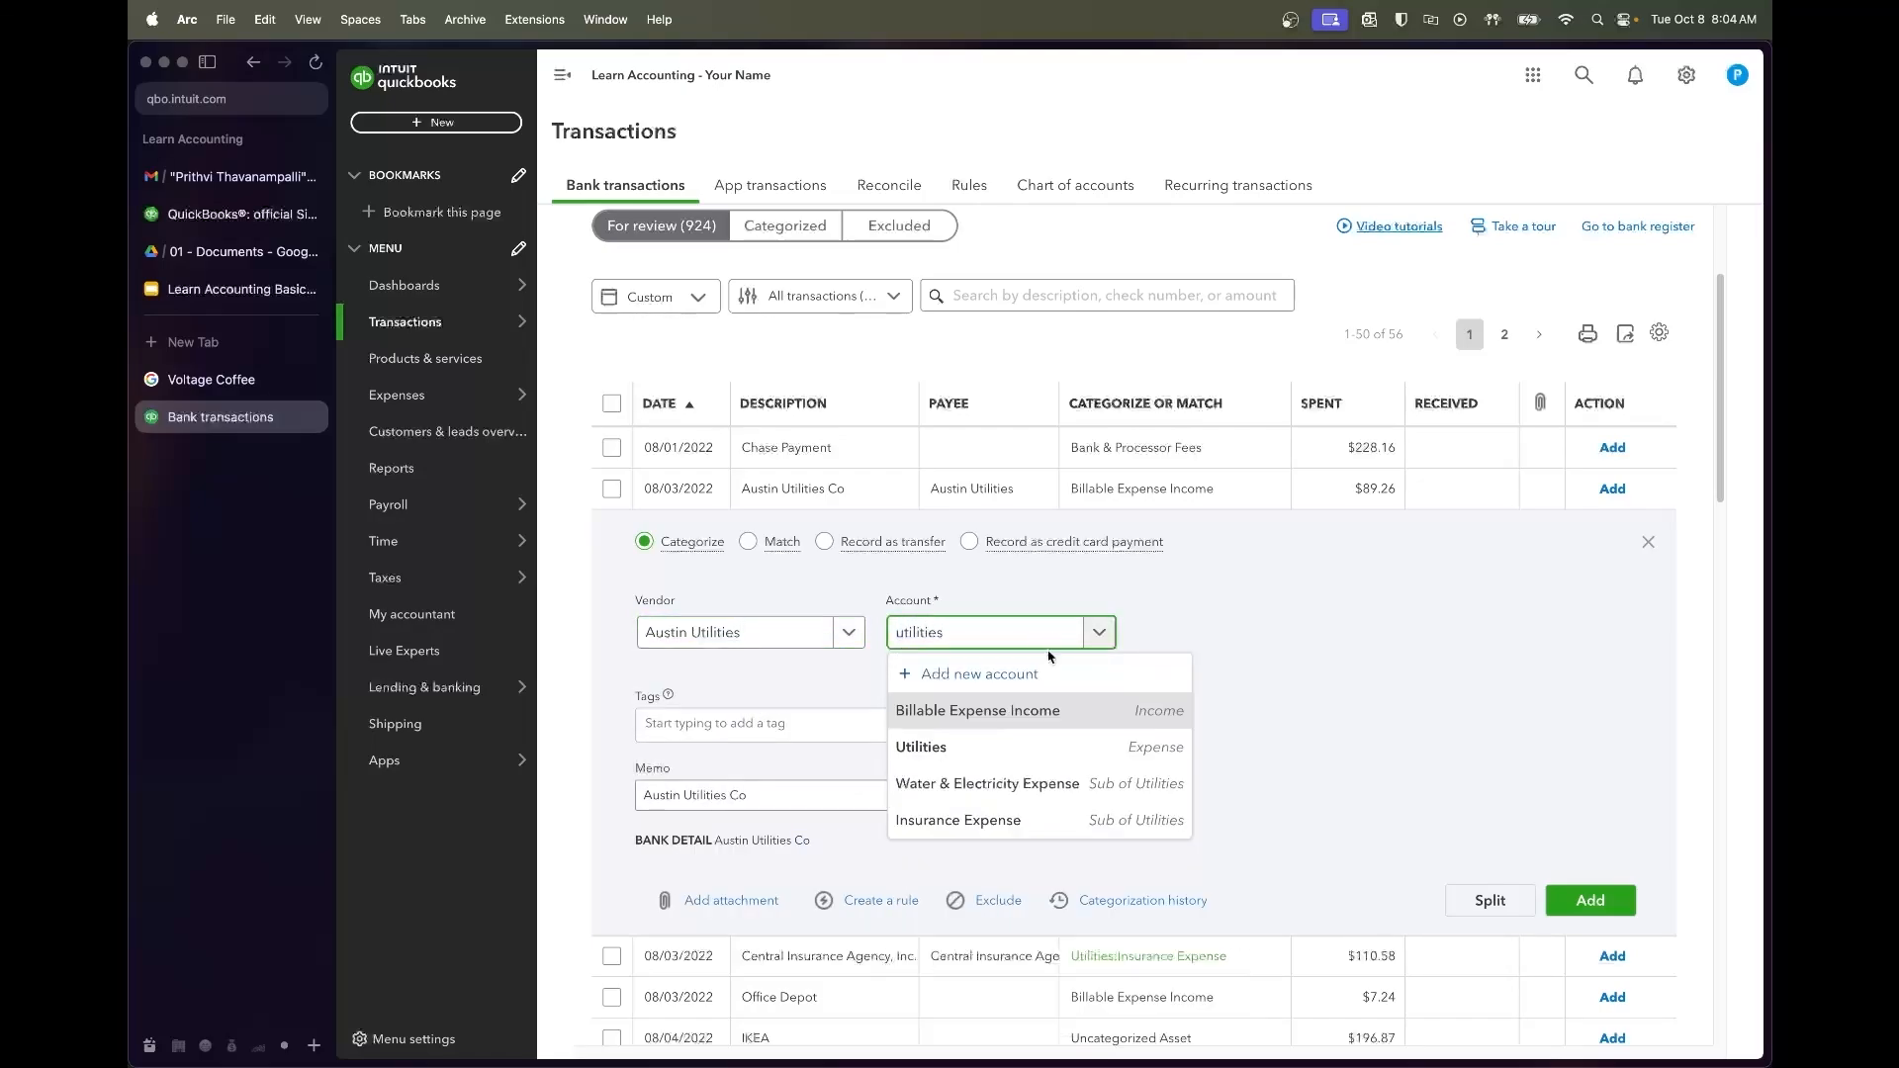
left_click(1029, 786)
left_click(1589, 900)
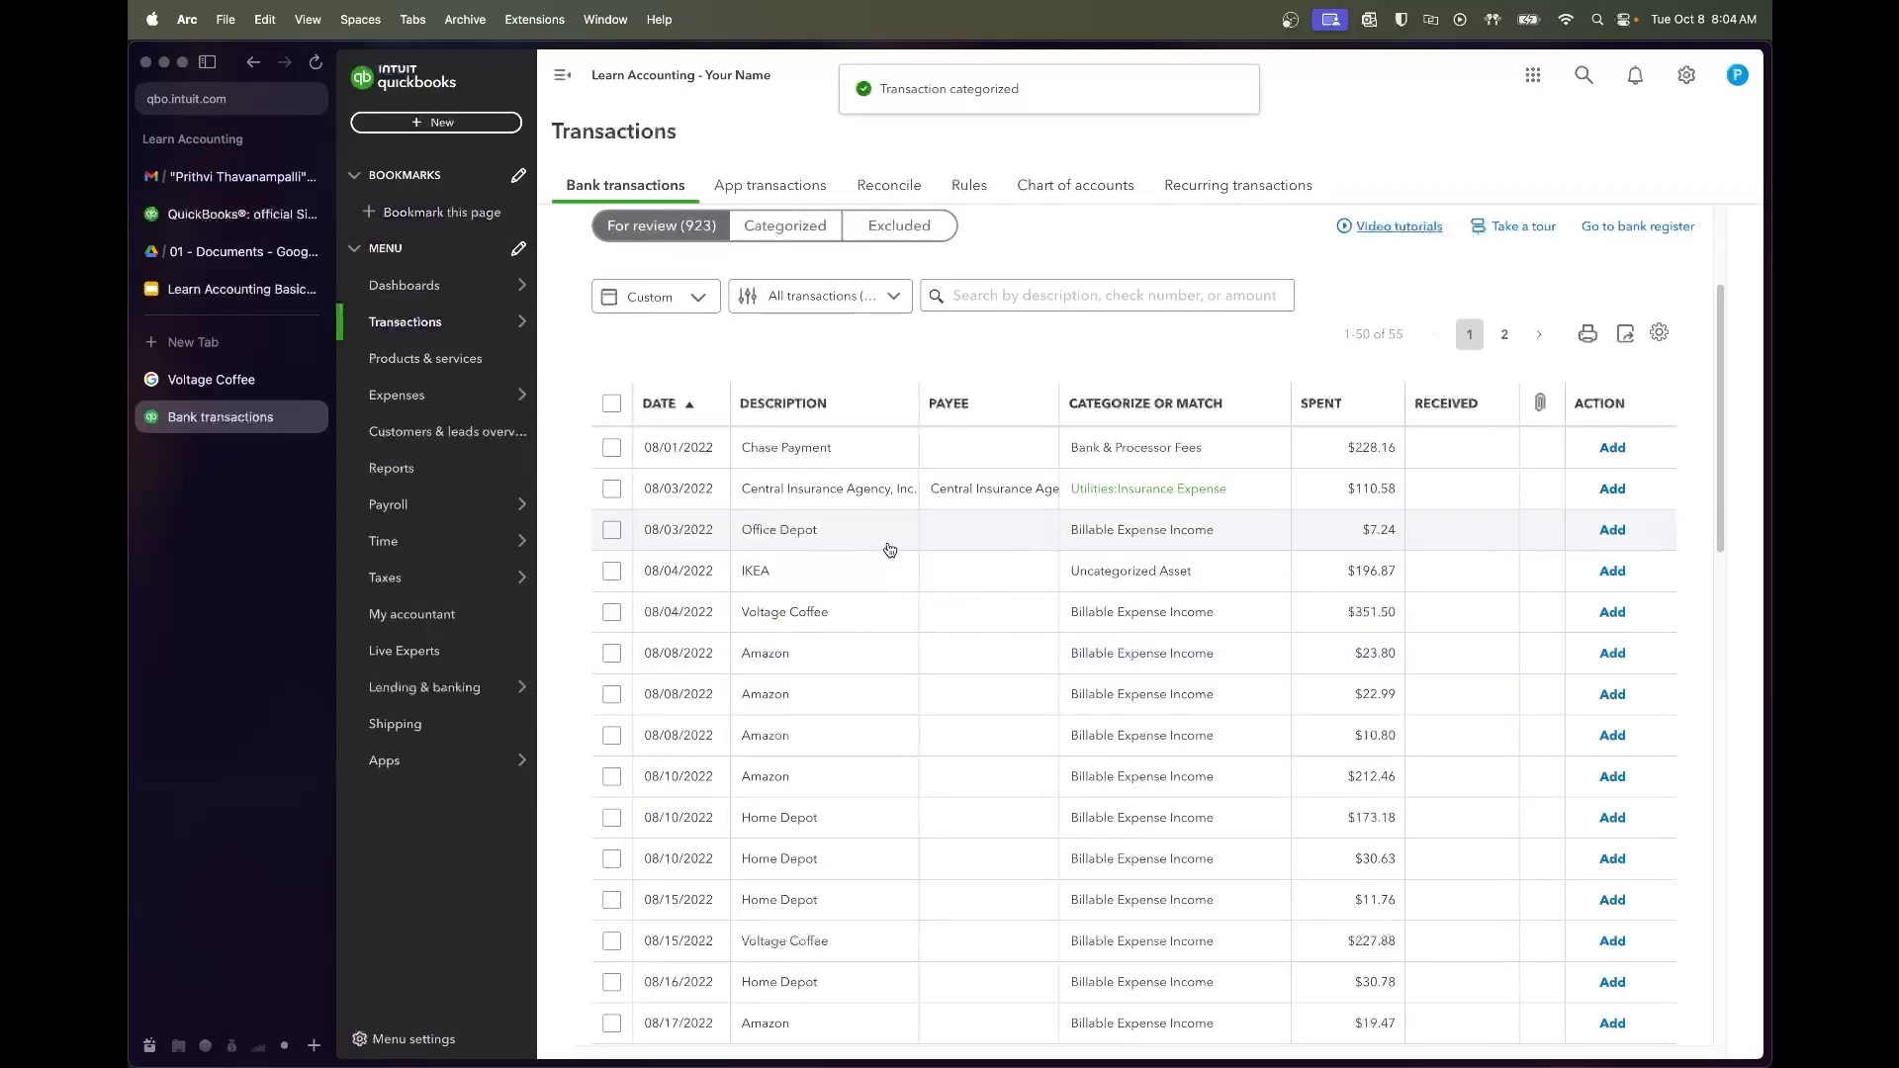
left_click(880, 503)
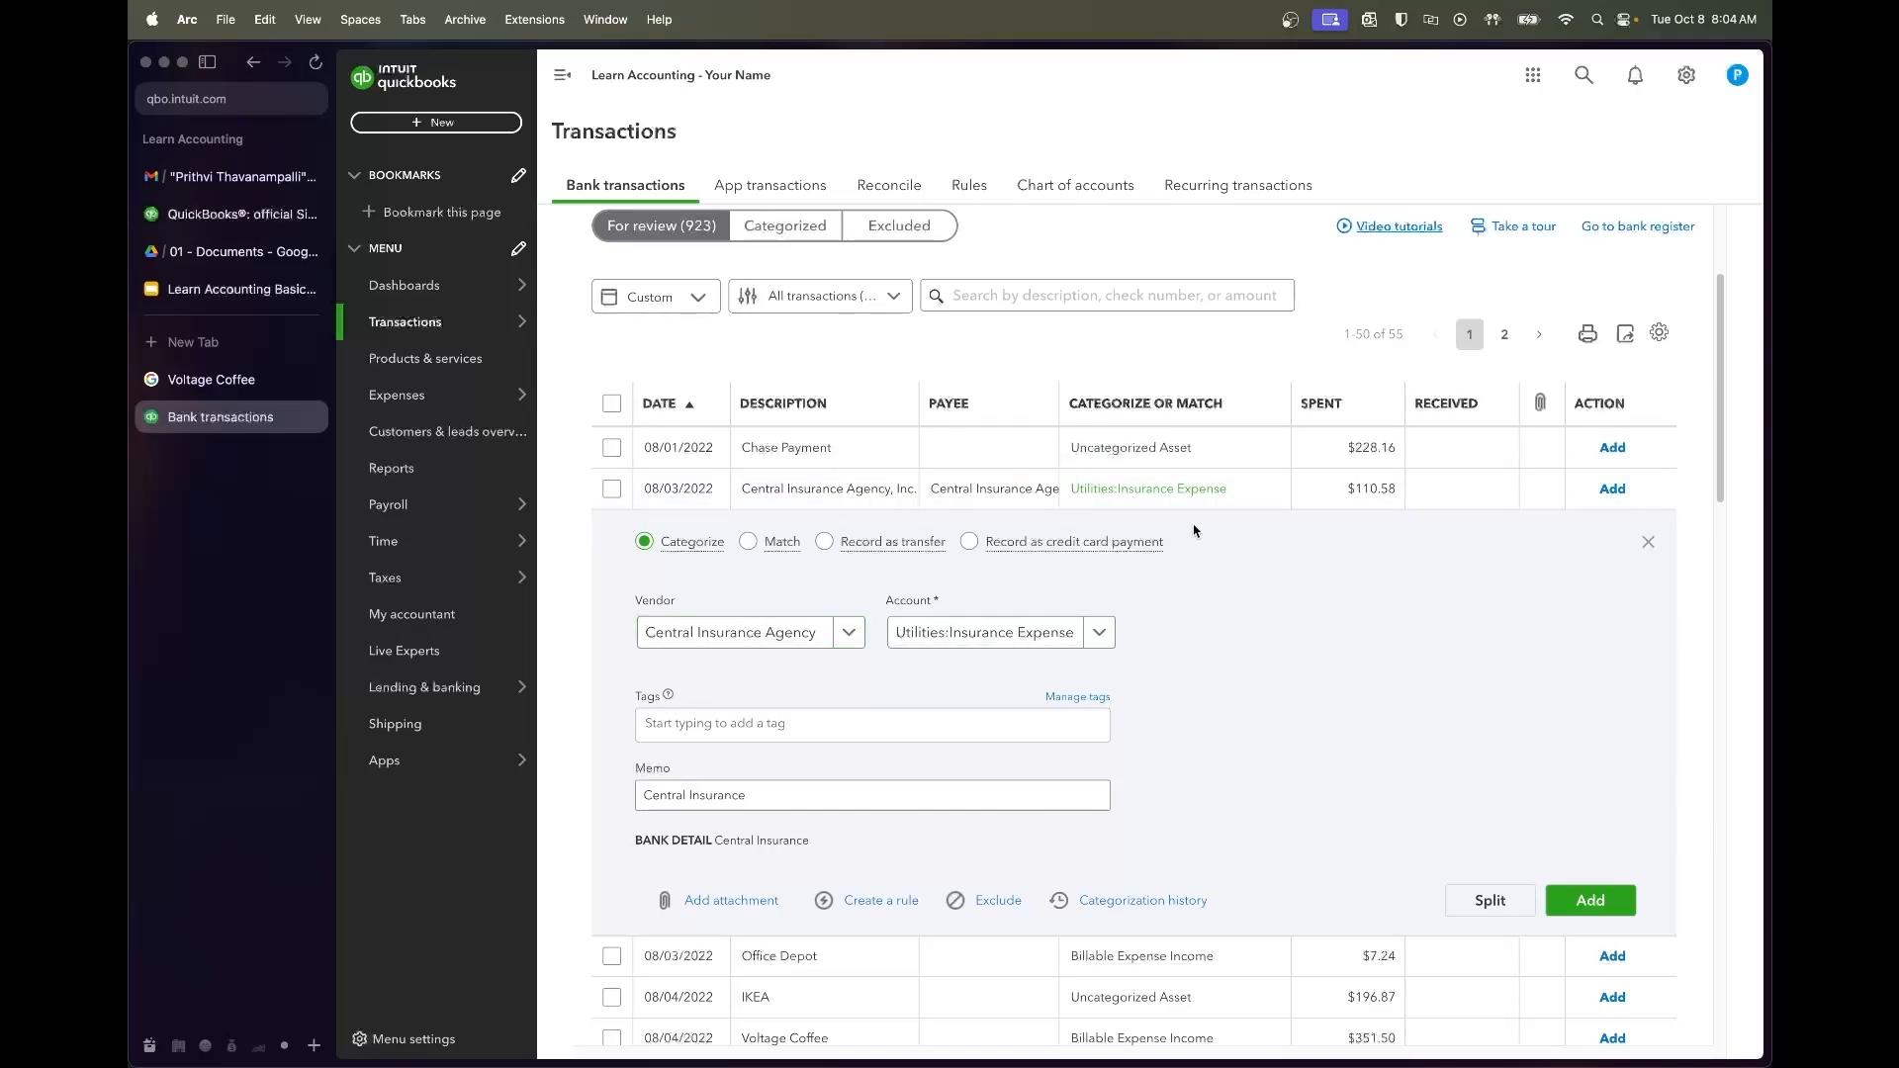
Add the $110.58 Central Insurance payment with vendor Central Insurance Agency under Insurance Expense
left_click(732, 633)
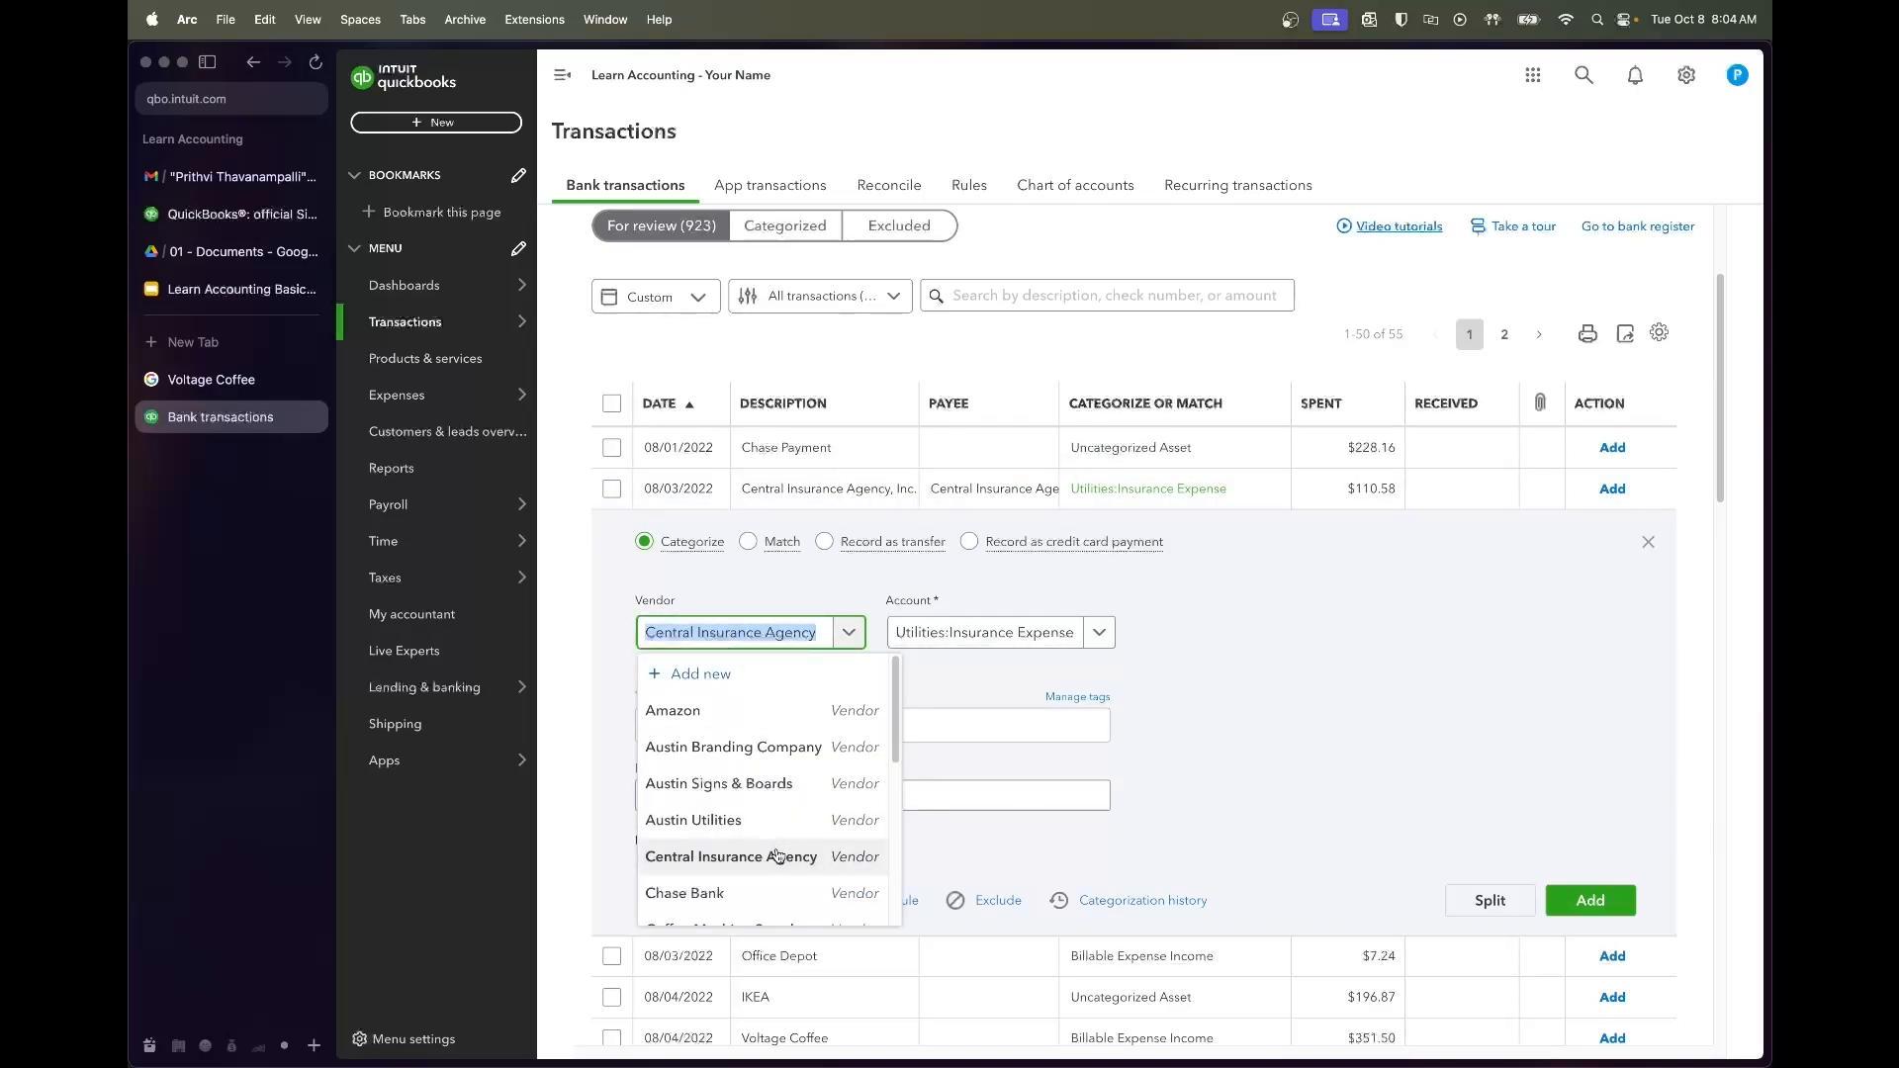
left_click(1167, 742)
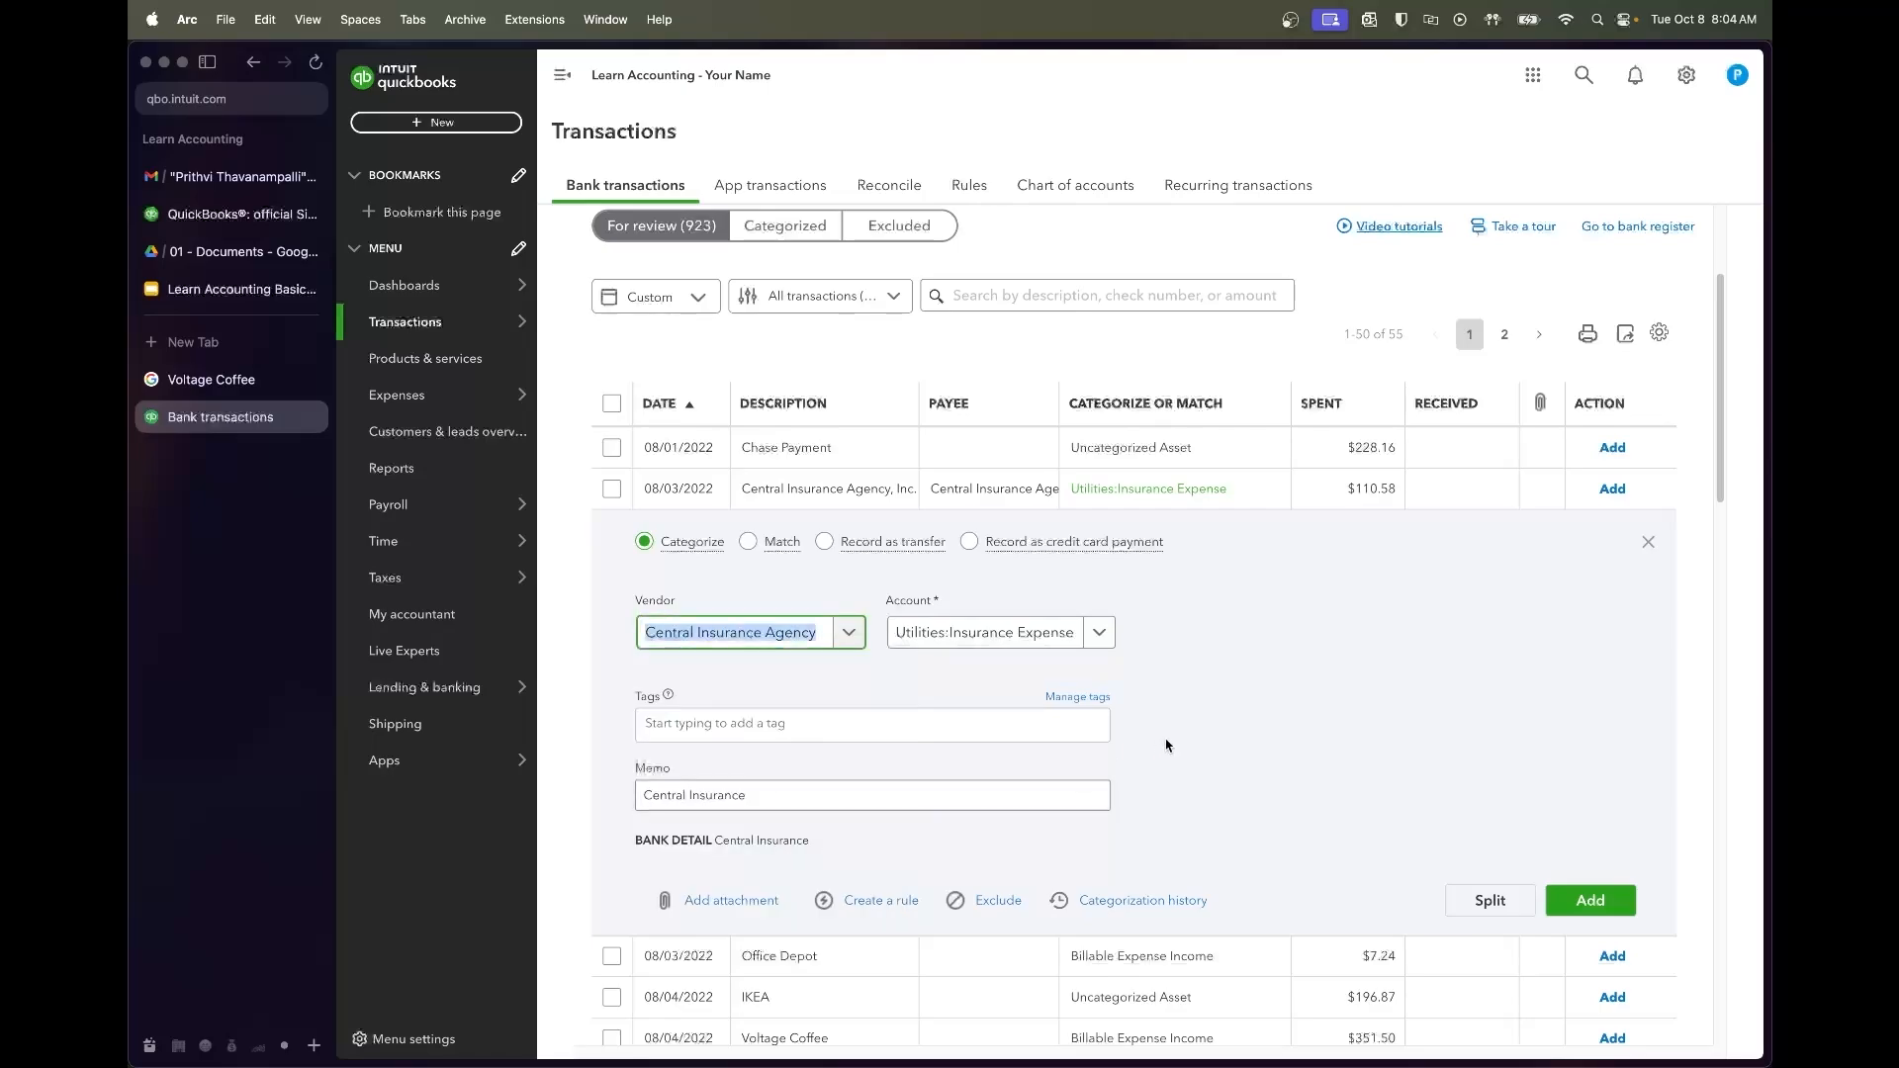
left_click(1099, 633)
left_click(1113, 840)
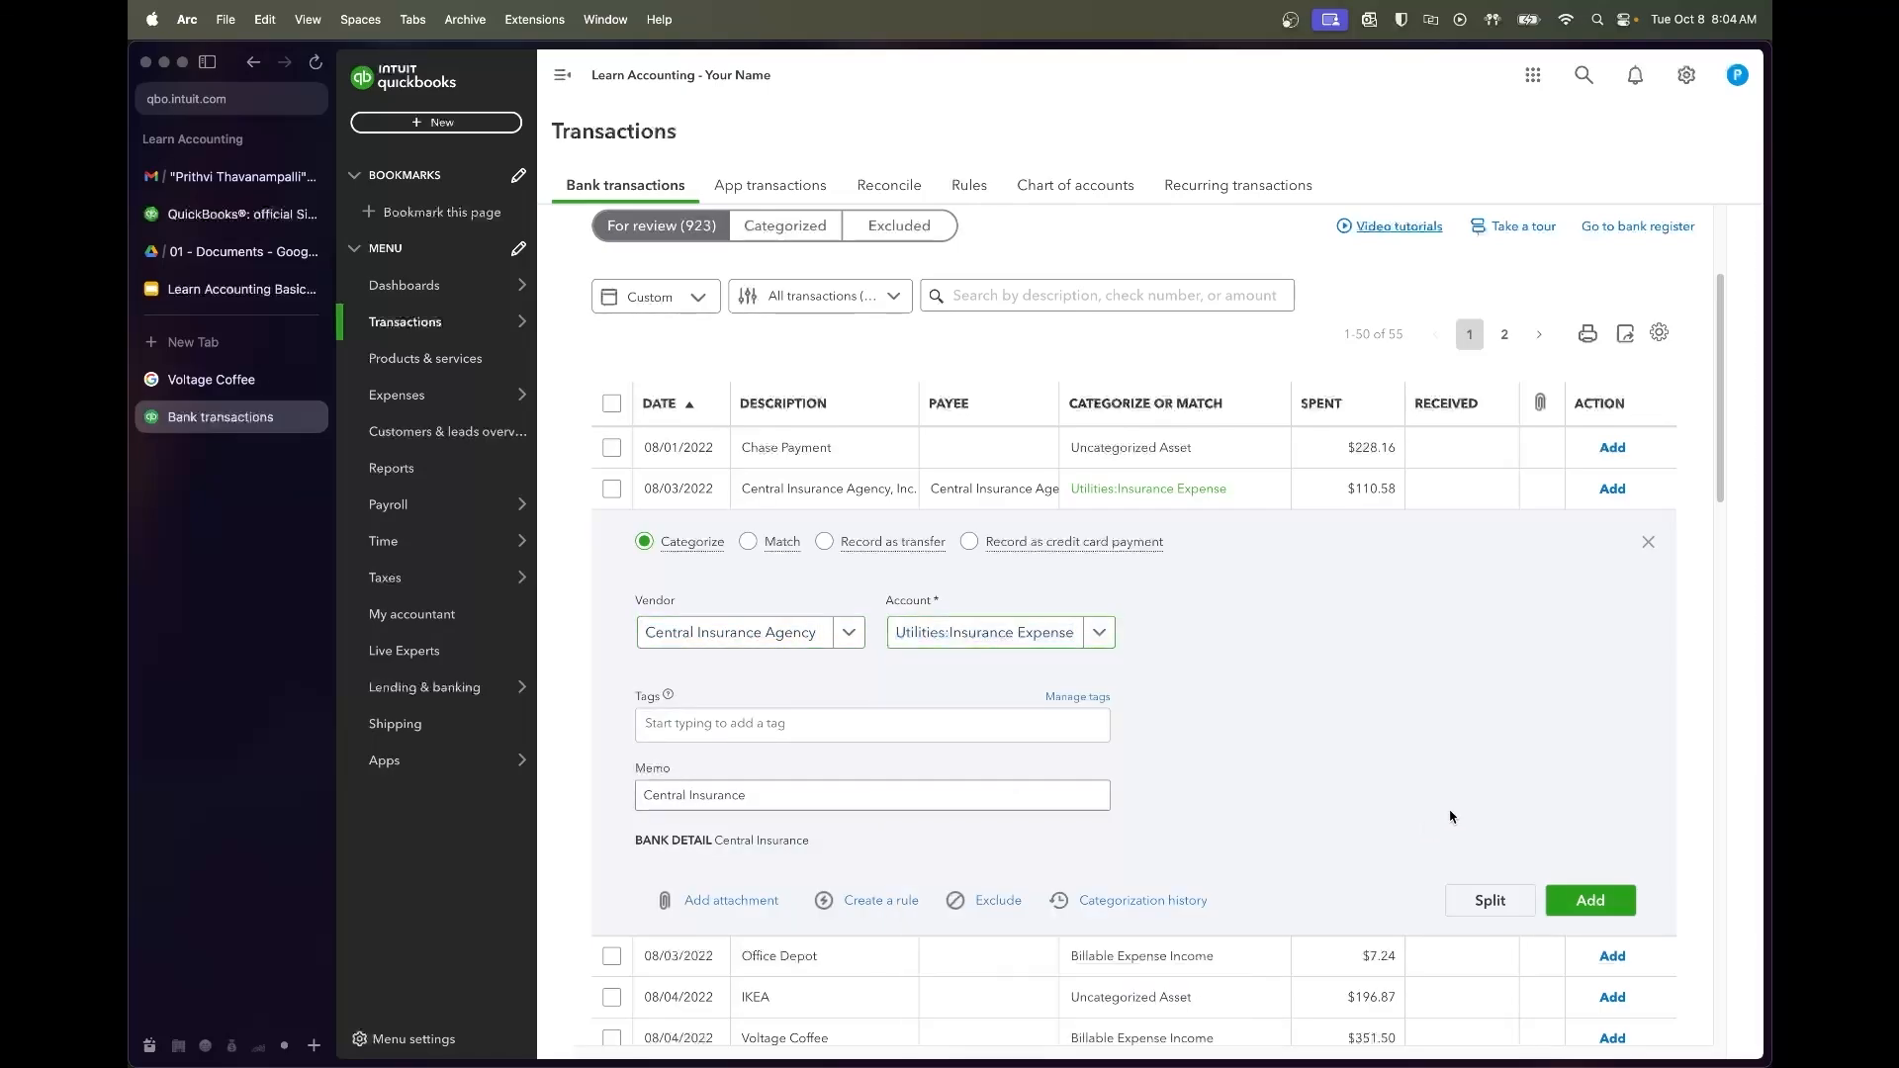
left_click(1632, 897)
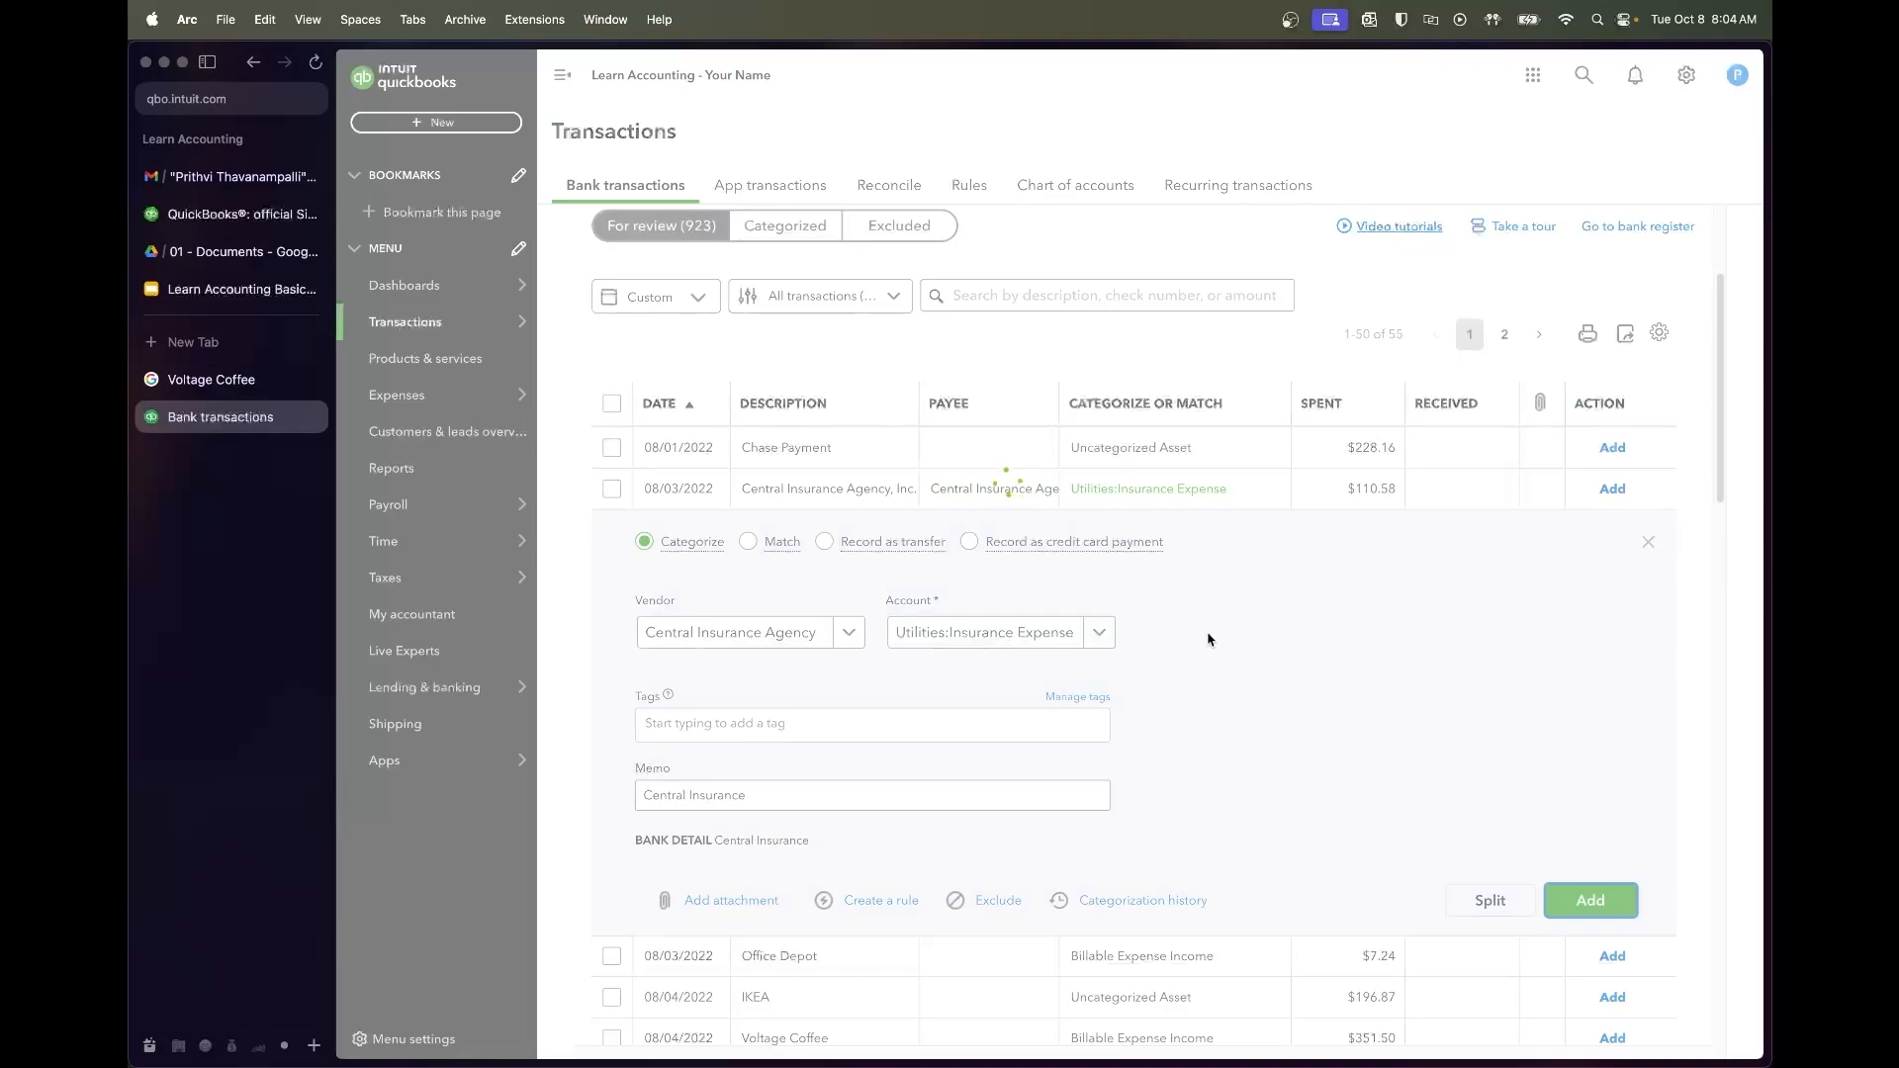
Add the $7.24 Office Depot charge with vendor Office Depot under Office Supplies
left_click(878, 488)
left_click(850, 632)
type("Office Depot")
left_click(734, 710)
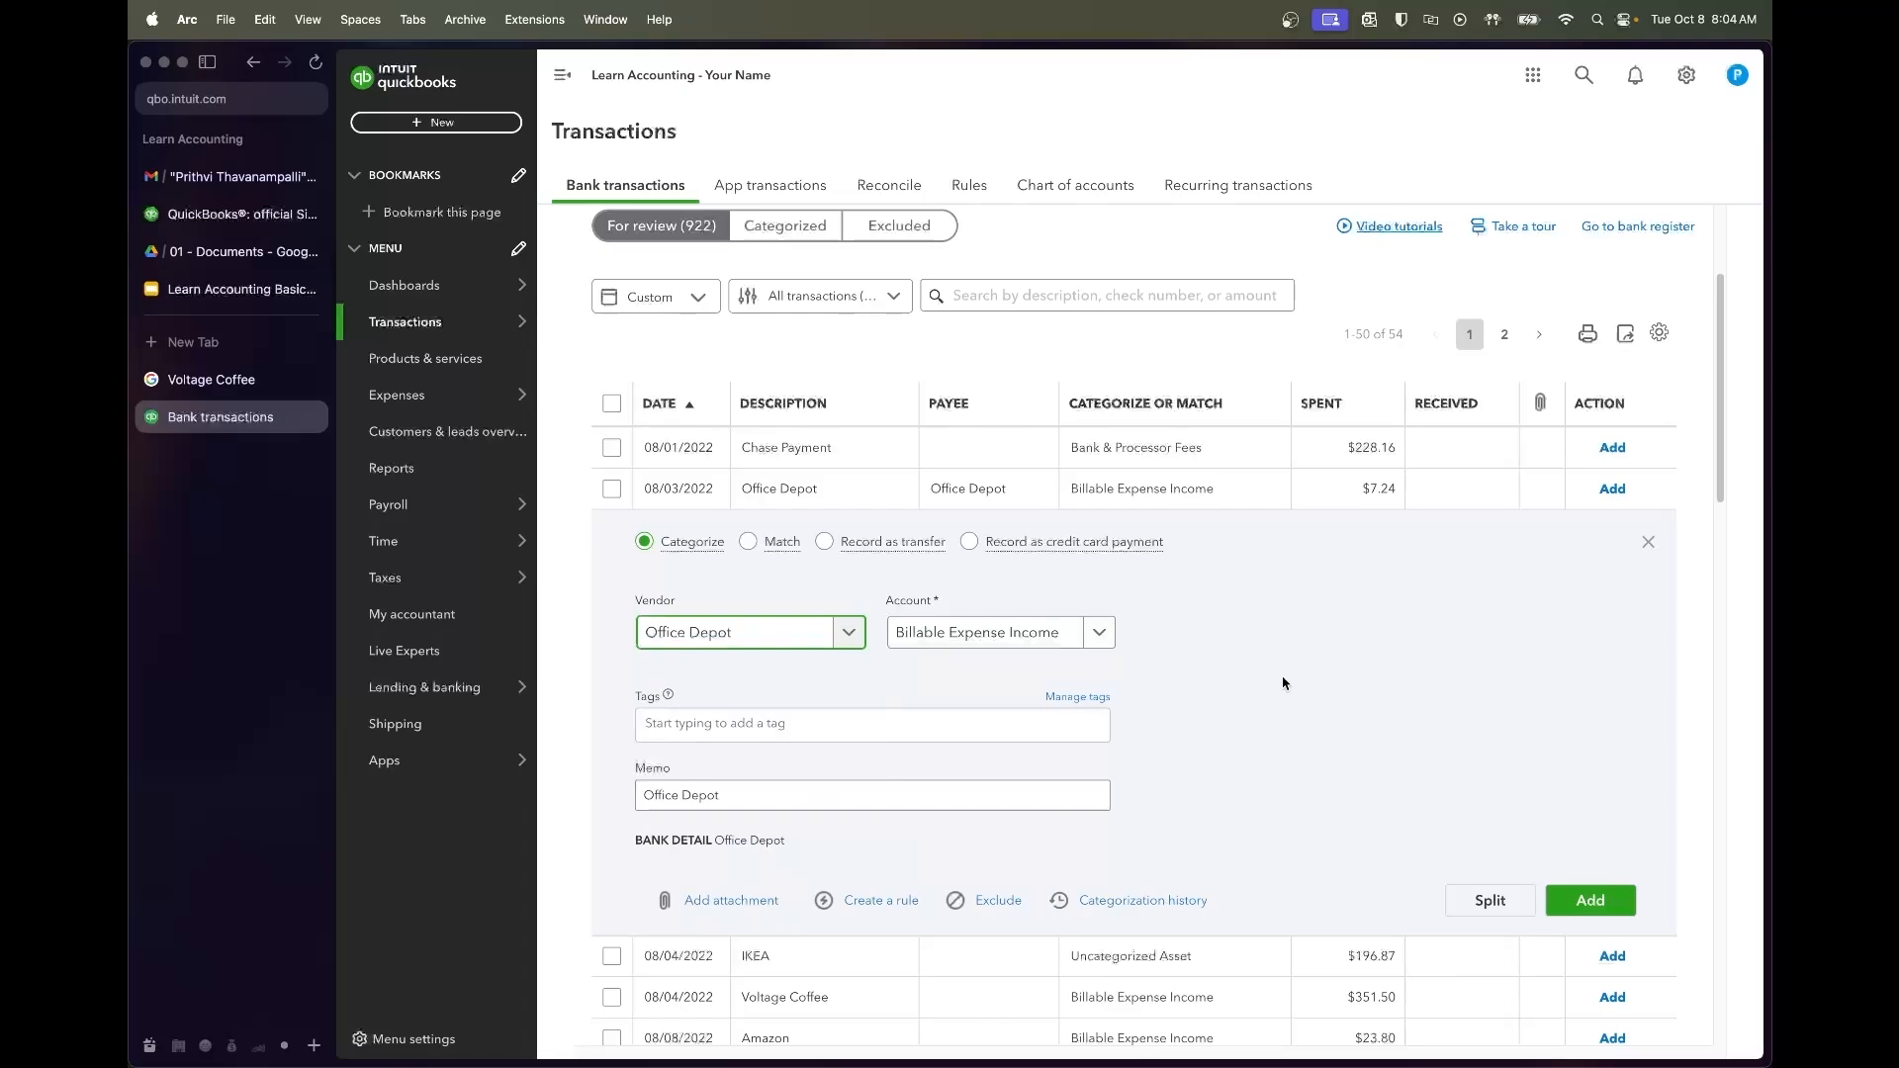
left_click(1101, 638)
type("office supplies")
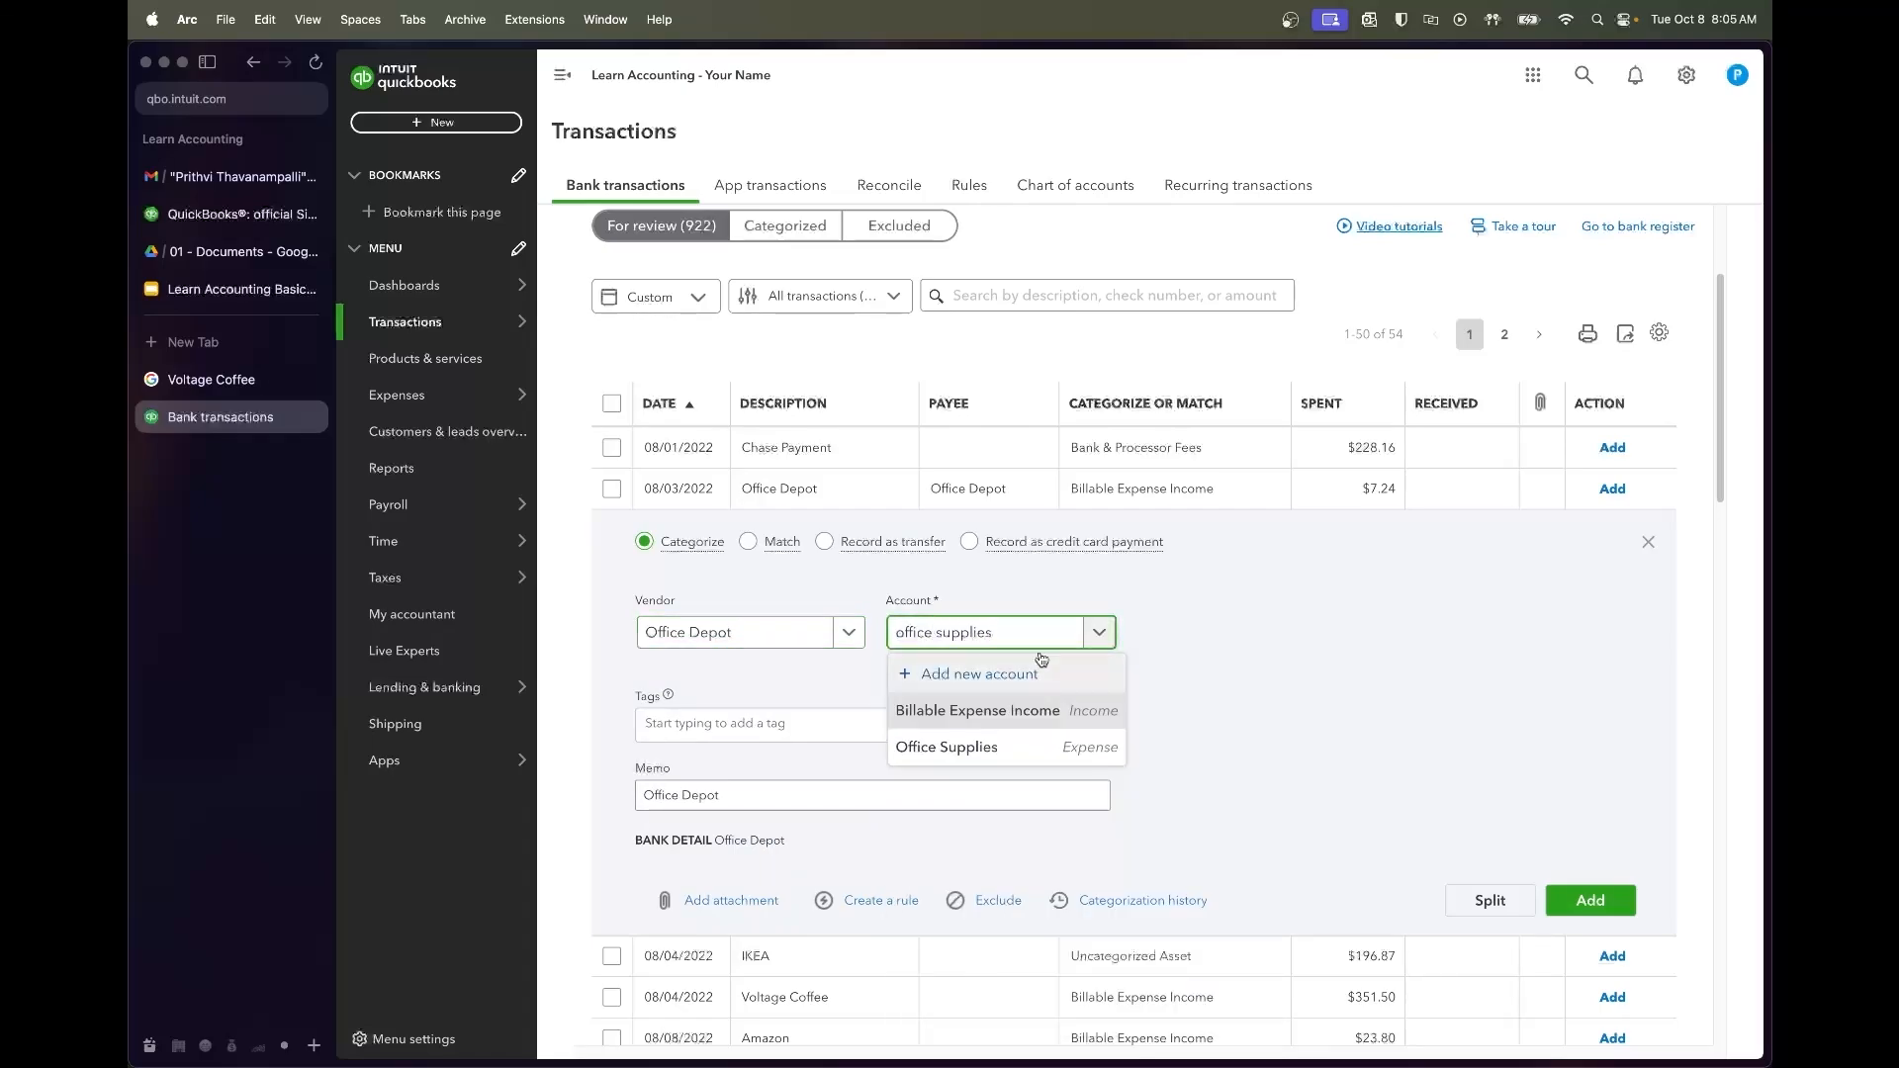
left_click(1045, 757)
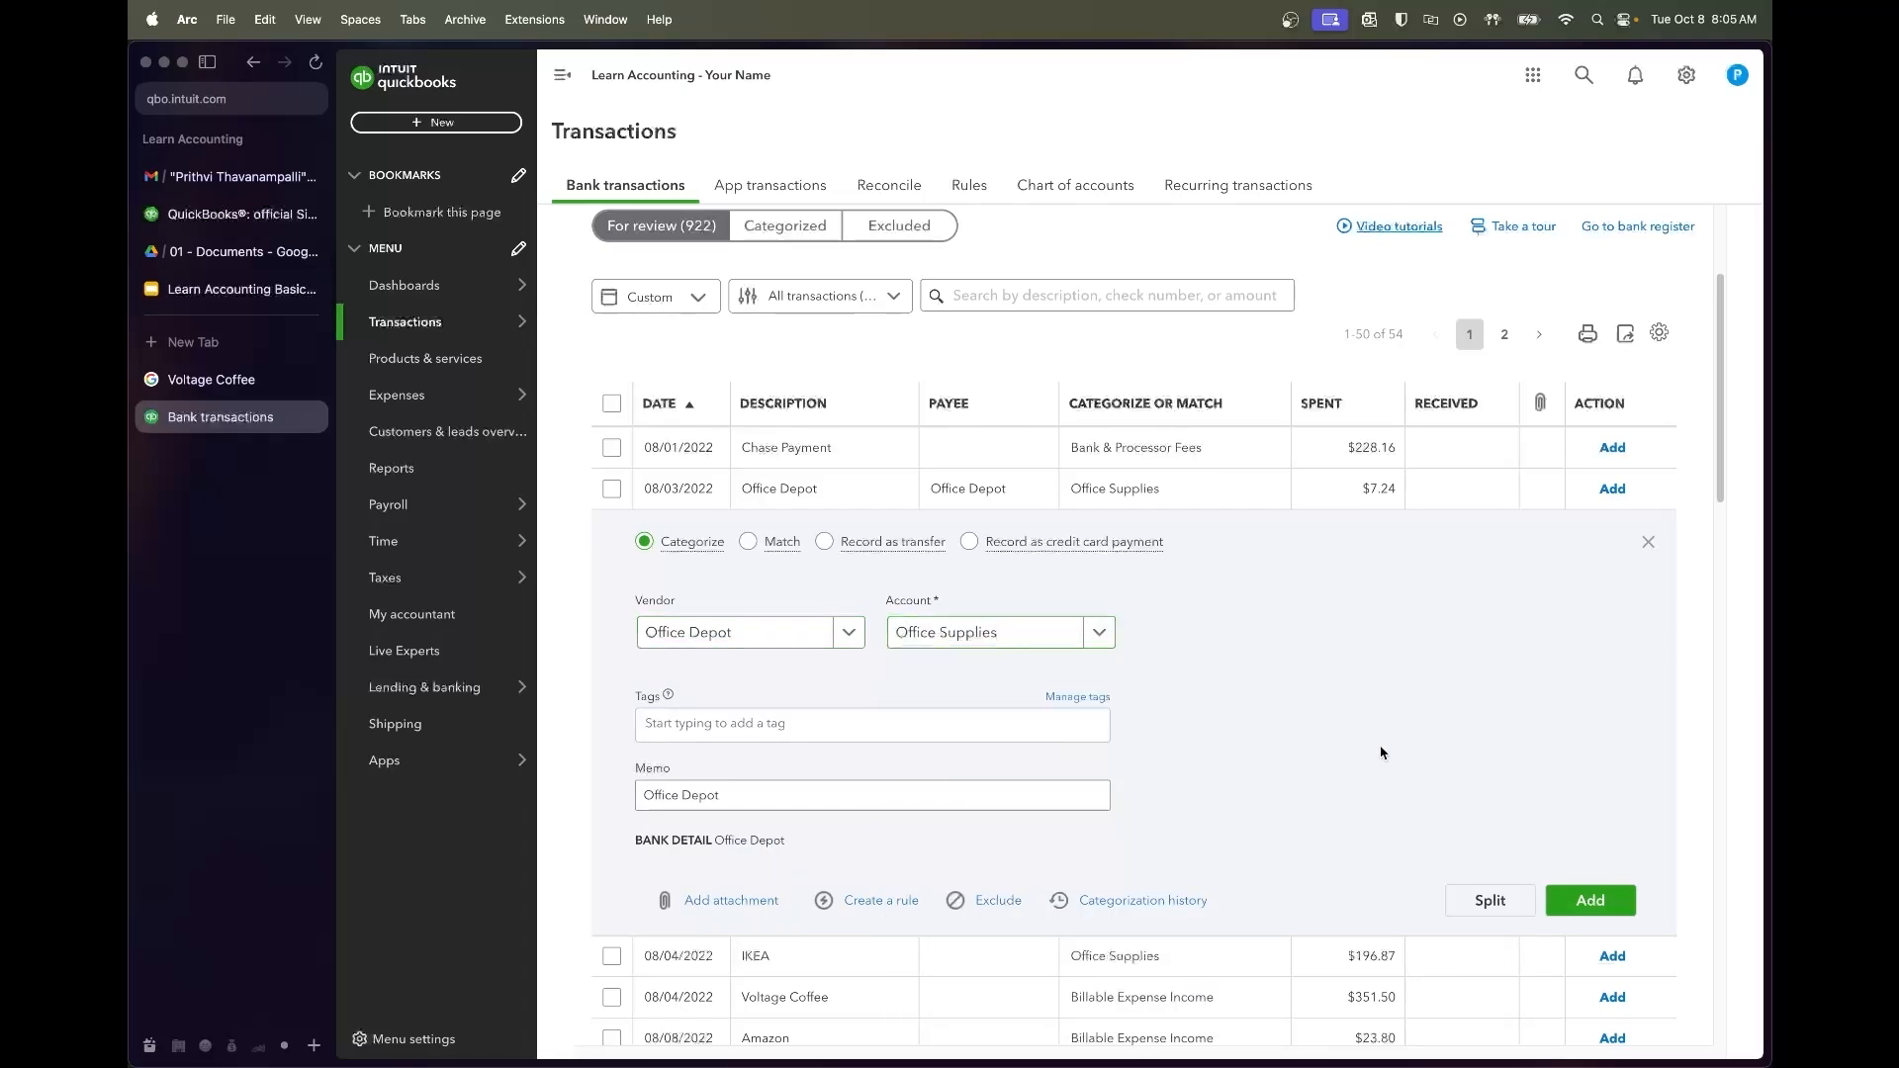
left_click(1617, 902)
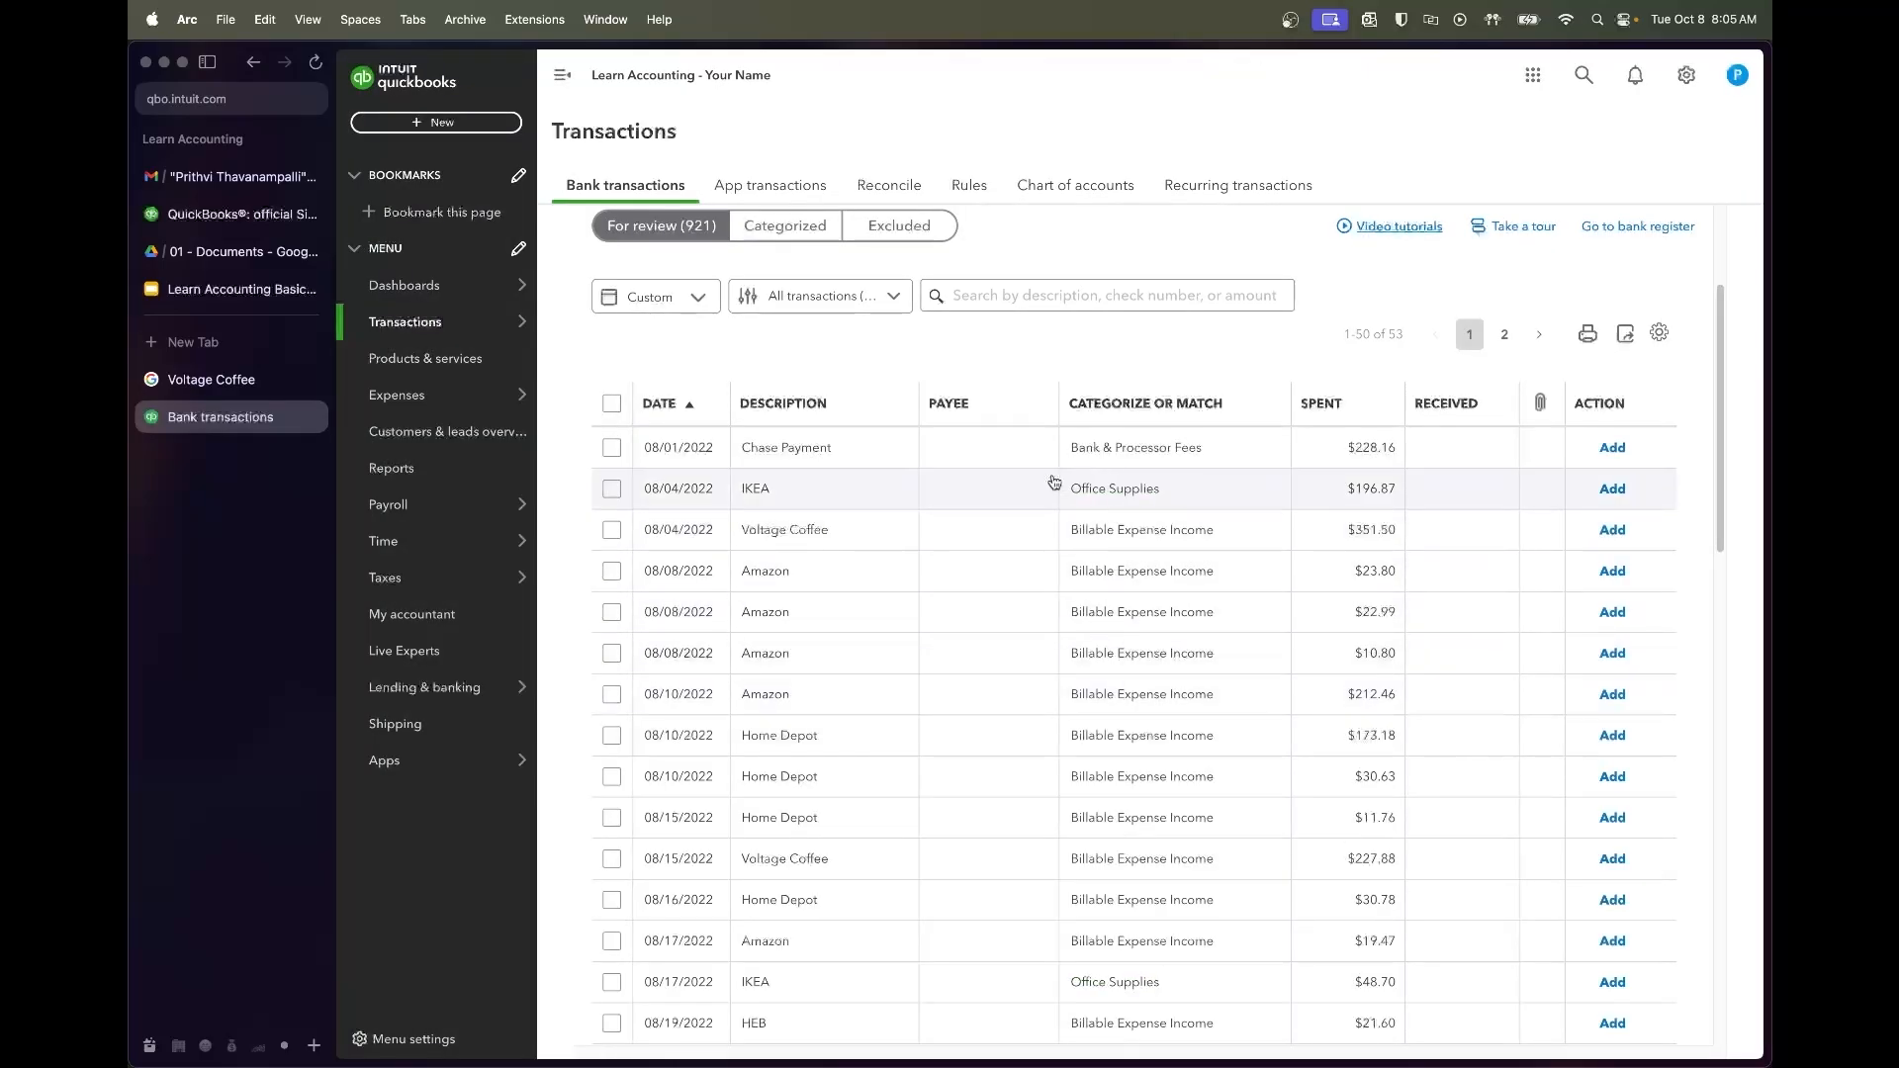
Expand the IKEA transaction and look at its account choices
left_click(1055, 482)
left_click(1099, 634)
left_click(1099, 634)
Review the Ch 2 chart of accounts, Ch 3 Basics and Ch 4 Practice syllabus slides
left_click(242, 289)
left_click(442, 672)
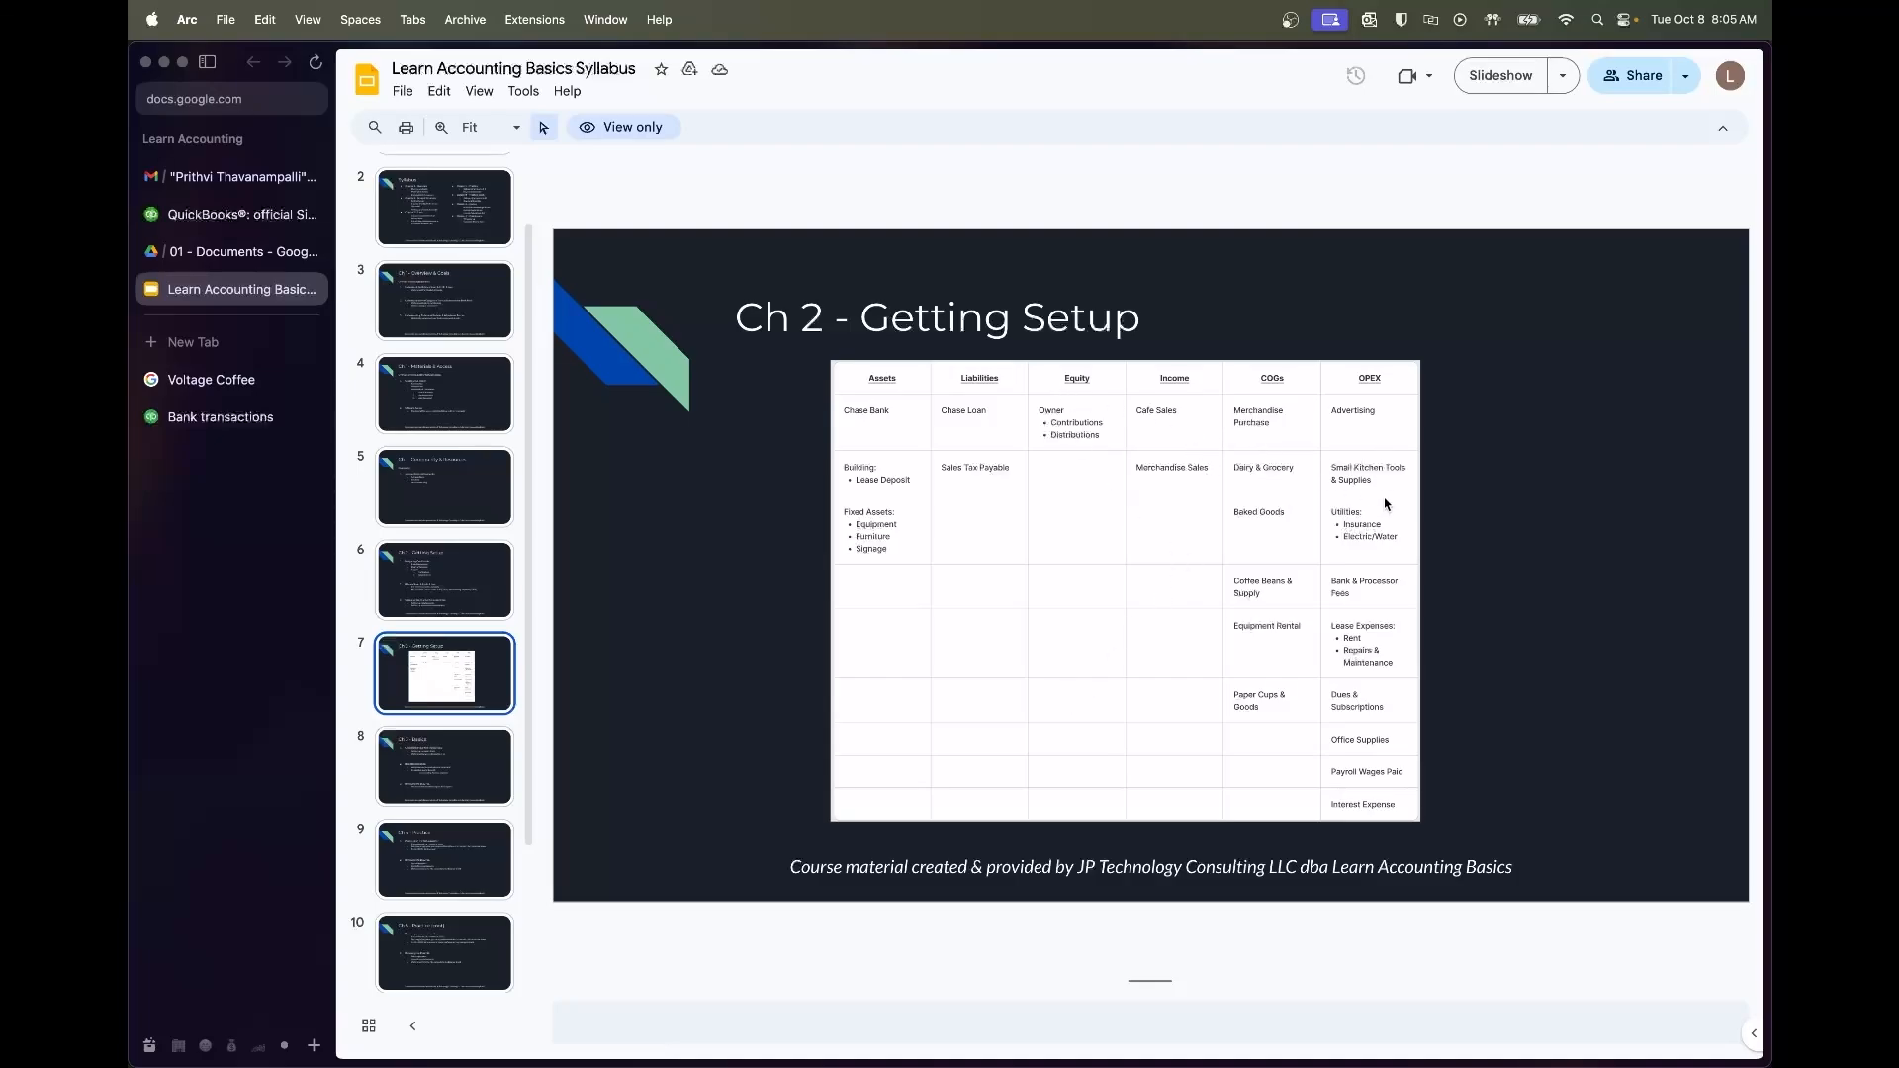
left_click(420, 803)
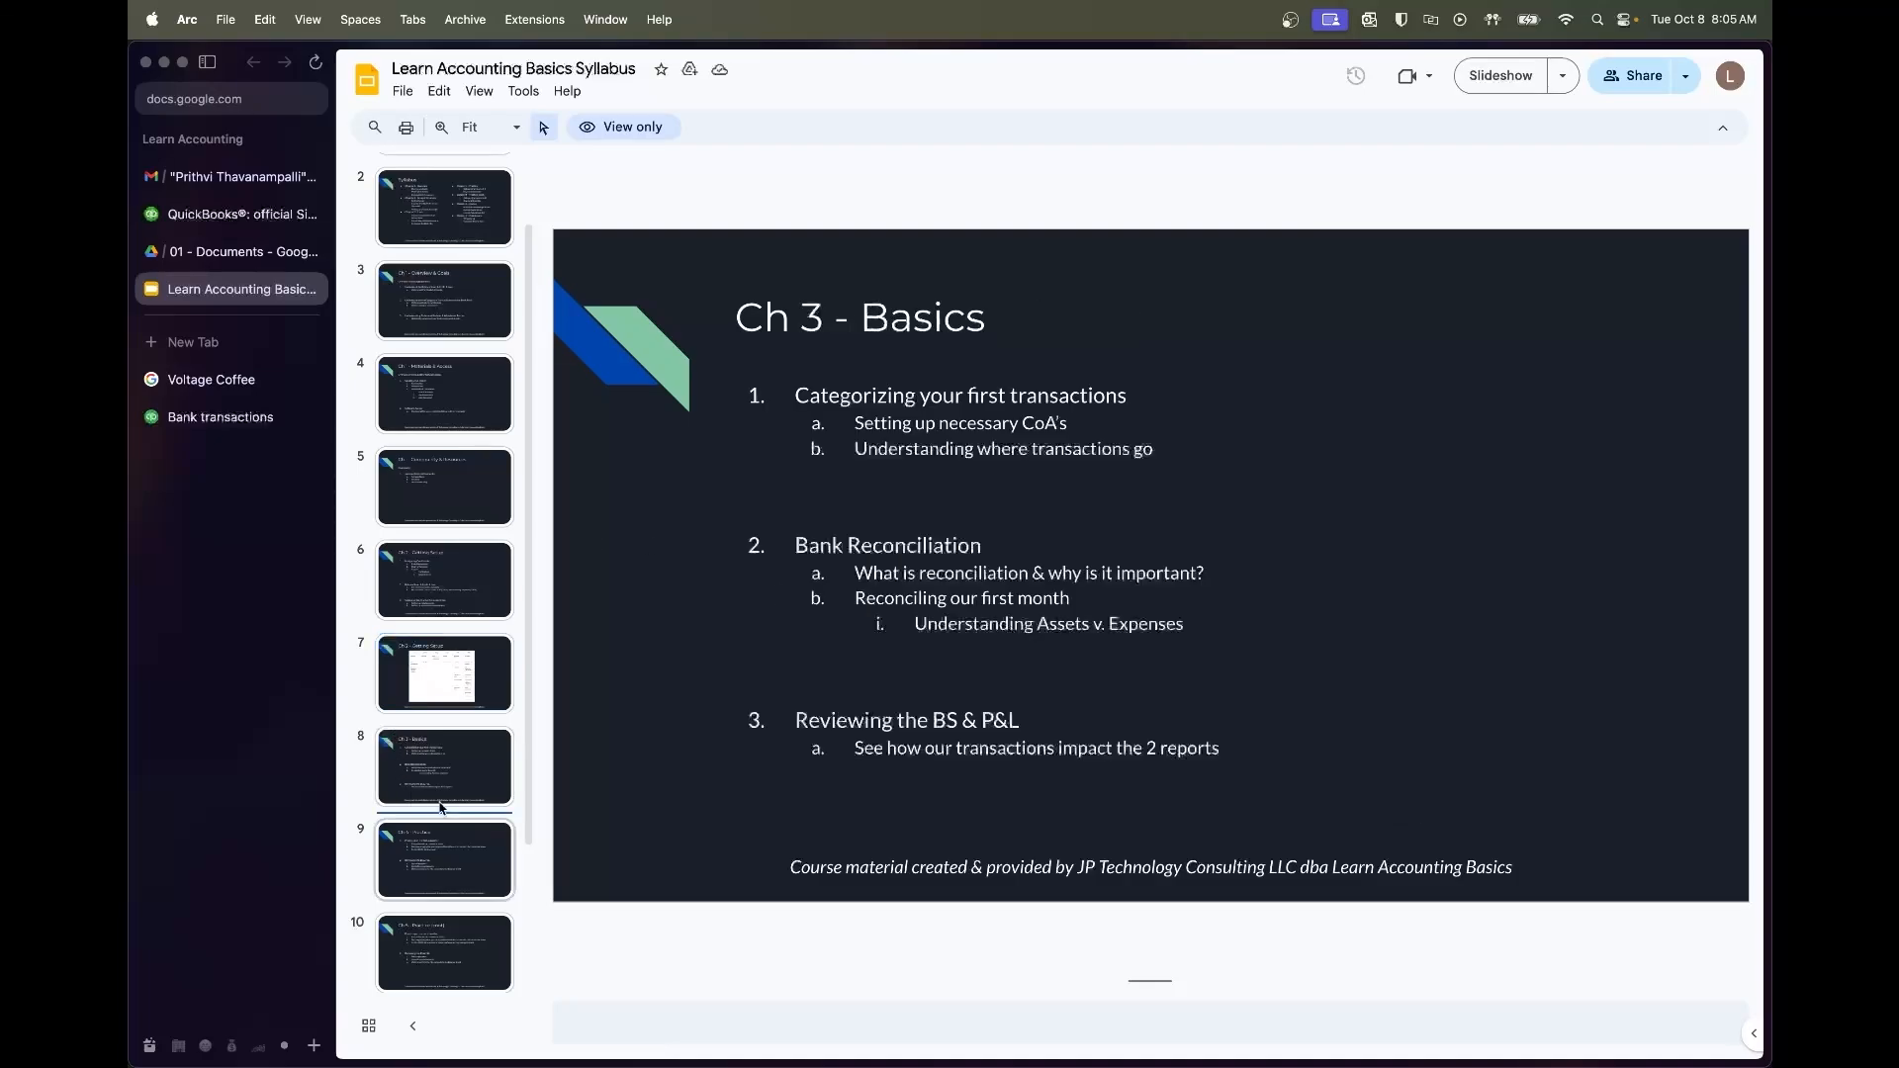
left_click(468, 827)
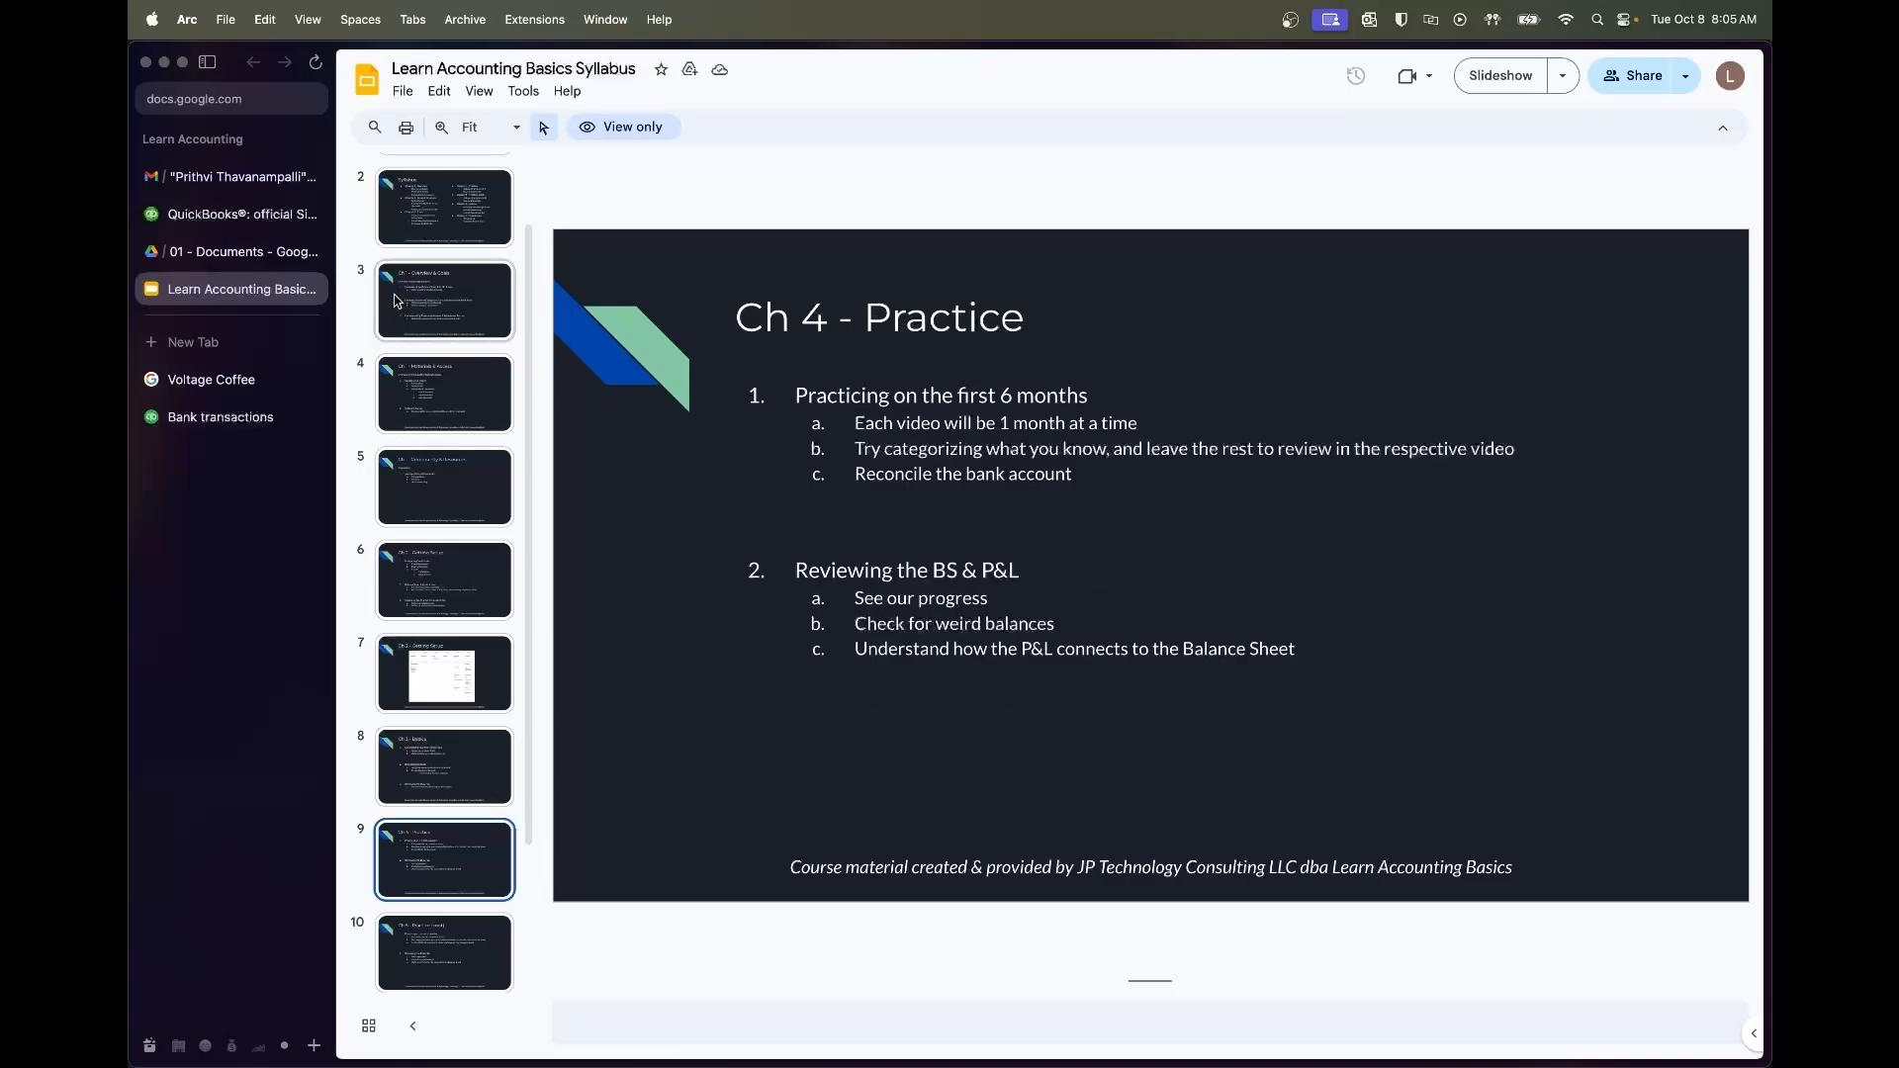
left_click(221, 416)
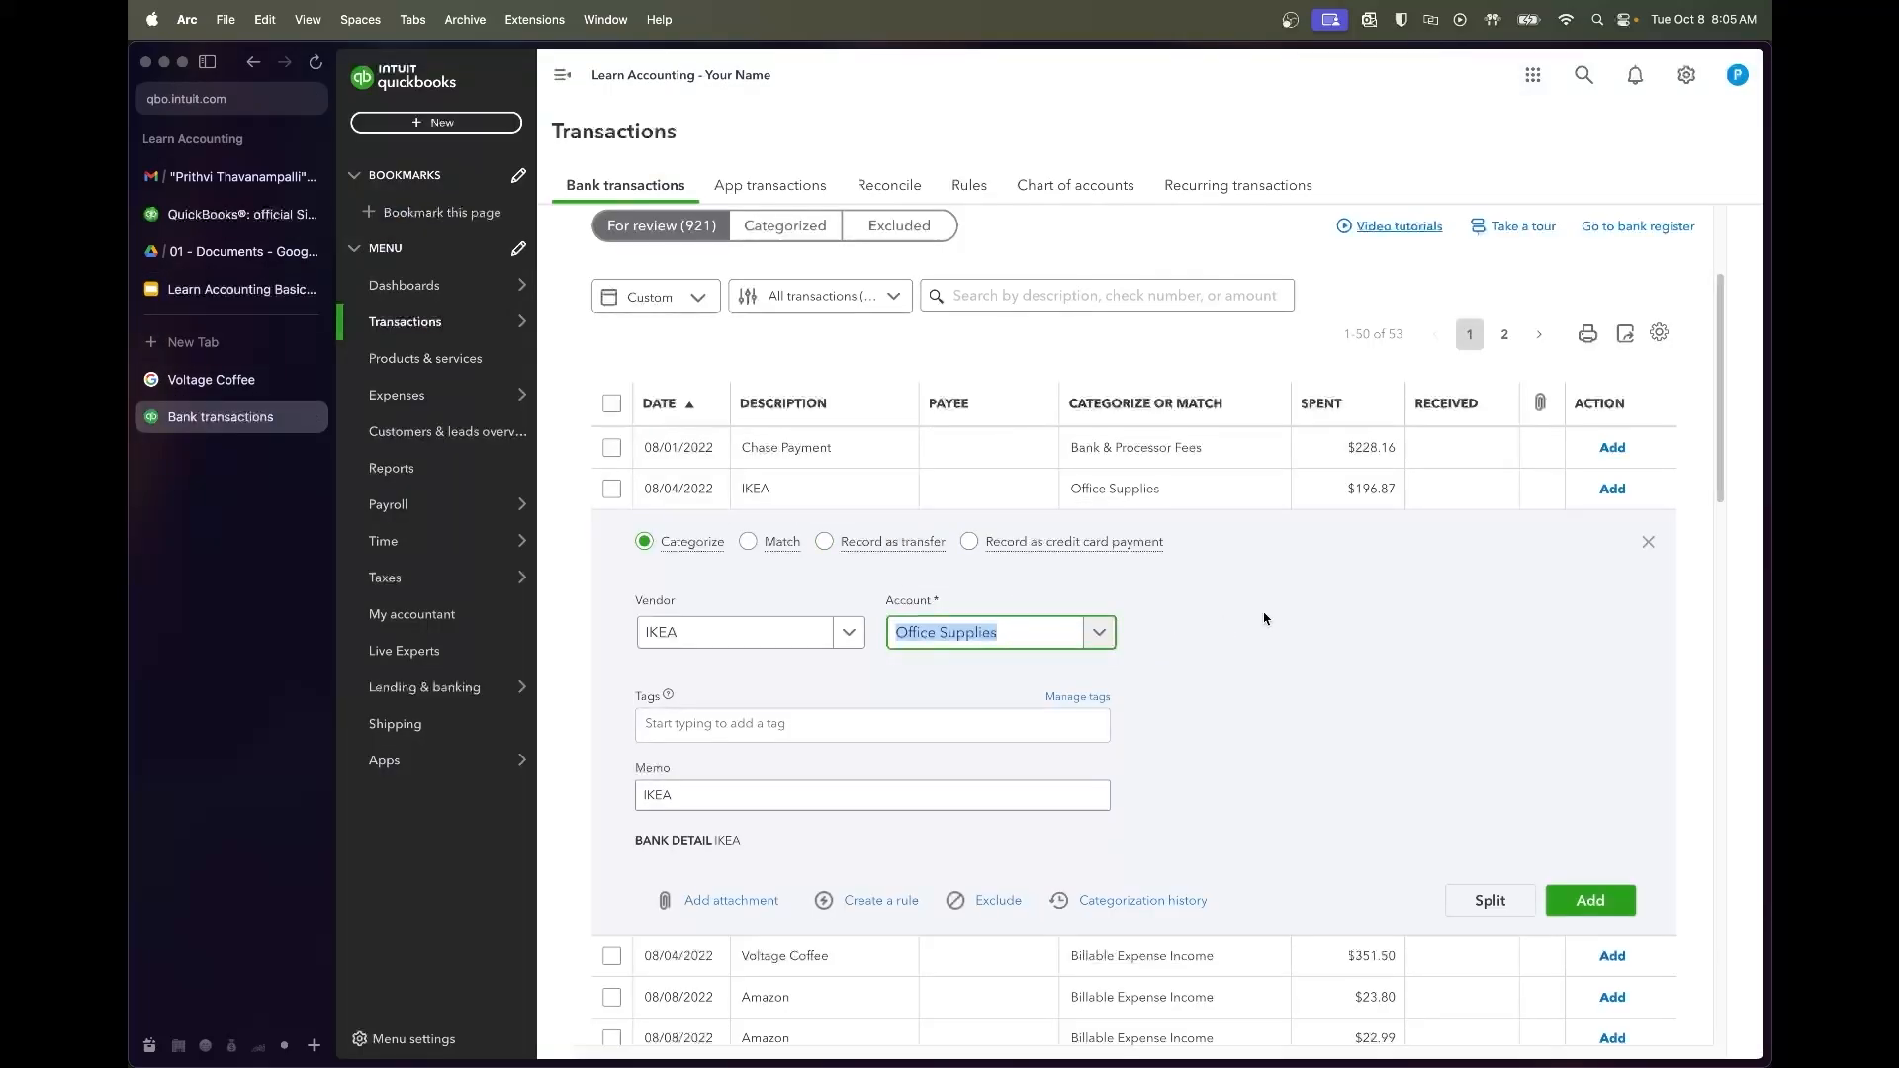
Change the $196.87 IKEA purchase's account to Office Supplies and add it
key("BackSpace")
left_click(1008, 624)
type("office suppkllies")
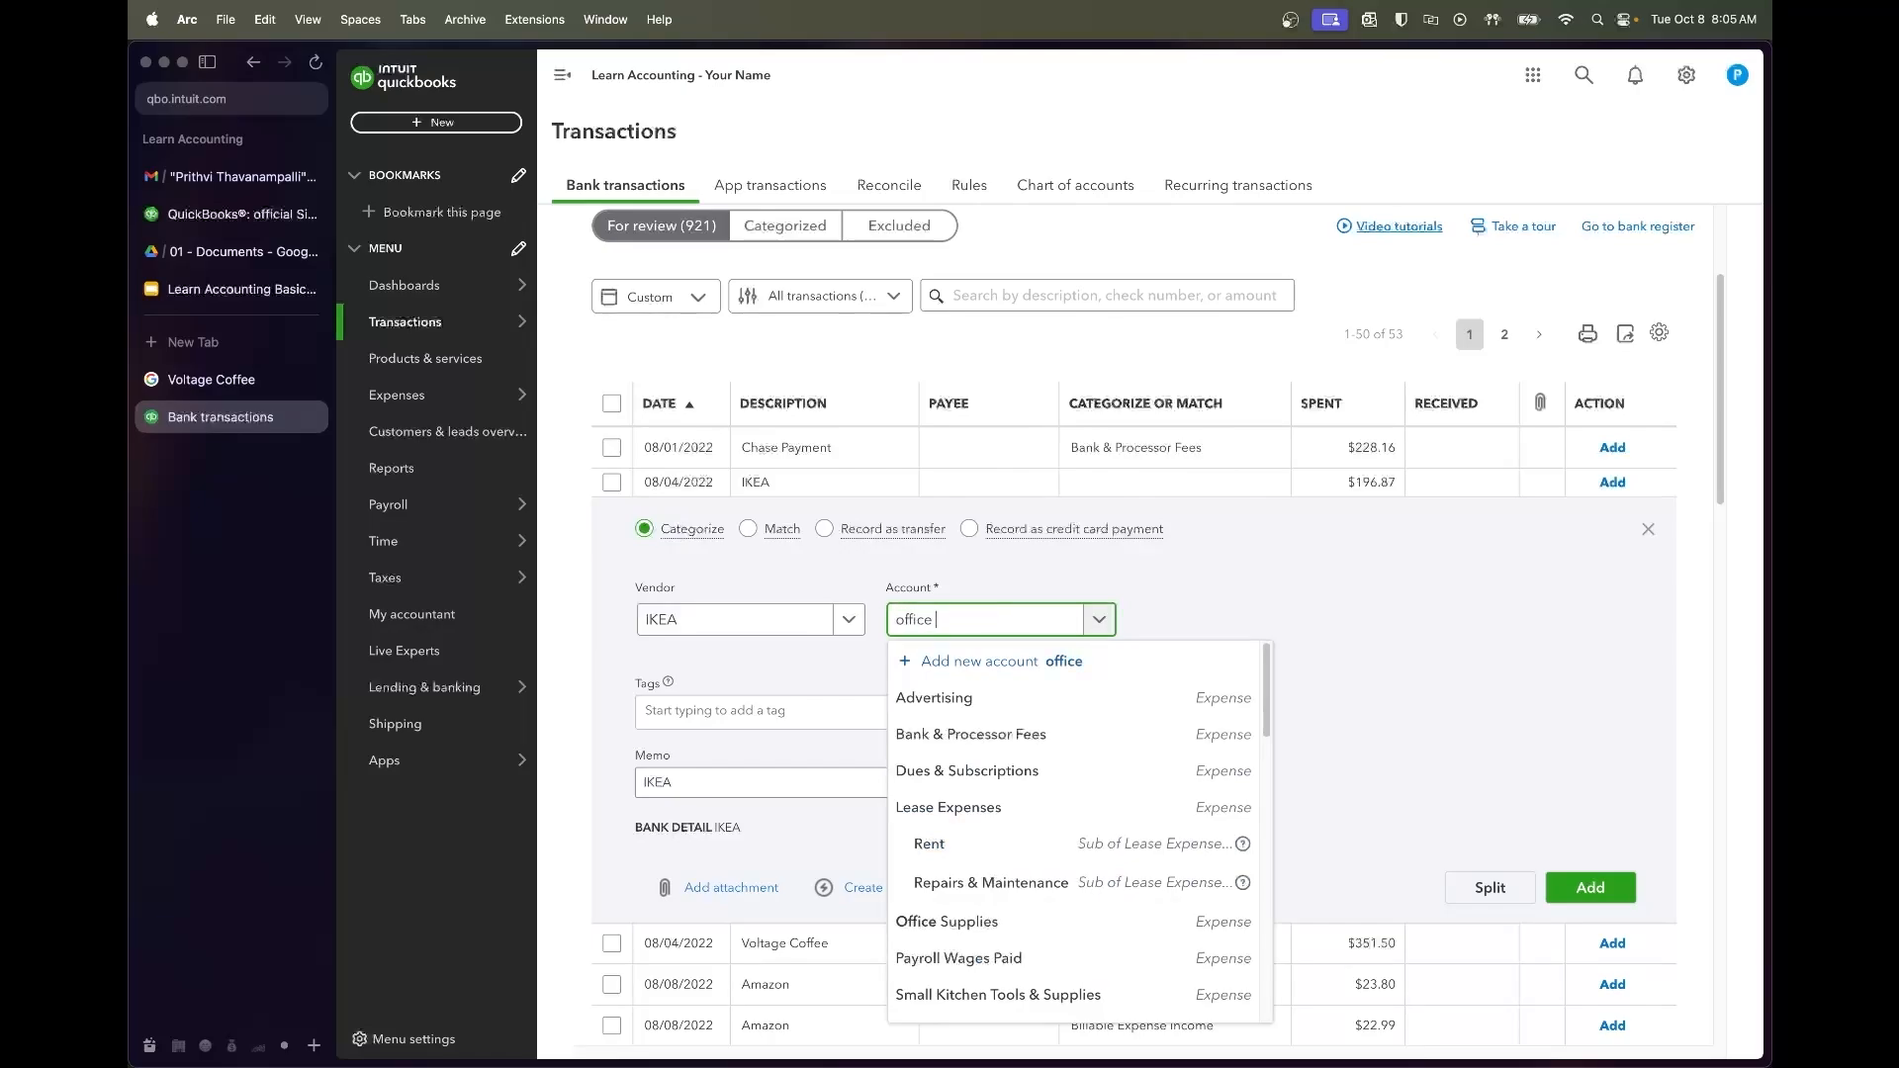
key("BackSpace")
key("BackSpace")
key("BackSpace")
key("BackSpace")
key("BackSpace")
key("BackSpace")
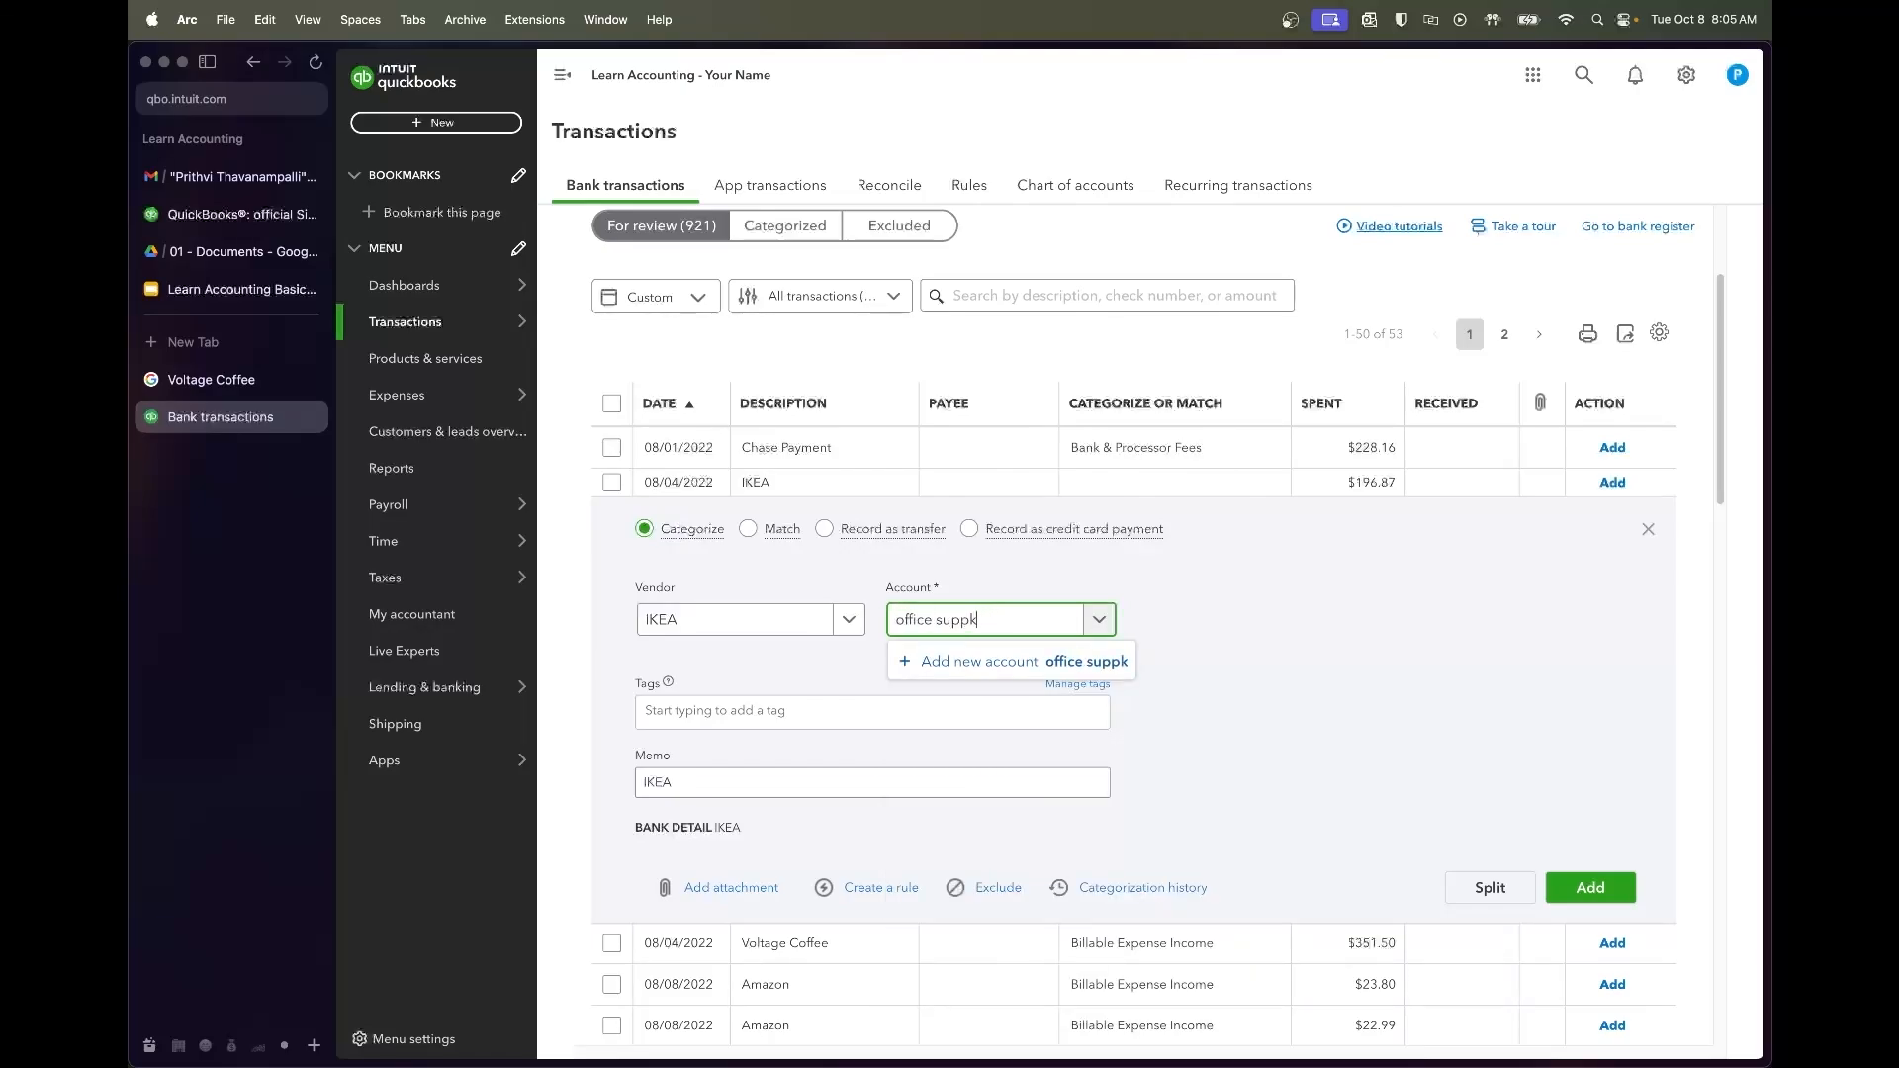
type("lies")
left_click(996, 703)
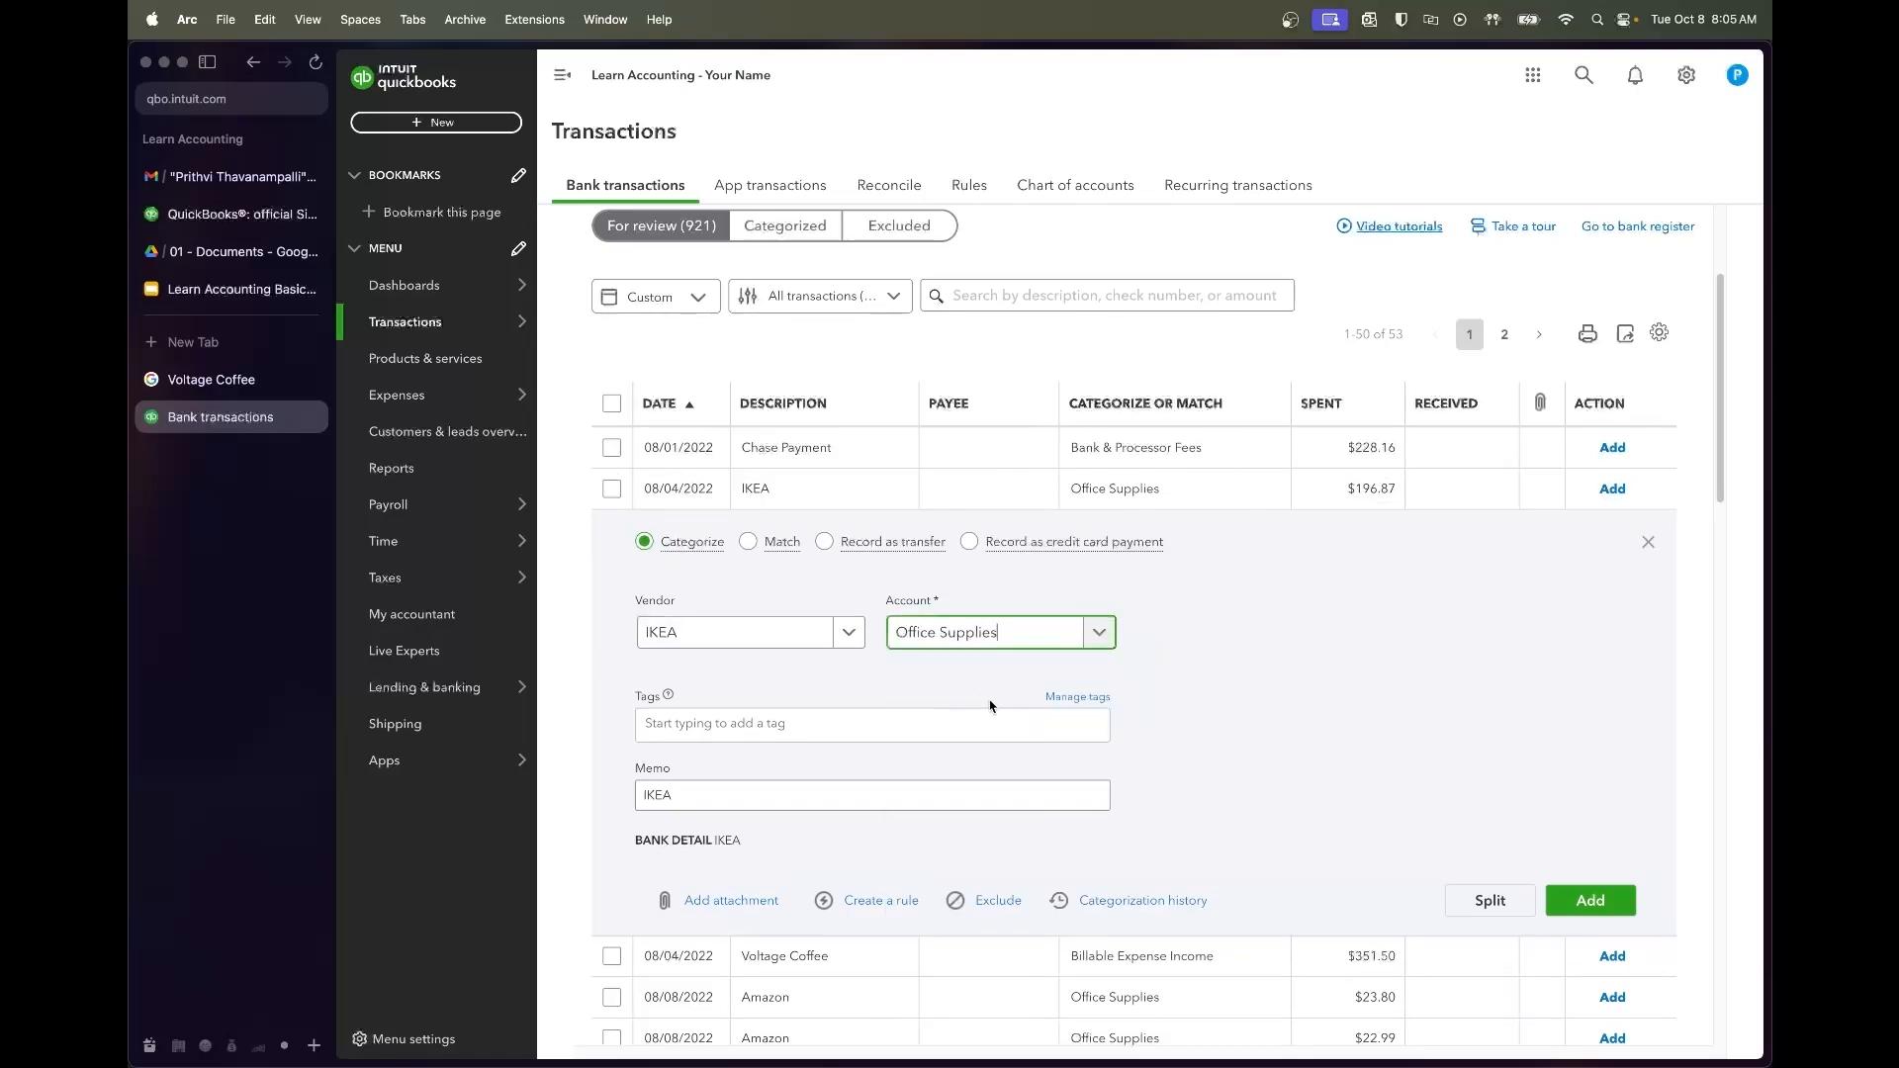
left_click(1239, 671)
left_click(1590, 900)
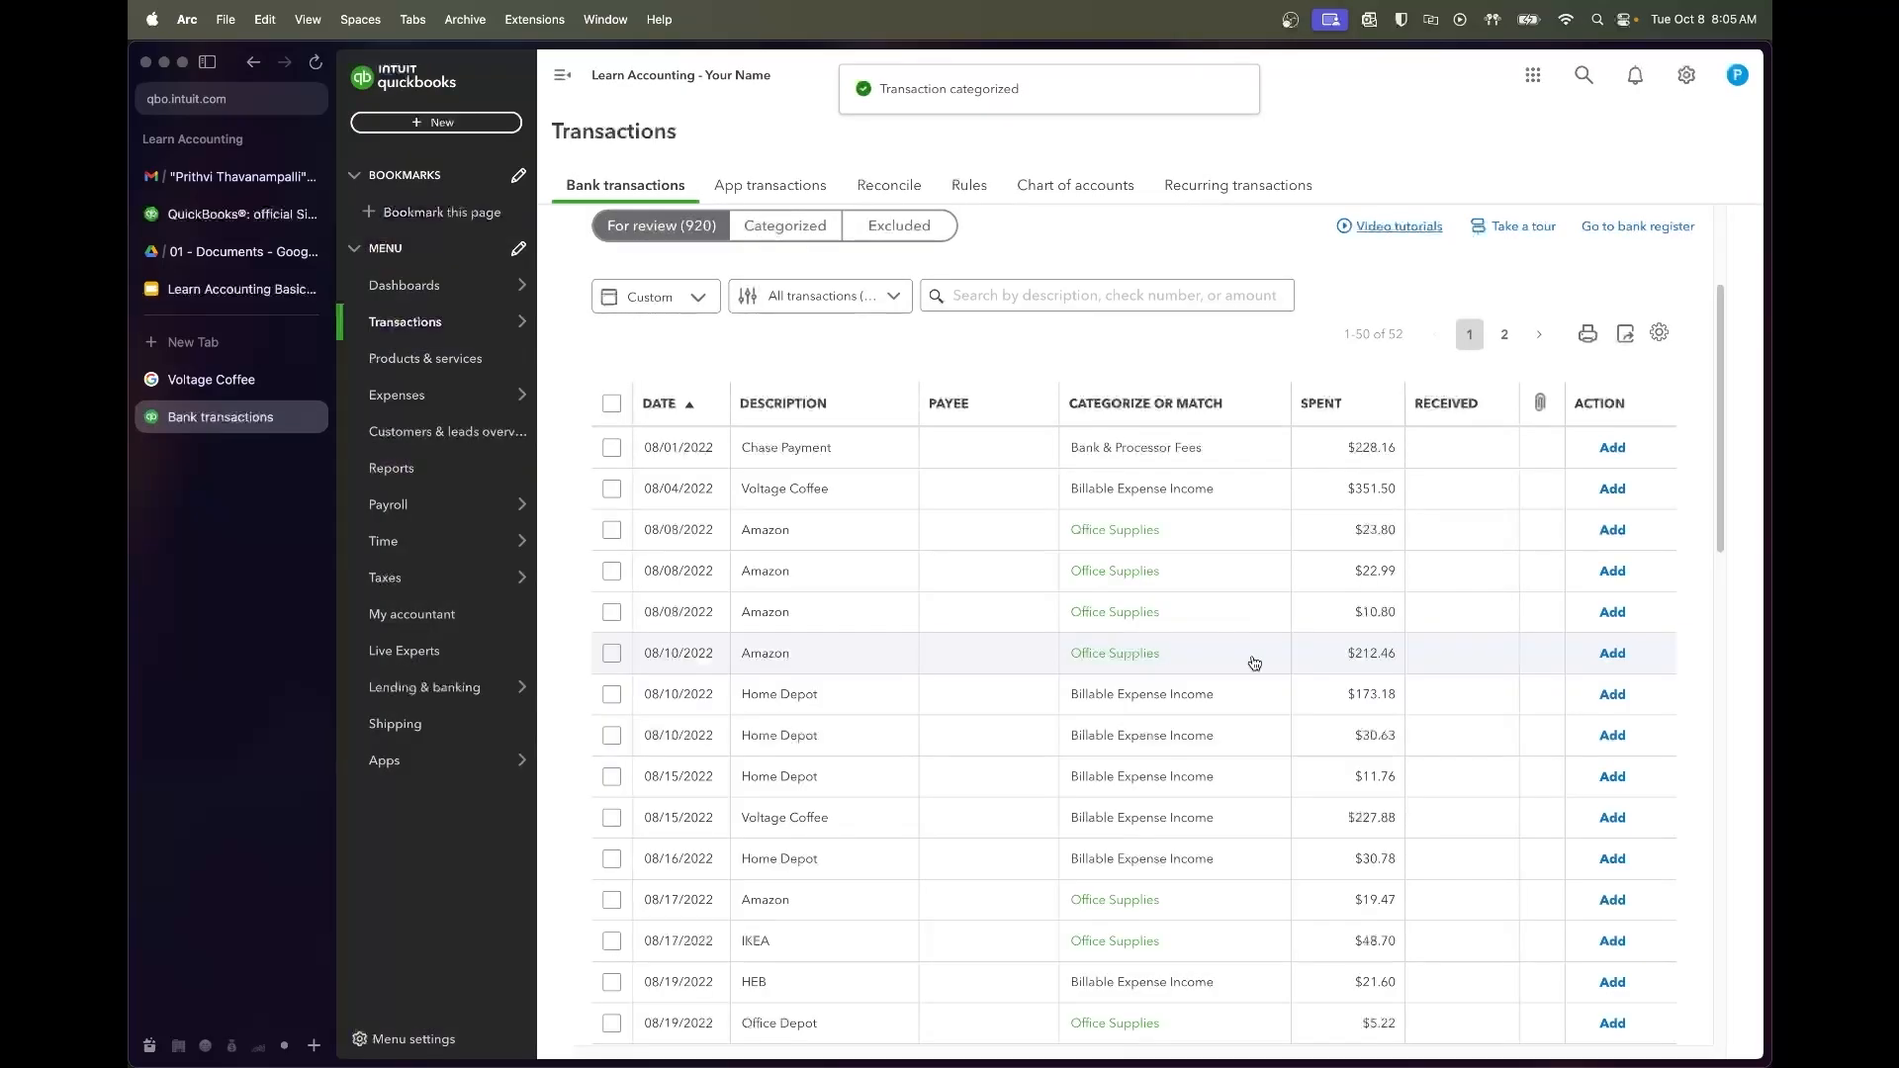
left_click(943, 502)
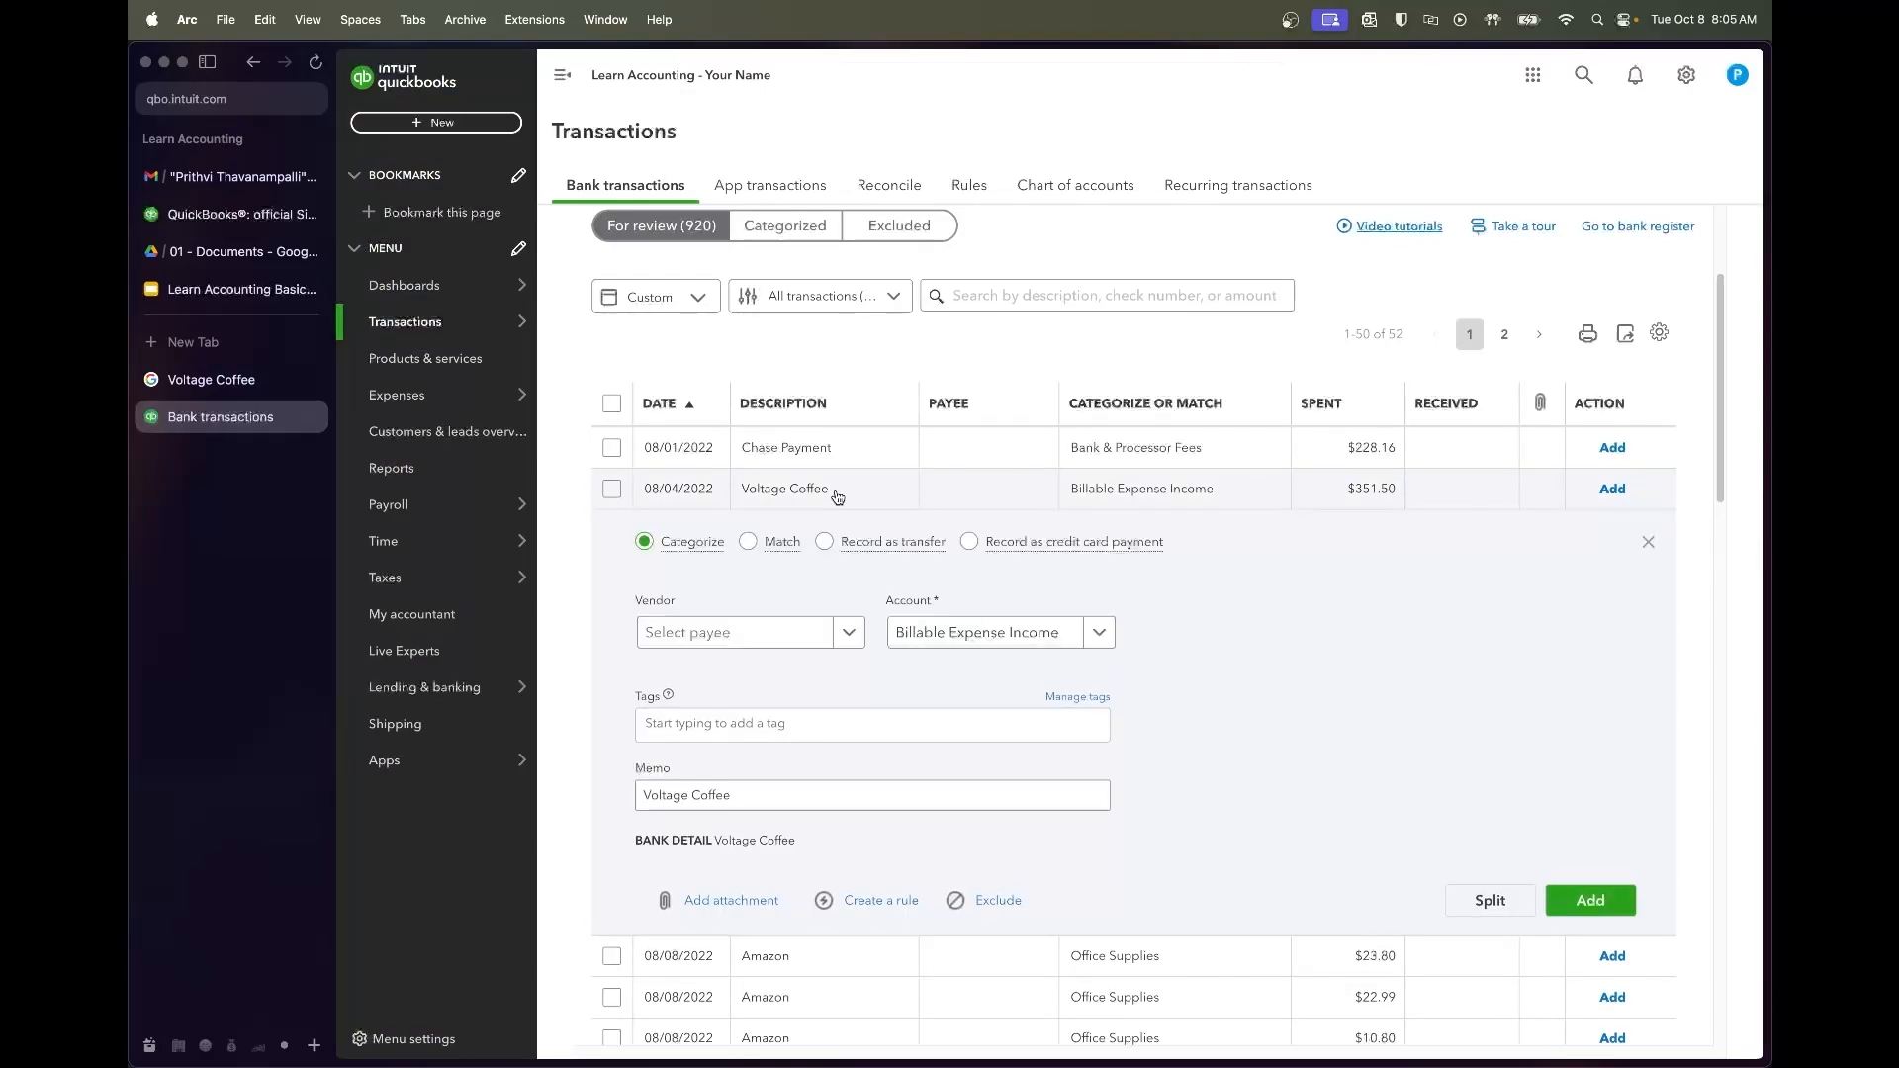
key("super+t")
type("voltag")
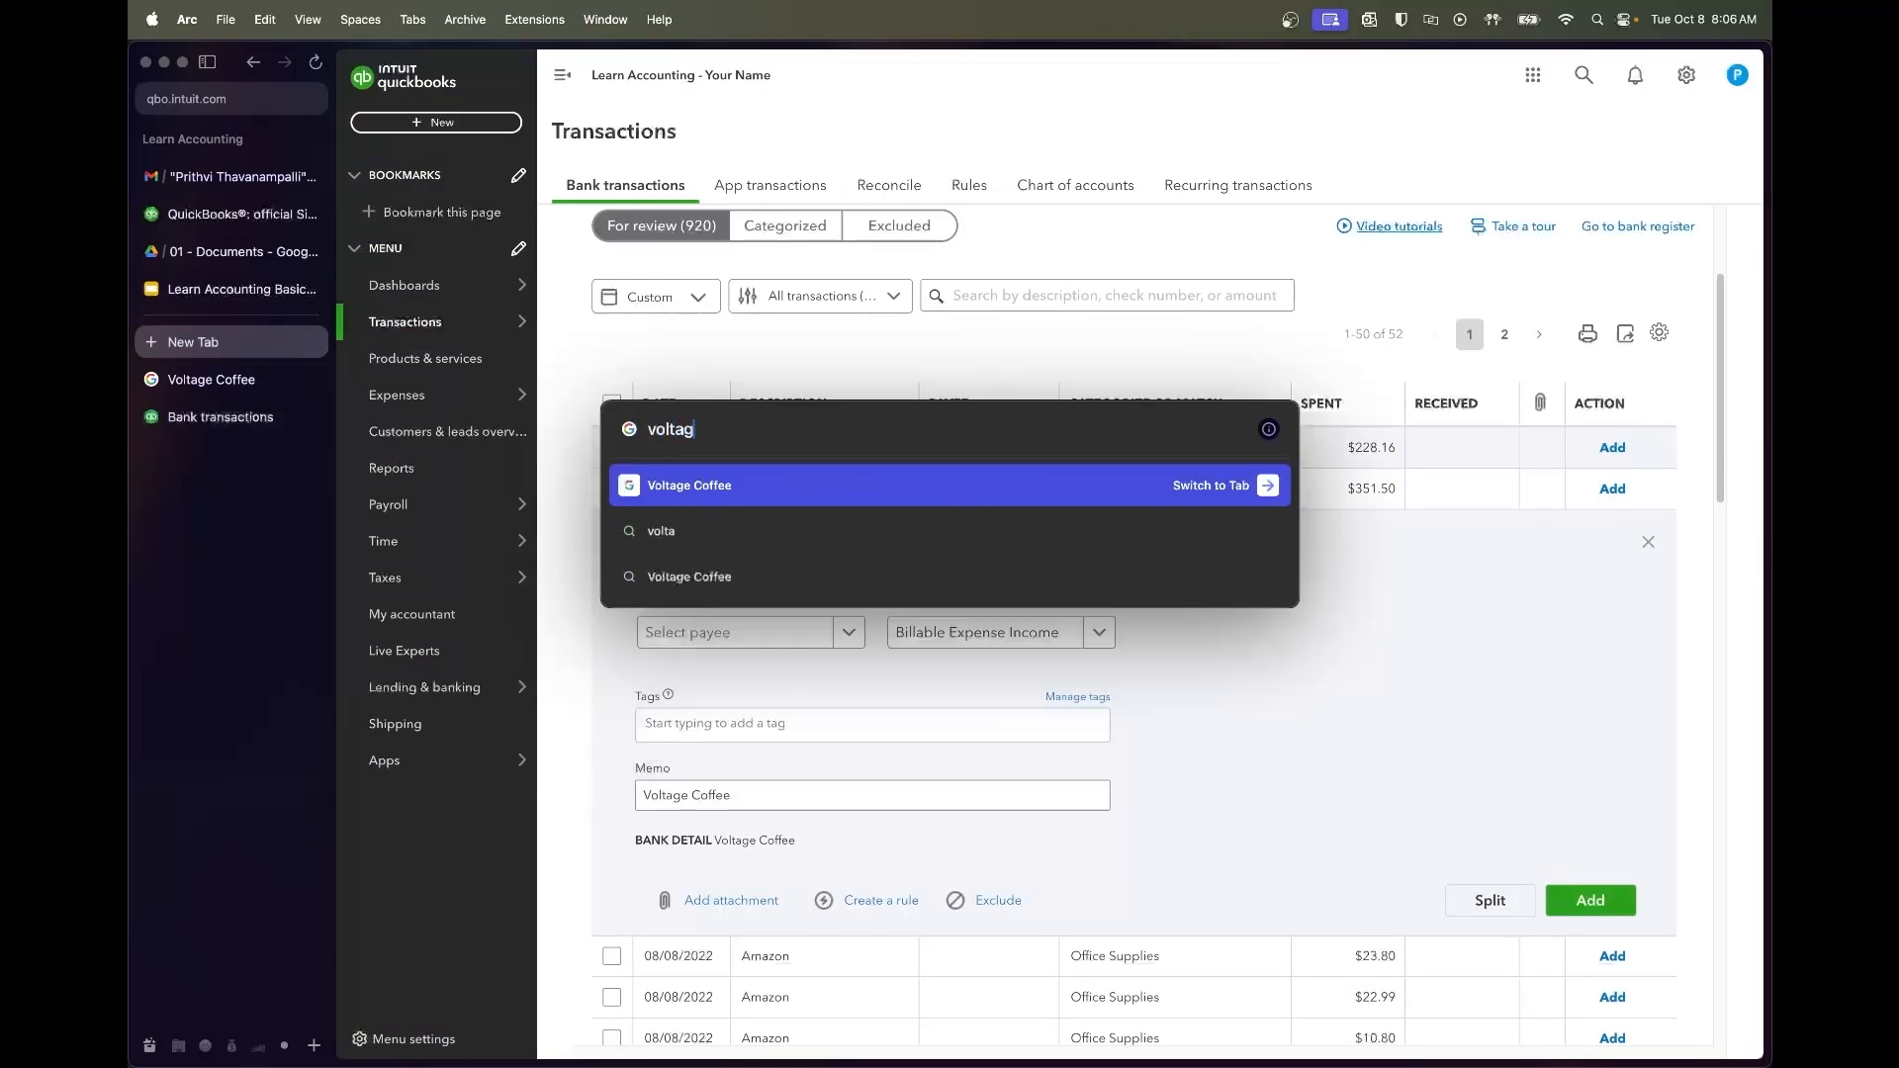
type("e coffee")
key("Return")
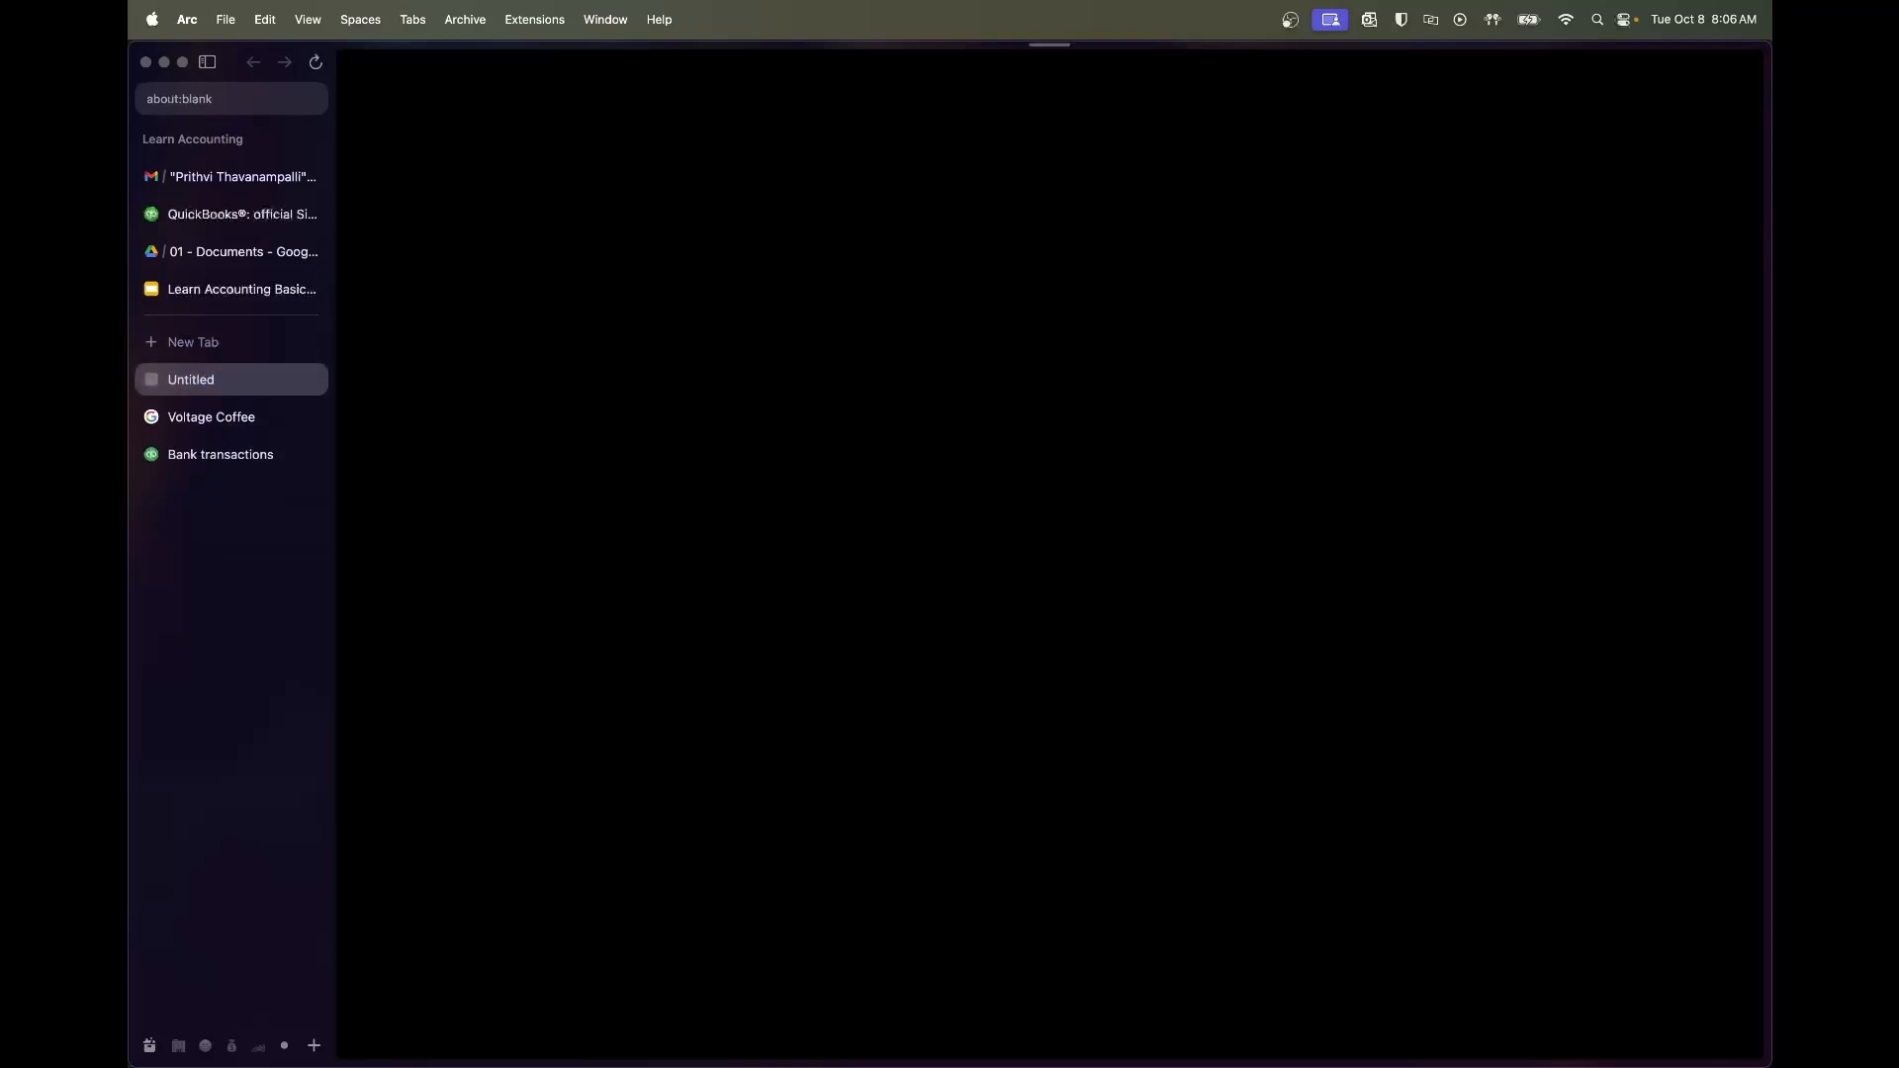
left_click_drag(714, 378, 879, 379)
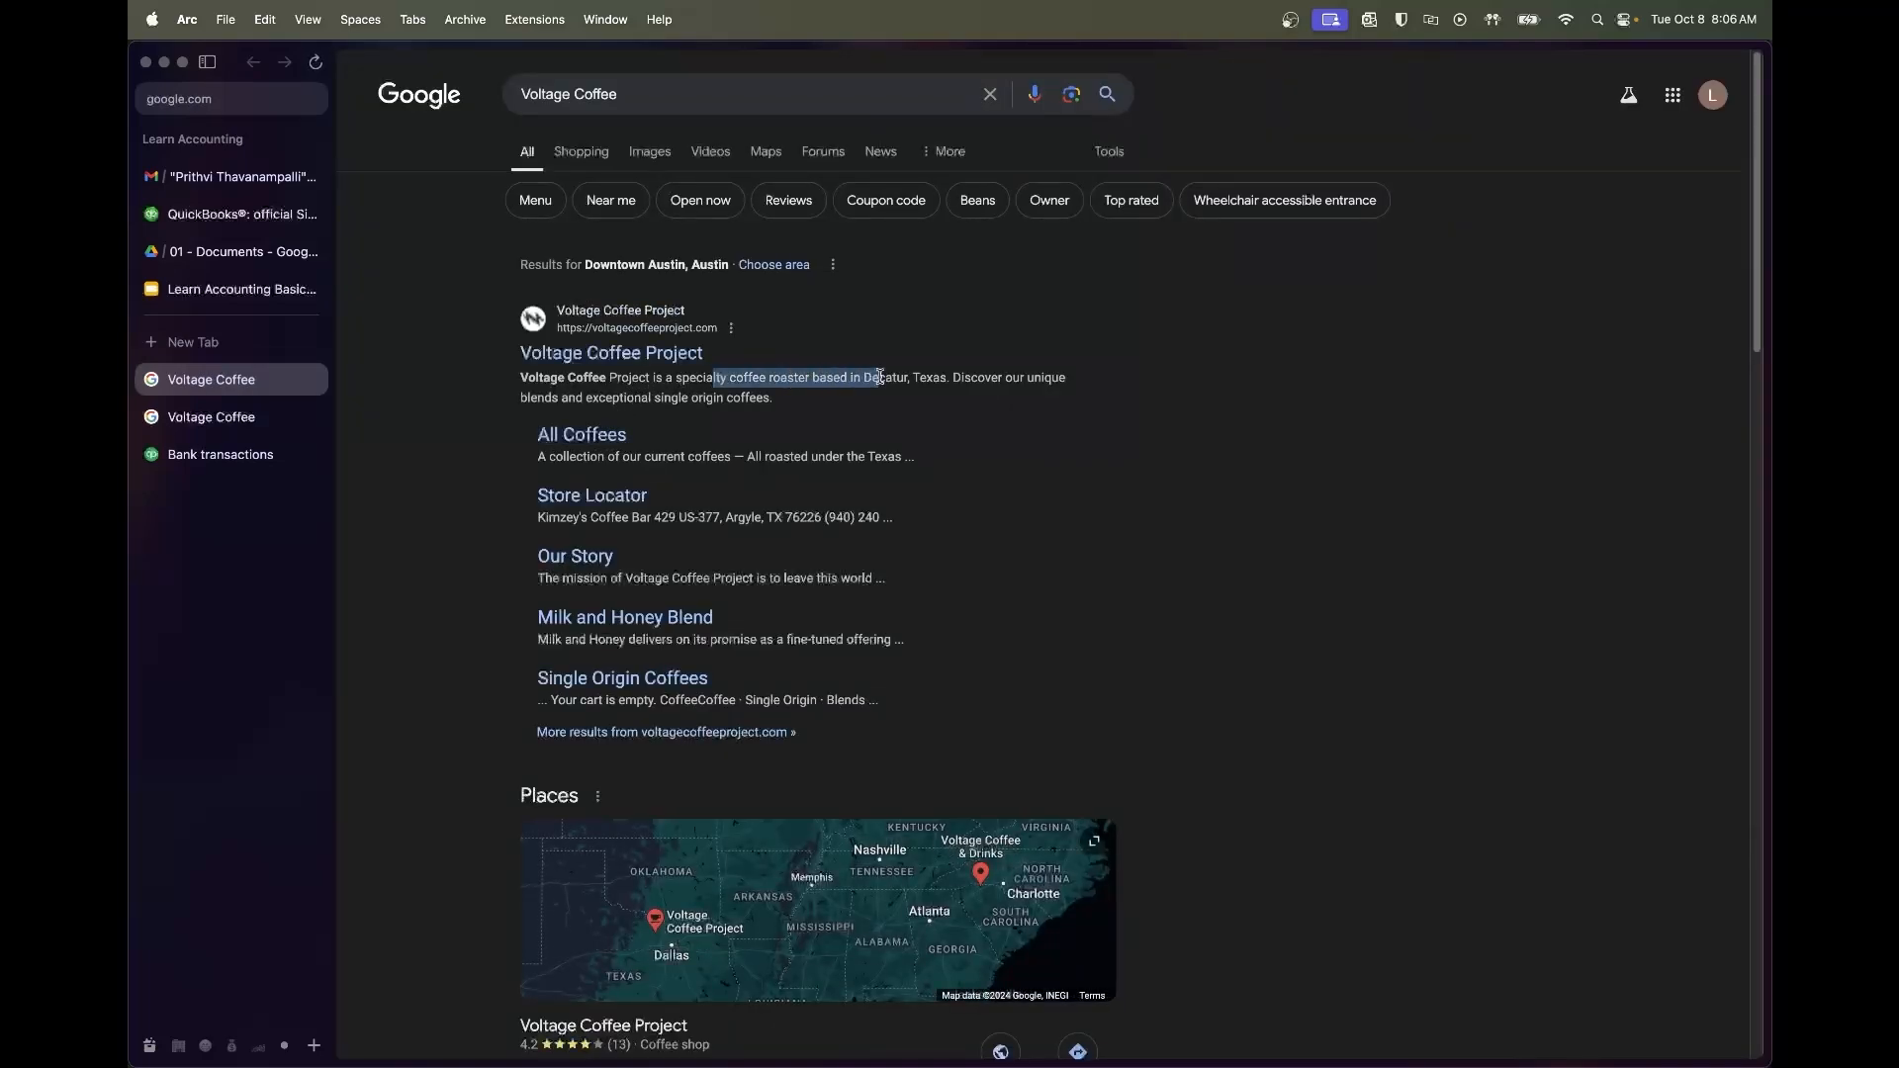
left_click(311, 380)
left_click(312, 380)
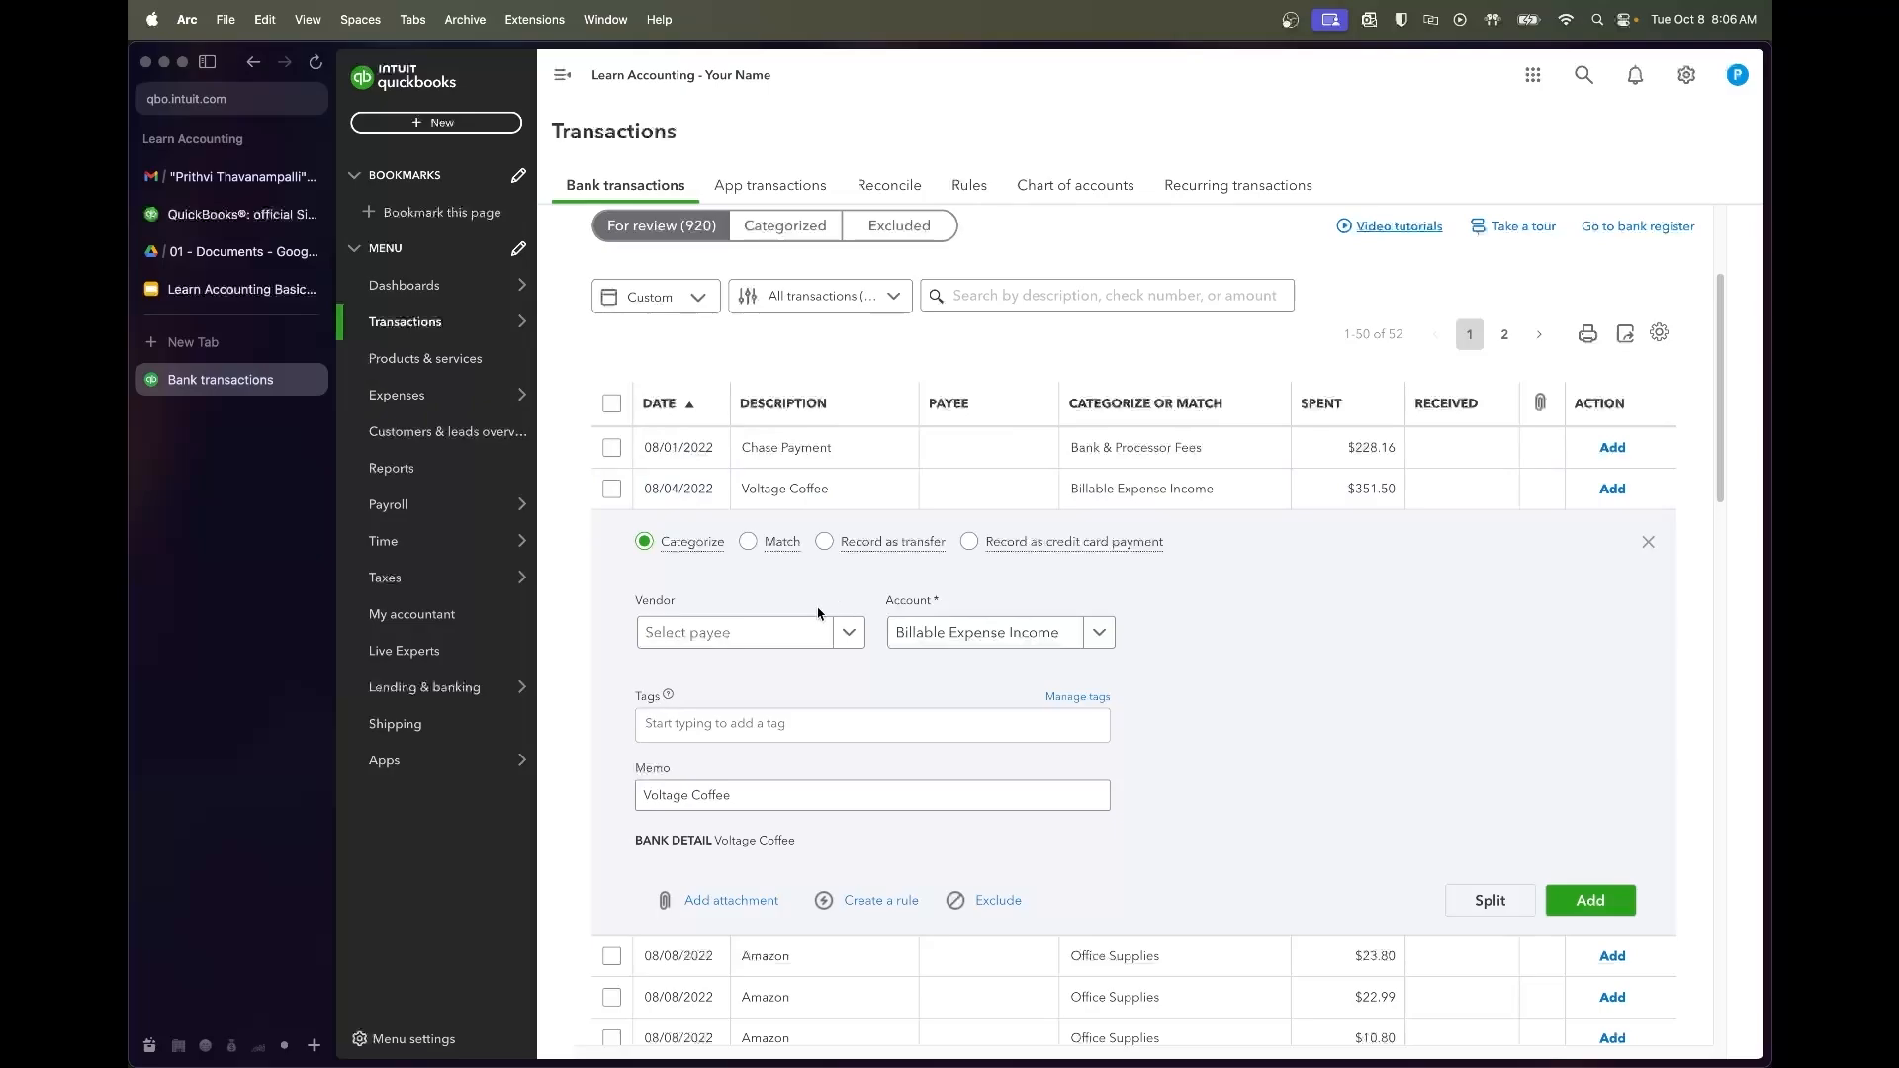
Add the $351.50 payment with vendor Voltage Coffee under Coffee & Bean Supply Costs
left_click(752, 633)
type("Voltage Cofrf")
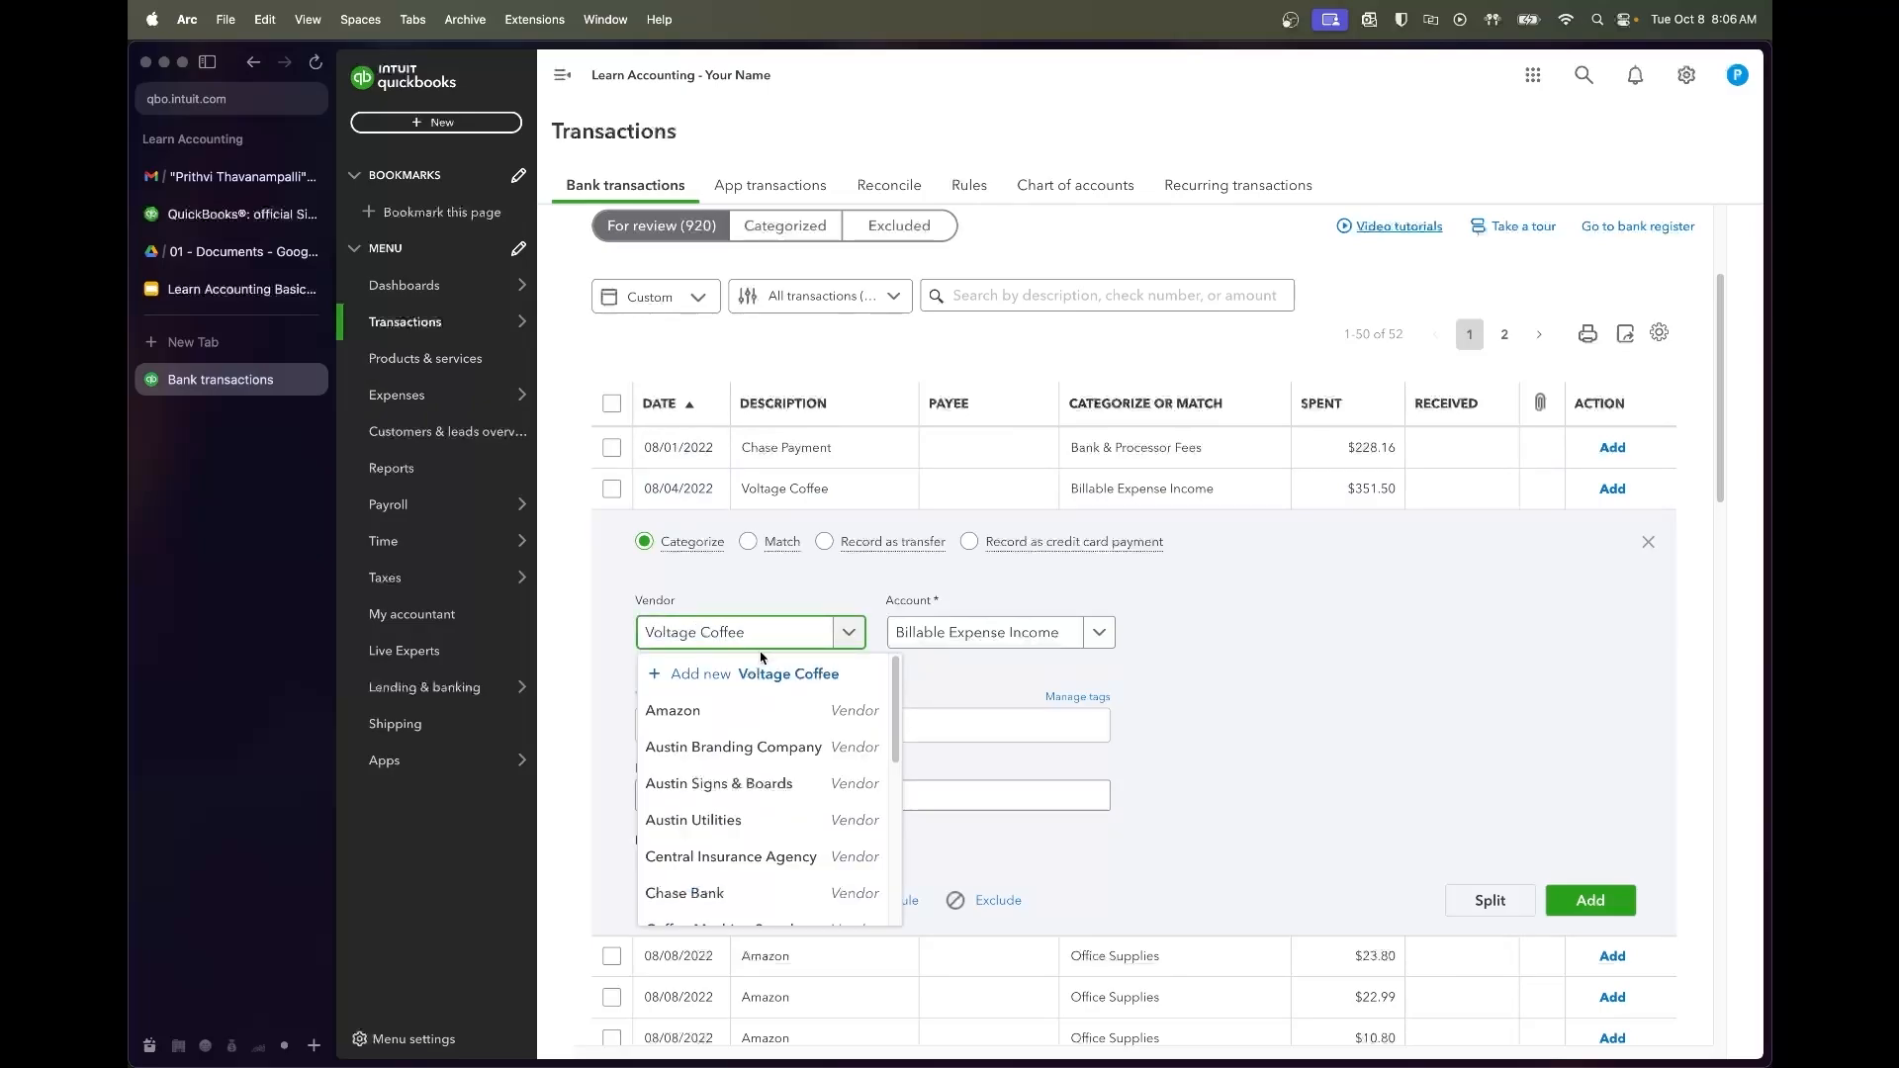
left_click(762, 709)
left_click(1001, 638)
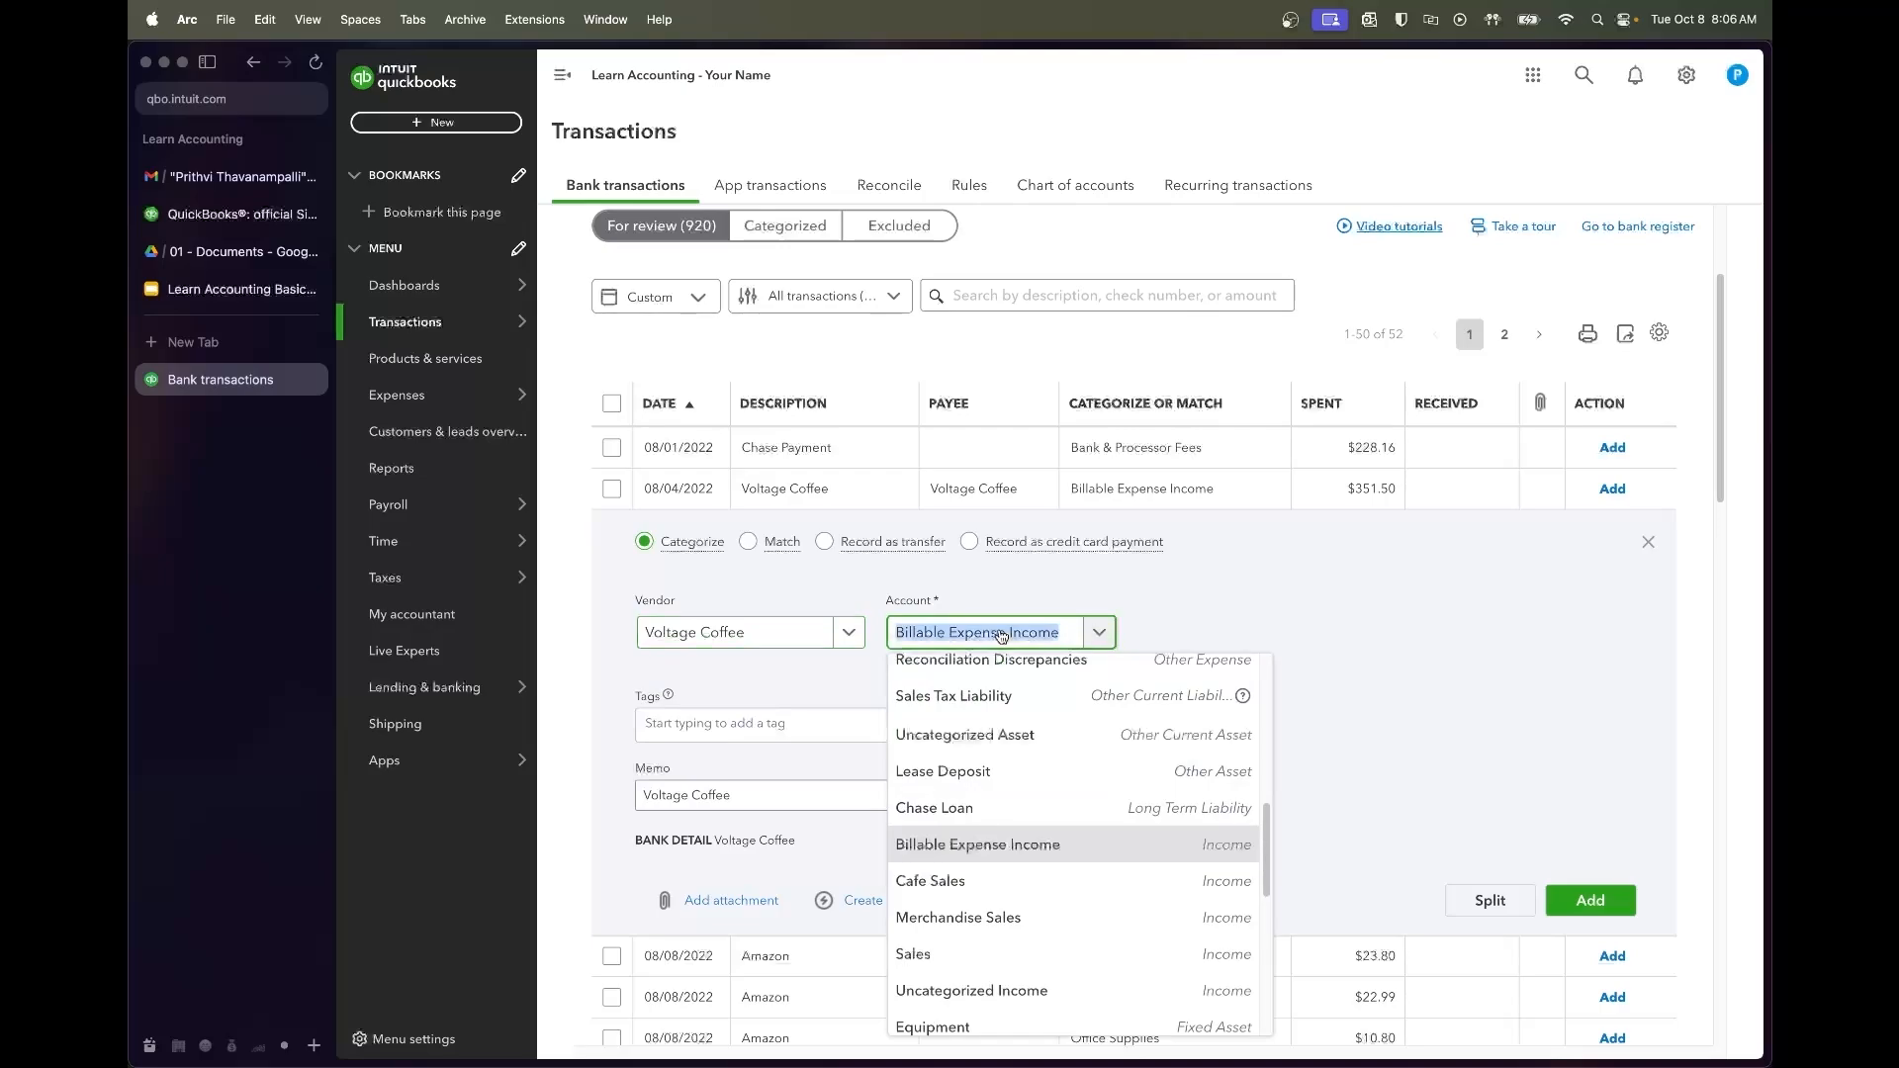
type("coffee")
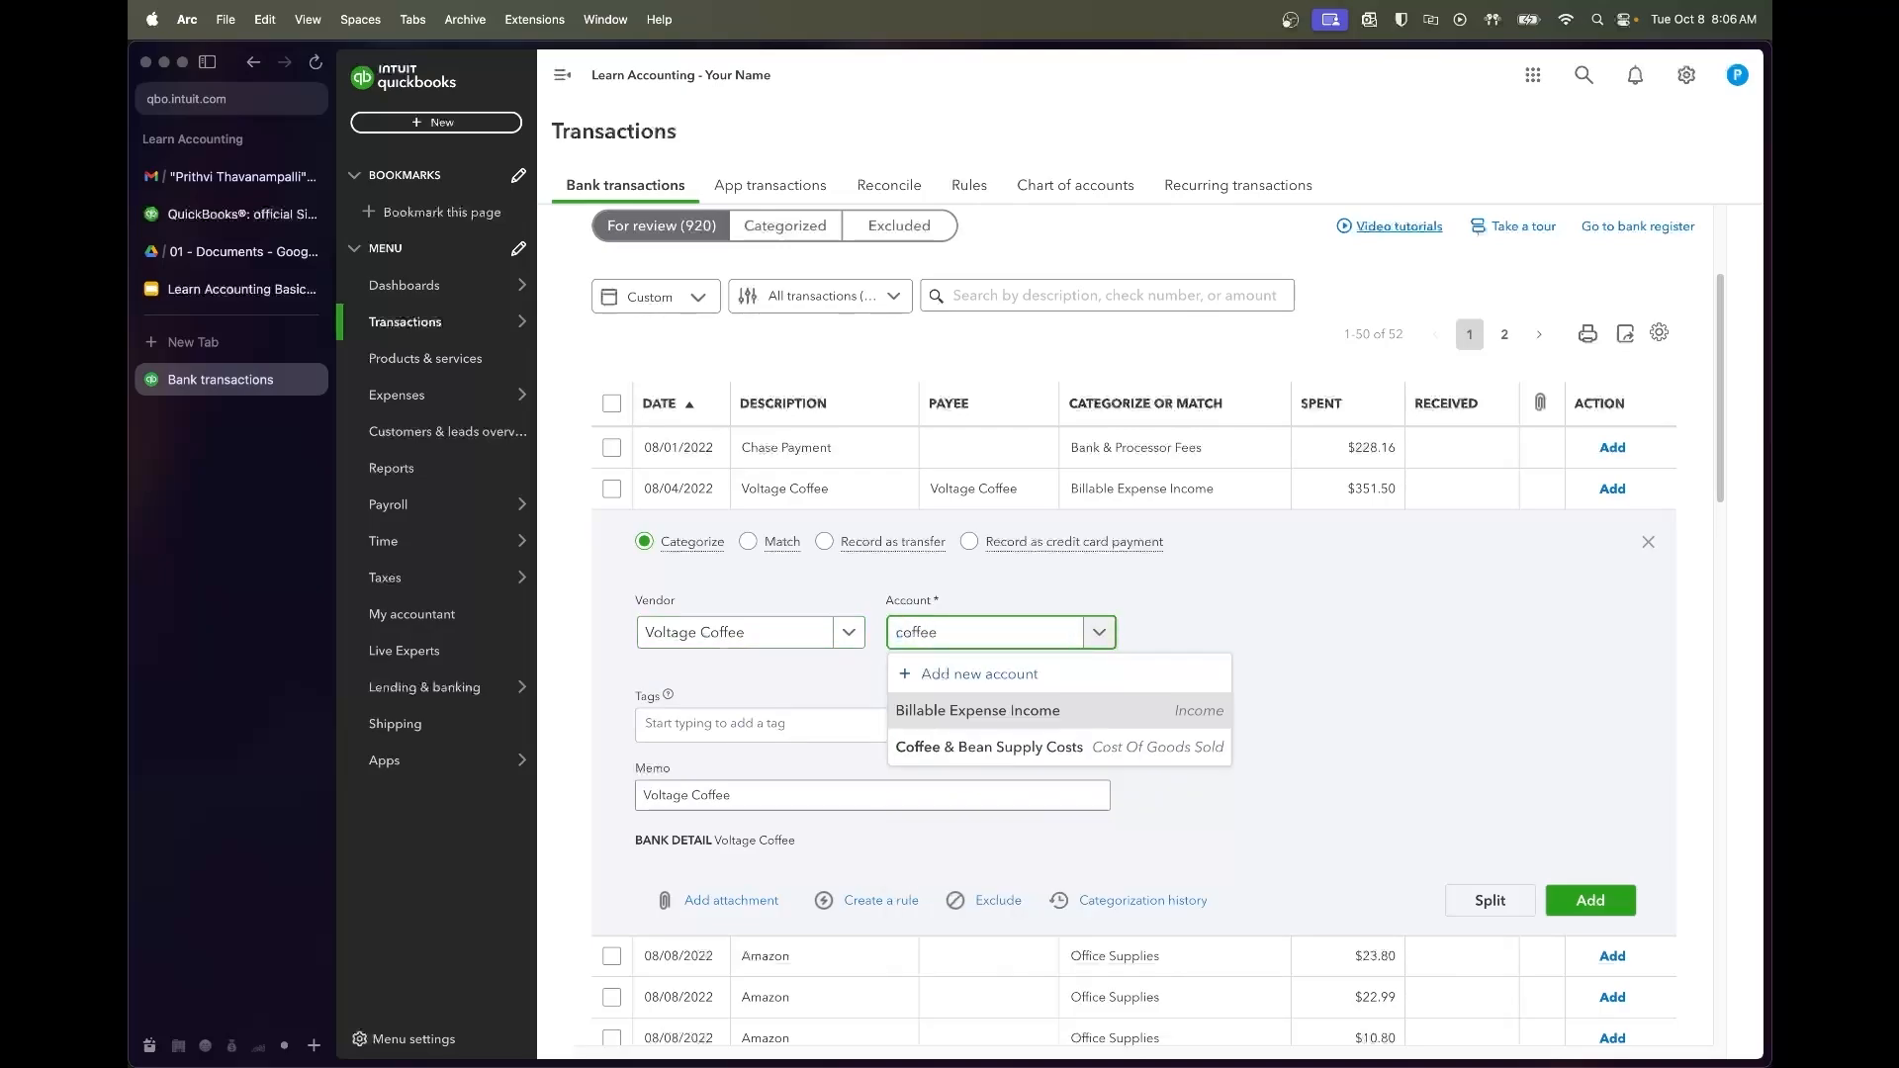
key("Down")
key("Return")
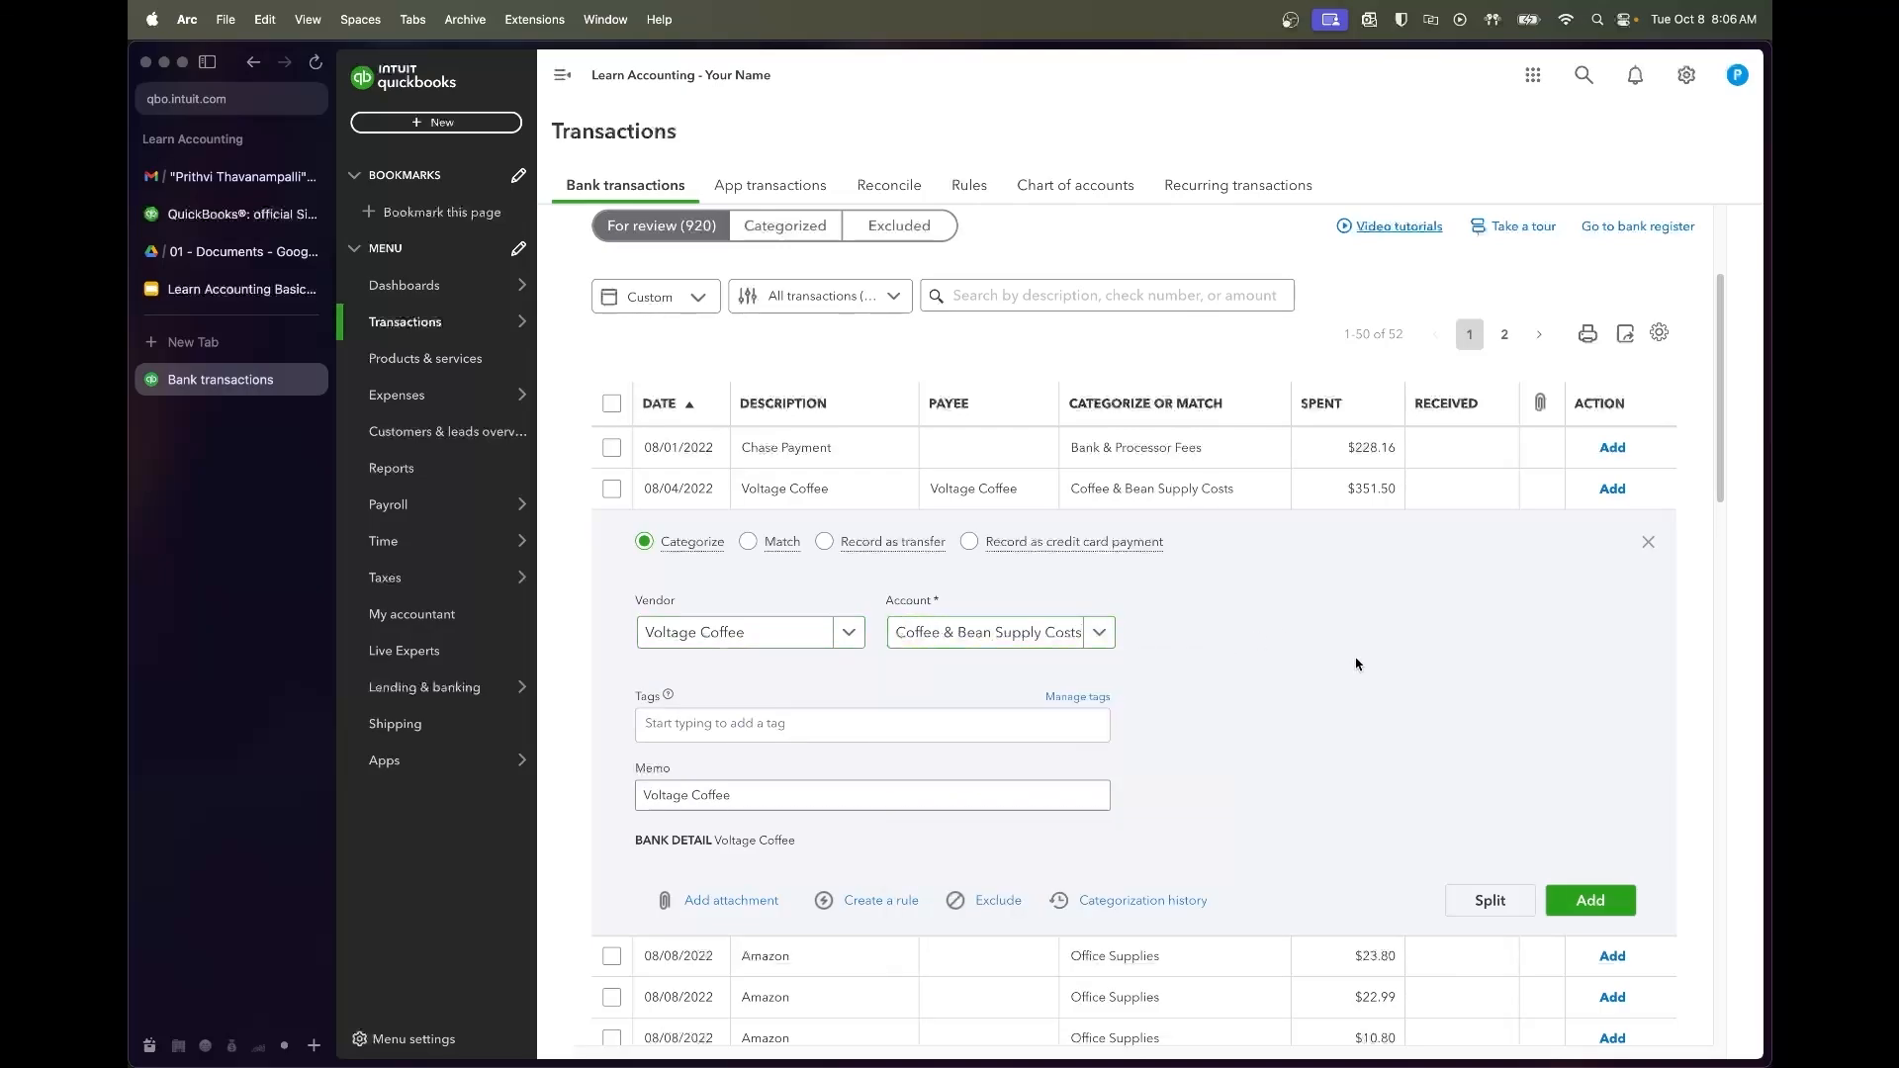
left_click(1591, 901)
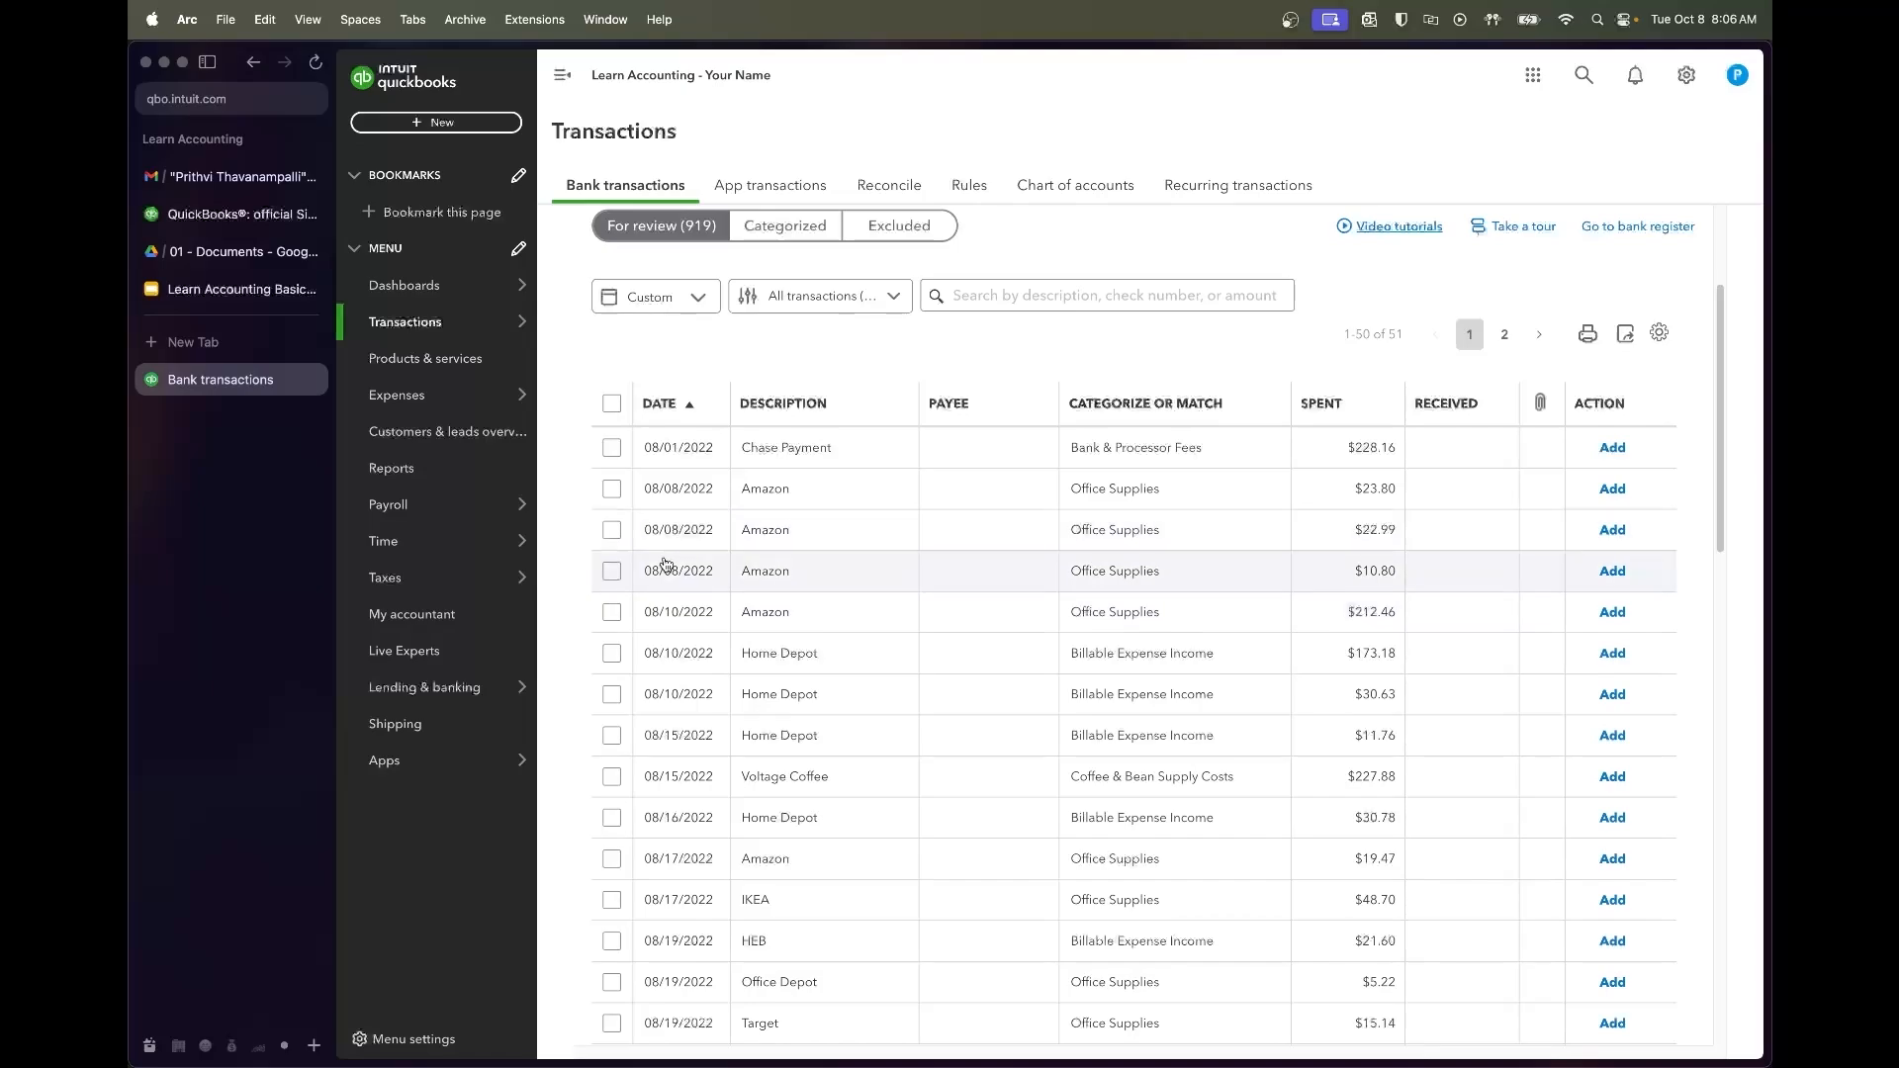
left_click(611, 570)
Batch-edit the three 08/08 Amazon charges as Expense, vendor Amazon, account Office Supplies, and accept
left_click(612, 453, "shift")
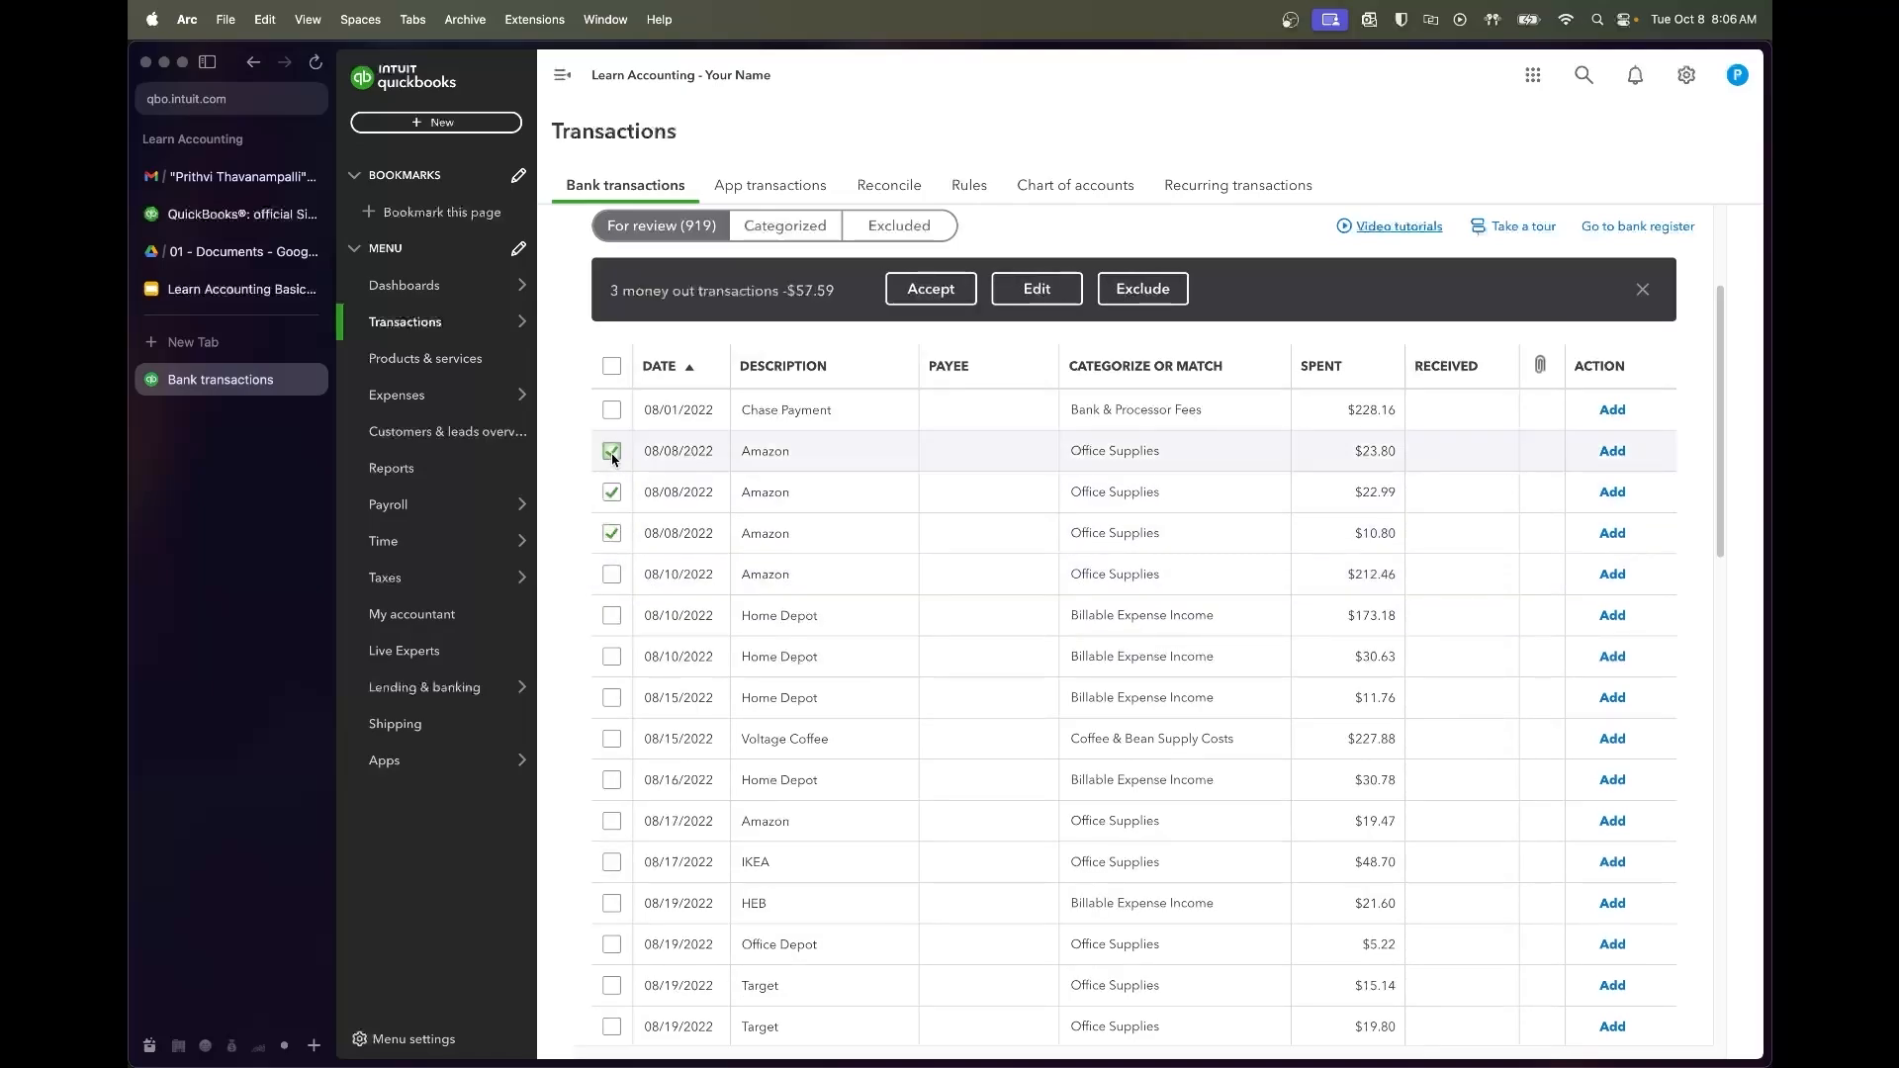
left_click(1009, 301)
left_click(934, 457)
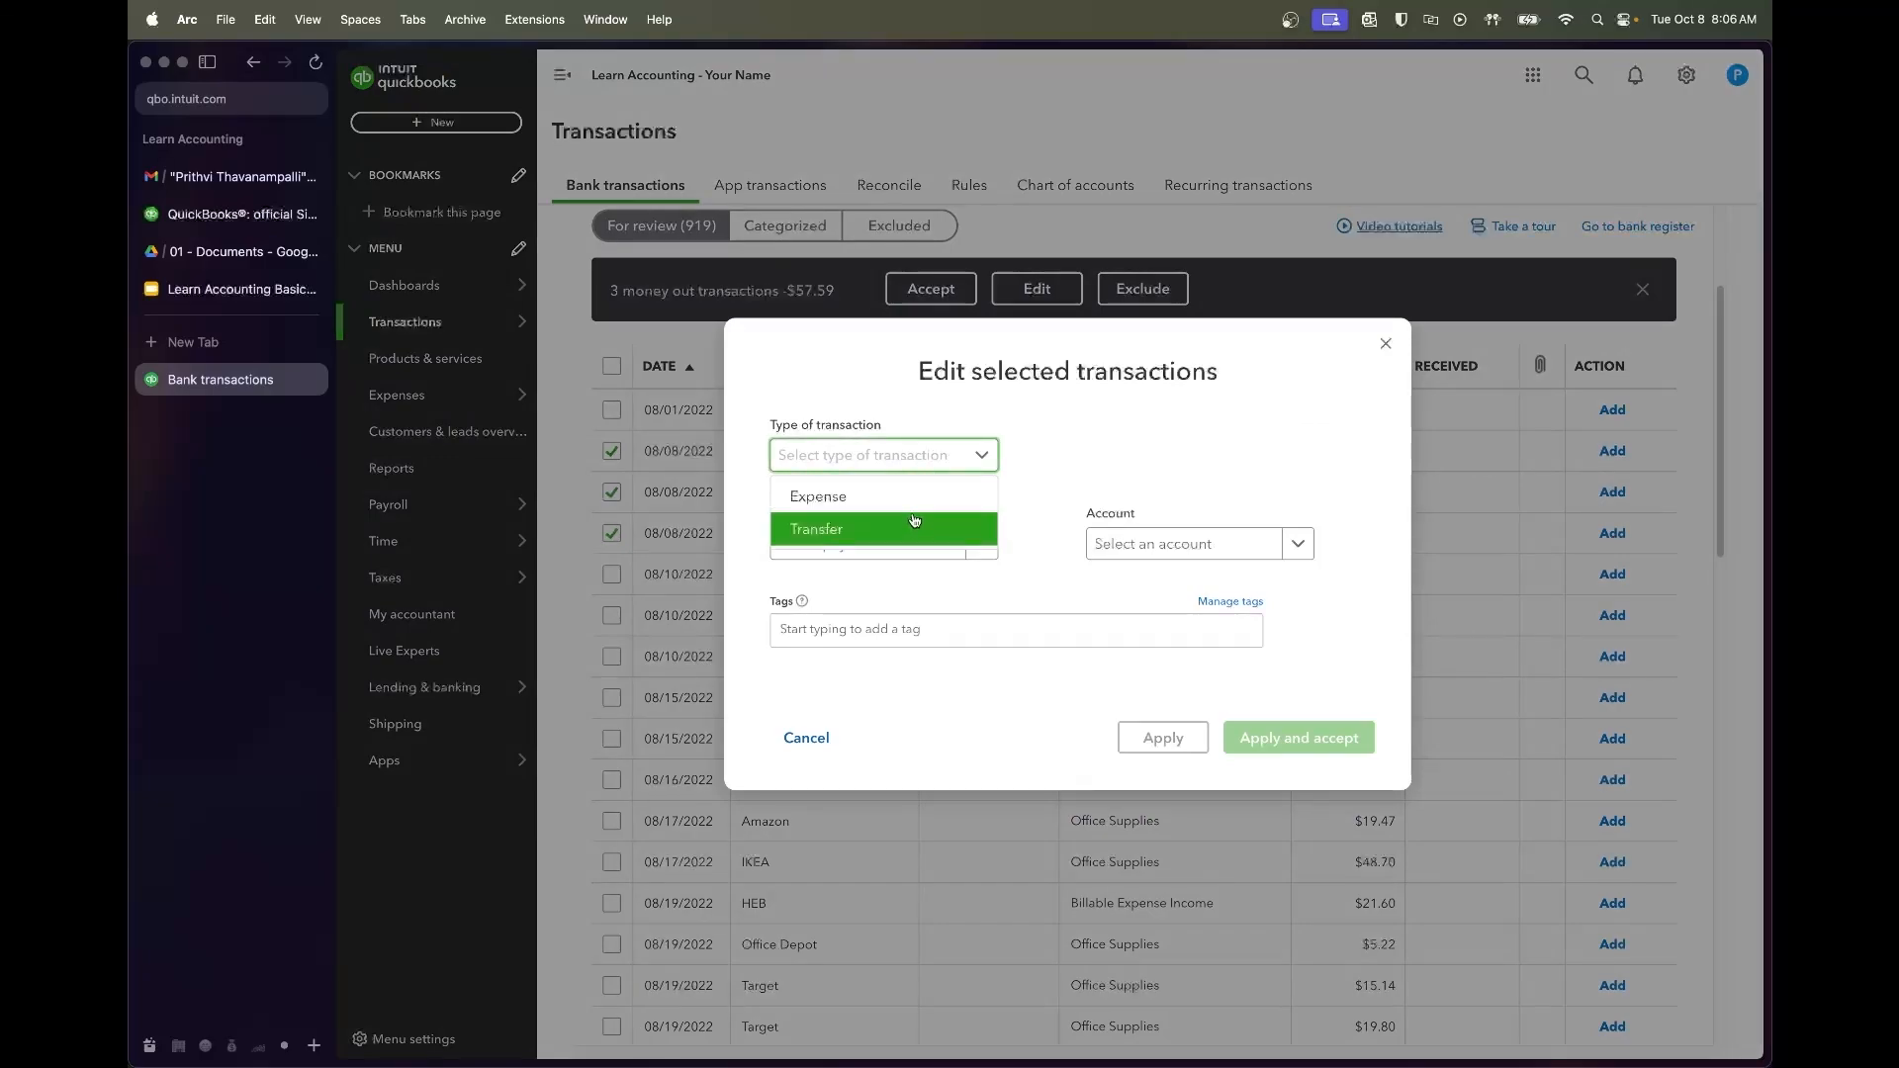
left_click(905, 497)
left_click(907, 546)
type("Amazon")
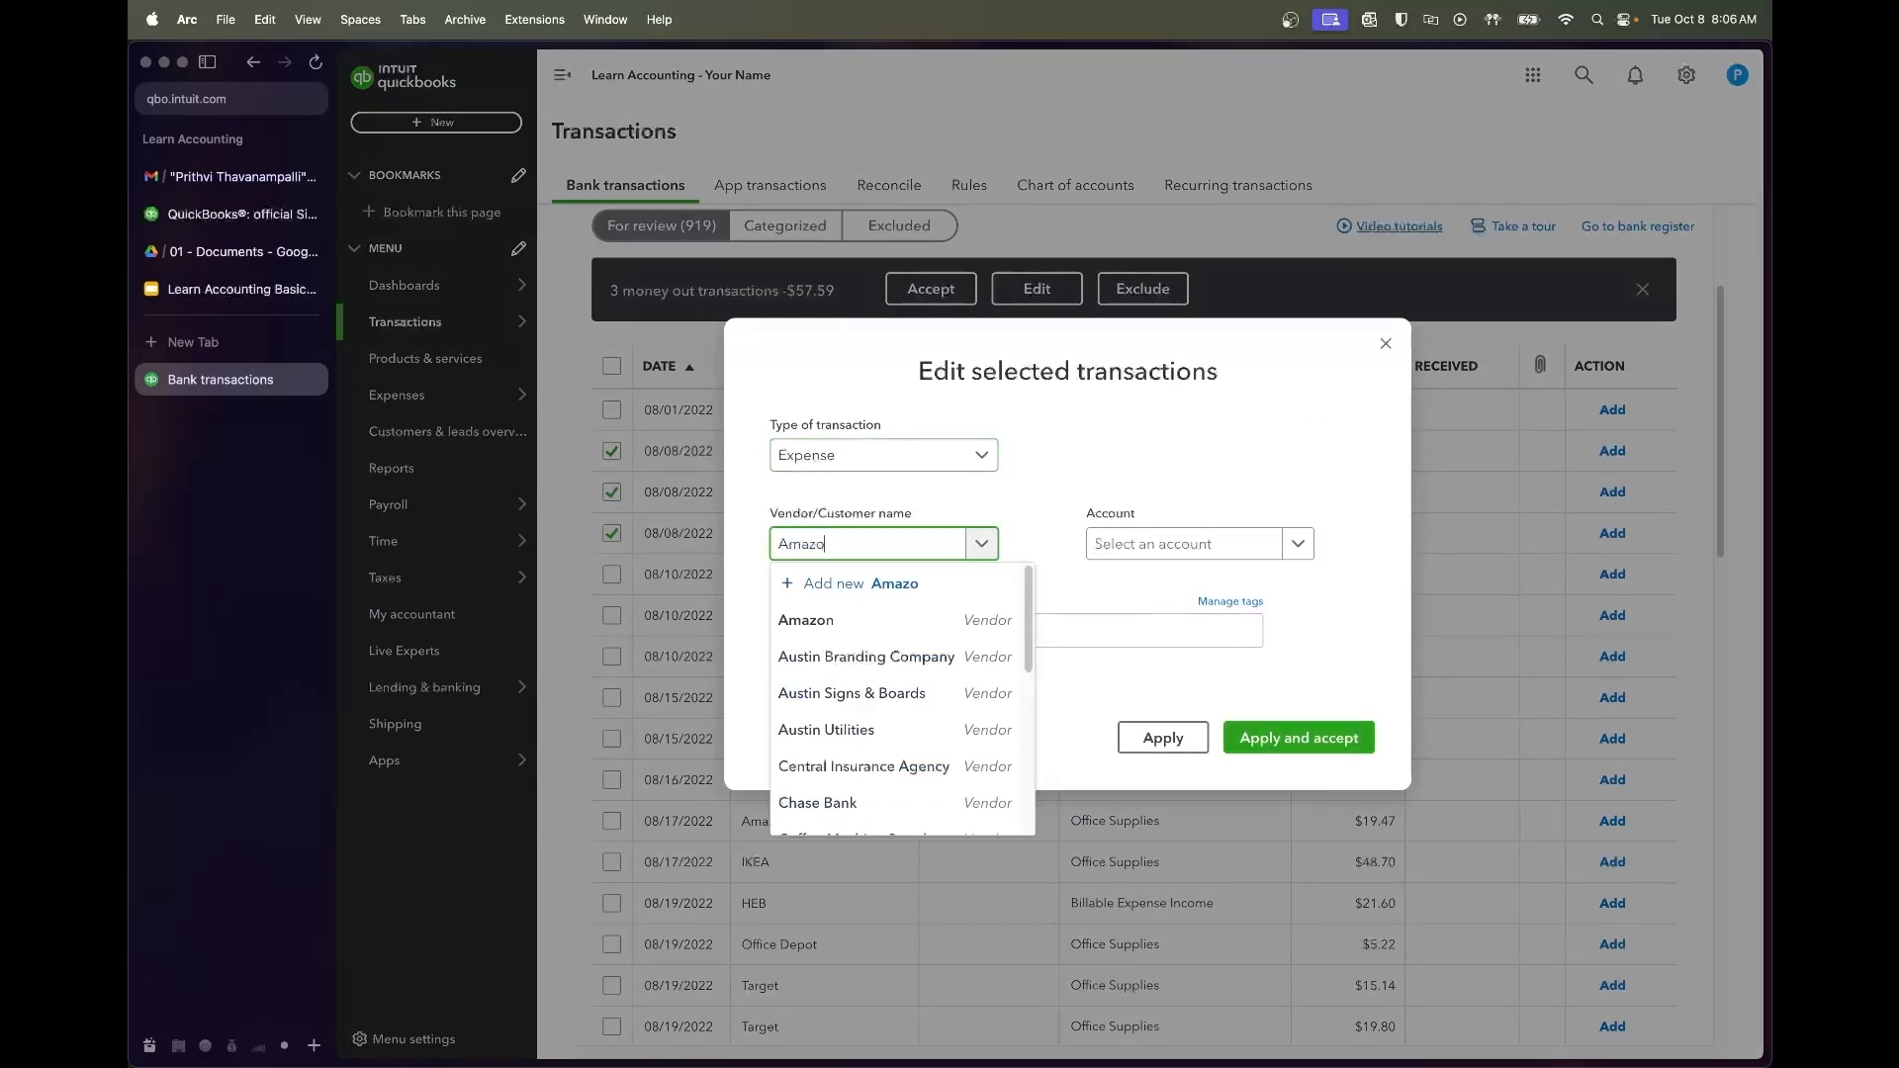
left_click(900, 617)
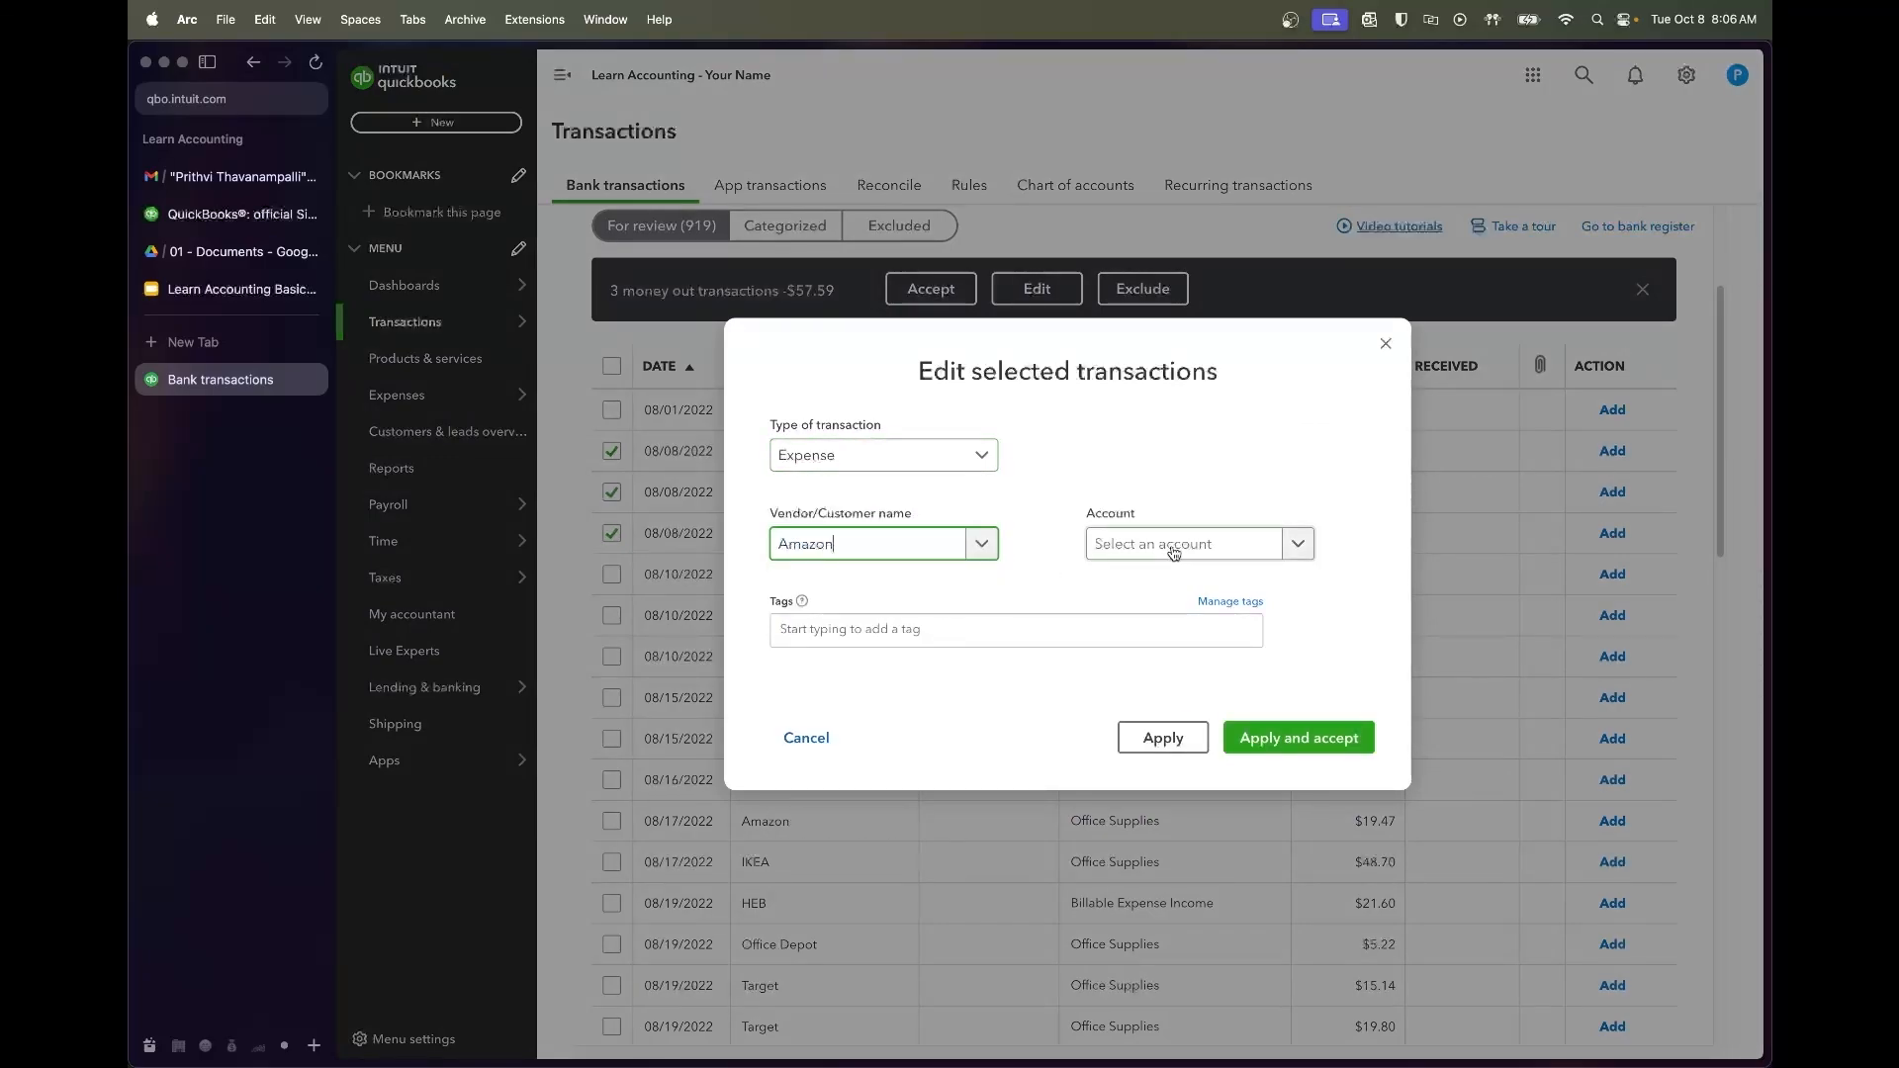
left_click(1177, 543)
type("office")
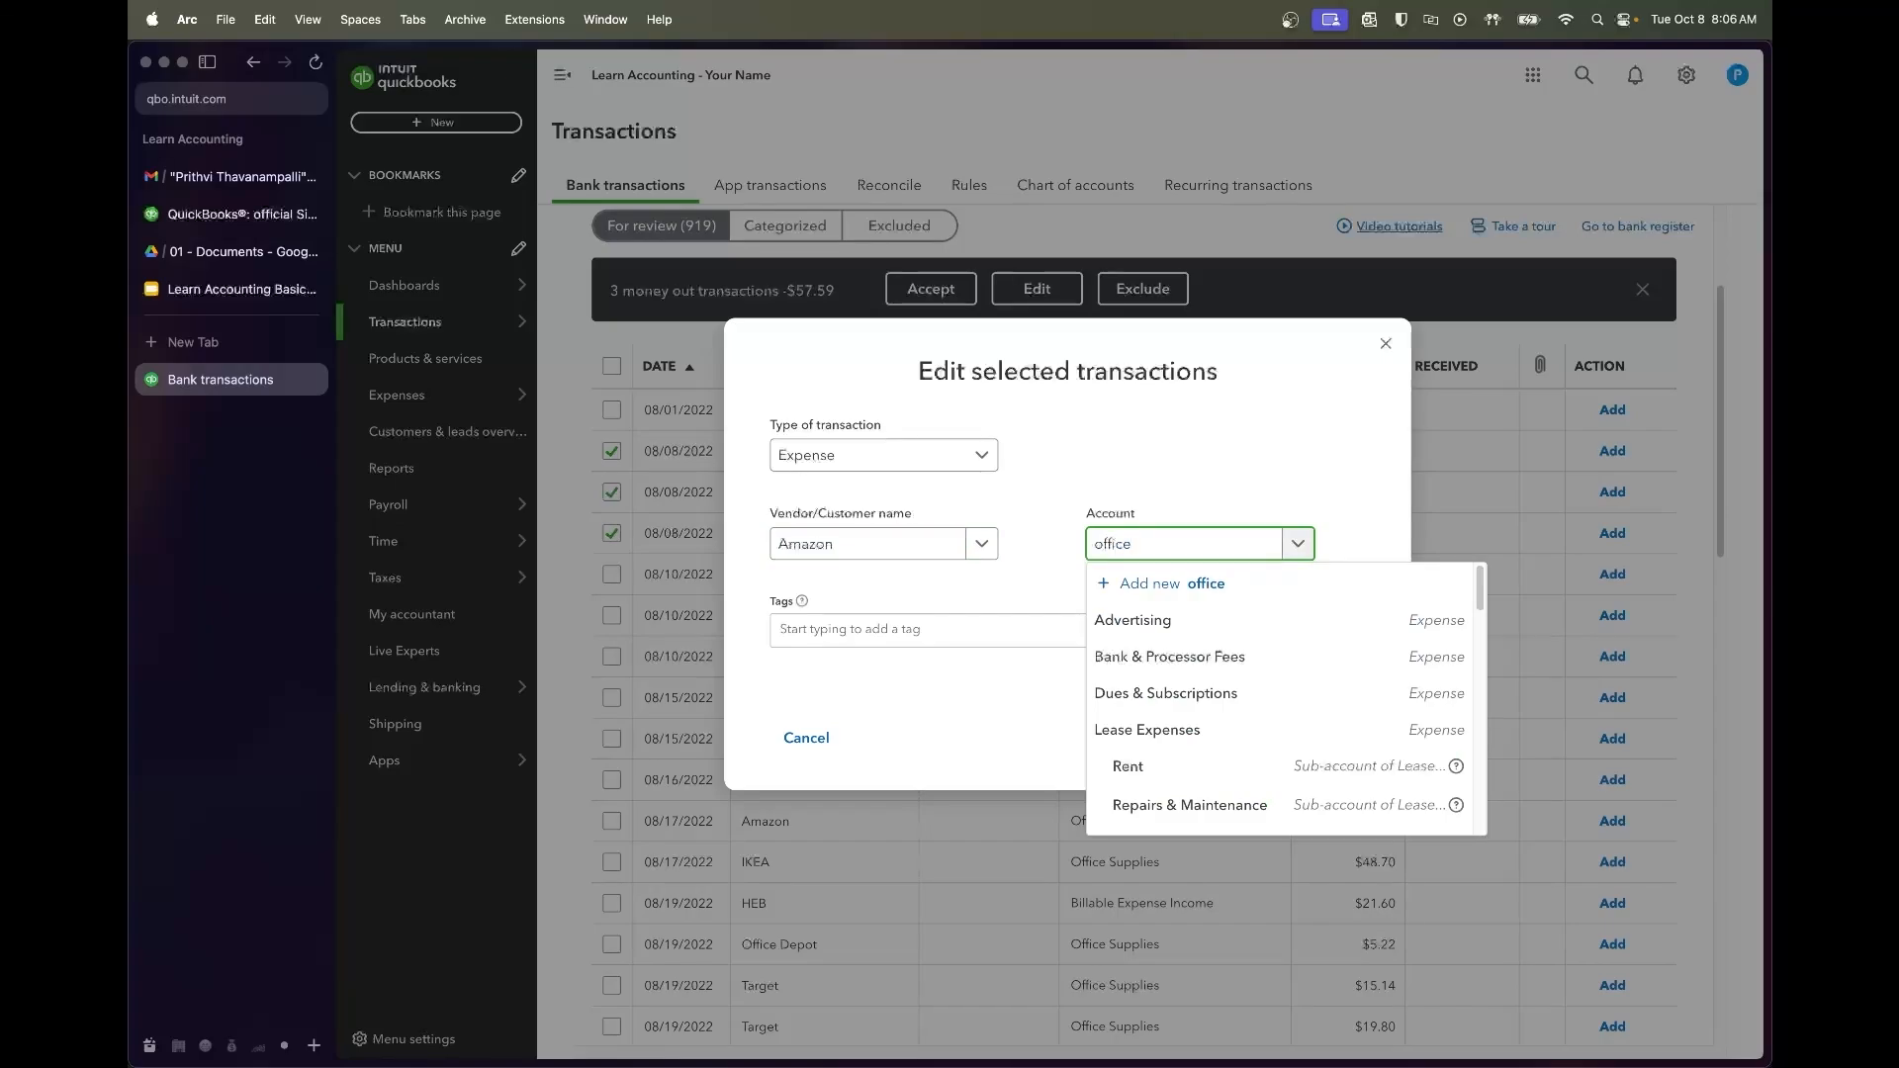
key("Return")
left_click(1299, 732)
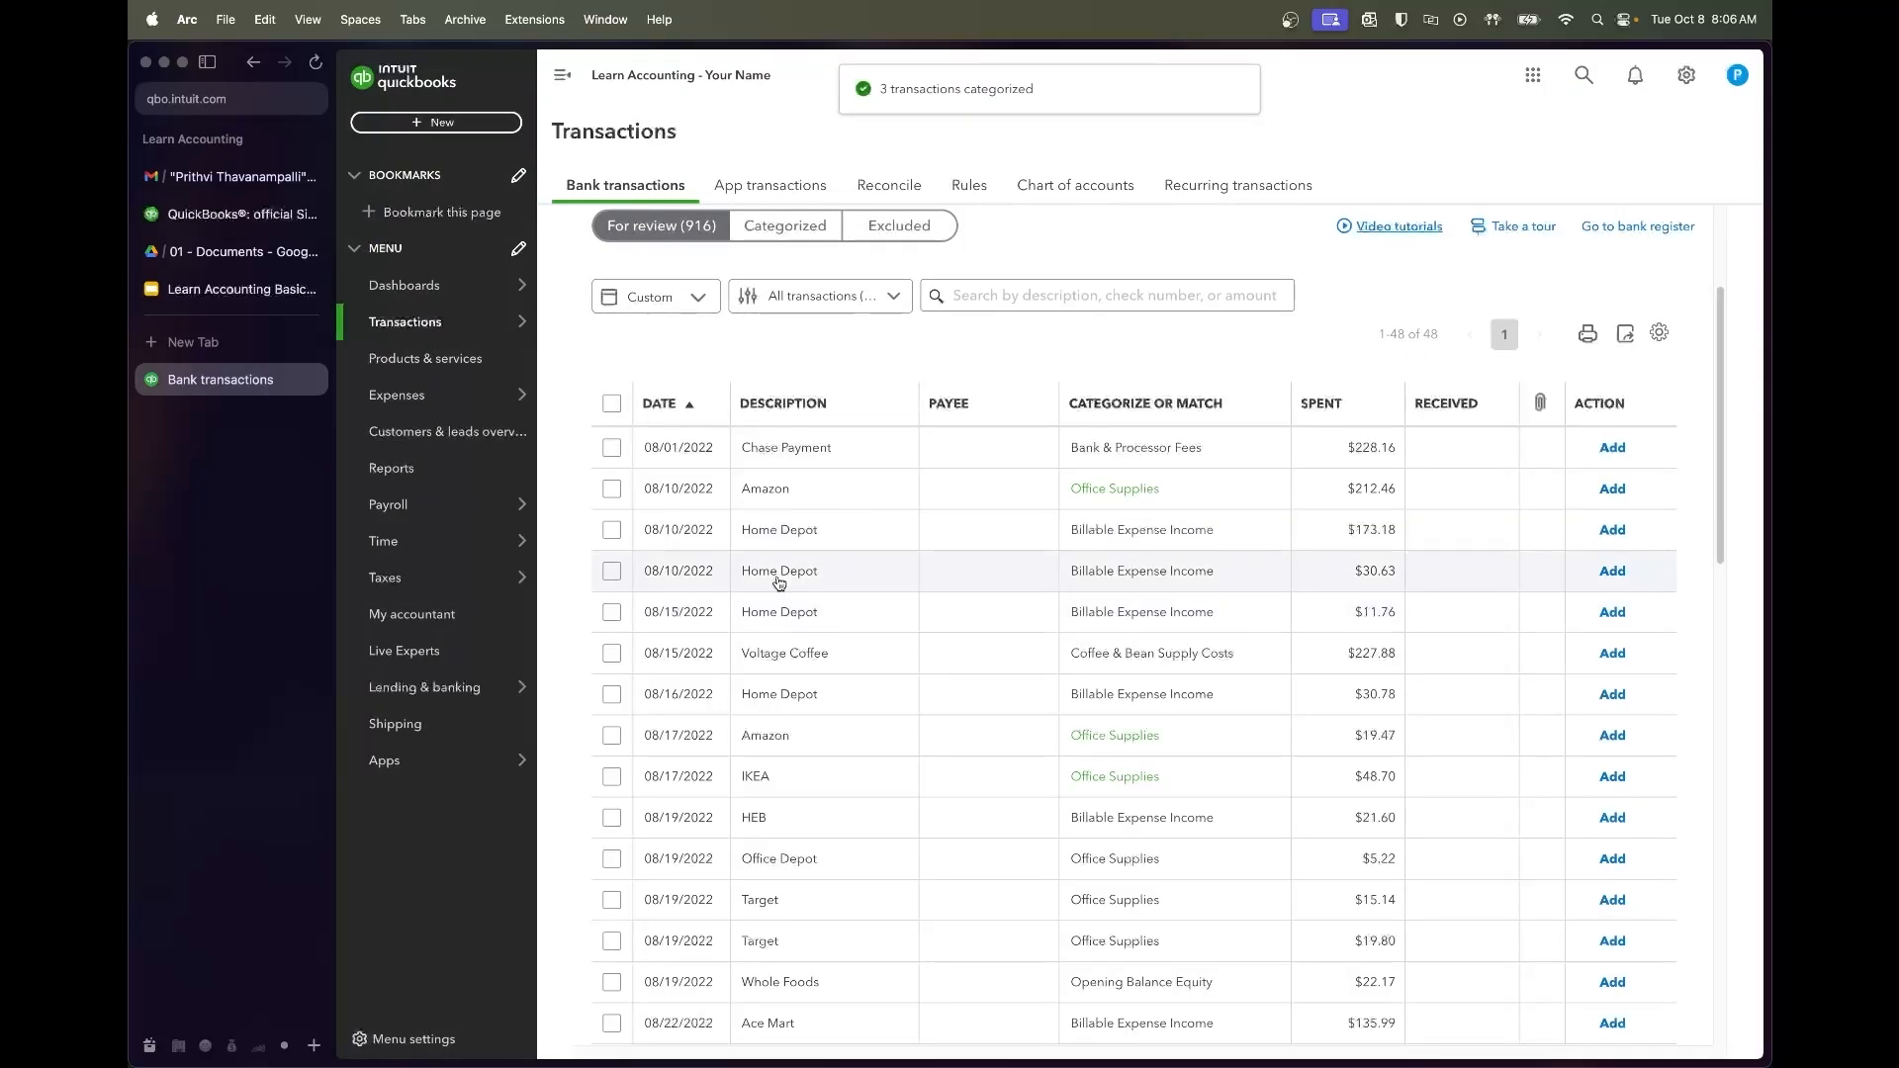
Add the $212.46 Amazon charge under Small Kitchen Tools & Supplies
left_click(687, 493)
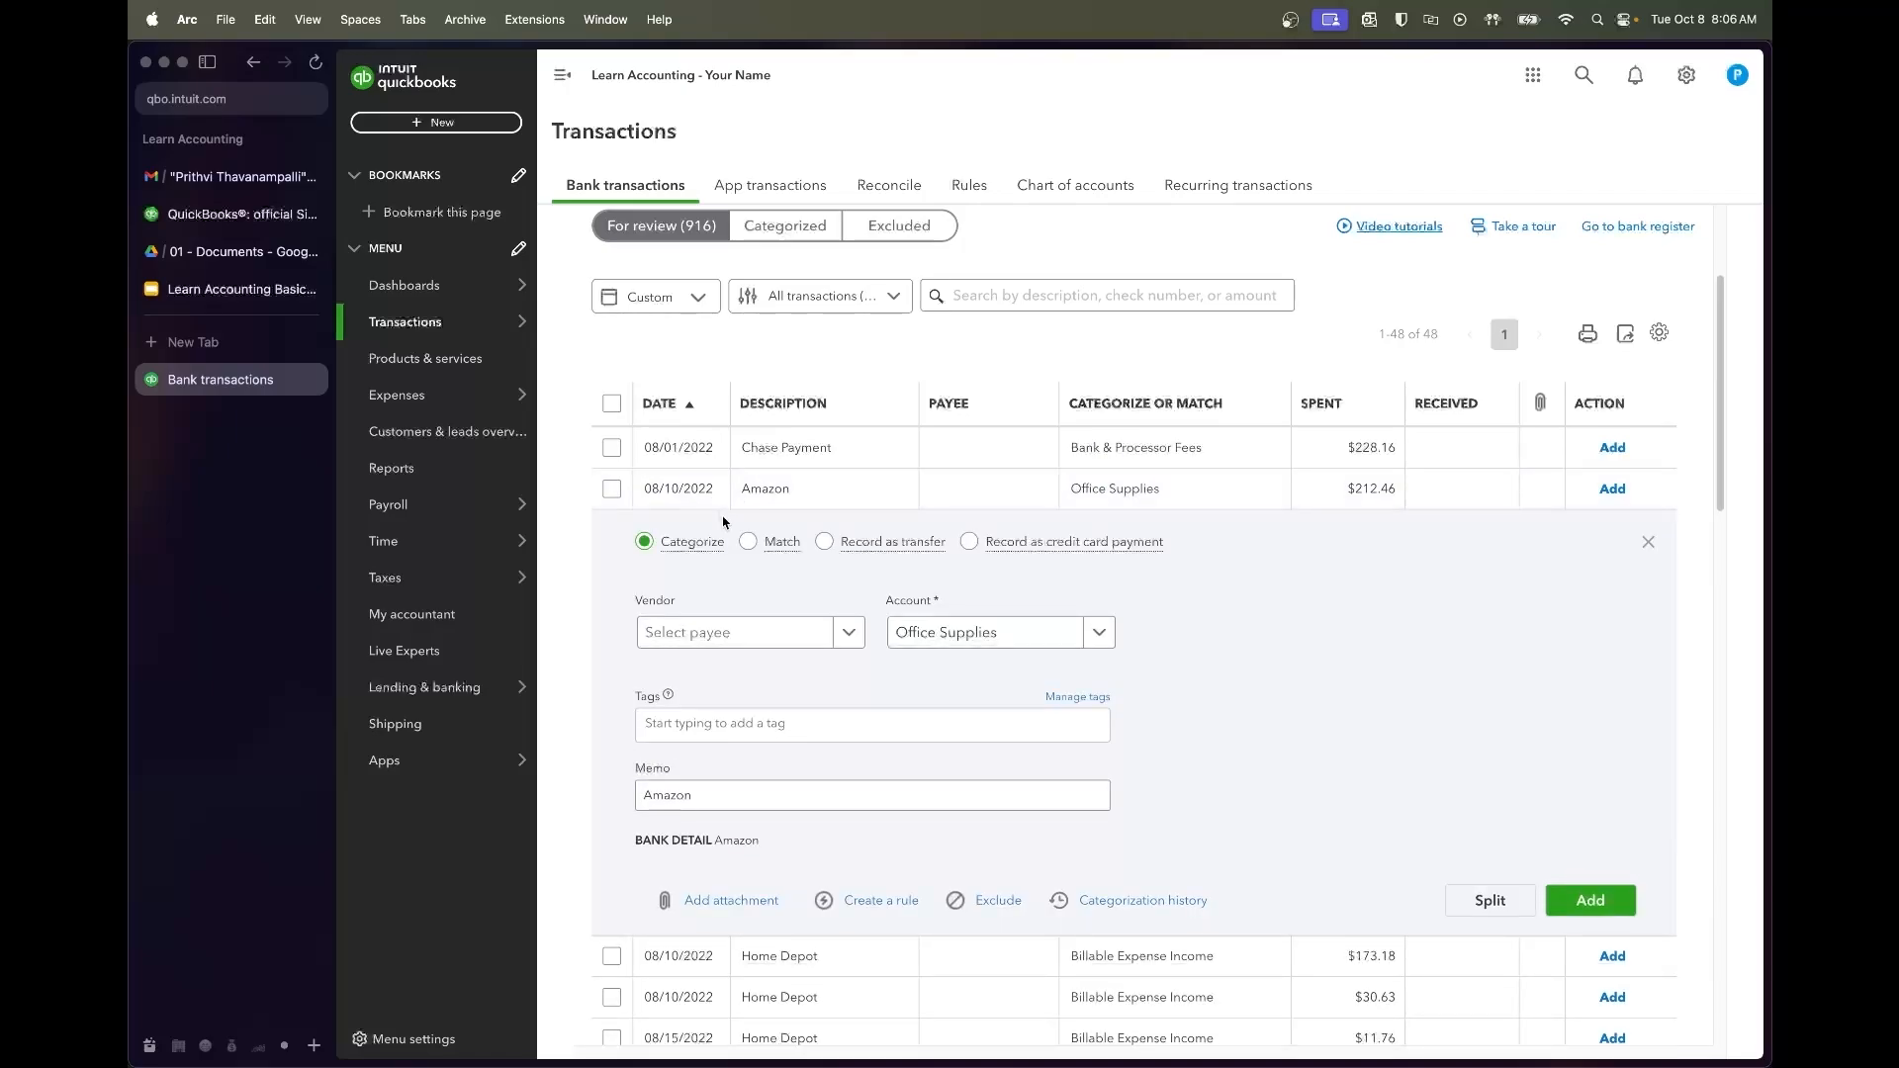
left_click(721, 631)
key("Tab")
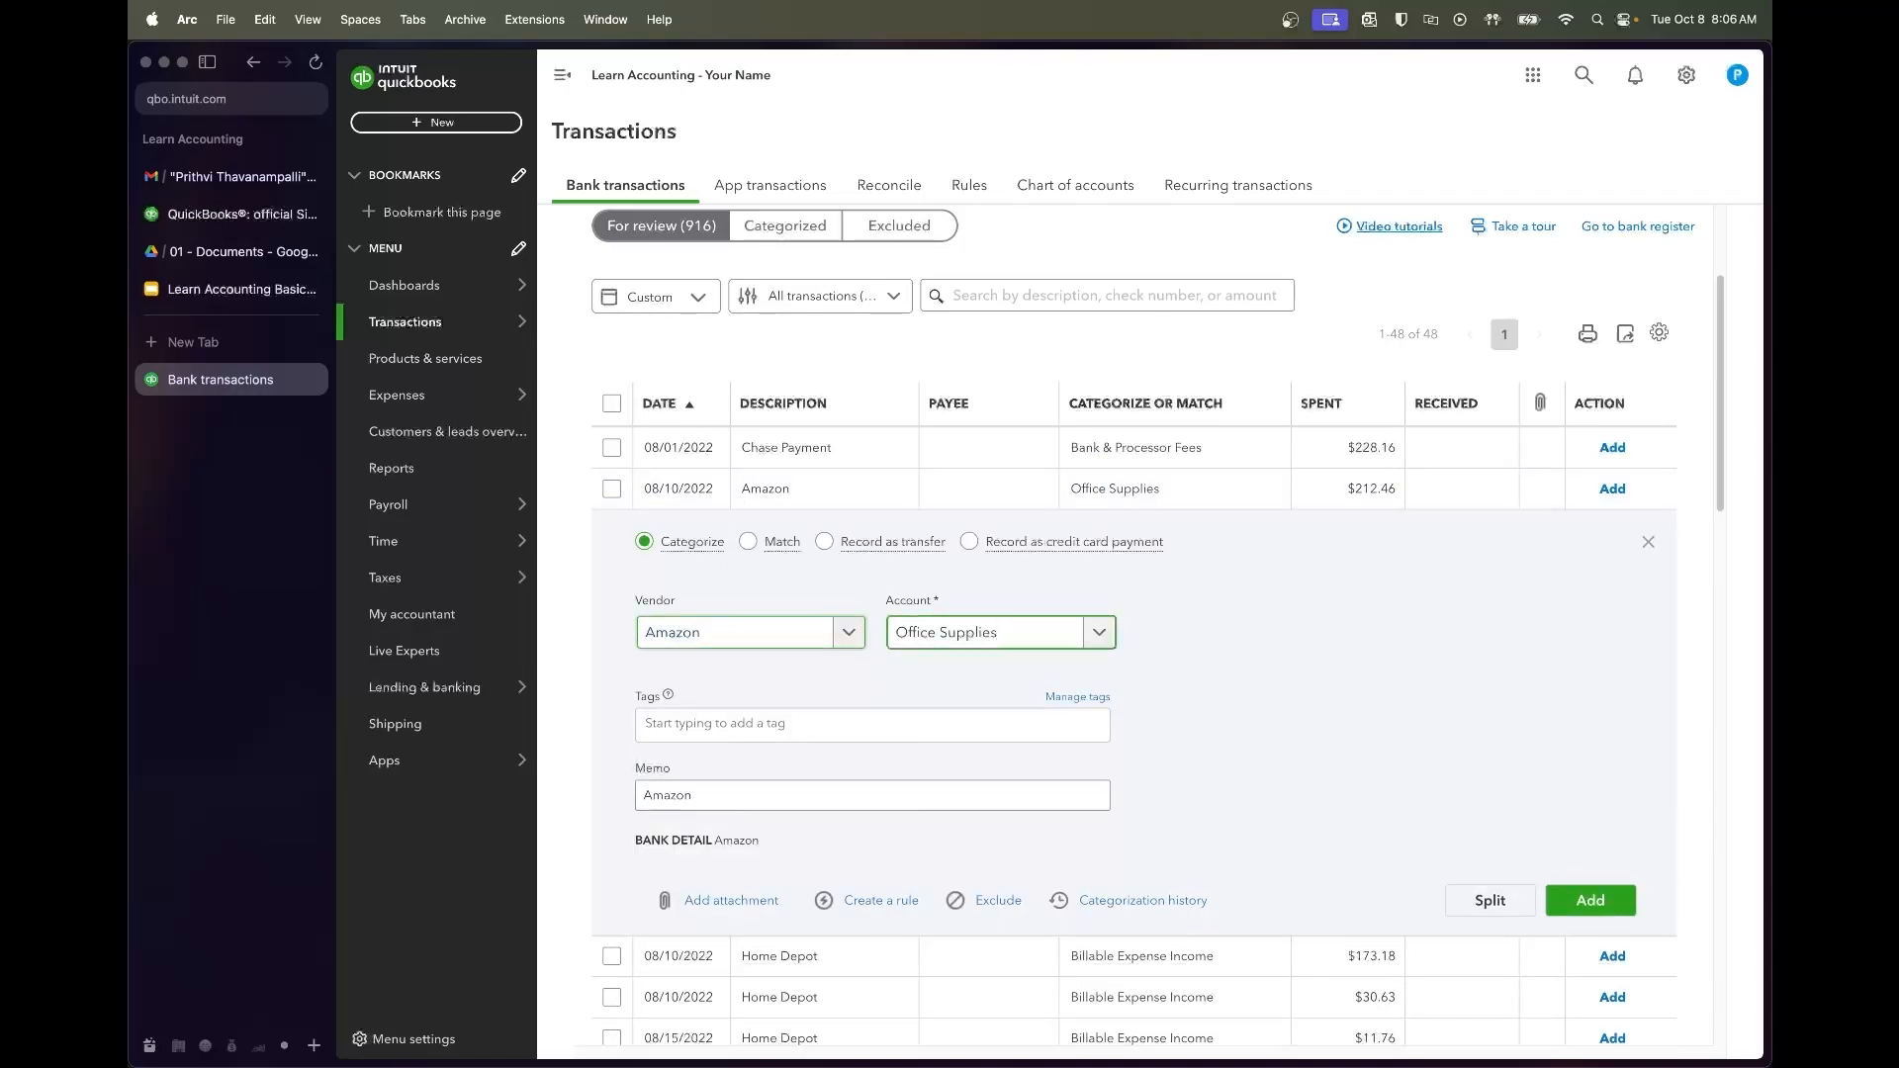
type("Smal")
right_click(958, 742)
left_click(1146, 744)
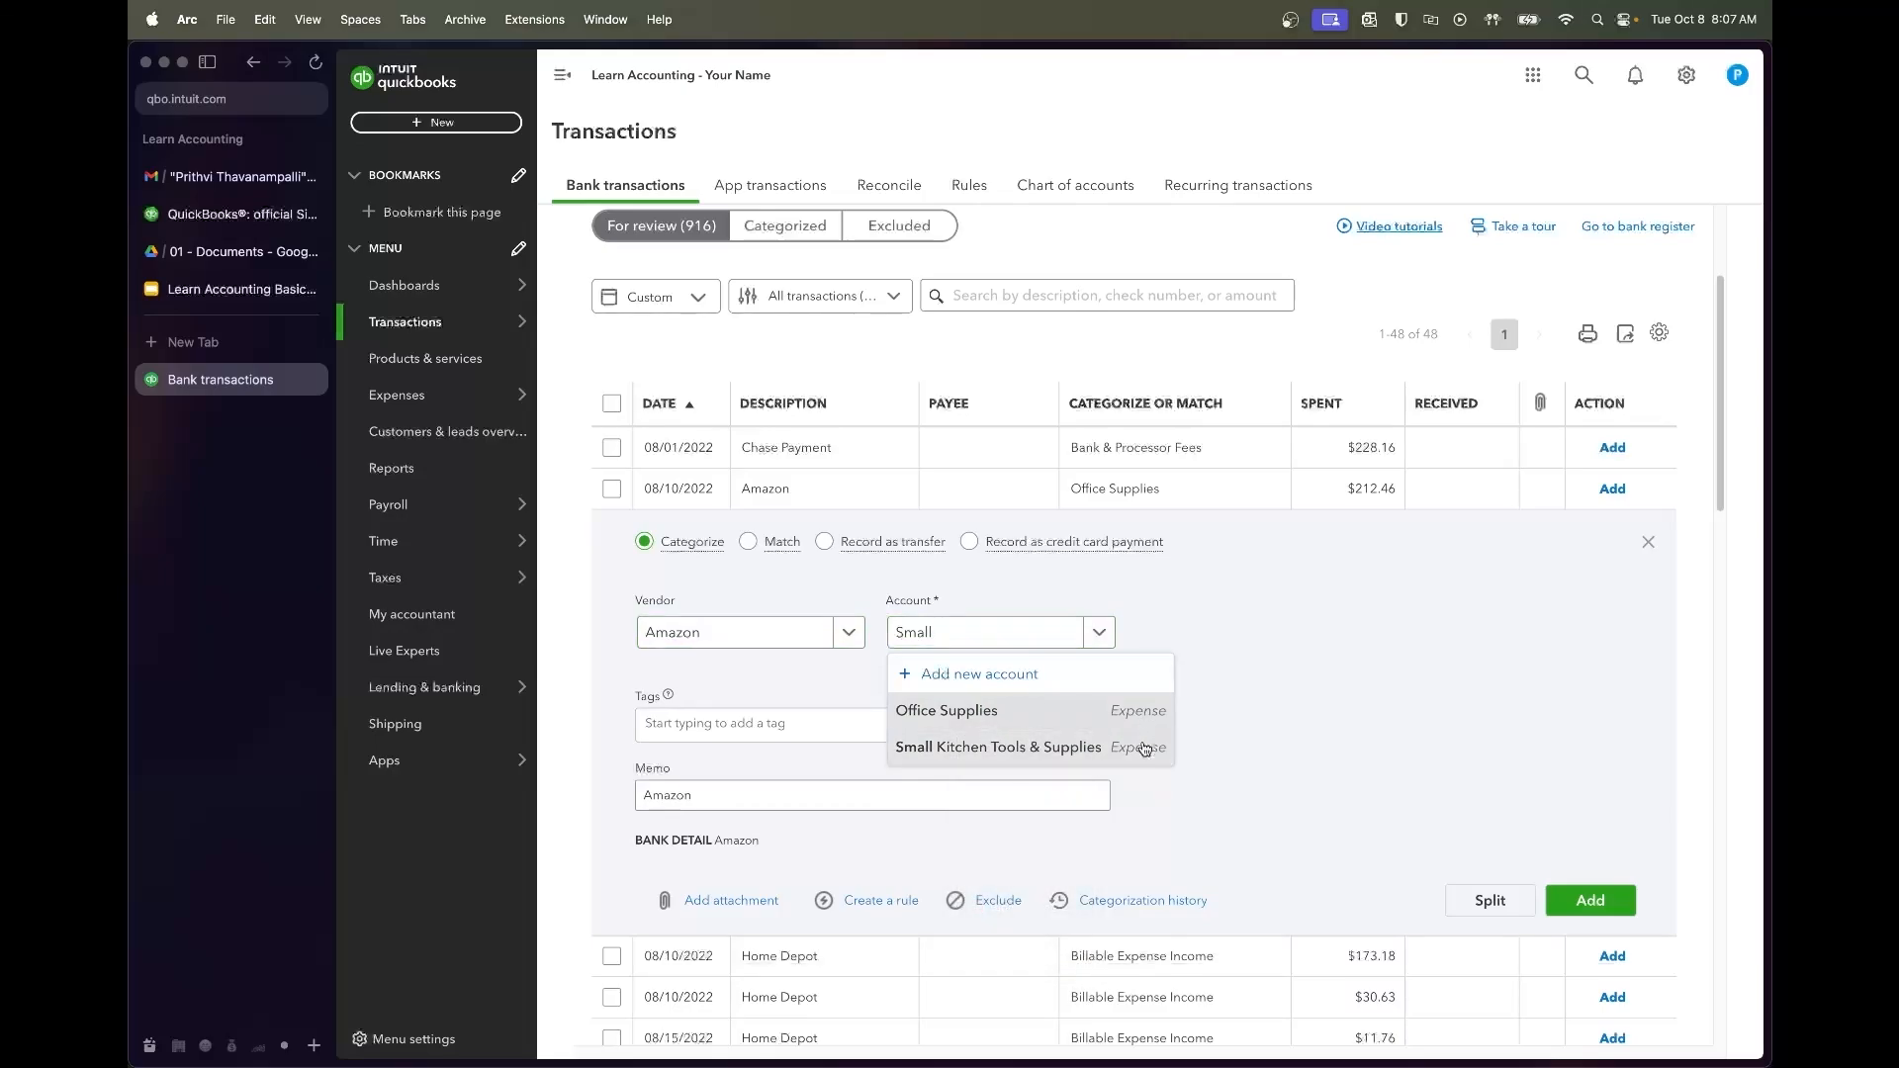
left_click(1143, 746)
left_click(1577, 900)
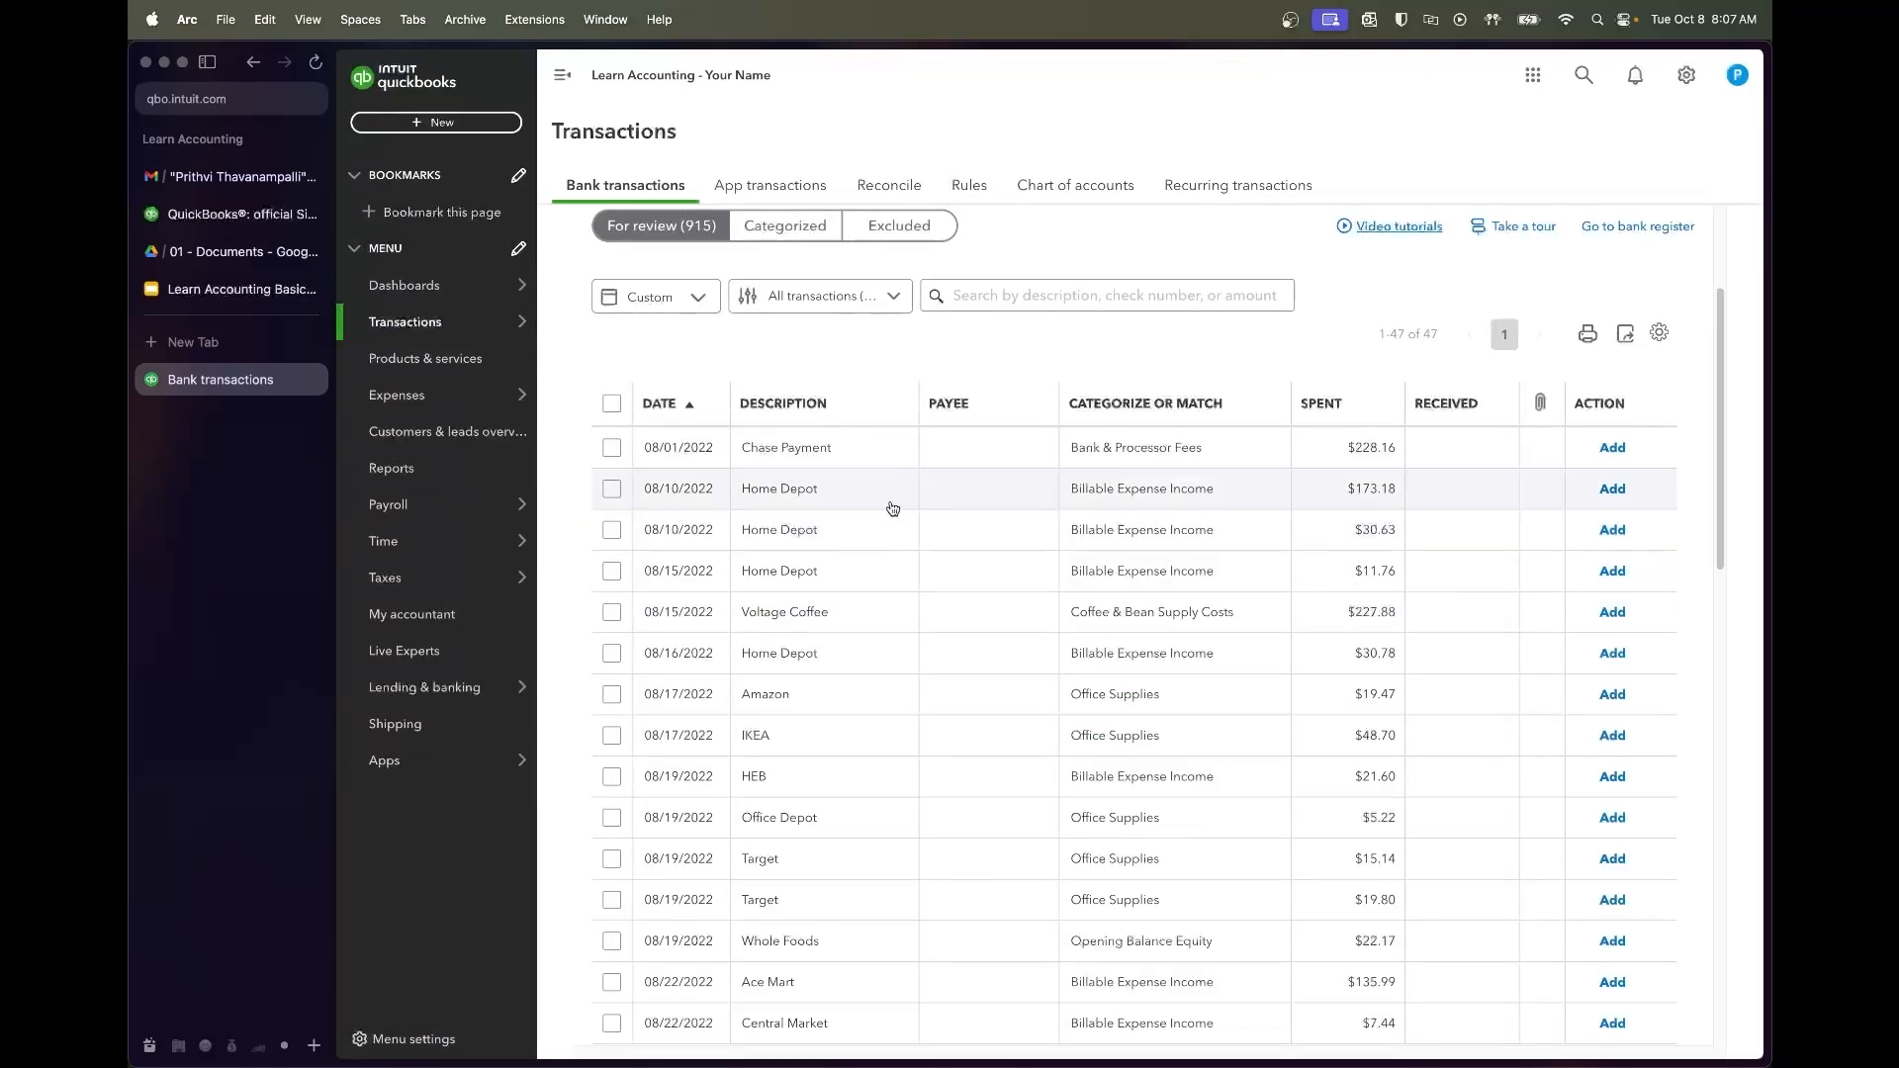
left_click(892, 509)
left_click(883, 507)
Select the $173.18, $30.63 and $11.76 Home Depot charges
left_click(611, 489)
left_click(611, 533)
left_click(612, 492)
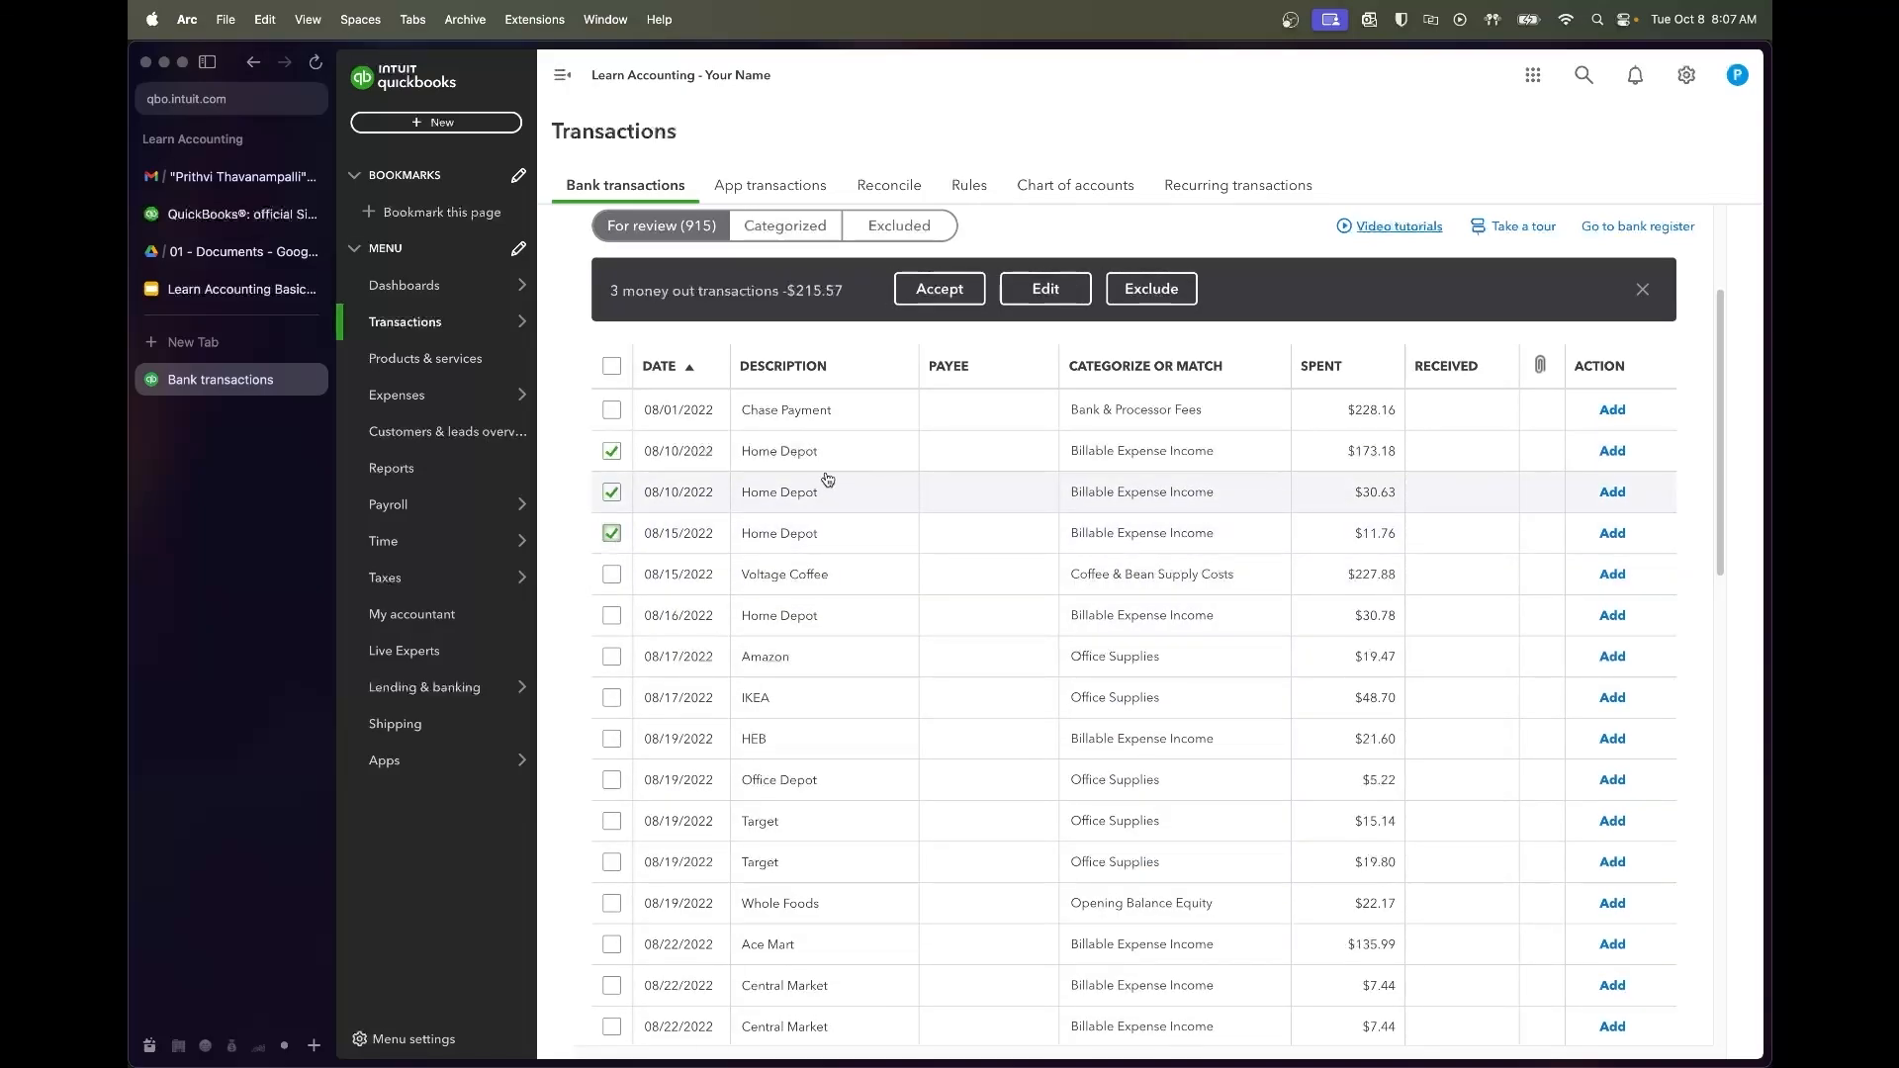
Batch-edit them as Expense, vendor Home Depot, account Lease Expenses:Repairs & Maintenance, and accept
left_click(1024, 290)
left_click(981, 454)
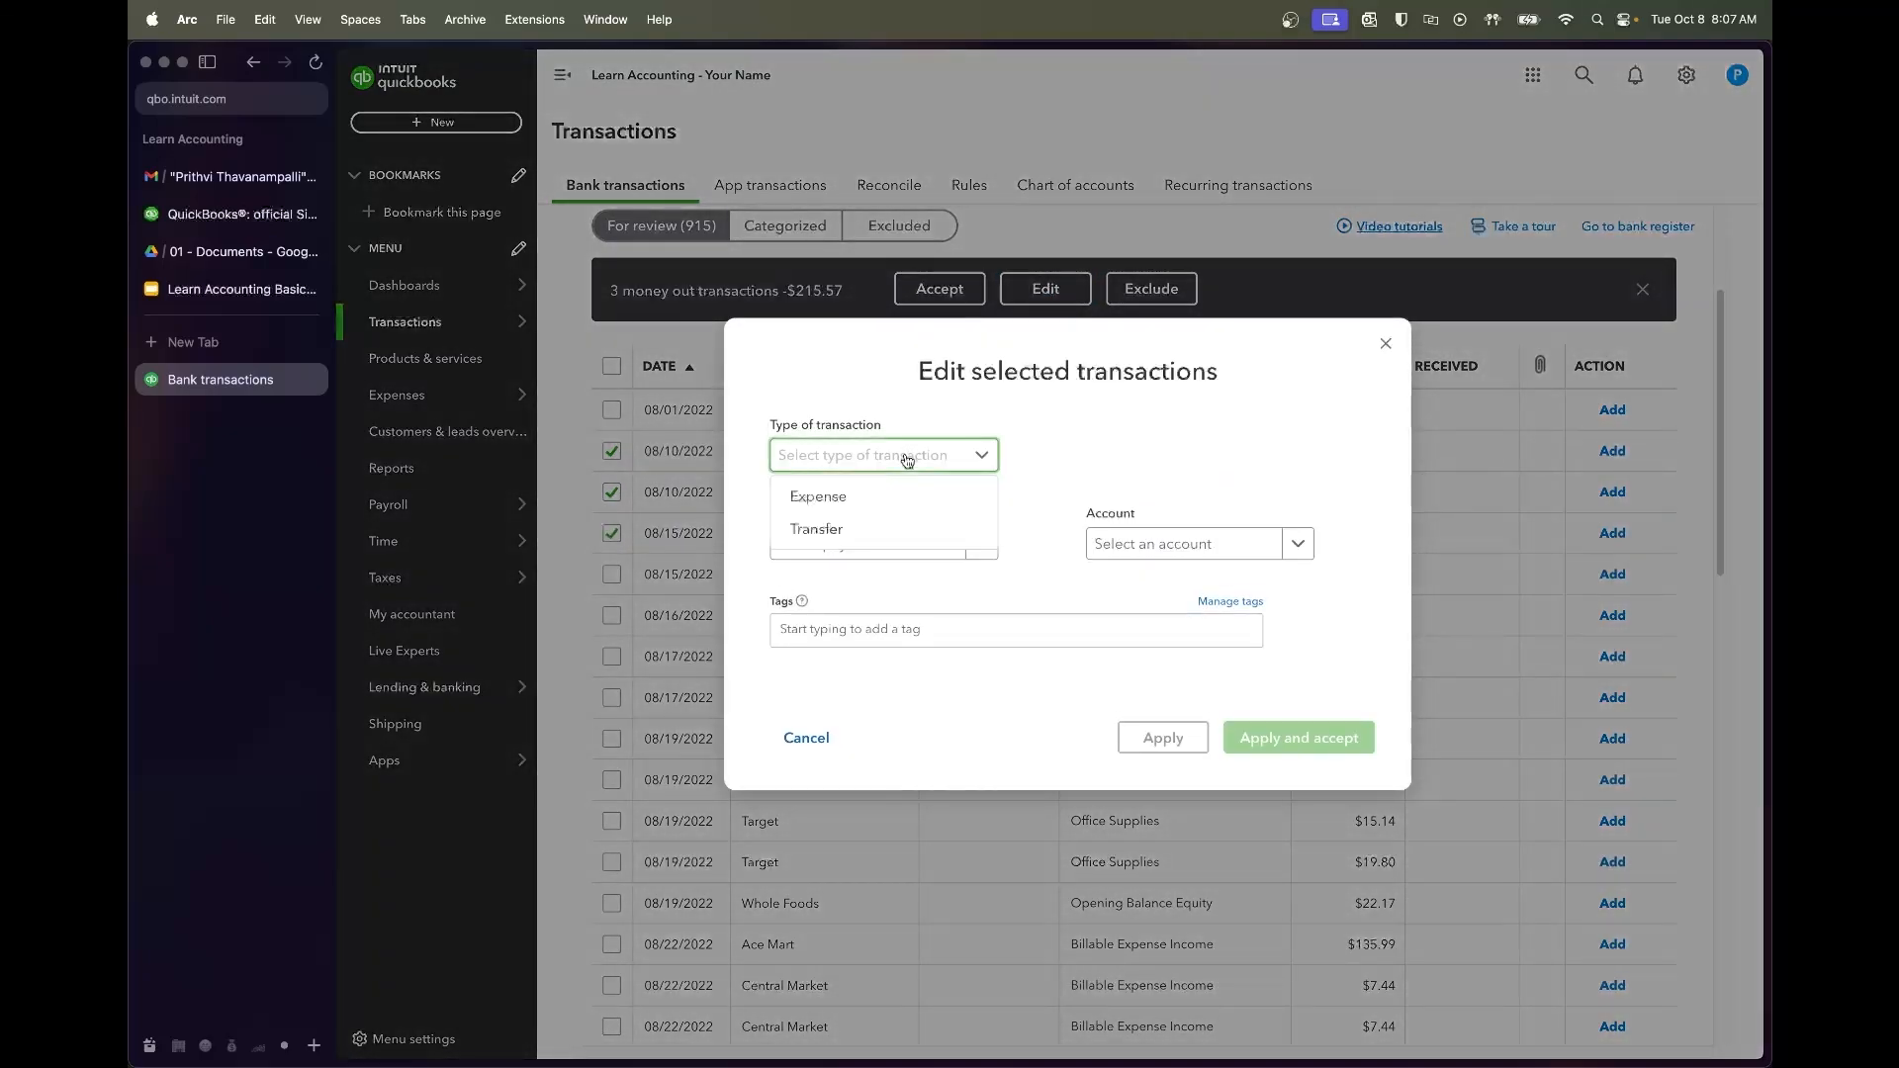
left_click(816, 492)
left_click(910, 554)
type("Home Depot")
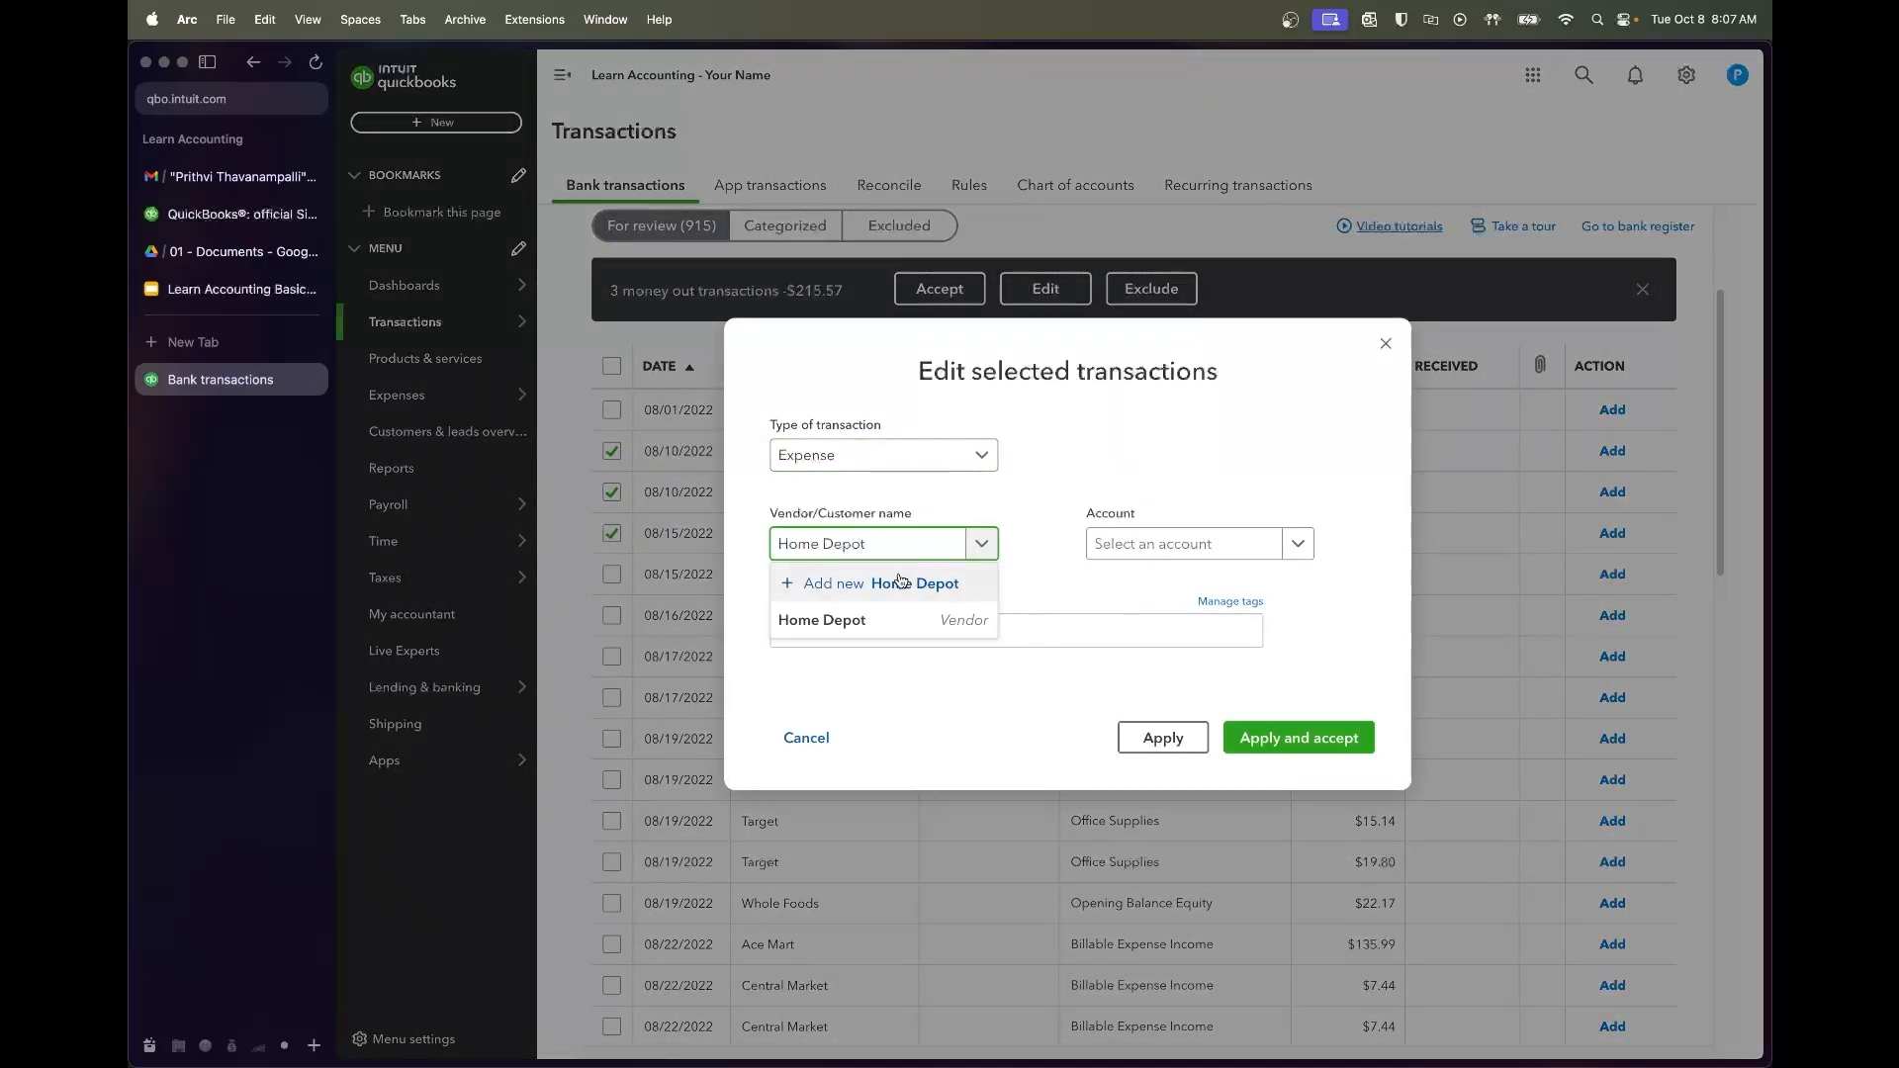
left_click(841, 619)
left_click(1158, 556)
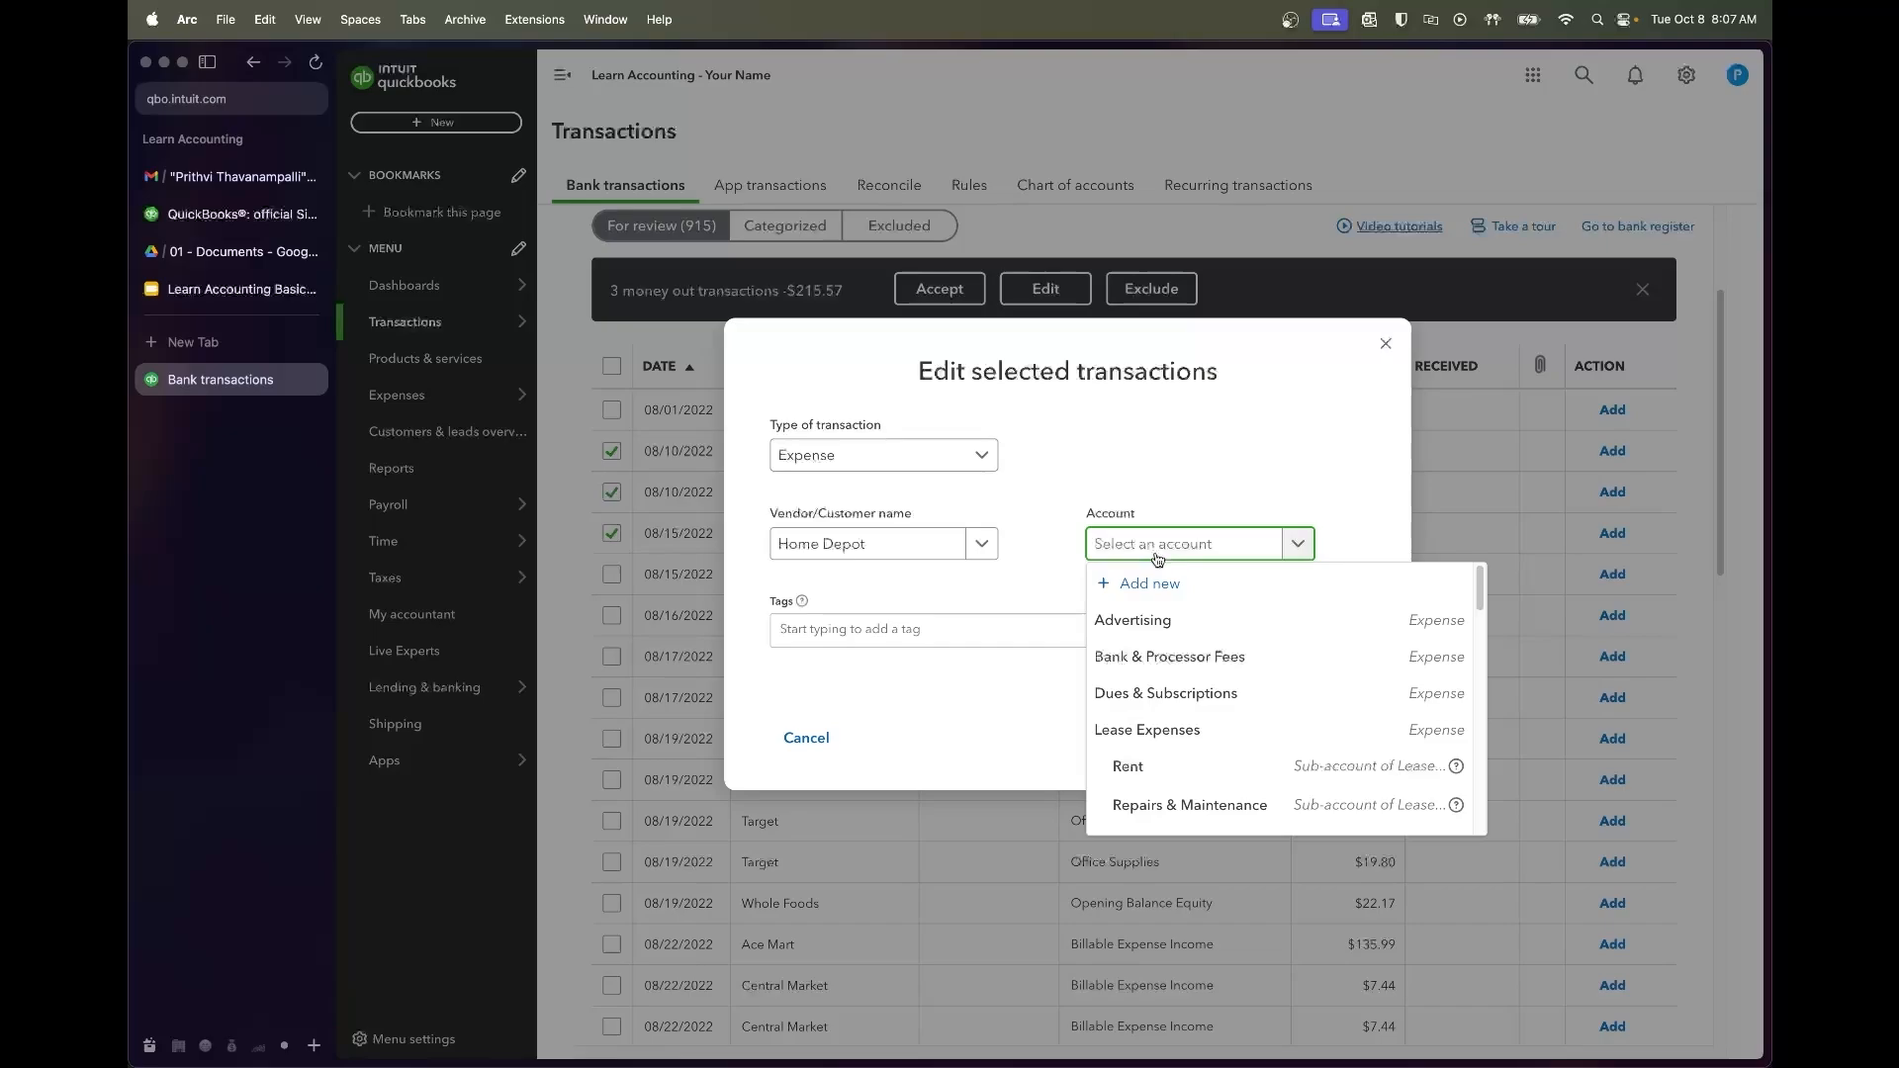
type("repairs")
left_click(1169, 619)
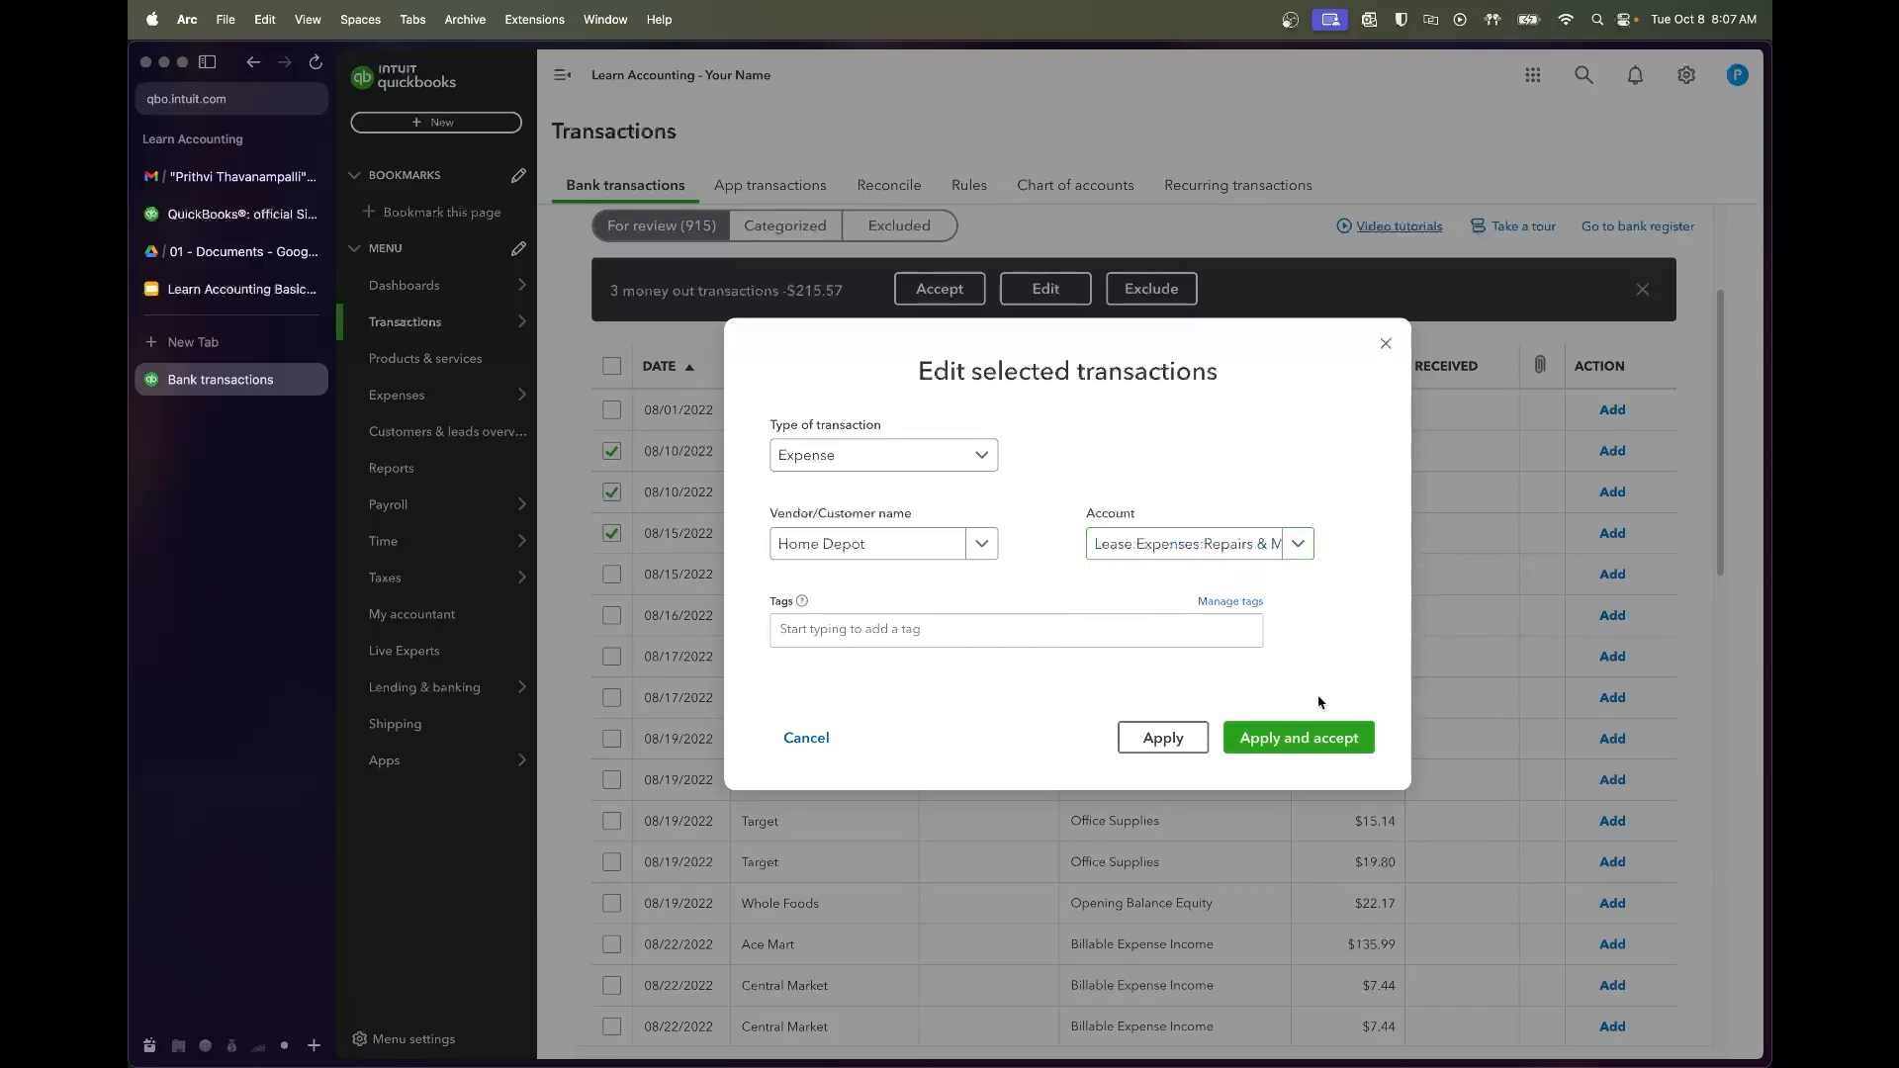
left_click(1324, 736)
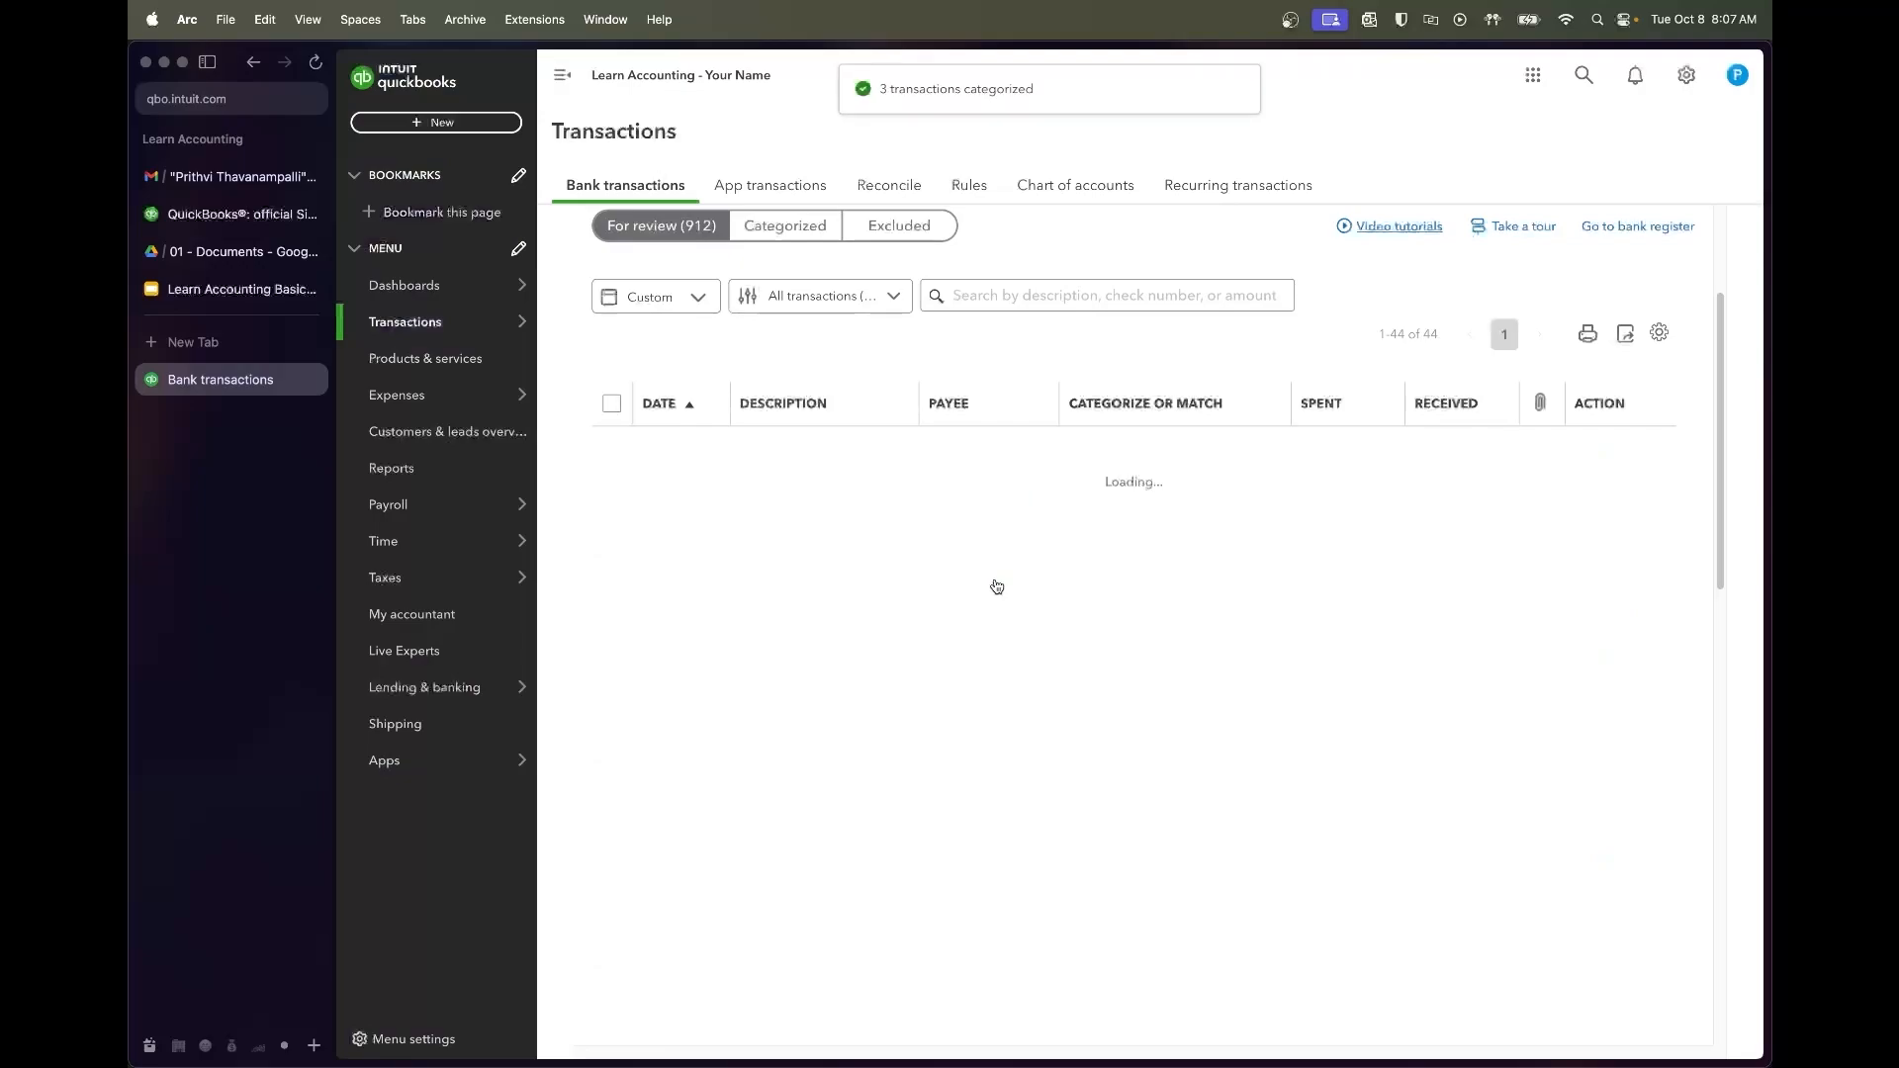
Add the next Voltage Coffee charge with vendor Voltage Coffee
left_click(881, 503)
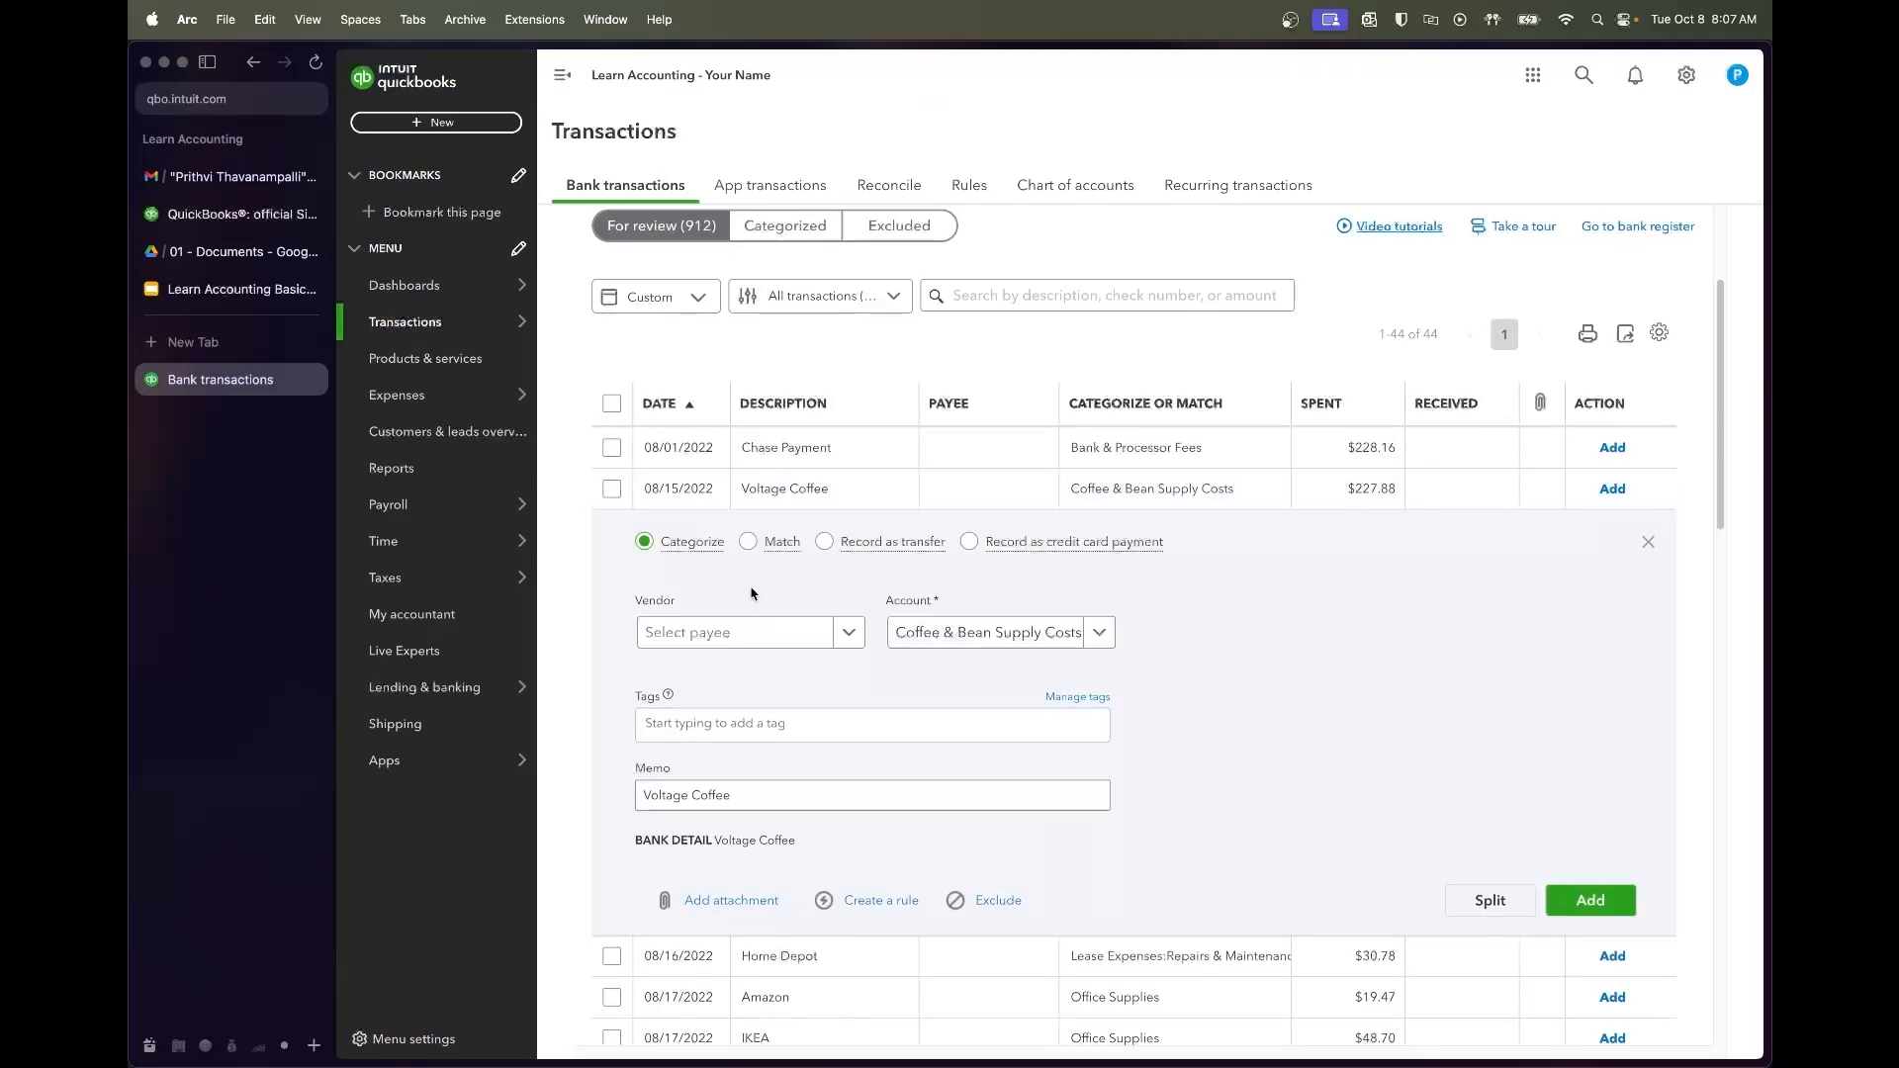
left_click(737, 633)
type("Voltage Coffee")
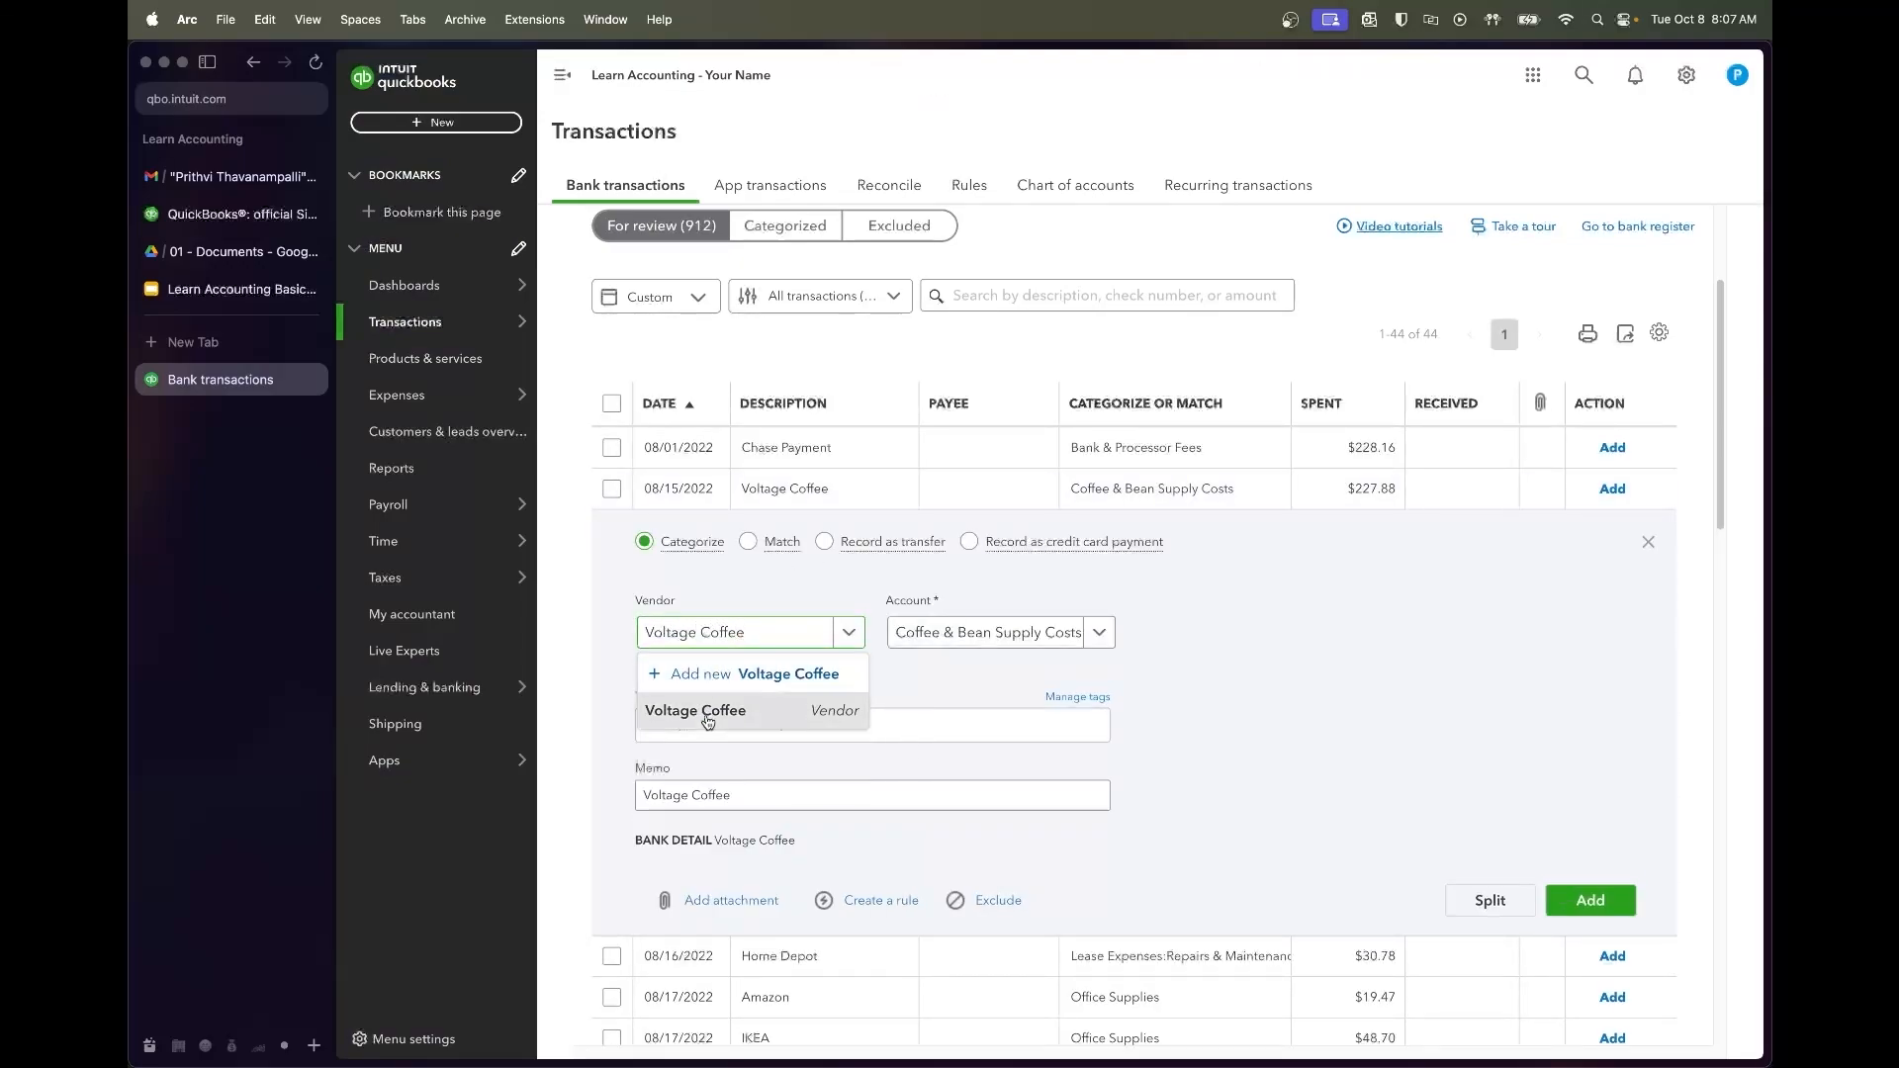
left_click(721, 712)
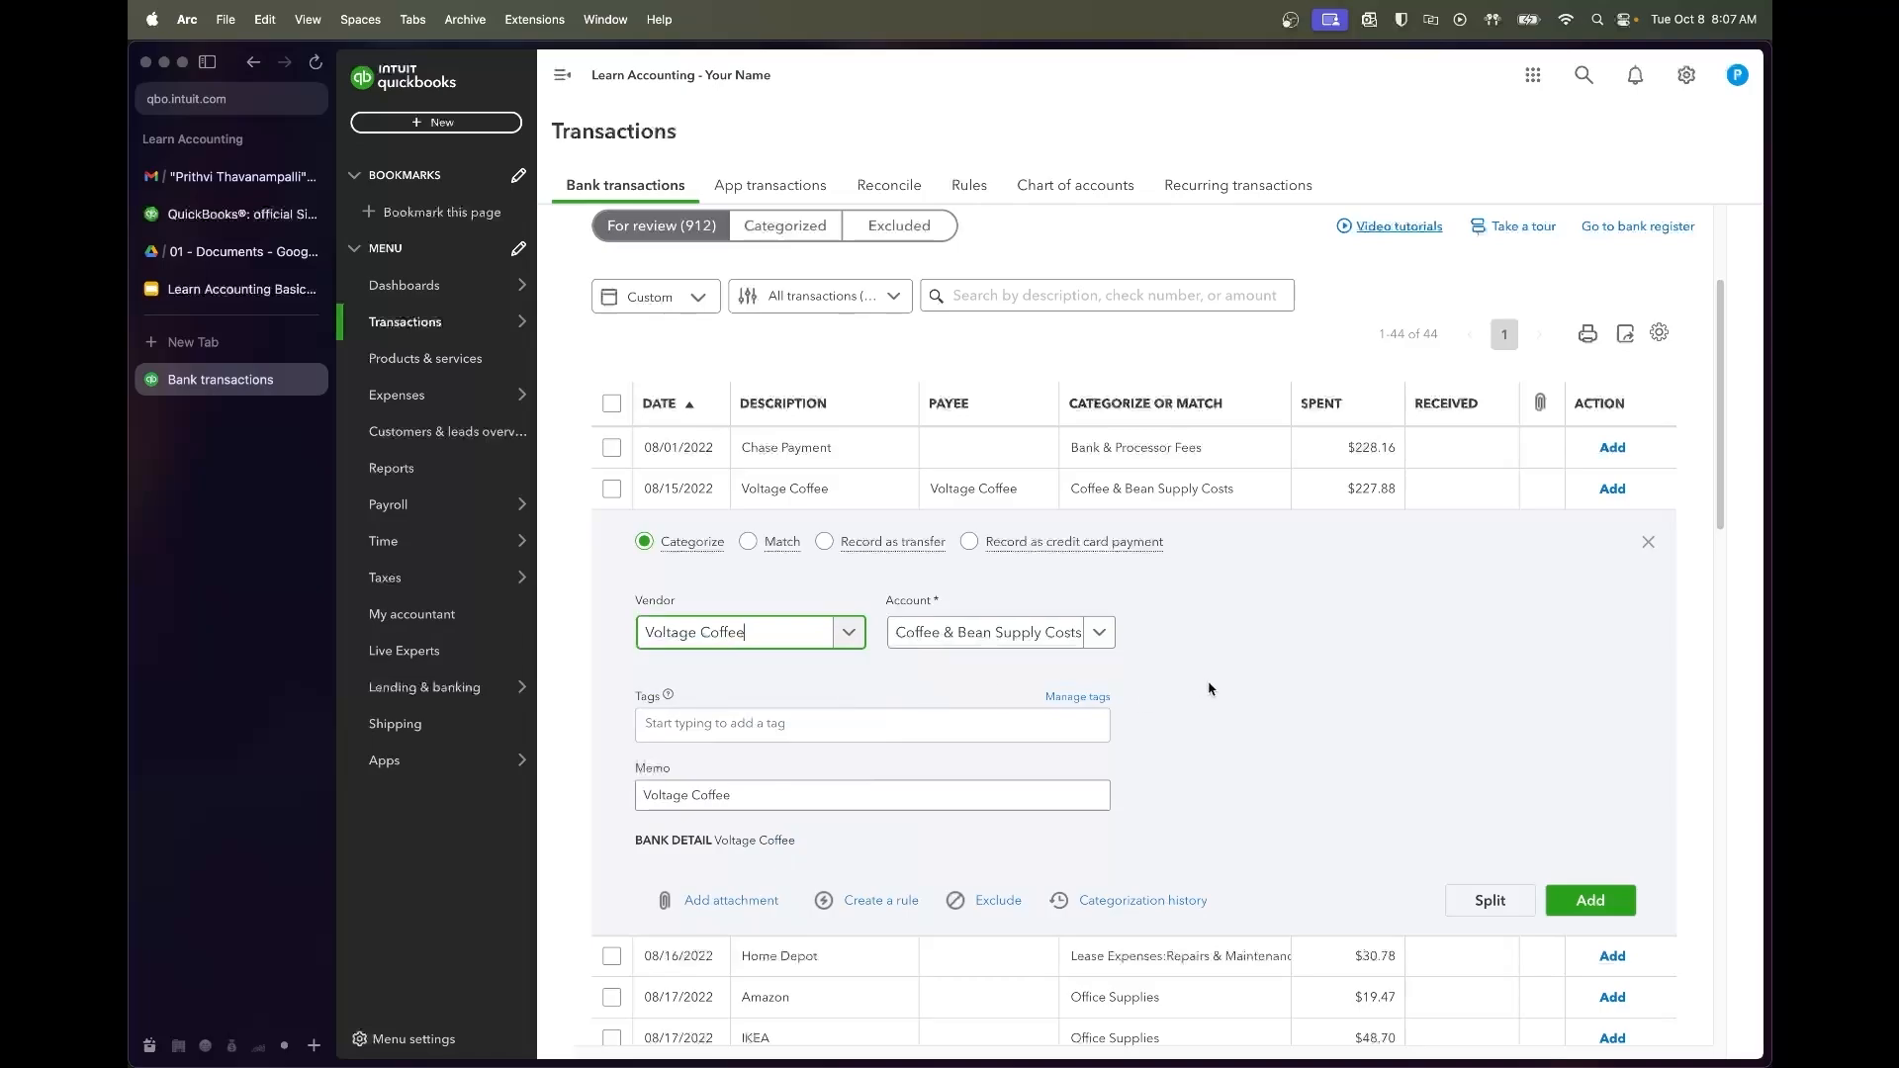
left_click(1584, 896)
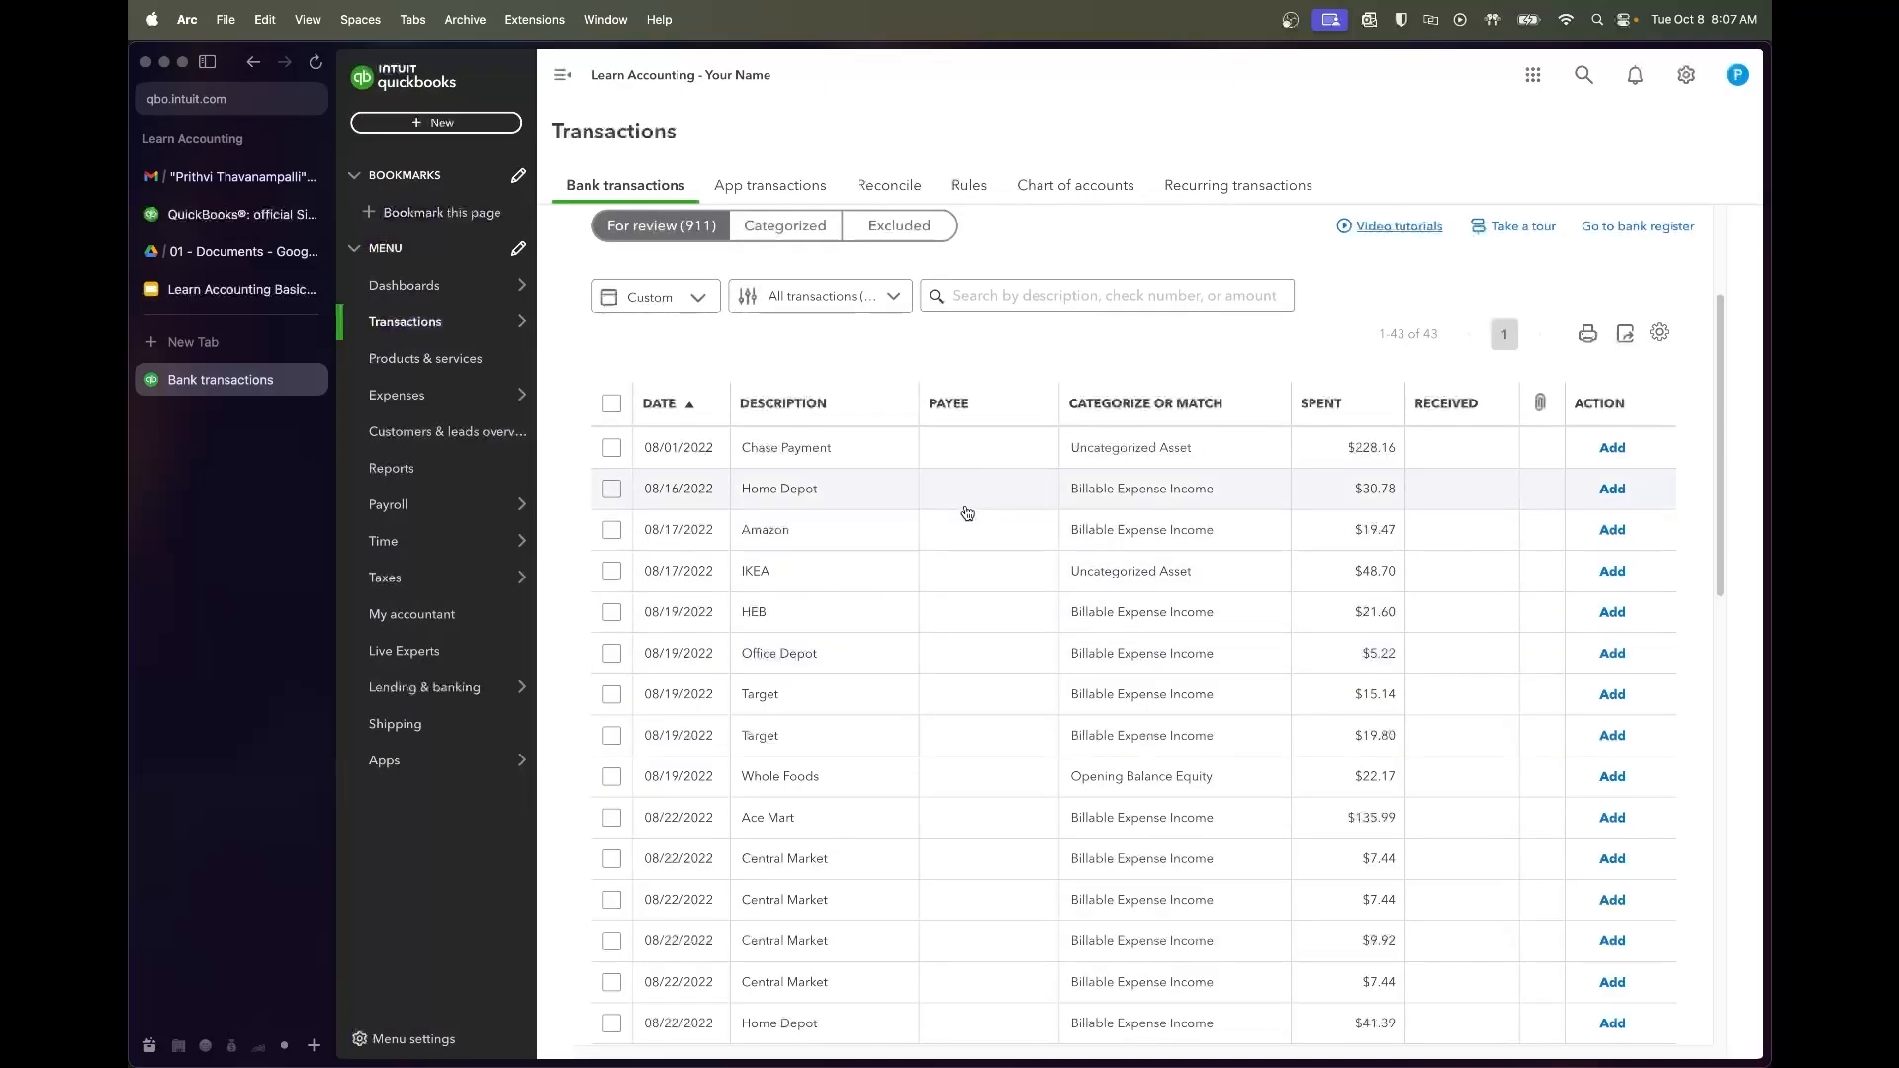
Add the 08/16 Home Depot charge with vendor Home Depot under Repairs & Maintenance
left_click(874, 493)
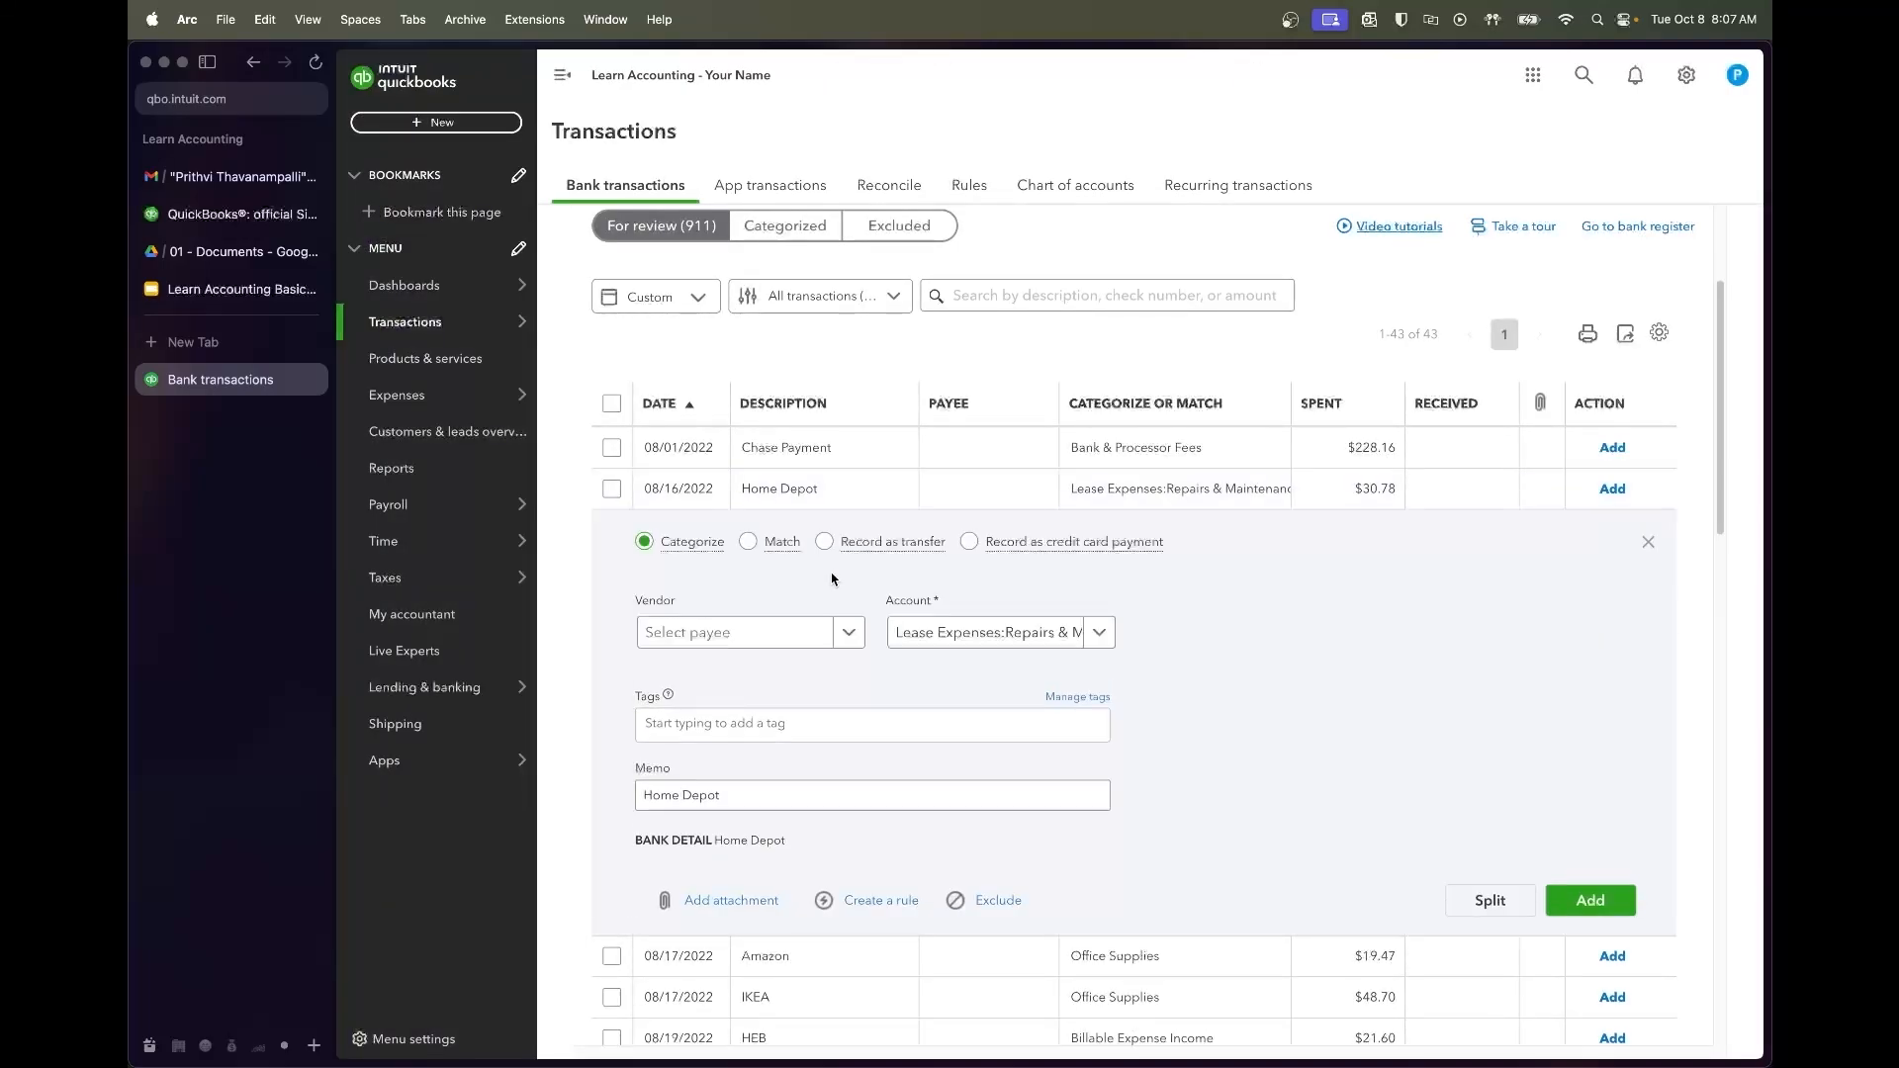
left_click(738, 635)
type("Home Depot")
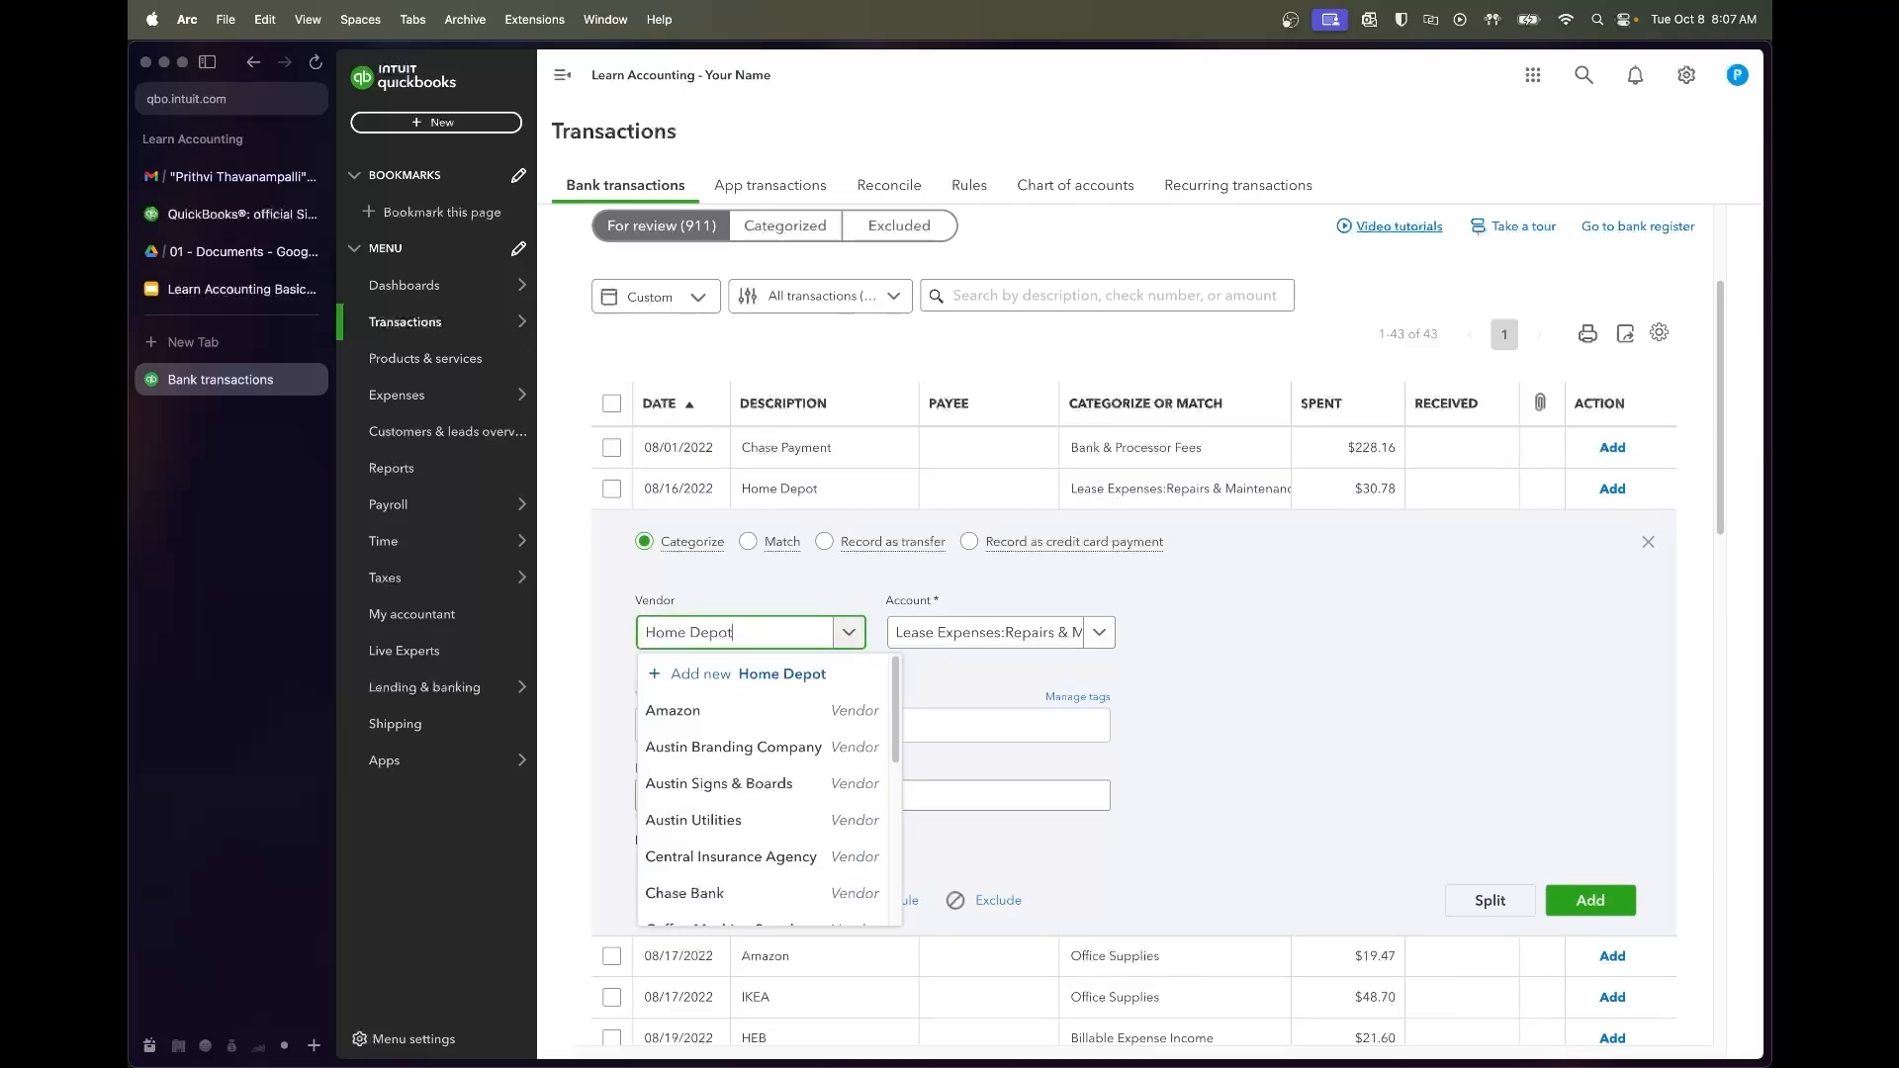
key("Return")
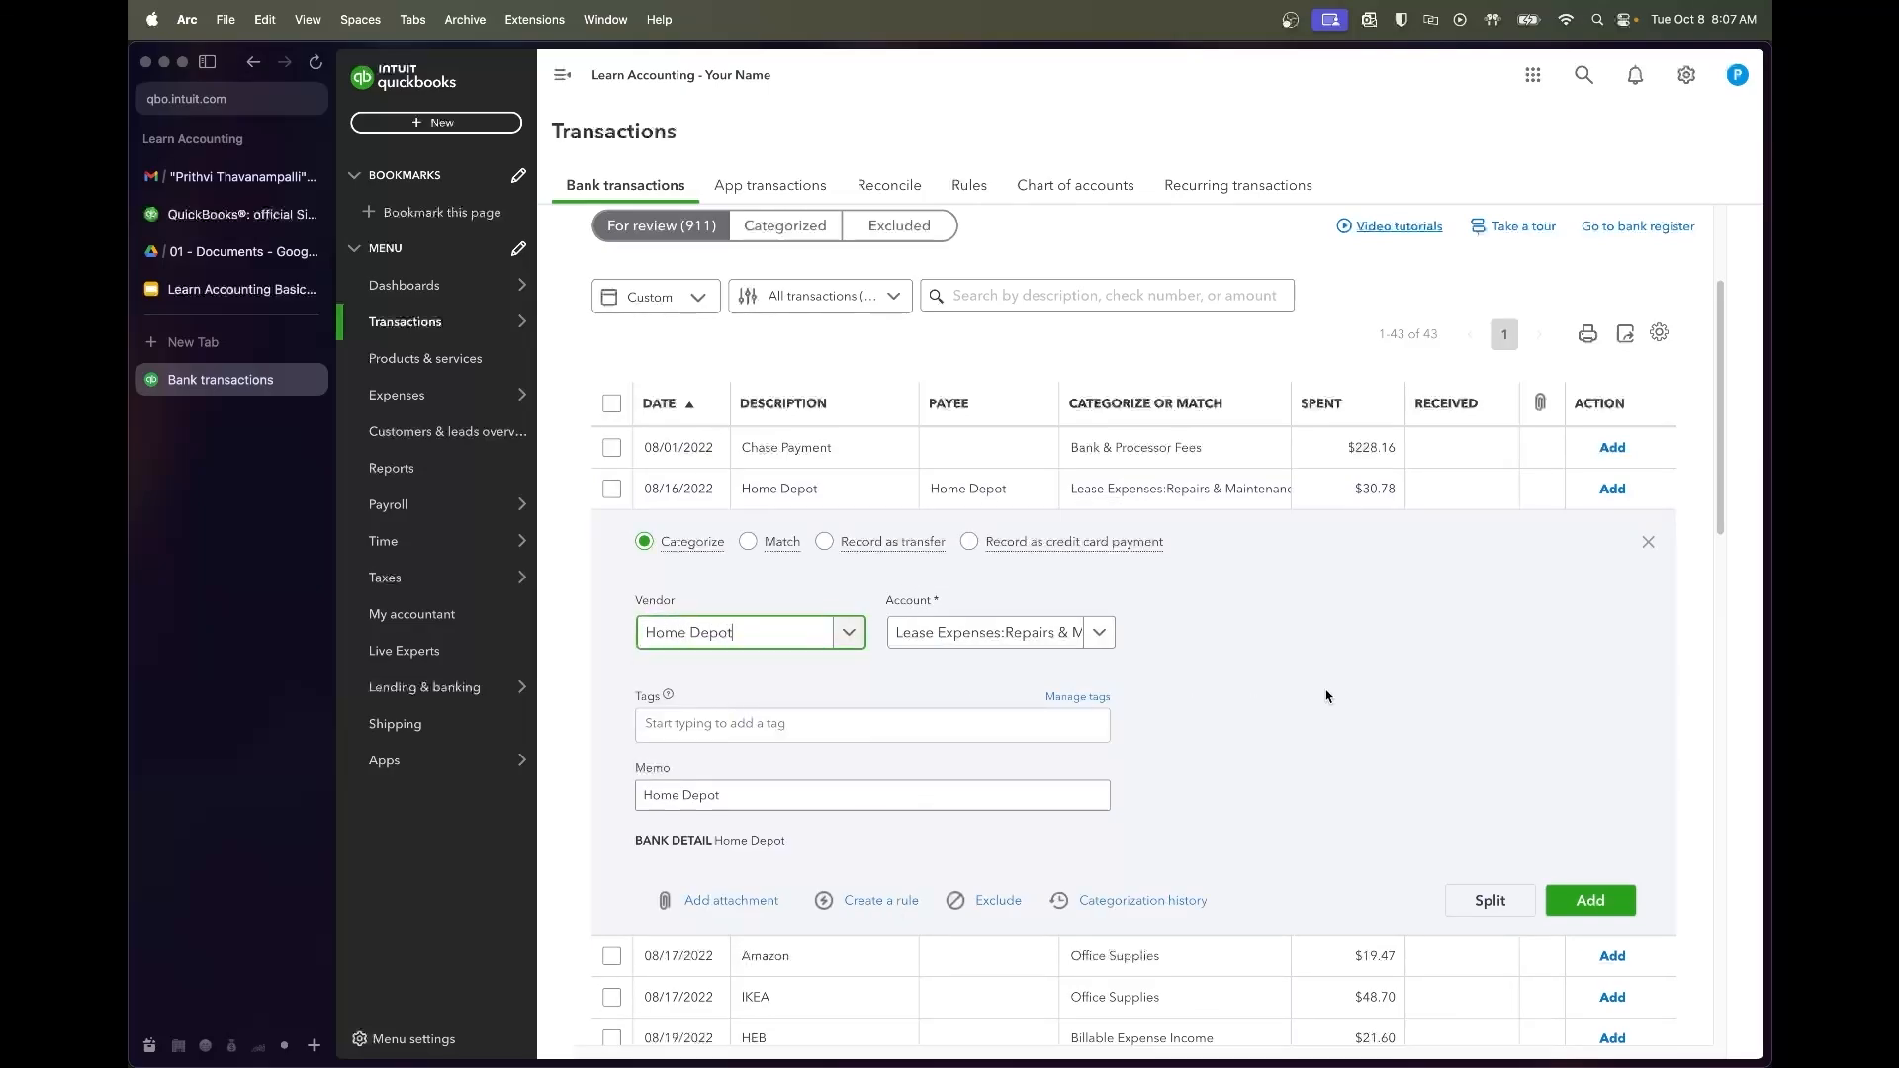
right_click(1589, 901)
left_click(1173, 657)
left_click(1098, 637)
left_click(1098, 638)
left_click(1562, 896)
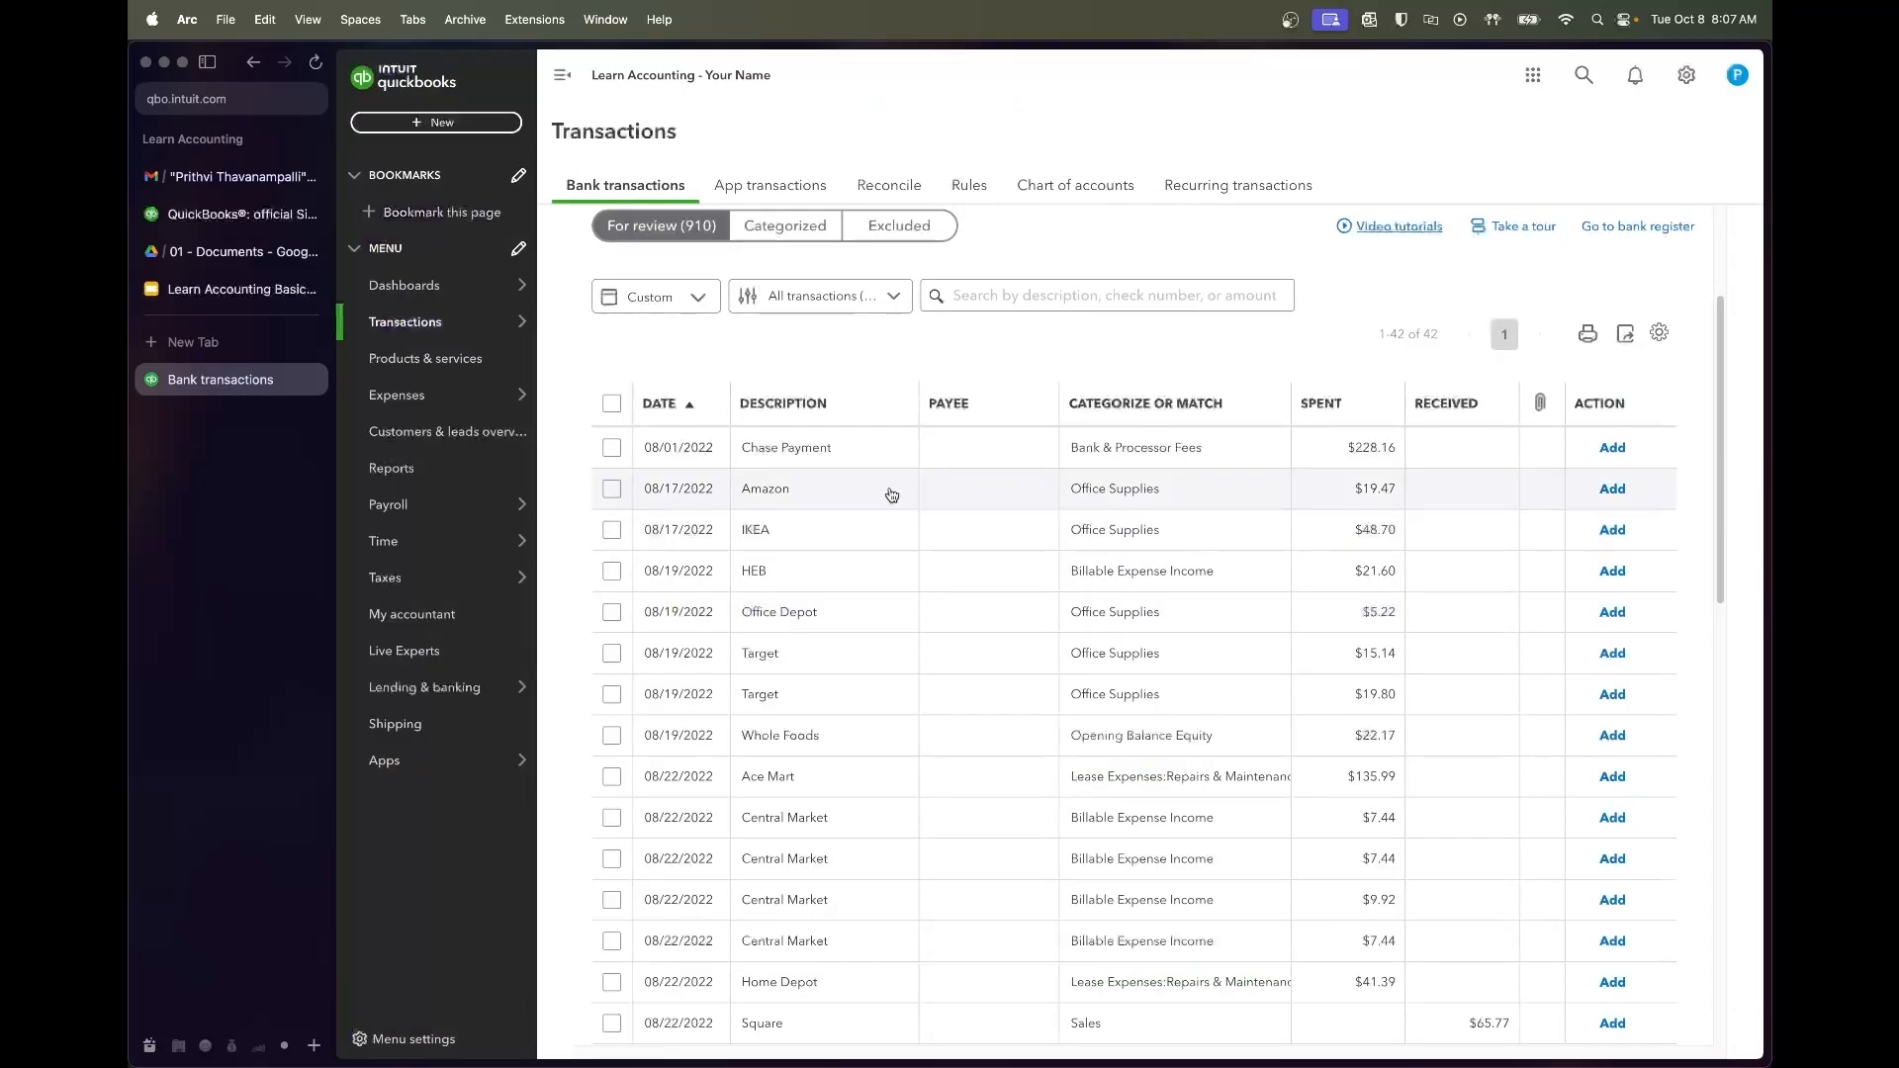
Add the 08/17 Amazon and IKEA charges as Office Supplies, keeping their suggested vendors
left_click(726, 491)
left_click(1195, 590)
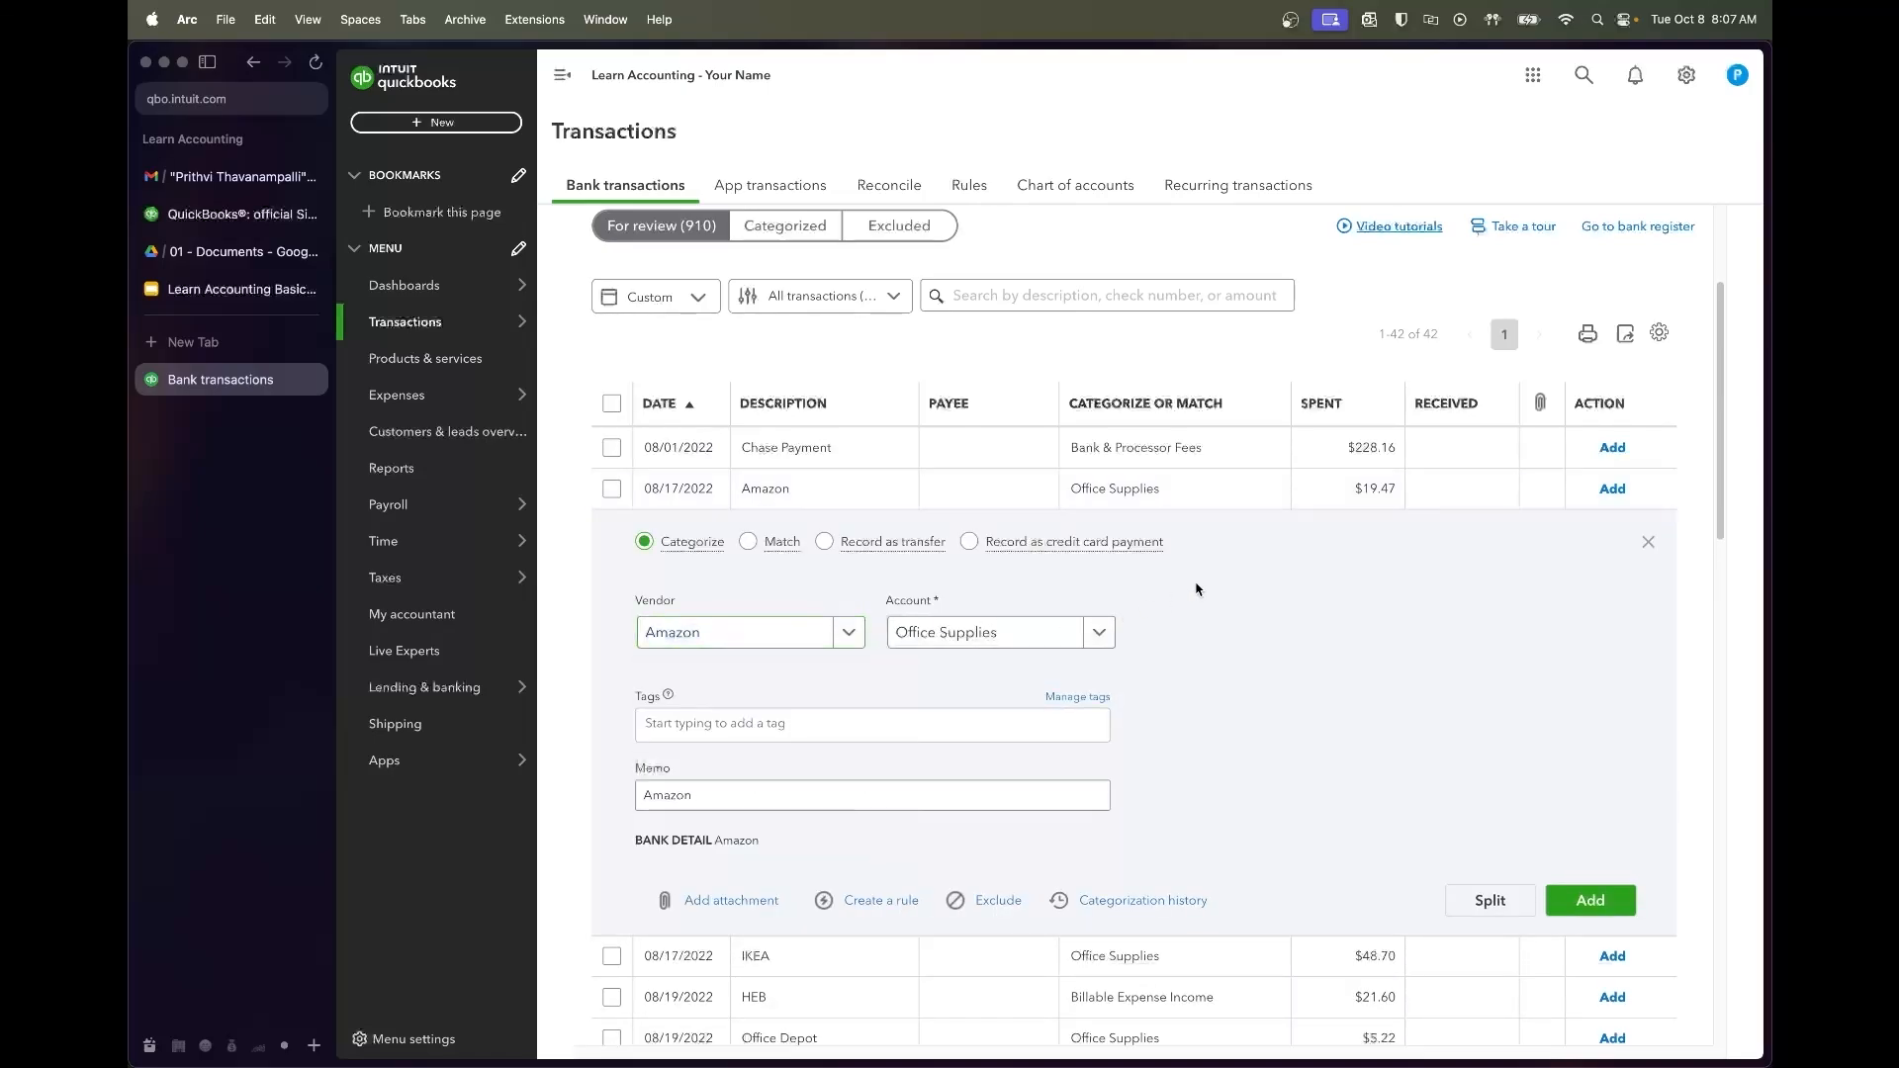
left_click(1595, 900)
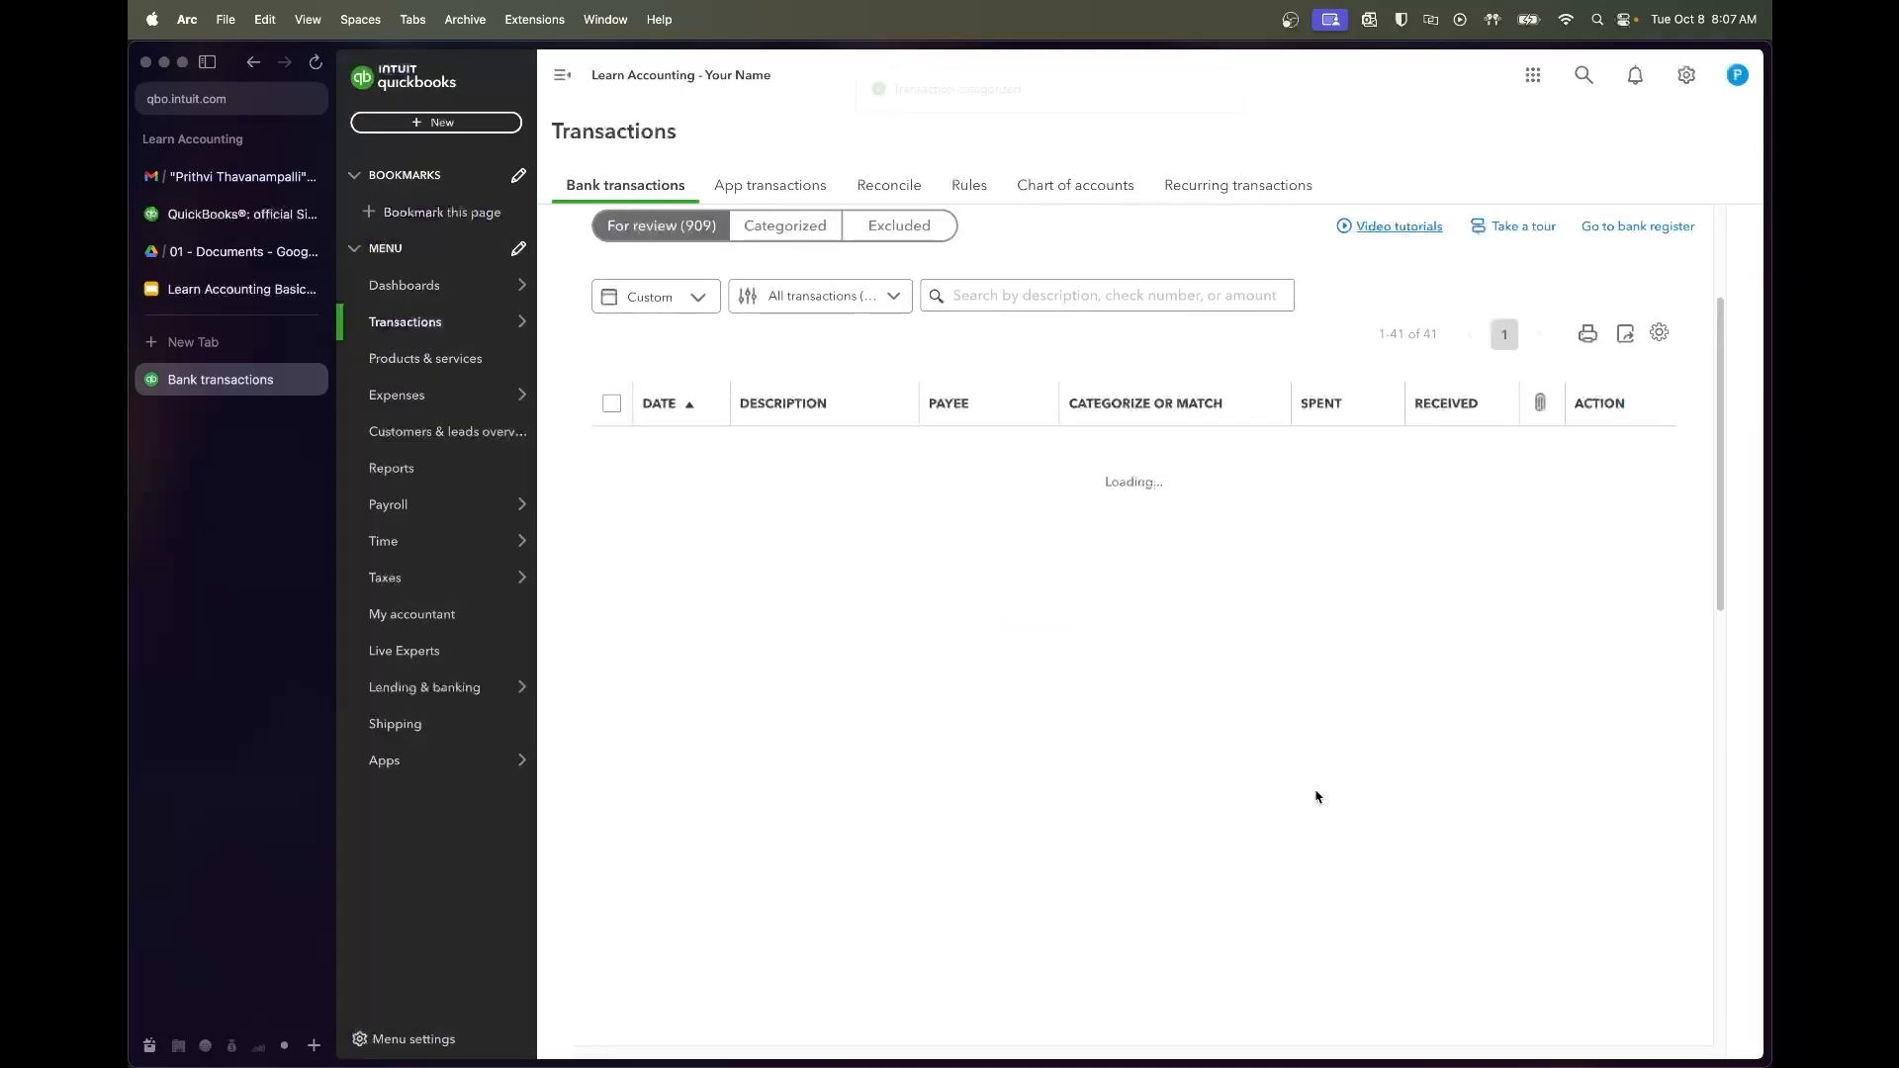
left_click(827, 499)
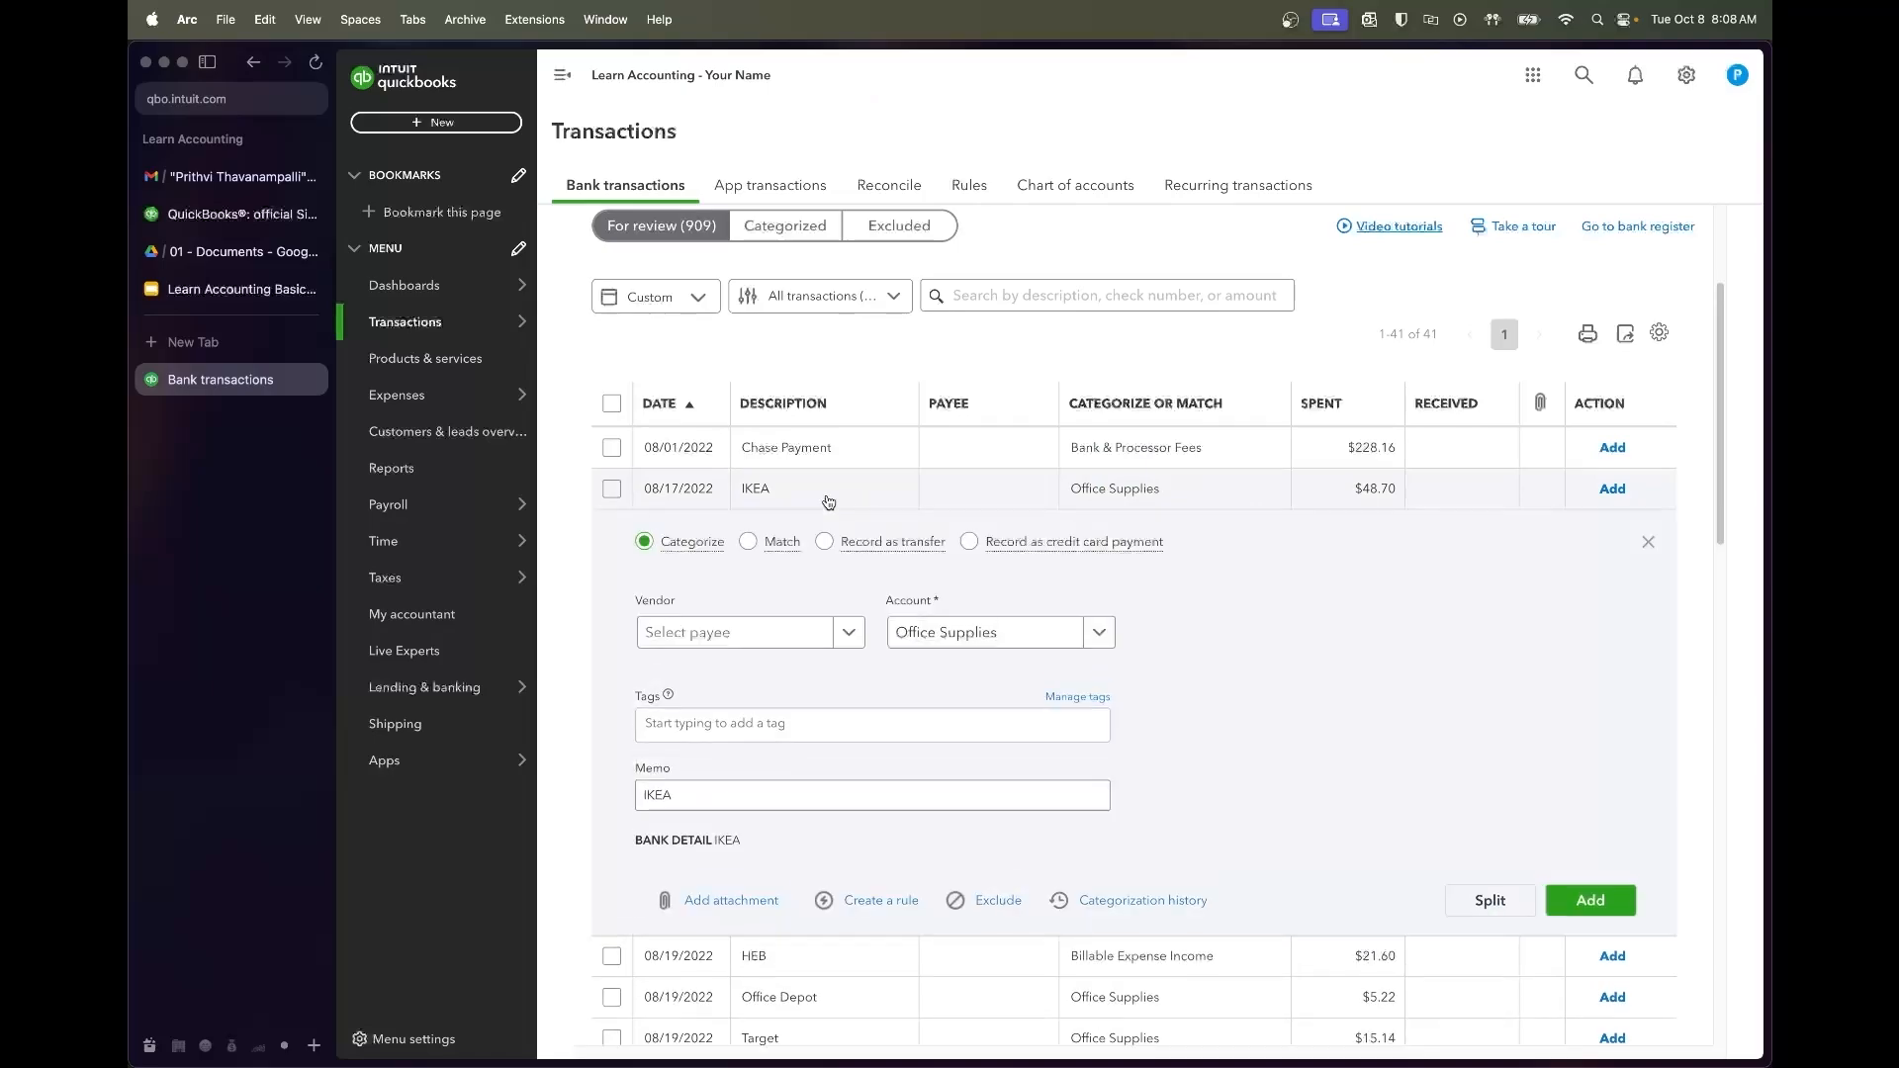
left_click(754, 634)
left_click(1203, 606)
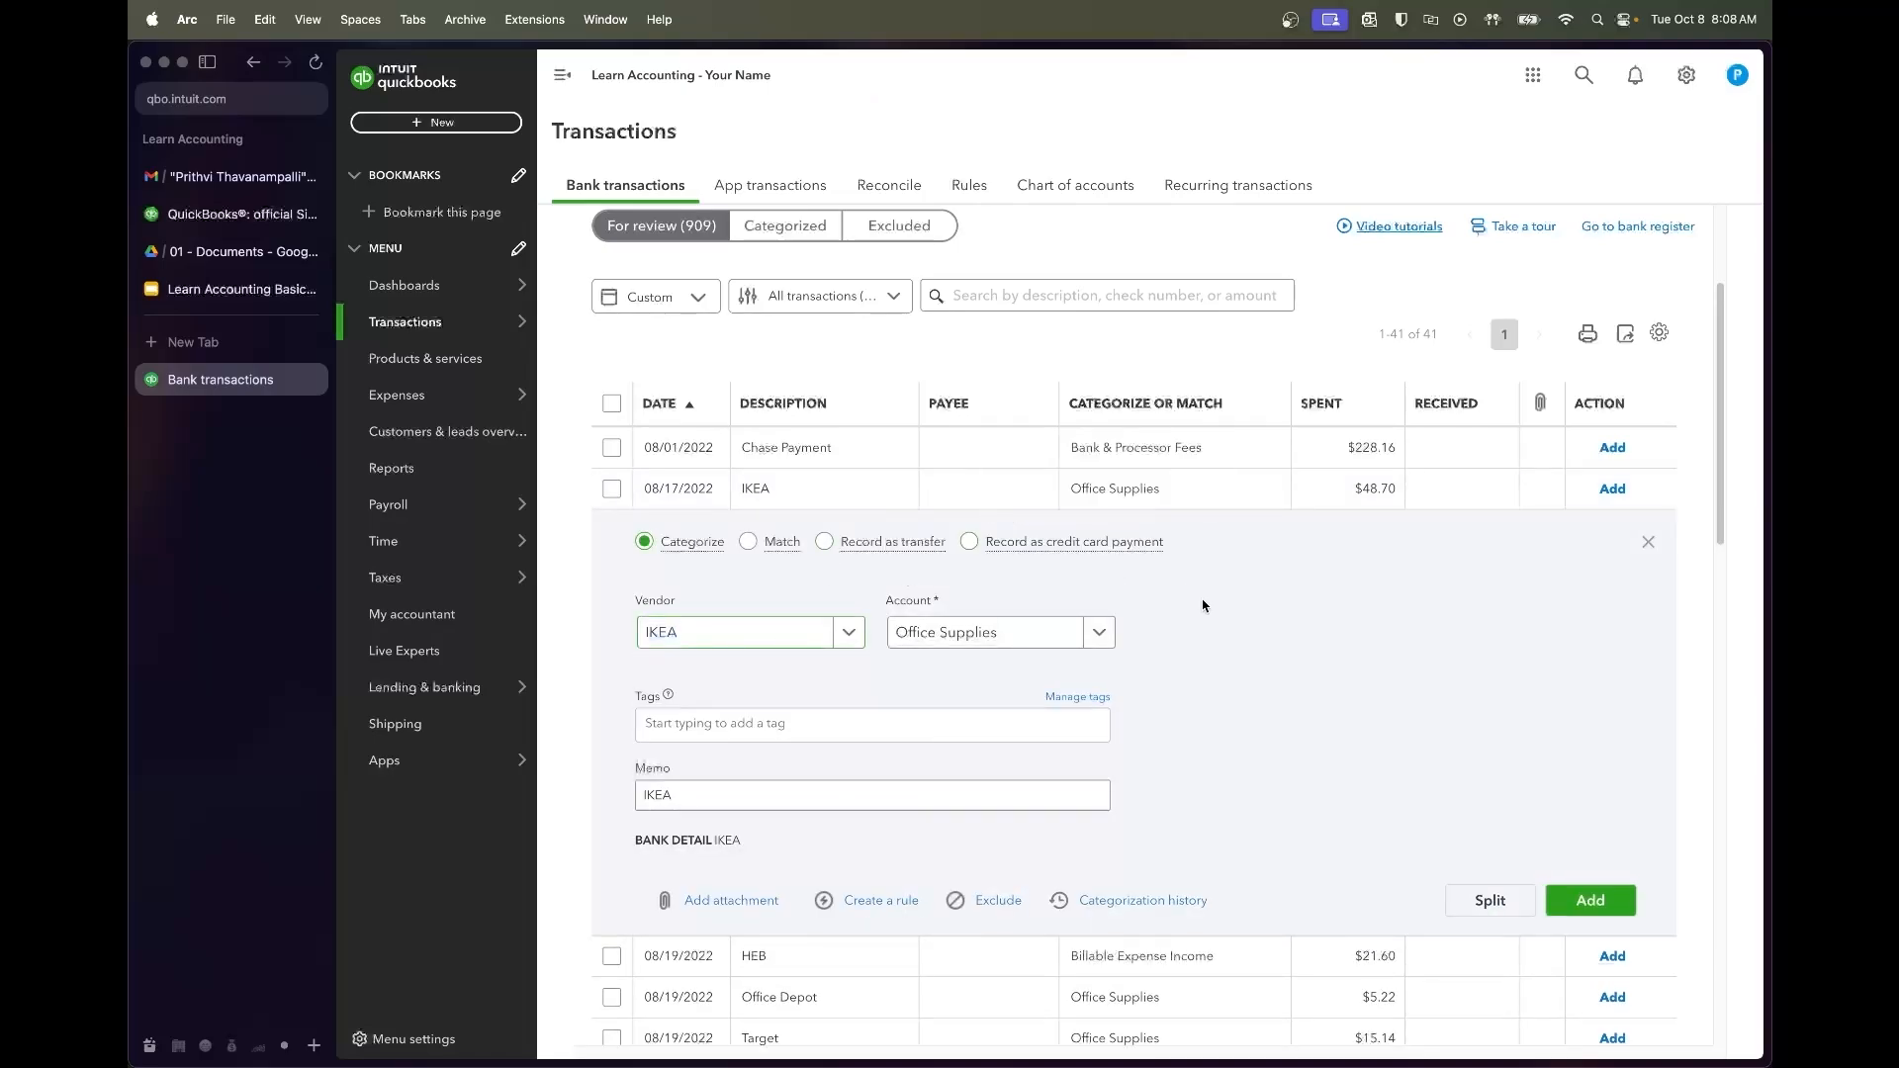
left_click(1602, 905)
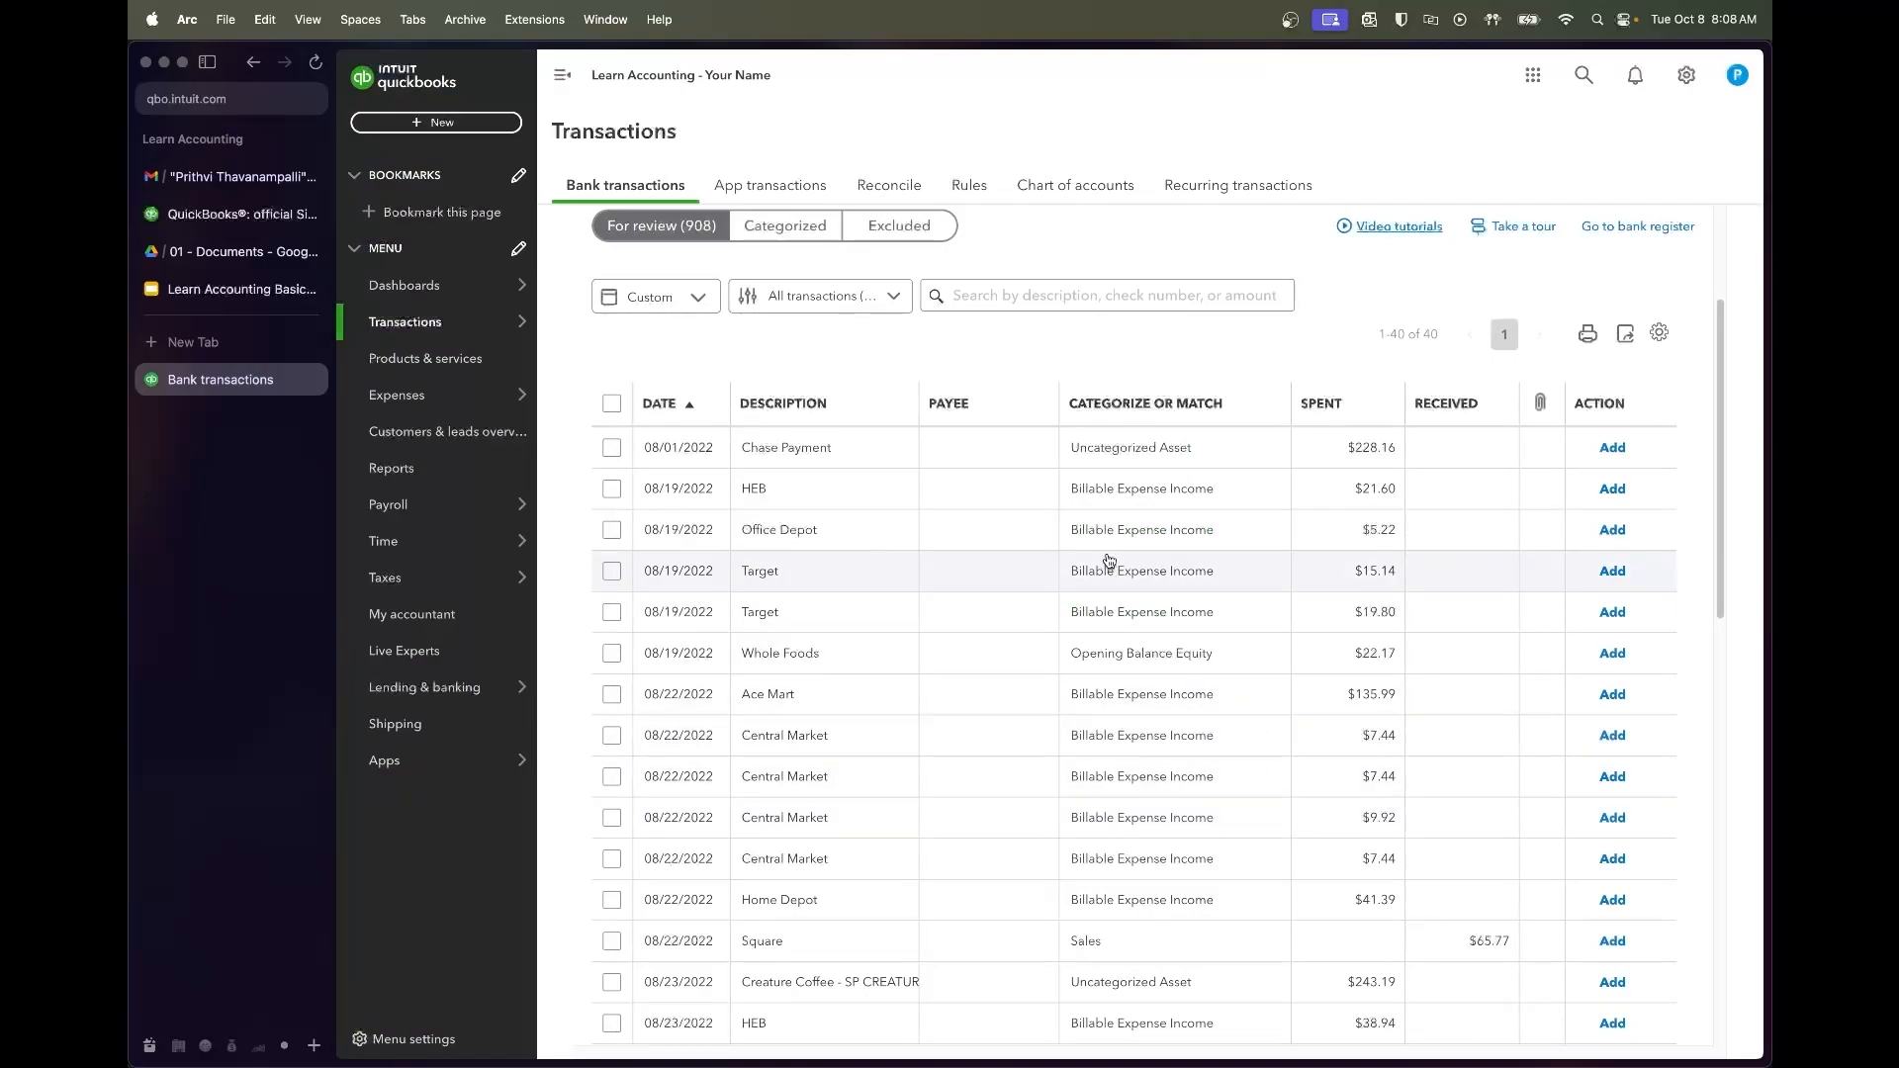
Expand the 08/19 HEB transaction and start a new web search
scroll(1118, 522, "down", 1)
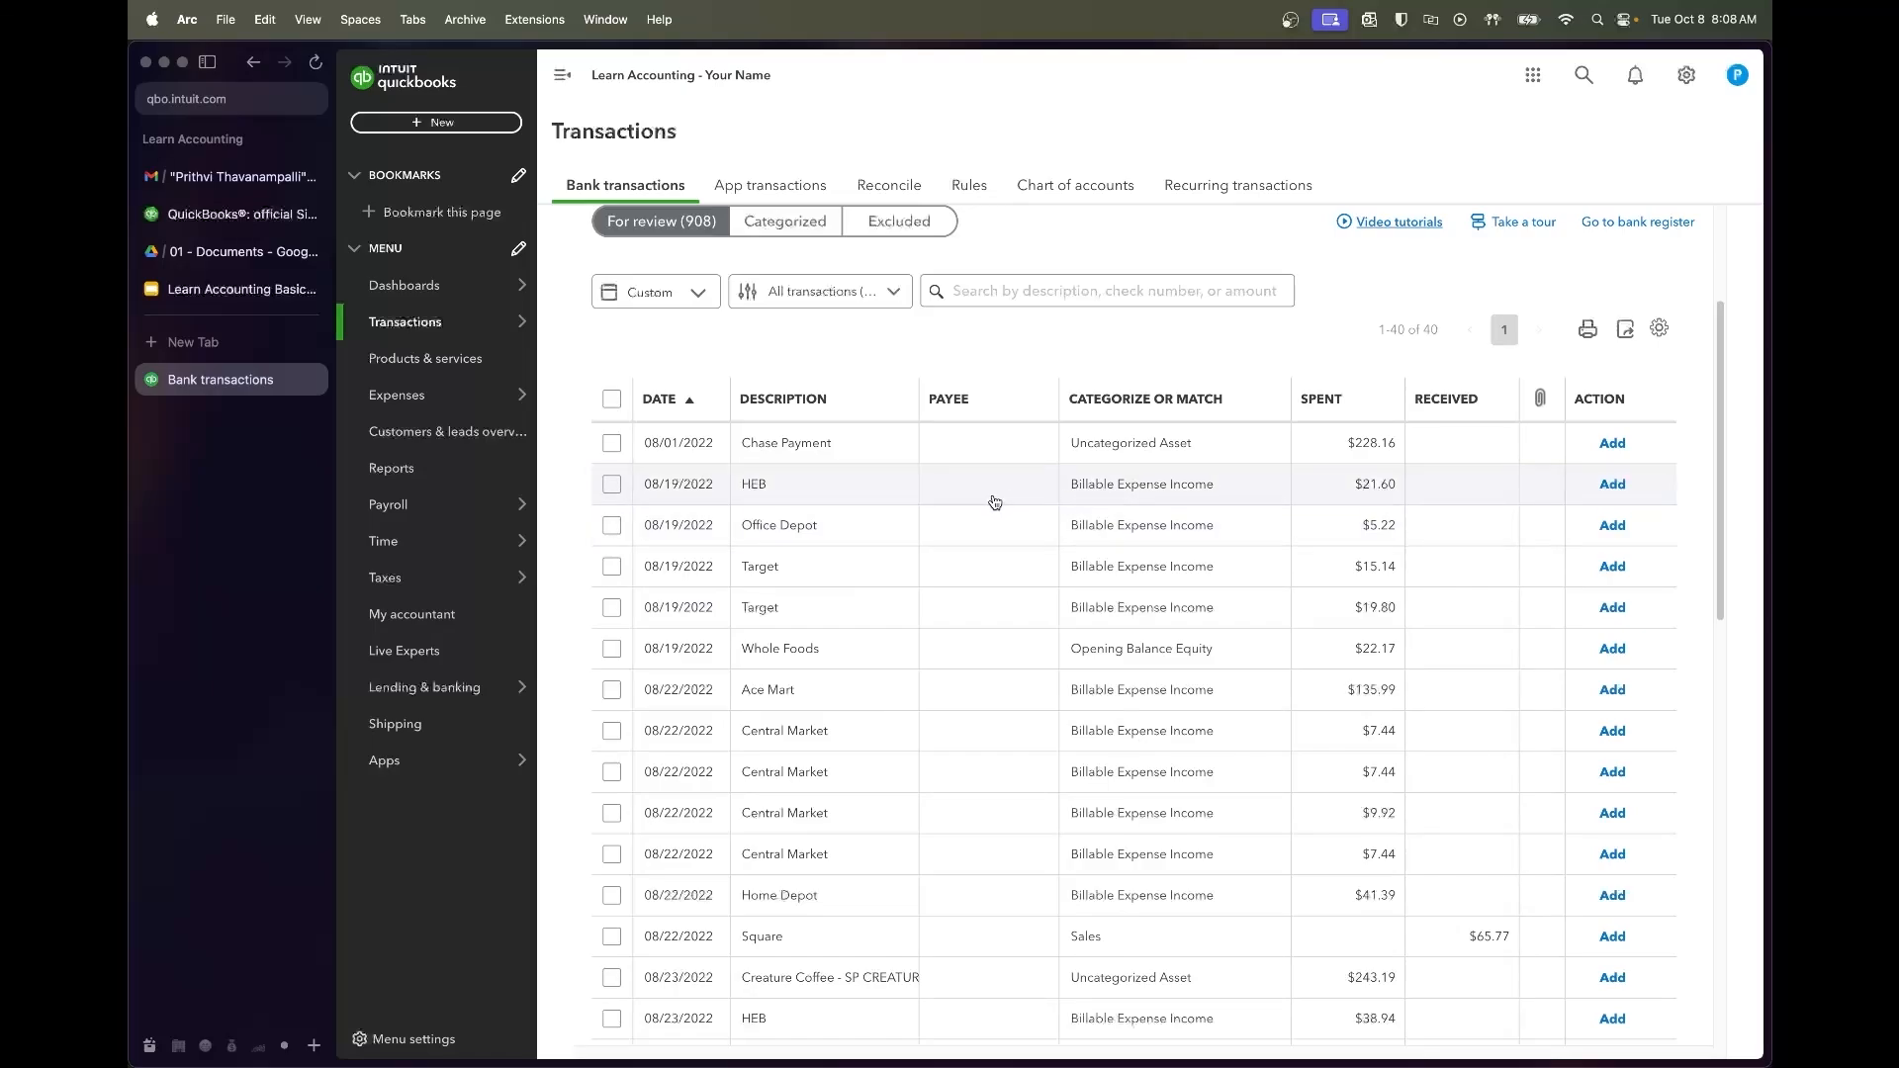
left_click(882, 489)
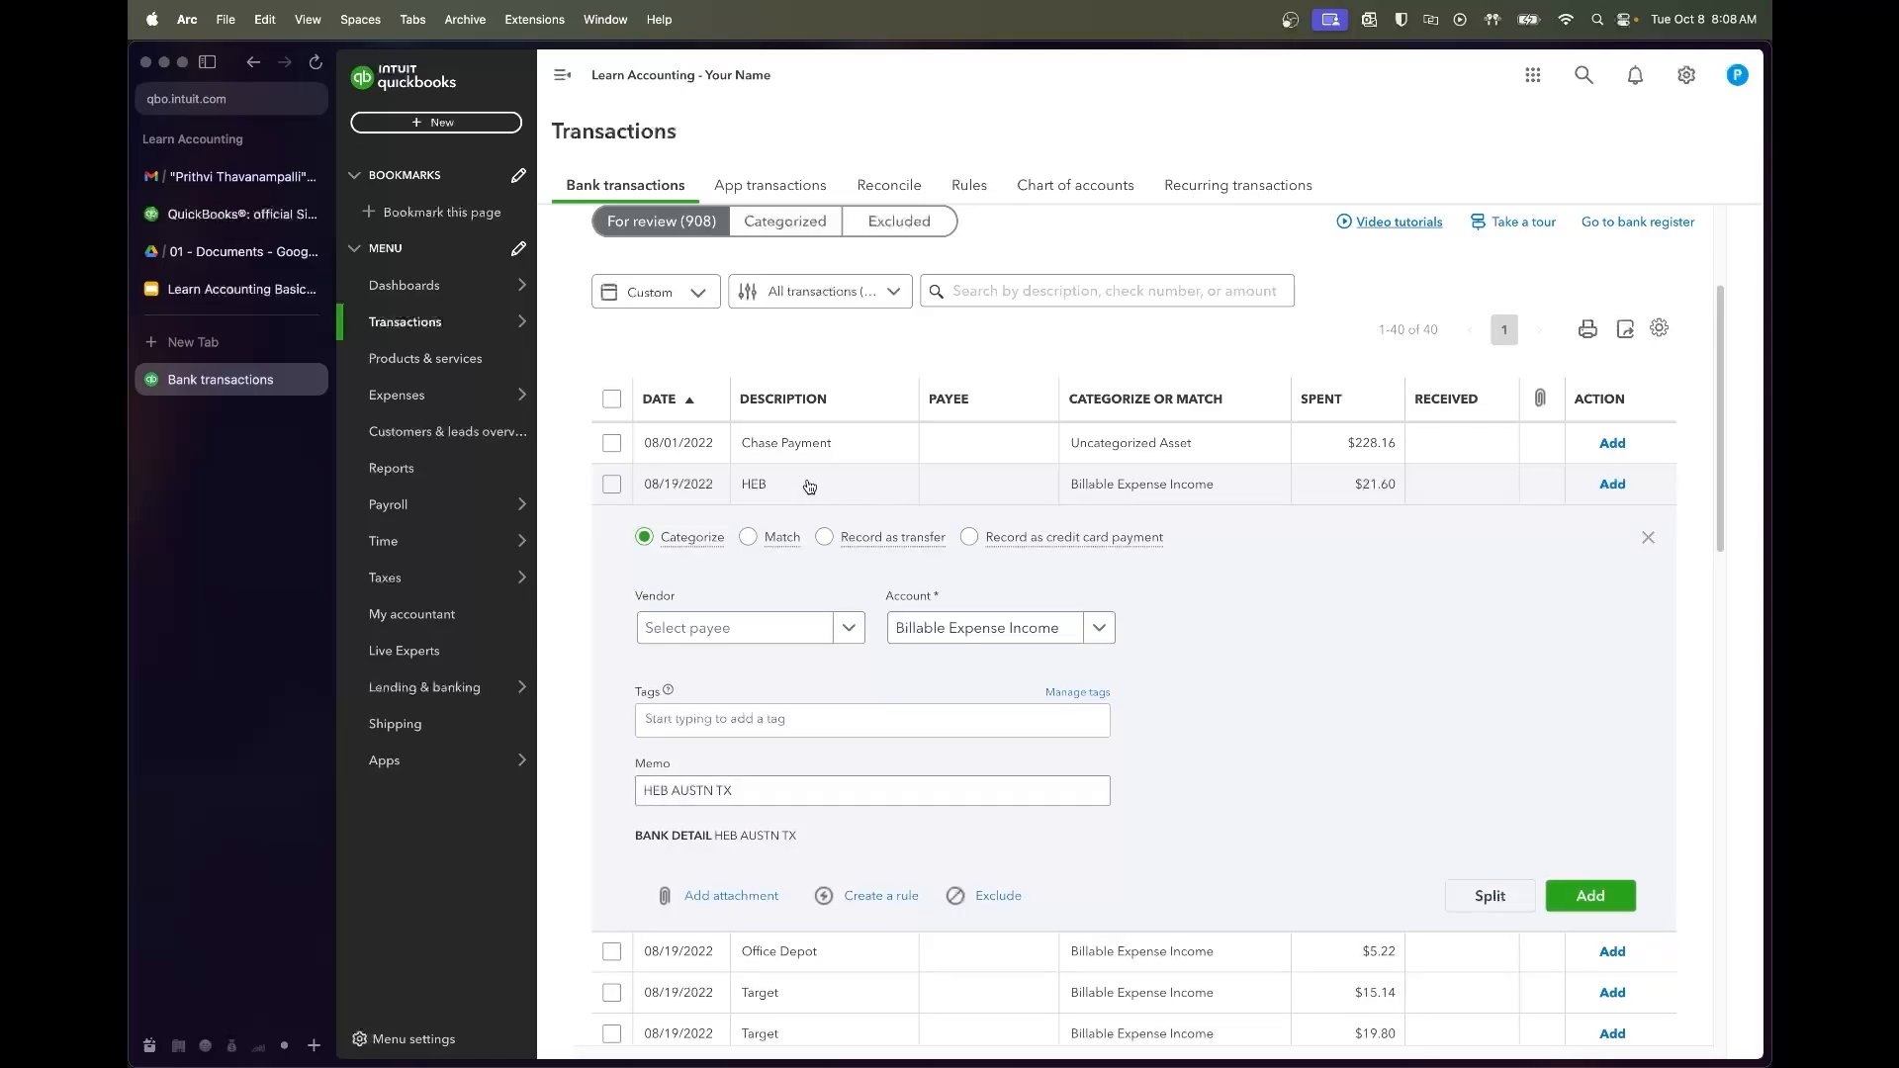
key("super+t")
Search Google for HEB, confirming it's a Texas supermarket chain, then close the tab
type("HEB")
key("Return")
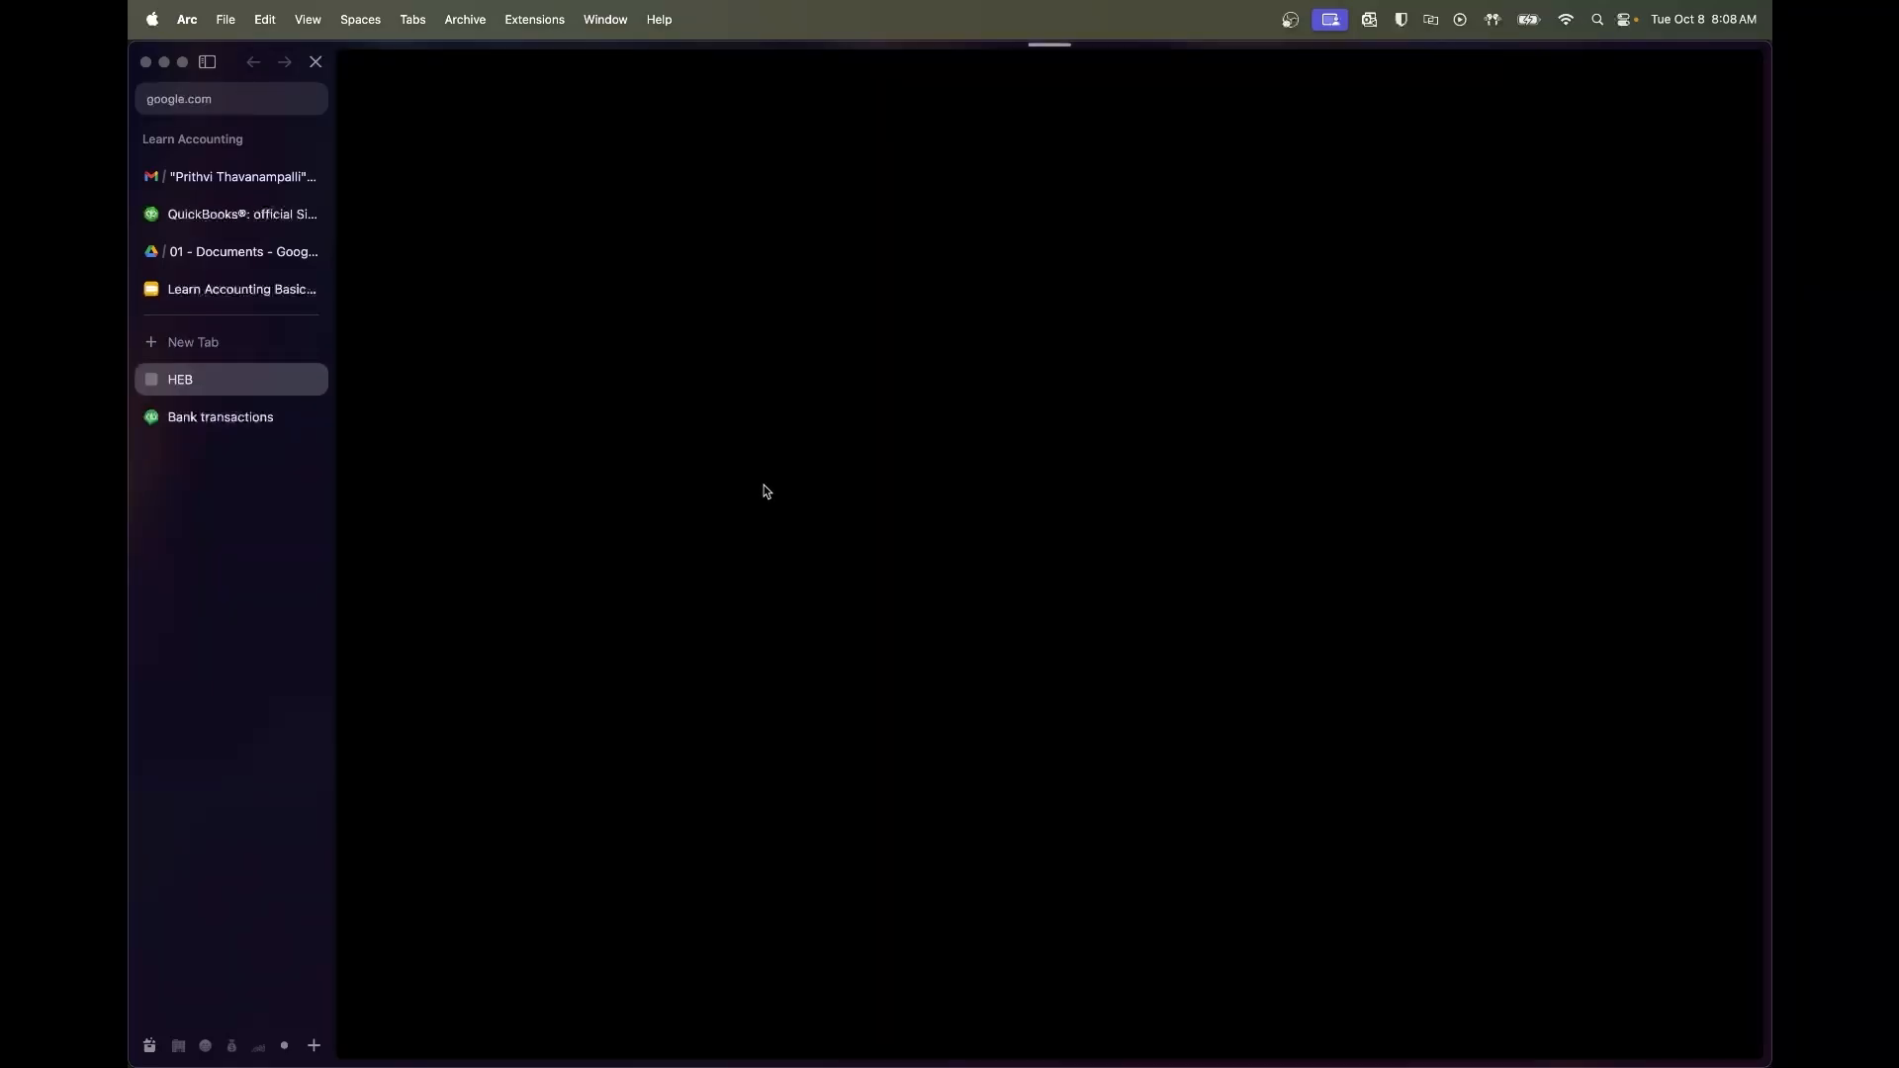
scroll(481, 456, "down", 1)
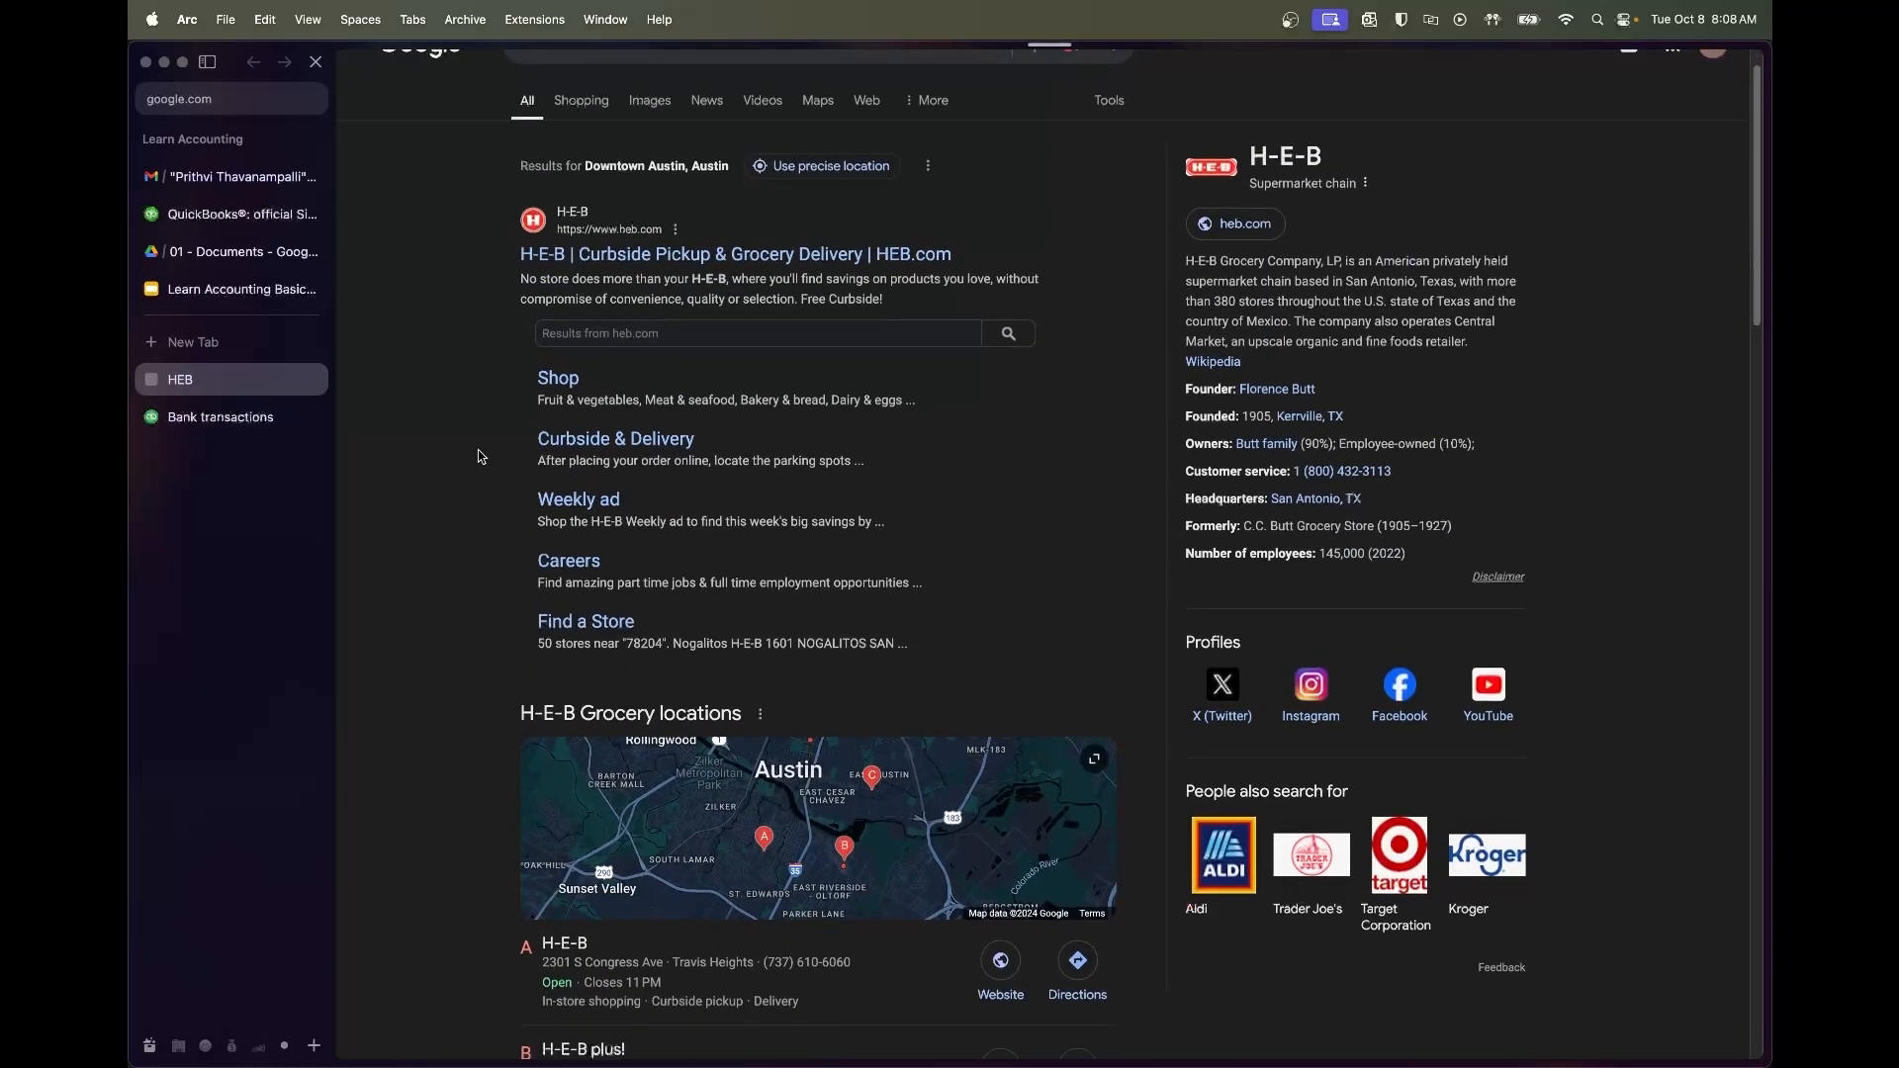
scroll(481, 456, "down", 1)
scroll(480, 456, "up", 2)
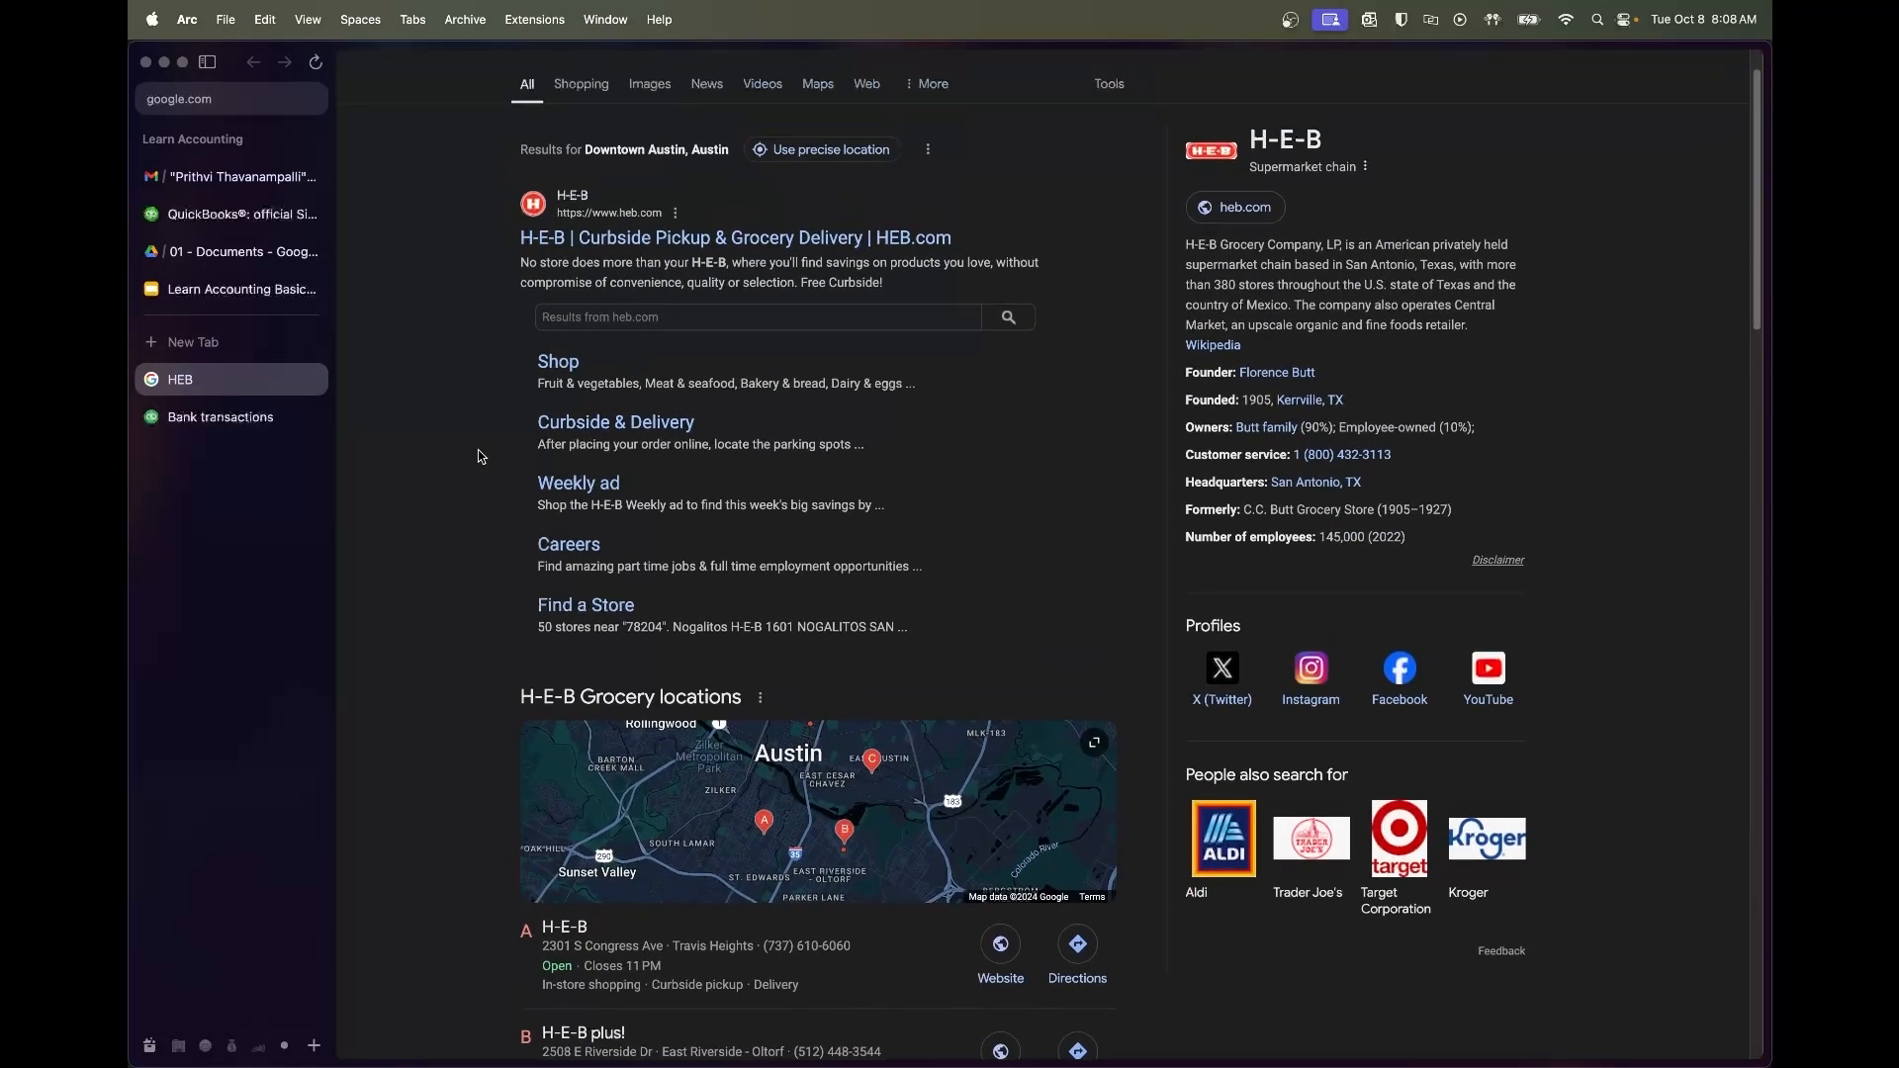
left_click(314, 380)
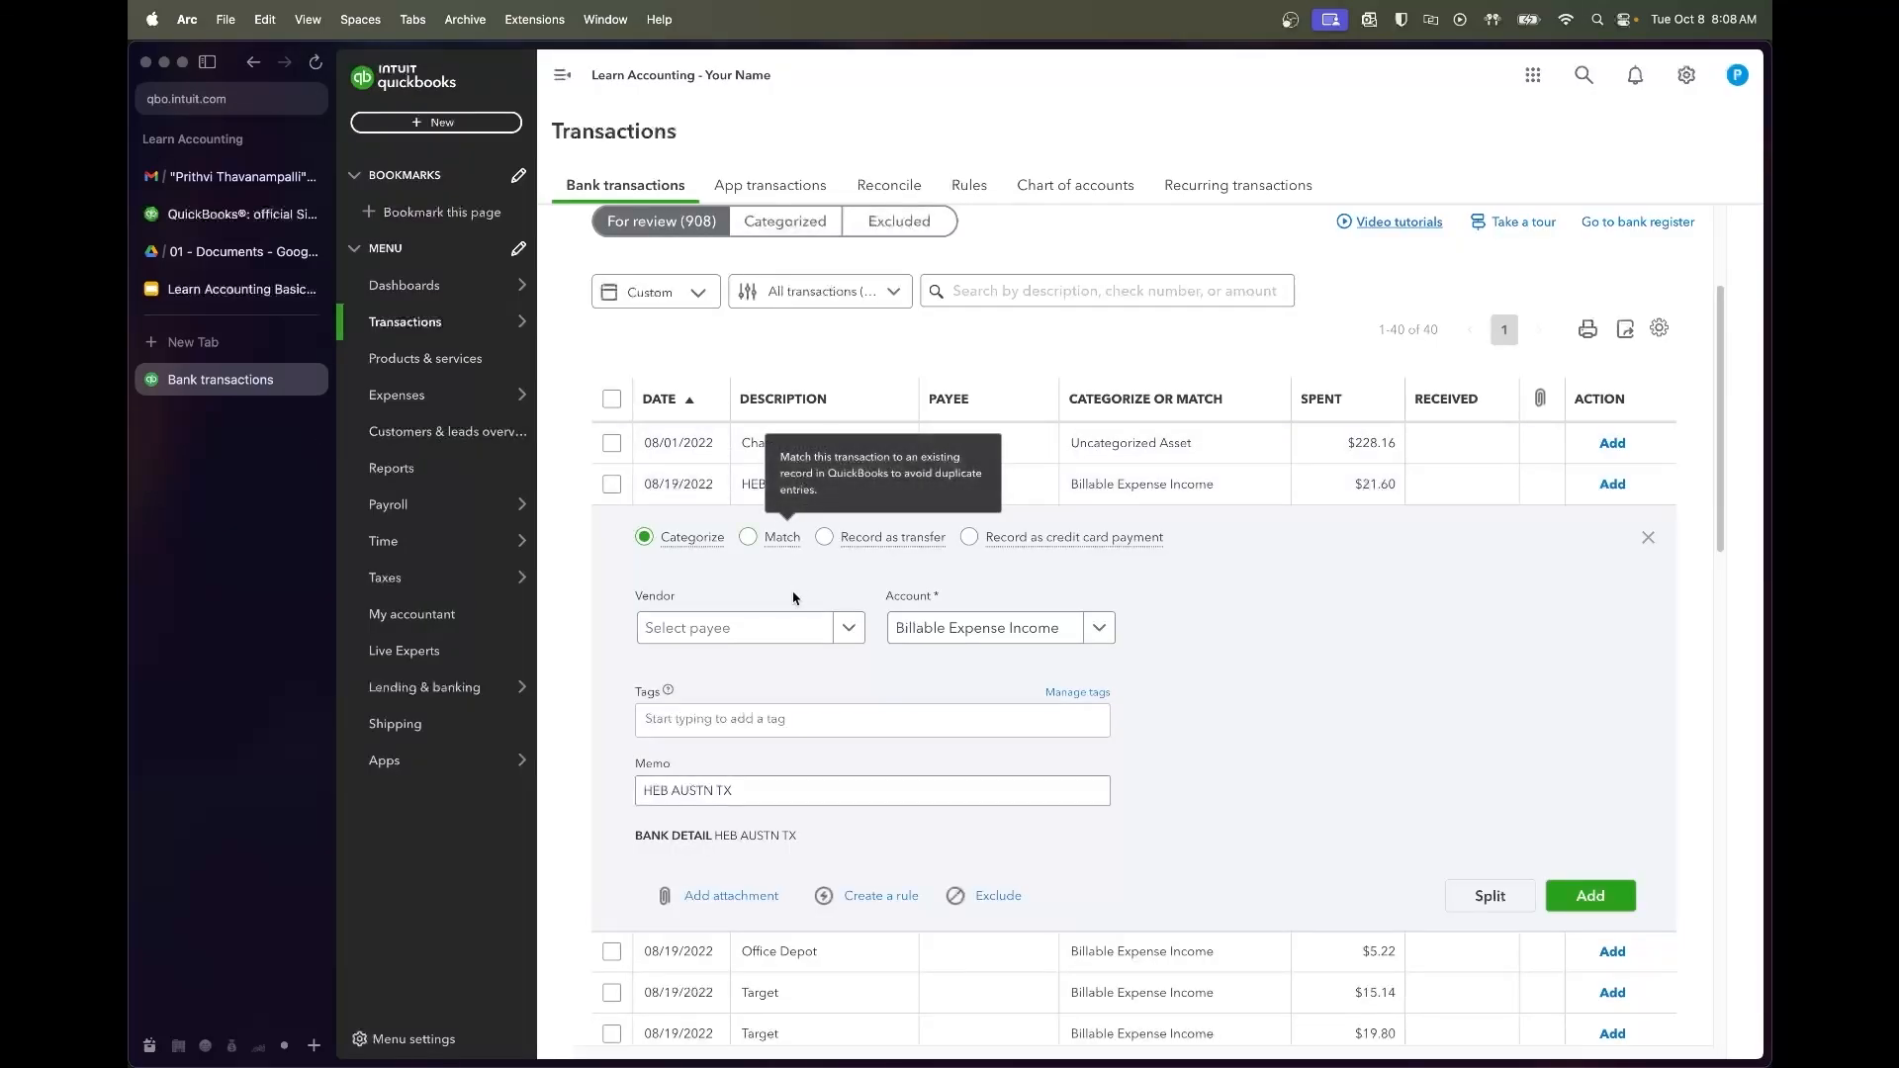
Create vendor HEB and add the $21.60 purchase under Dairy & Grocery Costs
left_click(732, 627)
type("HEB")
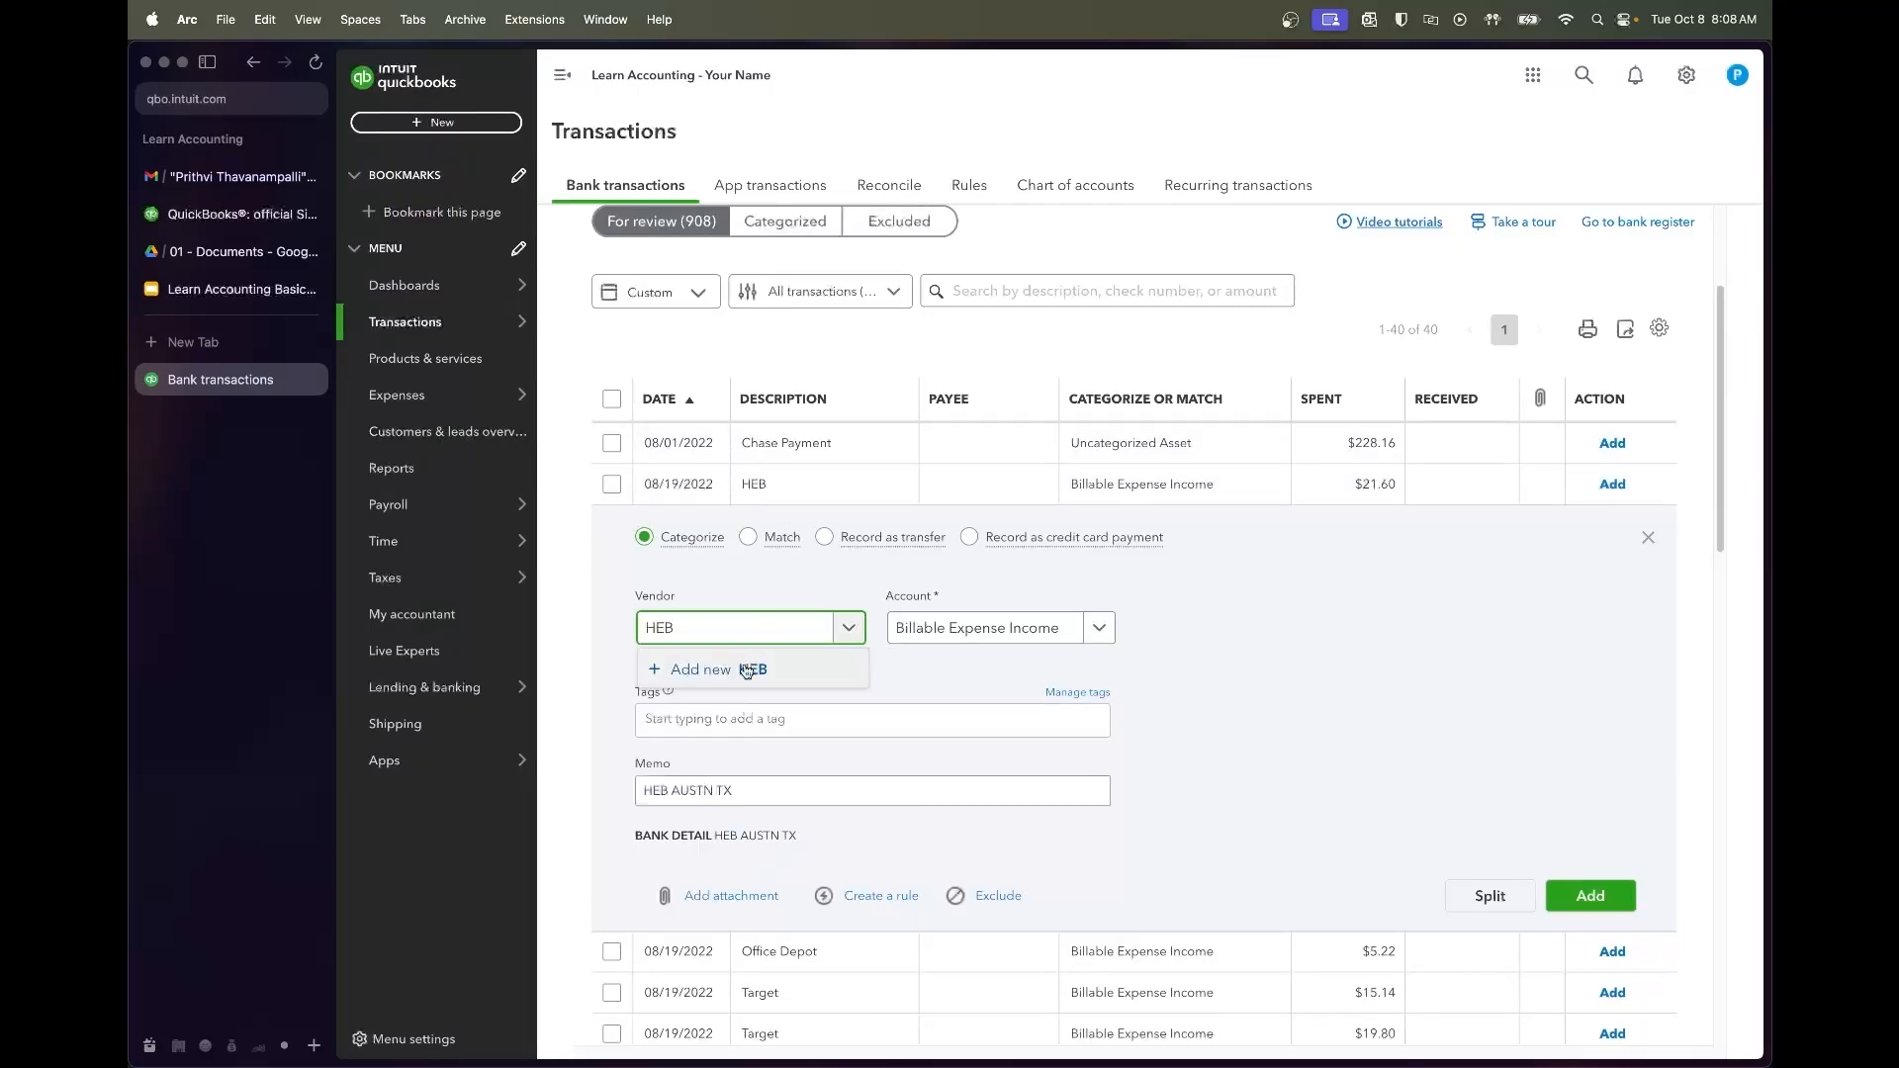
left_click(750, 668)
left_click(1714, 1029)
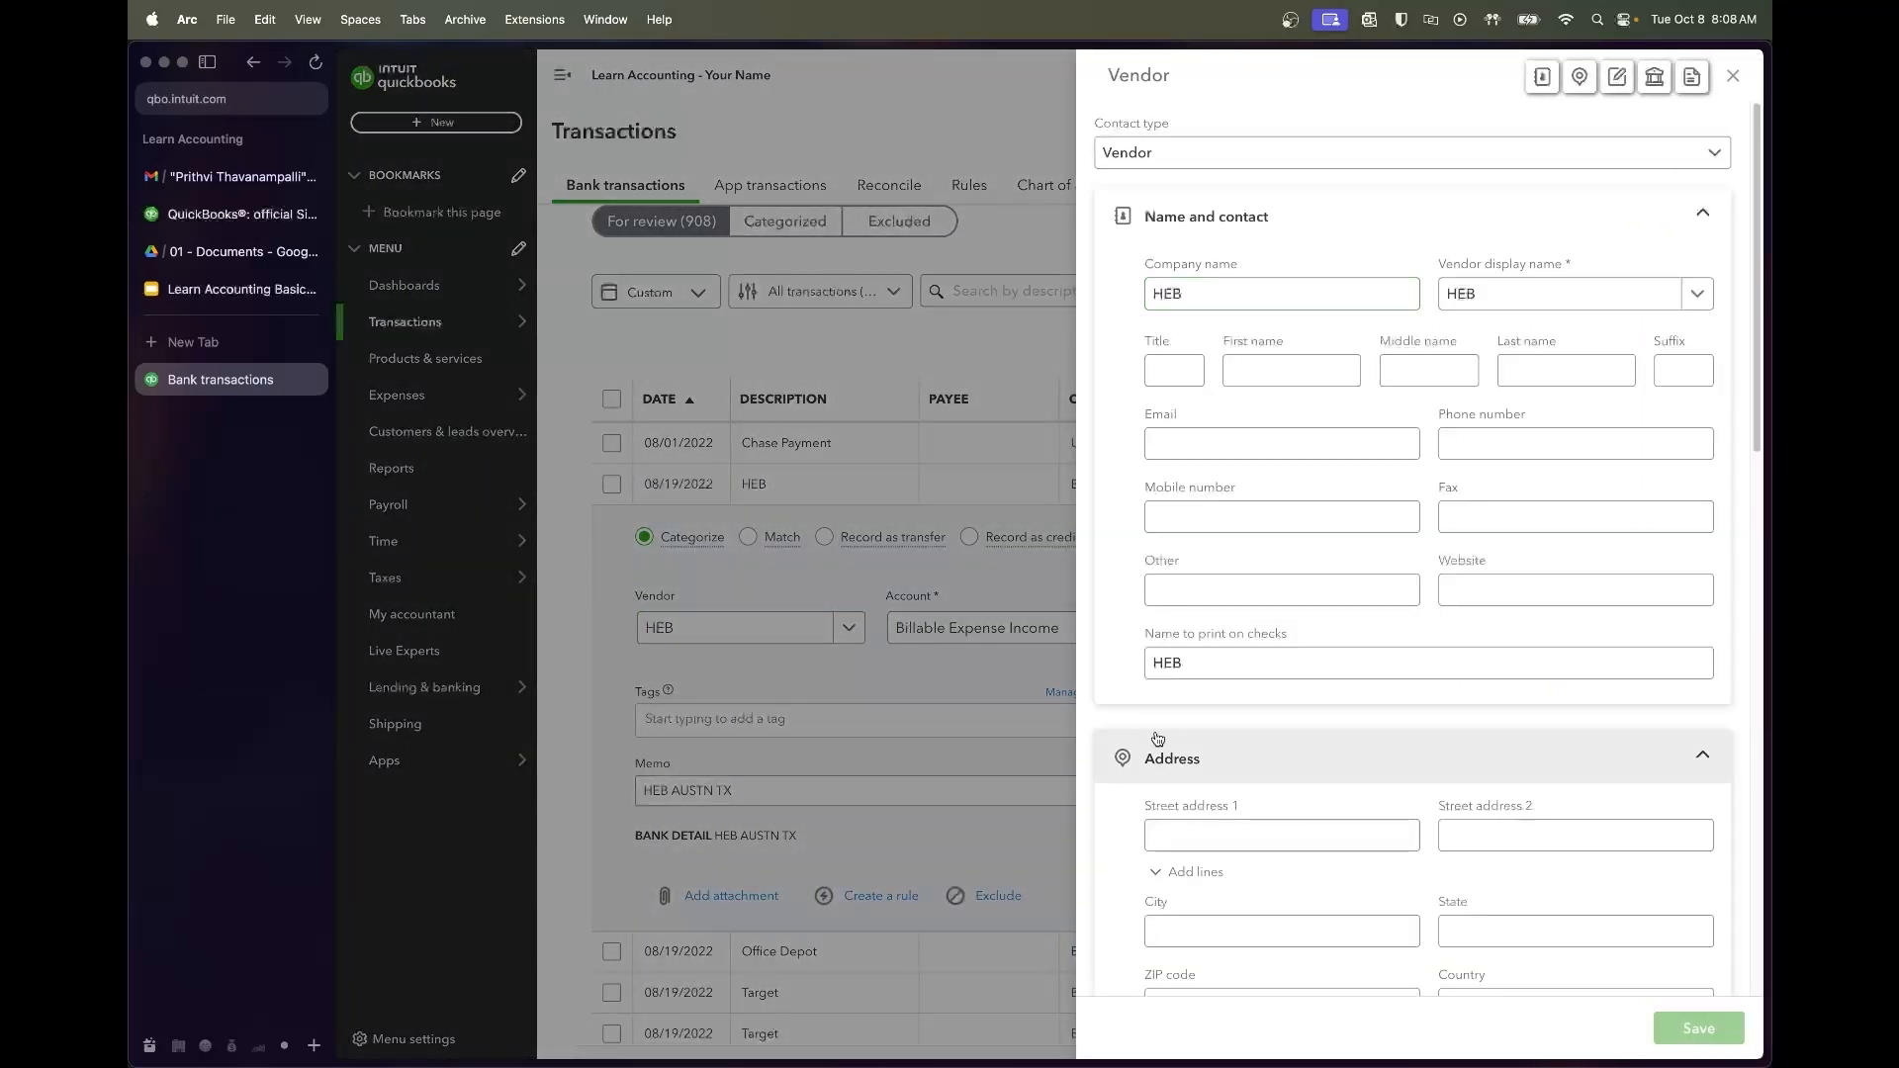
key("Tab")
type("g")
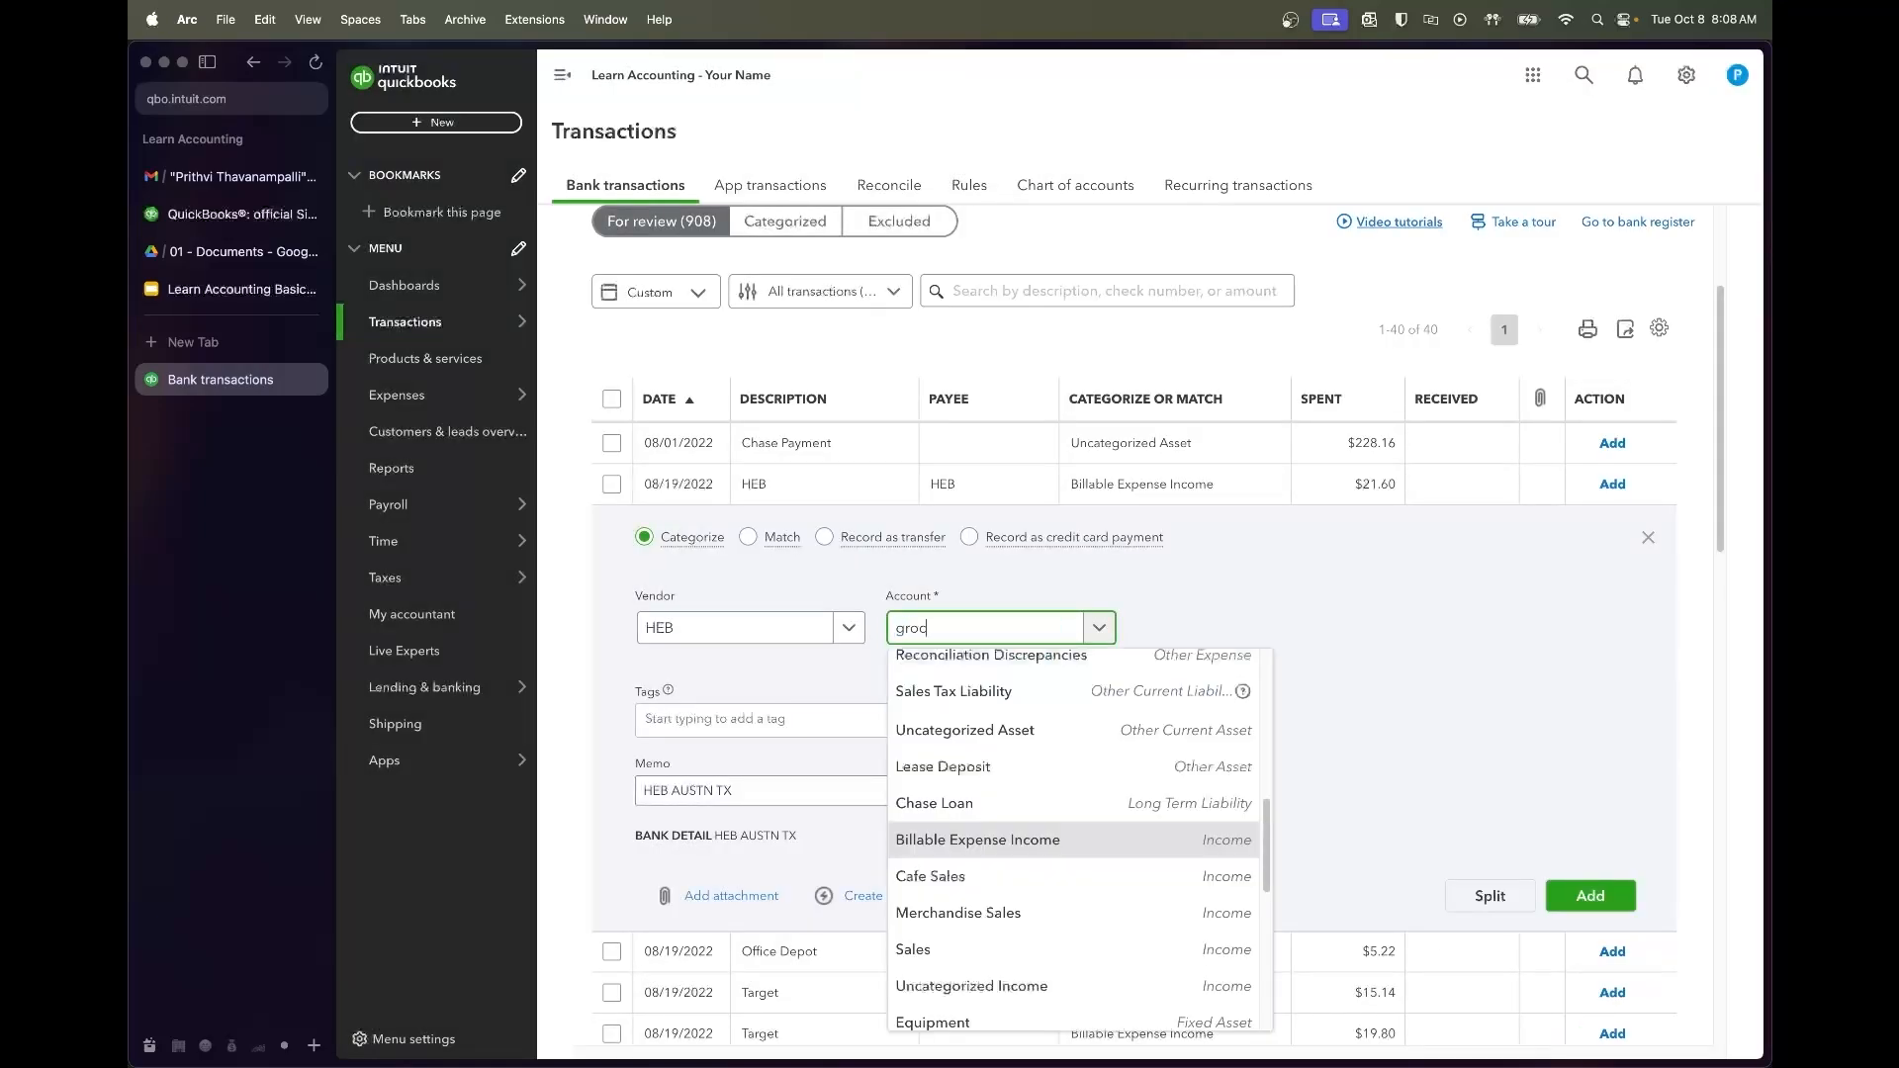
left_click(969, 742)
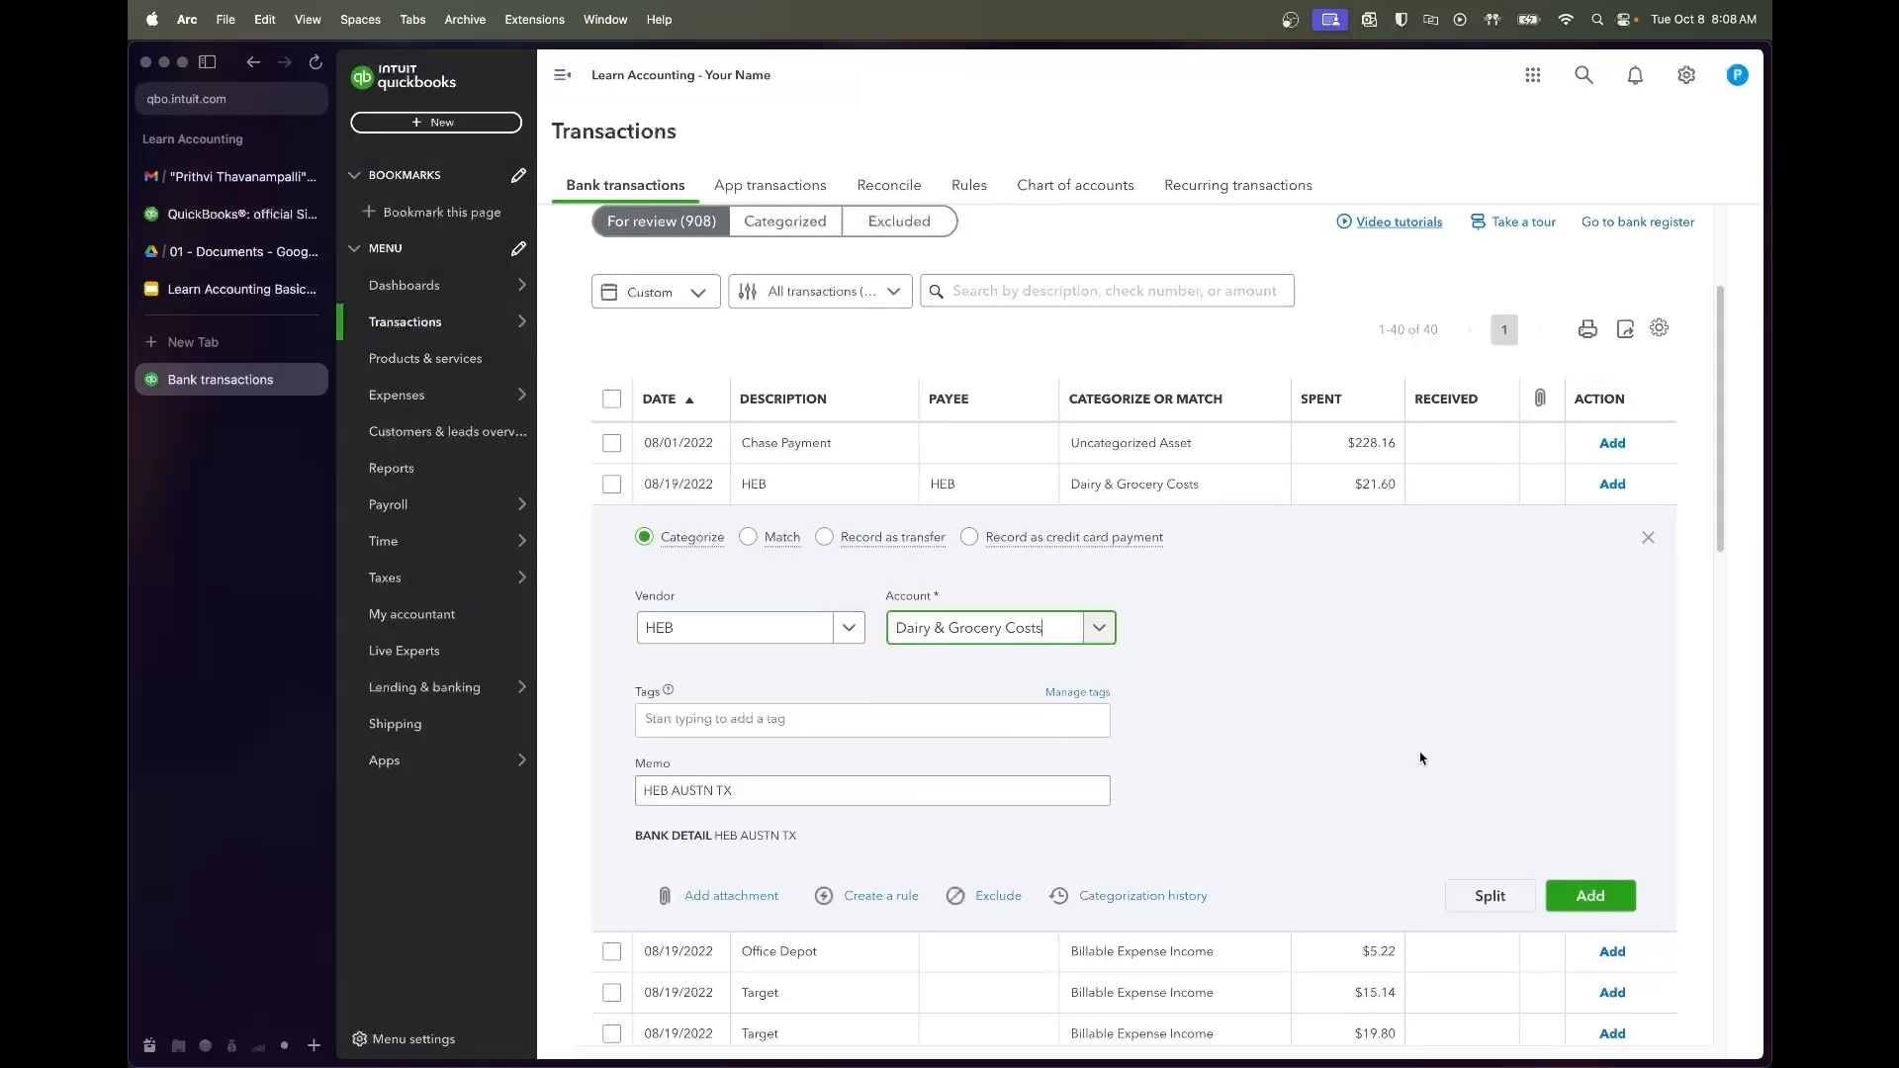
left_click(1619, 905)
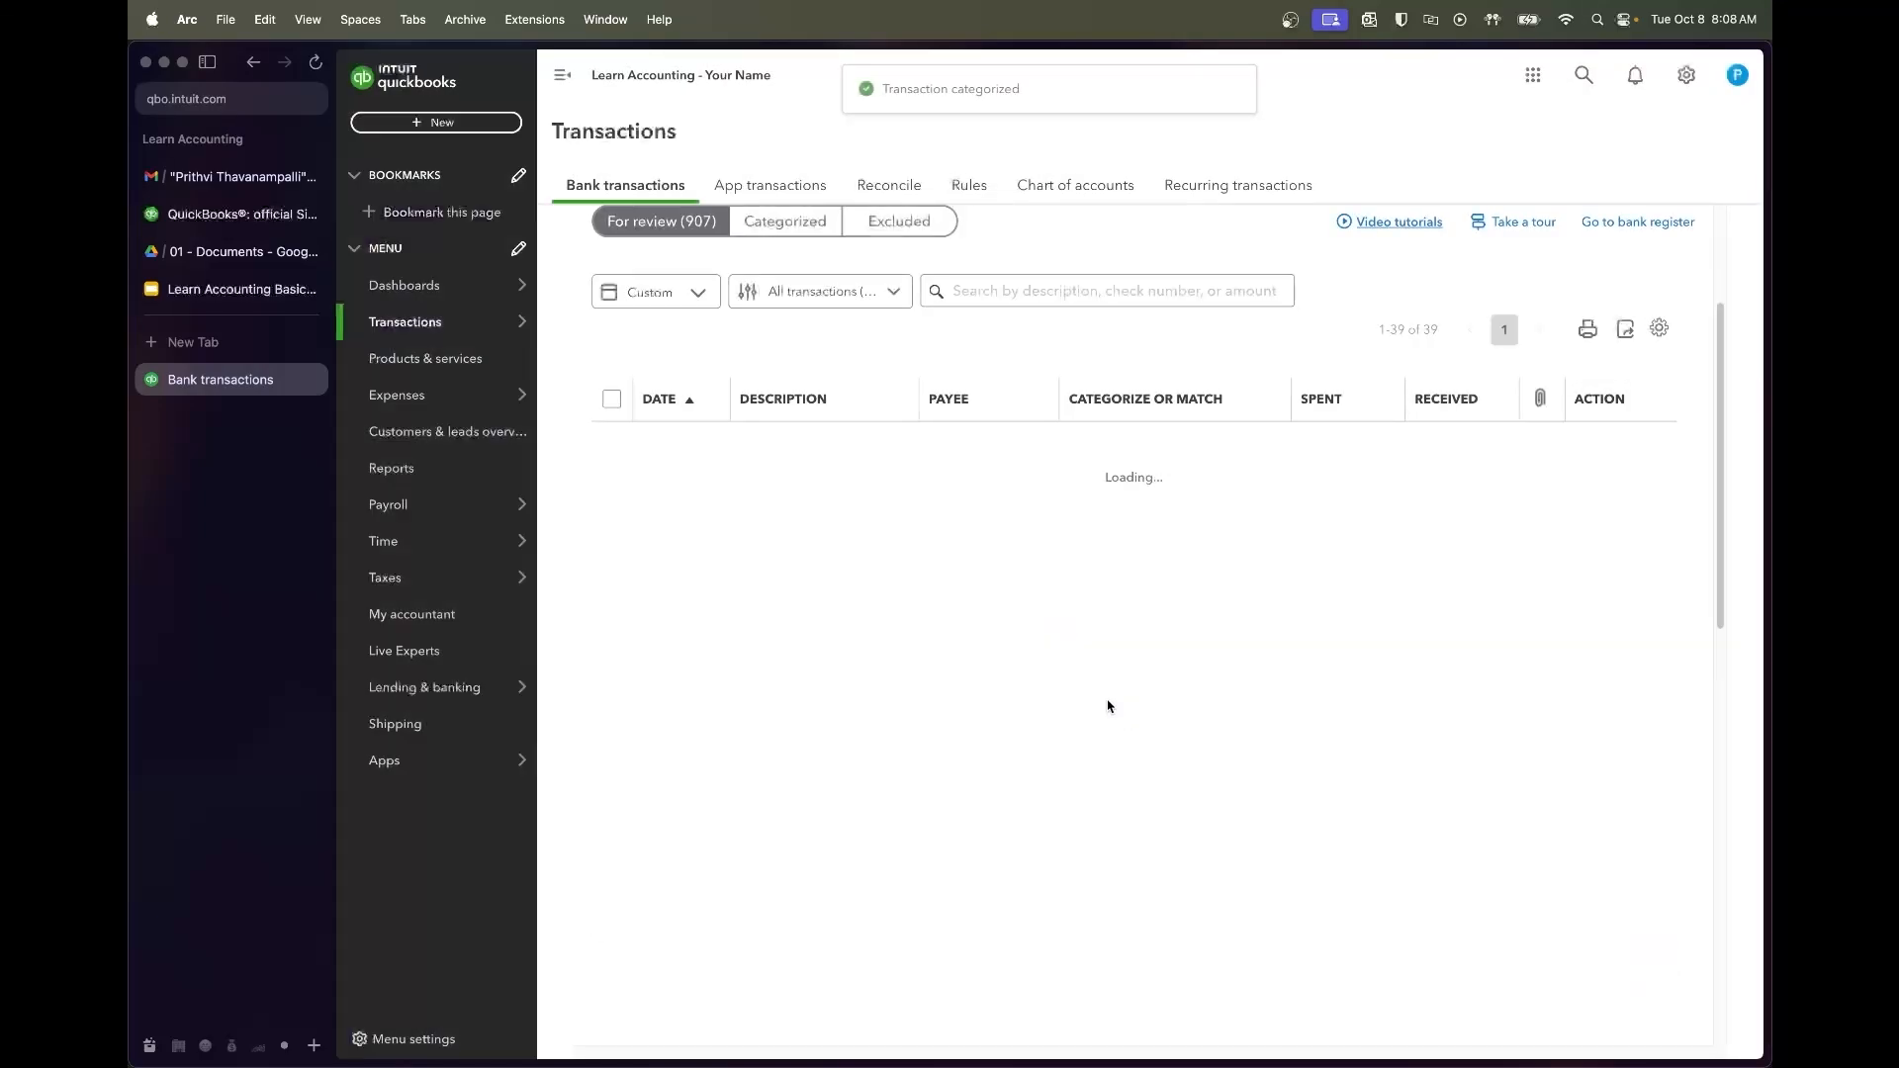
Add the $5.22 Office Depot purchase with vendor Office Depot under Office Supplies
left_click(850, 489)
left_click(737, 627)
type("office")
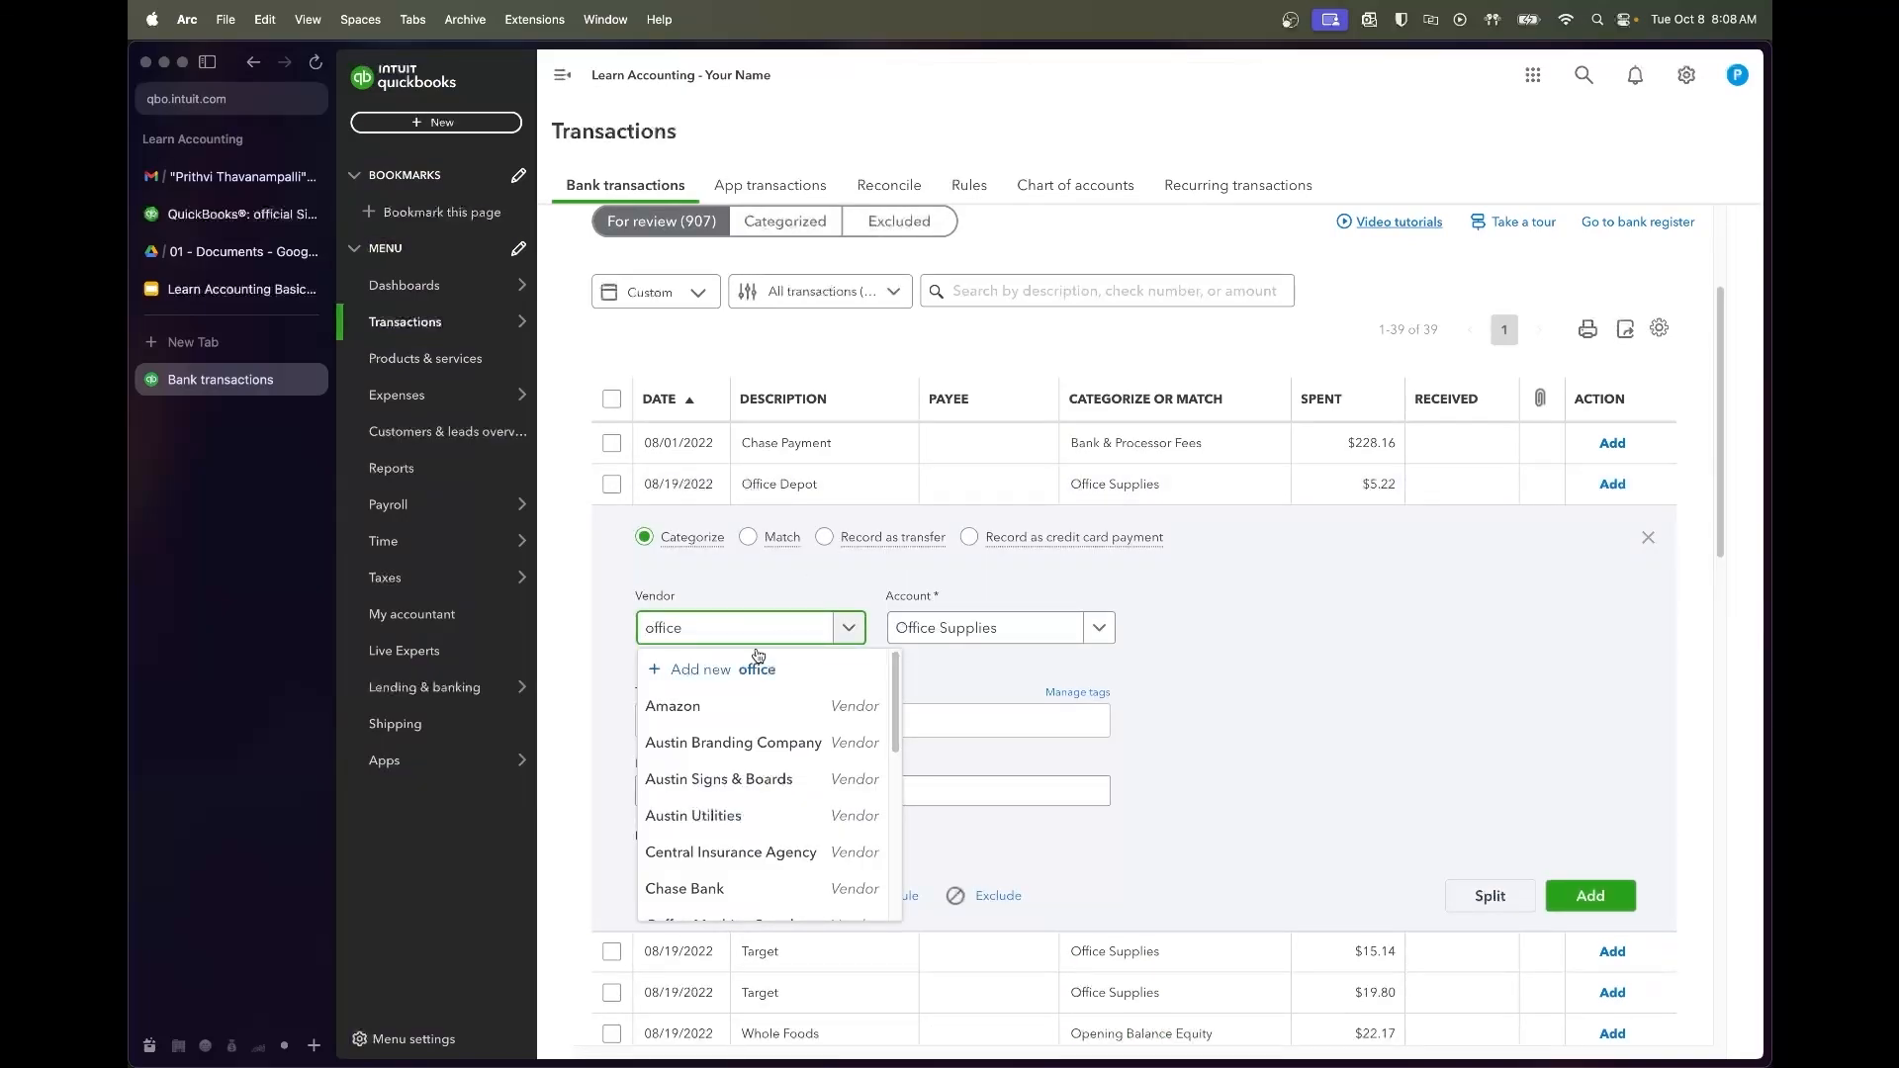
left_click(722, 705)
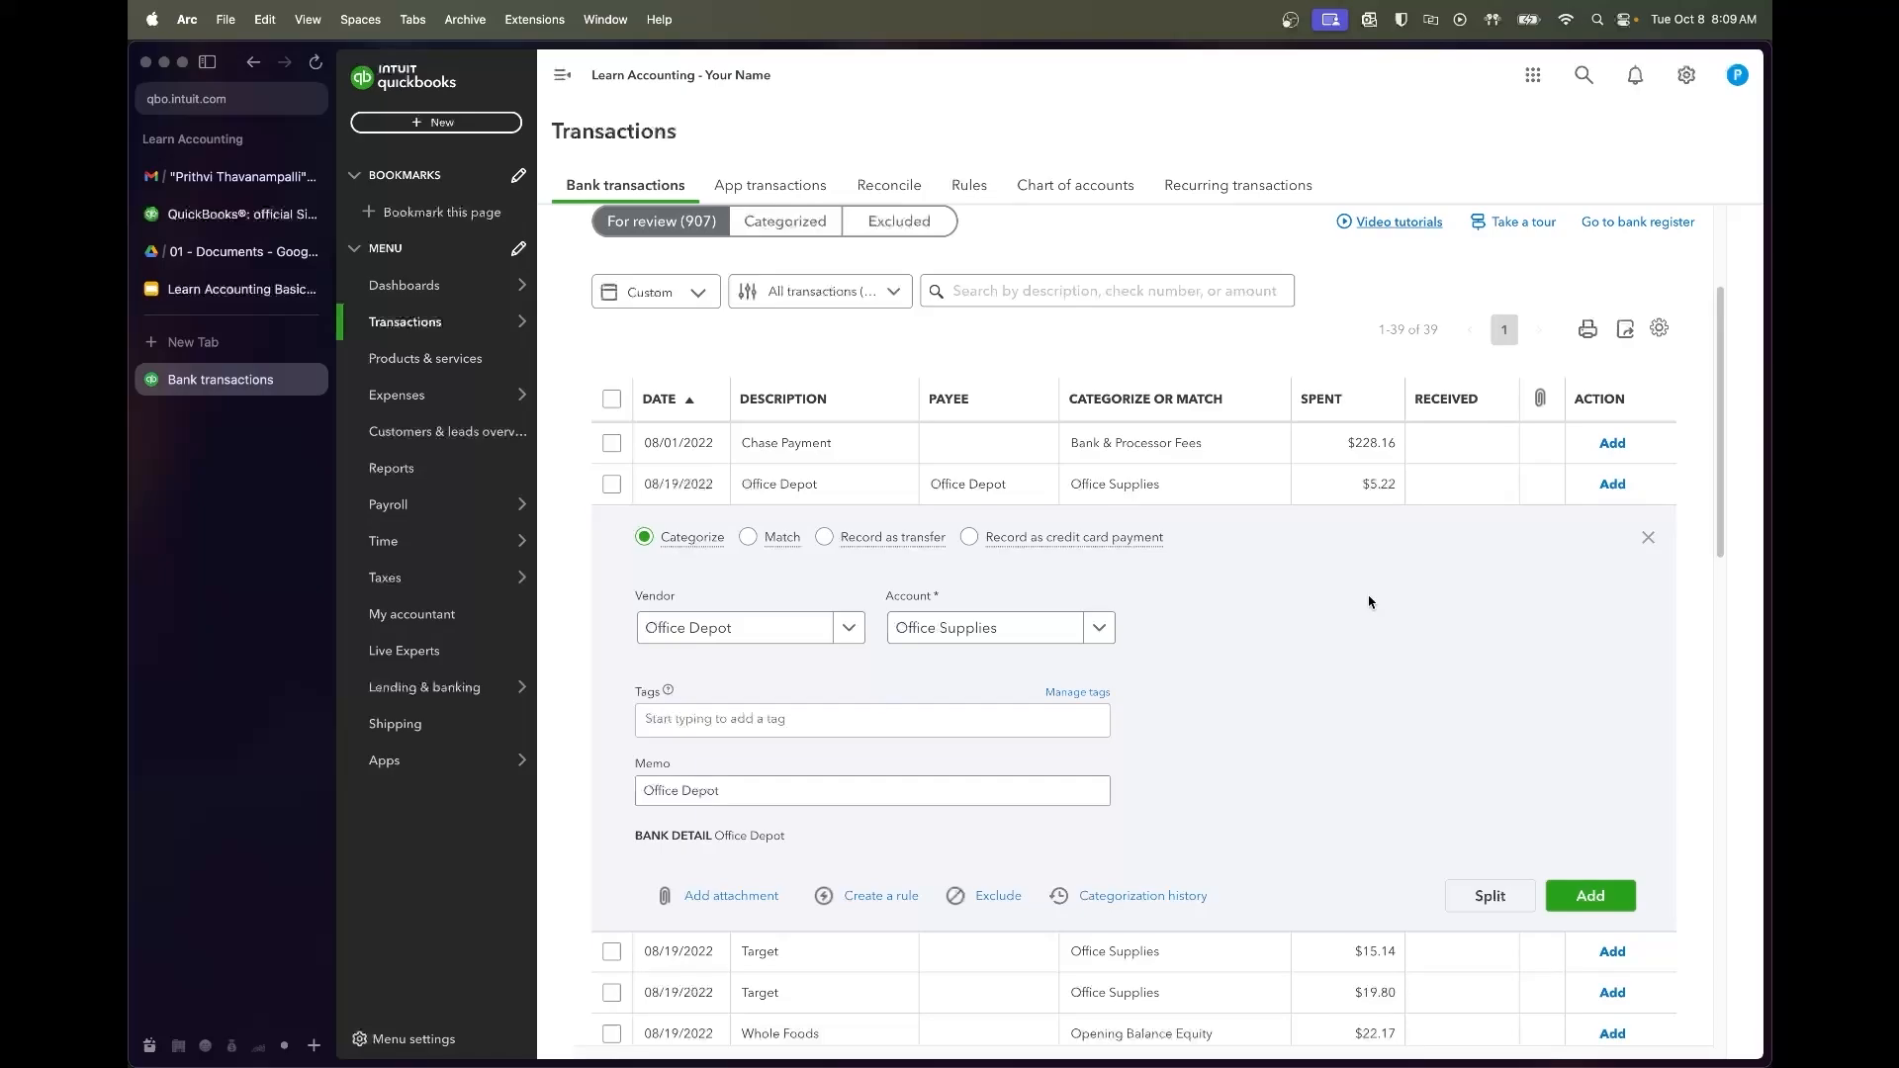
left_click(1594, 896)
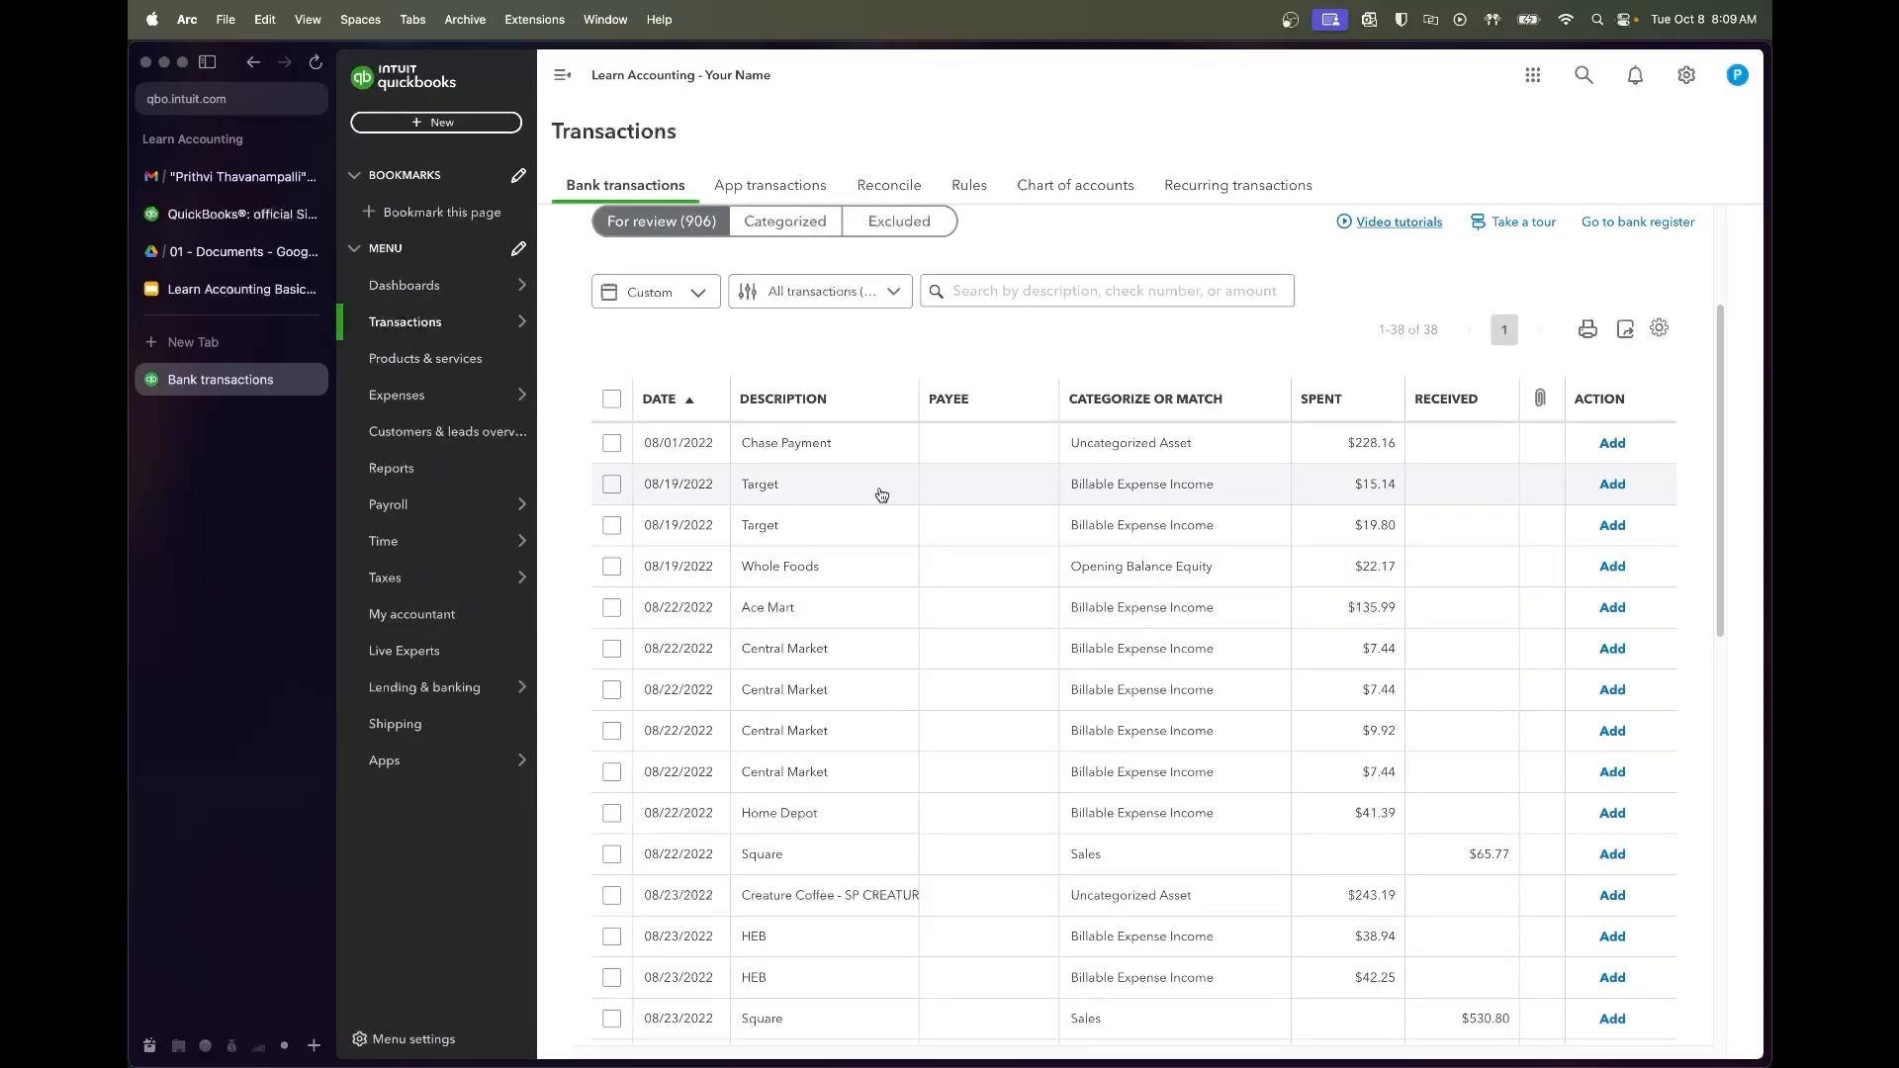
left_click(796, 494)
left_click(777, 628)
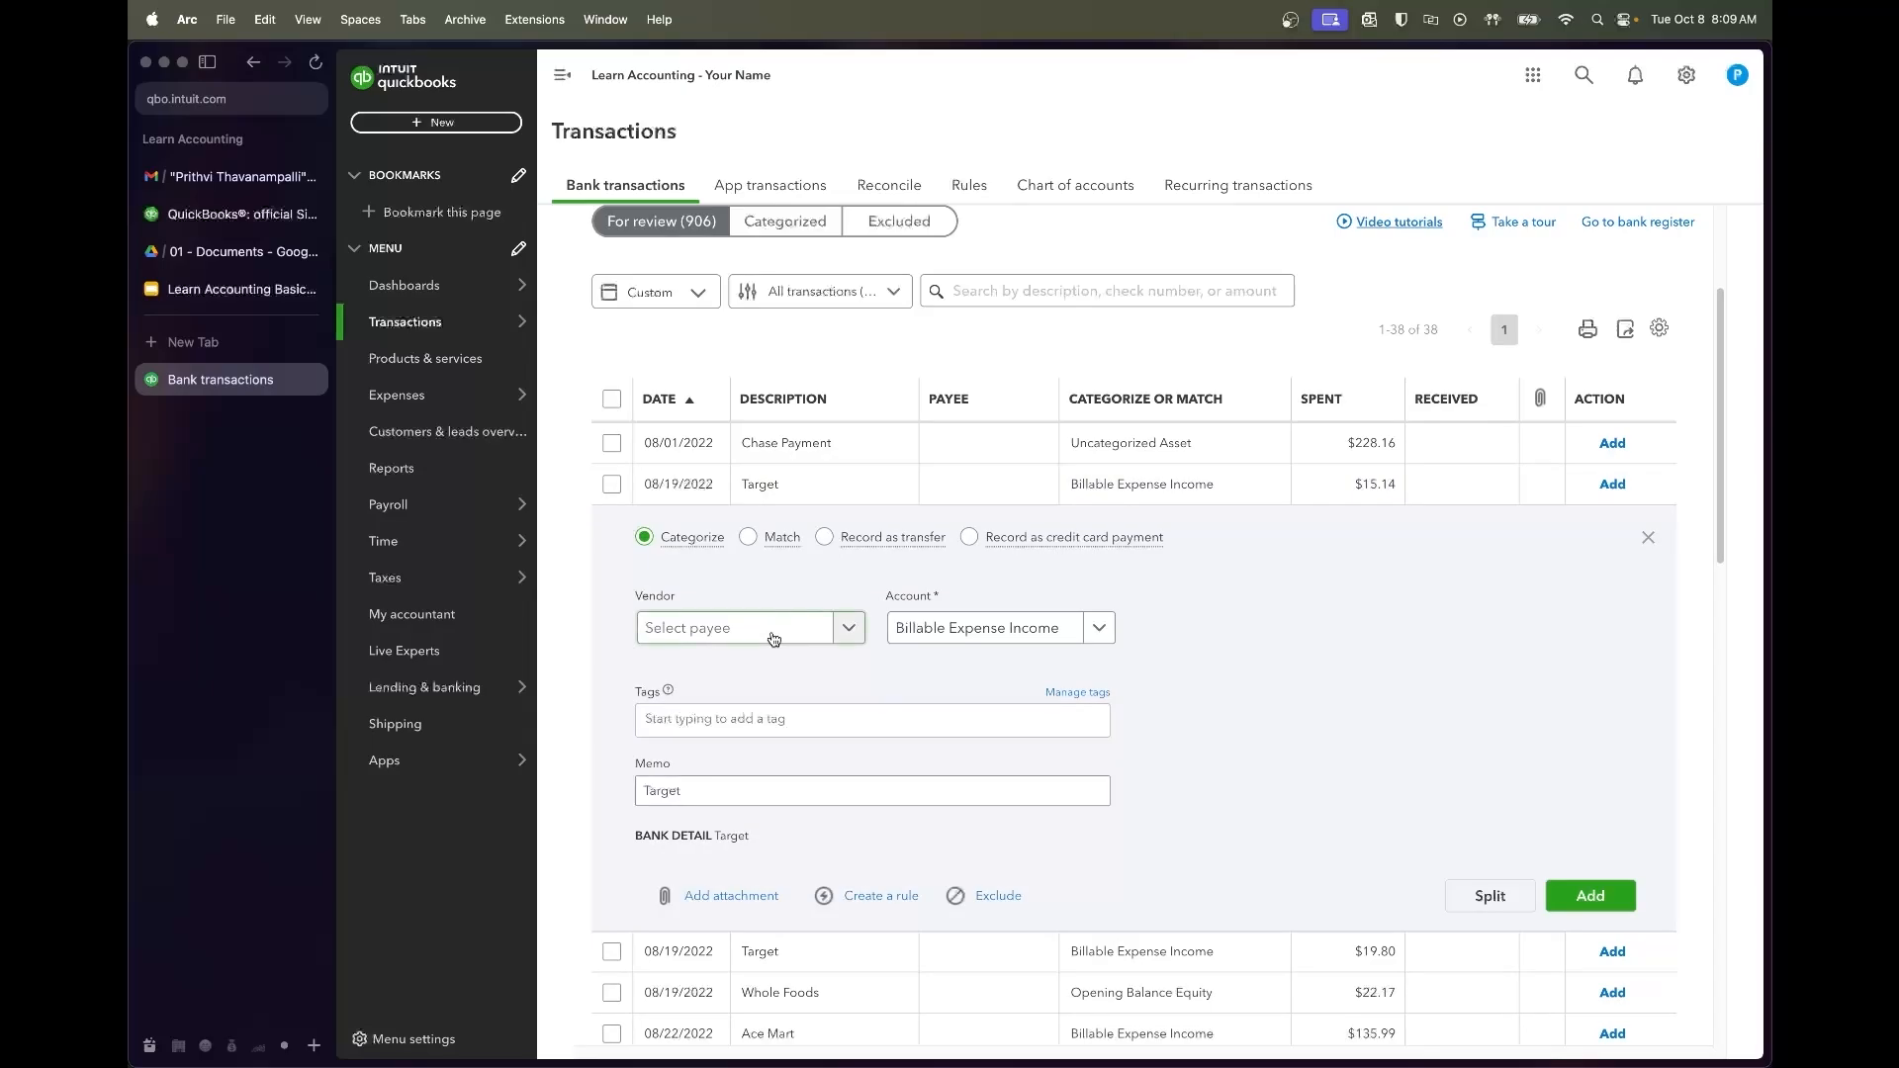
Create vendor Target and add the first Target purchase under Small Kitchen Tools & Supplies
type("Target")
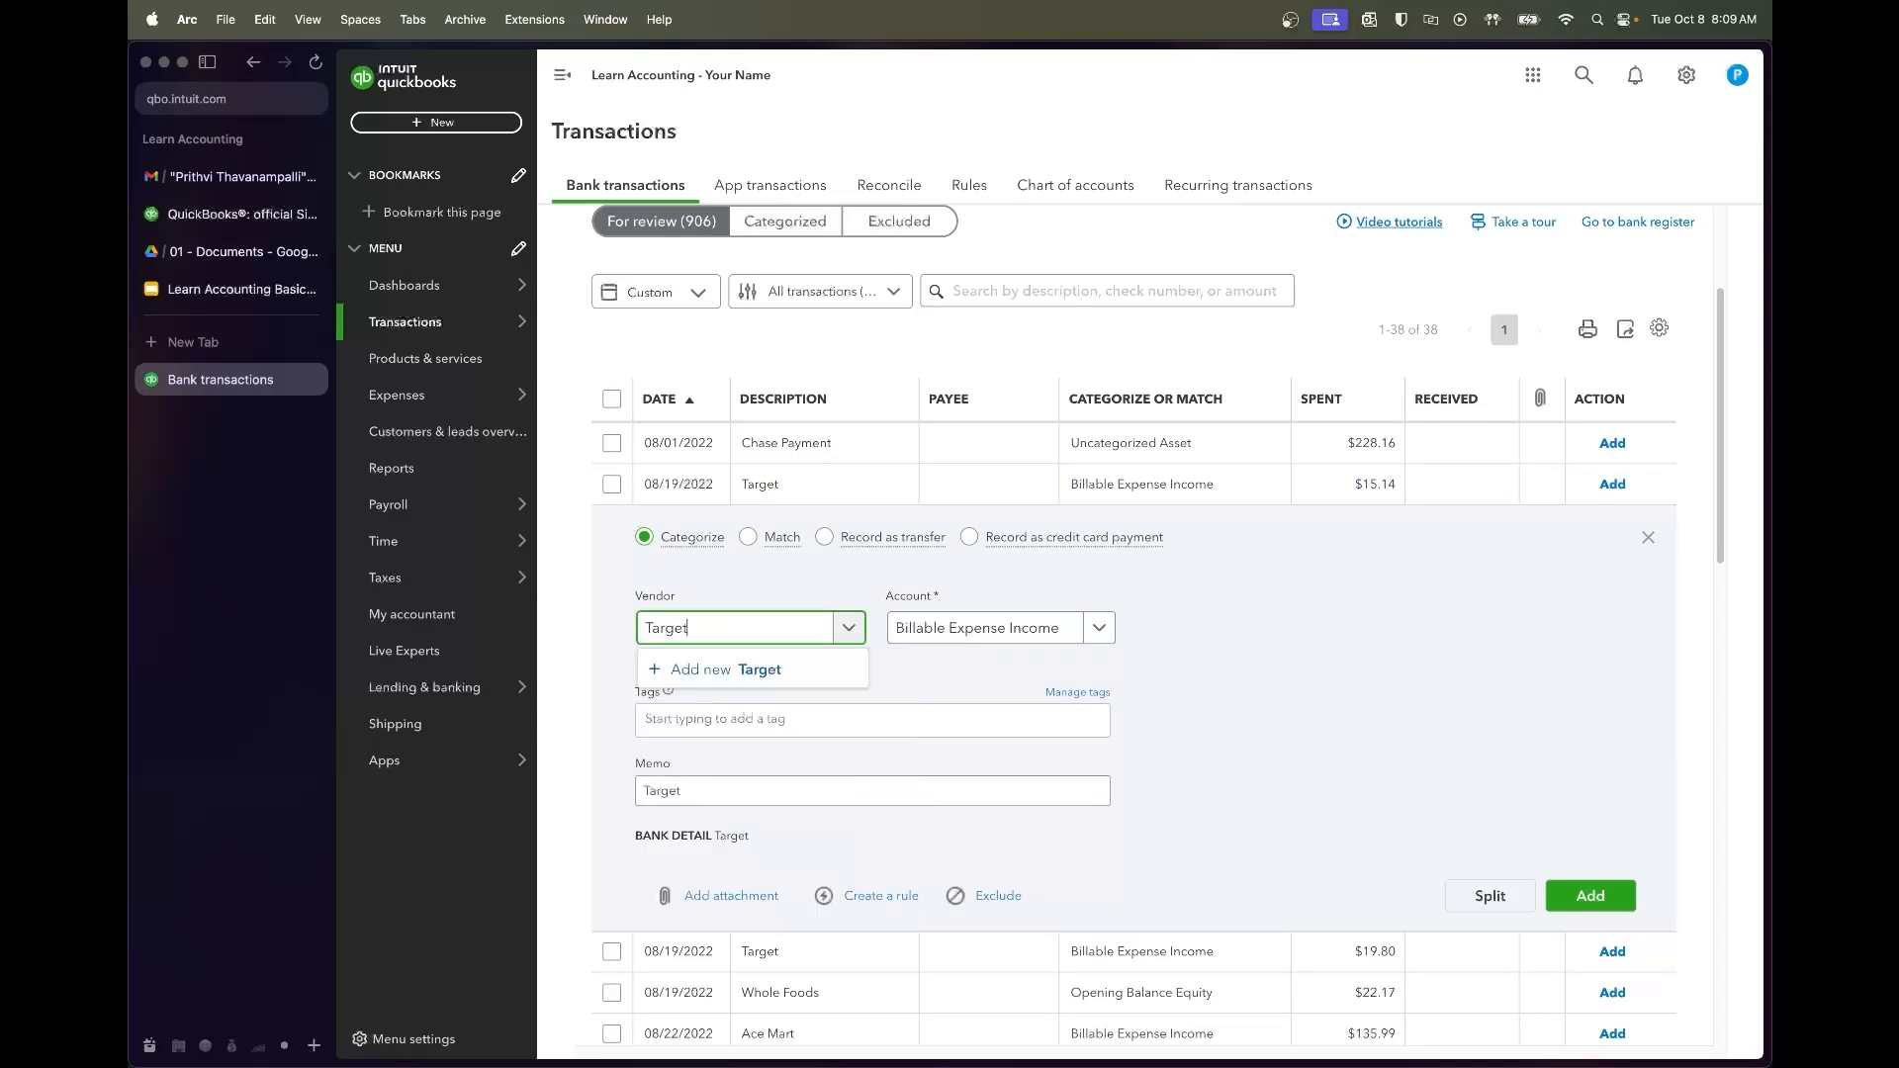
left_click(756, 670)
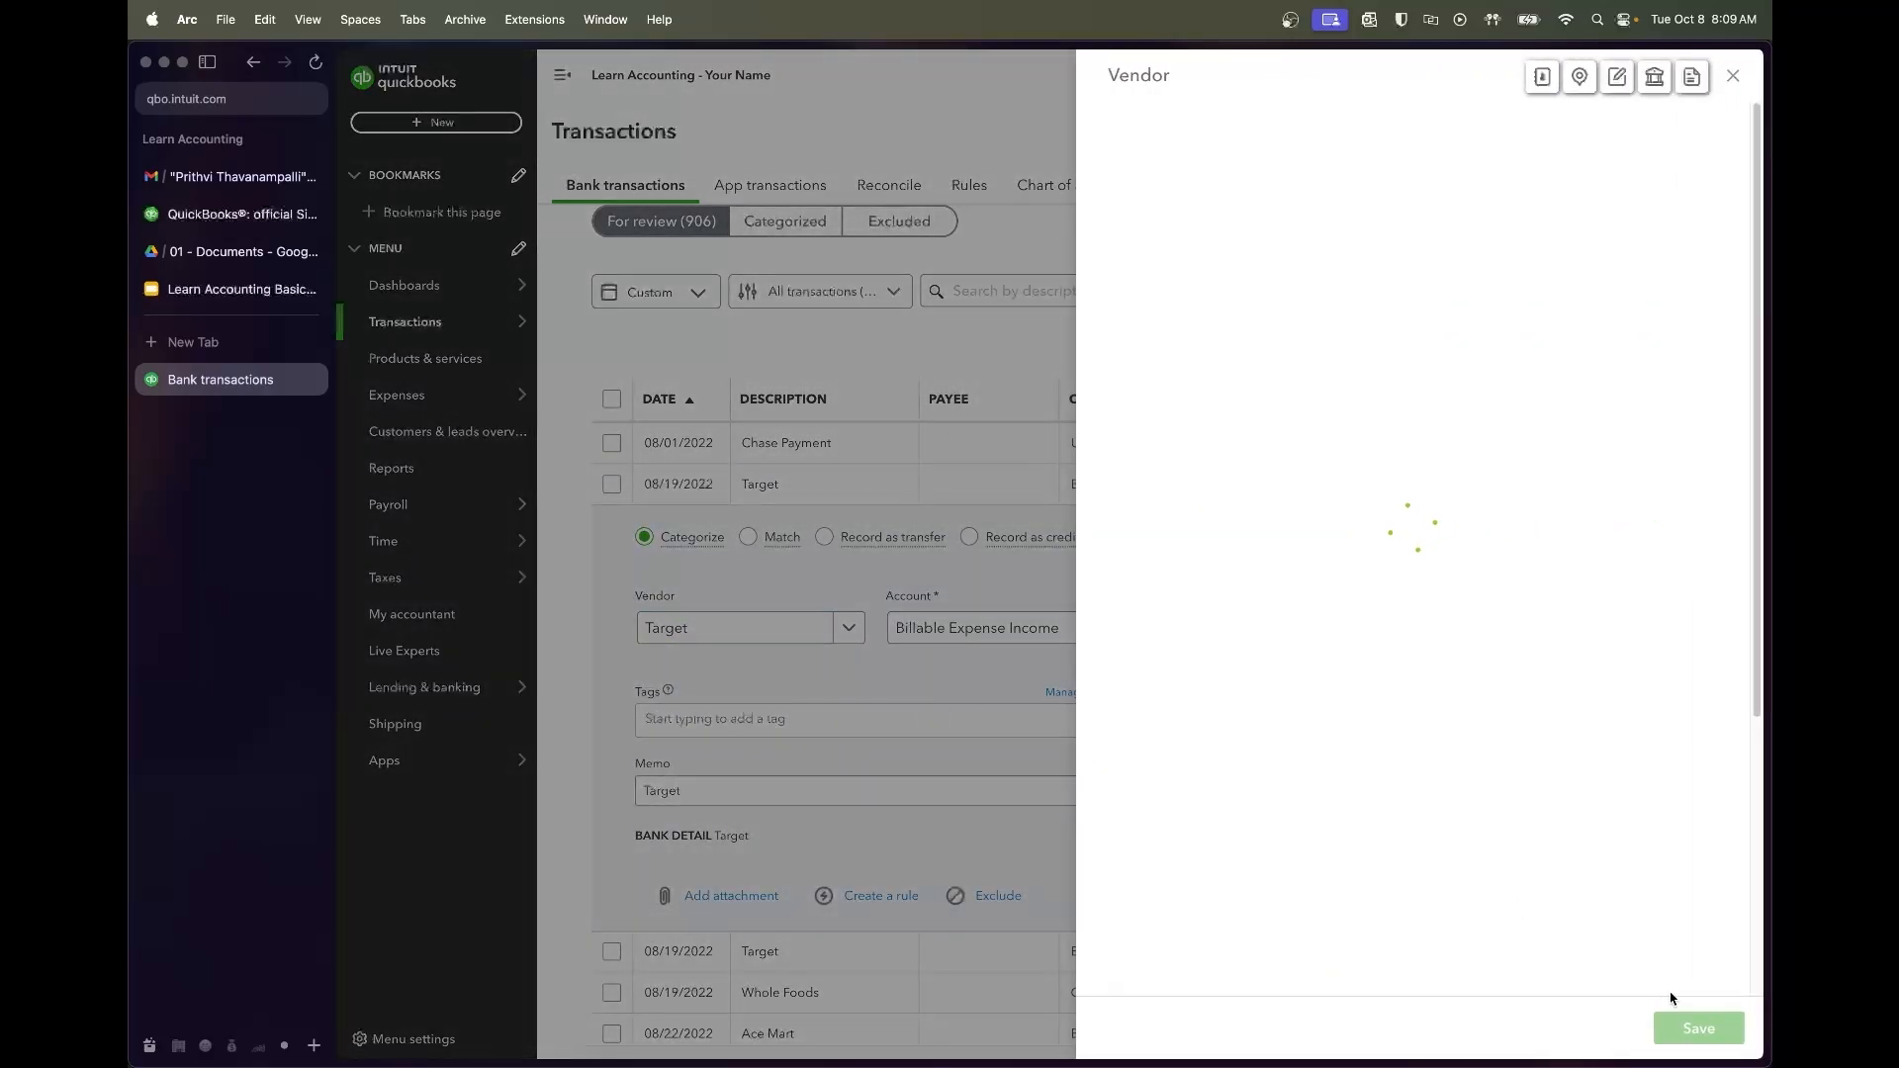
left_click(1699, 1029)
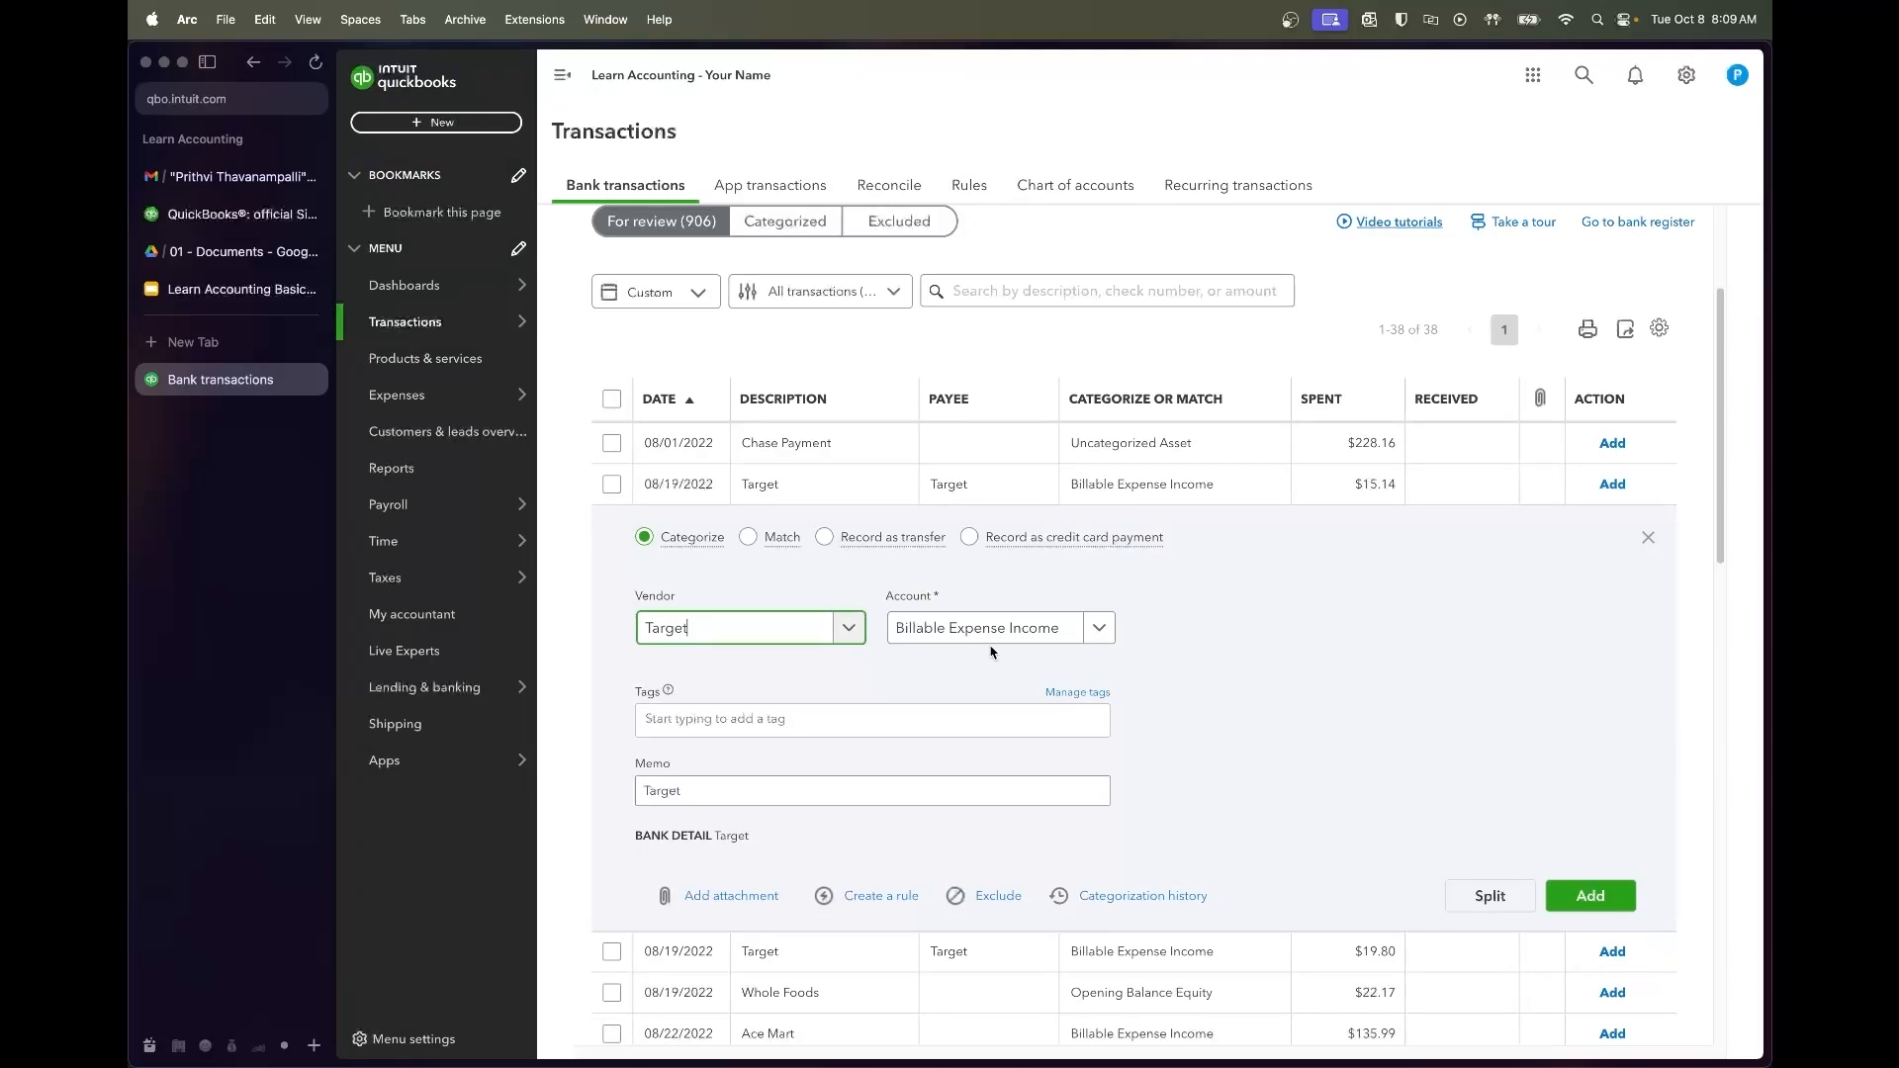
left_click(993, 640)
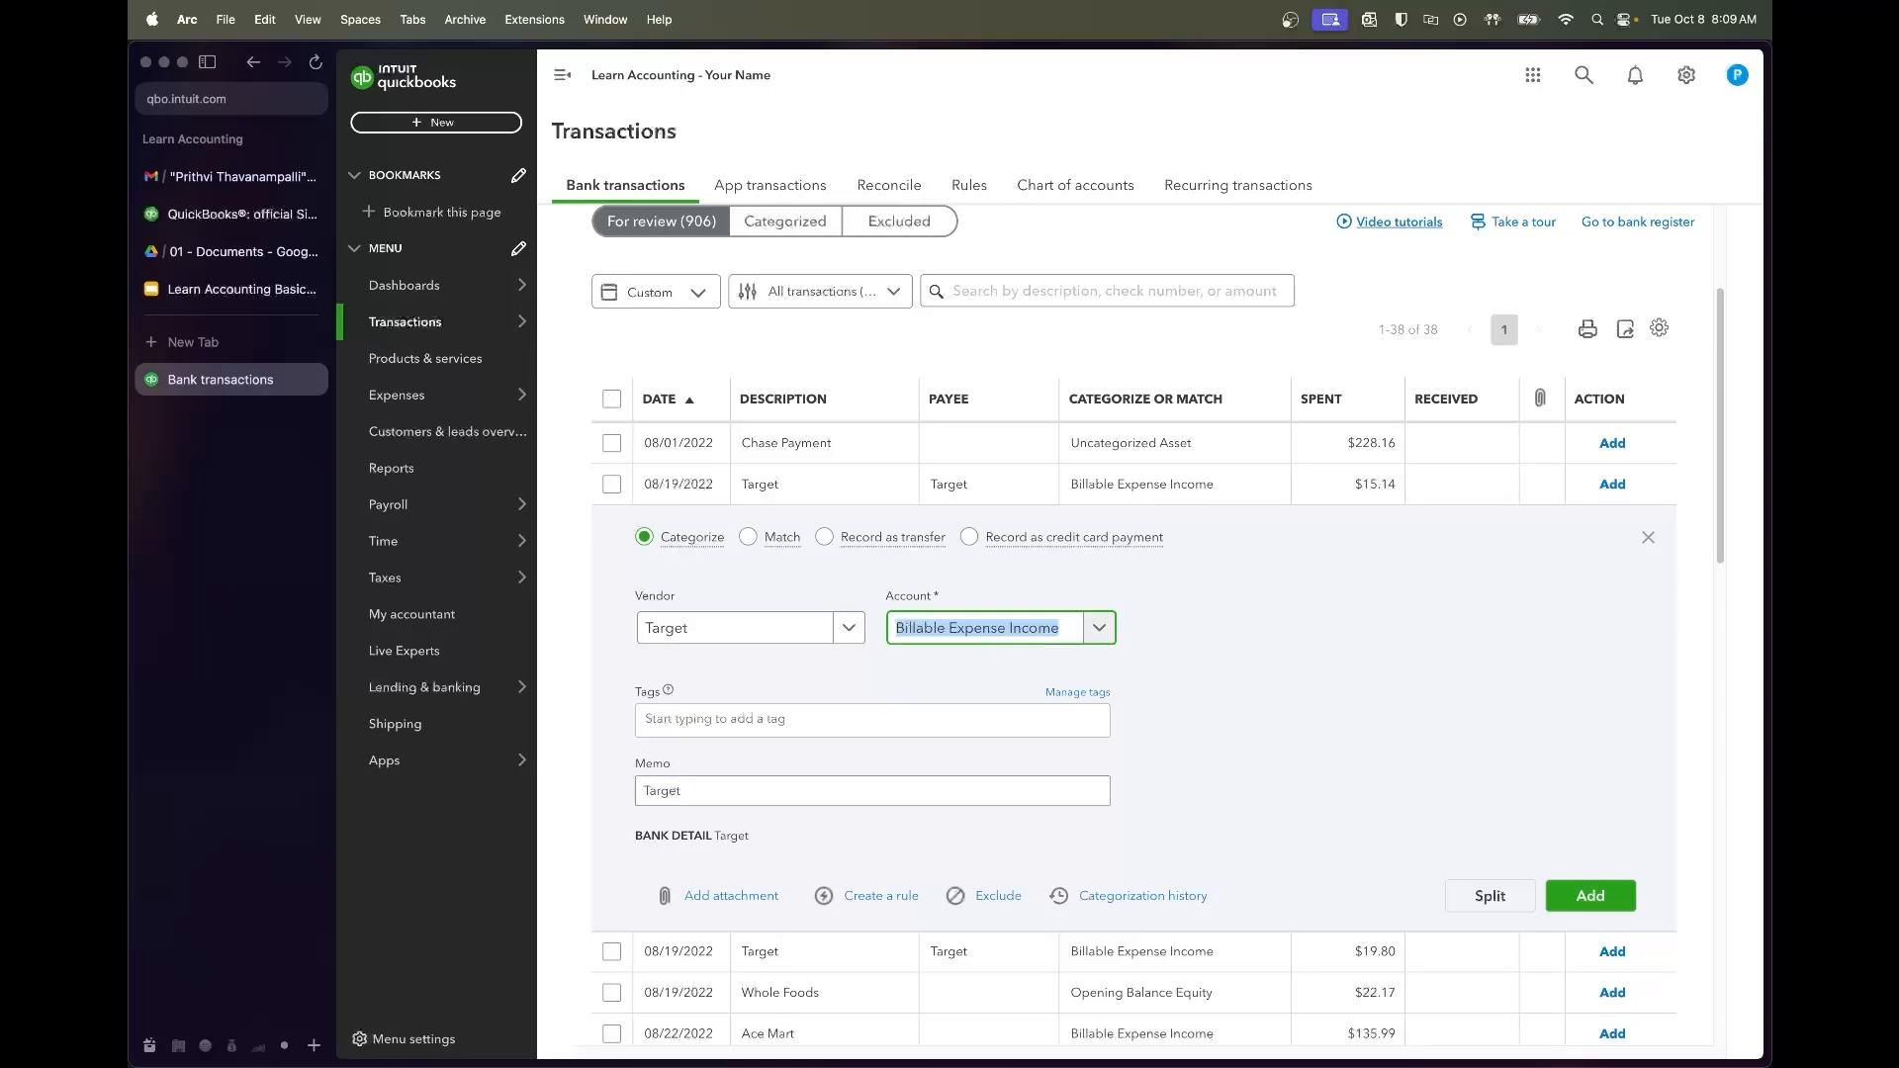
type("kitchen")
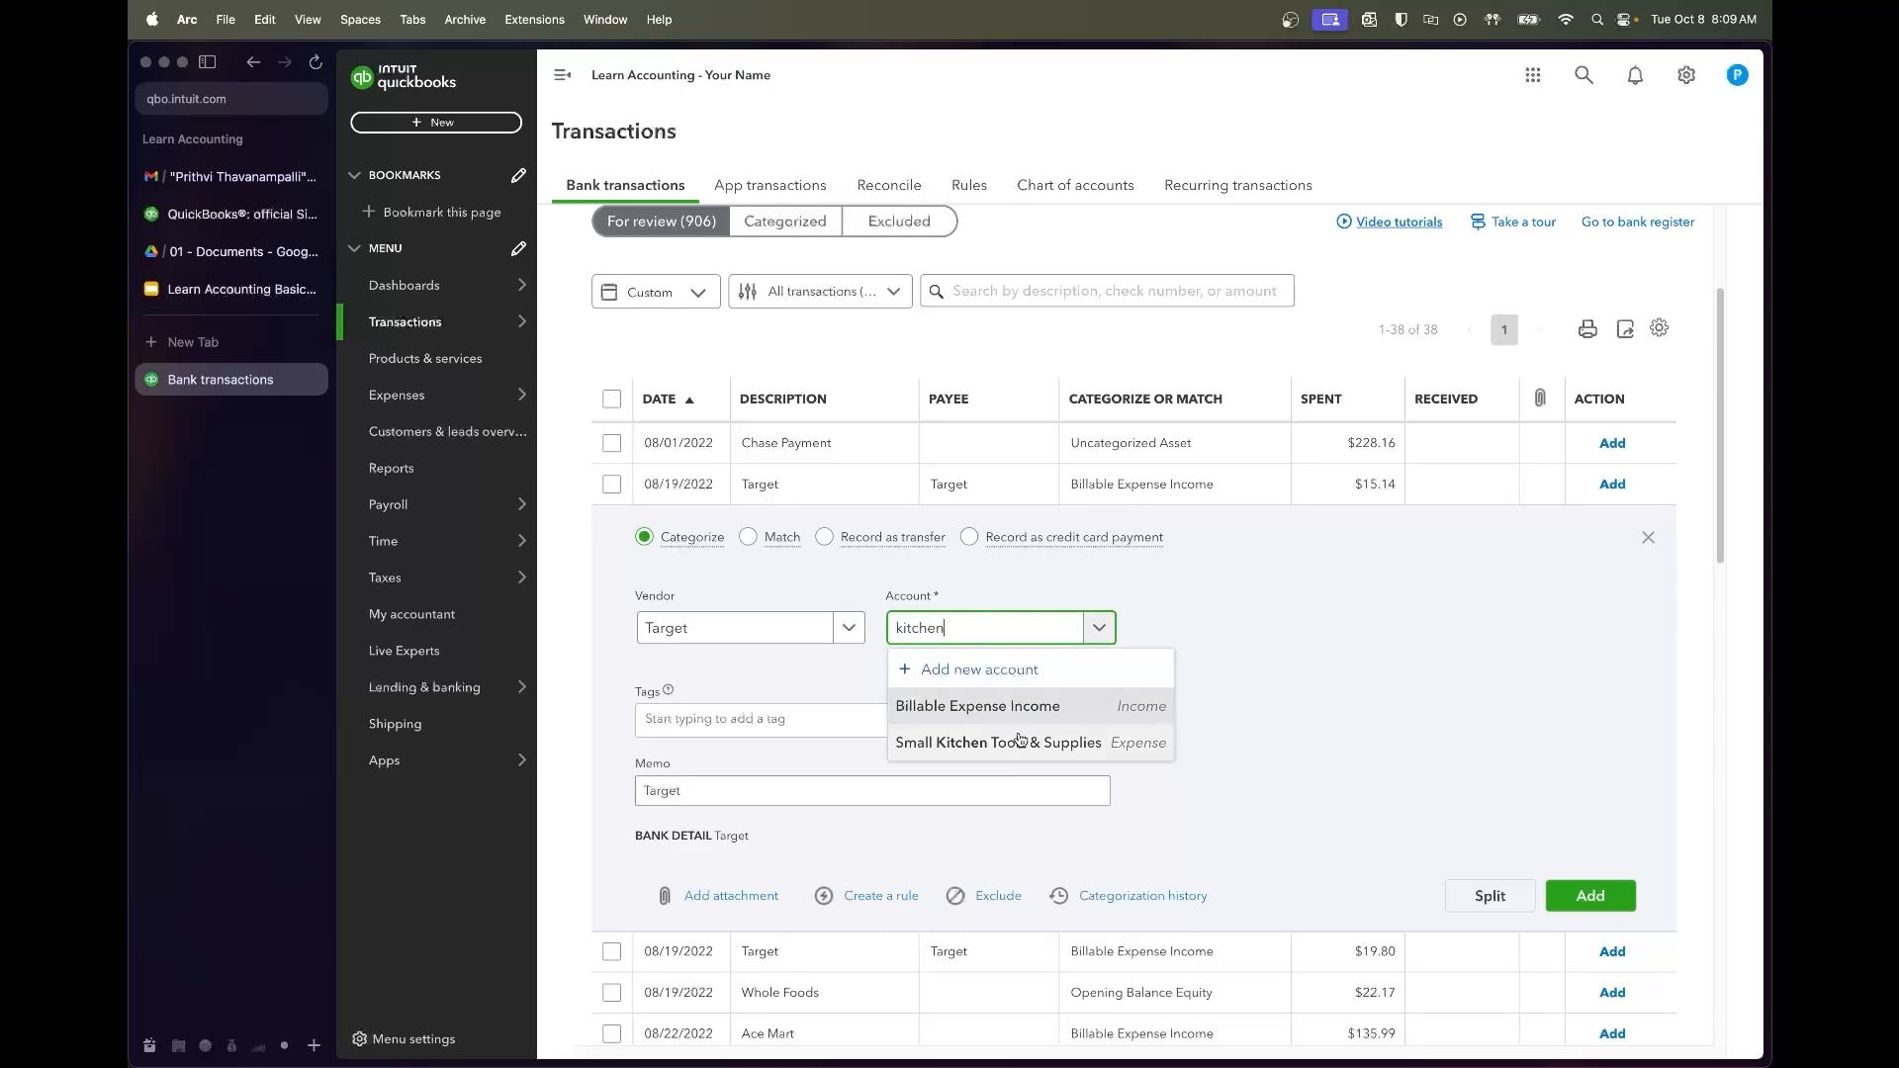
left_click(1013, 740)
left_click(1553, 886)
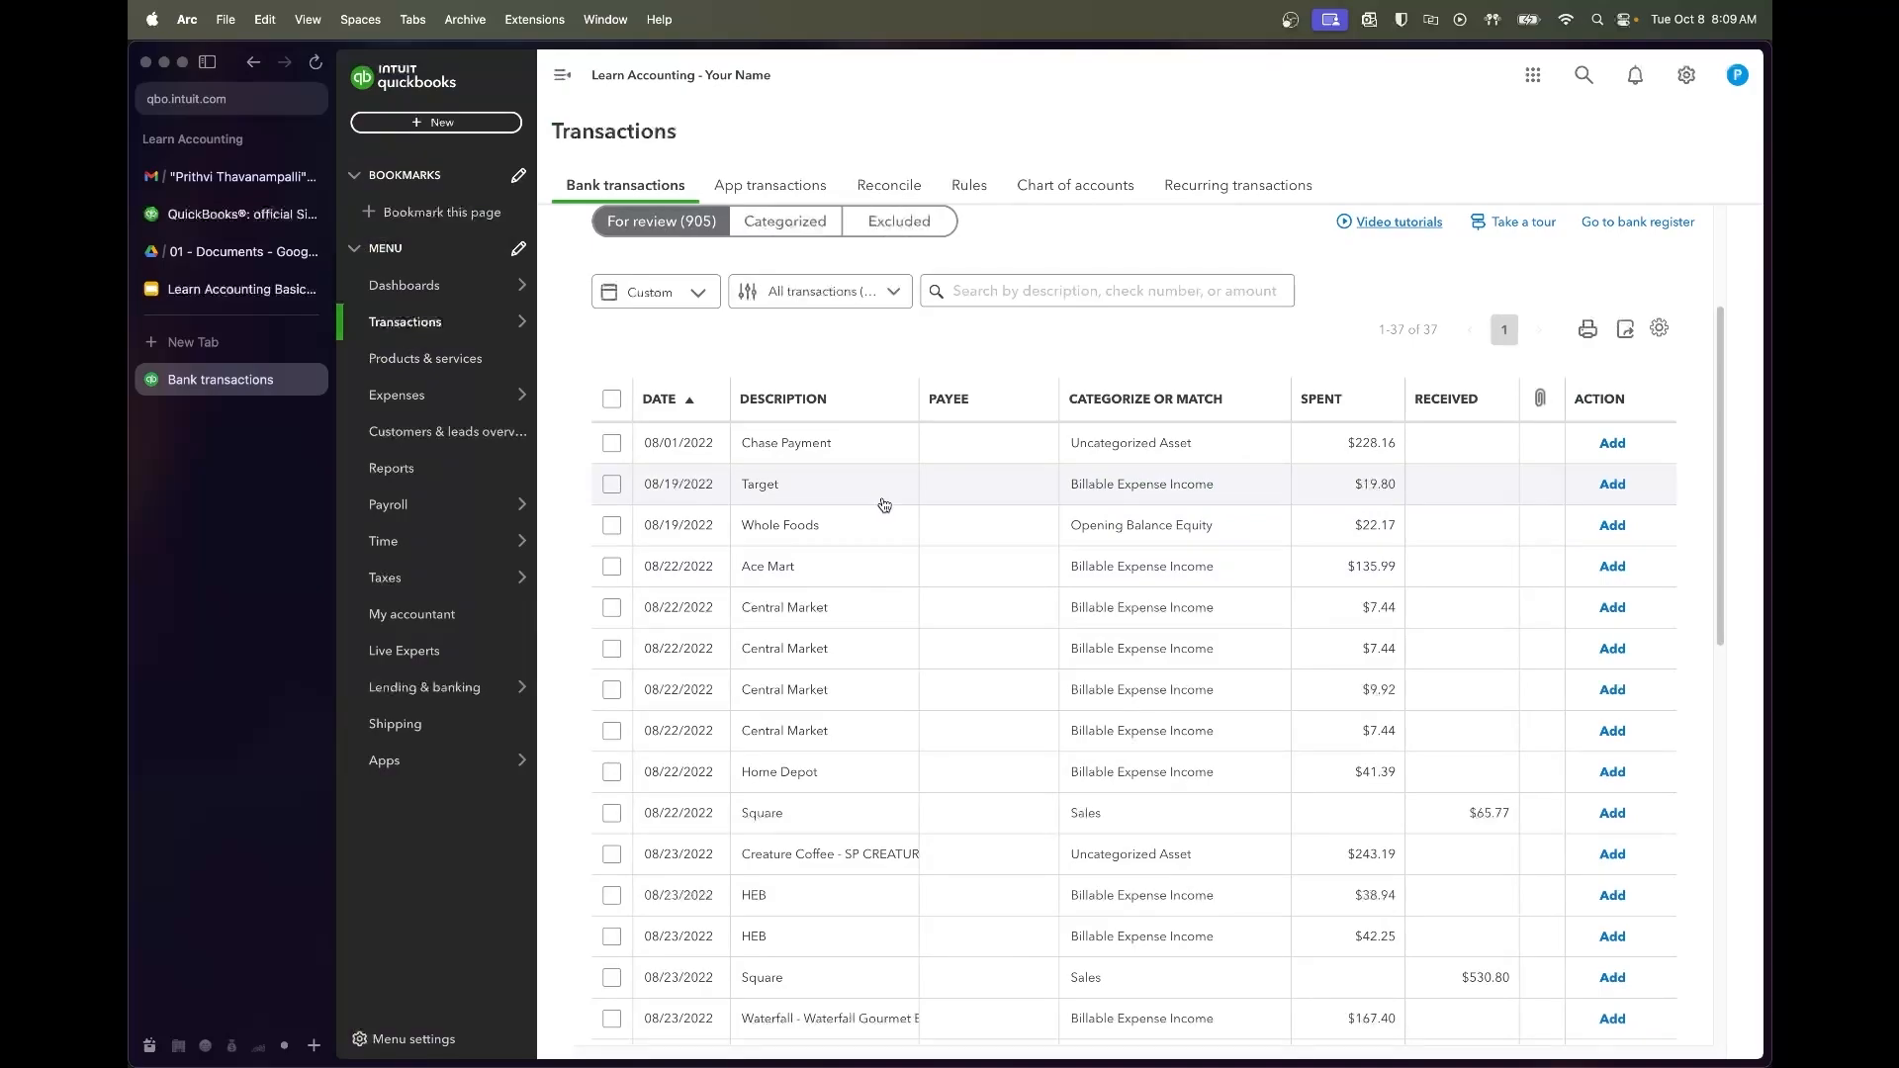
Add the second Target purchase under Small Kitchen Tools & Supplies as well
left_click(884, 506)
left_click(955, 623)
type("kitchen")
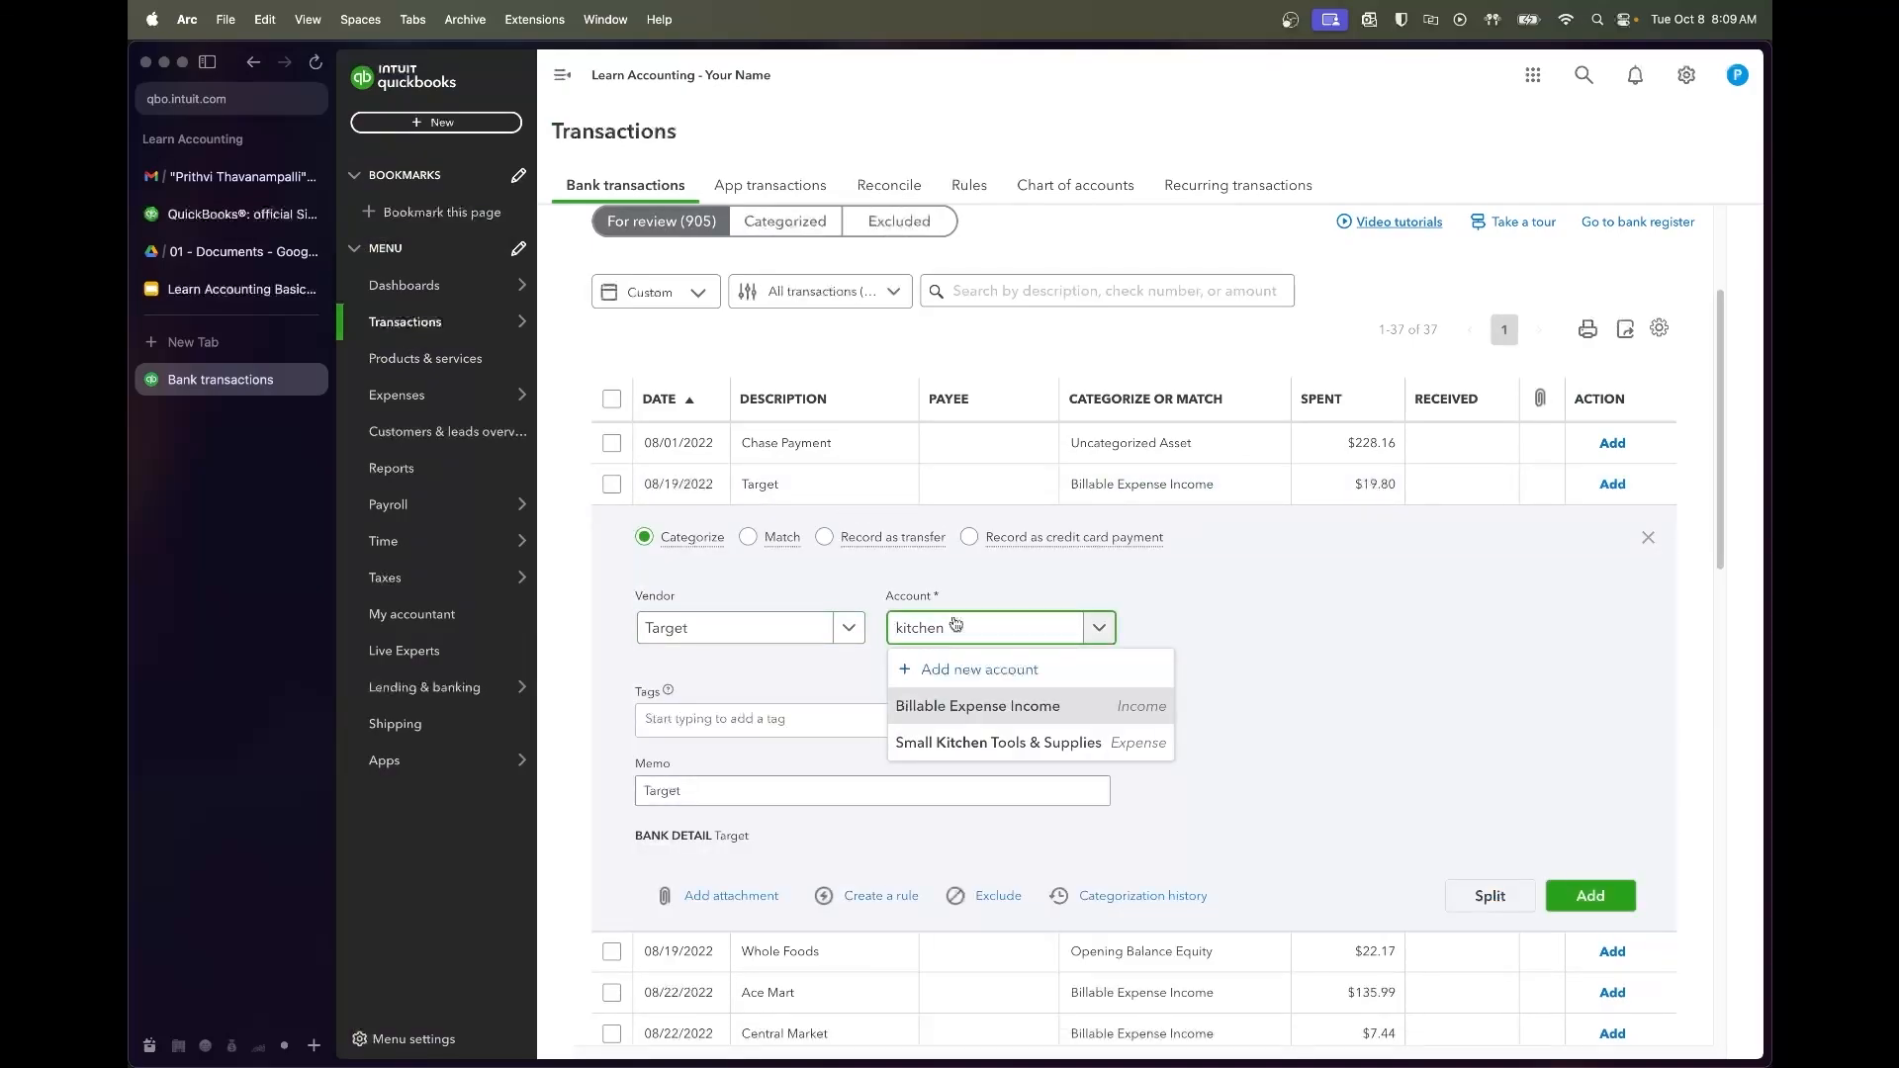
left_click(979, 743)
left_click(1580, 893)
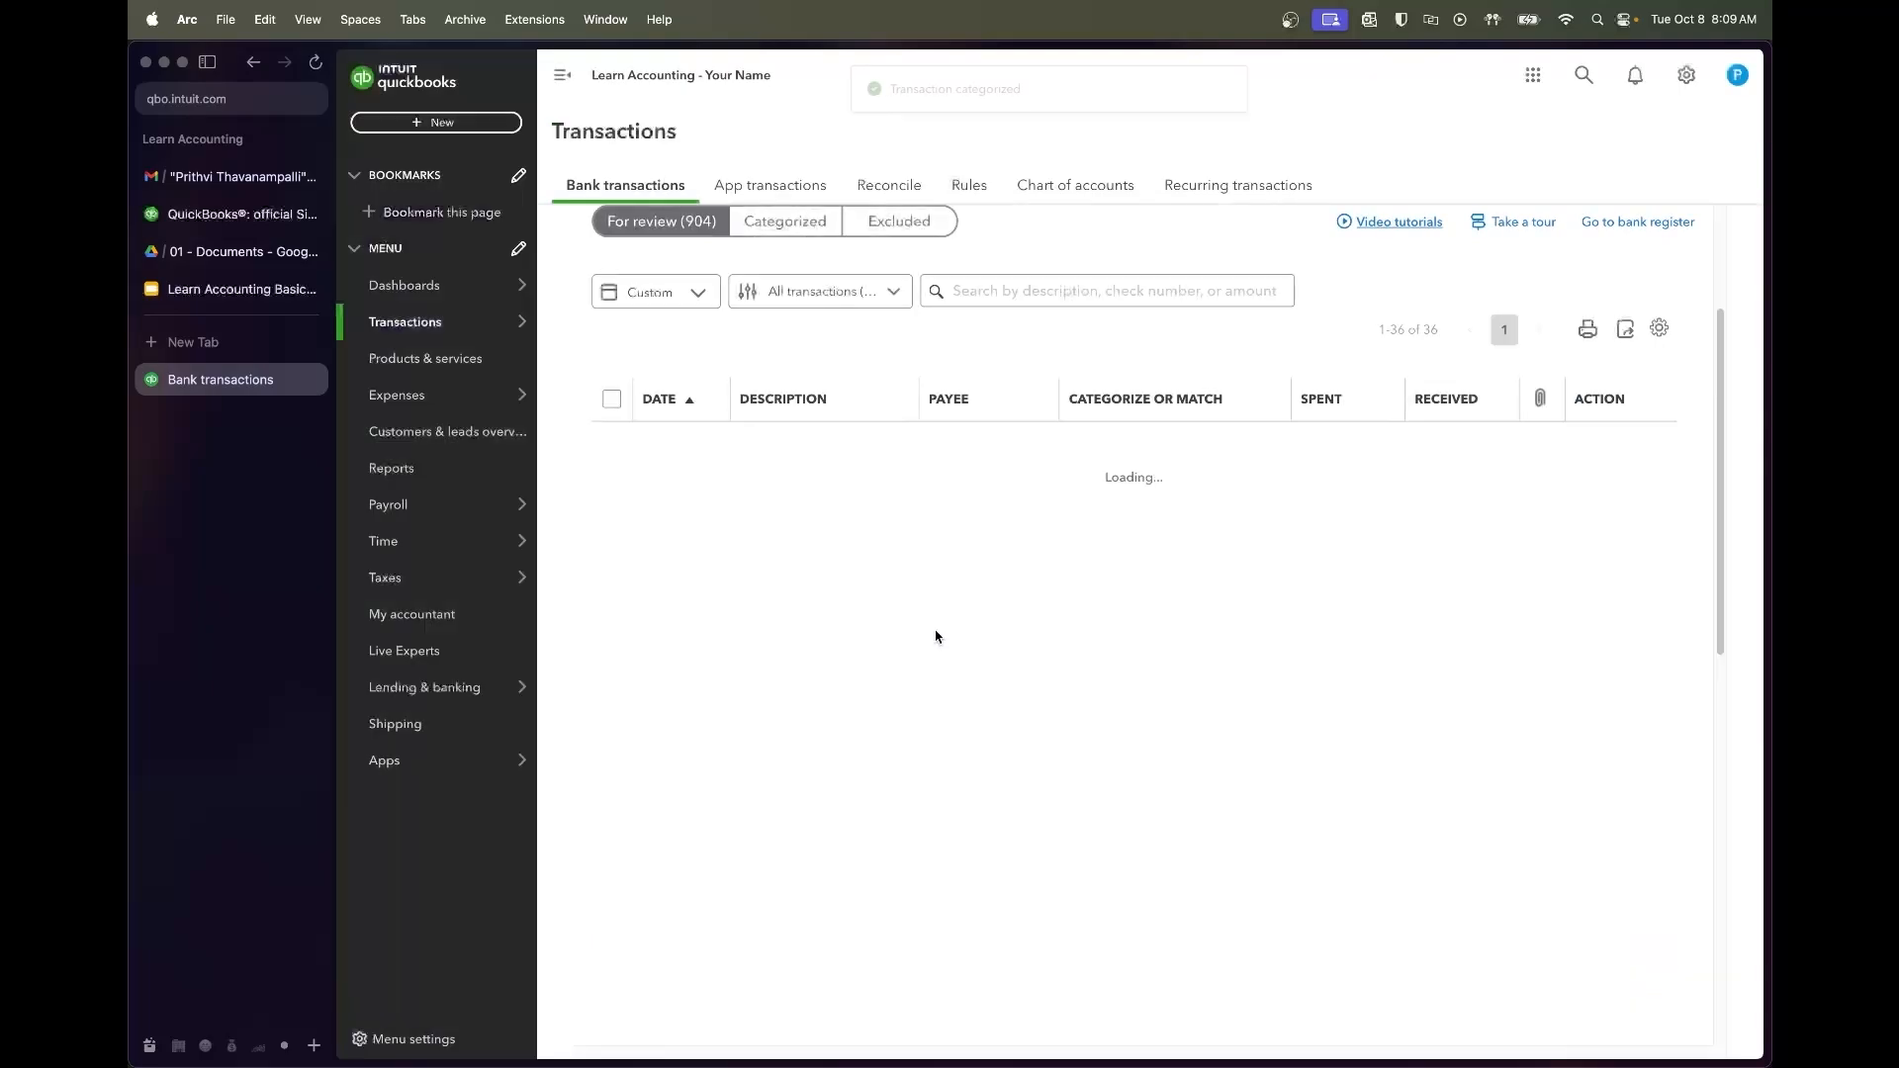
Create vendor Whole Foods and add the $22.17 purchase under Dairy & Grocery Costs
left_click(841, 494)
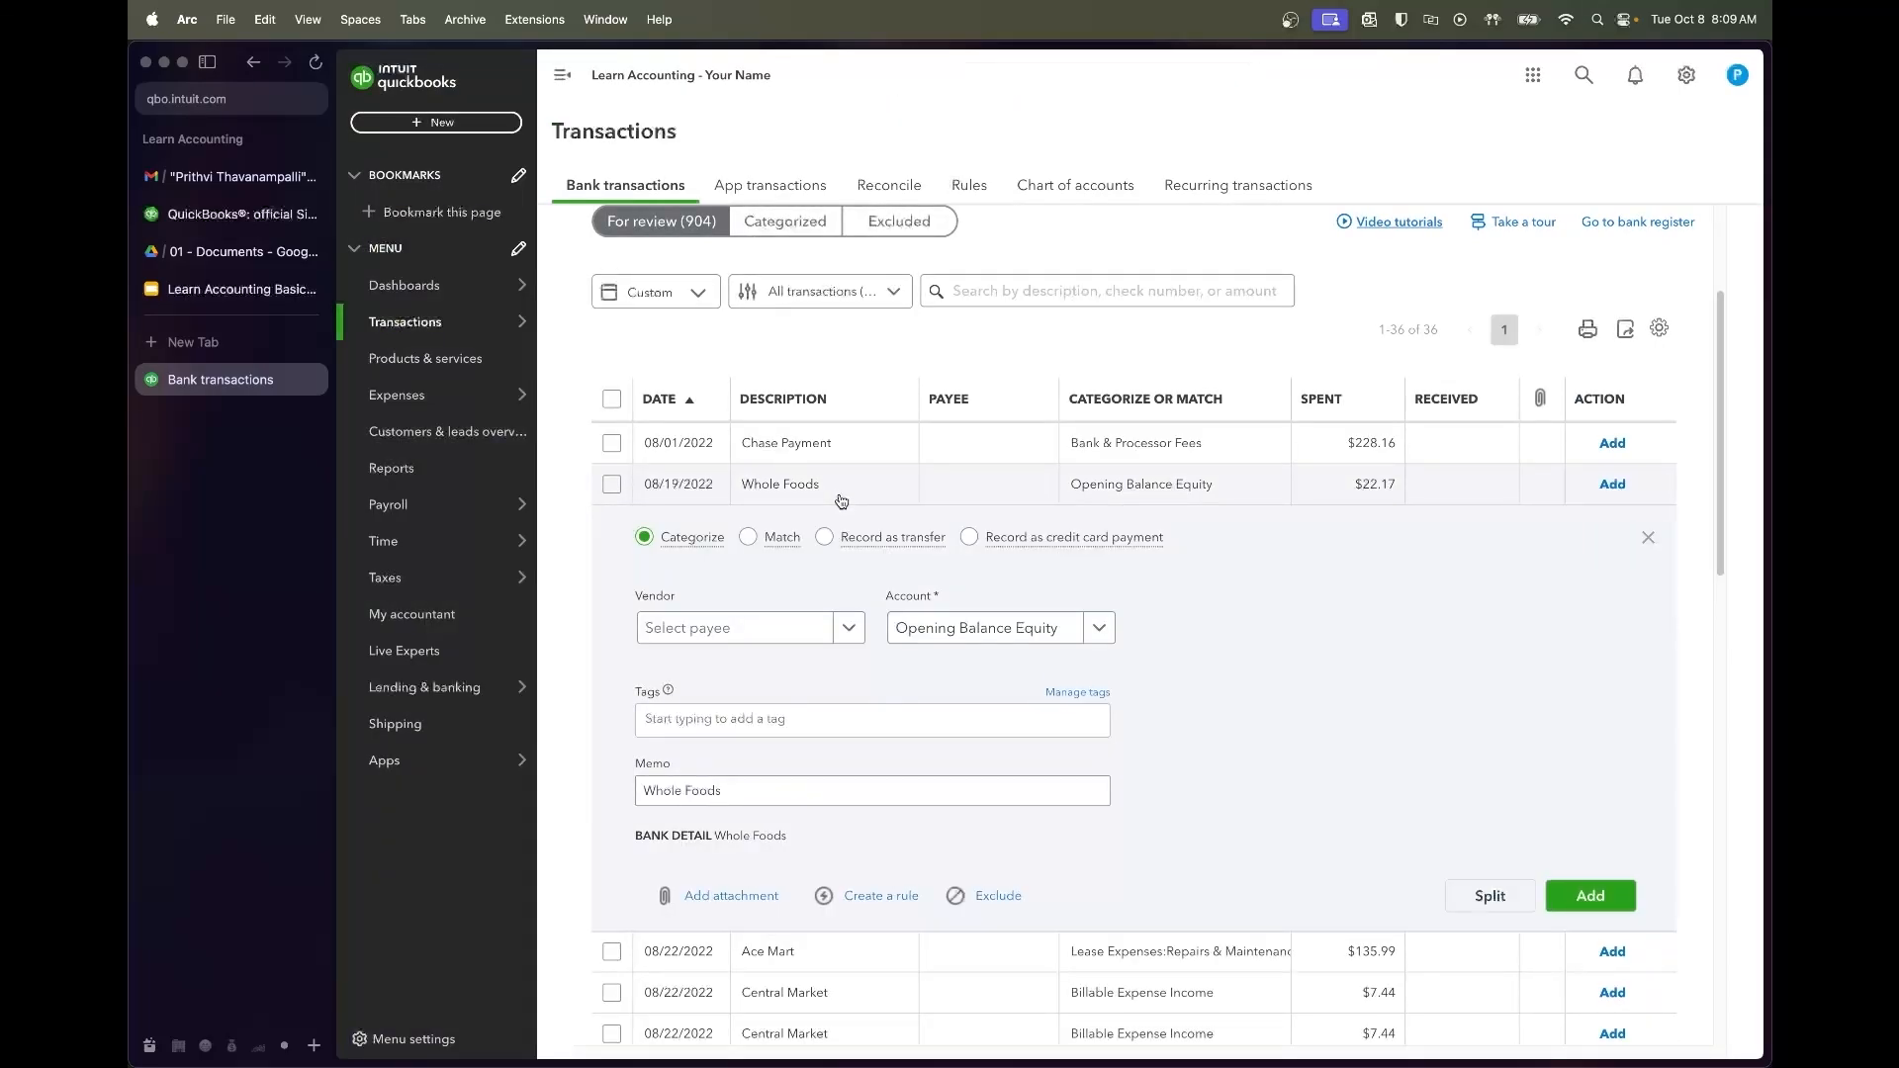
left_click(768, 628)
type("Whool")
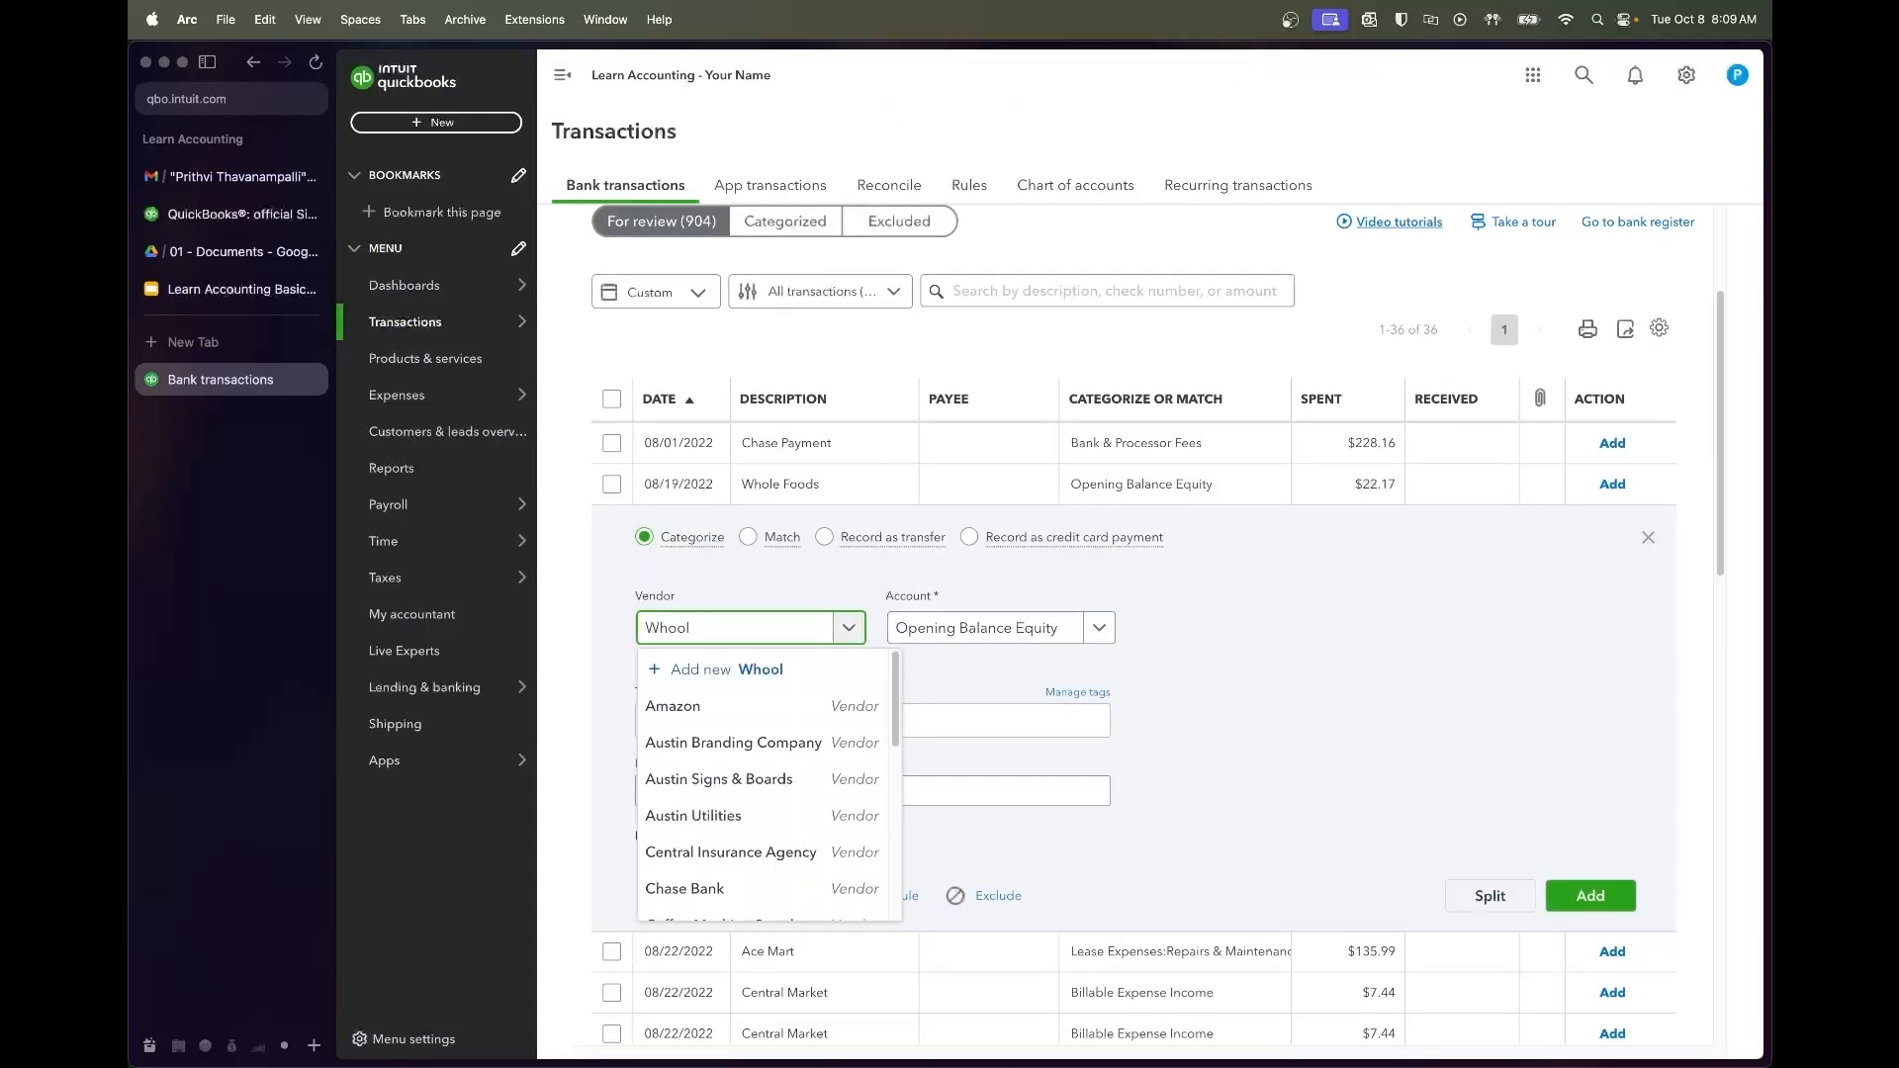
key("BackSpace")
key("BackSpace")
type("le Foods")
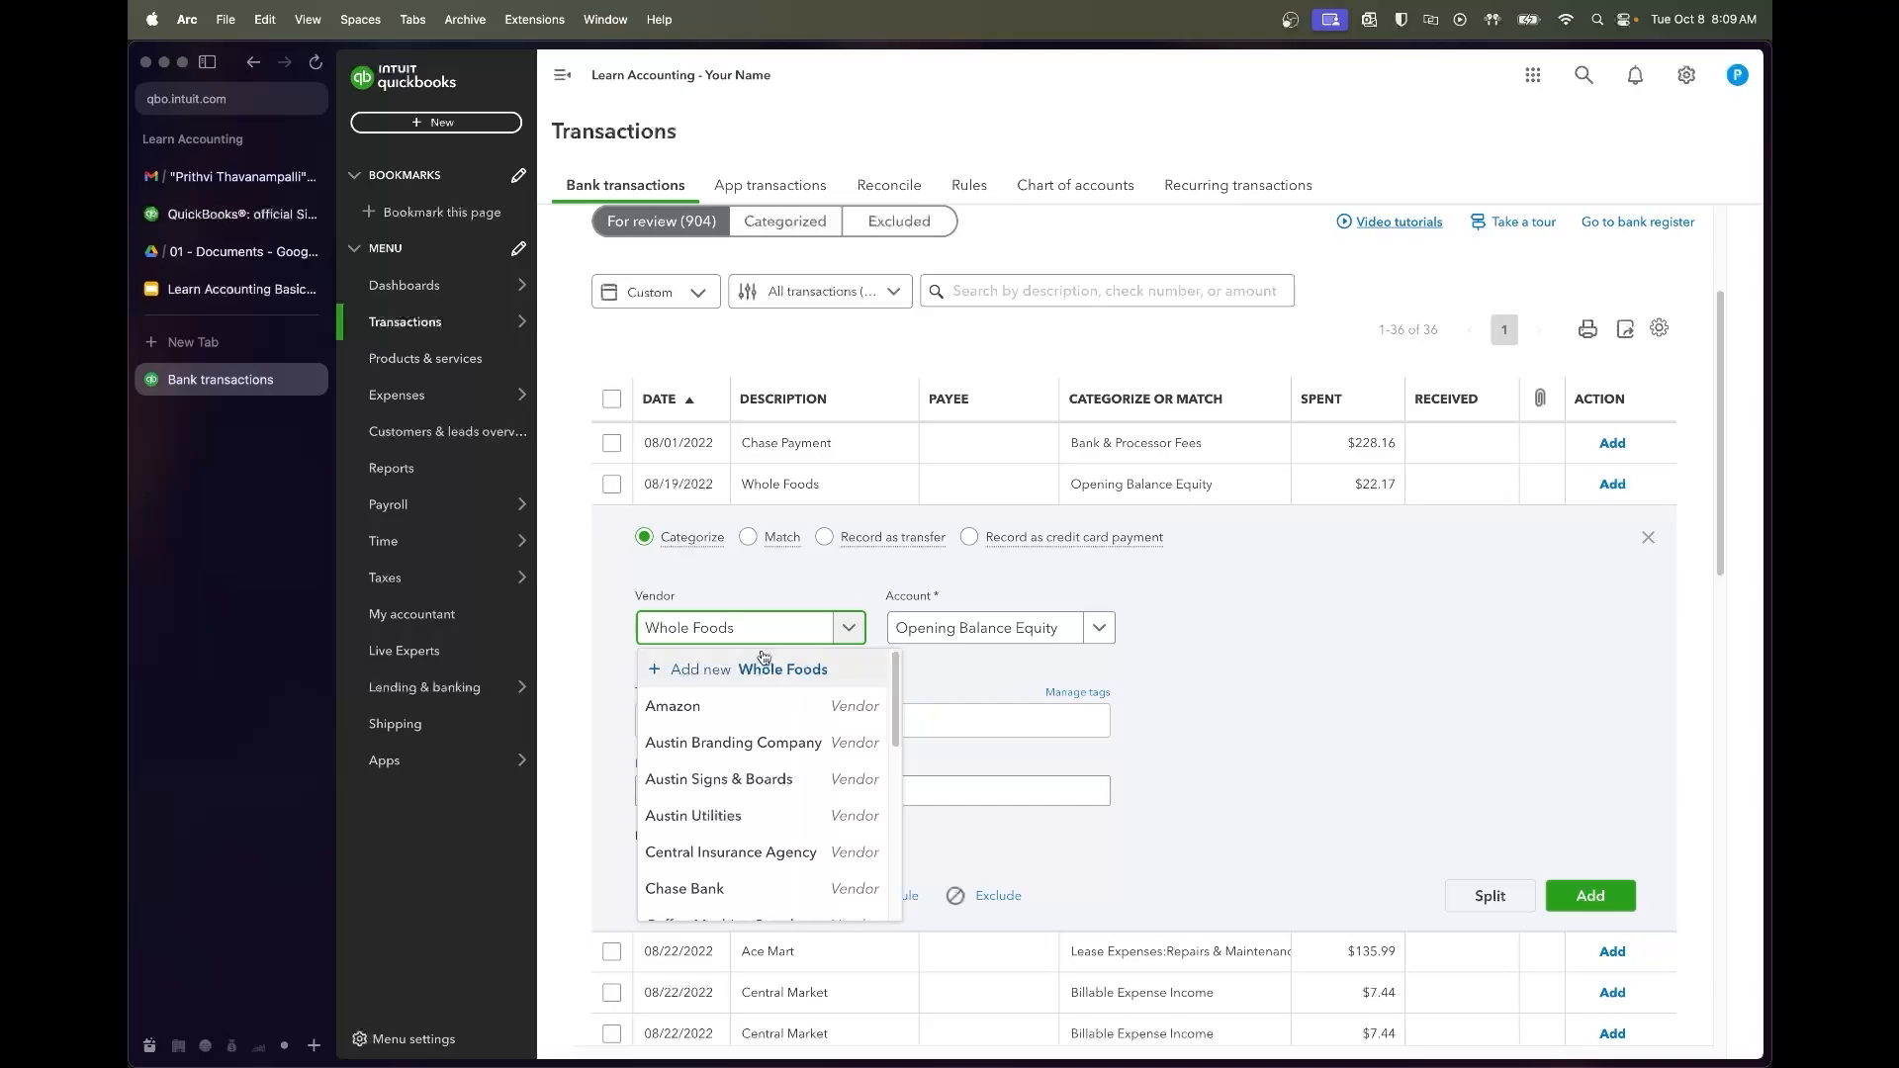
left_click(826, 673)
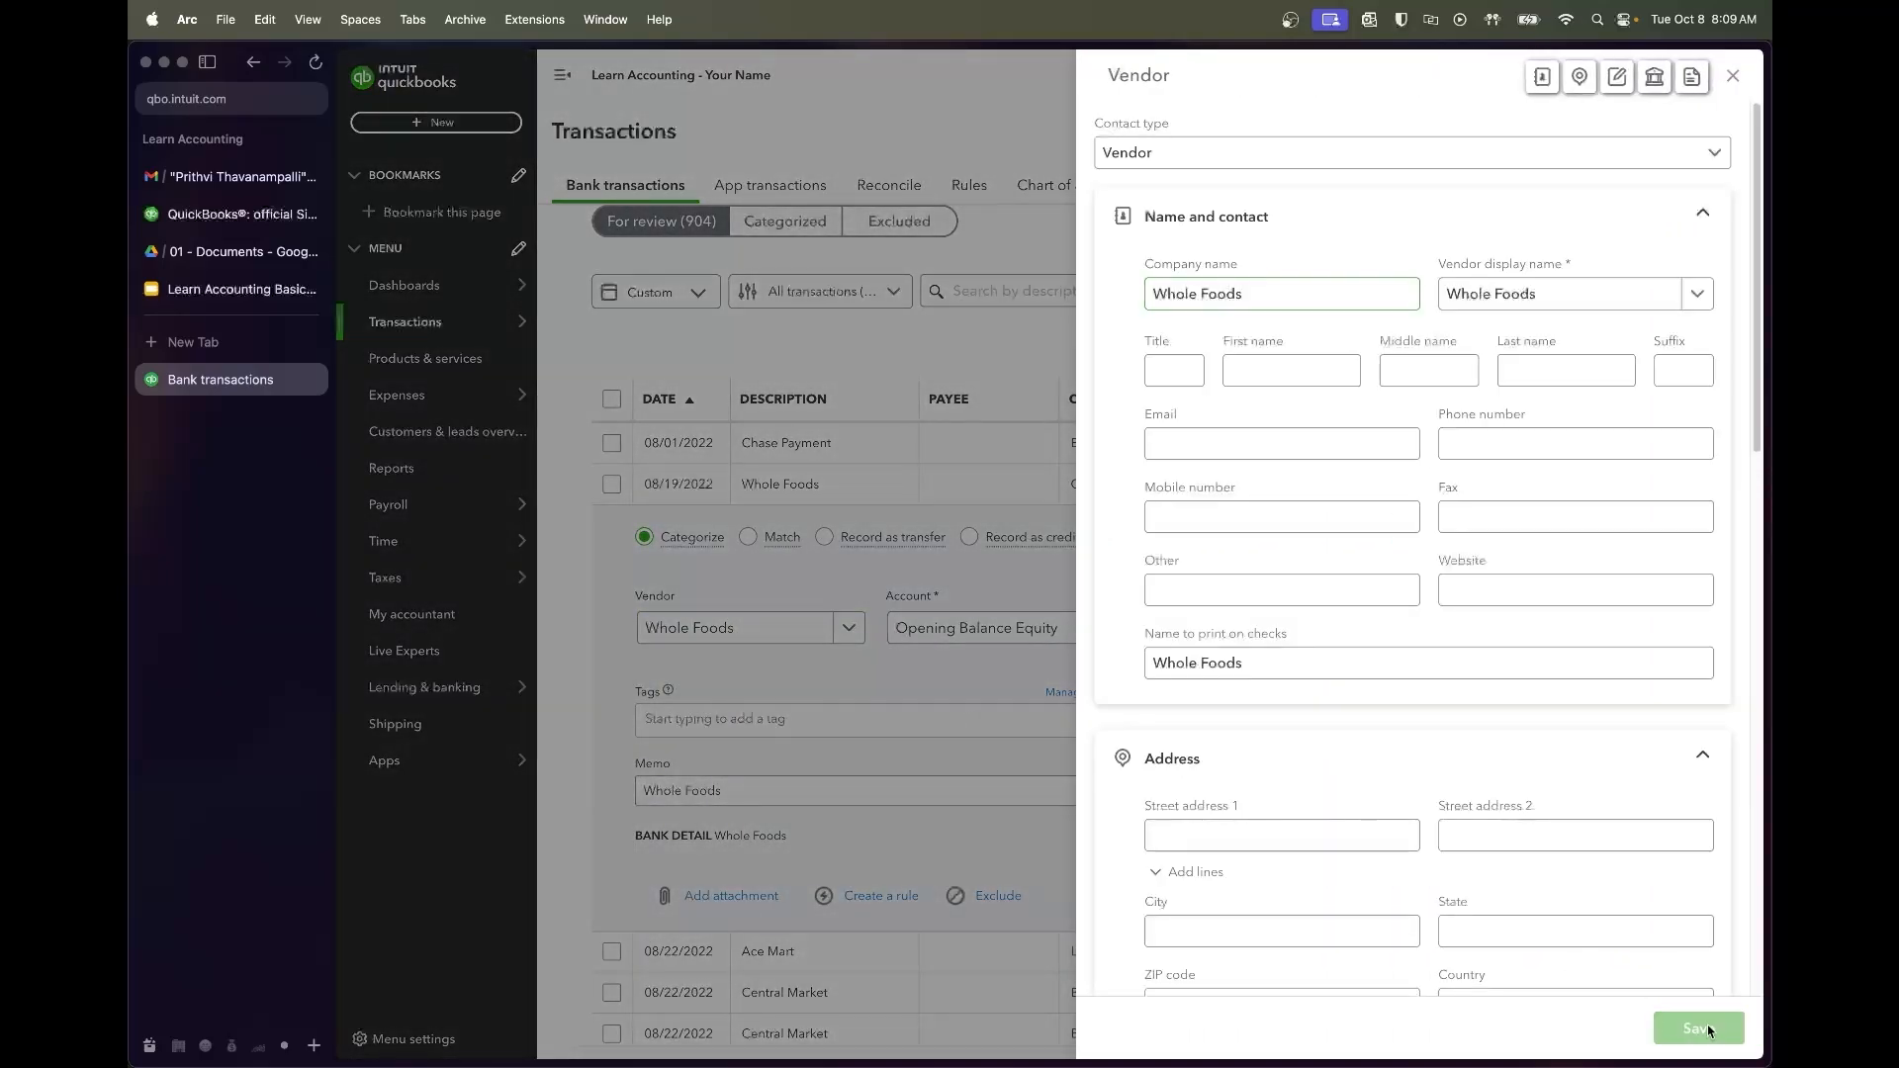
left_click(1719, 1027)
left_click(1003, 616)
type("dair")
left_click(996, 694)
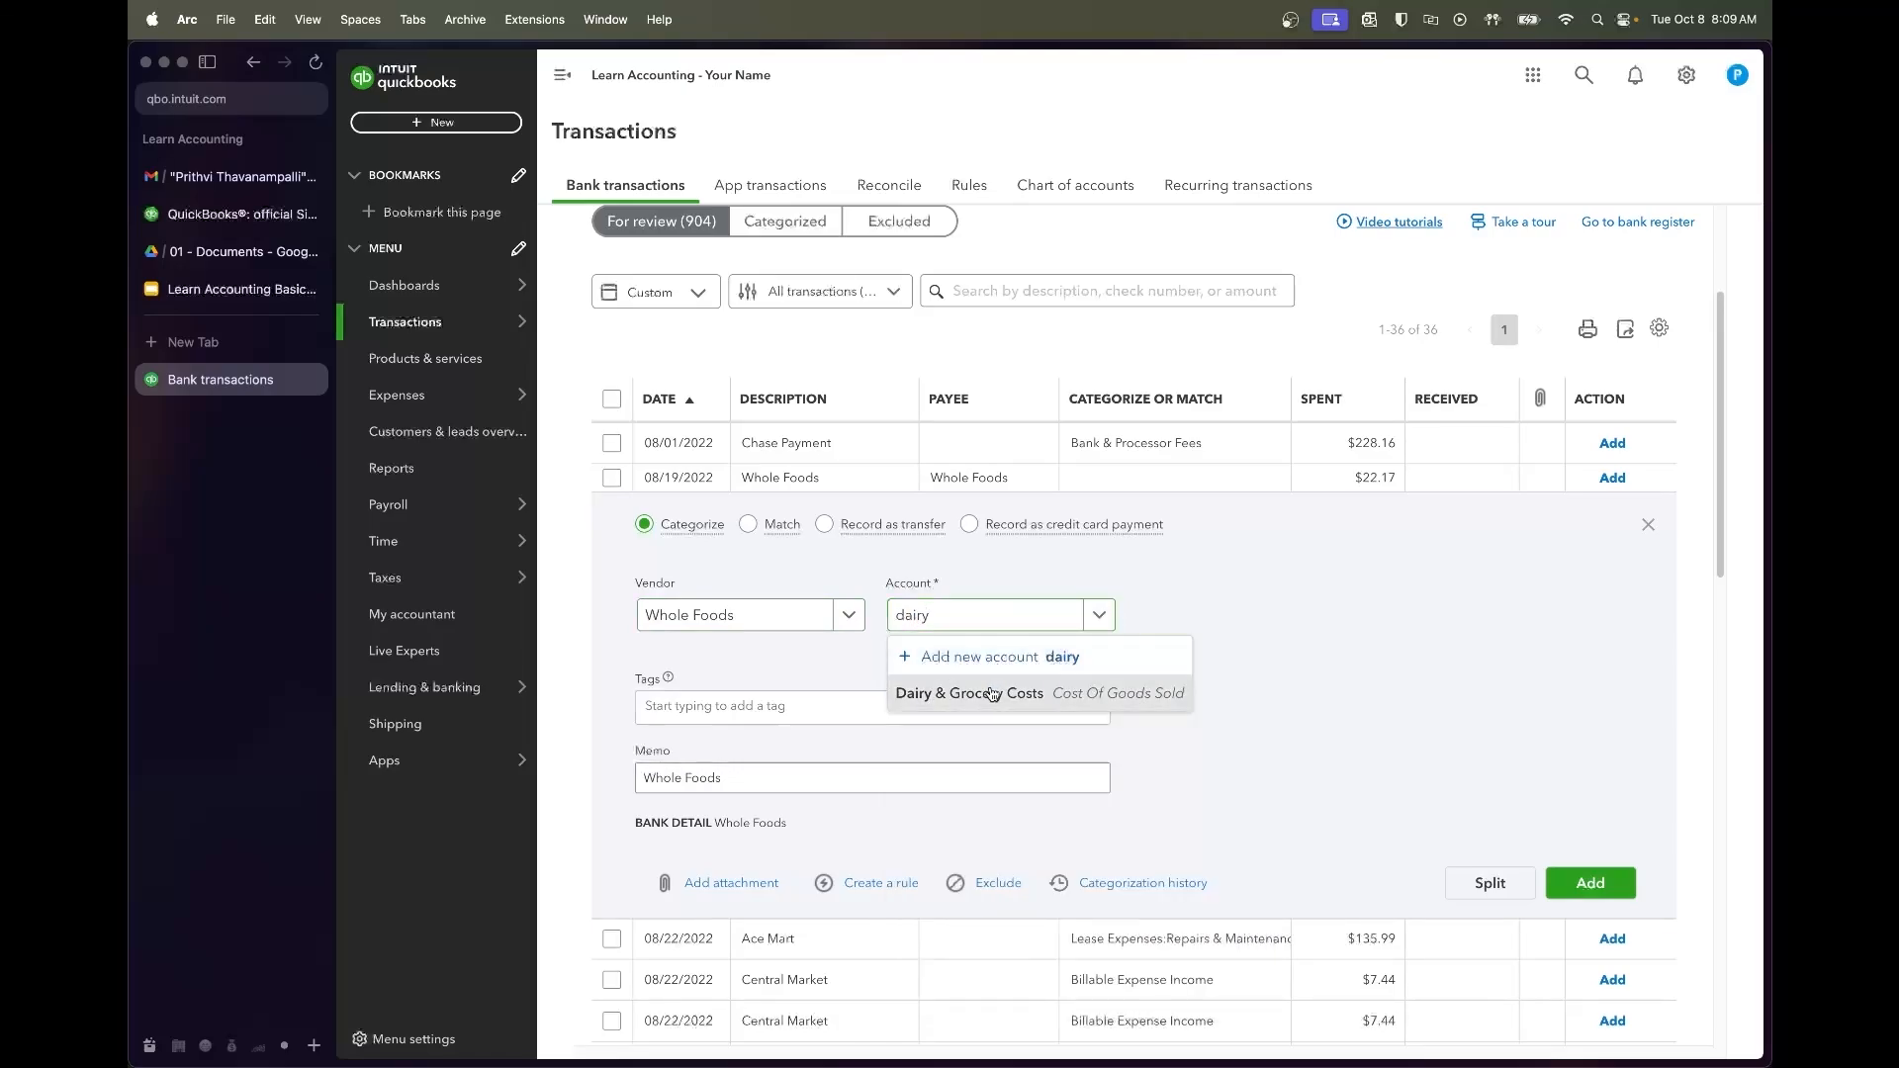
left_click(1617, 899)
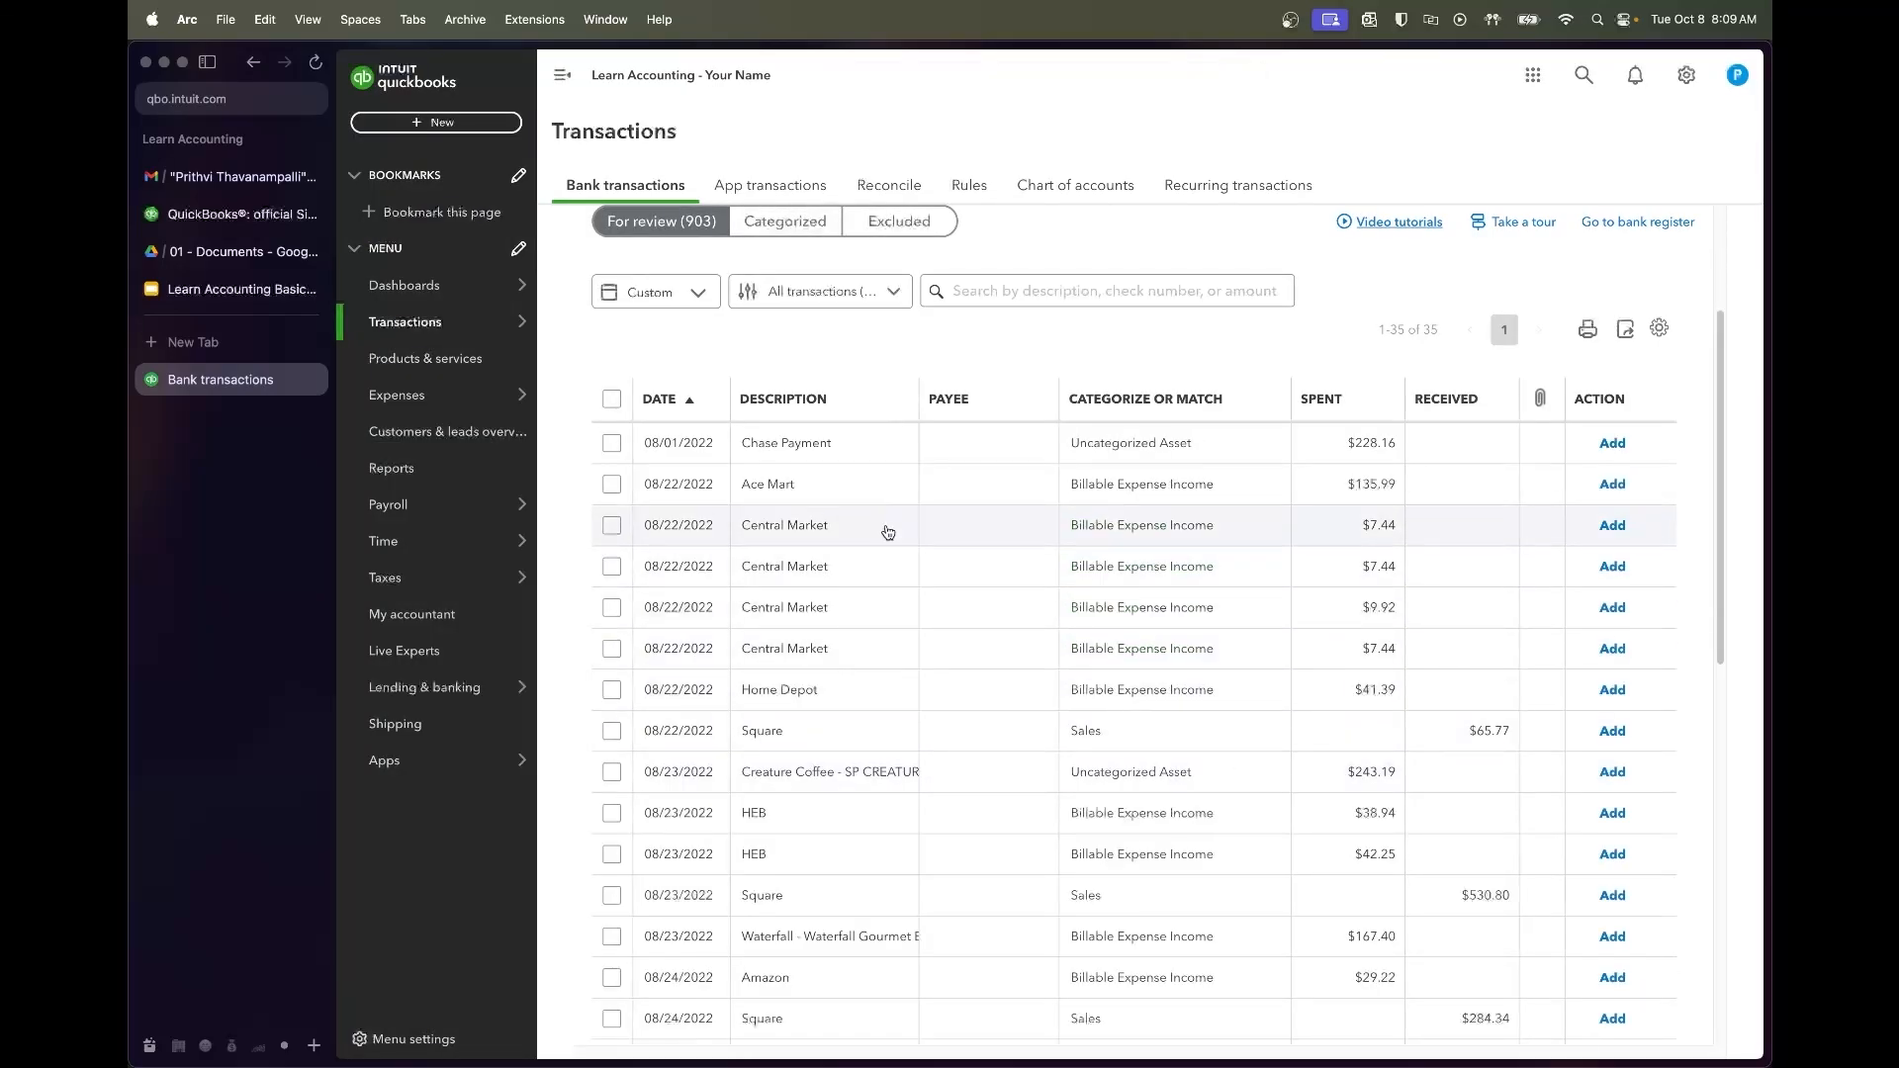
left_click(877, 497)
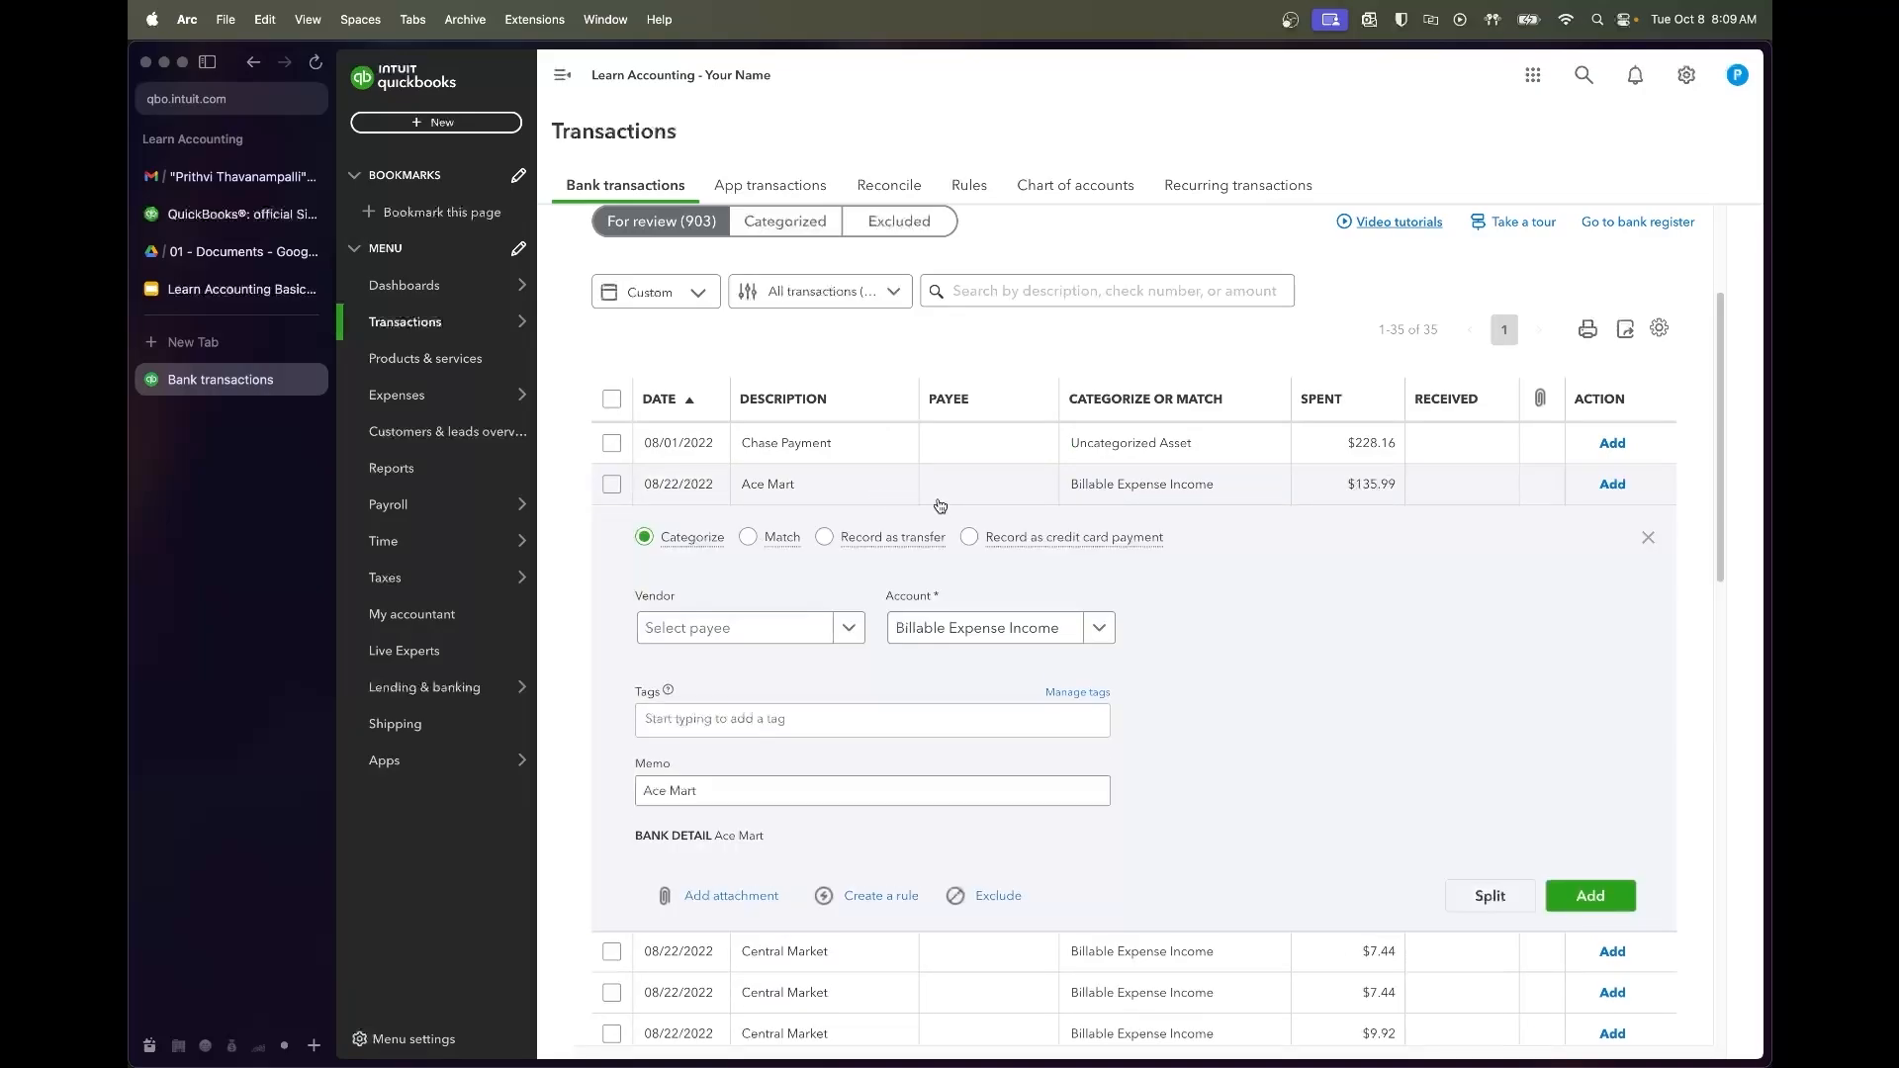
Look up 'ace mart' in a web search, then close the search tab
key("super+t")
type("ace mart")
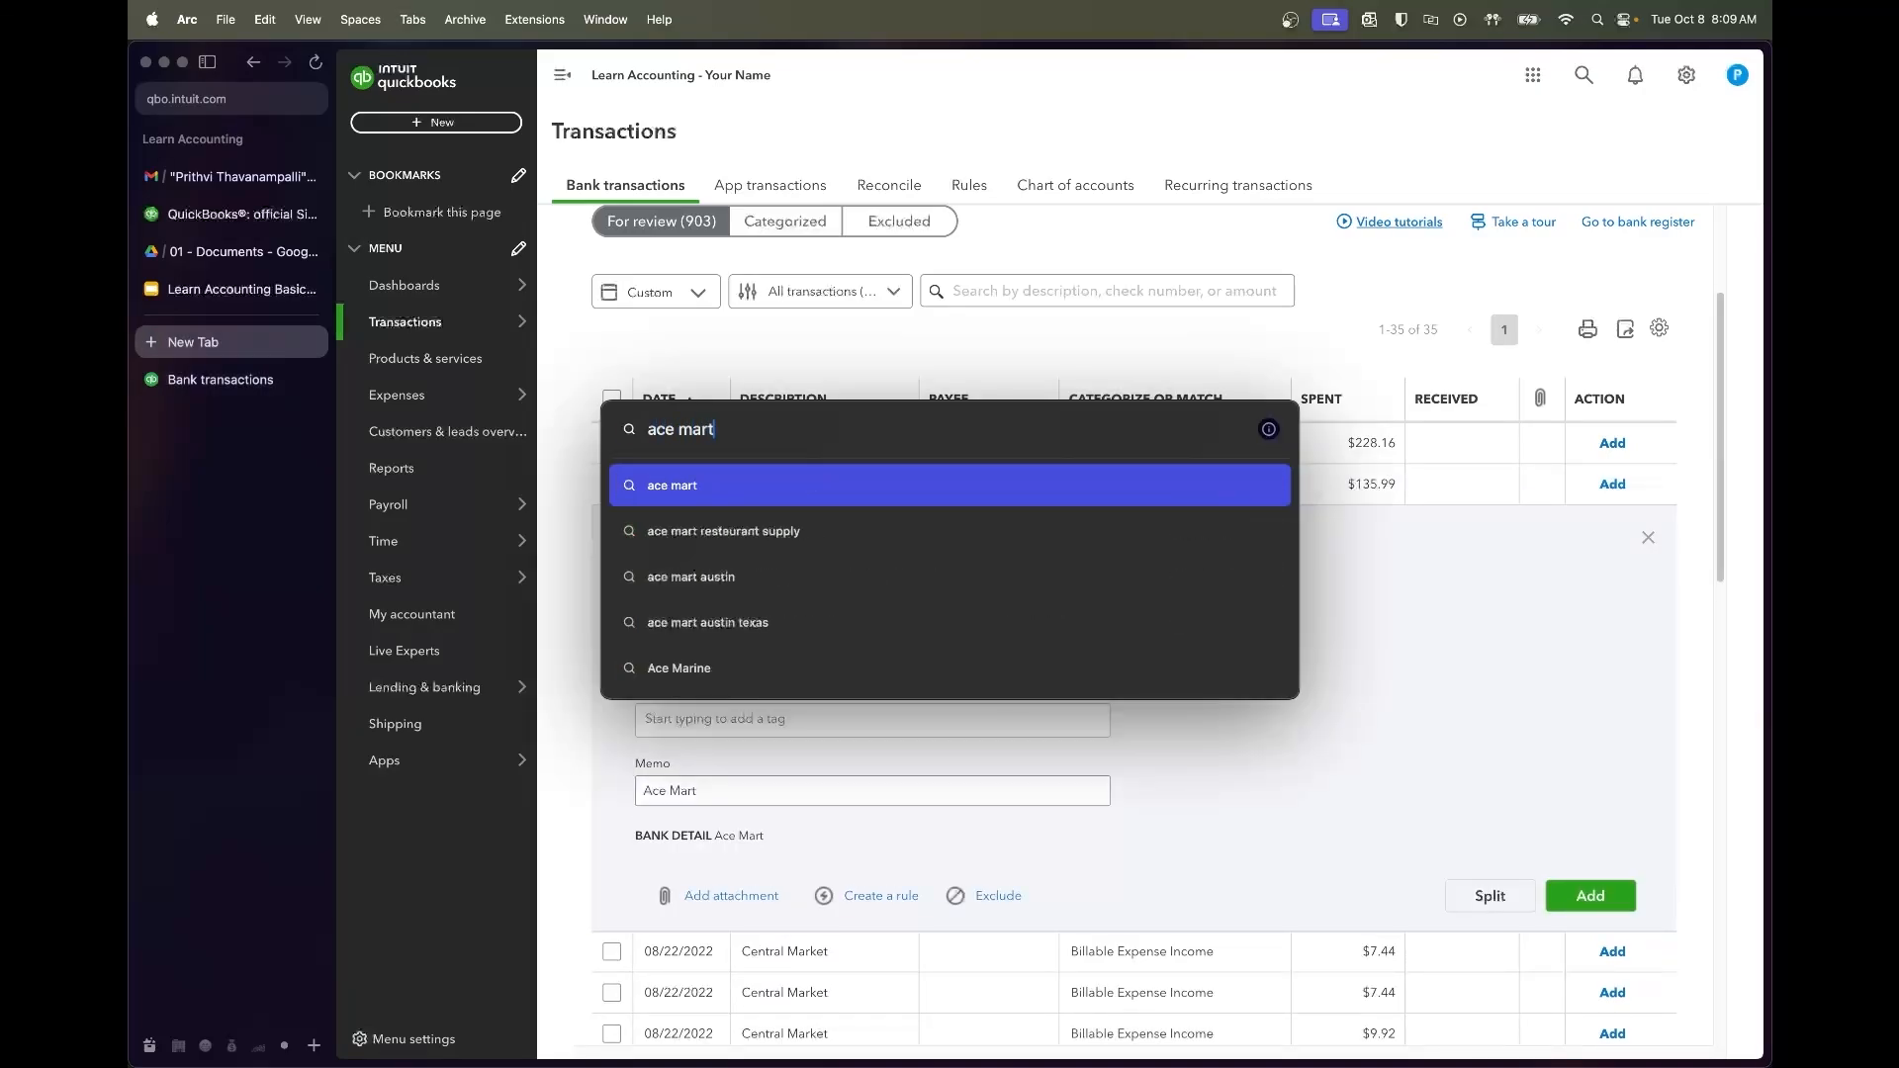
key("Return")
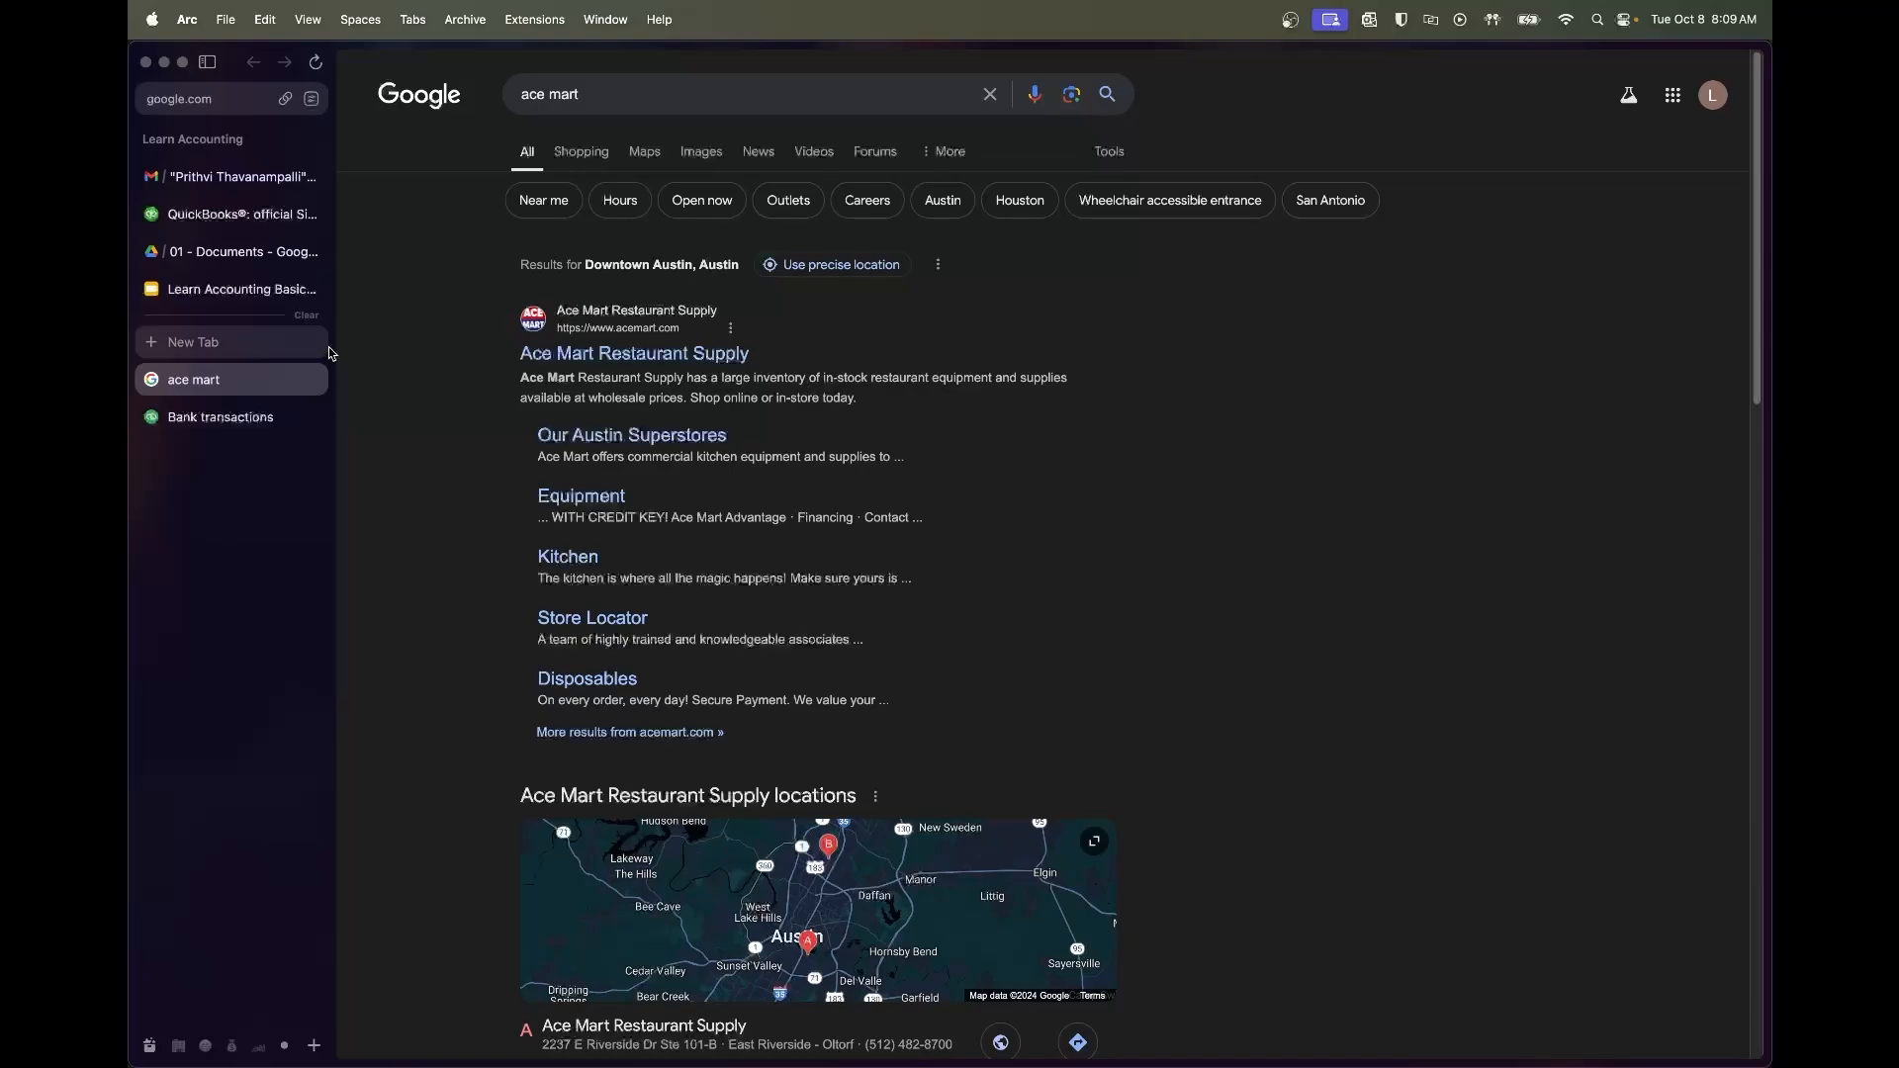
left_click(315, 379)
Add the $135.99 charge with new vendor Ace Mart under Small Kitchen Tools & Supplies
left_click(732, 627)
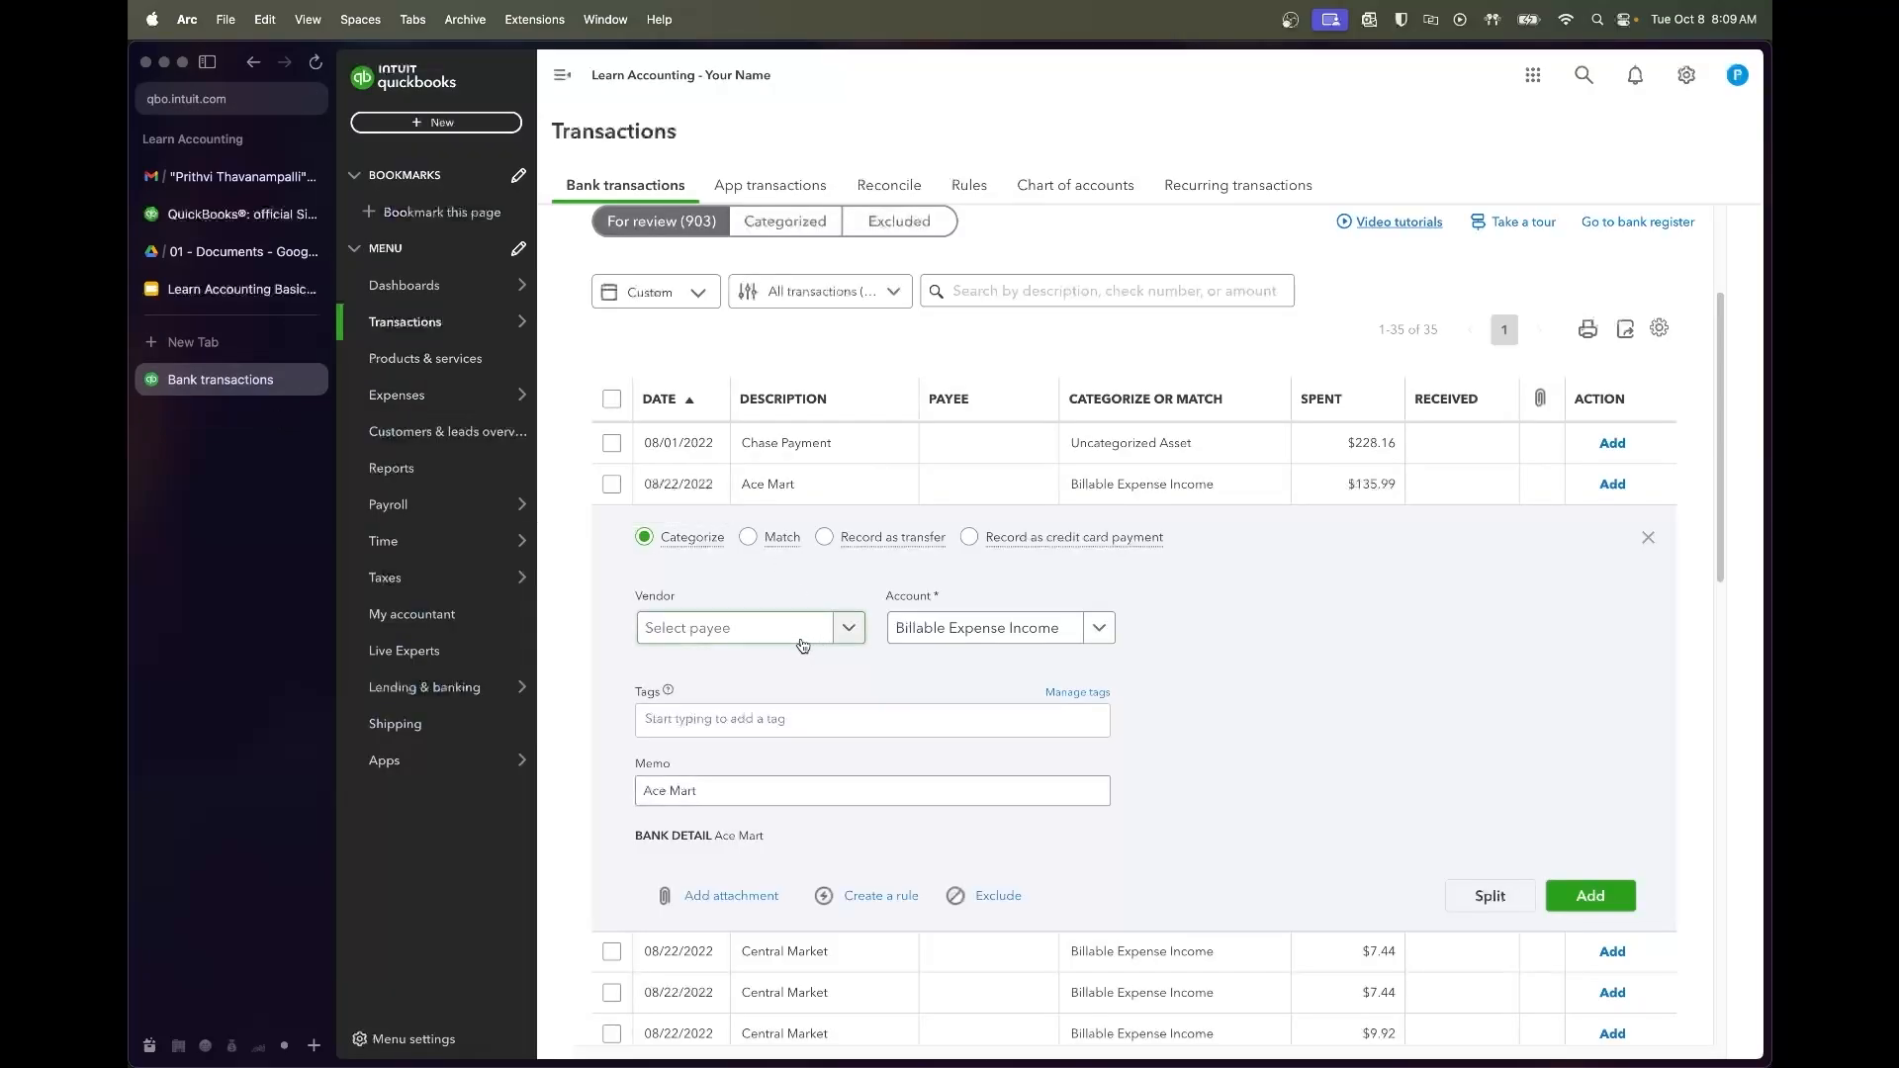
type("Ace ma")
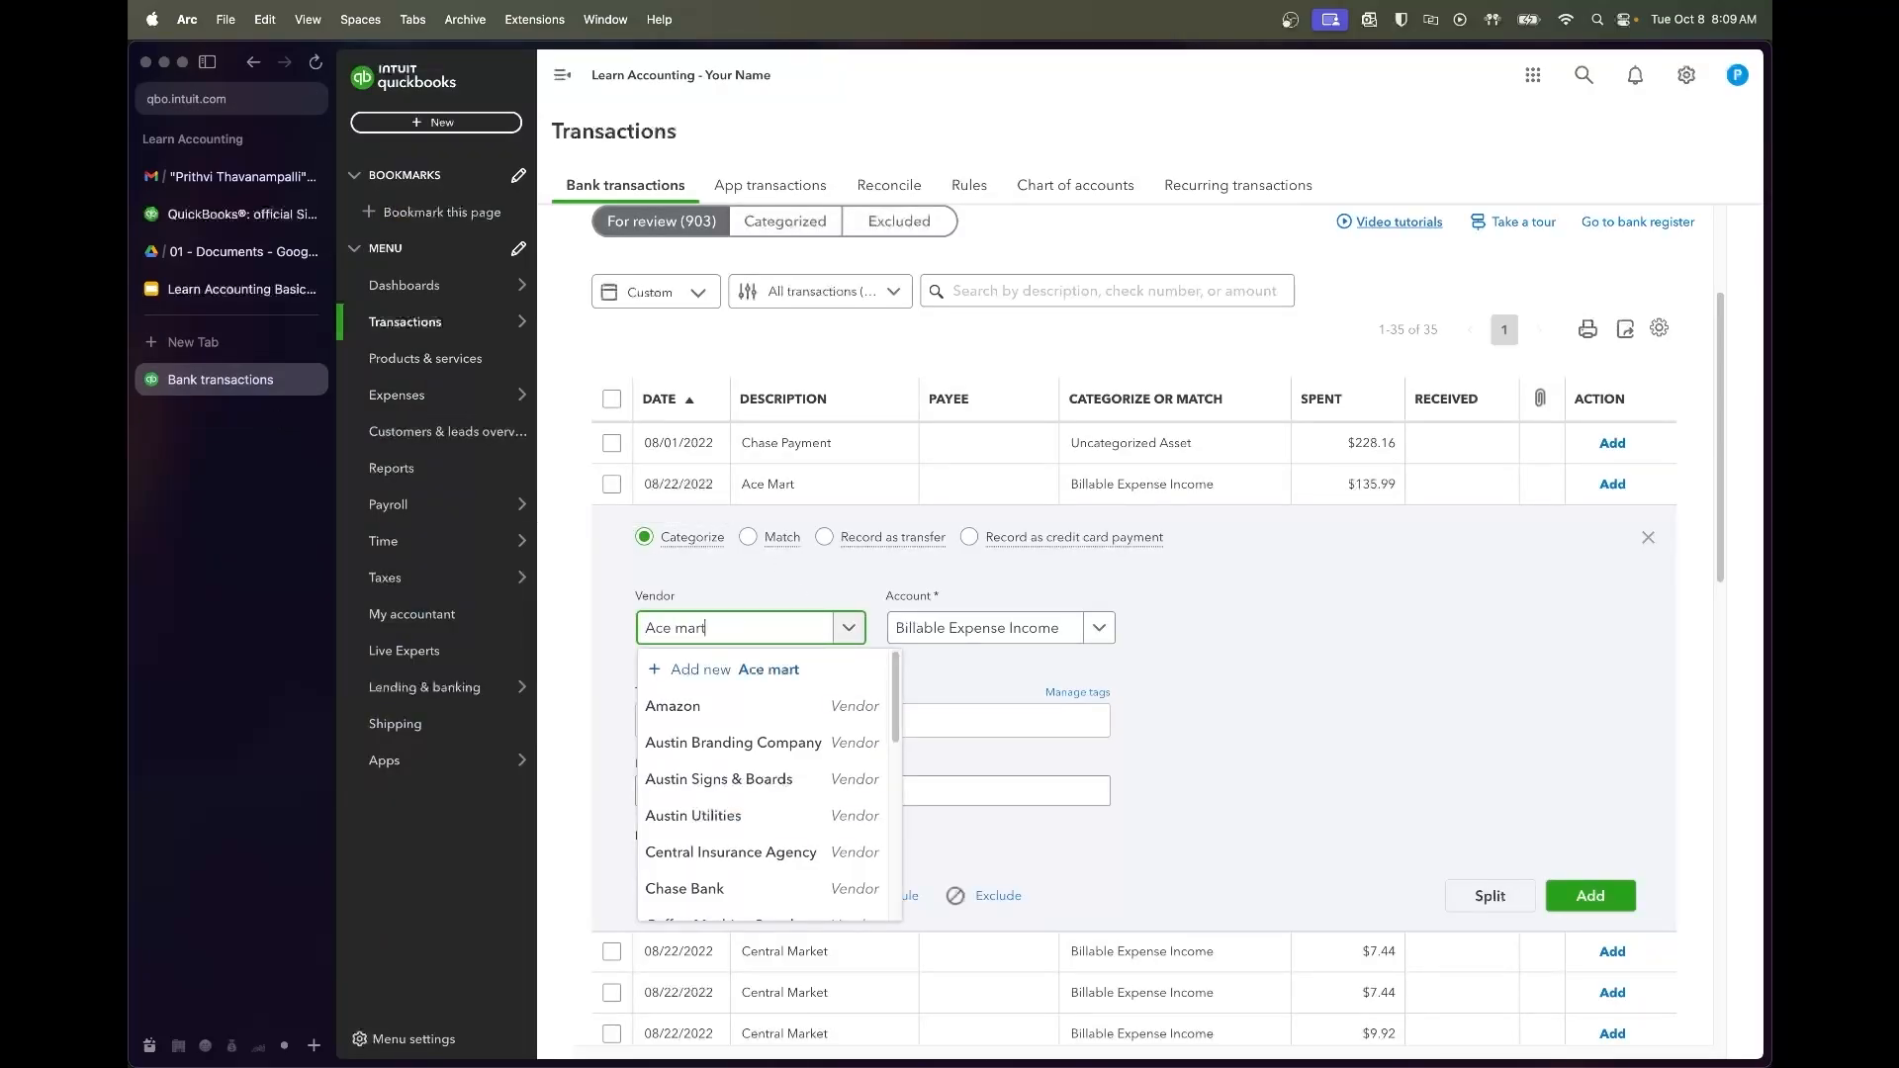
type("rt")
key("BackSpace")
key("BackSpace")
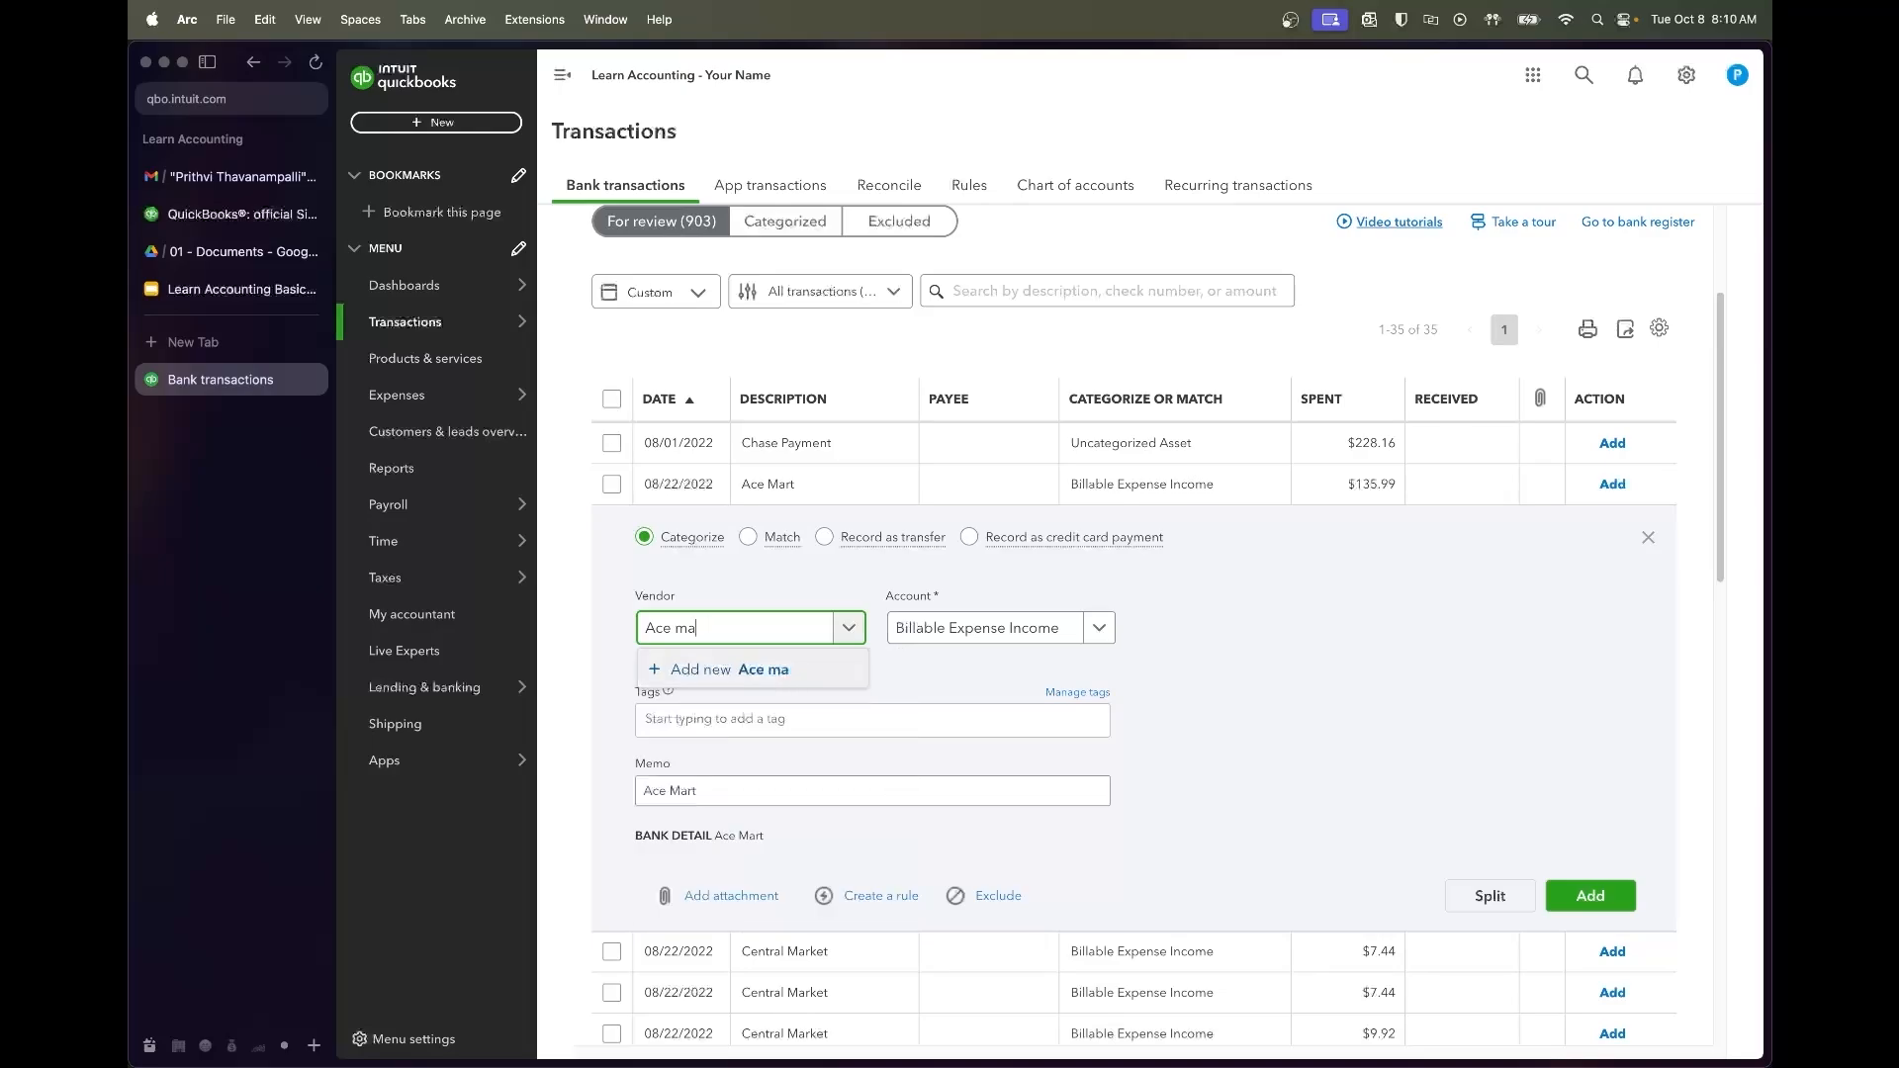
type("Mart")
left_click(780, 683)
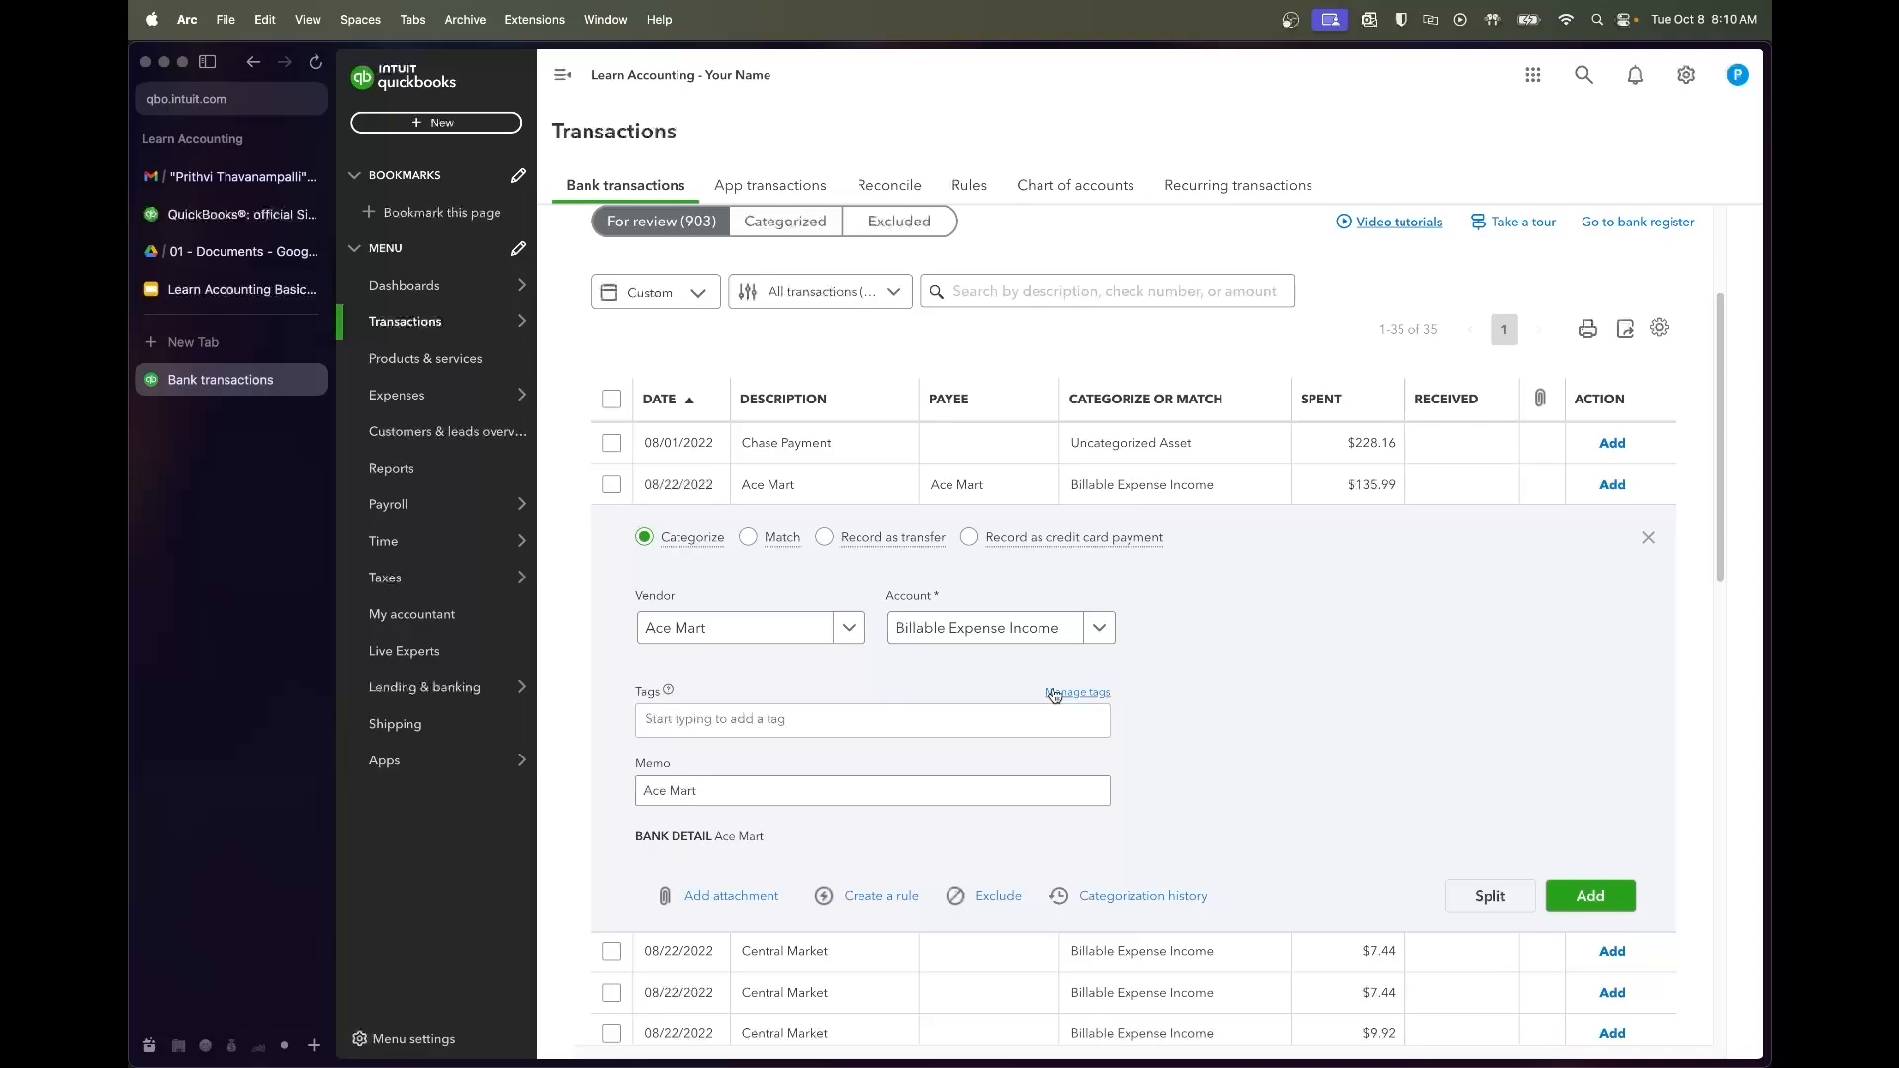
left_click(999, 628)
type("small kitch")
left_click(1029, 744)
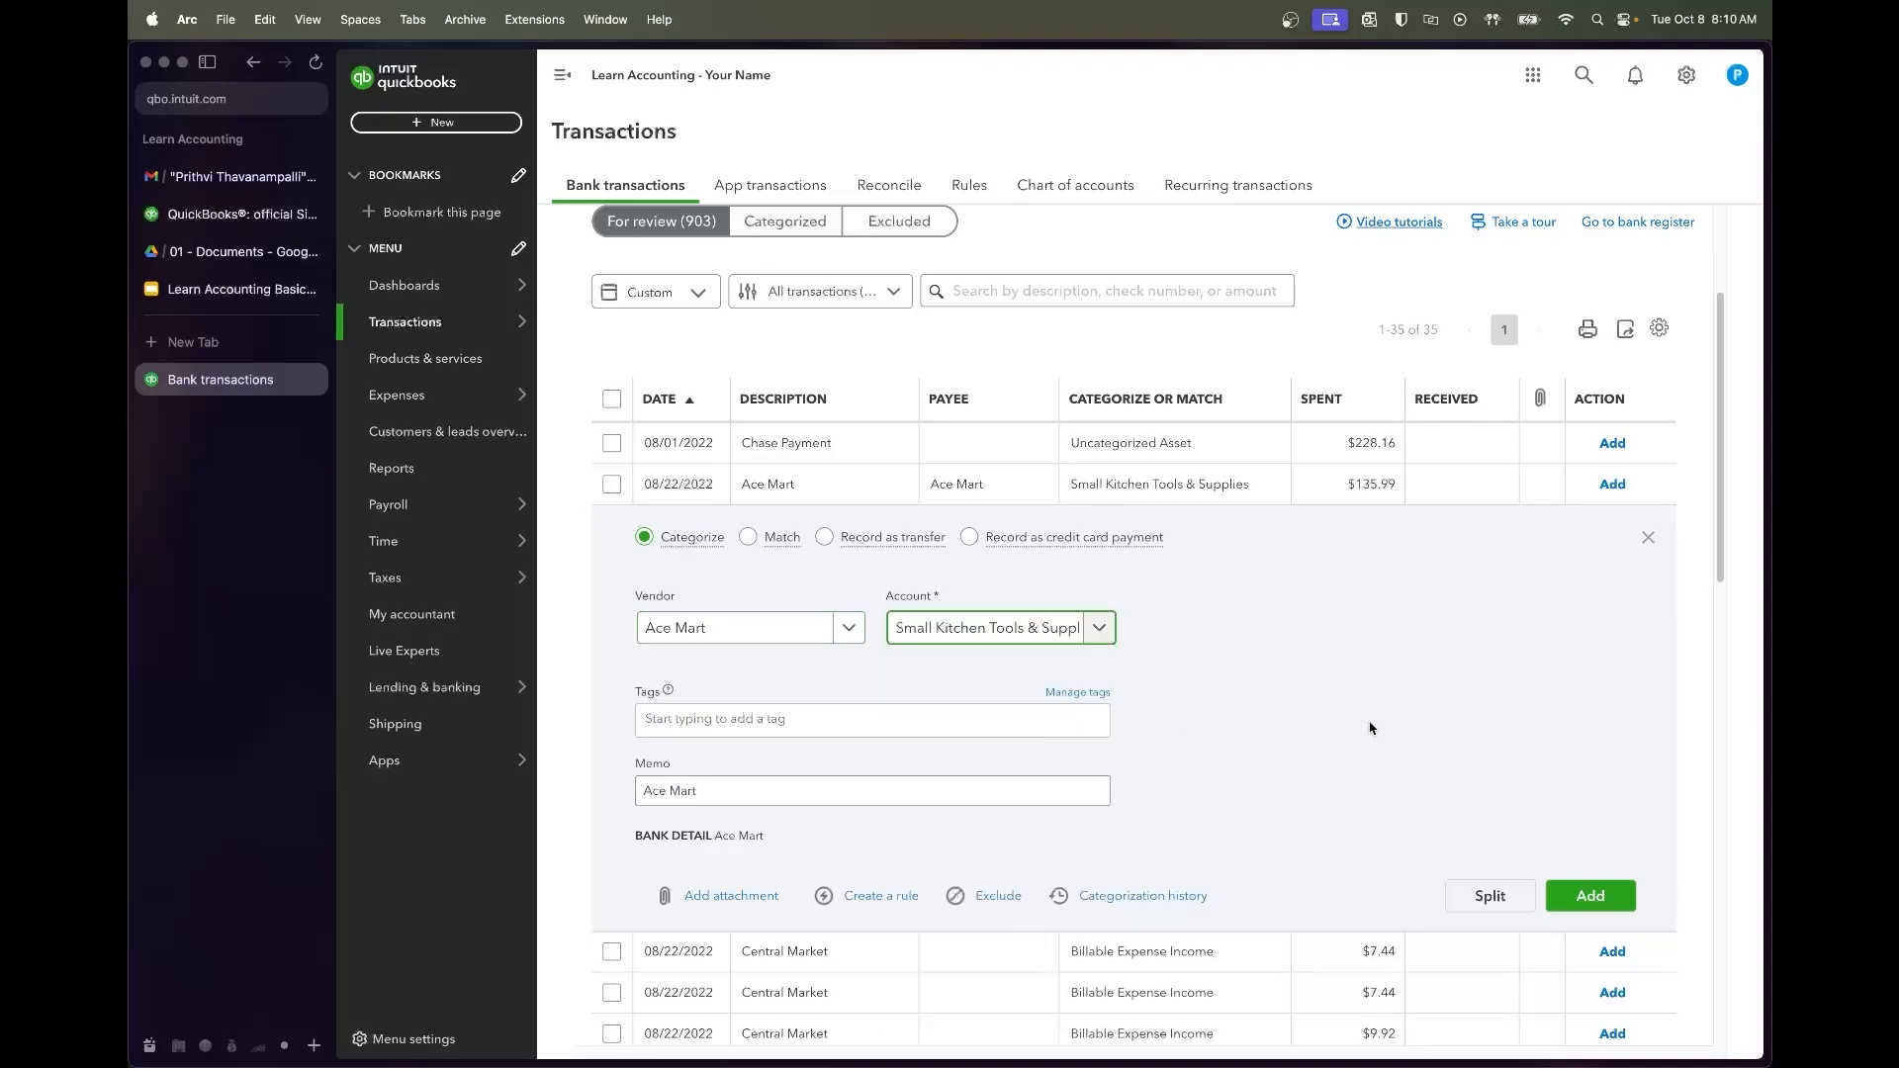
left_click(1581, 882)
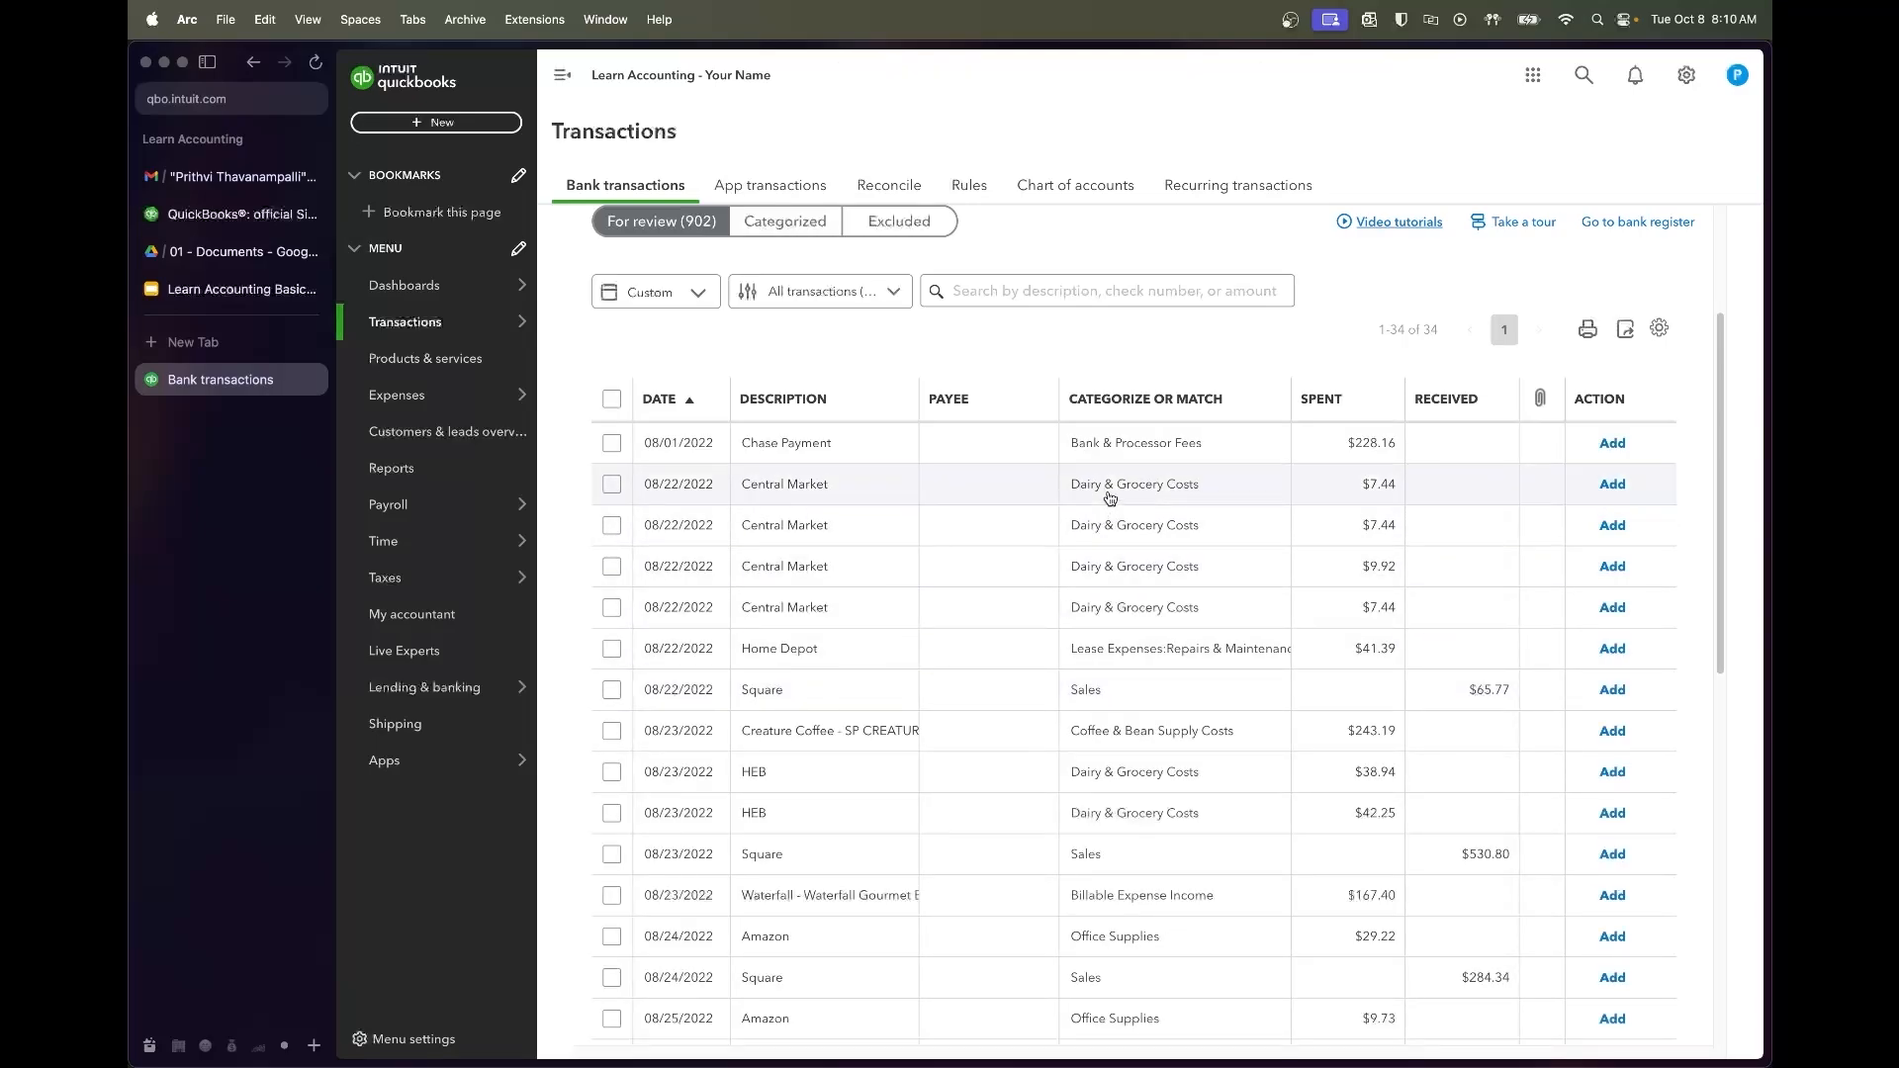
Batch-edit the four Central Market charges as Expense with new vendor Central Market
left_click(611, 483)
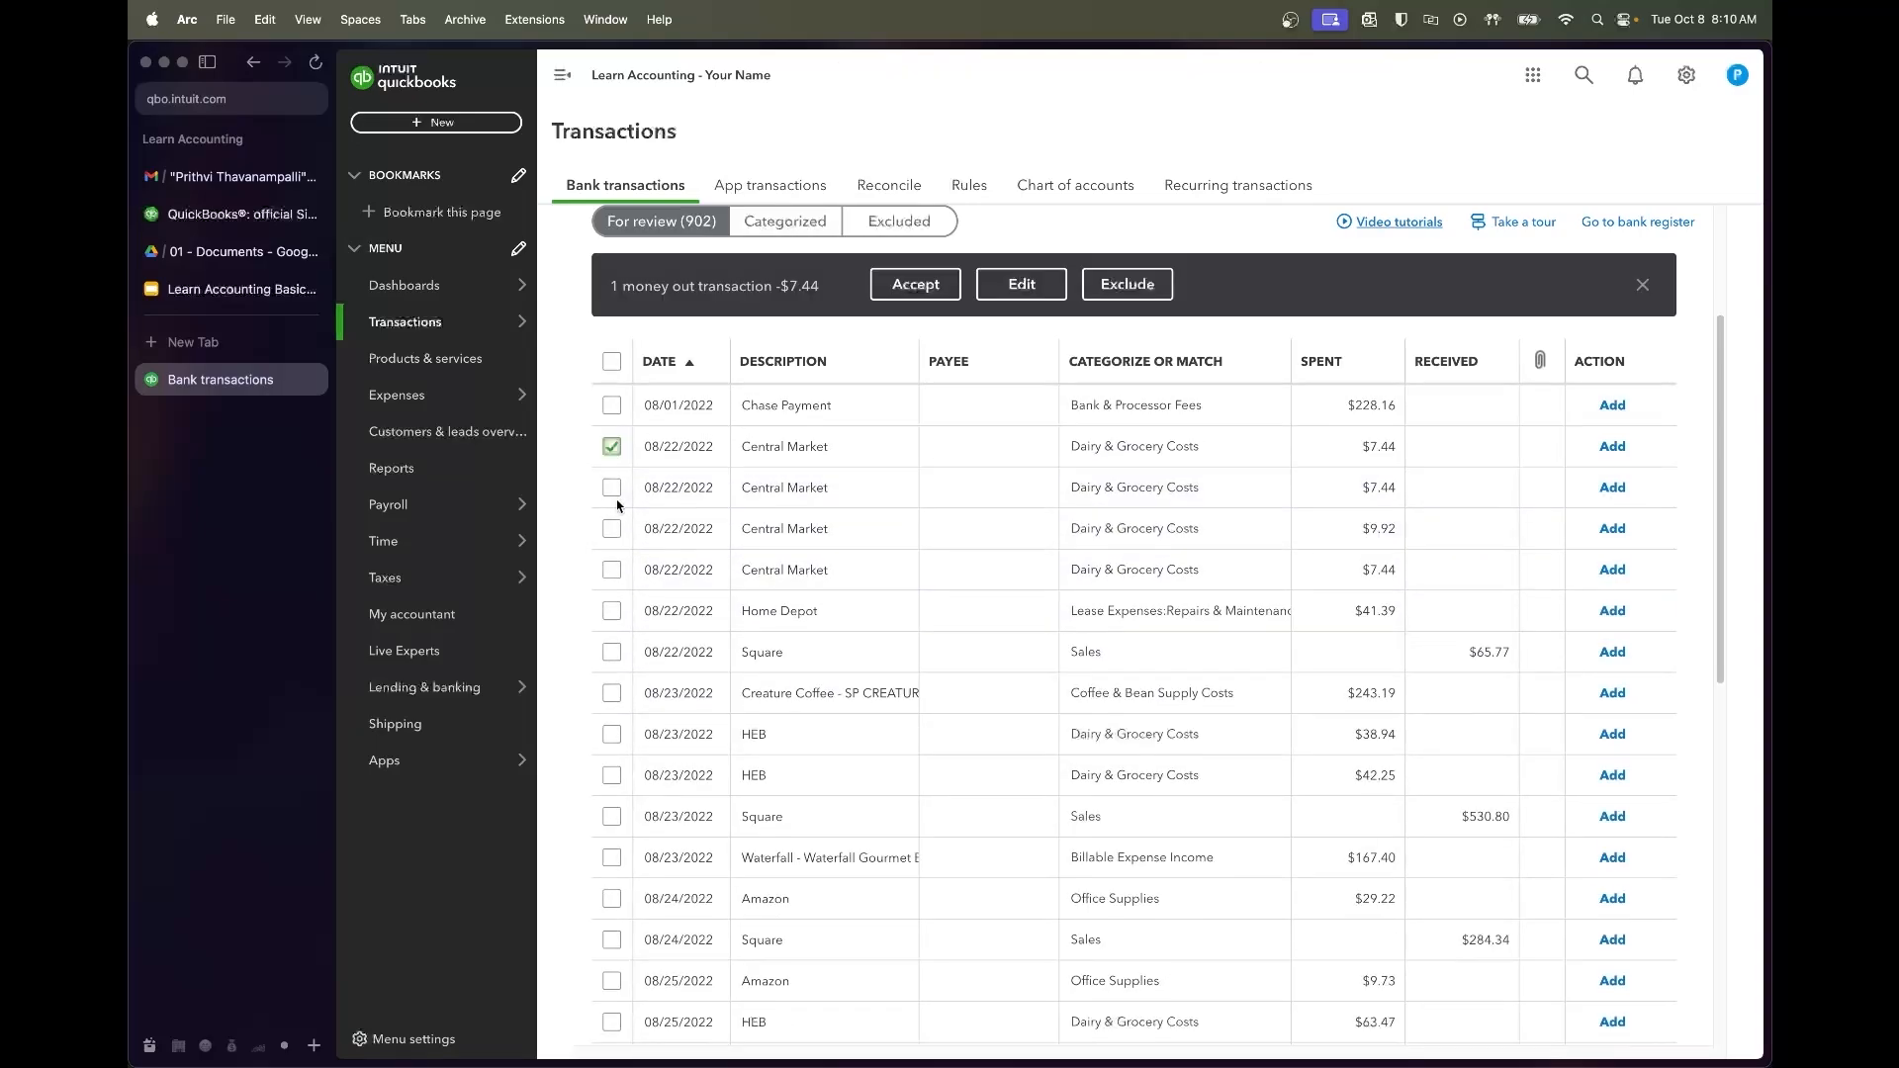
left_click(611, 569, "shift")
left_click(1035, 284)
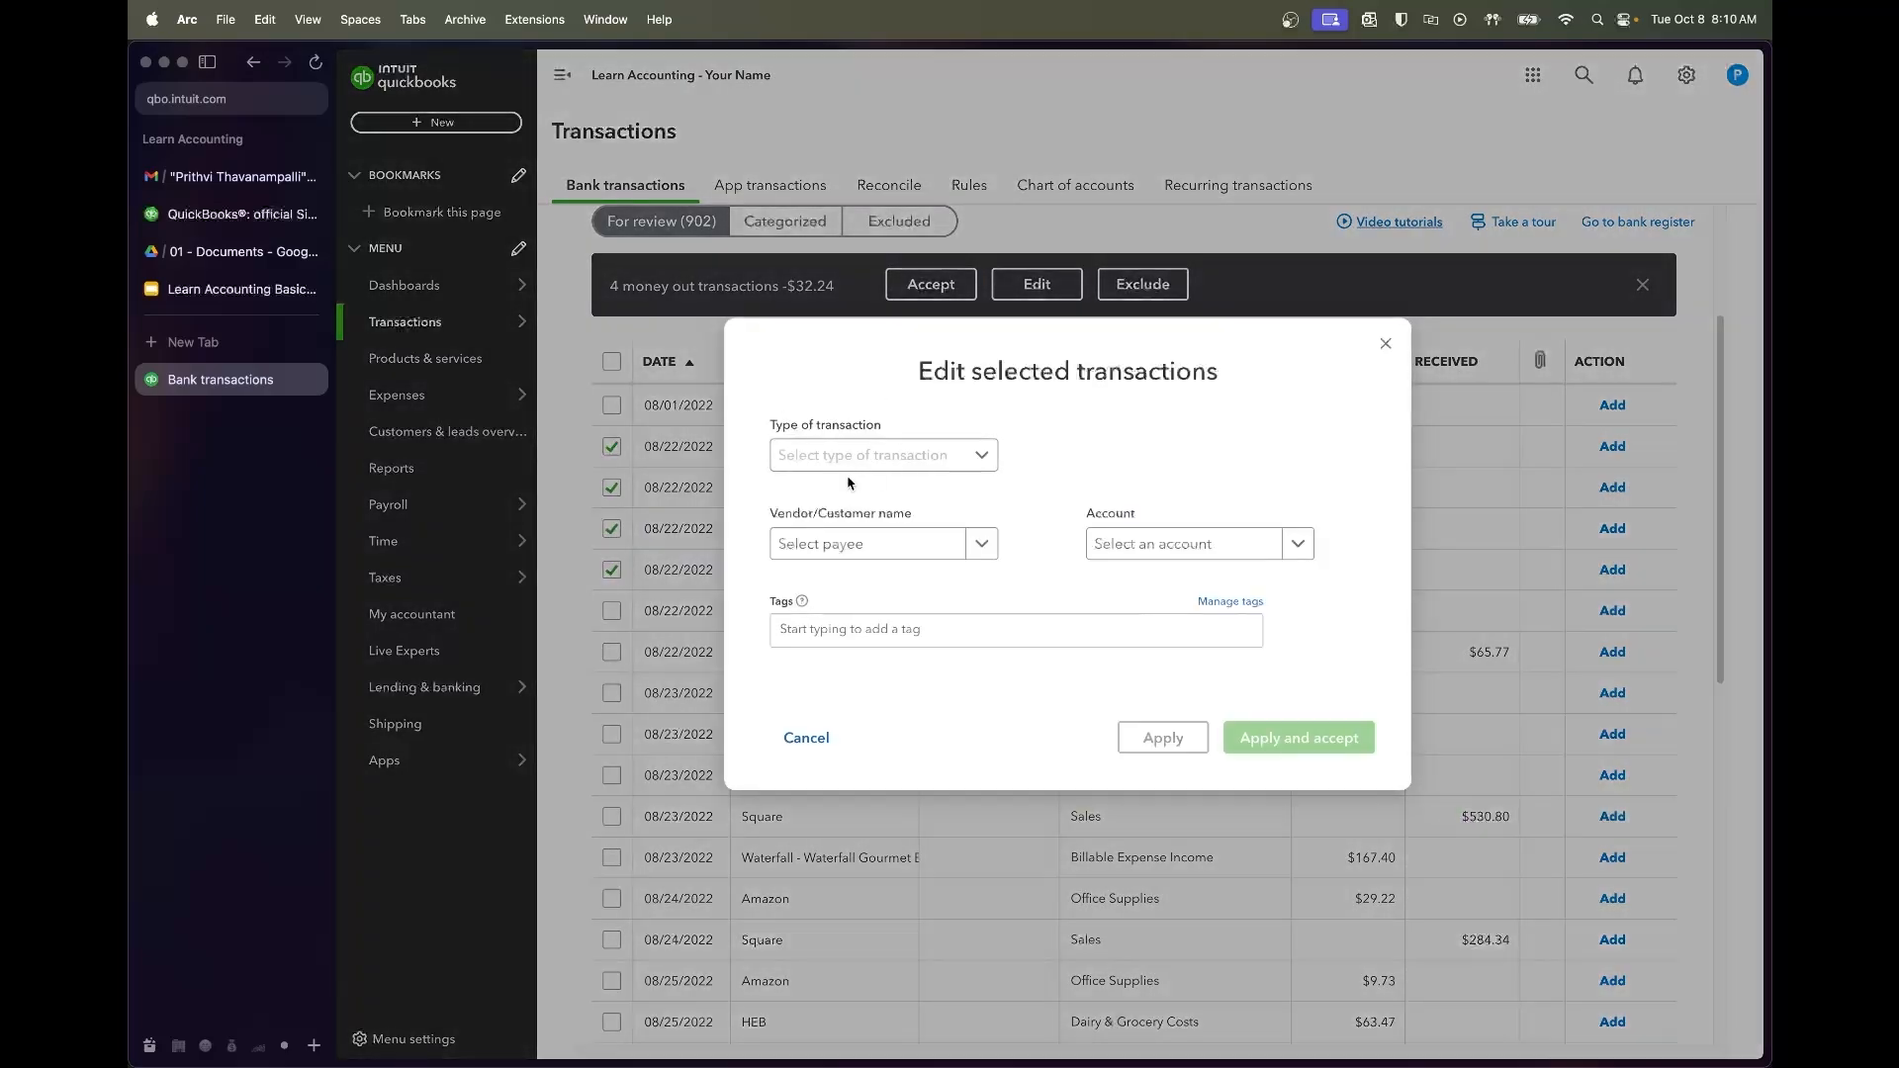
left_click(885, 457)
left_click(877, 495)
left_click(870, 539)
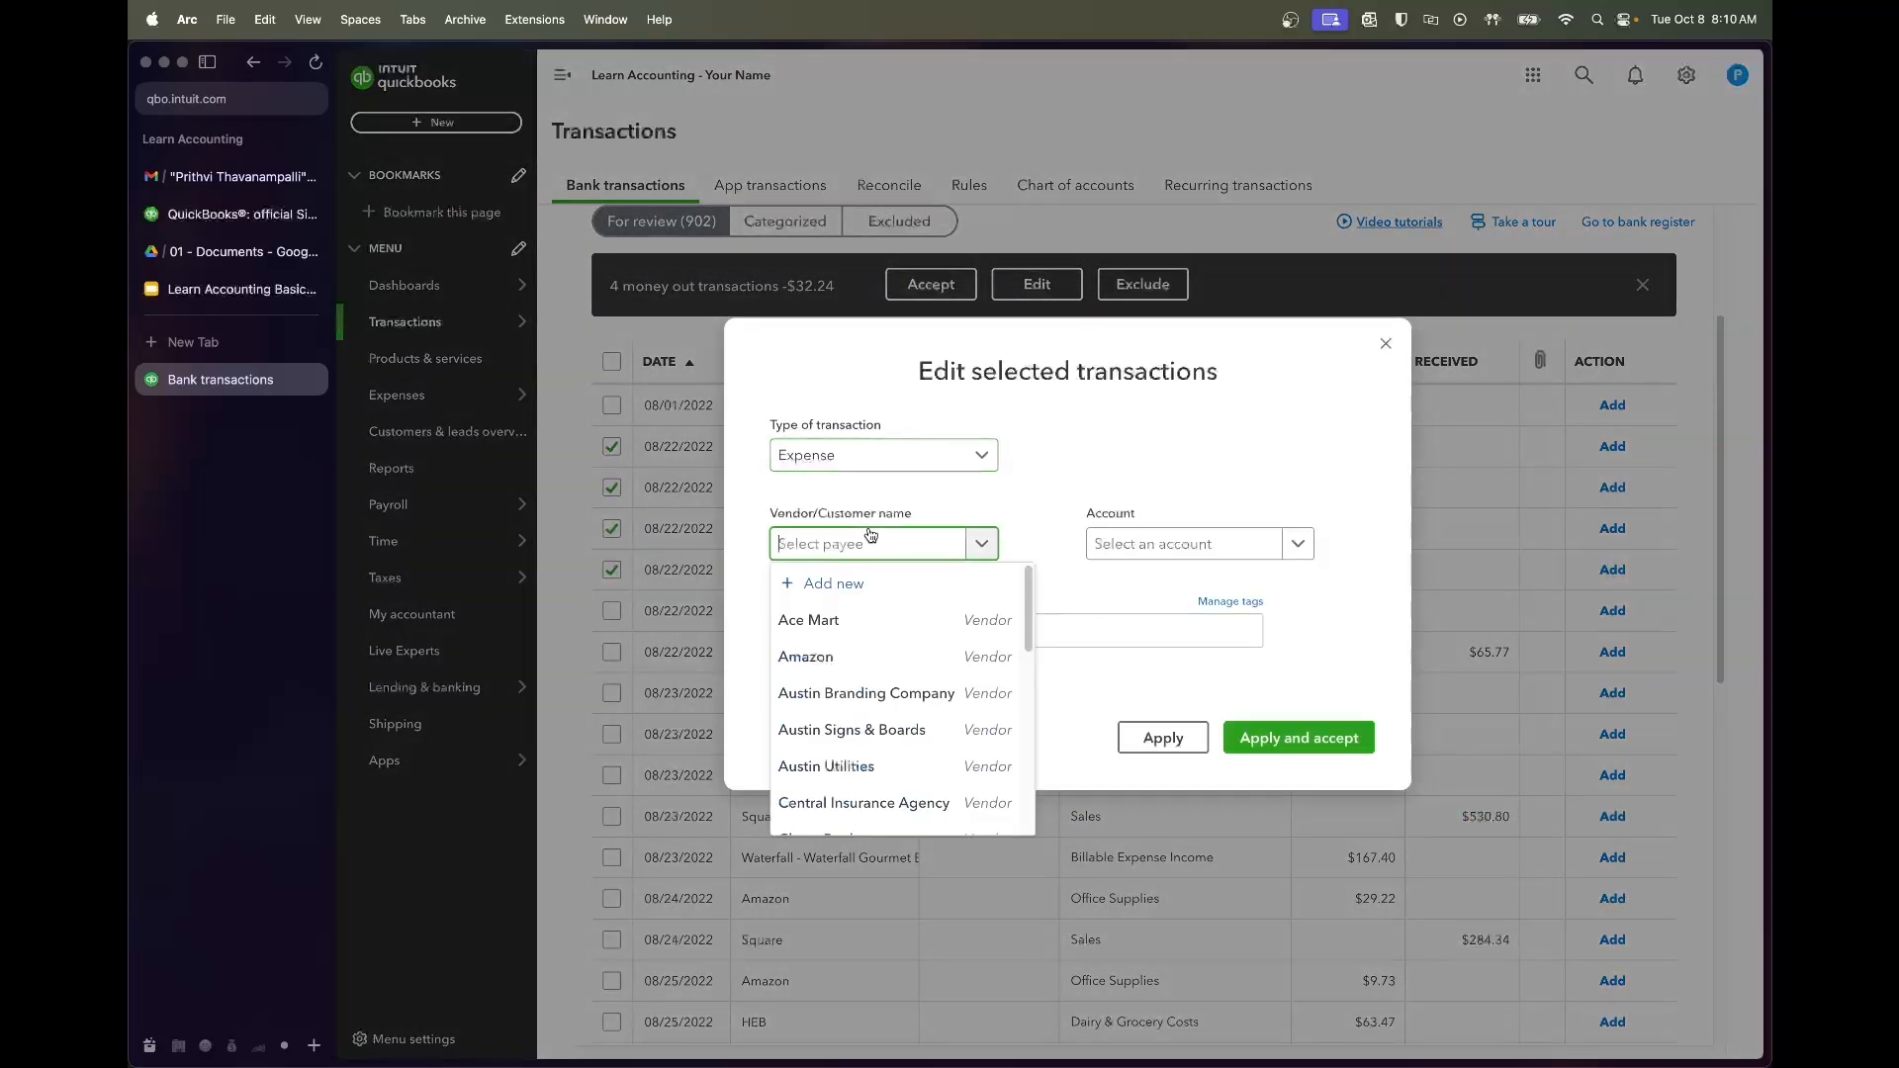
type("Central mar")
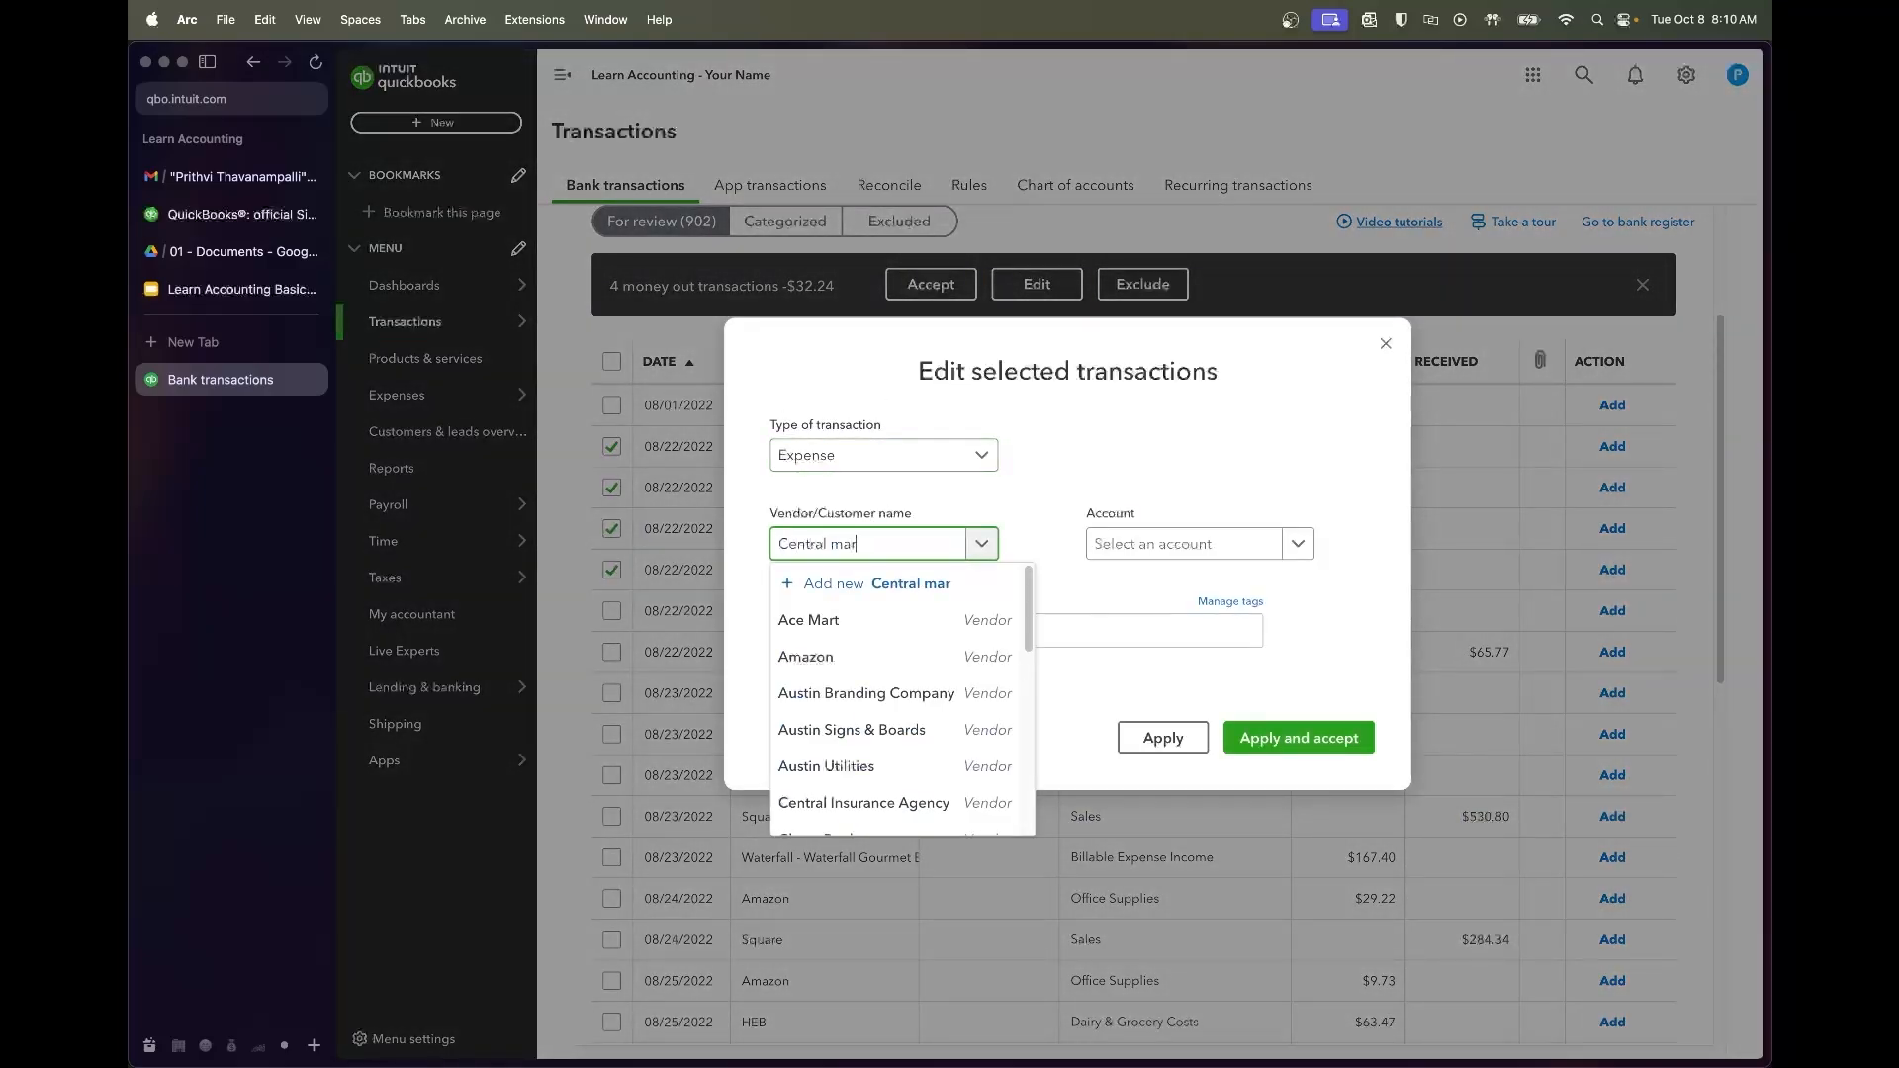
key("BackSpace")
key("BackSpace")
key("BackSpace")
type("Marke")
left_click(888, 583)
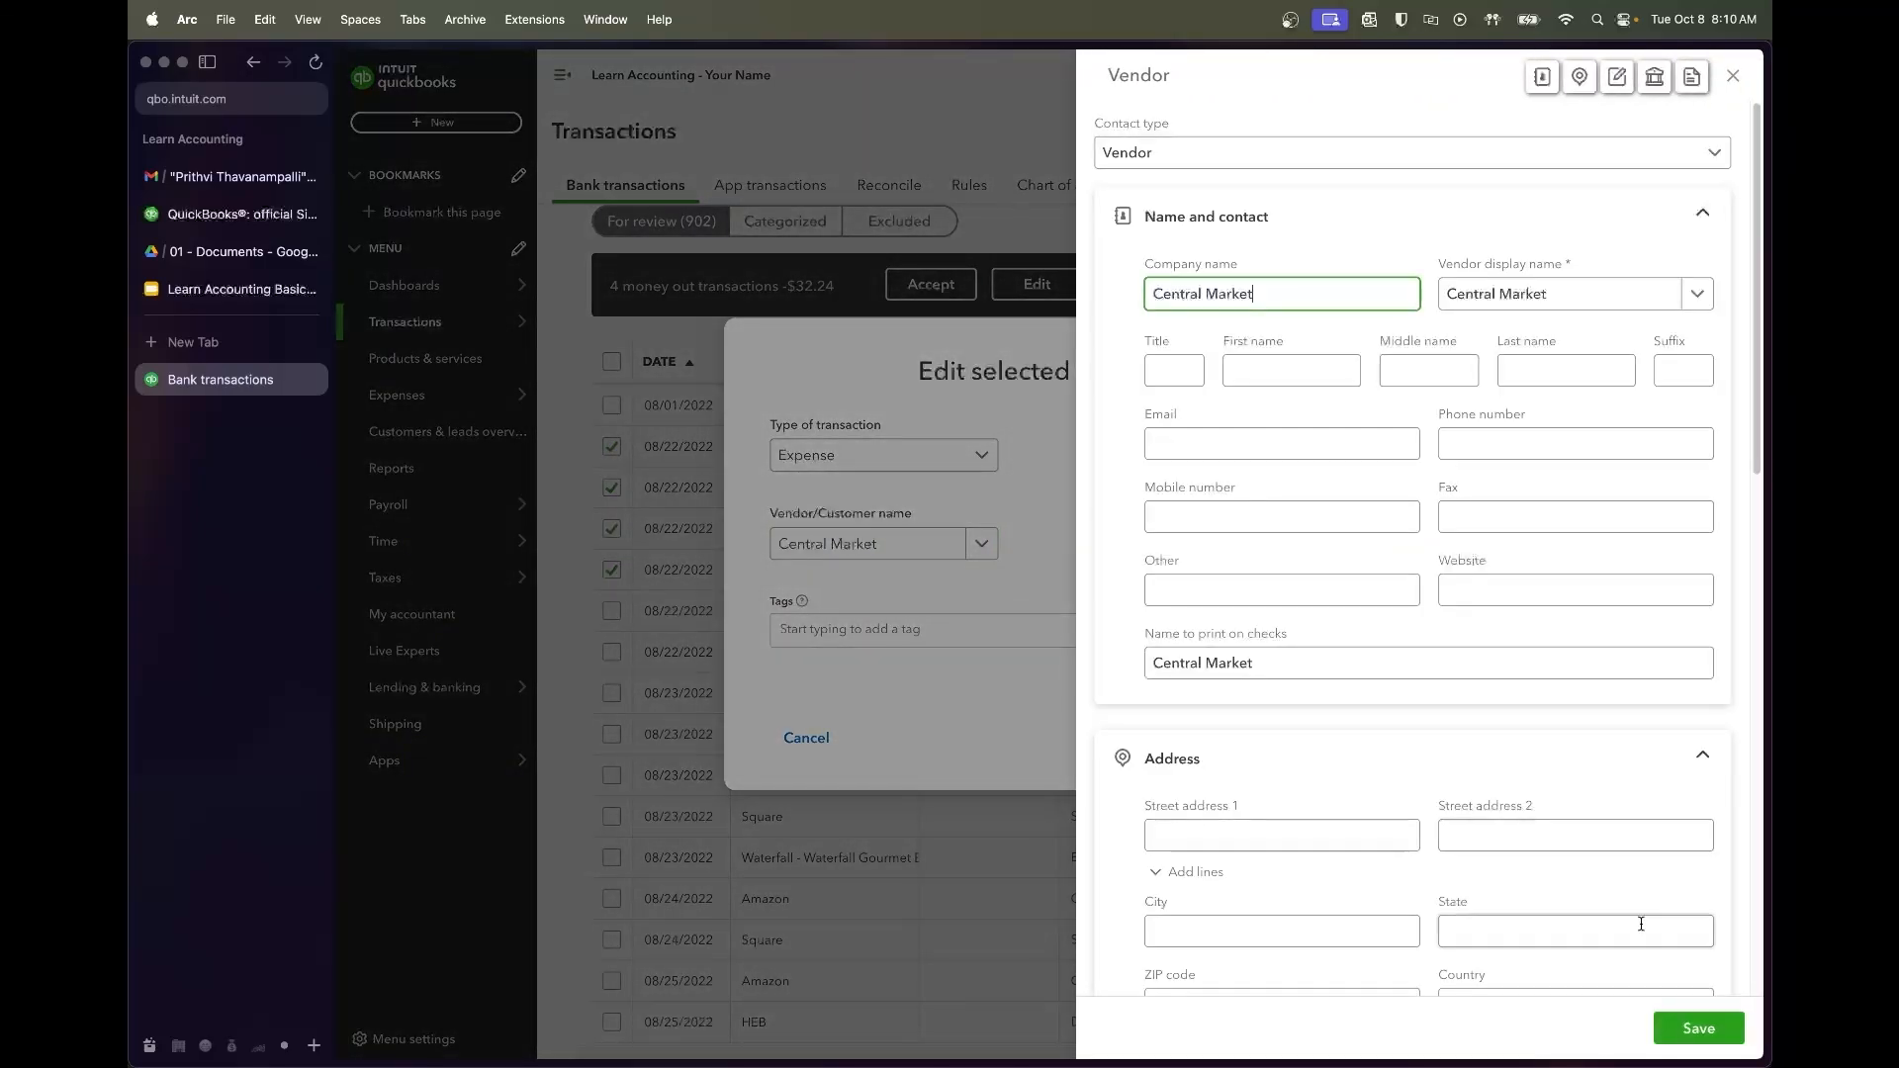
left_click(1699, 1029)
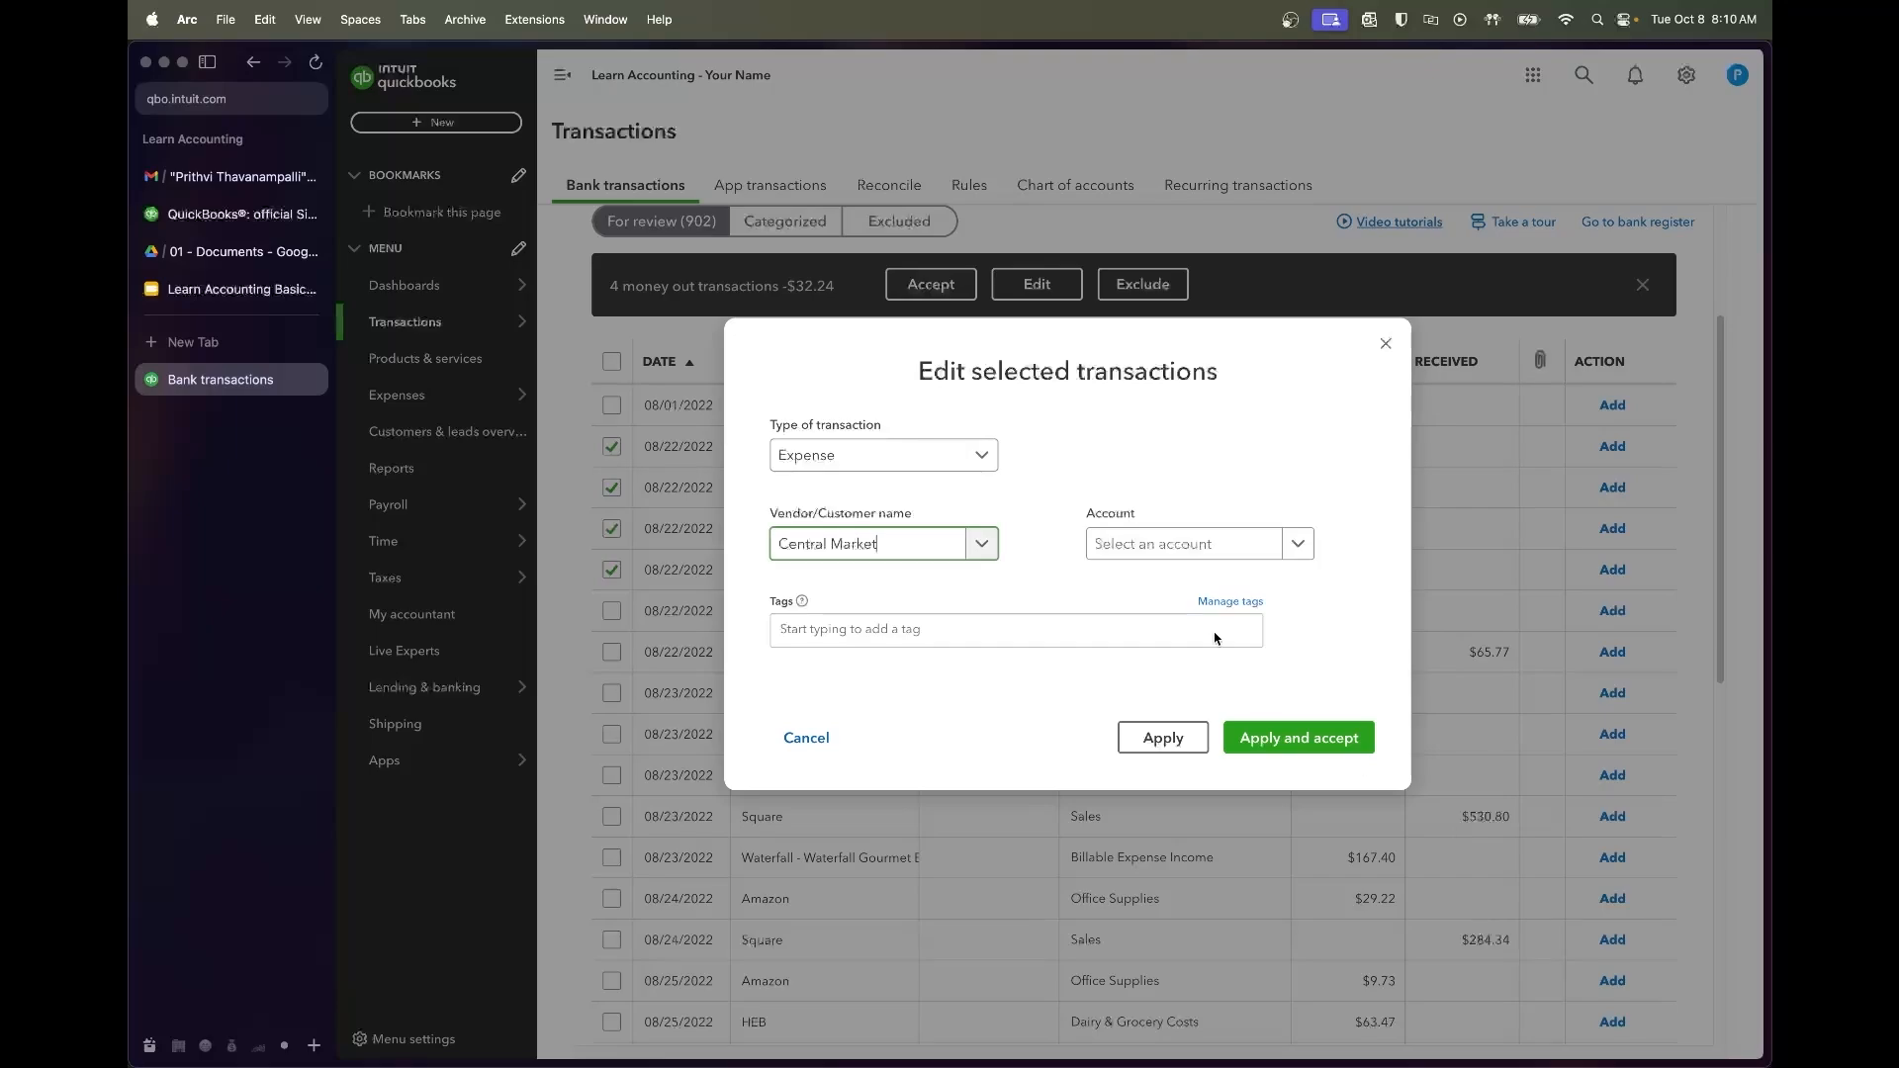
Assign the four Central Market charges to Dairy & Grocery Costs and accept them
left_click(1166, 556)
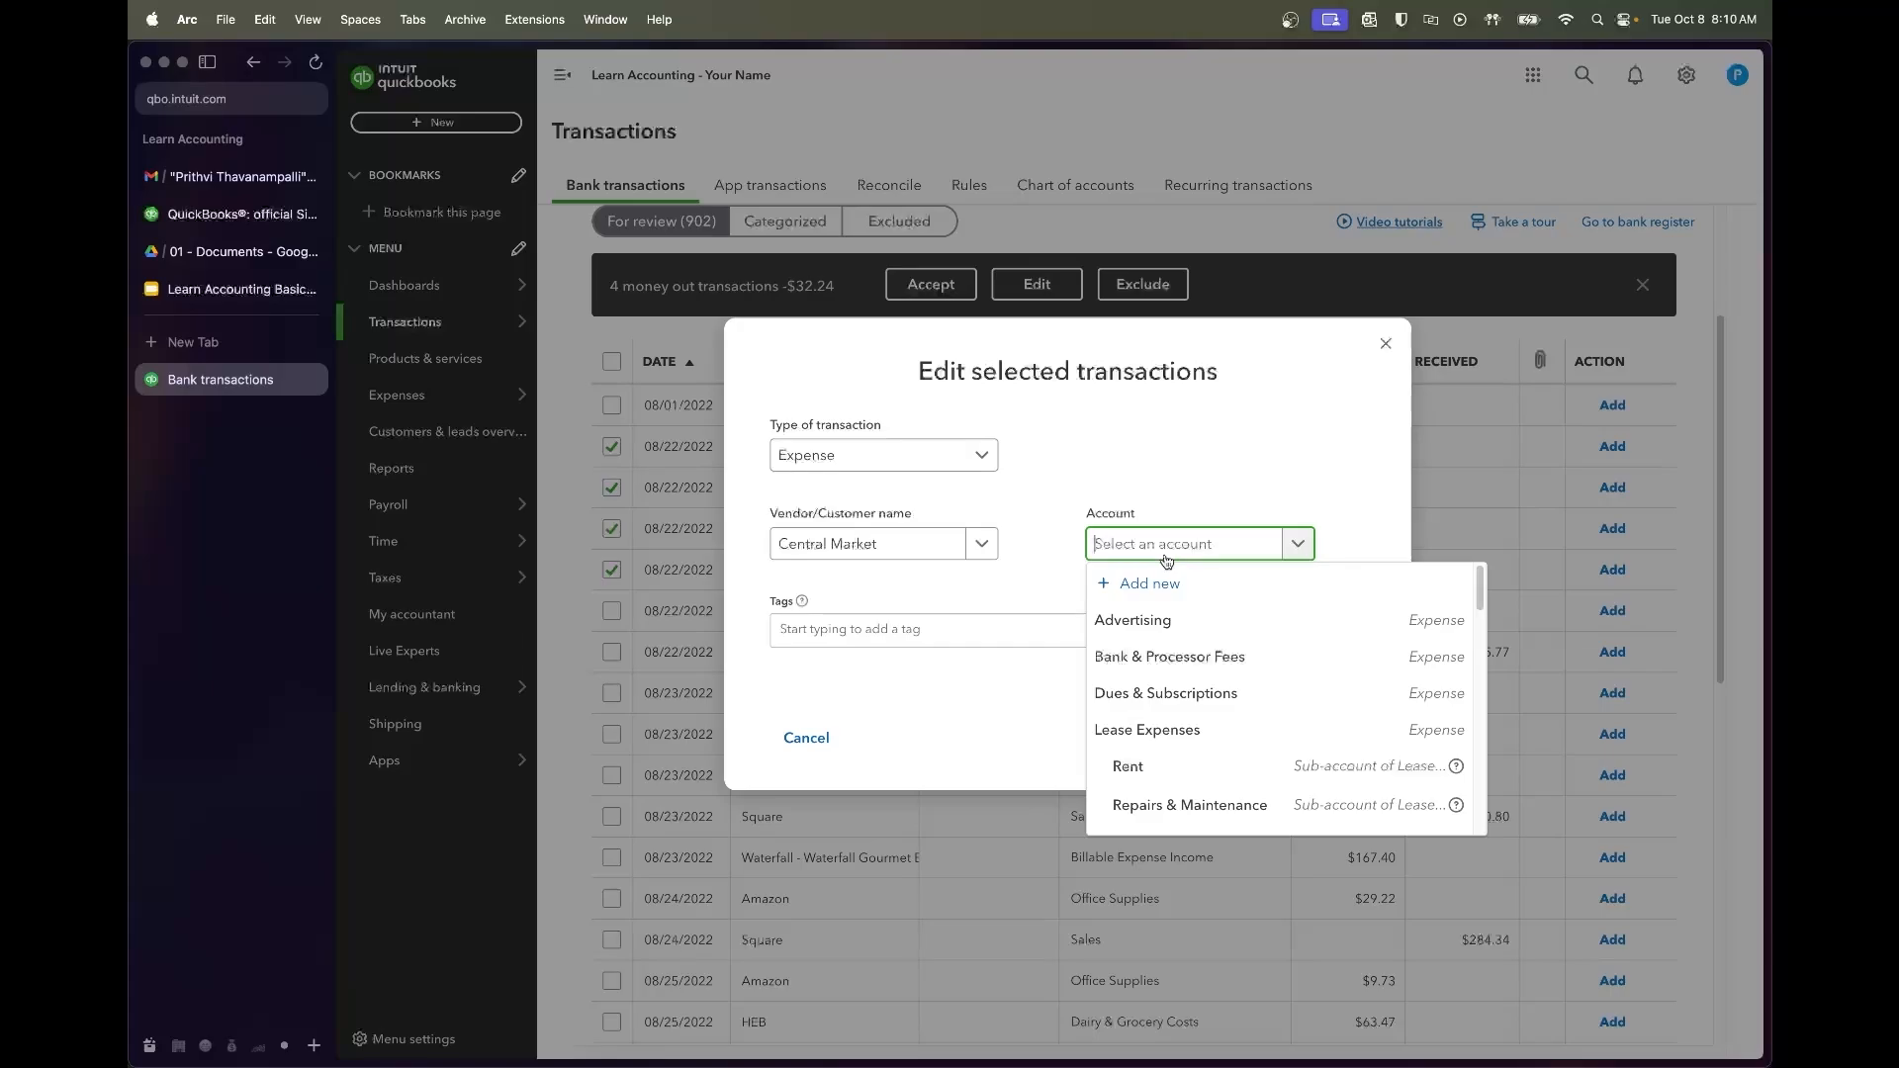
type("dairy")
left_click(1172, 619)
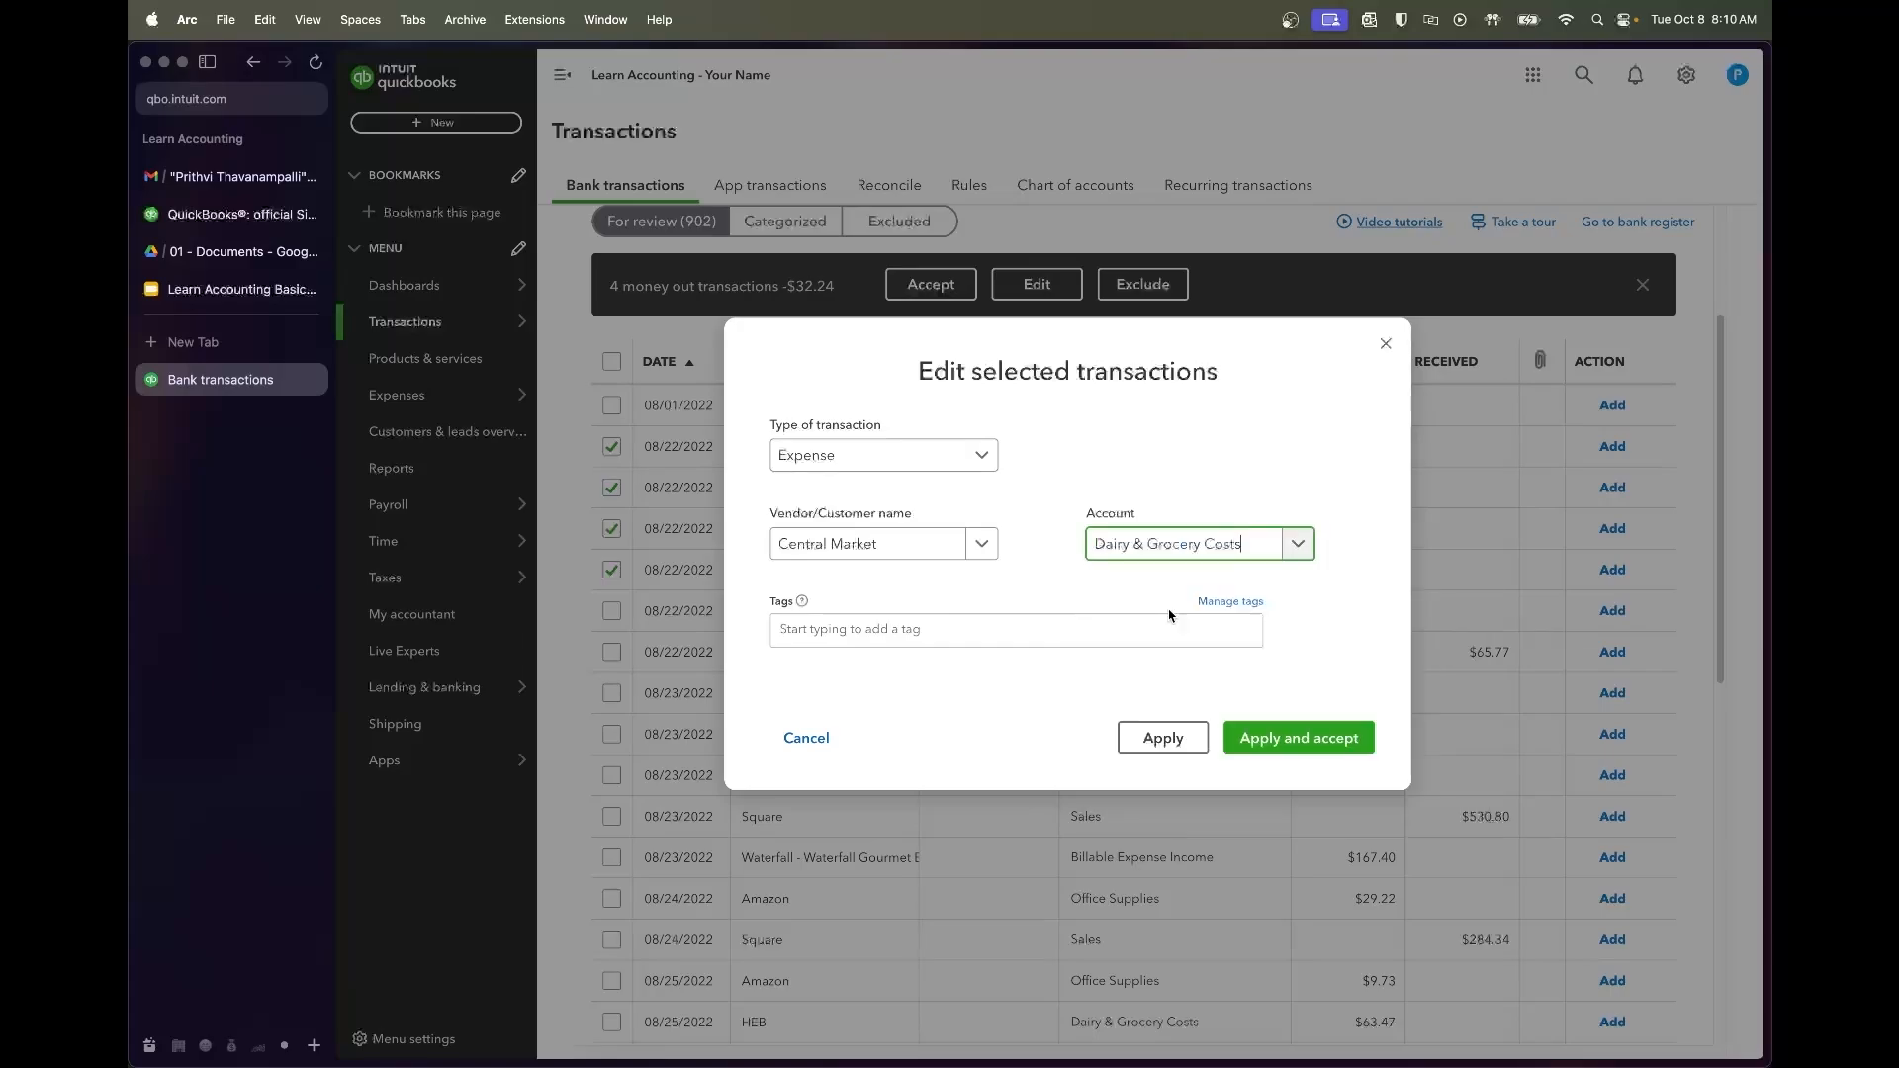
left_click(1295, 737)
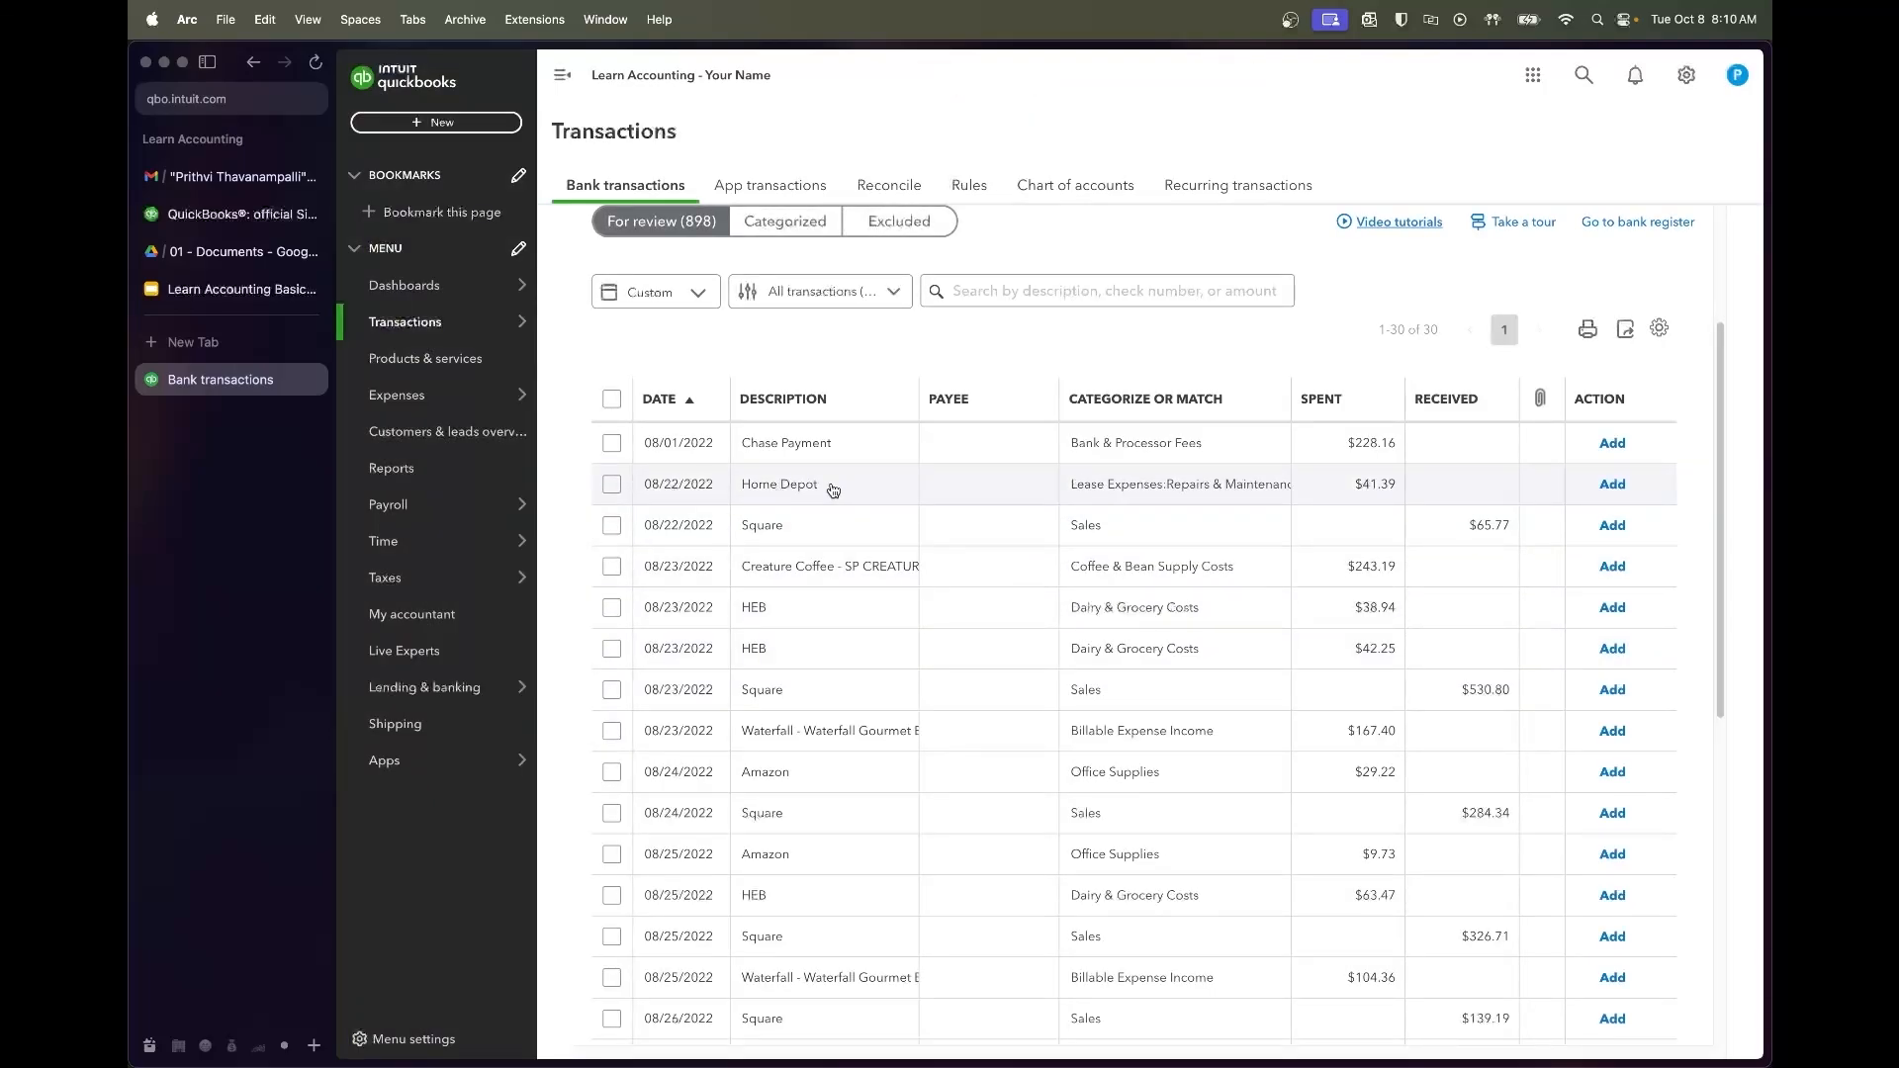
Add the 08/22 Home Depot $41.39 charge with vendor Home Depot
left_click(833, 491)
left_click(737, 627)
type("Home Depot")
key("Down")
key("Return")
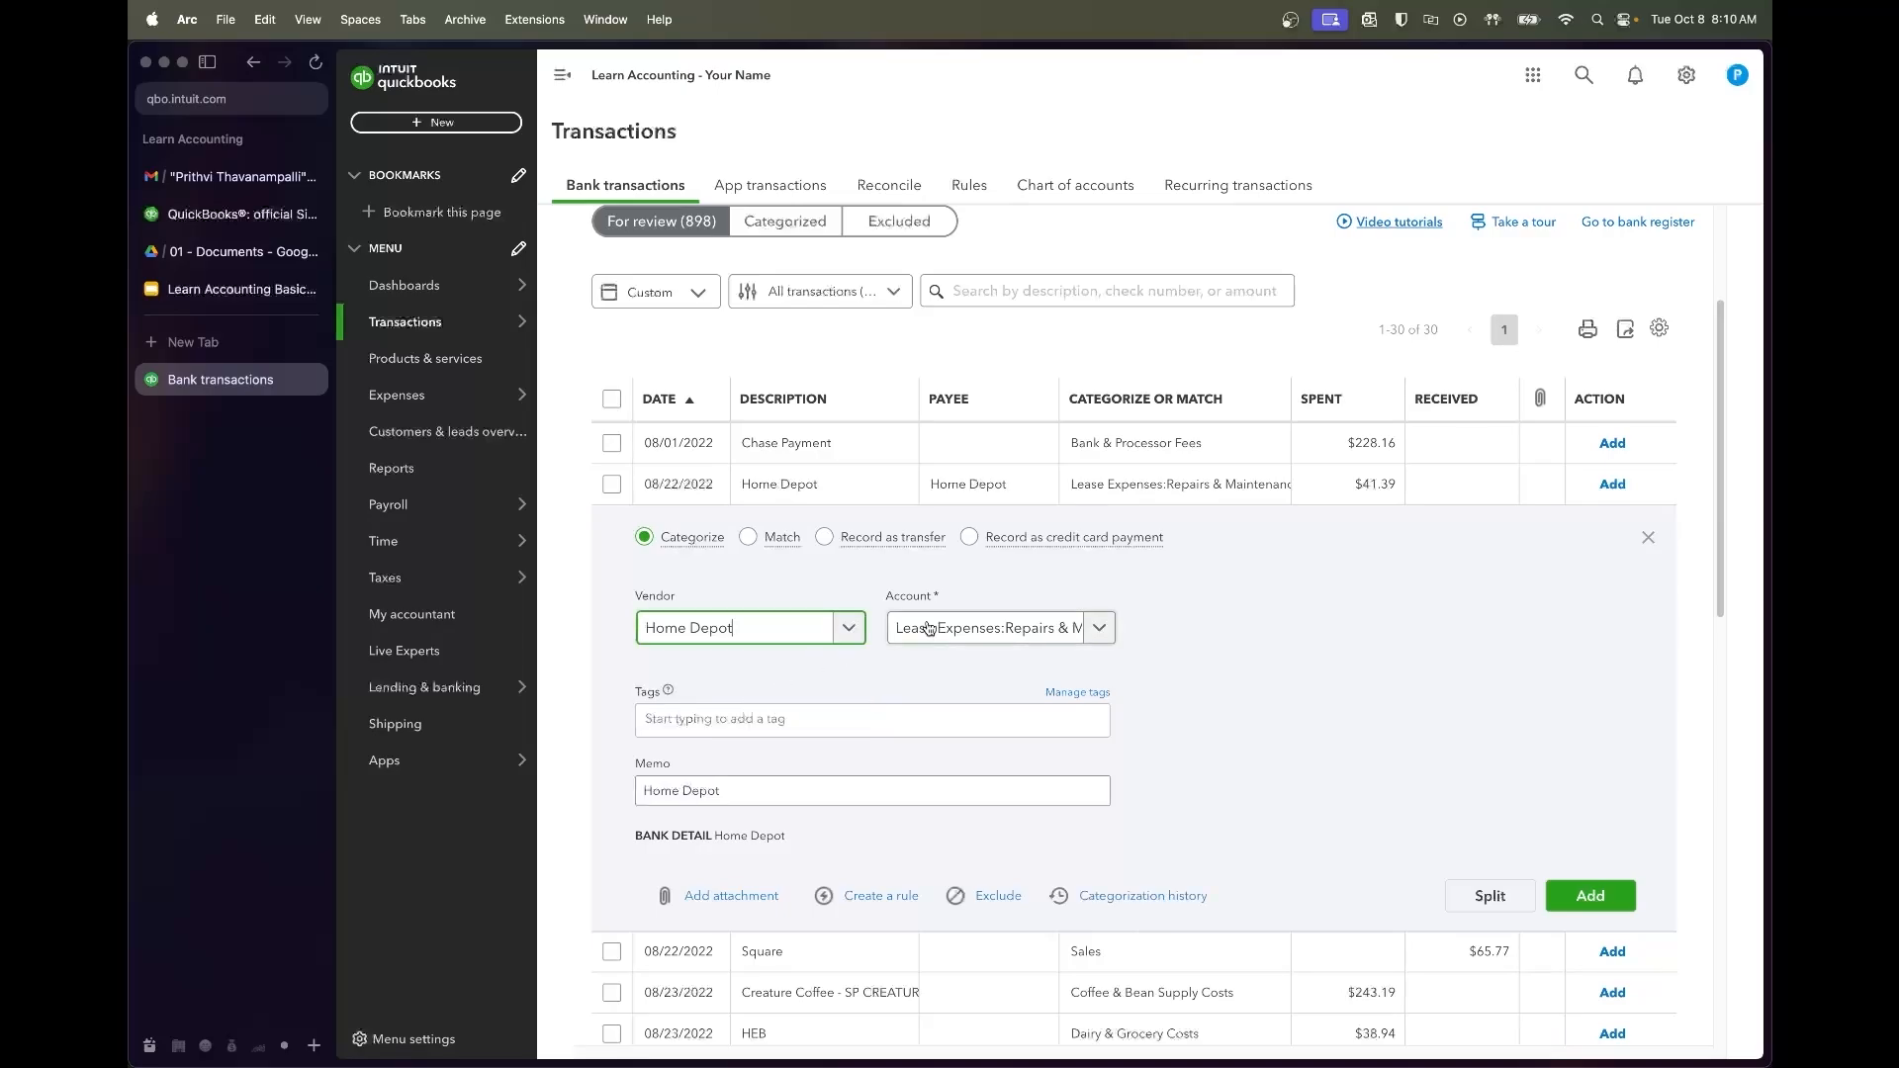
left_click(1589, 896)
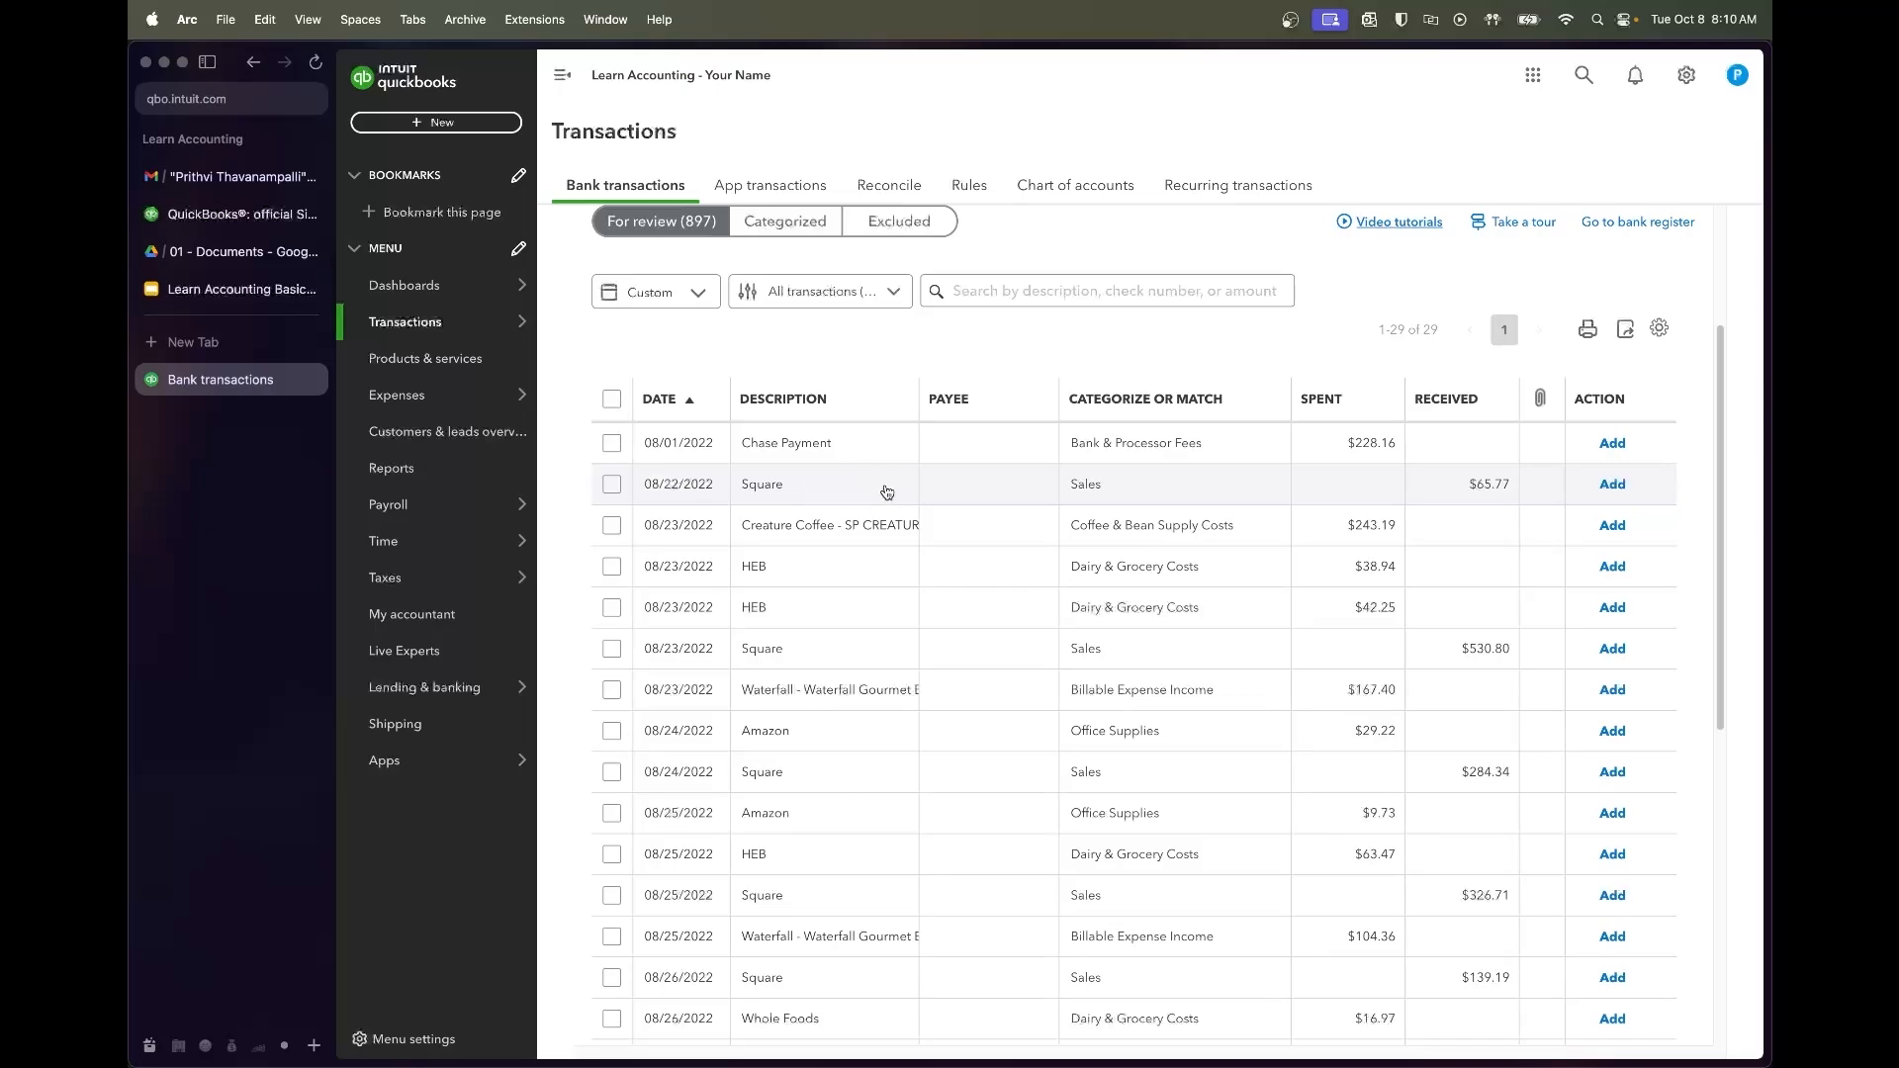
Add the $65.77 Square deposit with new vendor Square under Cafe Sales
left_click(819, 494)
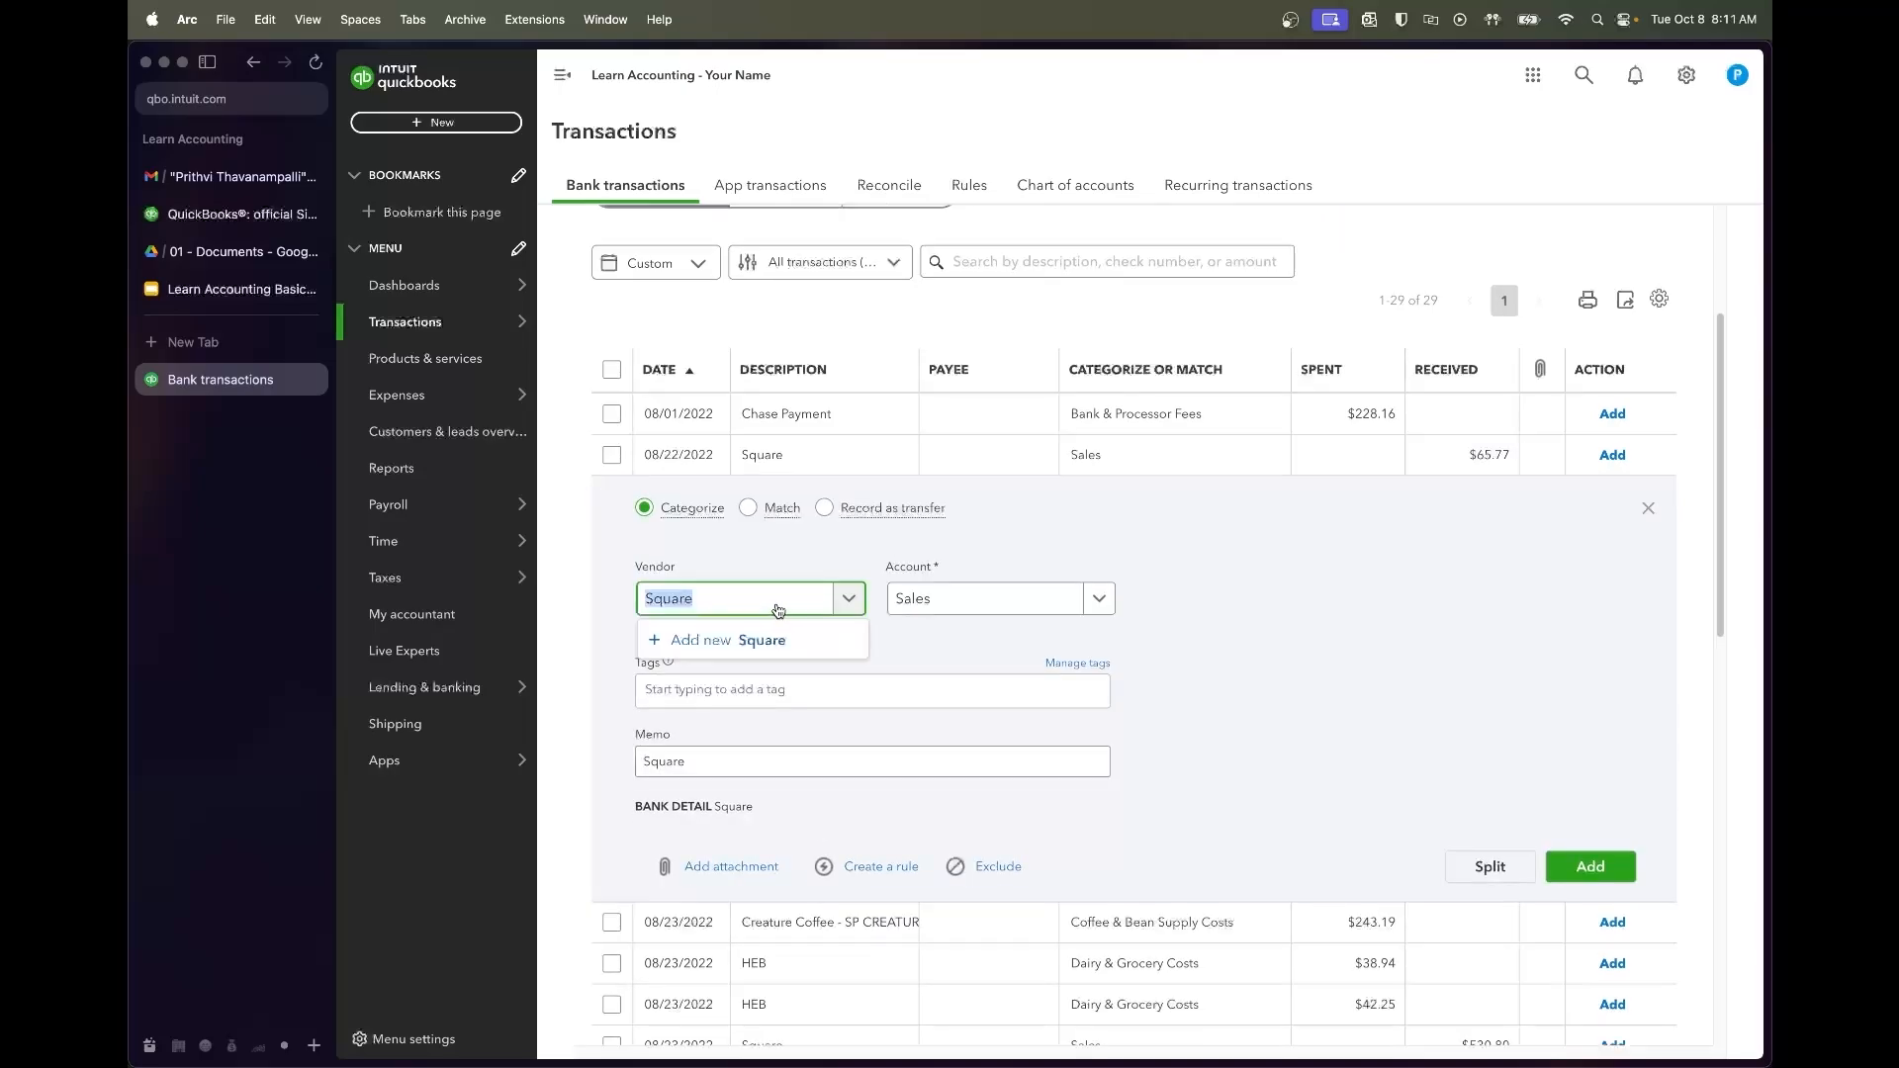
left_click(758, 641)
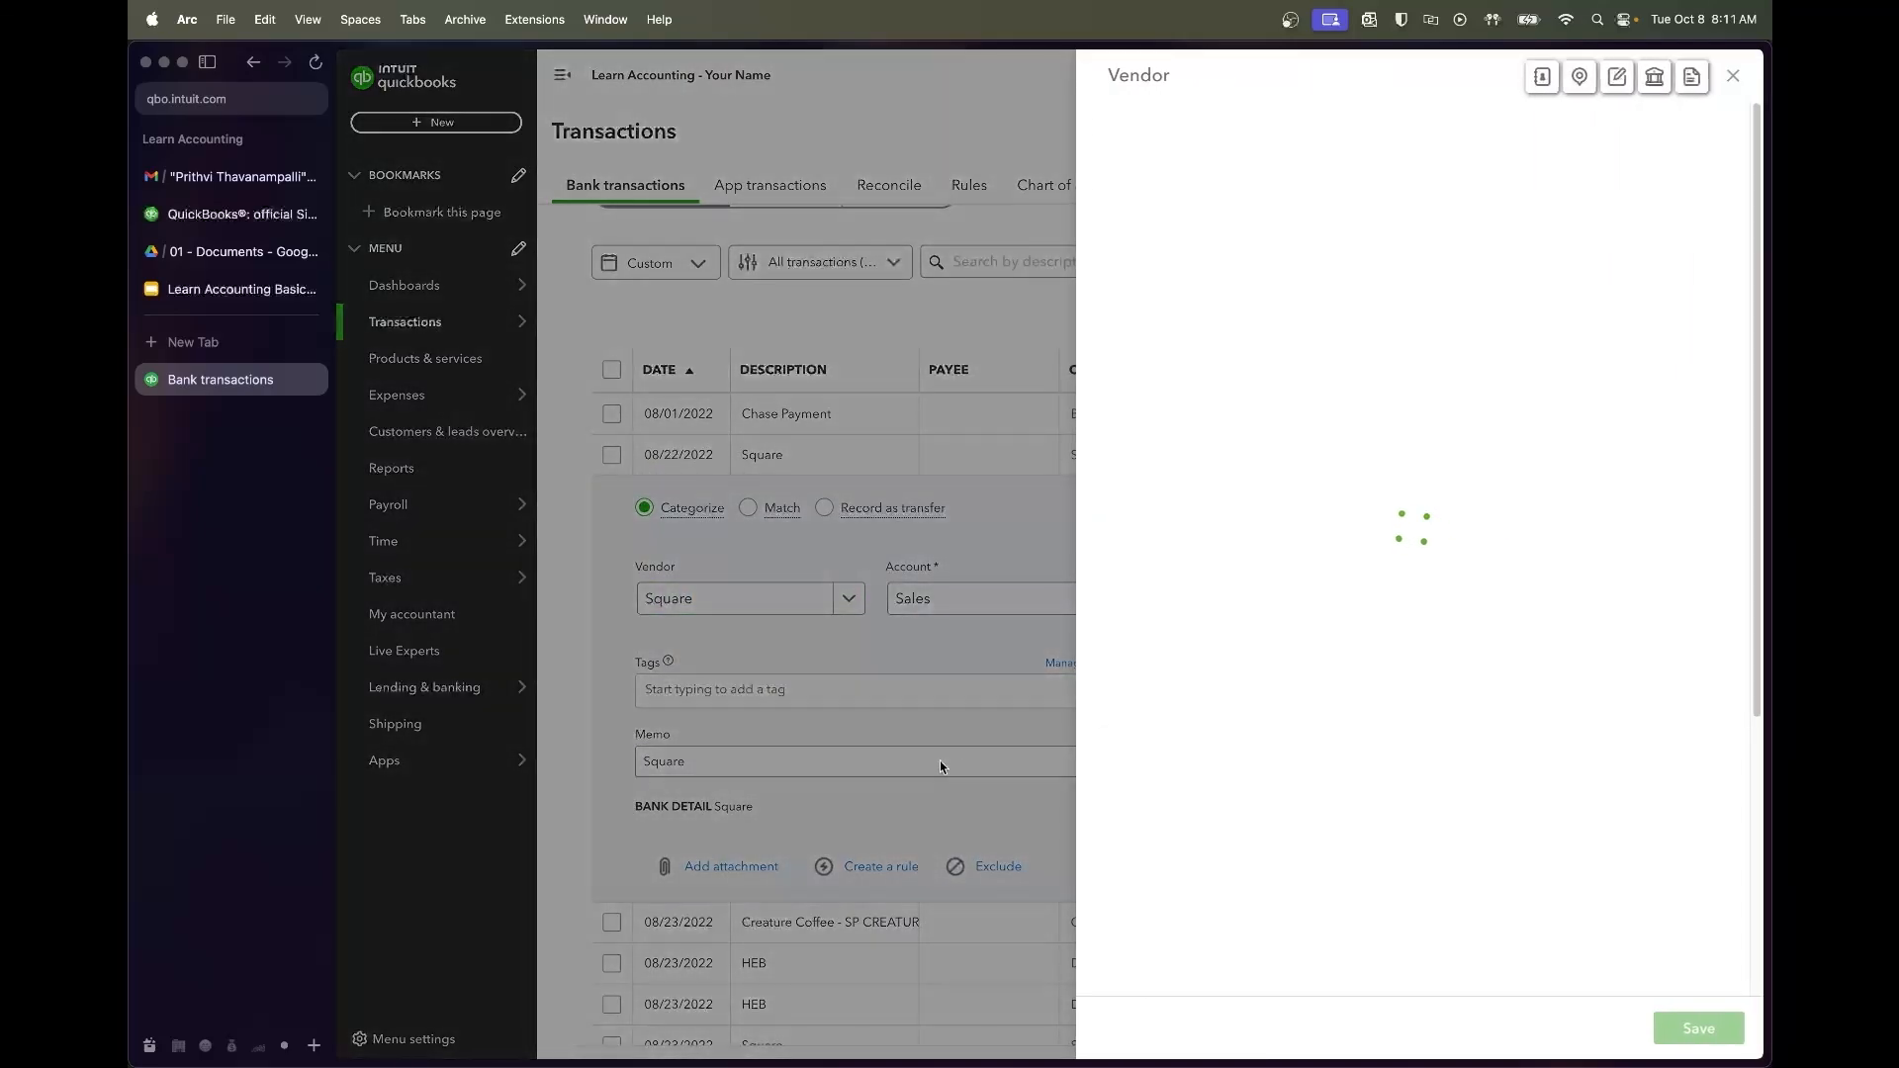
left_click(1605, 249)
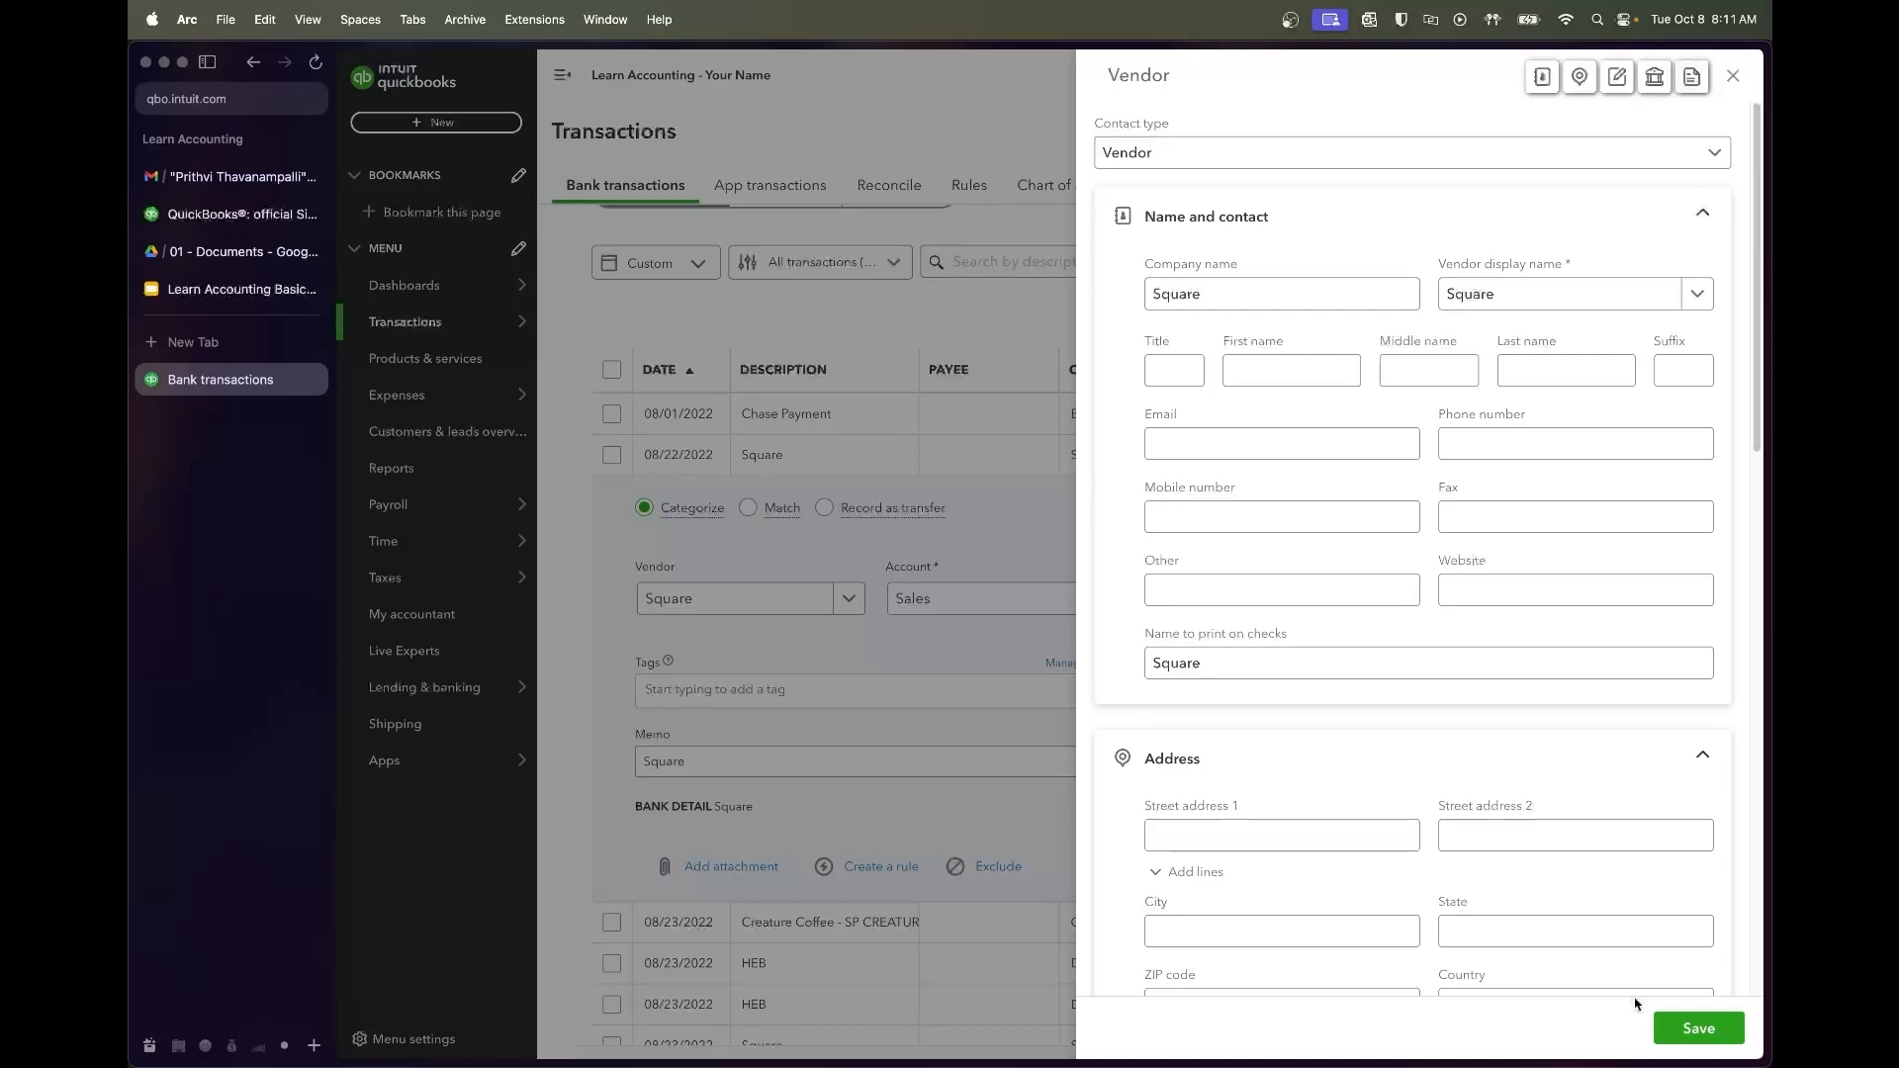
left_click(1678, 1030)
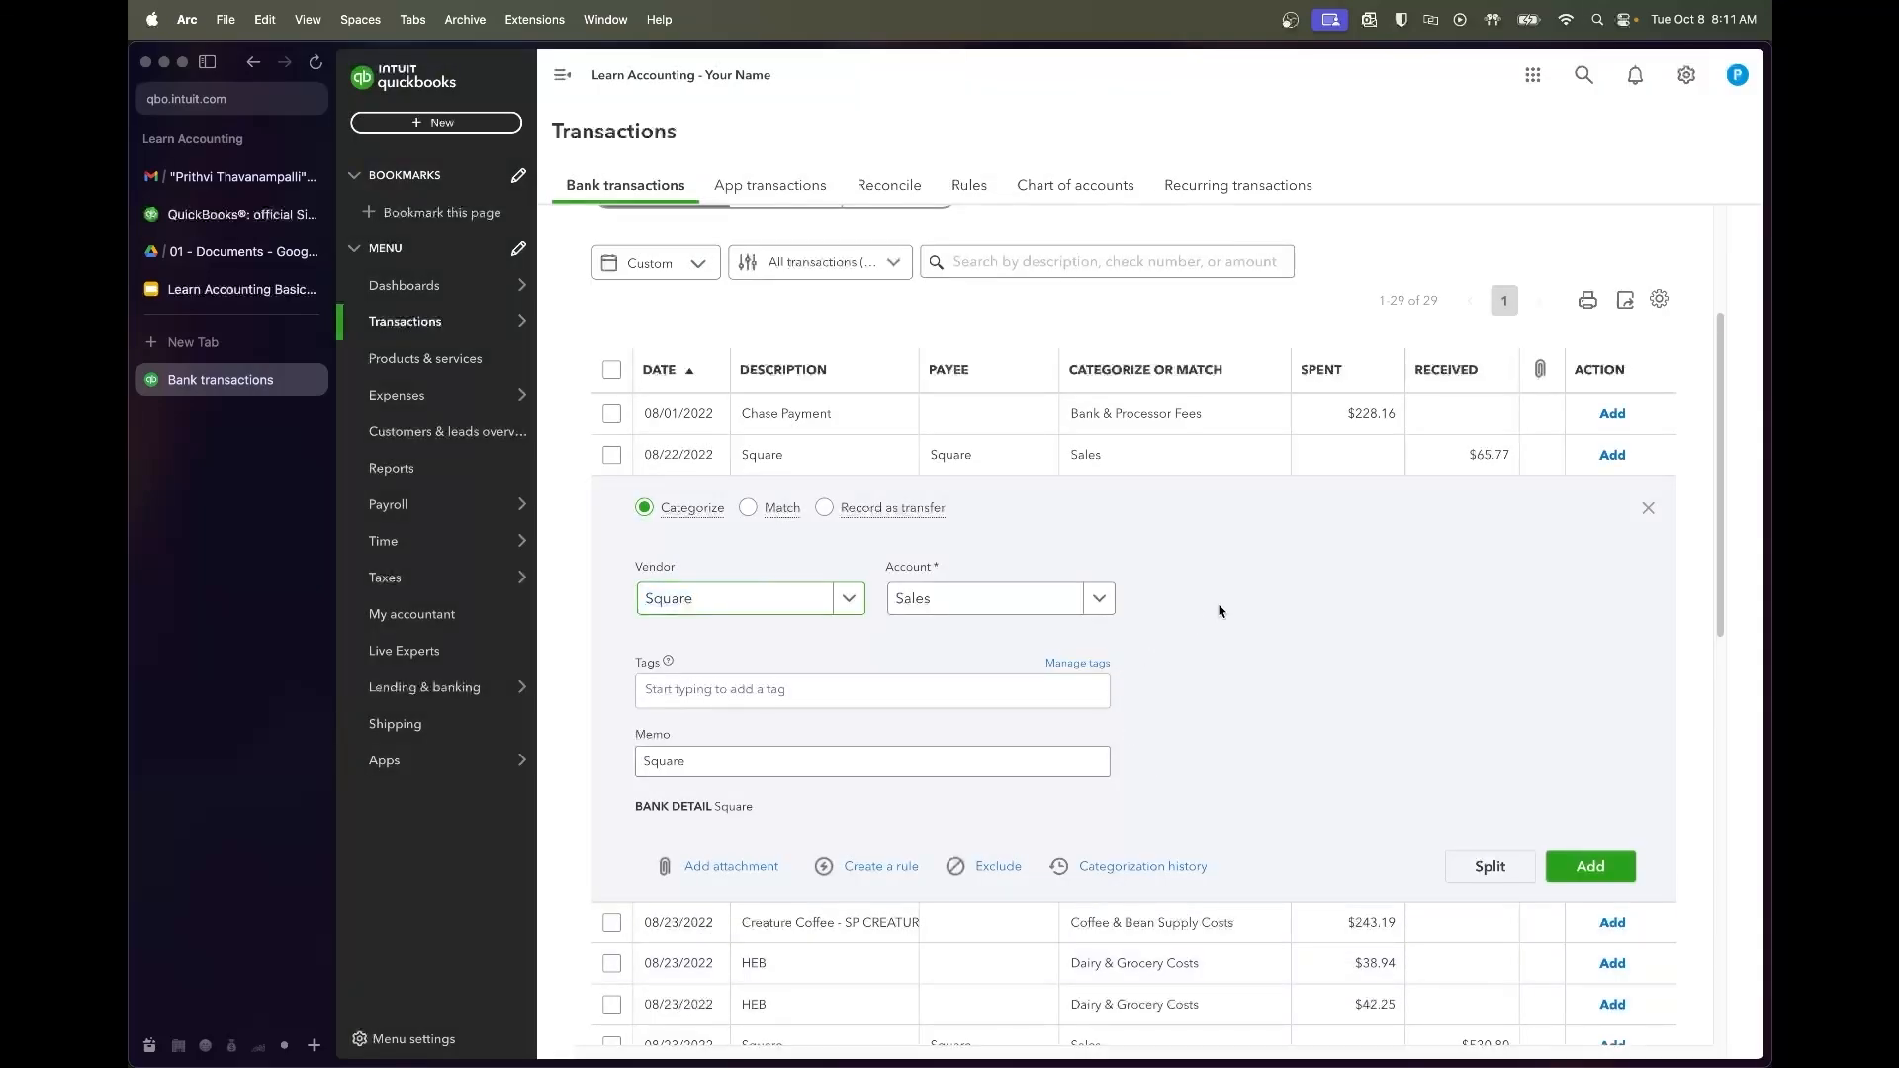
left_click(979, 602)
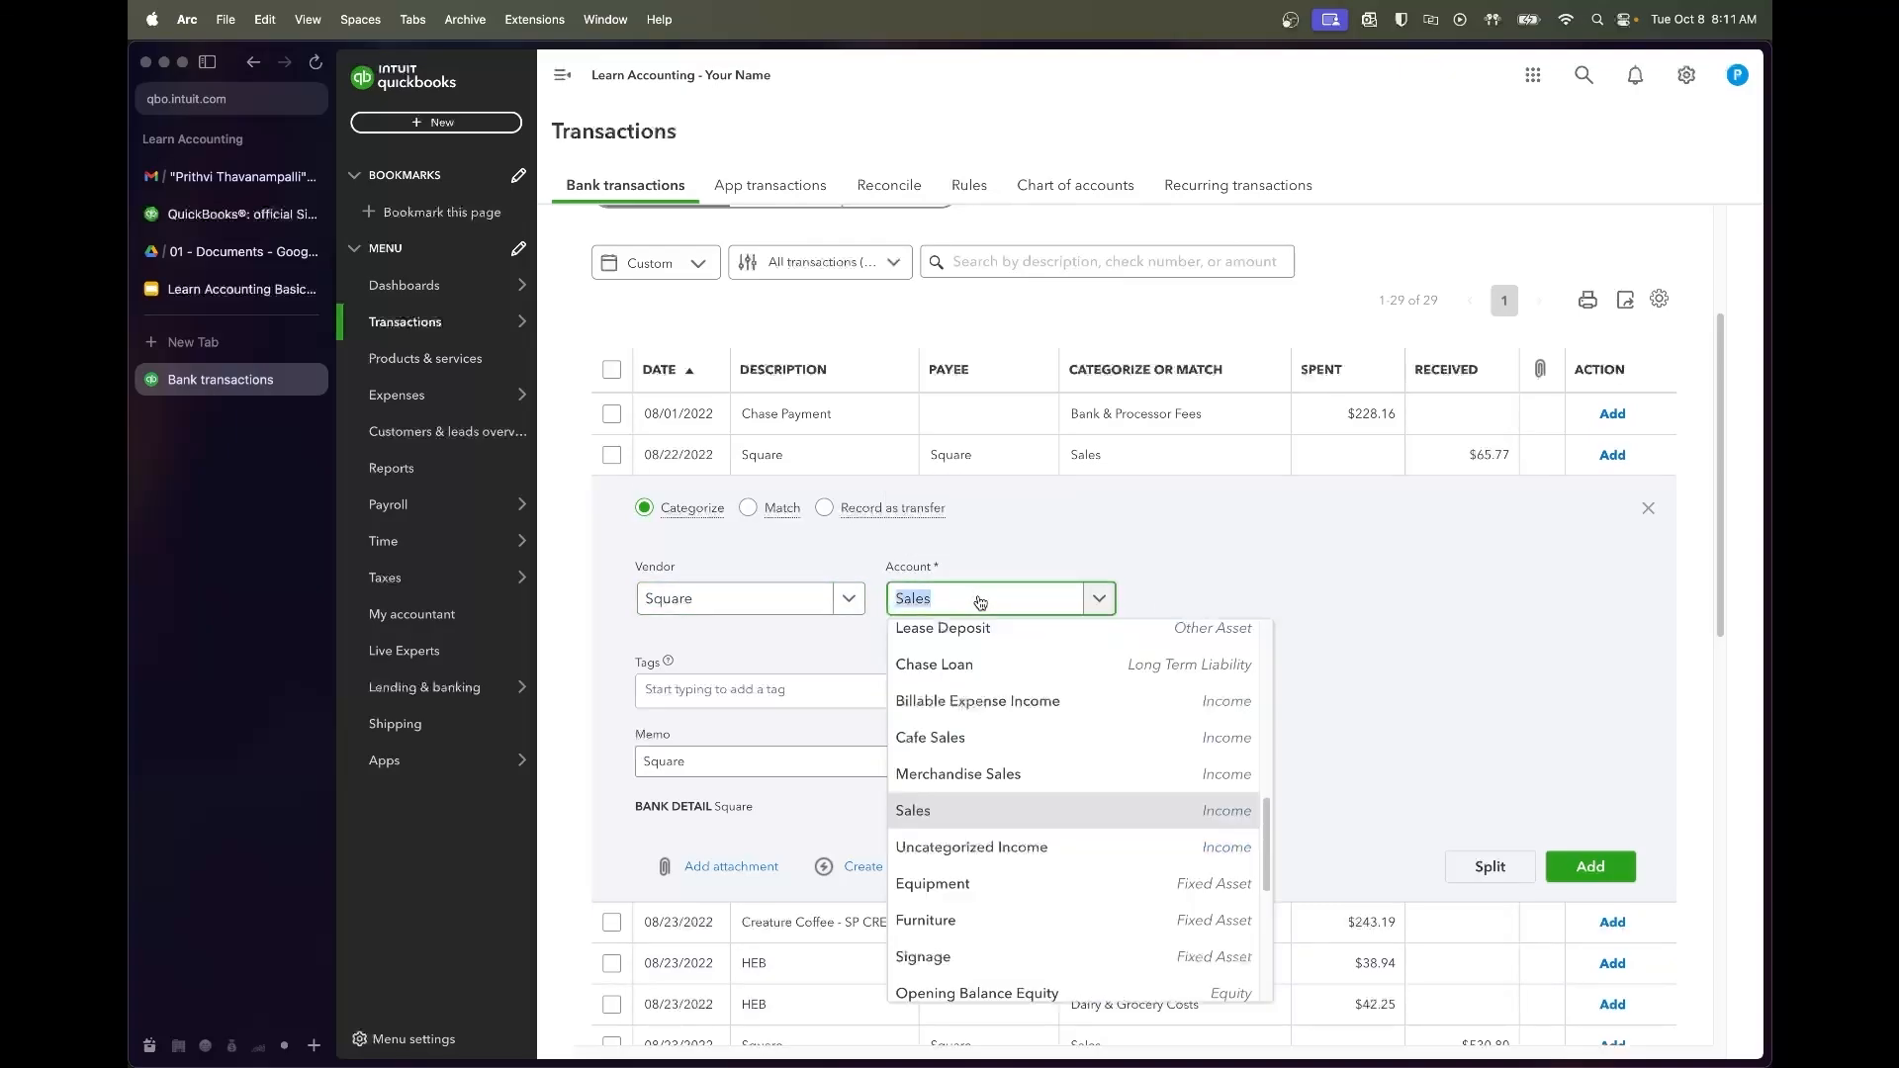
left_click(977, 734)
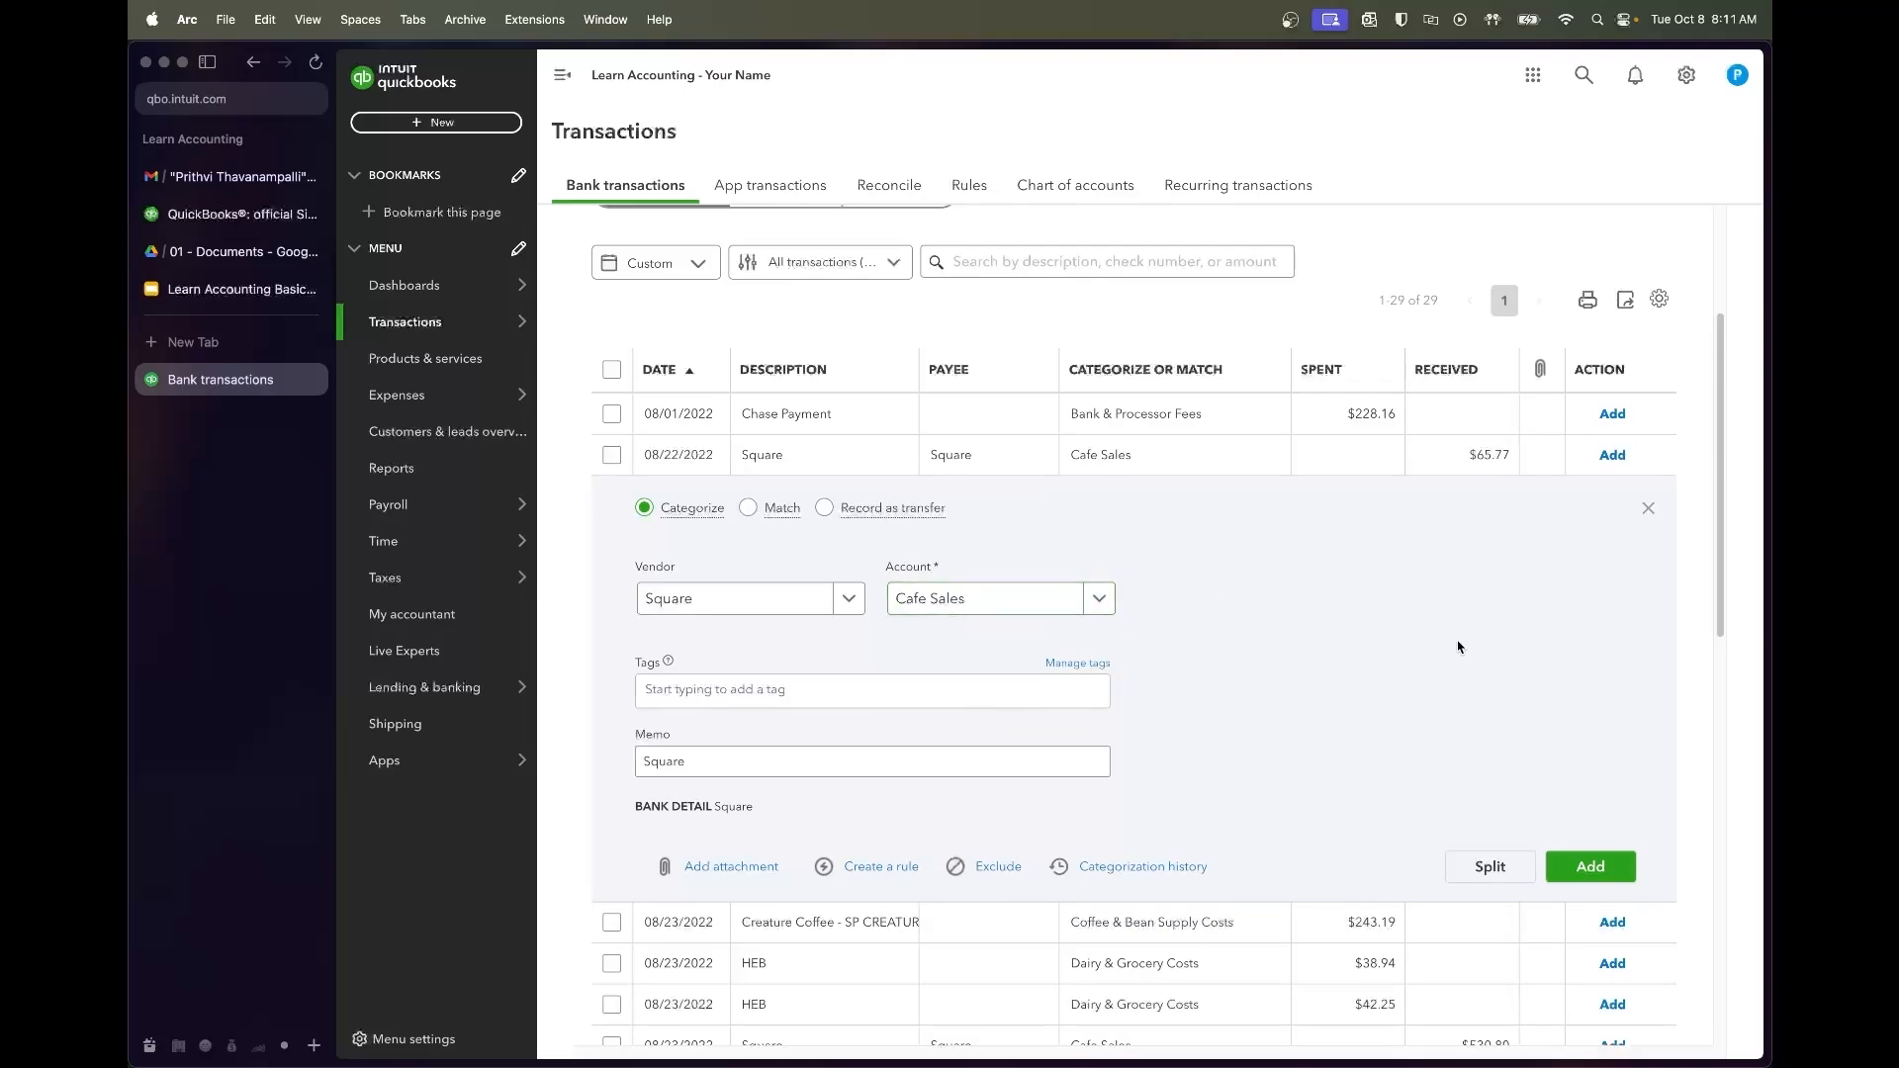
left_click(1607, 867)
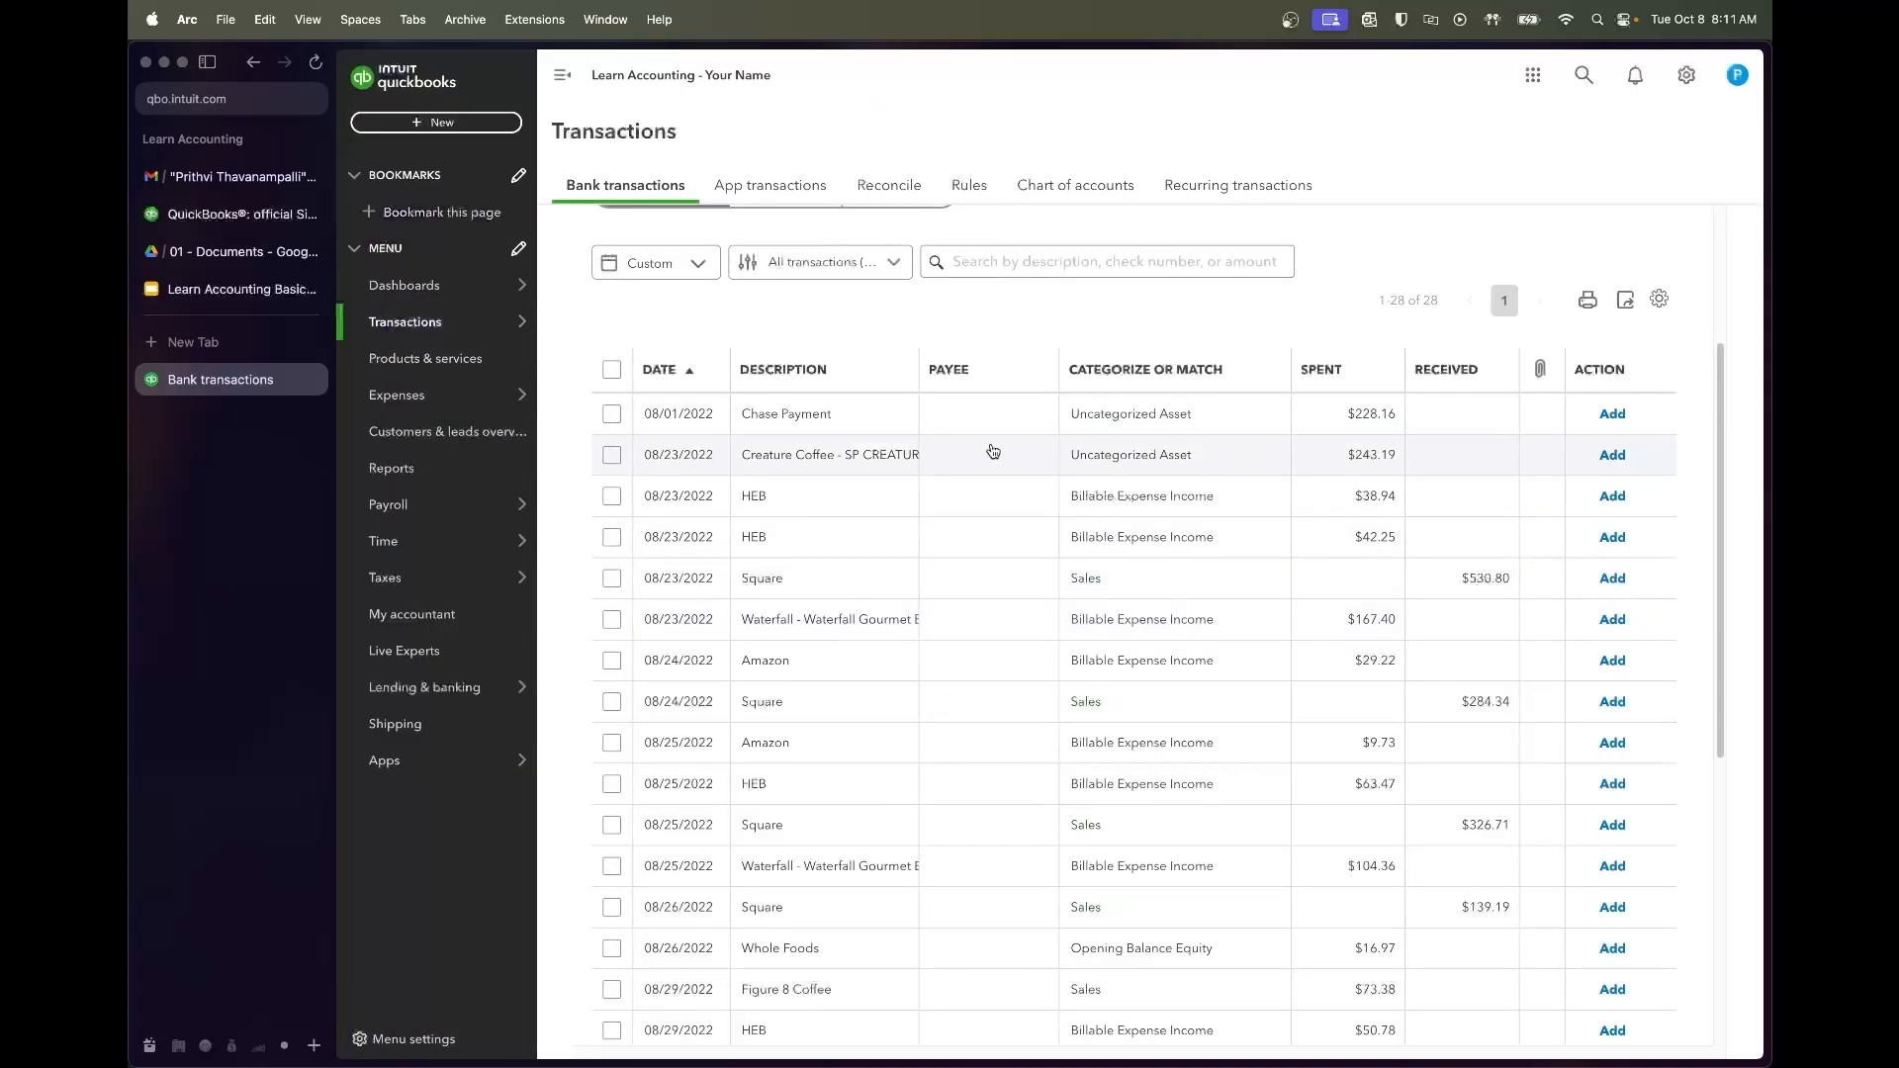
Add the $243.19 Creature Coffee charge with new vendor Creature Coffee
left_click(869, 454)
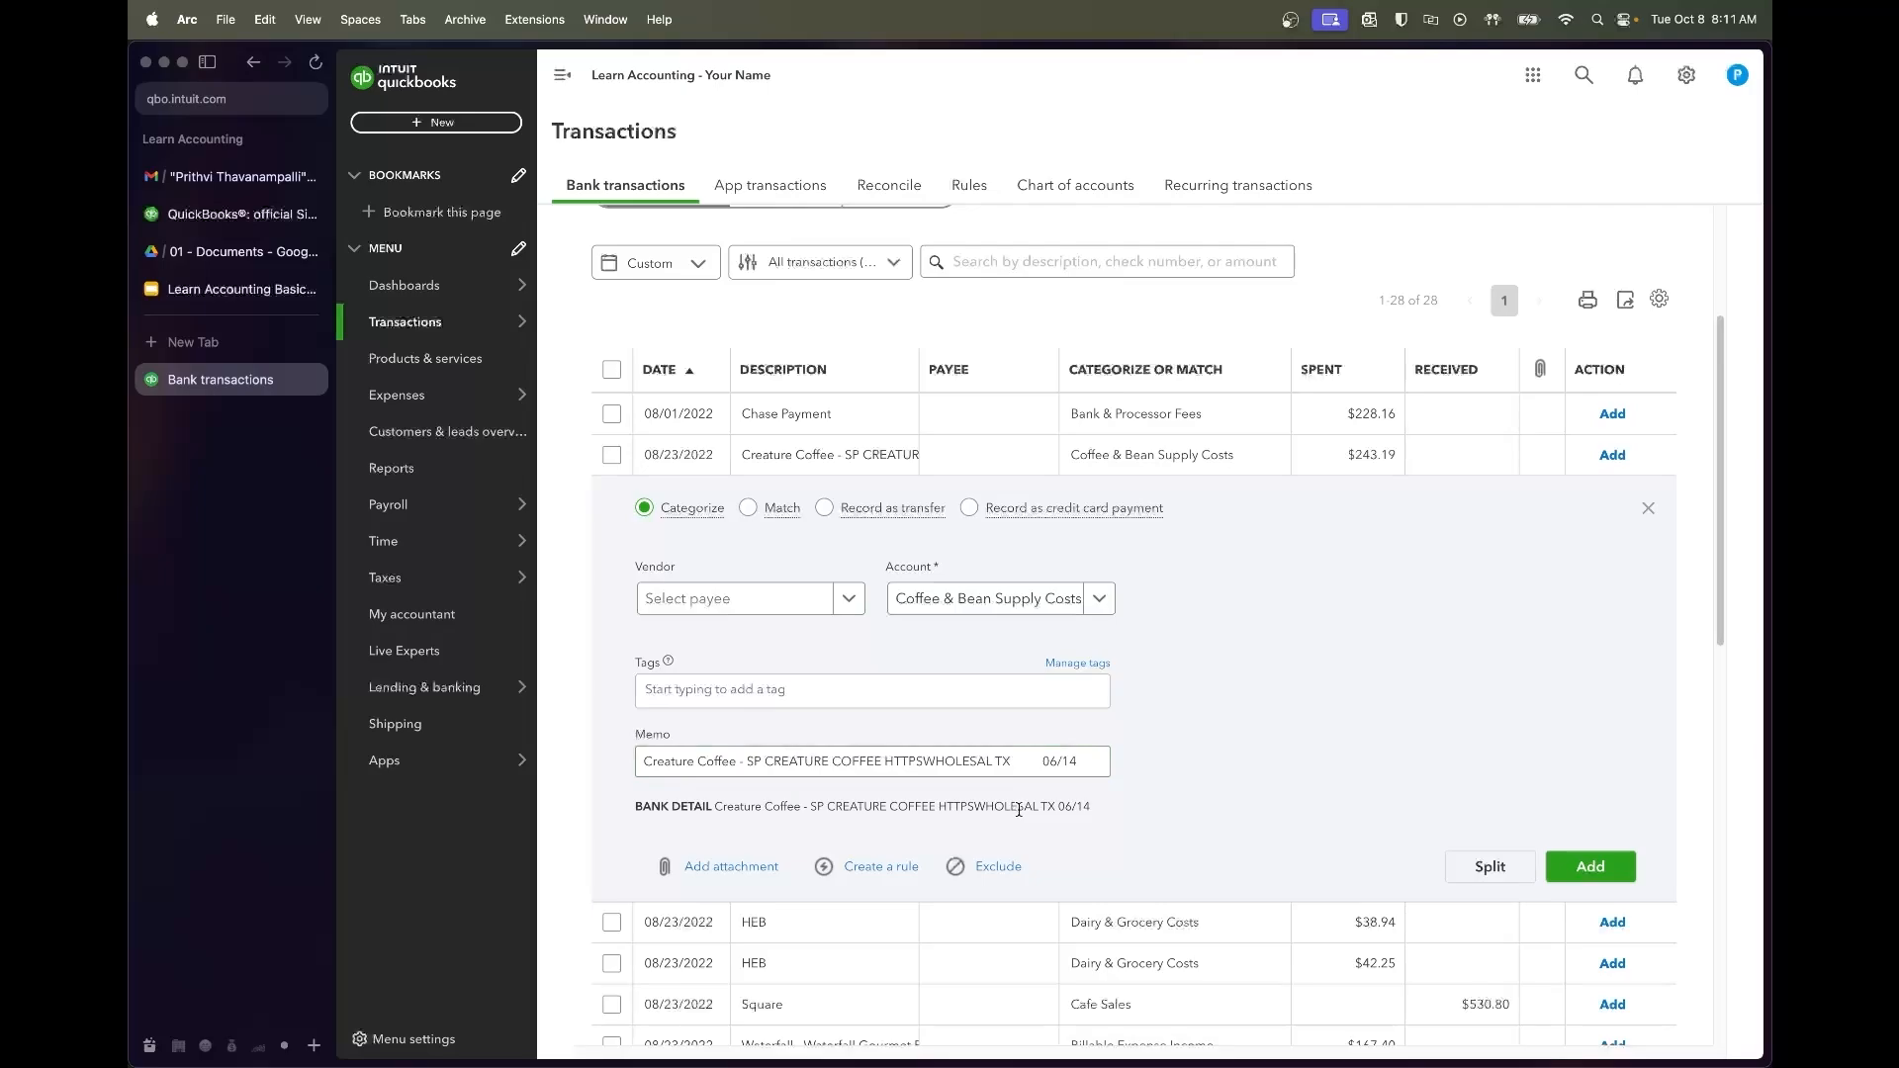
left_click(802, 611)
type("Creature Coffee")
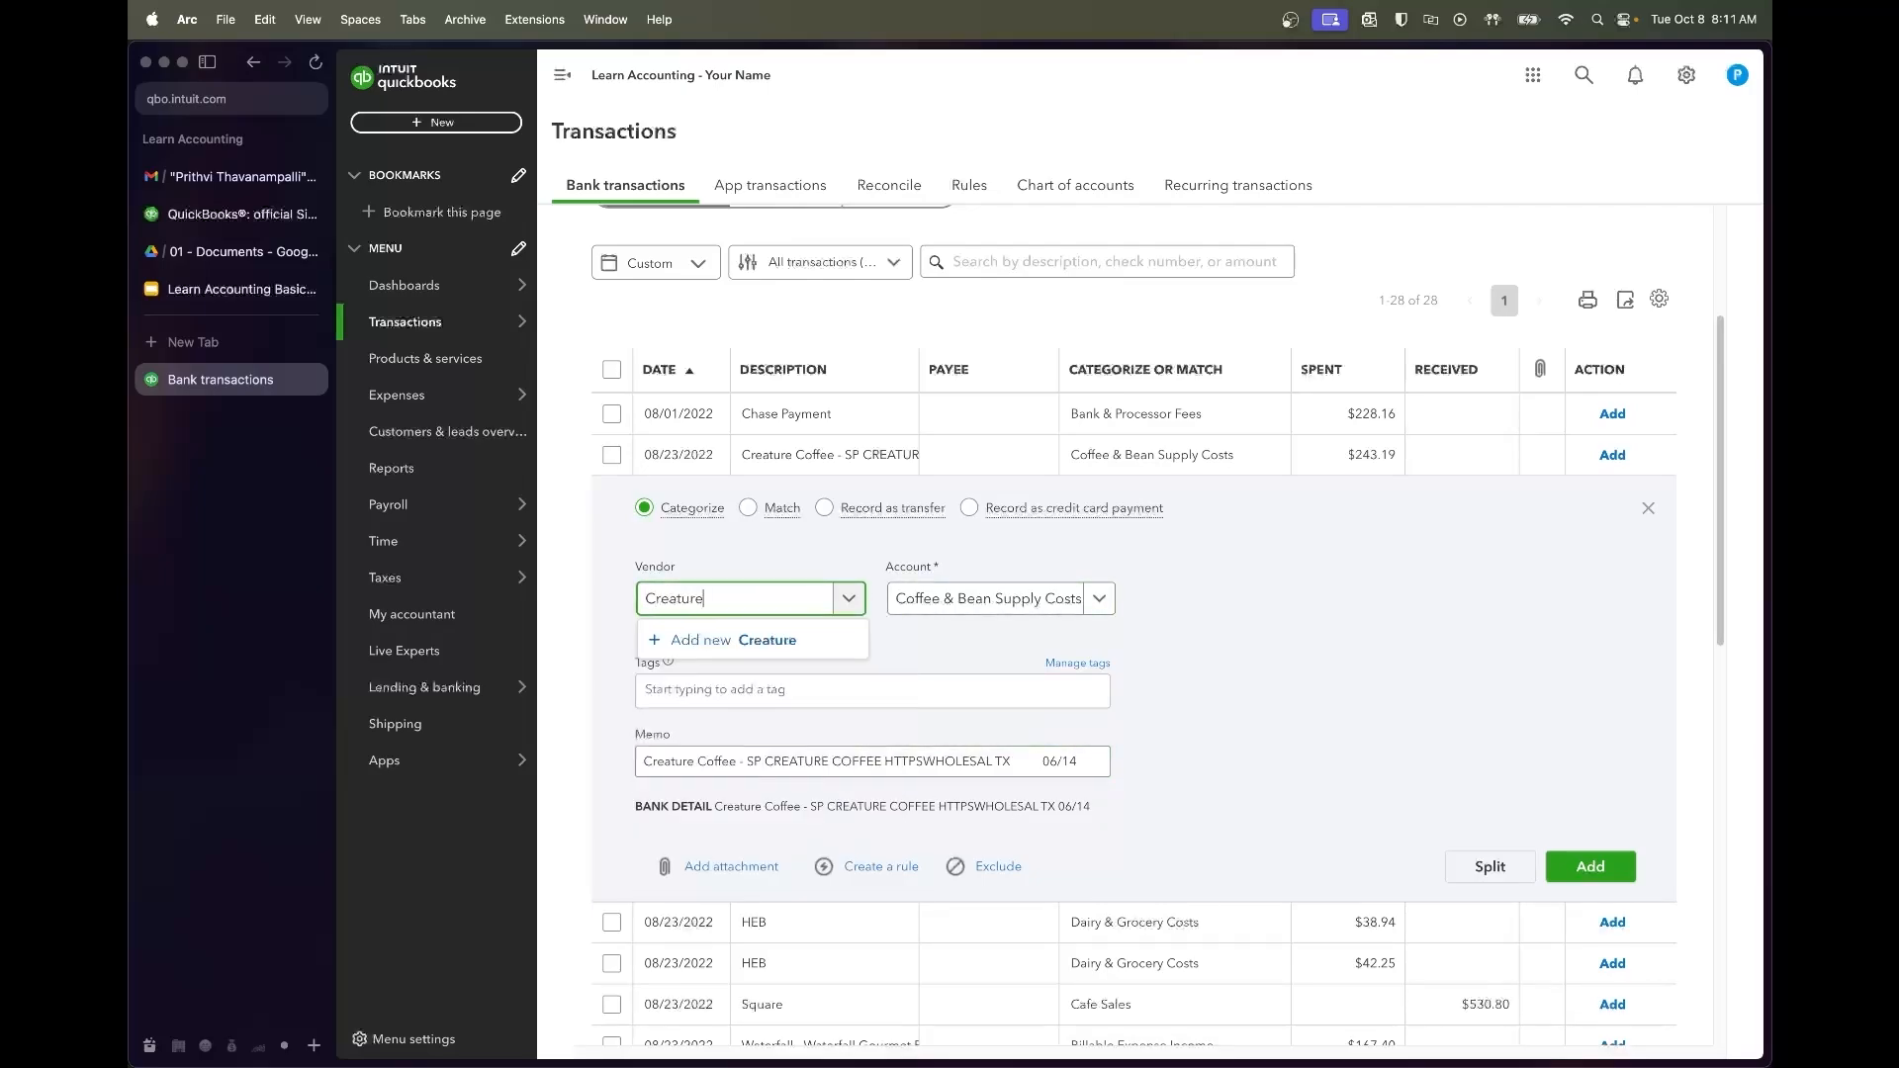
left_click(752, 640)
left_click(1698, 1027)
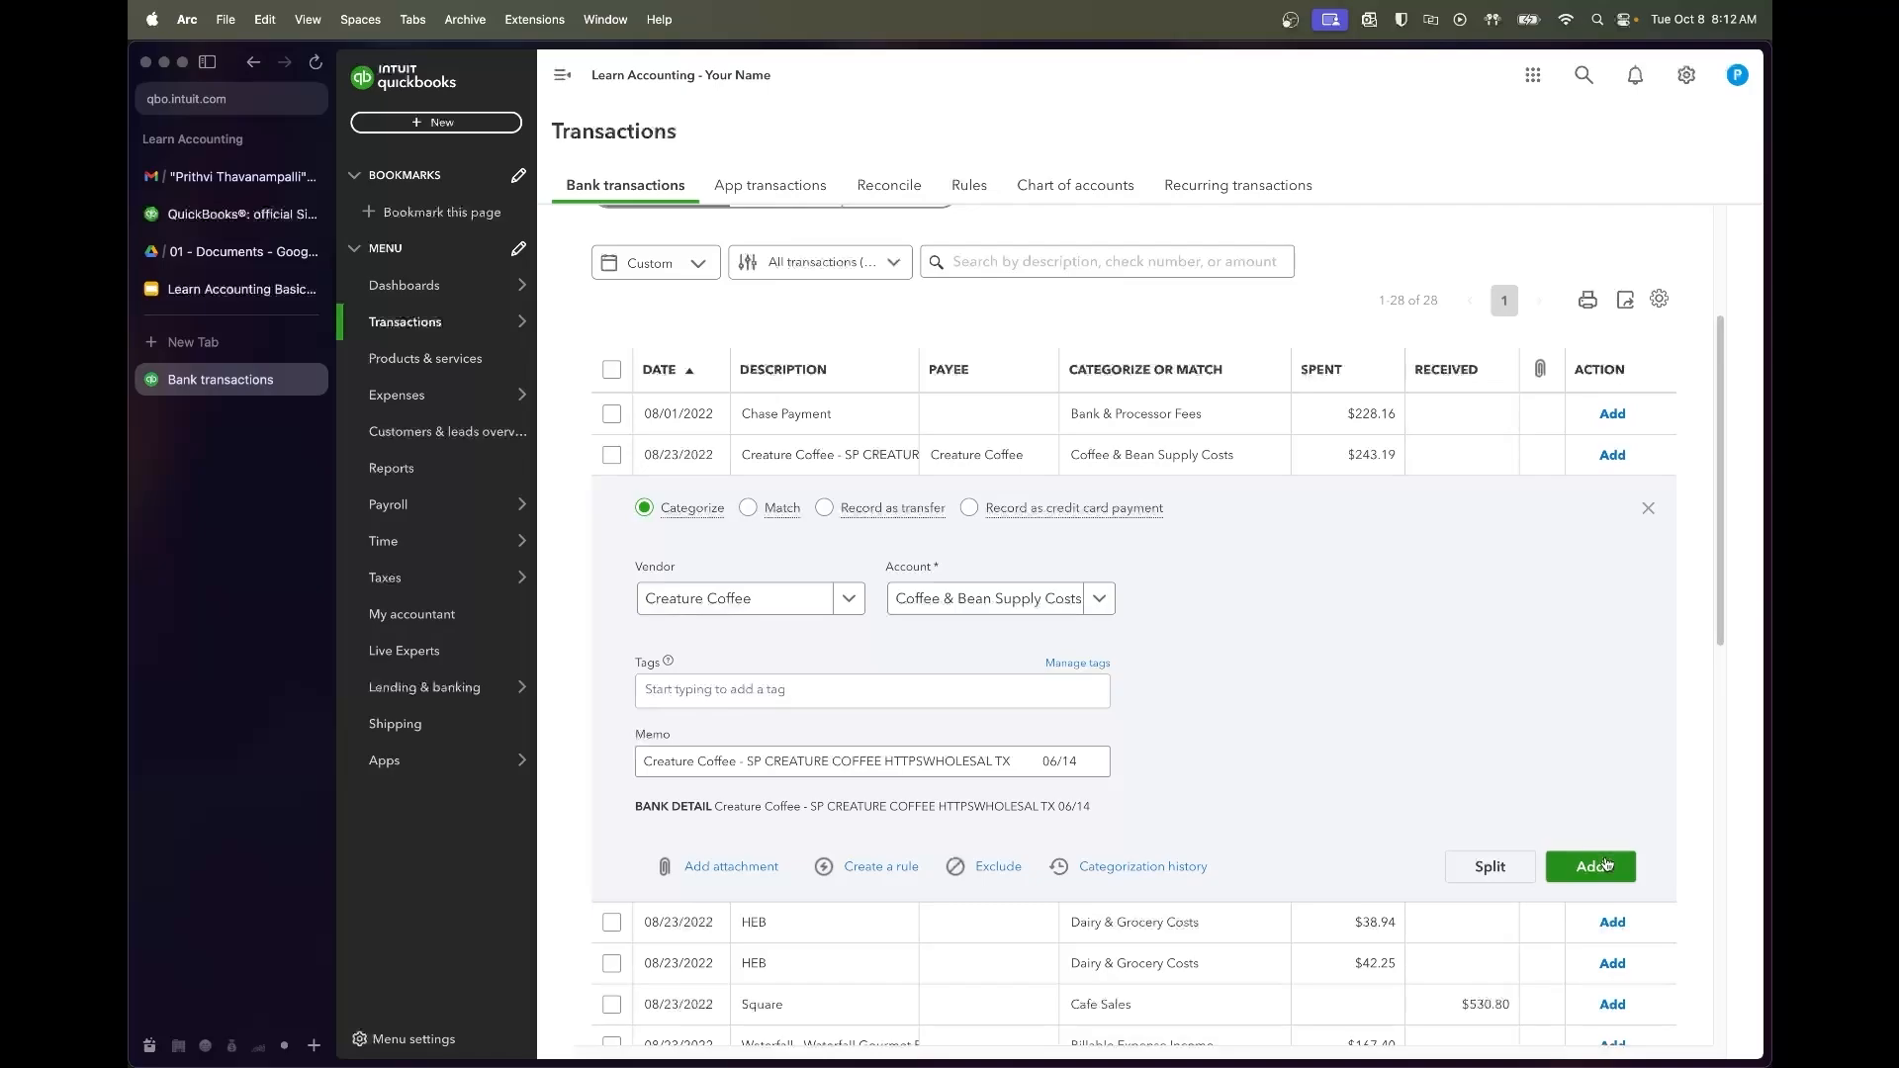
left_click(1606, 865)
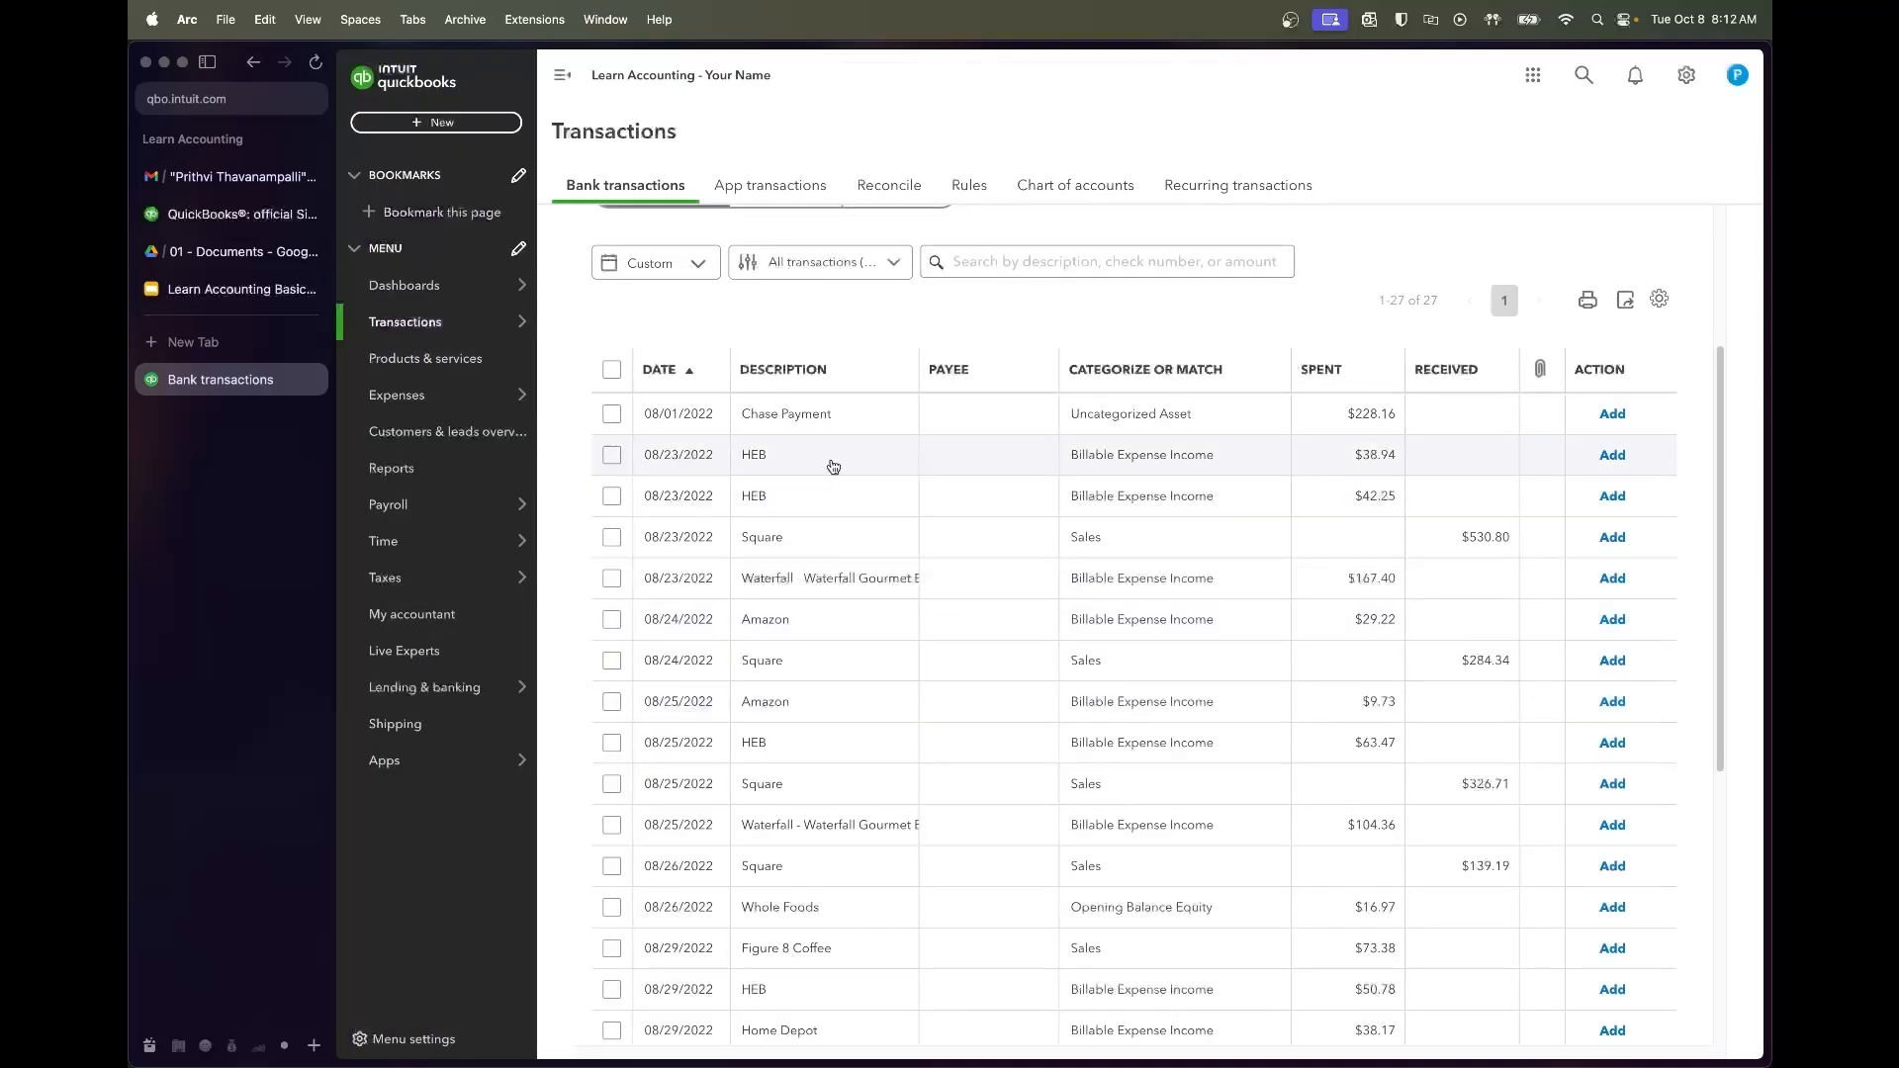
Expand the 08/23/2022 HEB $38.94 row to show its Categorize panel
scroll(834, 566, "down", 5)
scroll(836, 567, "down", 2)
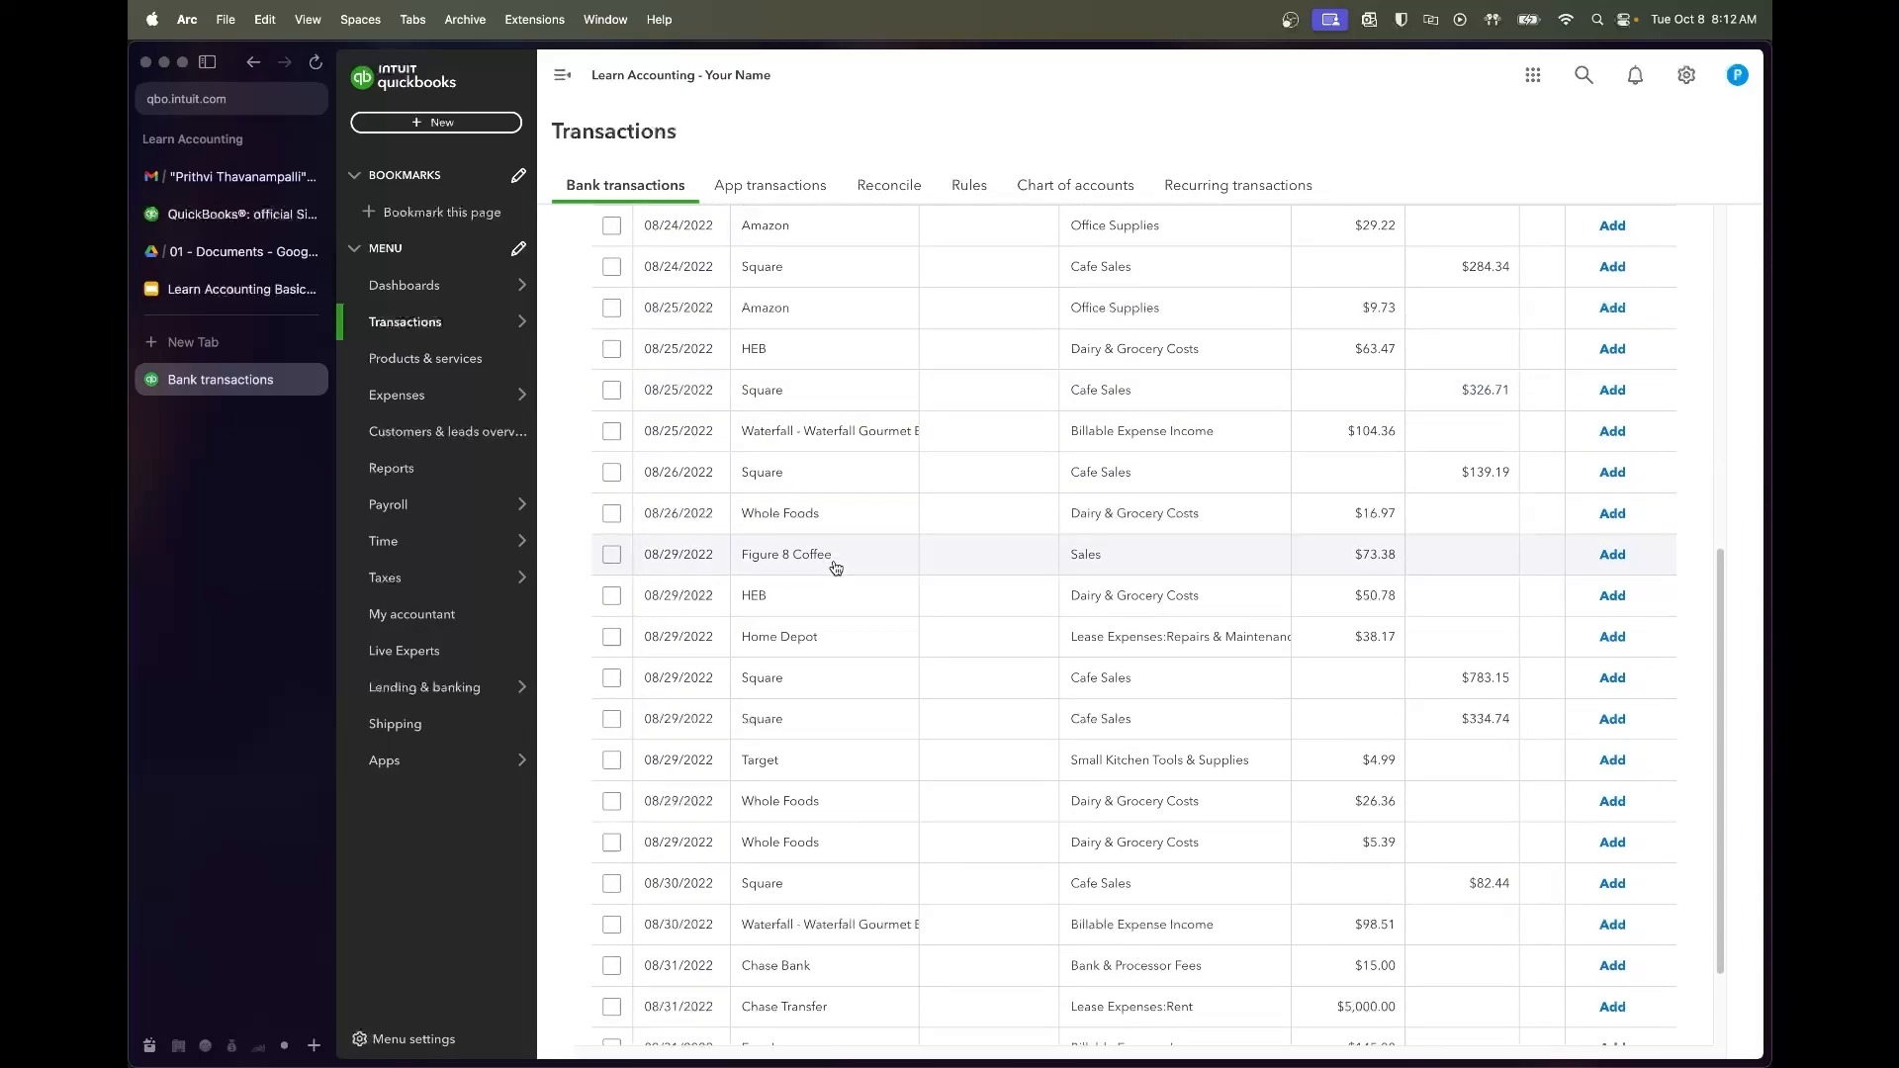
scroll(836, 567, "up", 6)
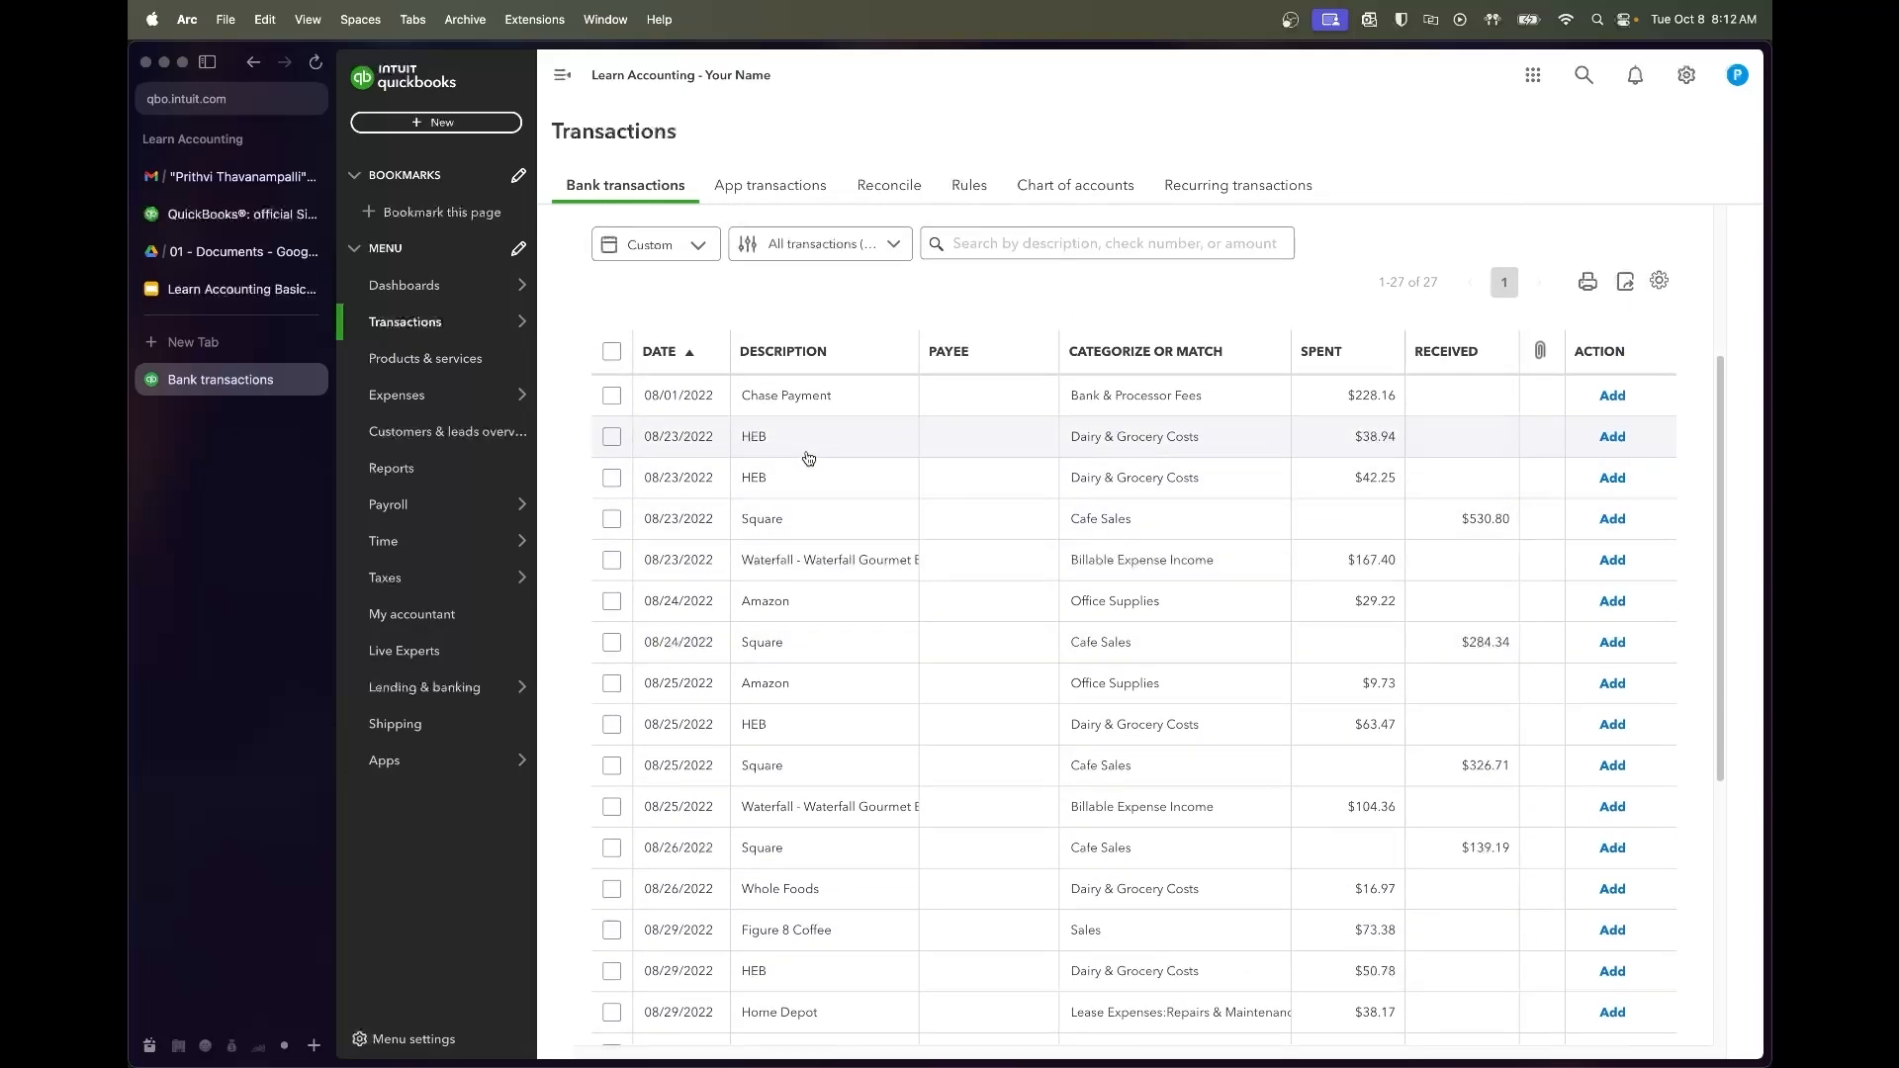
scroll(821, 457, "up", 1)
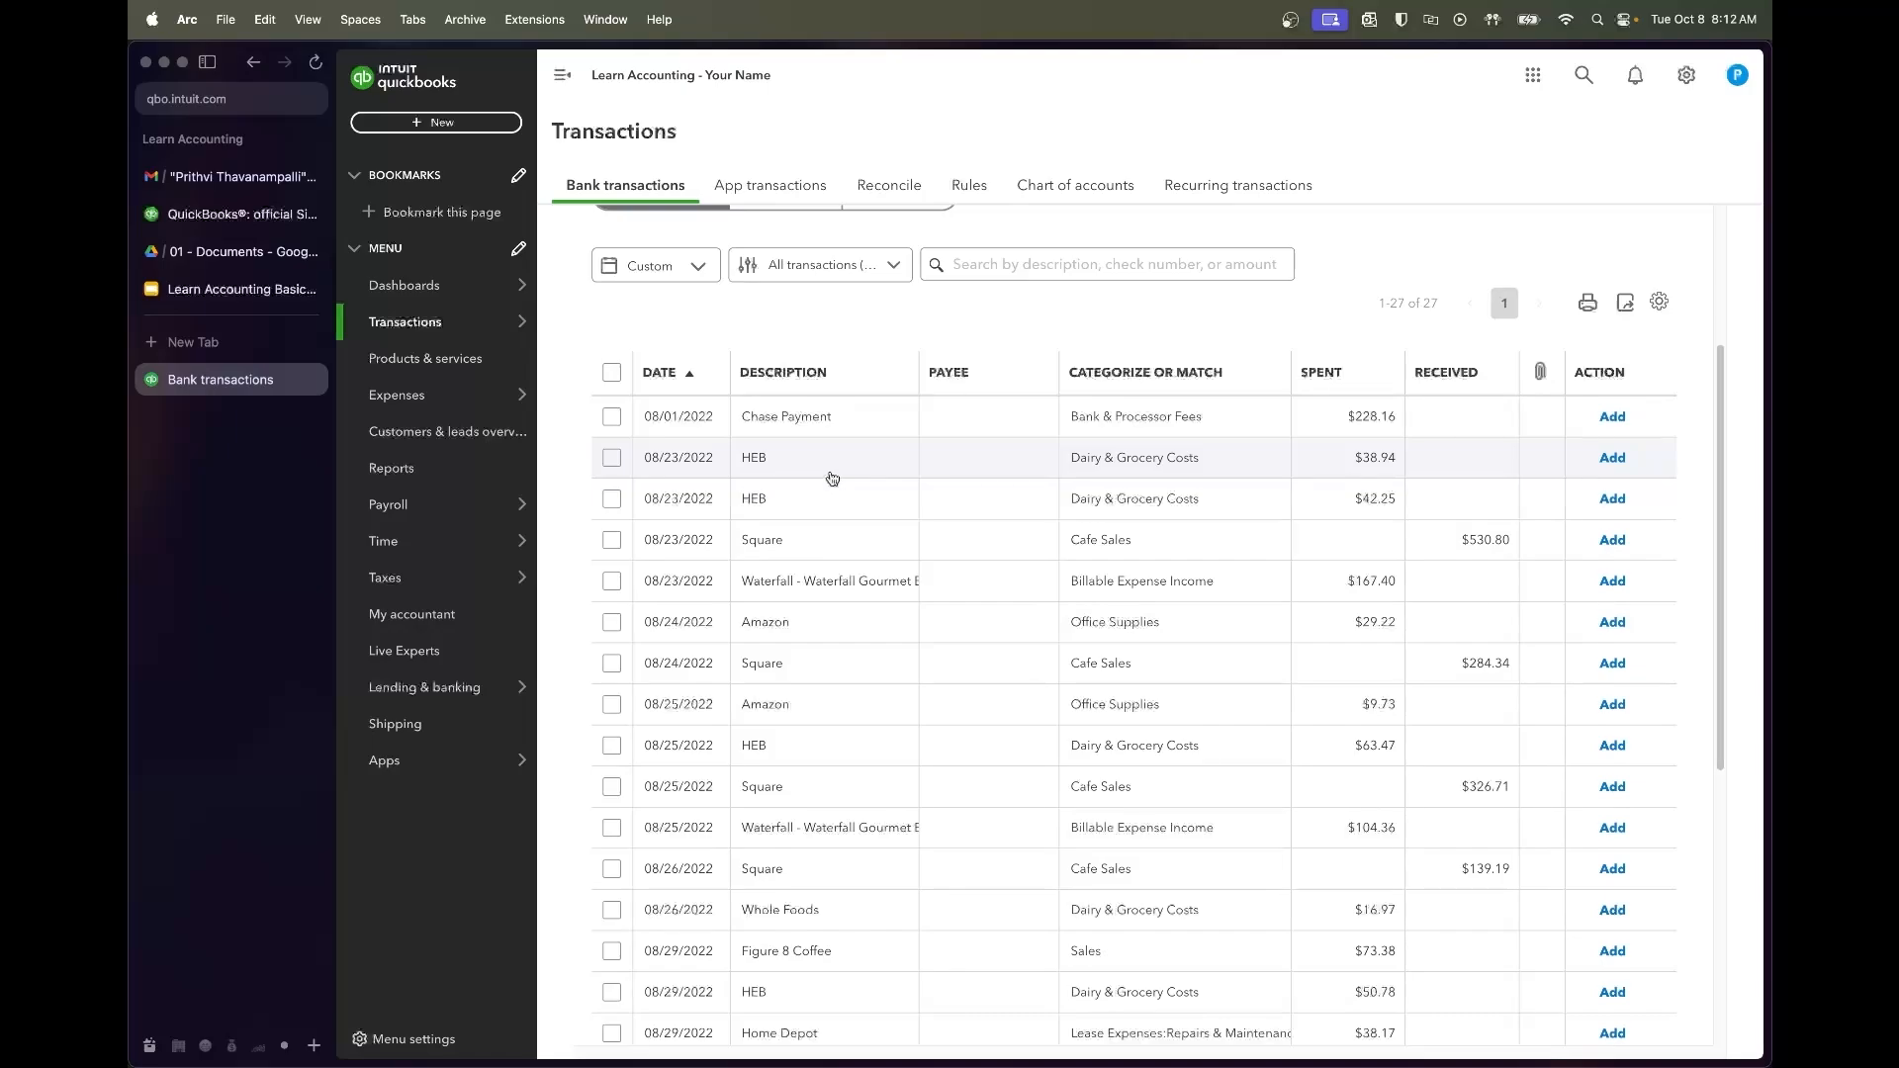
left_click(767, 468)
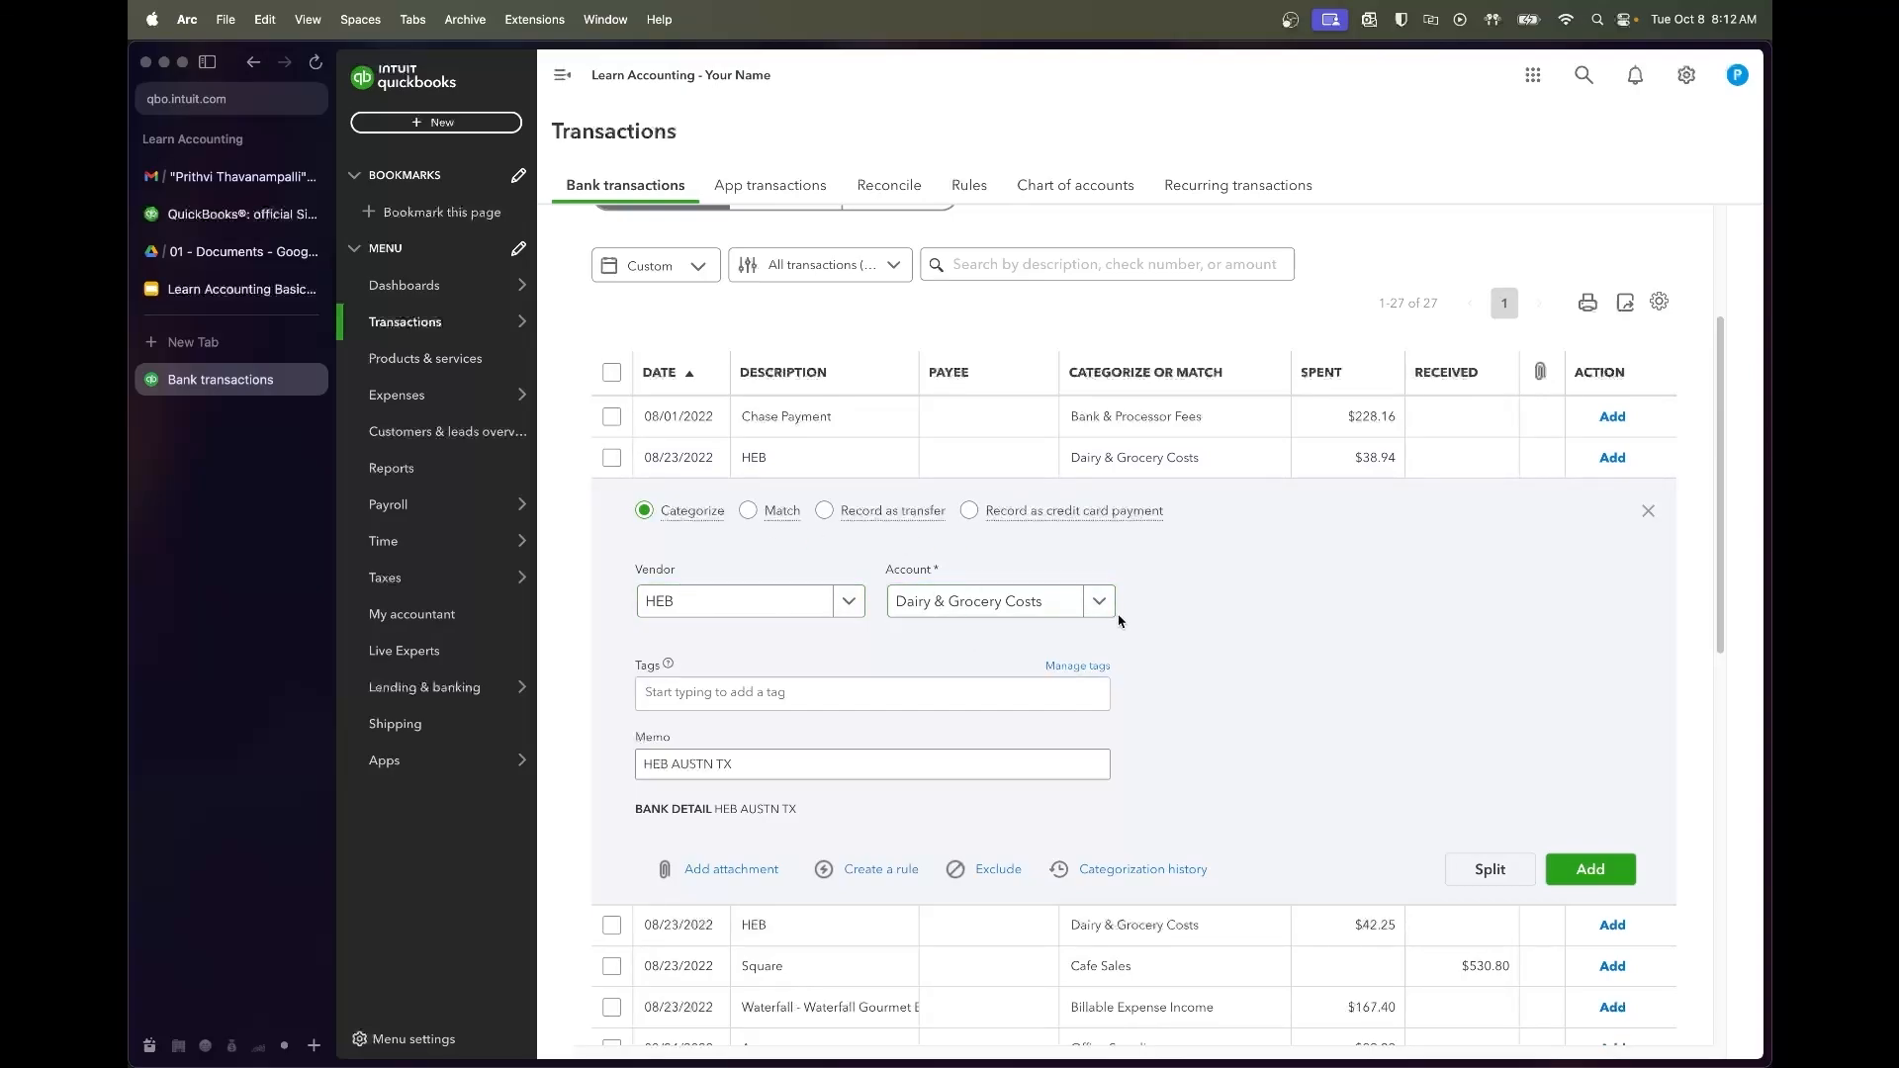
Create a rule named HEB (Dairy & Grocery Costs, payee HEB) and test it: 77 transactions match
left_click(873, 875)
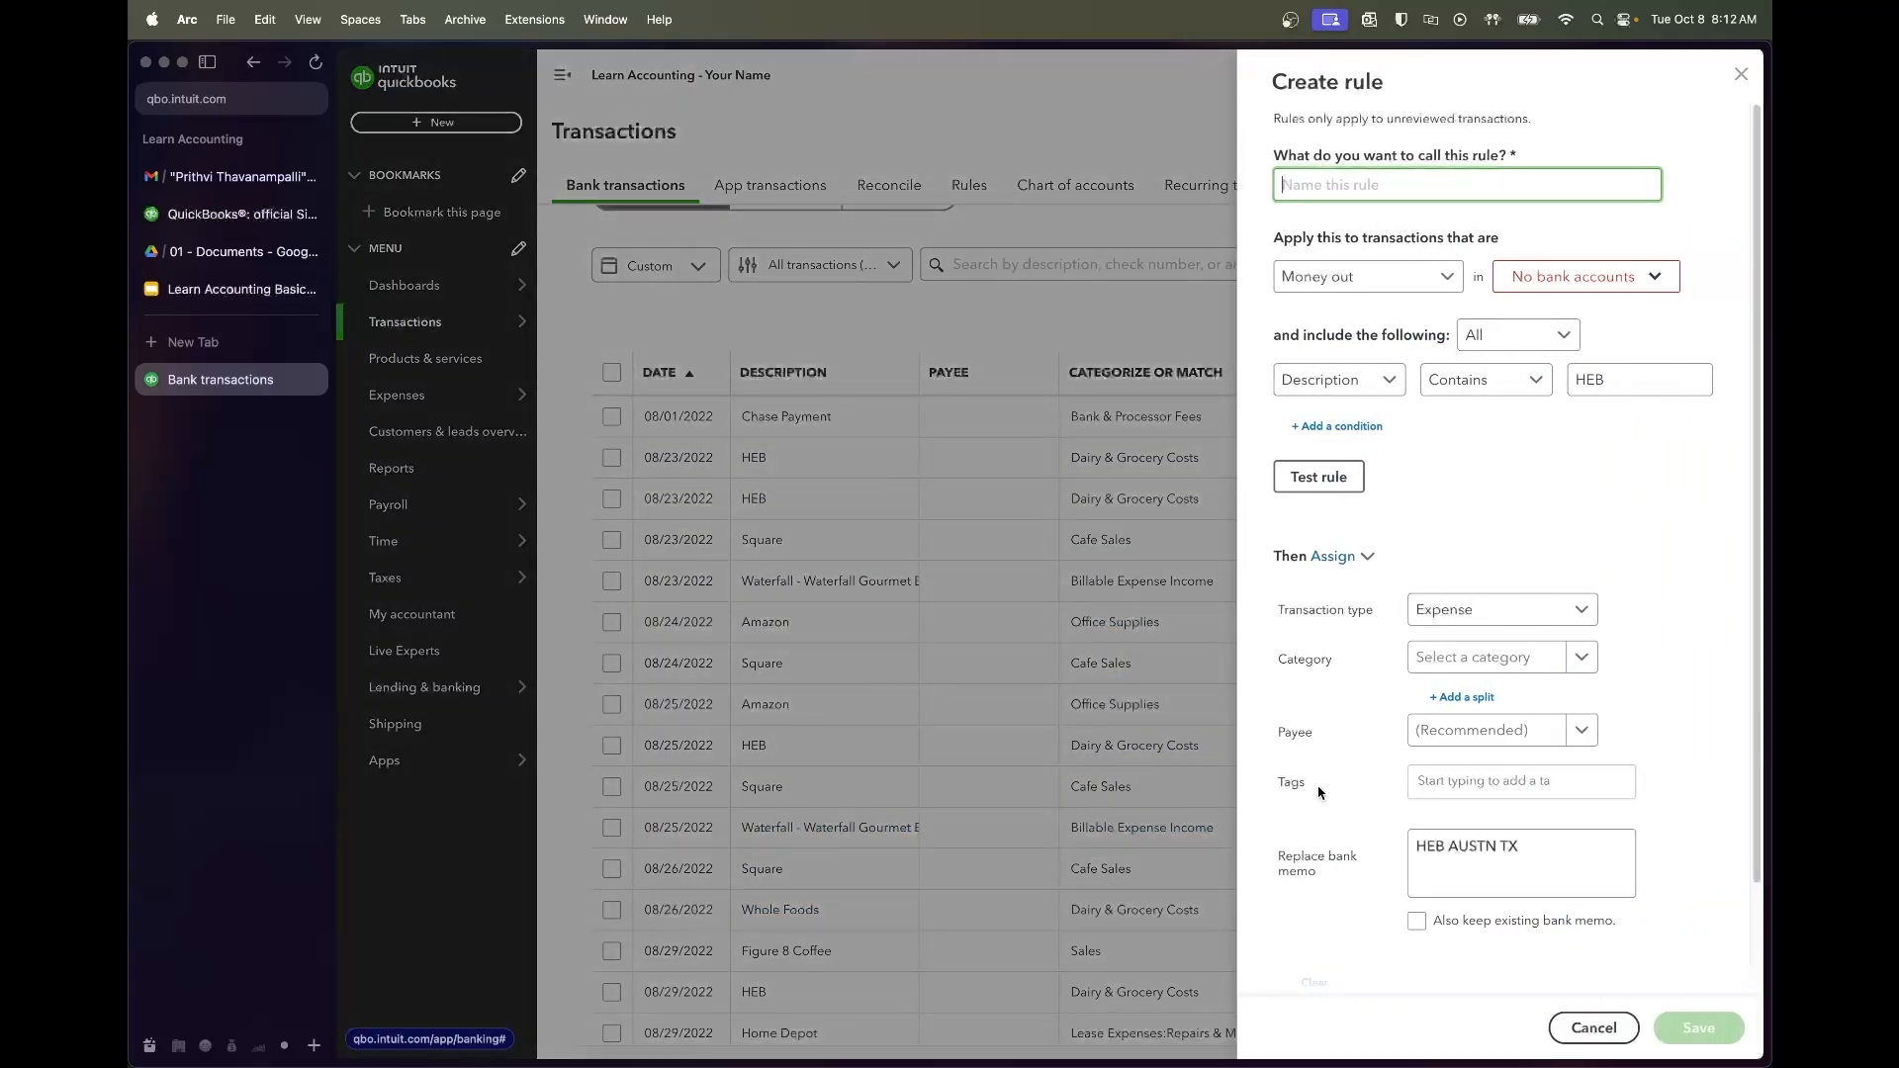
type("HEB")
left_click(1487, 492)
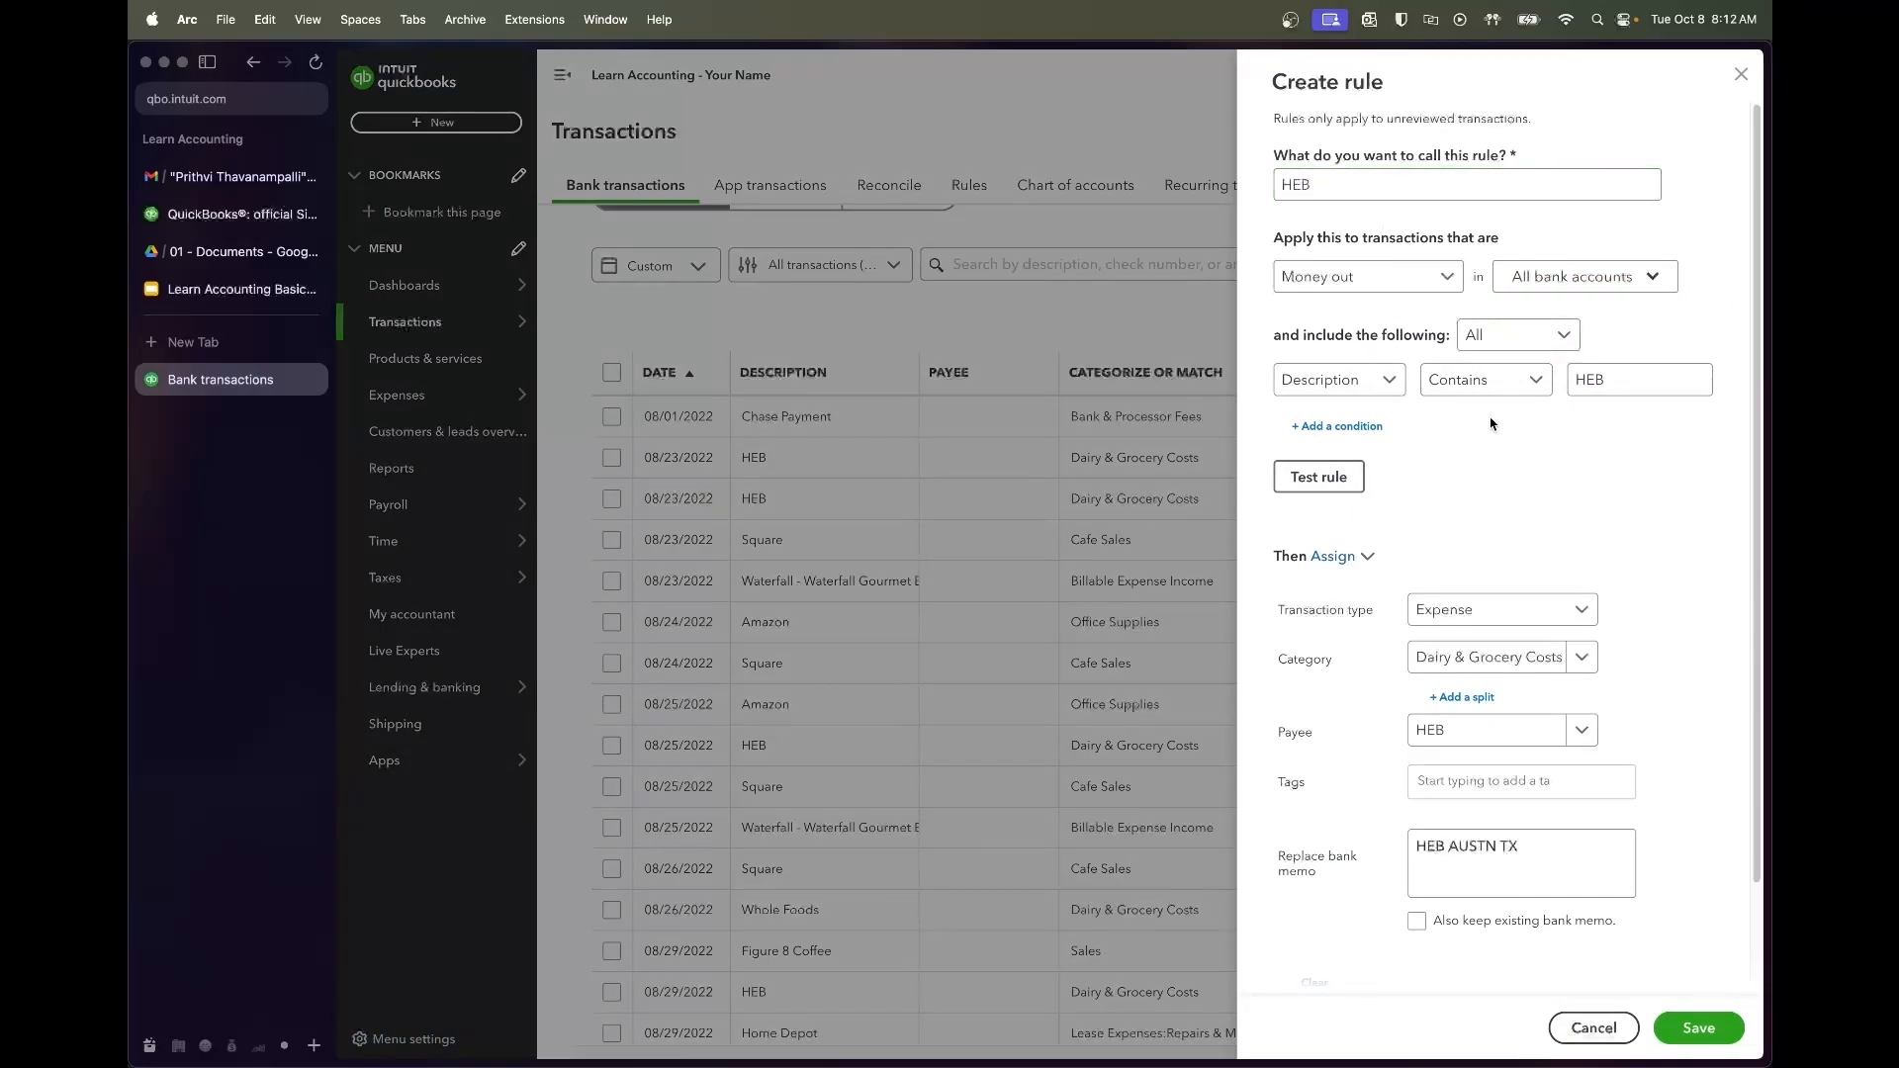
left_click(1446, 831)
left_click(1355, 482)
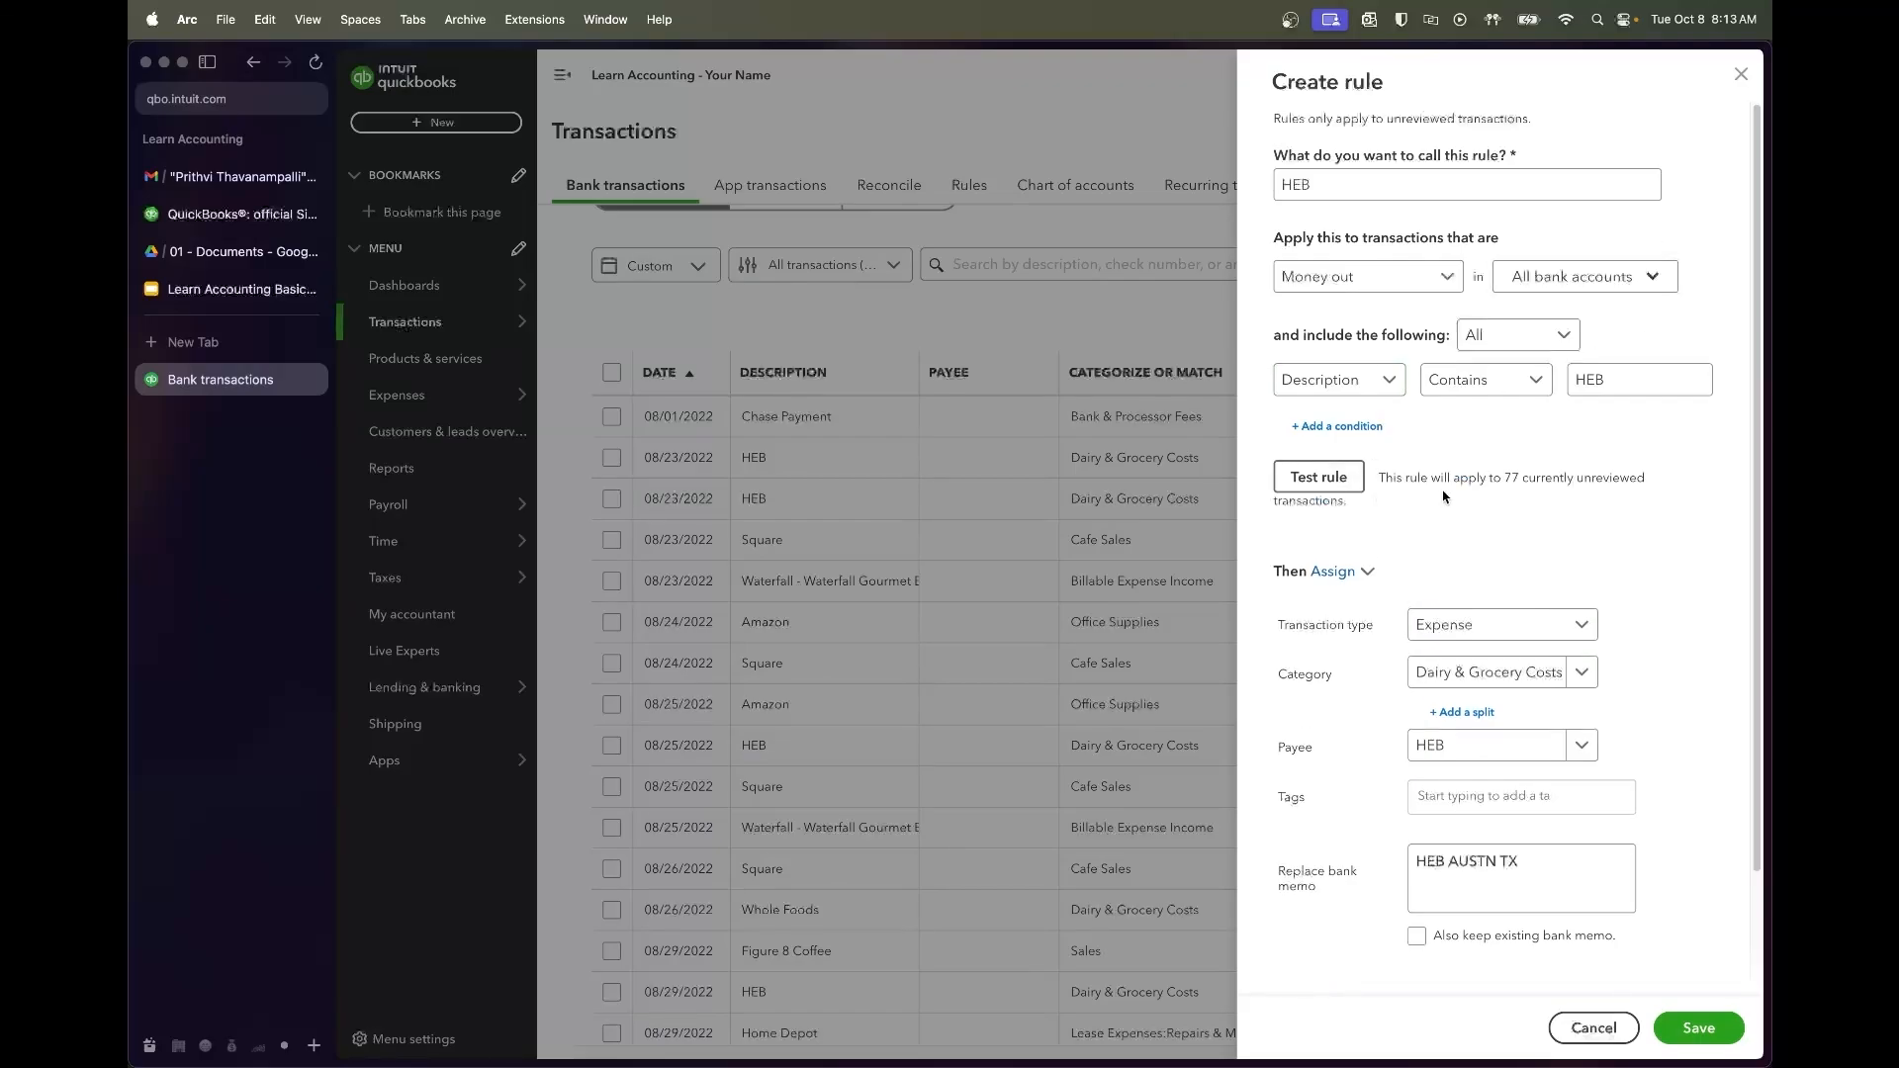
triple_click(1382, 479)
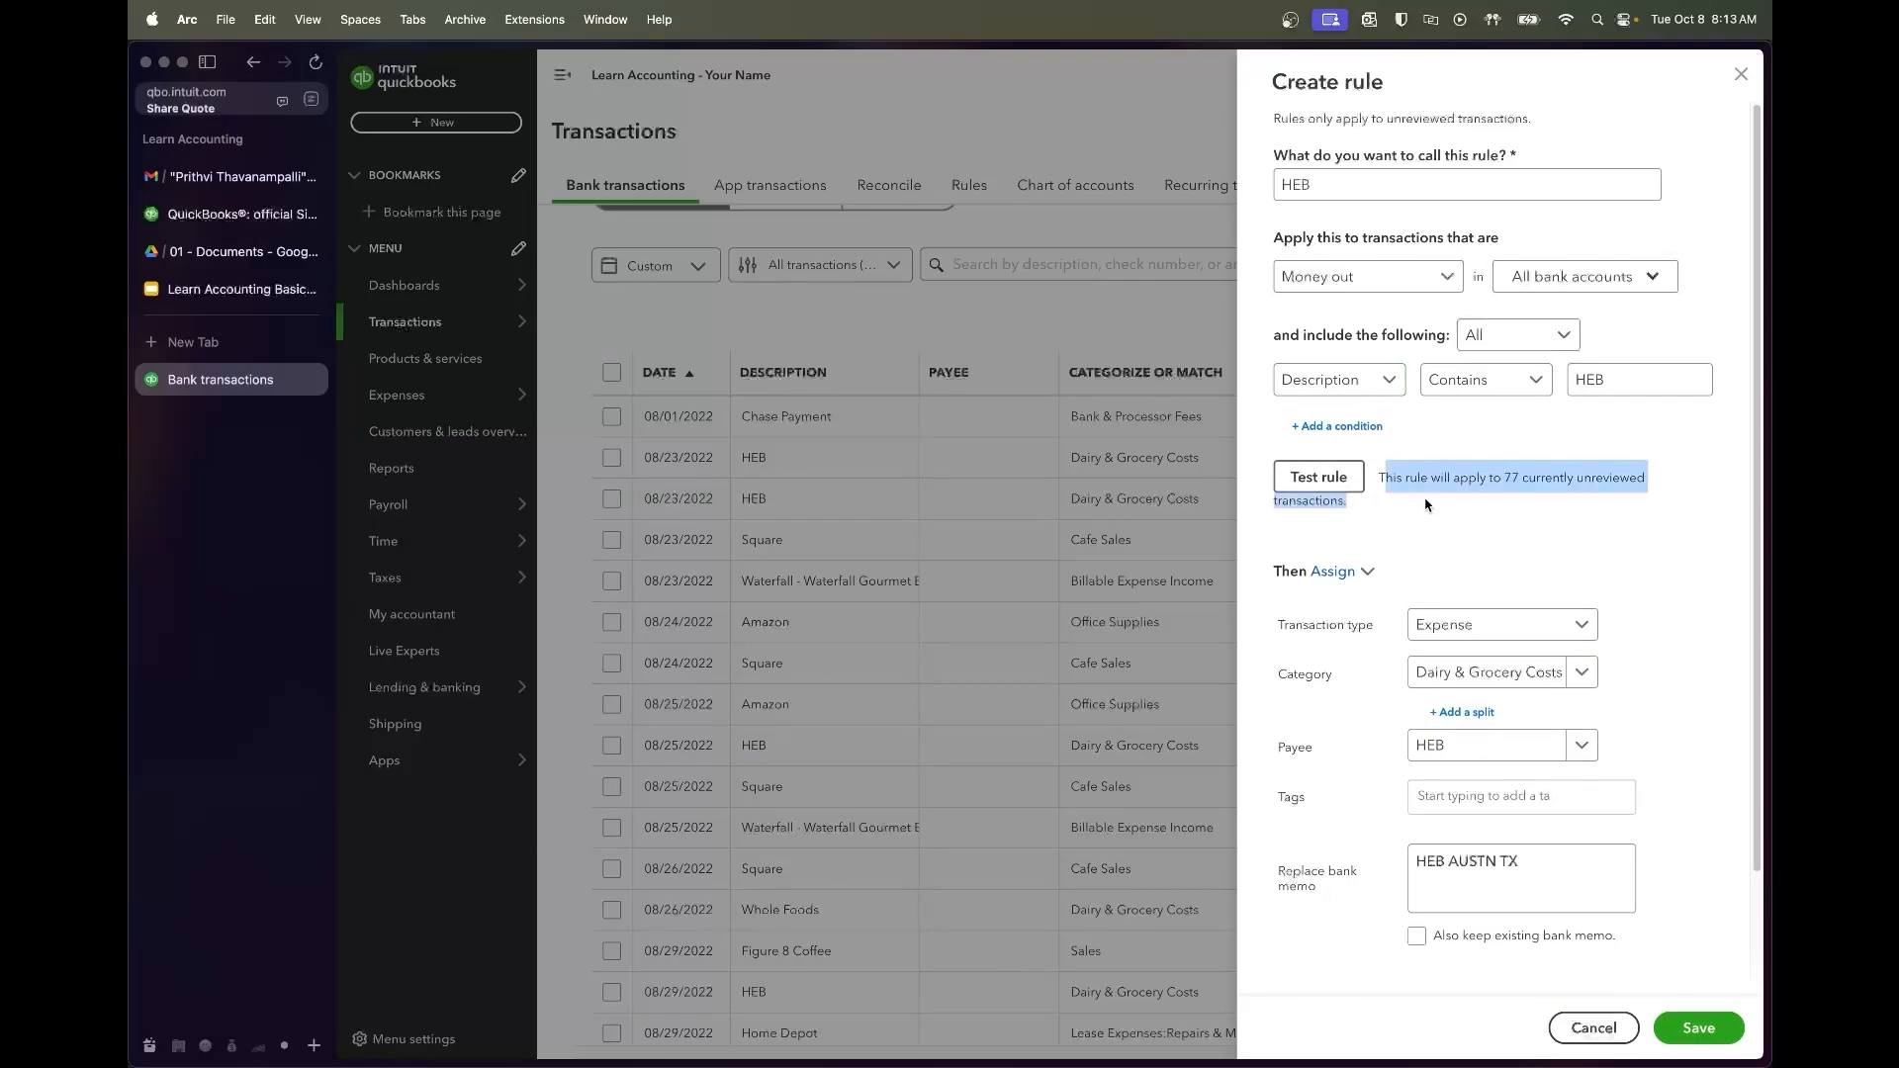
left_click(1428, 504)
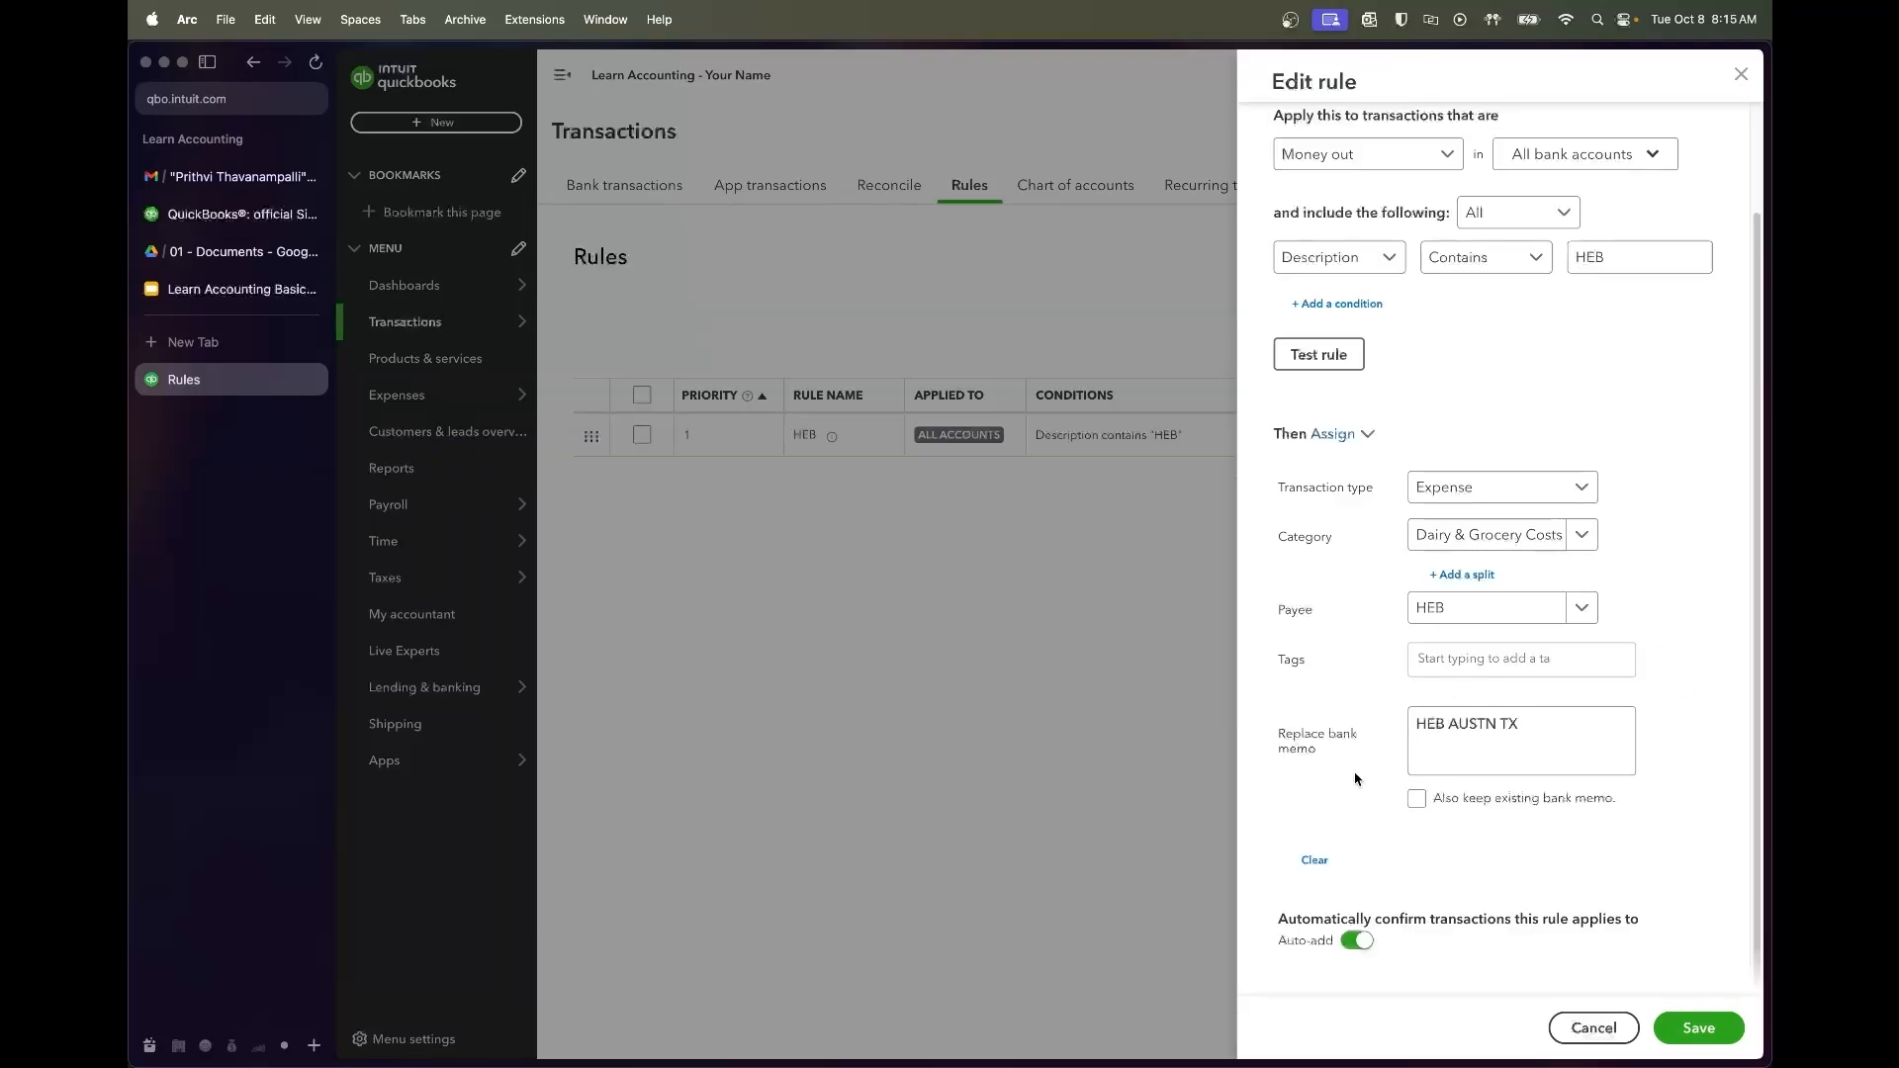
Turn auto-add off for the HEB rule and save it
left_click(1366, 945)
left_click(1363, 305)
left_click(1369, 304)
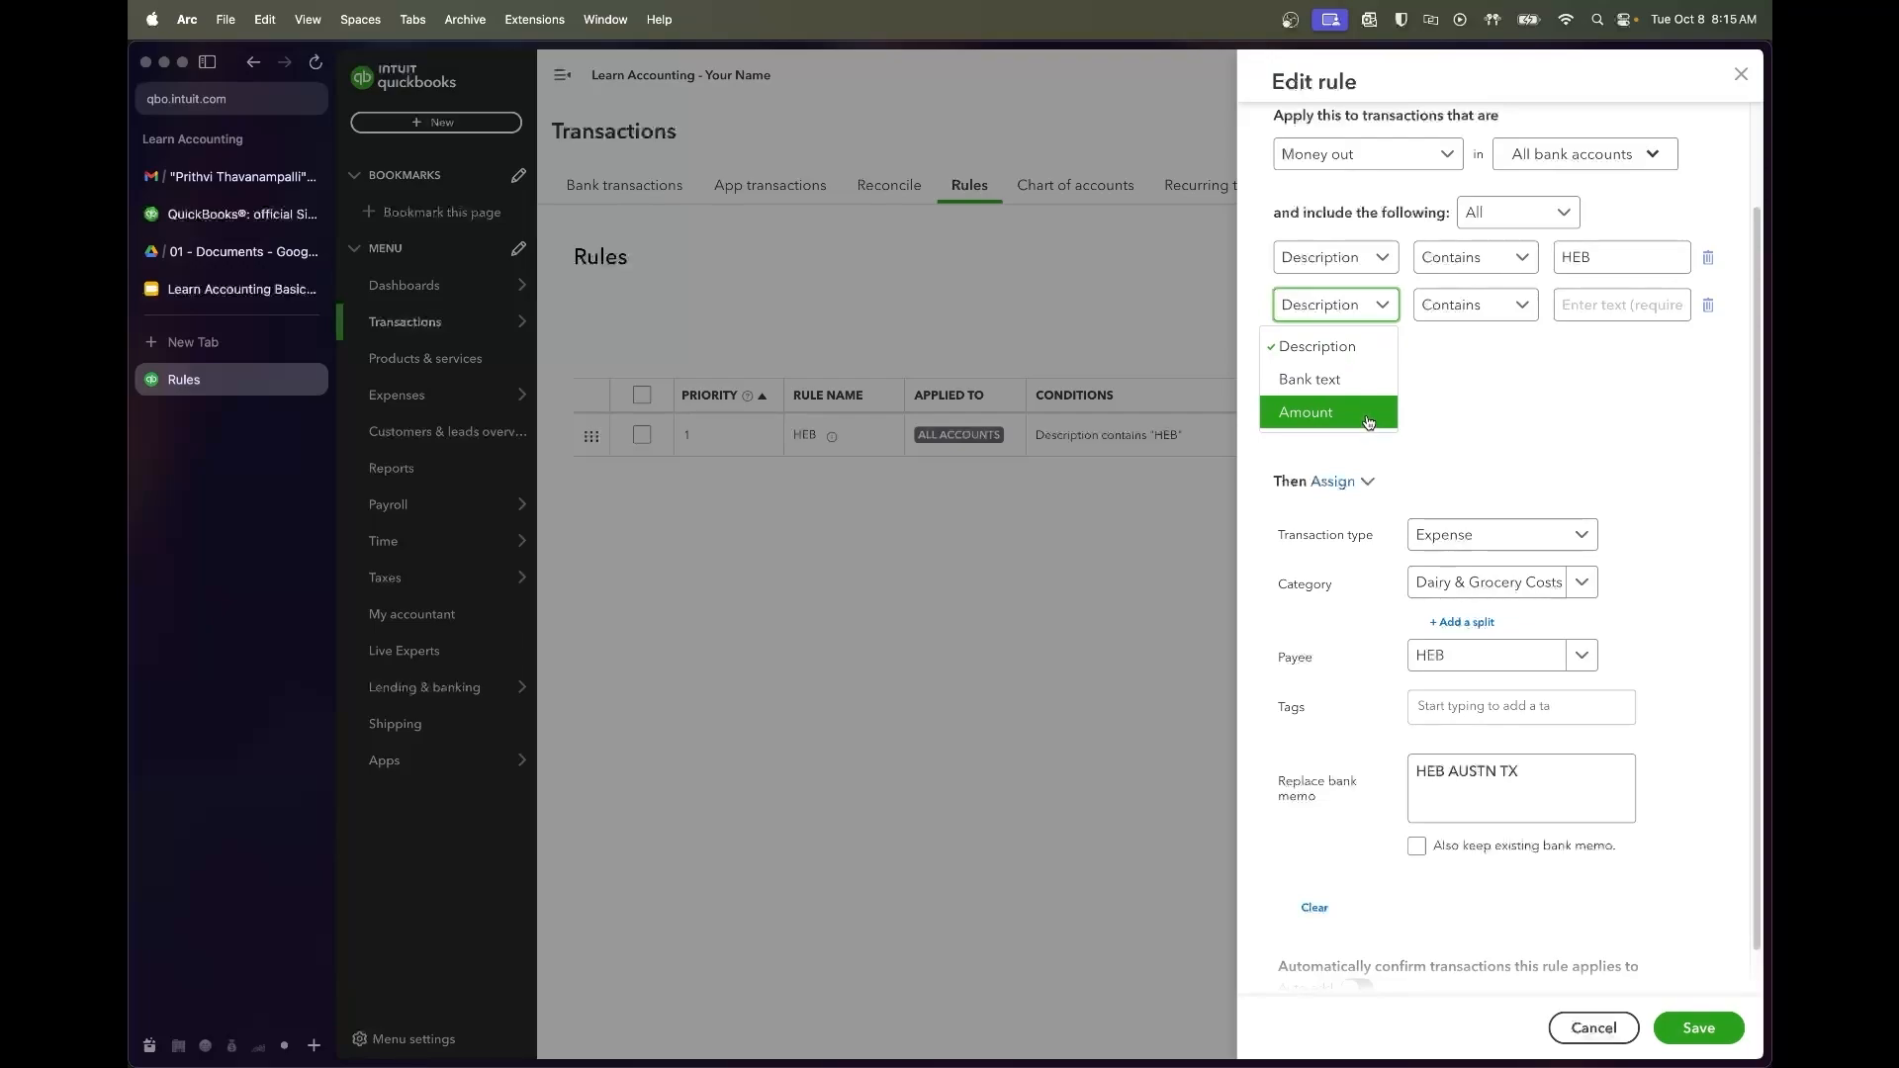
left_click(1487, 359)
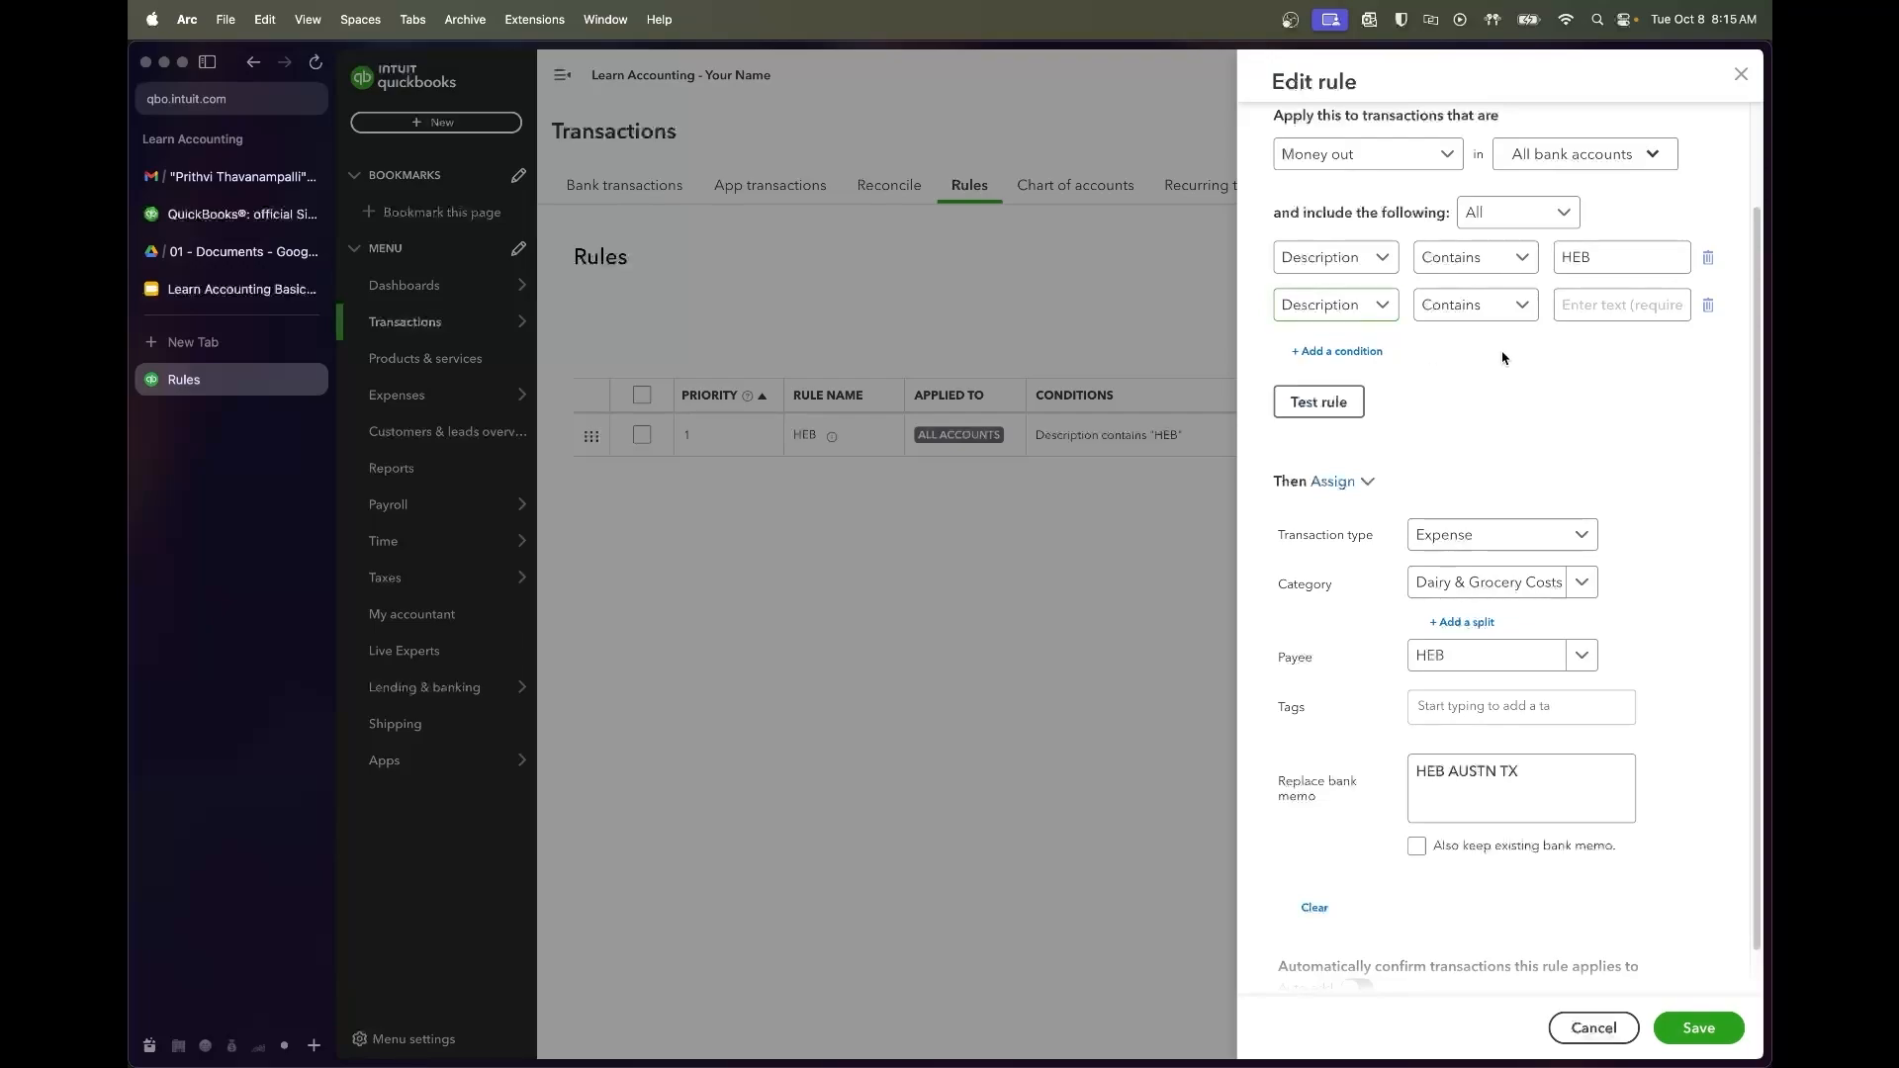
left_click(1706, 305)
scroll(1642, 260, "up", 2)
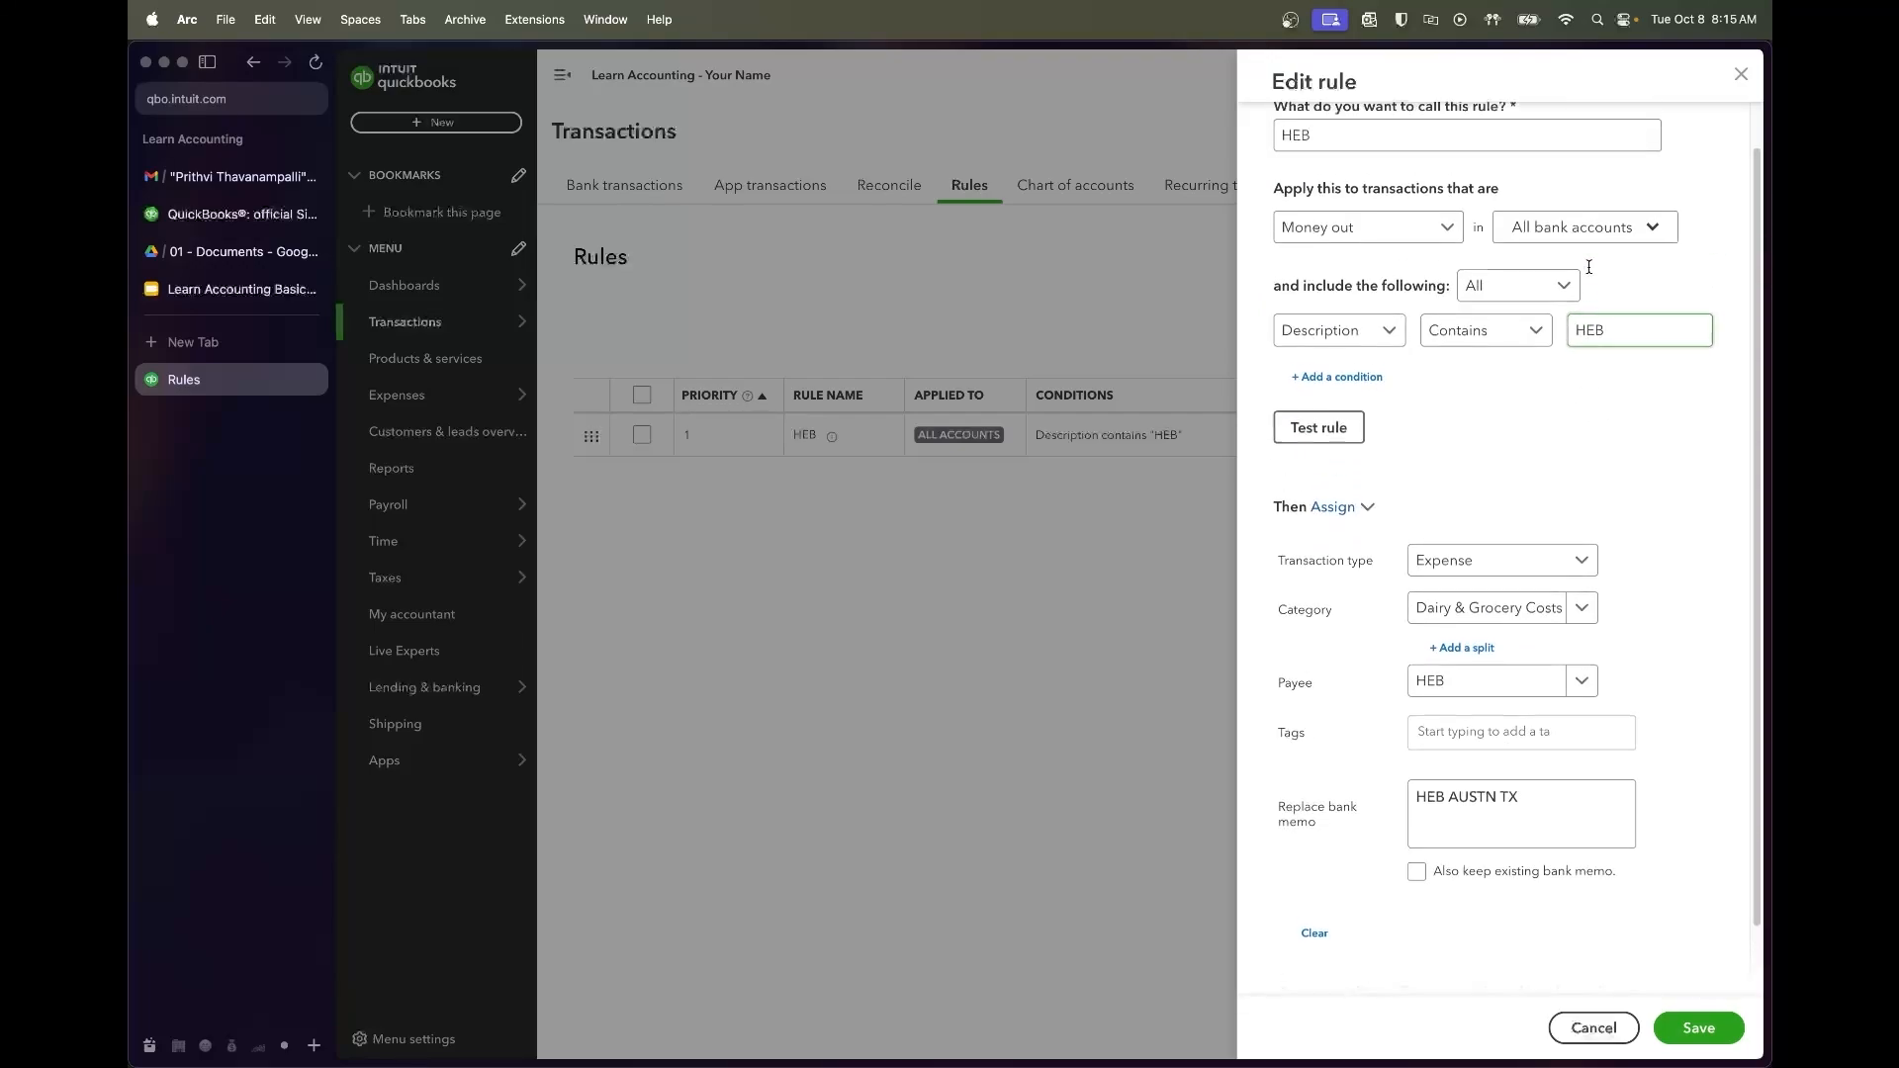
scroll(1520, 472, "down", 2)
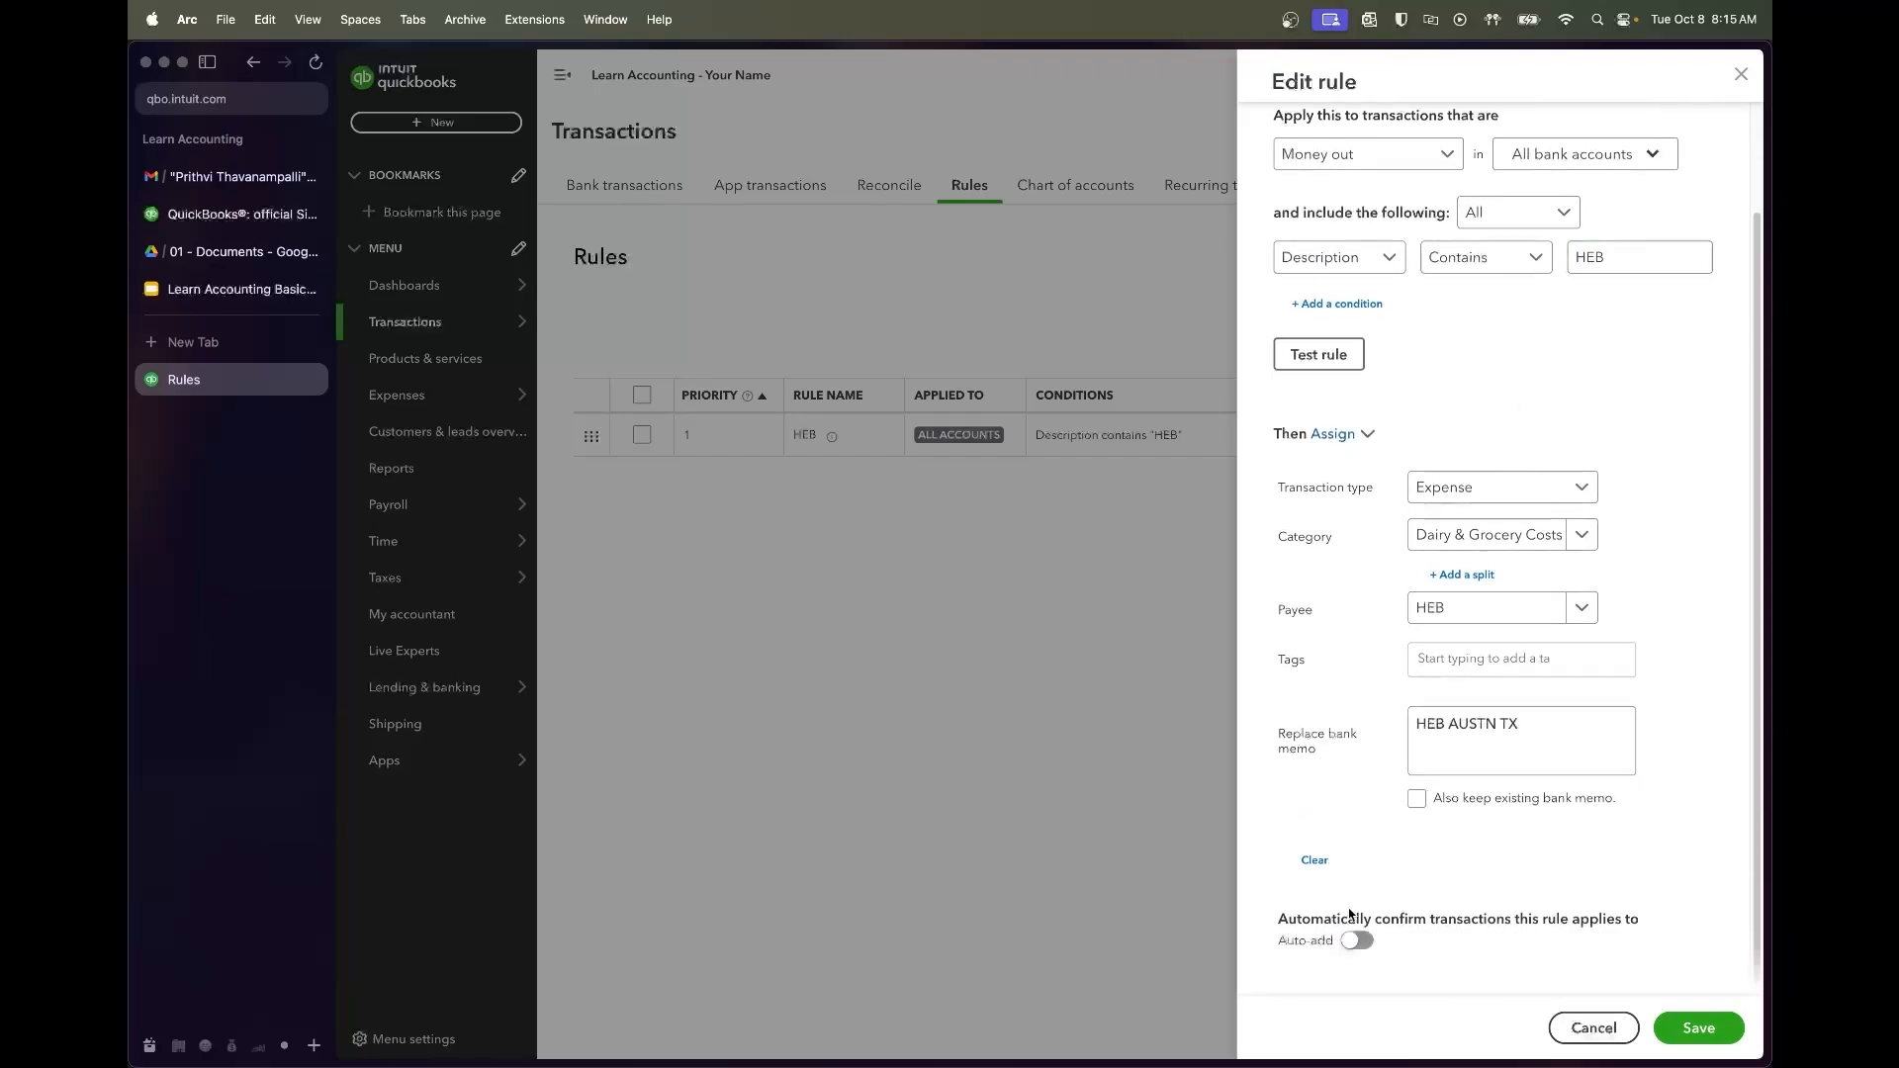
scroll(1412, 878, "up", 3)
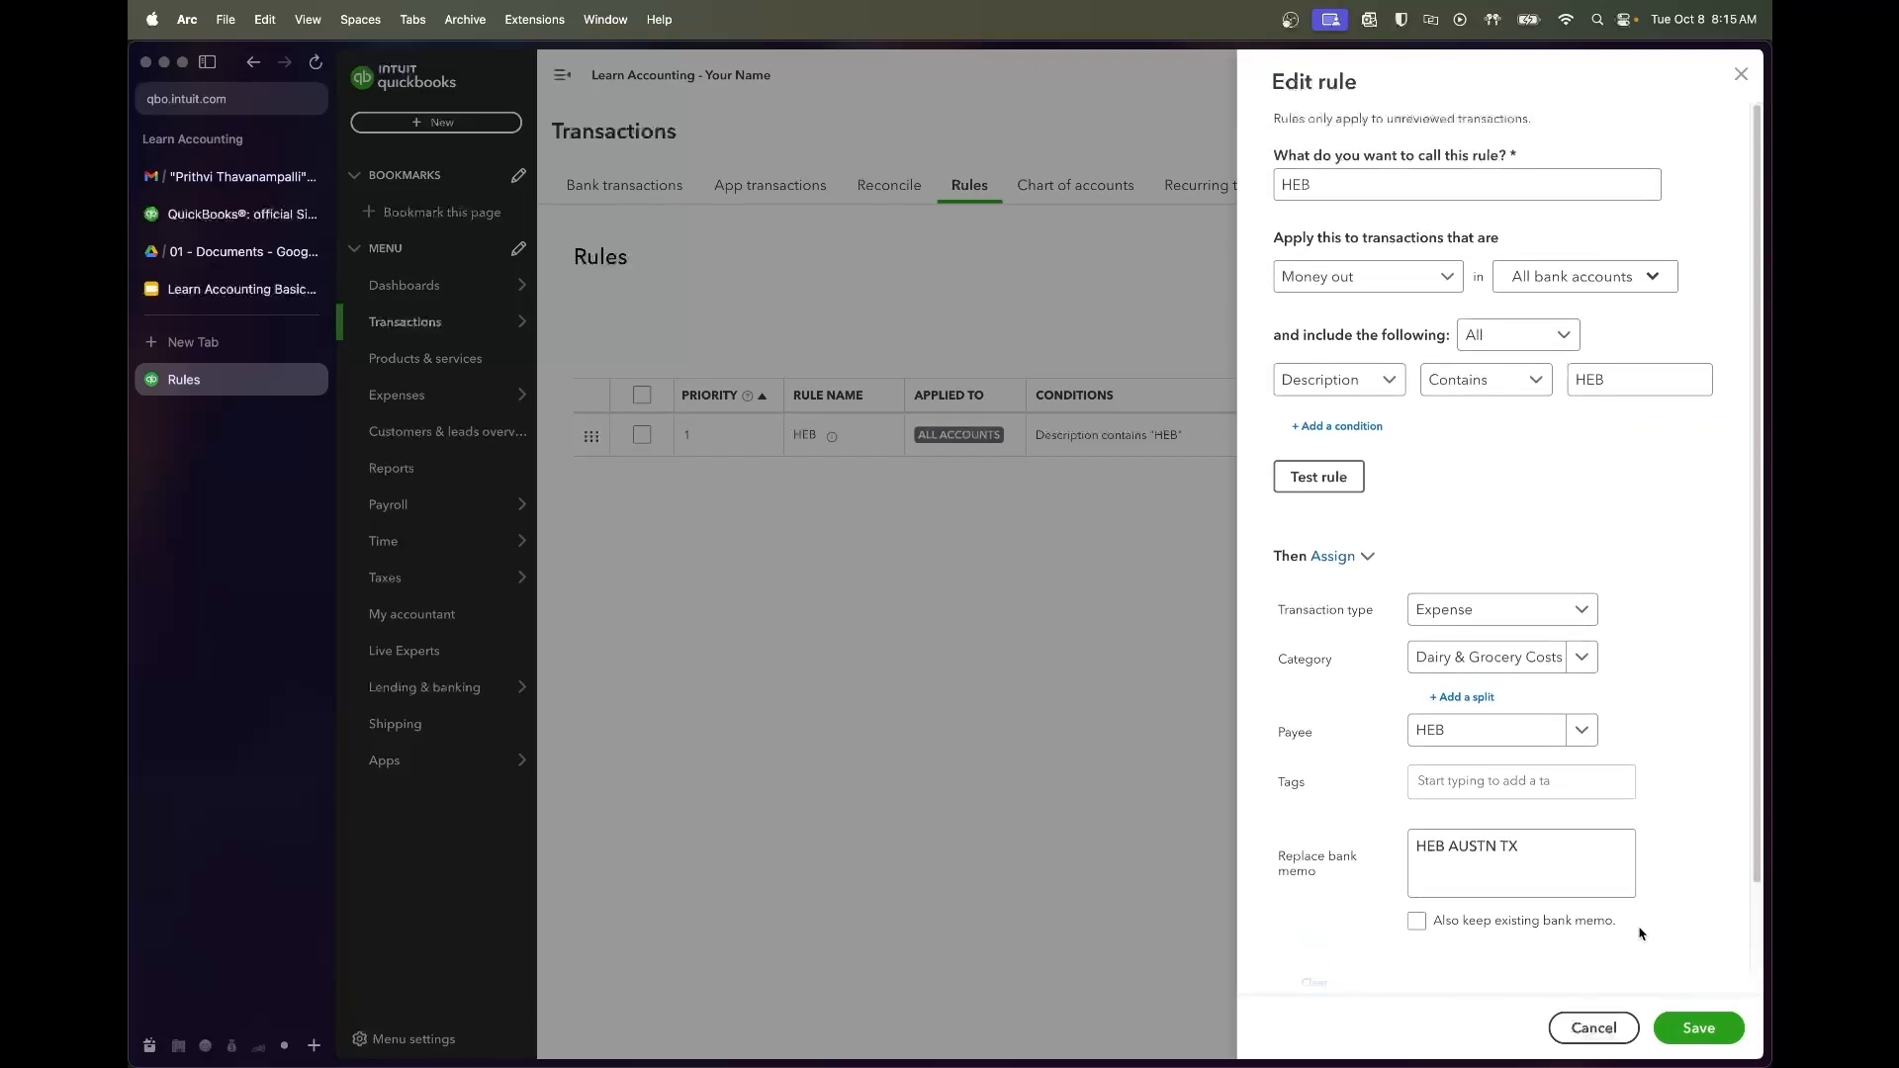
left_click(1701, 1032)
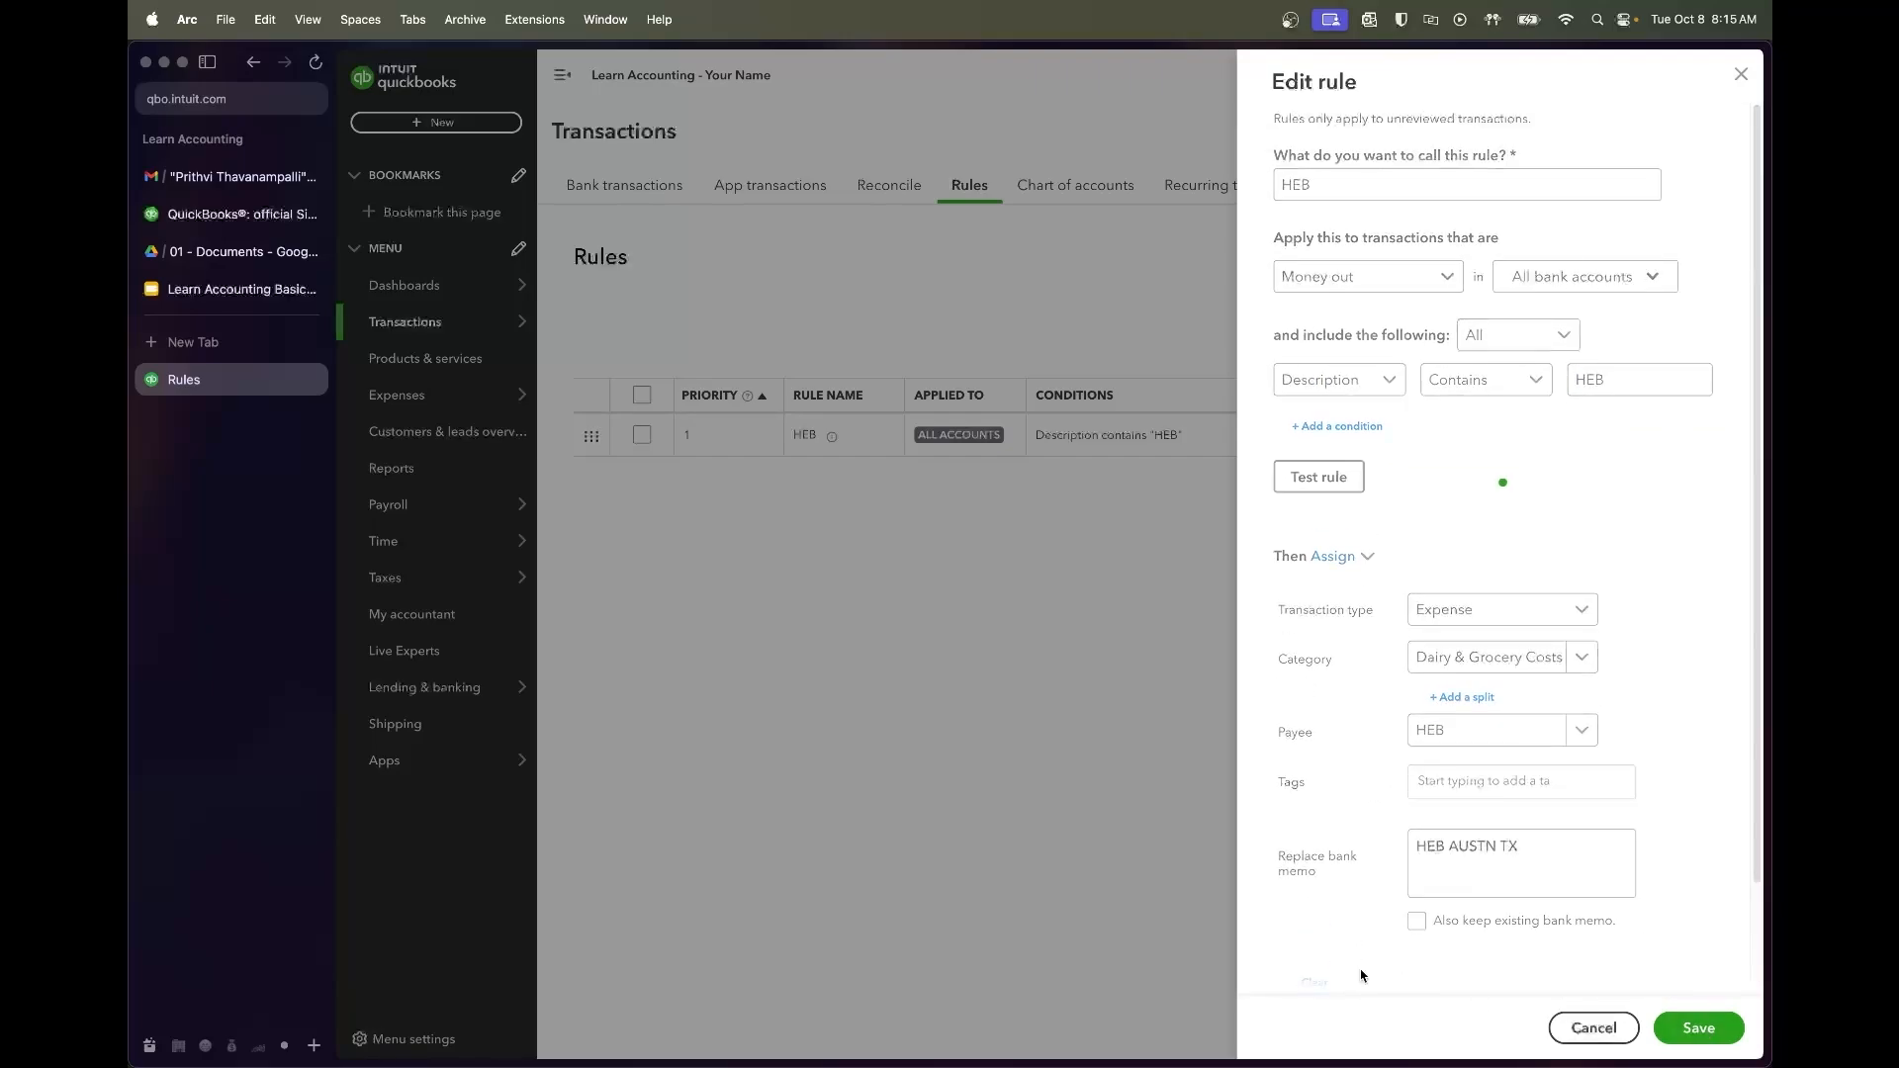
Review the saved HEB rule in the Rules list, then return to Bank transactions
left_click(653, 190)
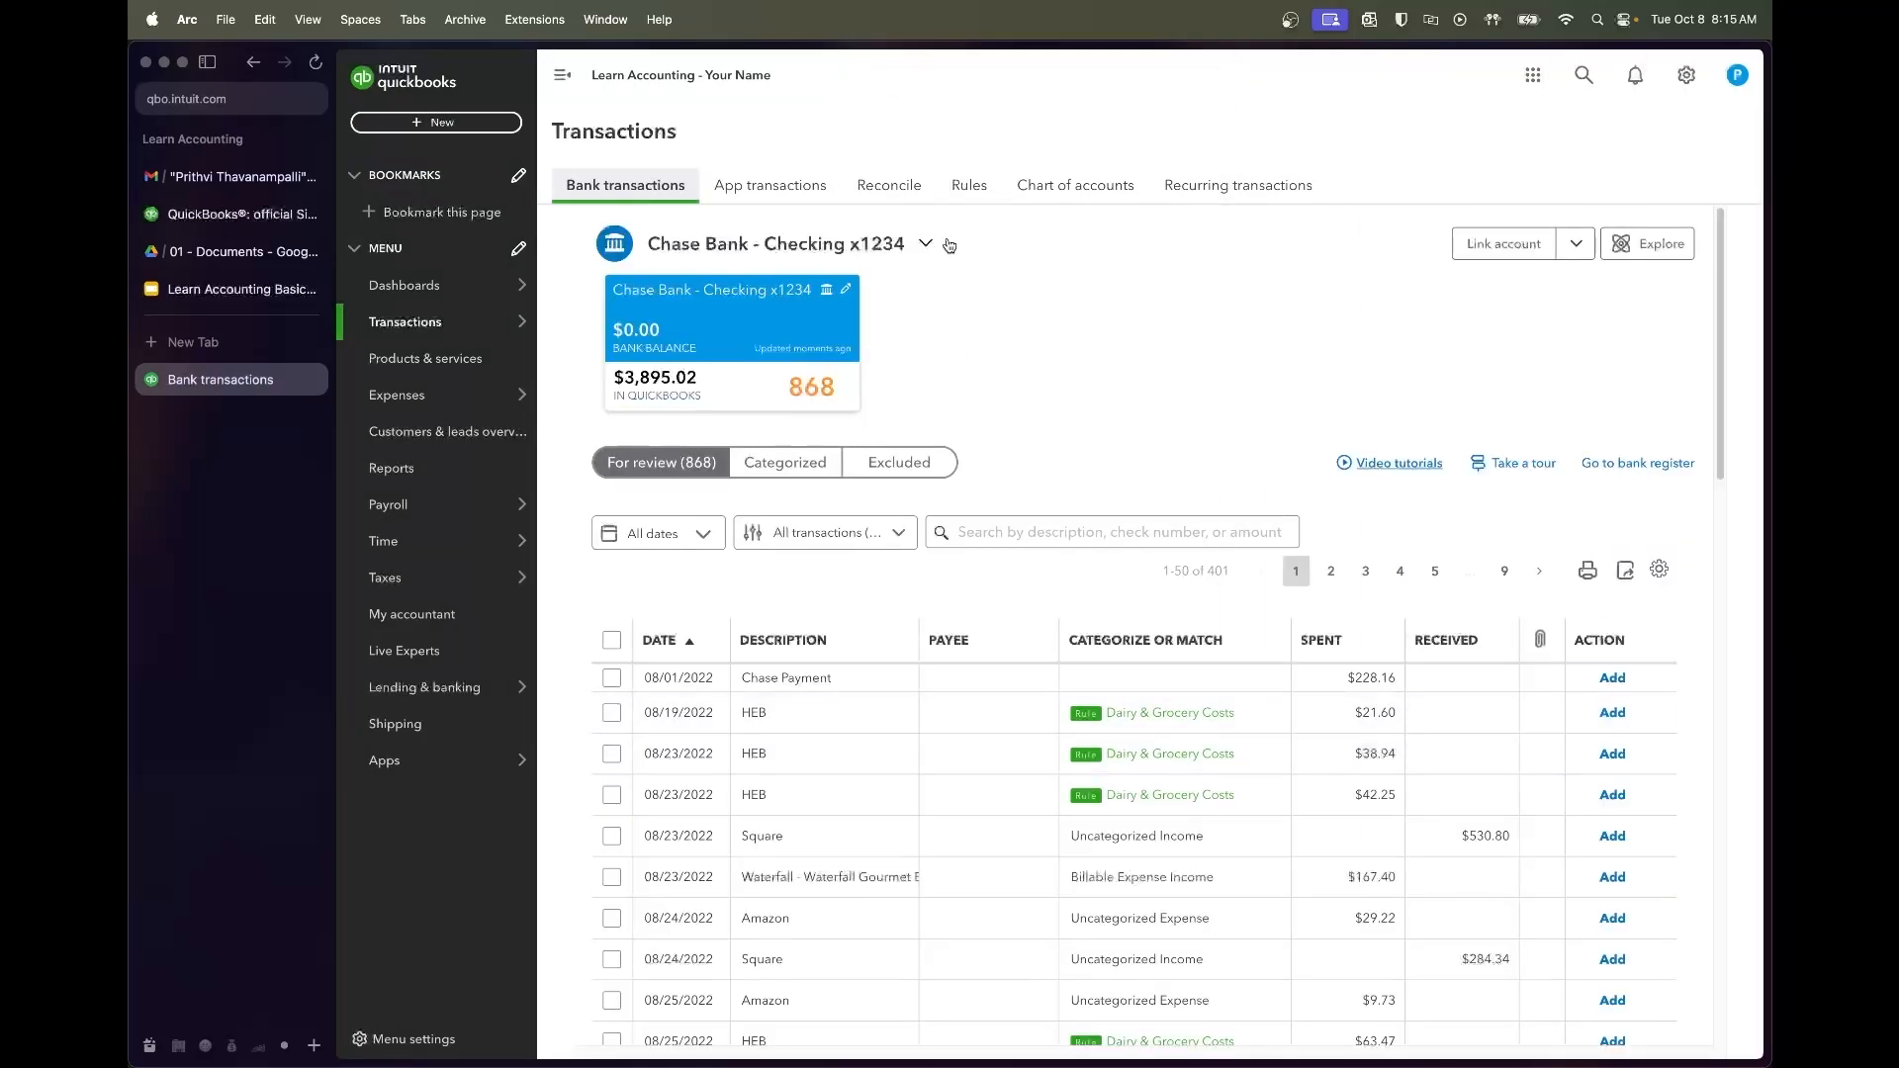
scroll(940, 692, "down", 1)
scroll(934, 589, "up", 1)
left_click(969, 186)
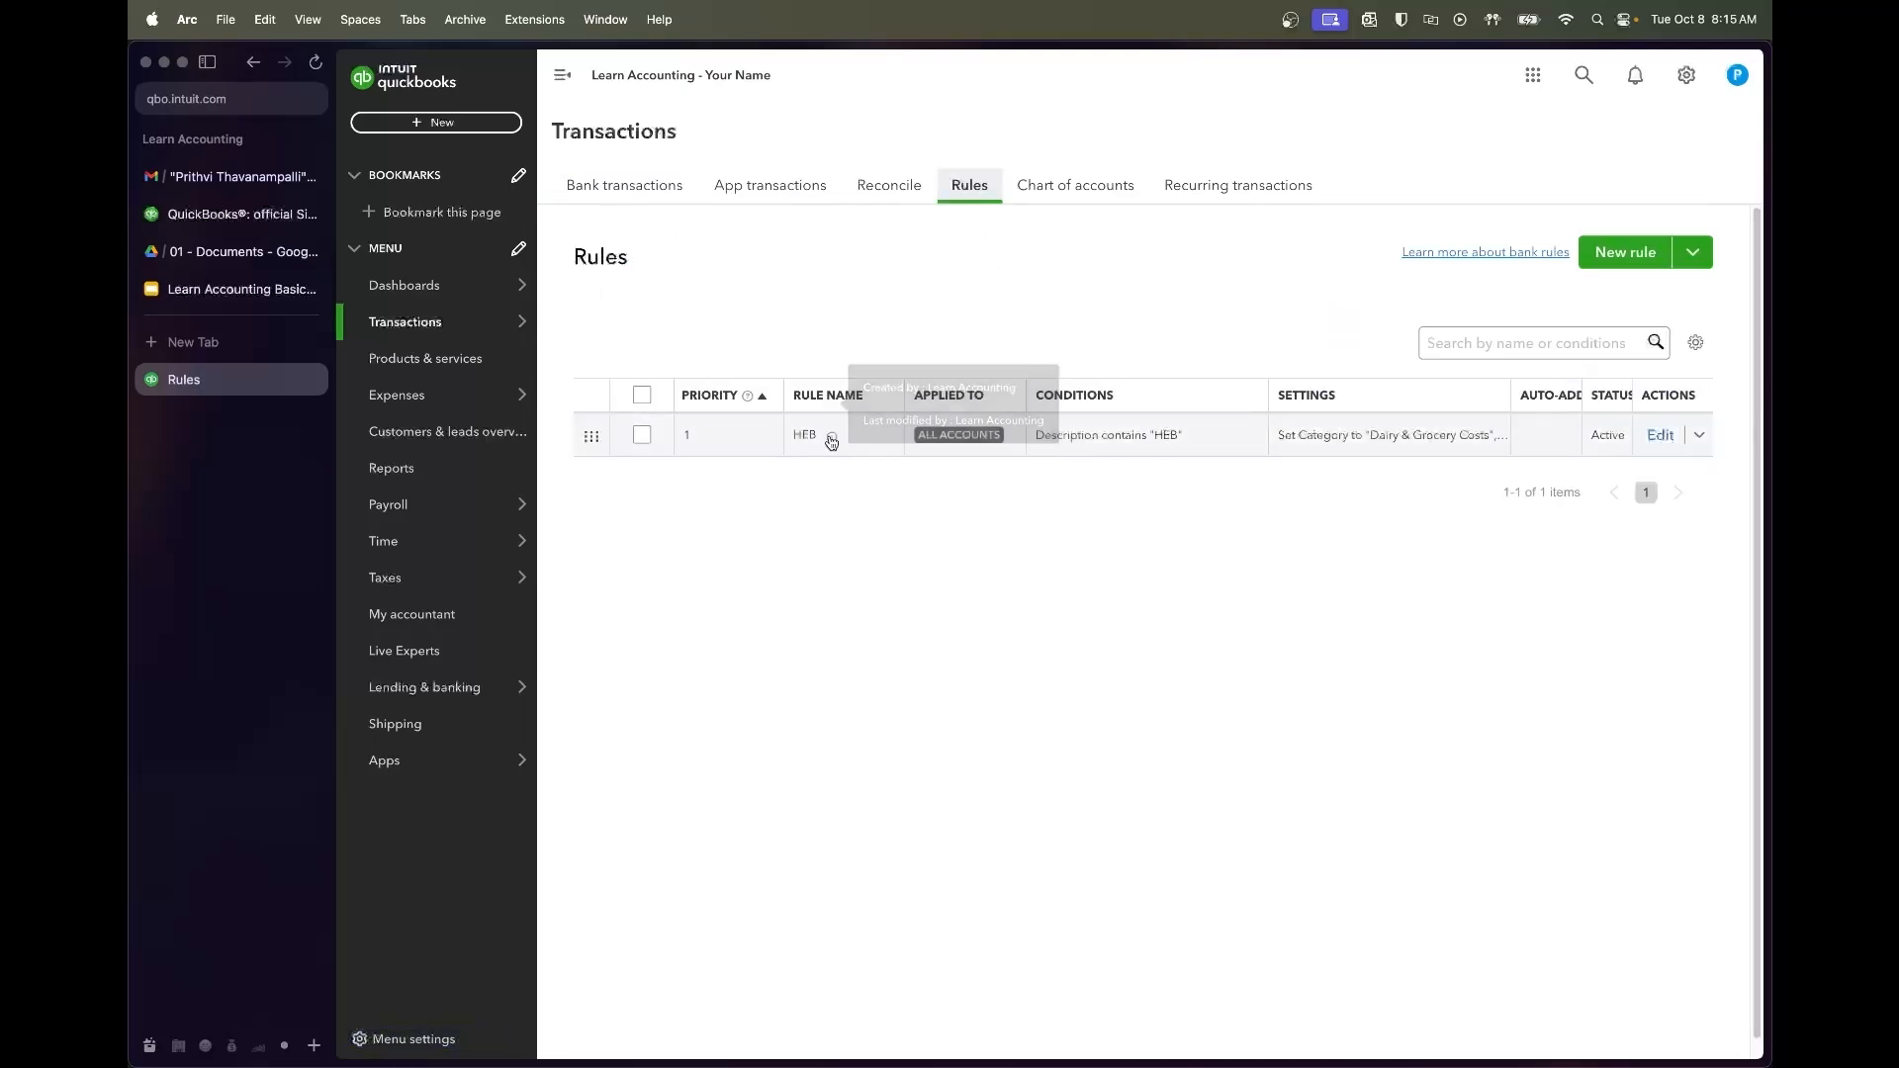
left_click(1660, 436)
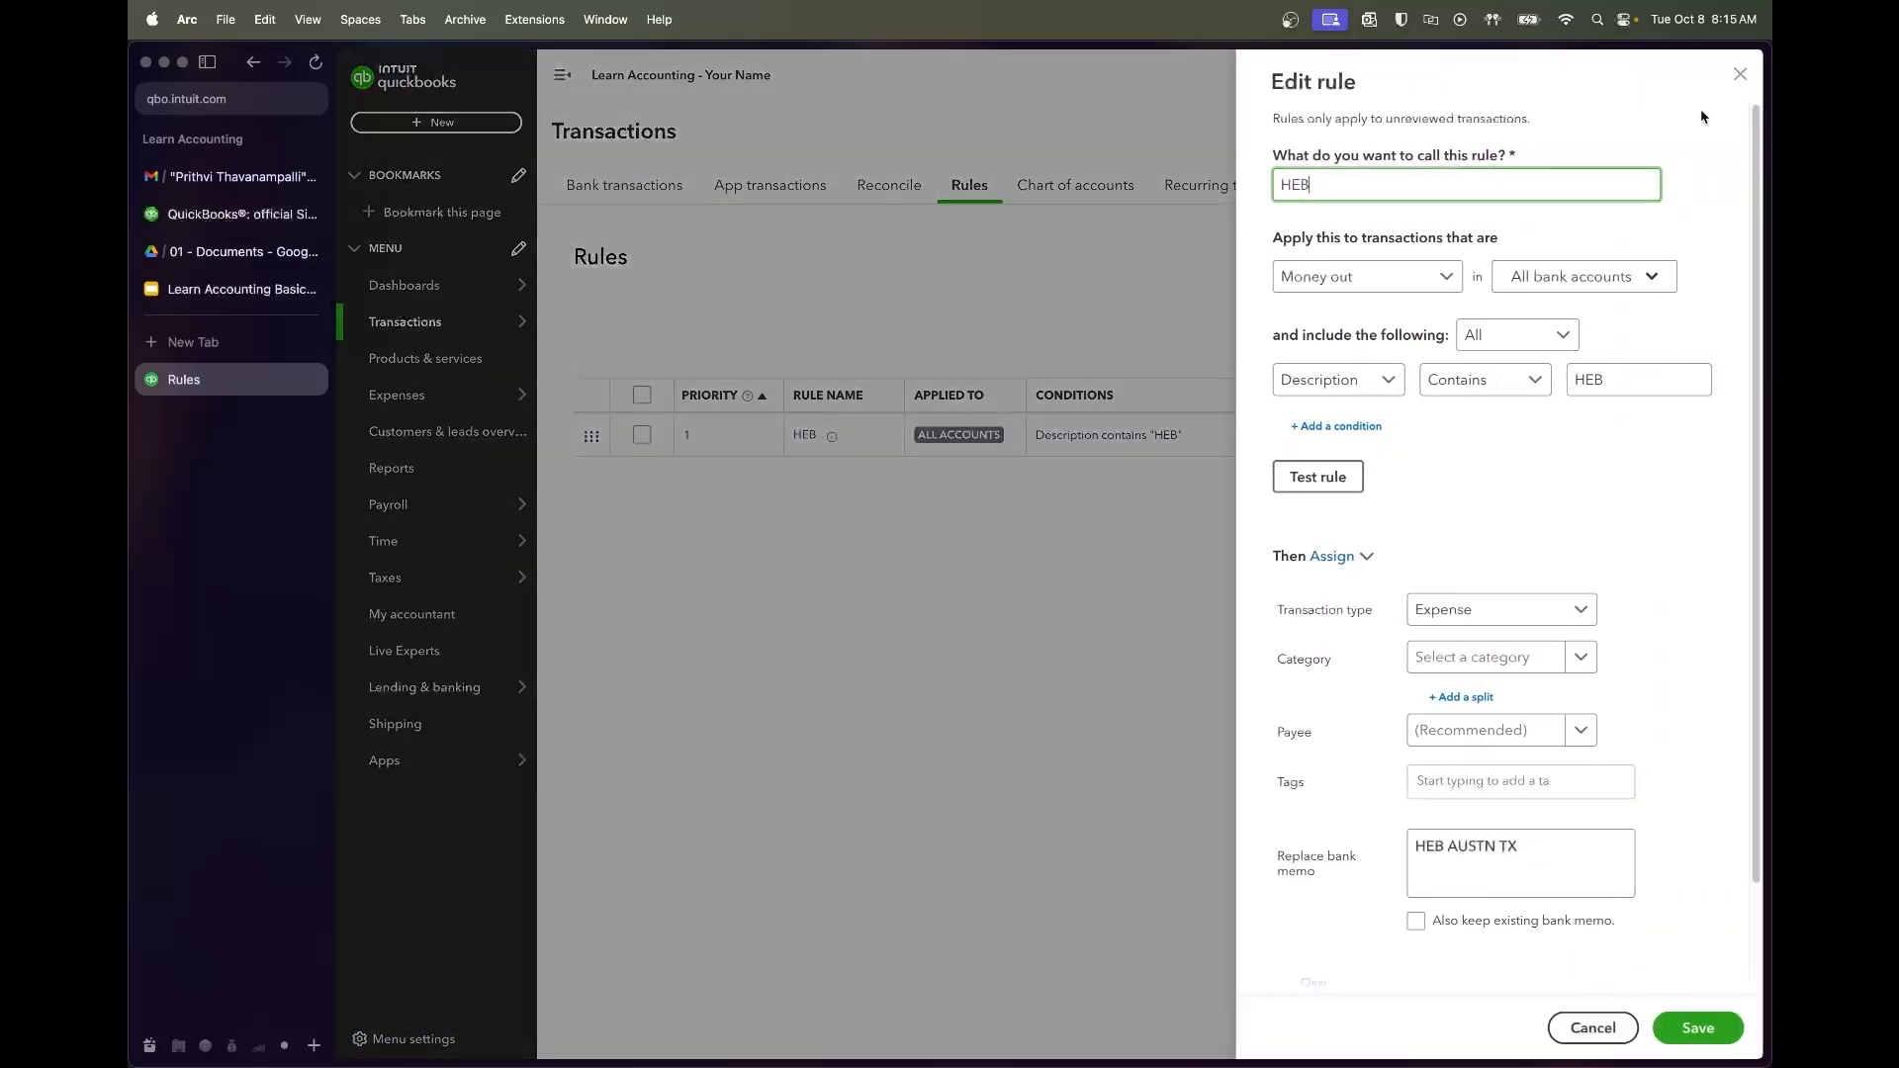
left_click(1741, 74)
left_click(655, 193)
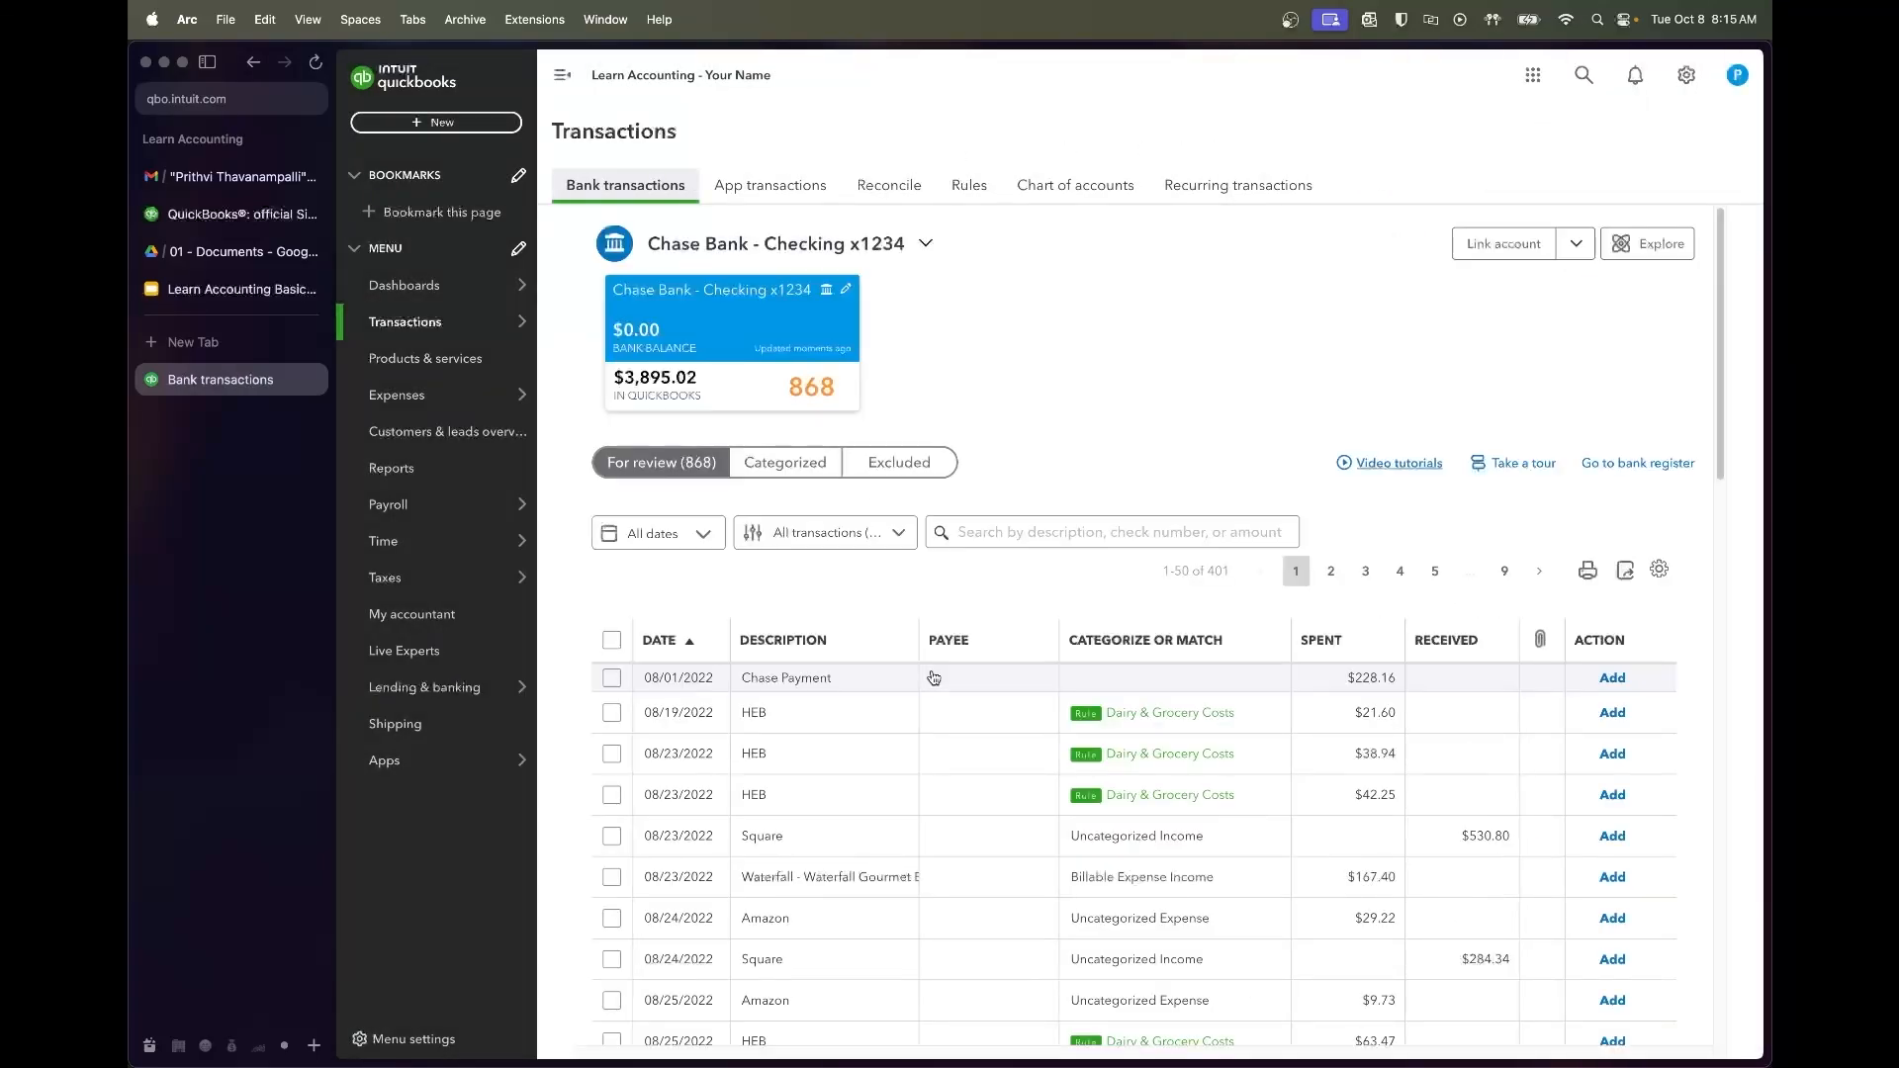
Filter the bank feed to dates 08/01/2022 through 08/31/2022
scroll(930, 671, "down", 3)
left_click(690, 376)
left_click(861, 451)
type("81")
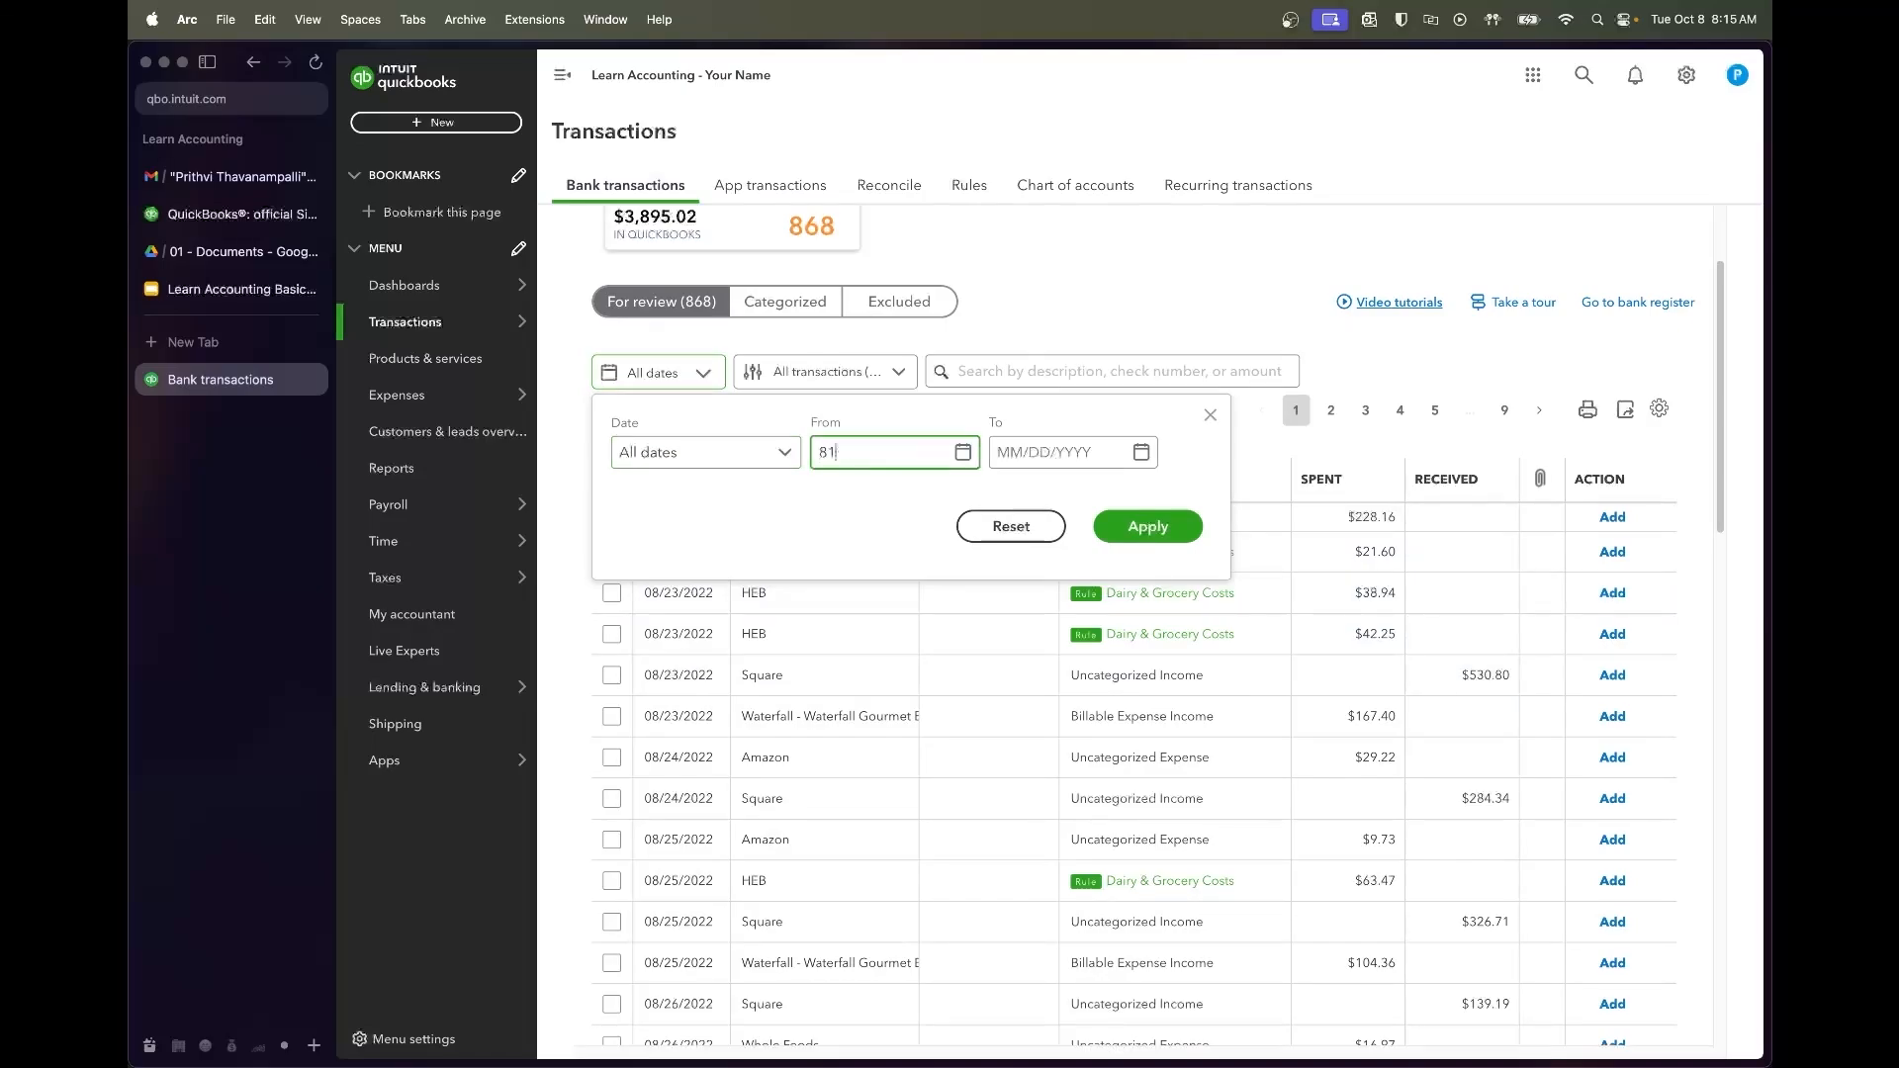
type("/01/2022")
key("Tab")
type("8/31/2022")
left_click(1133, 521)
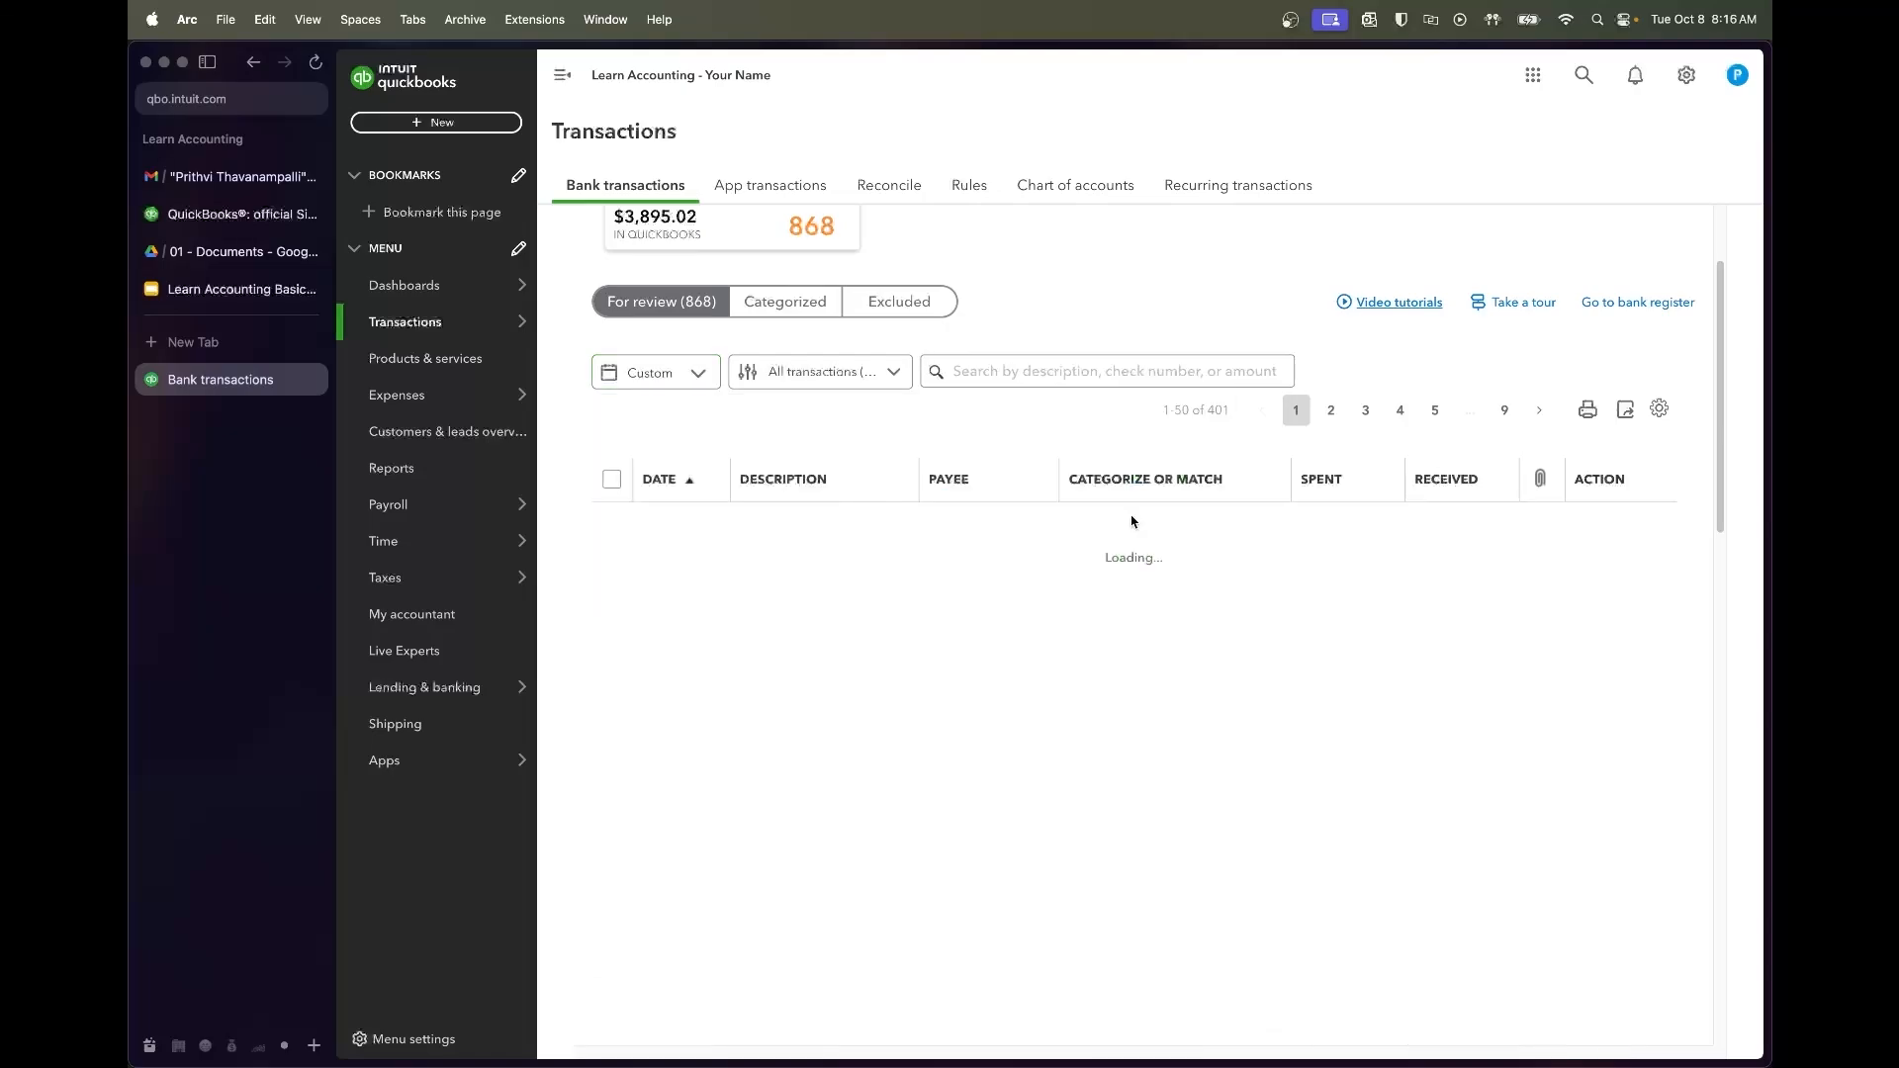
Accept the five HEB transactions dated 08/19, 08/23 (two), 08/25 and 08/29
scroll(802, 628, "down", 1)
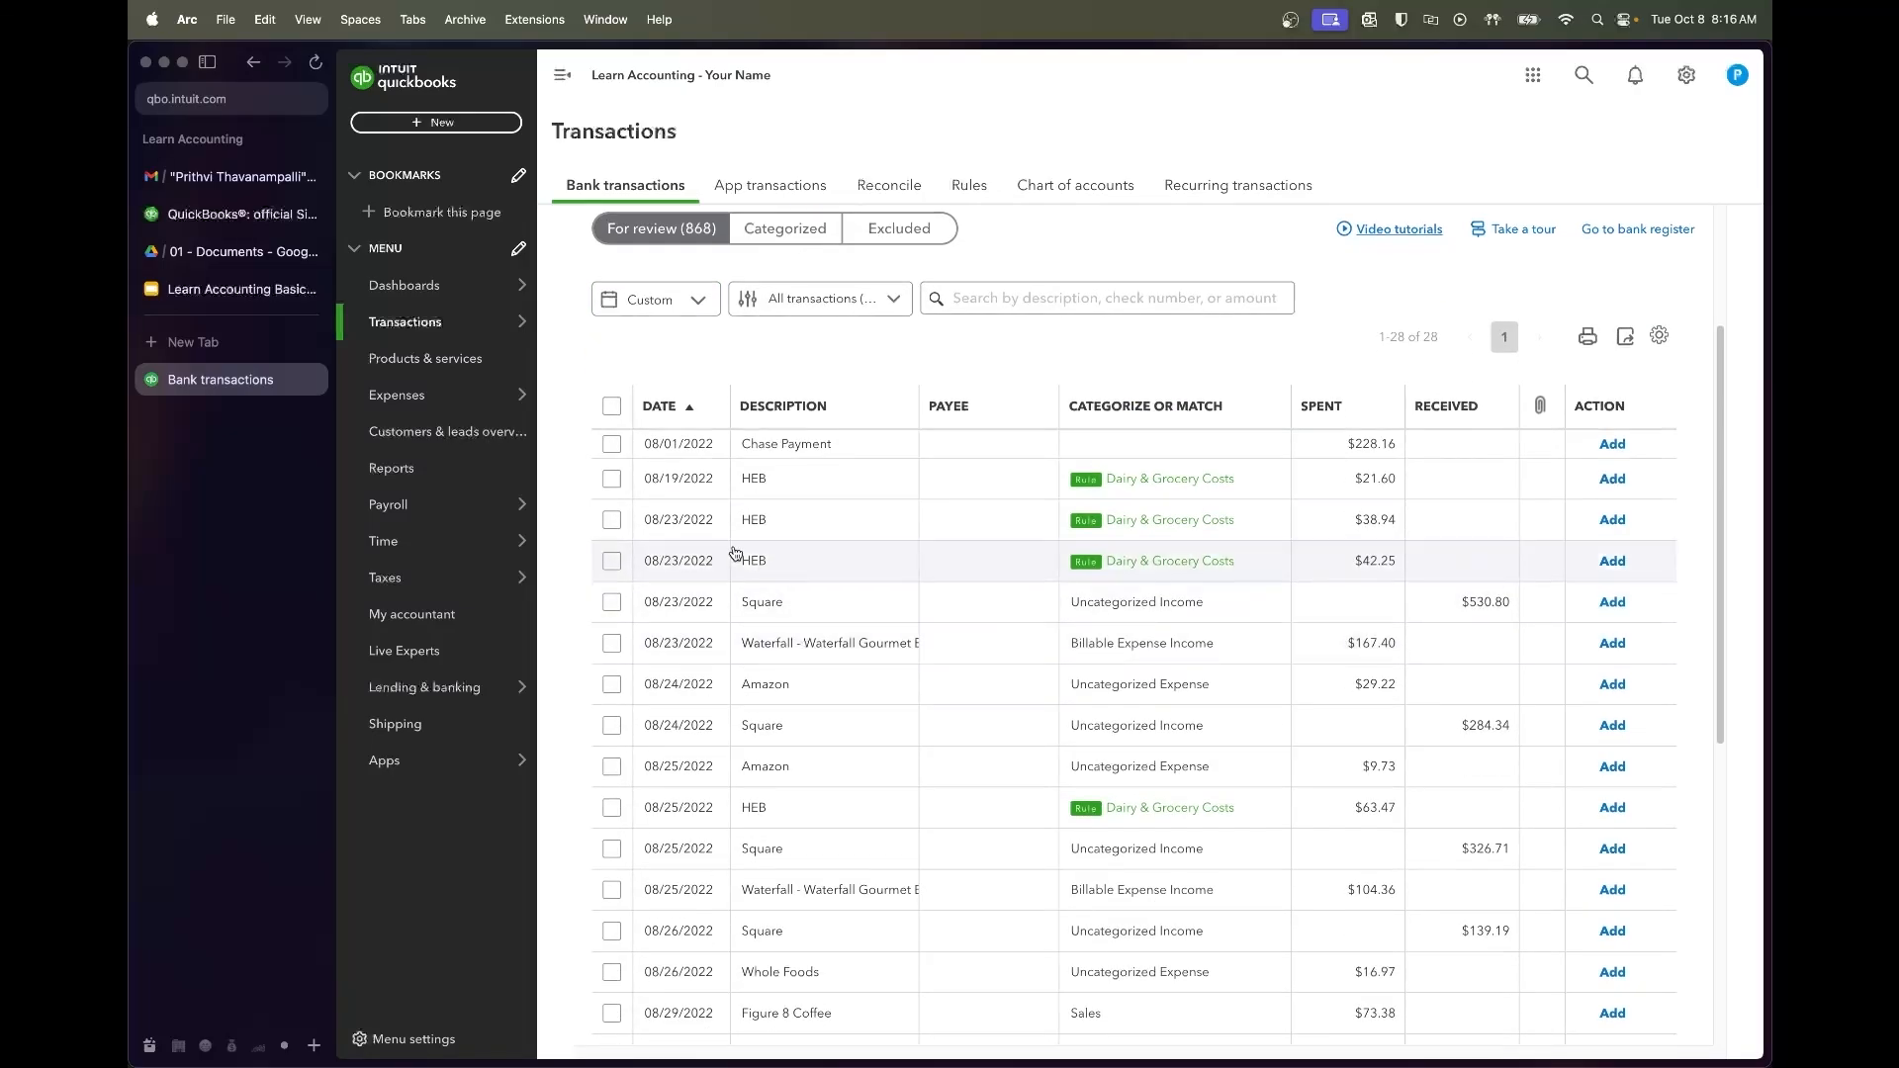
left_click(922, 483)
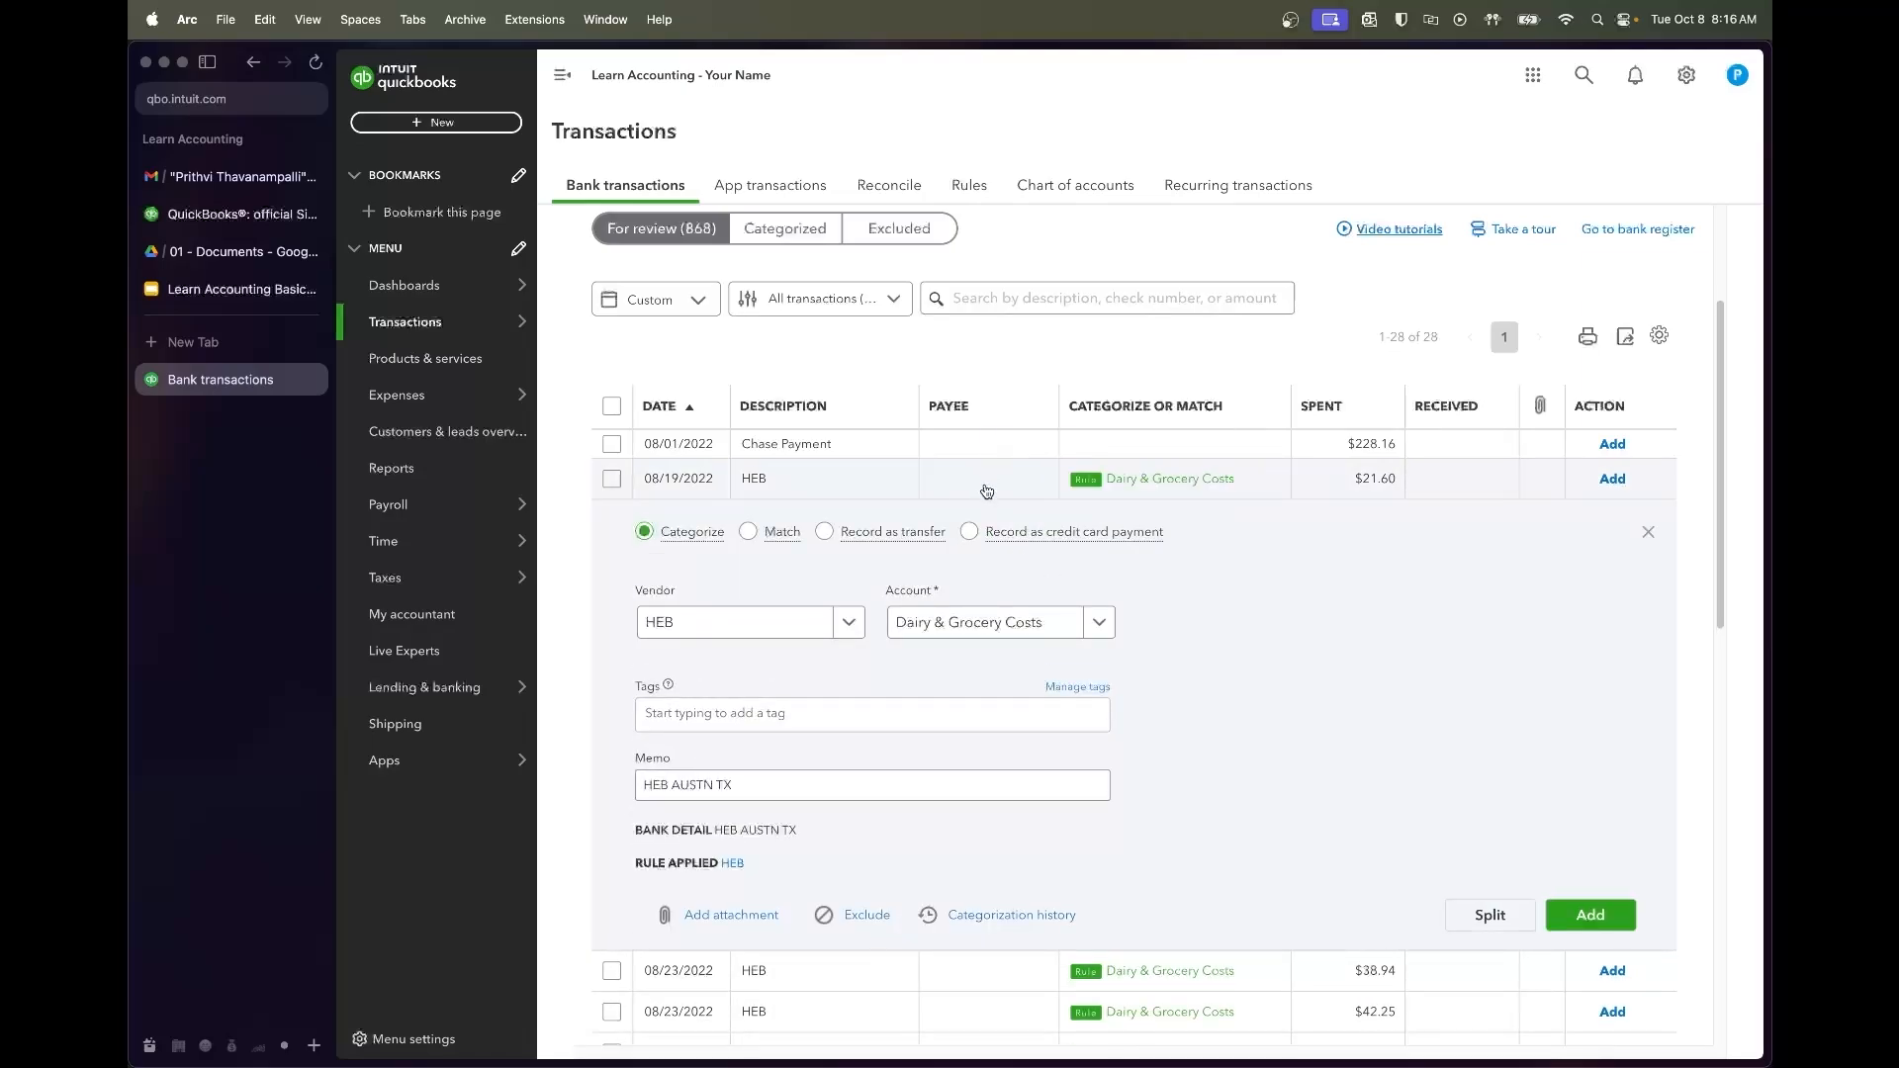
left_click(1007, 494)
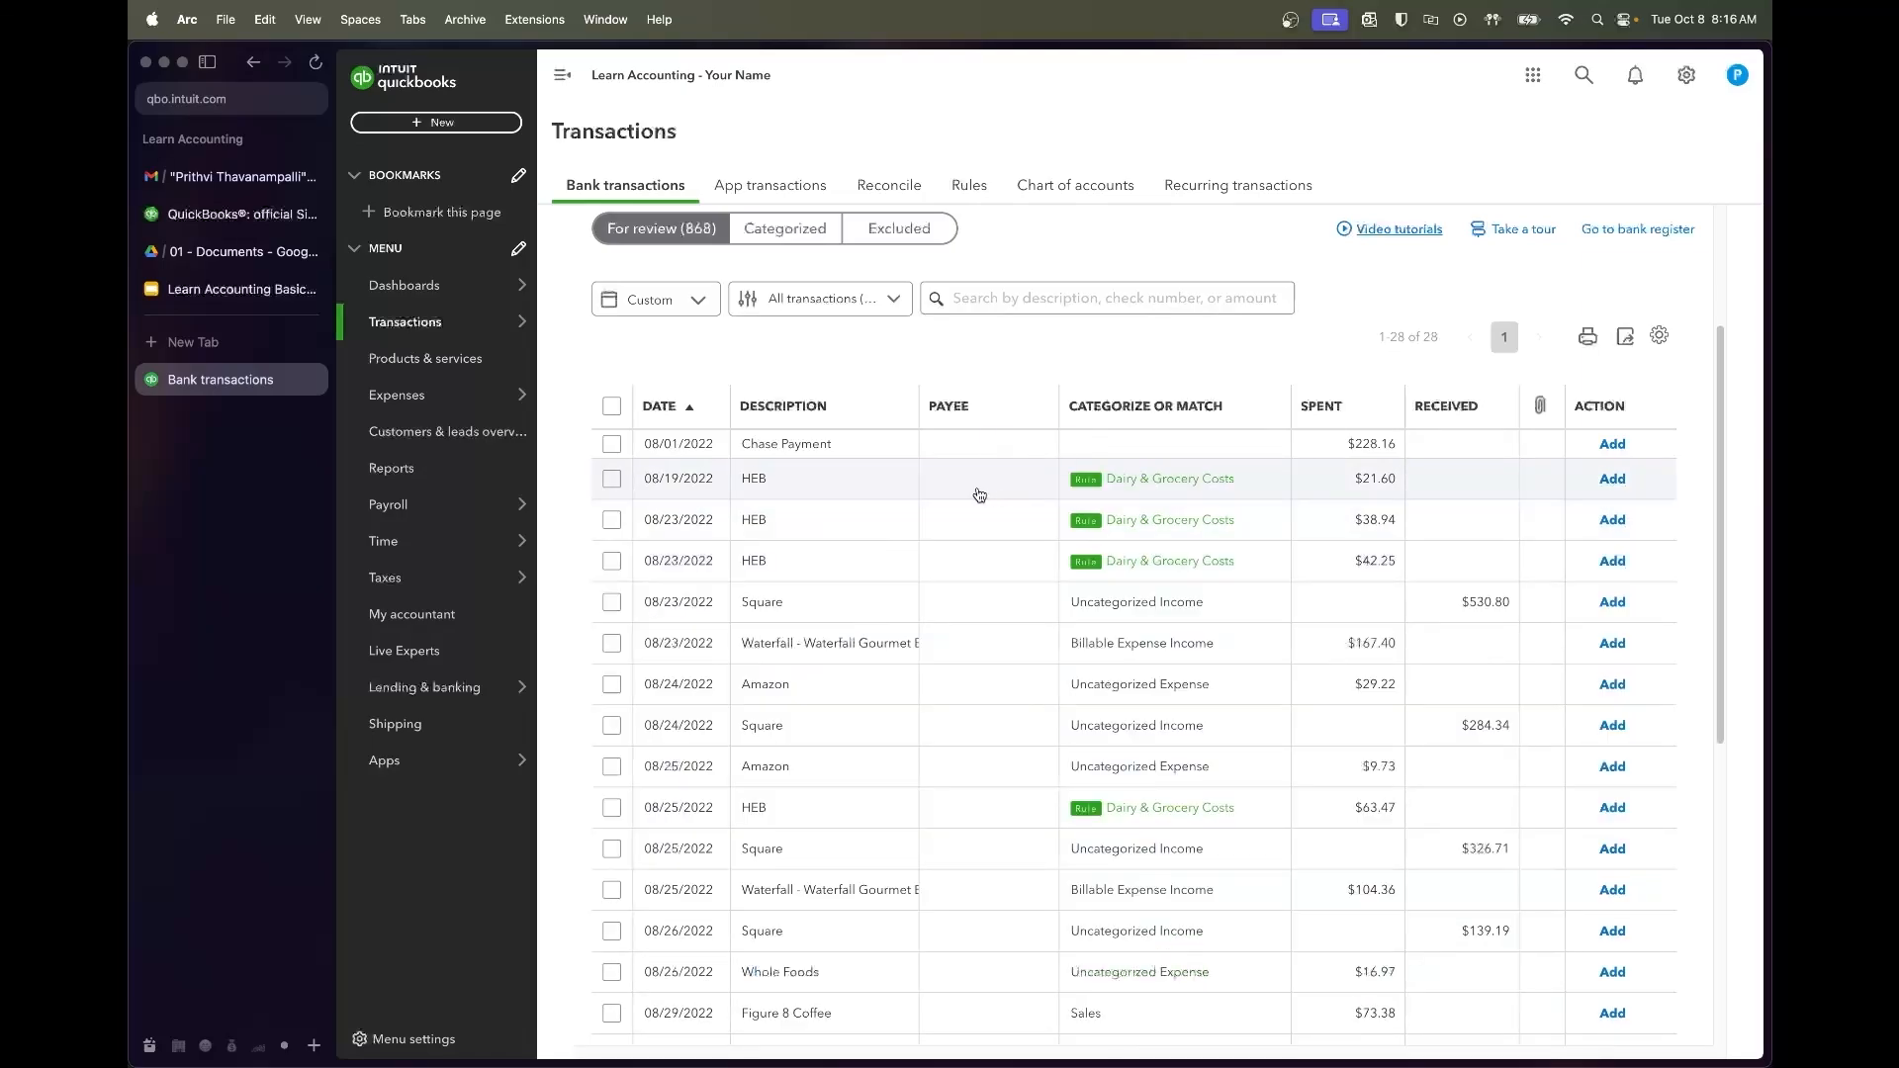
left_click(613, 481)
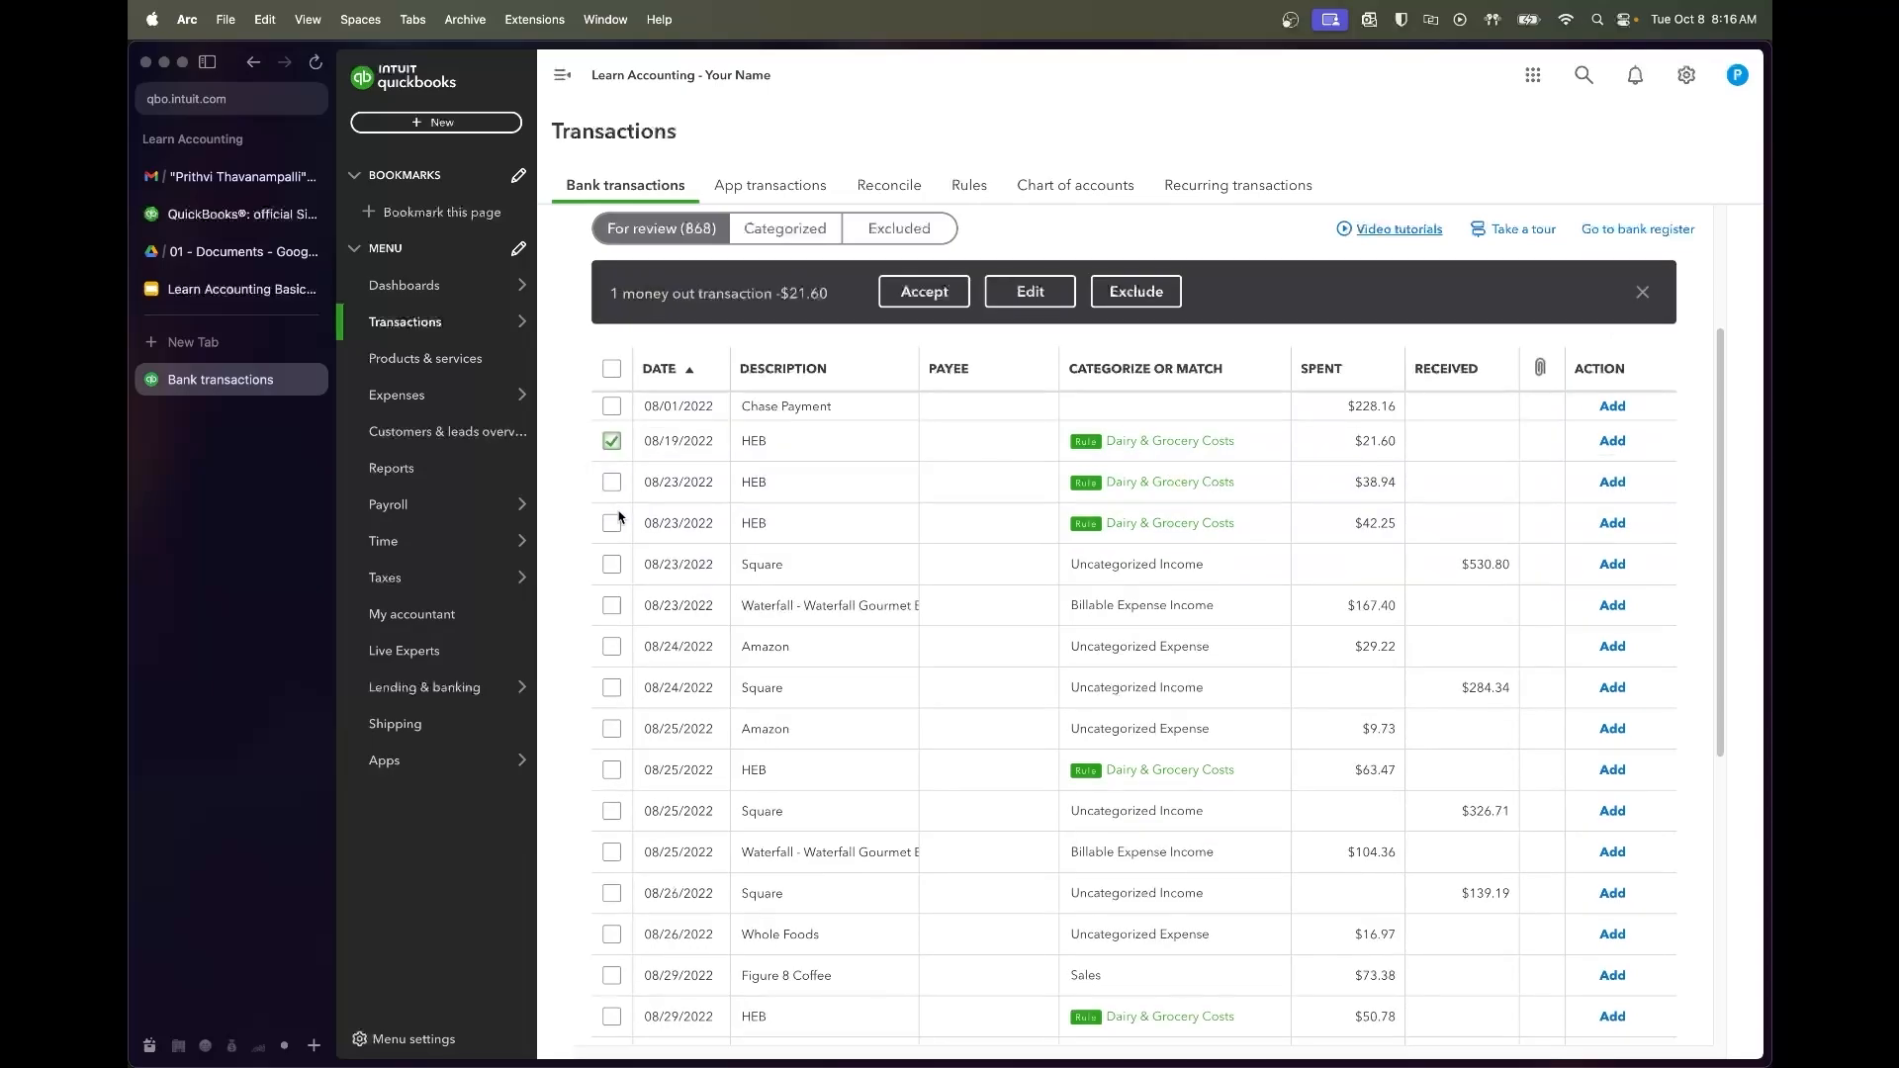
left_click(612, 483)
left_click(613, 523)
left_click(611, 770)
scroll(692, 780, "down", 3)
left_click(613, 781)
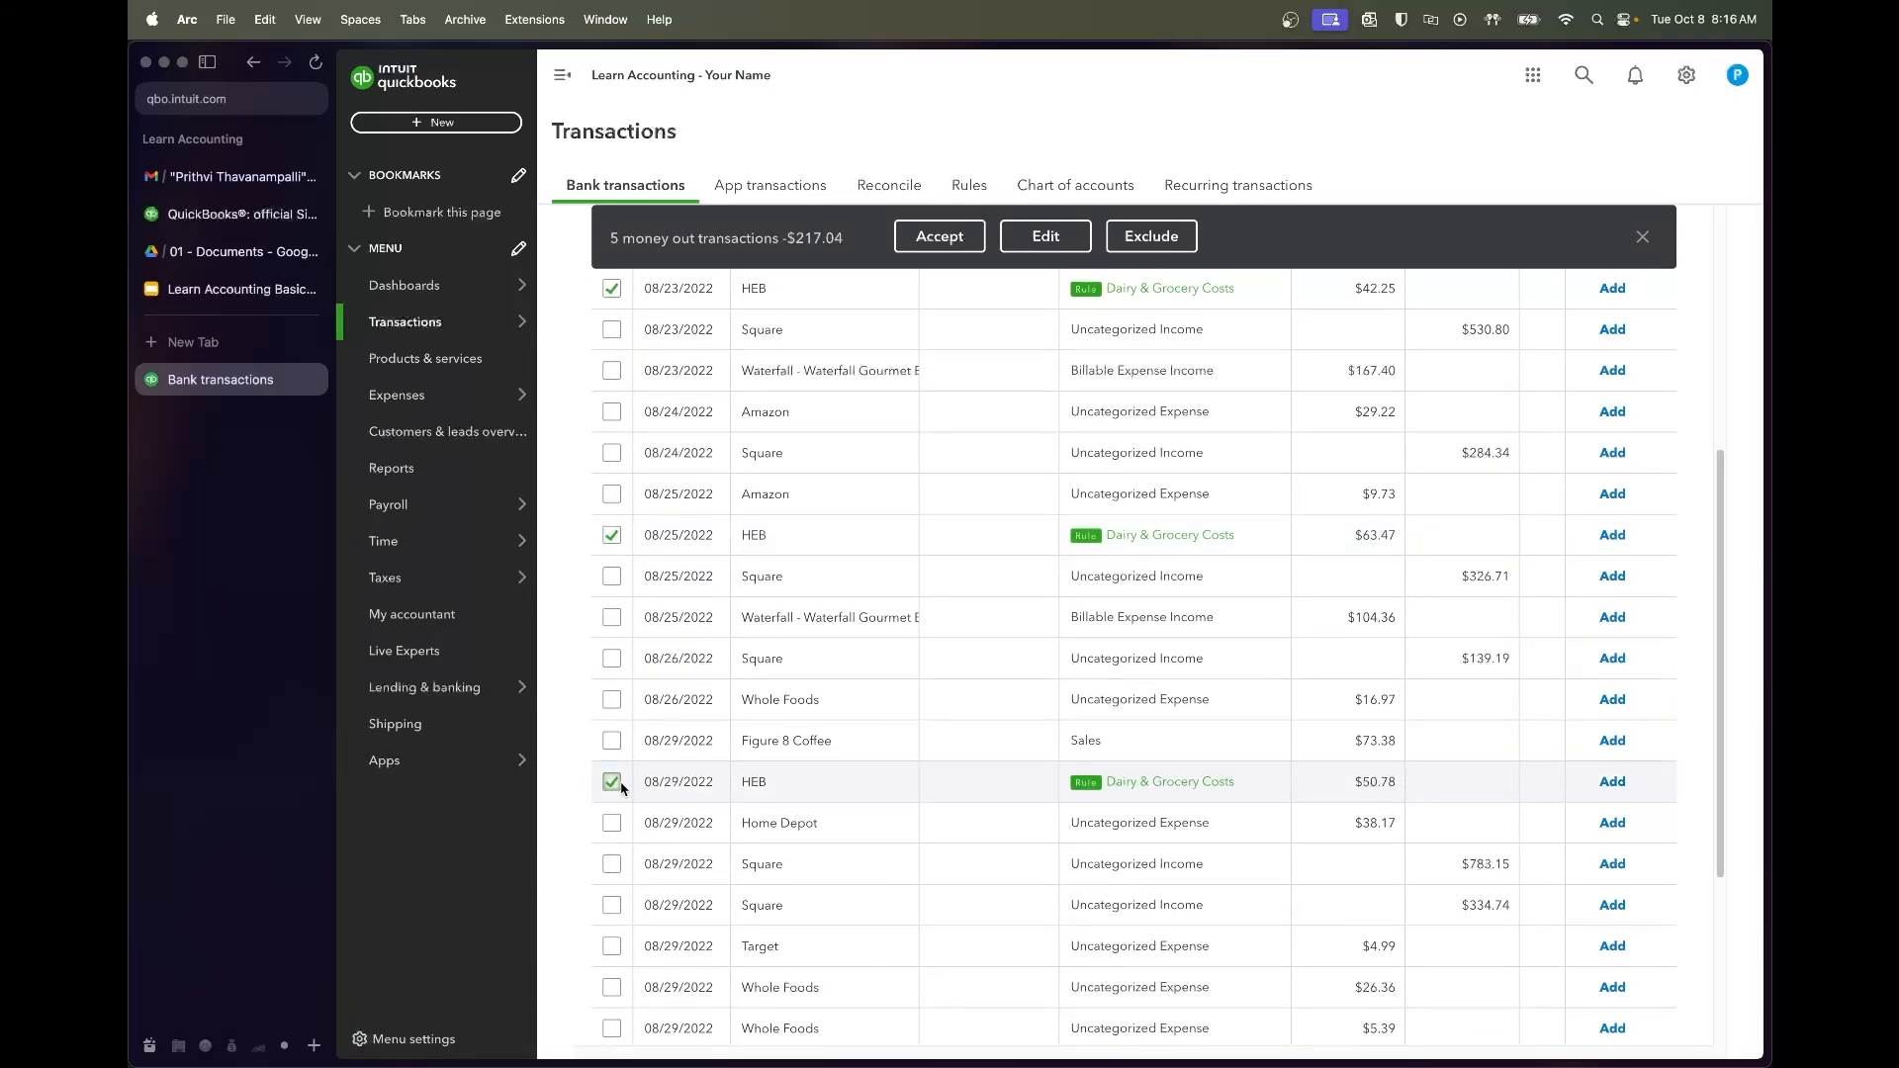
scroll(816, 848, "down", 5)
scroll(820, 848, "up", 8)
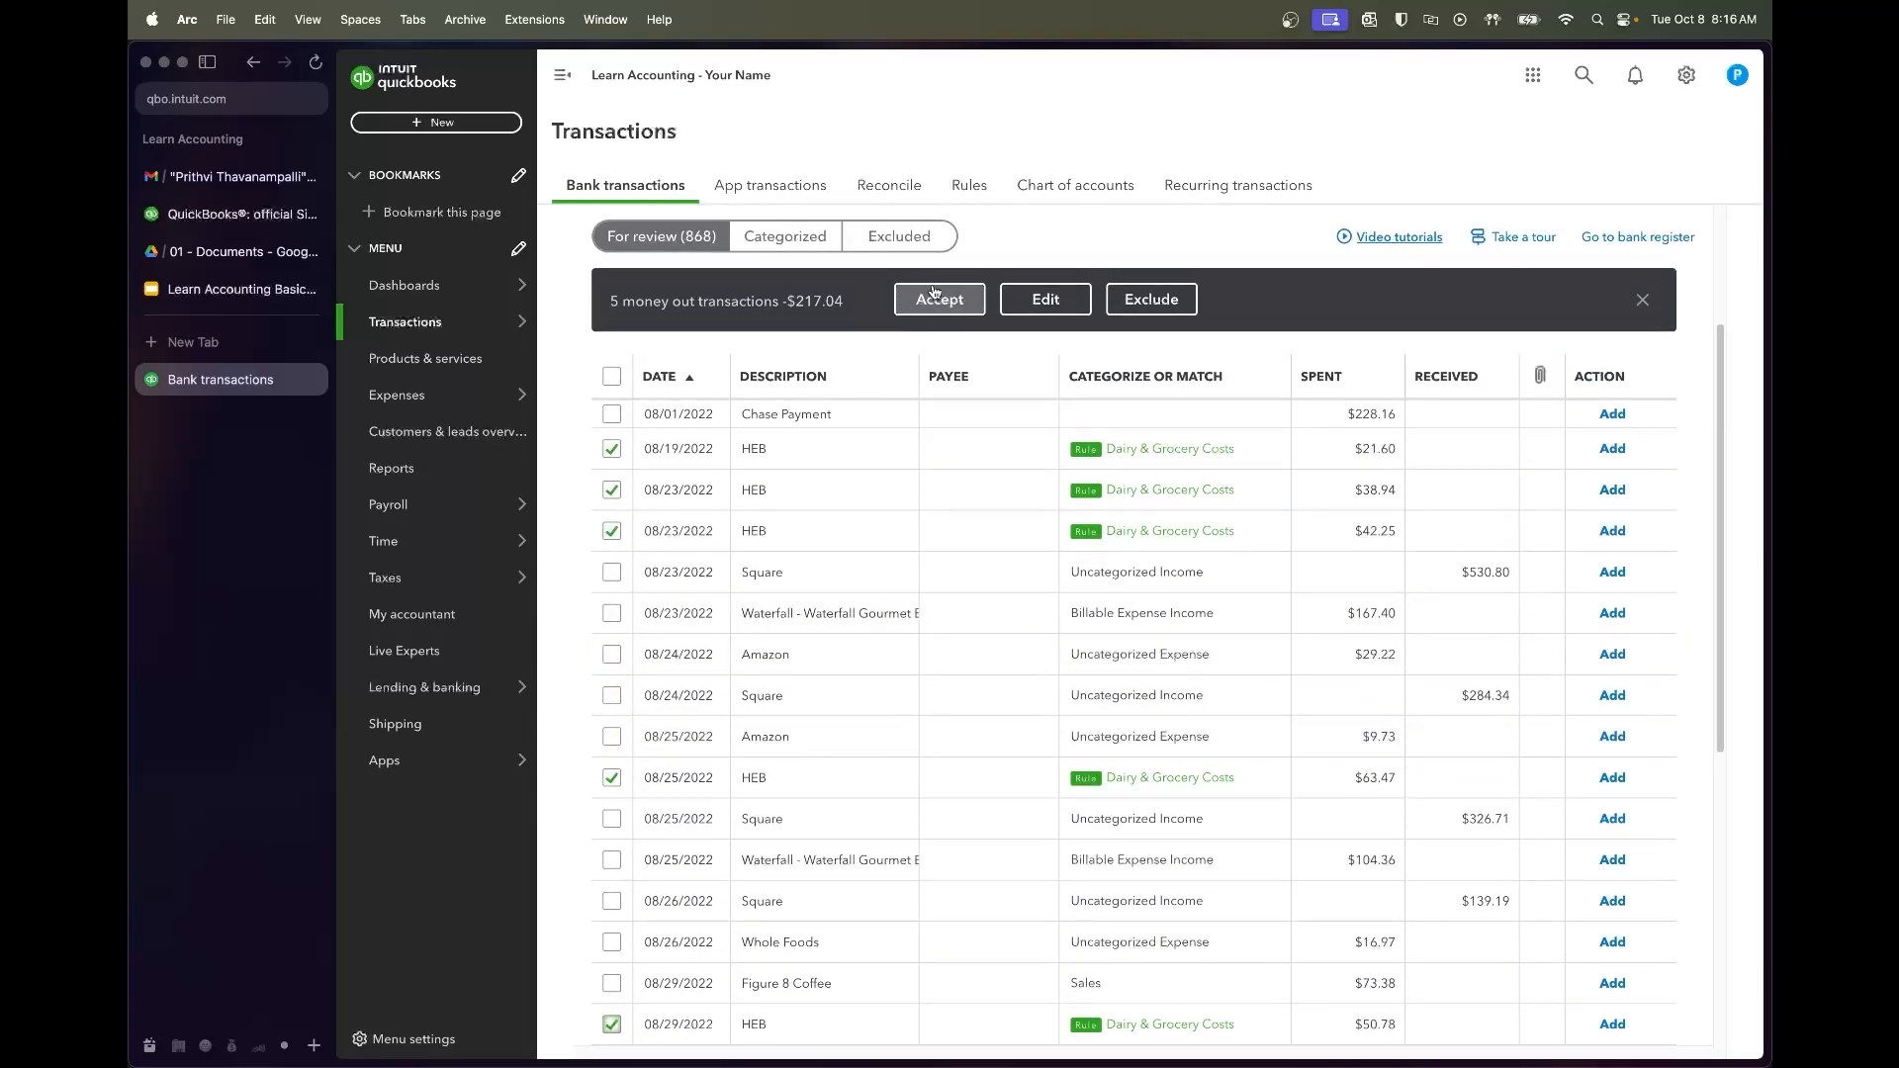
left_click(938, 298)
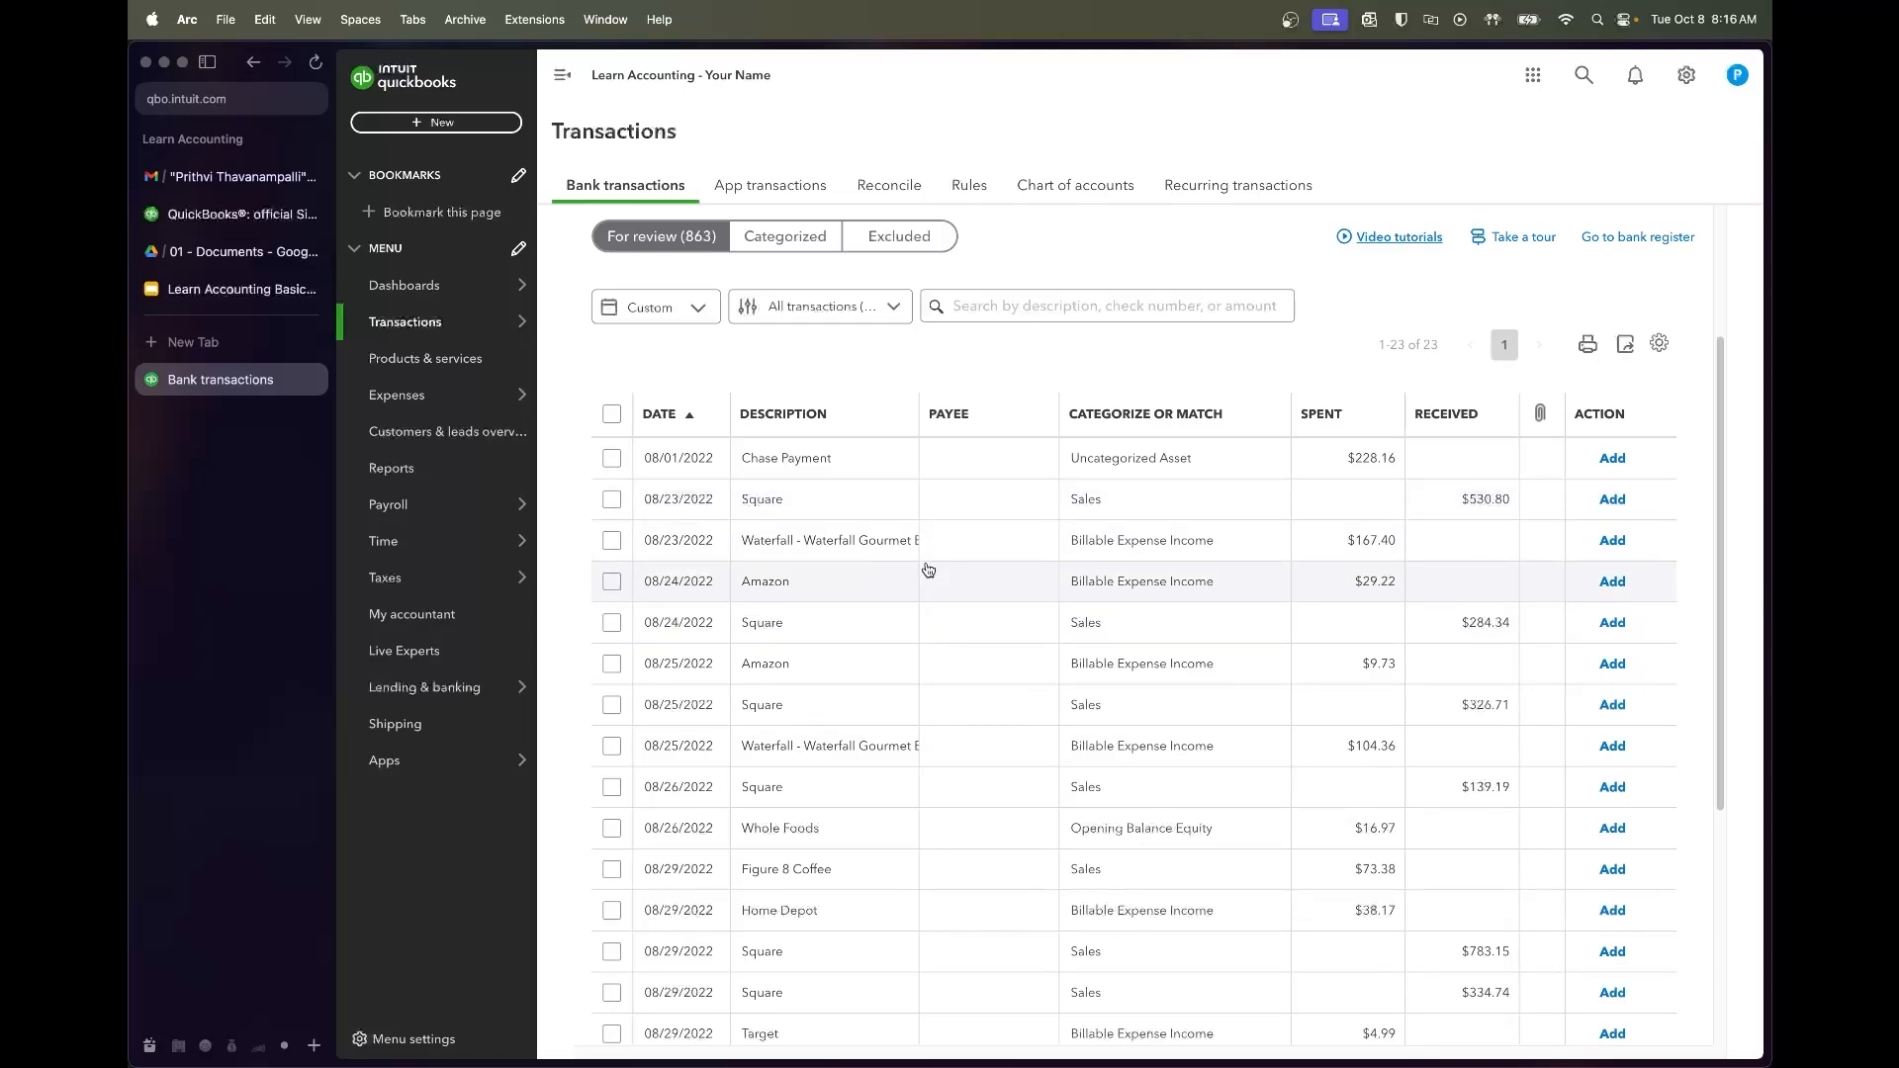
Set the 08/23 Square deposit's account to Cafe Sales
scroll(888, 564, "down", 1)
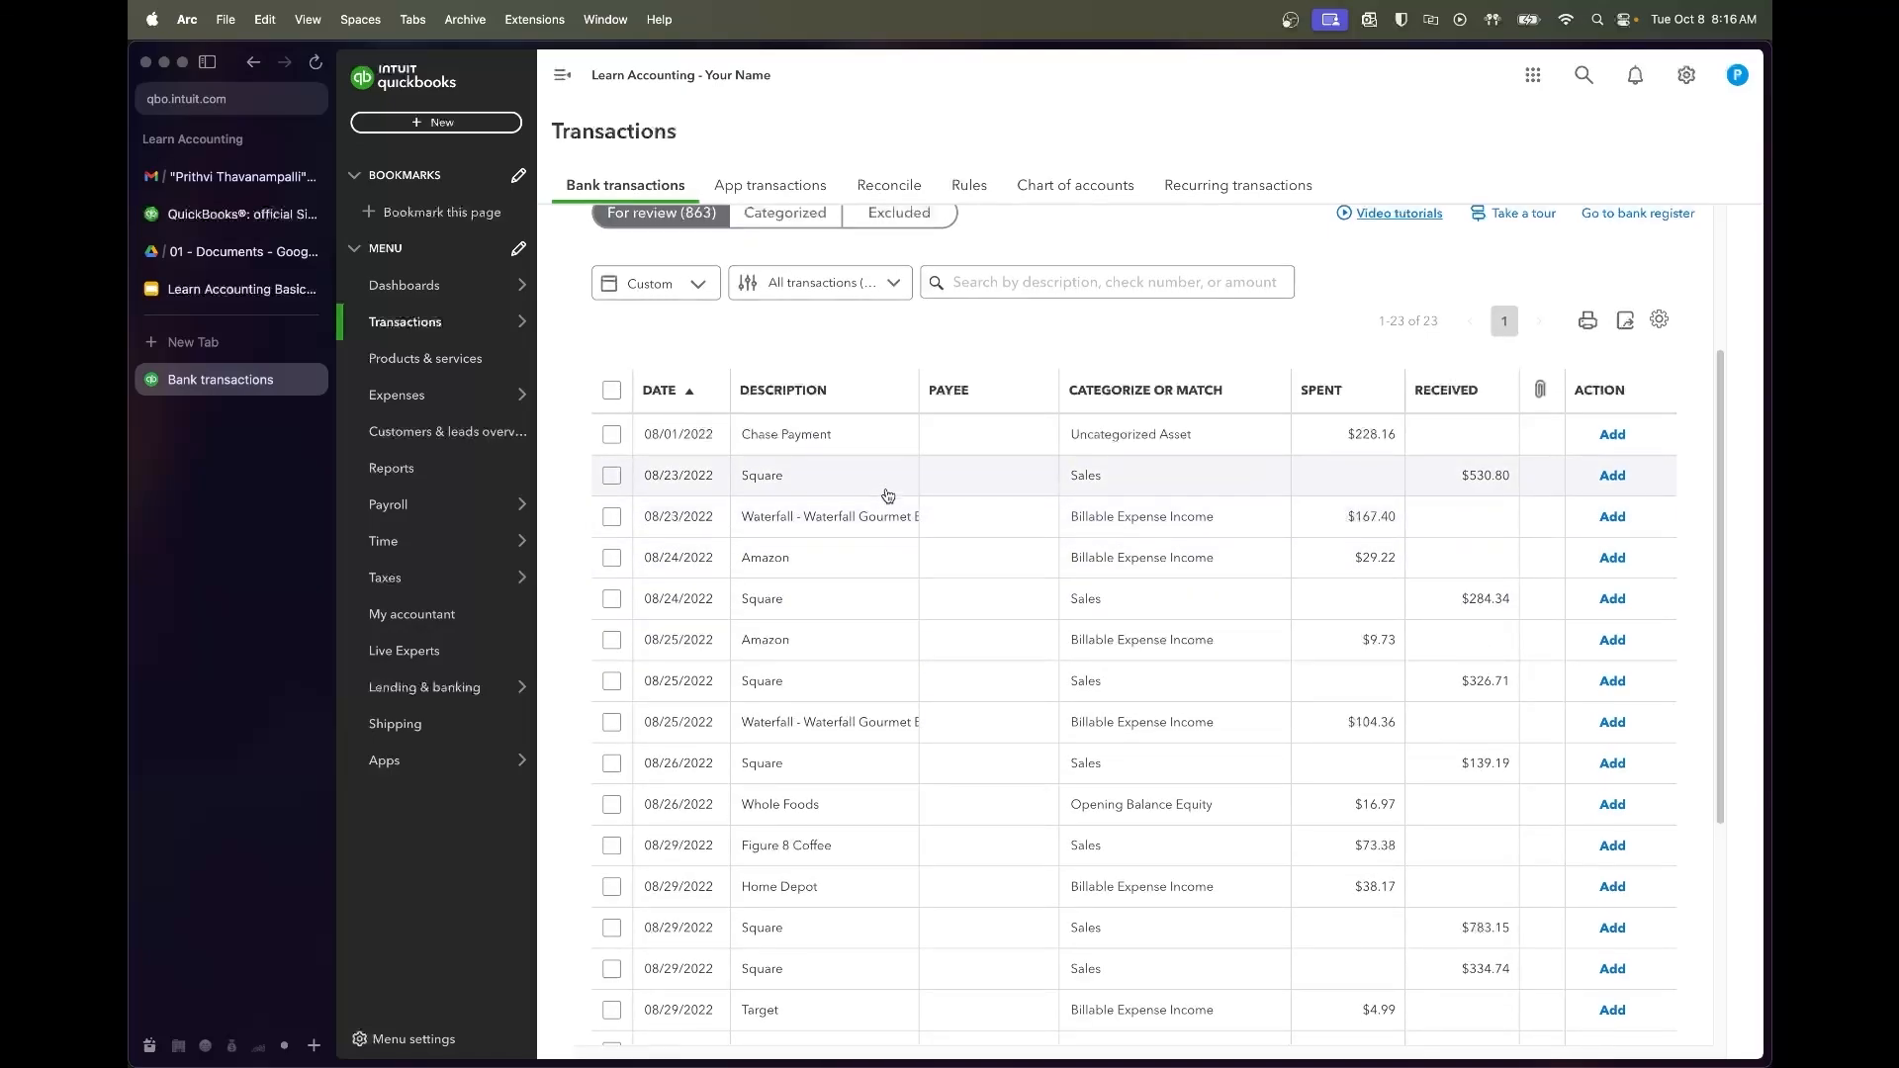
left_click(887, 478)
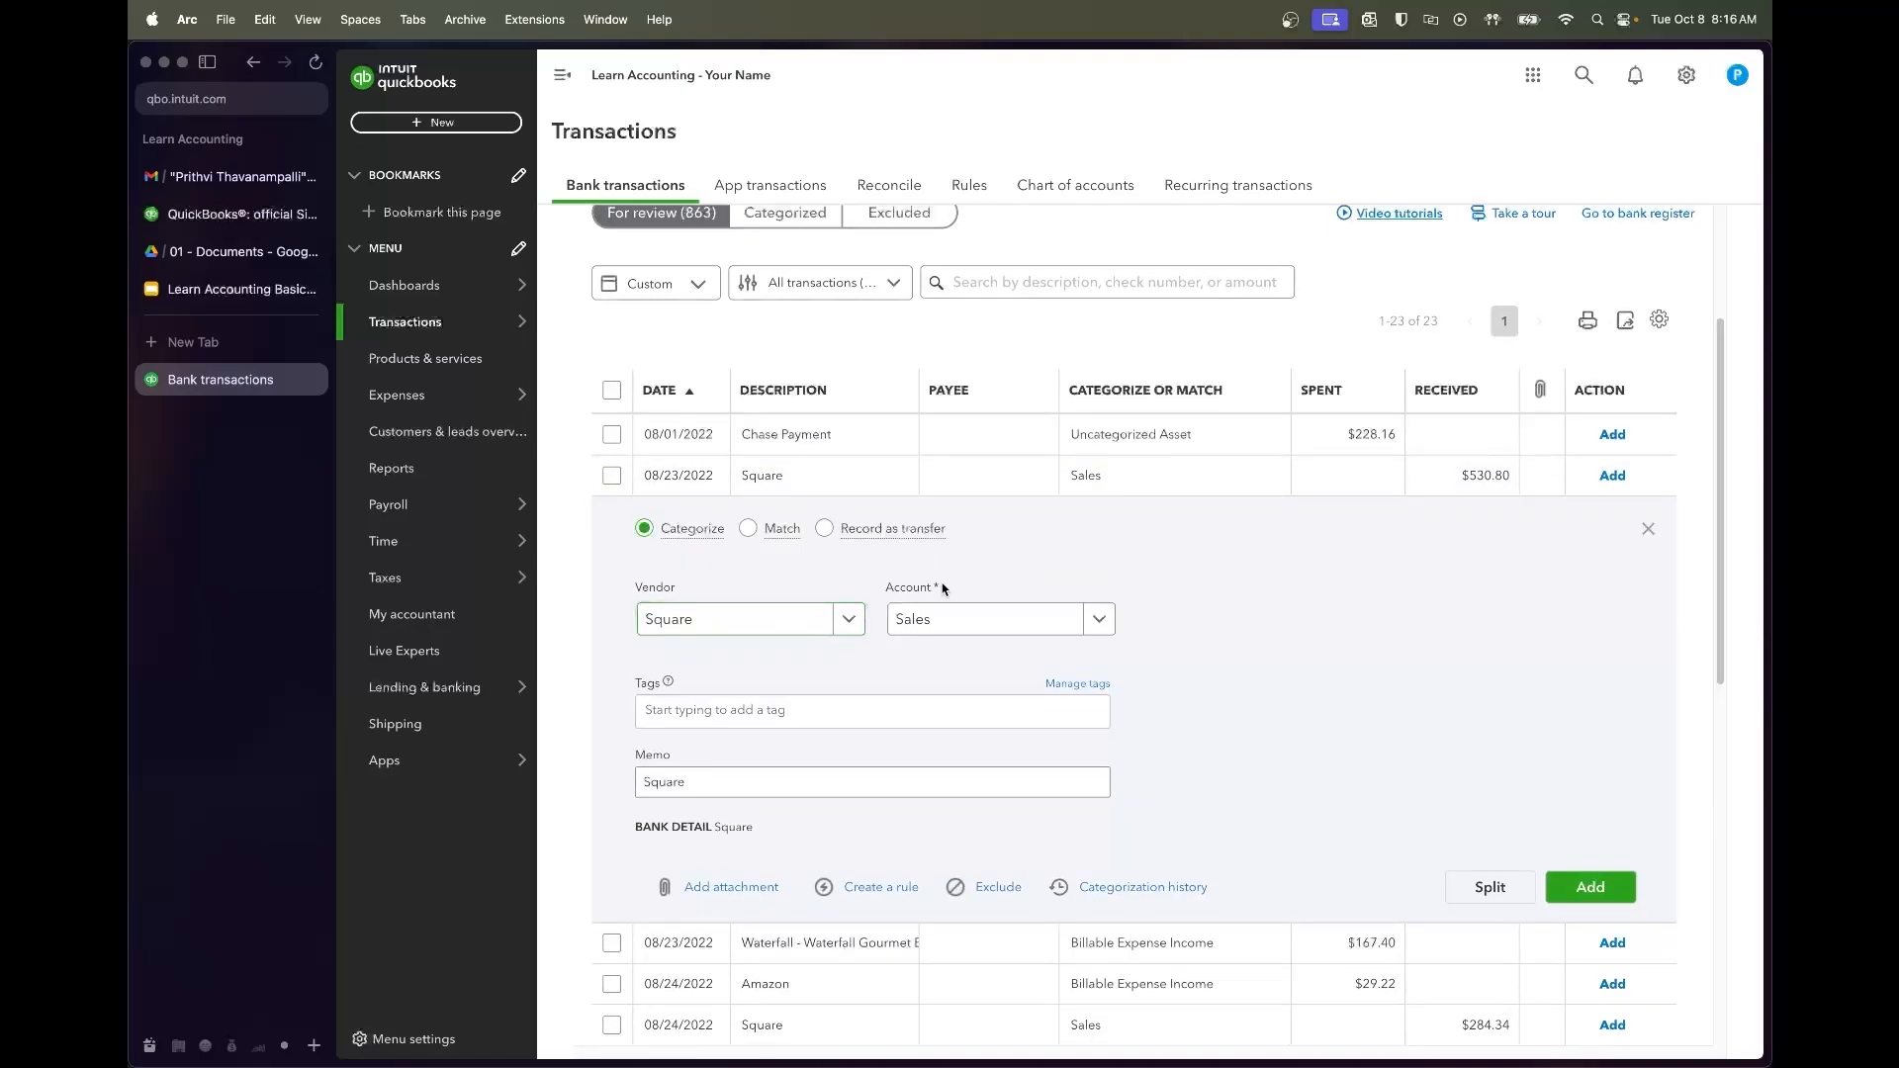
left_click(957, 616)
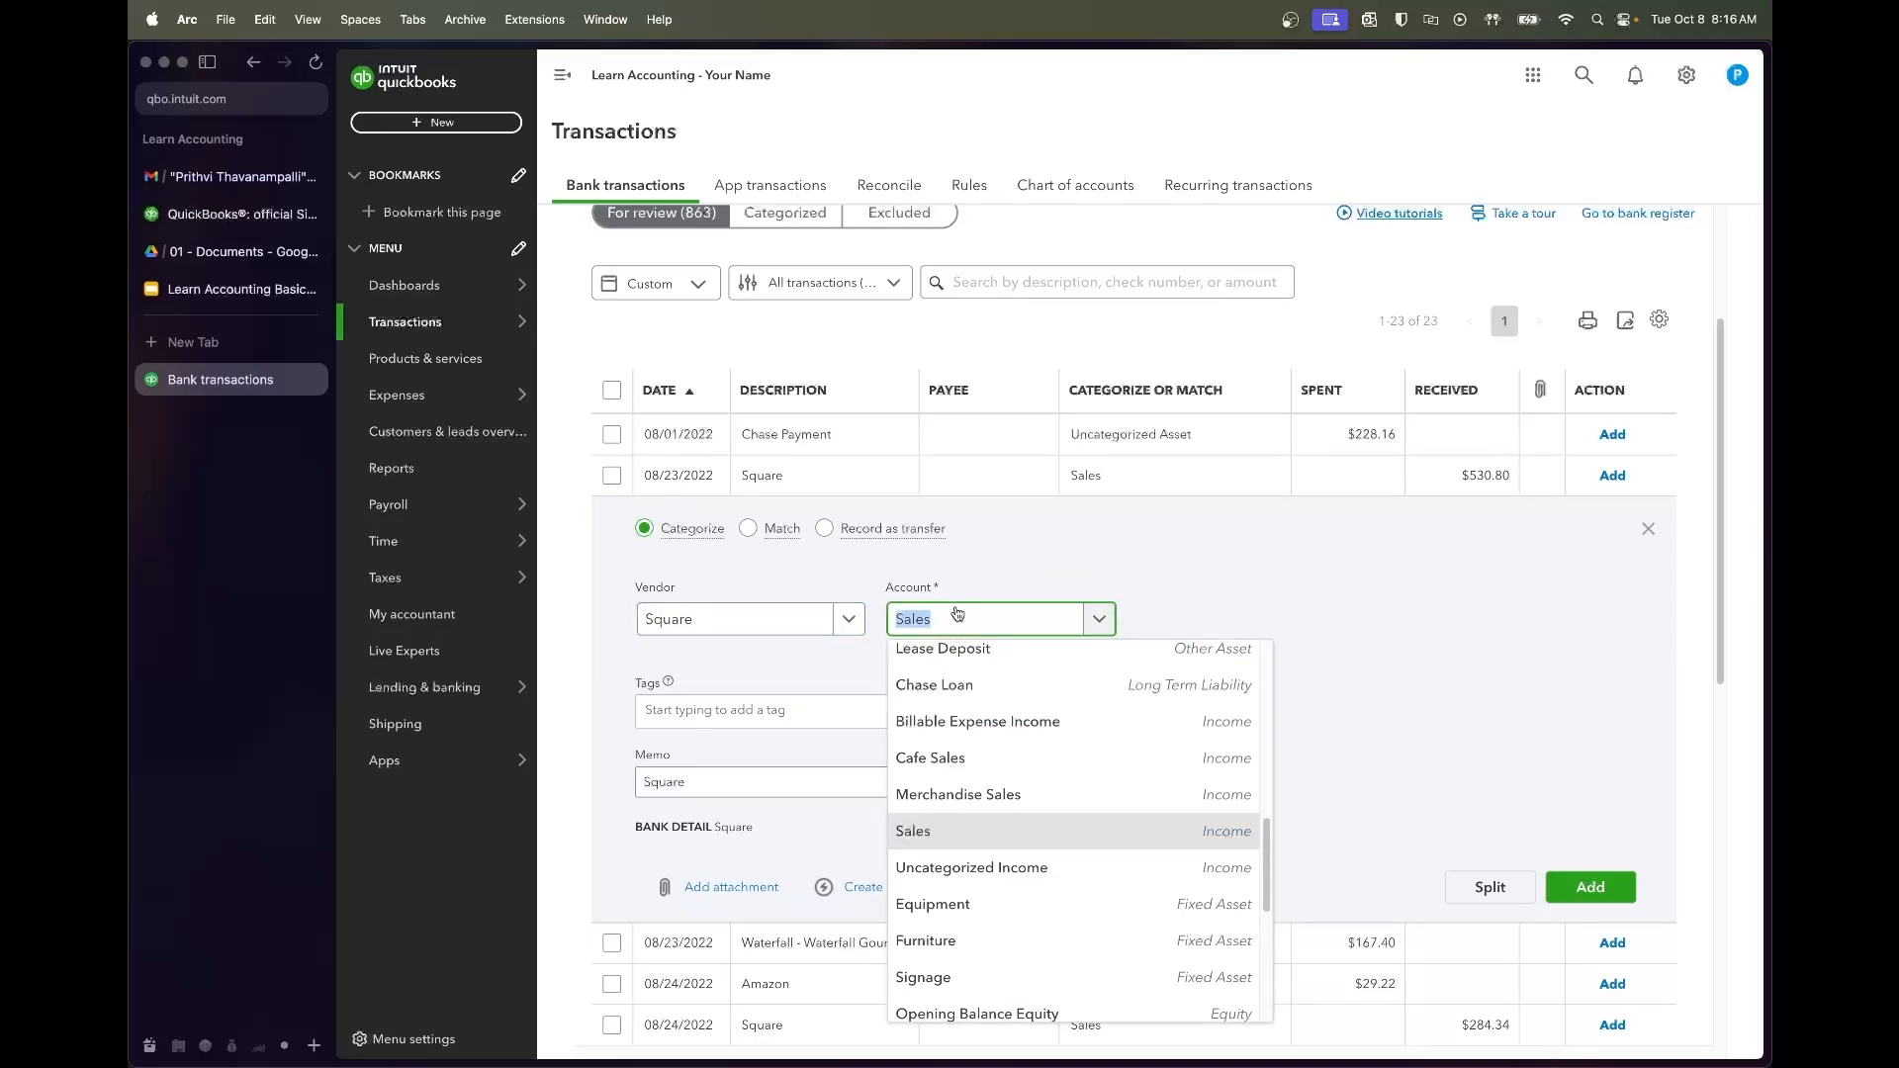
type("cafe")
key("BackSpace")
type("sales")
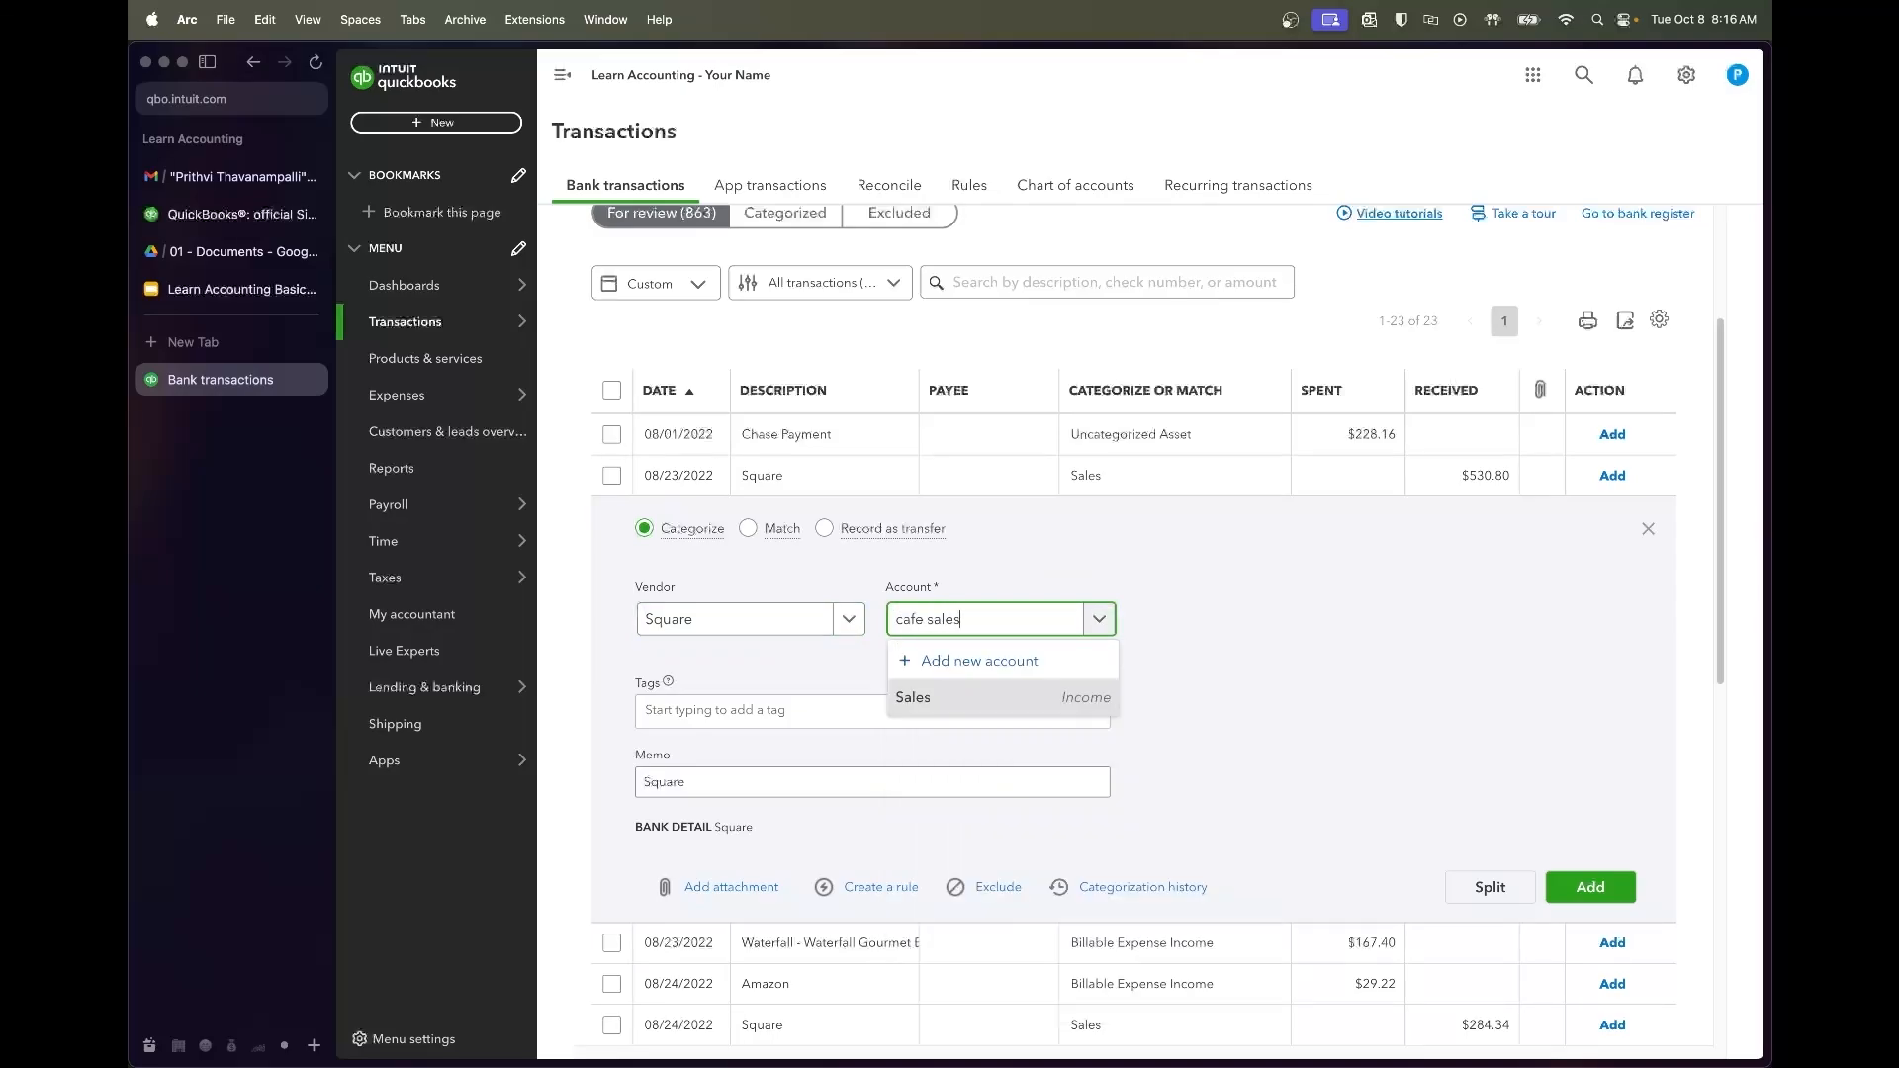
left_click(924, 729)
left_click(1244, 742)
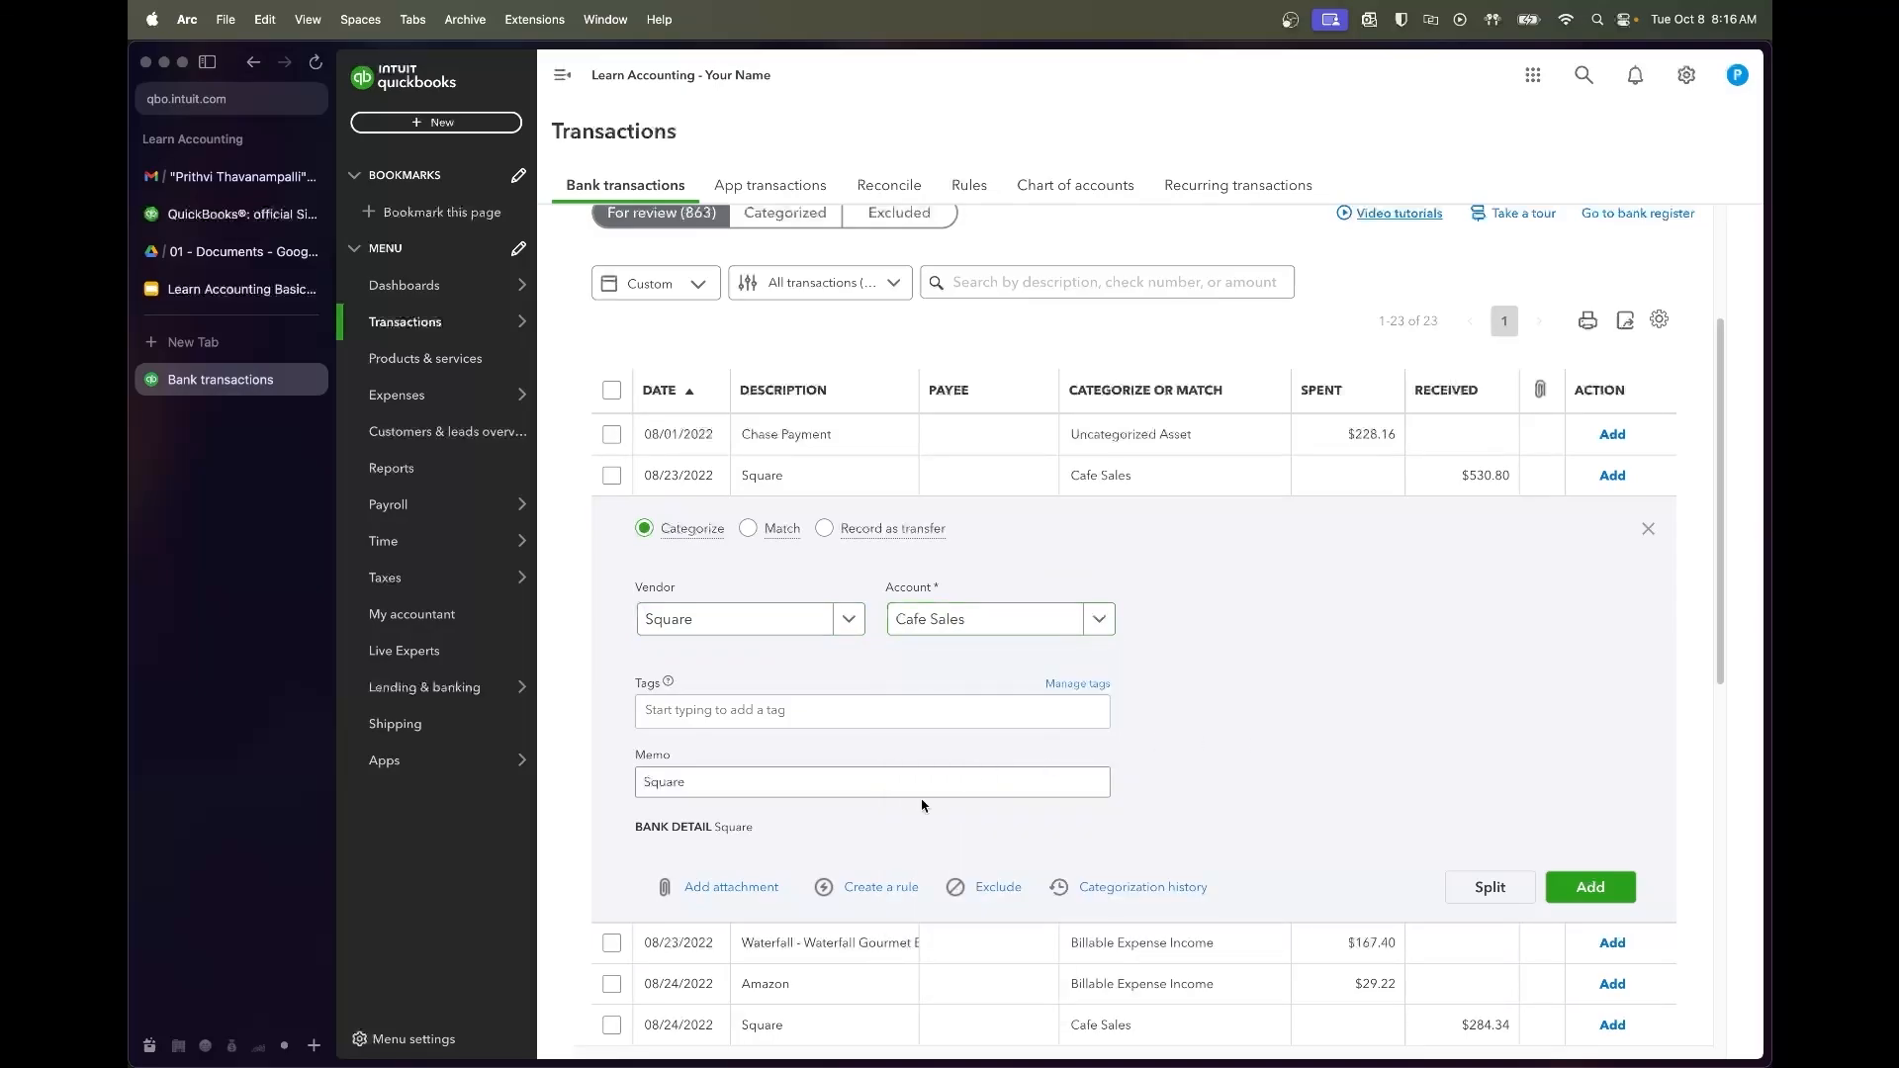
Save a rule named Square from this deposit after testing it against 311 transactions
left_click(880, 887)
type("Square")
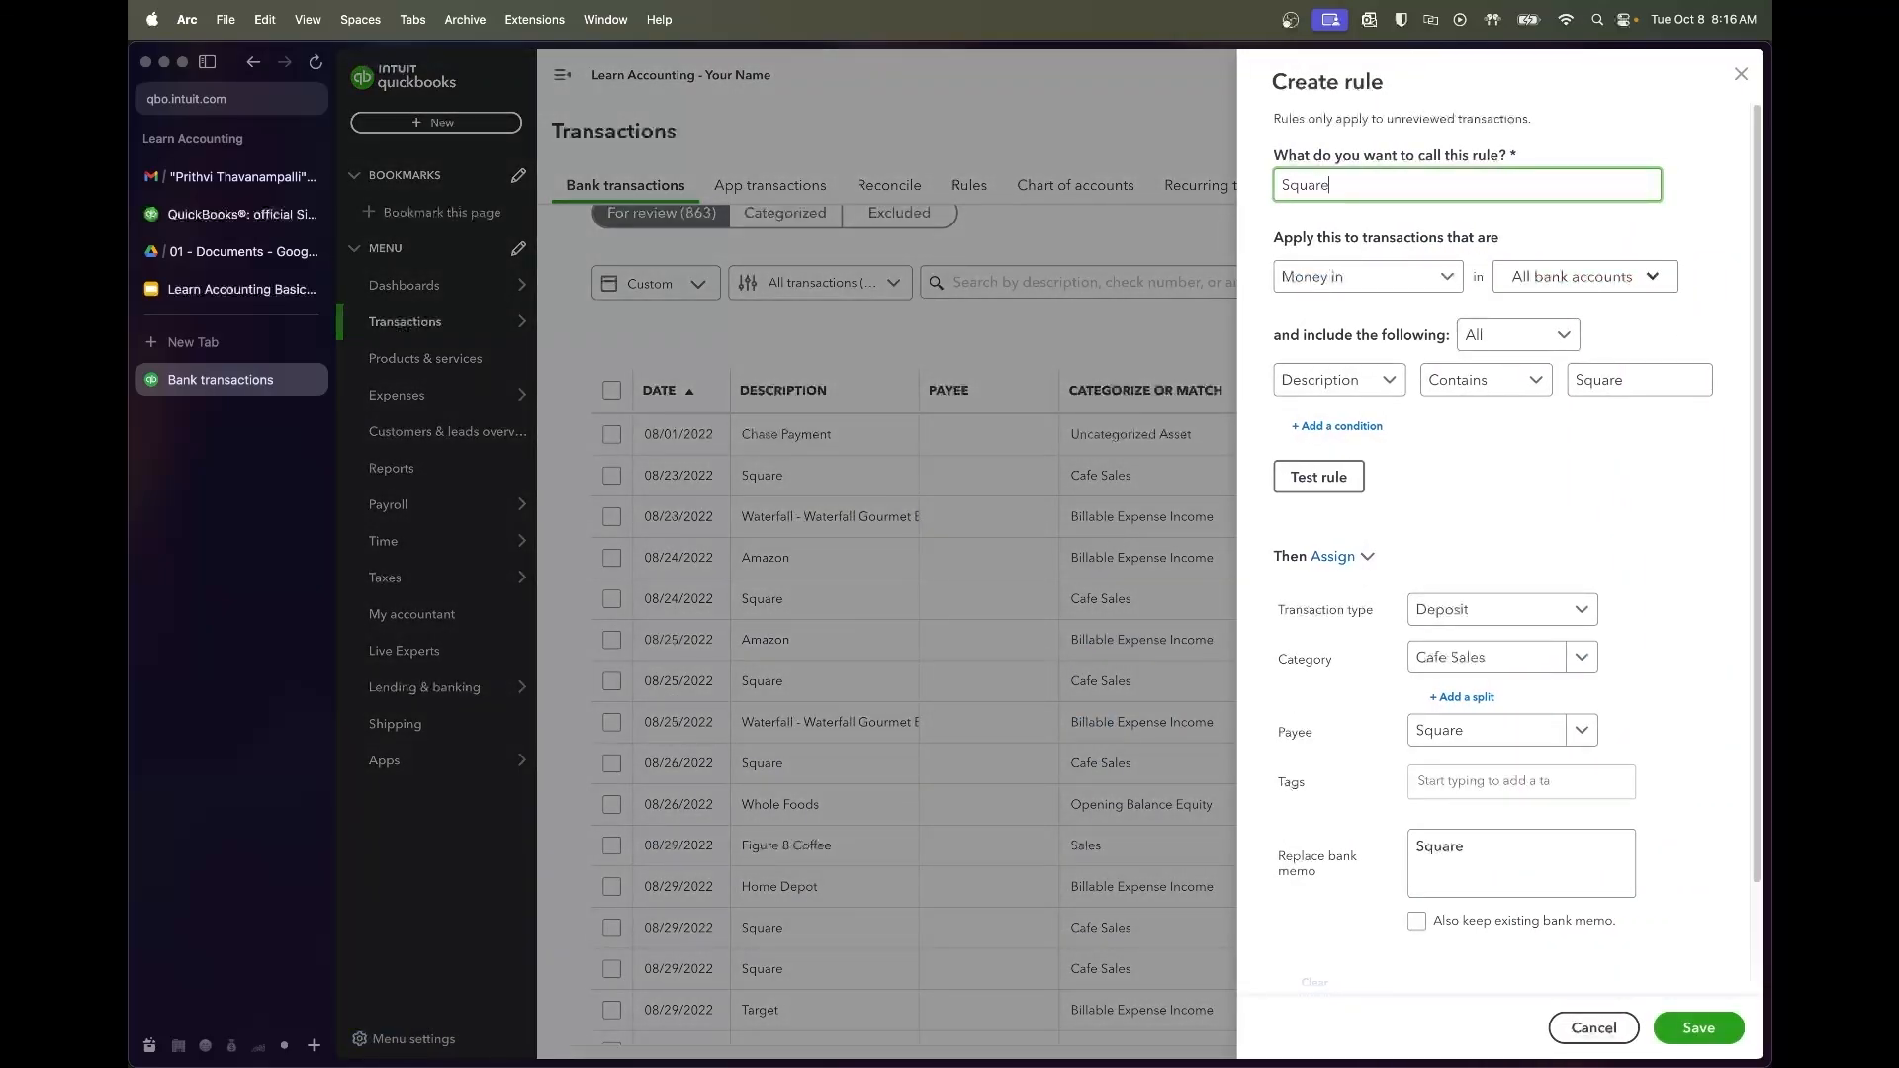
left_click(1627, 383)
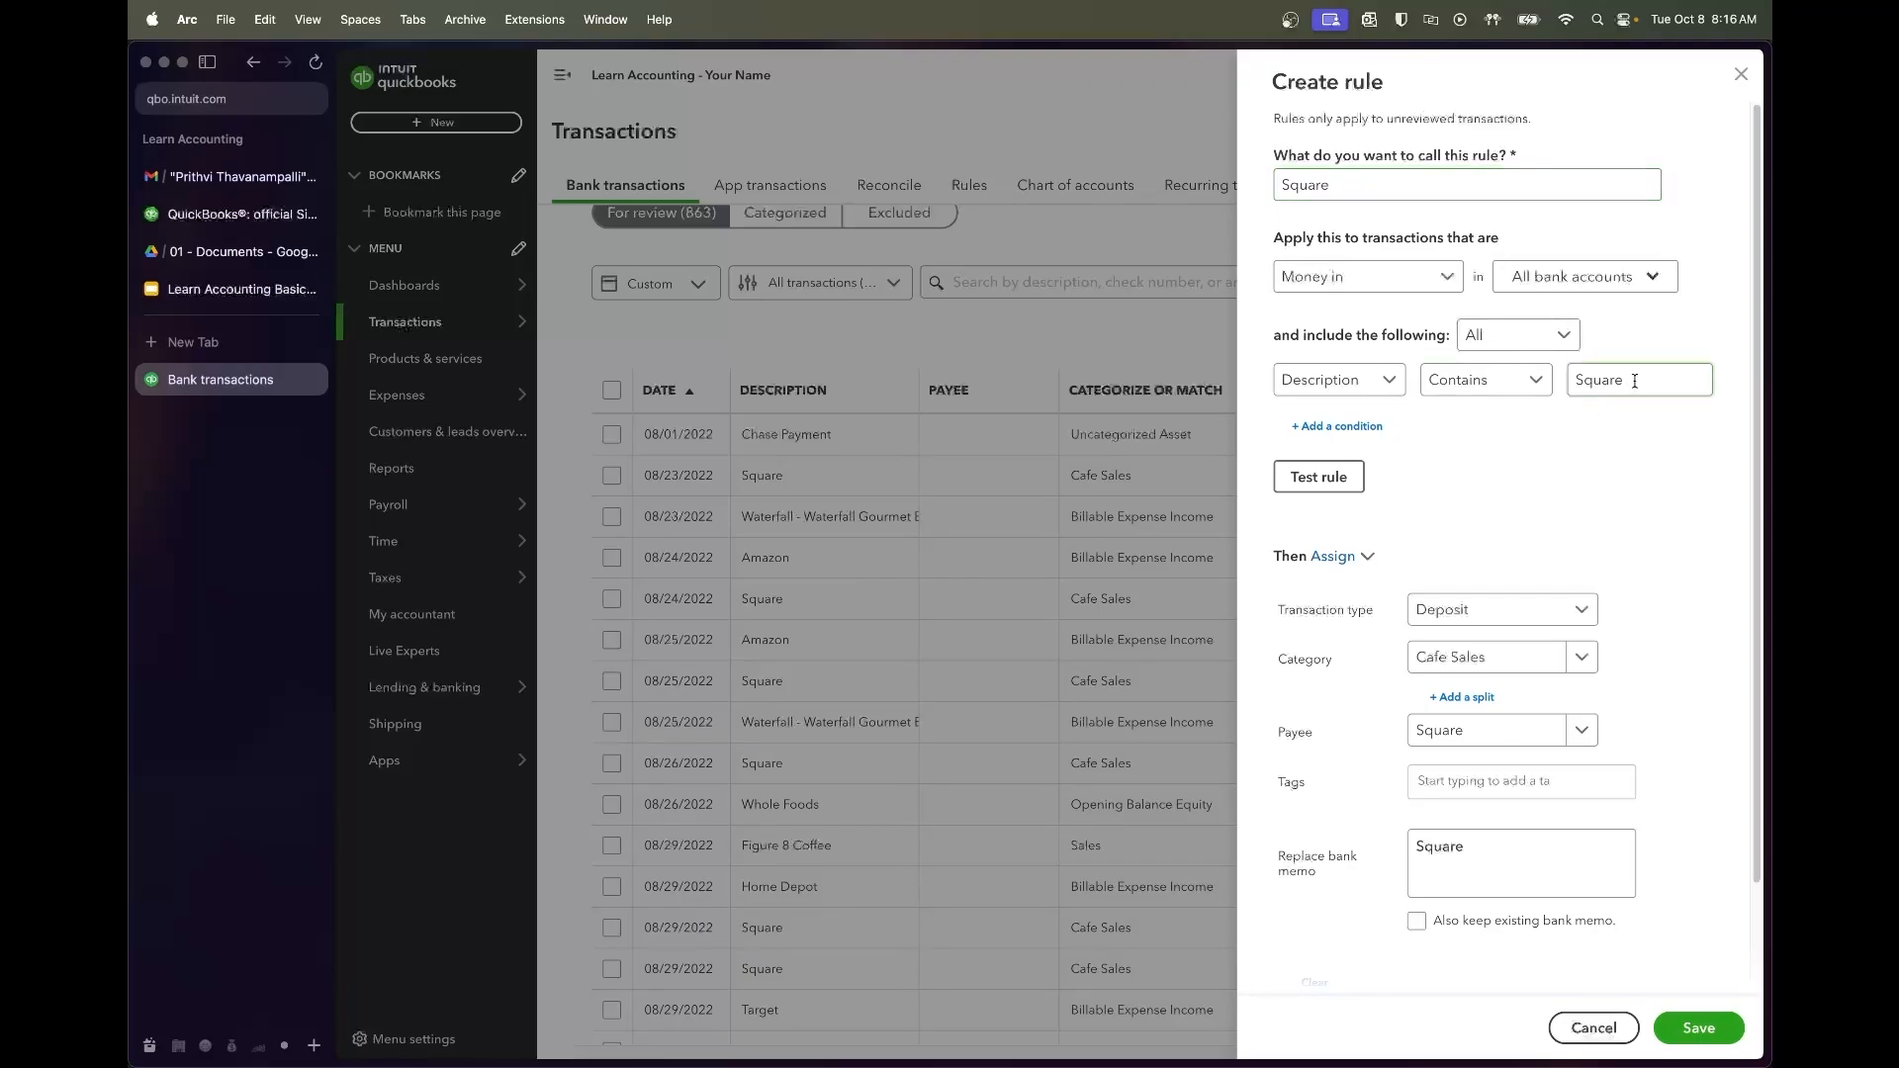
left_click(1600, 445)
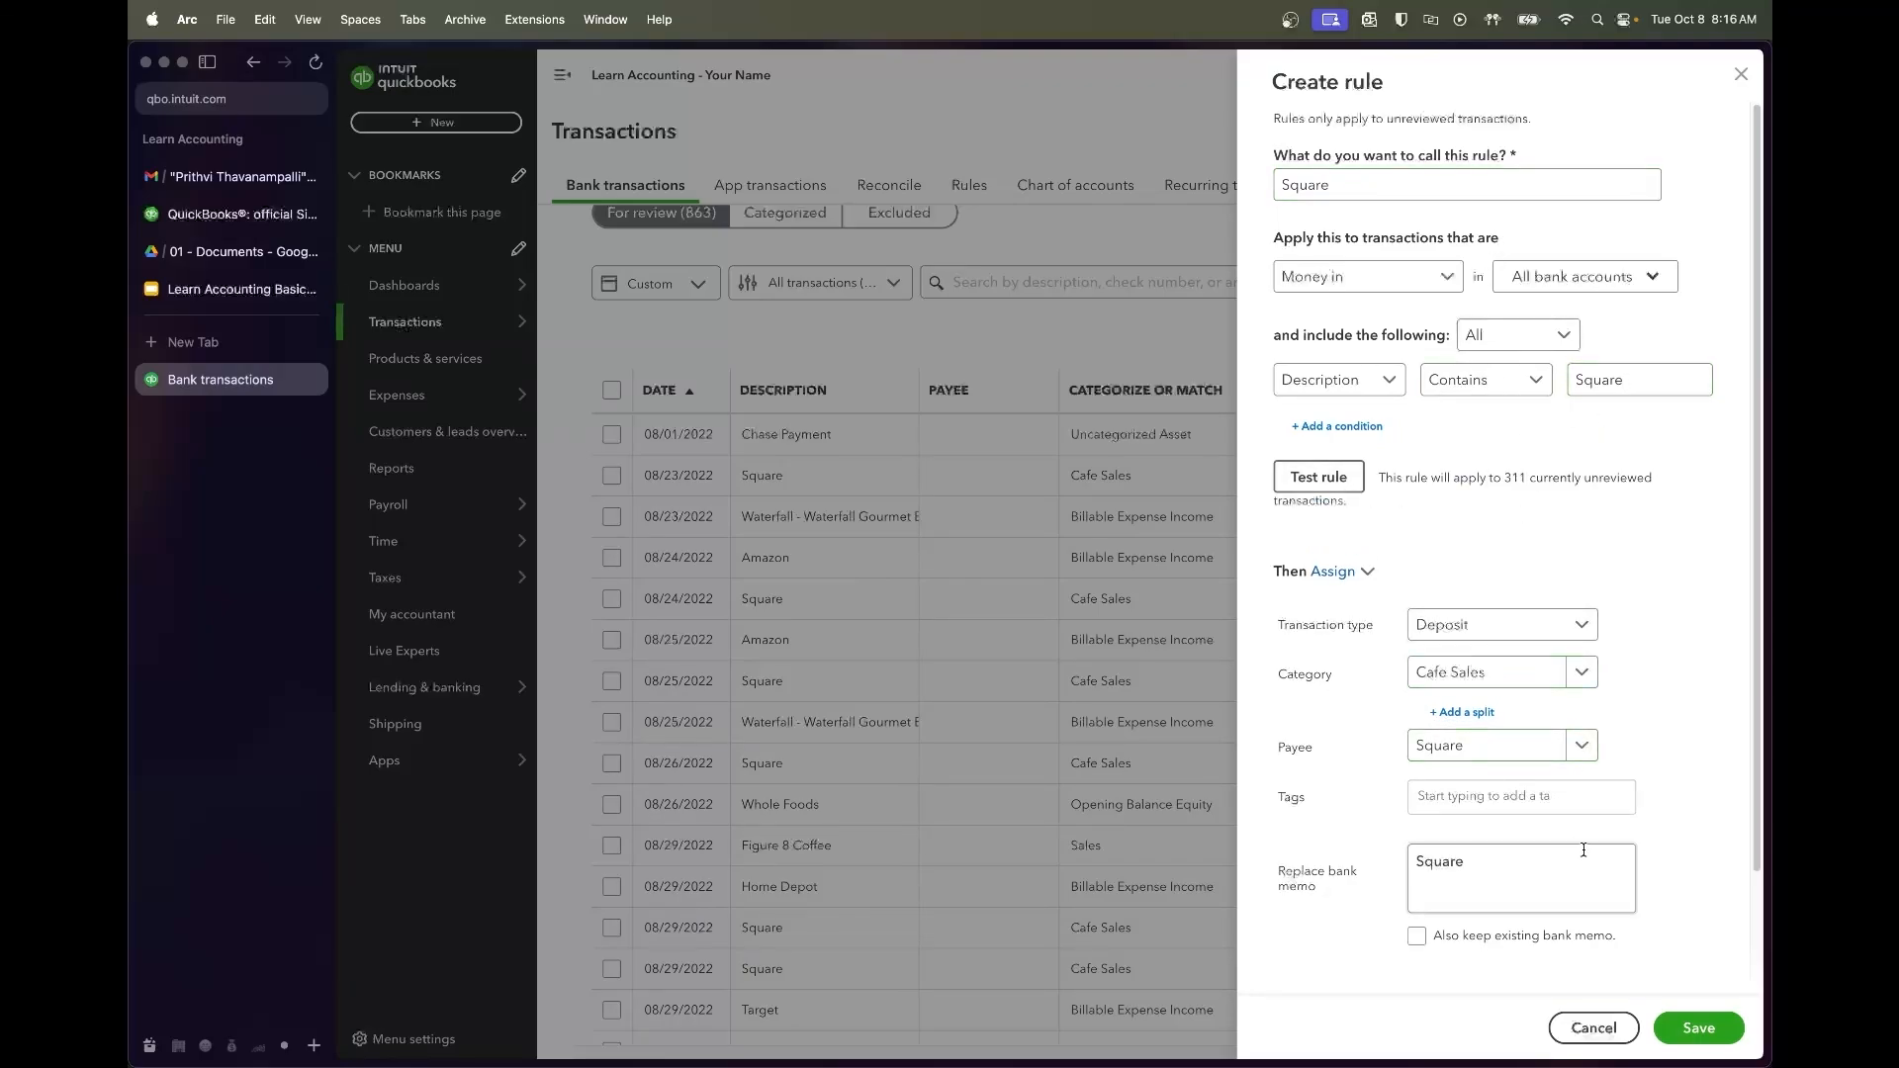
scroll(1666, 834, "down", 3)
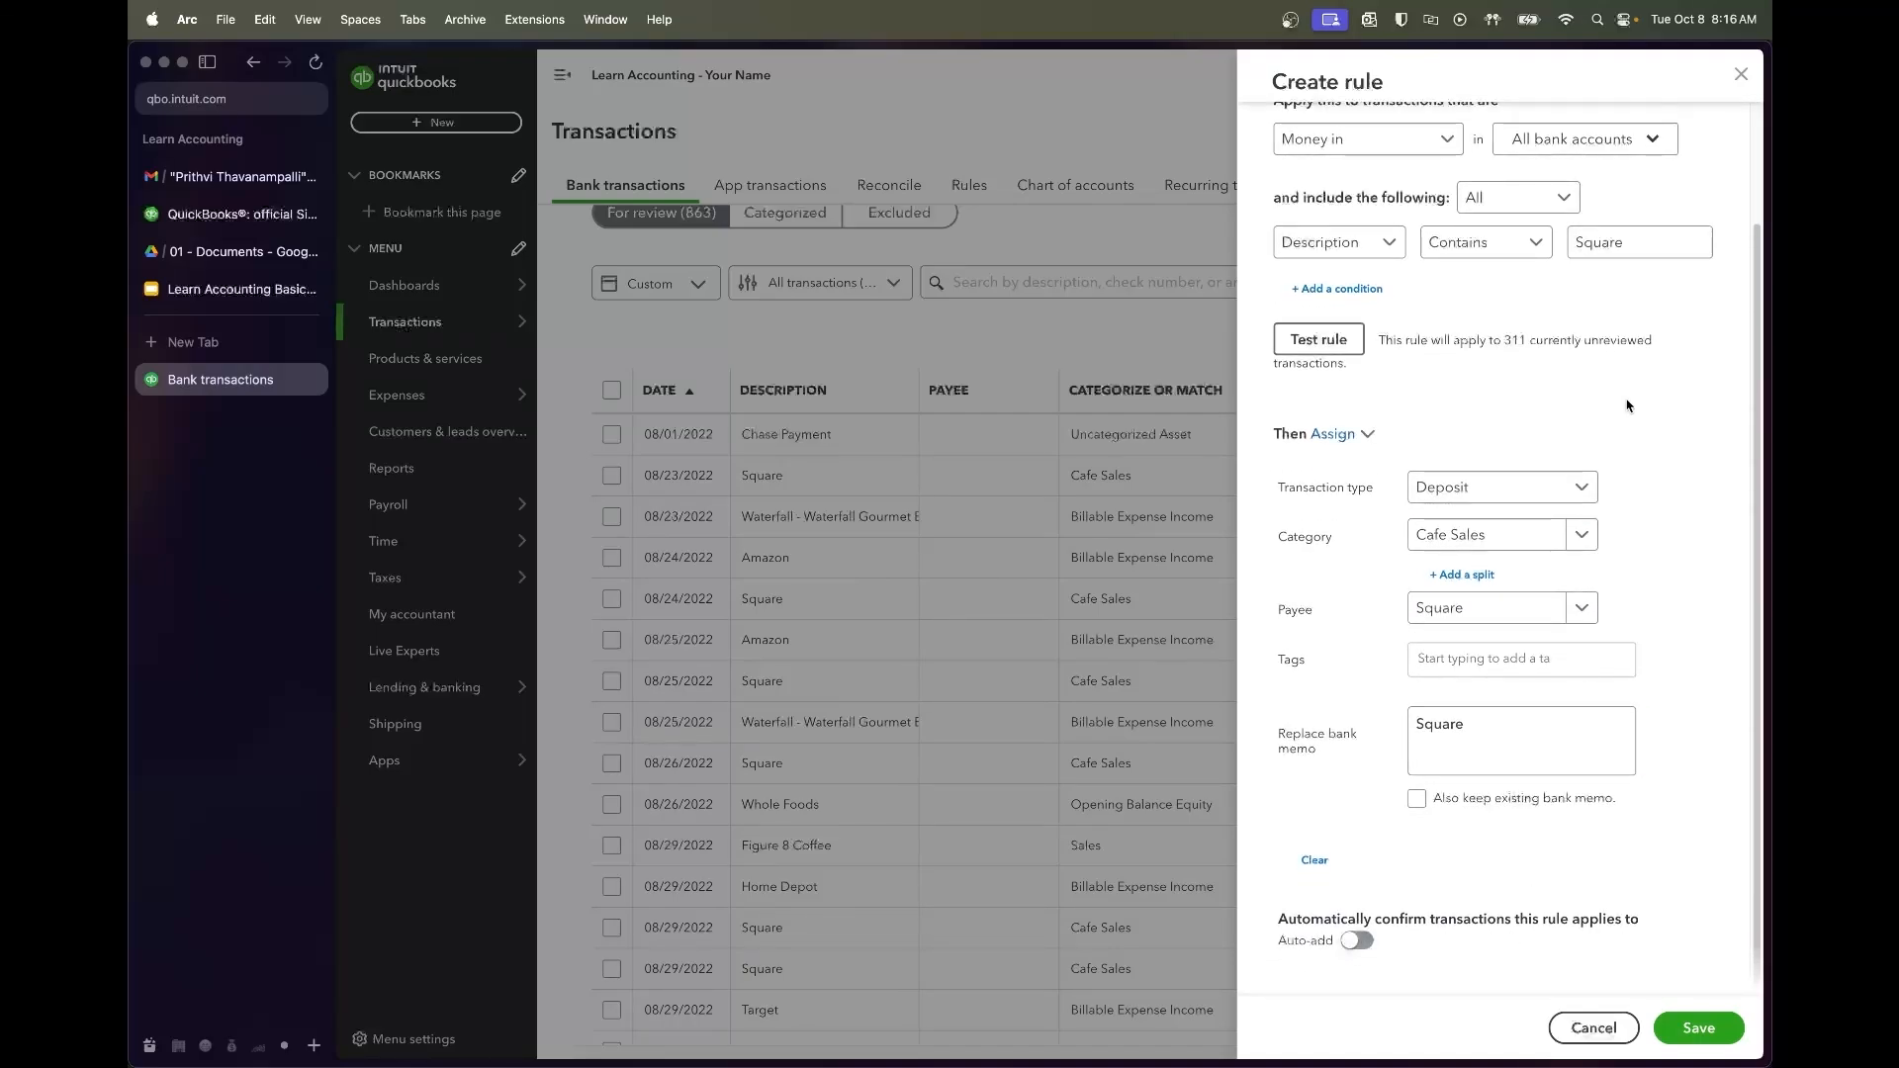
double_click(1518, 342)
left_click(1598, 385)
left_click(1695, 1031)
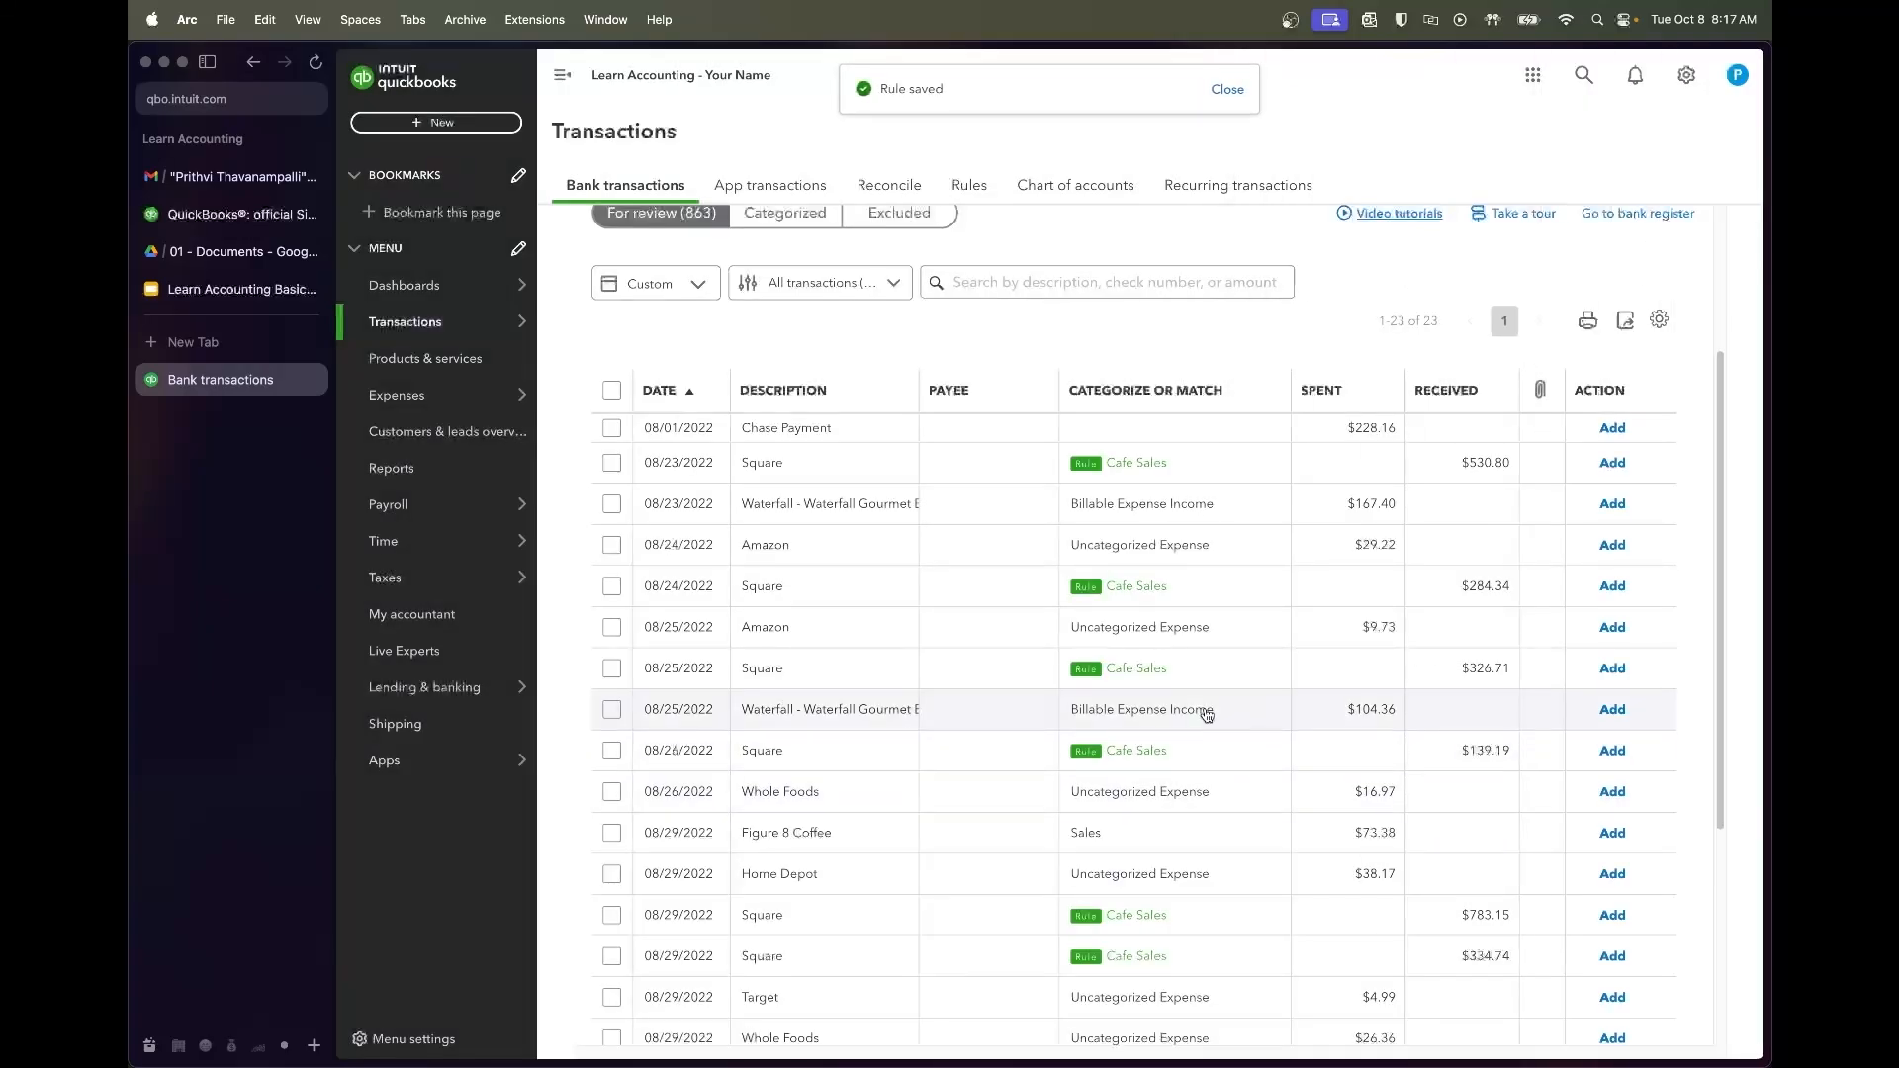
Accept the eight Square deposits dated 08/23, 08/24, 08/25, 08/26, 08/29 (two), 08/30 and 08/31
scroll(715, 464, "down", 2)
scroll(715, 464, "down", 3)
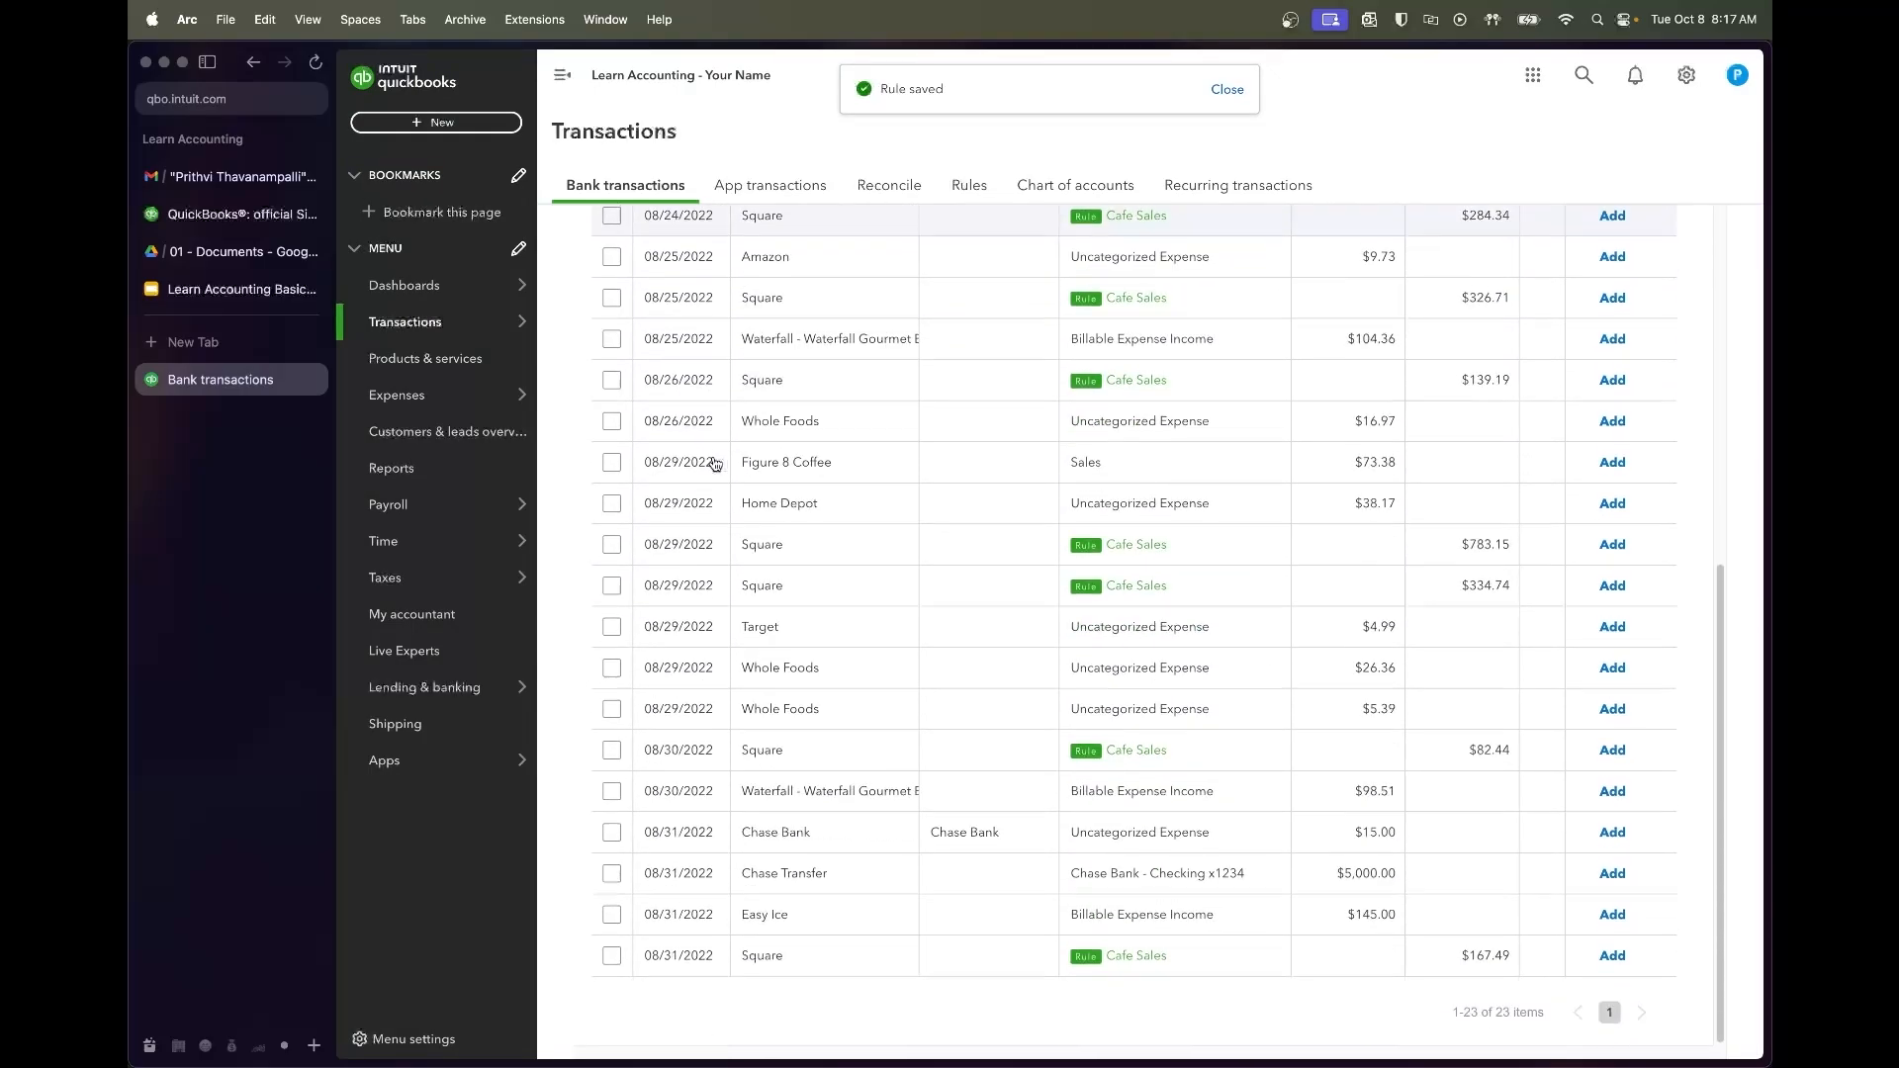
scroll(658, 435, "up", 5)
left_click(613, 372)
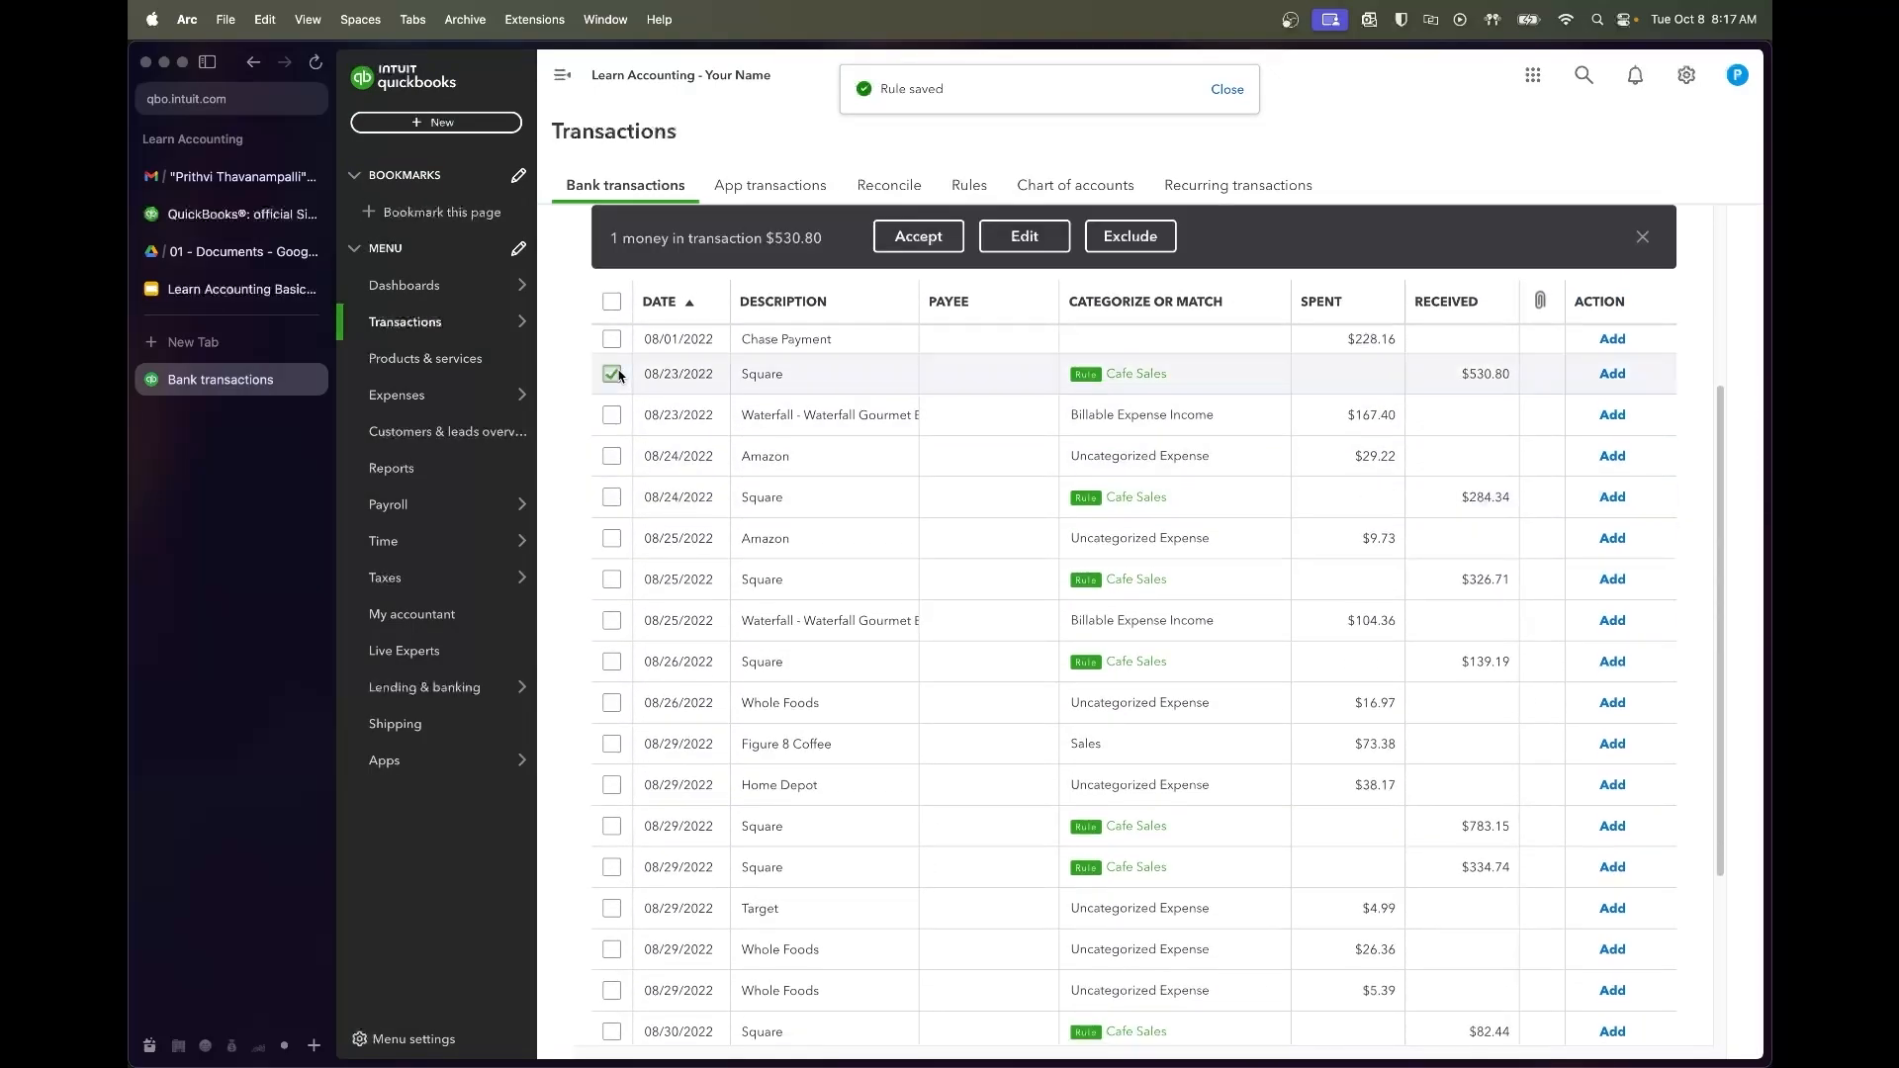
left_click(612, 496)
left_click(612, 581)
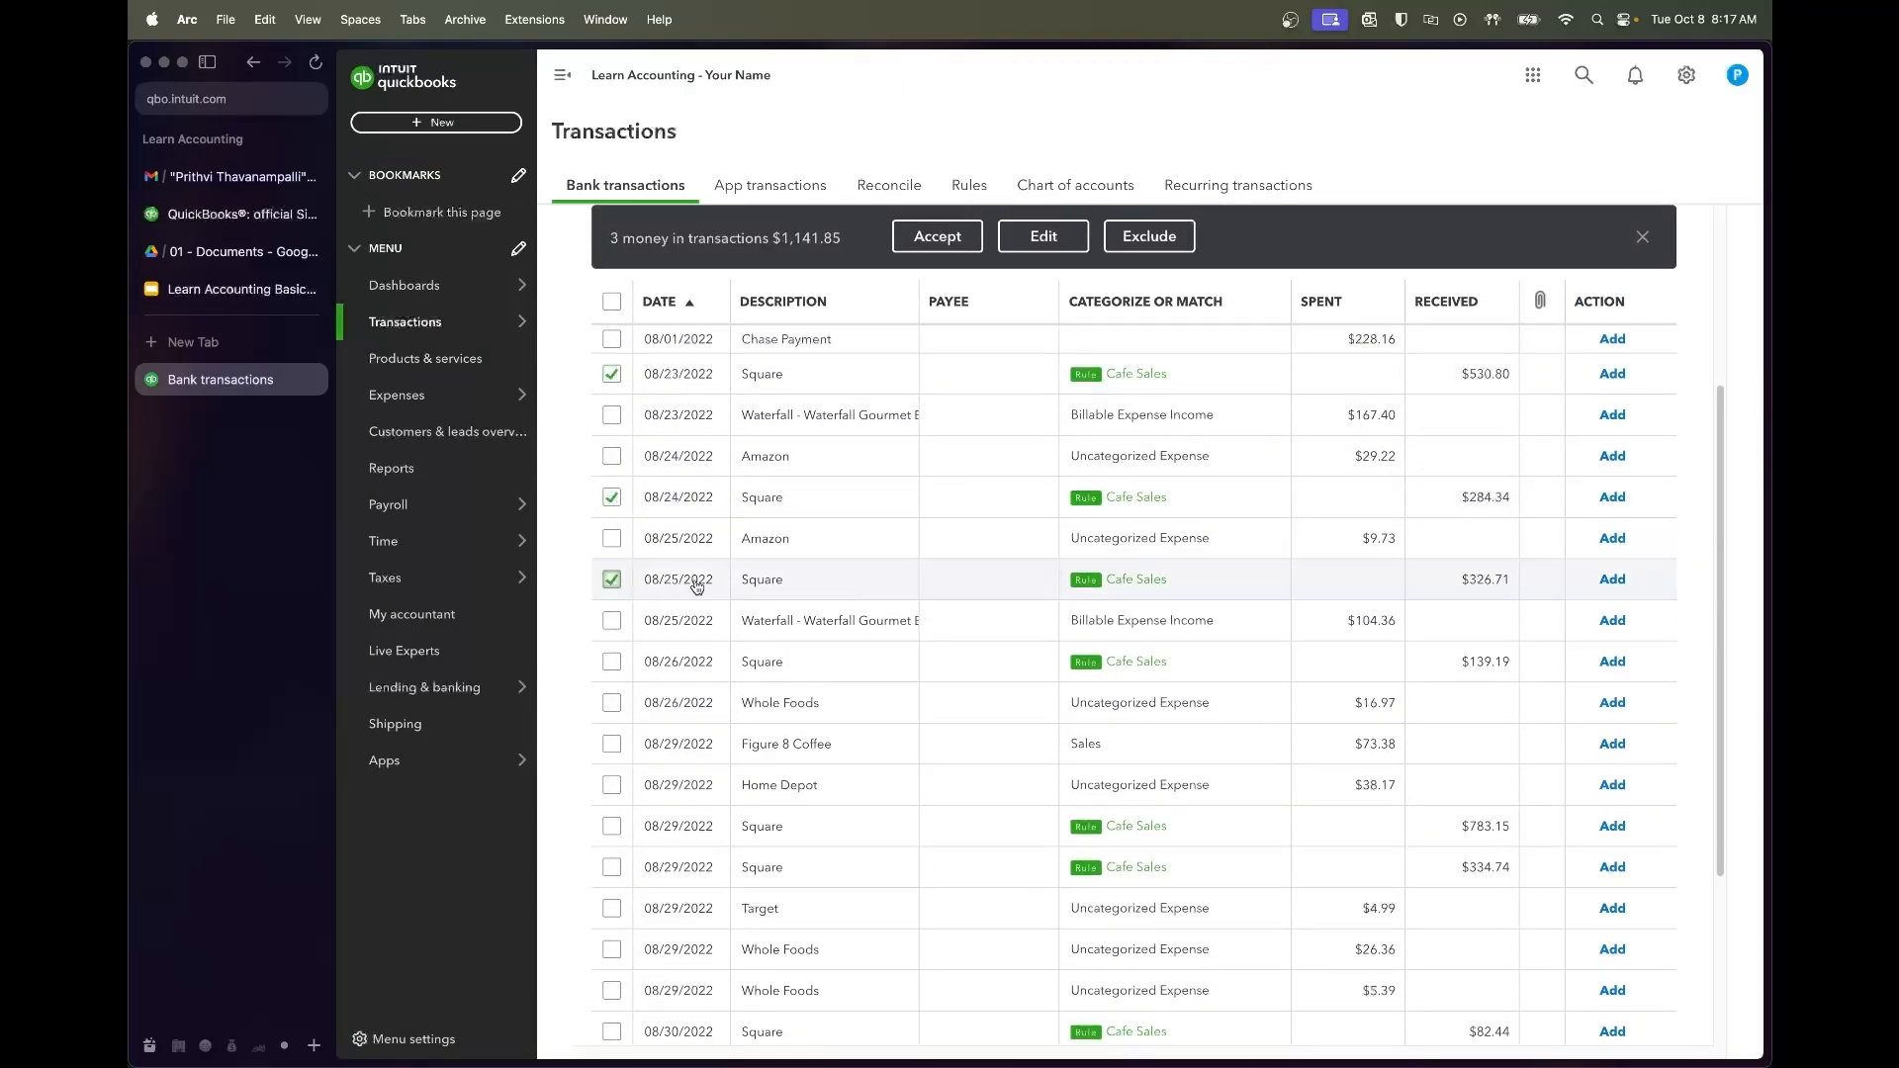
scroll(767, 504, "down", 2)
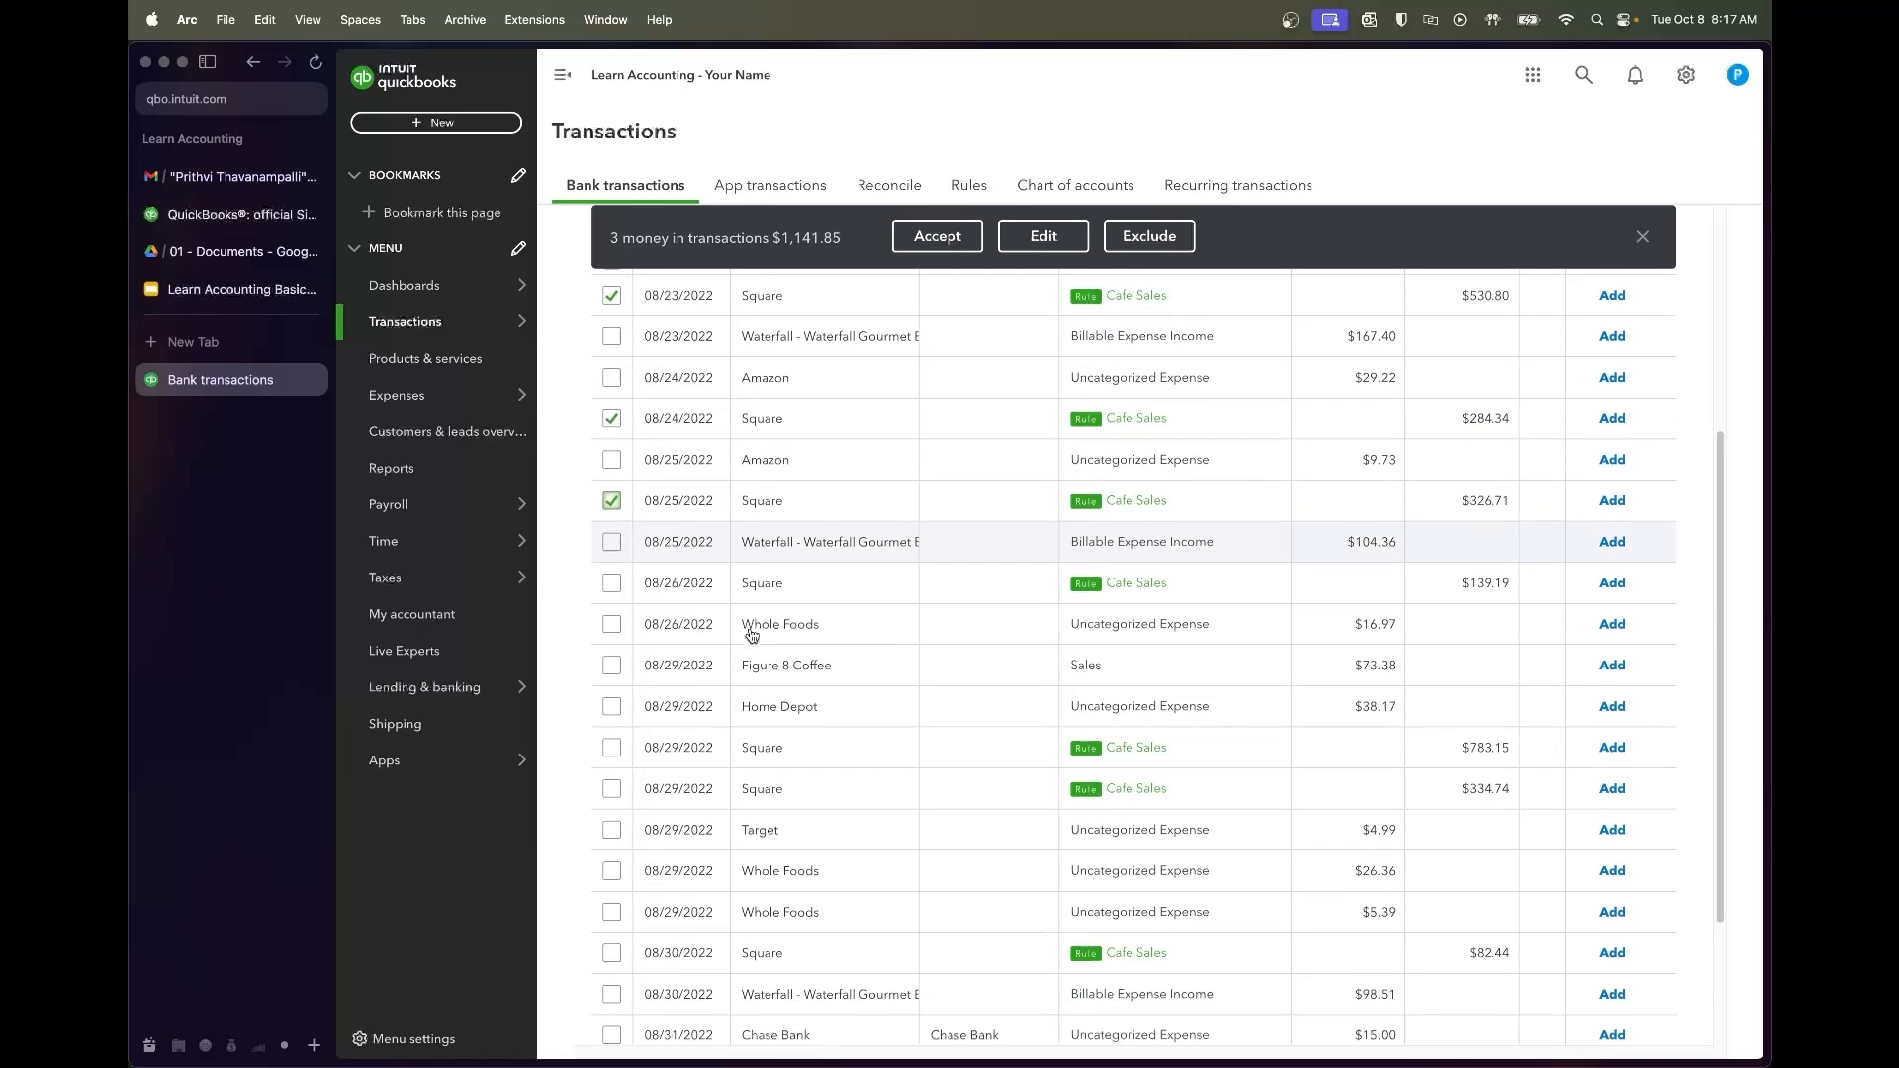
left_click(611, 555)
left_click(611, 721)
left_click(612, 762)
scroll(732, 796, "down", 3)
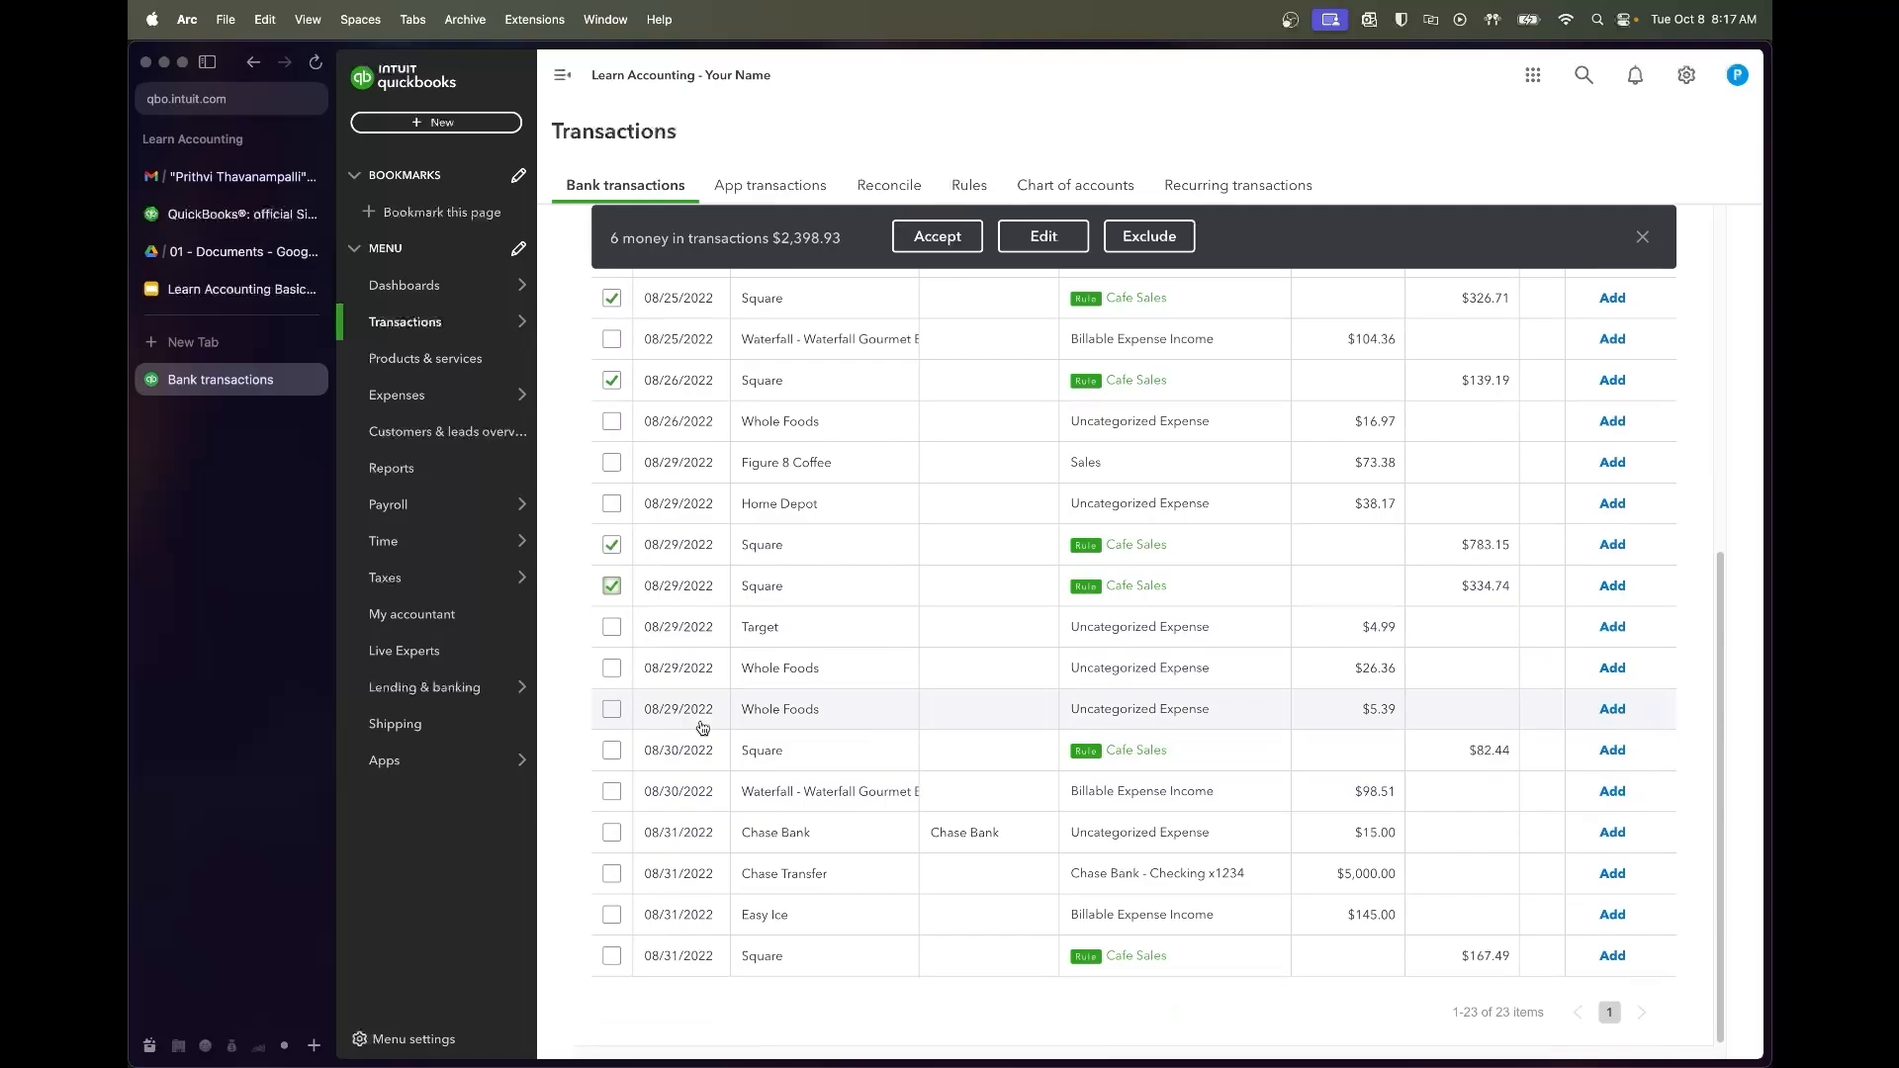
left_click(611, 750)
left_click(612, 956)
left_click(936, 237)
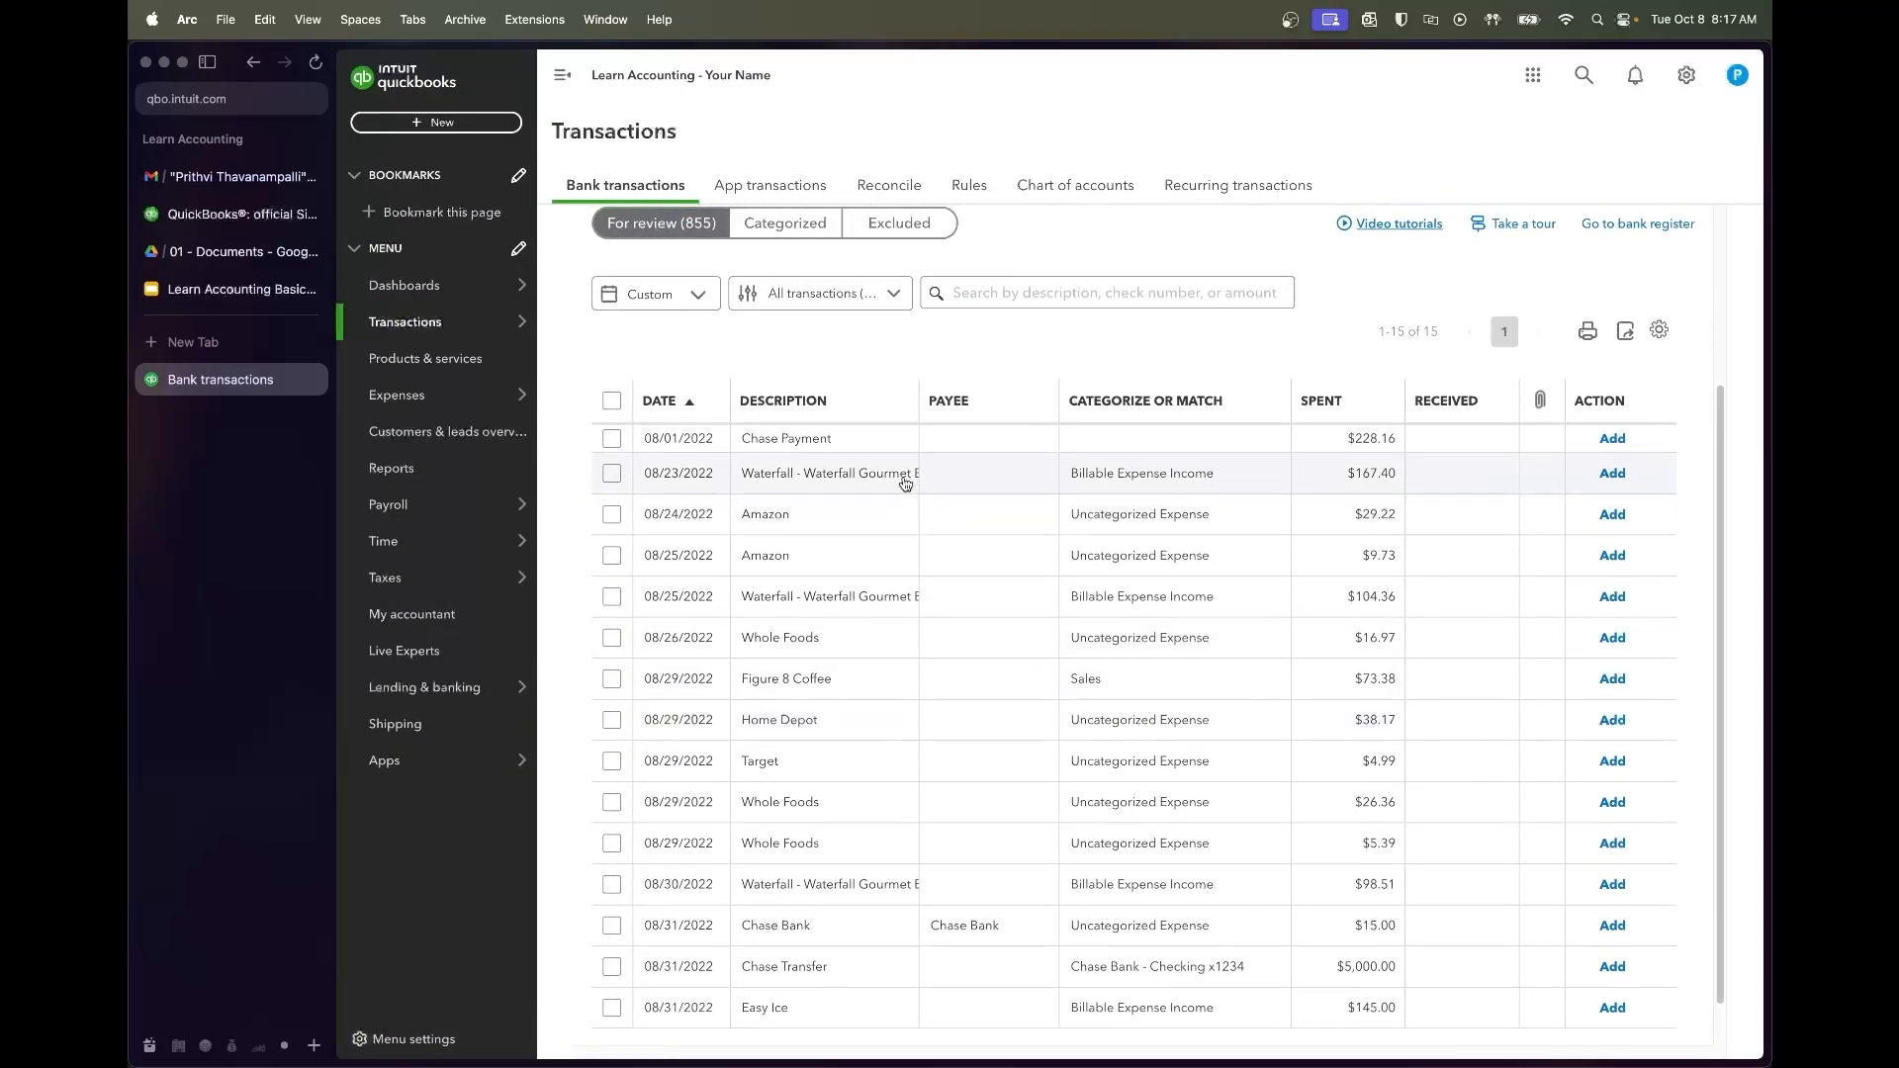
left_click(904, 479)
Search 'Waterfall Gourmet Bvg' to confirm it's a coffee-supply distributor, then return to QuickBooks
left_click_drag(772, 824, 895, 831)
key("super+c")
key("super+t")
key("super+v")
key("Return")
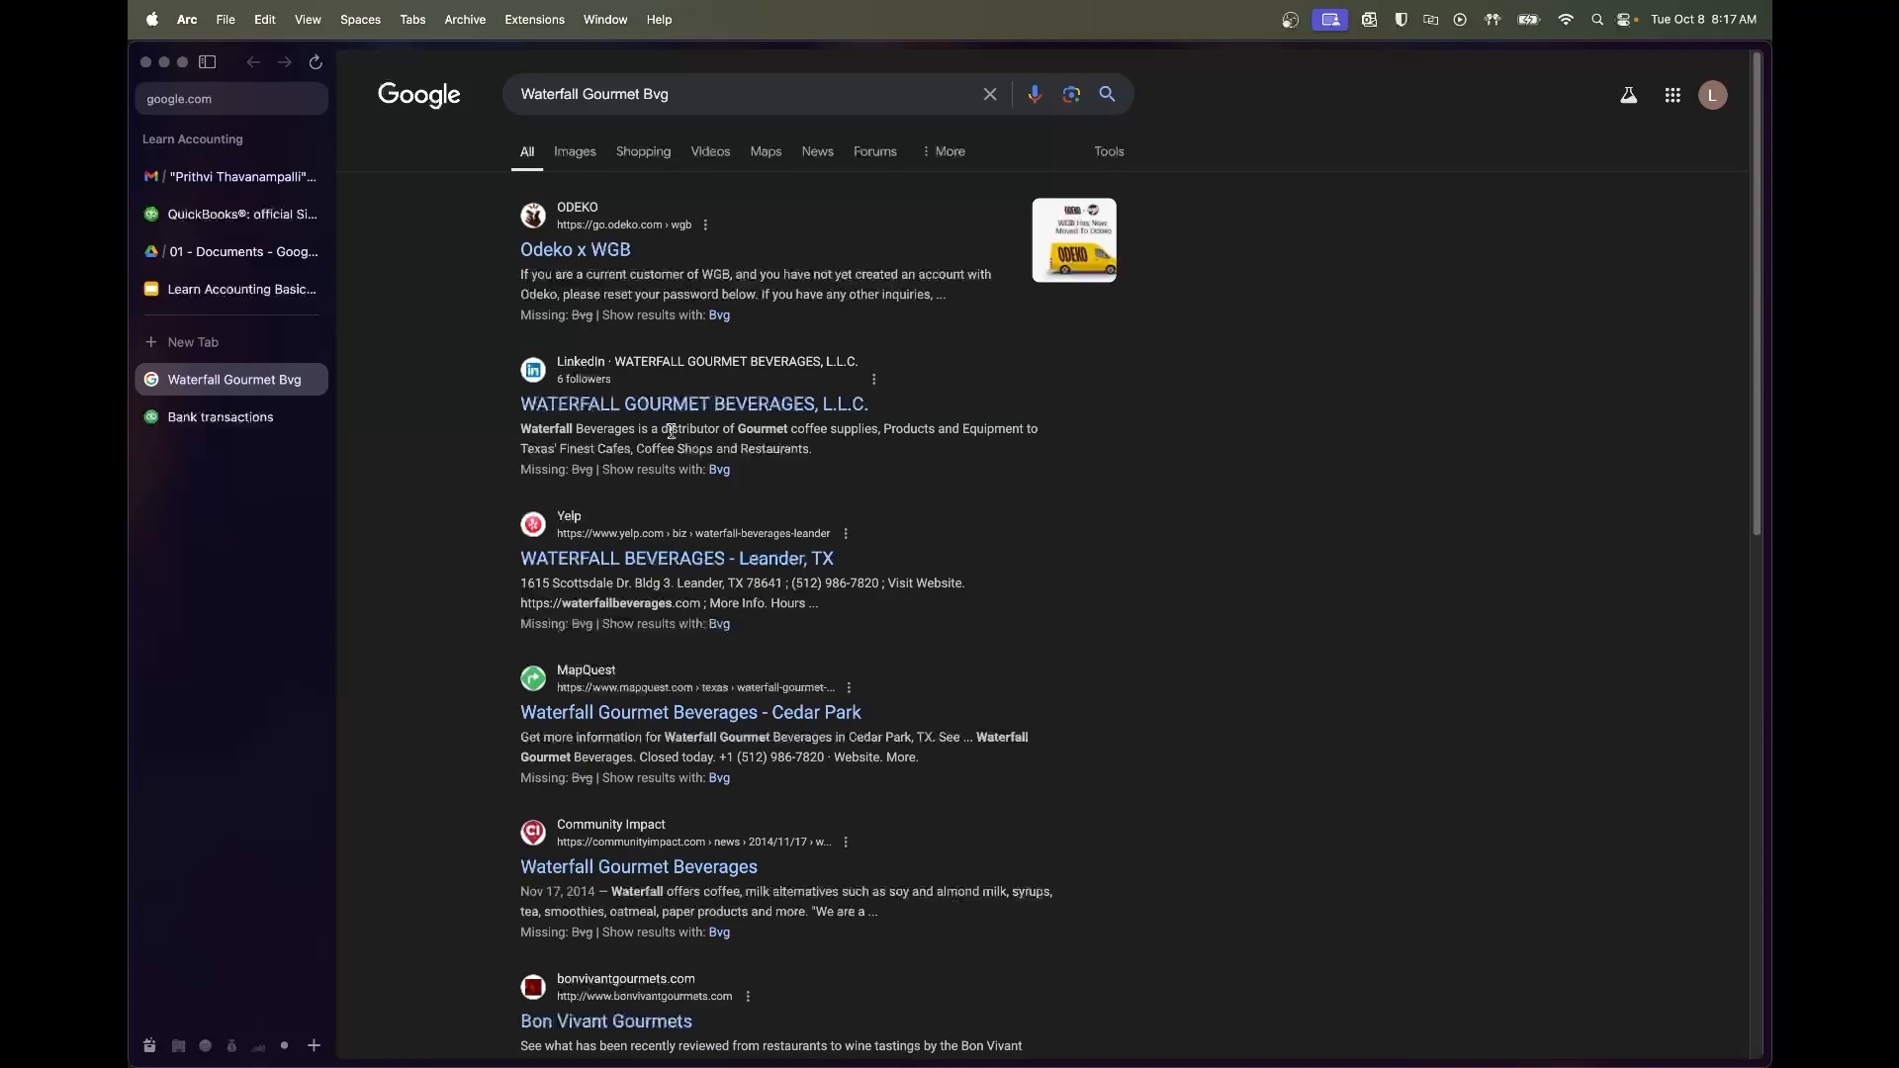
left_click_drag(670, 431, 924, 431)
left_click(965, 432)
left_click(226, 419)
Add Waterfall as a new vendor on the 08/23 $167.40 charge
mouse_move(455, 396)
left_click(732, 616)
type("Waterfall")
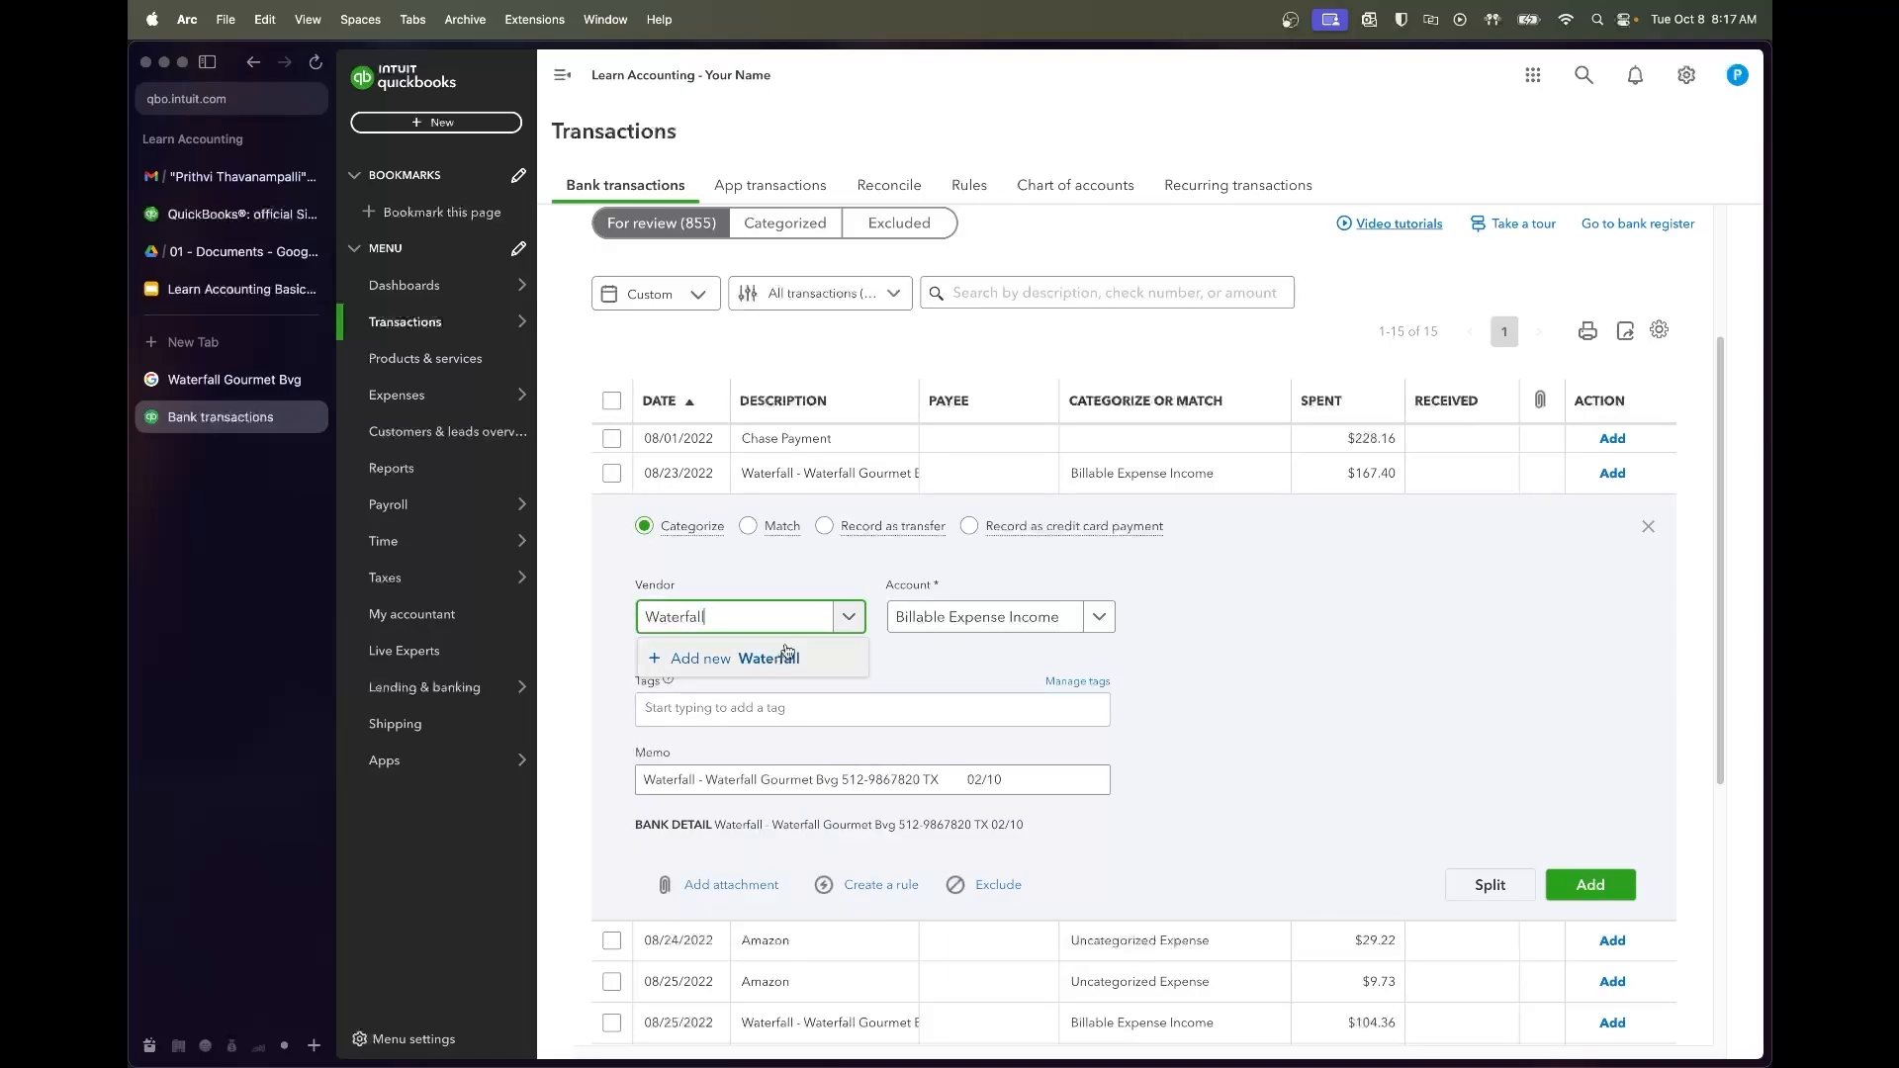
left_click(734, 658)
left_click(1696, 1041)
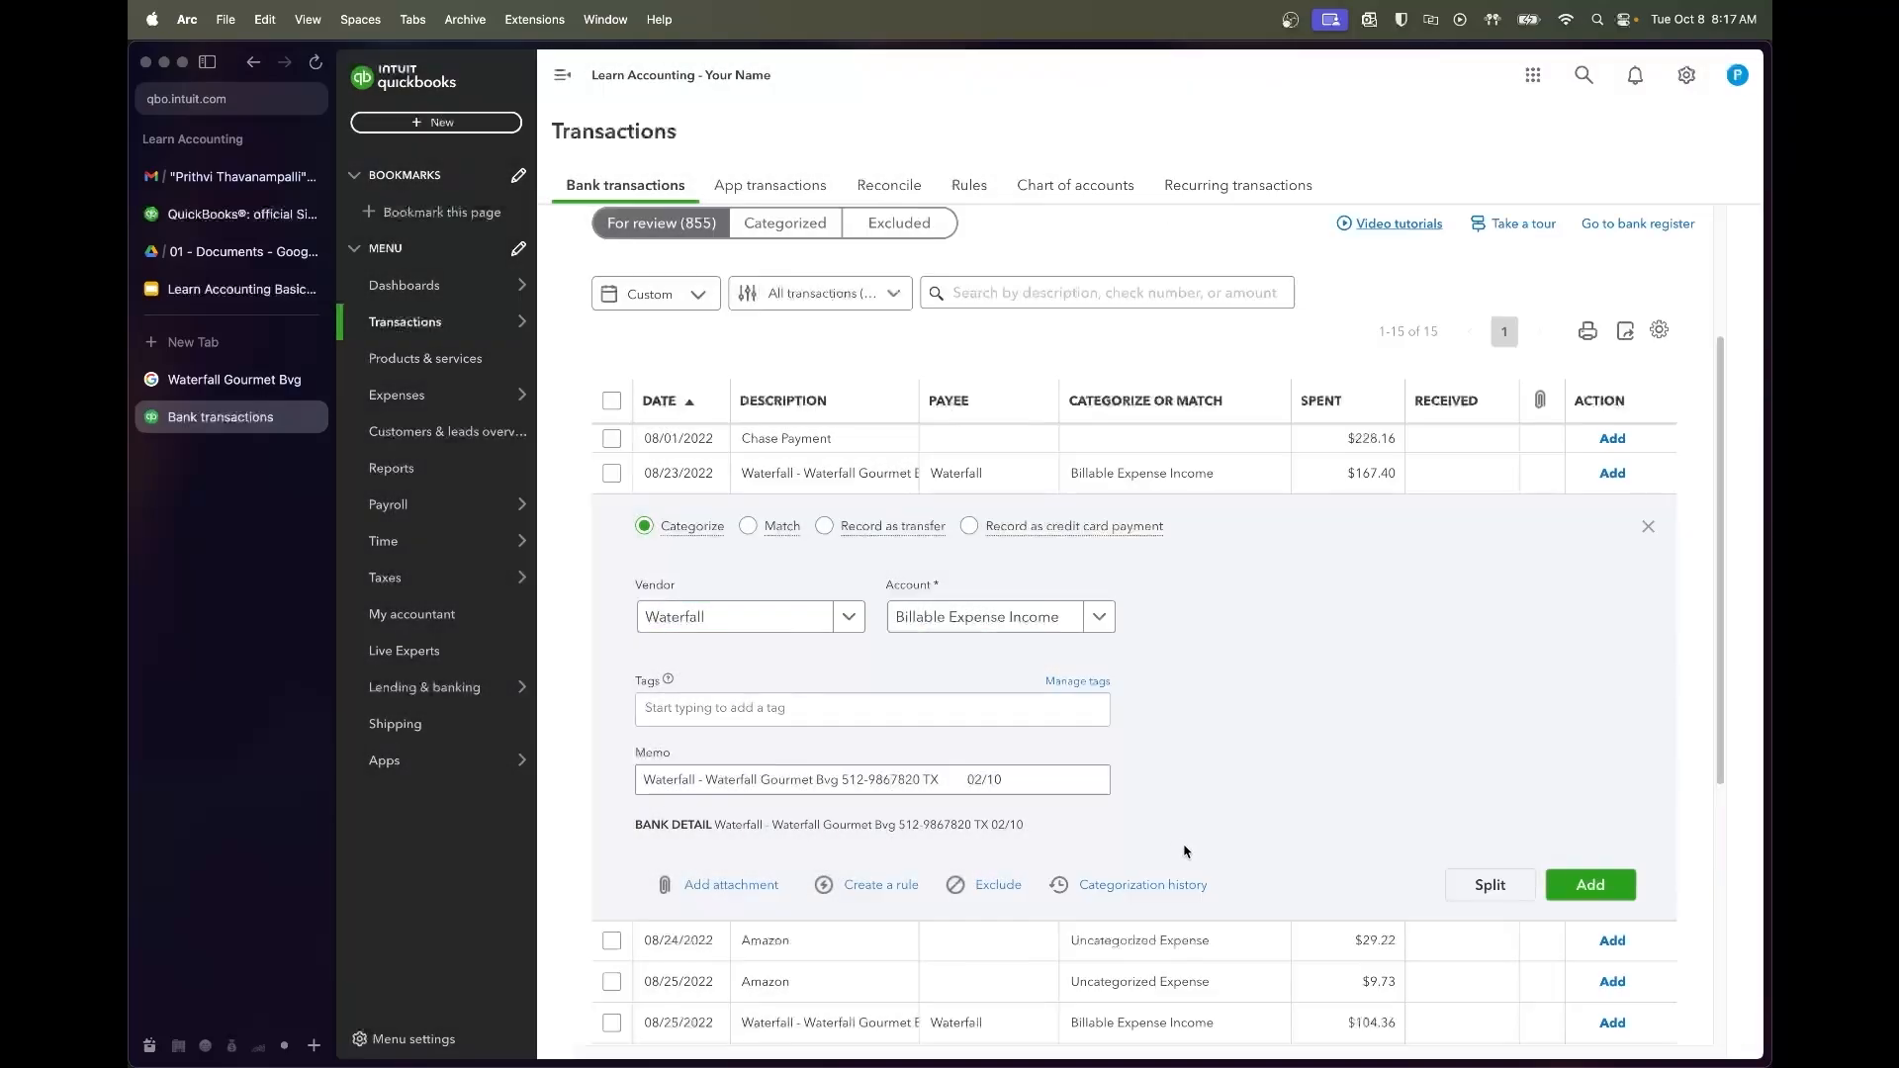
Check what Waterfall supplies, then set the charge's account to Paper Cups & Goods
left_click(233, 379)
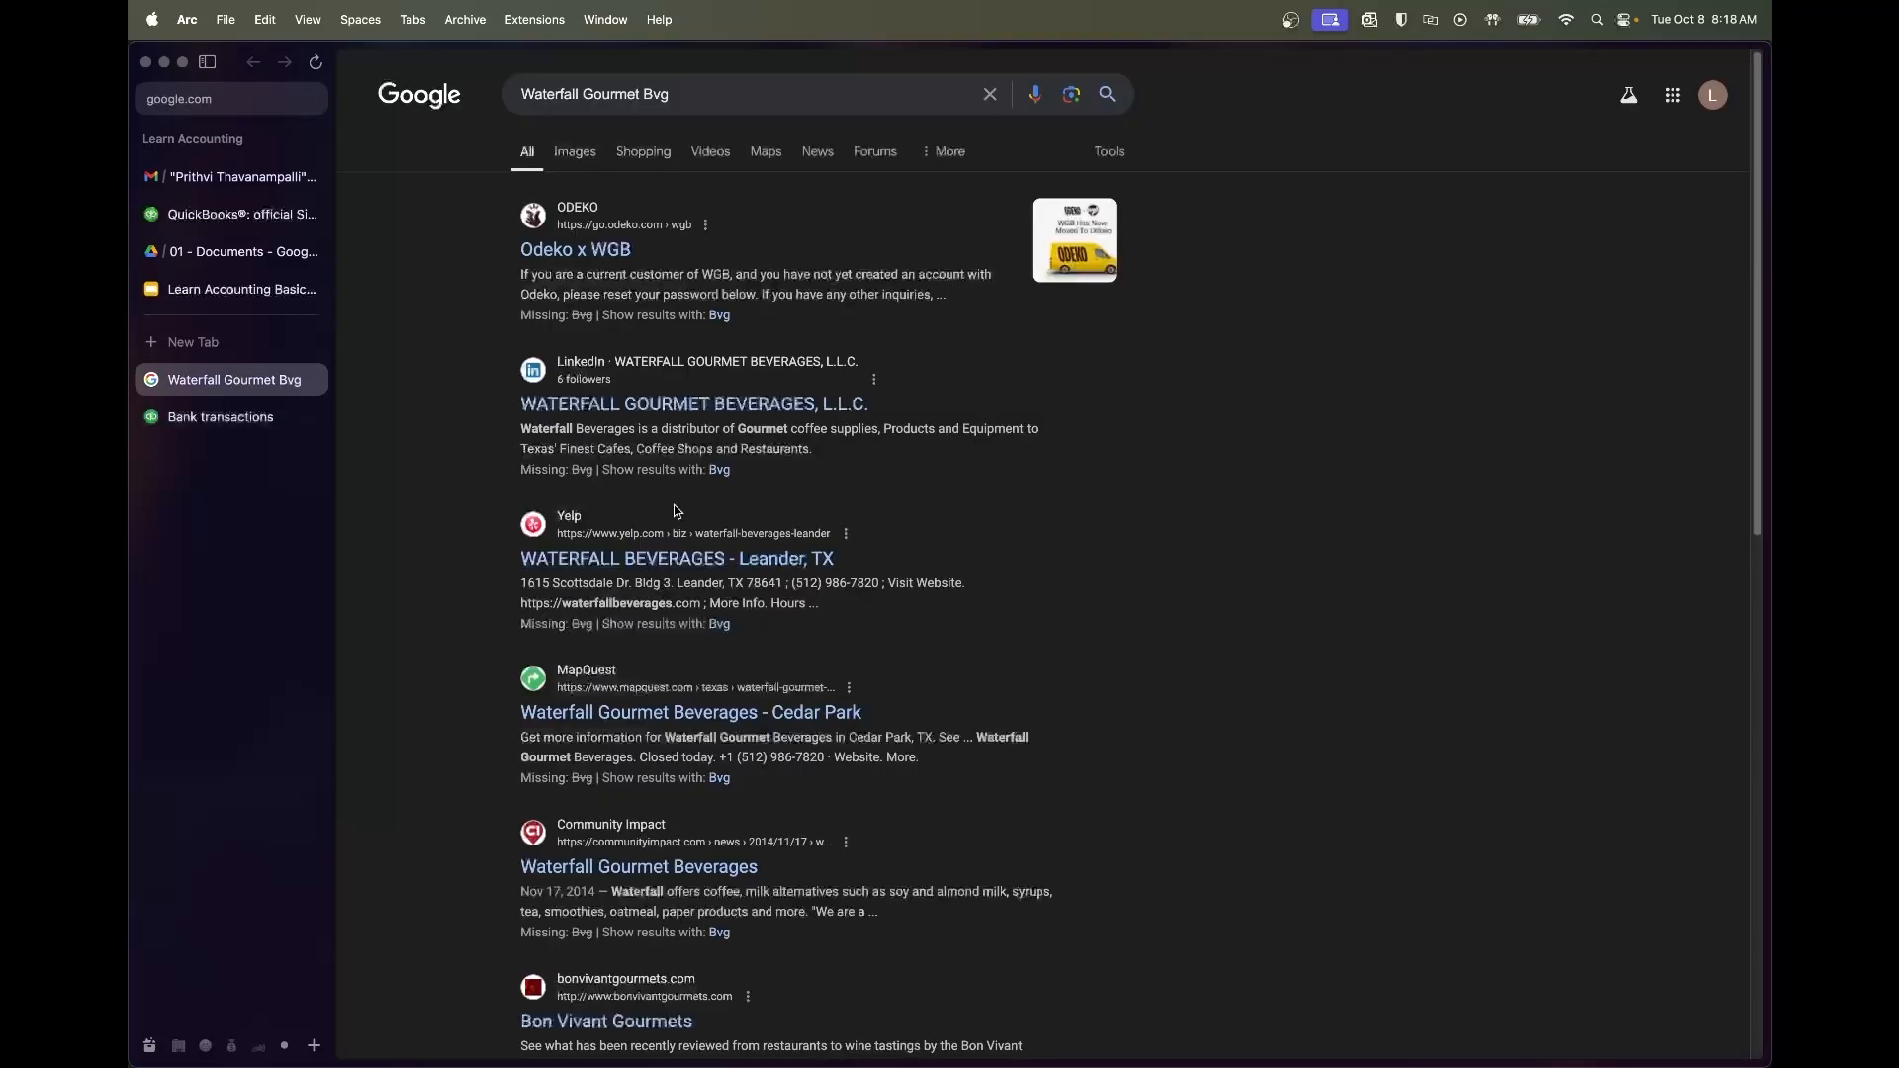
left_click_drag(688, 430, 961, 430)
left_click(618, 435)
left_click(219, 416)
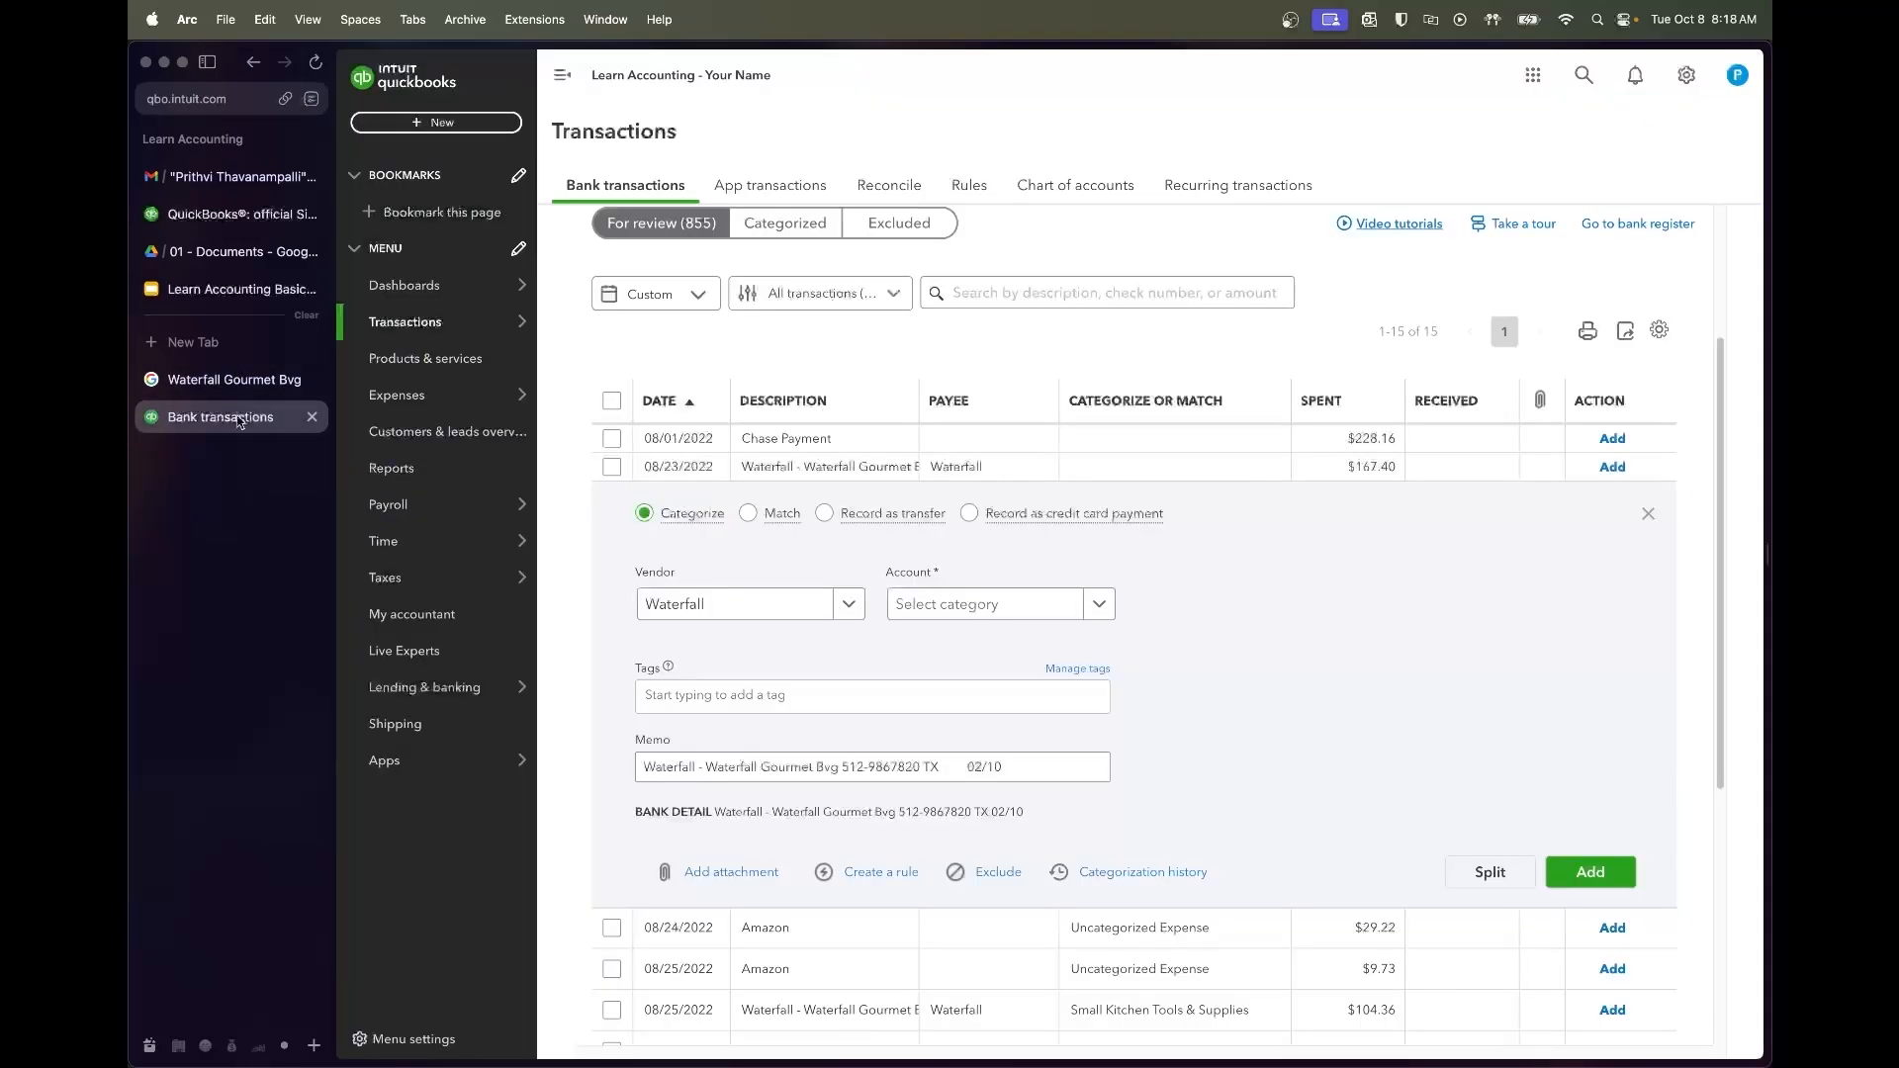
left_click(970, 608)
type("papaer")
key("BackSpace")
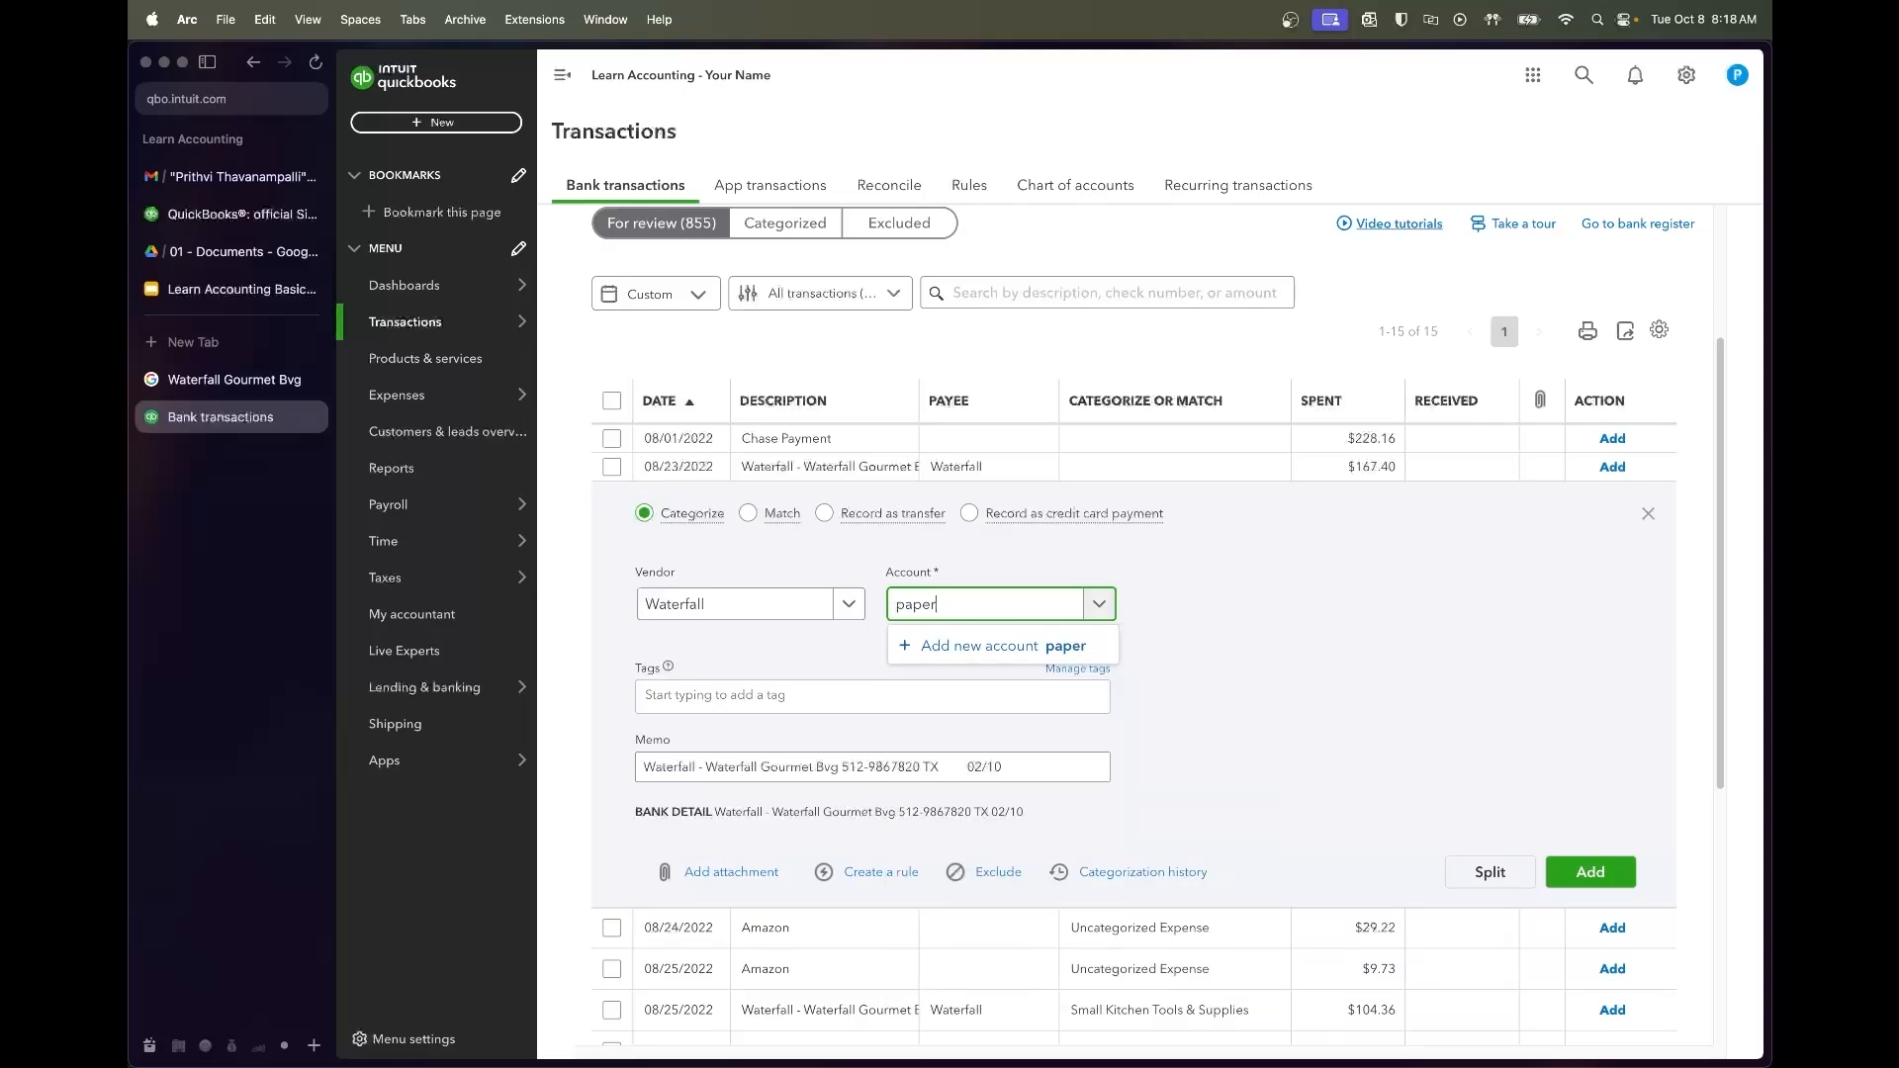
left_click(974, 682)
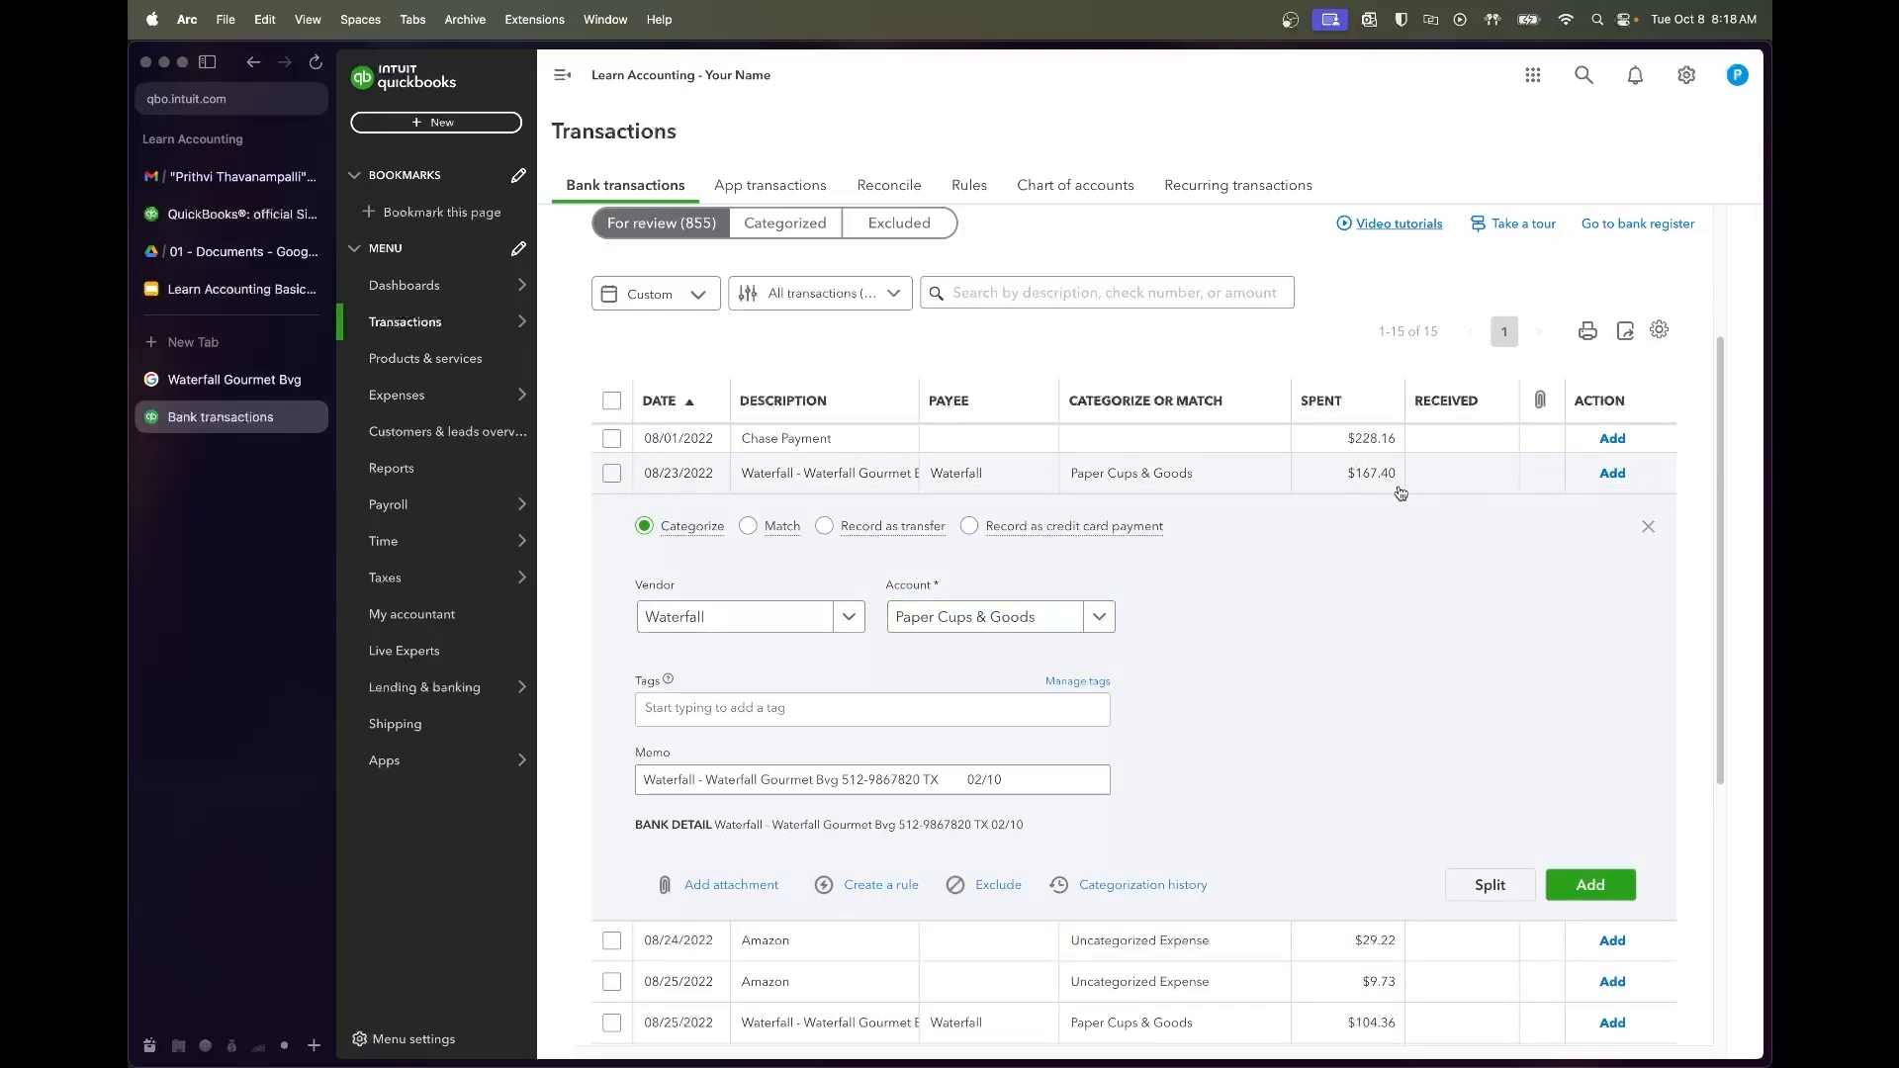
Start a rule from the Waterfall charge, trimming the phone number and date from its Description text
left_click(878, 885)
left_click(1651, 380)
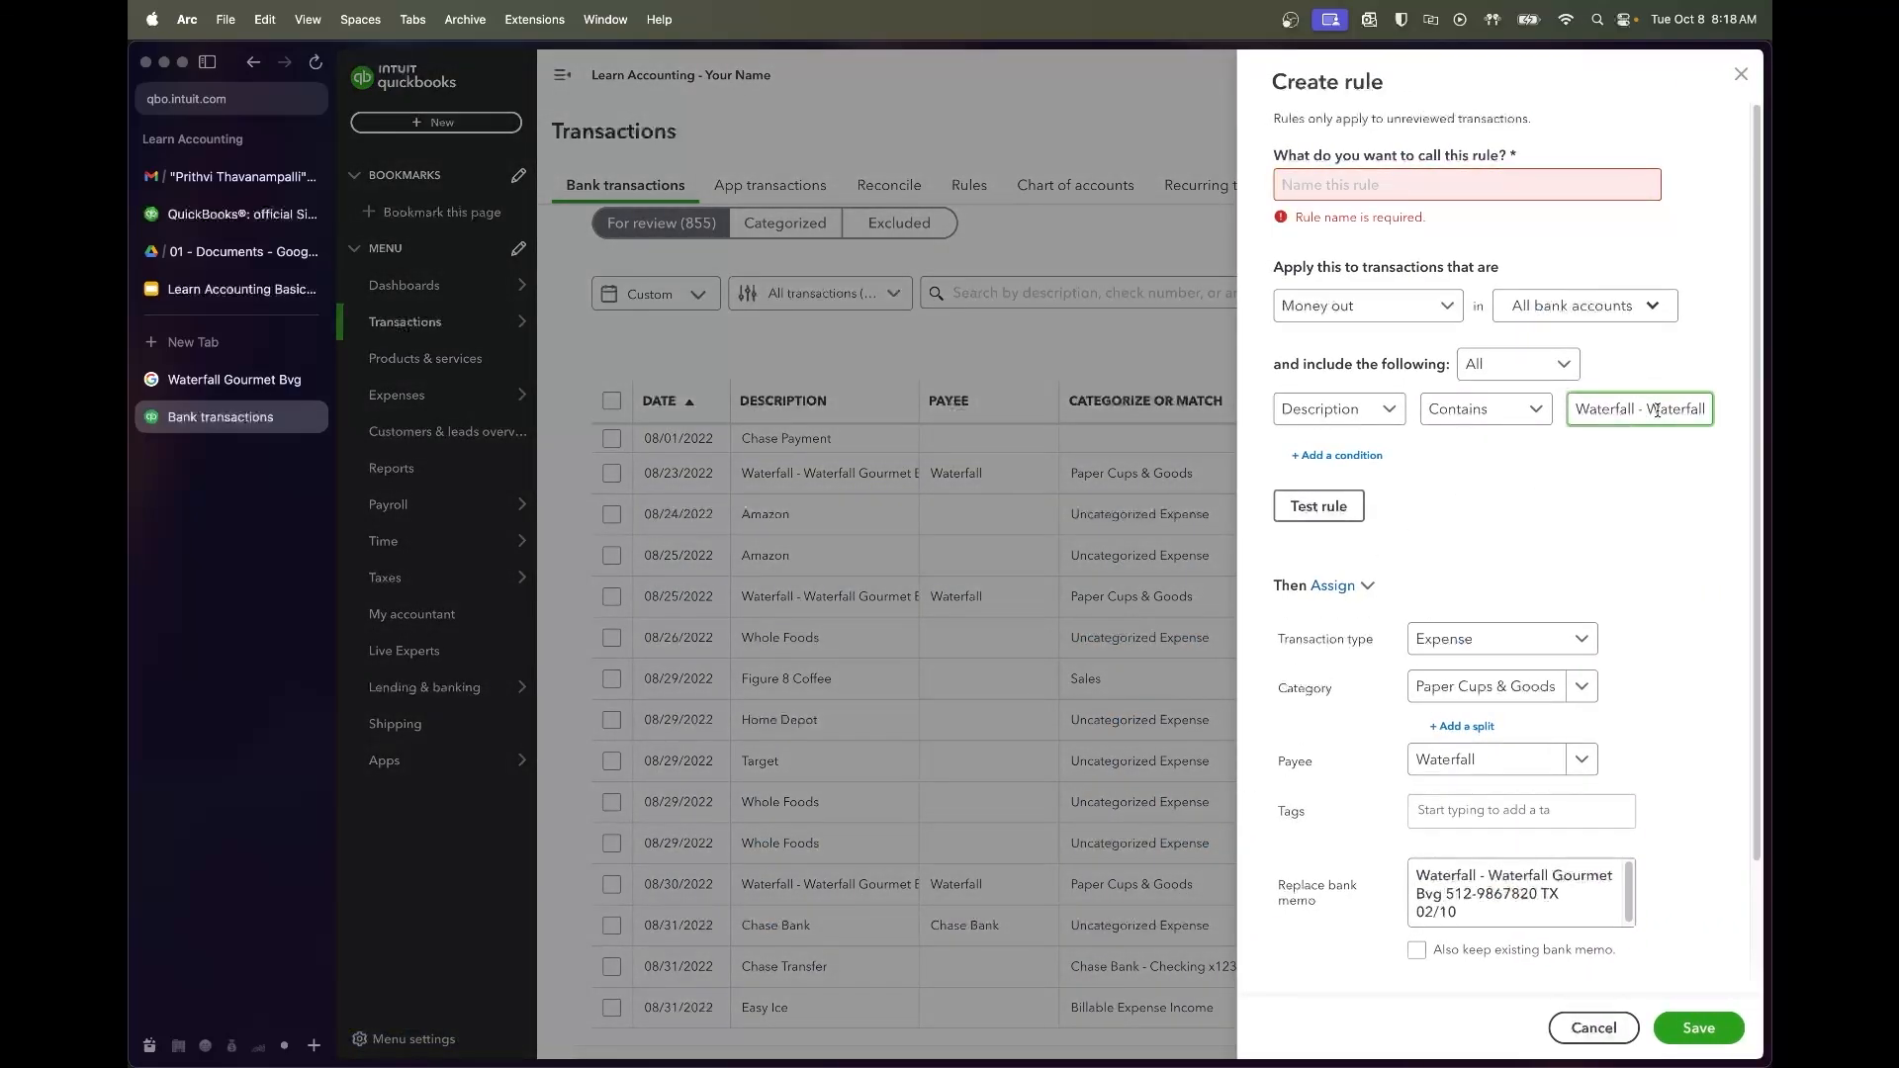
type("Gourmet")
key("Right")
key("Right")
key("Right")
key("Right")
key("Right")
key("Right")
key("Right")
key("Right")
key("Right")
key("Right")
key("Right")
key("Right")
key("Right")
key("Right")
key("Right")
key("Right")
key("Right")
key("Right")
key("Right")
key("Right")
key("shift+Left")
key("shift+Left")
key("shift+Left")
key("shift+Left")
key("shift+Left")
key("shift+Left")
key("shift+Left")
key("shift+Left")
key("shift+Left")
key("shift+Left")
key("shift+Left")
key("shift+Left")
key("shift+Left")
key("shift+Left")
key("shift+Left")
key("shift+Left")
key("shift+Left")
key("shift+Left")
key("shift+Left")
key("shift+Left")
key("shift+Right")
key("shift+Right")
key("shift+Right")
key("shift+Right")
key("shift+Right")
key("BackSpace")
key("BackSpace")
key("super+Left")
left_click_drag(1630, 417, 1770, 419)
left_click(1722, 418)
Name the rule Waterfall, test it, and save it
left_click(1362, 174)
type("Wa")
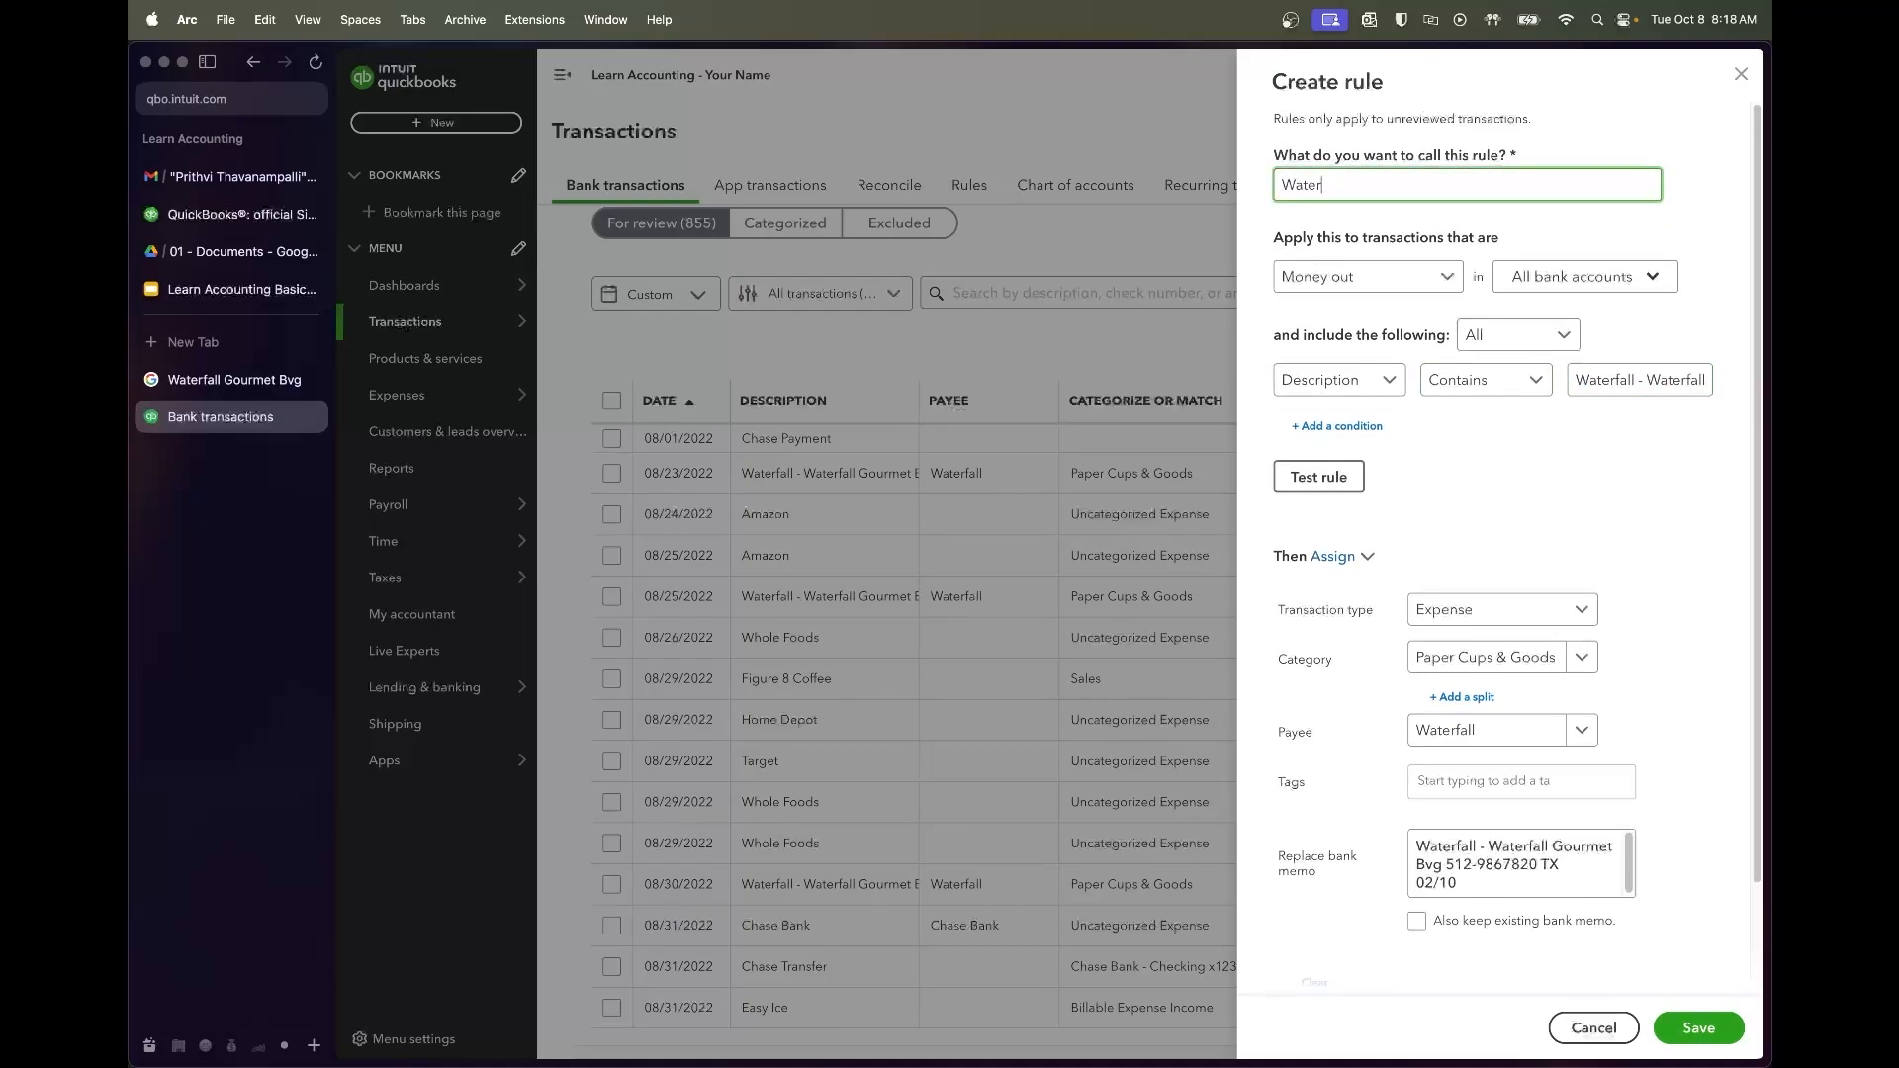
left_click(1447, 445)
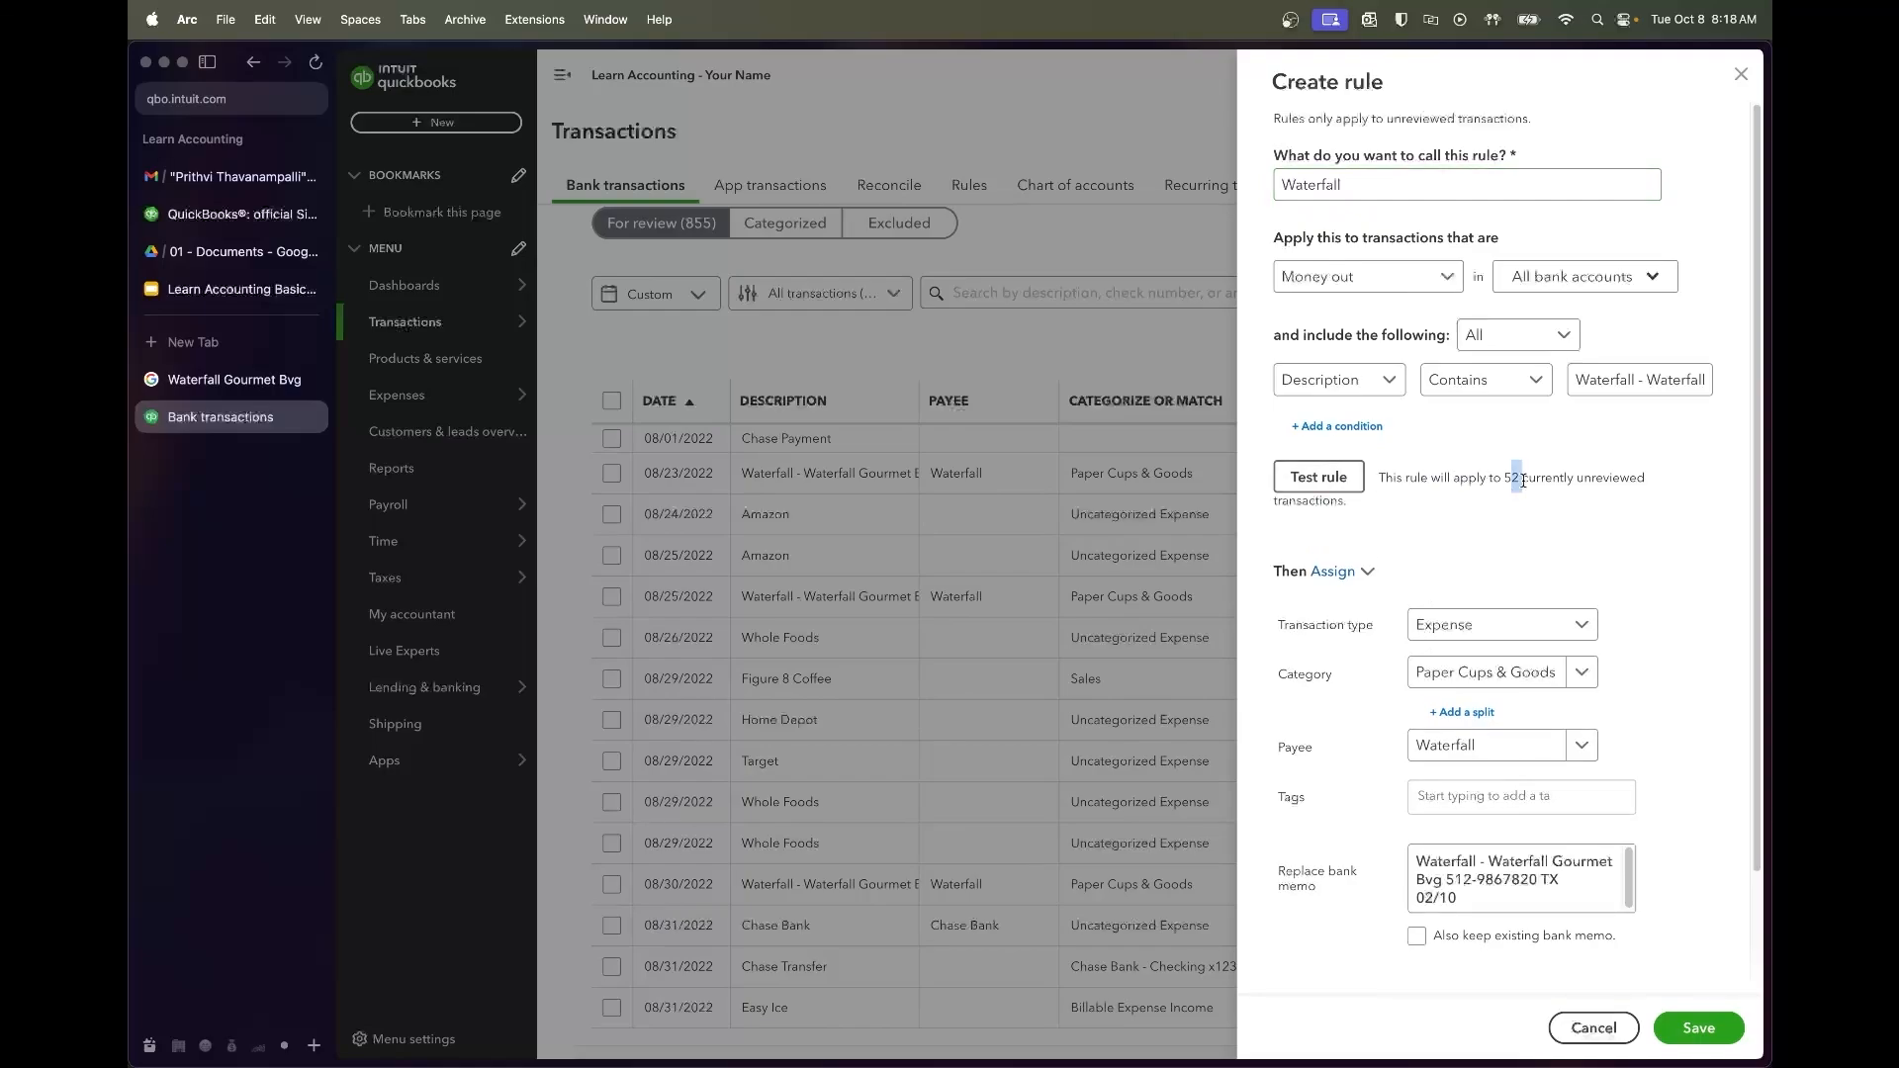
scroll(1557, 560, "down", 3)
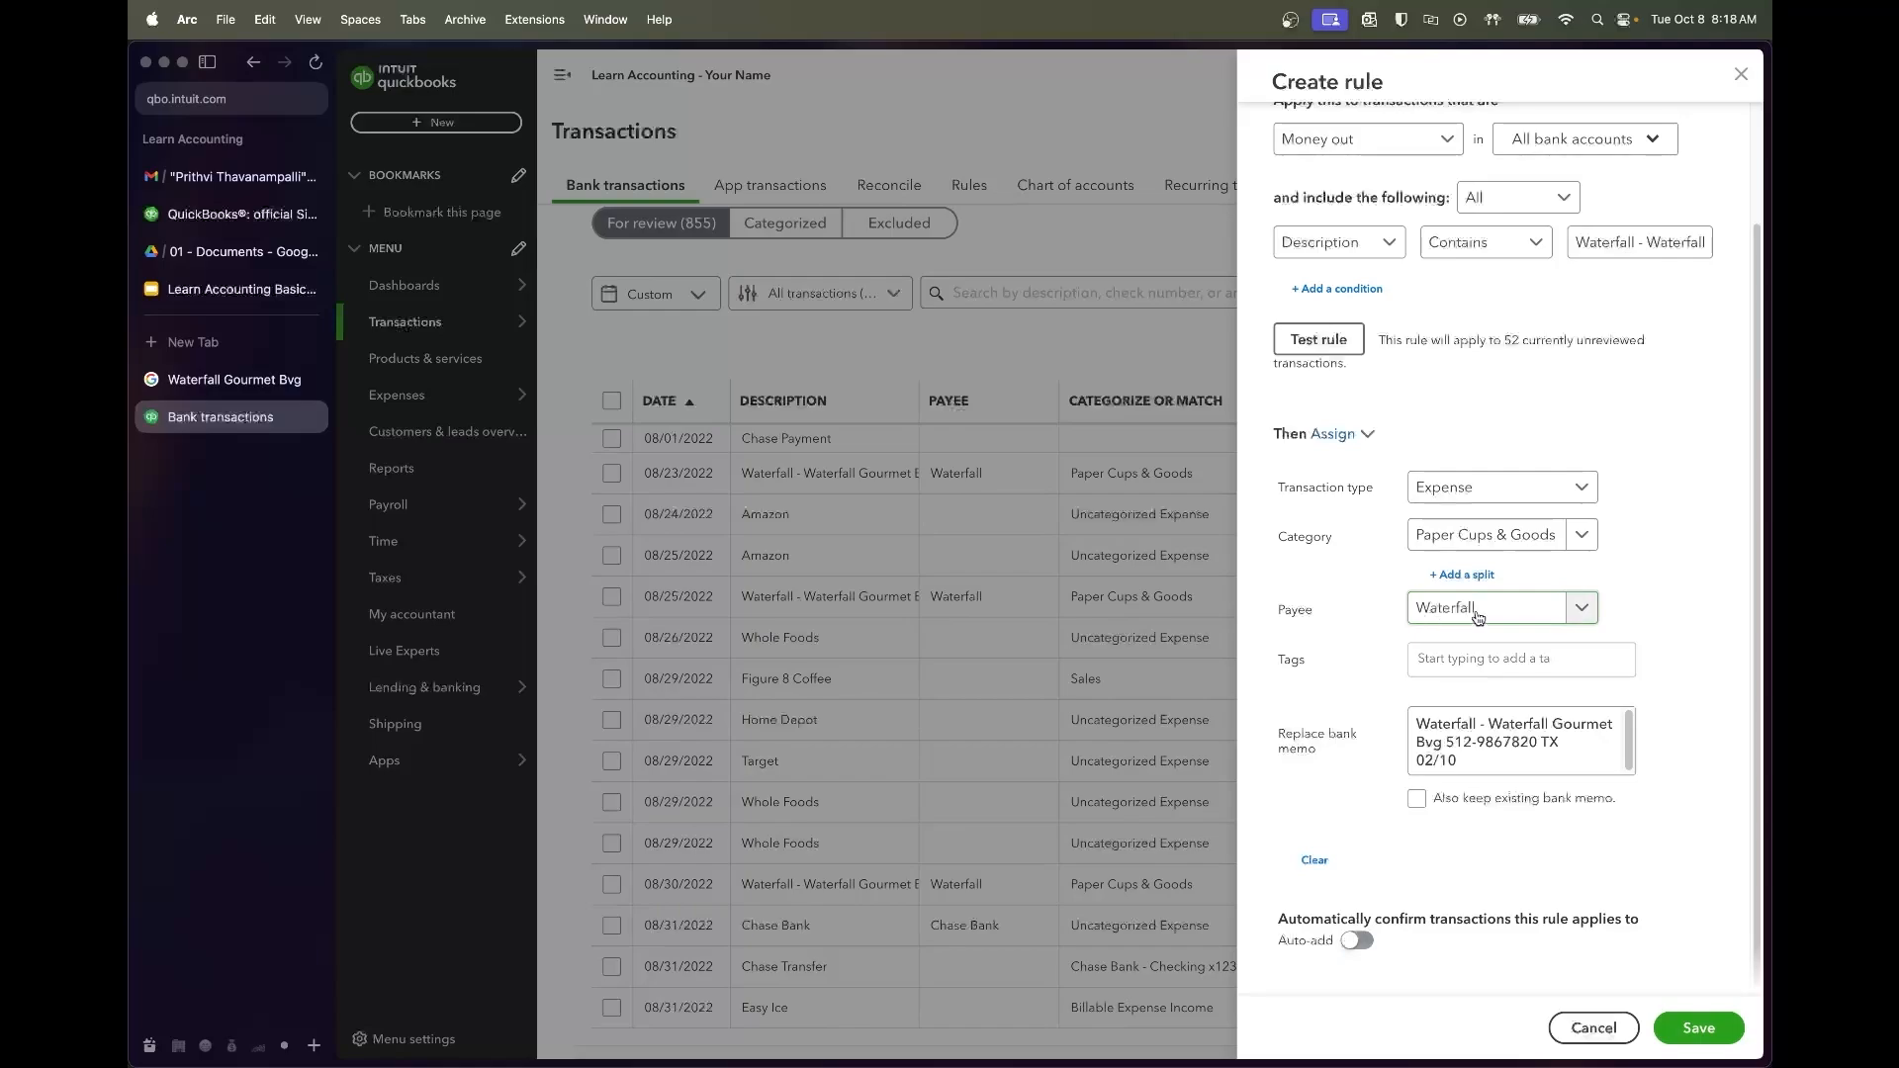
left_click(1699, 1027)
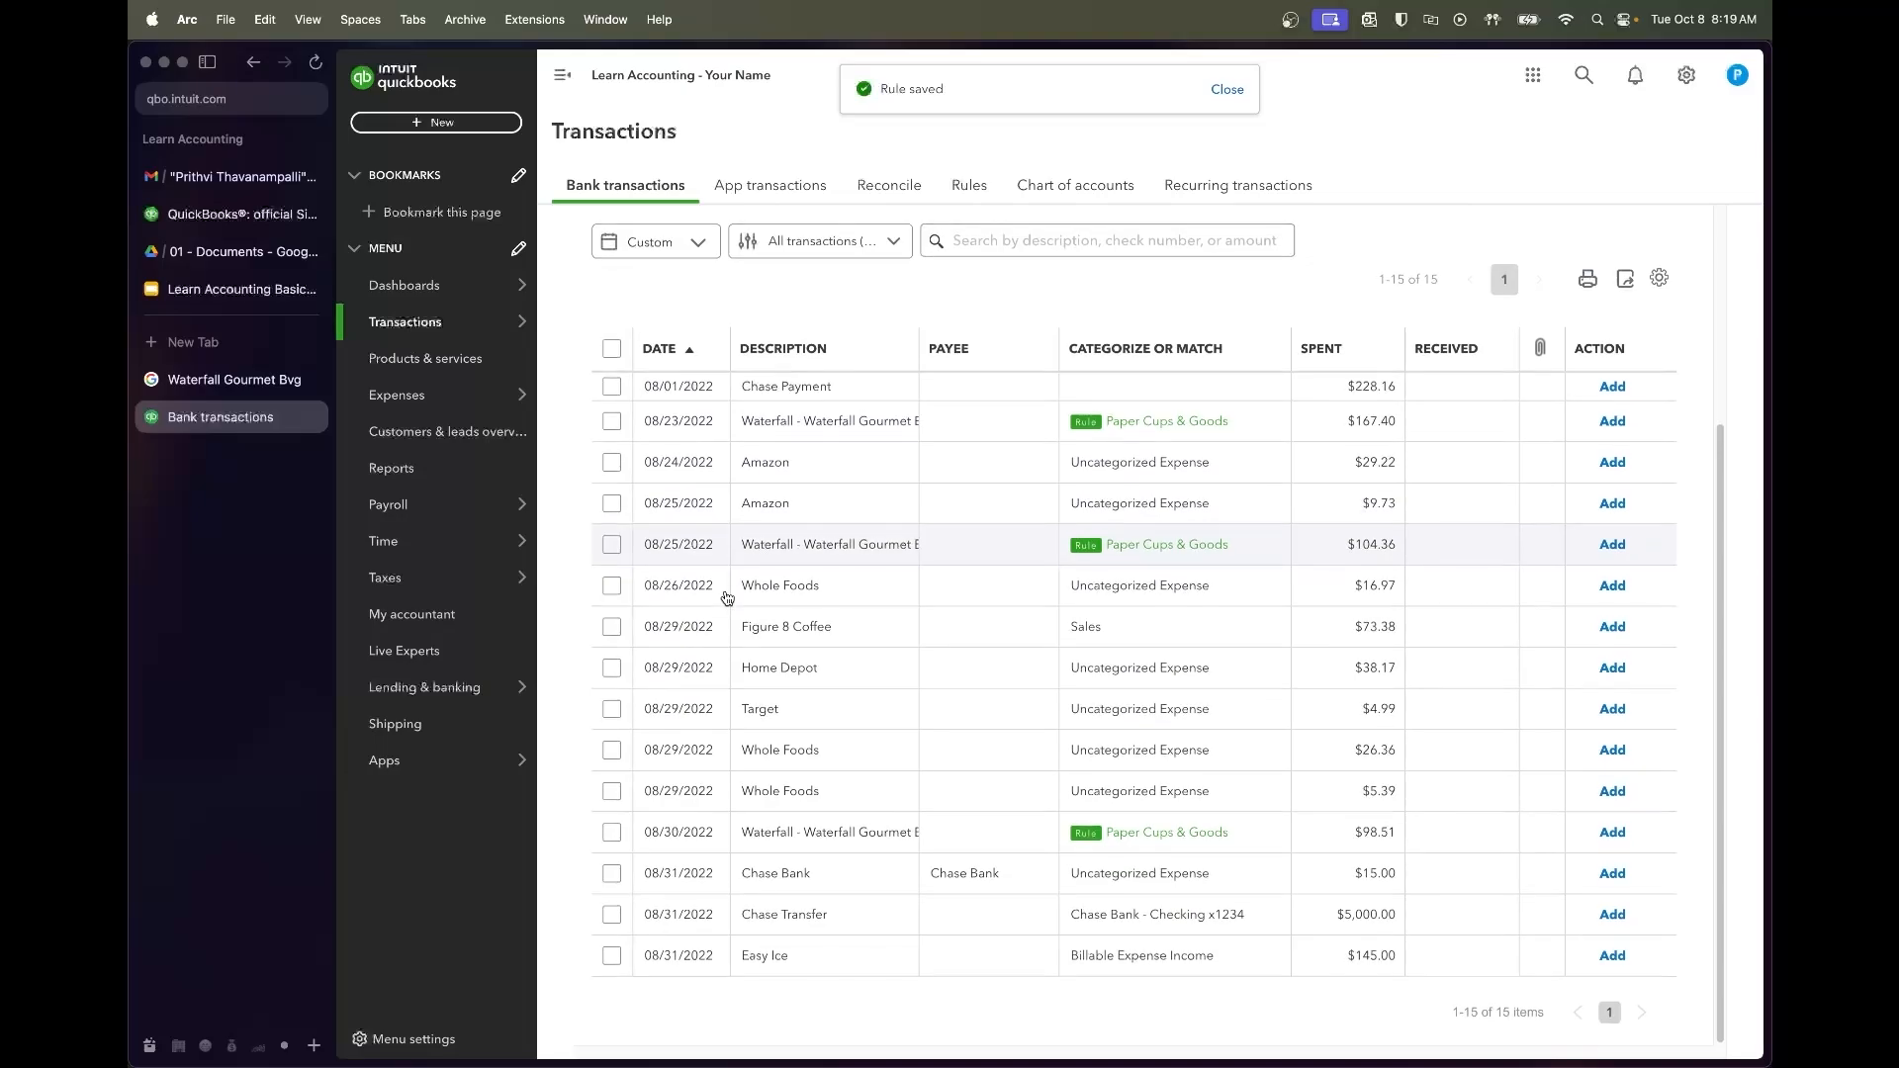
Accept the 08/23, 08/25 and 08/30 Waterfall charges together
scroll(727, 598, "down", 1)
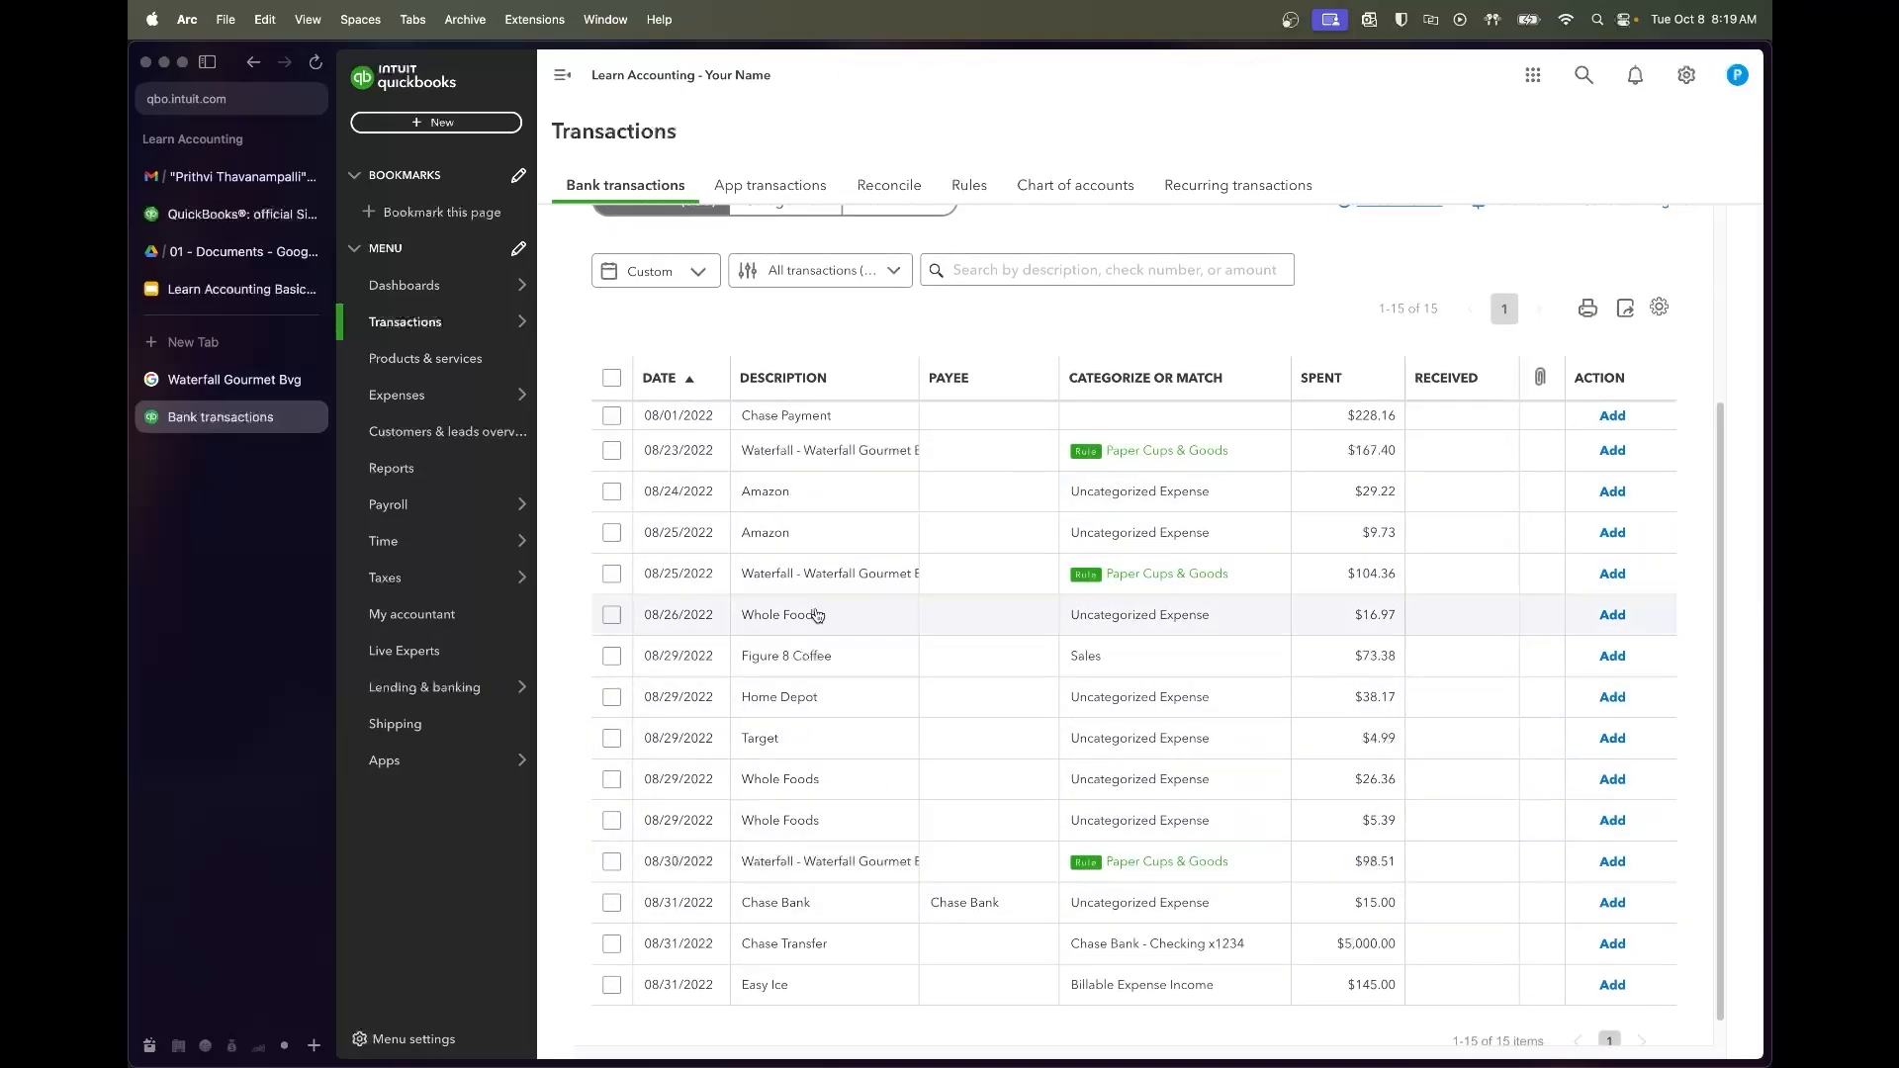
left_click(613, 451)
left_click(616, 544)
left_click(611, 832)
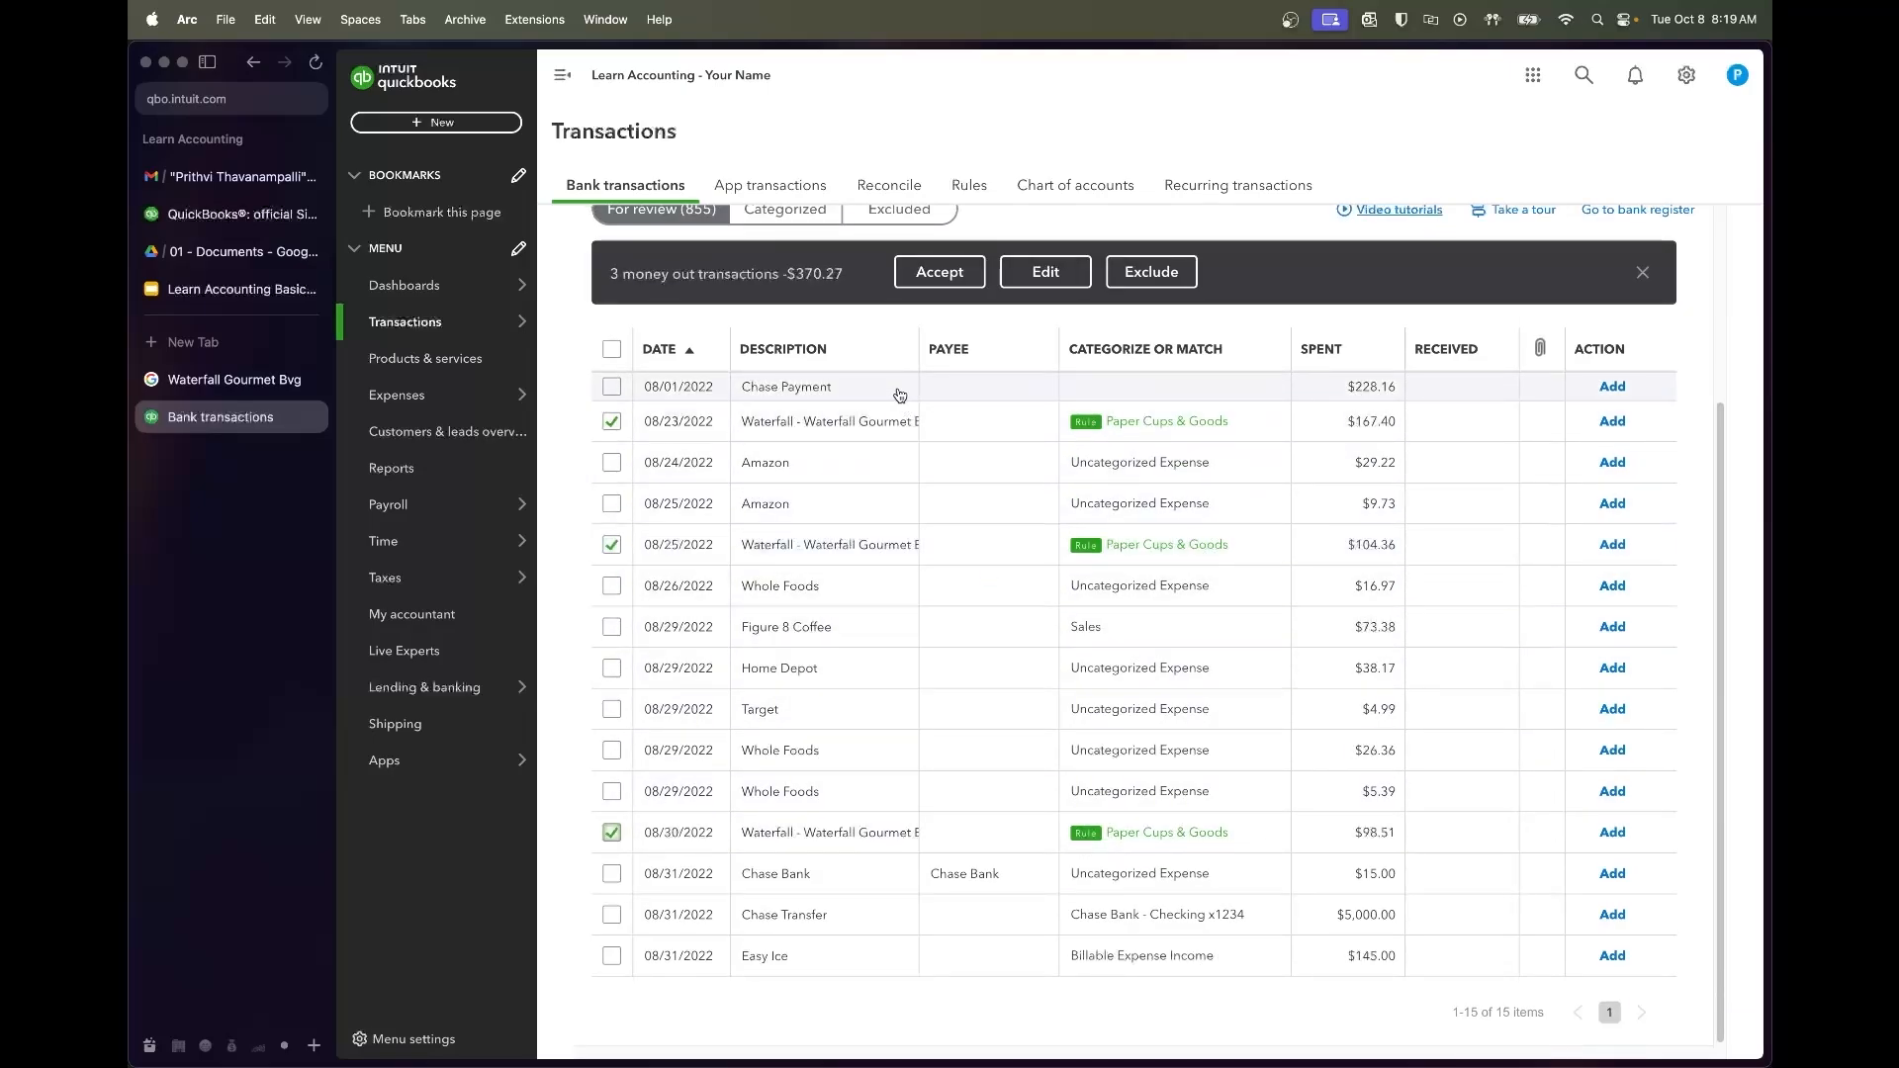
left_click(969, 275)
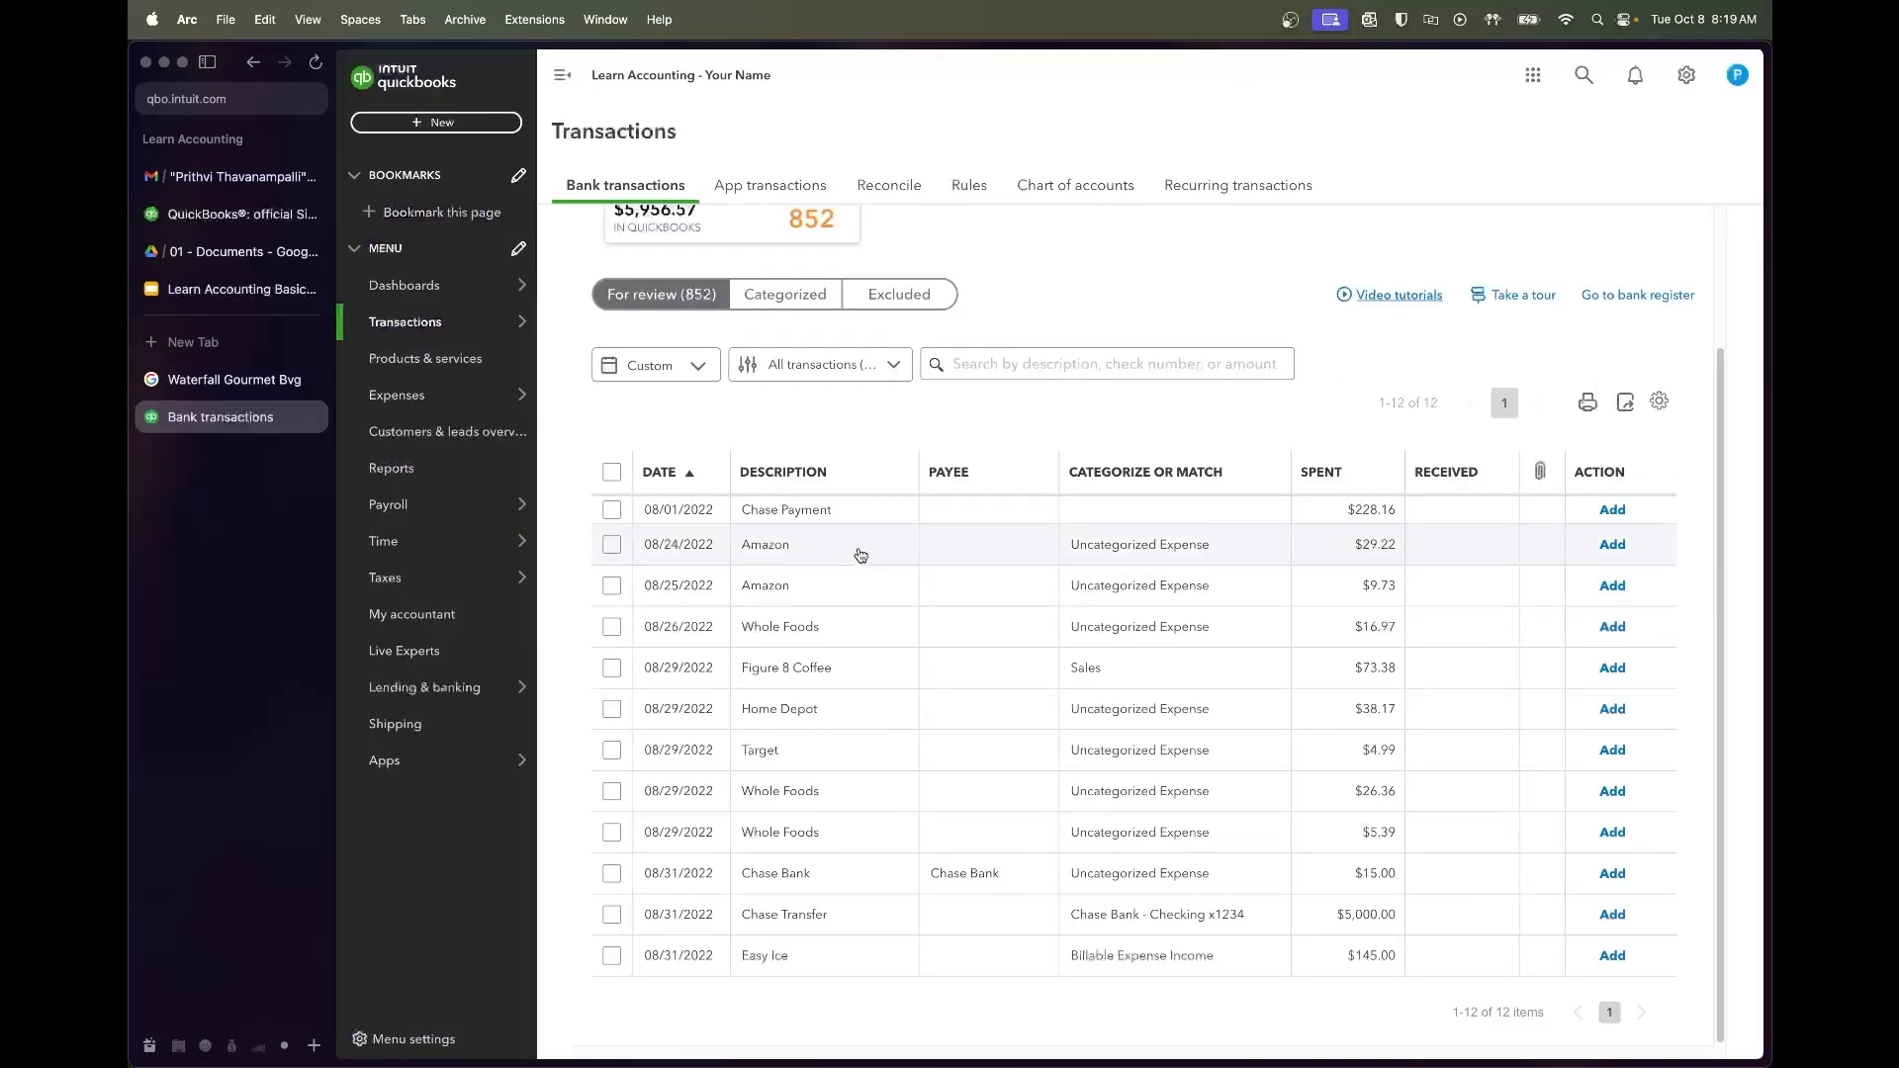
File the 08/24 $29.22 Amazon charge under Office Supplies and add it
left_click(860, 550)
scroll(890, 594, "down", 1)
left_click(967, 656)
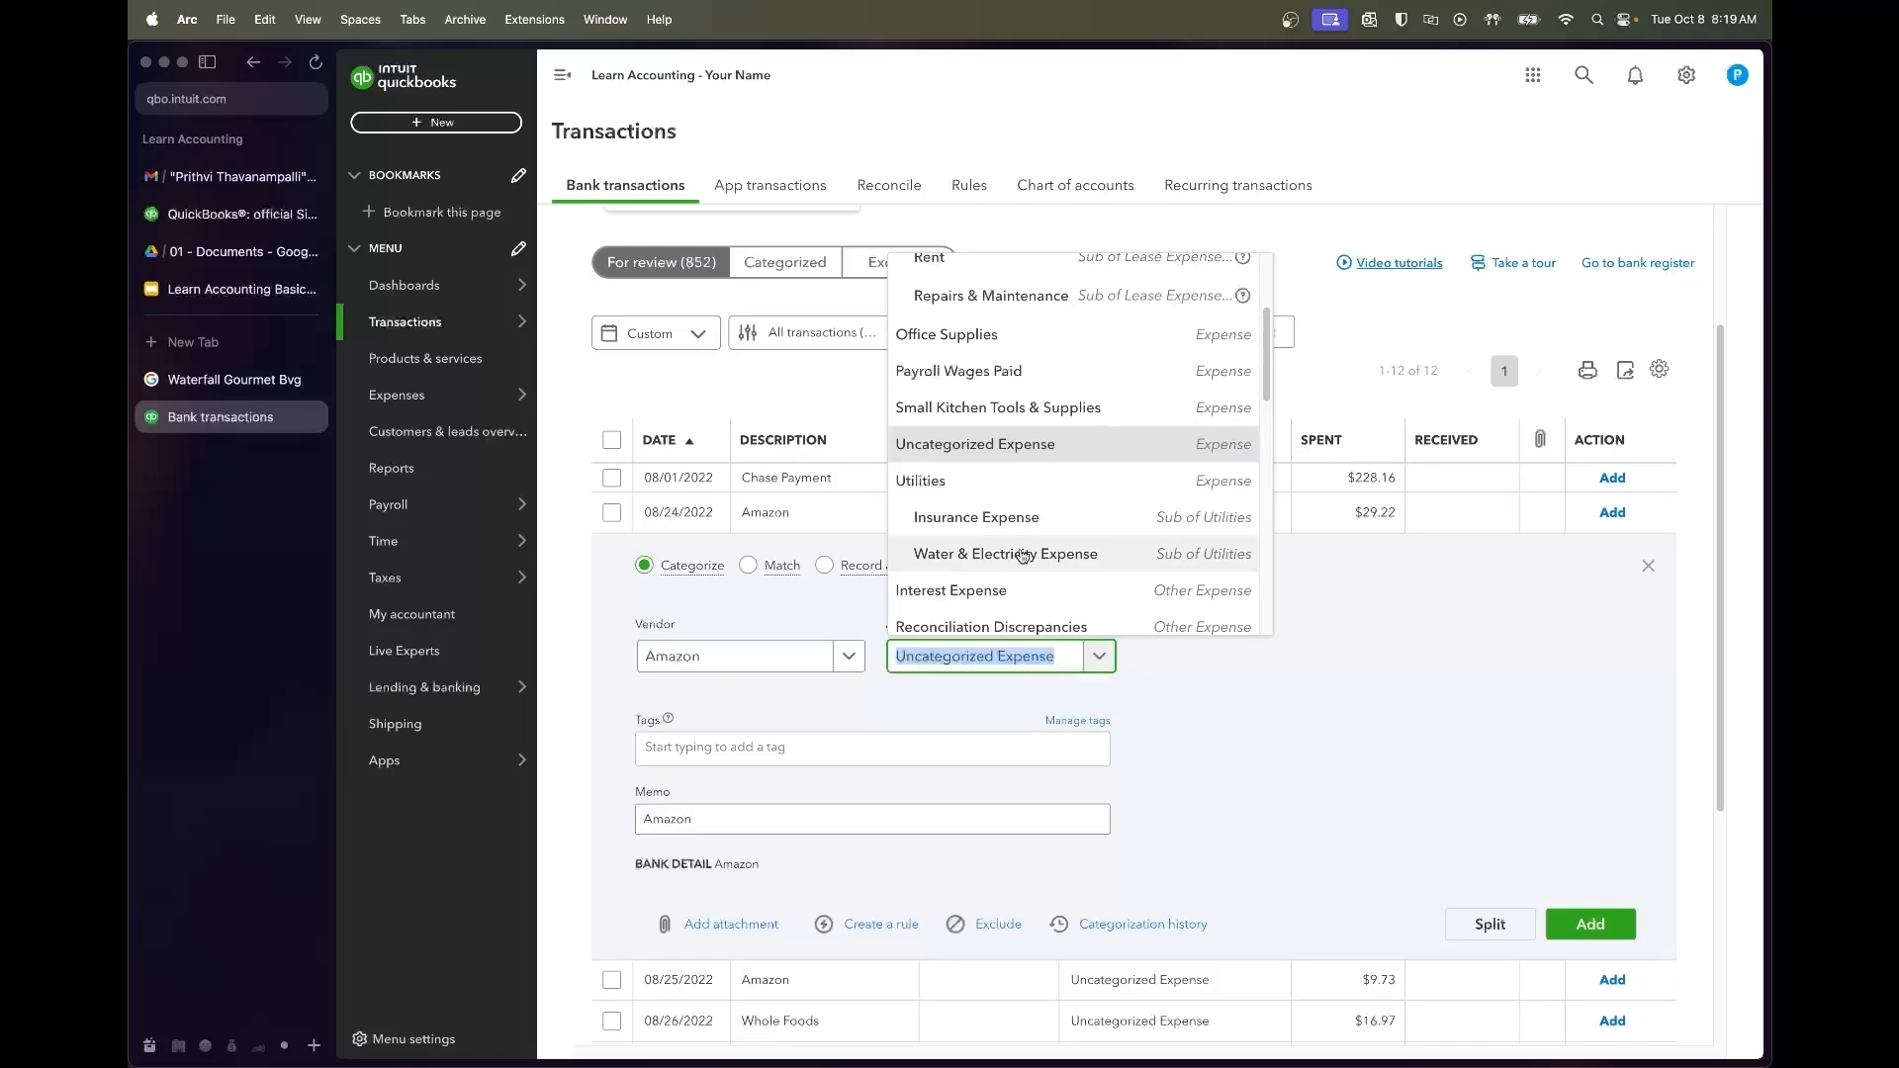
type("office supplies")
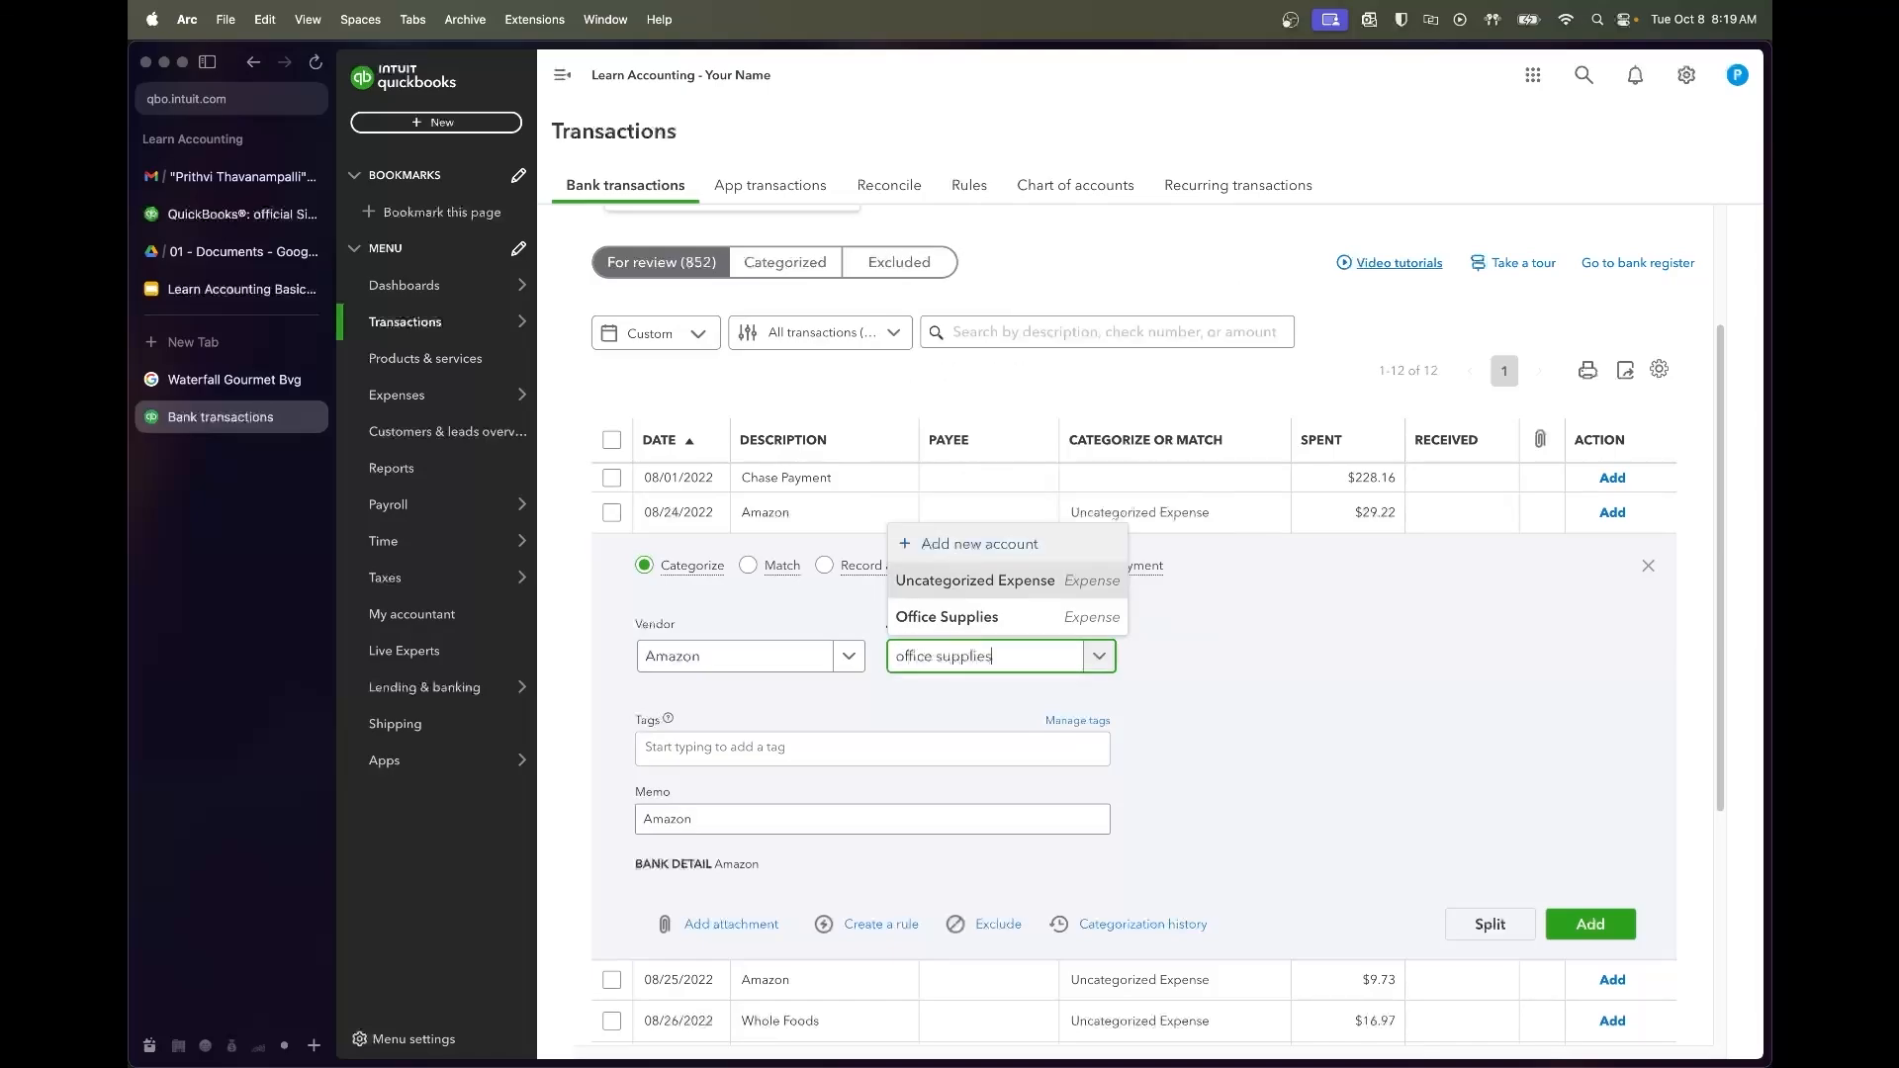
left_click(1108, 617)
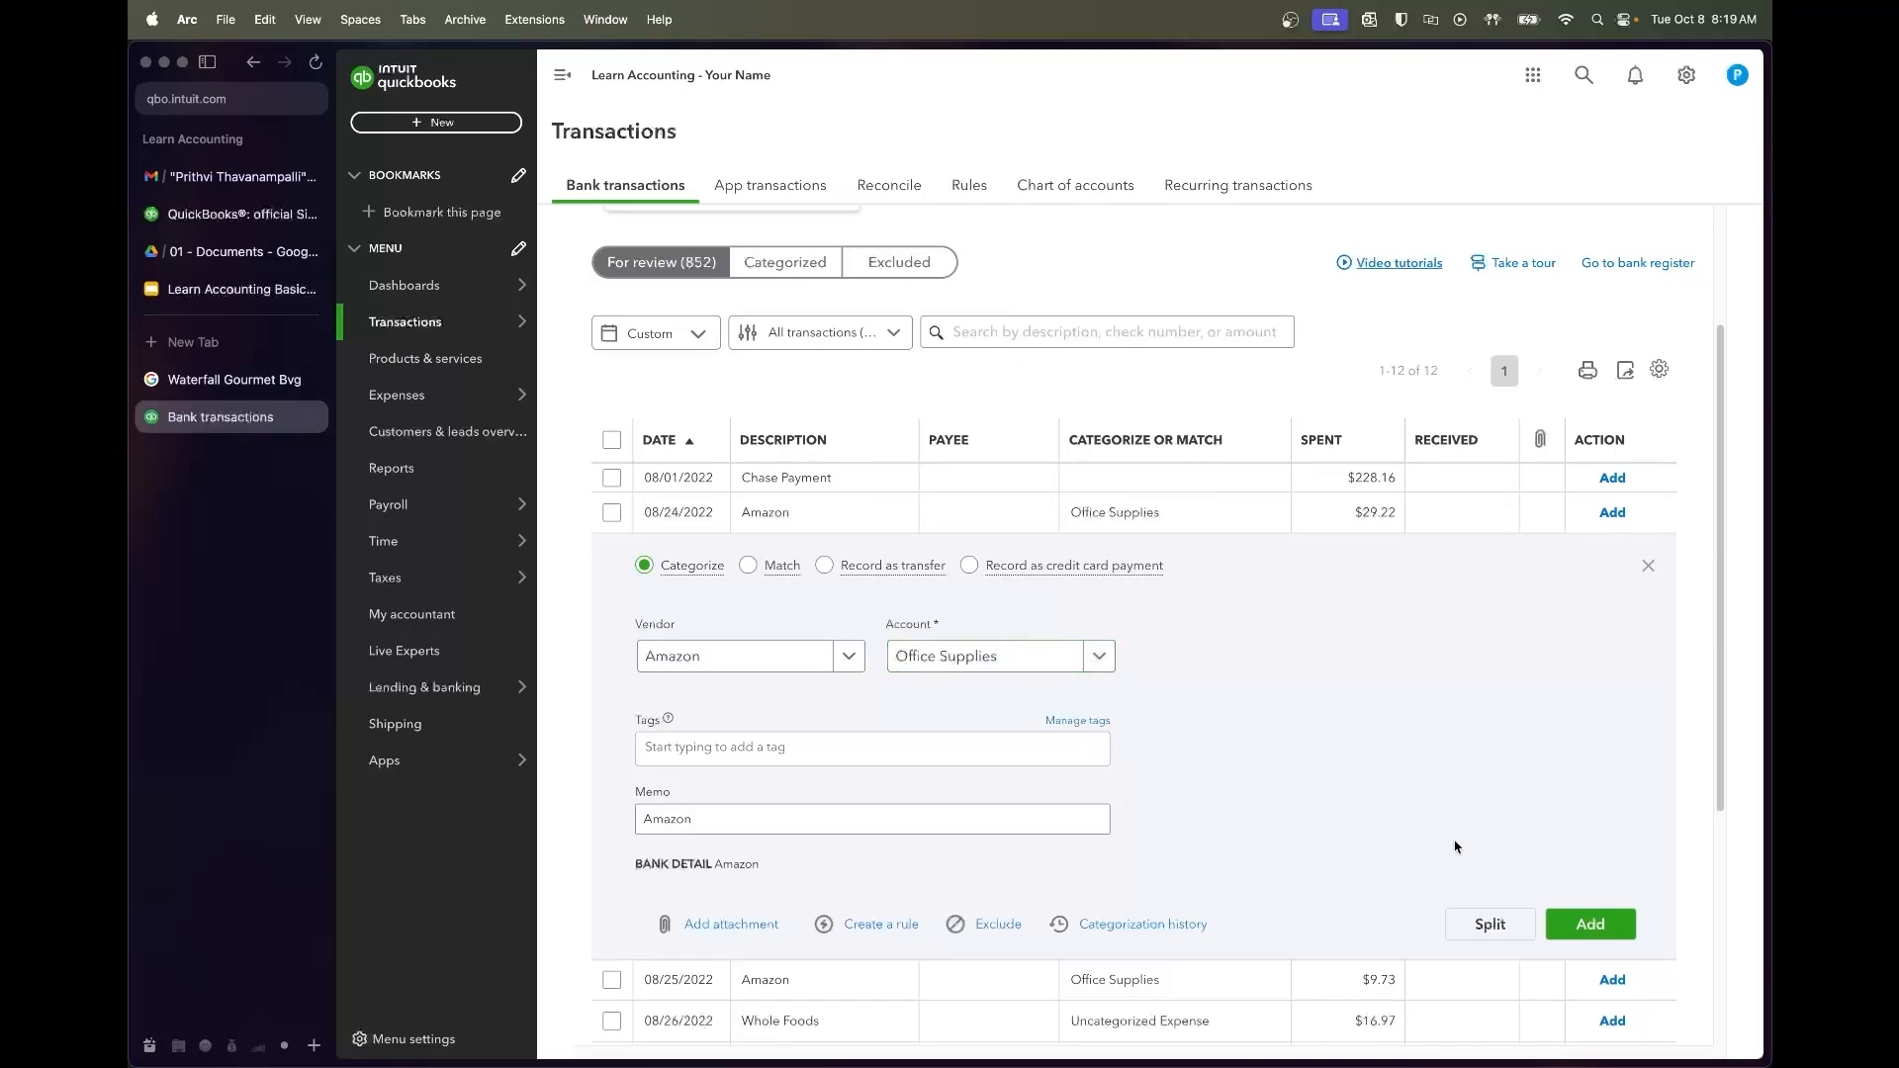
left_click(1590, 925)
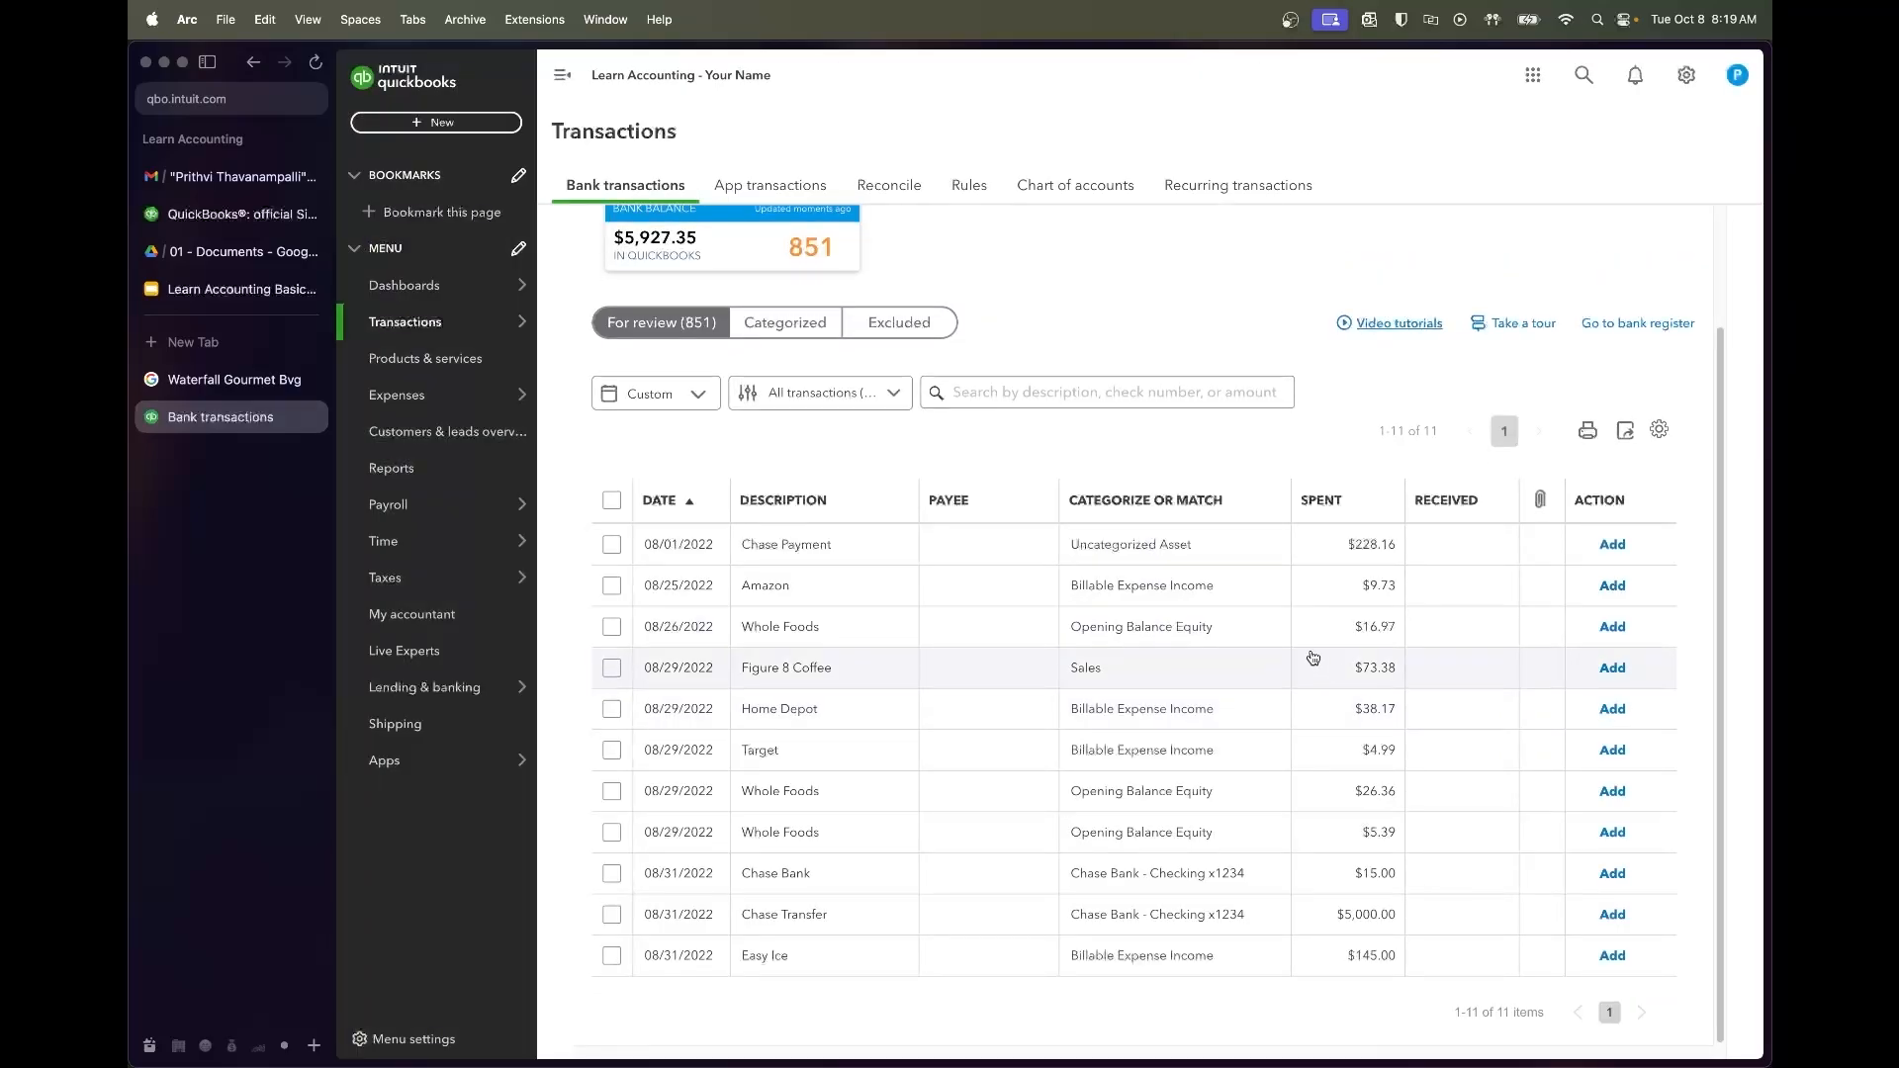
Create and save an Amazon rule from the $9.73 charge, then select the matched row
left_click(1024, 601)
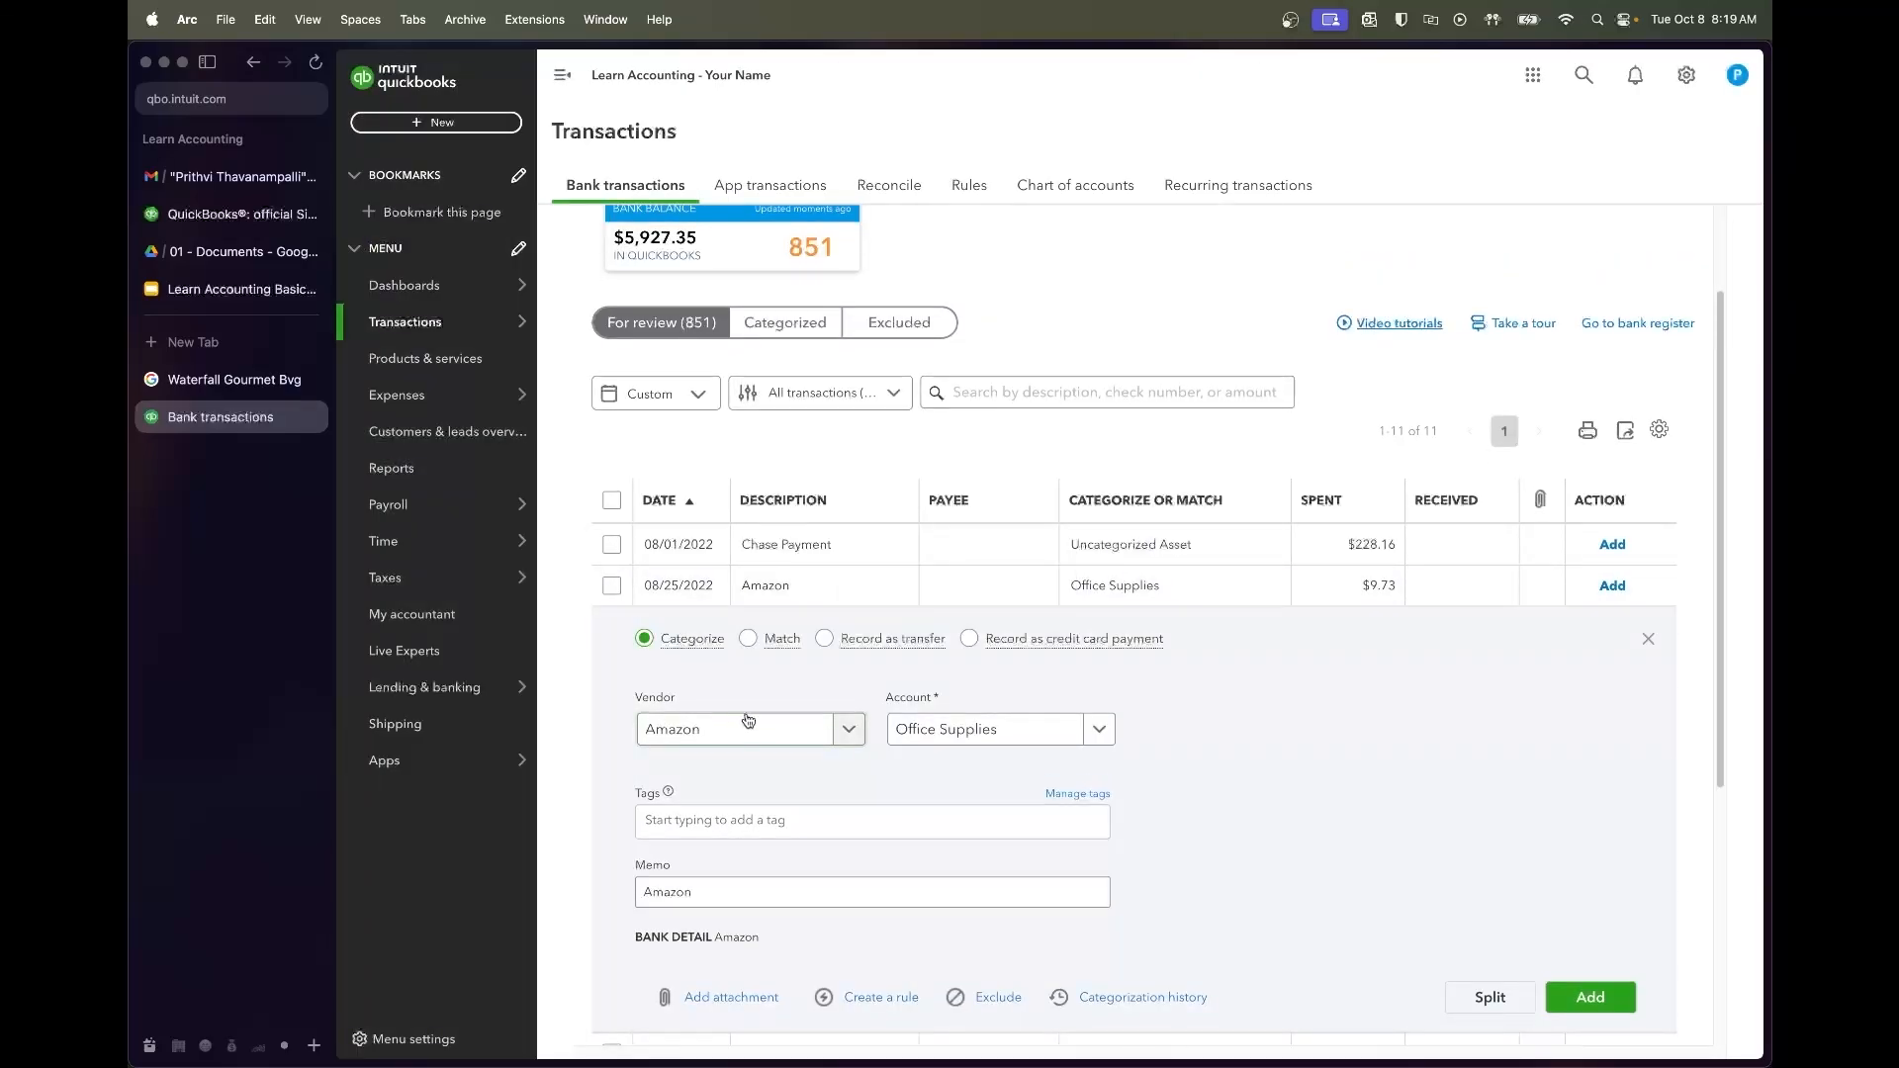
left_click(869, 997)
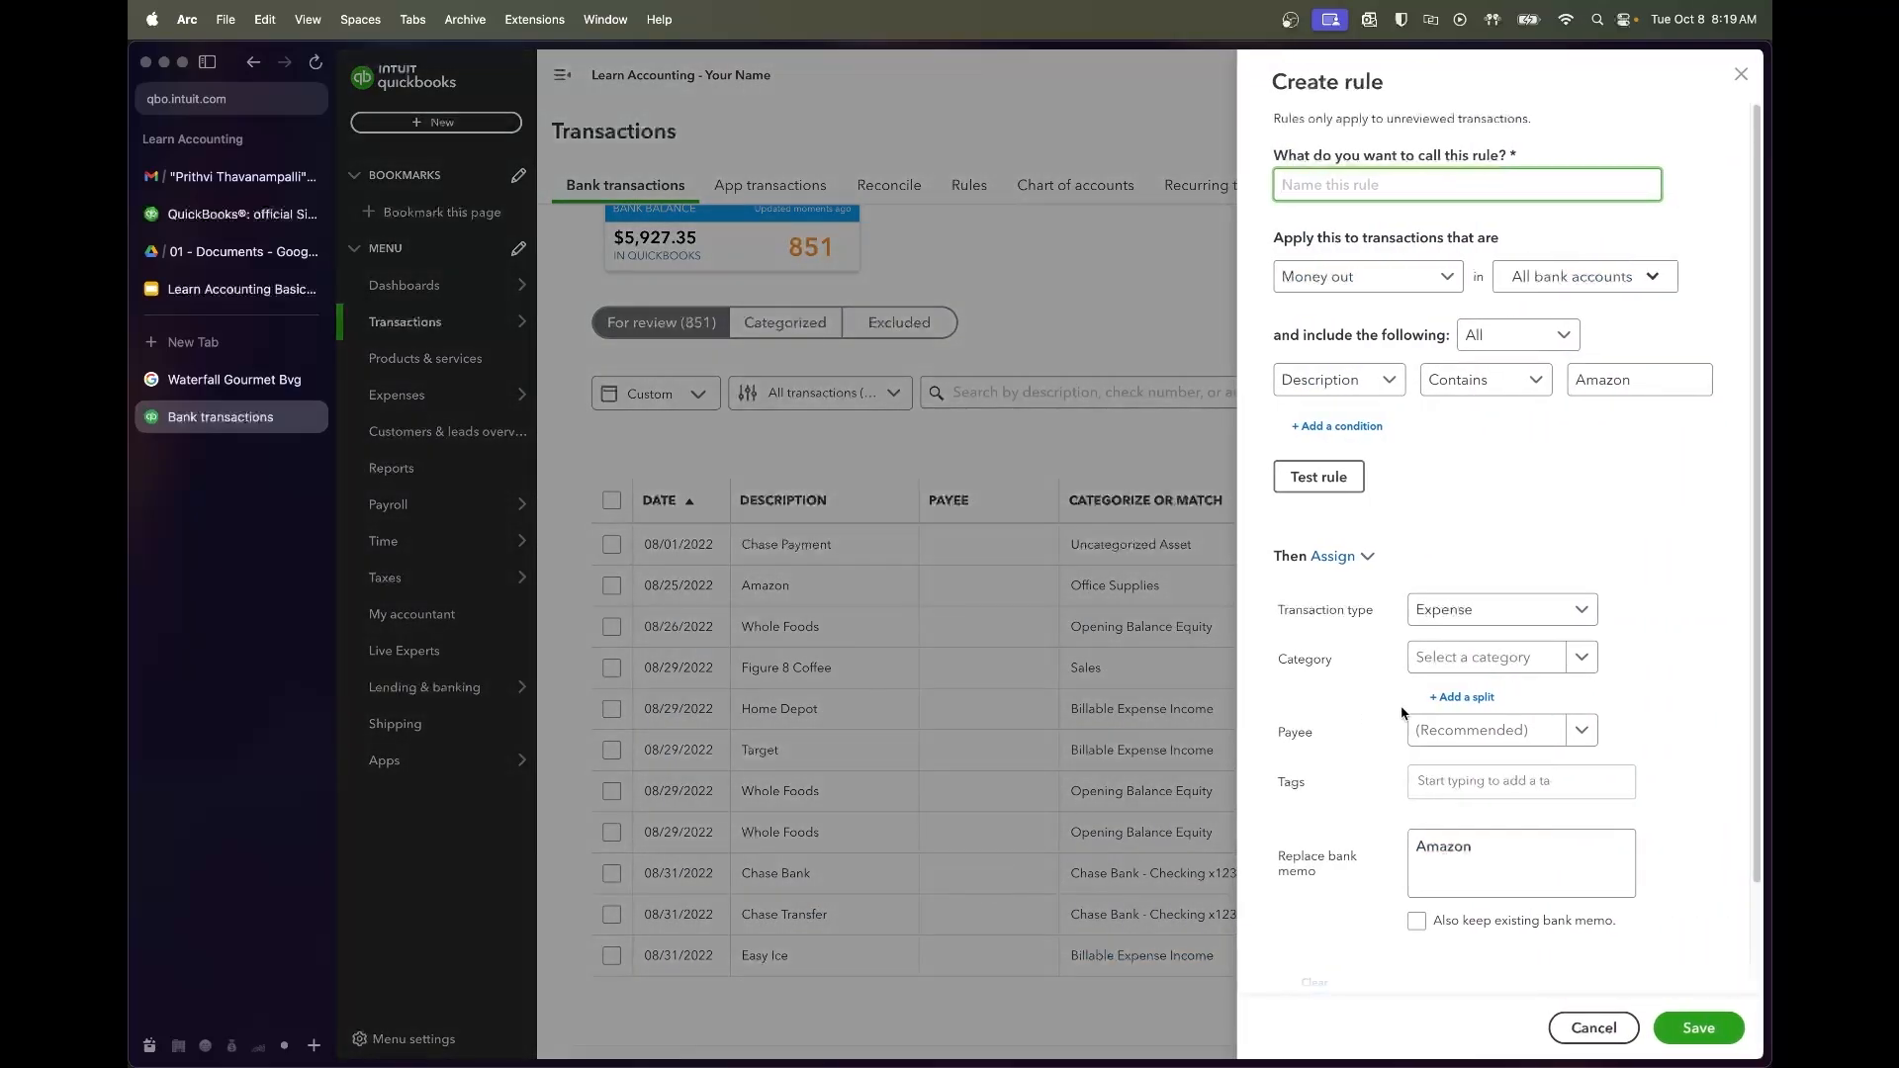
type("Ama")
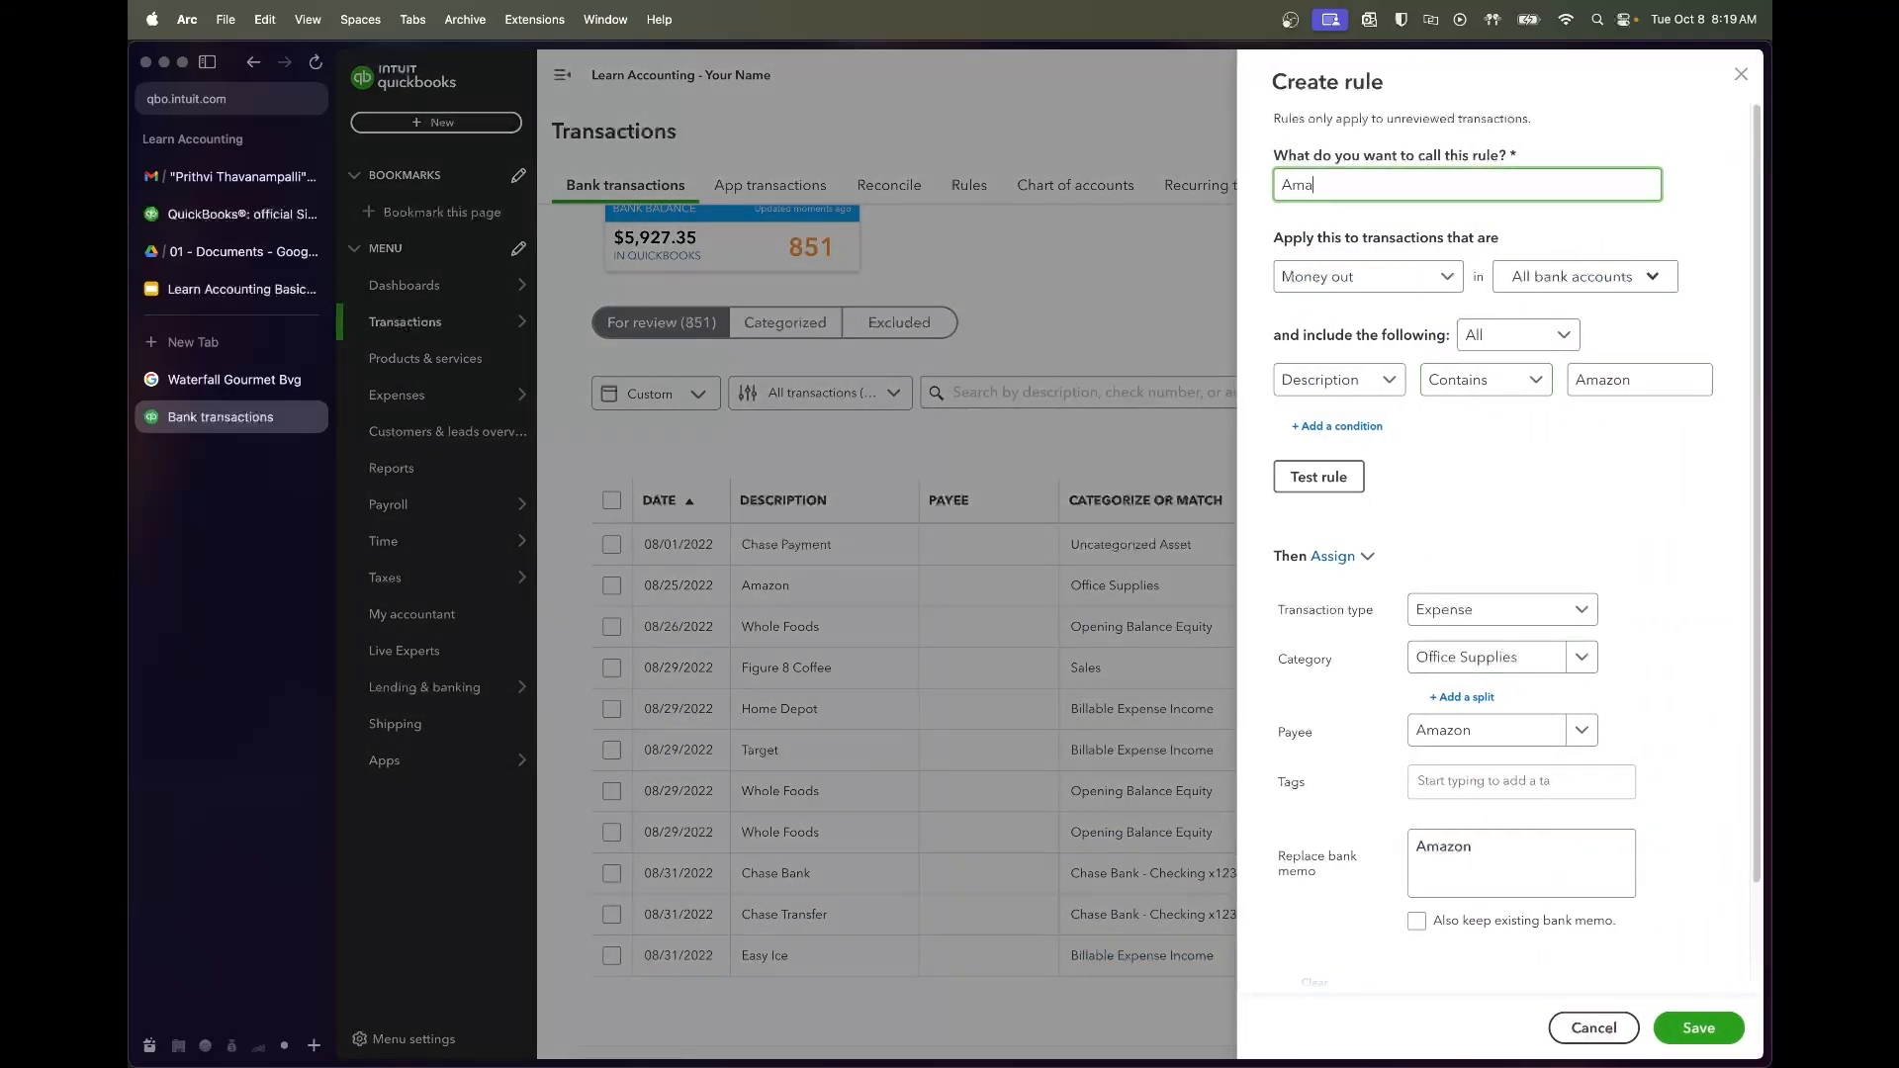
left_click(1357, 476)
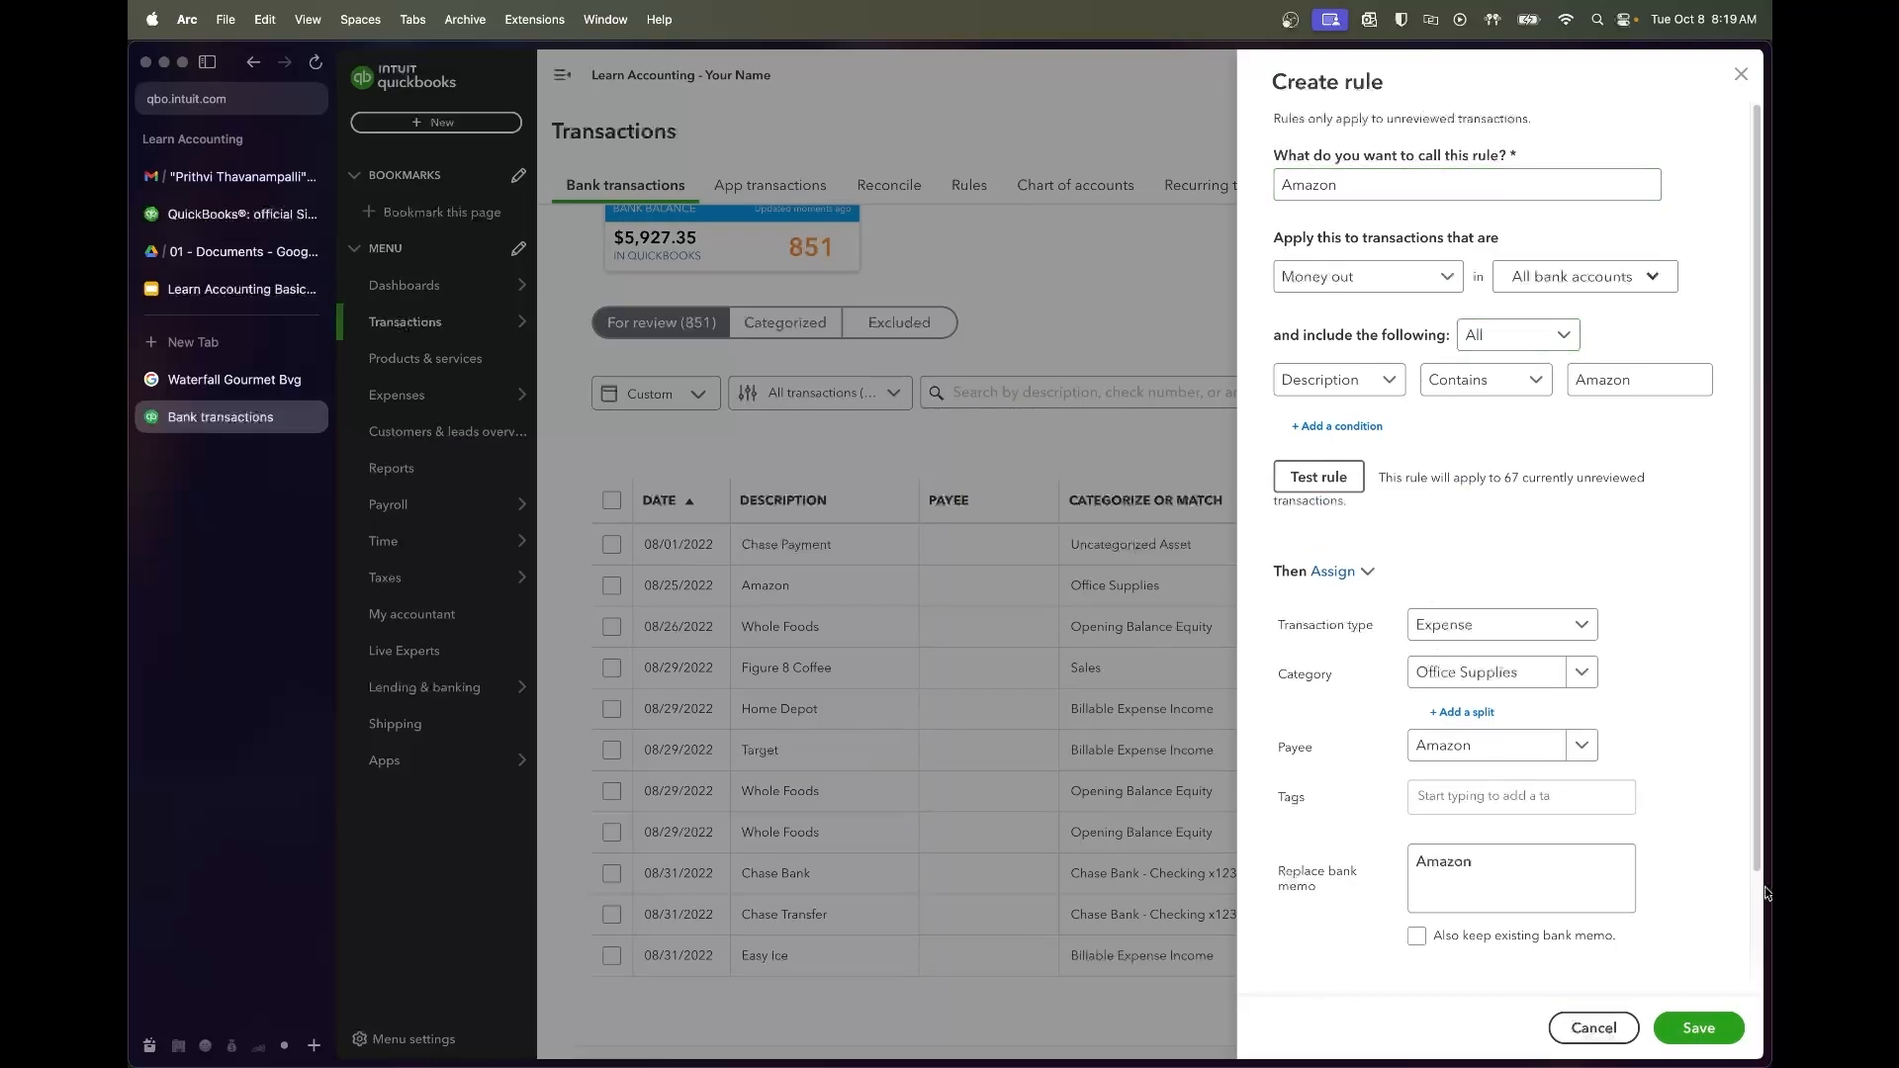
left_click(1698, 1030)
scroll(1028, 533, "up", 1)
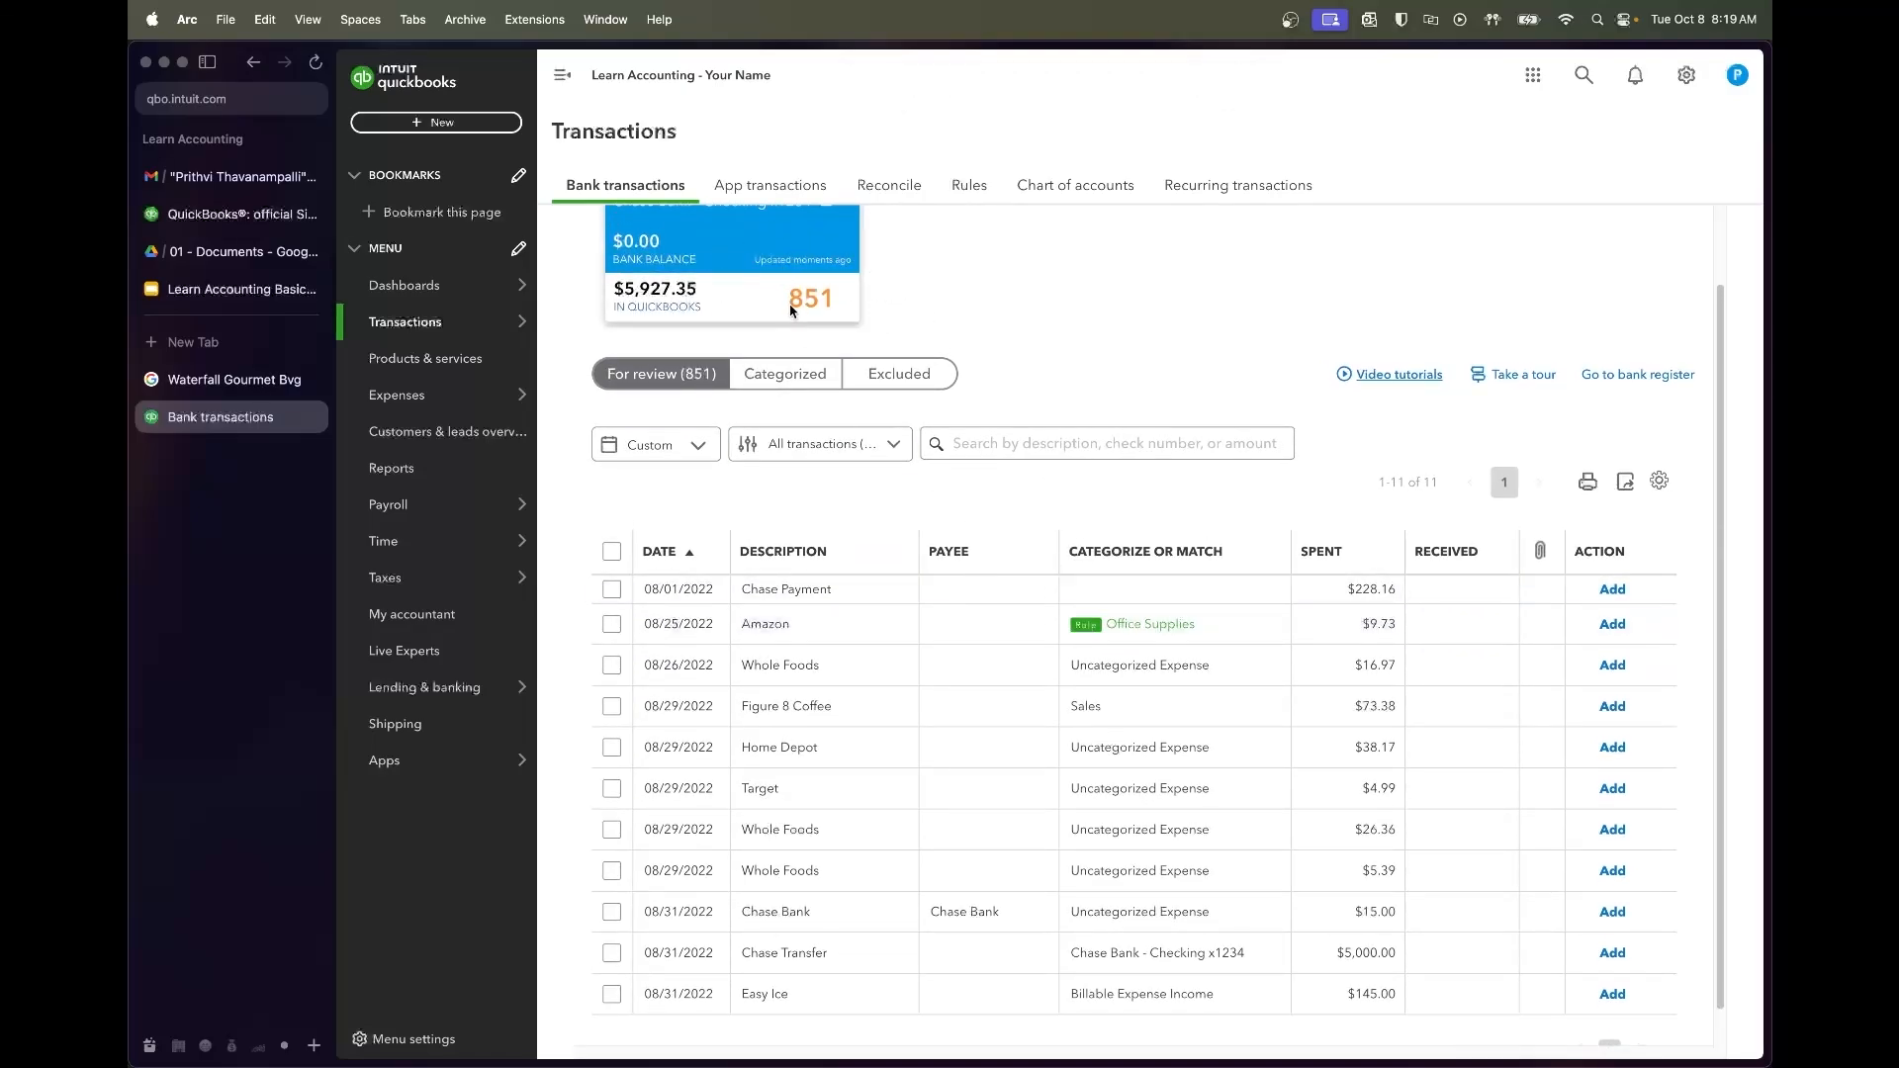
left_click(610, 624)
Accept the matched Amazon charge and file the Whole Foods charge under Dairy & Grocery Costs
left_click(937, 433)
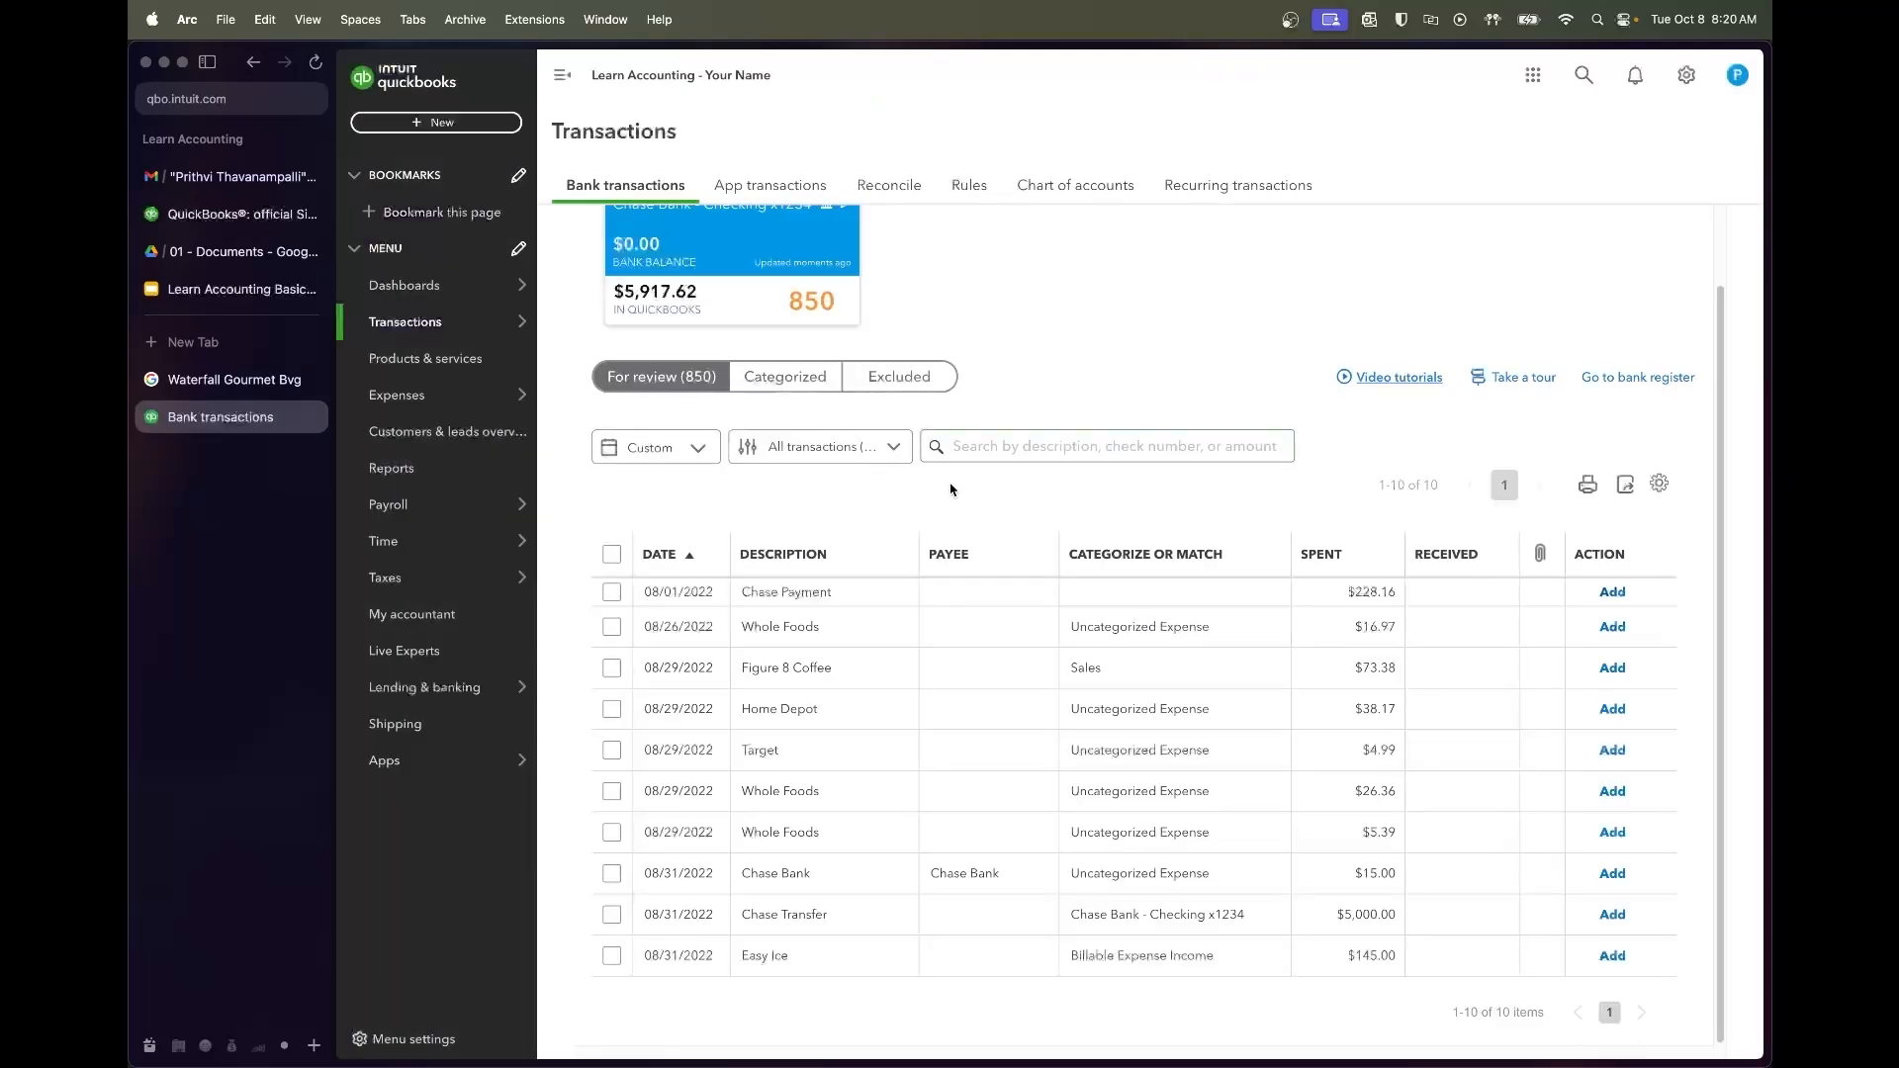
left_click(968, 633)
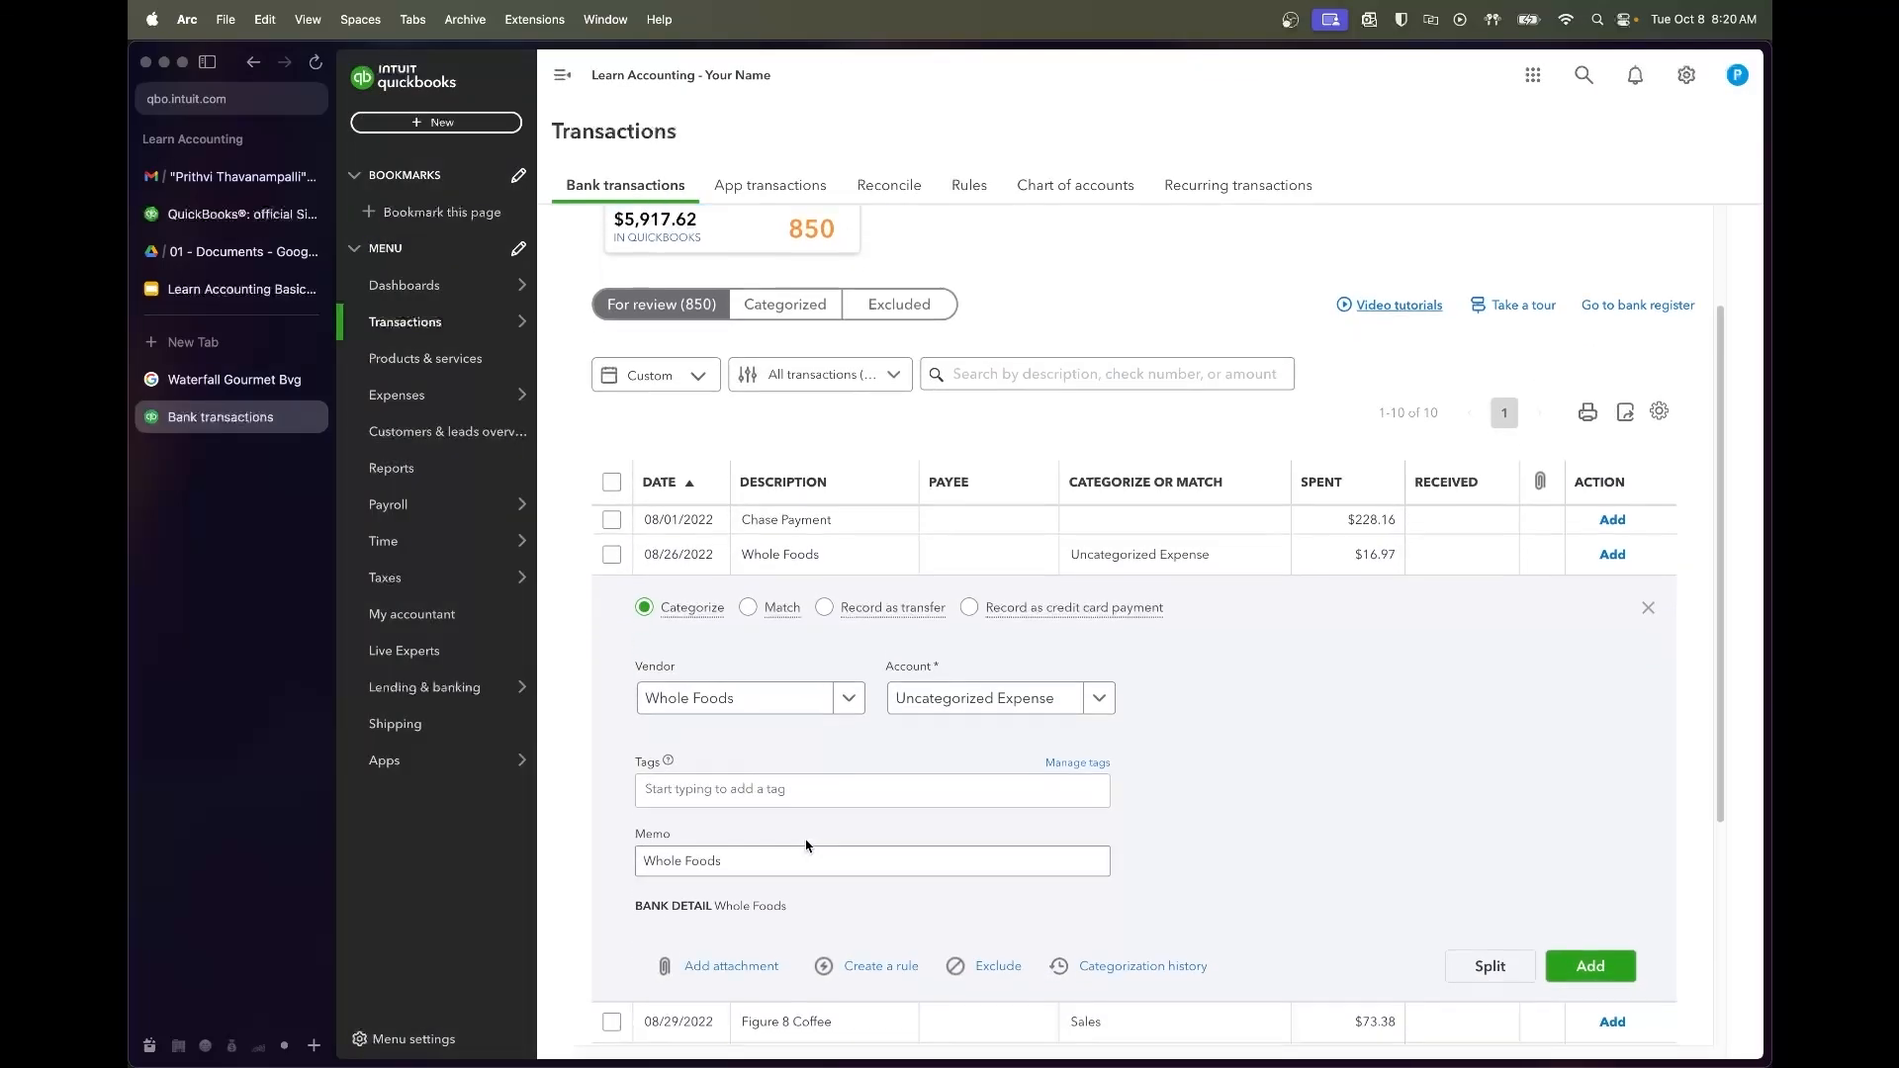
scroll(806, 847, "down", 2)
left_click(980, 608)
type("dair")
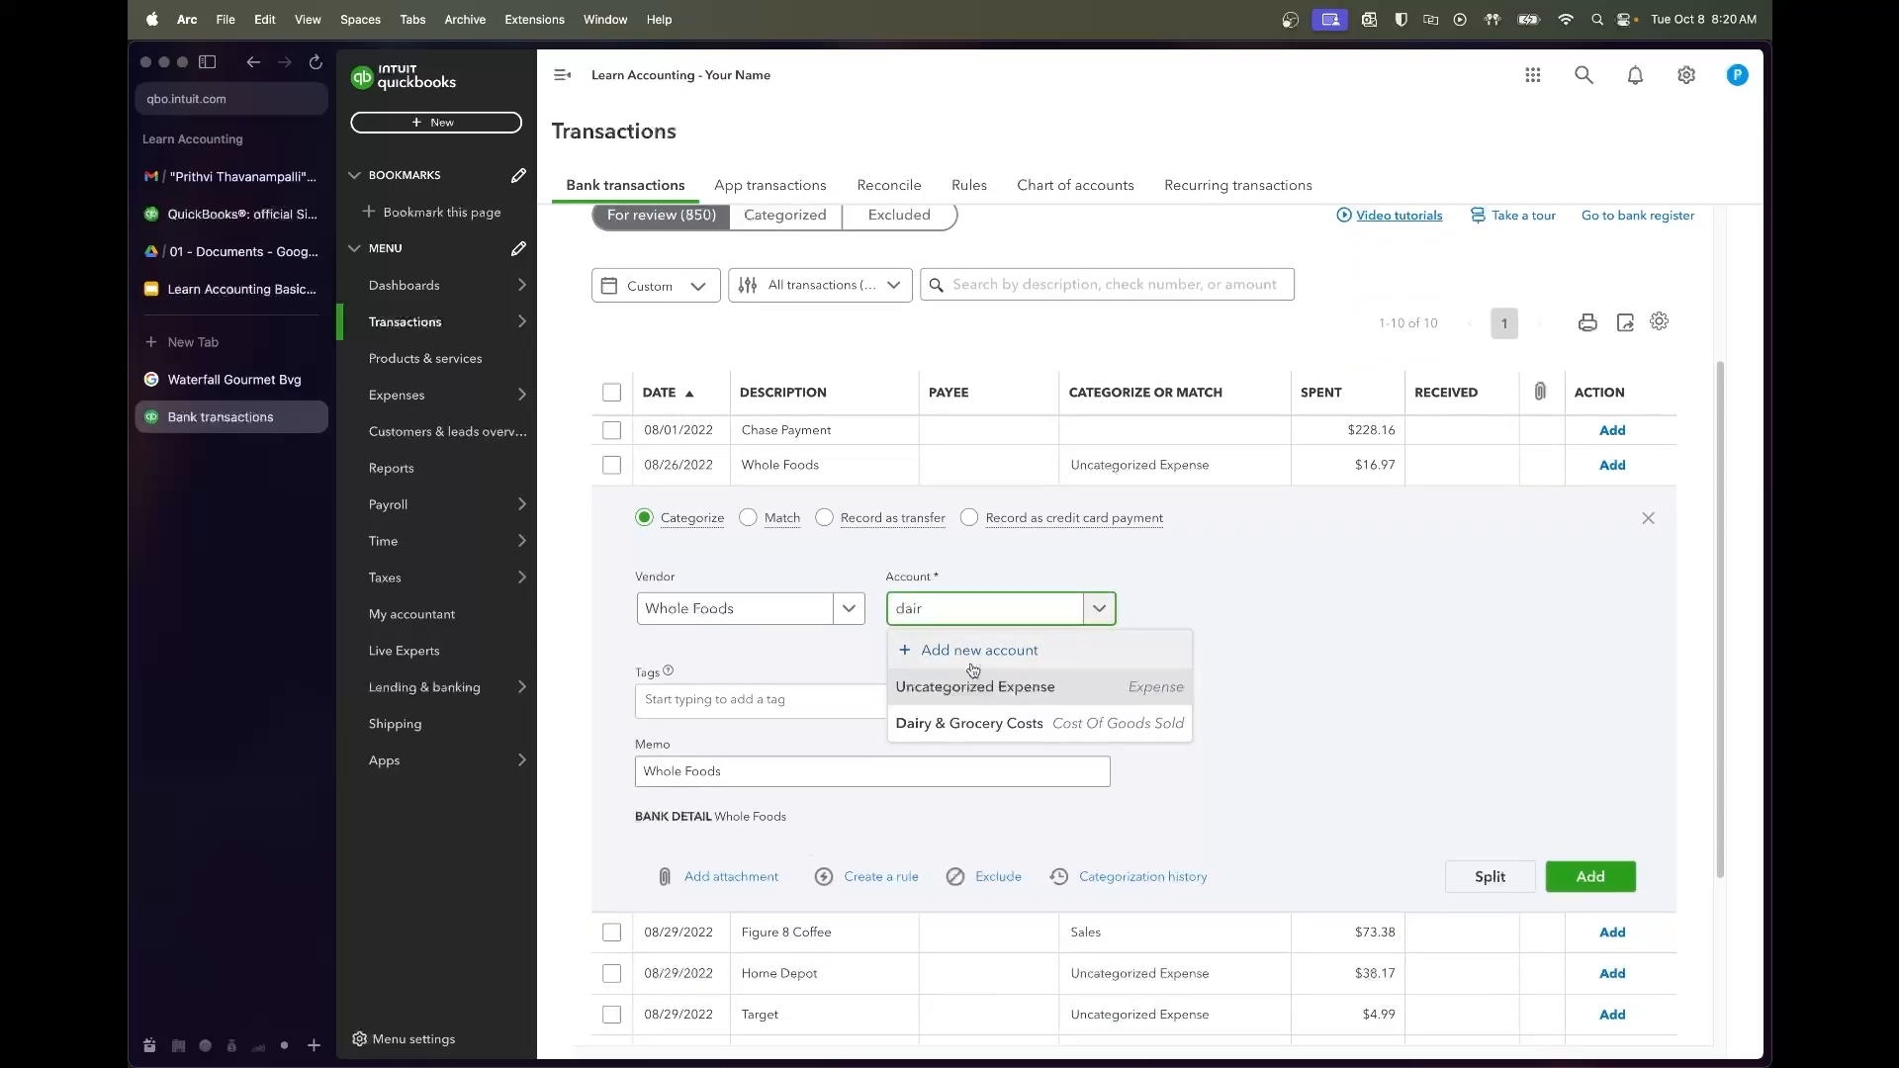
left_click(979, 730)
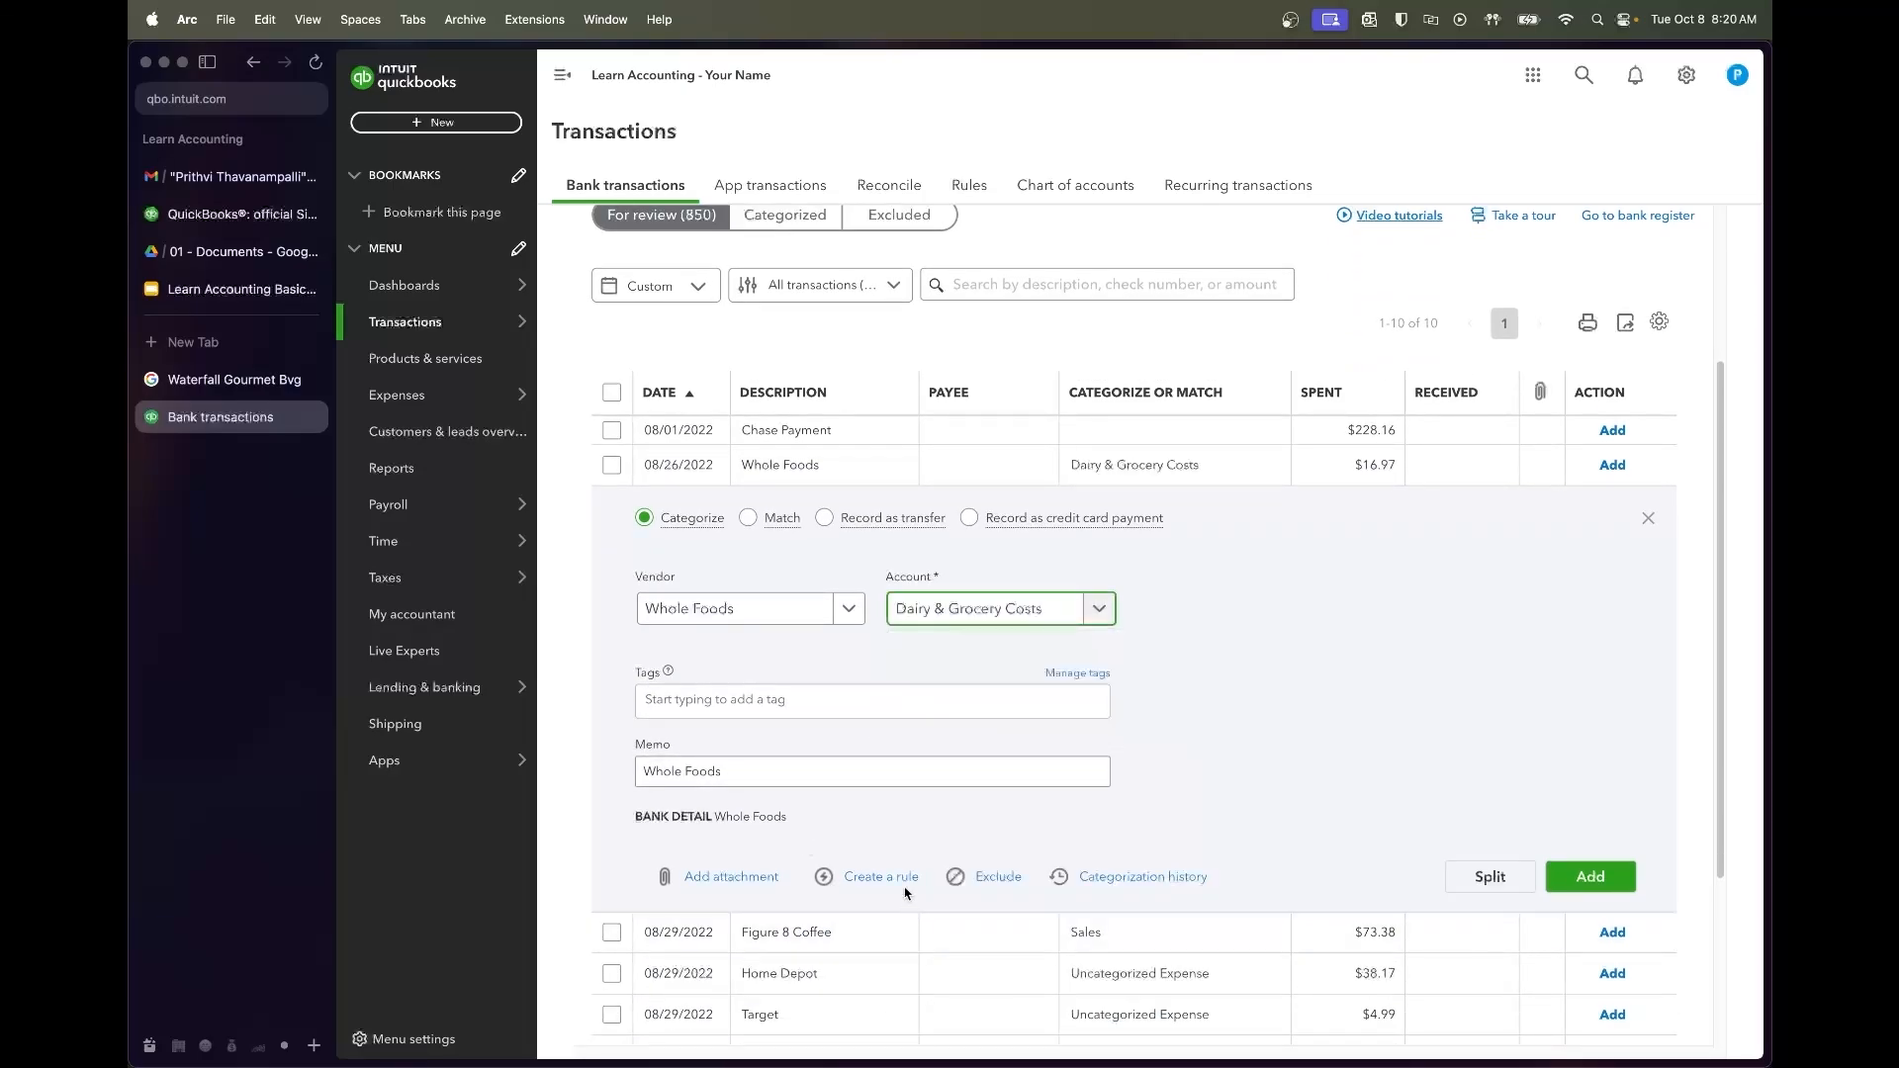
Create and save a rule named Whole Foods for these purchases
left_click(880, 877)
type("Whole Foods")
left_click(1606, 492)
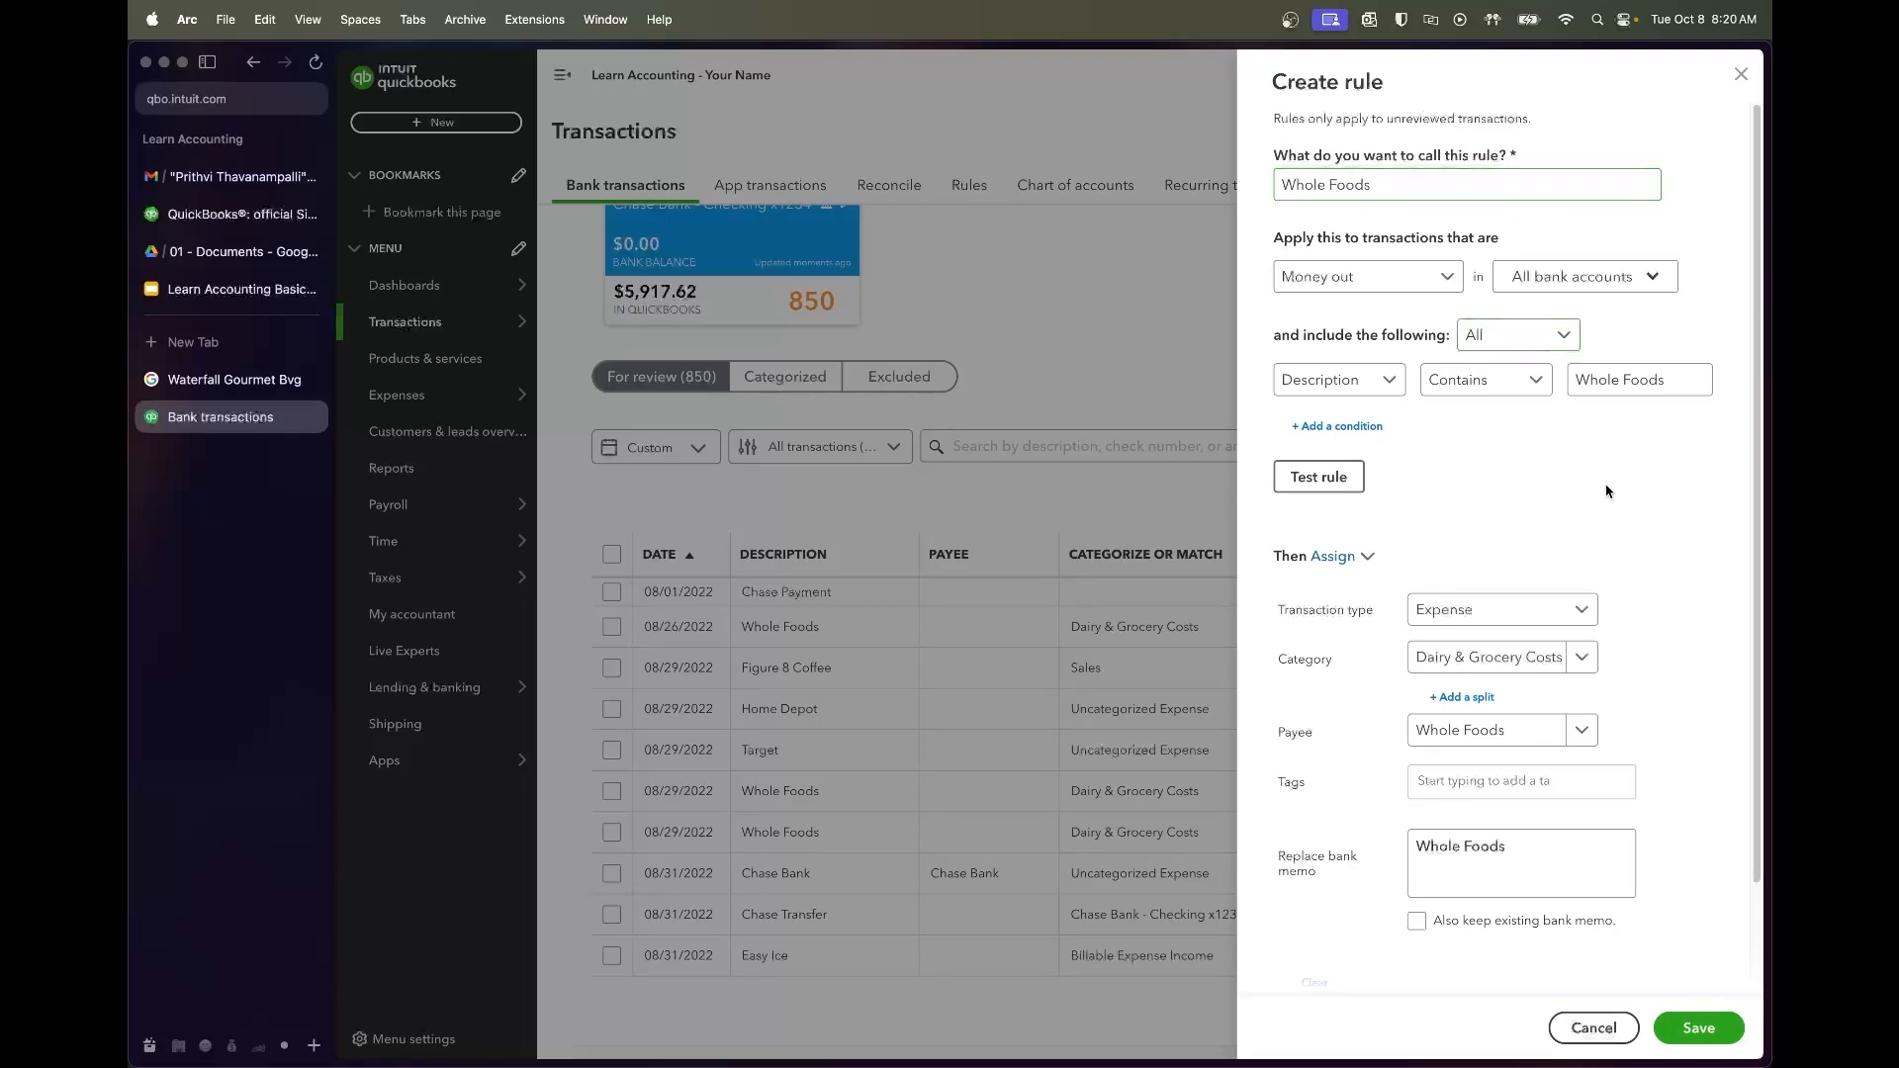
left_click(1698, 1027)
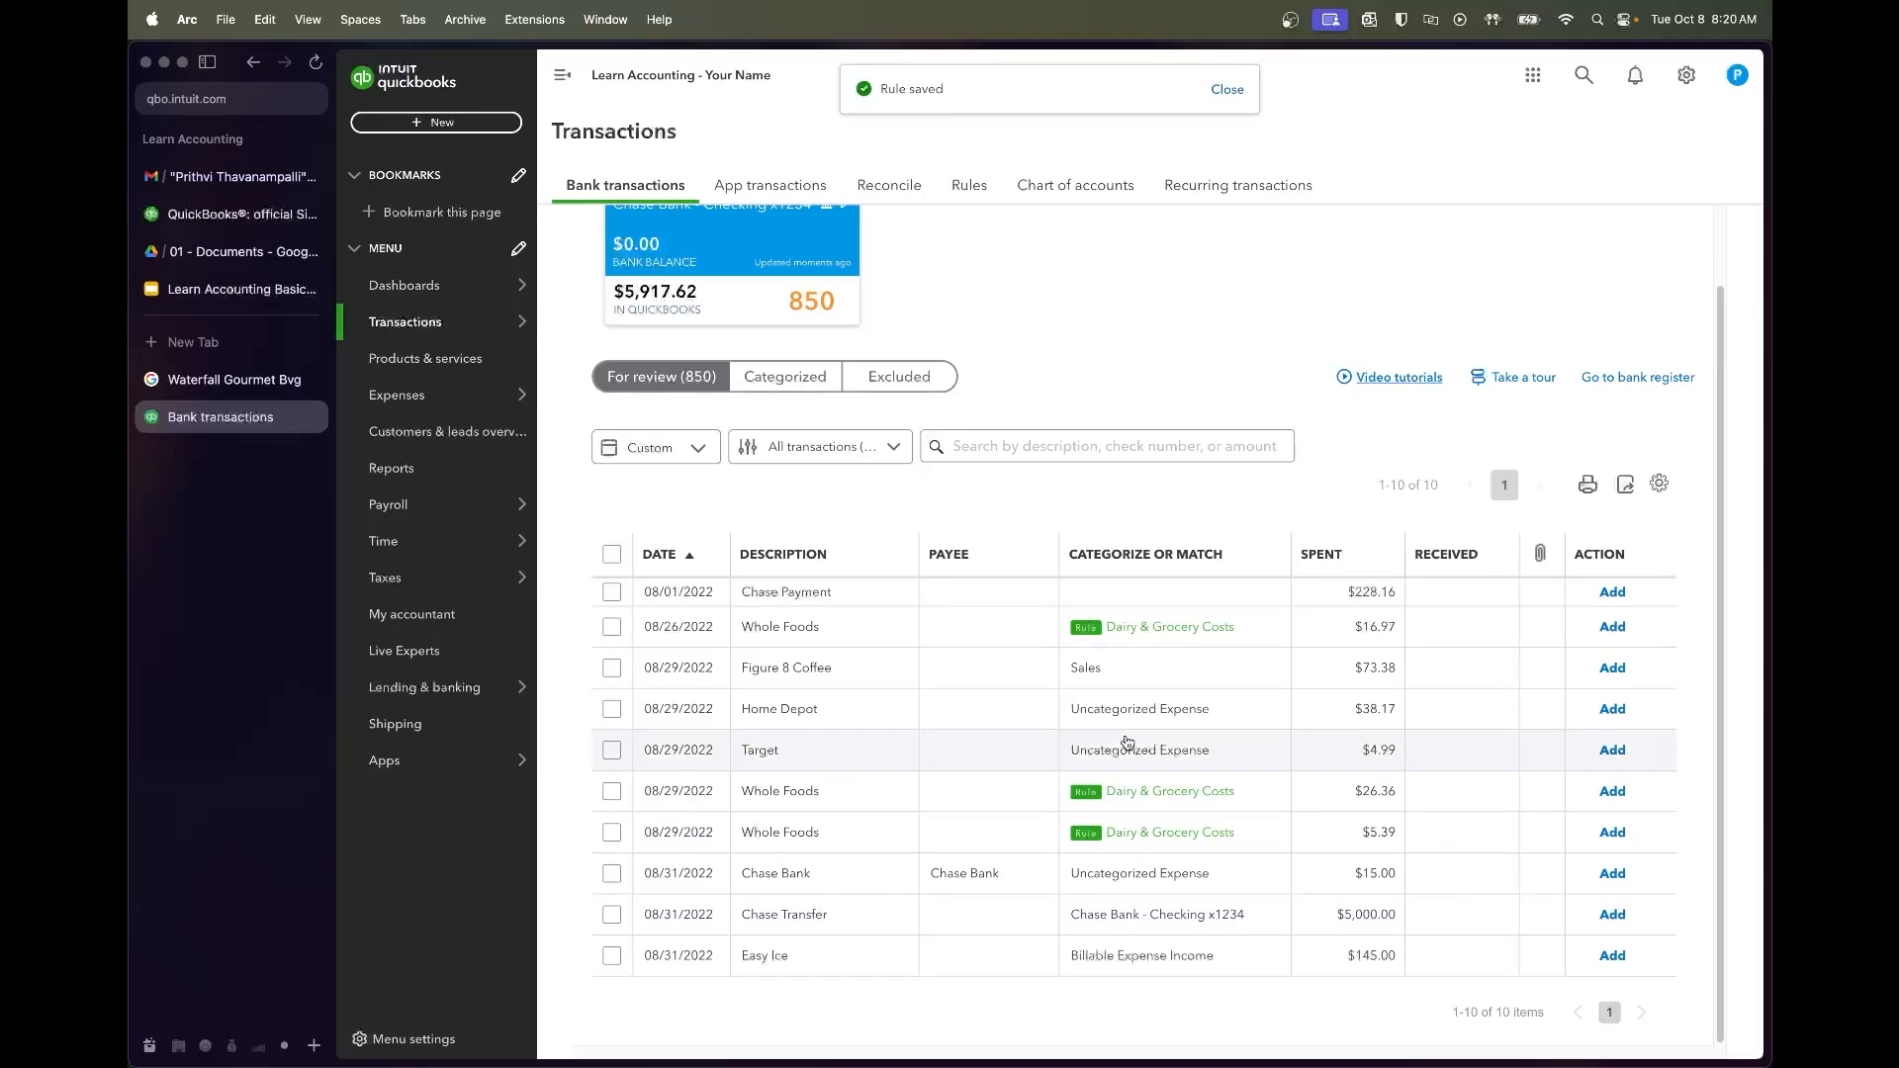
Open the Figure 8 Coffee charge and start a web search for 'figure8 coffee'
left_click(912, 661)
key("super+t")
type("figure8 coffee")
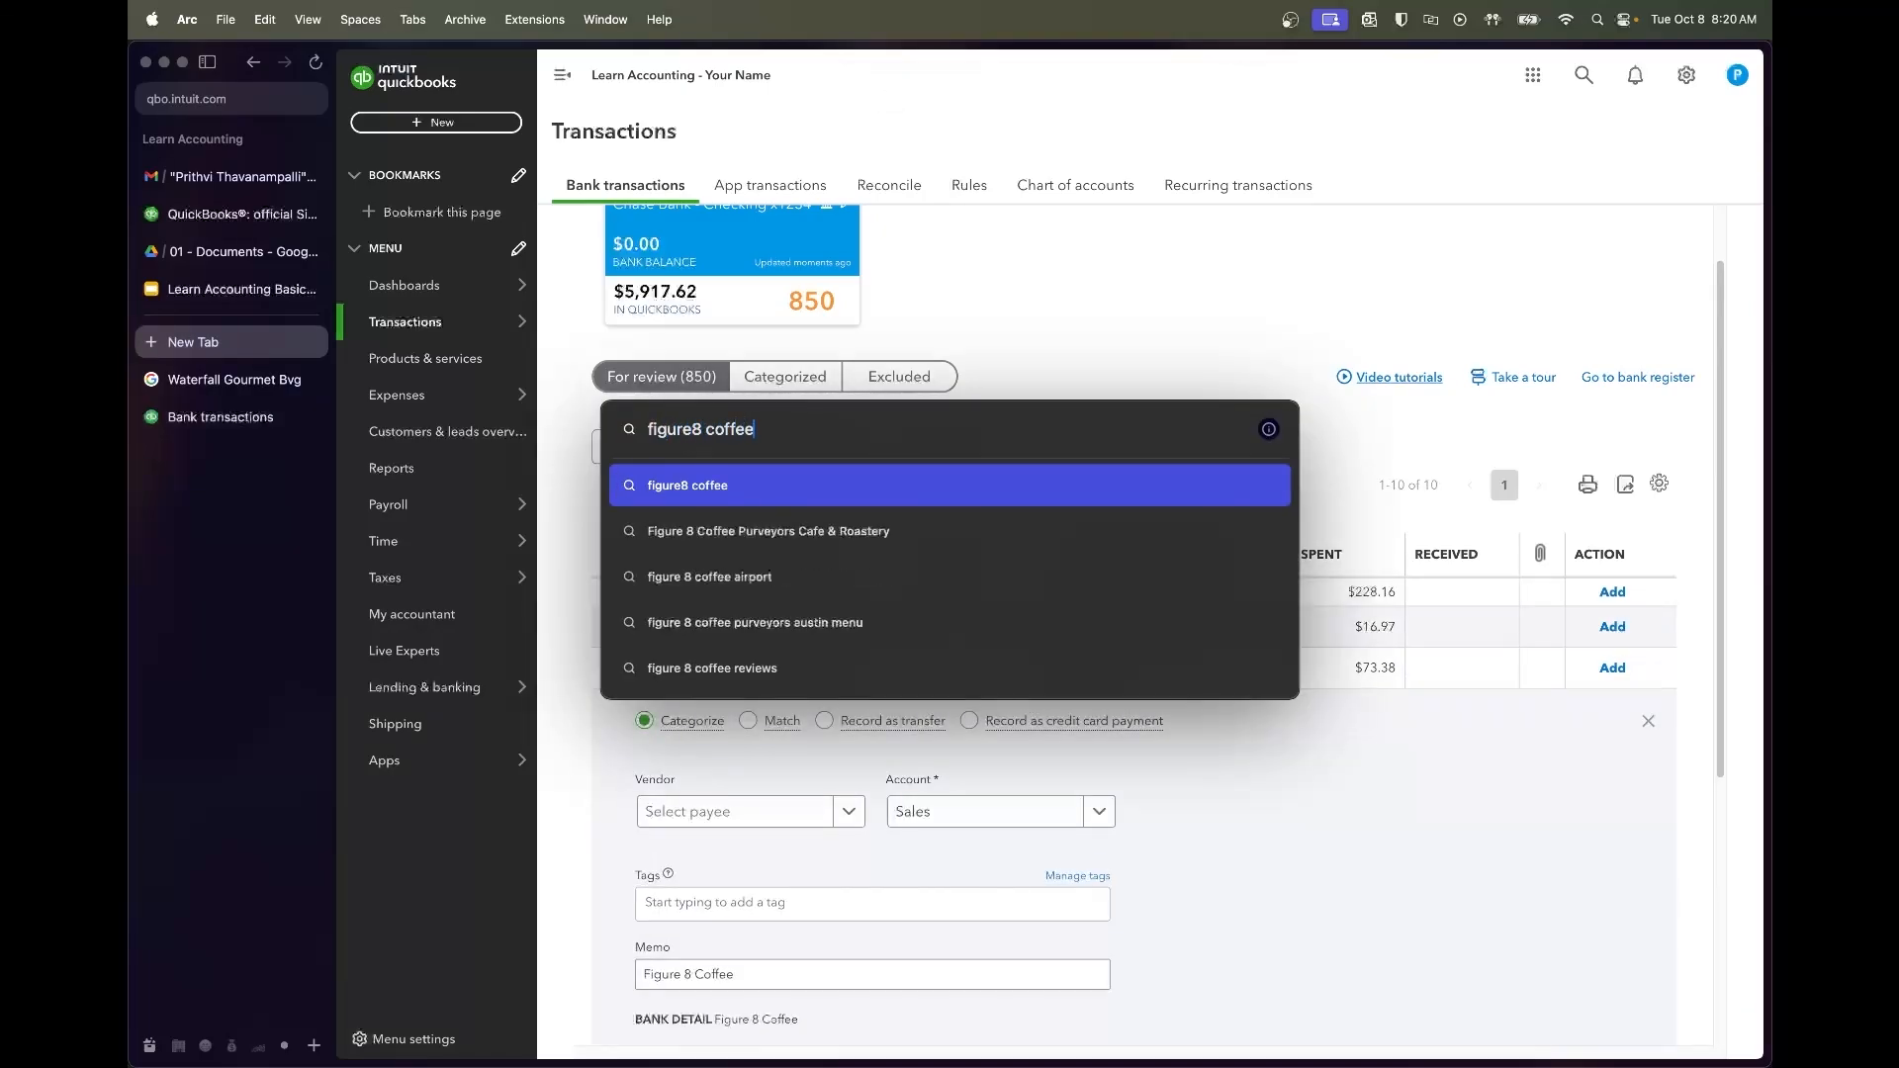
Run the 'figure8 coffee' web search, then close the extra tabs and return to QuickBooks
key("Return")
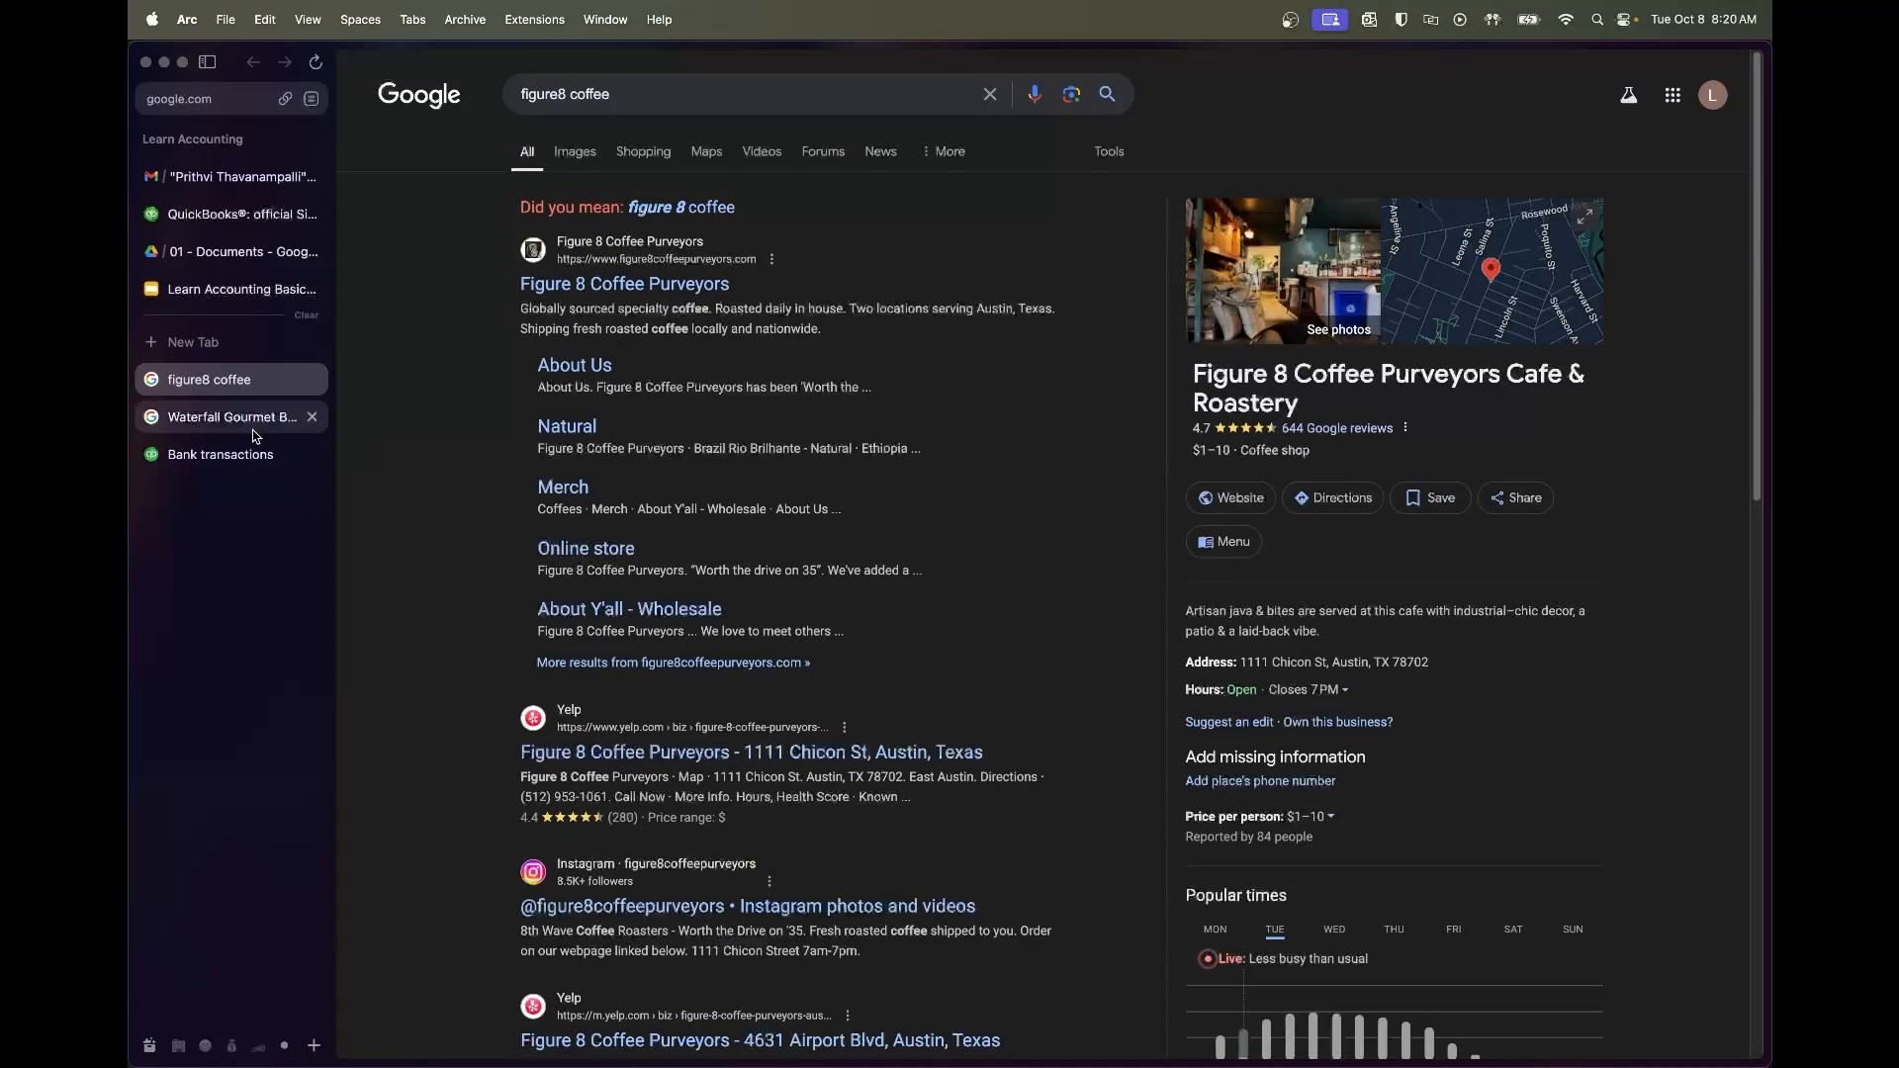
left_click(252, 454)
left_click(313, 380)
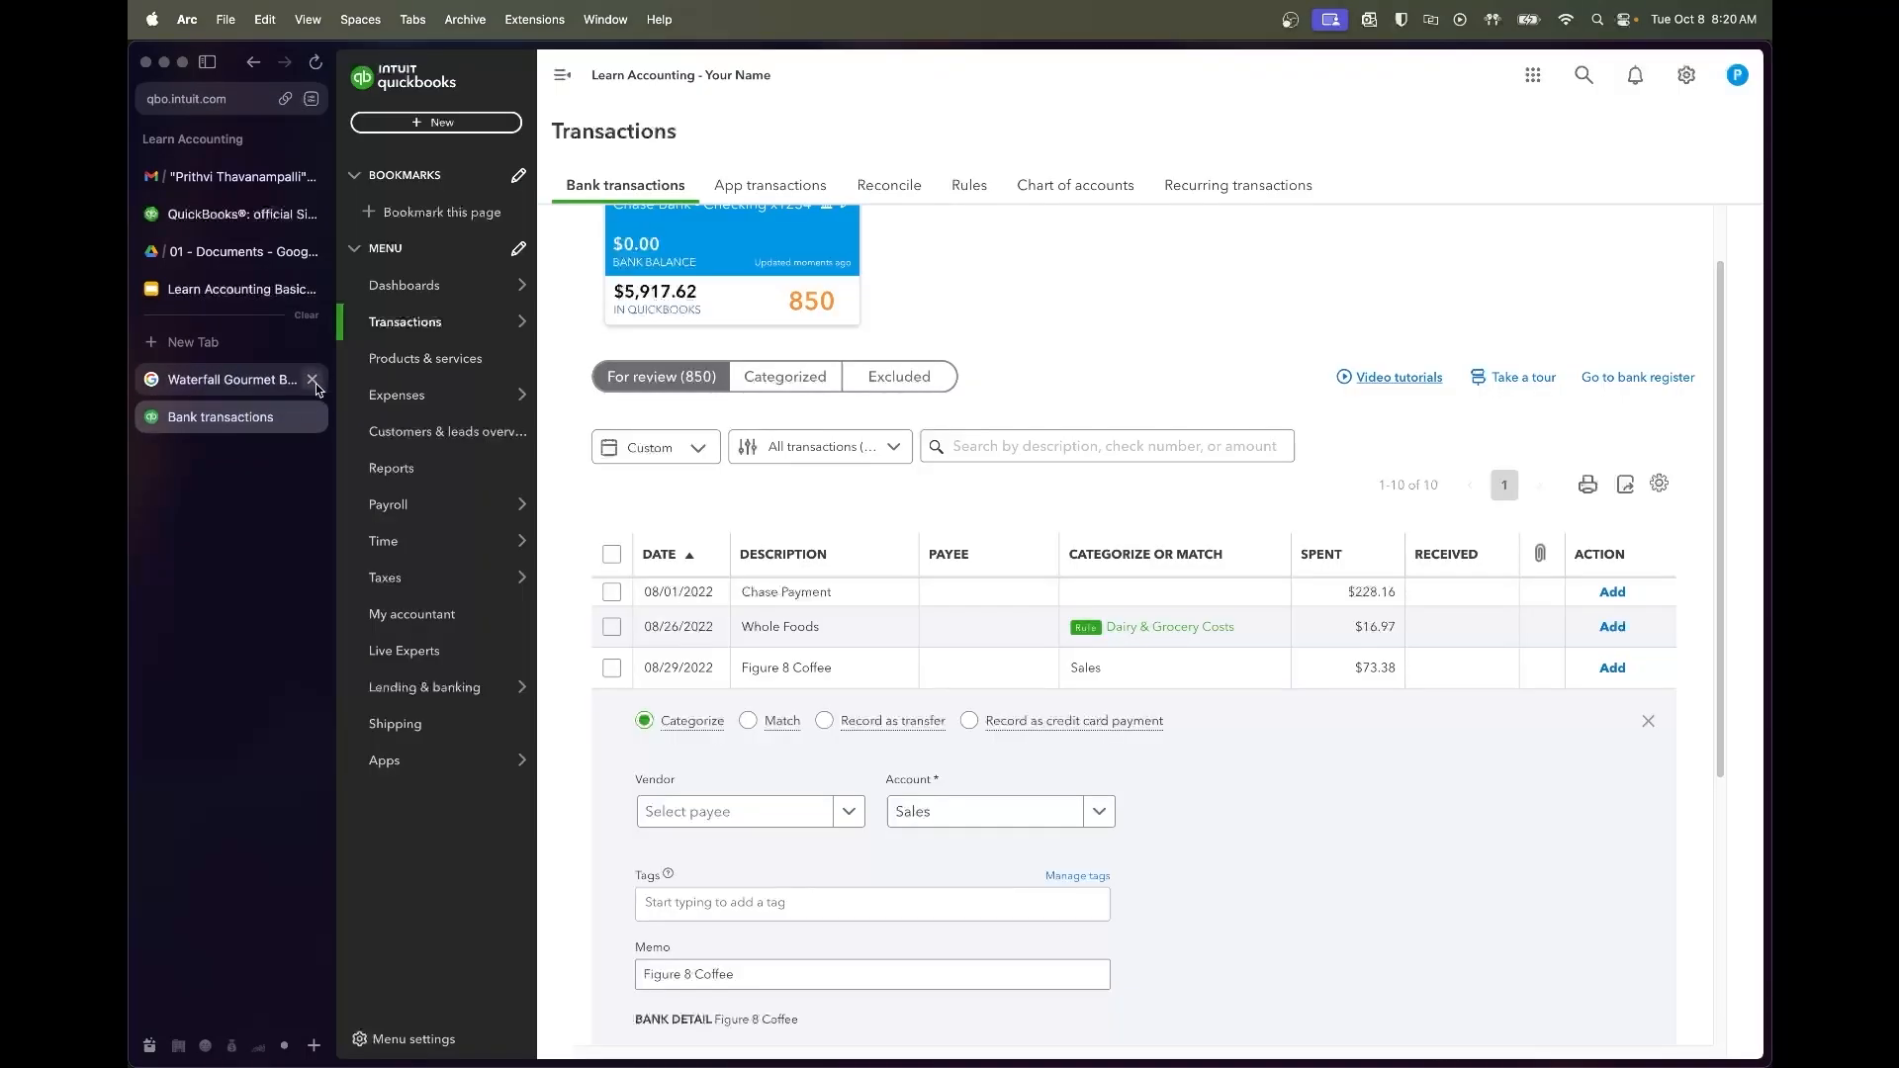
left_click(312, 379)
Add Figure 8 Coffee as a new vendor and set the account to Coffee & Bean Supply Costs
scroll(860, 803, "down", 2)
scroll(860, 803, "down", 1)
left_click(737, 694)
type("Figure 8 Coffee")
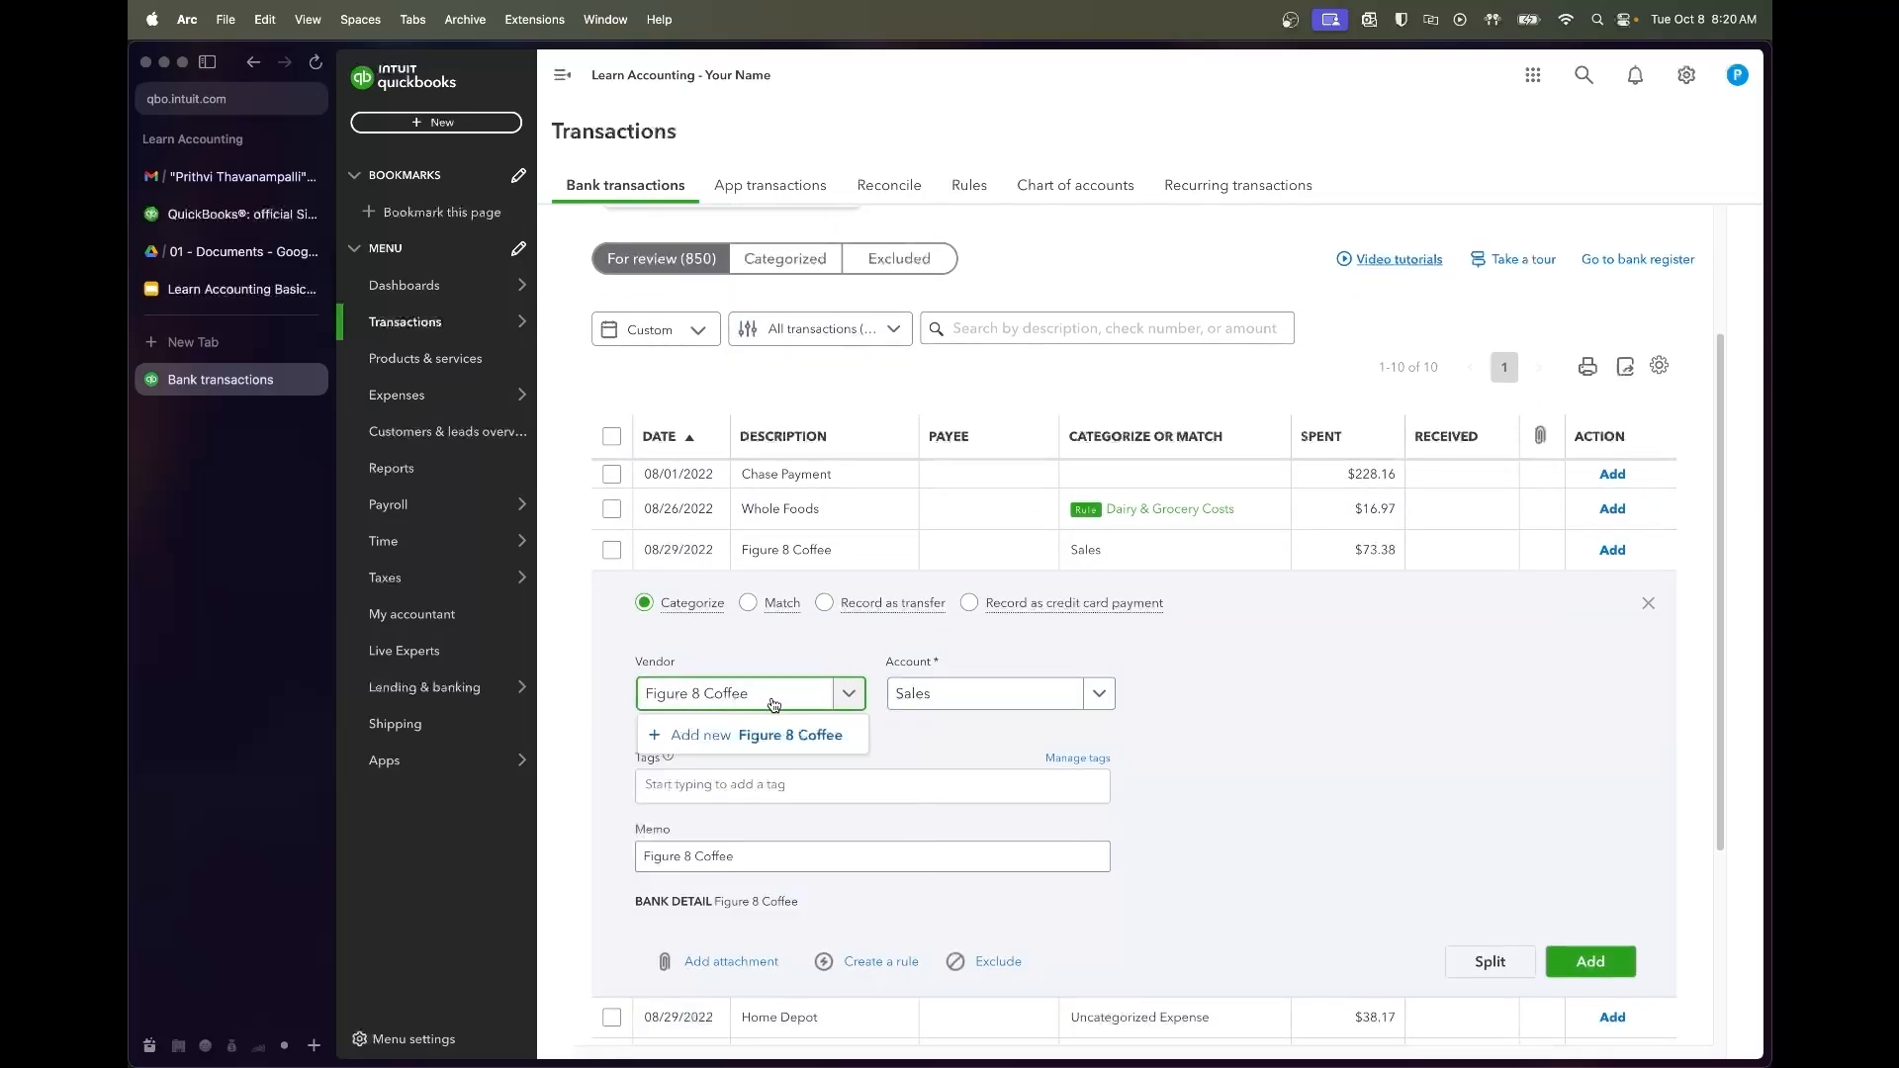
left_click(766, 745)
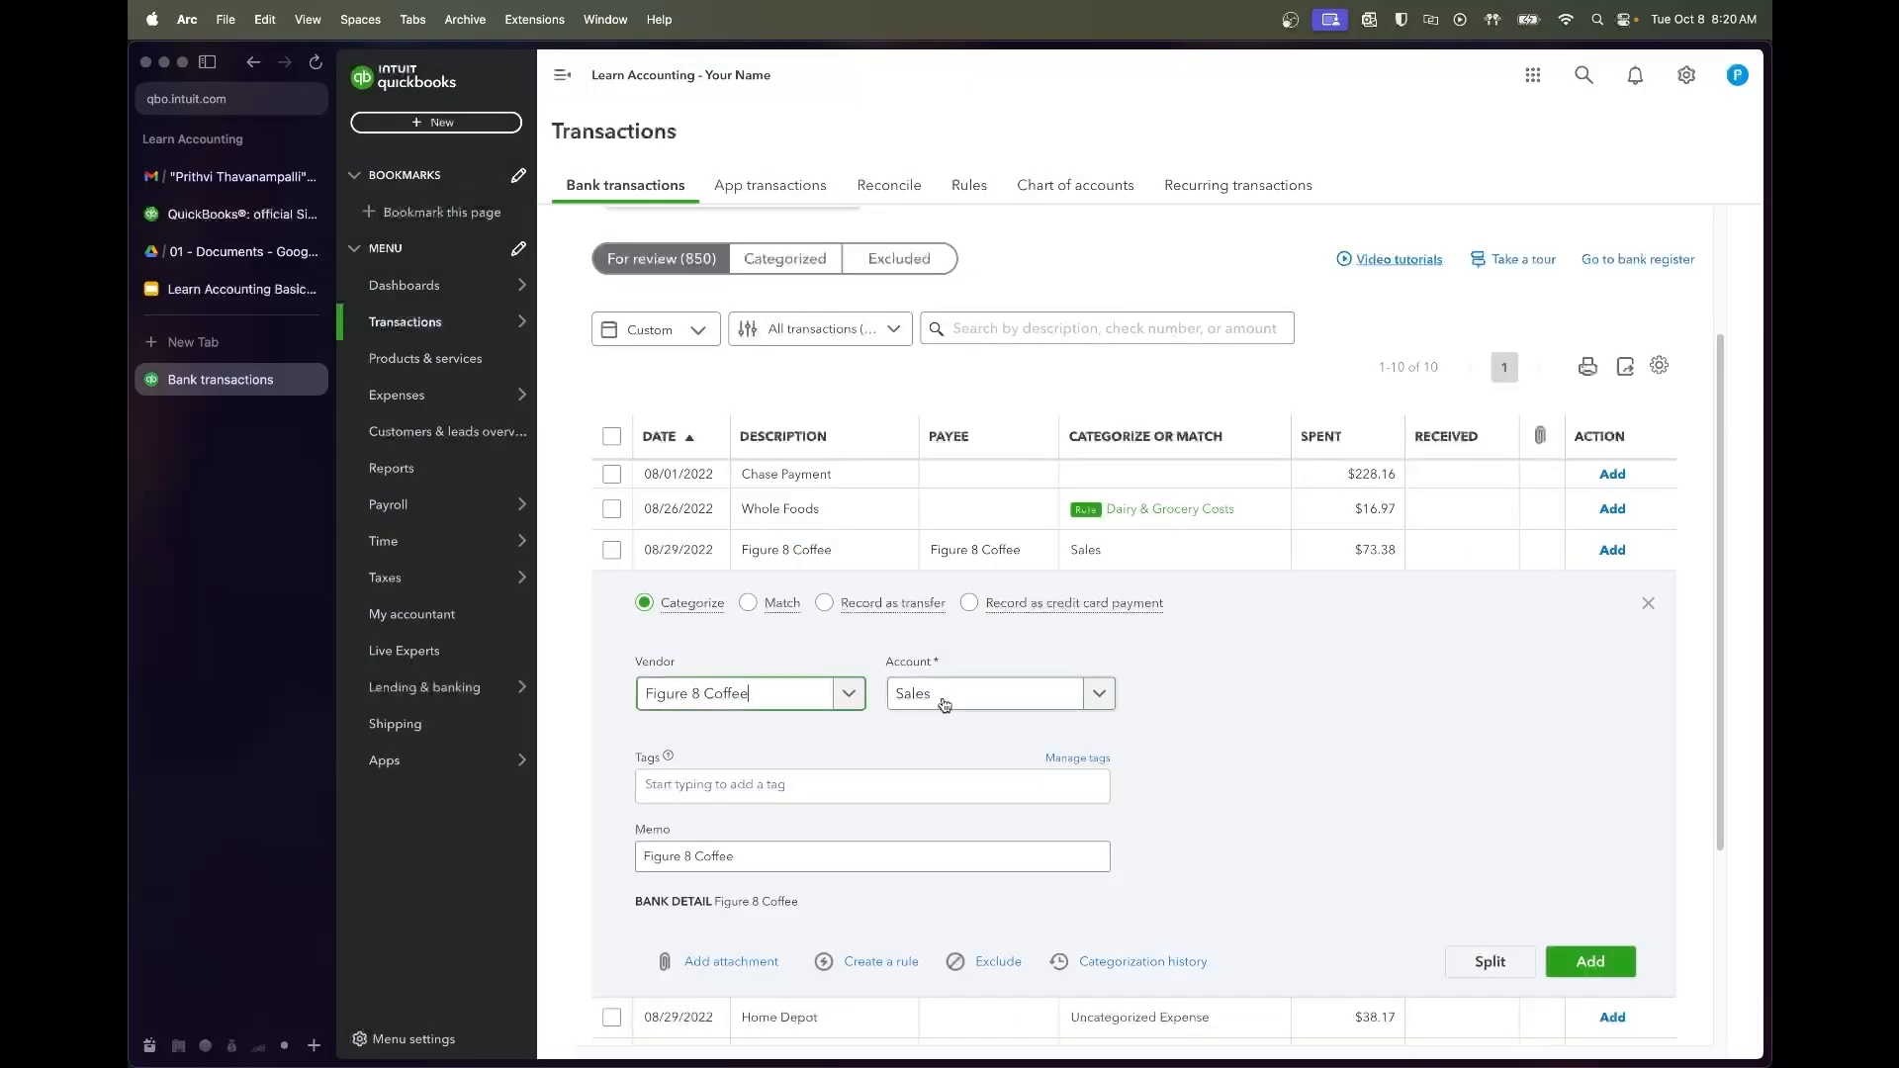
left_click(943, 704)
type("bean")
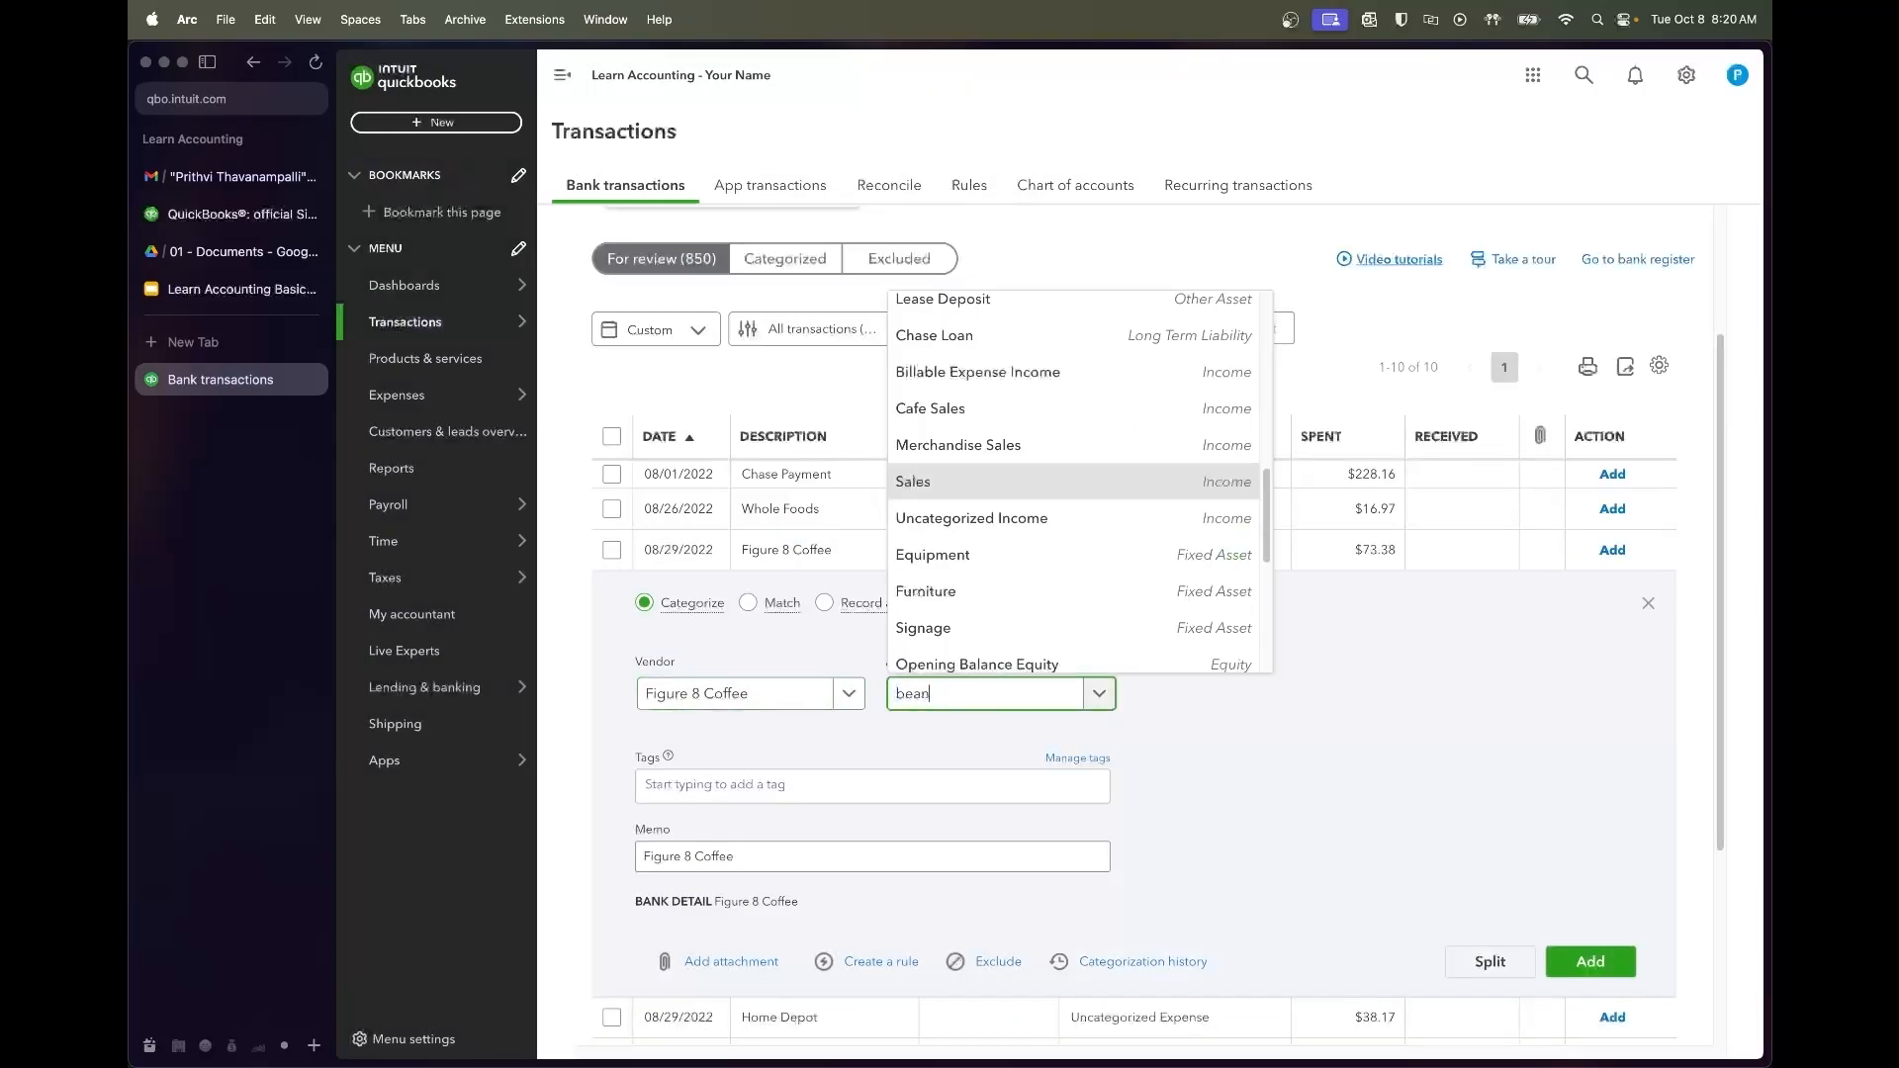
left_click(979, 655)
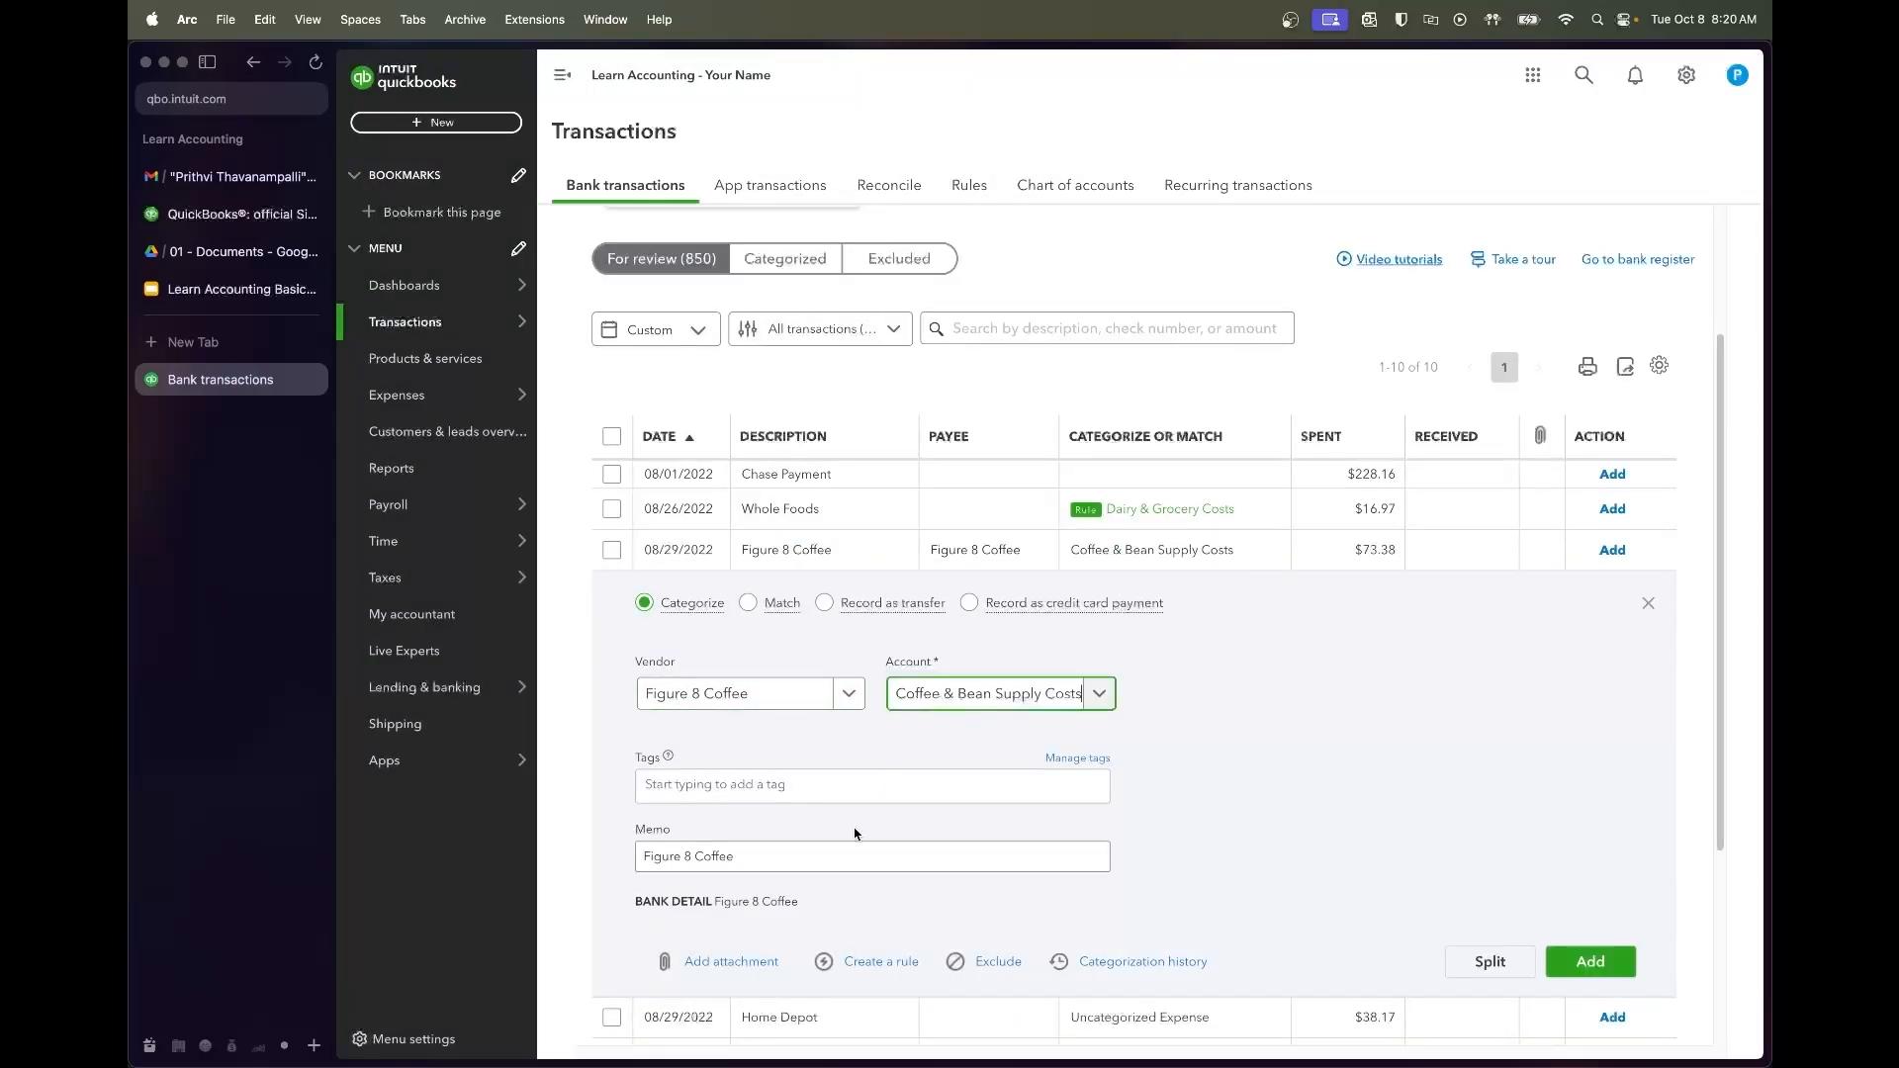
Create and save a rule named Figure 8 for the charge
left_click(879, 961)
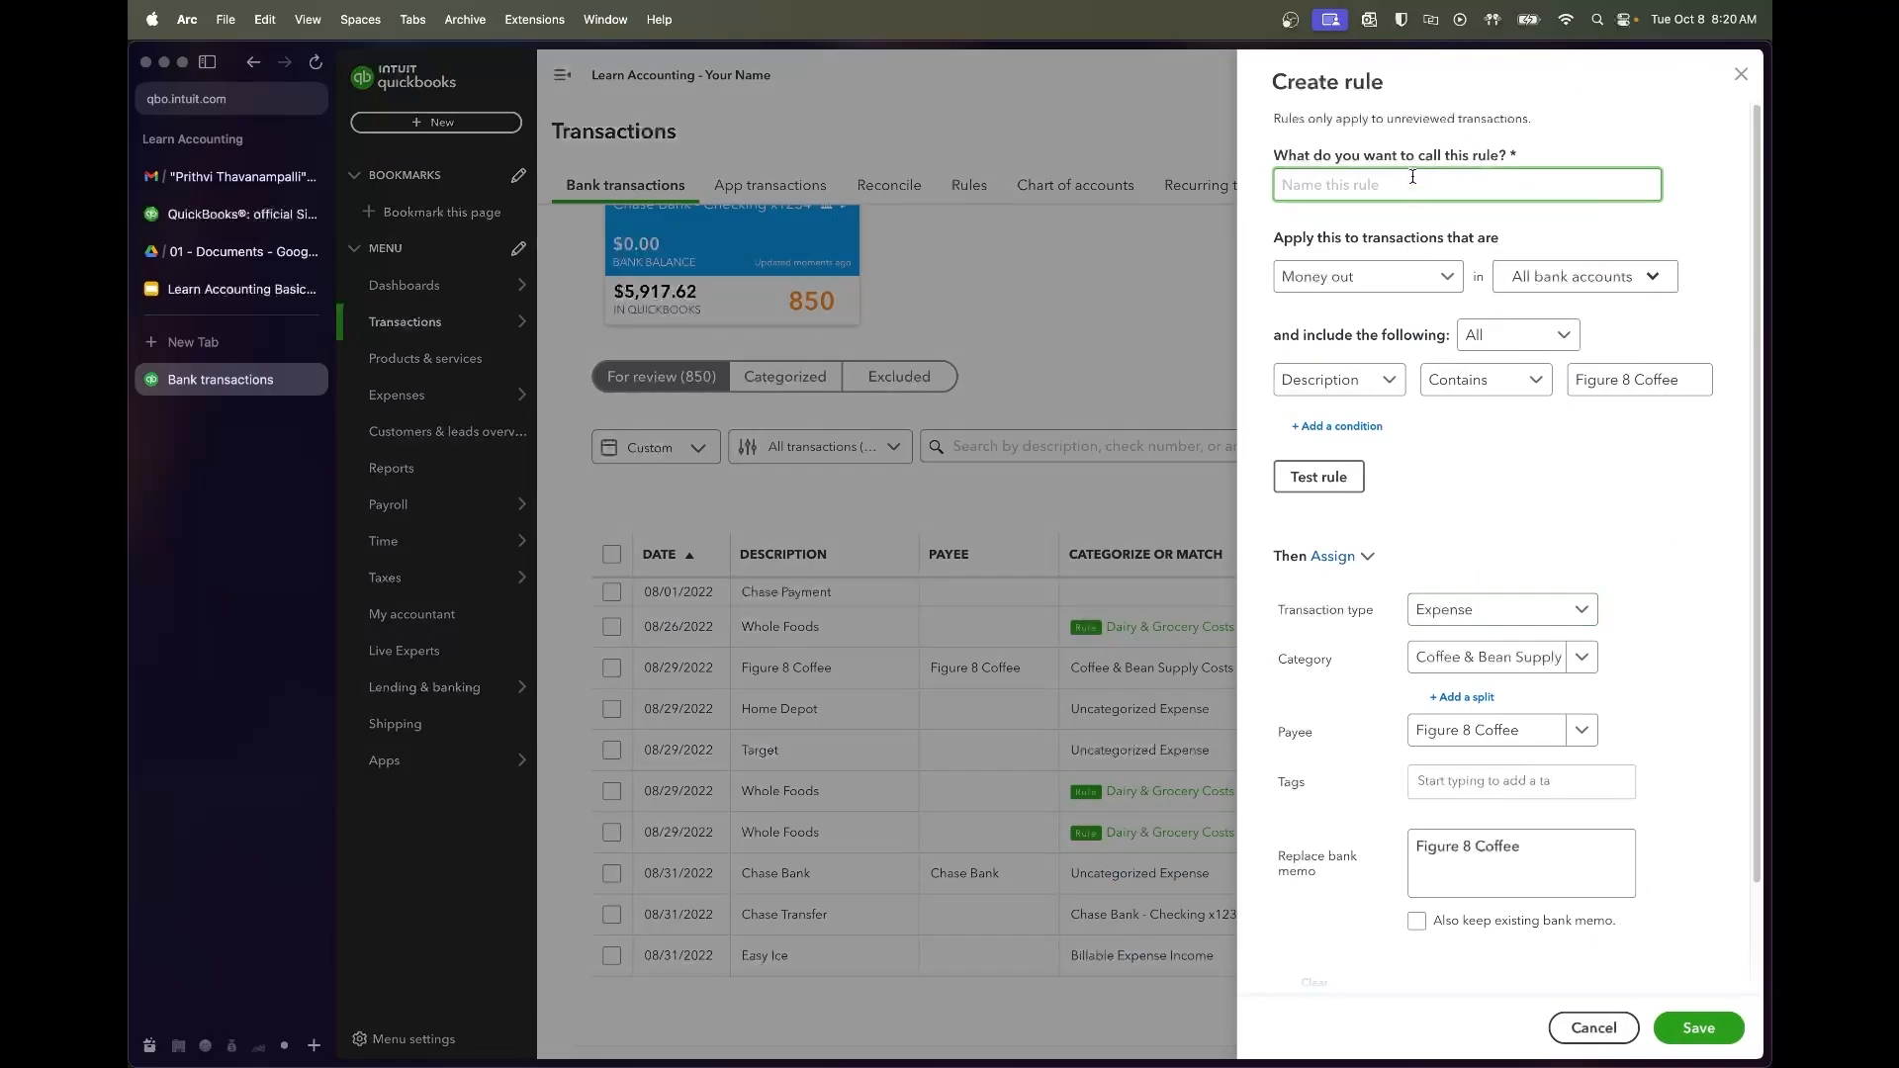
type("Figu")
left_click(1540, 499)
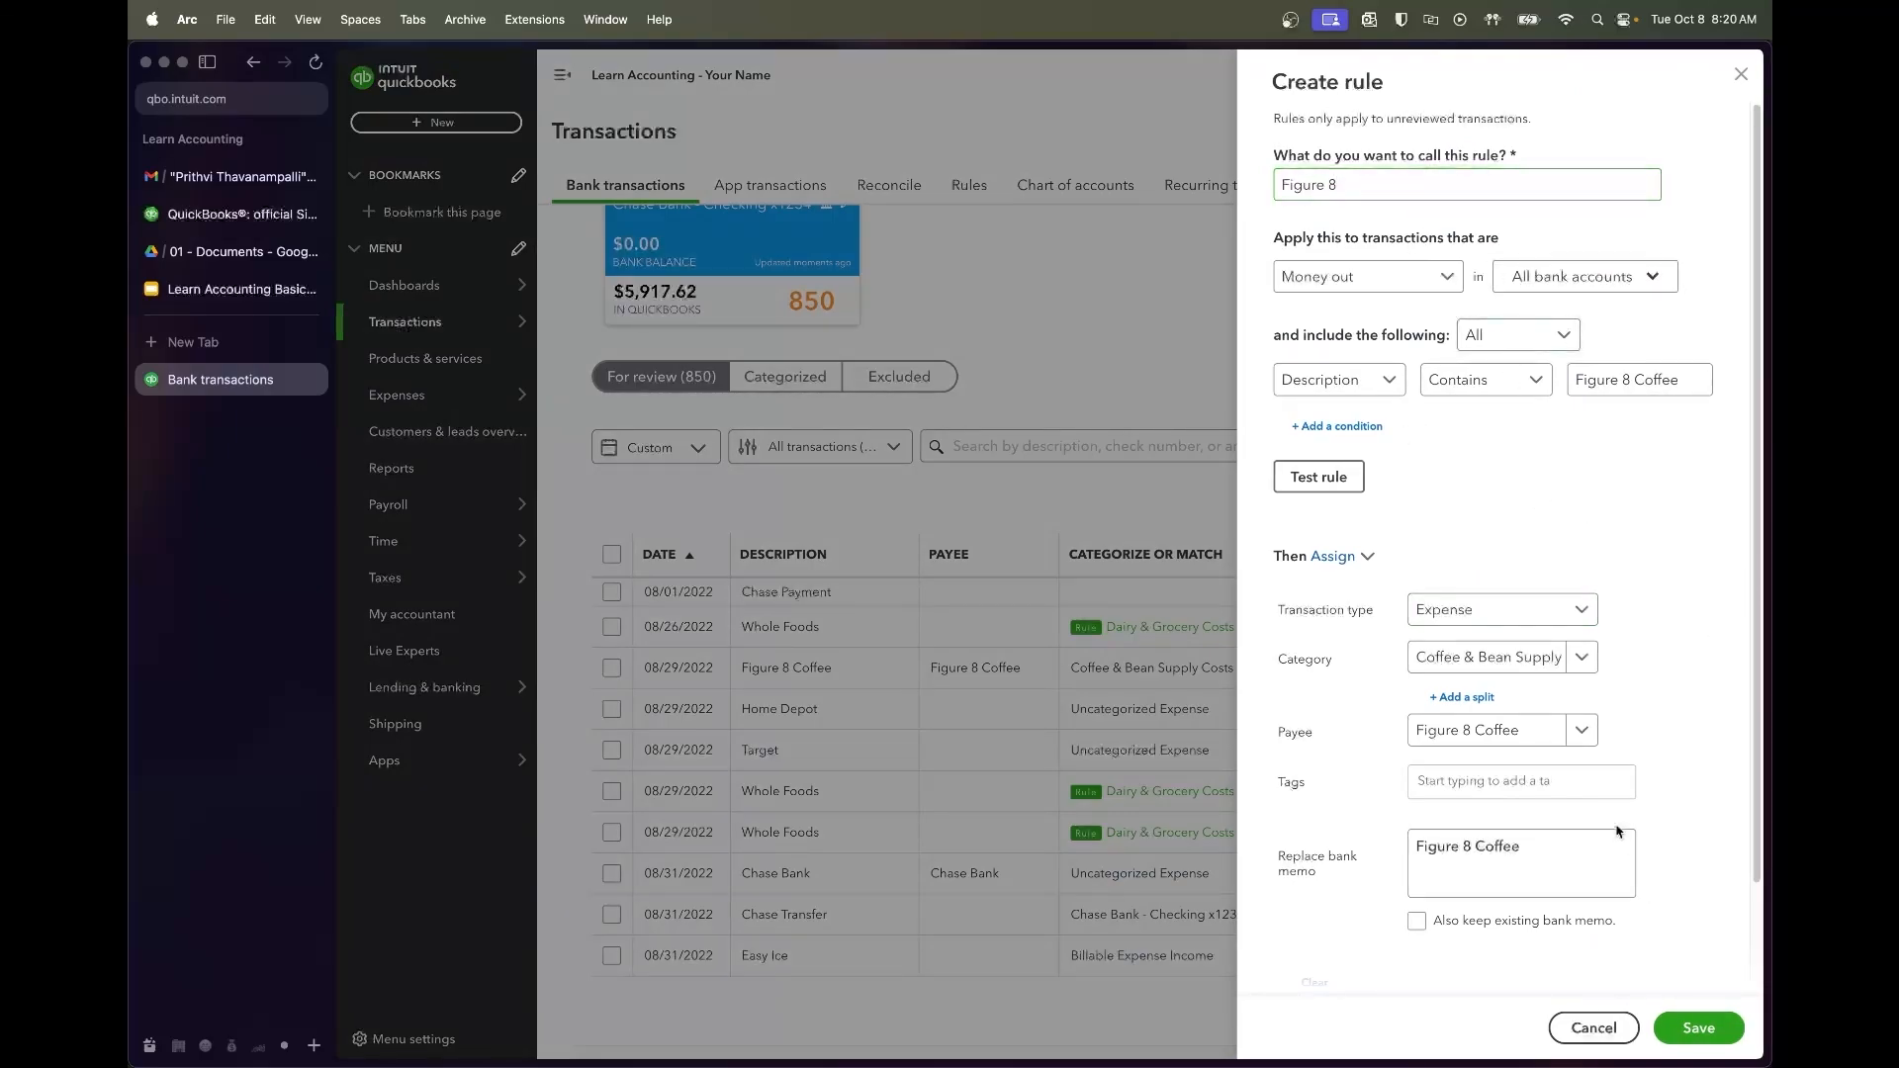
scroll(1619, 830, "down", 2)
left_click(1698, 1028)
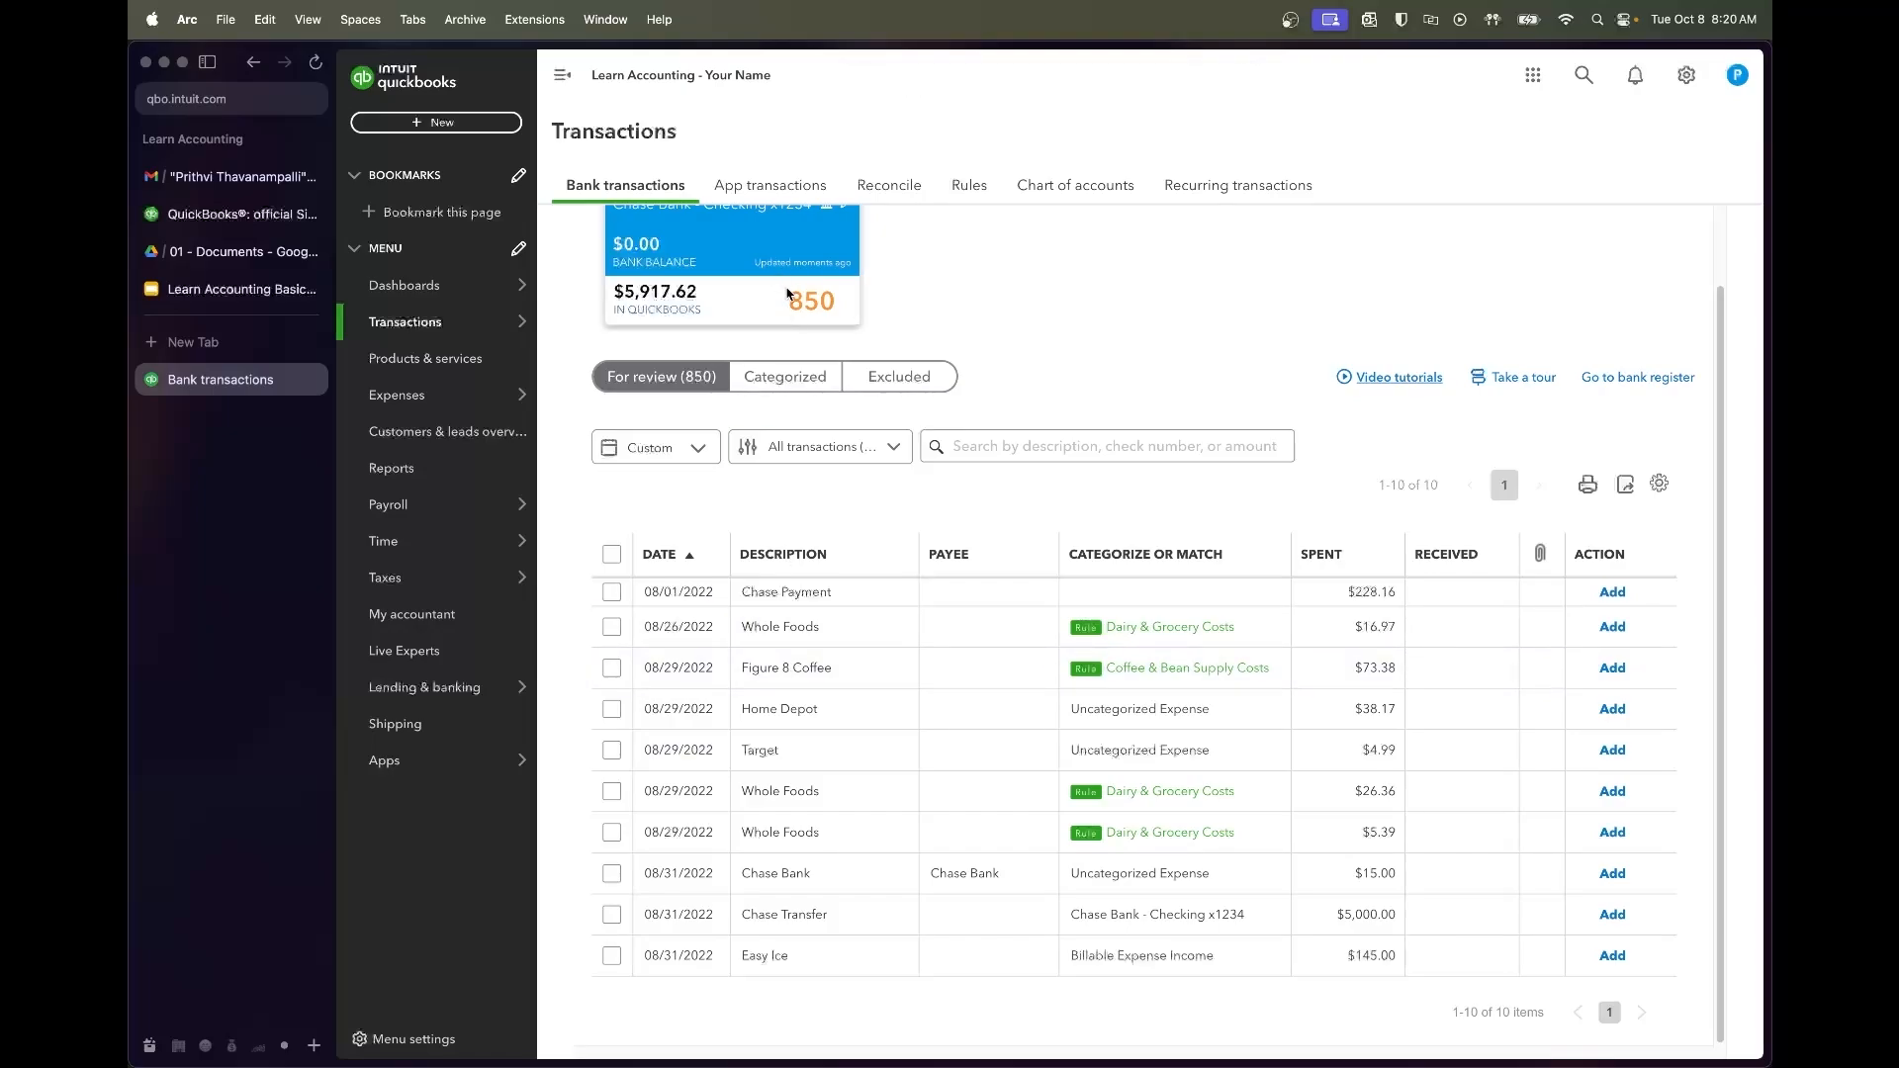
File the 08/29 $38.17 Home Depot charge under Lease Expenses:Repairs & Maintenance
left_click(797, 721)
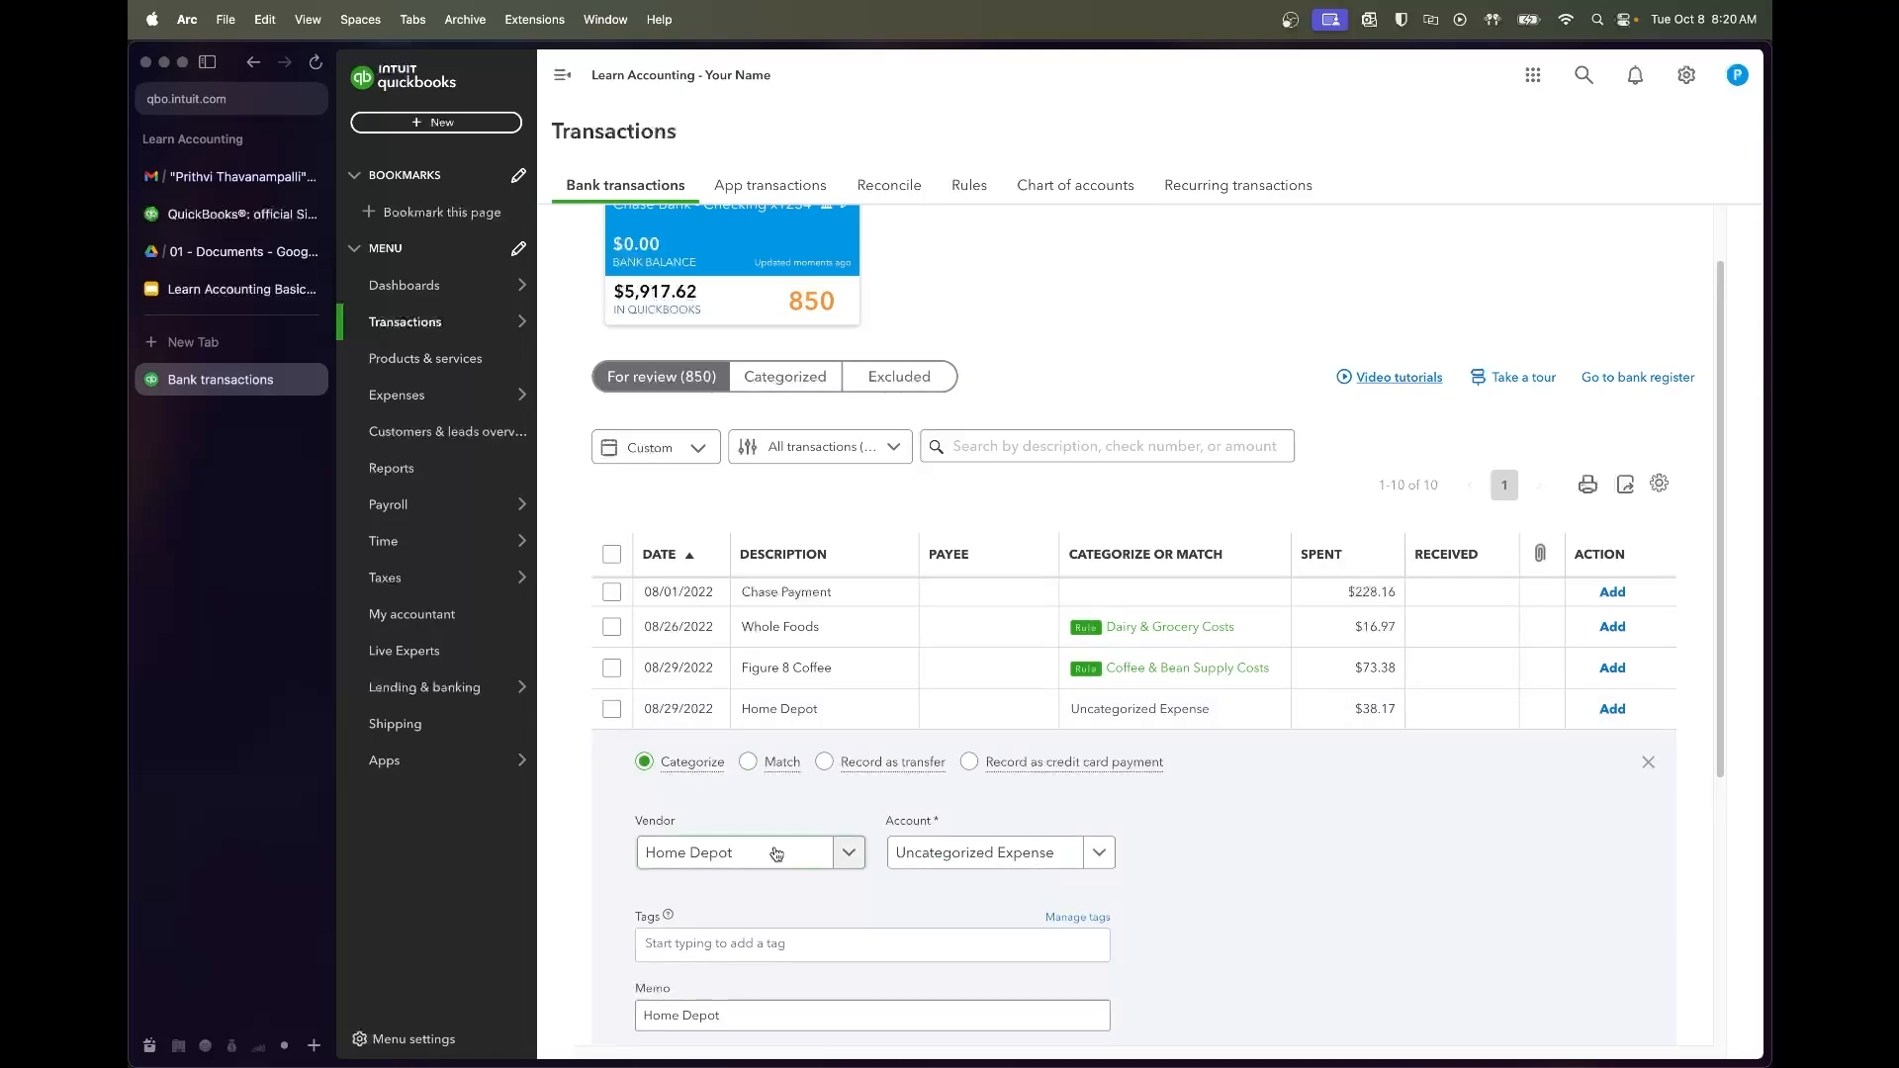
scroll(1244, 842, "down", 3)
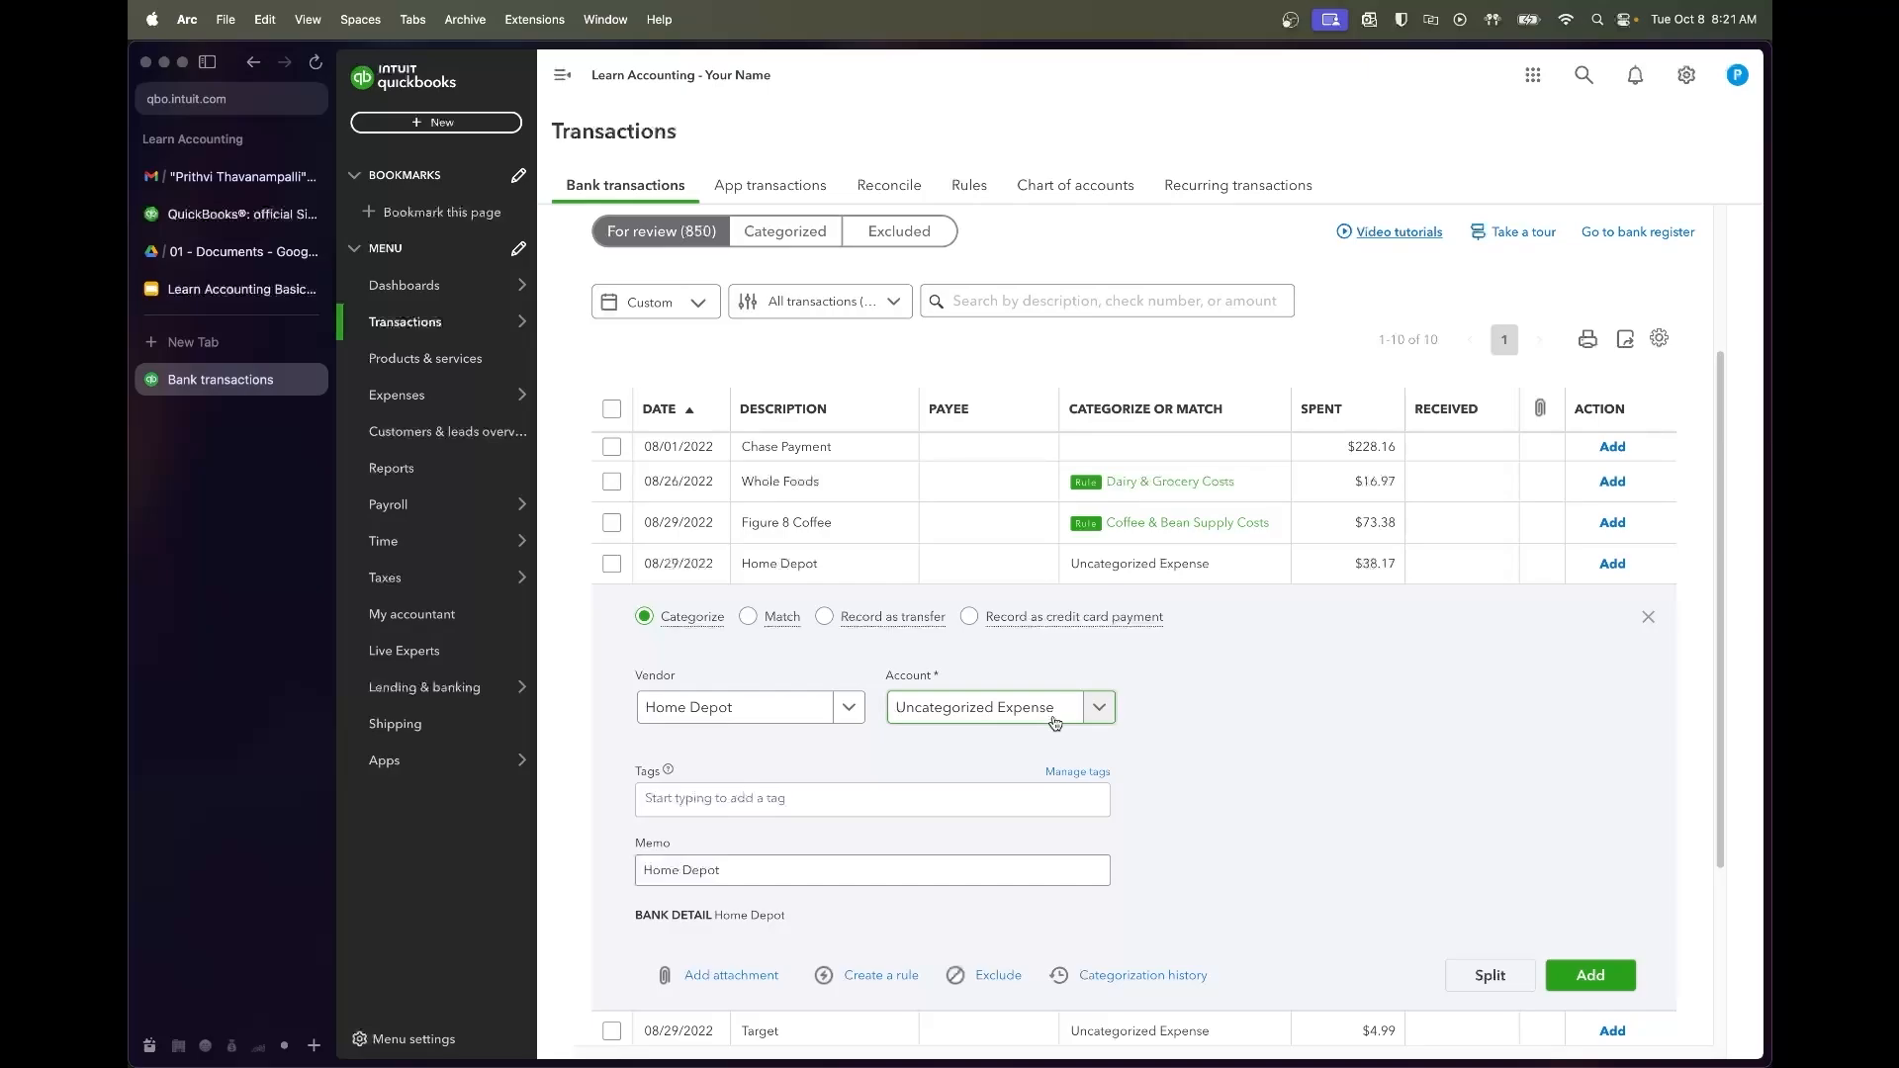
left_click(1056, 723)
type("repairs")
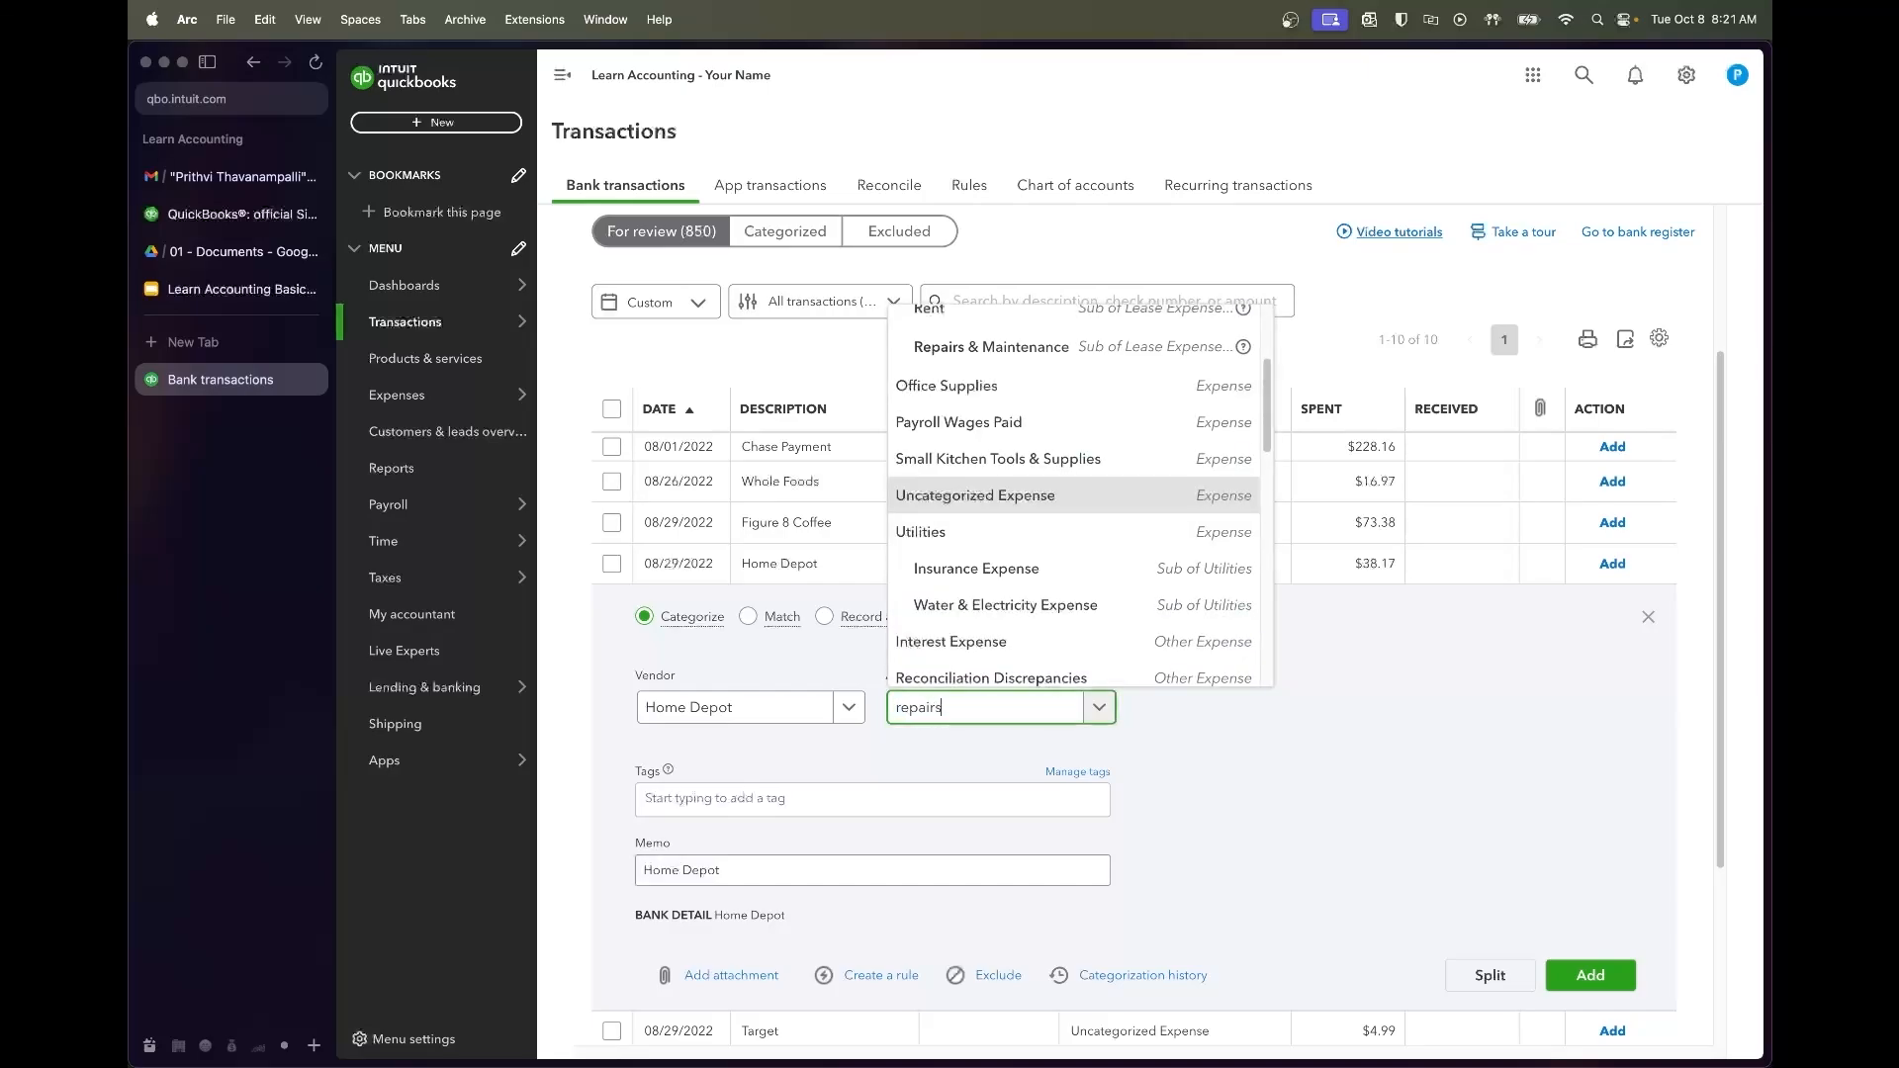
left_click(1060, 667)
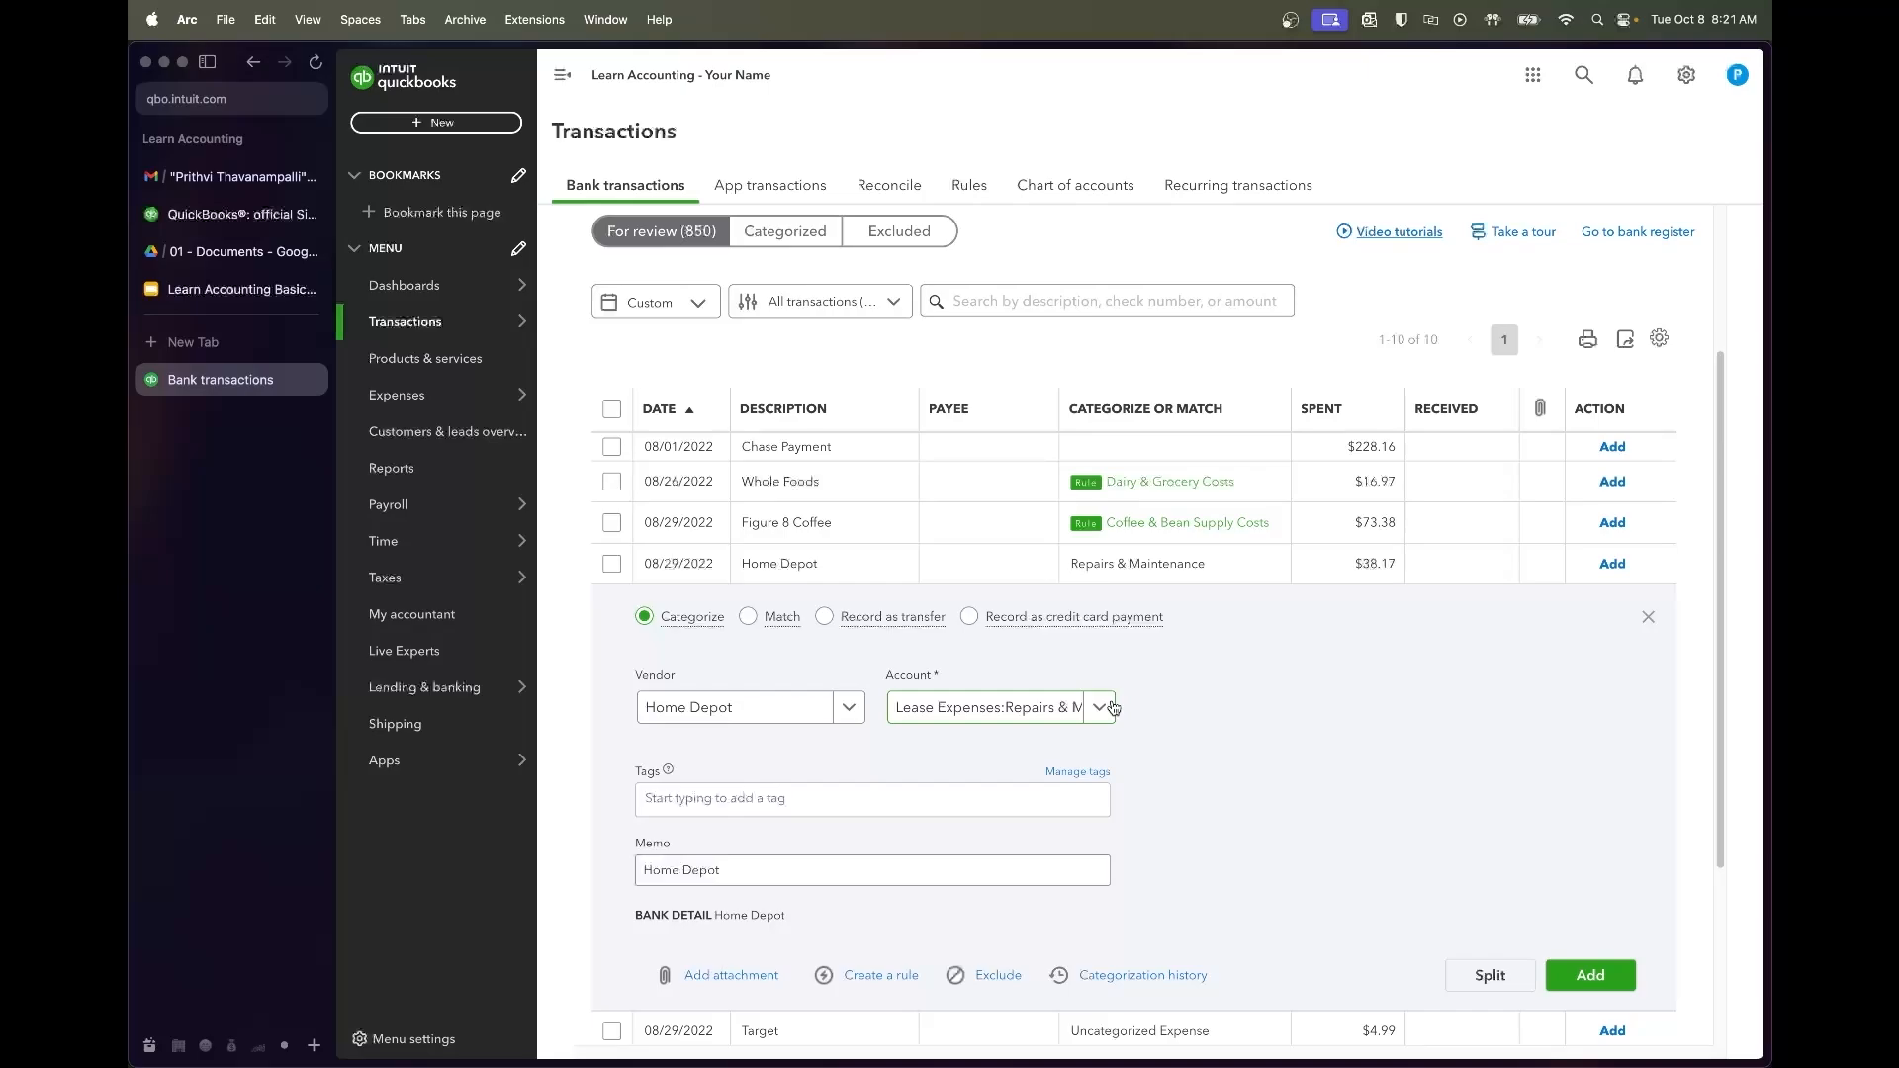
Save a 'Home Depot' rule that assigns Home Depot charges to Lease Expenses:Repairs & Maintenance
left_click(871, 974)
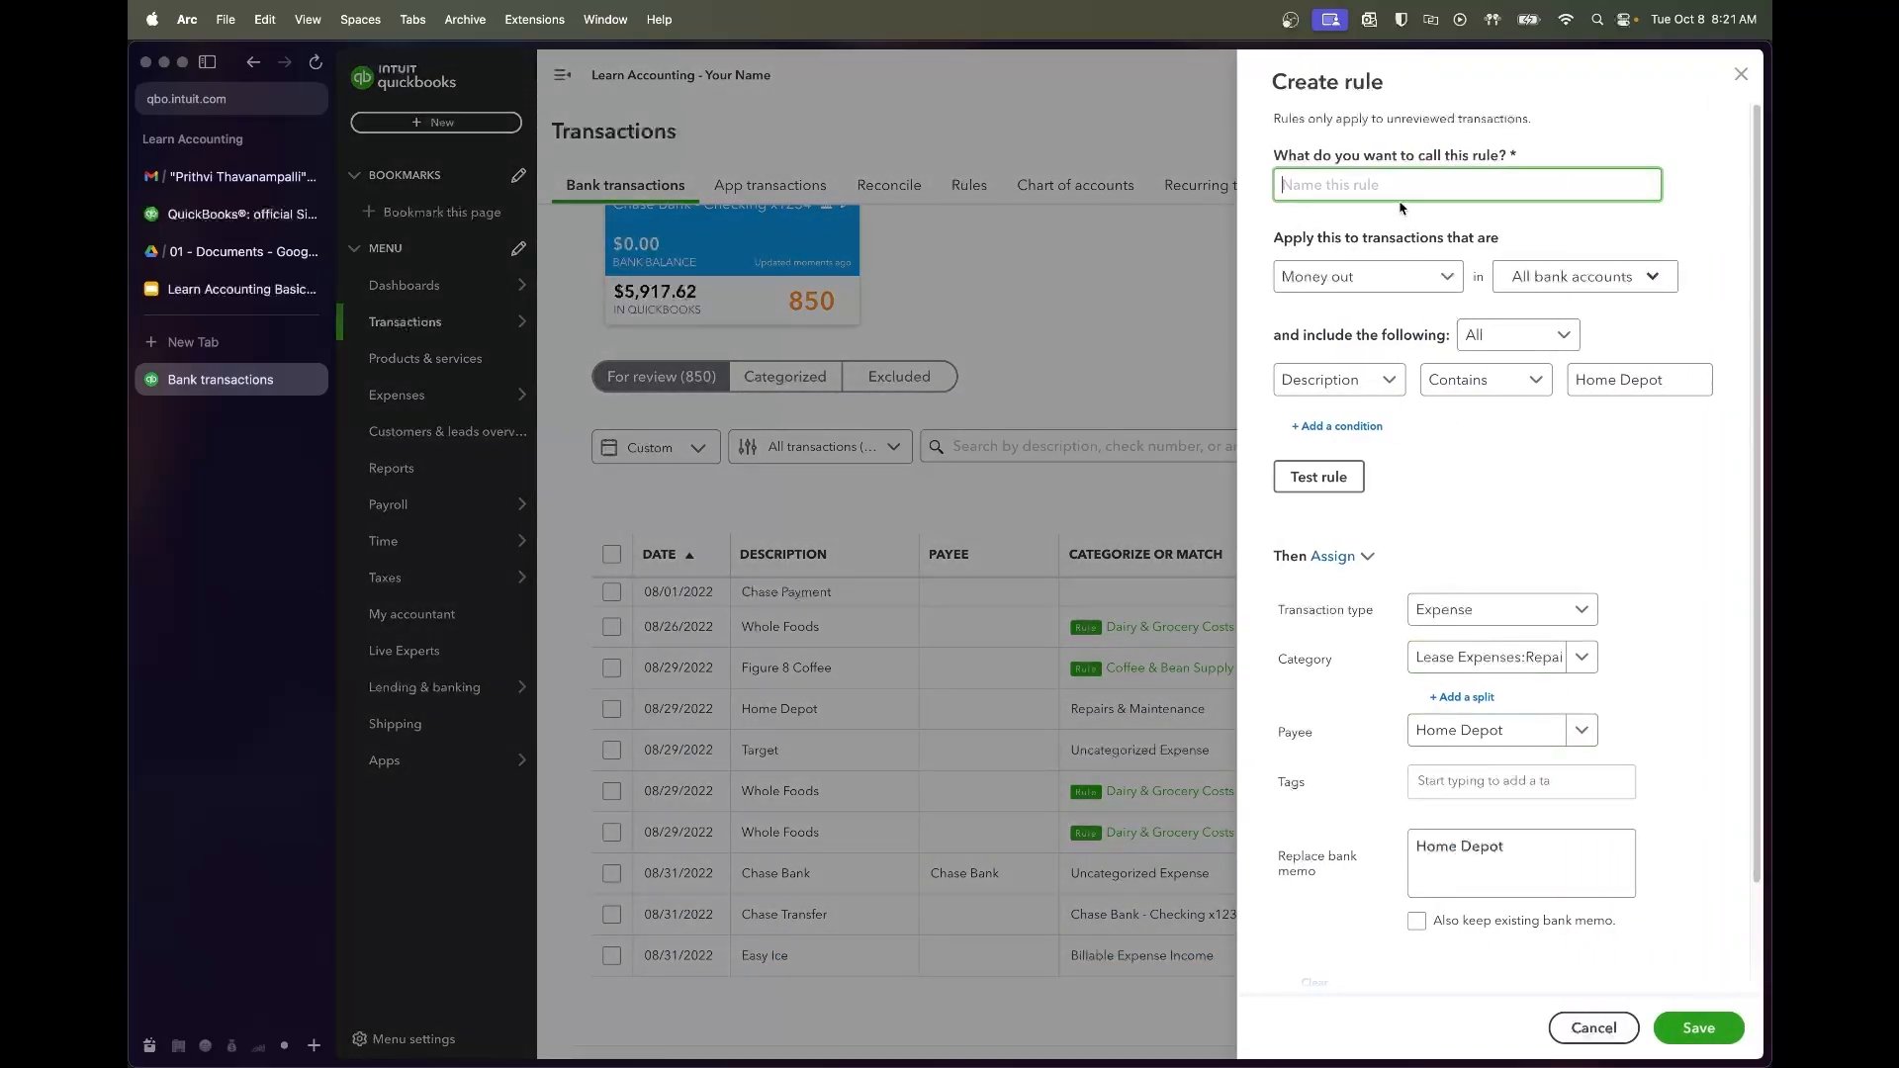
type("Home Depot")
scroll(1676, 618, "down", 2)
scroll(1728, 723, "down", 1)
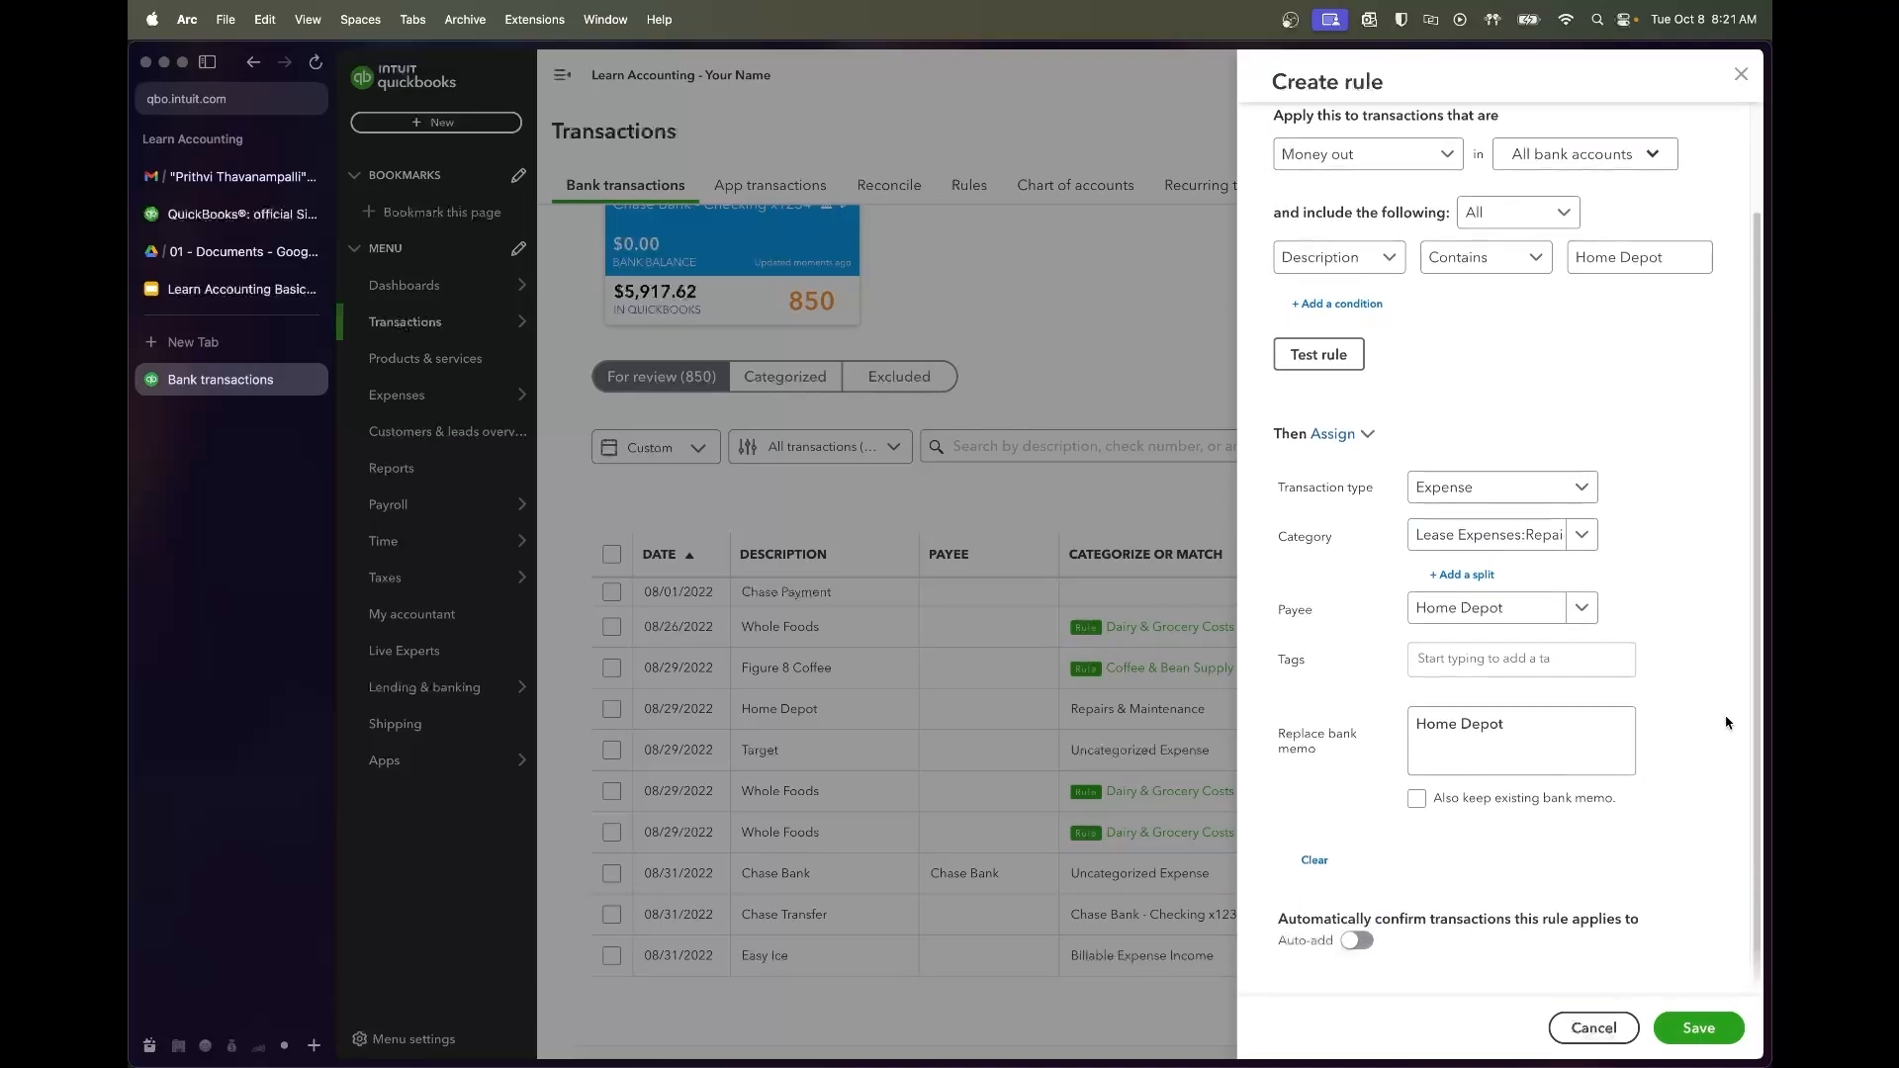
left_click(1720, 1015)
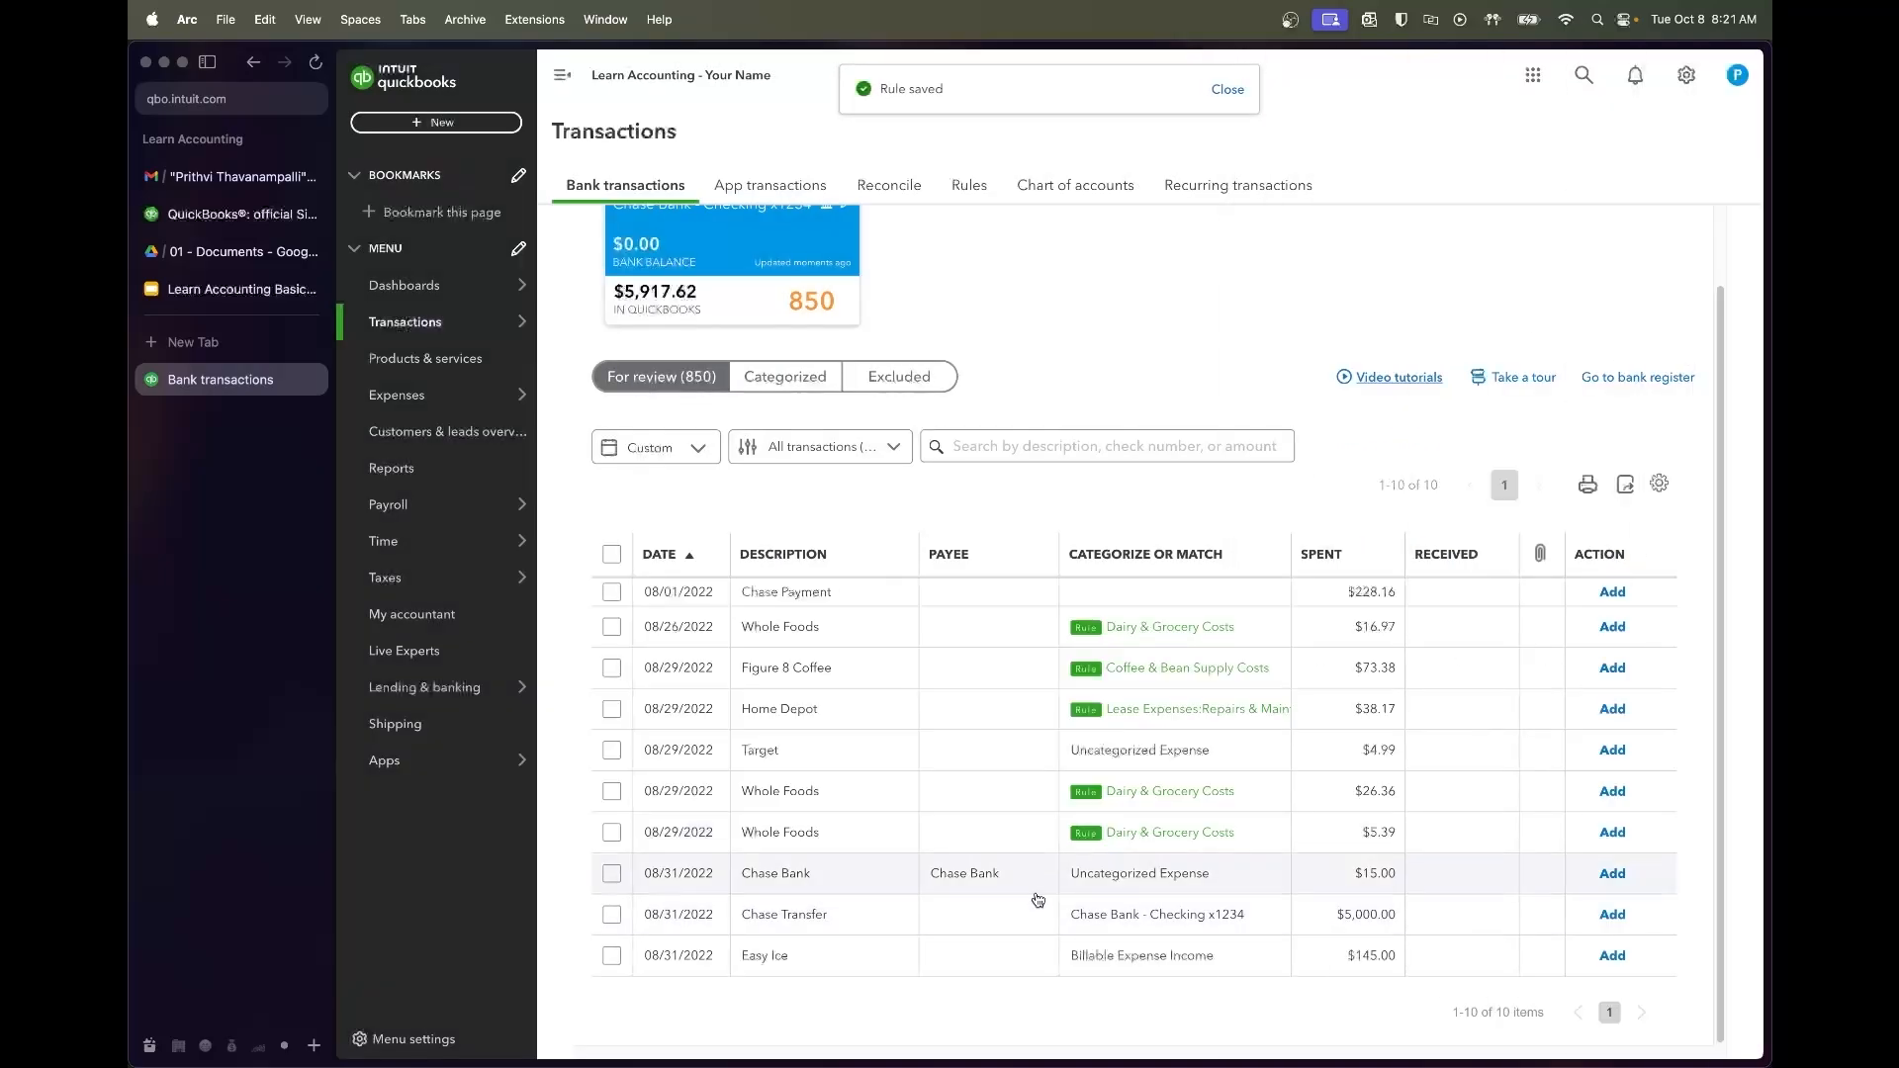
Categorize the Target purchase with vendor Target and account Small Kitchen Tools & Supplies
left_click(849, 760)
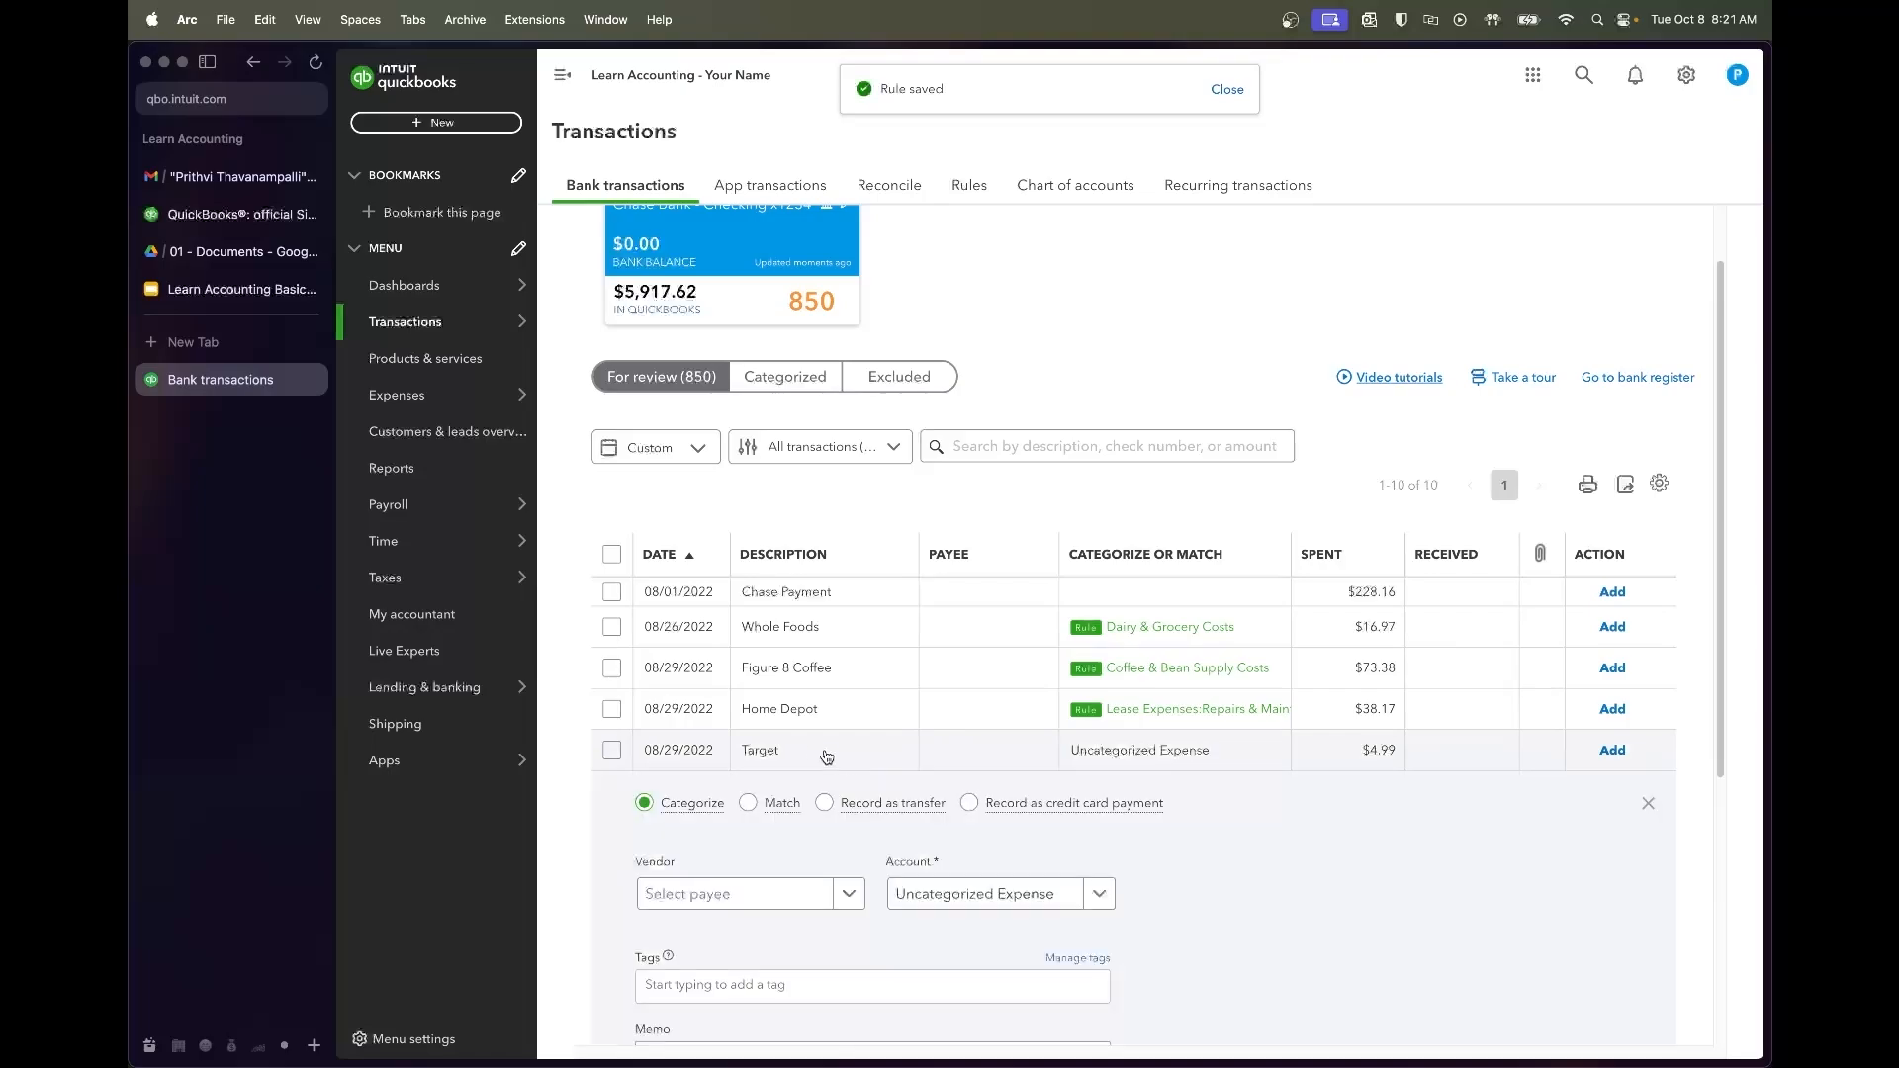
scroll(806, 807, "down", 3)
left_click(778, 740)
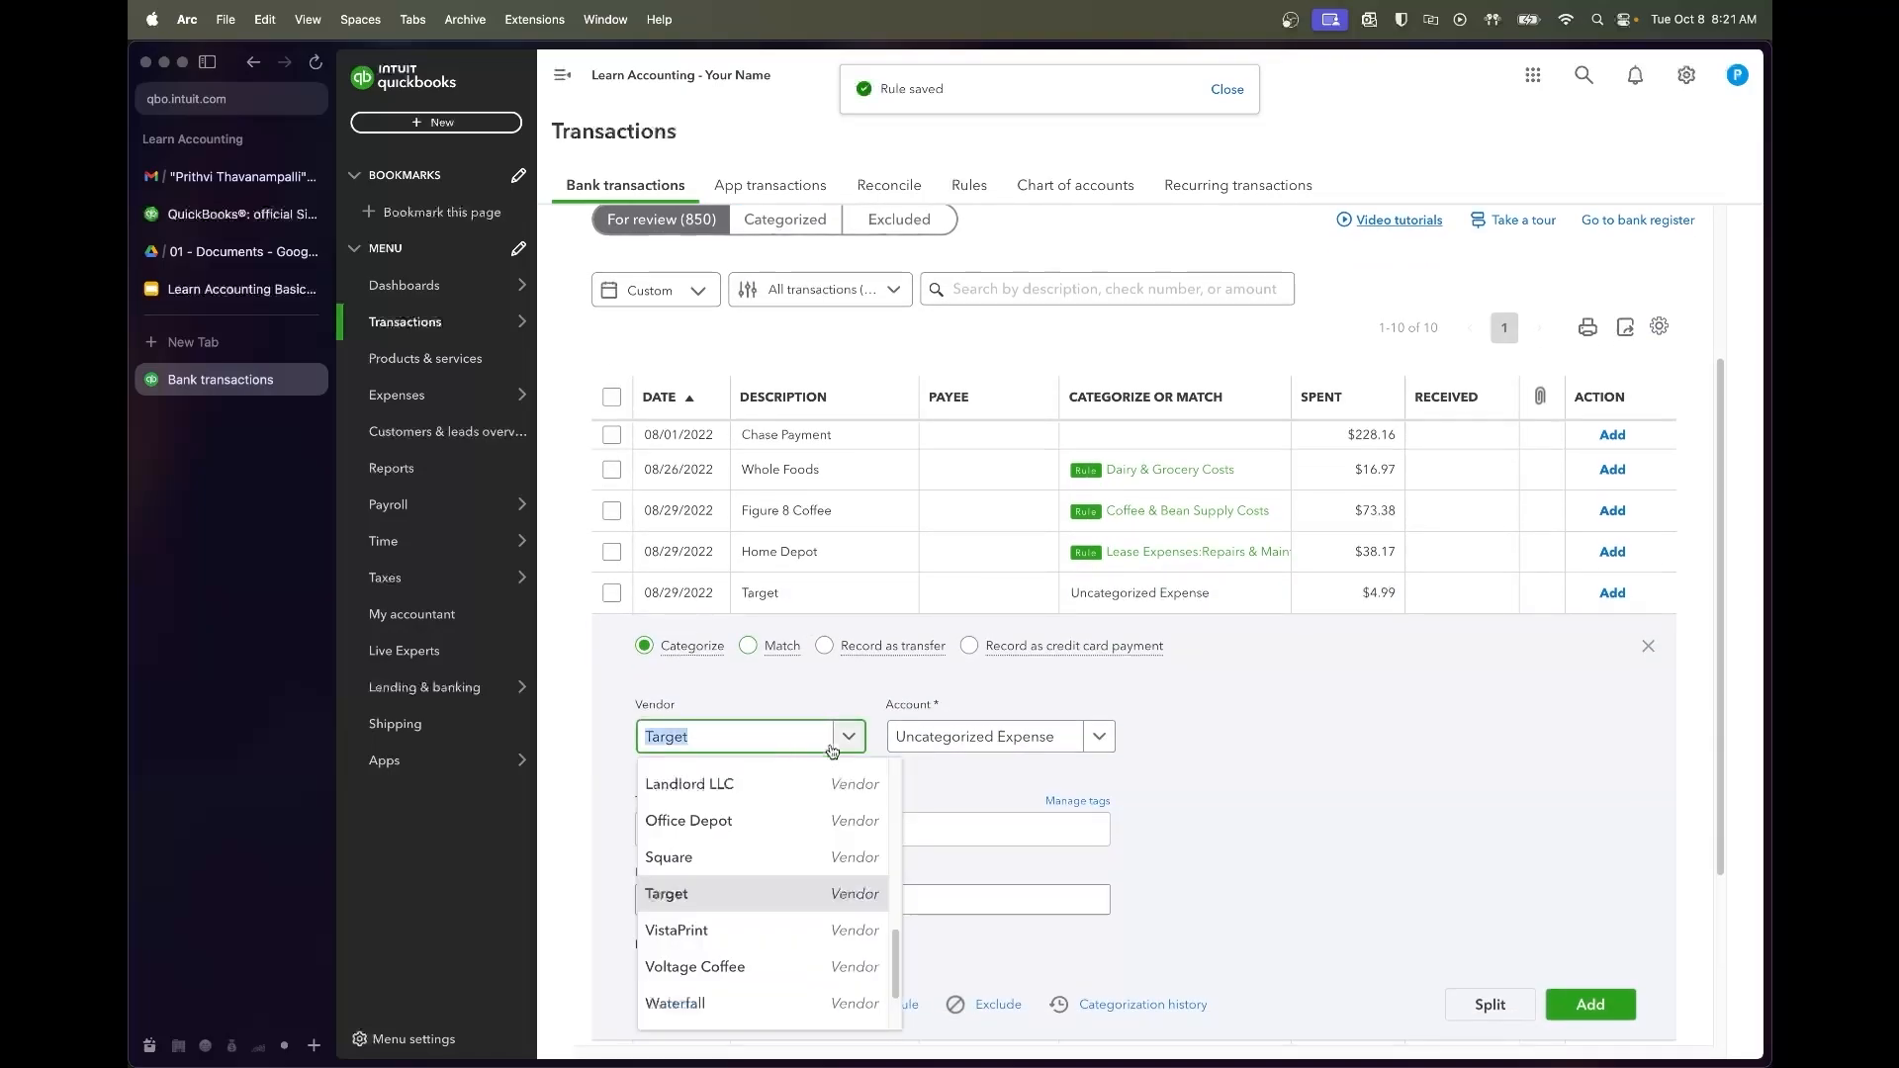
left_click(951, 743)
key("super+a")
type("Sma")
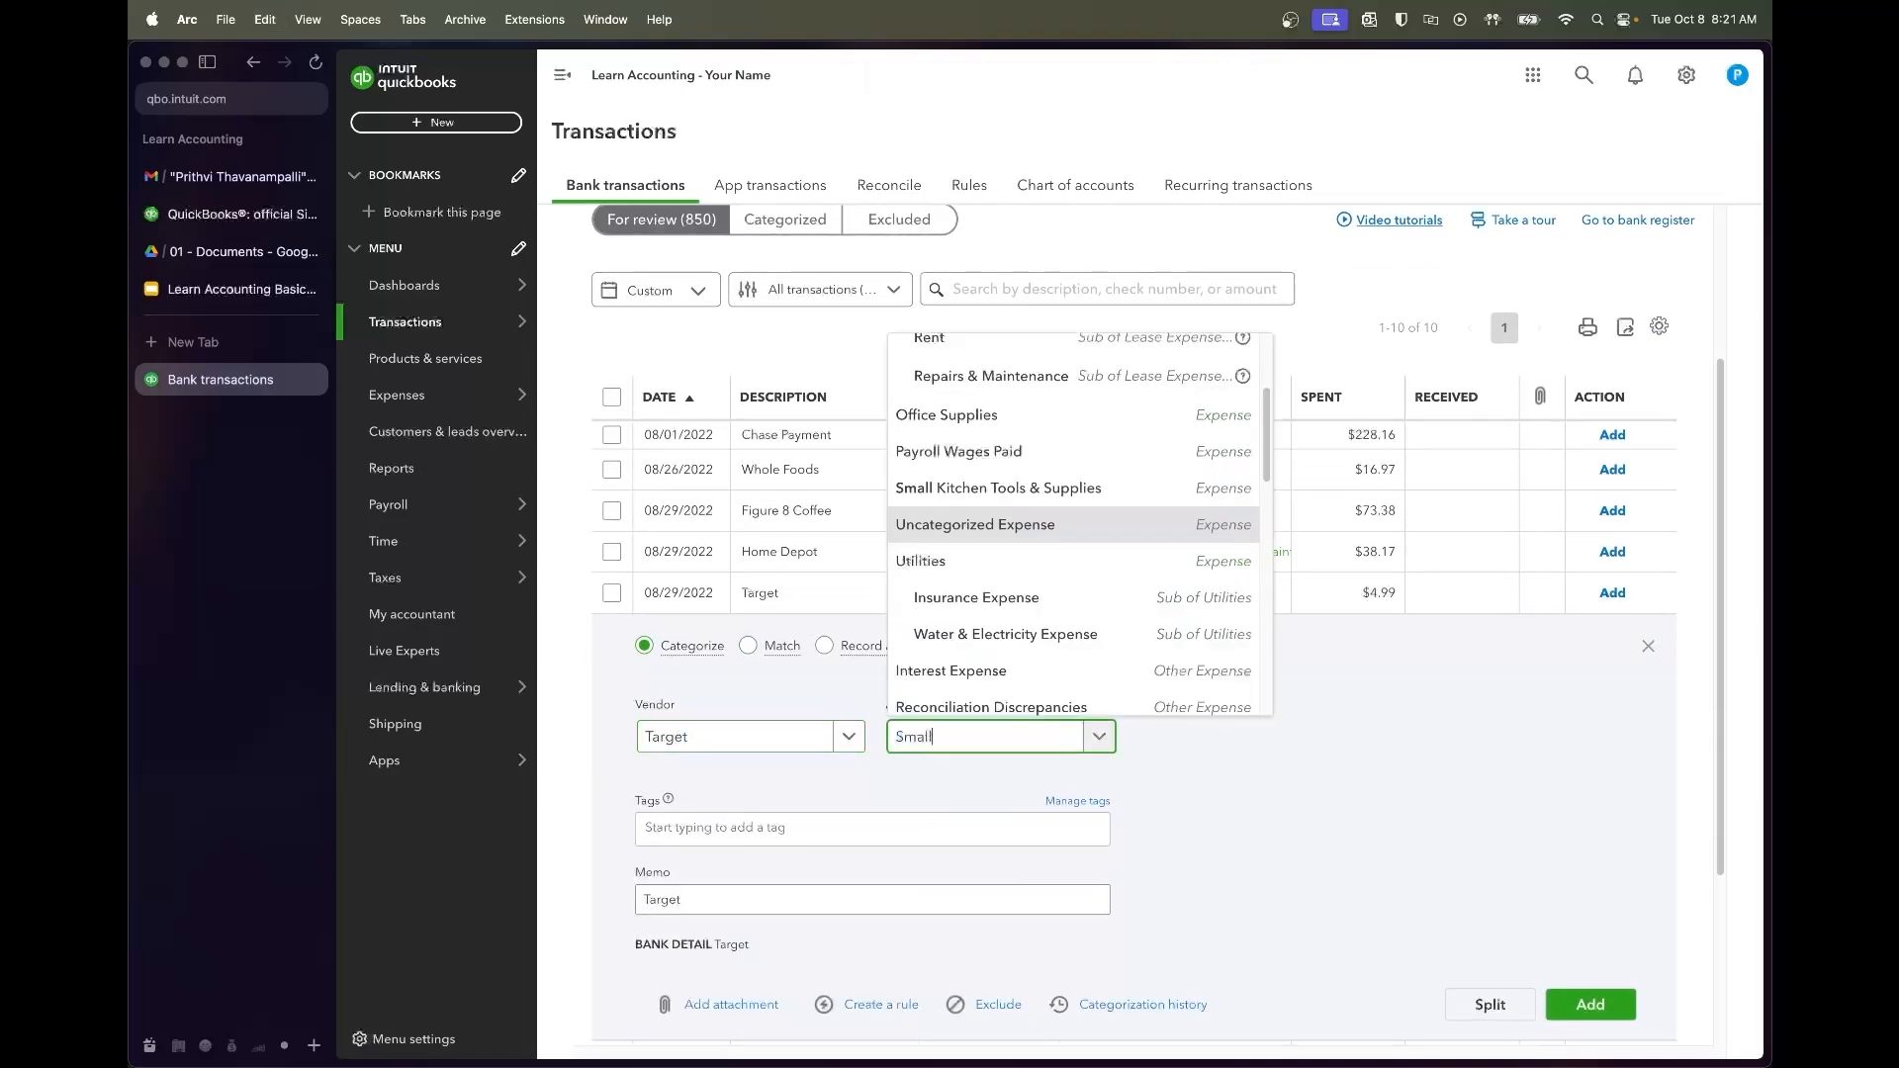
left_click(978, 707)
left_click(1370, 880)
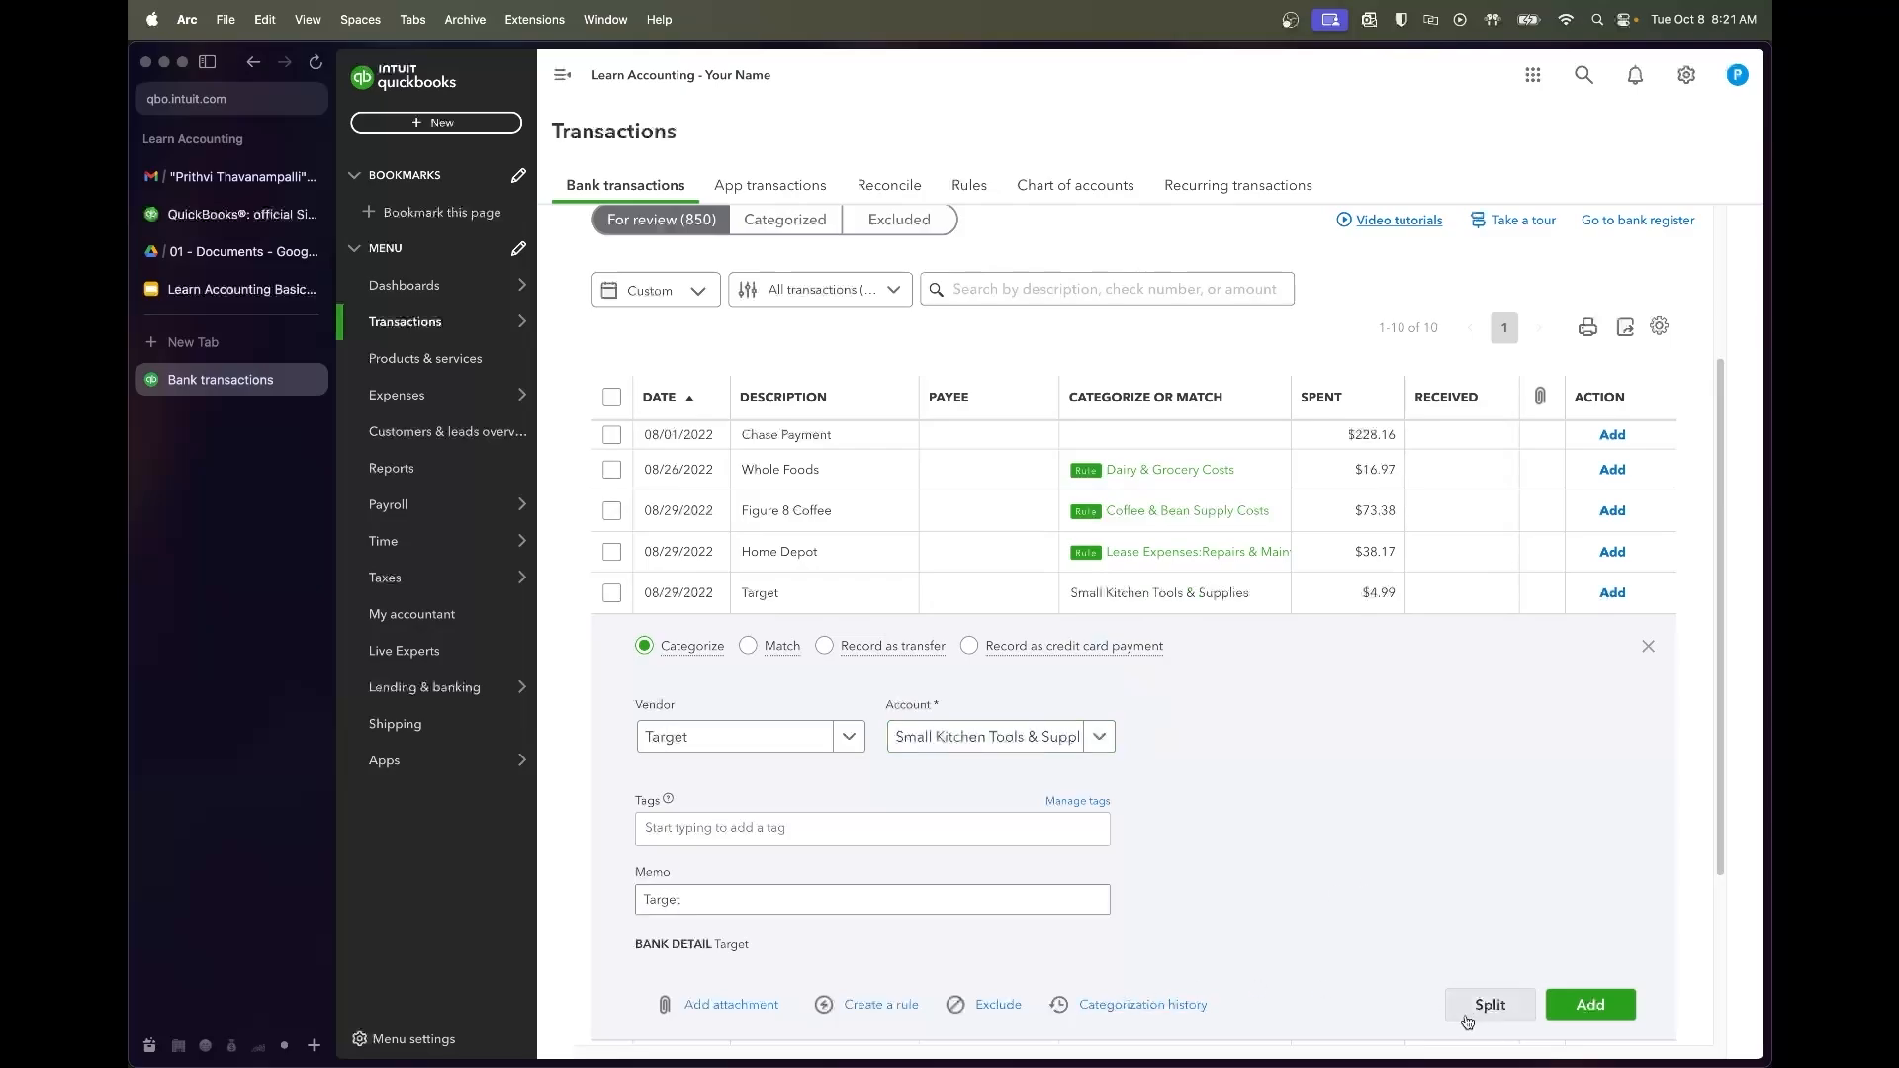
Create and save a rule named Target for this purchase
left_click(860, 1005)
type("Target")
key("Tab")
key("Tab")
key("Tab")
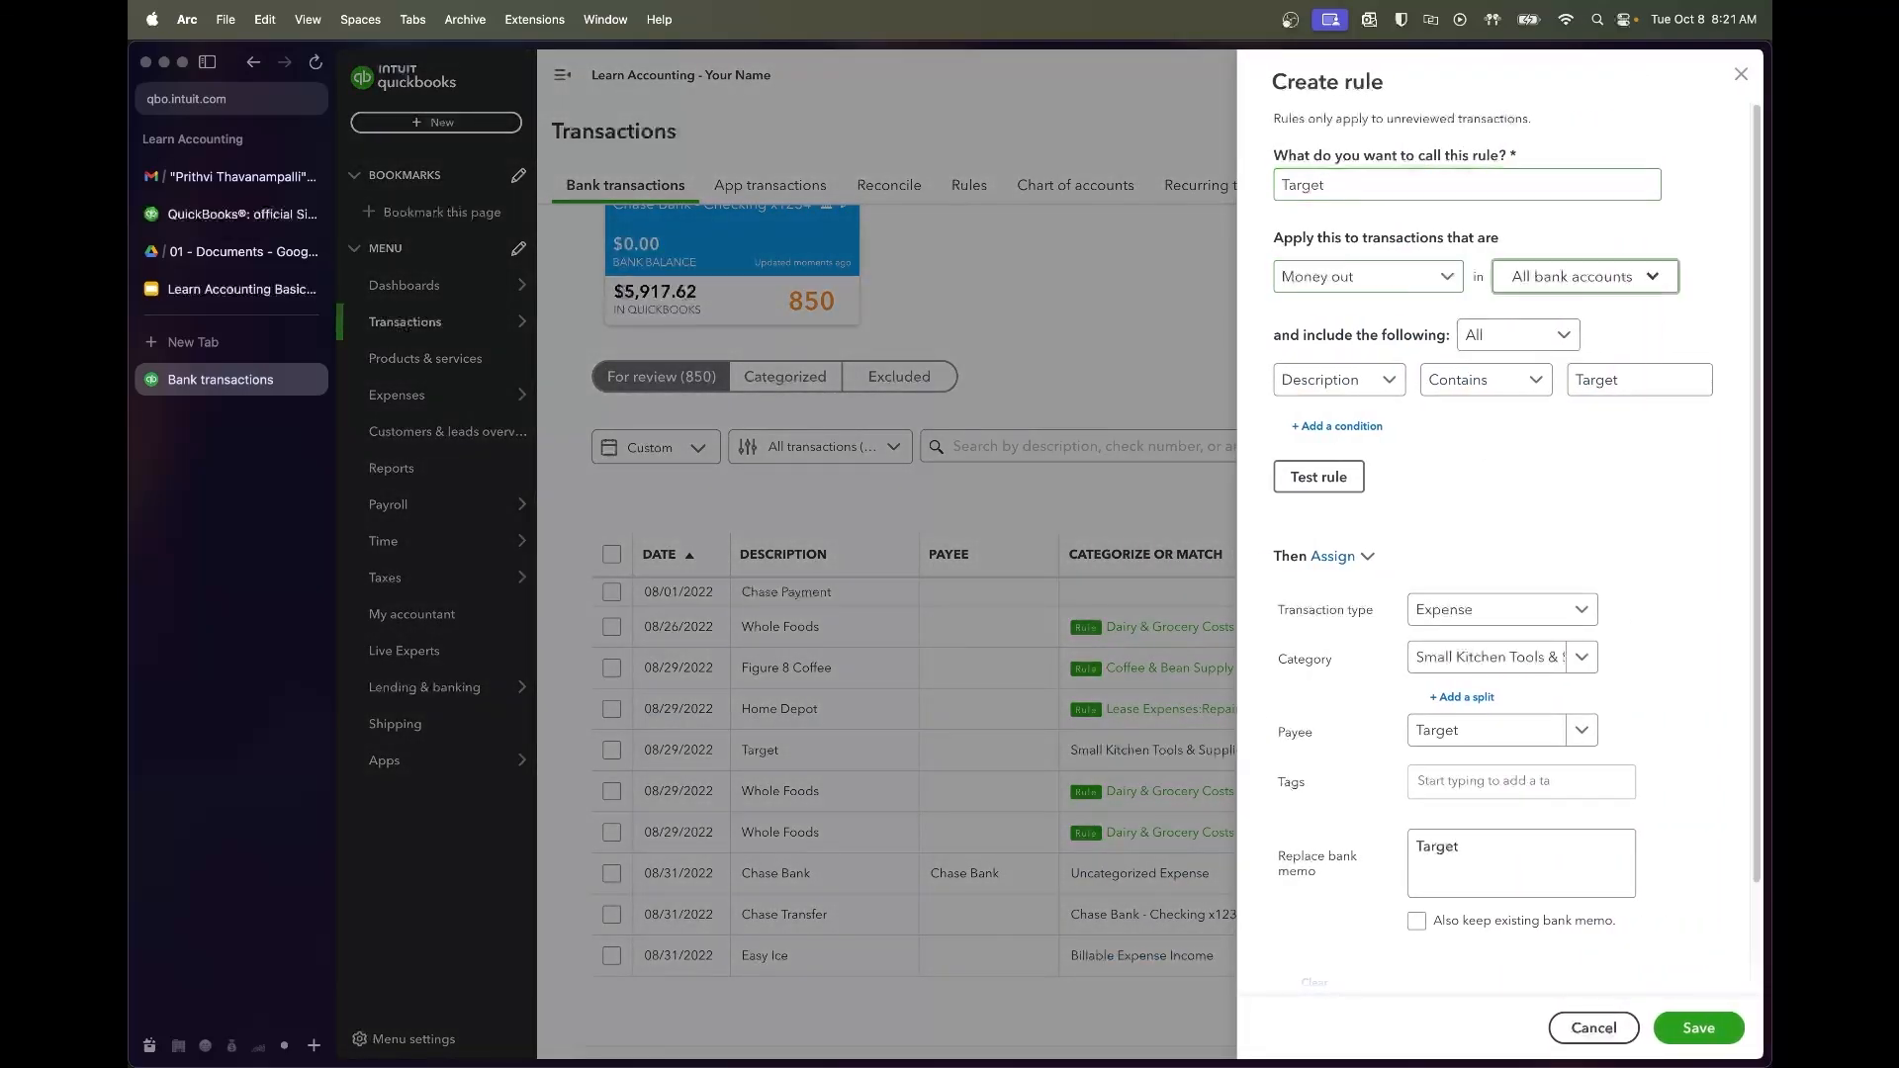
key("Tab")
key("Tab")
key("Tab")
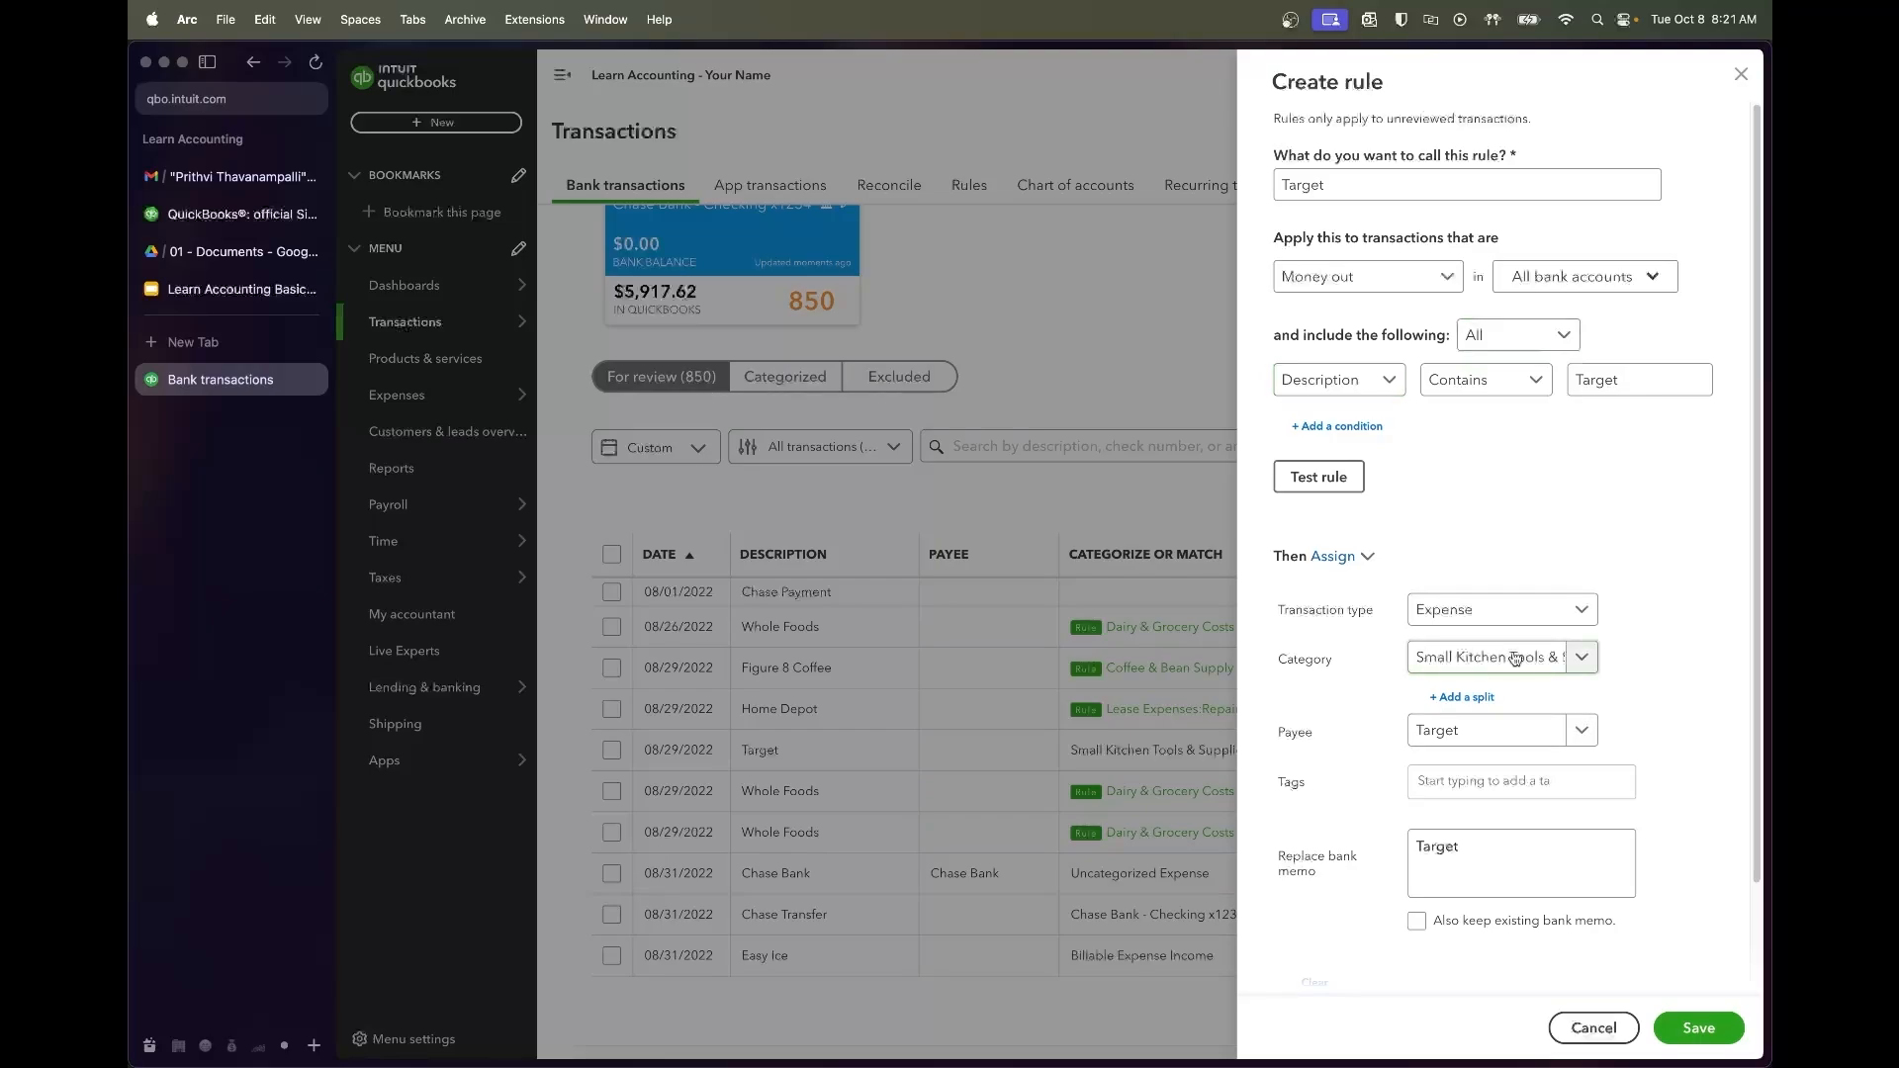
left_click(1694, 1027)
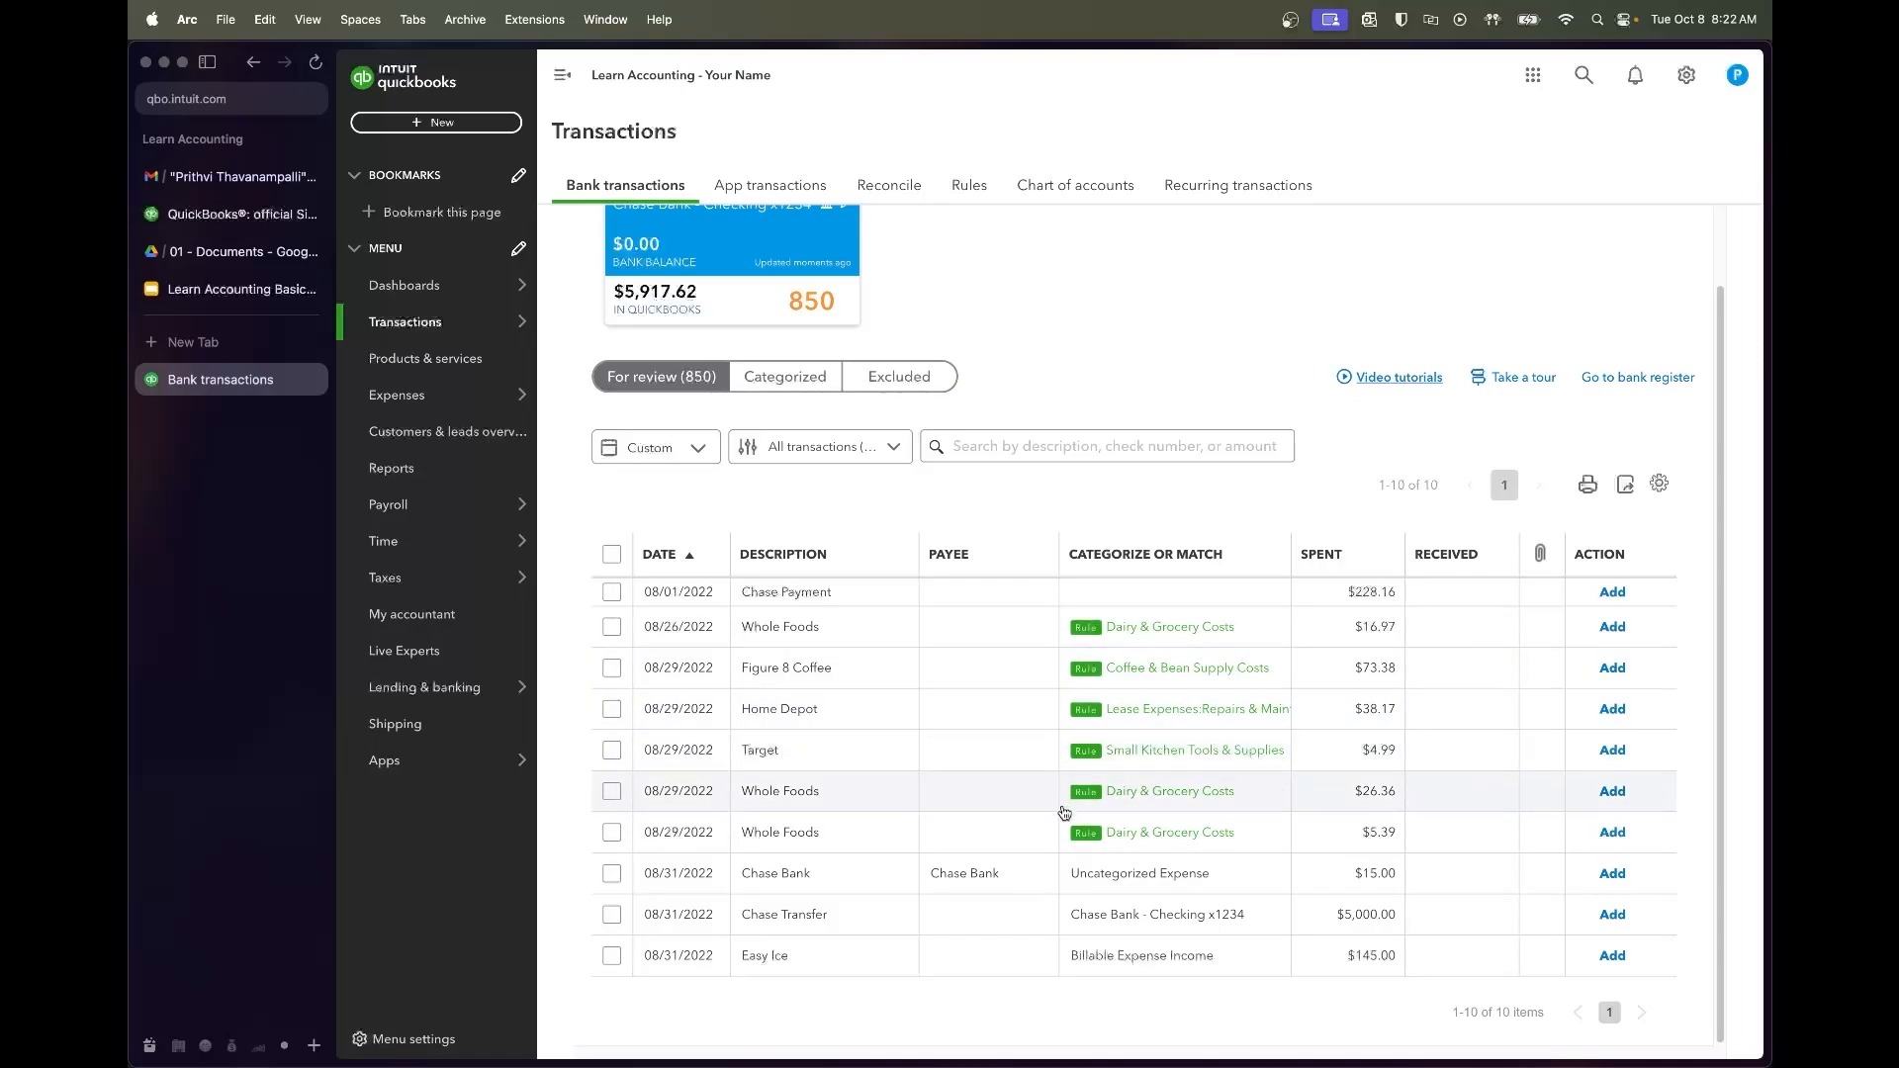
Change the $4.99 Target purchase's account to Office Supplies and add it
left_click(1039, 757)
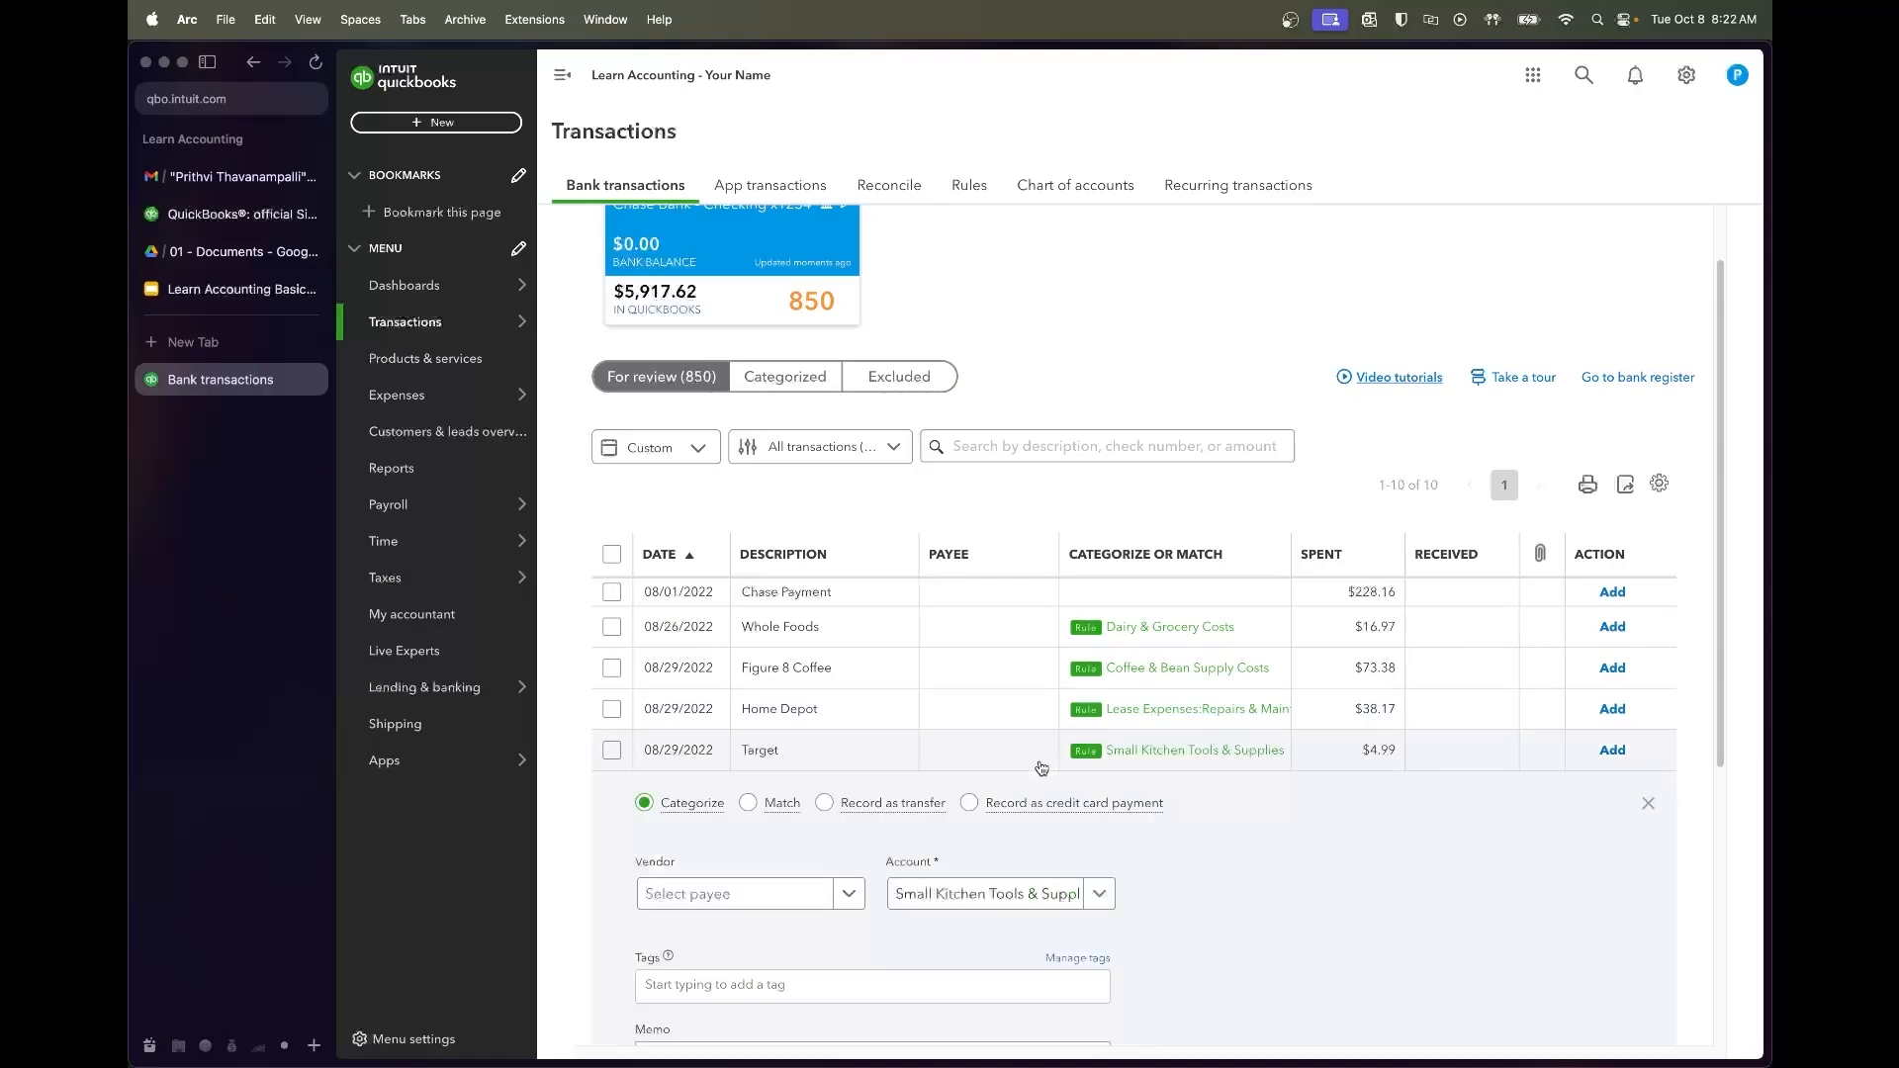
left_click(1094, 844)
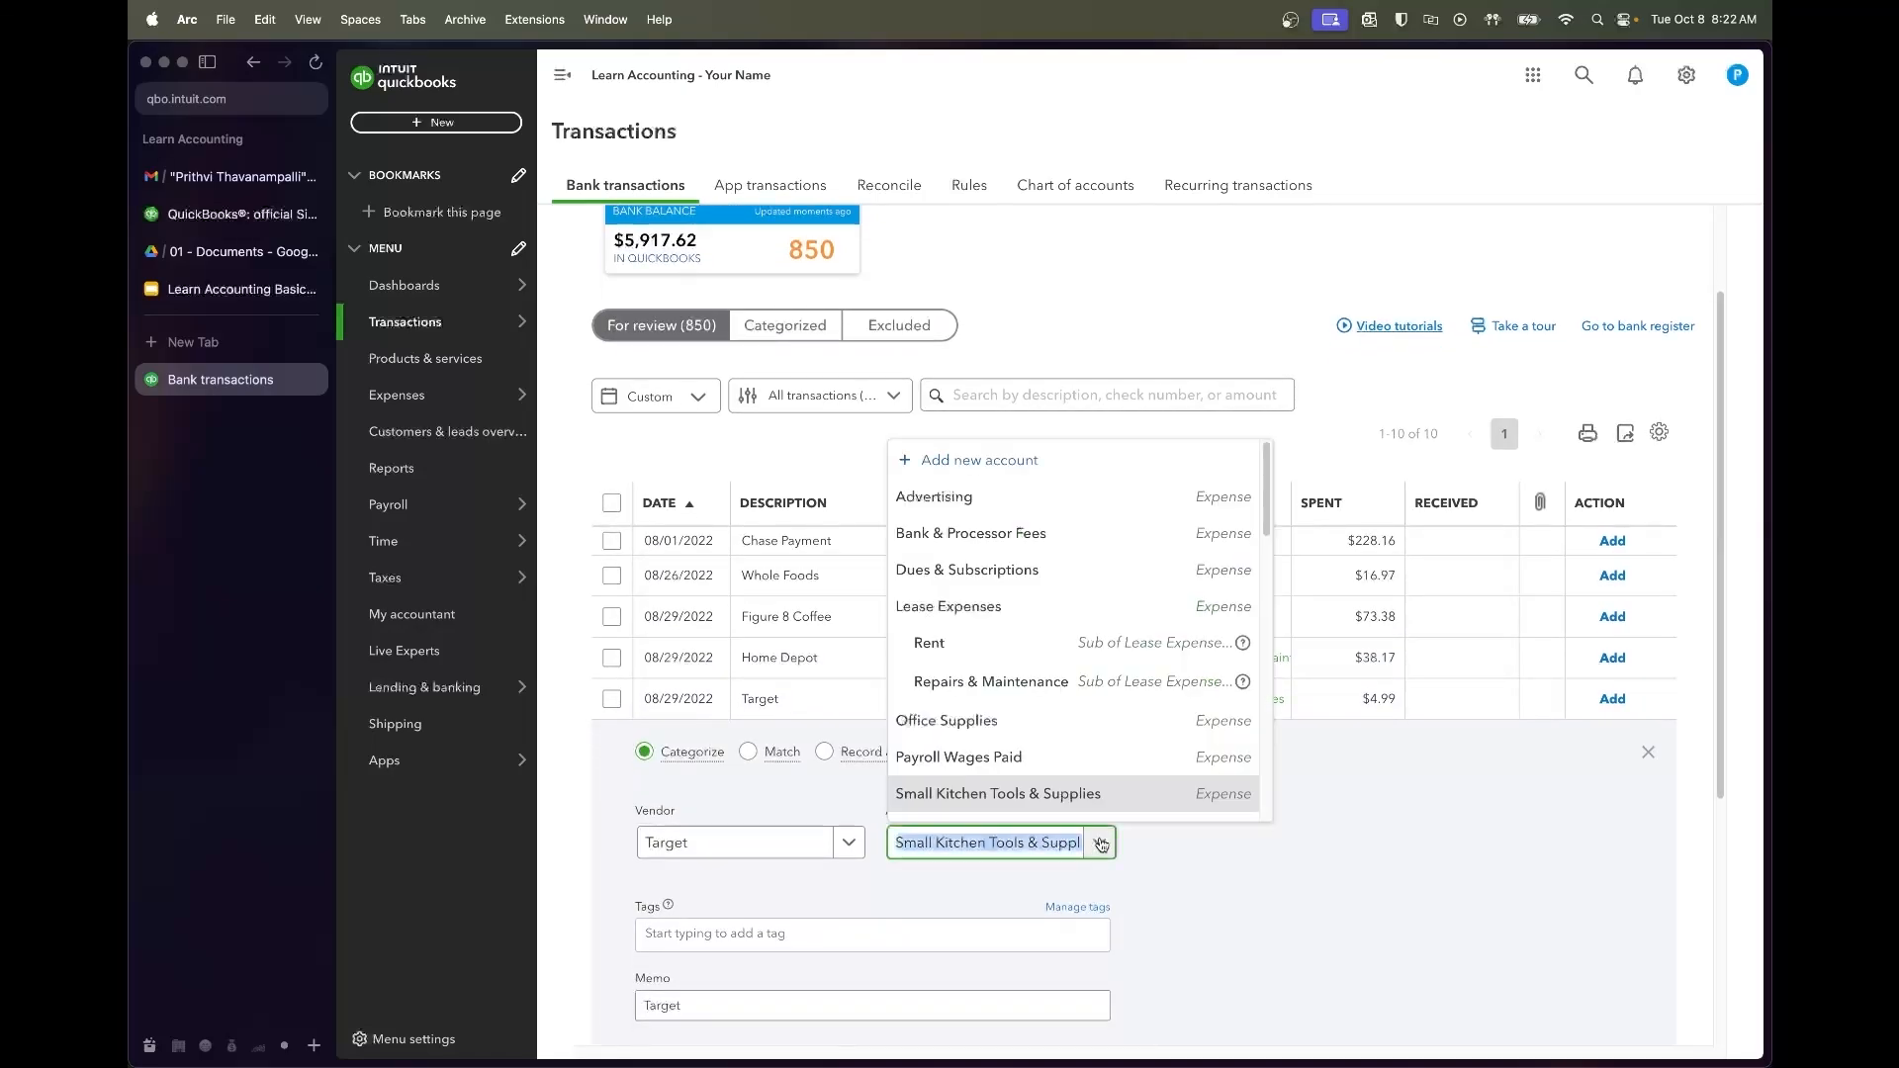
type("ofic")
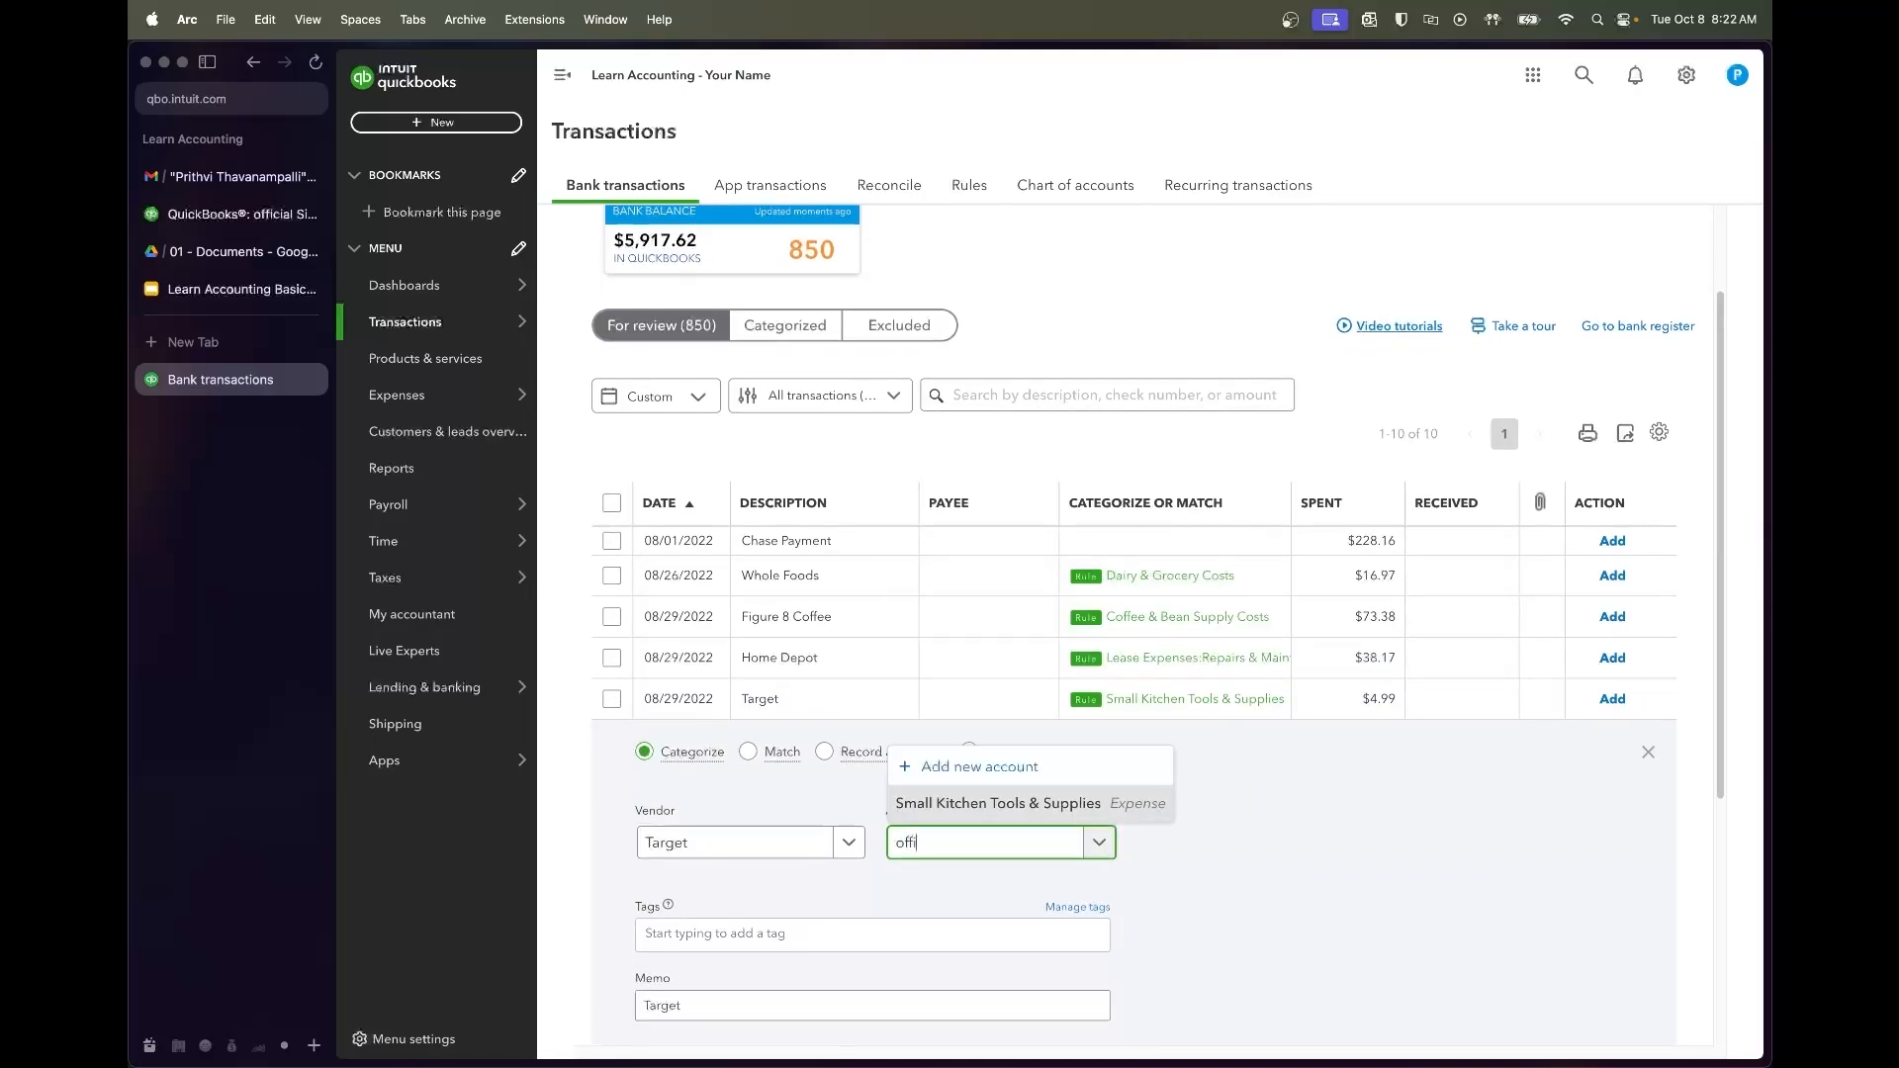
type("ce suppl")
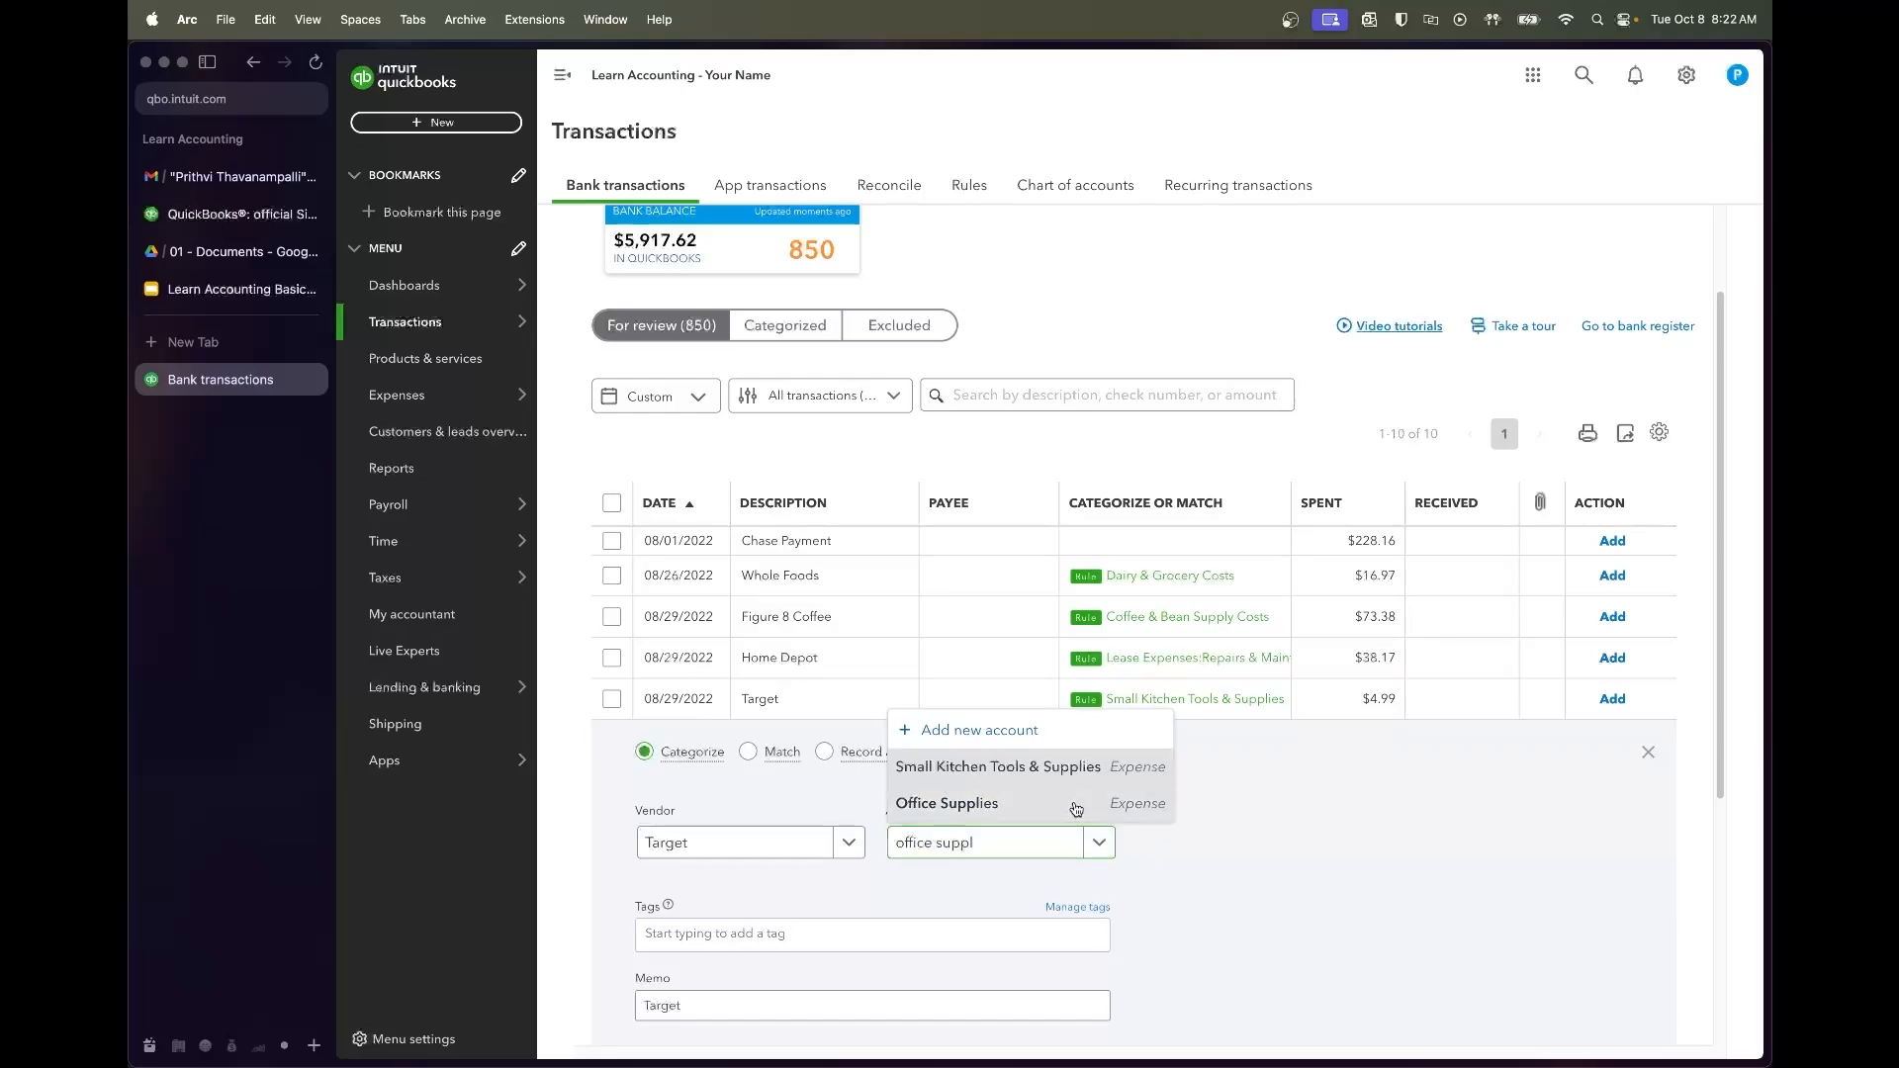
left_click(1028, 802)
scroll(1257, 890, "down", 4)
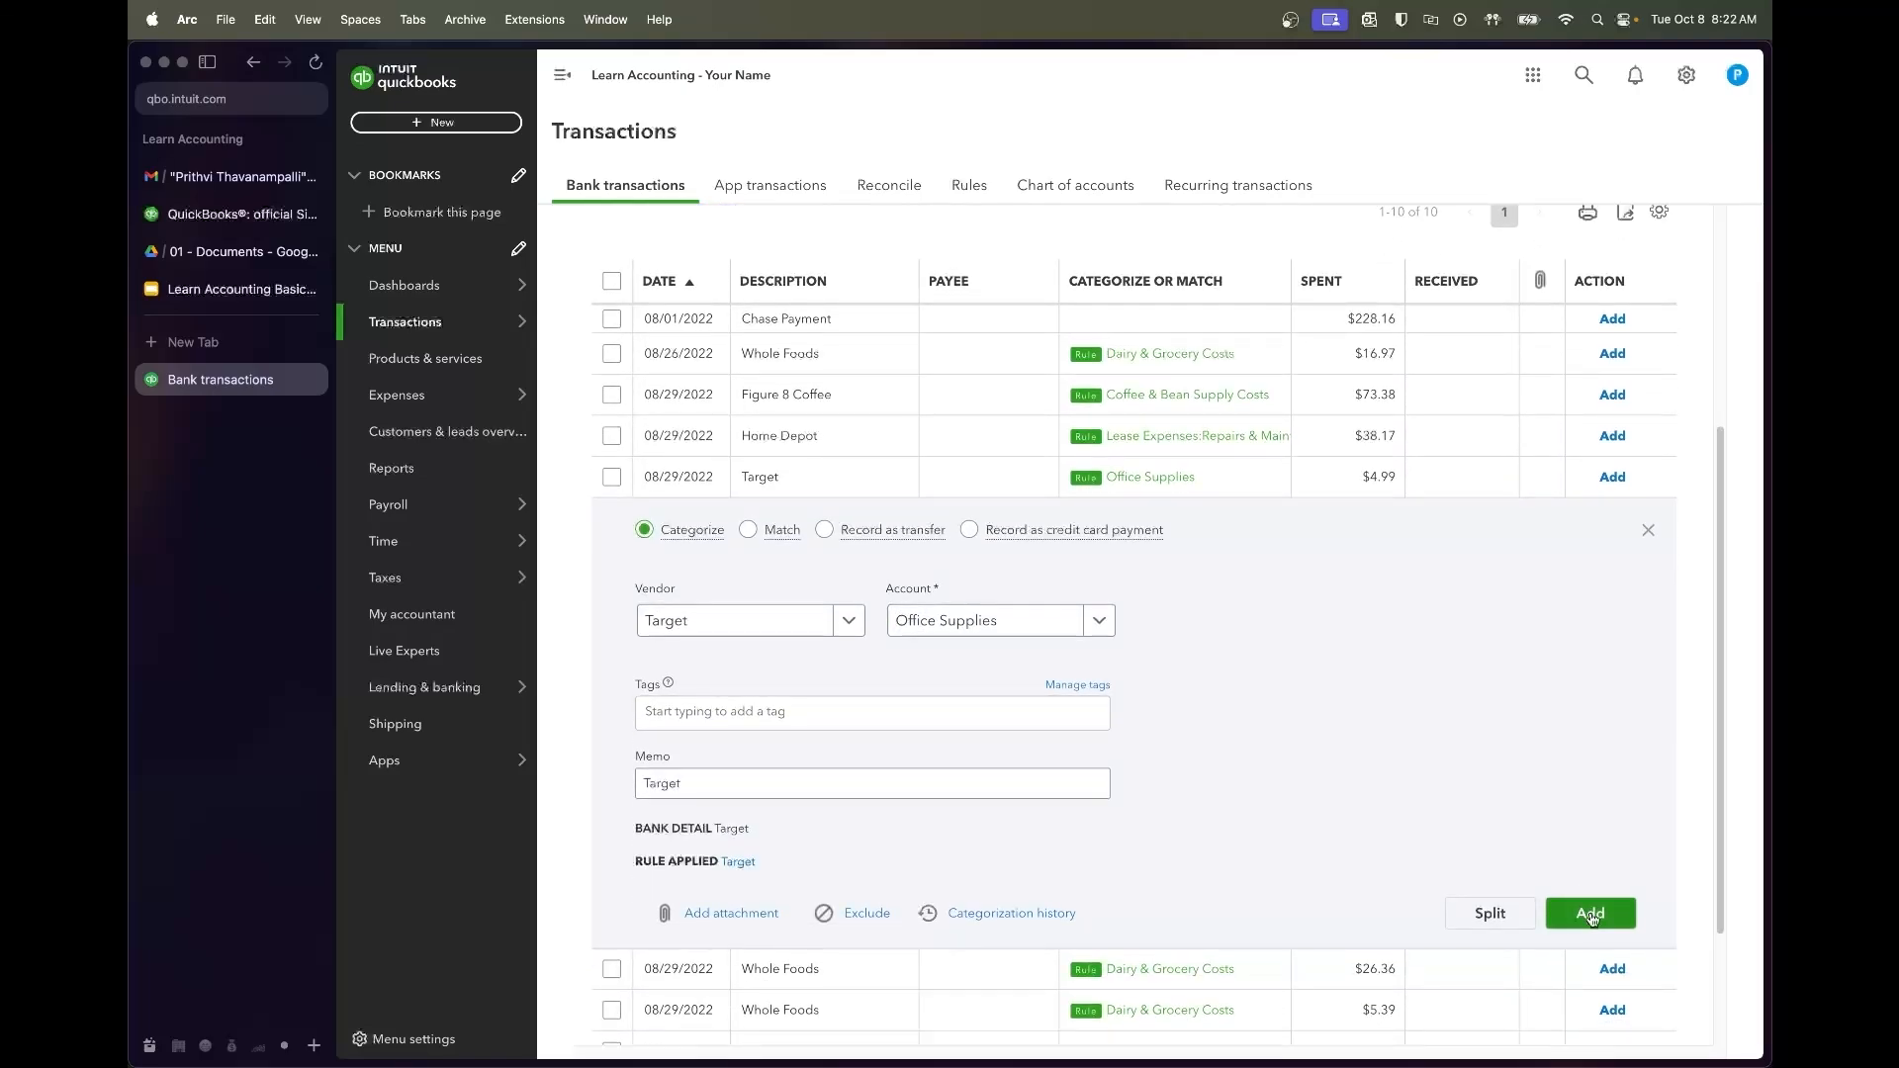
left_click(1591, 914)
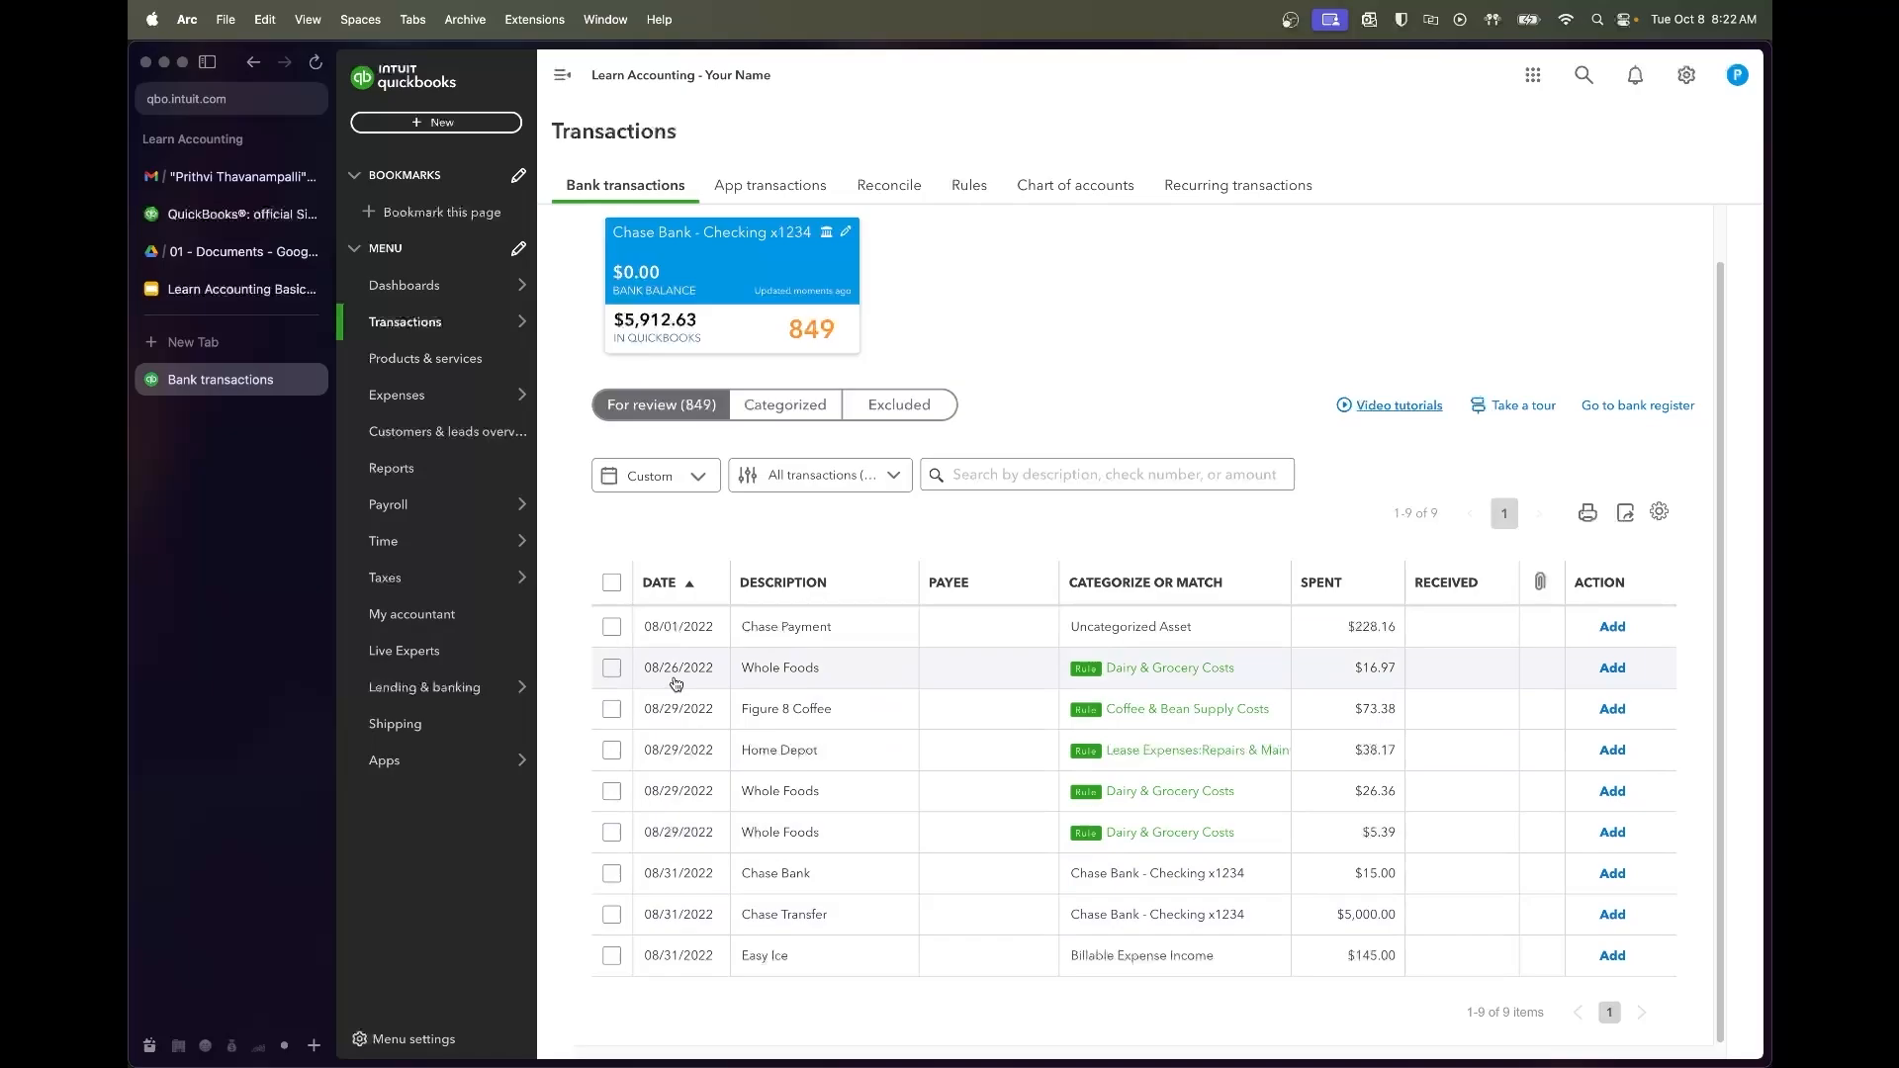
Accept the five rule-categorized transactions from the 08/26 Whole Foods through 08/29
left_click(613, 669)
left_click(613, 833, "shift")
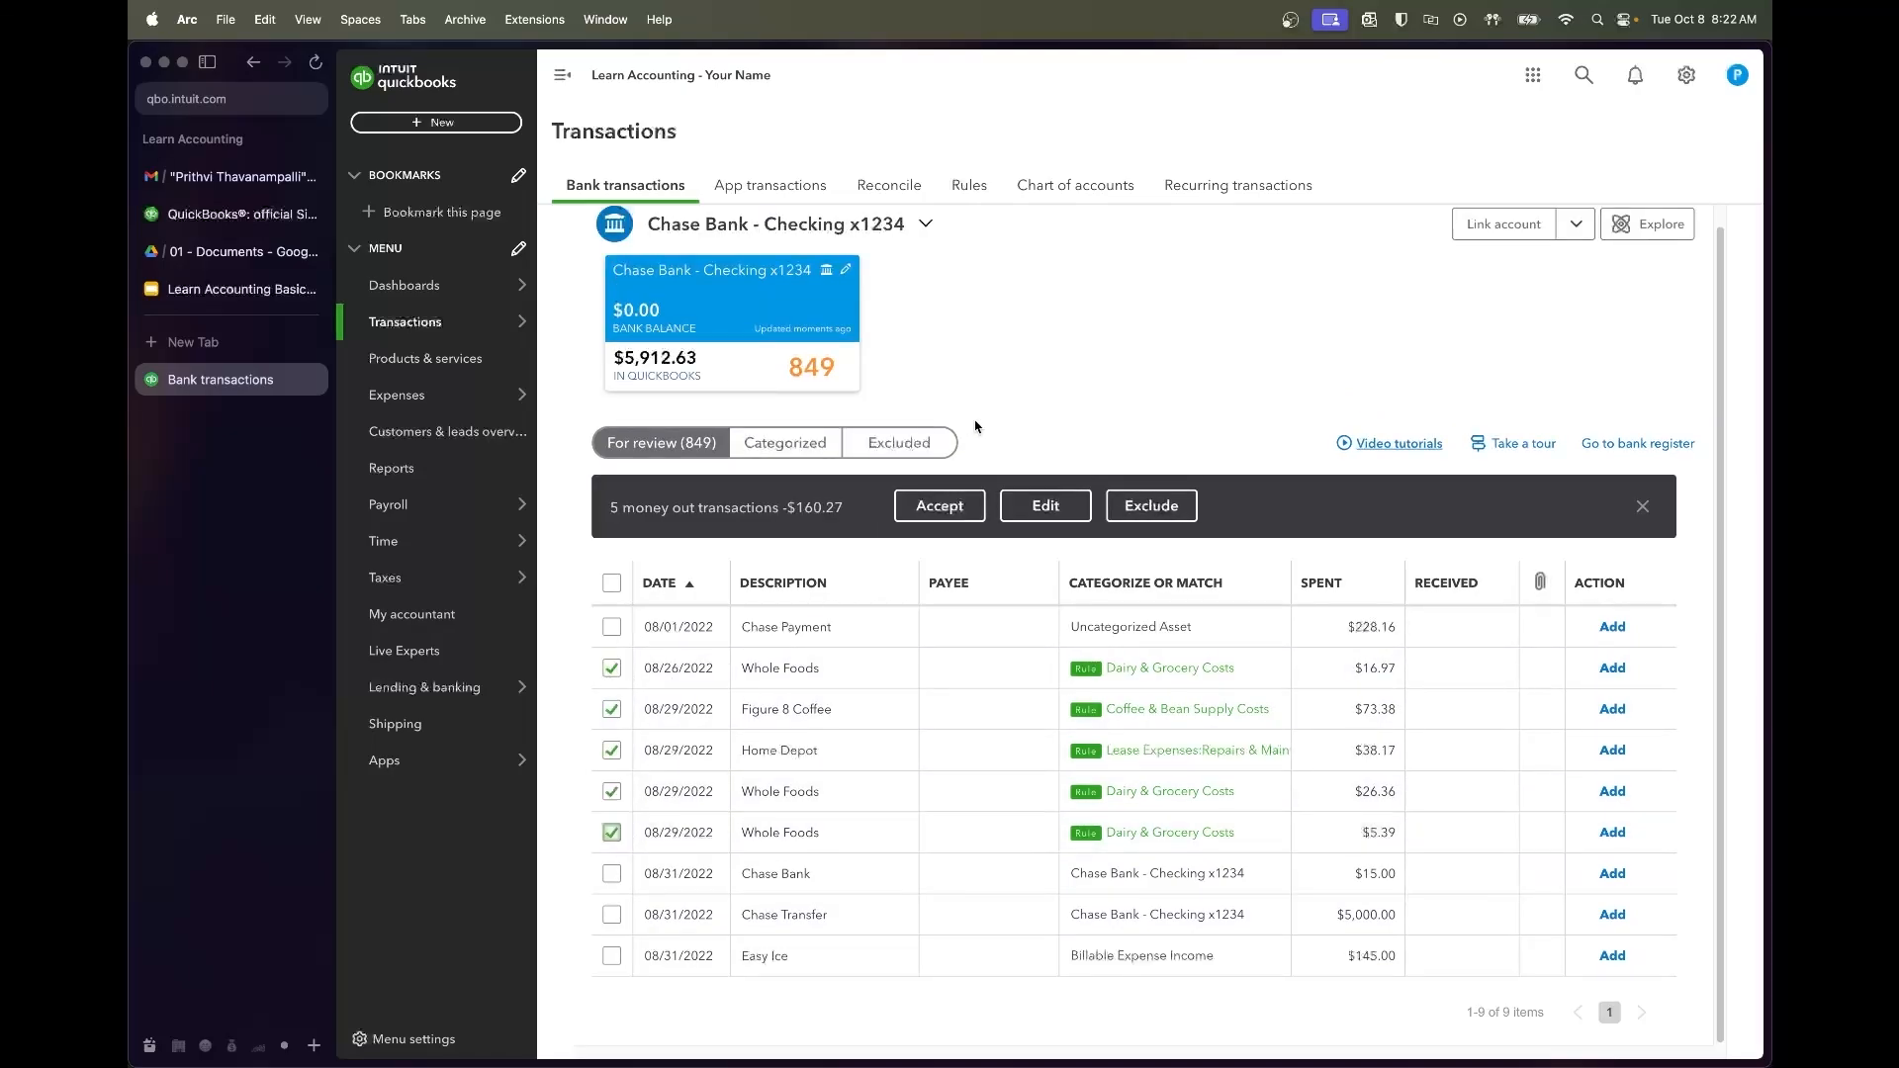
left_click(940, 505)
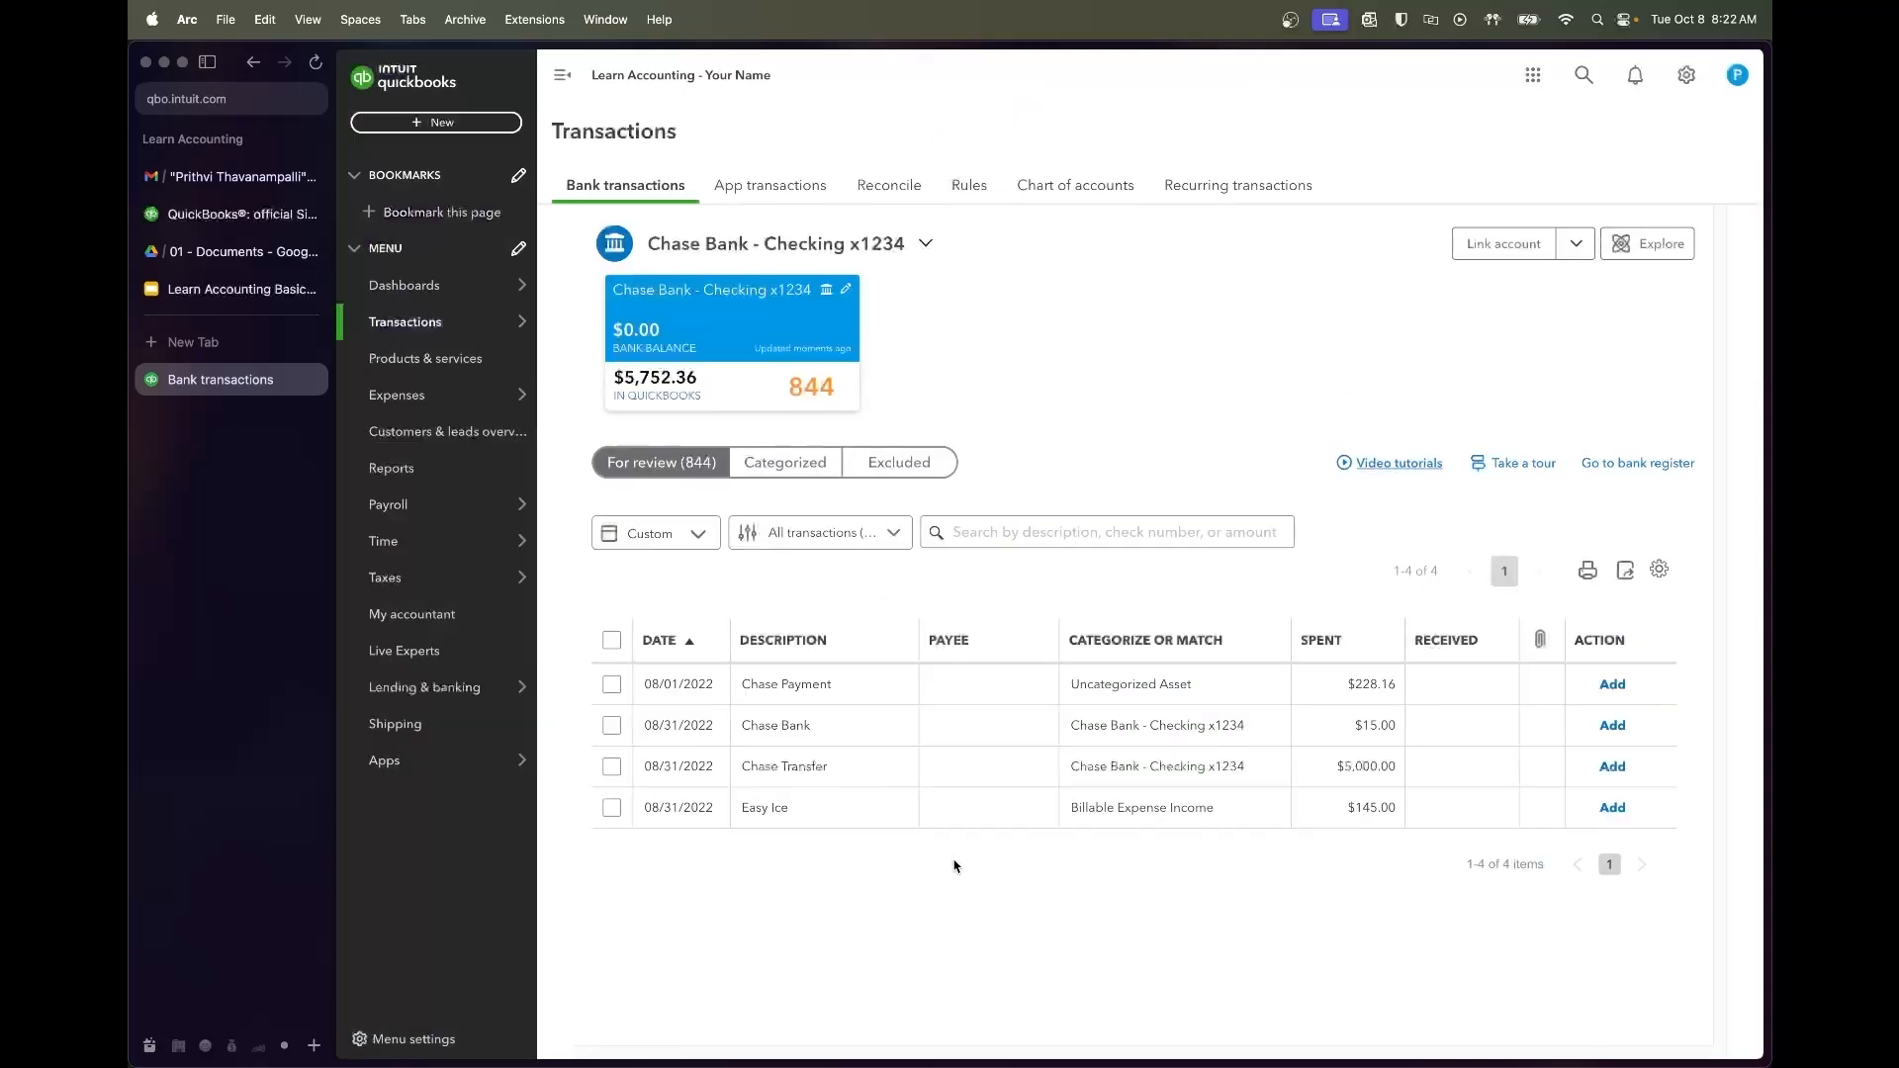
Add the $15 Chase Bank charge with vendor Chase Bank under Bank & Processor Fees
left_click(839, 729)
scroll(840, 814, "down", 1)
left_click(782, 804)
type("Chase")
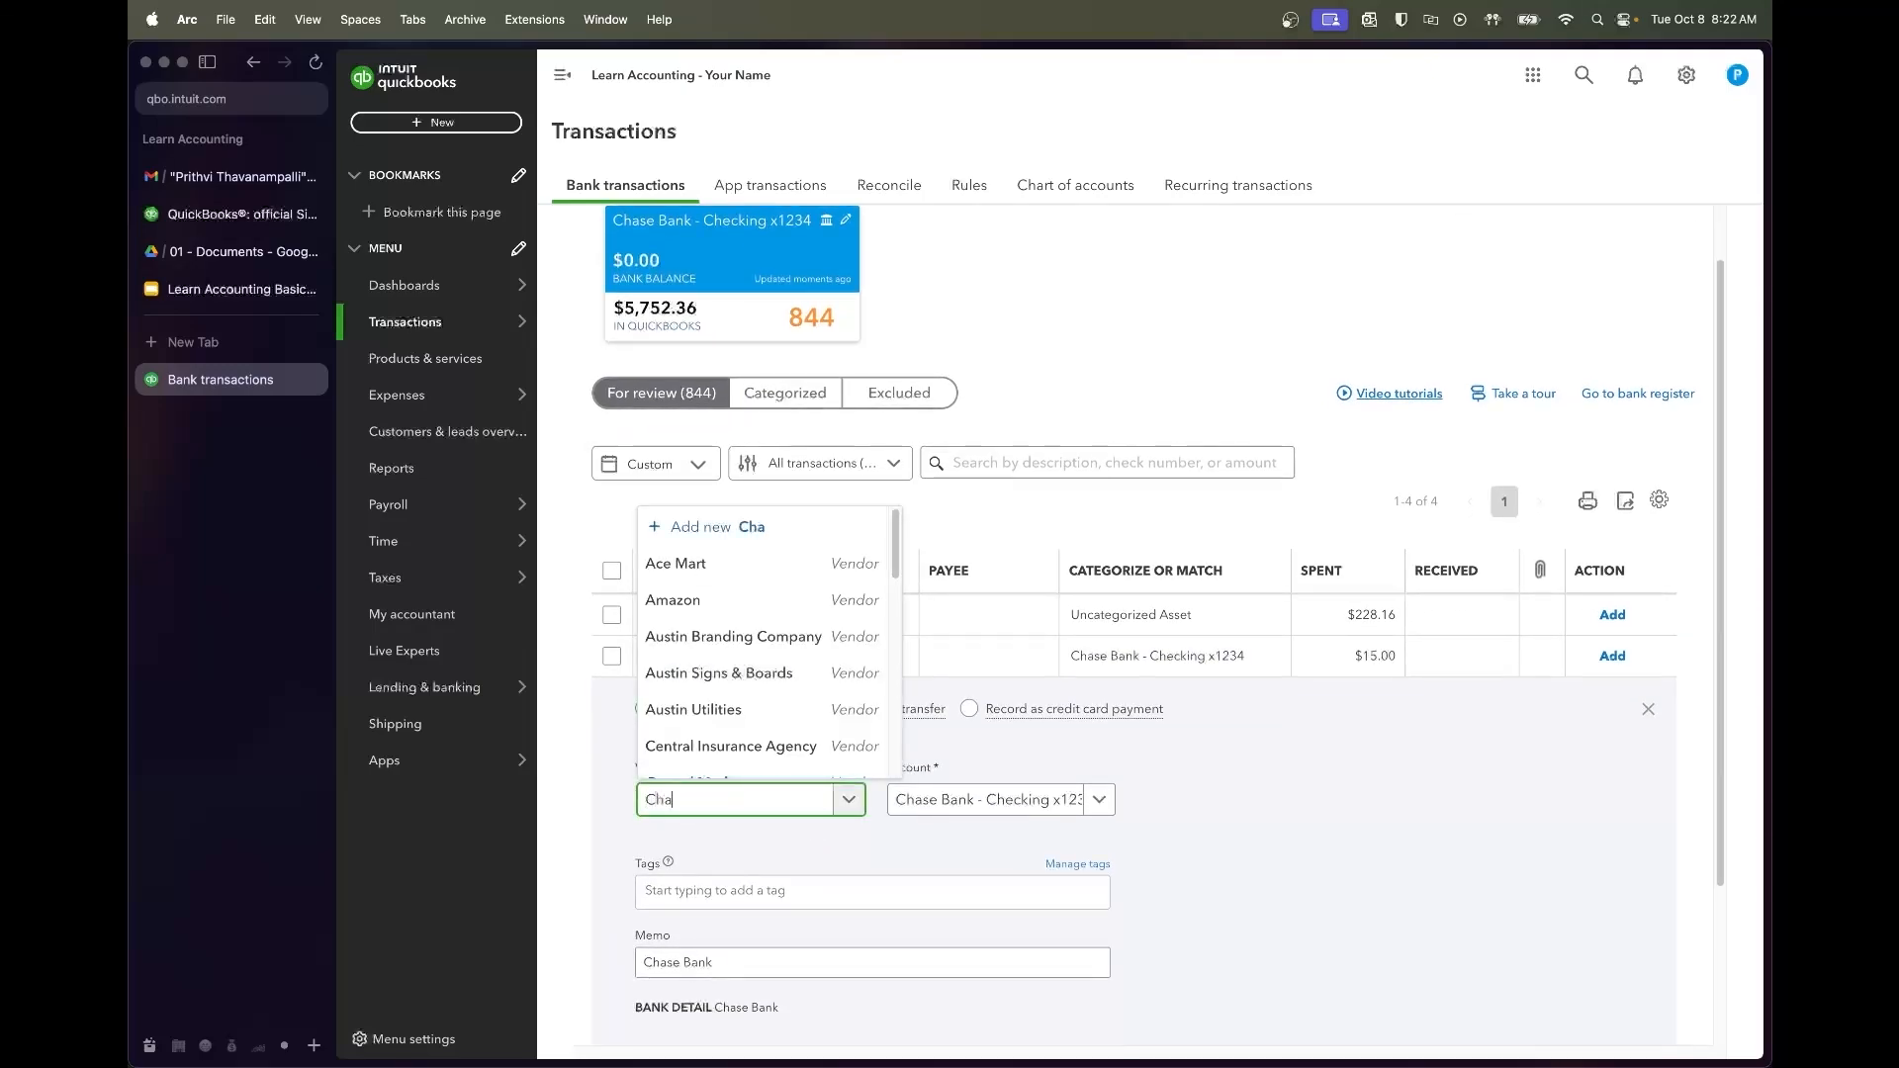
left_click(732, 762)
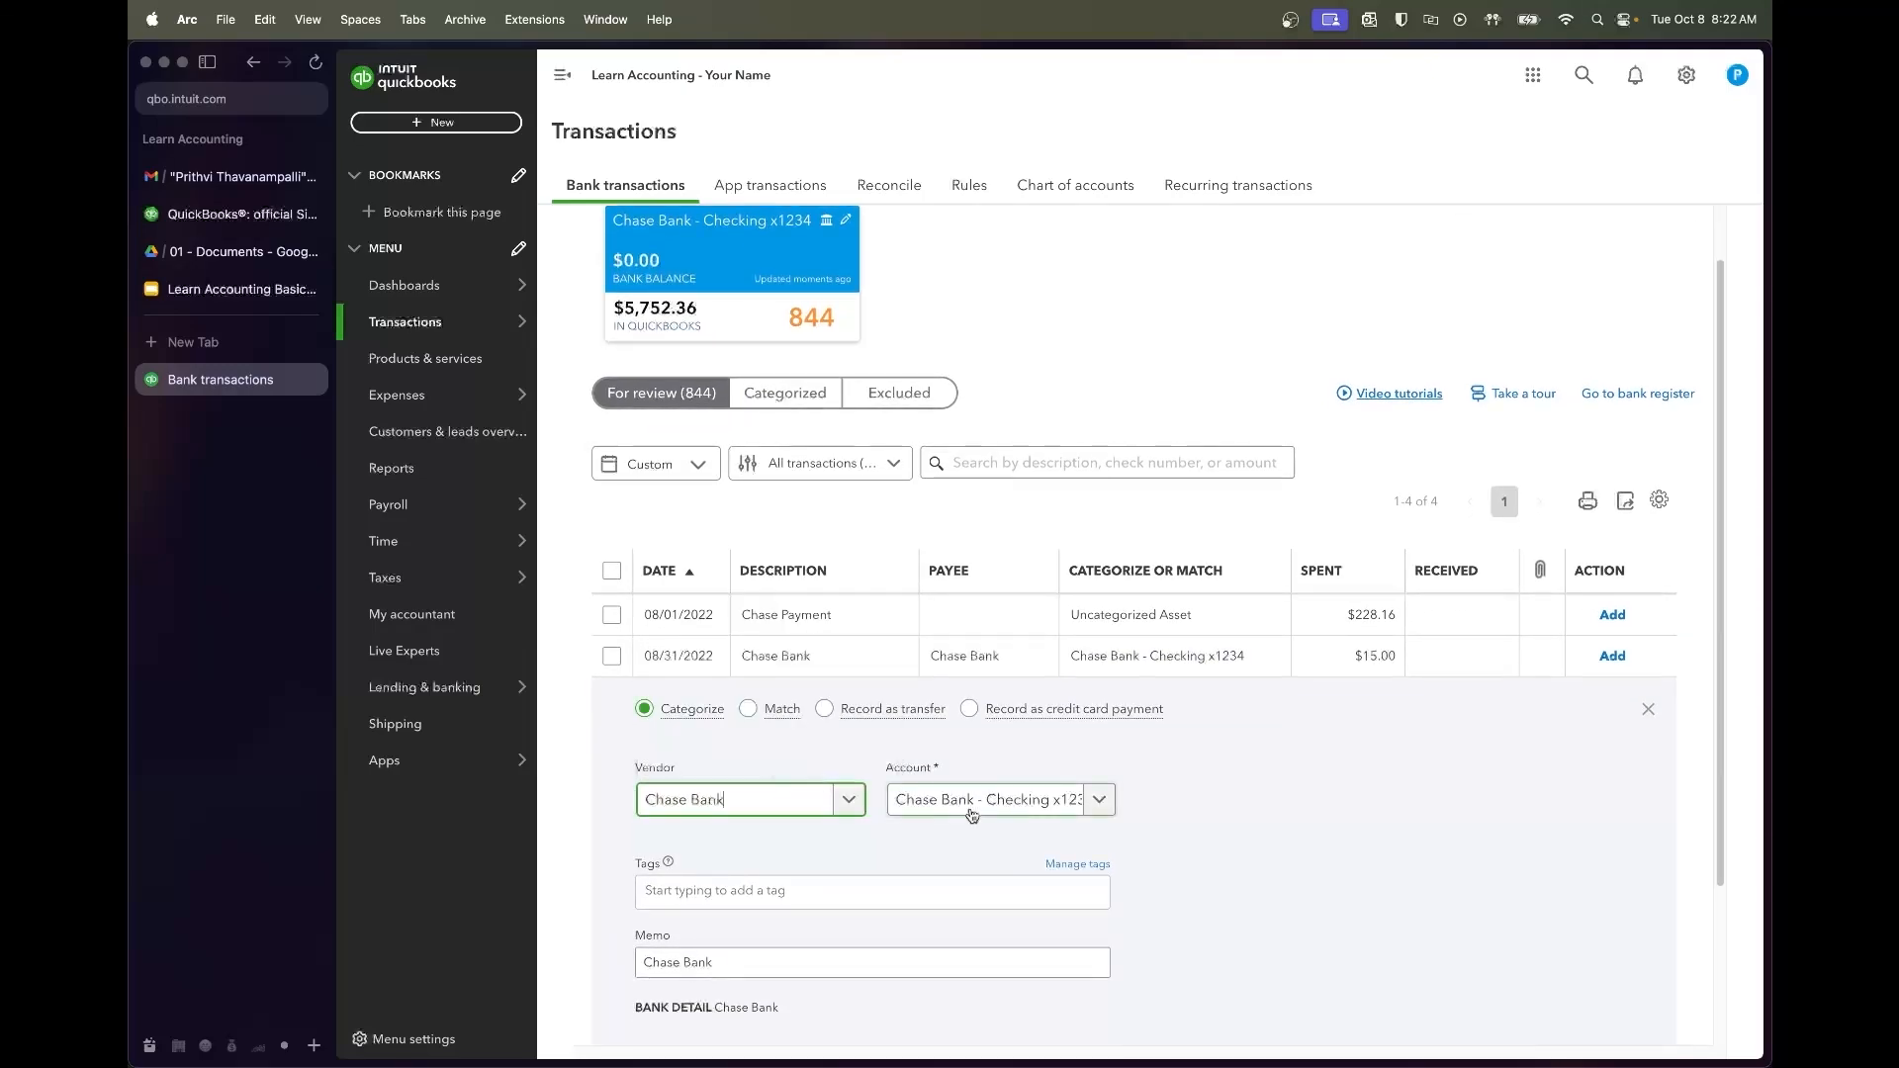
left_click(966, 803)
type("bank")
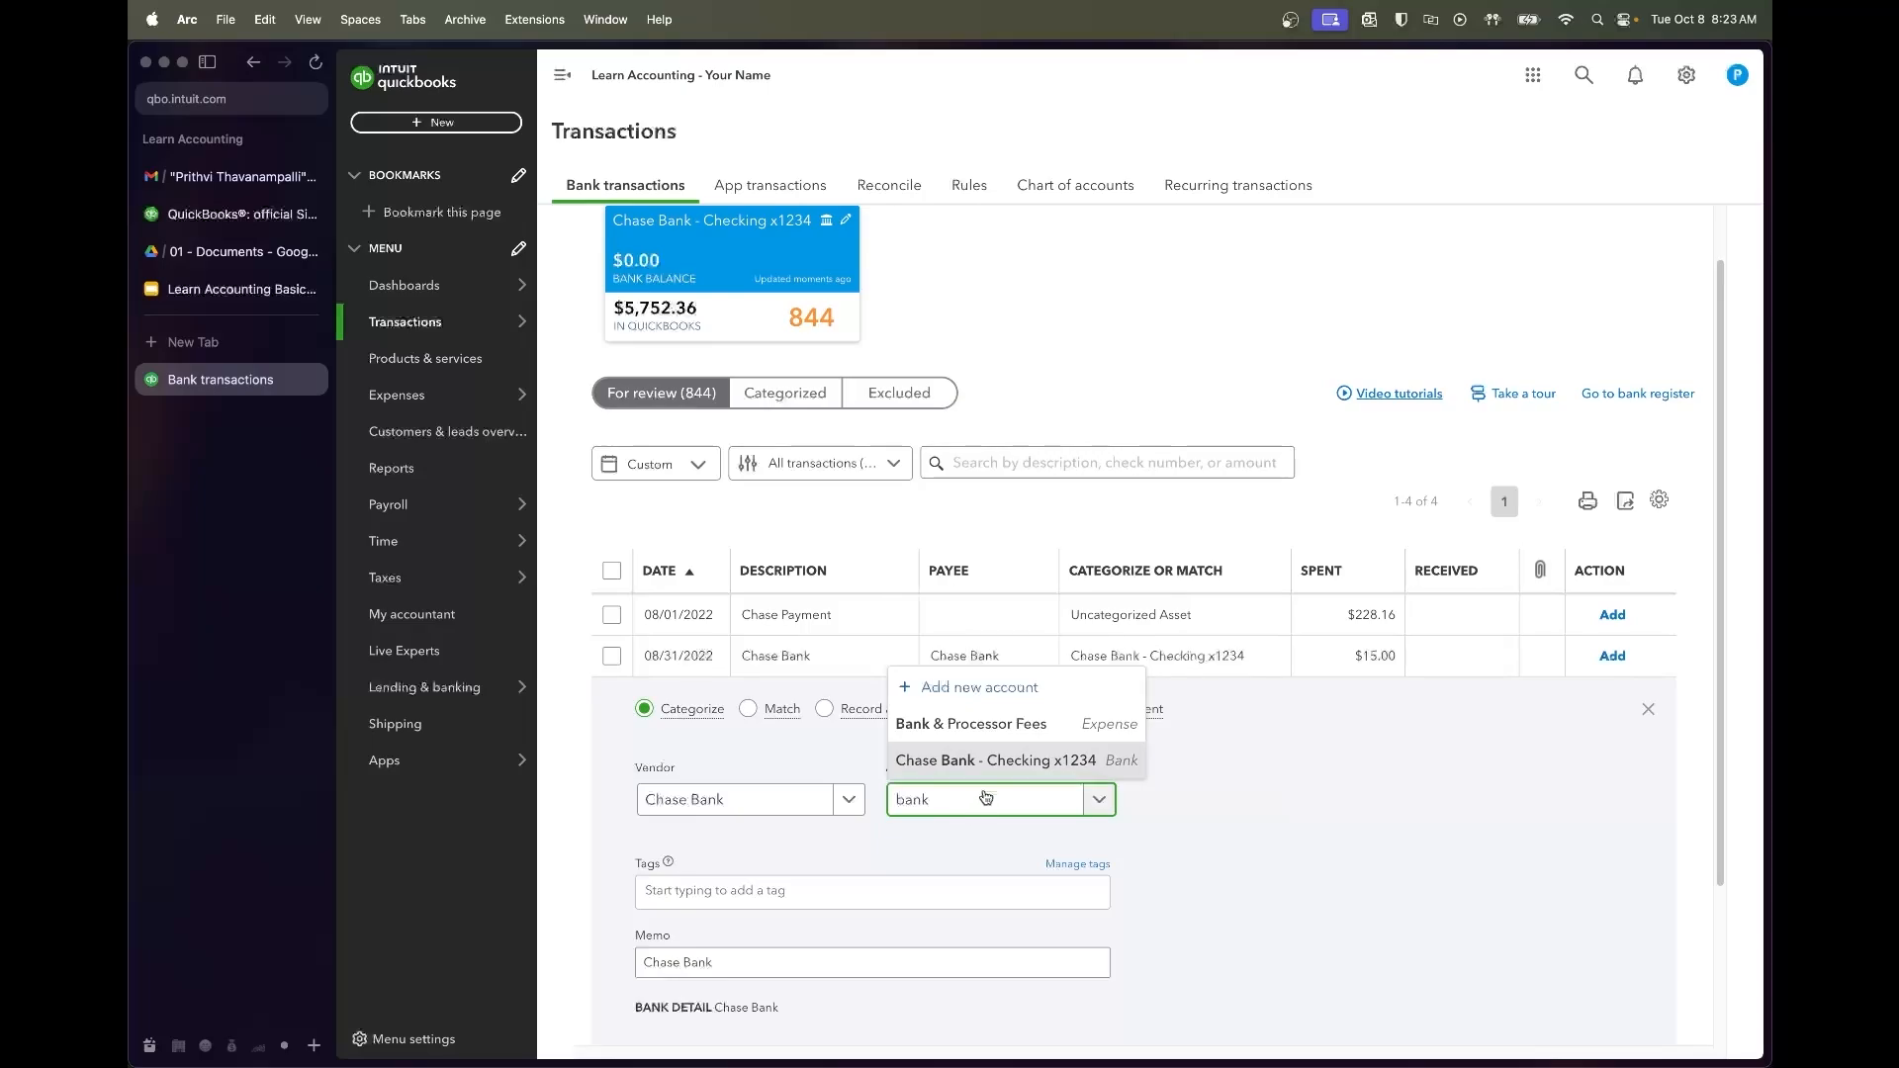
left_click(987, 725)
scroll(1288, 848, "down", 2)
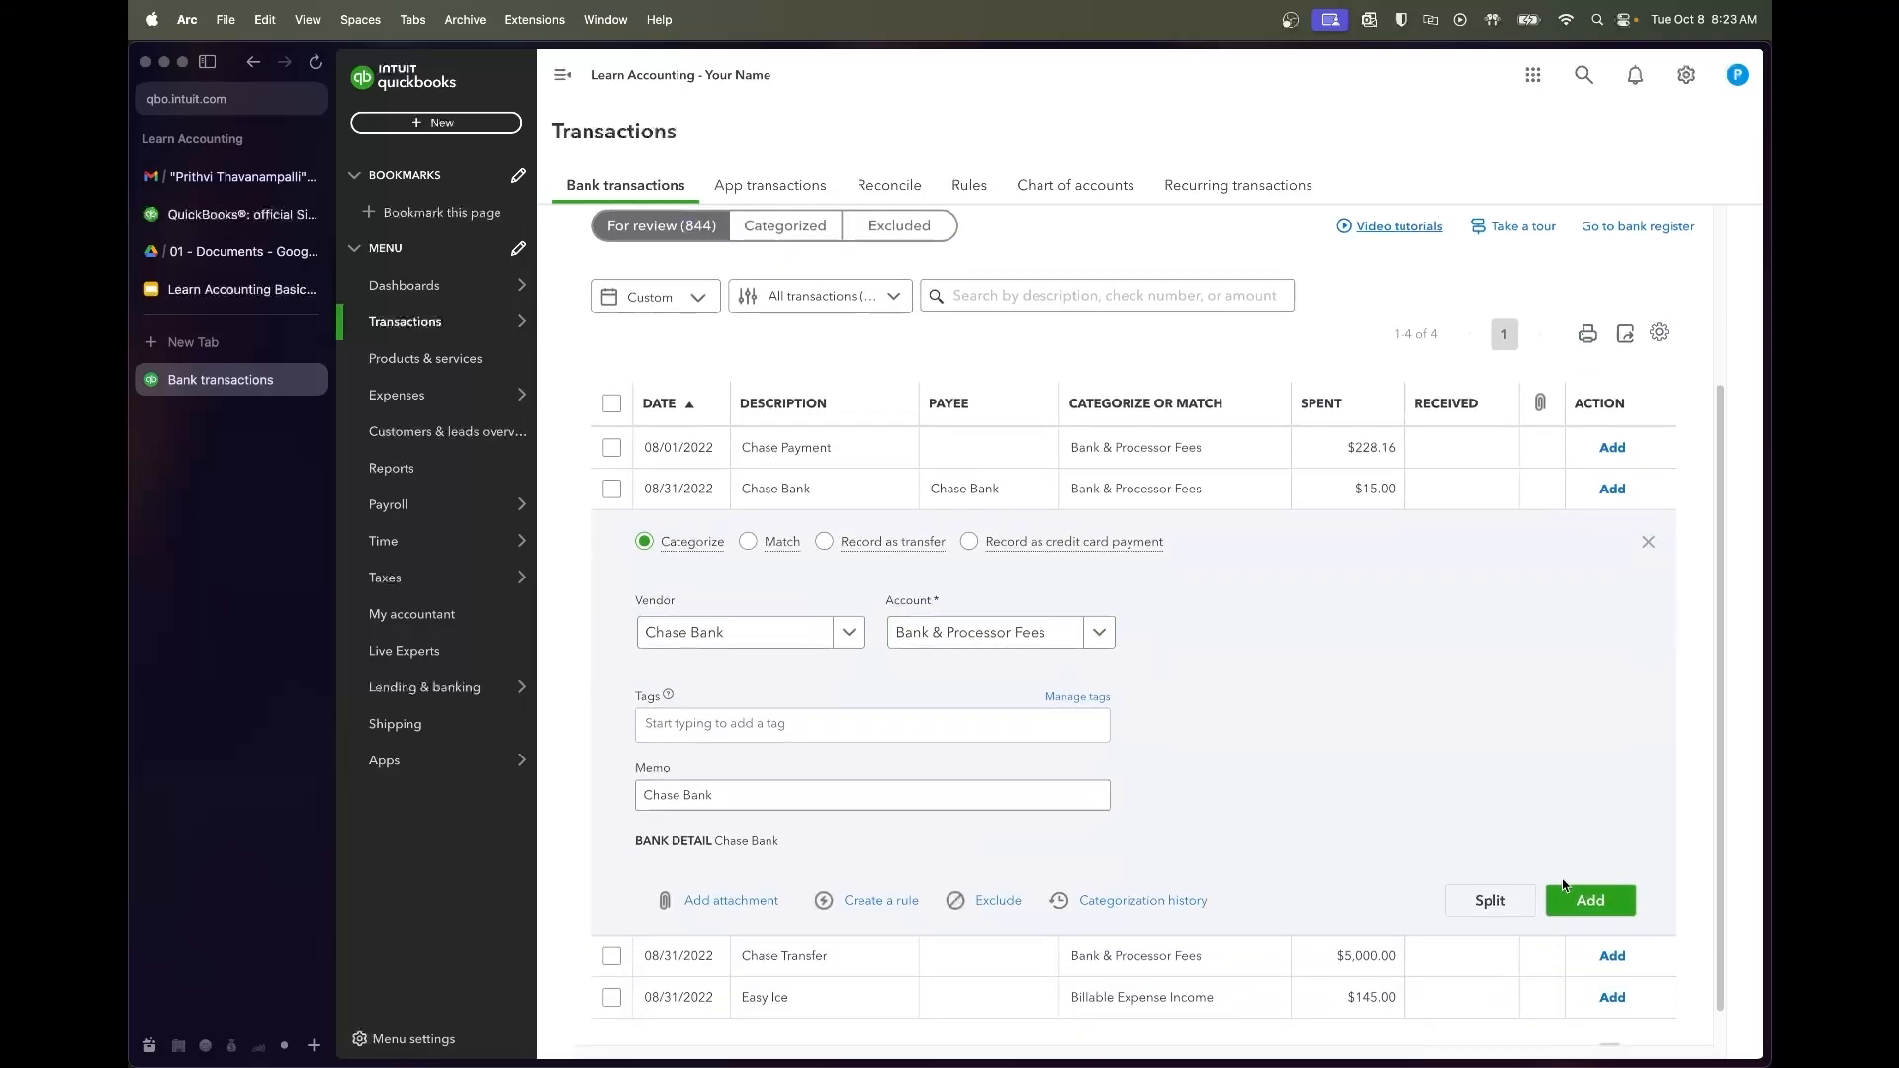
left_click(1573, 905)
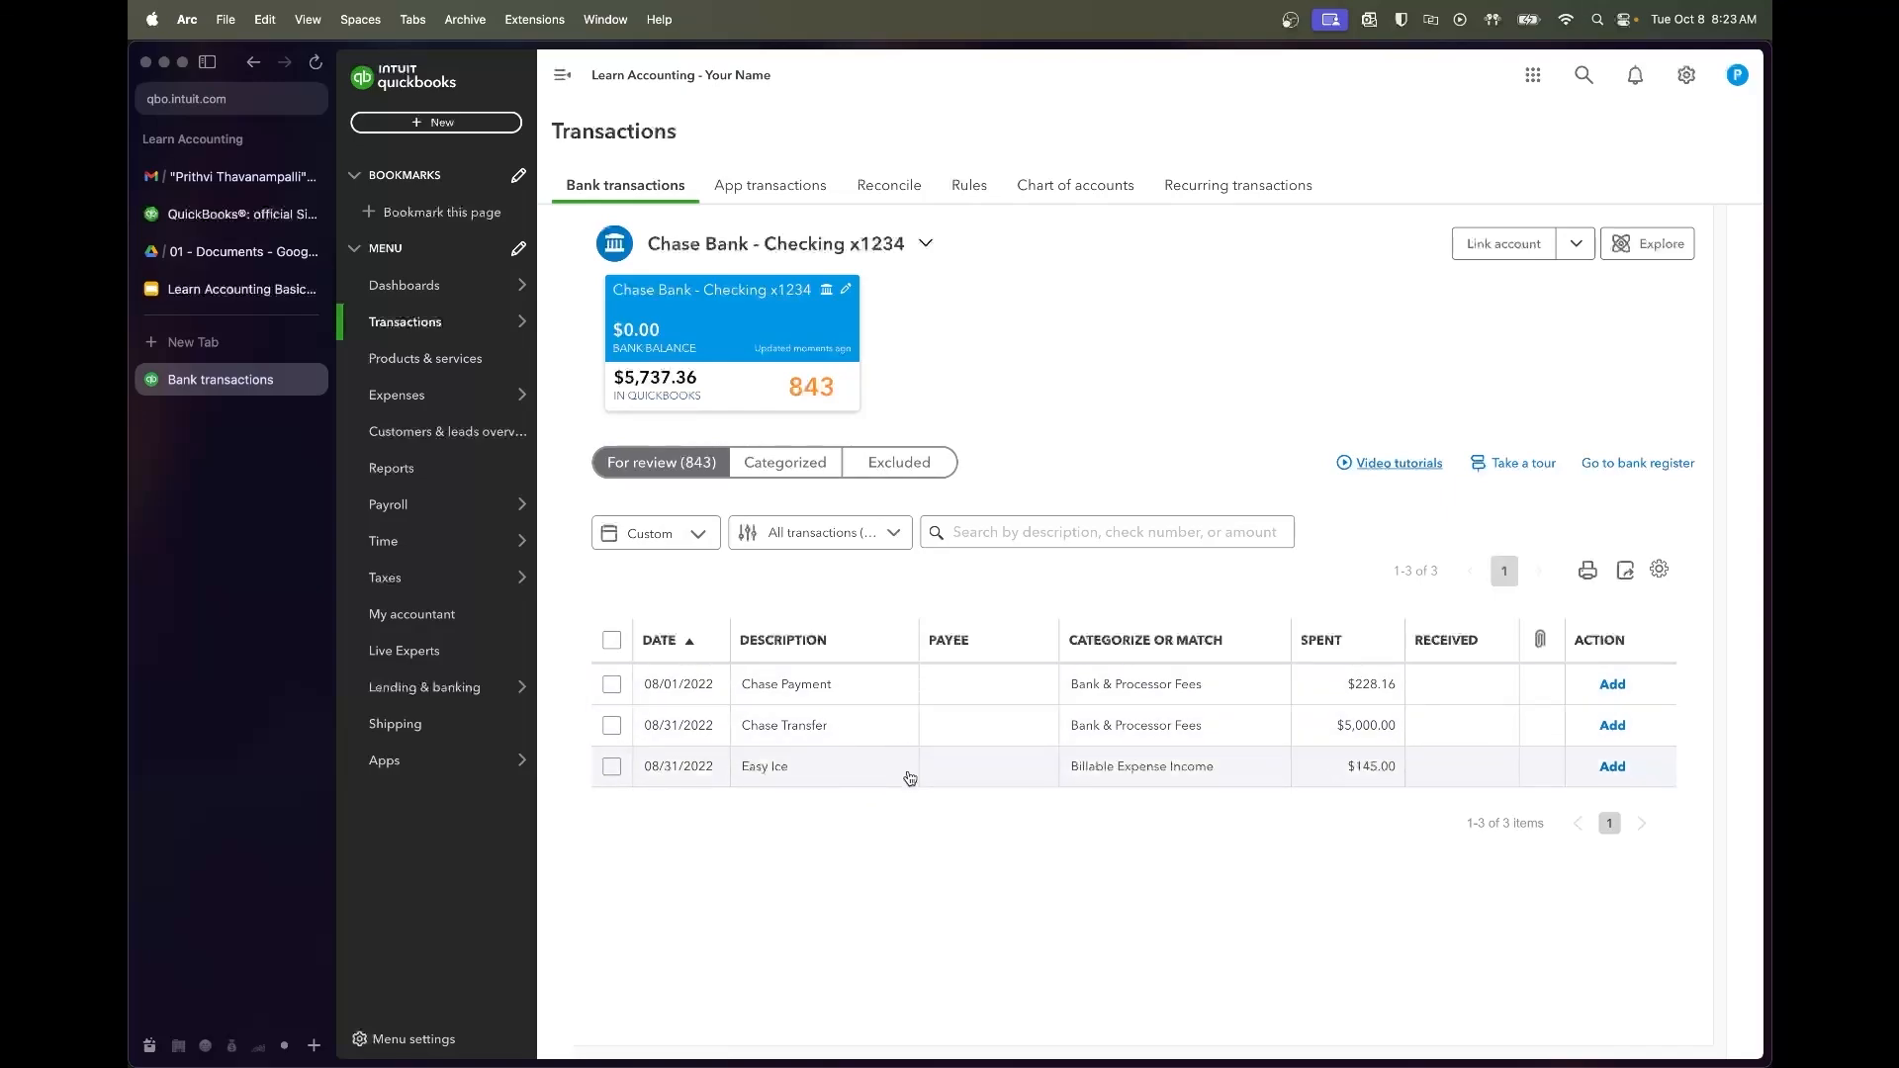
left_click(857, 776)
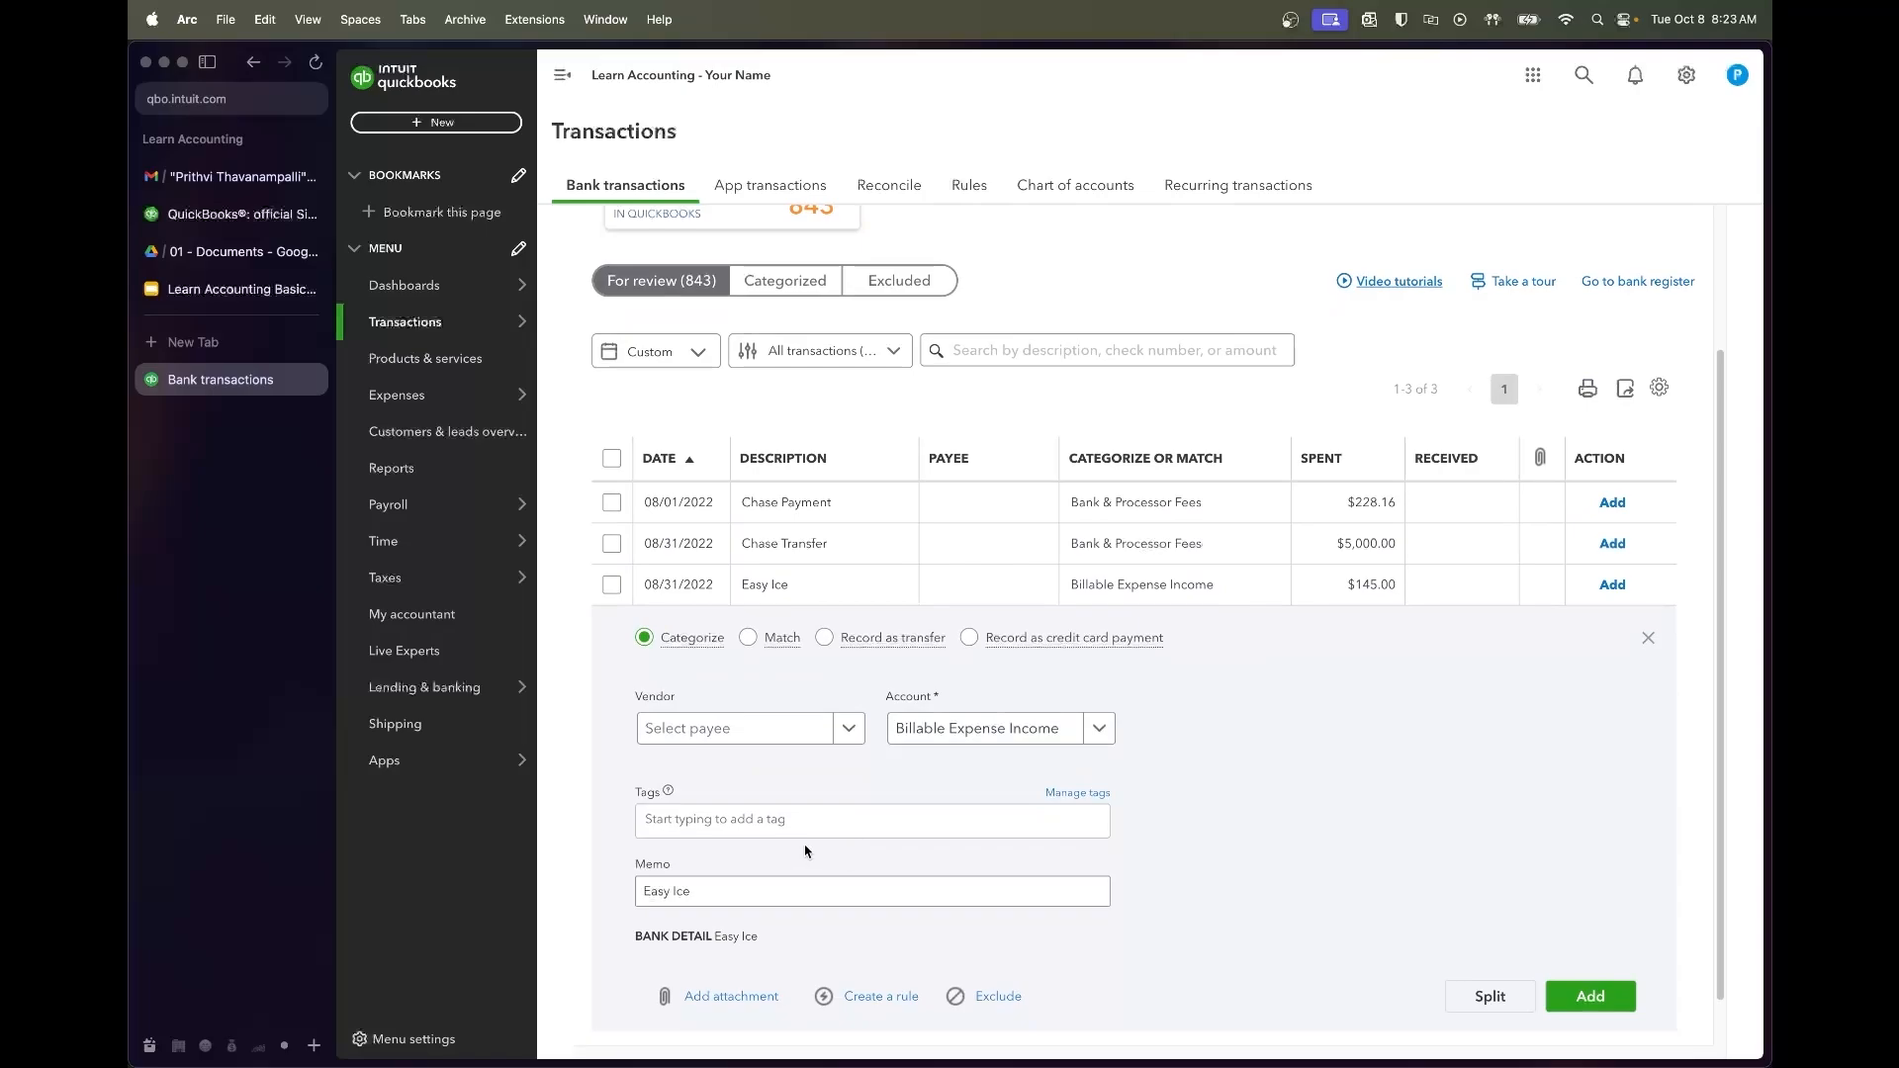
key("super+t")
Search Google for 'easy ice' to confirm the business, then enter Easy Ice as vendor
type("easy ice")
key("Return")
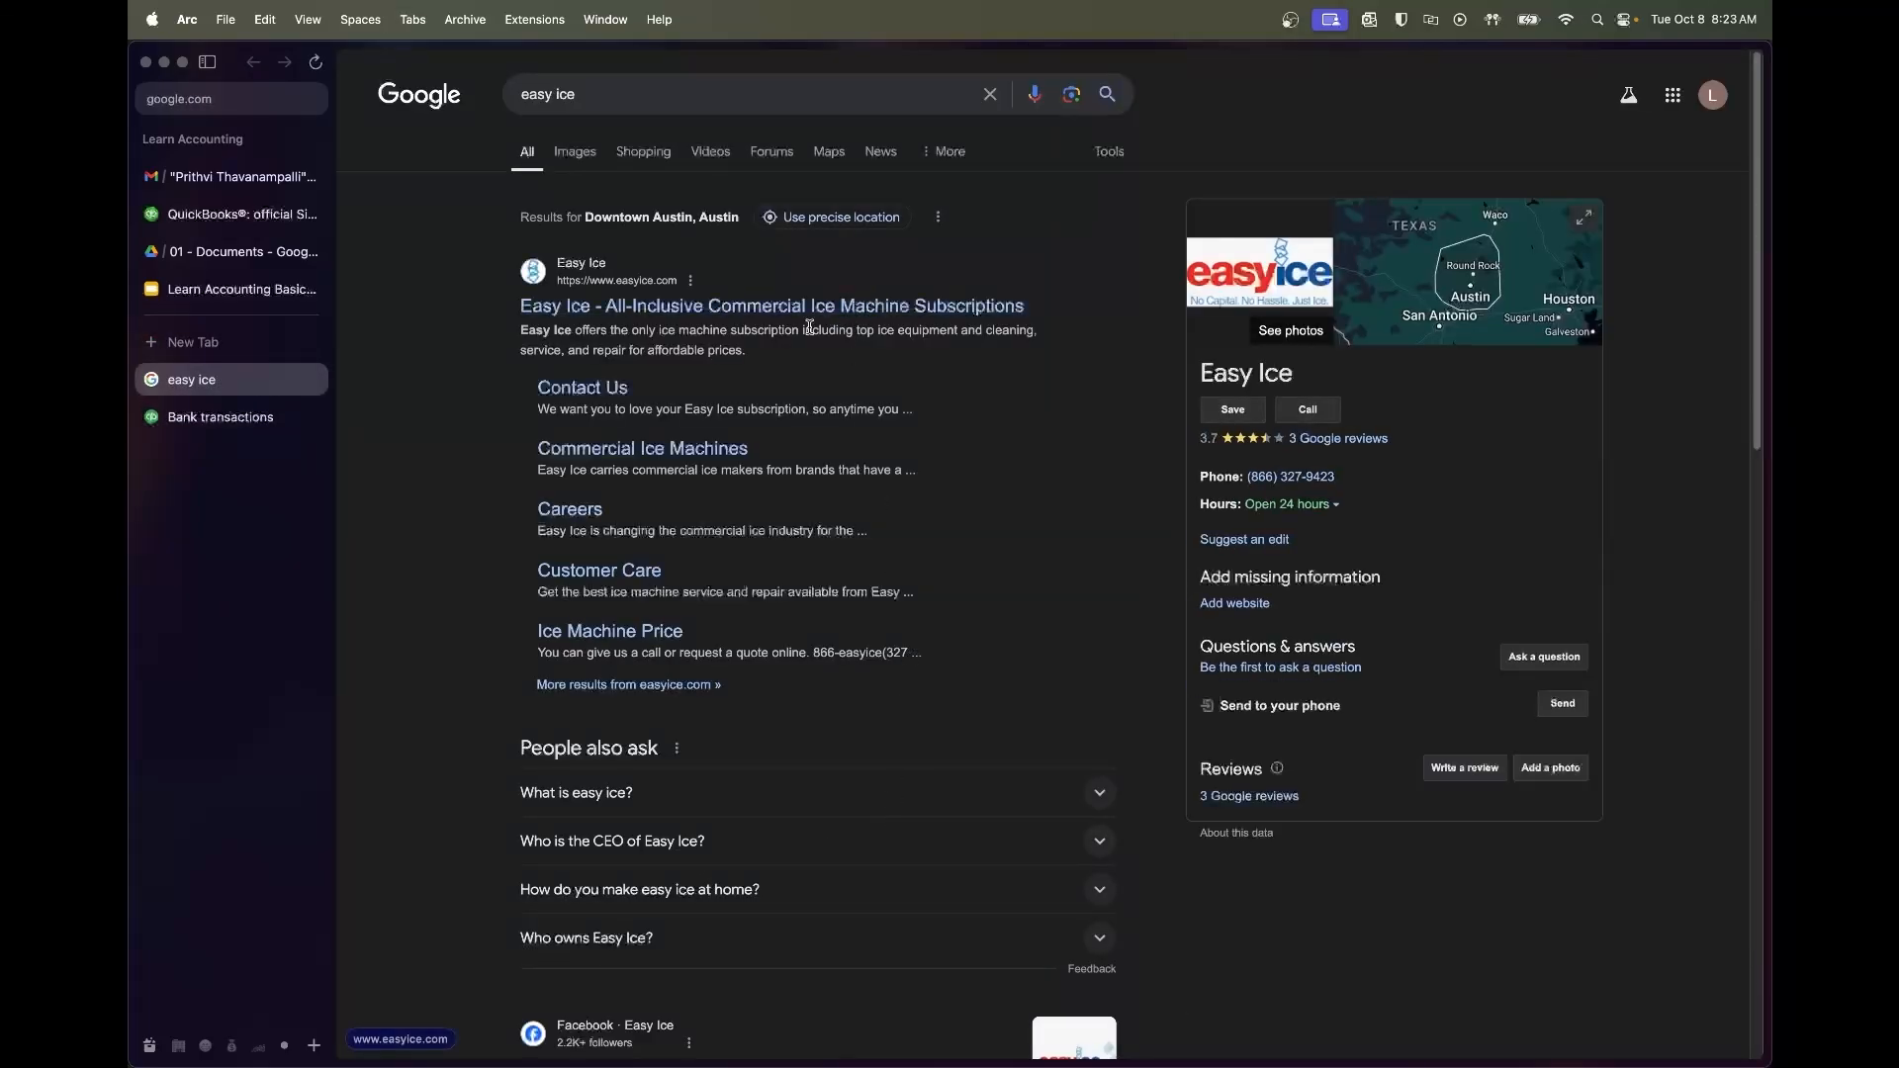
left_click_drag(794, 330, 900, 330)
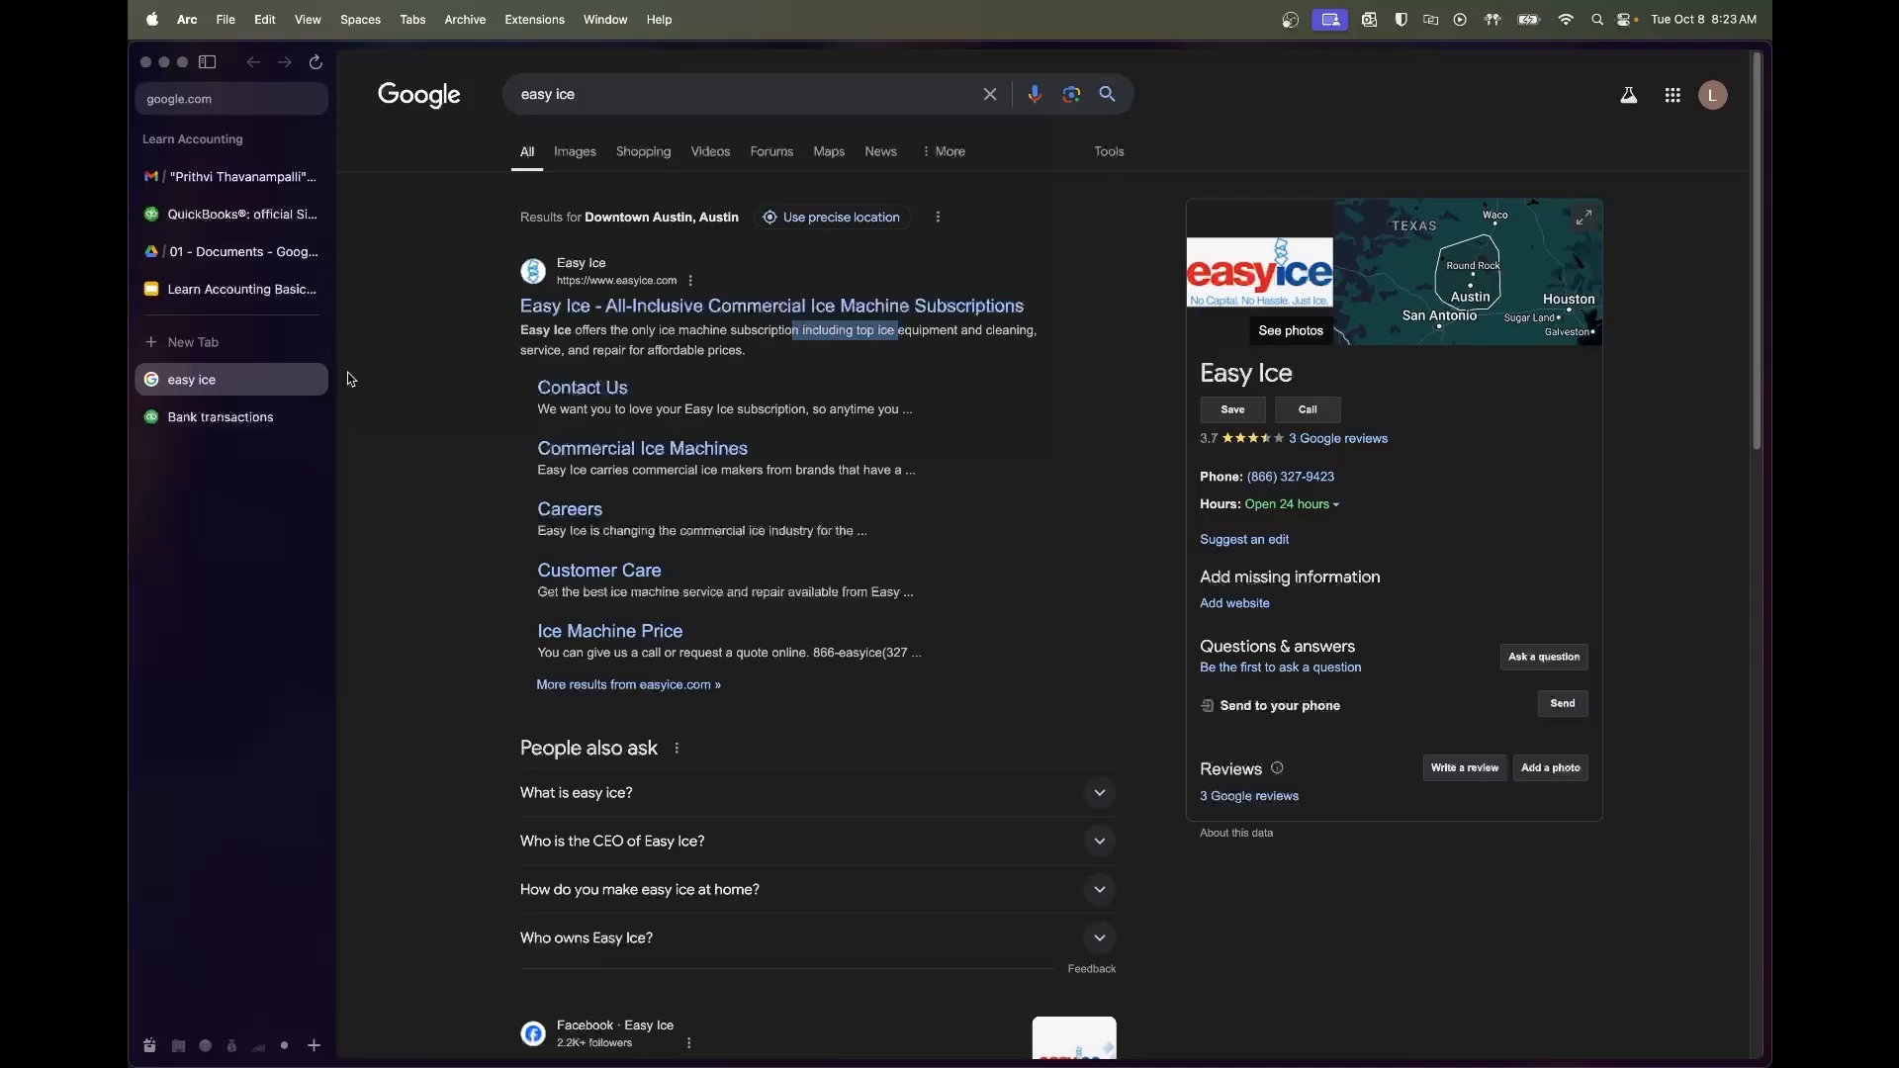
left_click(220, 417)
left_click(772, 734)
type("Easy Ice")
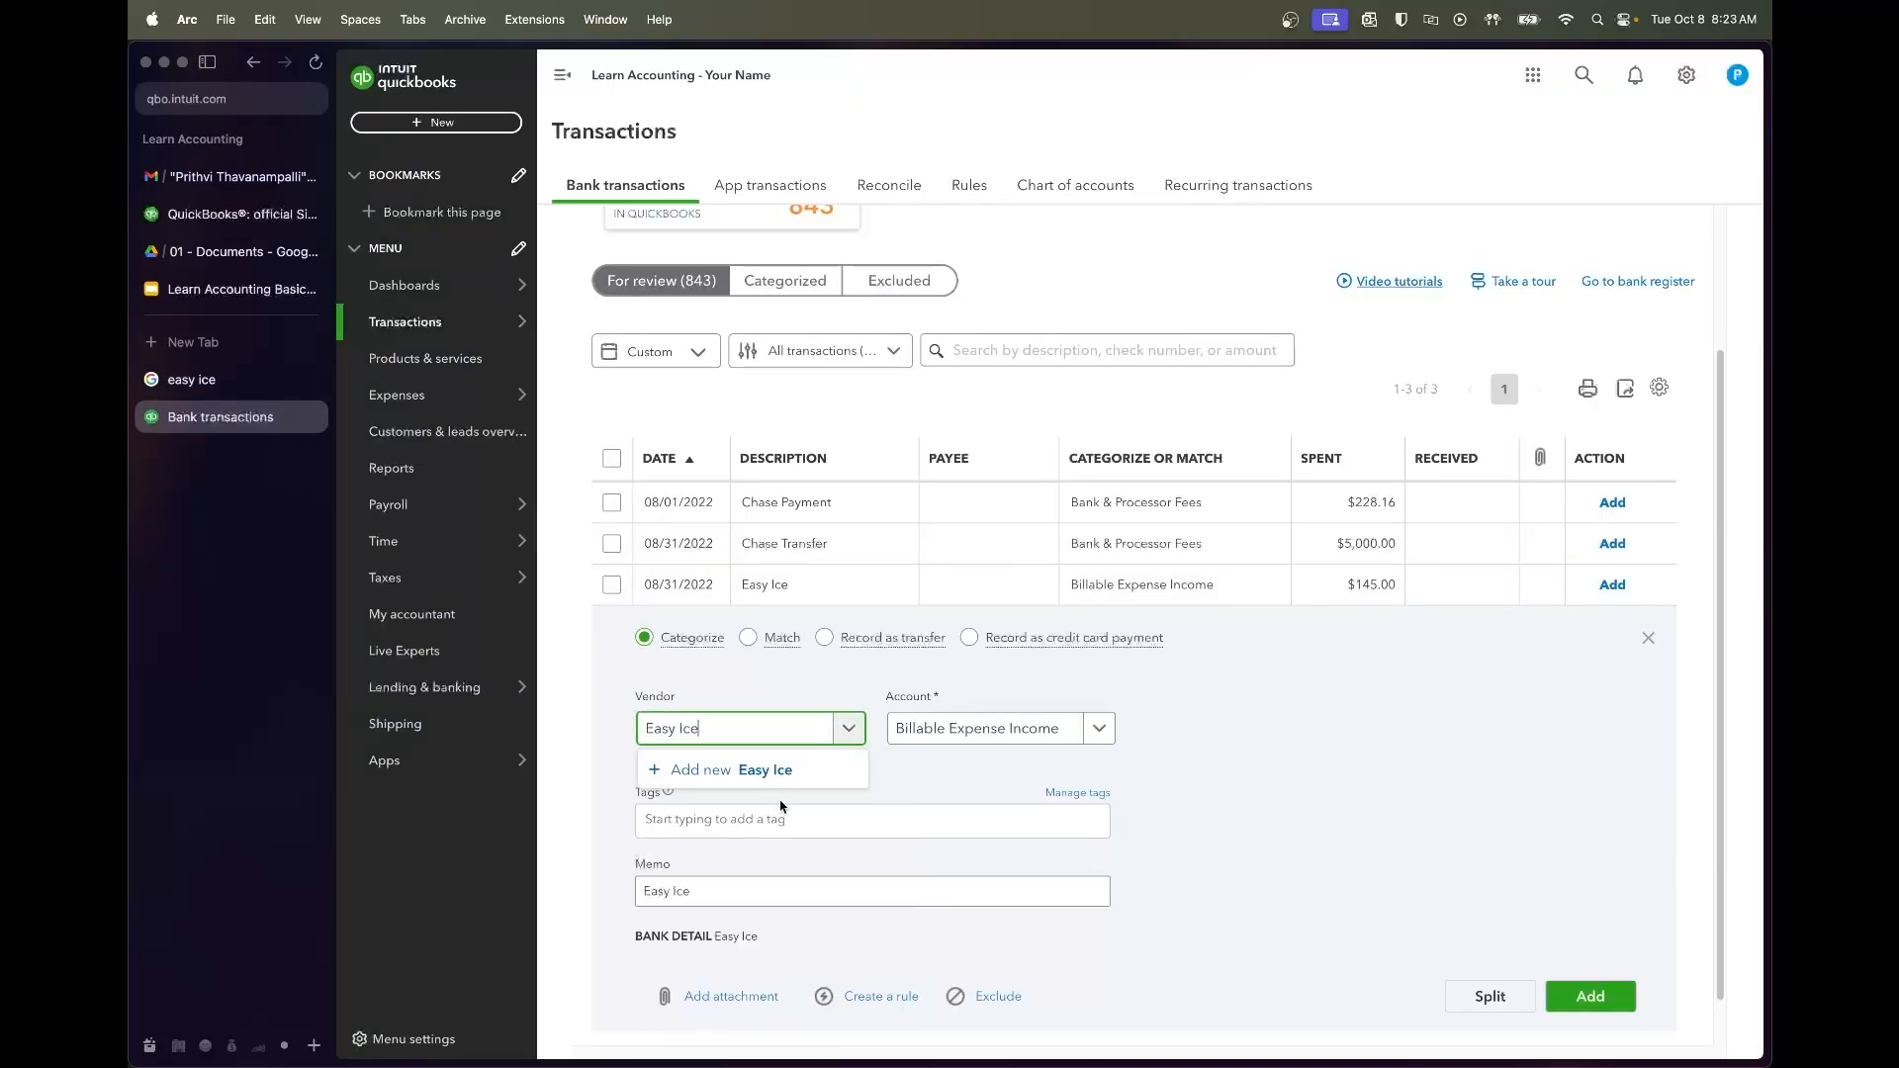
Add Easy Ice as a new vendor and set the account to Equipment Rental
left_click(781, 769)
left_click(1697, 1028)
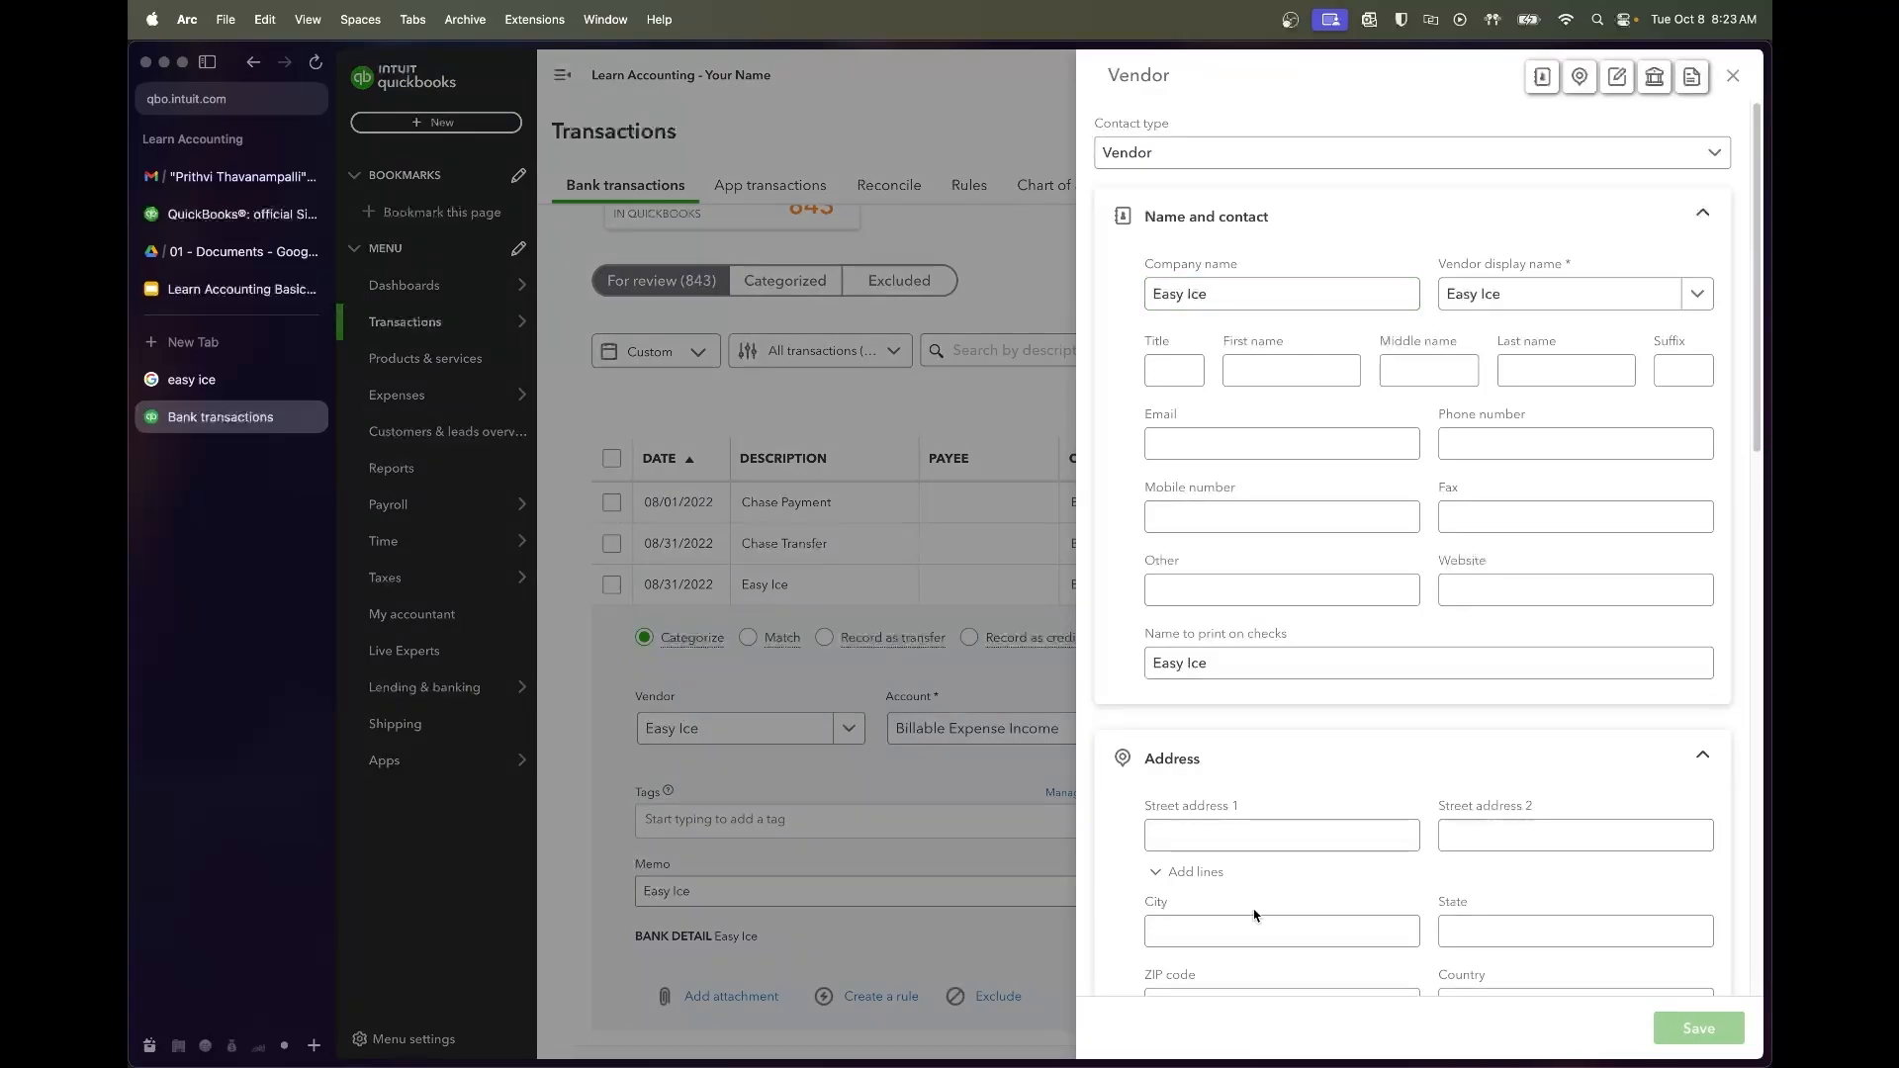
left_click(941, 740)
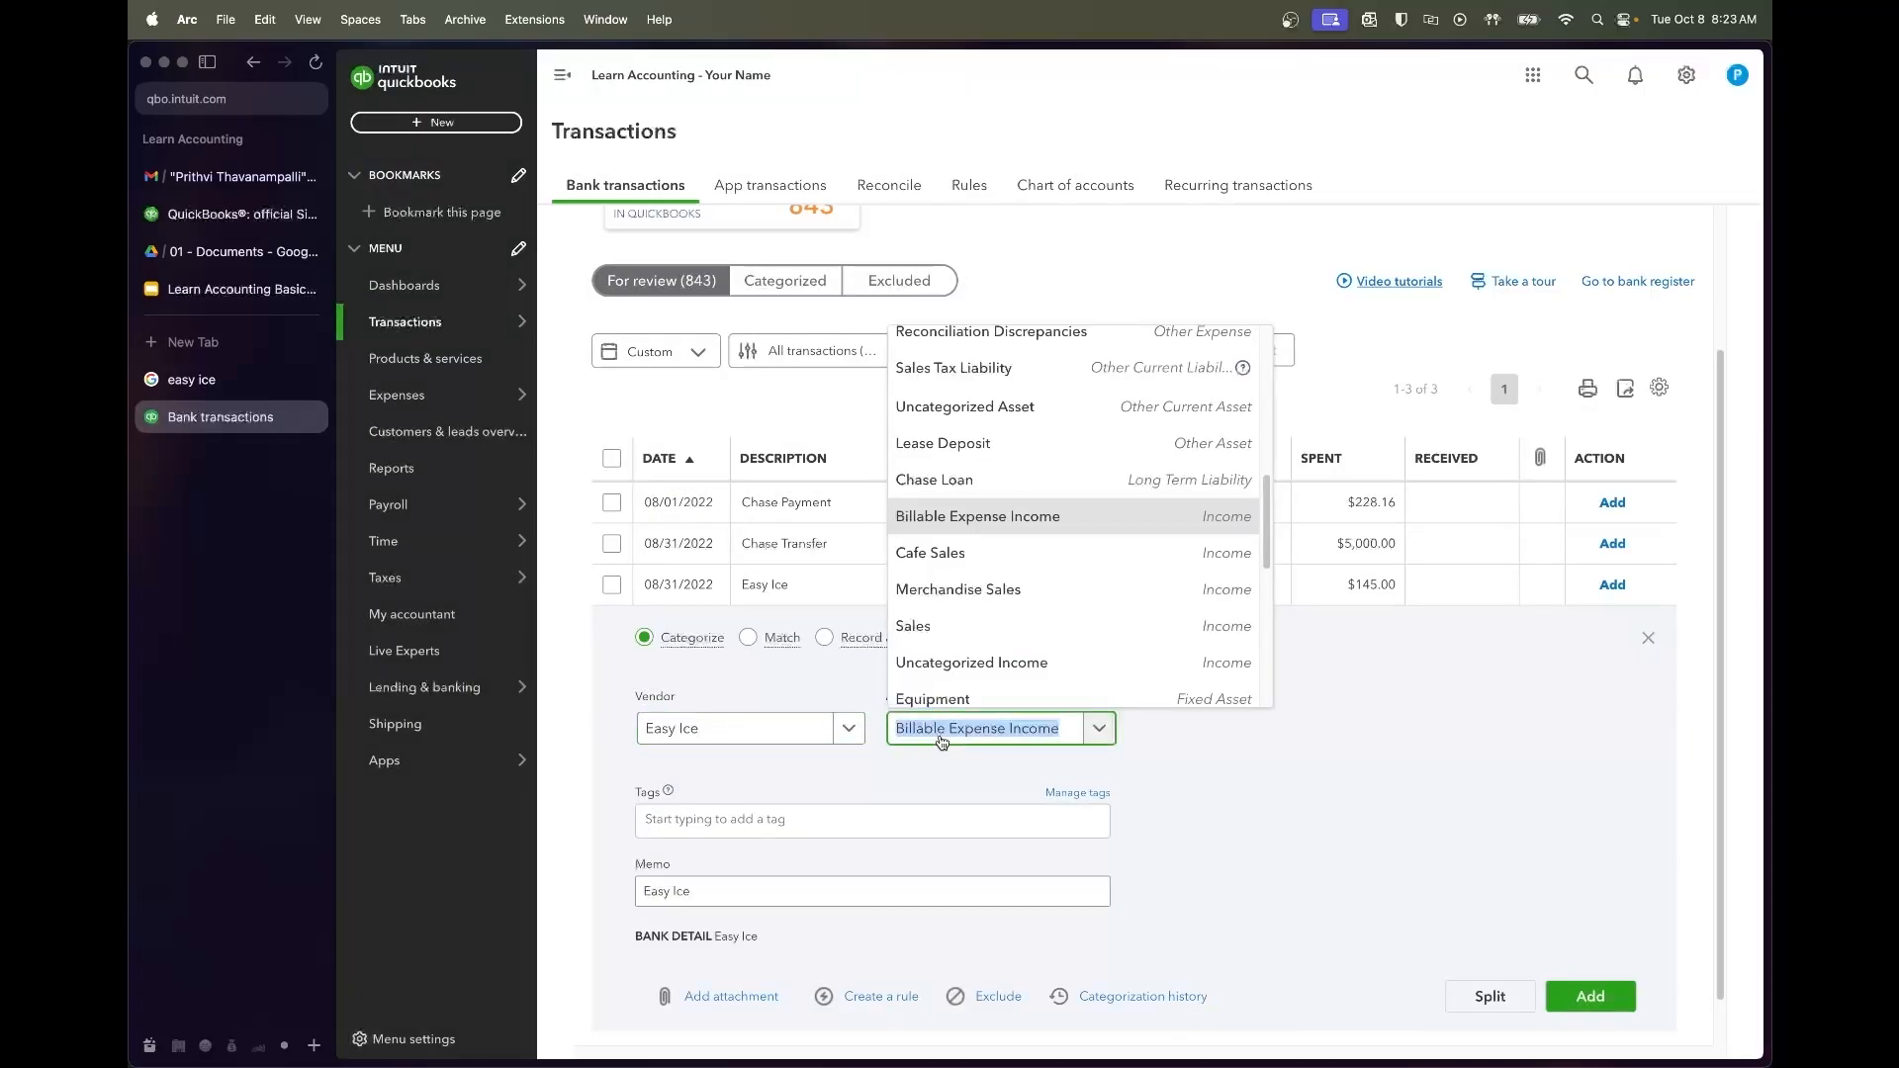
type("equipment")
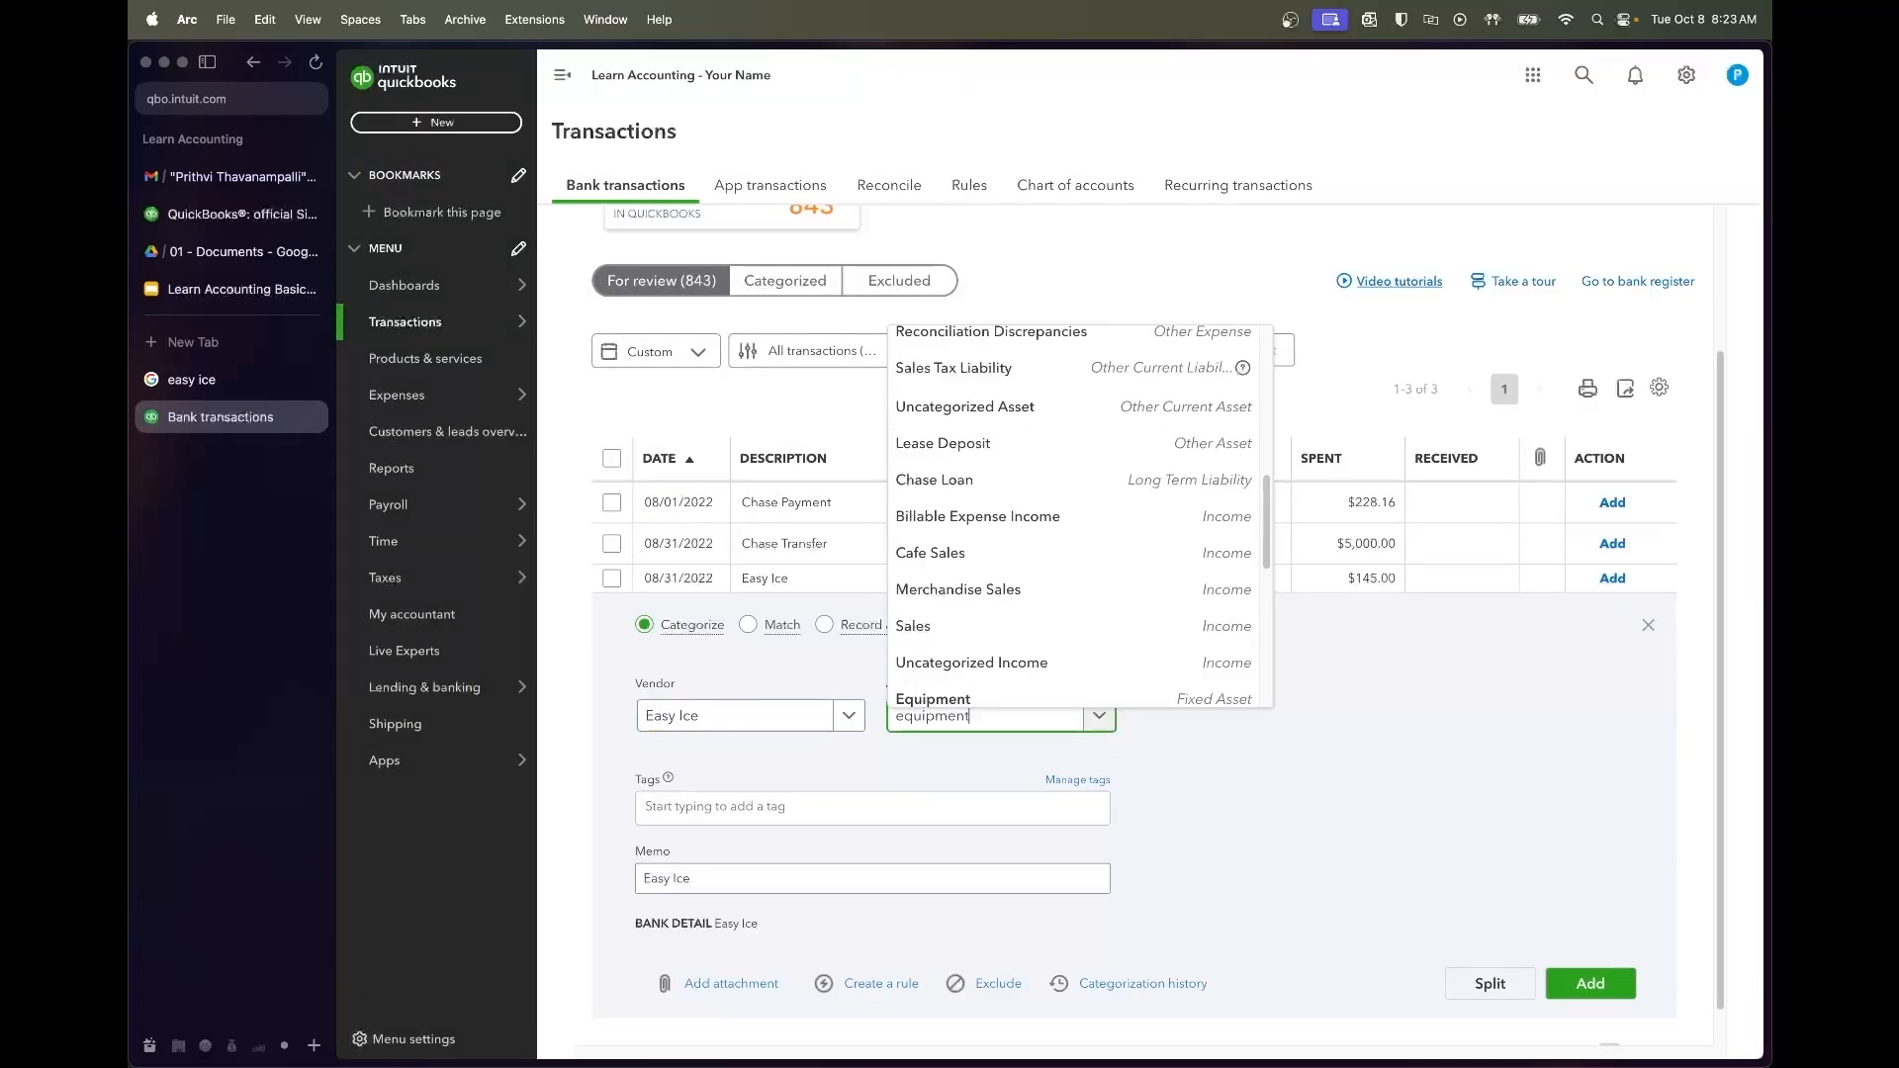
left_click(975, 688)
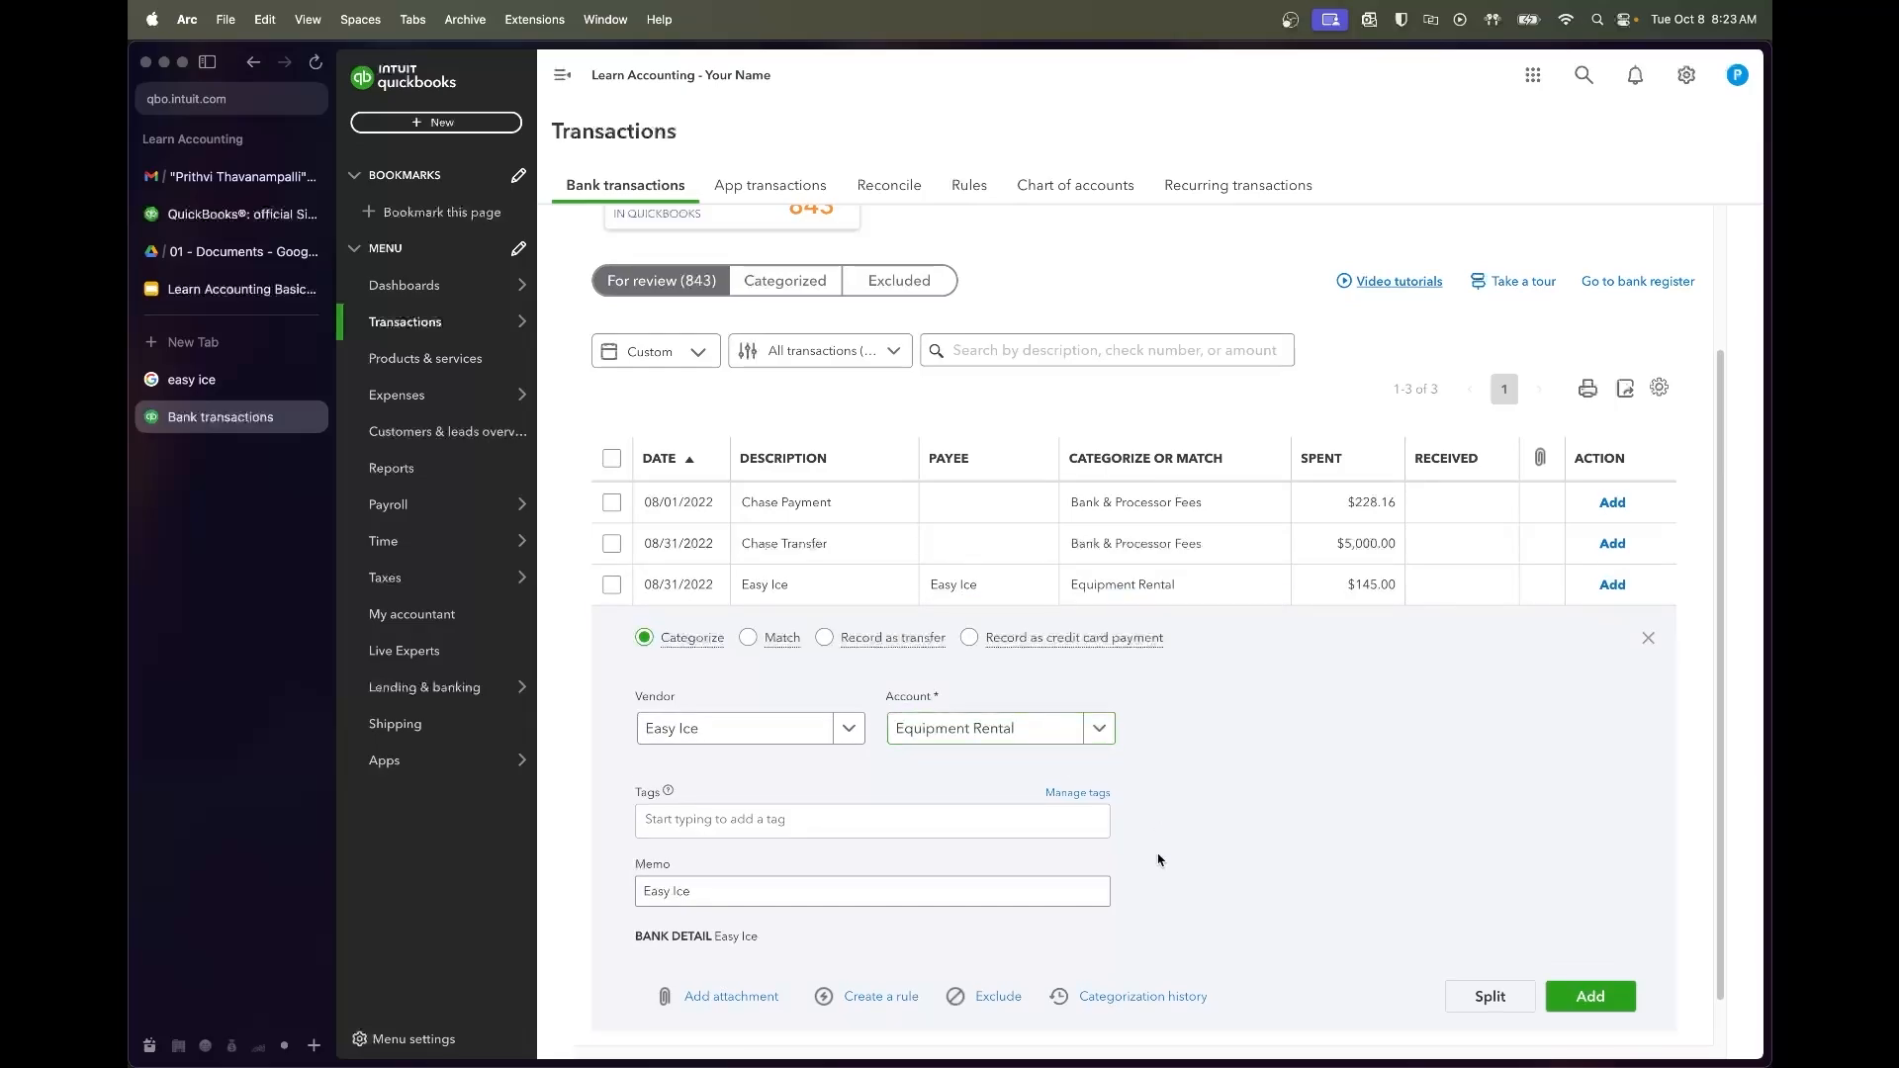
Create an 'Easy Ice' rule, test it against the 13 matching transactions, and save it
left_click(875, 999)
type("Eq")
key("BackSpace")
key("BackSpace")
type("Easy Ice")
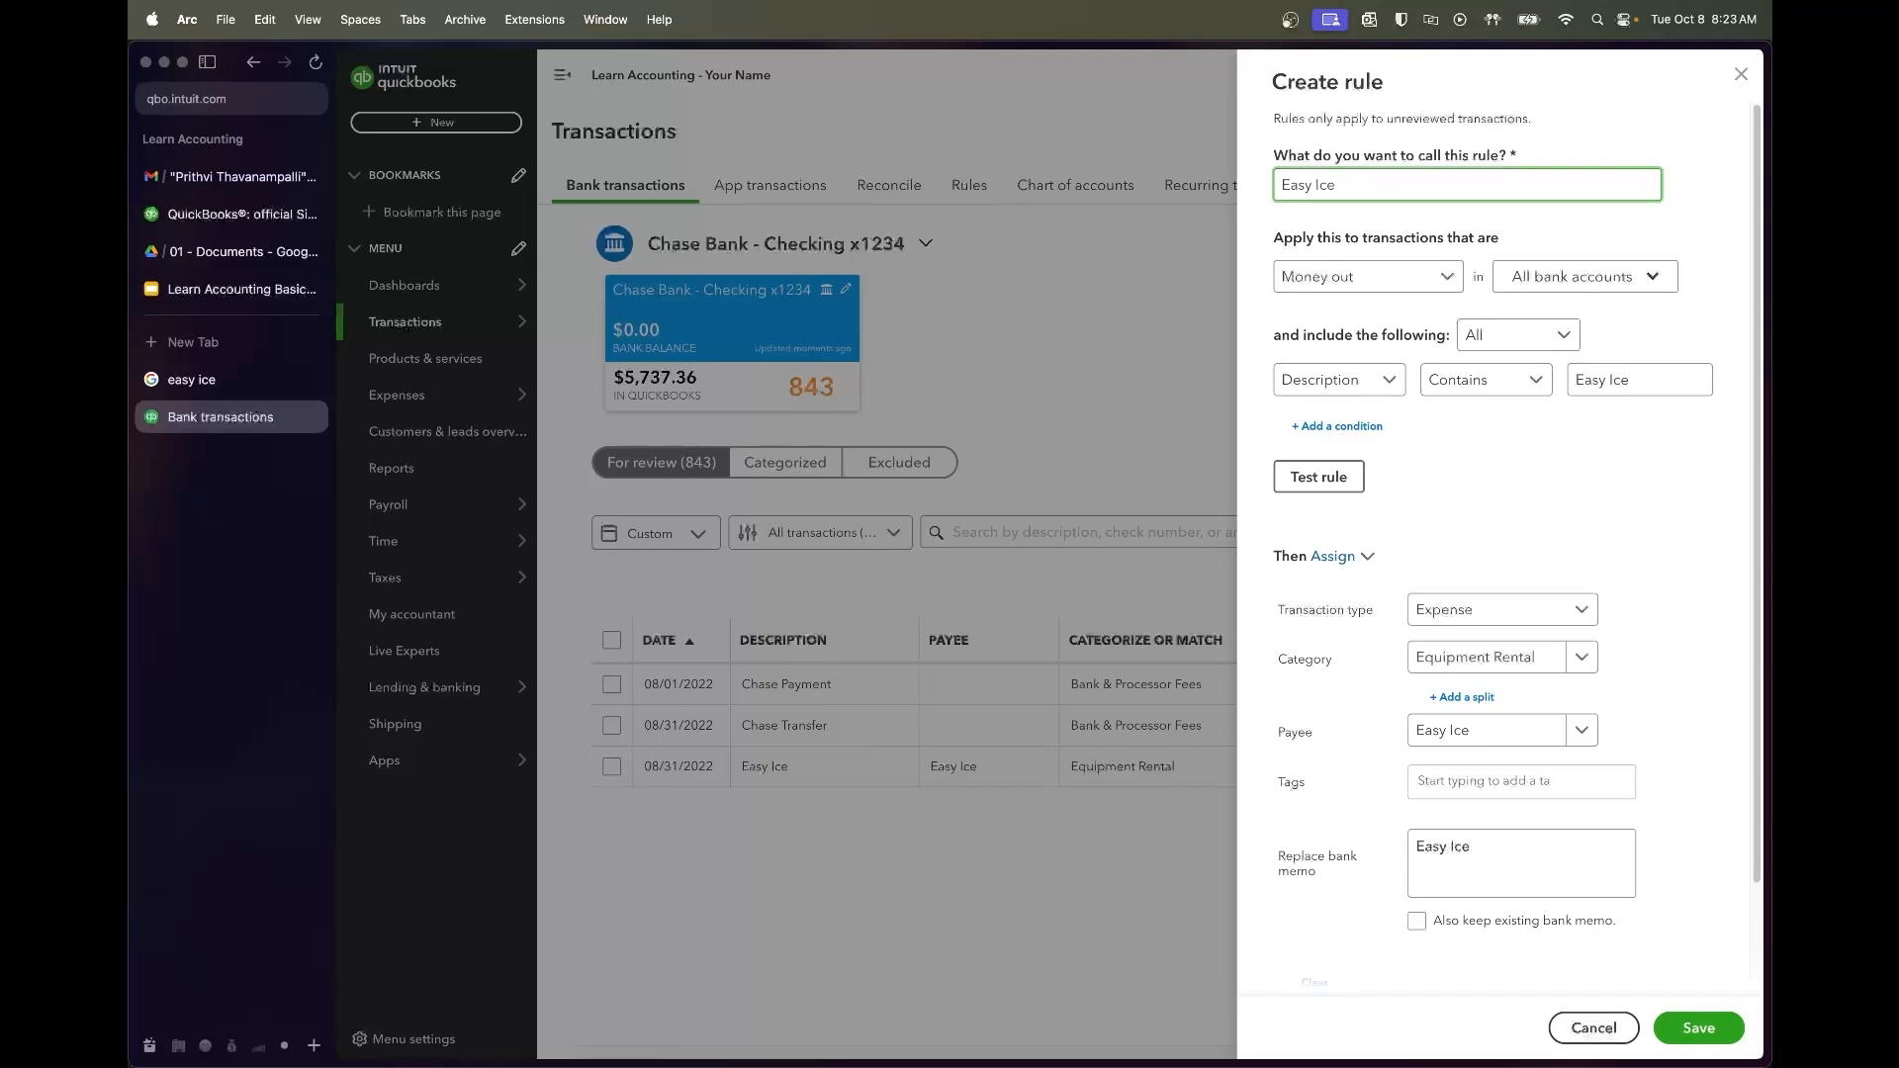
left_click(1519, 509)
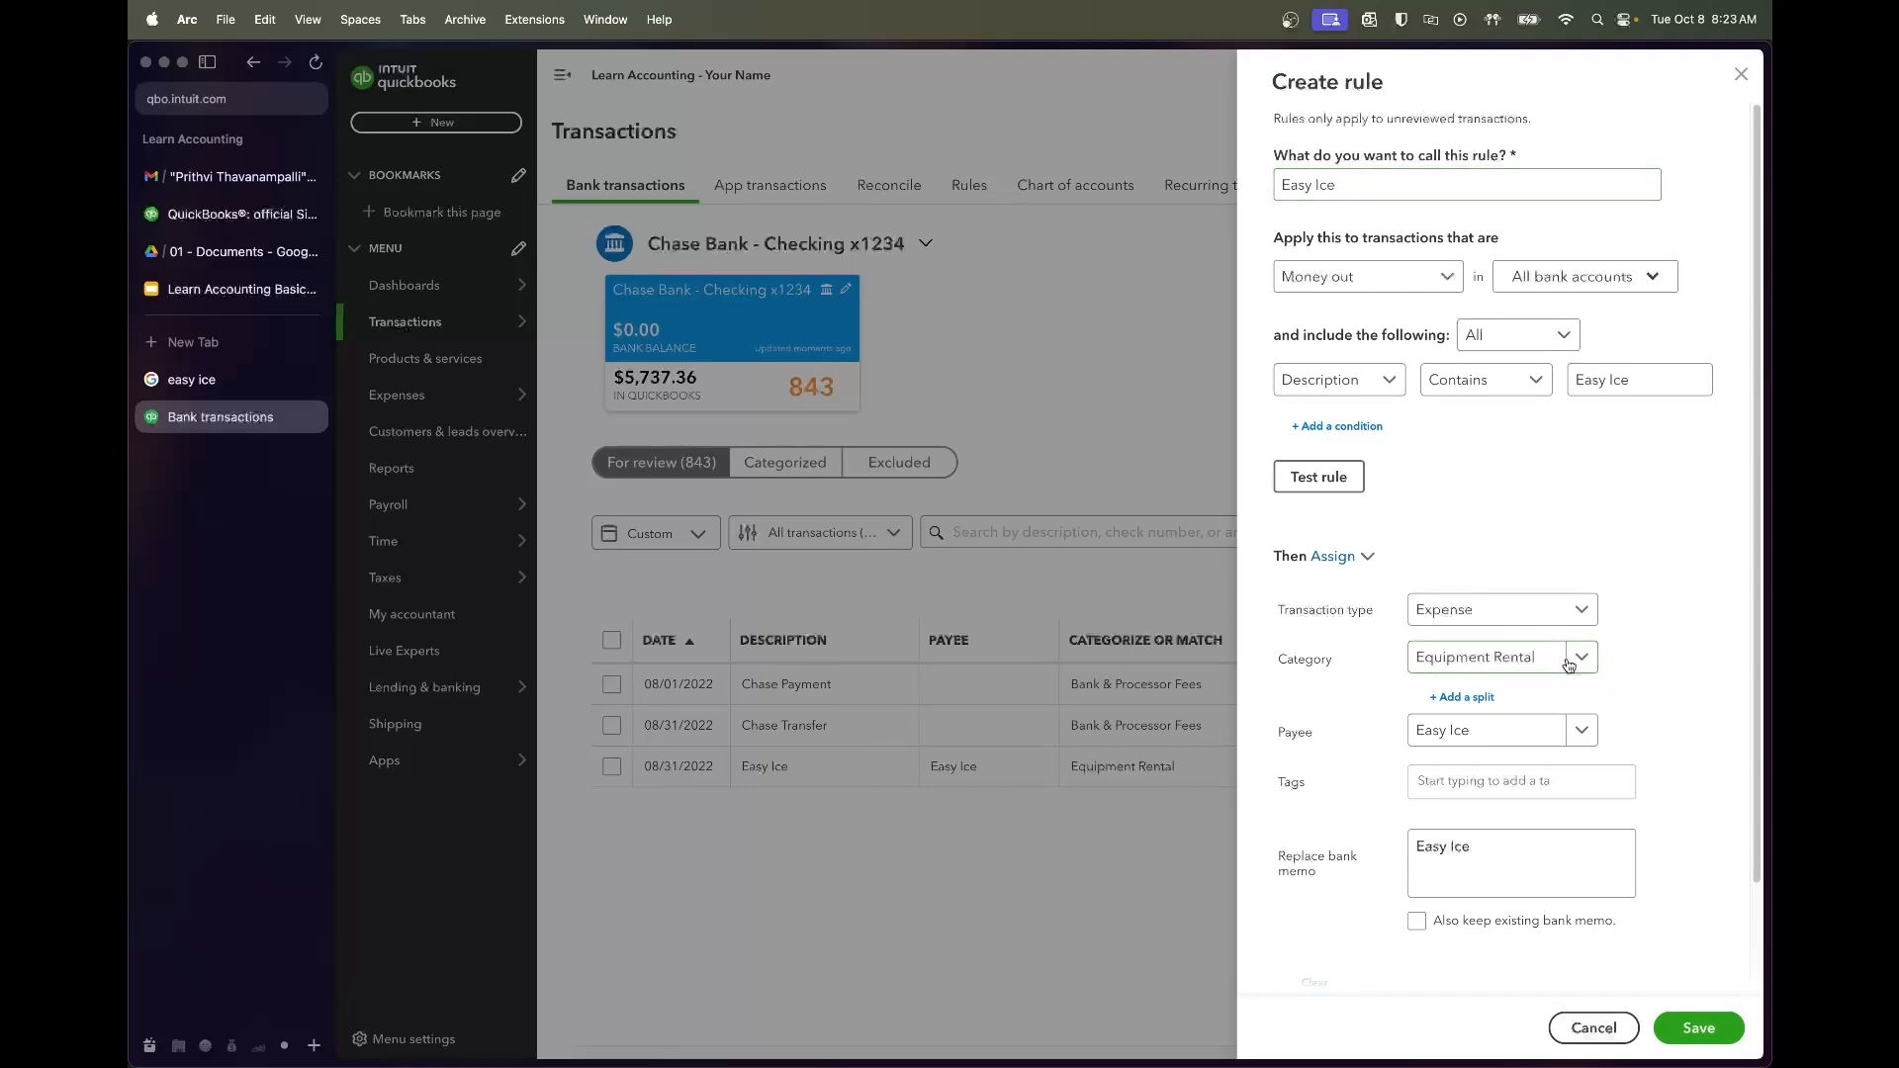
scroll(1644, 673, "down", 2)
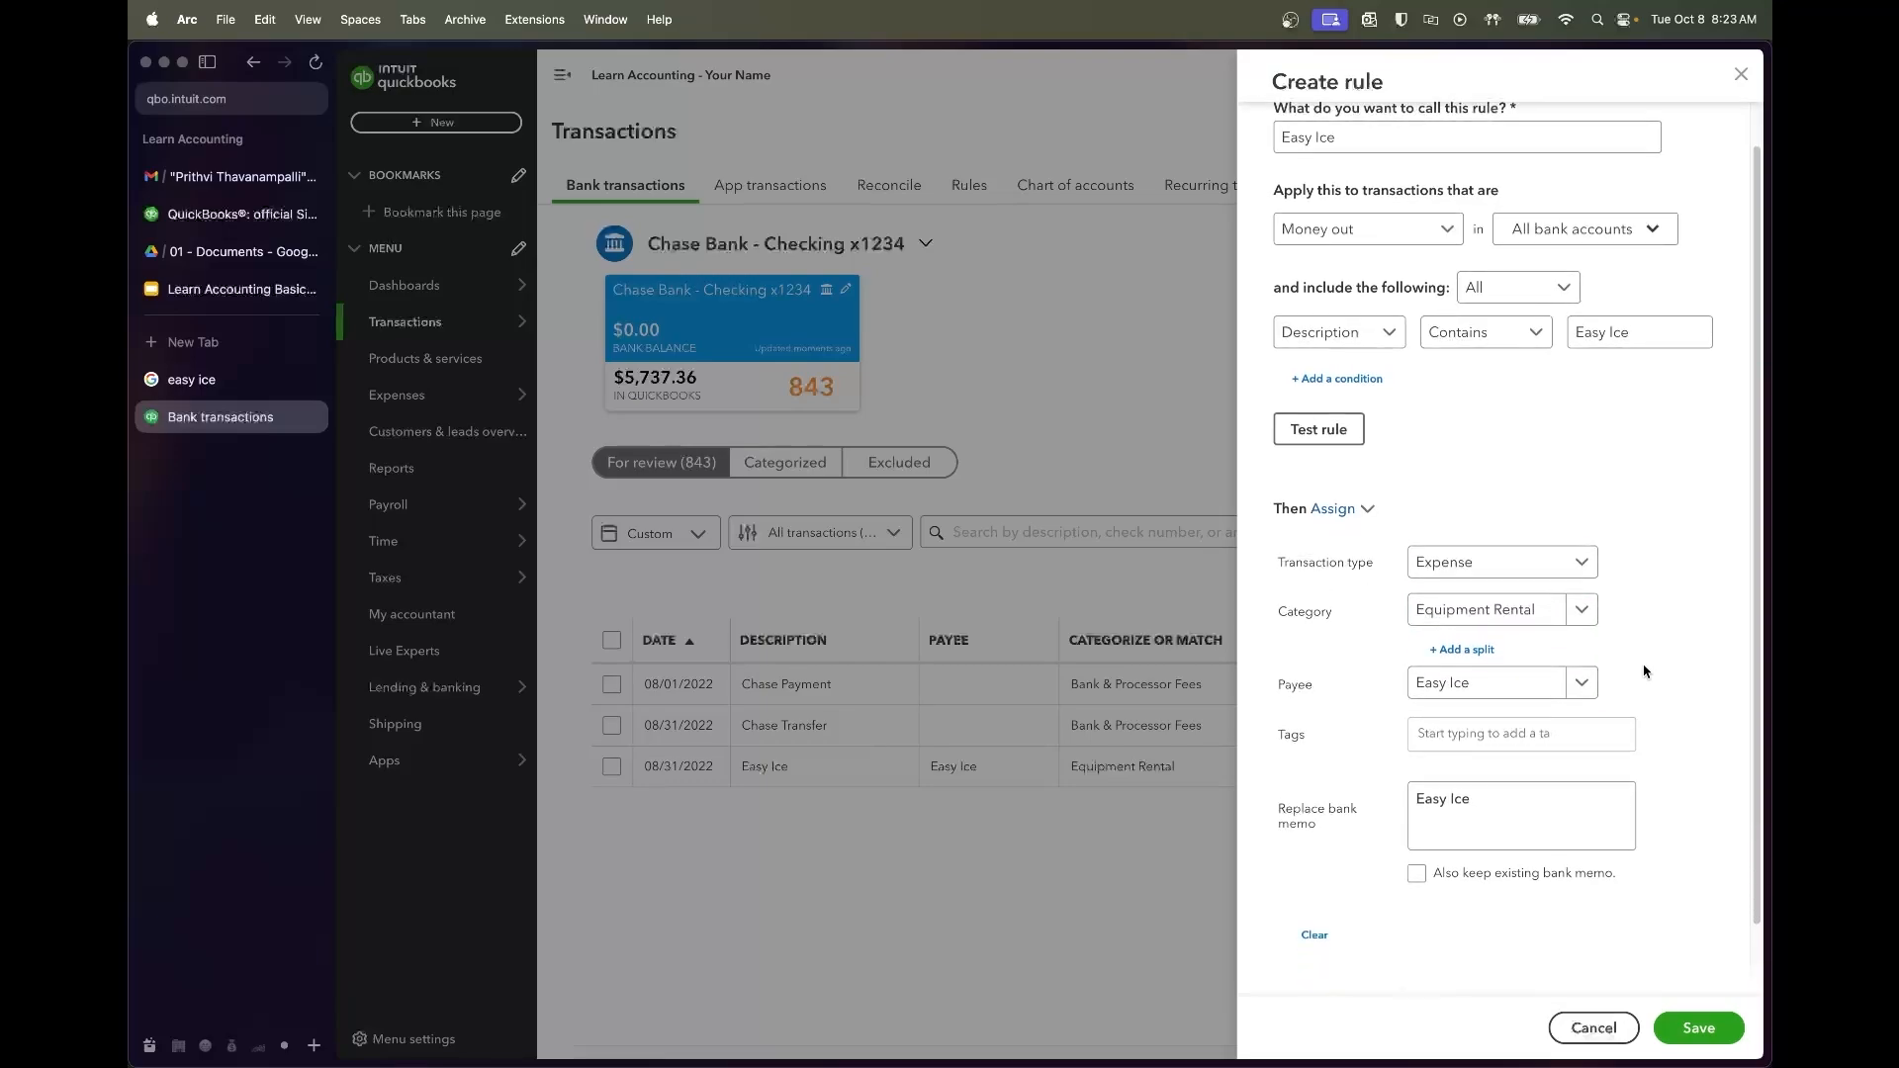
left_click(1343, 429)
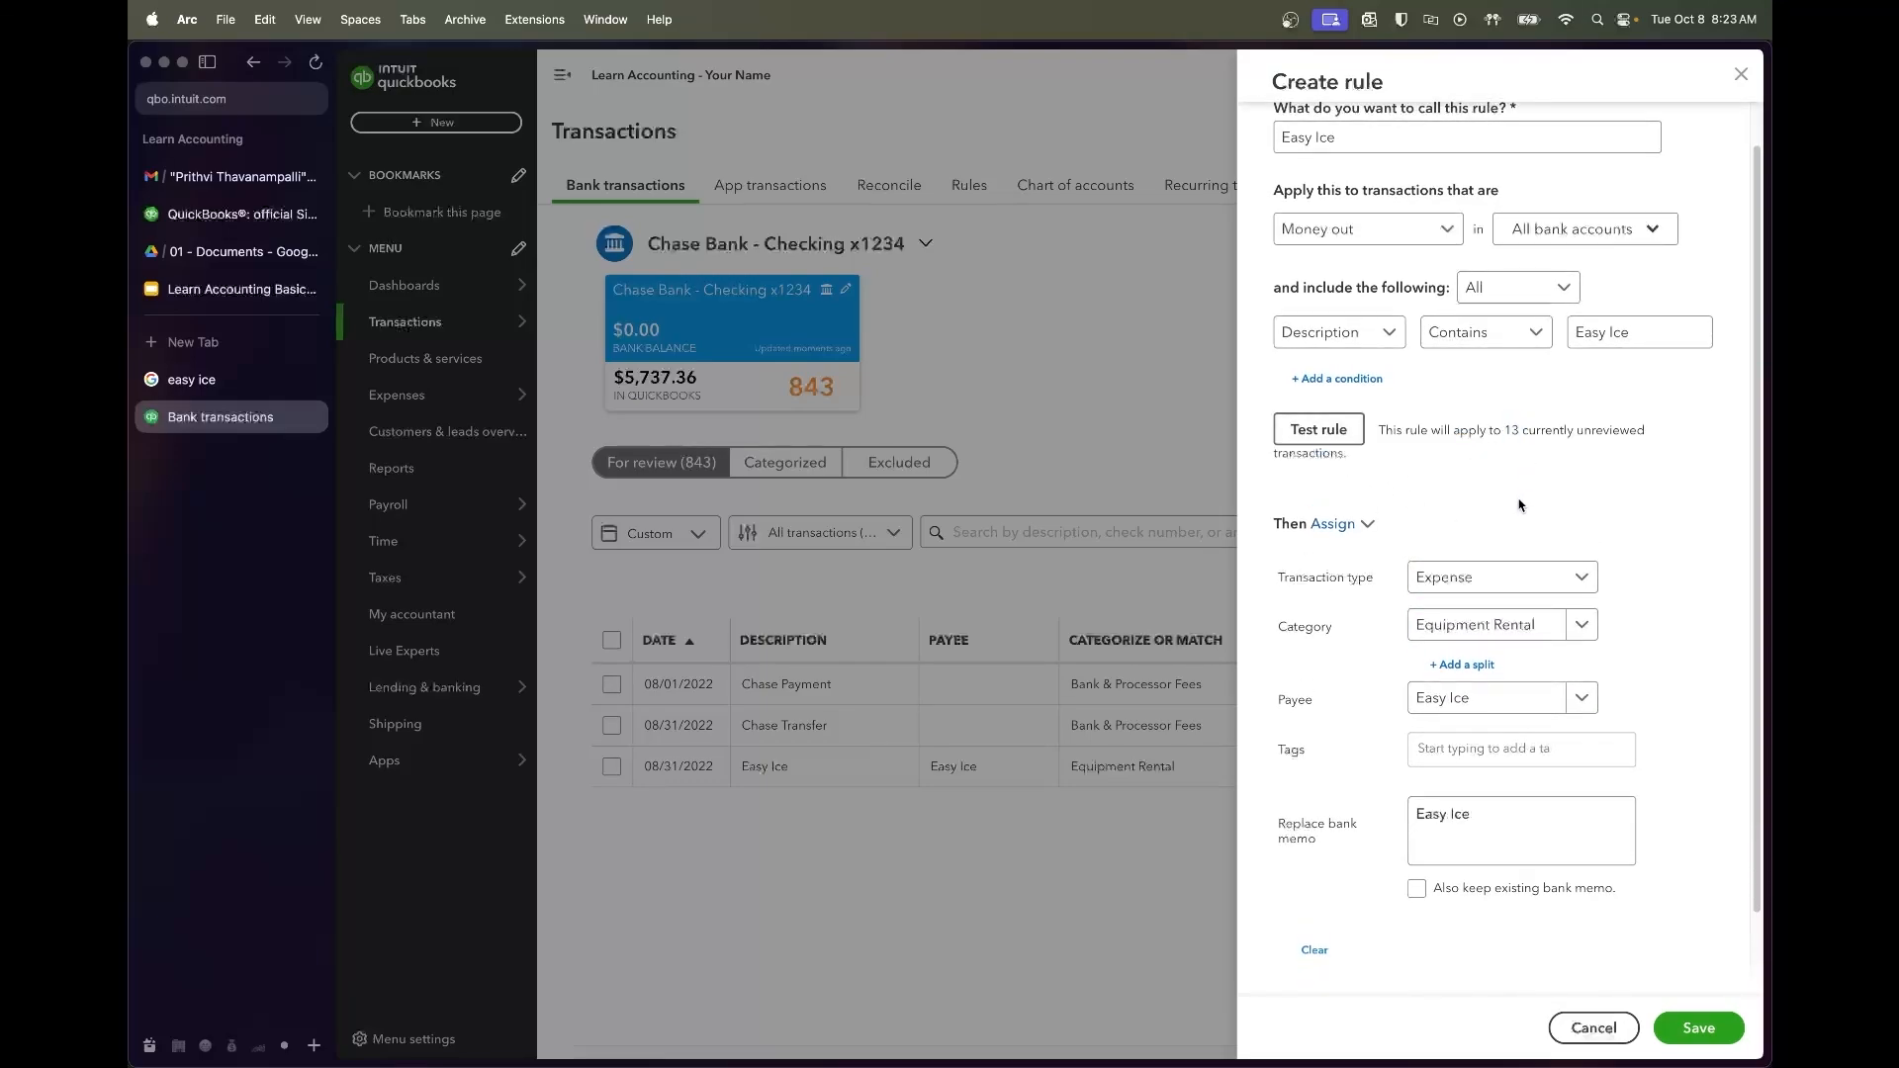
left_click(1698, 1028)
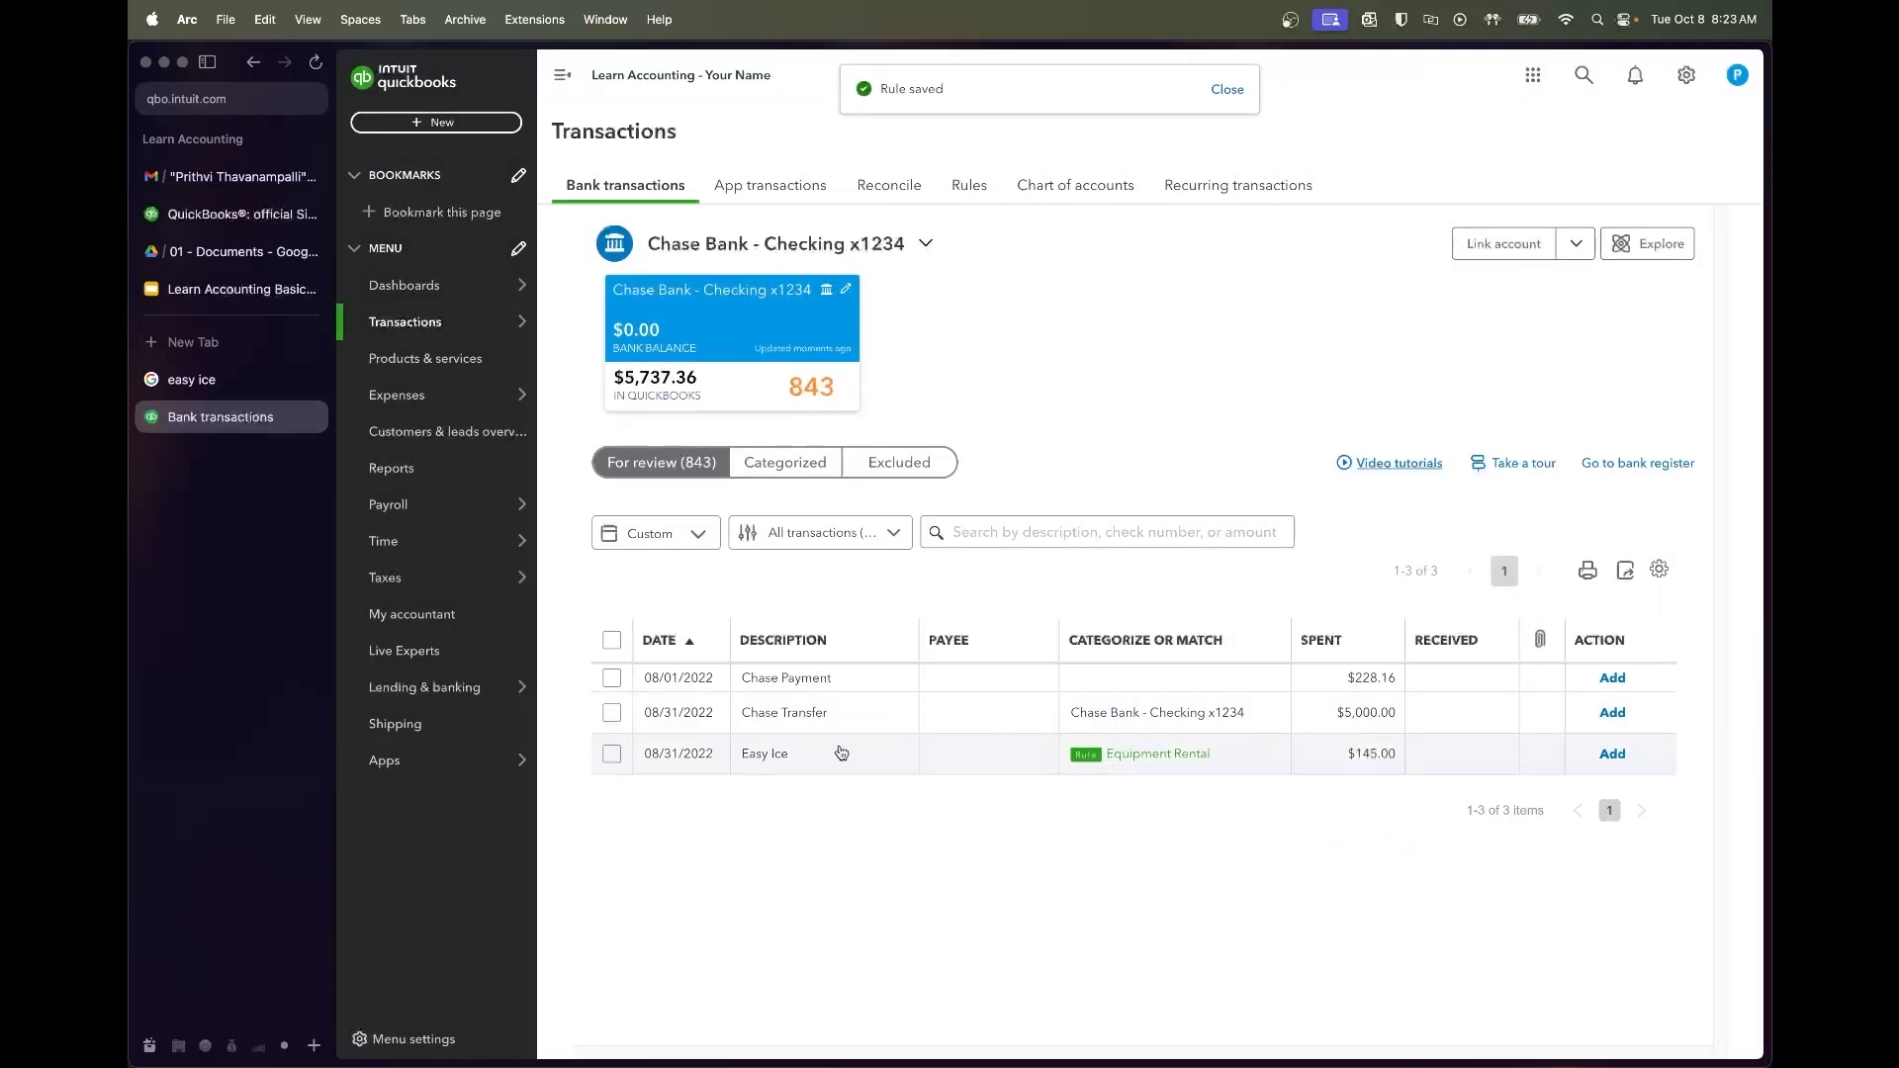
Accept the rule-categorized Easy Ice transaction
left_click(612, 753)
left_click(934, 524)
left_click(836, 714)
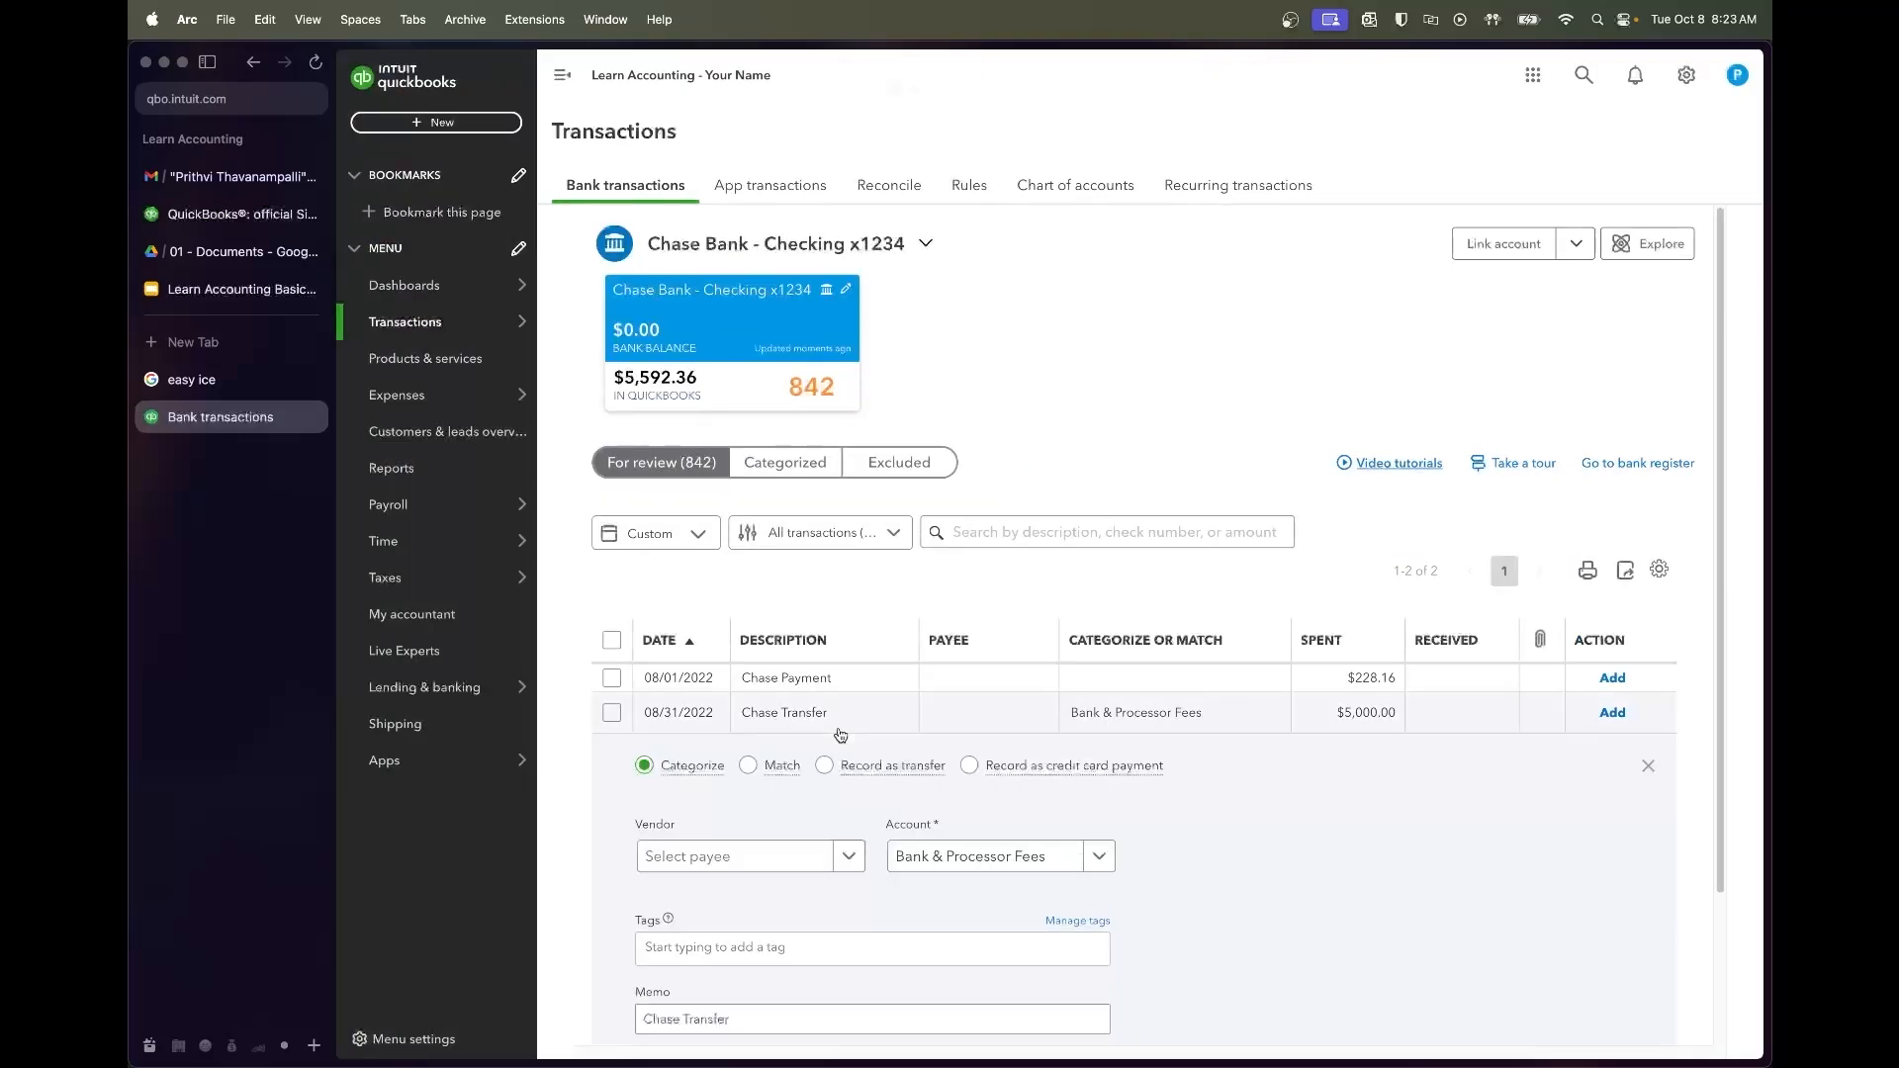
scroll(1252, 836, "down", 2)
scroll(1252, 836, "down", 3)
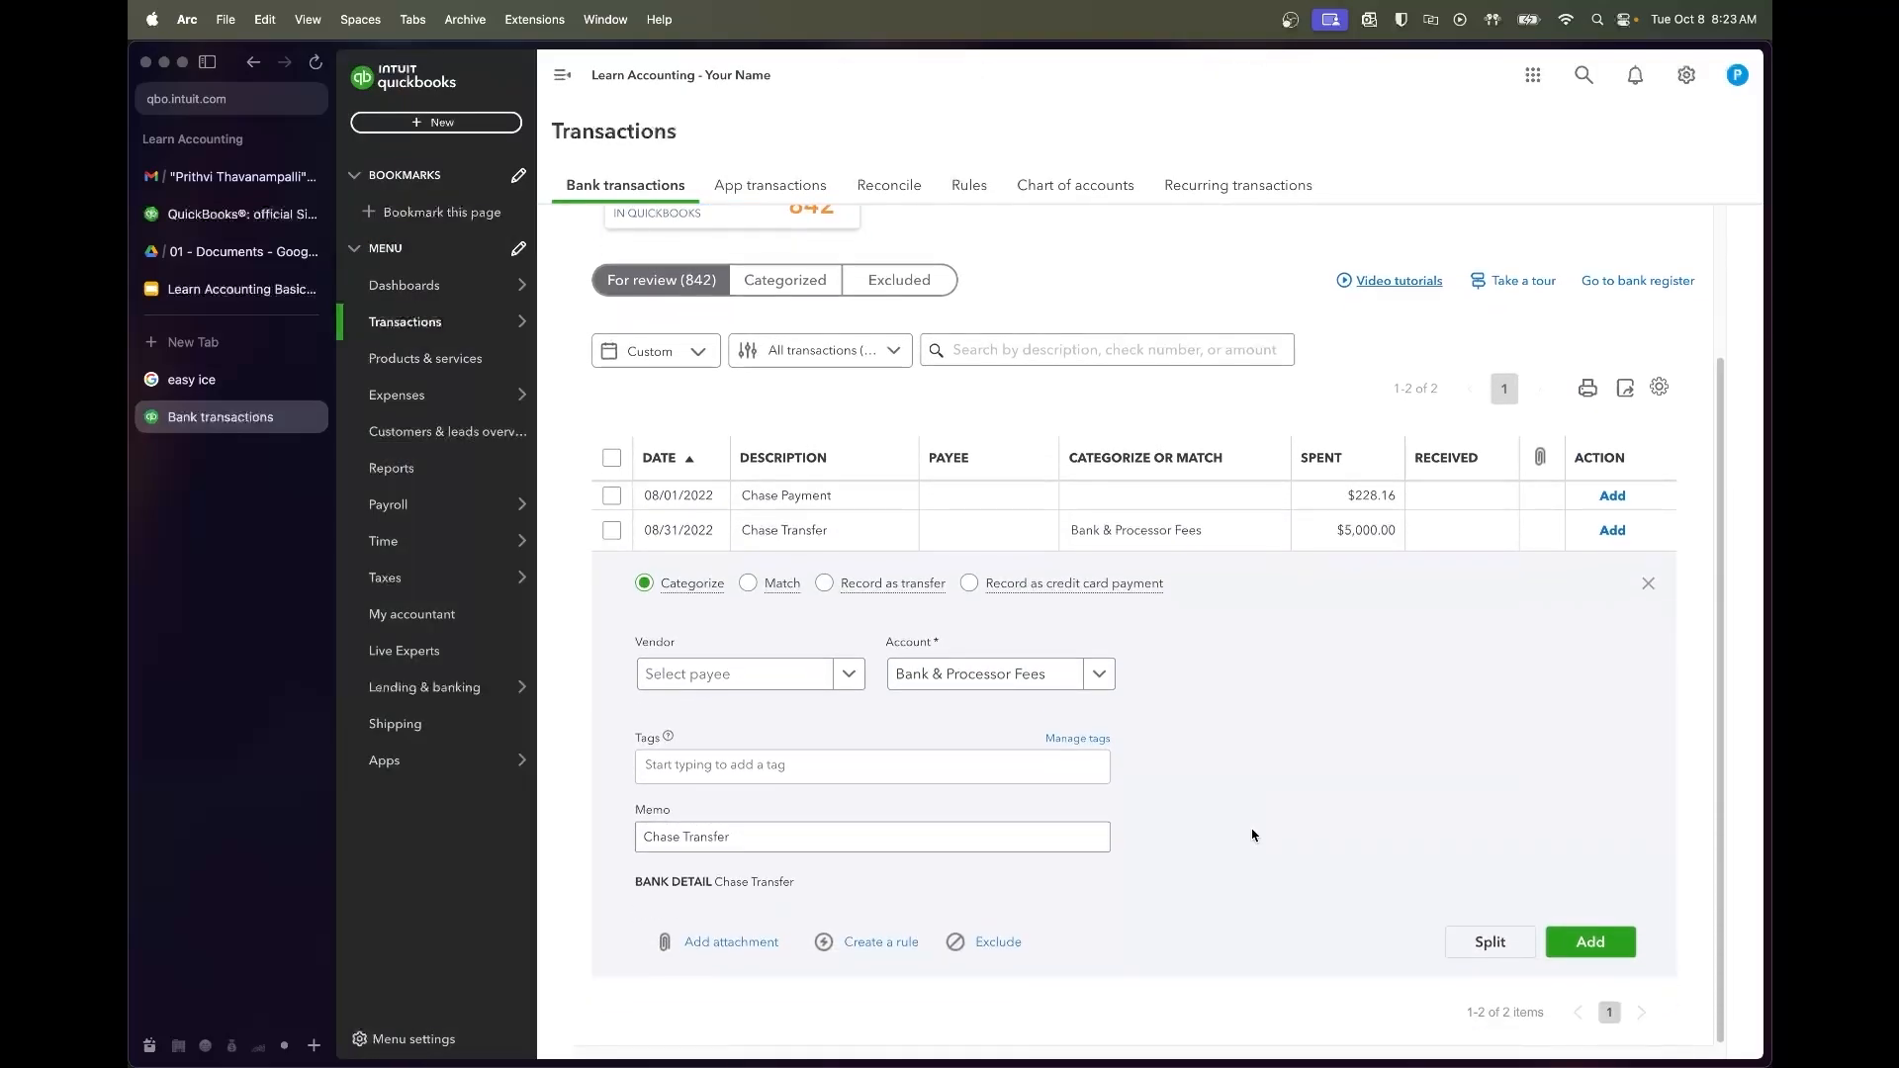
Add the $5,000 Chase Transfer as Payroll Wages Paid, with the individual vendor as payee
left_click(727, 683)
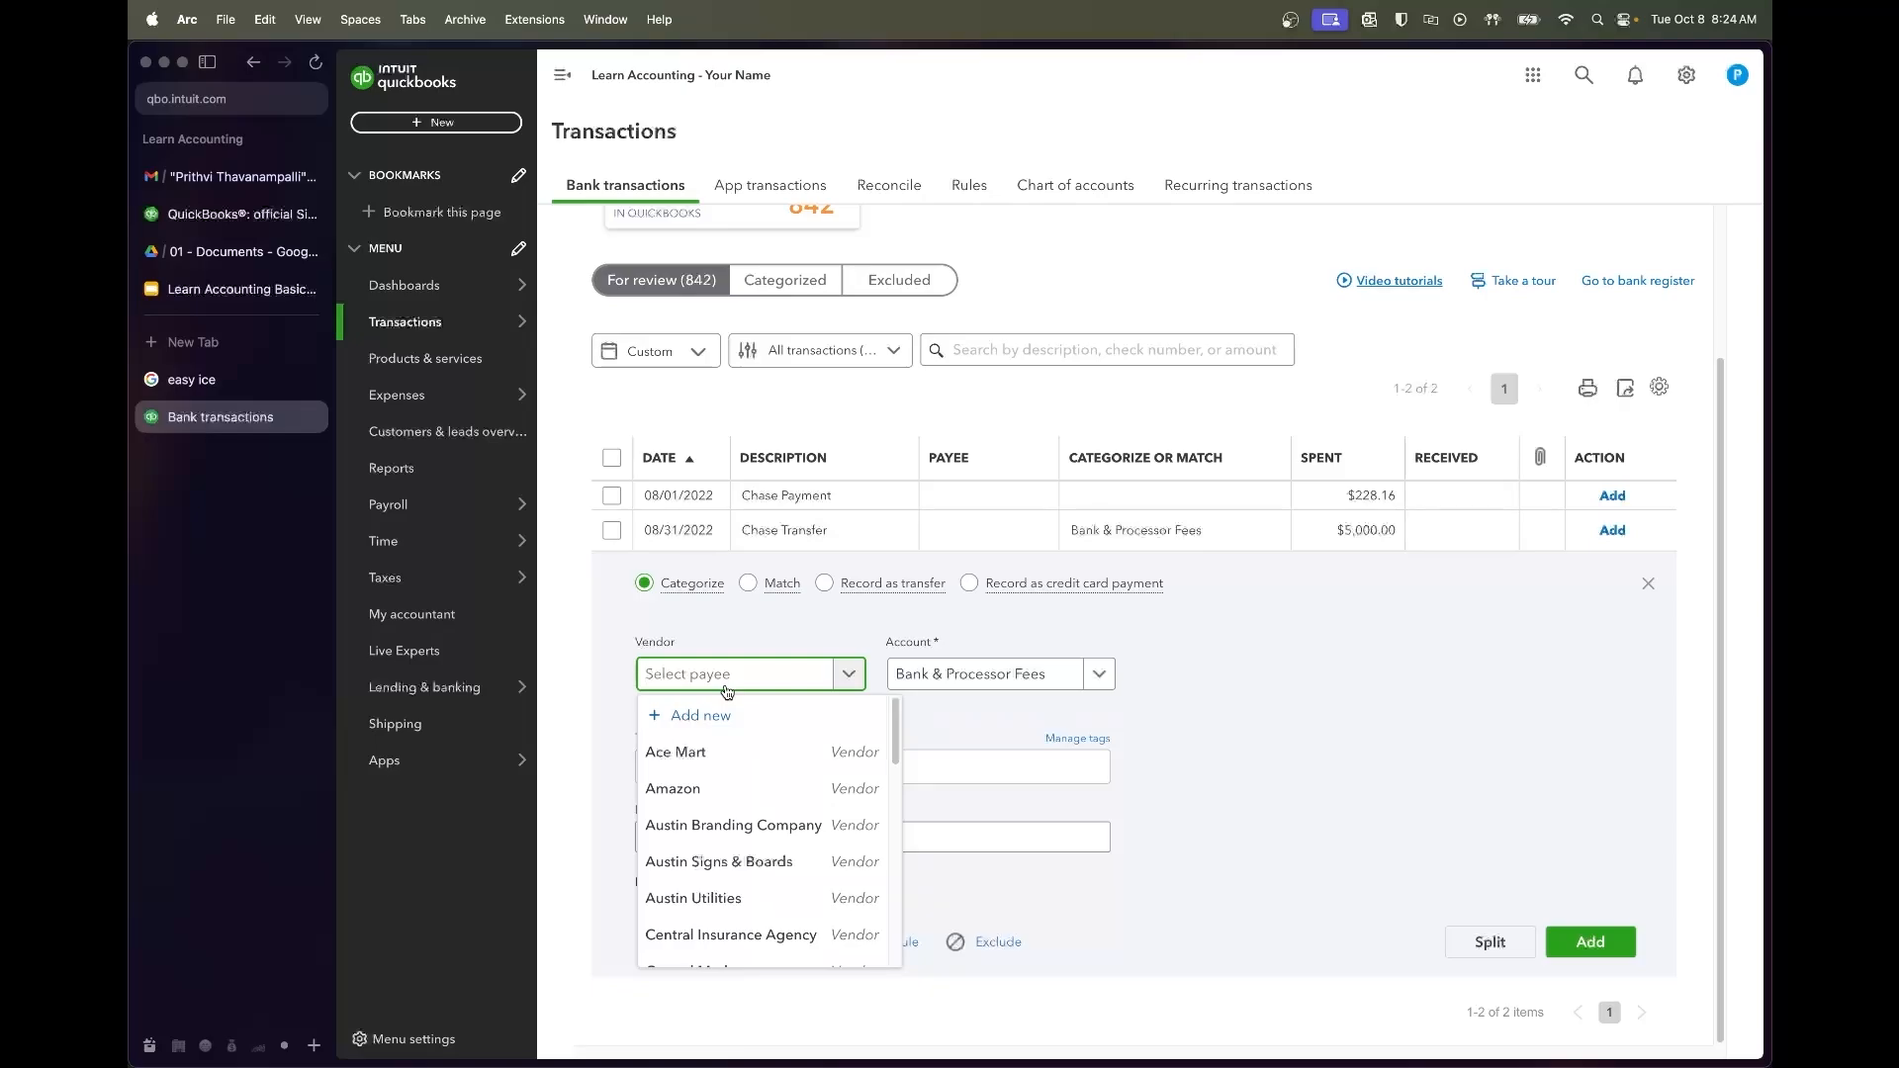
type("Prithvi")
left_click(698, 754)
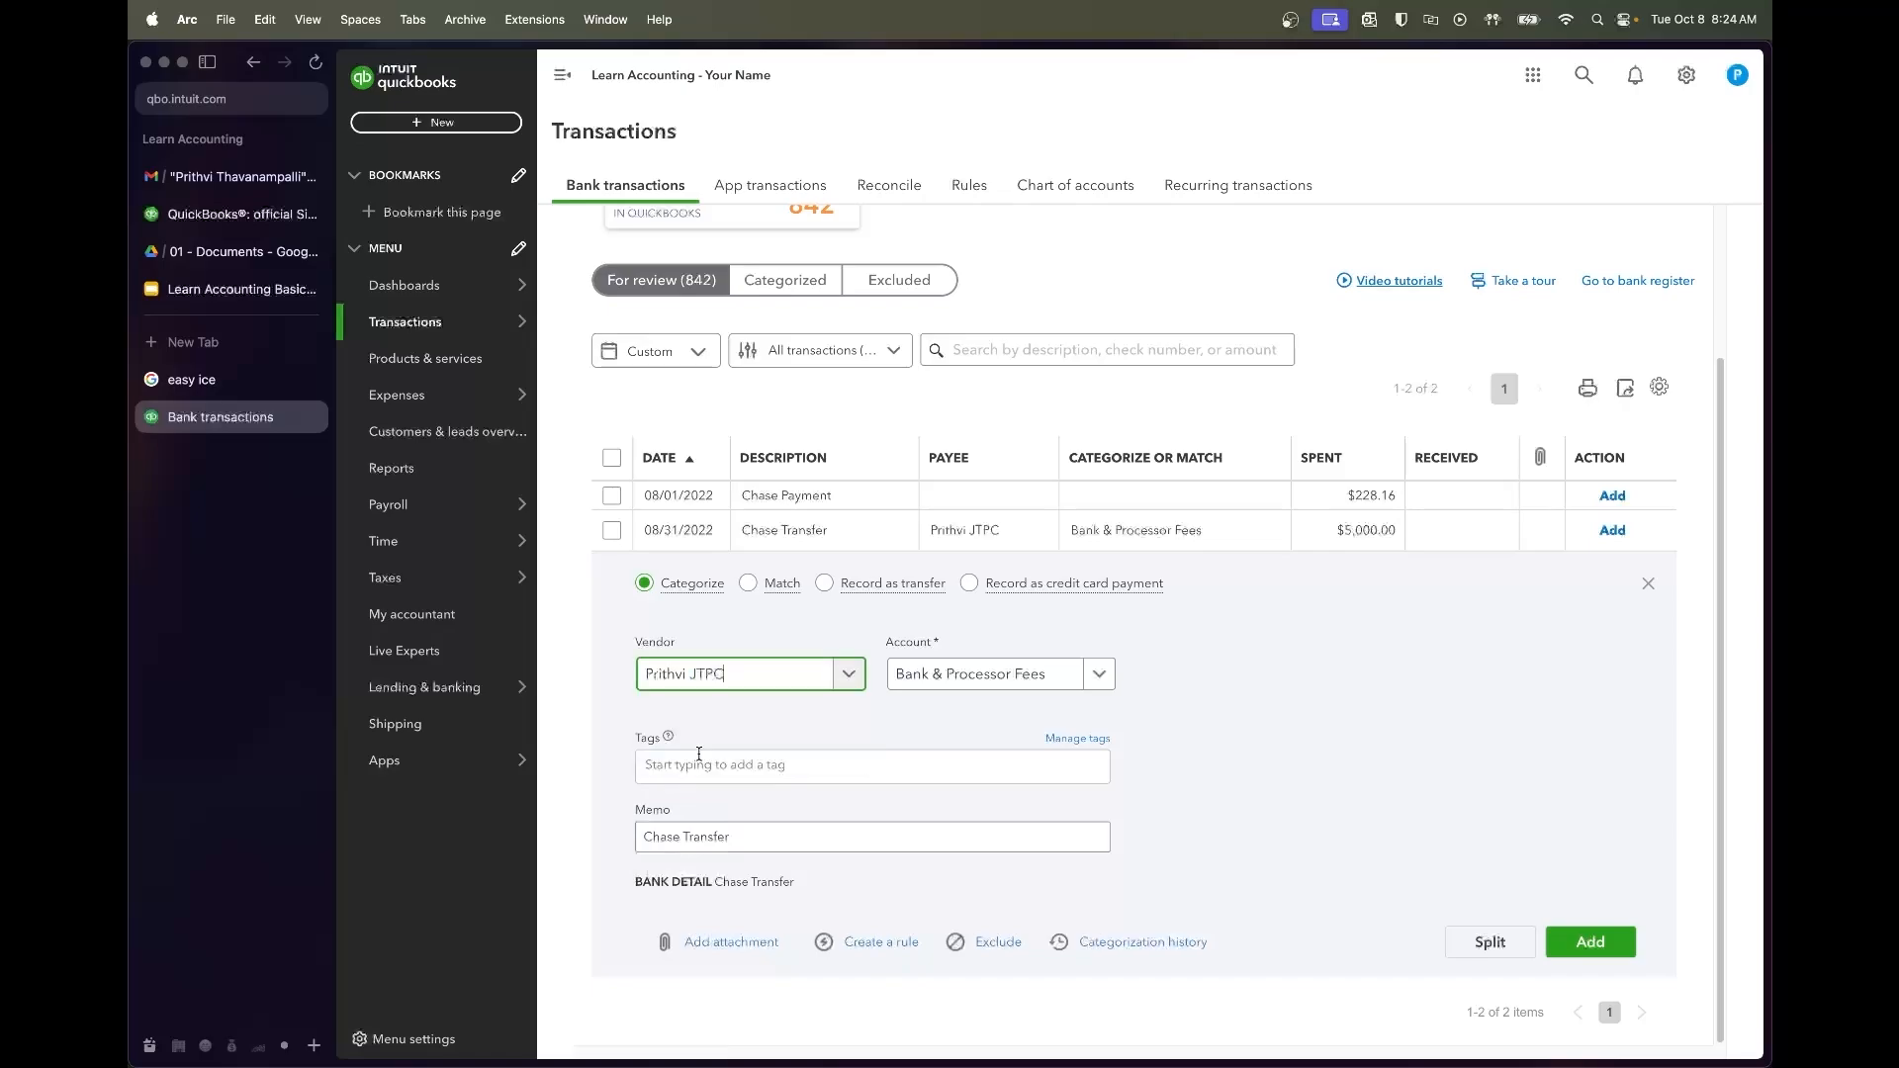
left_click(1026, 683)
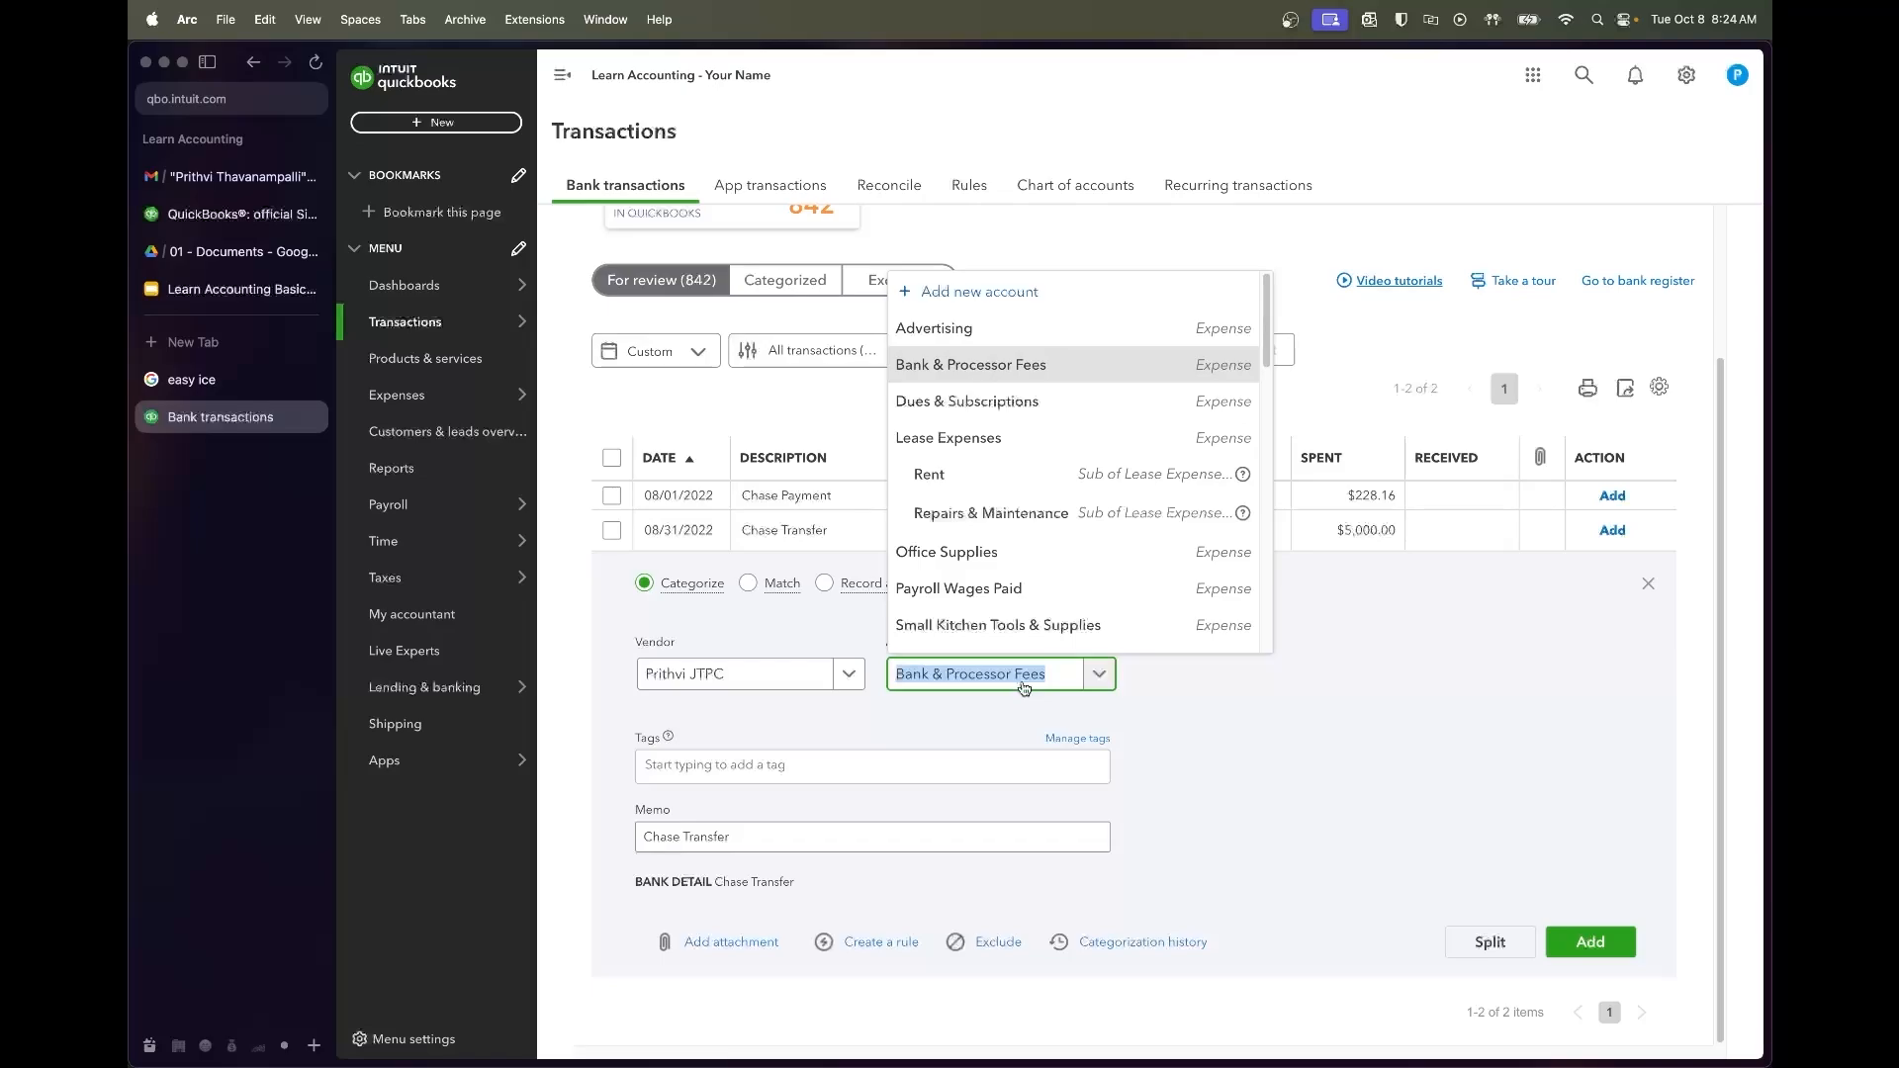
left_click(1004, 592)
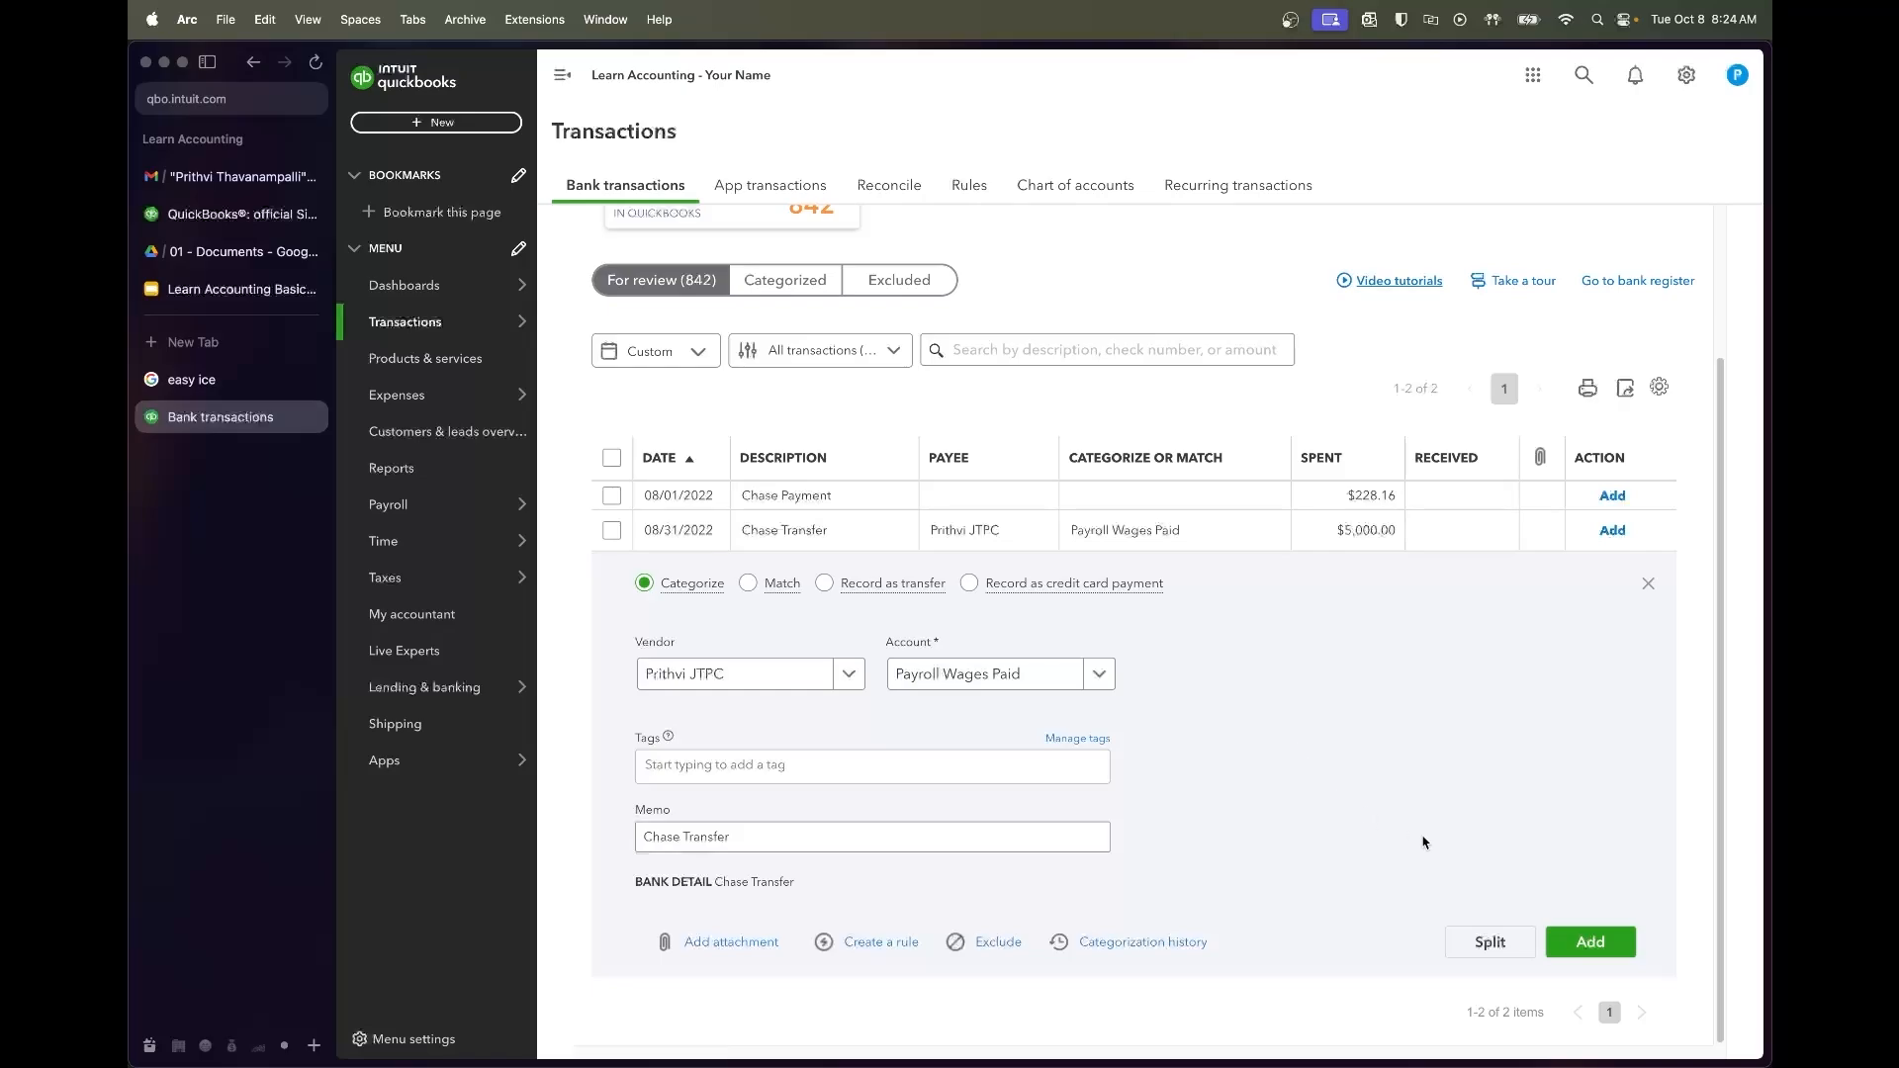
left_click(1589, 940)
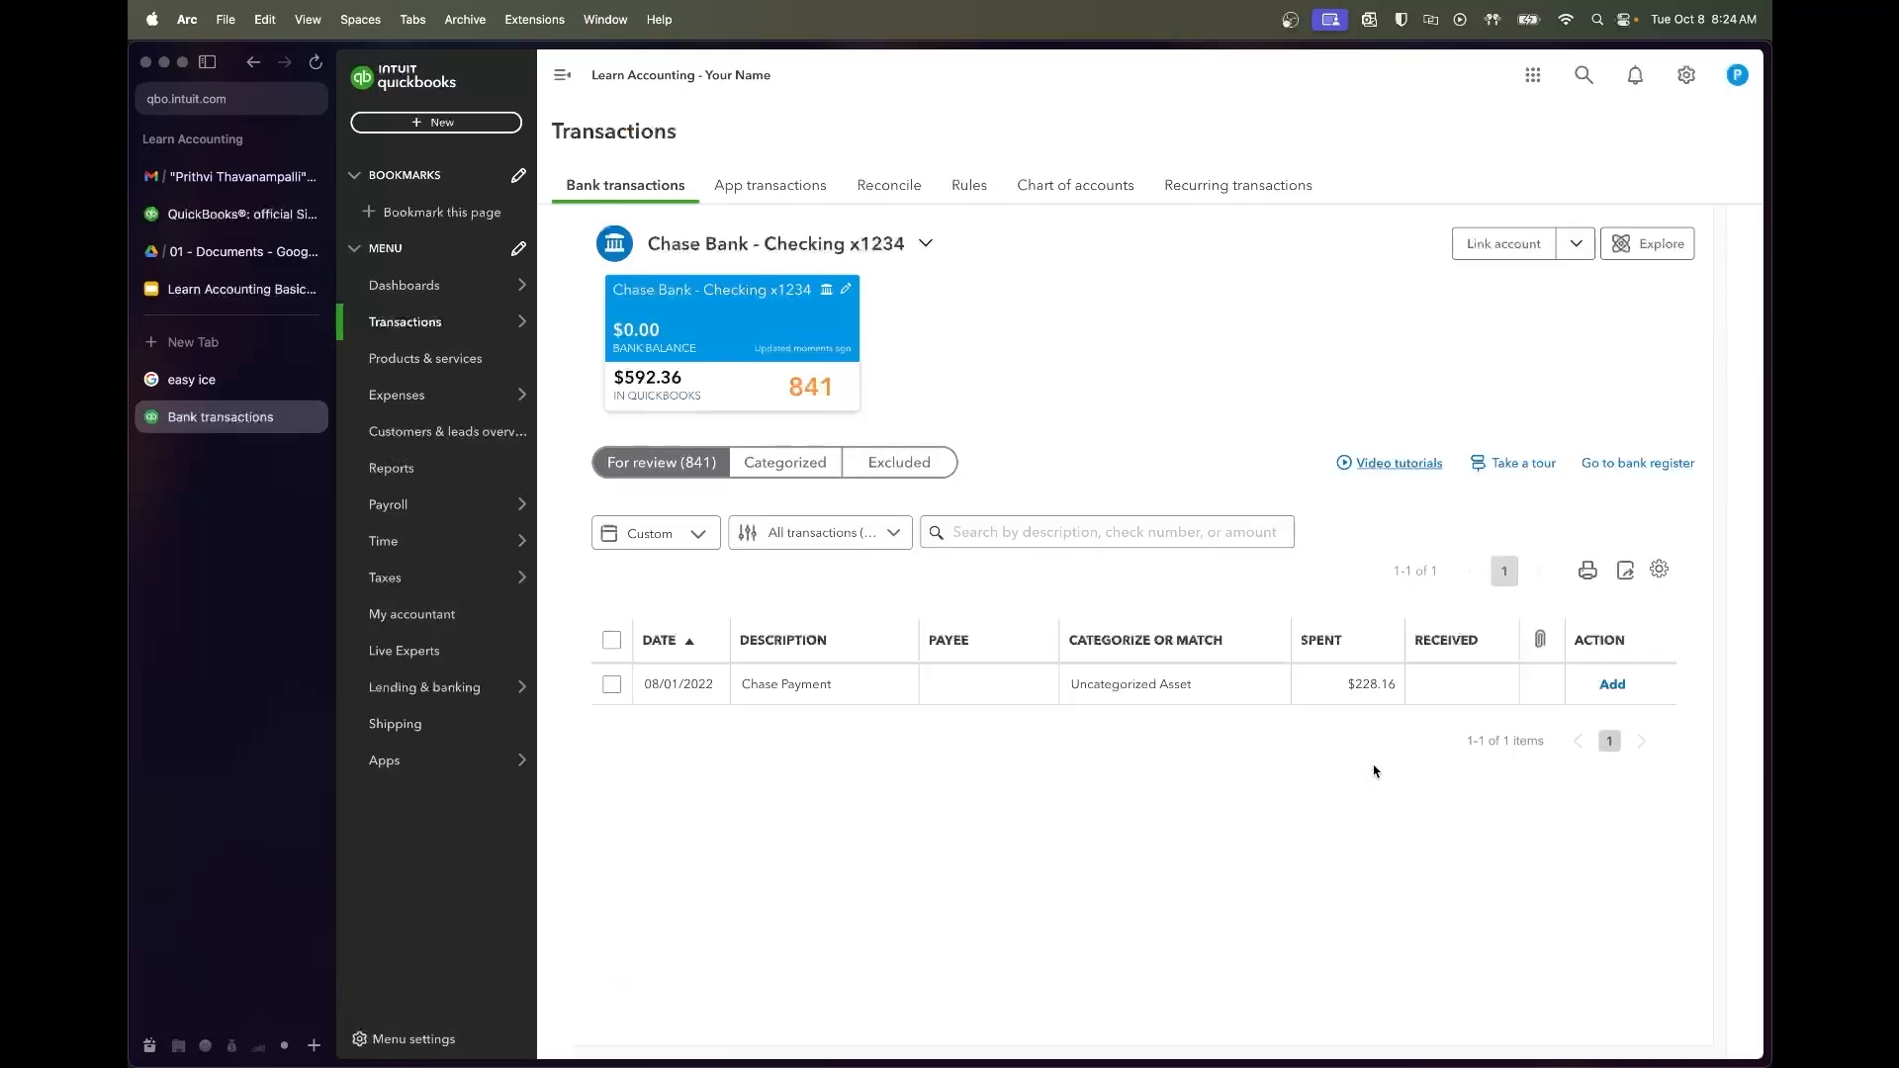
Expand the $228.16 Chase Payment and bring up the Chase Loan Amortization Schedule PDF
left_click(813, 688)
scroll(1355, 840, "down", 2)
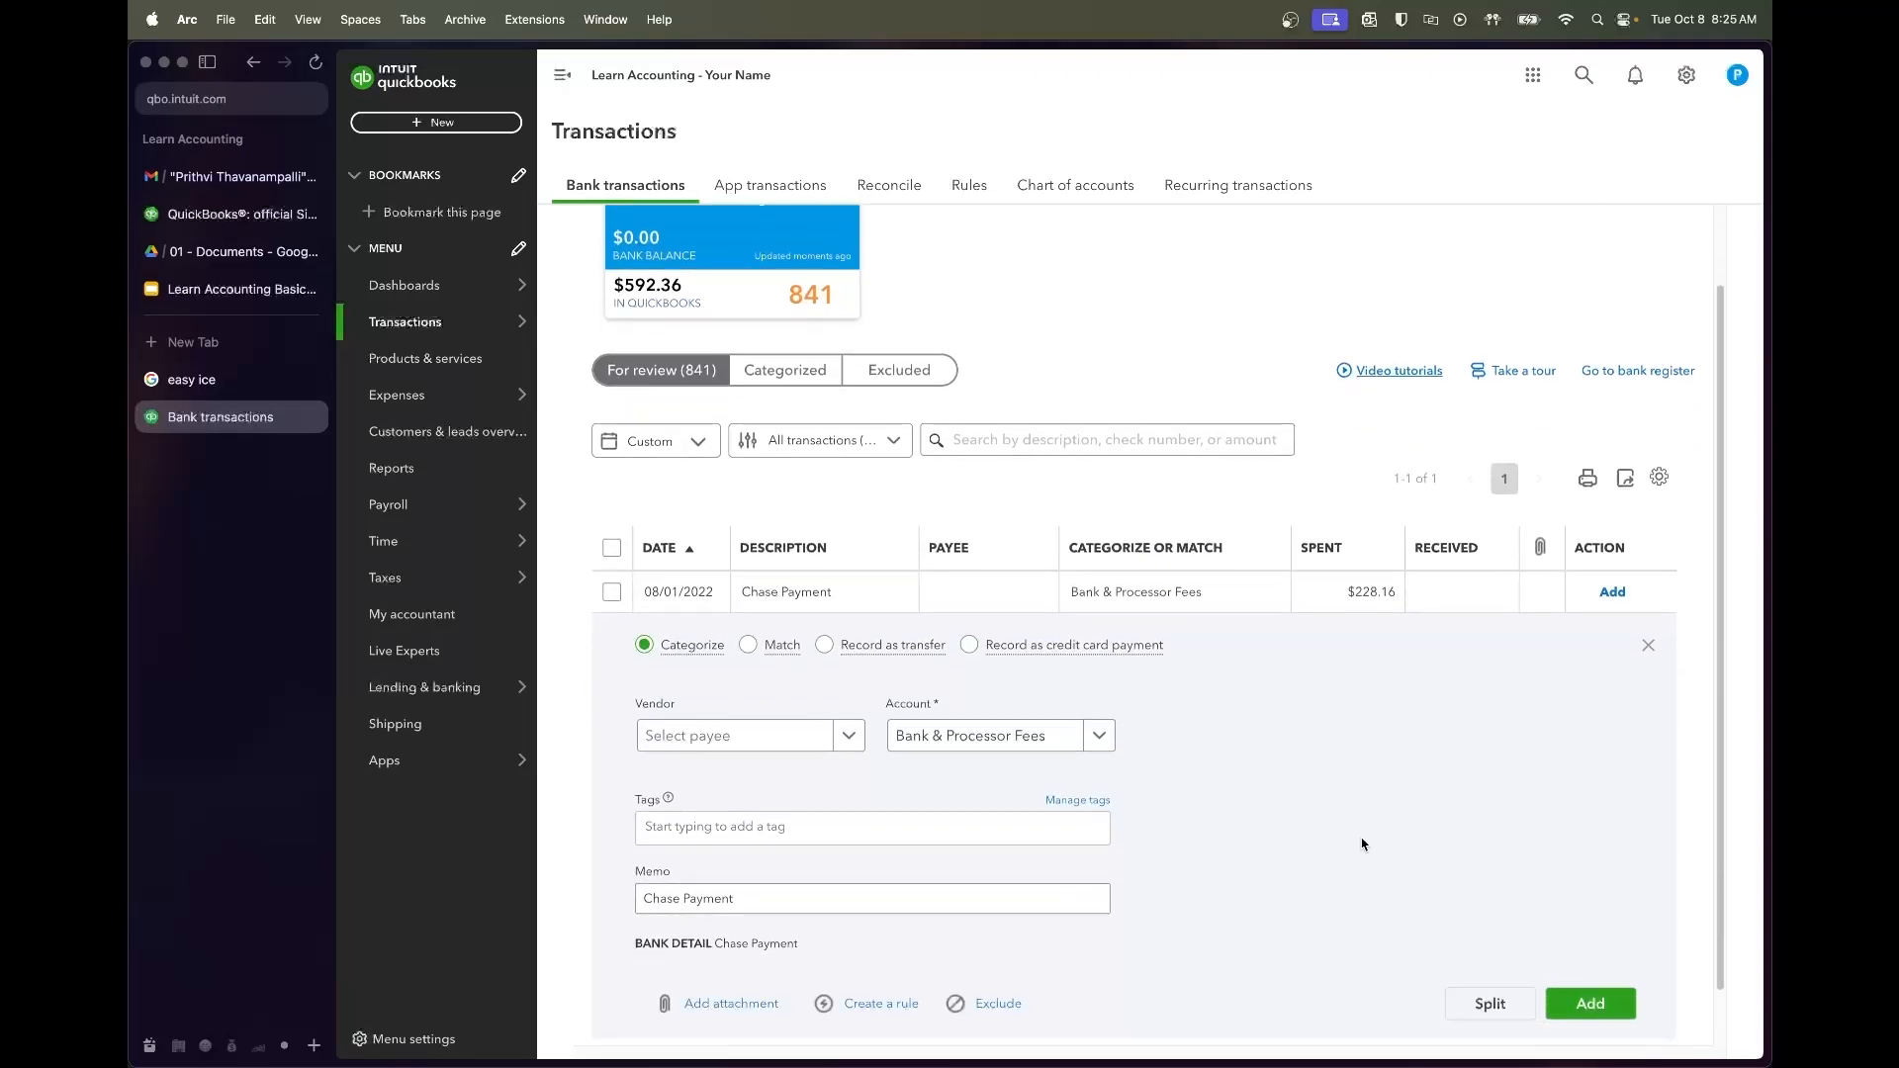
scroll(1362, 844, "down", 1)
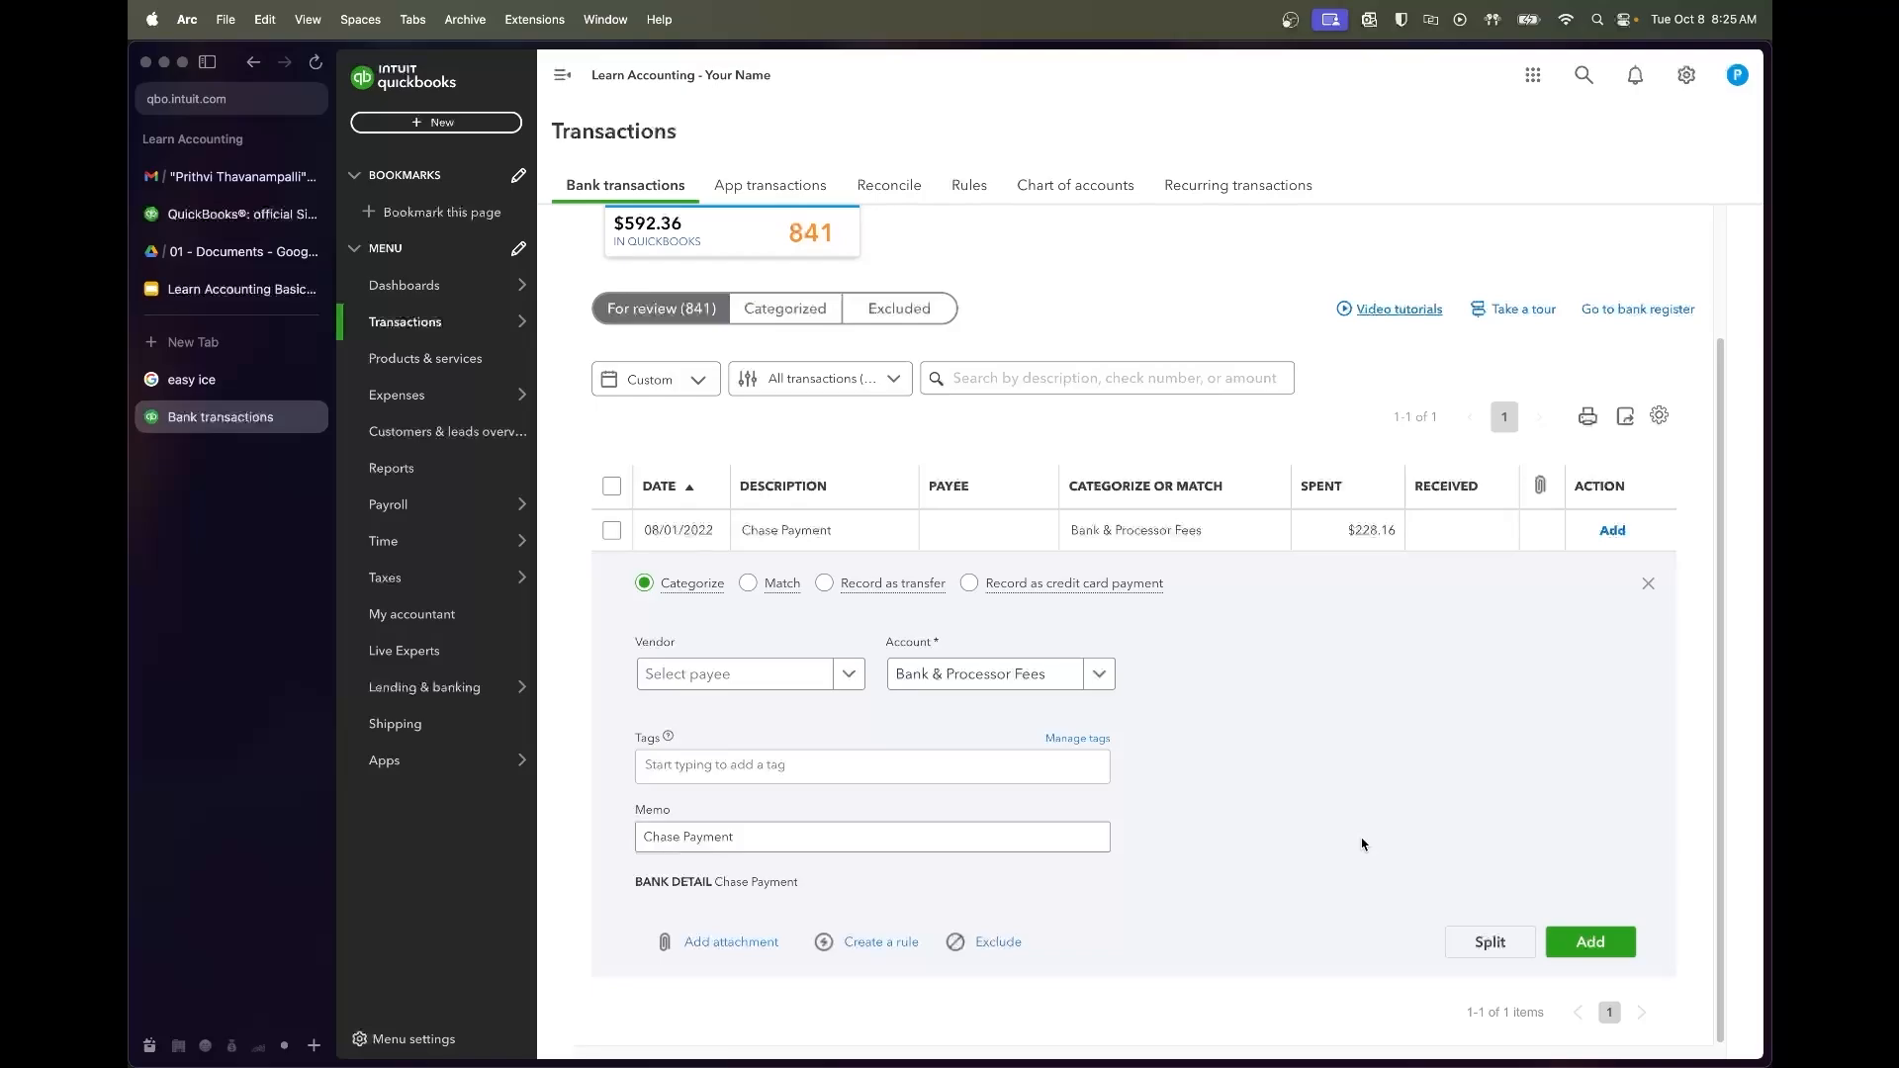
left_click(242, 251)
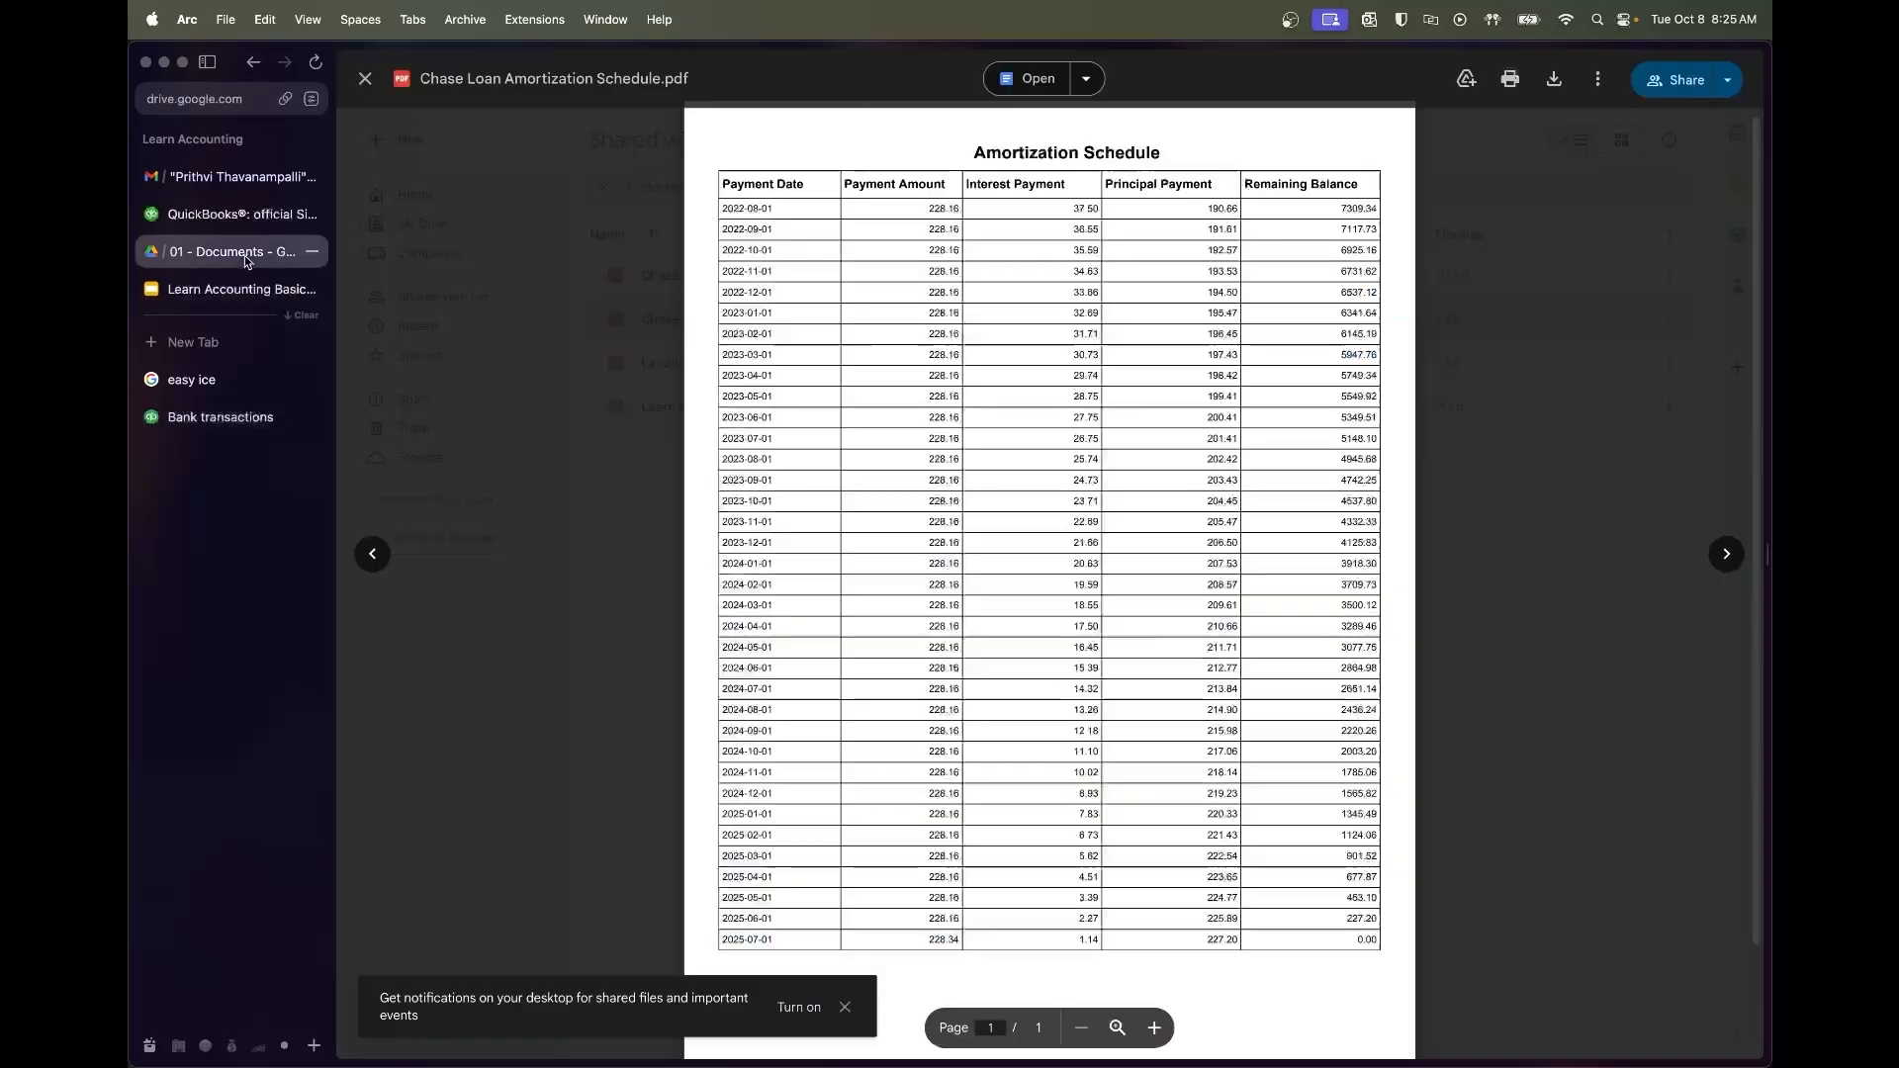
Check the first loan payment of 228.16: 37.50 interest and 190.66 principal
left_click_drag(844, 185, 957, 212)
left_click(959, 211)
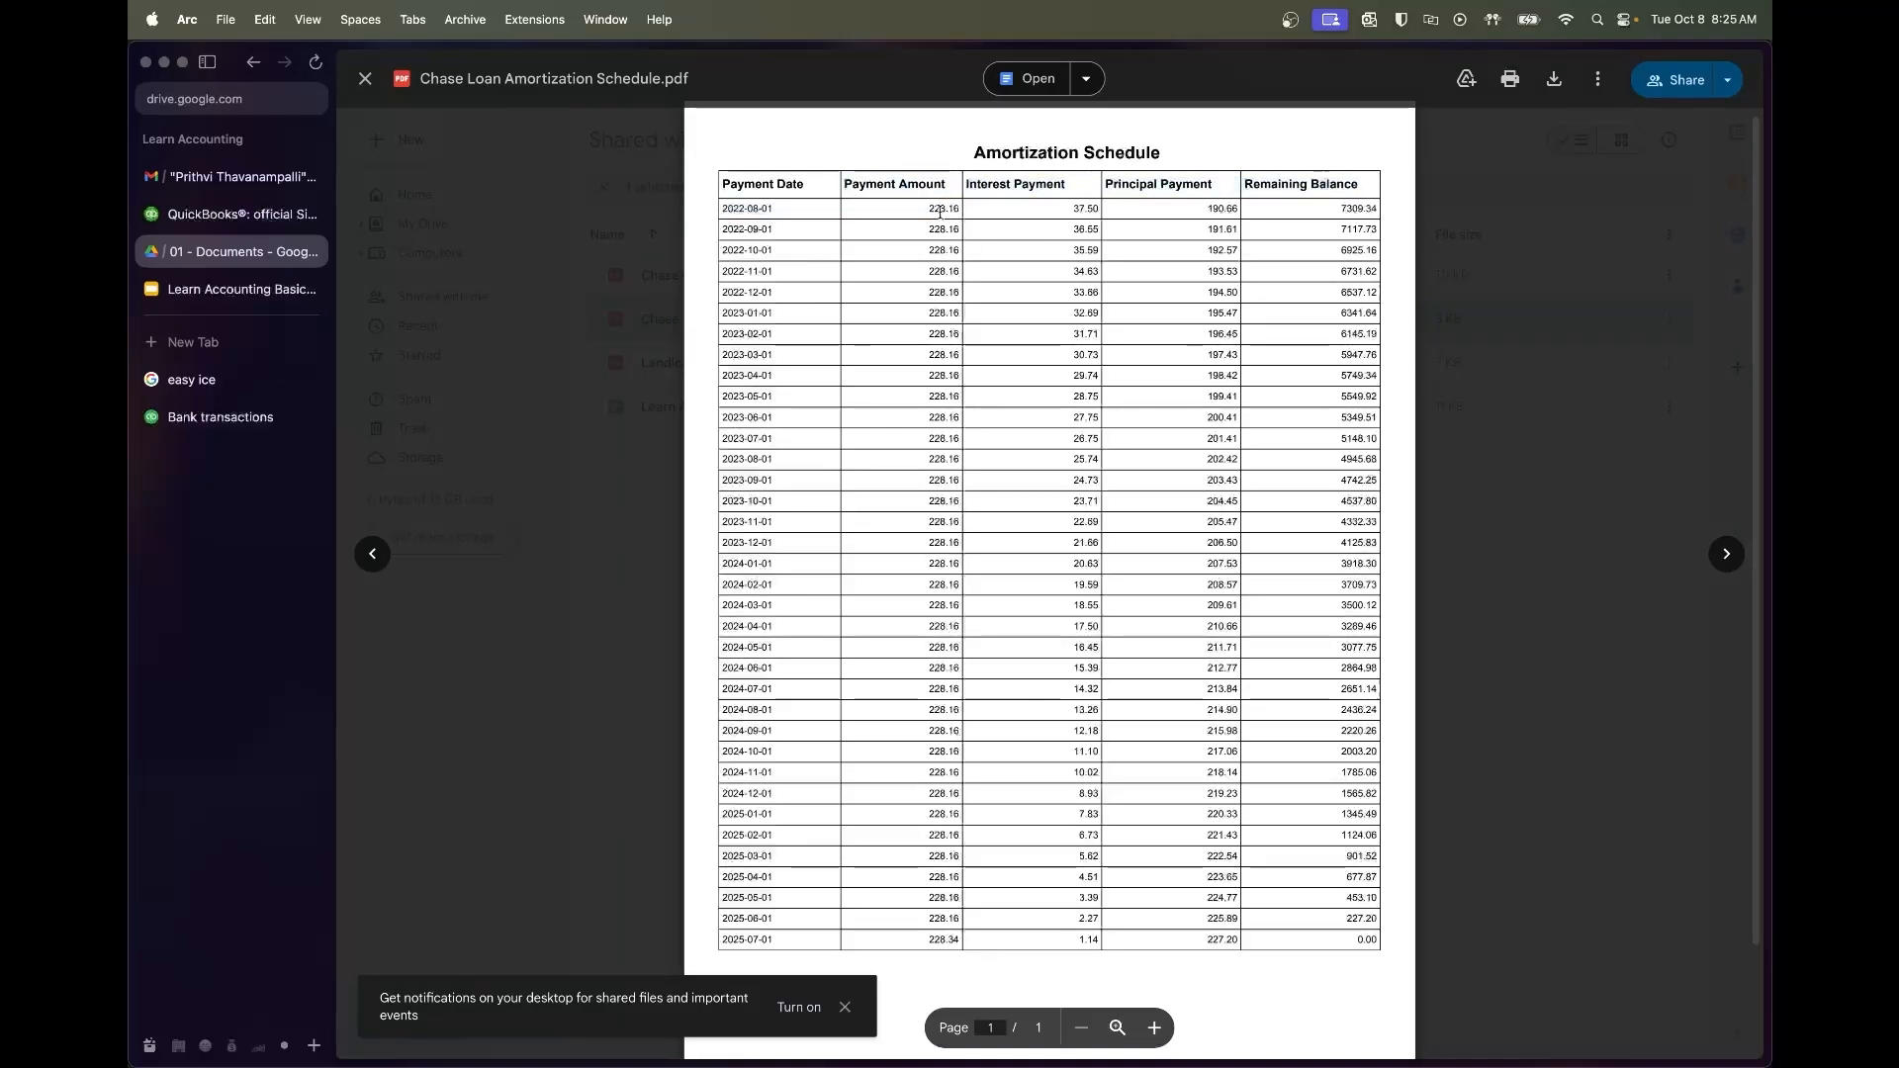
left_click_drag(1077, 207, 1173, 208)
double_click(1220, 208)
left_click(249, 417)
Assign vendor Chase Bank and account Interest Expense to the Chase Payment, then start splitting it
left_click(791, 676)
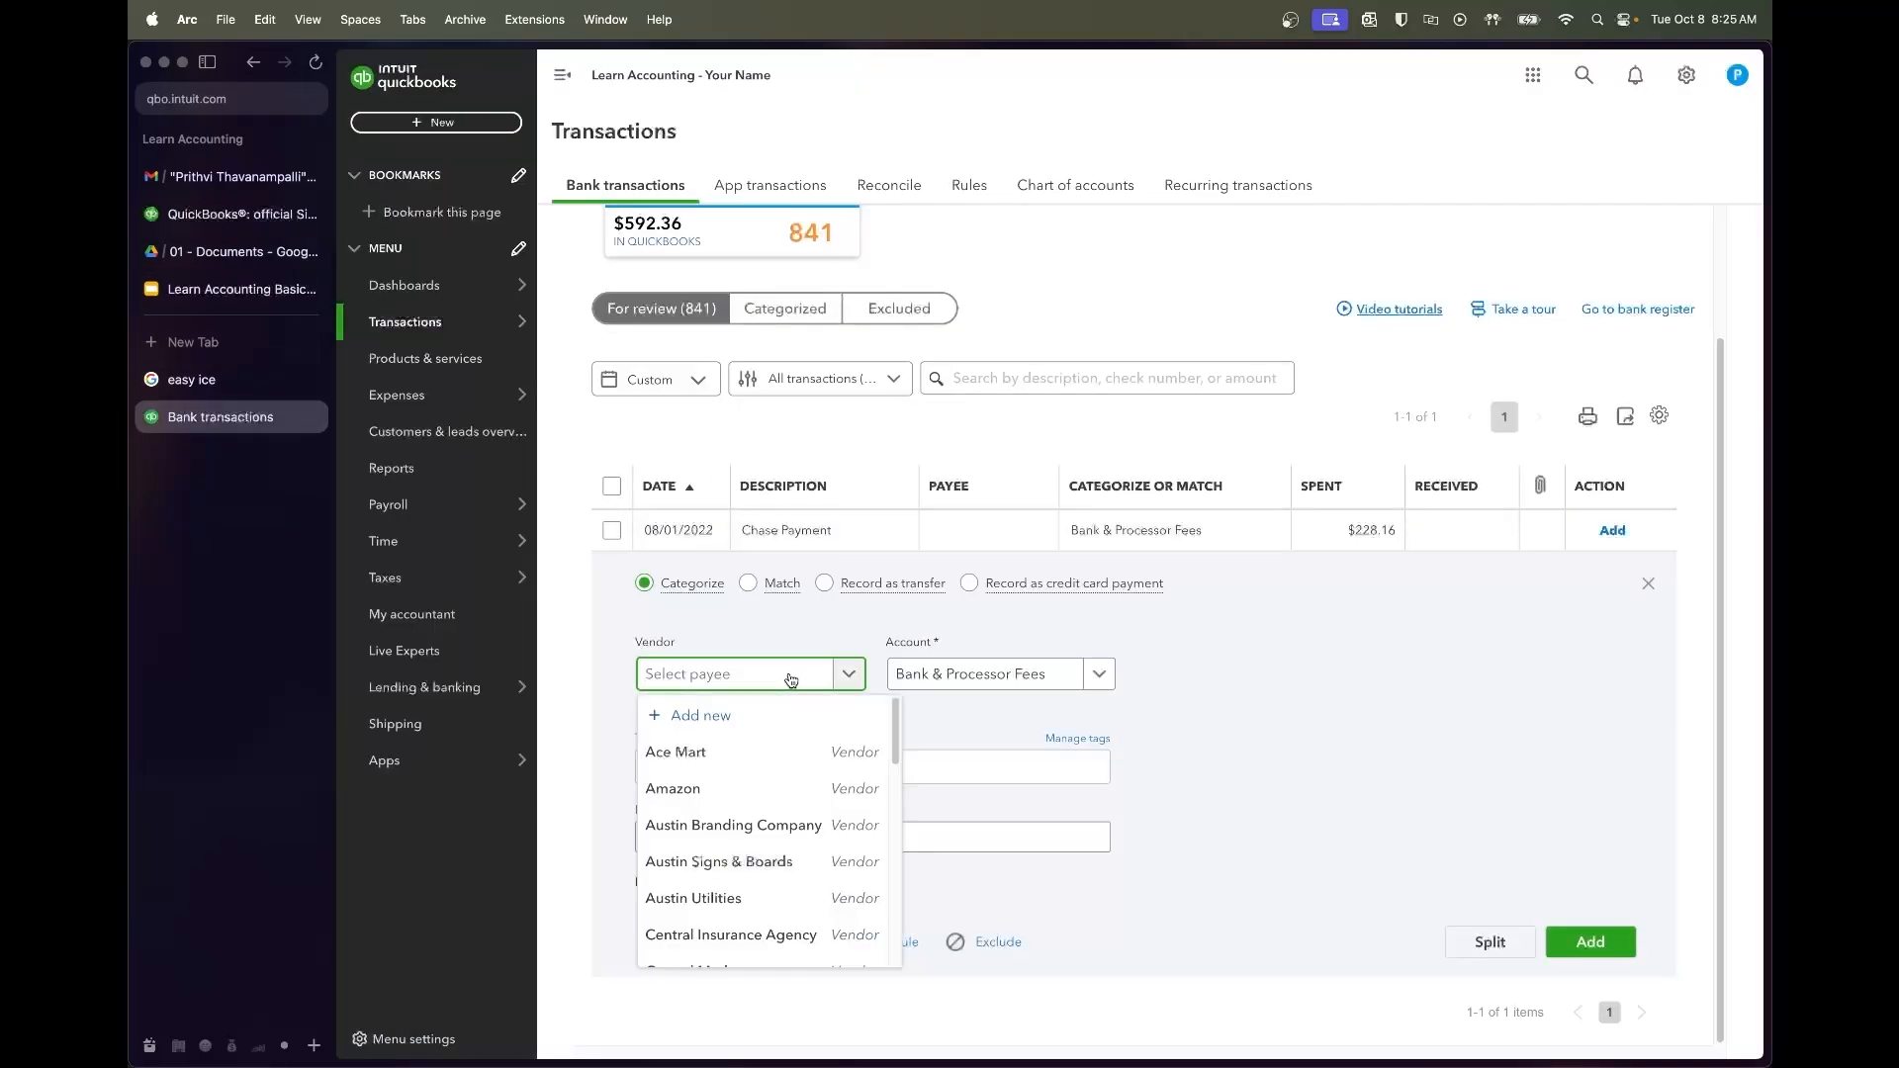
type("Chase")
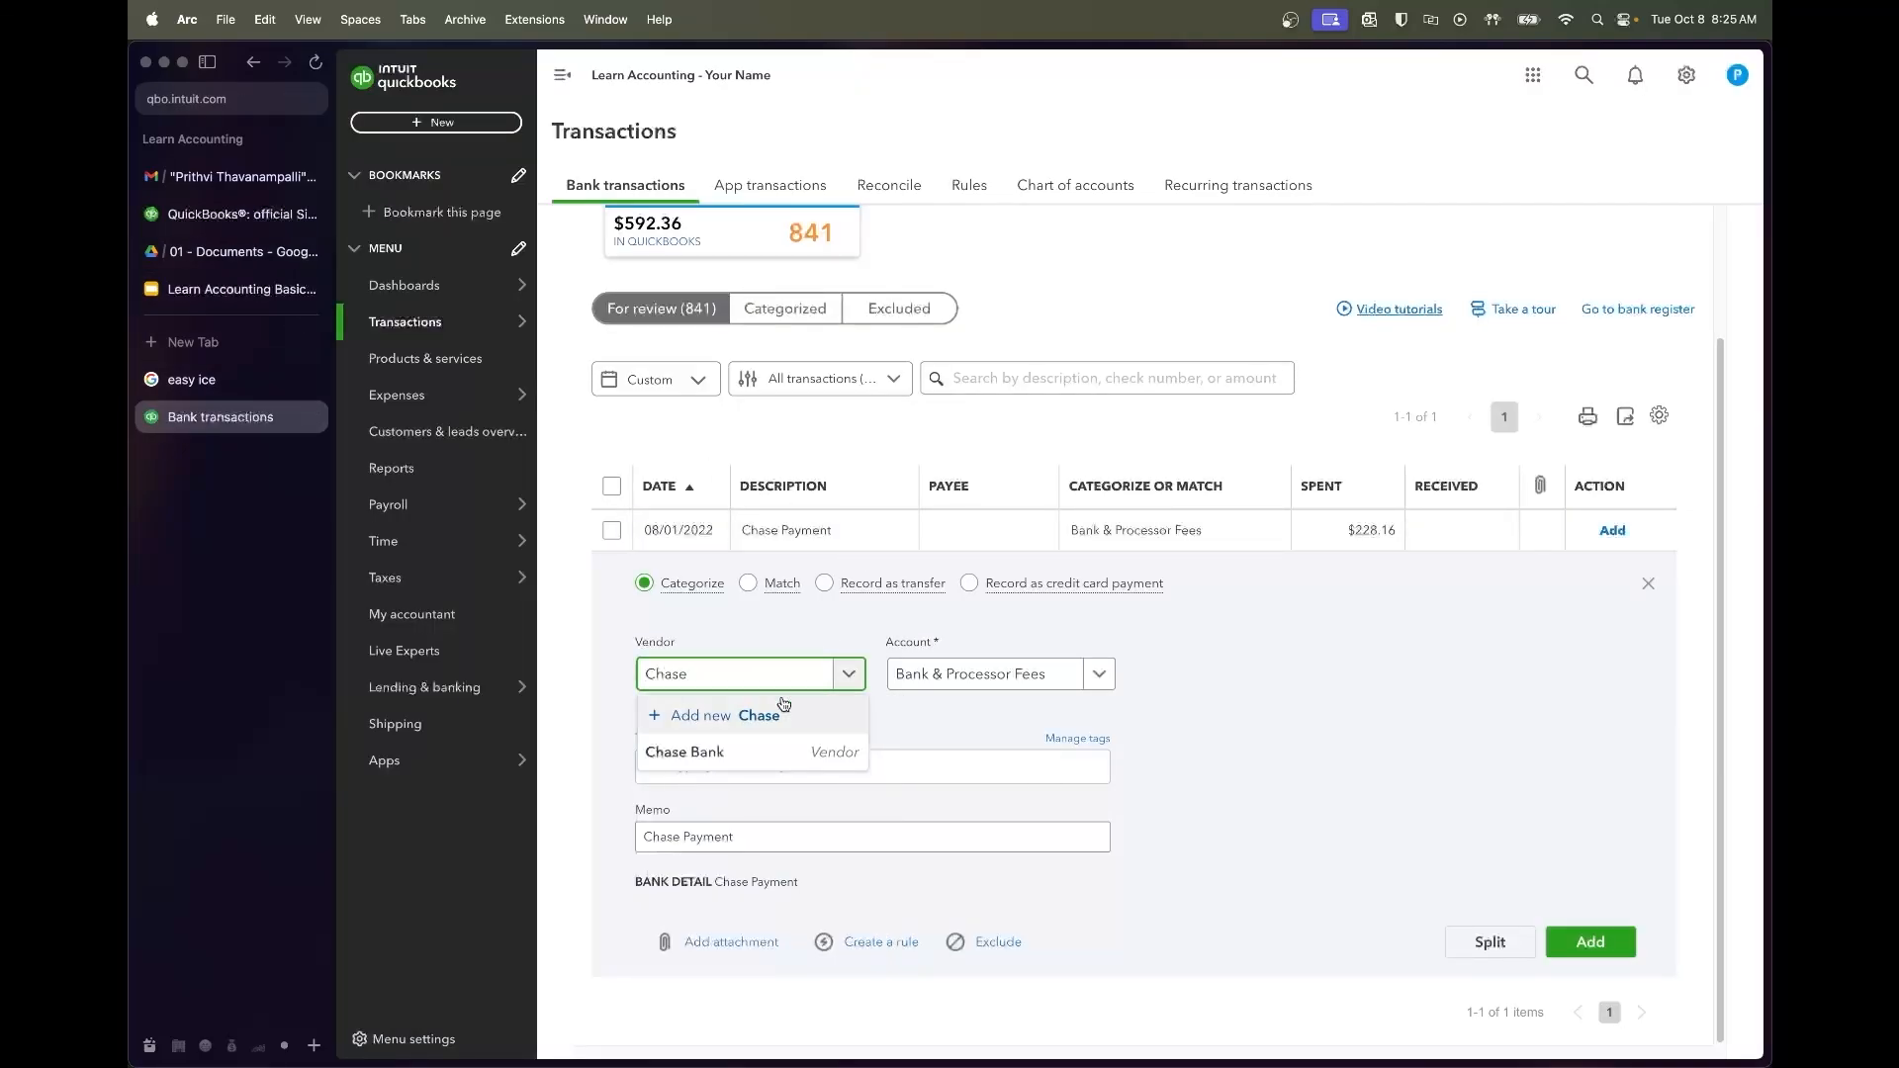
left_click(769, 753)
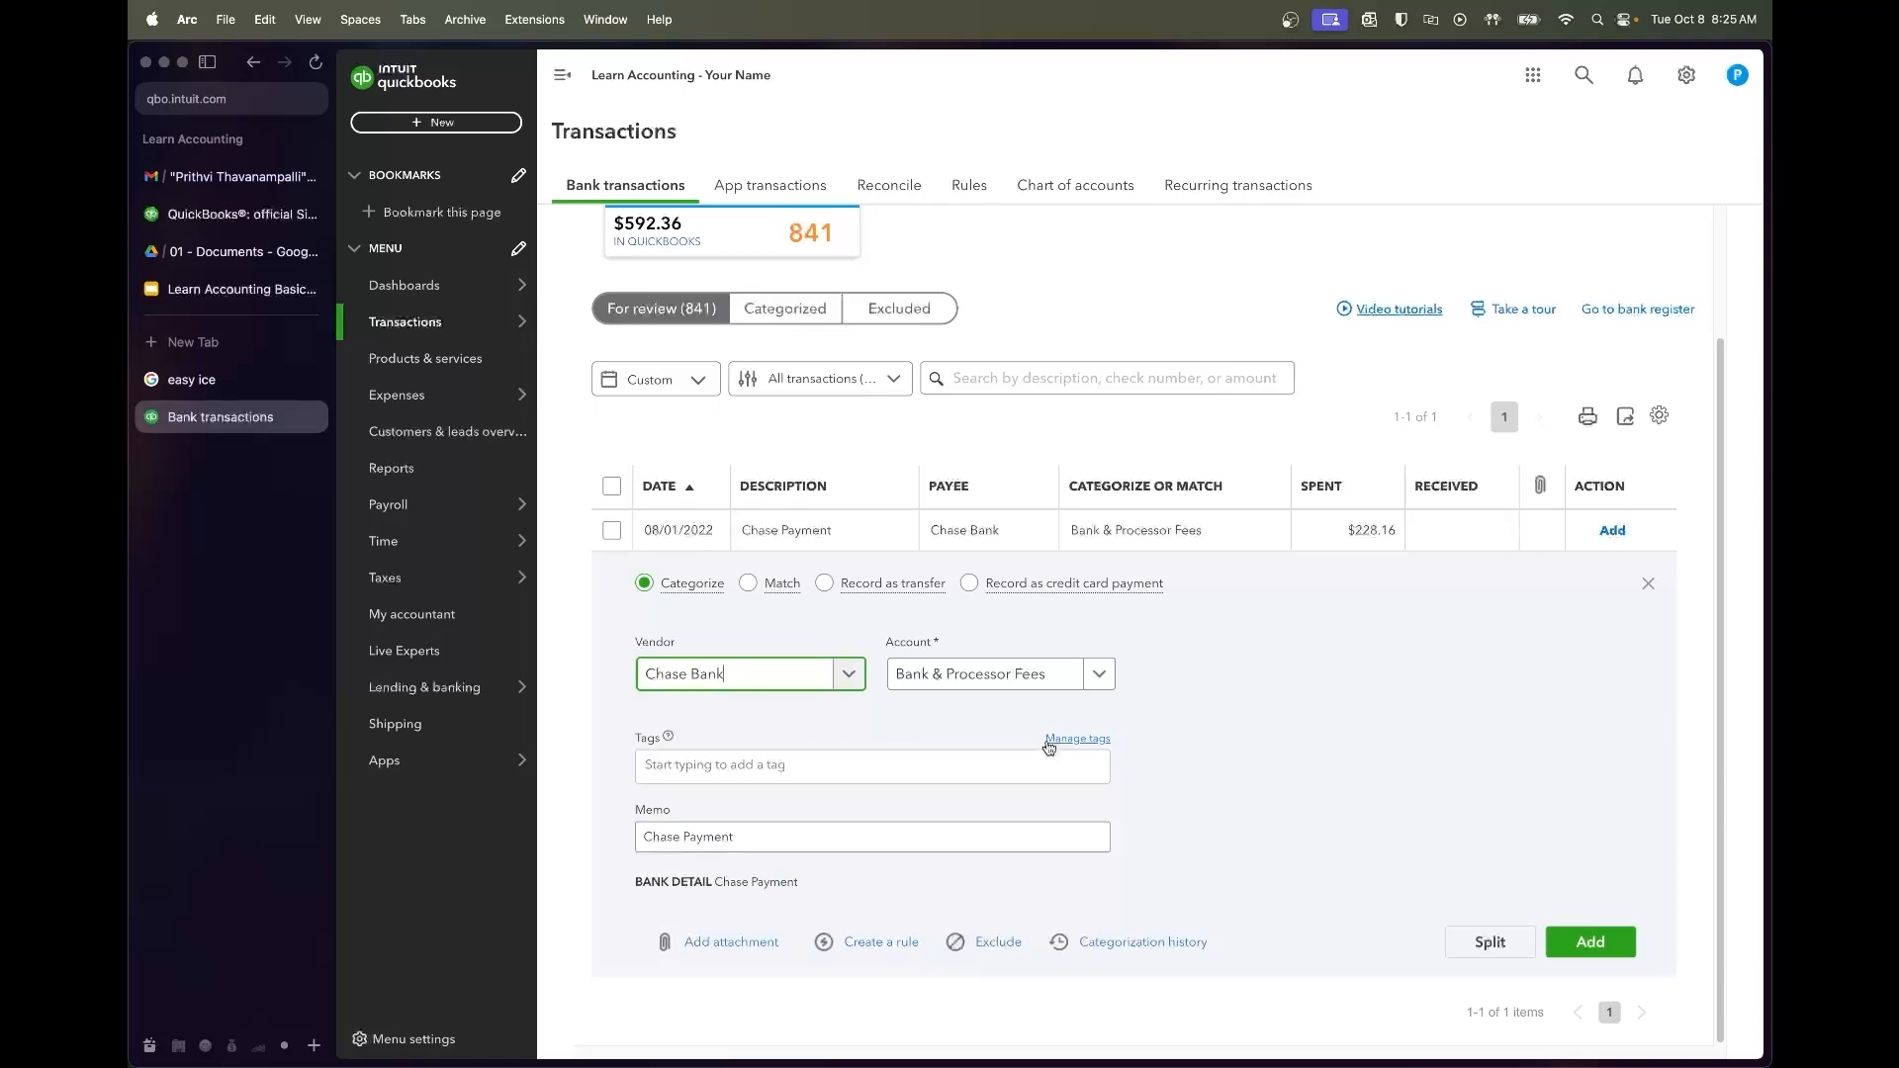
left_click(1028, 690)
type("interest")
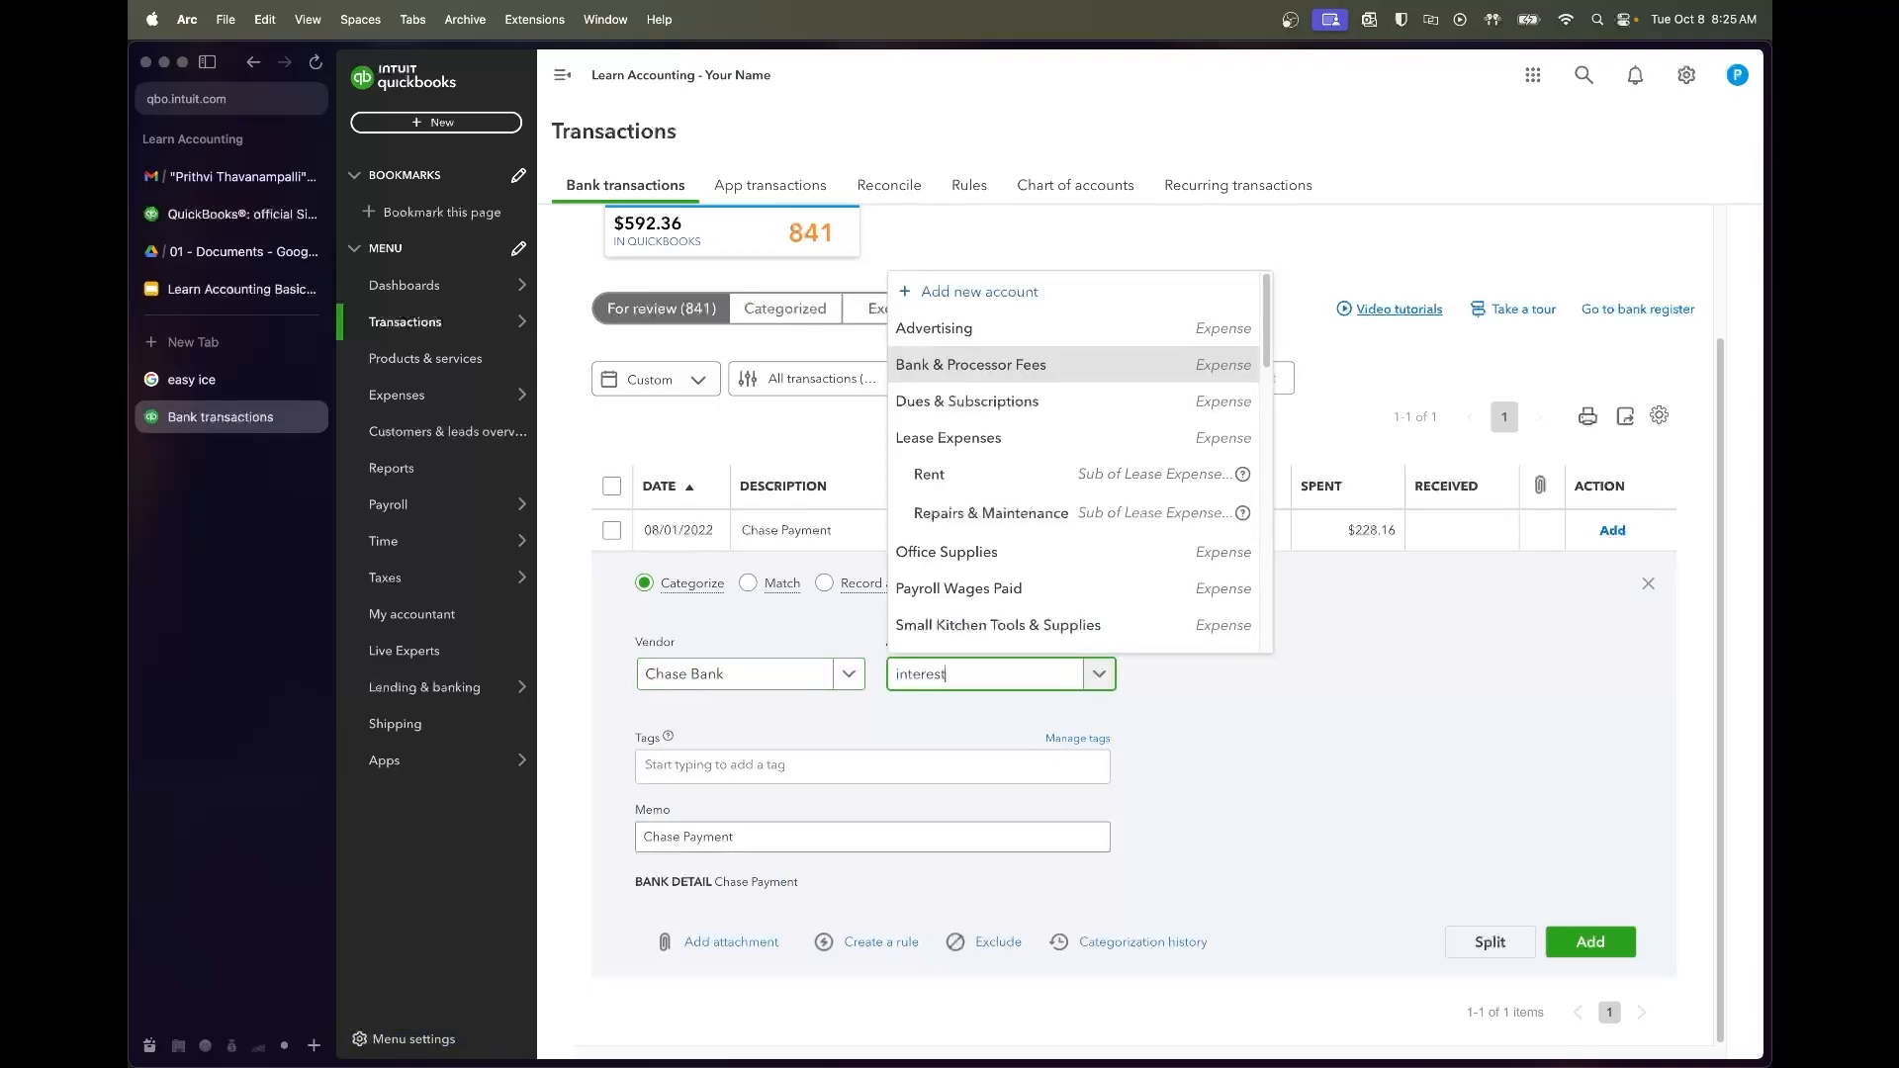
key("Down")
key("Return")
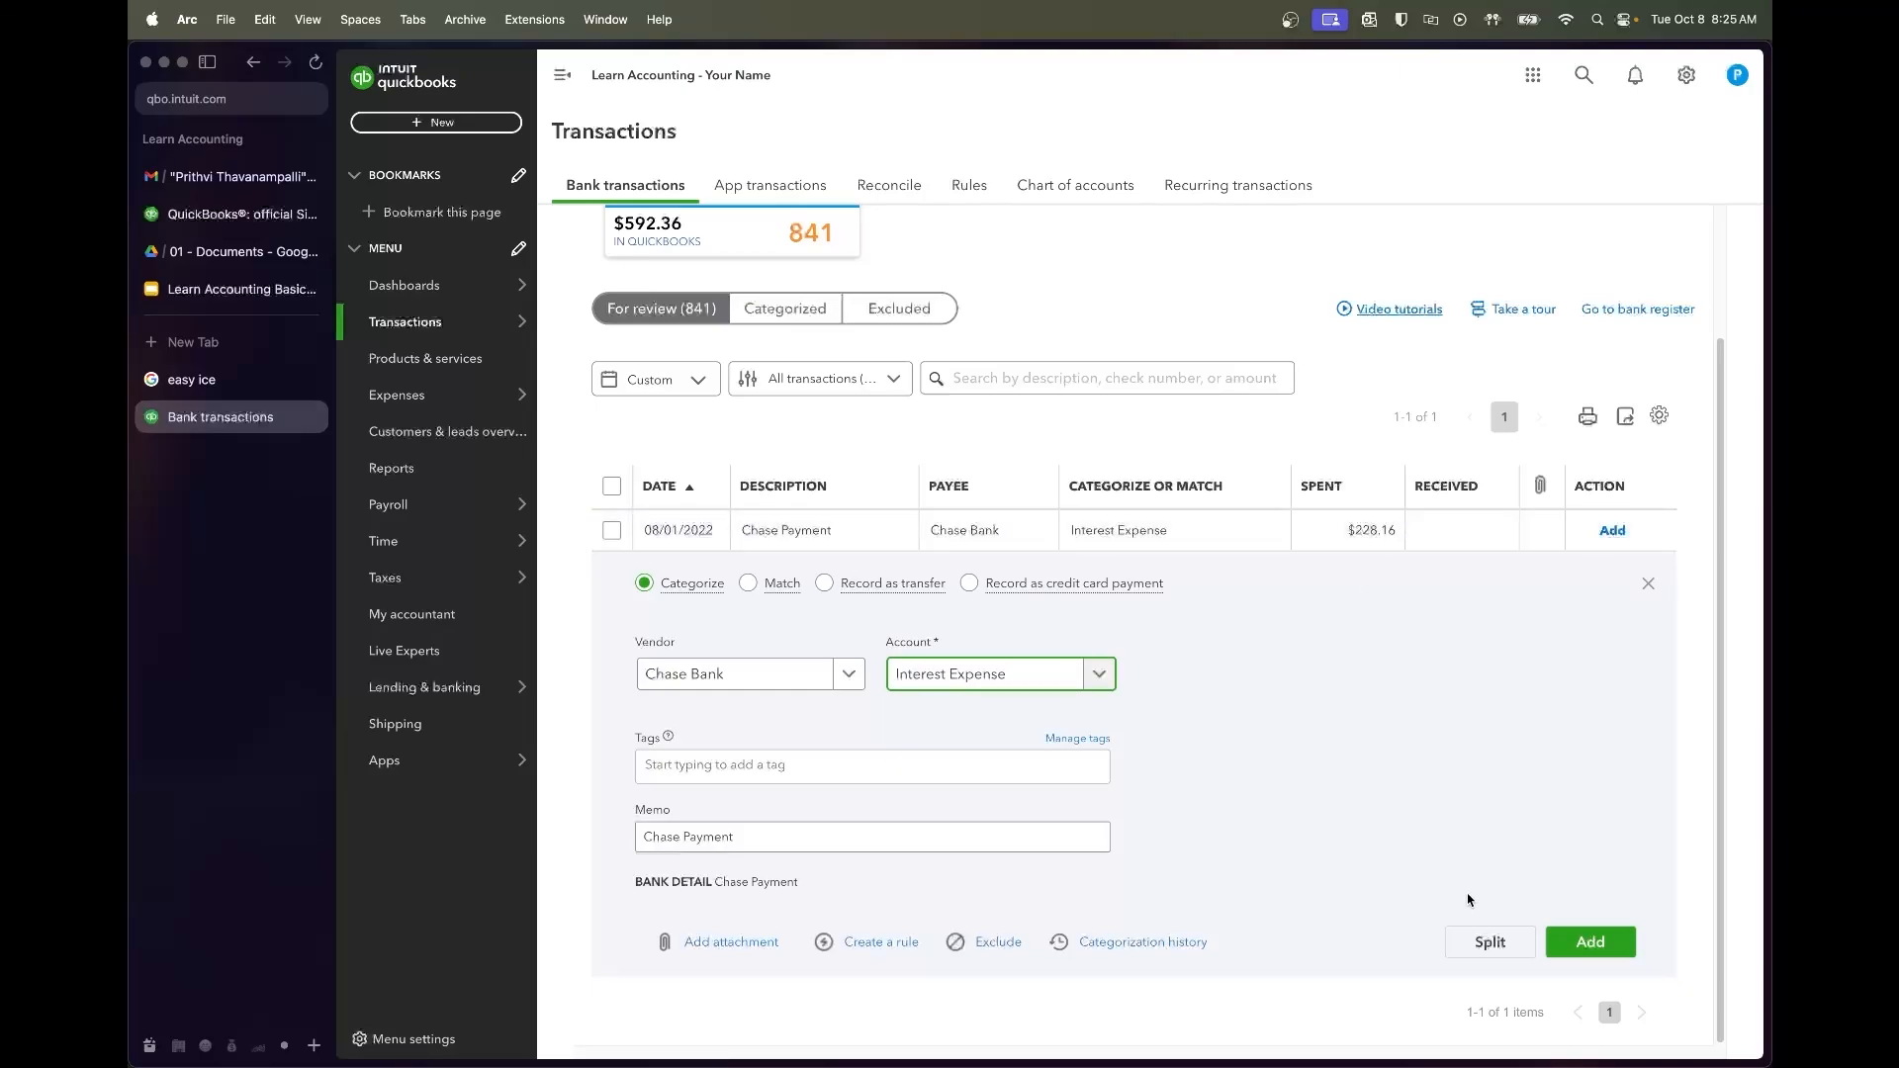
left_click(1486, 950)
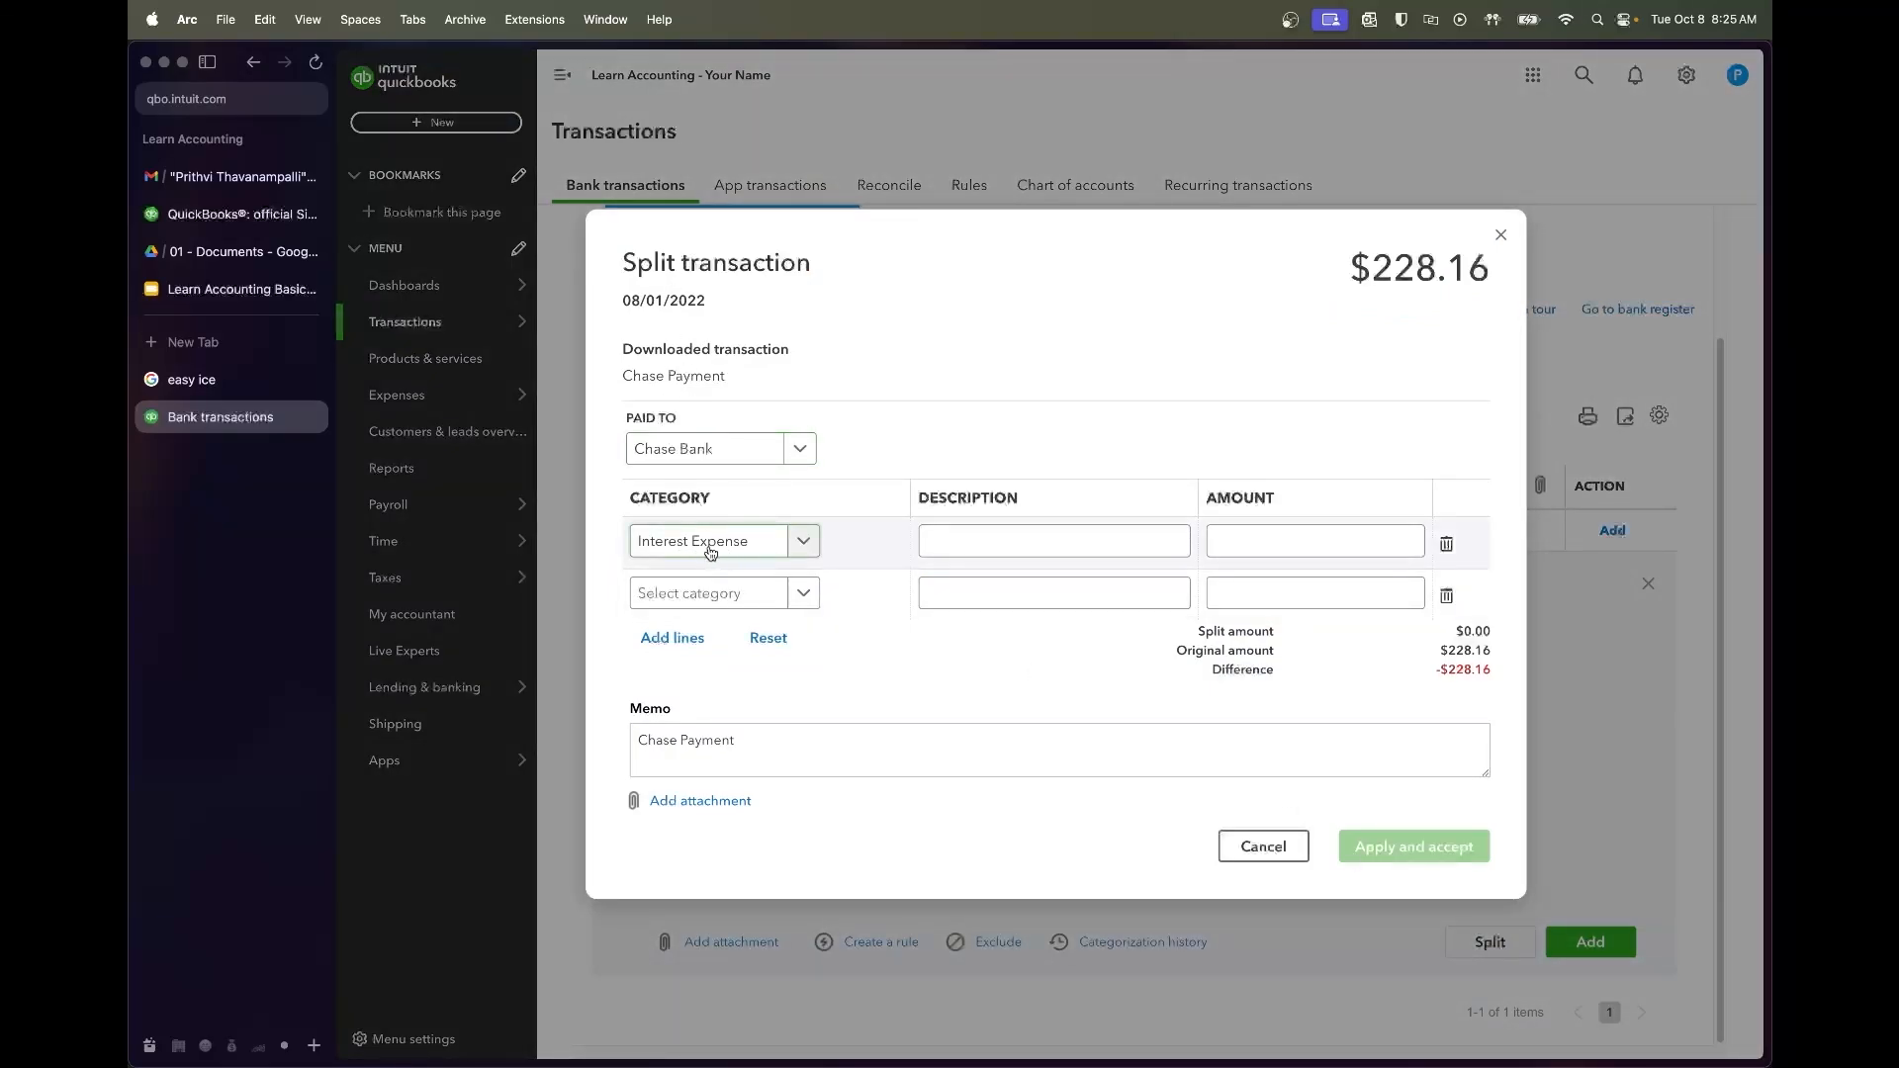
Describe the two split lines as 'Interest Payment' and 'Principal Payment'
left_click(977, 547)
type("Interest Payment")
key("Tab")
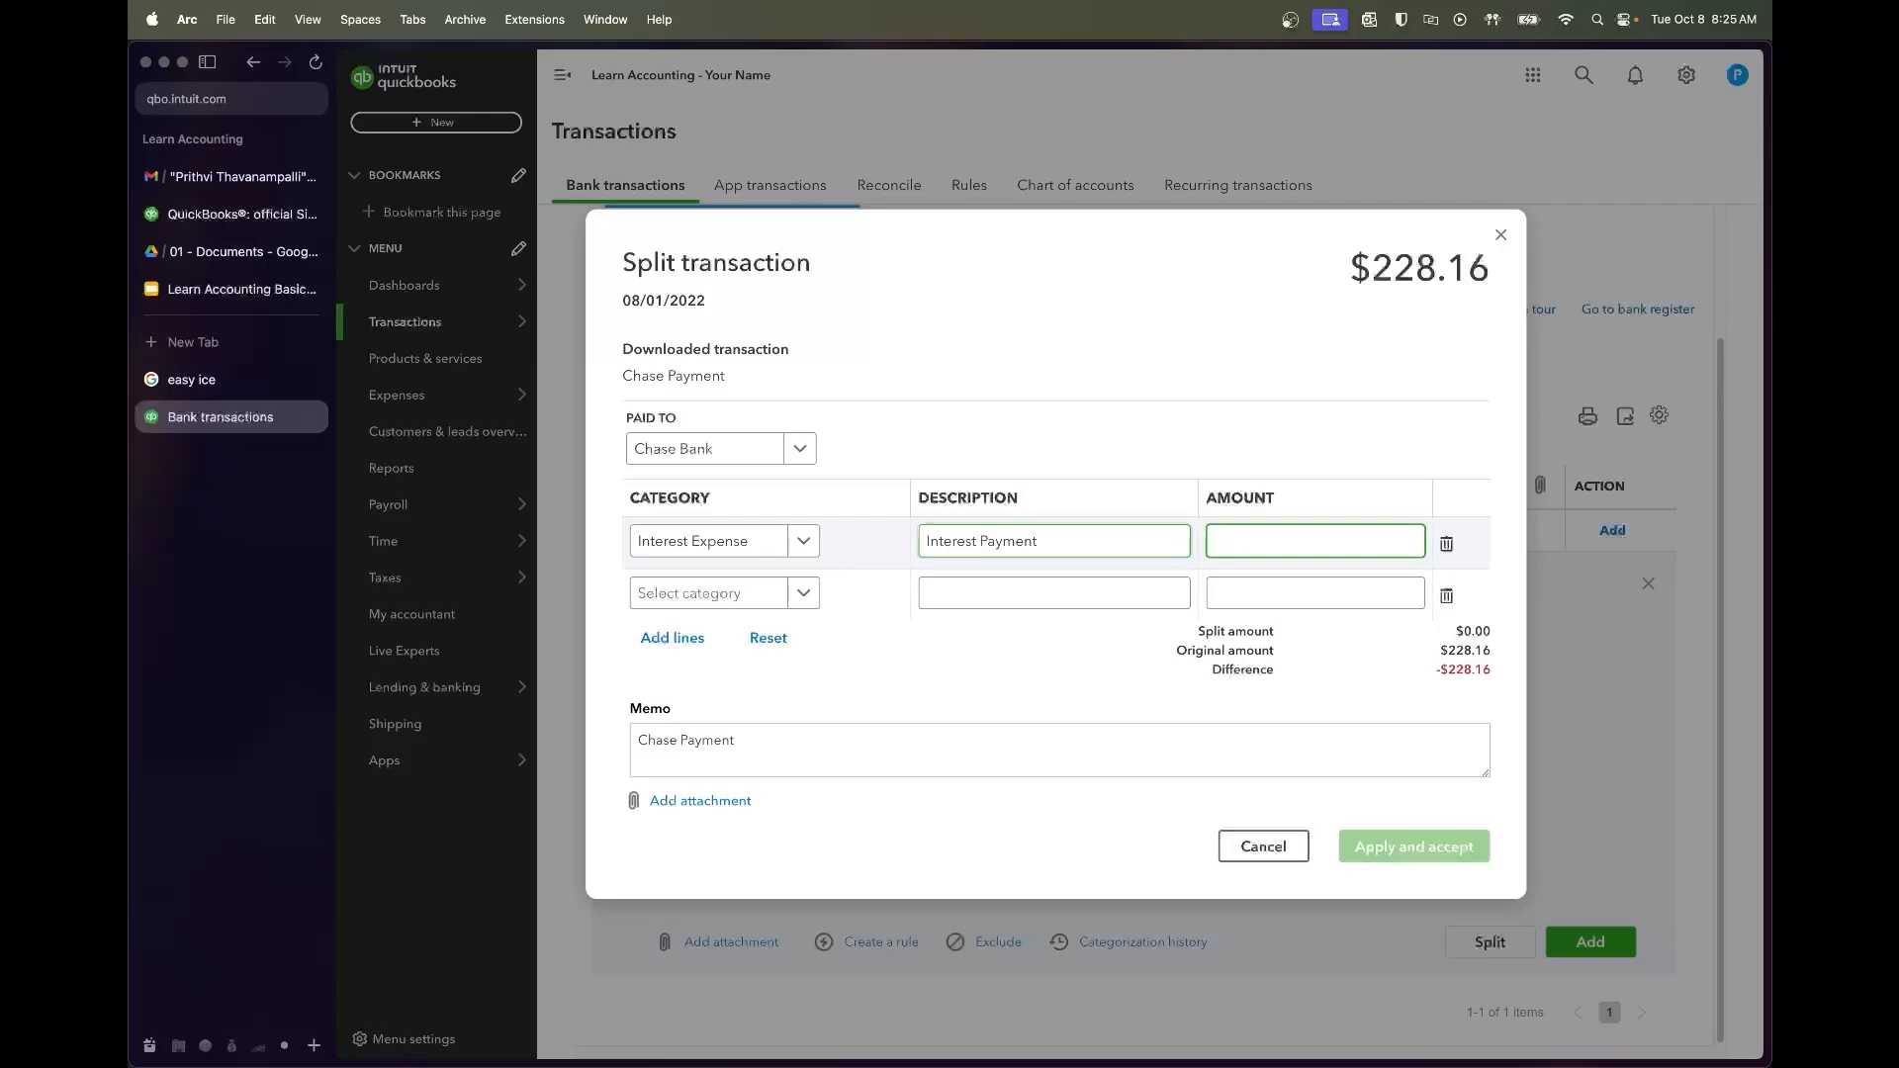
left_click(937, 596)
type("Principal Payment")
Enter the 37.50 interest from the amortization schedule as the first line's amount
left_click(1221, 546)
left_click(242, 251)
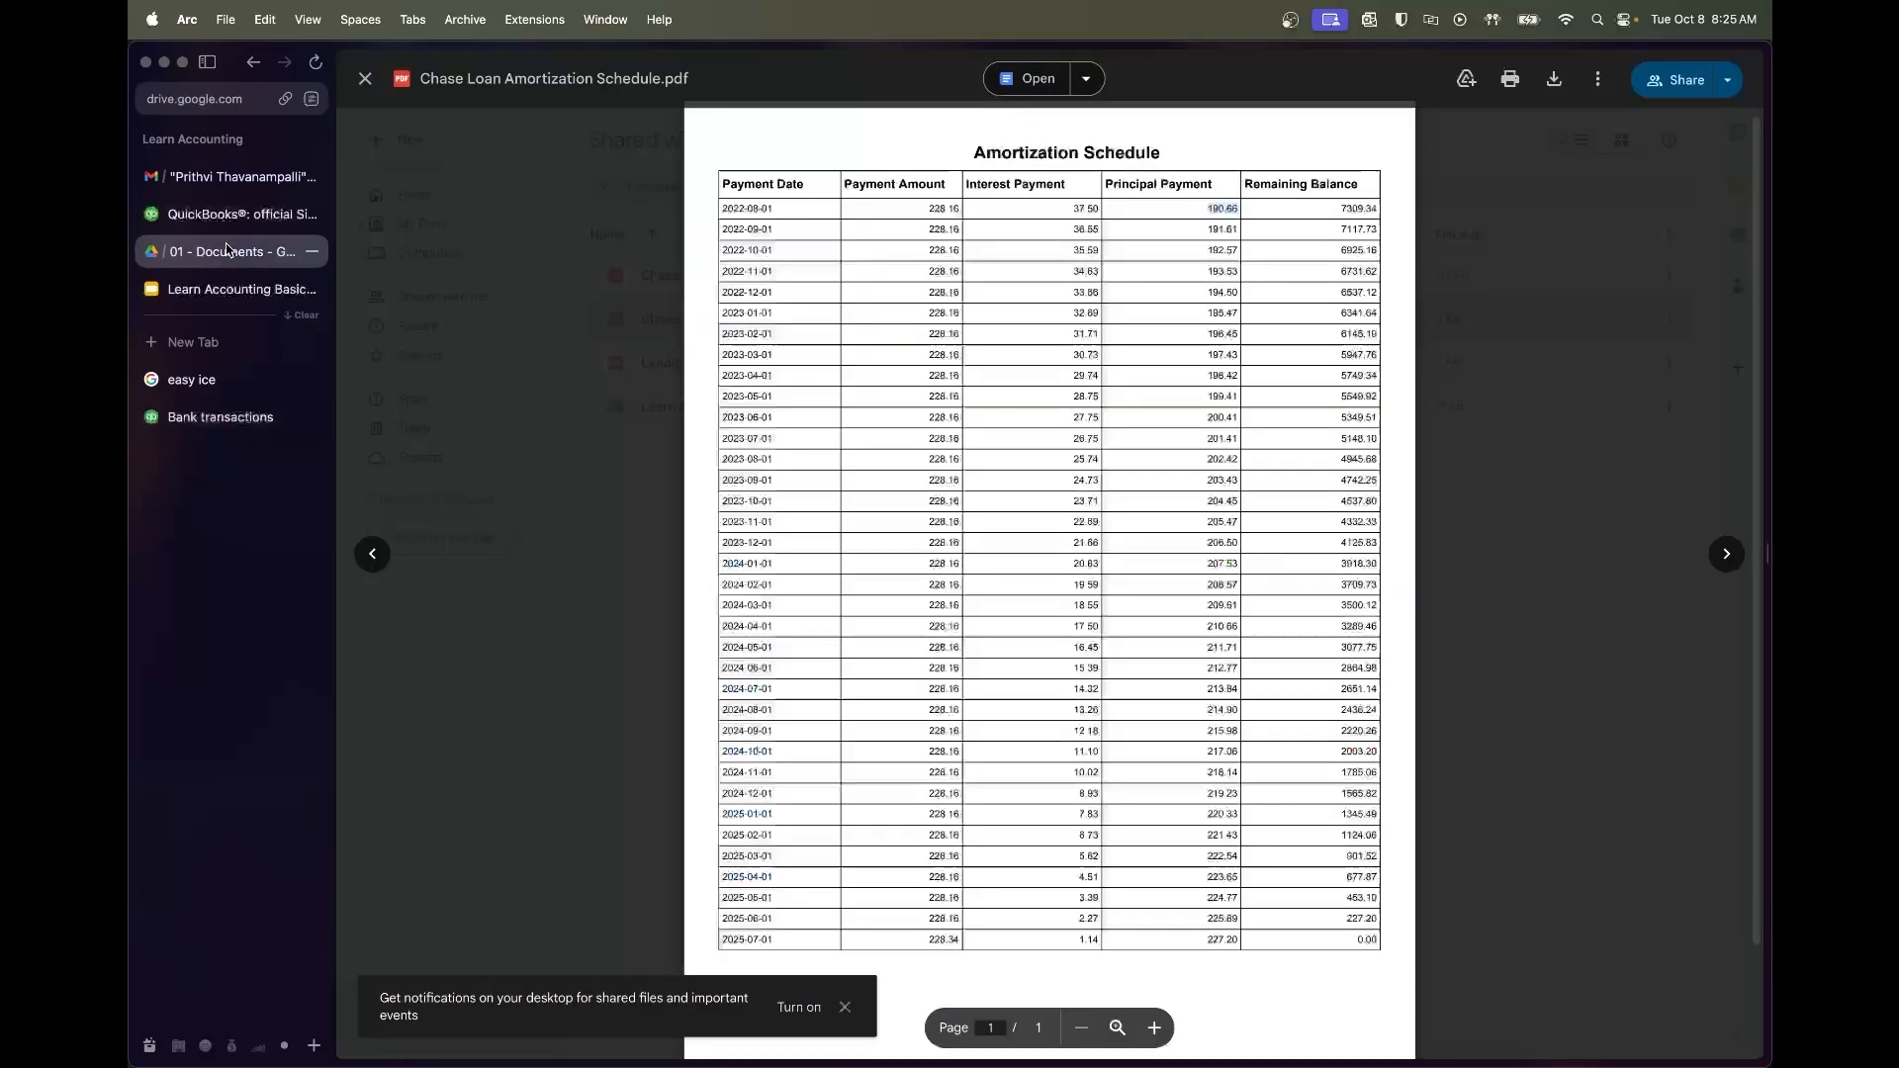
double_click(1086, 208)
left_click(204, 418)
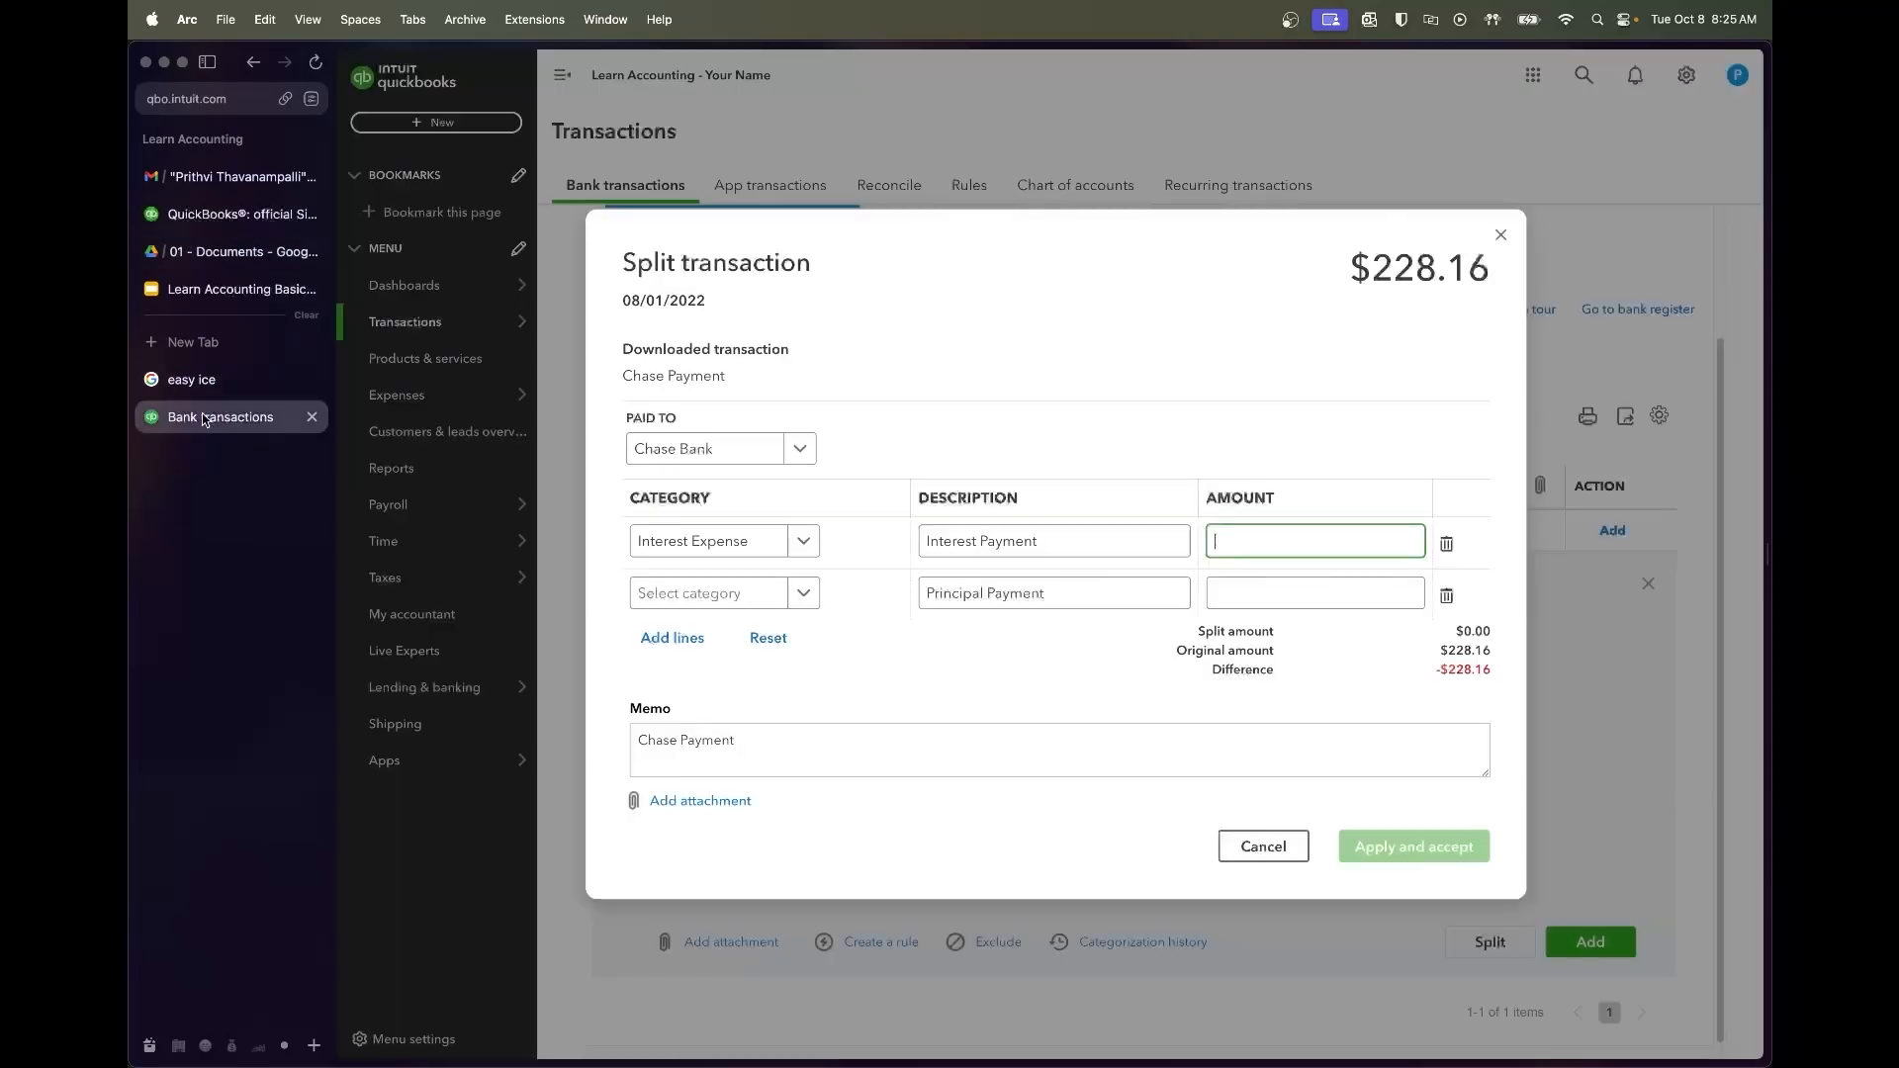
type("37.50")
left_click(1054, 597)
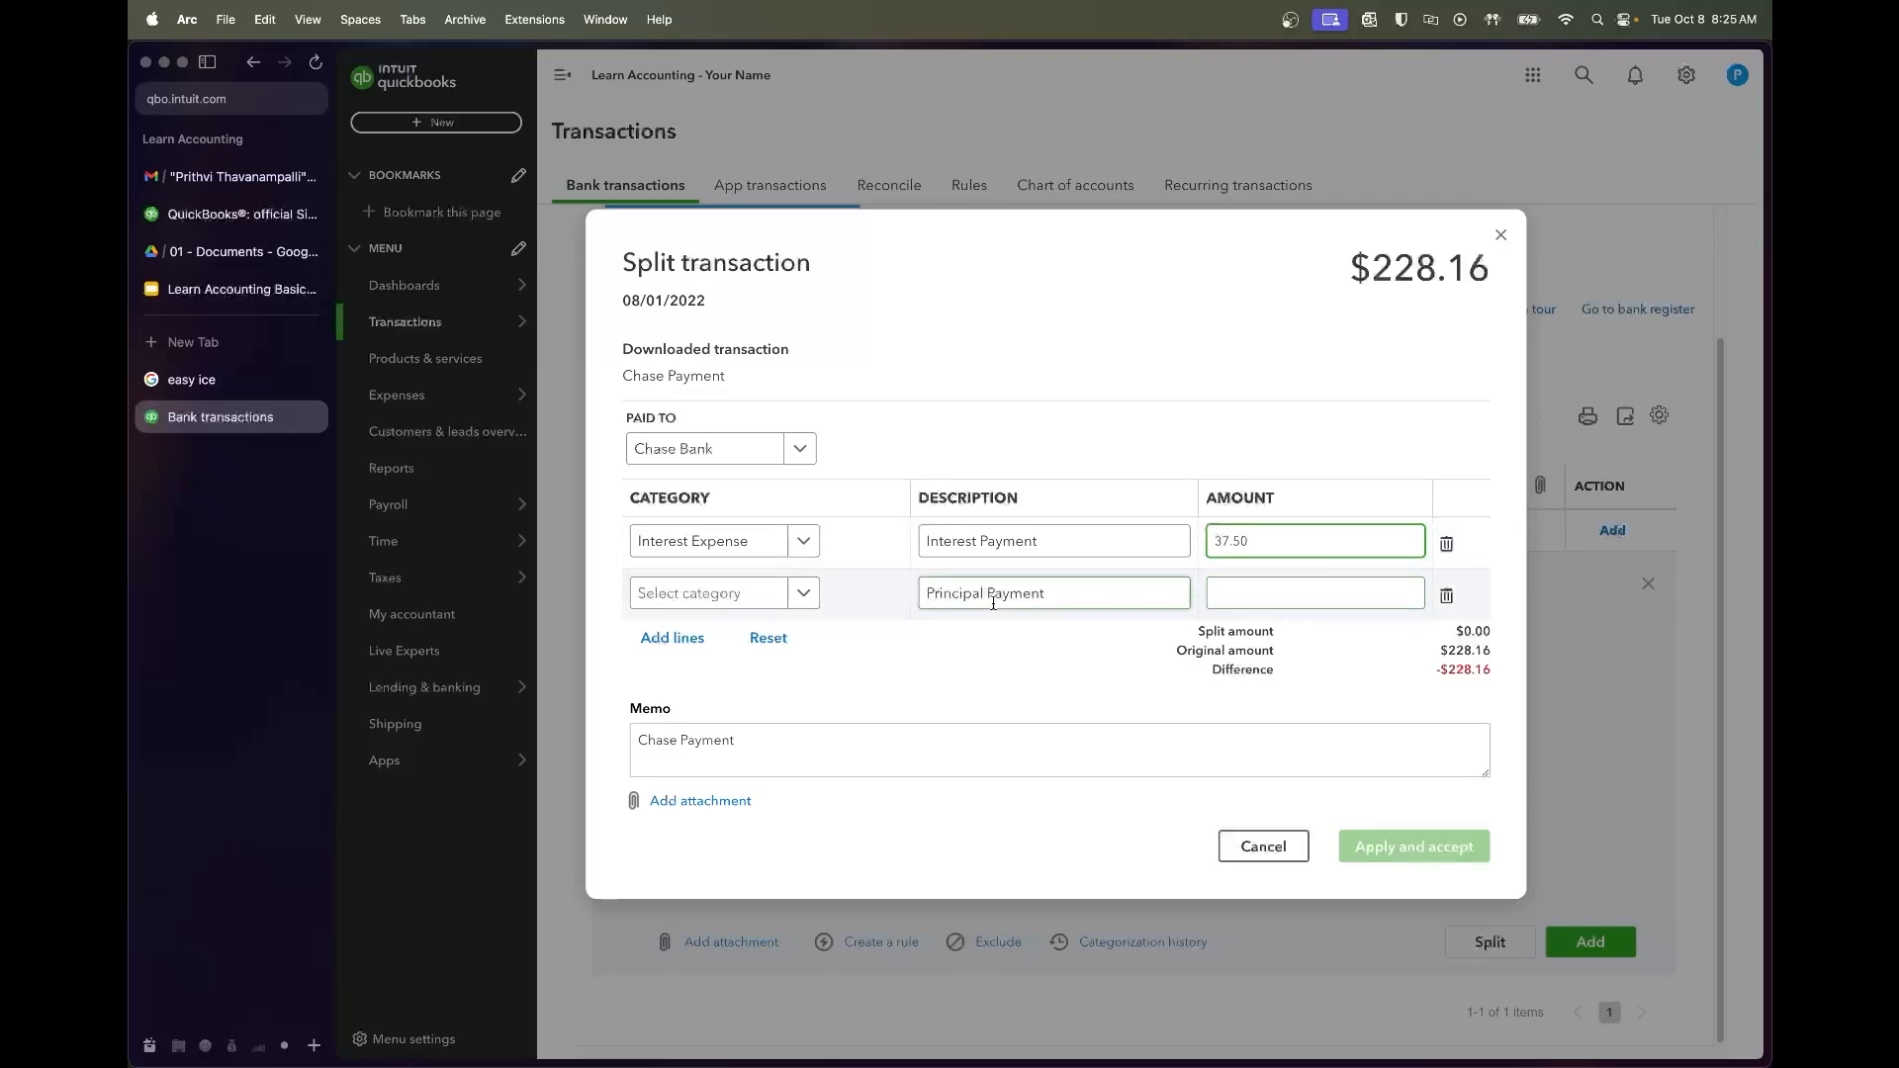
Assign the Chase Loan category to the second split line
left_click(809, 593)
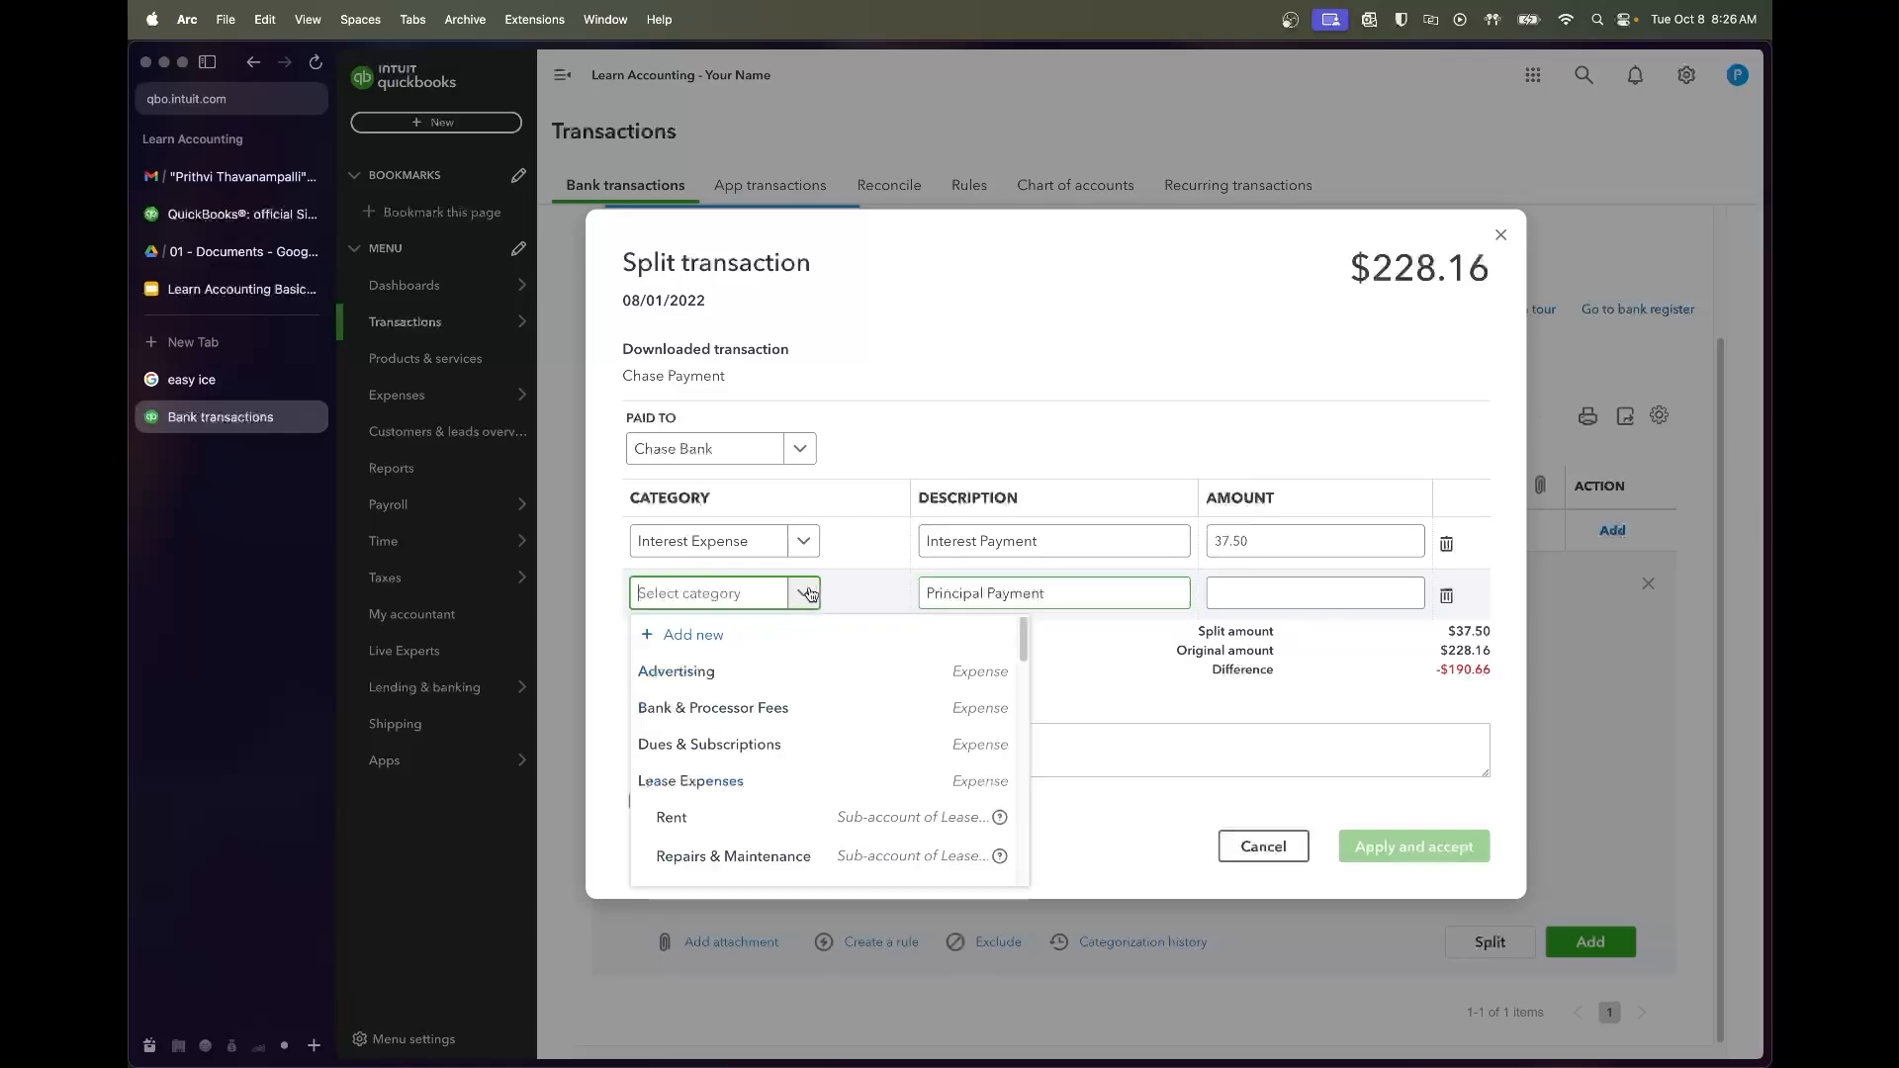
type("loan")
left_click(712, 671)
left_click(1247, 598)
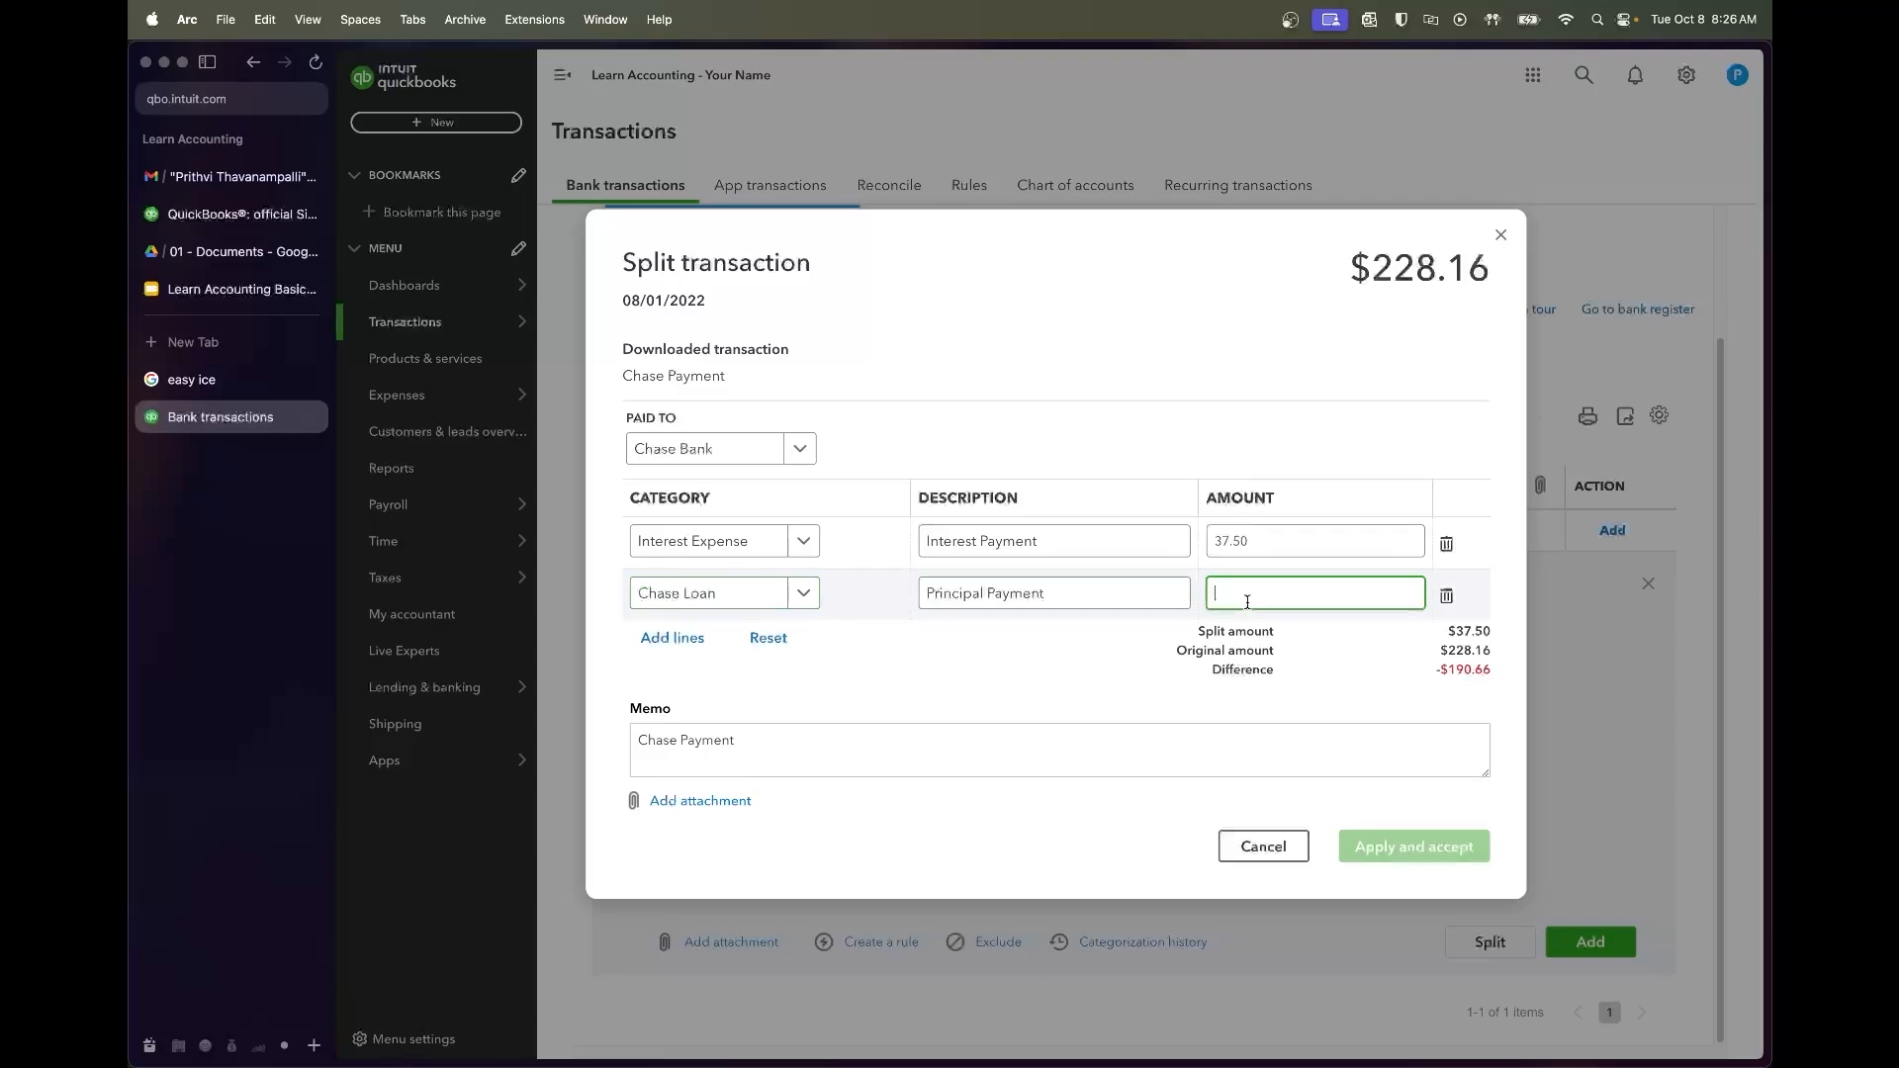
Enter the 190.66 principal from the amortization schedule as the second line's amount
left_click(235, 253)
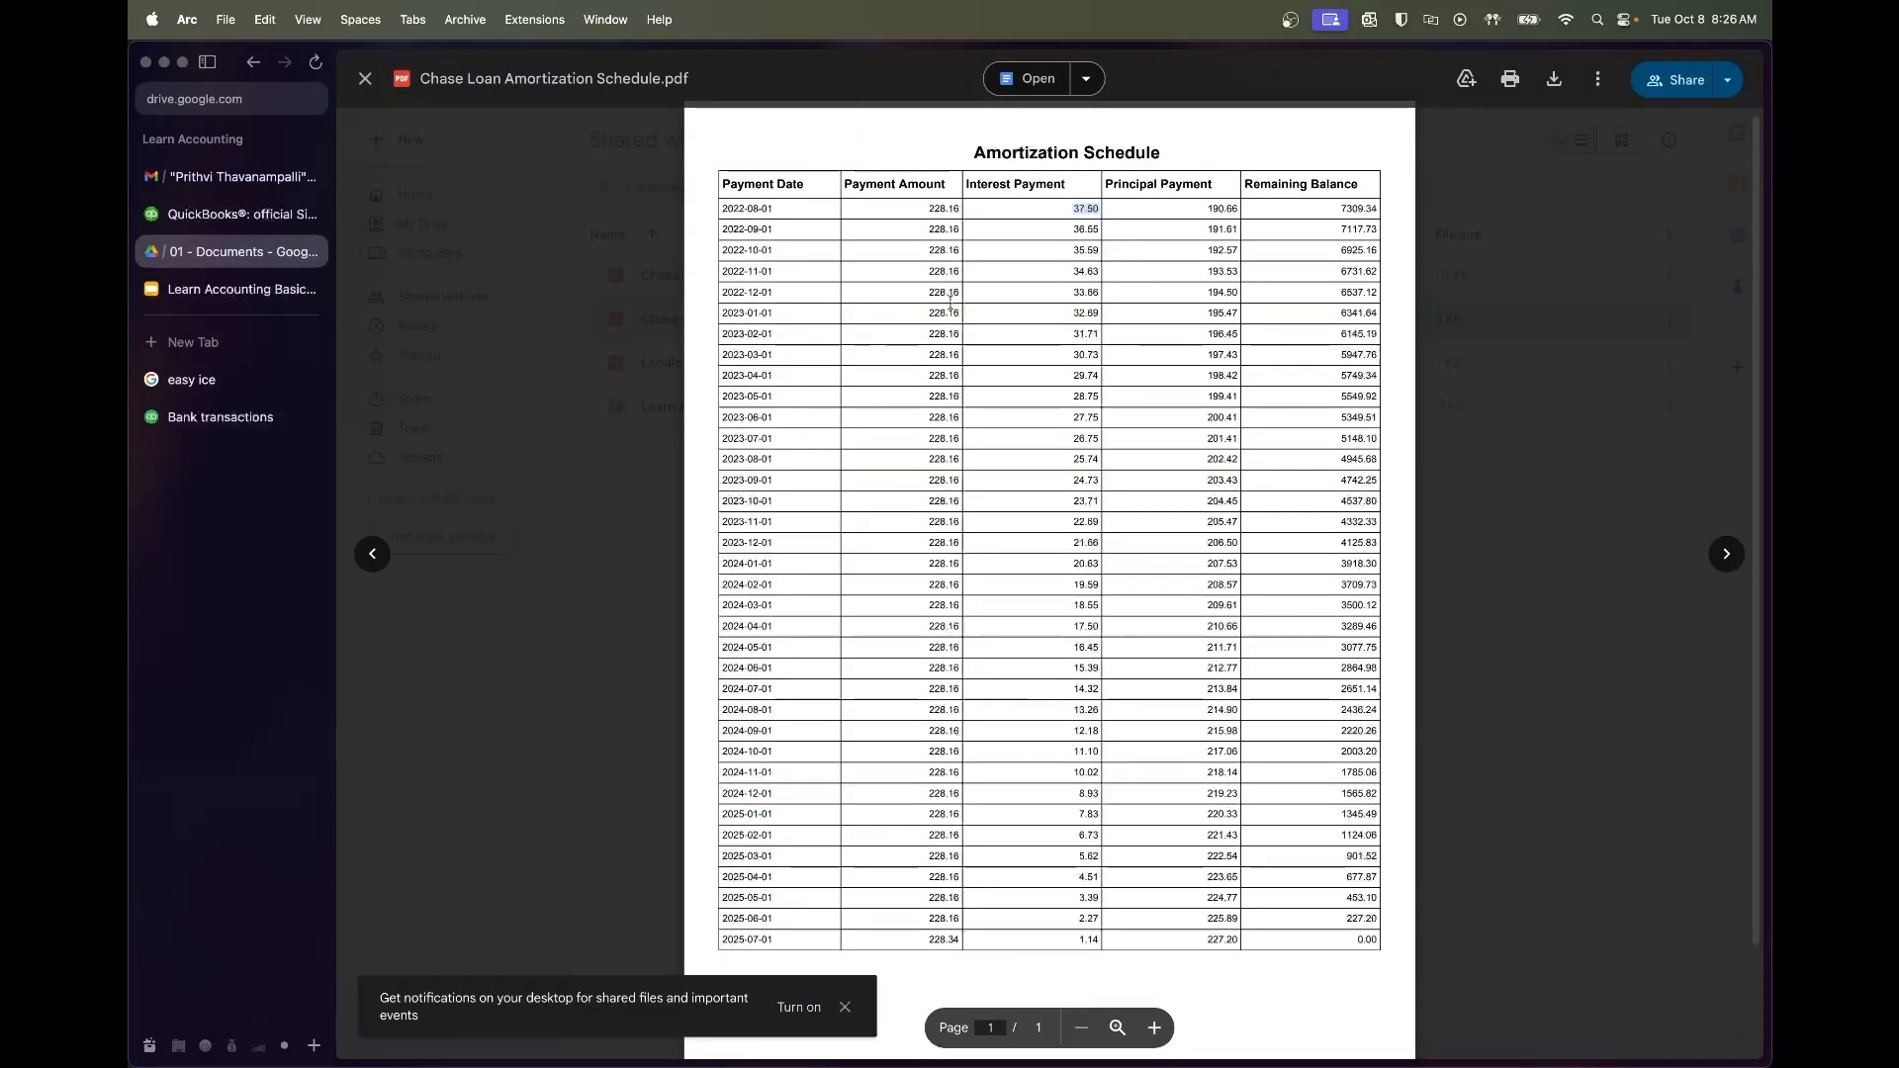
left_click_drag(1197, 212, 1239, 212)
left_click(220, 417)
type("190")
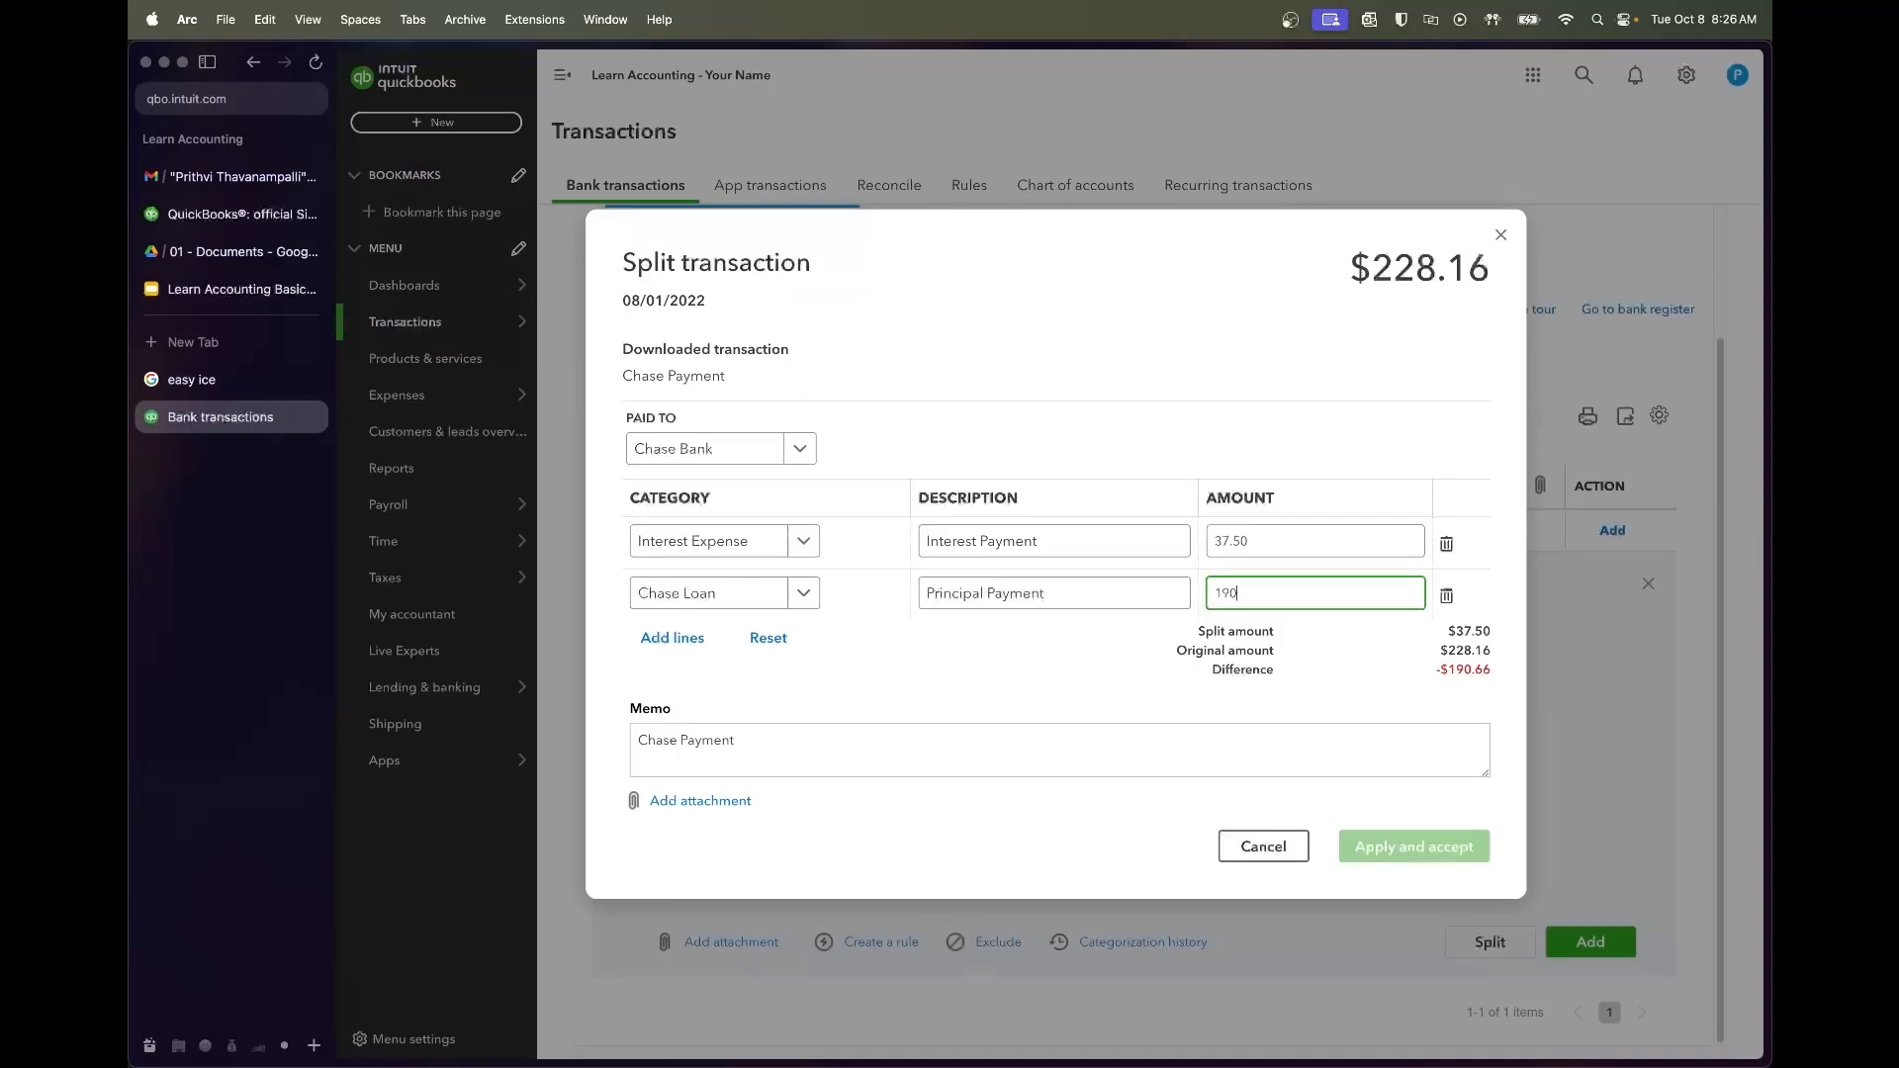
type(".66")
key("Tab")
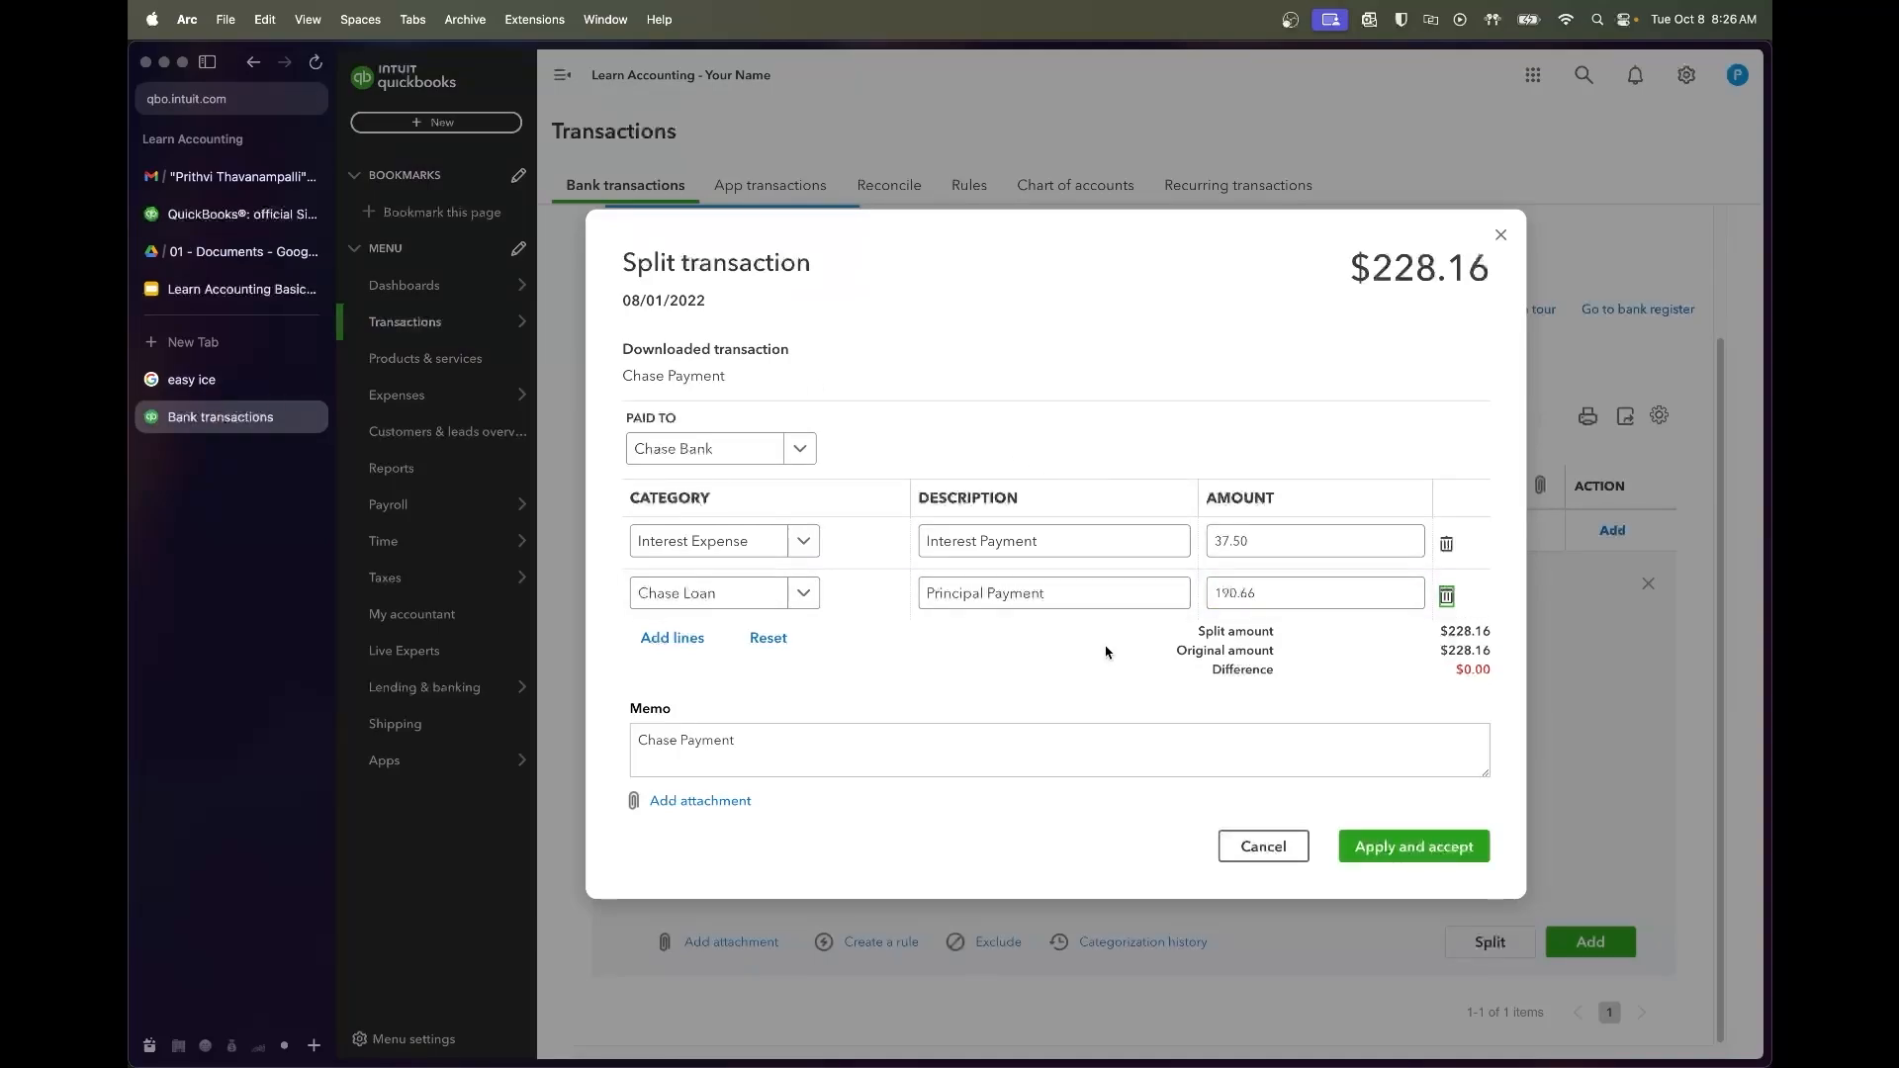
Check that the split total matches the original $228.16 amount
left_click_drag(1449, 629, 1486, 644)
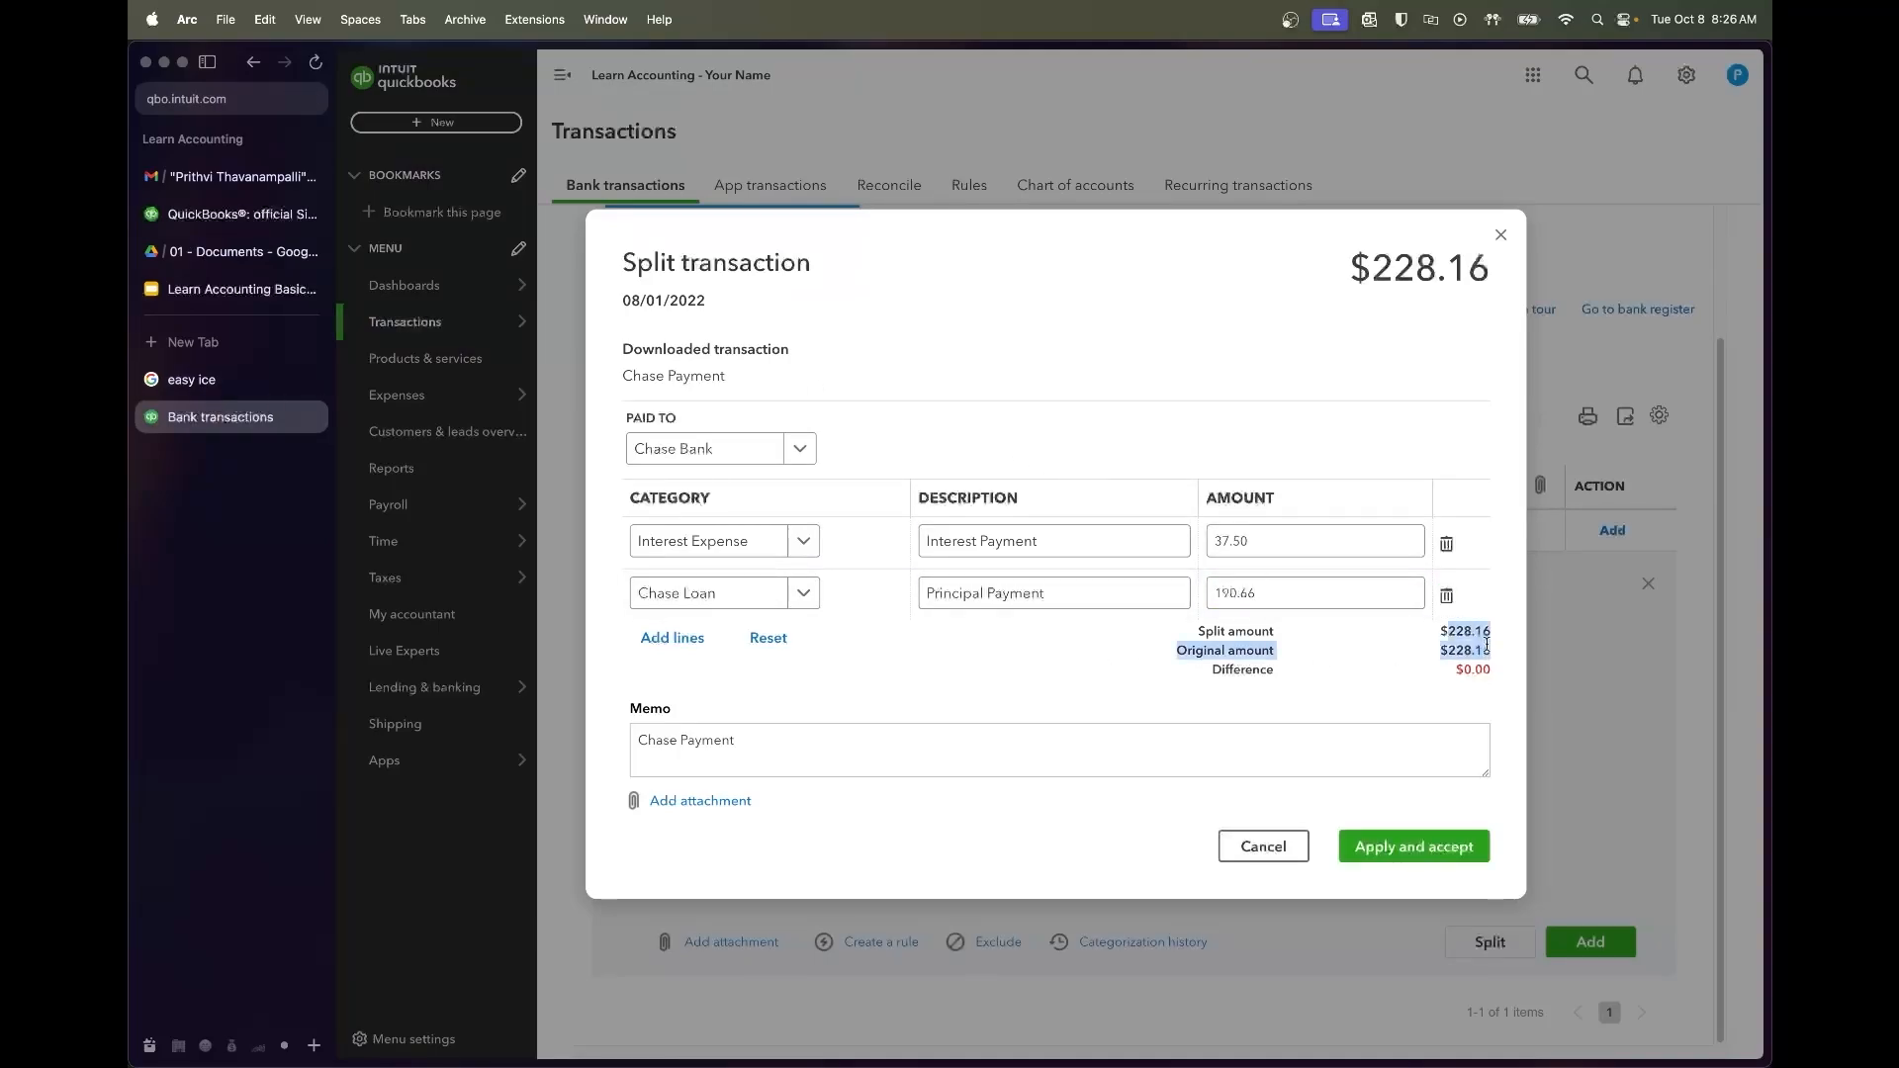
left_click(1407, 259)
left_click_drag(1371, 267, 1489, 273)
left_click(1447, 301)
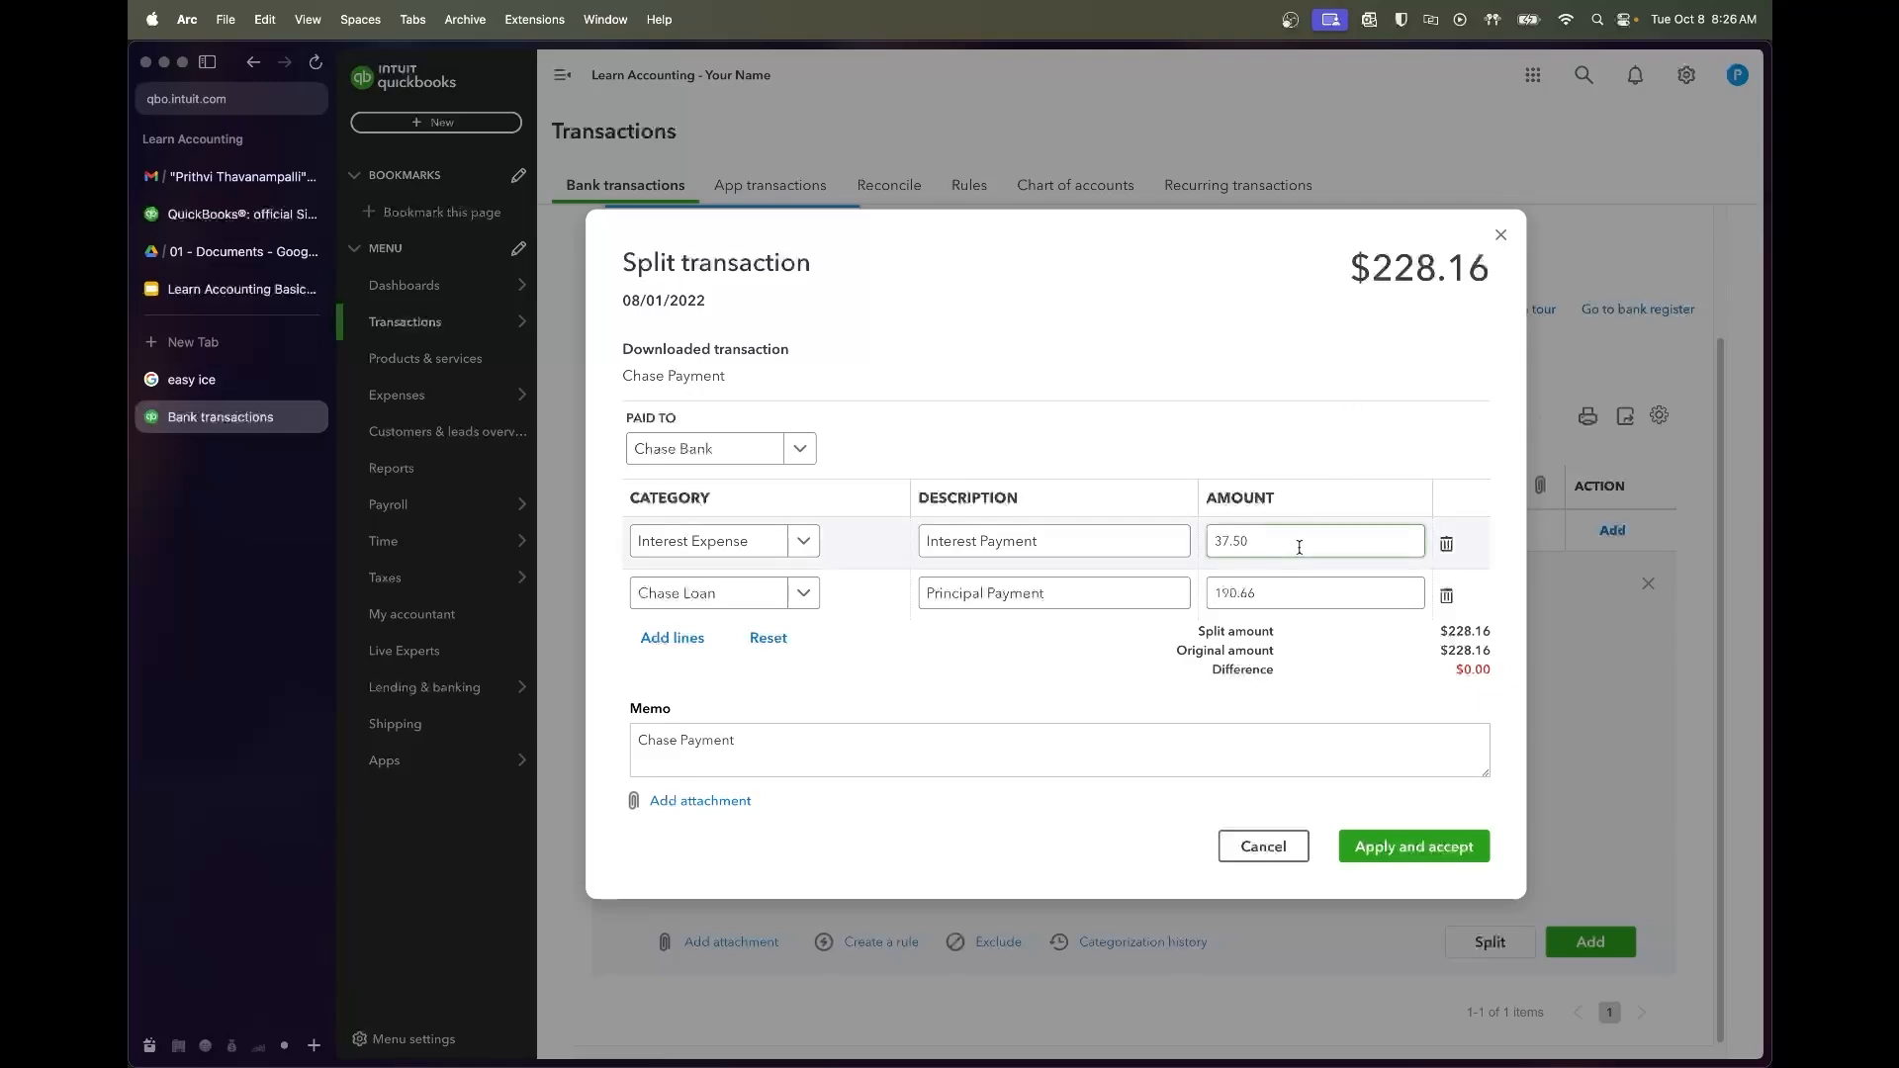
Apply and accept the split $228.16 Chase Payment
left_click(1414, 848)
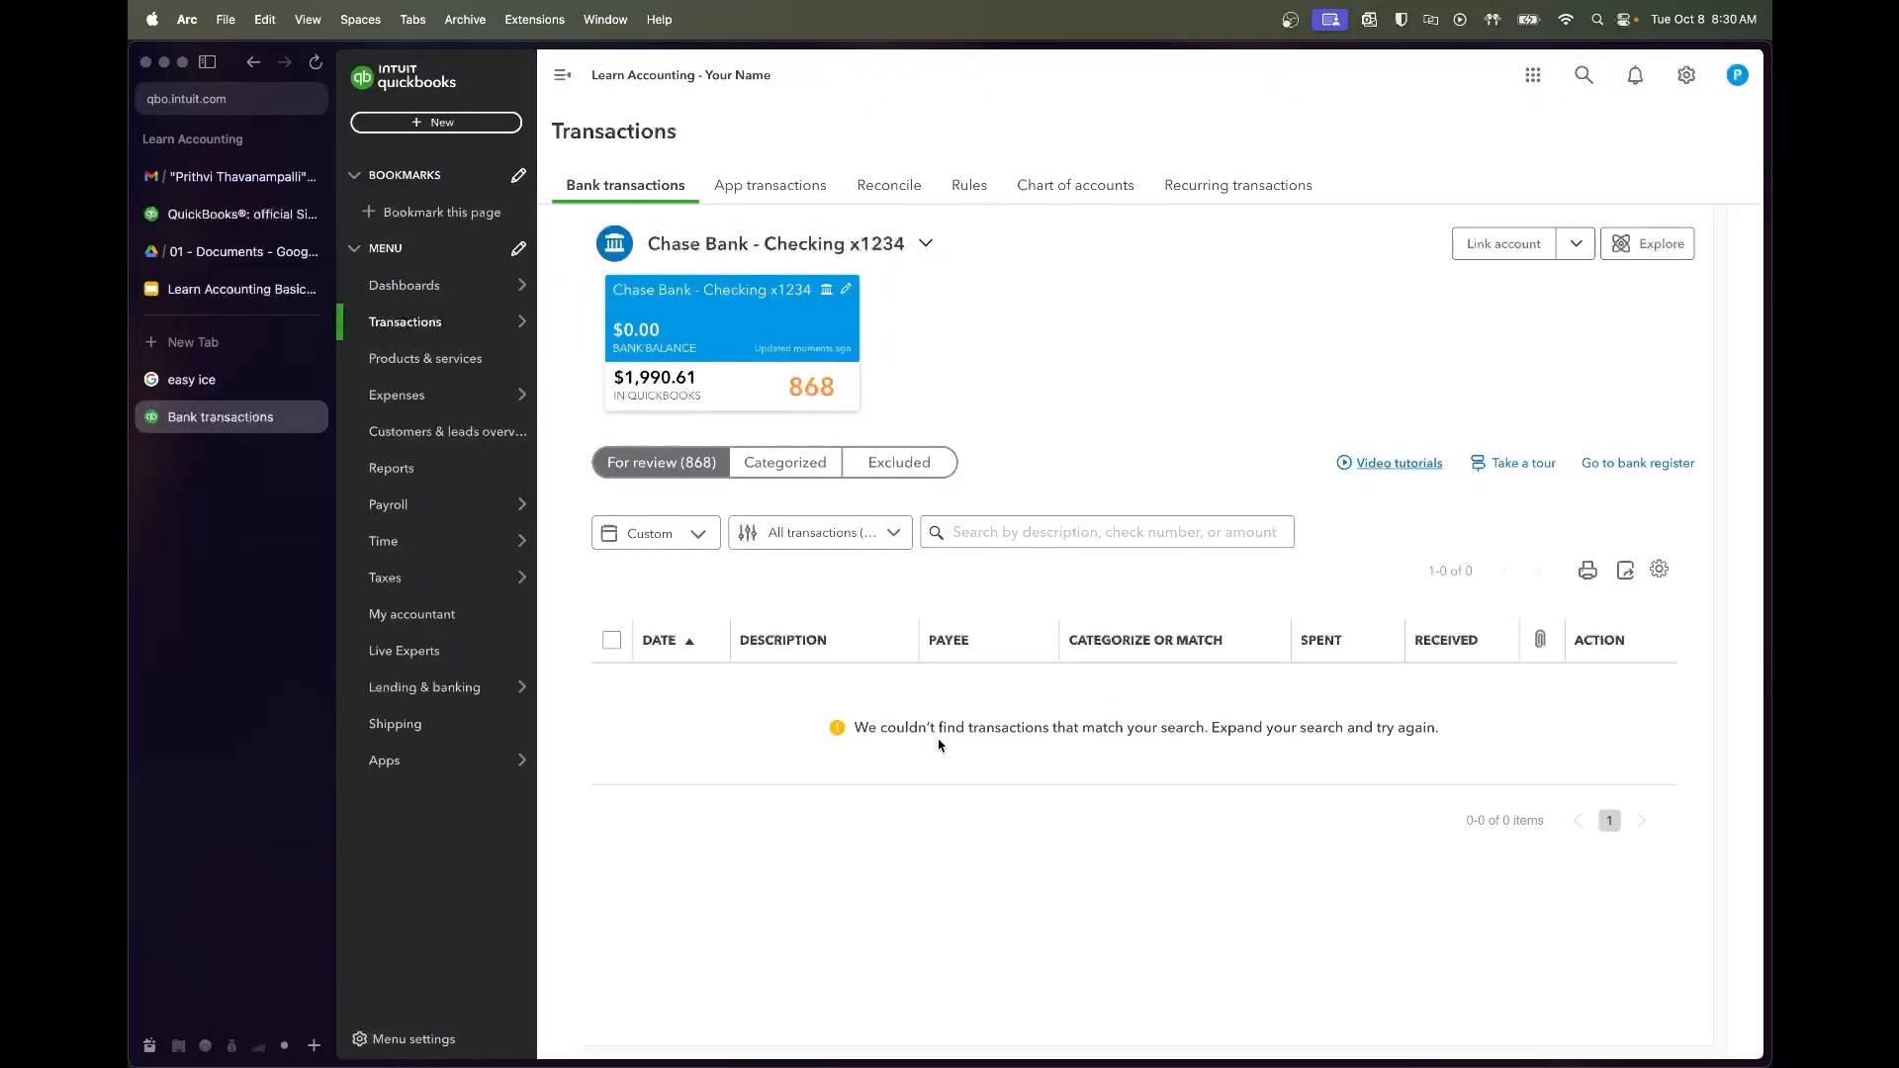
left_click(676, 533)
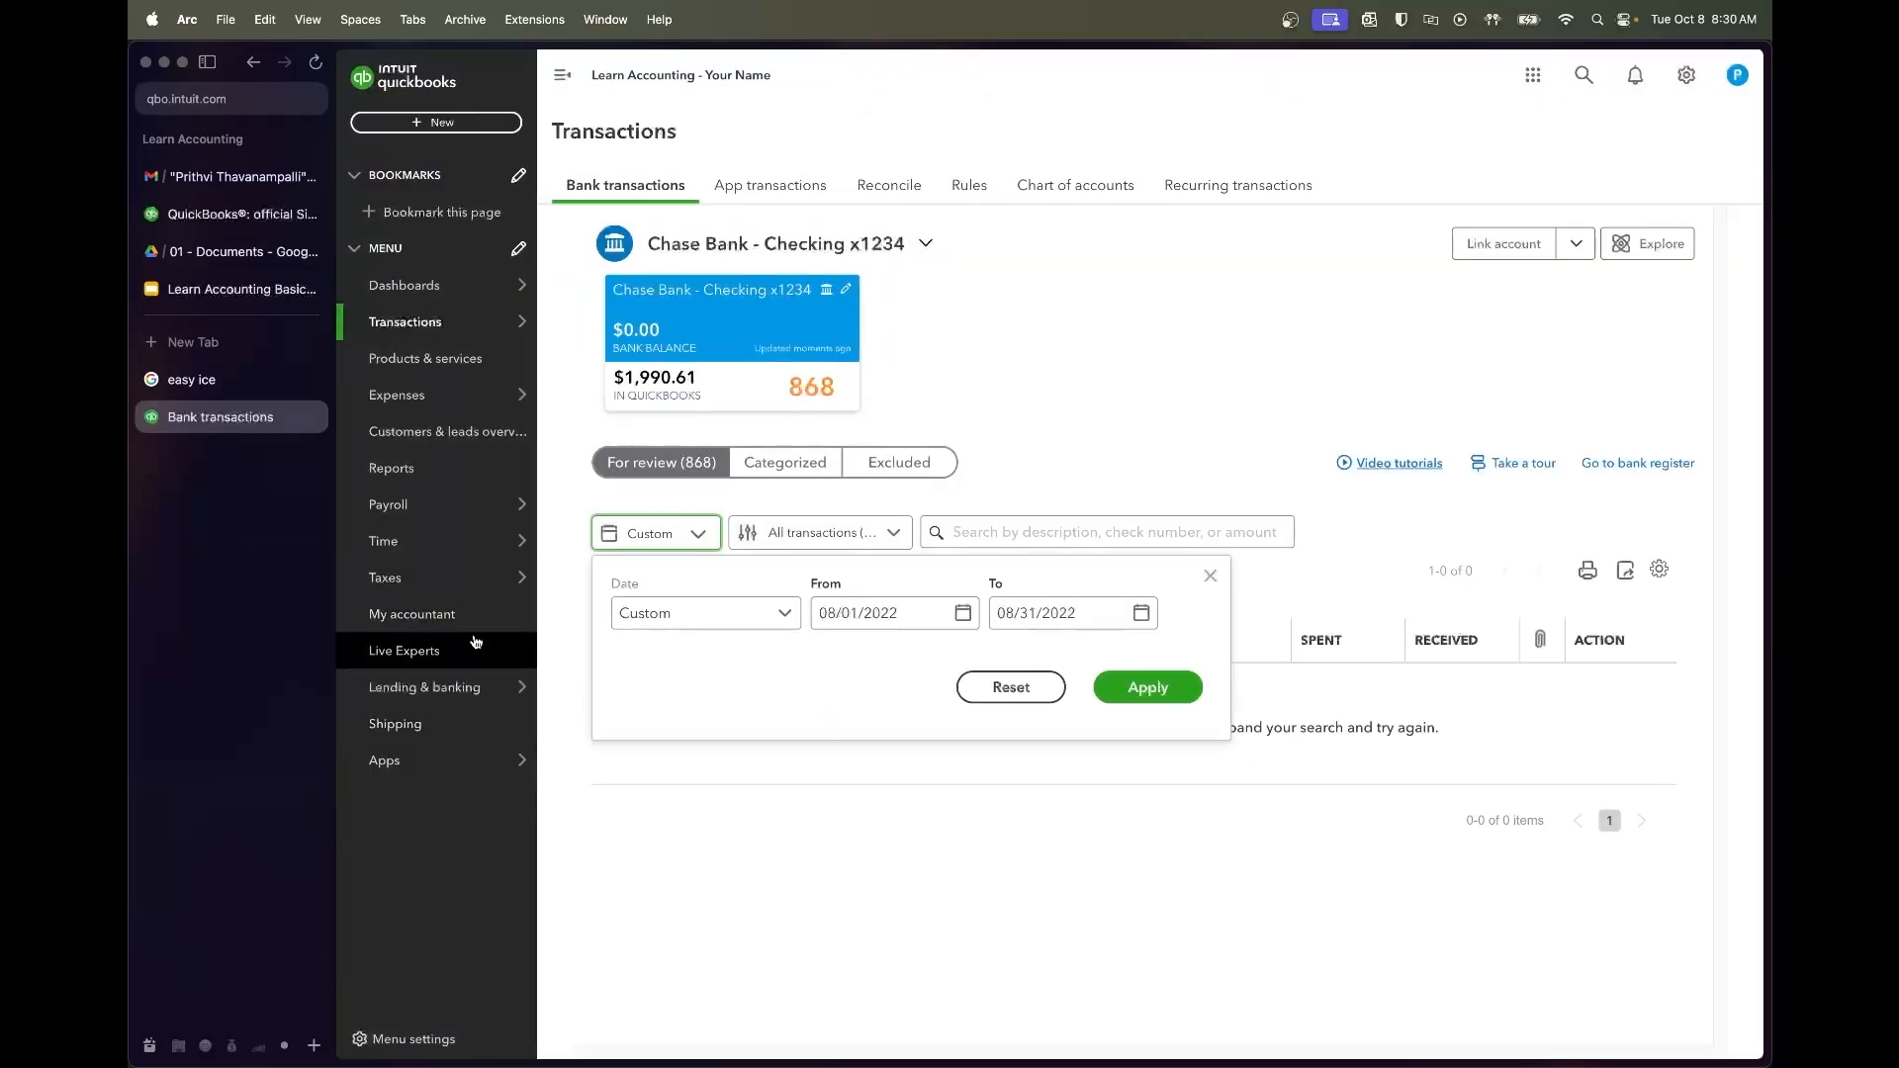
left_click(476, 483)
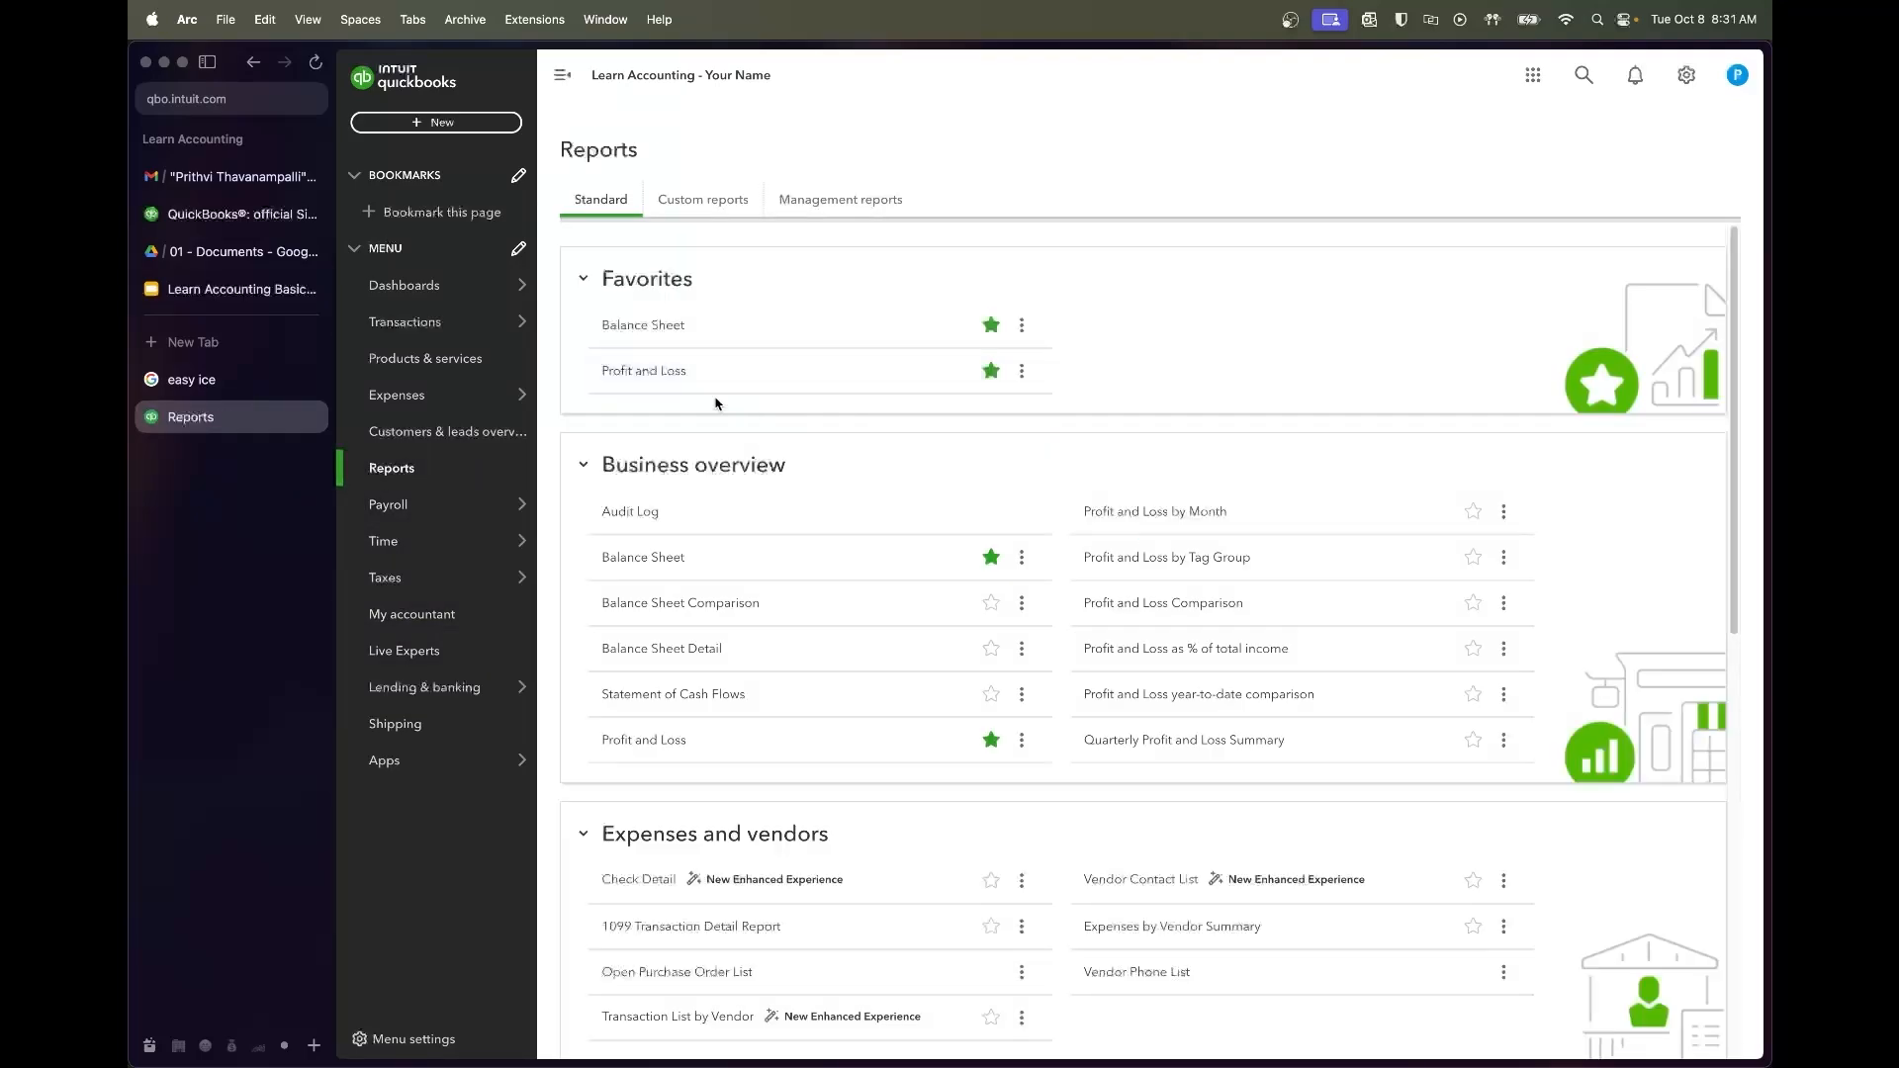
Run the Profit and Loss report for 08/01/2022 to 08/31/2022 and review it
left_click(670, 373)
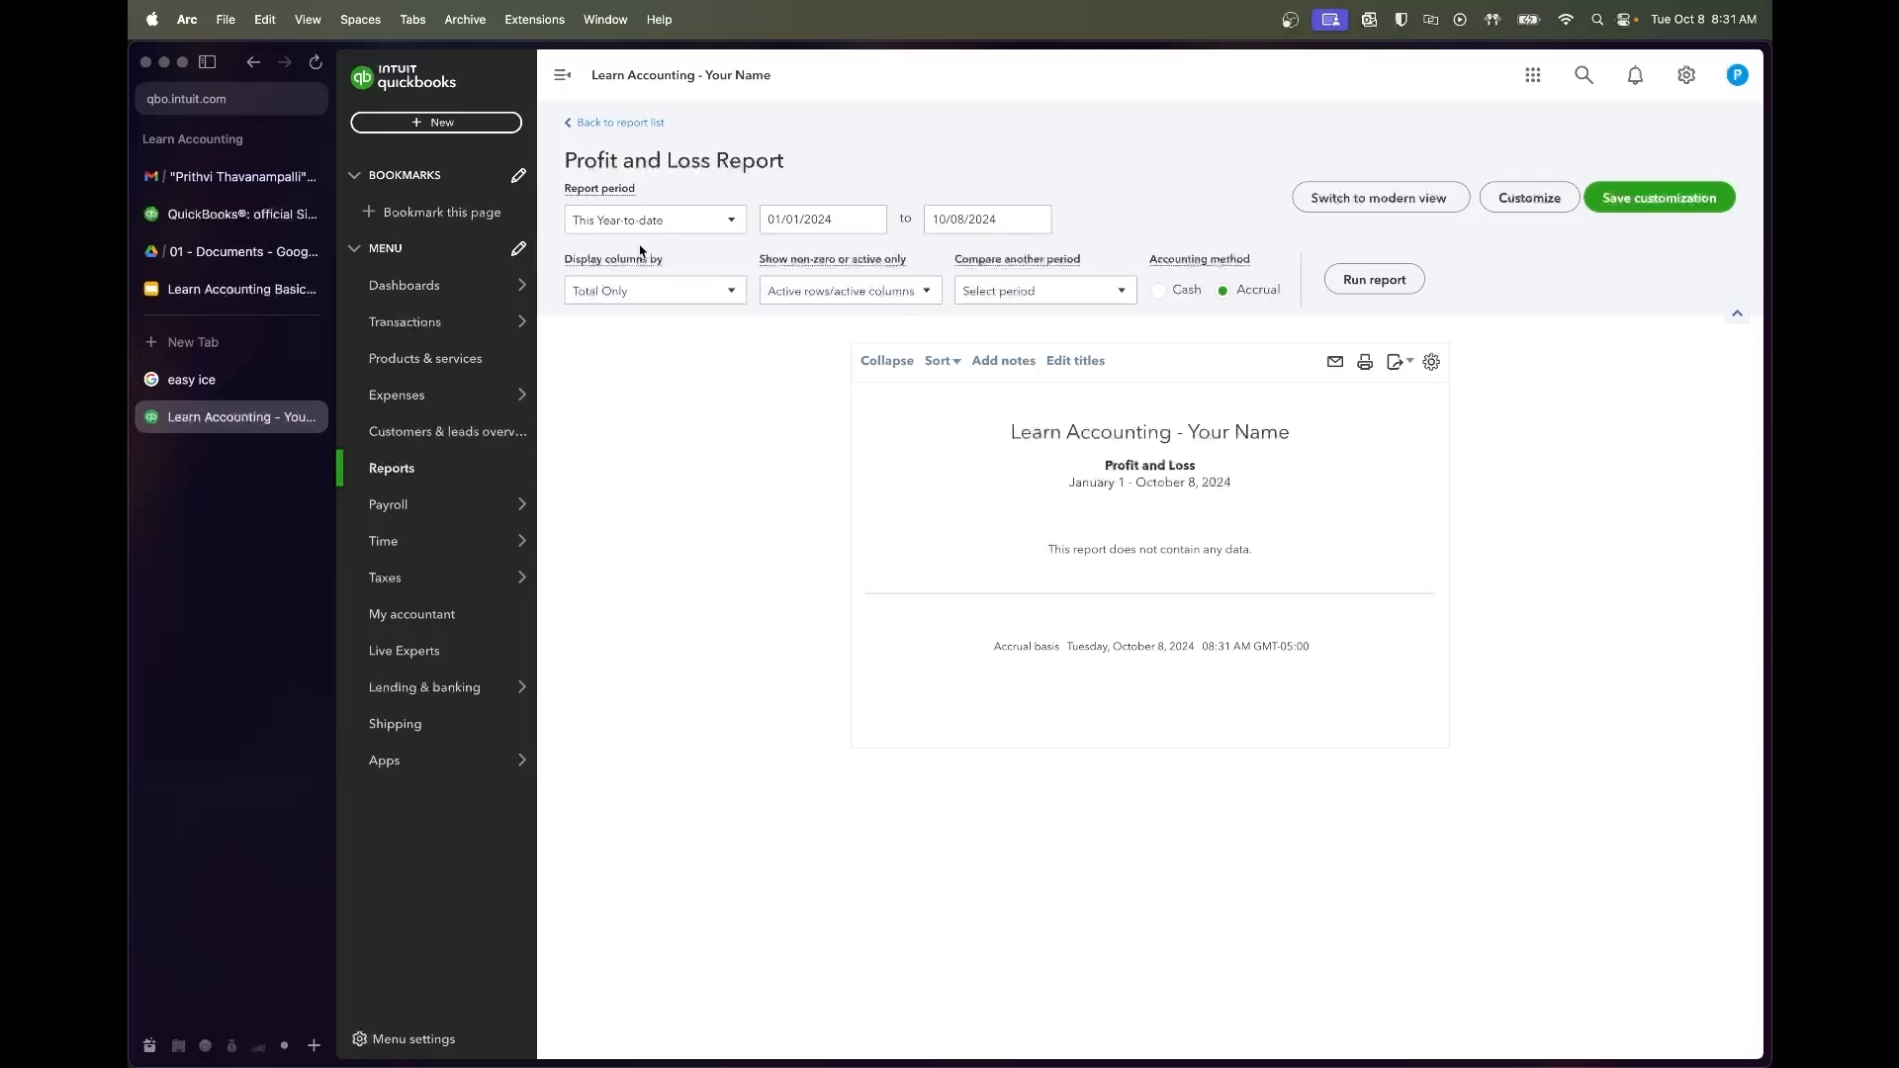
left_click(824, 210)
triple_click(853, 219)
type("8/01/202")
key("Tab")
type("8/31/22")
key("Tab")
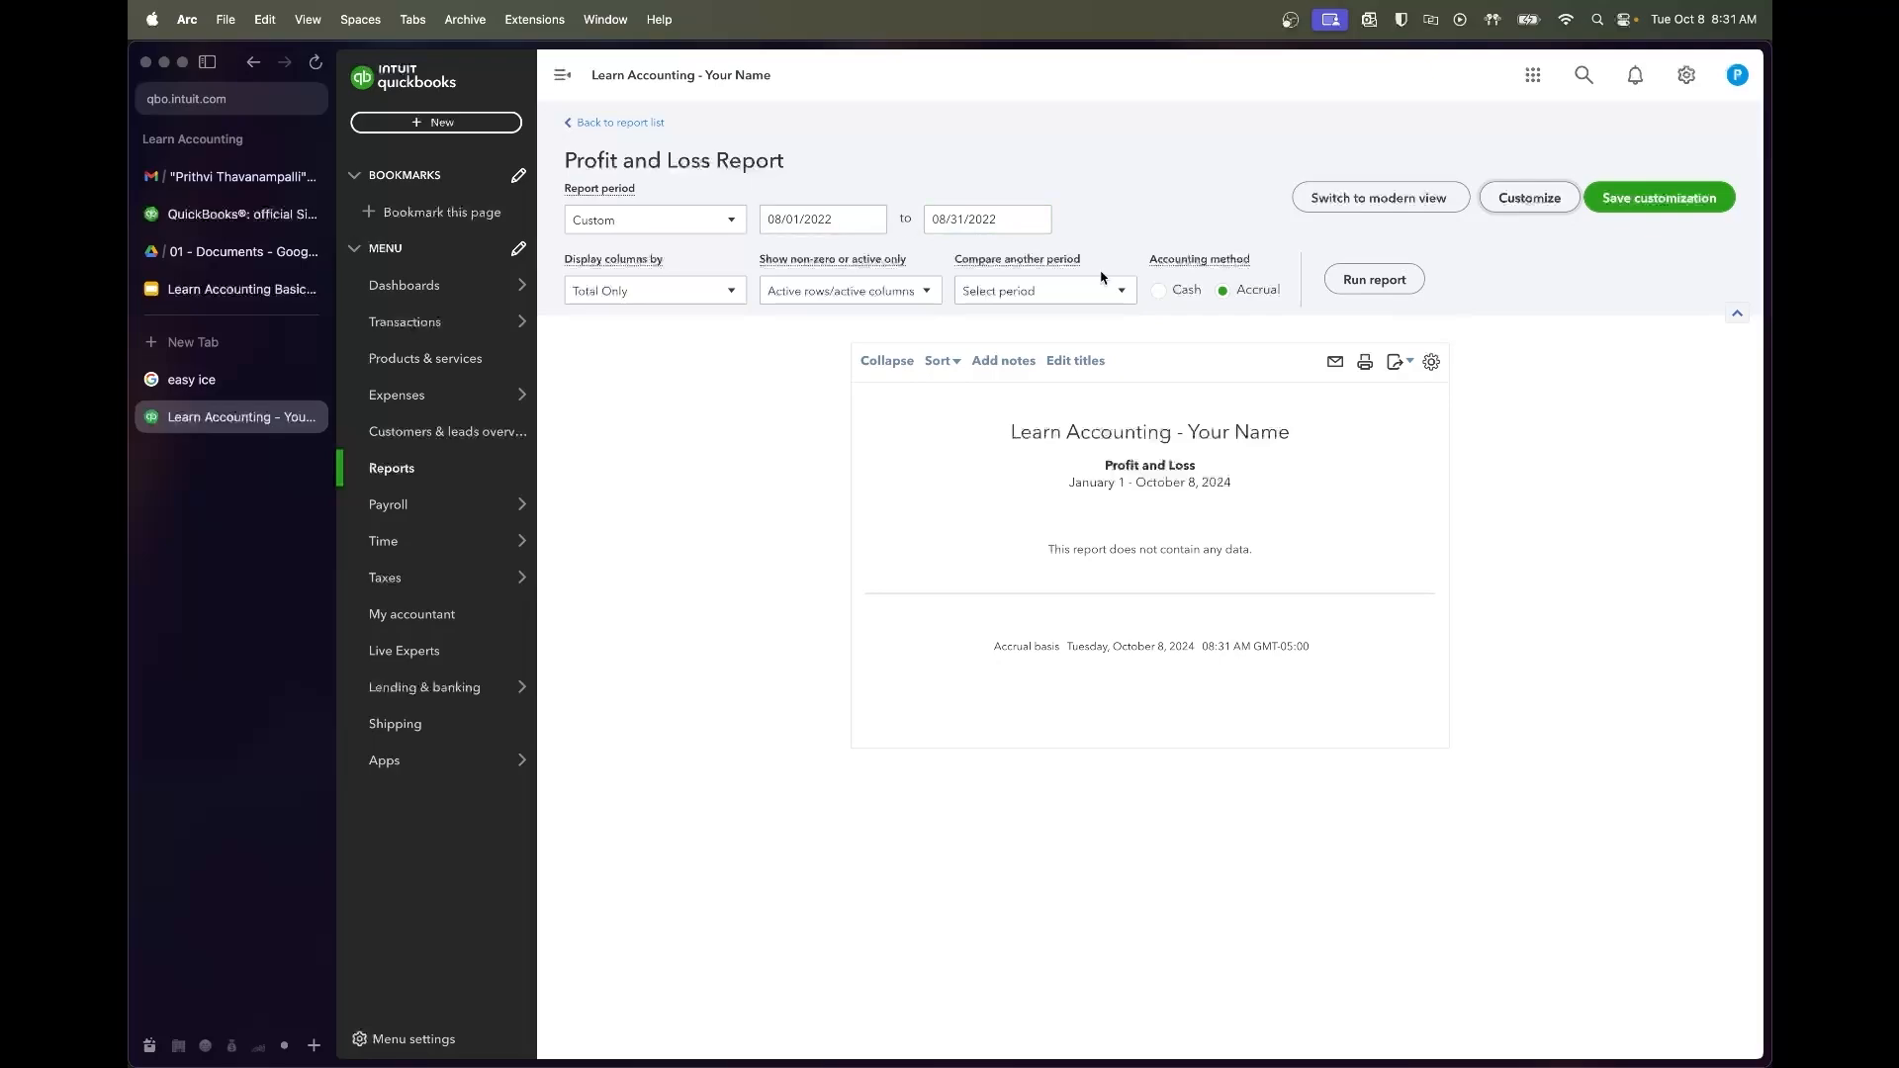
left_click(1363, 284)
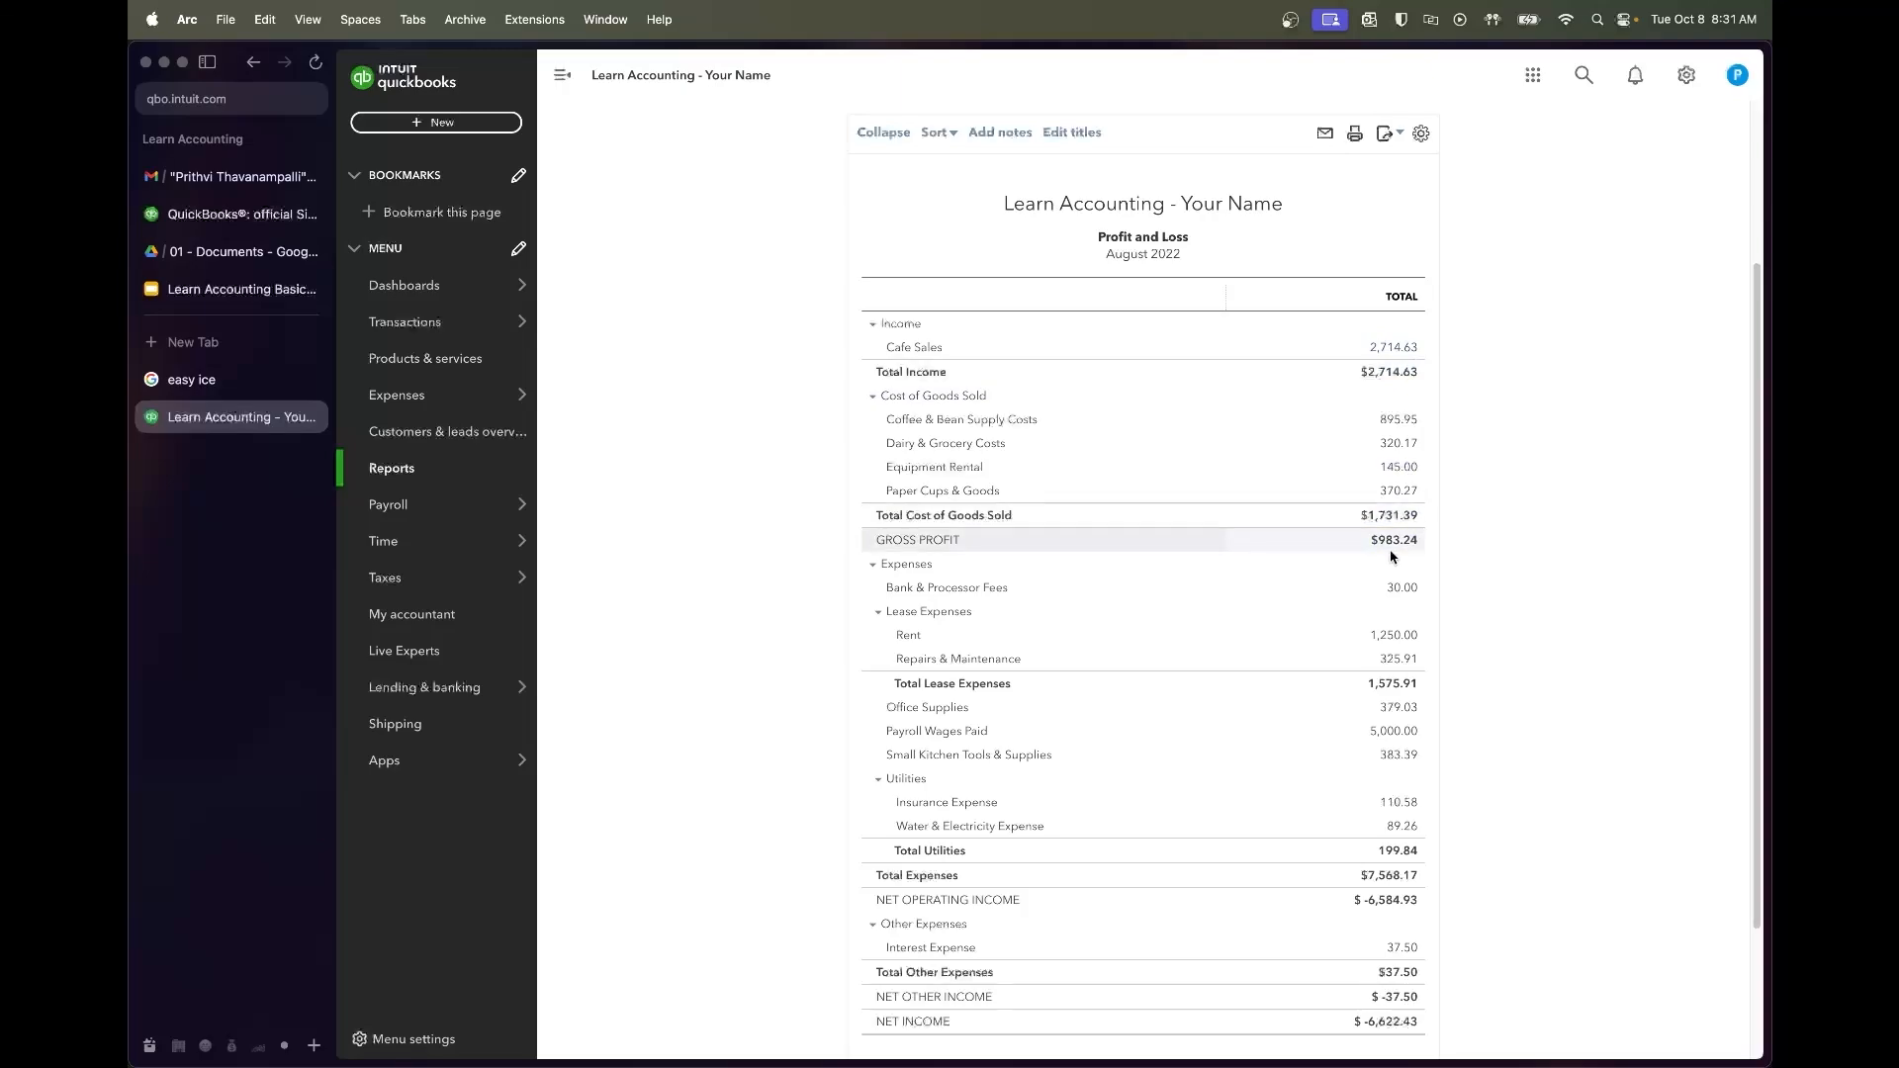
scroll(1485, 563, "down", 3)
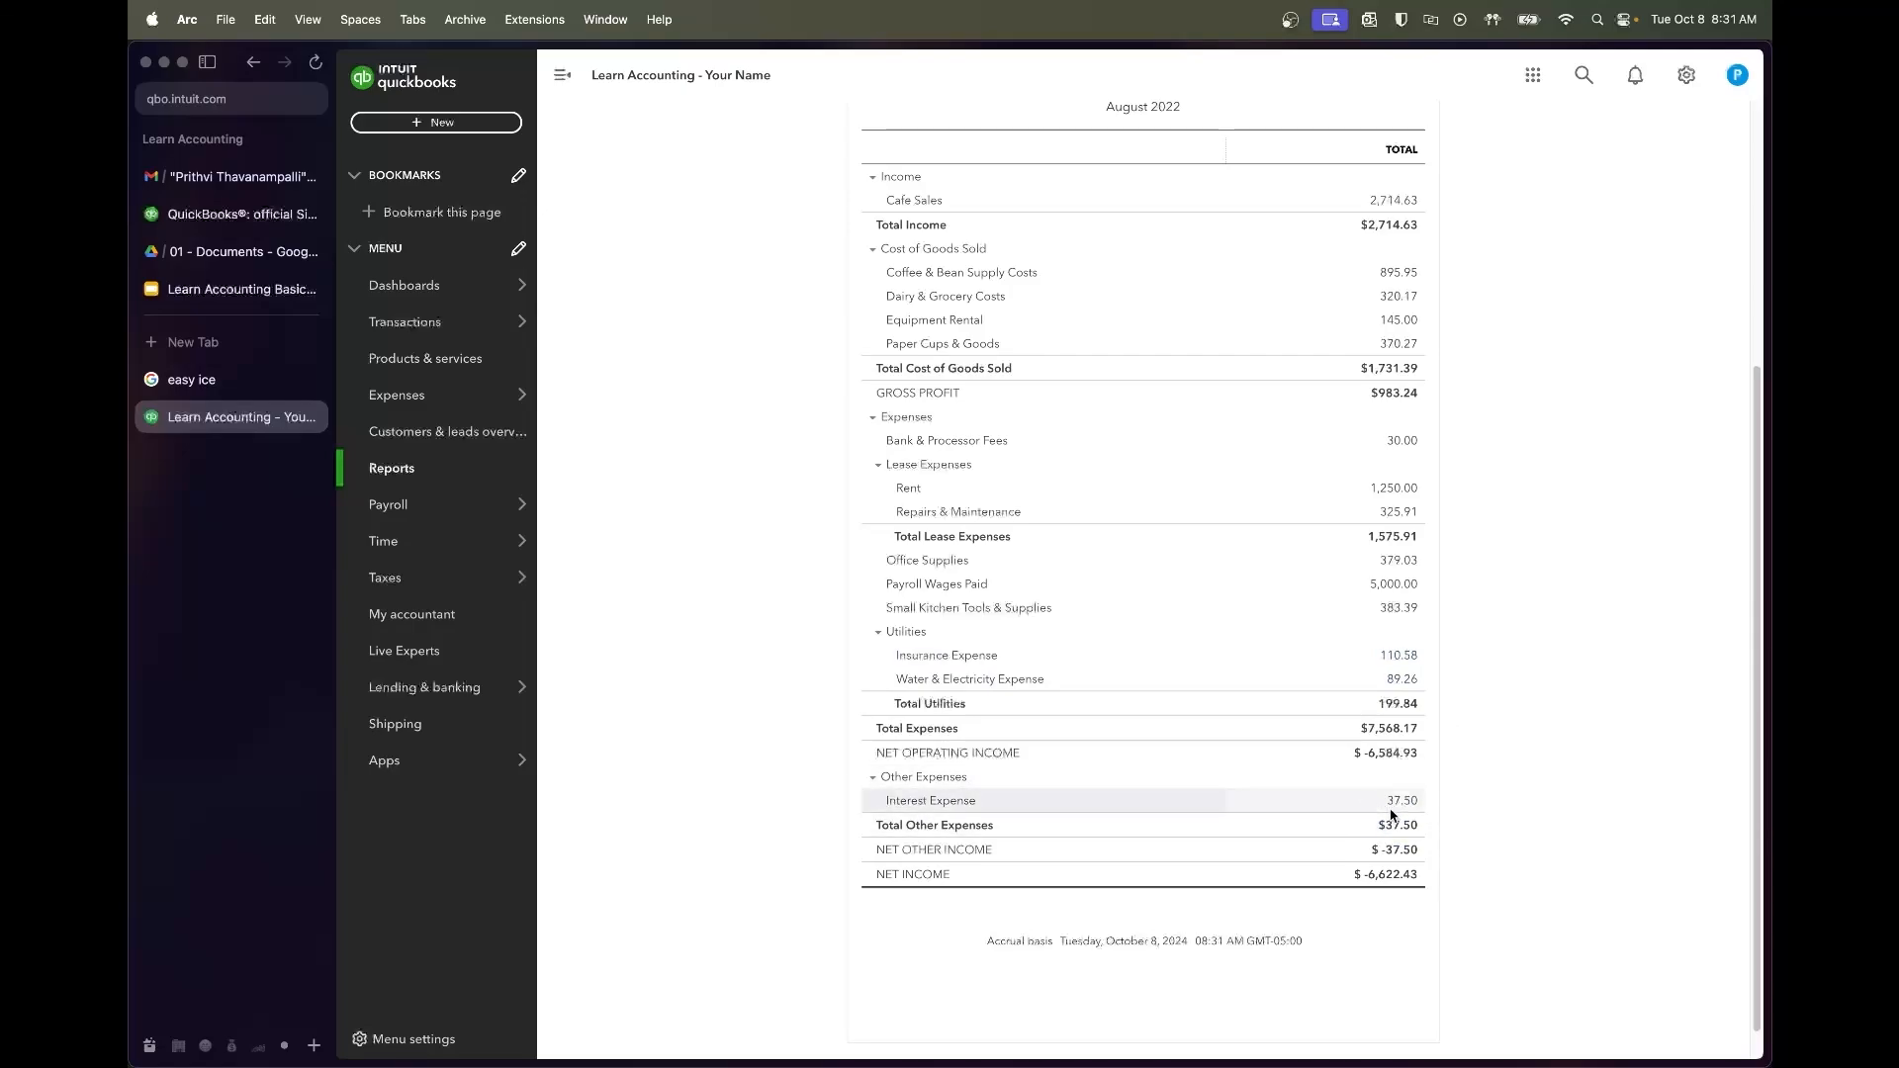
Glance at the course syllabus slides, then return to the QuickBooks reports list
left_click(233, 289)
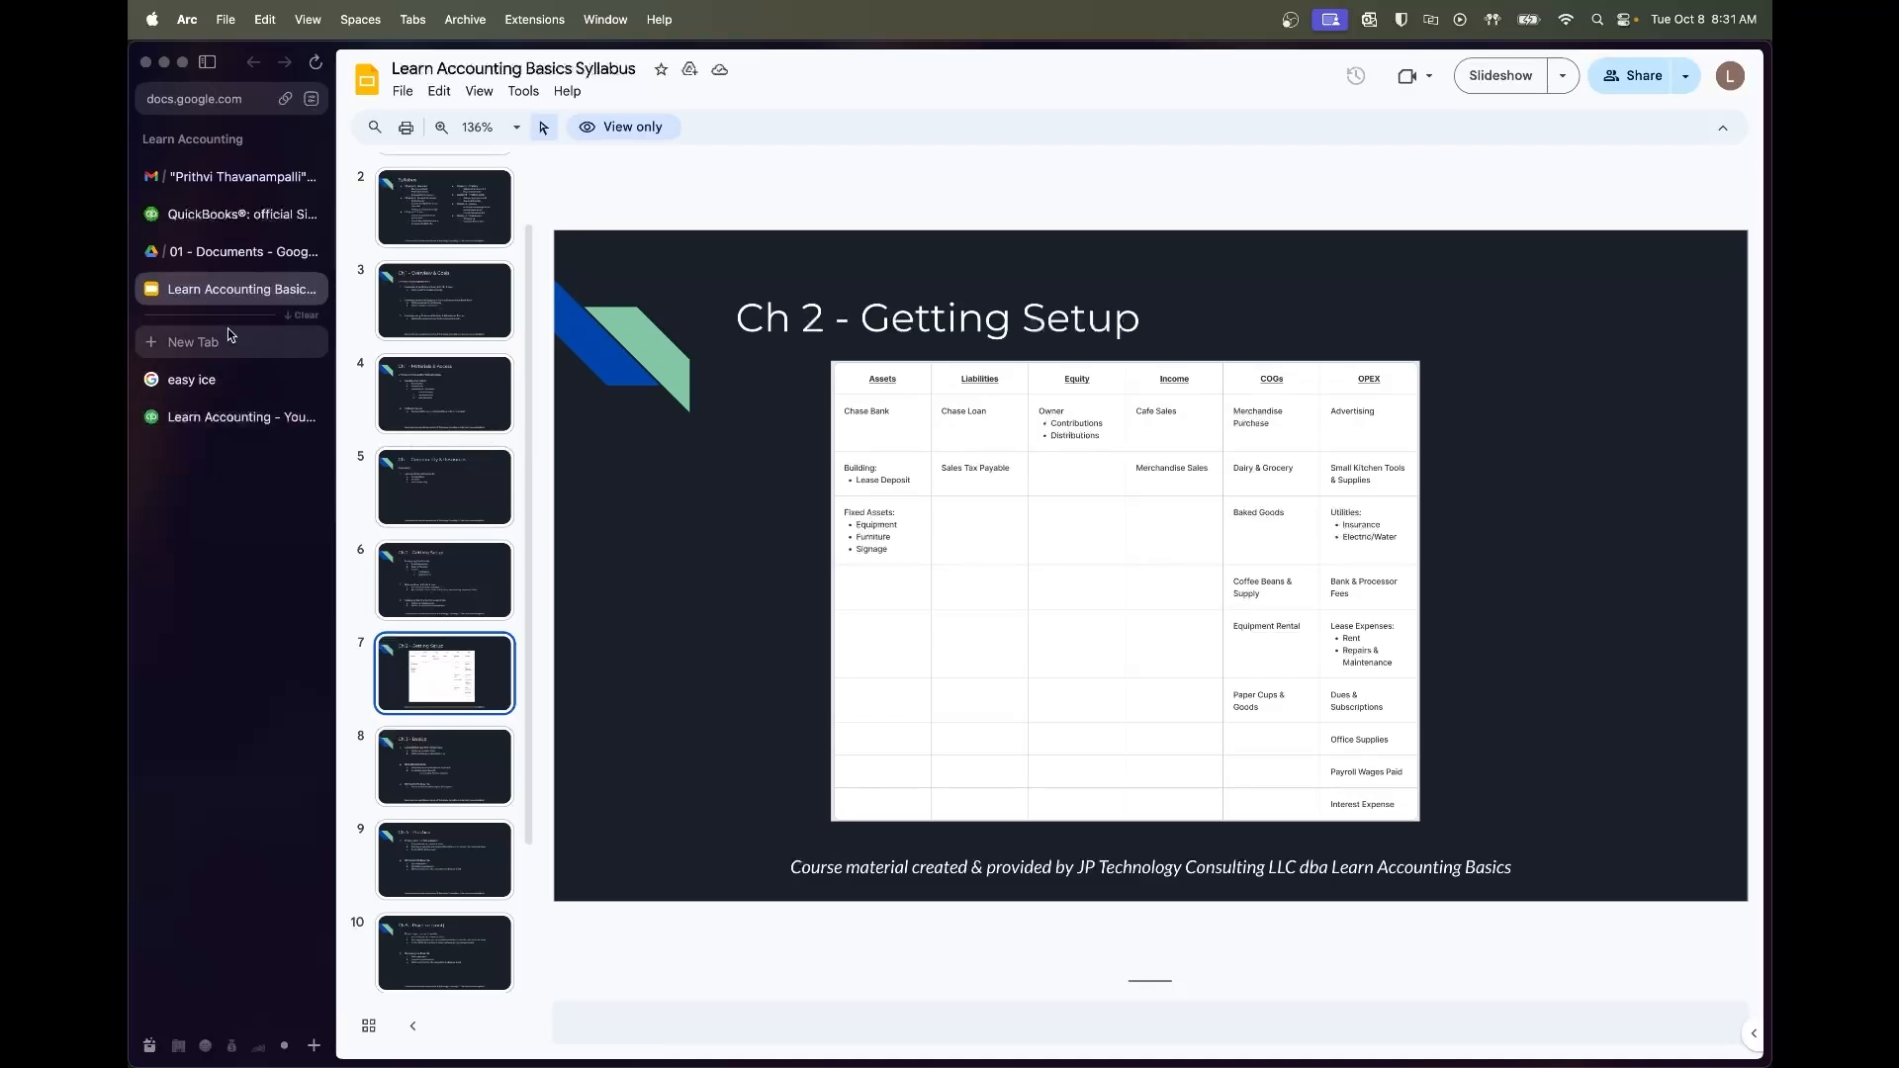
left_click(233, 417)
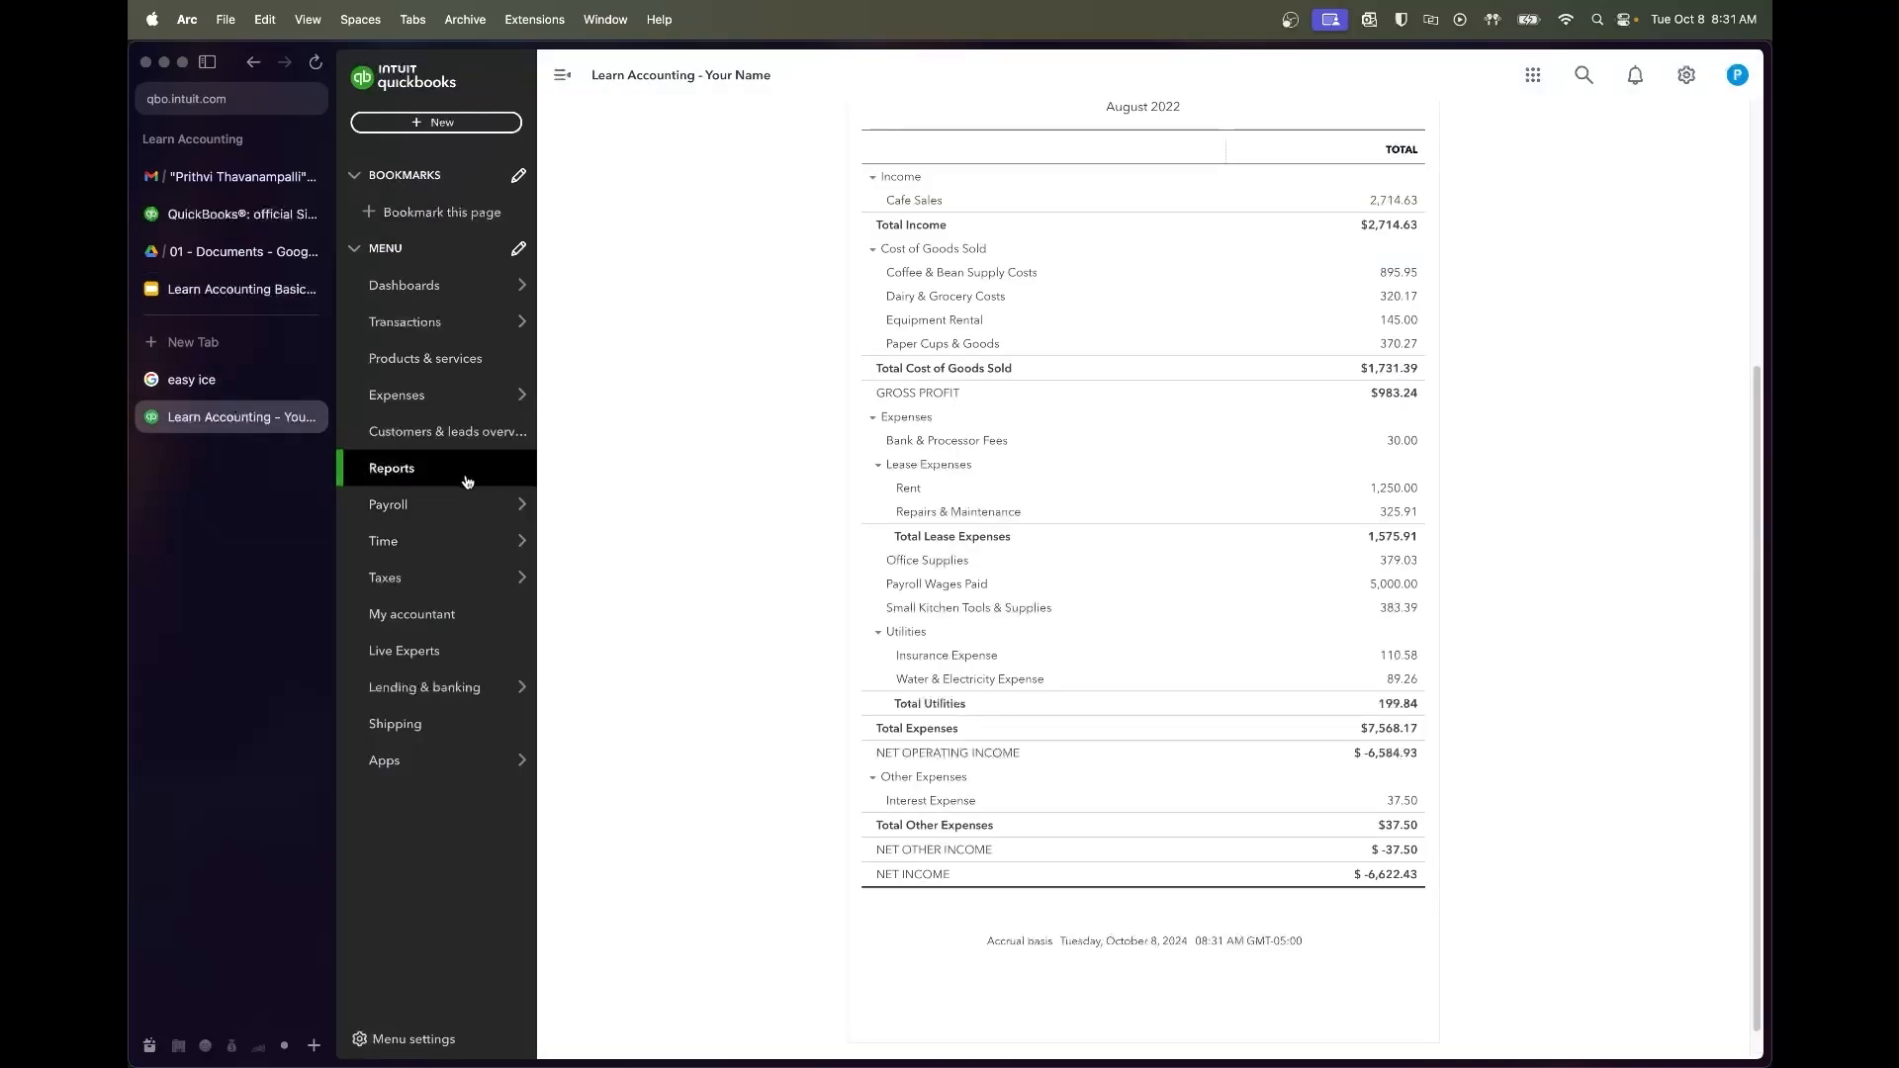
left_click(468, 482)
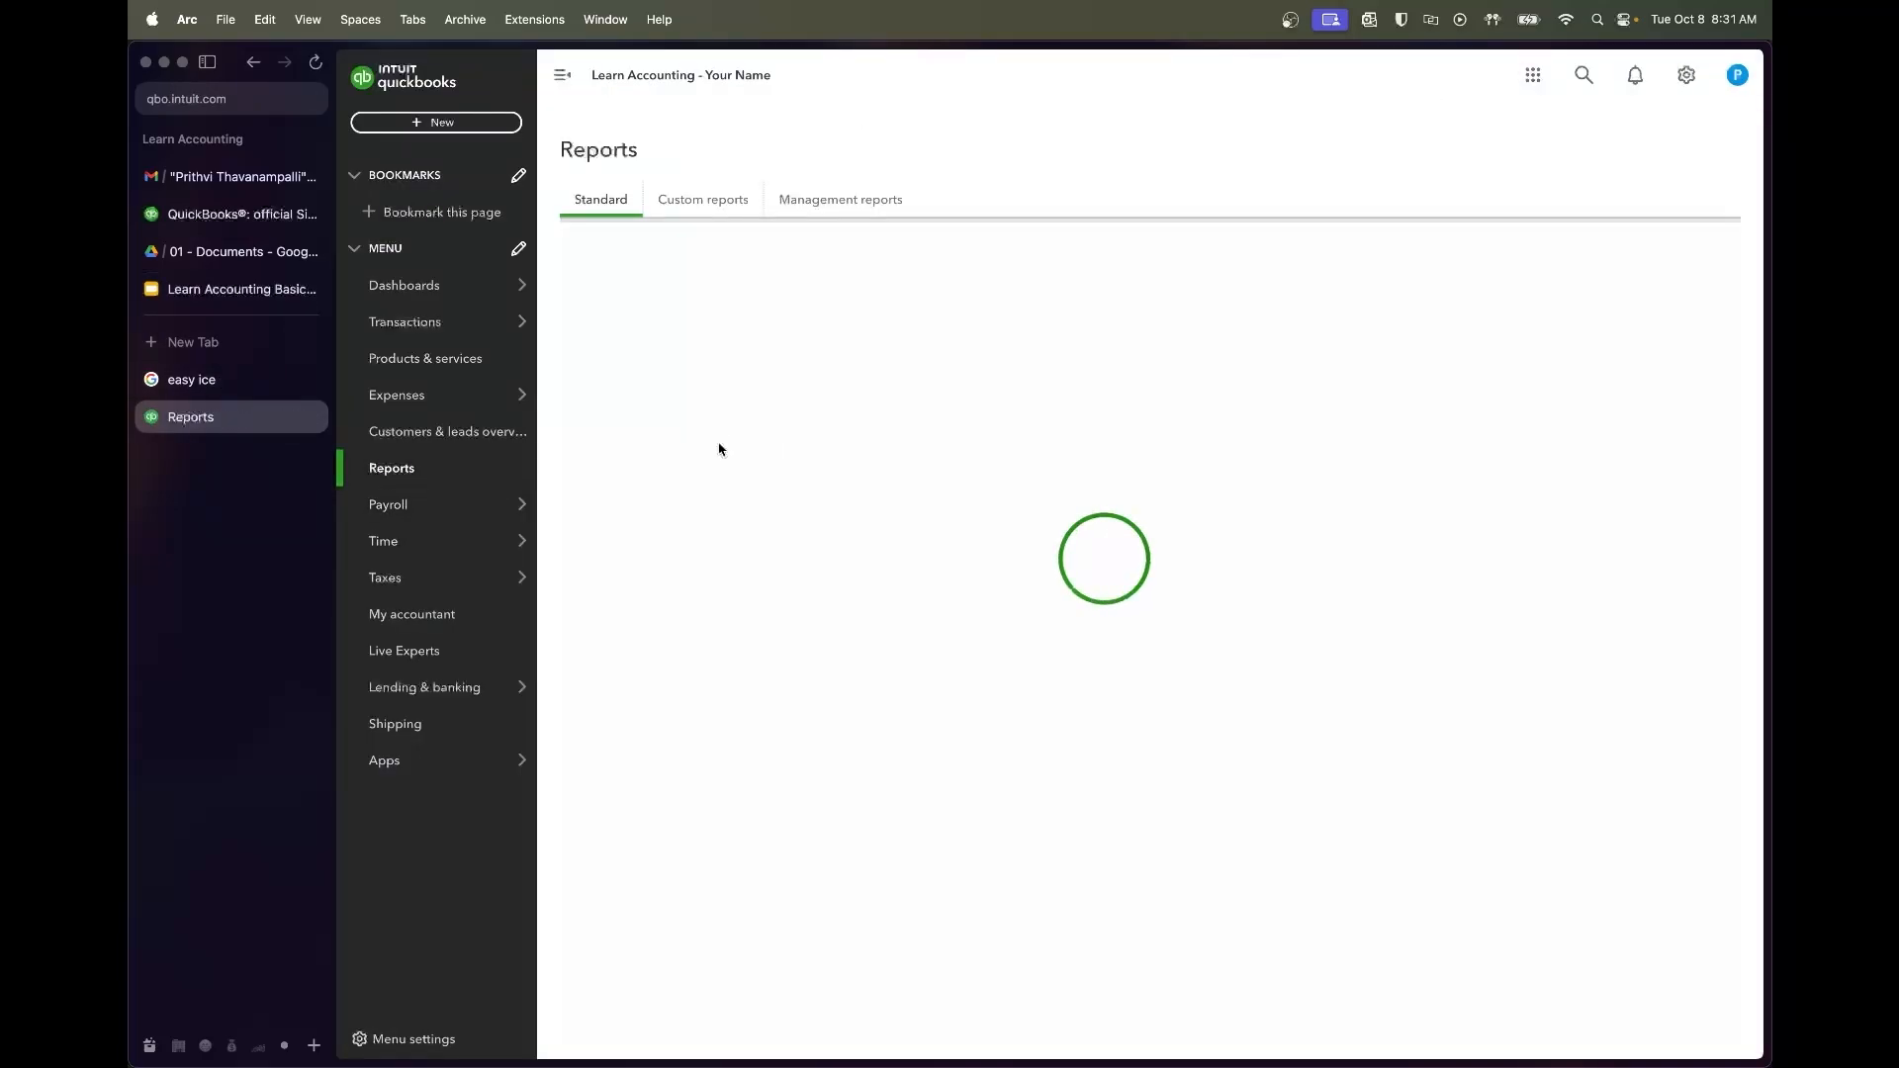
Run the Balance Sheet for 08/01/2022–08/31/2022 and compare its Chase Loan against the amortization schedule
left_click(662, 331)
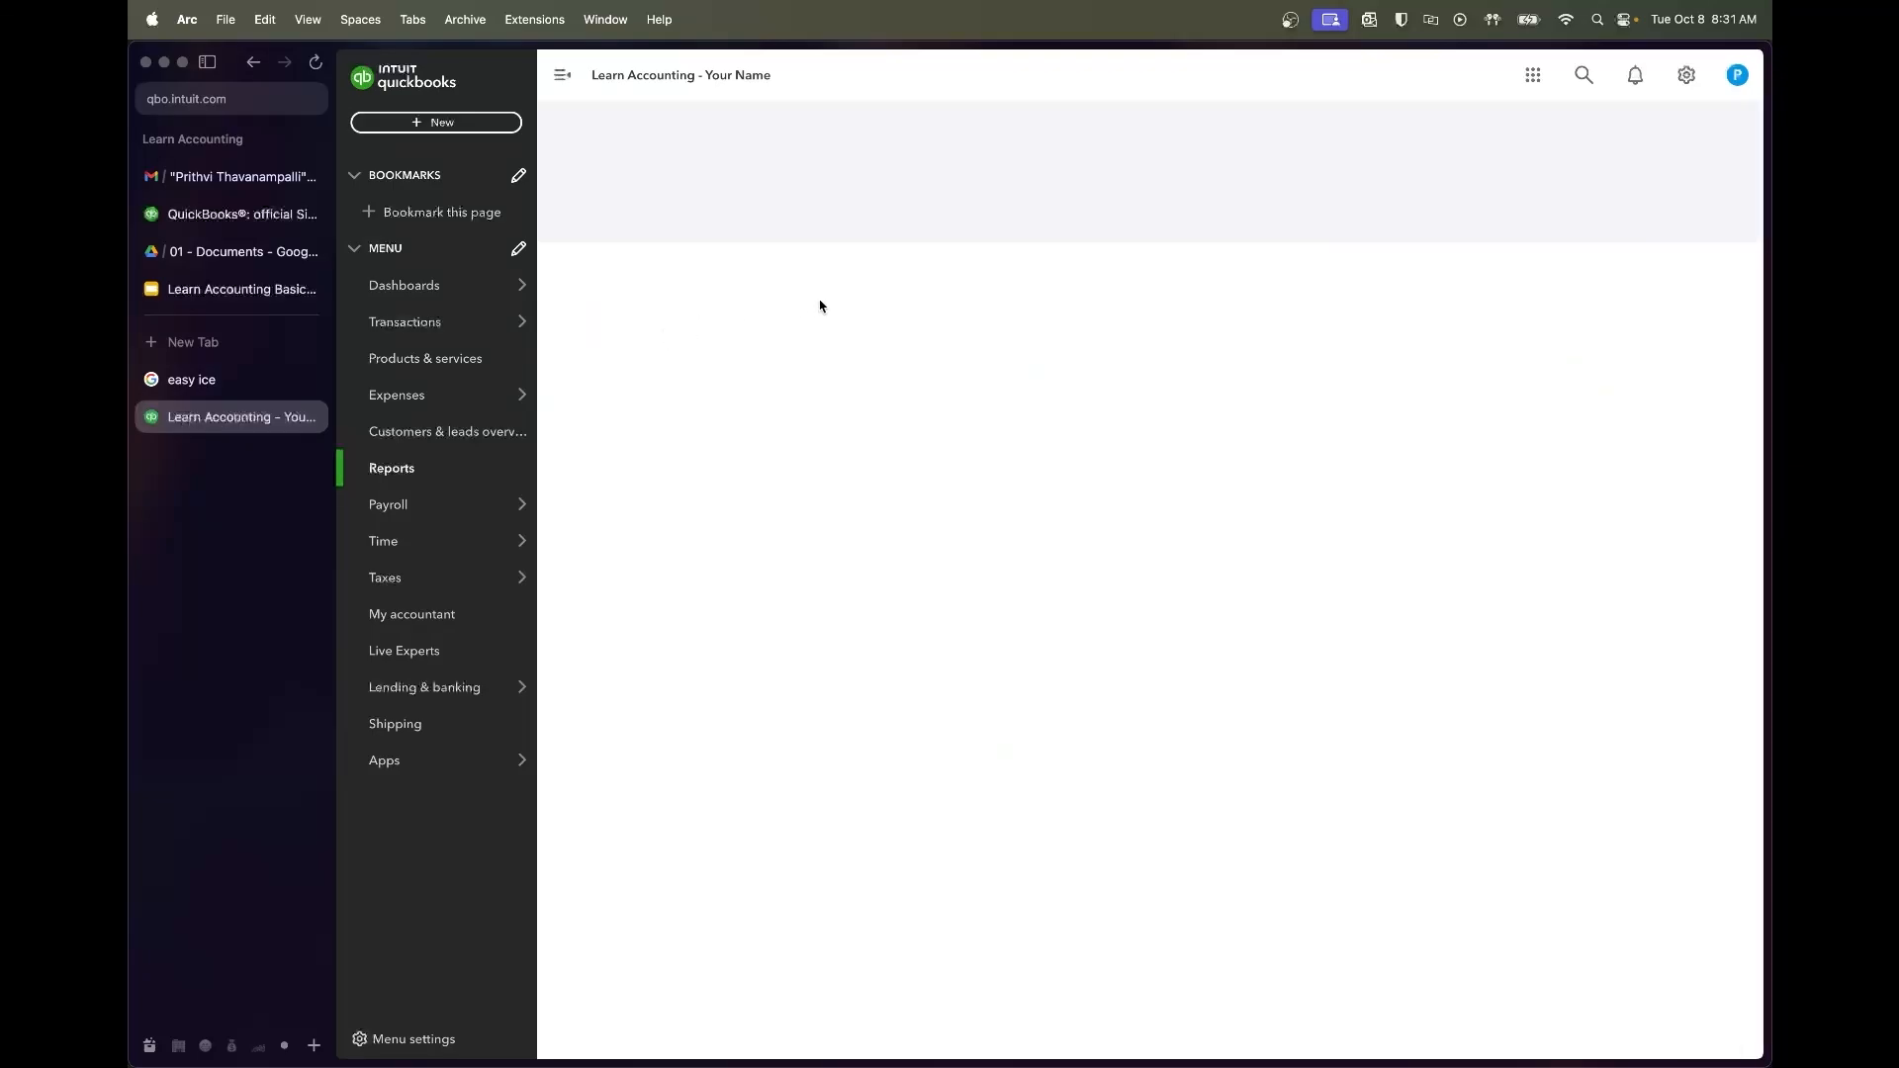
left_click(815, 216)
type("8")
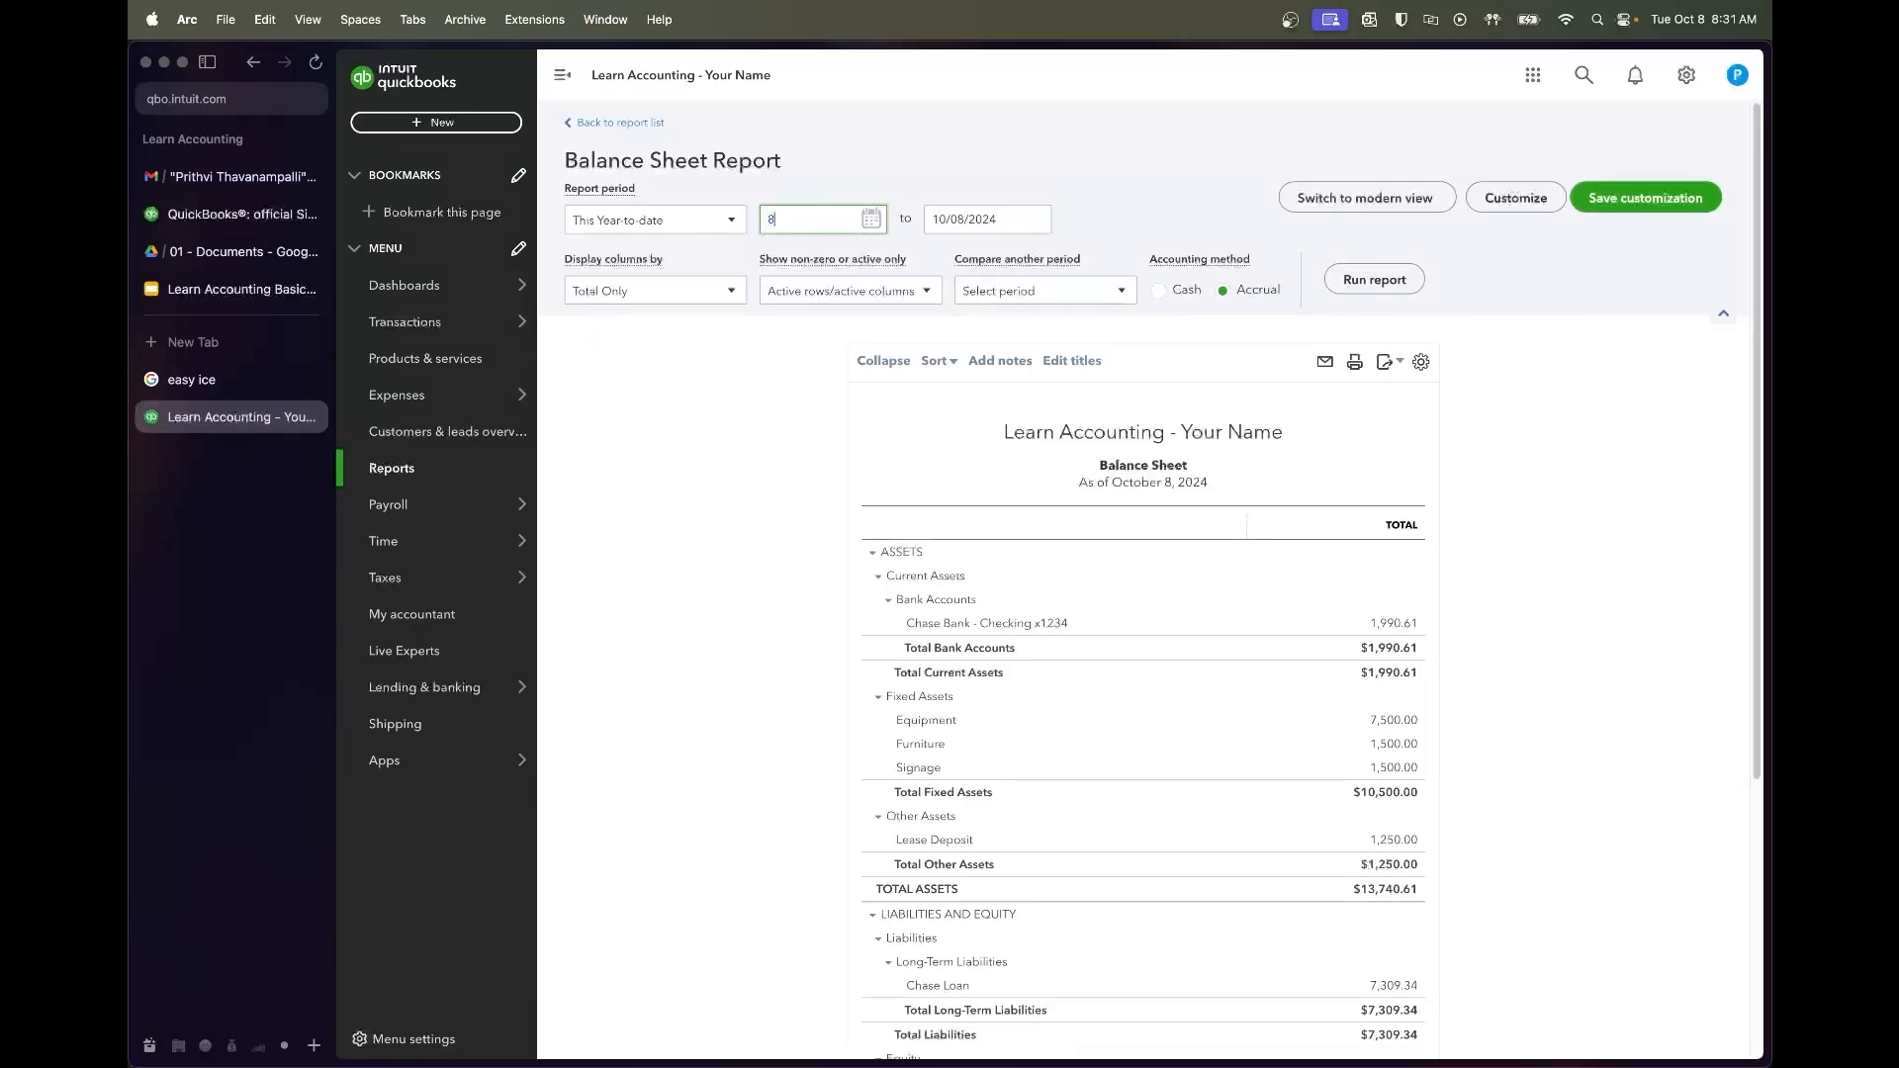
type("/01/2022")
key("Tab")
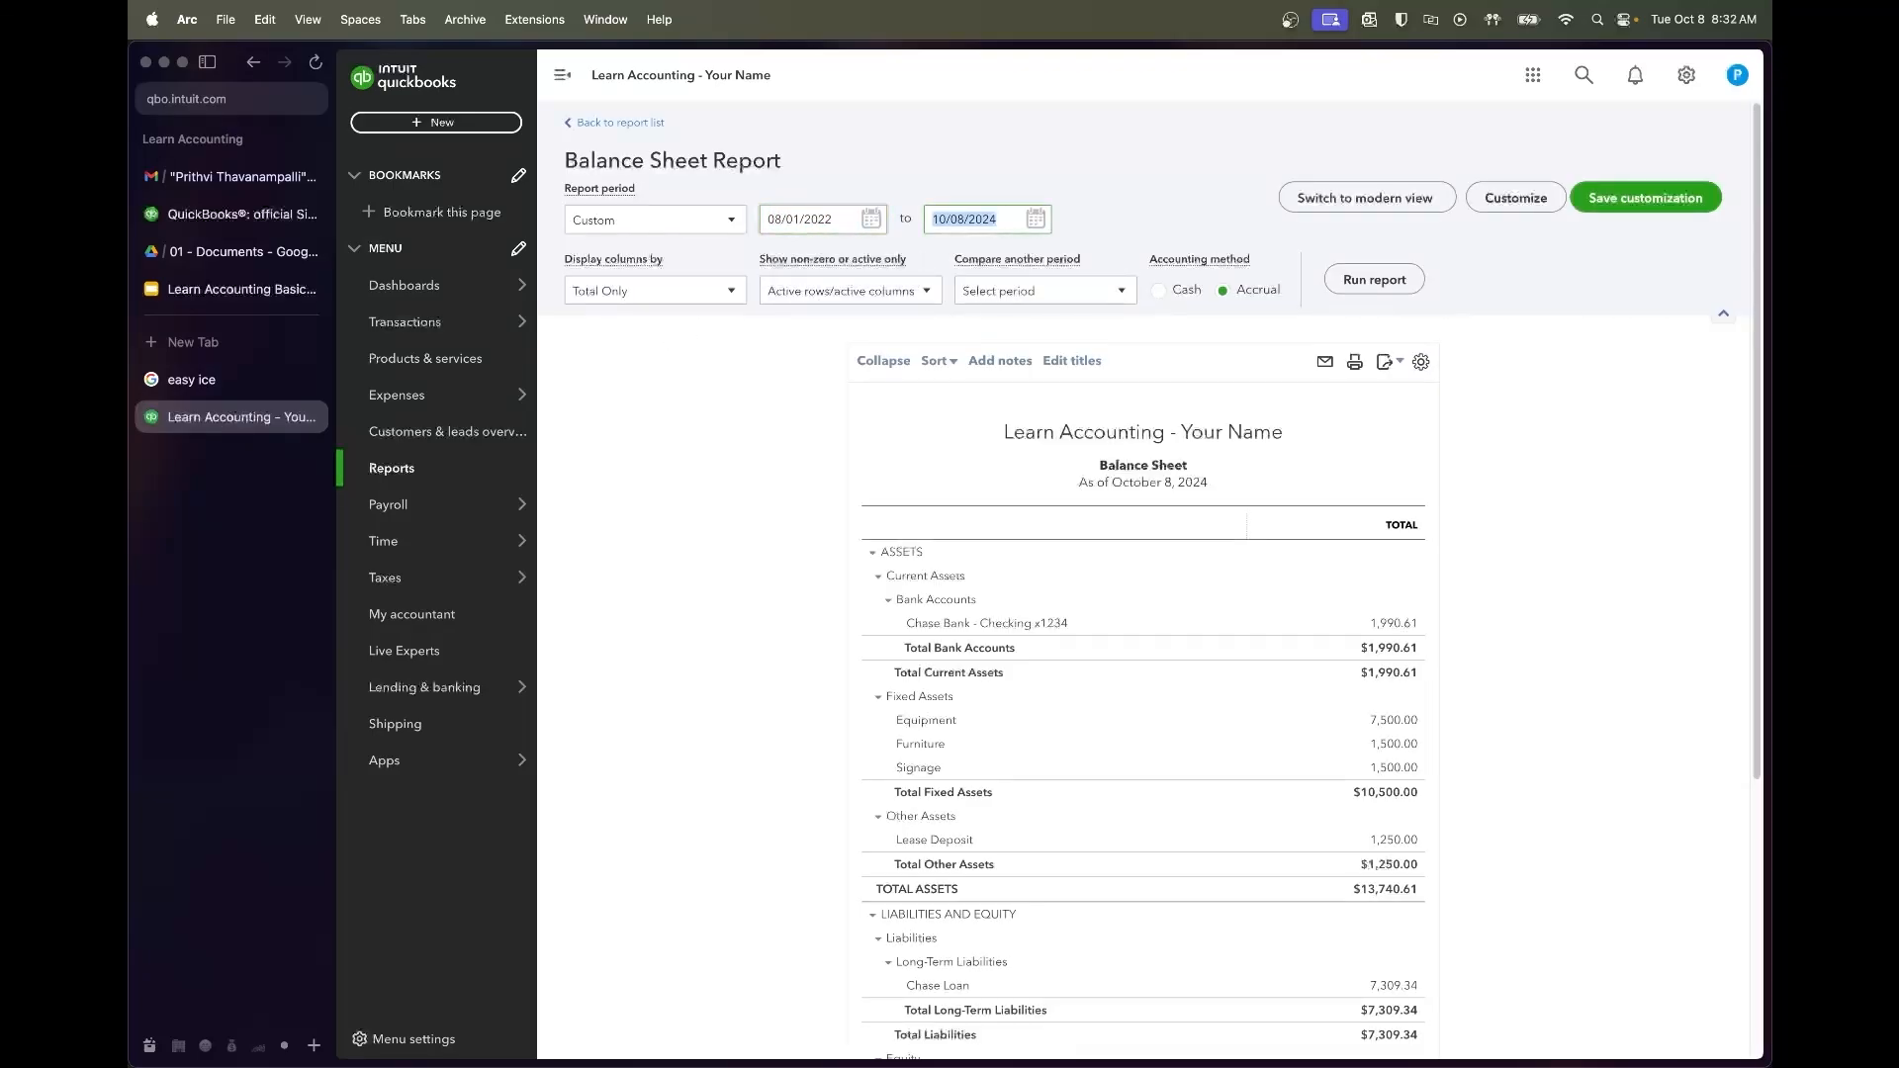
type("8/31/2022")
key("Tab")
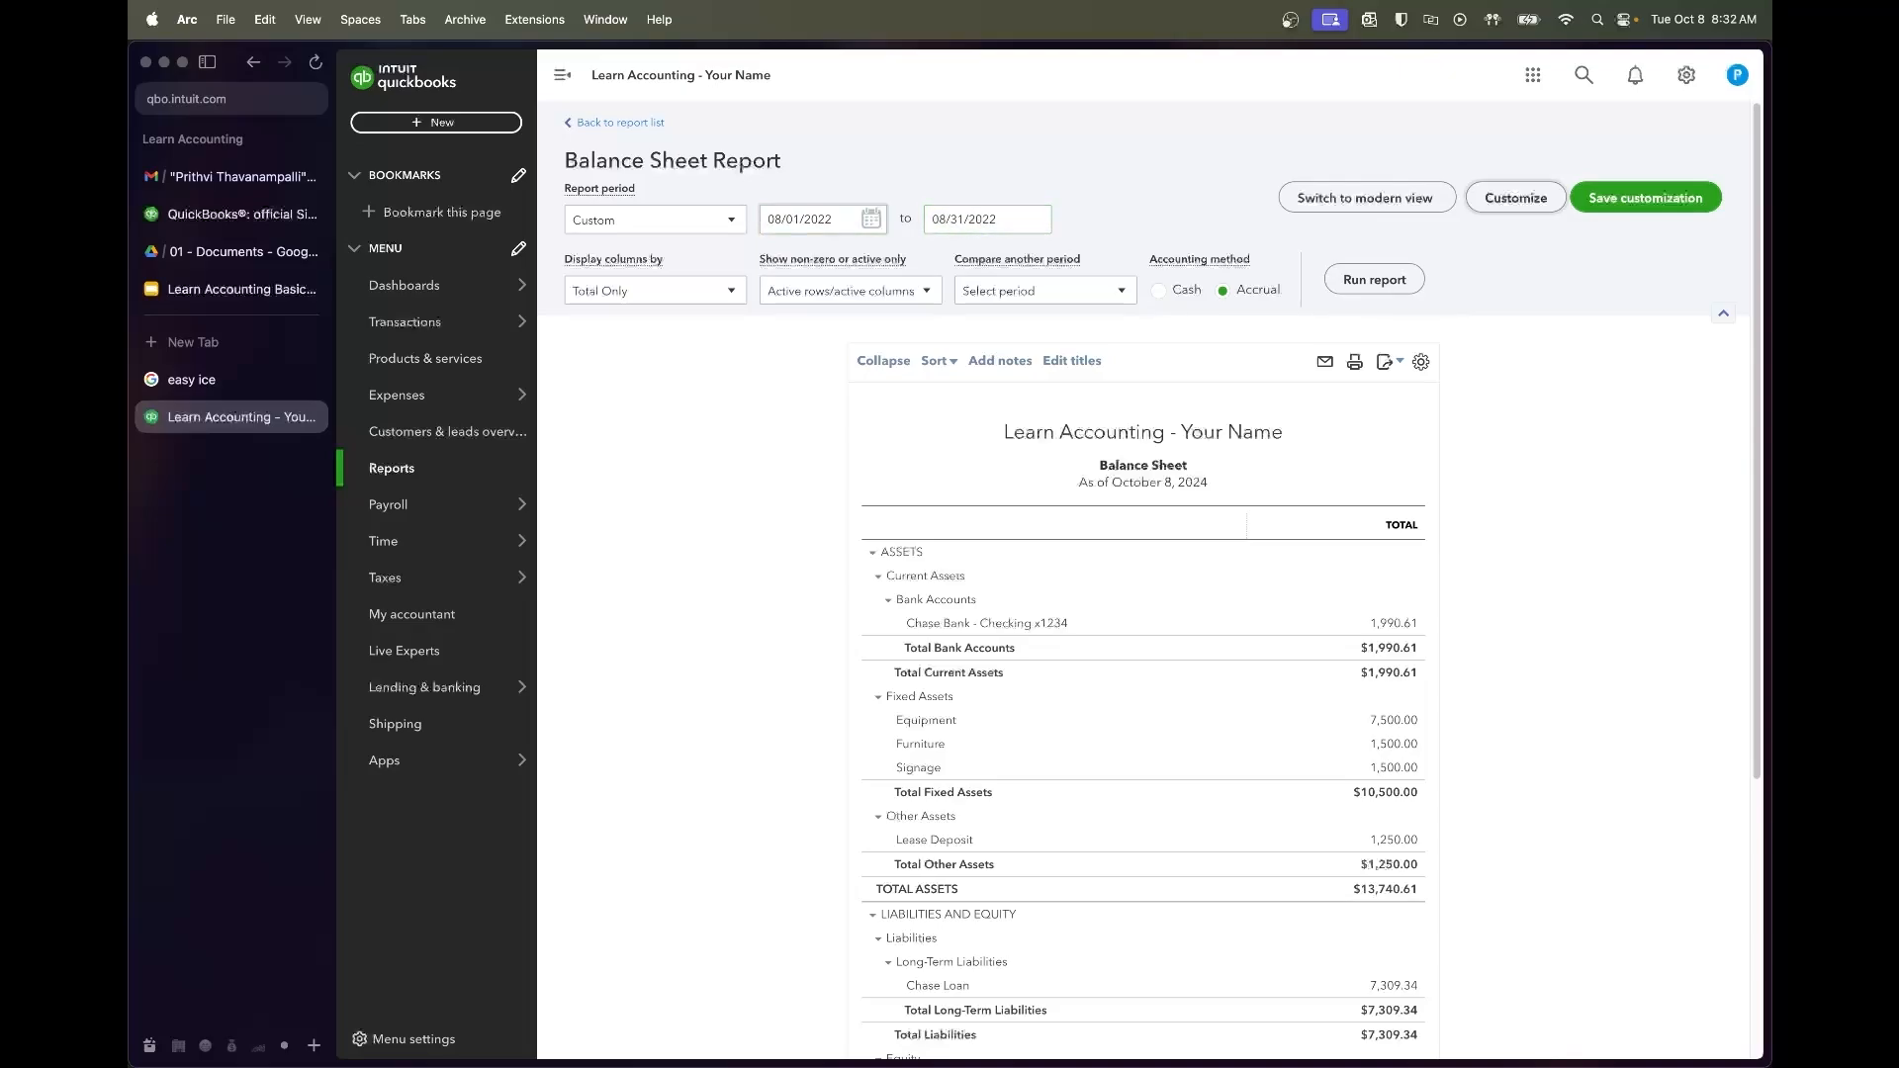
left_click(1374, 280)
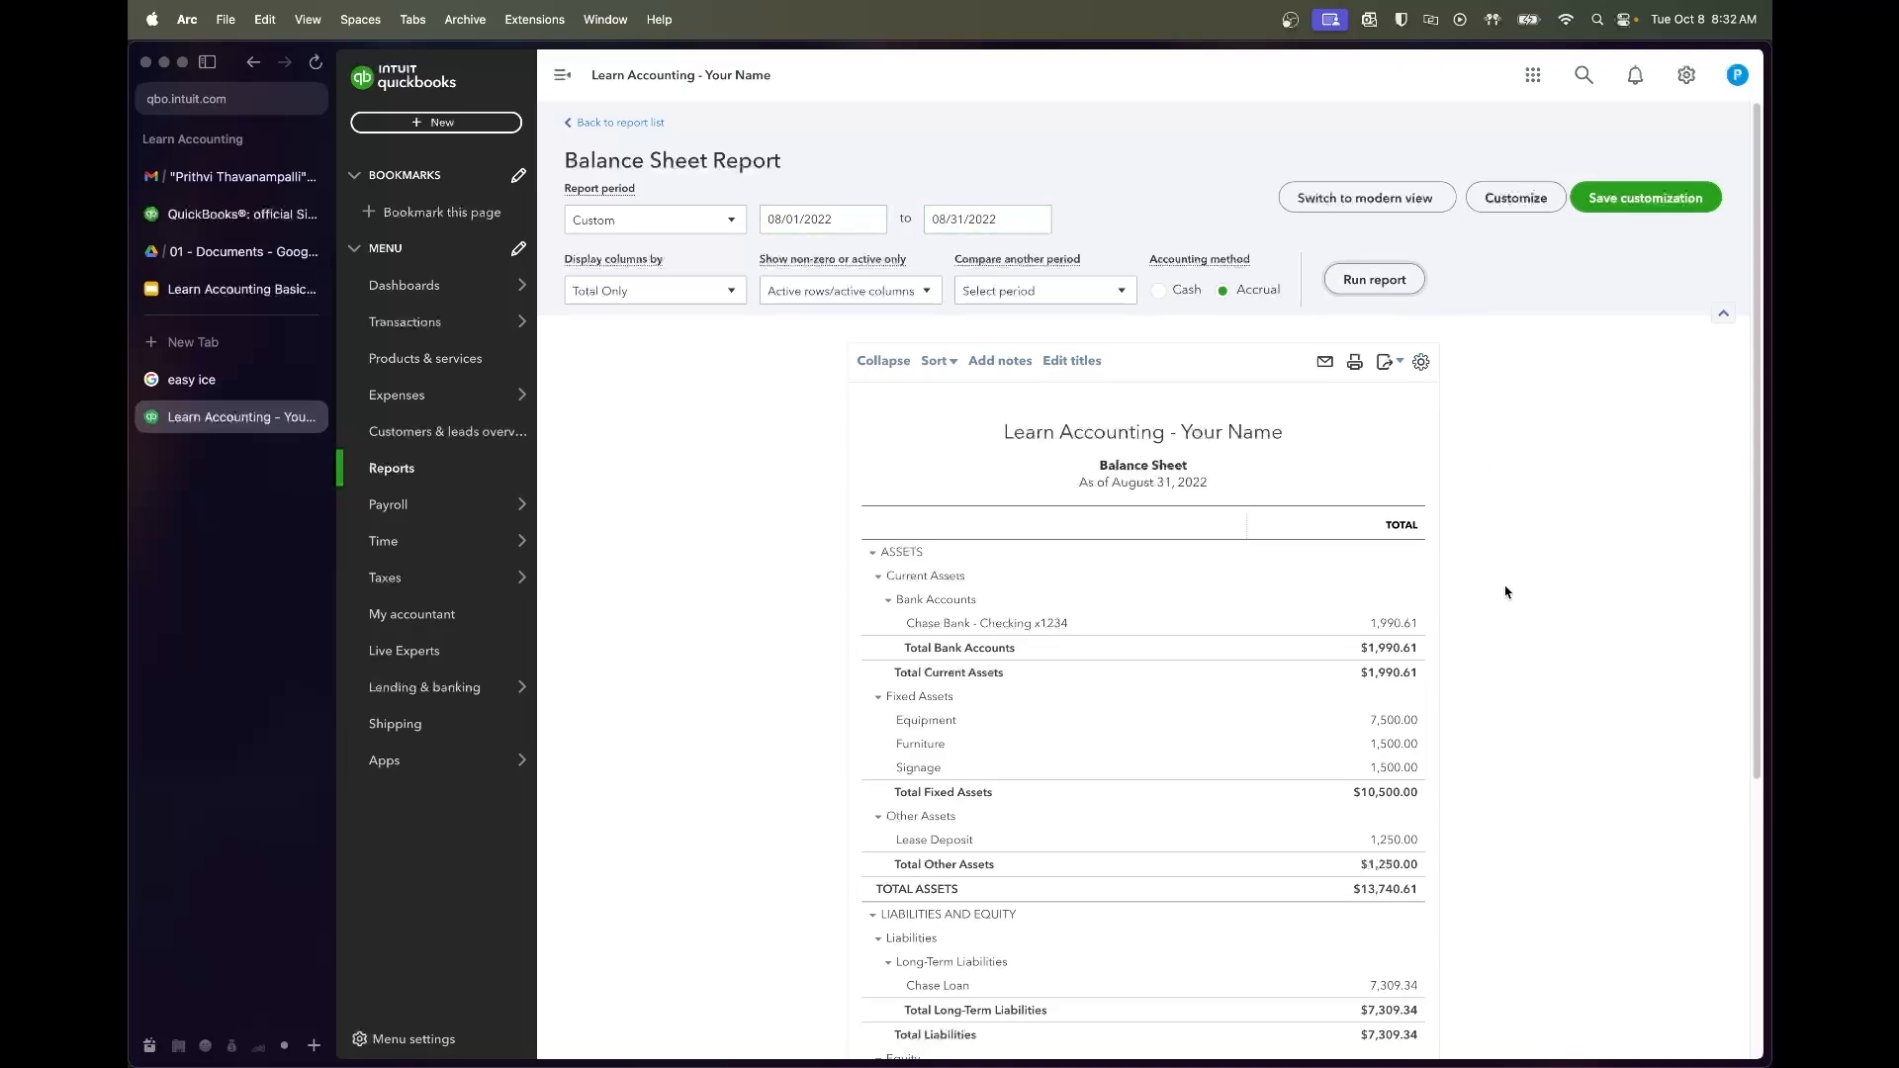
scroll(1506, 591, "down", 5)
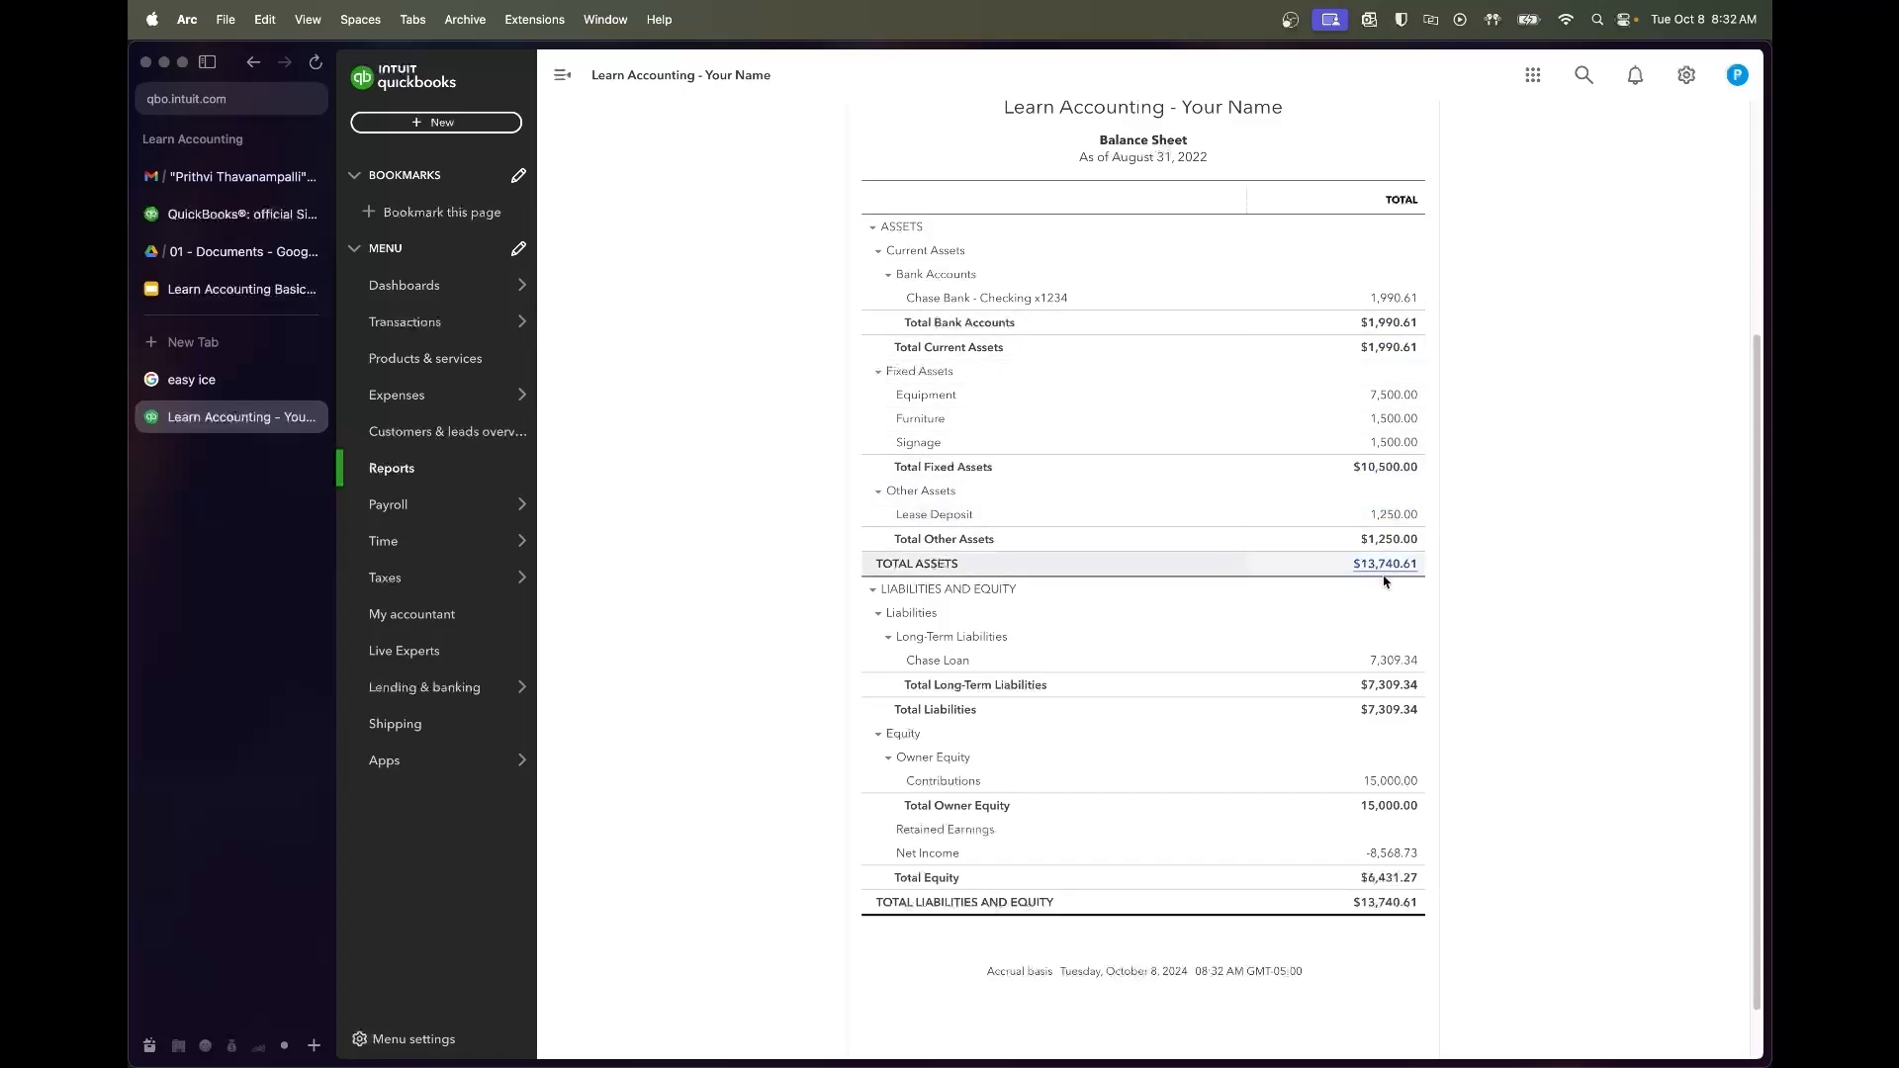
scroll(1385, 573, "down", 1)
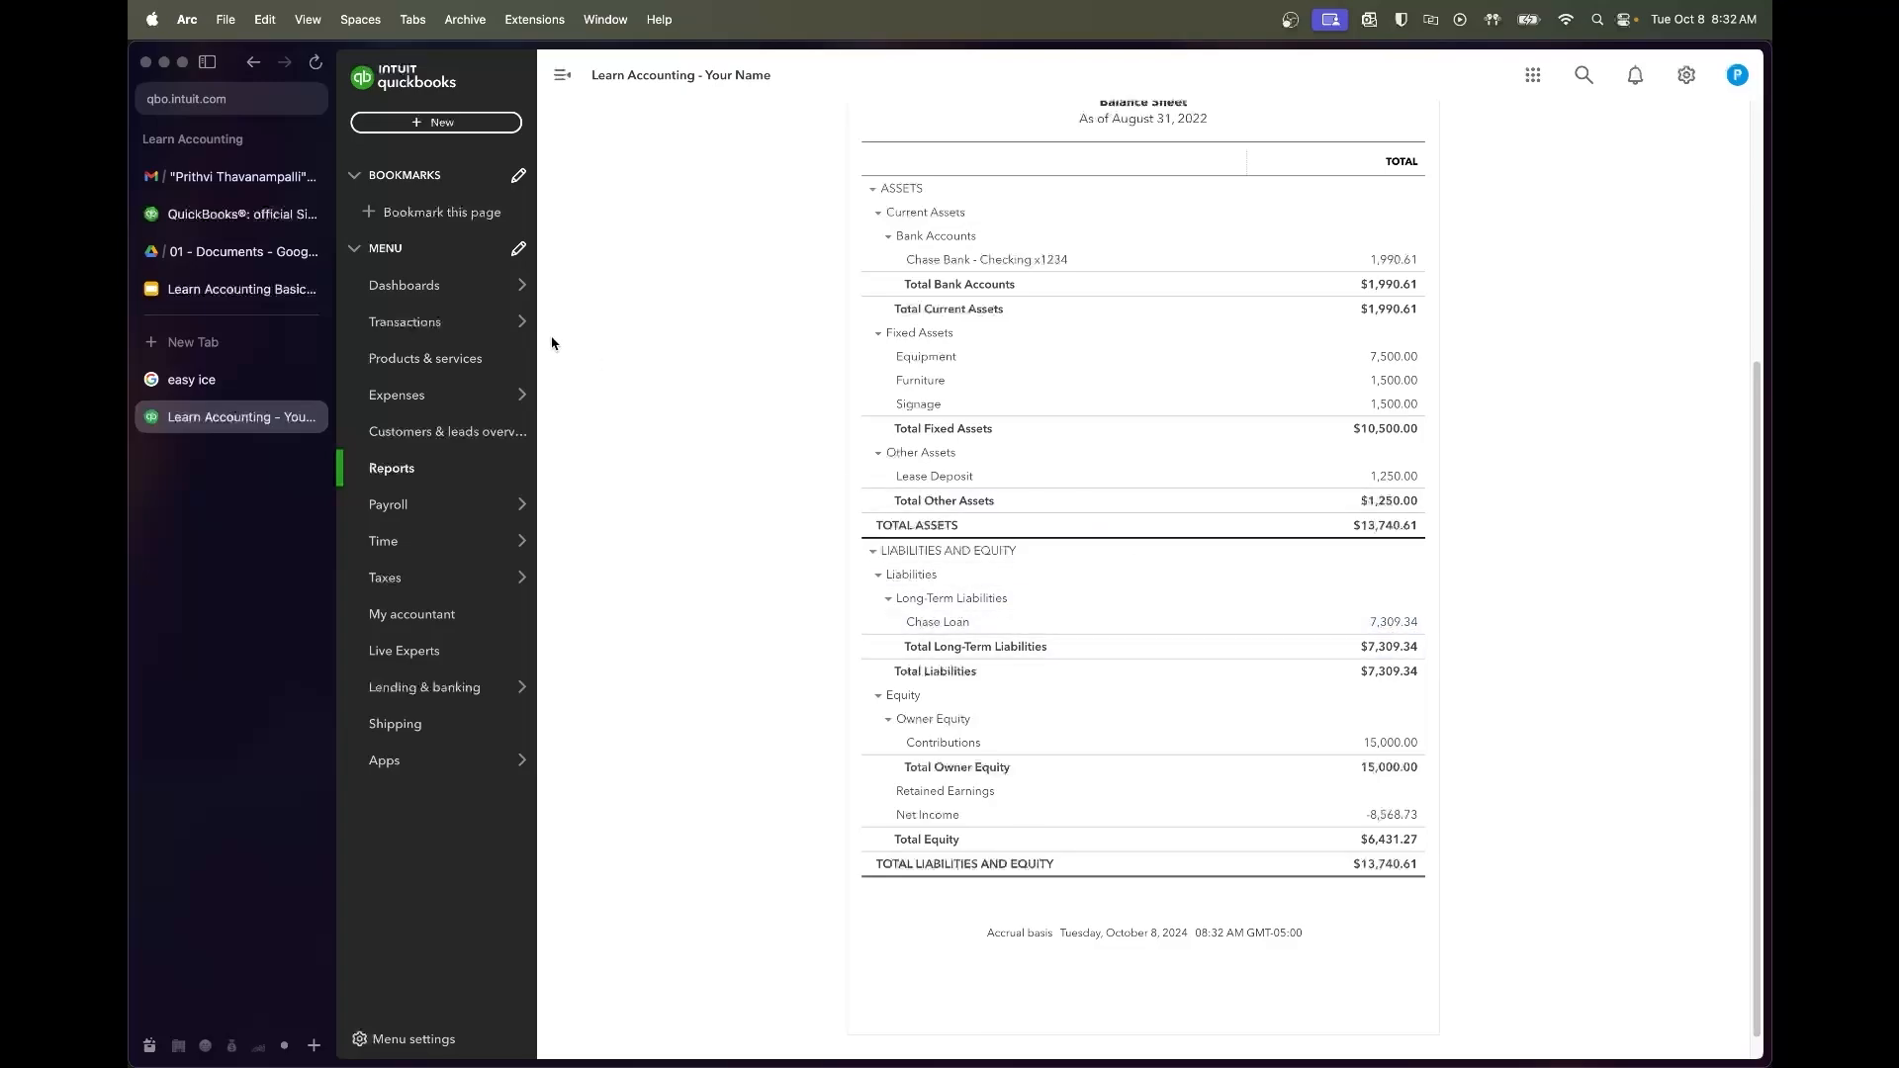
left_click(237, 253)
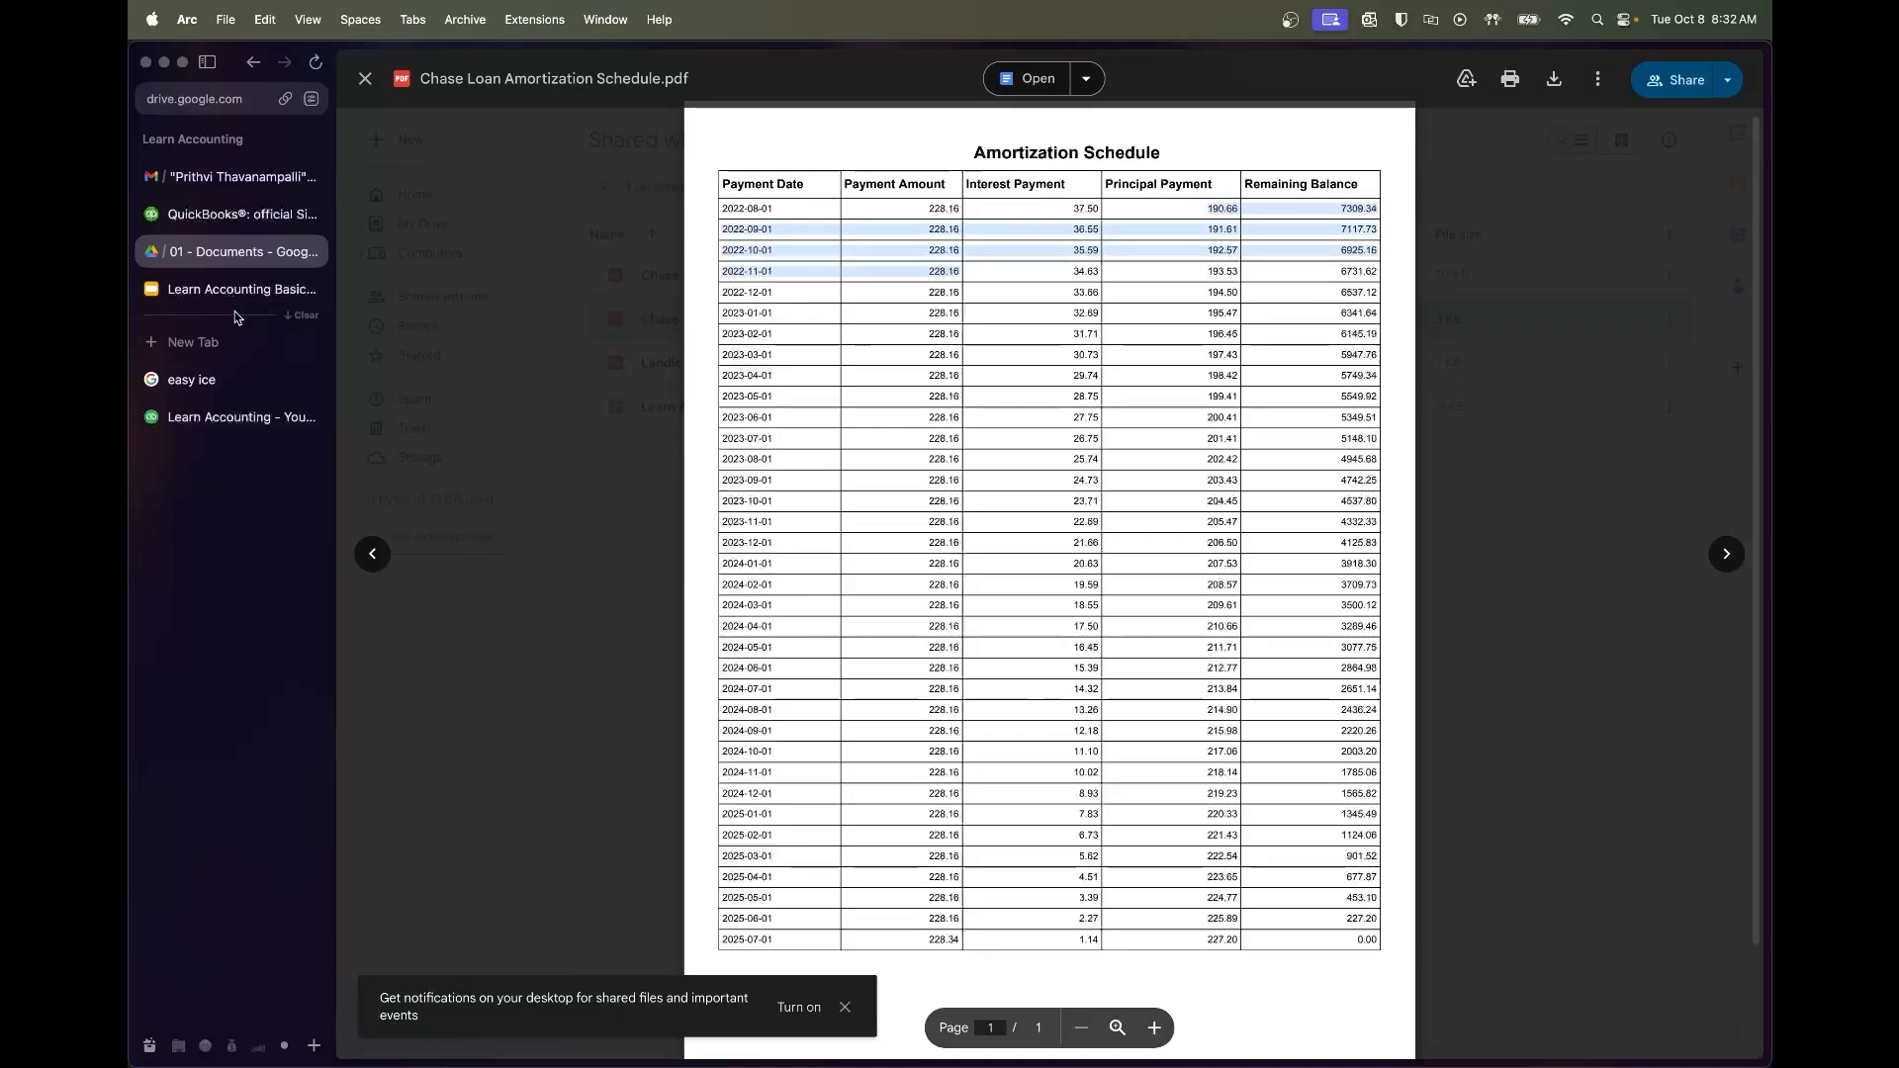
Leave Drive for QuickBooks and open a new Profit and Loss report
left_click(279, 292)
left_click(234, 406)
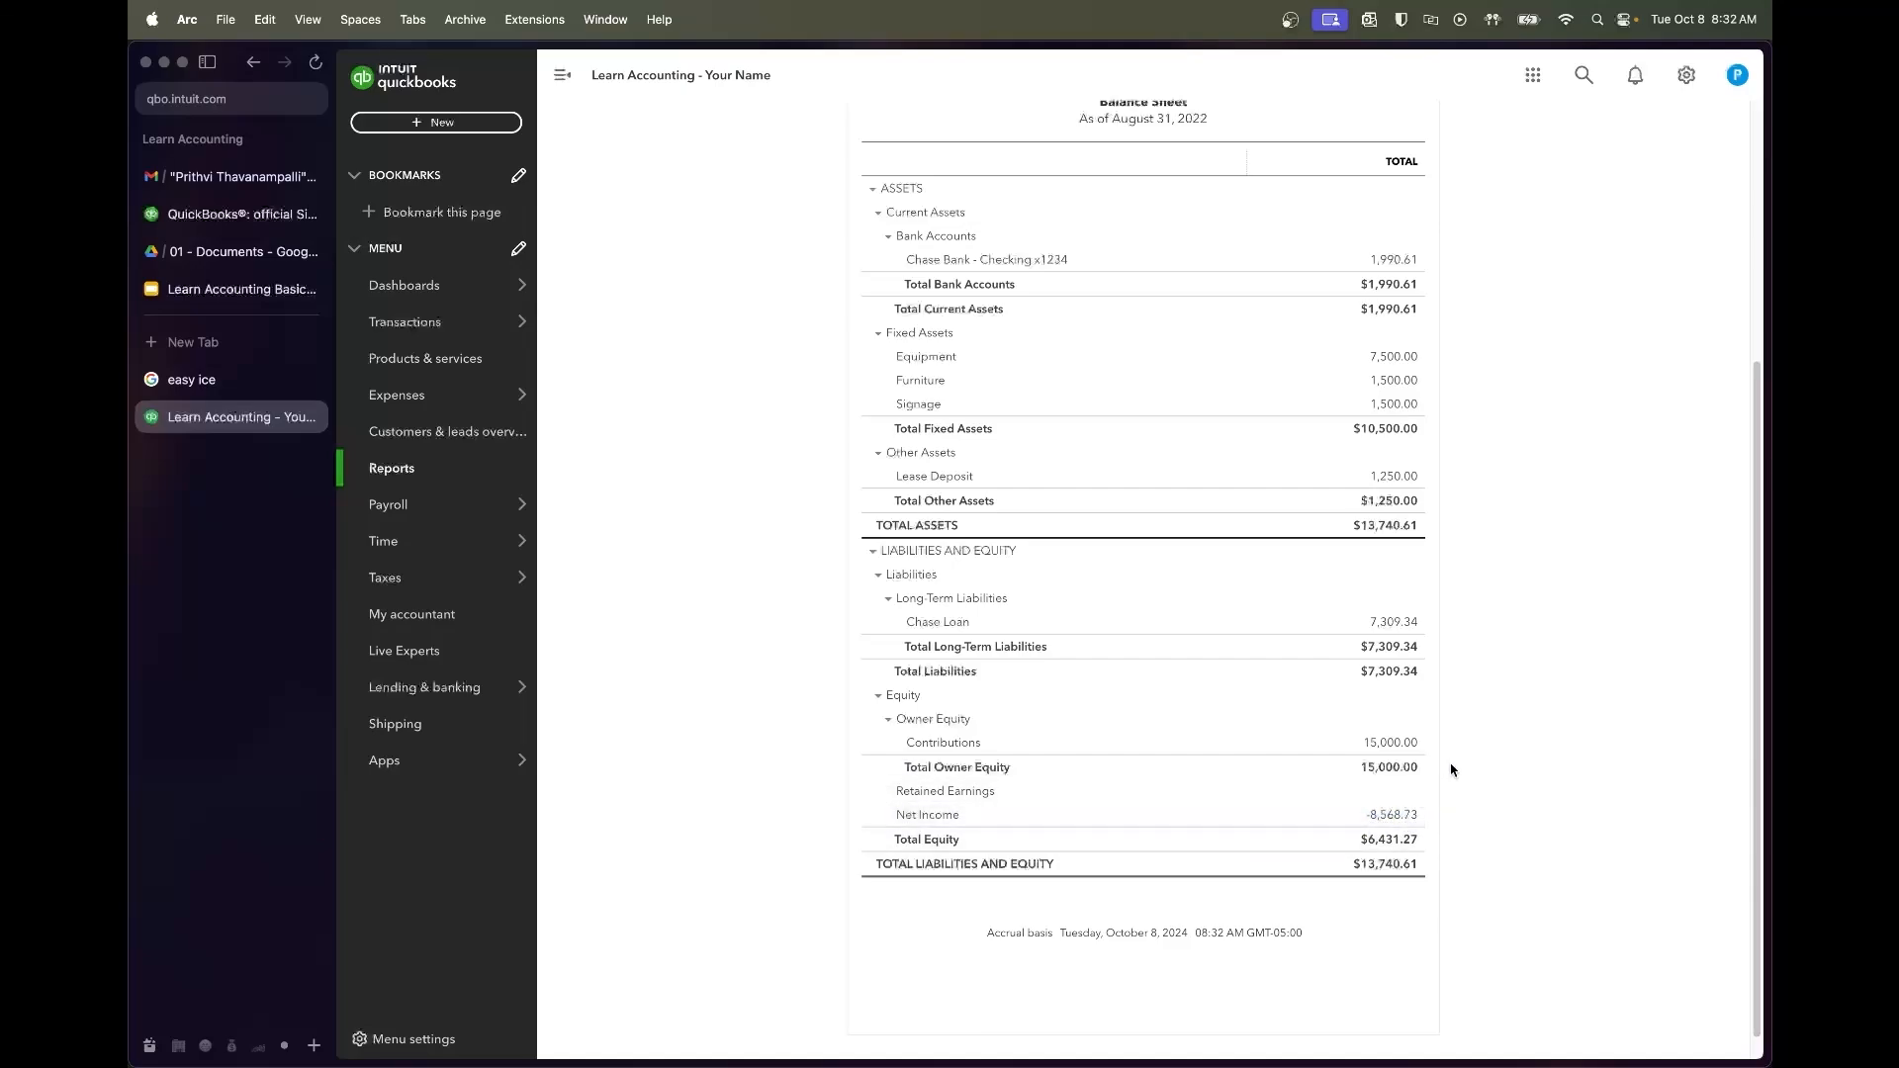
scroll(1465, 717, "up", 1)
scroll(1465, 717, "up", 5)
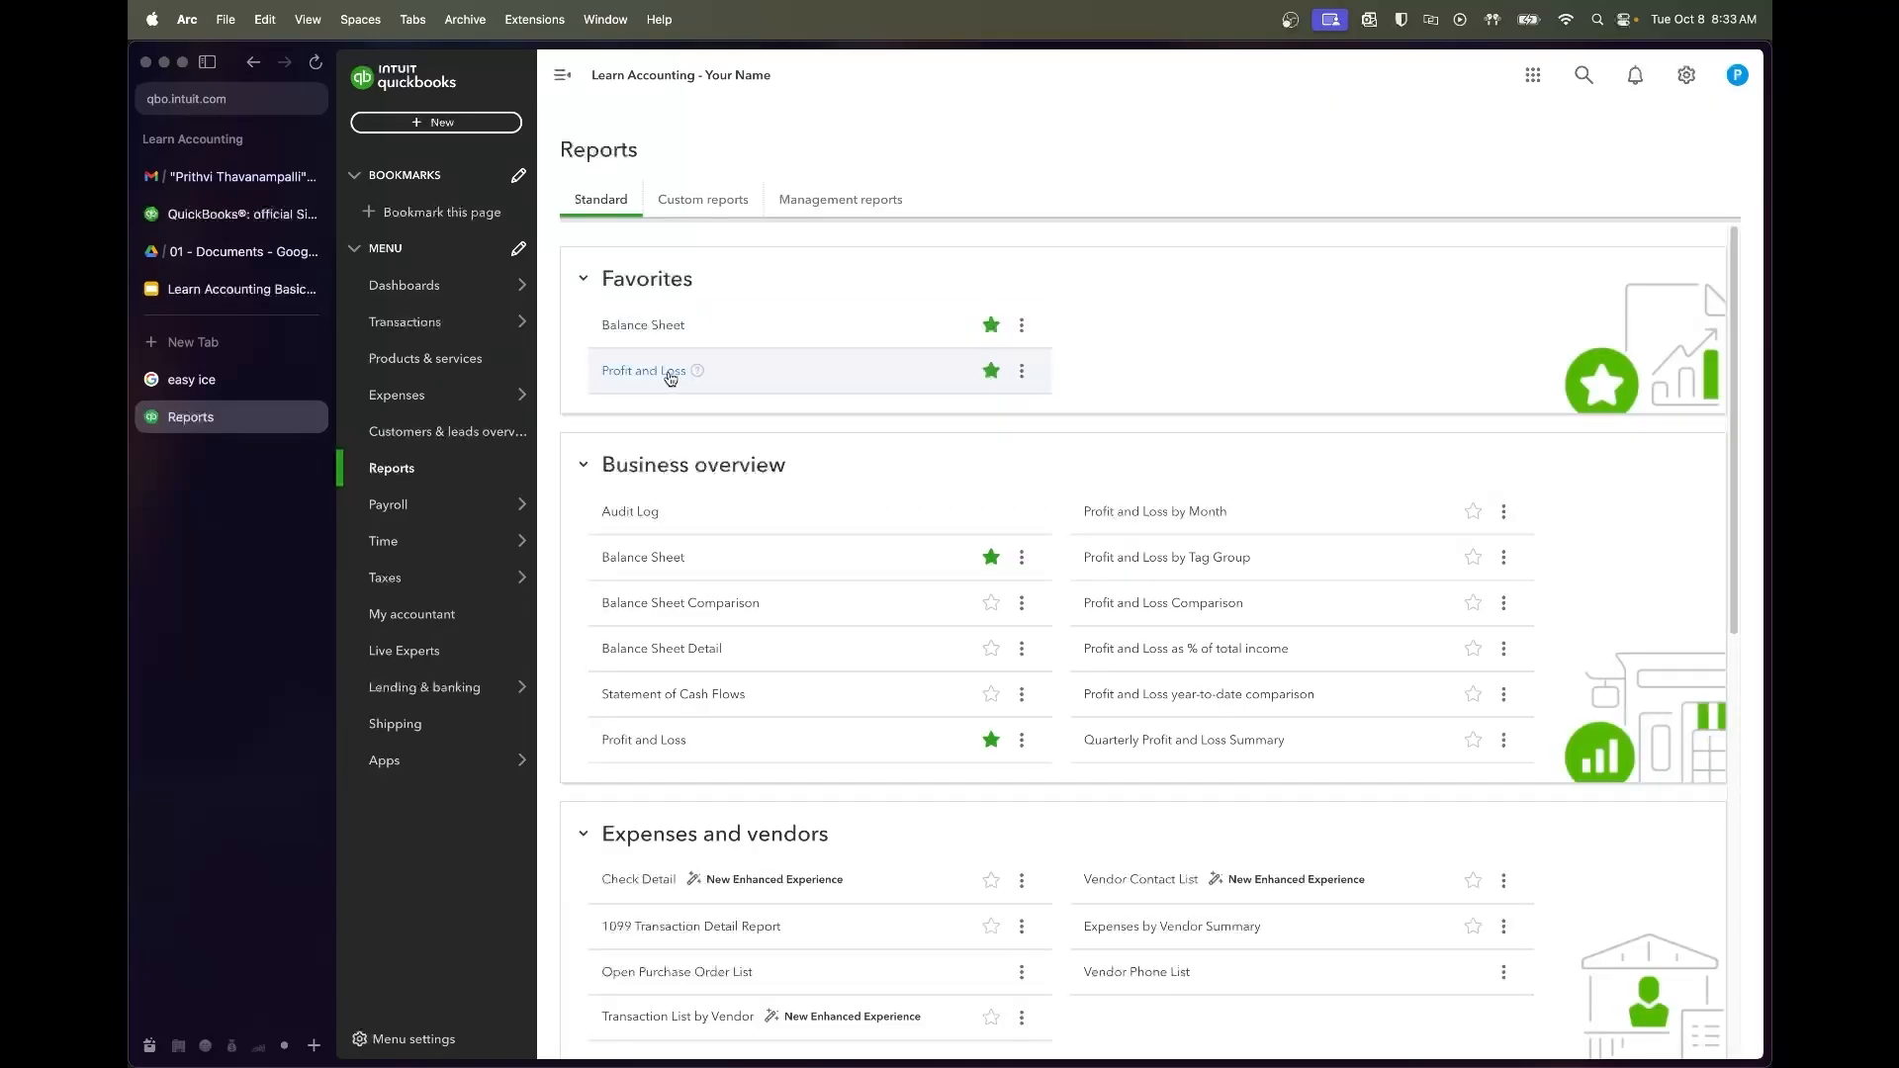
left_click(666, 374)
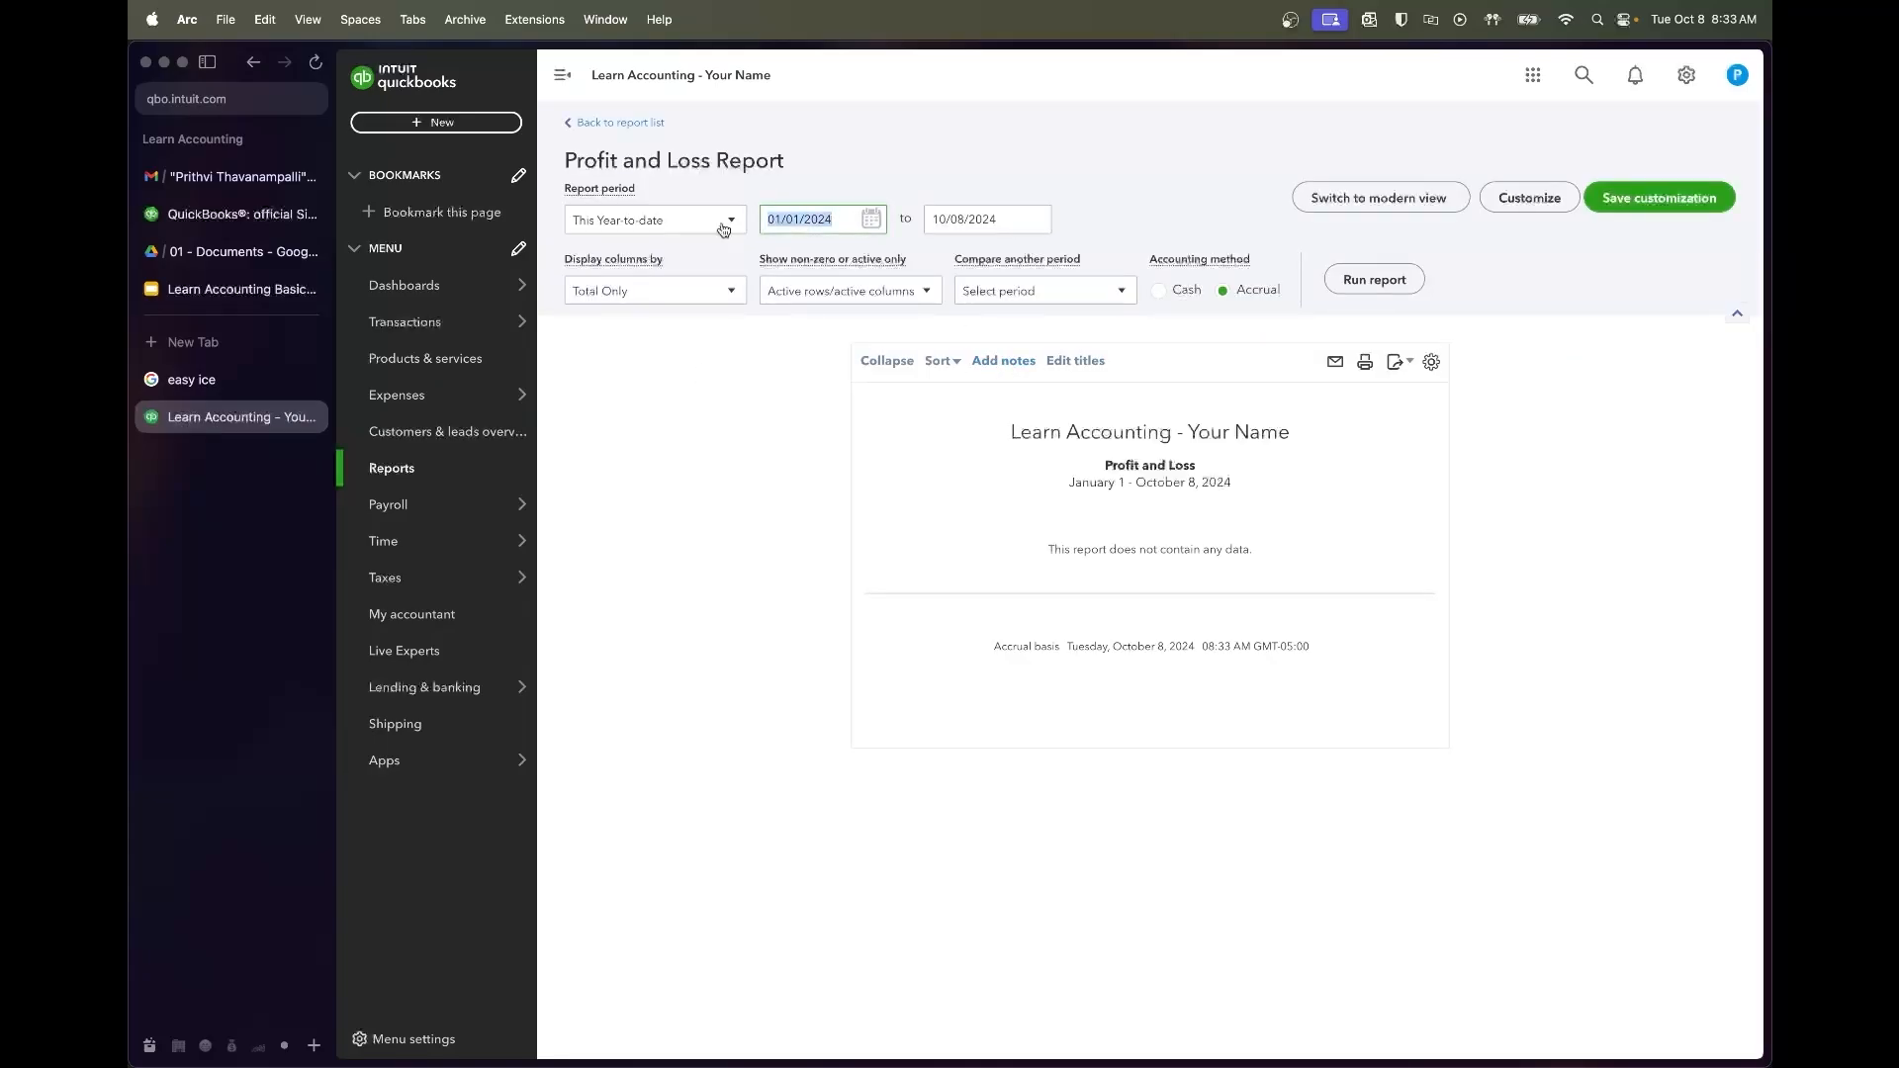
Run the Profit and Loss from 07/01/2022 to 08/31/2022 and review income and net income
type("7/")
key("Tab")
type("8/31/202")
key("Tab")
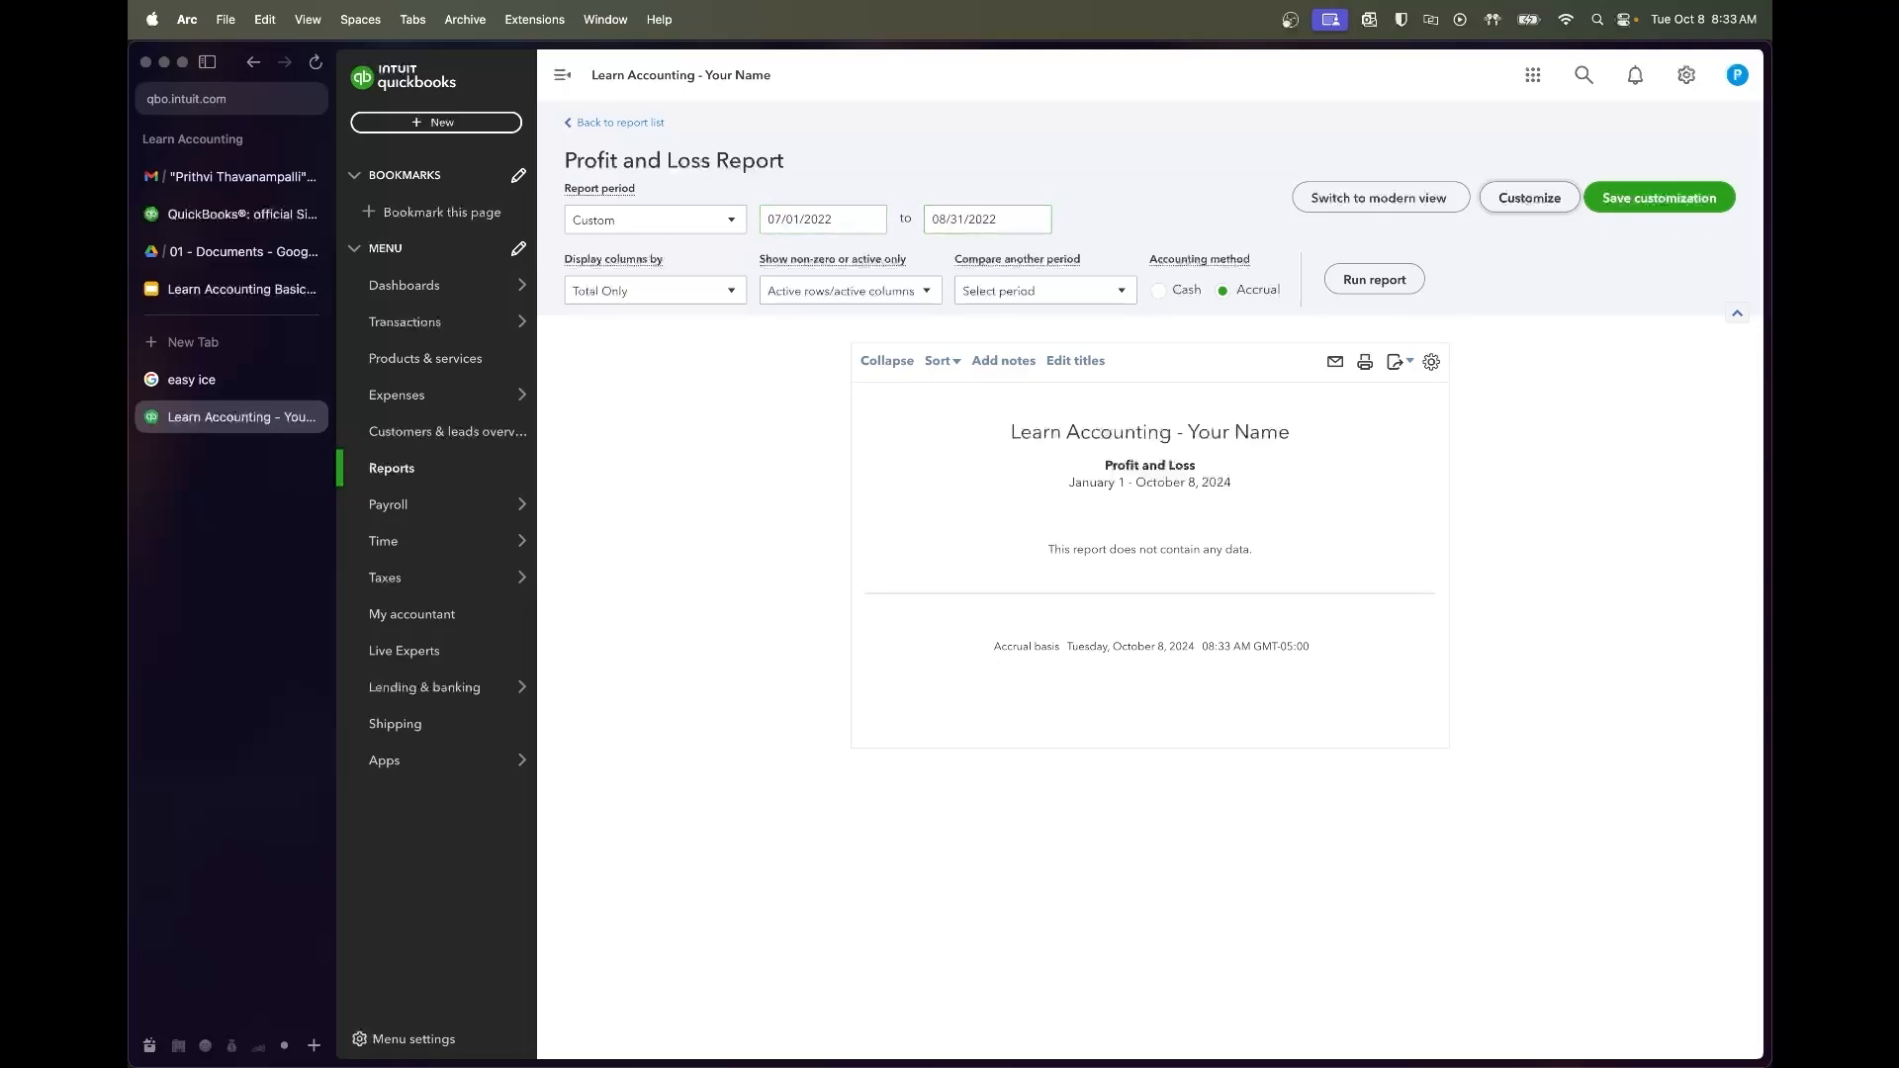
left_click(1376, 282)
scroll(1485, 646, "down", 5)
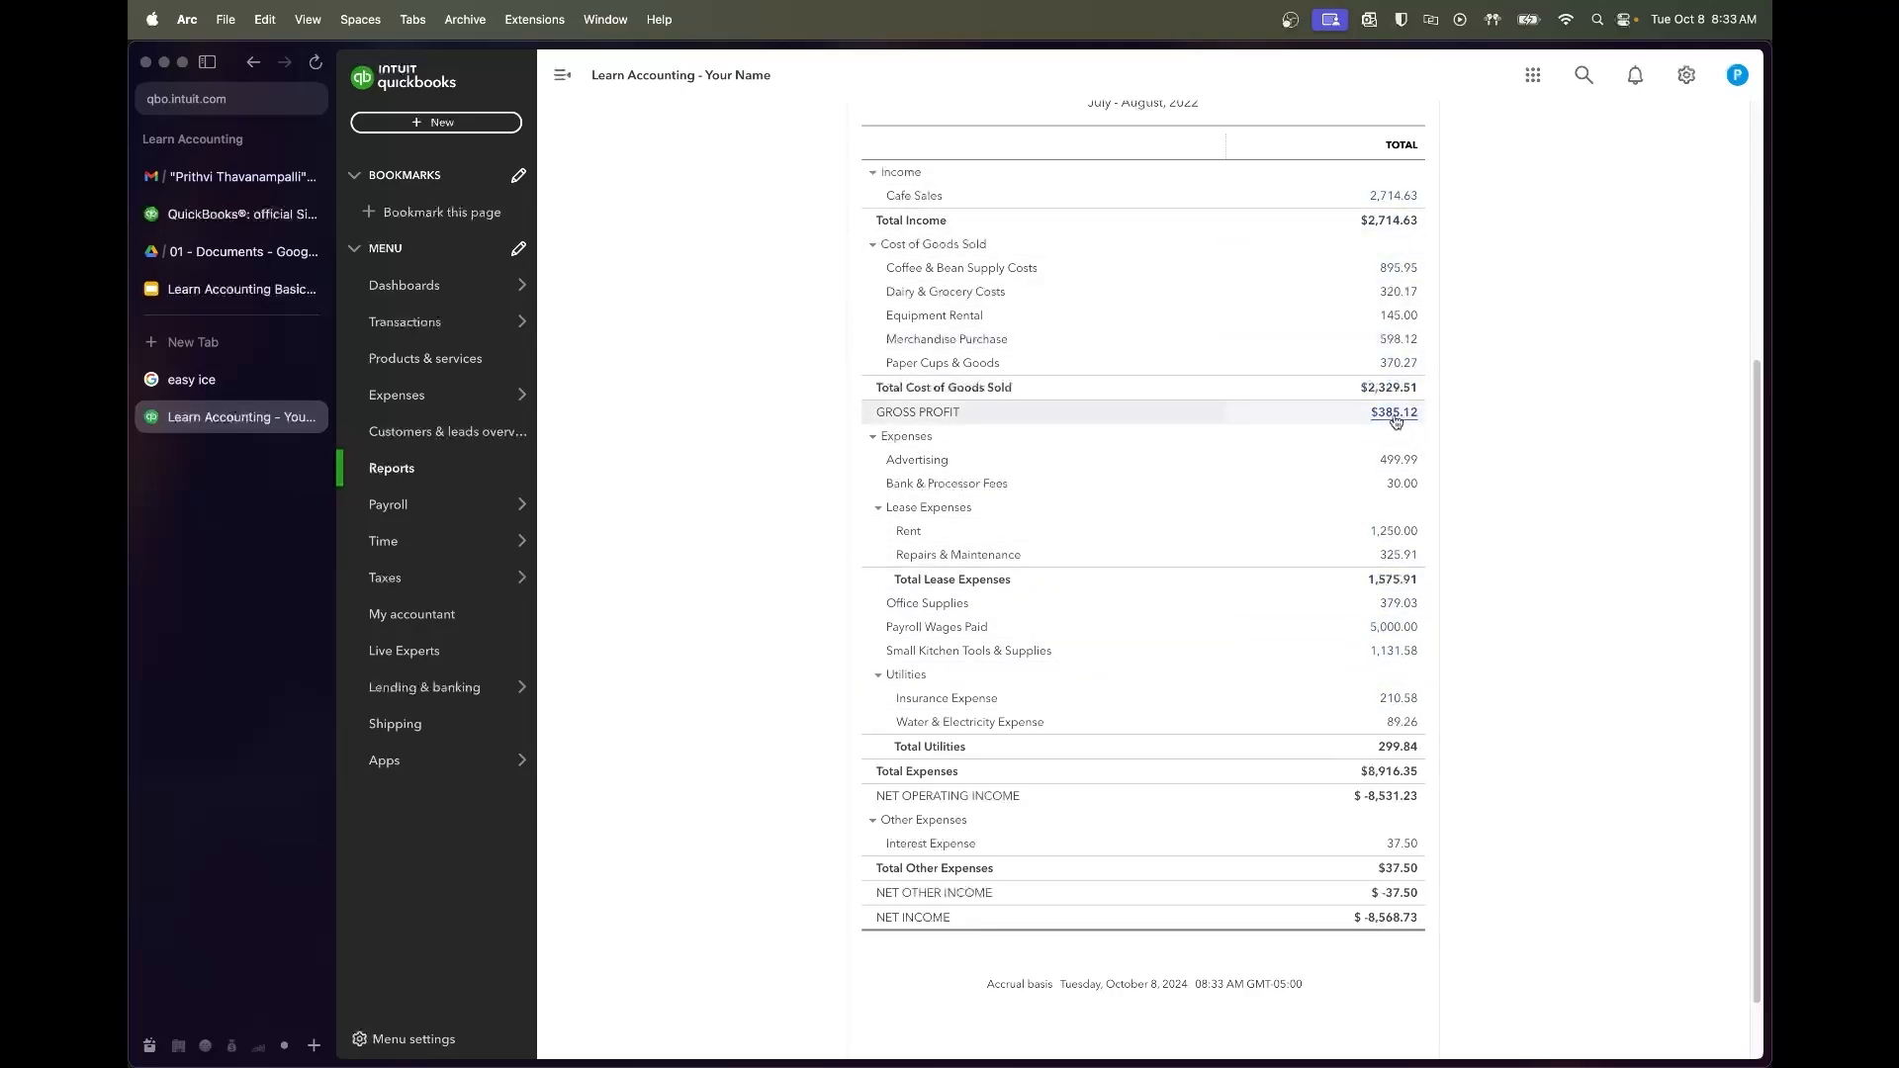
scroll(1398, 485, "down", 2)
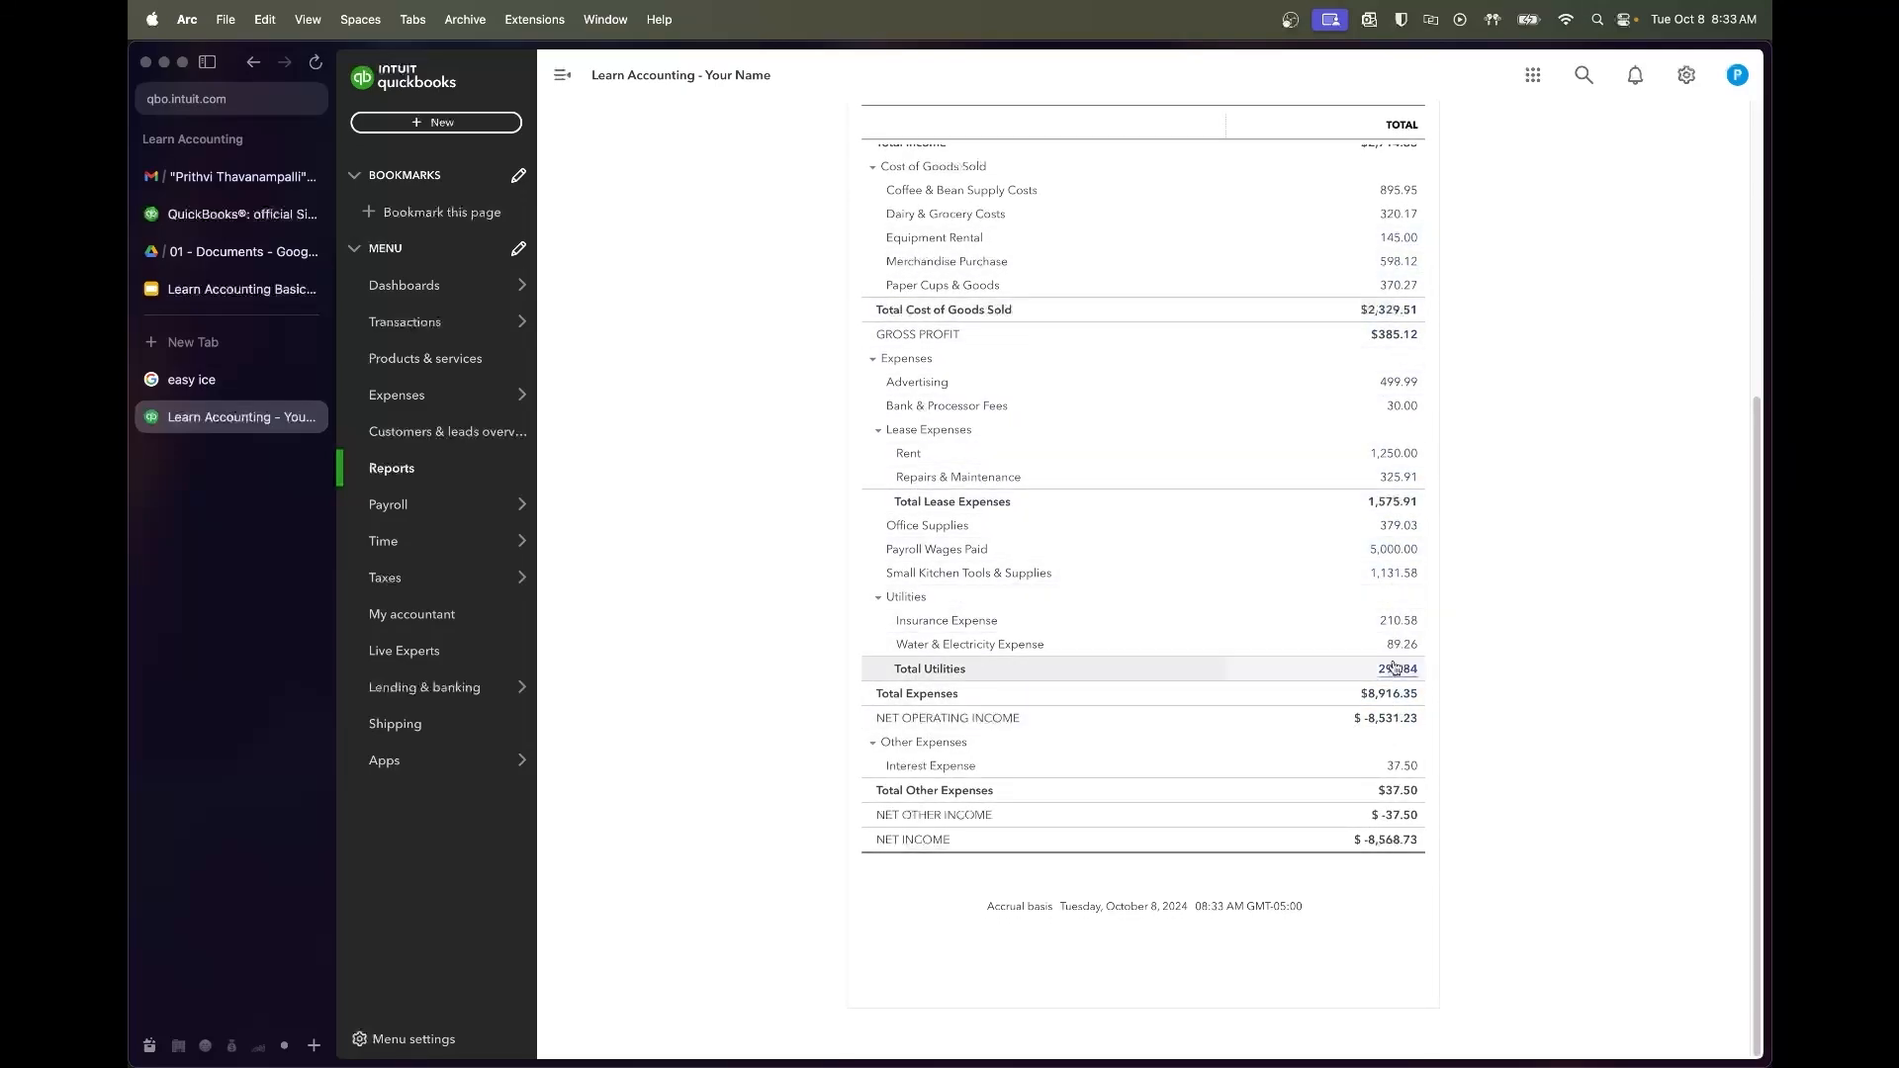
scroll(1384, 668, "up", 5)
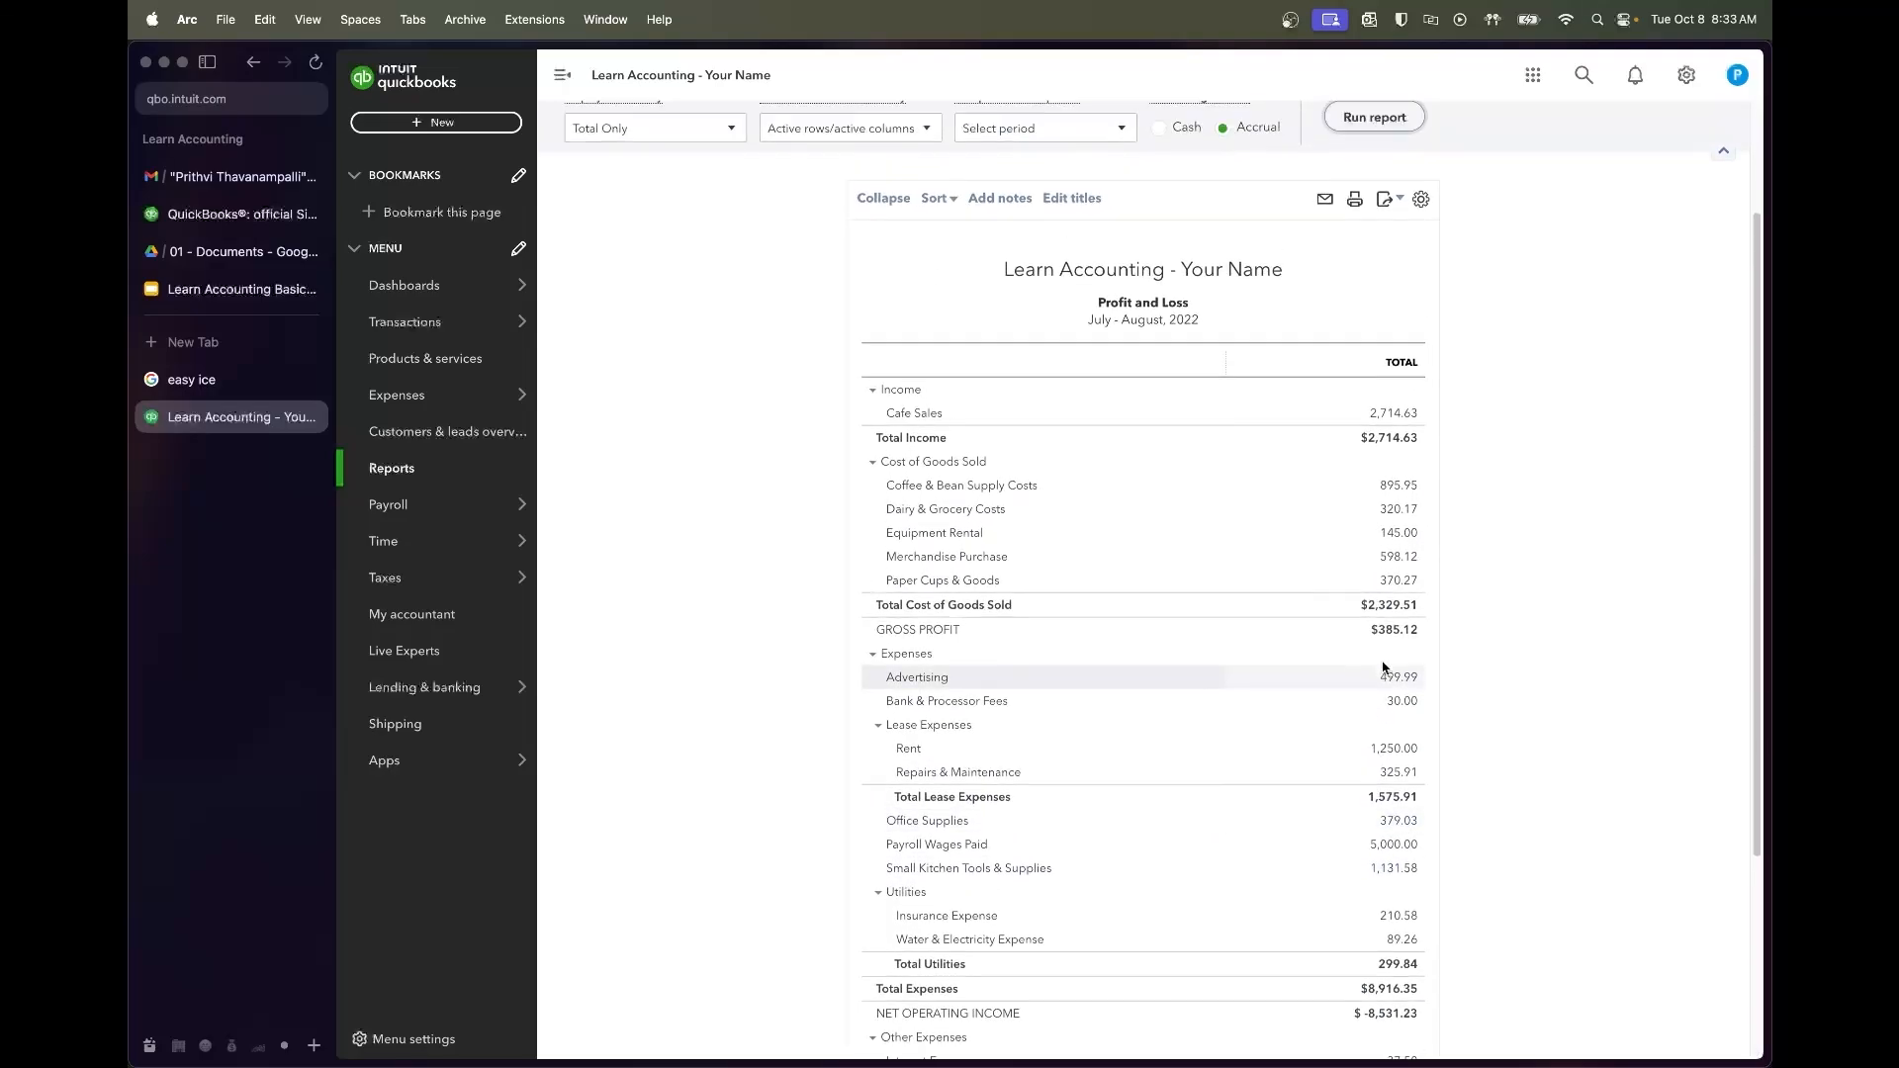
scroll(1384, 668, "up", 1)
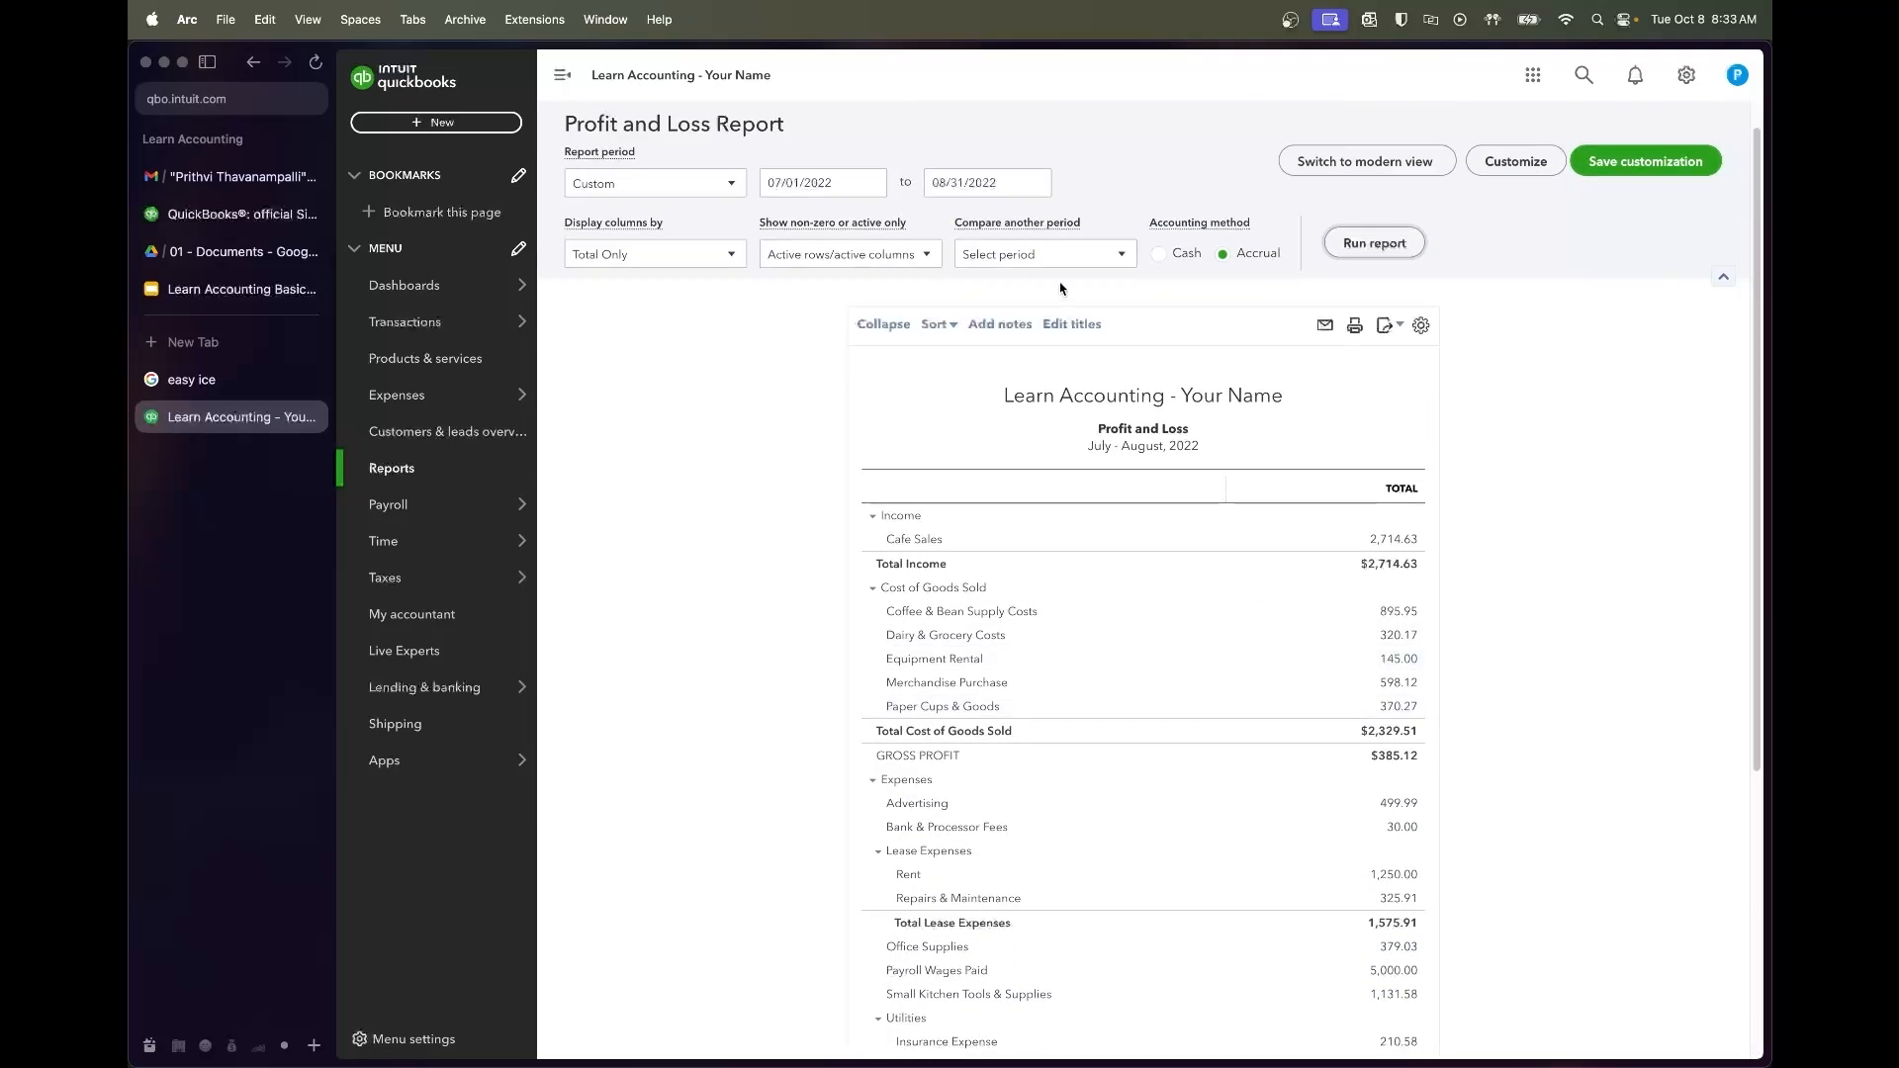
scroll(1385, 593, "down", 1)
left_click(901, 231)
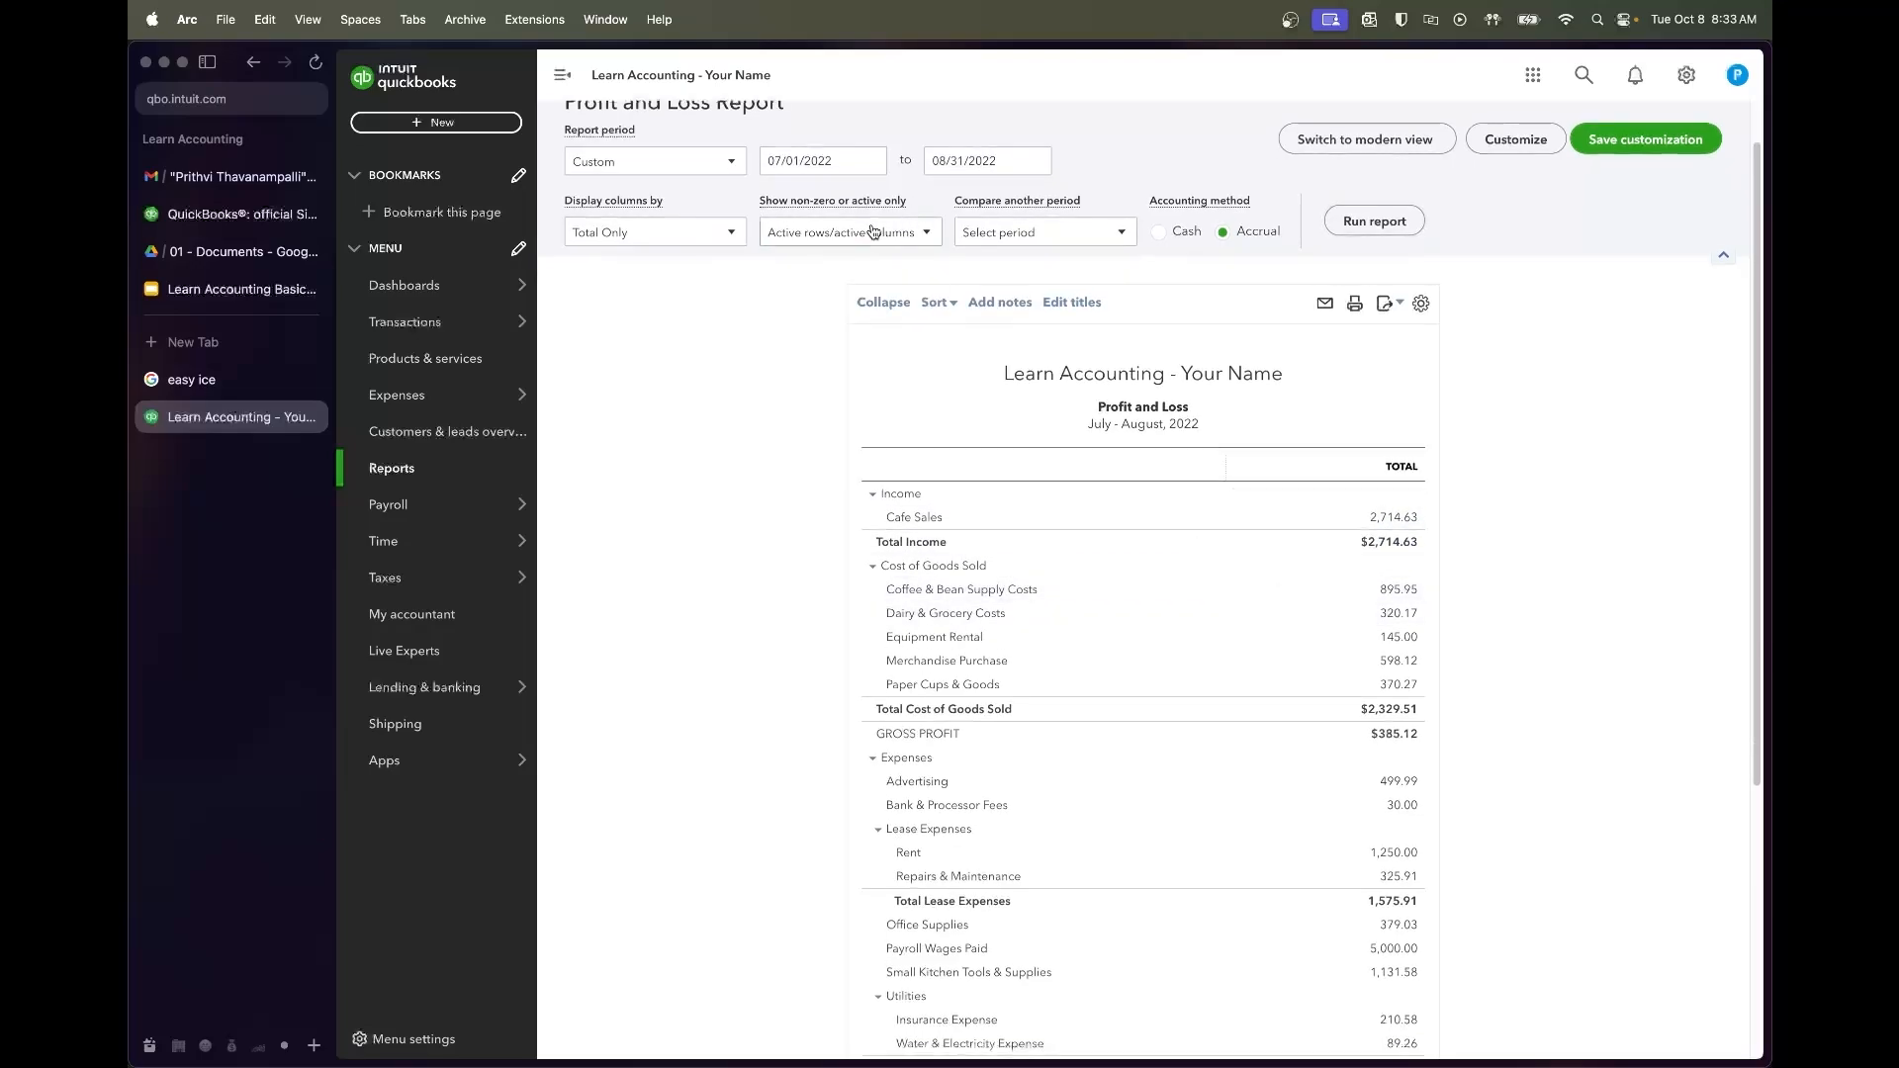
left_click(730, 234)
left_click(713, 347)
left_click(1385, 222)
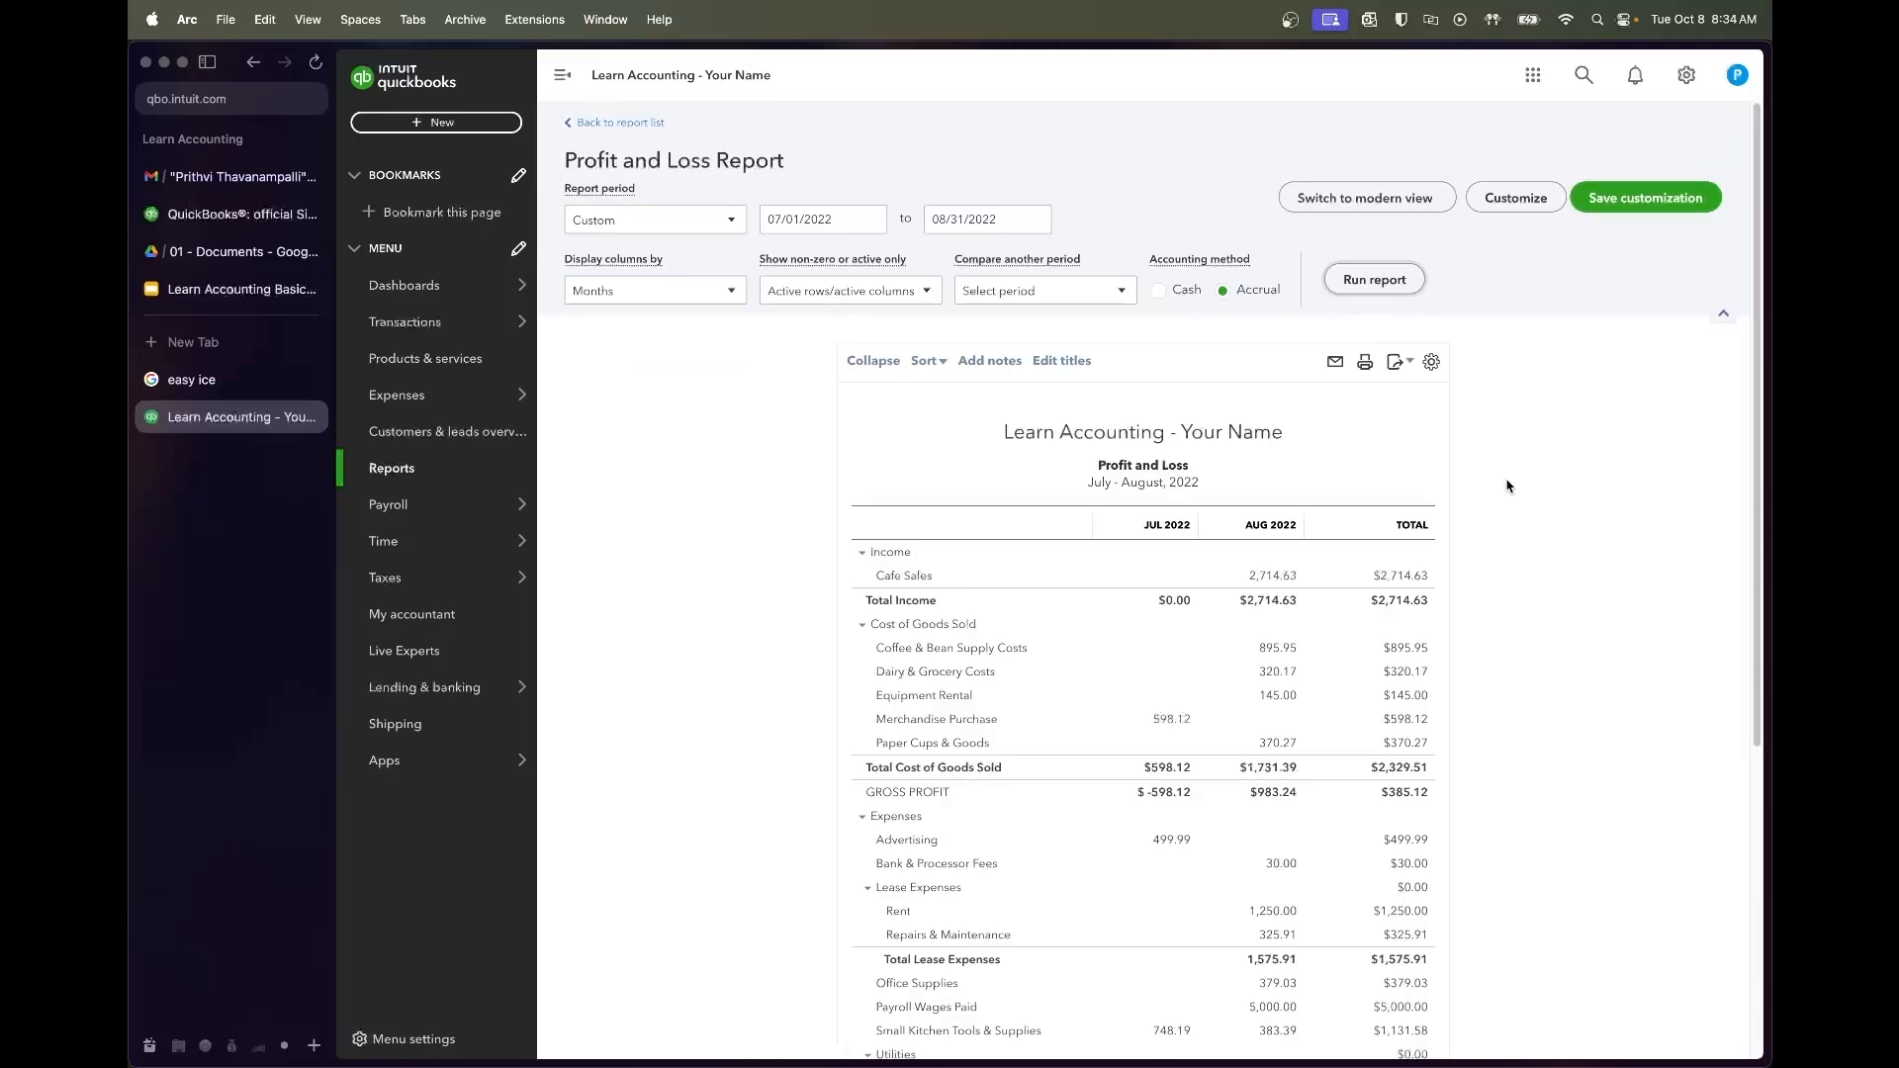
scroll(1539, 586, "down", 3)
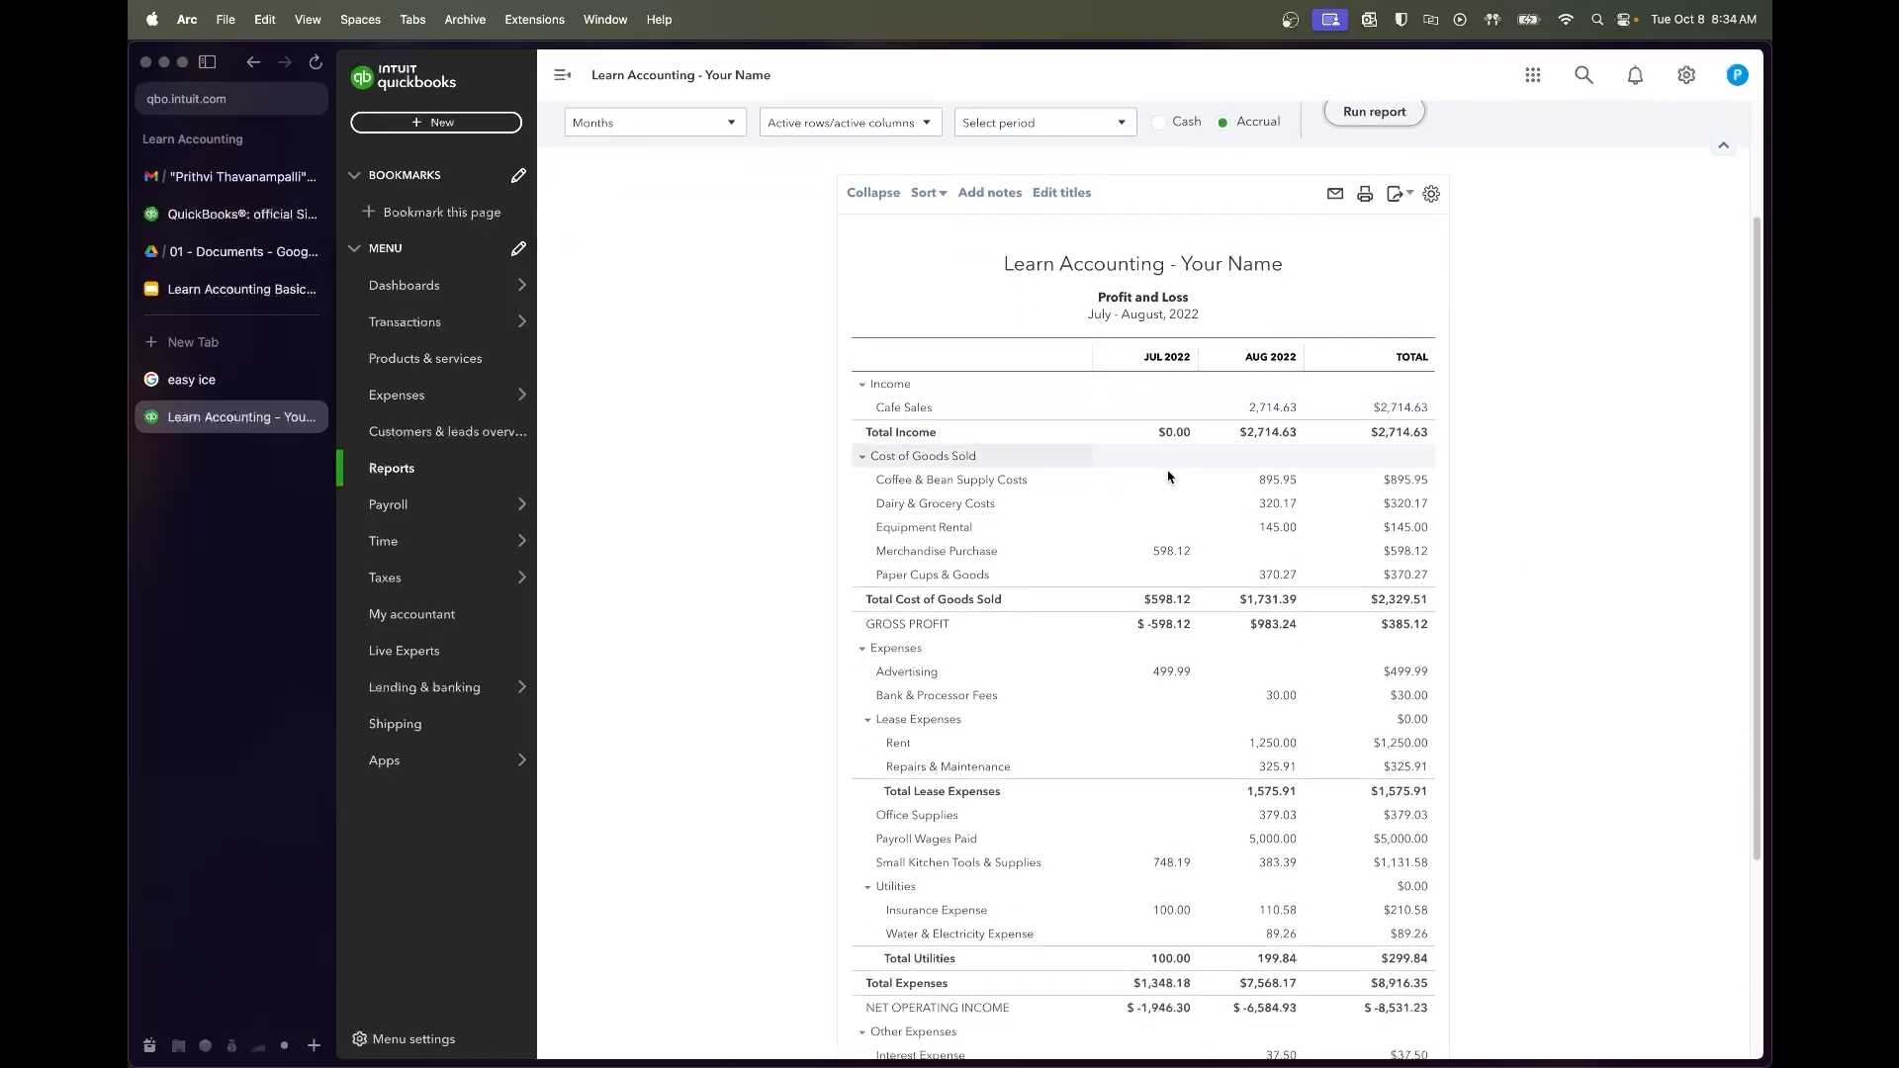
scroll(1167, 903, "down", 3)
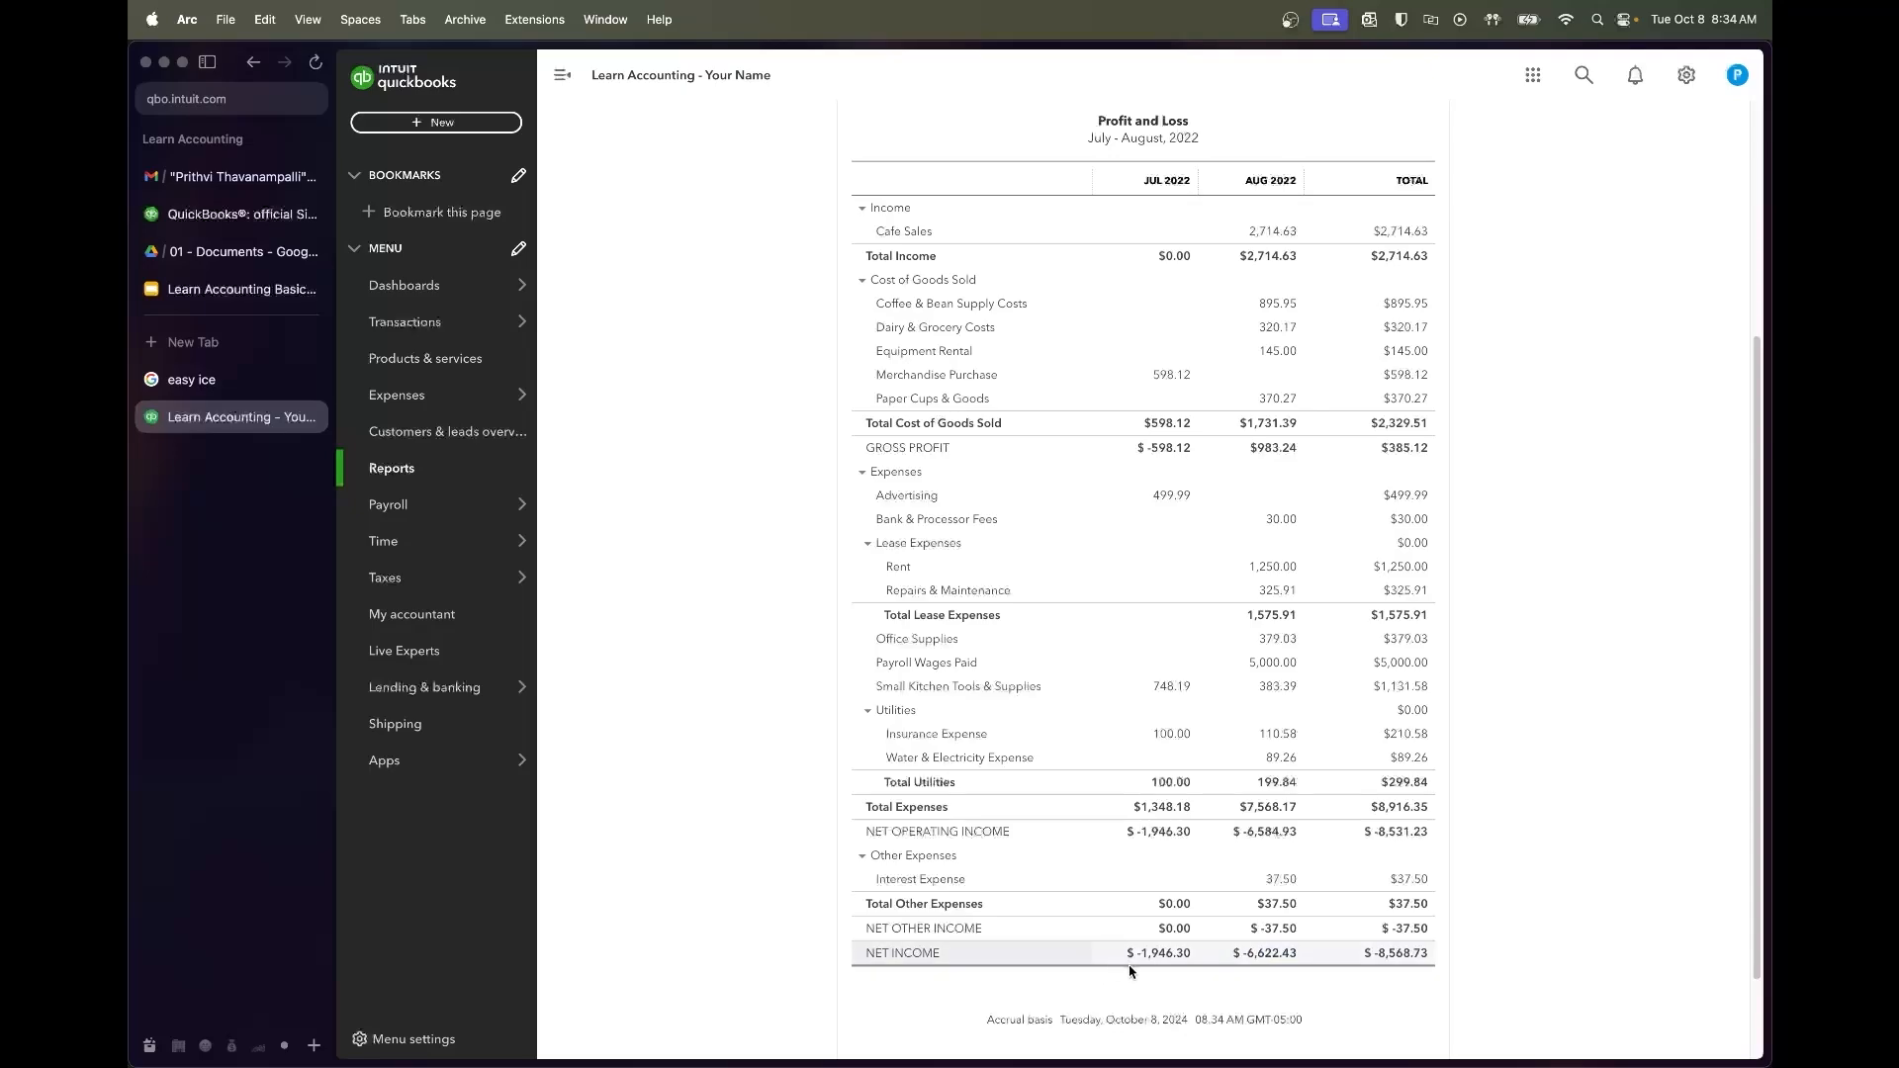
scroll(1337, 643, "up", 1)
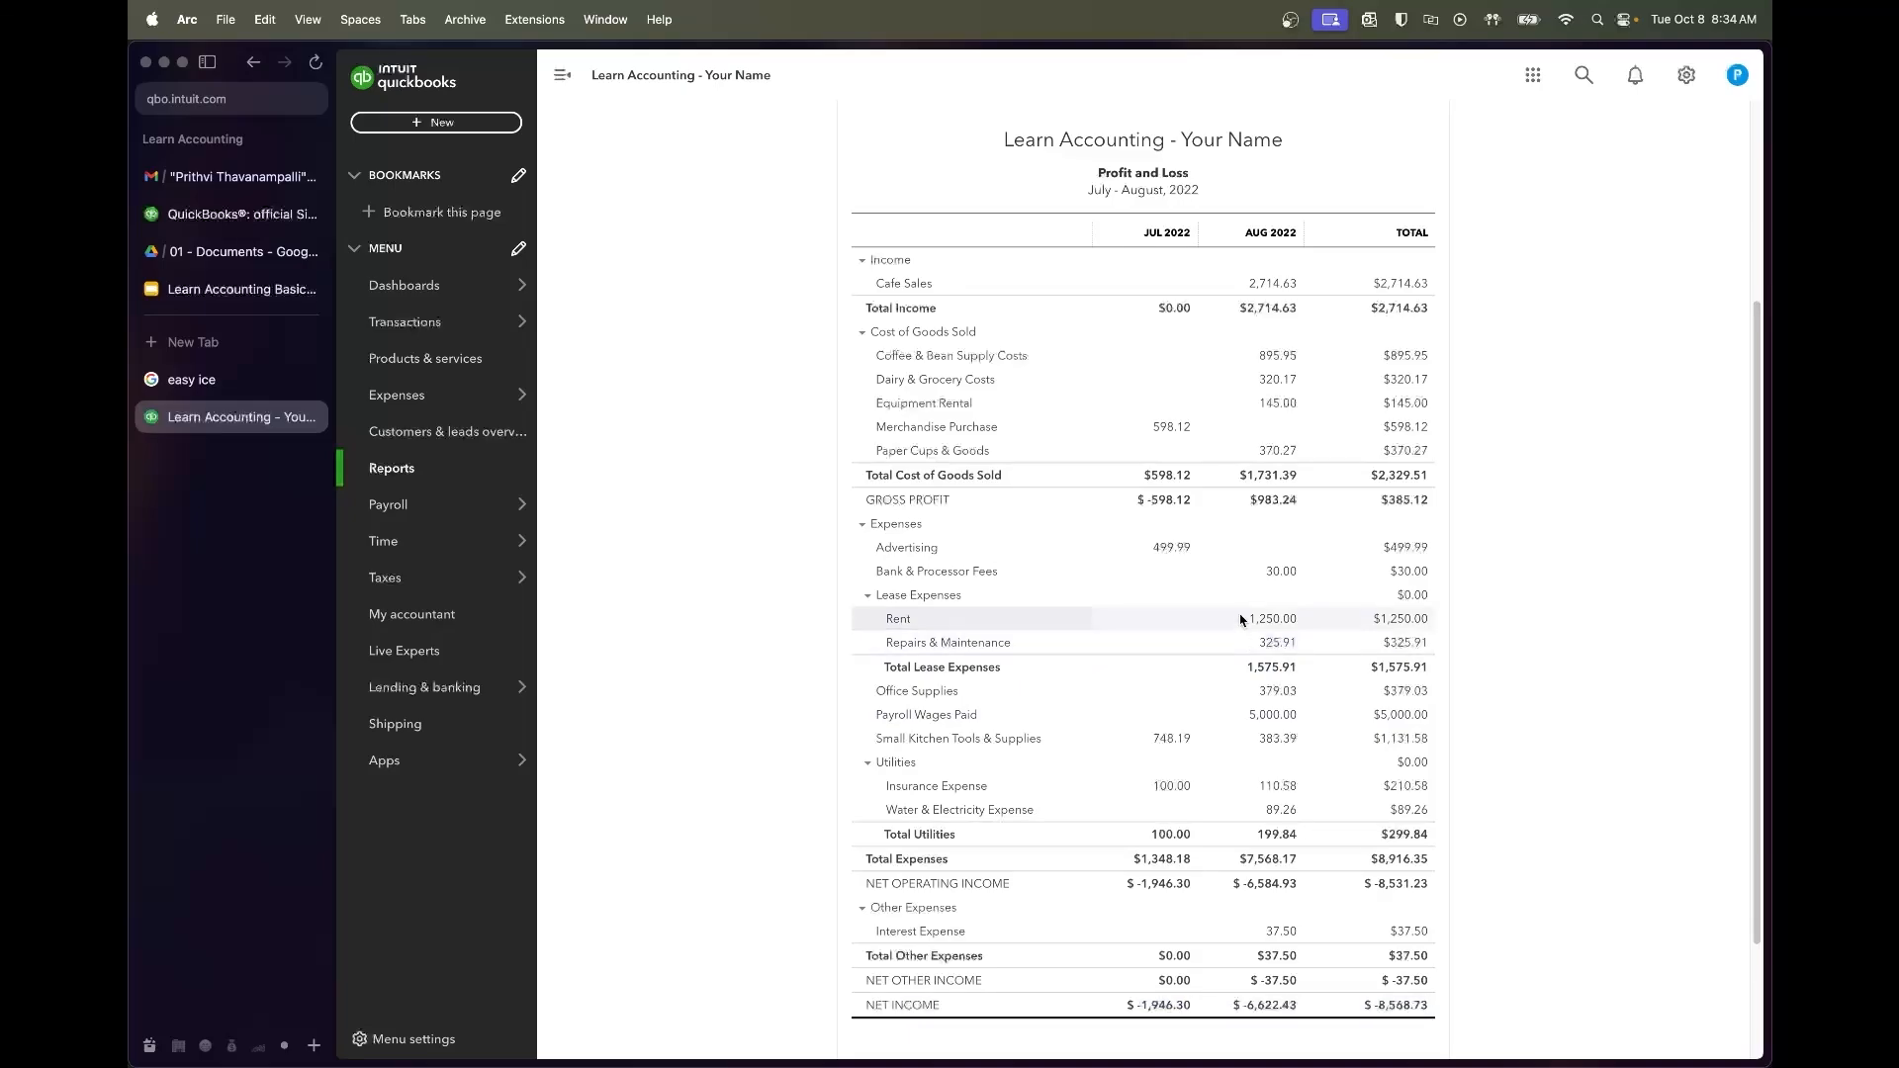
scroll(1241, 633, "up", 4)
scroll(1241, 621, "up", 3)
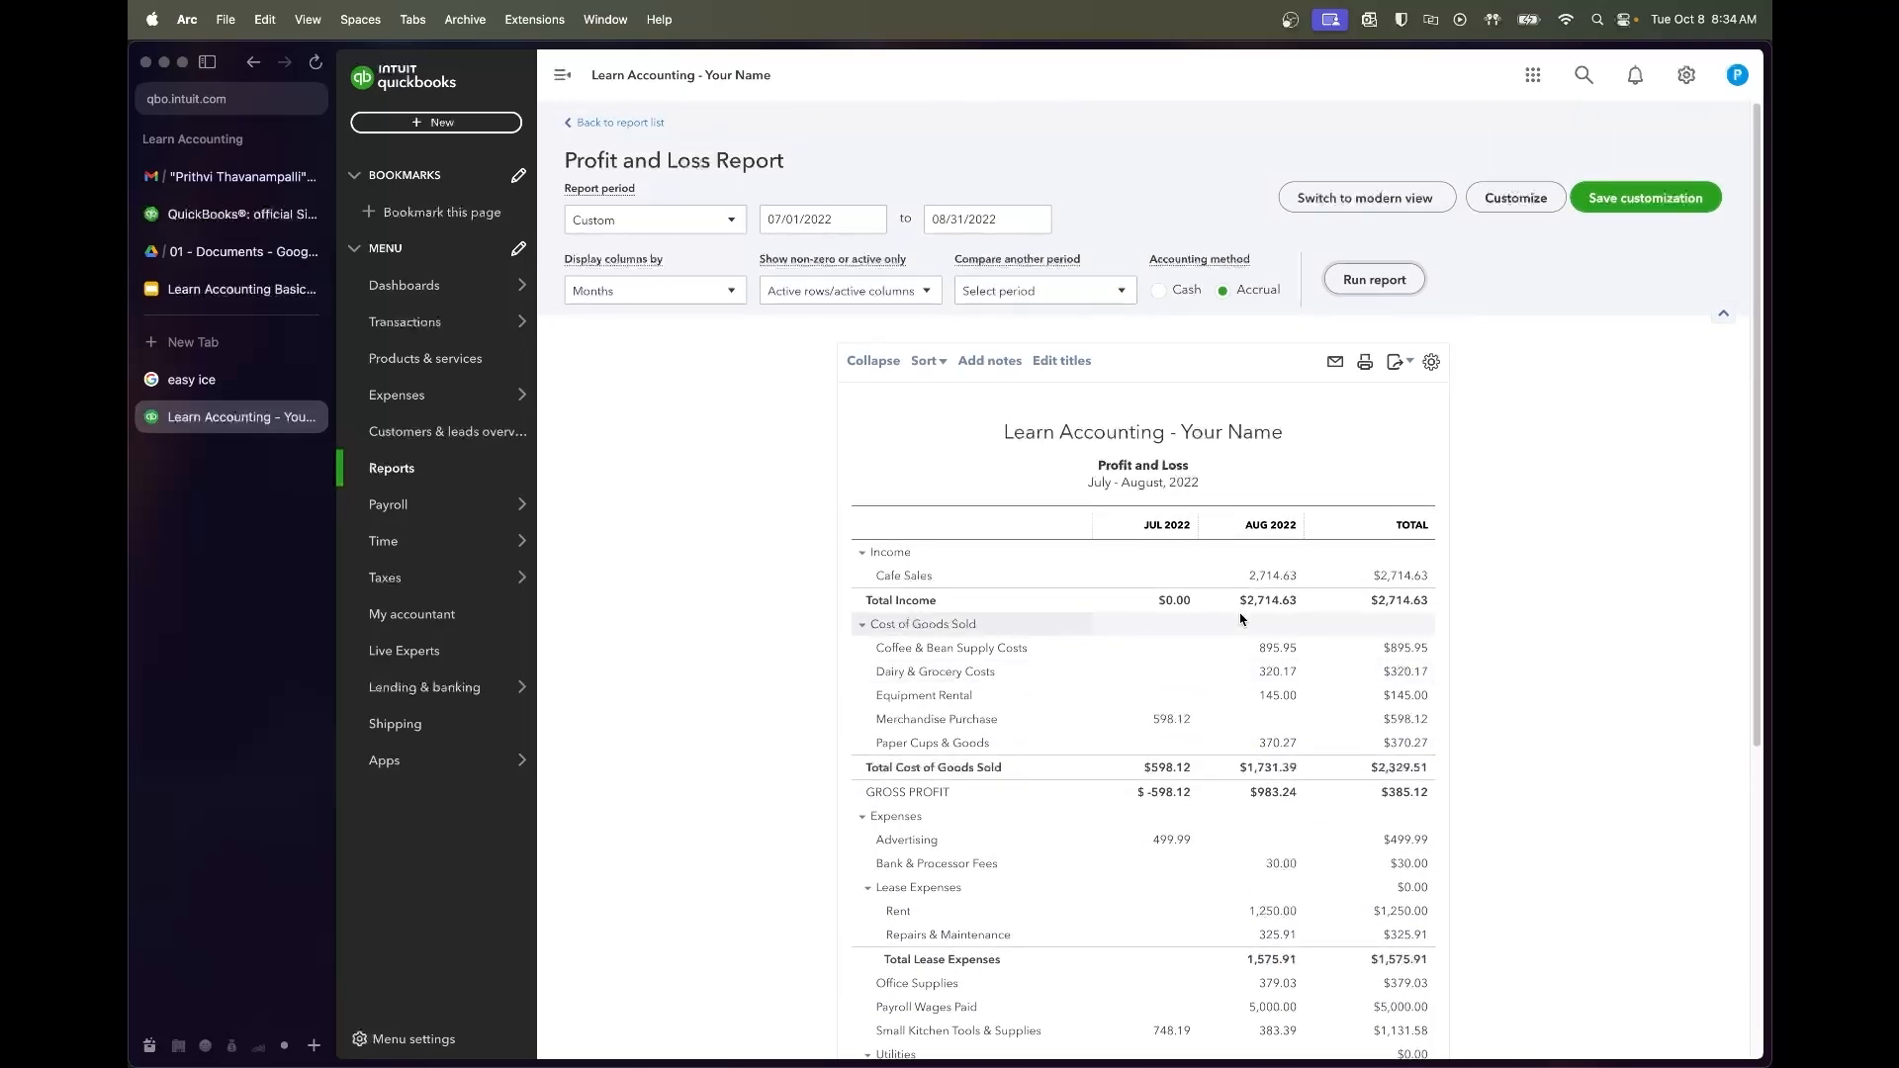
scroll(1241, 620, "down", 2)
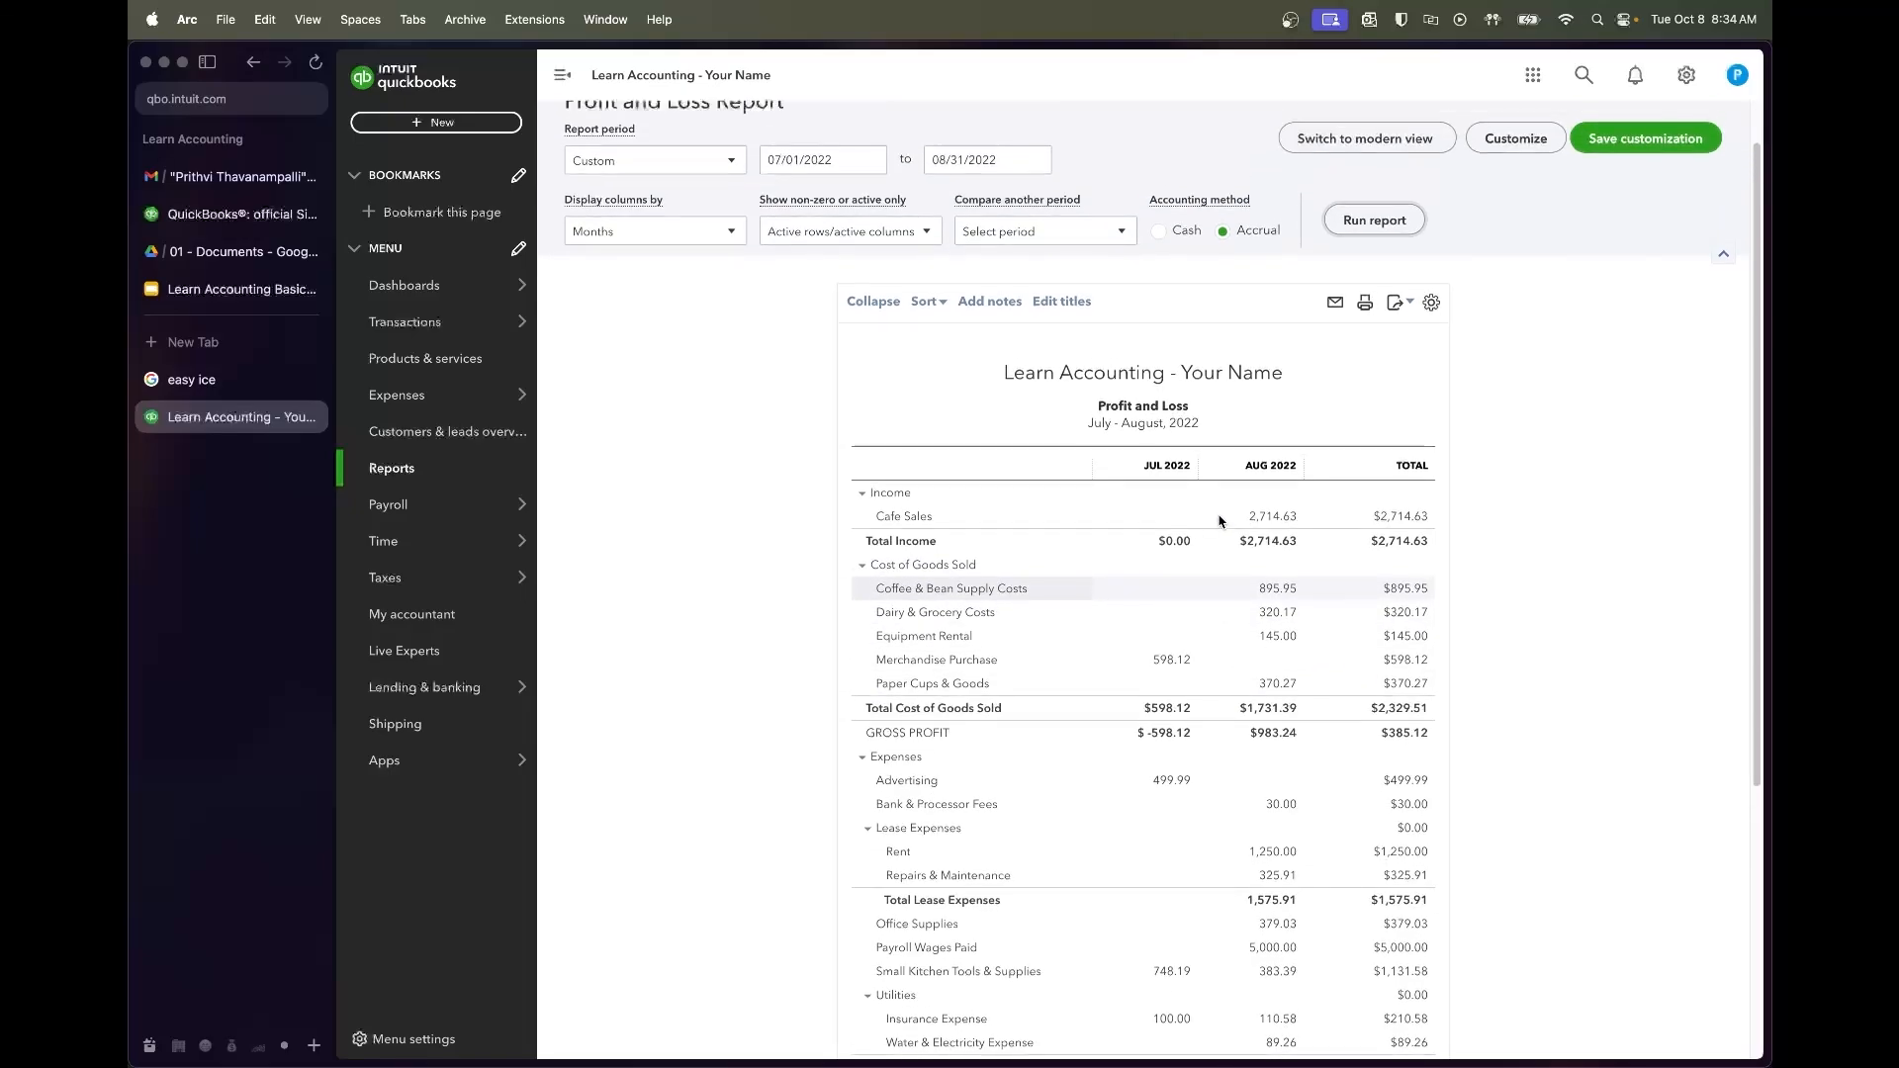
scroll(1219, 520, "up", 2)
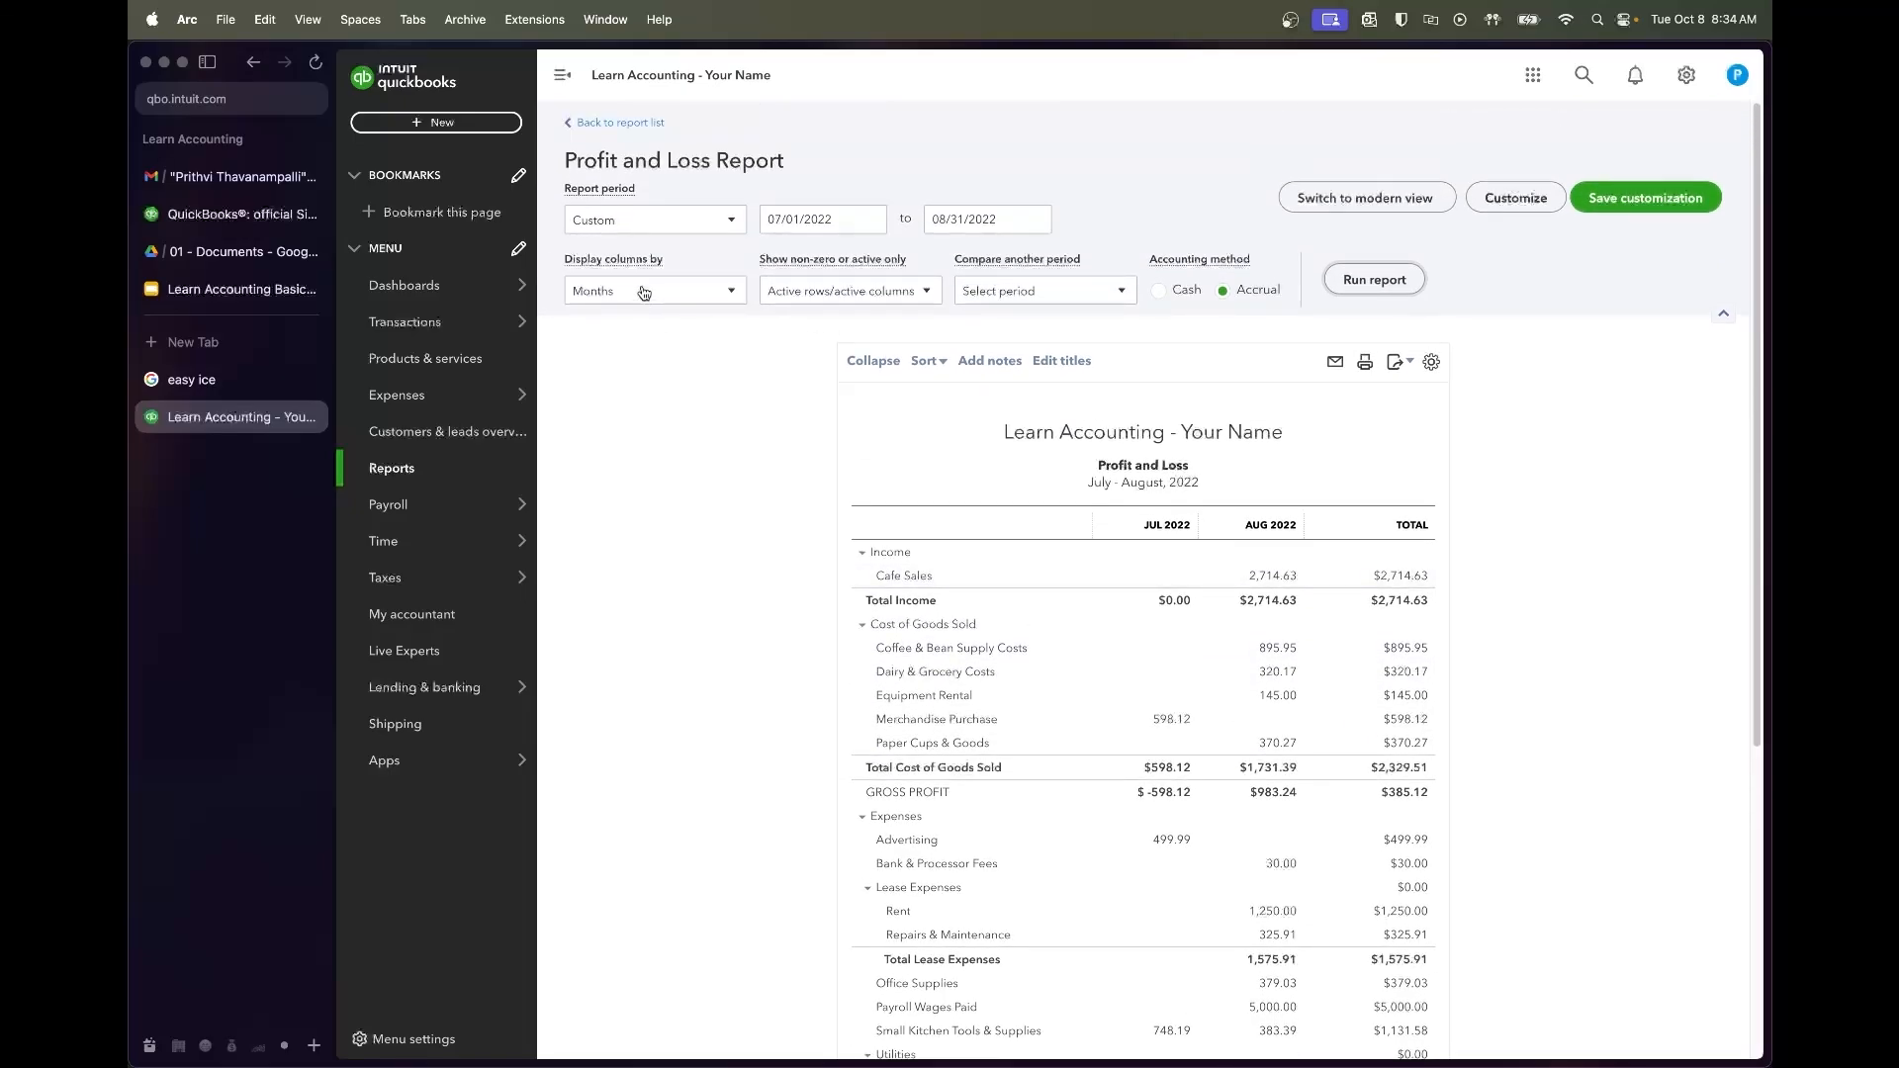
Mark the Balance Sheet report as a favourite and open it
left_click(530, 468)
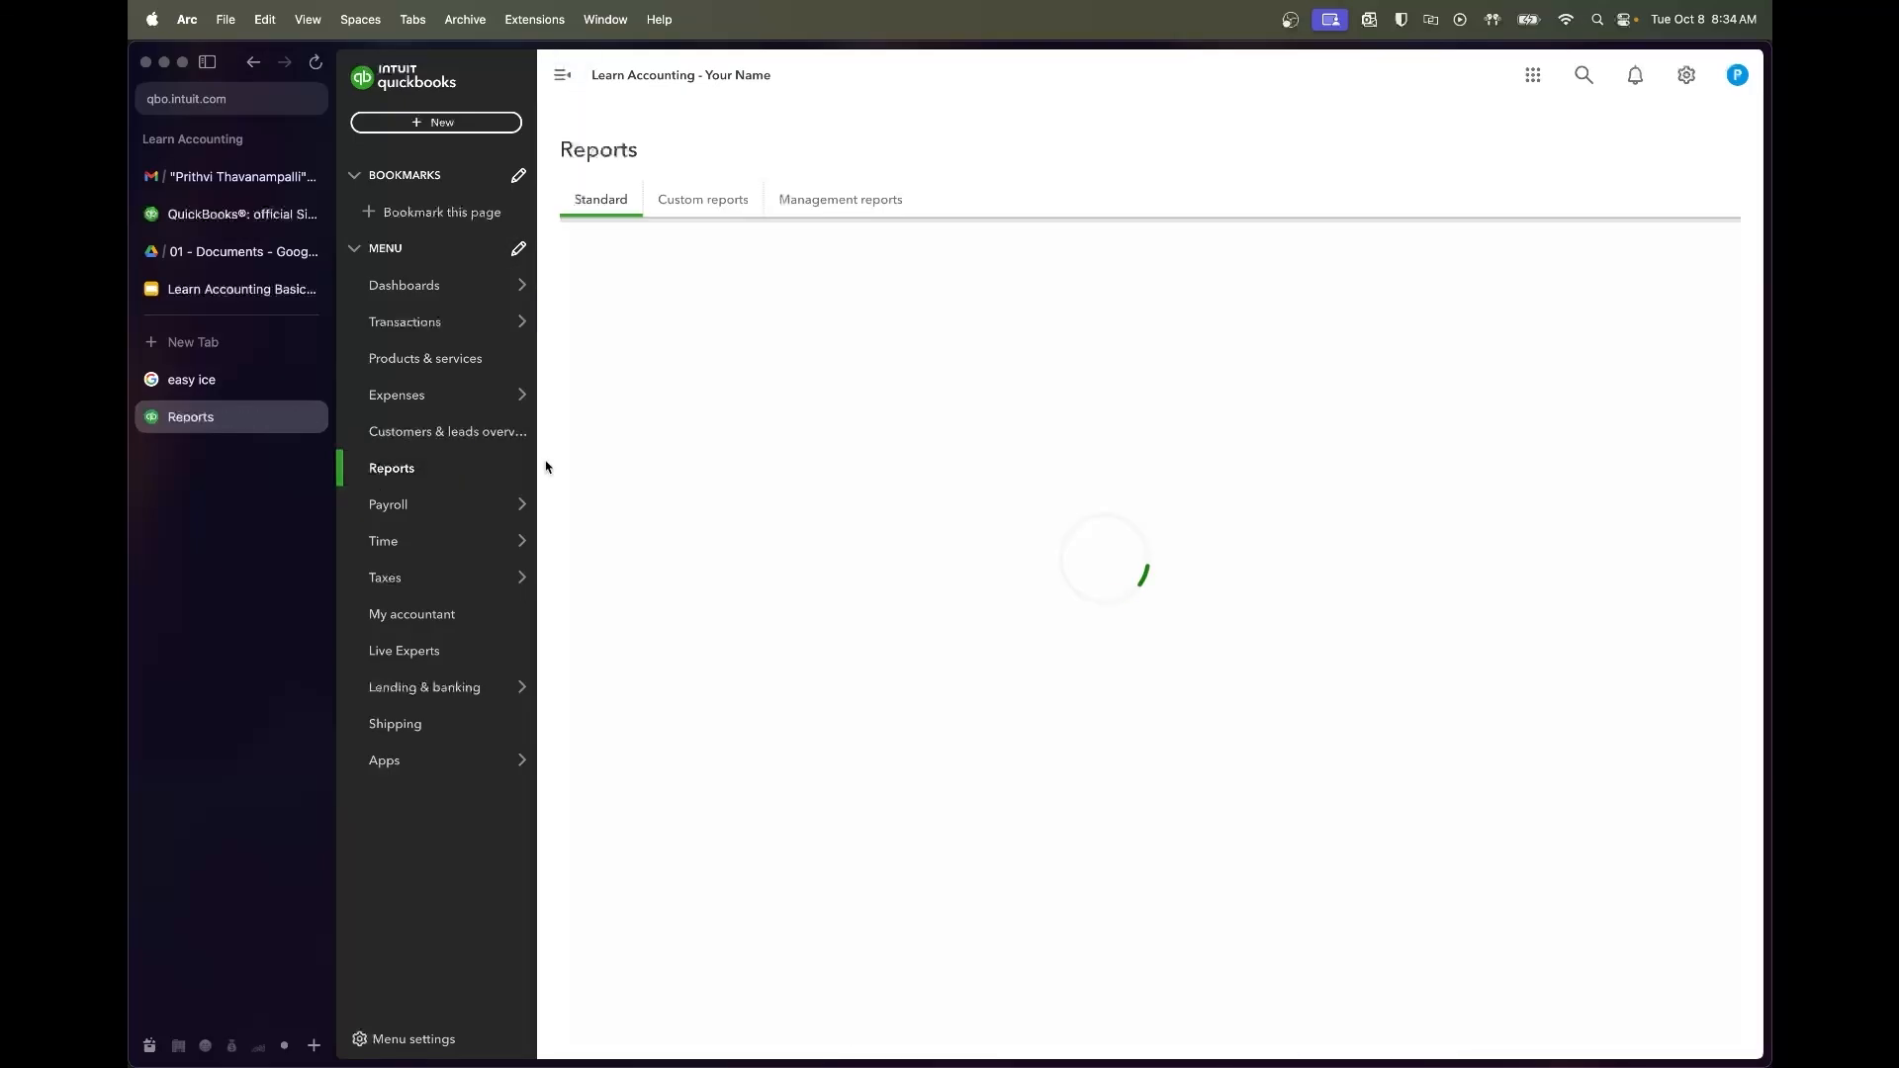
left_click(991, 330)
left_click(656, 327)
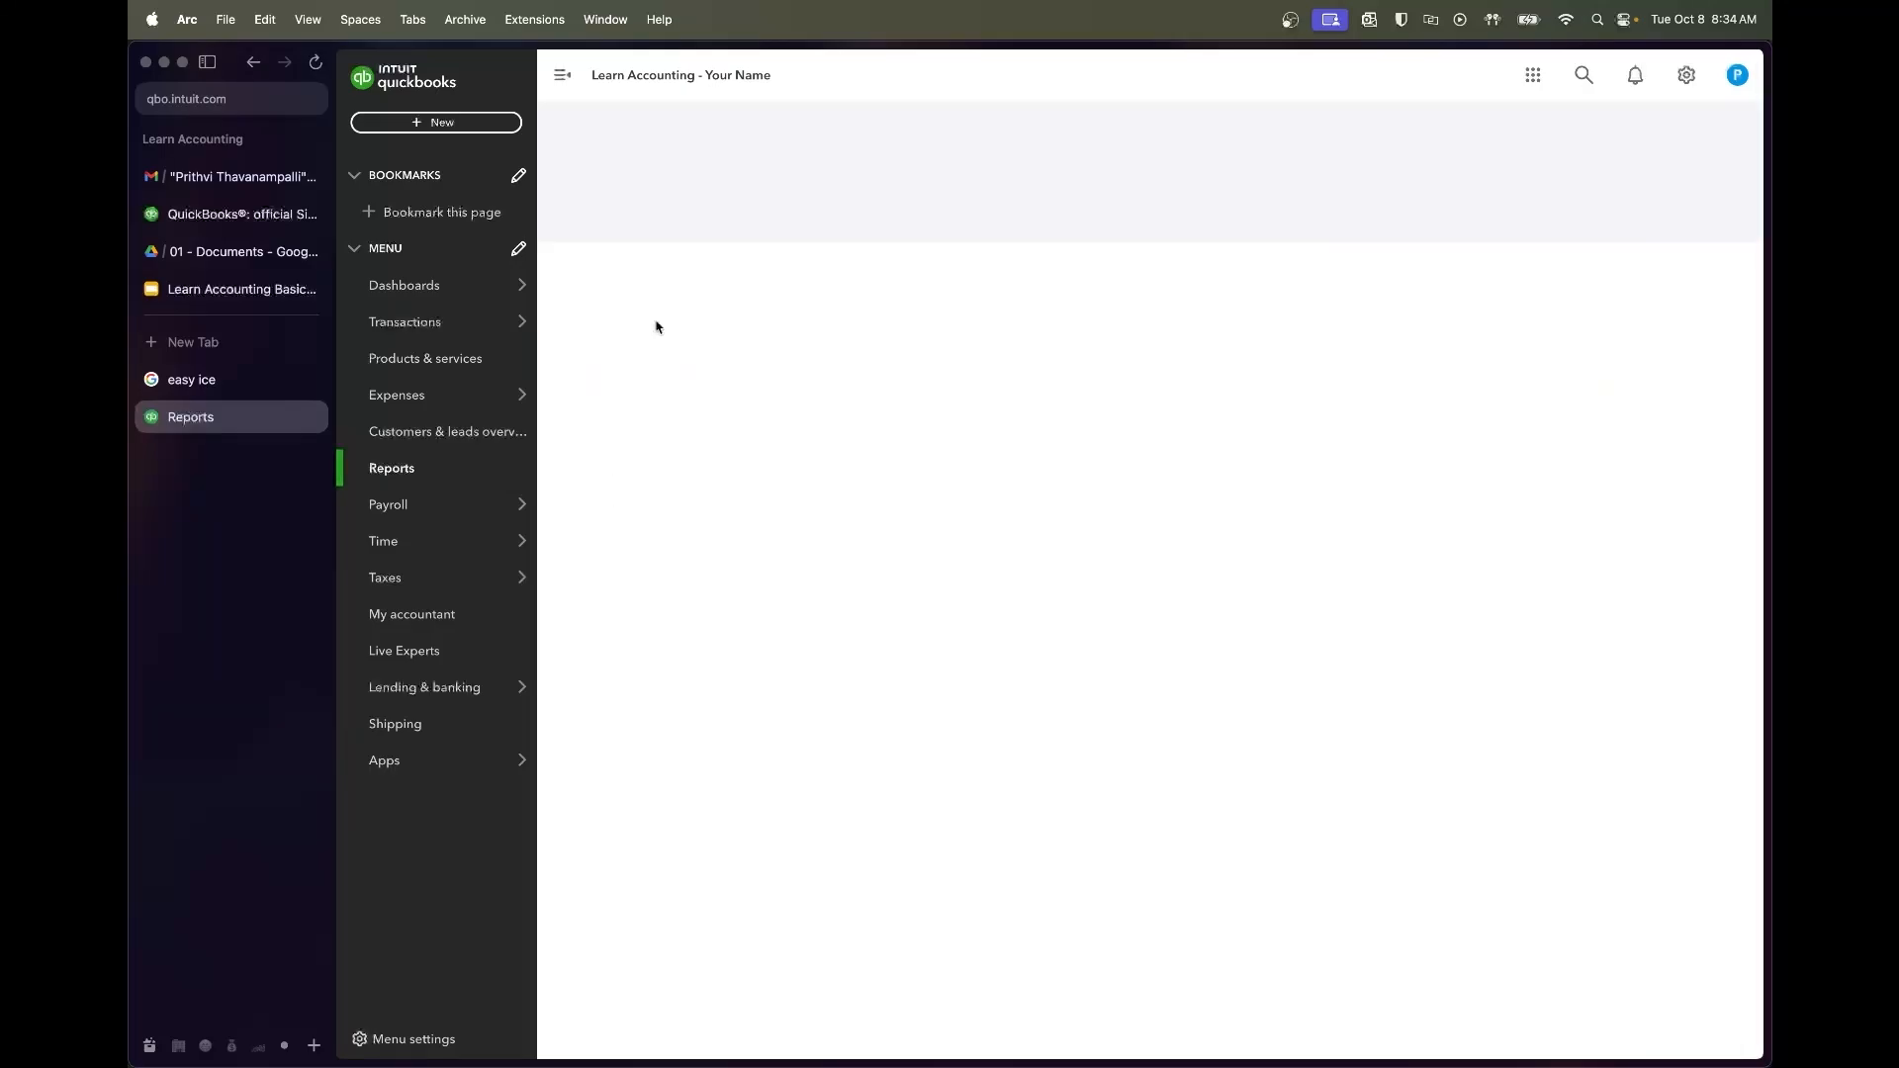
Run the Balance Sheet for 07/01/2022–08/31/2022 with columns displayed by Months
left_click(851, 224)
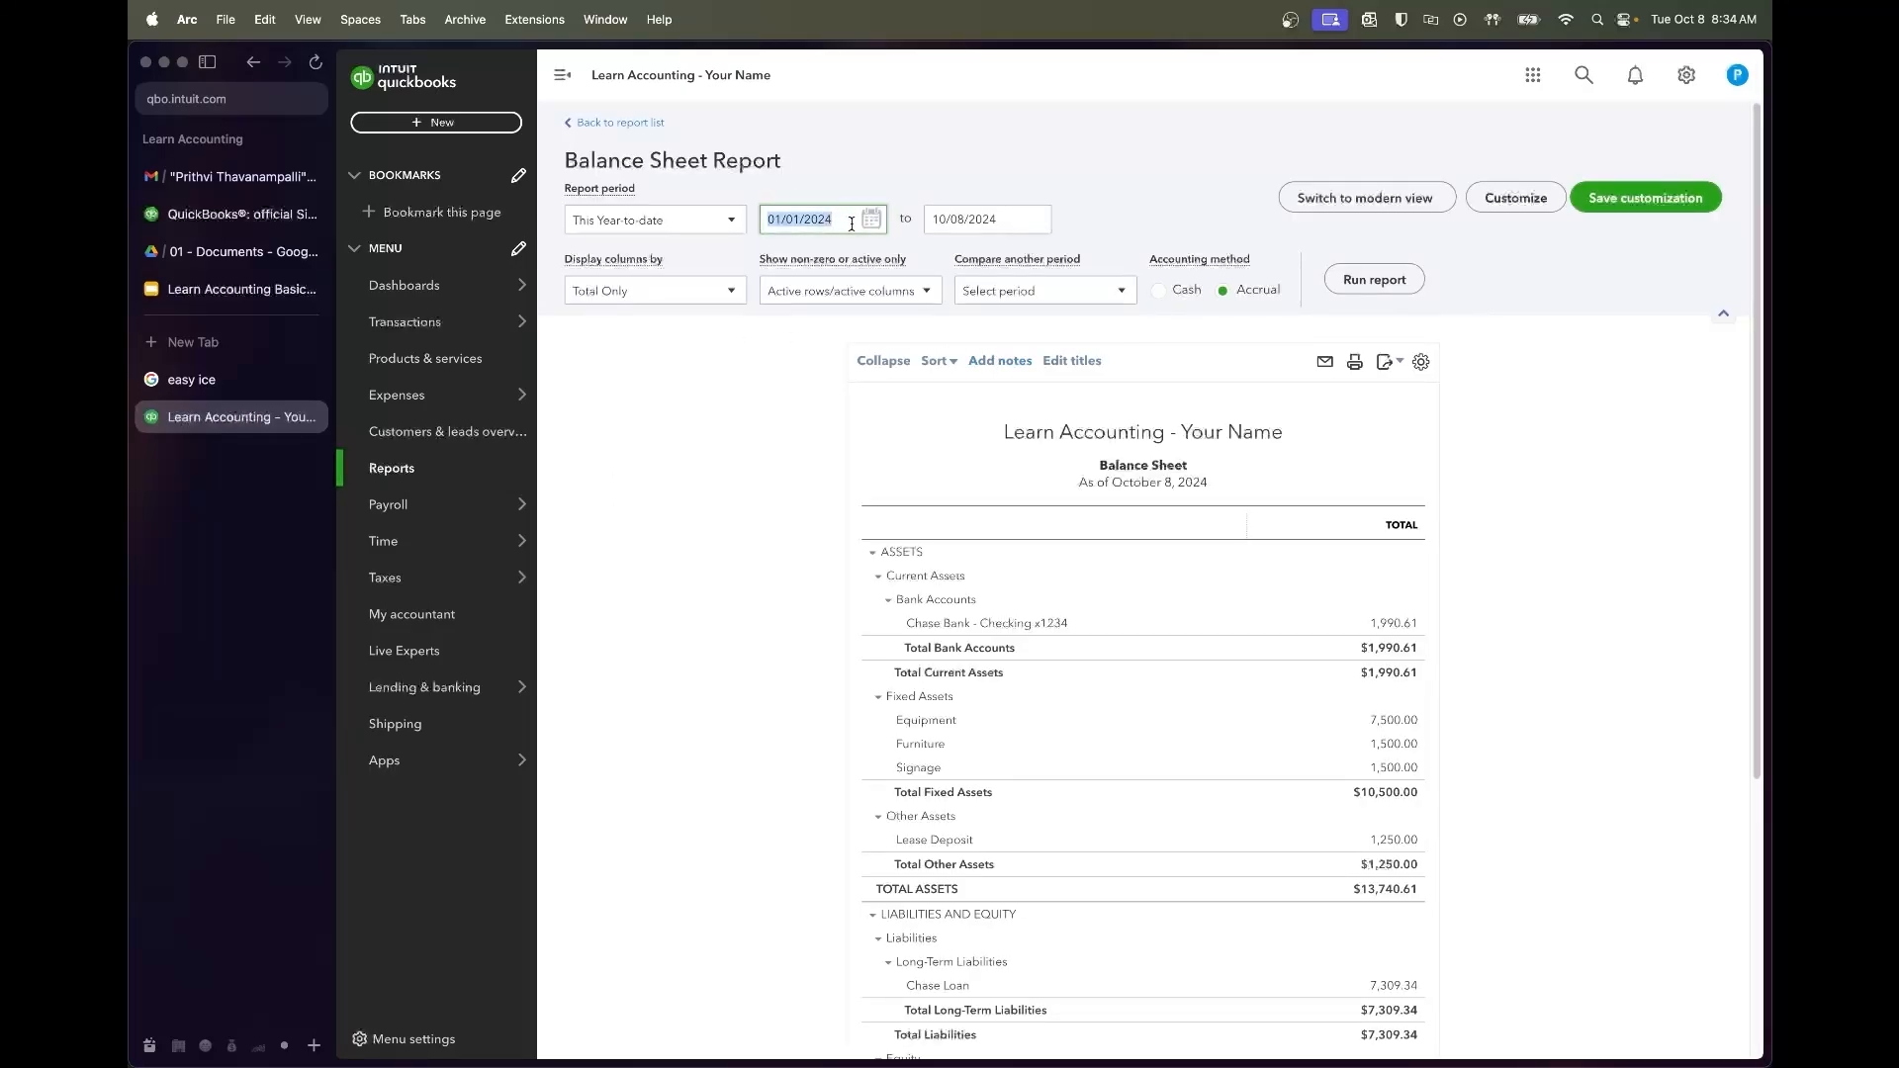
type("7/01/202")
key("Tab")
type("31/2022")
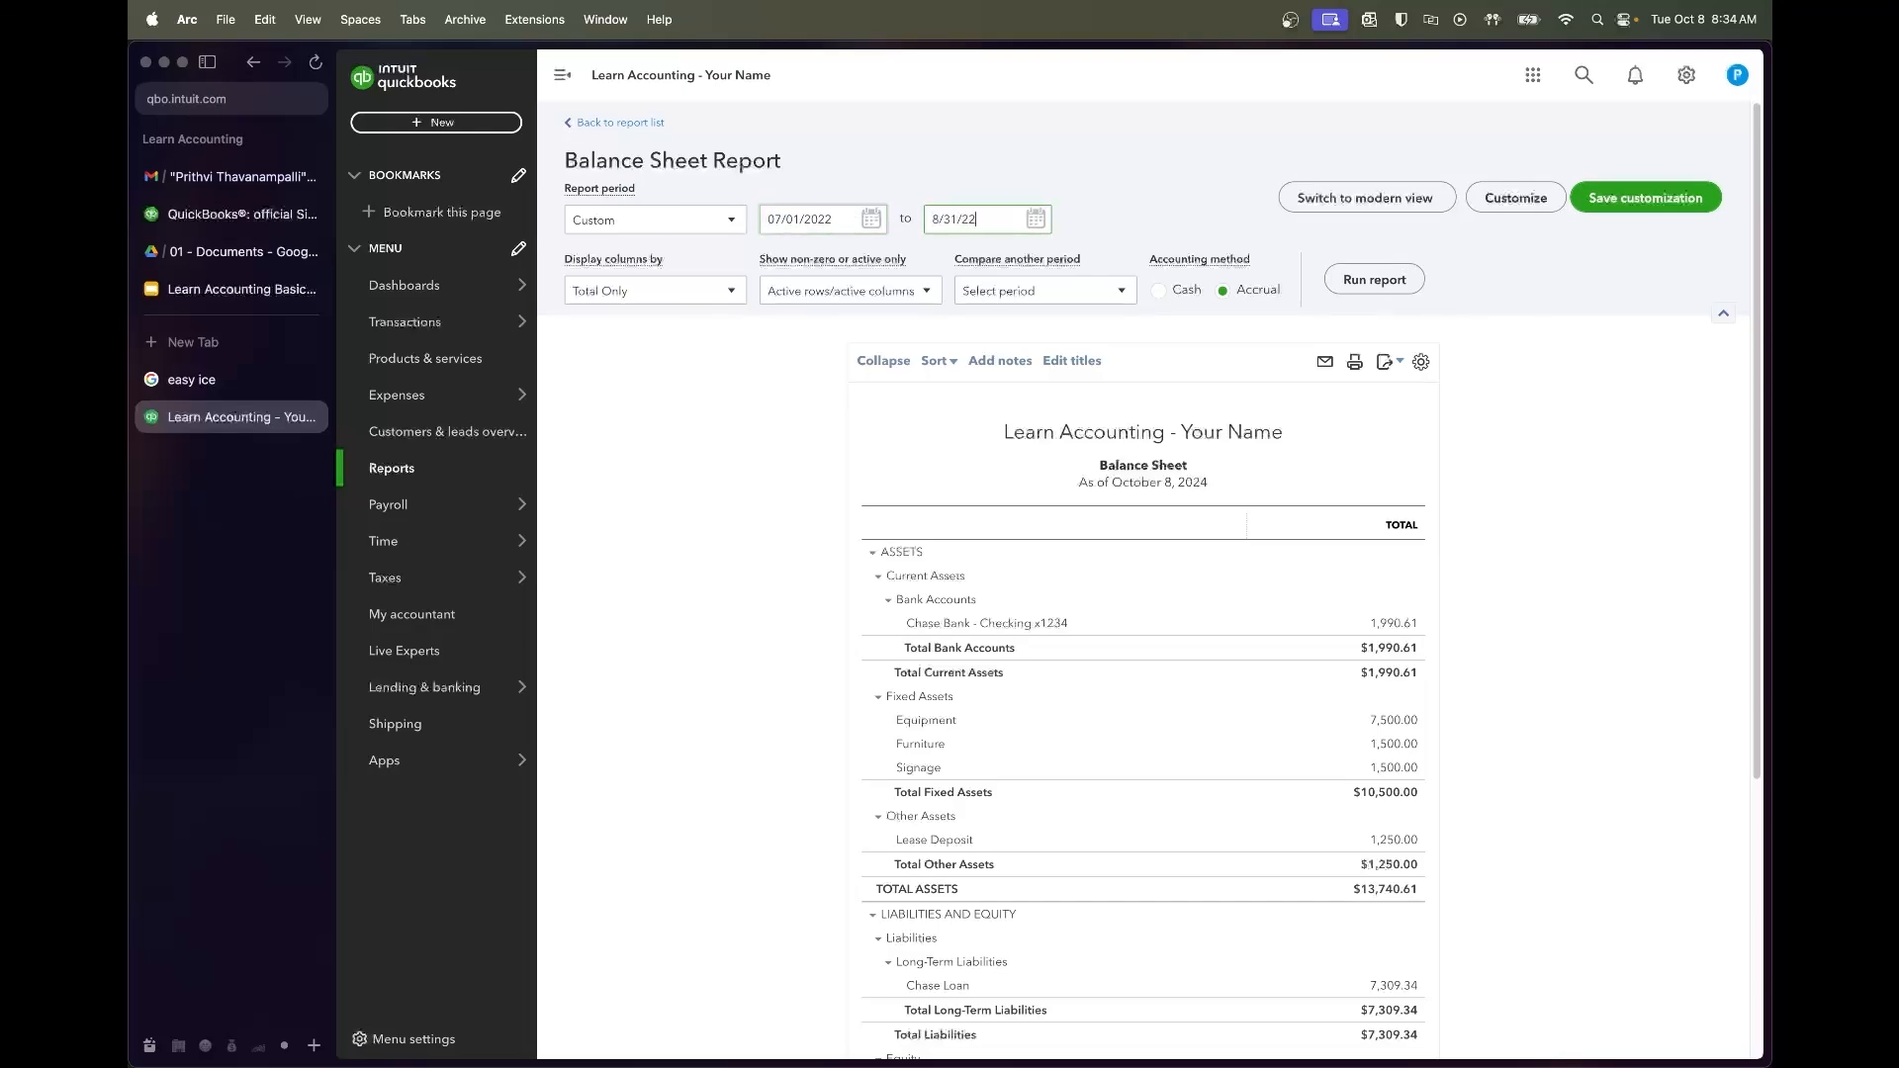
left_click(700, 290)
left_click(666, 406)
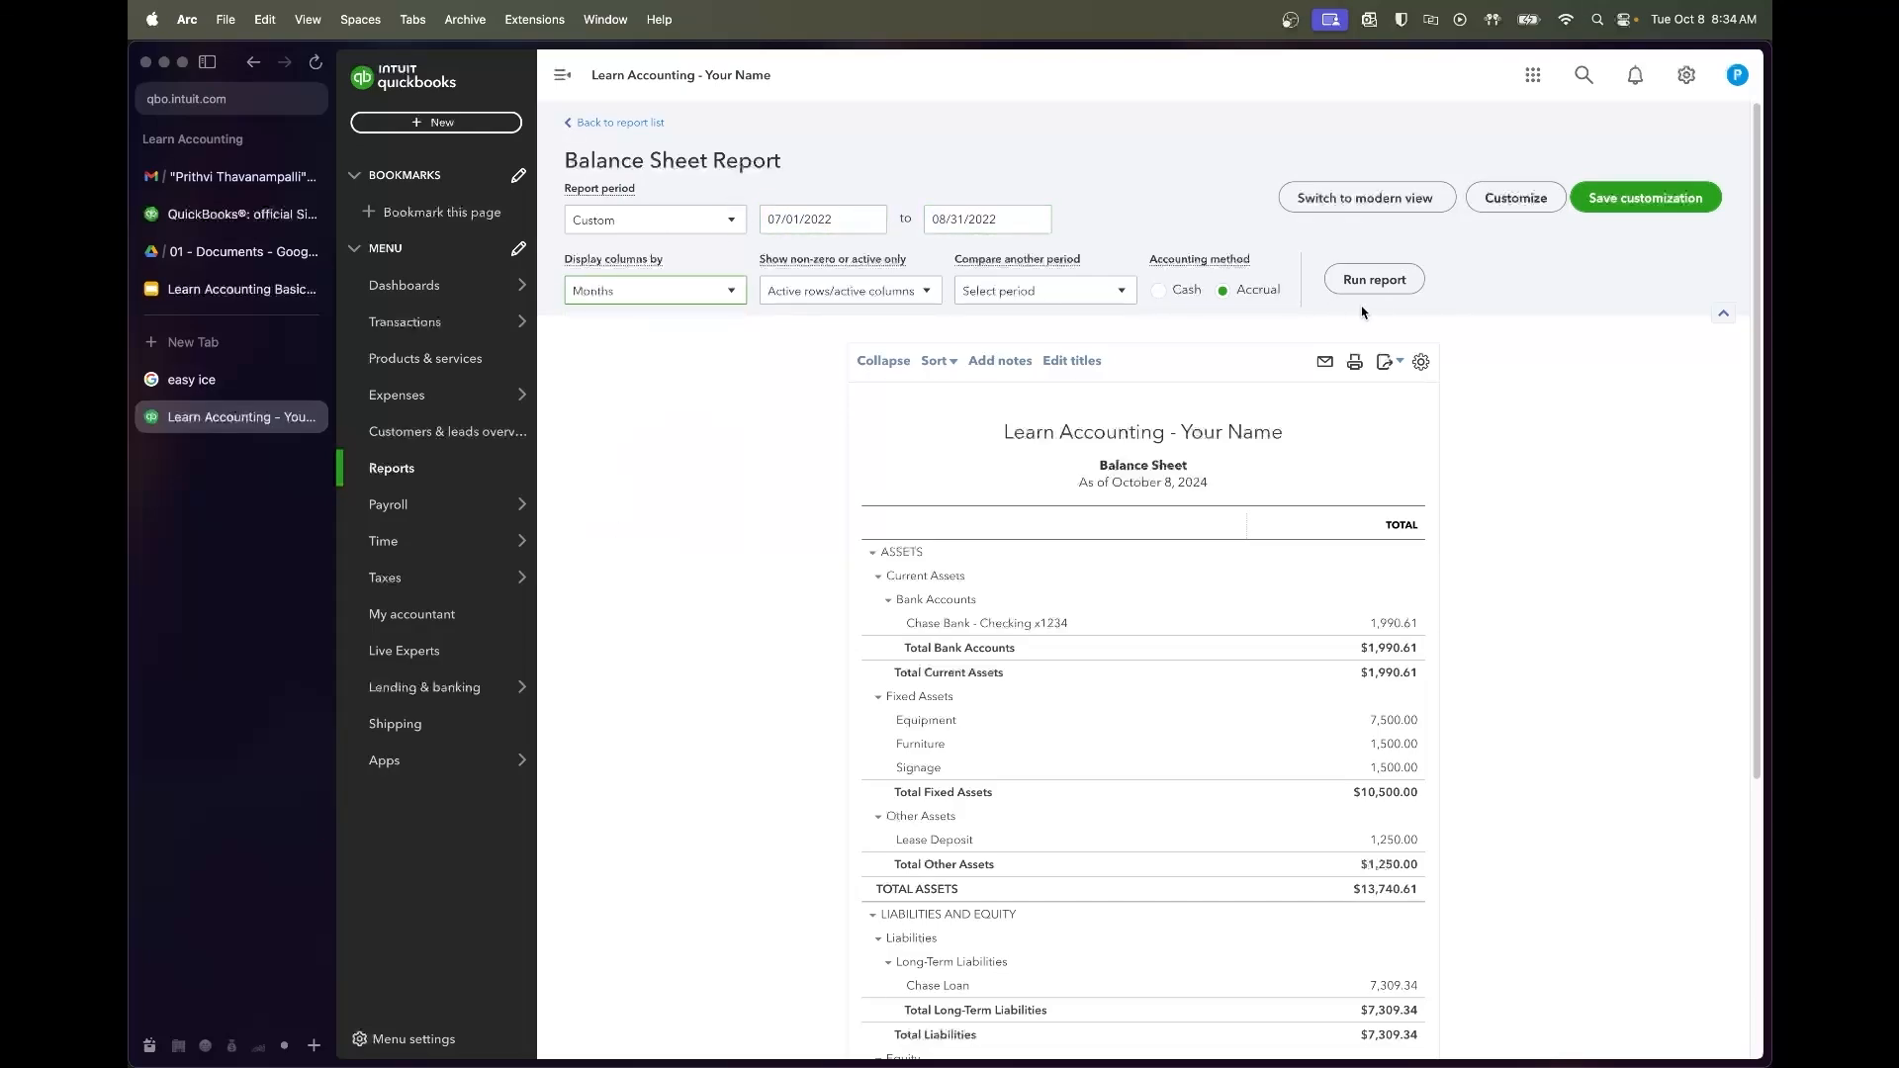
left_click(1385, 282)
scroll(1483, 601, "down", 5)
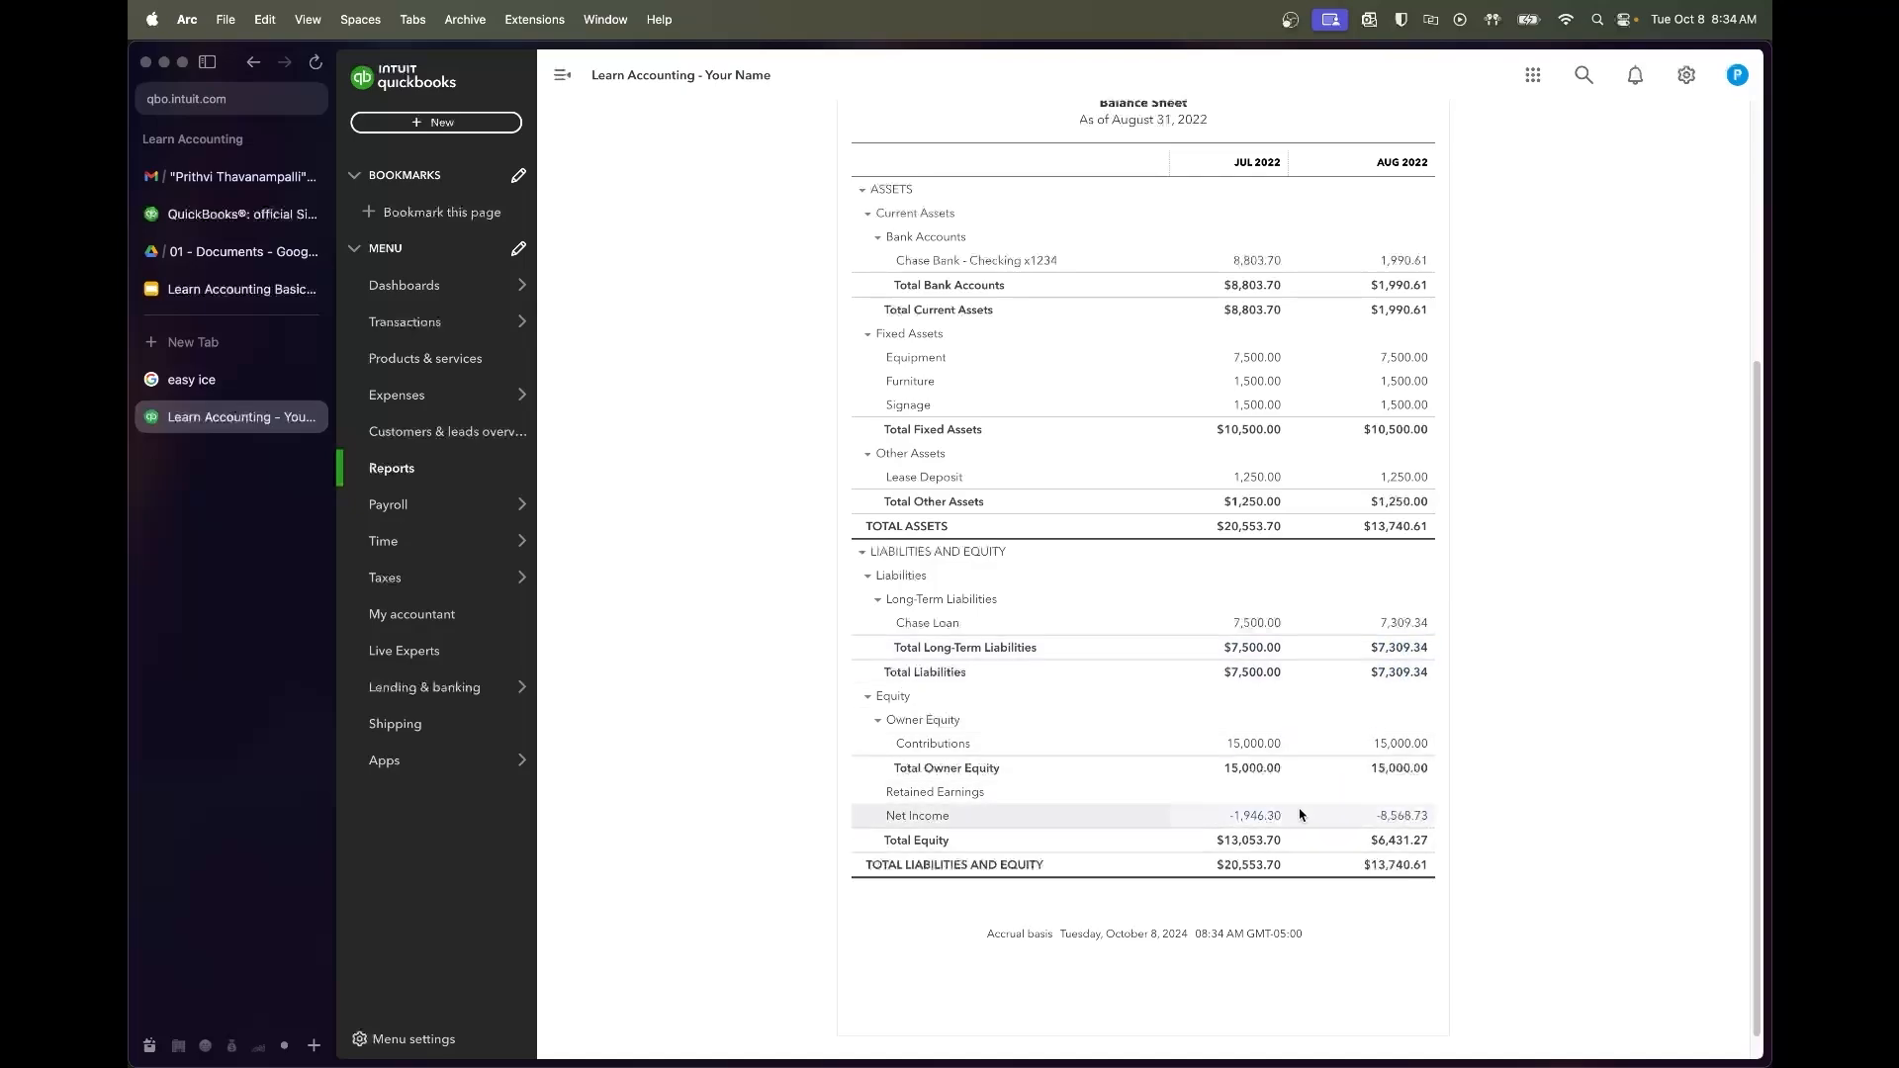
scroll(1353, 749, "up", 5)
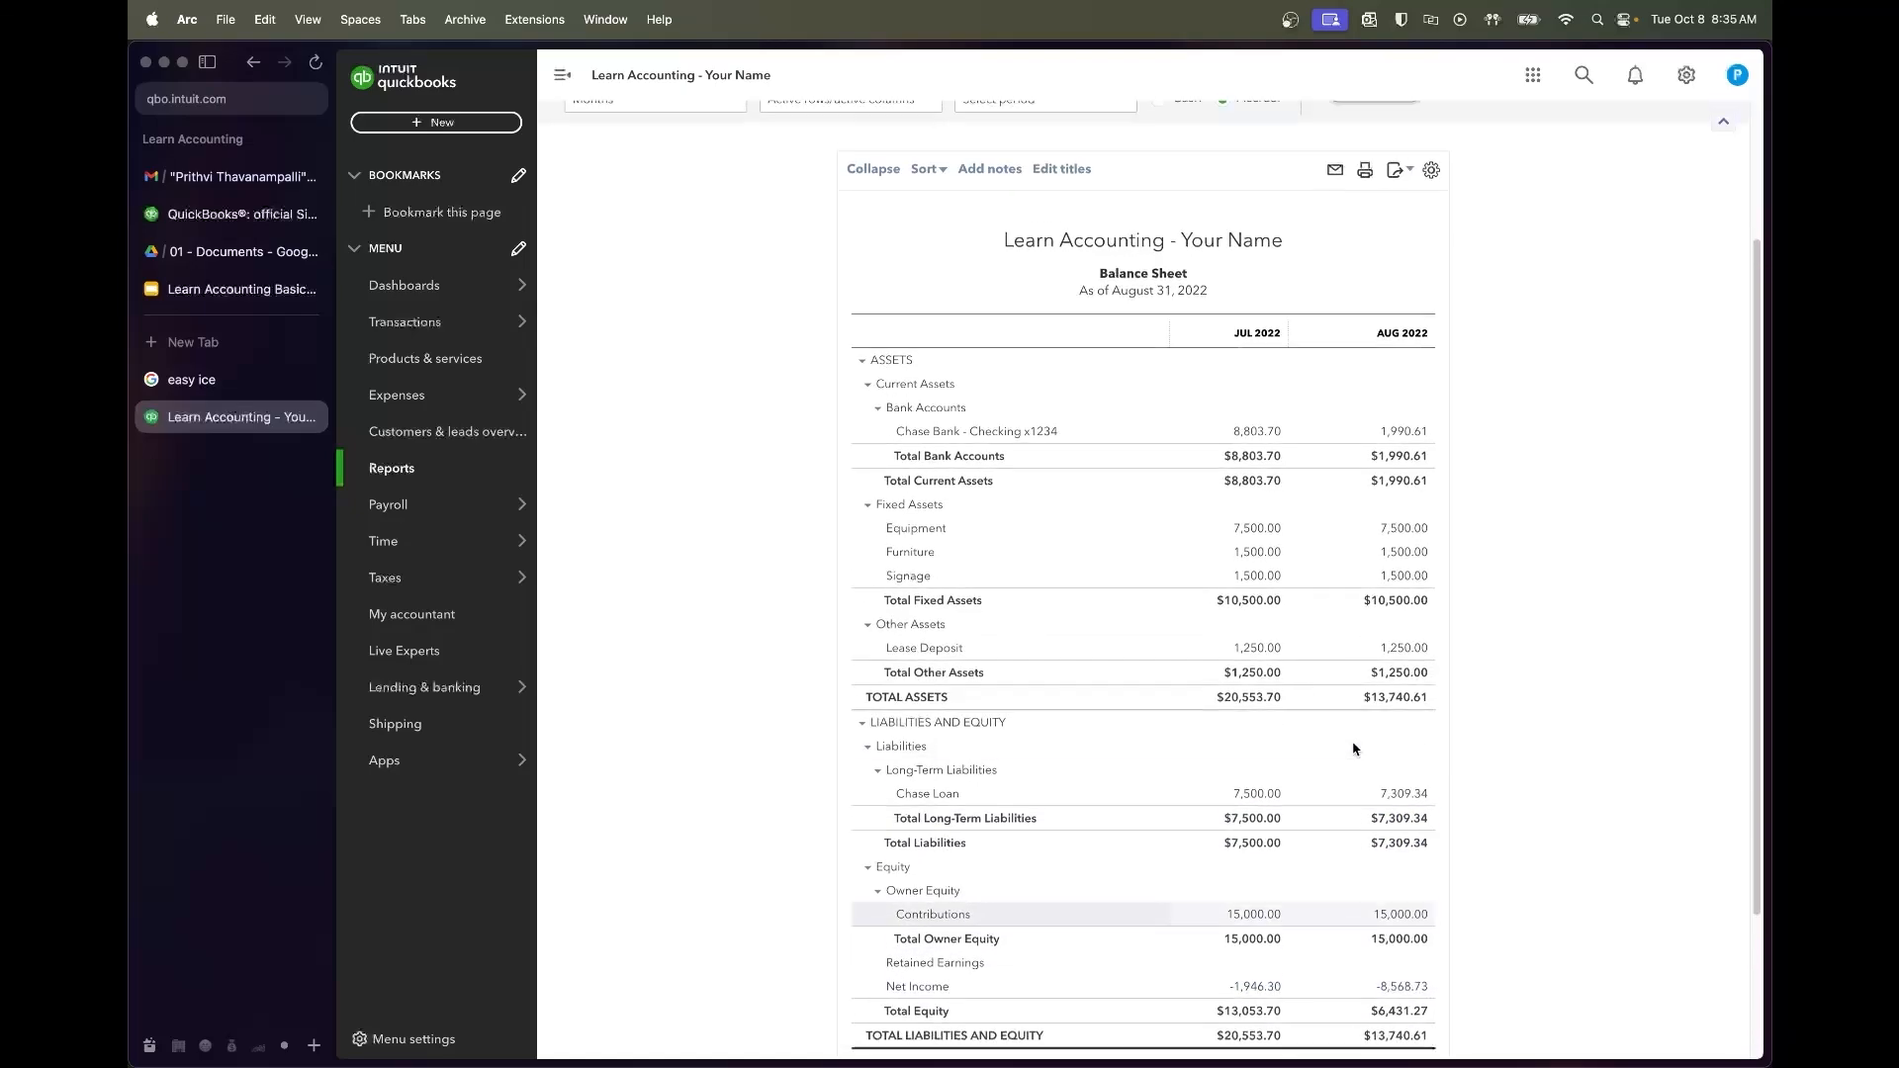
scroll(1123, 396, "up", 2)
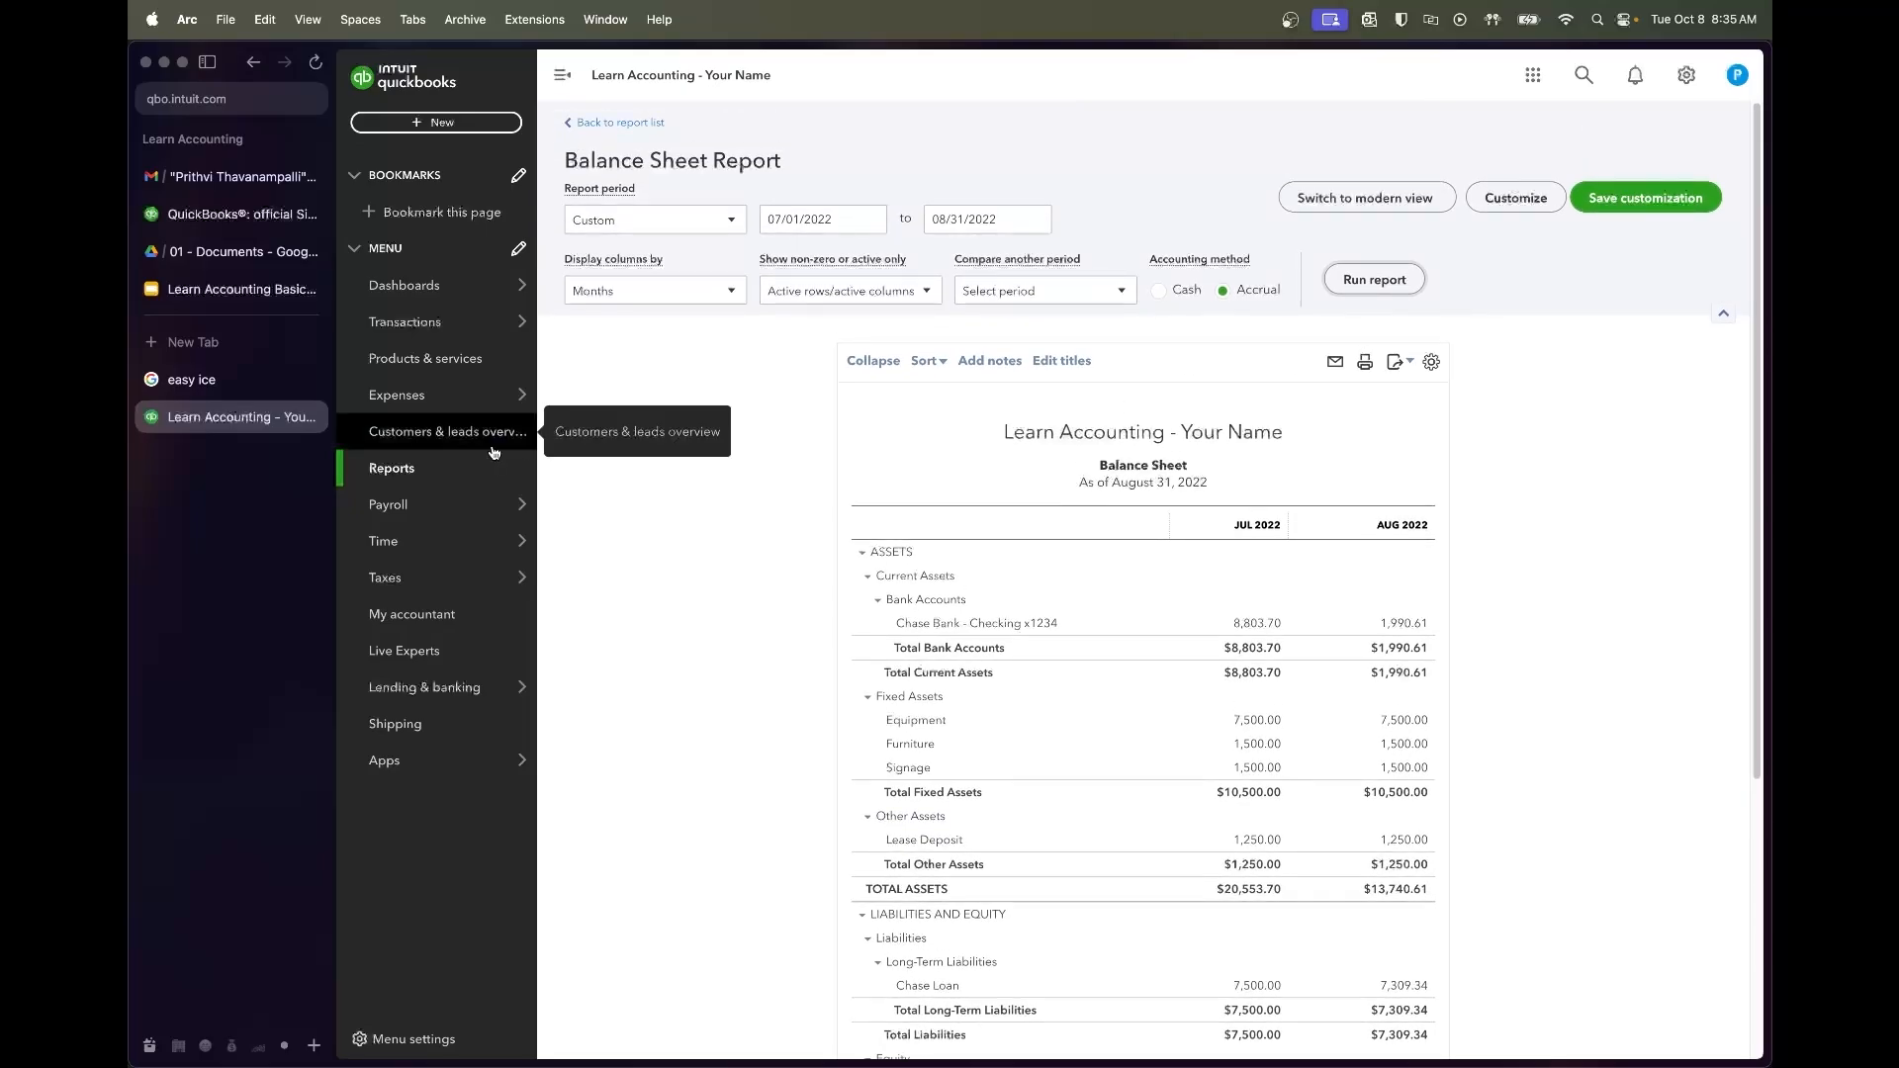
Start the reconciliation and open the Chase Checking Bank Statements PDF to August
mouse_move(505, 319)
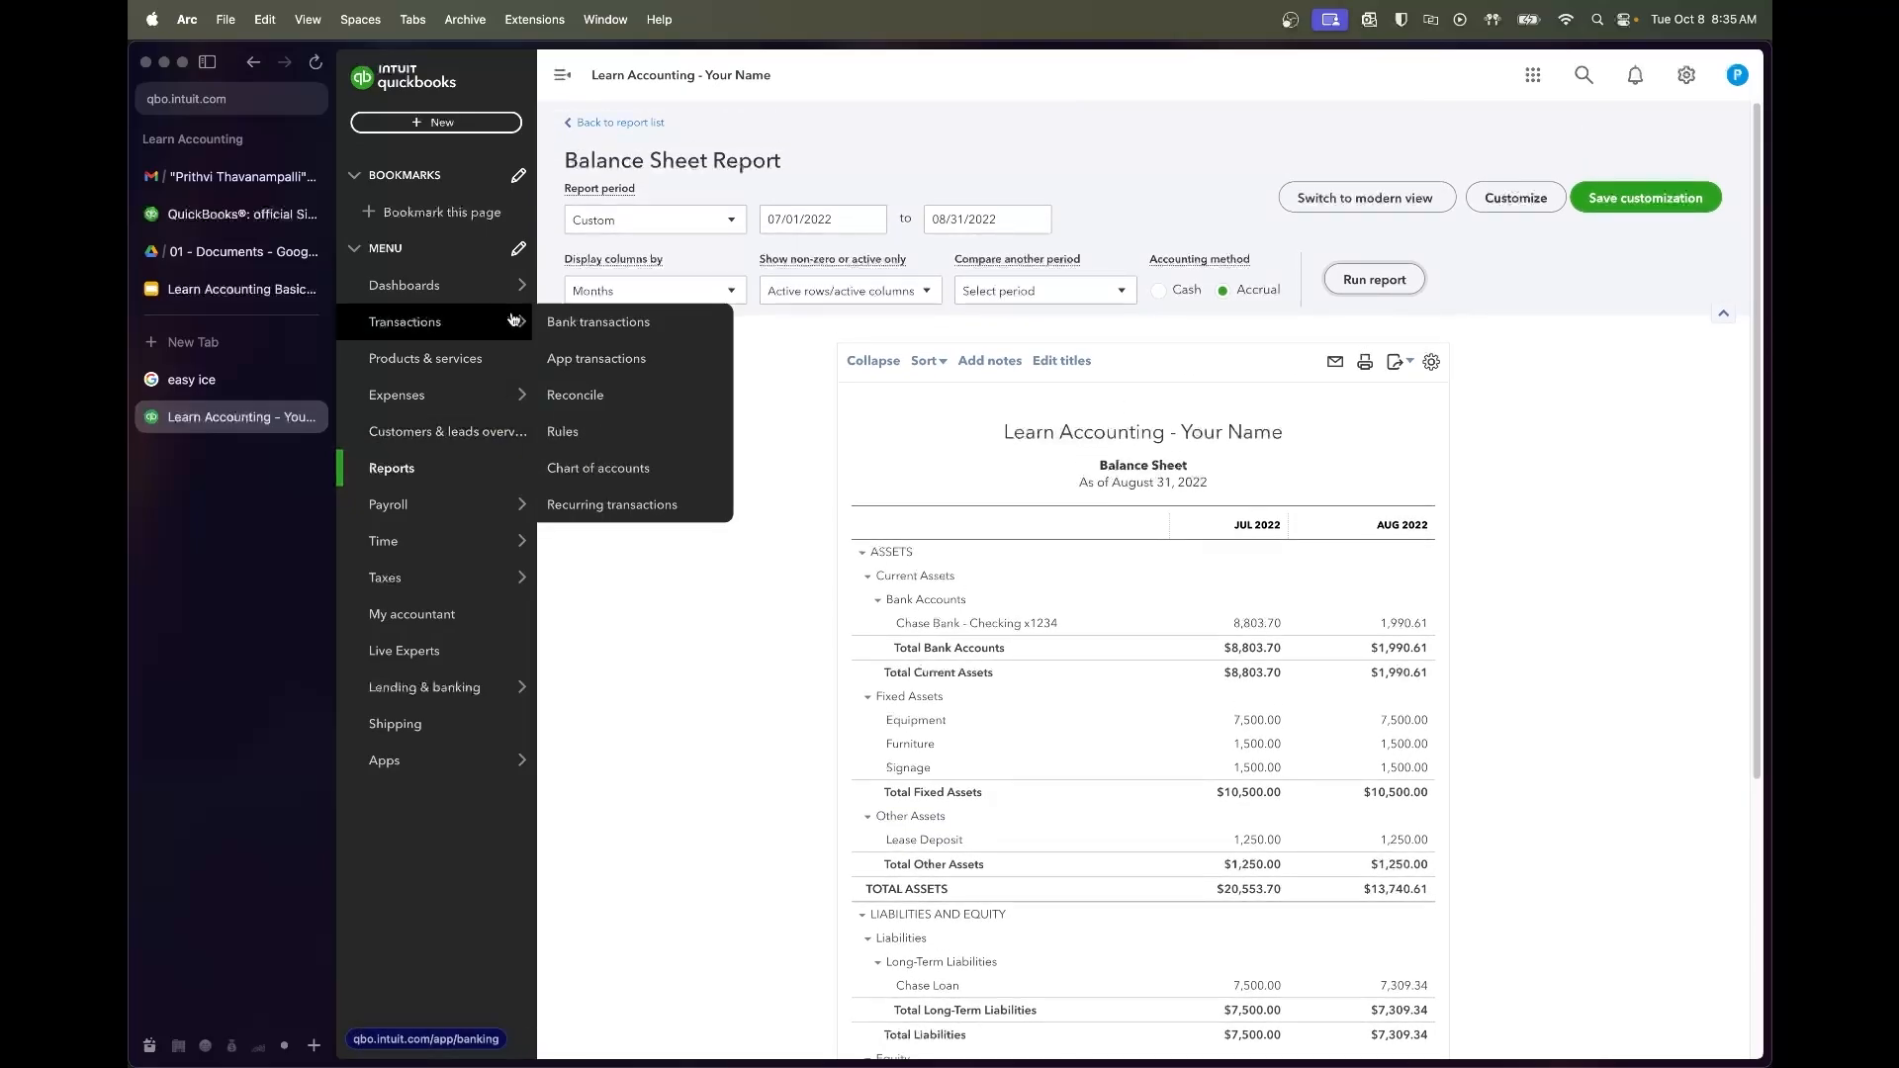
left_click(692, 398)
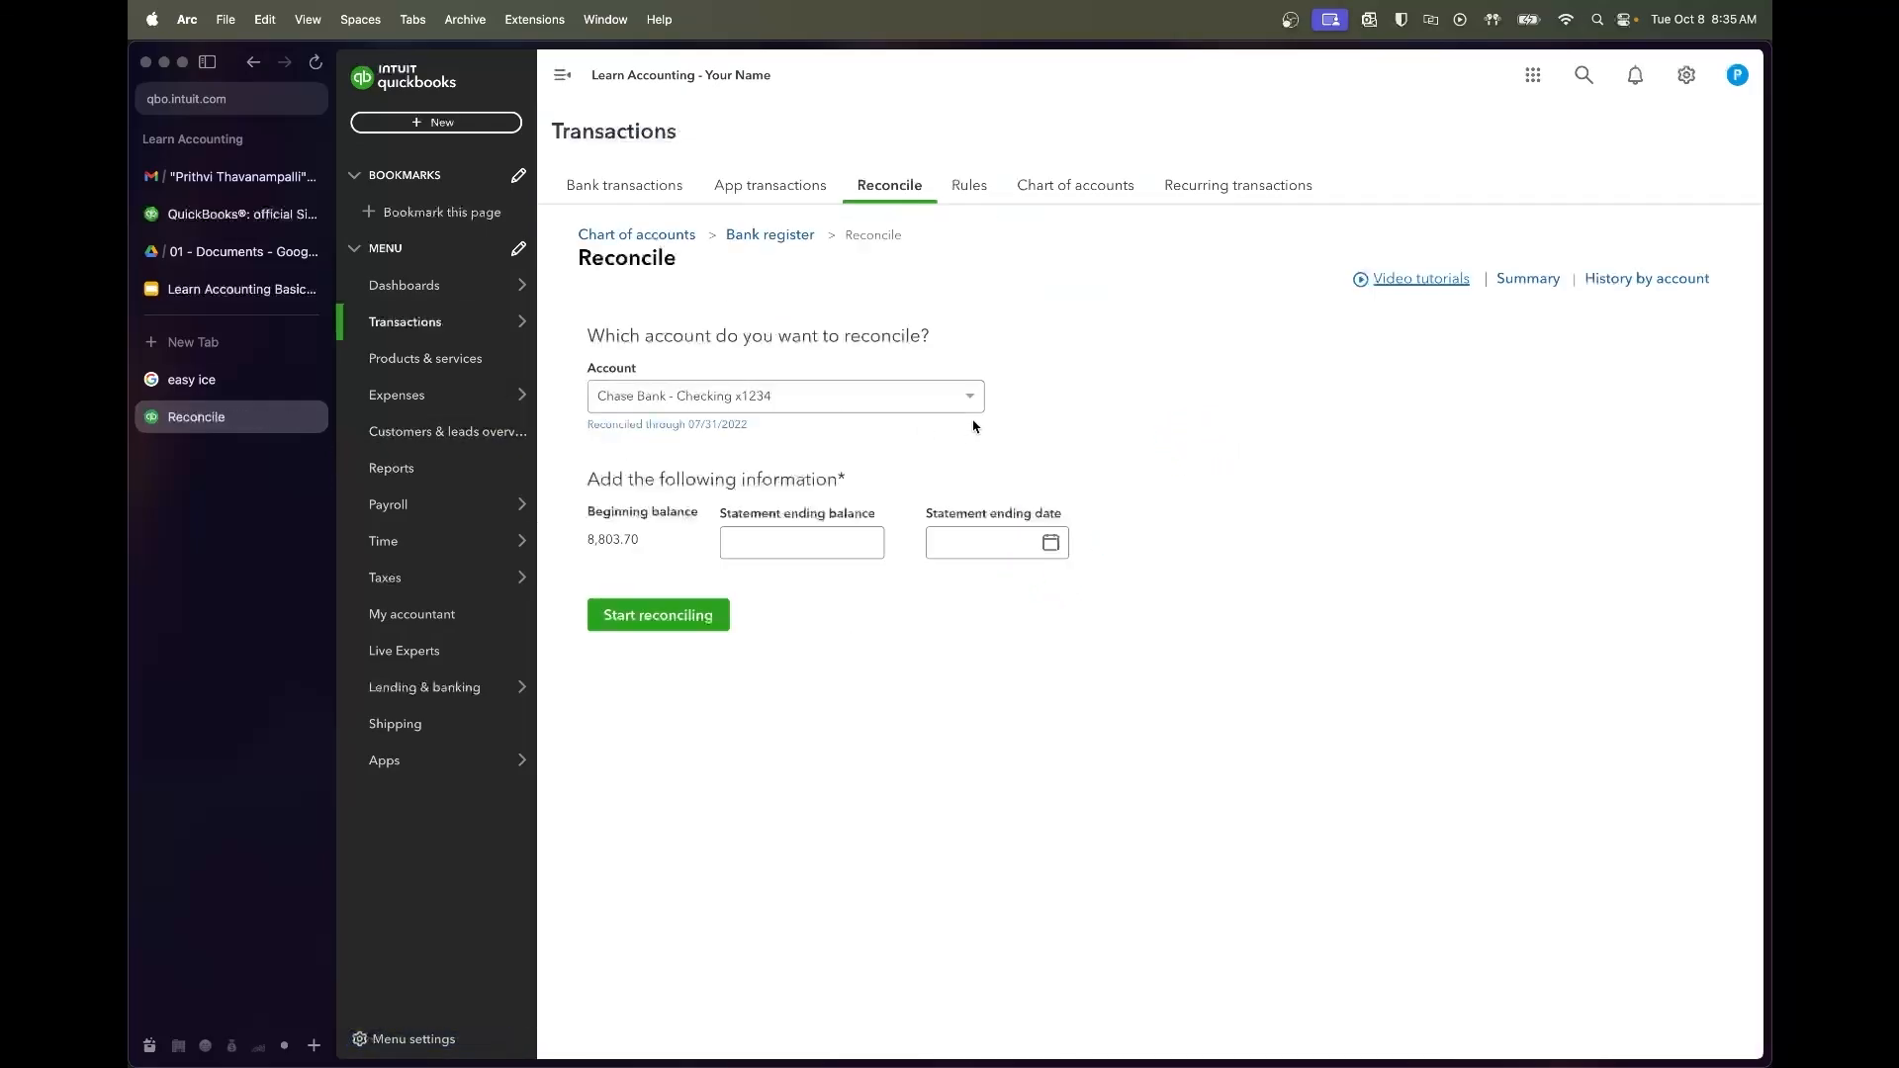
left_click(226, 255)
left_click(683, 287)
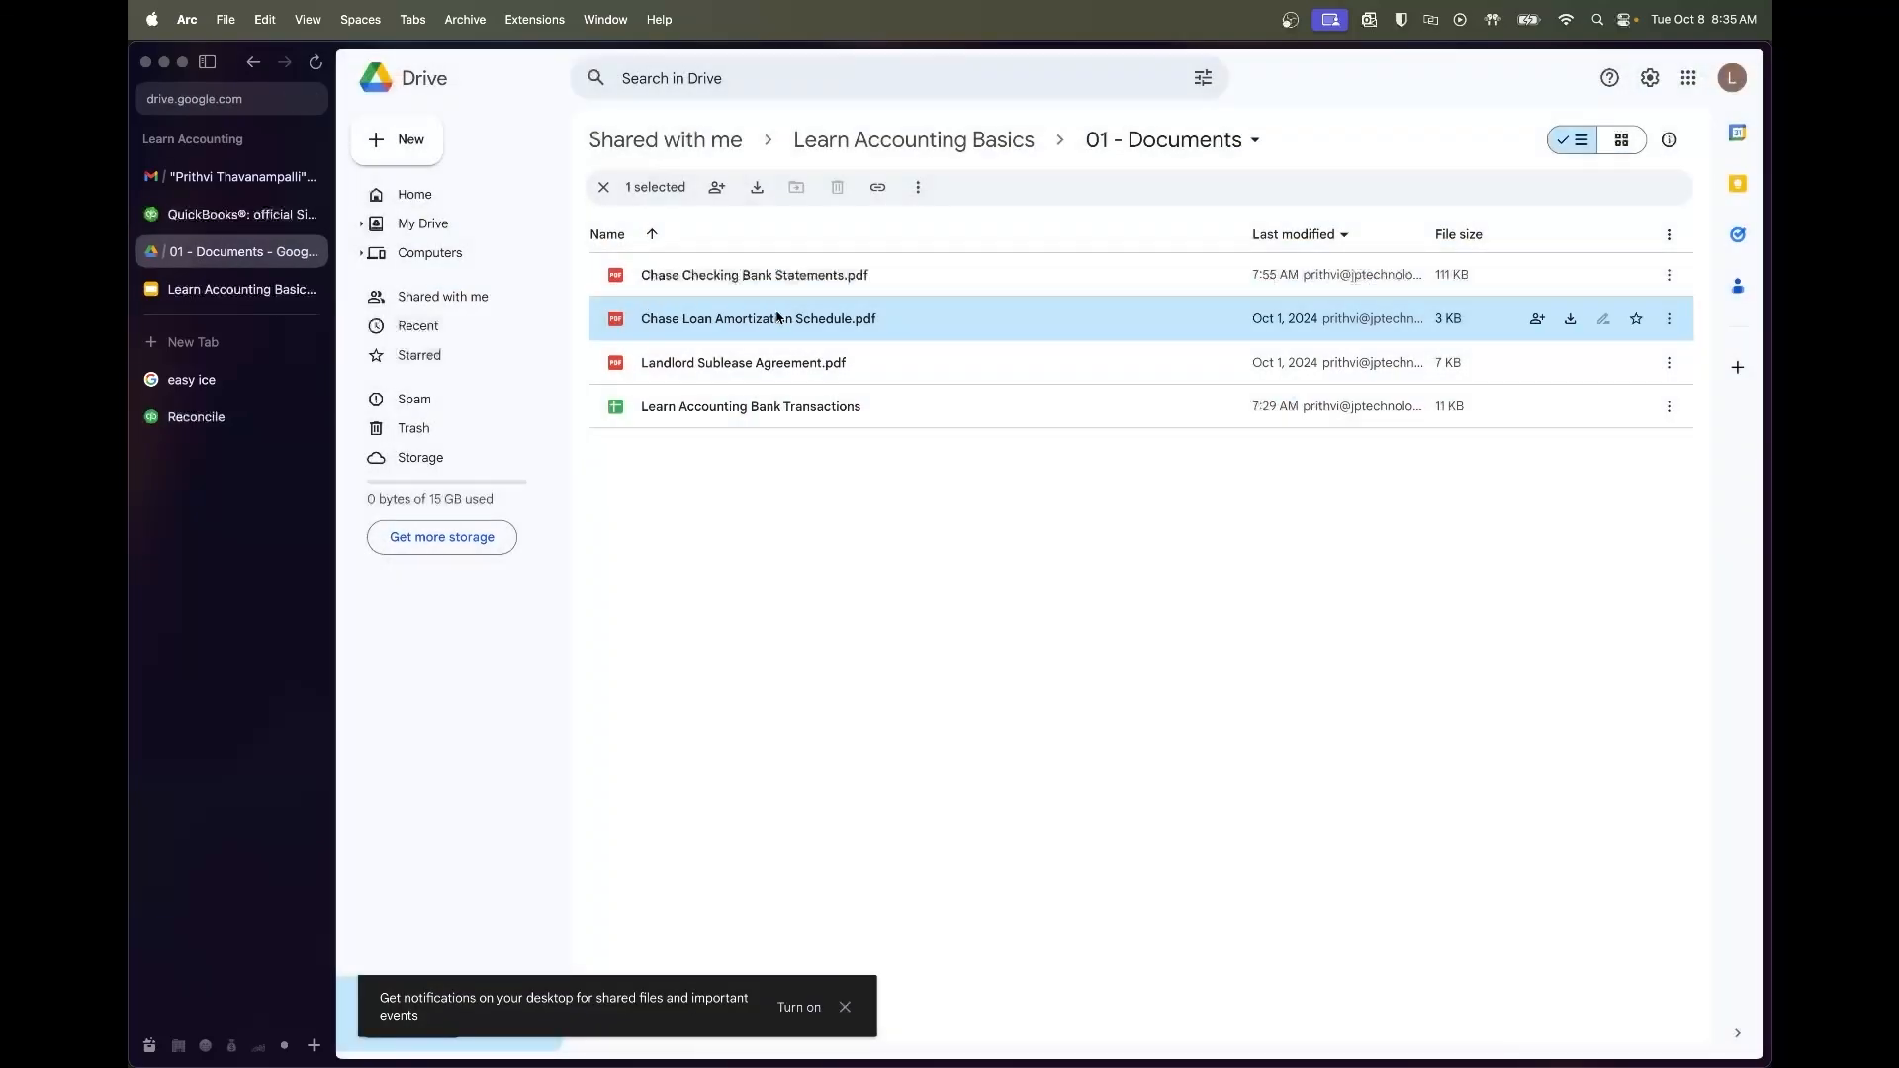
double_click(805, 278)
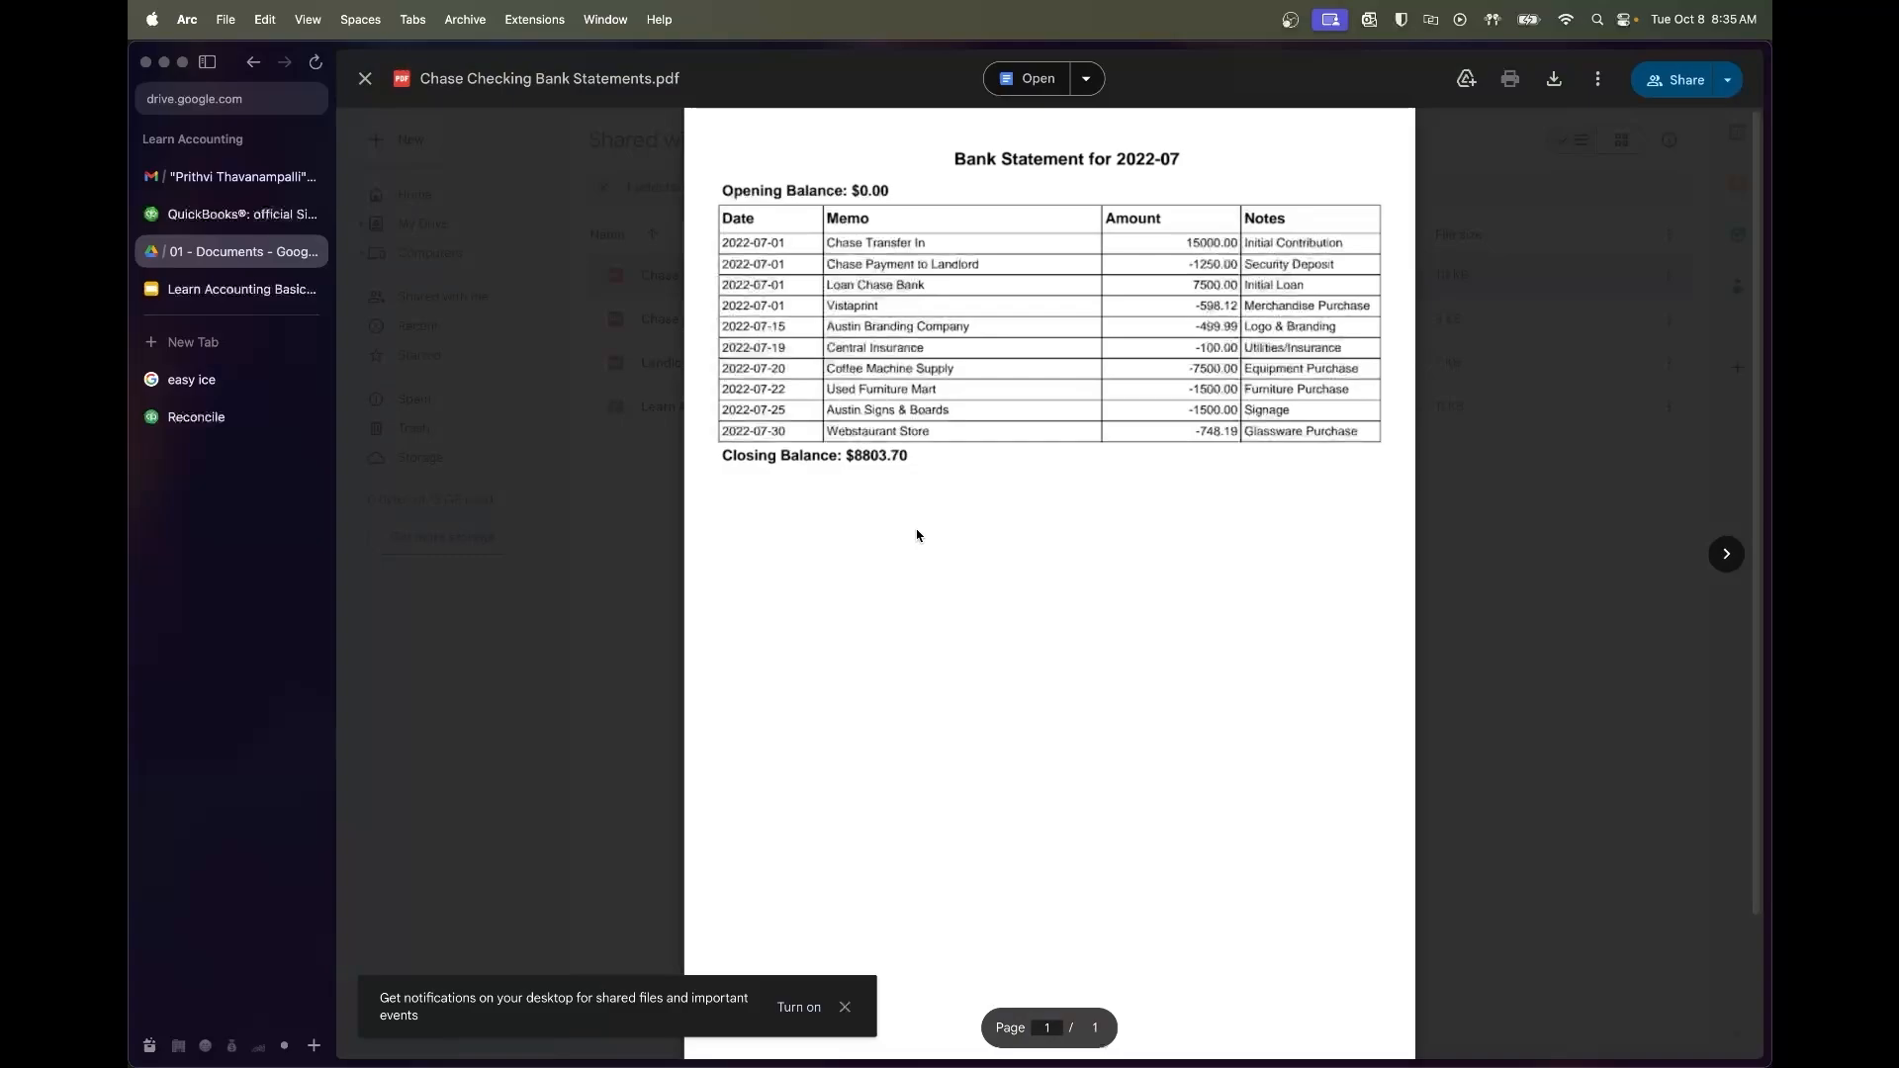
scroll(916, 529, "down", 2)
scroll(916, 529, "down", 10)
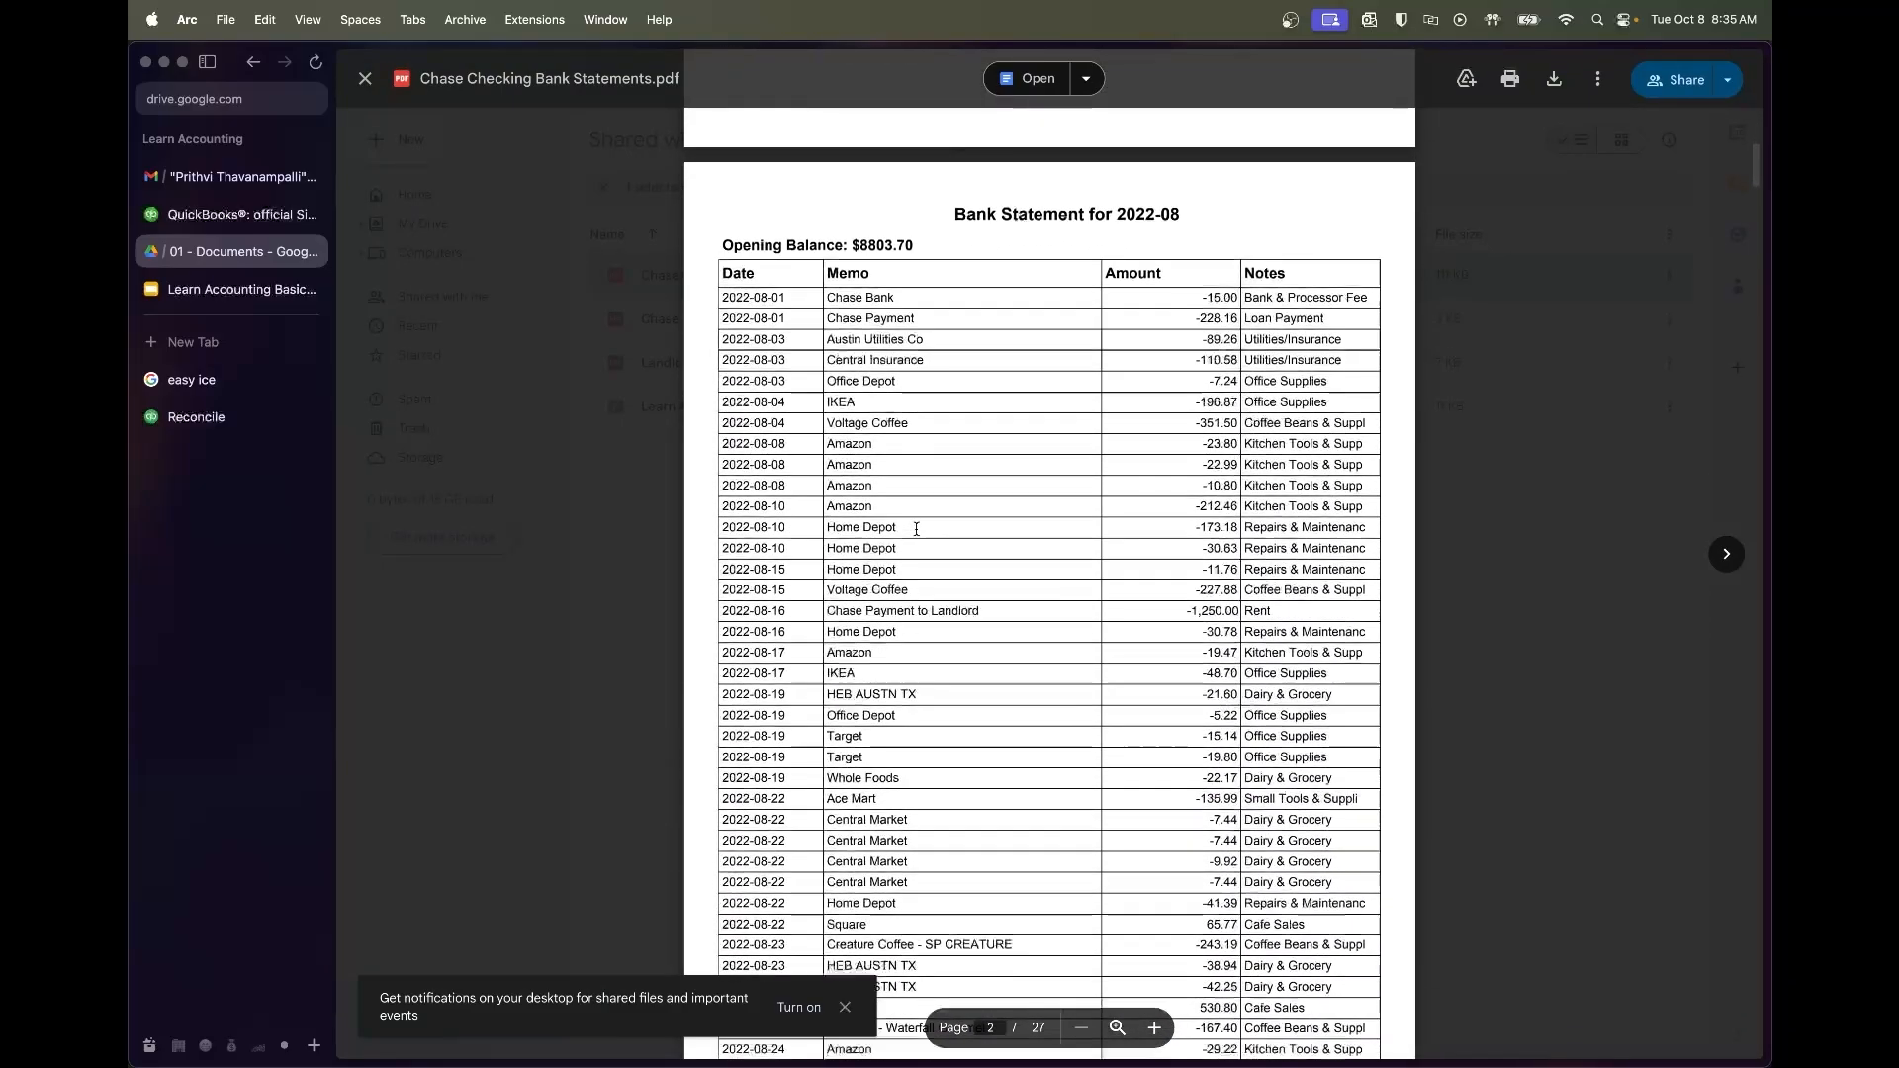
scroll(916, 529, "down", 1)
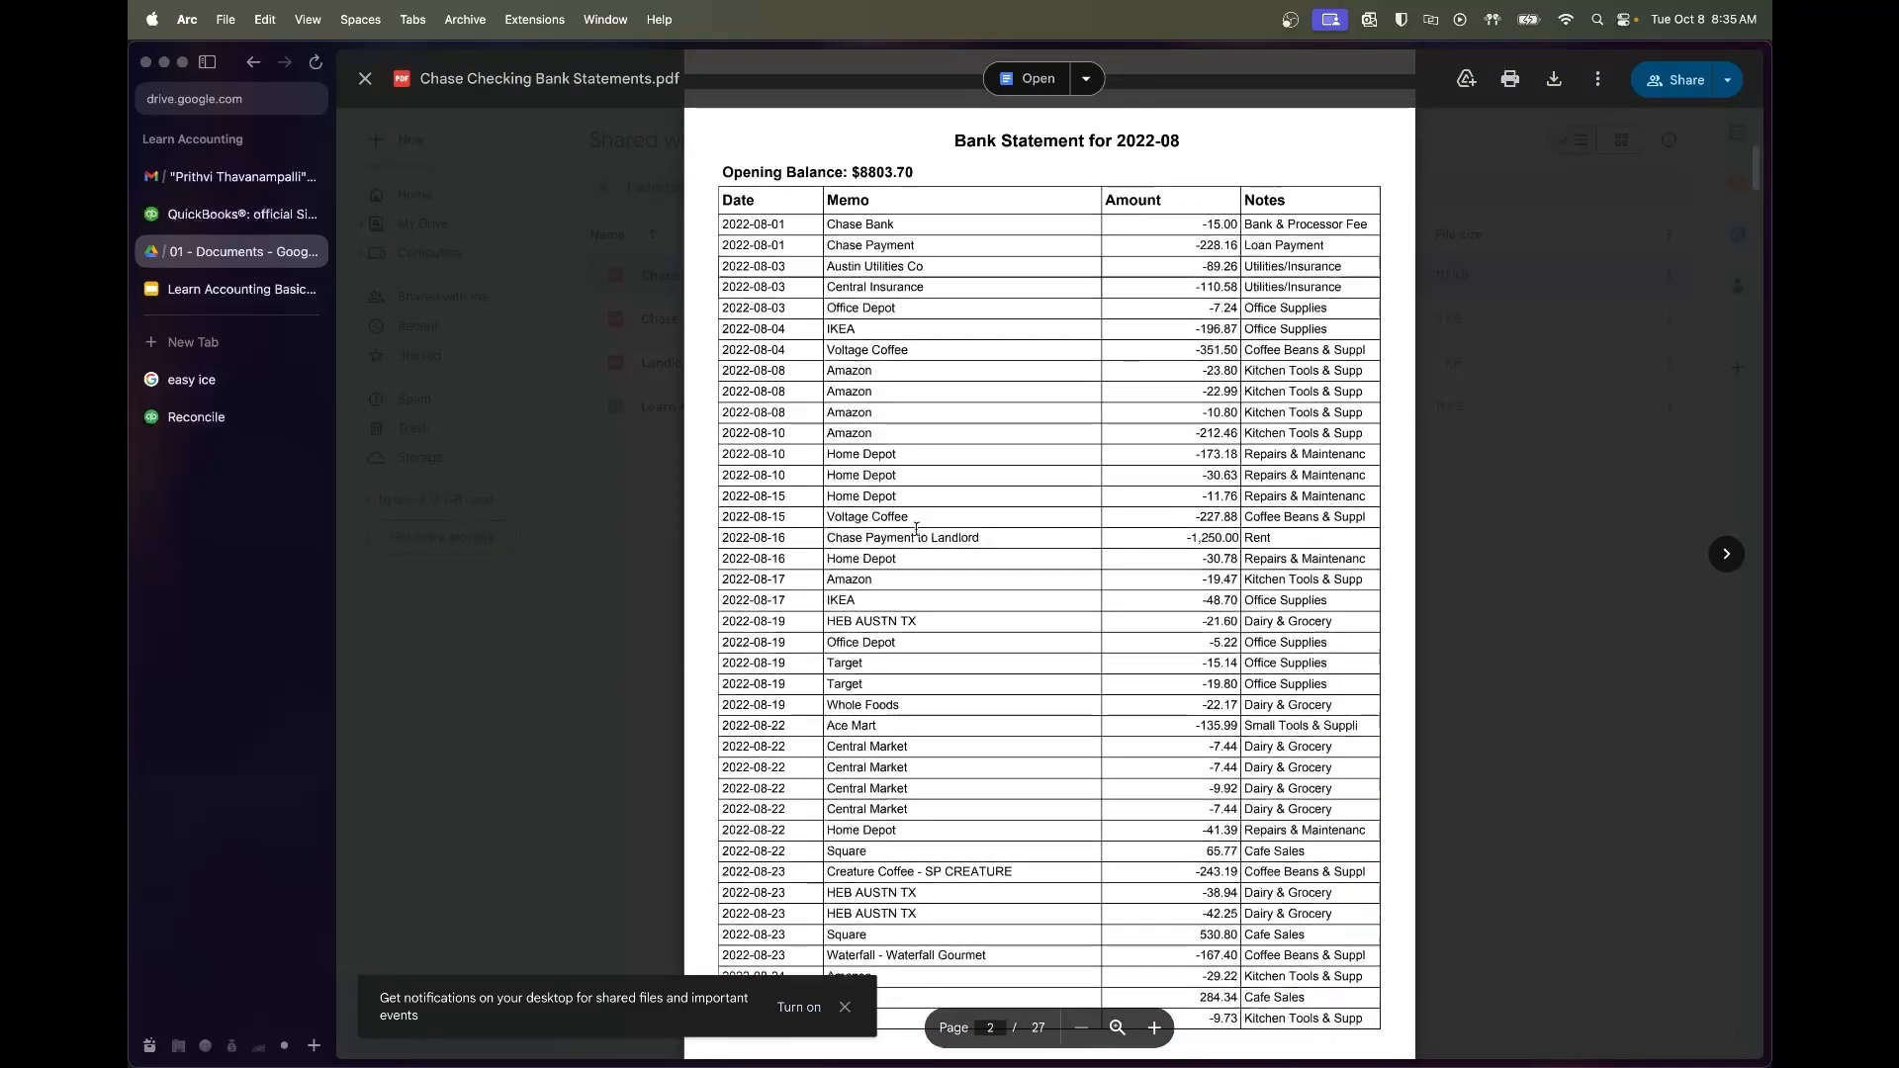
double_click(883, 171)
key("super+c")
Paste the copied figure into Statement ending balance, then clear it as the wrong amount
left_click(196, 416)
left_click(796, 540)
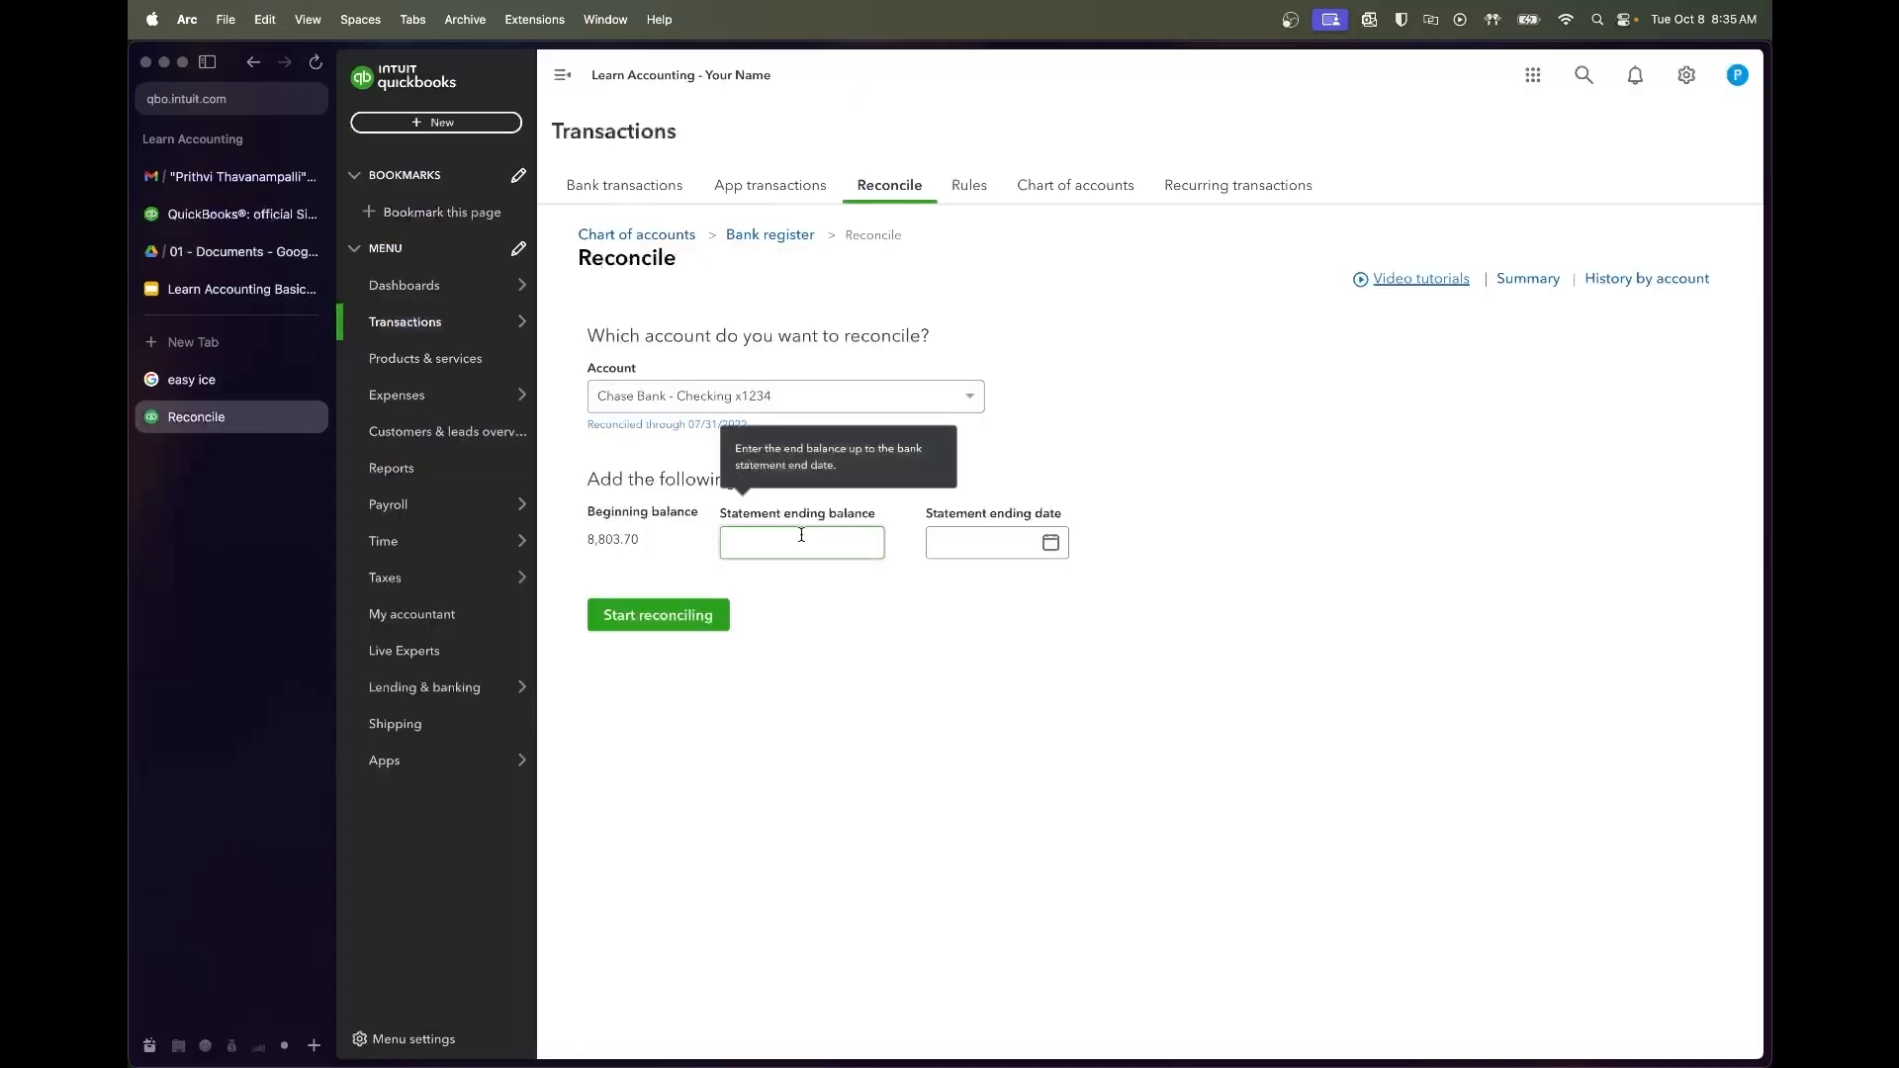
key("super+v")
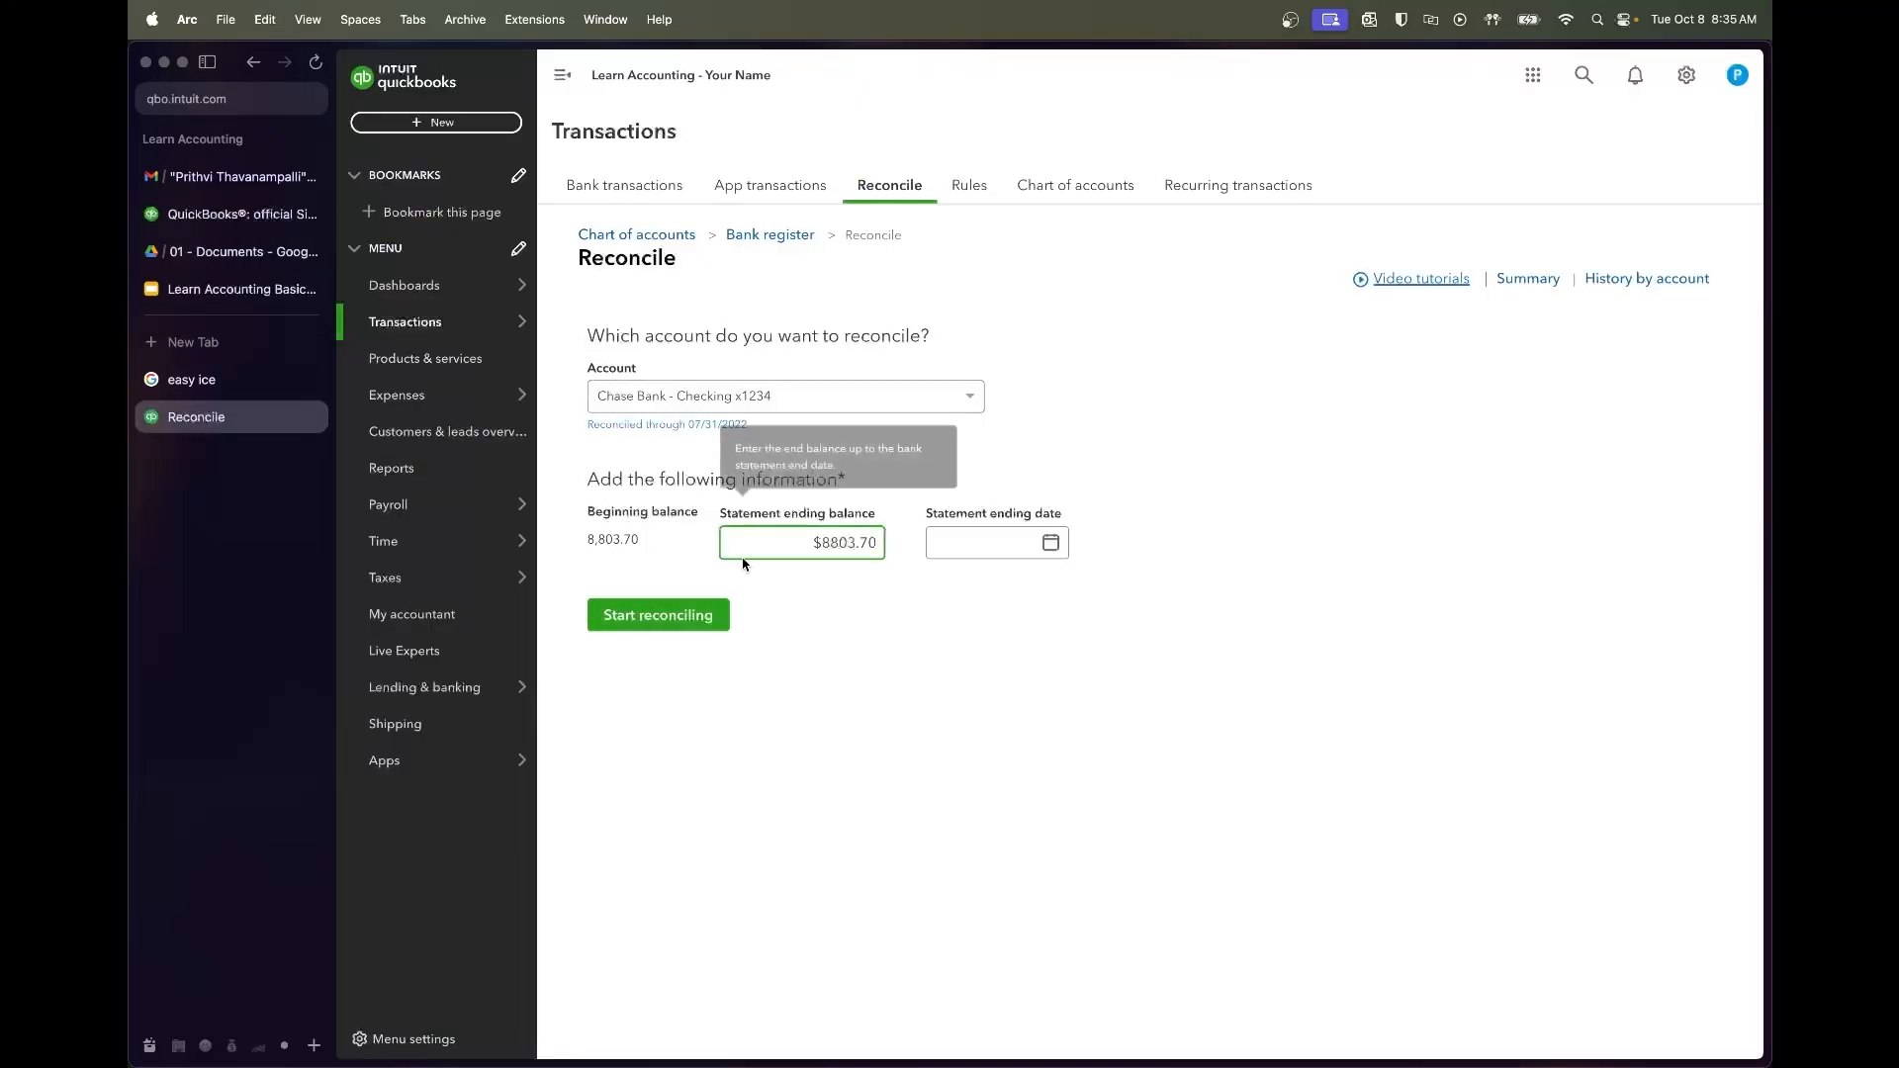
key("super+a")
key("BackSpace")
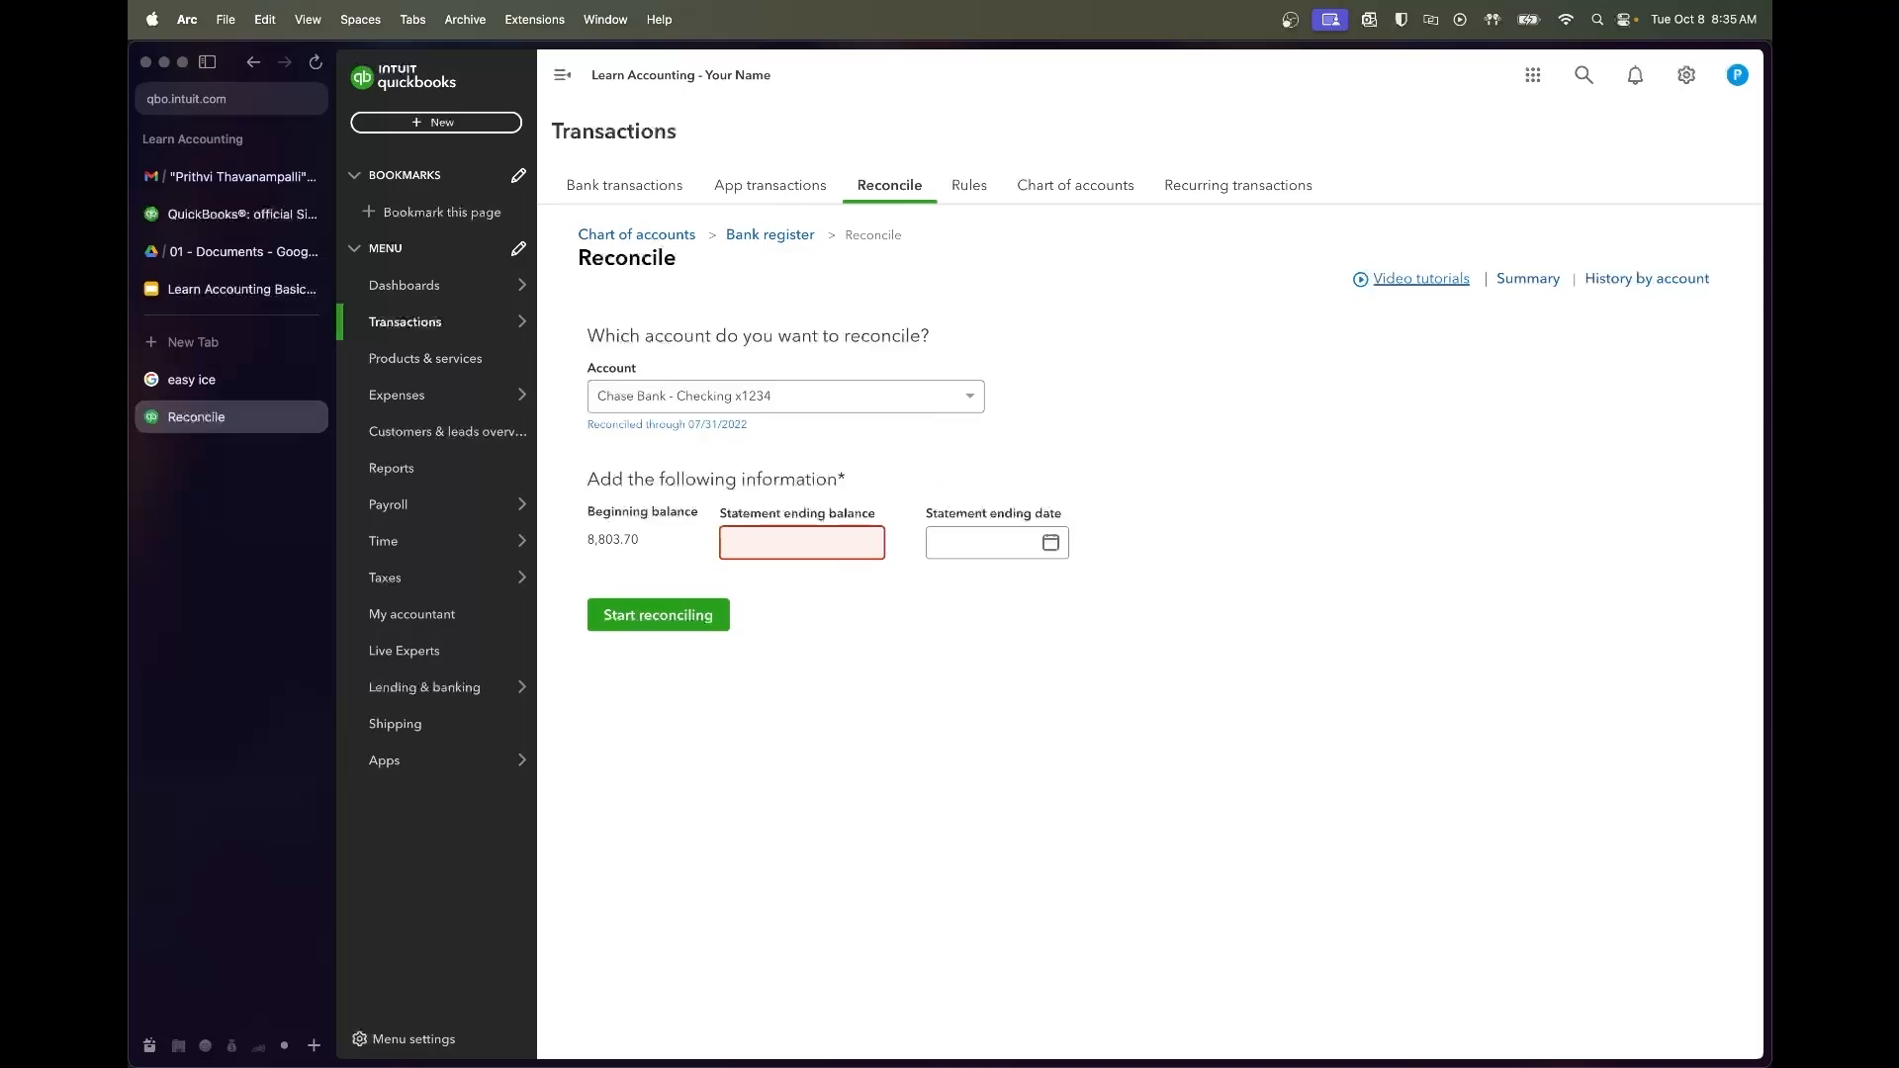
Copy August's $1,990.61 closing balance from the statement into Statement ending balance
left_click(219, 262)
left_click(1036, 284)
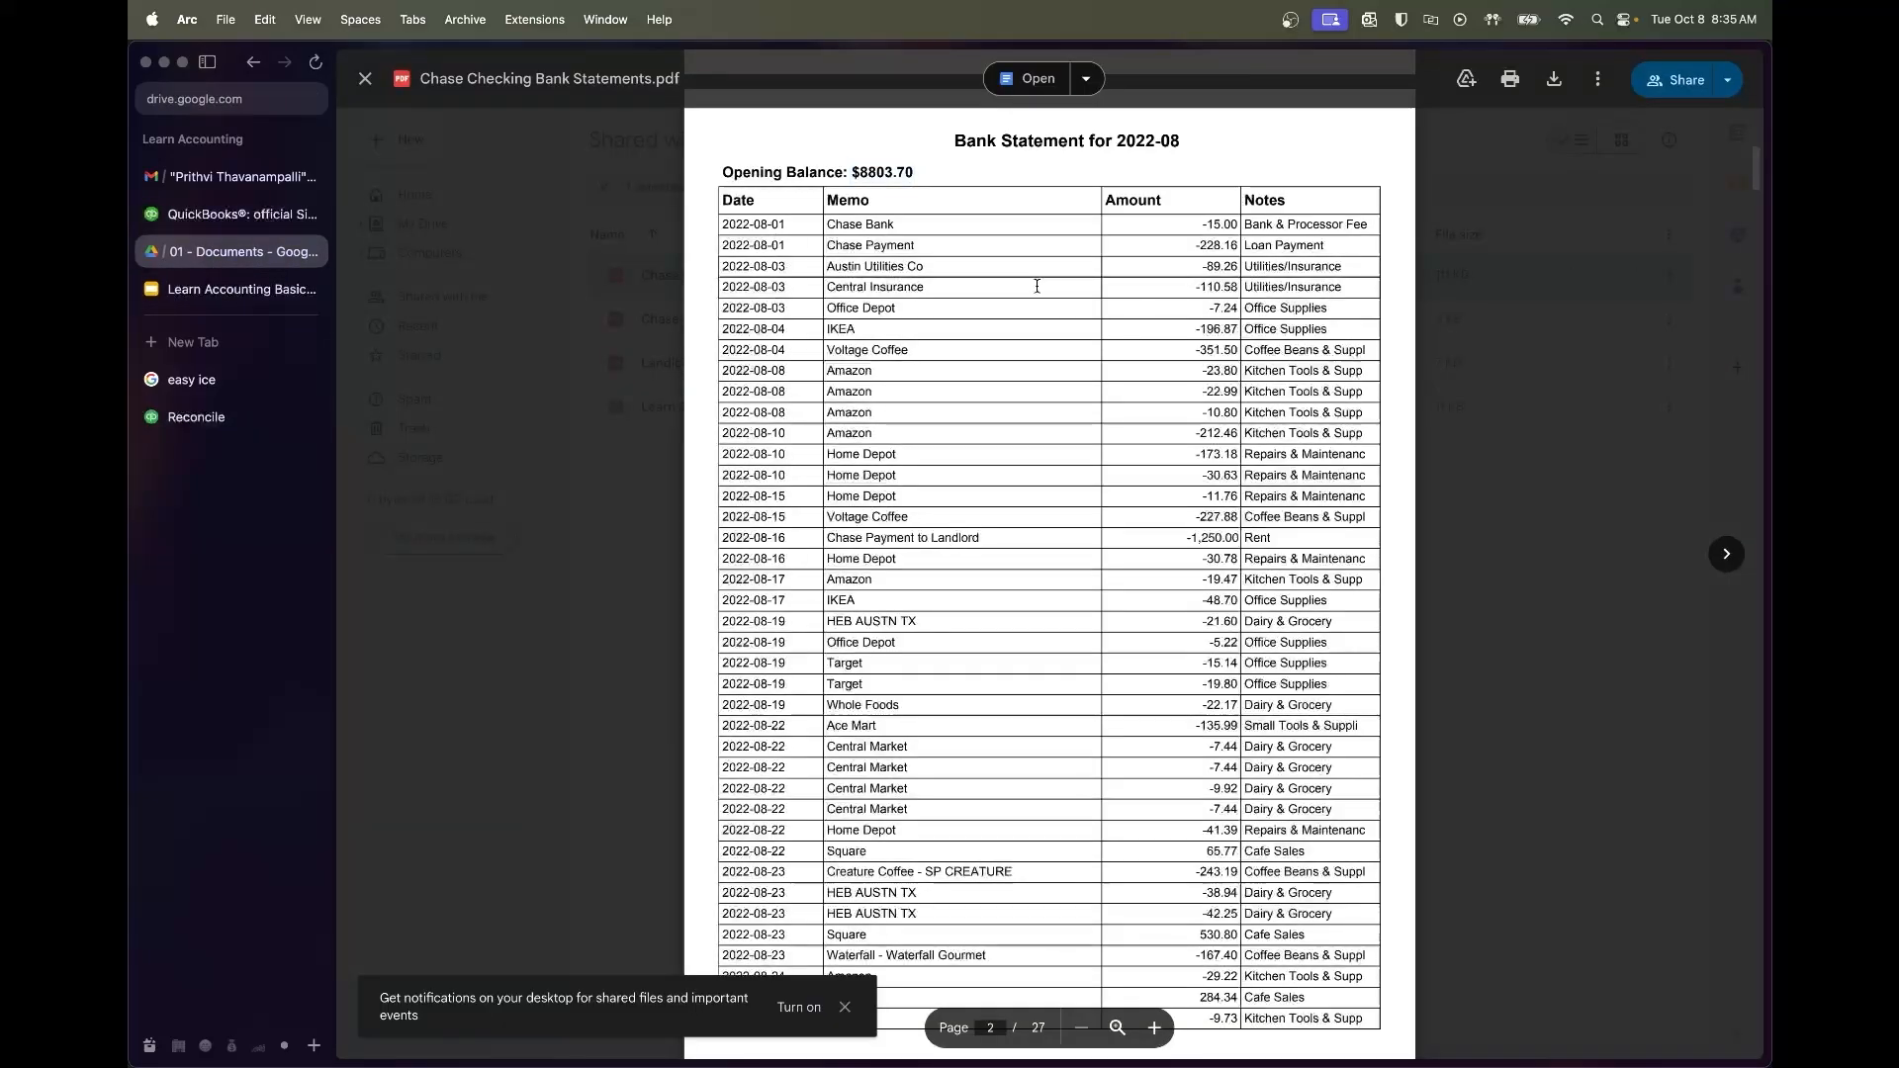
scroll(1018, 239, "up", 4)
scroll(1017, 239, "down", 15)
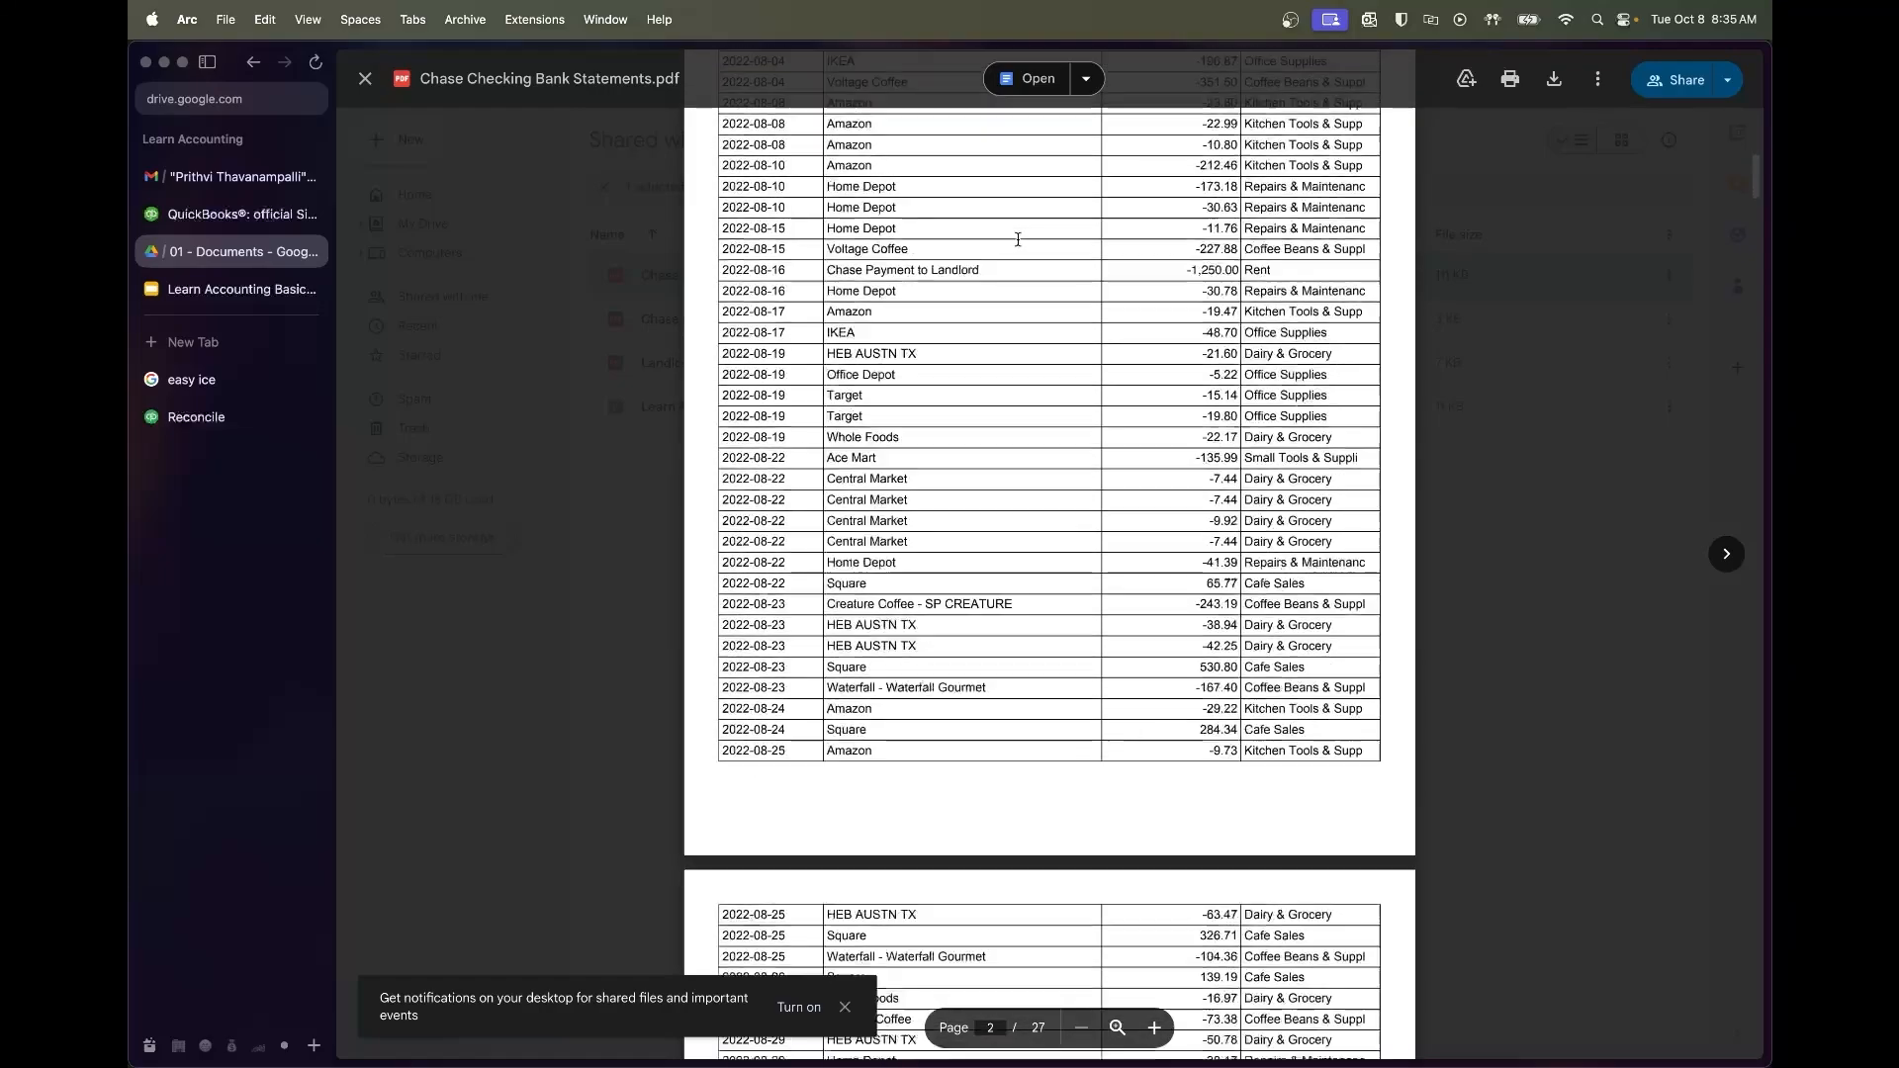
left_click_drag(914, 569, 847, 569)
key("super+c")
left_click(390, 480)
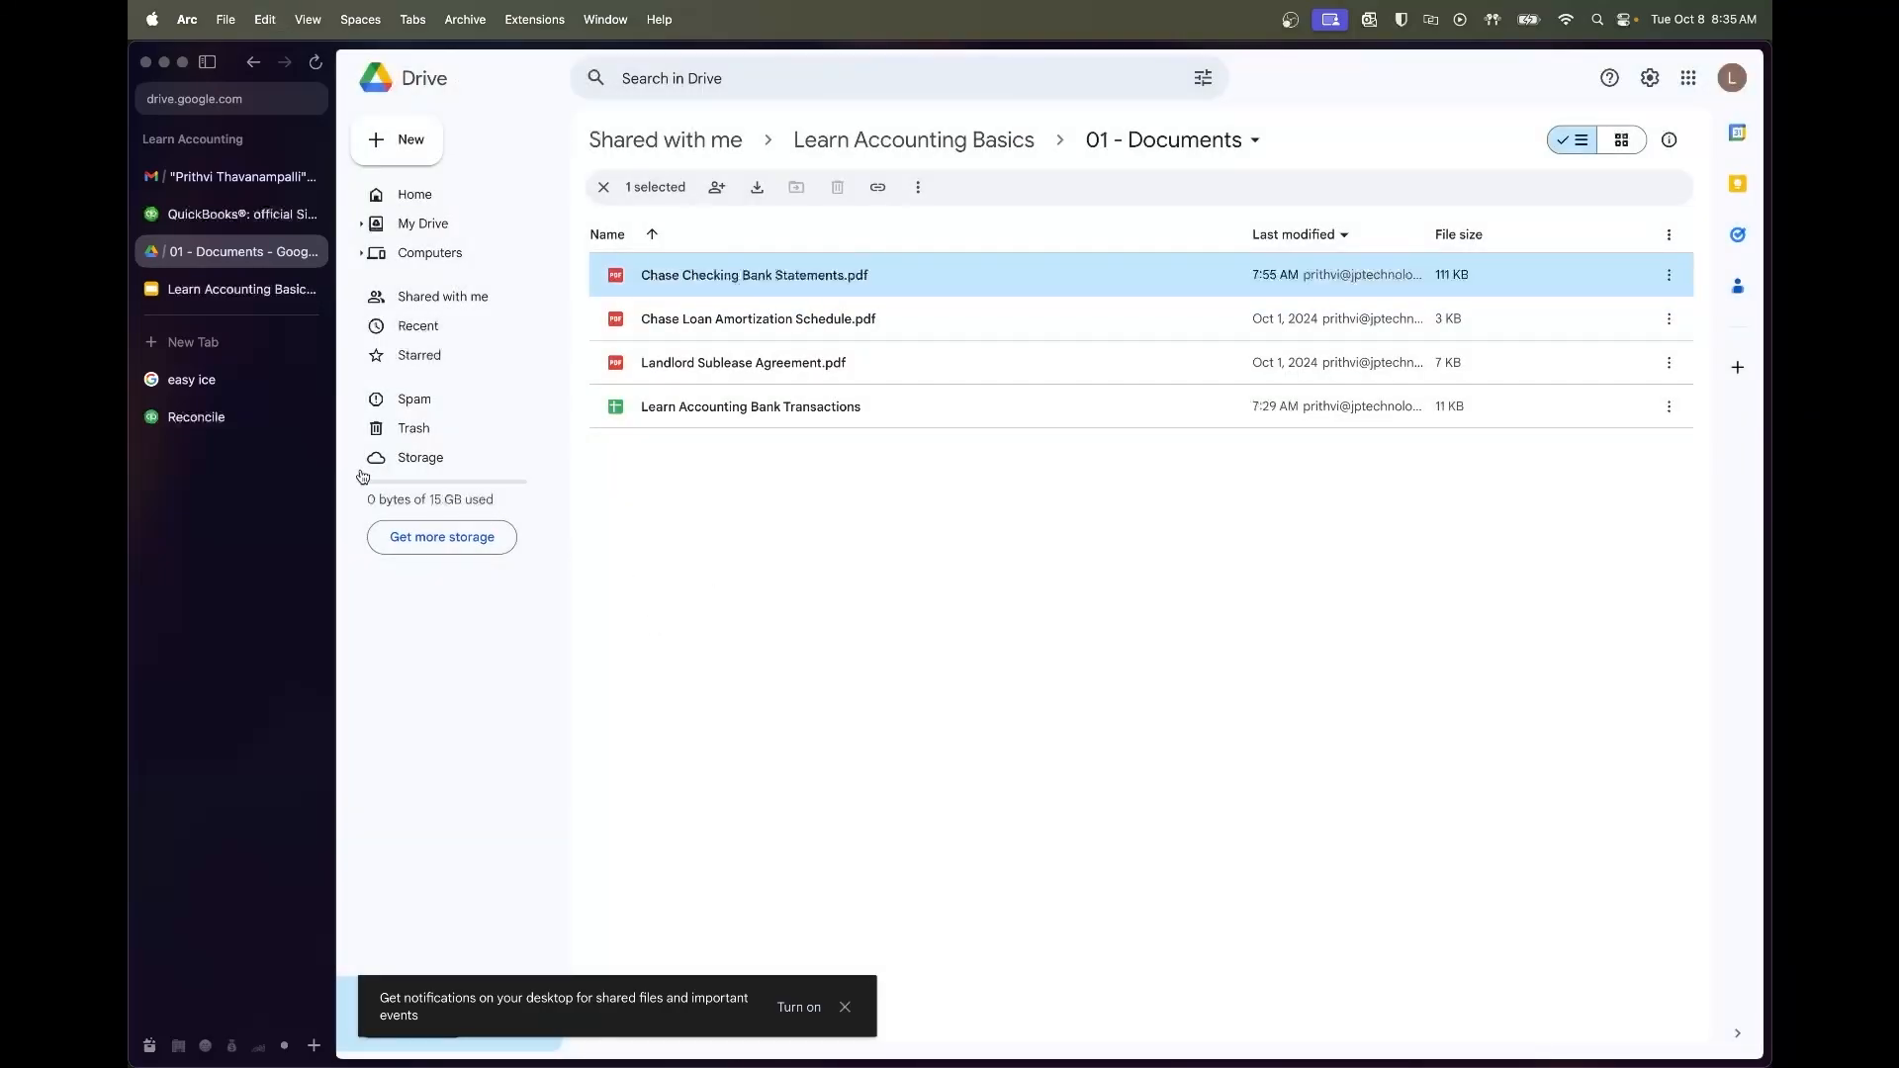
left_click(227, 417)
key("super+v")
left_click_drag(820, 542, 955, 608)
key("Left")
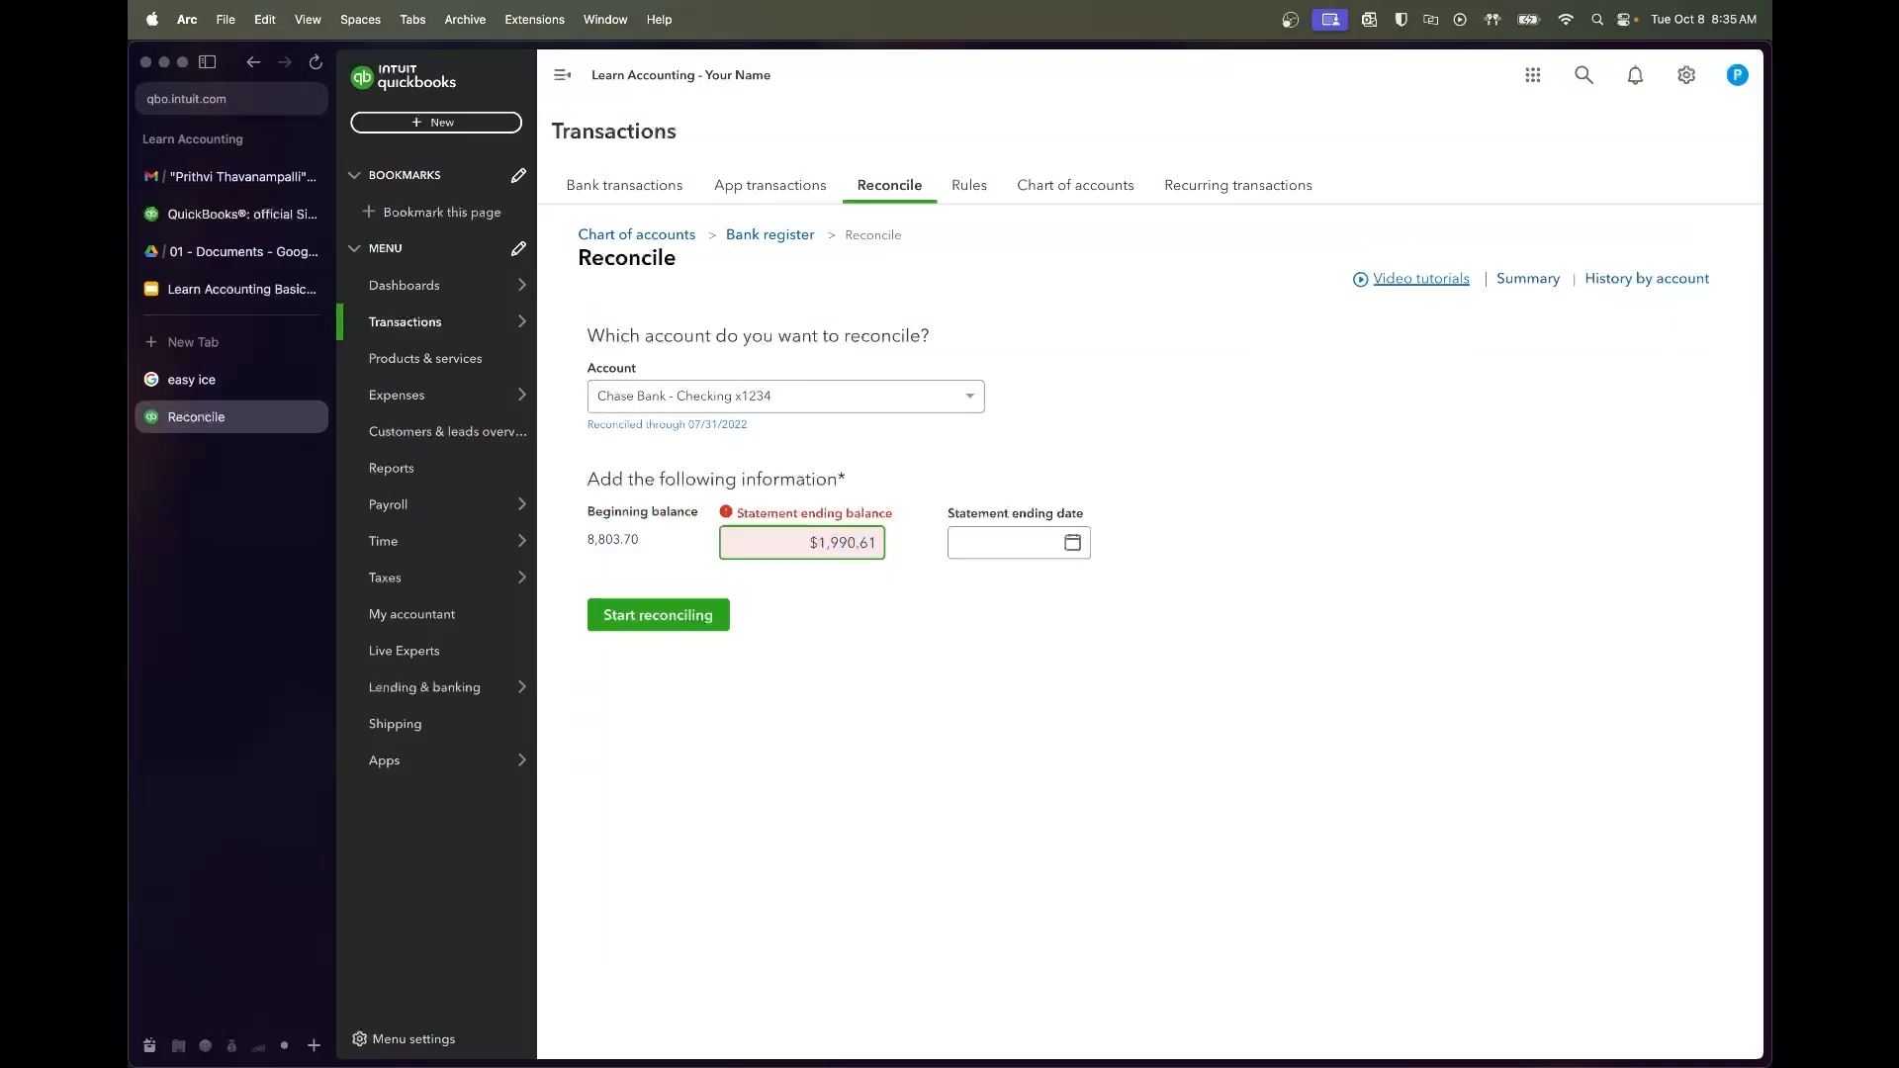
key("Tab")
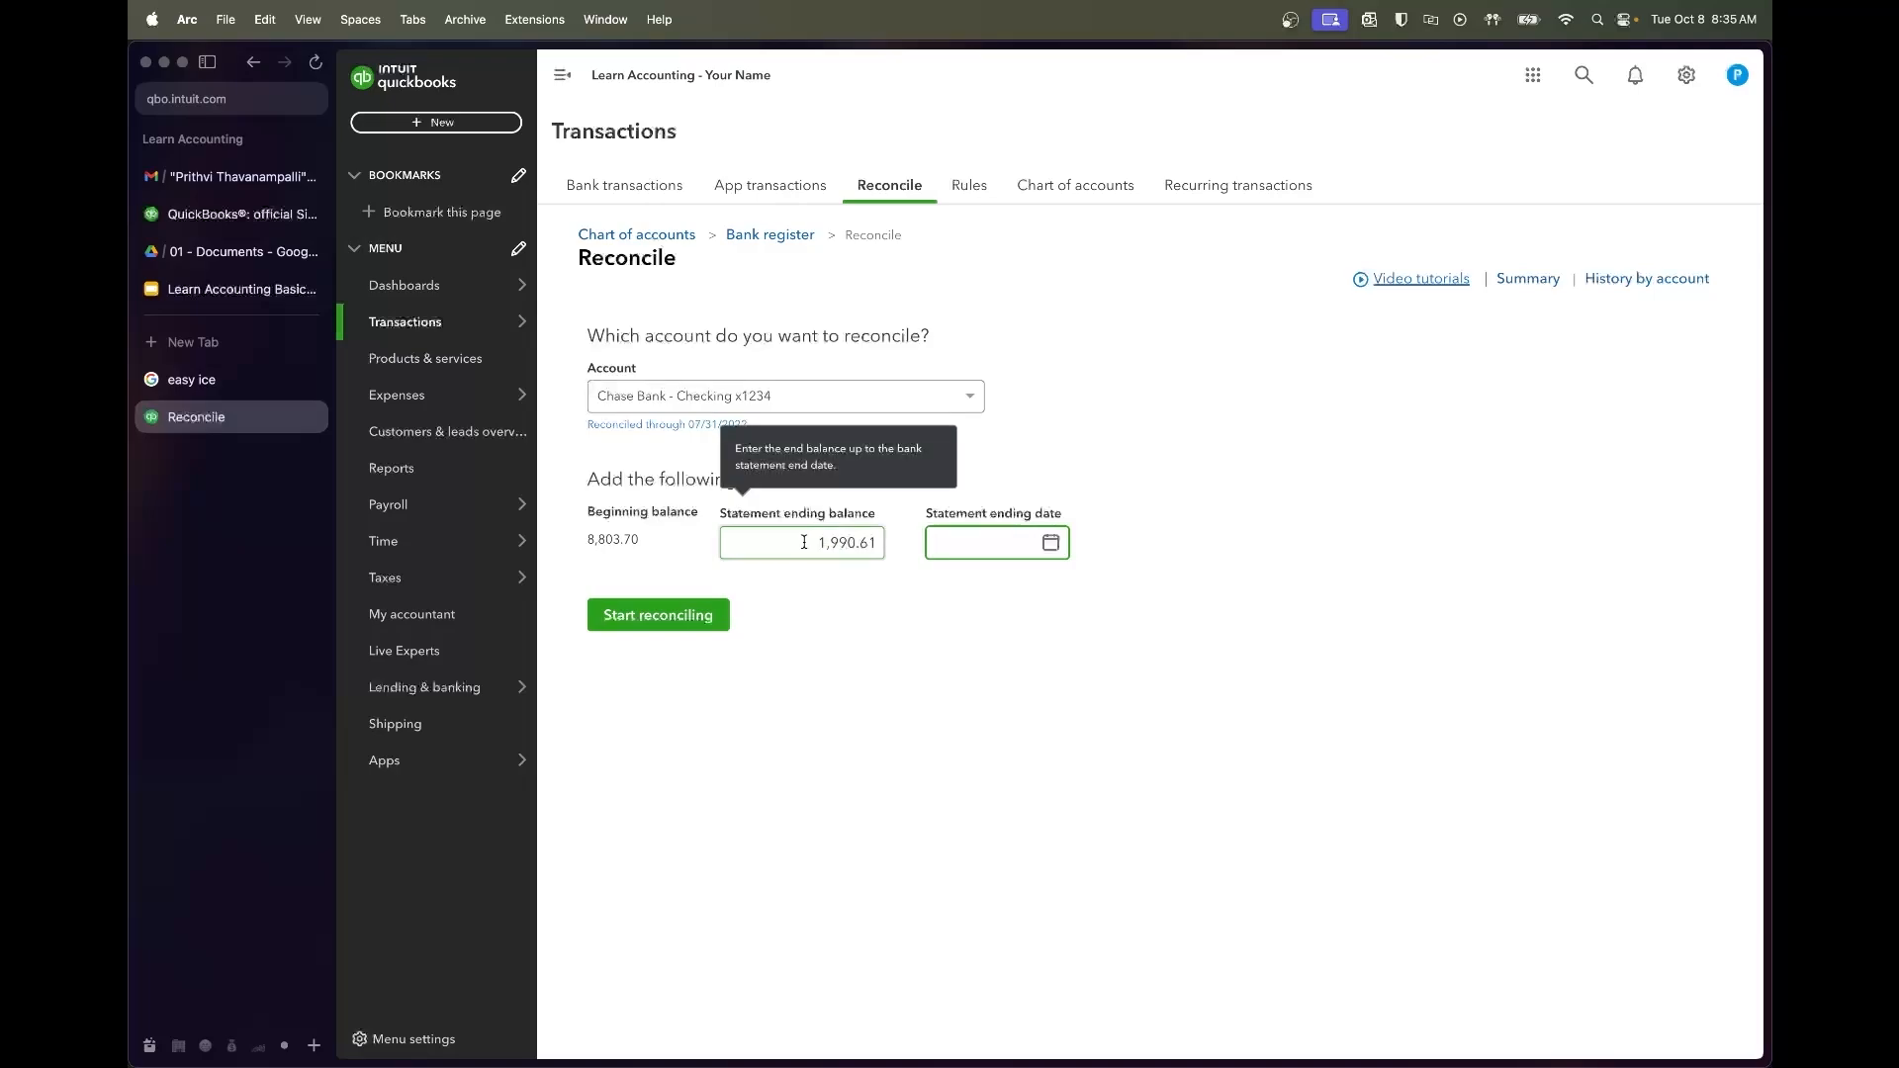
Set the statement ending date to 08/31/2022 and start reconciling
type("8/31/202")
key("Tab")
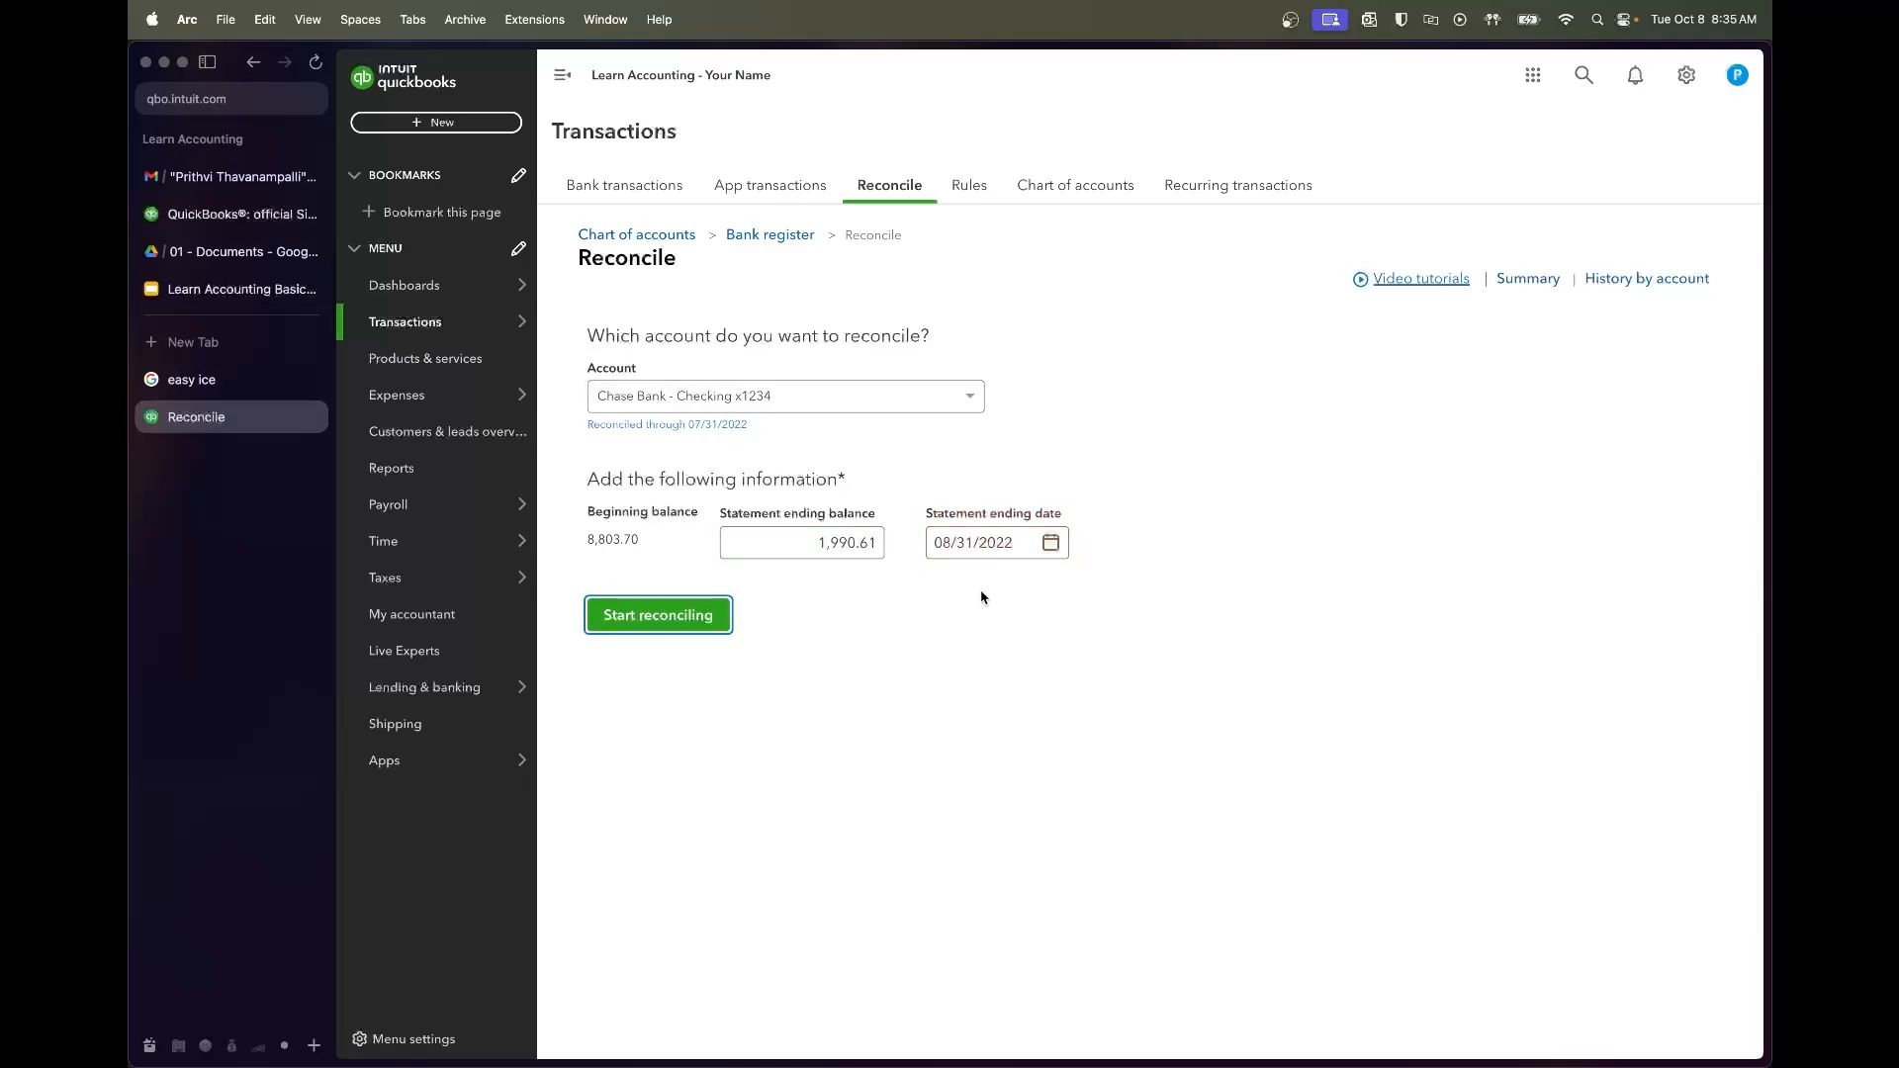
left_click(722, 626)
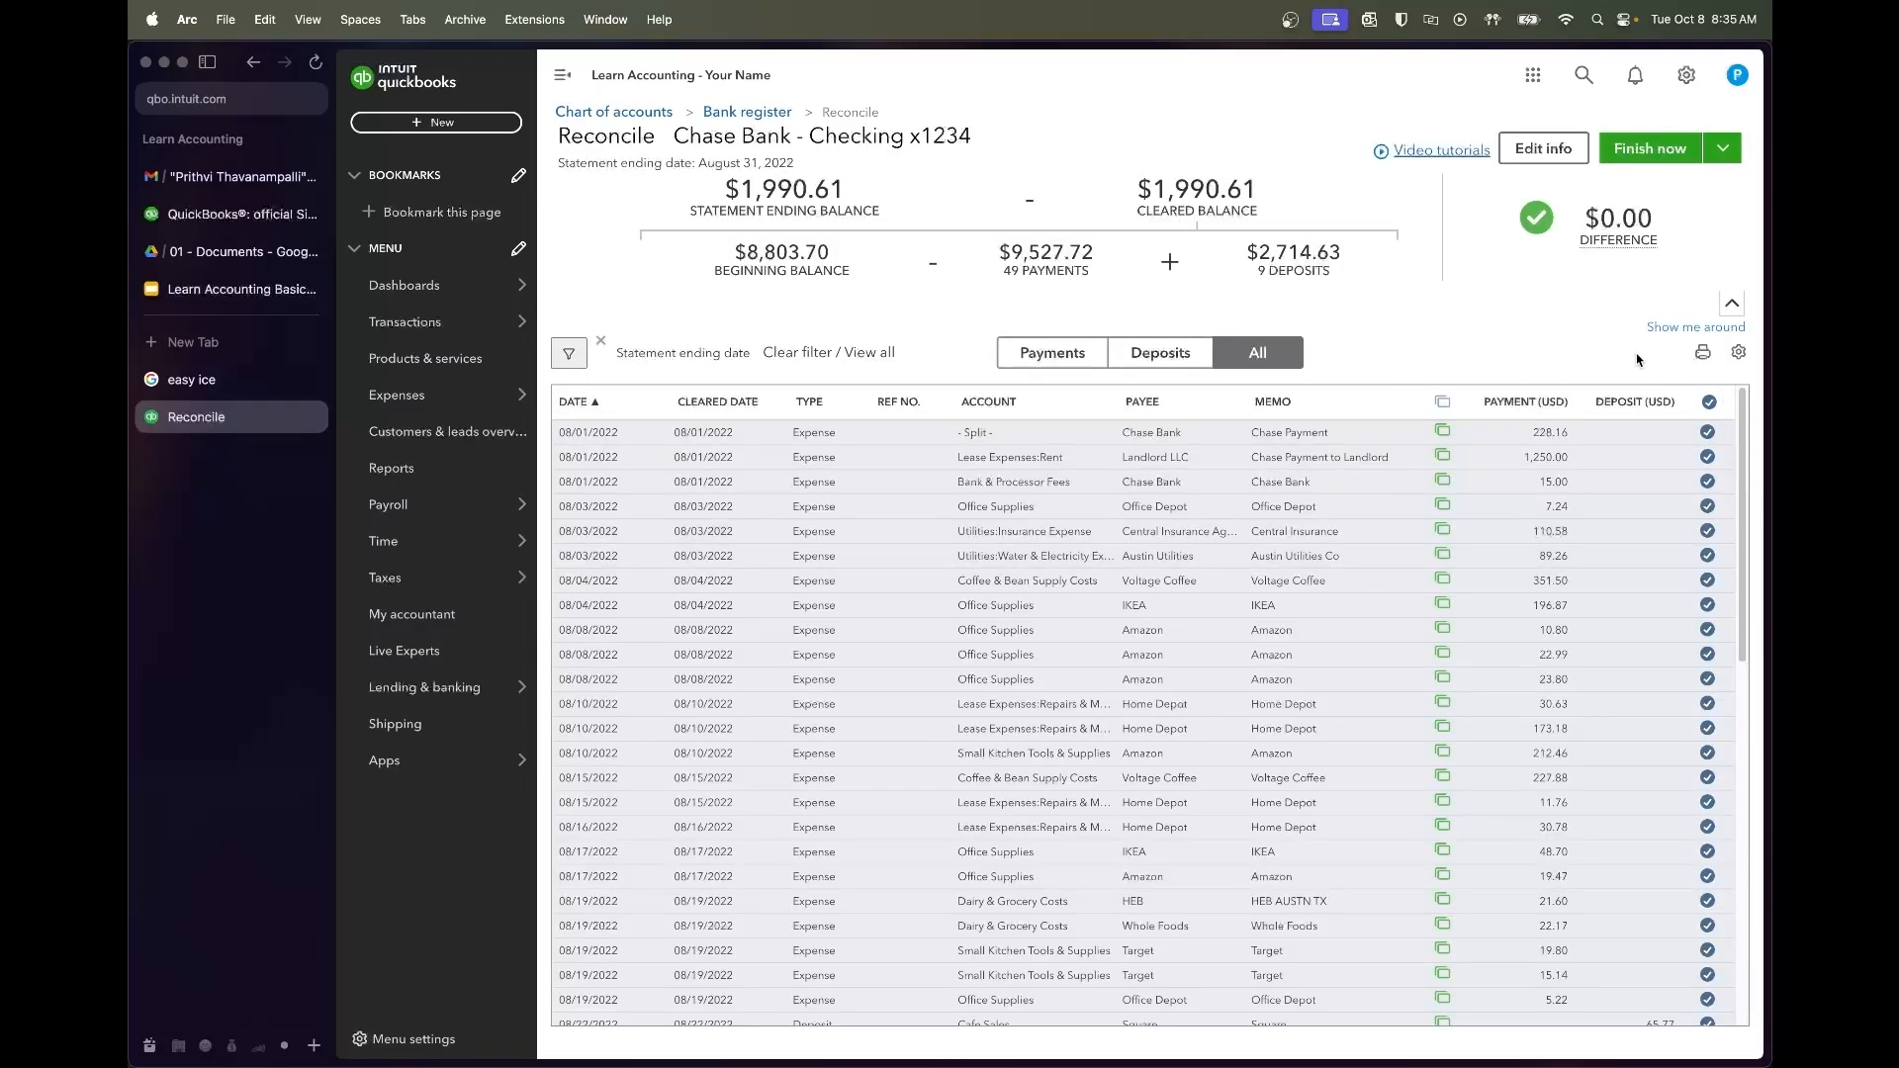
scroll(1610, 581, "down", 5)
scroll(1610, 581, "up", 5)
left_click(1710, 404)
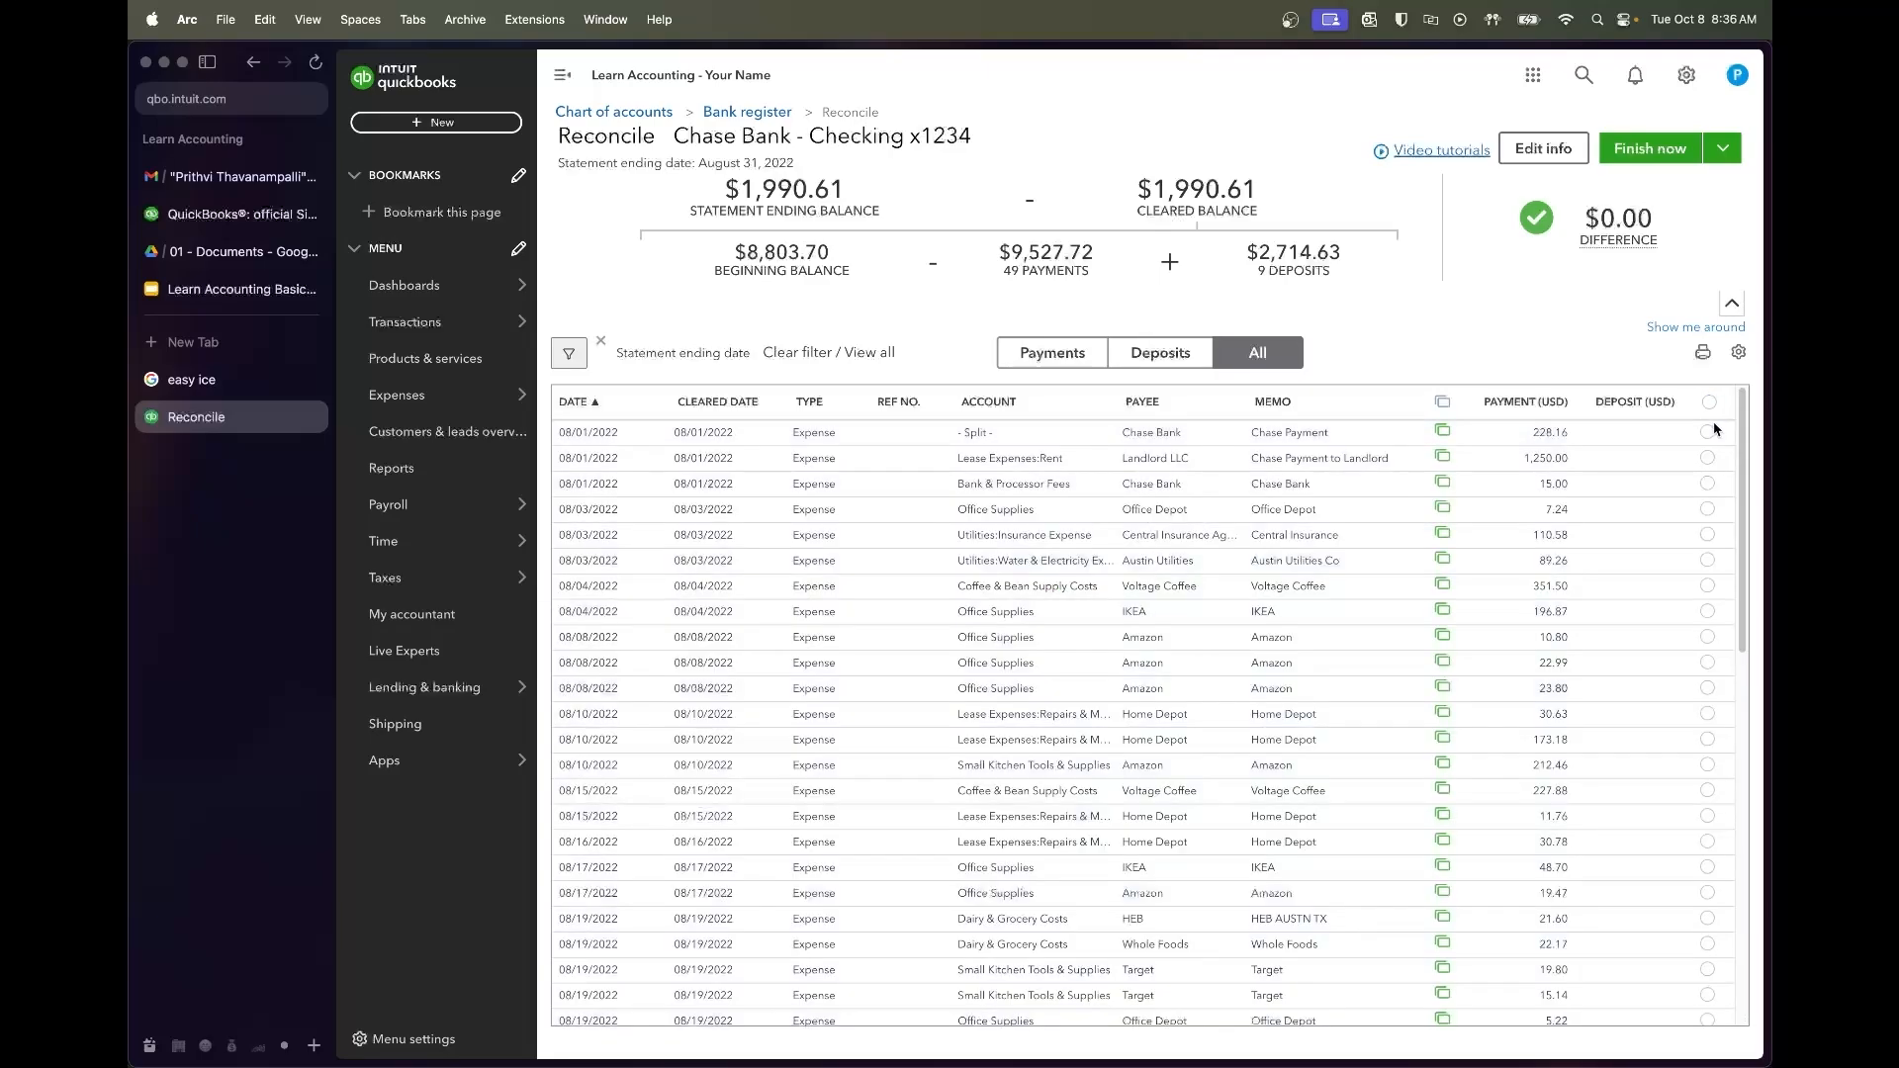
left_click(1708, 403)
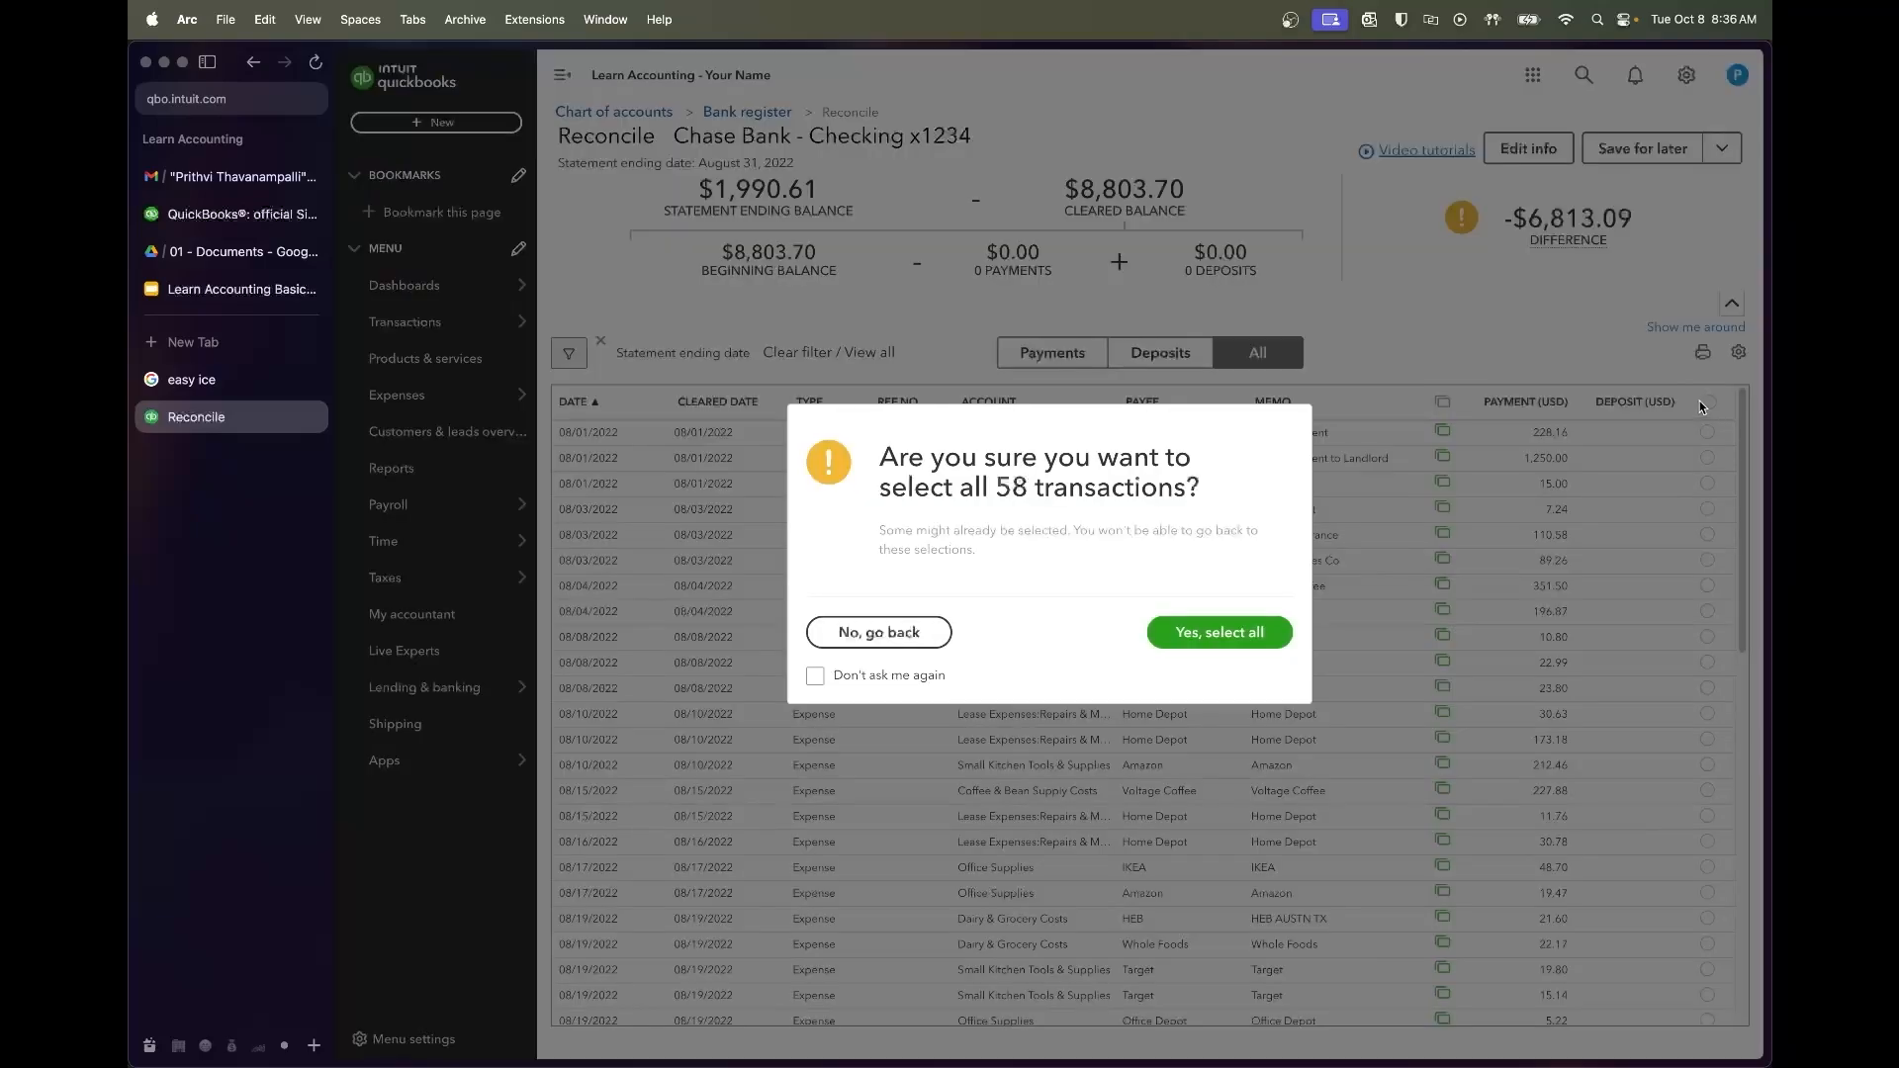
left_click(1214, 633)
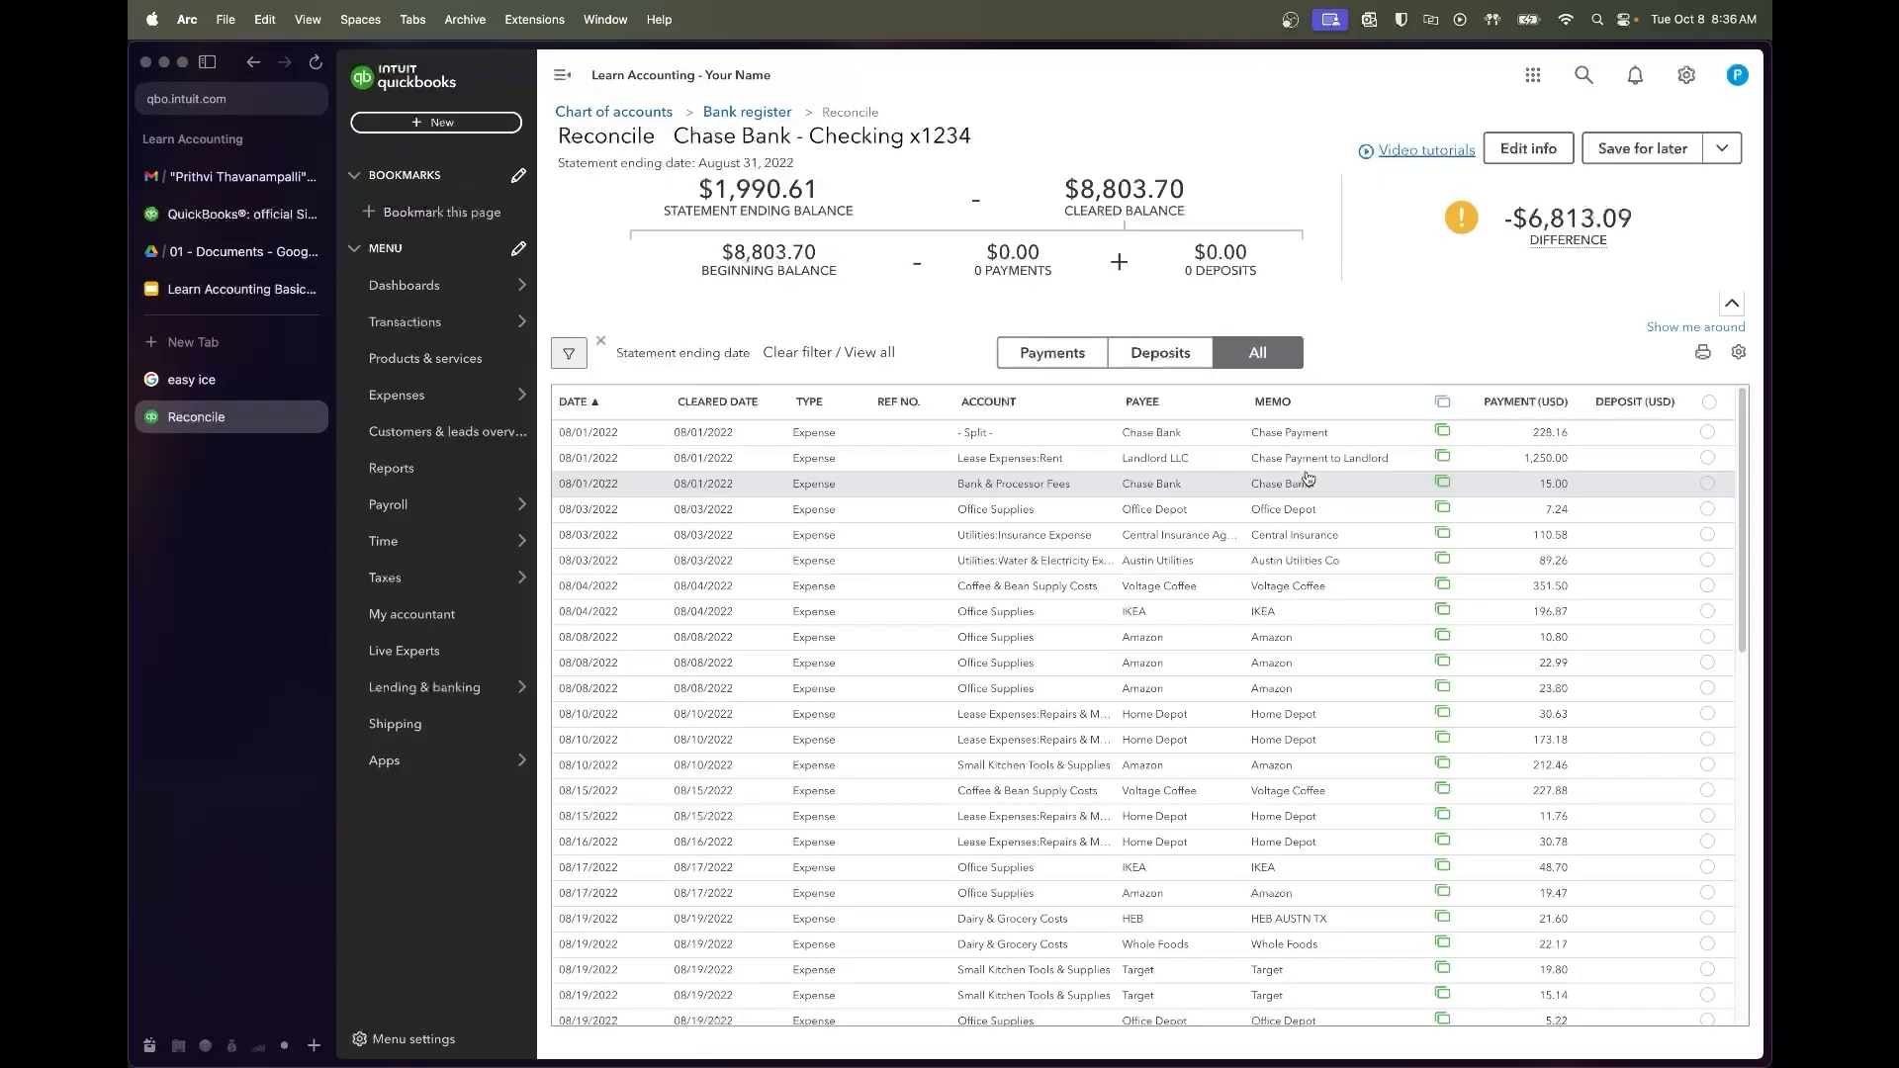
scroll(1345, 504, "down", 10)
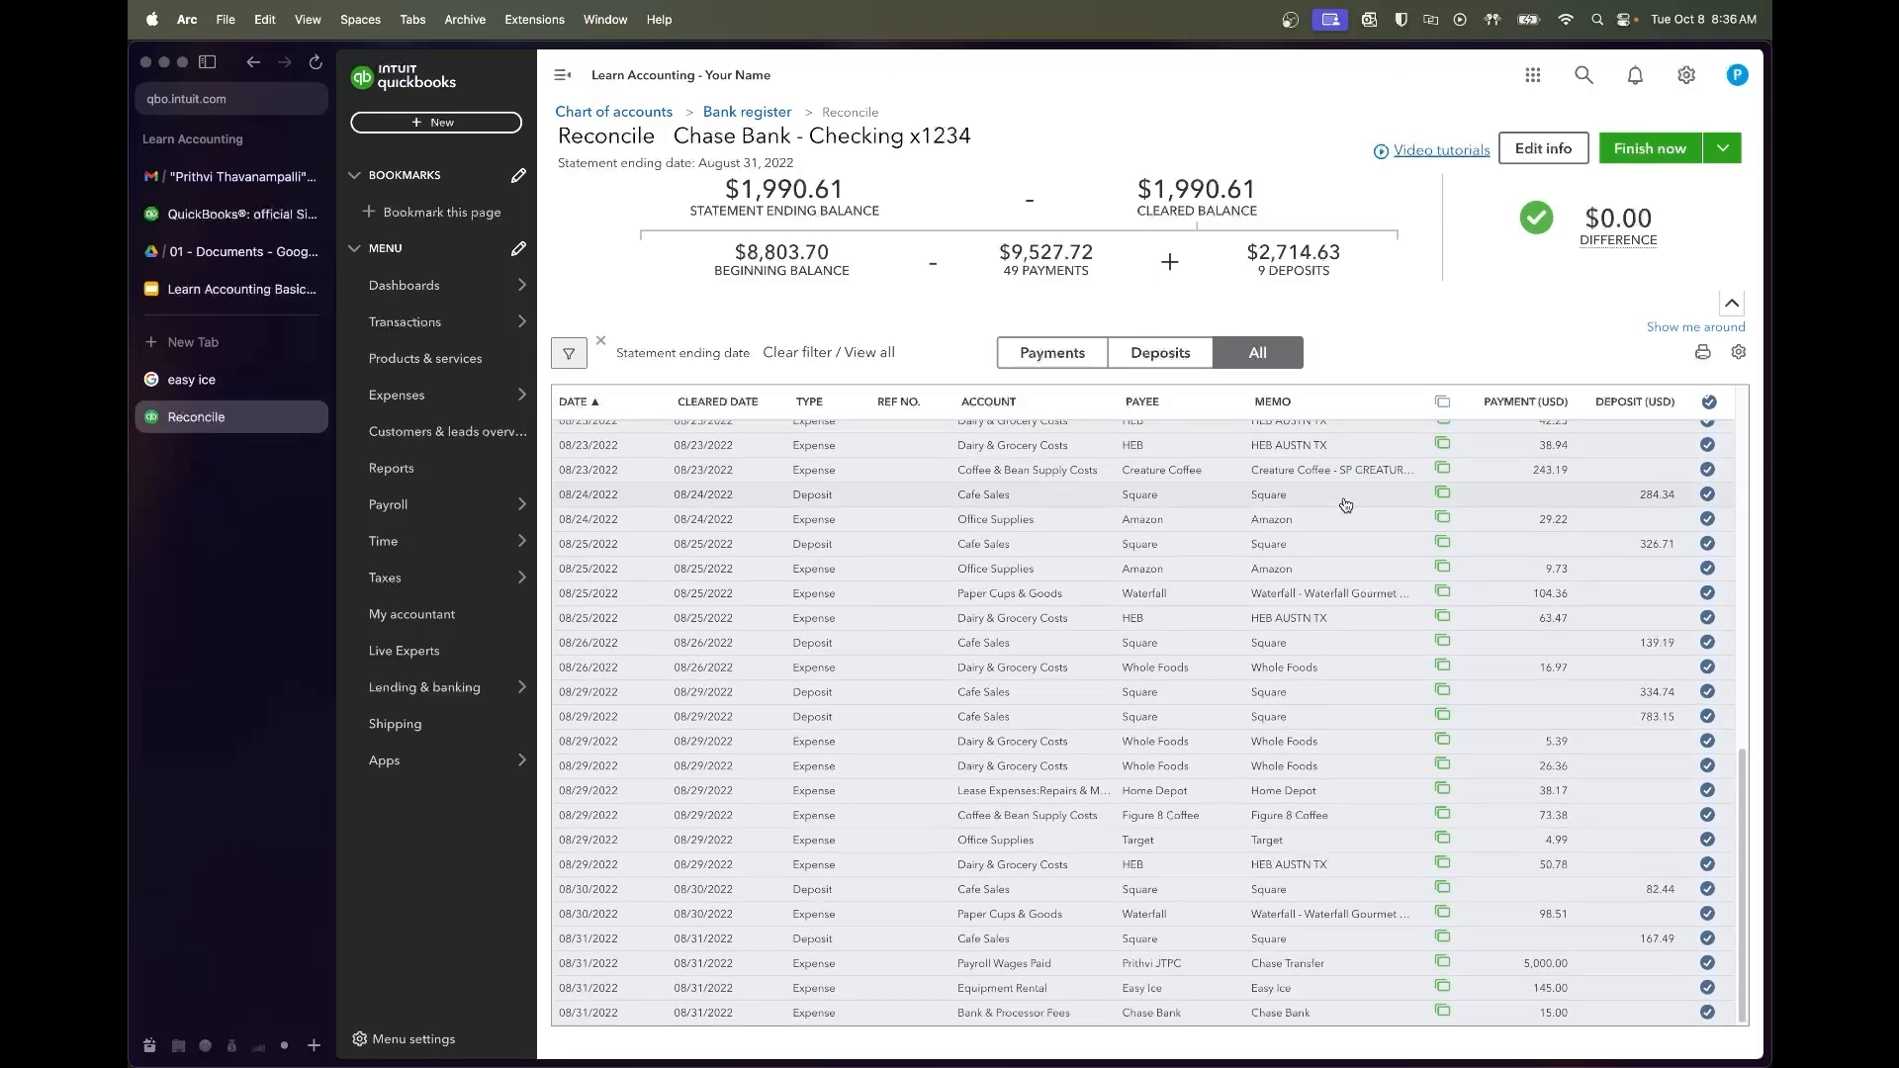
scroll(1345, 504, "up", 10)
Finish the Chase checking reconciliation and close the 'You reconciled this account' confirmation
left_click(1642, 163)
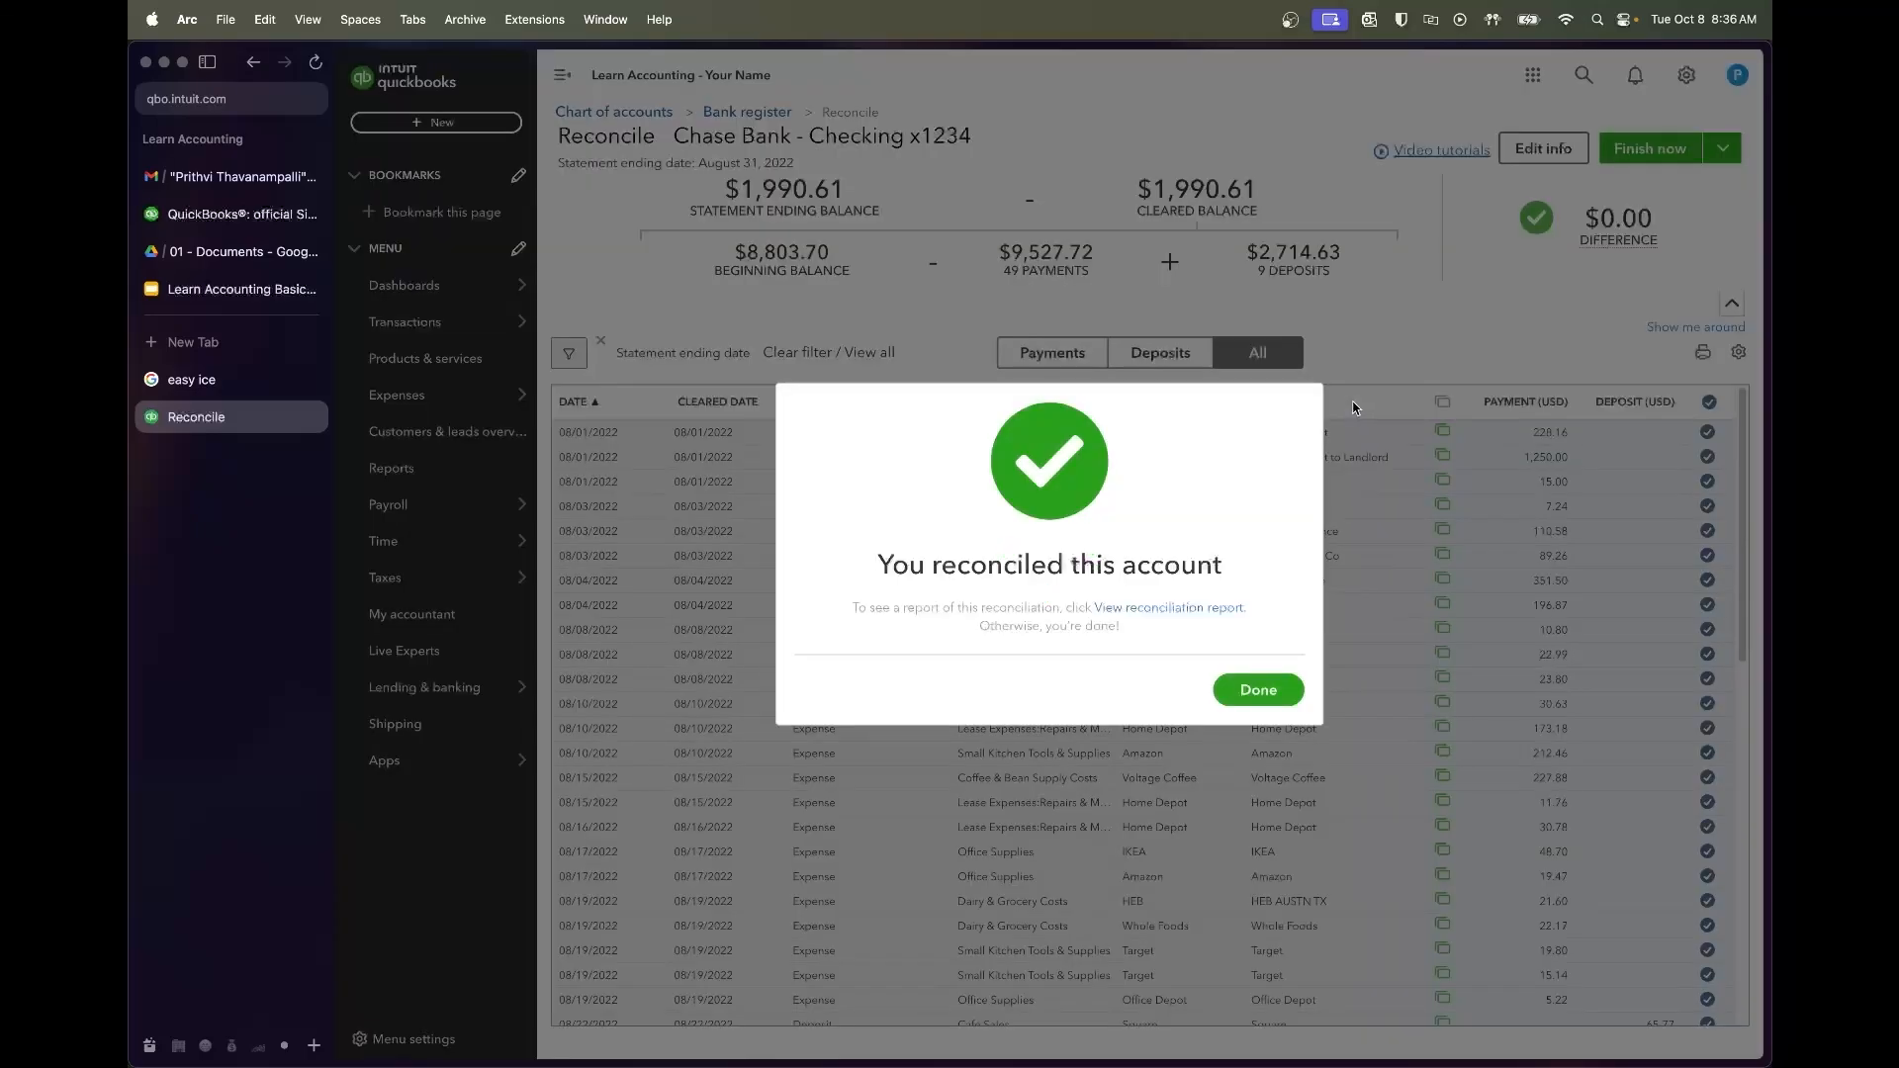
left_click(1236, 693)
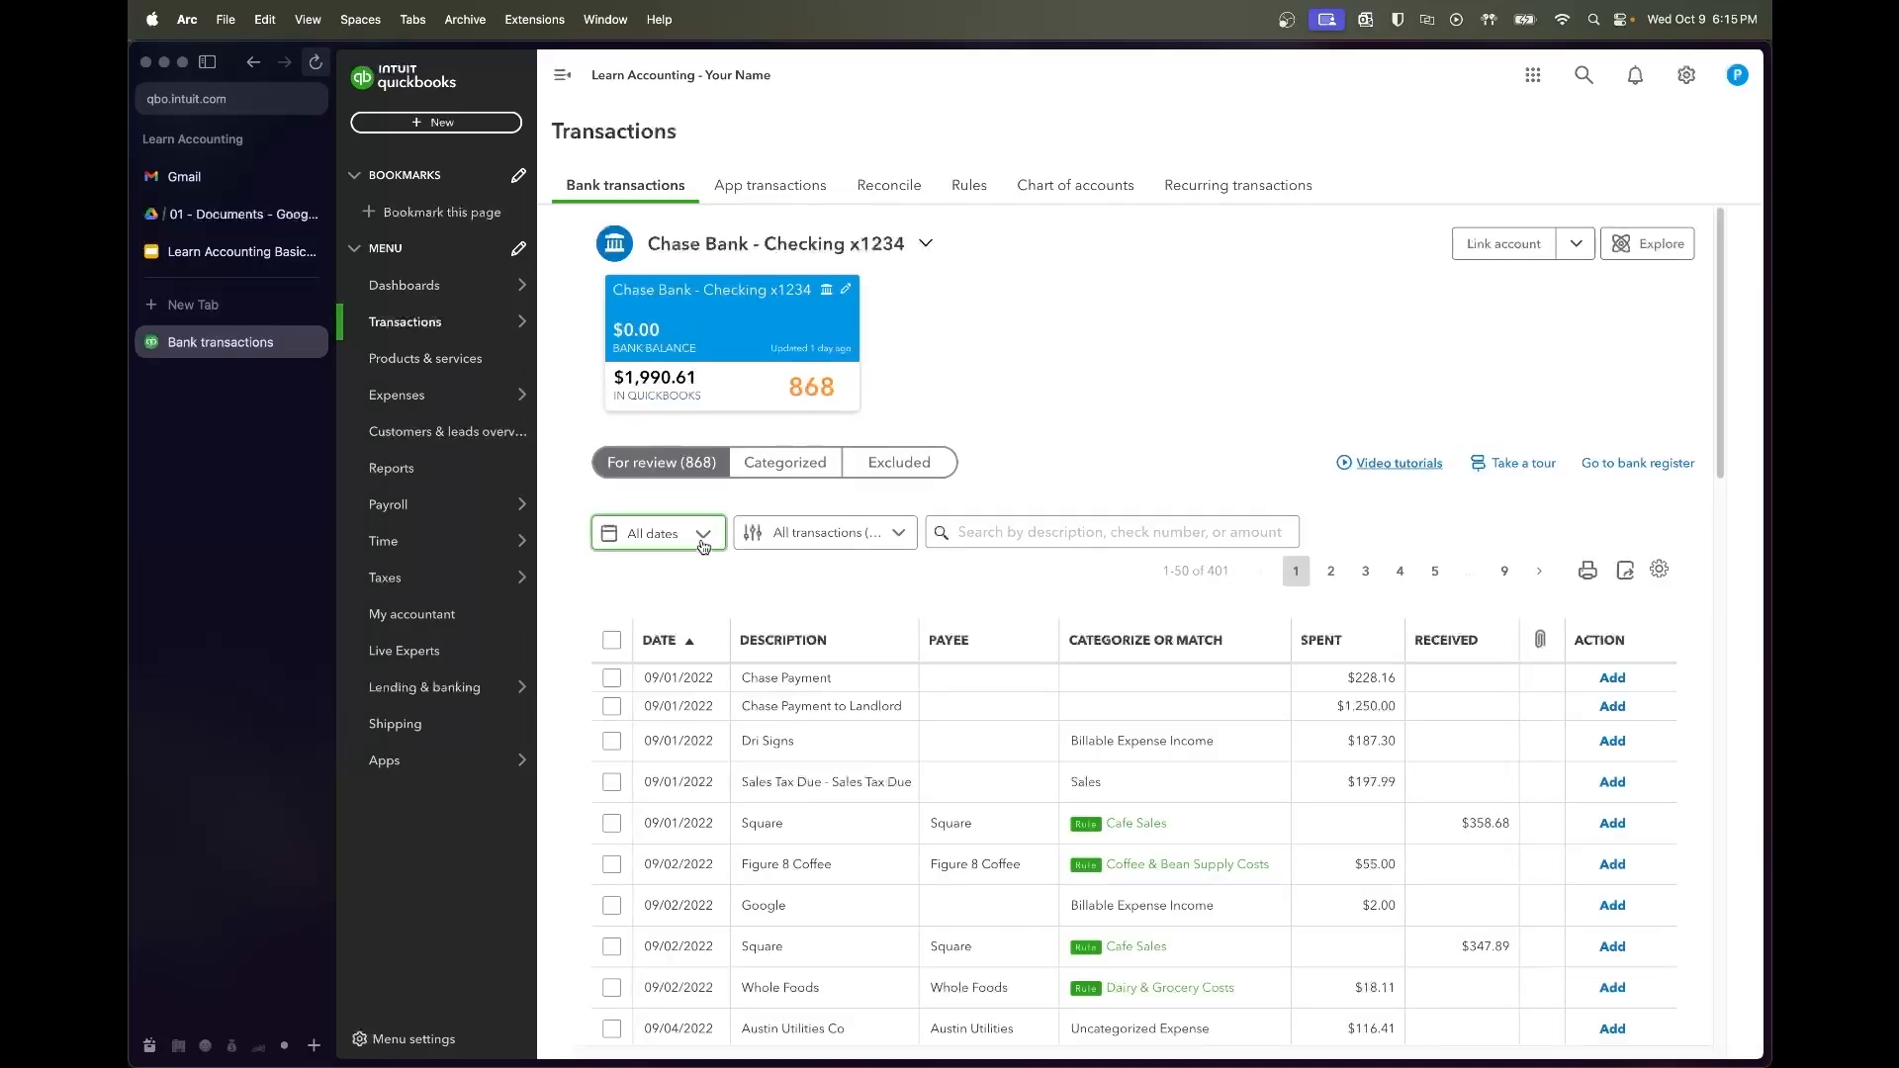
Filter review transactions to 09/01/2022–09/30/2022 and open the $228.16 Chase Payment
left_click(695, 546)
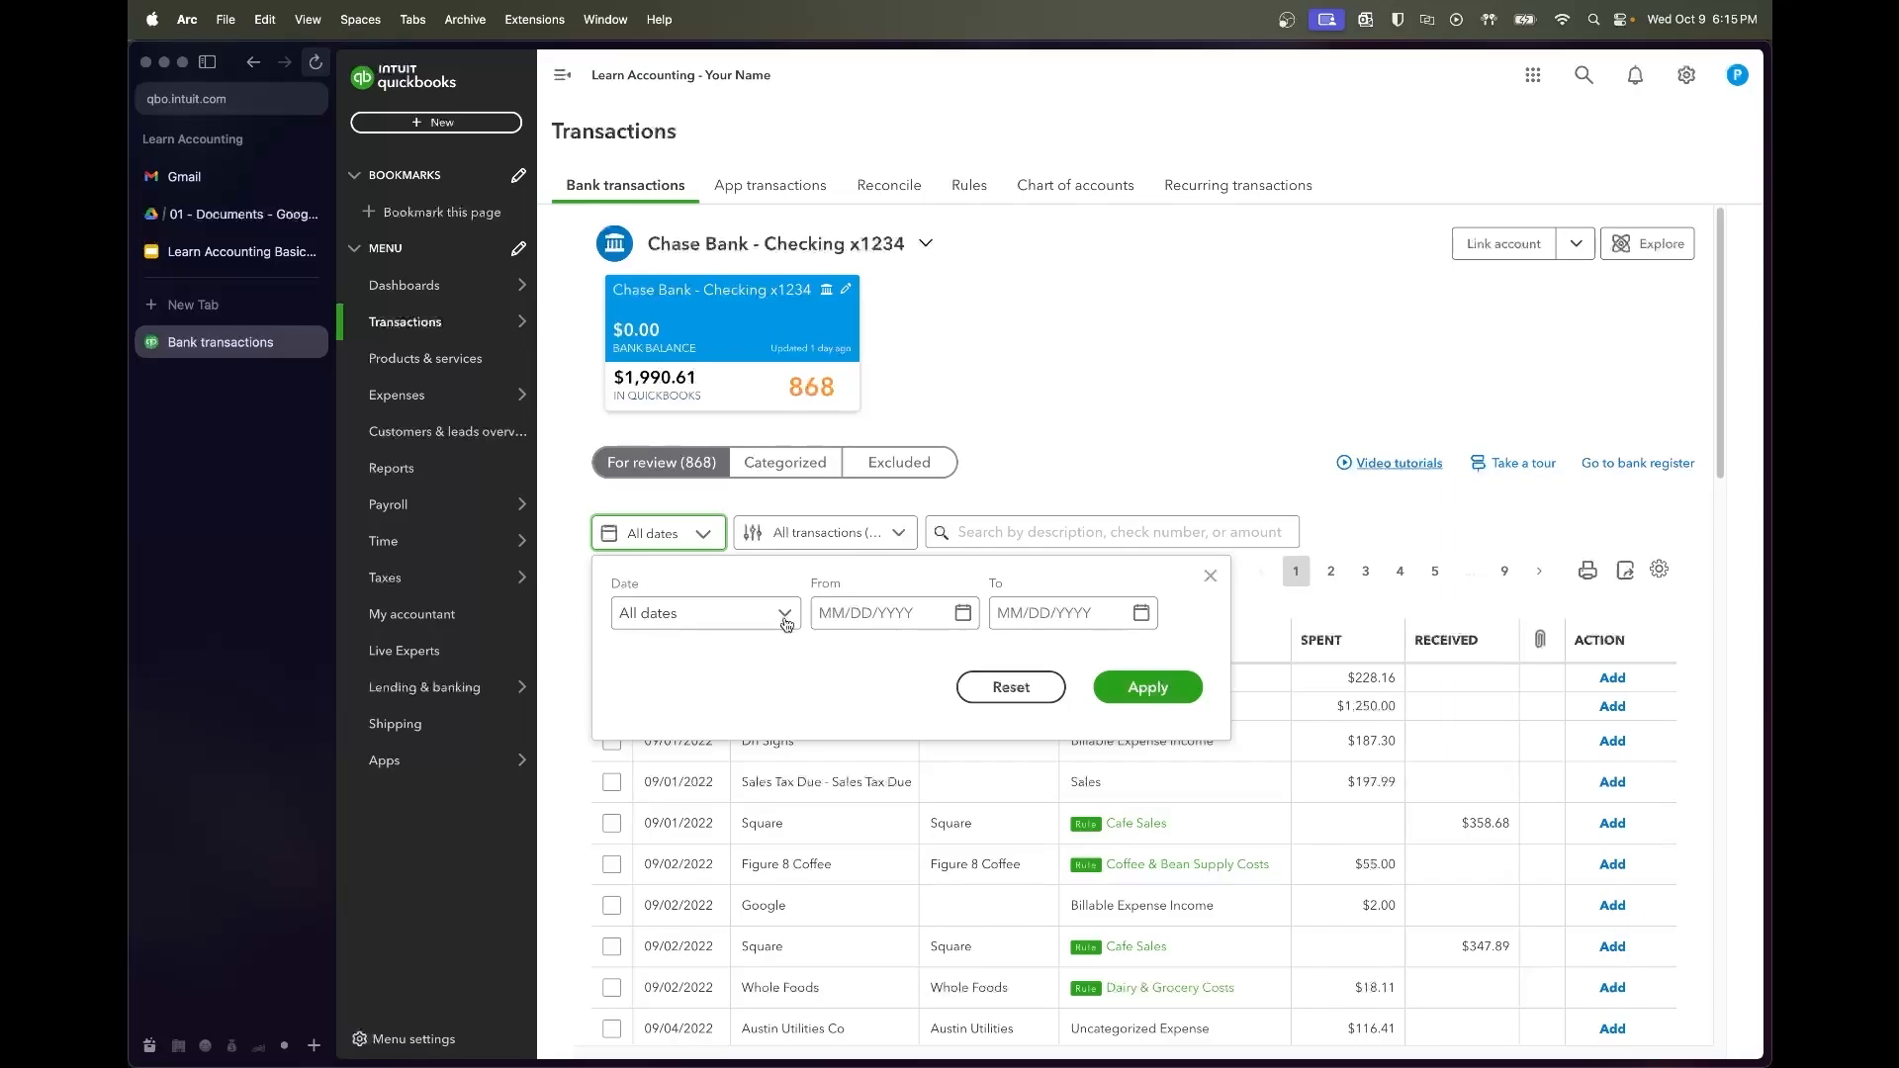
left_click(864, 612)
type("9/01/202")
key("Tab")
type("9")
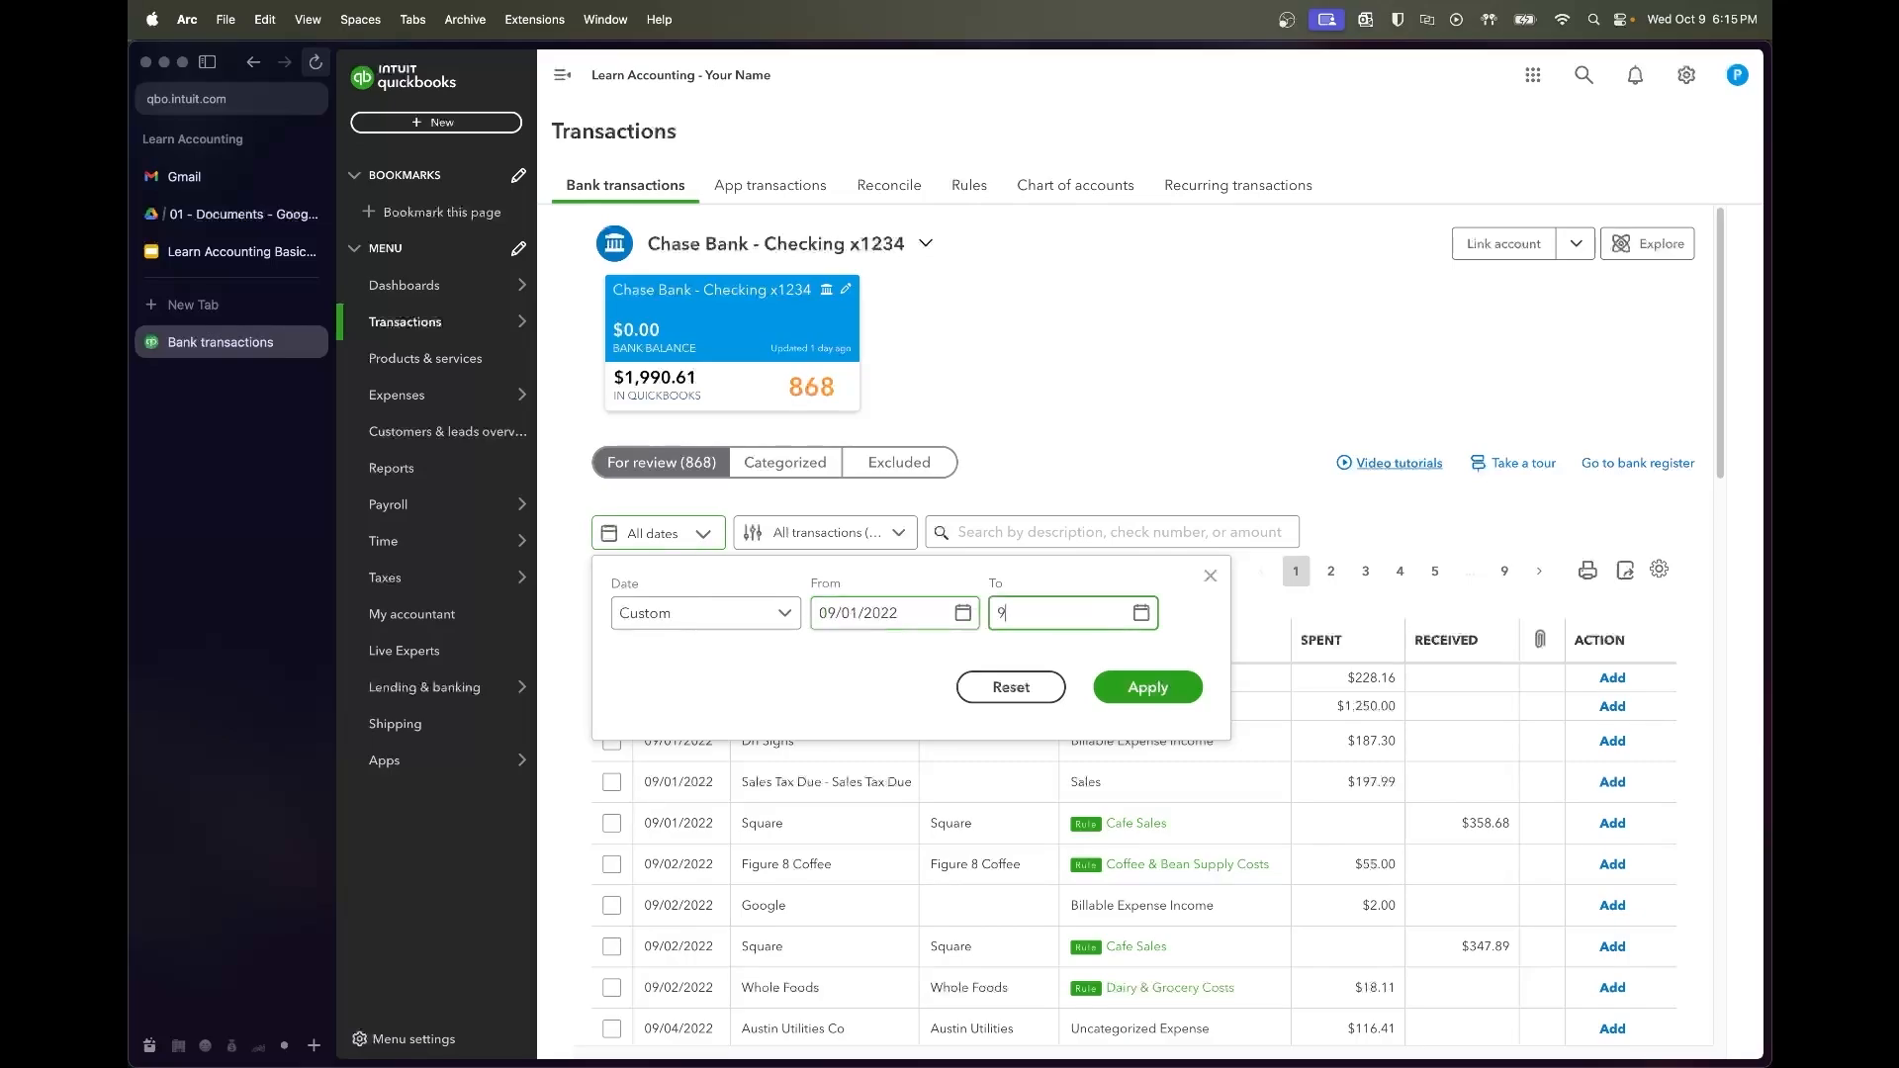
type("/30/22")
key("Tab")
key("Return")
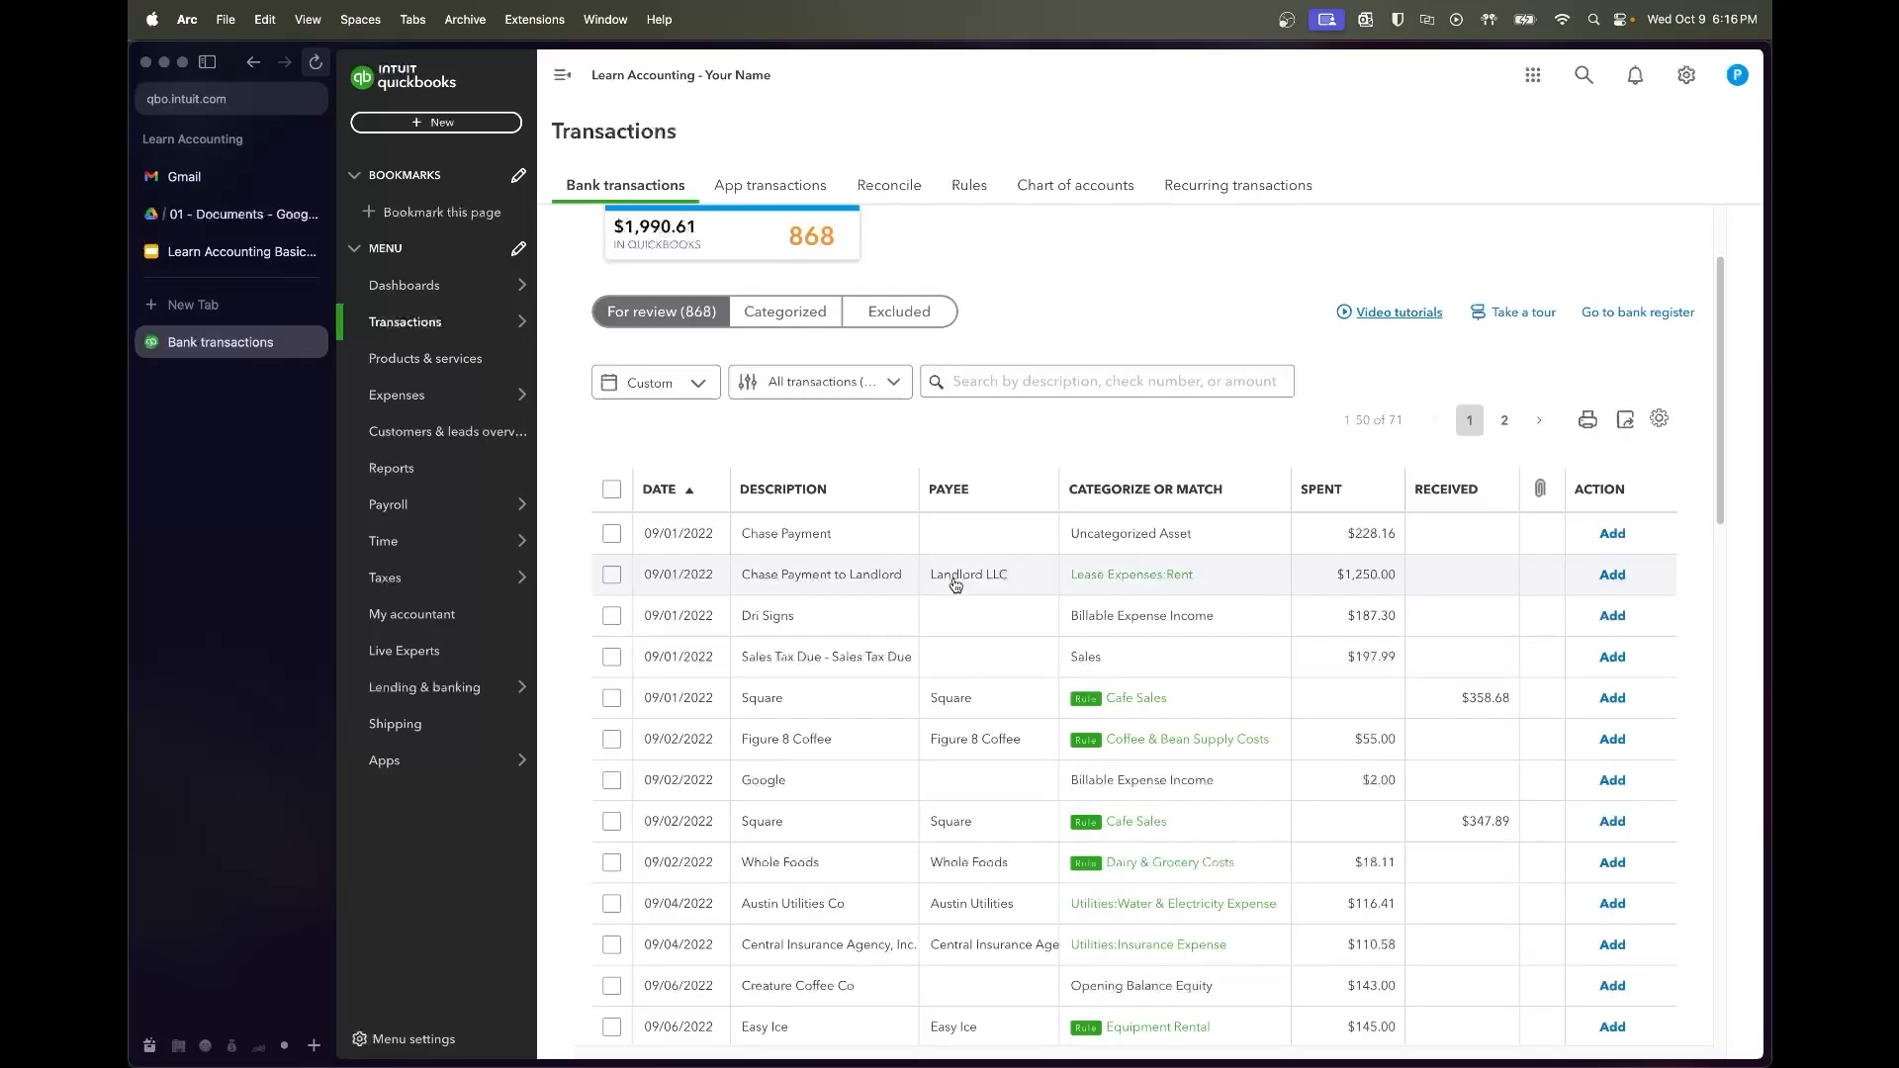
left_click(850, 535)
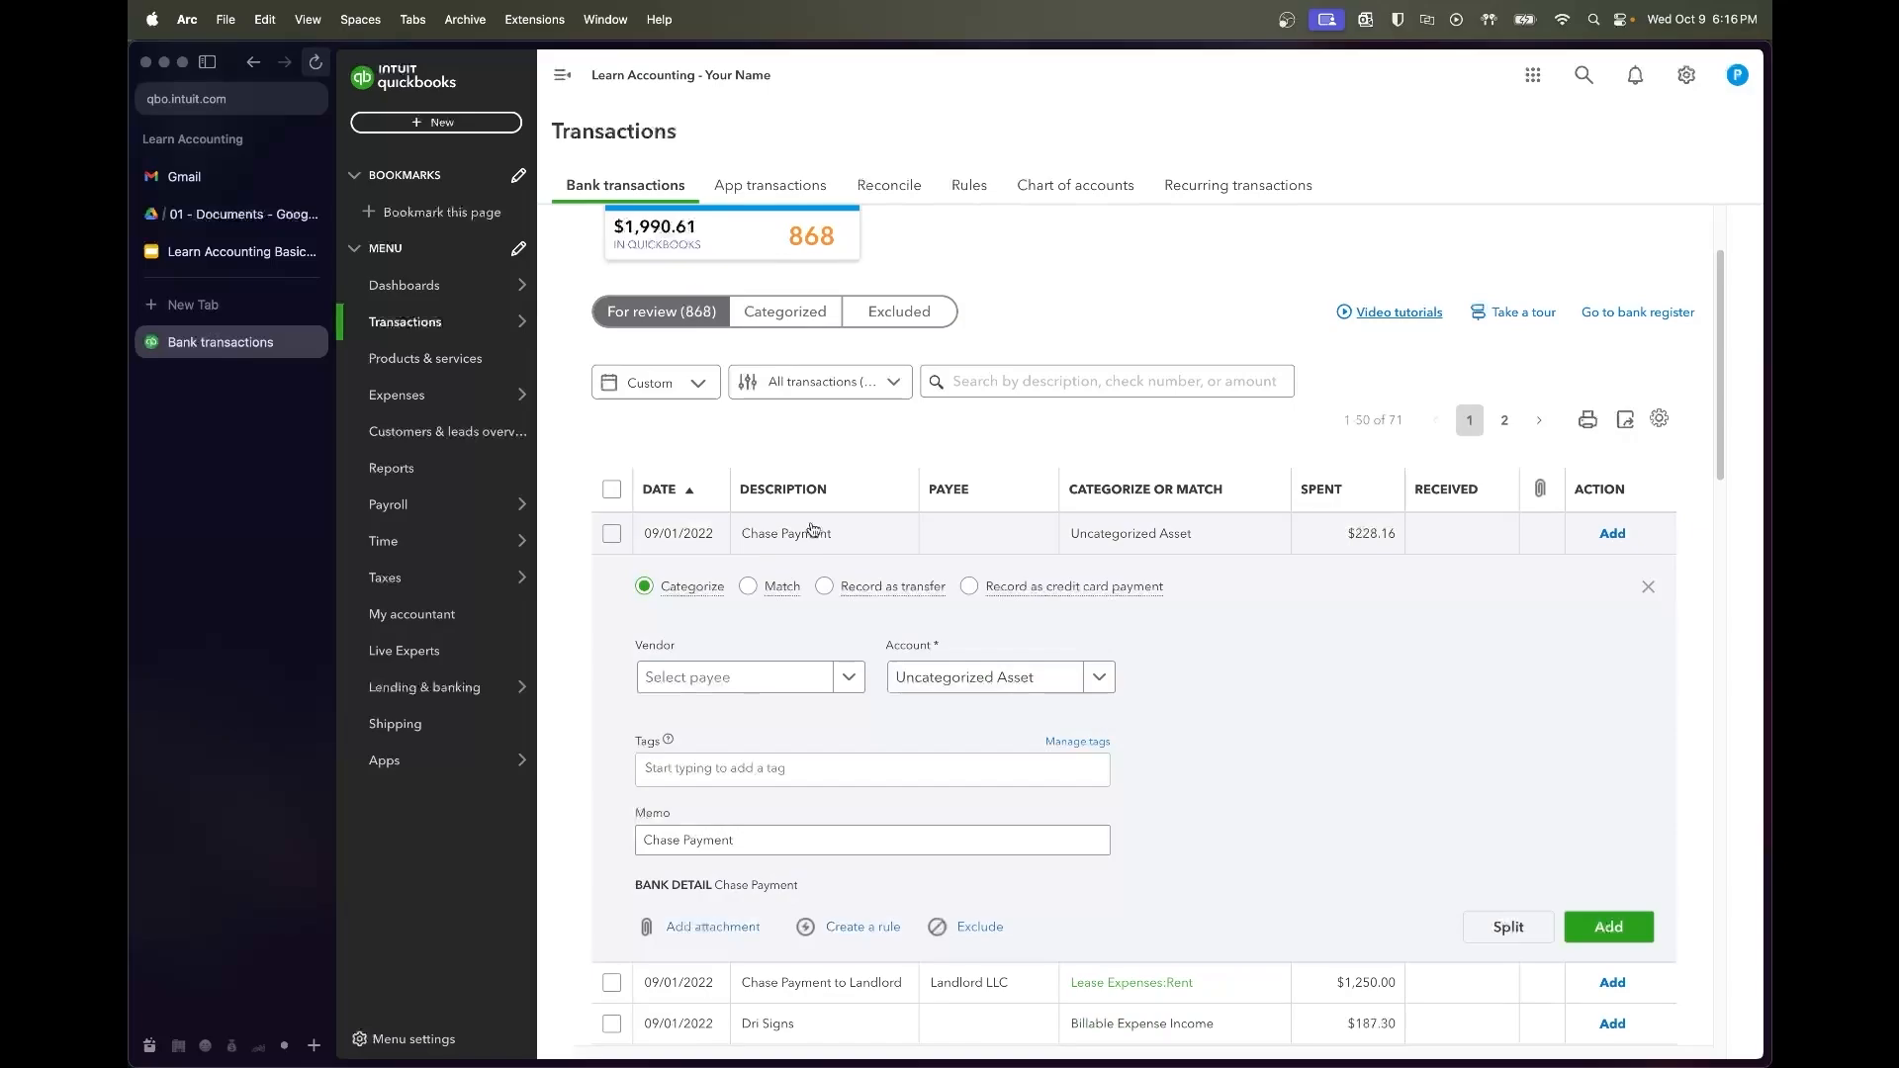
Look up September's 36.55 interest in the Chase Loan Amortization Schedule, then return to the payment
scroll(1266, 722, "down", 2)
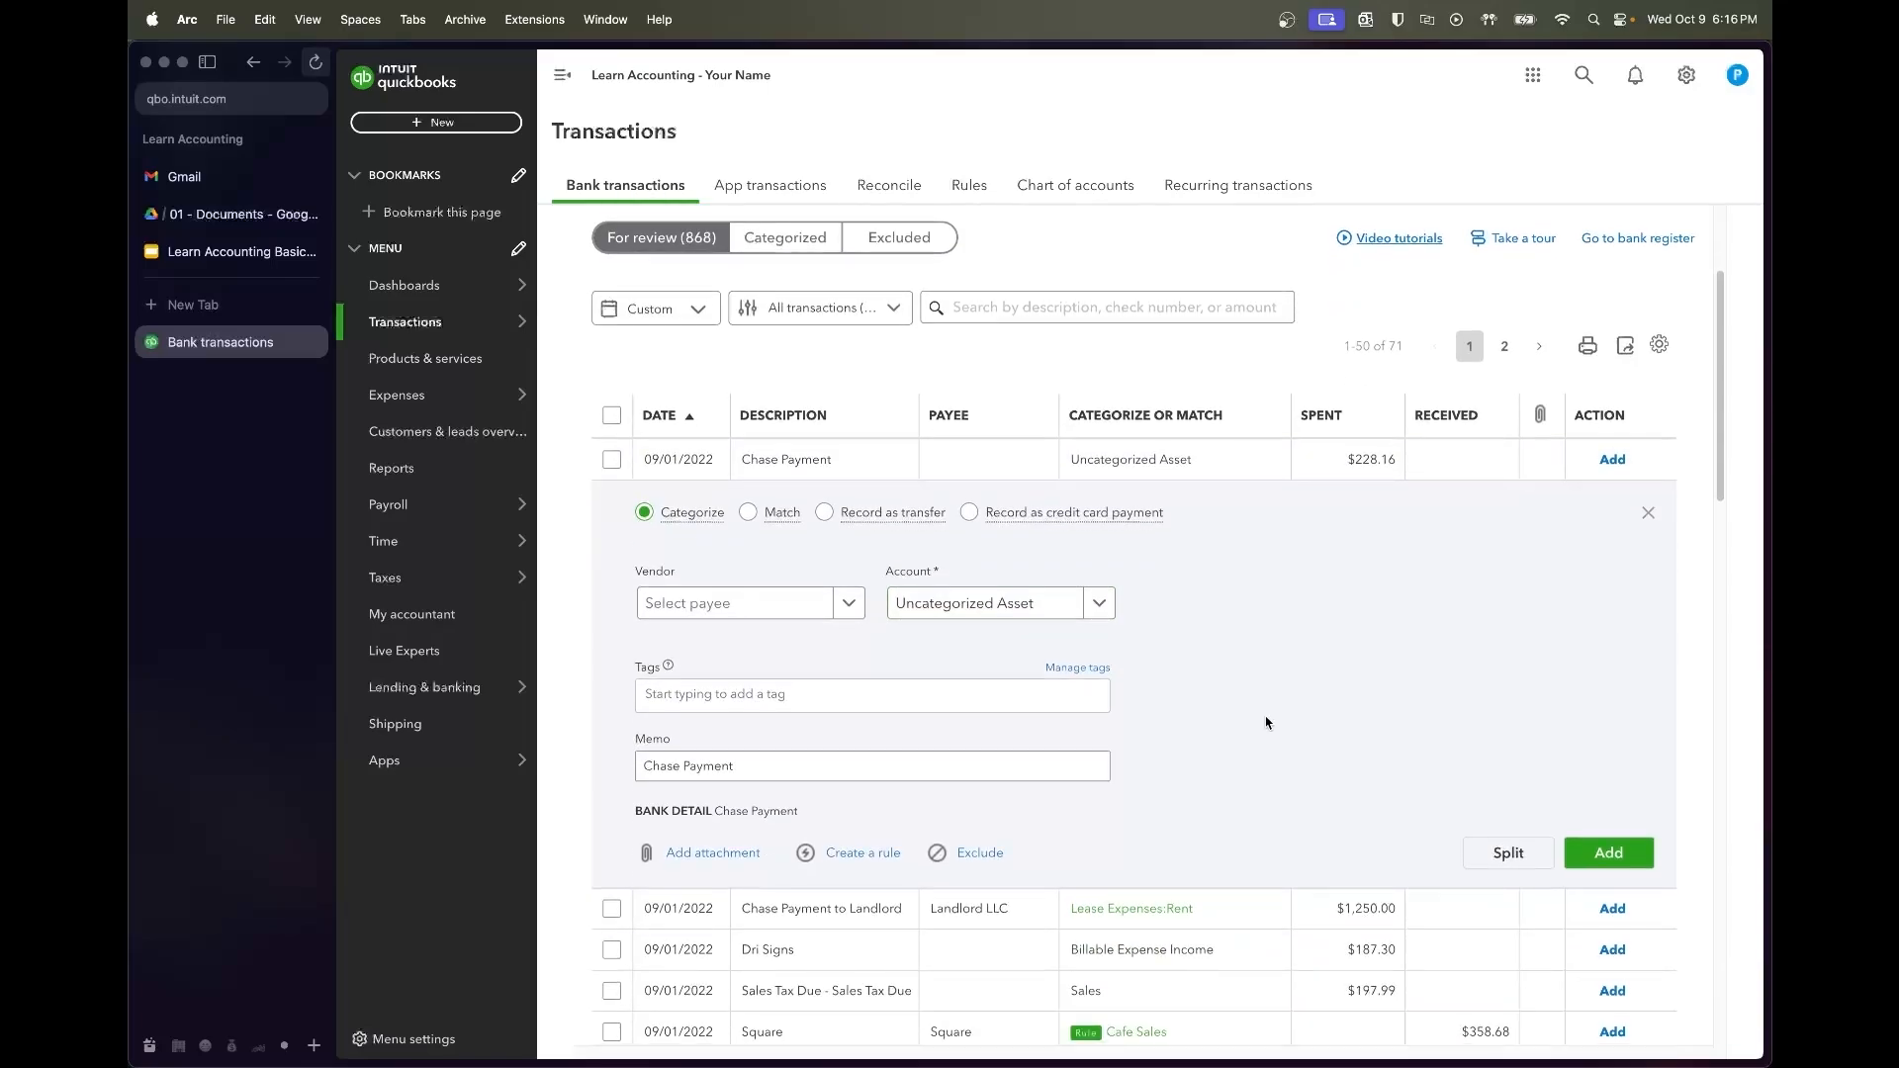
left_click(183, 225)
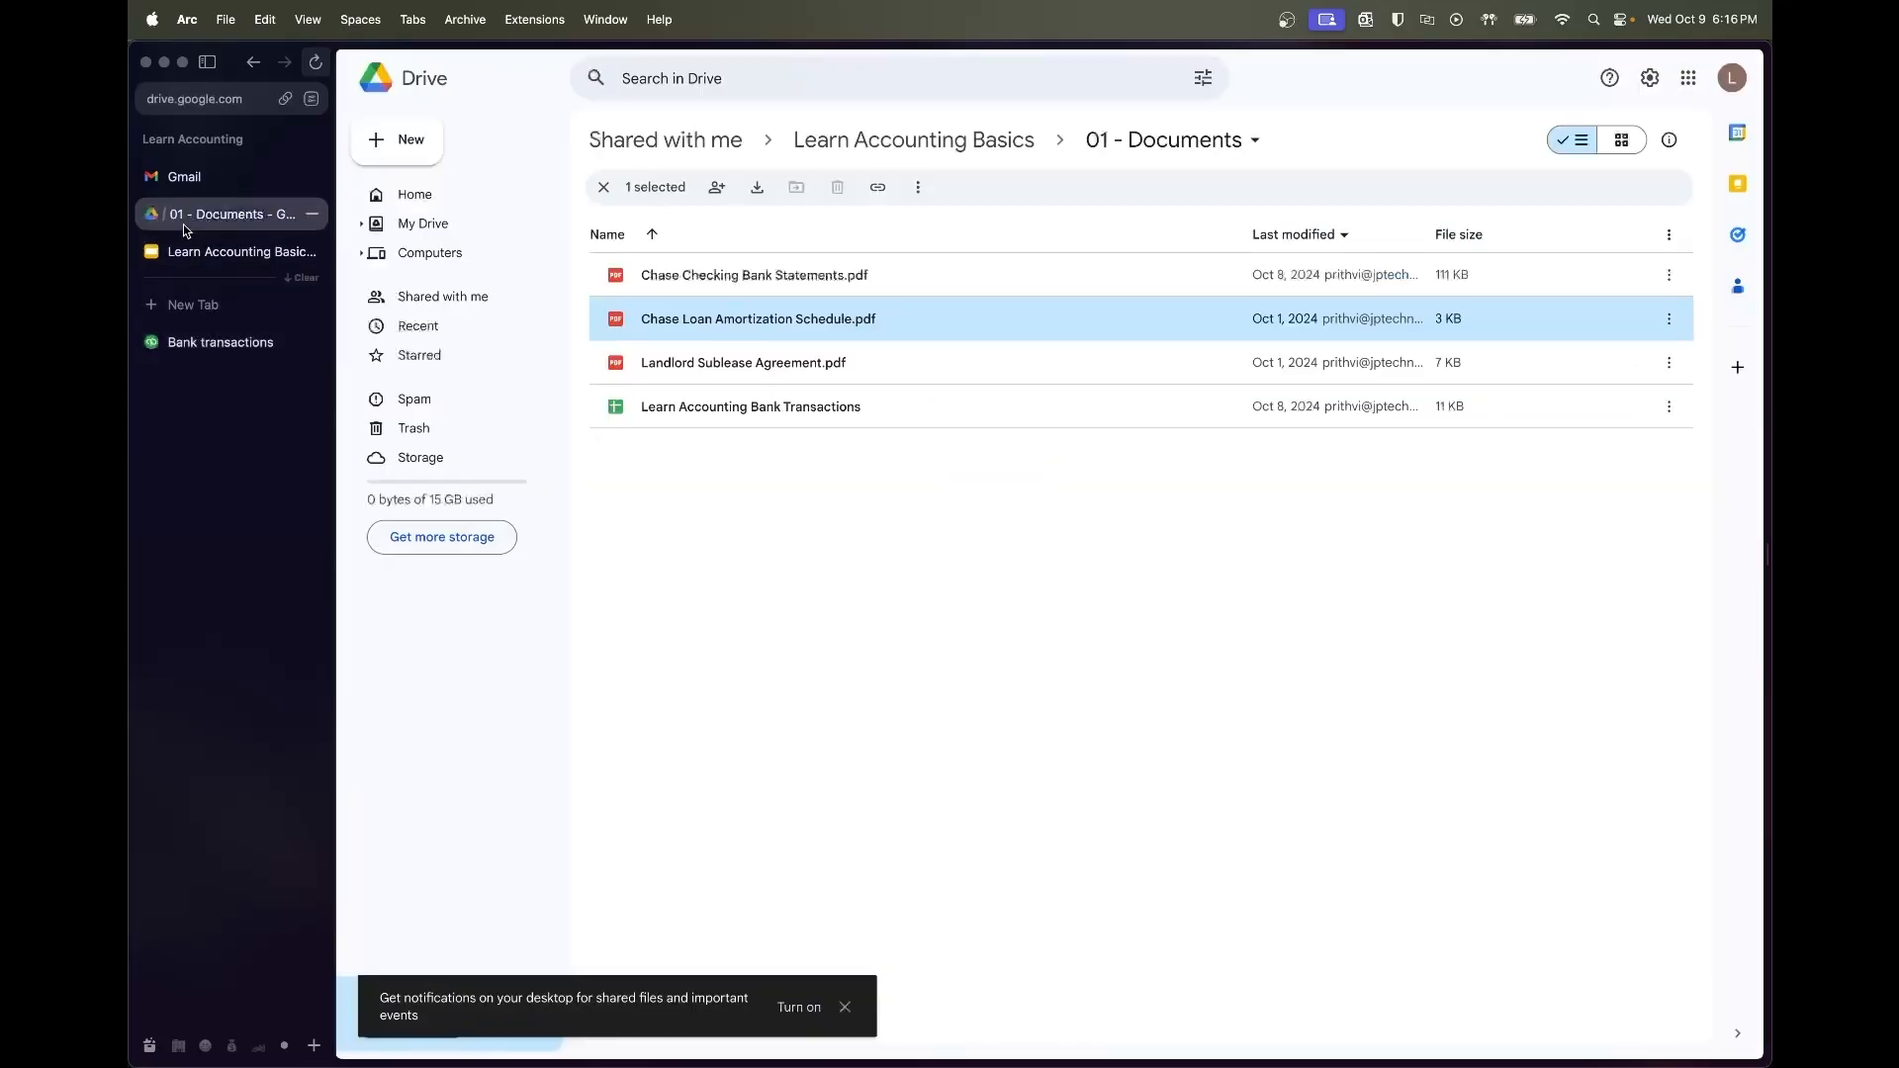
double_click(867, 327)
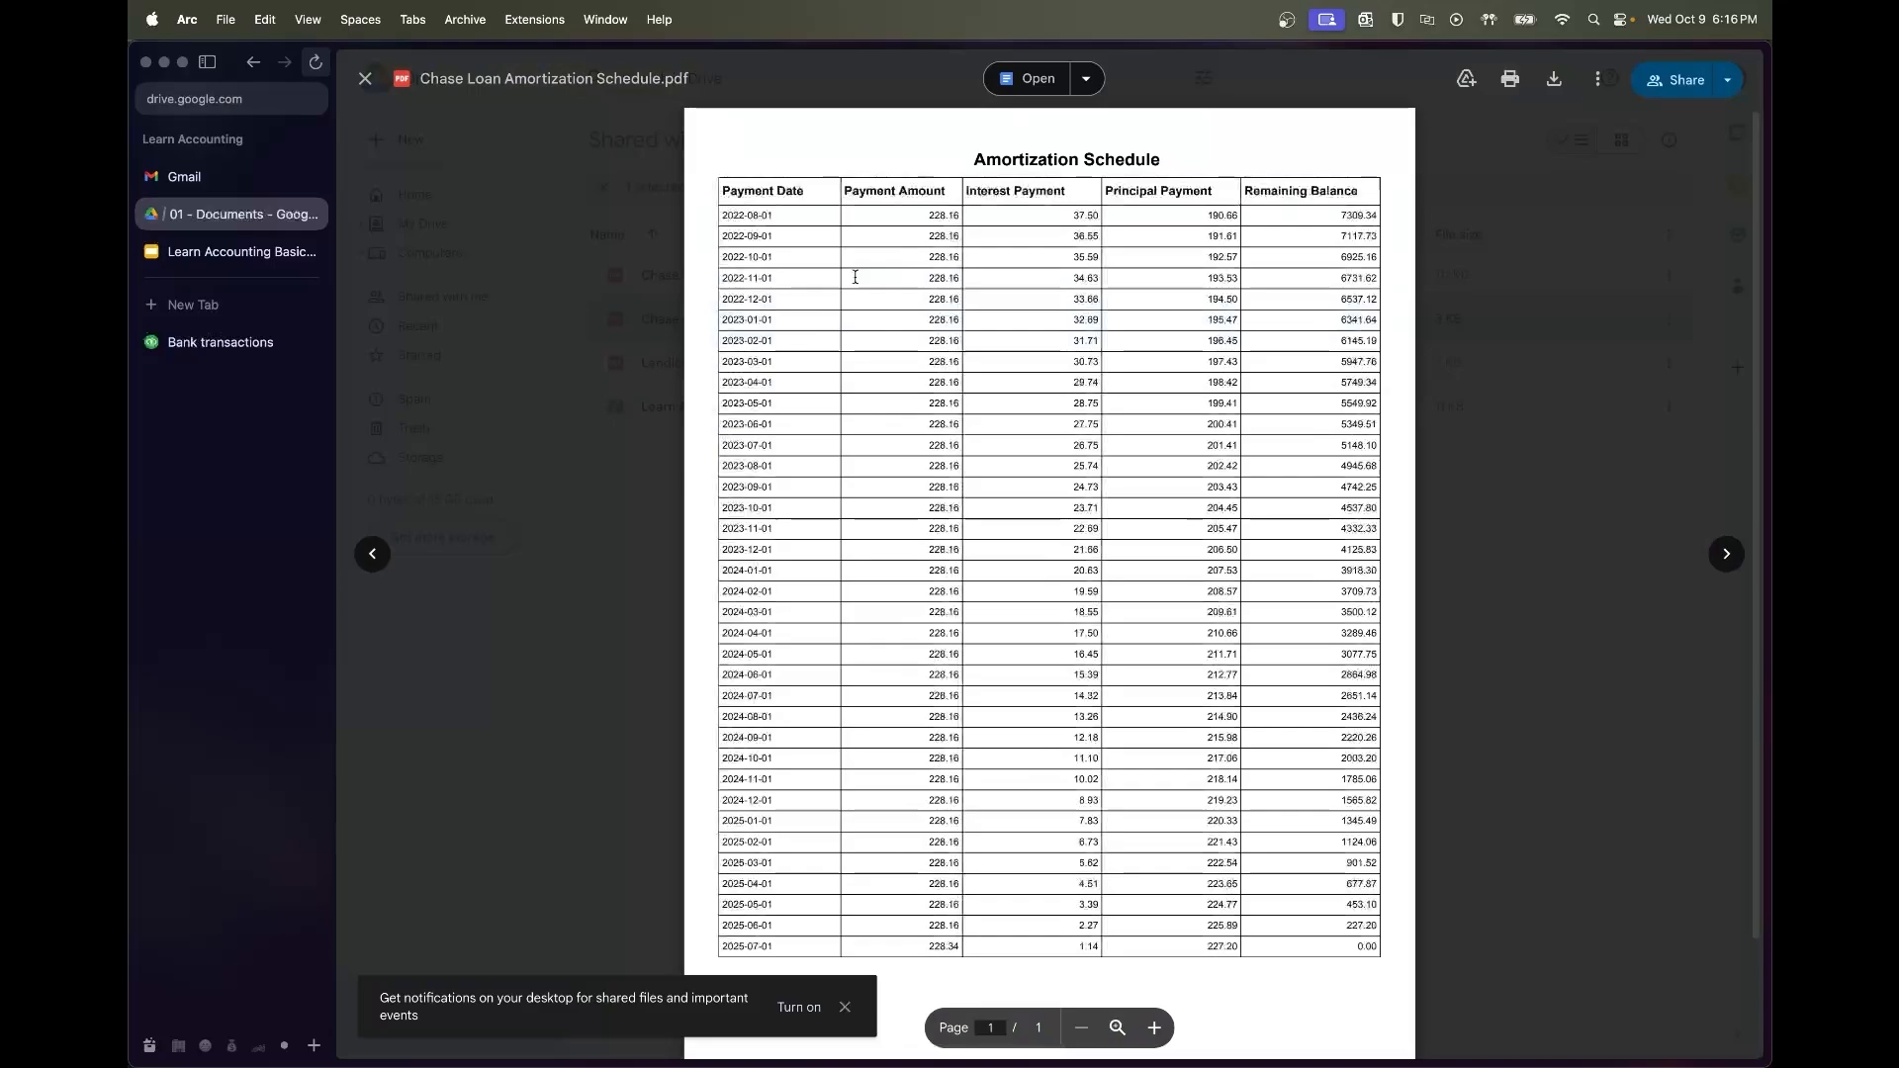
left_click(220, 342)
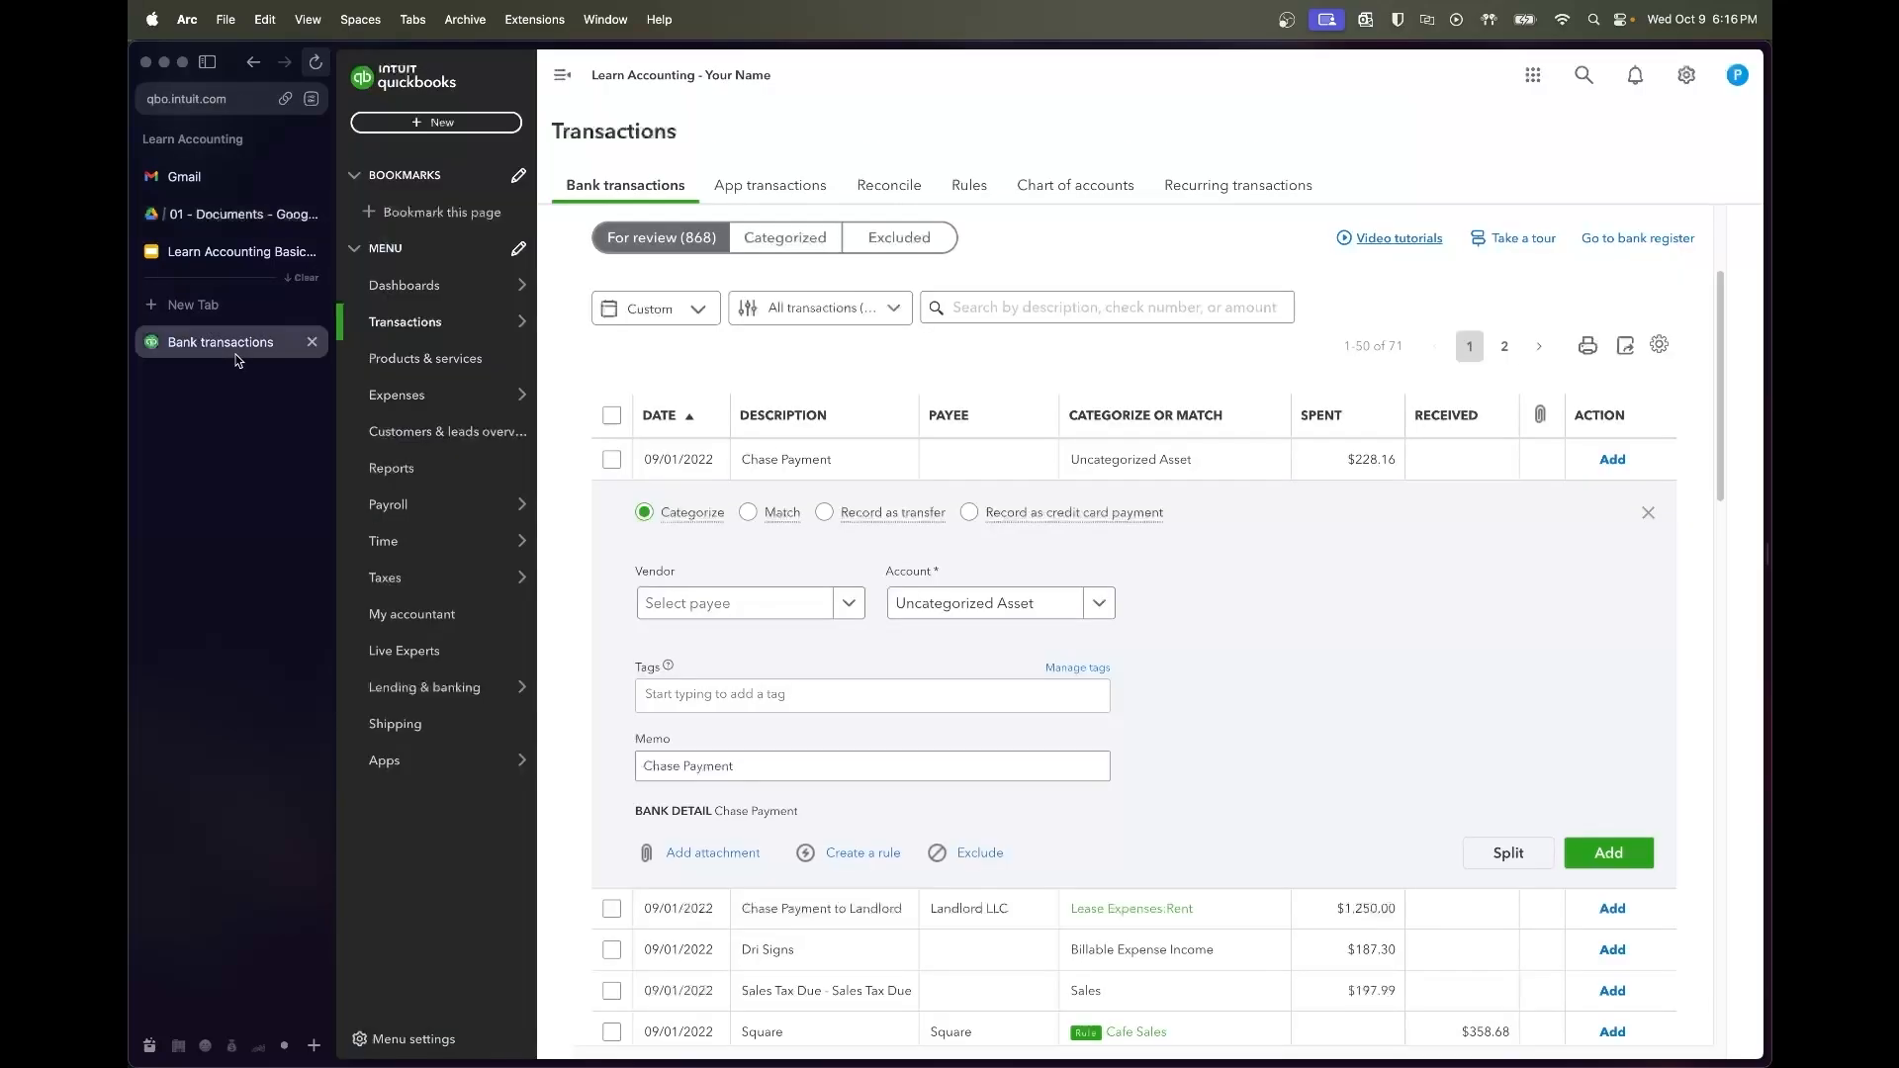
left_click(260, 227)
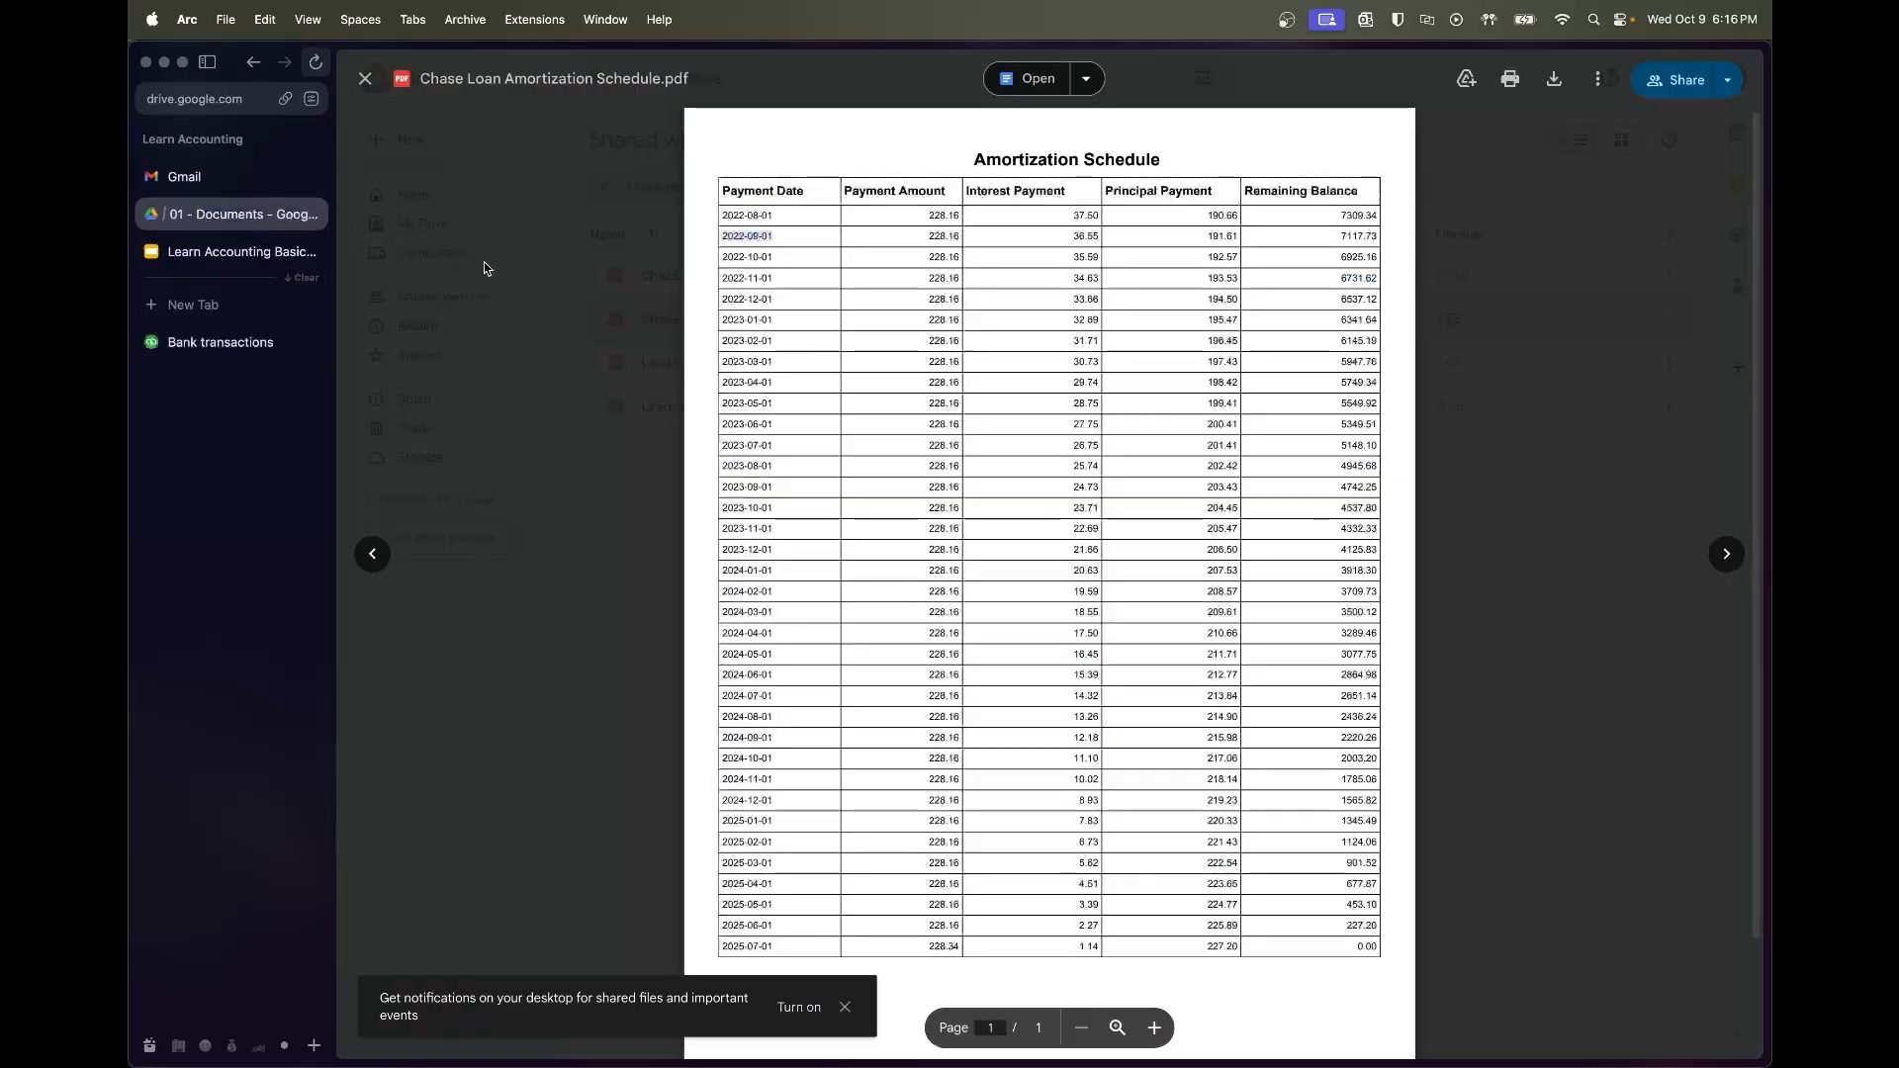
left_click_drag(1069, 240, 1111, 237)
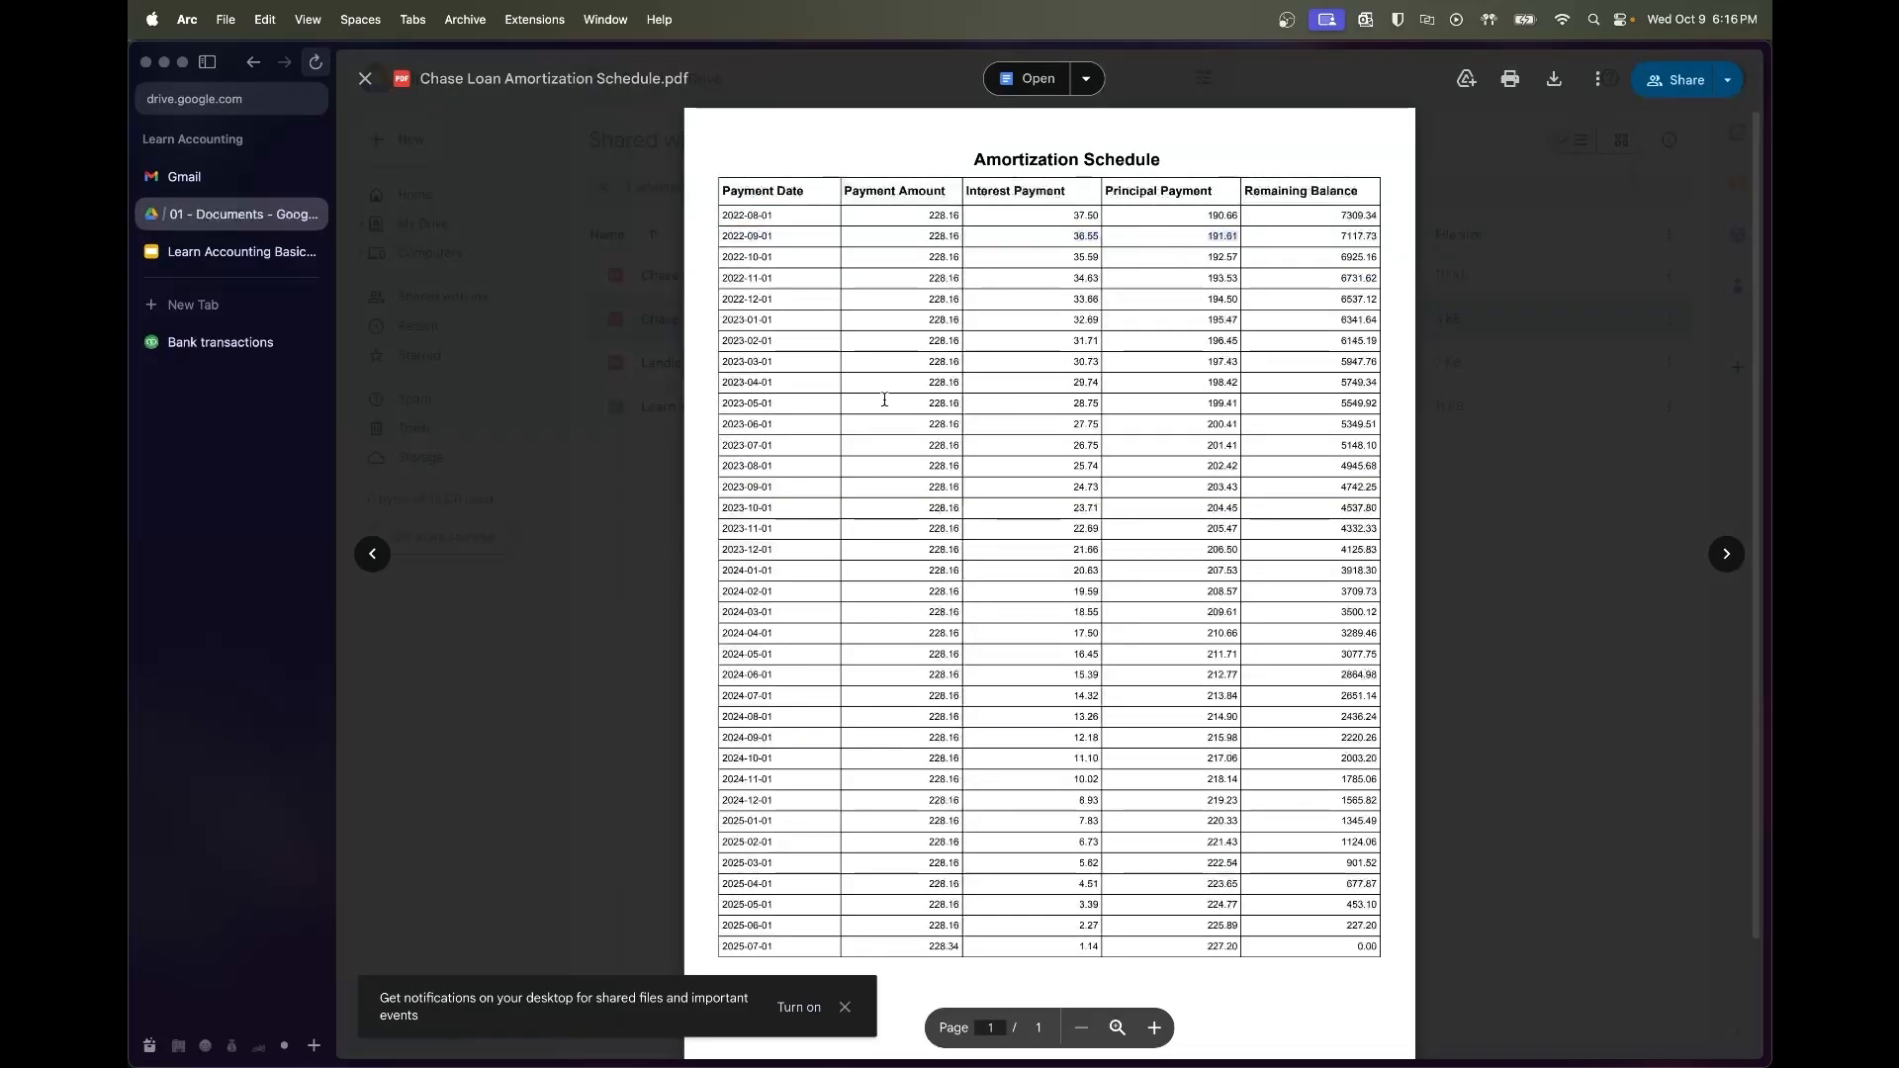
left_click(191, 346)
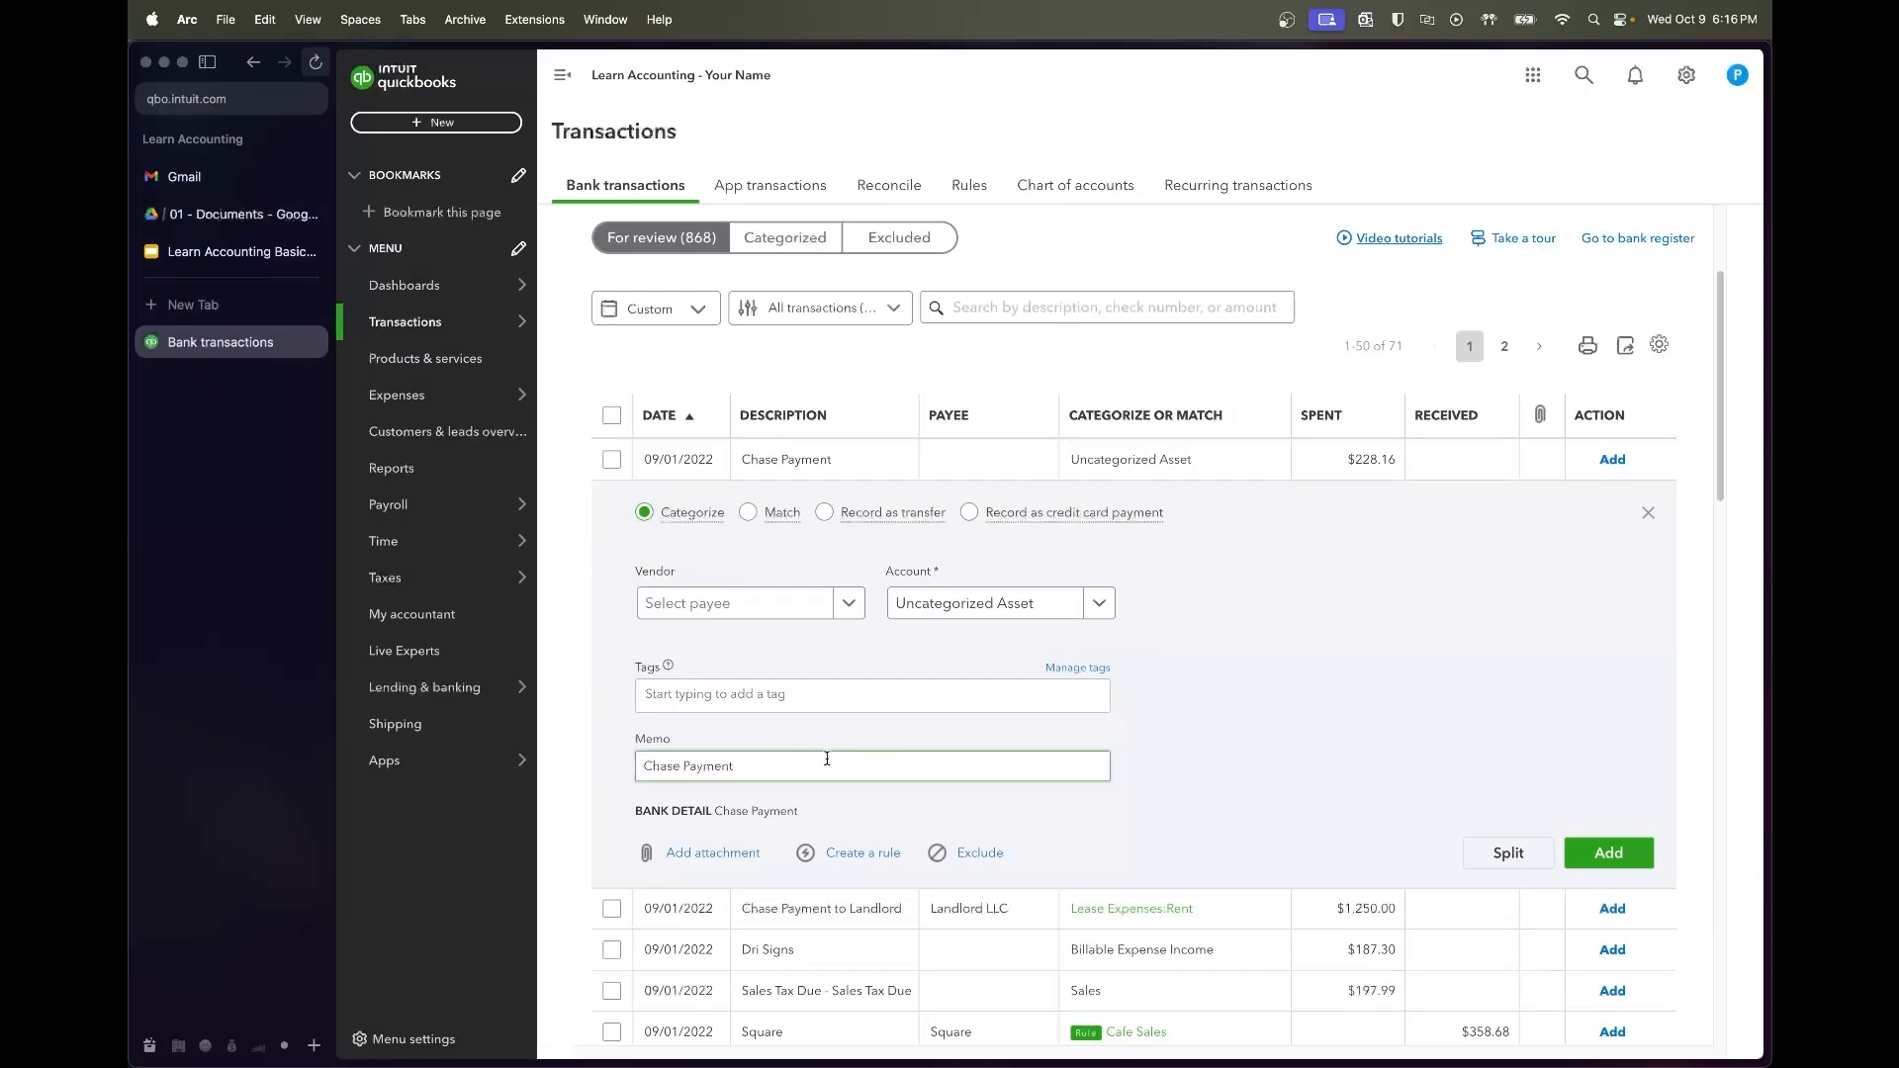
Set the vendor to Chase Bank and split the payment into Interest Expense and Chase Loan lines
left_click(776, 605)
type("Chase")
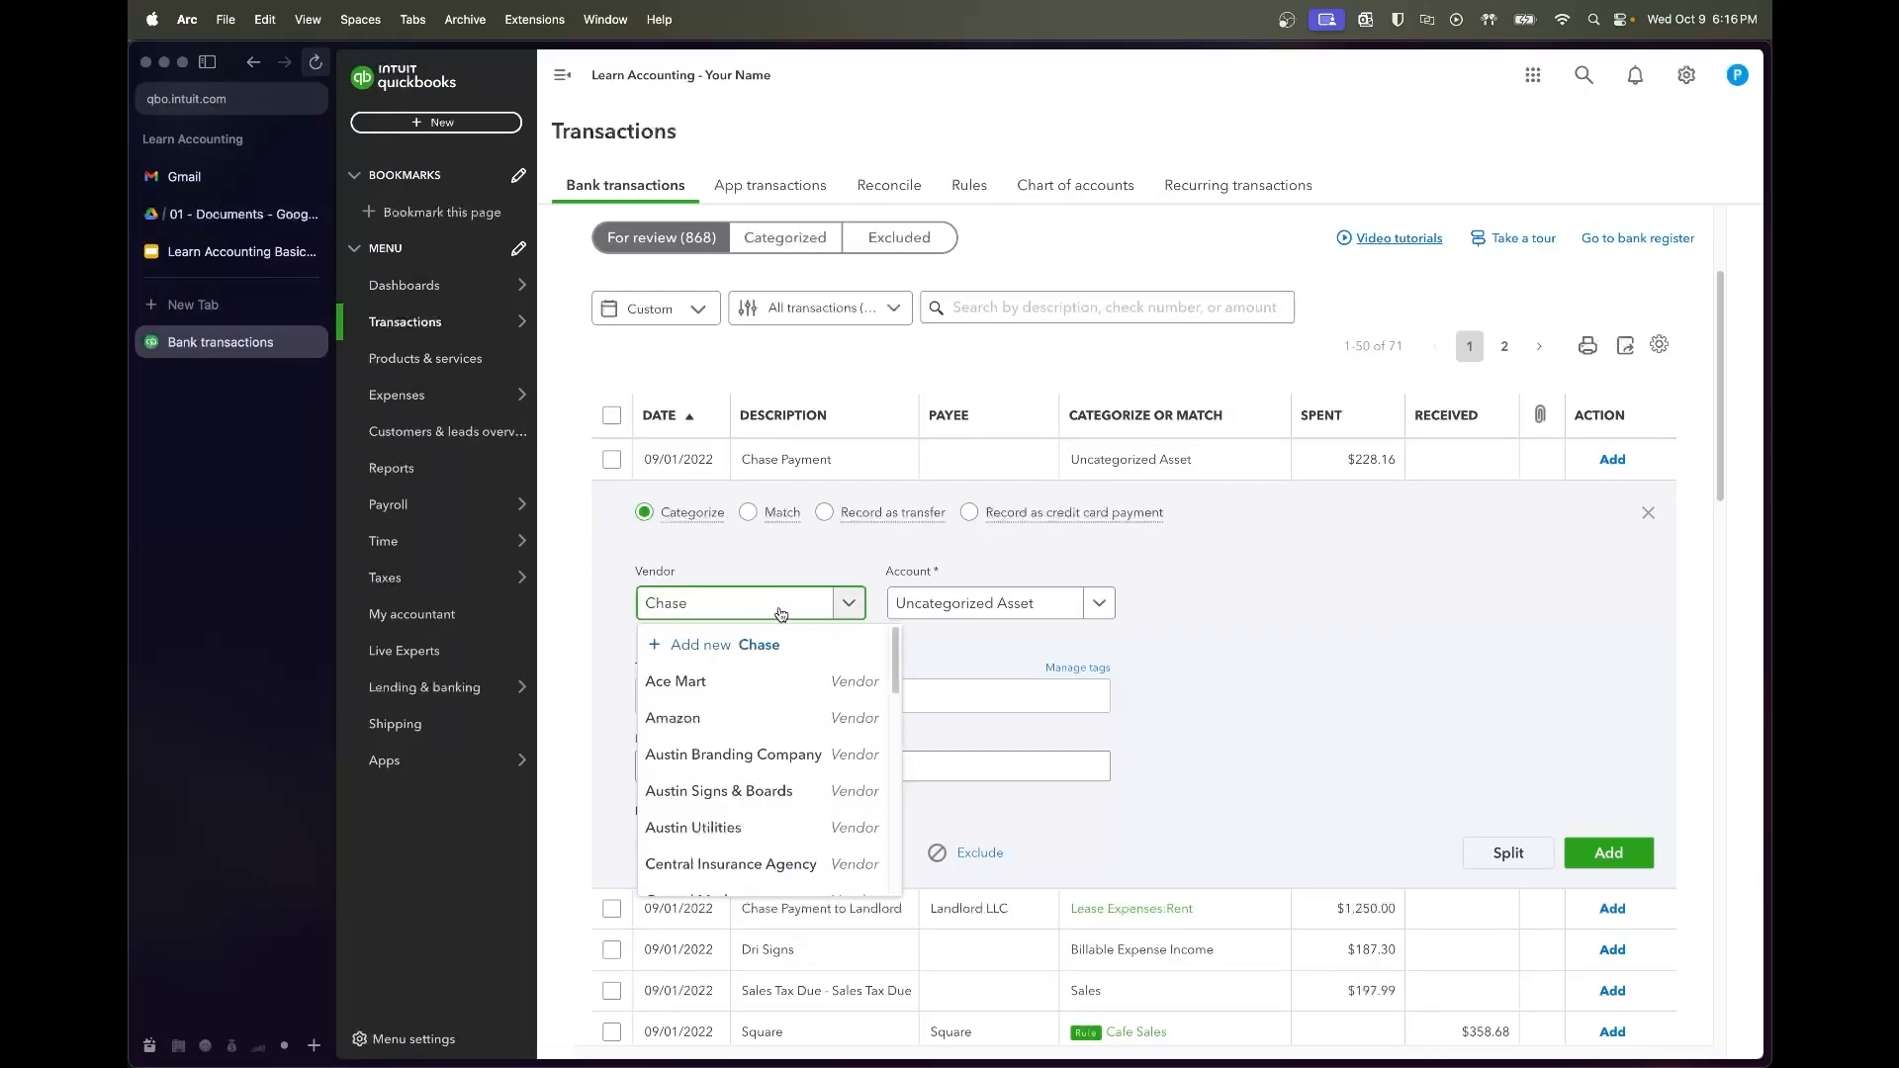
left_click(777, 681)
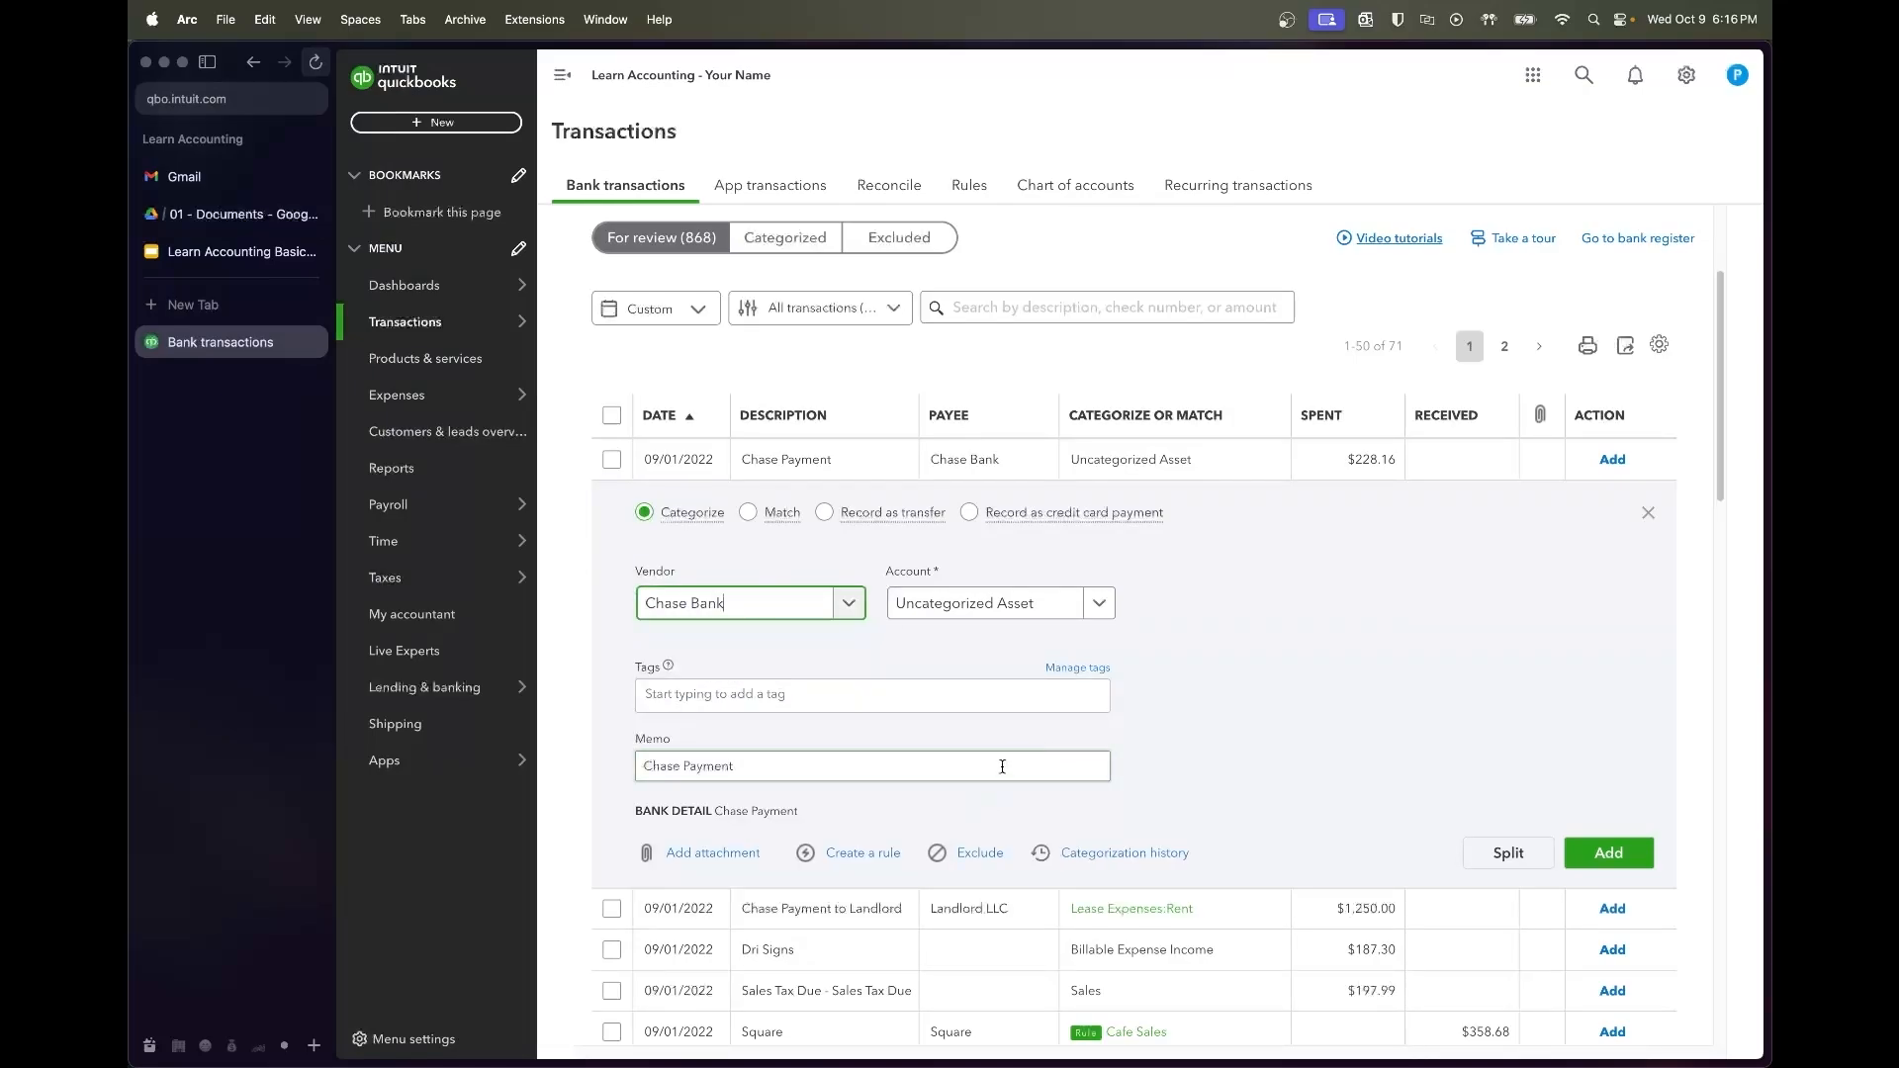
left_click(1508, 852)
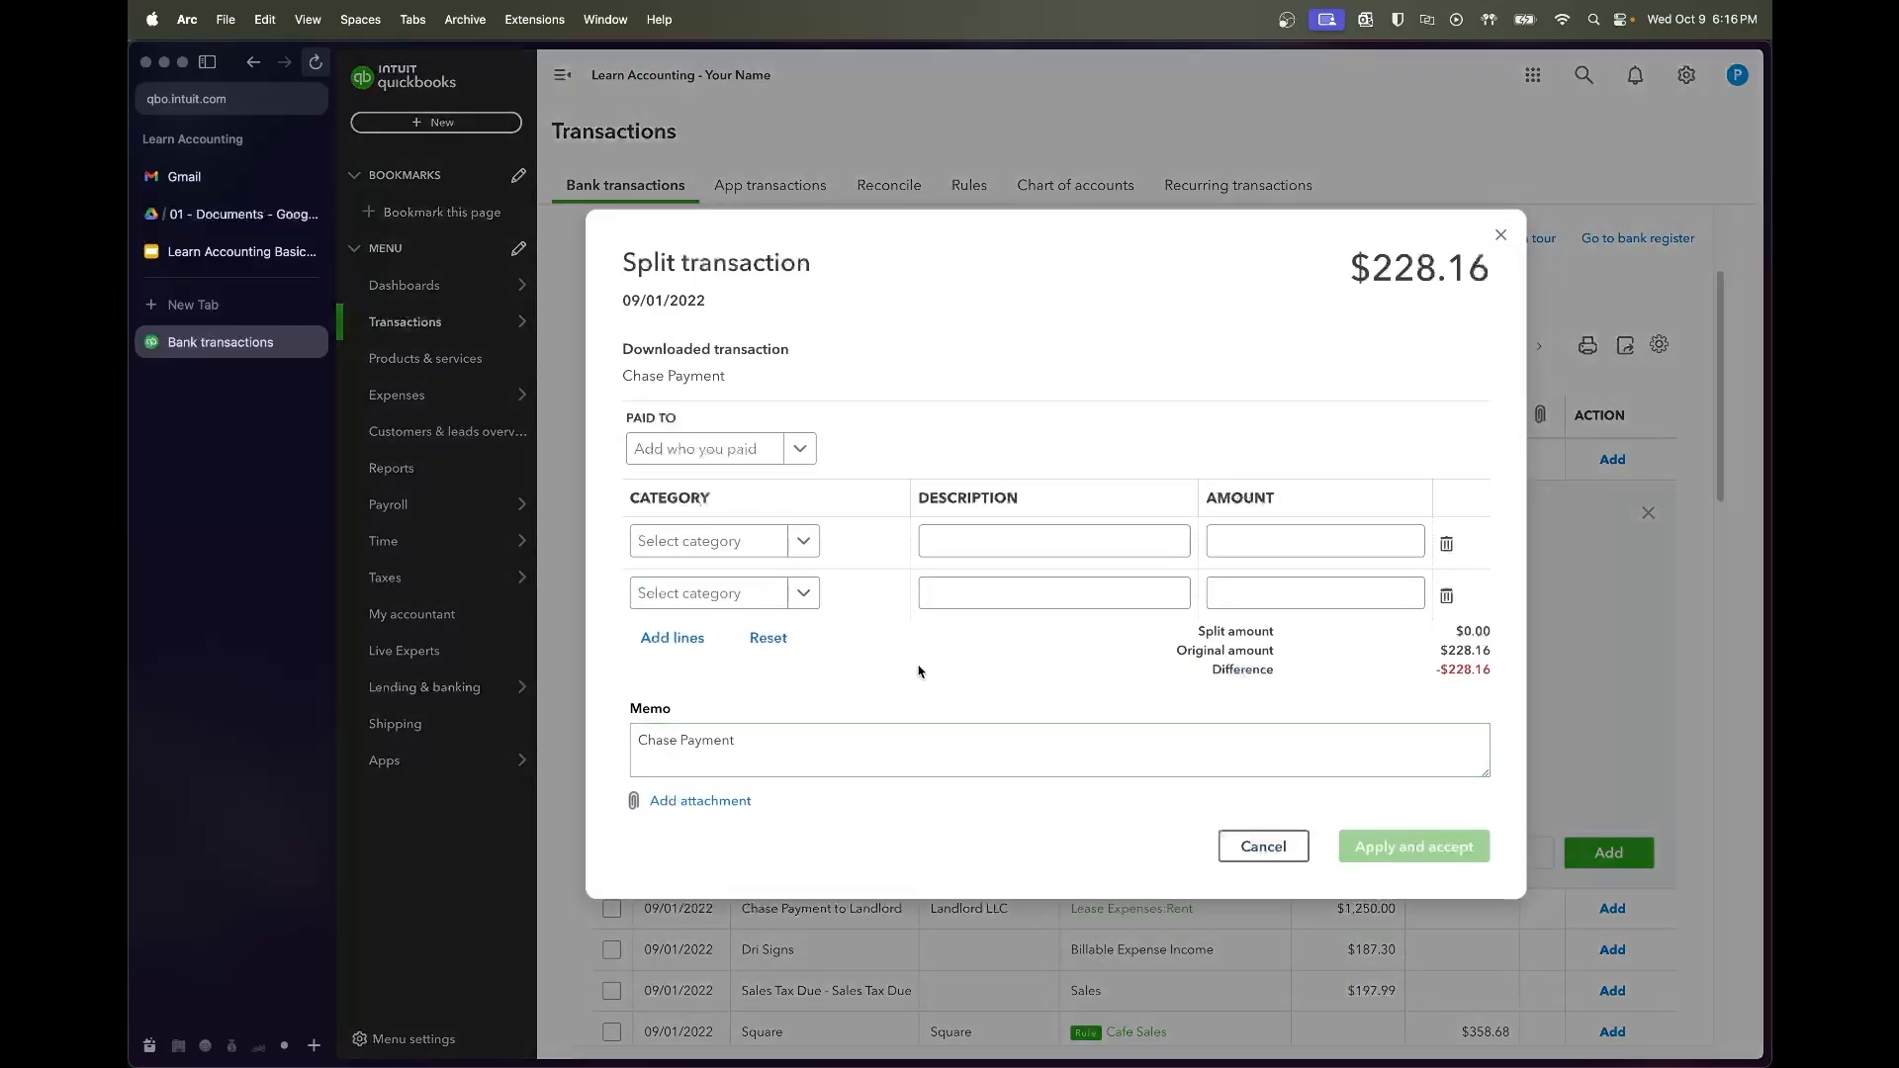
left_click(777, 542)
type("interest")
left_click(722, 651)
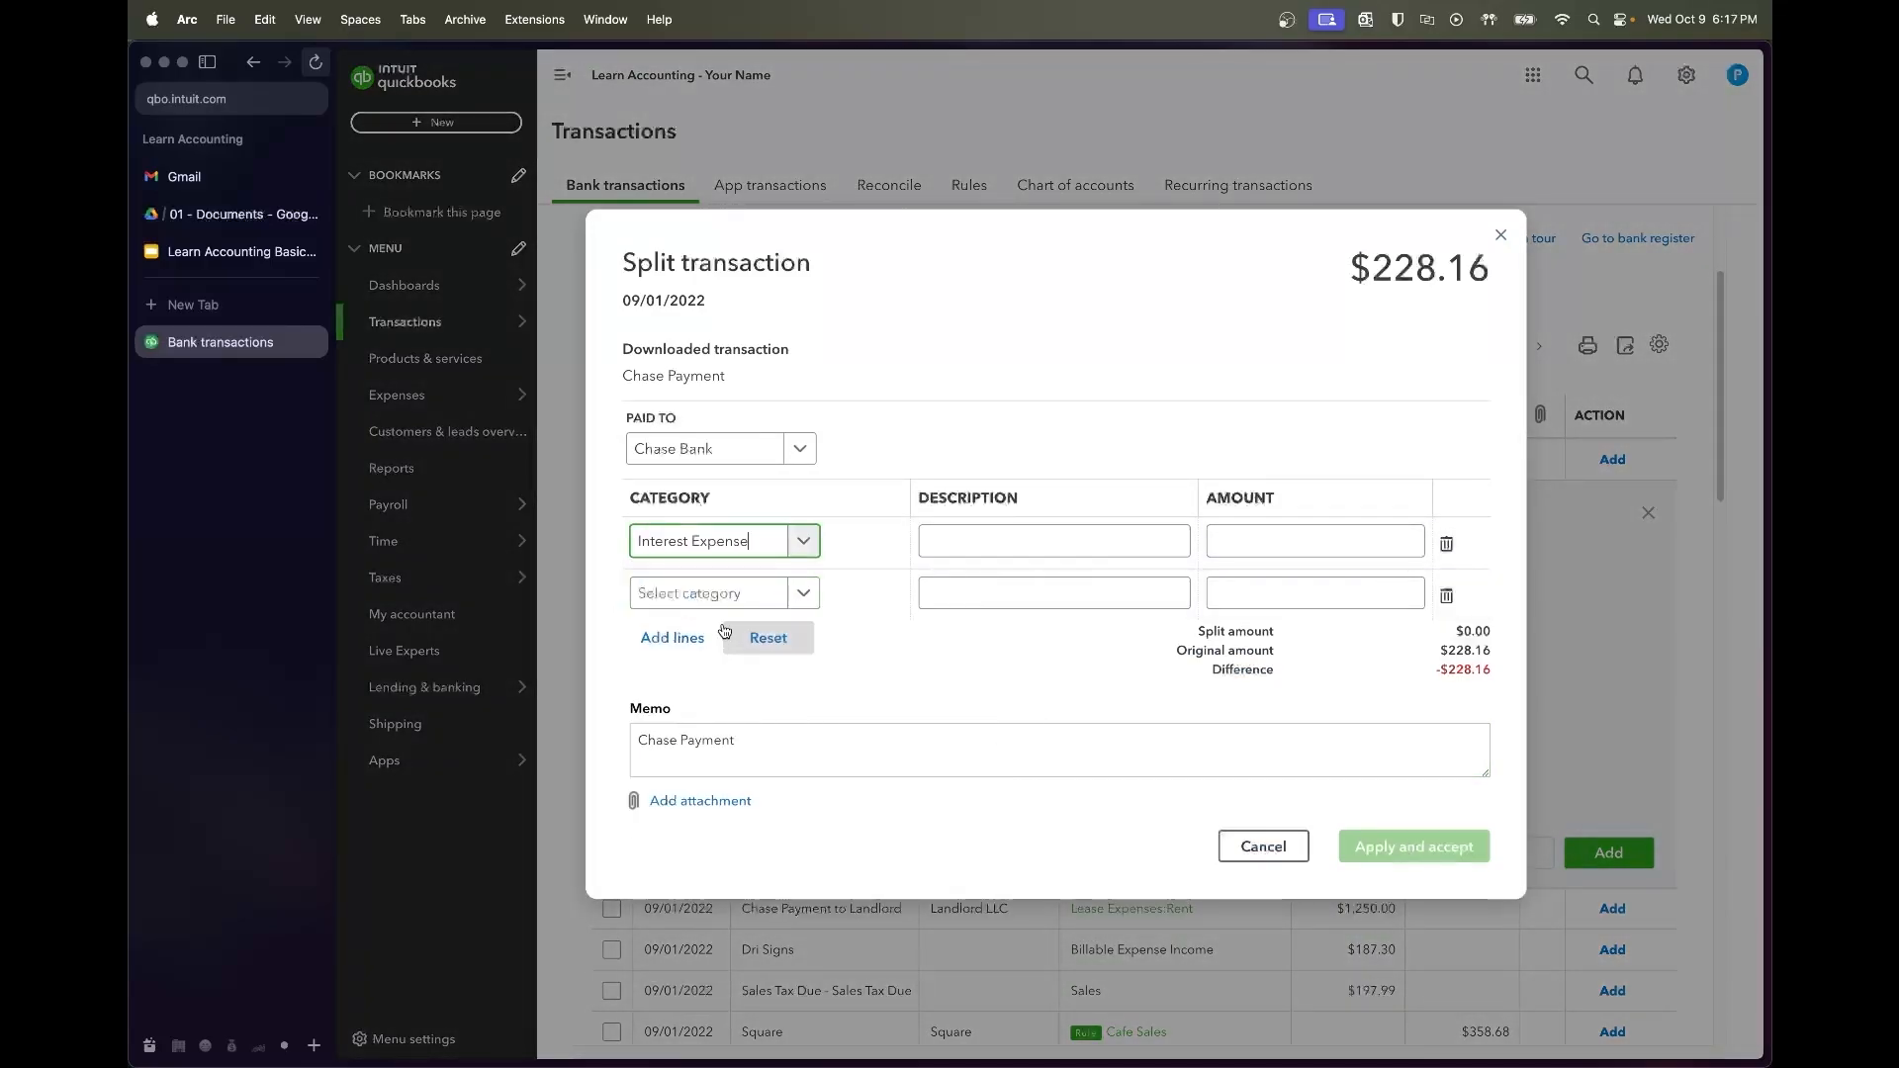
left_click(717, 595)
type("loan")
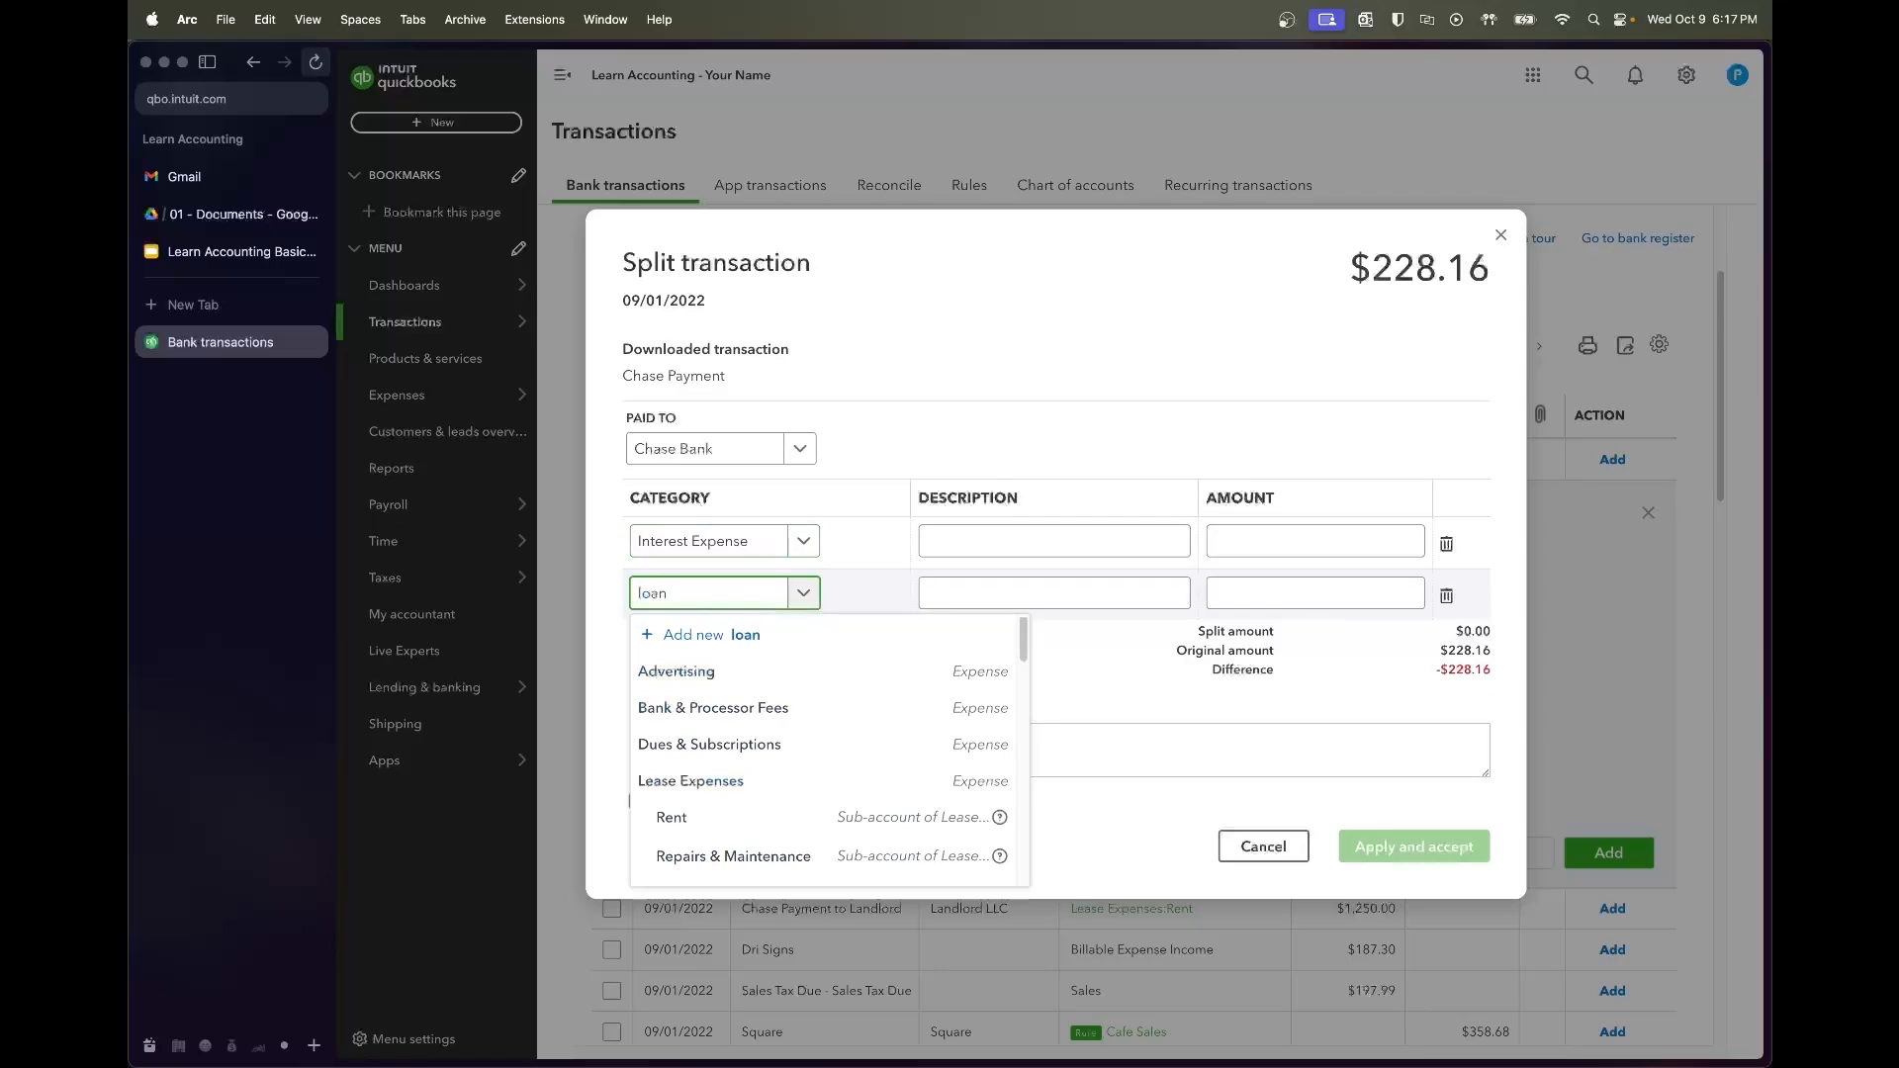
left_click(695, 668)
Describe the split lines as 'Interest Expense' and 'Principal Payment'
left_click(964, 543)
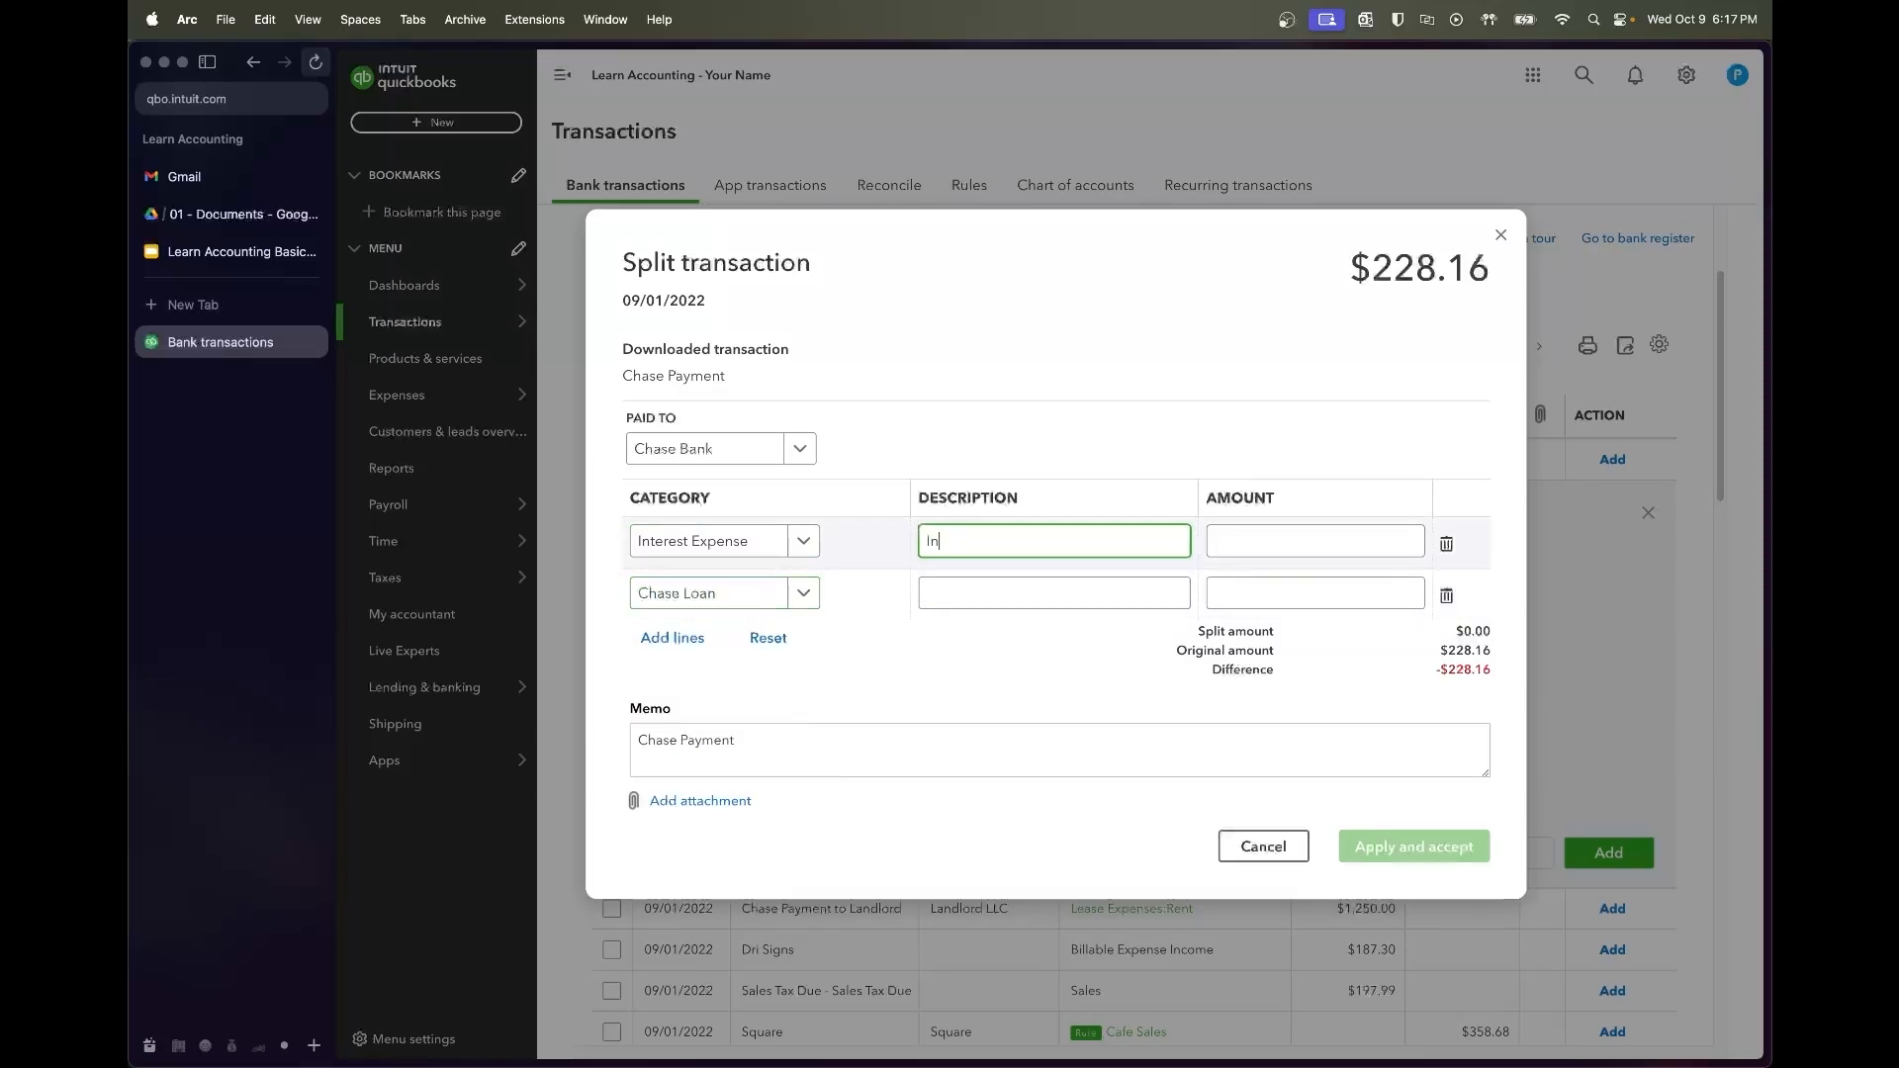
type("Interest Expense")
key("Tab")
left_click(983, 597)
type("Principal")
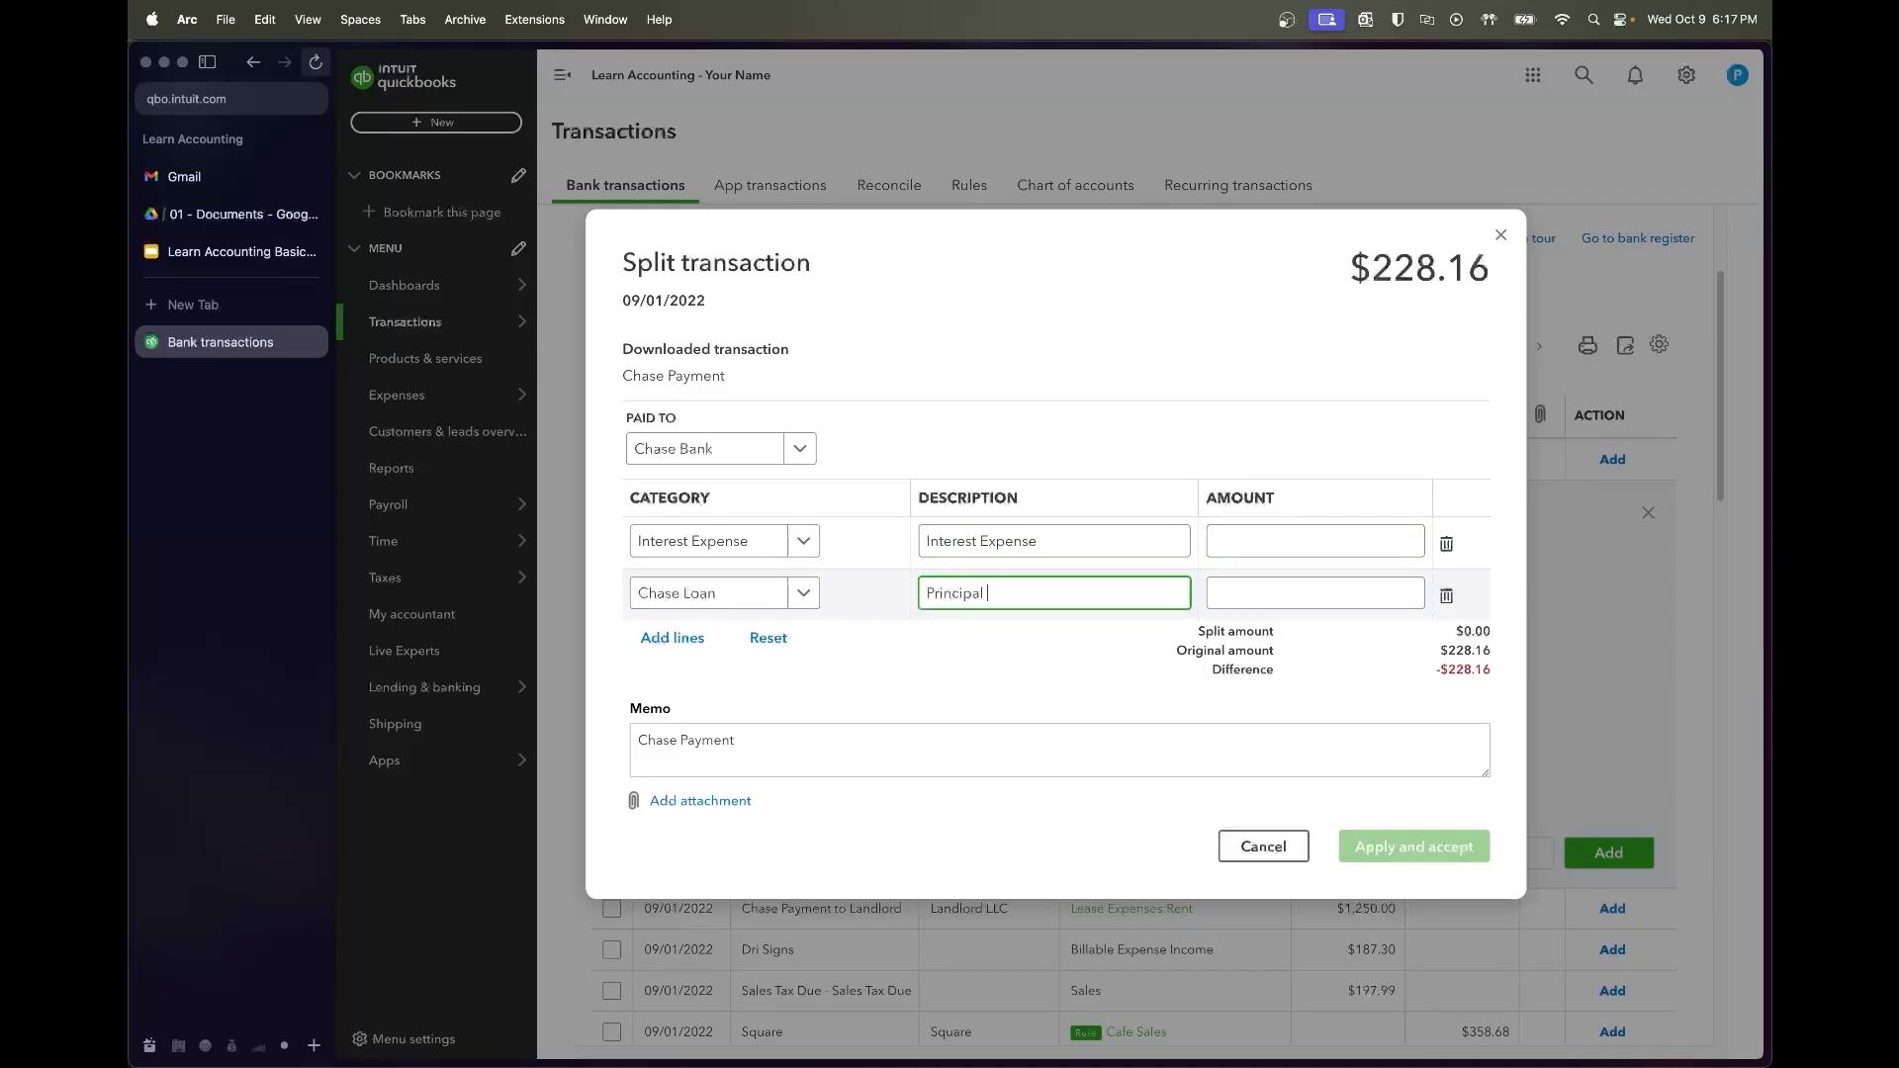
type(" Payment")
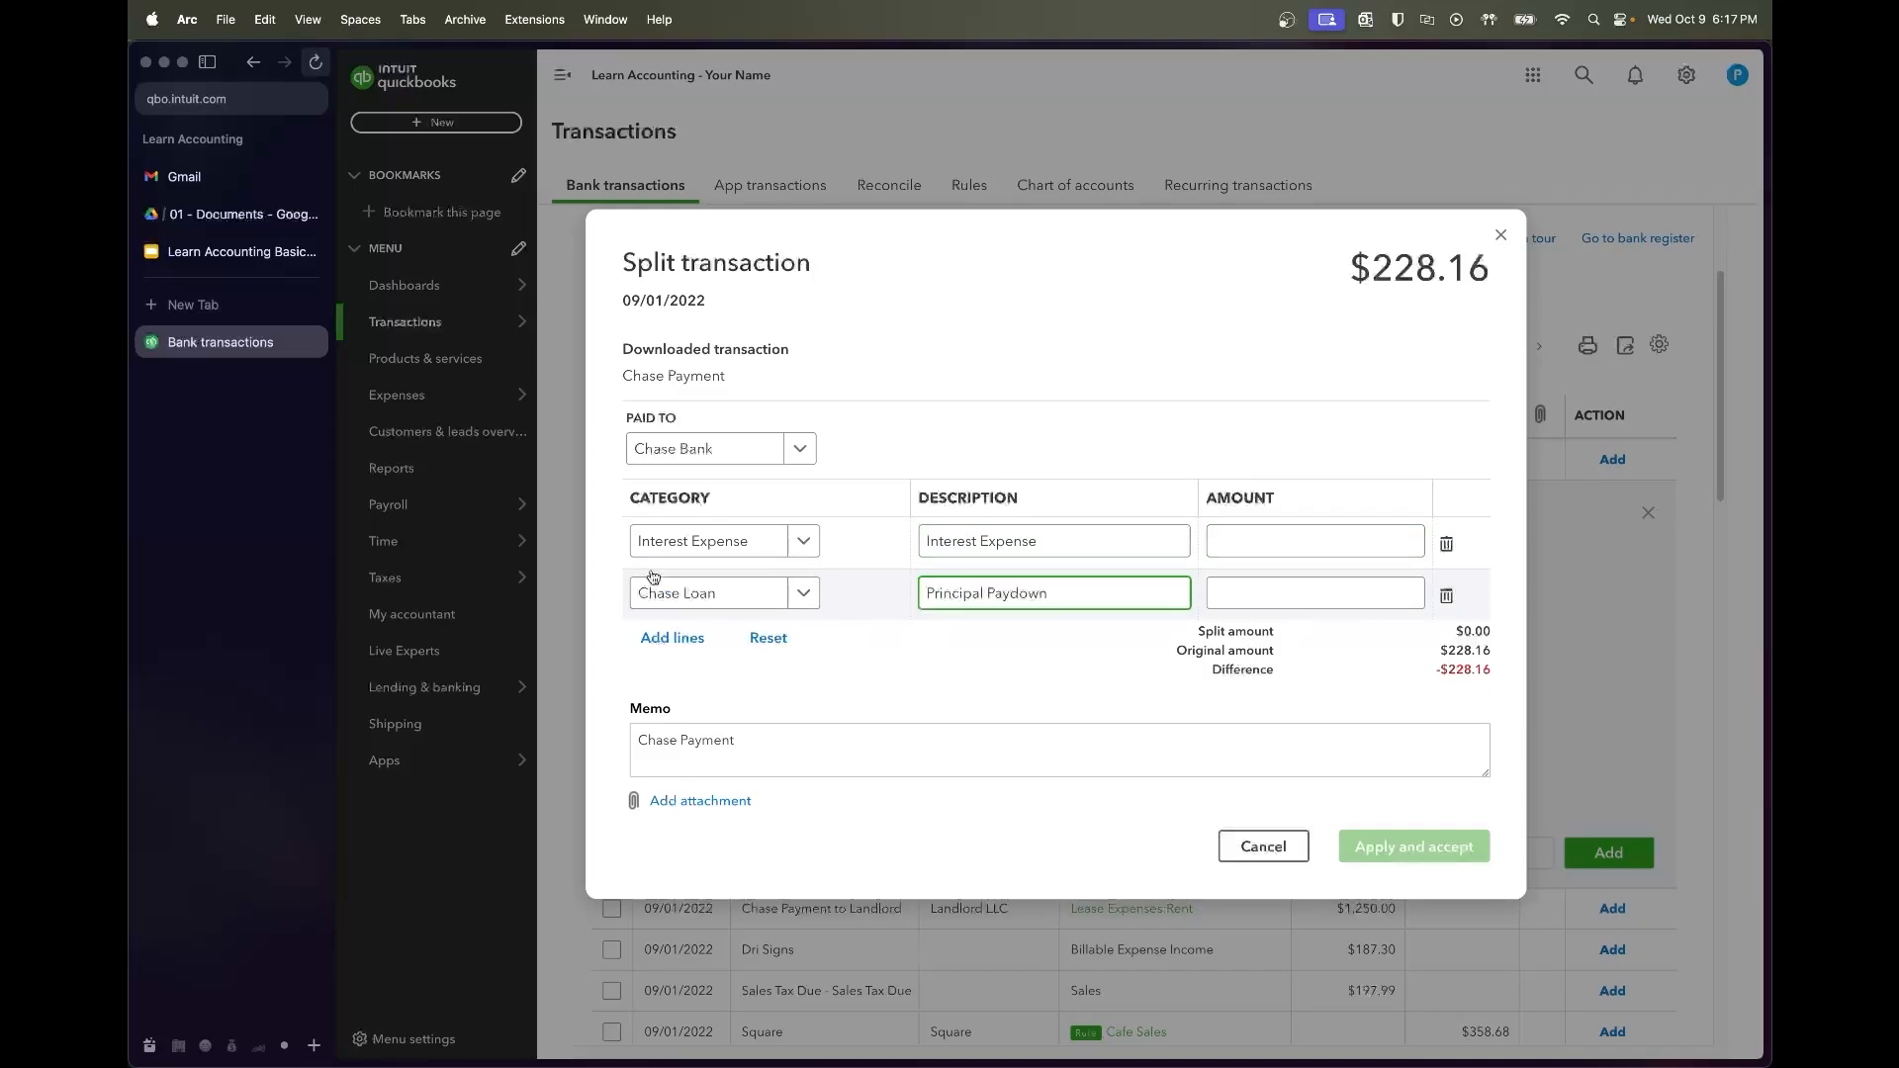
Check the amortization schedule and enter amounts 36.55 interest and 191.61 principal
left_click(217, 226)
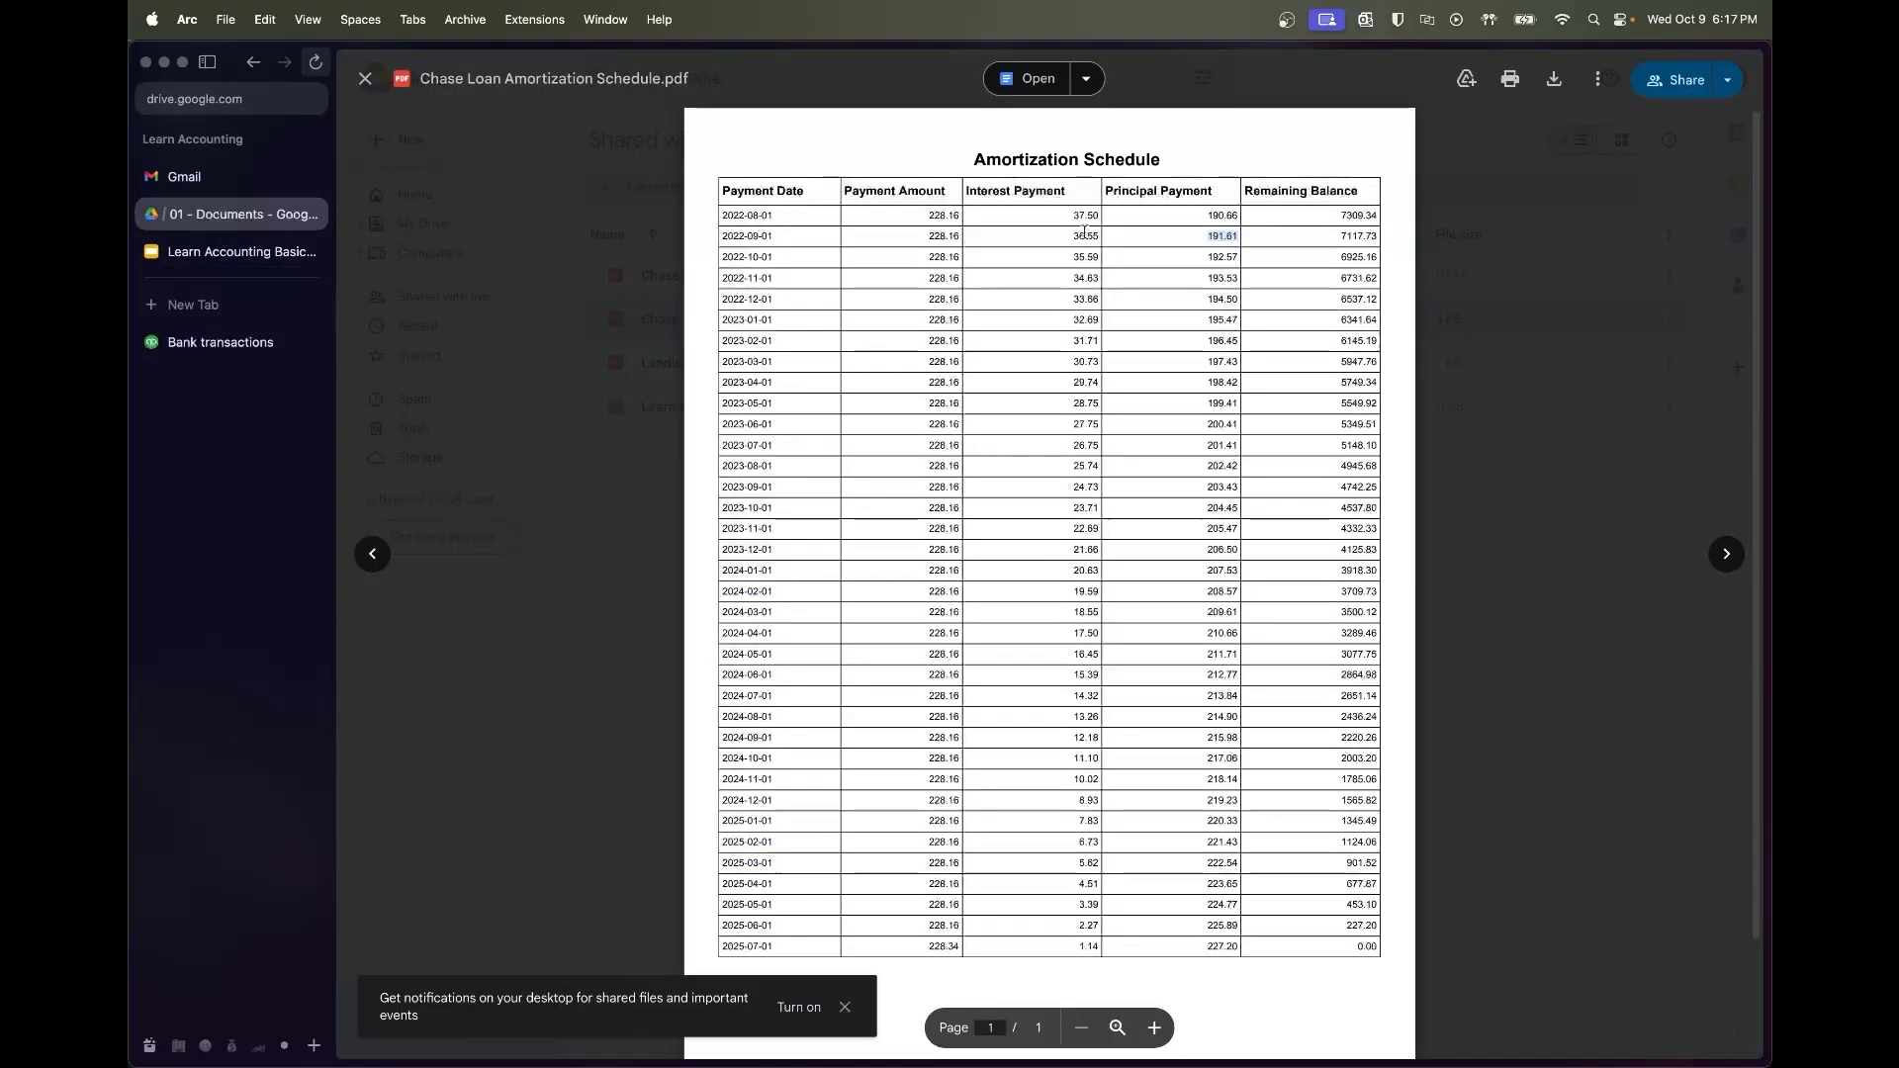
left_click_drag(1192, 239, 1245, 238)
key("super+c")
left_click(220, 343)
left_click(1217, 539)
type("36.55")
left_click(1290, 579)
type("191.61")
left_click(1307, 665)
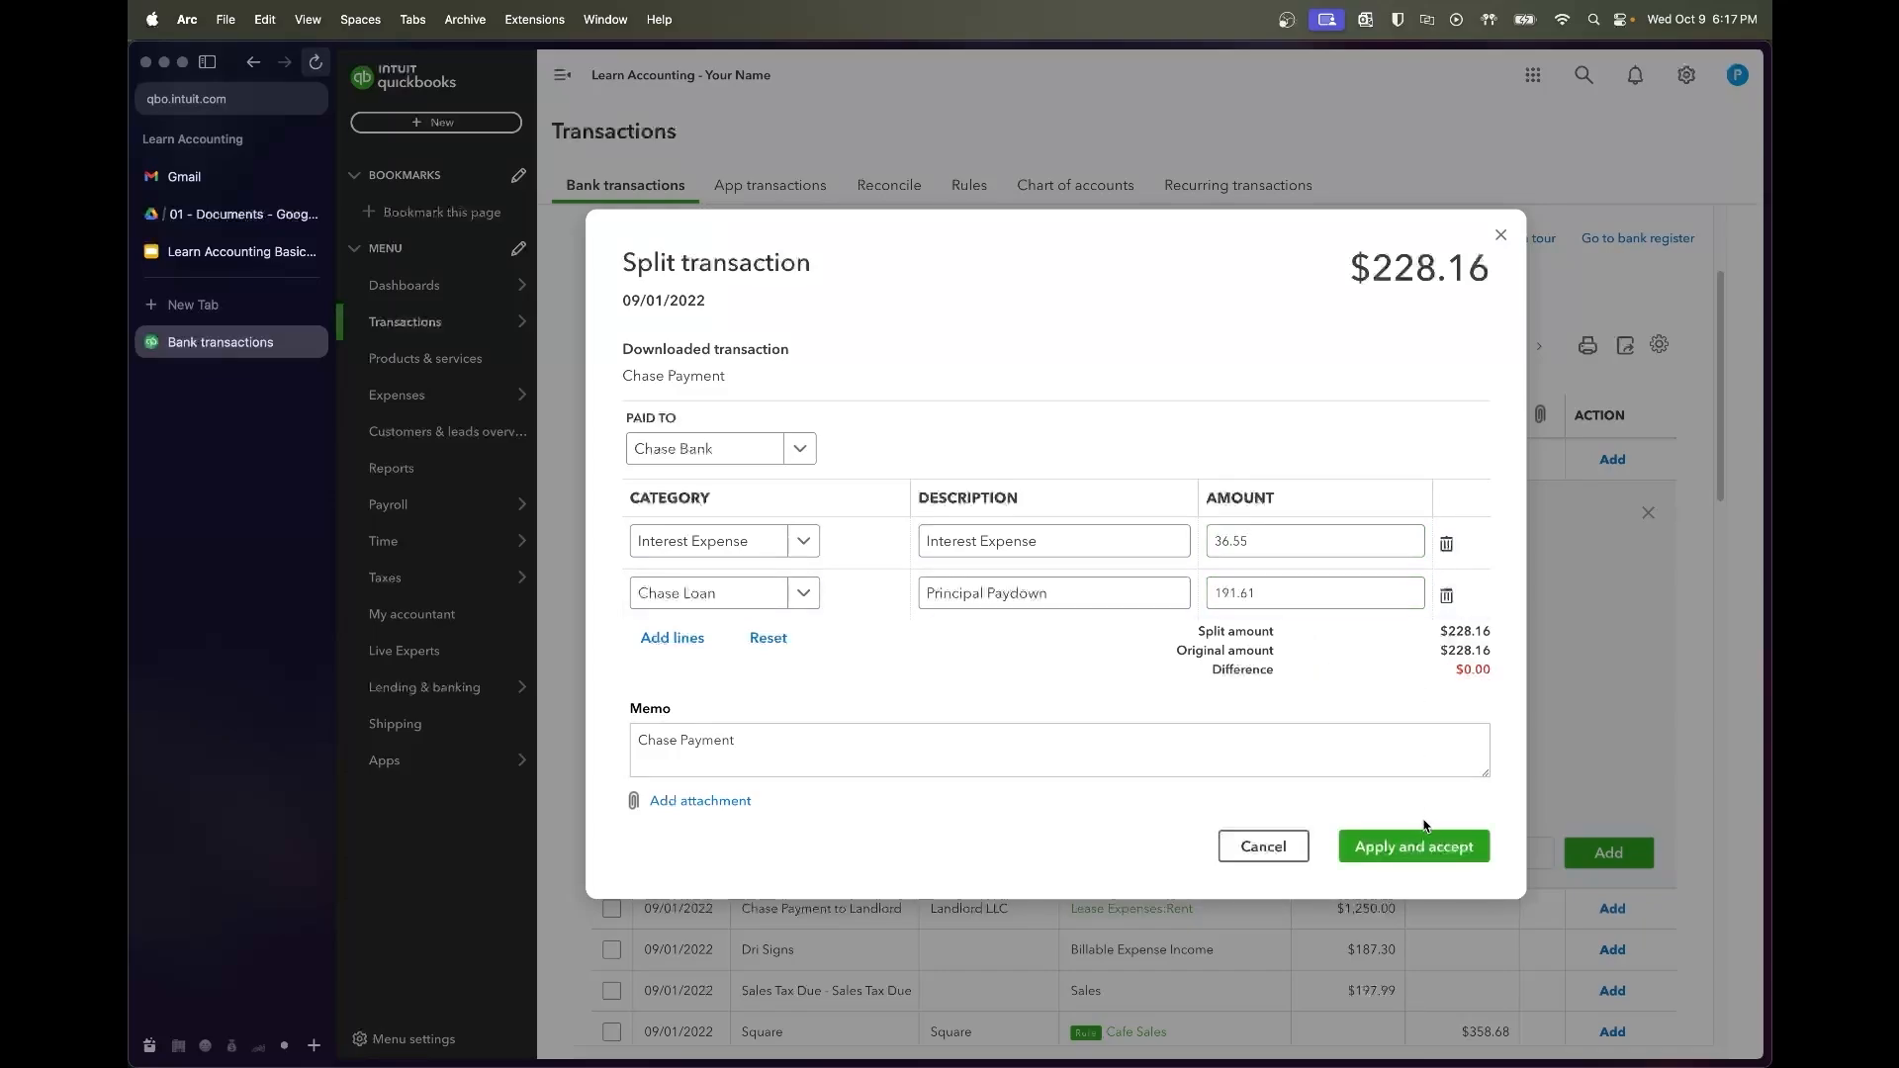
Restore the principal to 191.61 so the split balances, and accept the transaction
left_click(1312, 592)
key("BackSpace")
type("0")
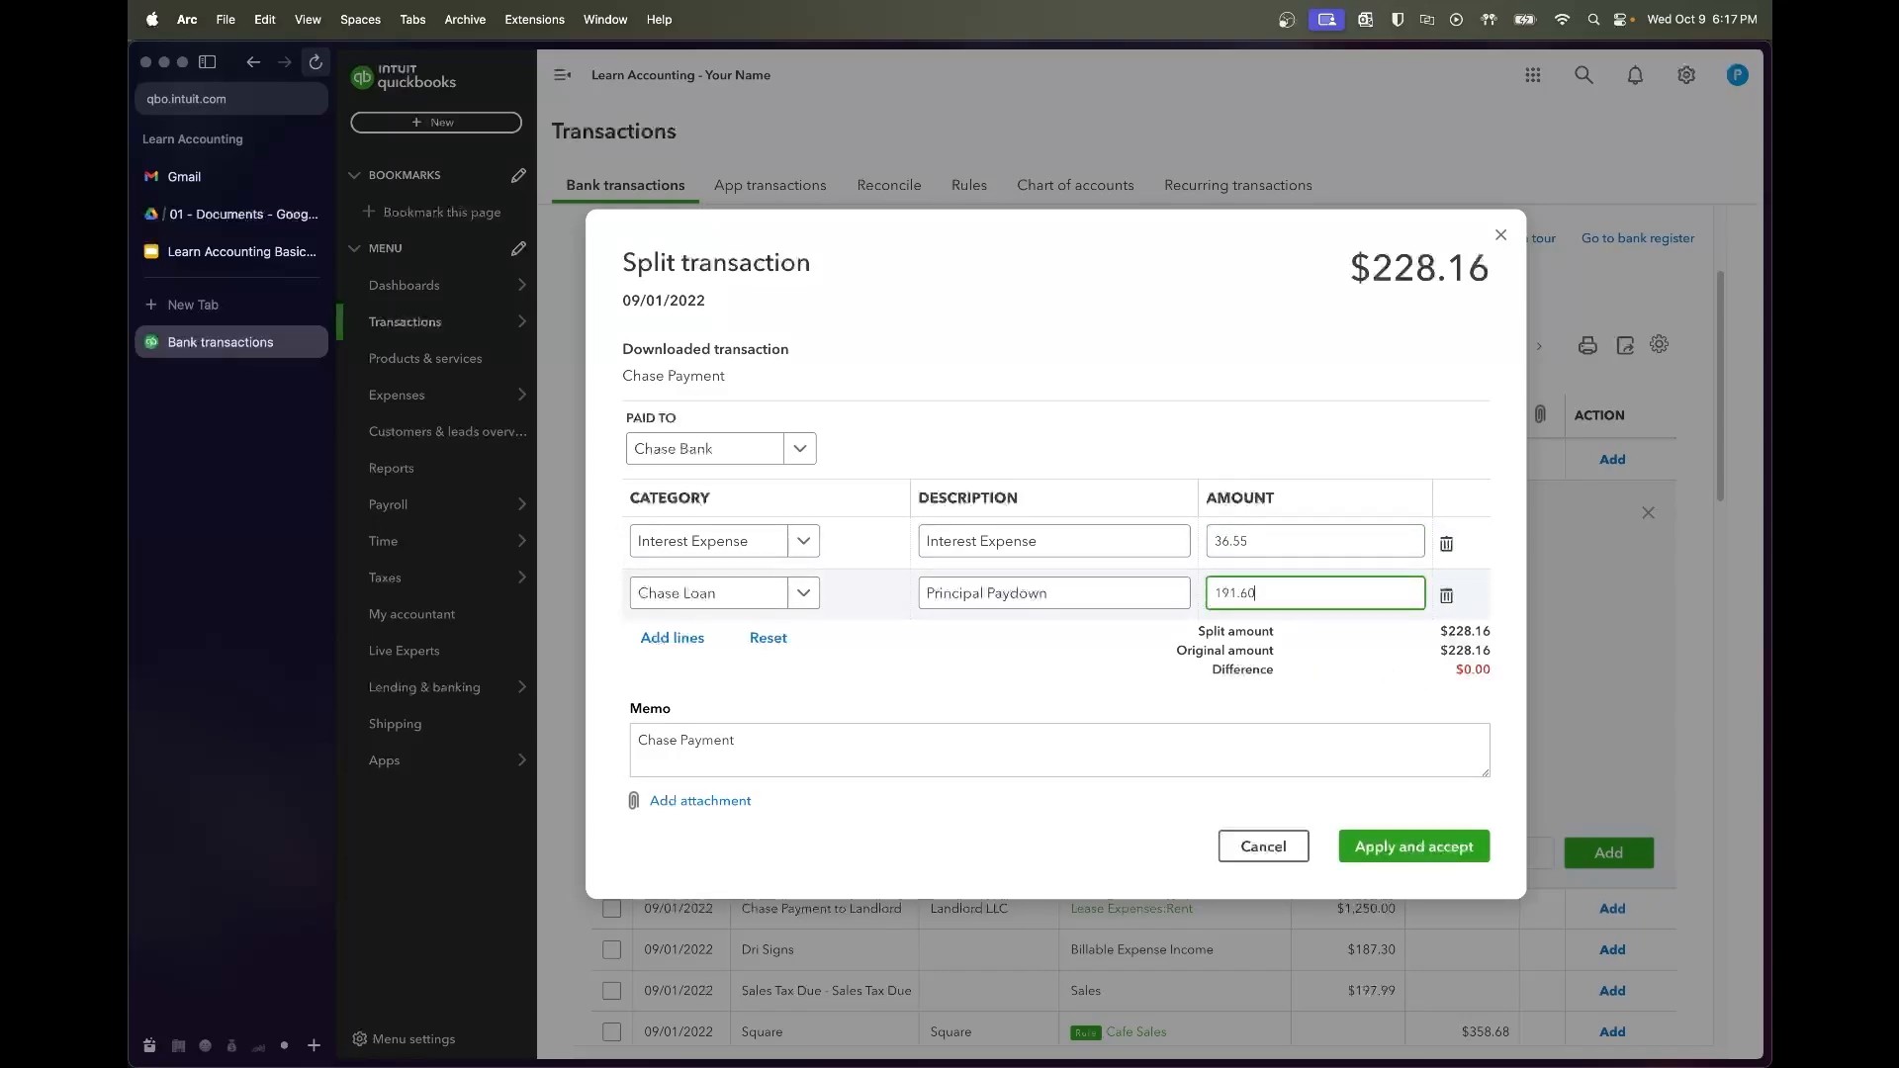
double_click(1394, 854)
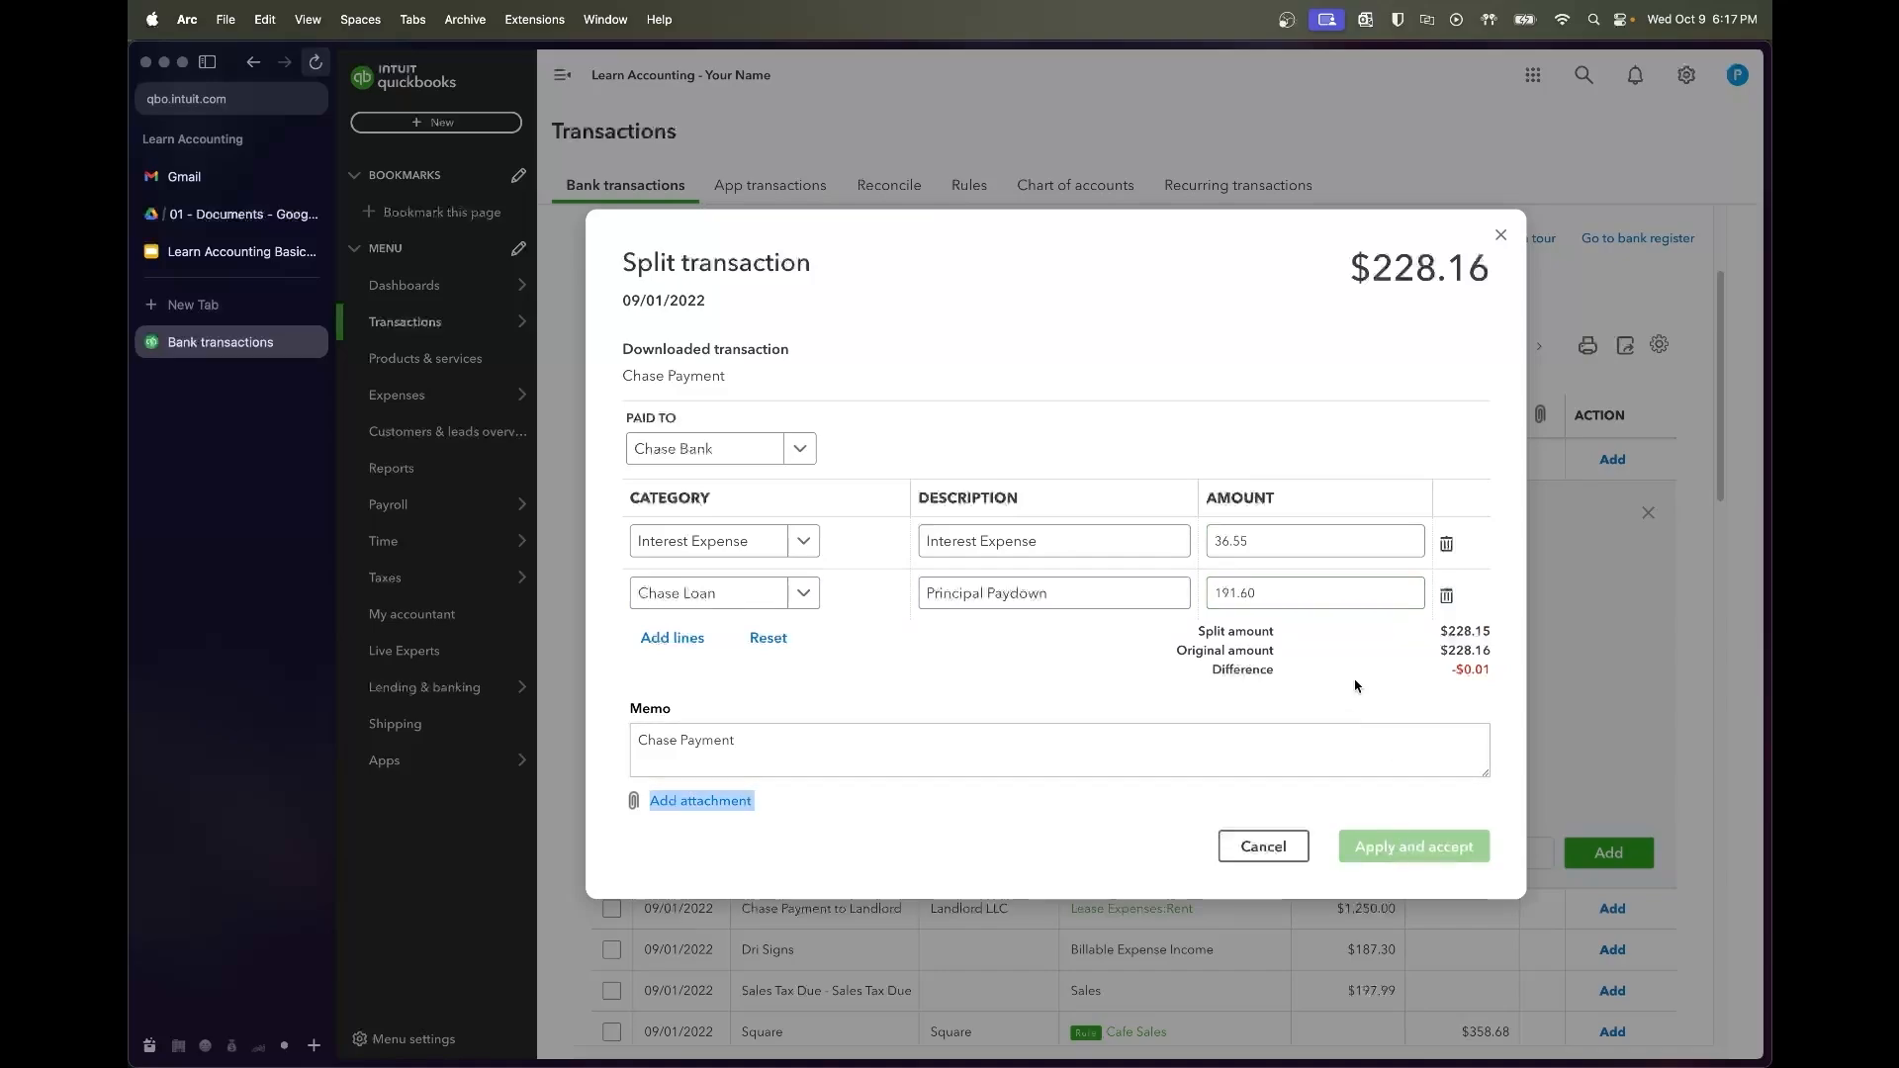
double_click(1331, 603)
key("super+v")
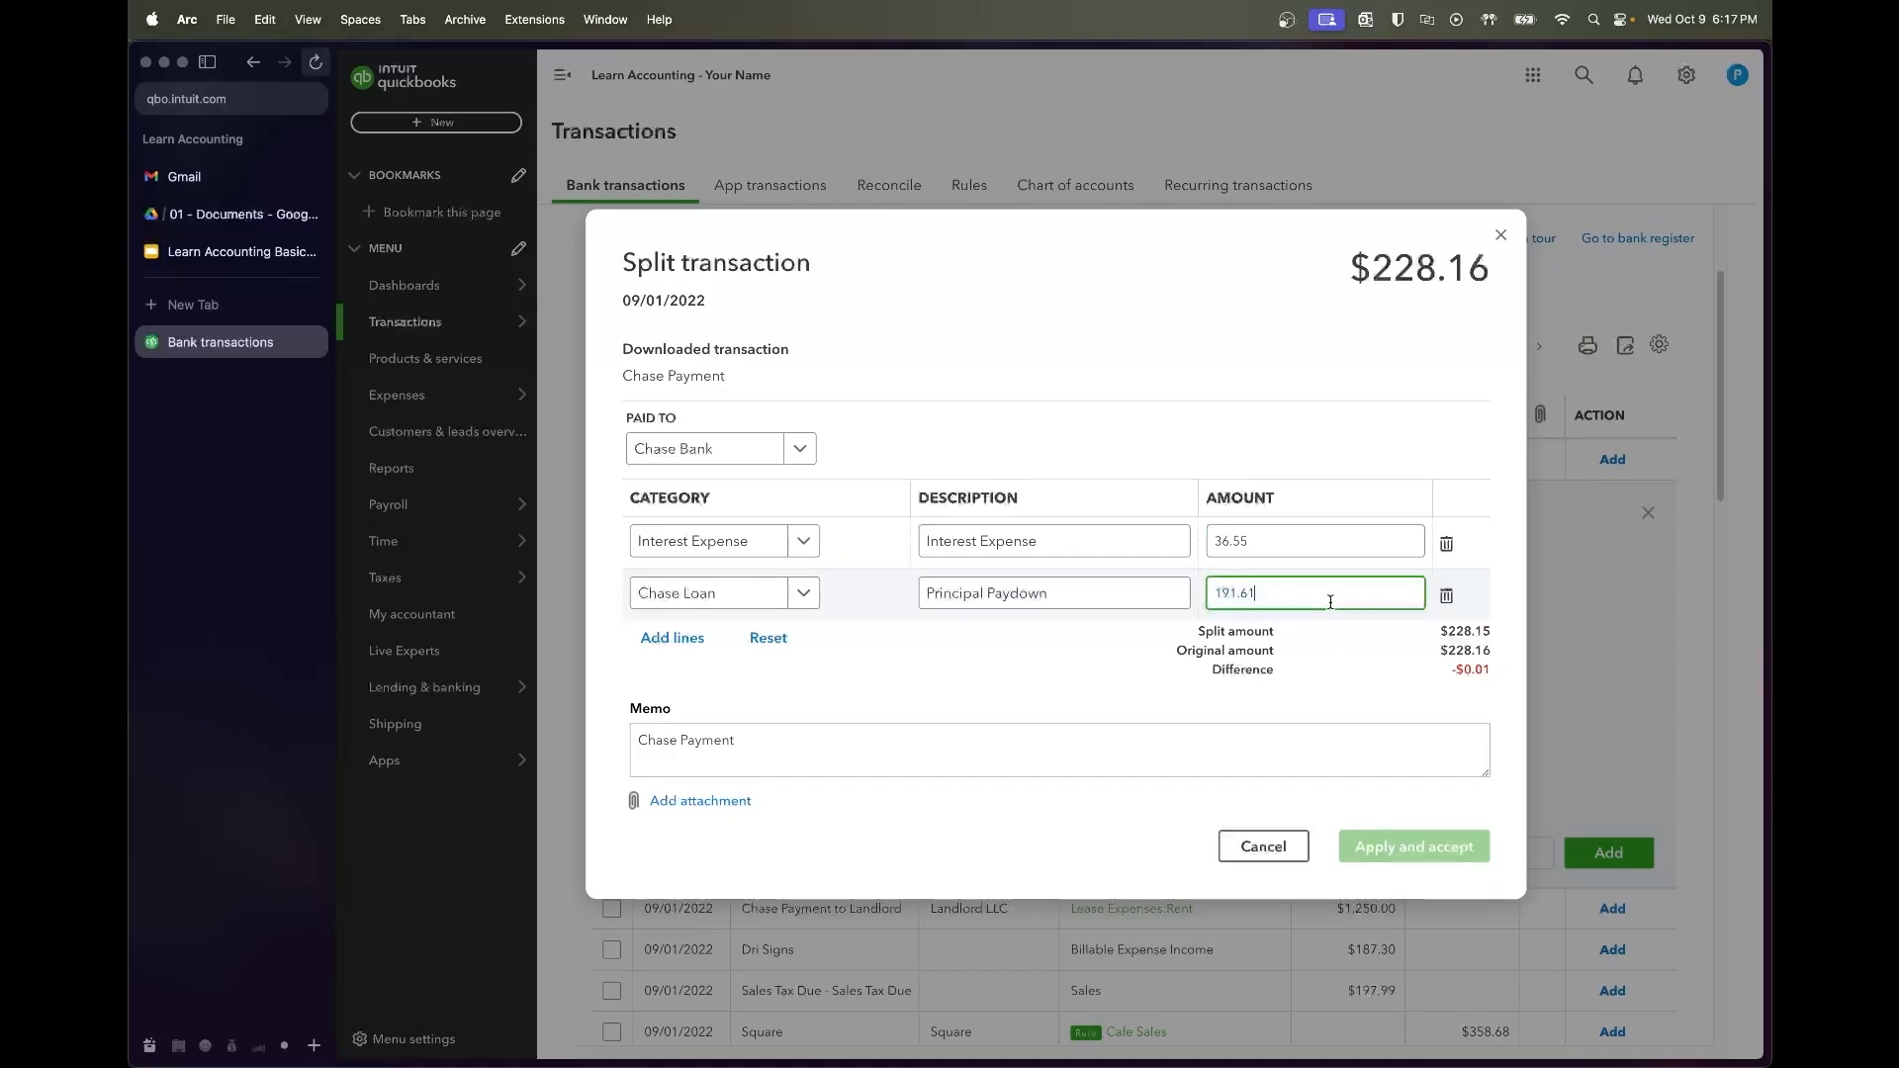
left_click(1355, 678)
left_click(1409, 853)
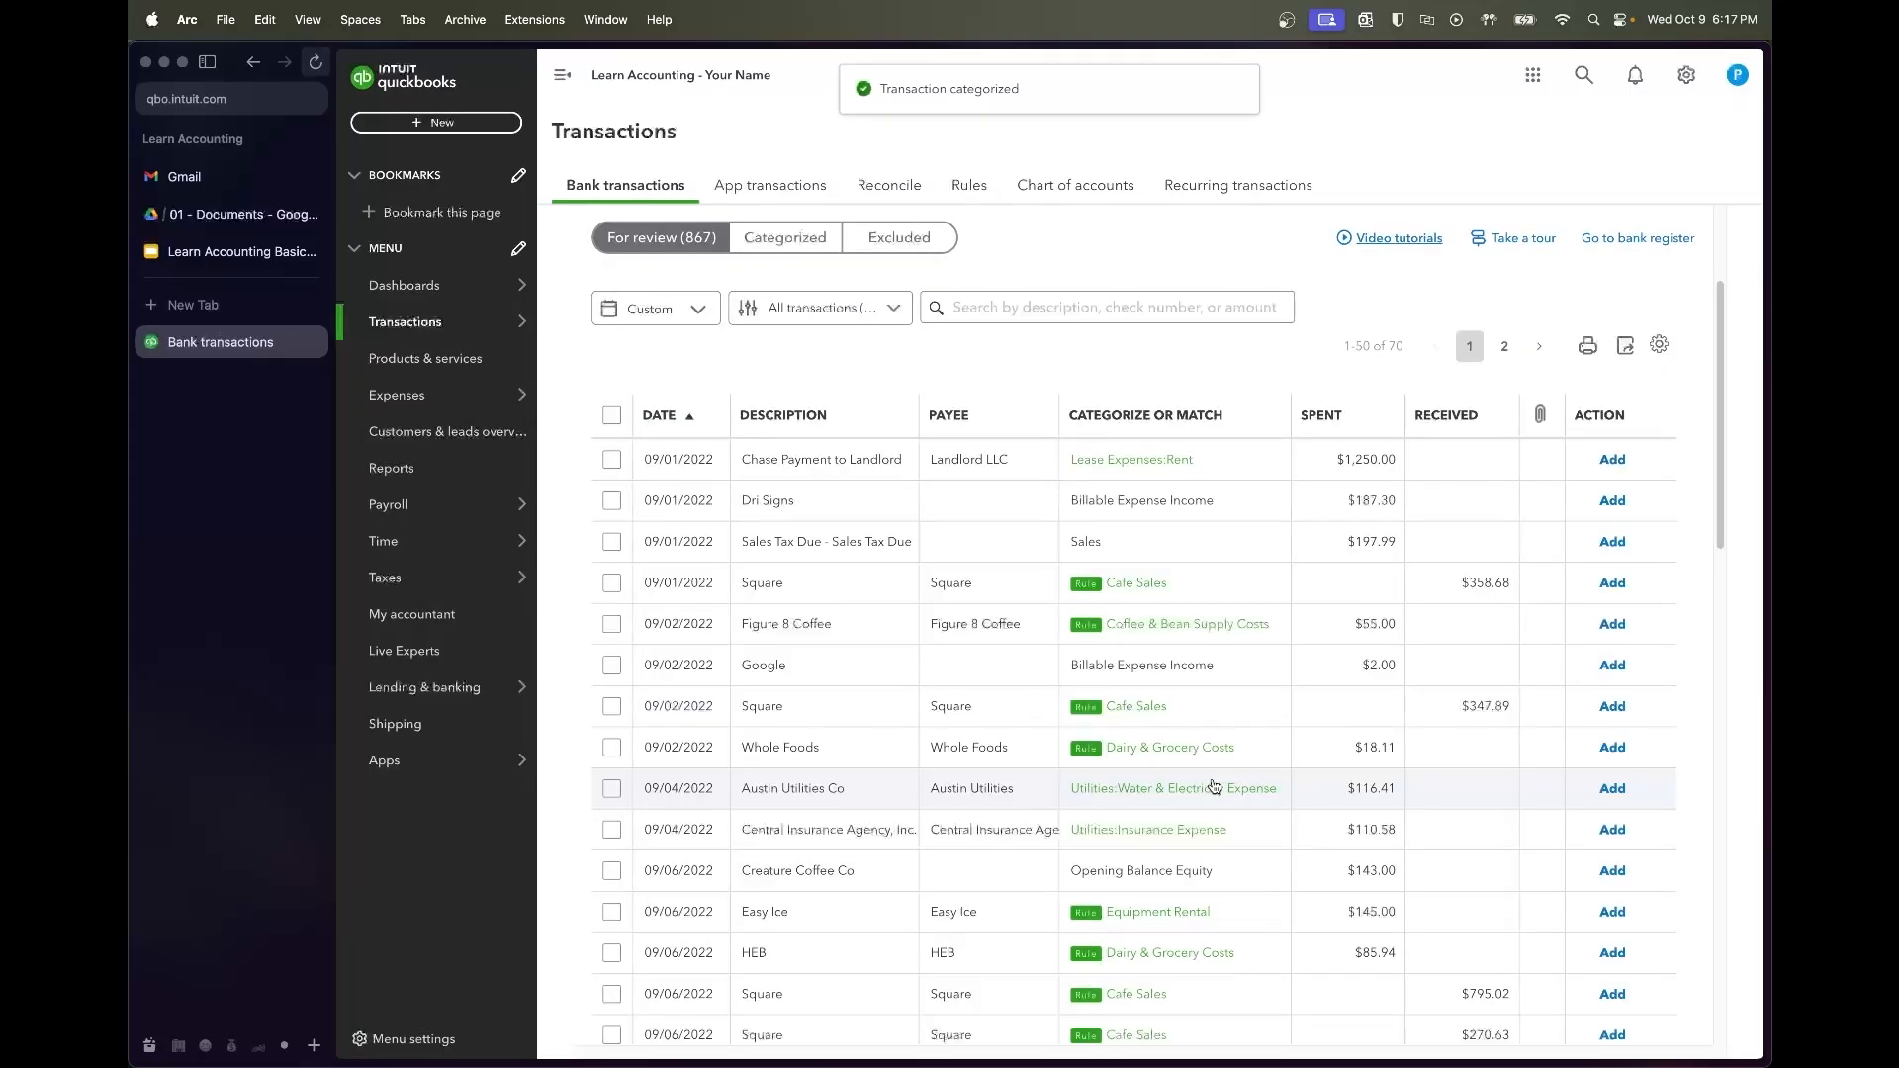
File the $1,250 Landlord LLC payment under Lease Expenses:Rent and add it
left_click(874, 475)
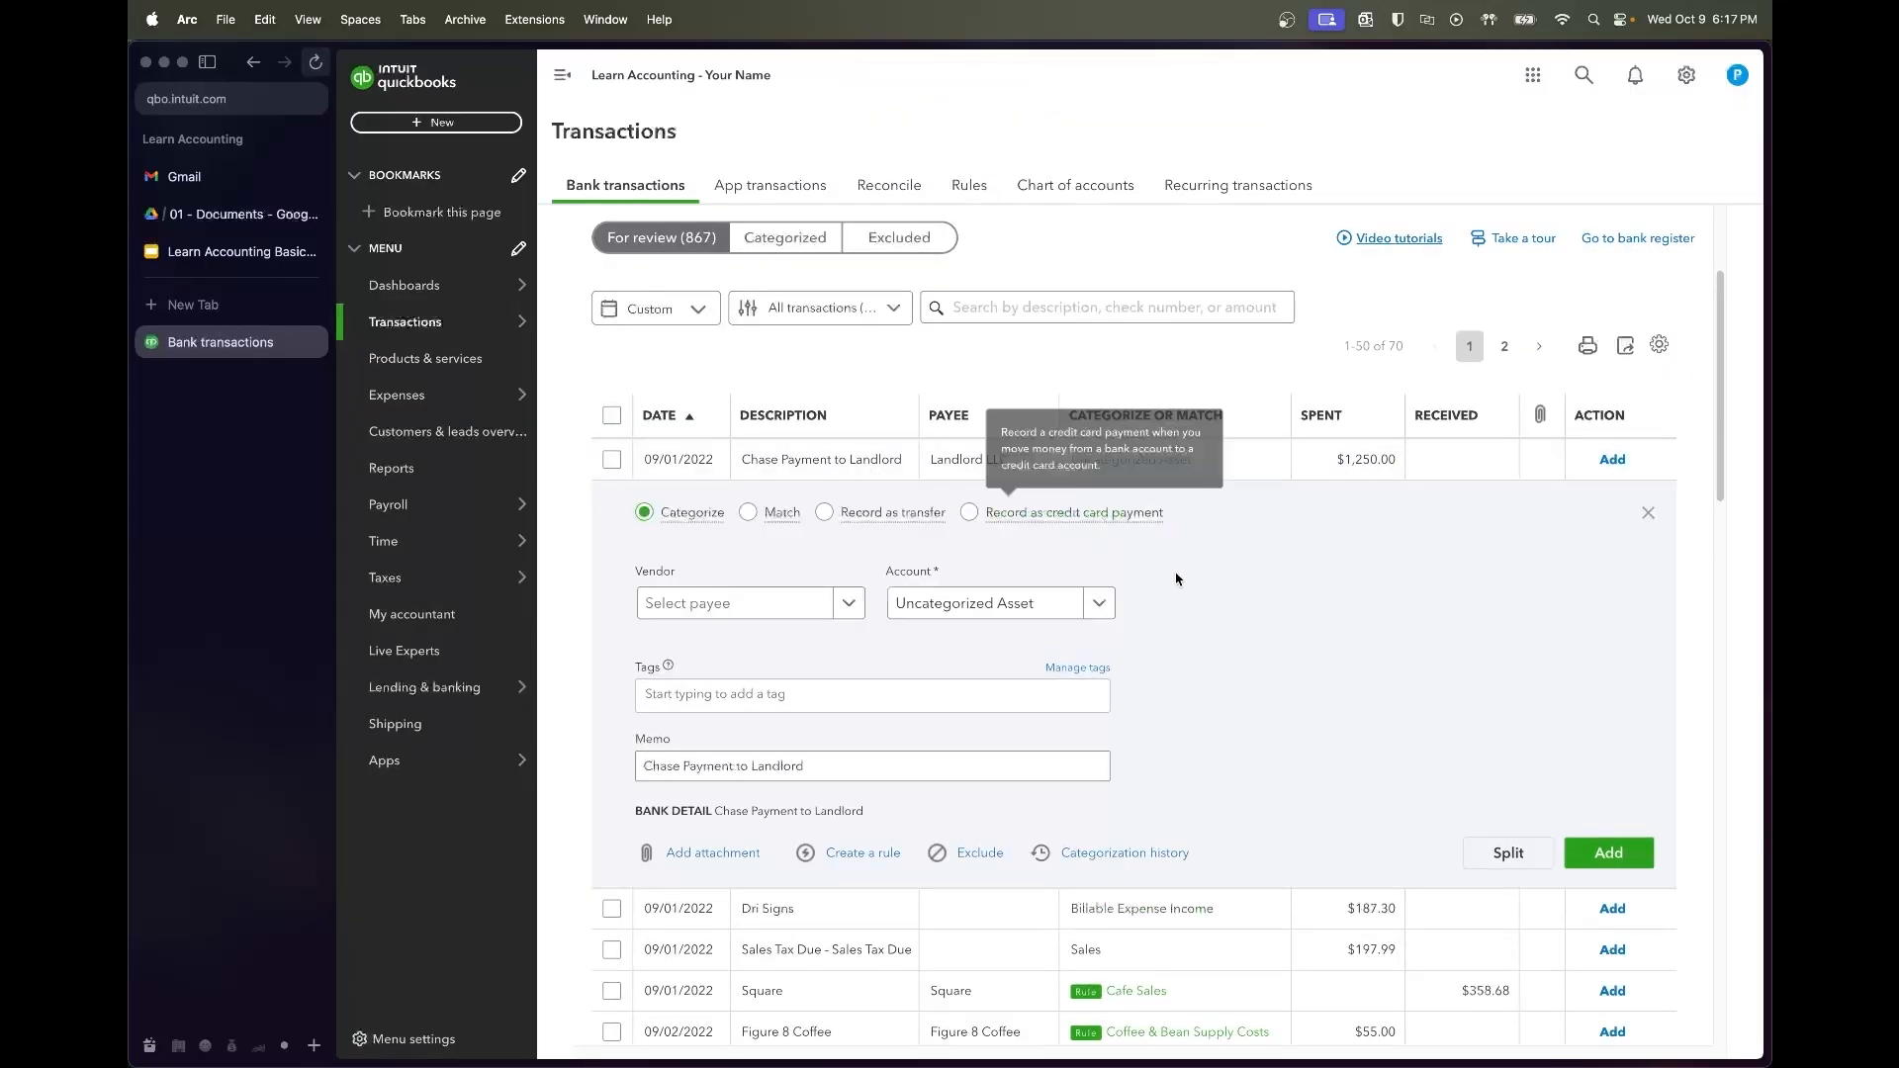
scroll(1154, 696, "down", 2)
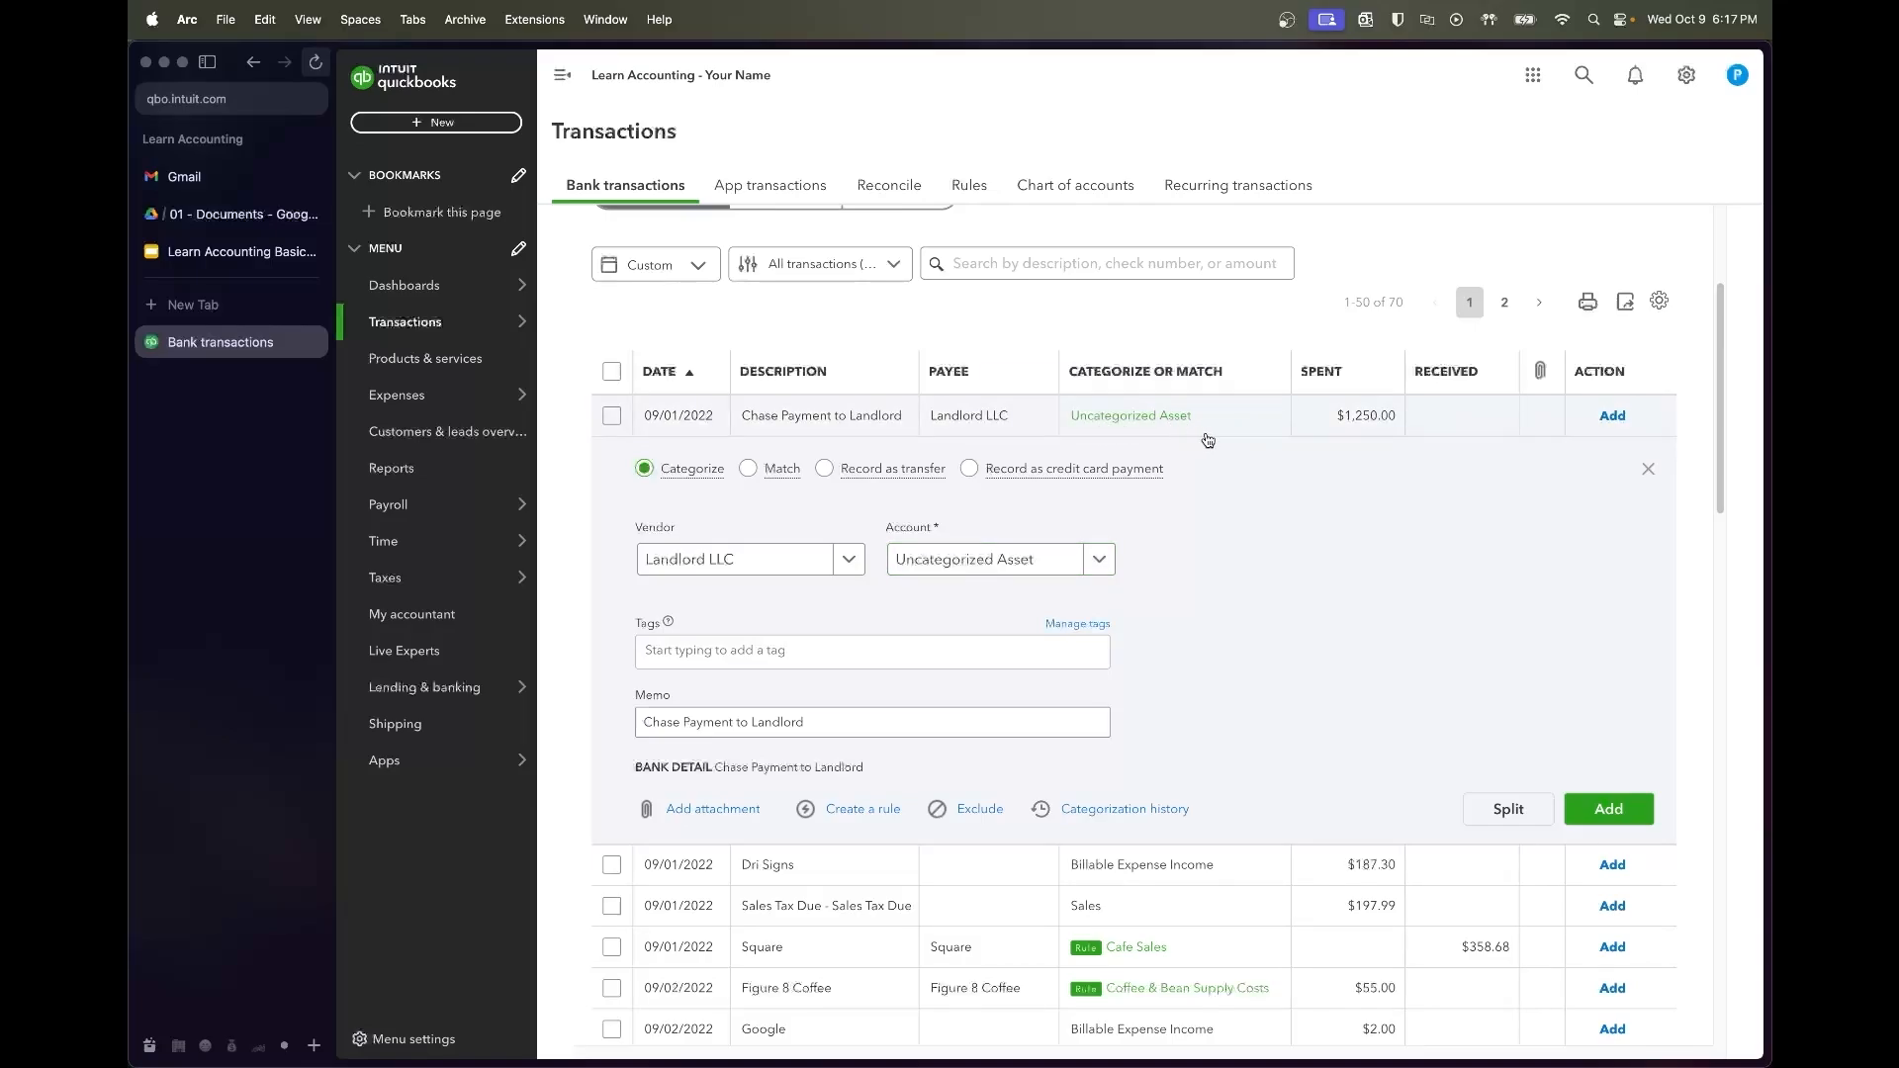
left_click(1019, 566)
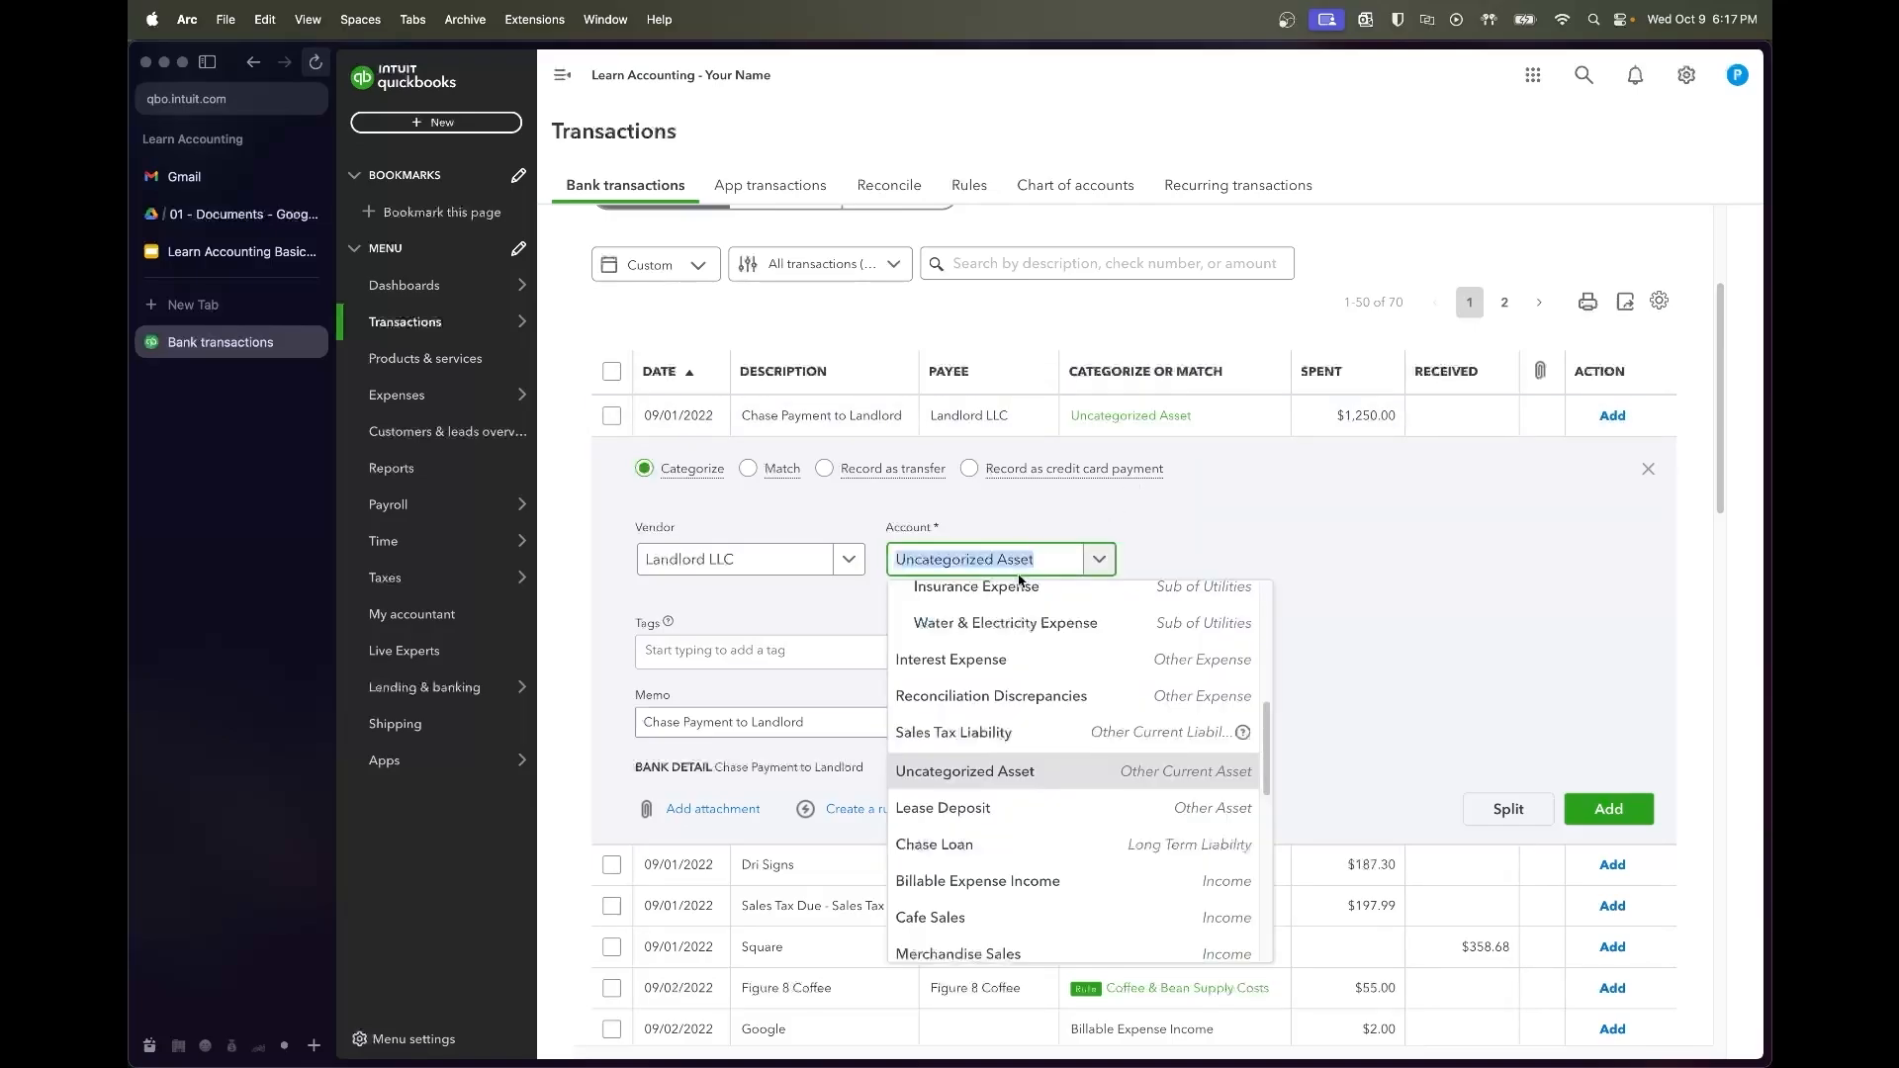
type("rent")
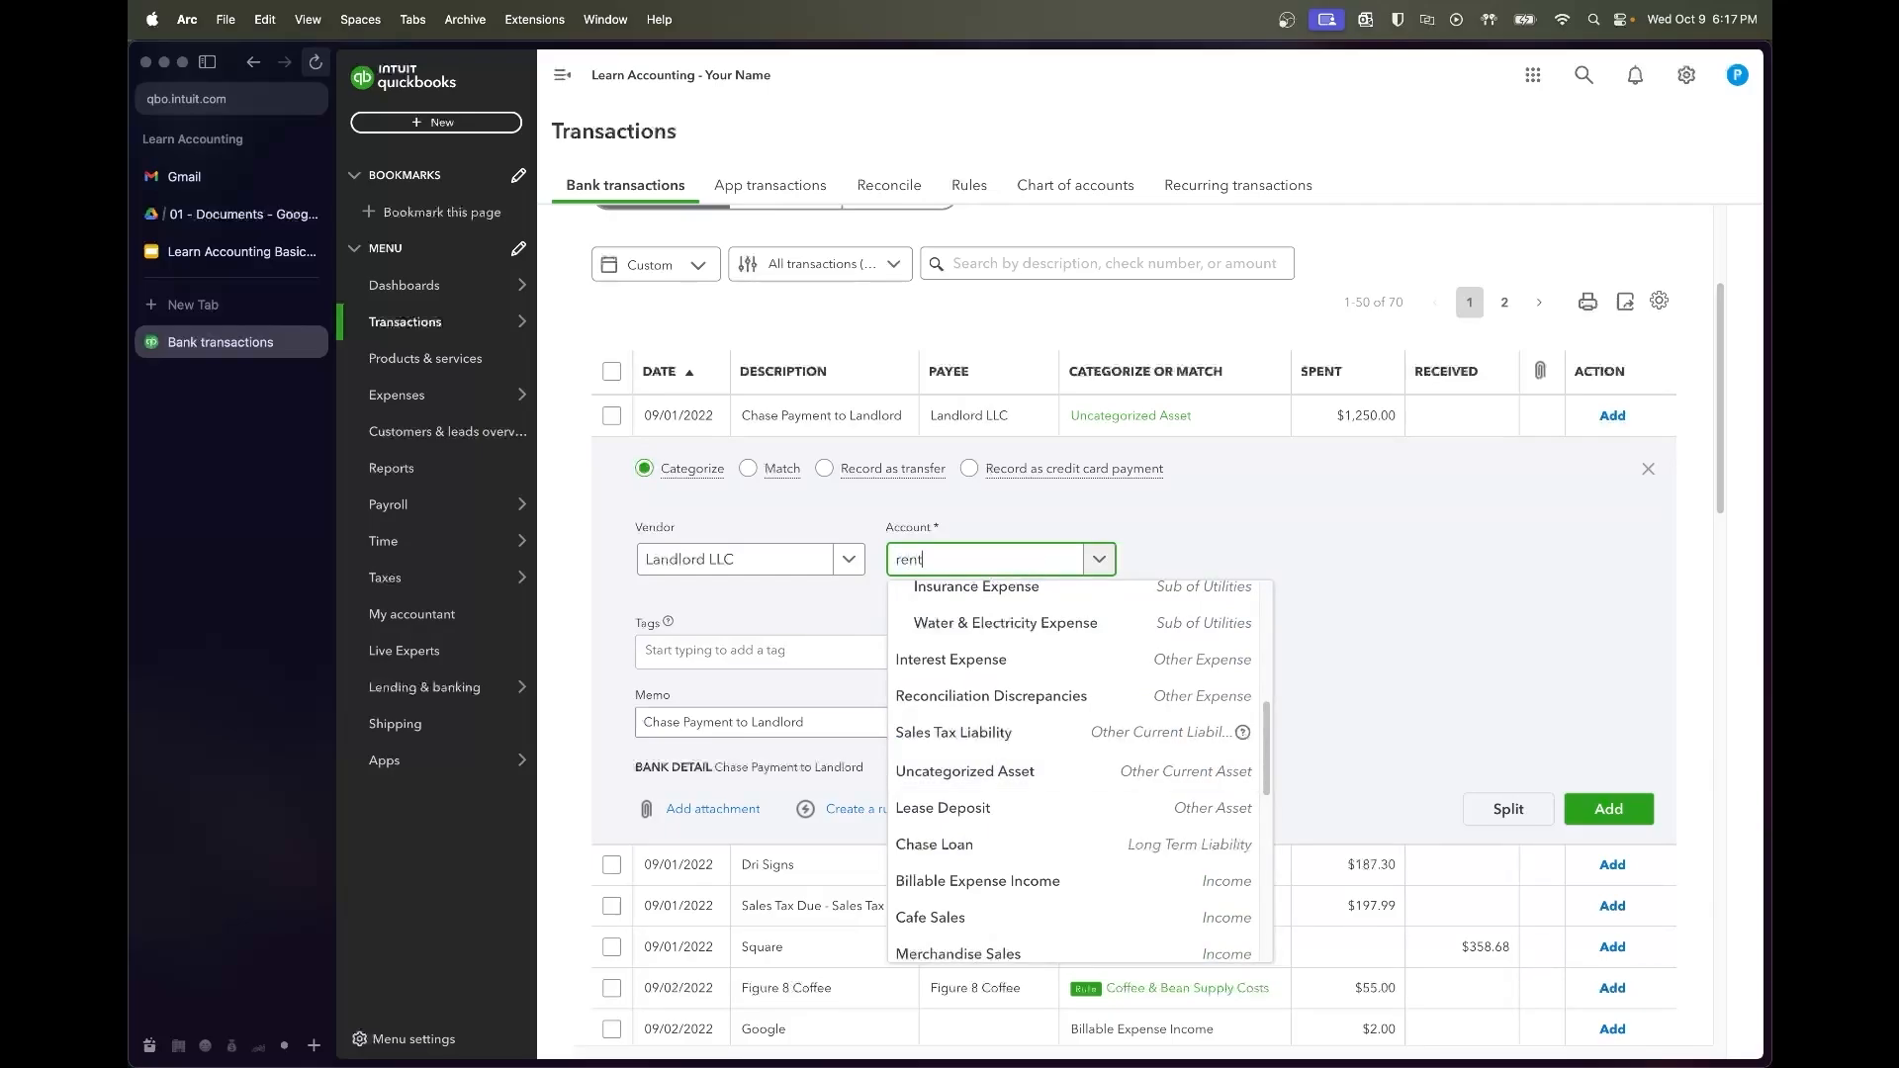
left_click(1142, 675)
left_click(1606, 806)
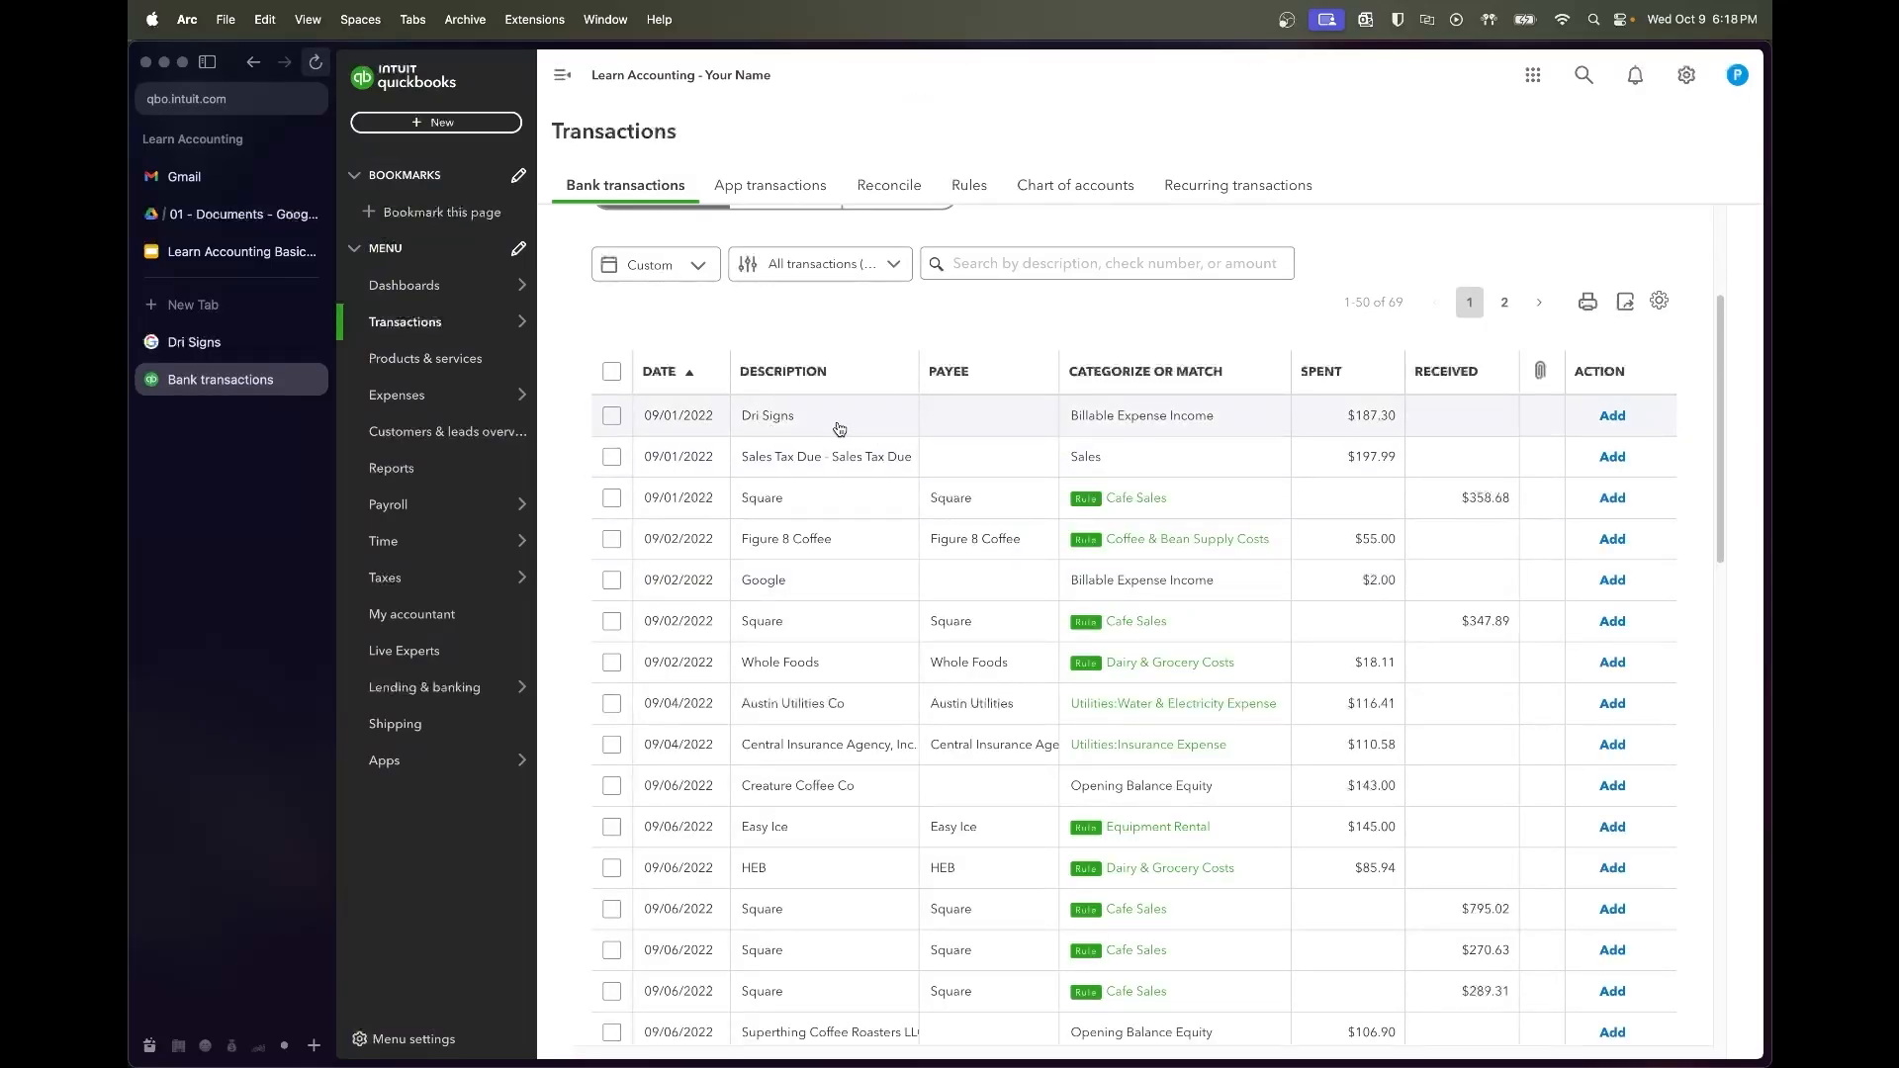
Search the web for 'Dri Signs' to identify the business behind the charge
left_click(840, 428)
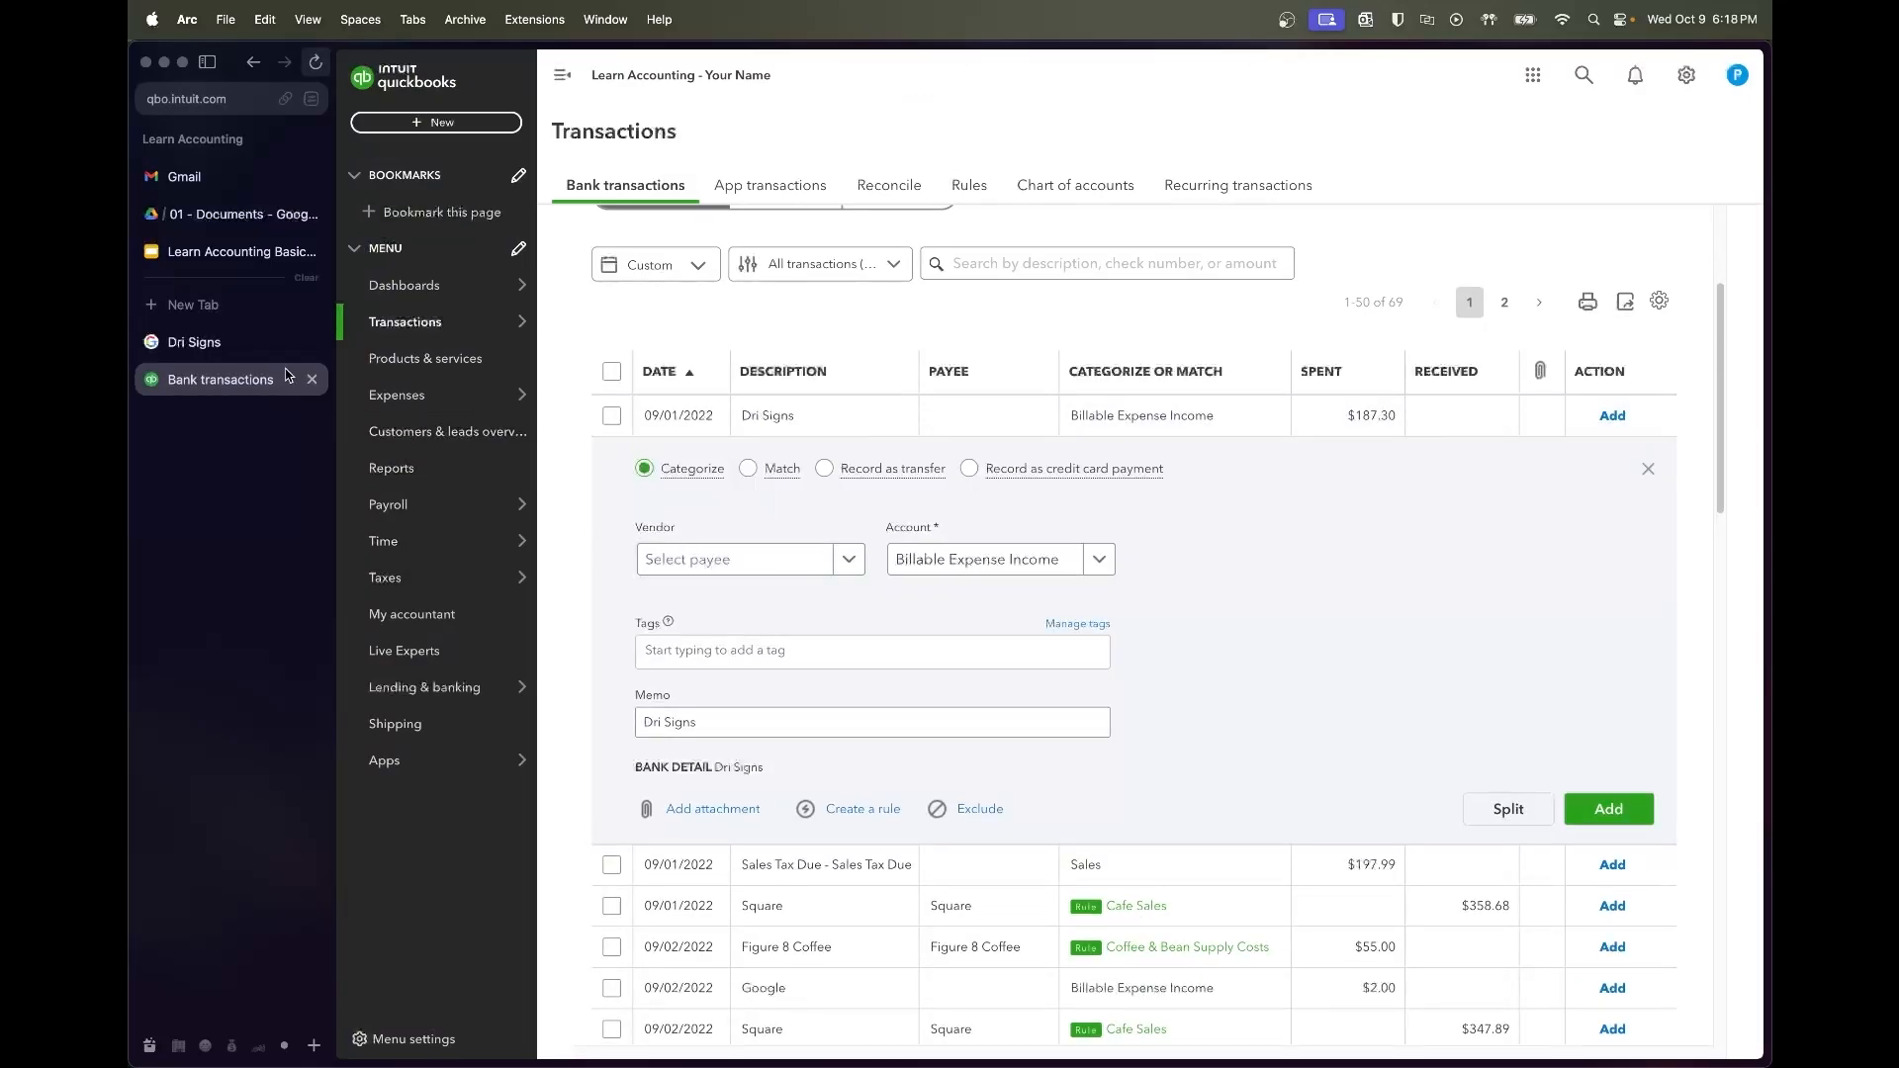
left_click(312, 341)
key("super+t")
type("Dri Signs")
key("Return")
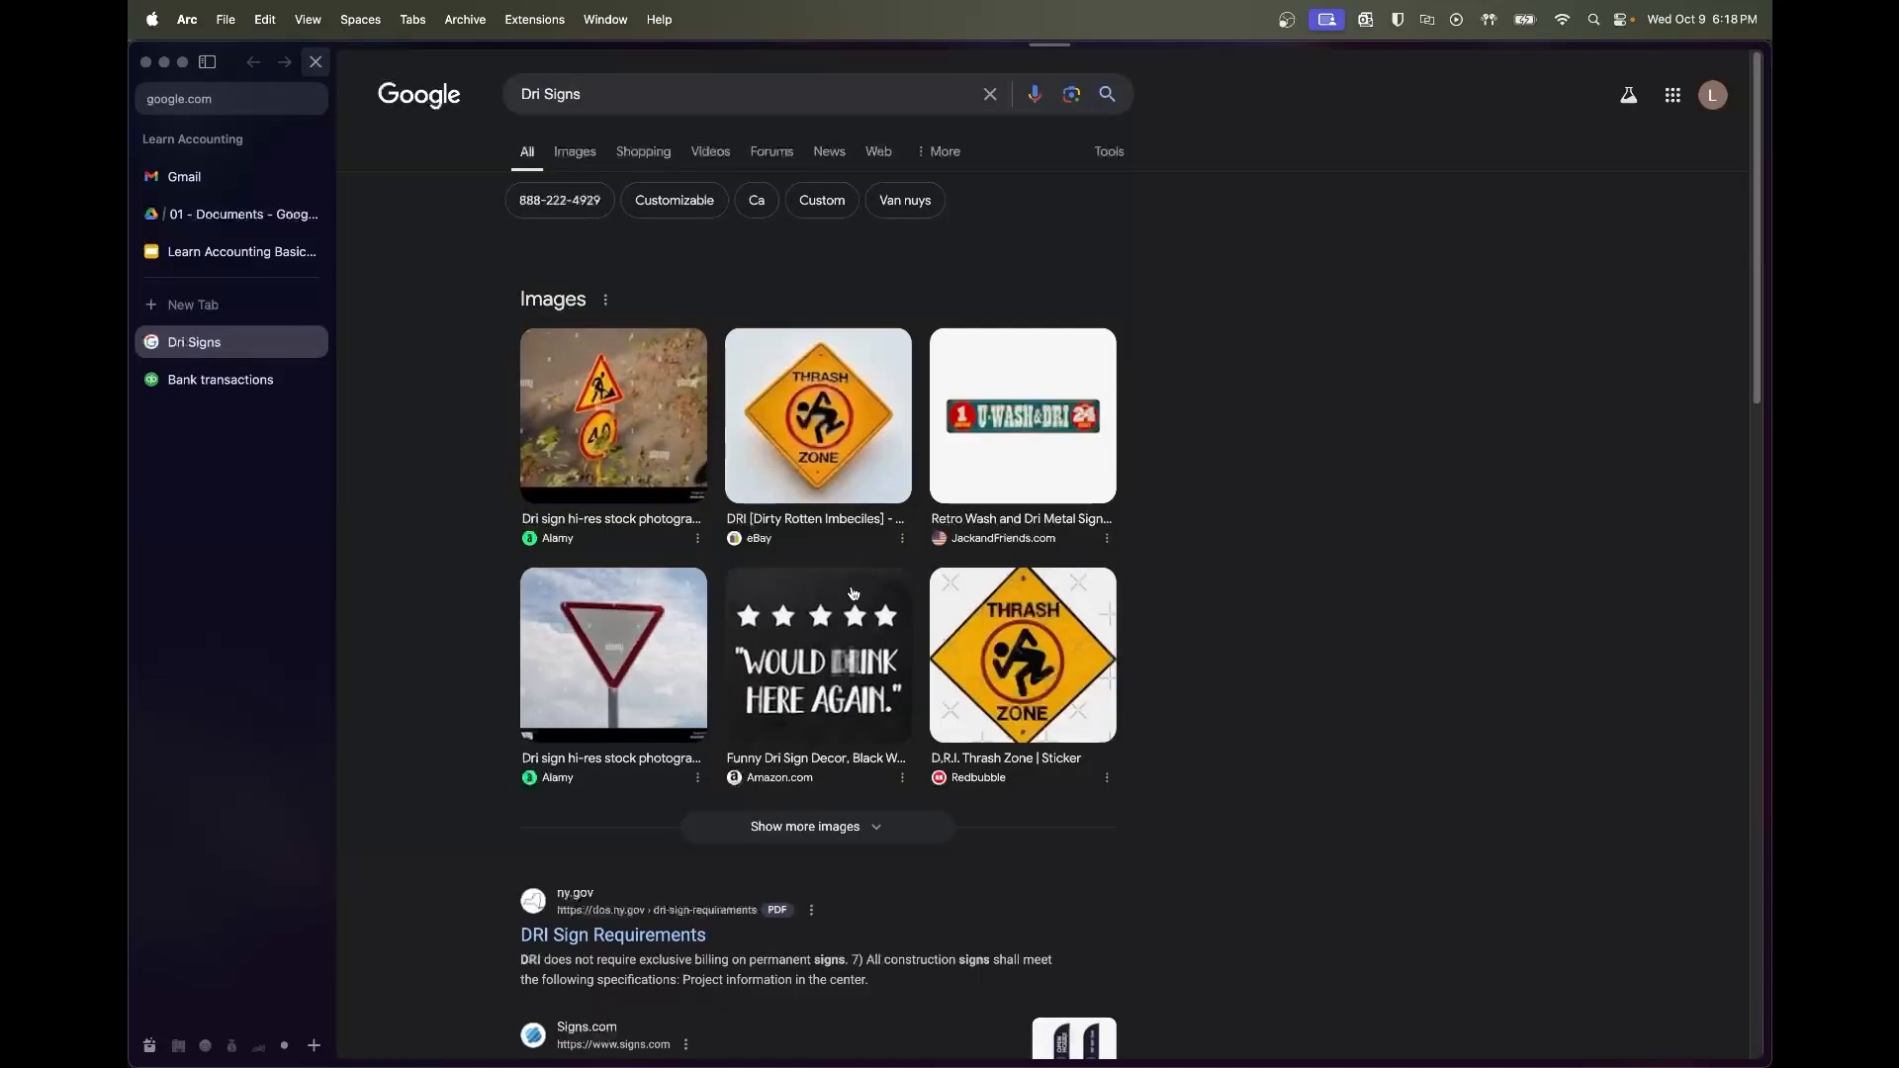
scroll(1257, 579, "down", 1)
scroll(1257, 579, "up", 1)
scroll(1258, 579, "down", 3)
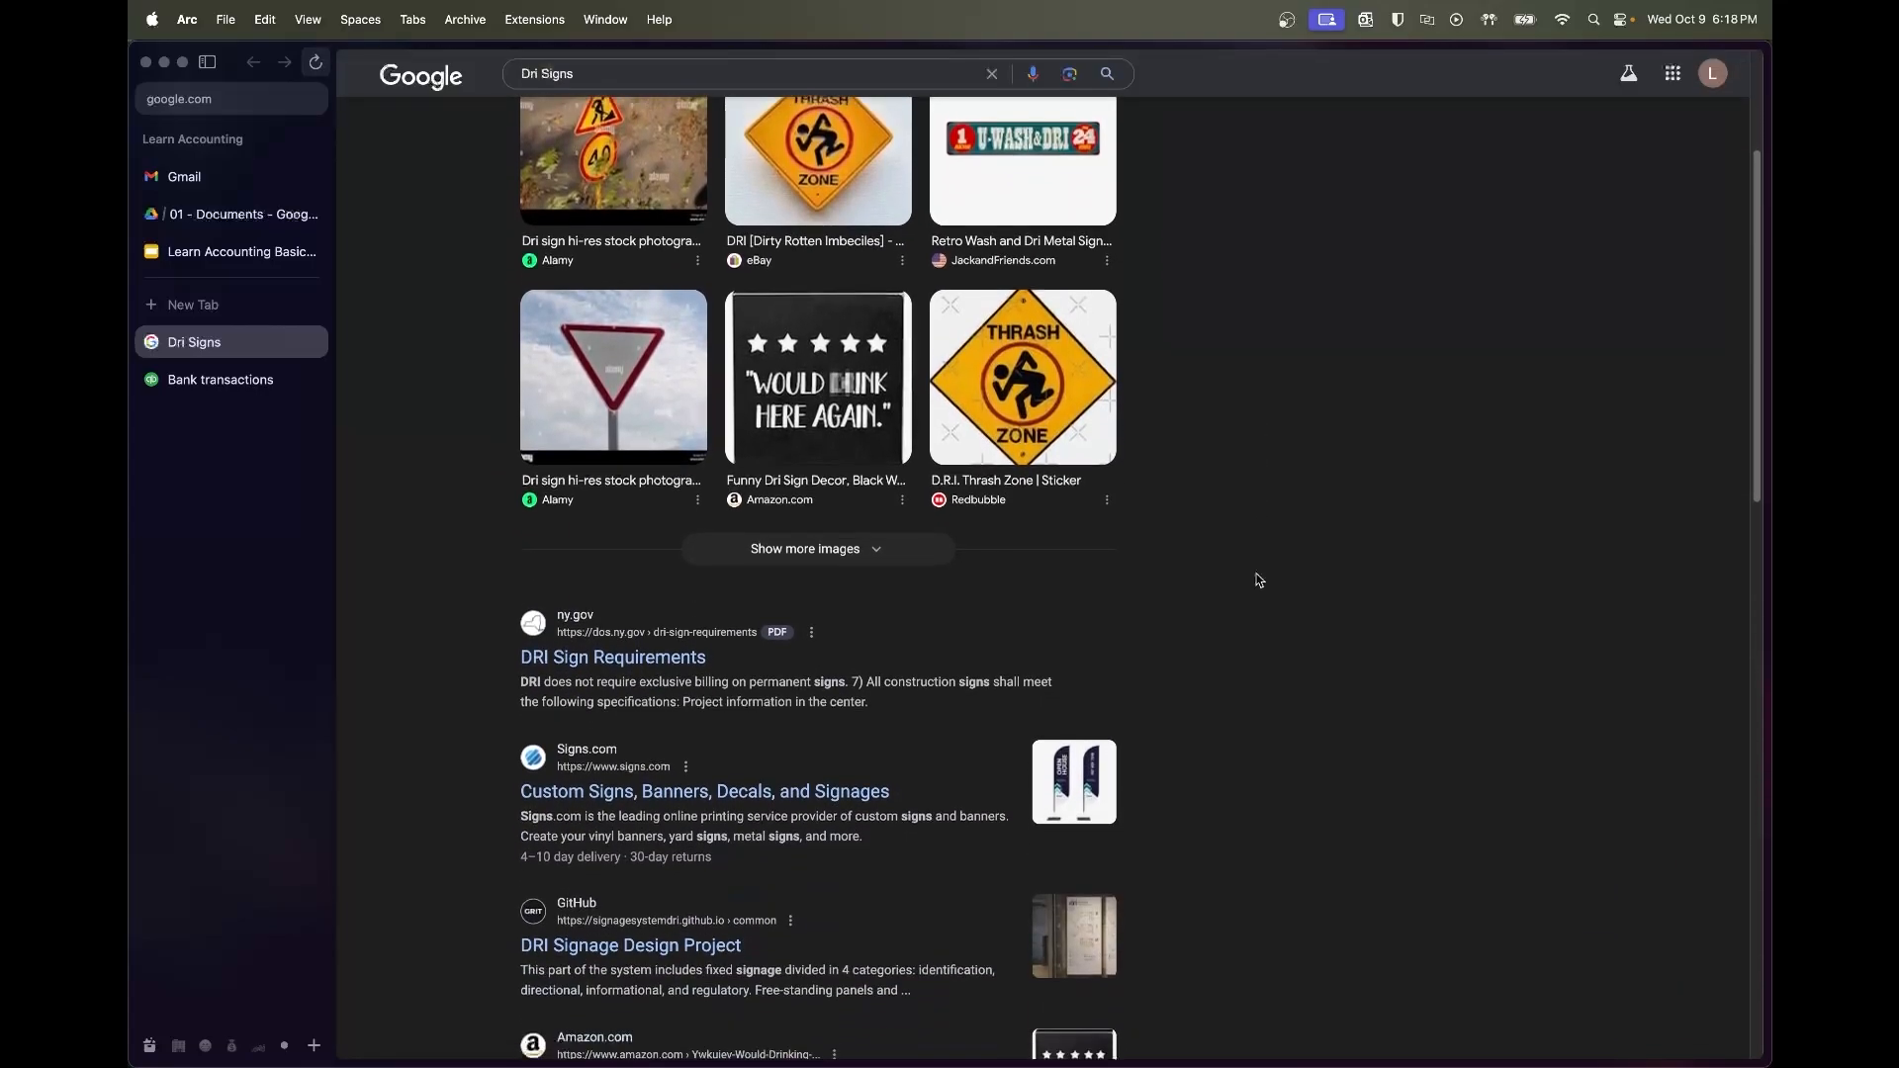
left_click(186, 385)
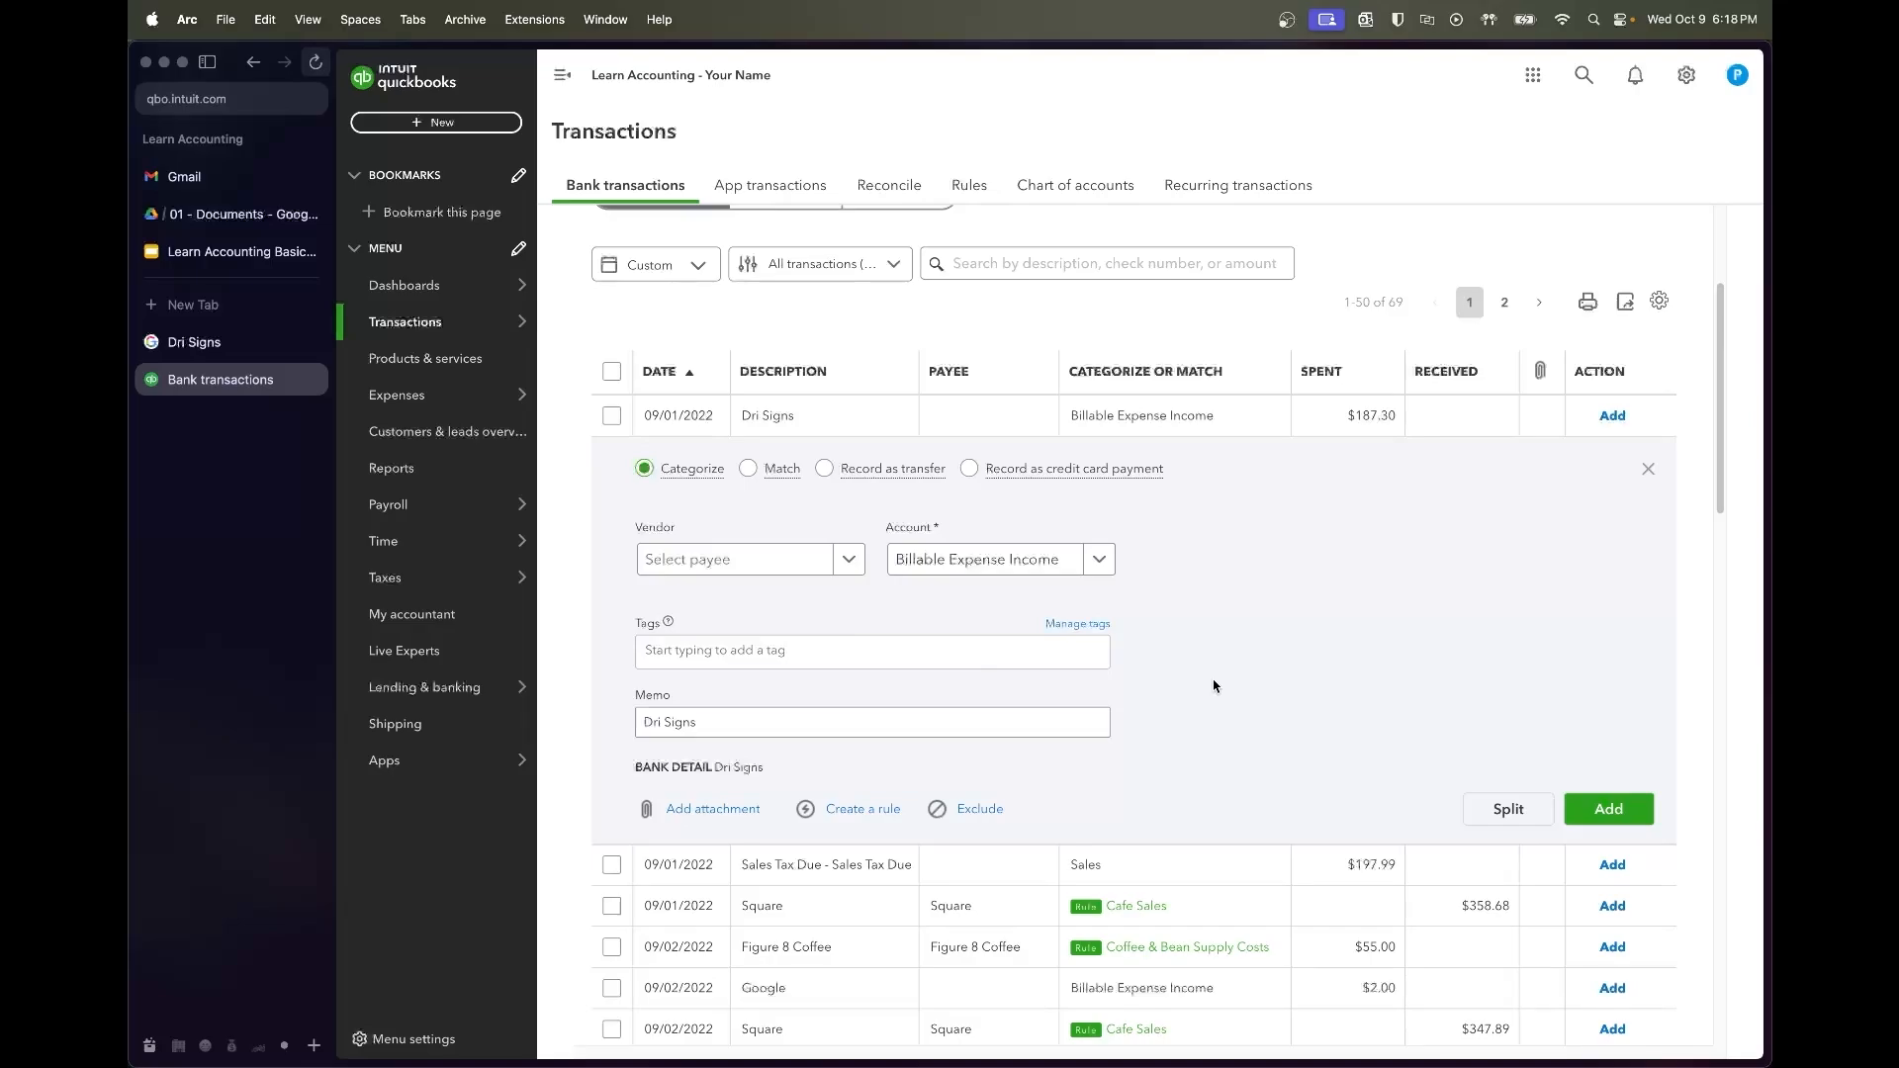
Create Dri Signs as a new vendor on the $187.30 charge and save it
left_click(721, 557)
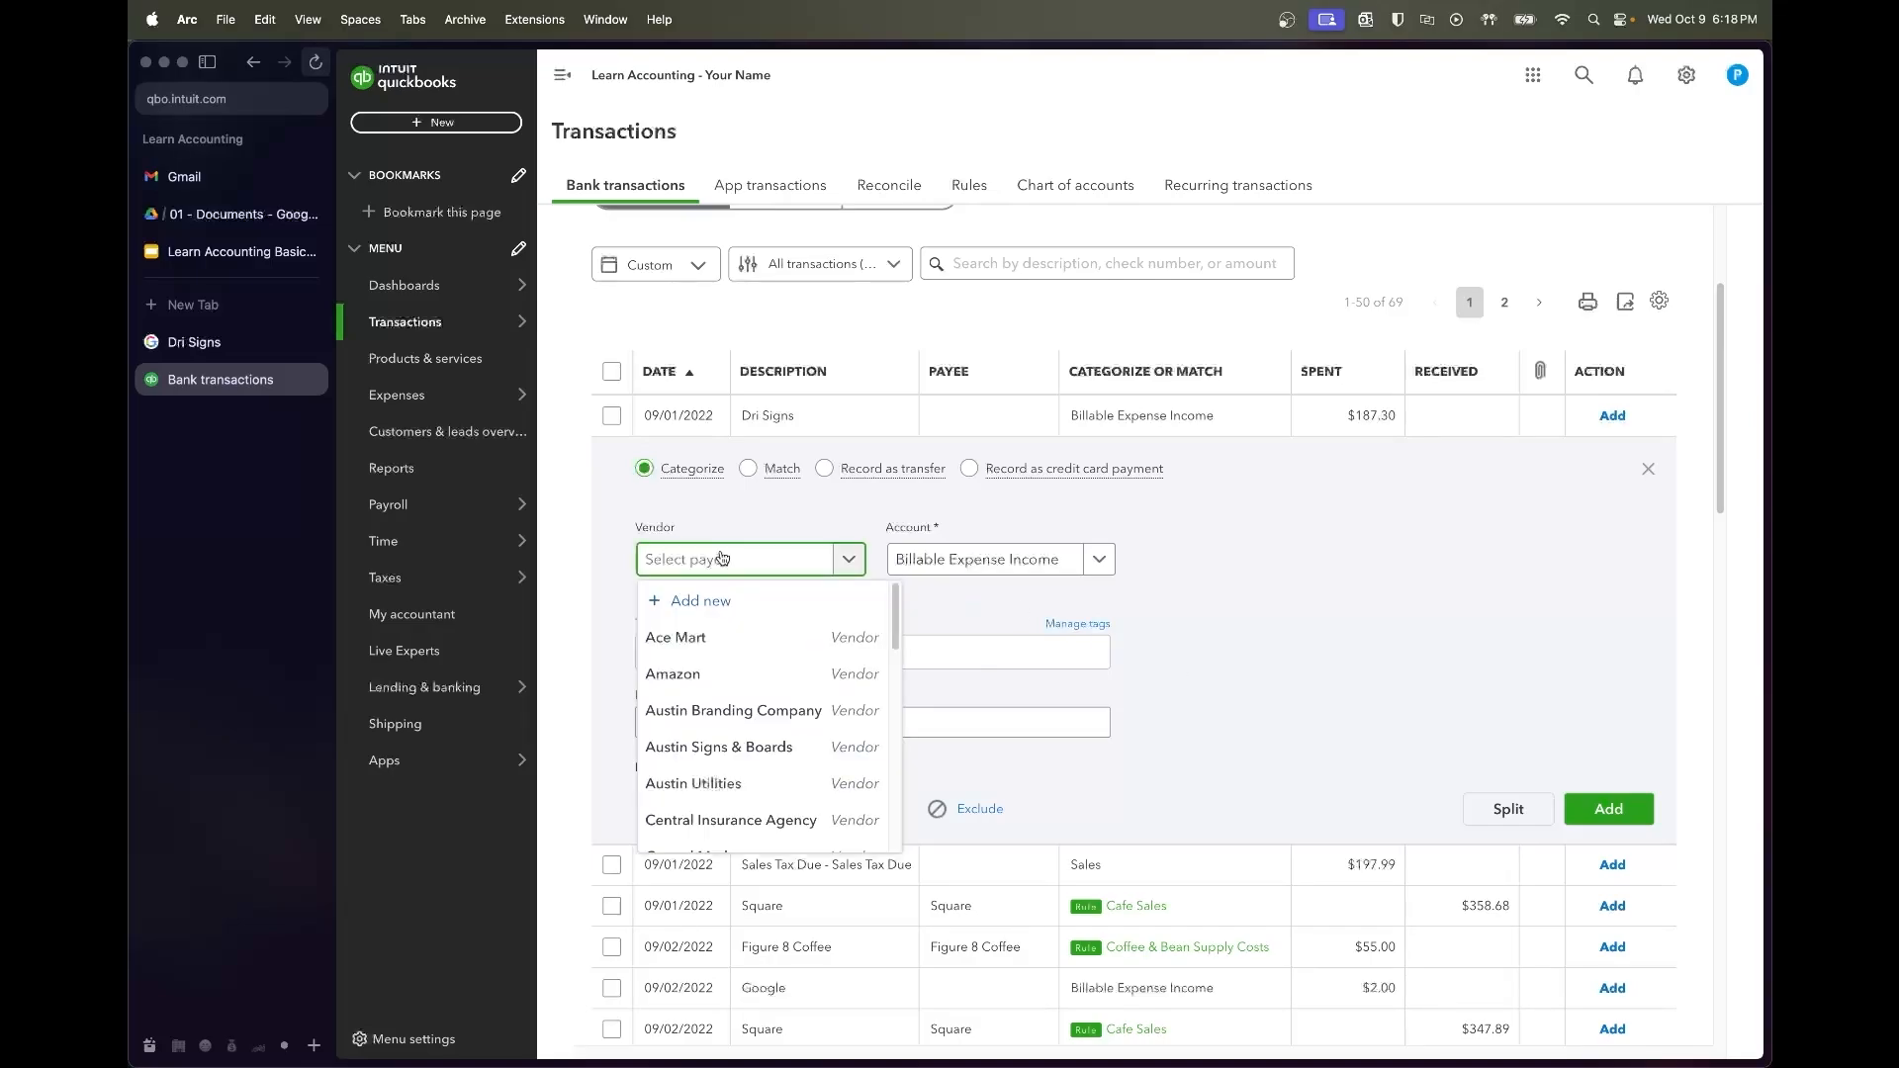
type("Dri Signs")
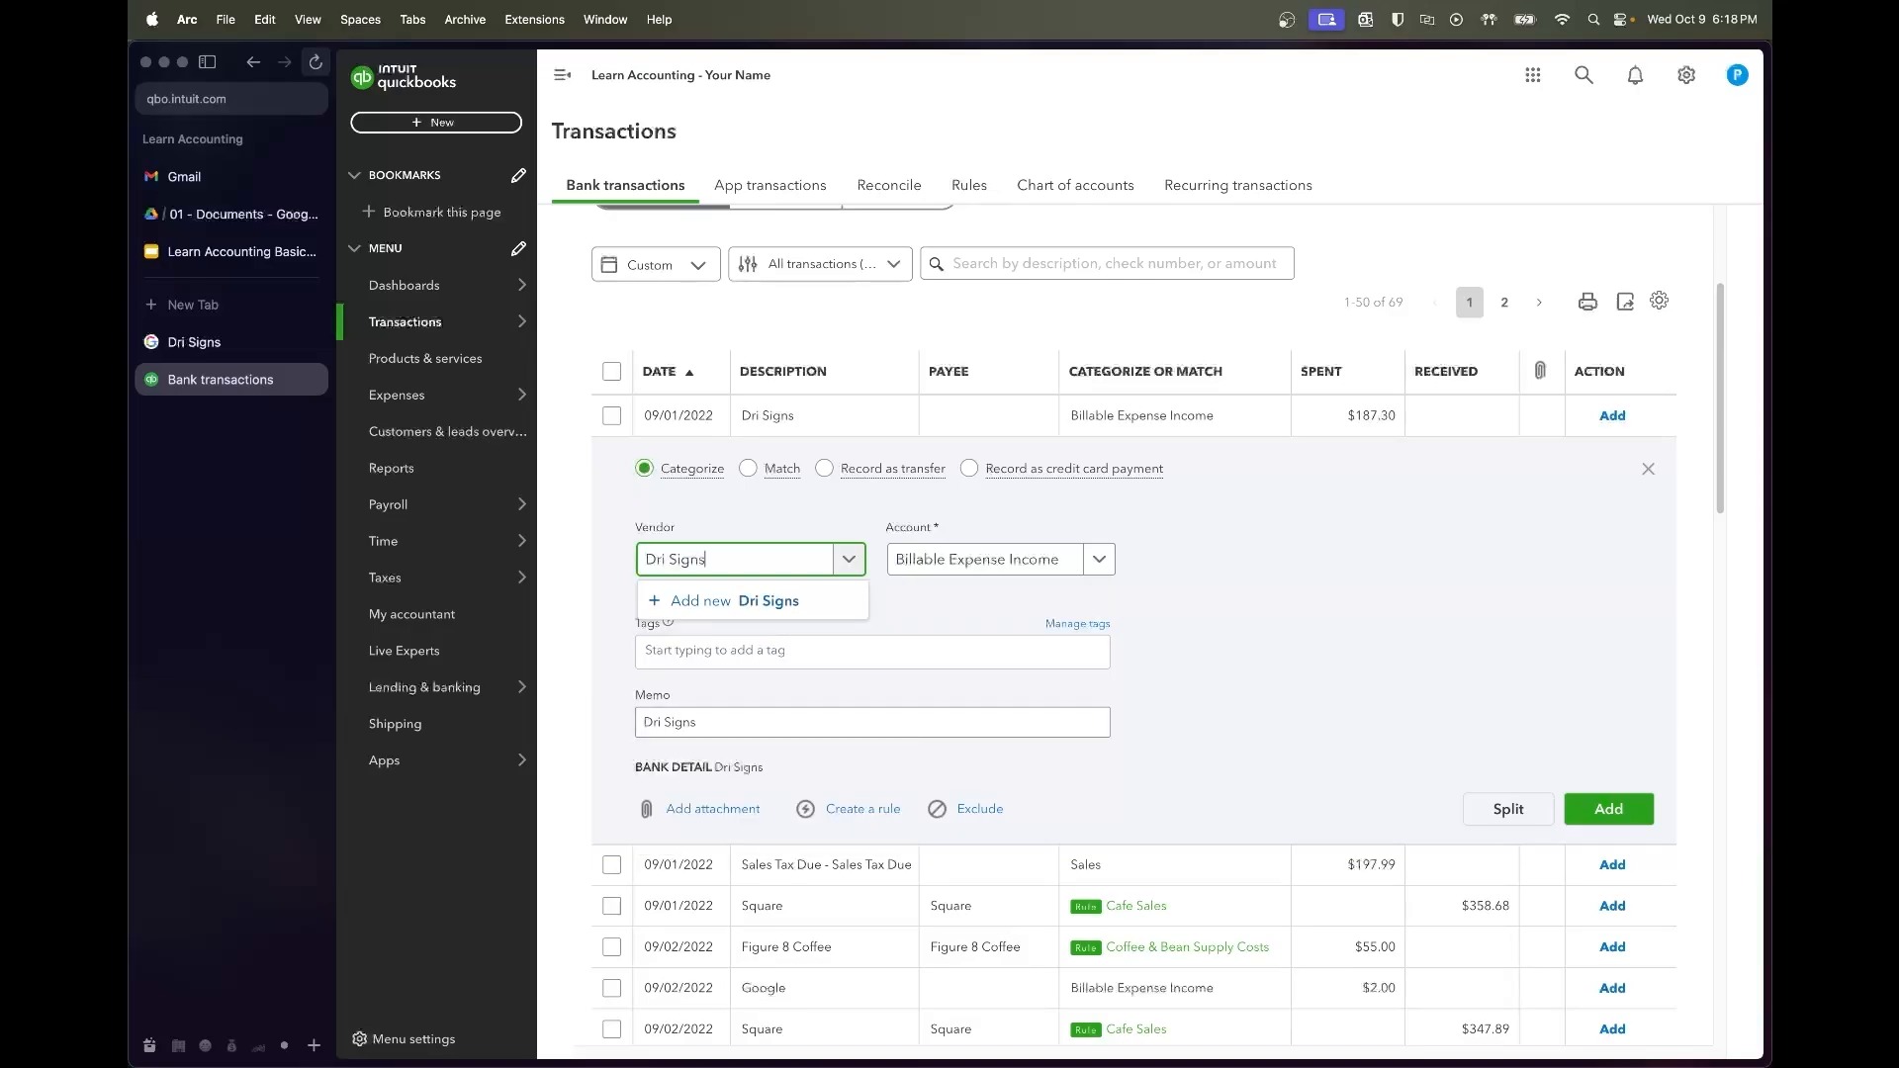
left_click(737, 599)
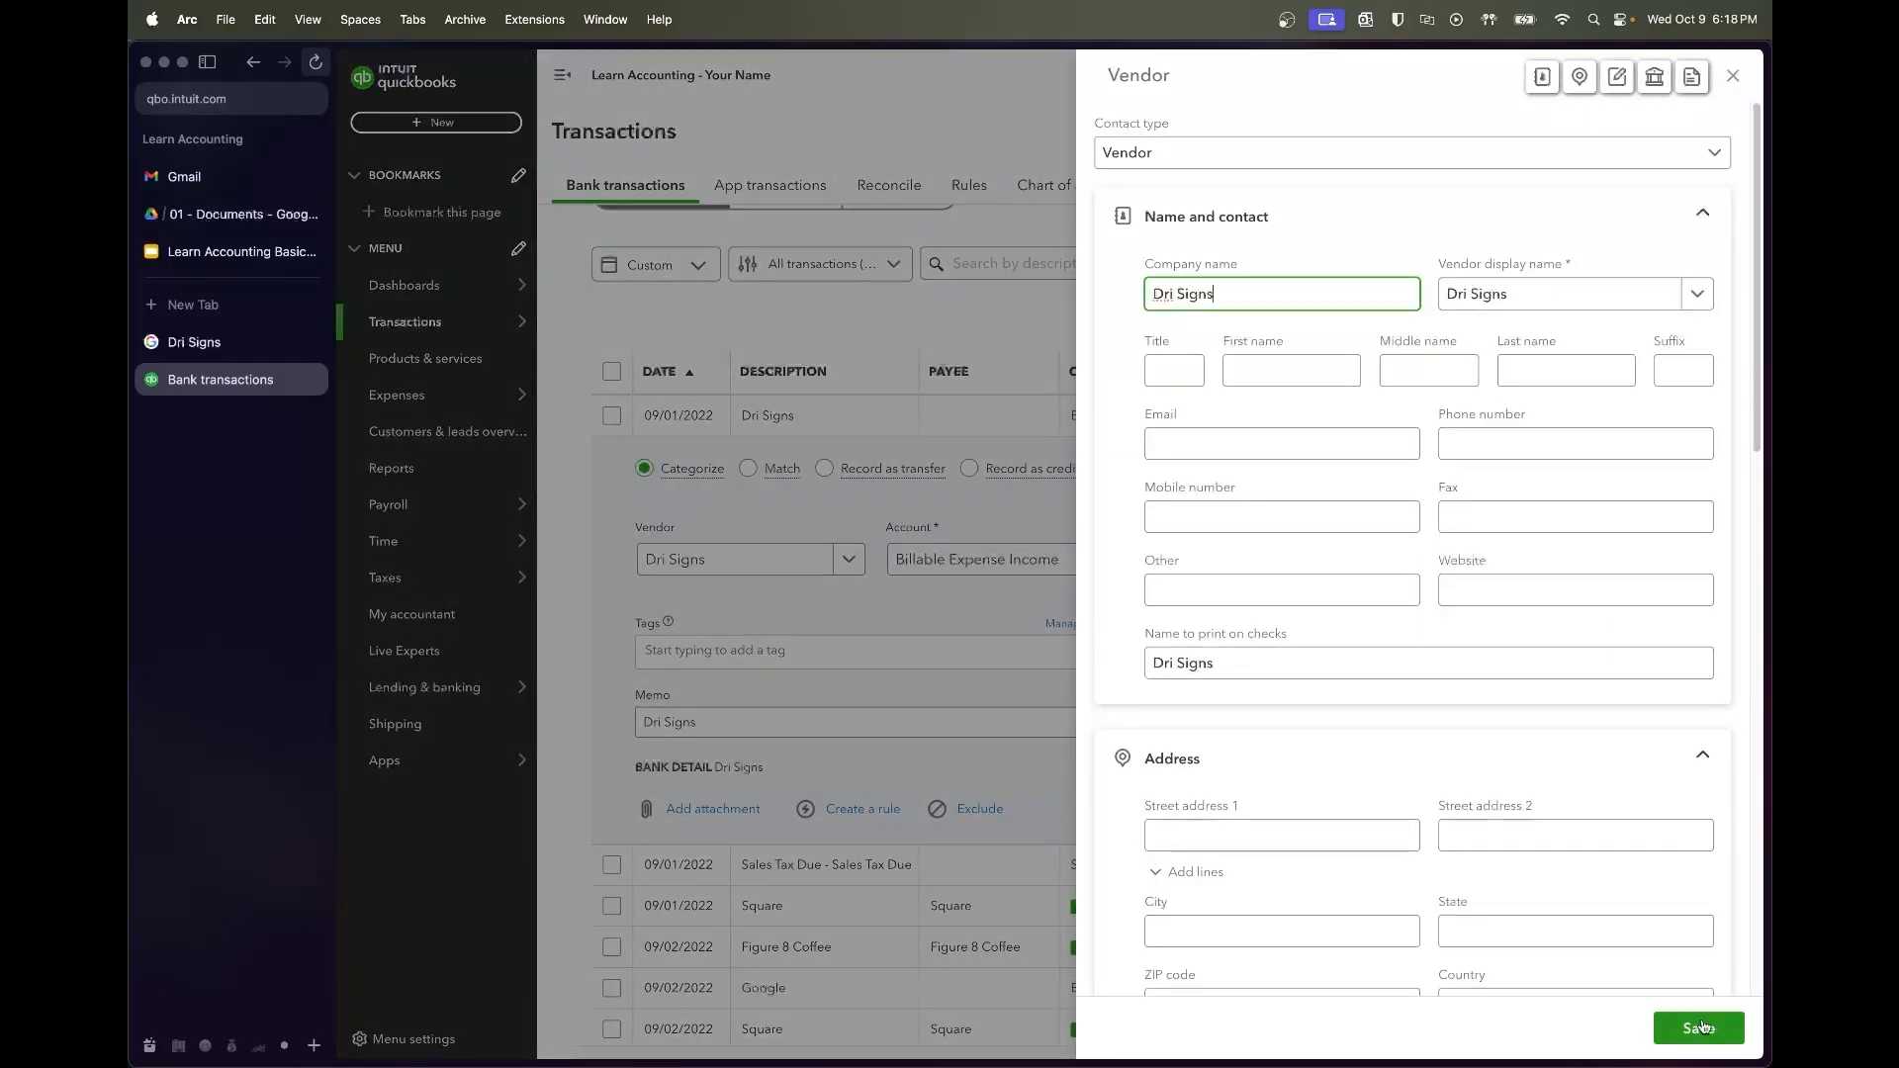
left_click(1698, 1029)
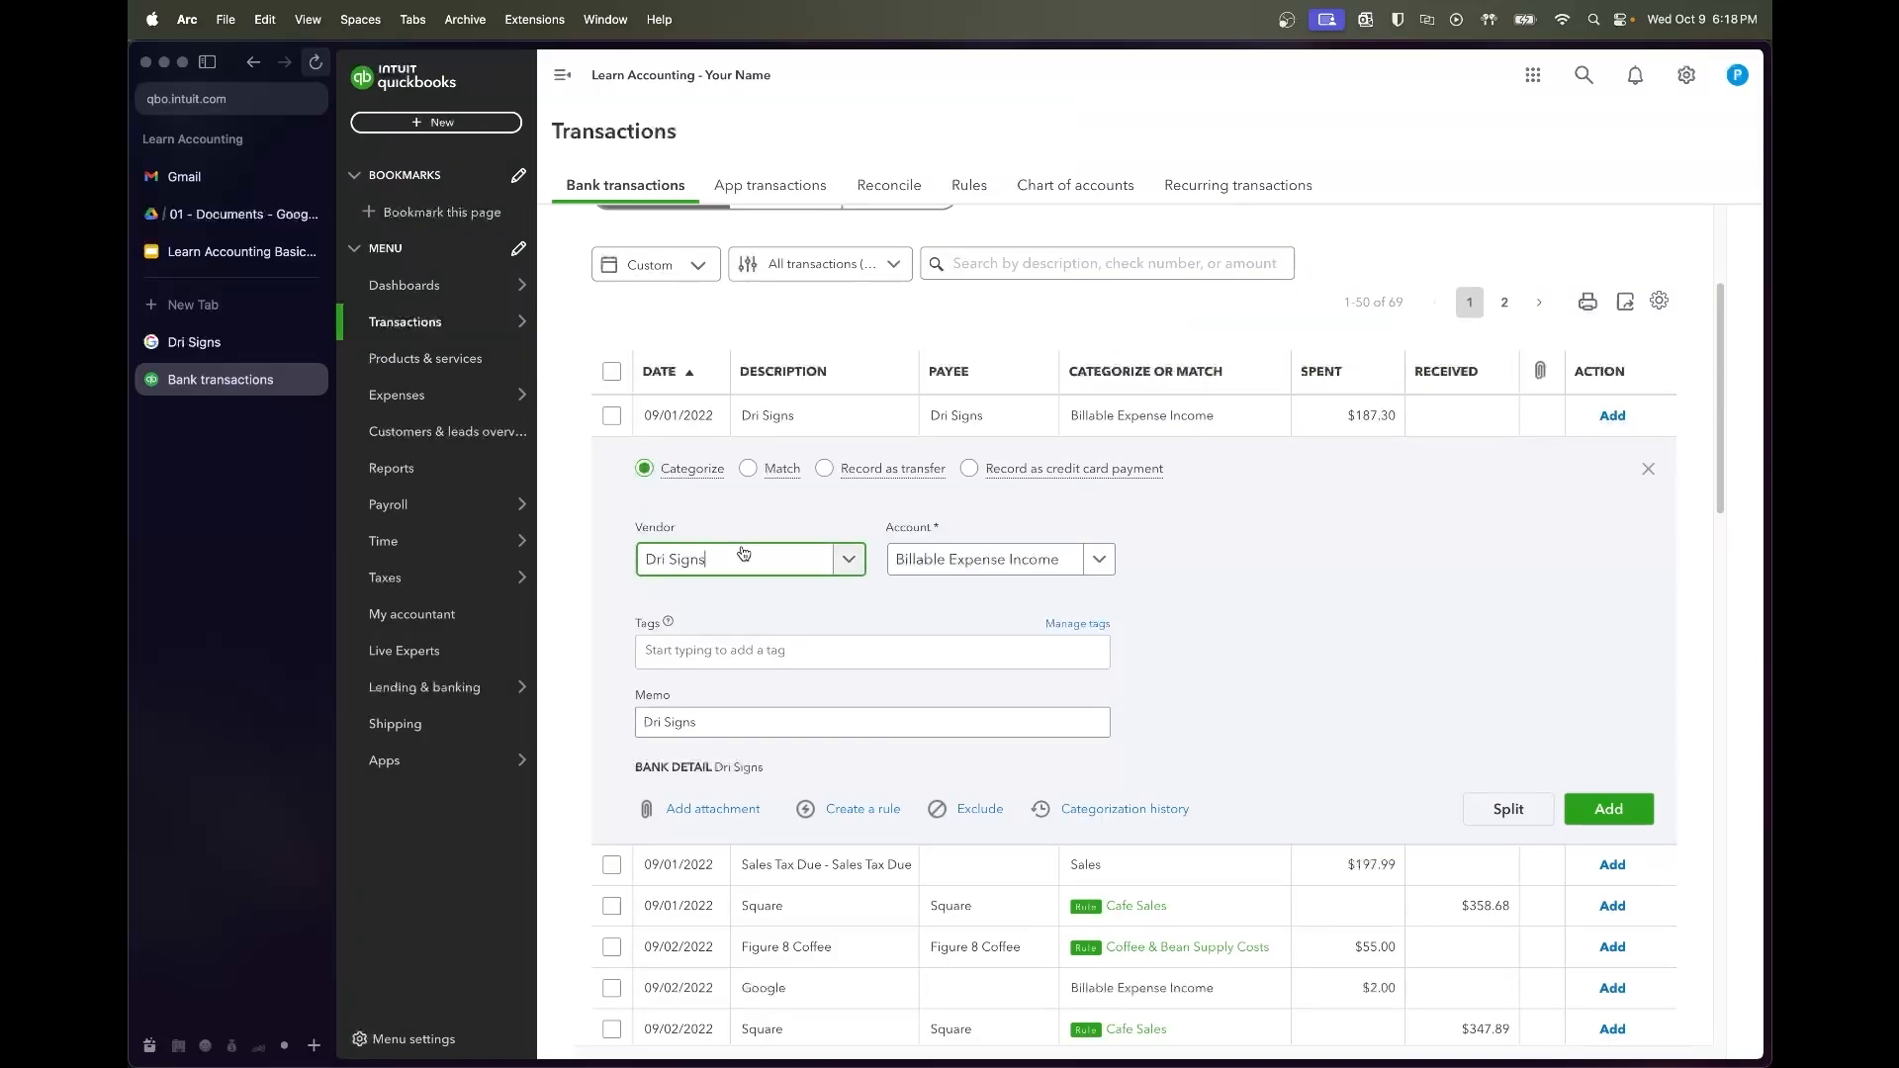
left_click(945, 566)
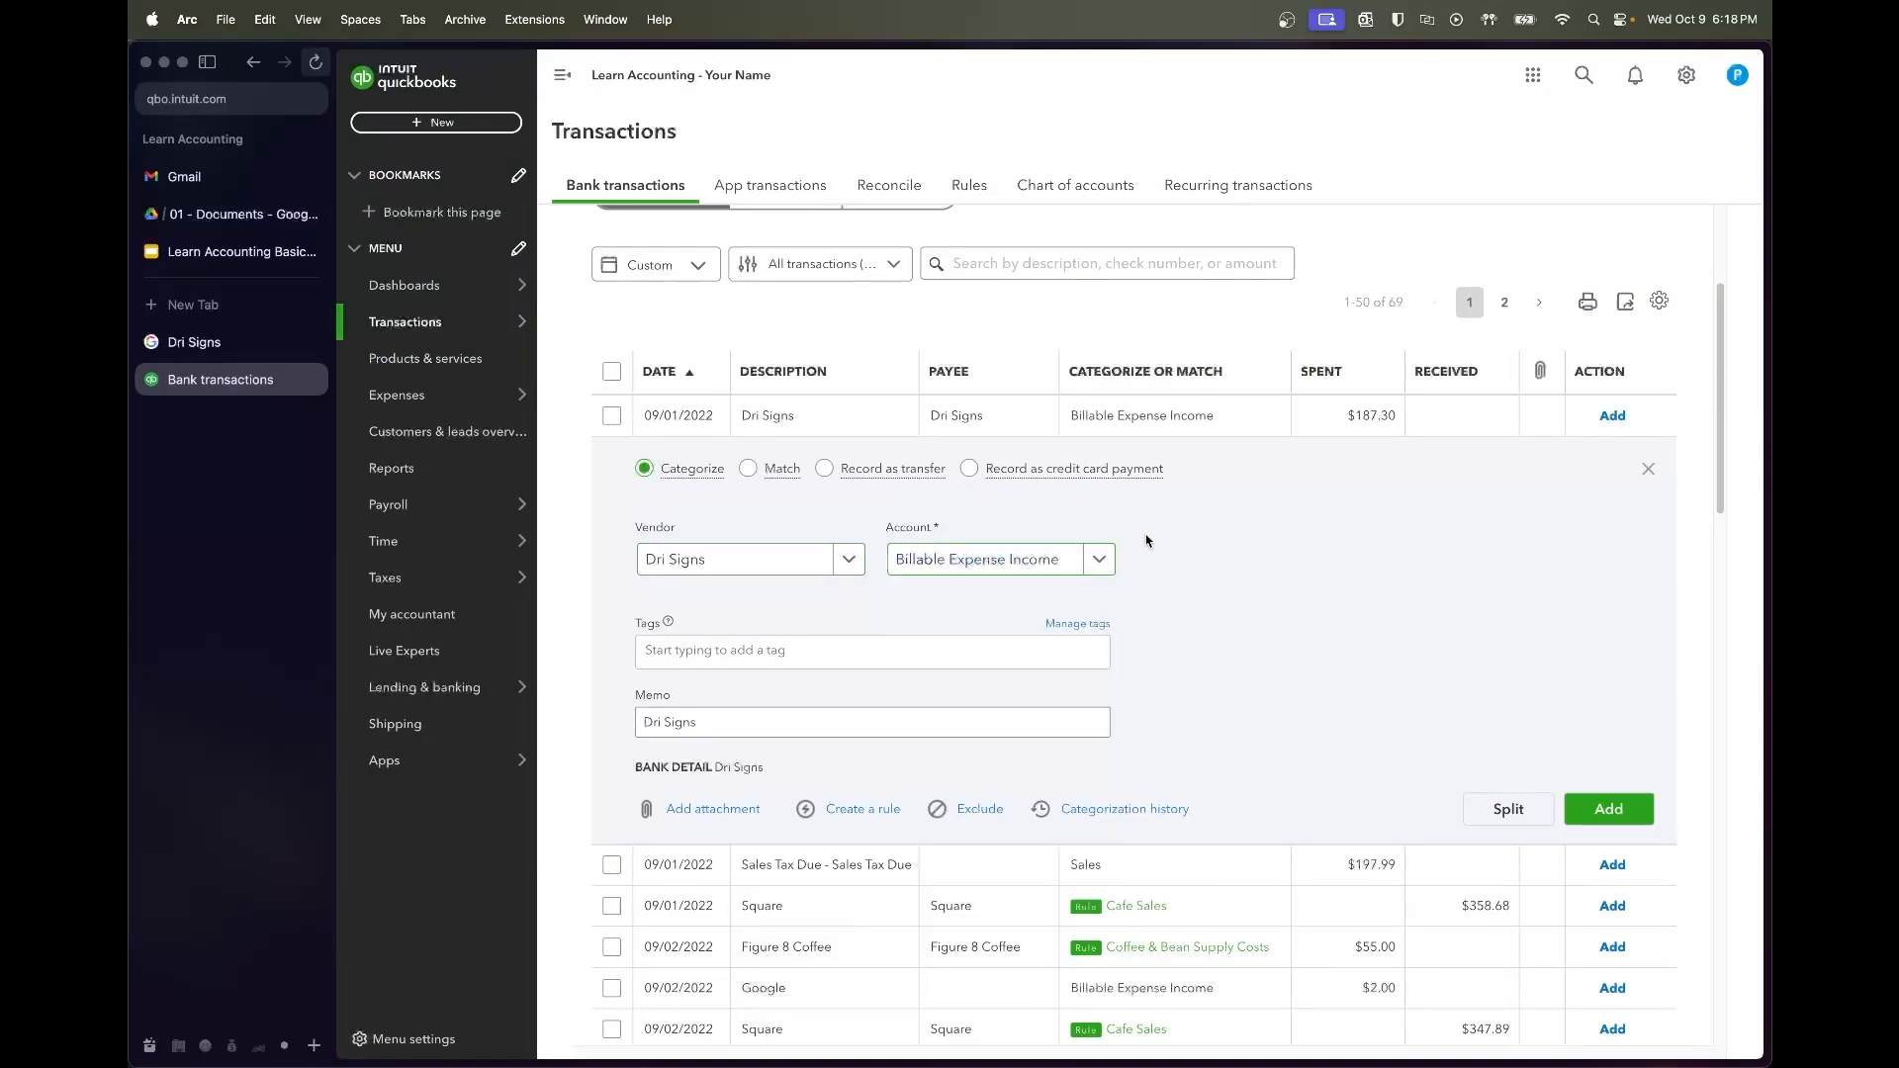
left_click(267, 254)
Review the chart of accounts table on the Ch 2 - Getting Setup slide, then return to the Dri Signs account field
left_click(446, 479)
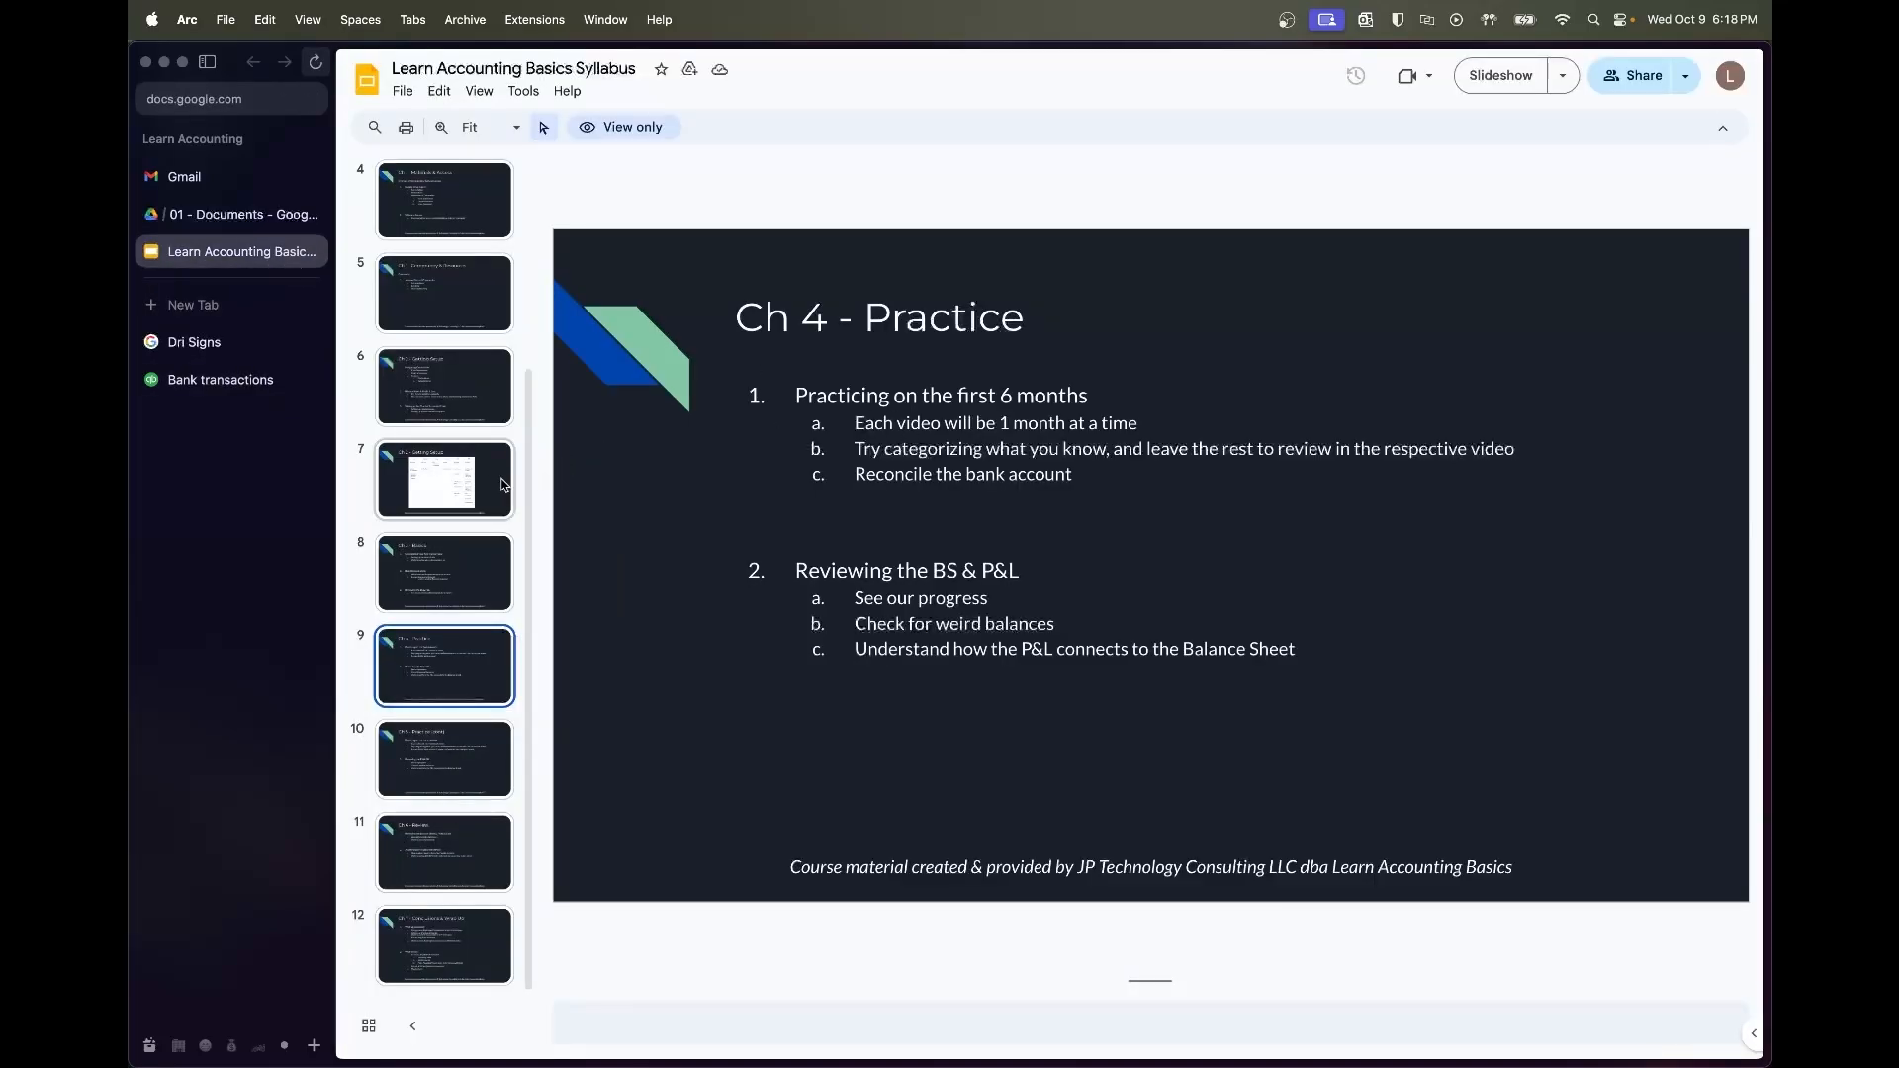
scroll(1235, 637, "up", 5)
scroll(1234, 637, "up", 2)
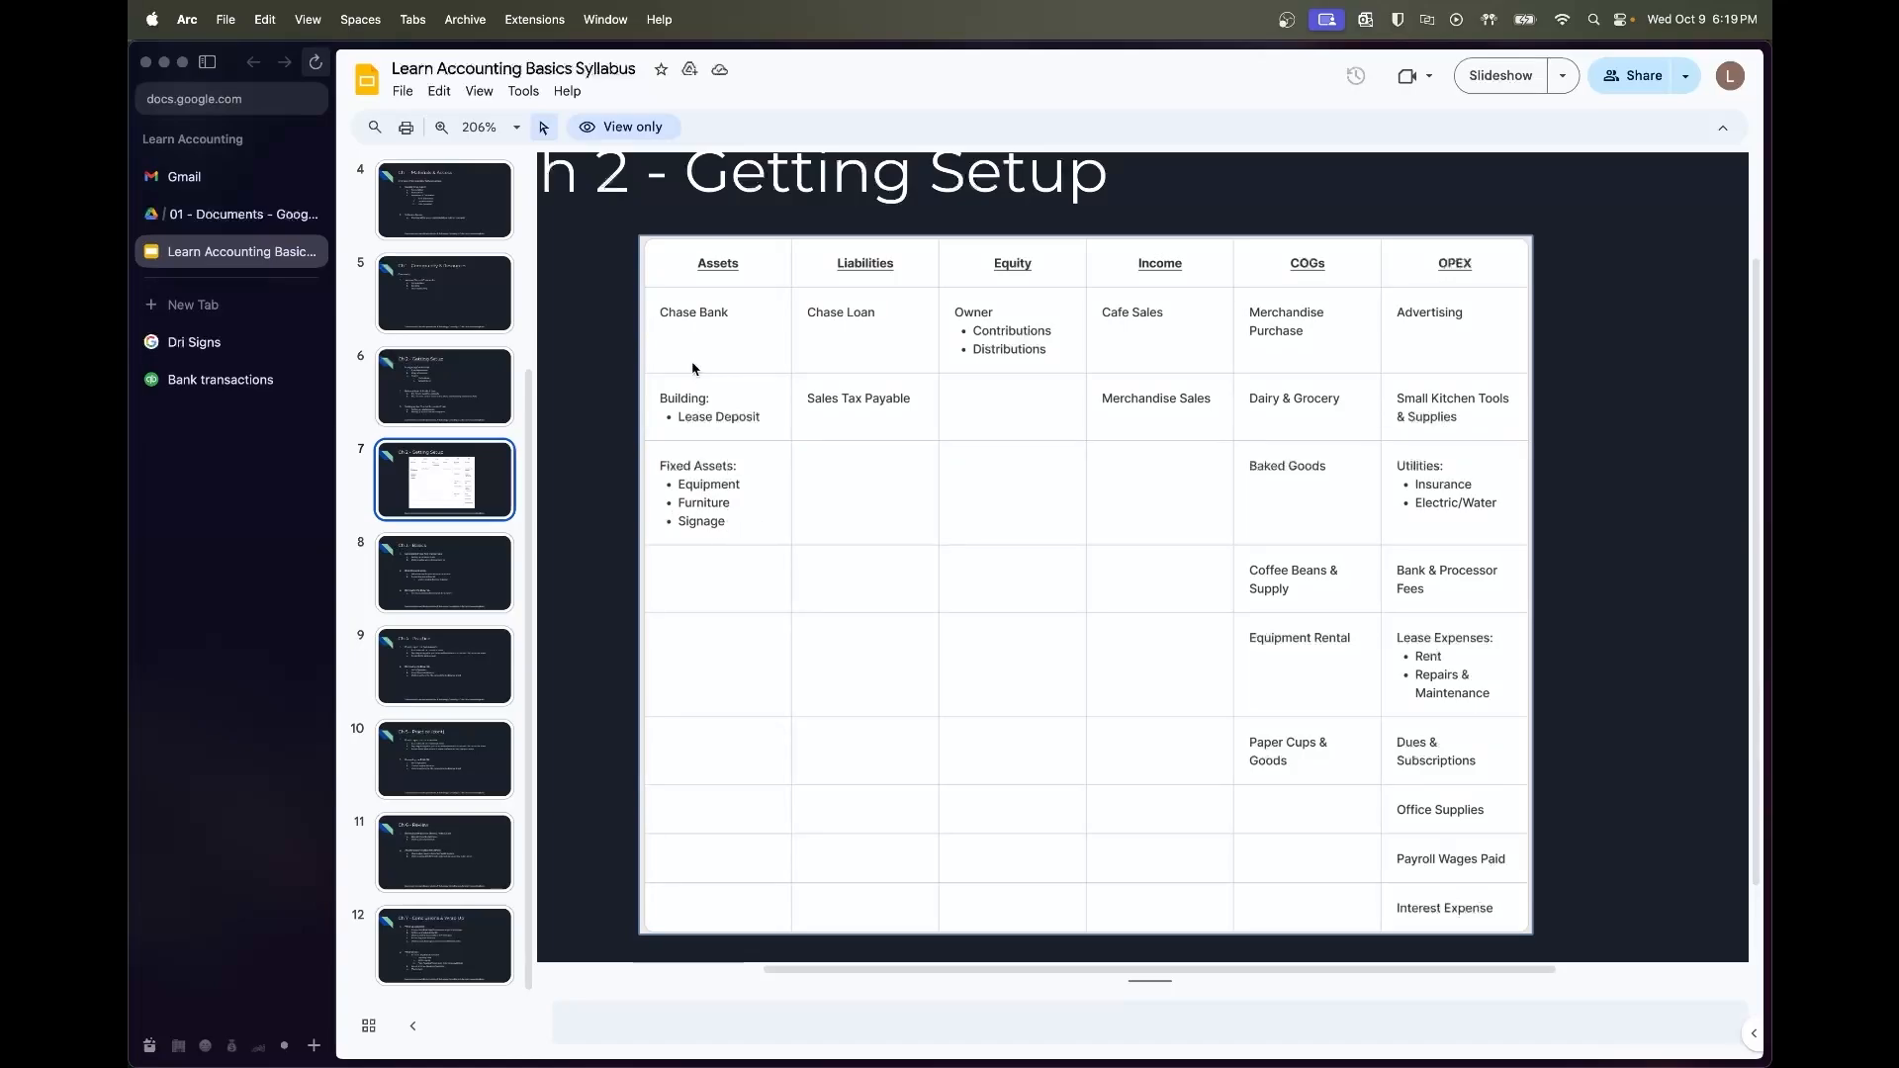
left_click(263, 376)
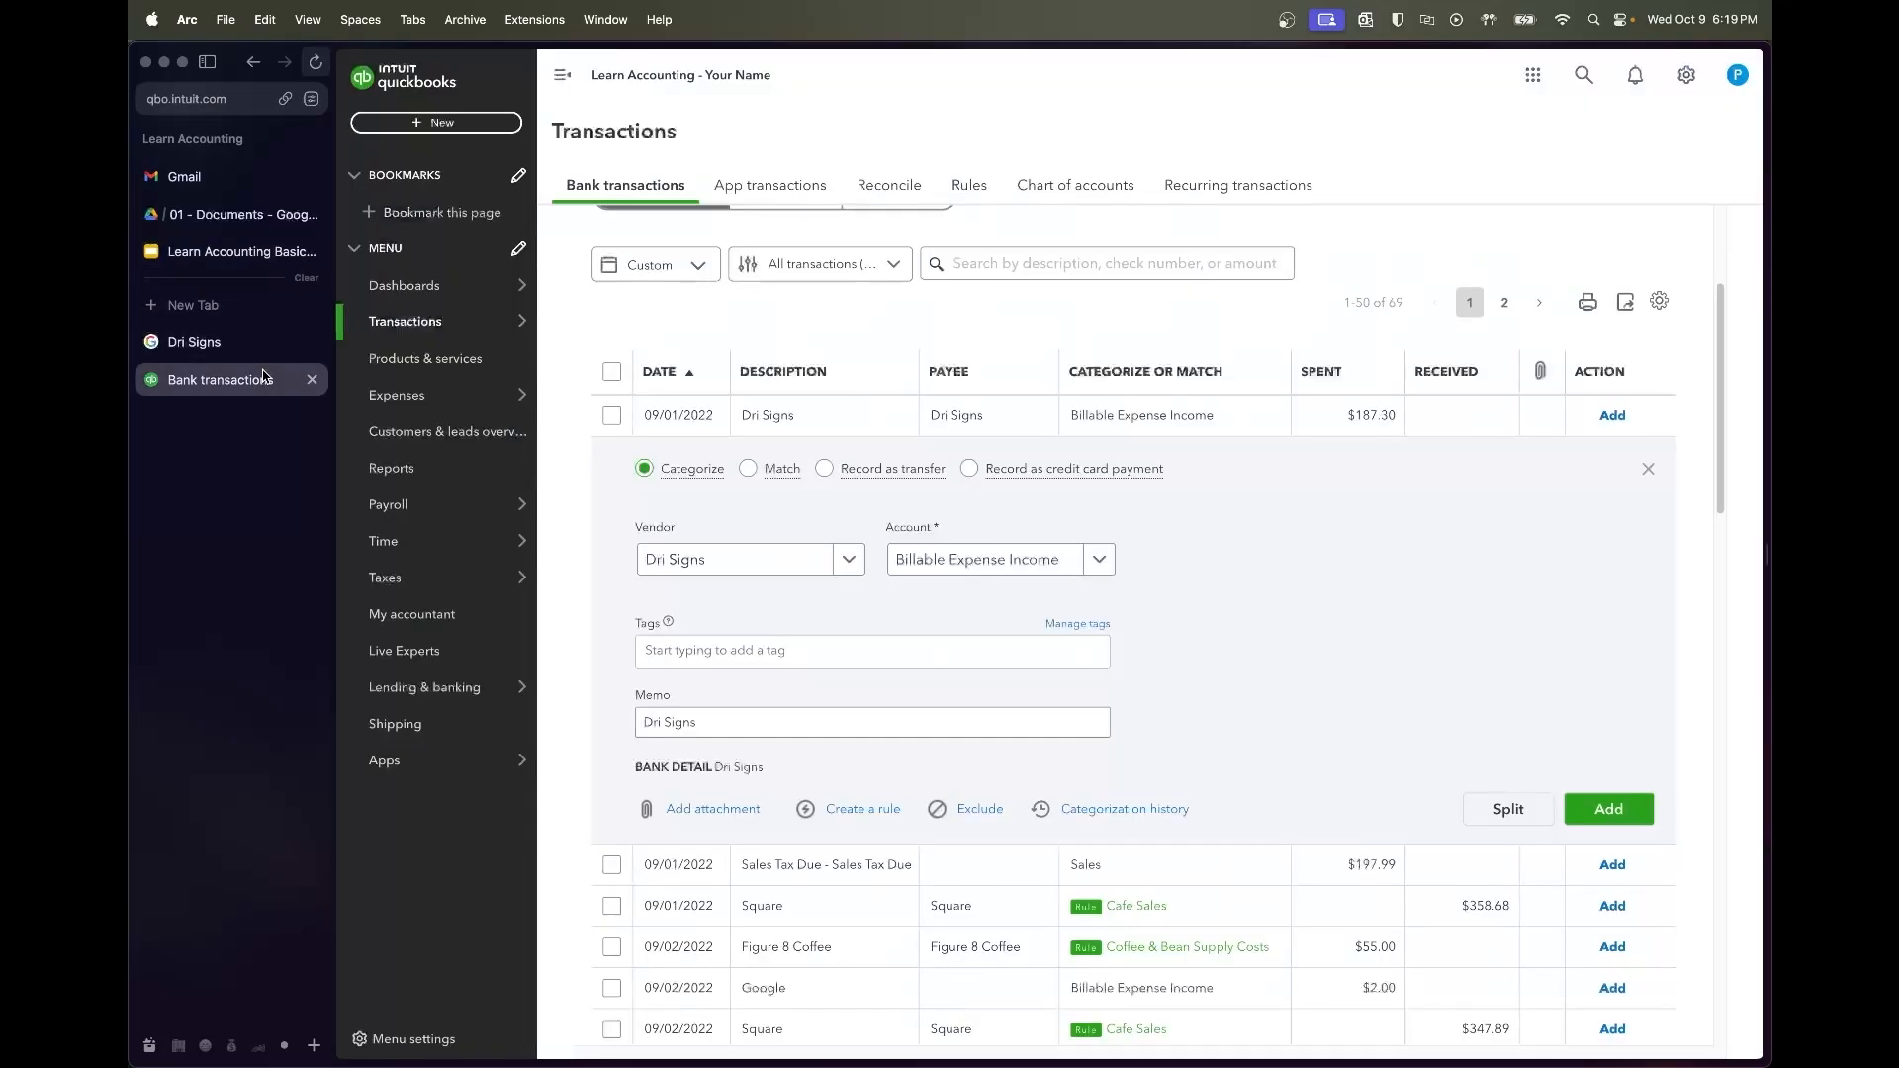
left_click(980, 560)
Categorize the Dri Signs charge as Office Supplies and add it
type("office supplies")
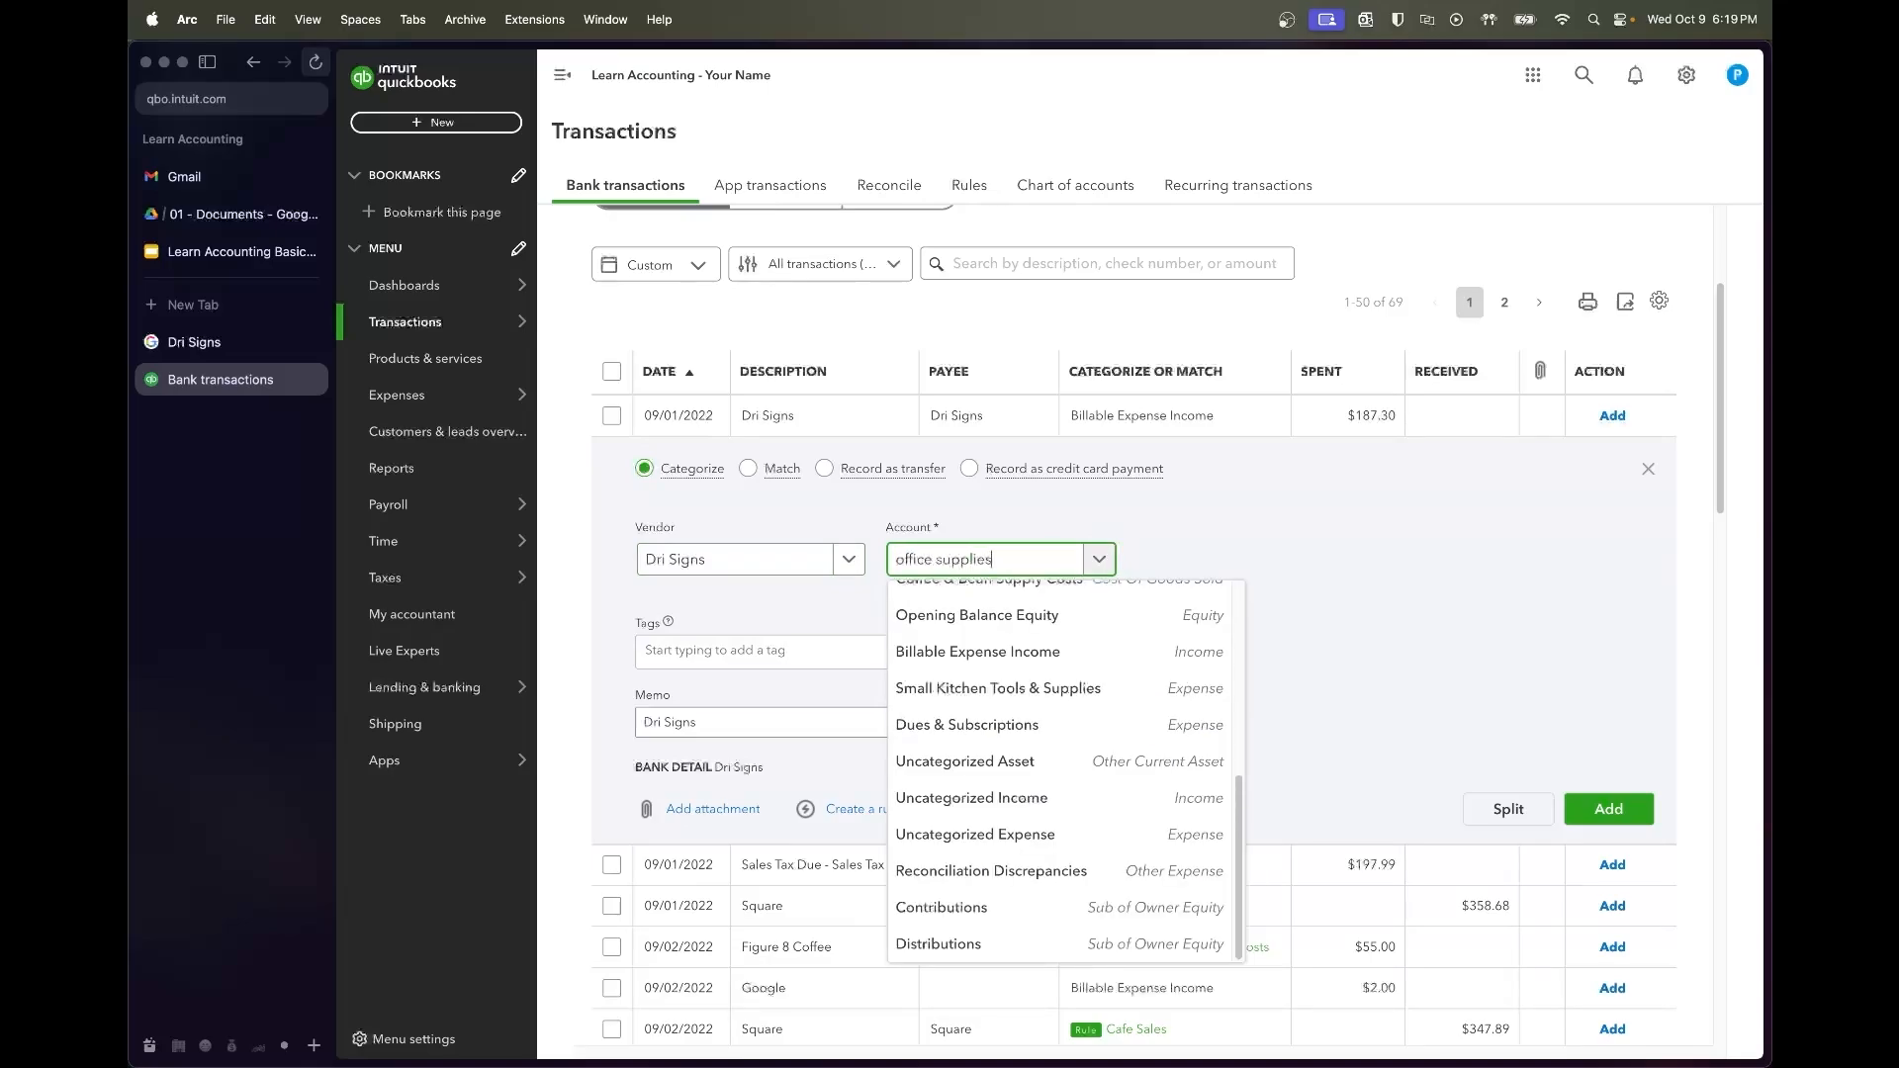
left_click(1005, 640)
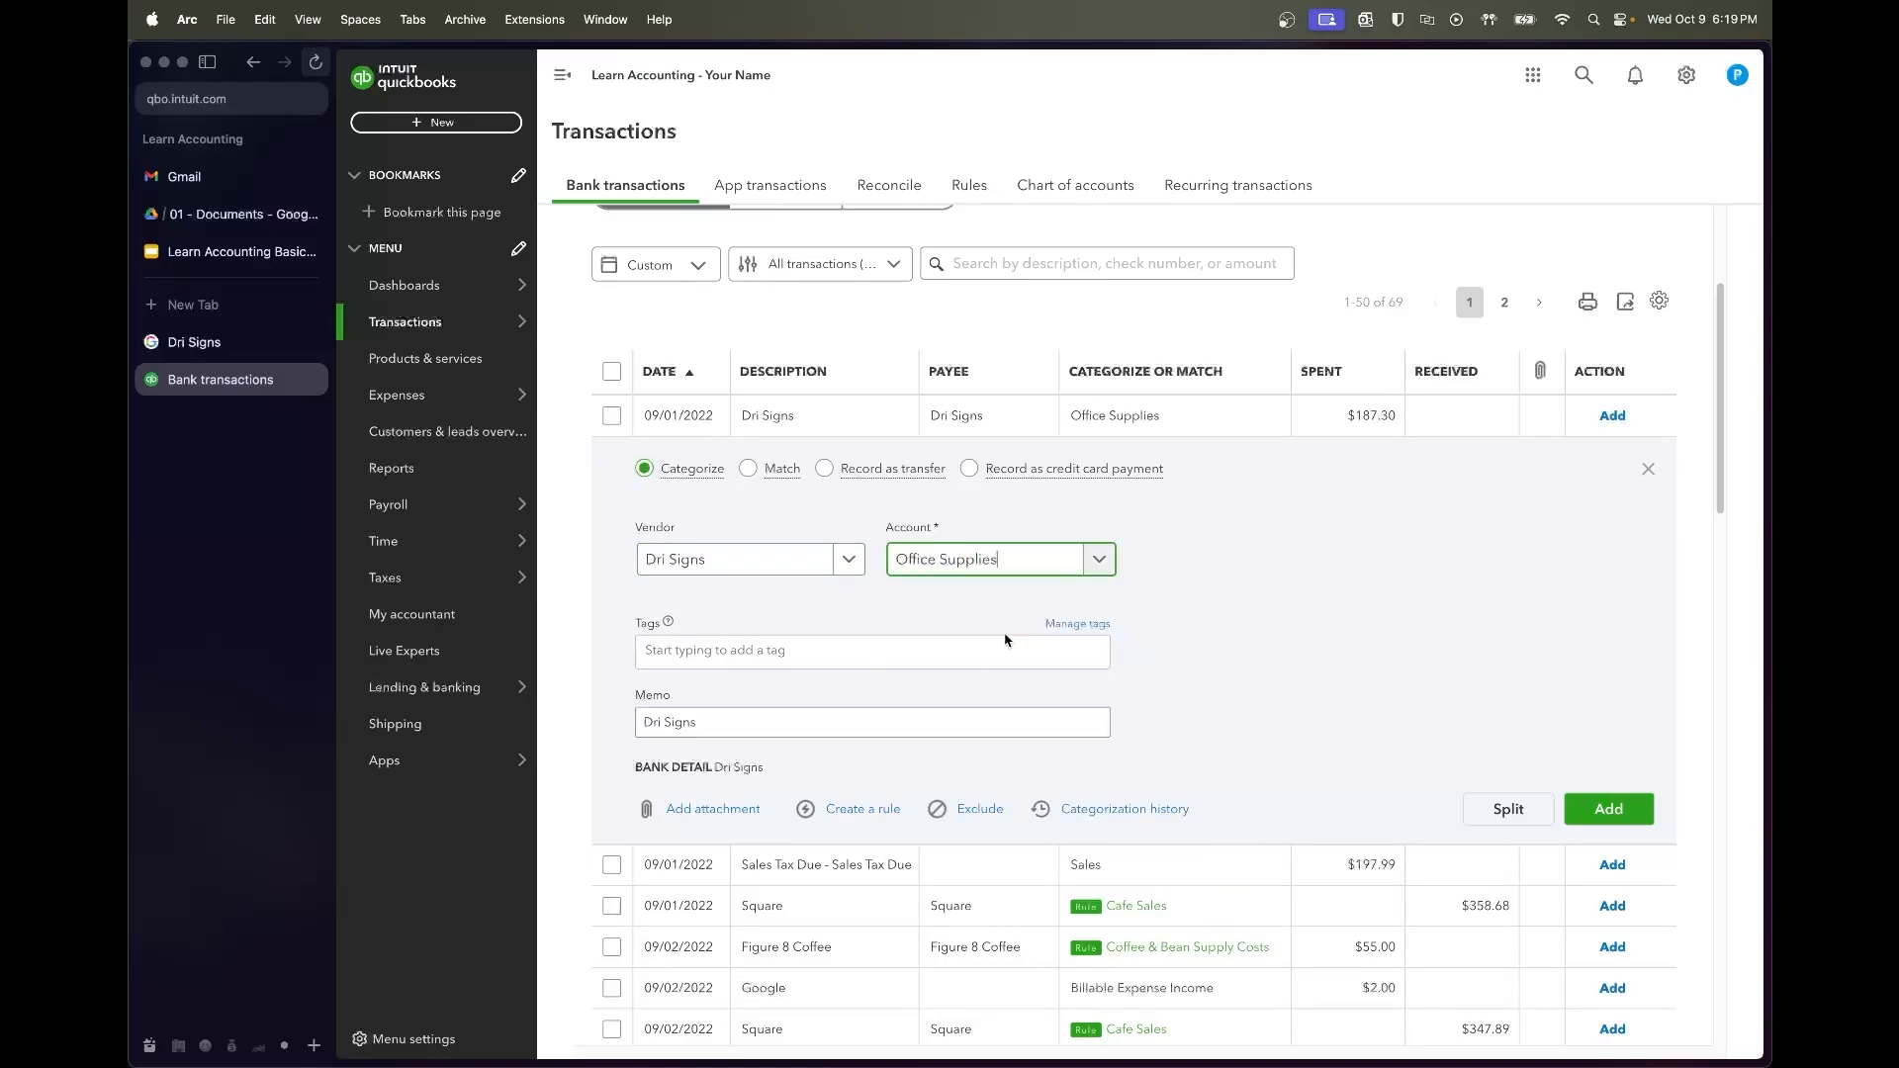
left_click(1608, 809)
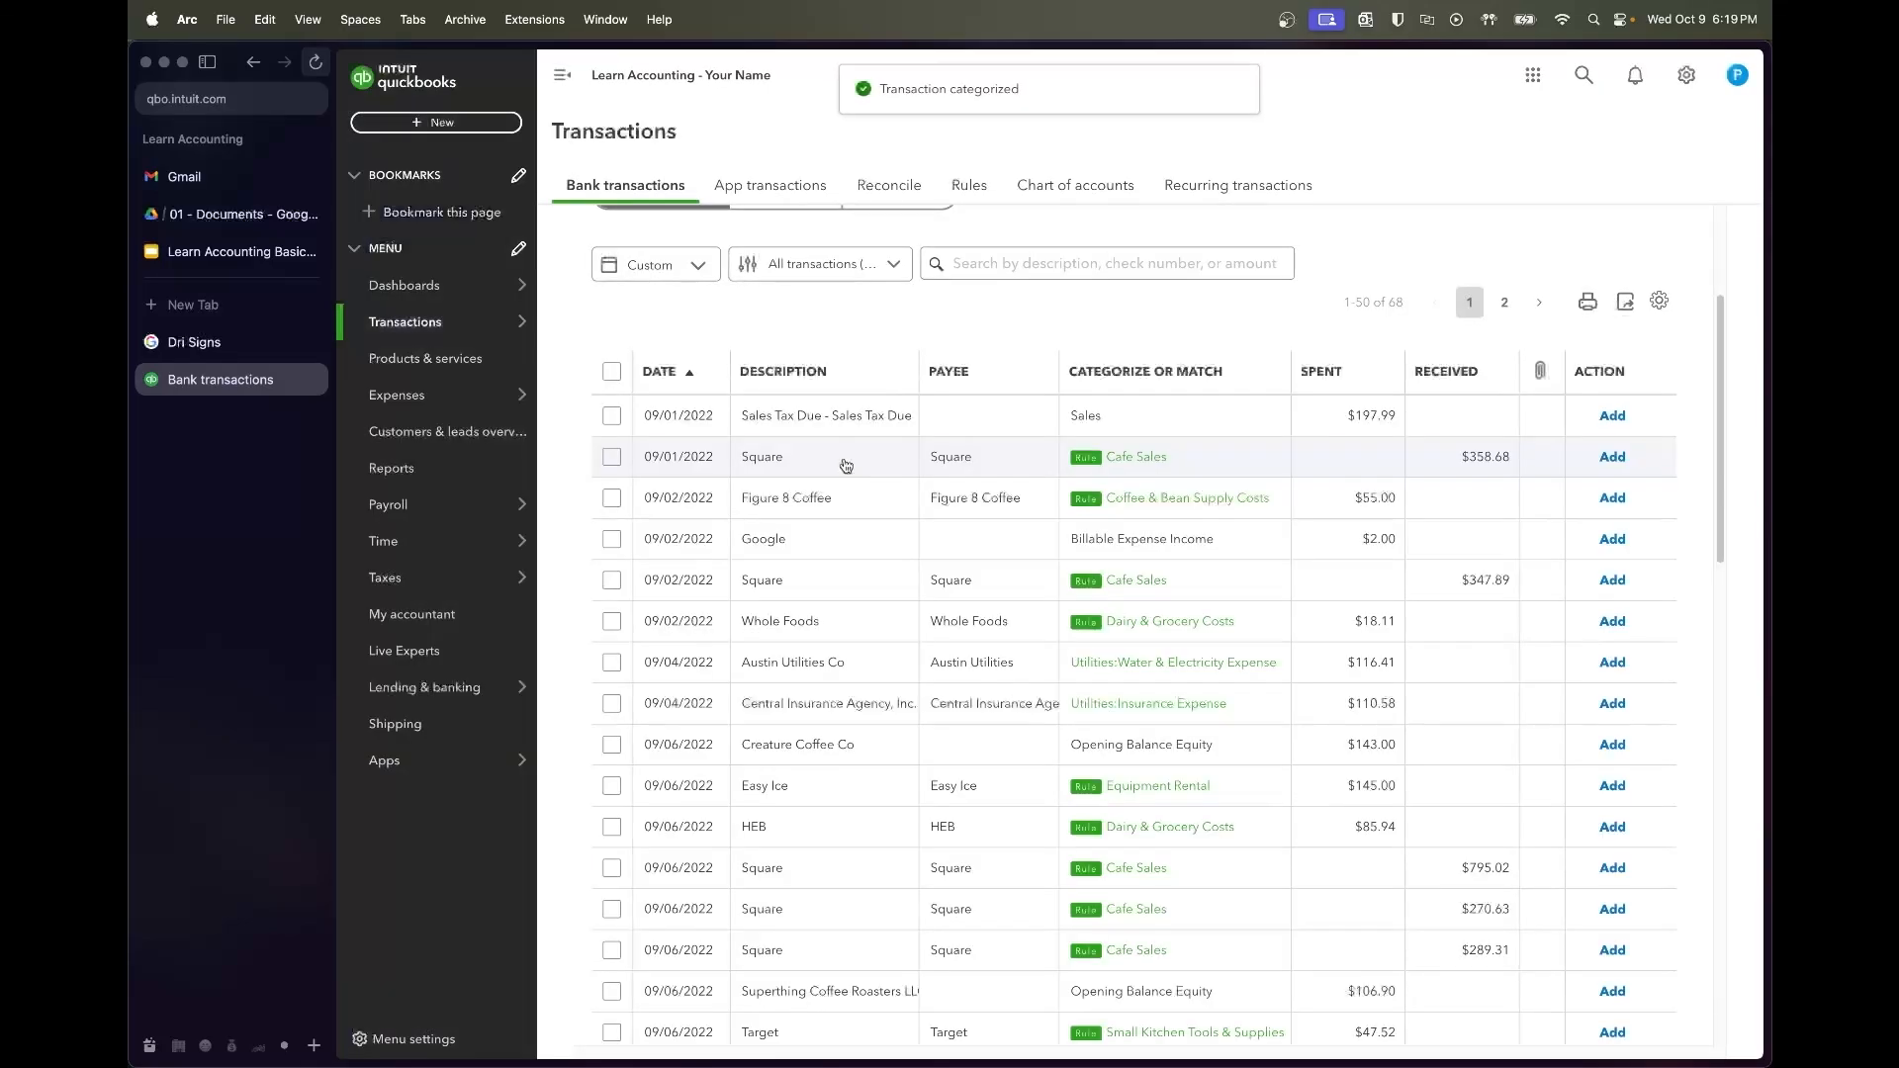
Create Comptroller of Texas as a new vendor and make it the Sales Tax Due payee
left_click(834, 432)
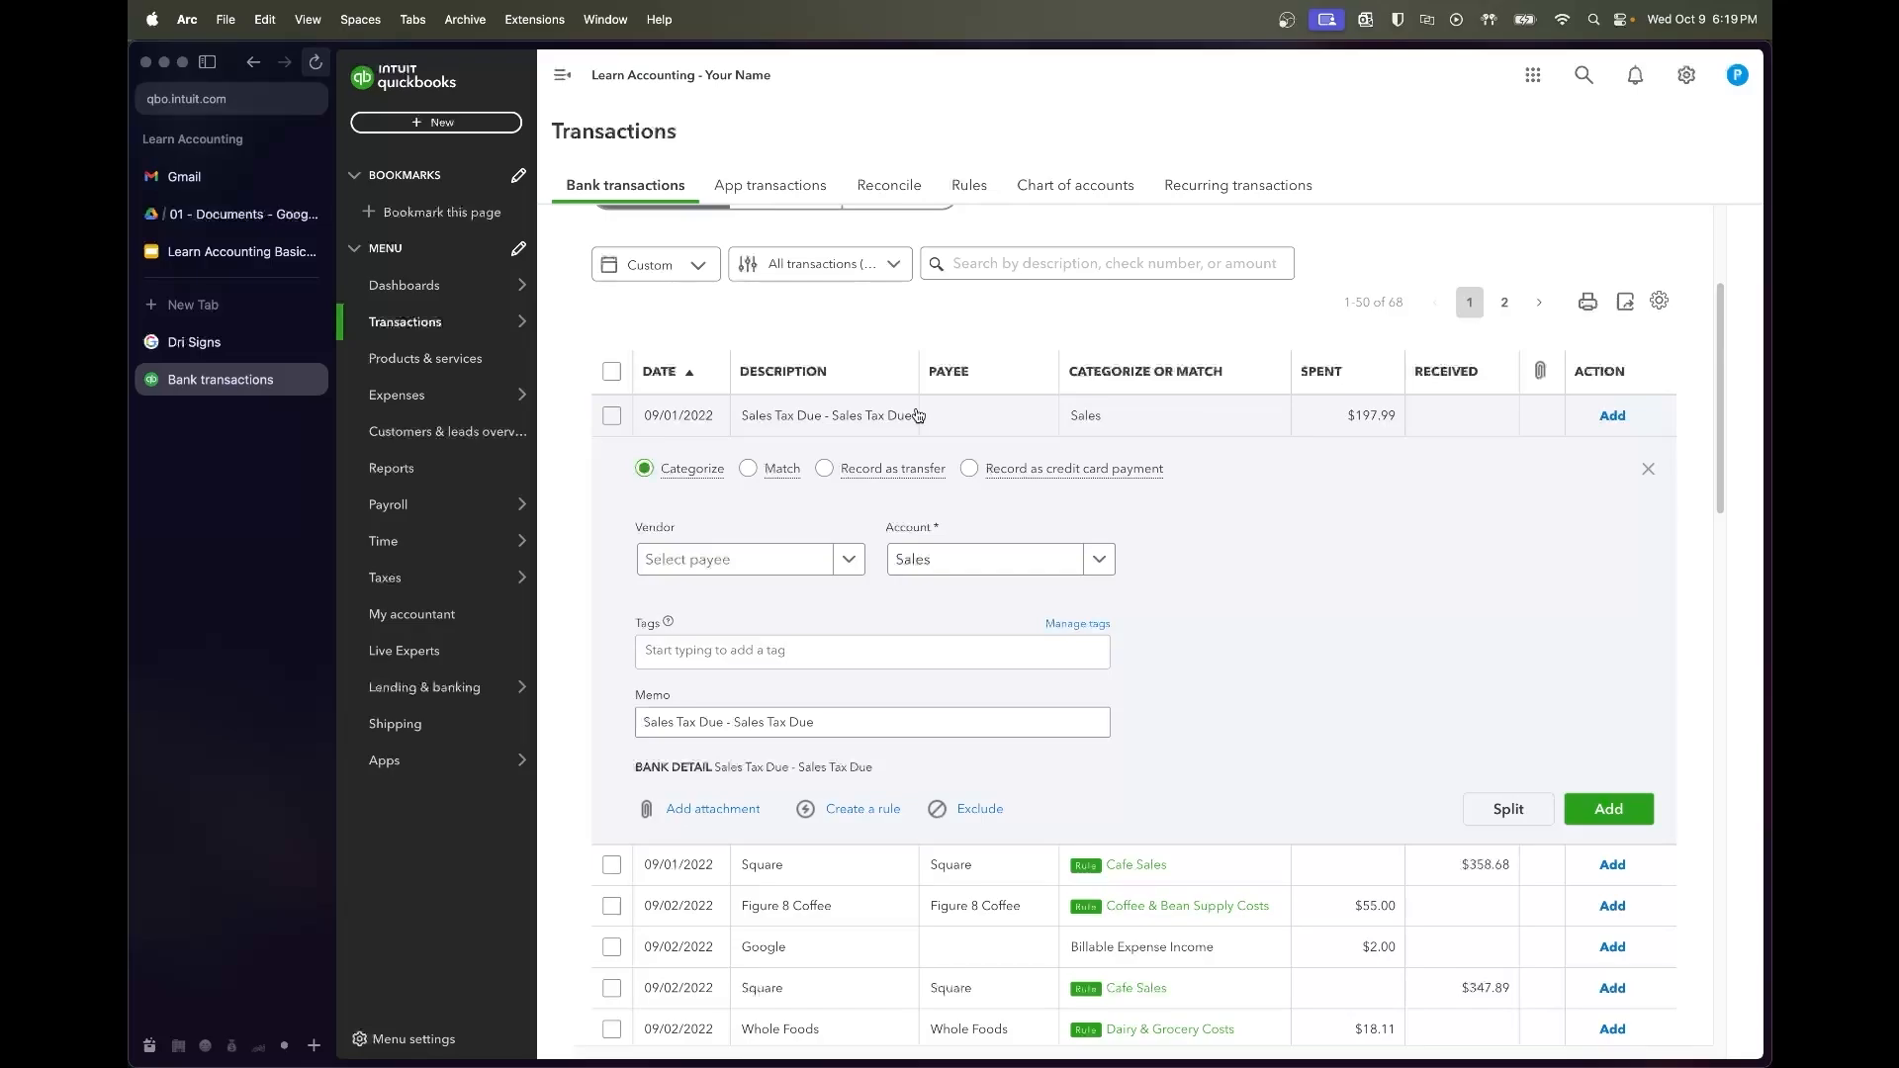
left_click(765, 571)
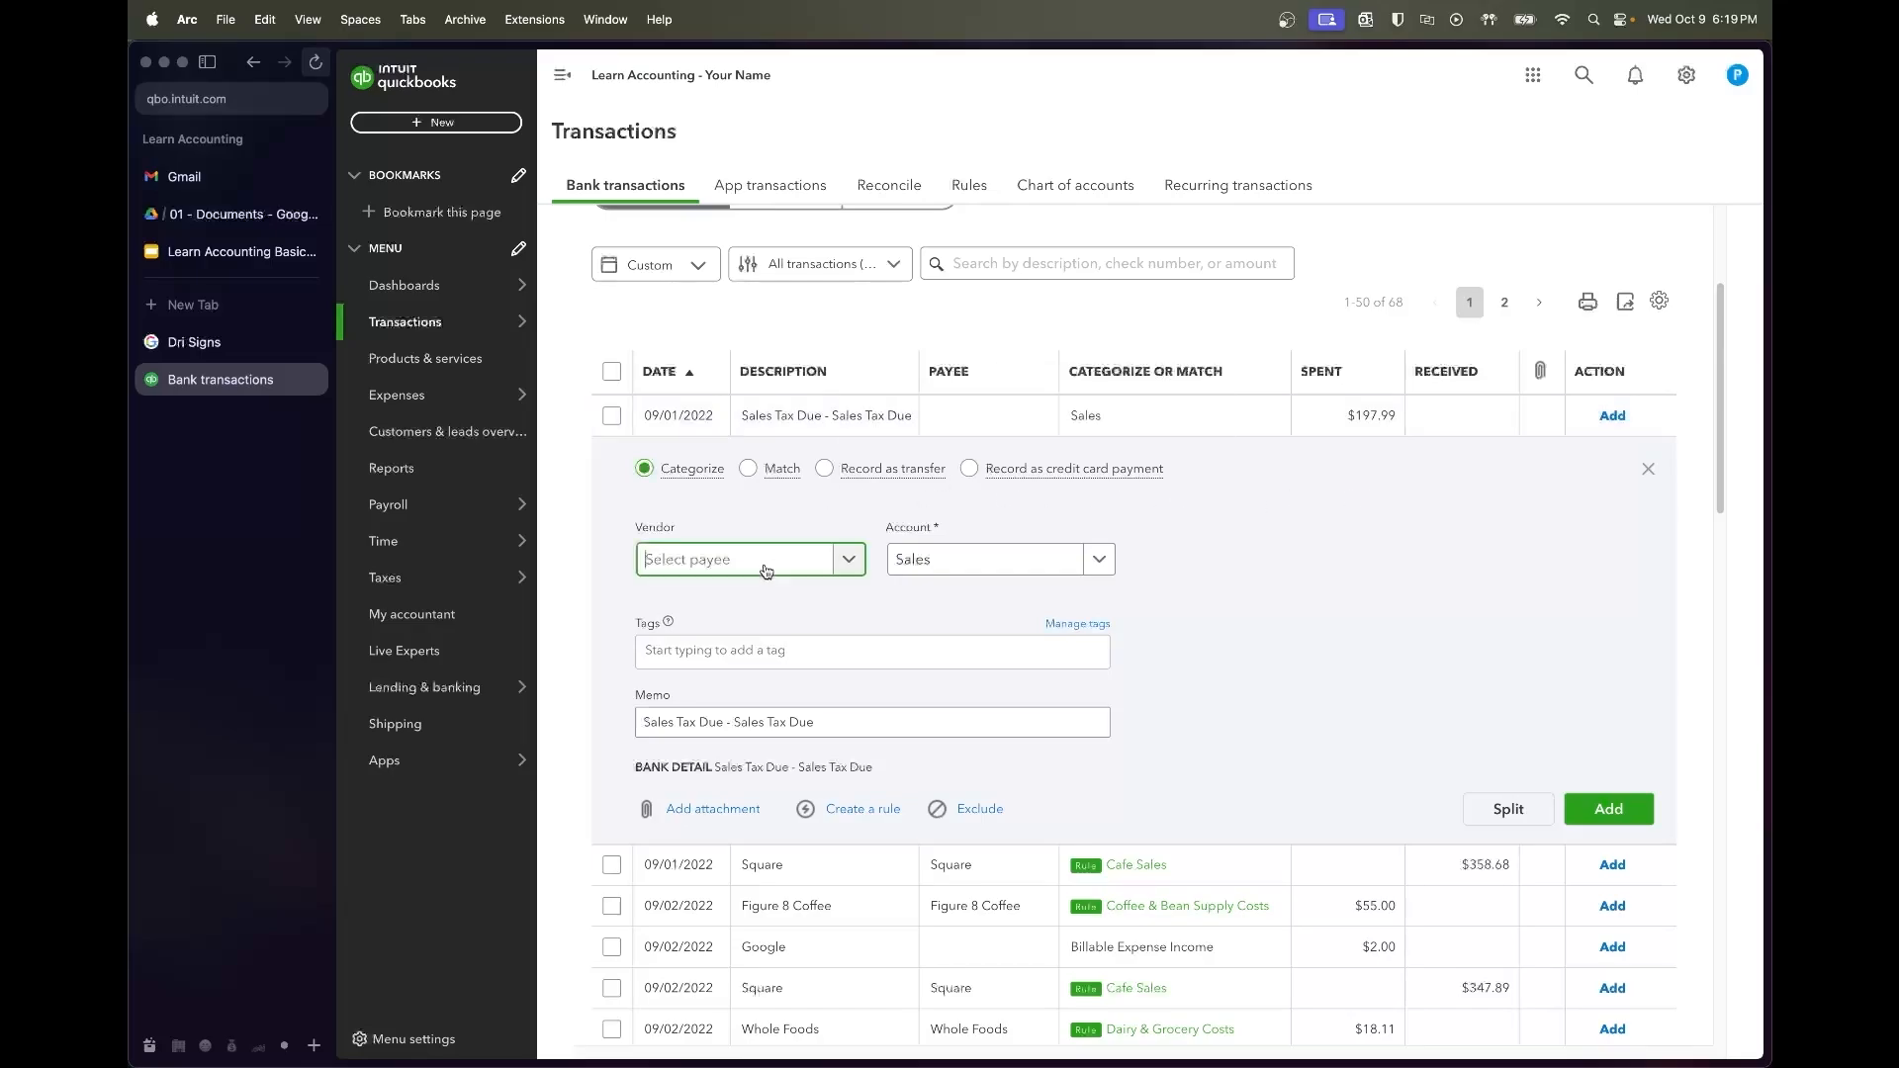
type("Texas")
key("BackSpace")
key("super+a")
type("Comptroller of Texas")
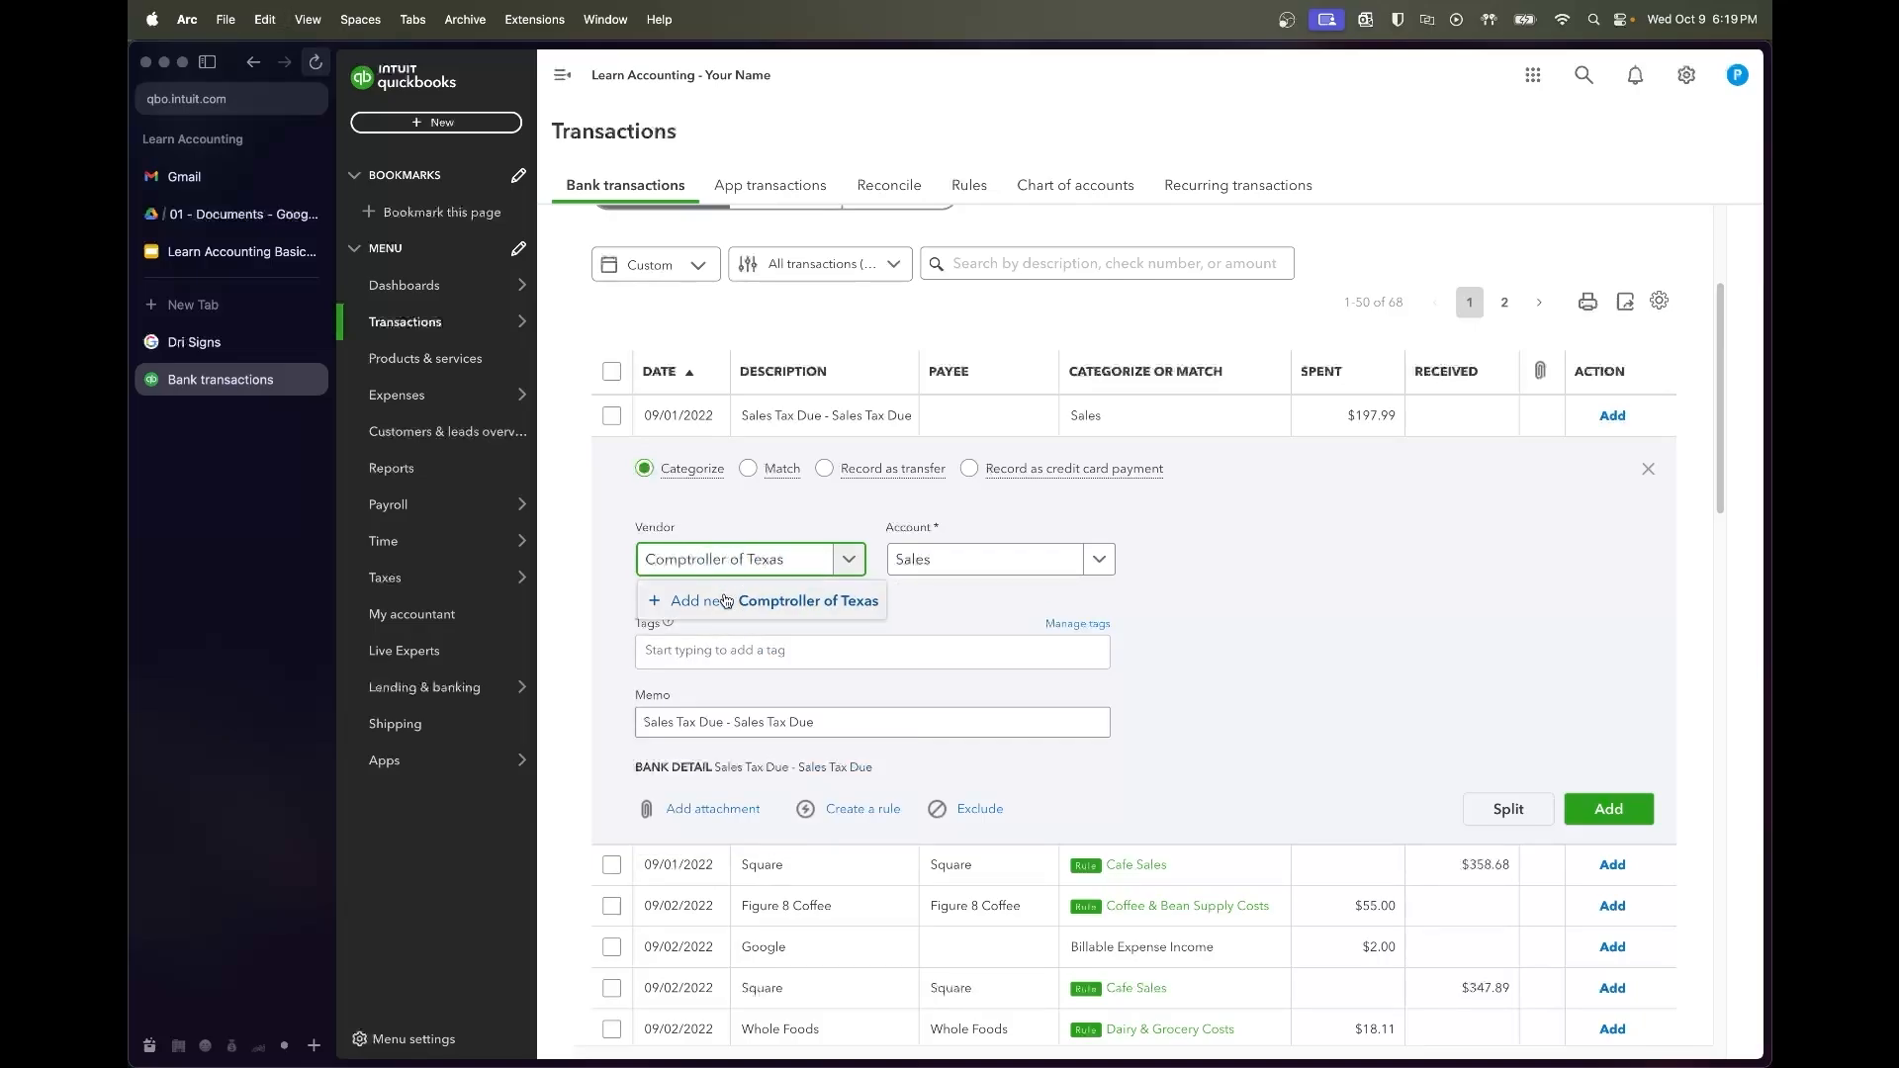
left_click(726, 600)
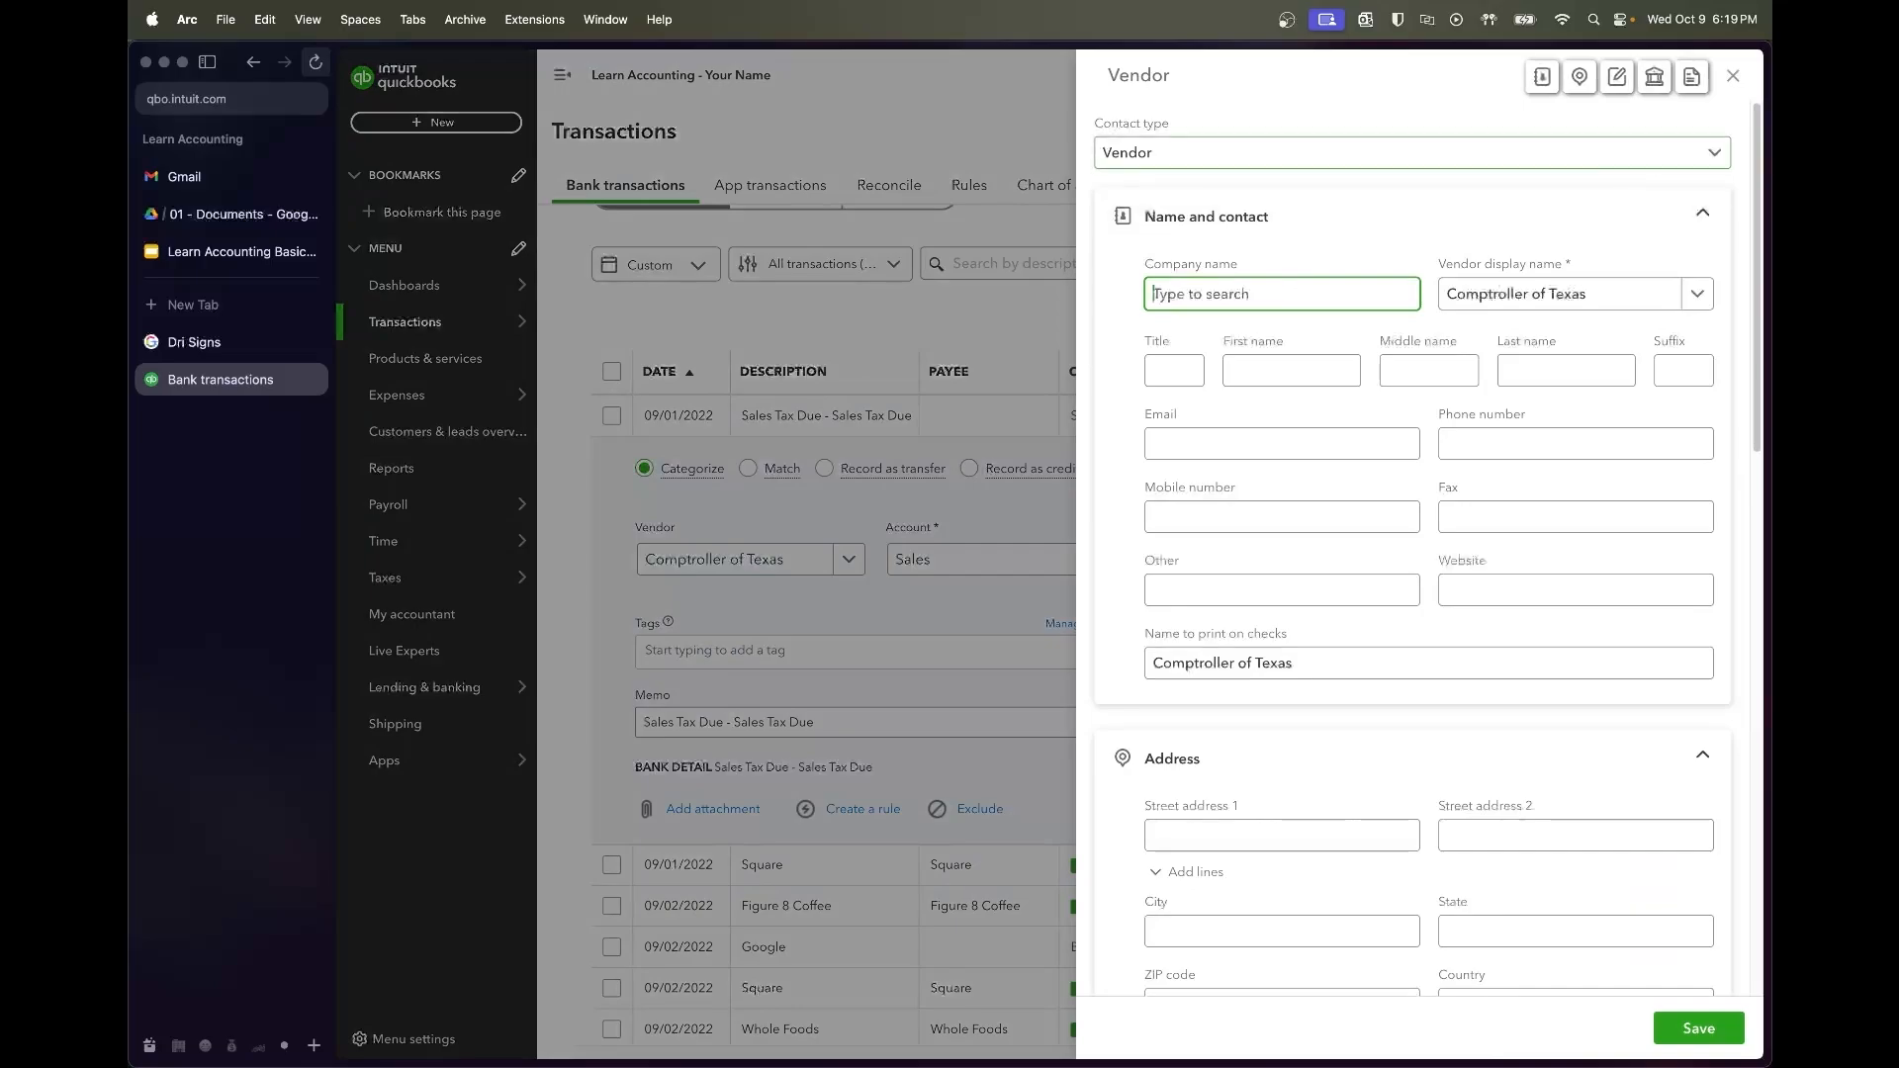
left_click(1733, 75)
left_click(806, 561)
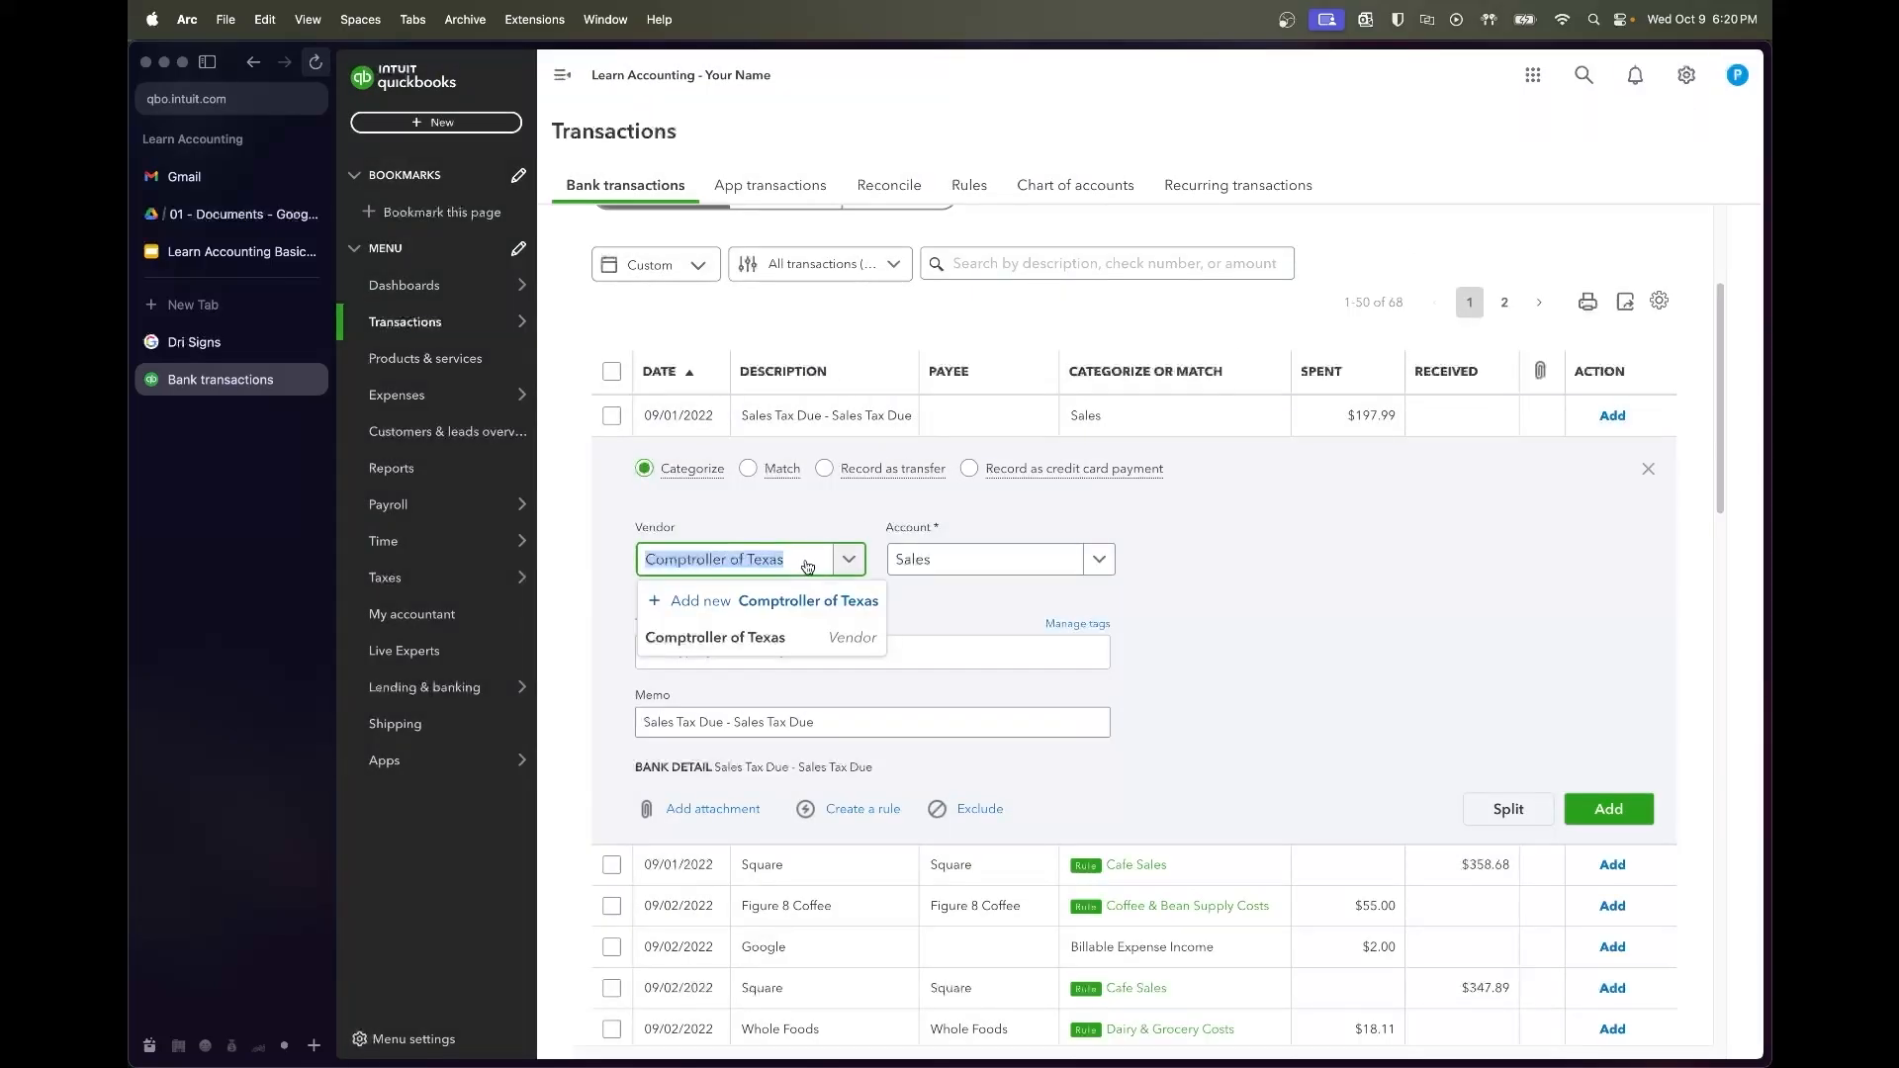
left_click(798, 637)
Assign the $197.99 Sales Tax Due payment to Sales Tax Liability and add it
left_click(1036, 571)
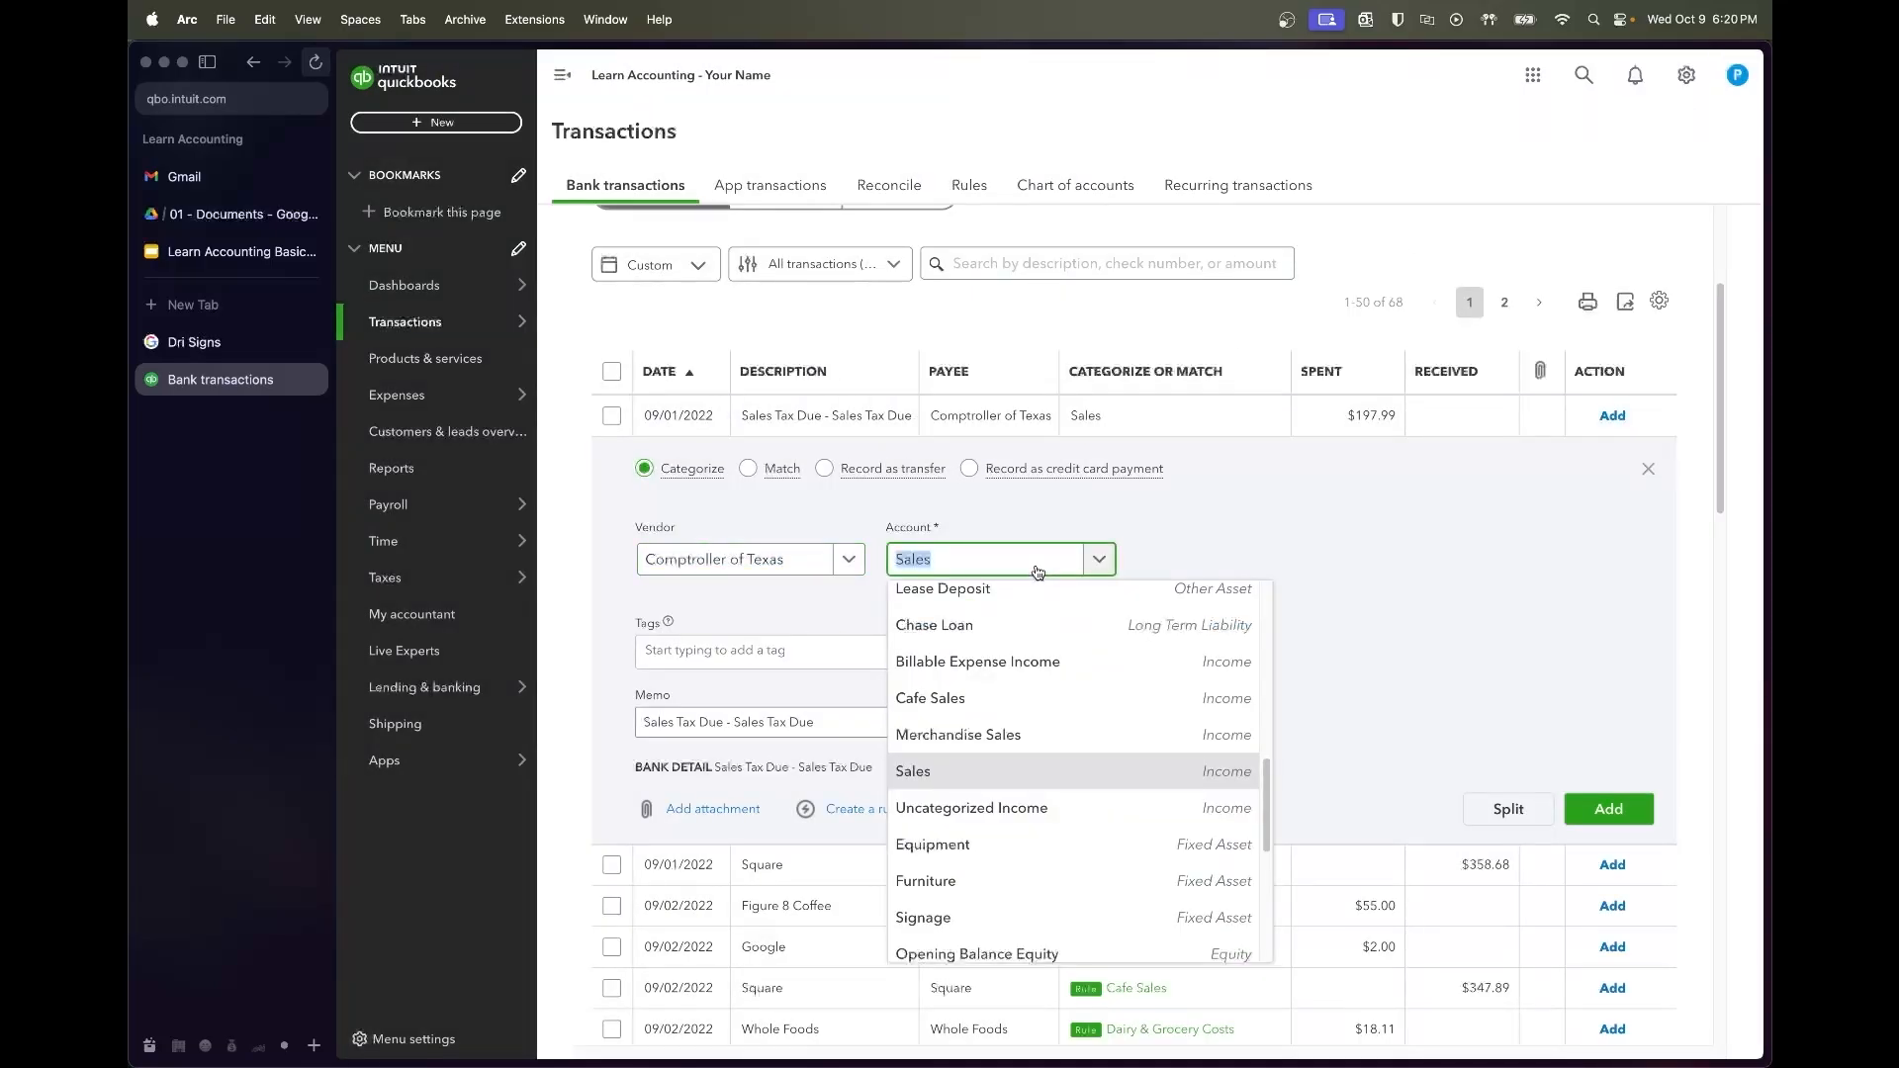
type("sales tax")
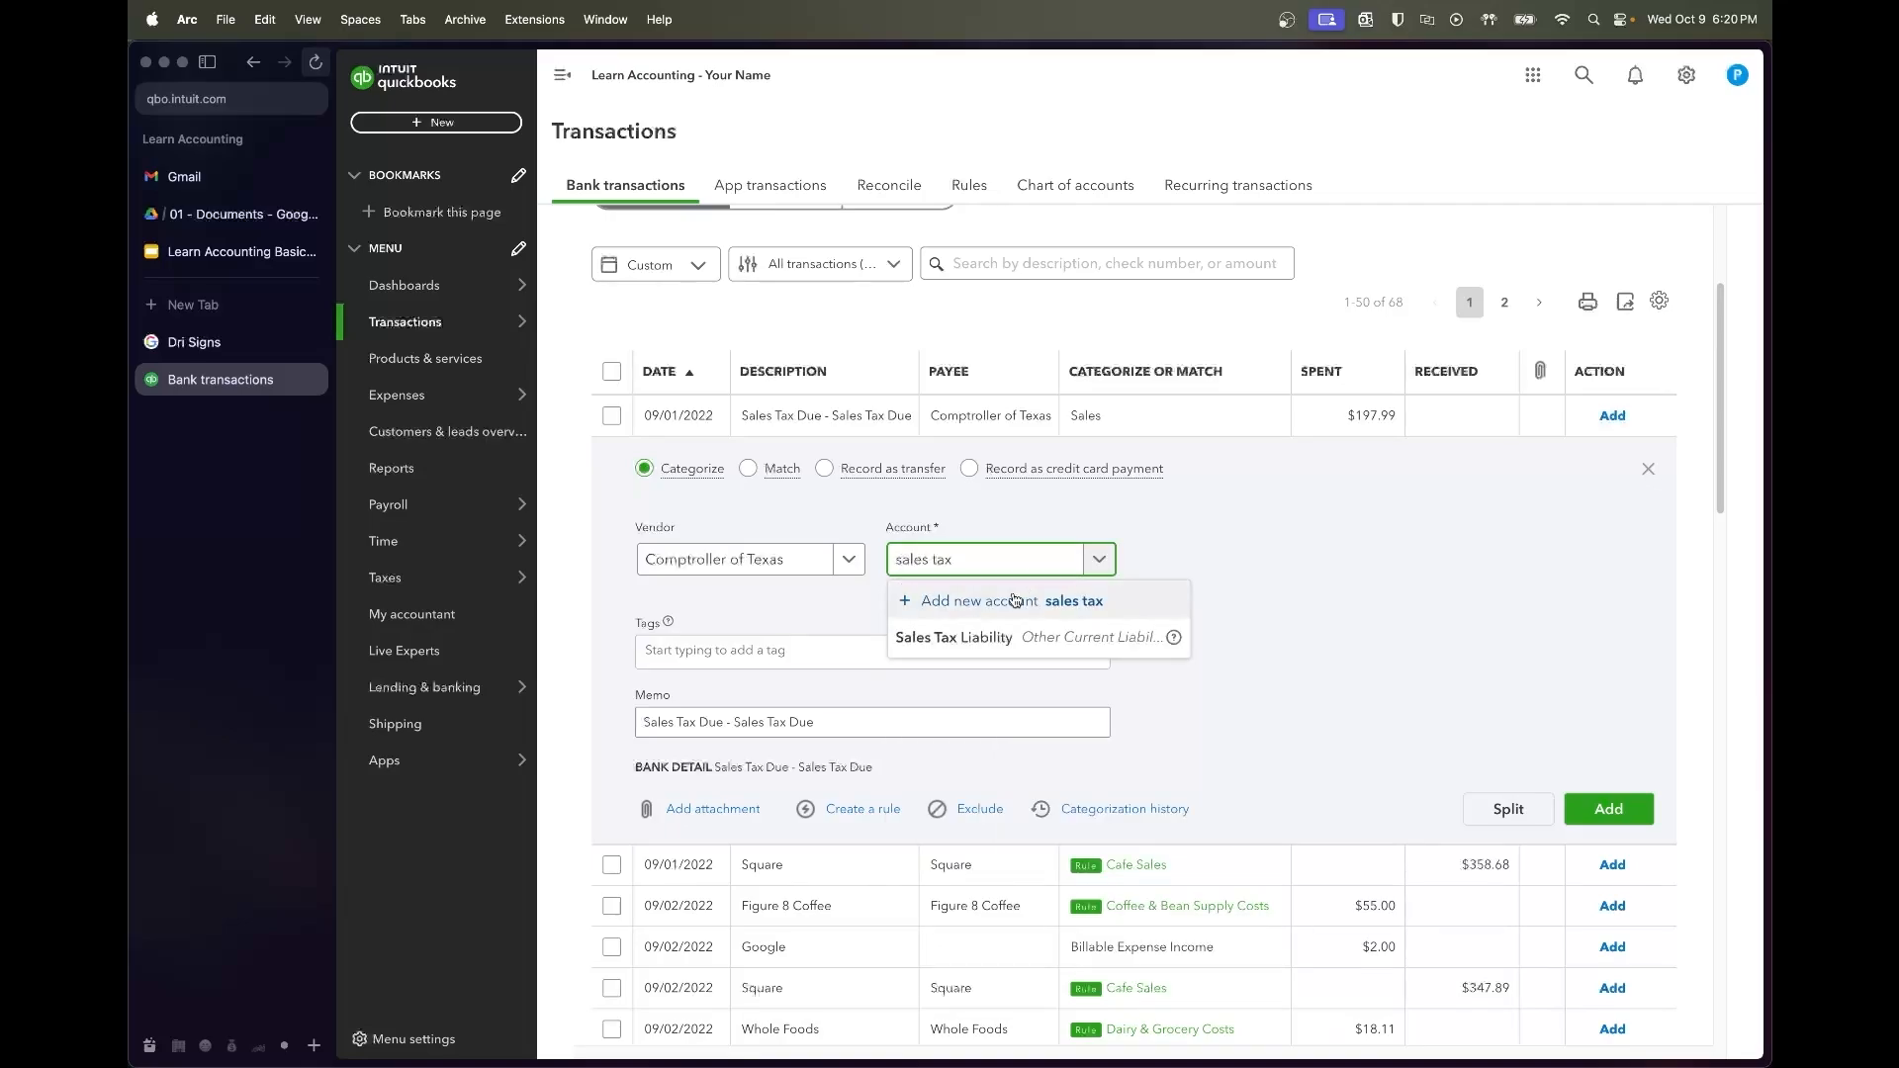
left_click(993, 639)
left_click(1380, 596)
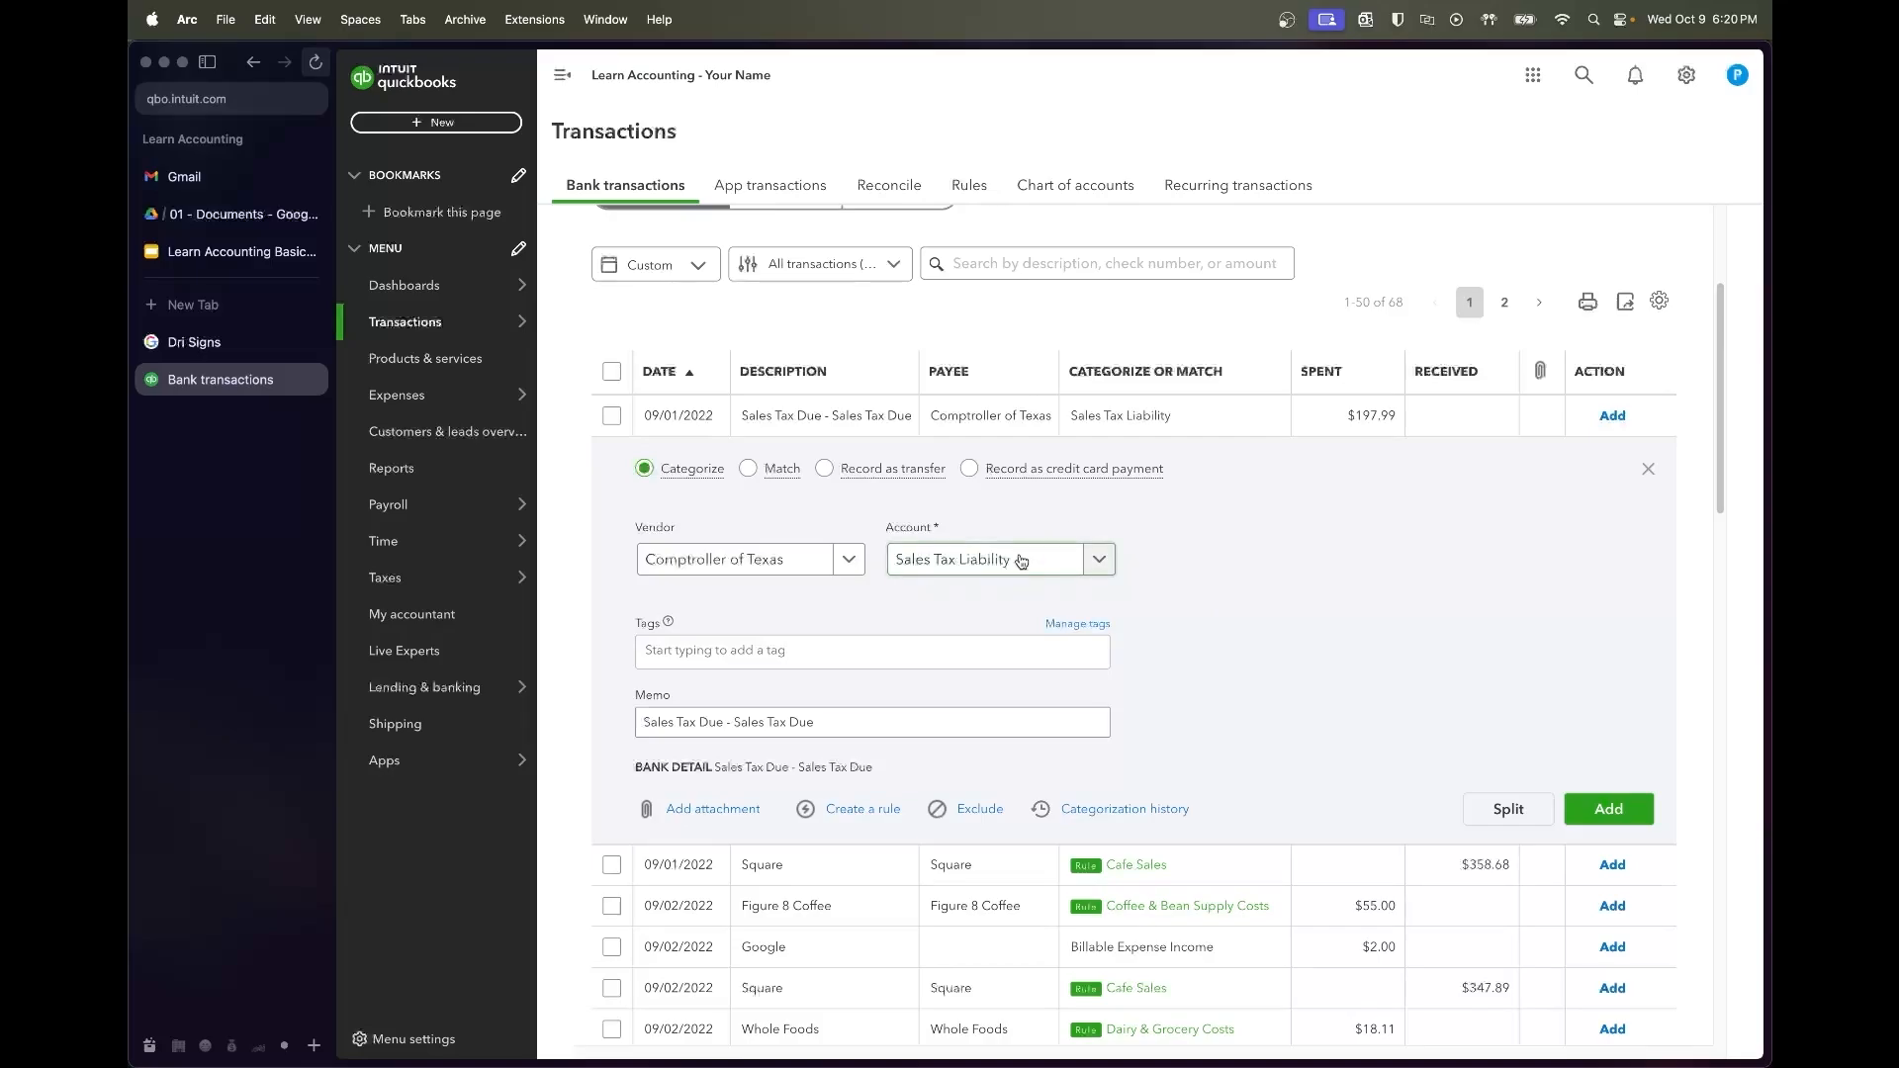
left_click(1608, 810)
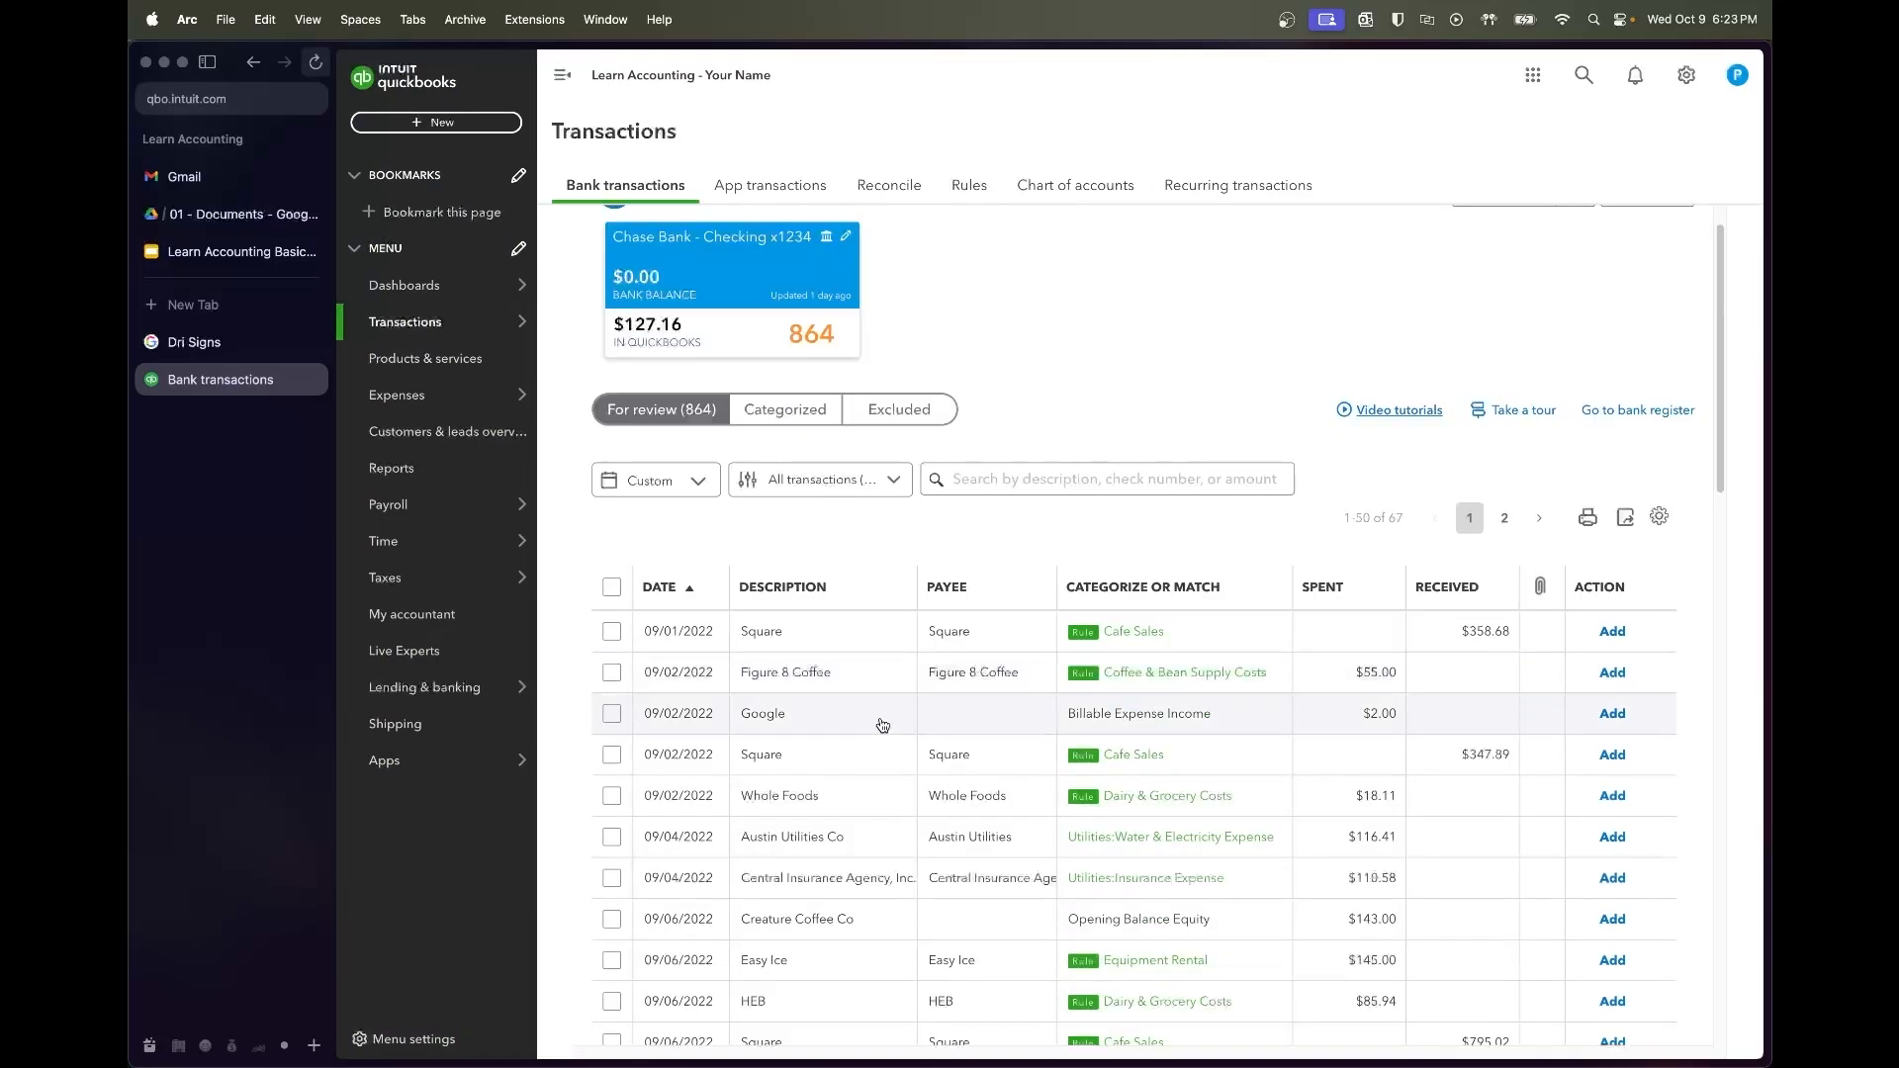
Accept the Square $358.68 and Figure 8 Coffee transactions together
scroll(883, 725, "down", 2)
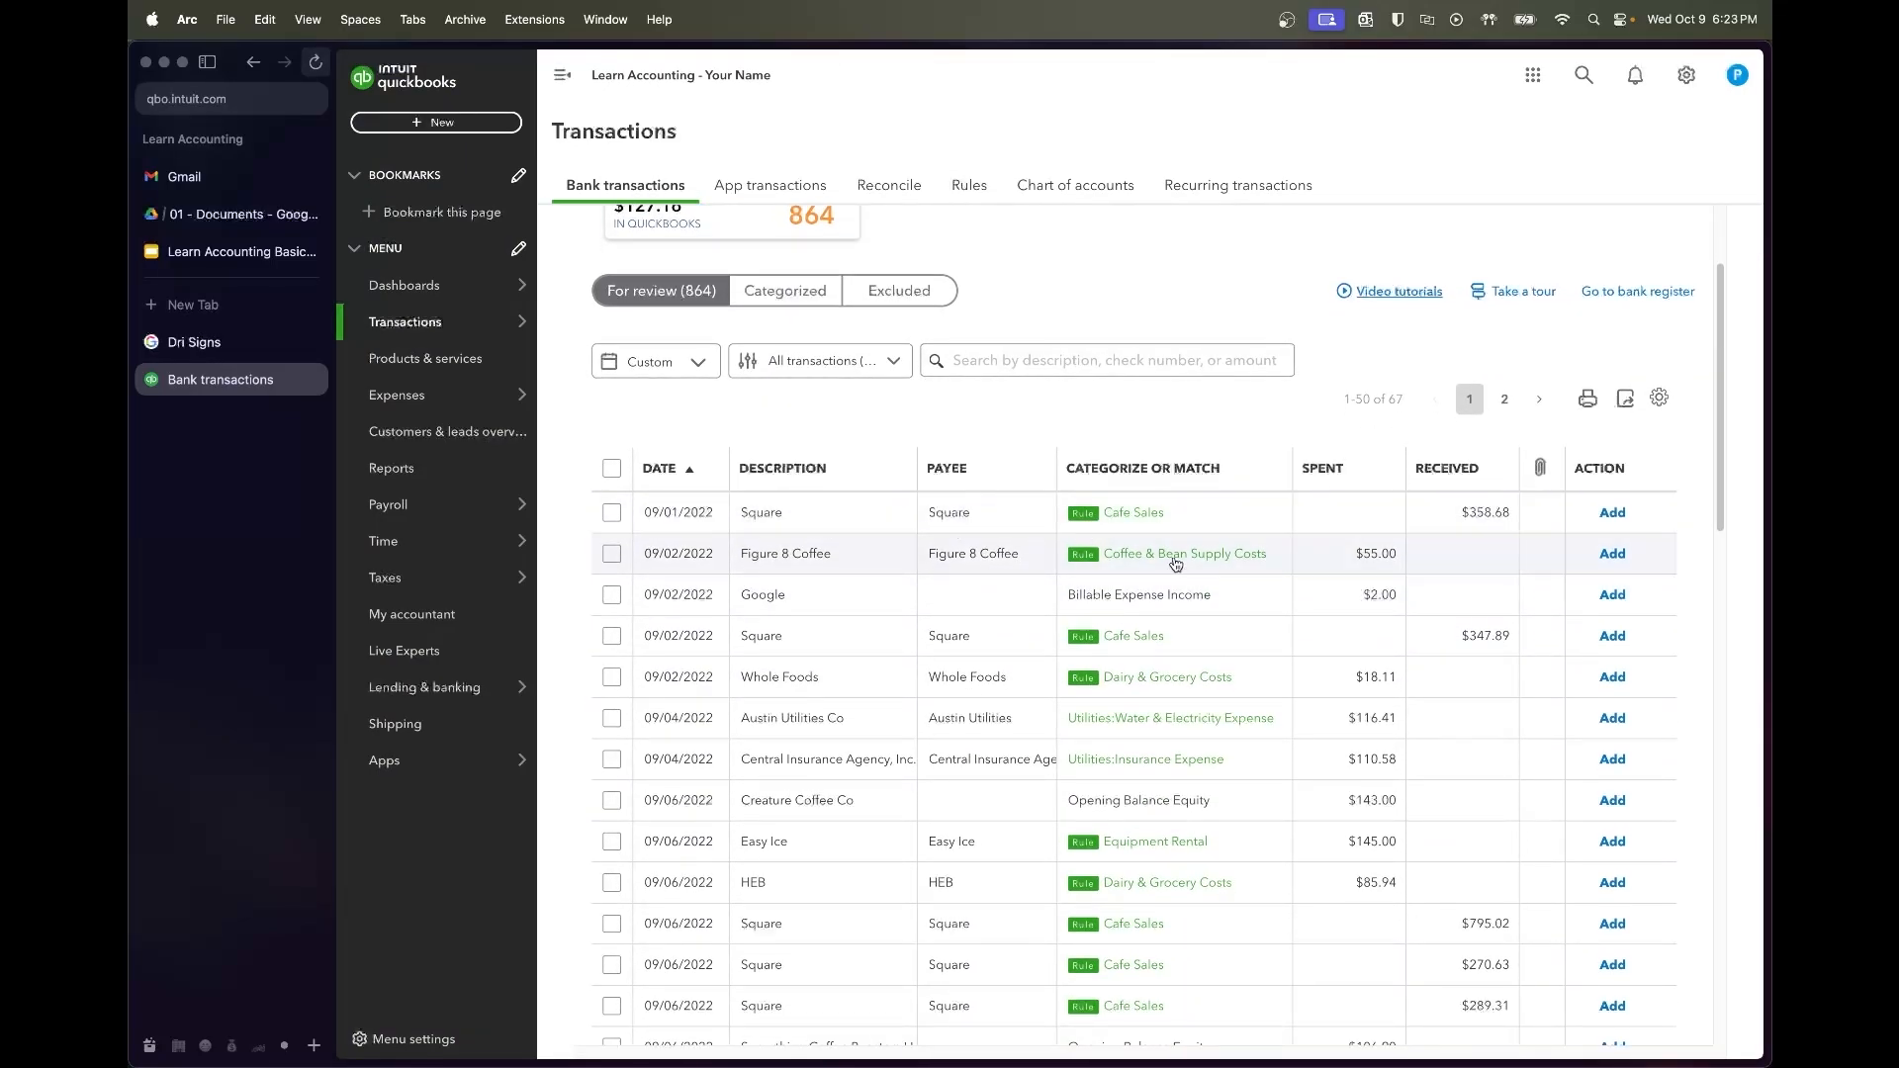
left_click(612, 514)
left_click(608, 560)
left_click(611, 559)
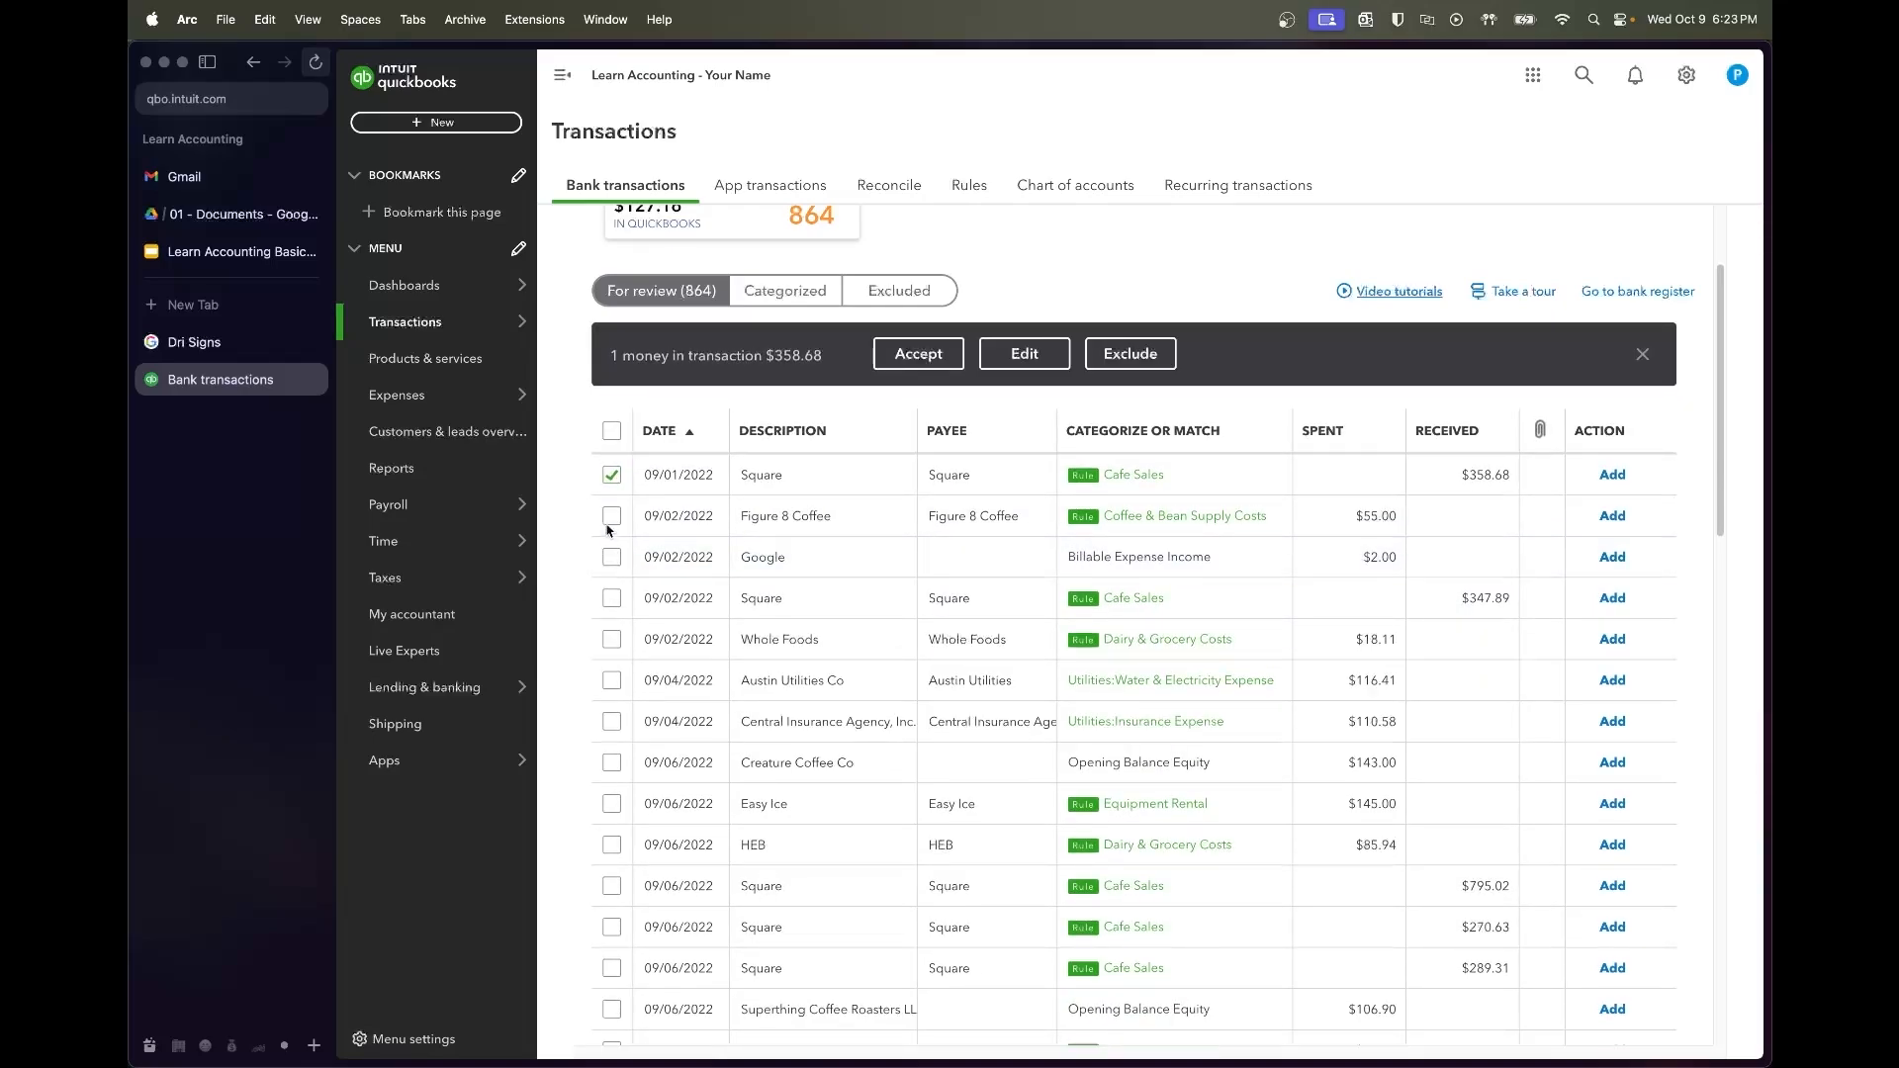
left_click(611, 515)
left_click(917, 353)
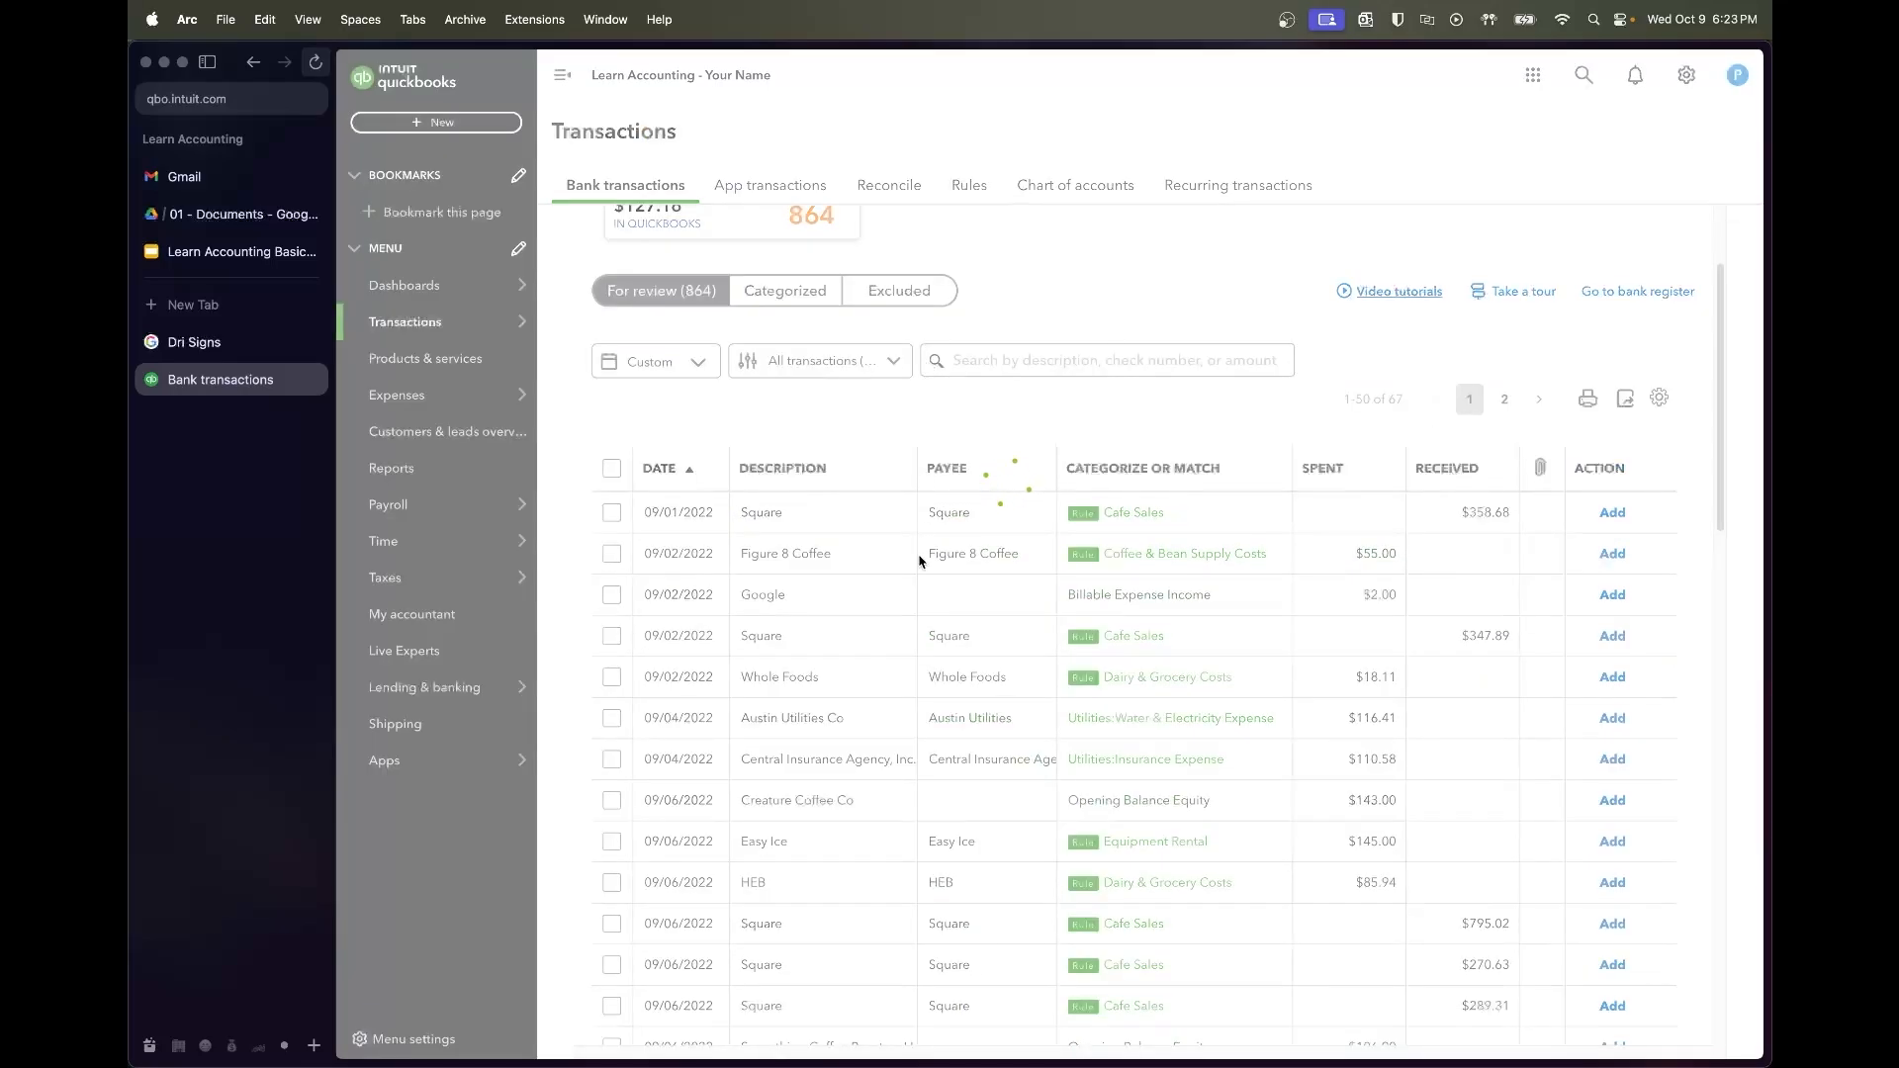
Create Google as a new vendor on the $2.00 Google charge
left_click(856, 473)
left_click(683, 603)
type("Google")
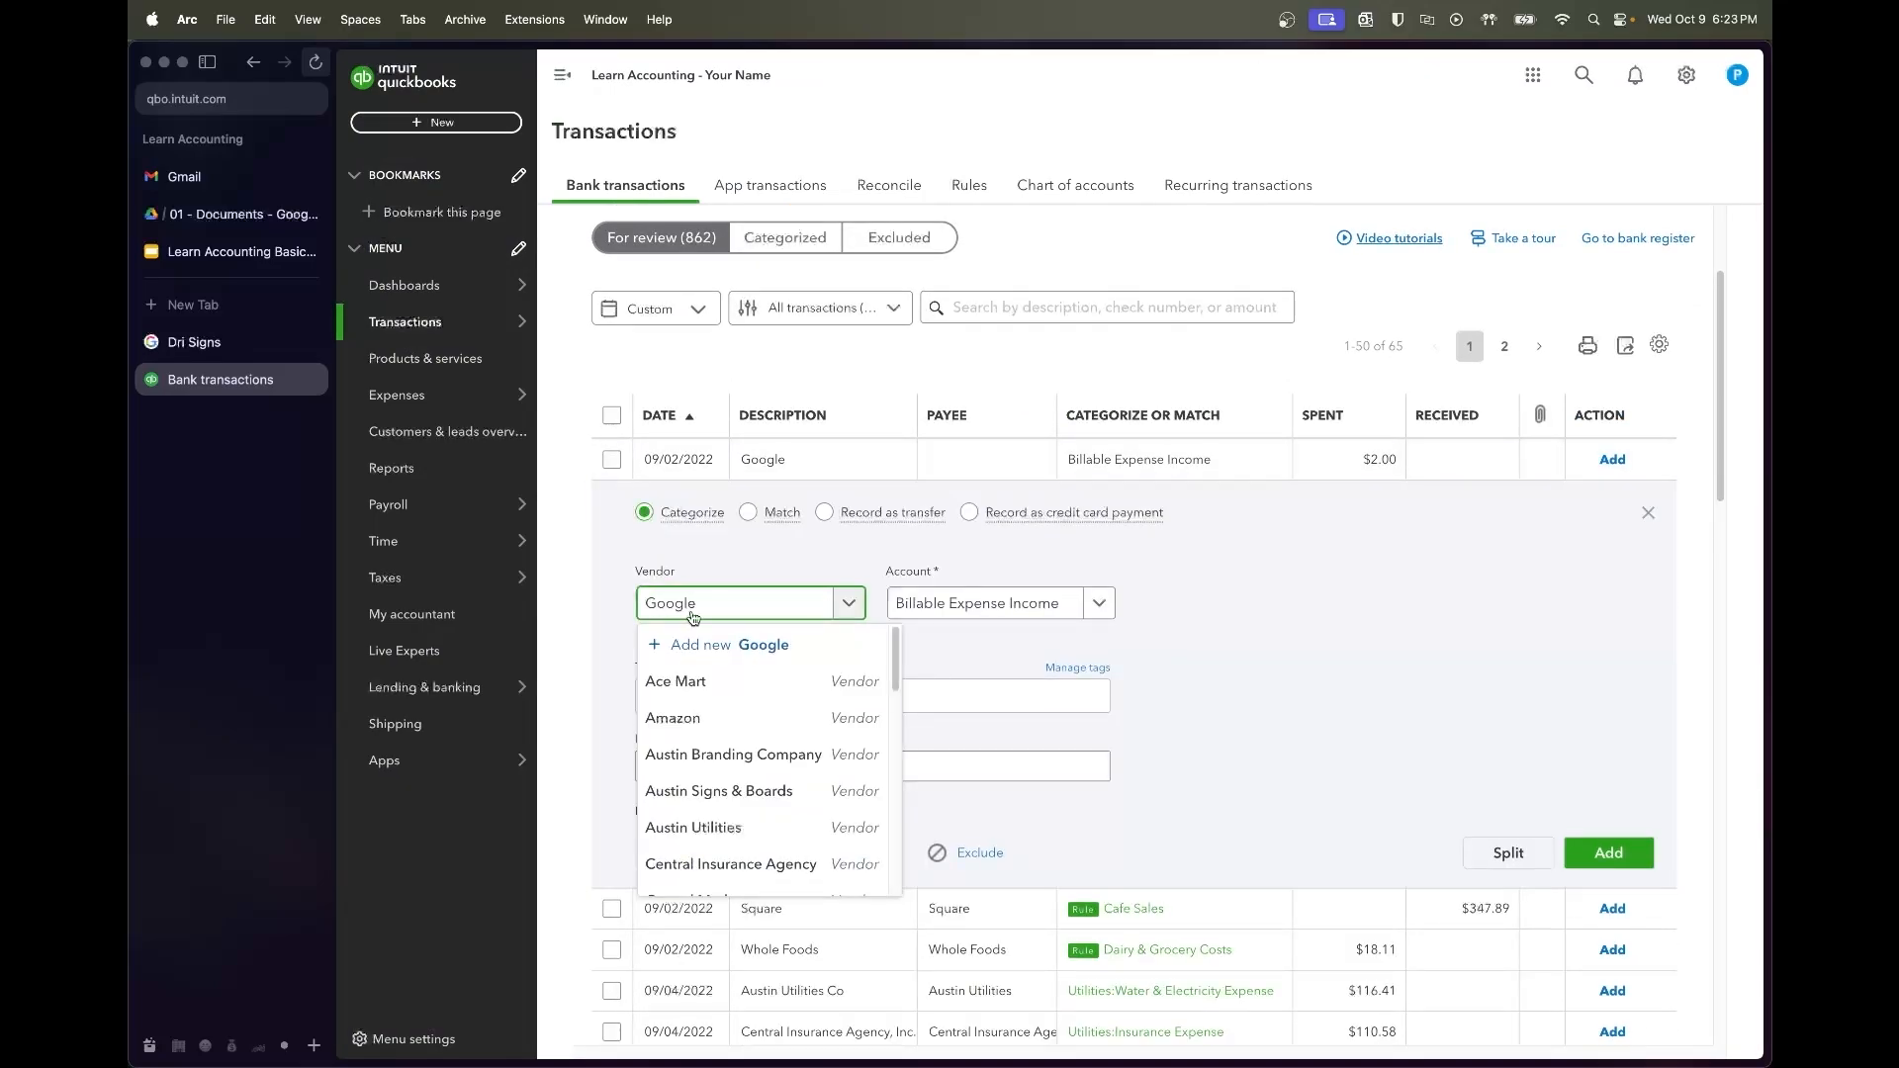
left_click(712, 644)
left_click(1678, 1024)
Categorize the Google charge as Dues & Subscriptions and add it
left_click(977, 604)
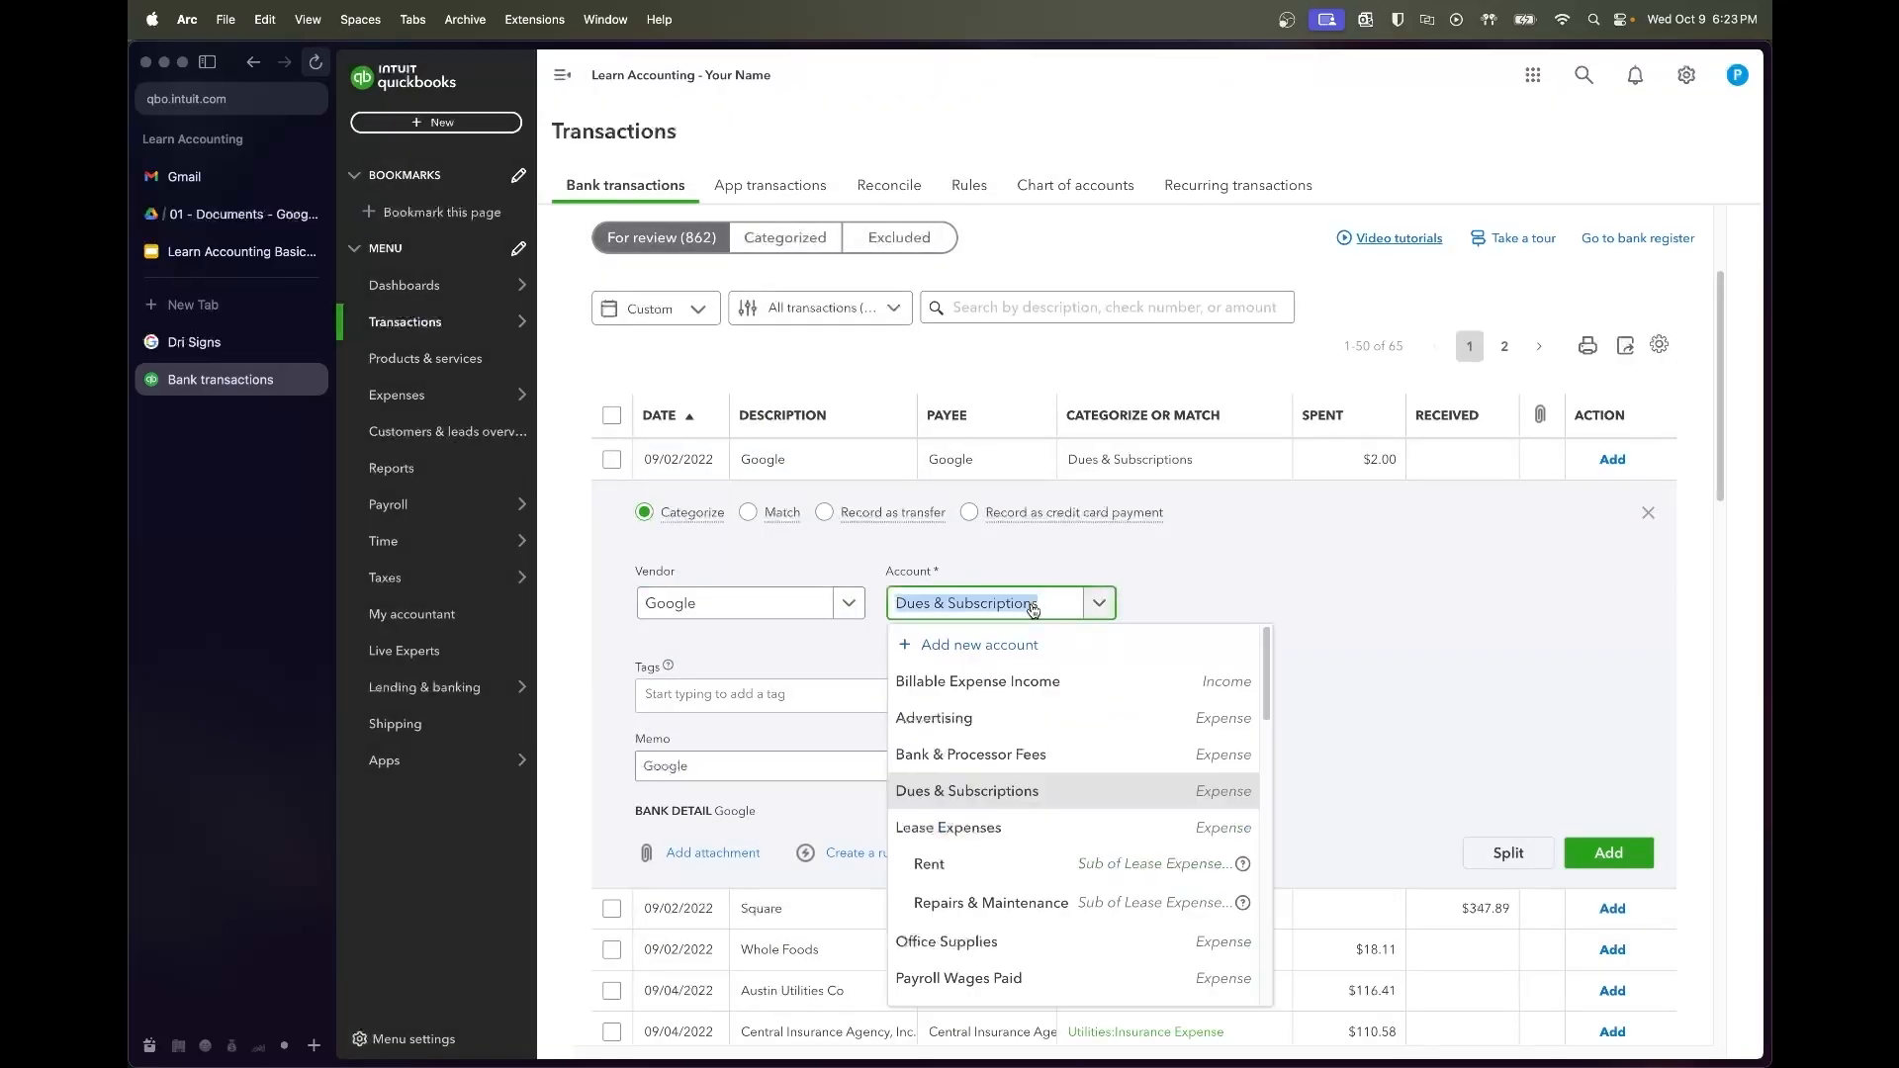
left_click(1018, 803)
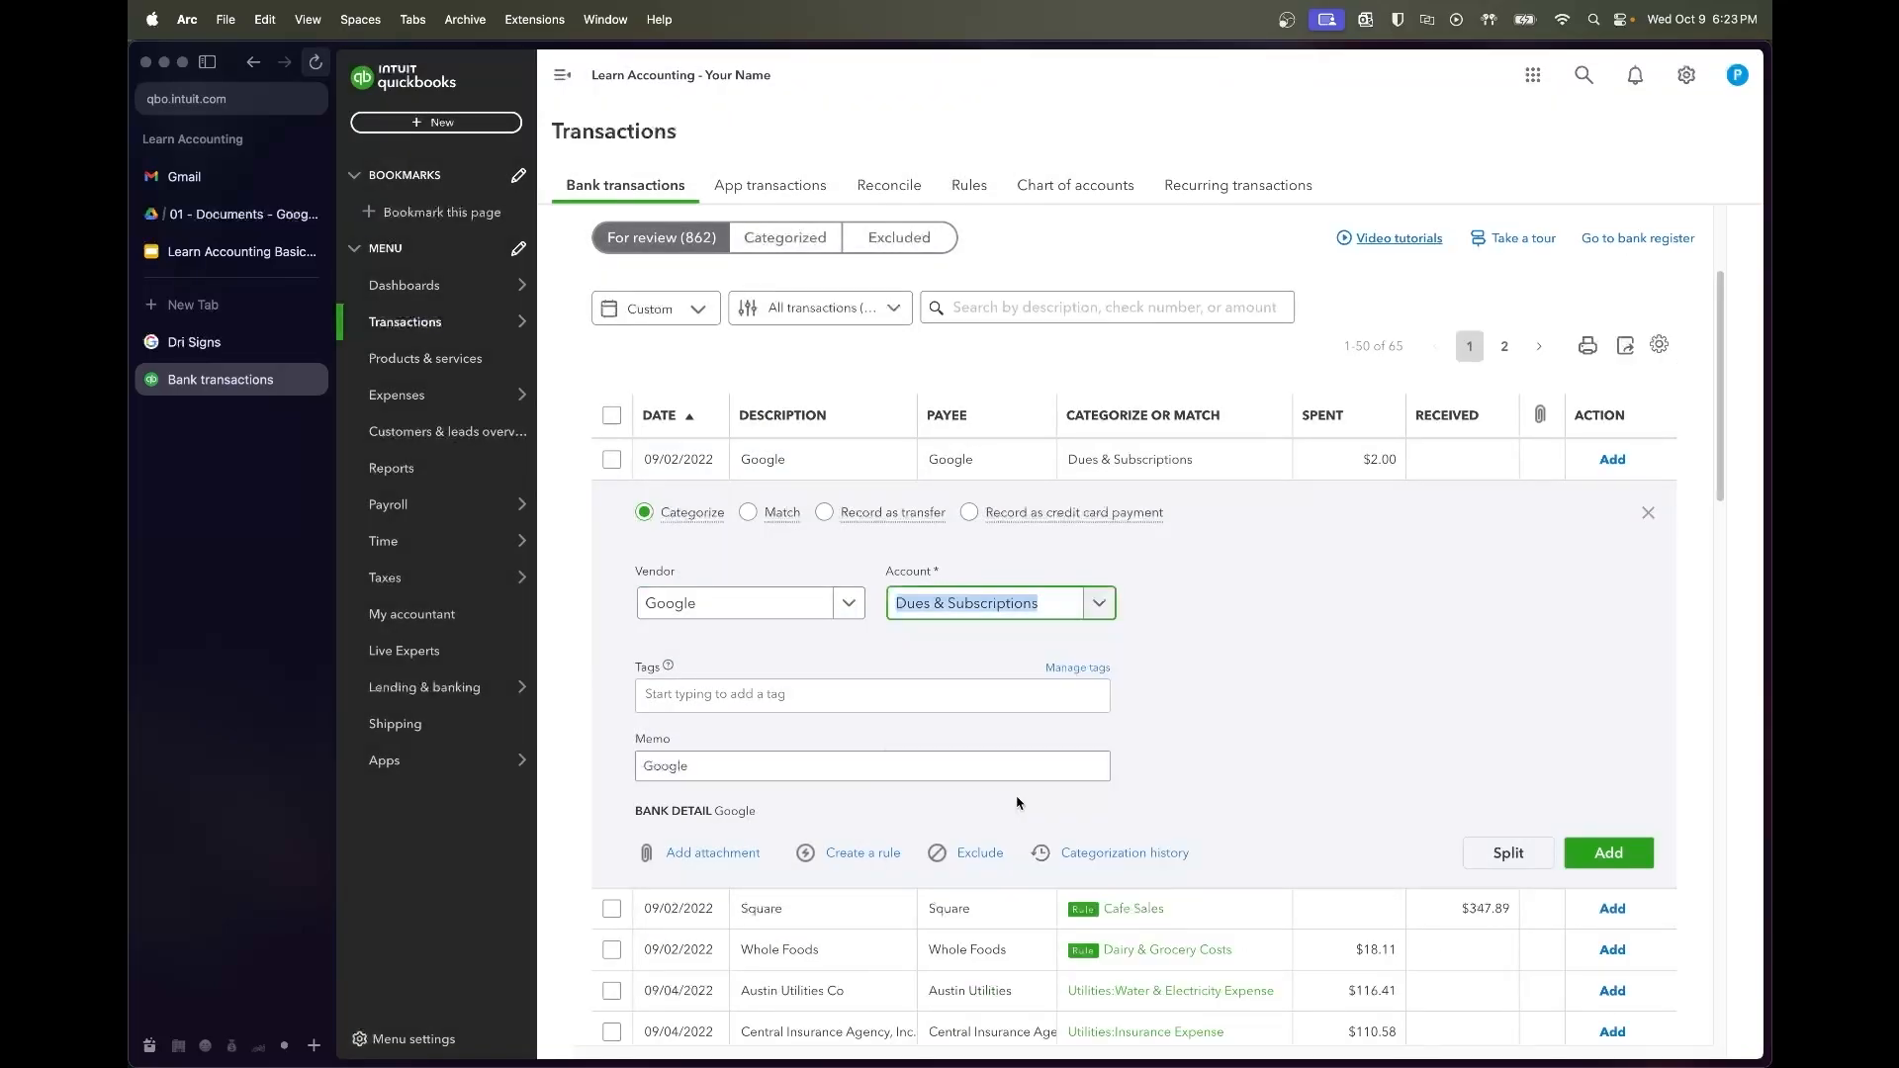
left_click(1210, 597)
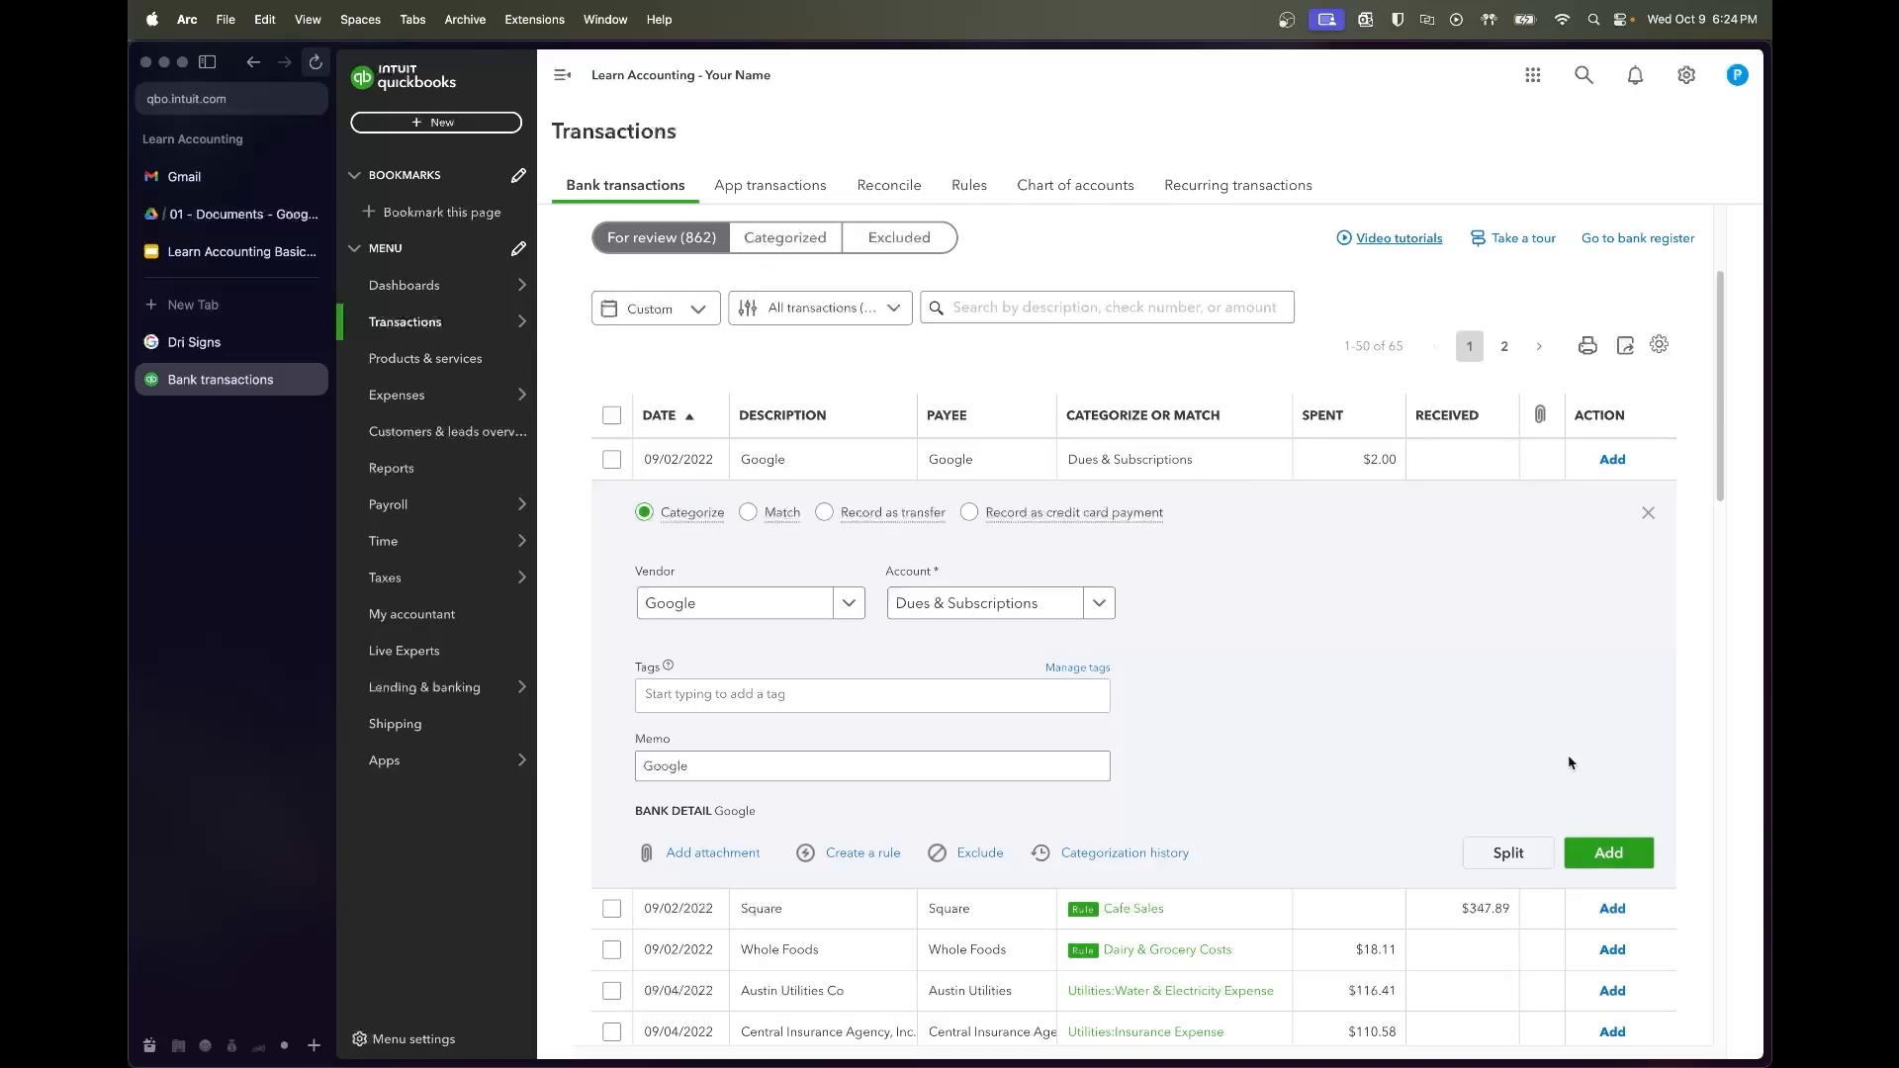
left_click(1620, 855)
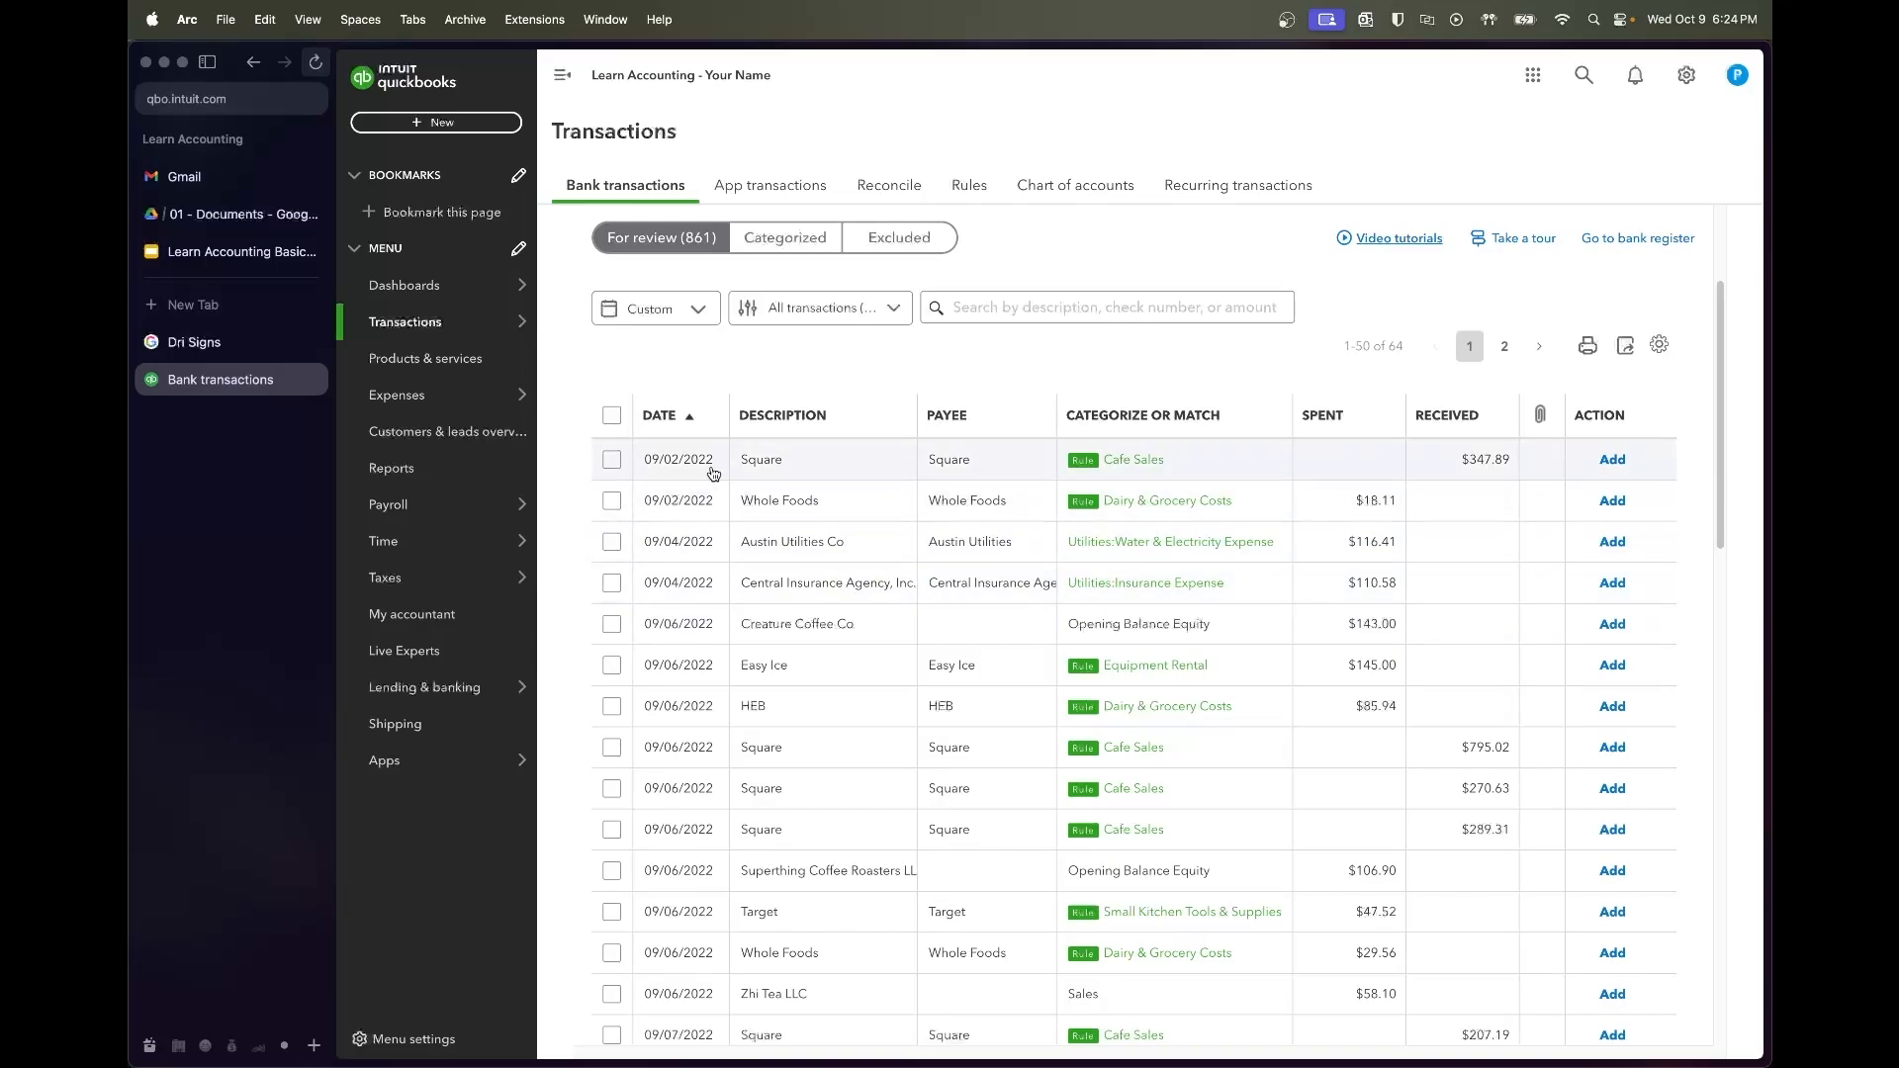
Accept the four rule-matched transactions starting with the 09/02 Square sale
left_click(611, 459)
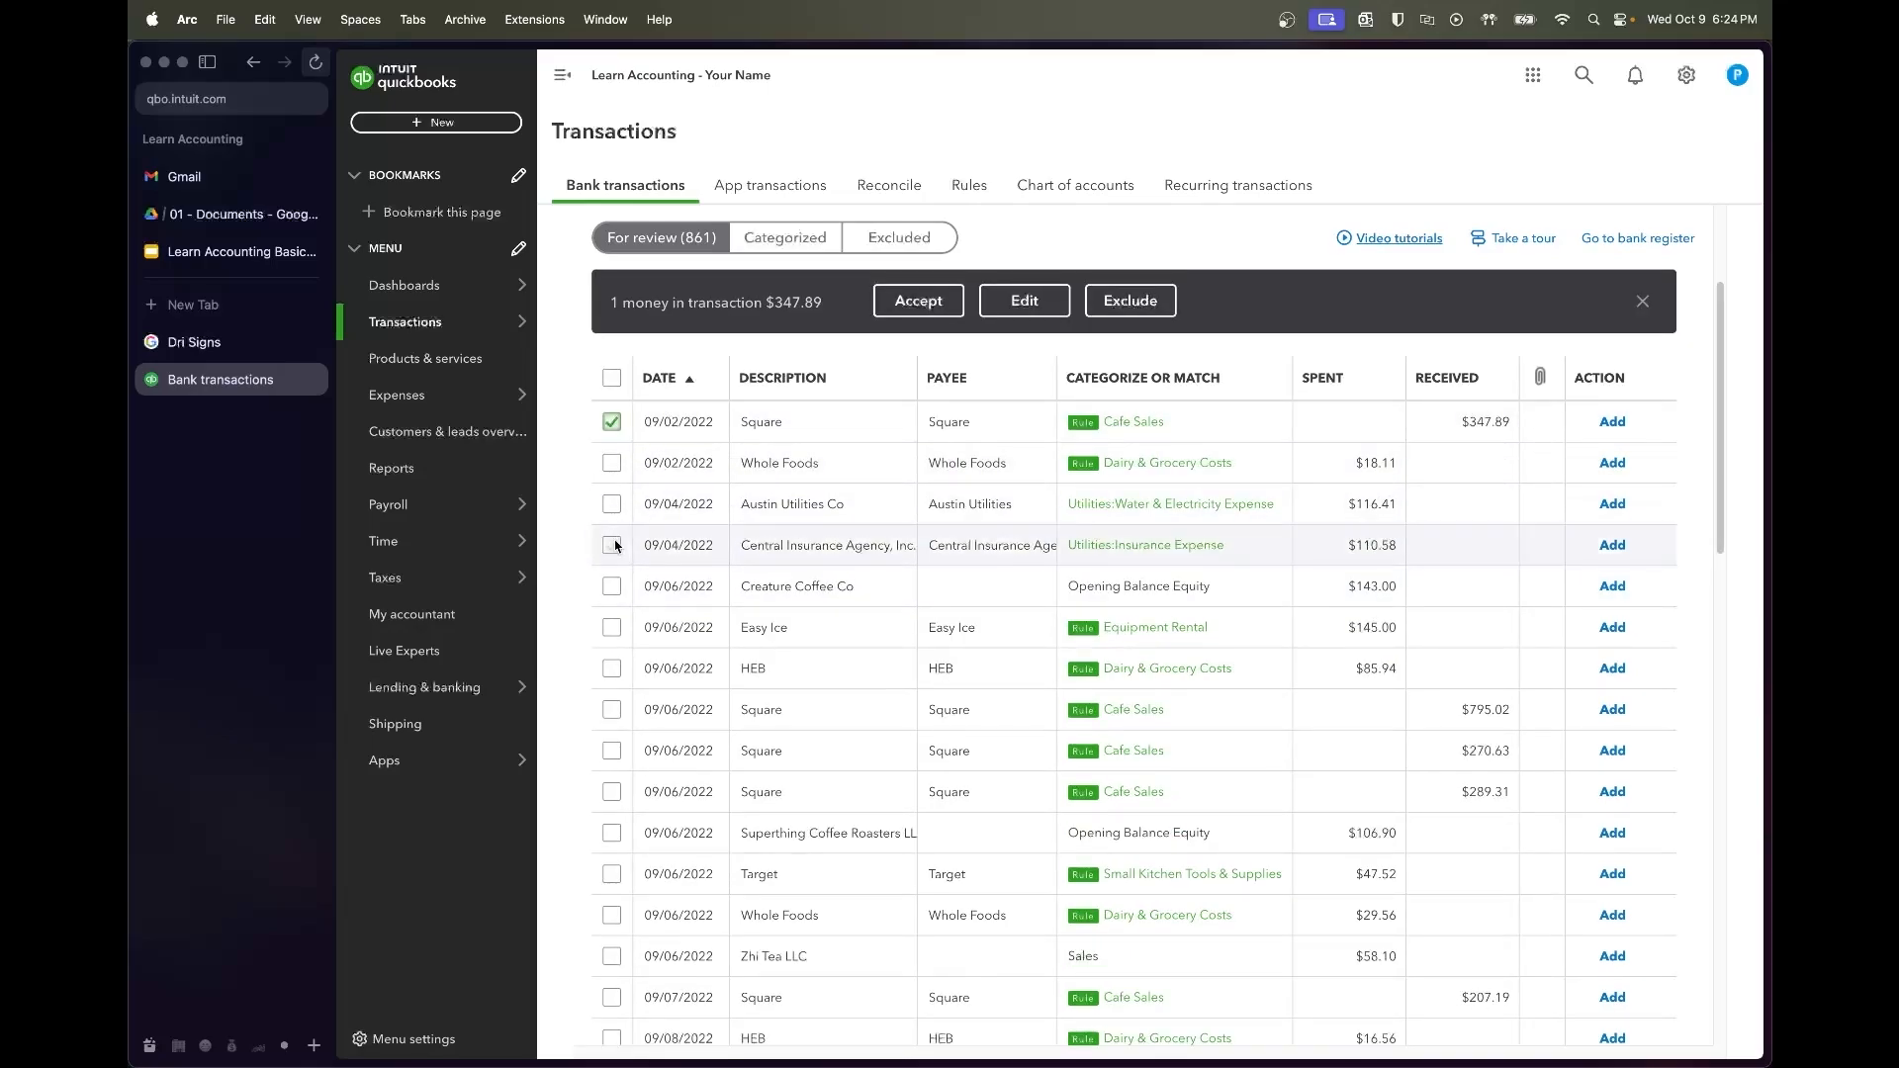
left_click(611, 545, "shift")
left_click(927, 302)
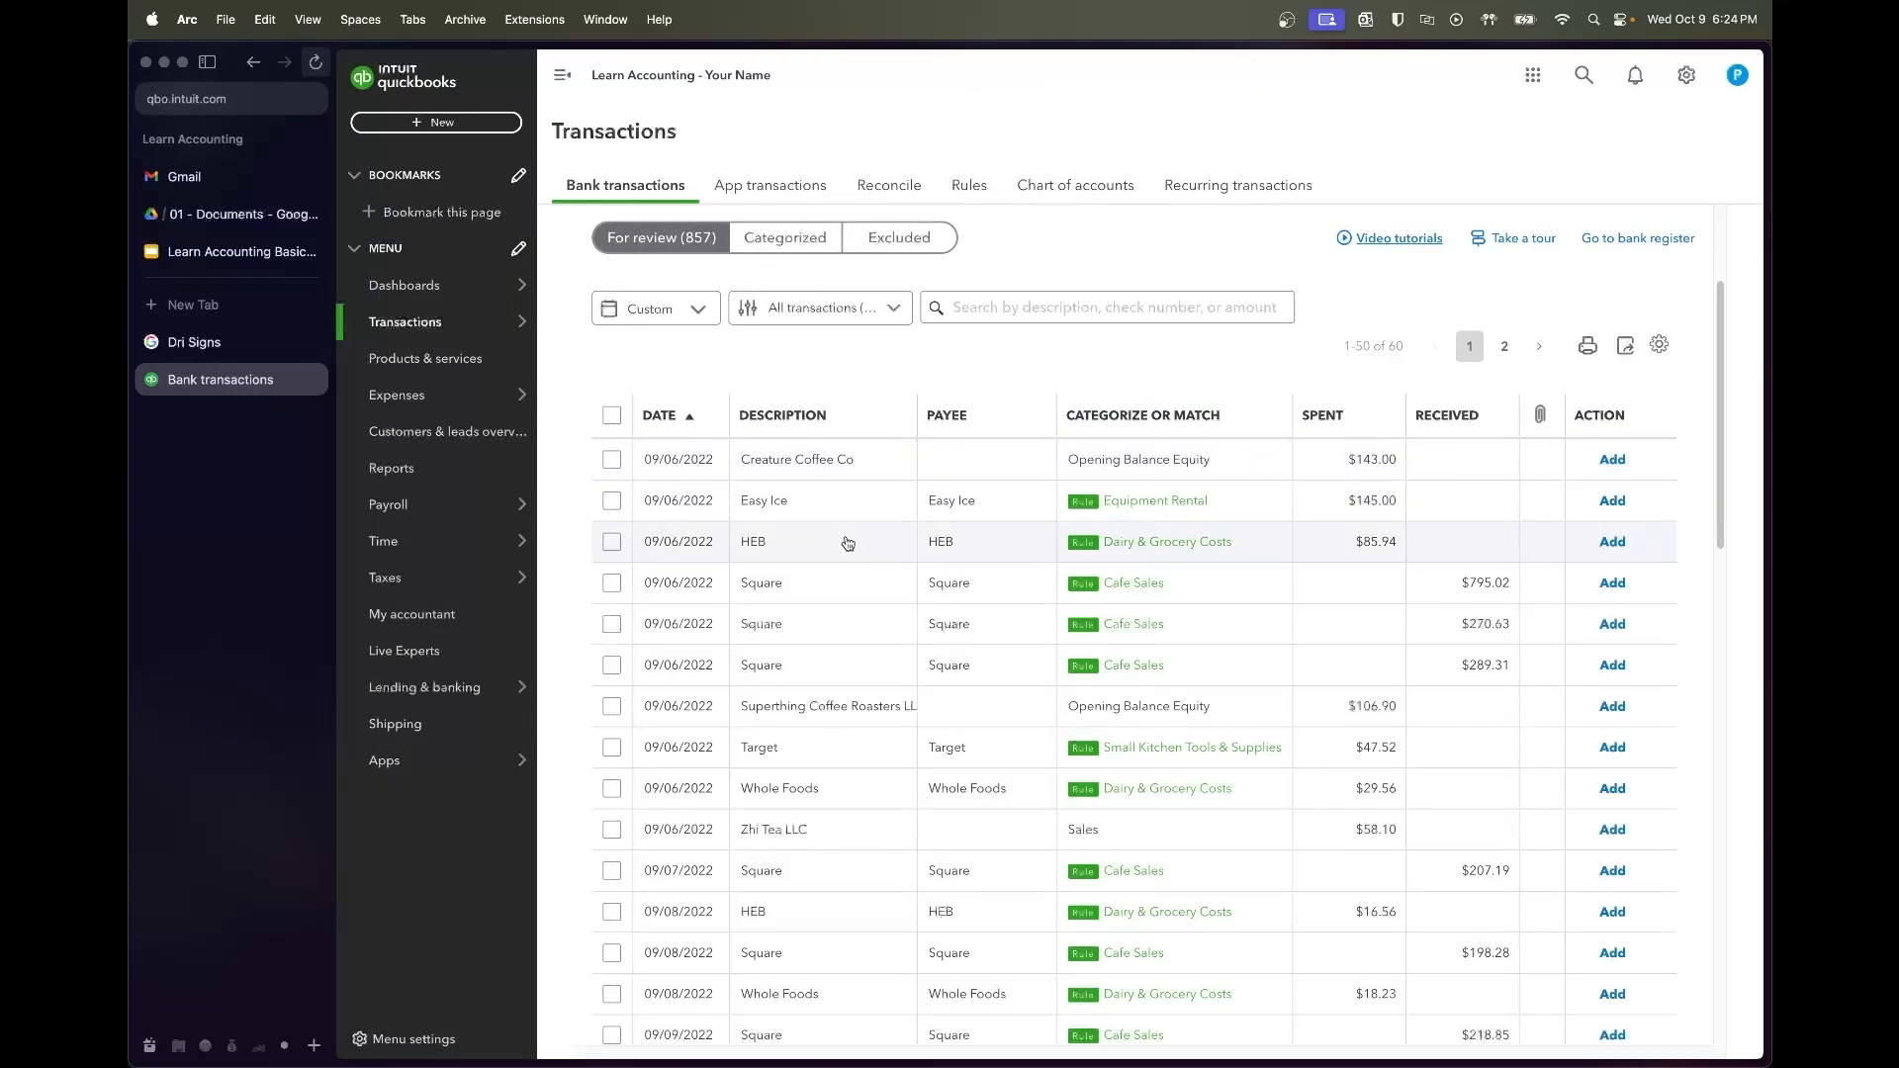
Record the Creature Coffee Co charge with vendor Creature Coffee under Coffee & Bean Supply Costs
left_click(793, 480)
left_click(737, 602)
type("Crea")
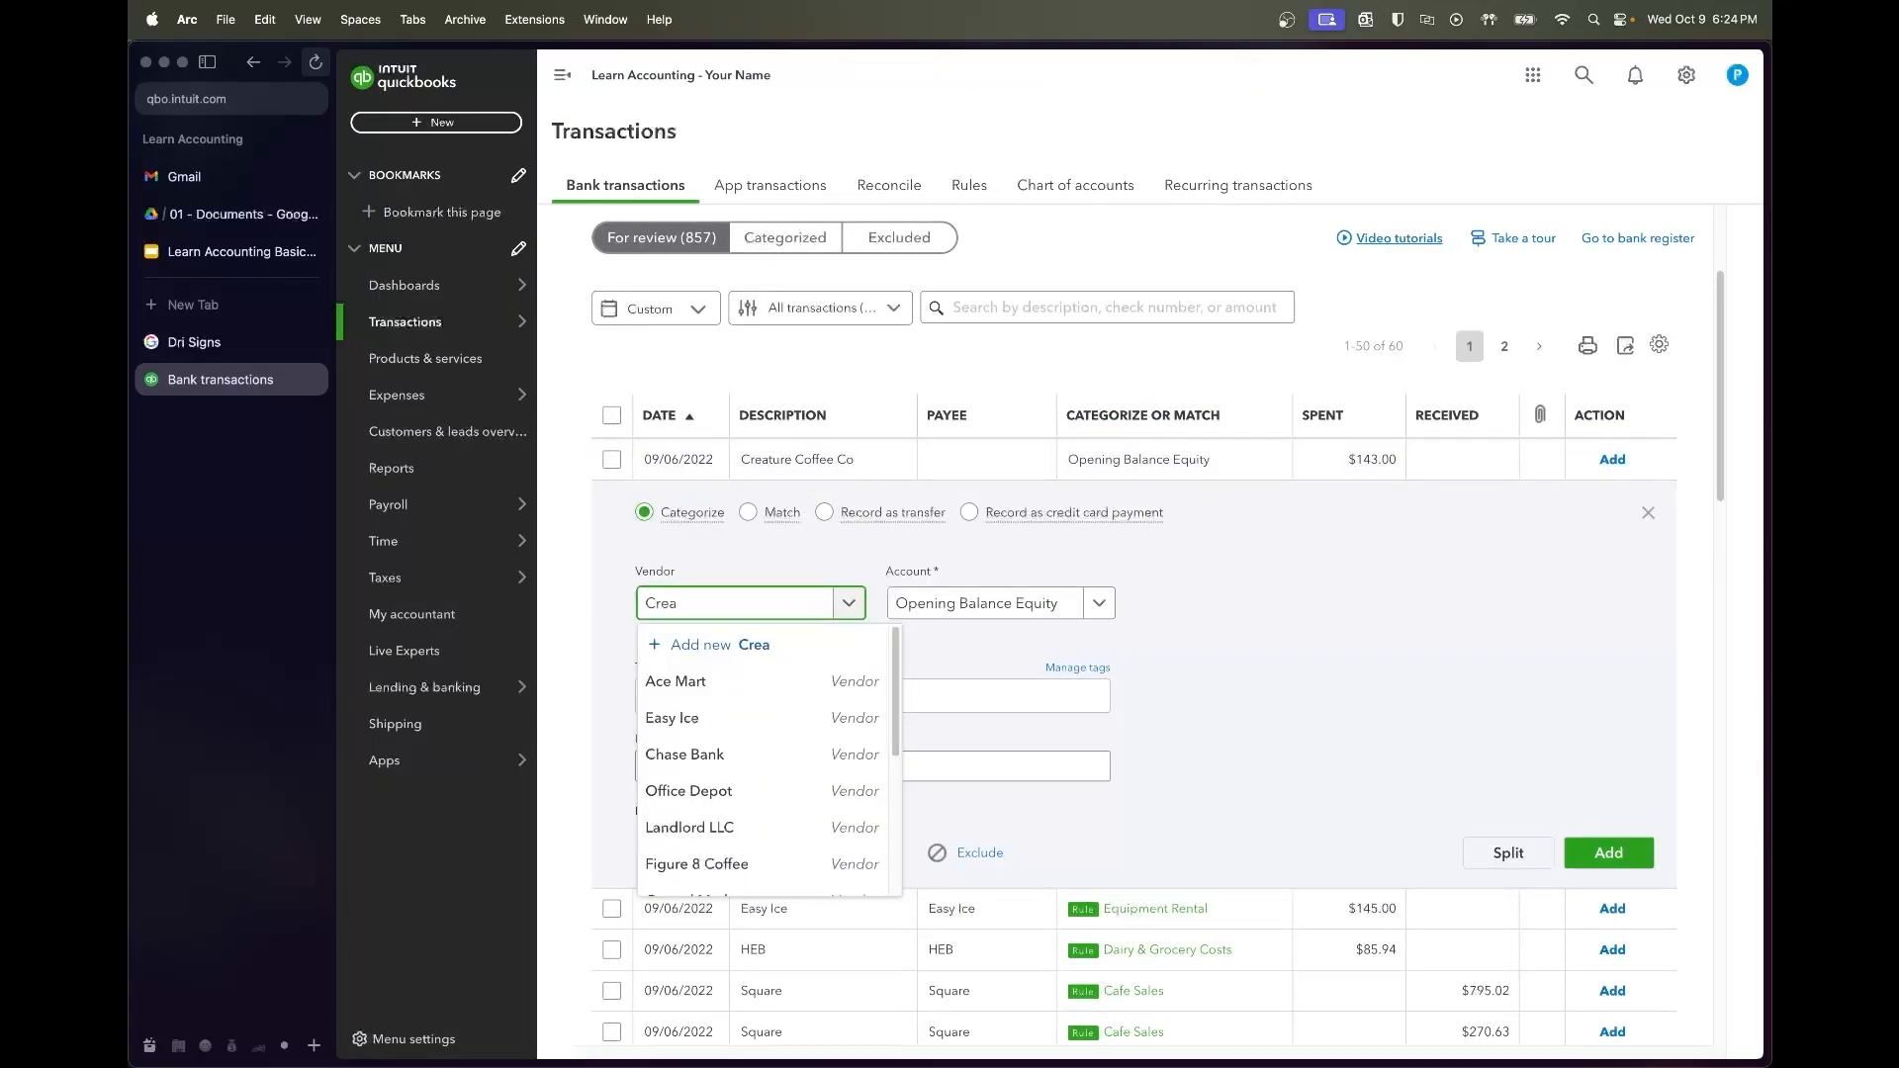
left_click(767, 681)
left_click(928, 609)
type("coffee")
left_click(1083, 691)
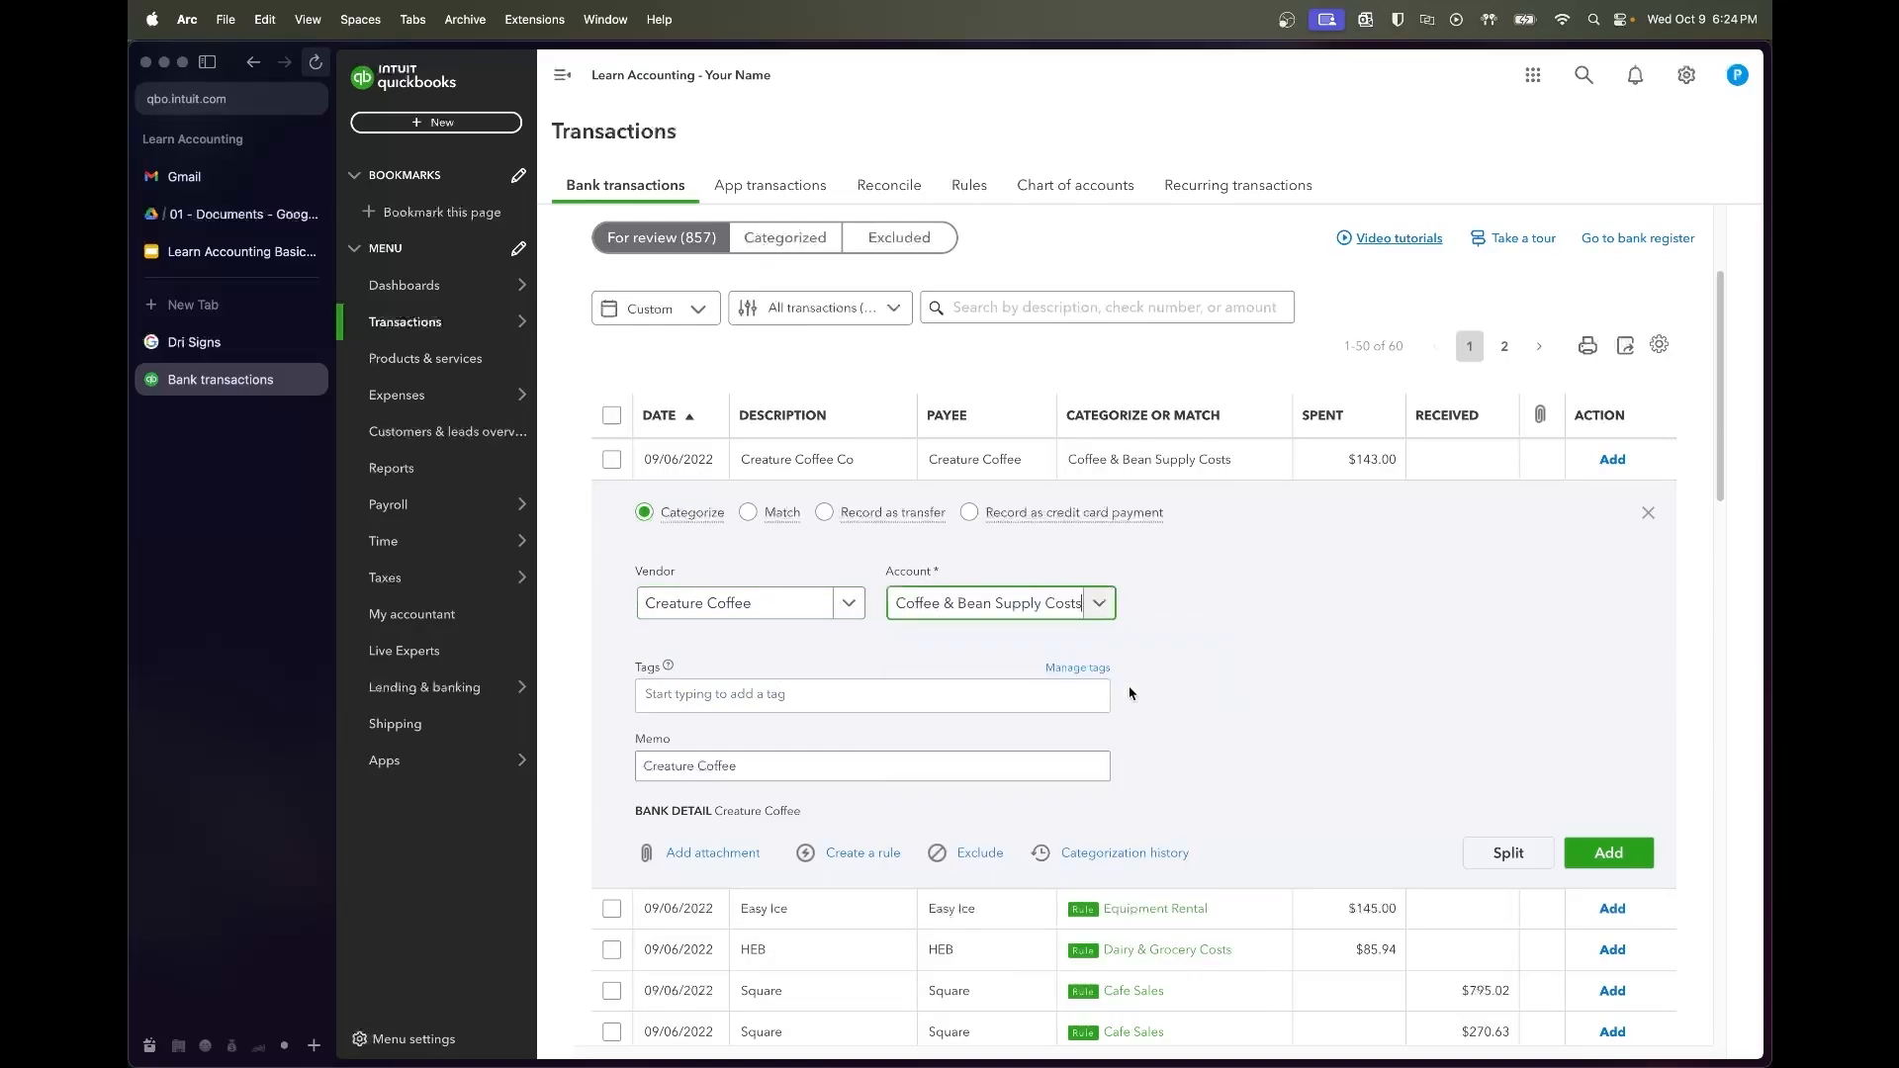
left_click(1604, 853)
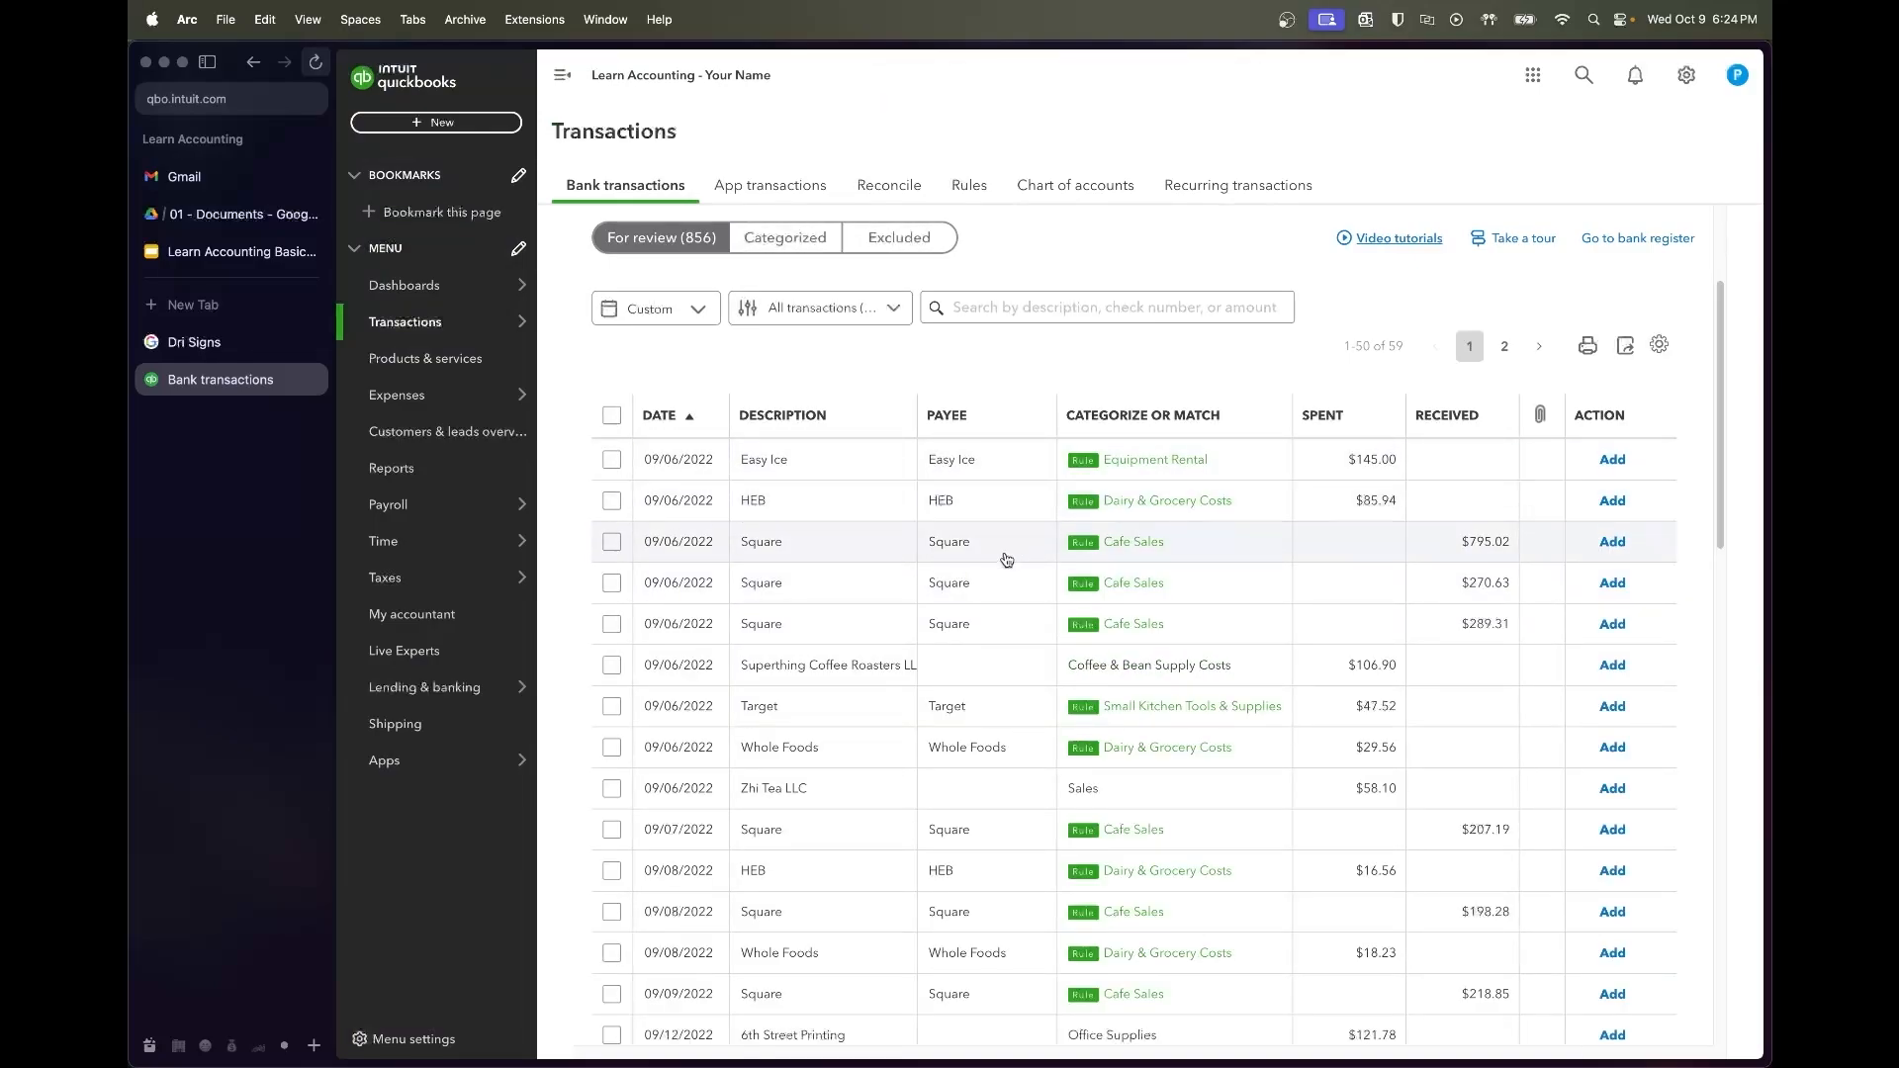
Accept the five rule-matched transactions from Easy Ice through the third Square sale
left_click(611, 459)
left_click(615, 584, "shift")
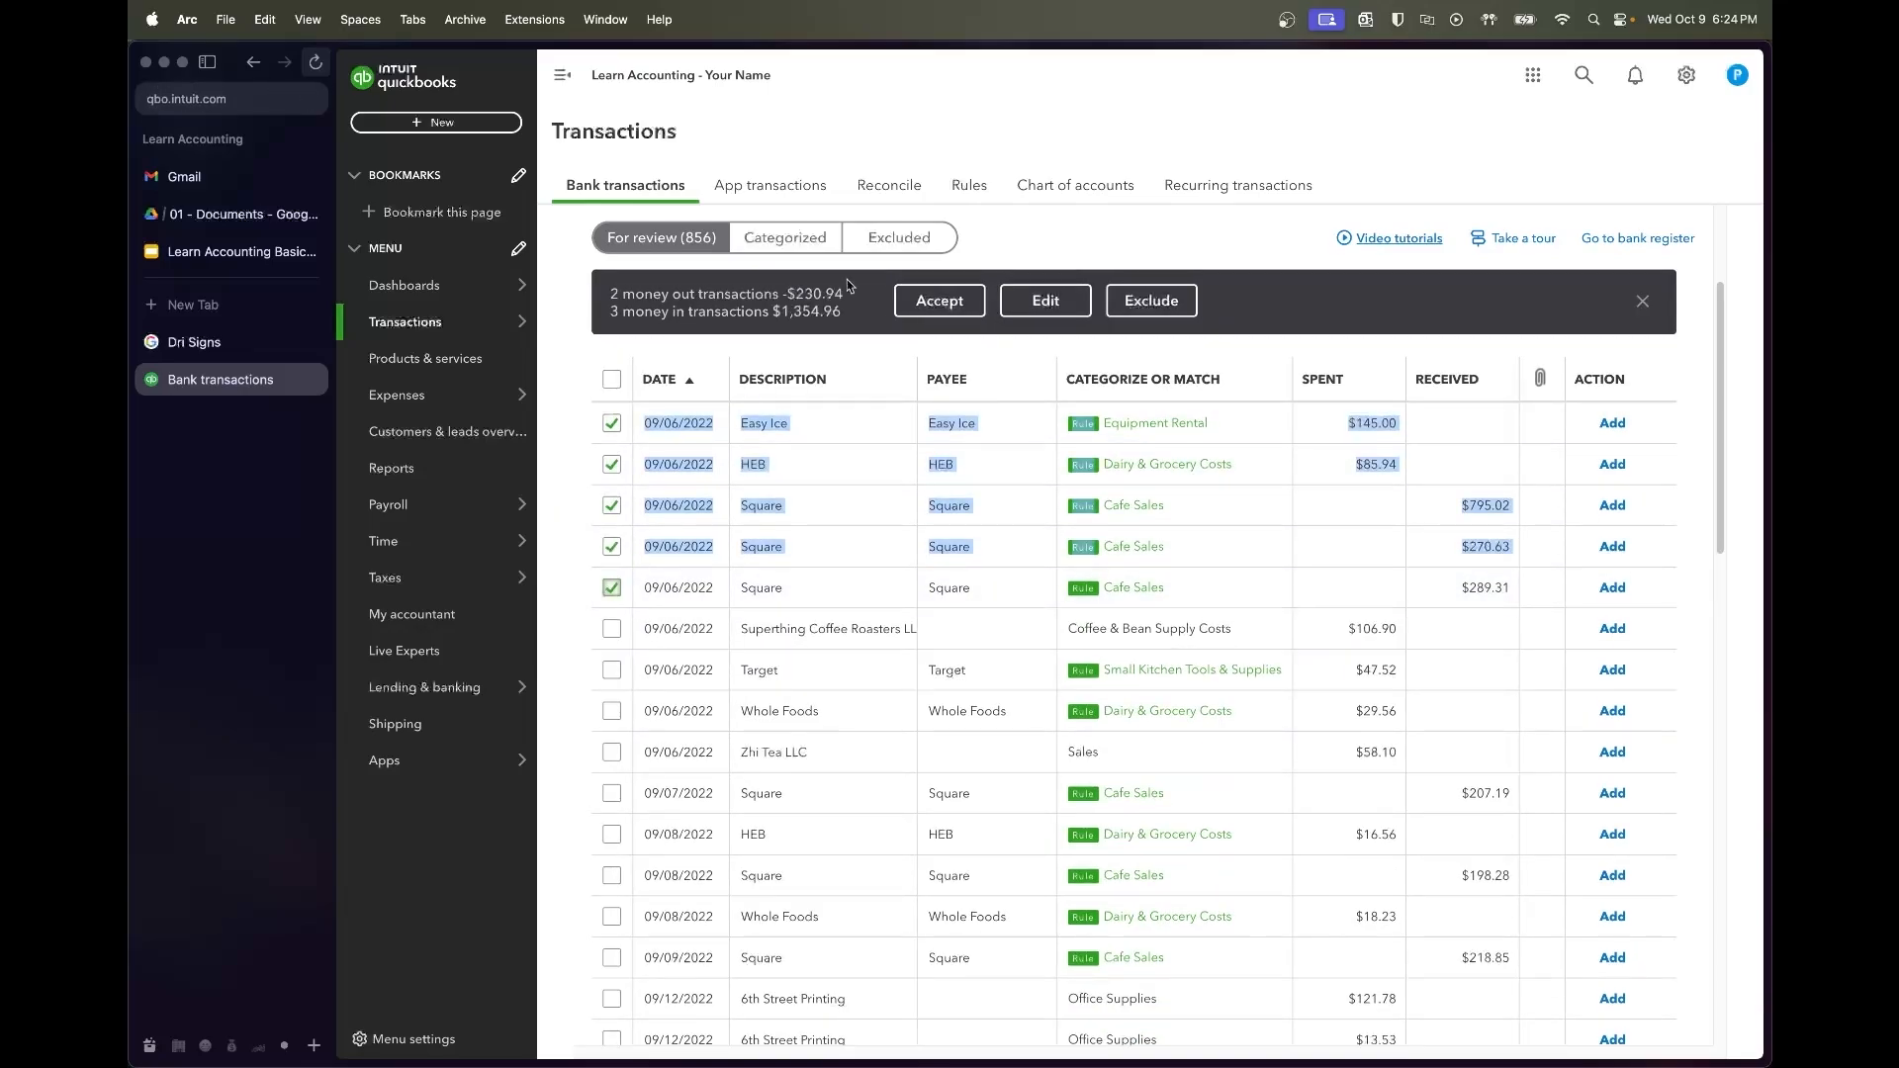
left_click(928, 301)
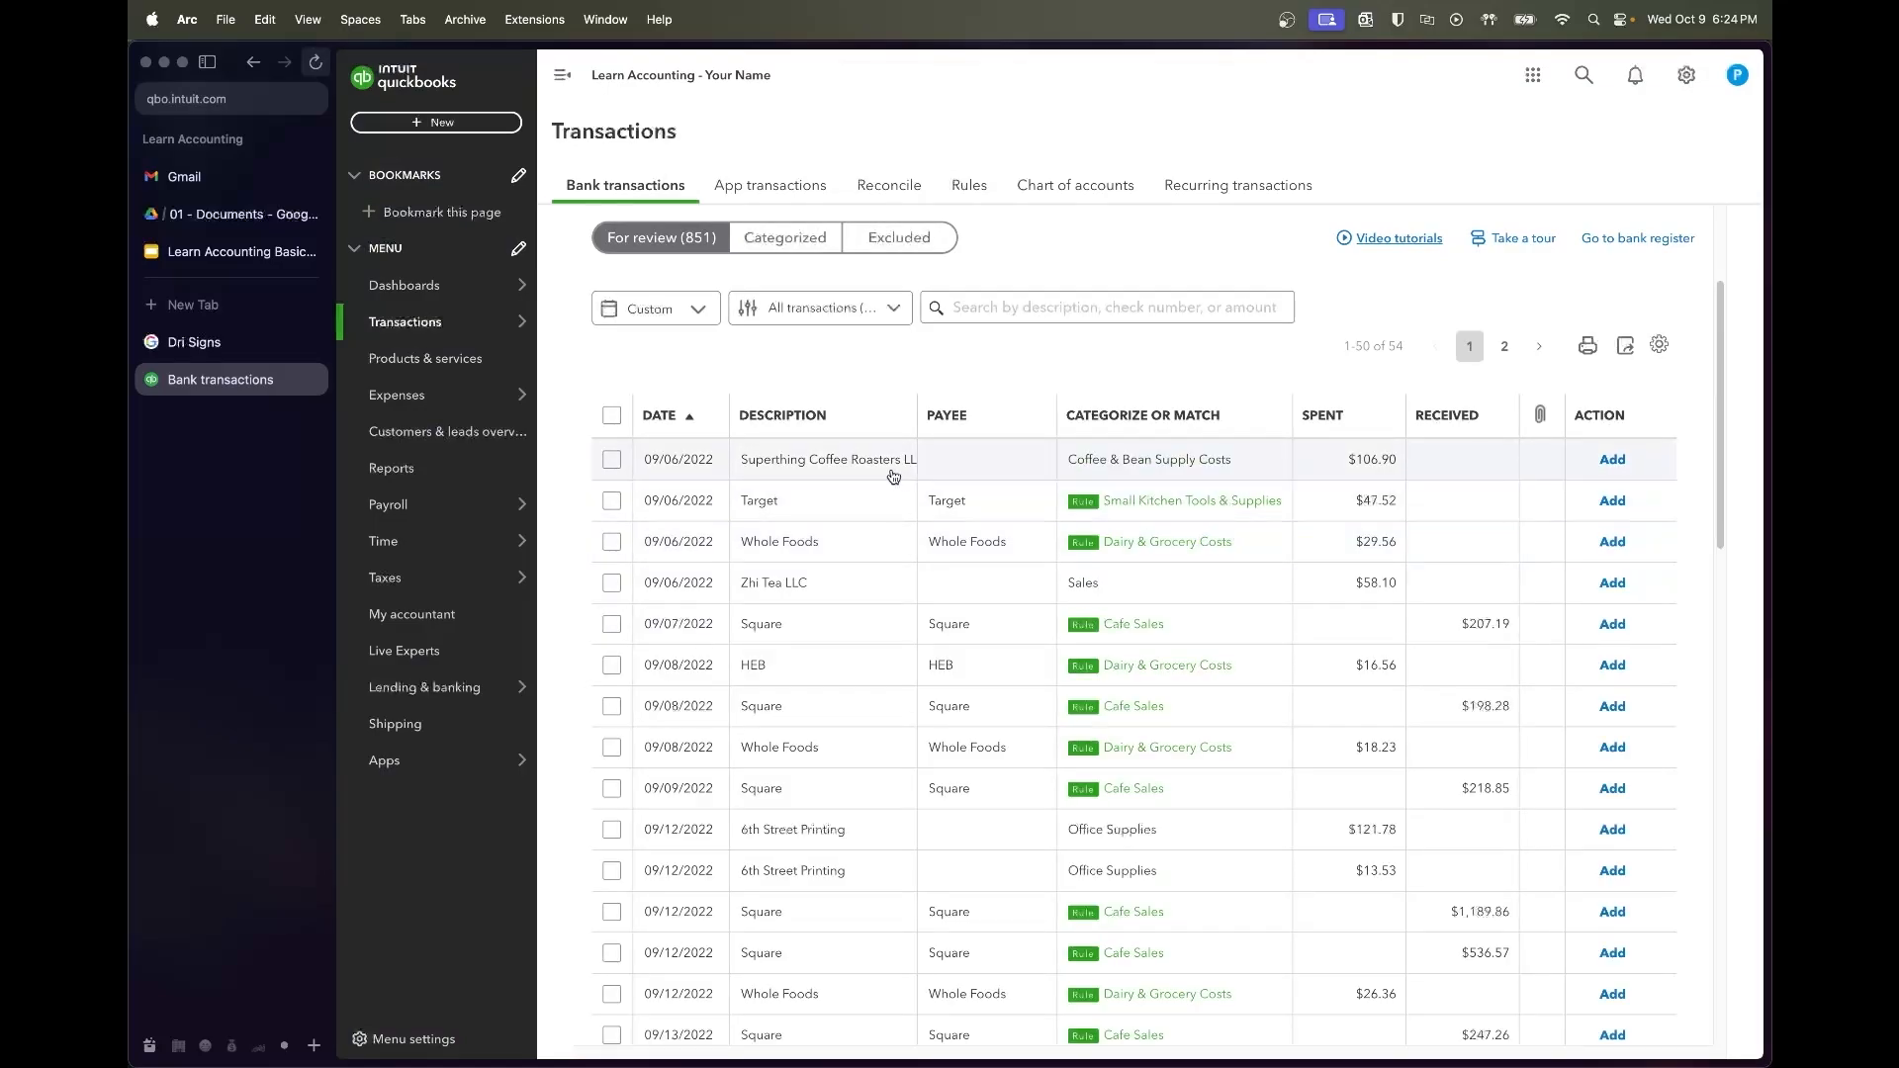
Add the $106.90 charge under new vendor Superthing Coffee Roasters as Coffee & Bean Supply Costs
left_click(893, 473)
left_click(750, 603)
type("Superthing")
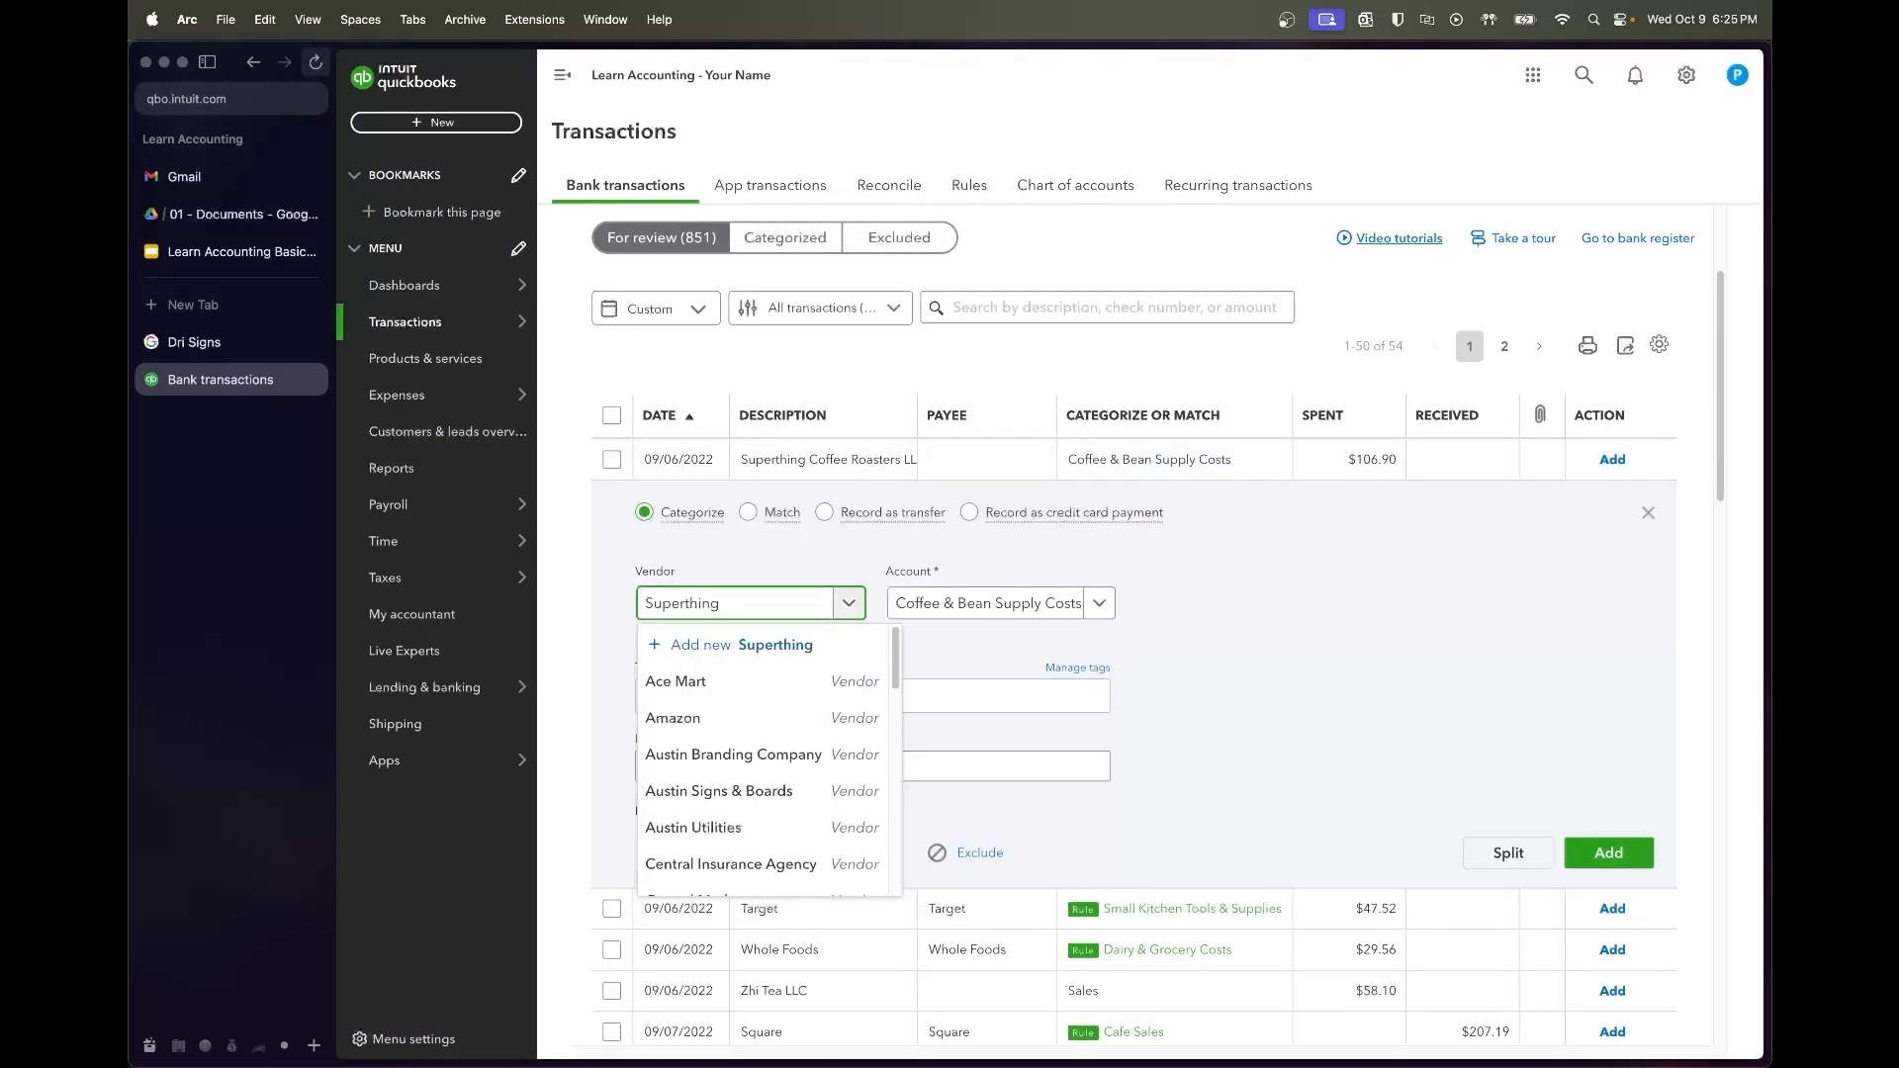
type(" Coffee Roasters")
left_click(791, 644)
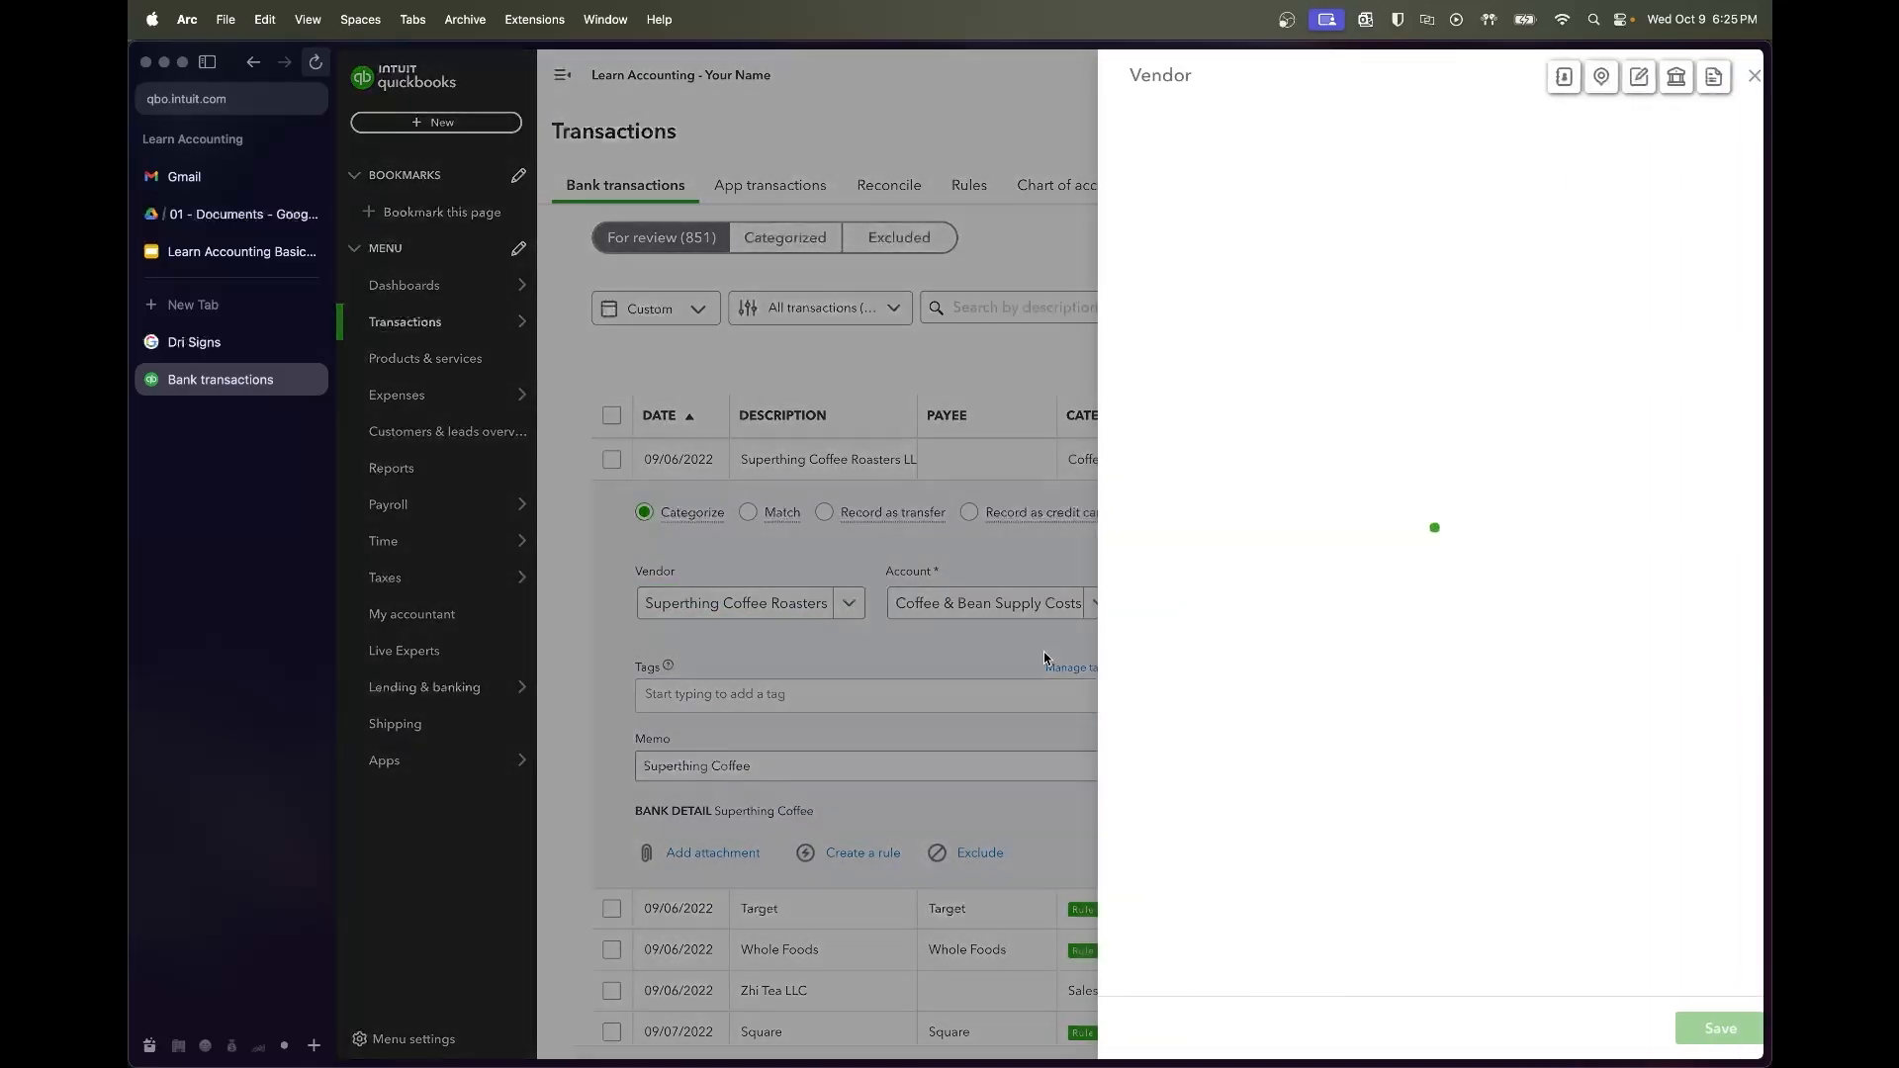
left_click(1694, 1029)
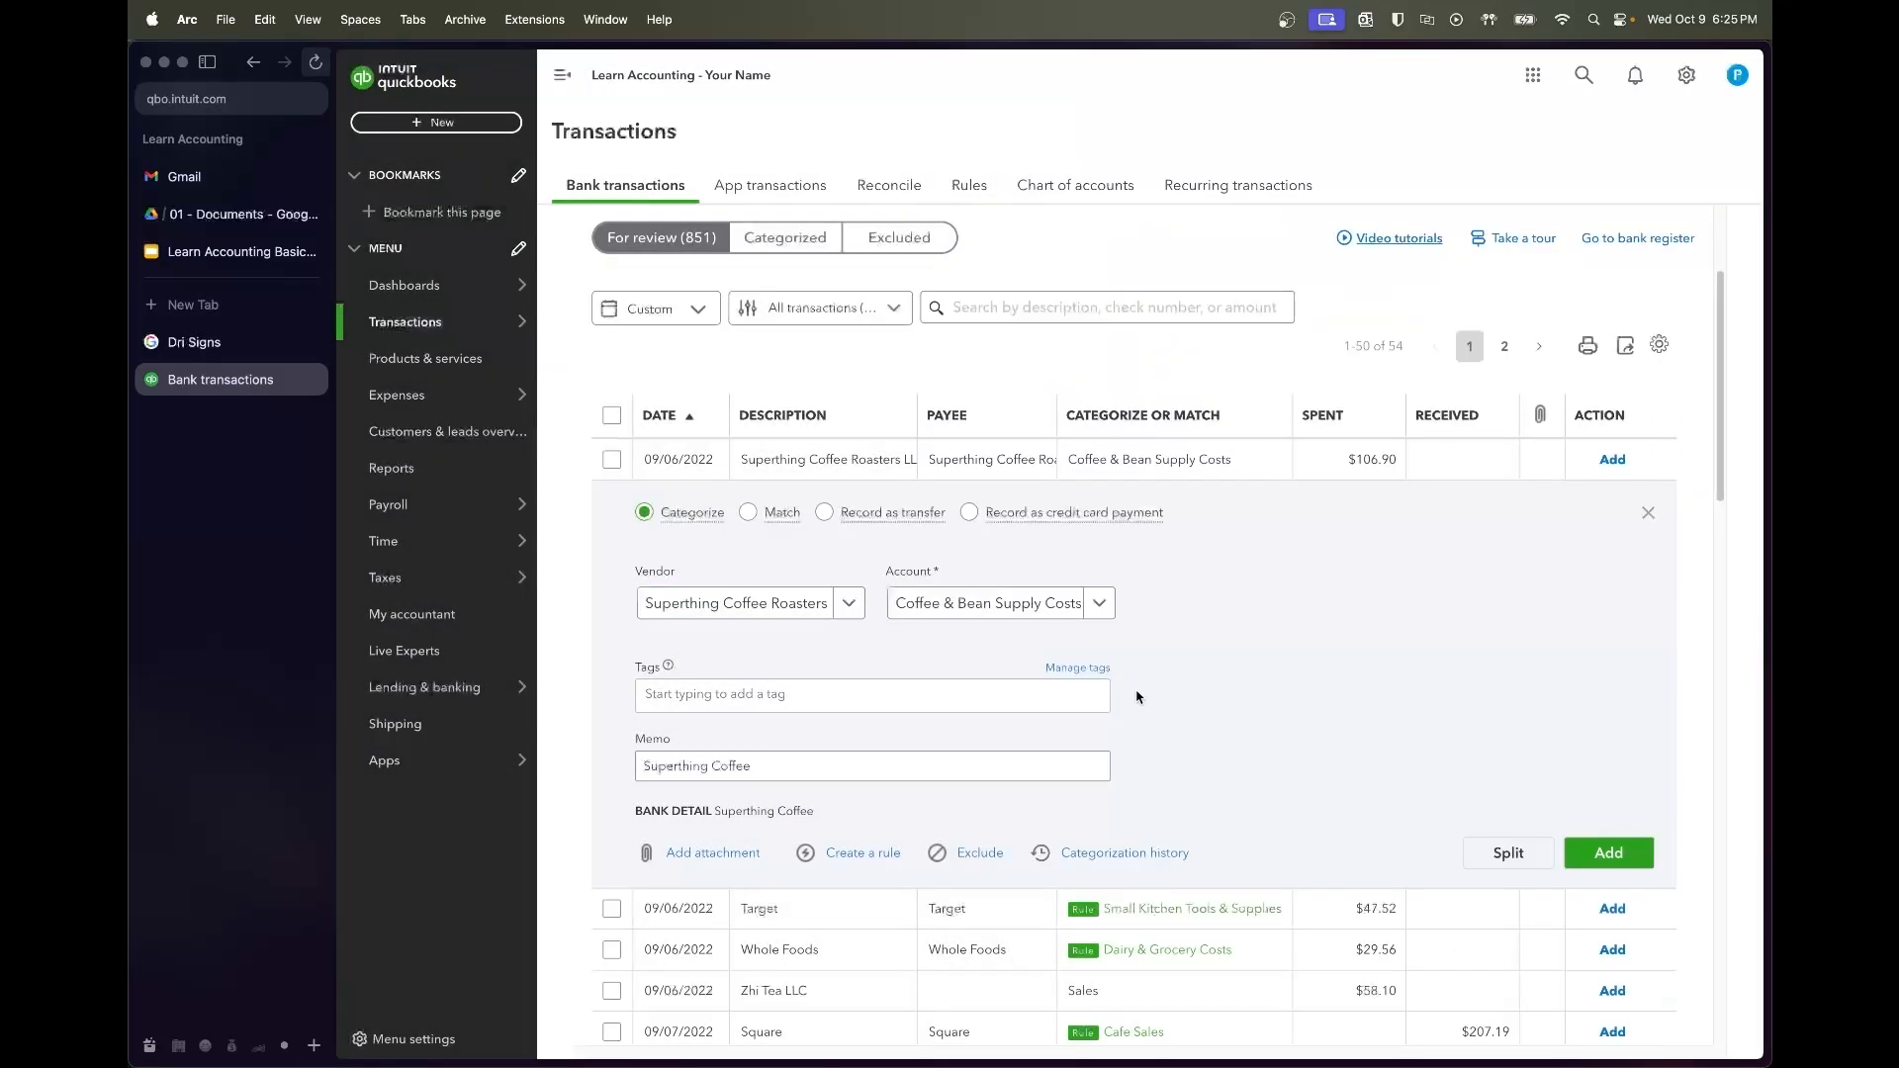
left_click(1616, 854)
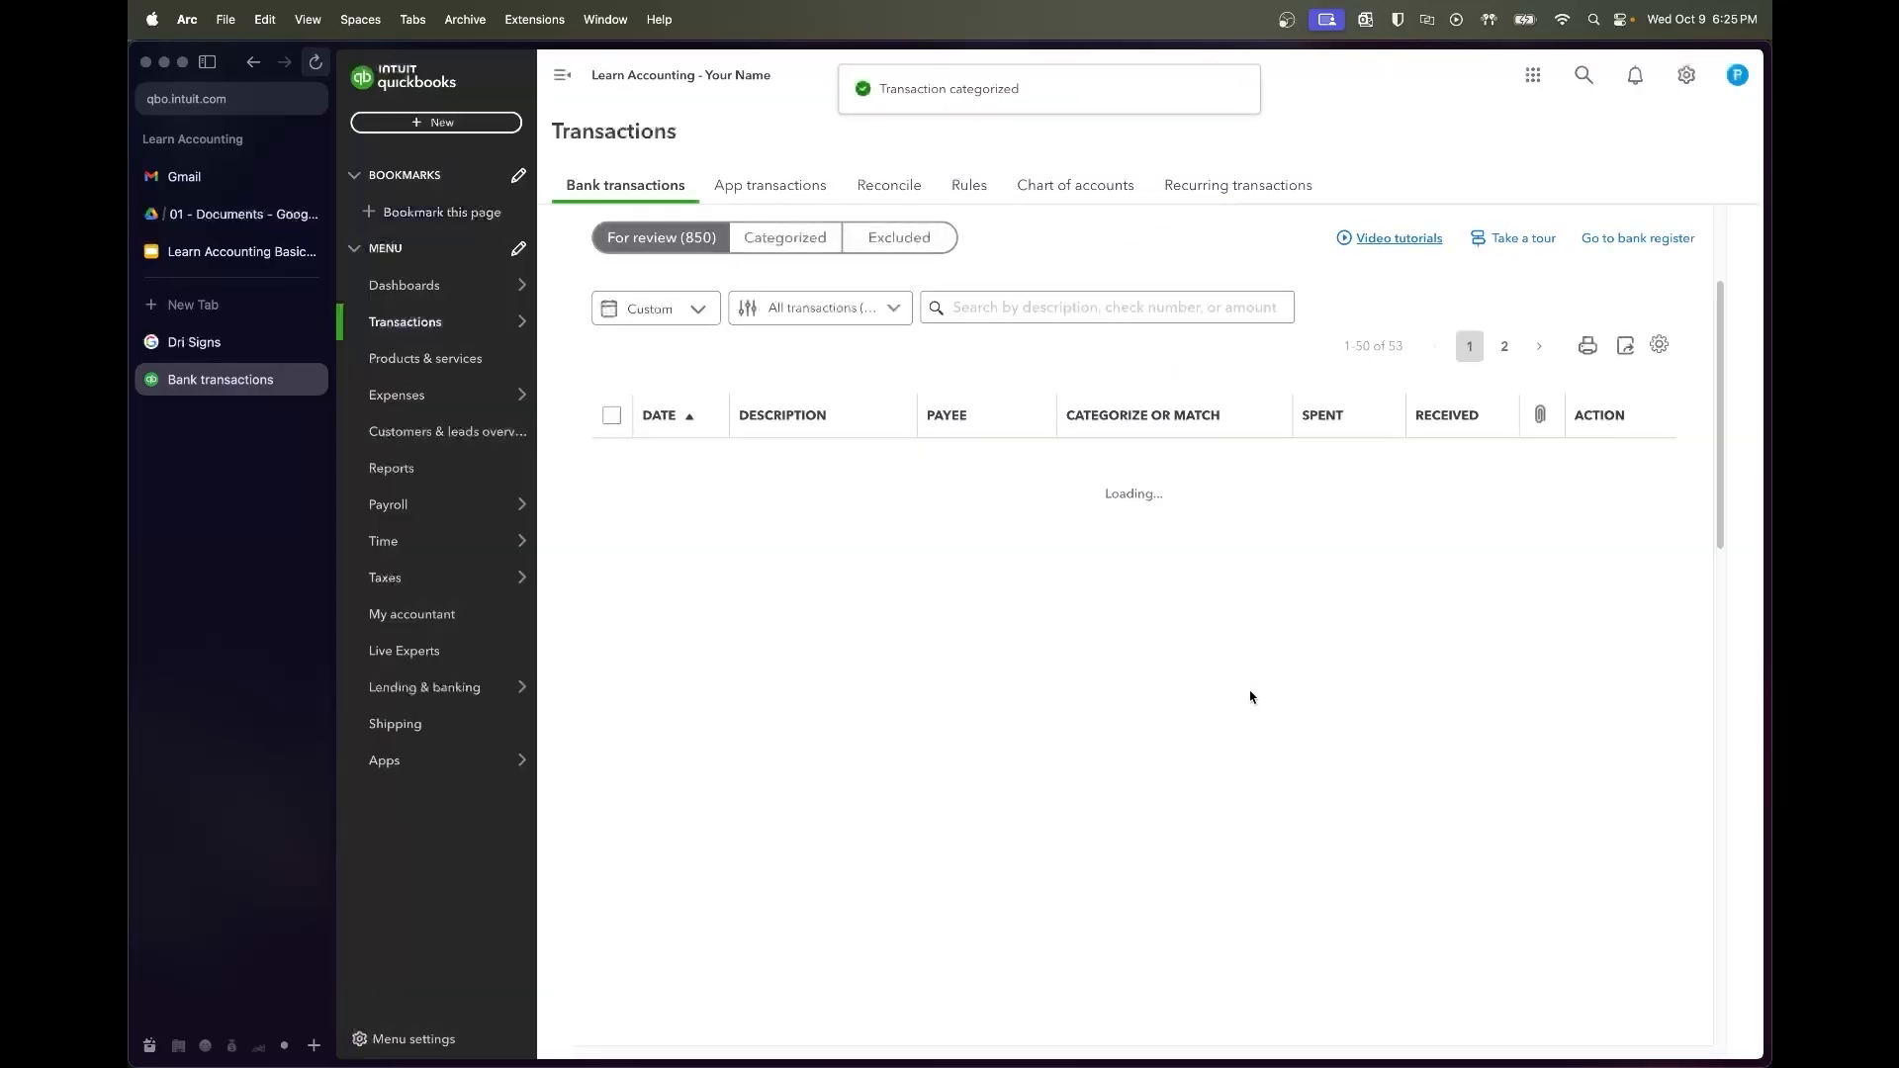
Accept the Target and Whole Foods transactions
left_click(612, 460)
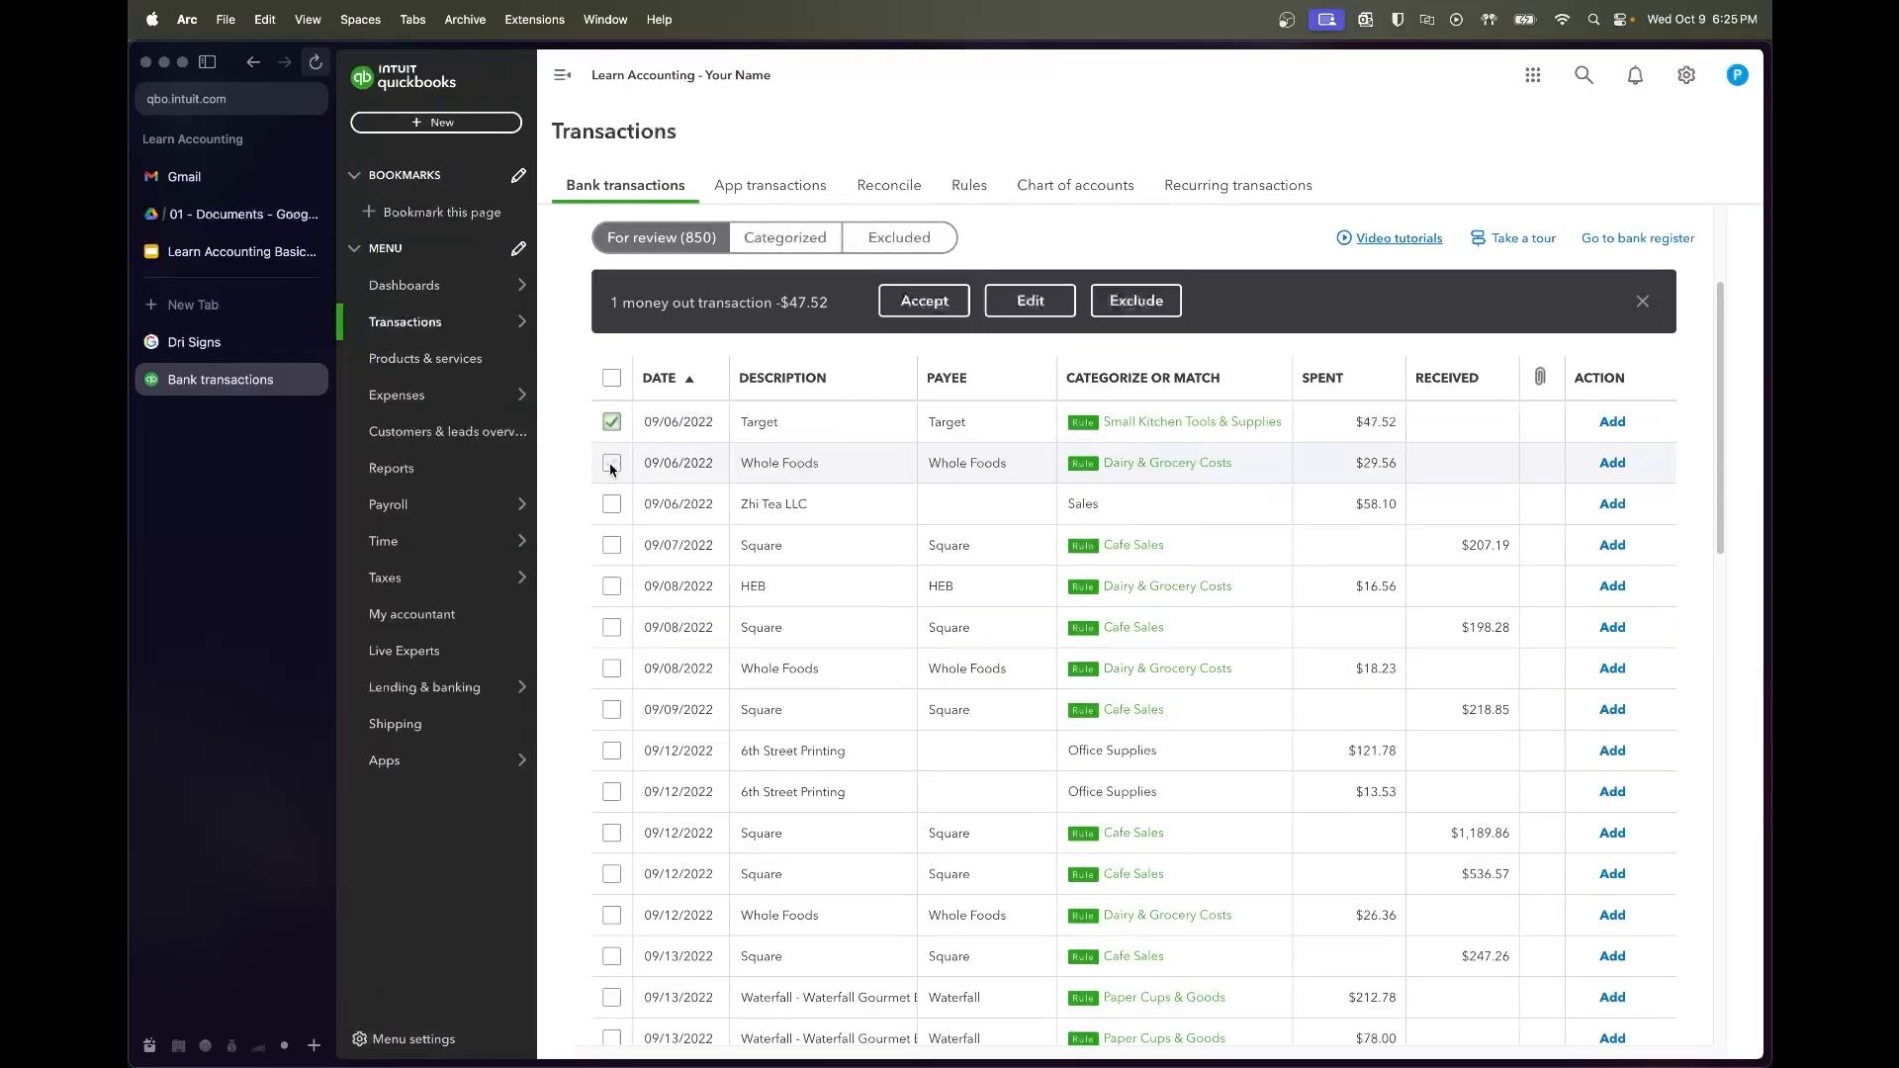
left_click(611, 463)
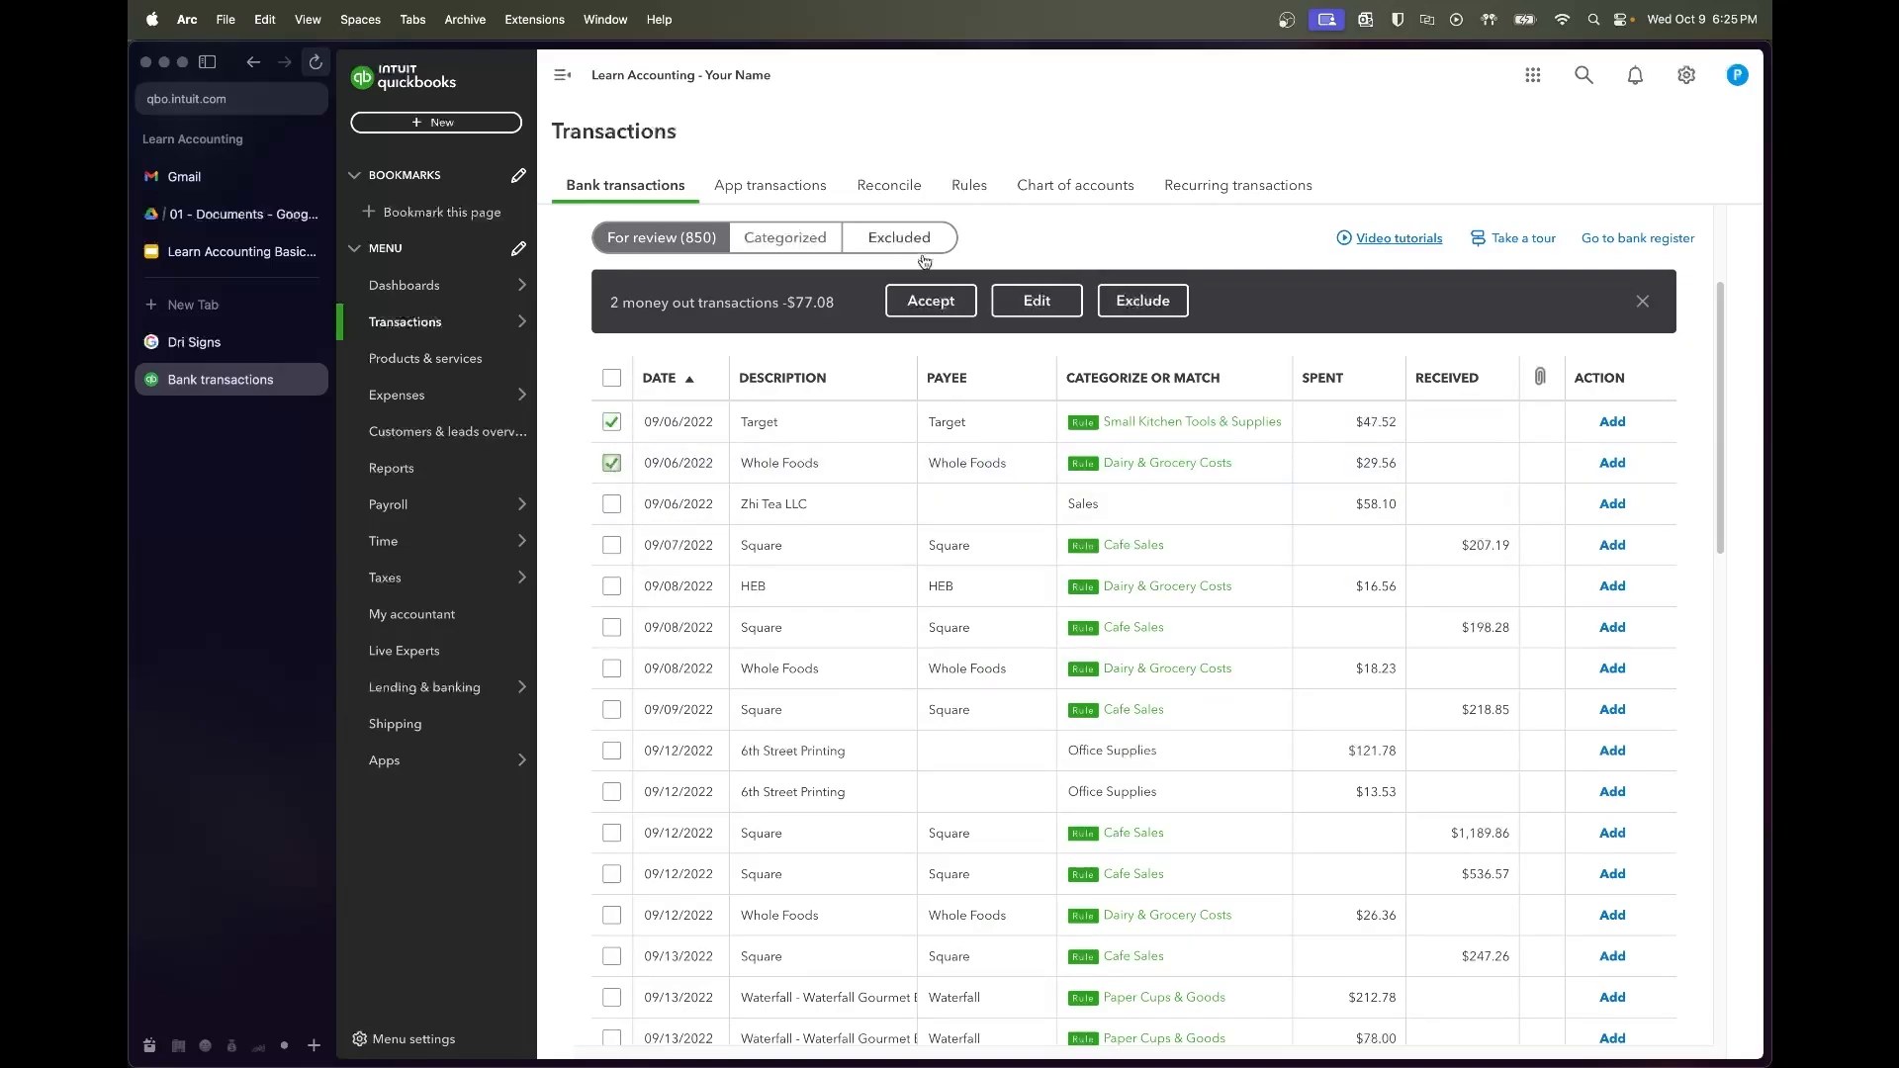
left_click(931, 300)
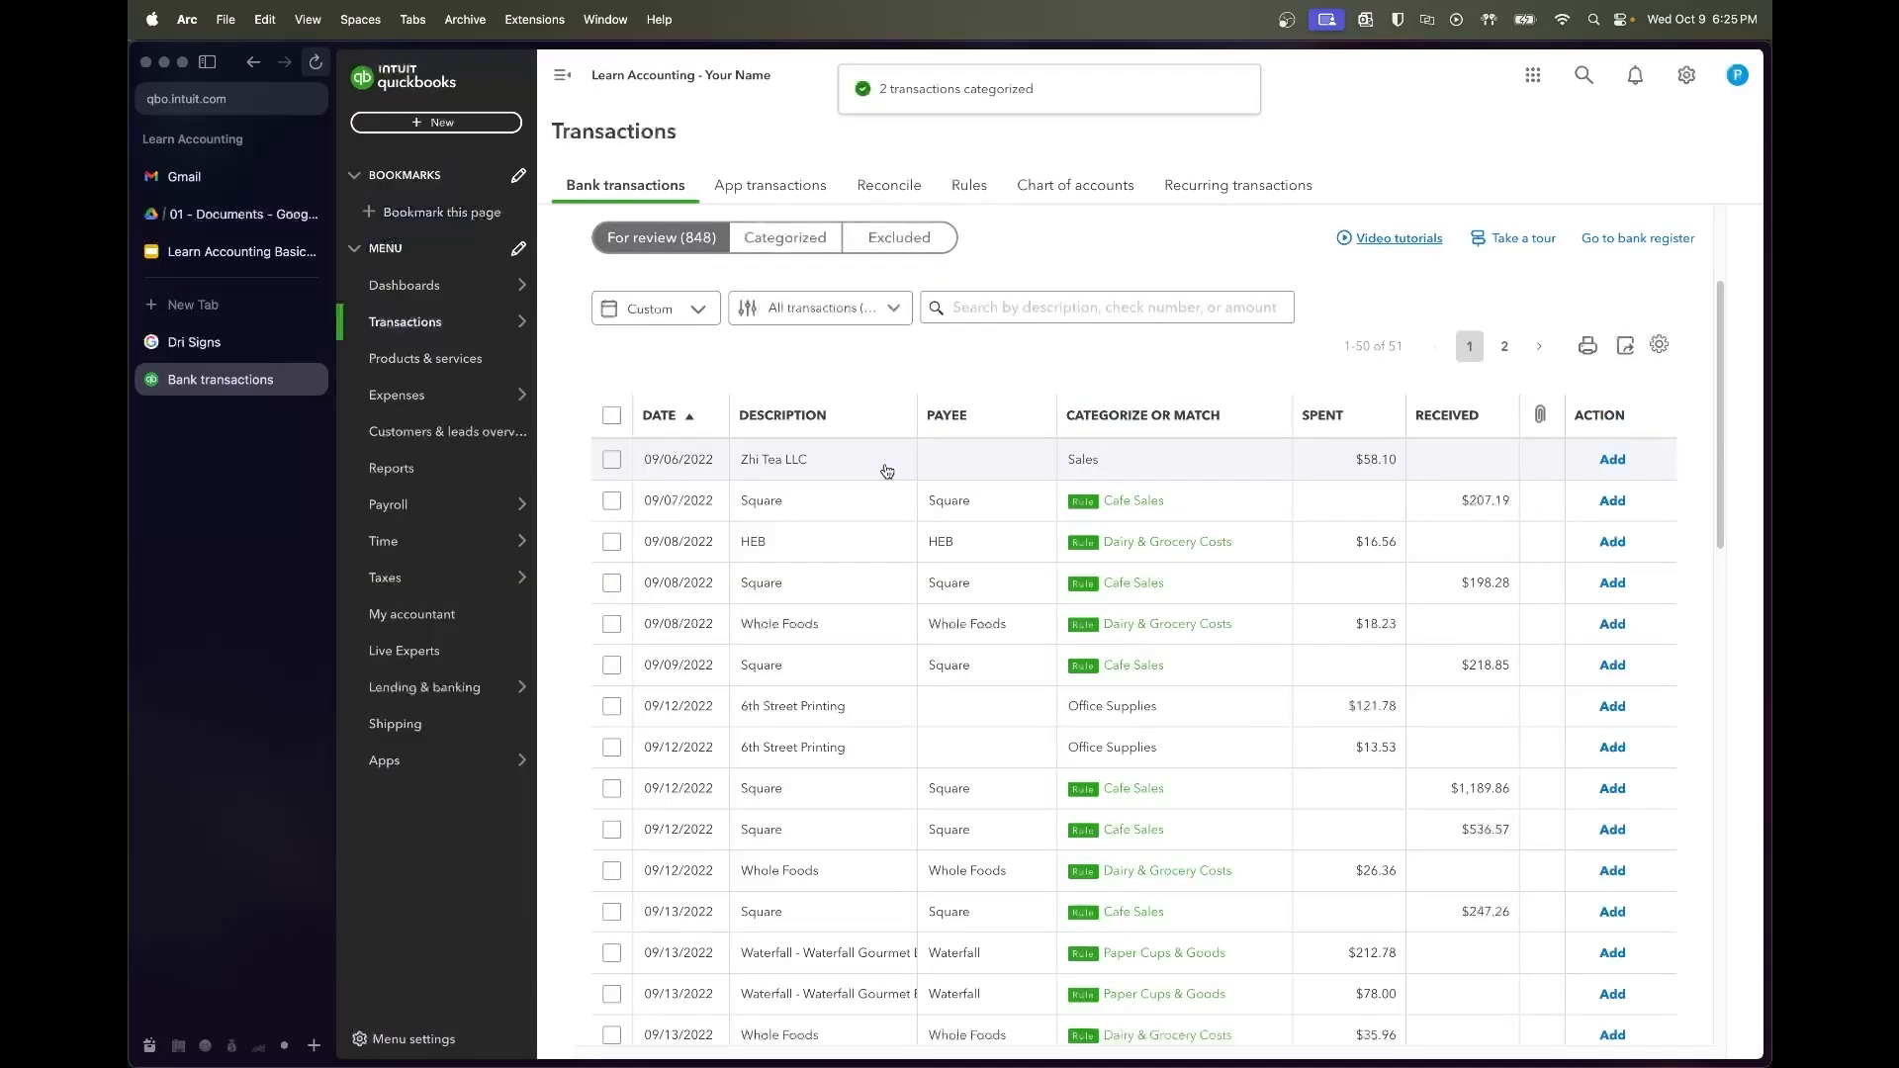
Open the Zhi Tea LLC charge and its vendor choices
left_click(853, 461)
scroll(880, 682, "down", 1)
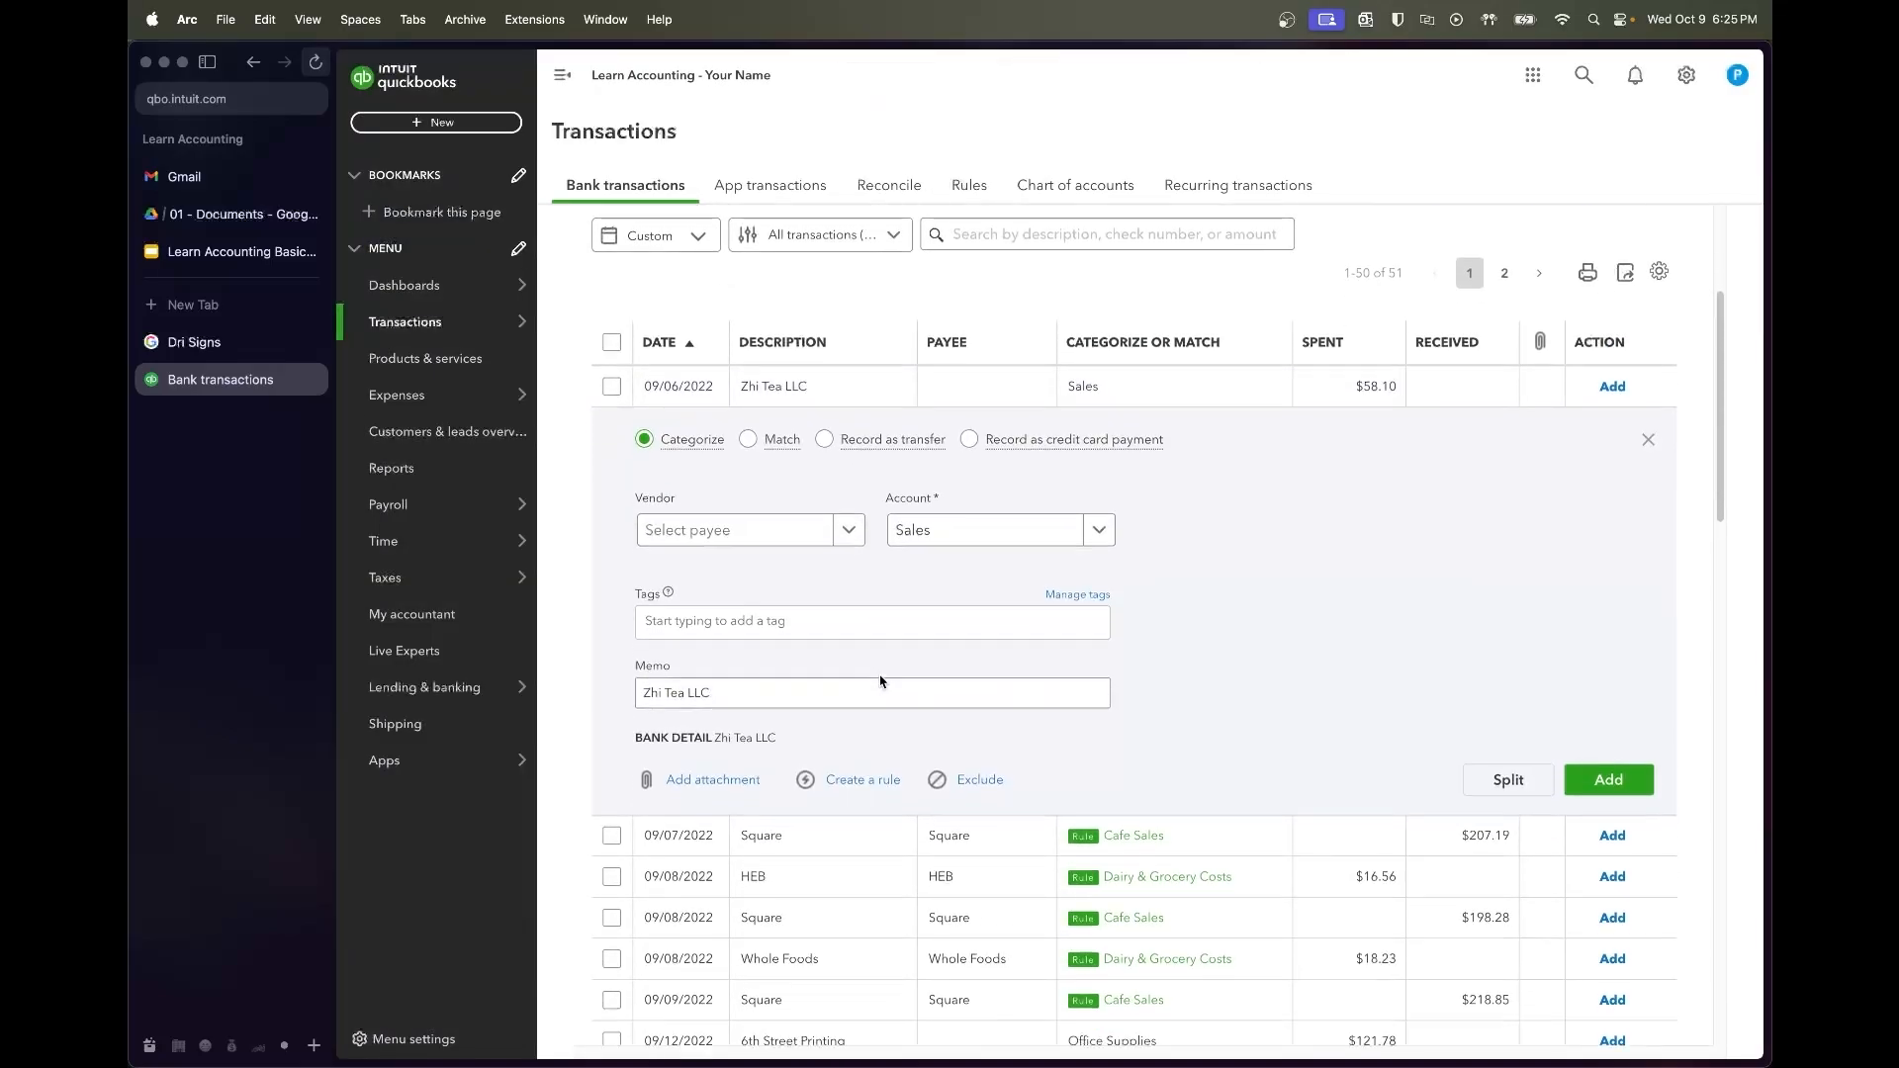
left_click(718, 539)
Google the bank-detail name Zhi Tea LLC, confirming it is an Austin organic tea company
left_click(1190, 725)
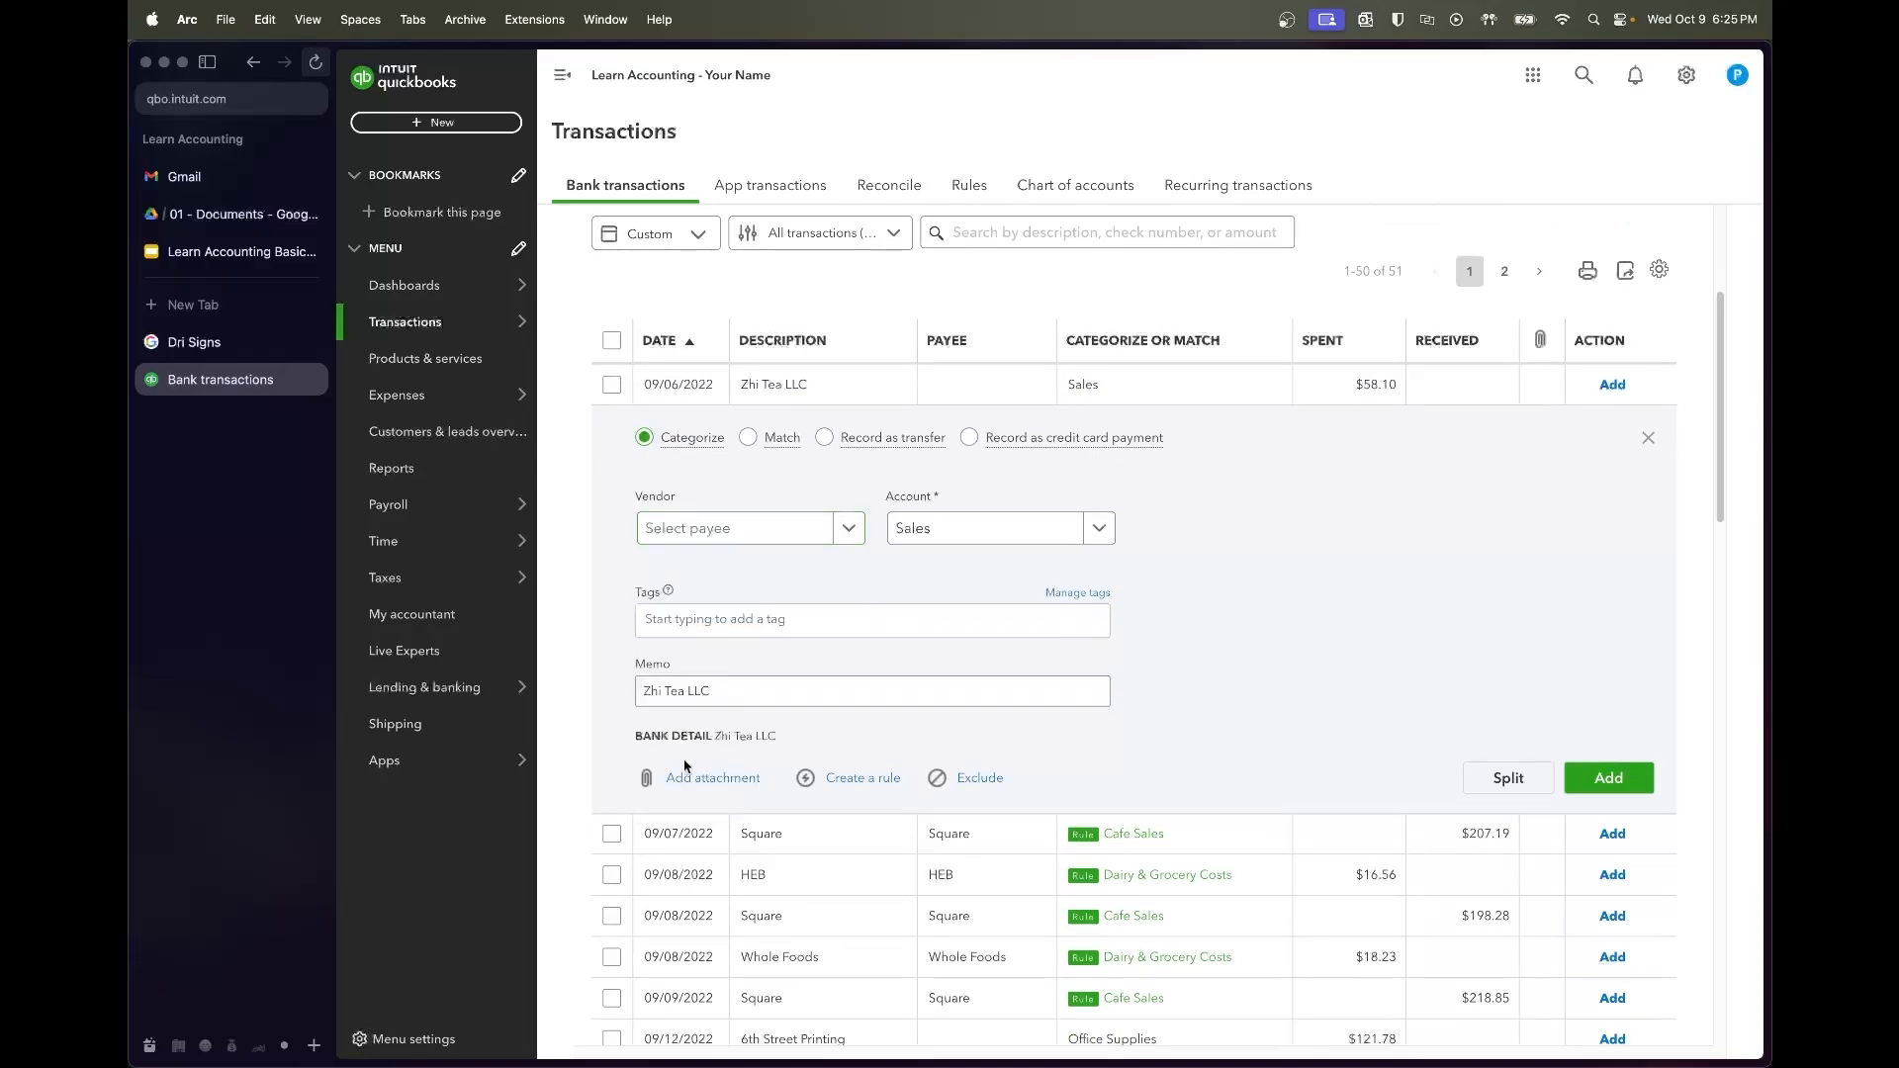
left_click_drag(781, 738, 712, 737)
key("super+c")
key("super+t")
key("super+v")
key("Return")
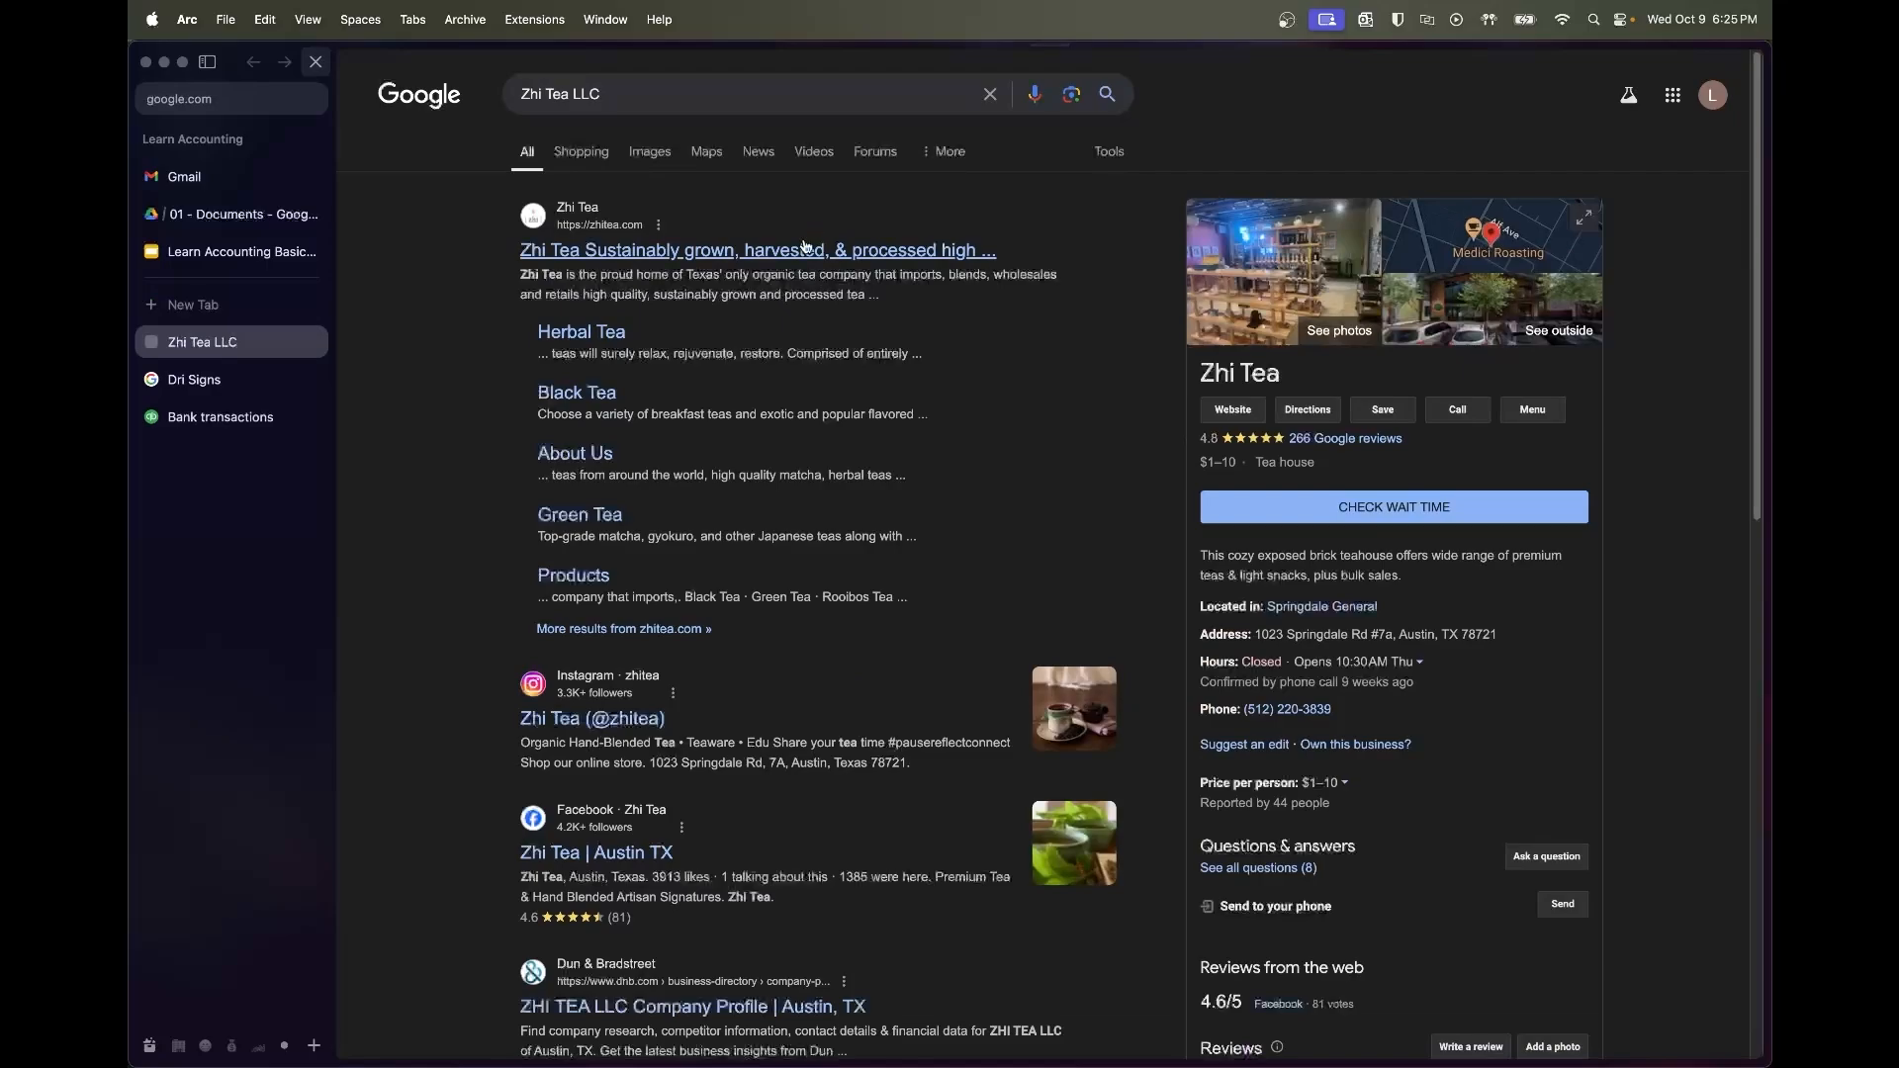
left_click_drag(681, 289, 925, 288)
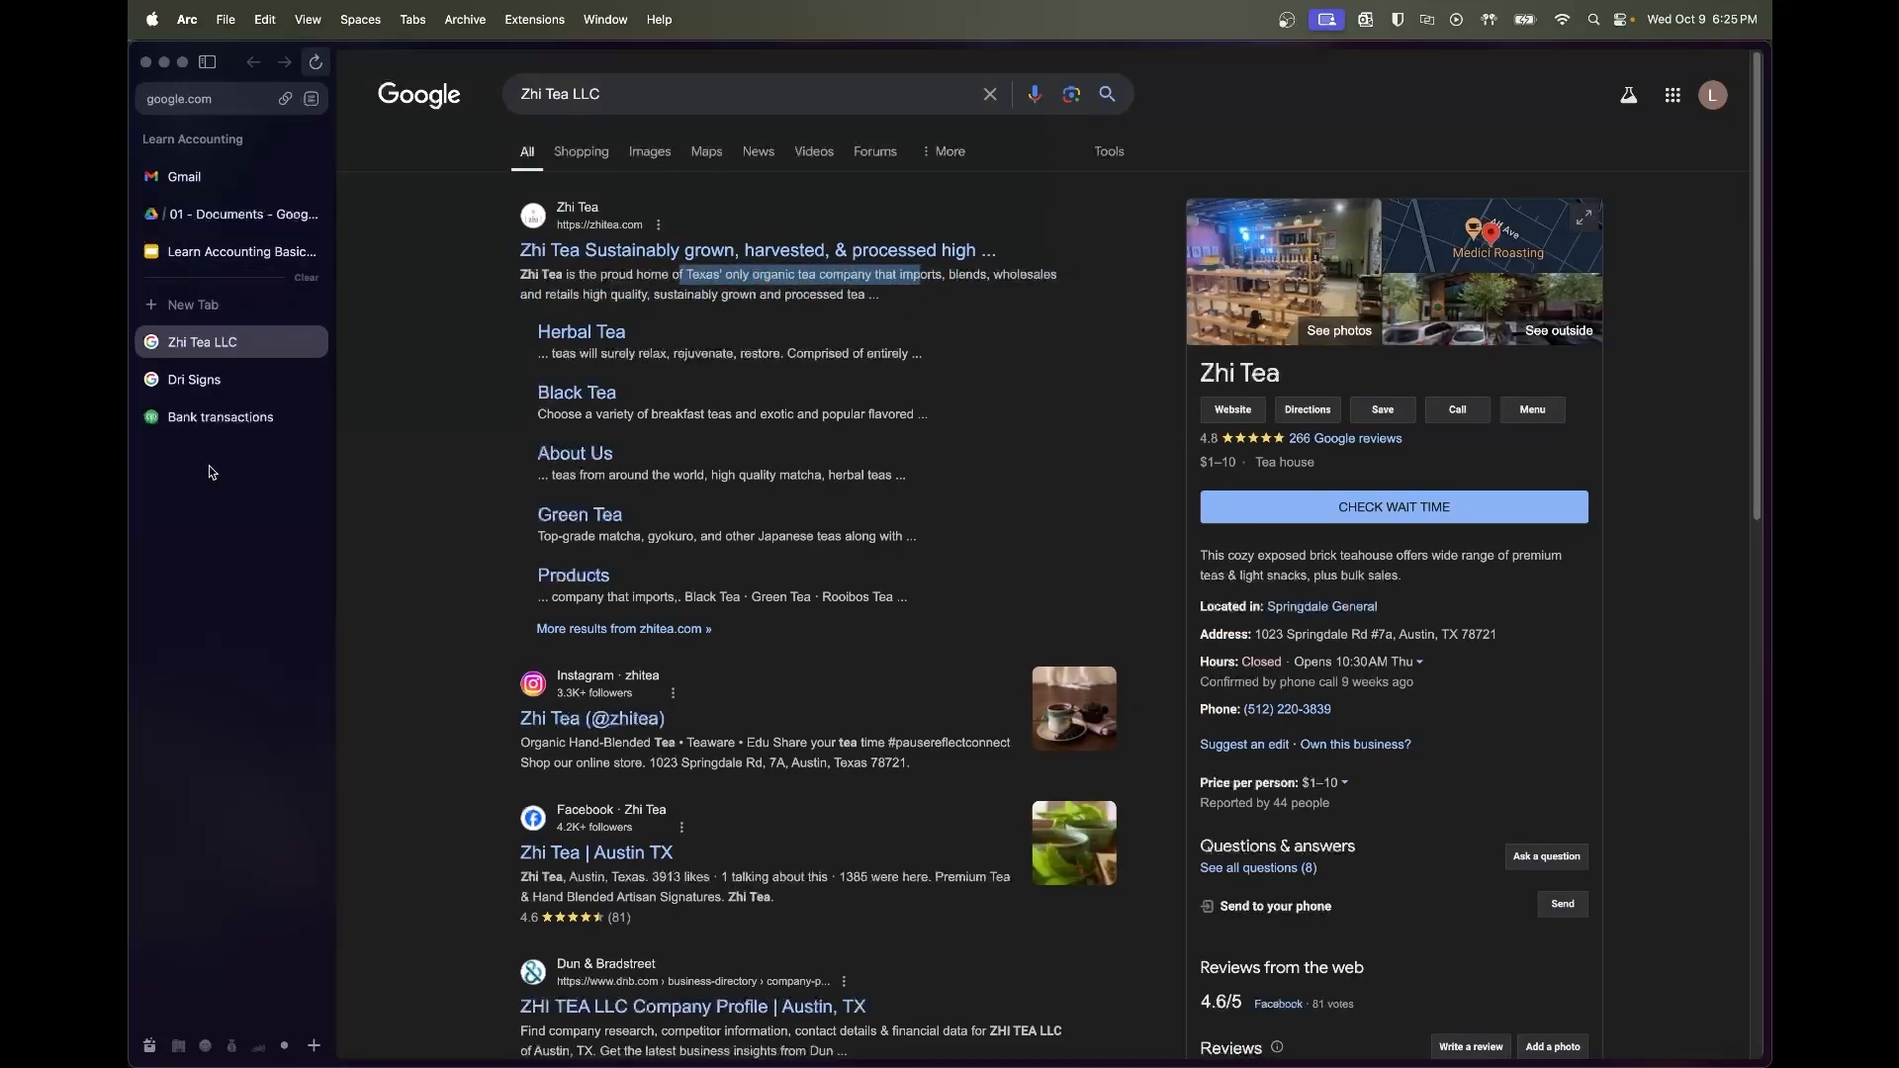
left_click(202, 419)
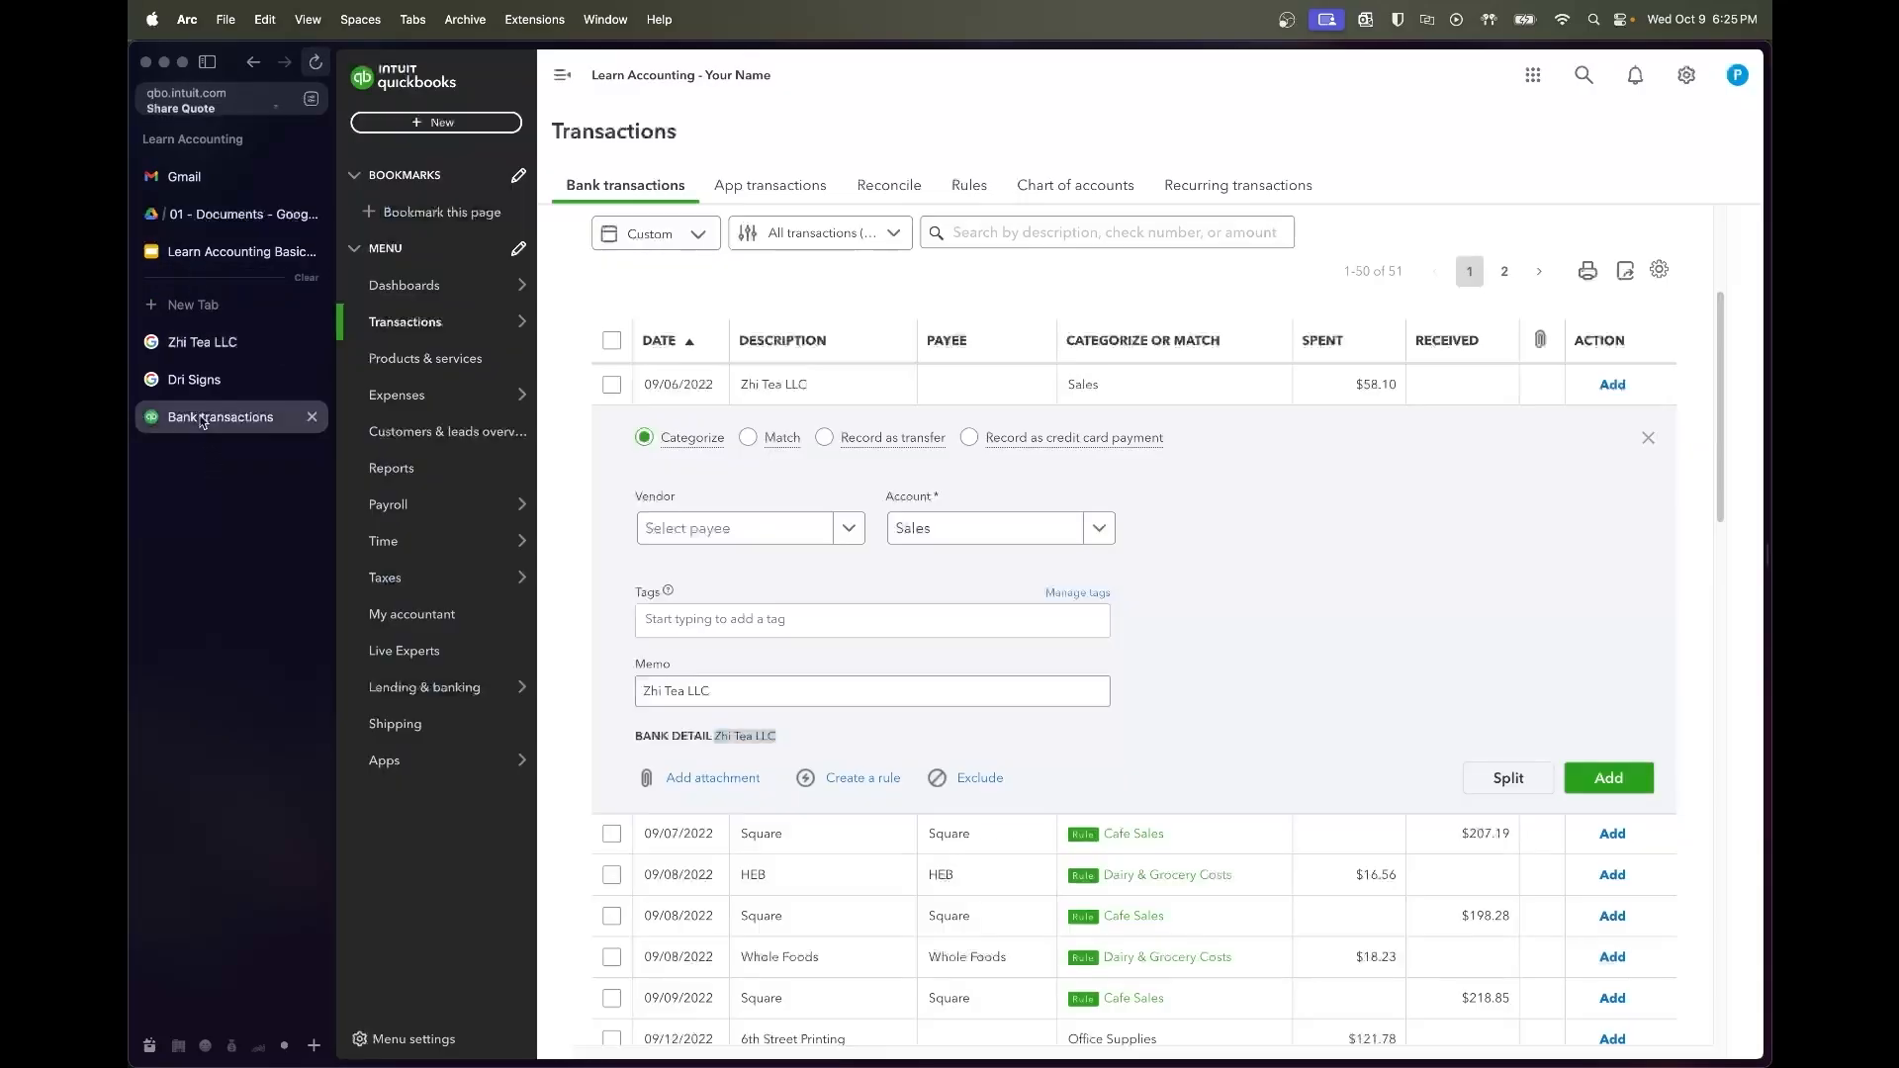
Create Zhi Tea LLC as a new vendor on the $58.10 charge and save it
left_click(727, 529)
type("Zhi Tea")
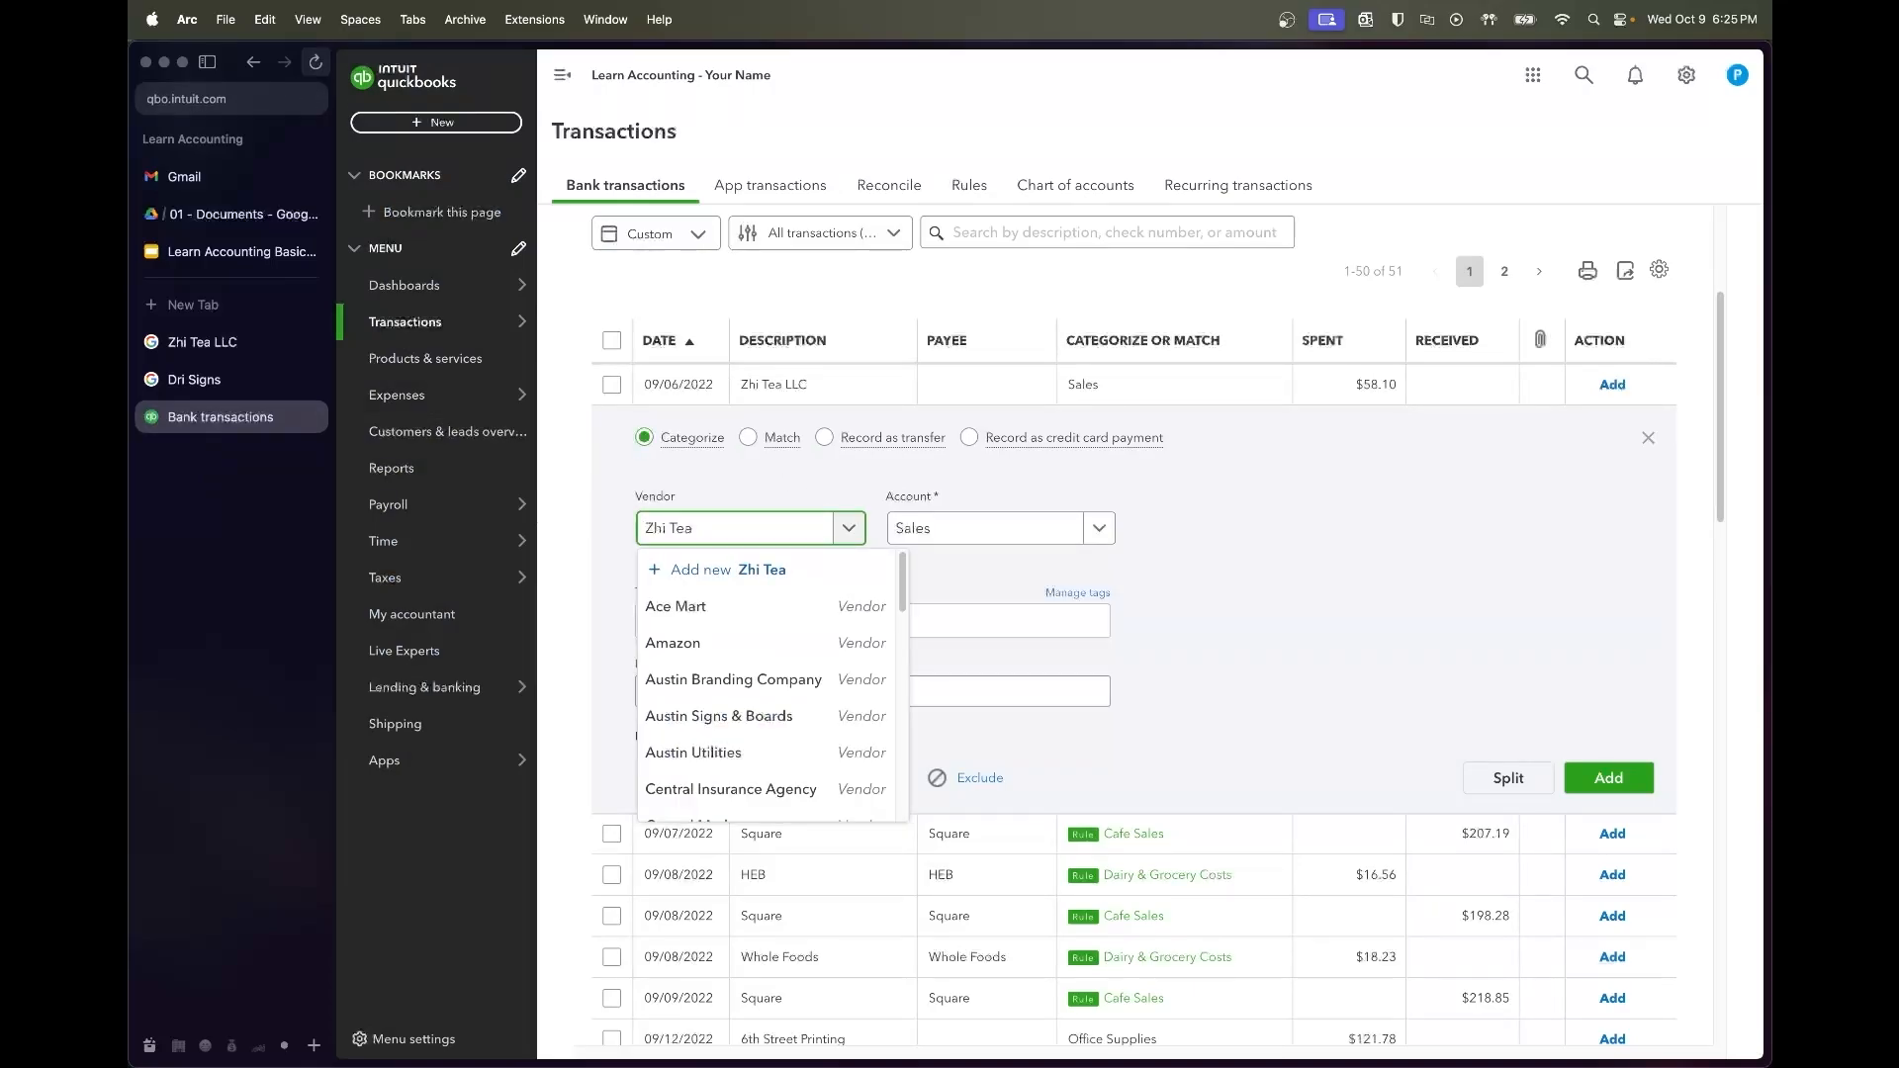
type(" LLC")
key("Down")
key("Return")
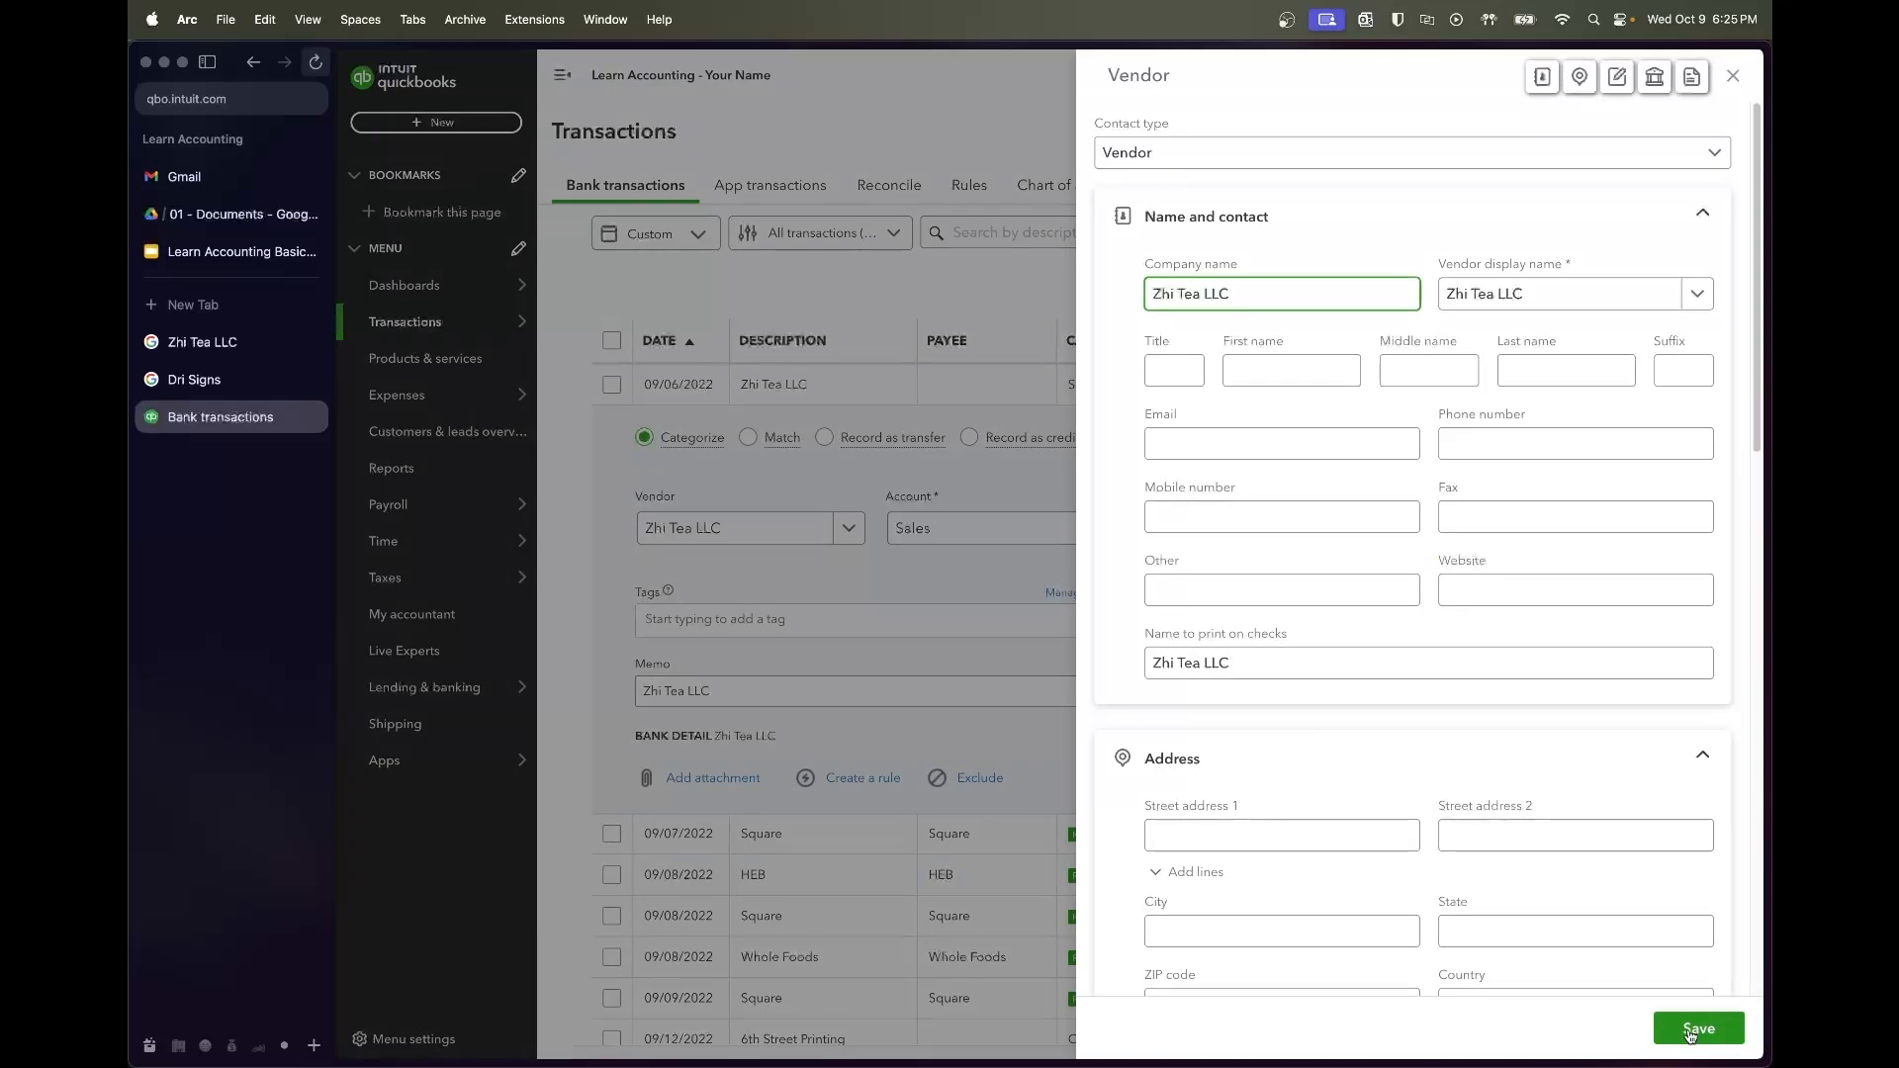
left_click(1696, 1030)
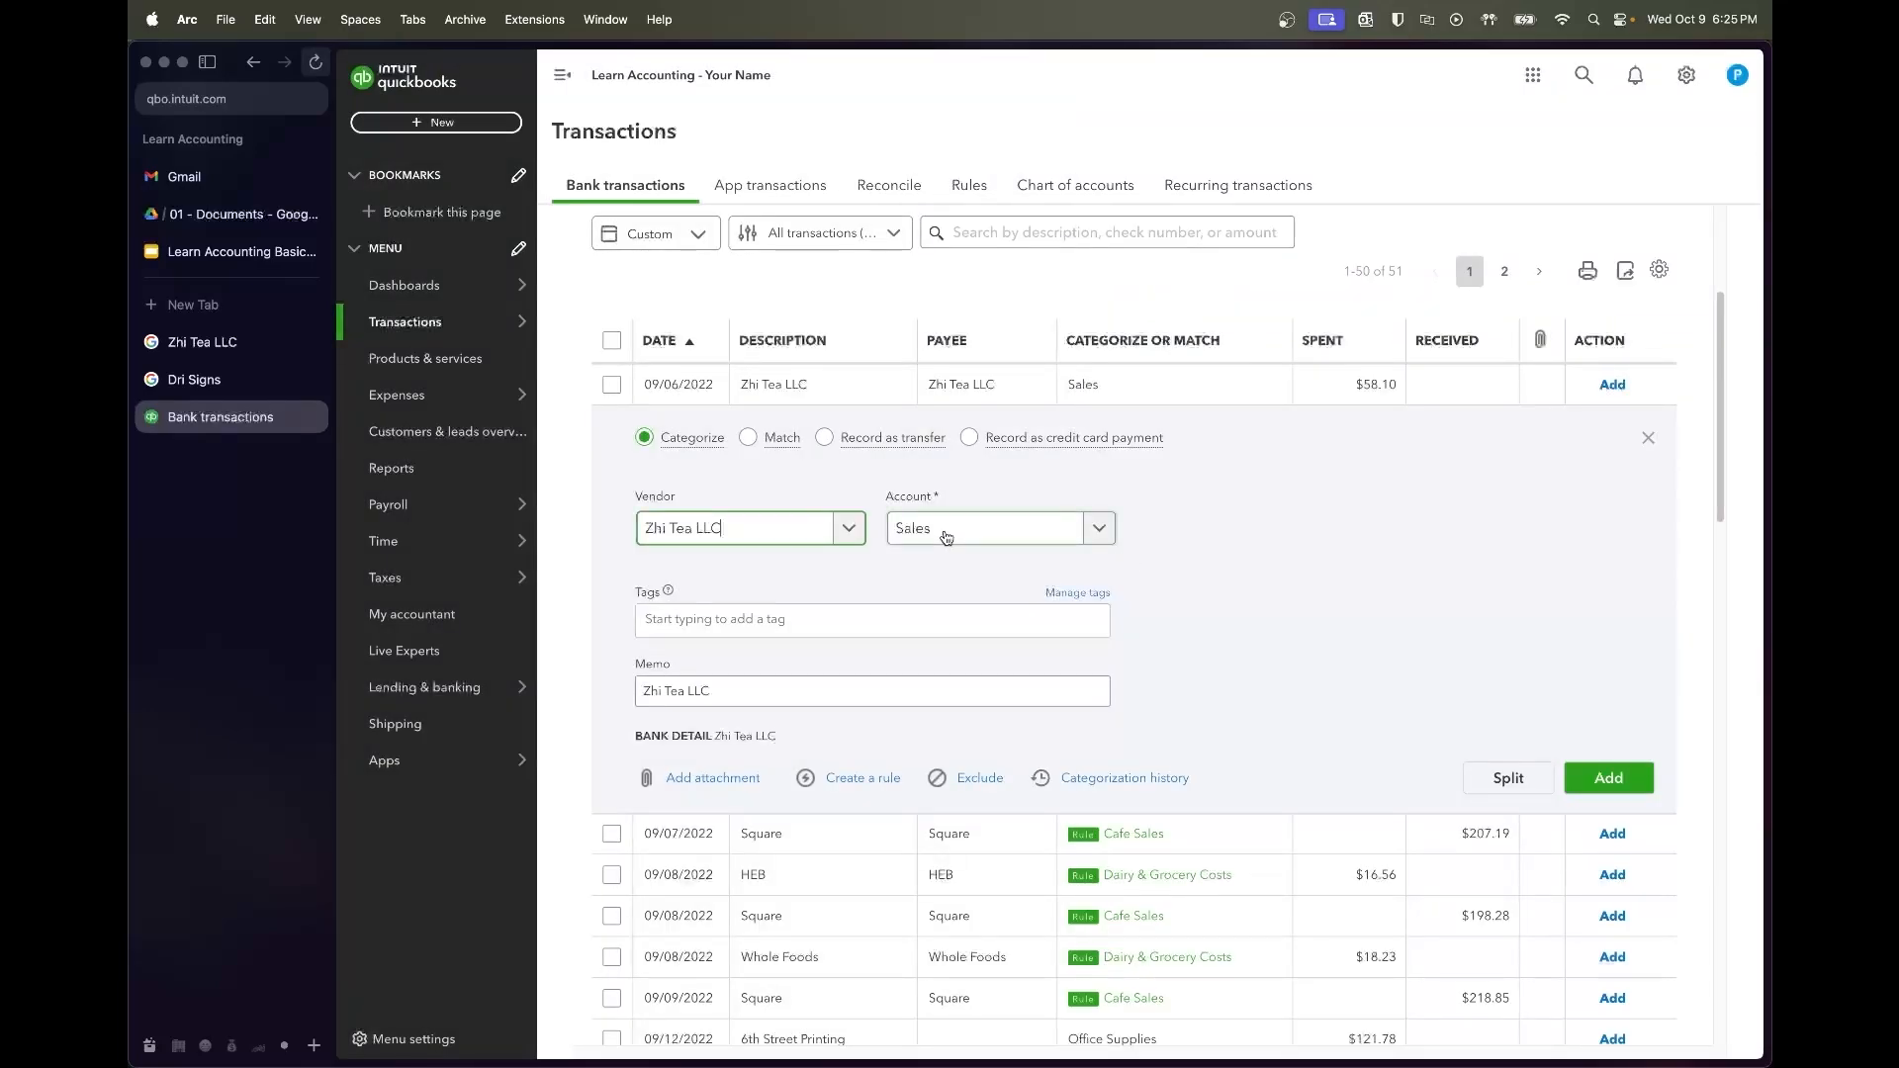
Change the charge's account from Sales to Coffee & Bean Supply Costs
left_click(946, 535)
type("coffee")
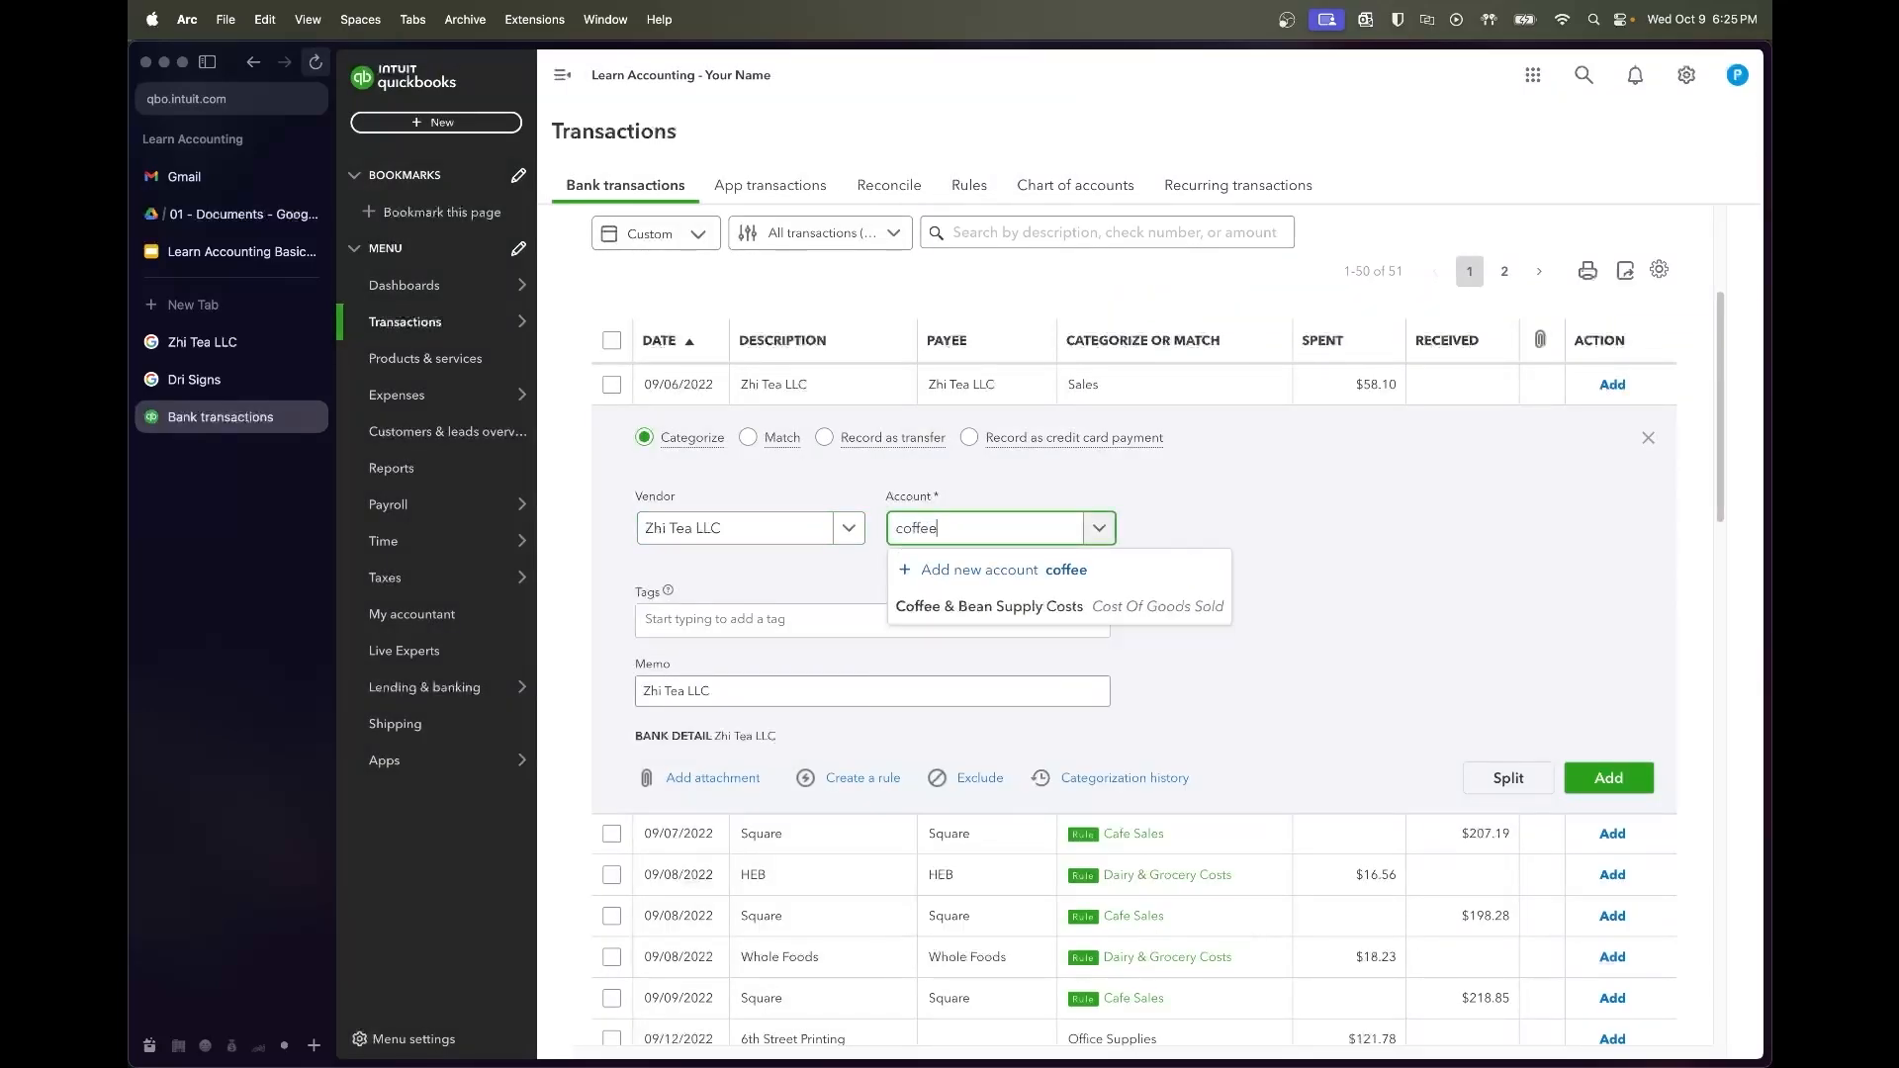
left_click(969, 619)
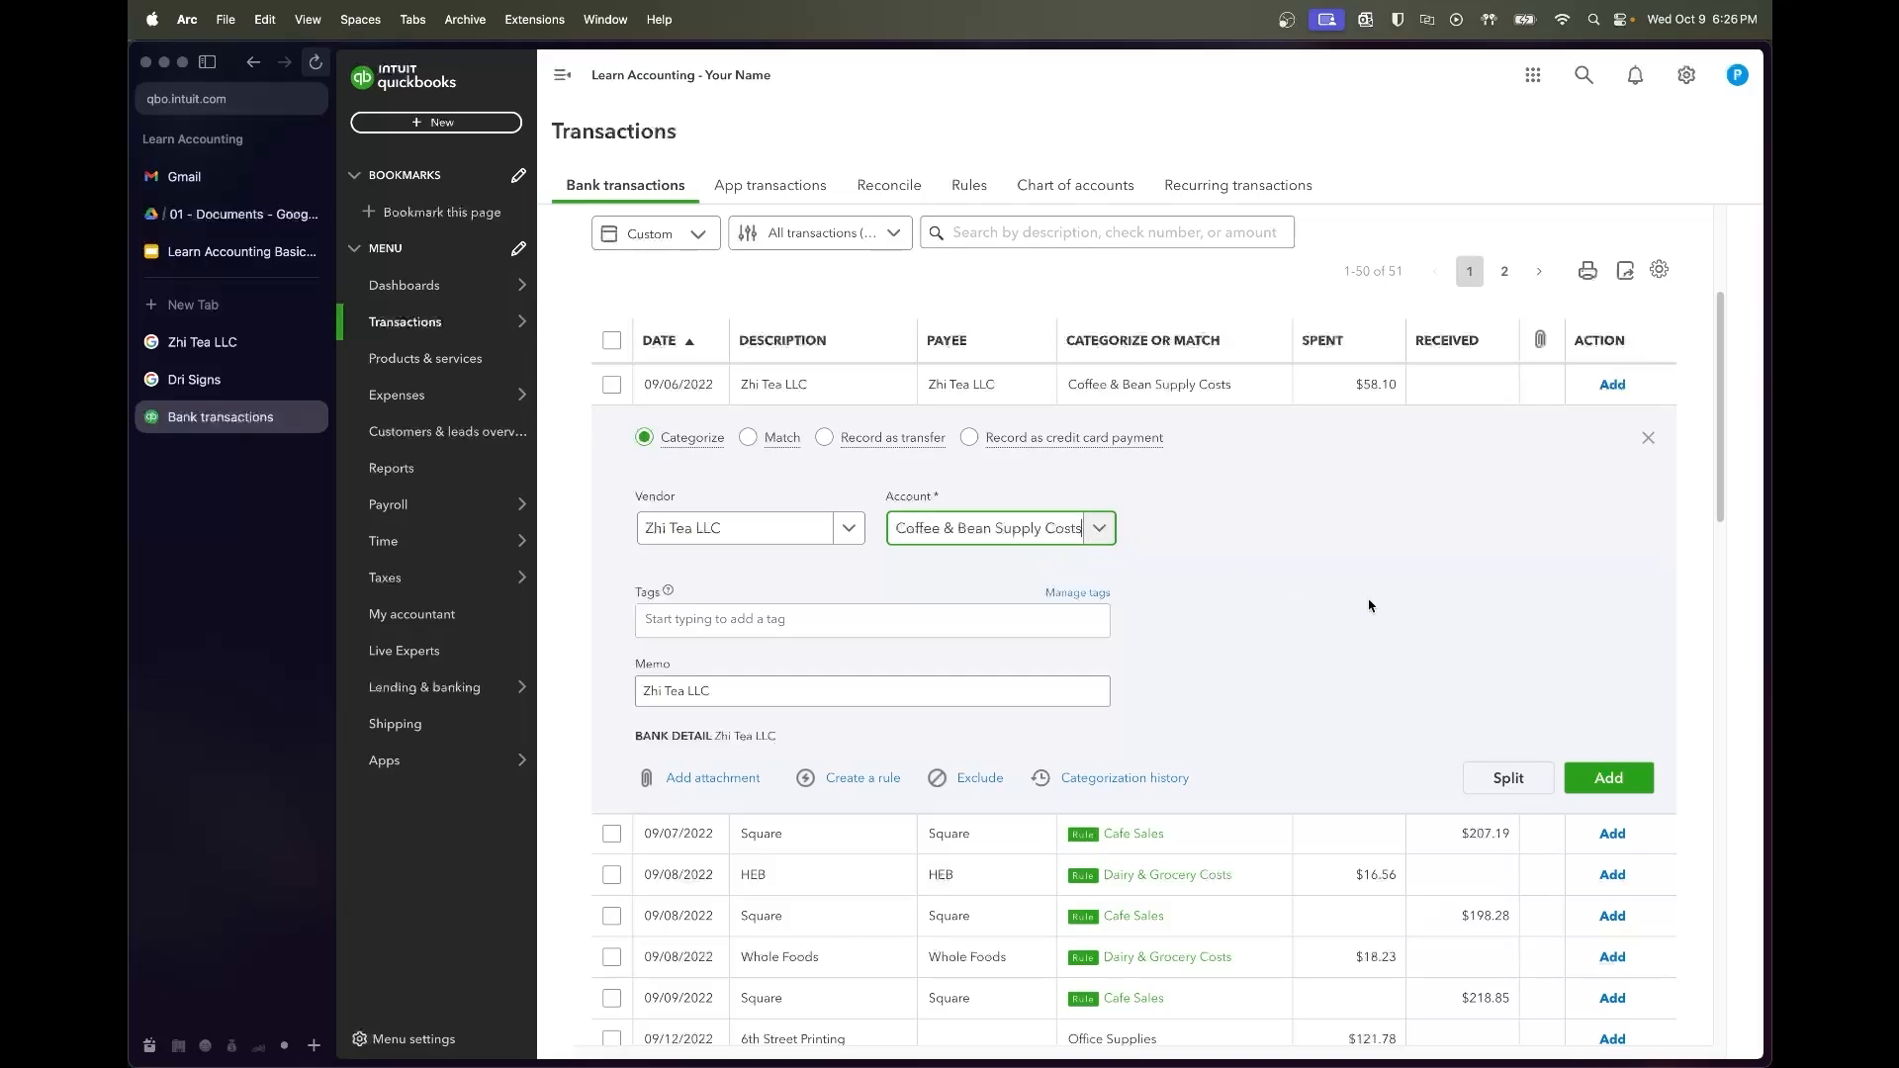
left_click(1484, 634)
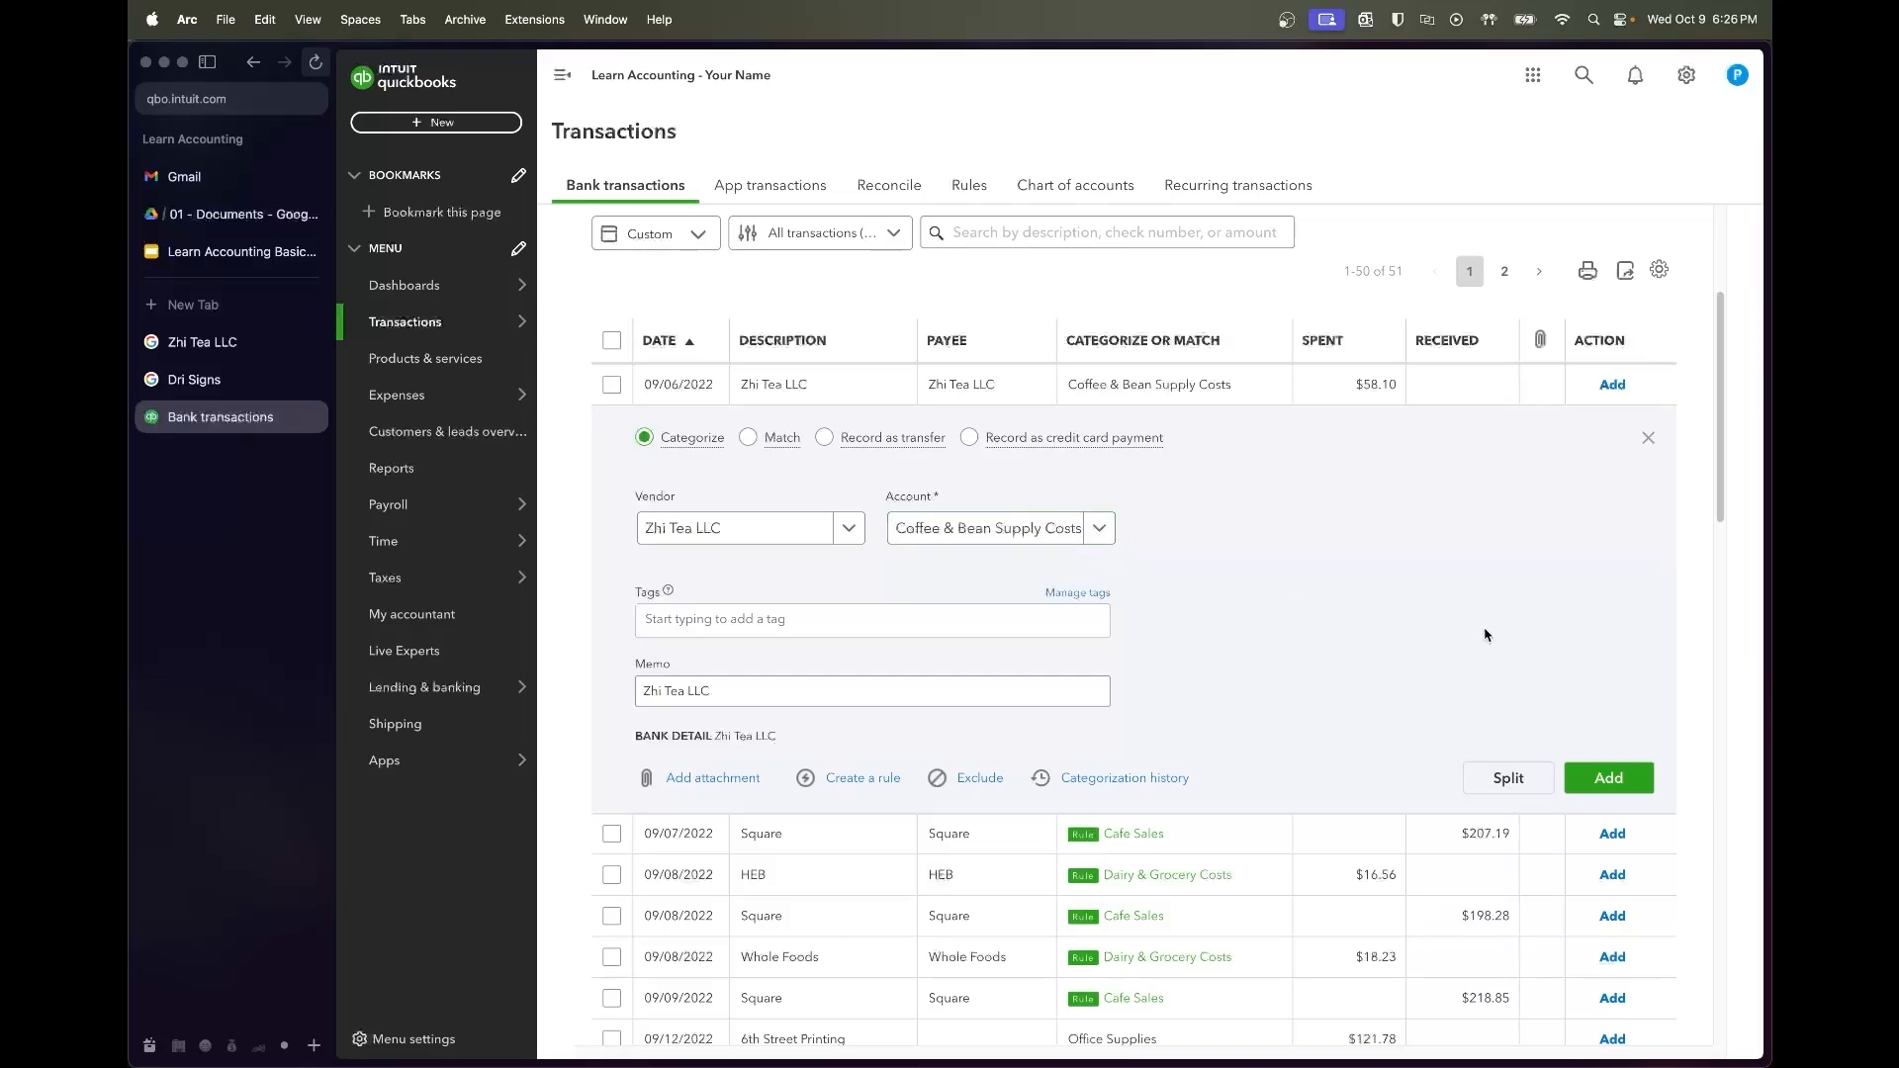
Add the $58.10 Zhi Tea LLC charge, then batch-accept the five 09/07–09/09 Square, HEB and Whole Foods rows
left_click(1610, 781)
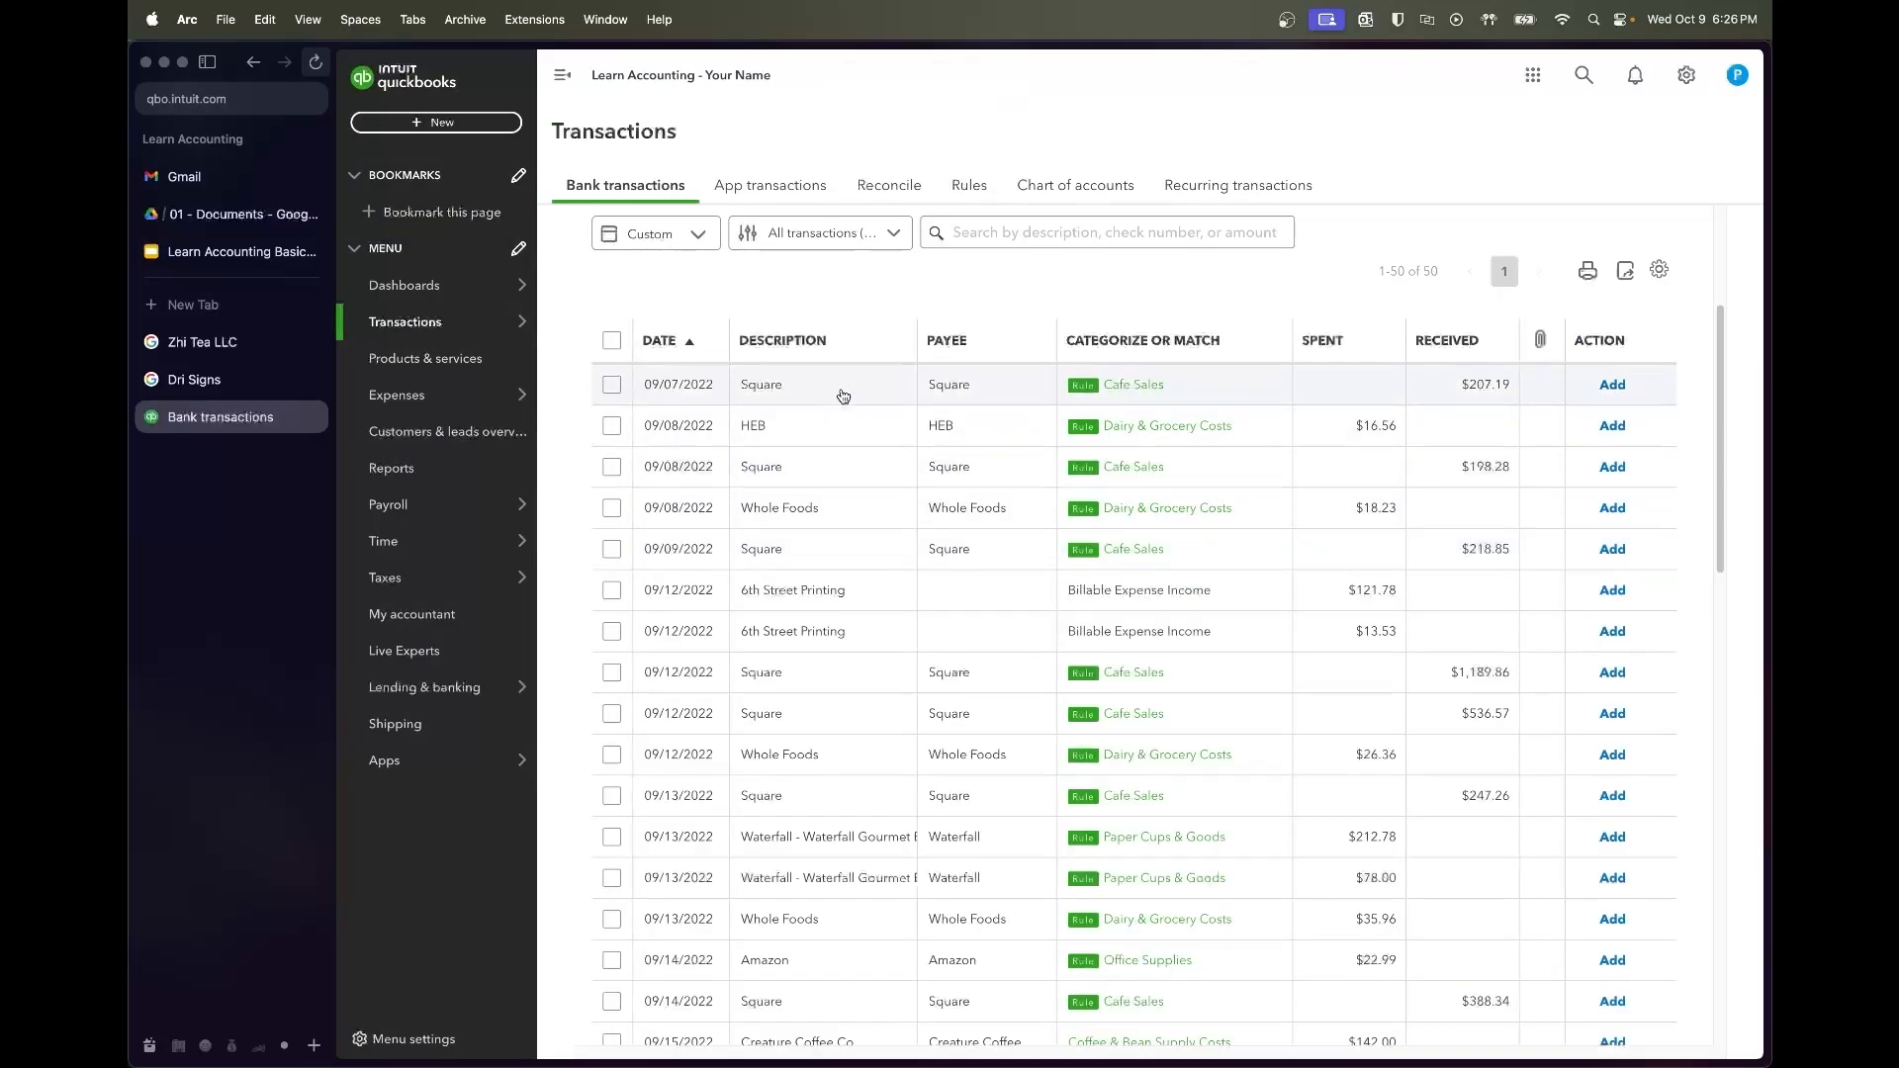
left_click(611, 384)
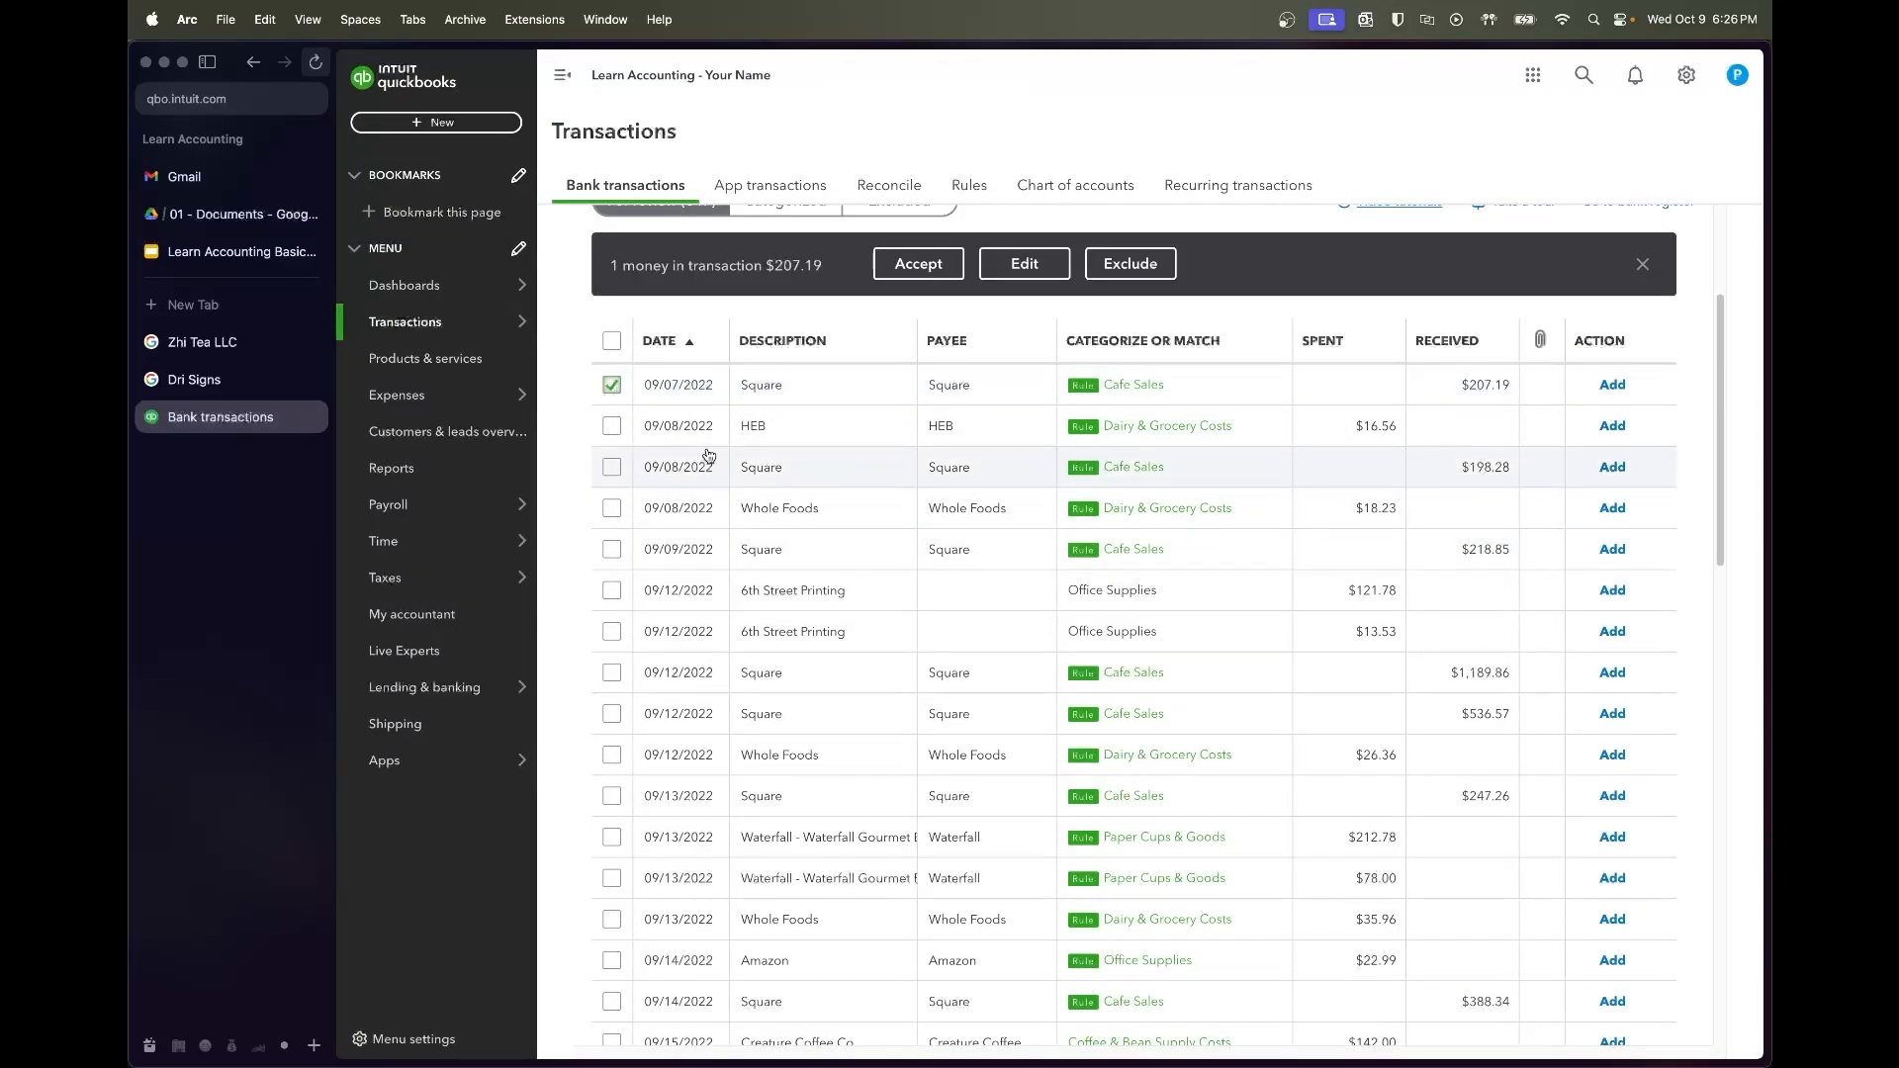
left_click(611, 425)
left_click(612, 467)
left_click(612, 510)
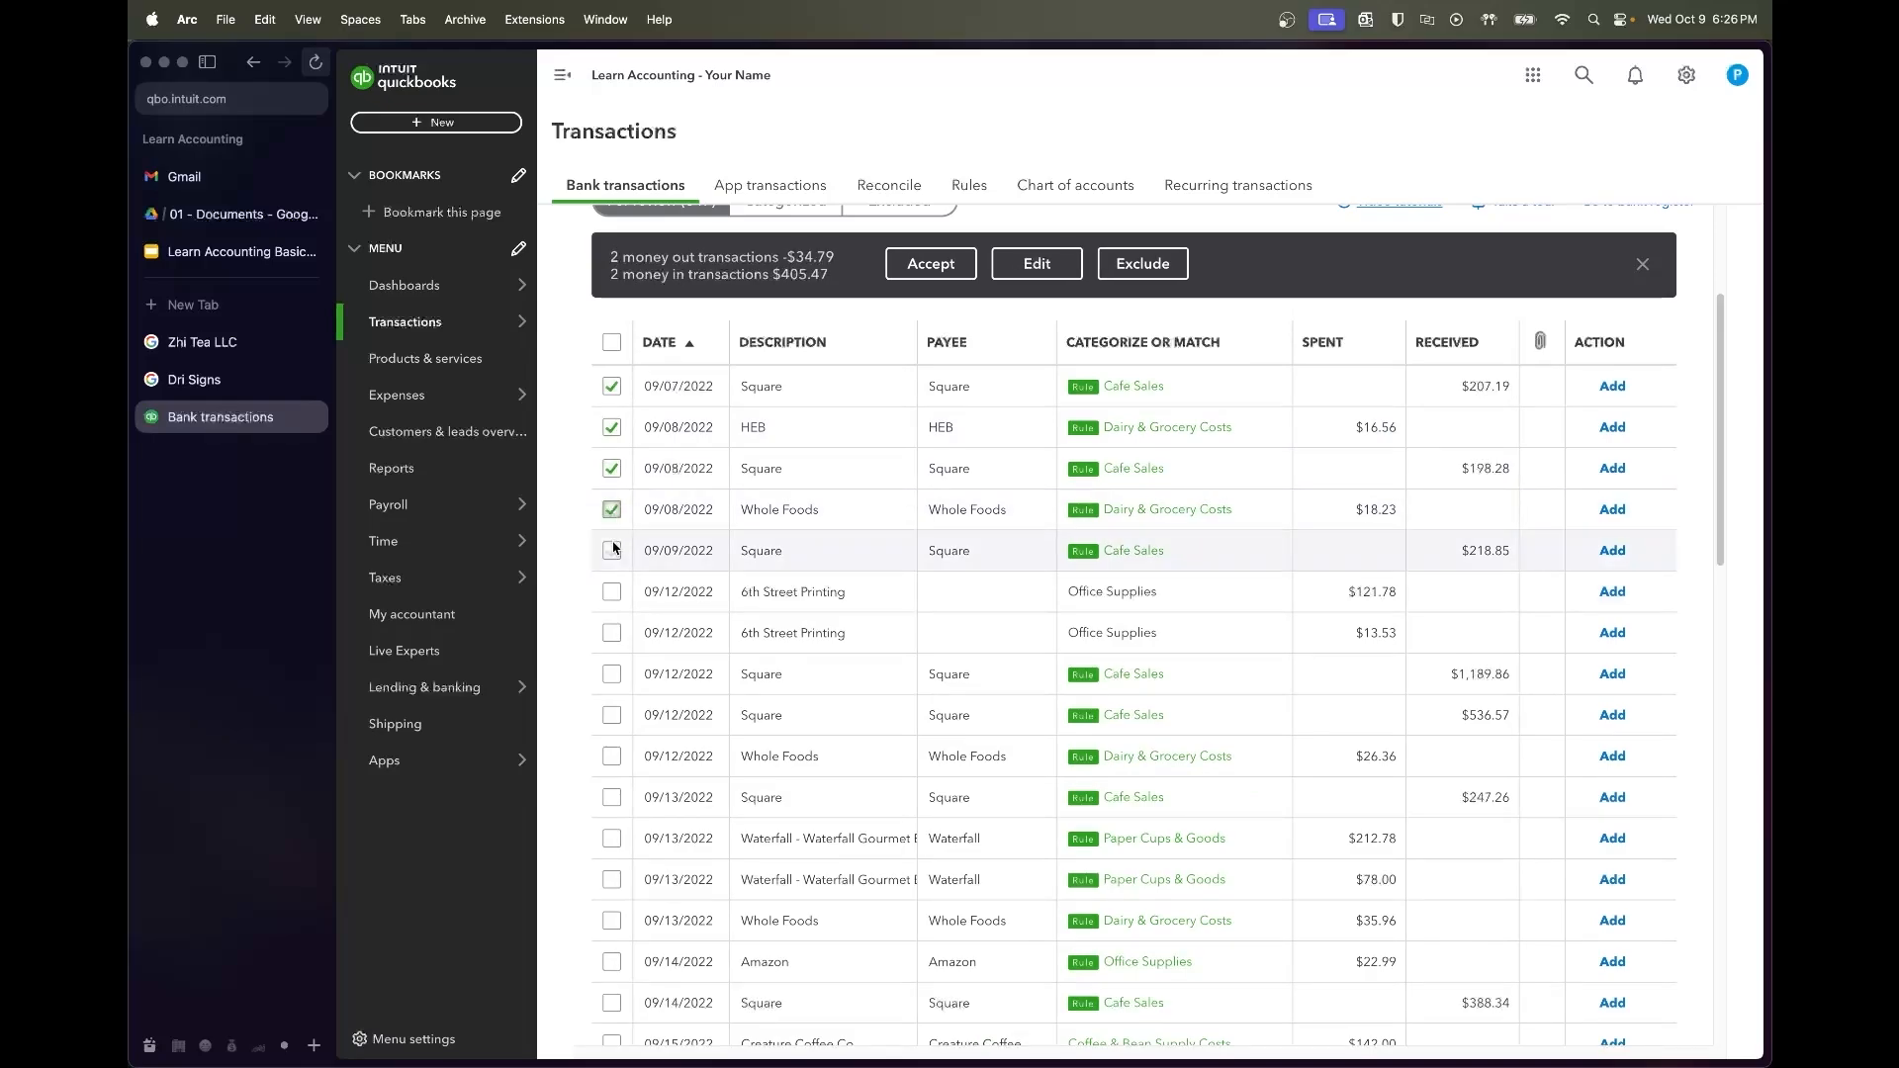
left_click(611, 551)
scroll(892, 579, "down", 1)
left_click(934, 259)
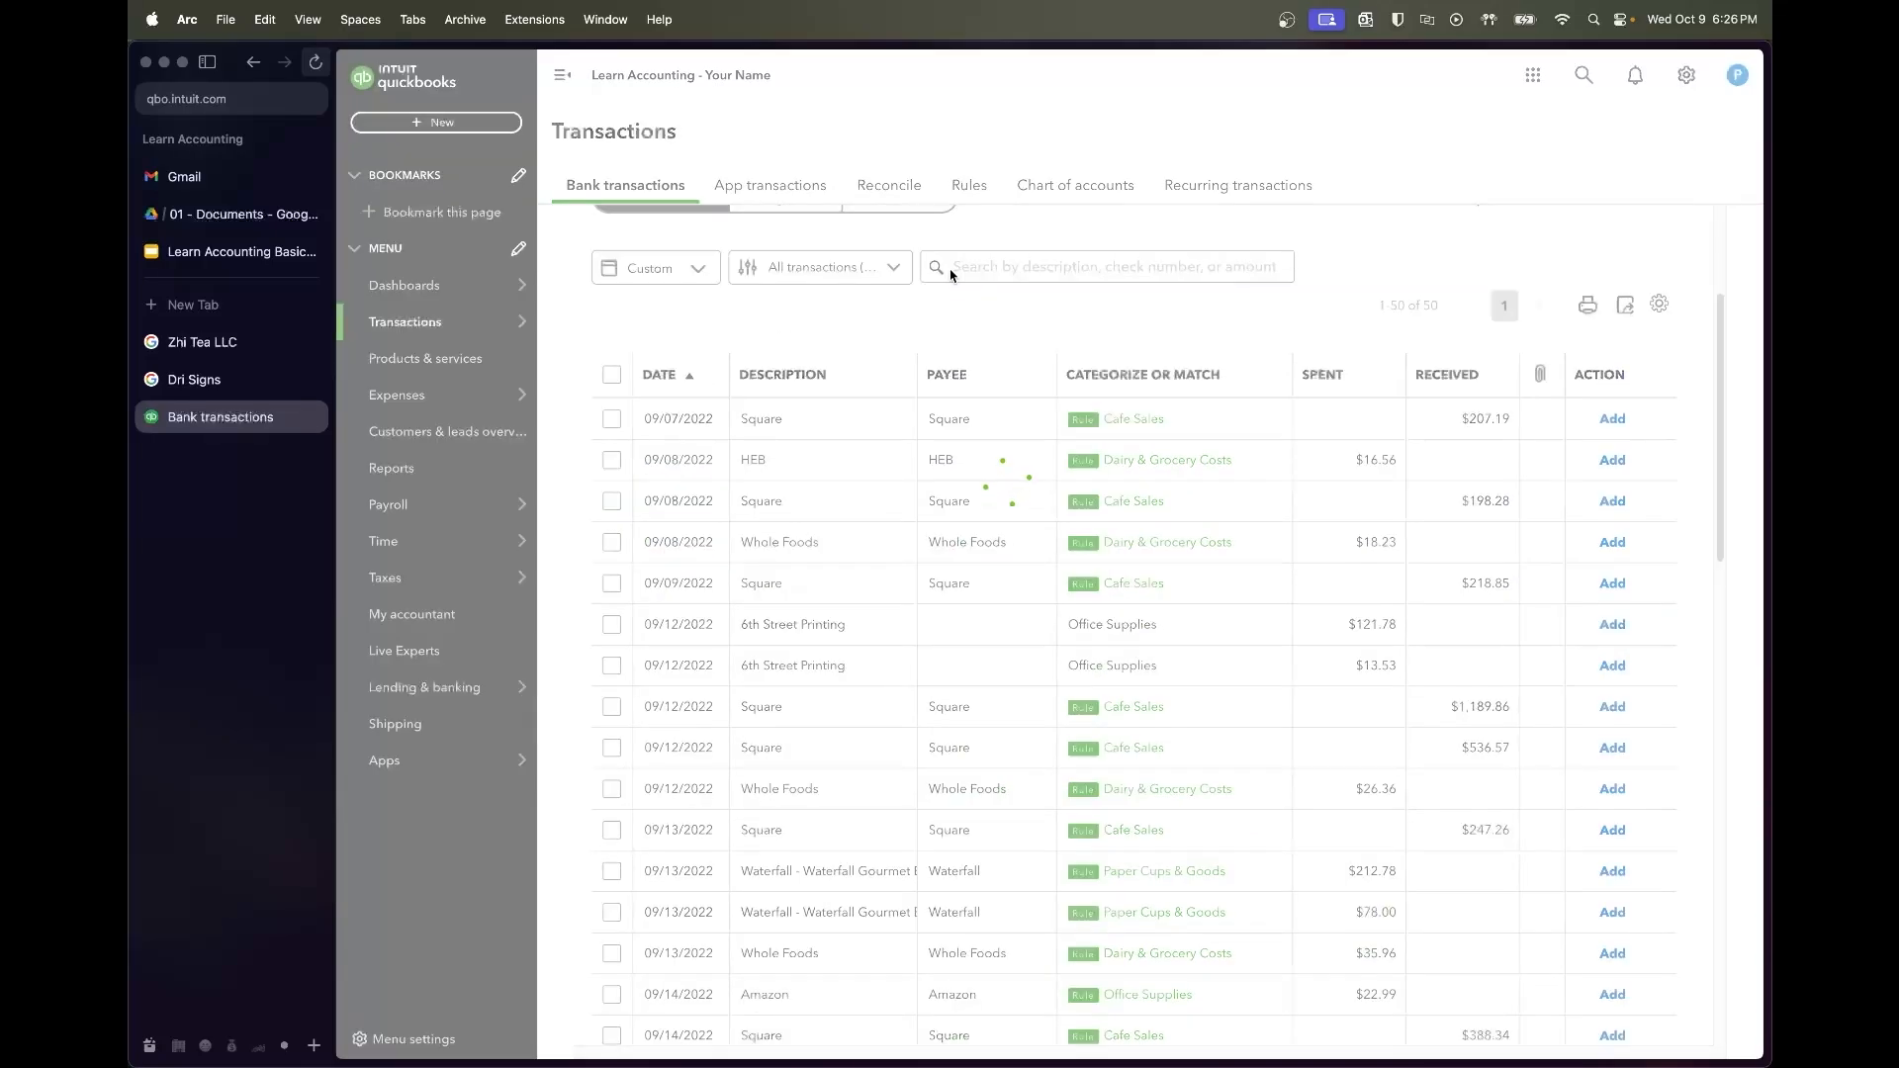
Assign the 6th Street Printing transaction to a newly created vendor, 6th Street Printing
left_click(834, 421)
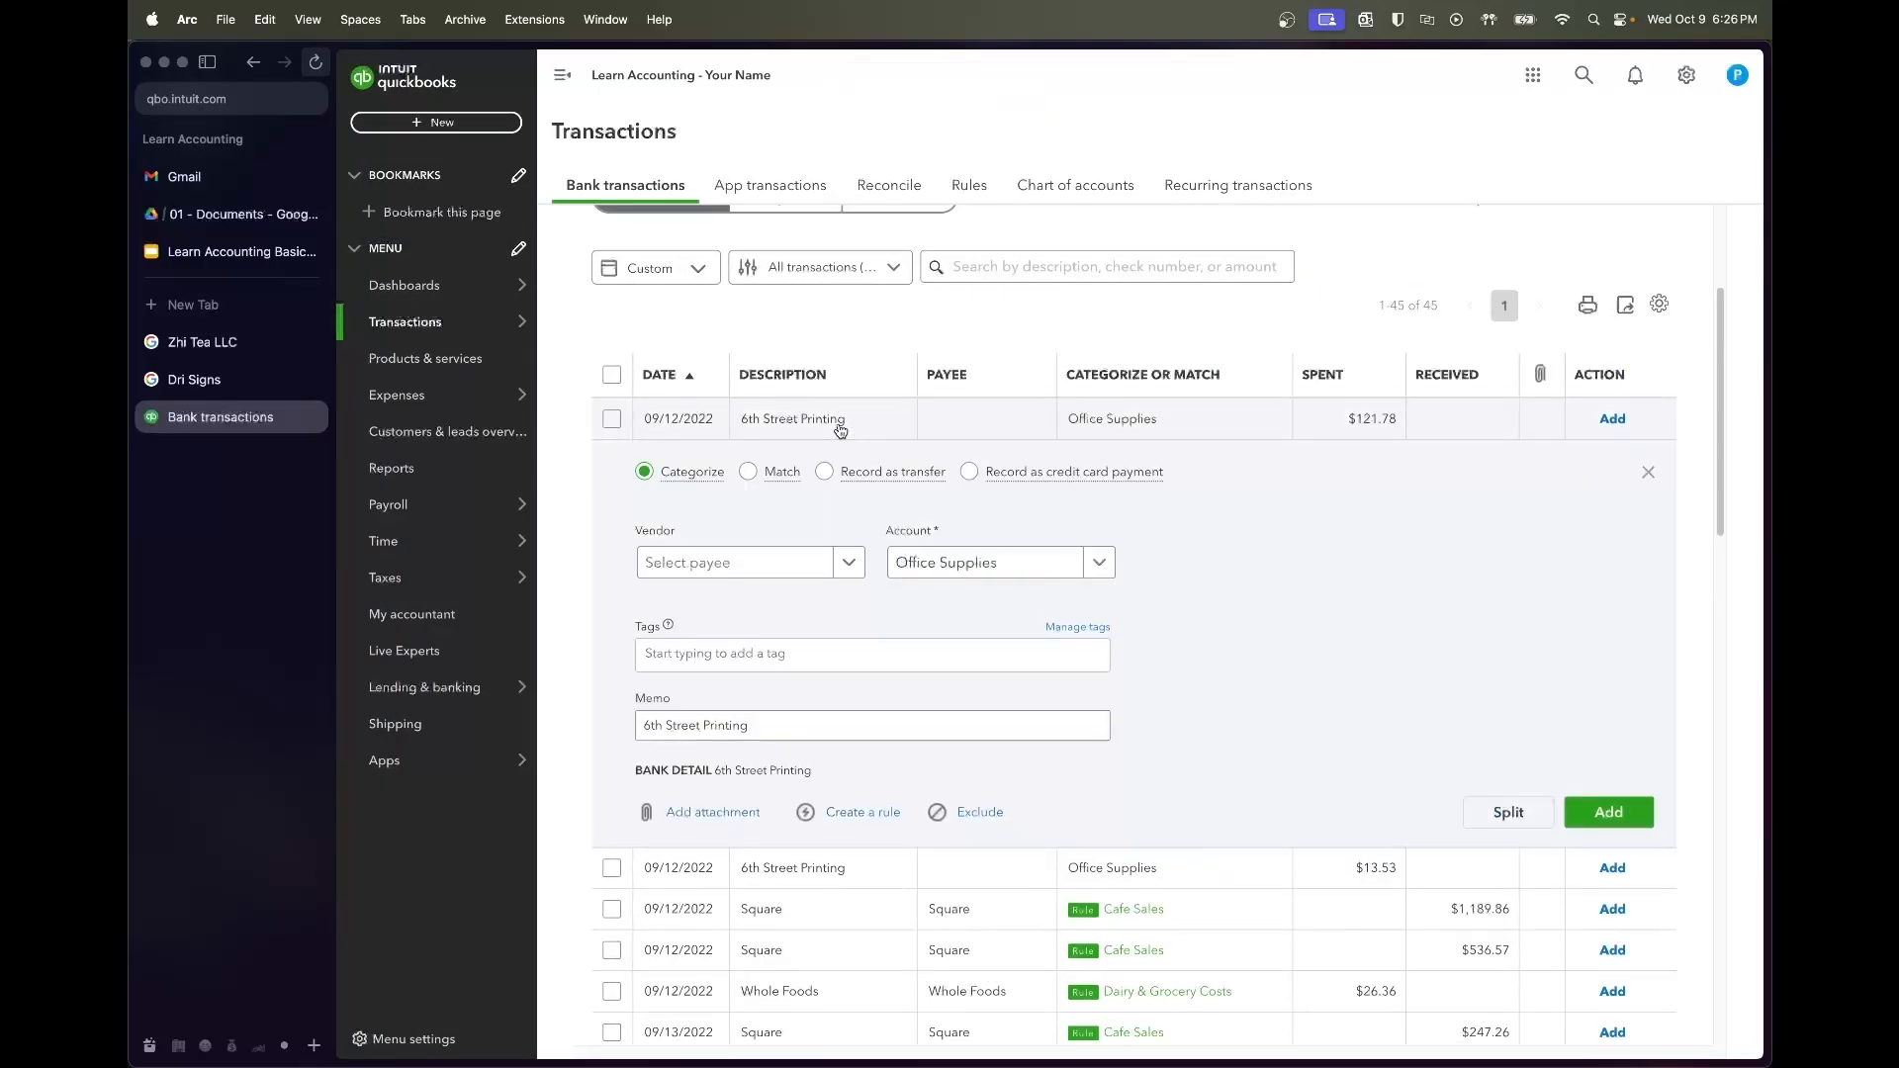
left_click(754, 566)
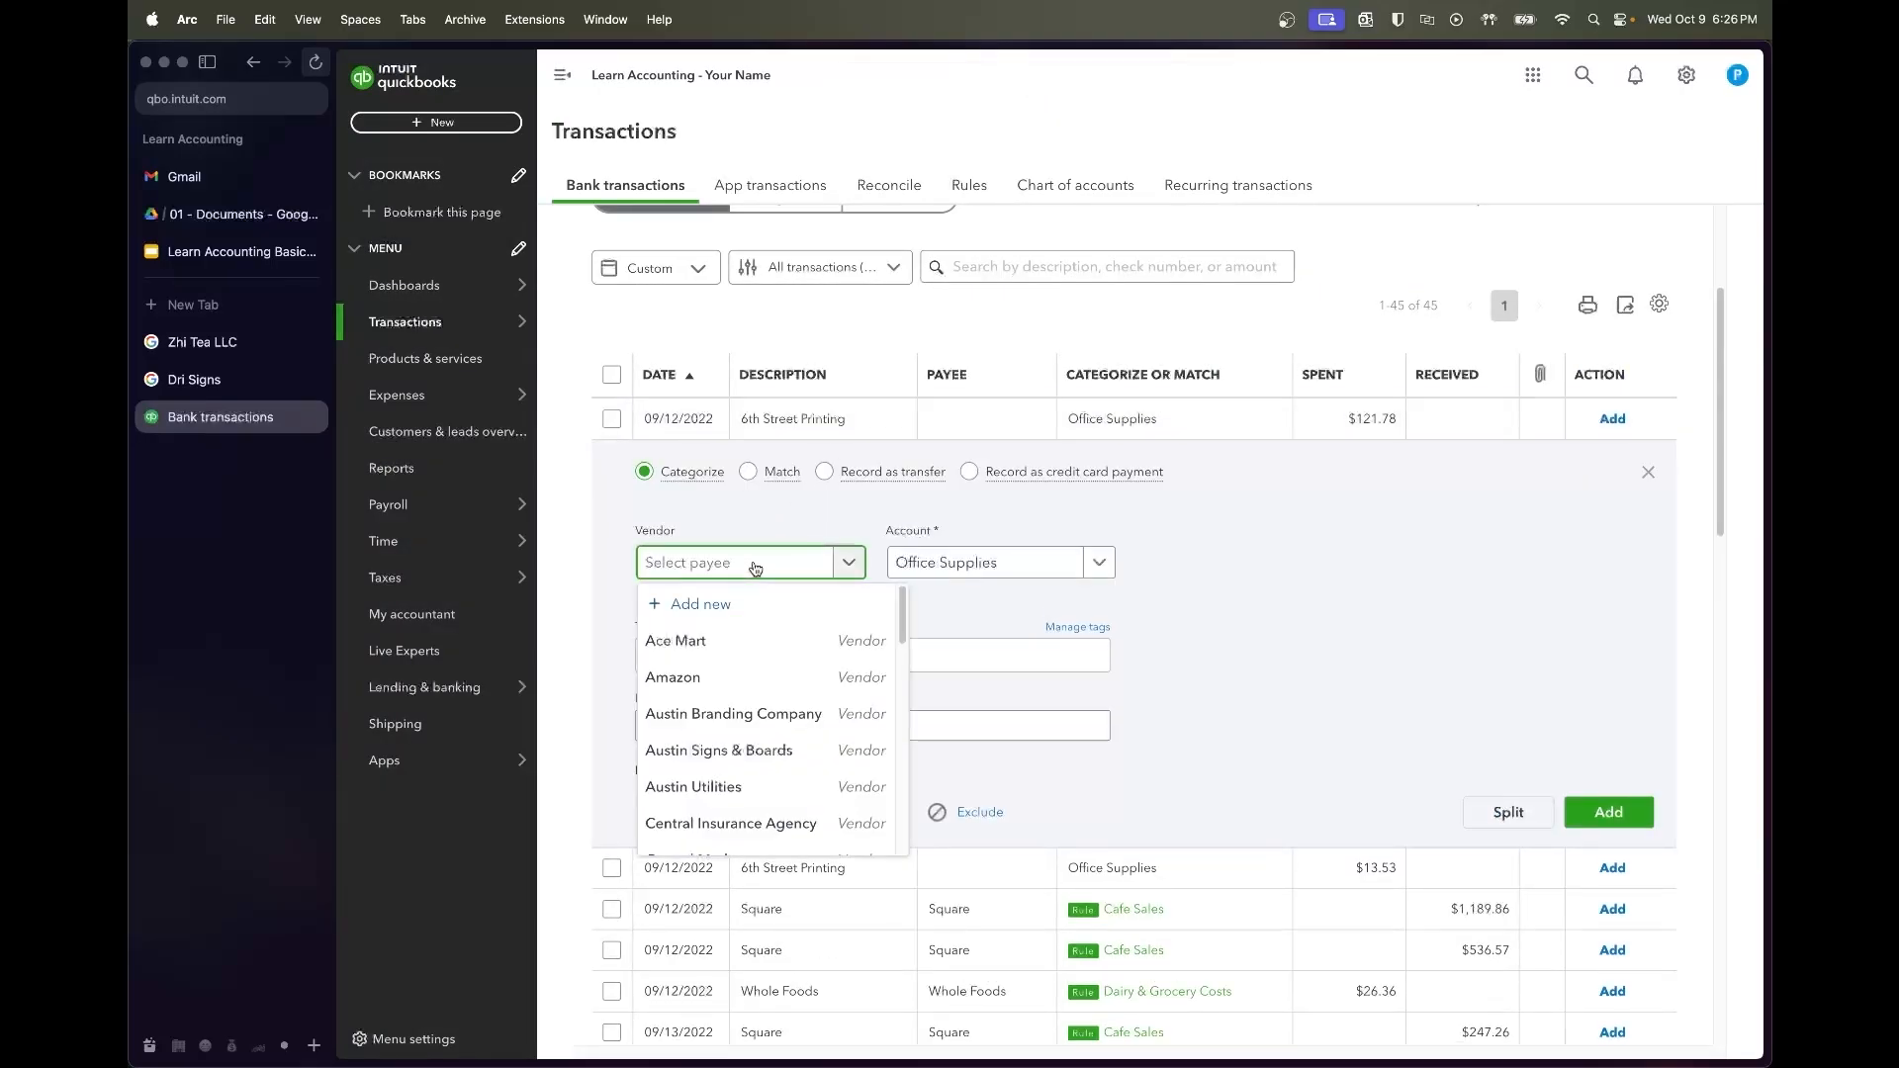
type("6th Street Printing")
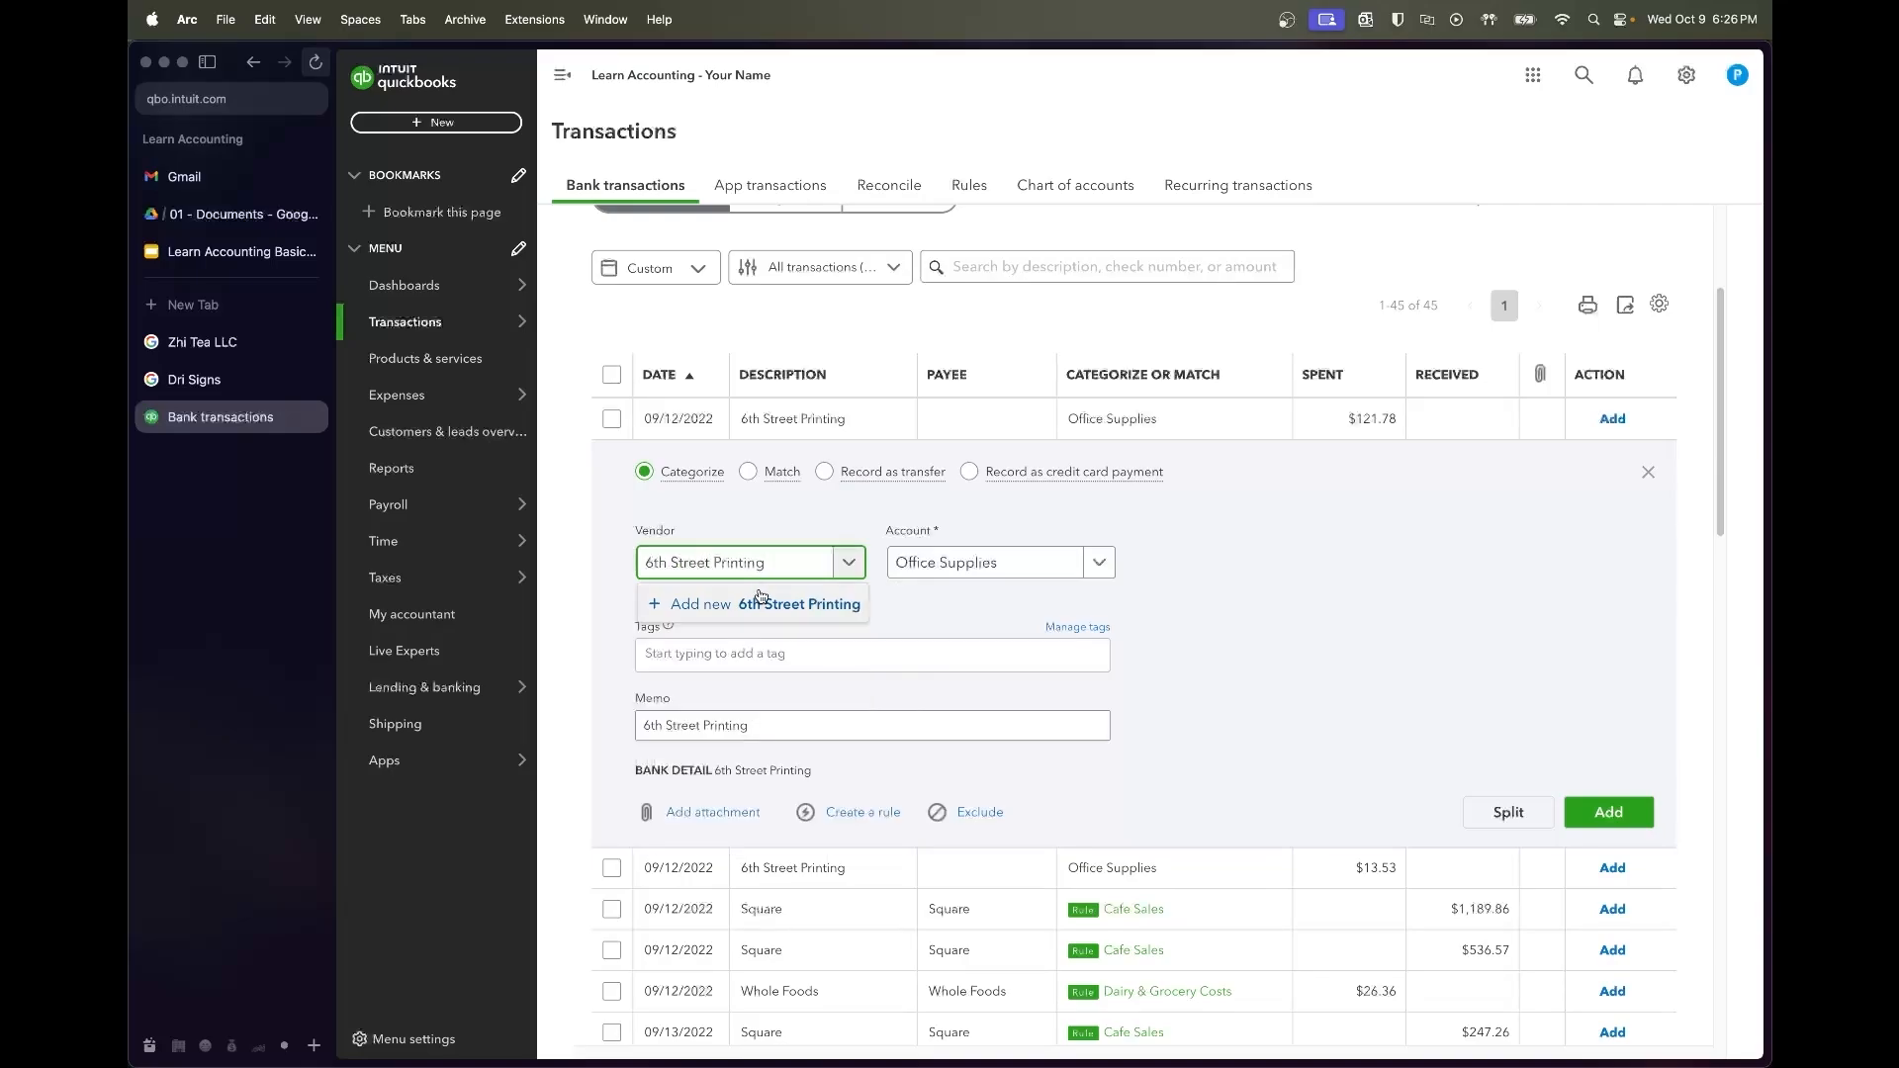
left_click(764, 605)
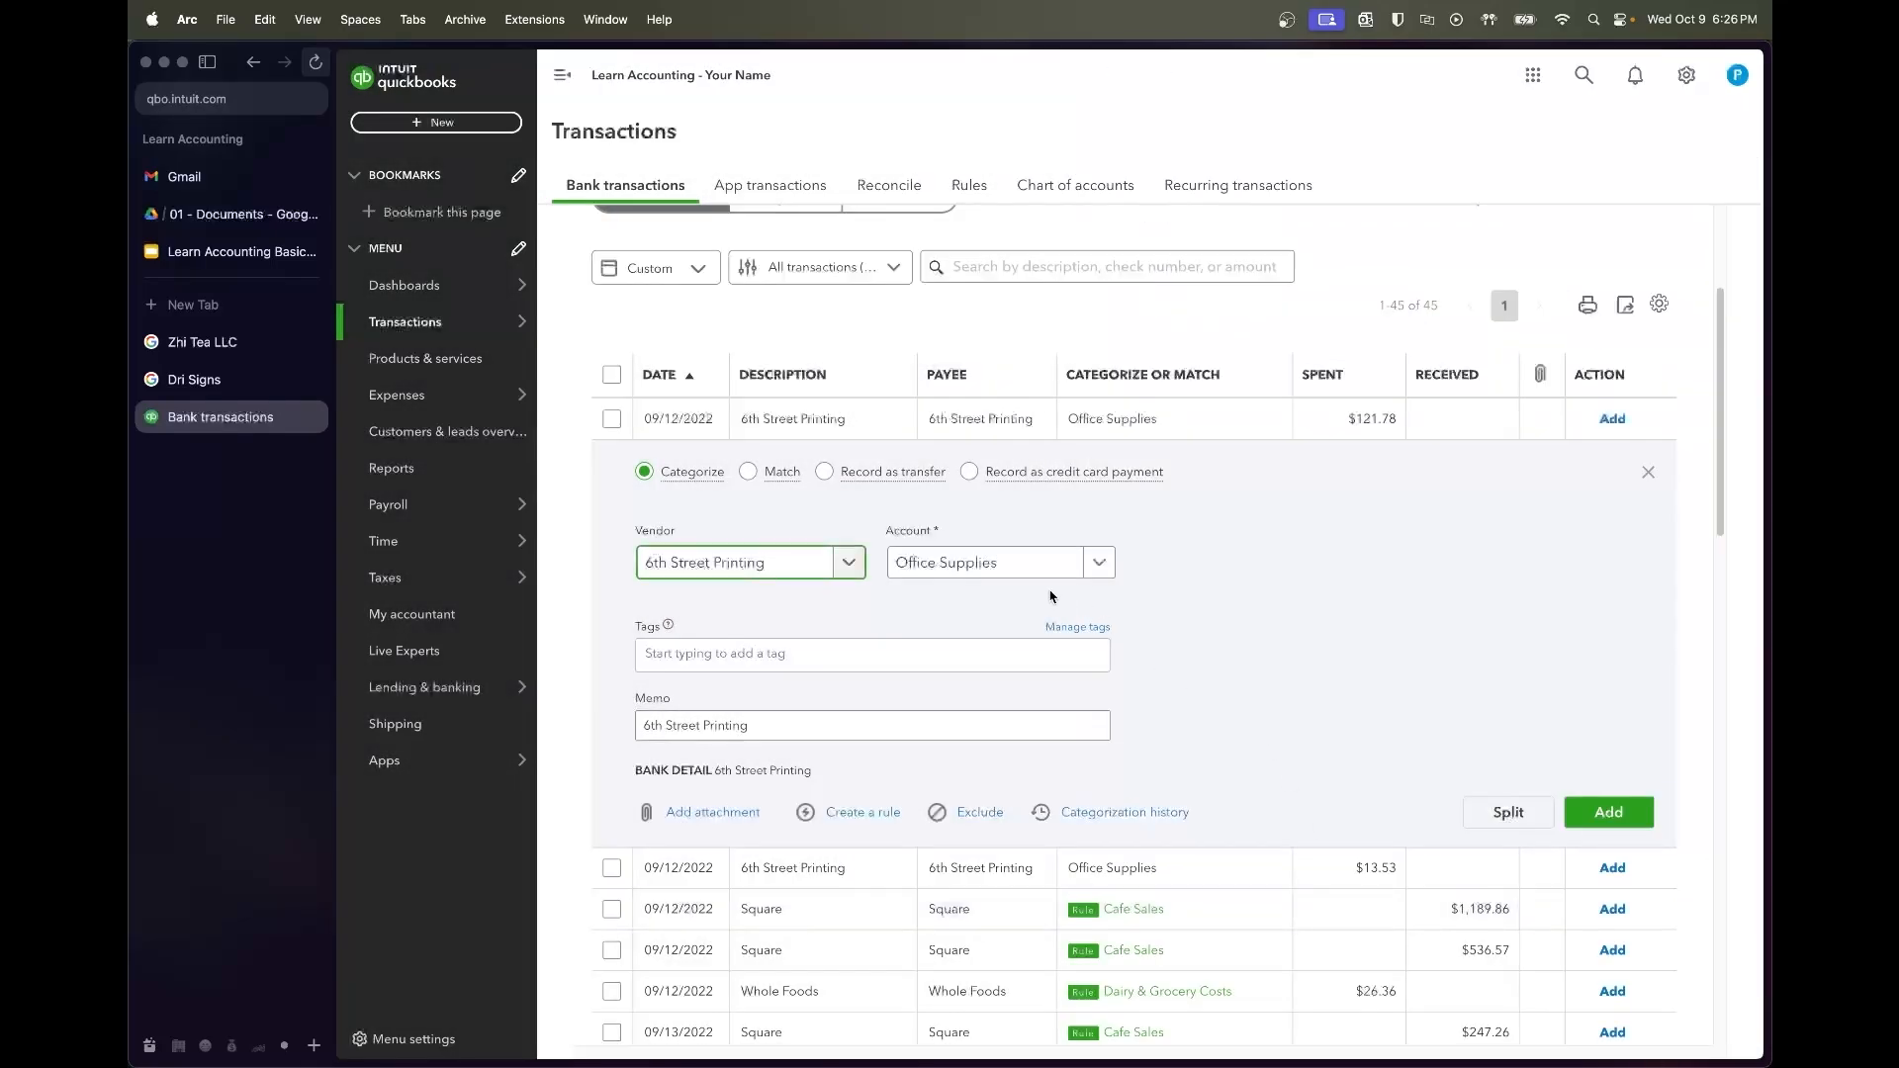
Change its account from Office Supplies to Merchandise Purchase
left_click(1014, 565)
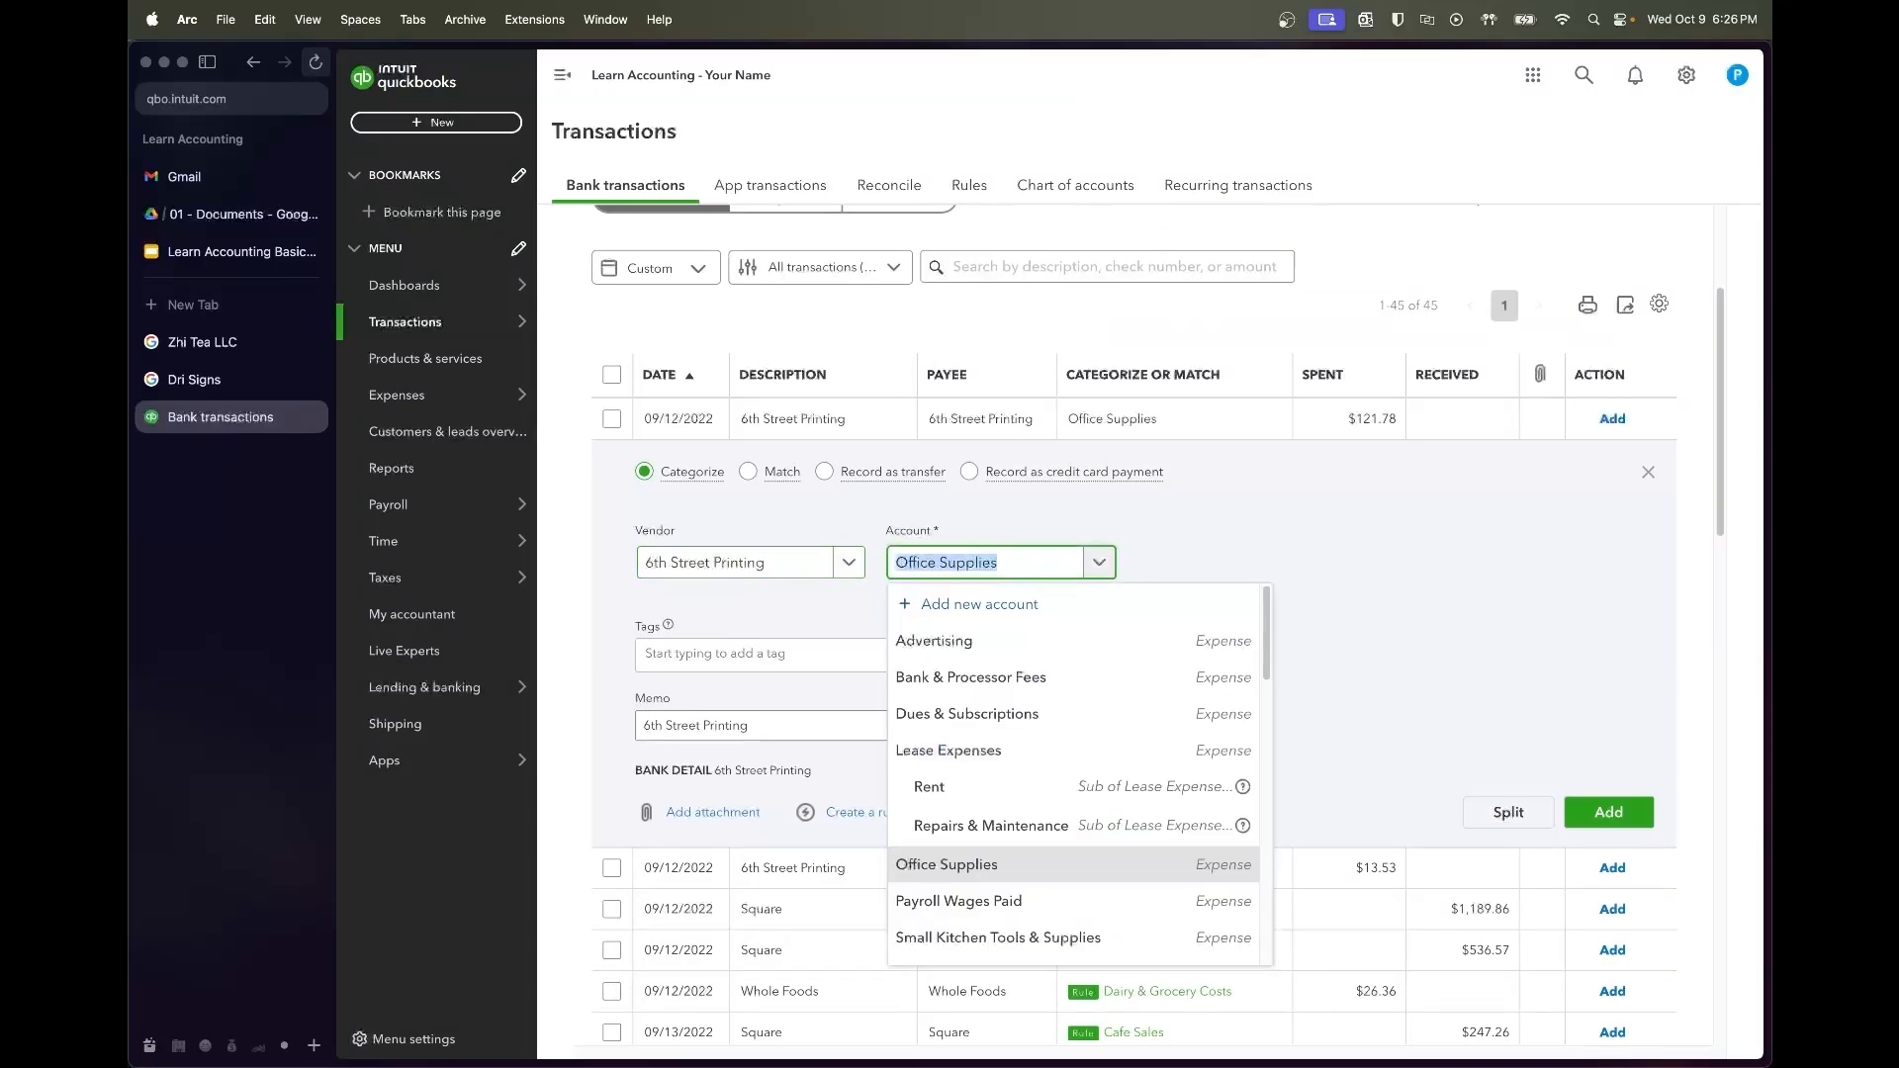
type("Merchandise")
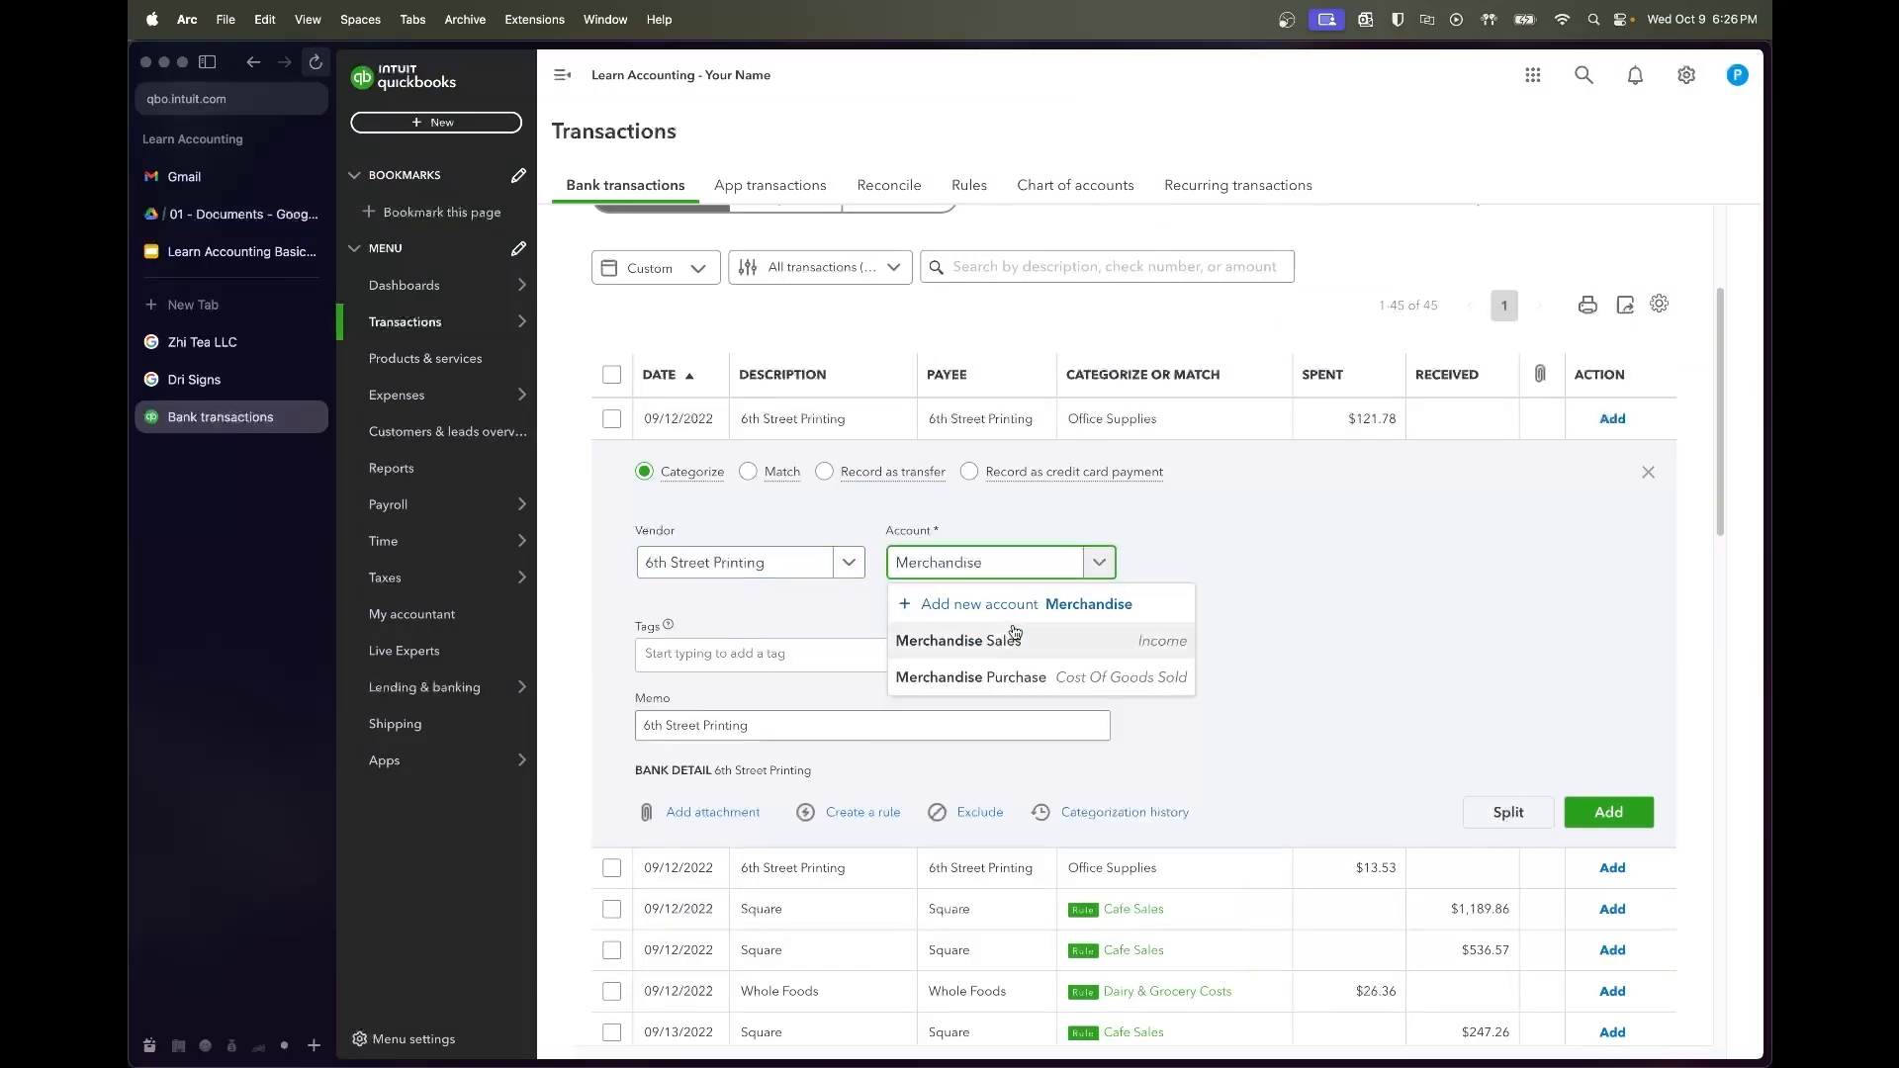
left_click(1046, 695)
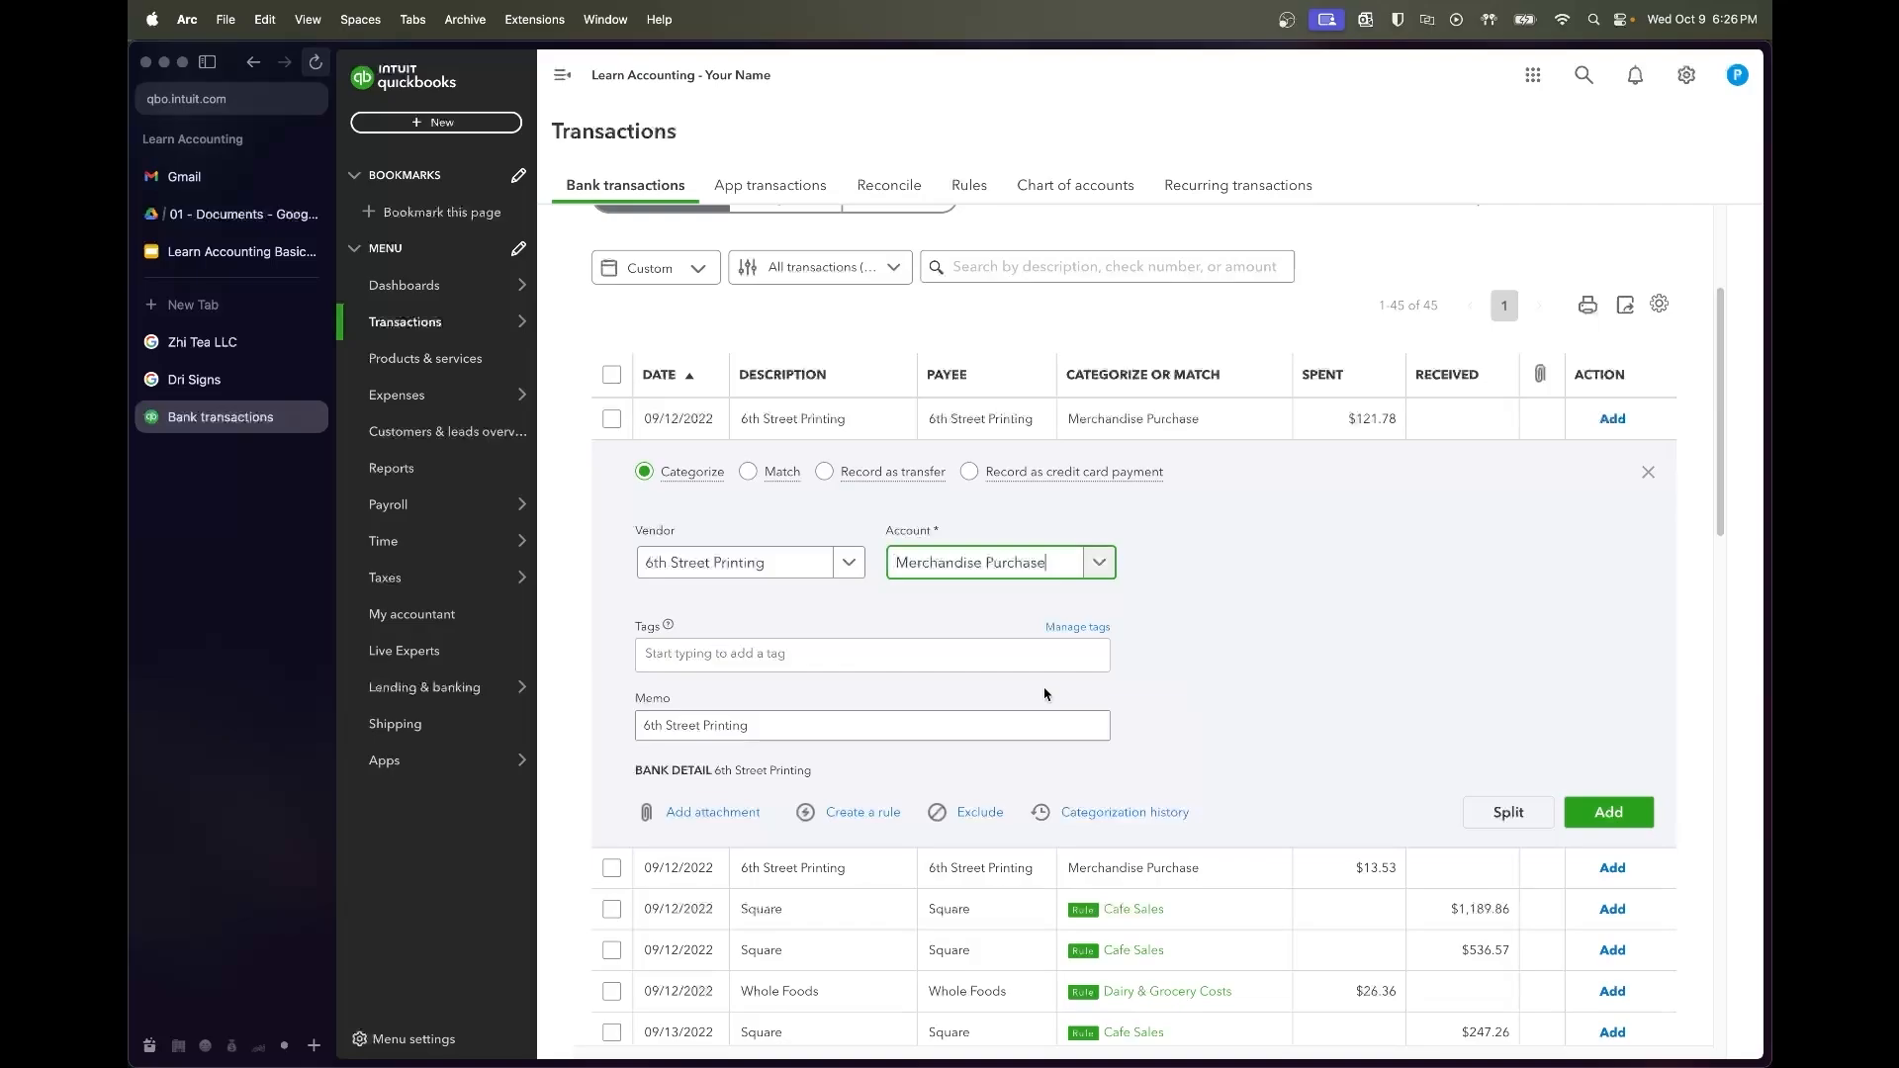
left_click(1188, 423)
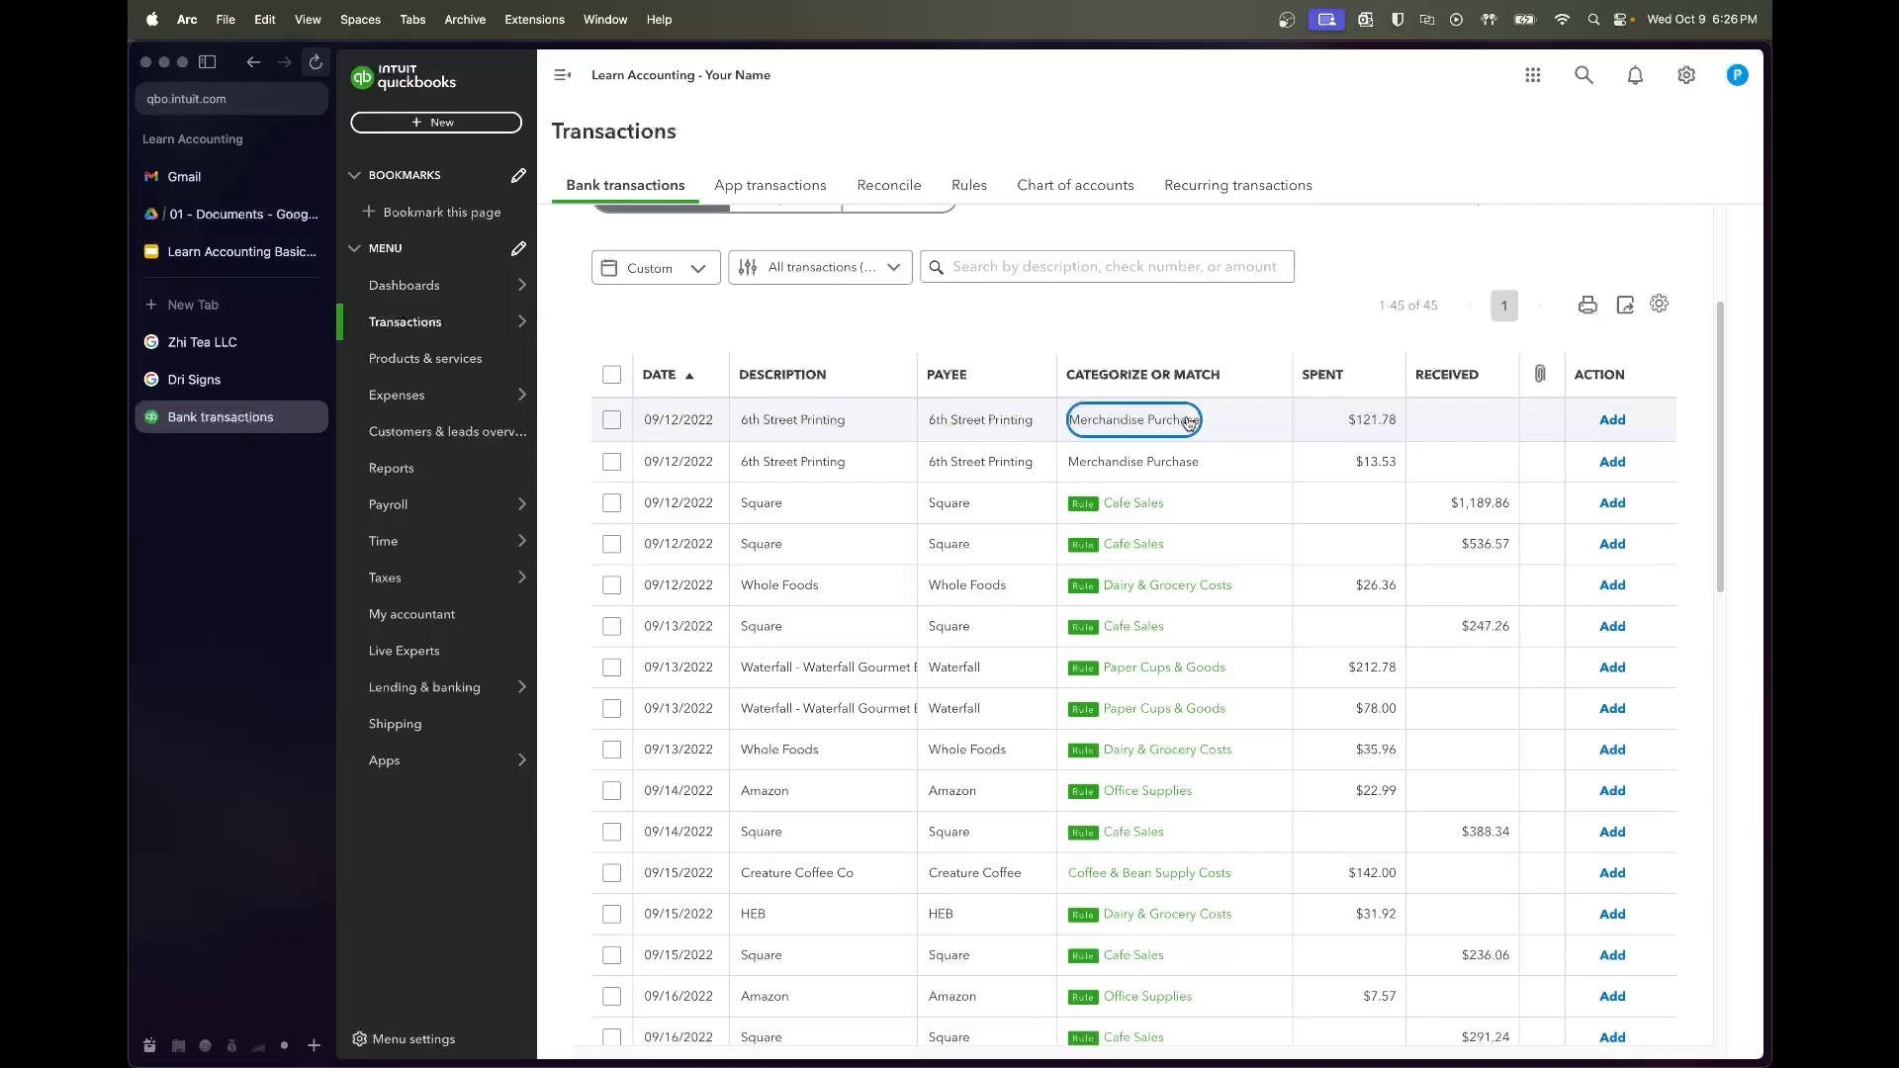
Accept both 6th Street Printing charges, $121.78 and $13.53
left_click(611, 419)
left_click(613, 423)
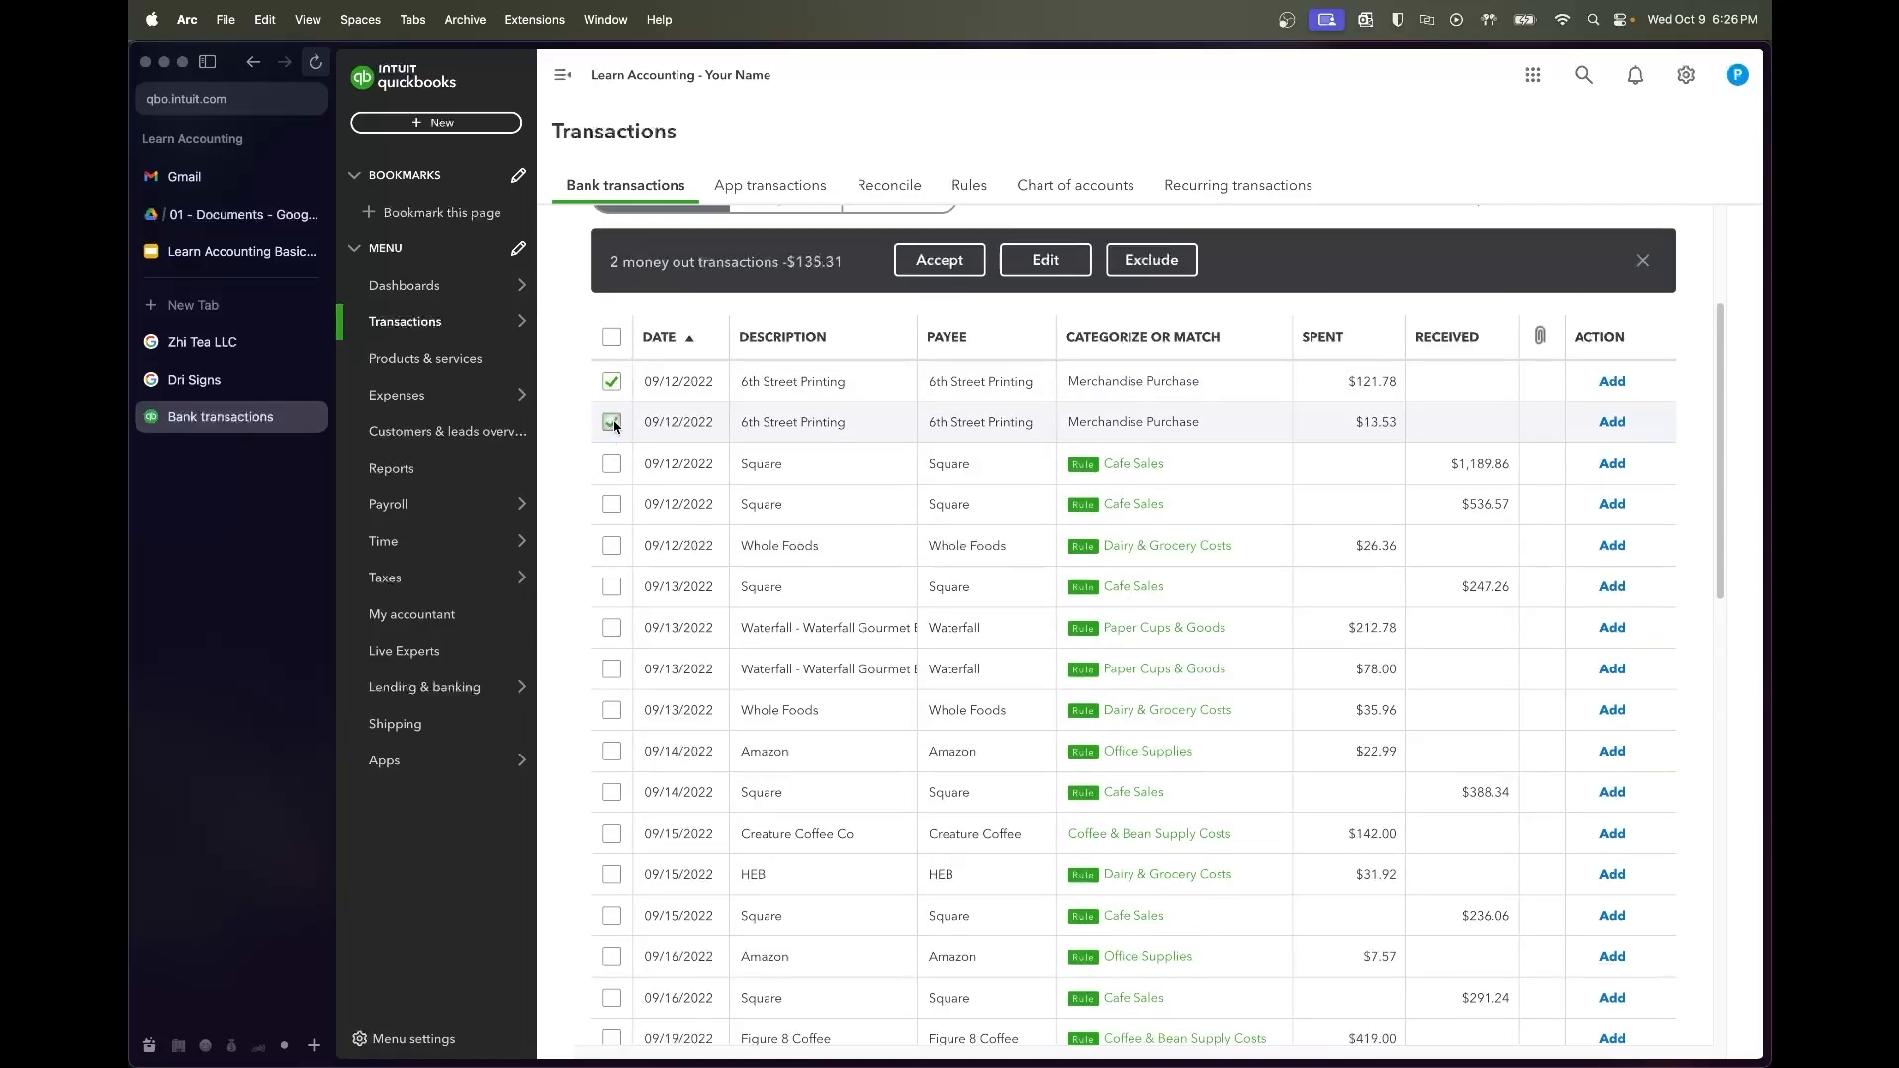
left_click(969, 271)
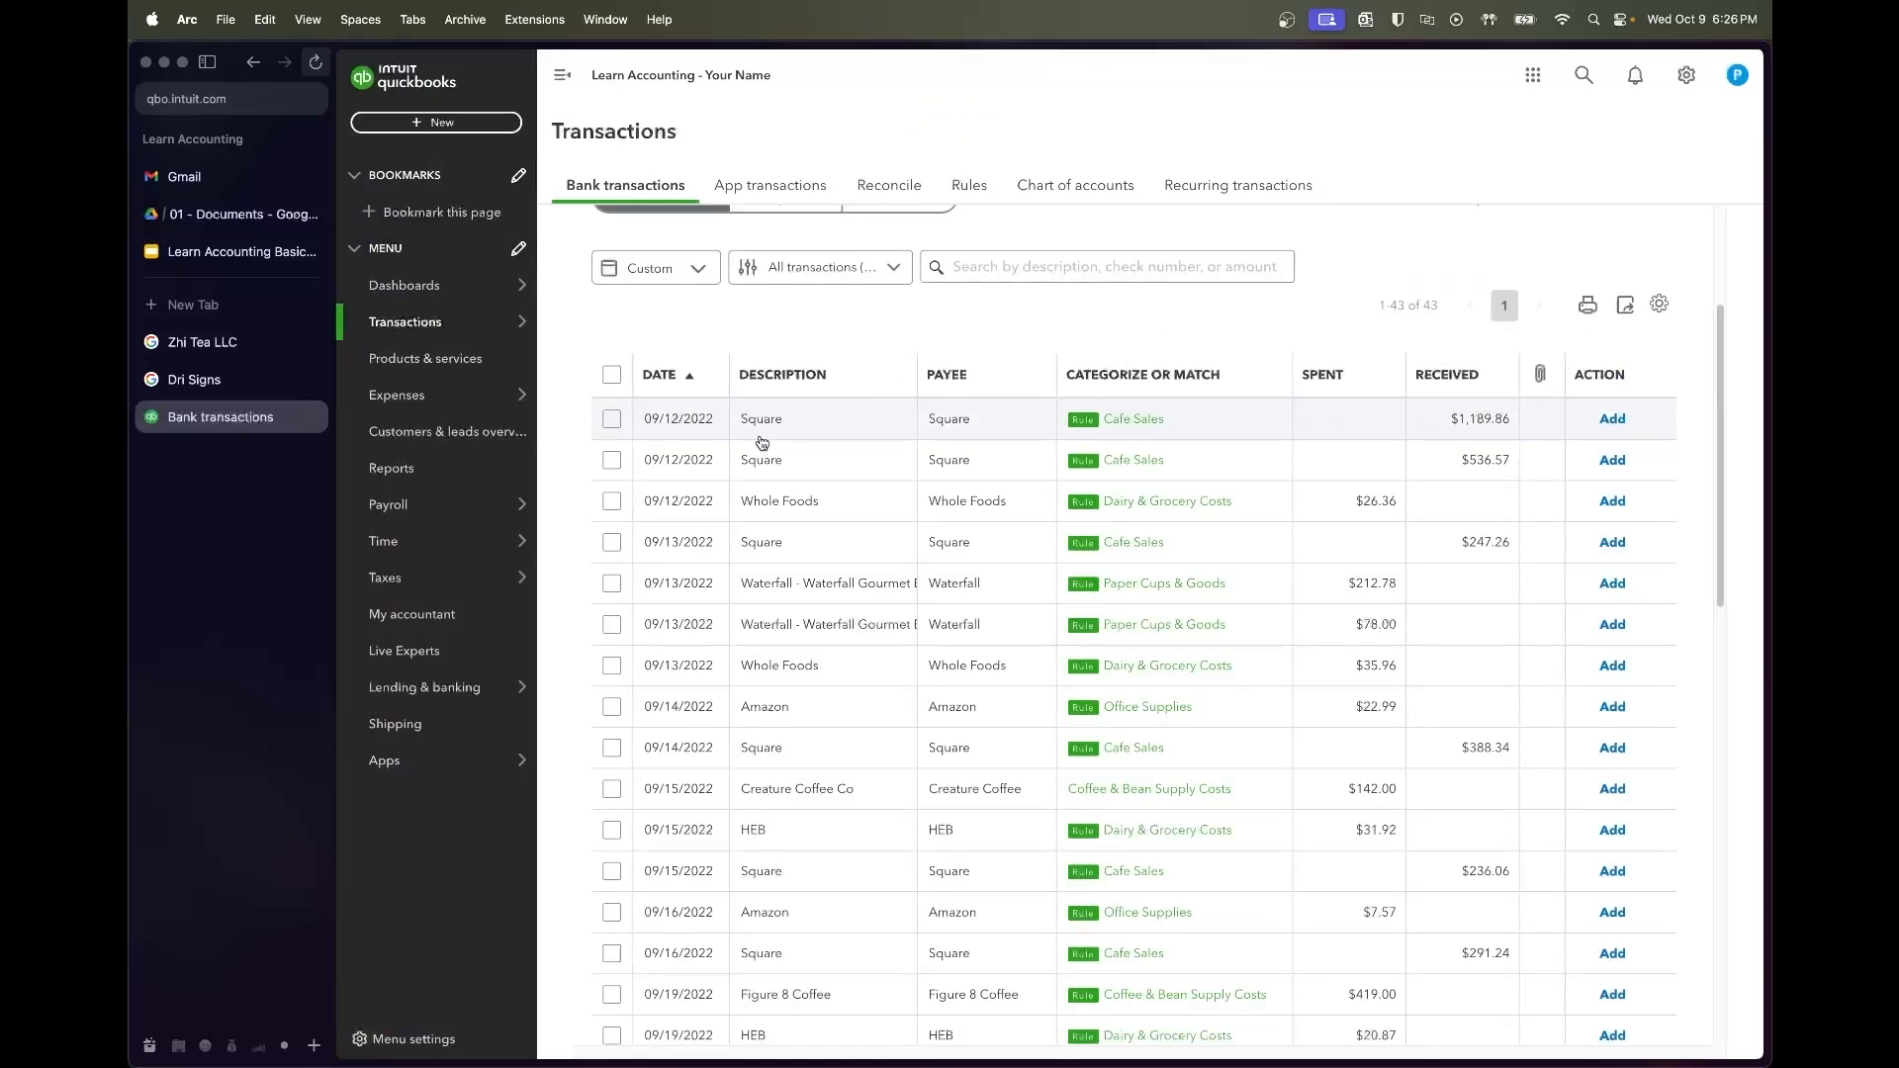
Batch-accept every rule-categorized row from the 09/12 Square $1,189.86 deposit through the 09/19 Square $377.57 deposit
left_click(613, 421)
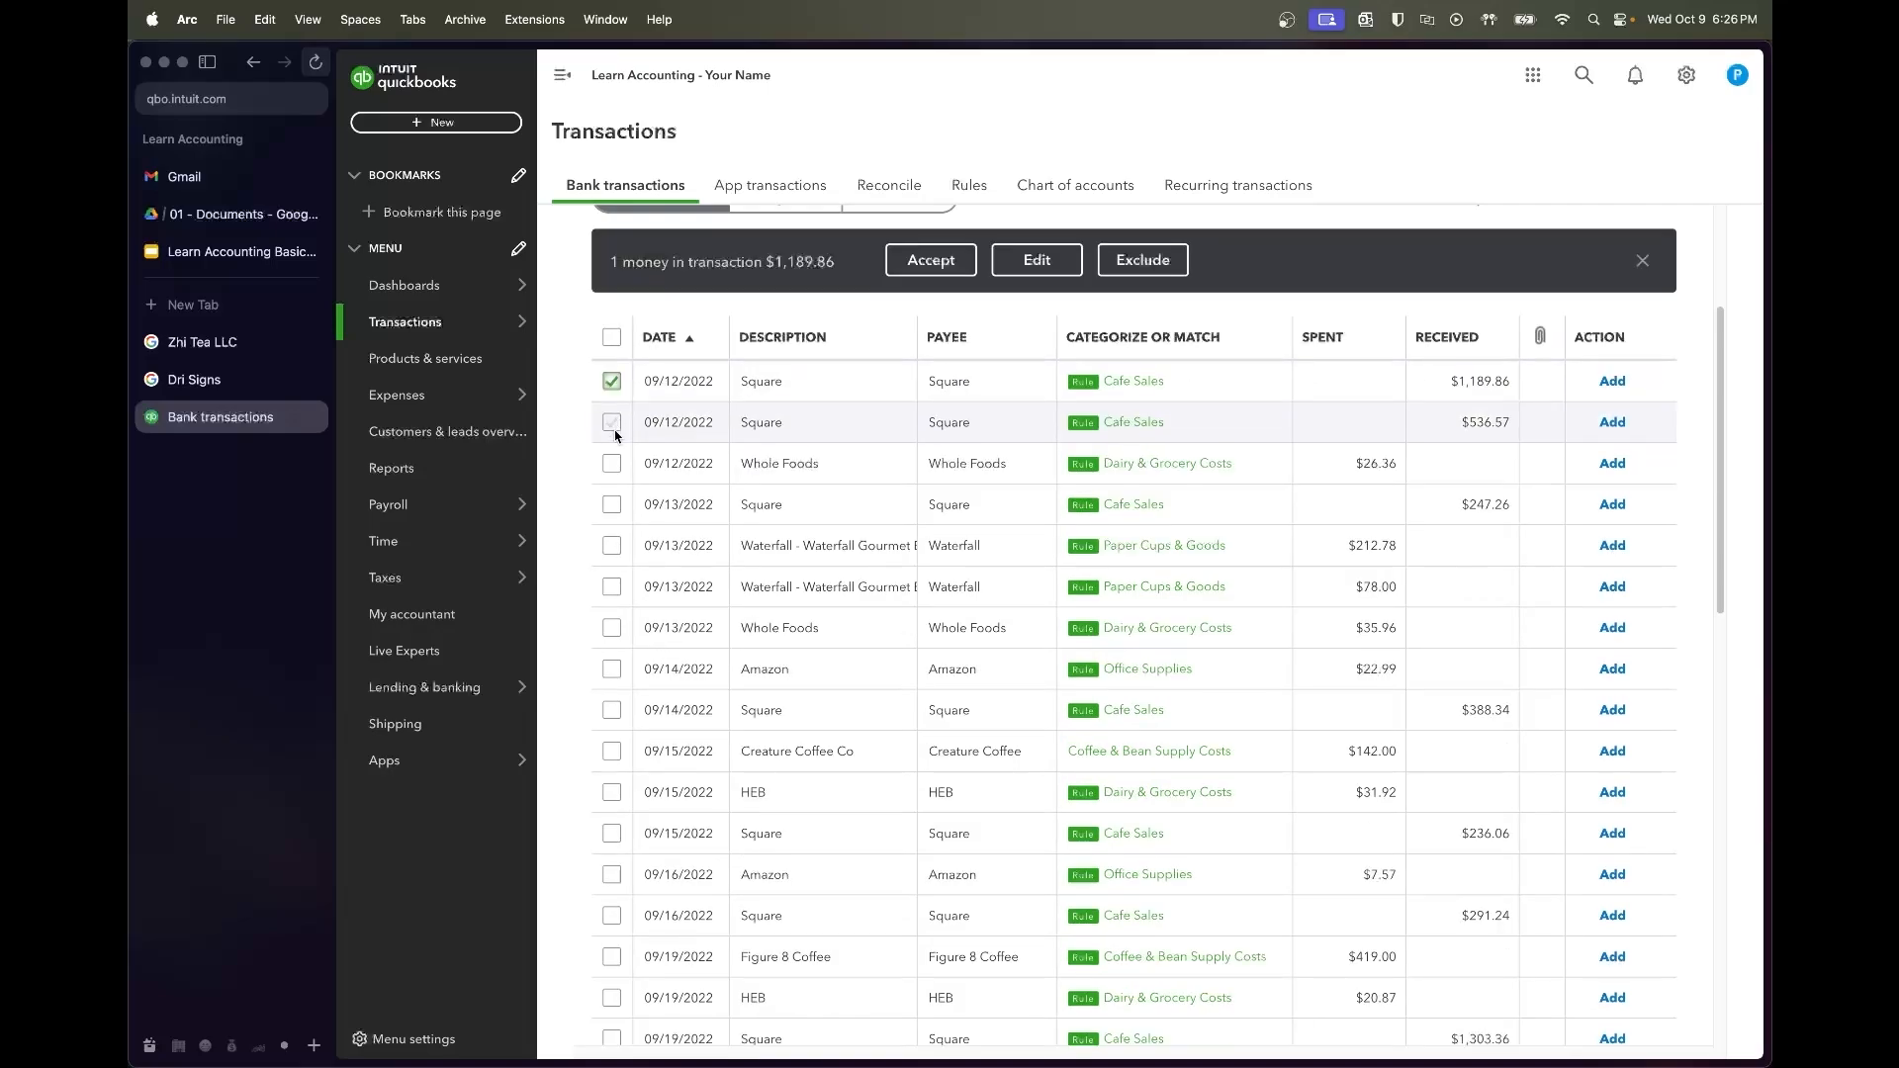
left_click(612, 425)
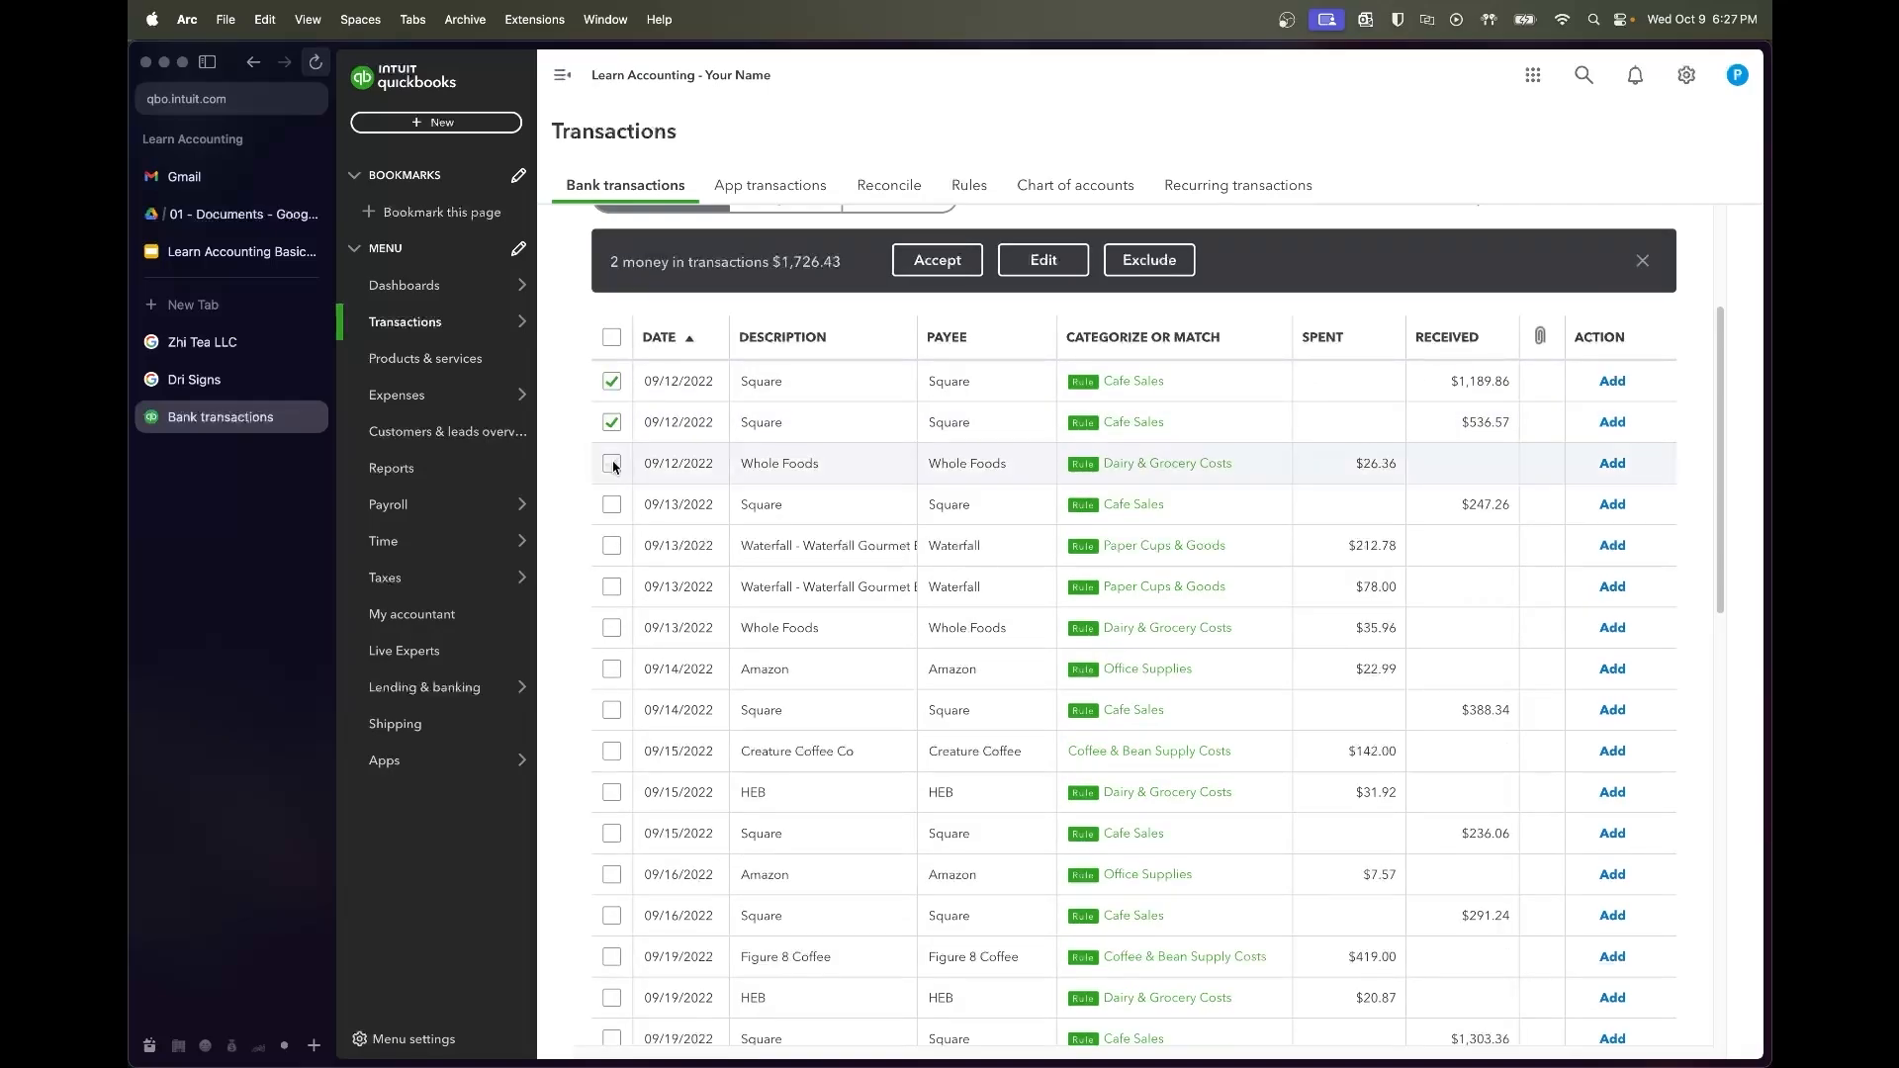
left_click(612, 462)
left_click(610, 507)
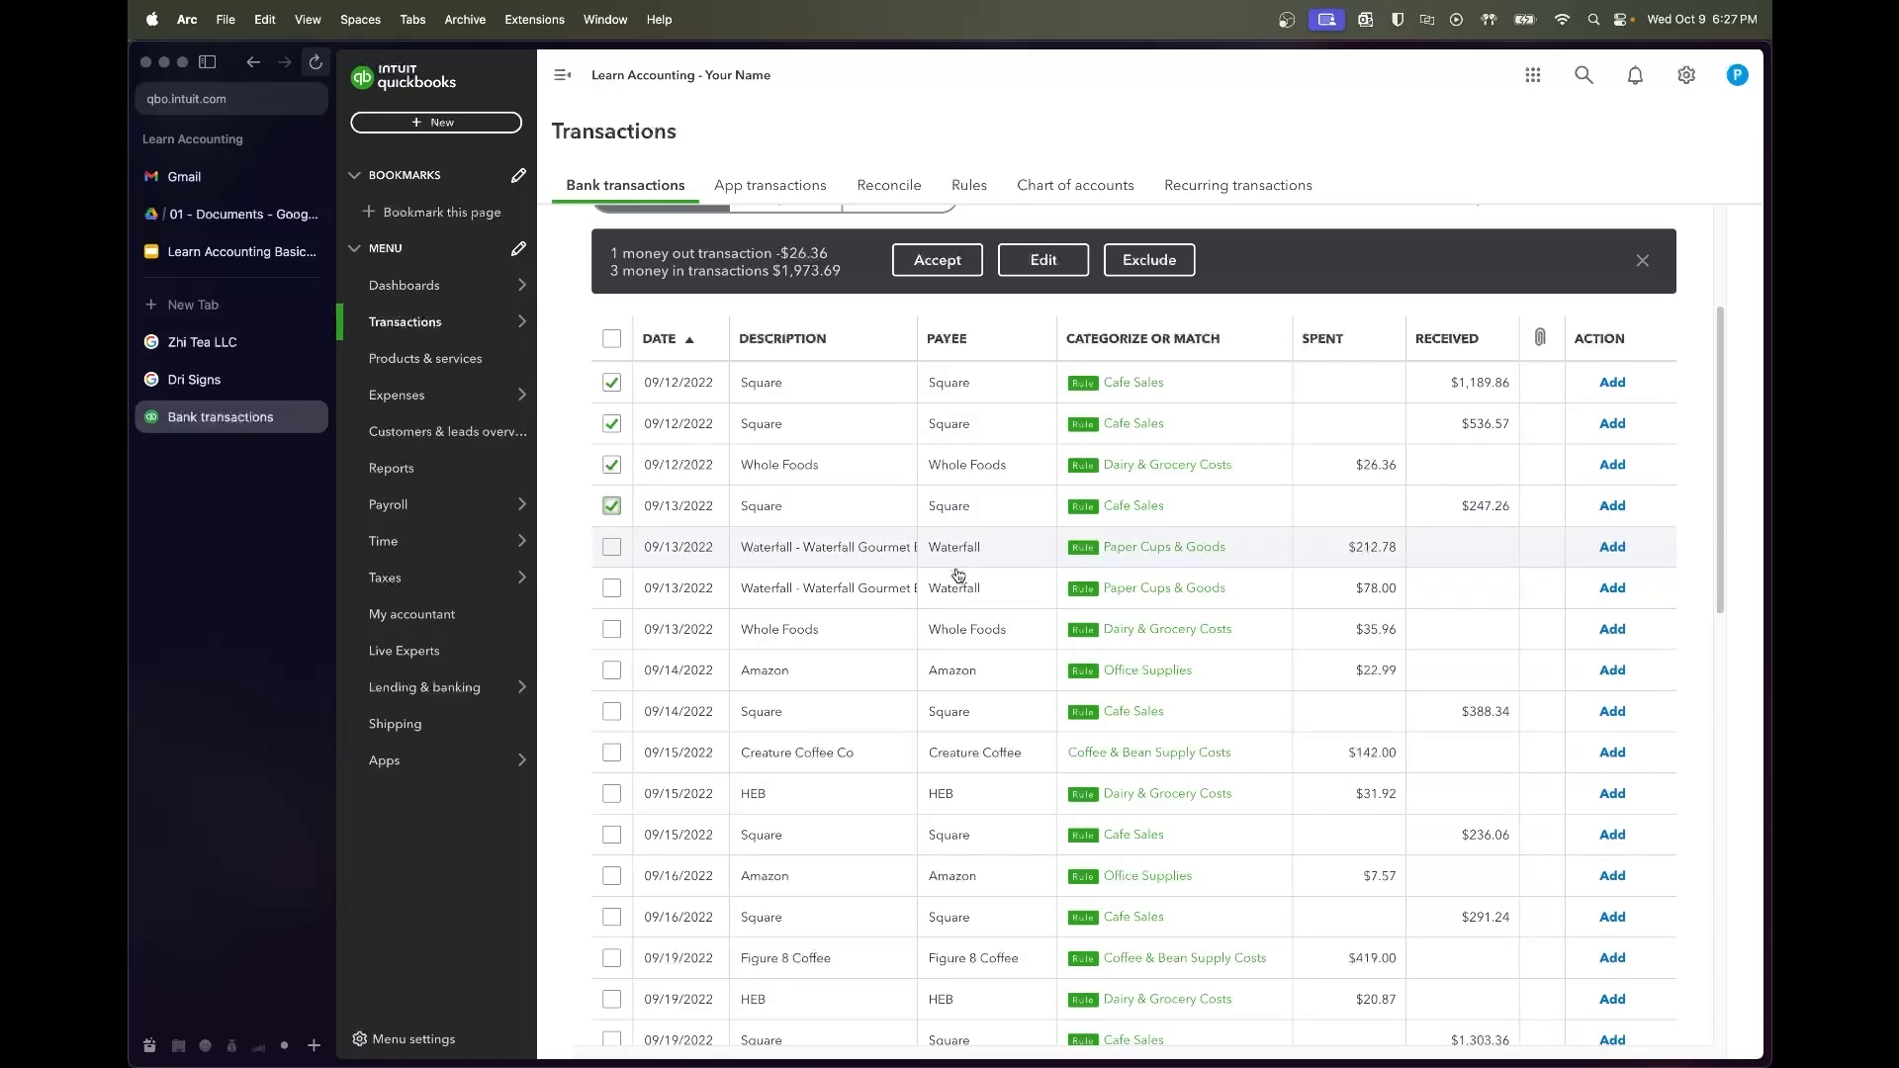
scroll(974, 664, "down", 3)
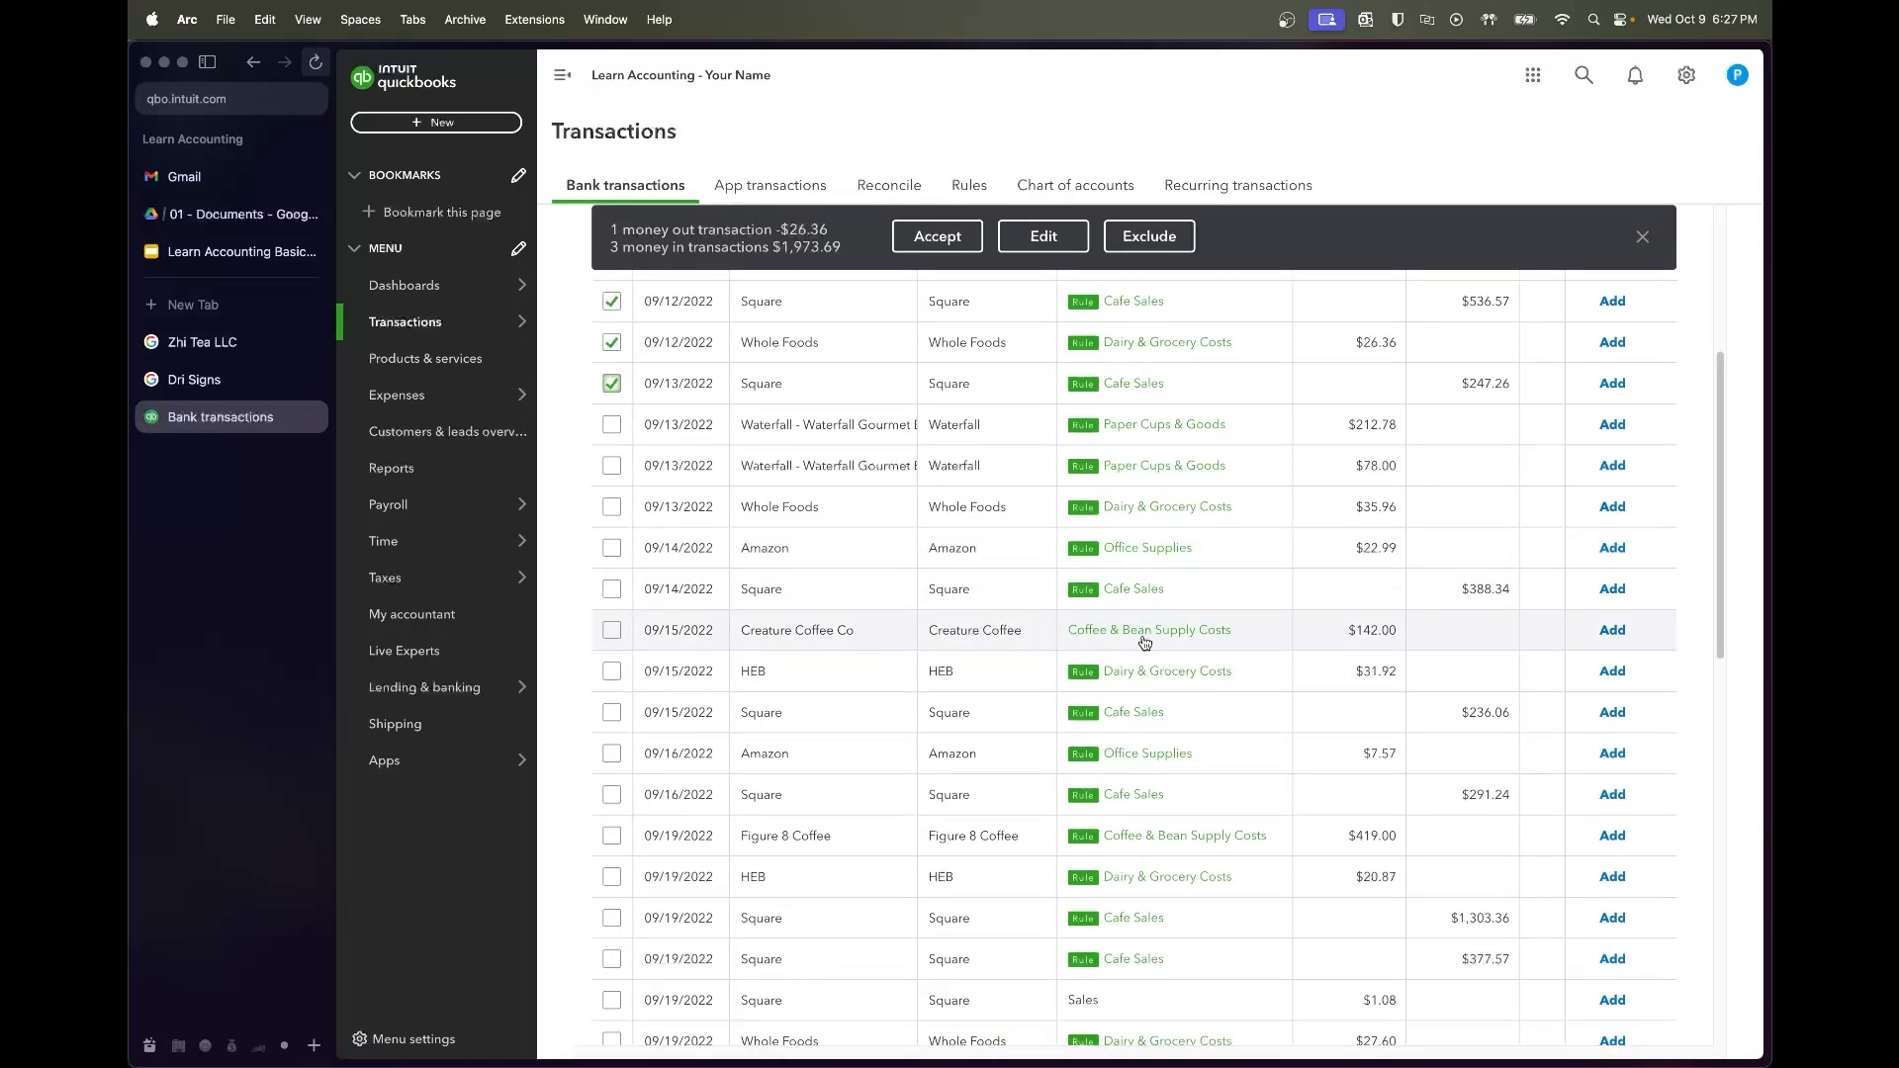
scroll(1008, 639, "down", 4)
scroll(995, 665, "down", 2)
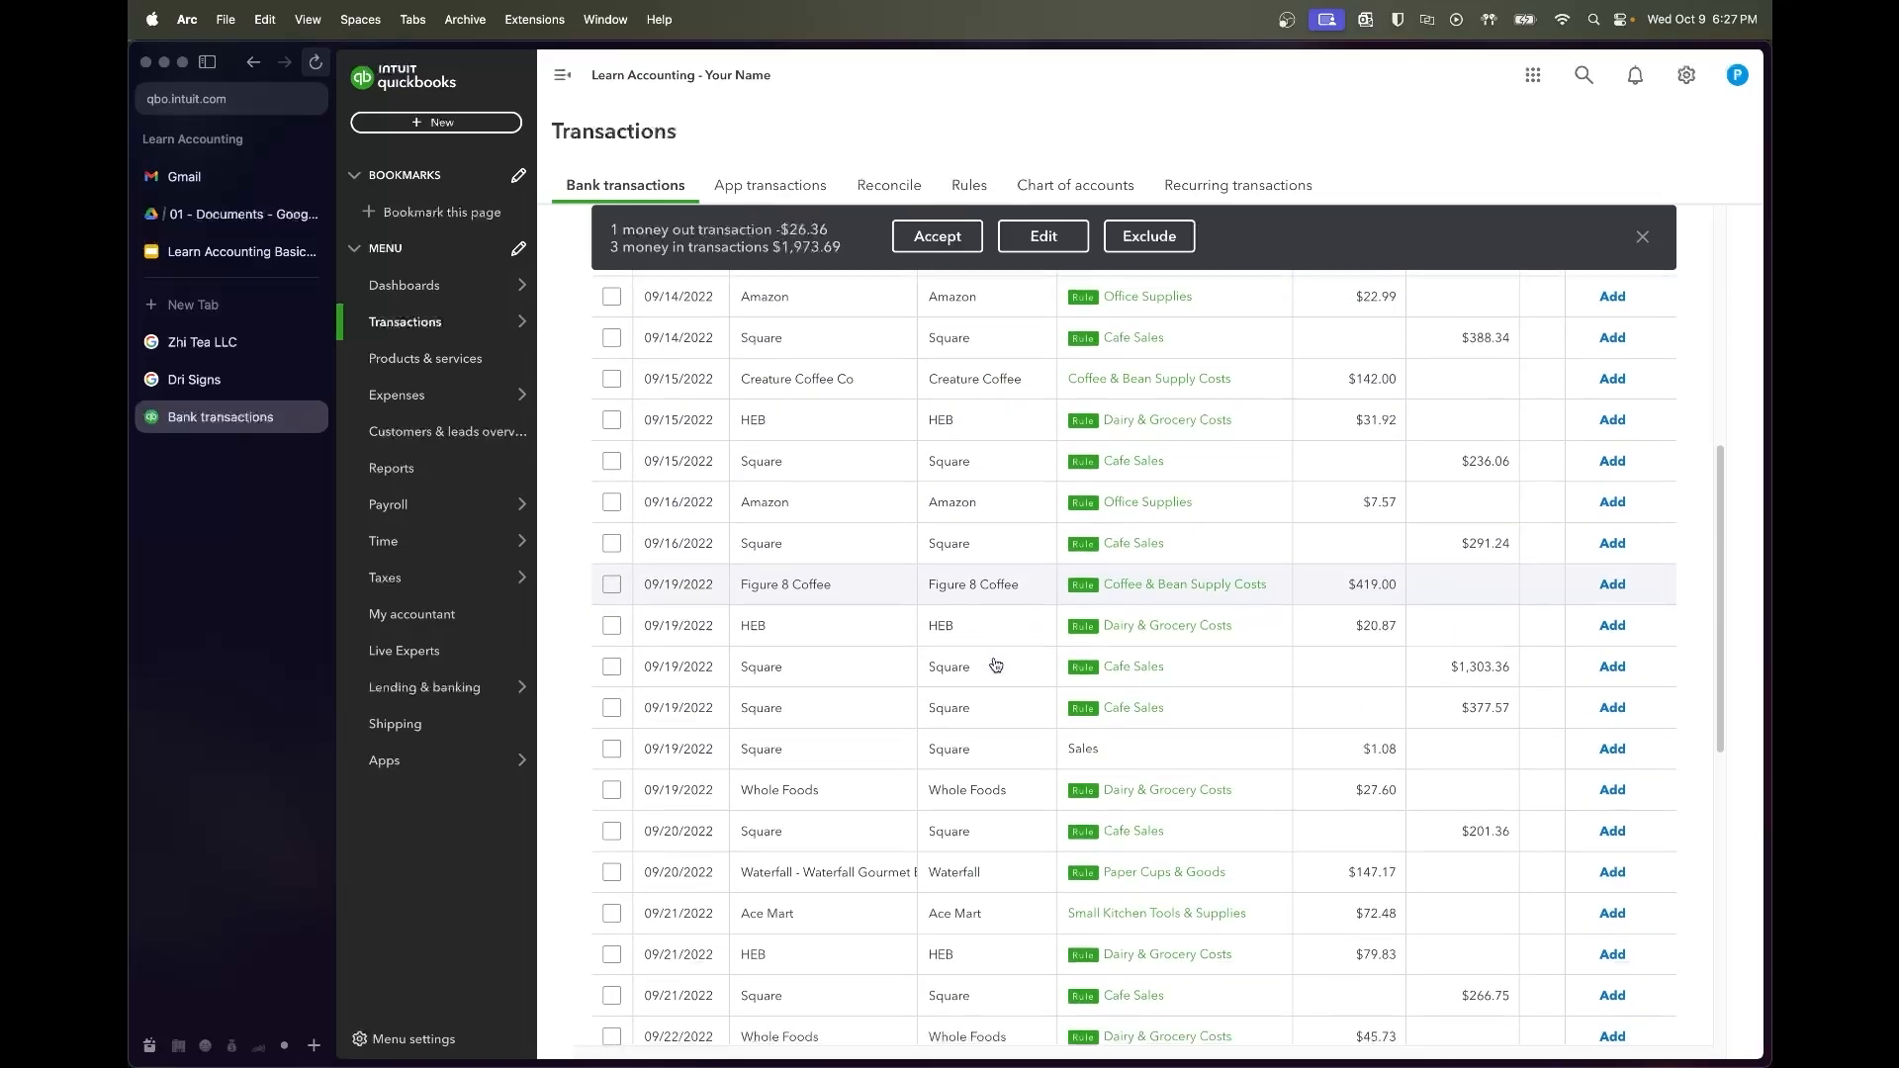
left_click(611, 709, "shift")
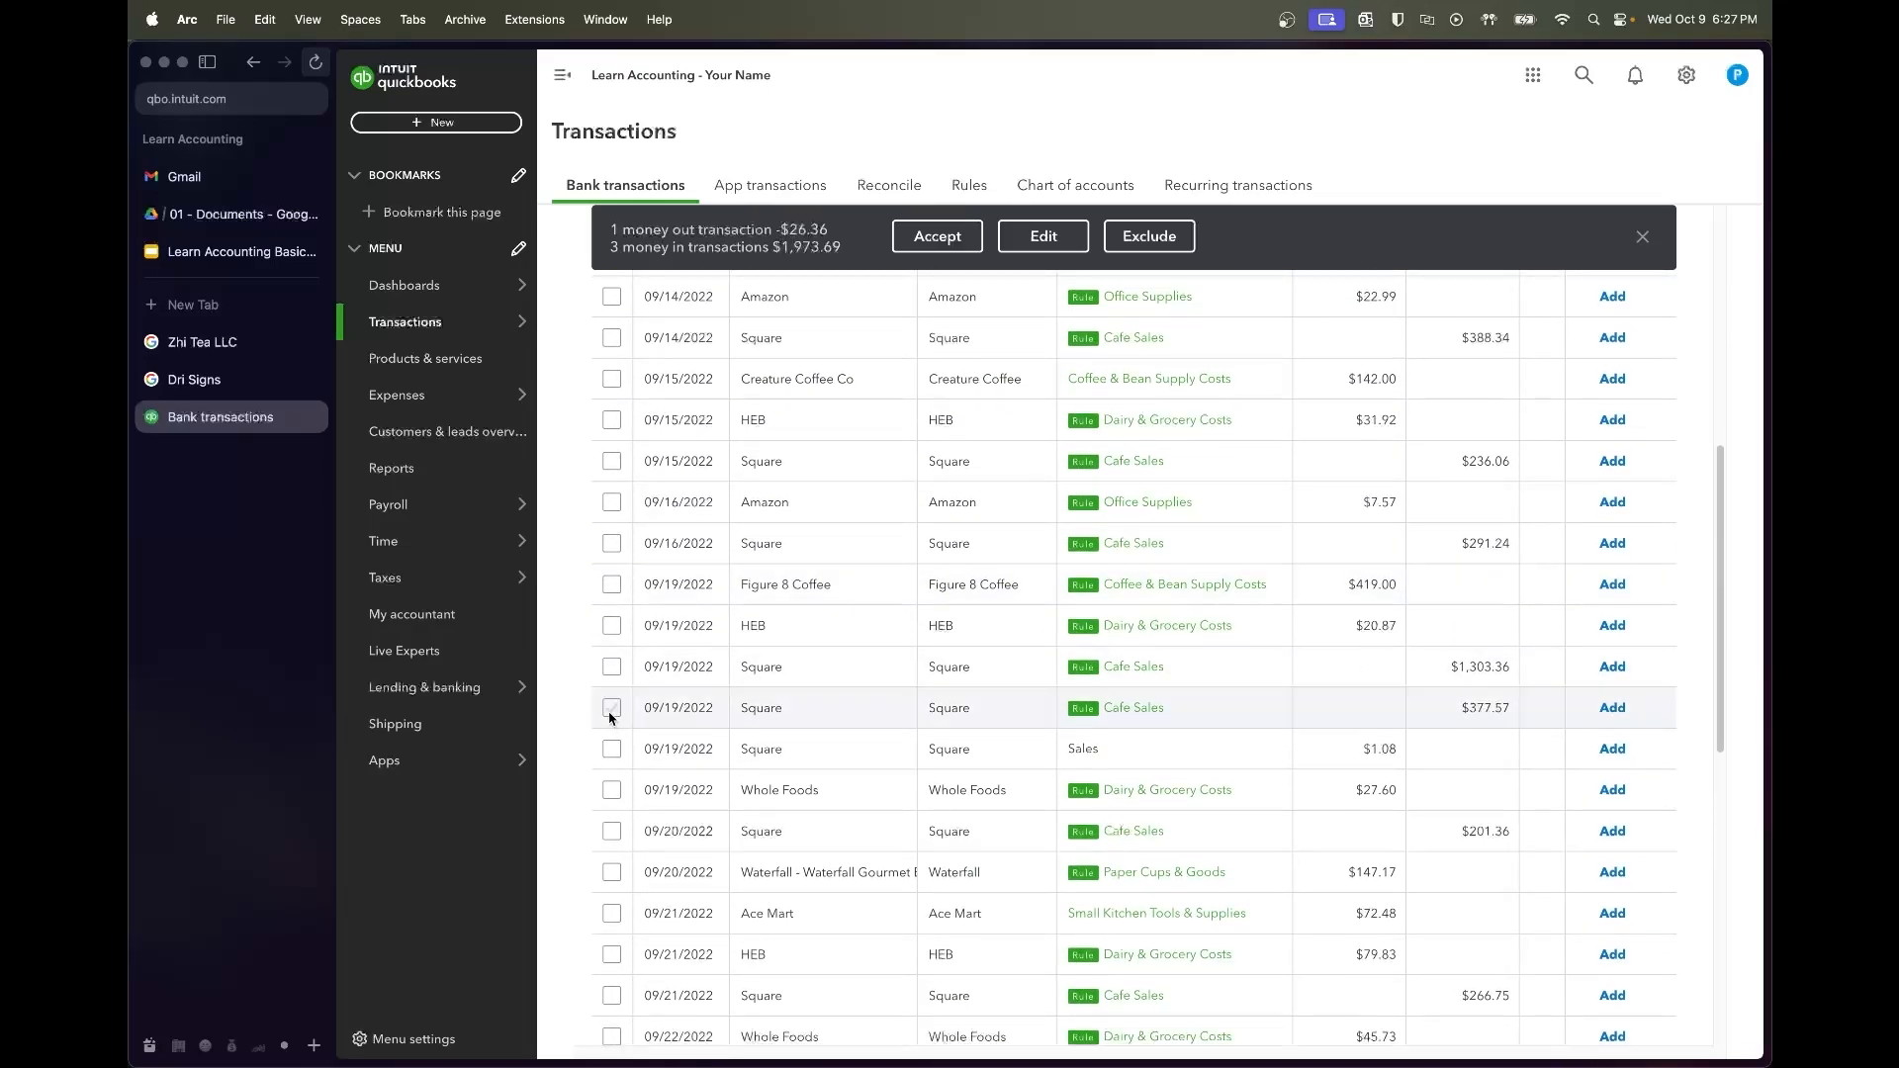
left_click(948, 235)
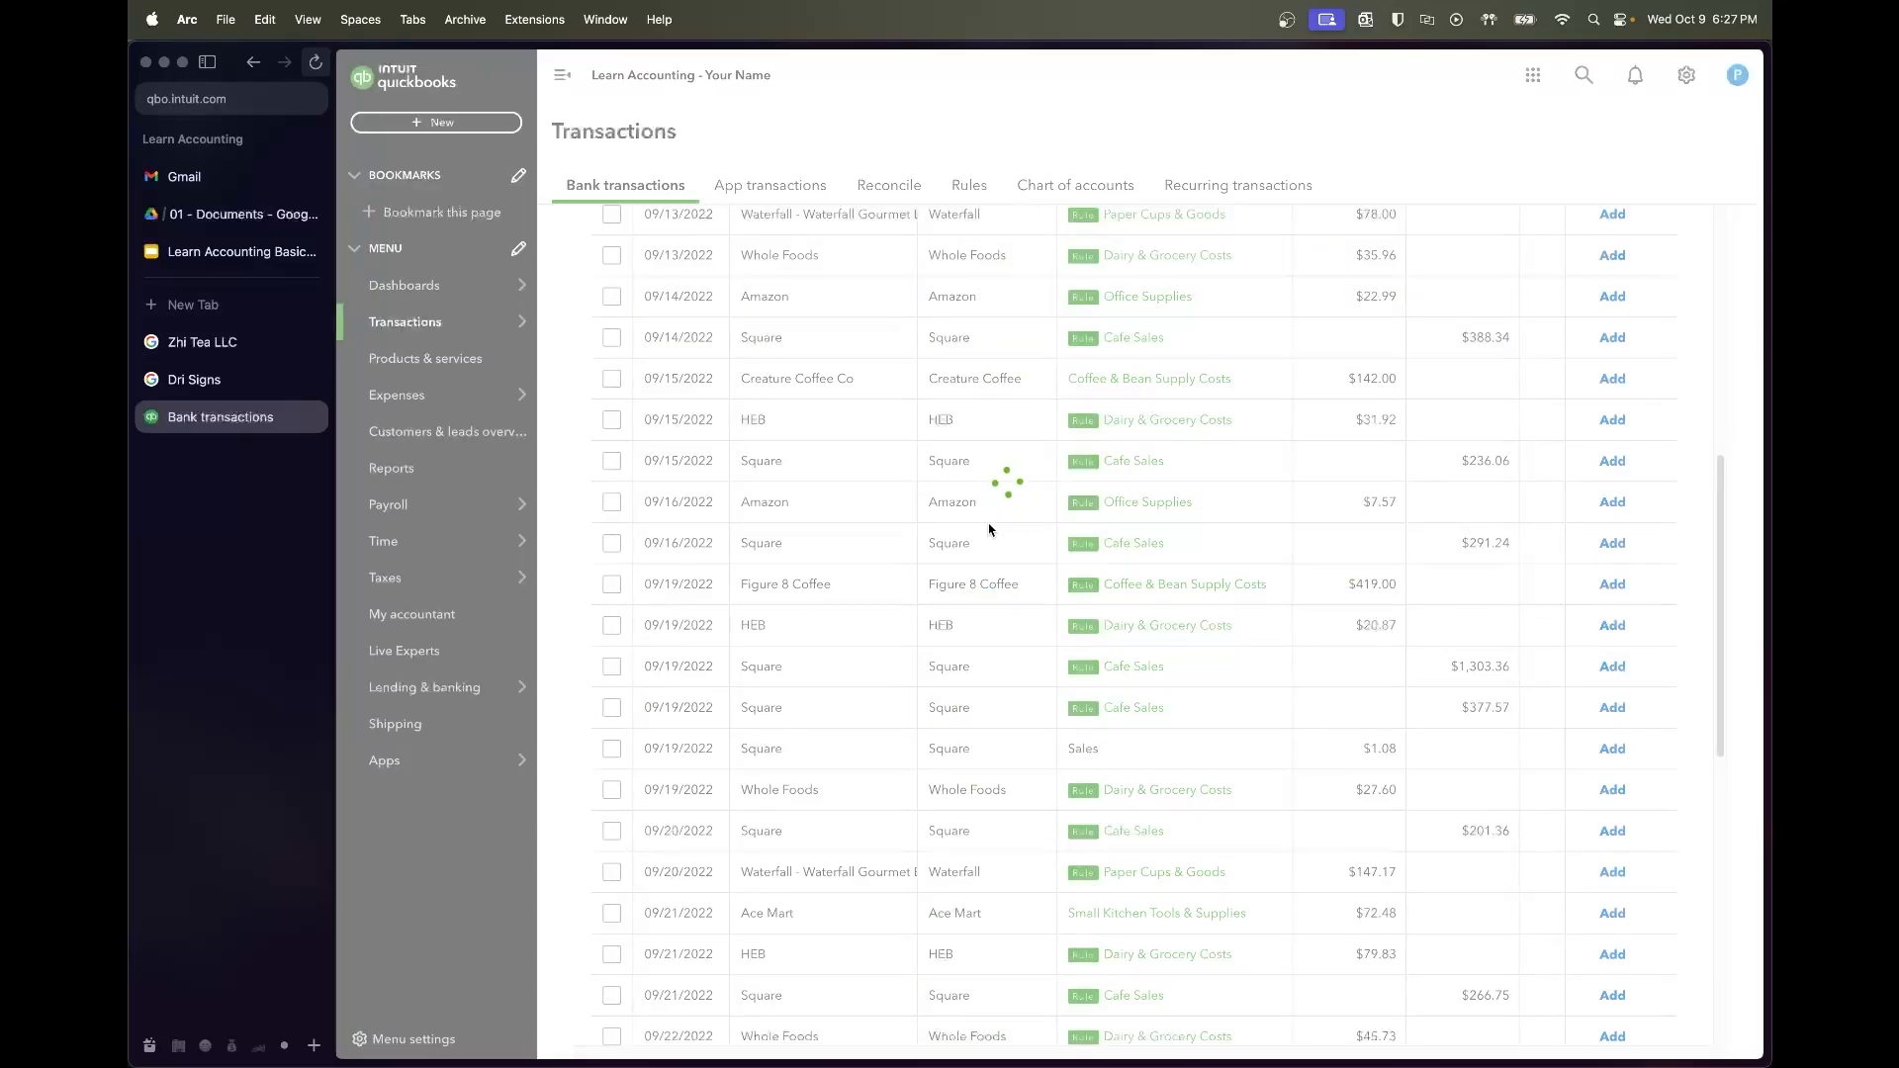
scroll(989, 531, "up", 3)
scroll(989, 531, "up", 1)
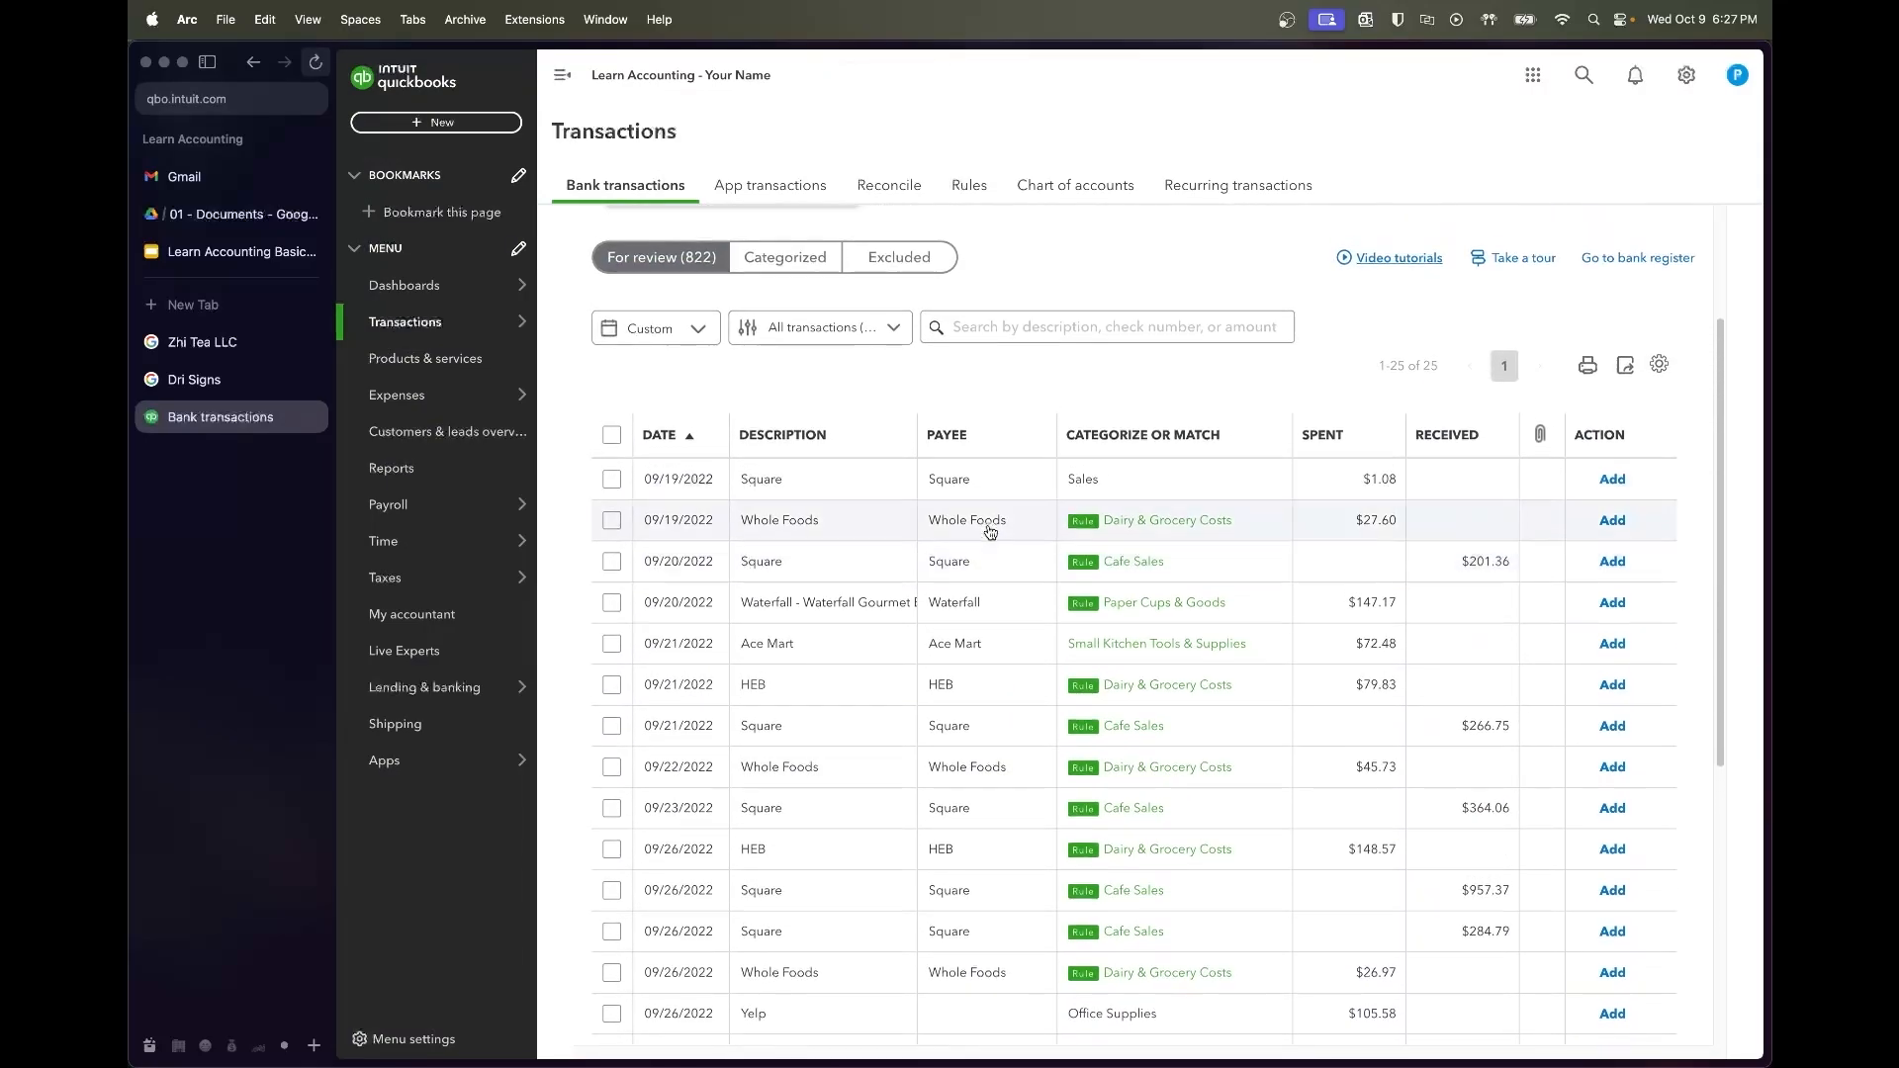
Categorize the 09/19 Square $1.08 charge as Bank & Processor Fees and add it
left_click(841, 492)
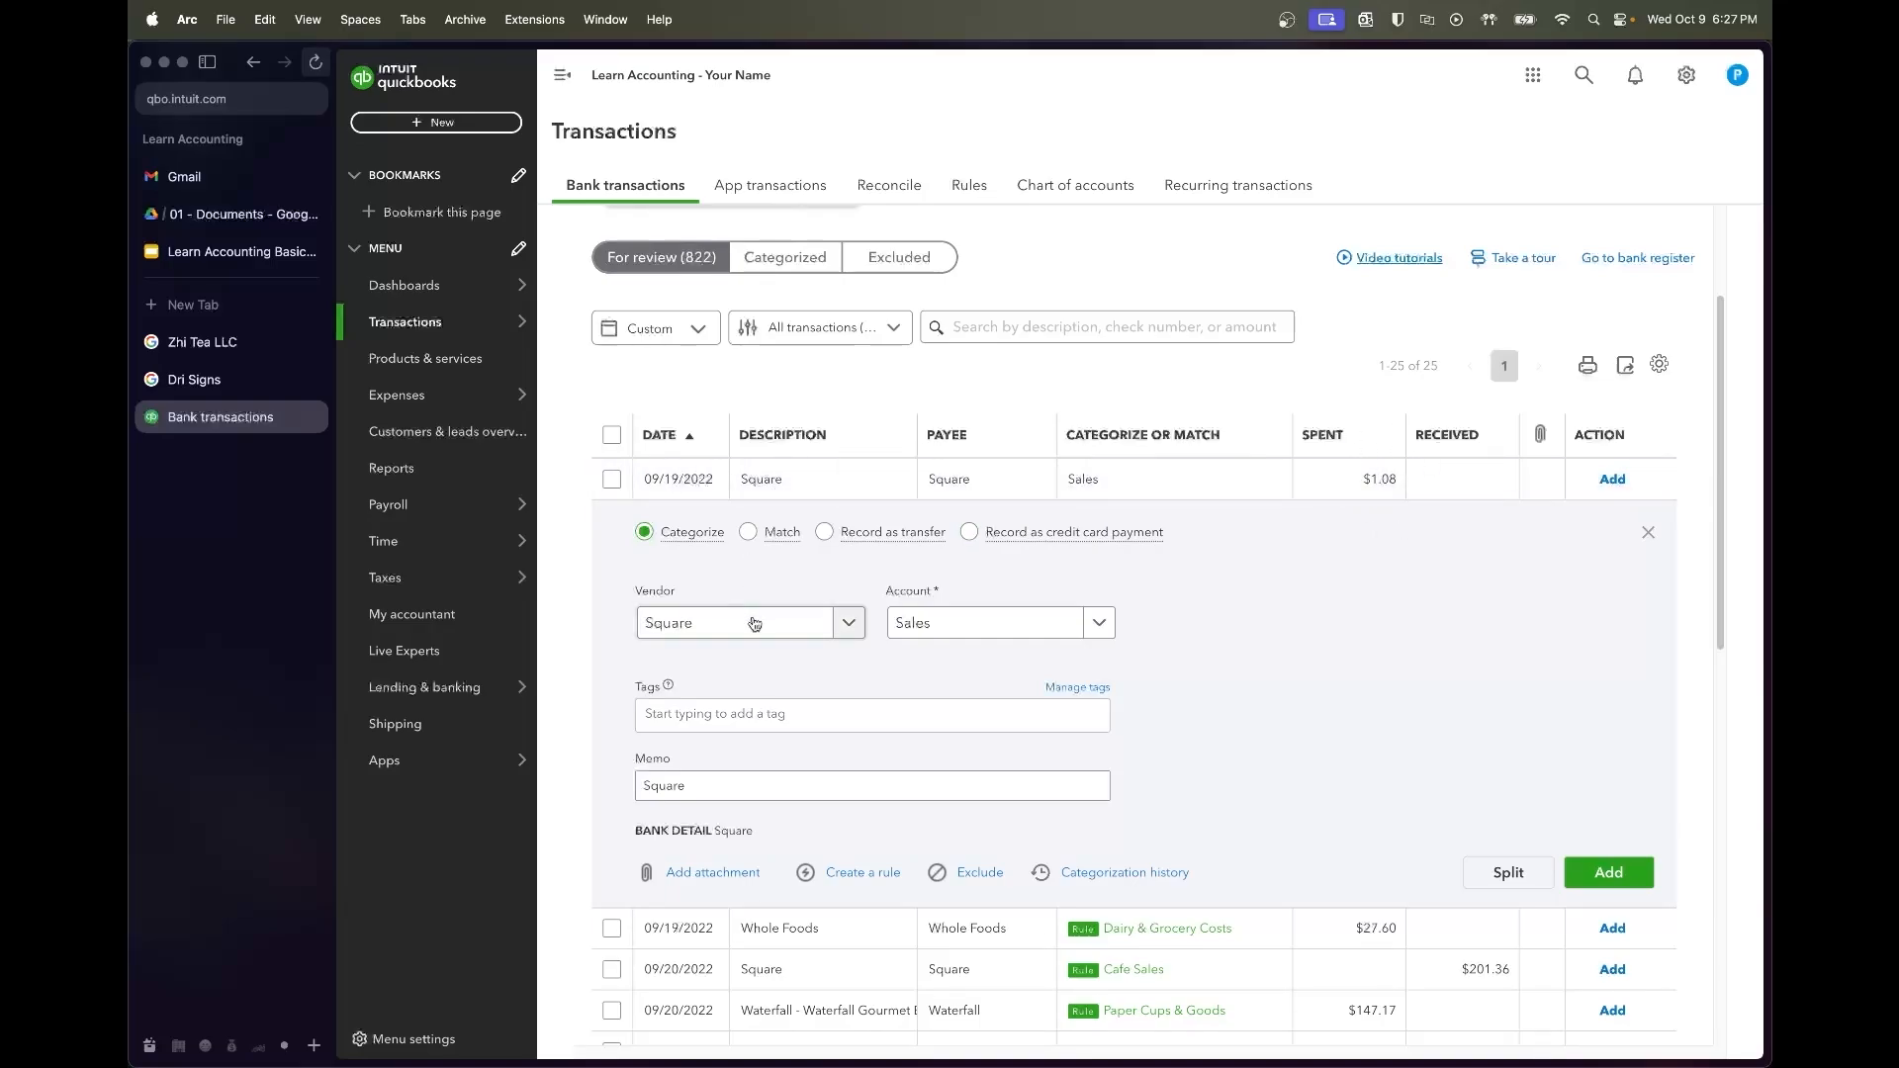
left_click(922, 625)
type("b")
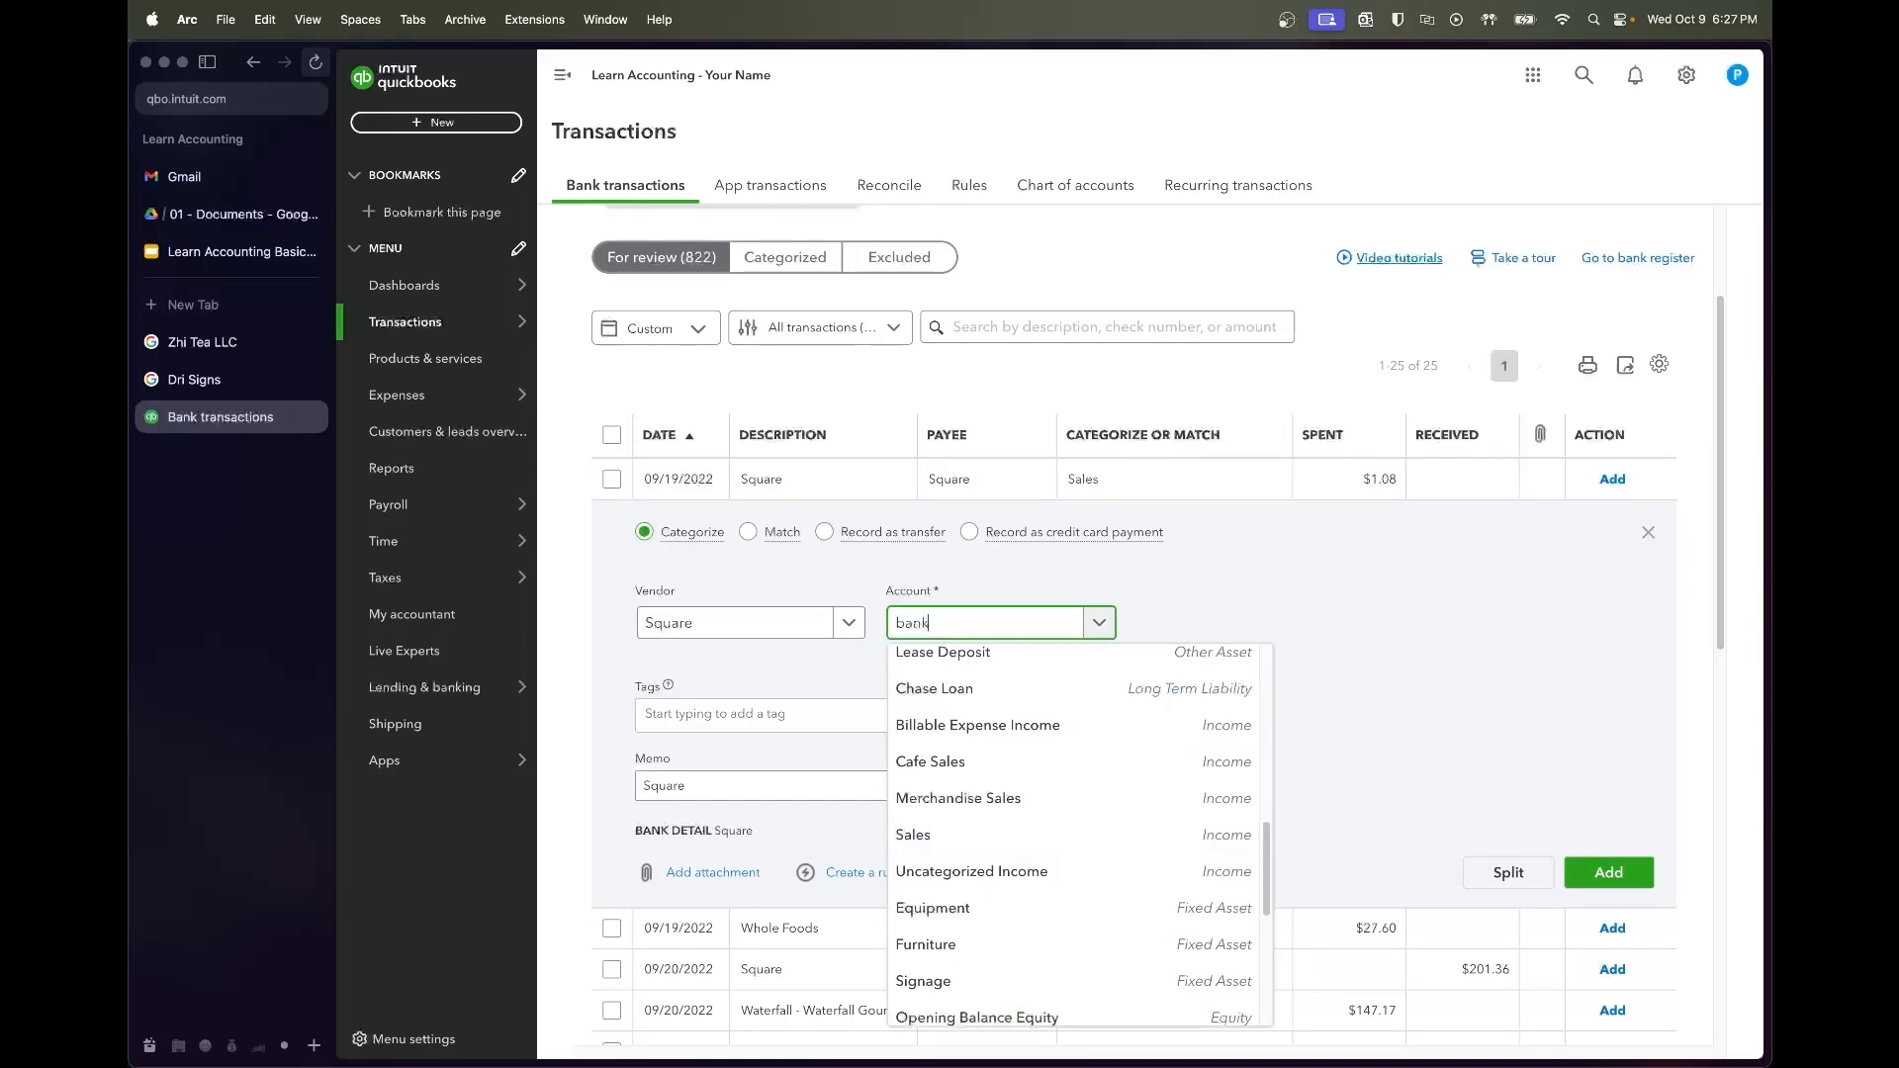
type("ank")
left_click(956, 700)
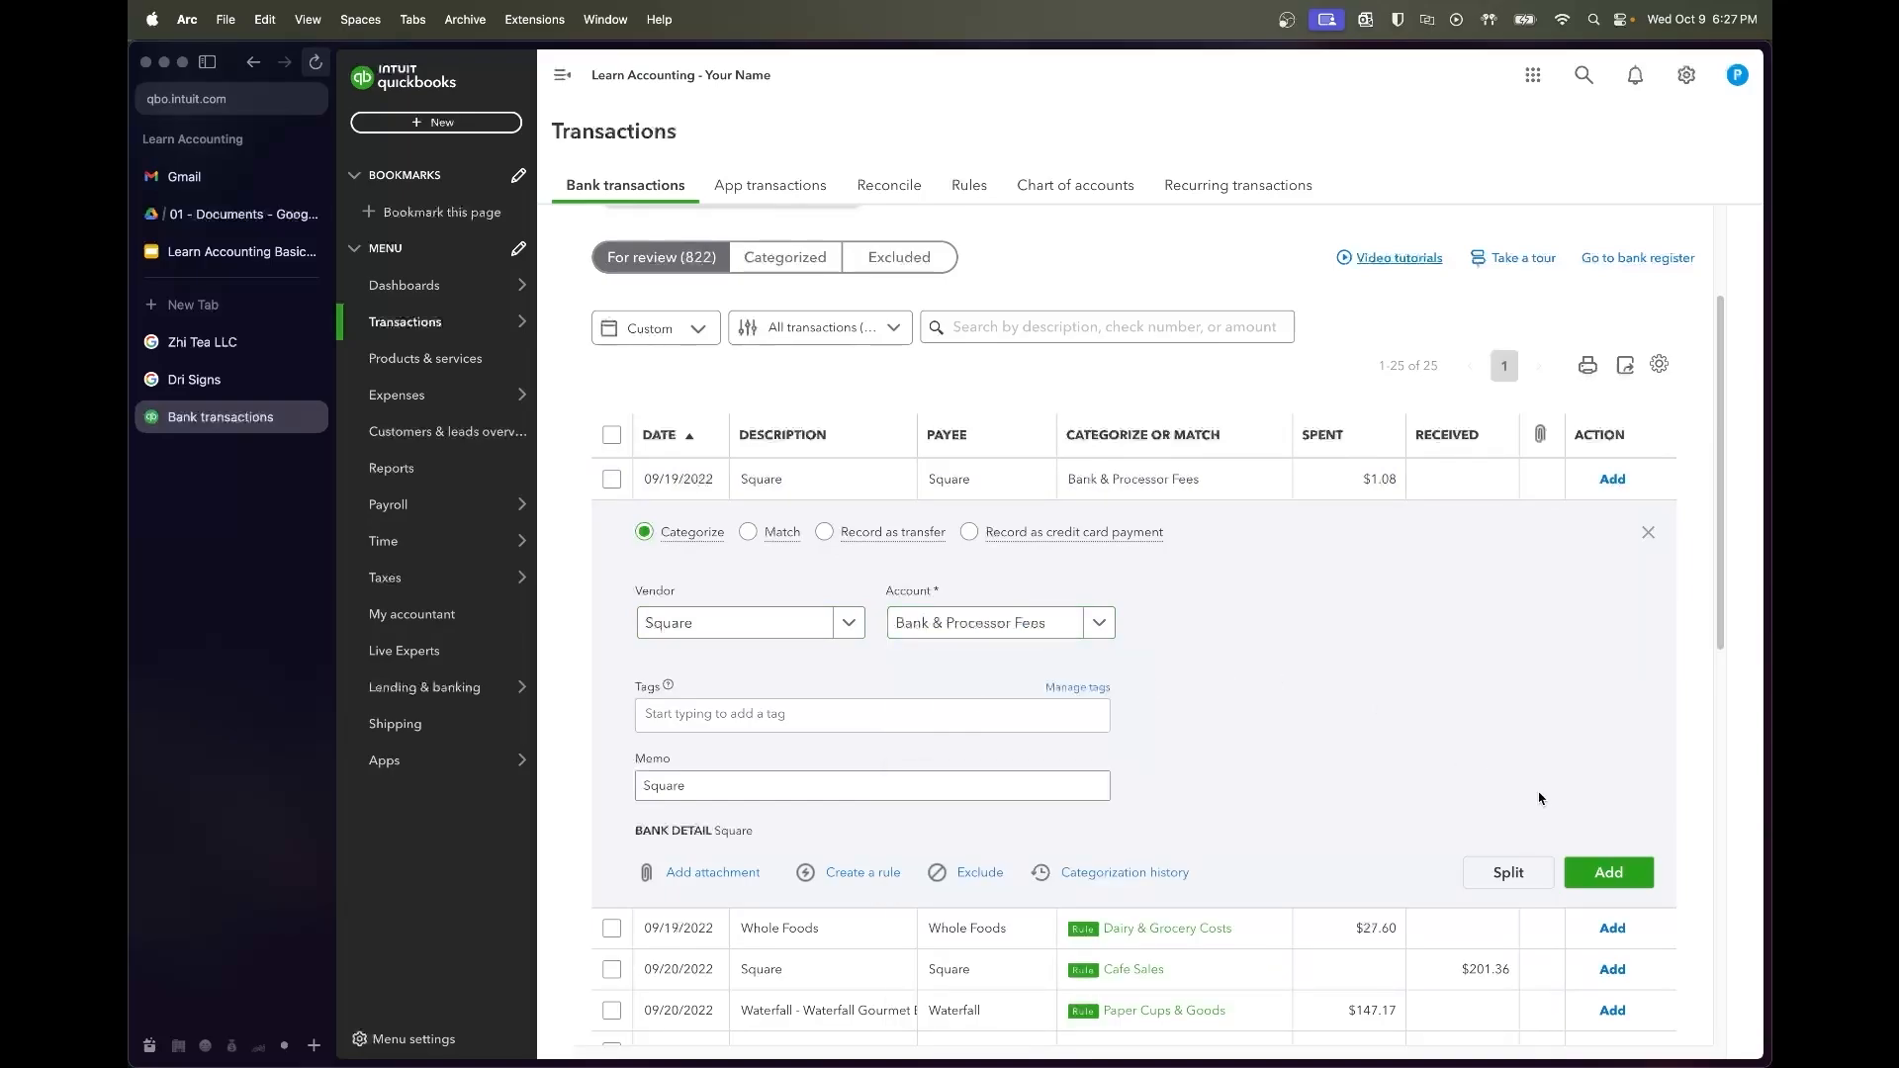
left_click(1601, 871)
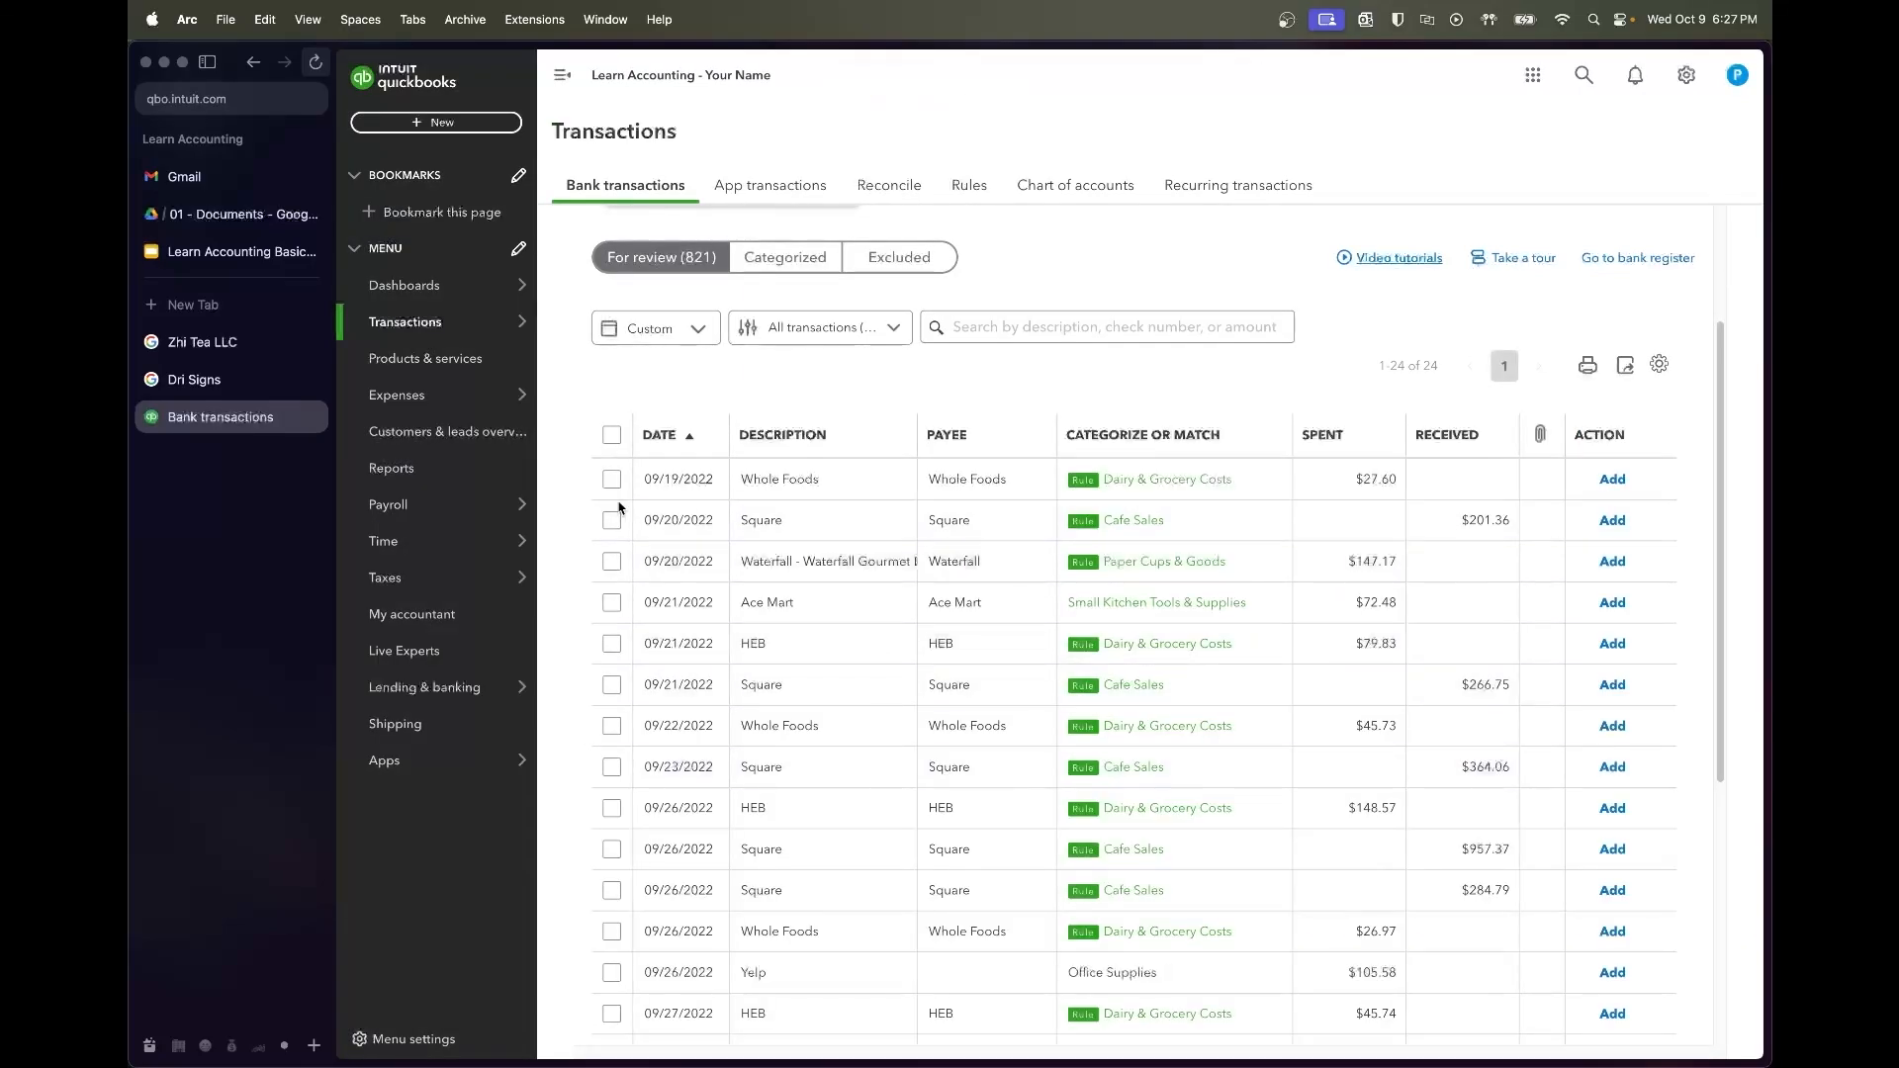
Select the rows from the 09/19 Whole Foods $27.60 purchase to the 09/26 Whole Foods purchase and accept all twelve
left_click(612, 484)
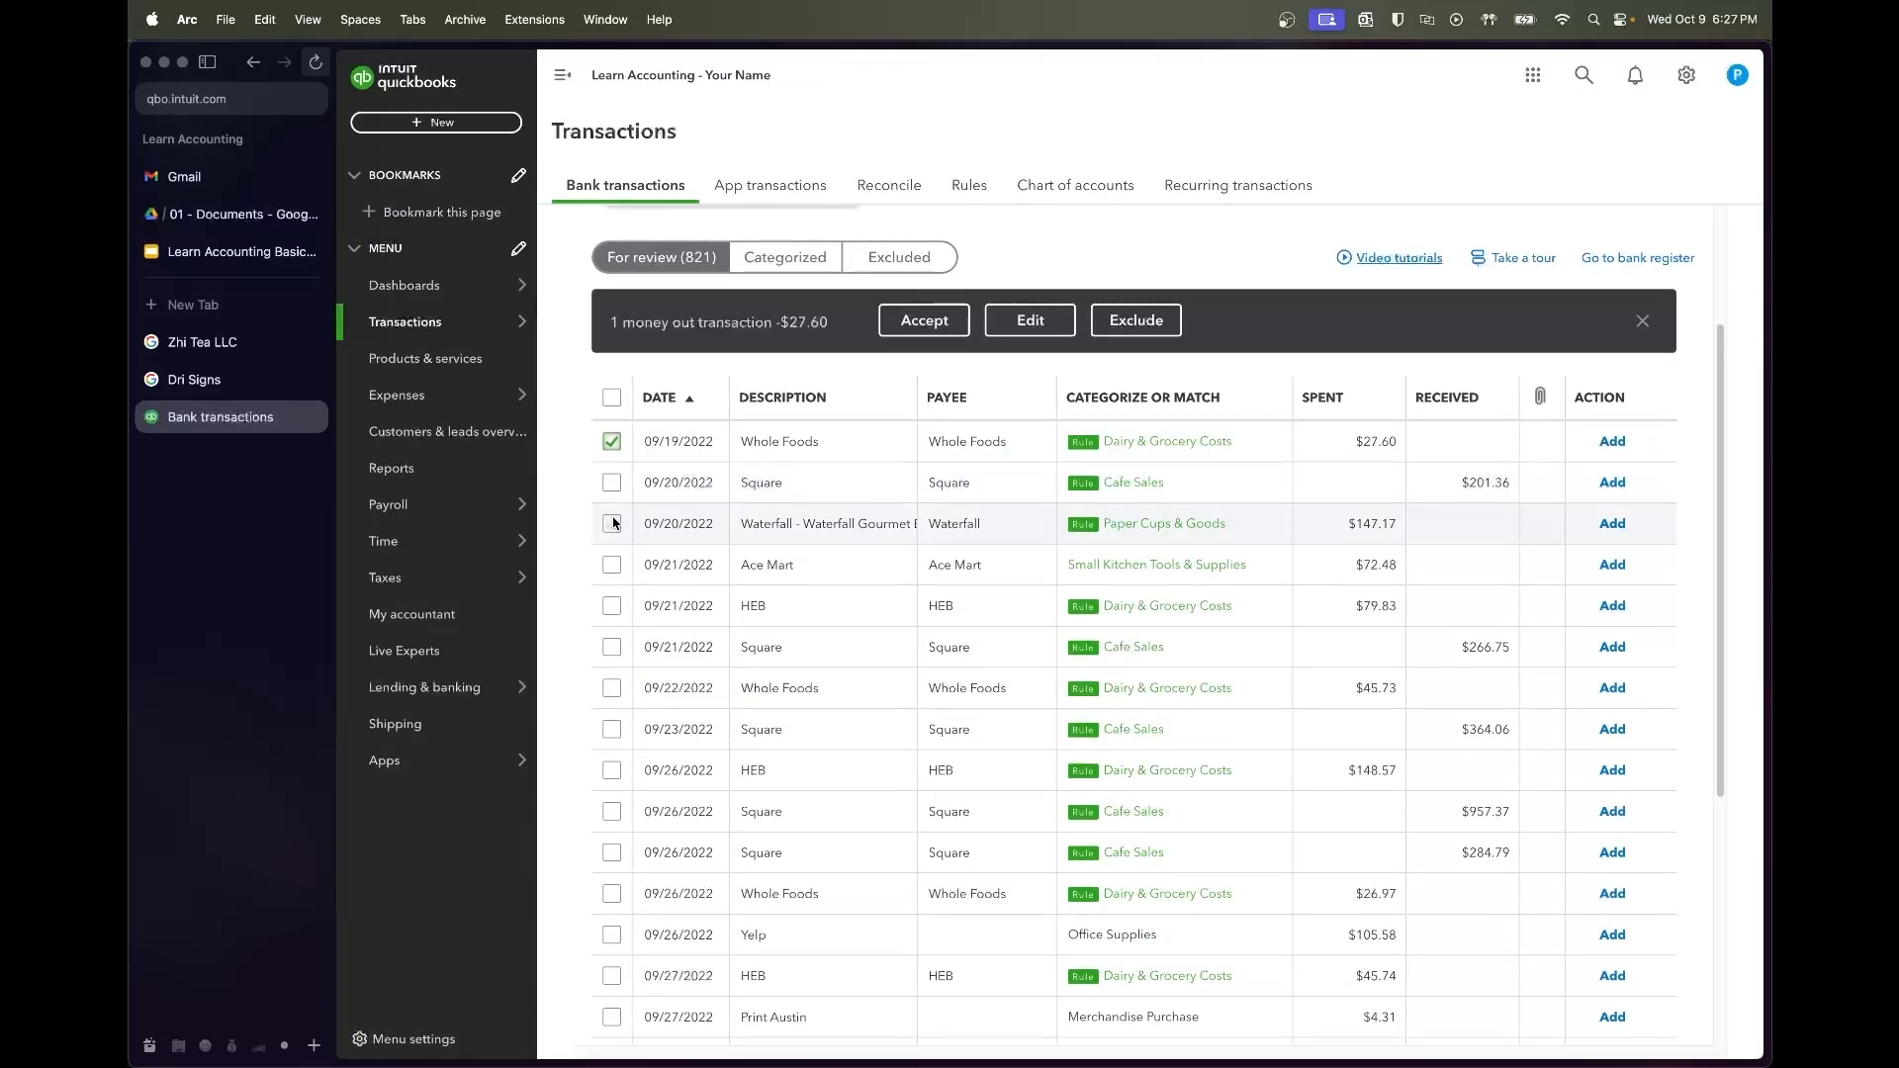
scroll(613, 559, "down", 1)
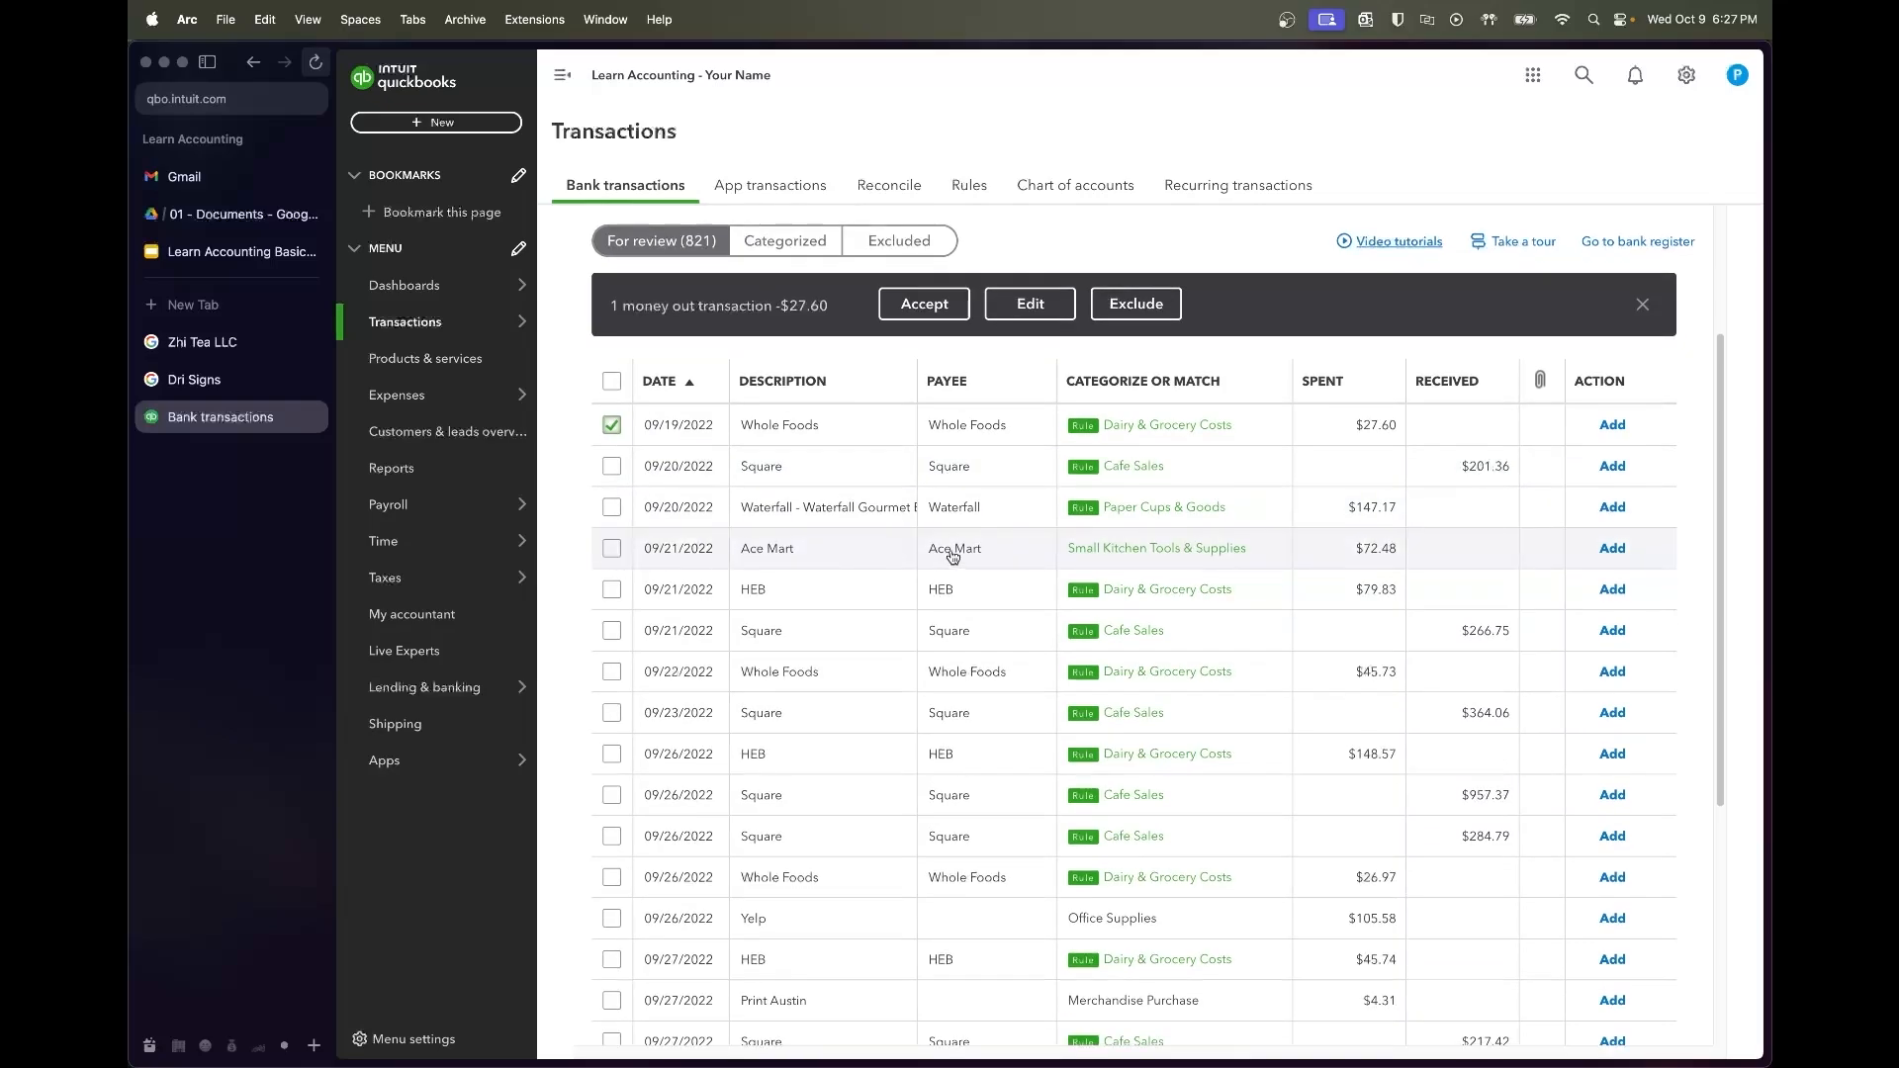
scroll(955, 564, "down", 2)
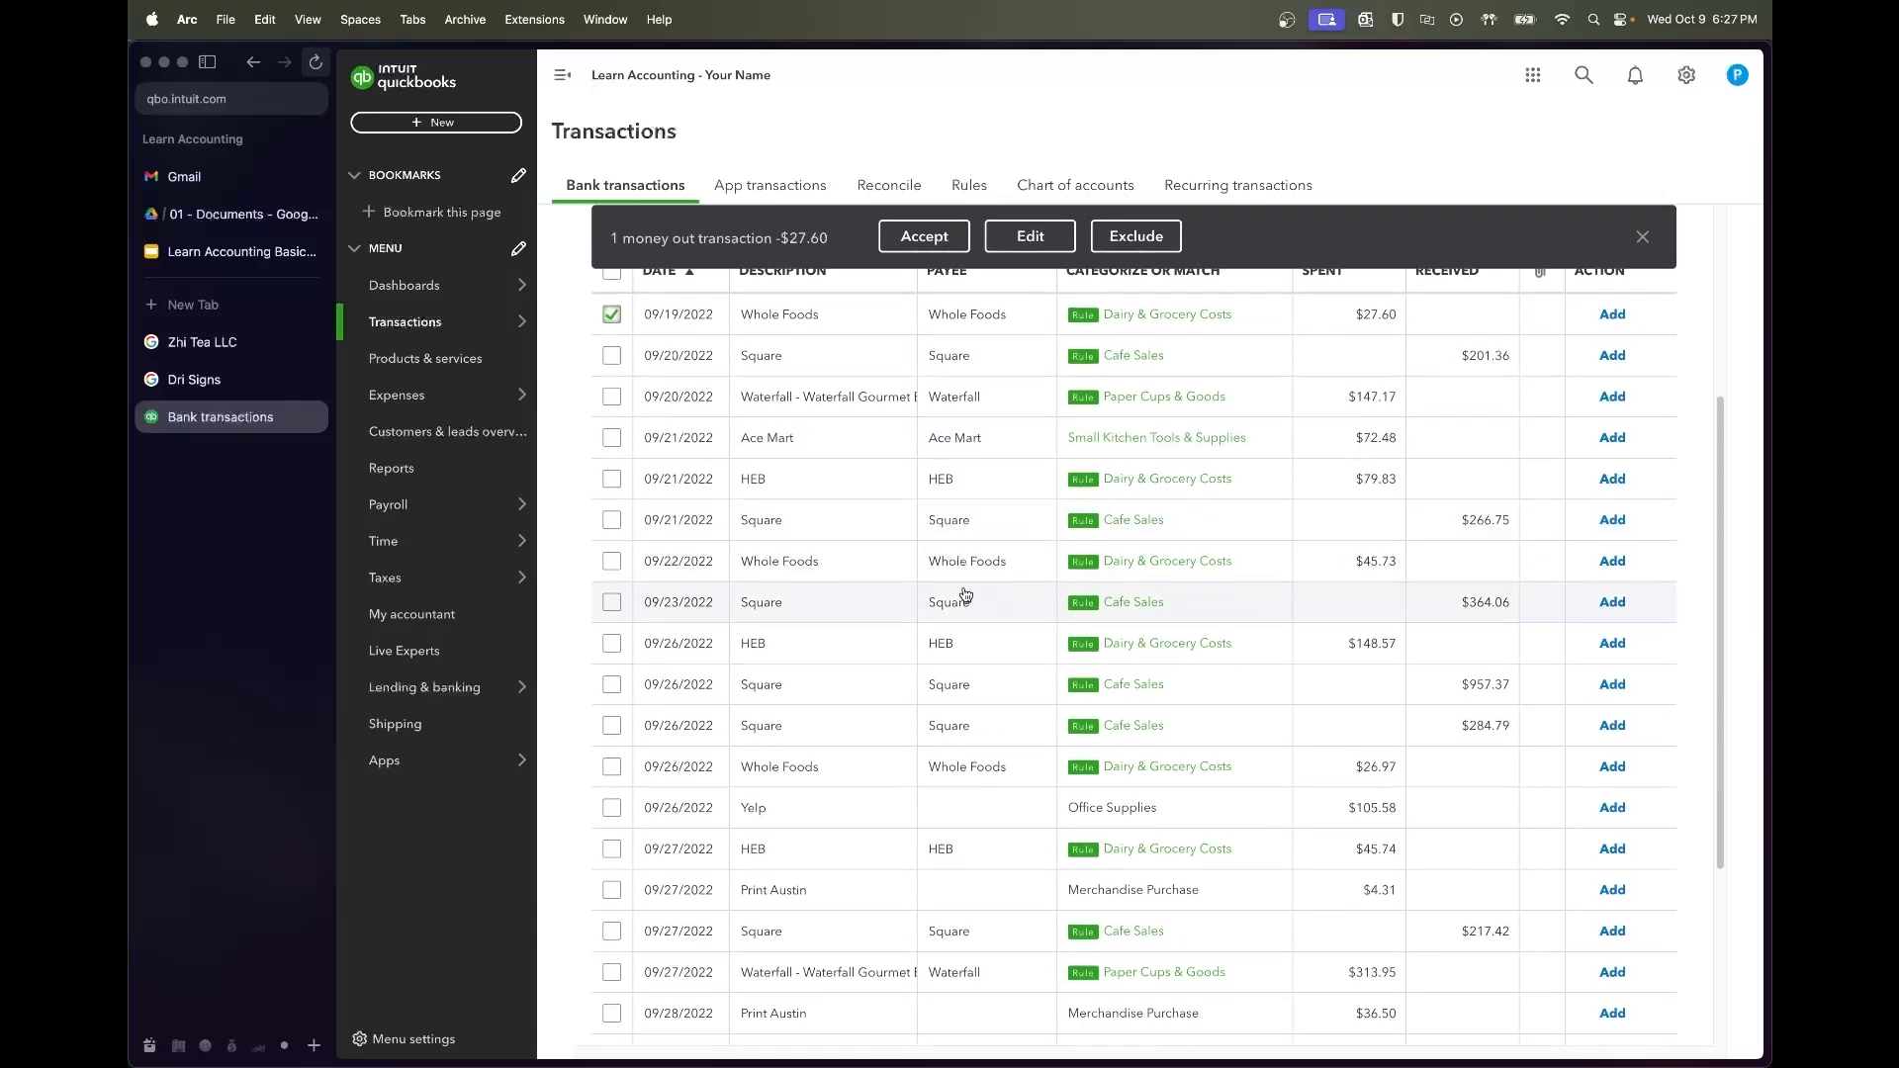
scroll(964, 591, "down", 1)
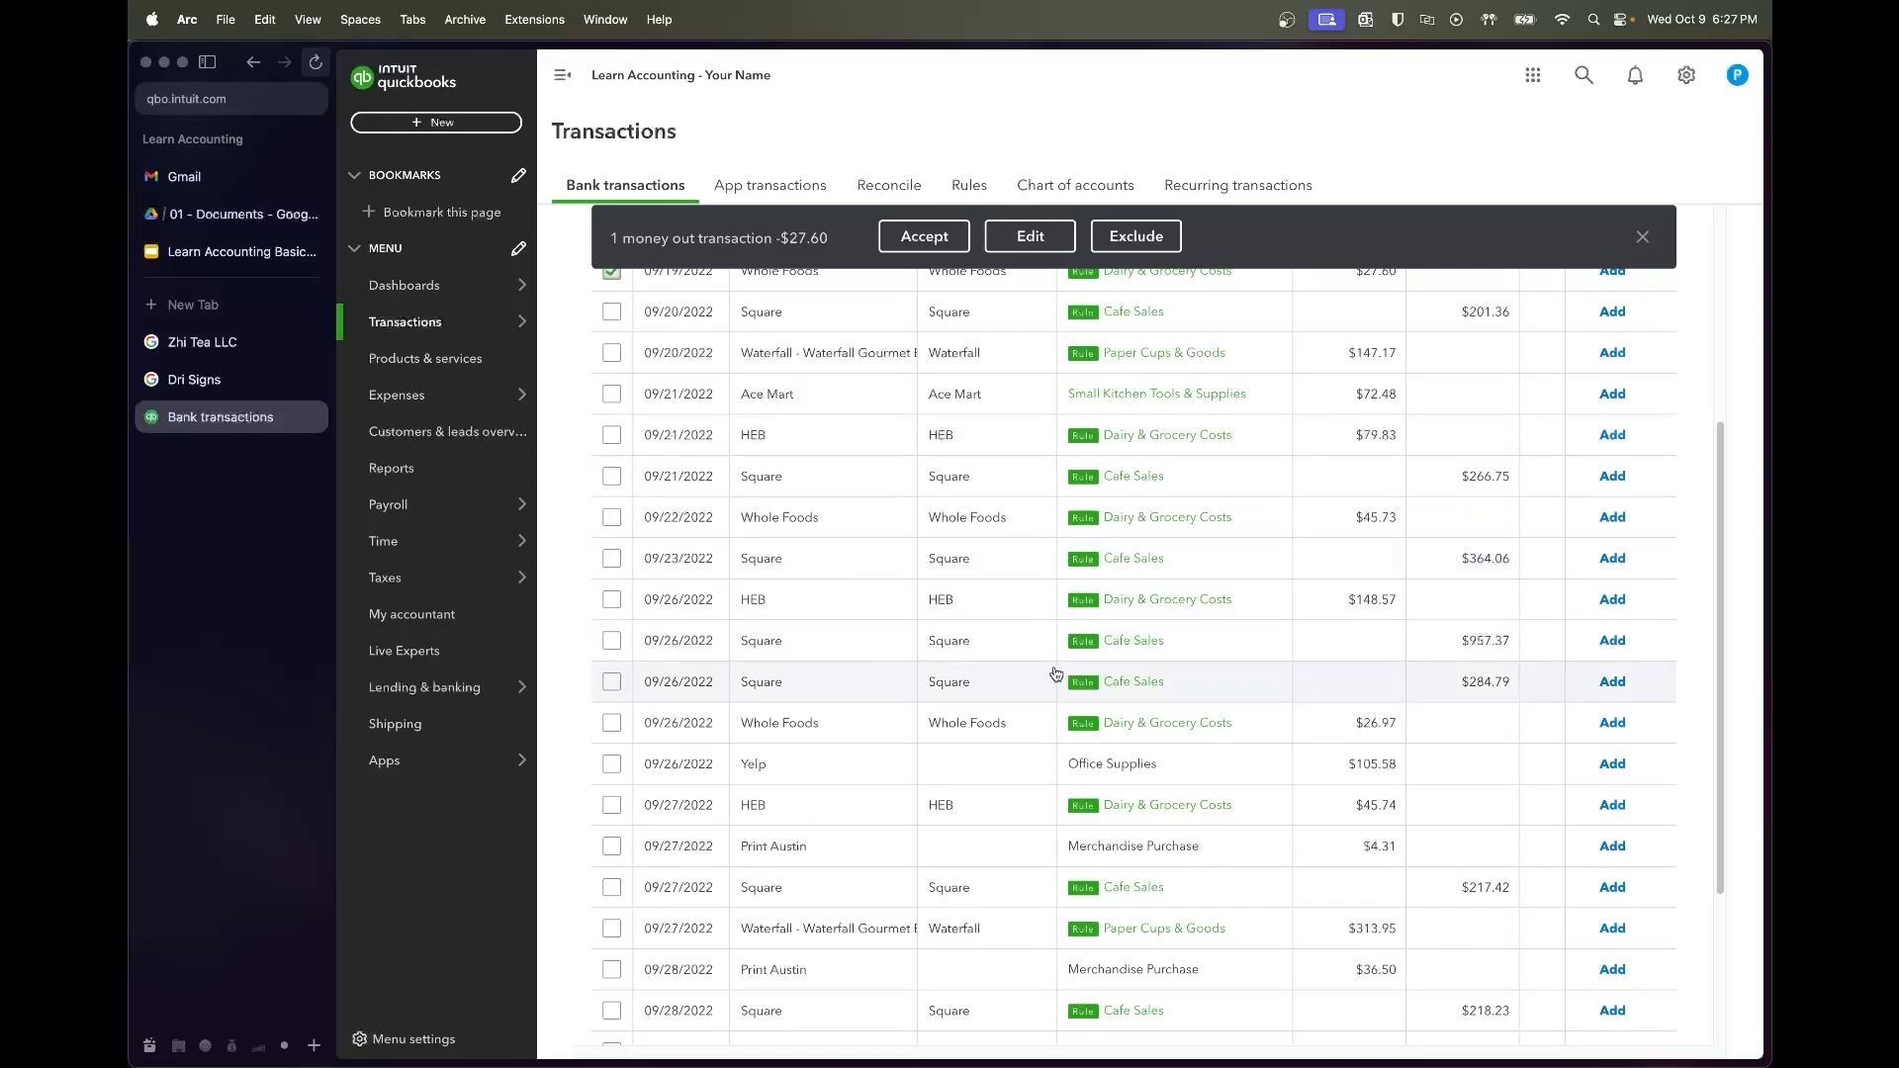
scroll(1060, 691, "down", 1)
left_click(611, 662, "shift")
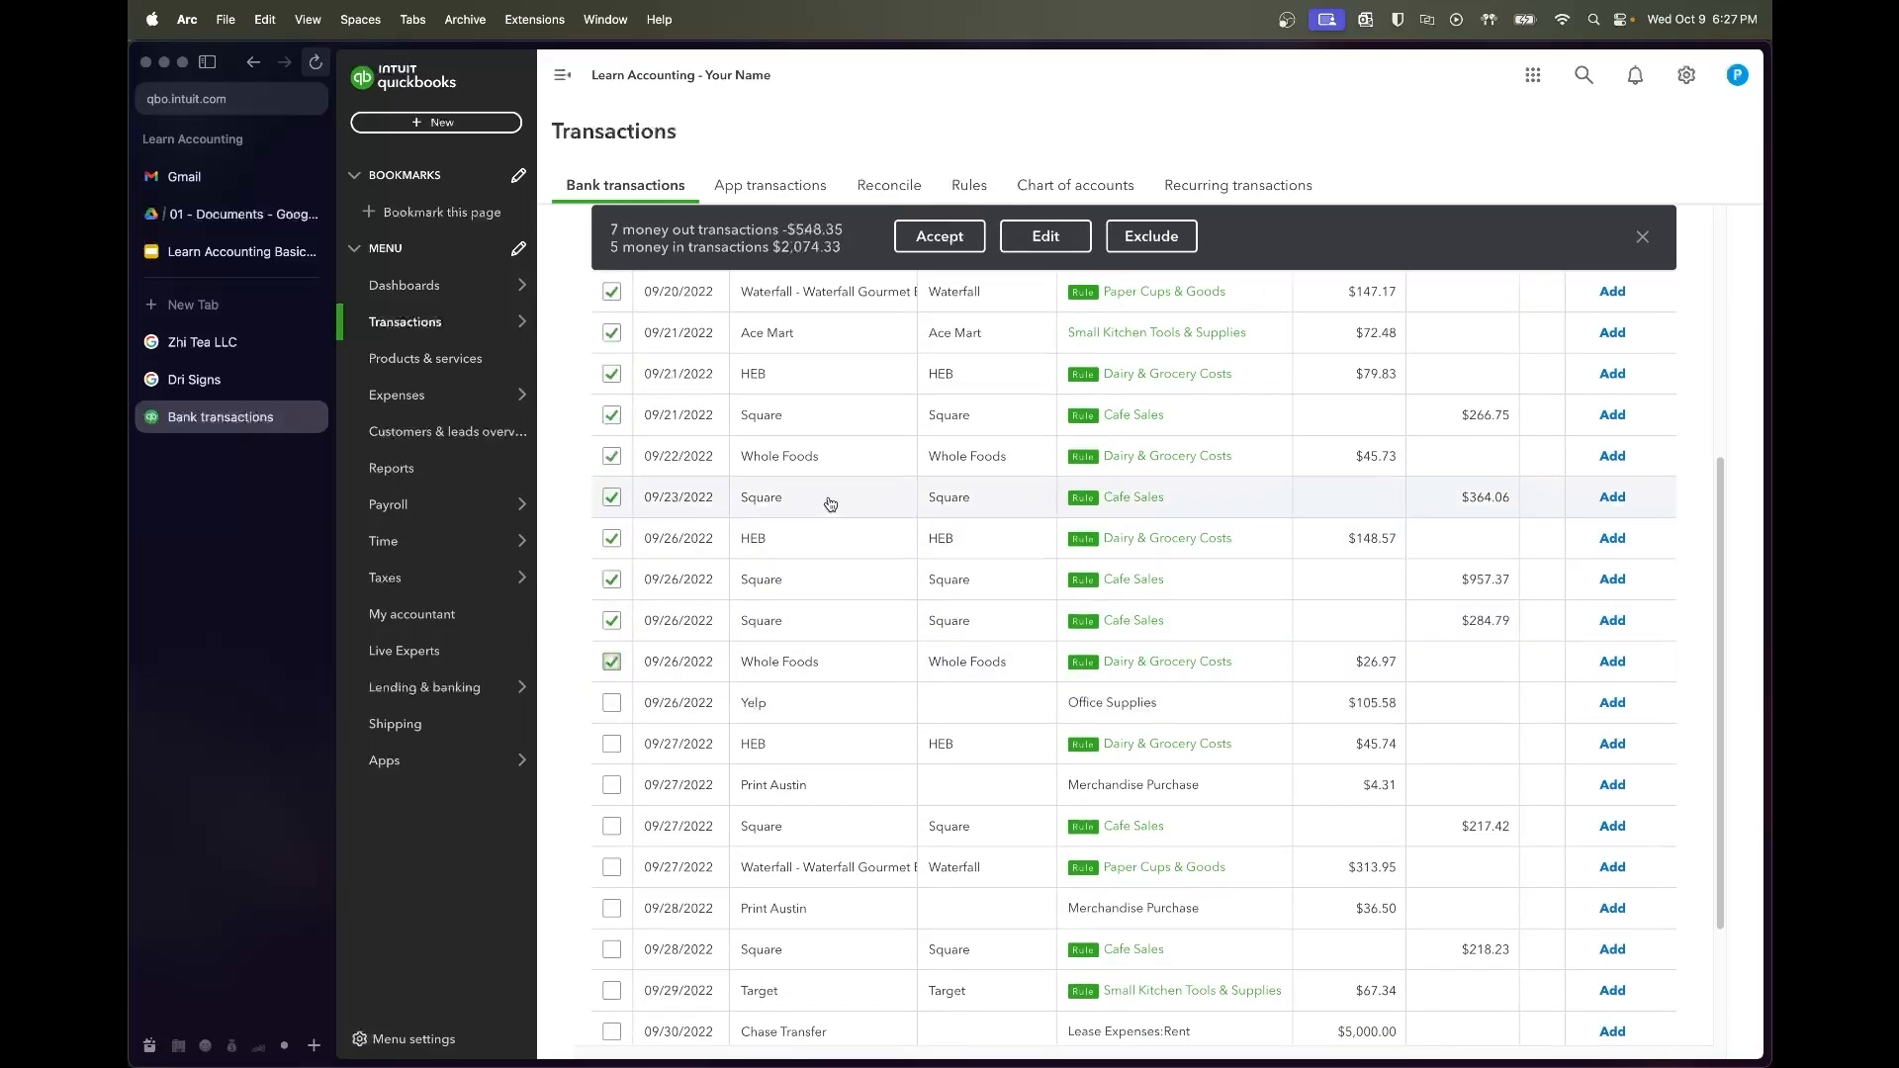
scroll(940, 458, "up", 1)
left_click(938, 235)
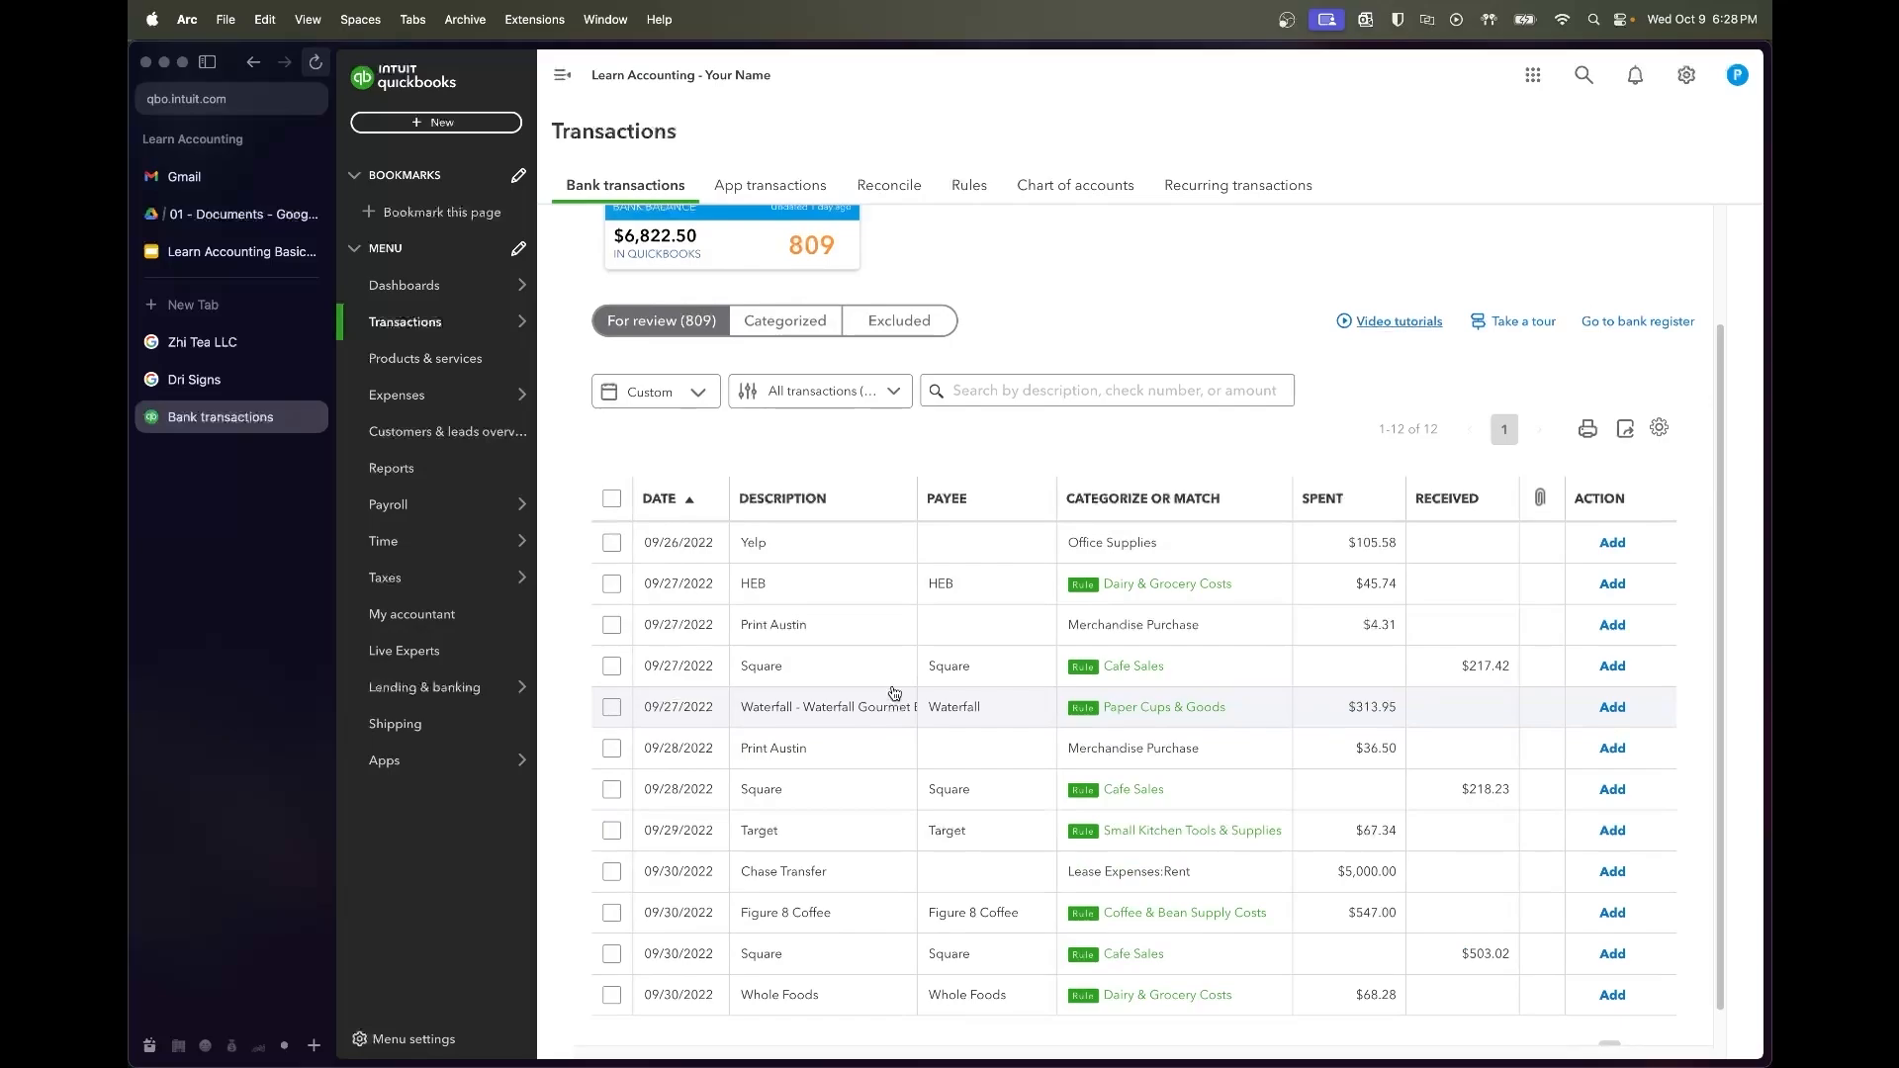
left_click(954, 542)
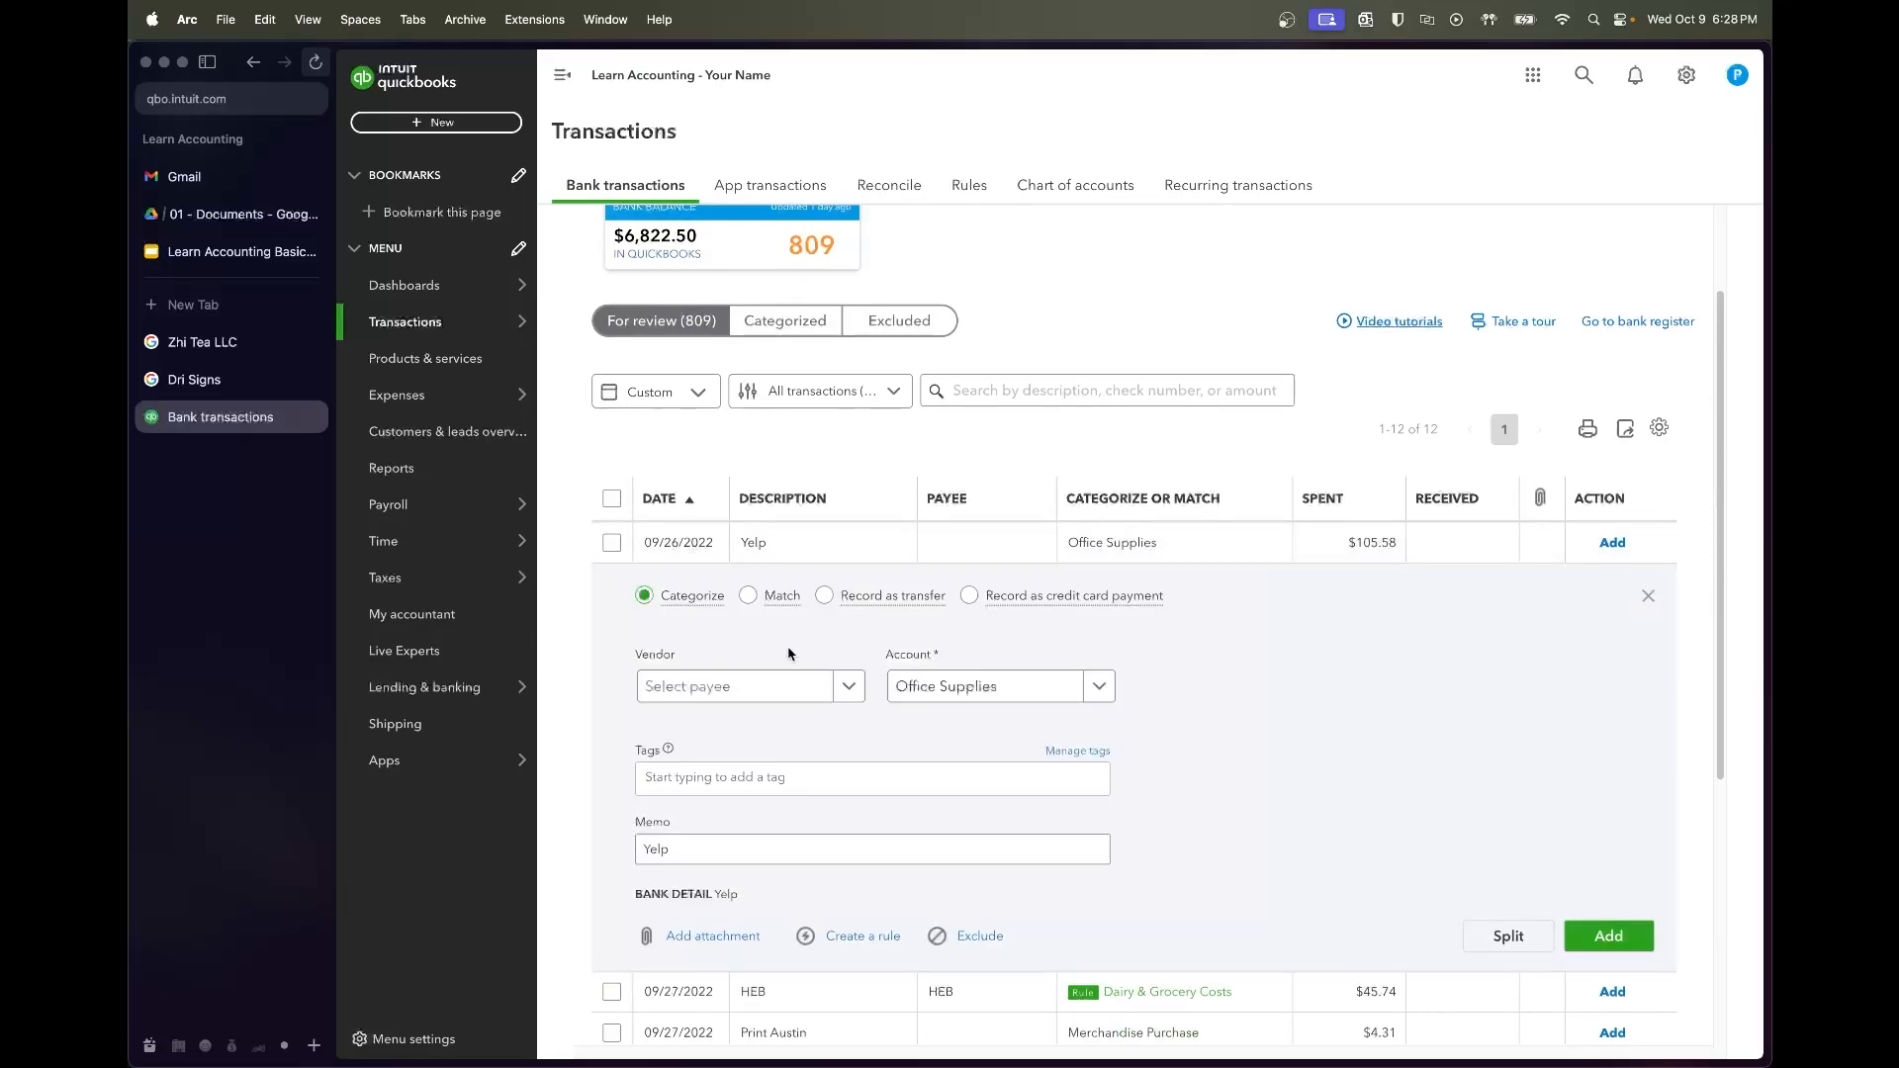
left_click(804, 542)
left_click(791, 583)
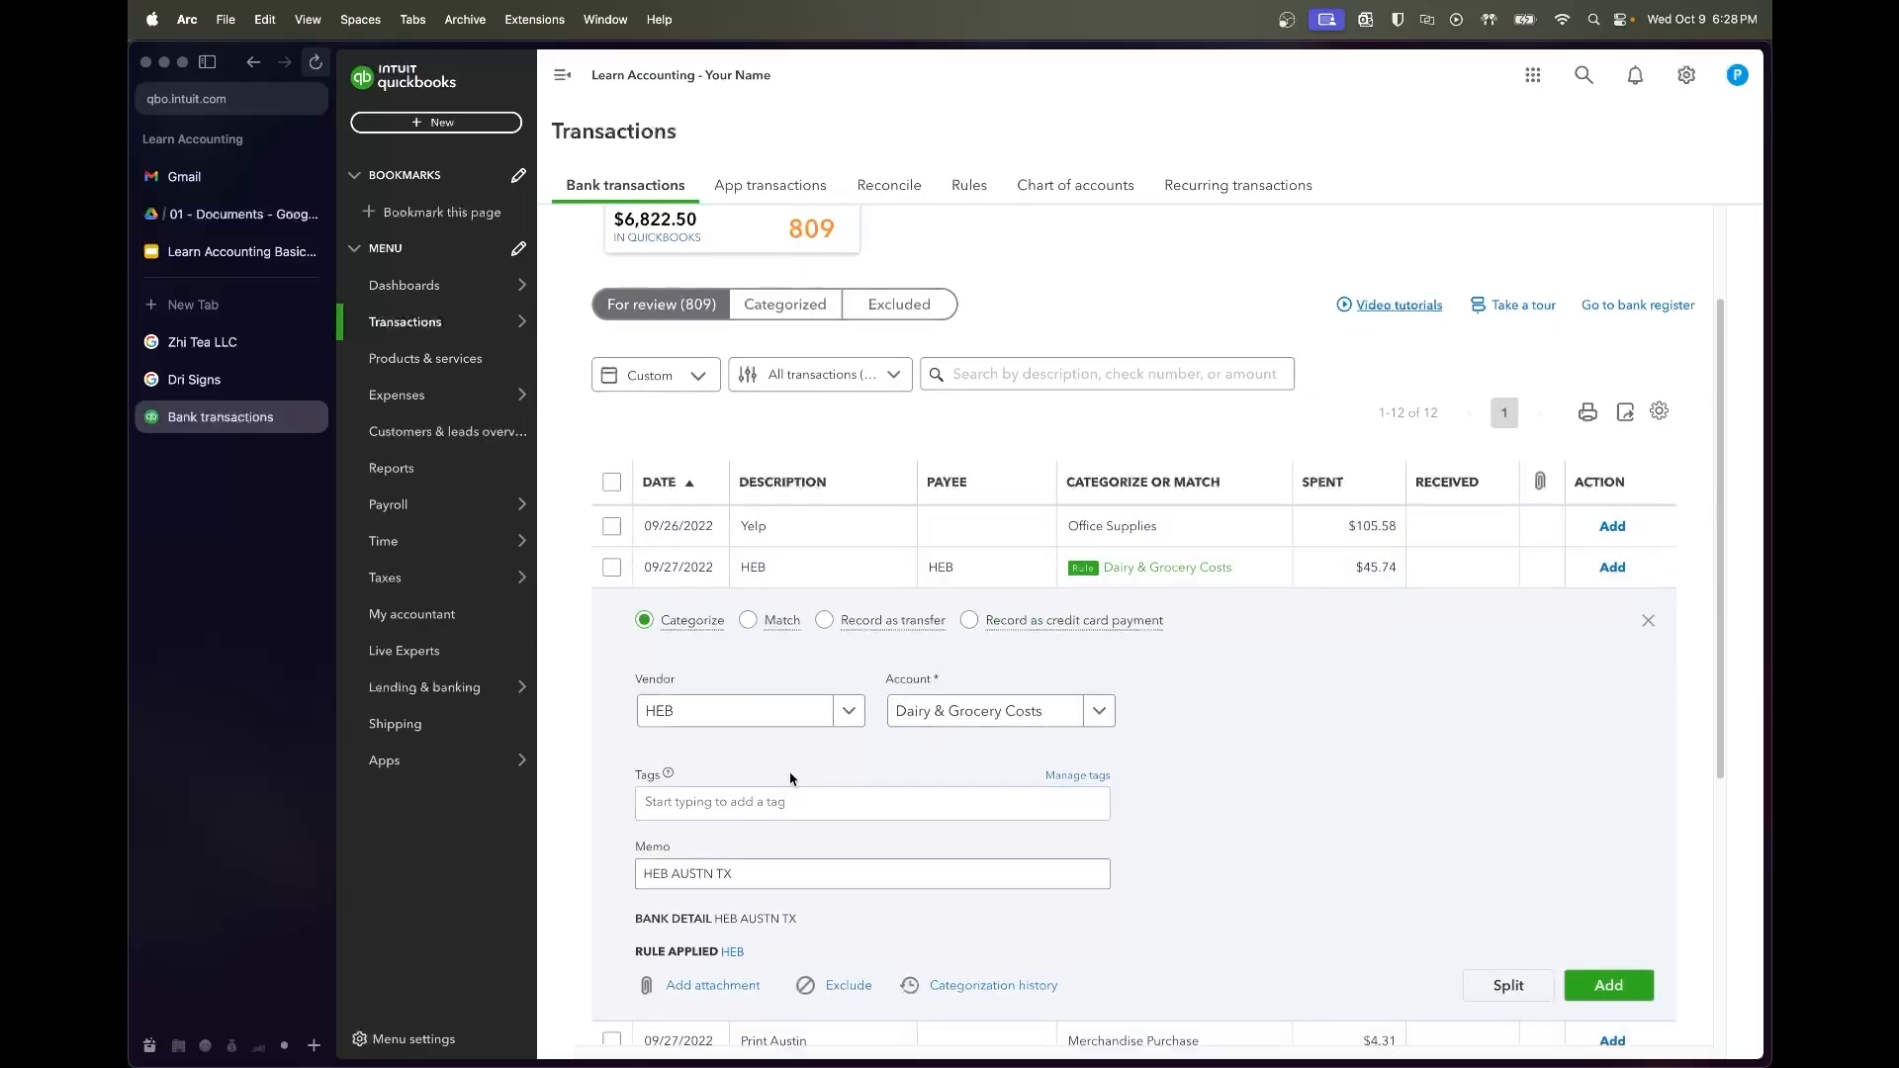
left_click(809, 572)
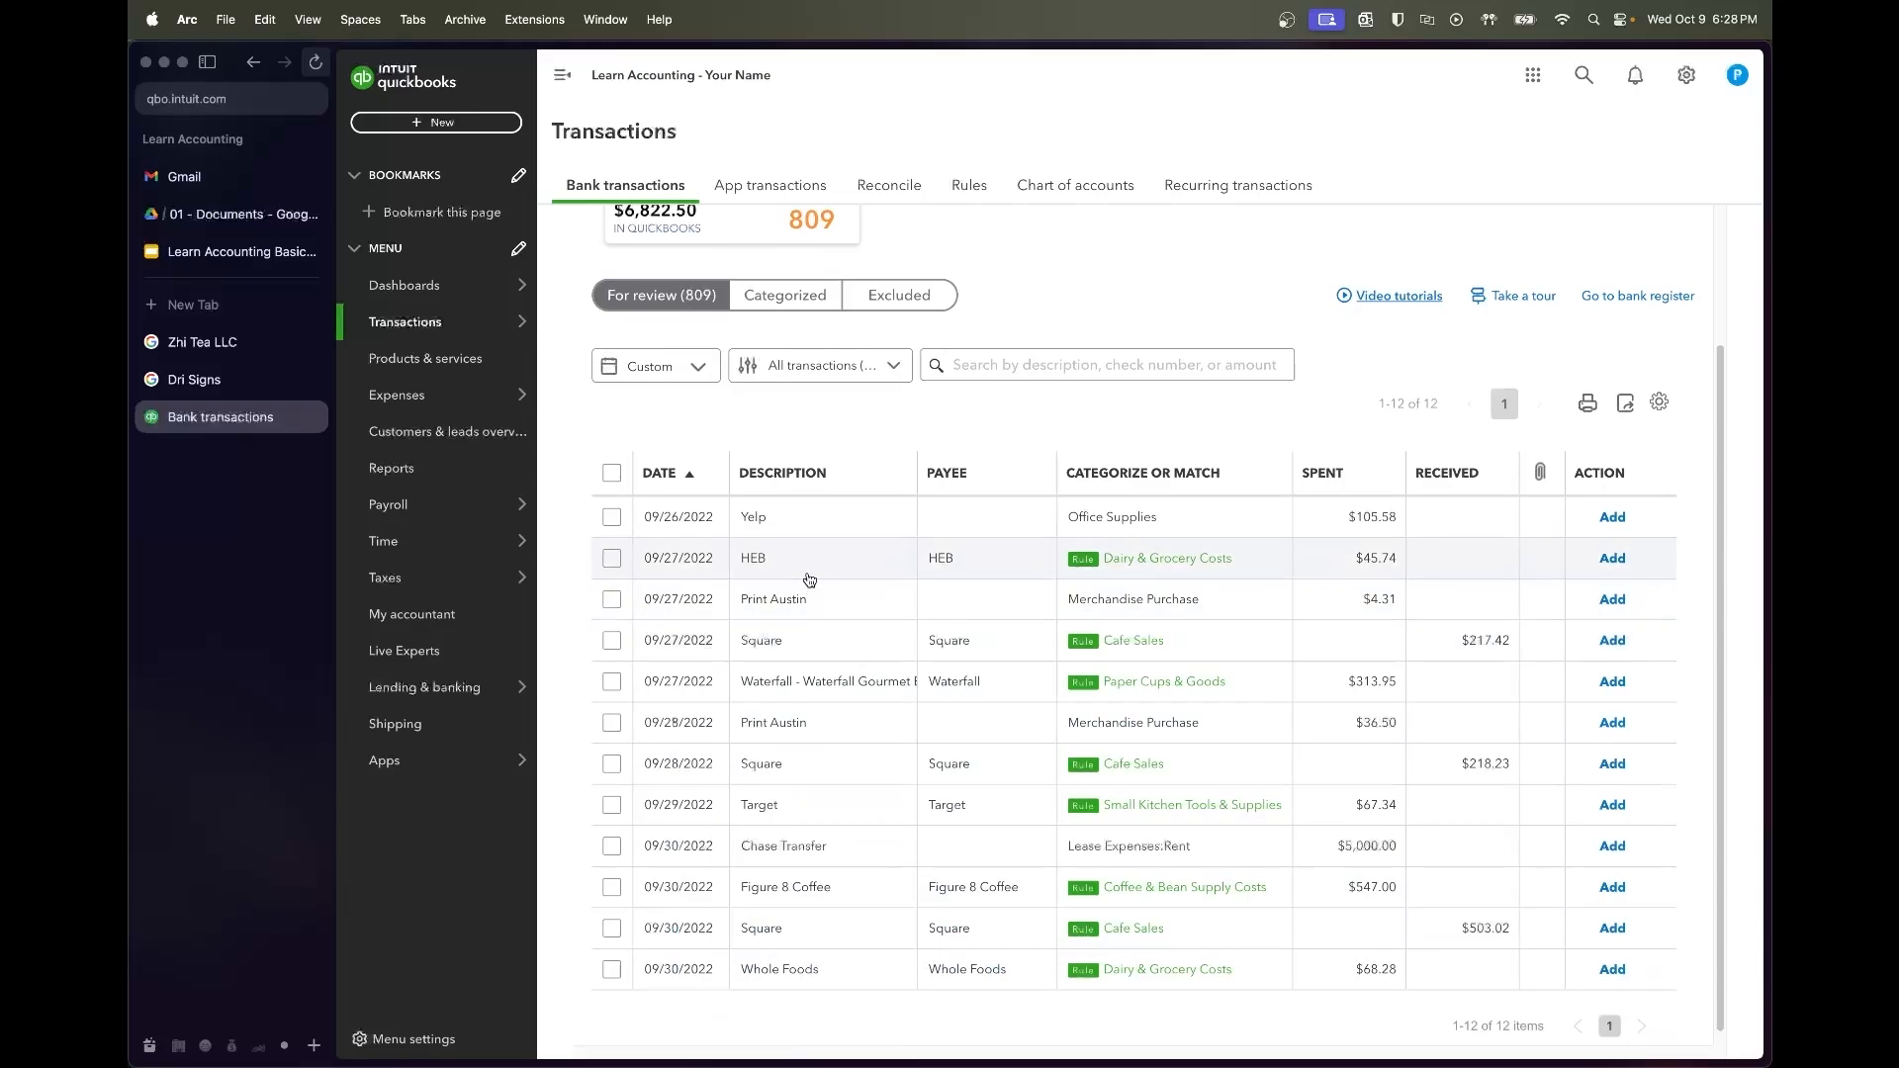
left_click(809, 572)
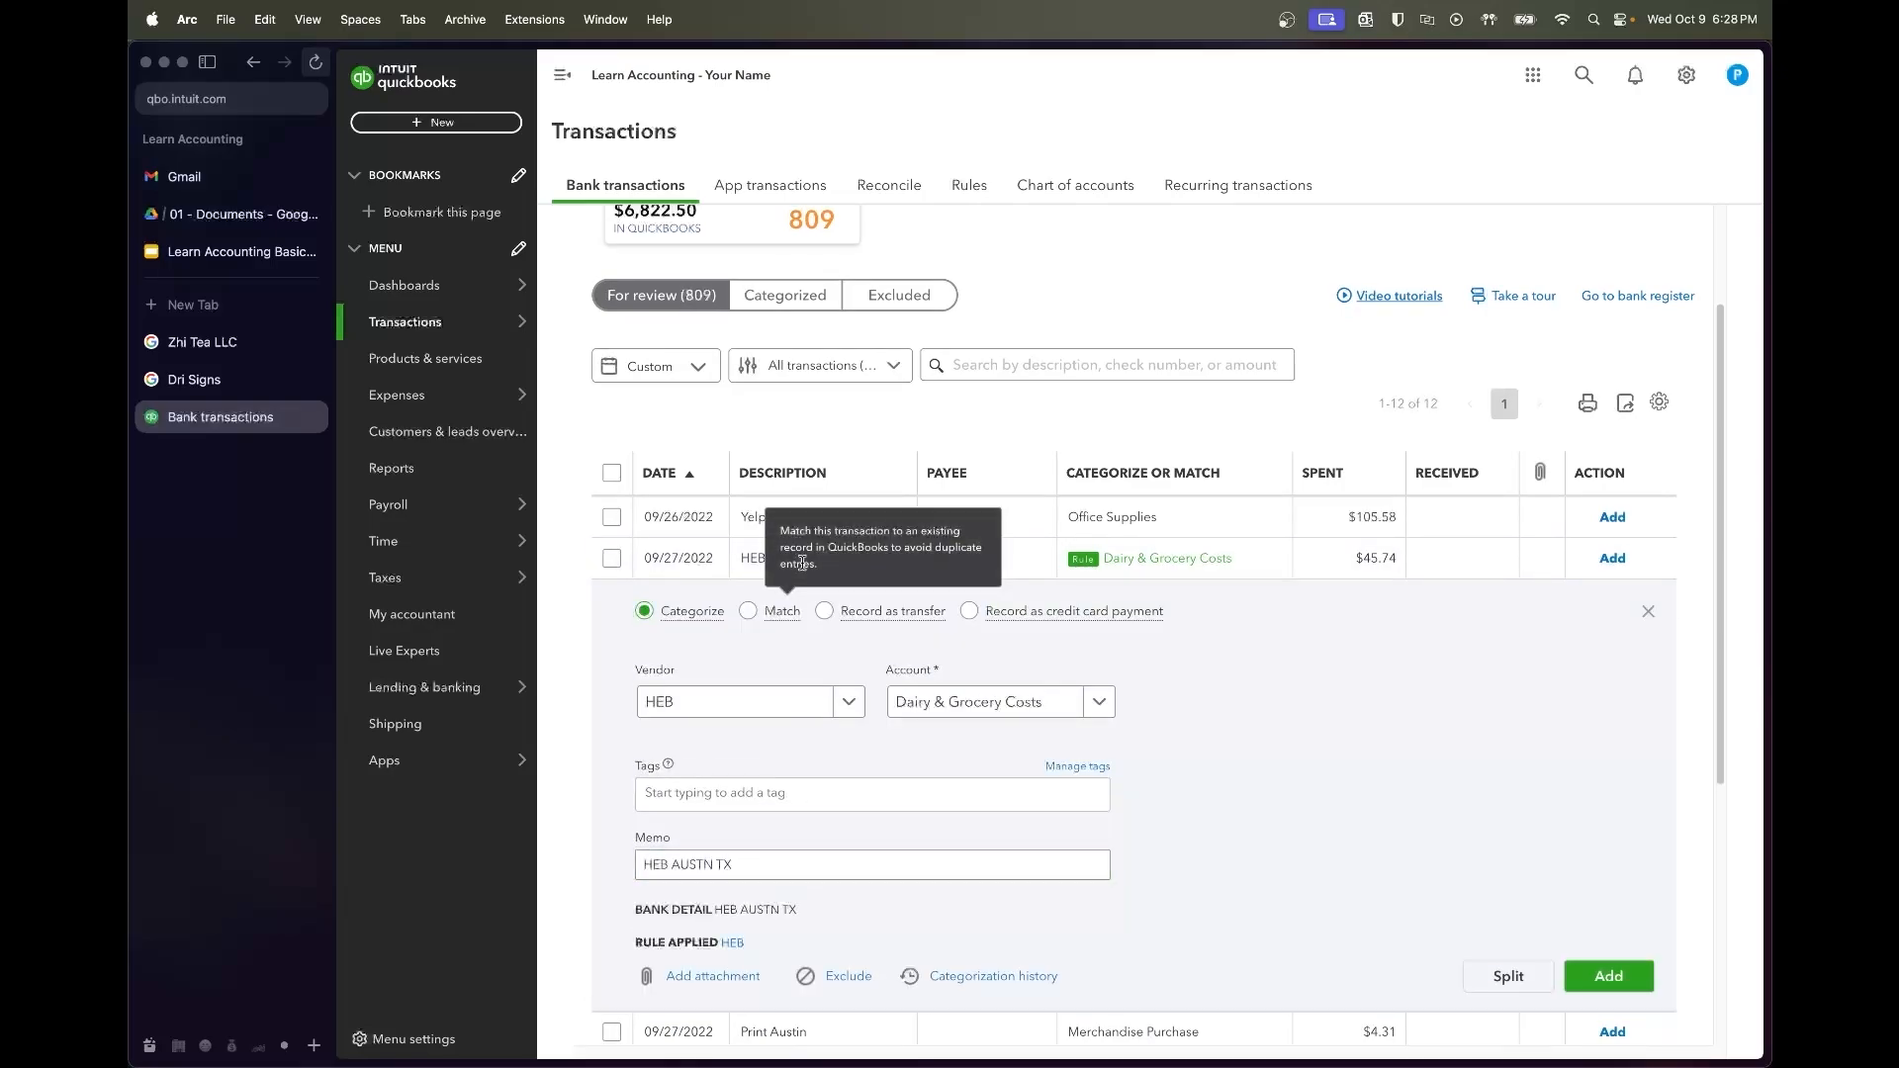
left_click(954, 580)
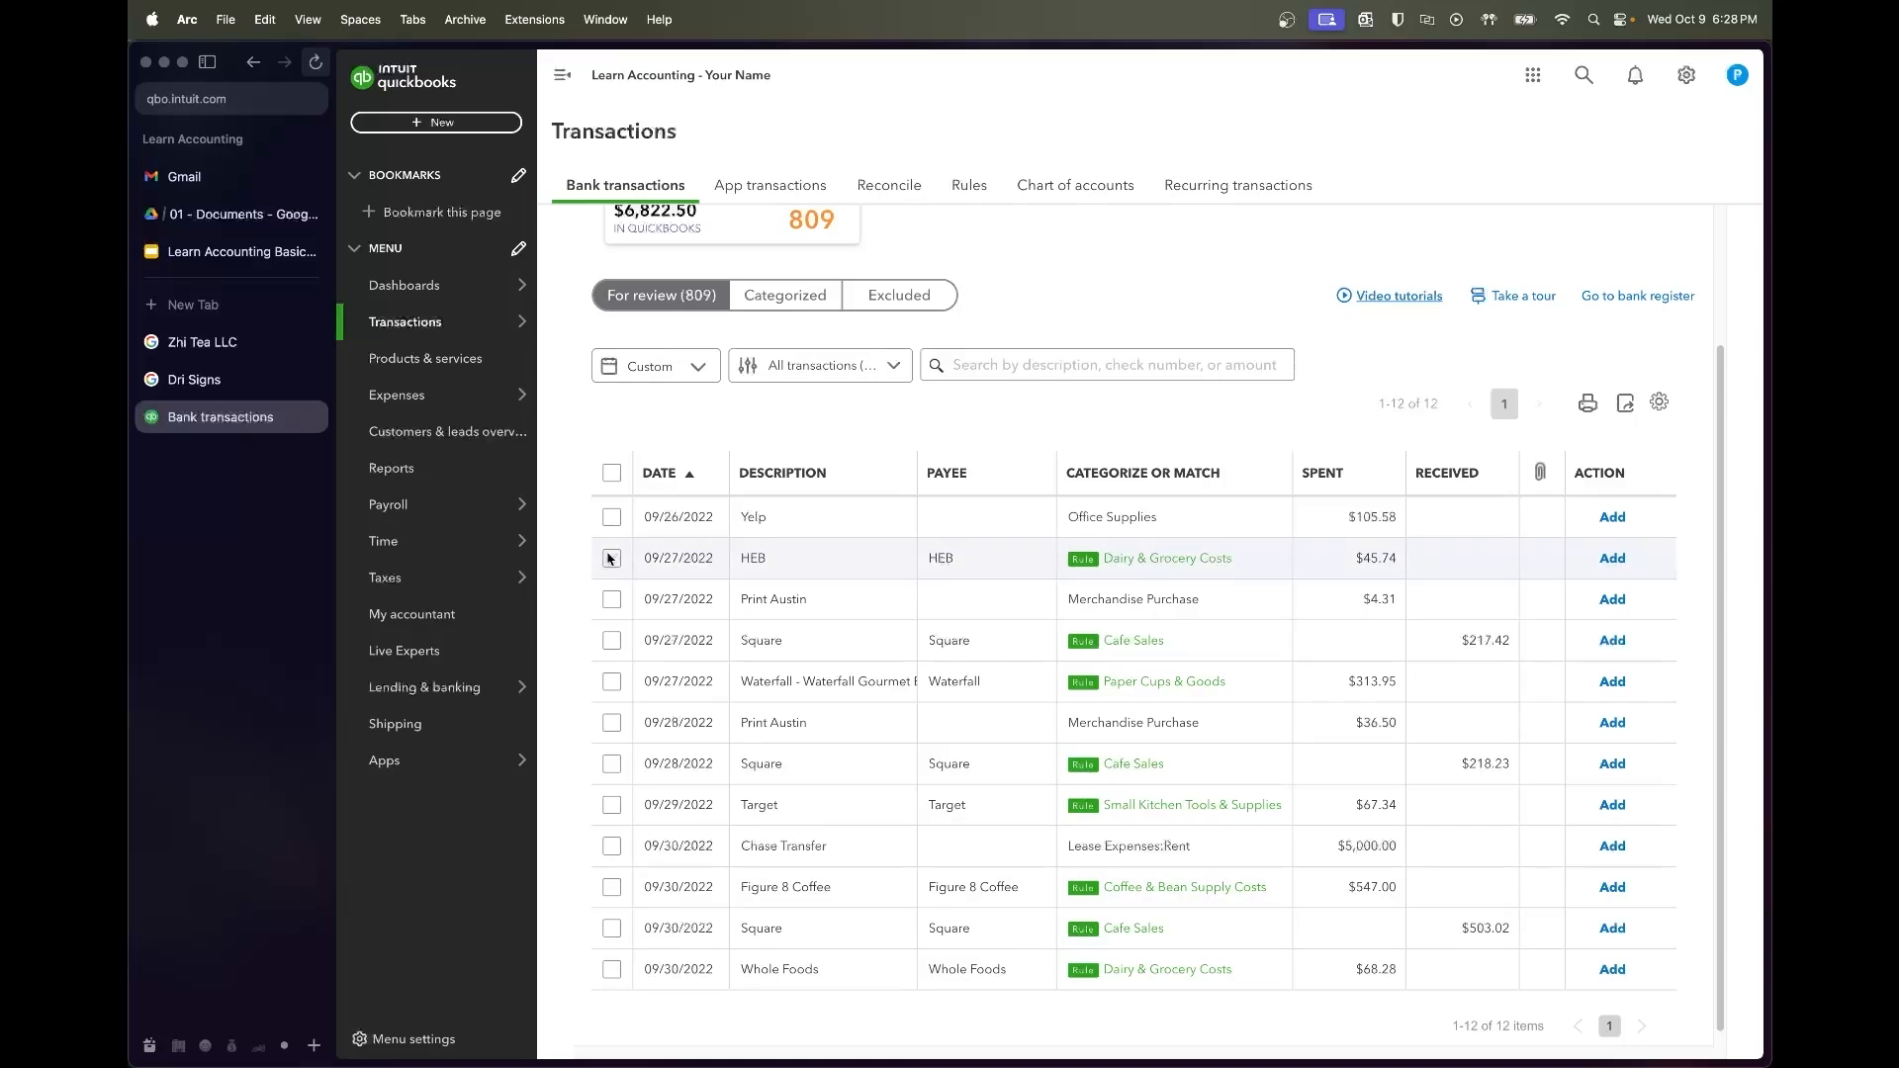
Batch-accept the rule-categorized rows from the HEB purchase through the 09/30 Whole Foods purchase
scroll(886, 712, "down", 1)
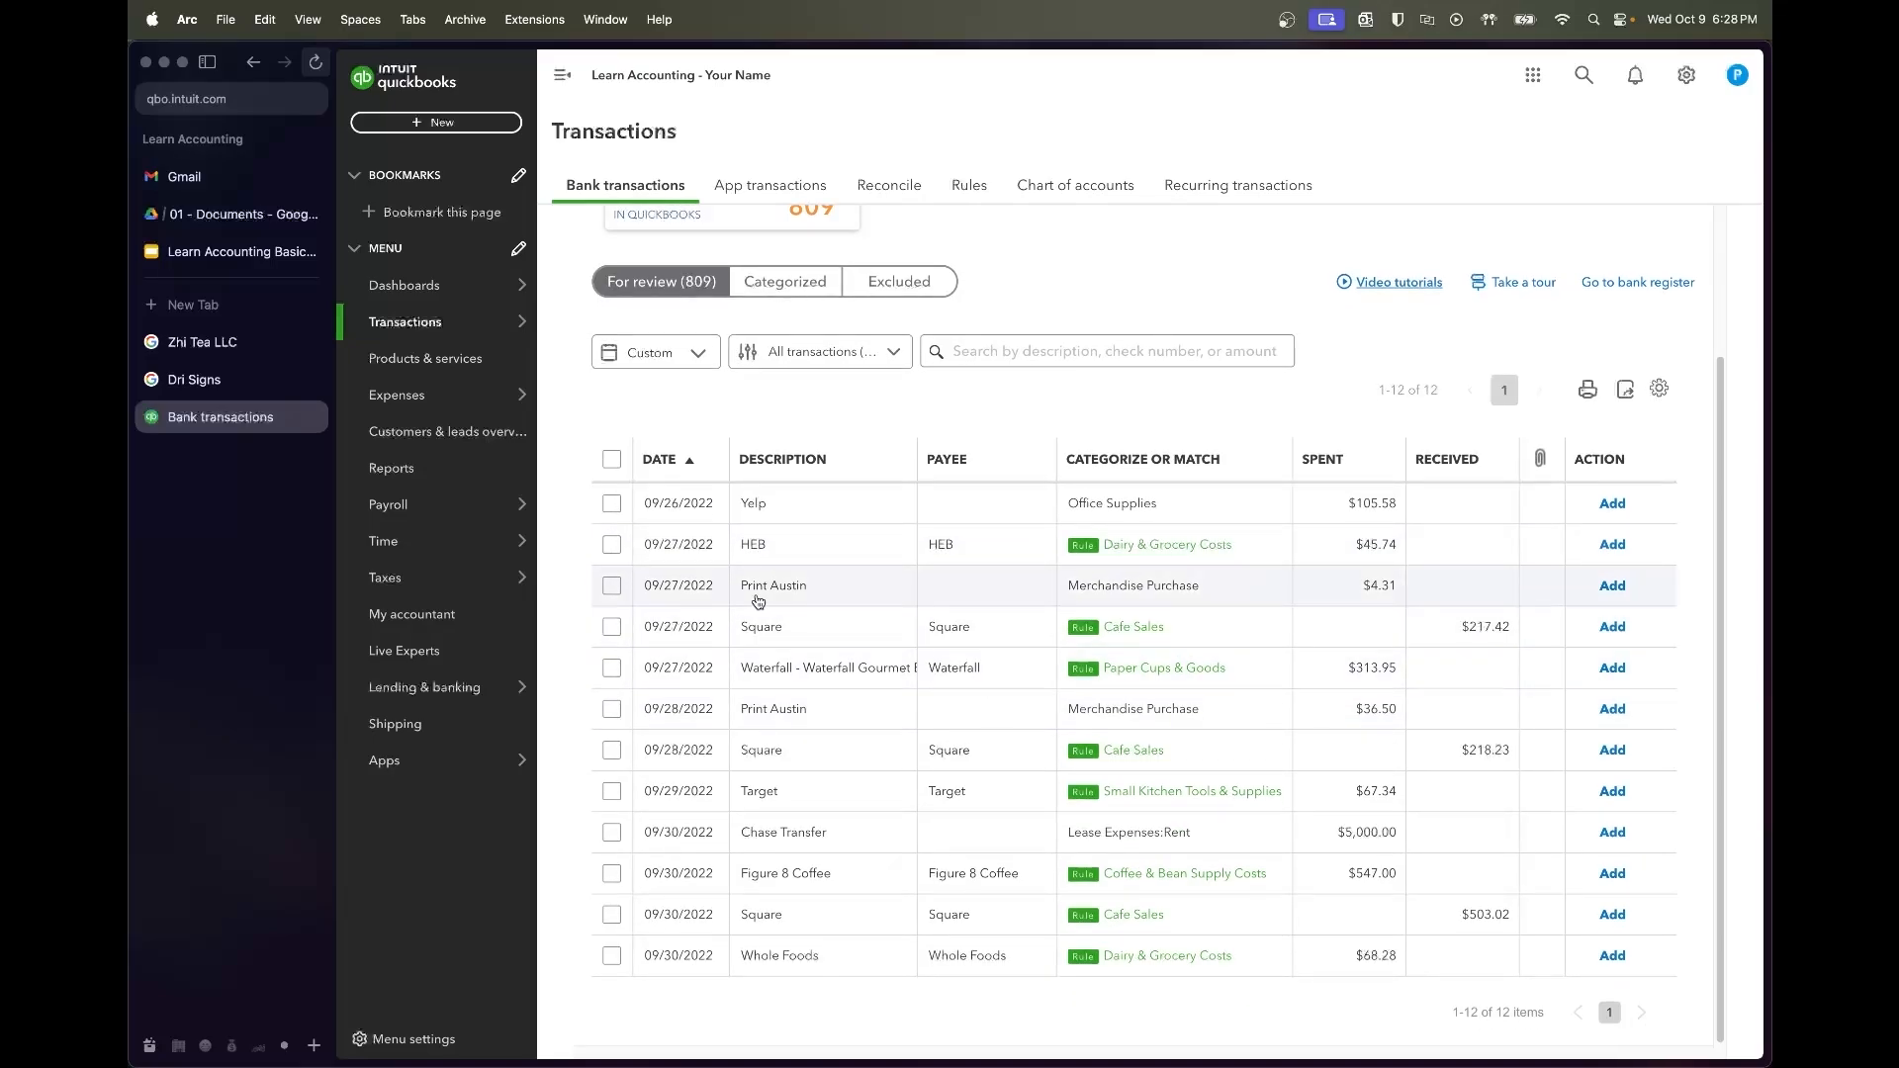
left_click(612, 545)
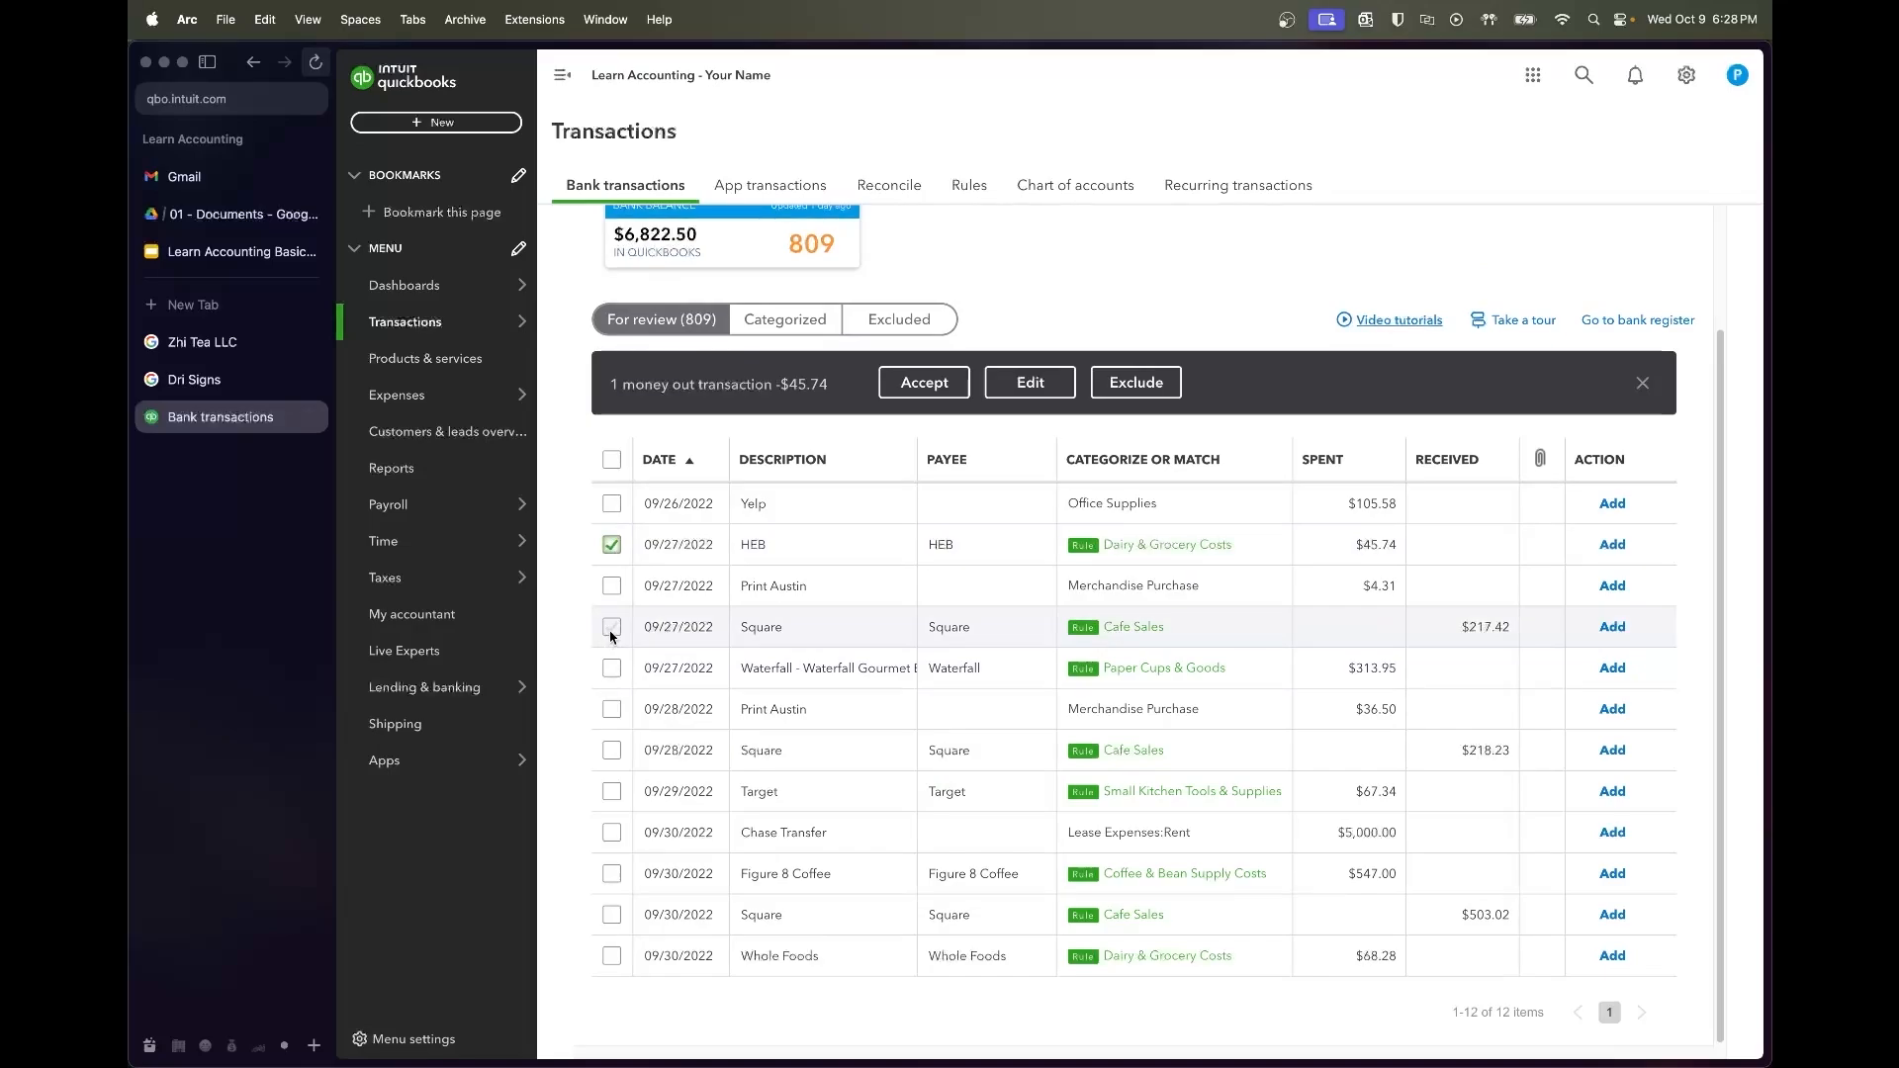
left_click(611, 631)
left_click(611, 669)
left_click(611, 754)
left_click(612, 794)
left_click(612, 875)
left_click(611, 916)
left_click(611, 957)
left_click(984, 384)
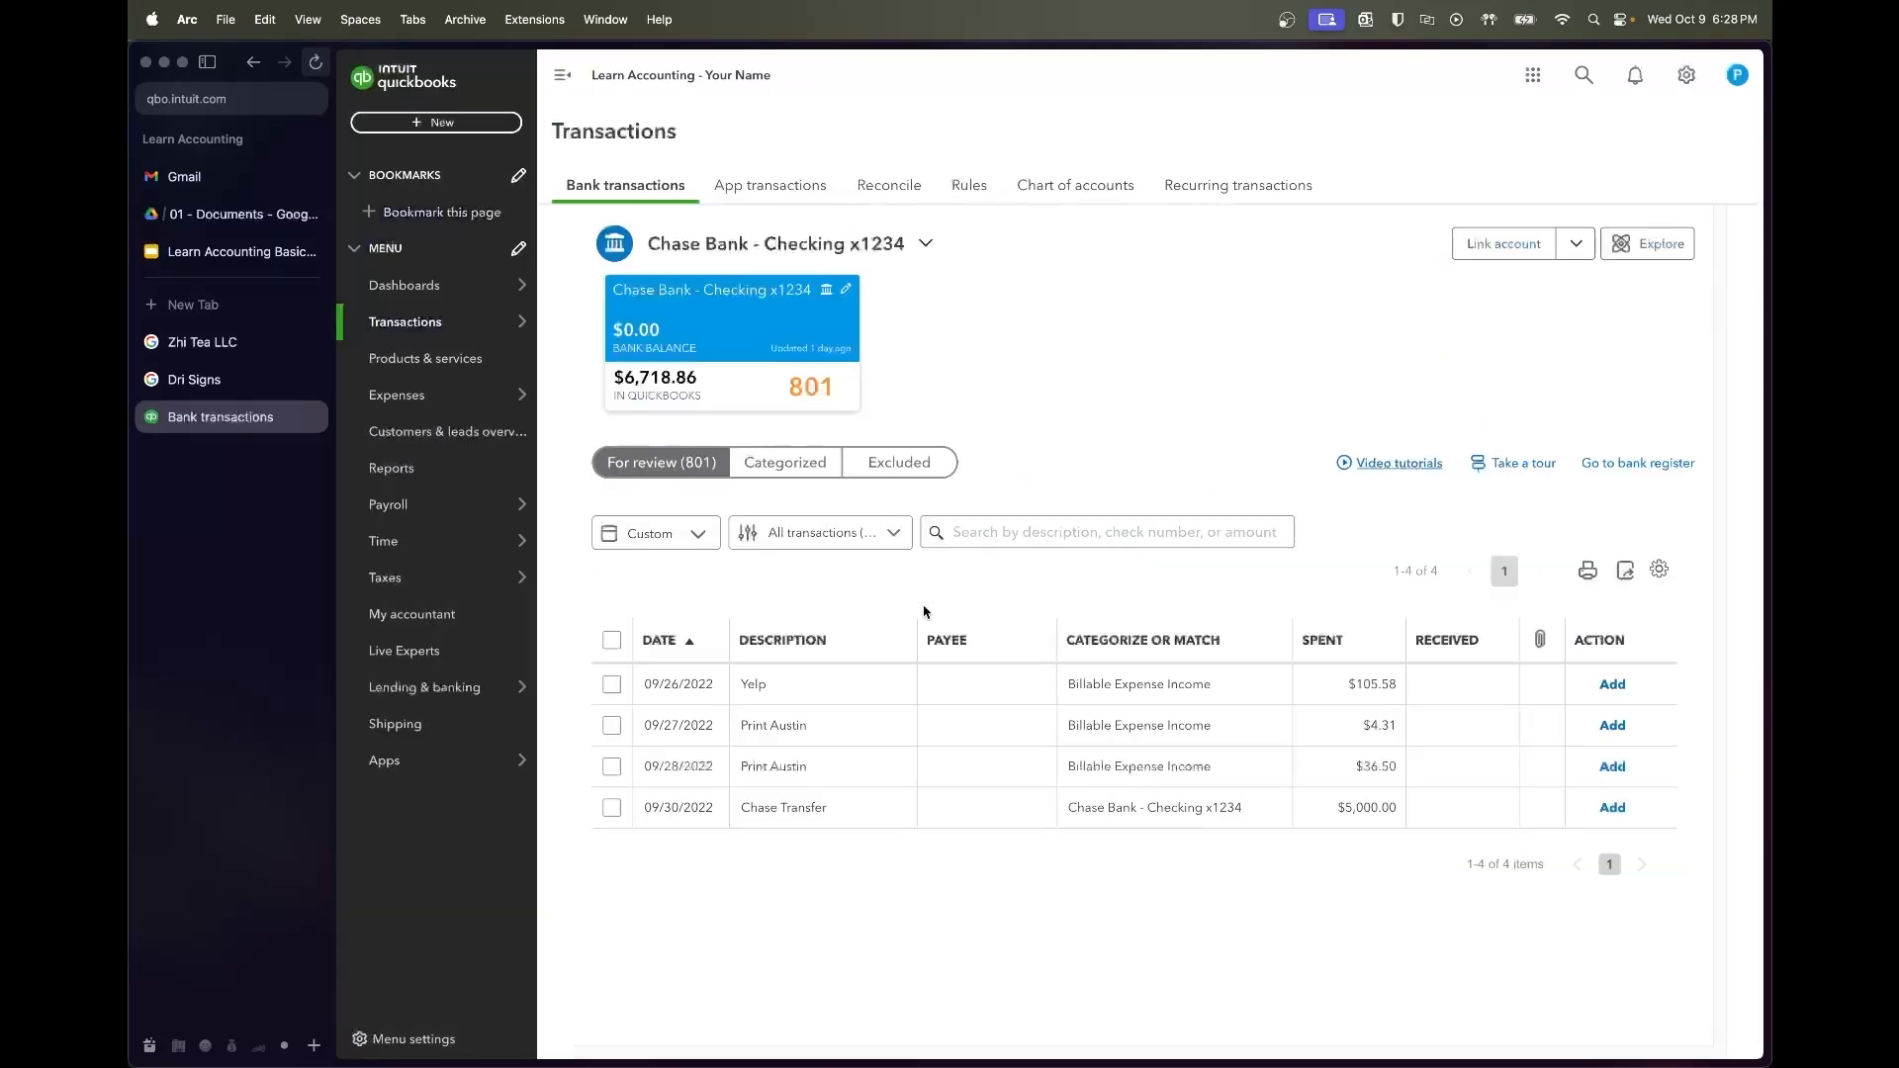
Add the 09/26 Yelp $105.58 charge under a new vendor Yelp, categorized as Advertising
left_click(863, 695)
left_click(760, 831)
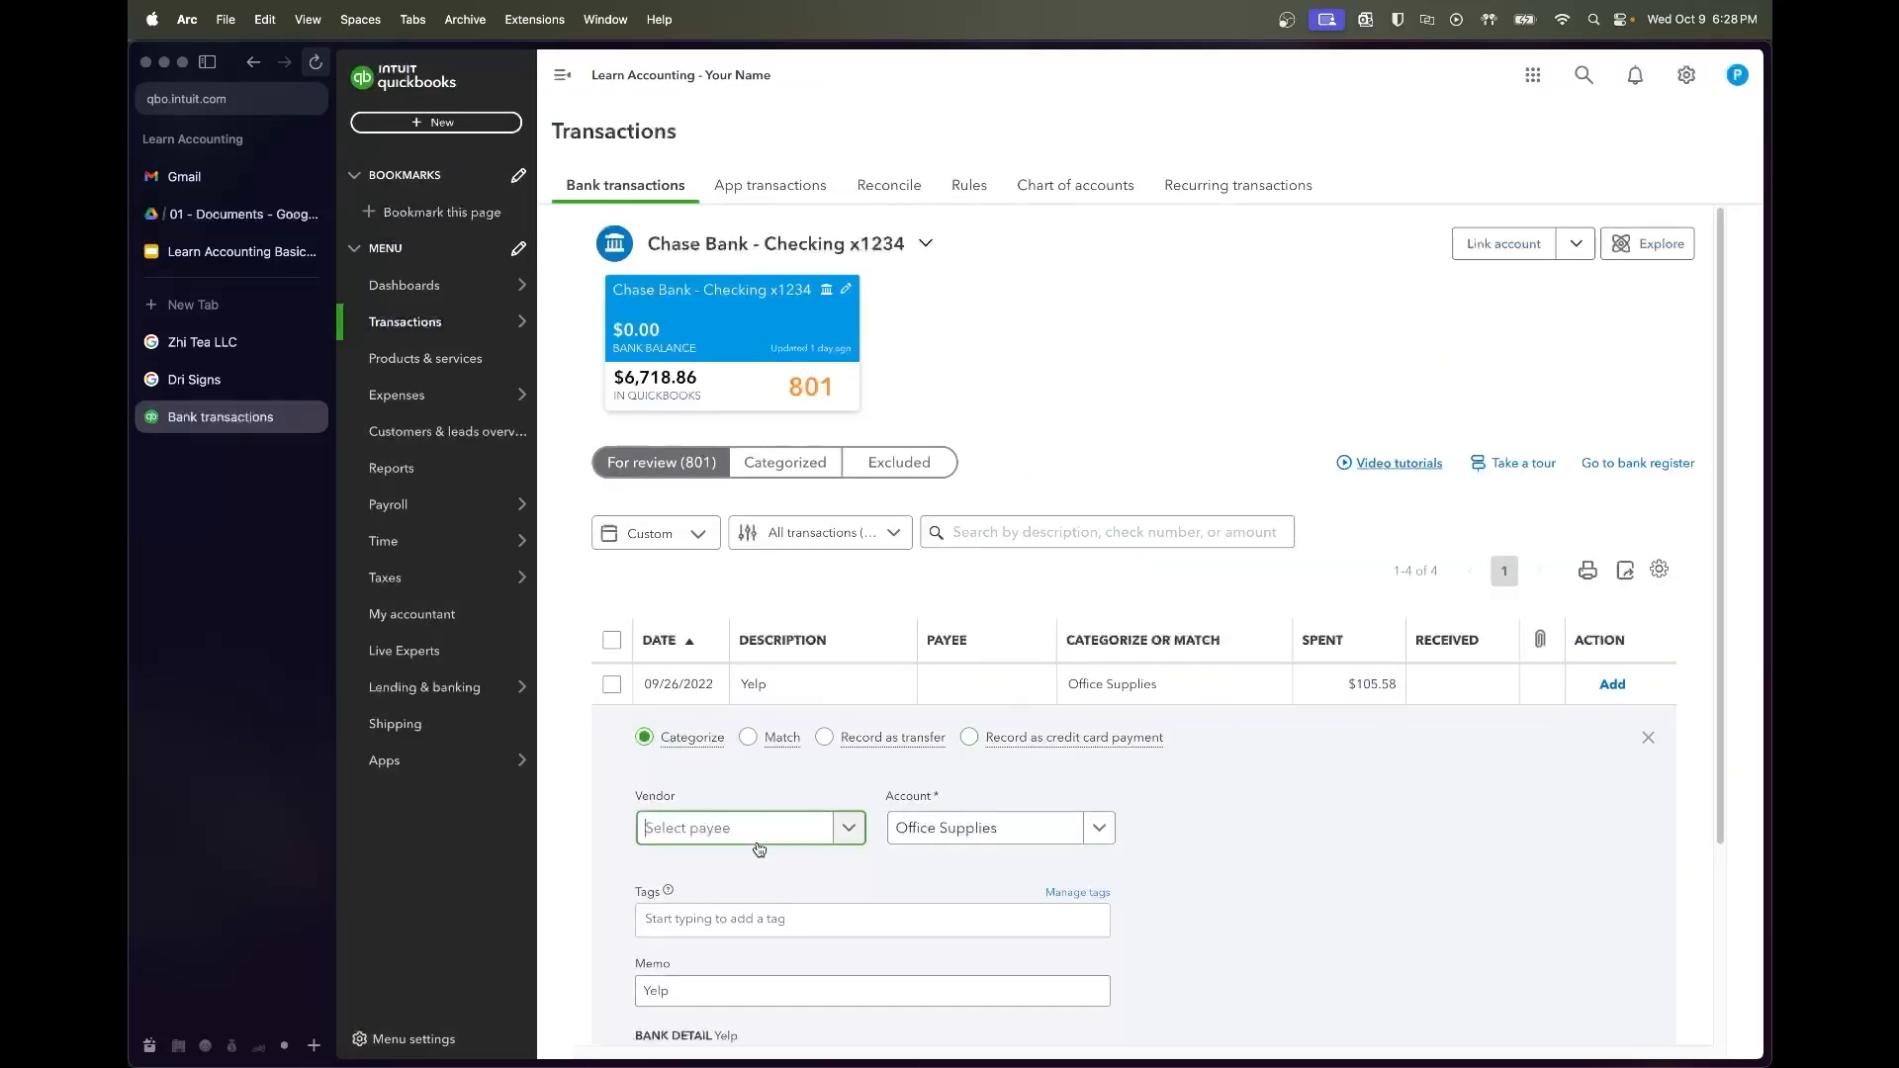
type("Yelp")
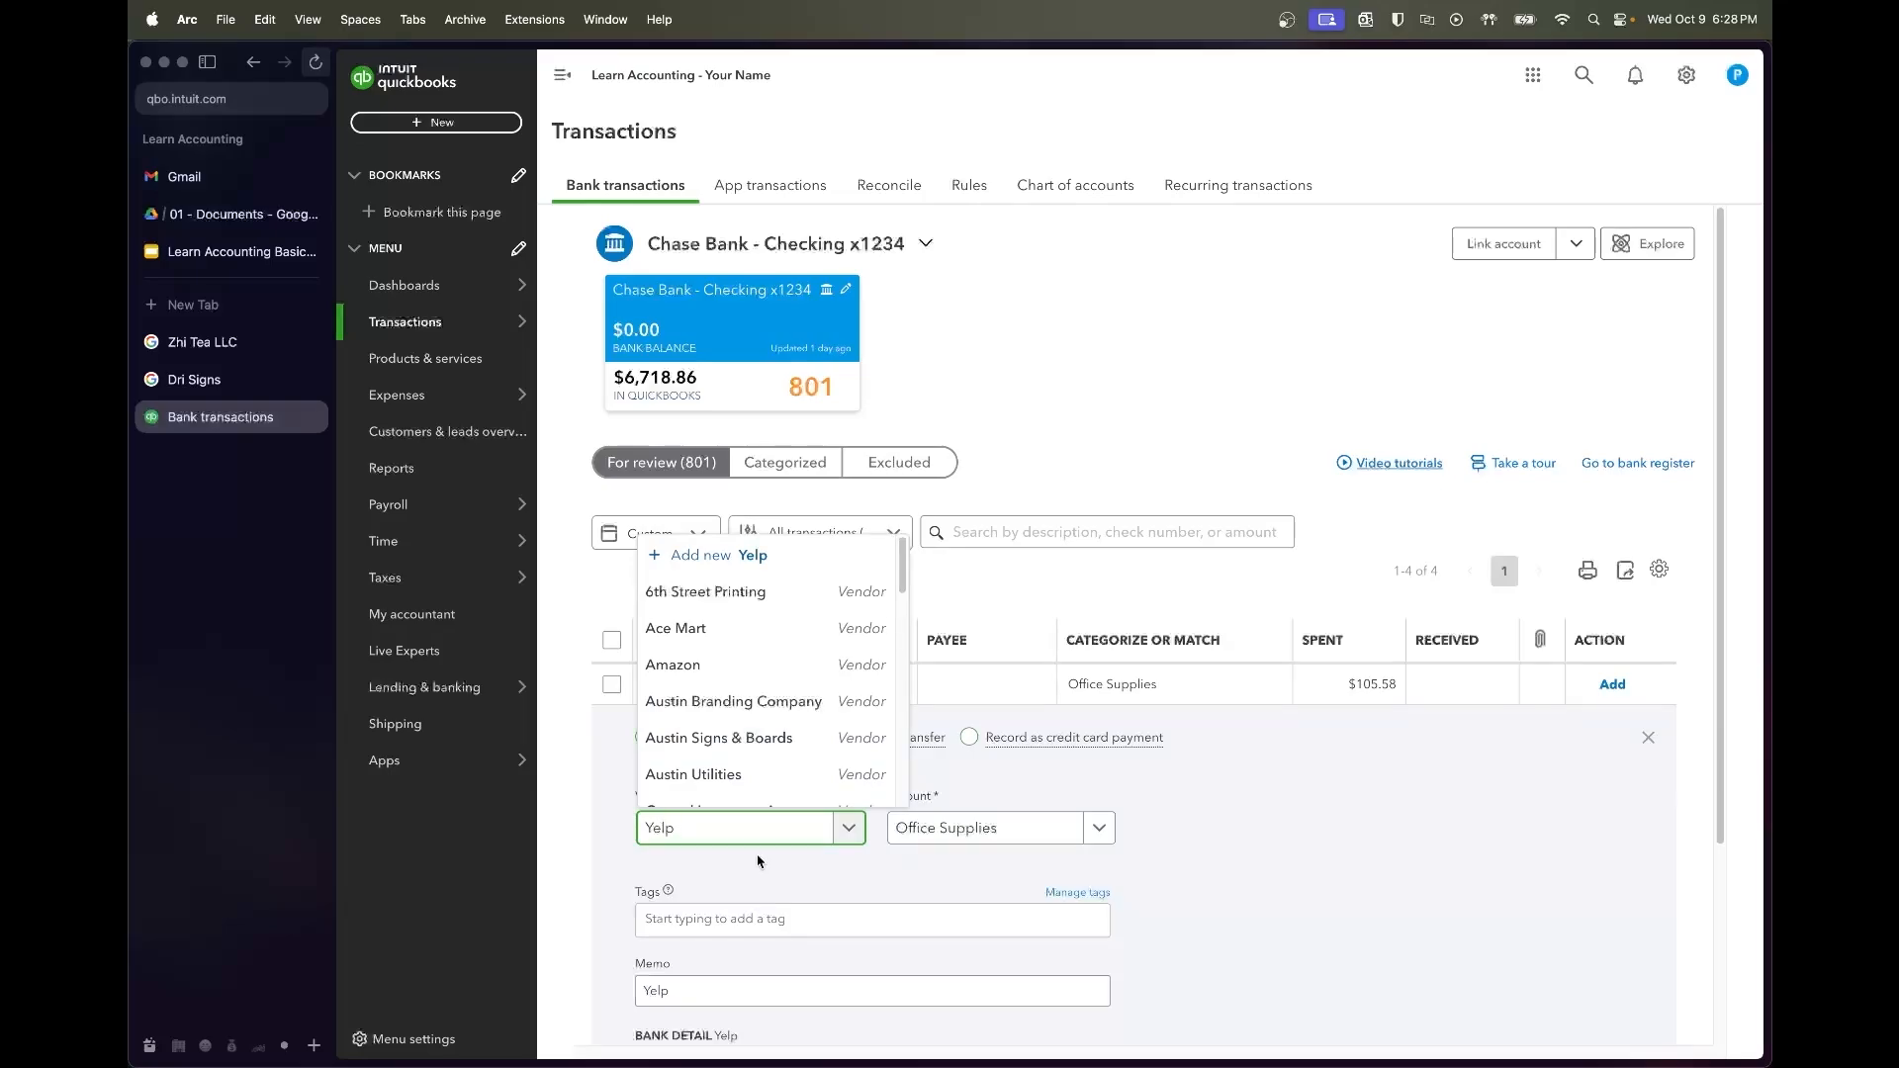
left_click(737, 788)
left_click(1683, 1037)
left_click(1034, 838)
type("Adv")
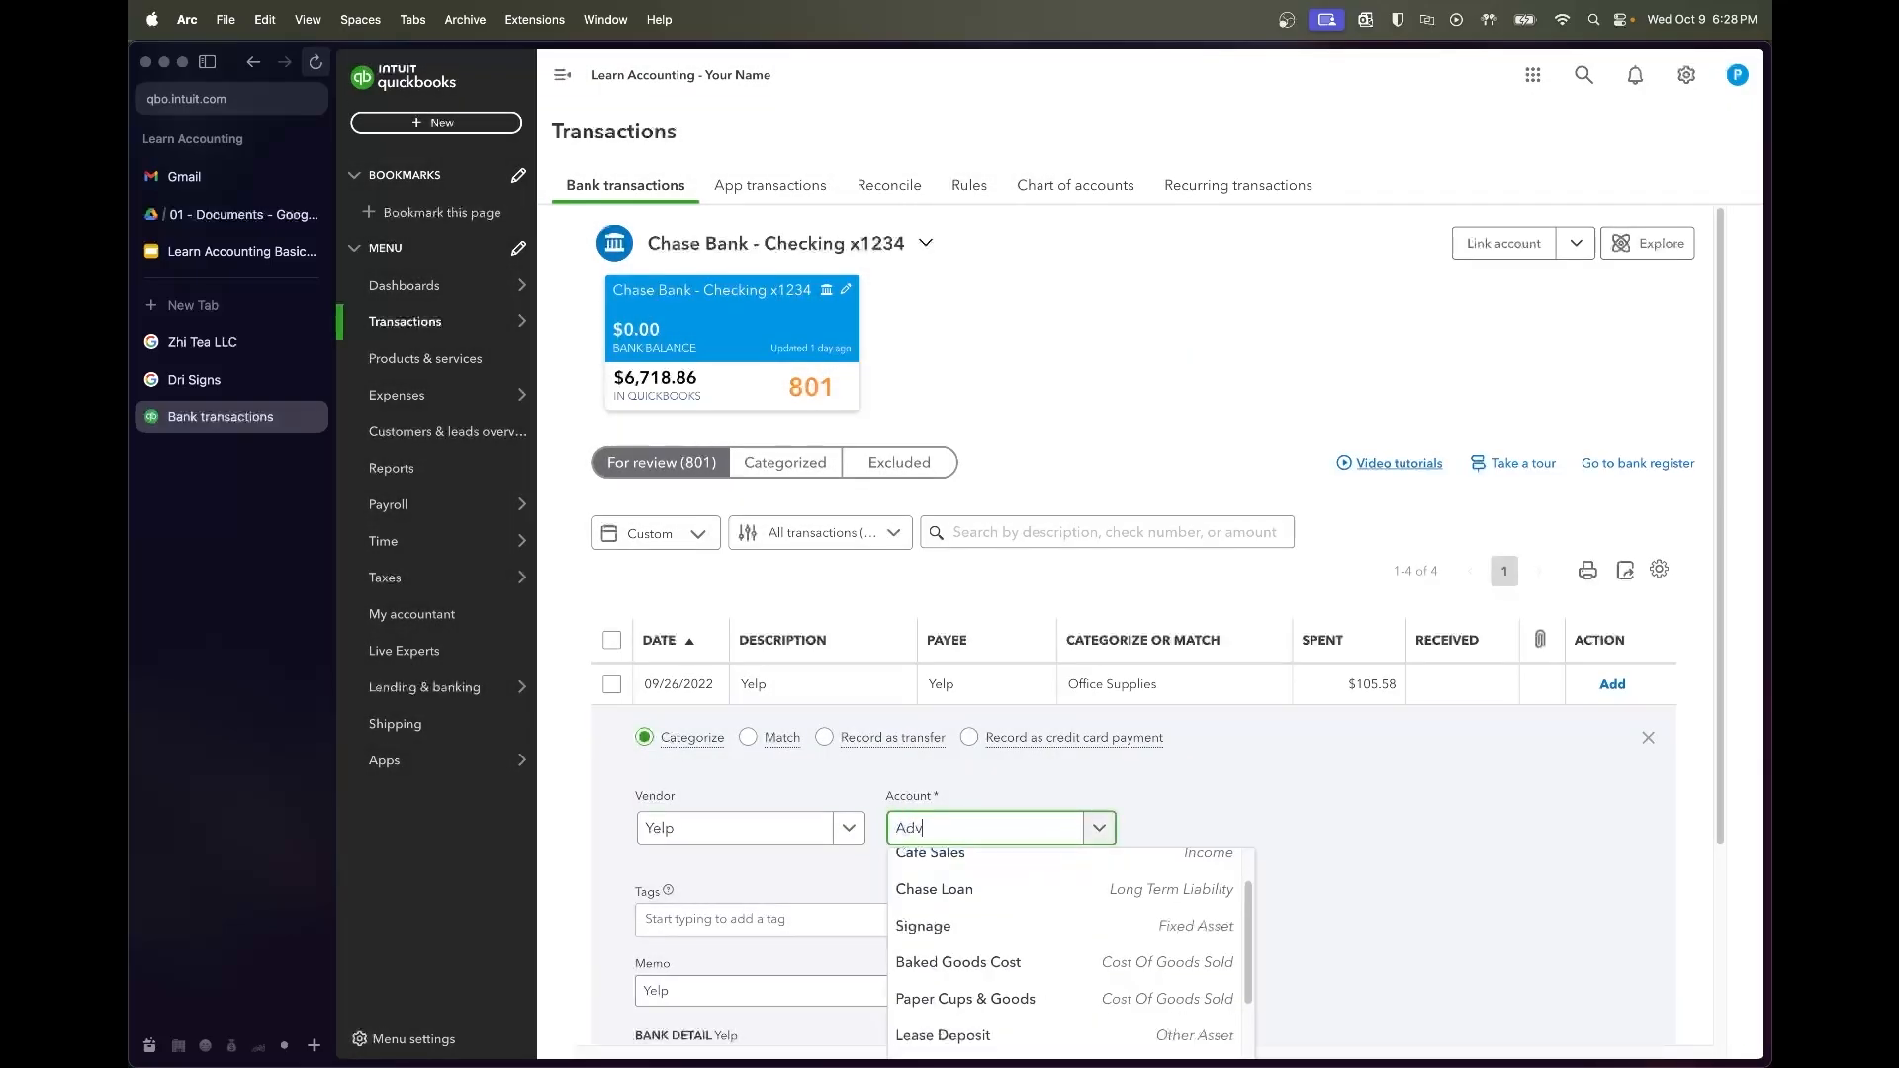
type("ertising")
key("Return")
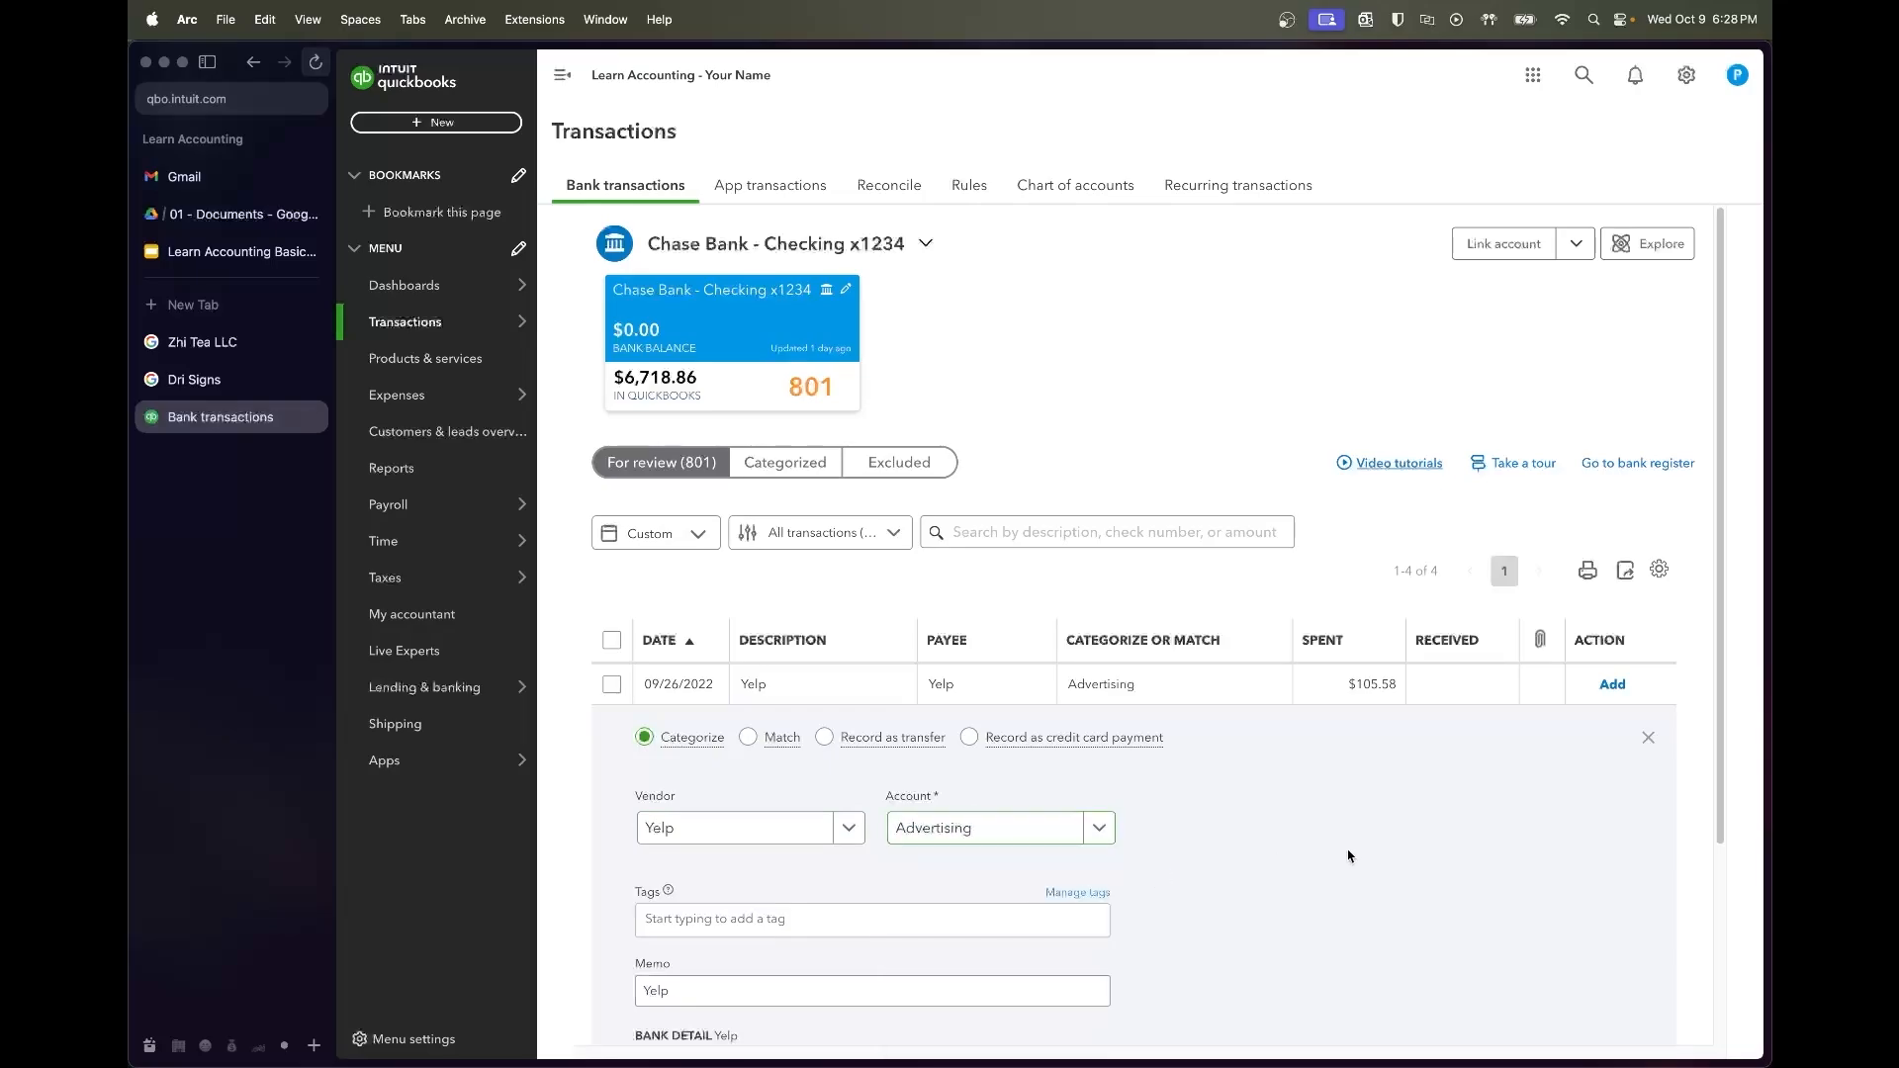
scroll(1650, 874, "down", 3)
left_click(1650, 873)
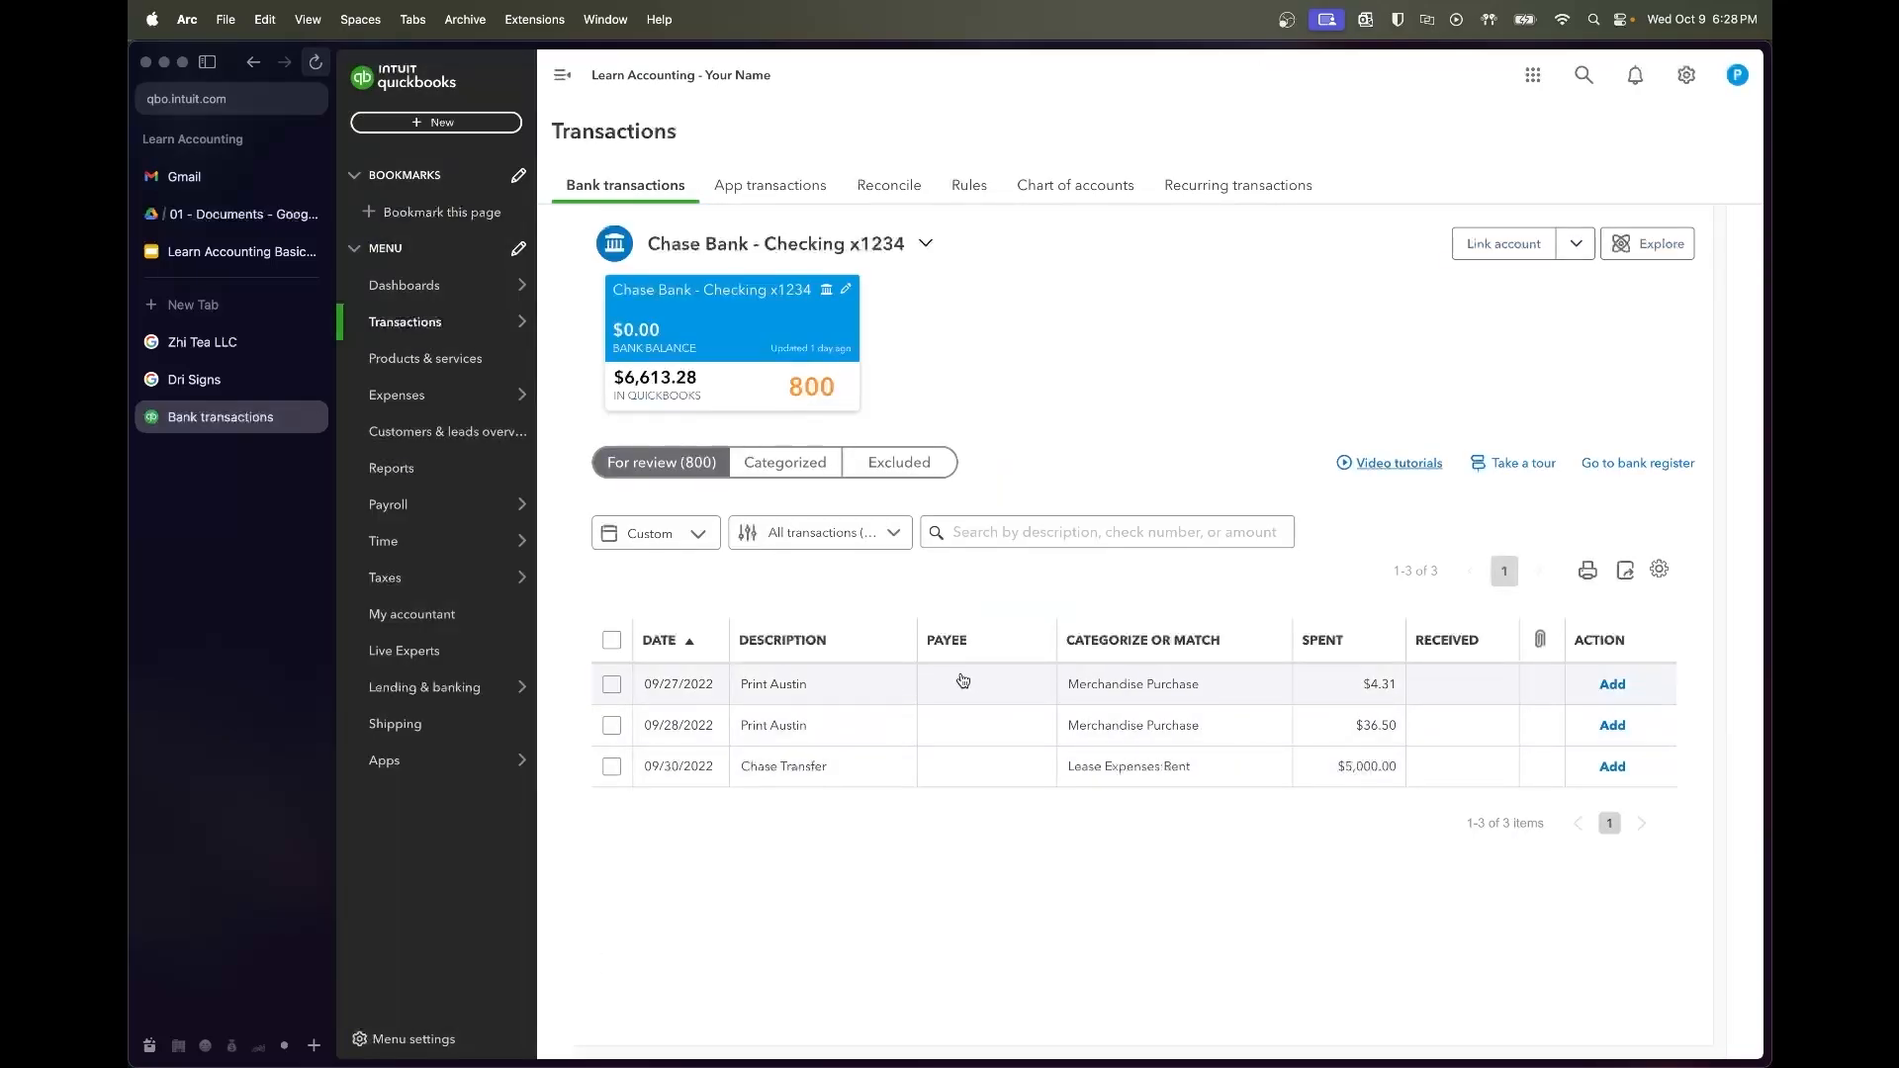
Select both the 09/27 and 09/28 Print Austin charges
left_click(612, 683)
left_click(613, 688)
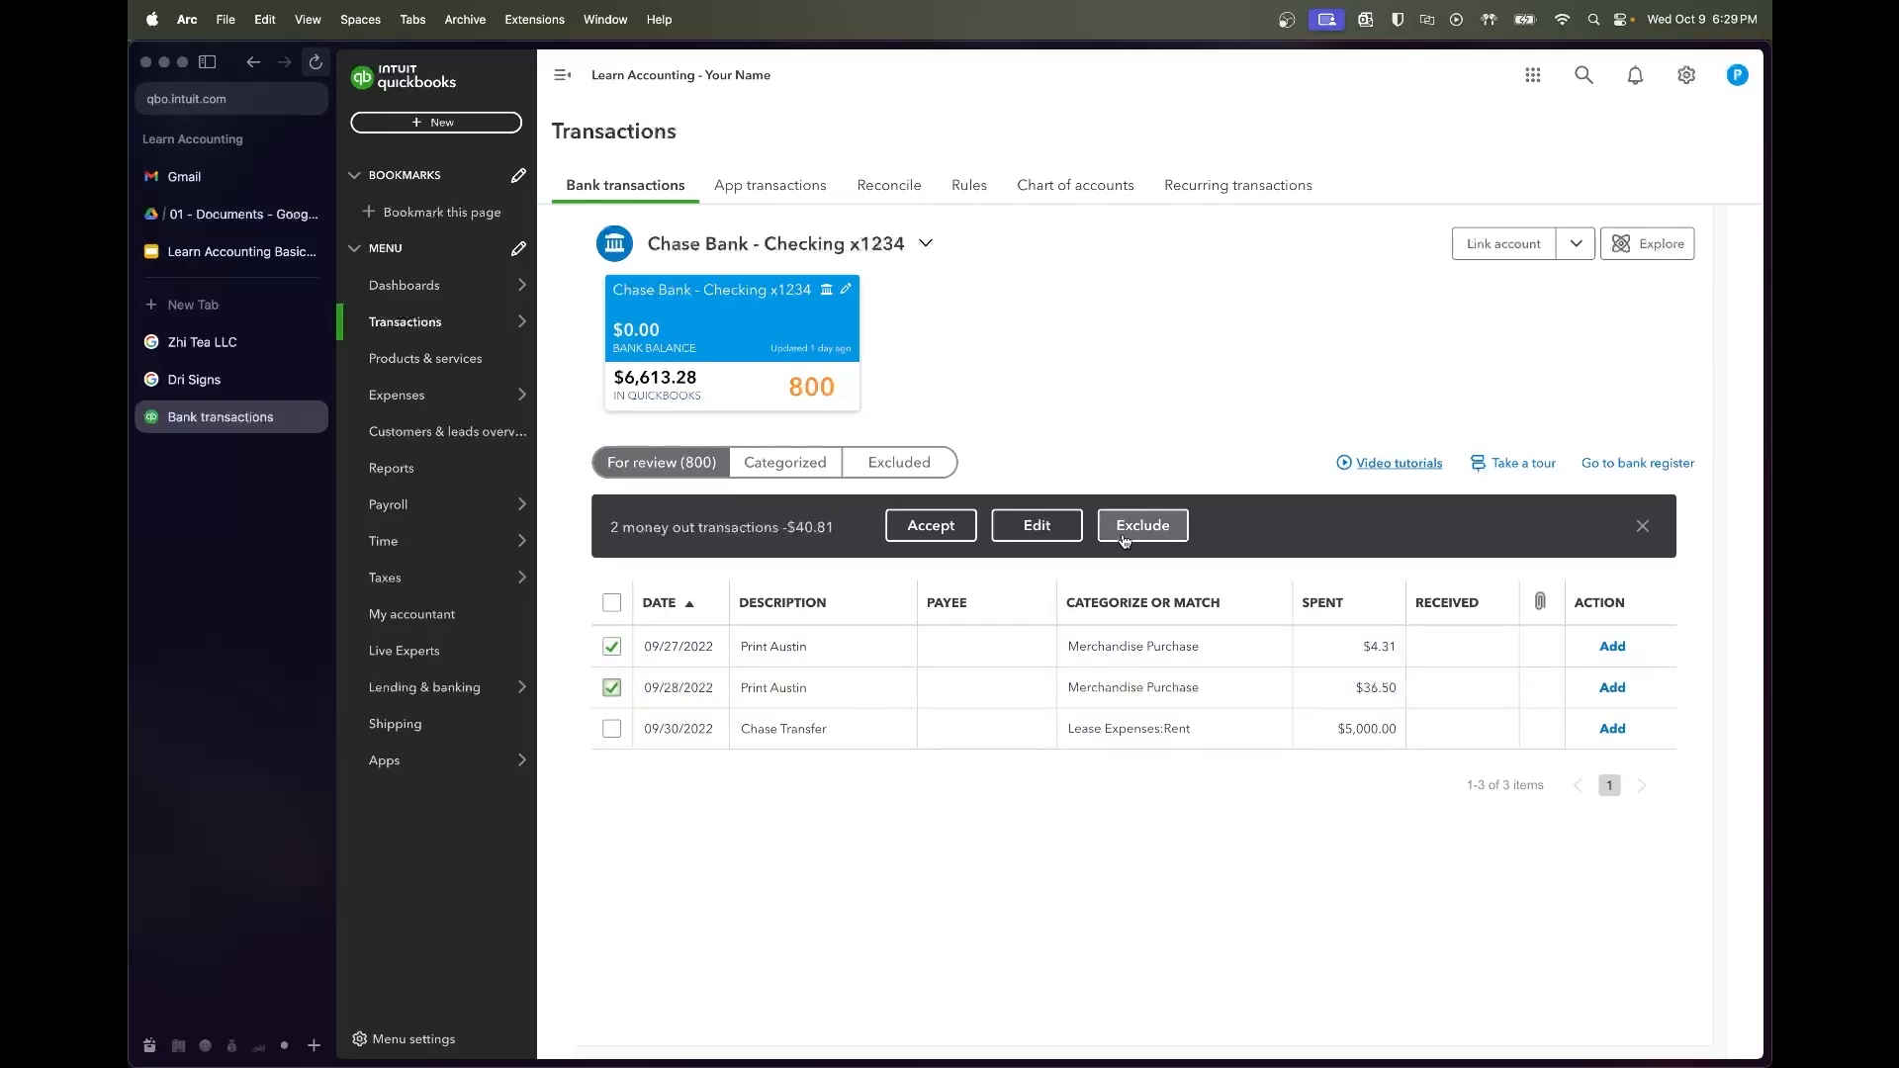
left_click(1641, 527)
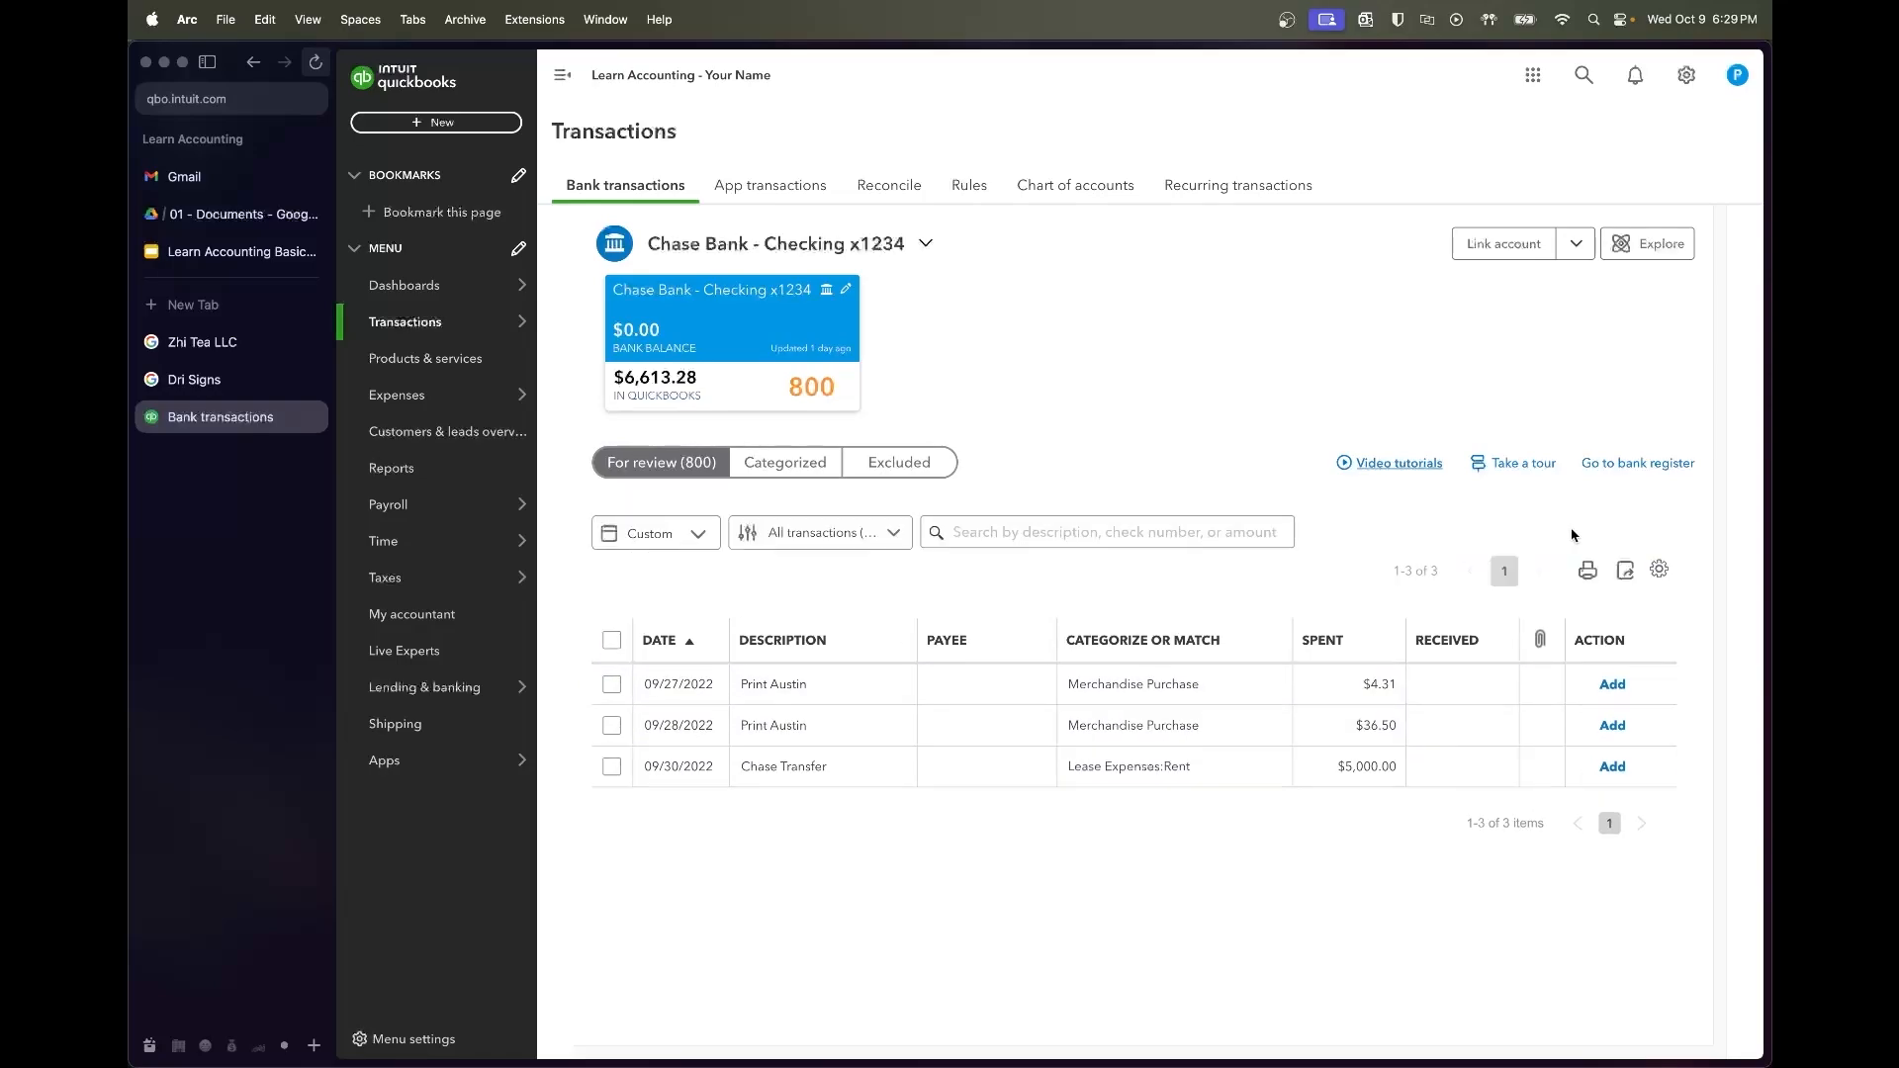
left_click(854, 684)
left_click(746, 688)
left_click(612, 685)
left_click(611, 687)
Batch-edit both charges as Expenses to a new vendor Print Austin under Advertising and accept them
left_click(1036, 525)
left_click(883, 455)
left_click(883, 492)
left_click(887, 544)
type("Print Austin")
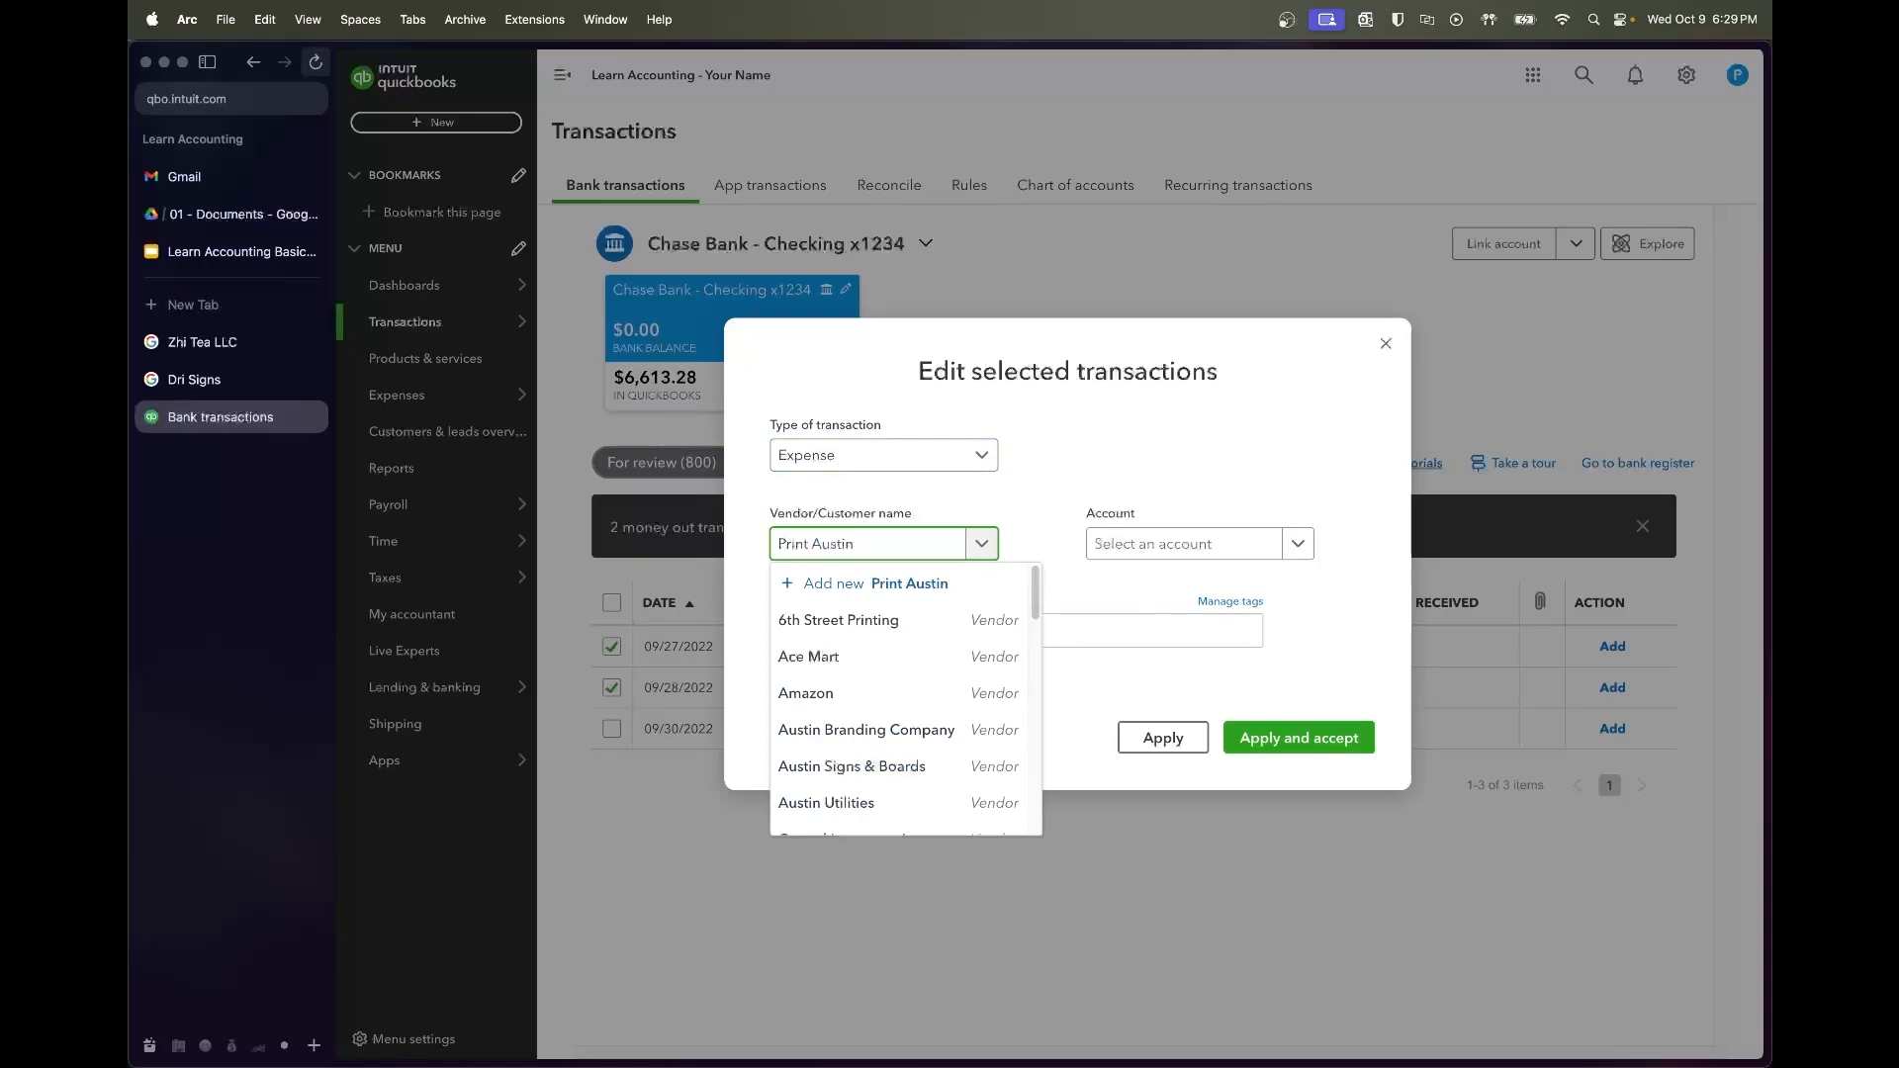
left_click(876, 583)
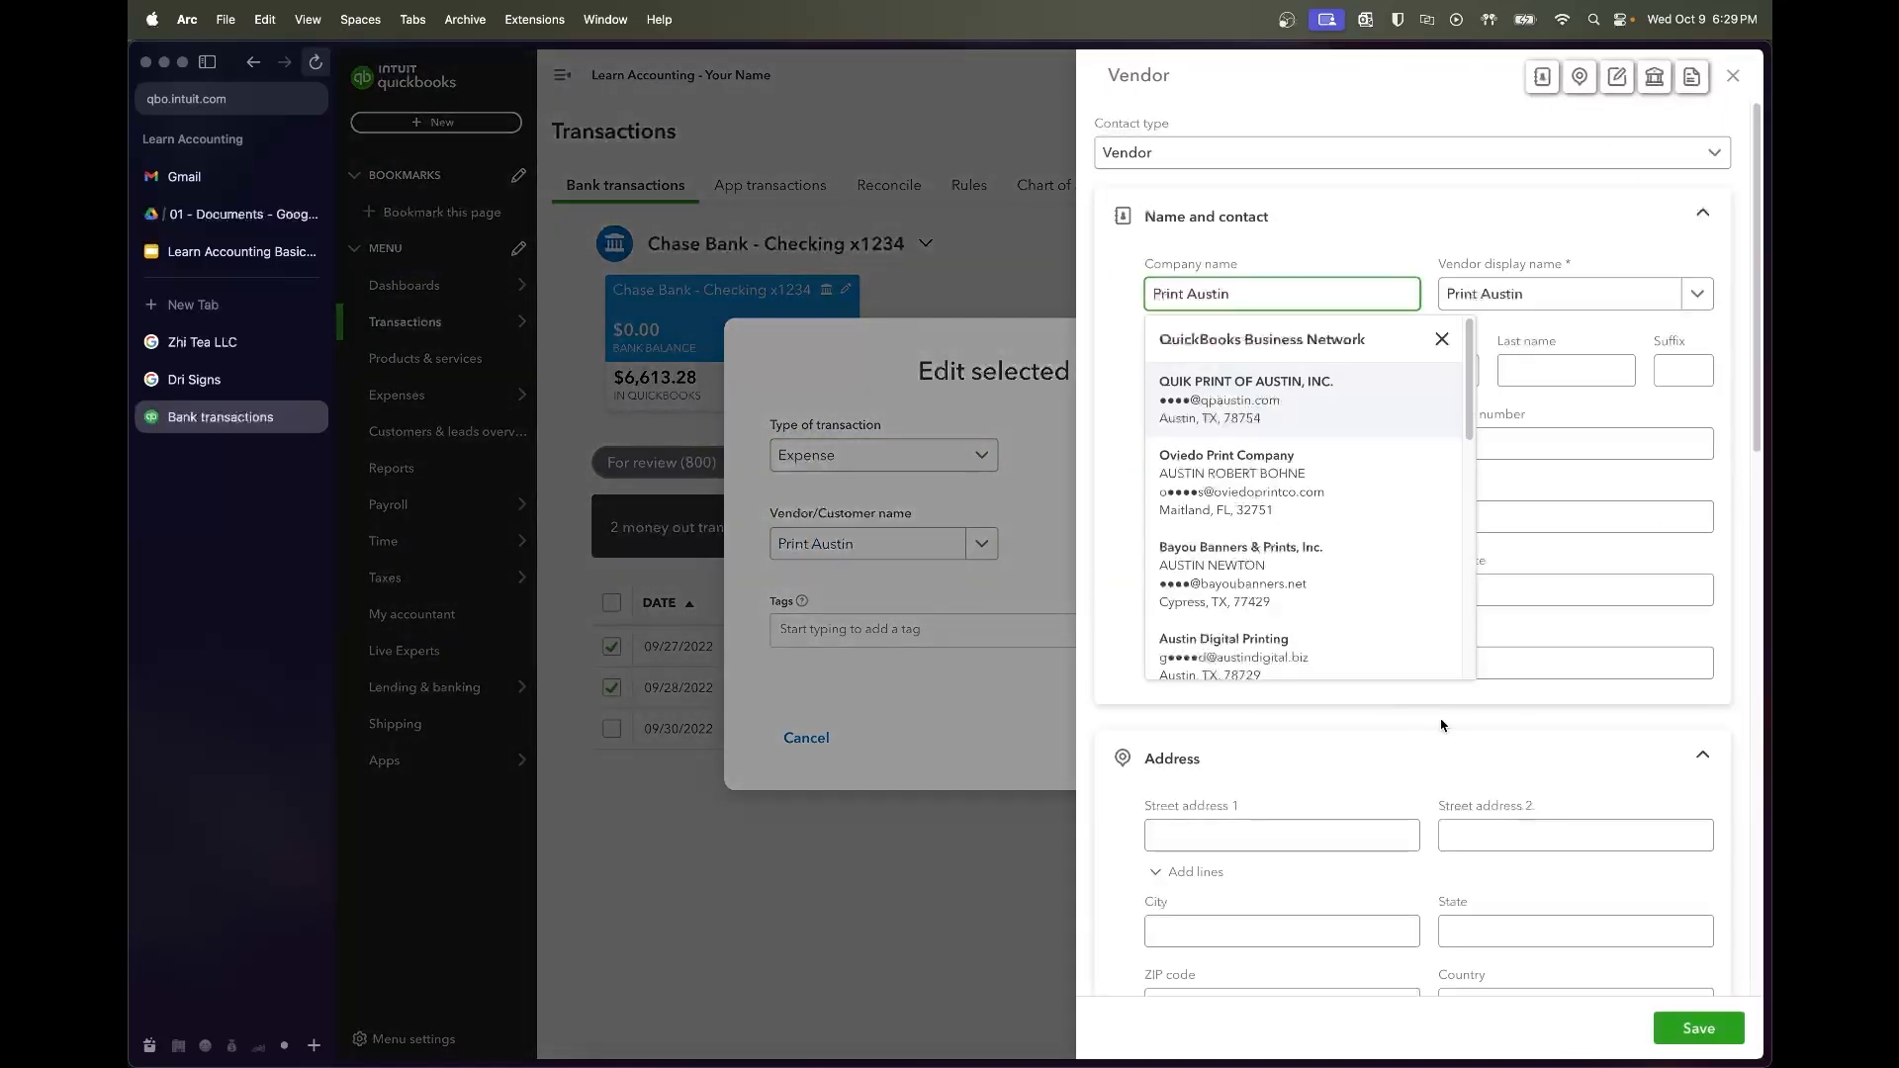
left_click(1698, 1029)
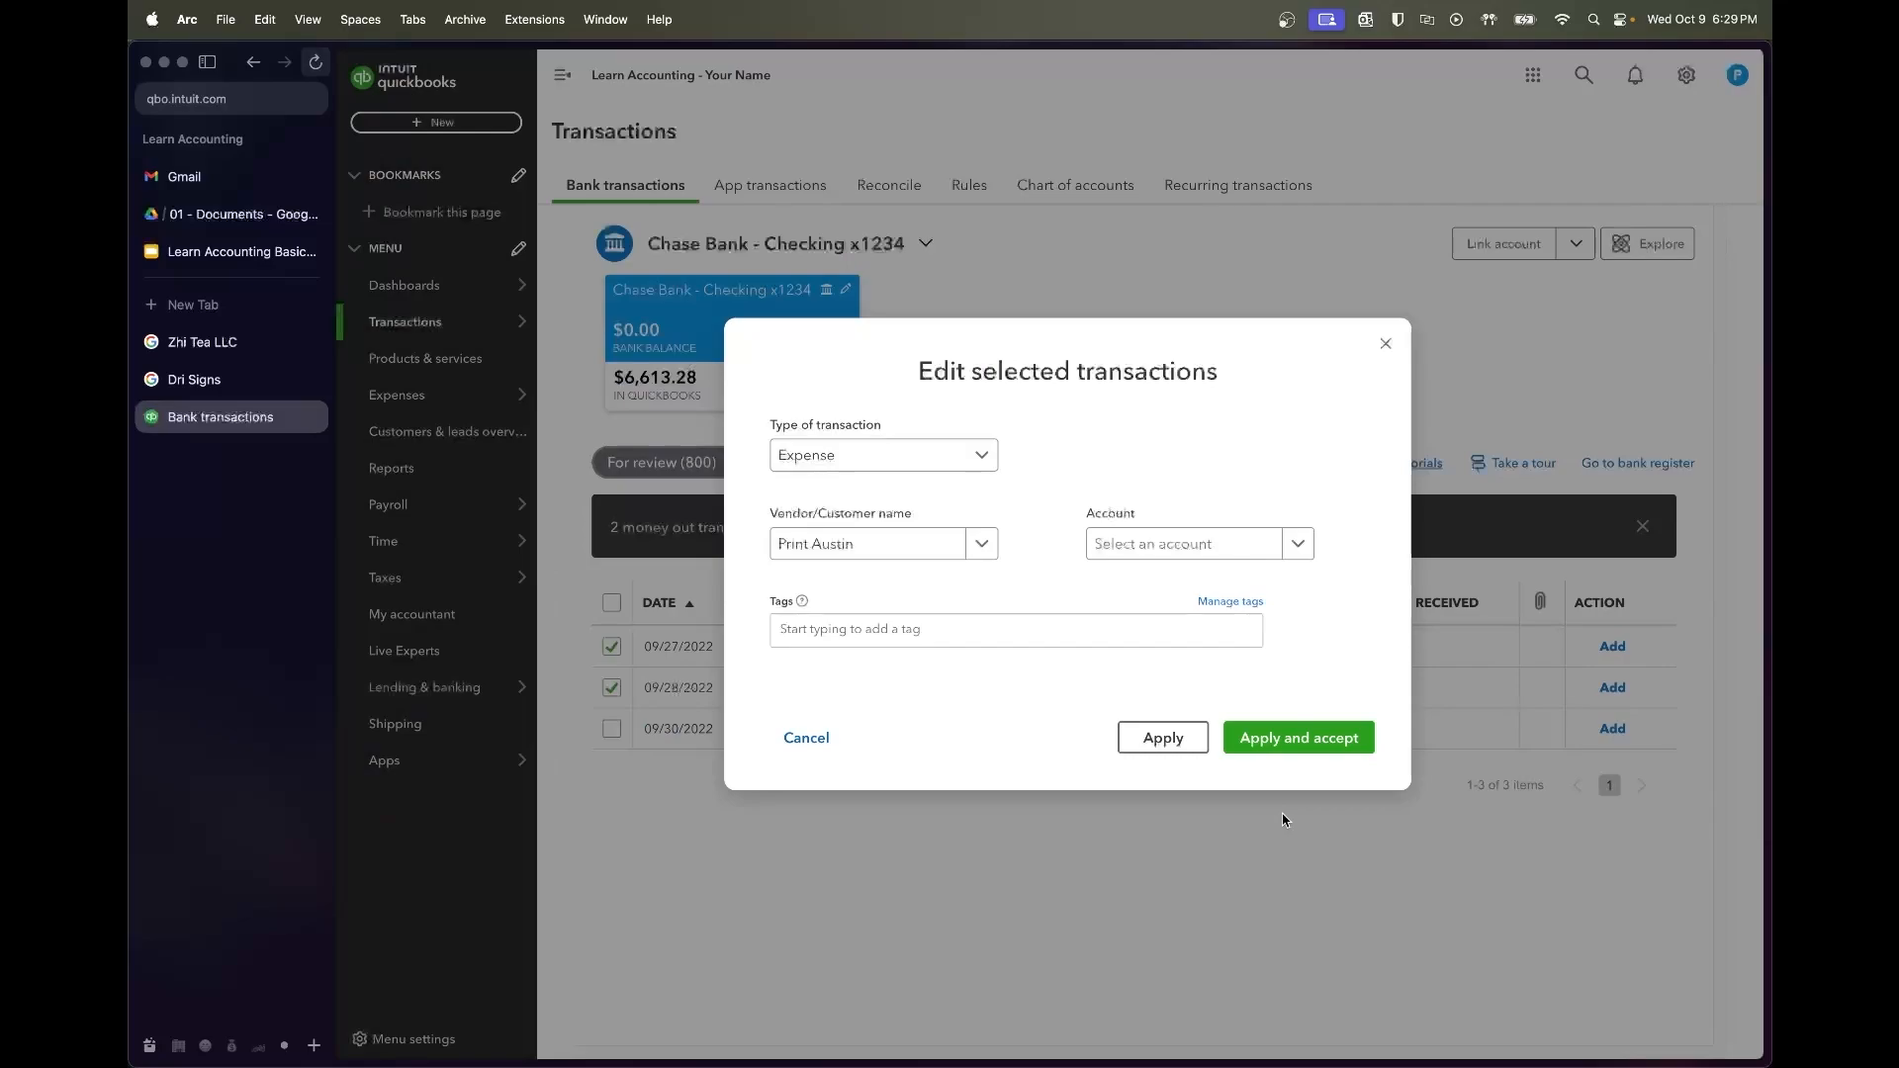
left_click(1135, 549)
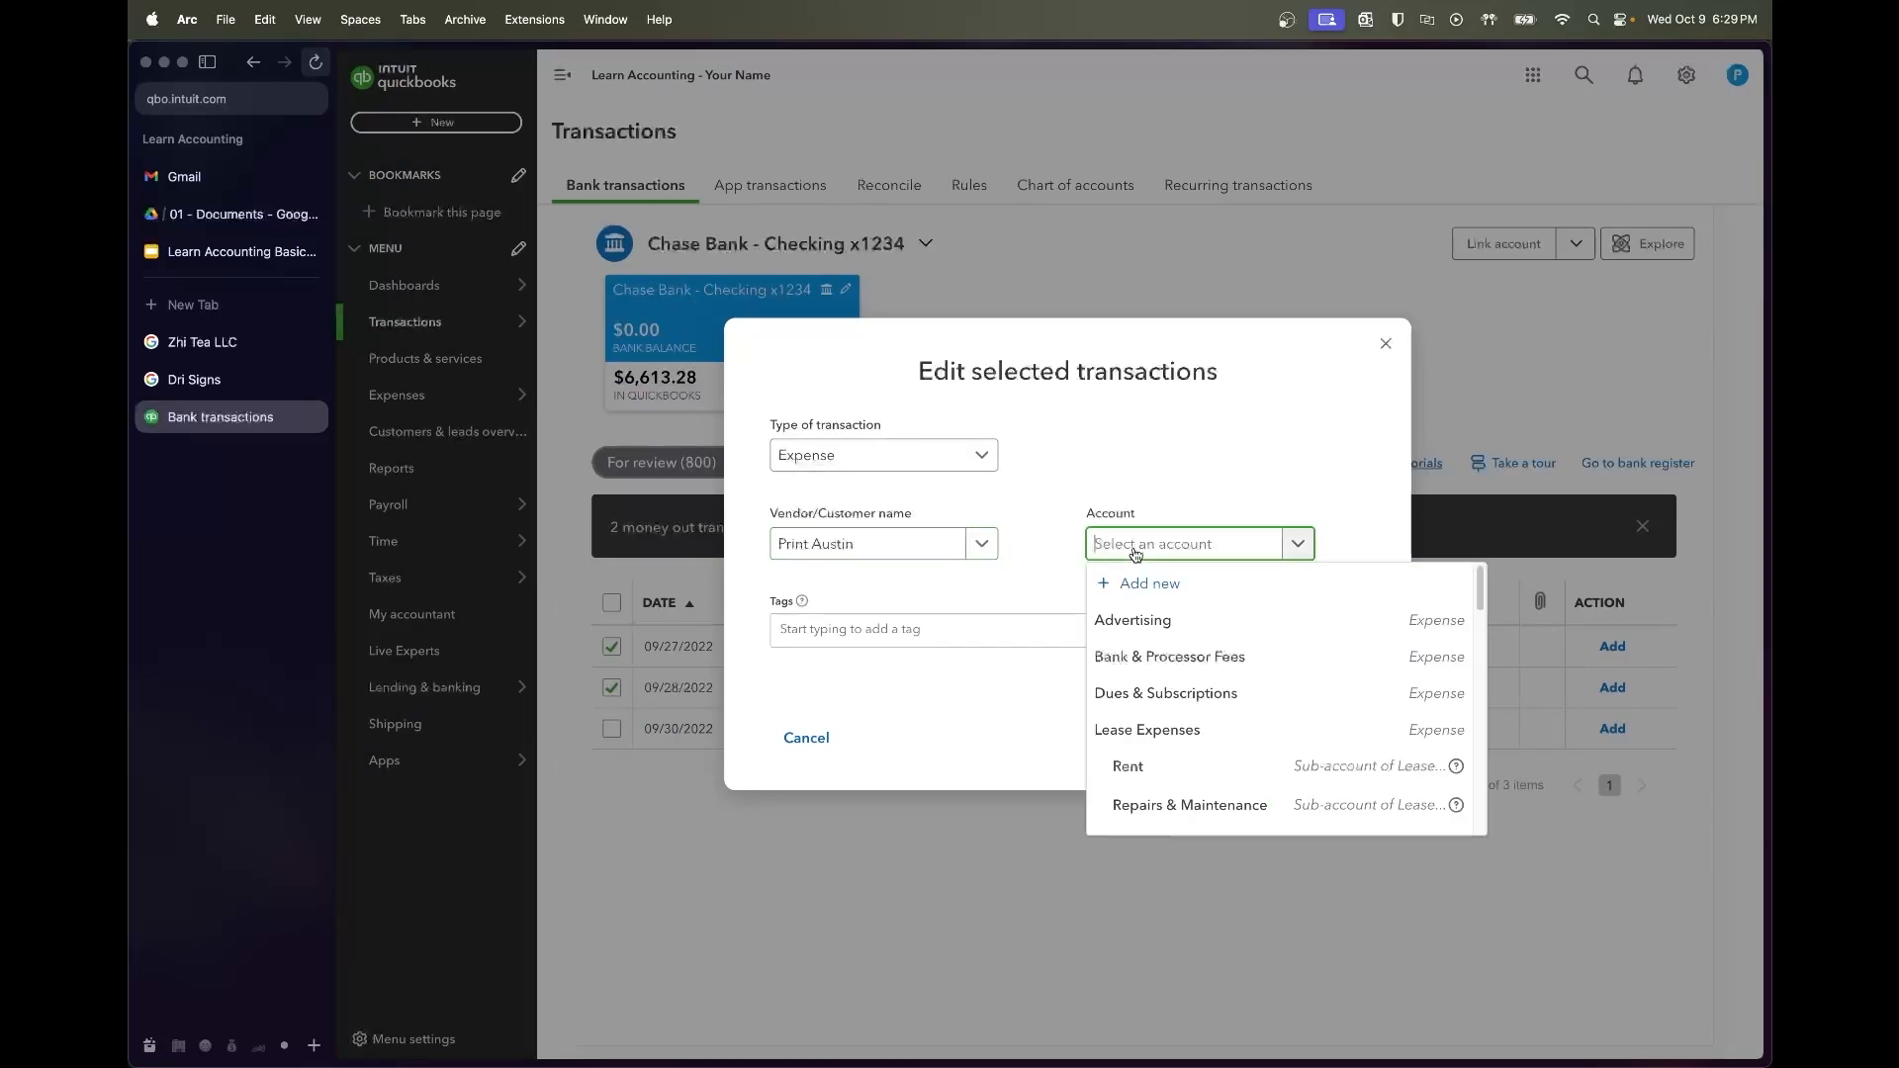
type("advertising")
left_click(1157, 617)
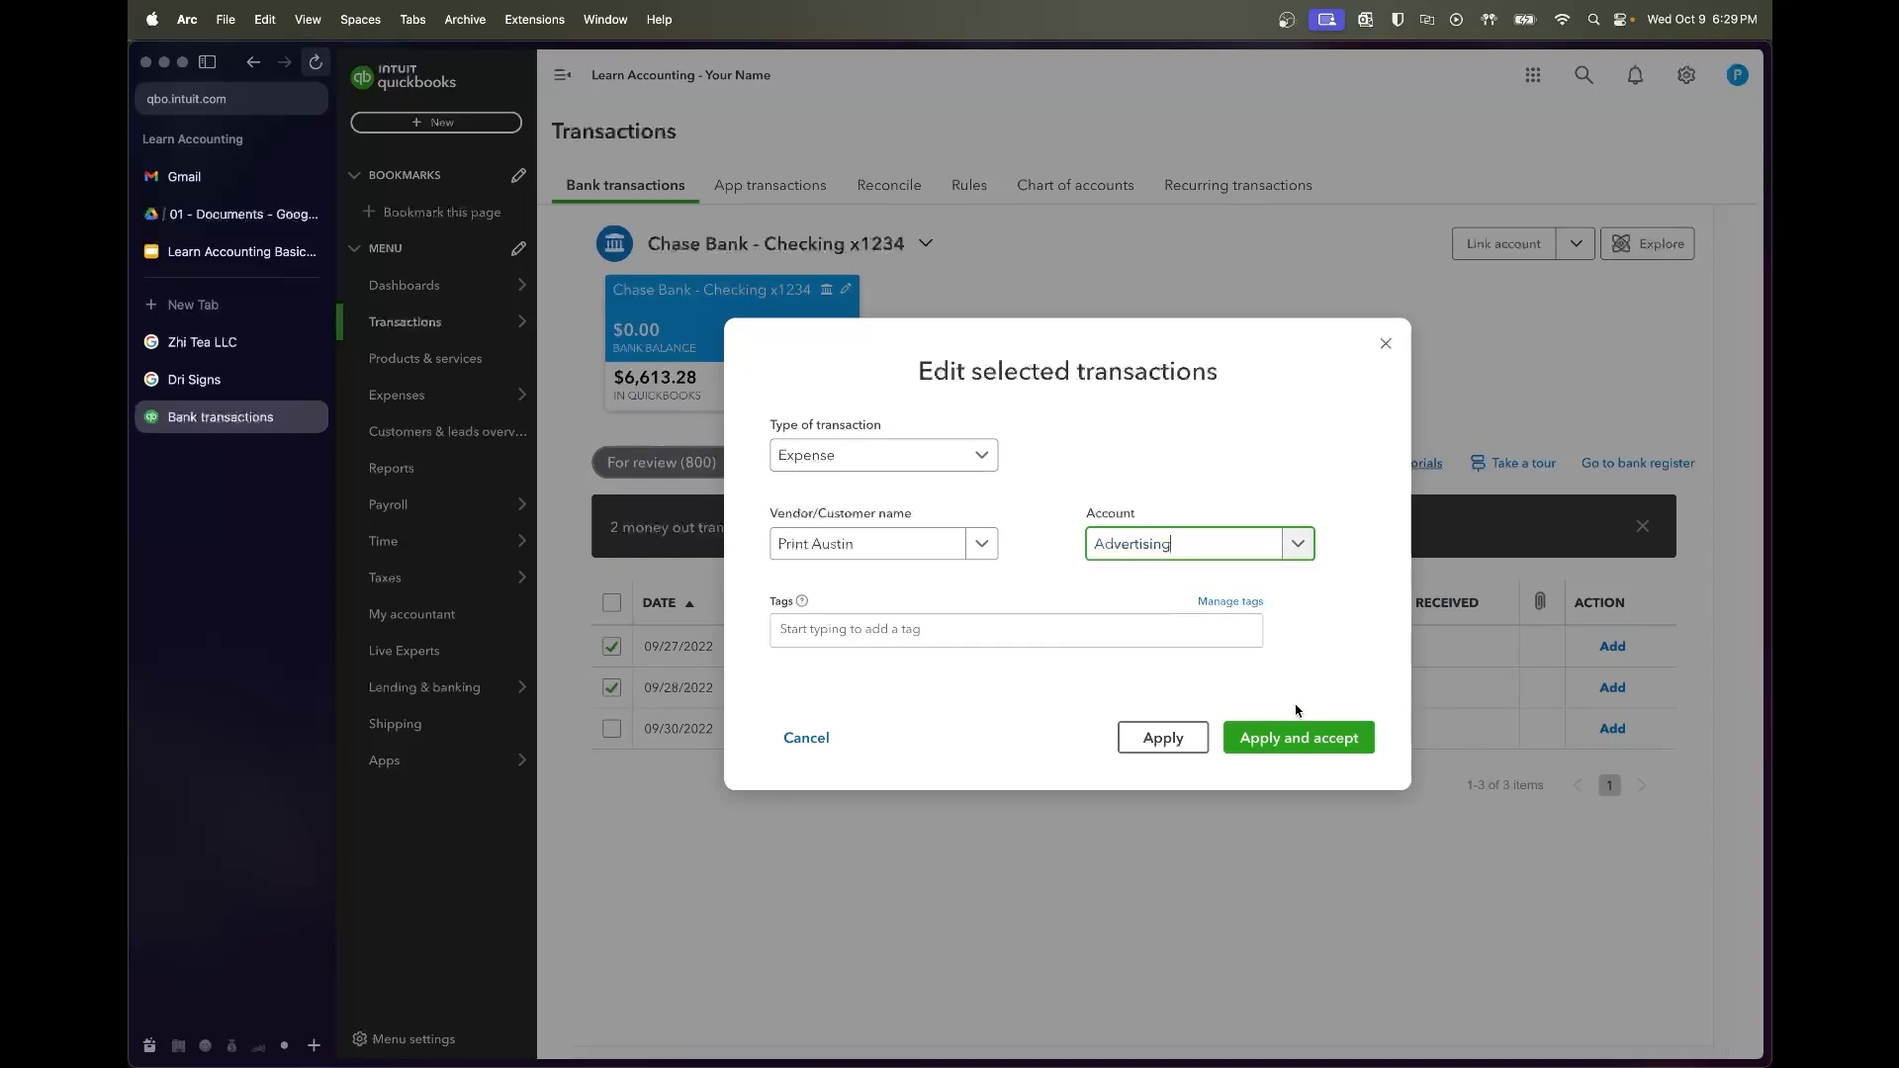
left_click(1299, 736)
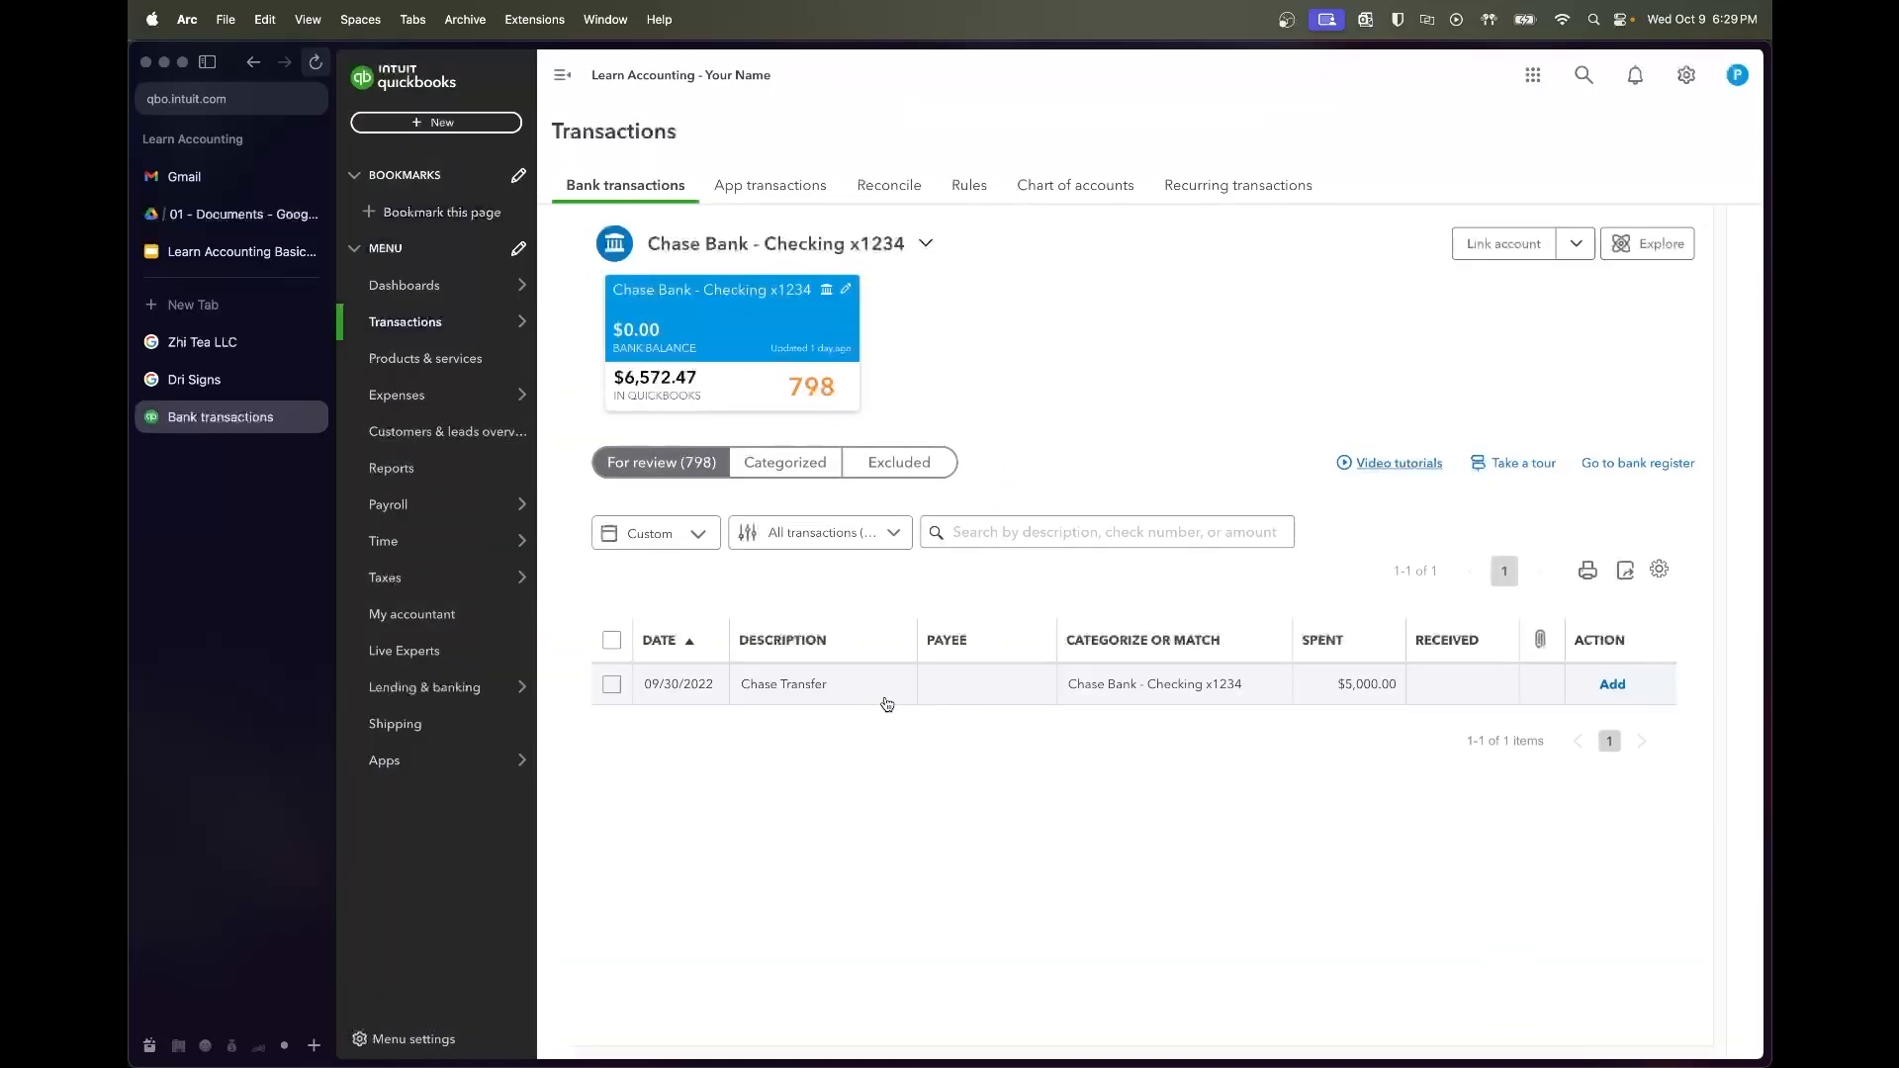
left_click(820, 698)
Start an Owner Payments rule from the Chase Transfer matching description Chase Transfer and amount 5000
scroll(1108, 584, "down", 2)
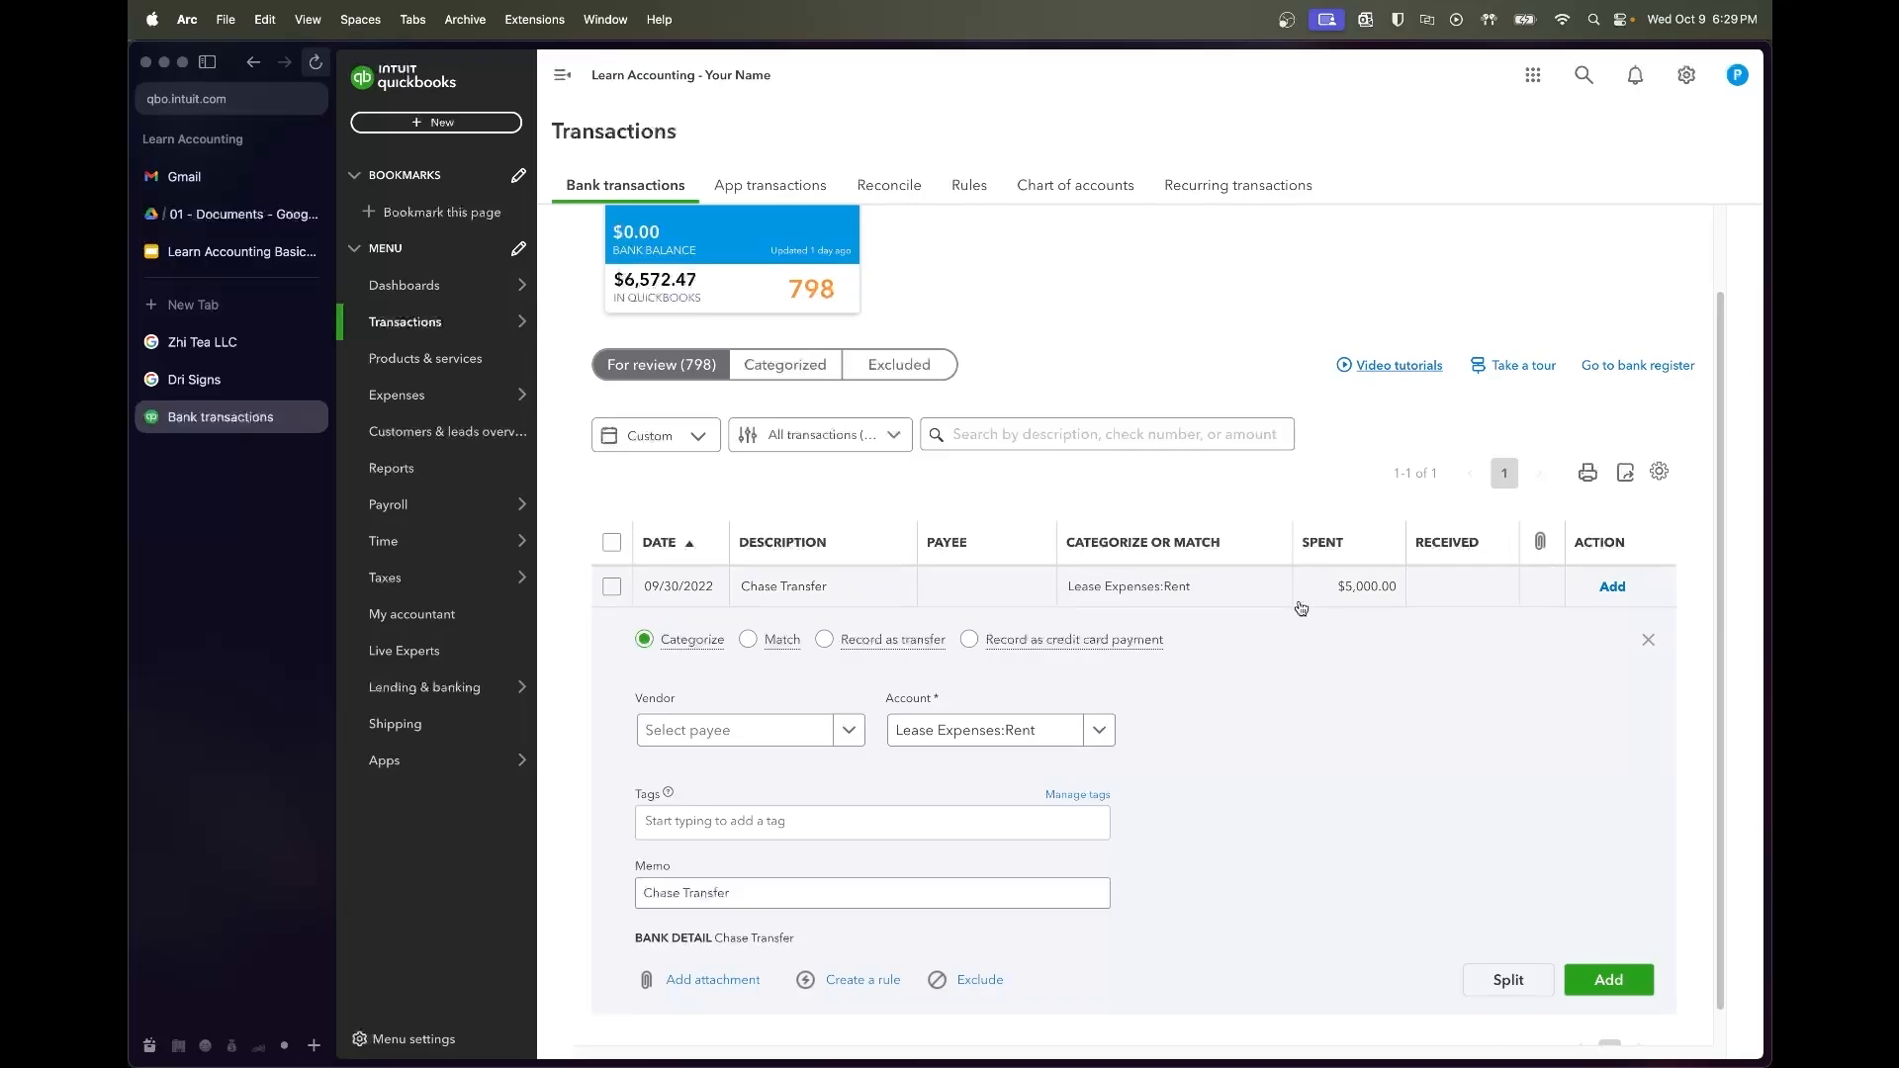
scroll(1255, 702, "down", 1)
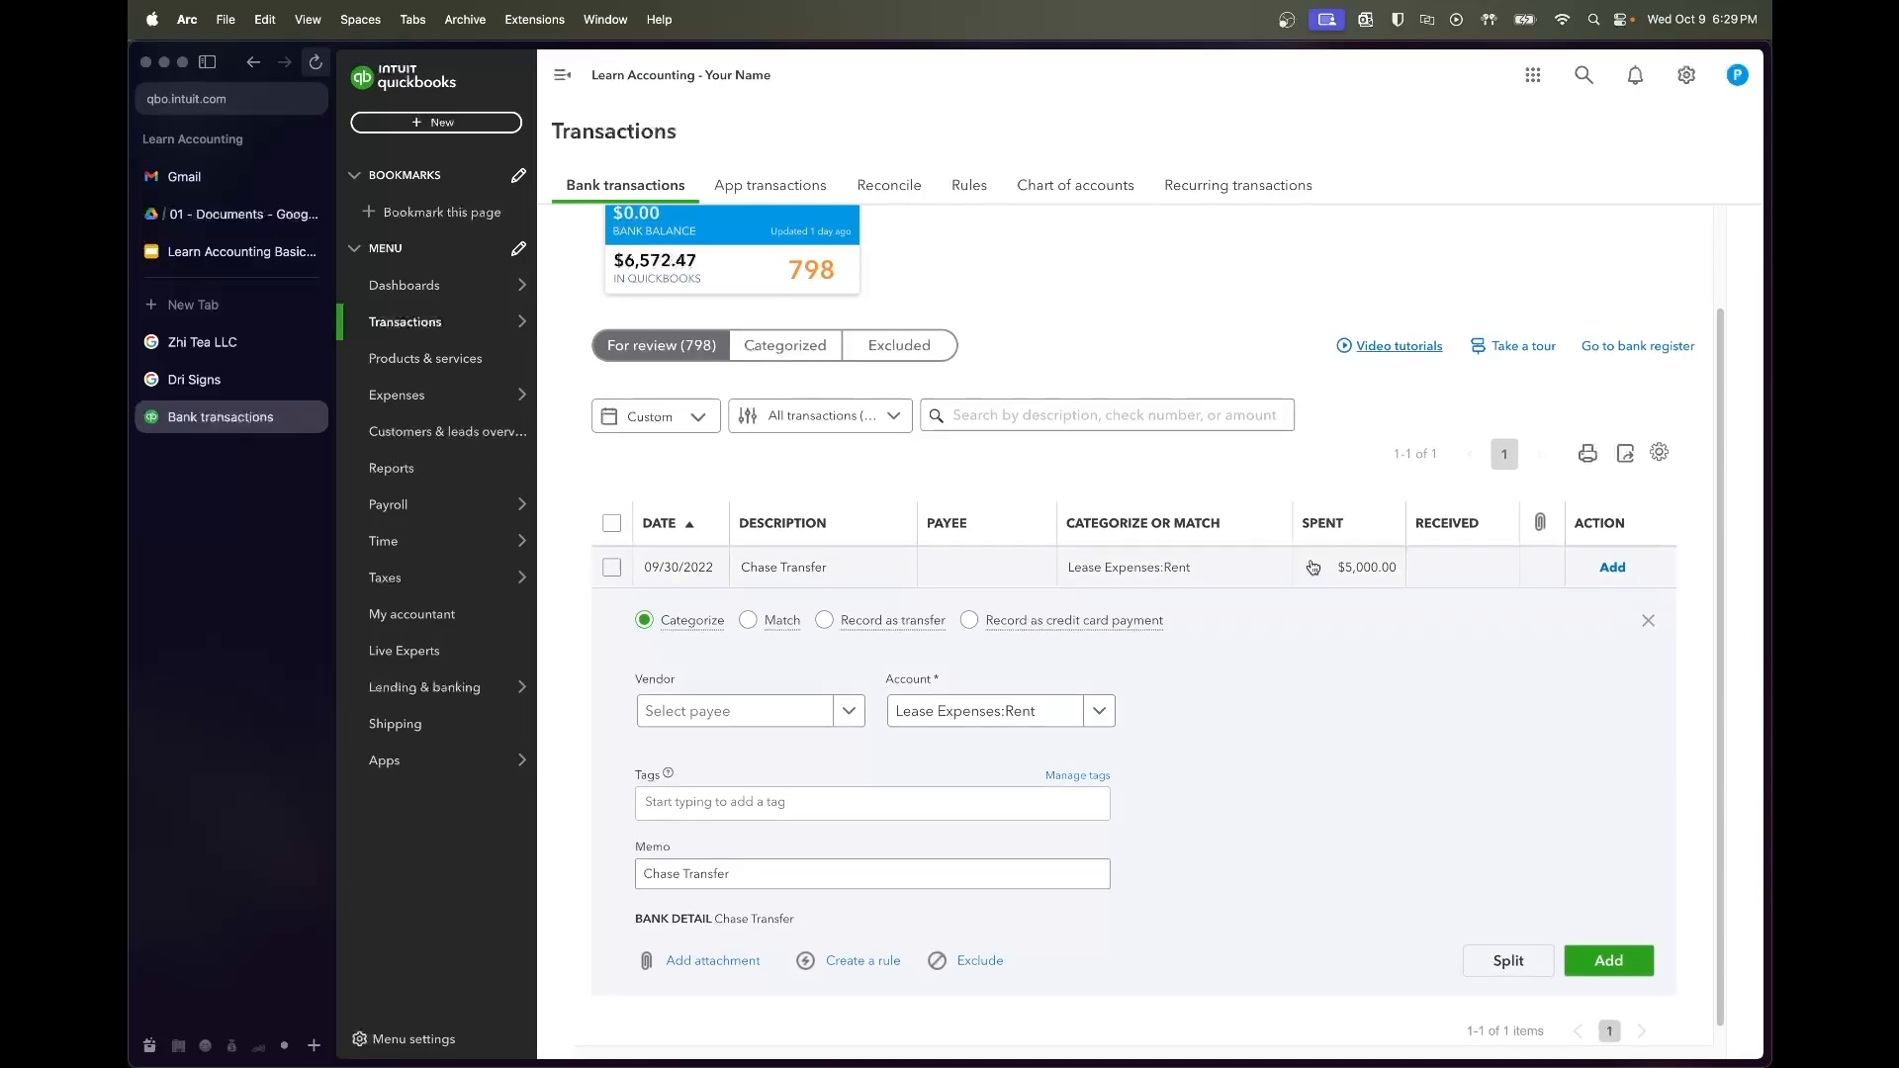
scroll(1204, 688, "down", 1)
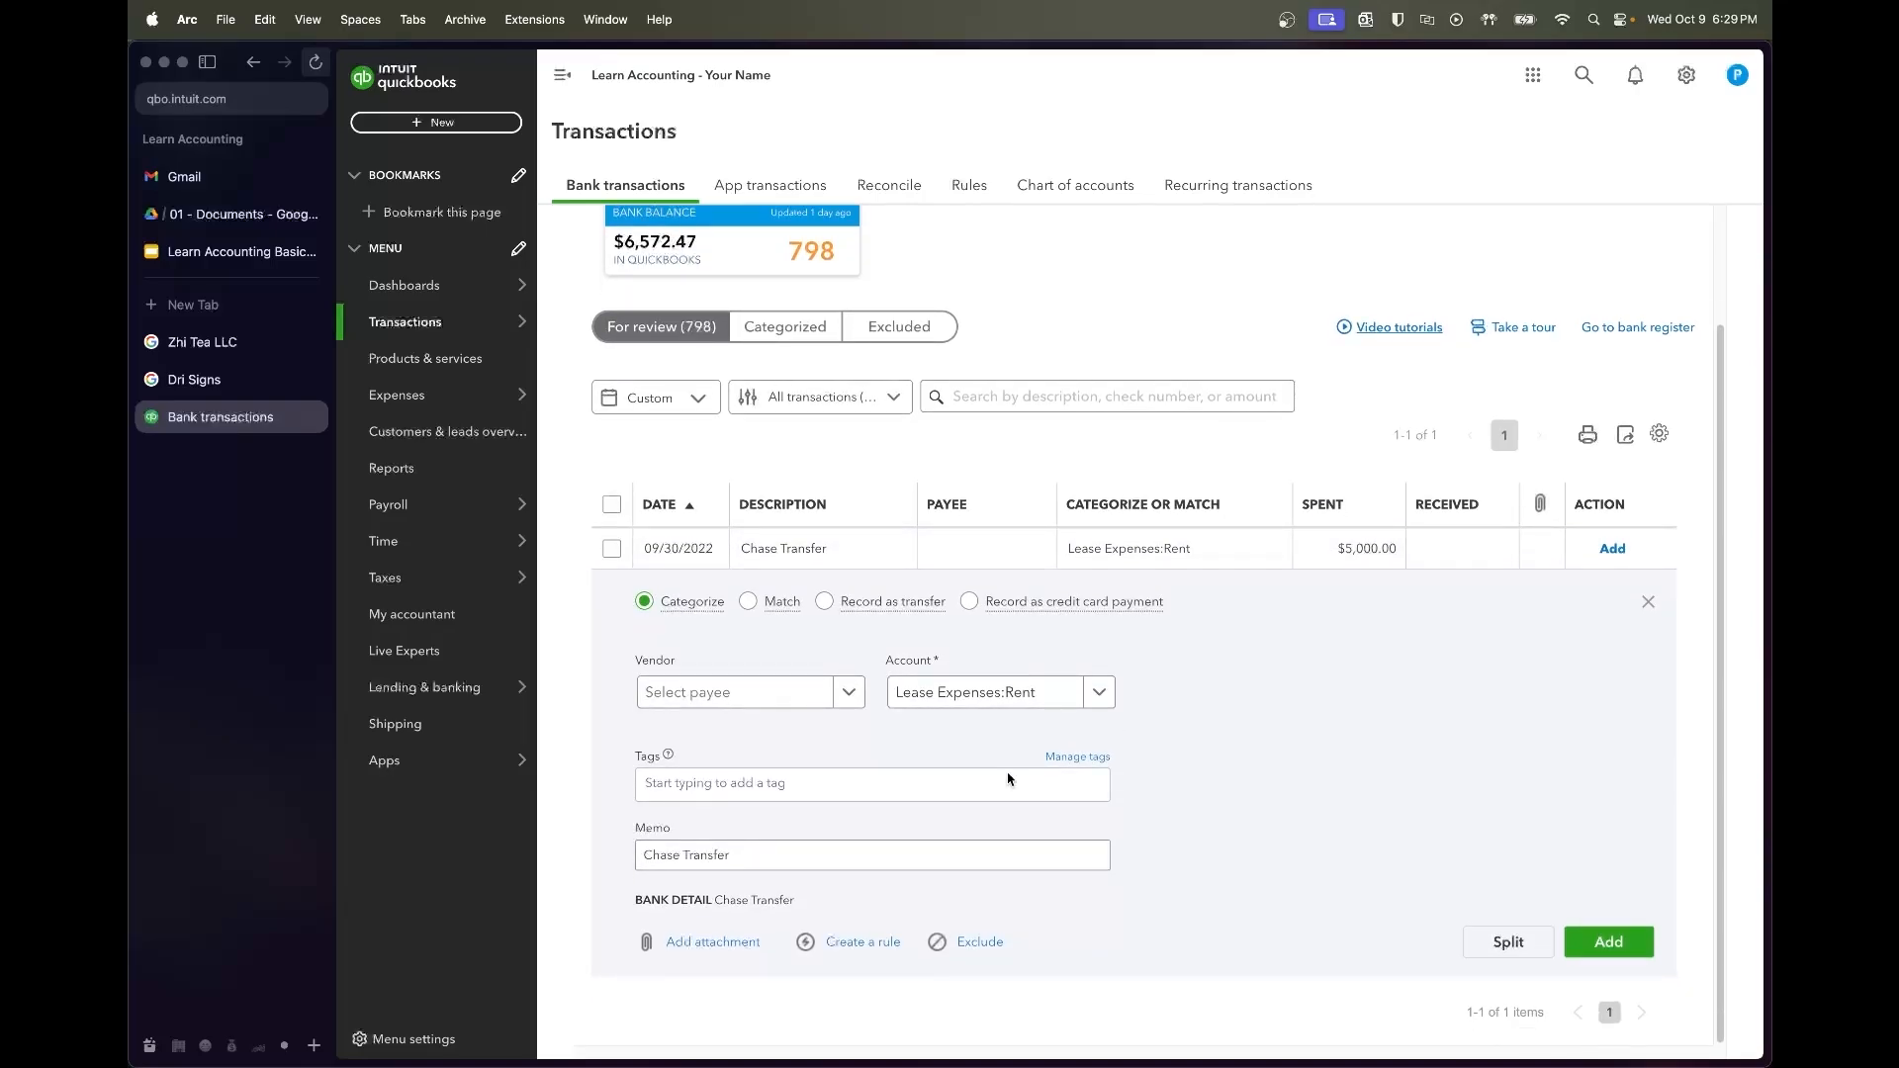
left_click(862, 941)
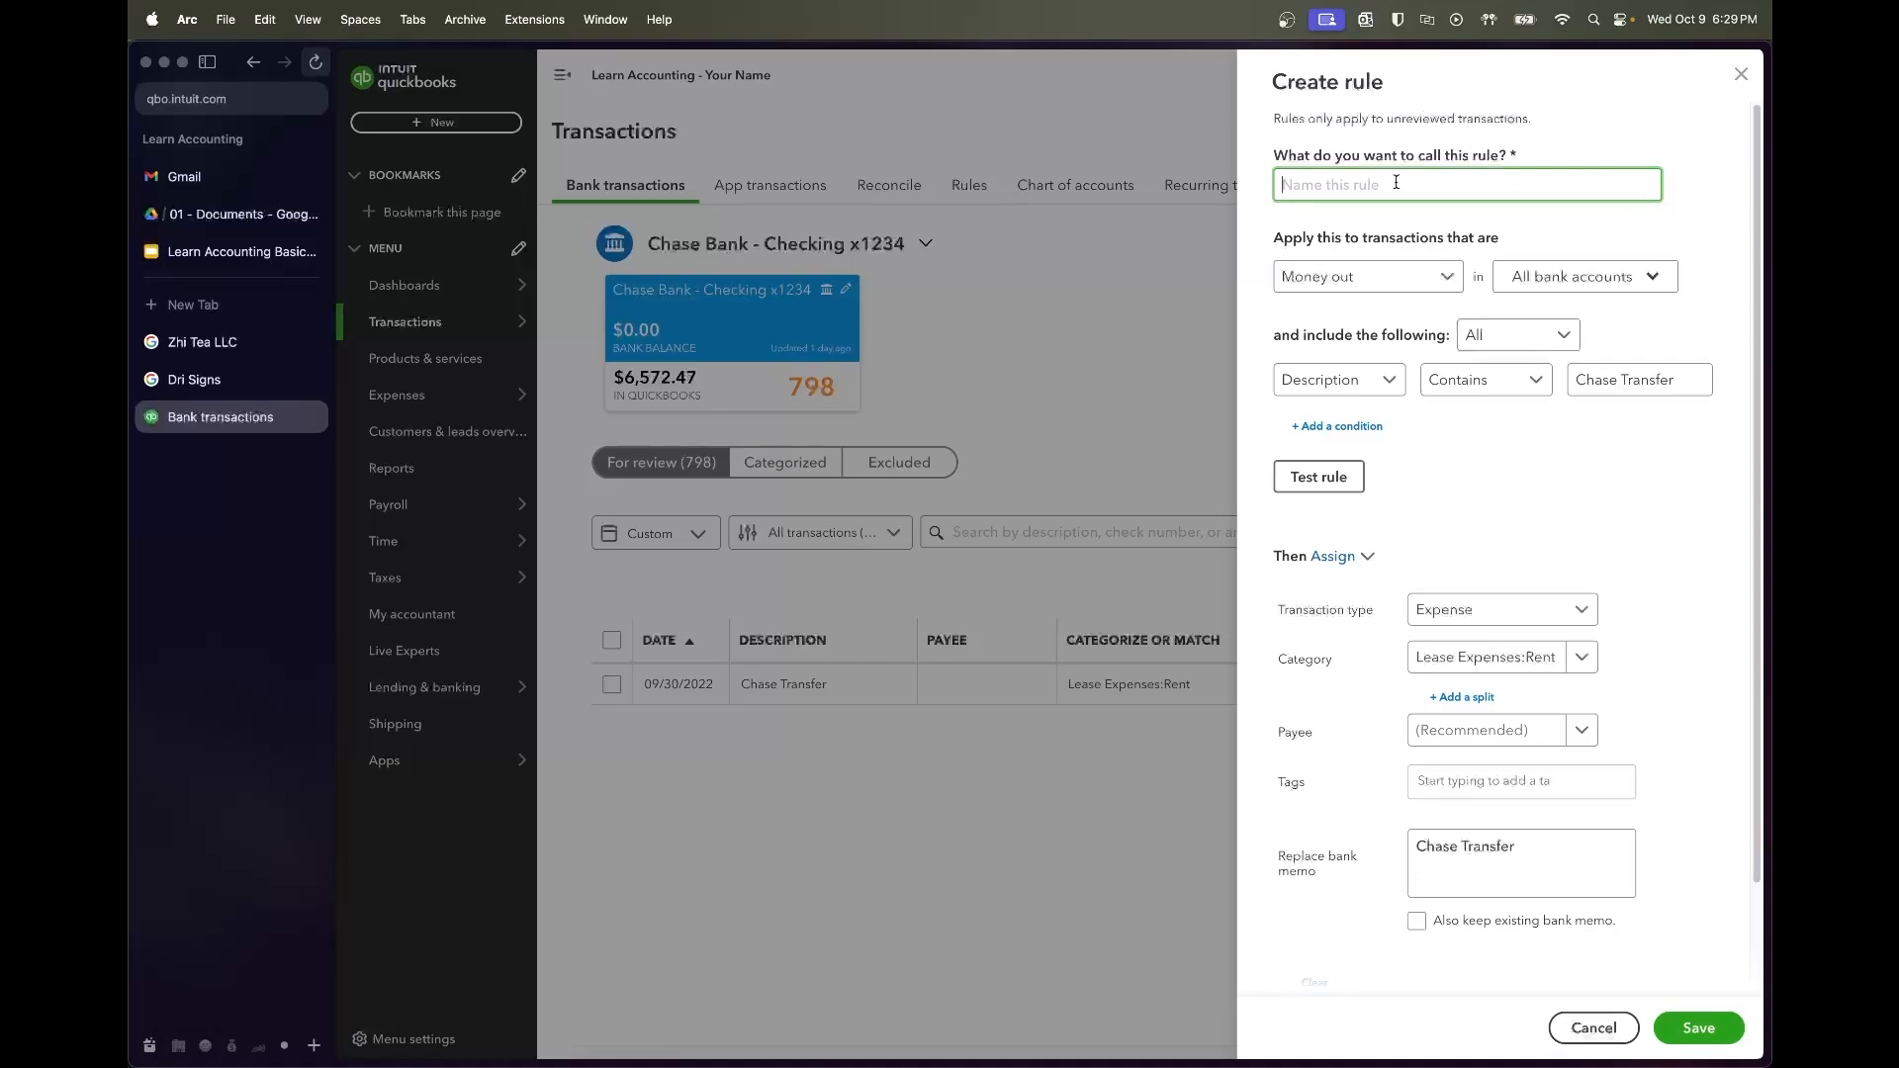
type("O")
left_click(1620, 379)
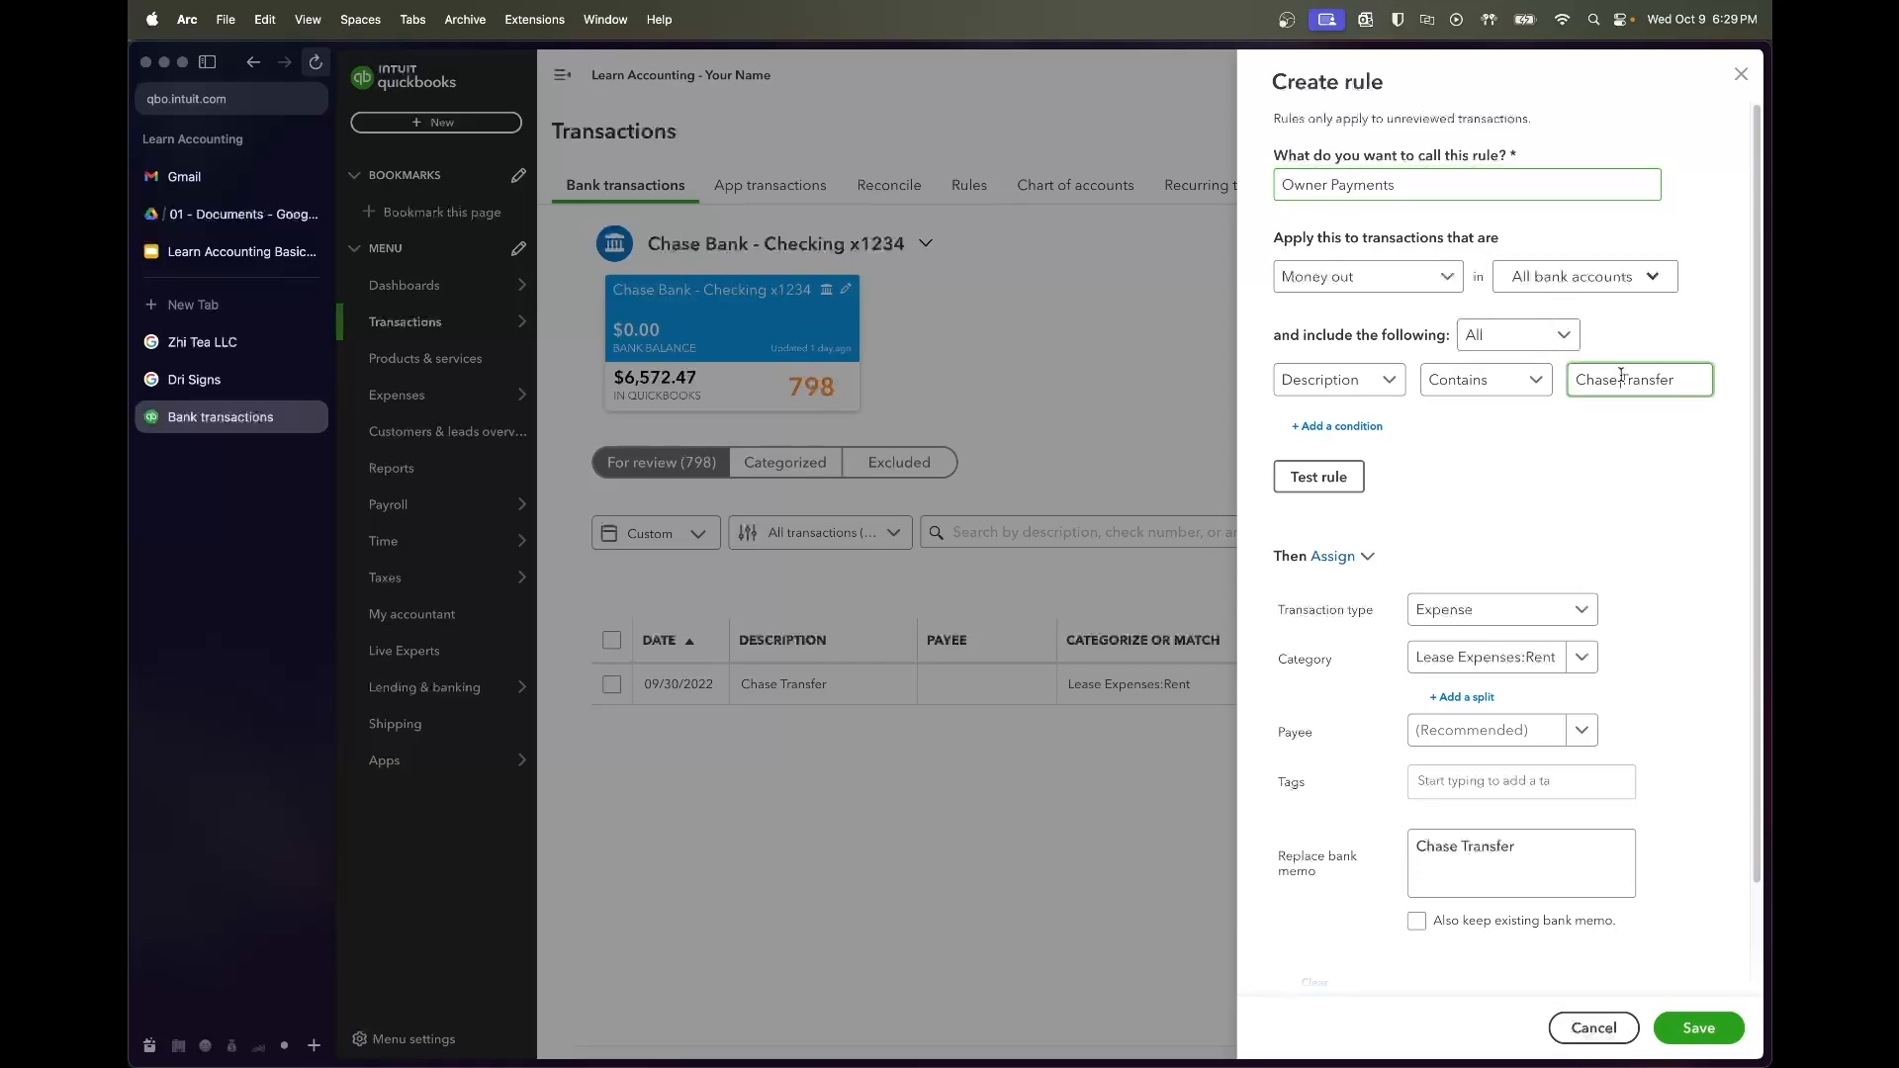
left_click(1387, 426)
left_click(1374, 432)
left_click(1369, 534)
left_click(1612, 432)
type("50000")
key("BackSpace")
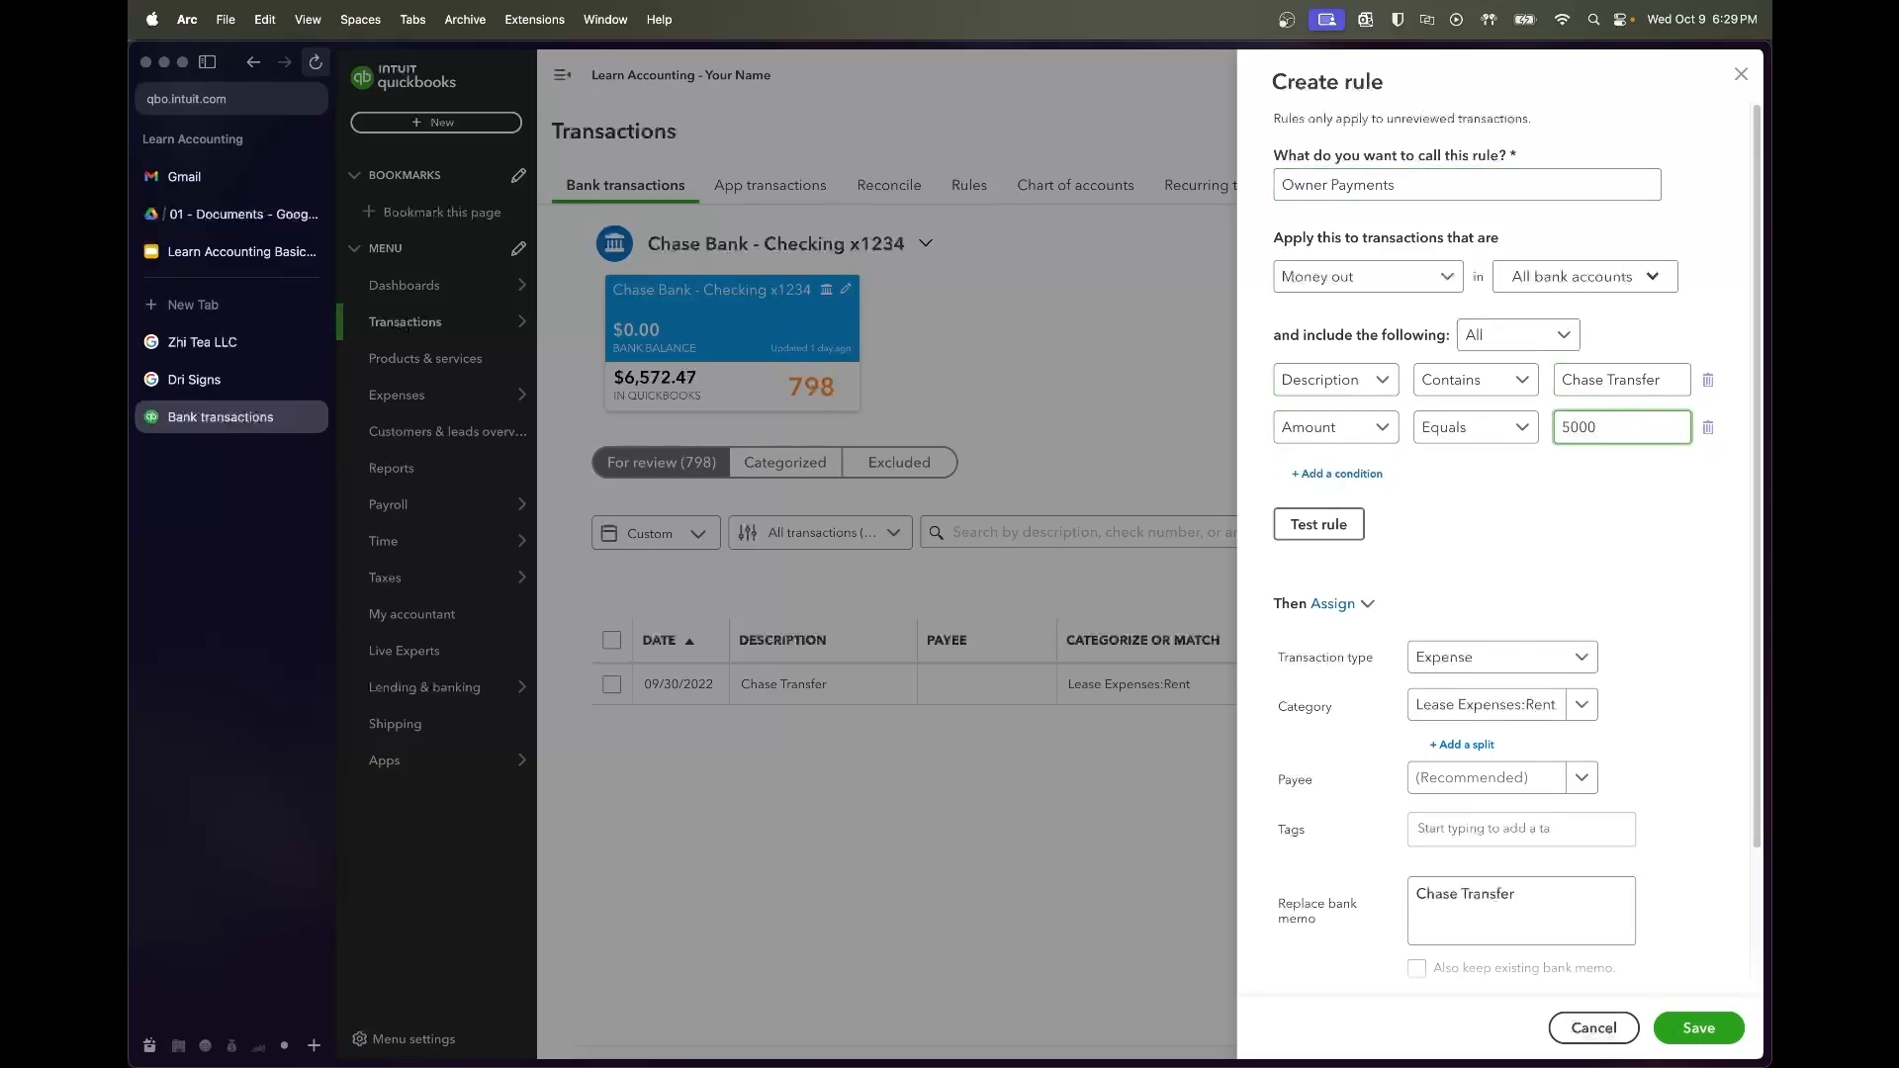
left_click(1599, 502)
left_click(1334, 530)
left_click_drag(1475, 532, 1561, 534)
left_click(1536, 591)
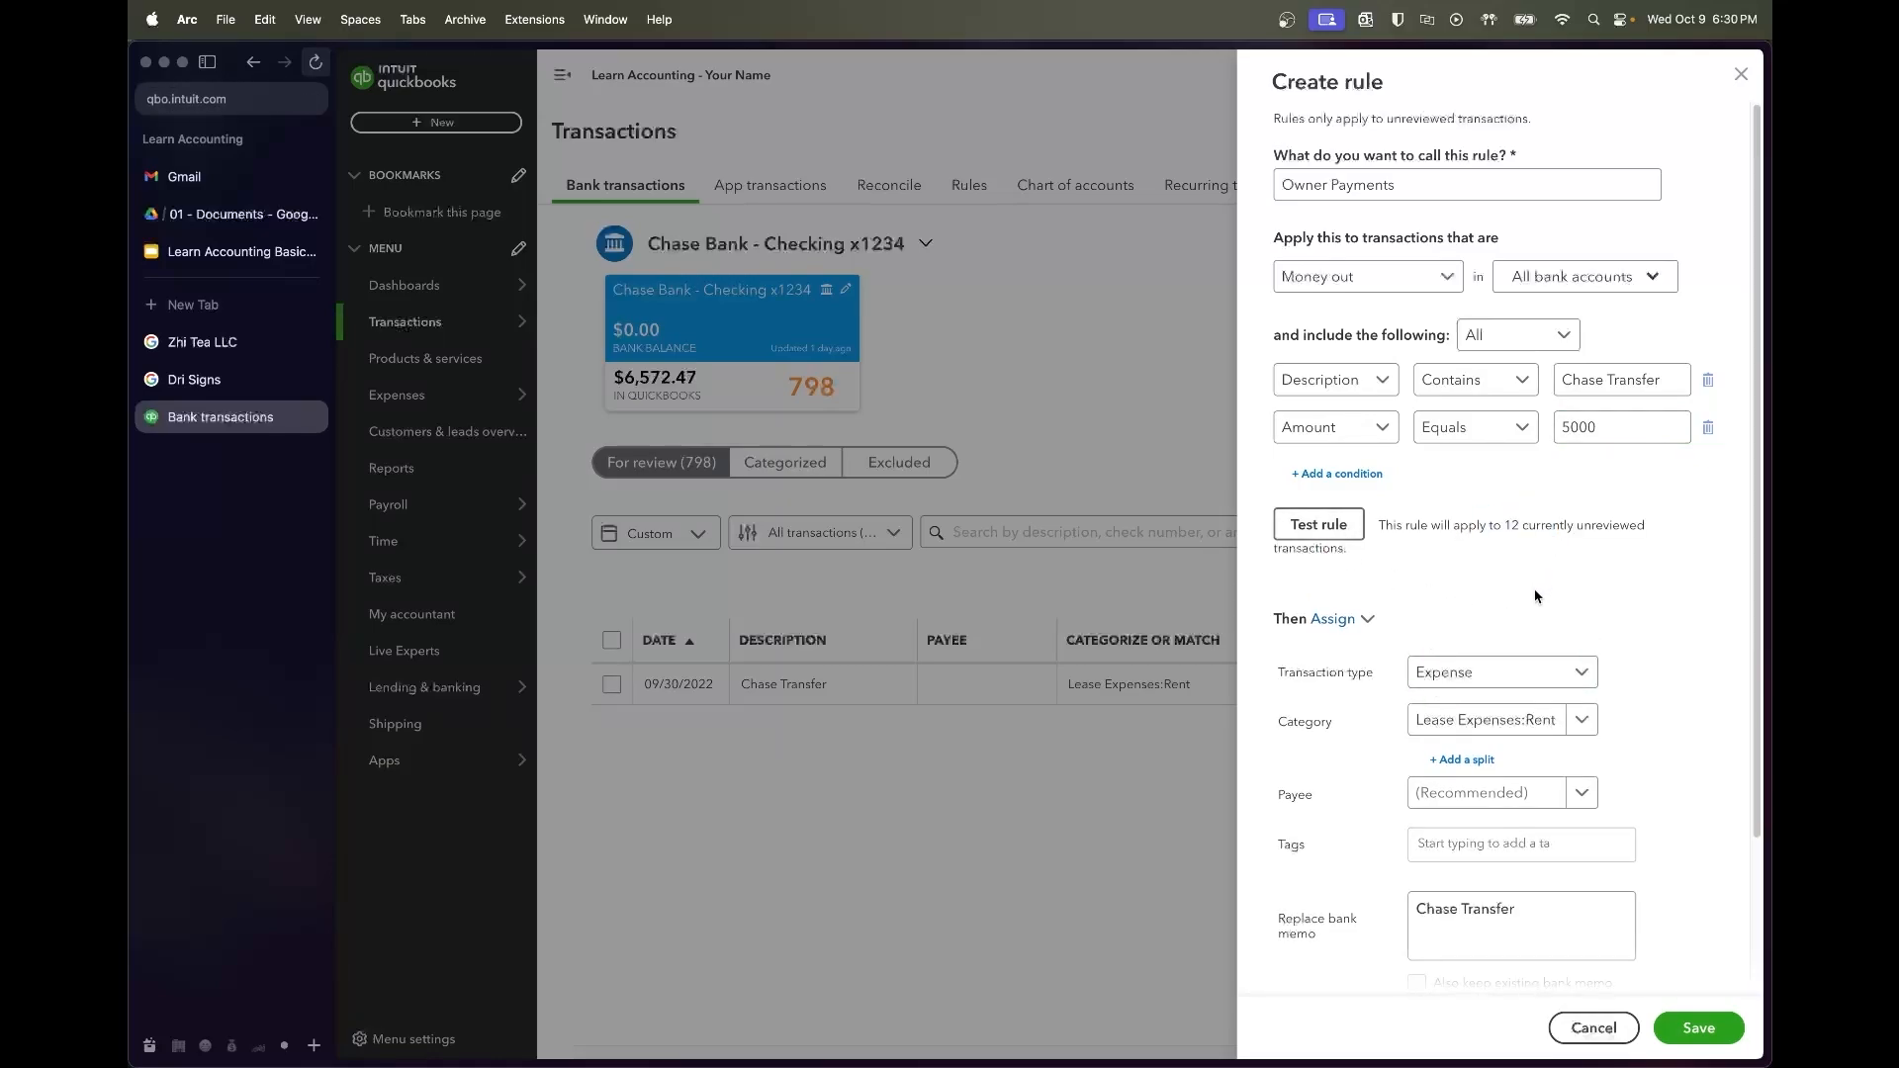
Set the rule's payee to the owner and category to Payroll Wages Paid, save it, and accept the Chase Transfer
scroll(1702, 867, "down", 1)
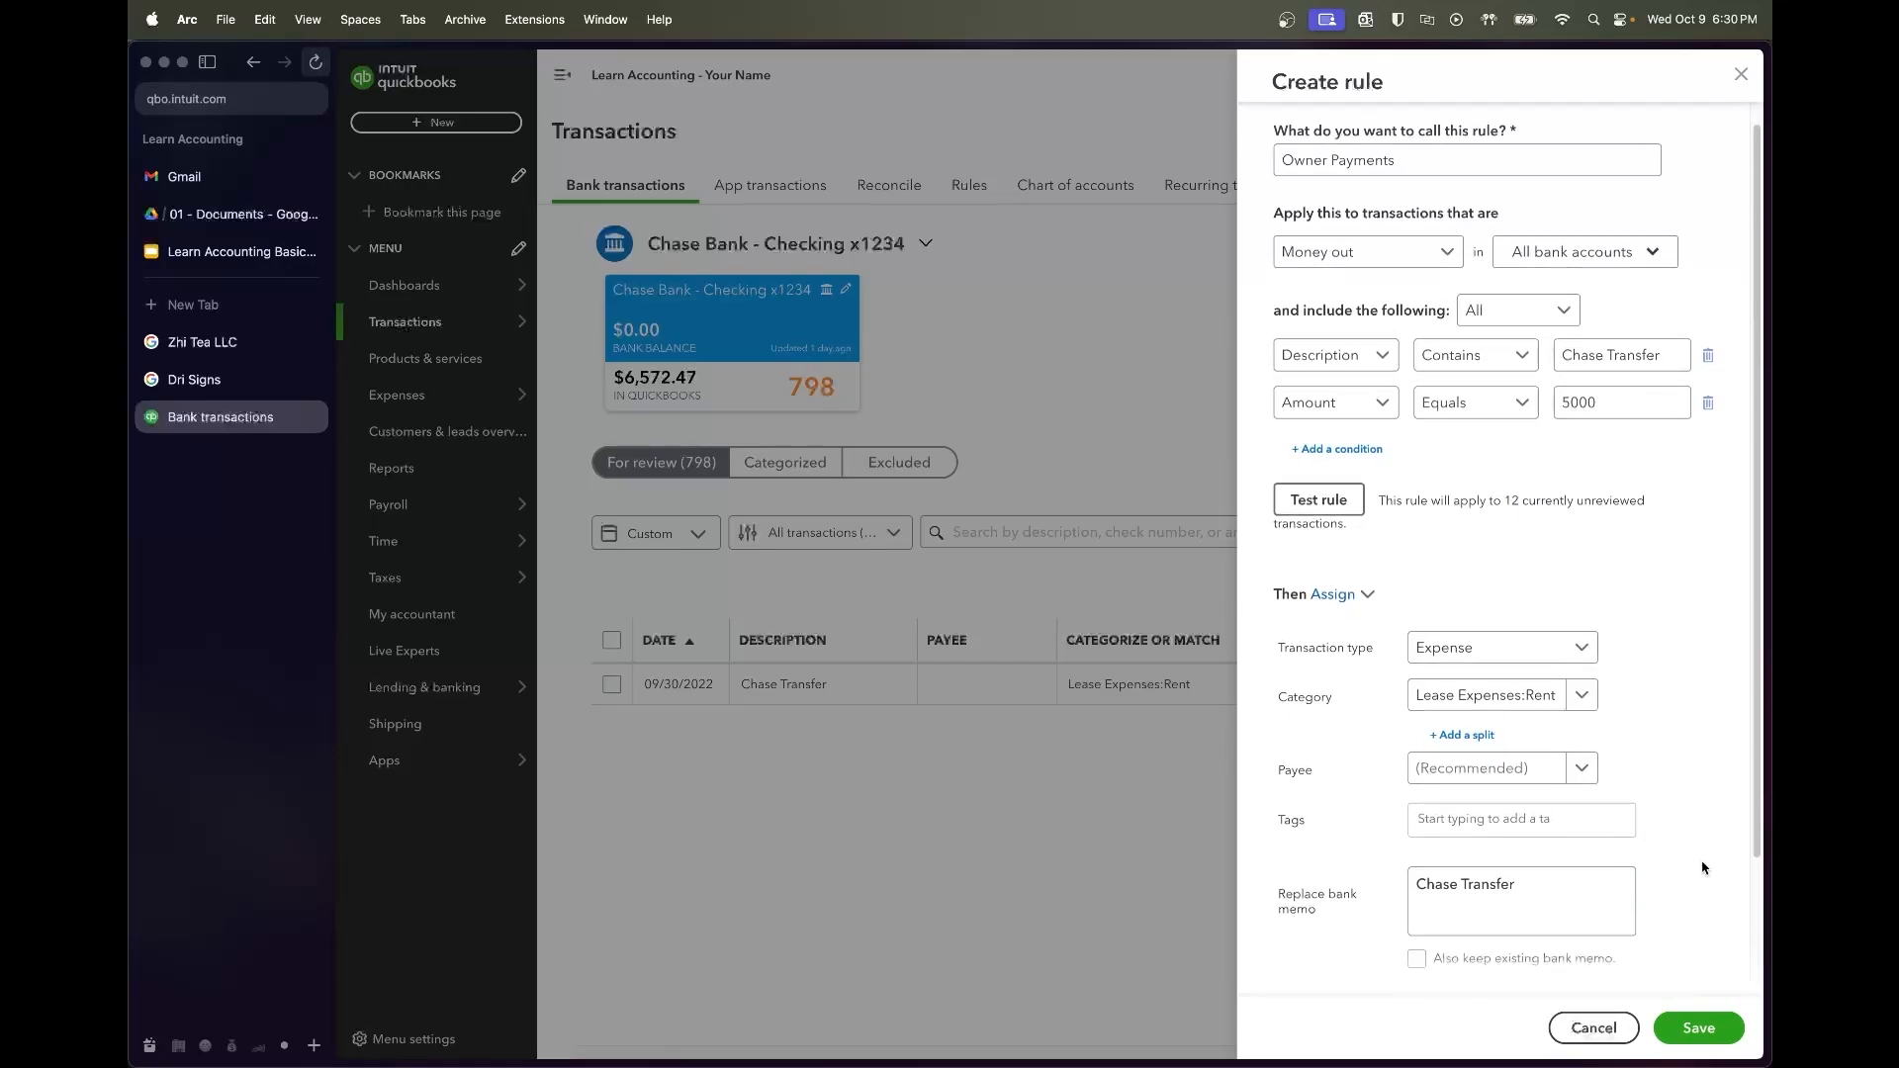
left_click(1502, 772)
type("Prithv")
left_click(1484, 734)
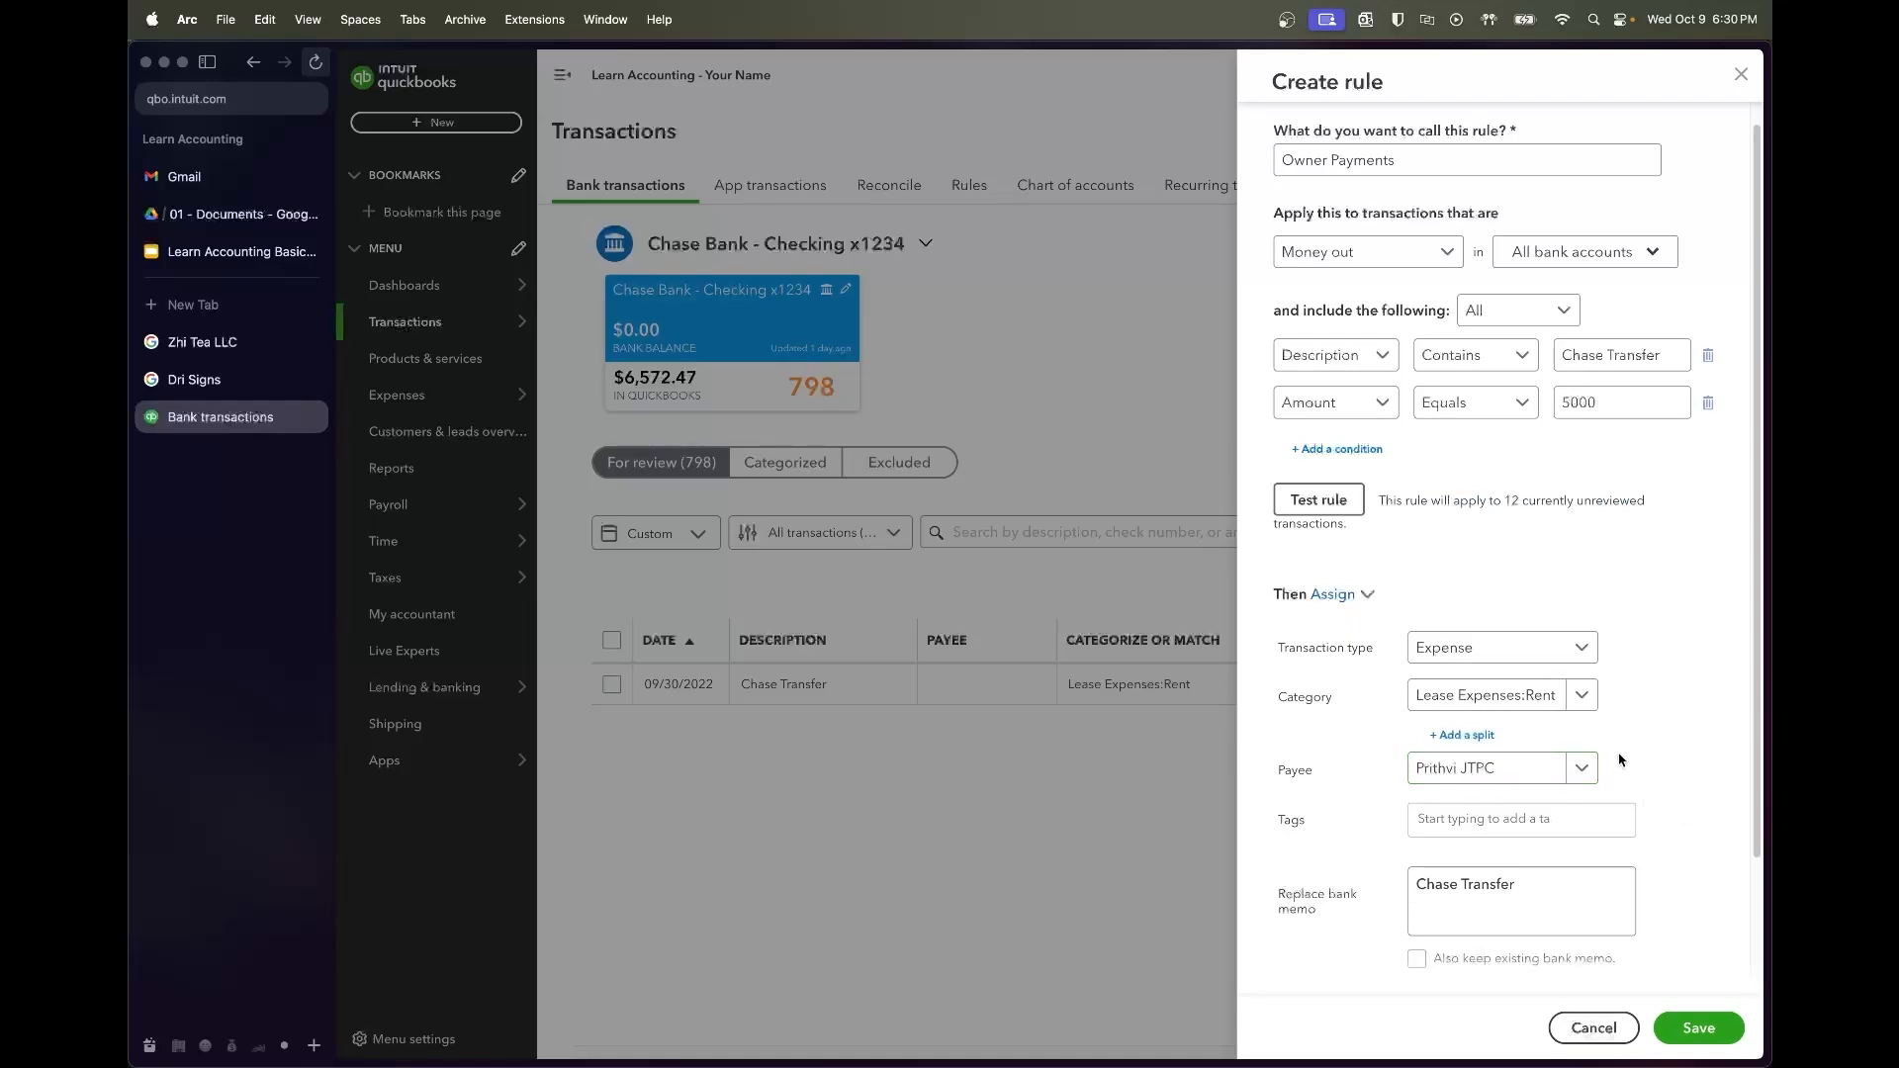
left_click(1493, 696)
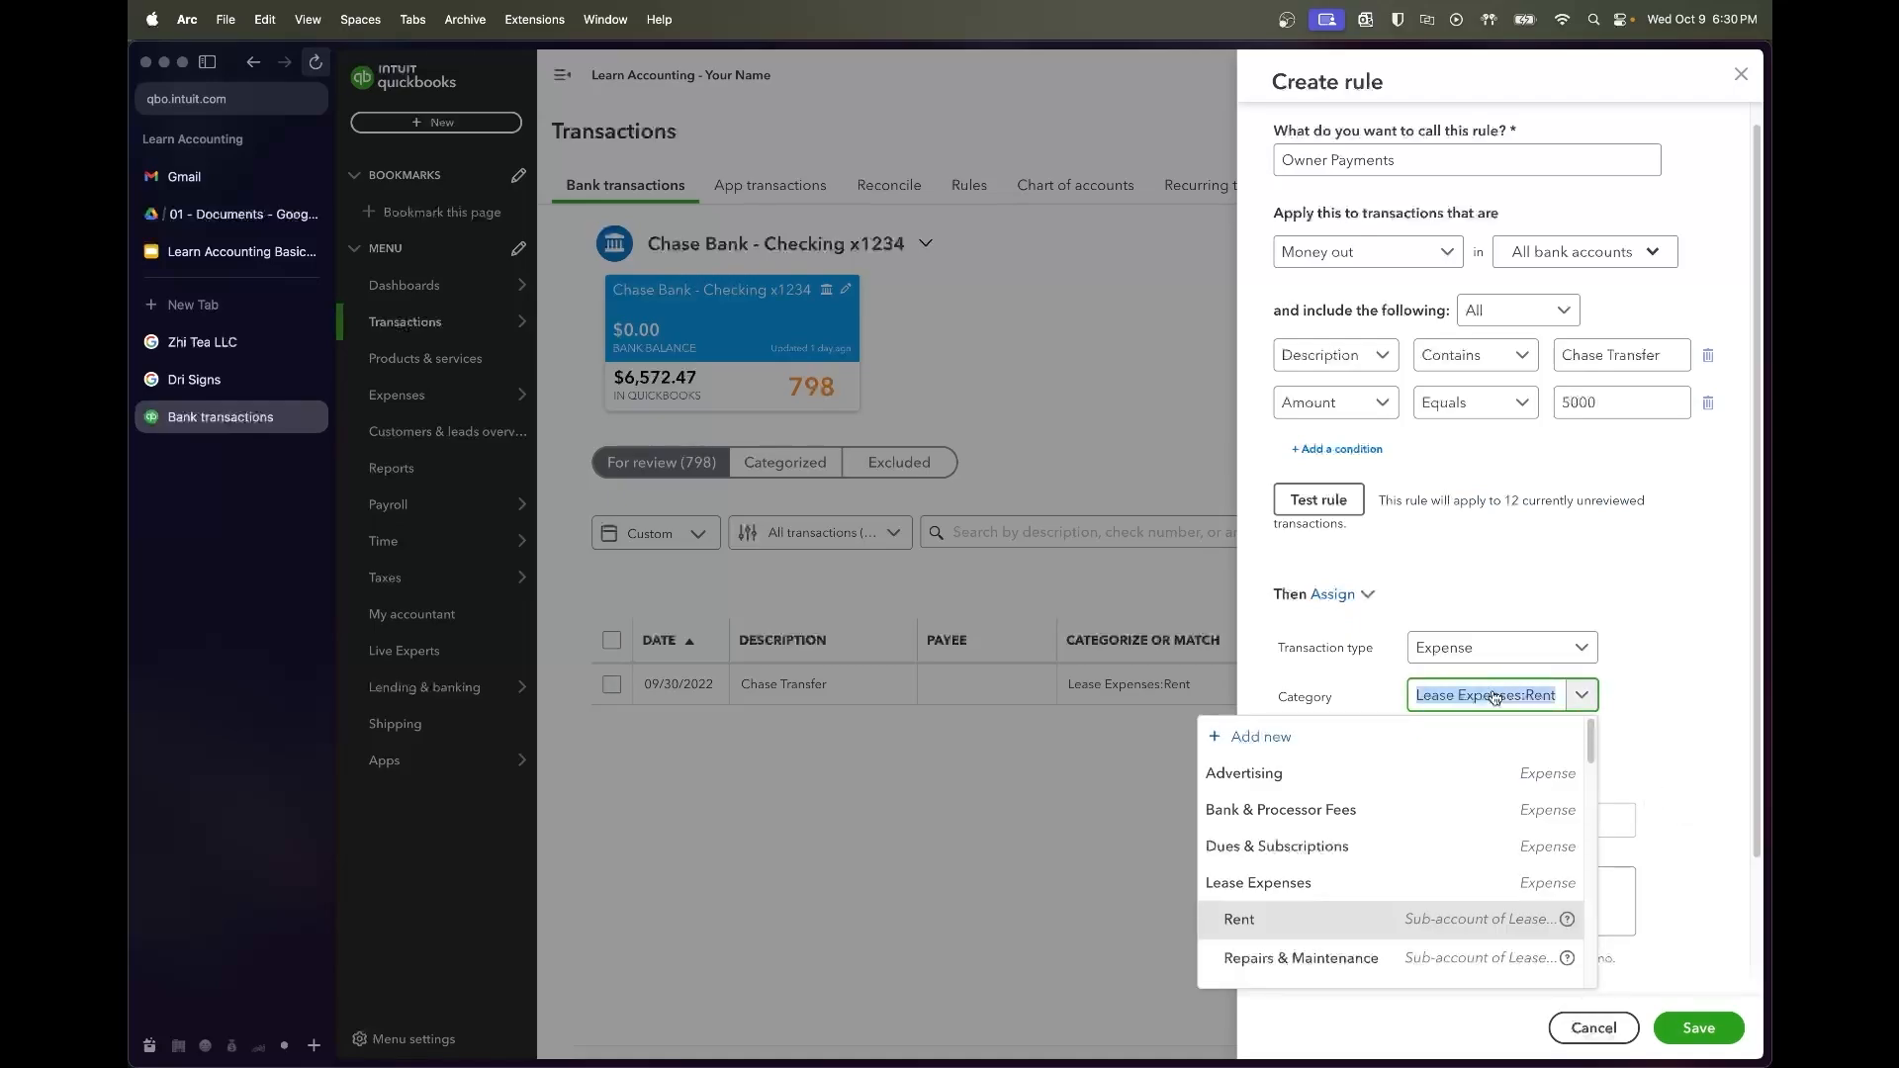
type("wages")
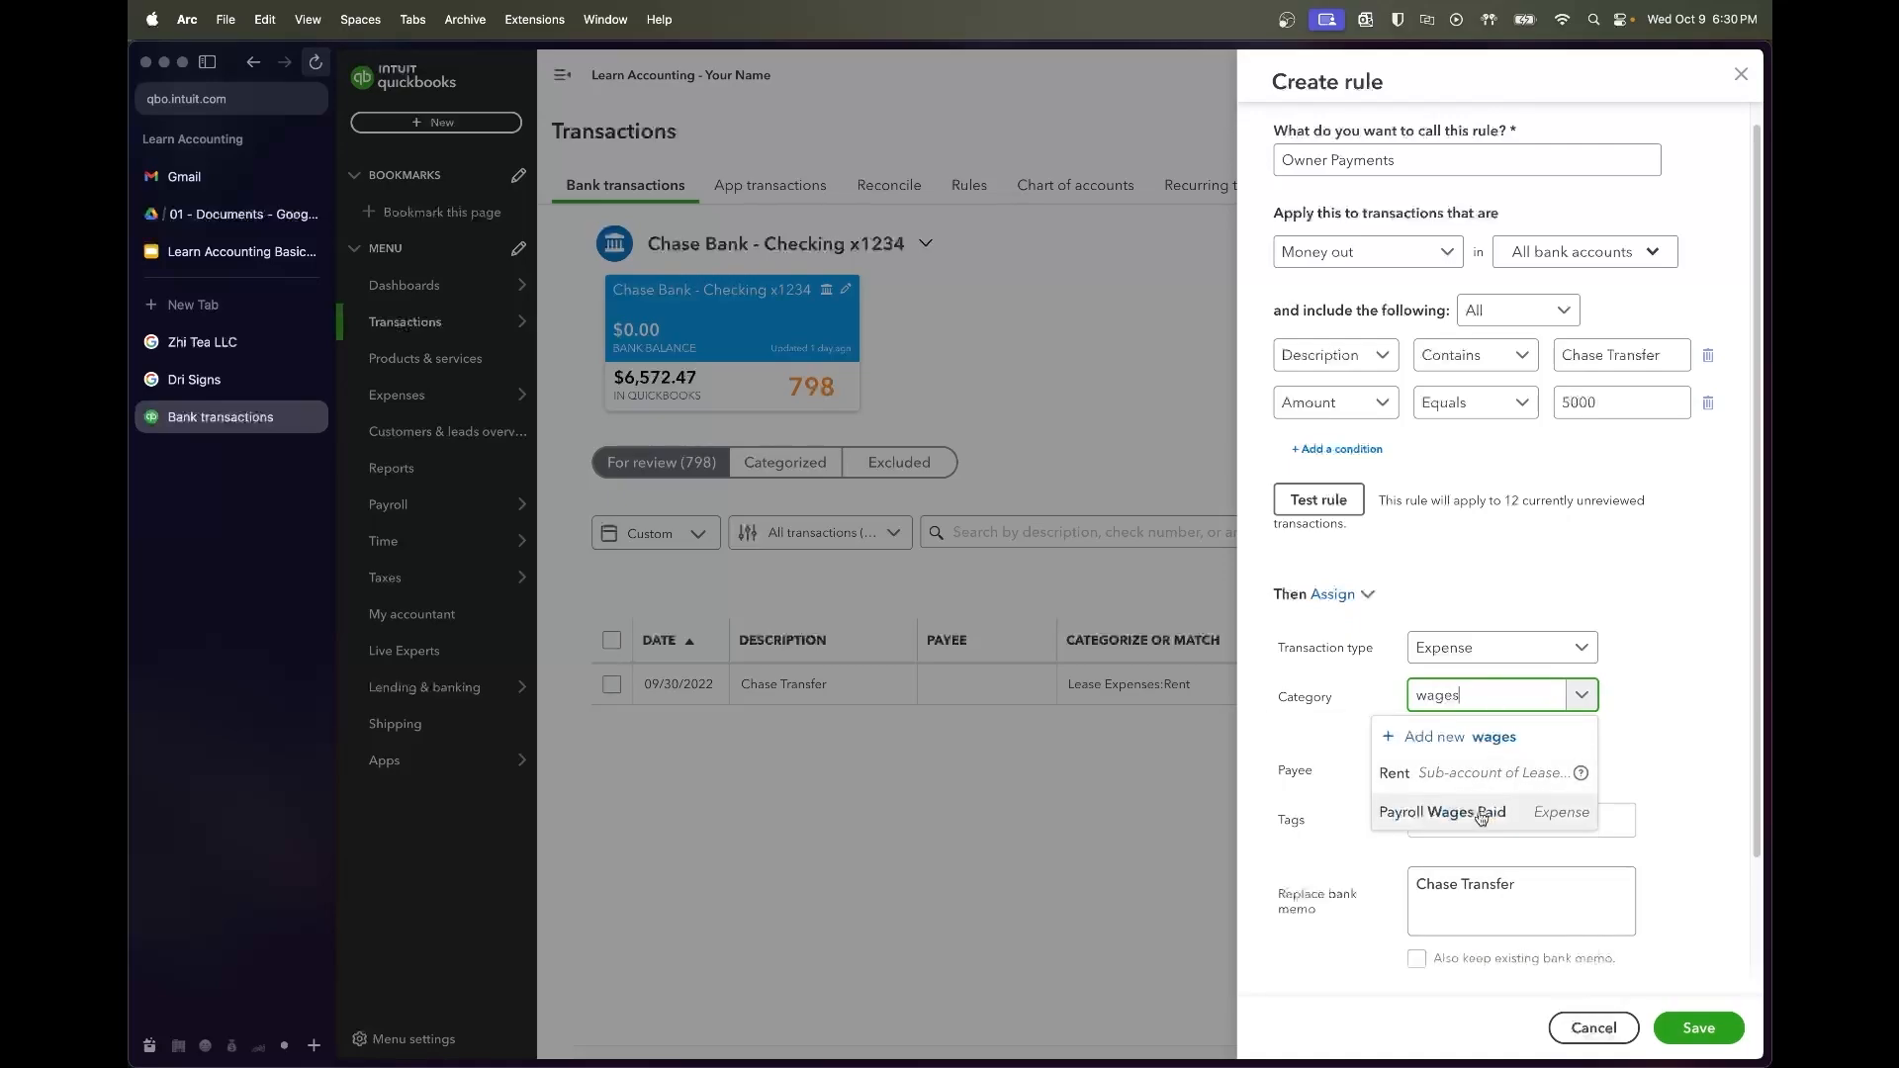
left_click(1481, 815)
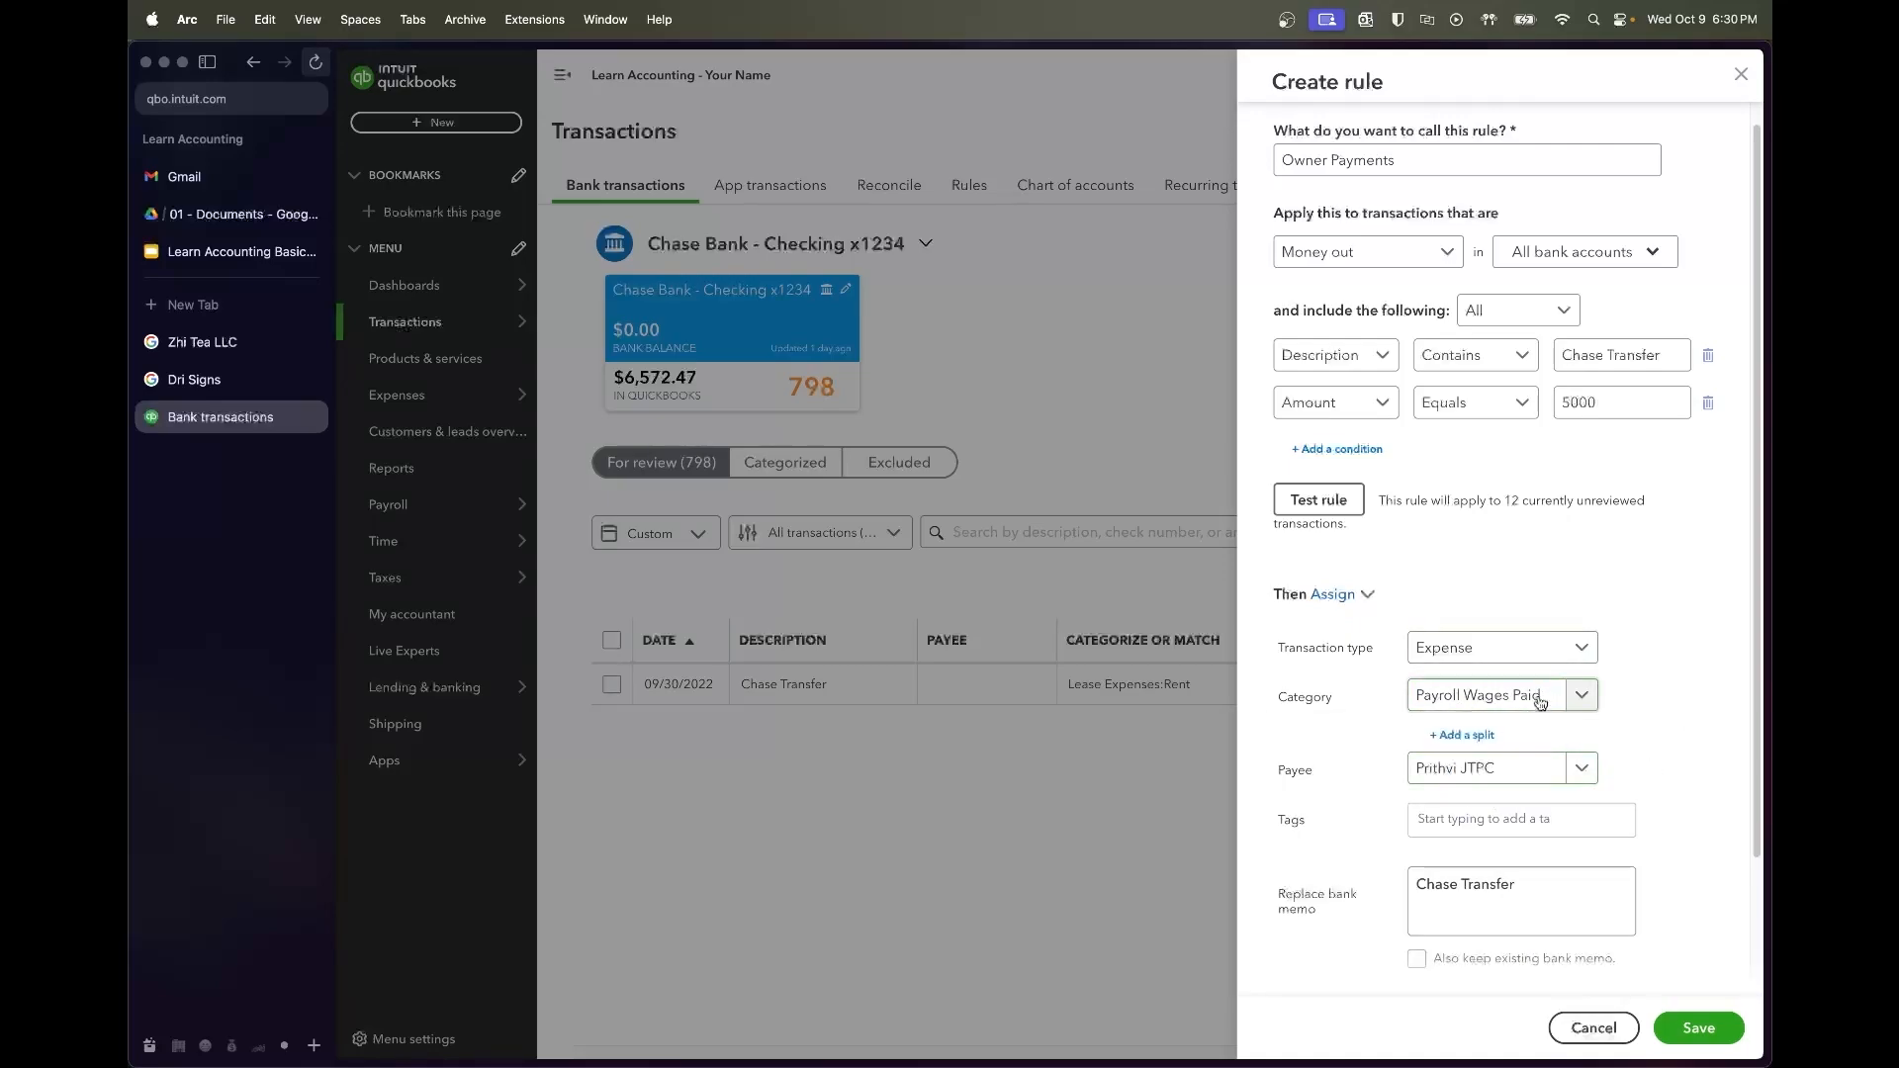
left_click(1563, 156)
scroll(1679, 806, "down", 3)
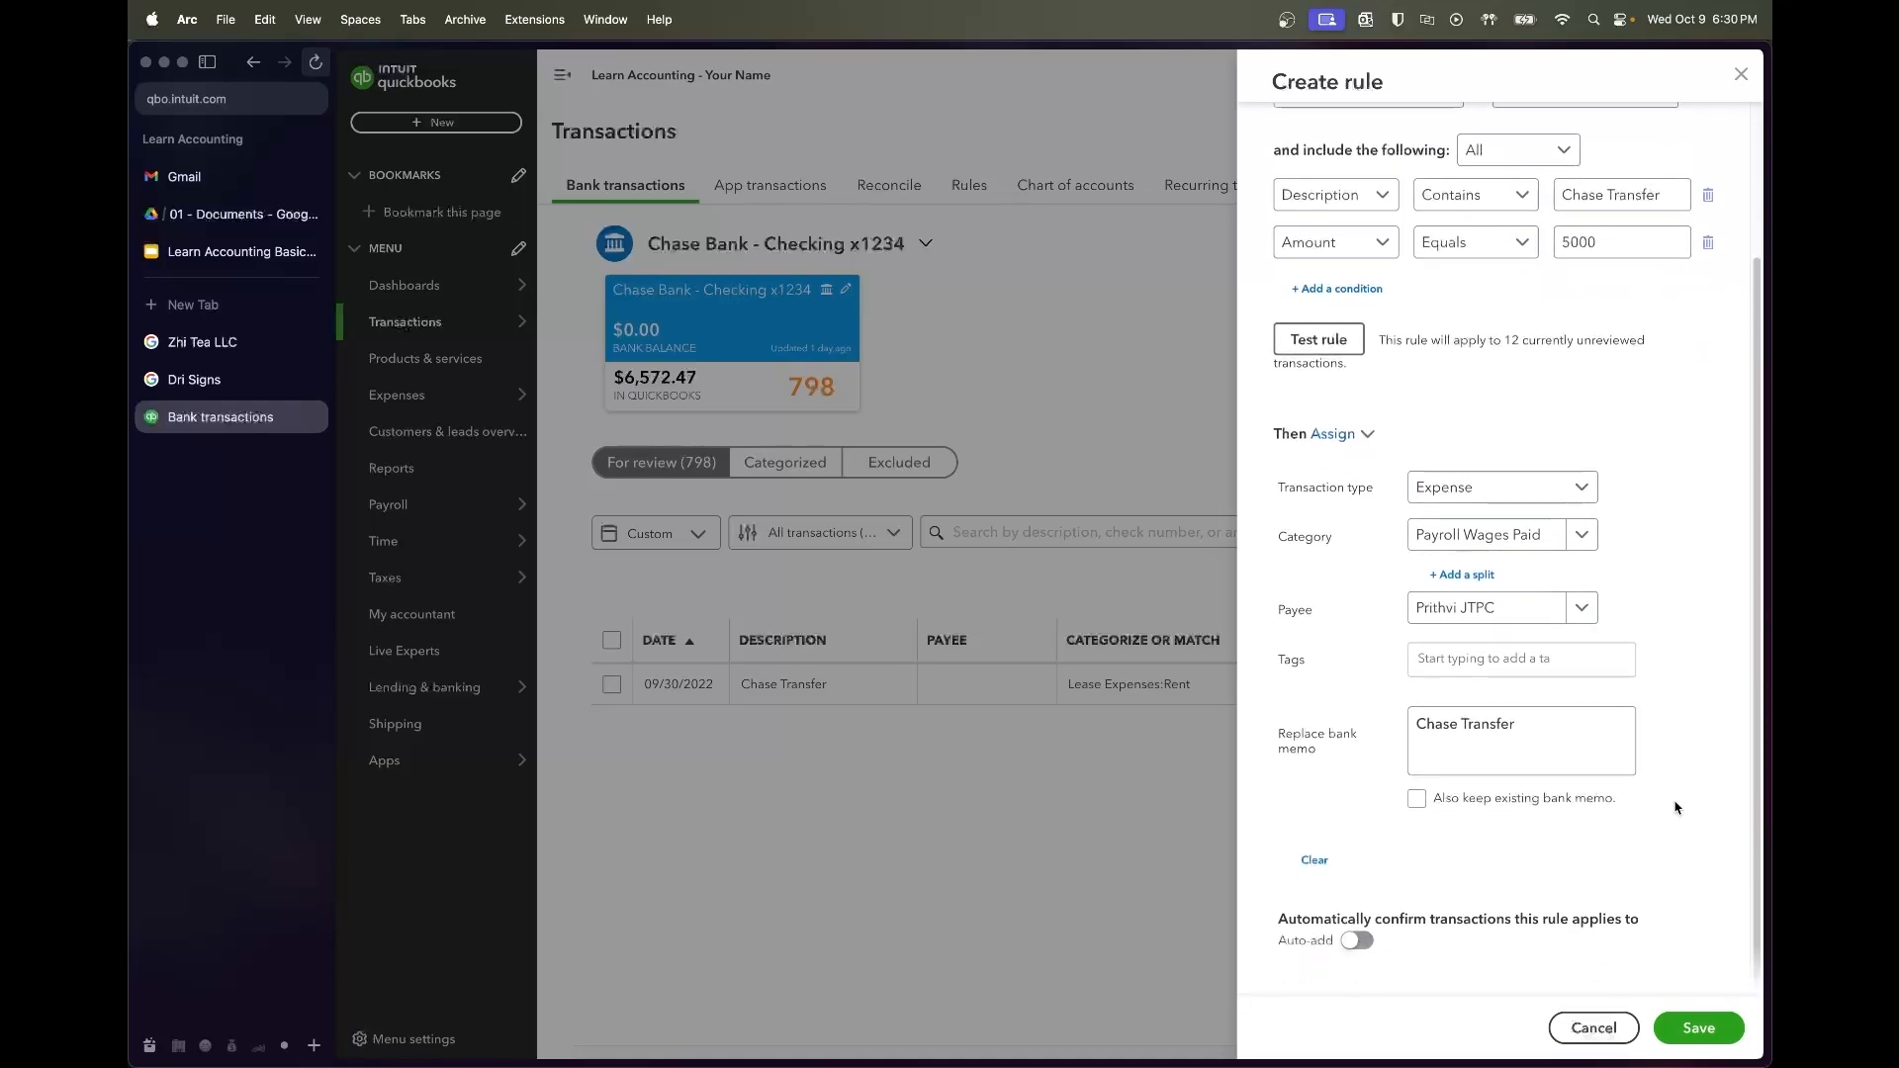
left_click(1700, 1041)
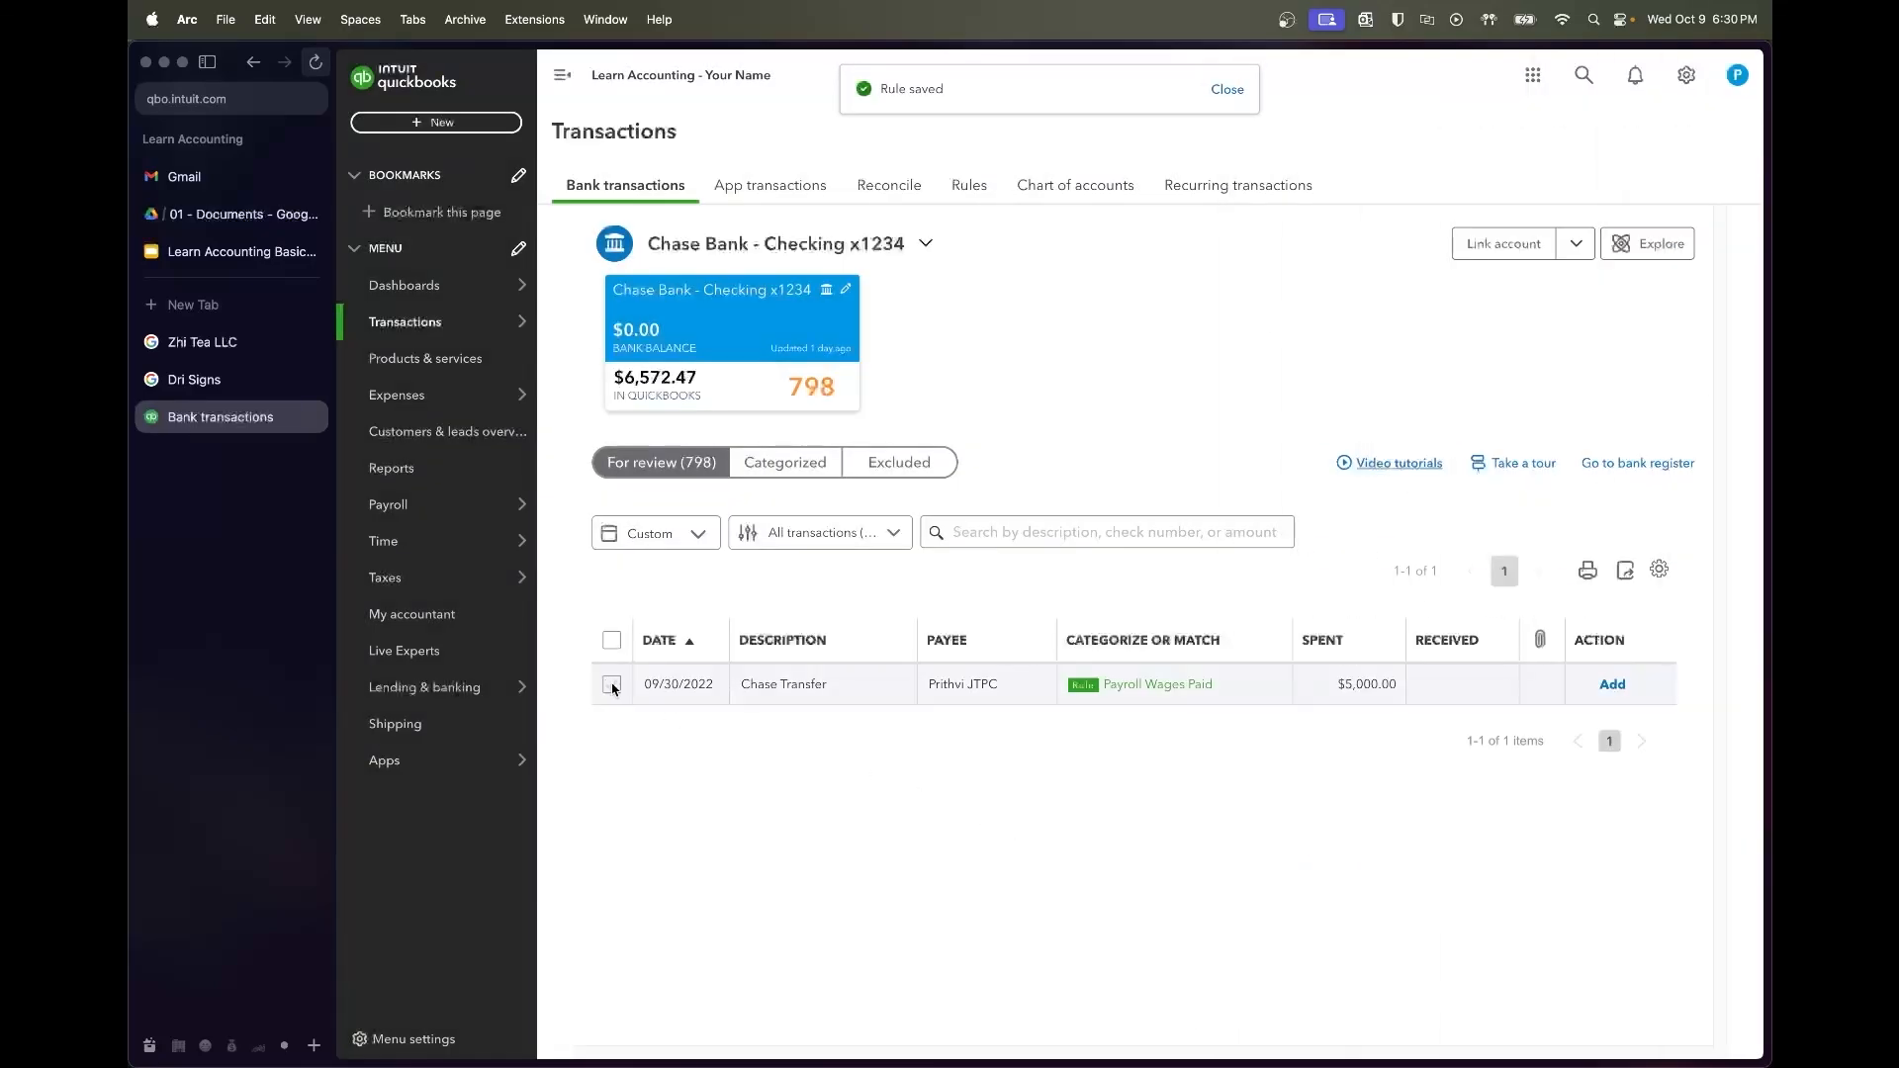
left_click(612, 688)
left_click(945, 525)
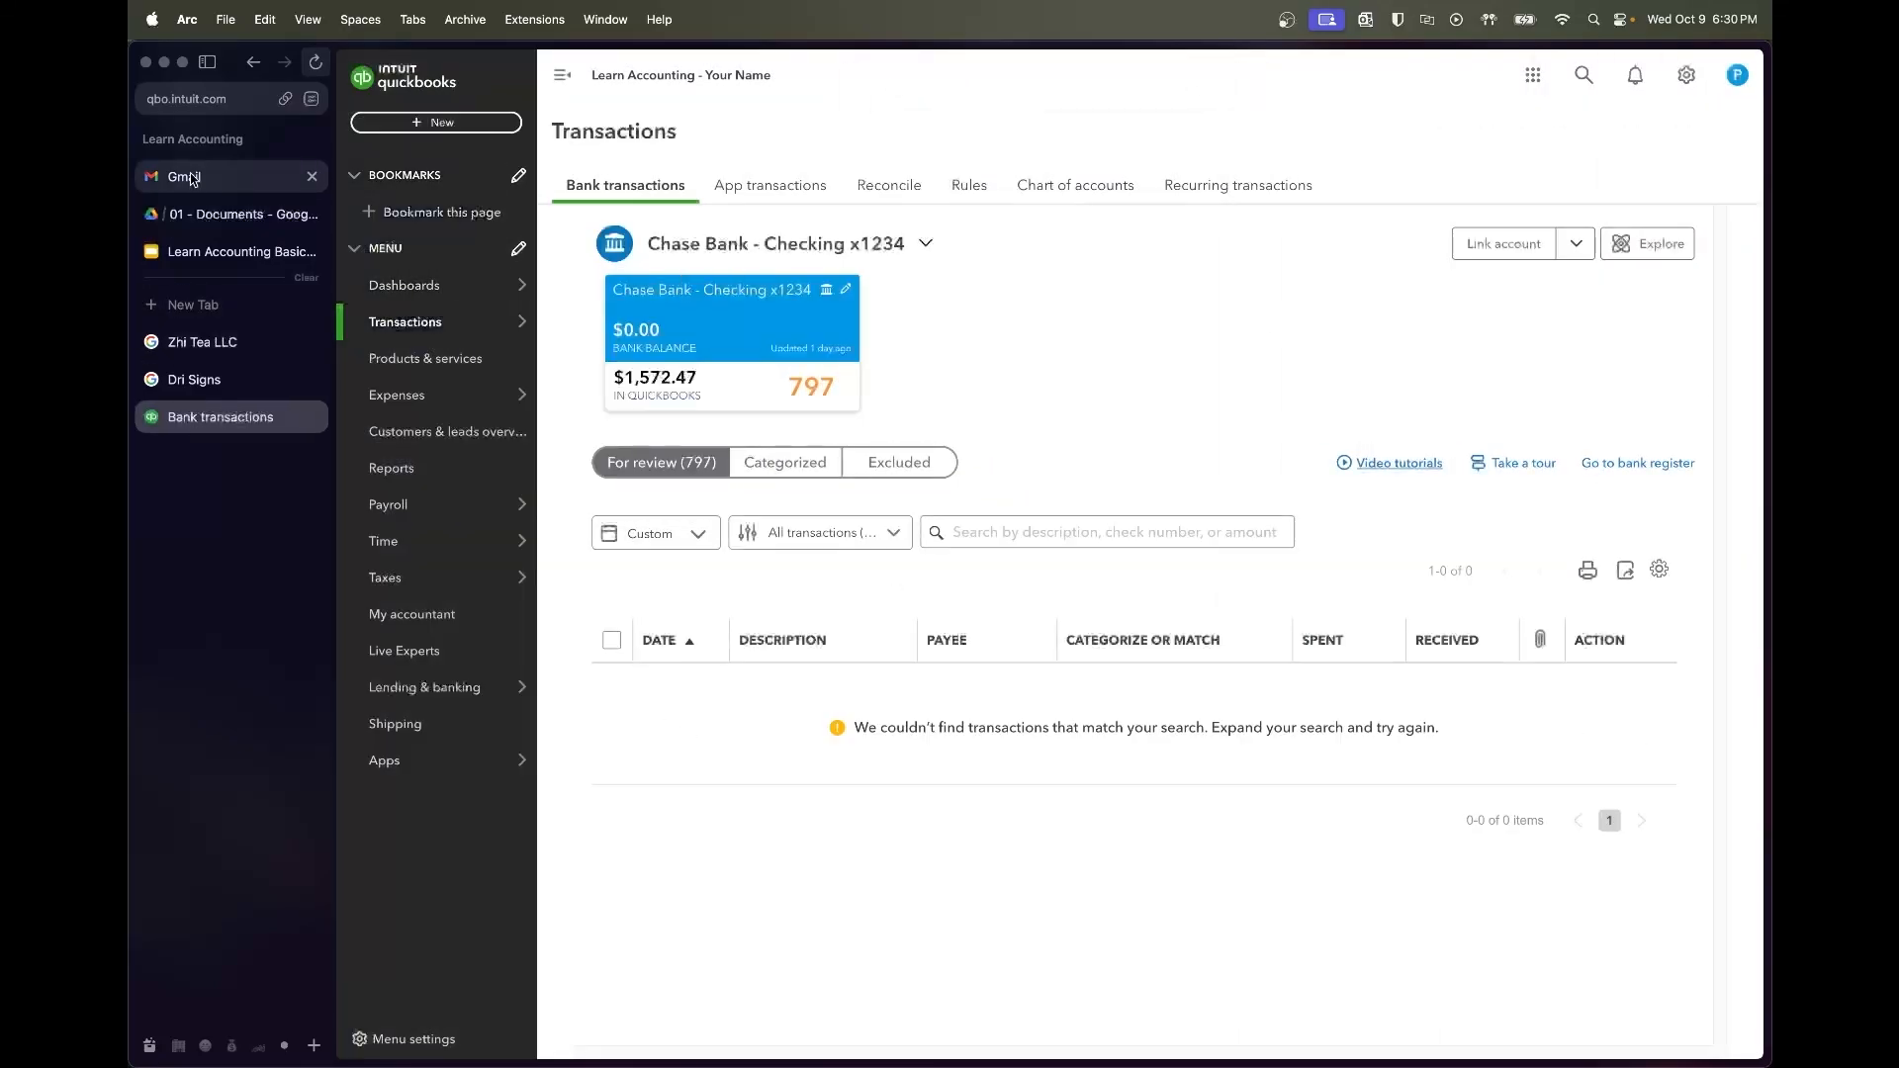
Find the $1,572.47 September 2022 closing balance in Chase Checking Bank Statements.pdf on Drive
left_click(228, 253)
left_click(228, 216)
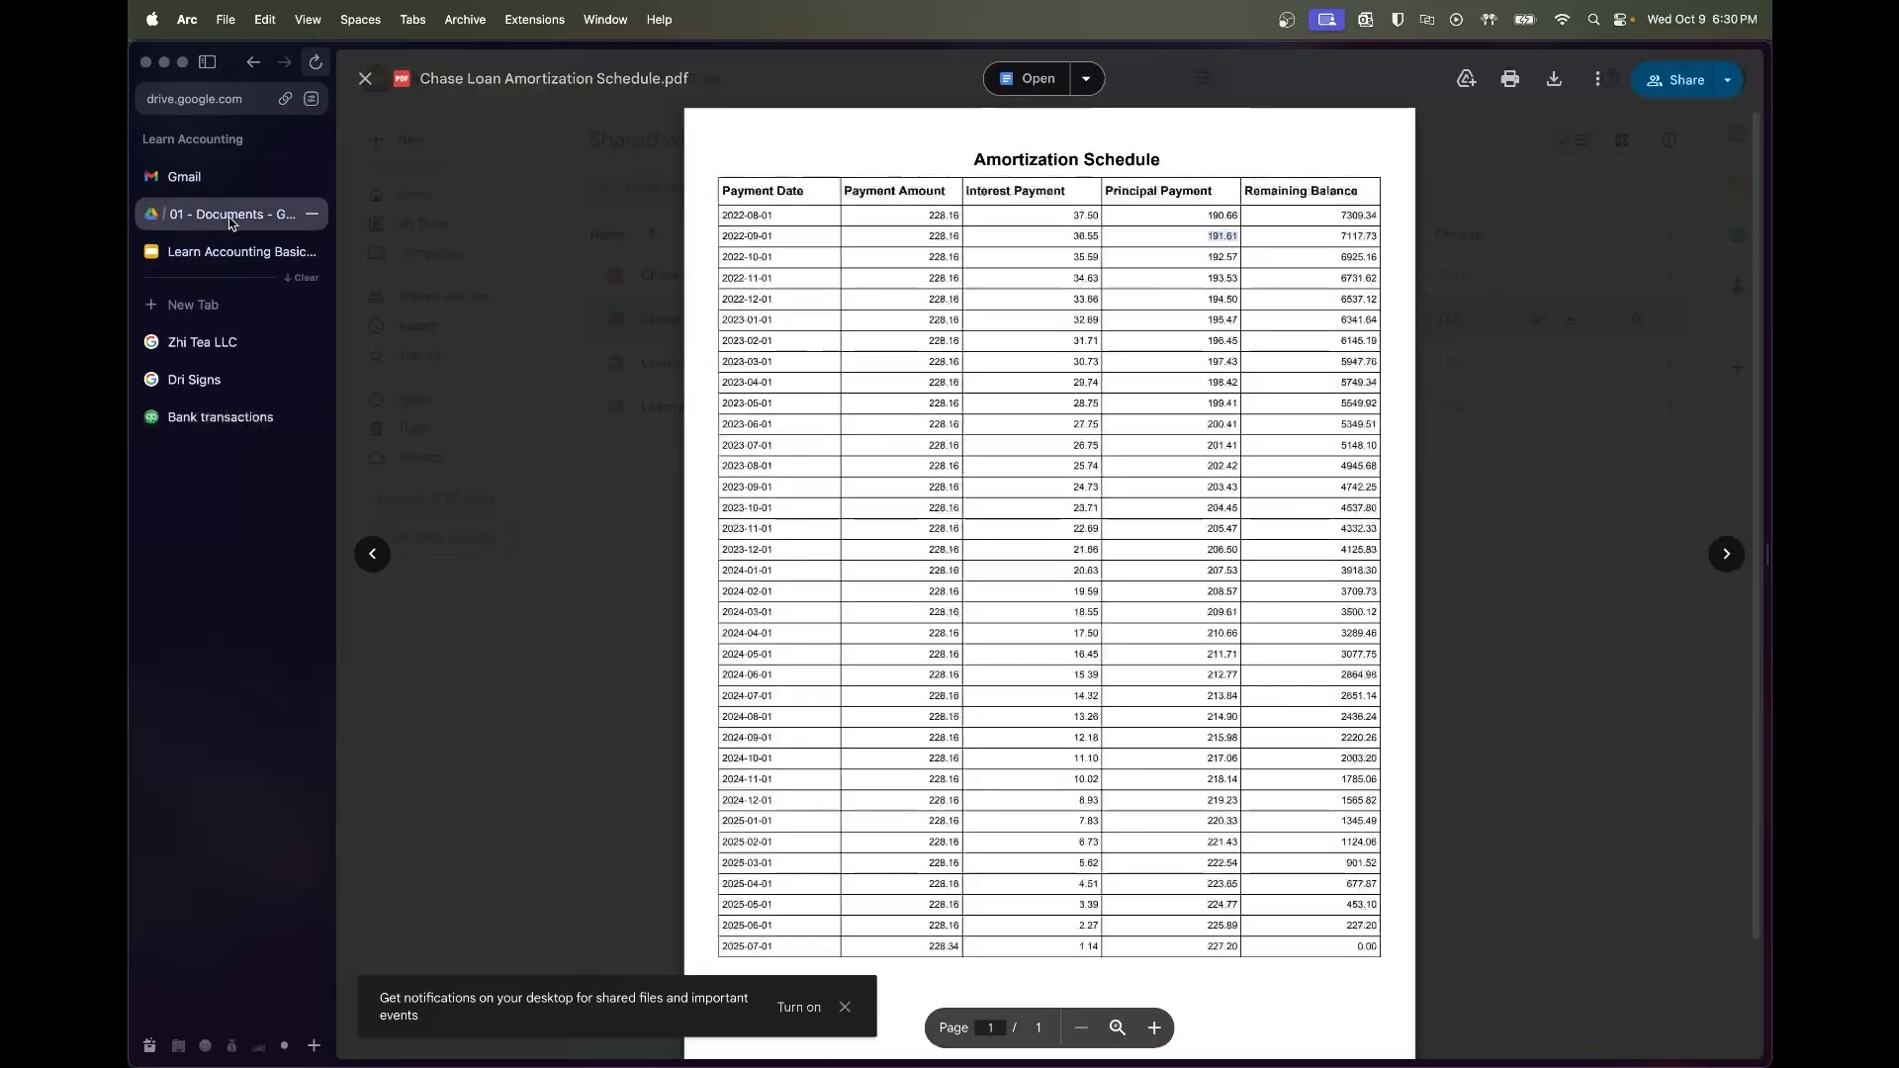
key("Escape")
double_click(781, 275)
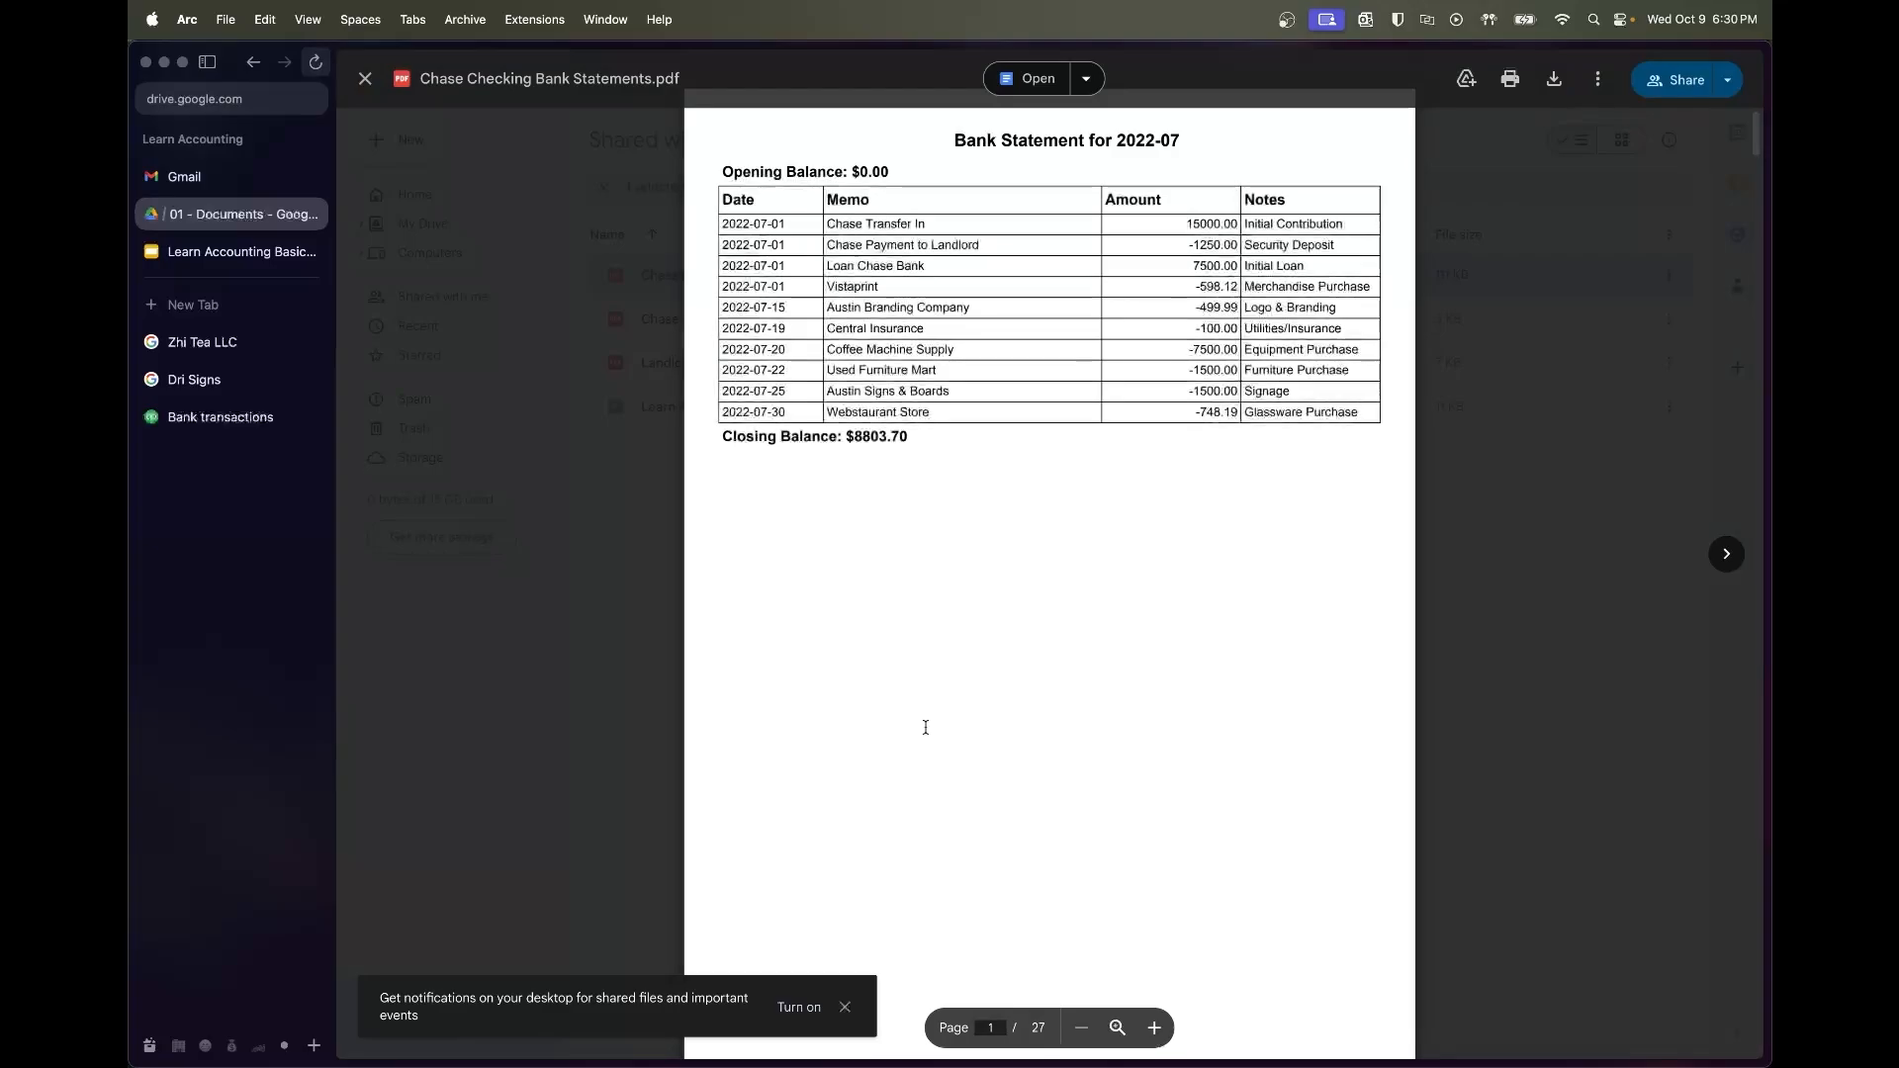
scroll(926, 733, "down", 10)
scroll(926, 727, "down", 20)
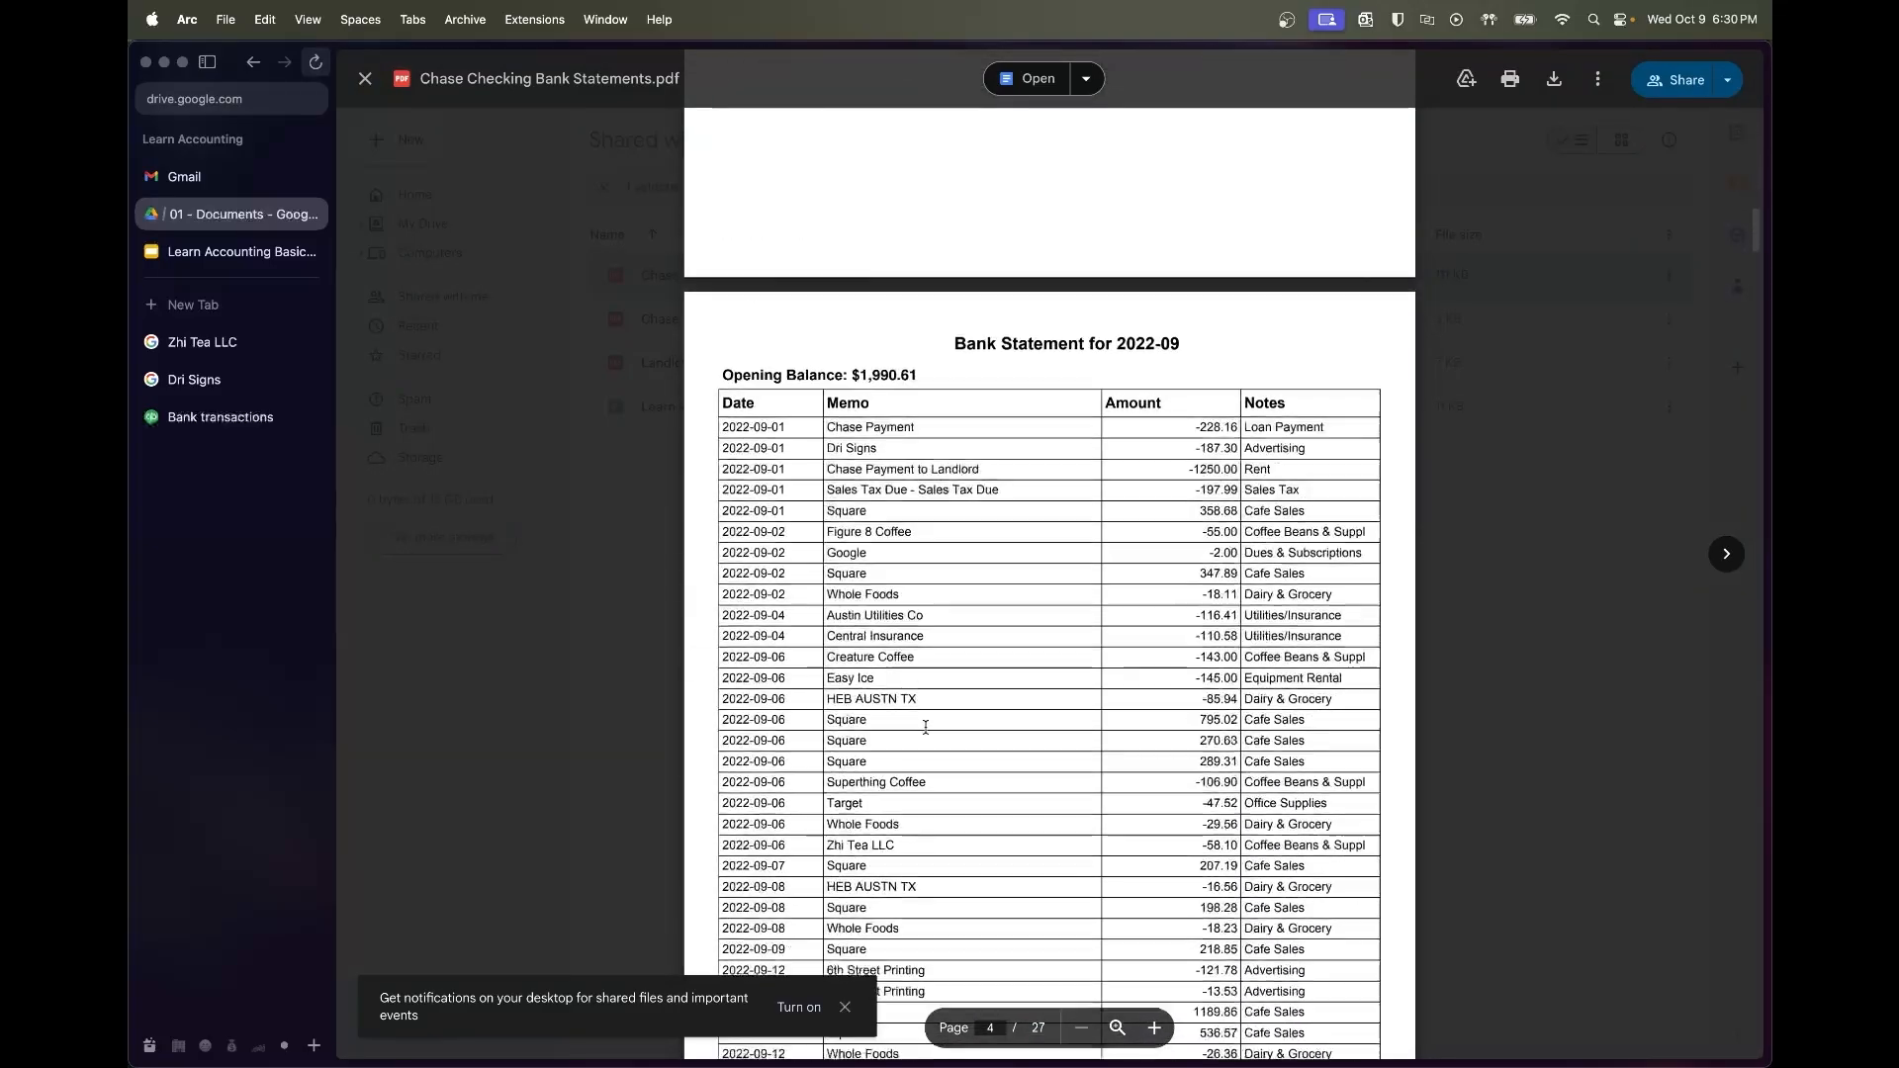
left_click_drag(916, 698, 852, 698)
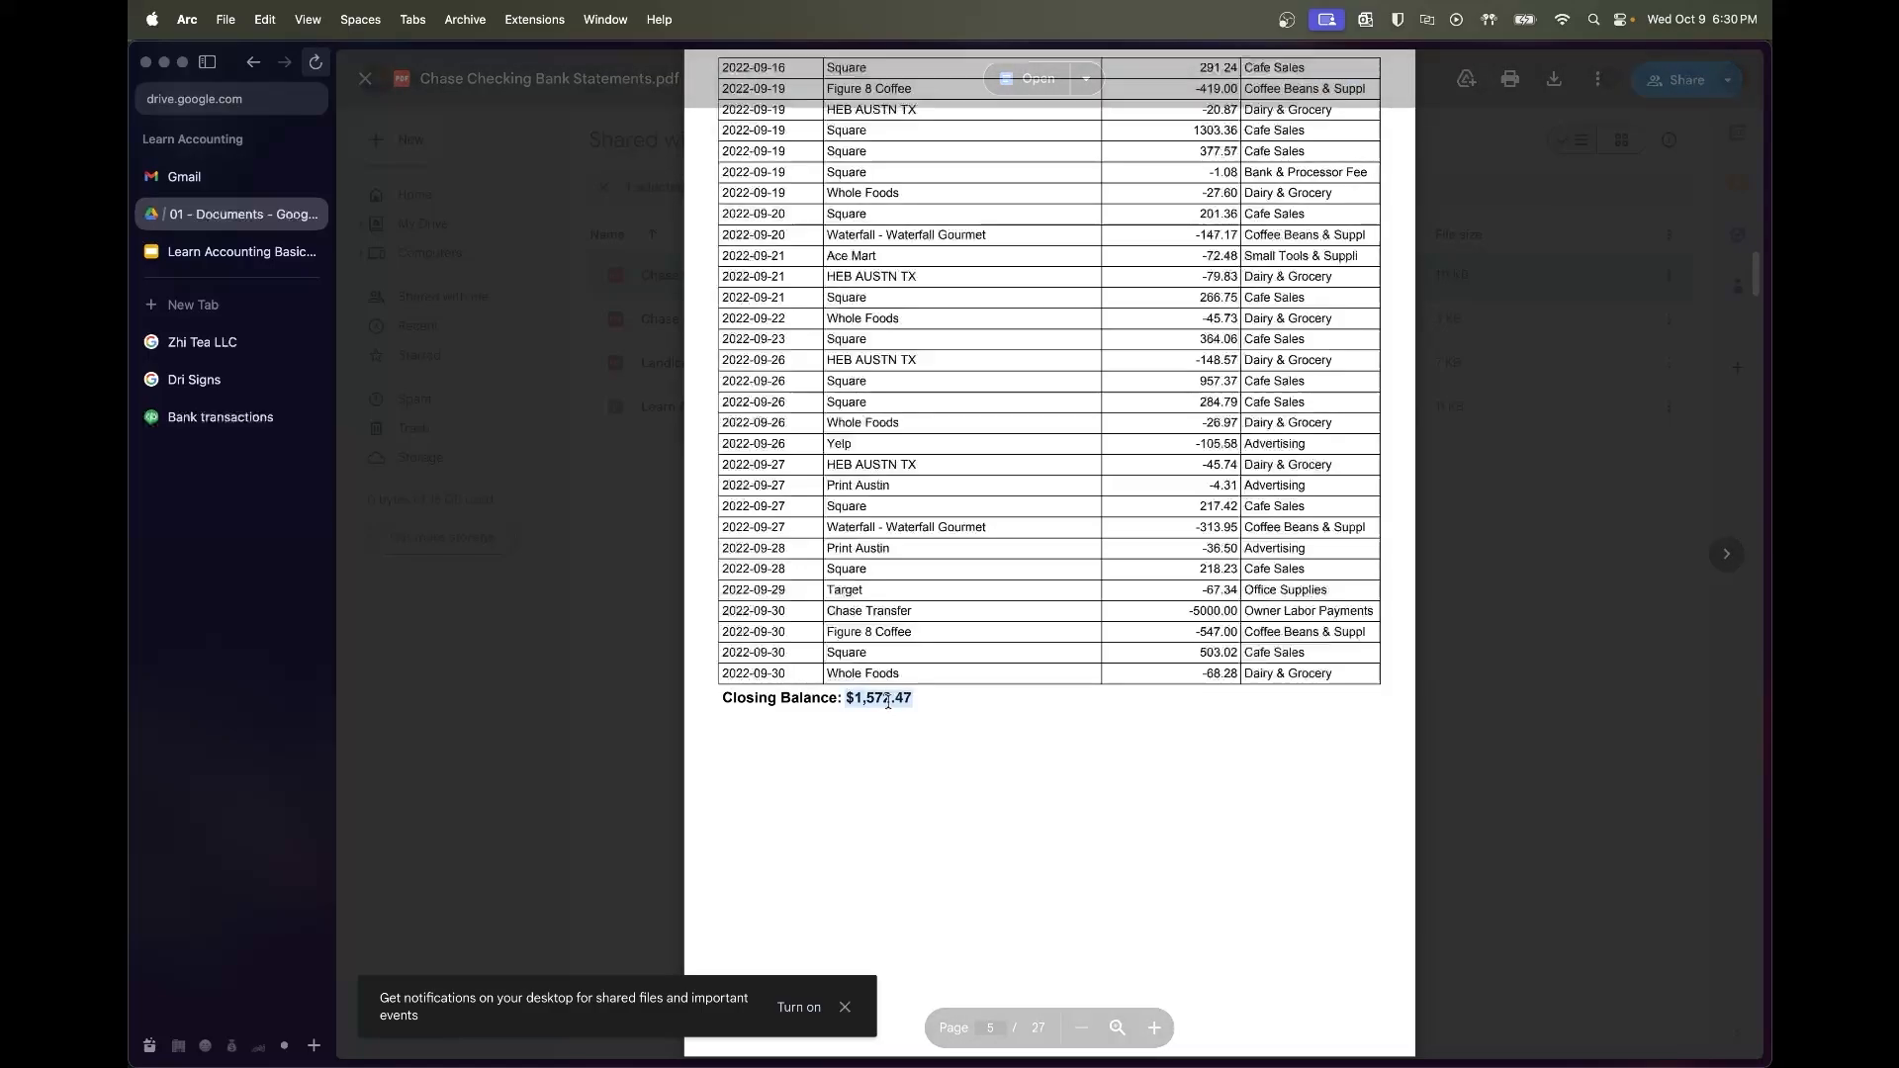
left_click(220, 417)
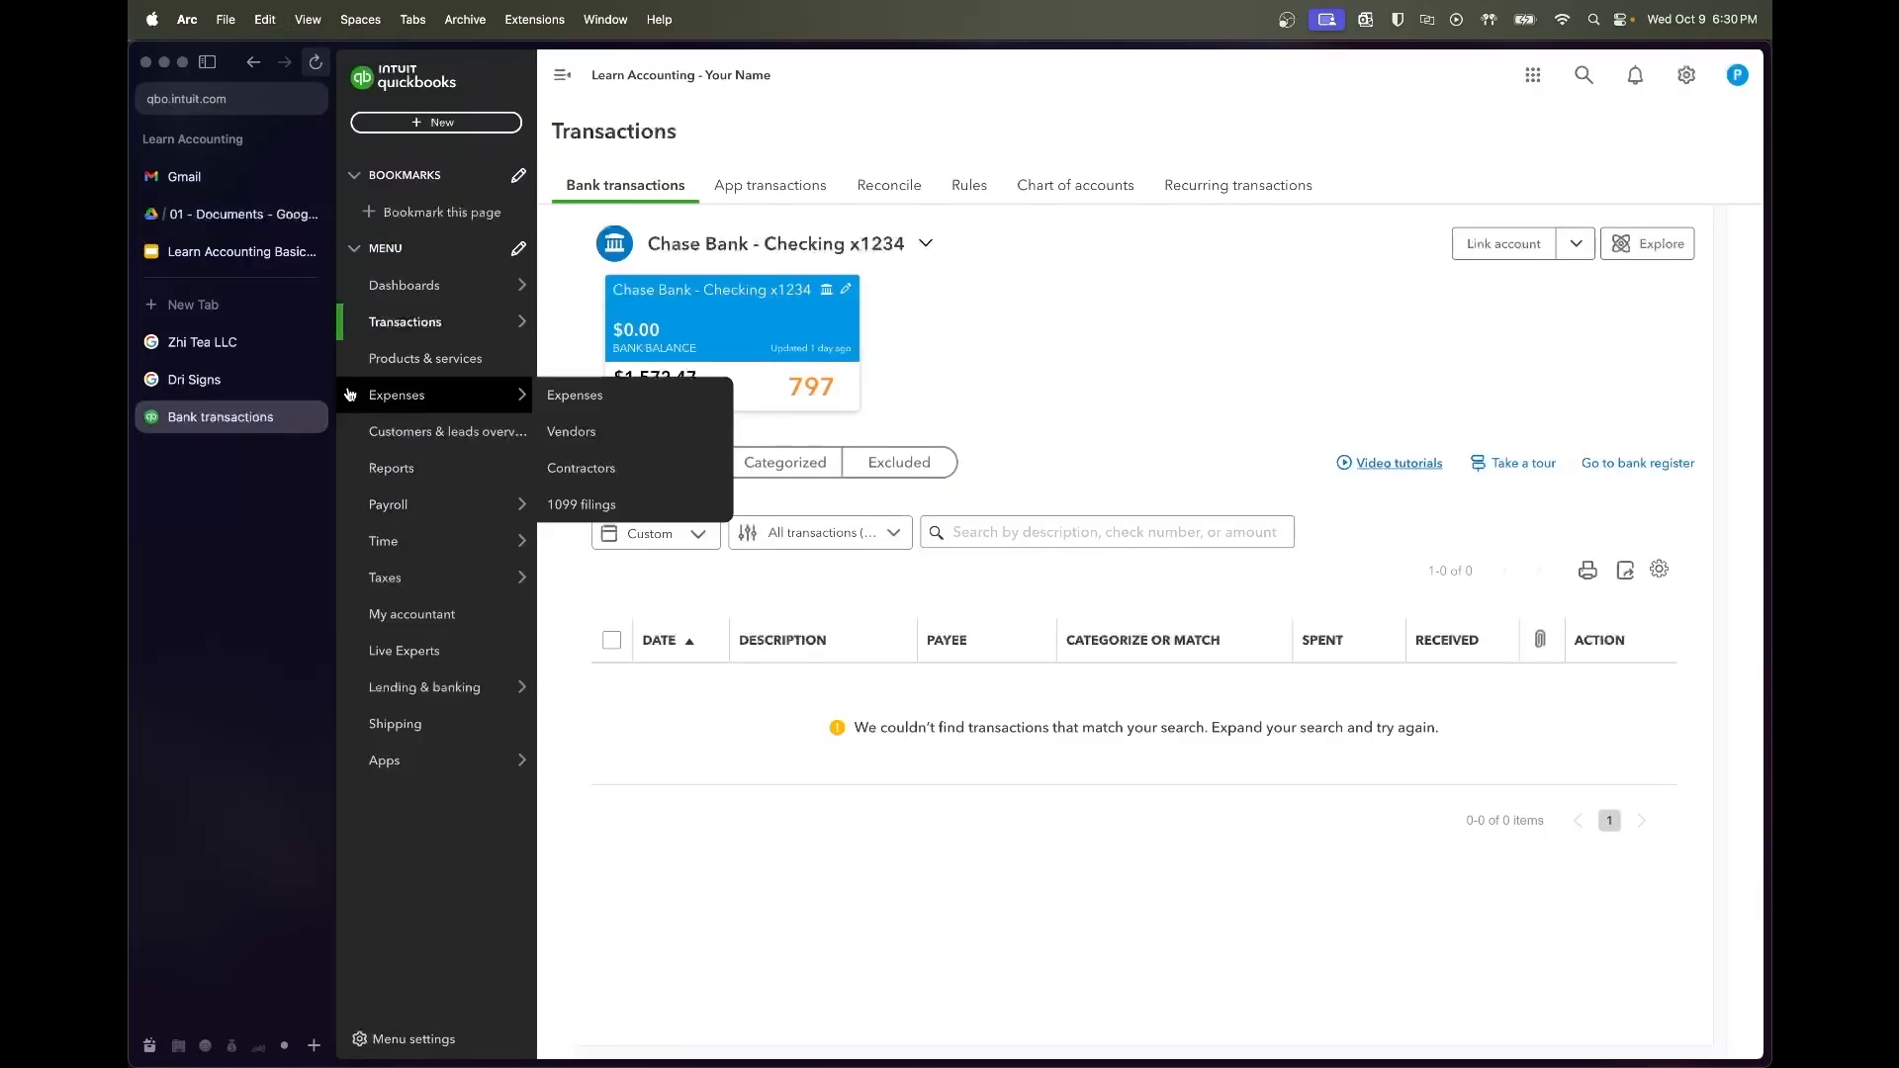
Enter statement ending balance 1,572.47 and ending date 09/30/2022 to reconcile Chase checking
mouse_move(472, 297)
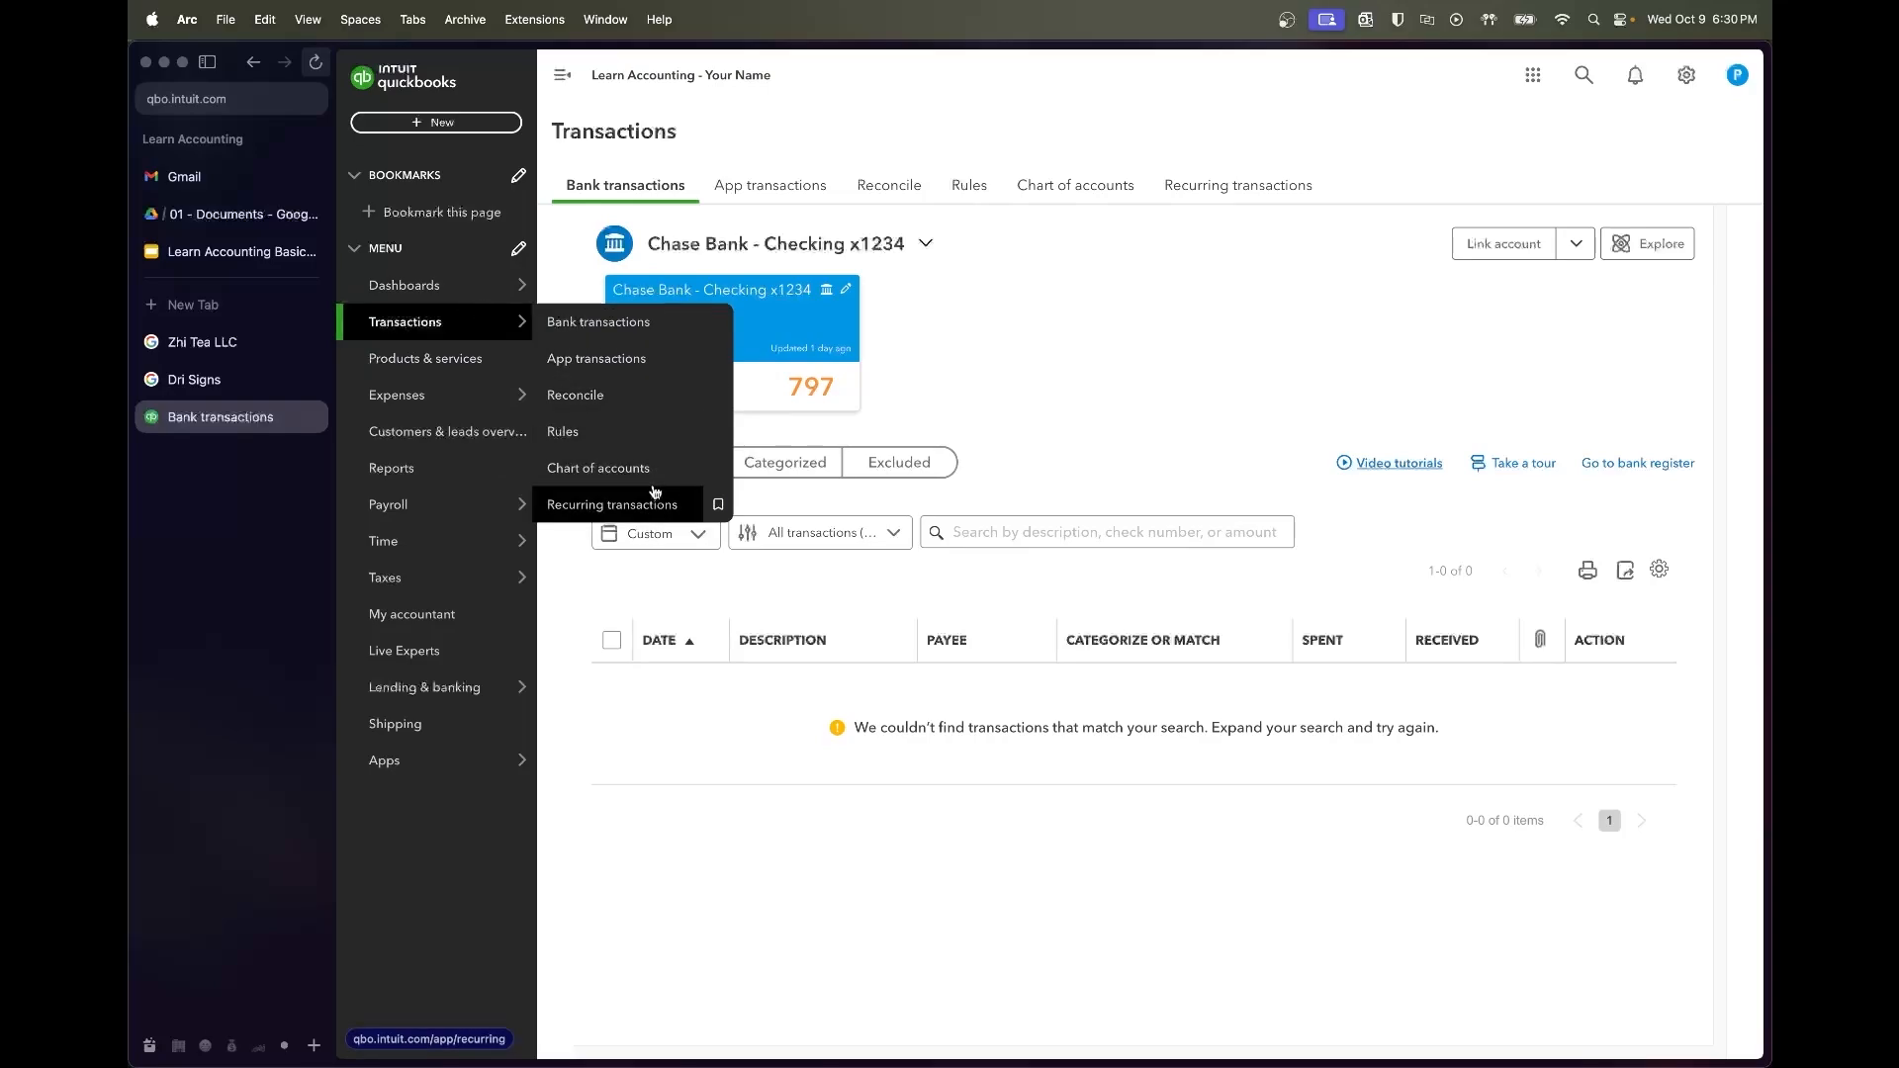
left_click(638, 395)
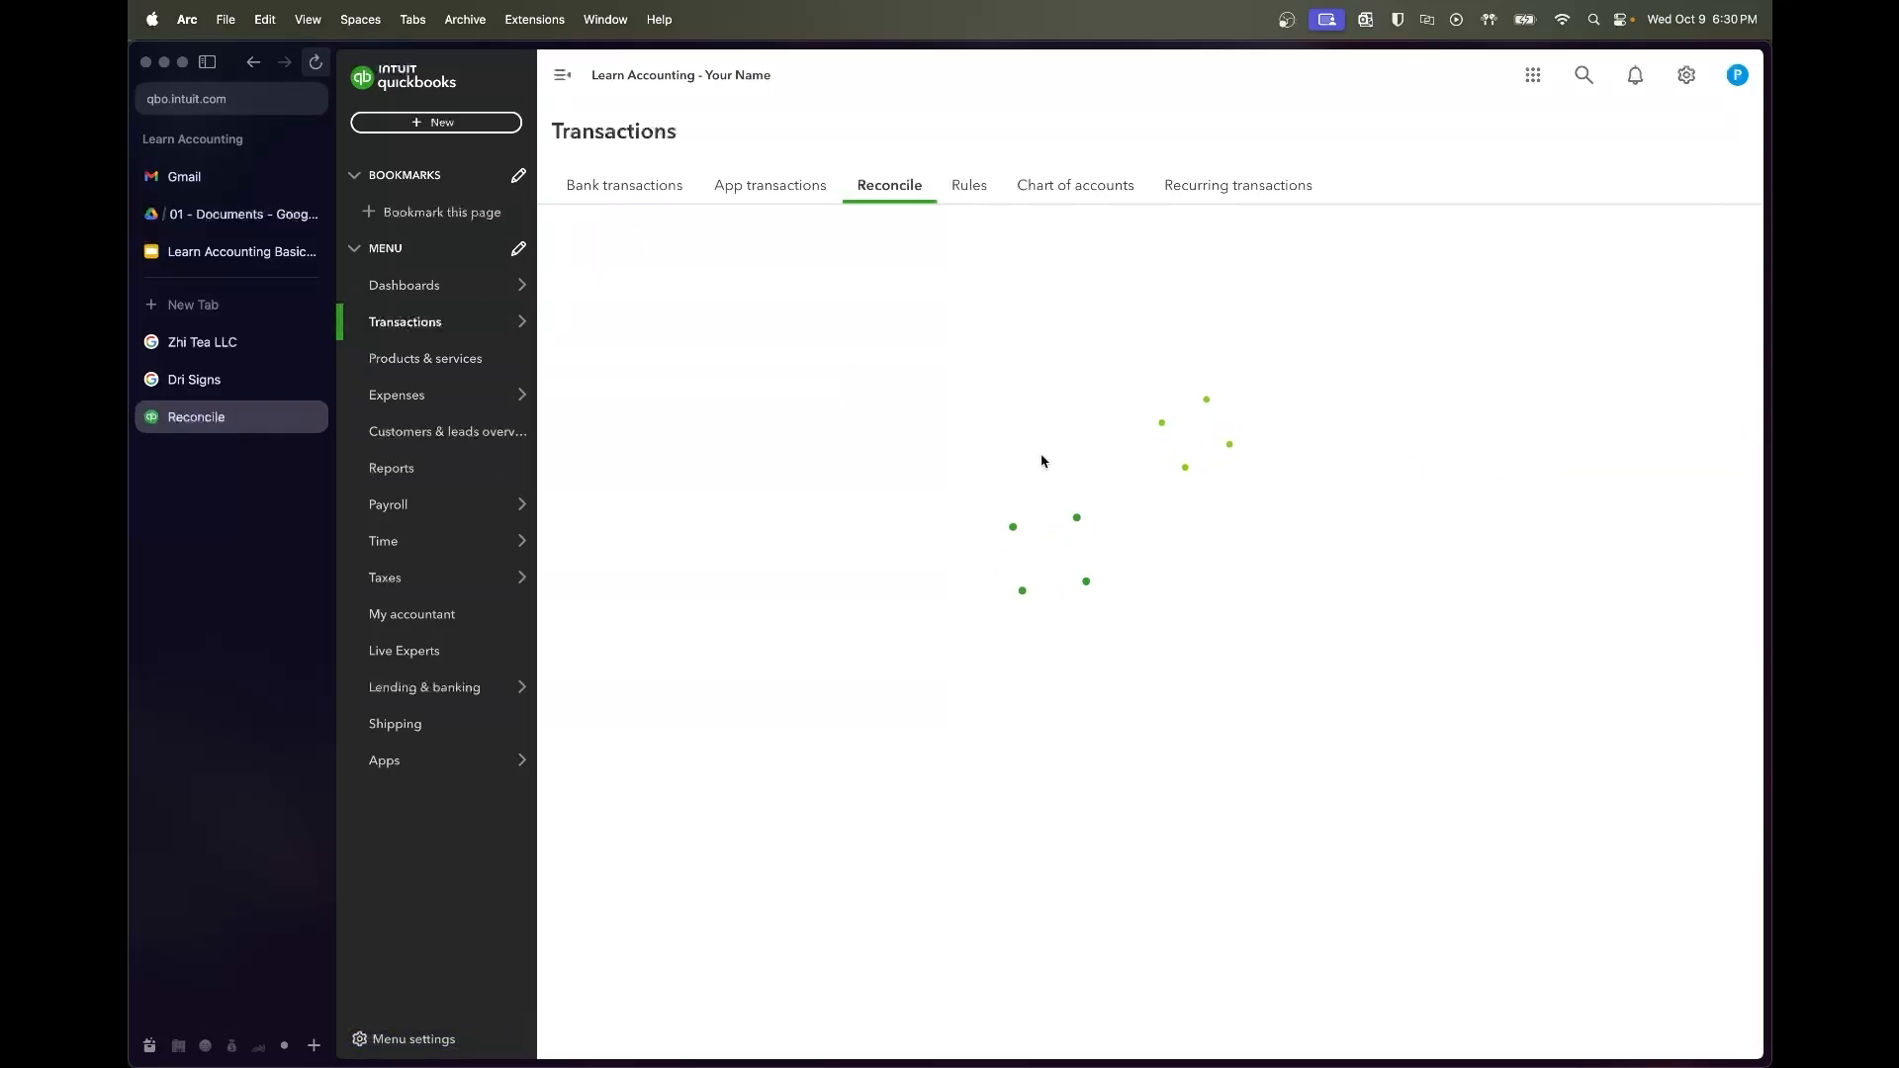
left_click(791, 550)
type("1572.47")
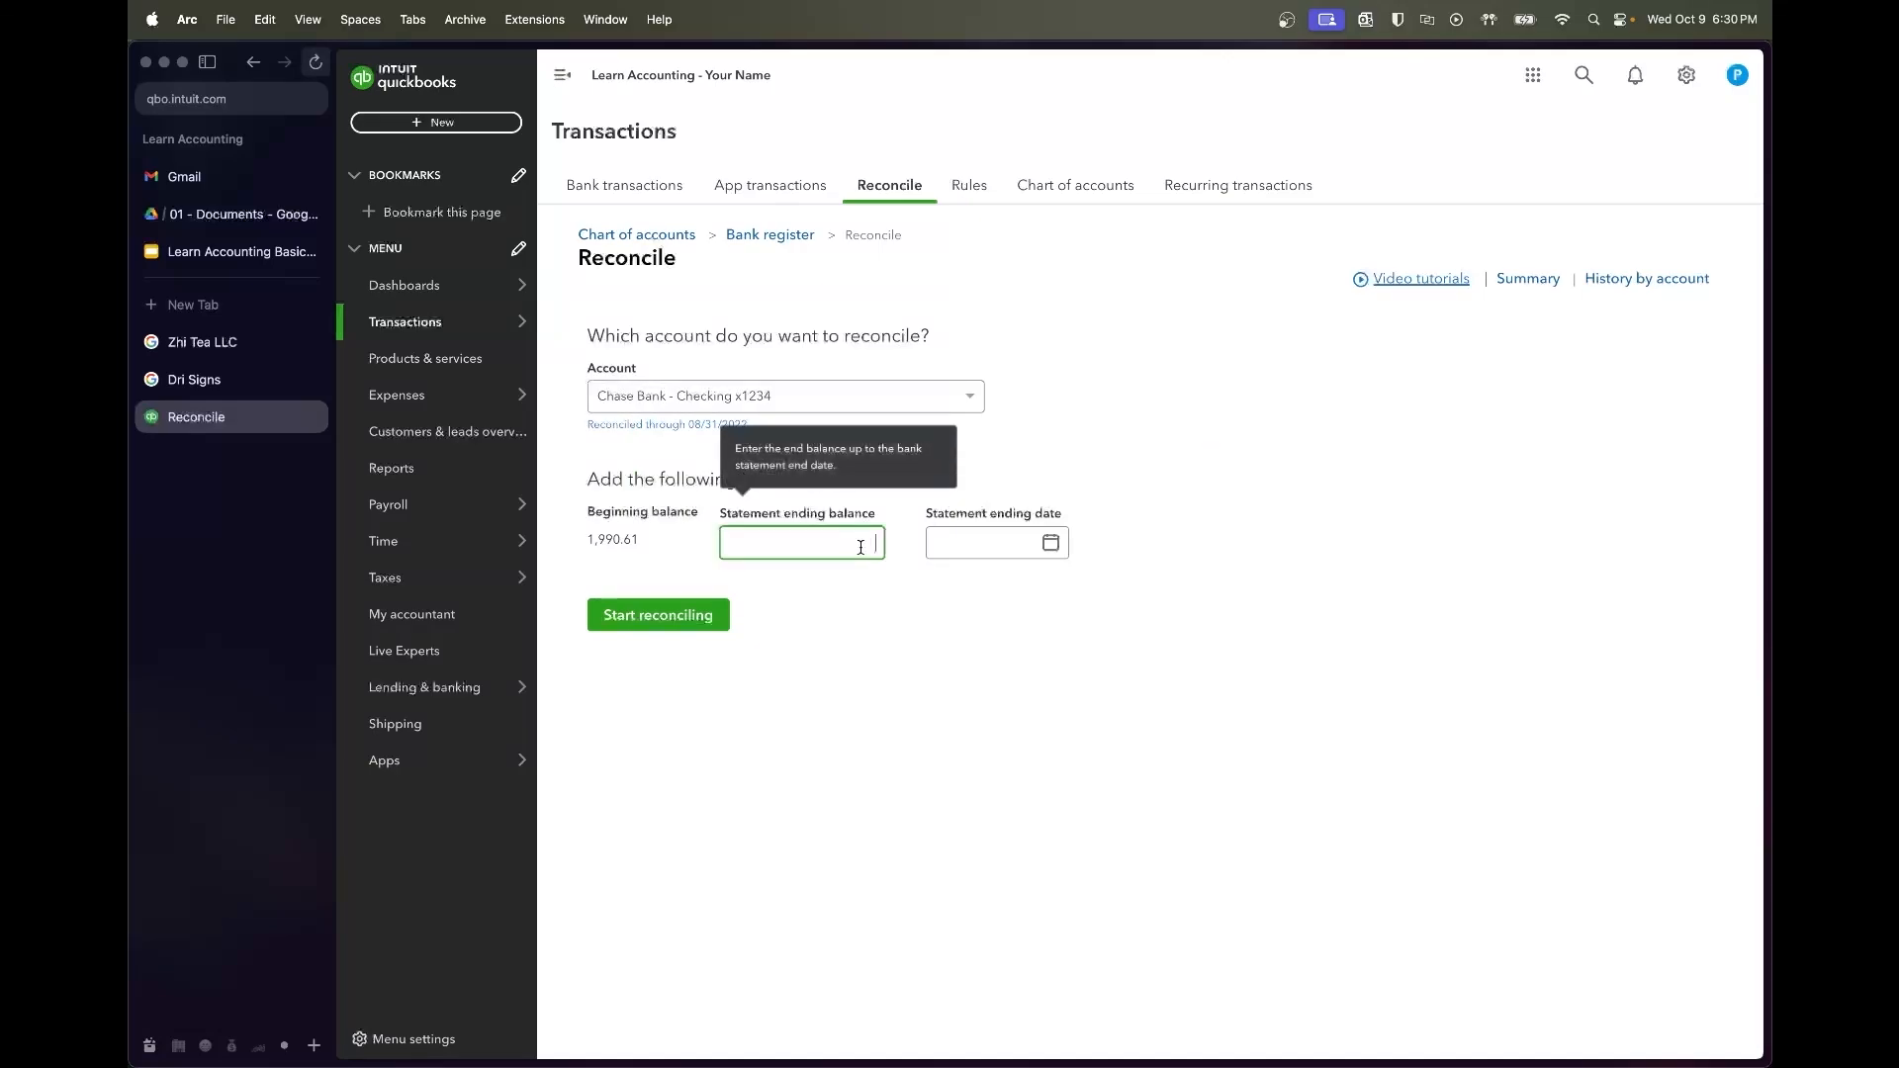
left_click(820, 541)
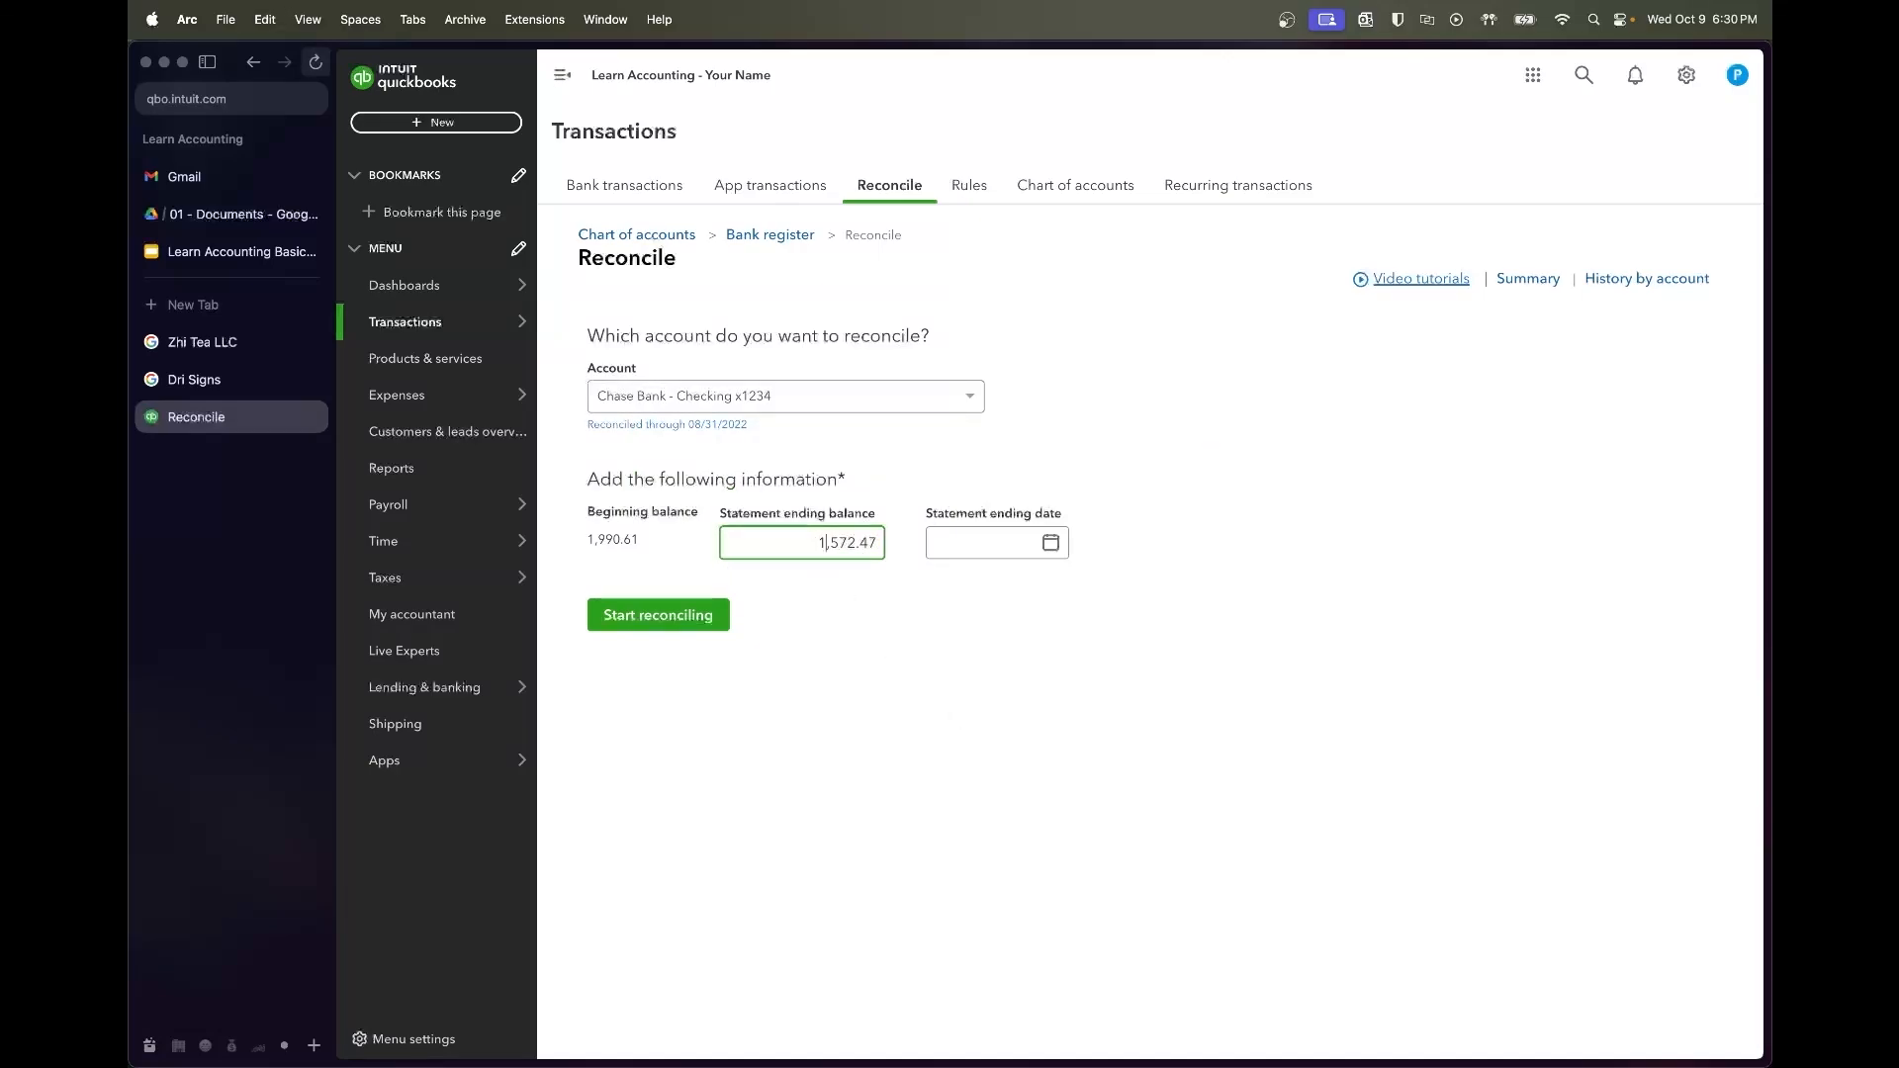
key("Tab")
type("9/")
key("Tab")
left_click(1047, 813)
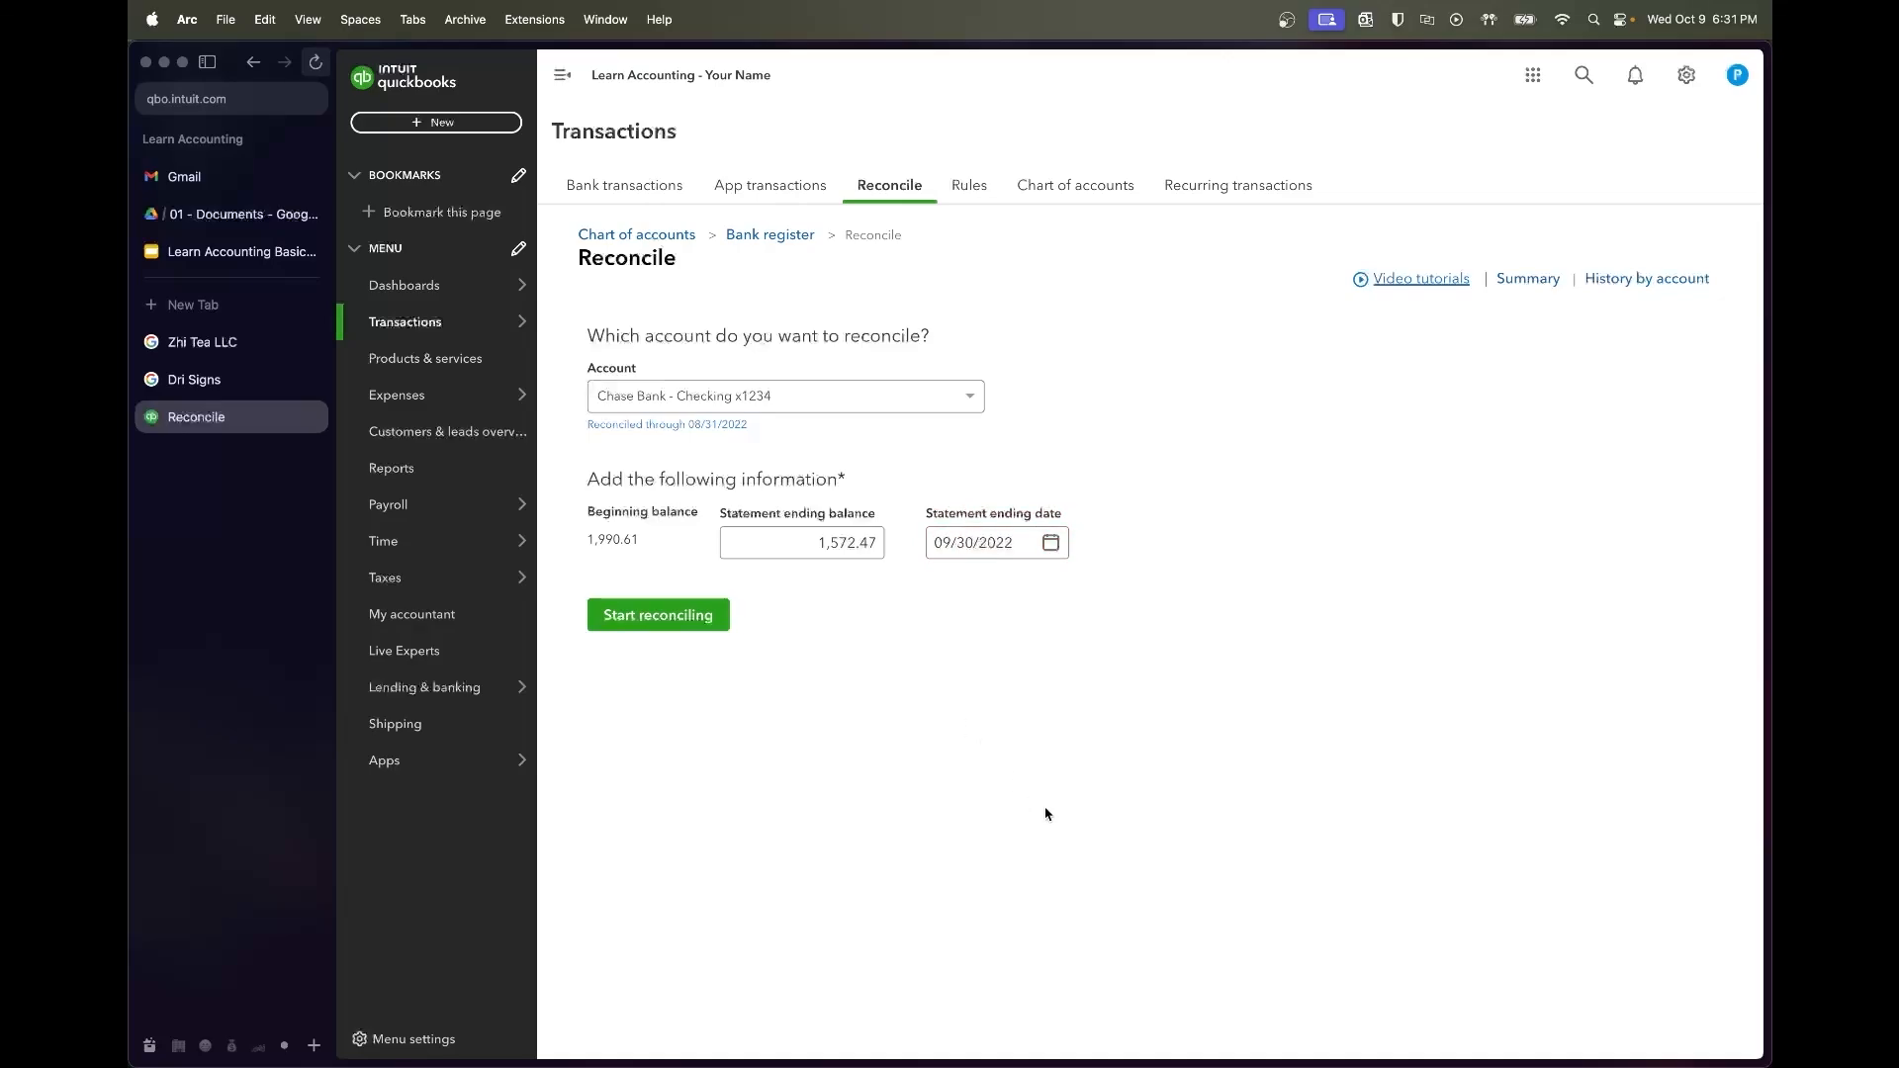
left_click(837, 553)
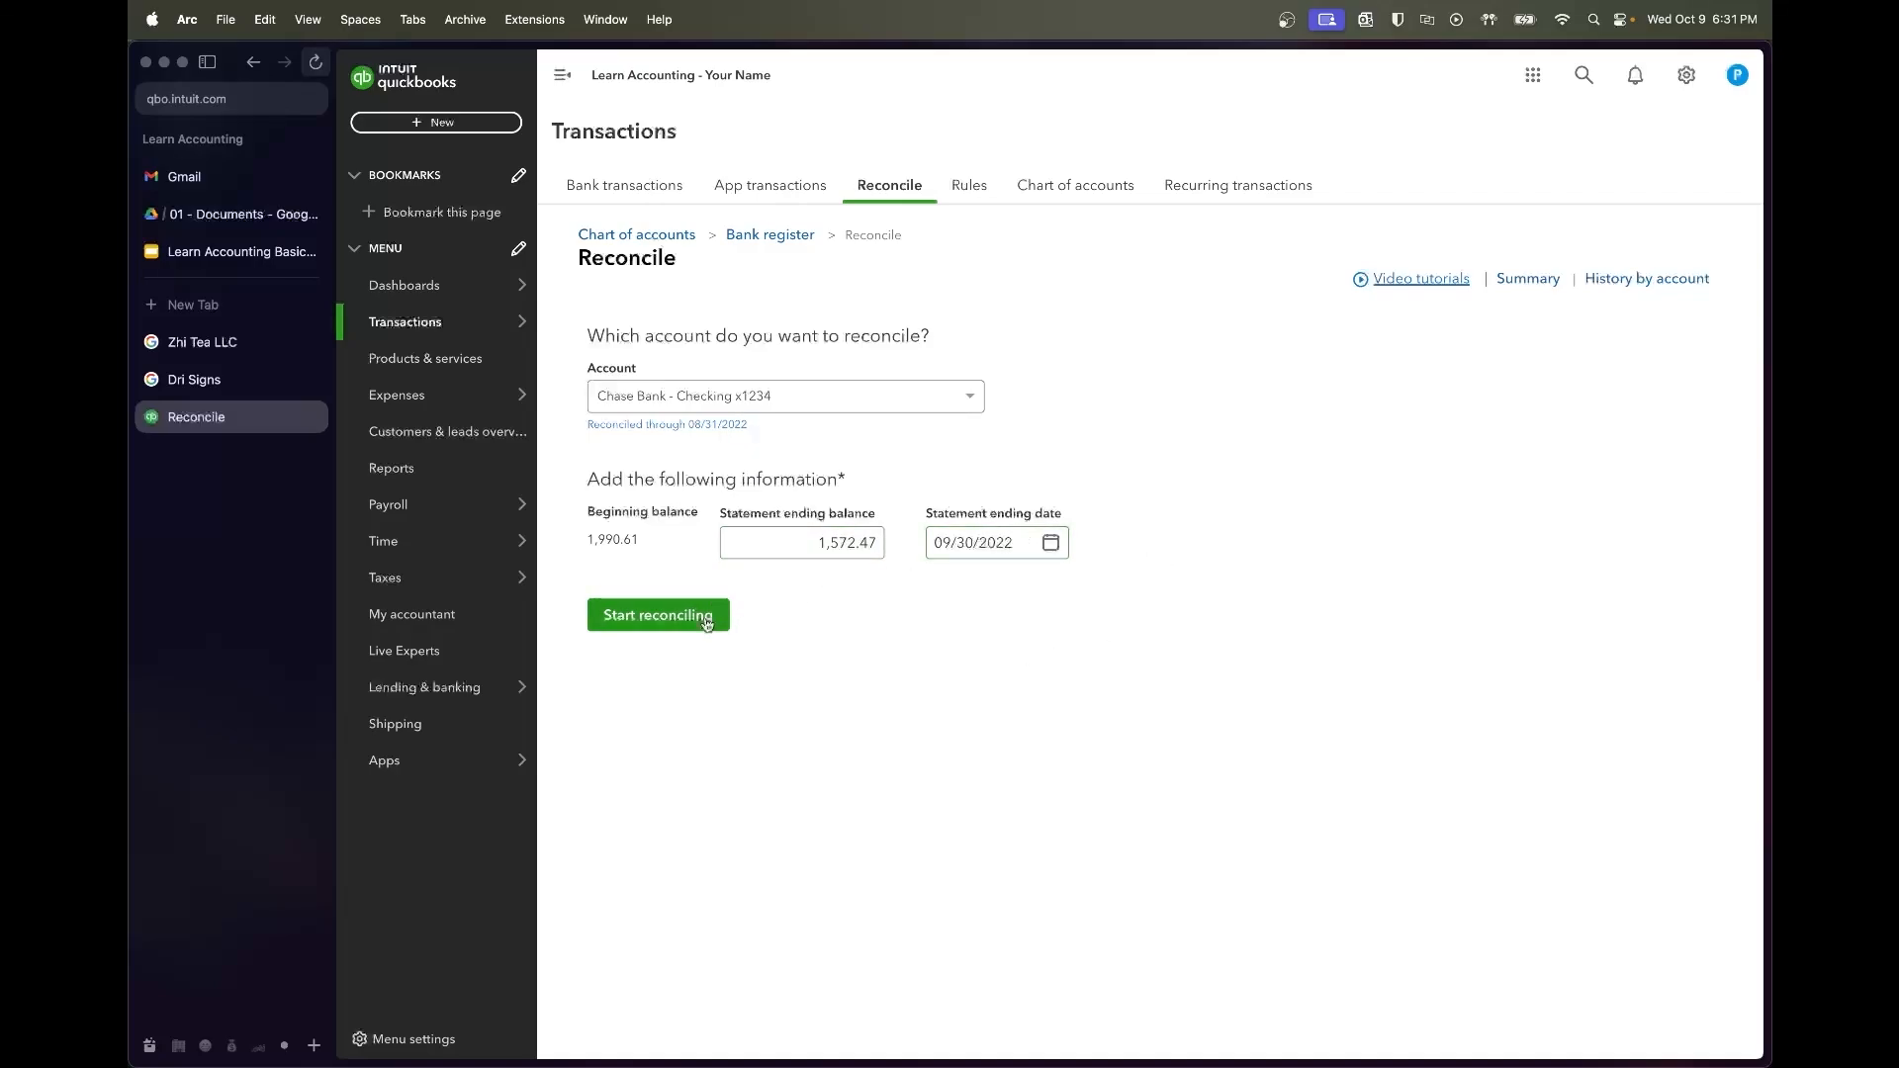
Finish the September reconciliation with a $0.00 difference
left_click(671, 622)
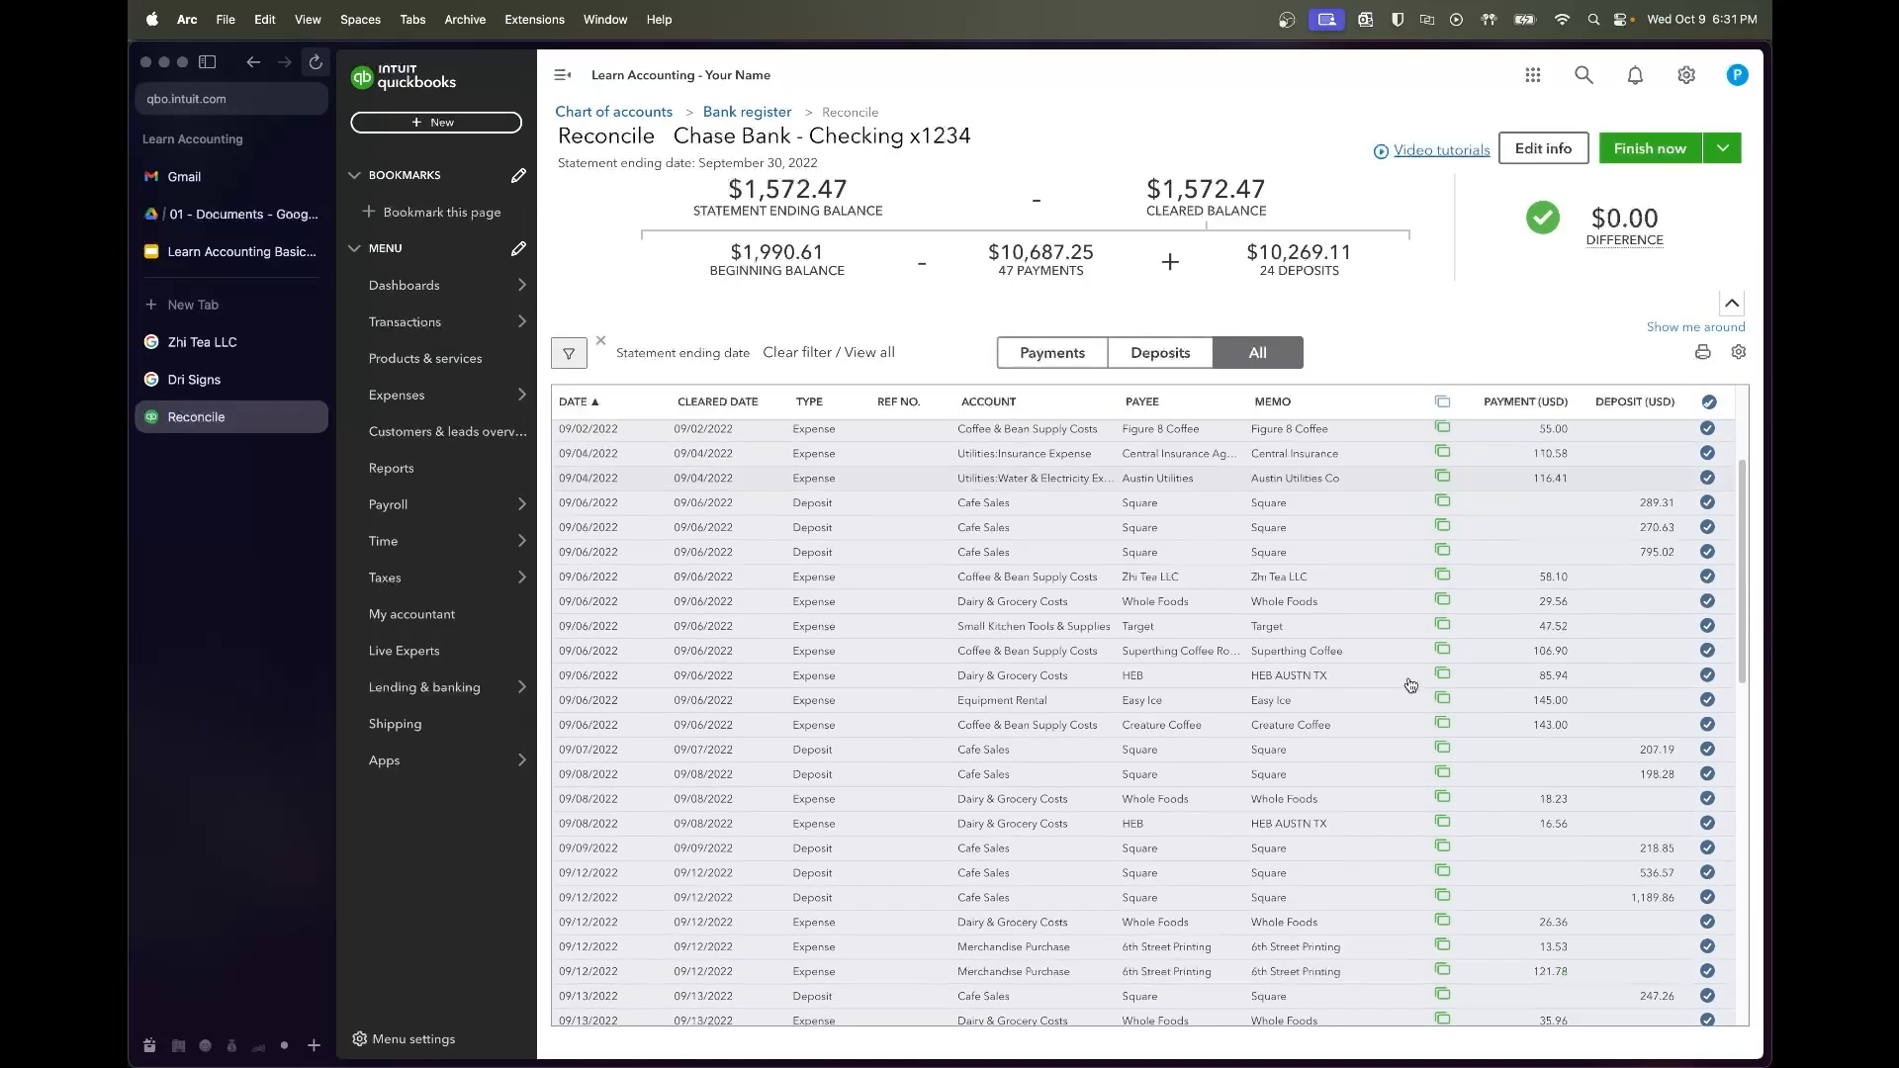
scroll(1410, 685, "down", 10)
left_click(1663, 153)
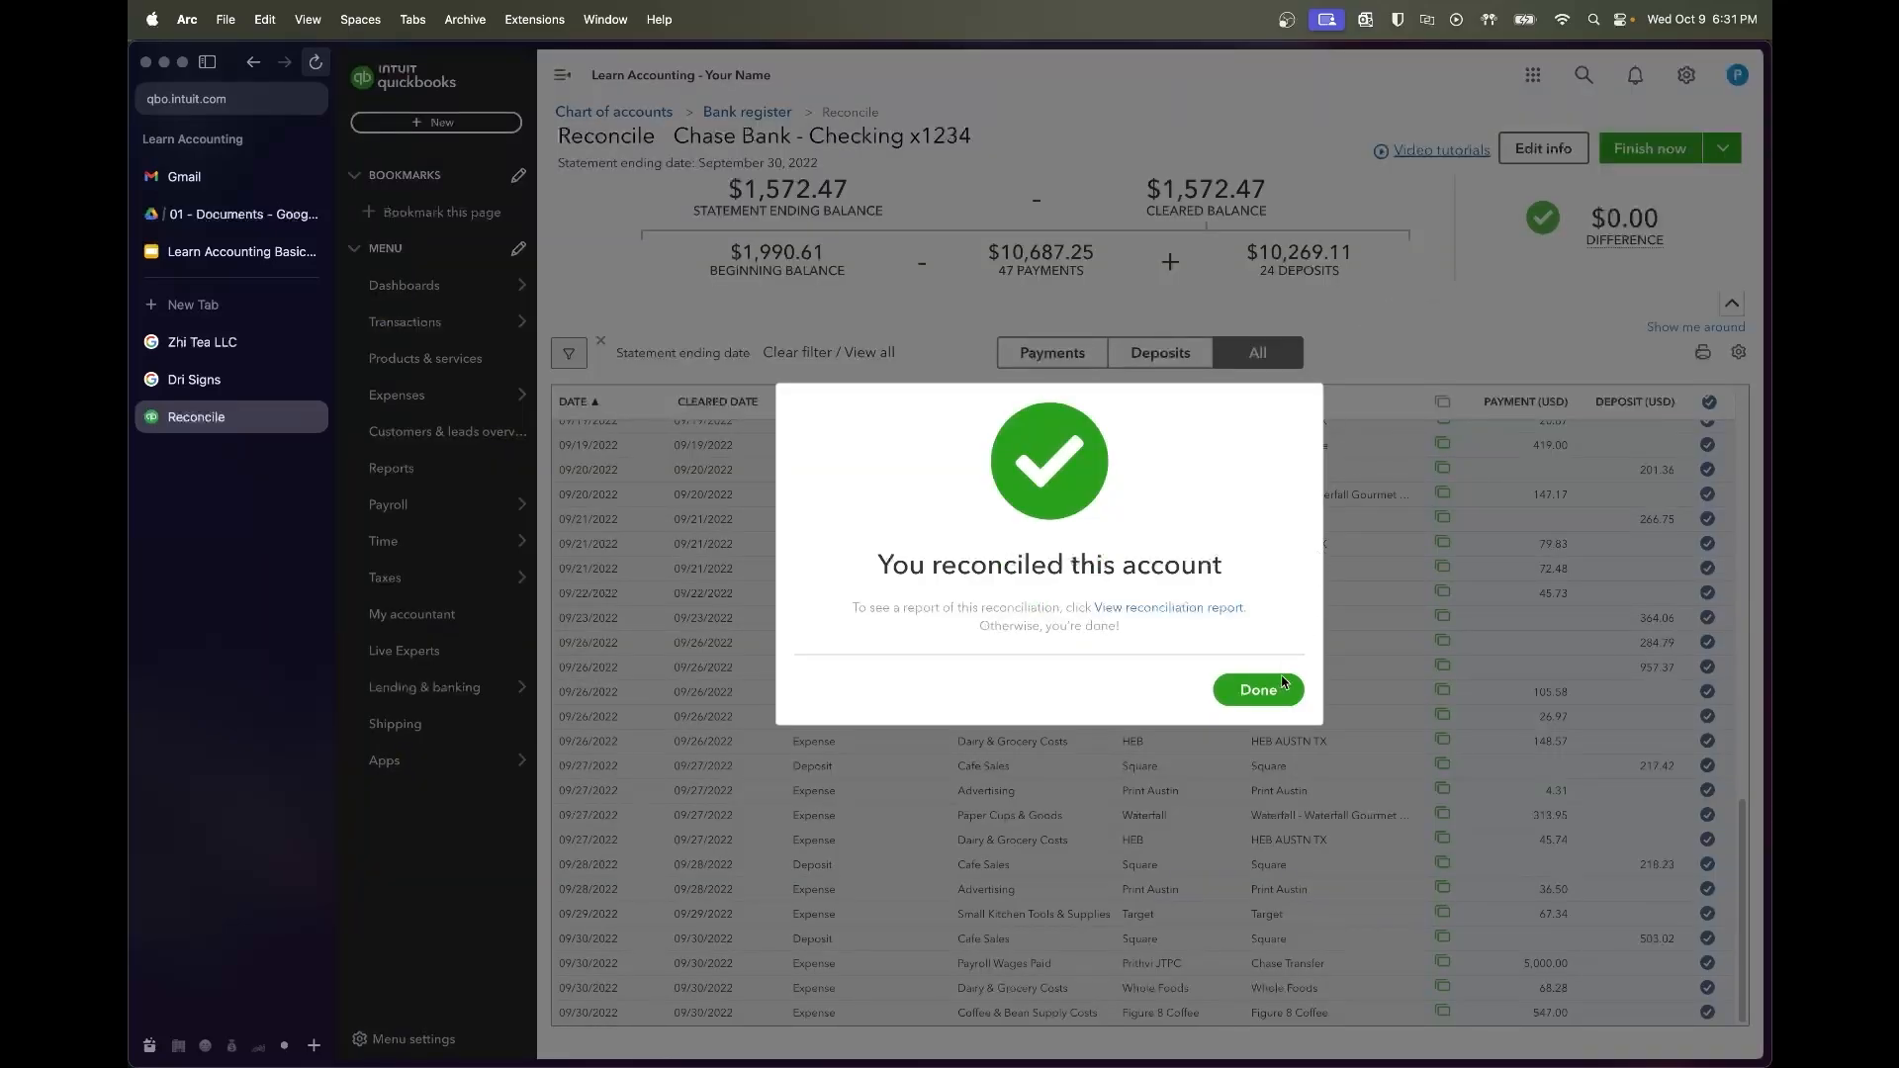
left_click(1259, 690)
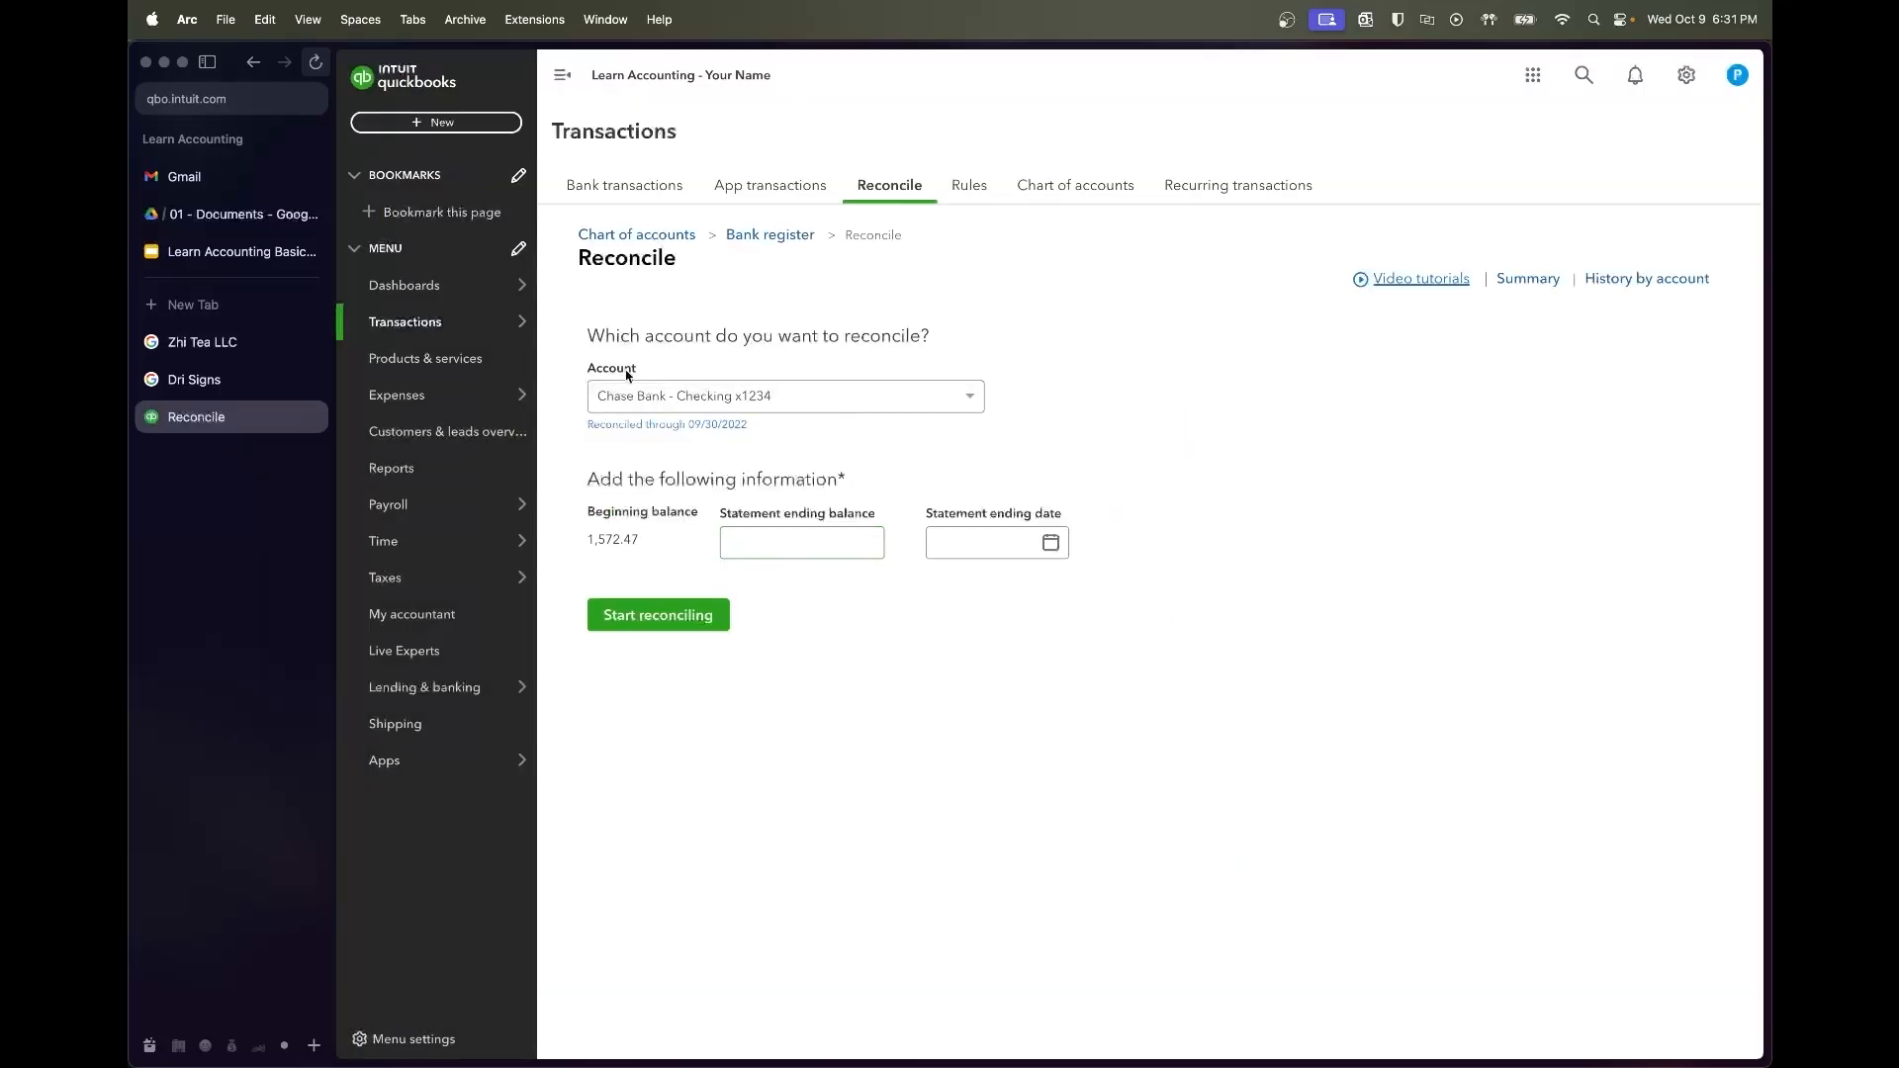
mouse_move(469, 297)
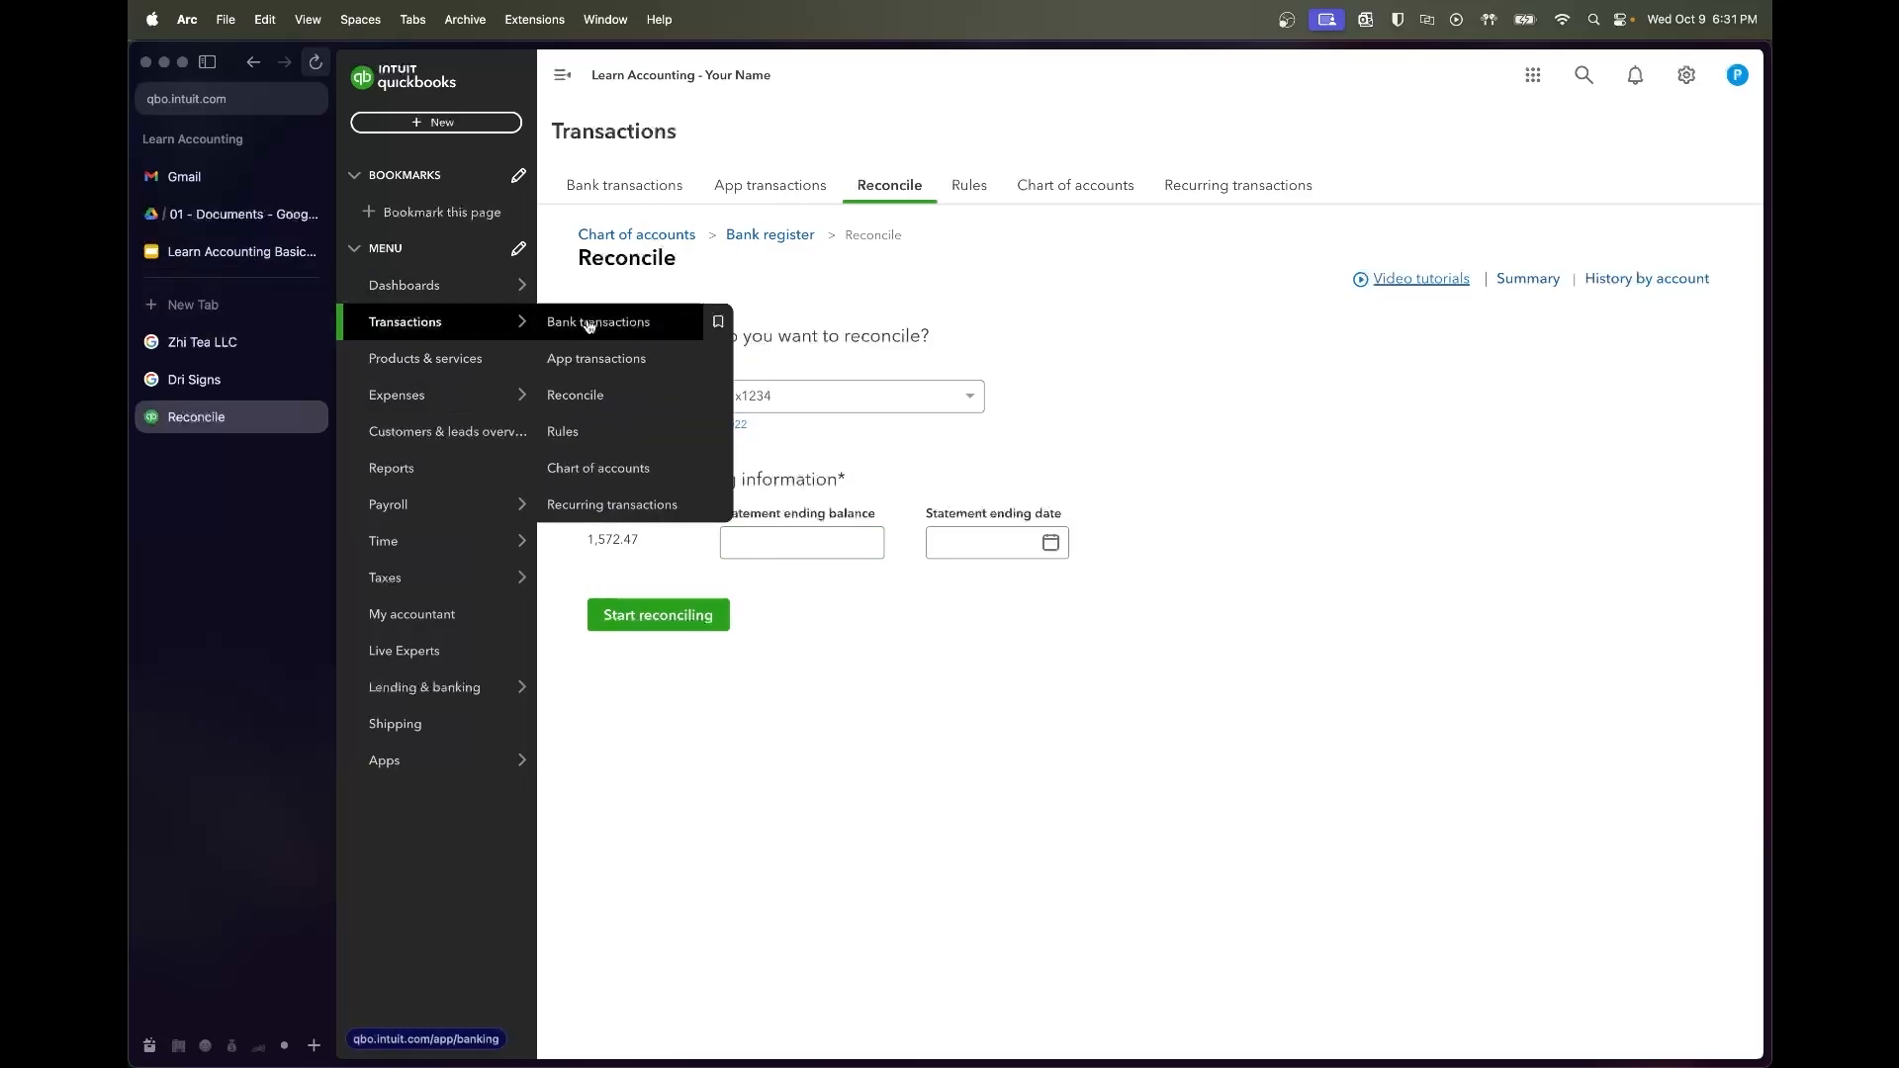
Filter the Chase checking bank transactions to 10/01/2022 through 10/31/2022
left_click(587, 324)
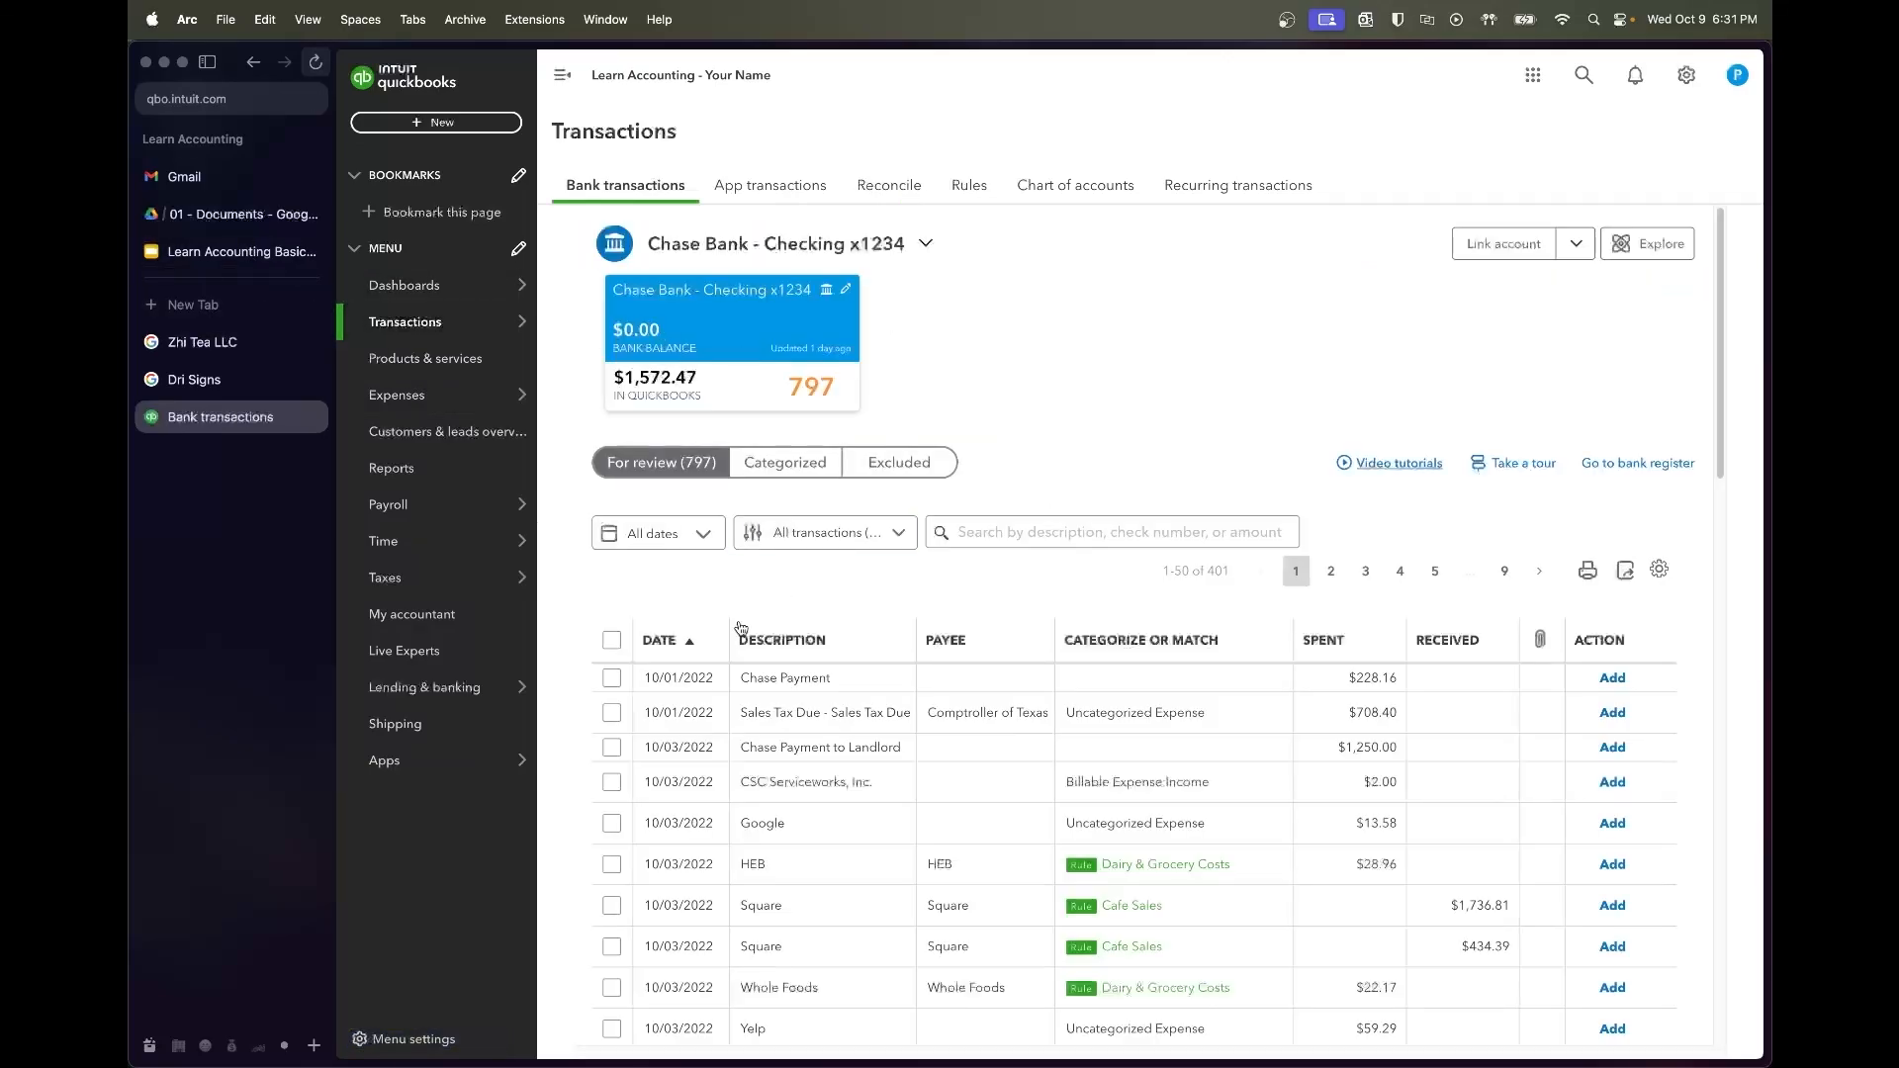
left_click(680, 549)
left_click(677, 613)
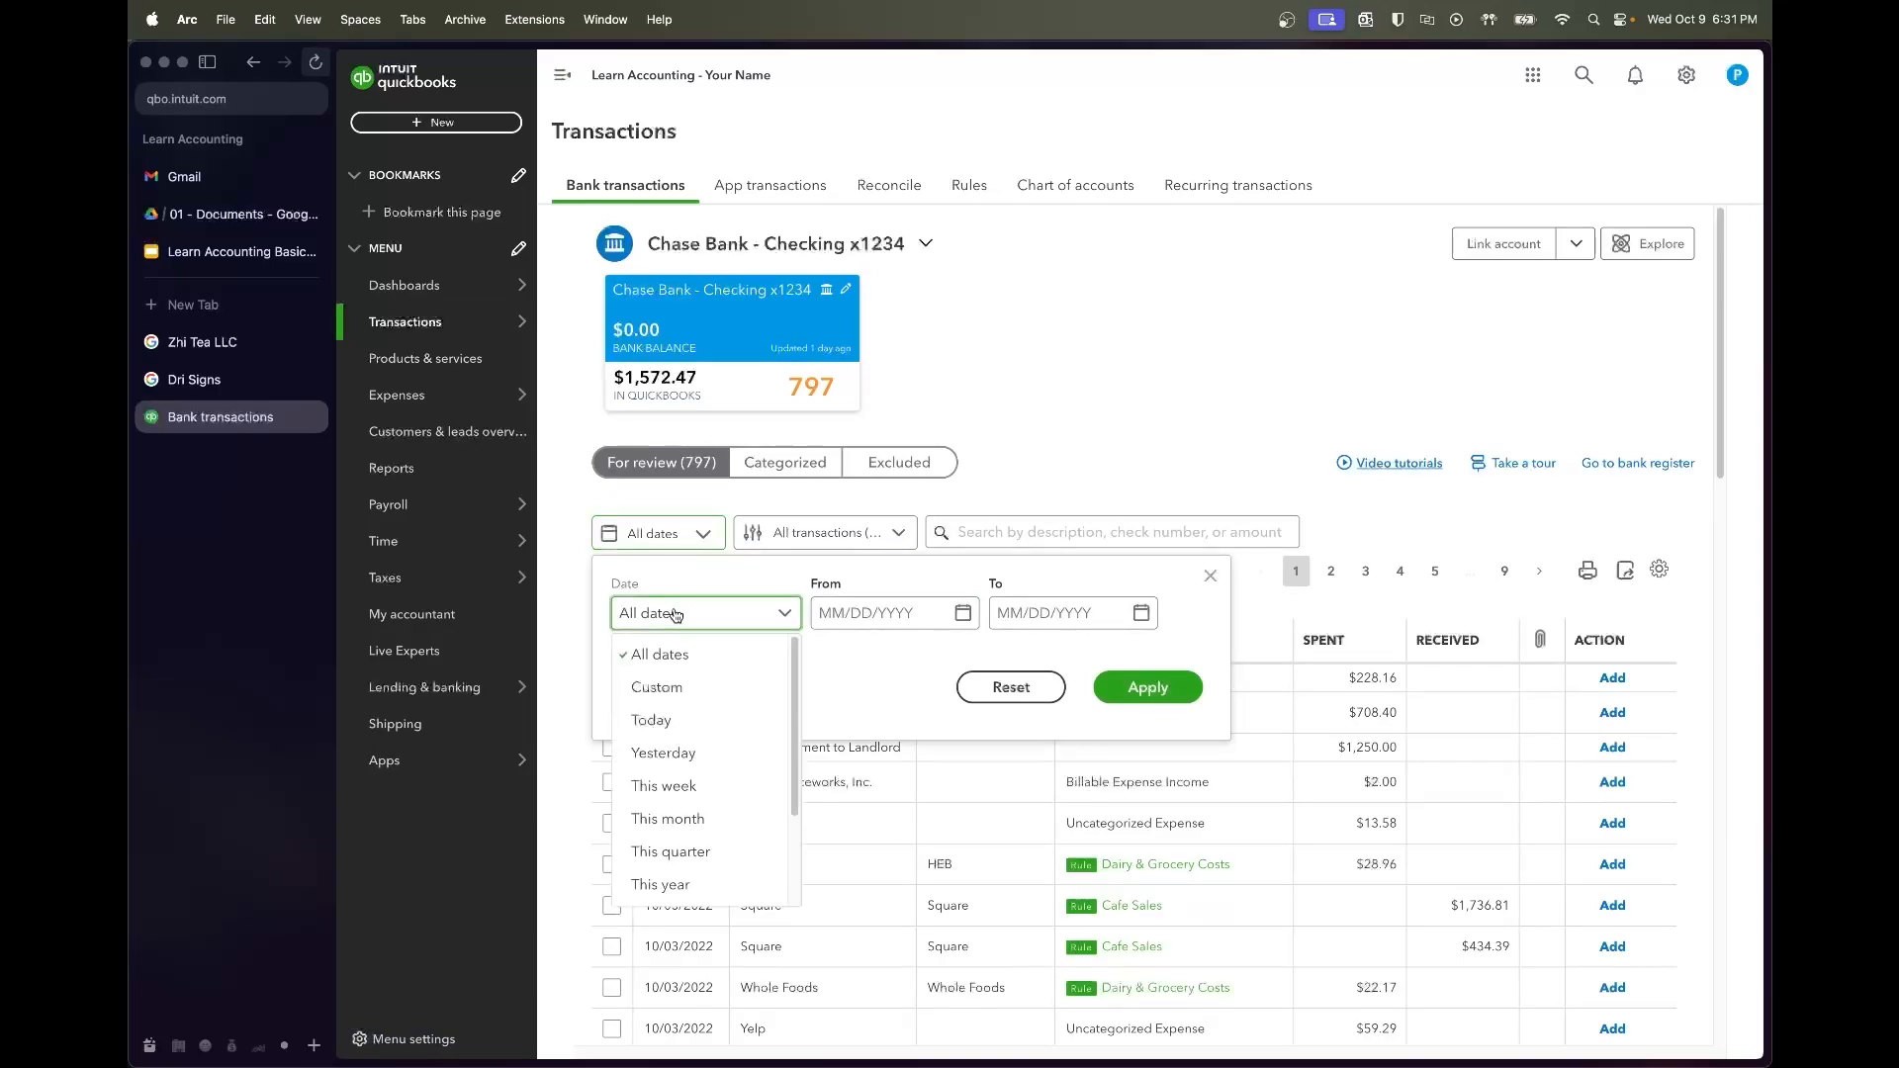
left_click(836, 605)
type("10")
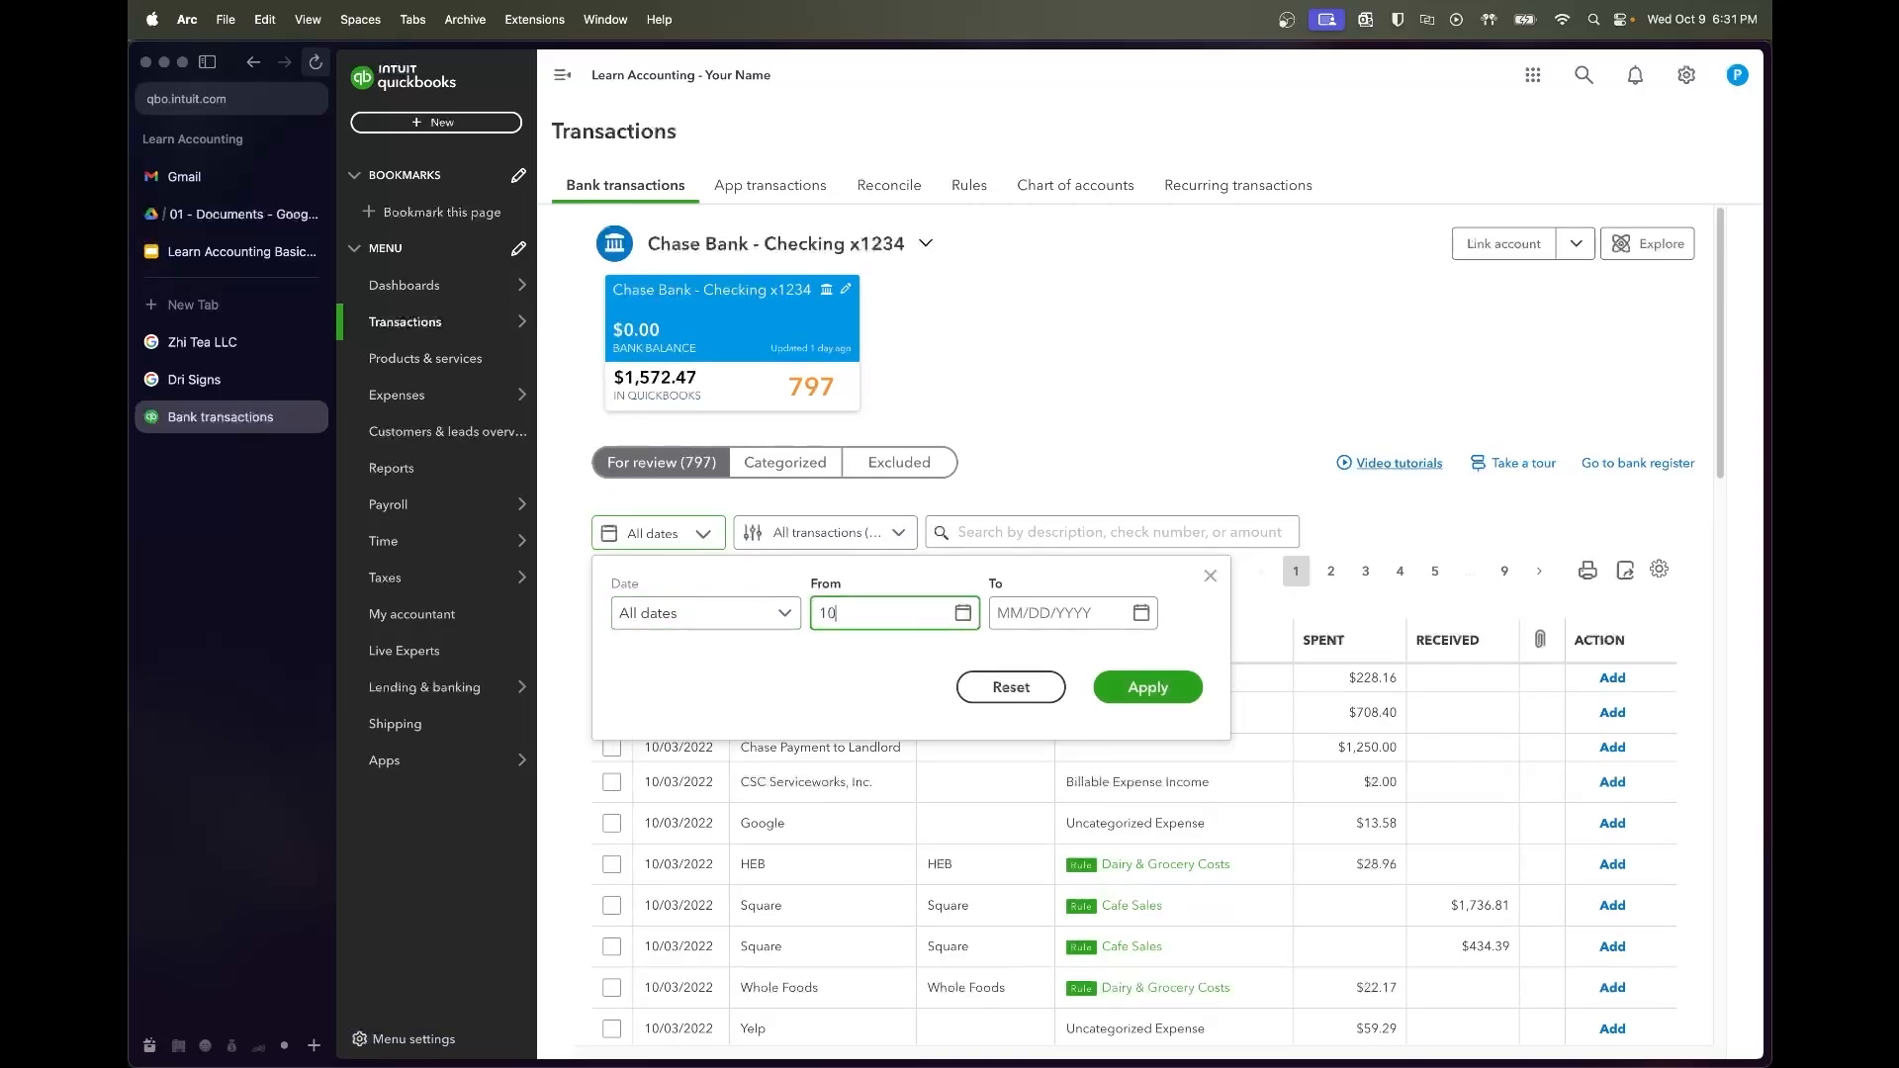
type("/01/202")
key("Tab")
type("10/31/22")
key("Tab")
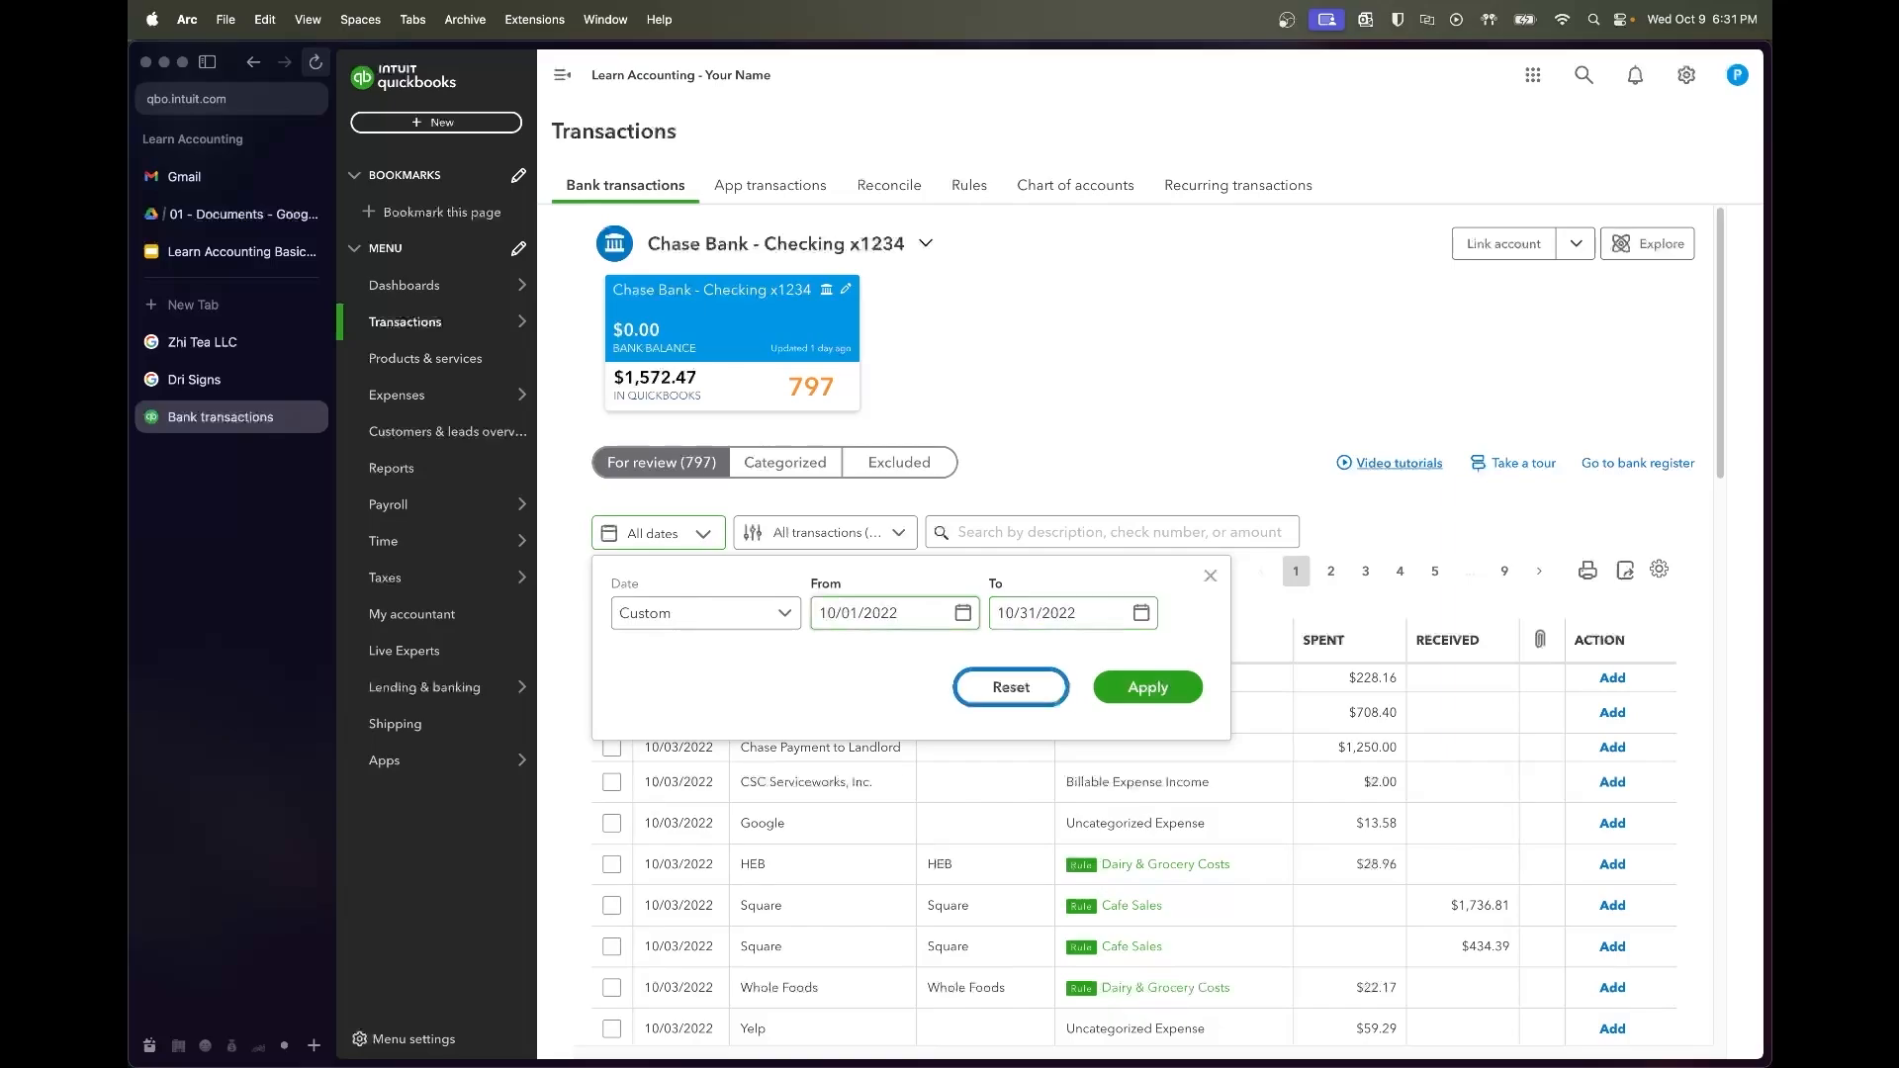
left_click(1112, 699)
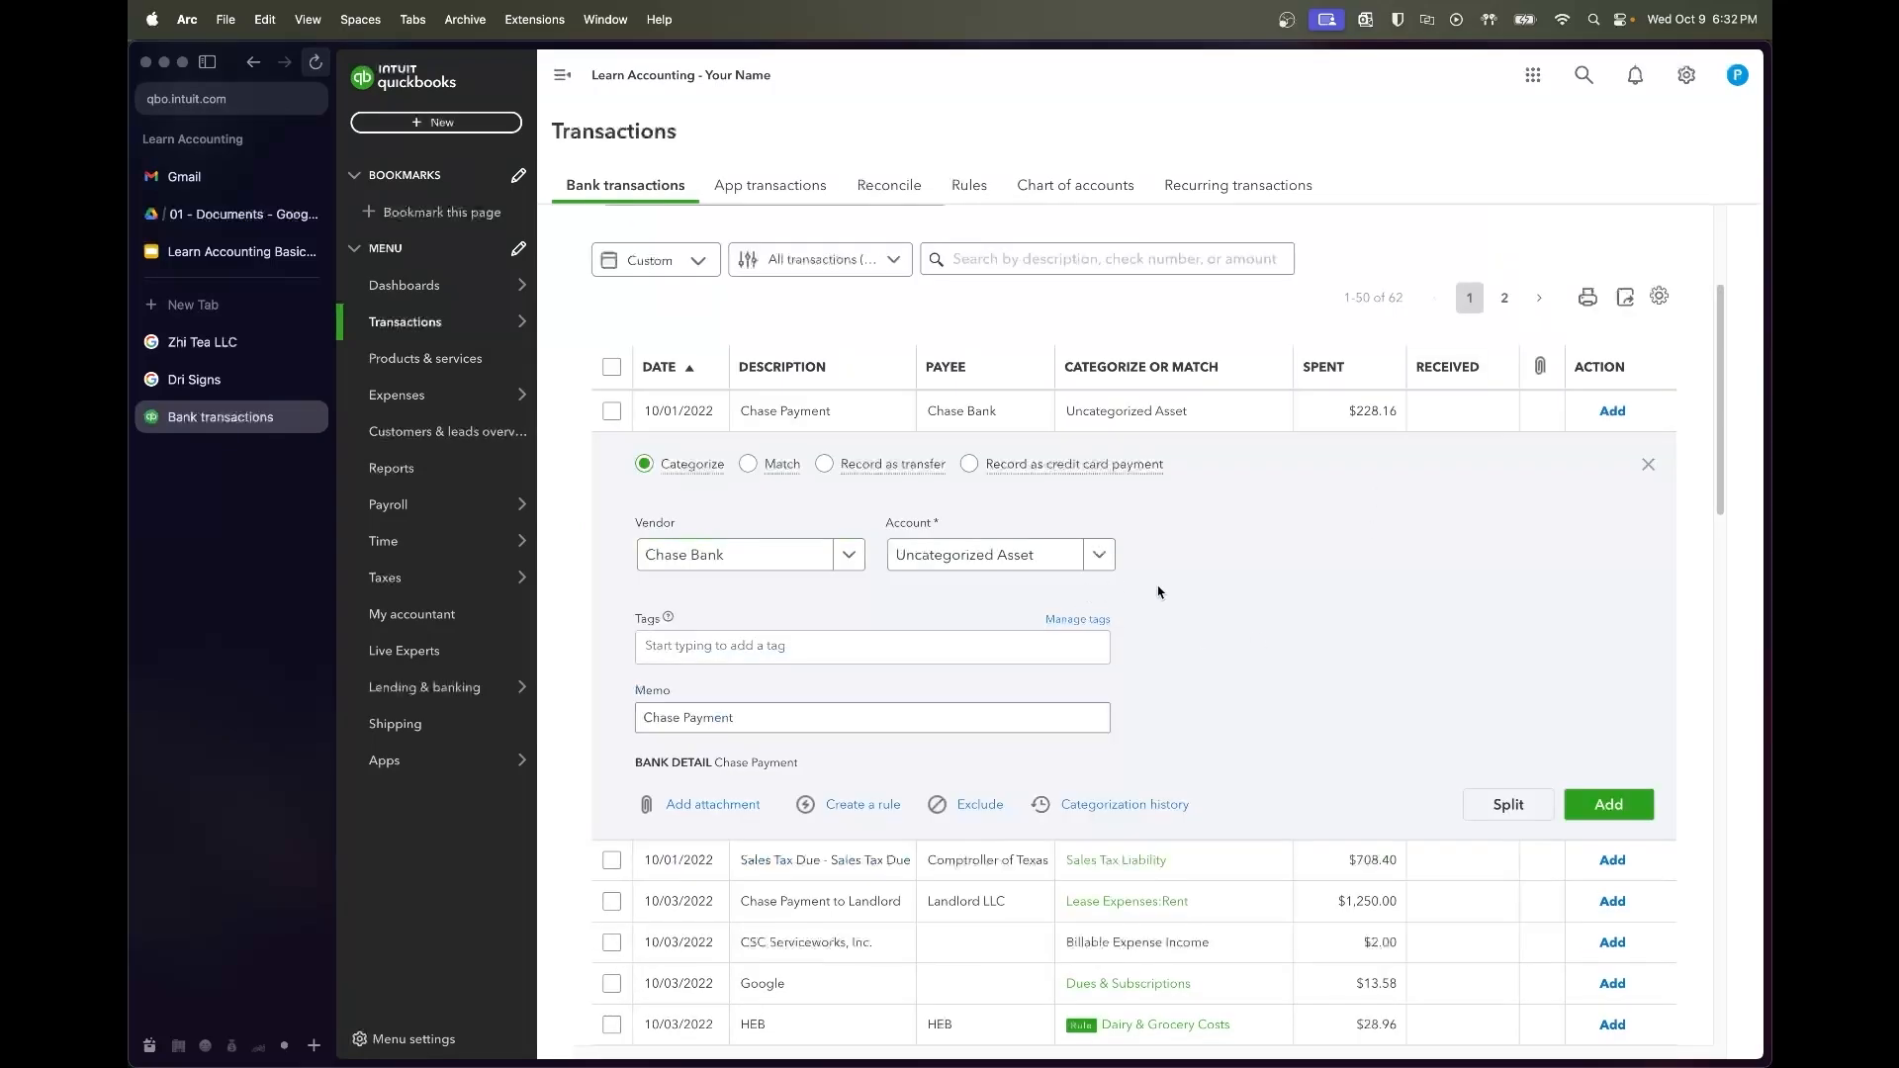
Split the $228.16 Chase Payment into an Interest Expense line and a Chase Loan line
left_click(1508, 804)
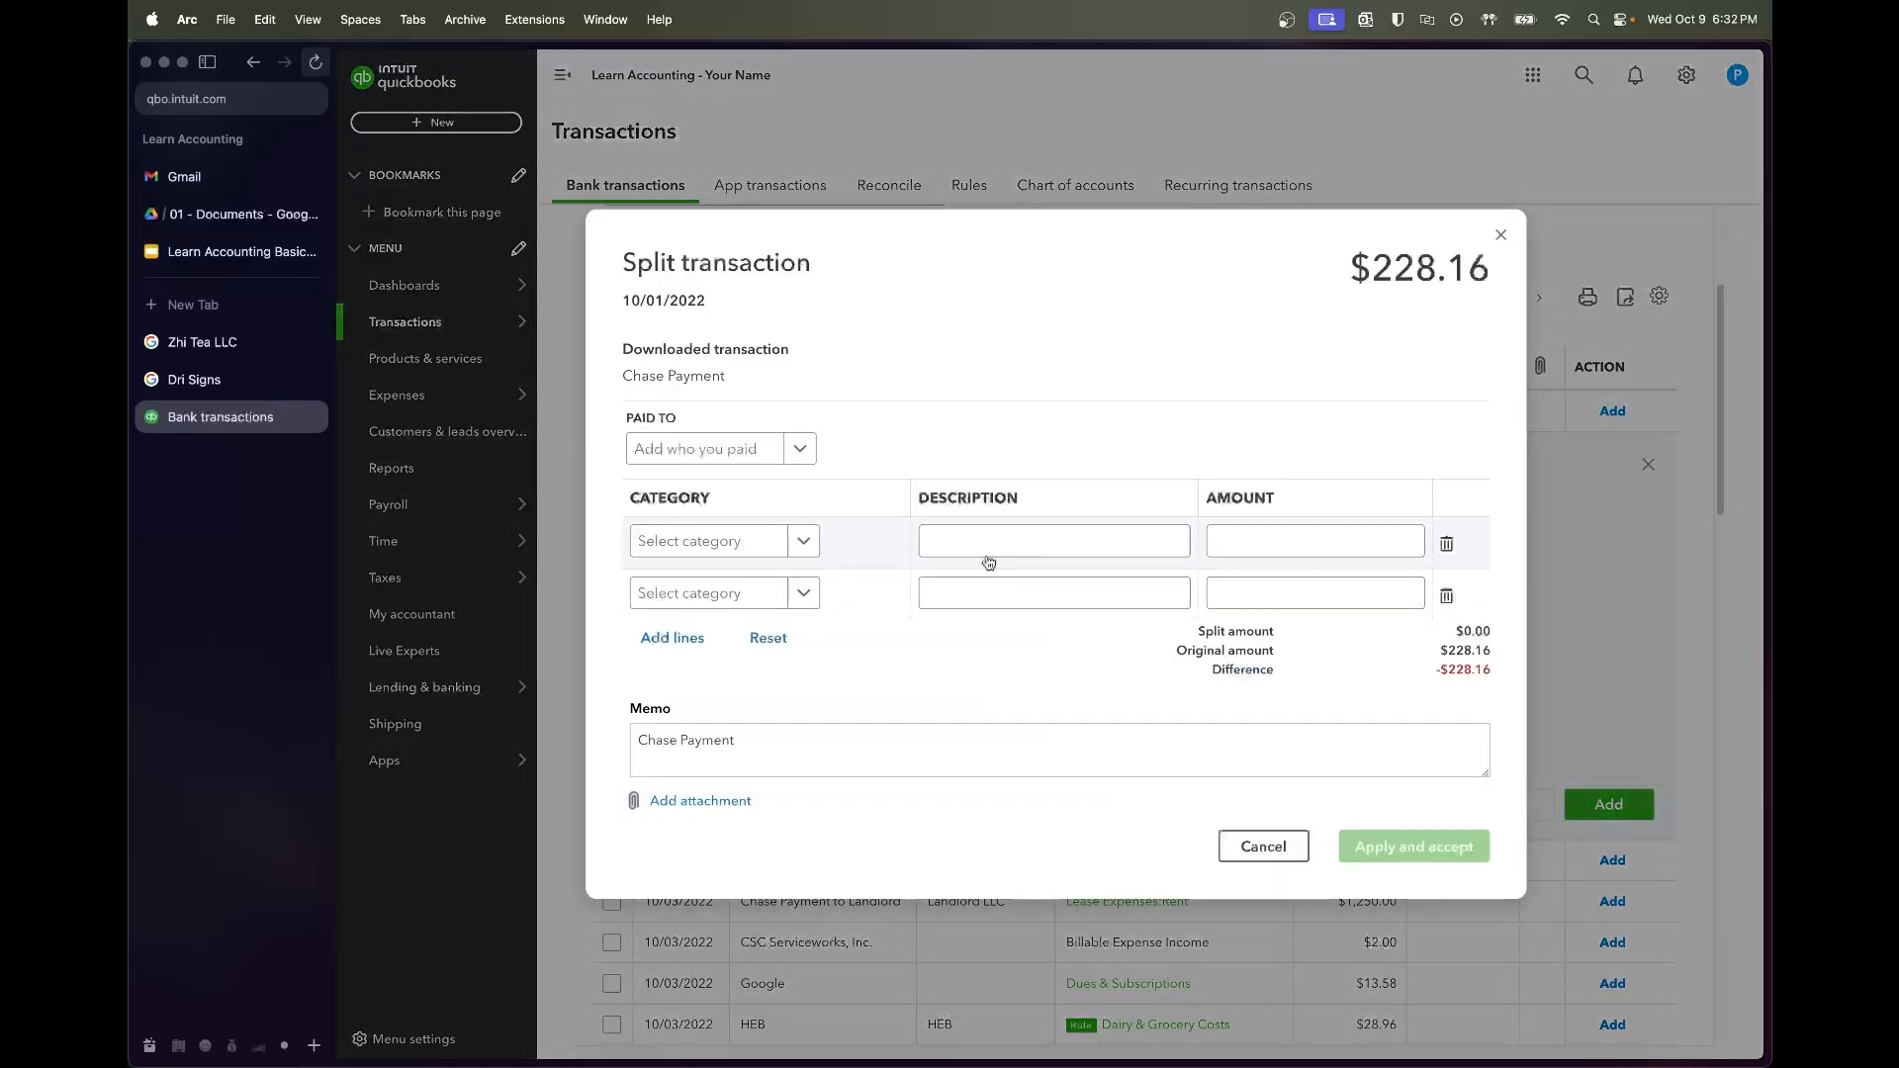
left_click(751, 542)
type("Interest Expense")
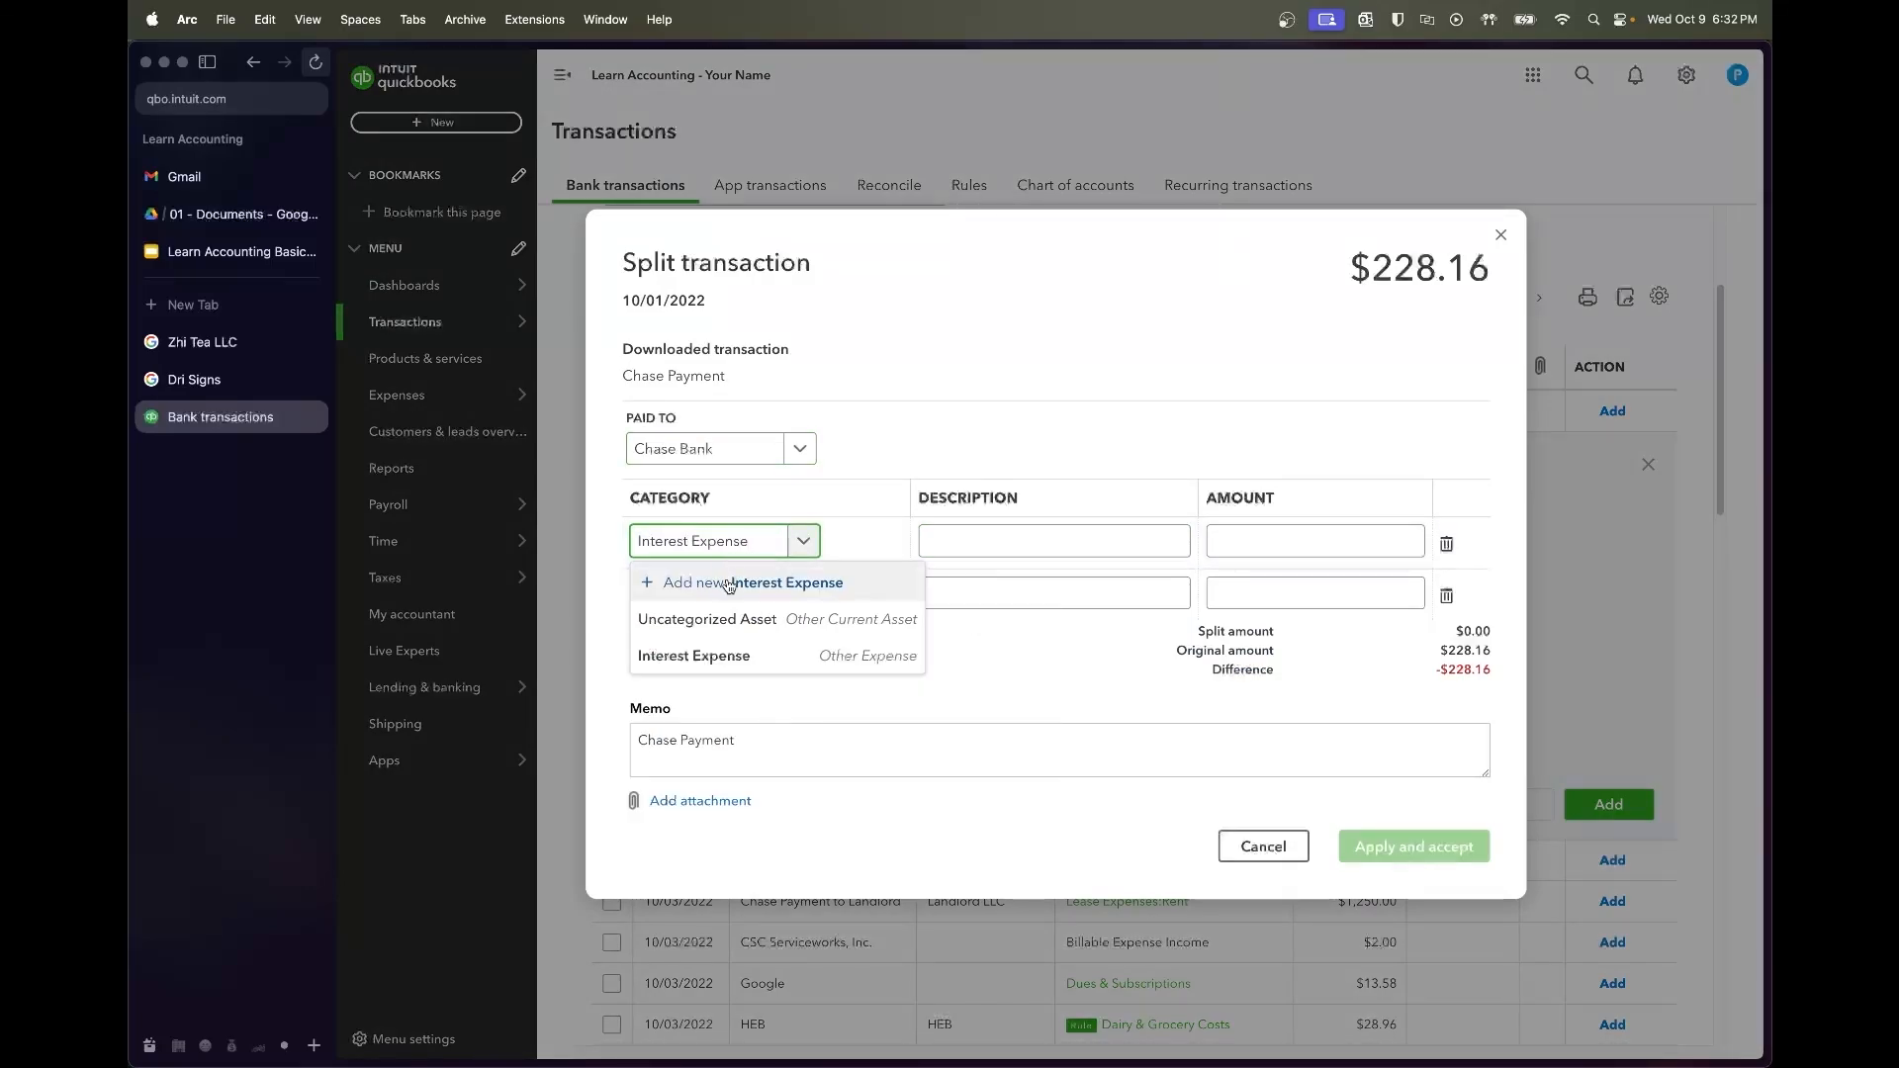
left_click(721, 656)
left_click(733, 594)
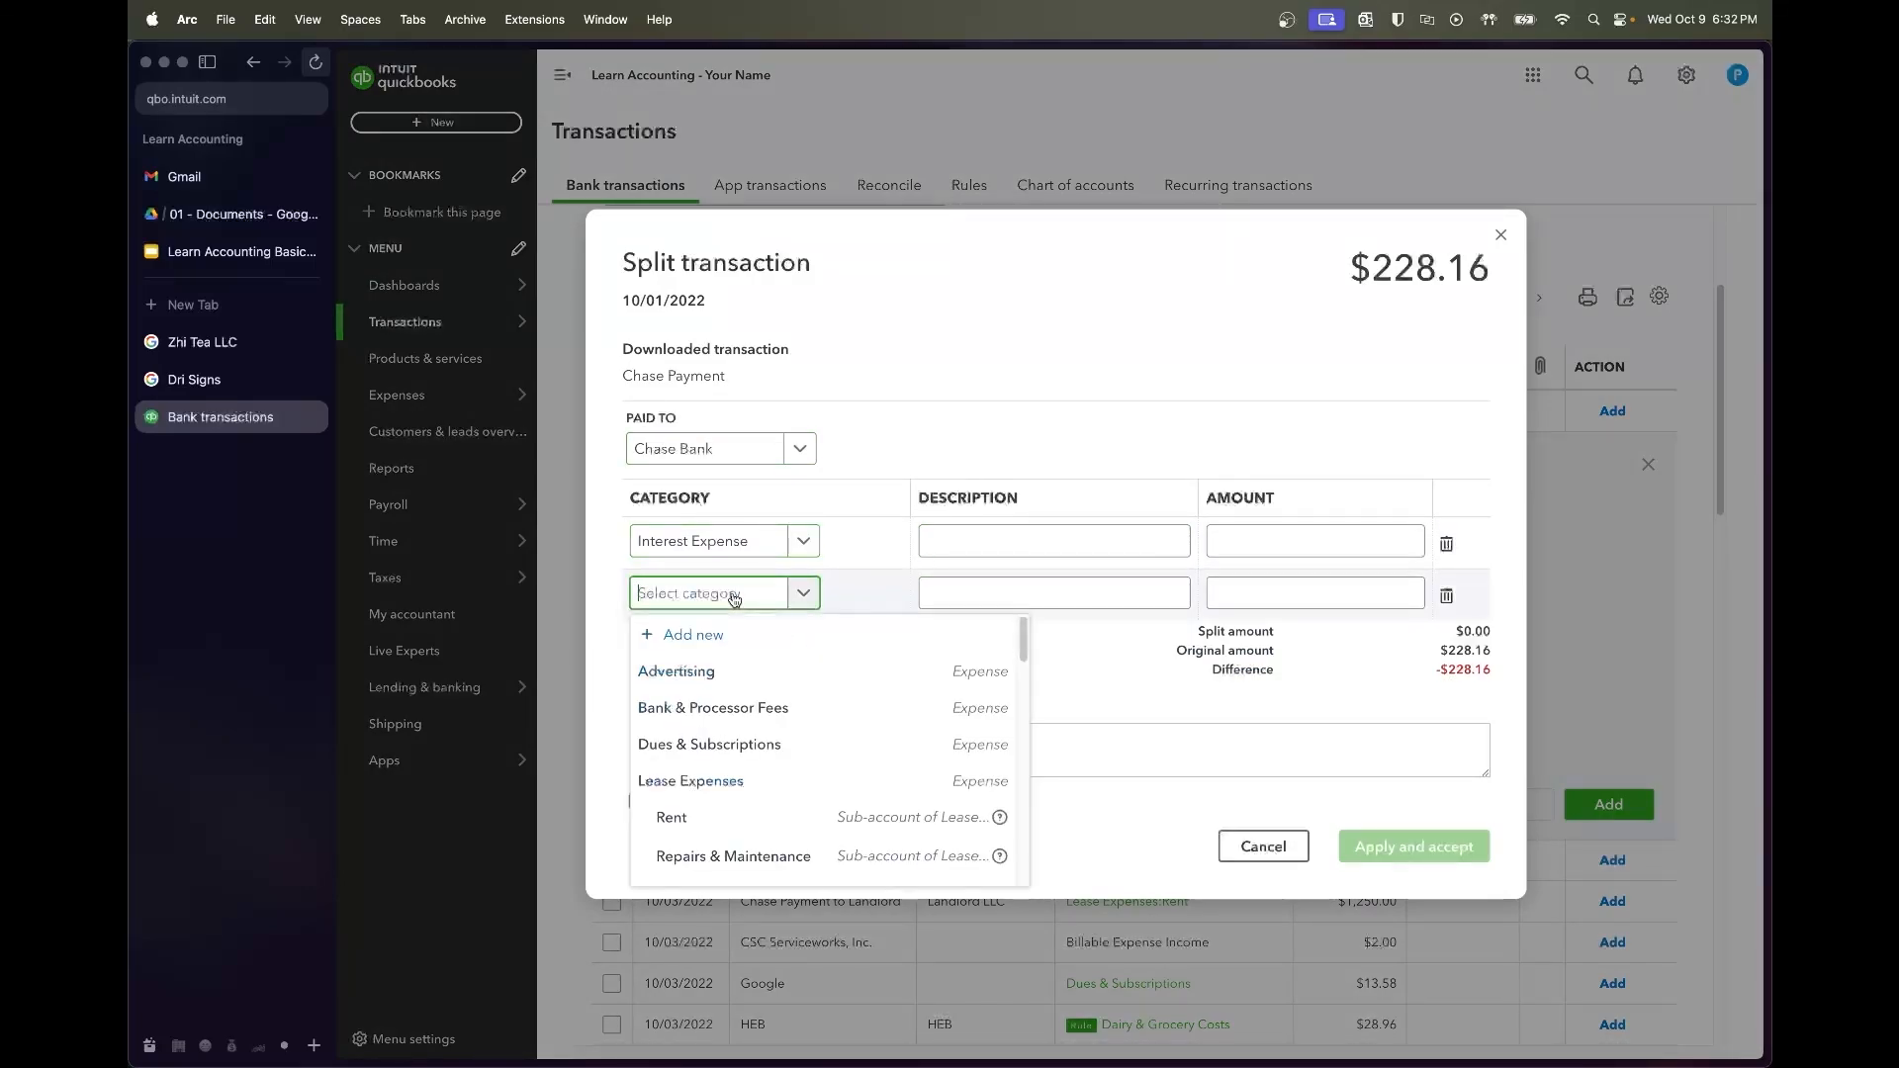
type("loan")
left_click(692, 667)
Describe the split lines as 'Interest Paid' and 'Principal Paydown'
left_click(1043, 551)
type("Interest Expense")
key("Tab")
key("Tab")
key("Tab")
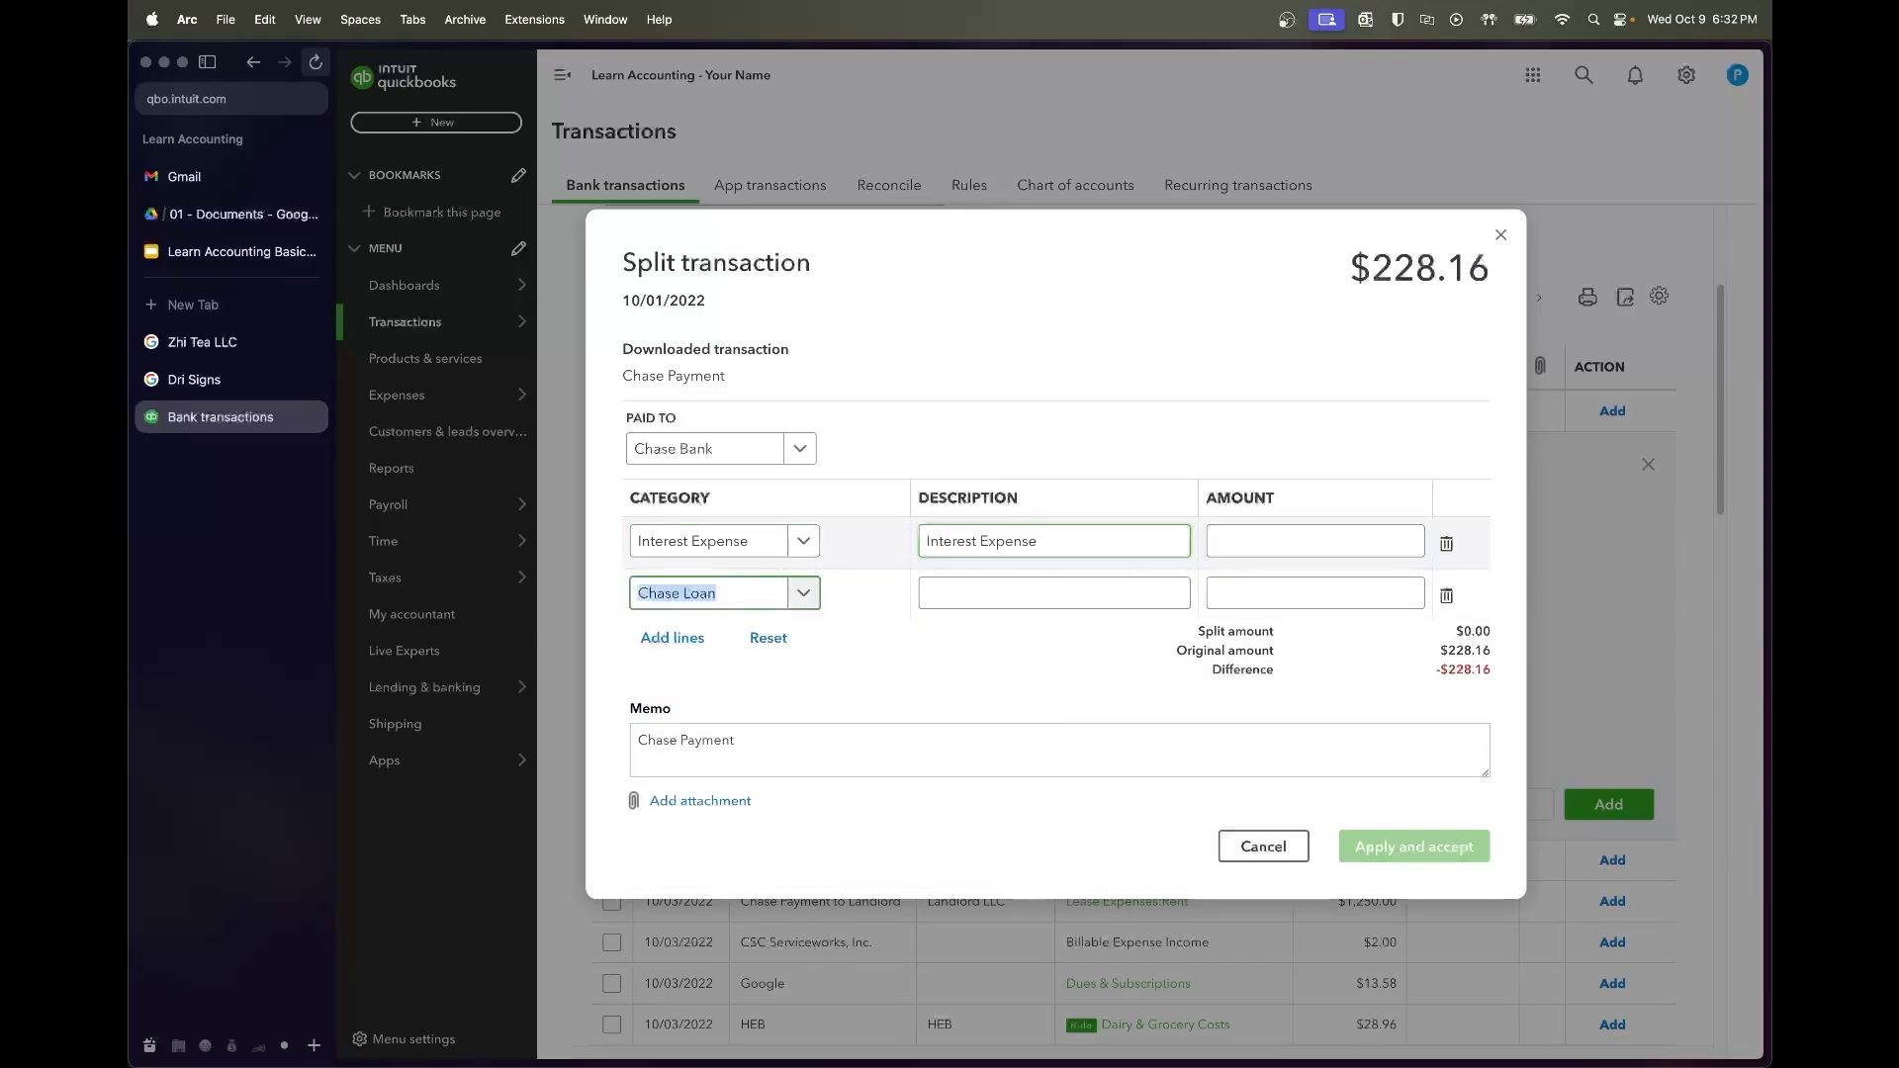
double_click(1004, 541)
type("Paid")
left_click(993, 591)
type("Principal Paydown")
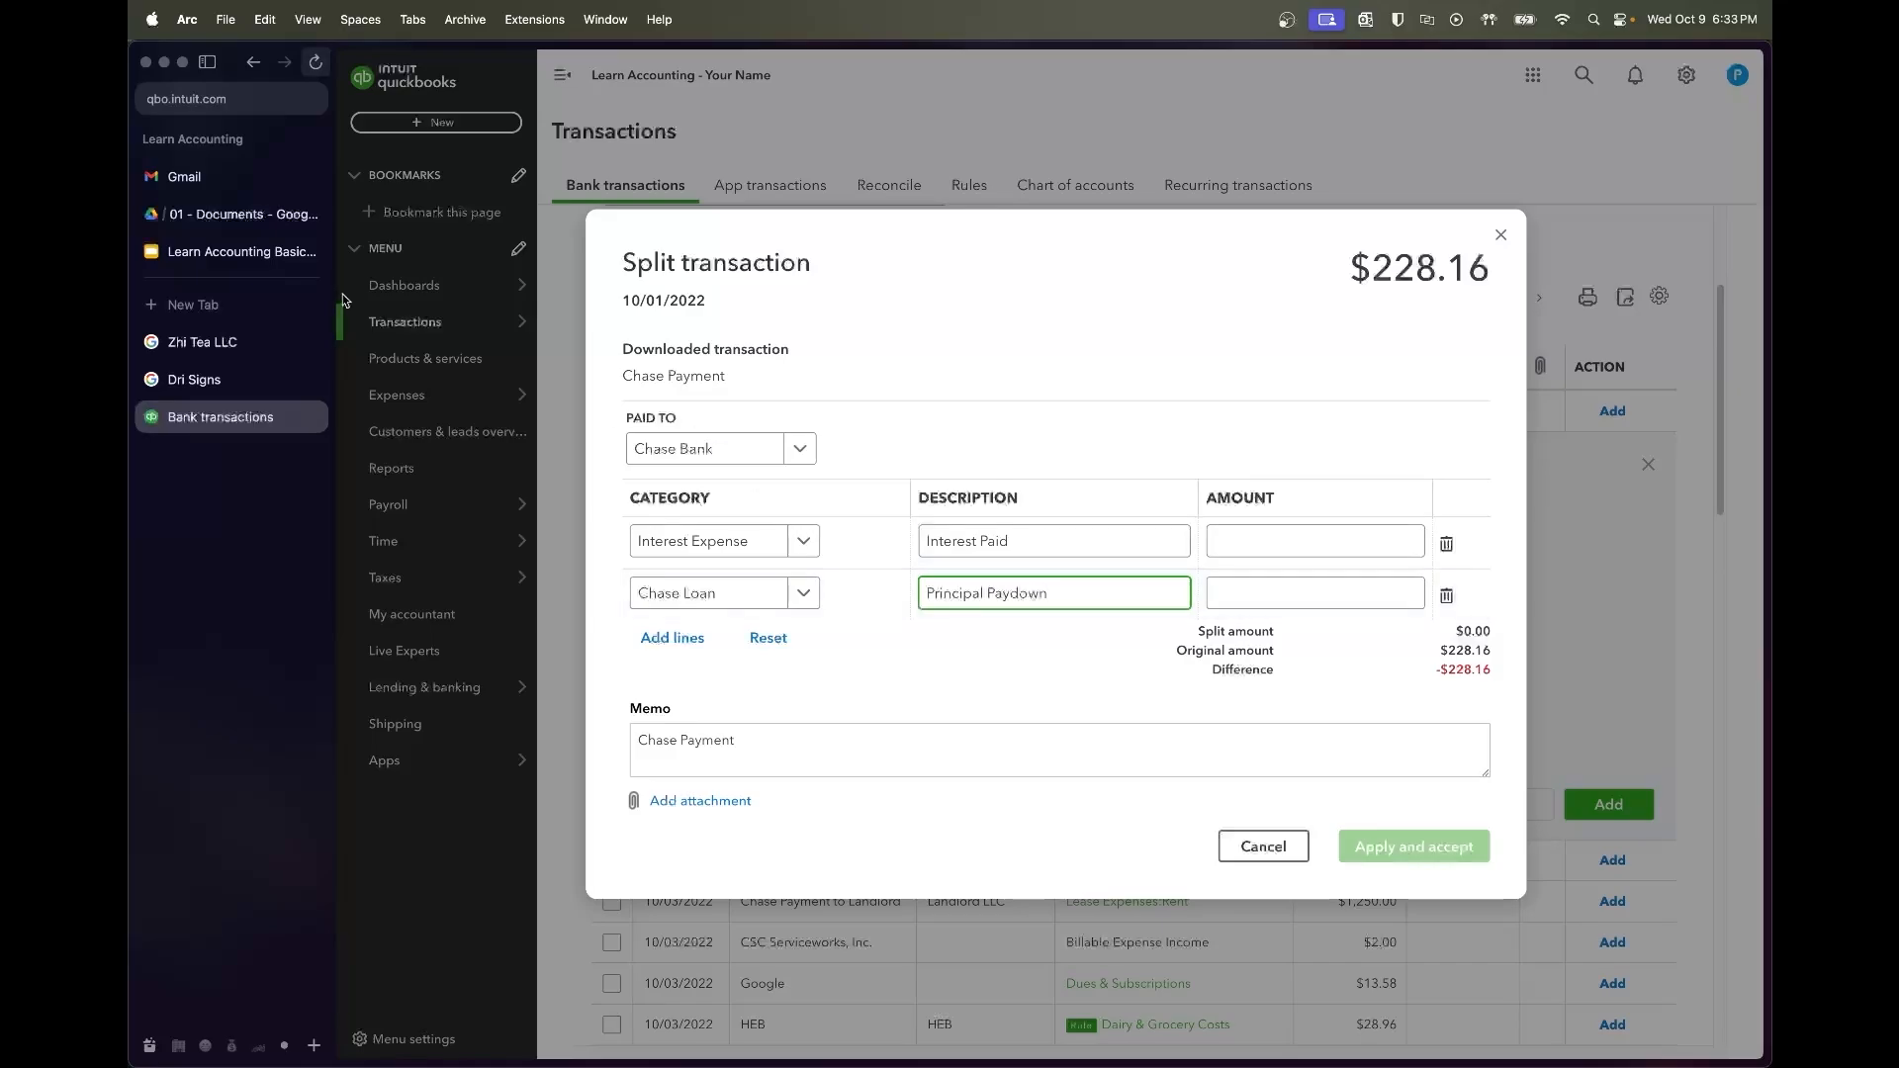
left_click(237, 214)
Open Chase Loan Amortization Schedule.pdf and read the 2022-10-01 interest and principal amounts
double_click(848, 318)
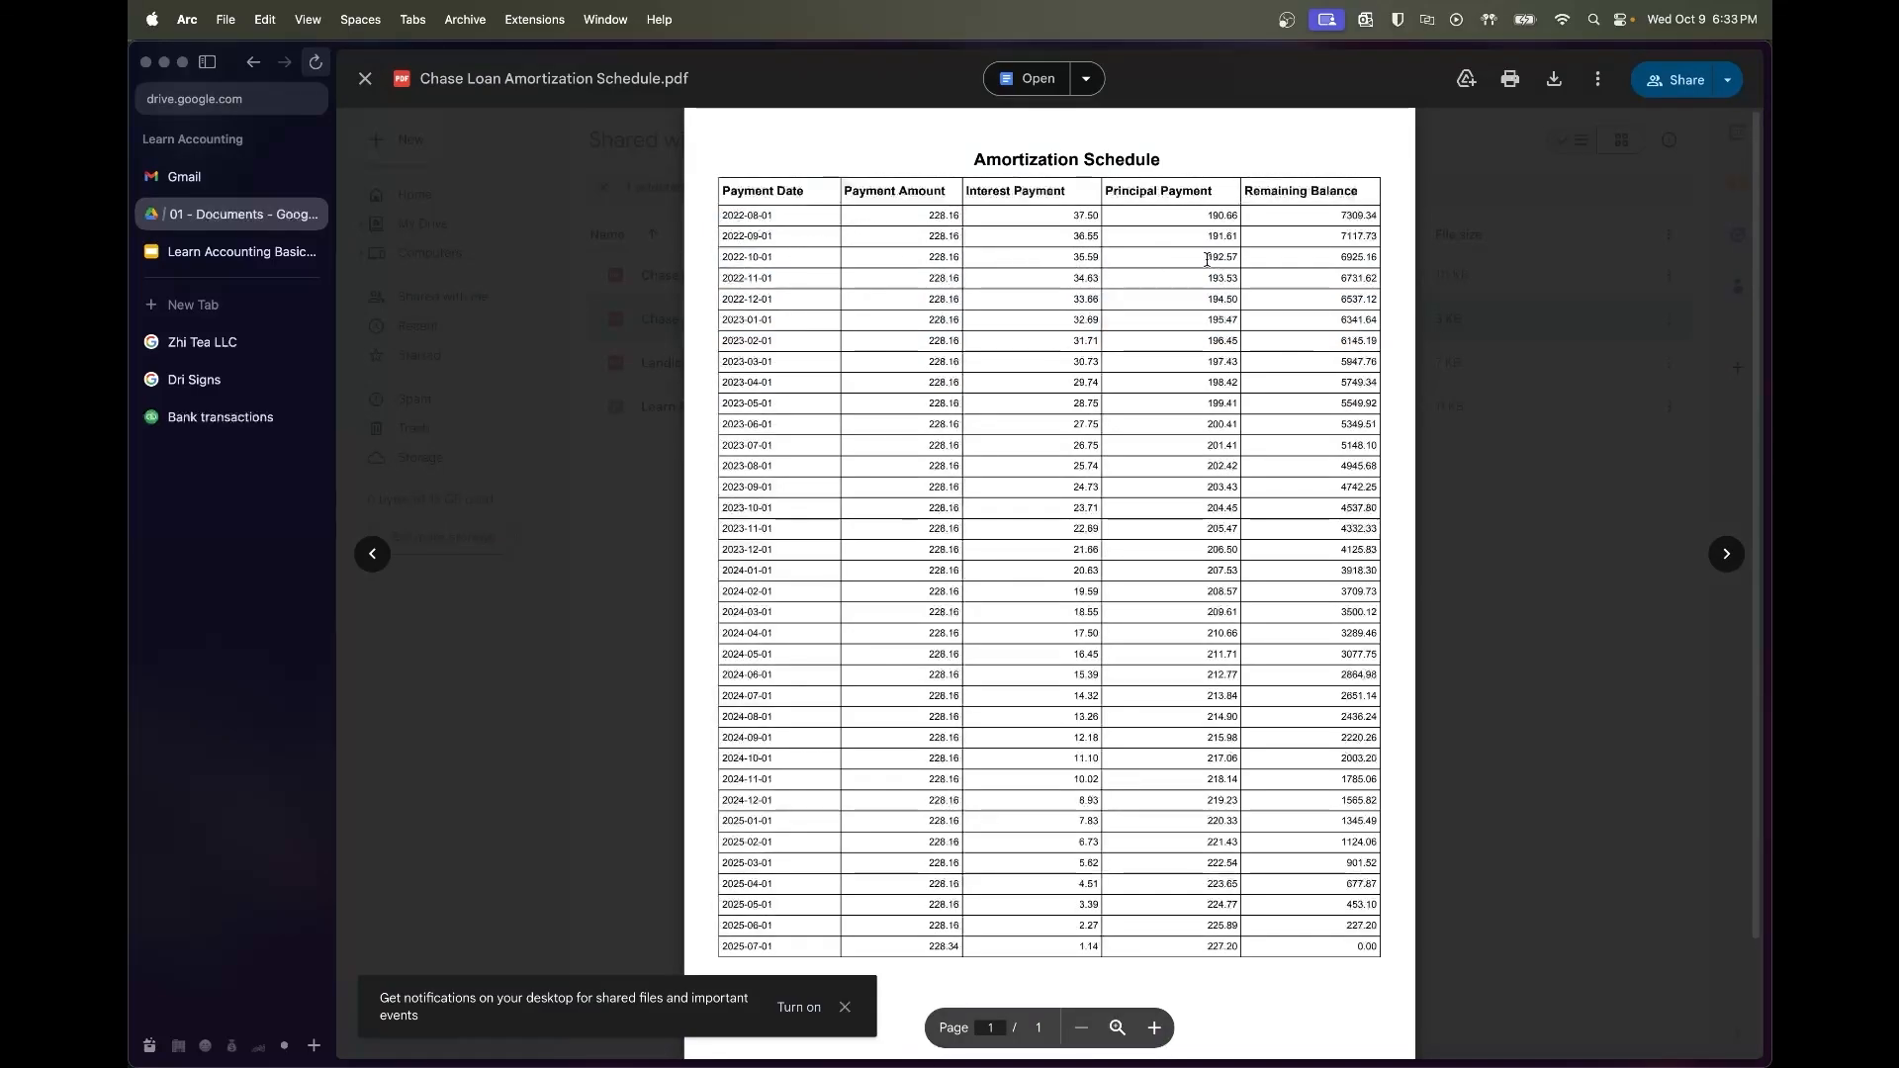
left_click(220, 416)
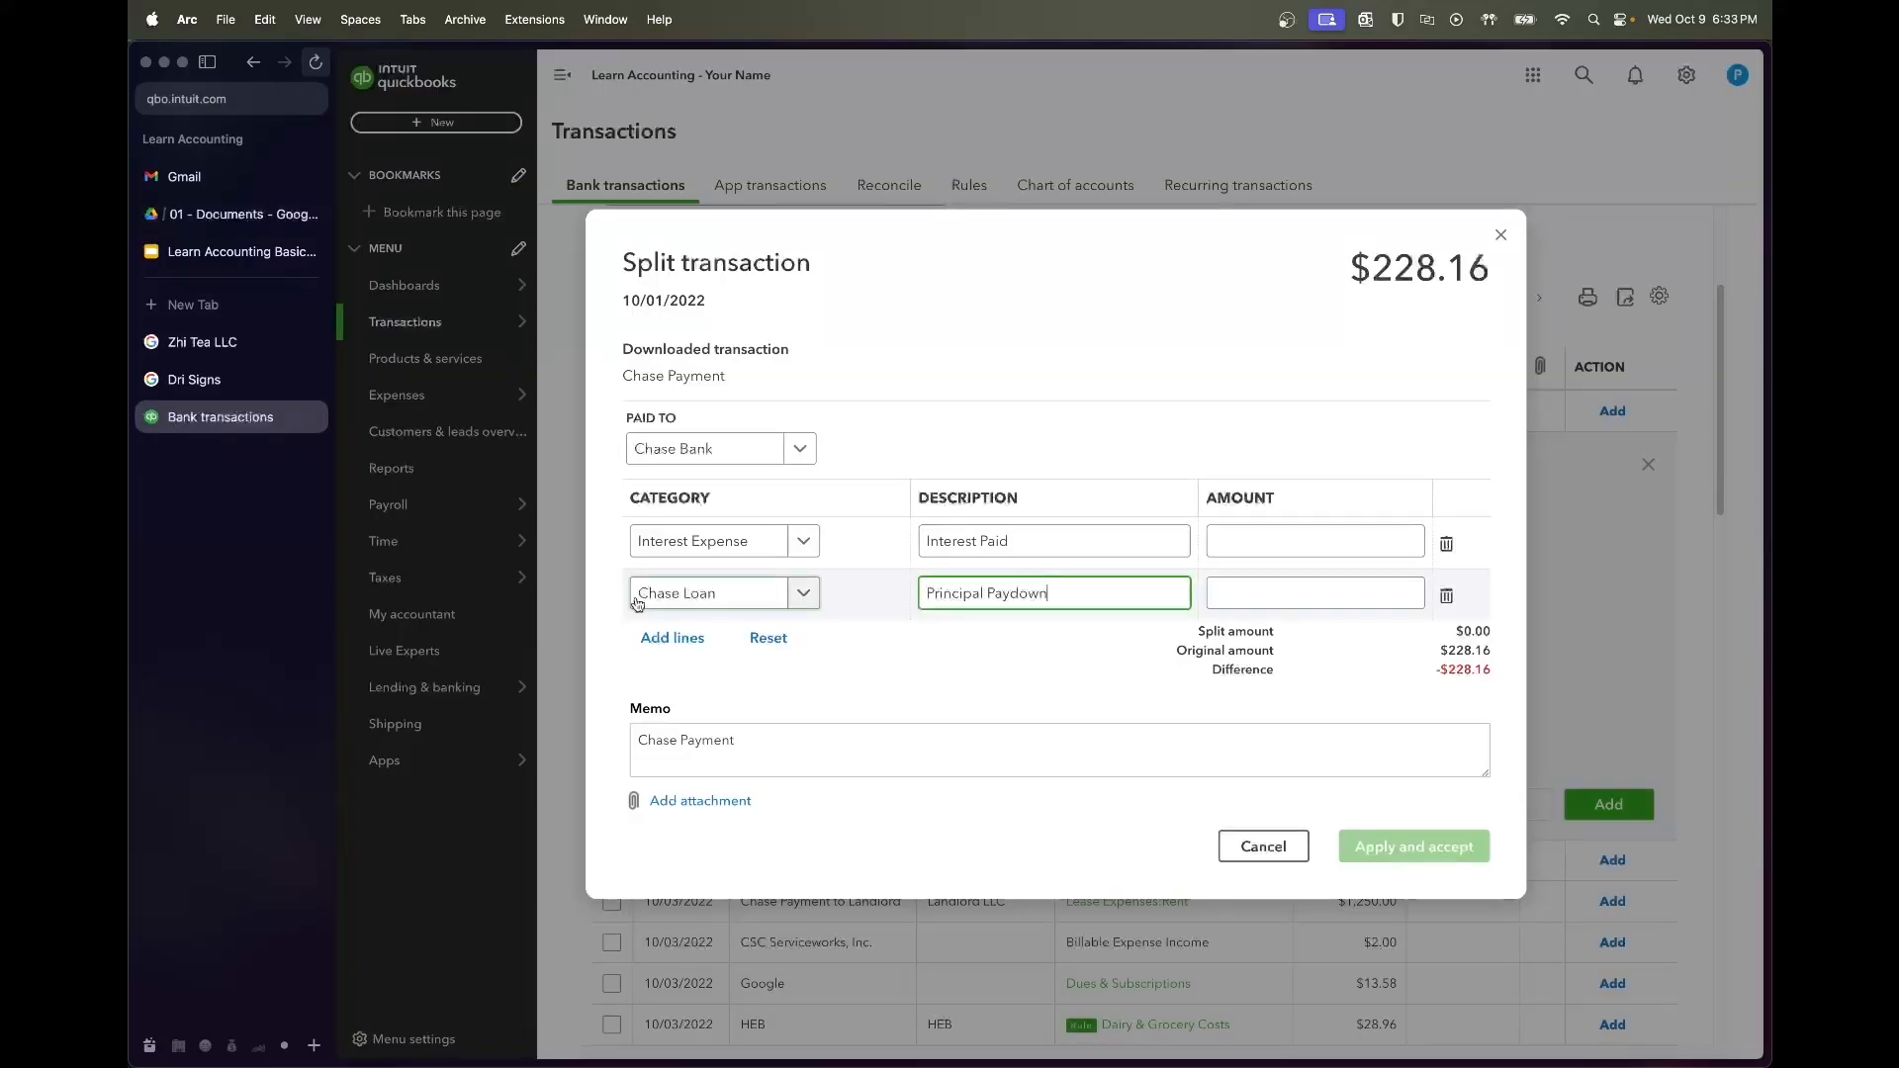
Enter 192.57 as the principal amount and look up the 35.59 interest in the amortization schedule
left_click(1306, 554)
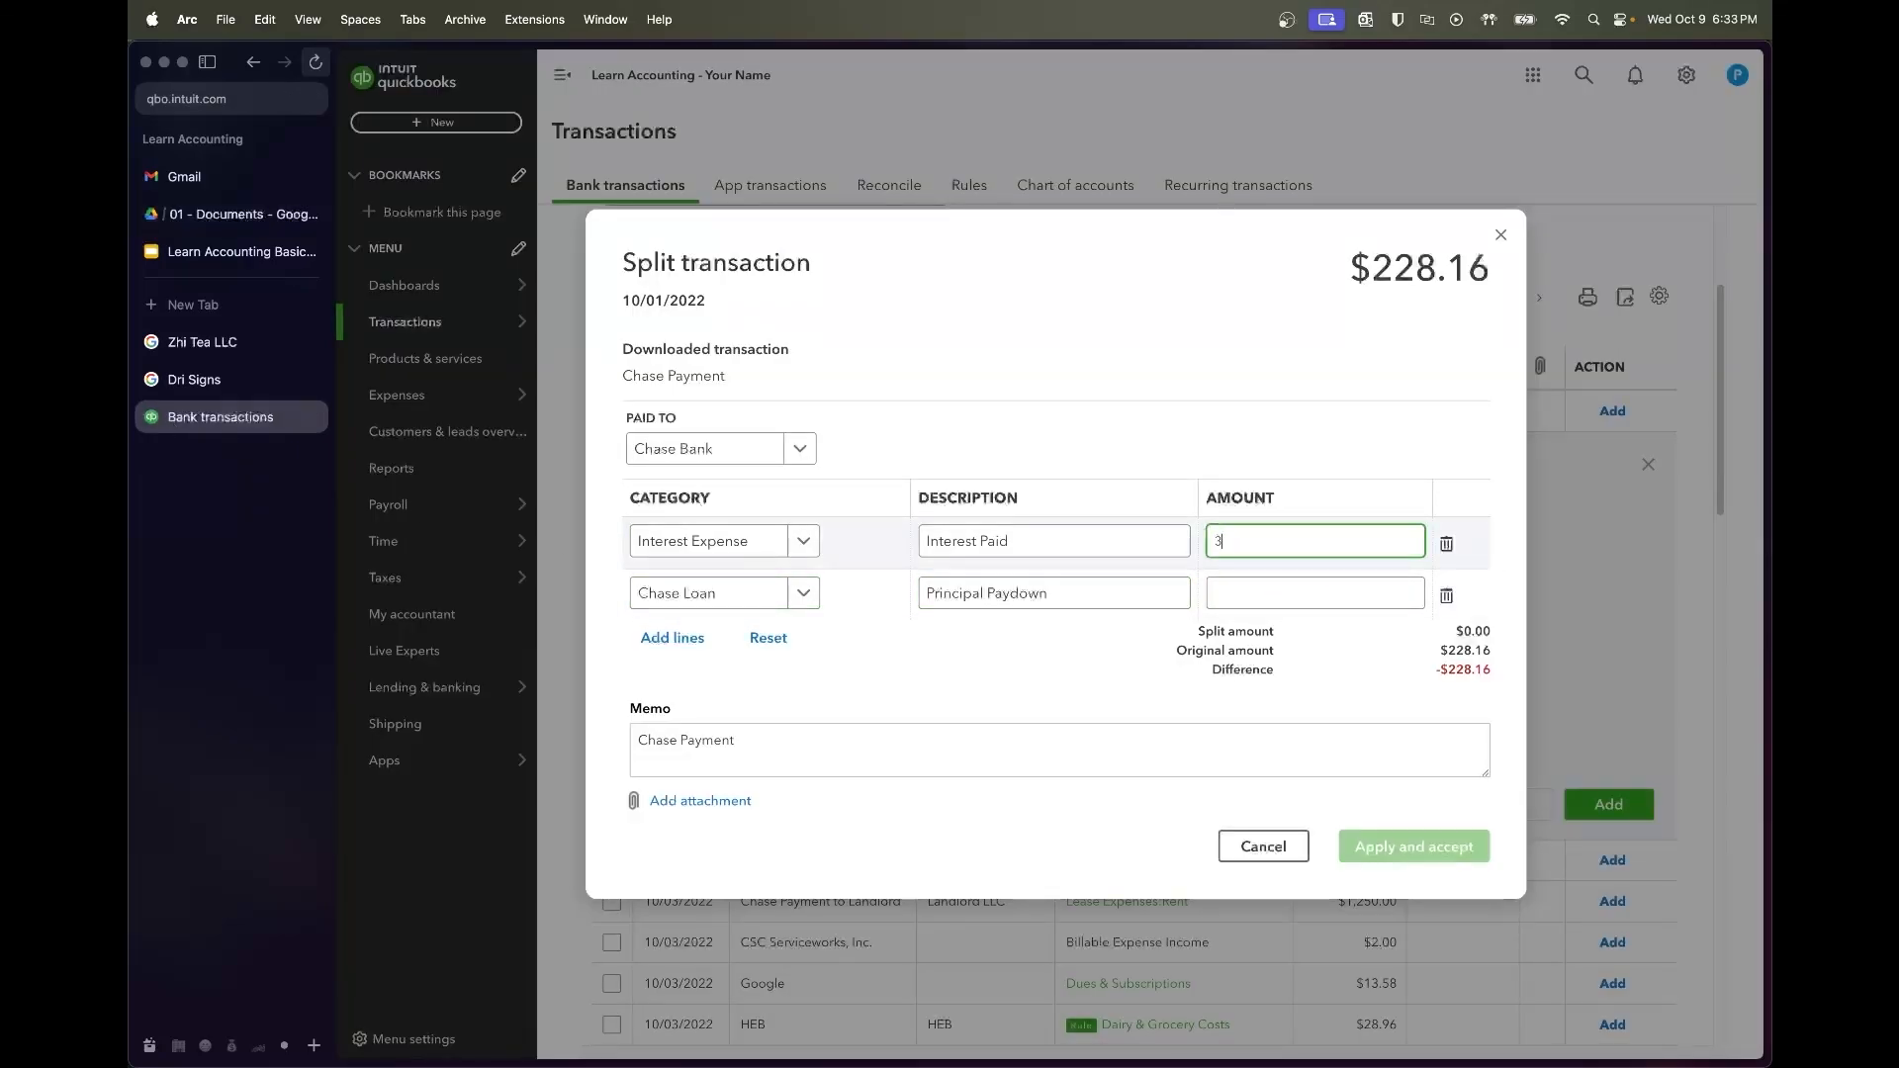
left_click(1321, 582)
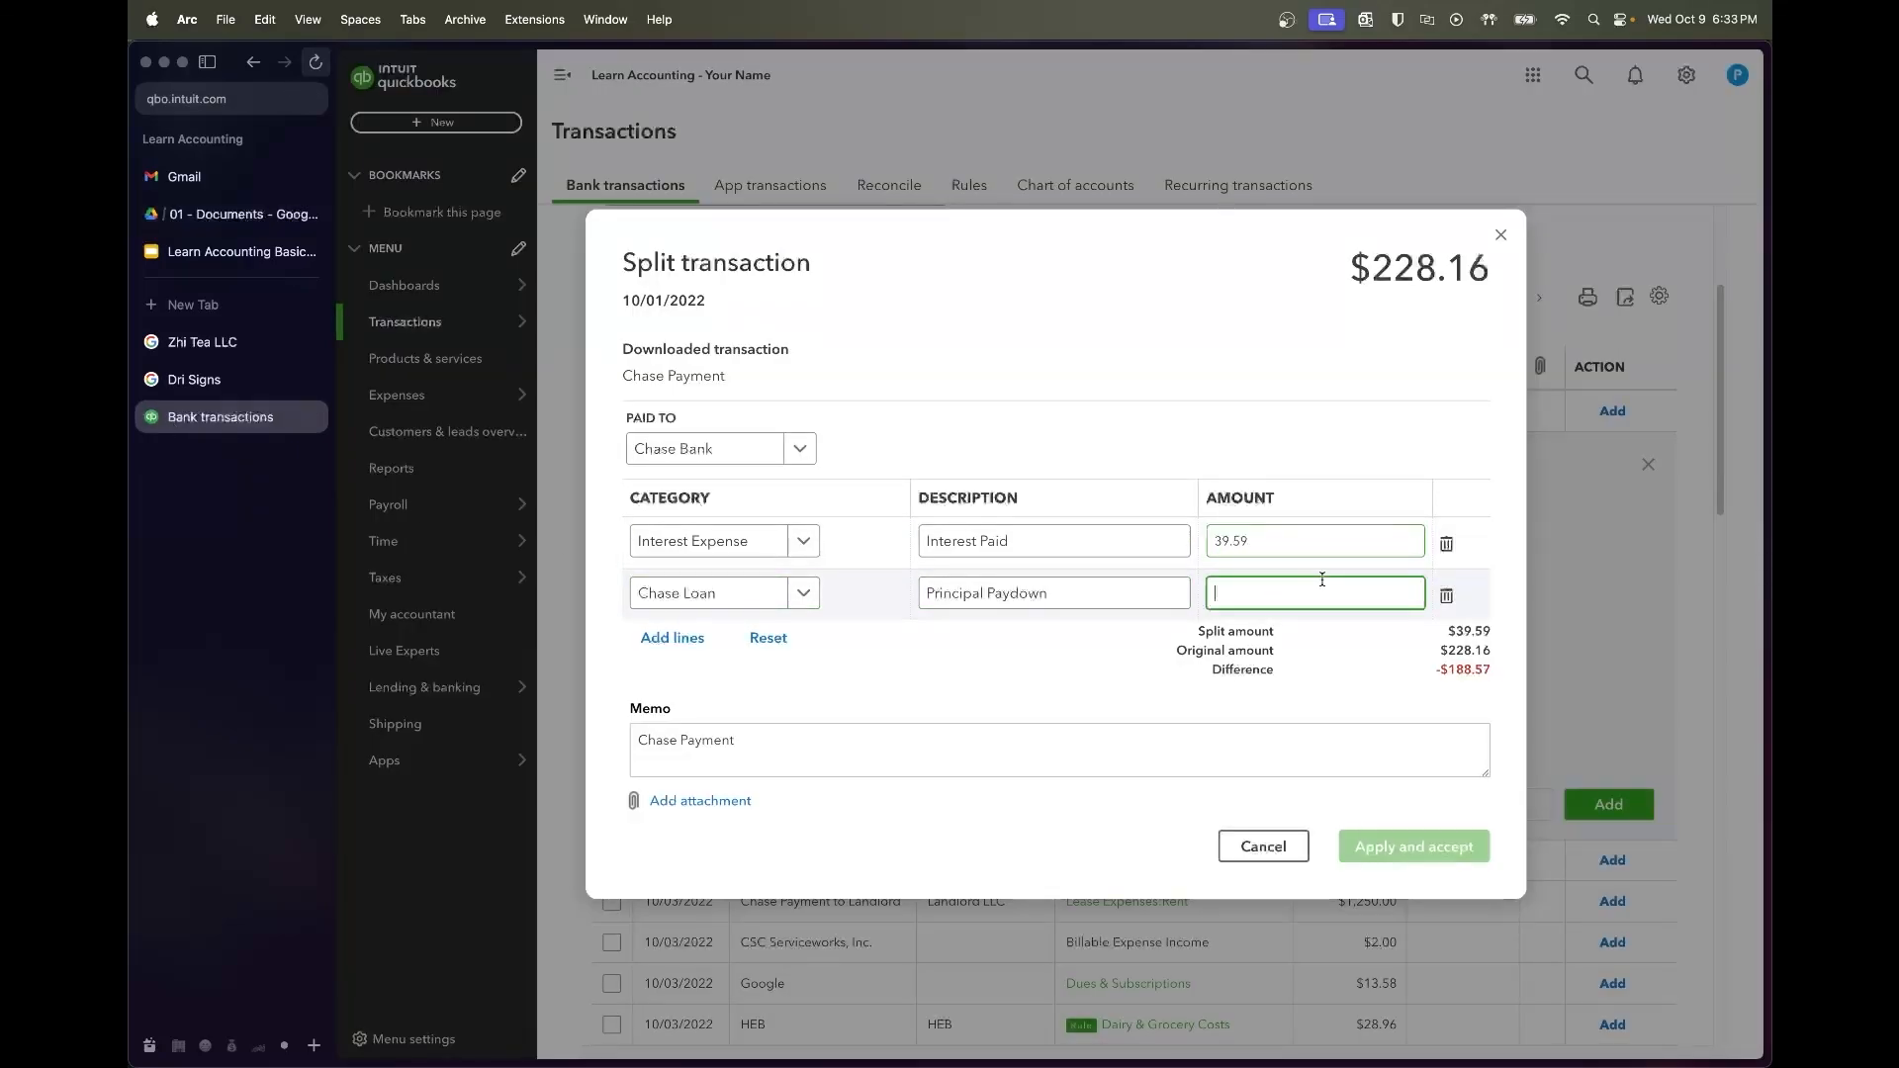
type("192.57")
key("Tab")
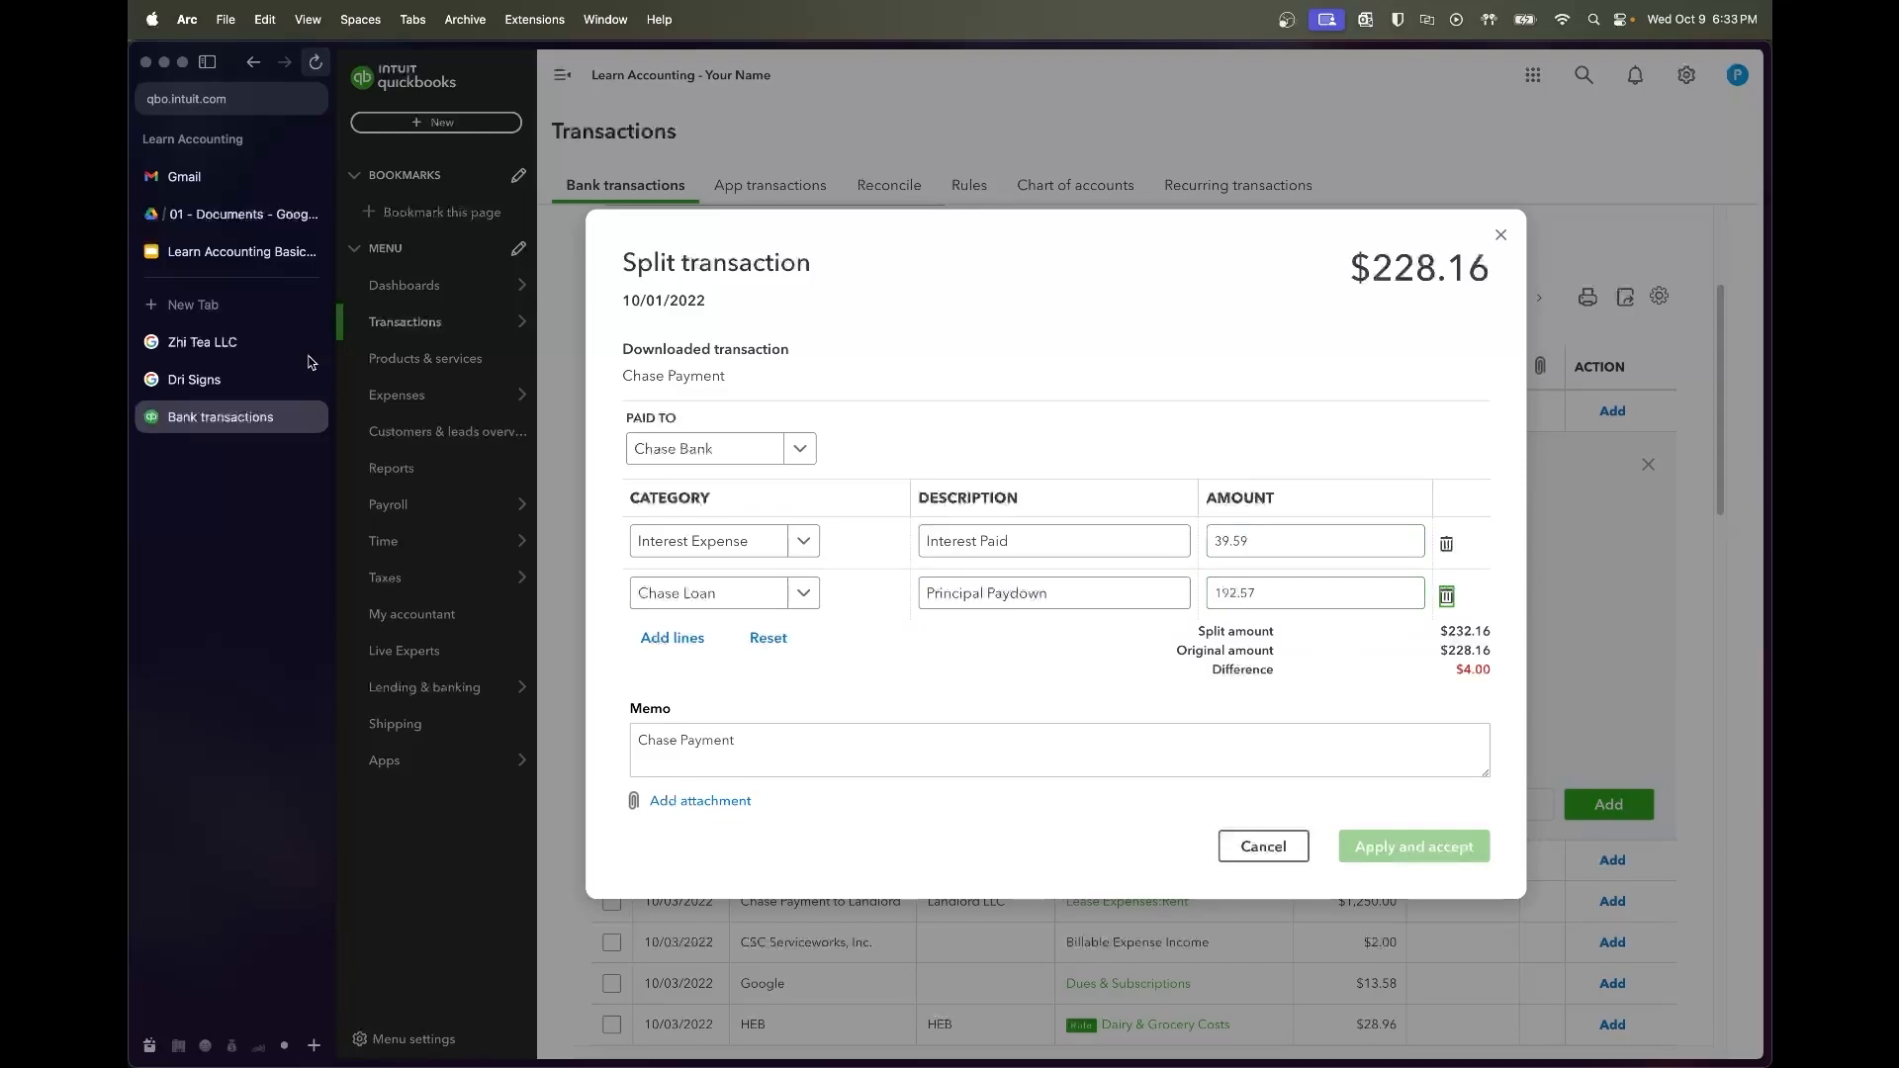
left_click(219, 248)
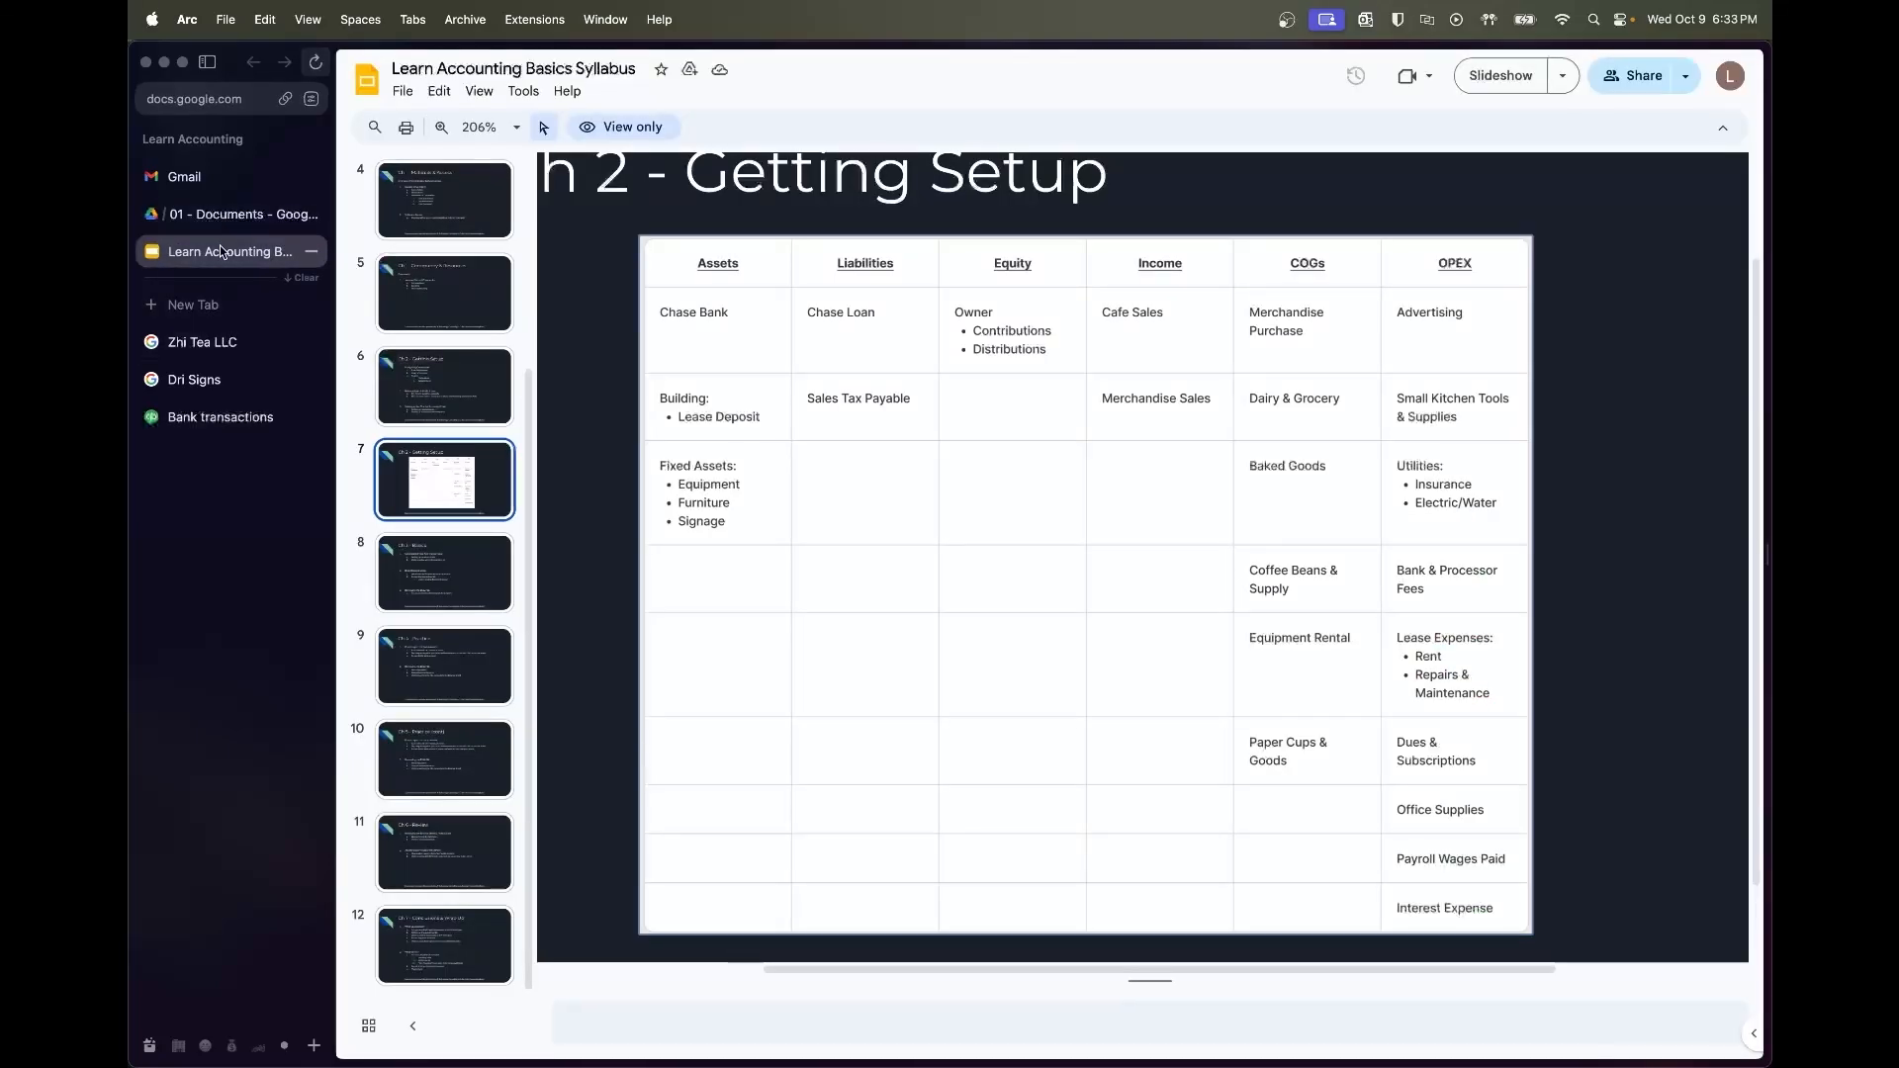
left_click(218, 220)
double_click(1085, 256)
left_click(256, 425)
Set the interest line to 35.59 so the split balances, and accept the Chase Payment
left_click(1248, 552)
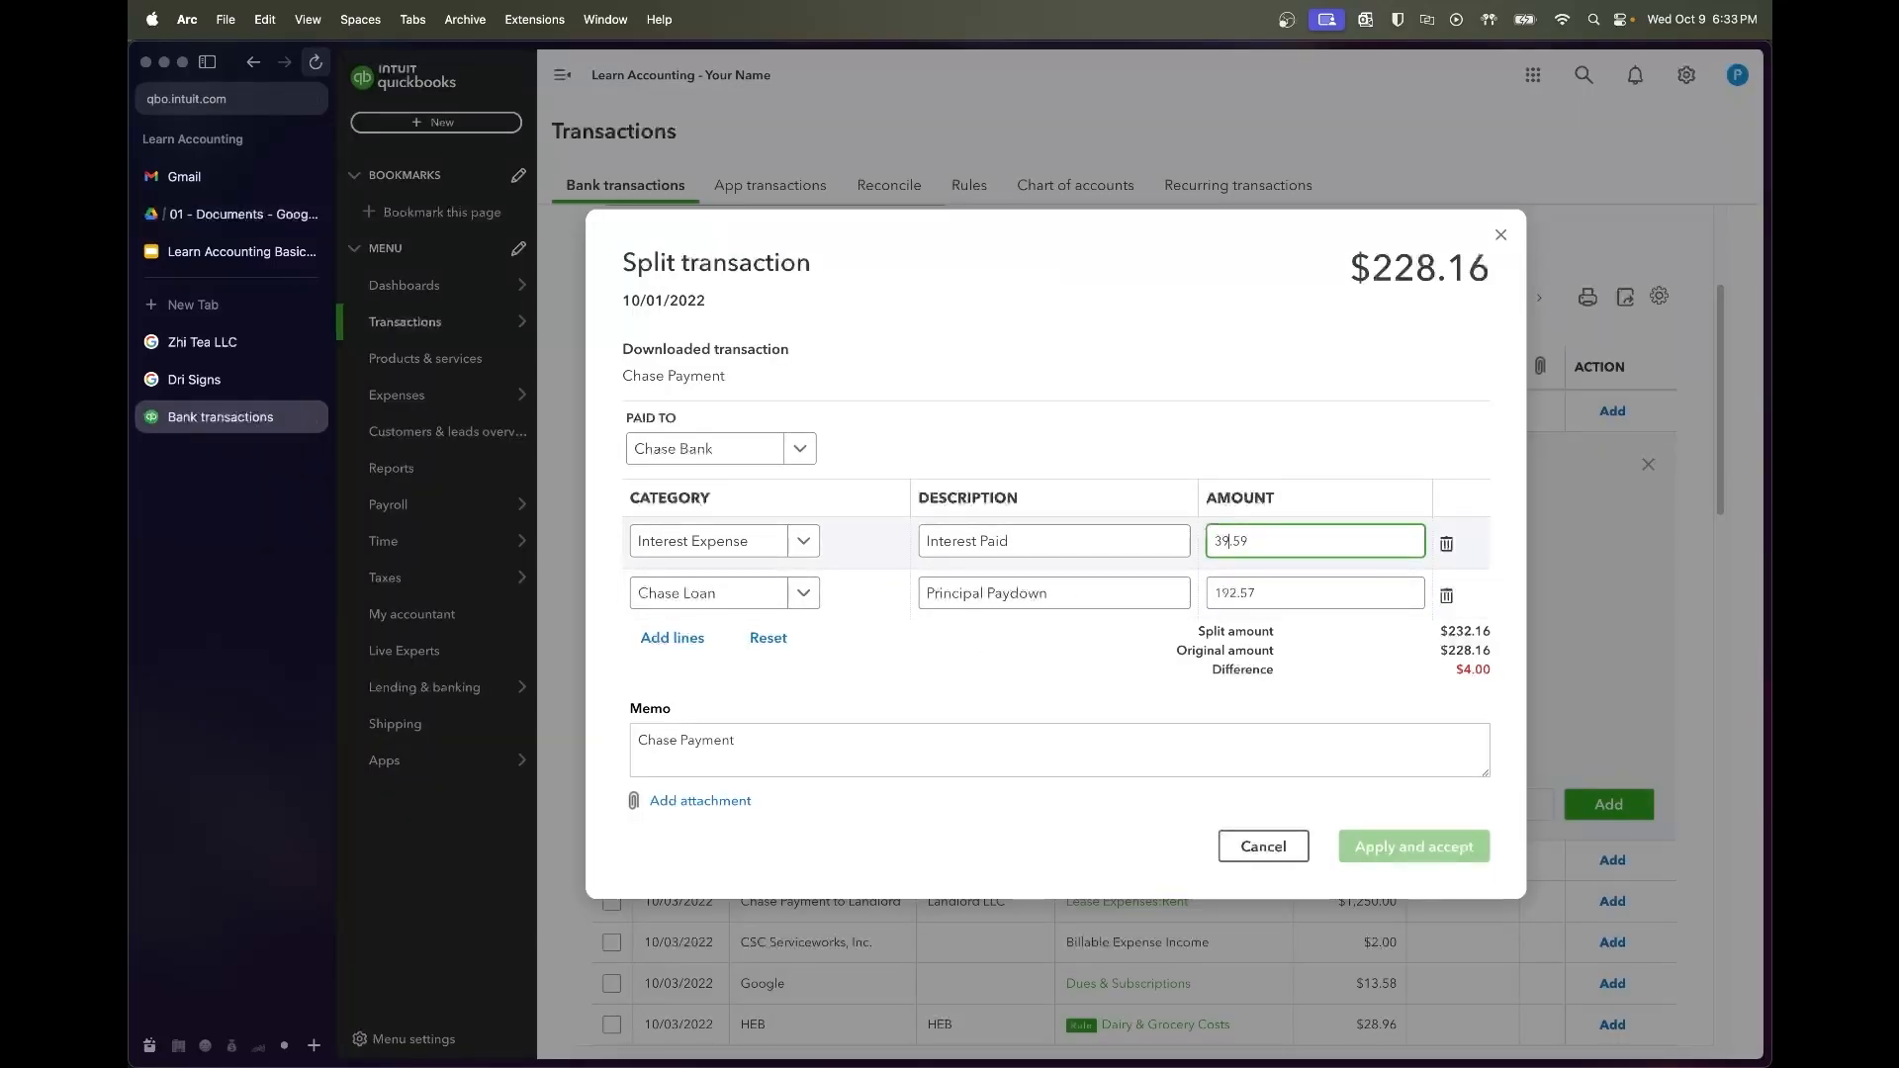
key("Tab")
left_click(1404, 656)
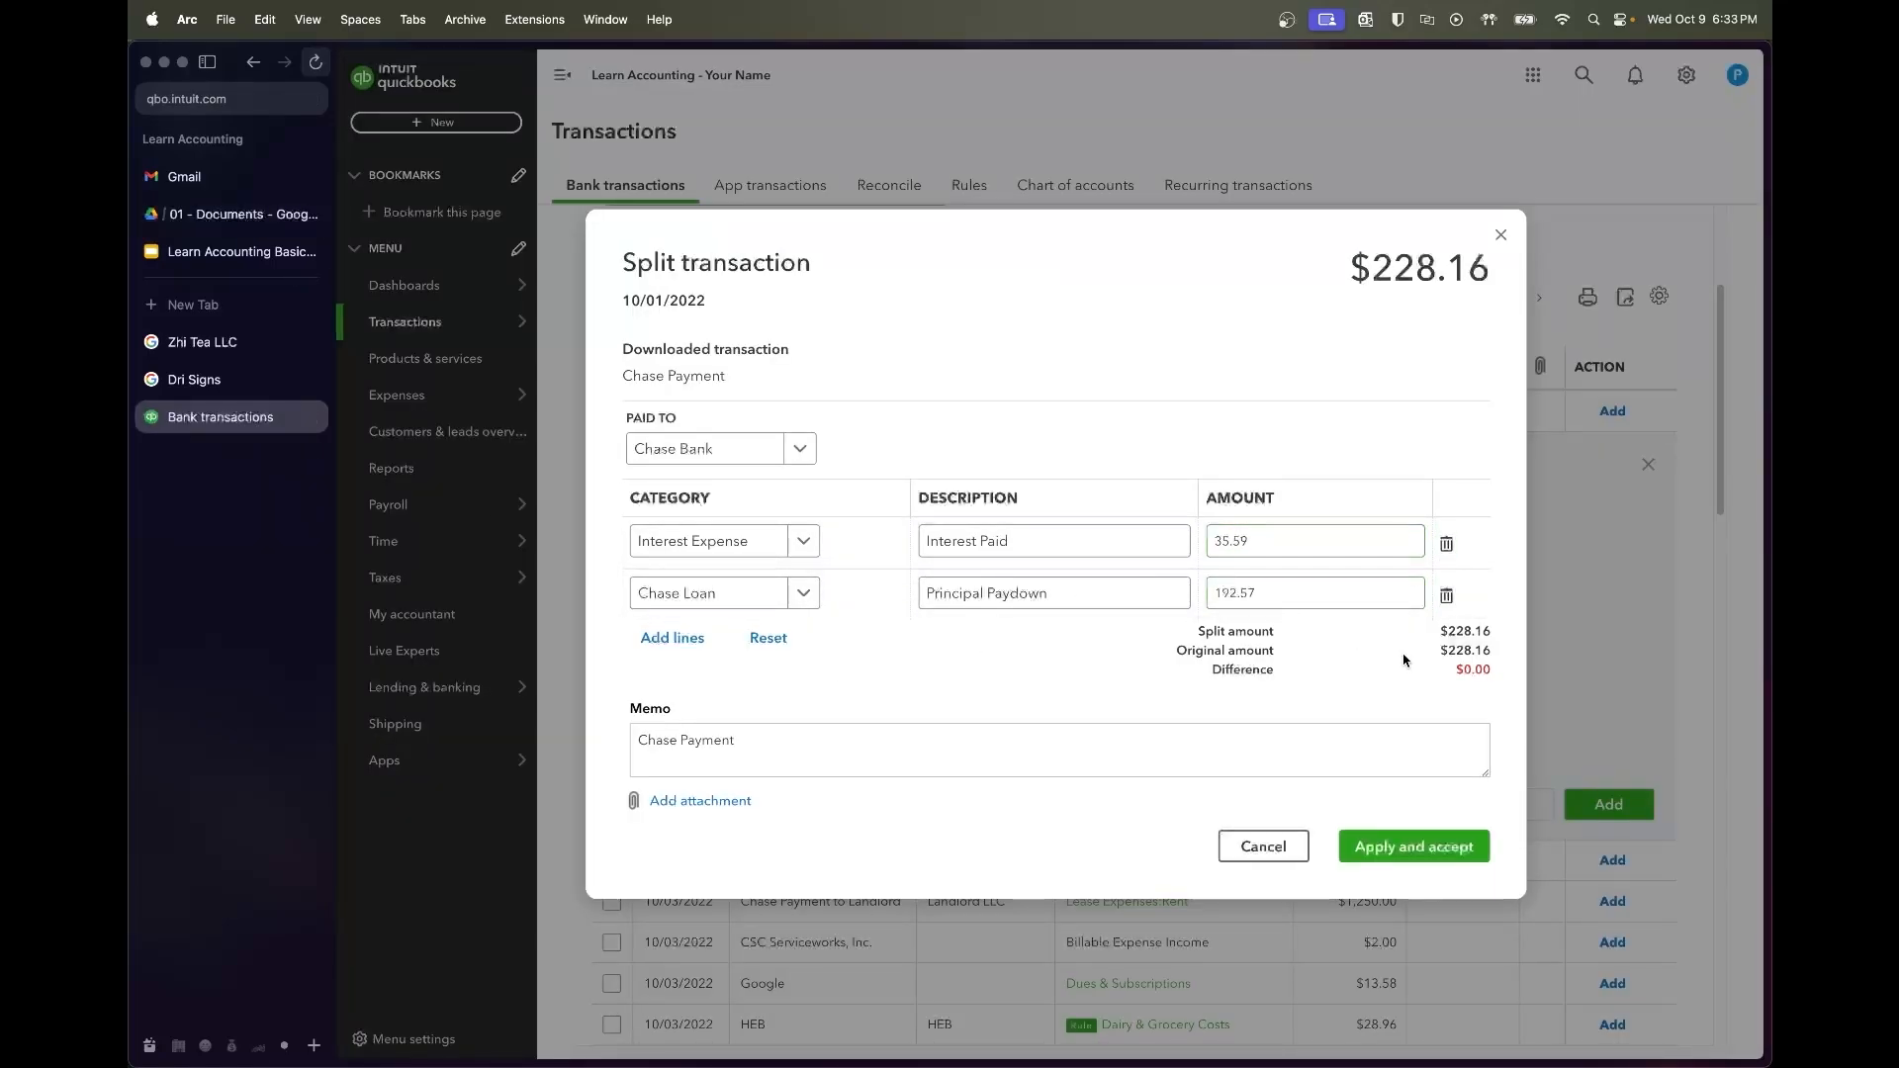
left_click(1424, 839)
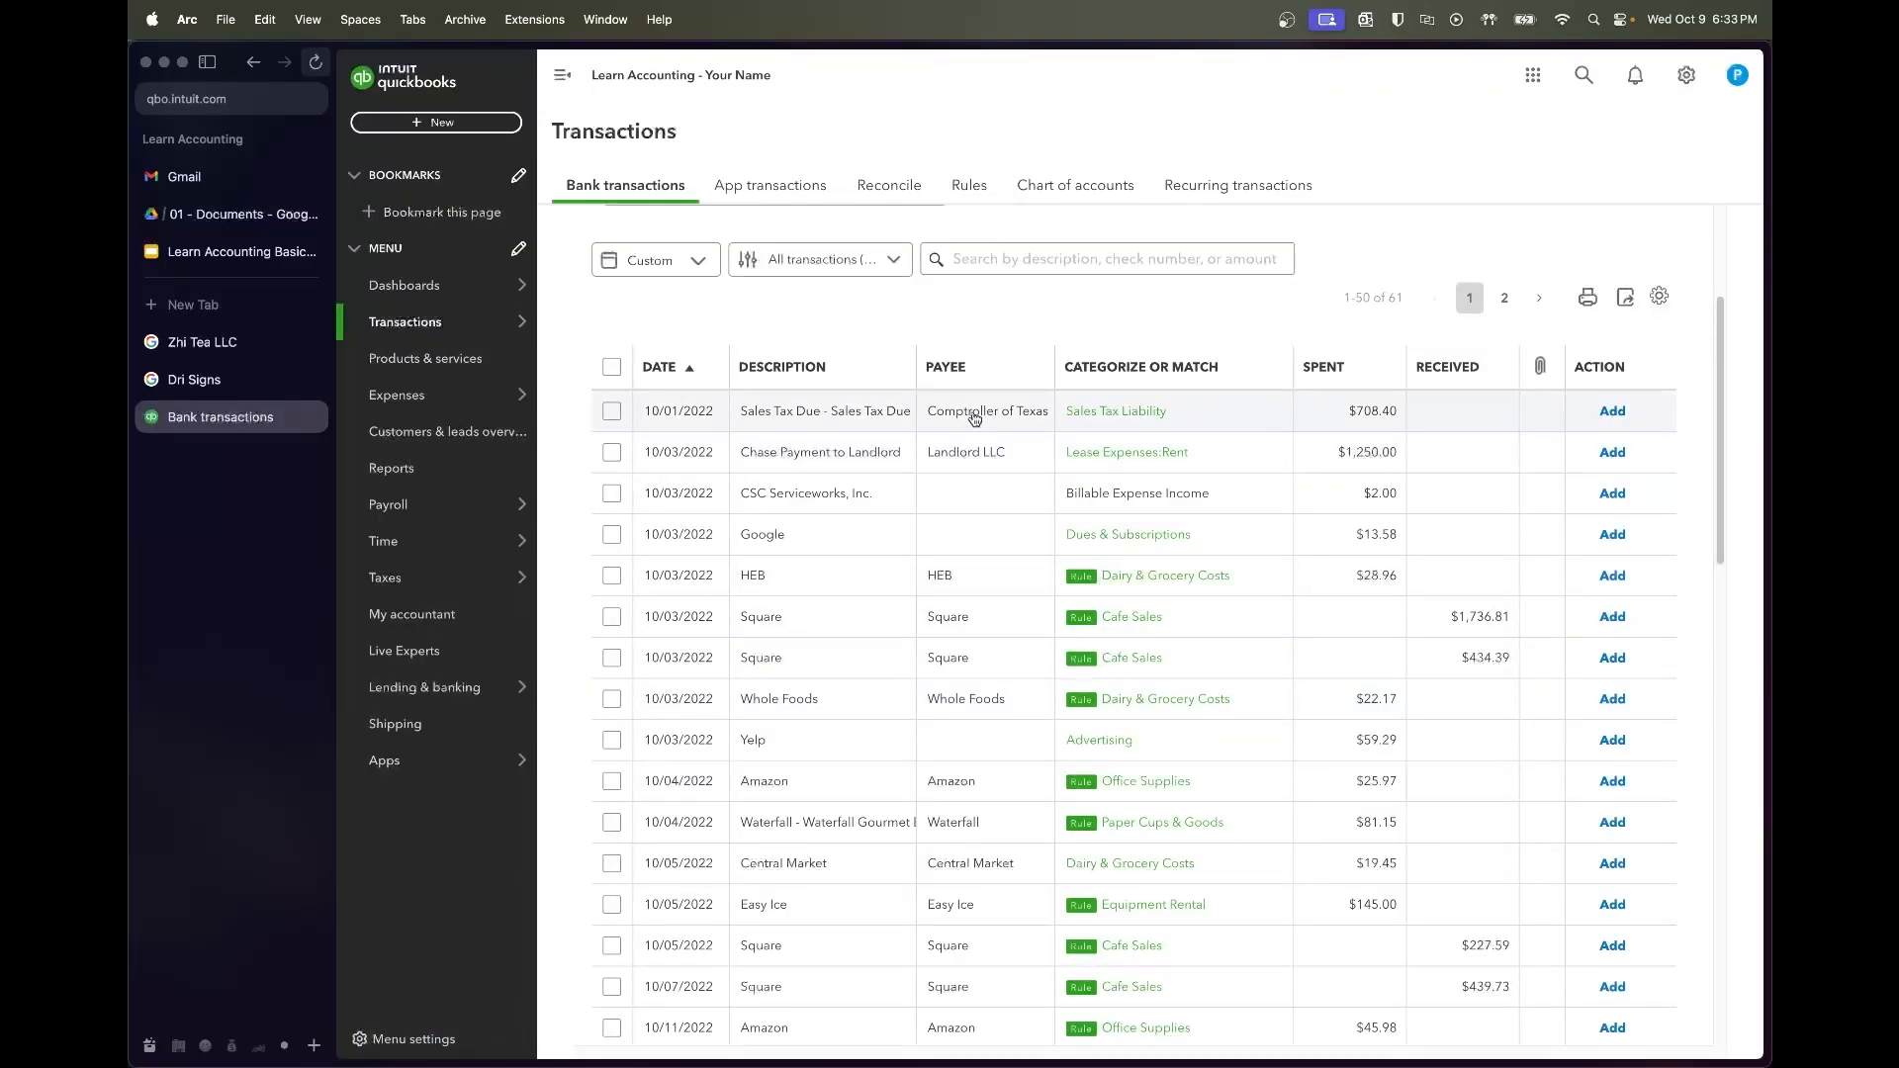
left_click(975, 417)
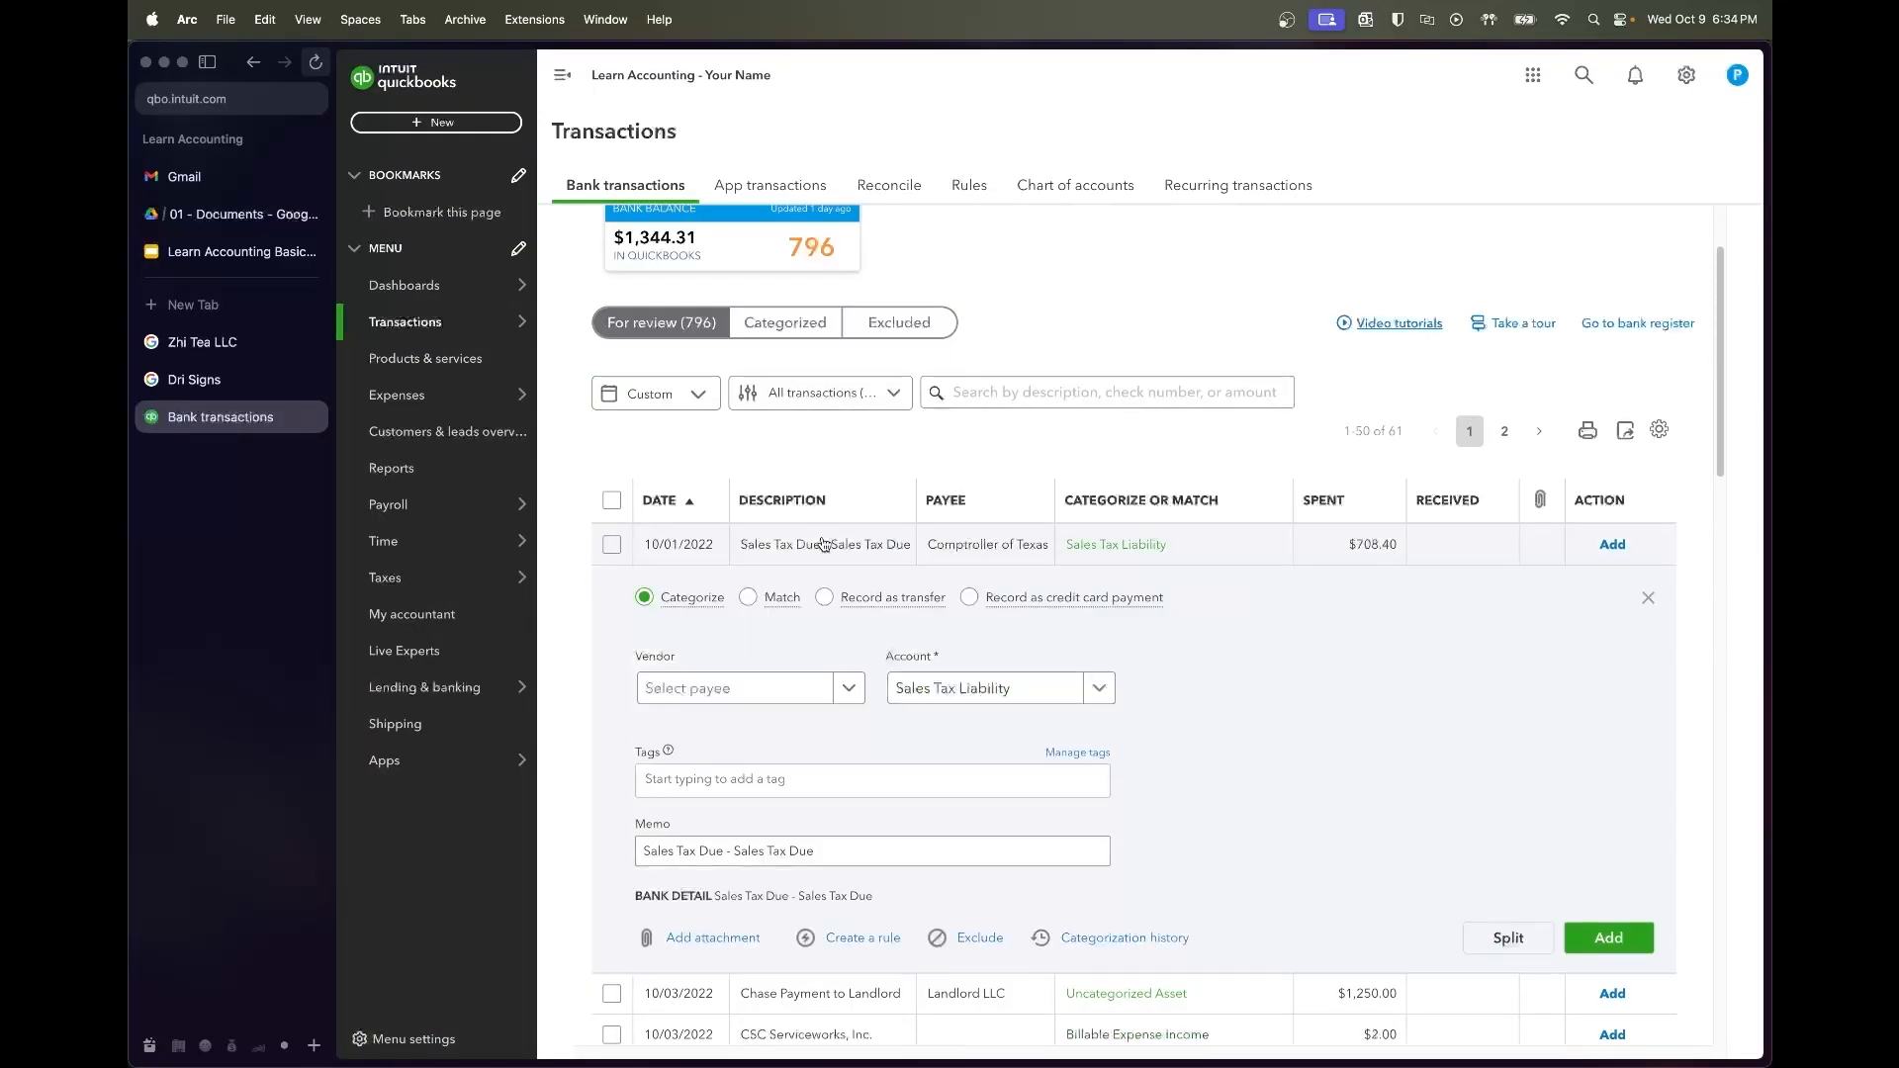
Start a Sales Tax Due rule from the sales tax transaction and test its matches
left_click(859, 938)
type("Sales")
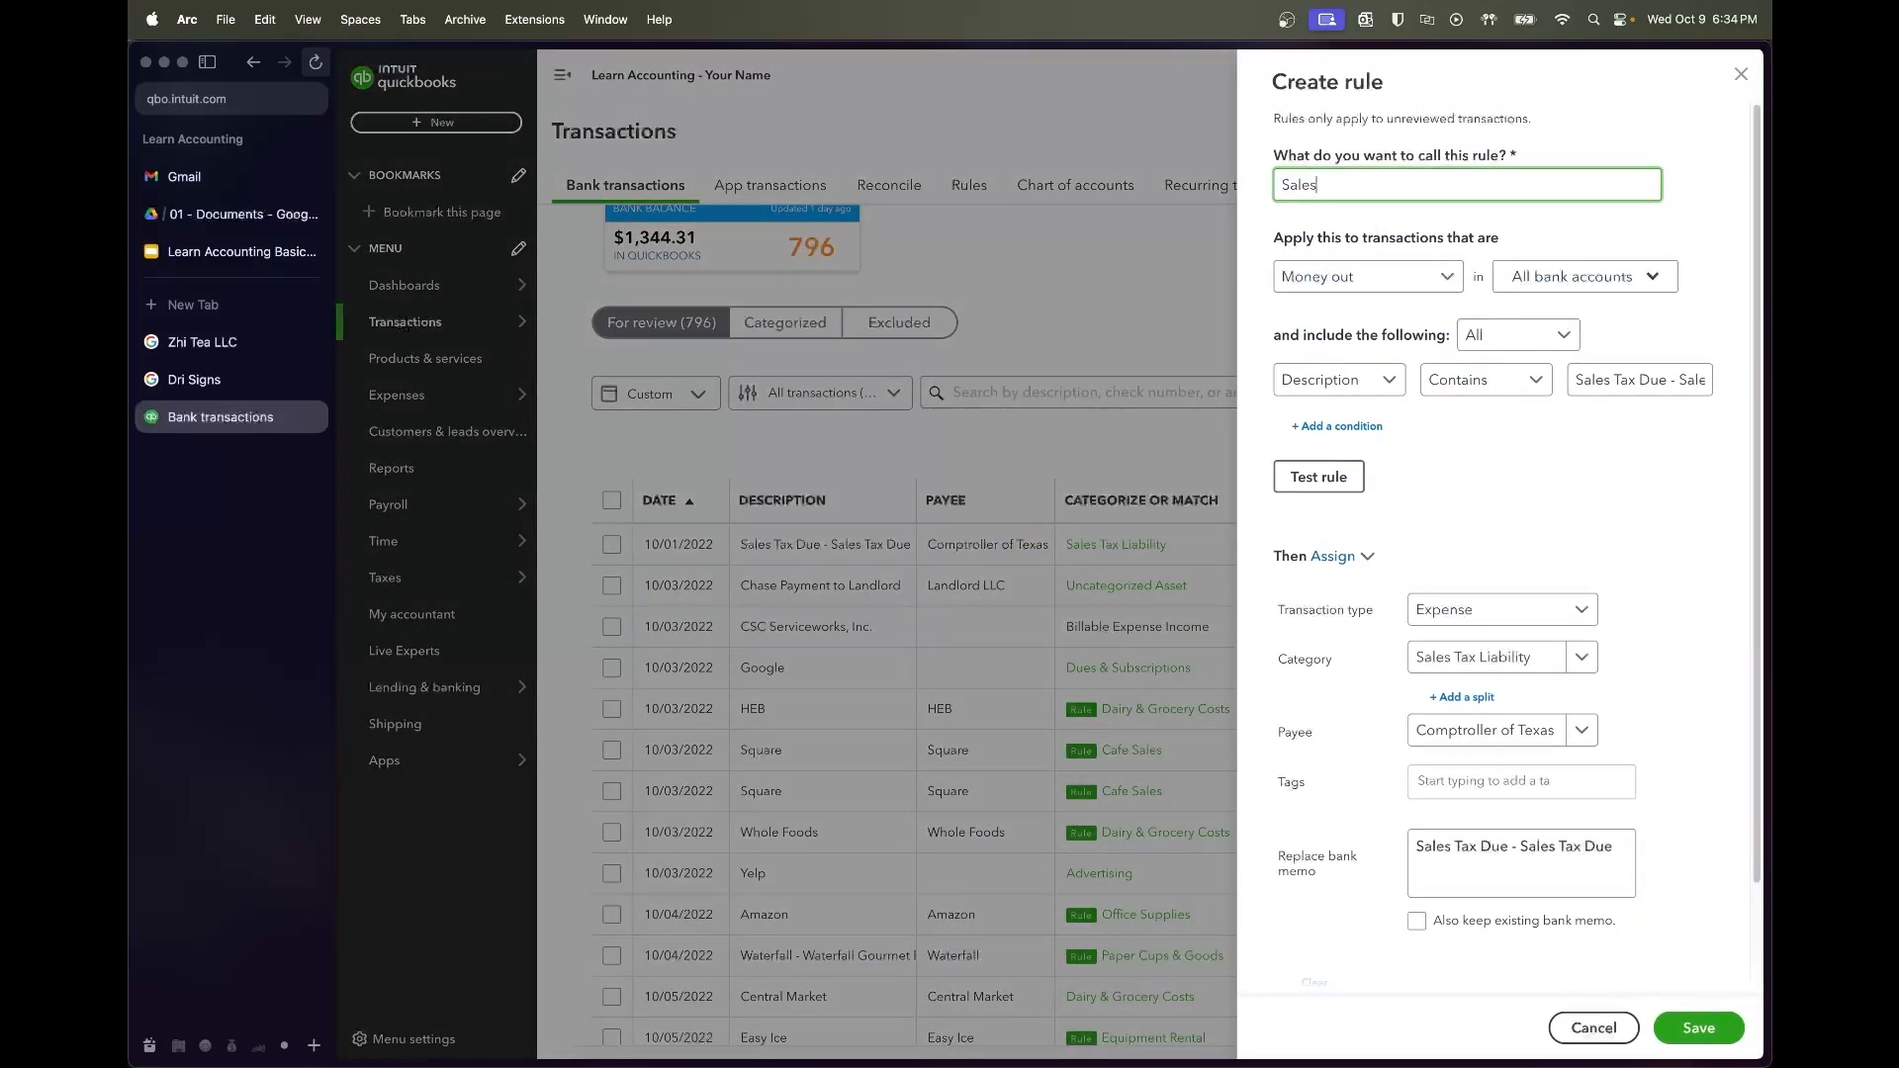
key("Tab")
key("Tab")
key("Tab")
key("Tab")
key("Tab")
key("Tab")
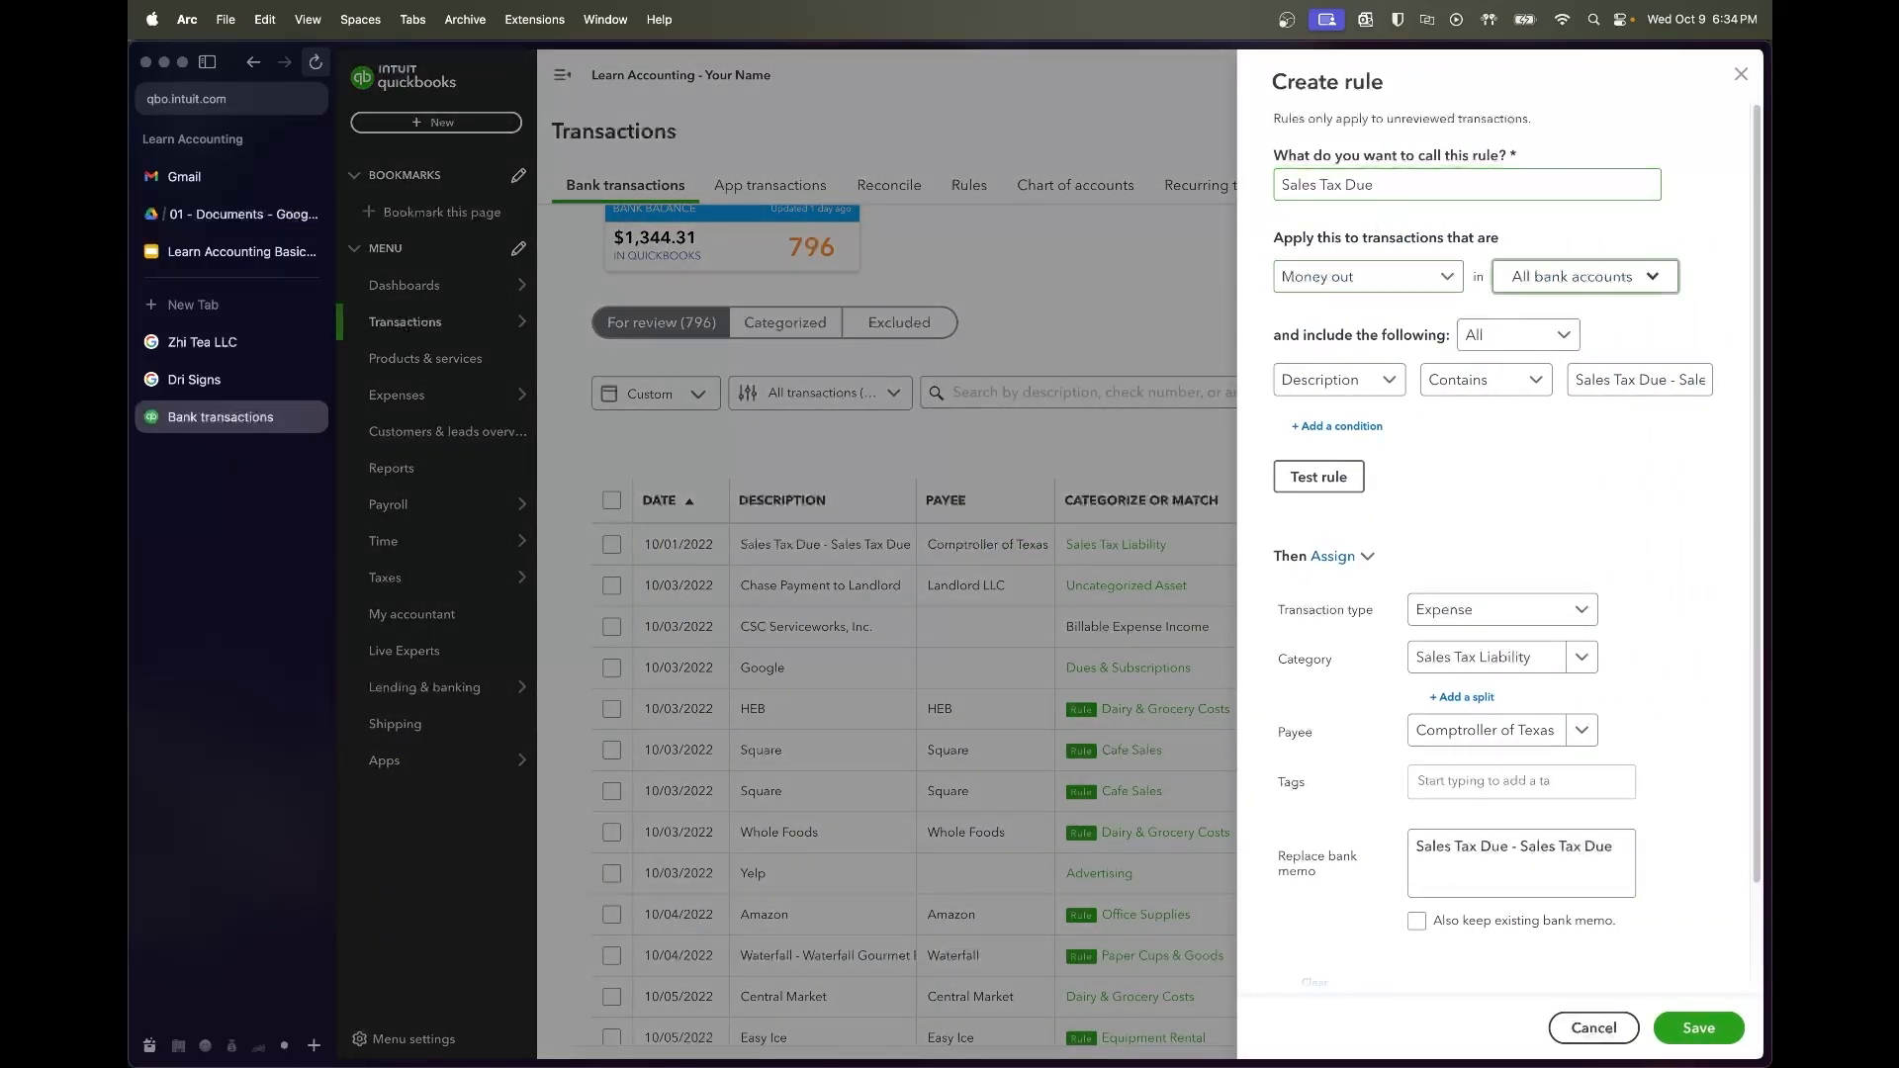
left_click(1317, 471)
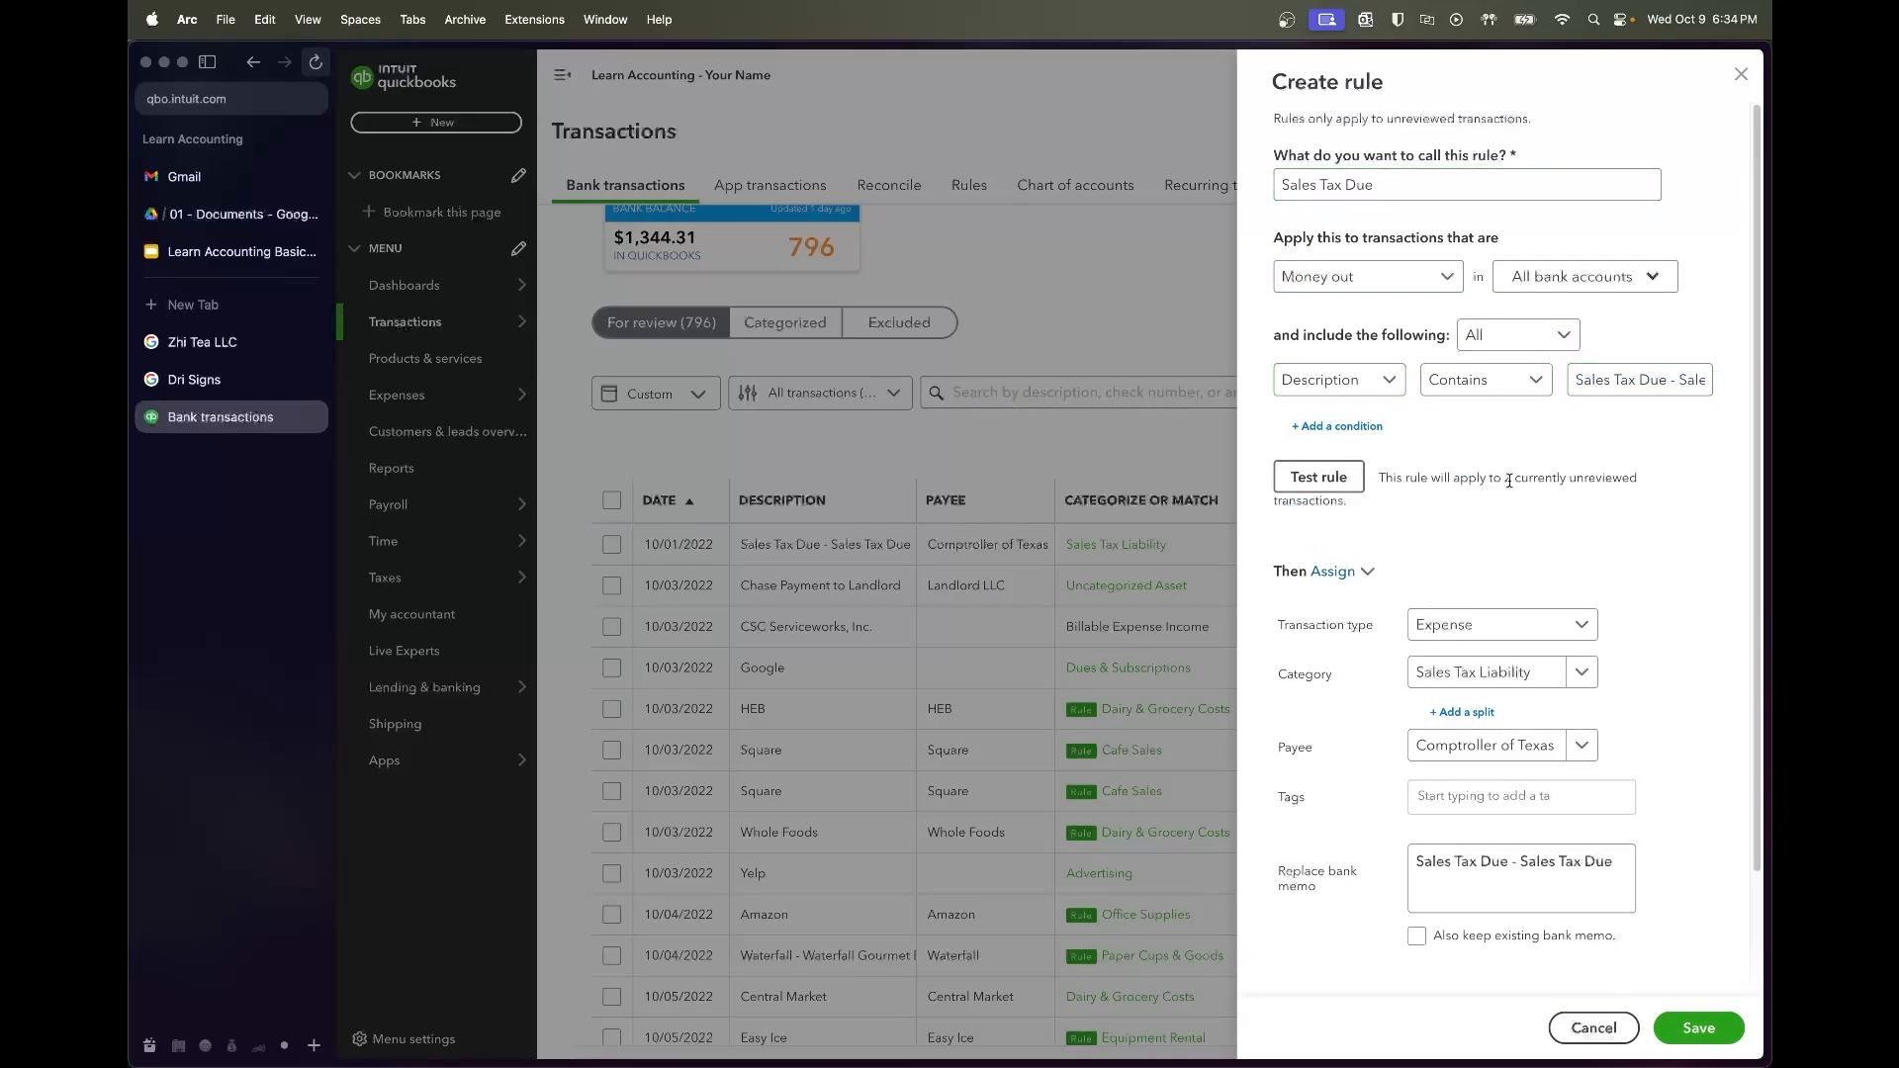
left_click_drag(1505, 481, 1599, 503)
left_click(1599, 502)
Trim the rule's description condition down to 'Sales Tax' and retest the matches
left_click_drag(1684, 379, 1760, 386)
left_click(1707, 387)
key("shift+Left")
key("shift+Left")
key("shift+Left")
key("shift+Left")
key("shift+Left")
key("shift+Left")
key("shift+Left")
key("shift+Left")
key("shift+Left")
key("shift+Left")
key("shift+Left")
key("shift+Left")
key("shift+Left")
key("shift+Left")
key("shift+Left")
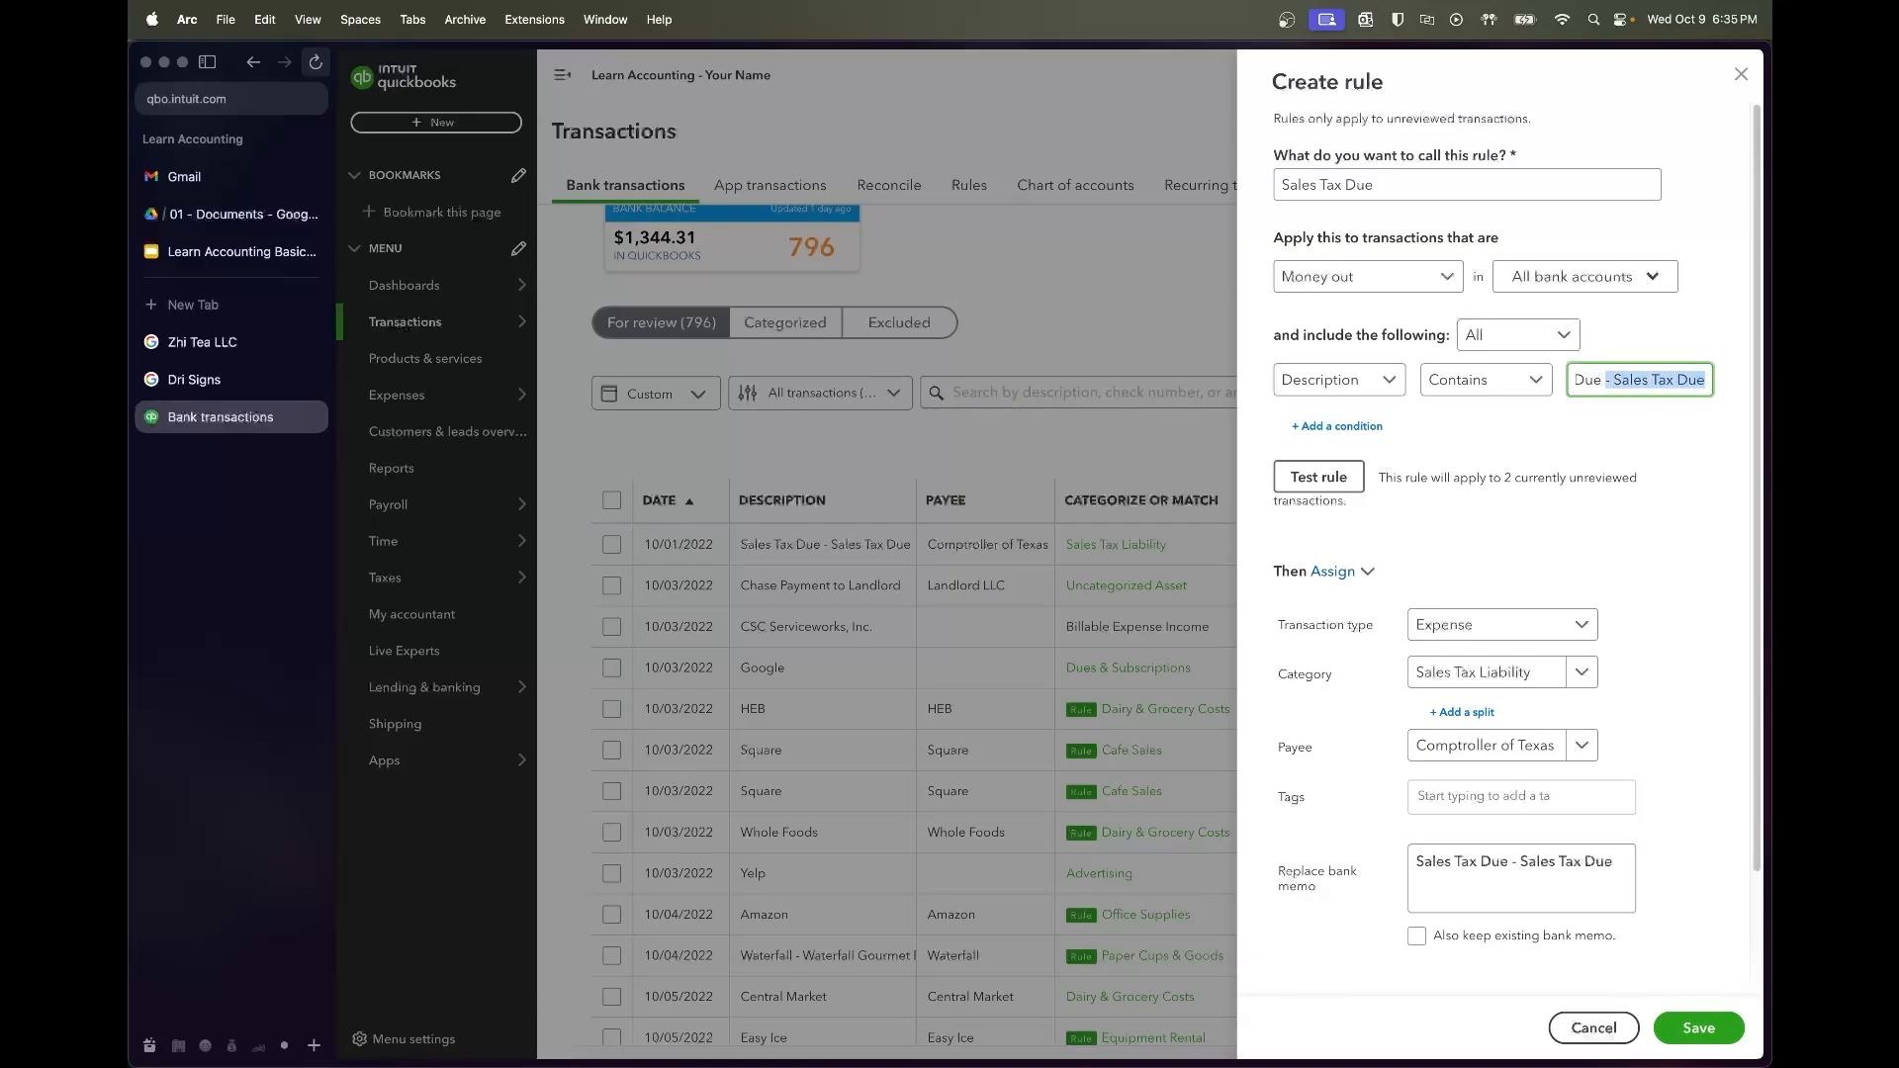
key("BackSpace")
left_click(1354, 481)
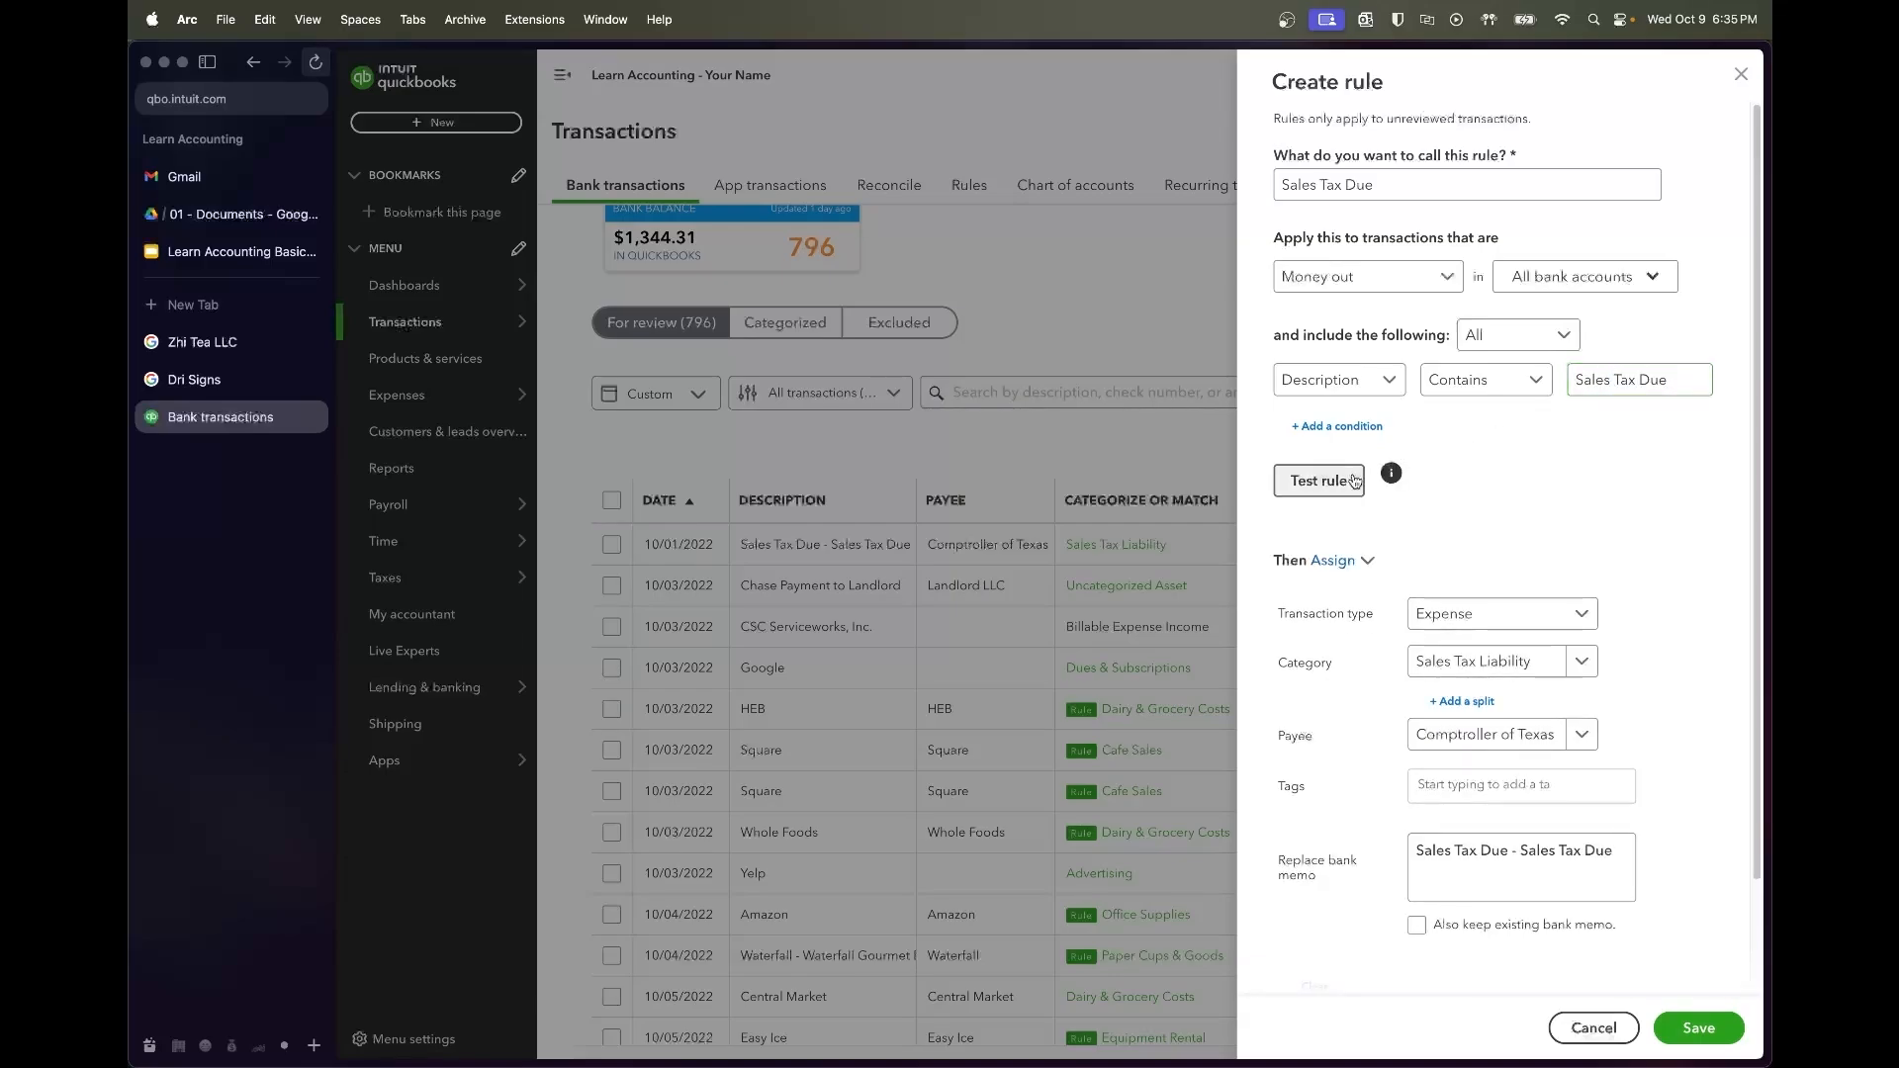
left_click(1671, 380)
key("shift+Left")
key("shift+Left")
key("shift+Left")
key("BackSpace")
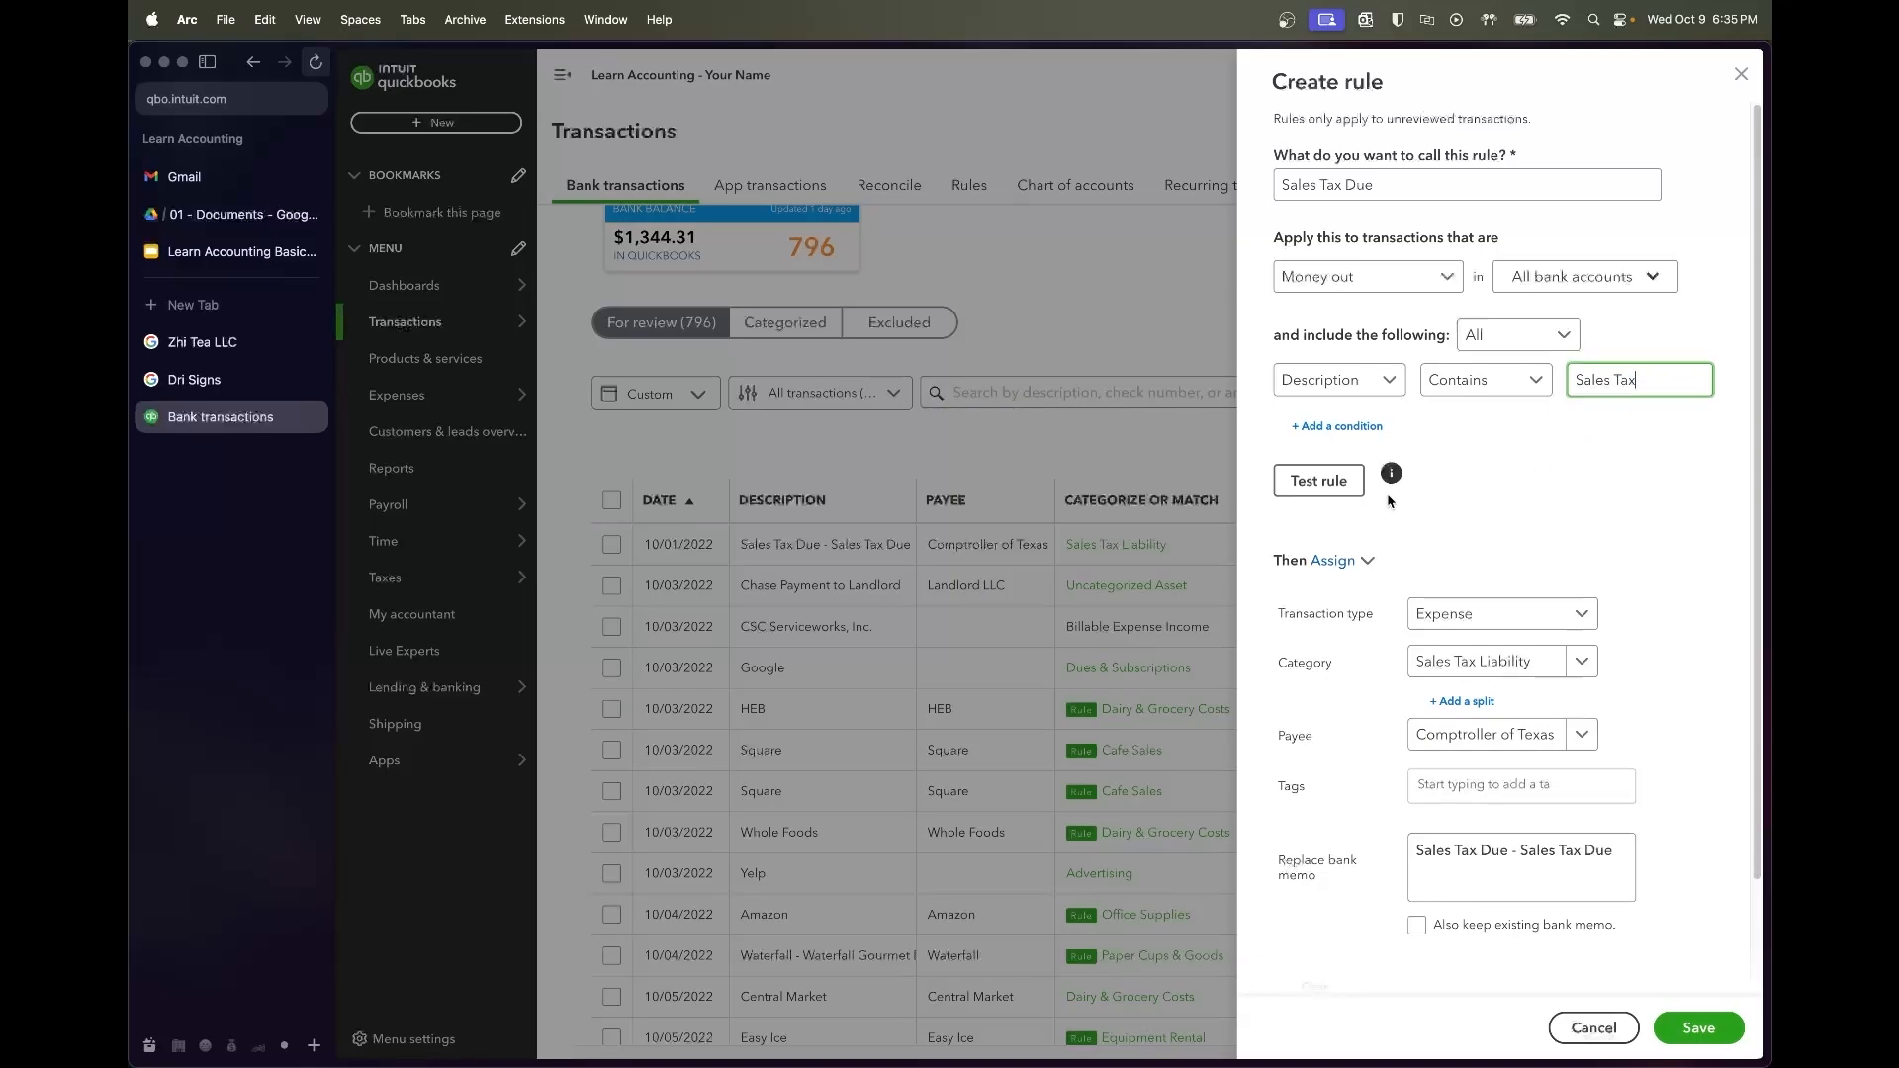
left_click(1321, 482)
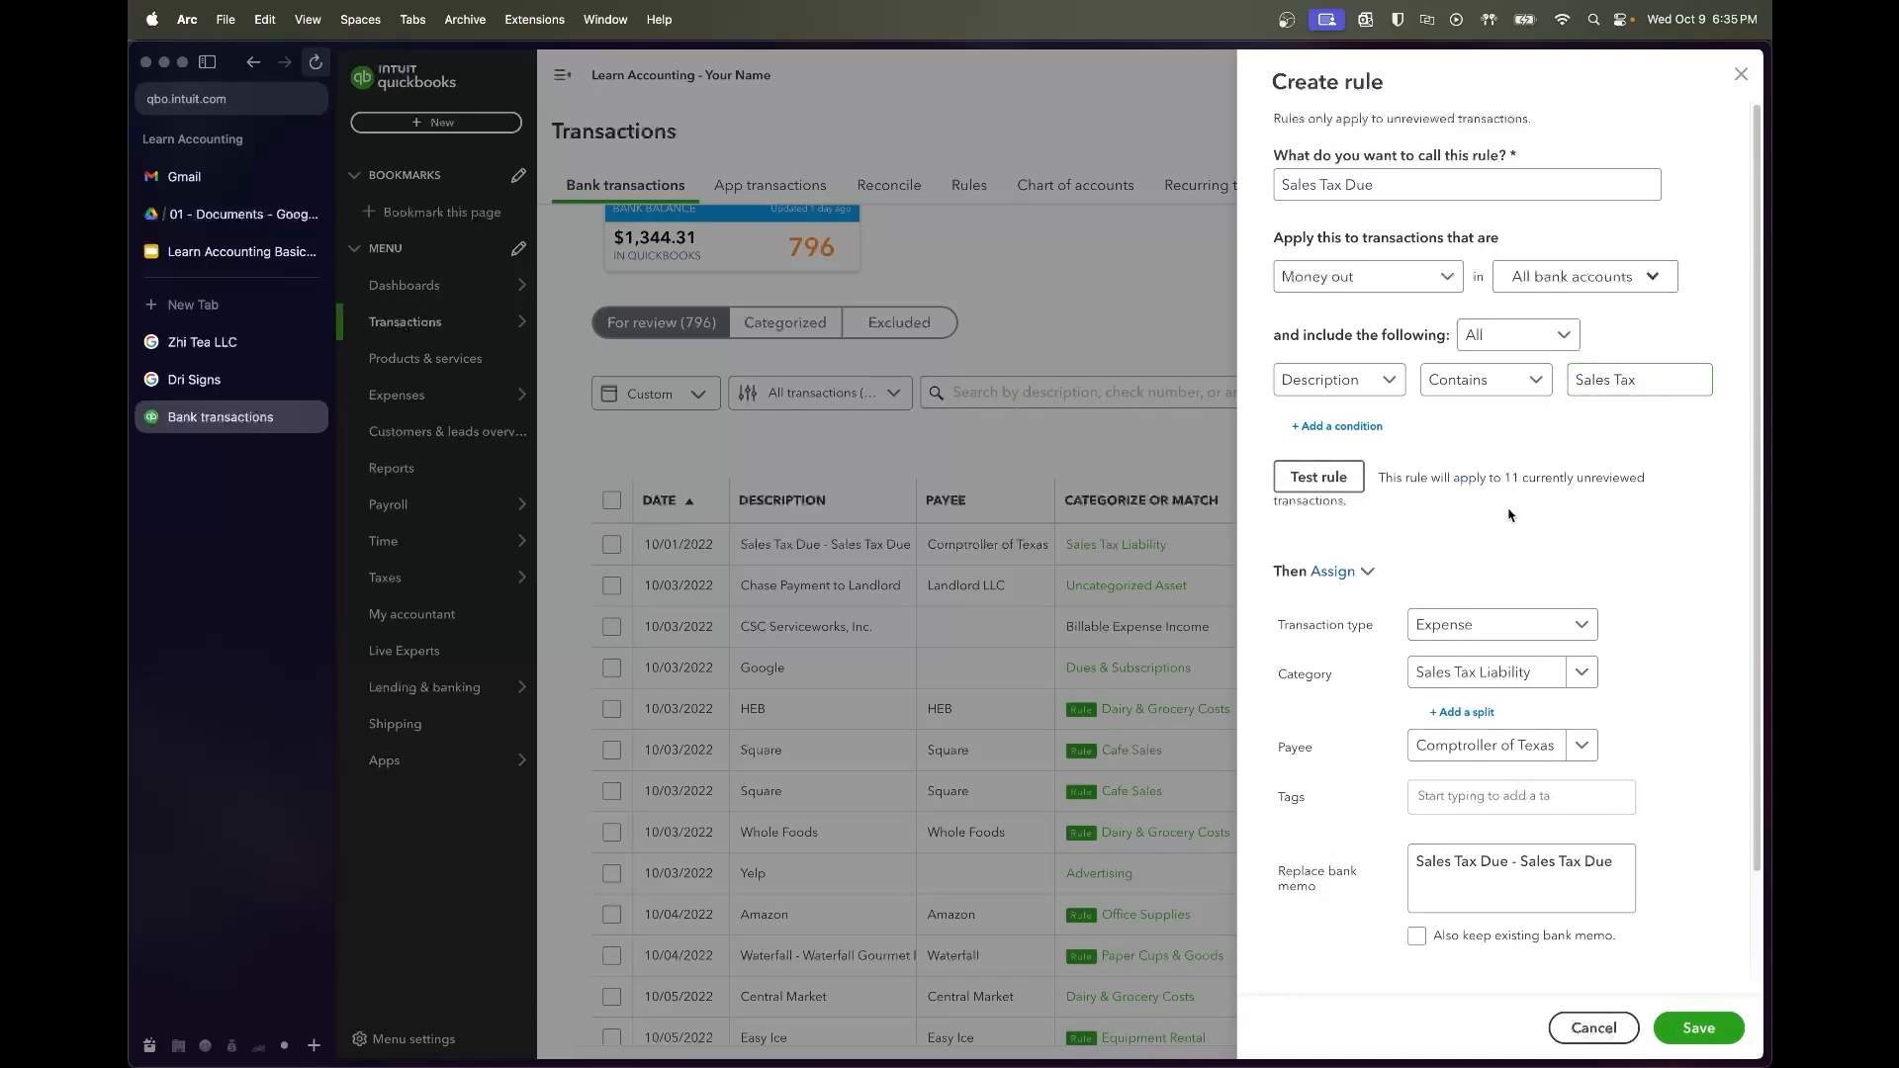
Save the Sales Tax Due rule, filing matches to Sales Tax Liability for Comptroller of Texas
left_click_drag(1505, 479, 1519, 491)
left_click(1472, 473)
left_click(1698, 1027)
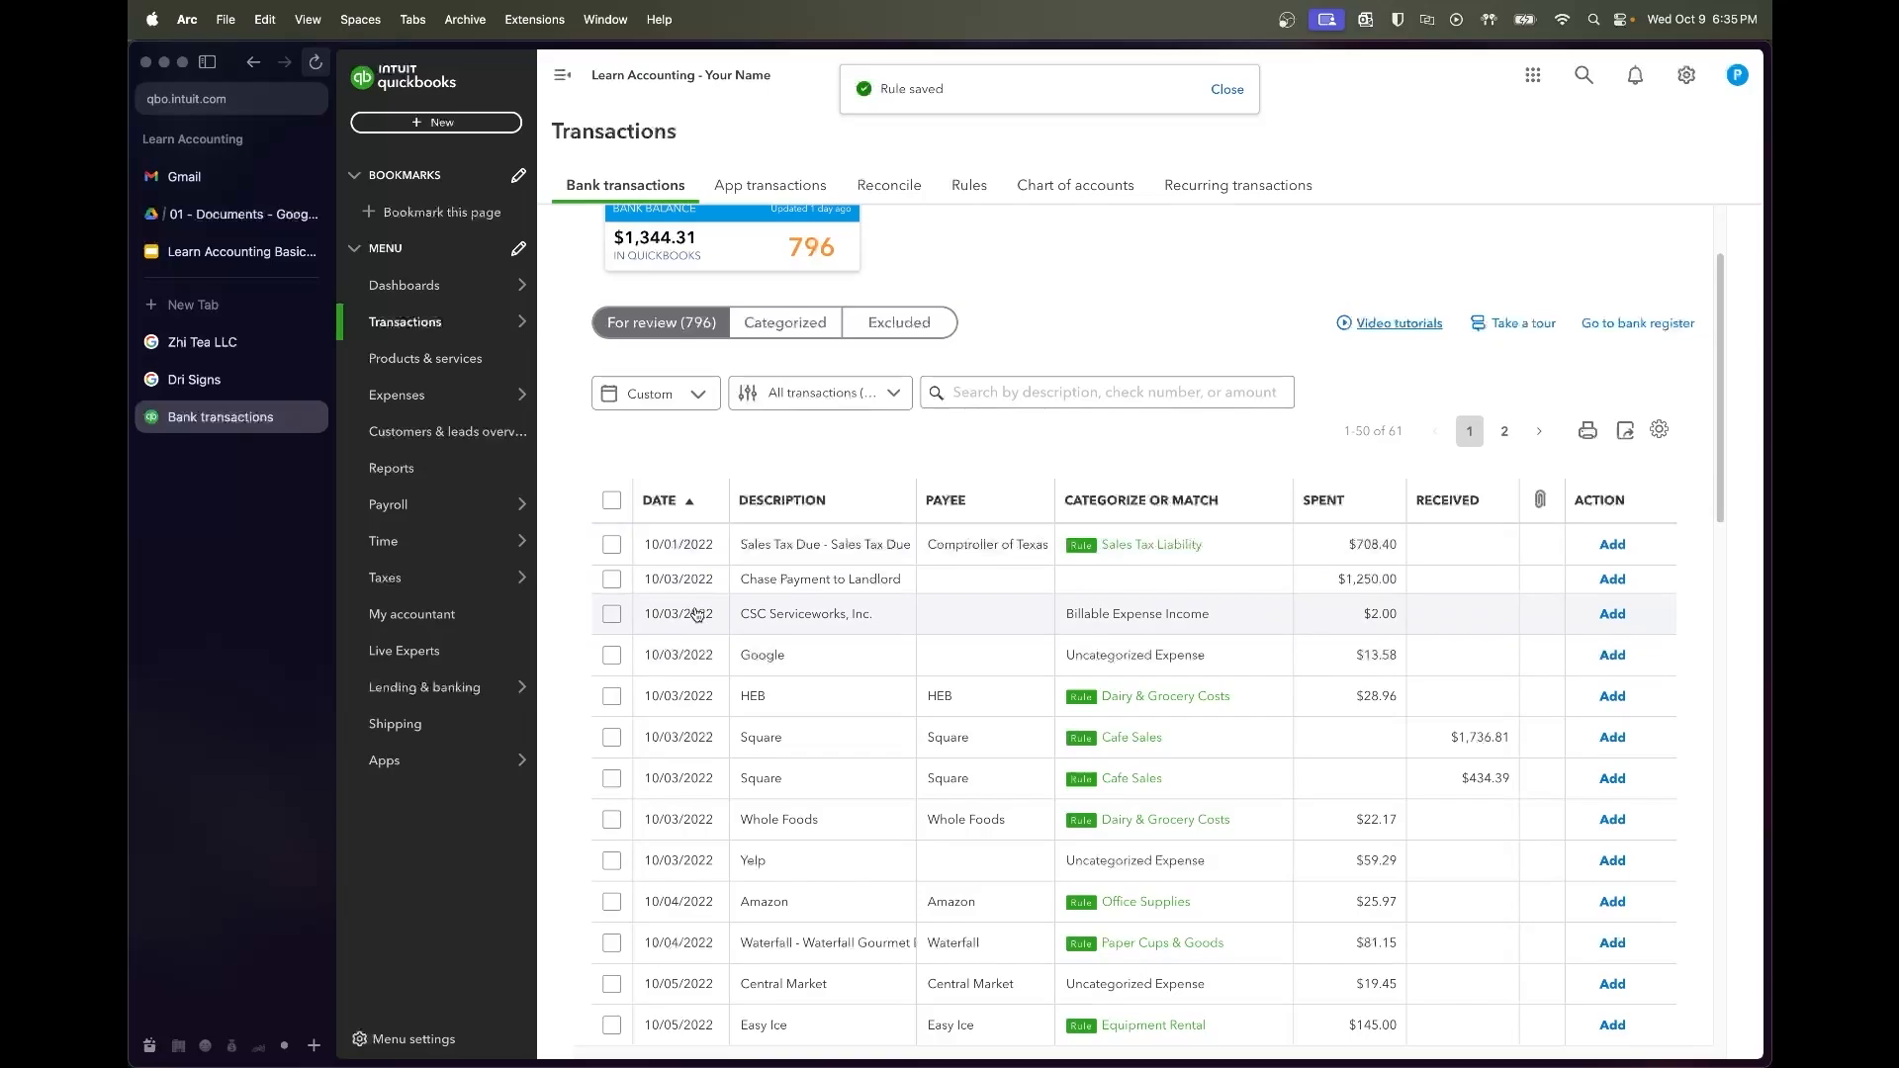
Set the vendor of the $1,250 Chase Payment to Landlord to Landlord LLC
left_click(831, 592)
left_click(759, 722)
type("Chase")
key("super+a")
key("BackSpace")
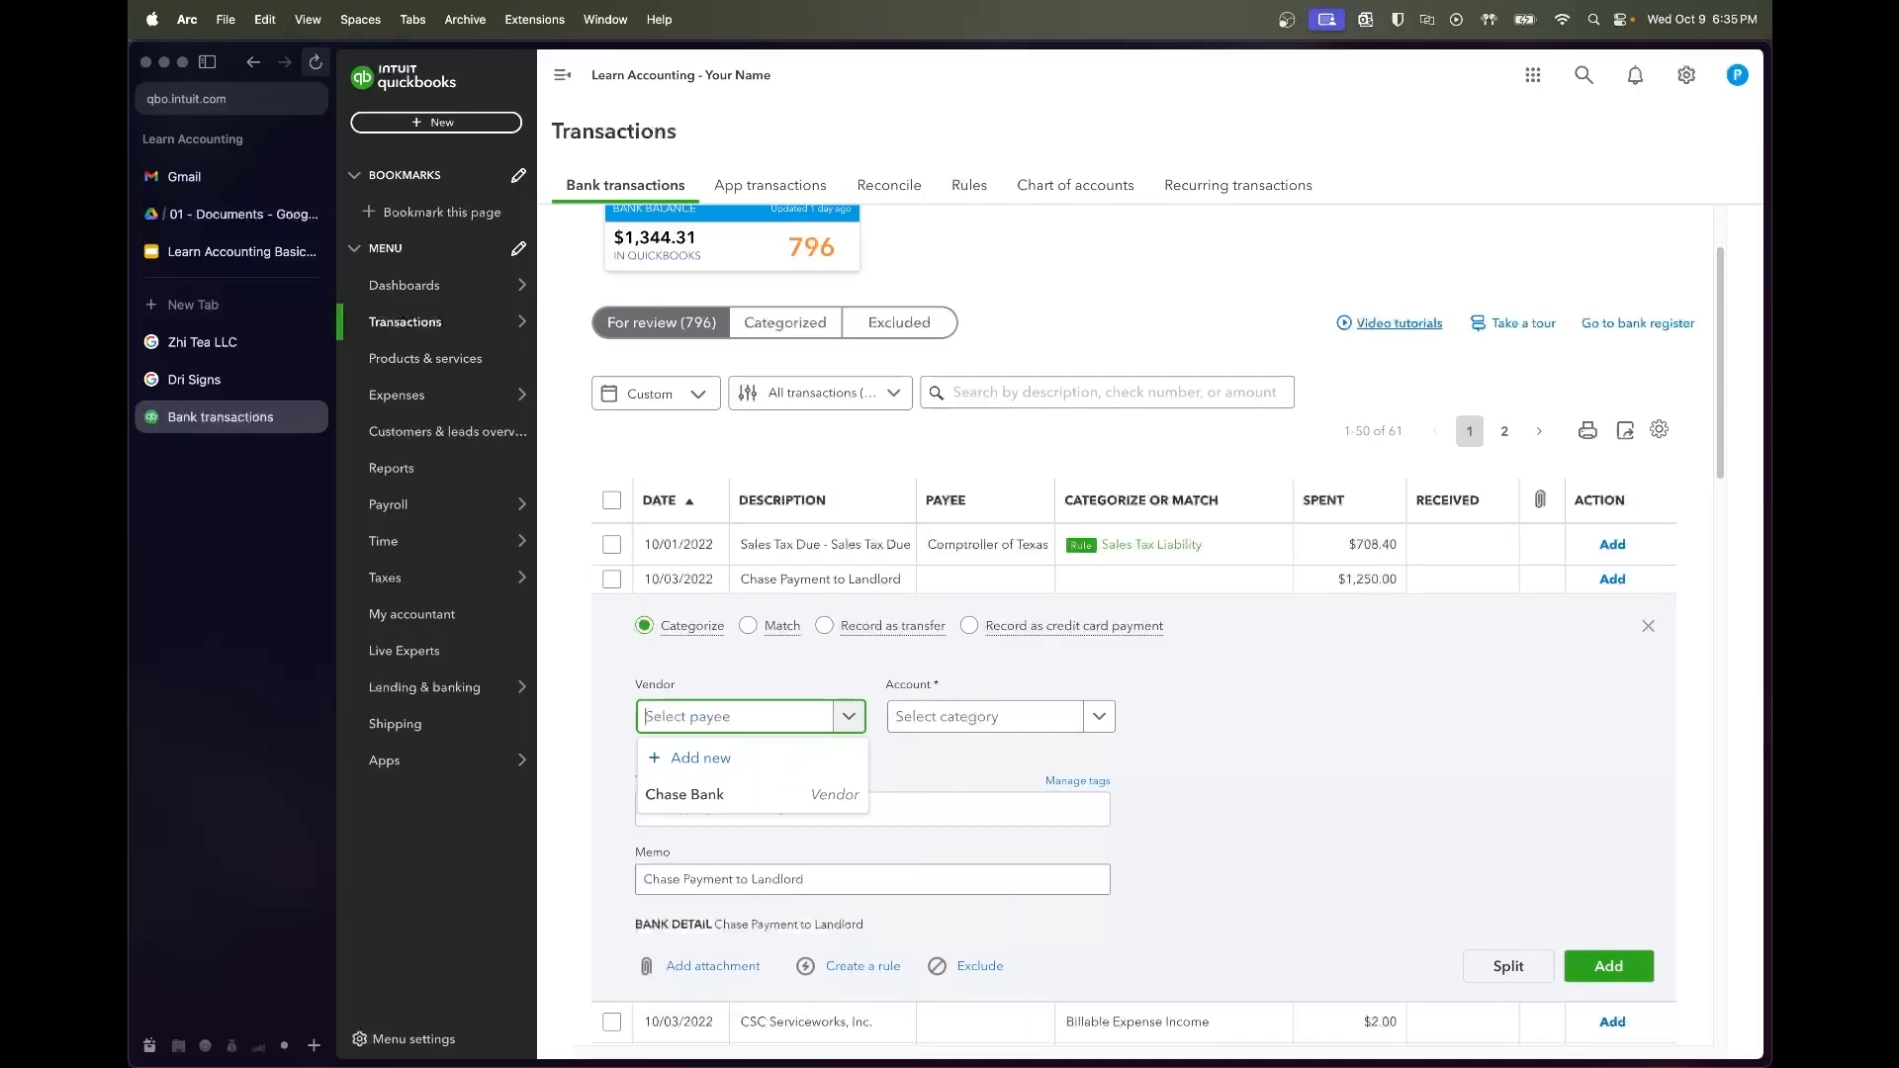
type("Landl")
type("ord")
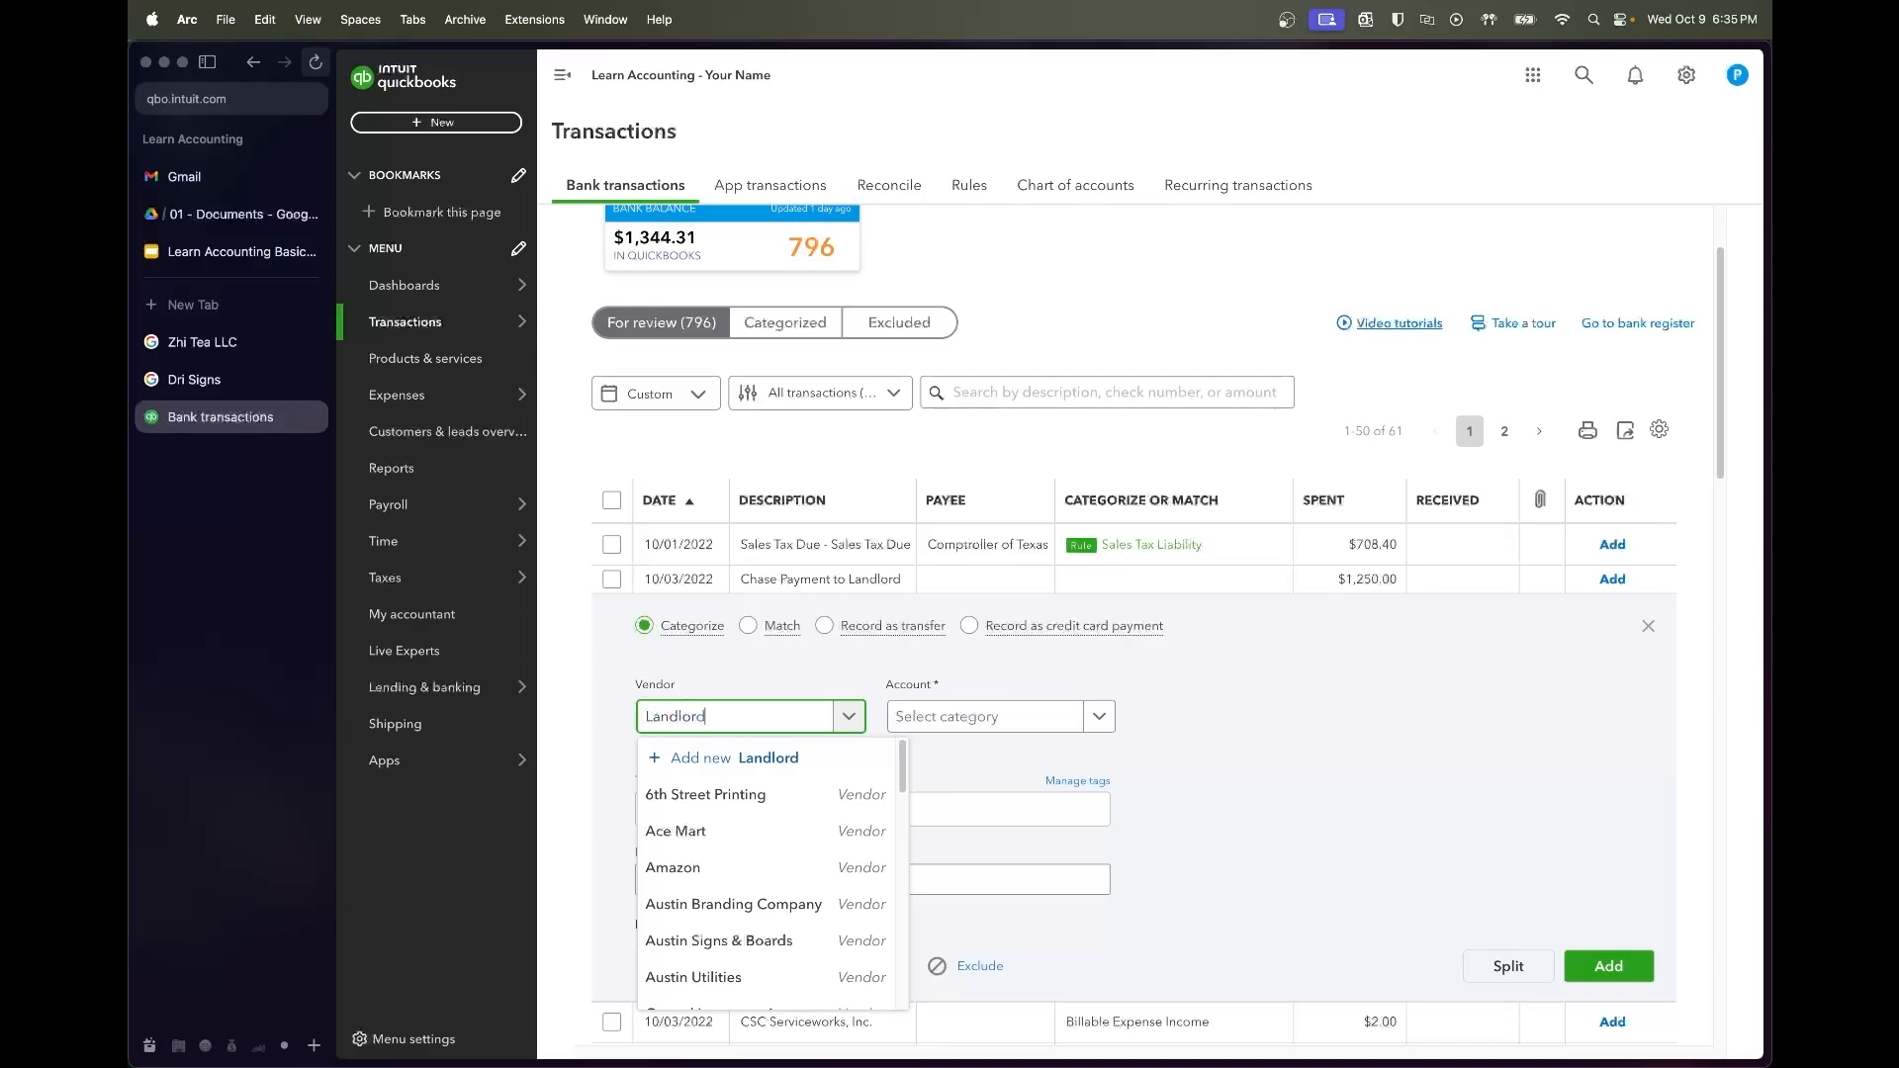
left_click(693, 793)
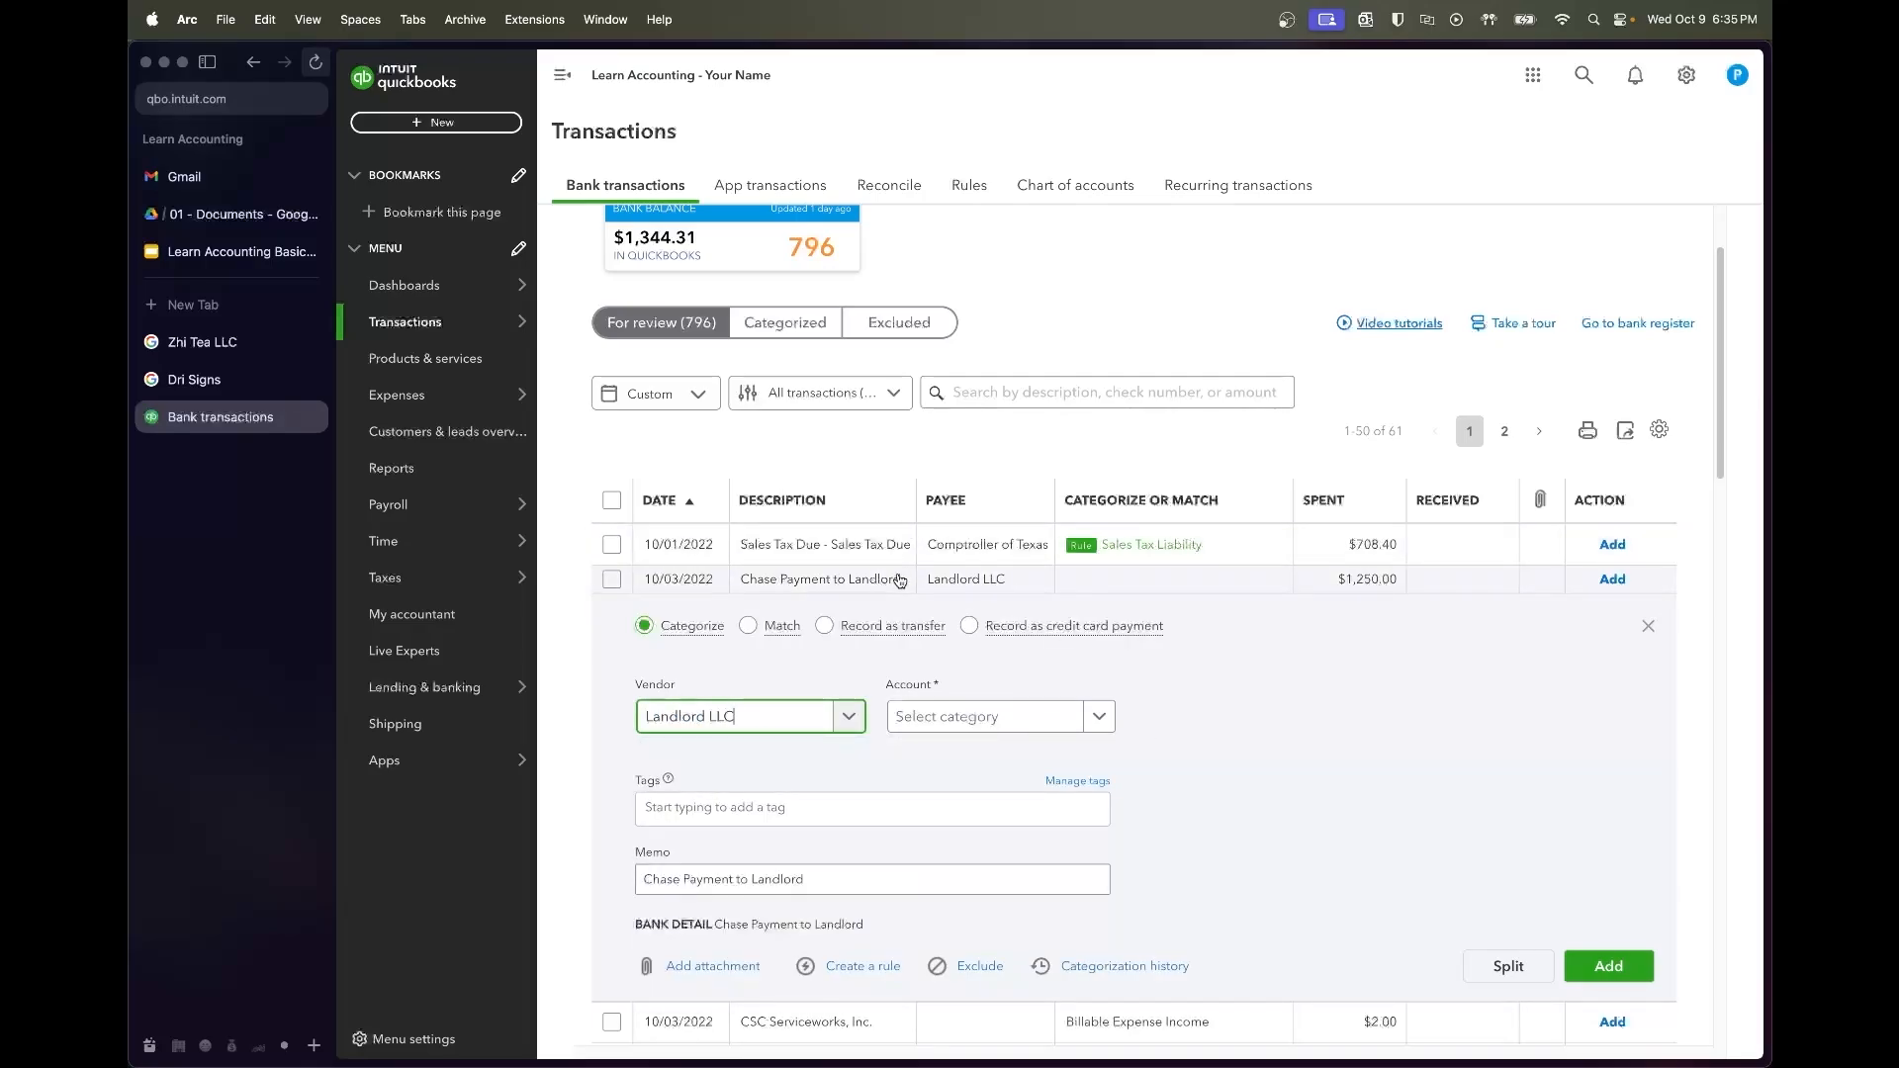
File the landlord payment under Lease Expenses:Rent, add it, and show categorized transactions
left_click(980, 717)
type("rent")
left_click(984, 677)
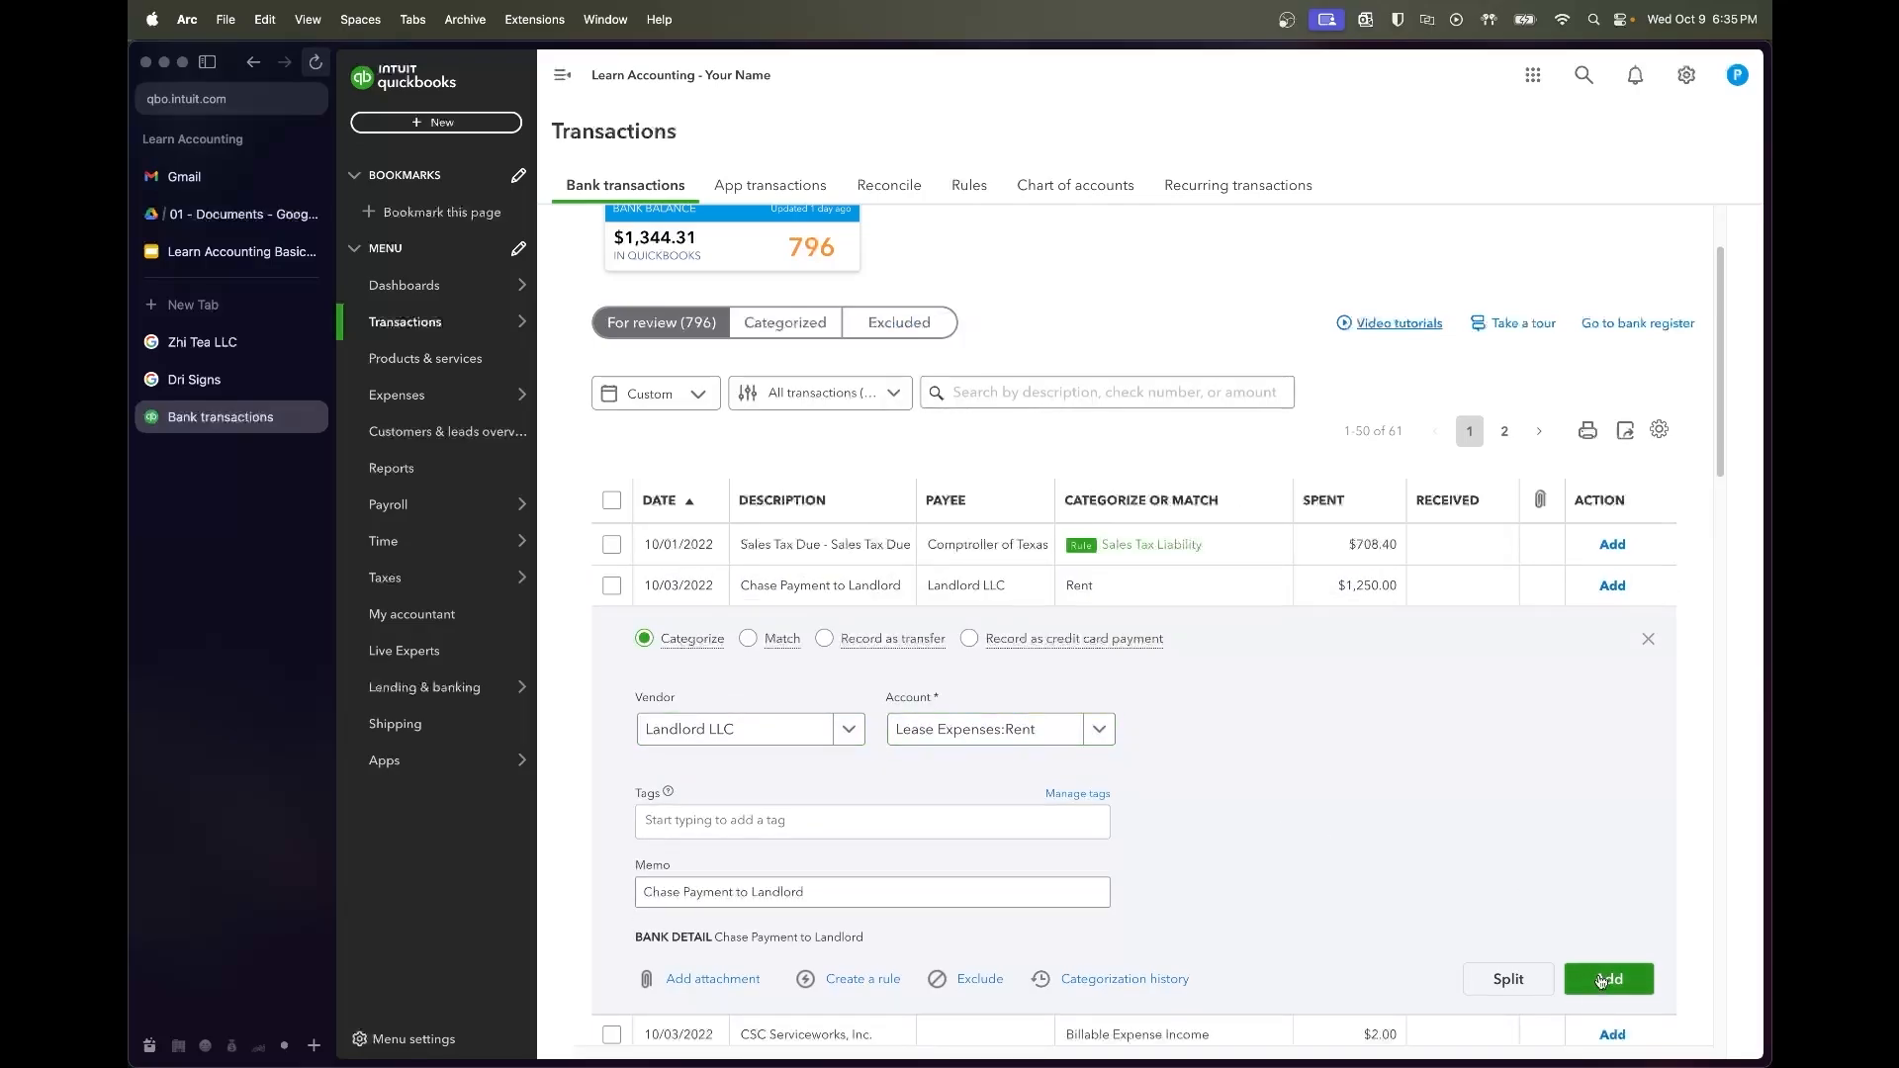
left_click(1604, 979)
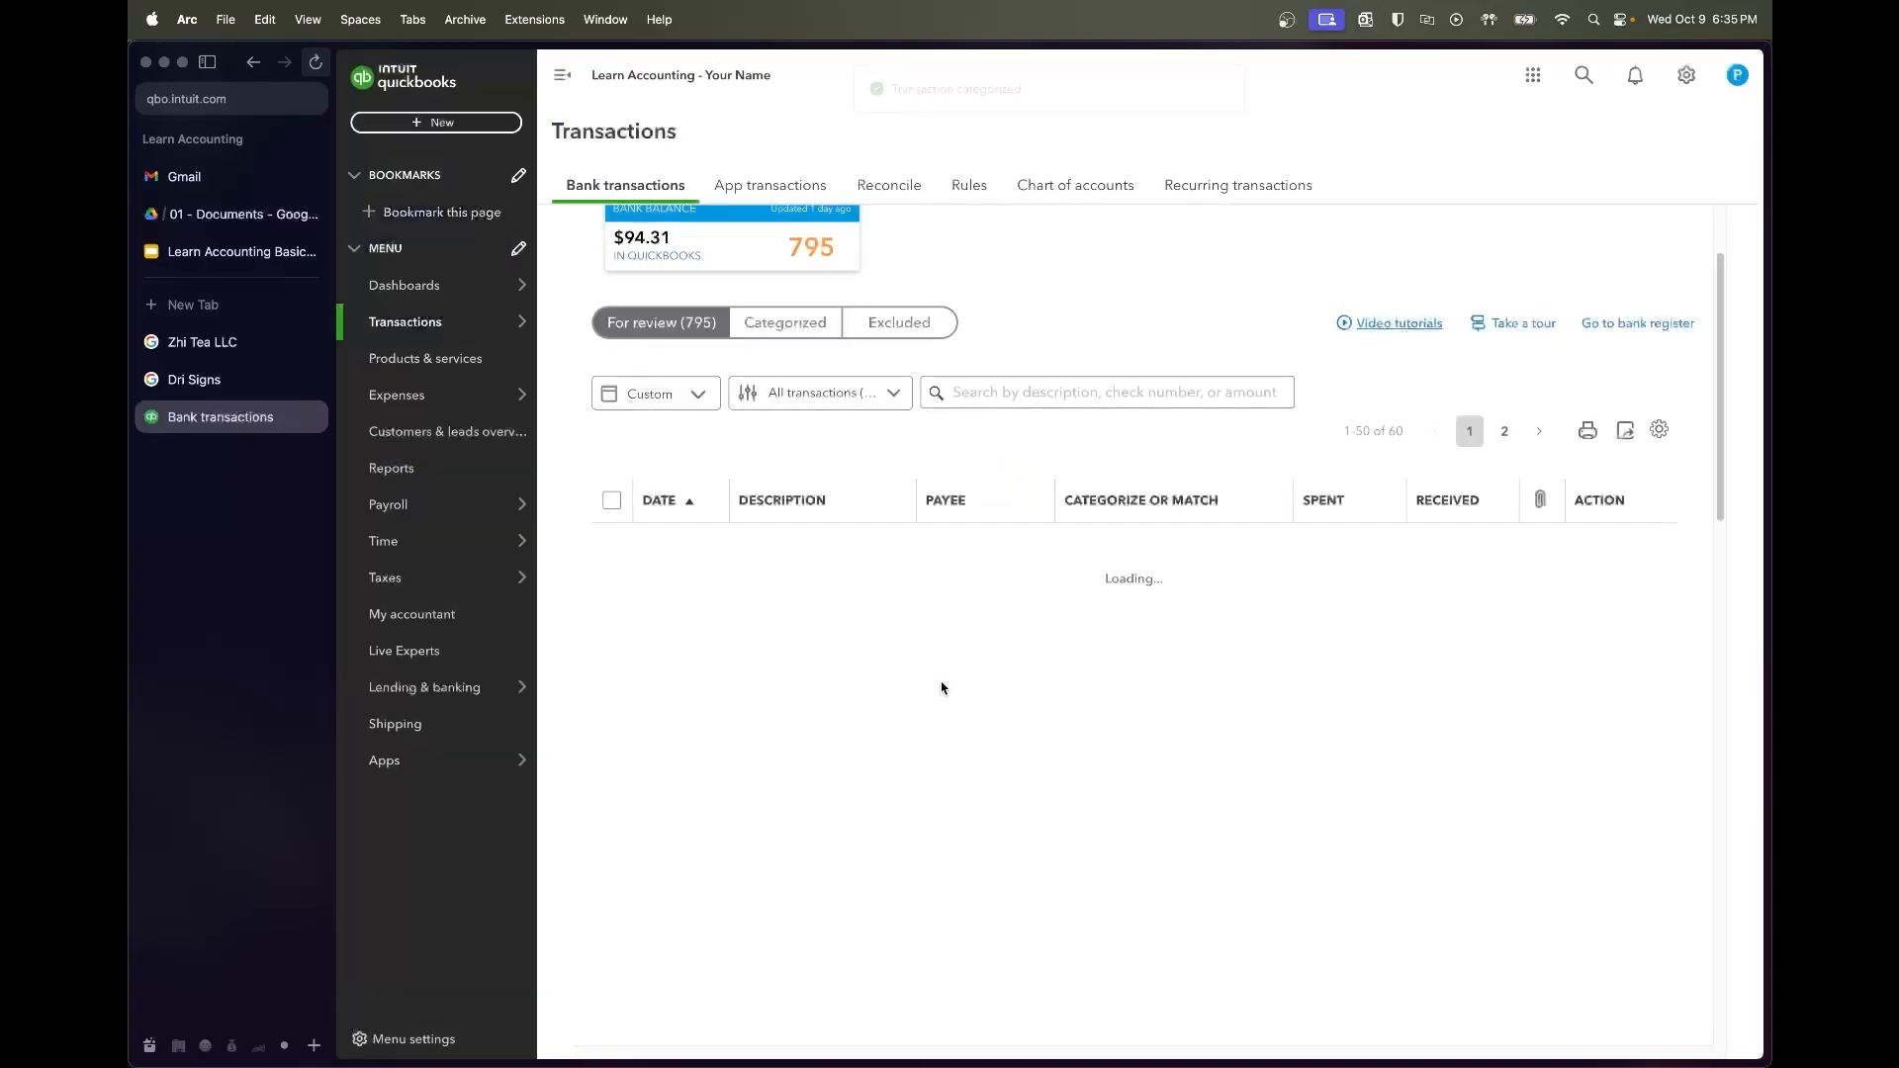
left_click(759, 328)
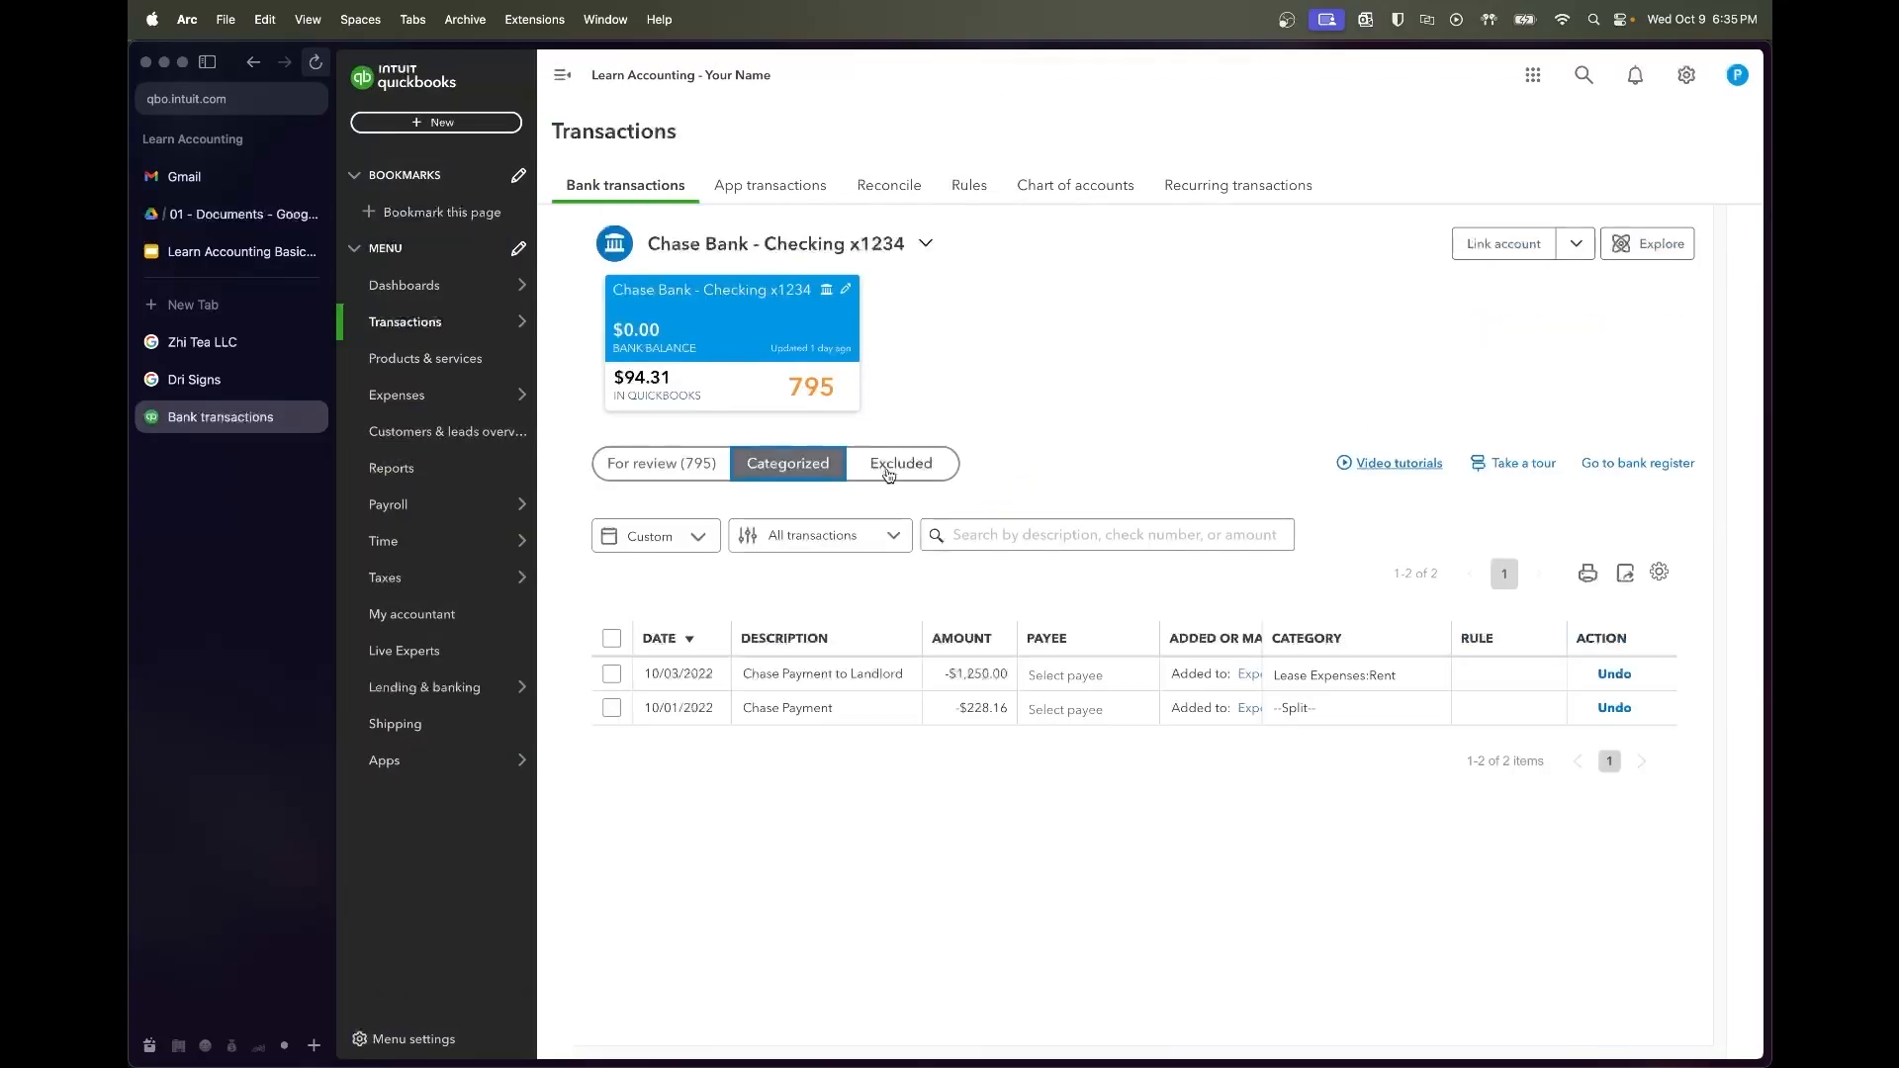
Reset dates to All dates, search 'landlord' in For review, and expand the 11/01/2022 payment
left_click(692, 534)
left_click(1009, 687)
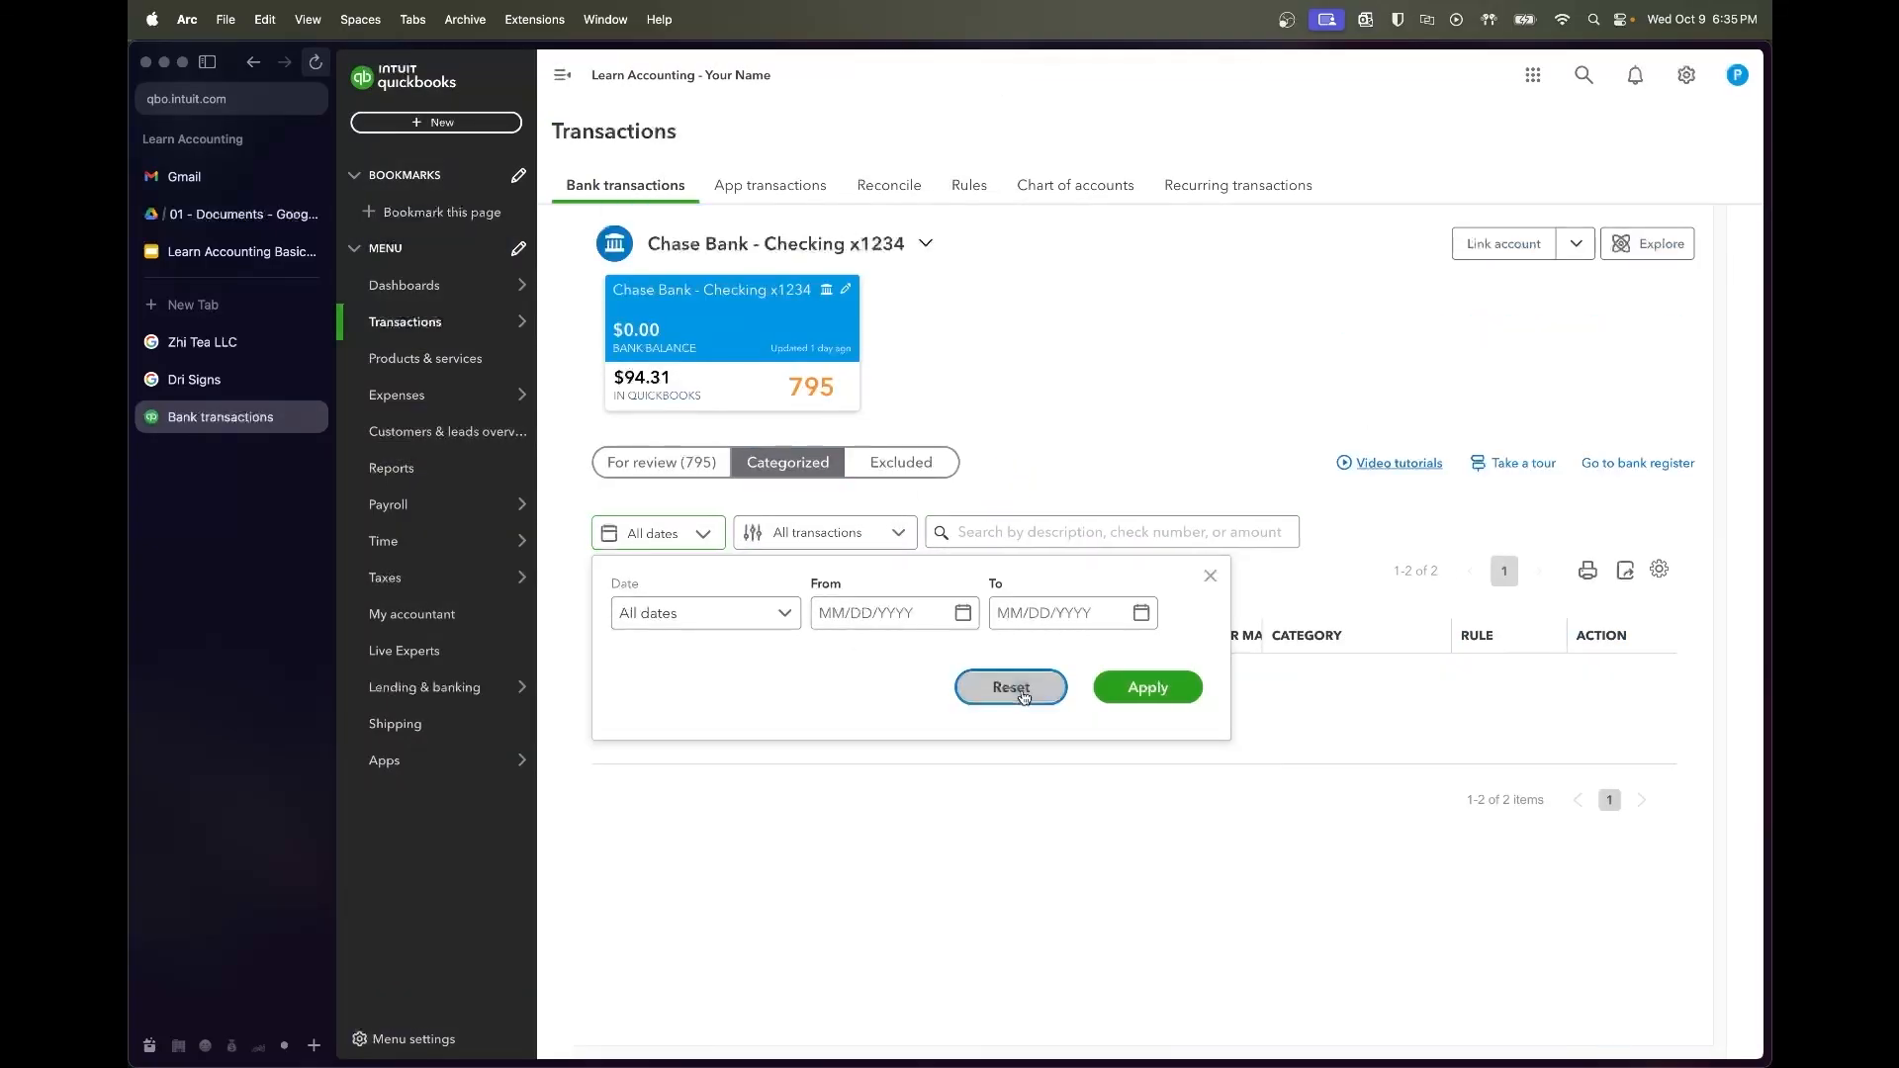
left_click(1046, 524)
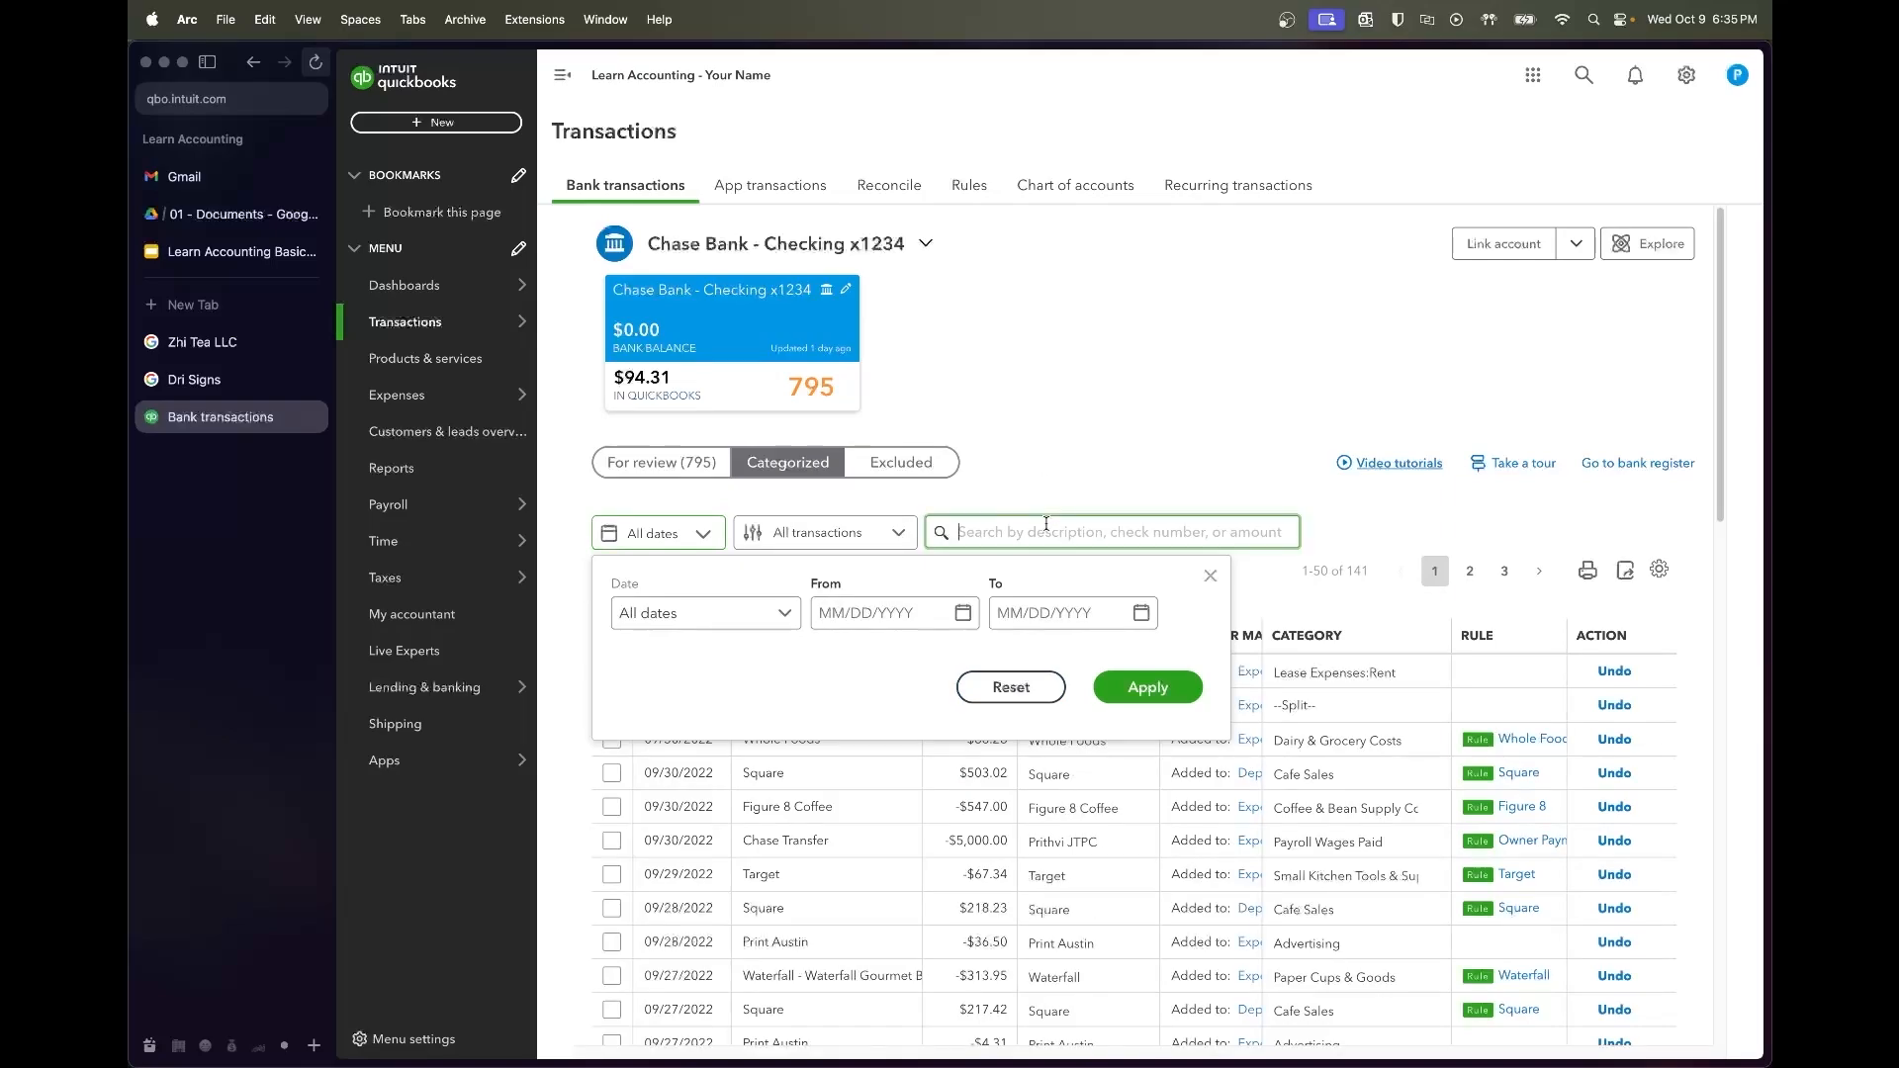
left_click(1210, 576)
type("landlord")
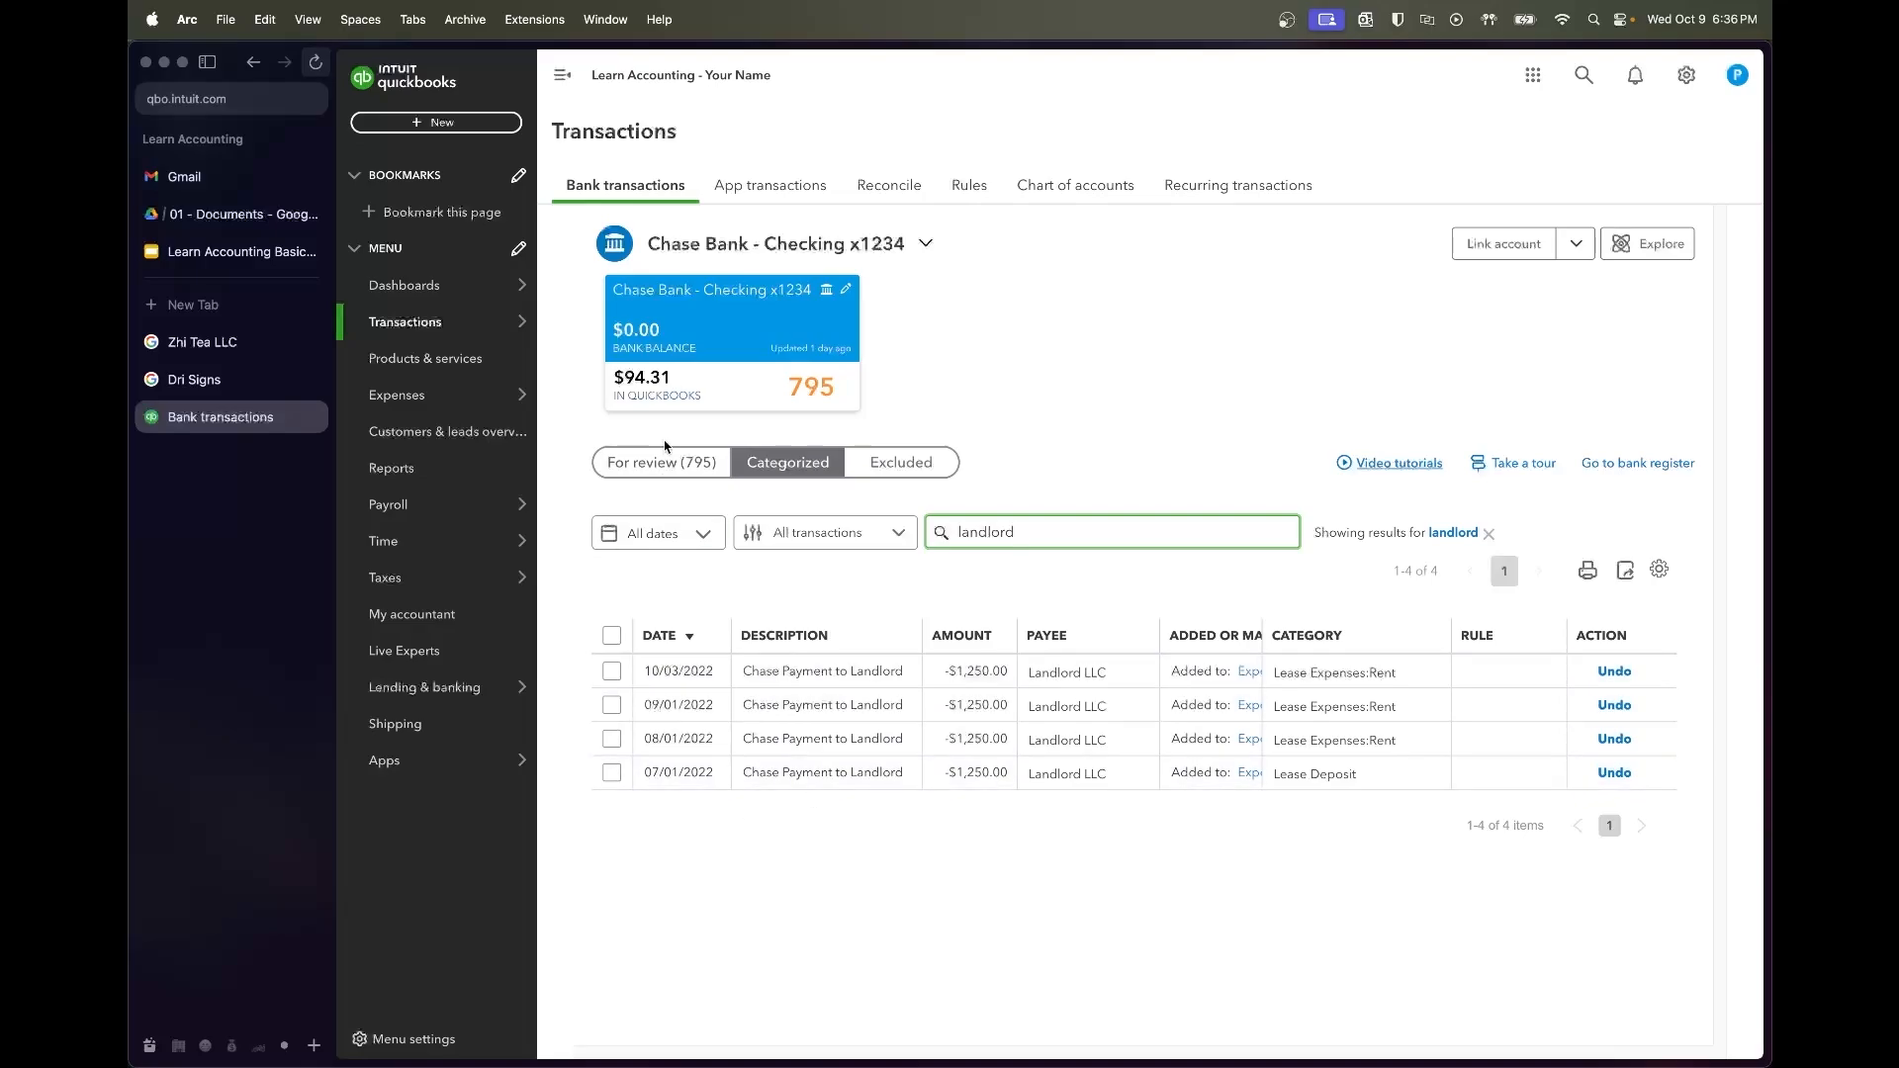
left_click(663, 464)
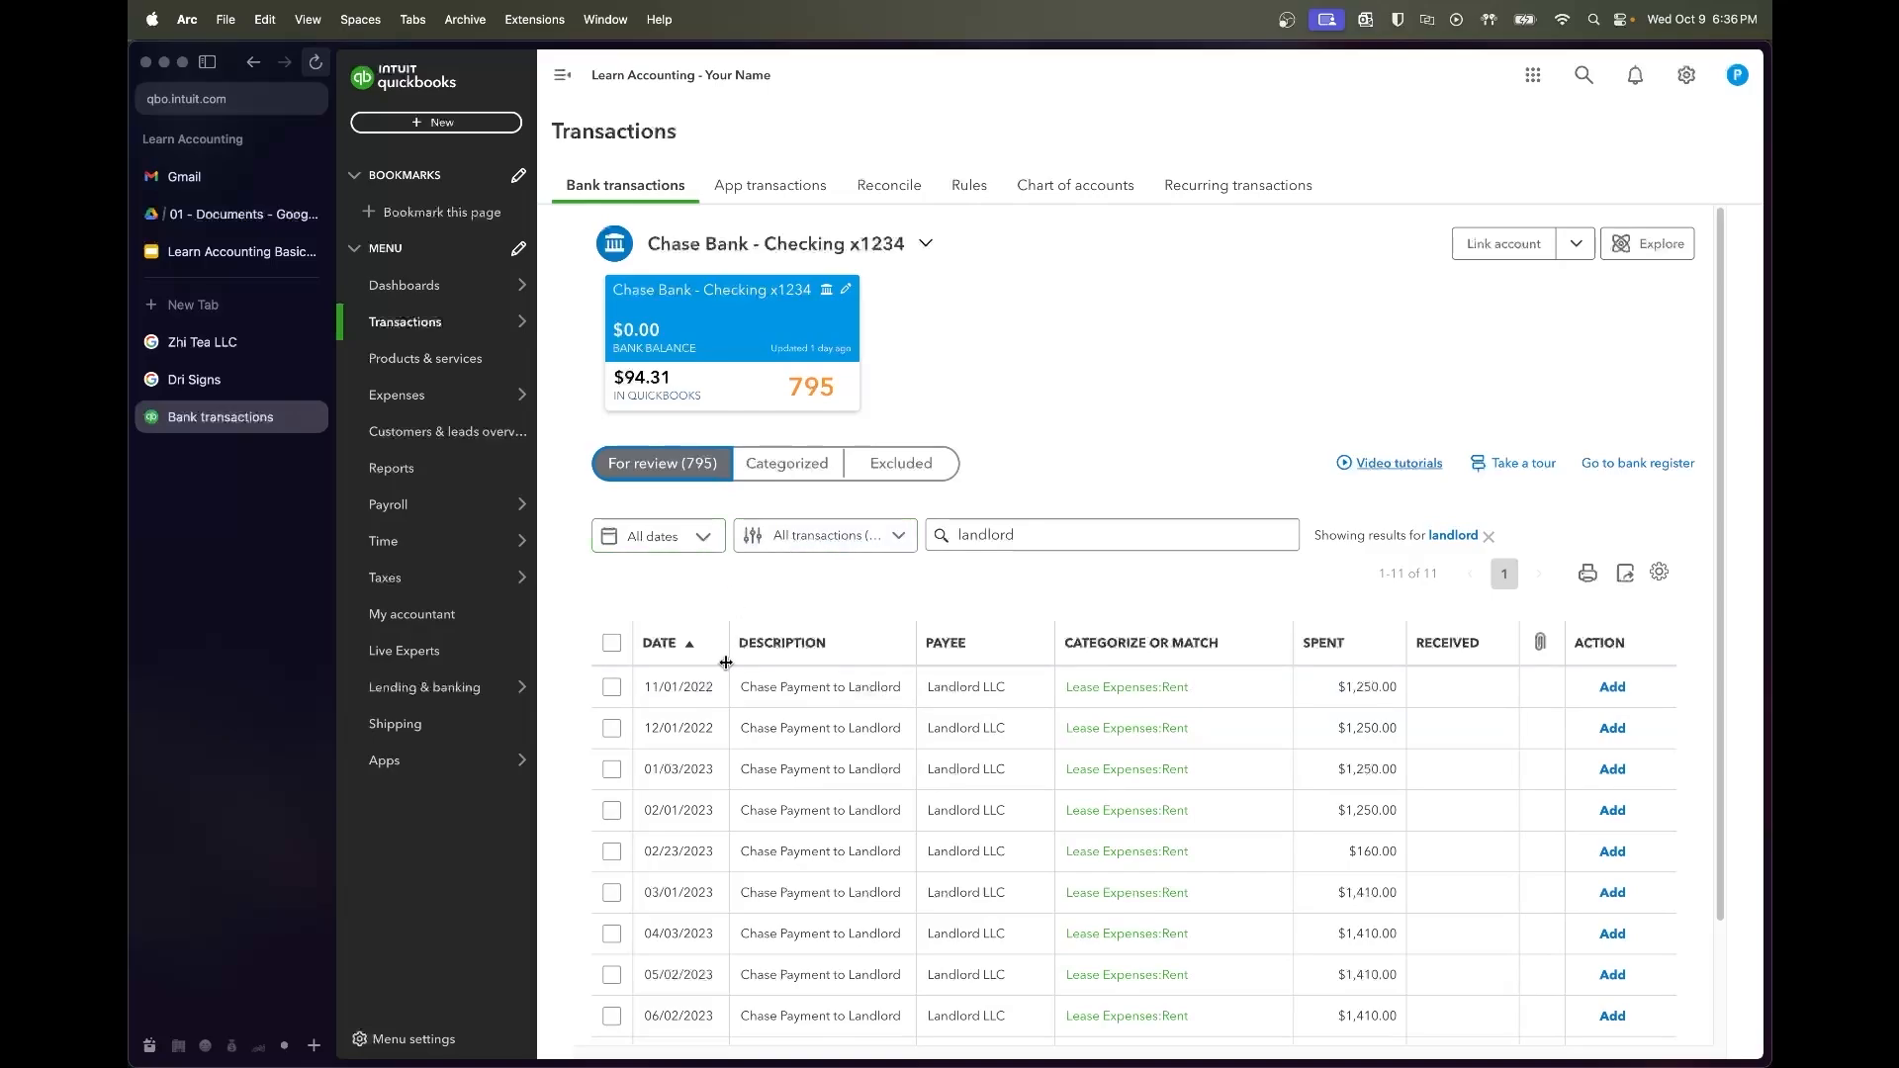
scroll(762, 814, "down", 3)
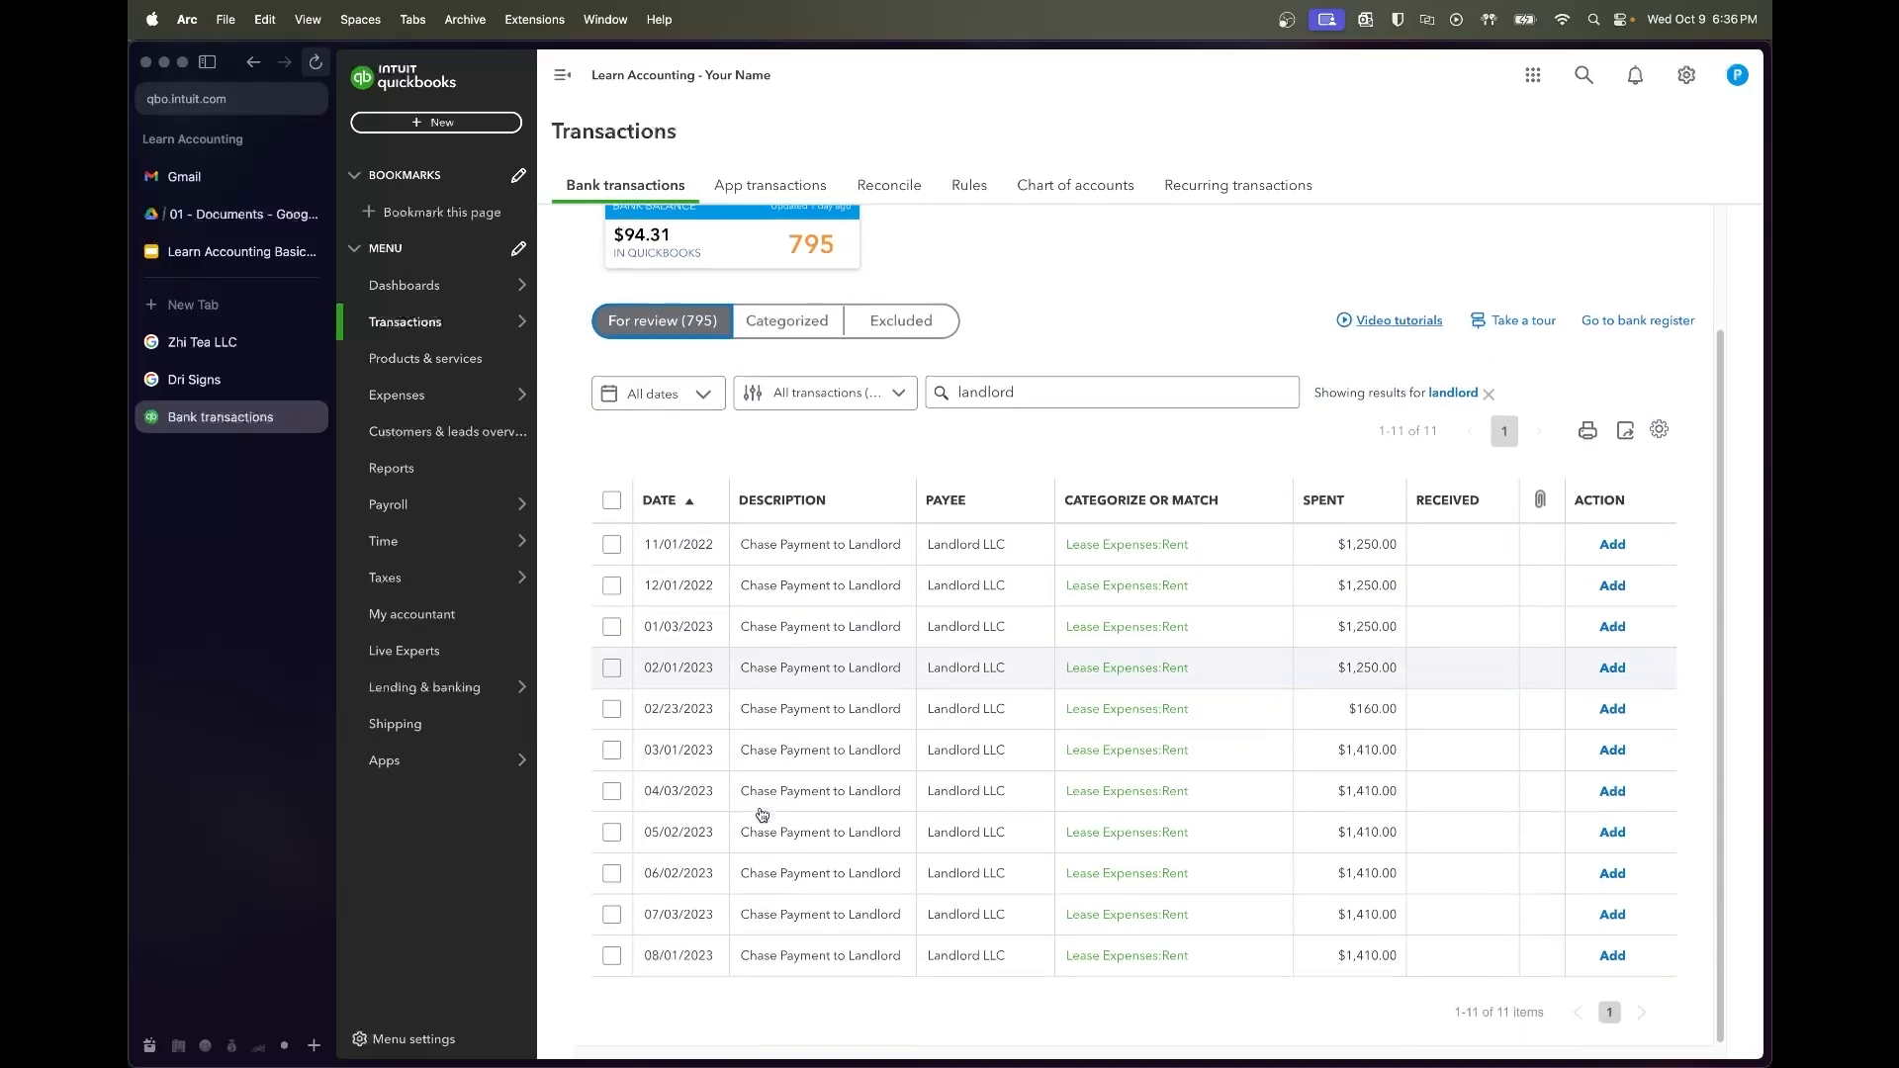
left_click(788, 553)
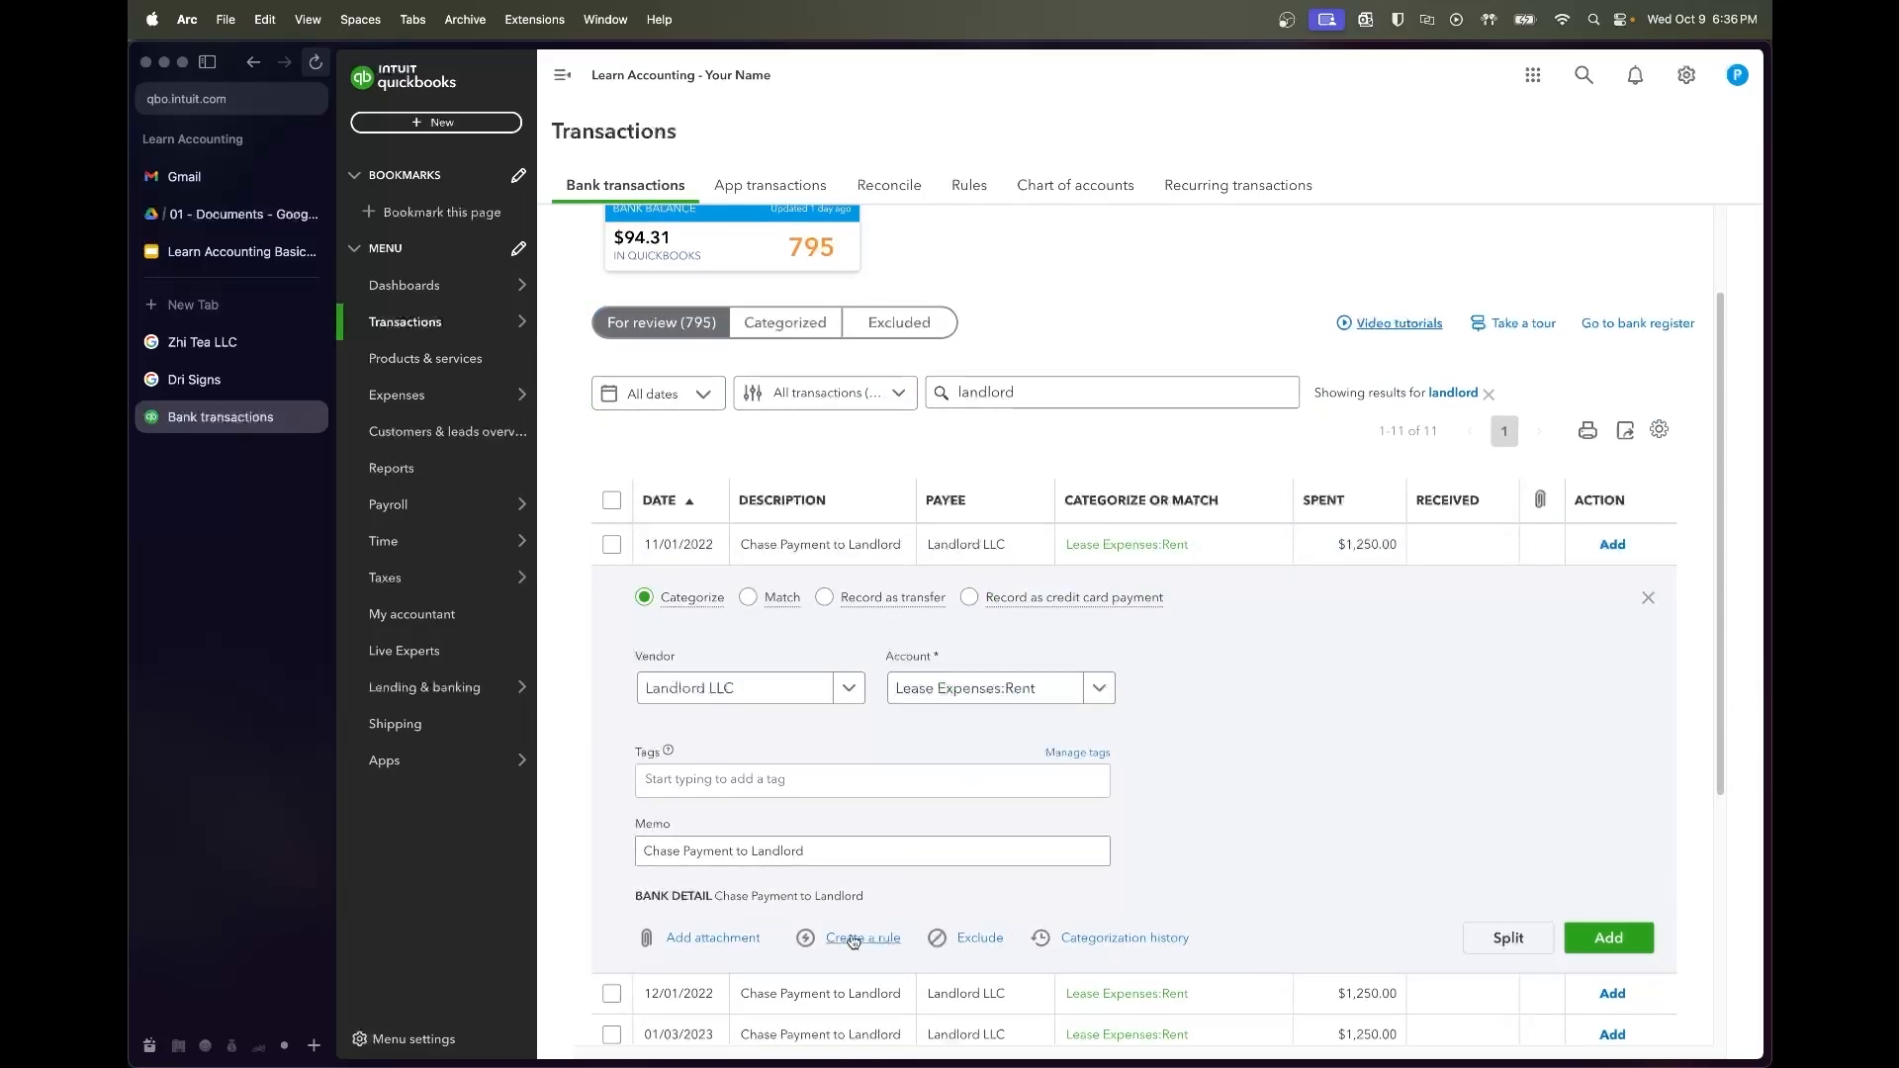
Name a new rule Landlord Payments with description condition 'Payment to Landlord'
left_click(839, 942)
type("Landlo")
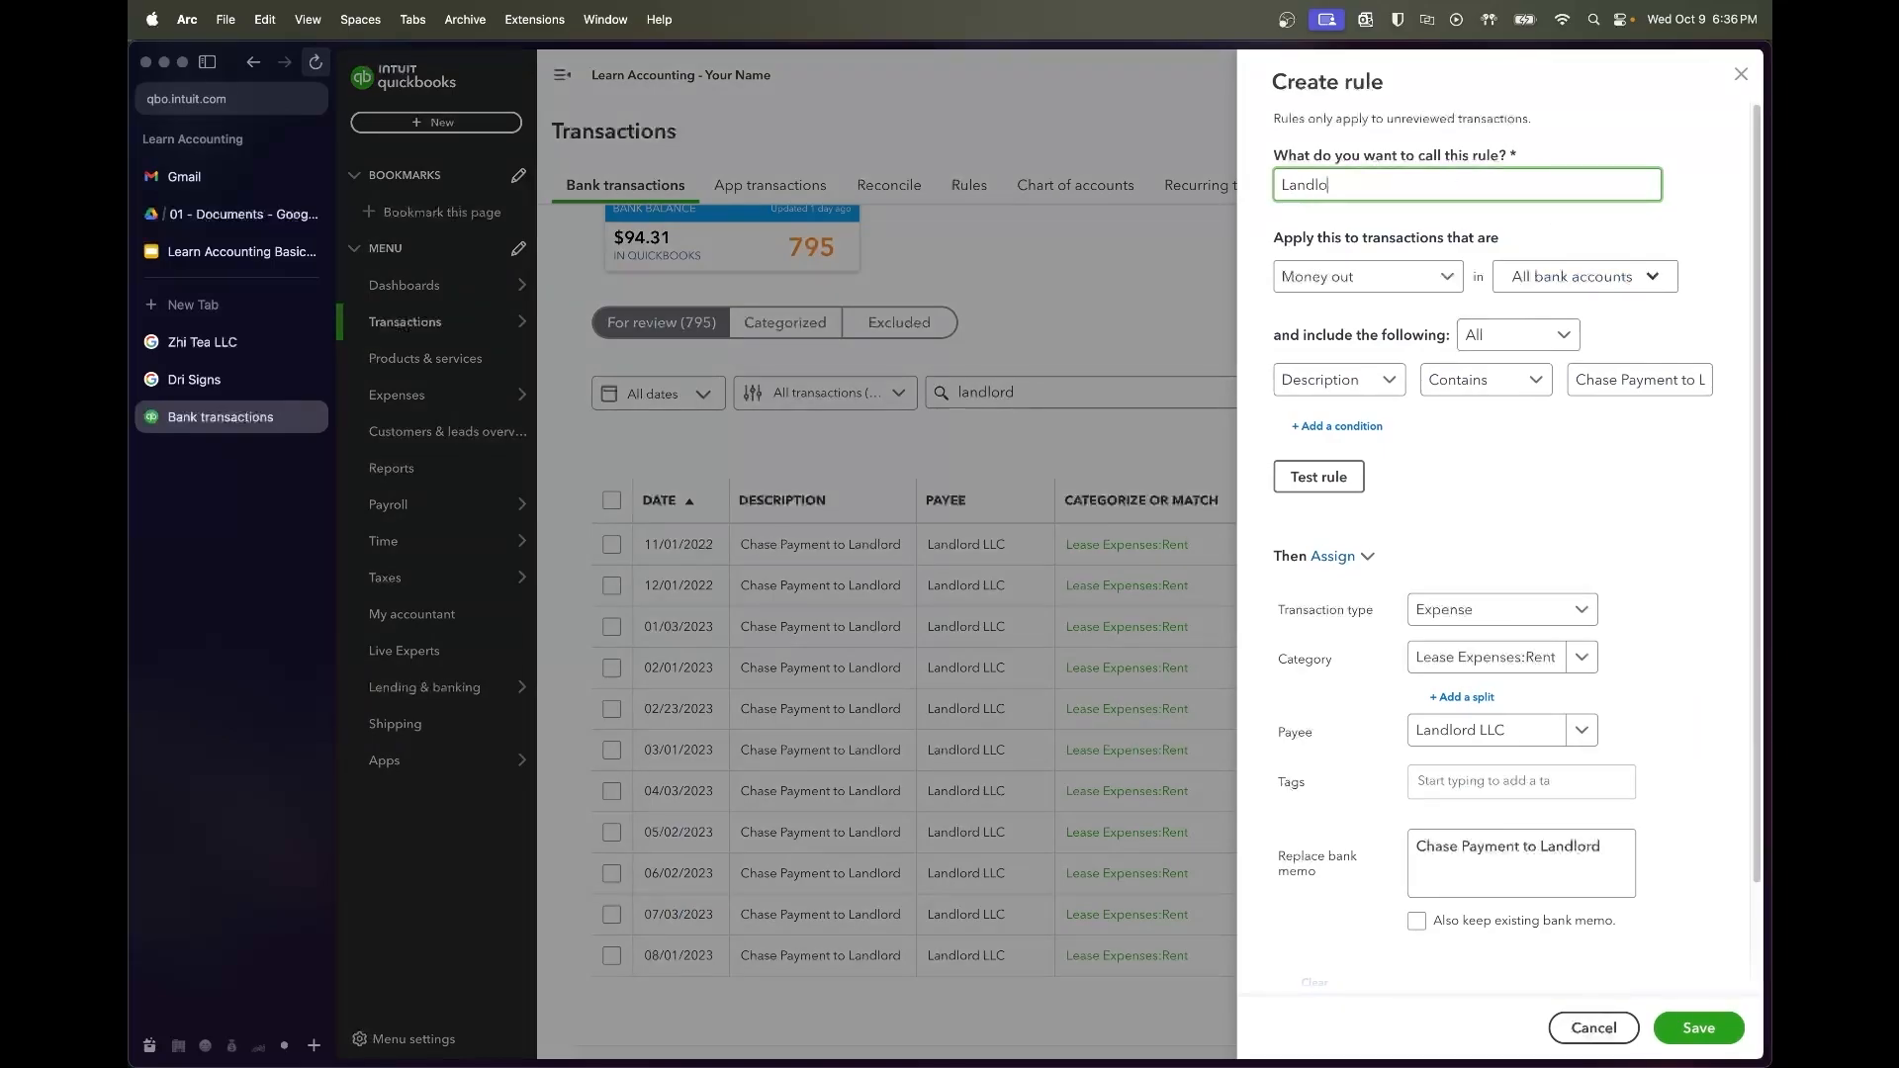
type("rd Payments")
key("Tab")
key("Tab")
key("Tab")
key("Tab")
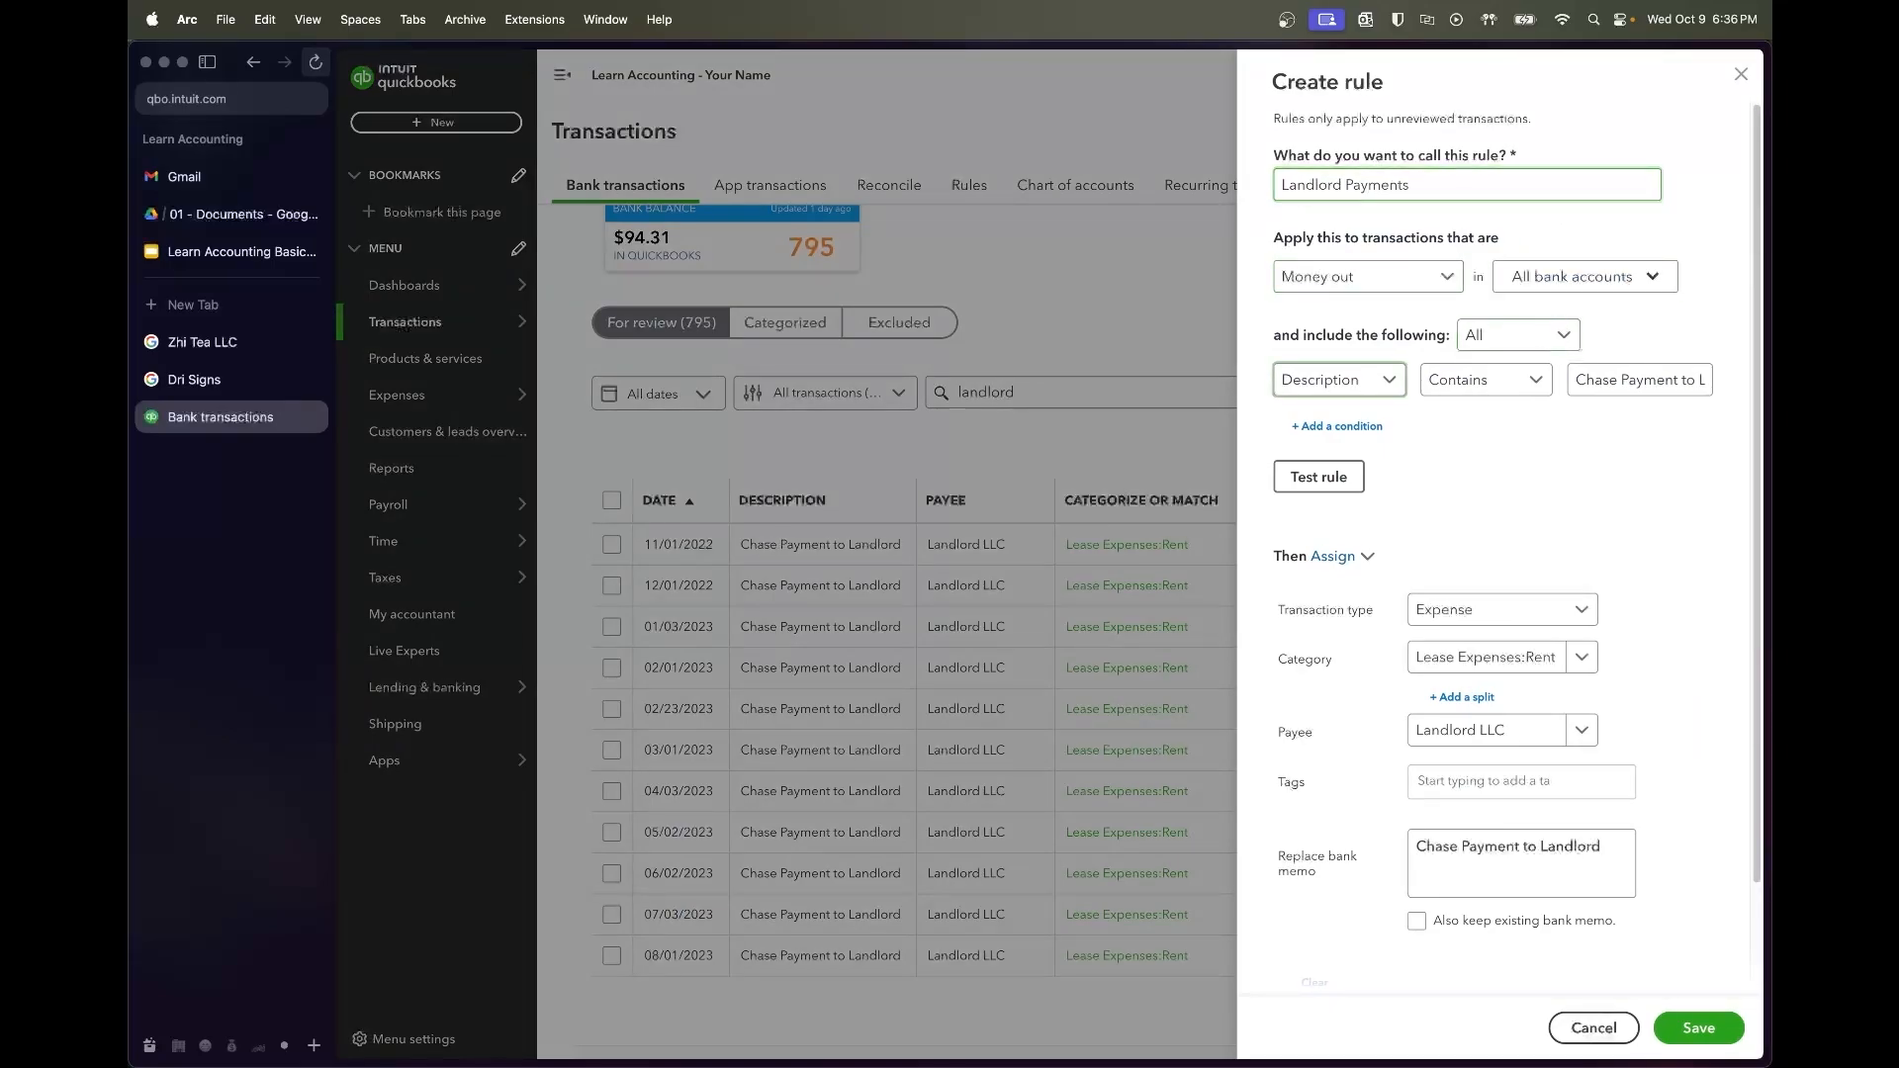
key("Right")
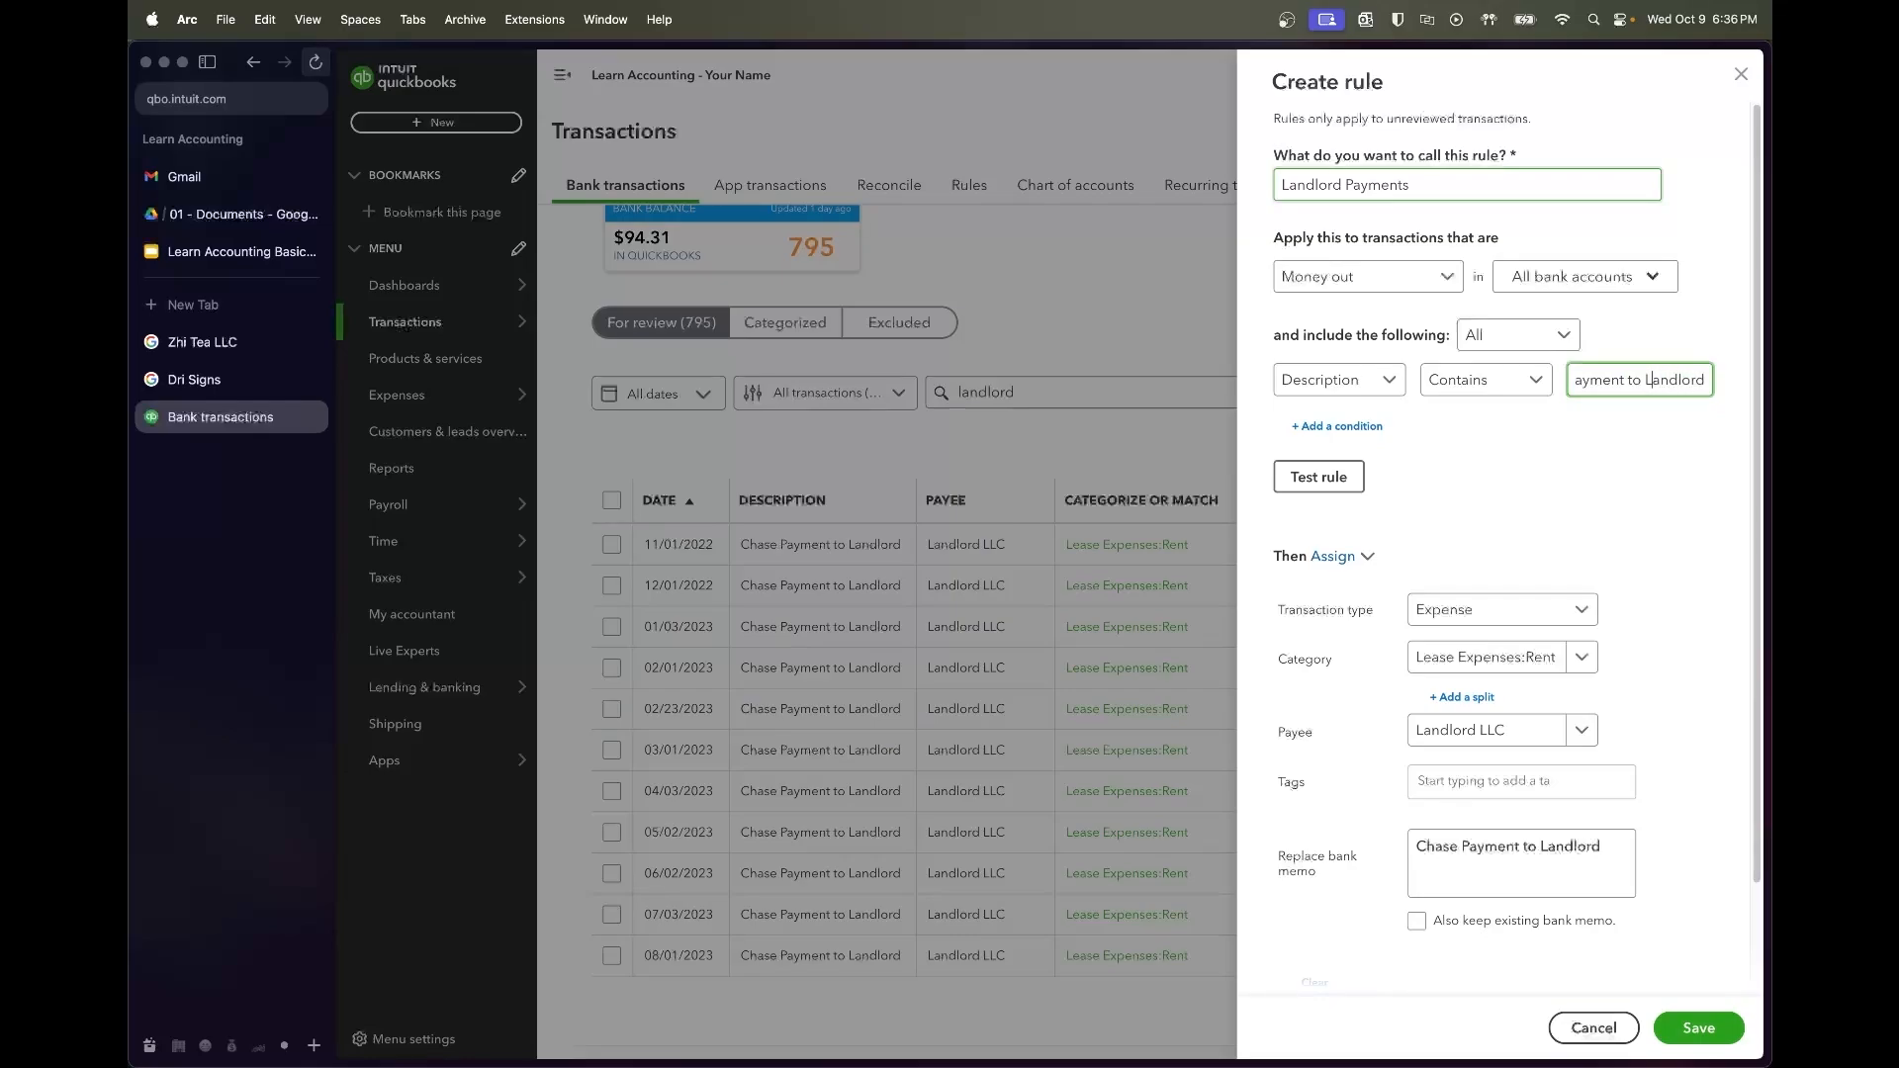
key("alt+Left")
key("alt+Left")
key("shift+alt+Left")
key("BackSpace")
Test and save the Landlord Payments rule, then clear the landlord search
left_click(1357, 469)
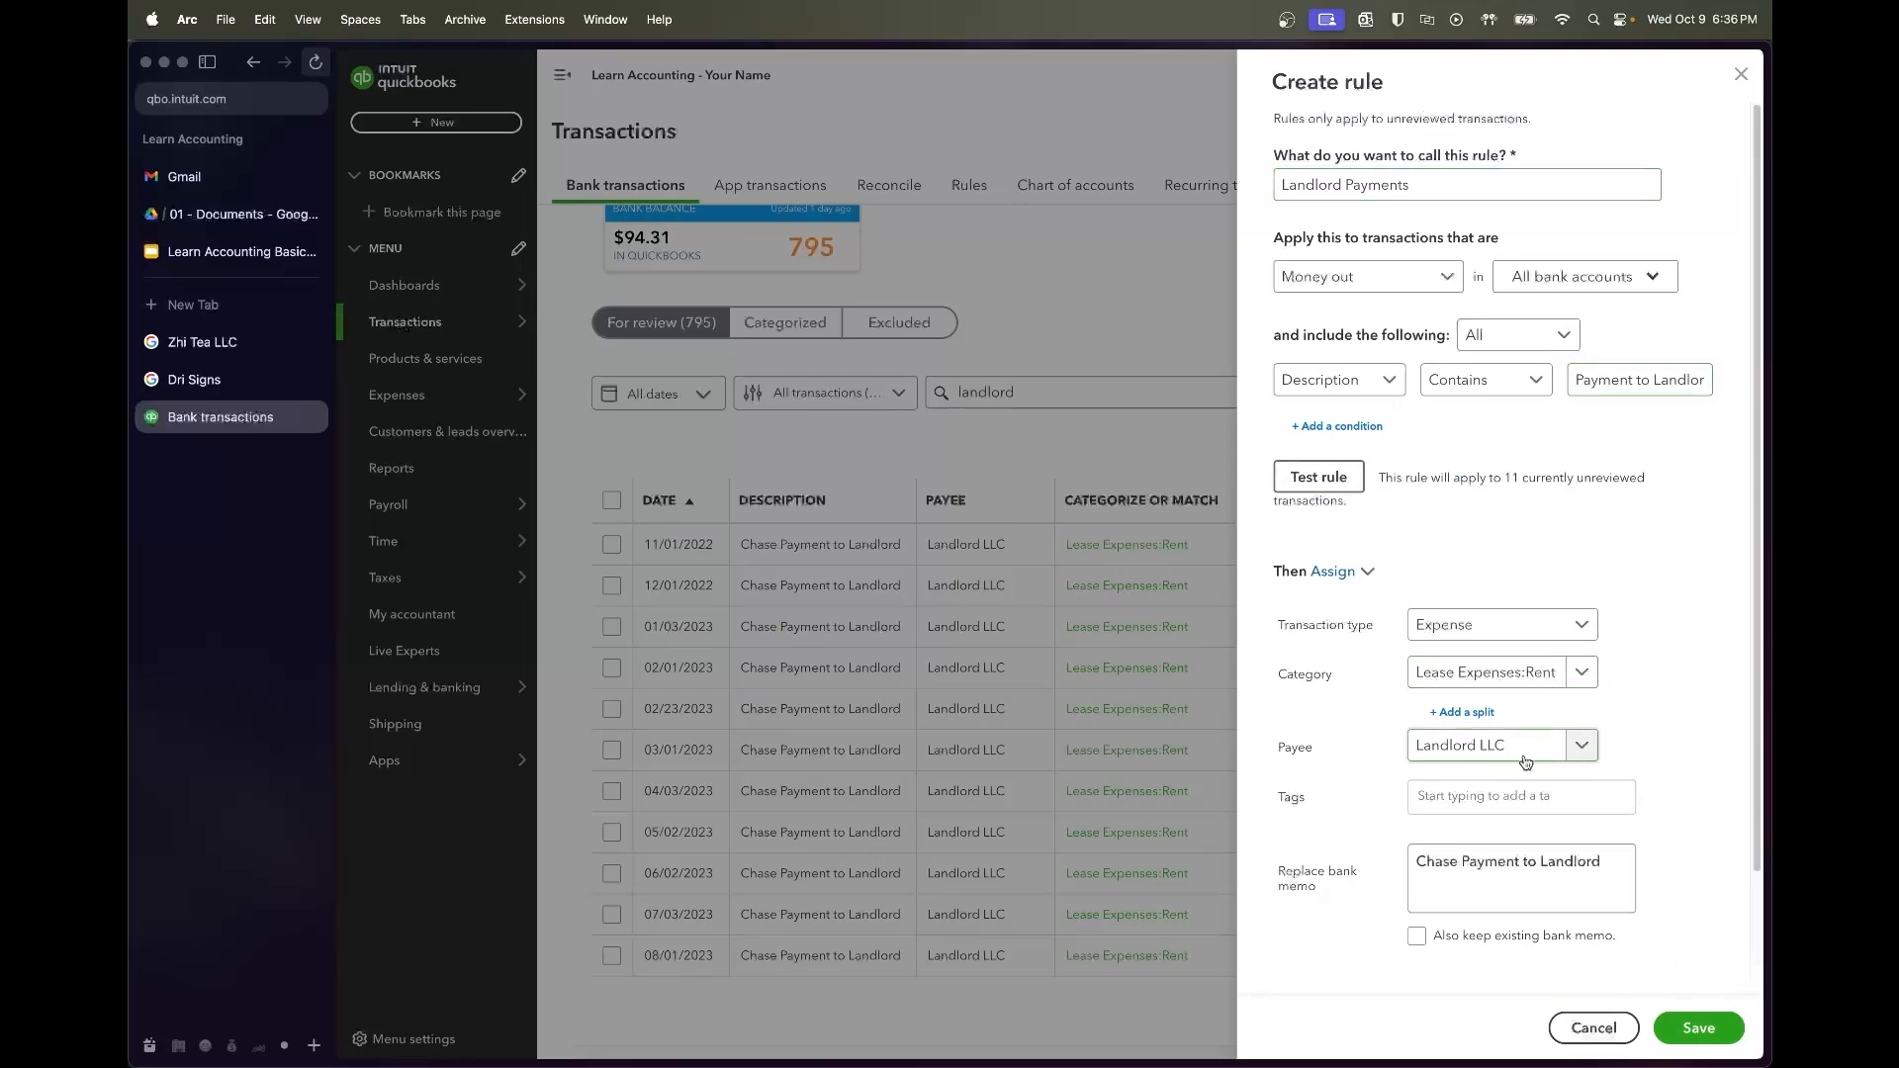
left_click(1721, 1035)
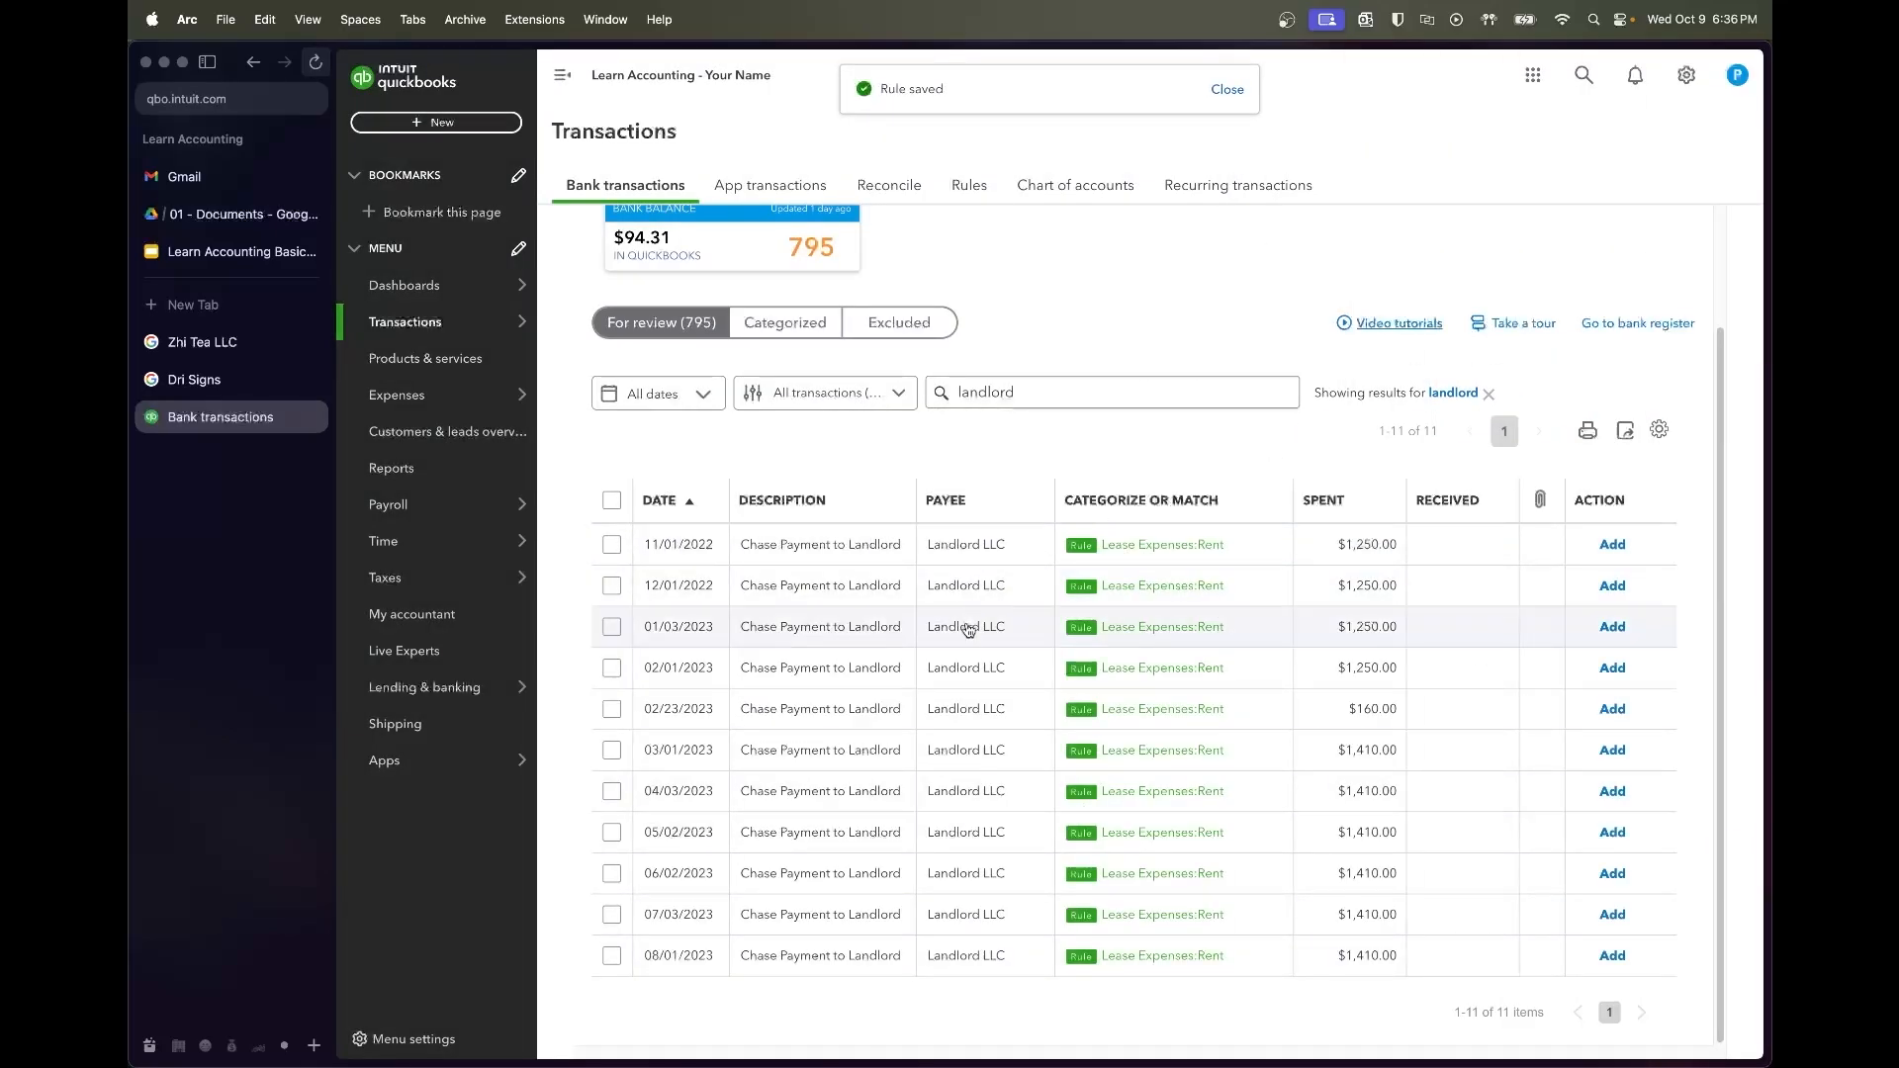
left_click(1031, 394)
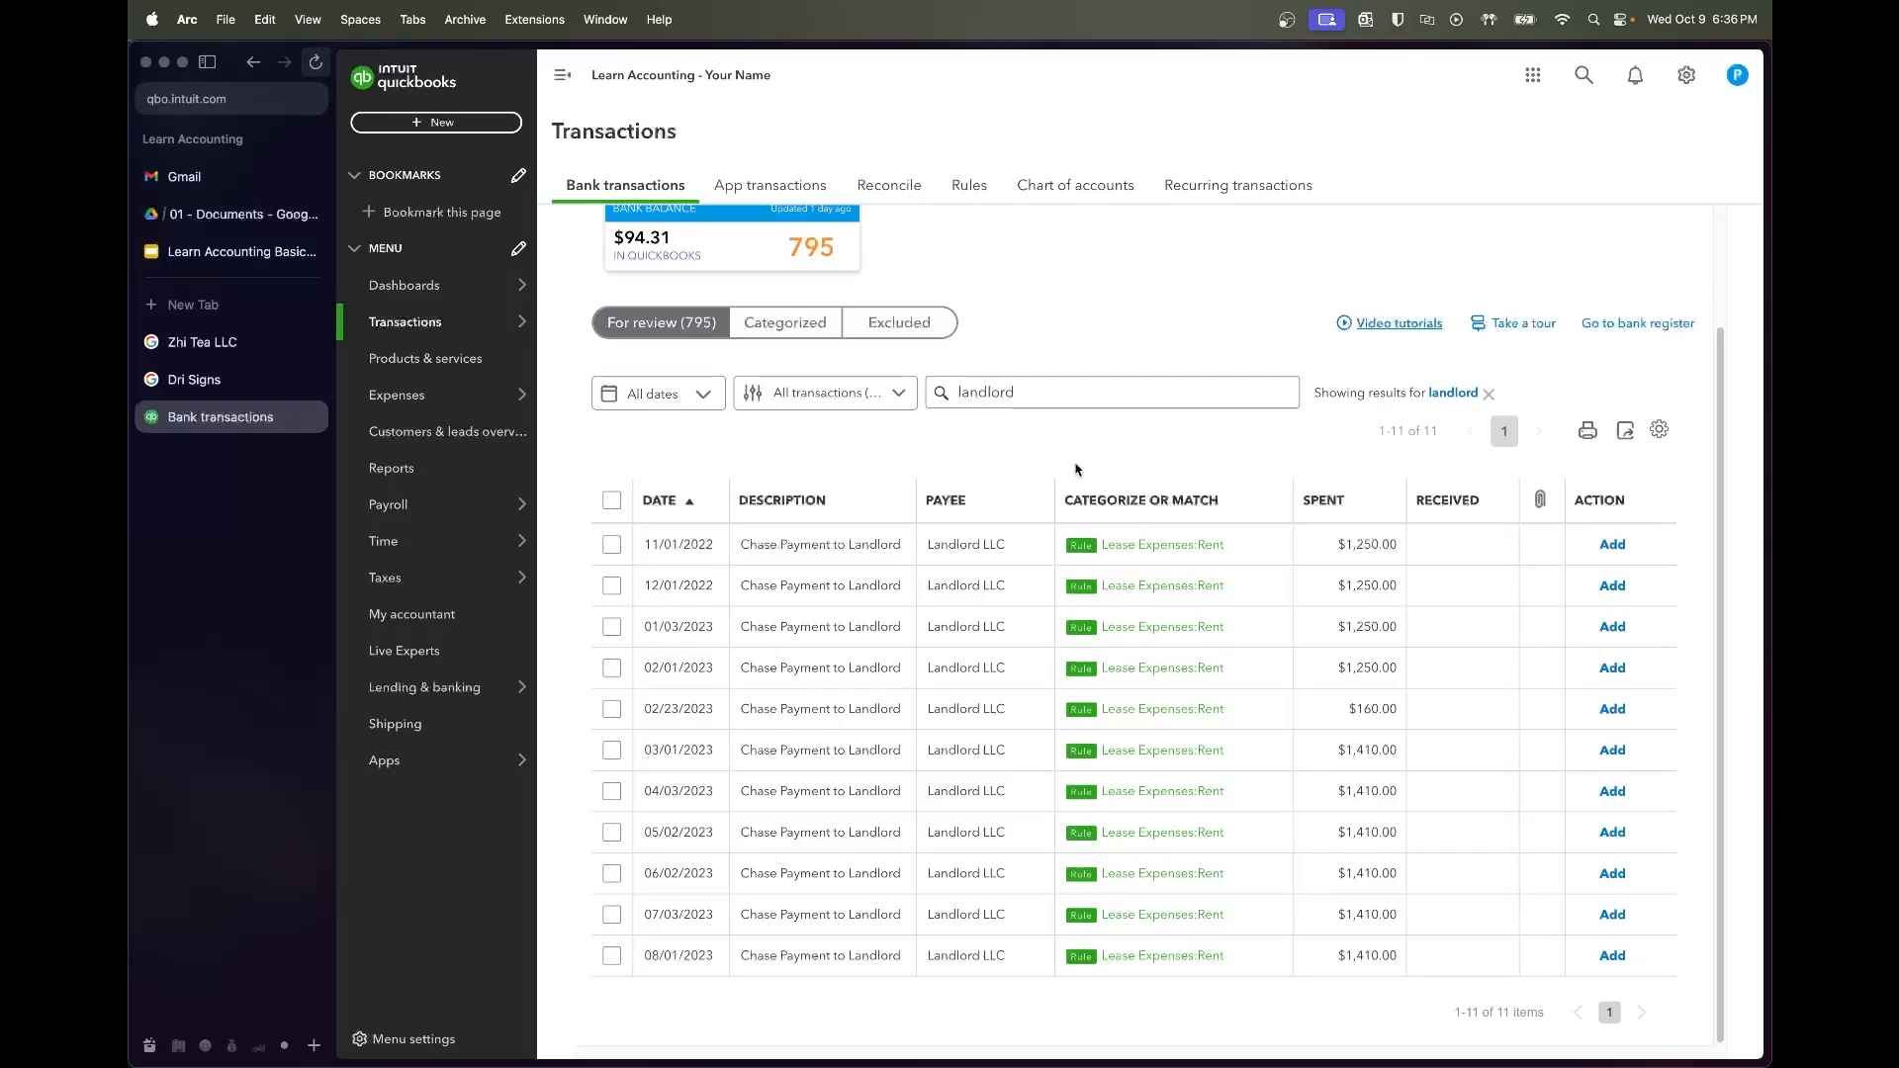
left_click(1489, 394)
Filter bank transactions to the custom range 10/01/2022–10/31/2022
left_click(682, 400)
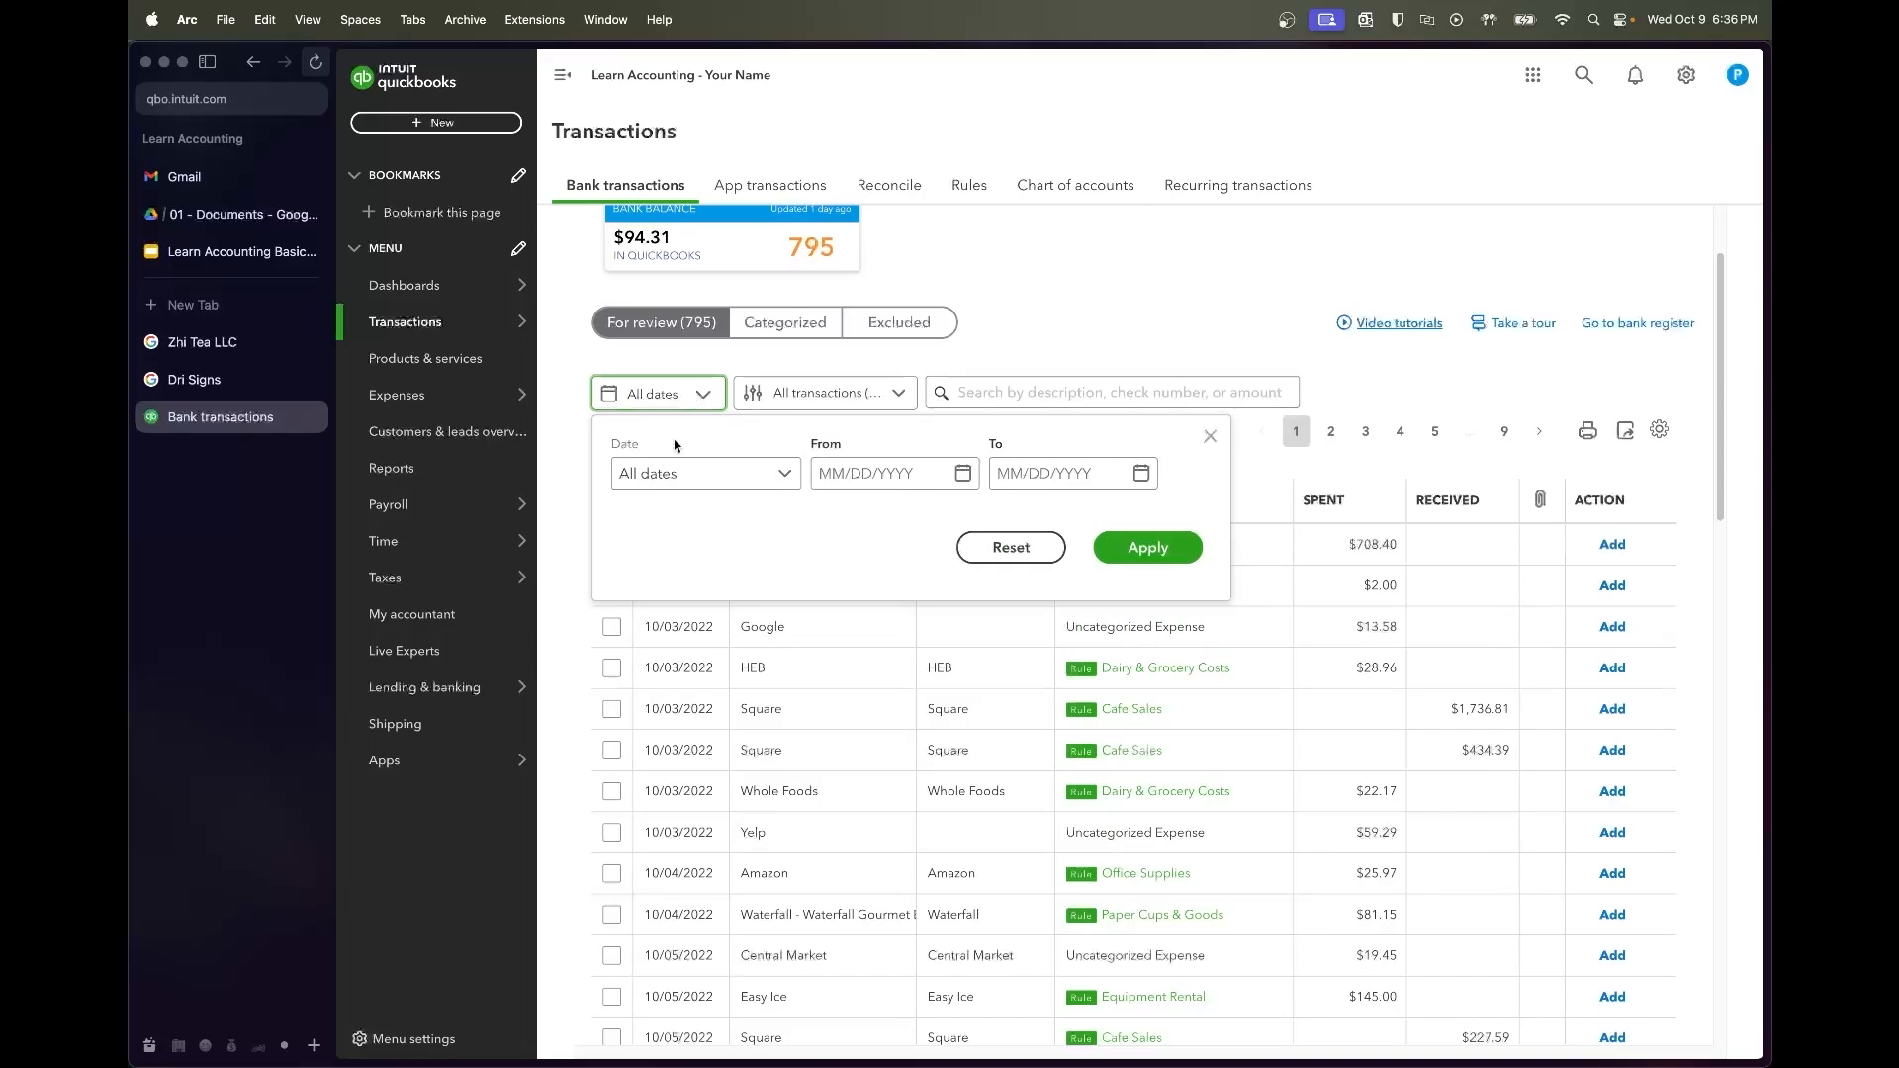
left_click(870, 473)
type("10")
type("/01/202")
key("Tab")
type("10/.31")
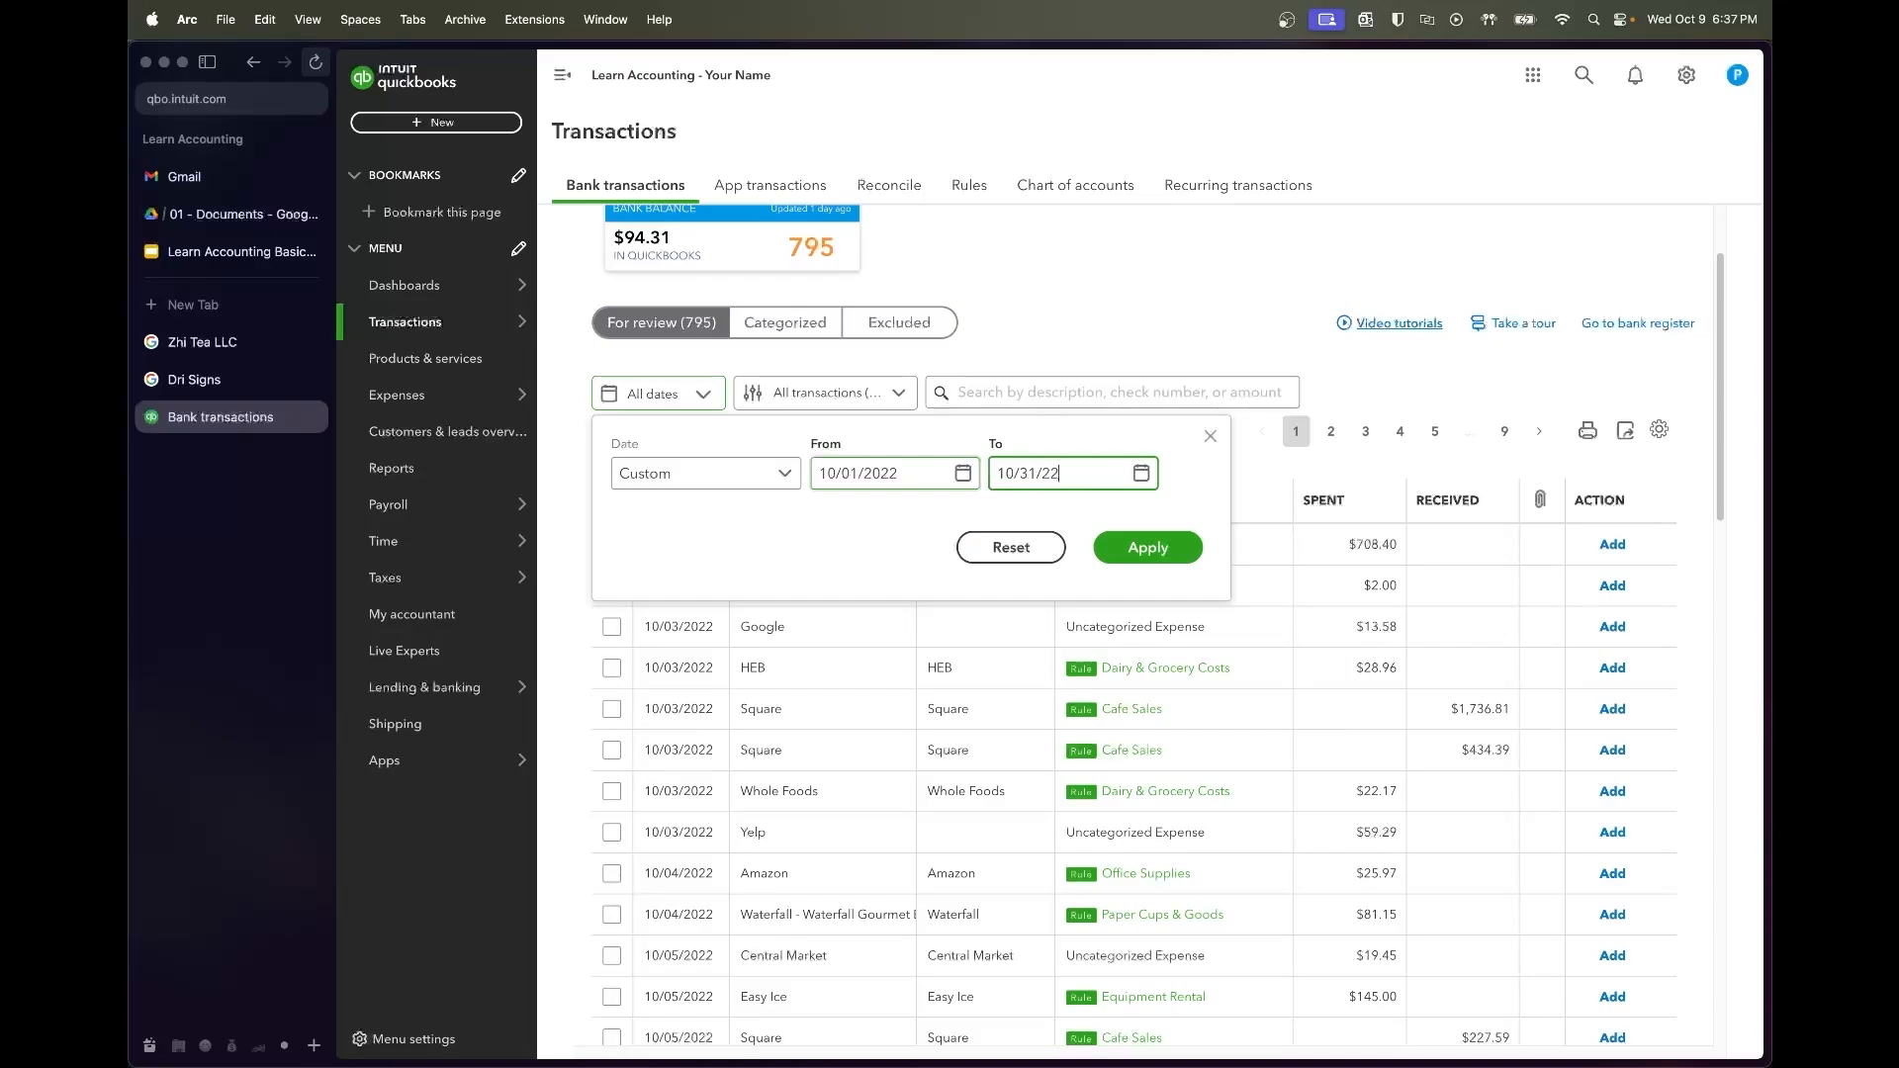
left_click(1148, 547)
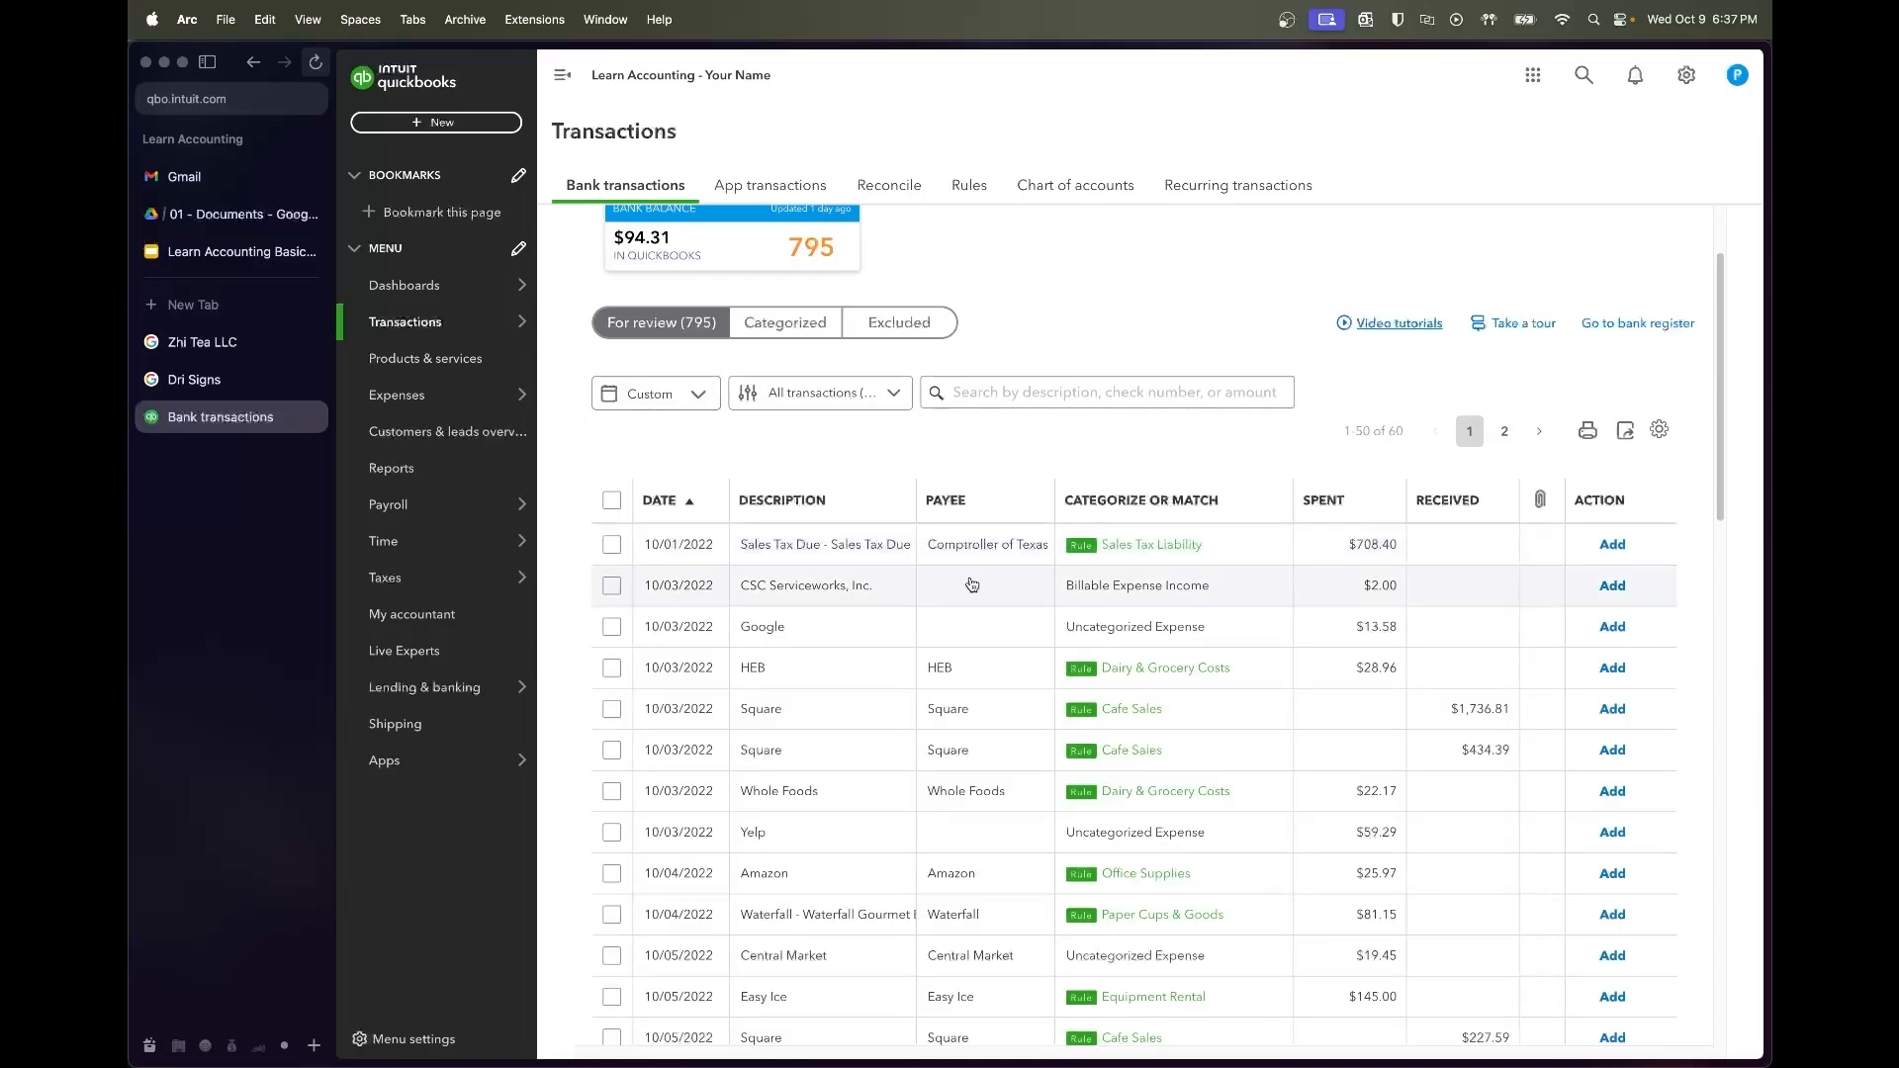
Accept the $708.40 Sales Tax Due payment as Sales Tax Liability
left_click(612, 546)
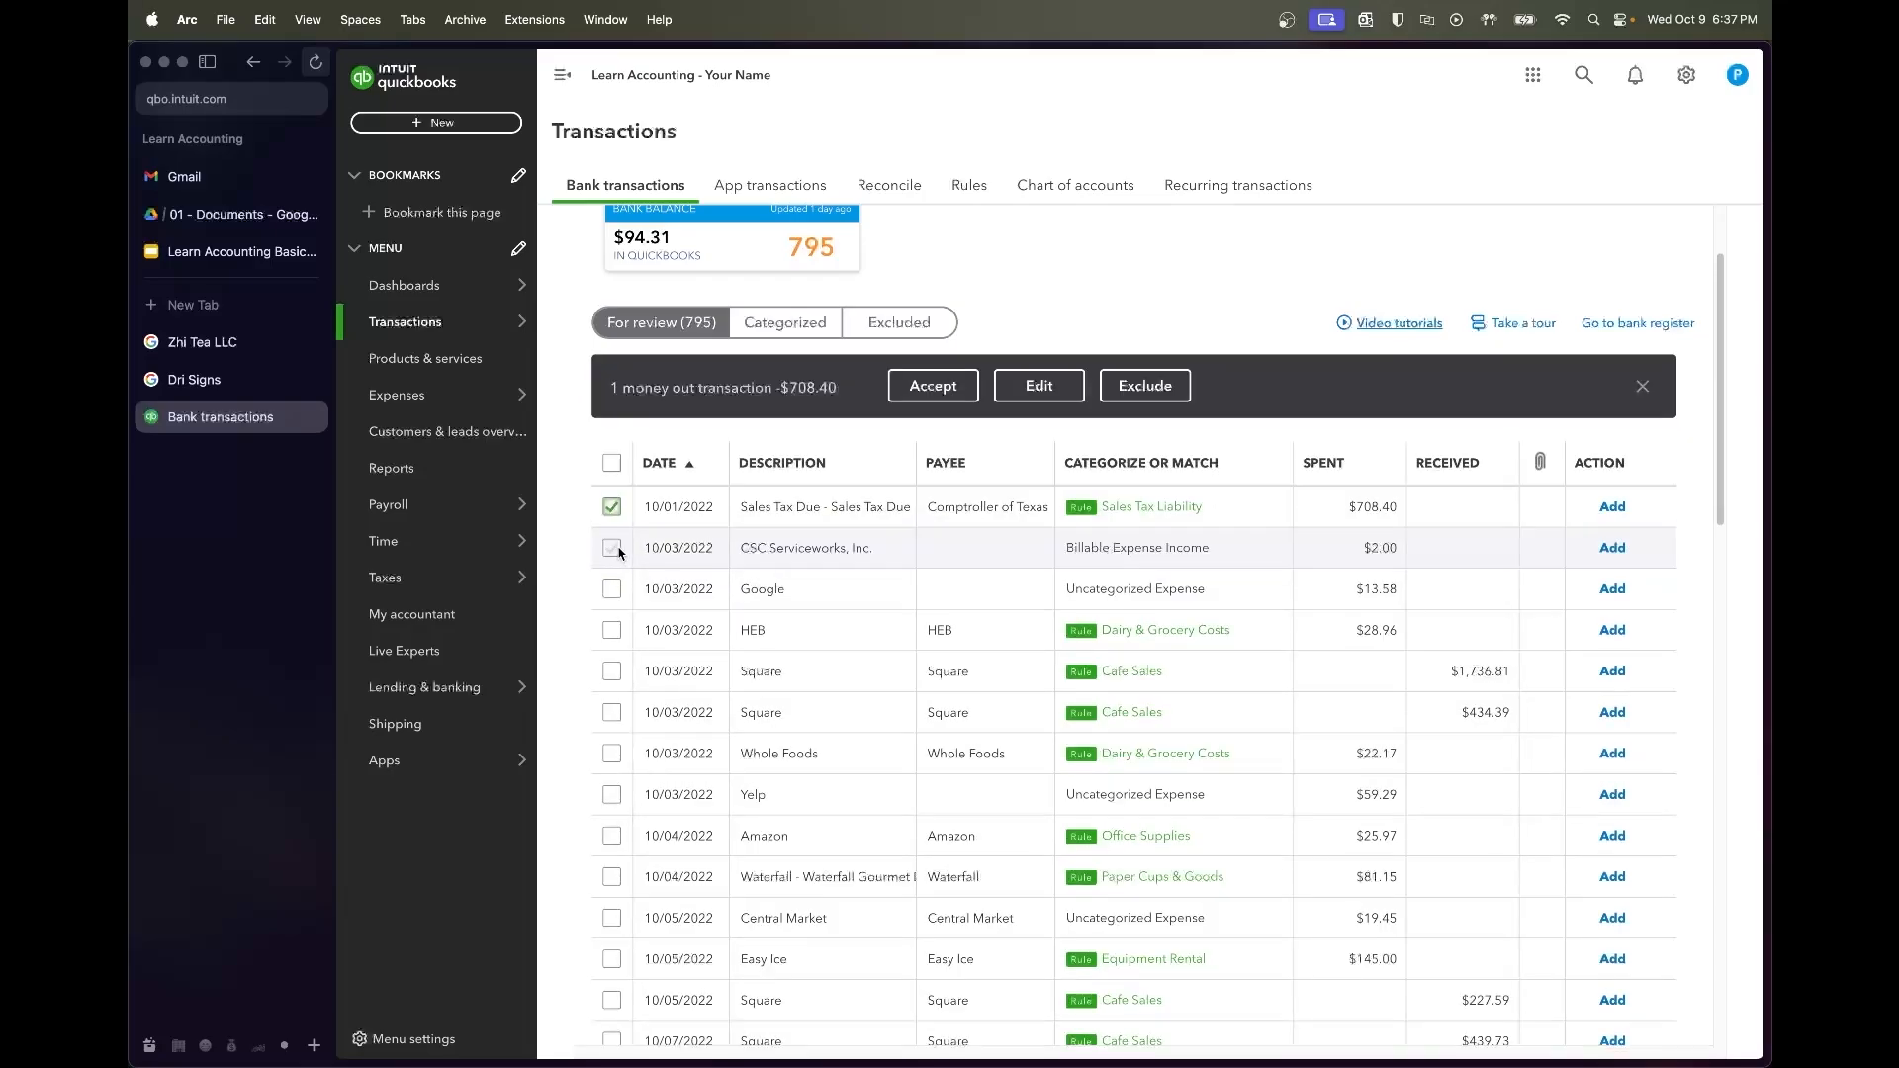
left_click(935, 387)
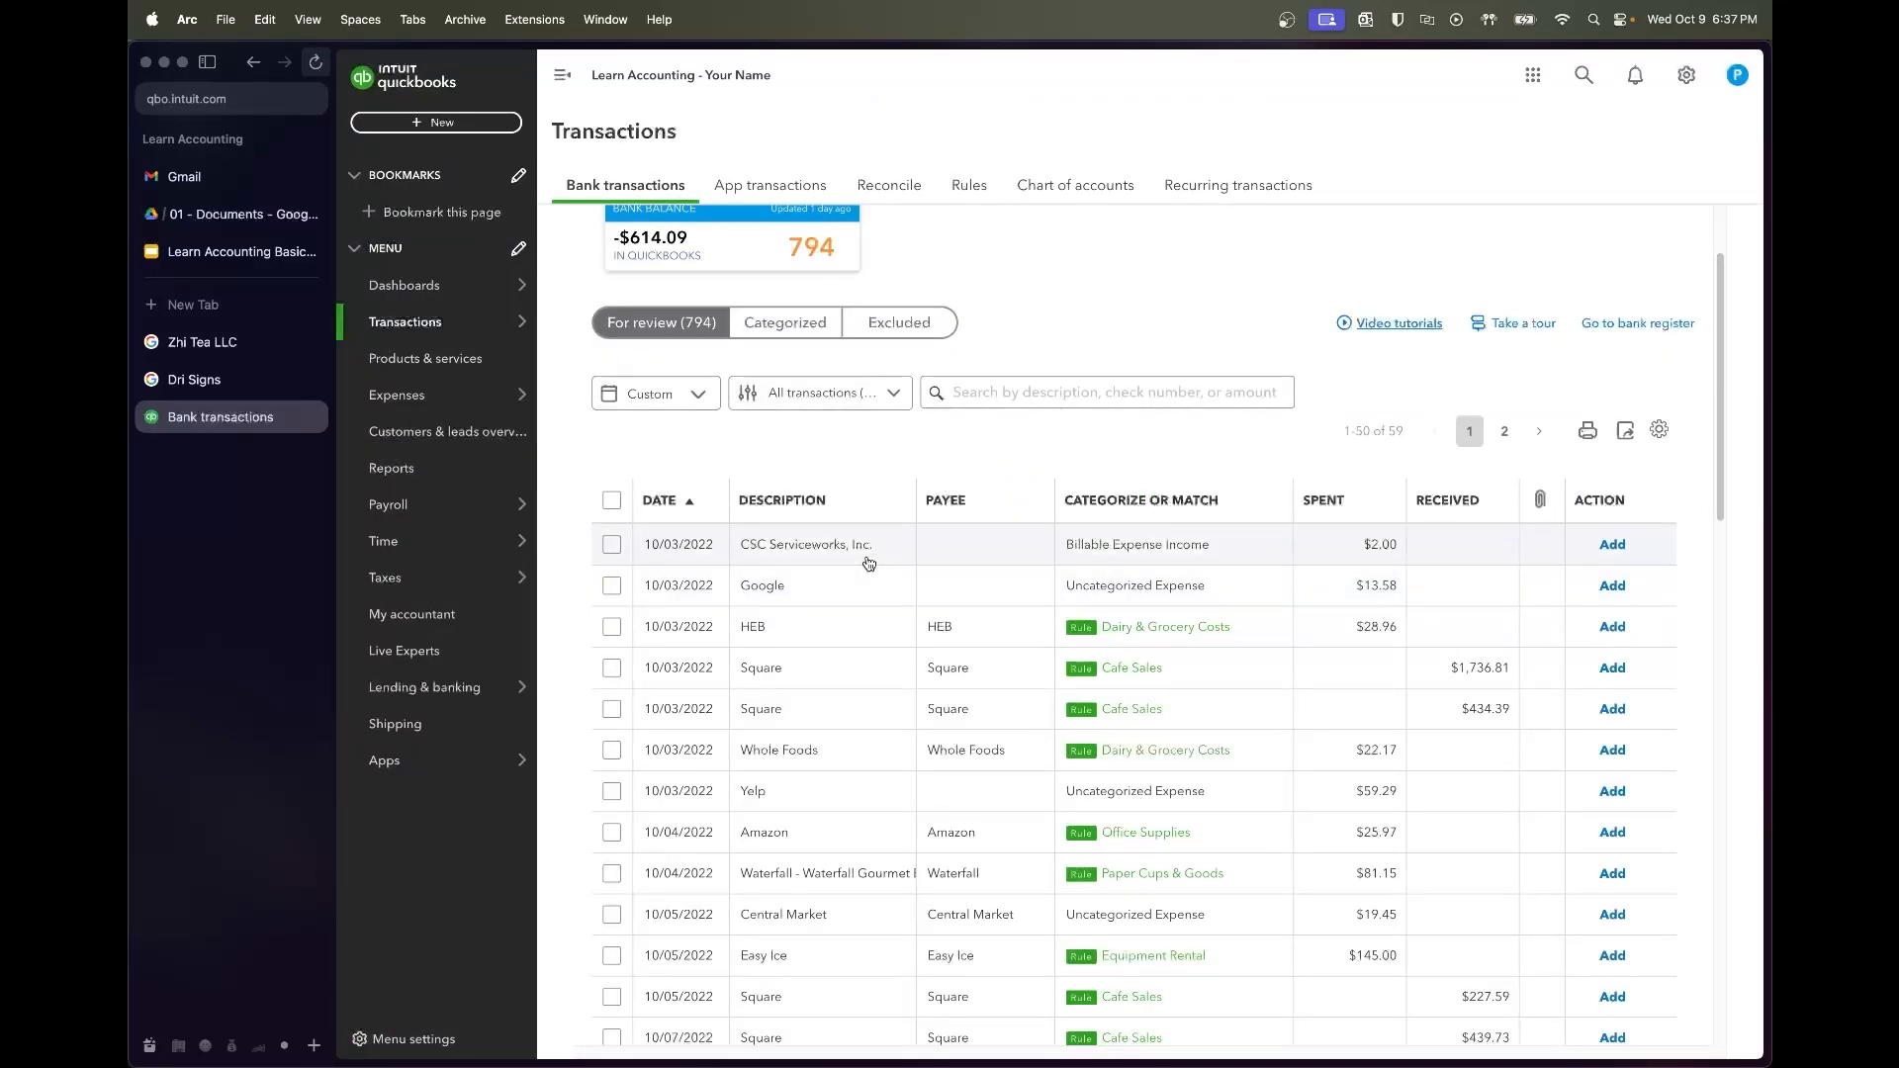
left_click(868, 563)
Google 'CSC Servicework Austin' to identify the laundry company CSC ServiceWorks, then return to QuickBooks
left_click_drag(846, 896, 720, 895)
key("super+c")
key("super+t")
key("super+v")
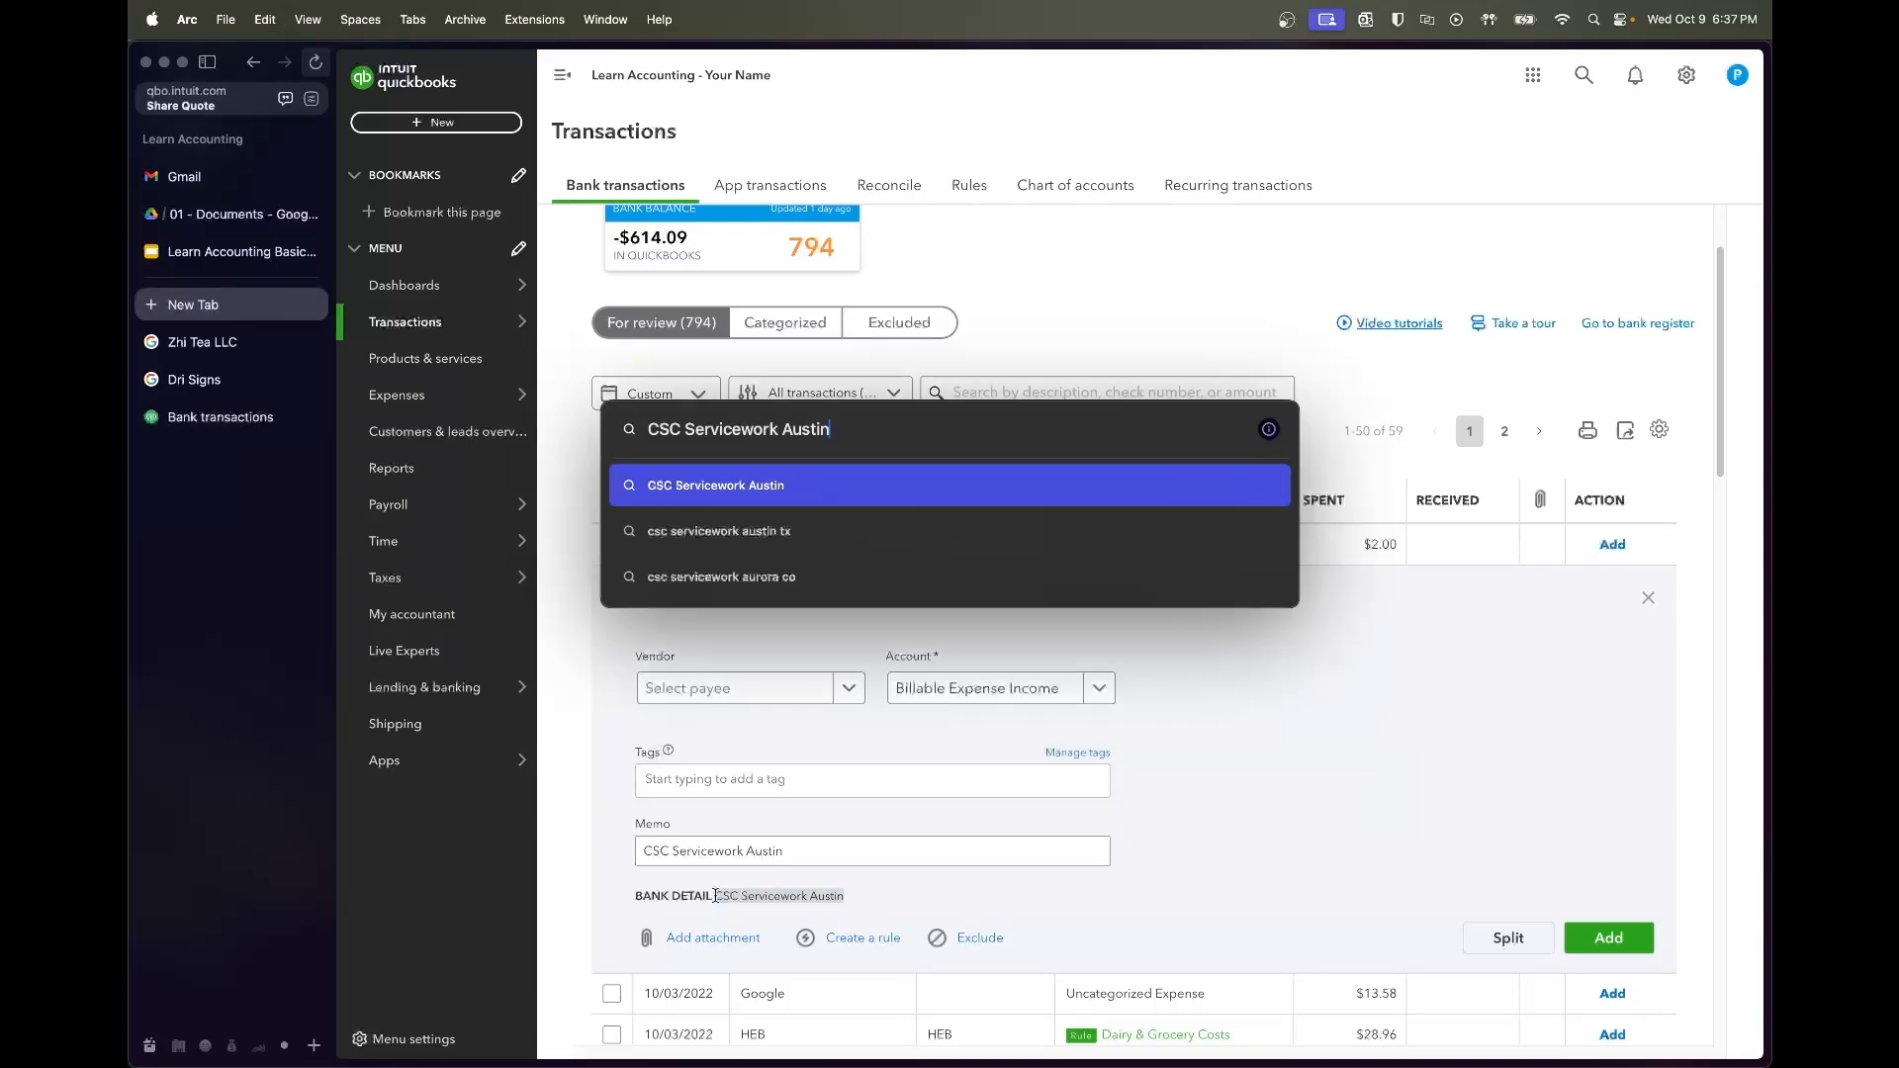
key("Return")
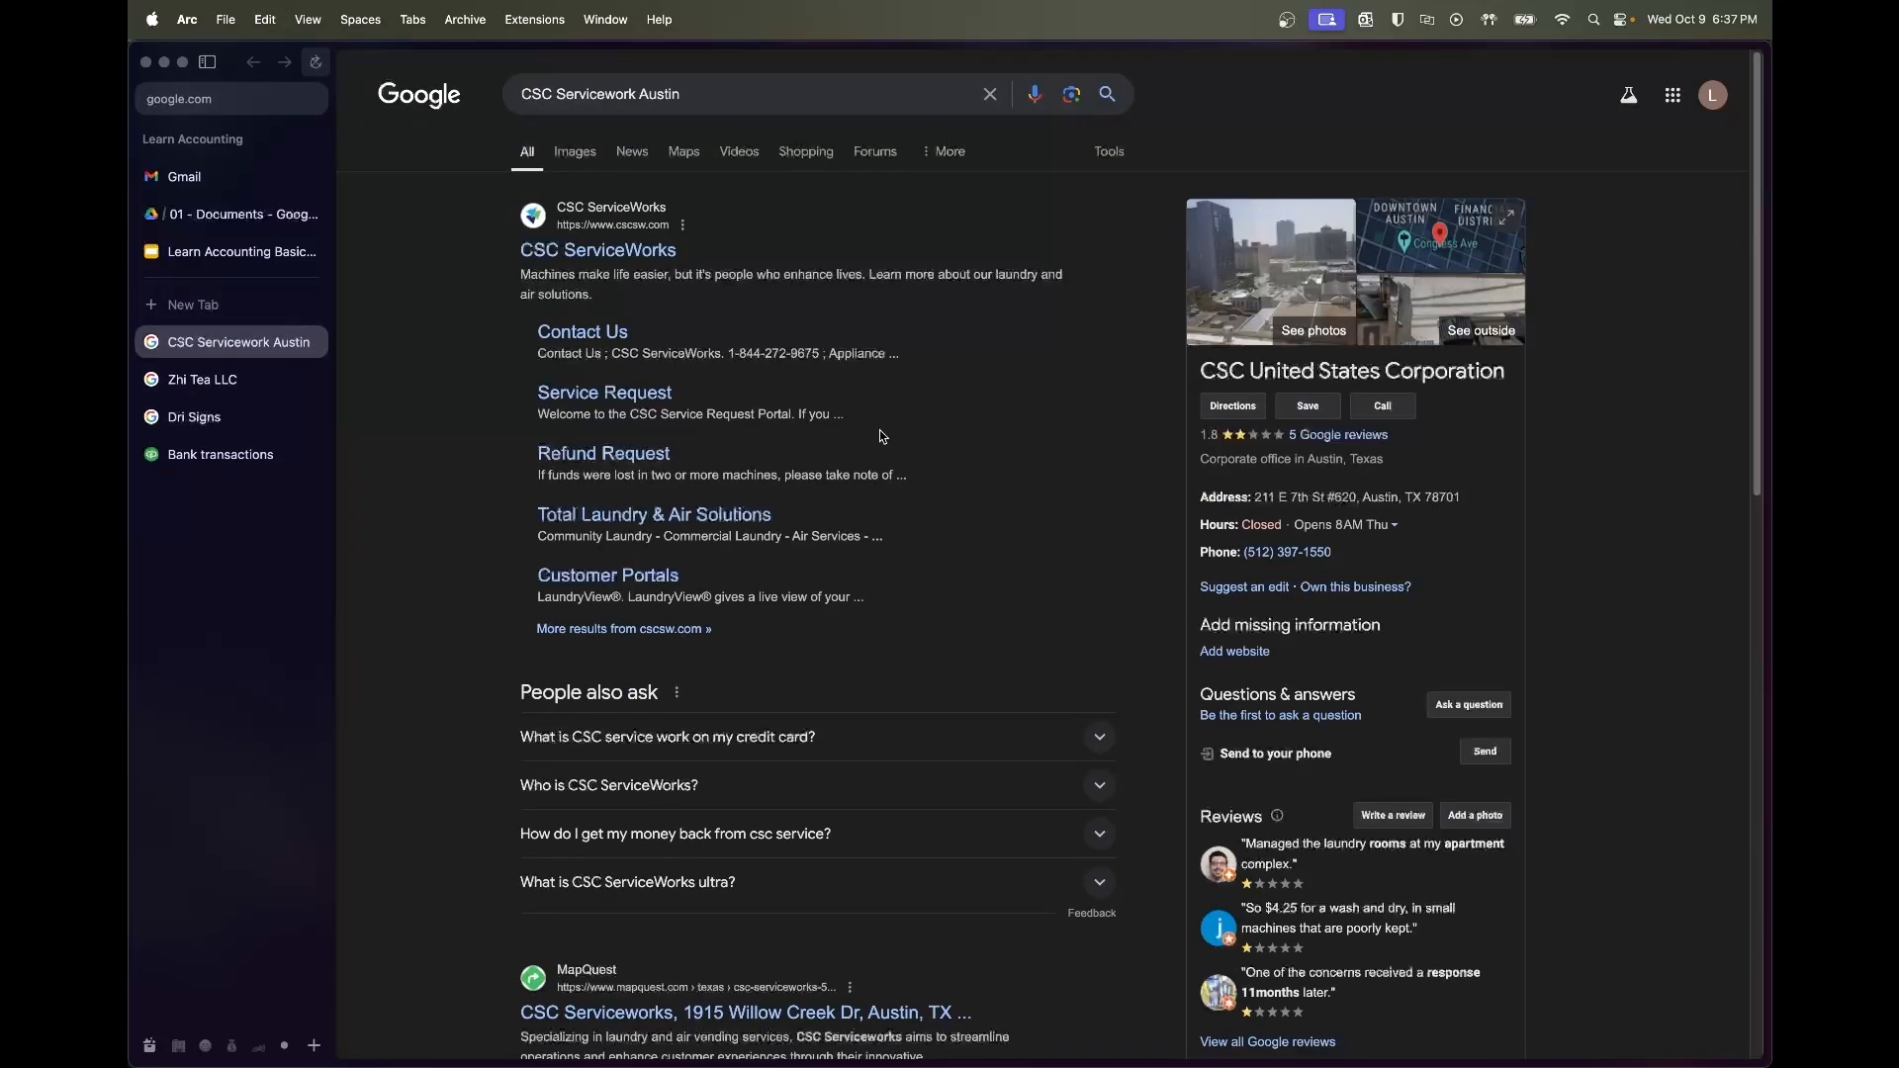
left_click_drag(880, 272, 952, 287)
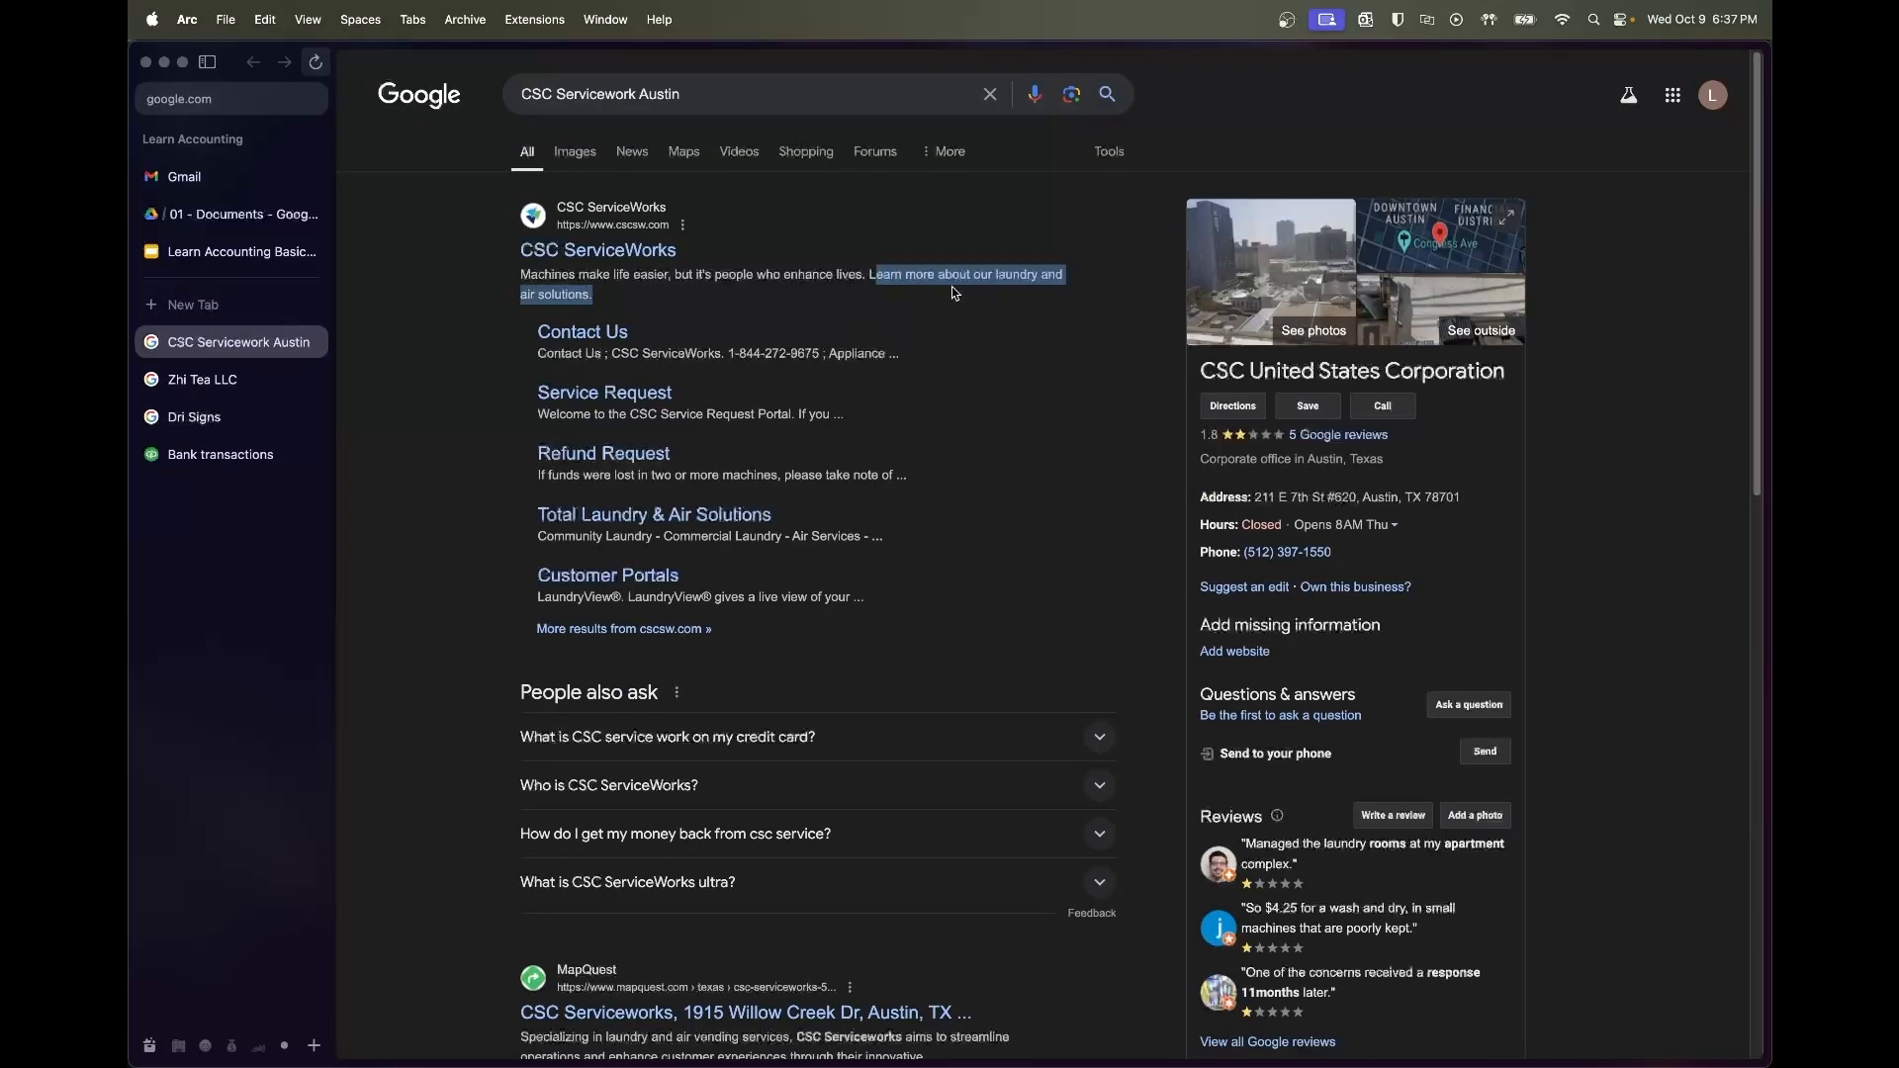
left_click(869, 287)
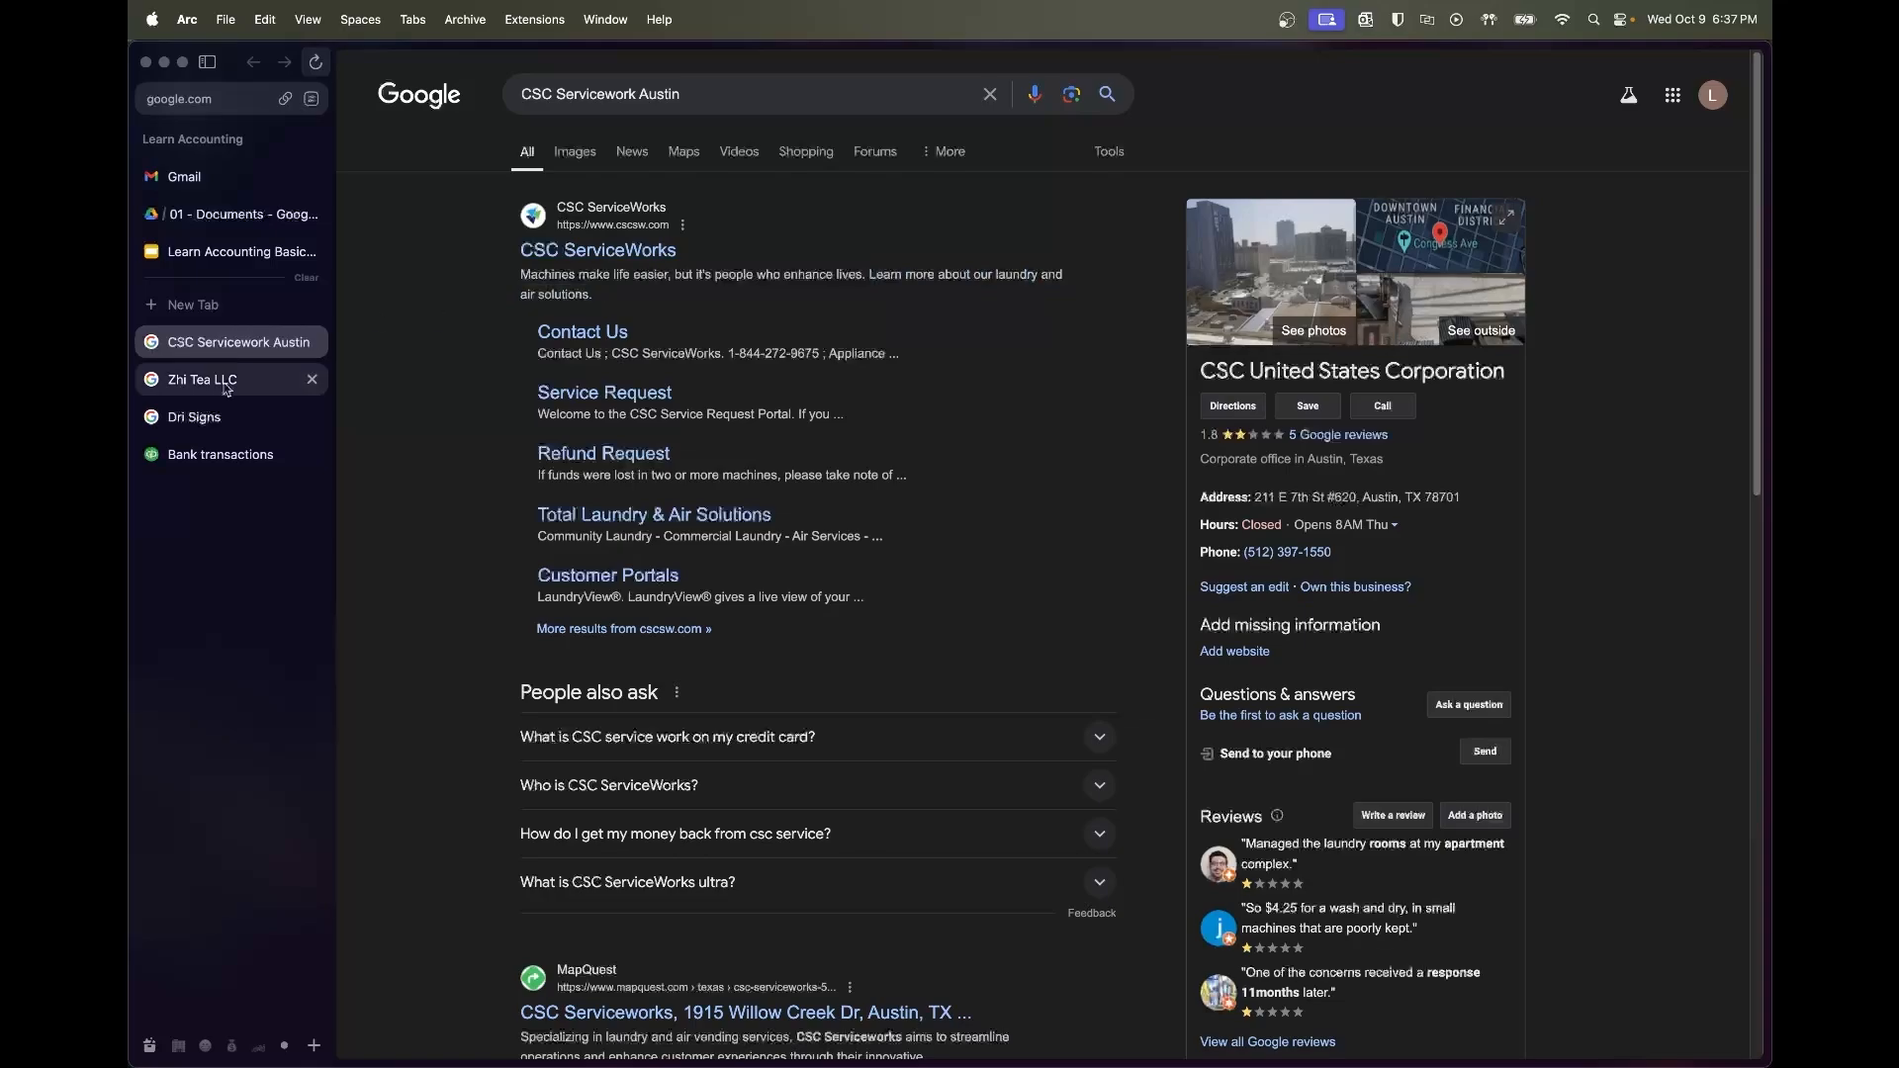
left_click(222, 456)
Add CSC Serviceworks as a new vendor on the $2.00 charge
left_click(762, 693)
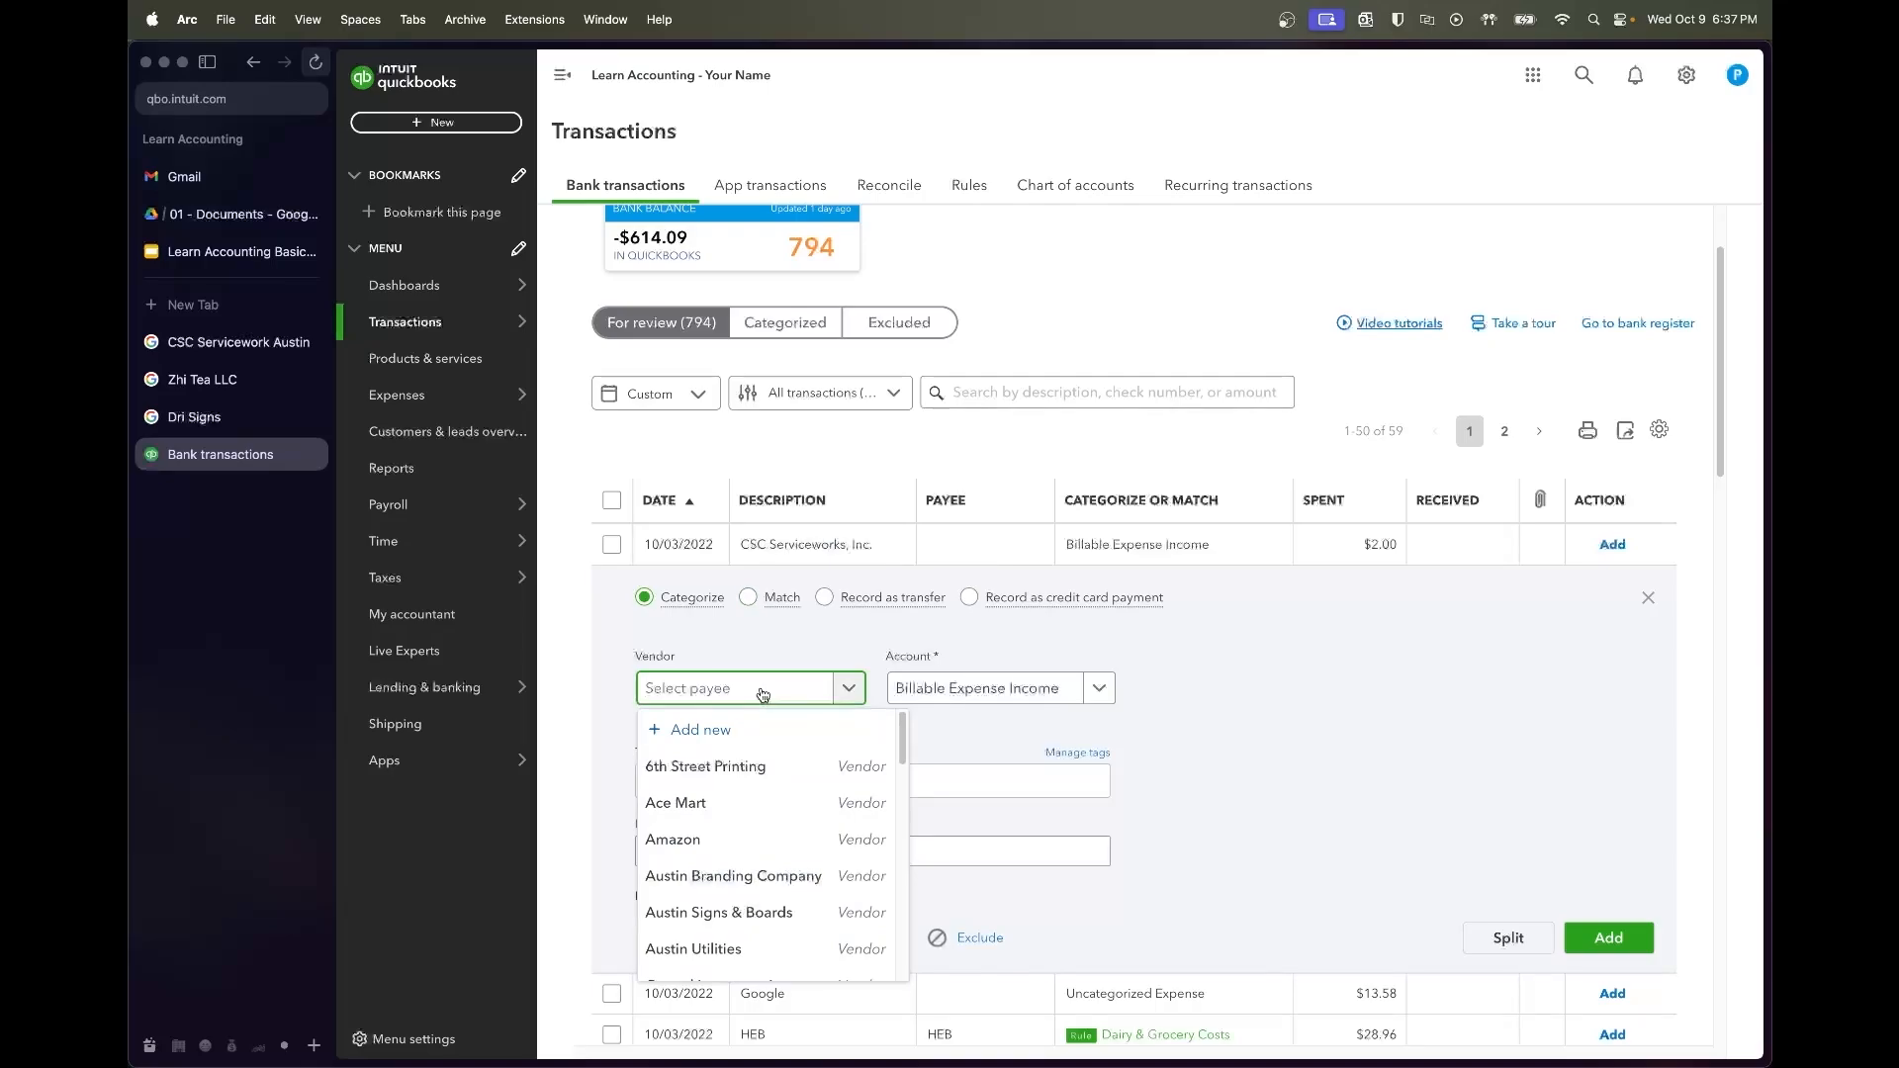
type("CSC Serviceworks")
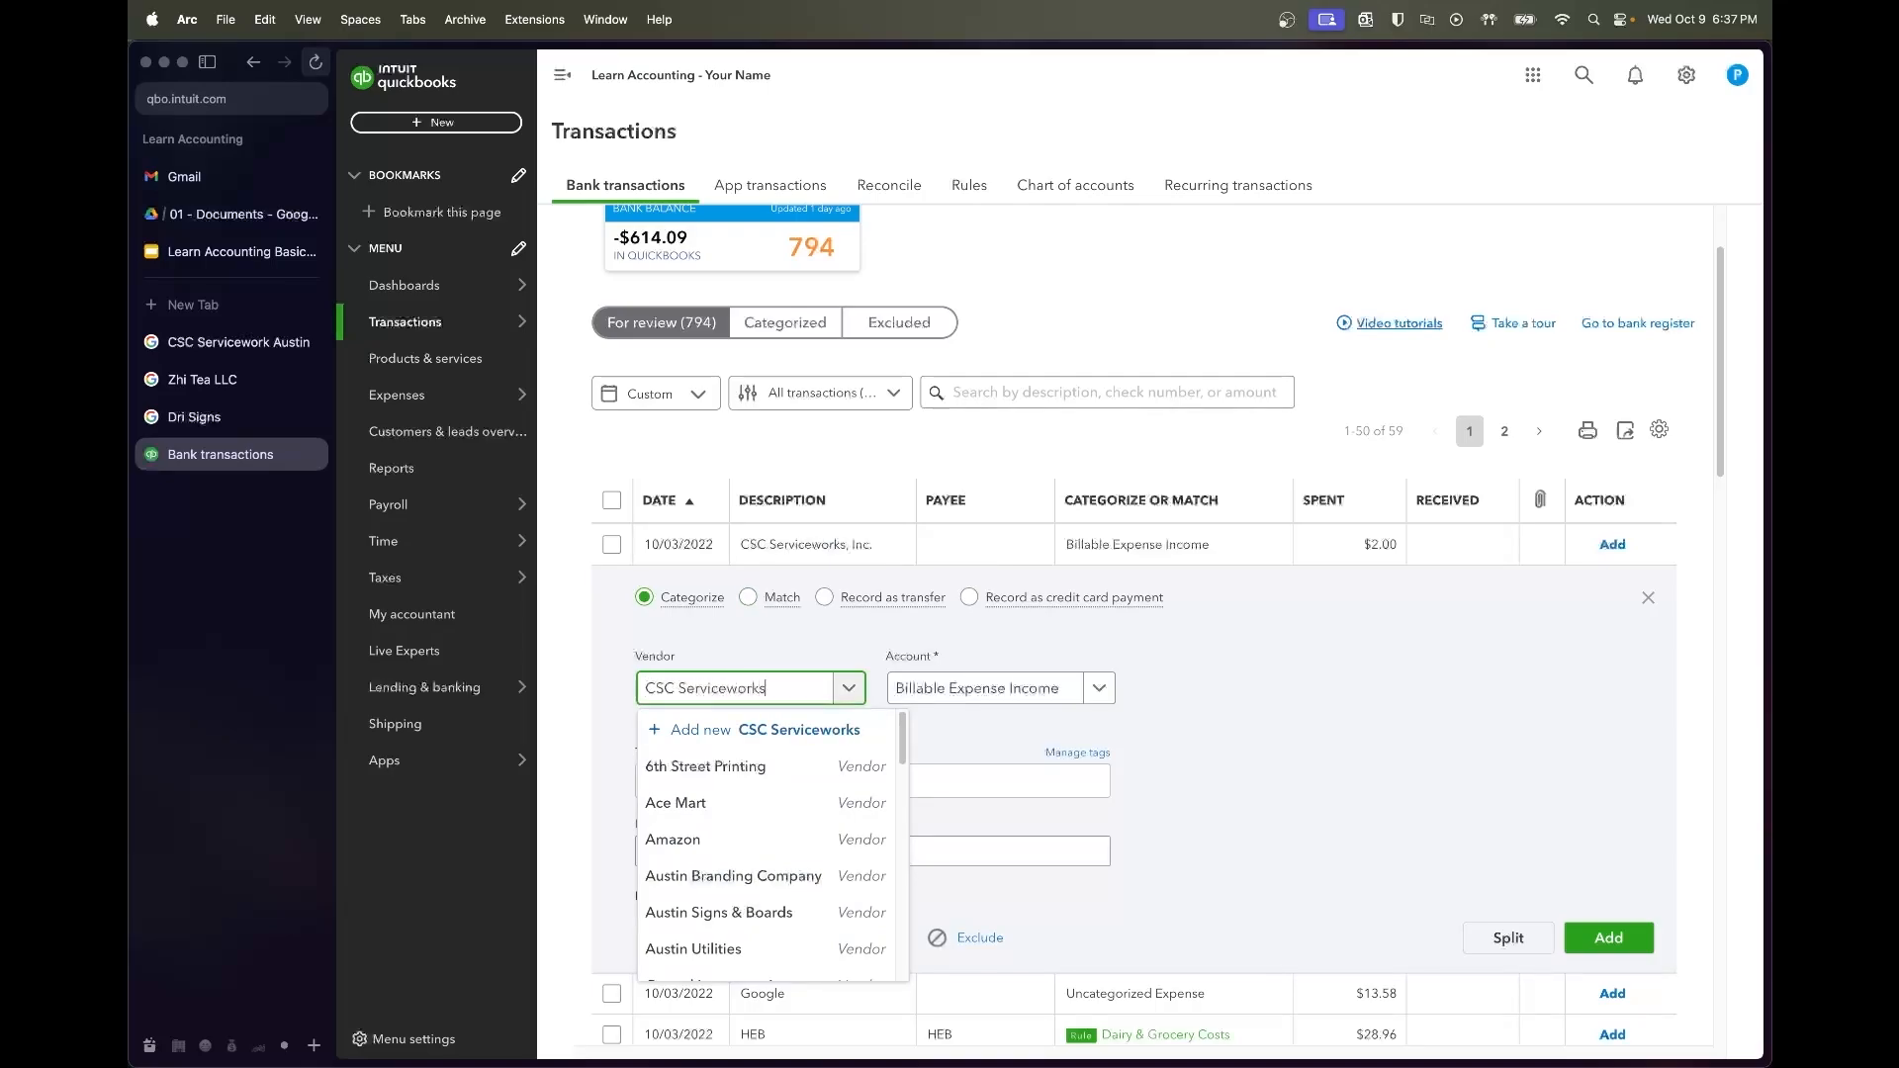
key("Return")
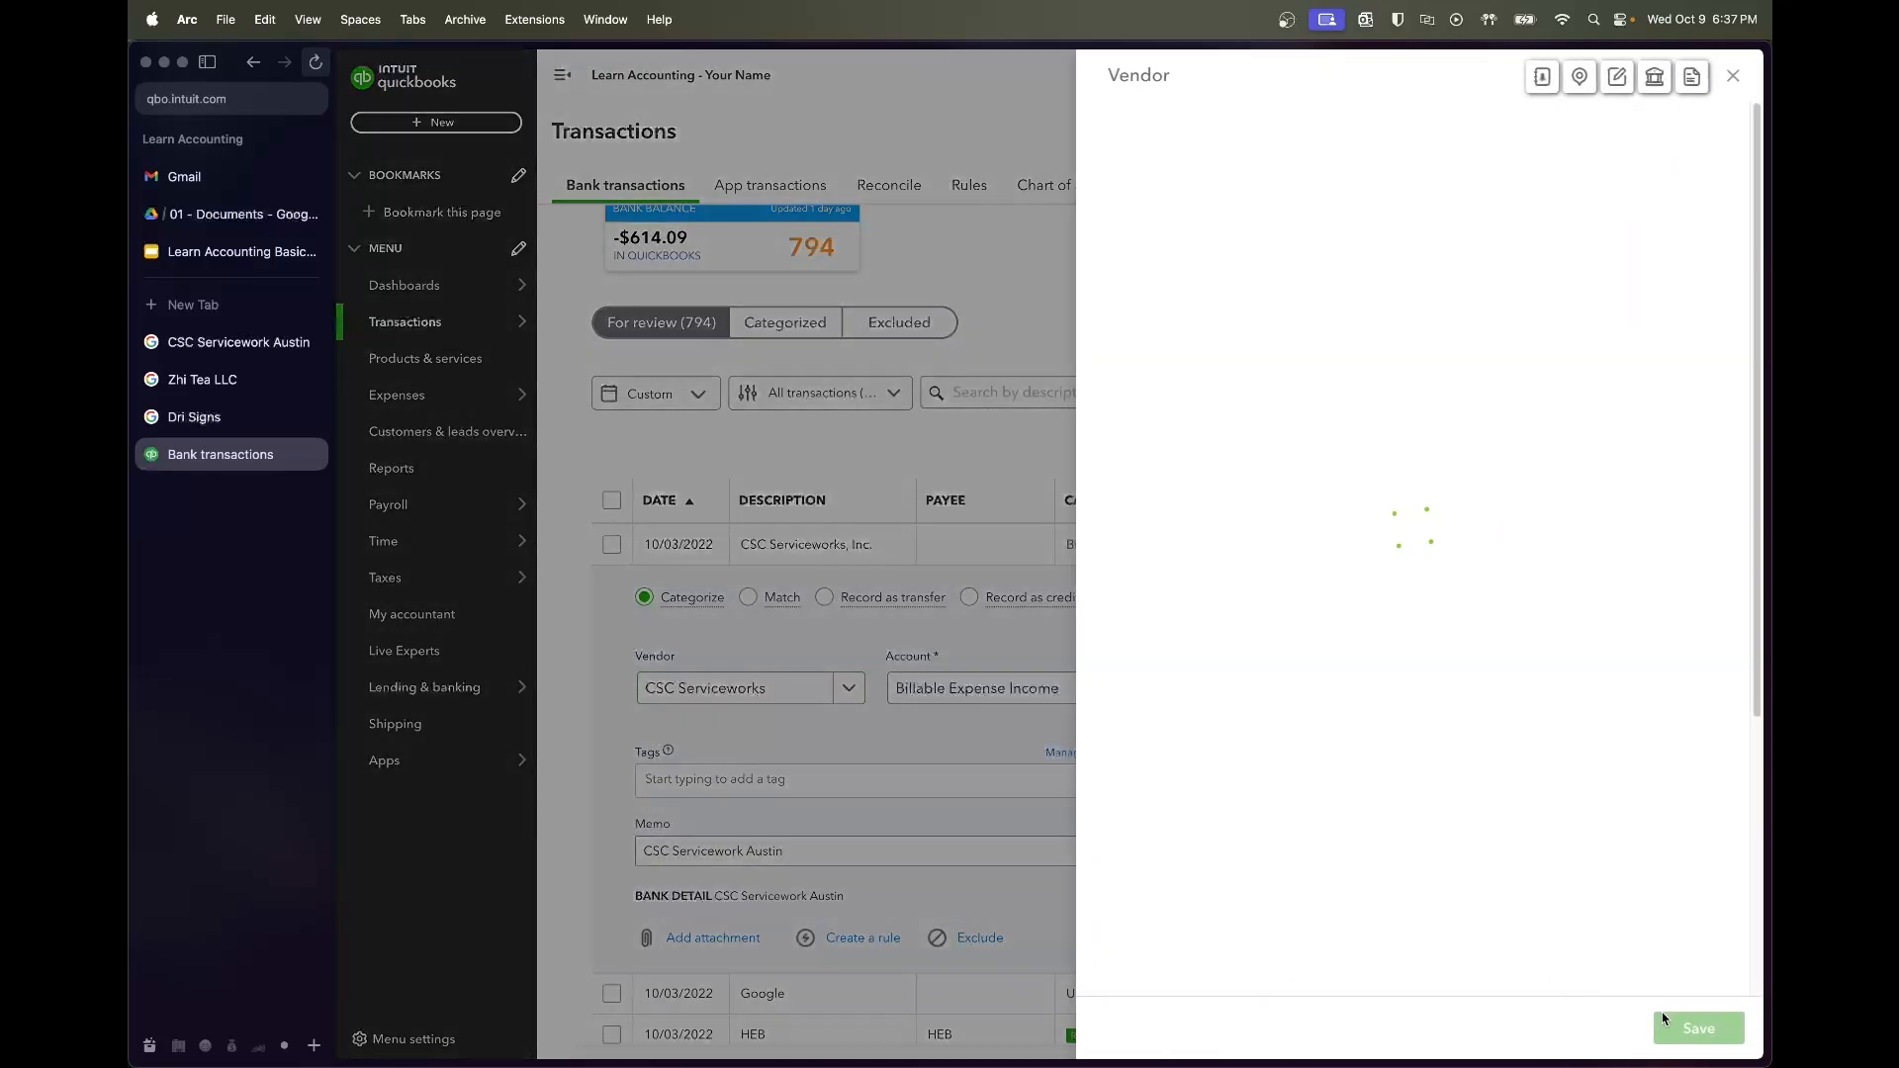
left_click(1680, 1025)
Set the $2.00 charge's account to Lease Expenses:Repairs & Maintenance
left_click(1044, 688)
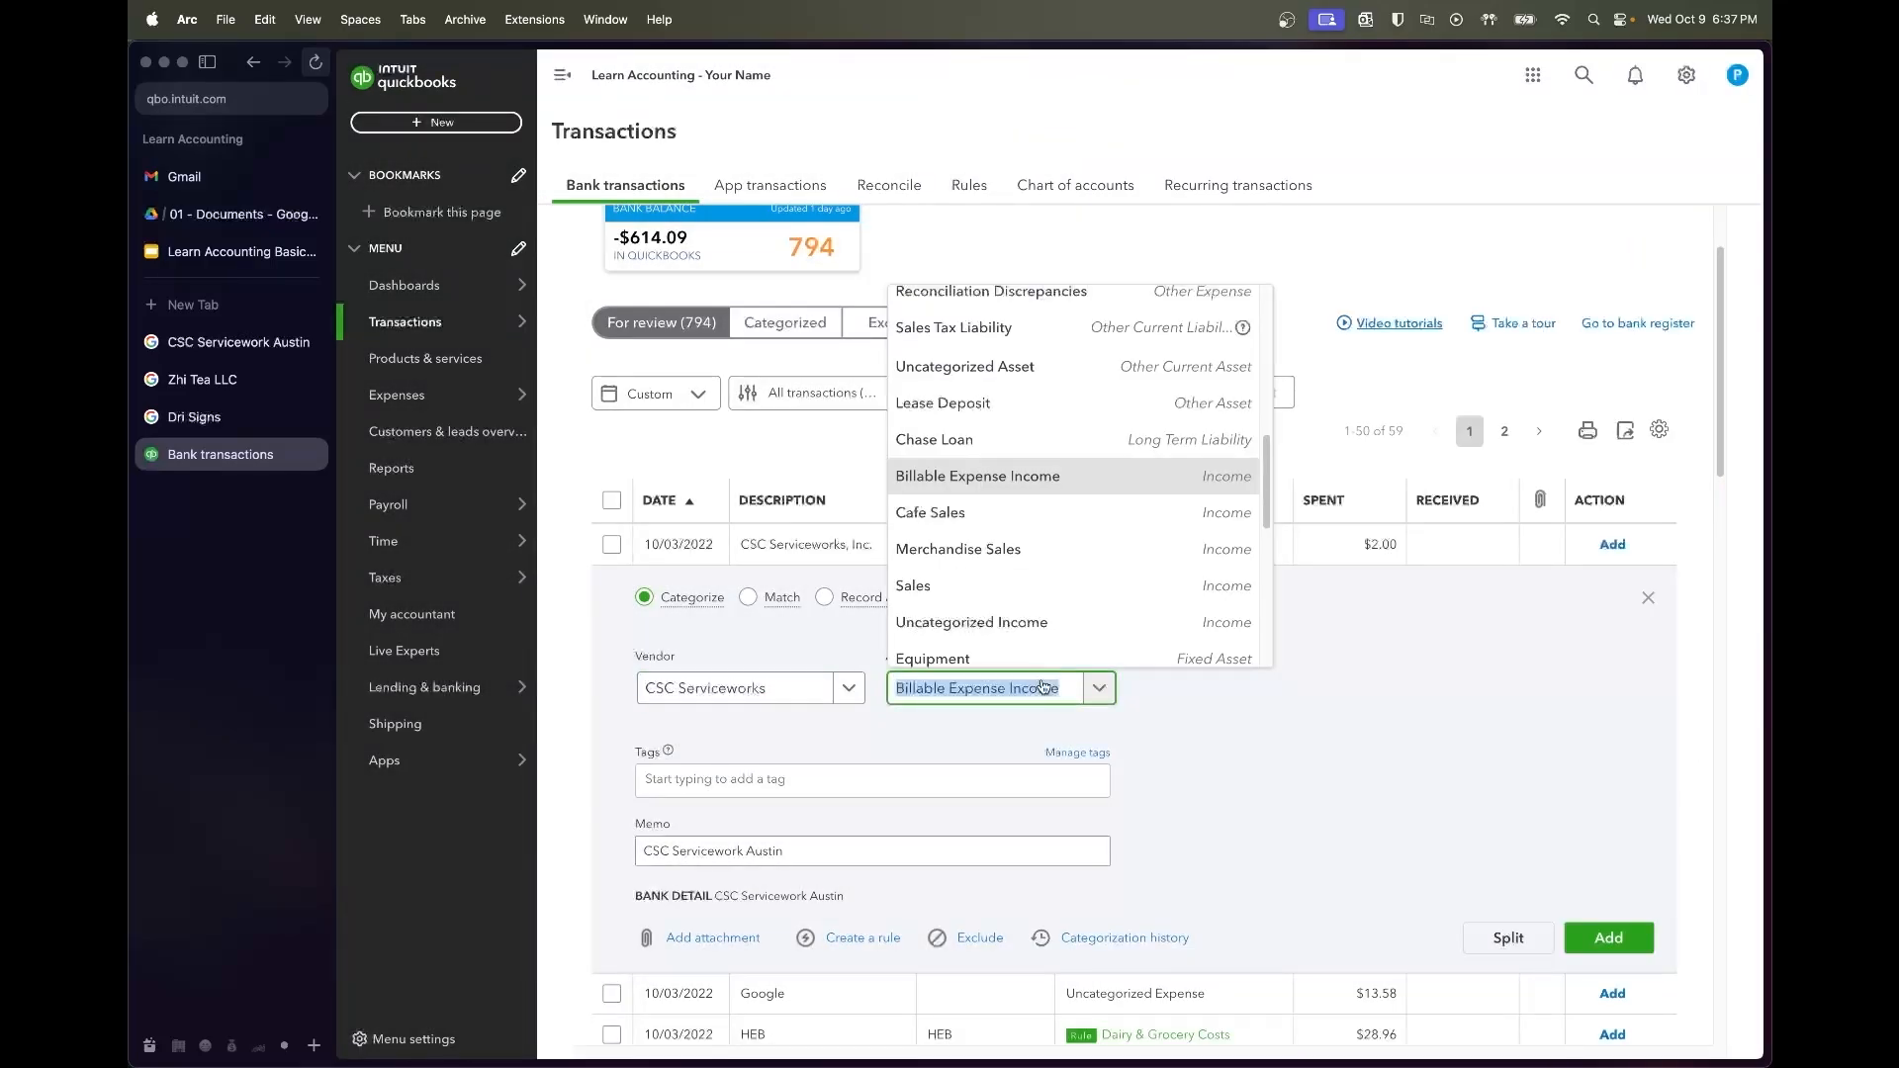
type("repairs")
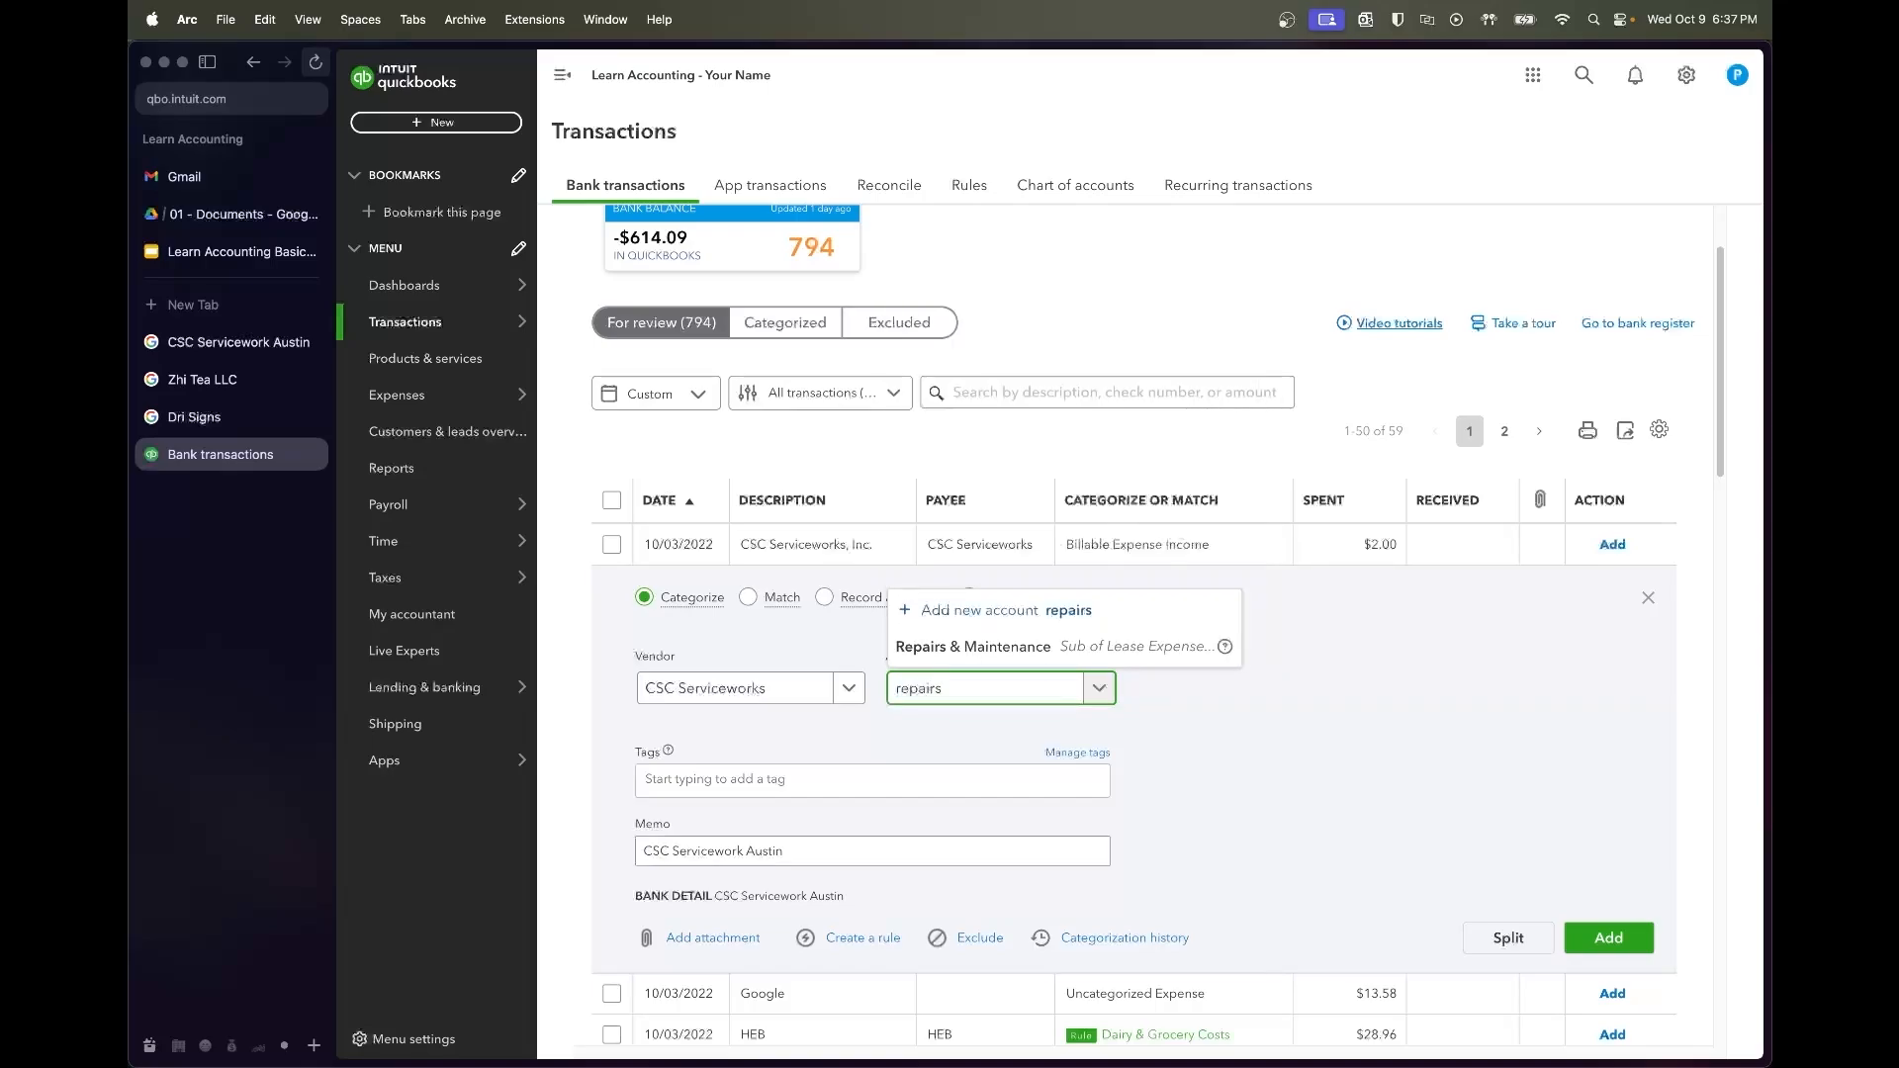
left_click(1052, 647)
left_click(1043, 697)
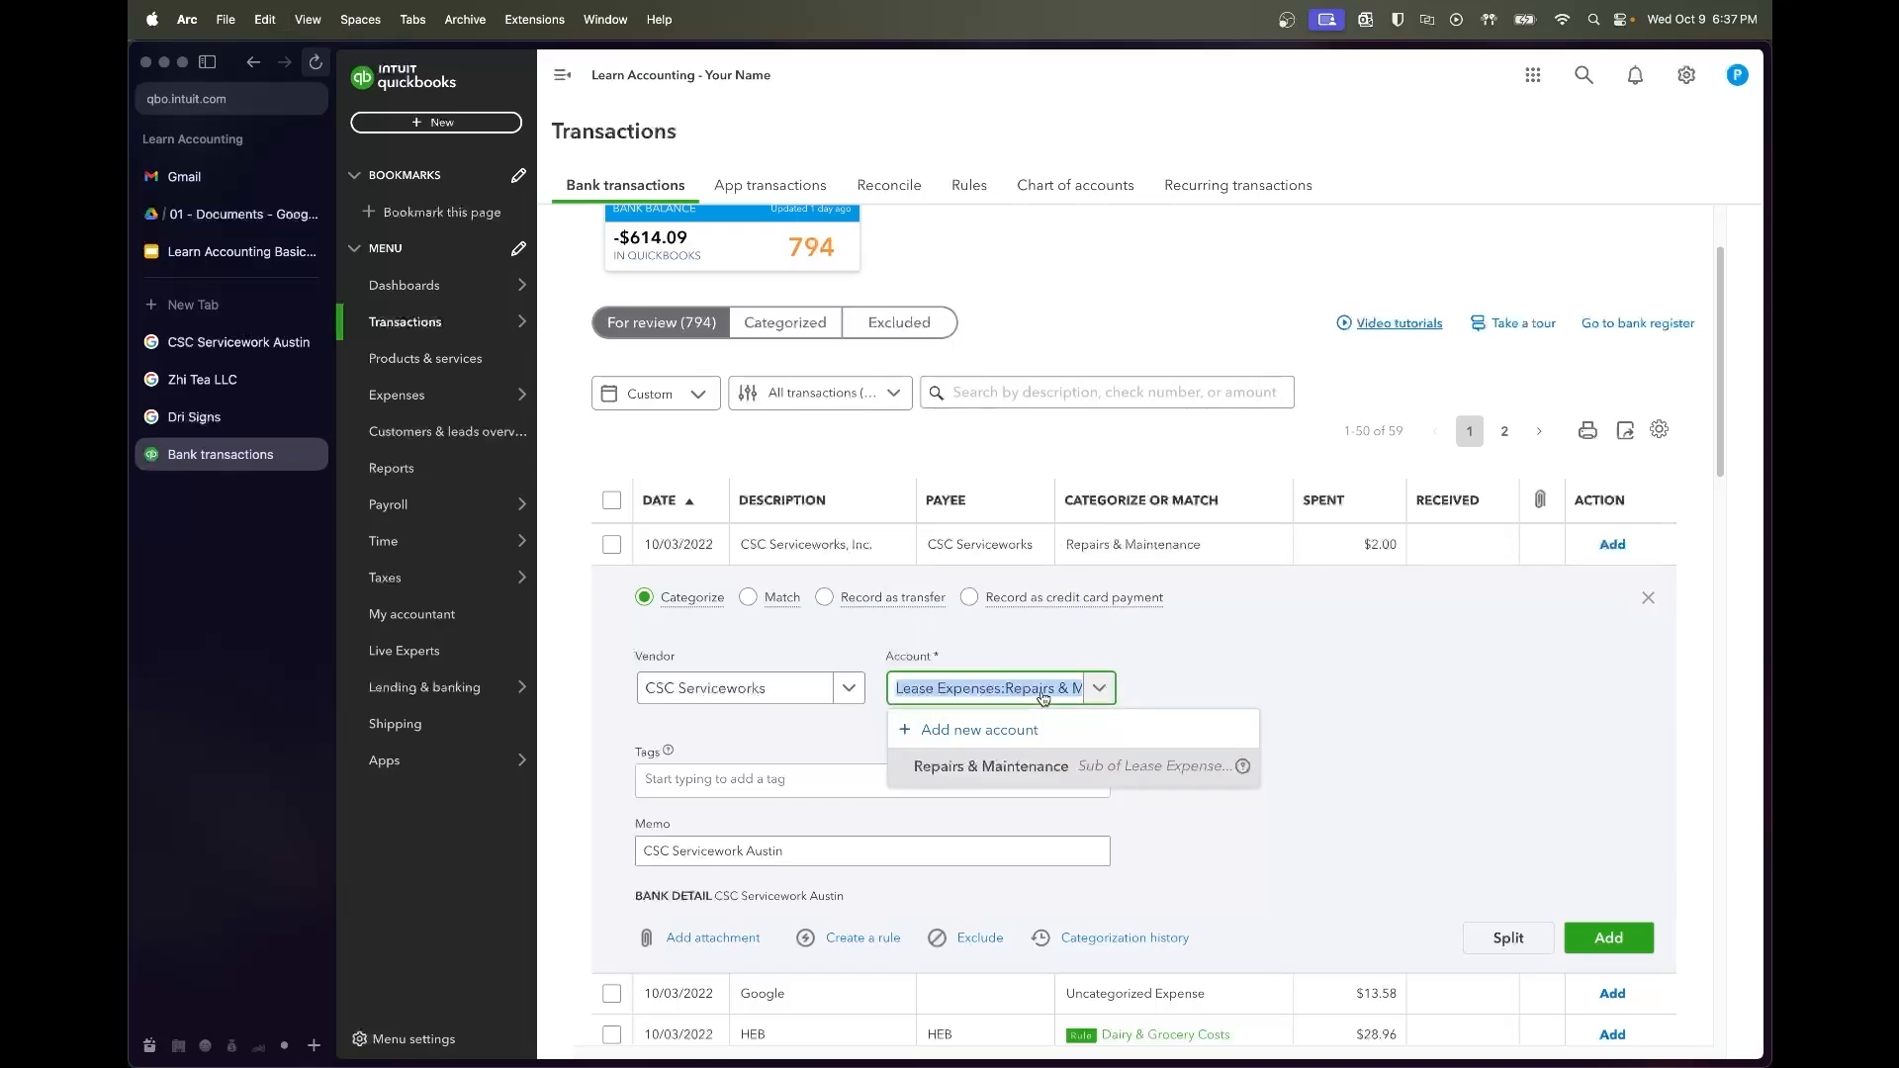
mouse_move(370, 339)
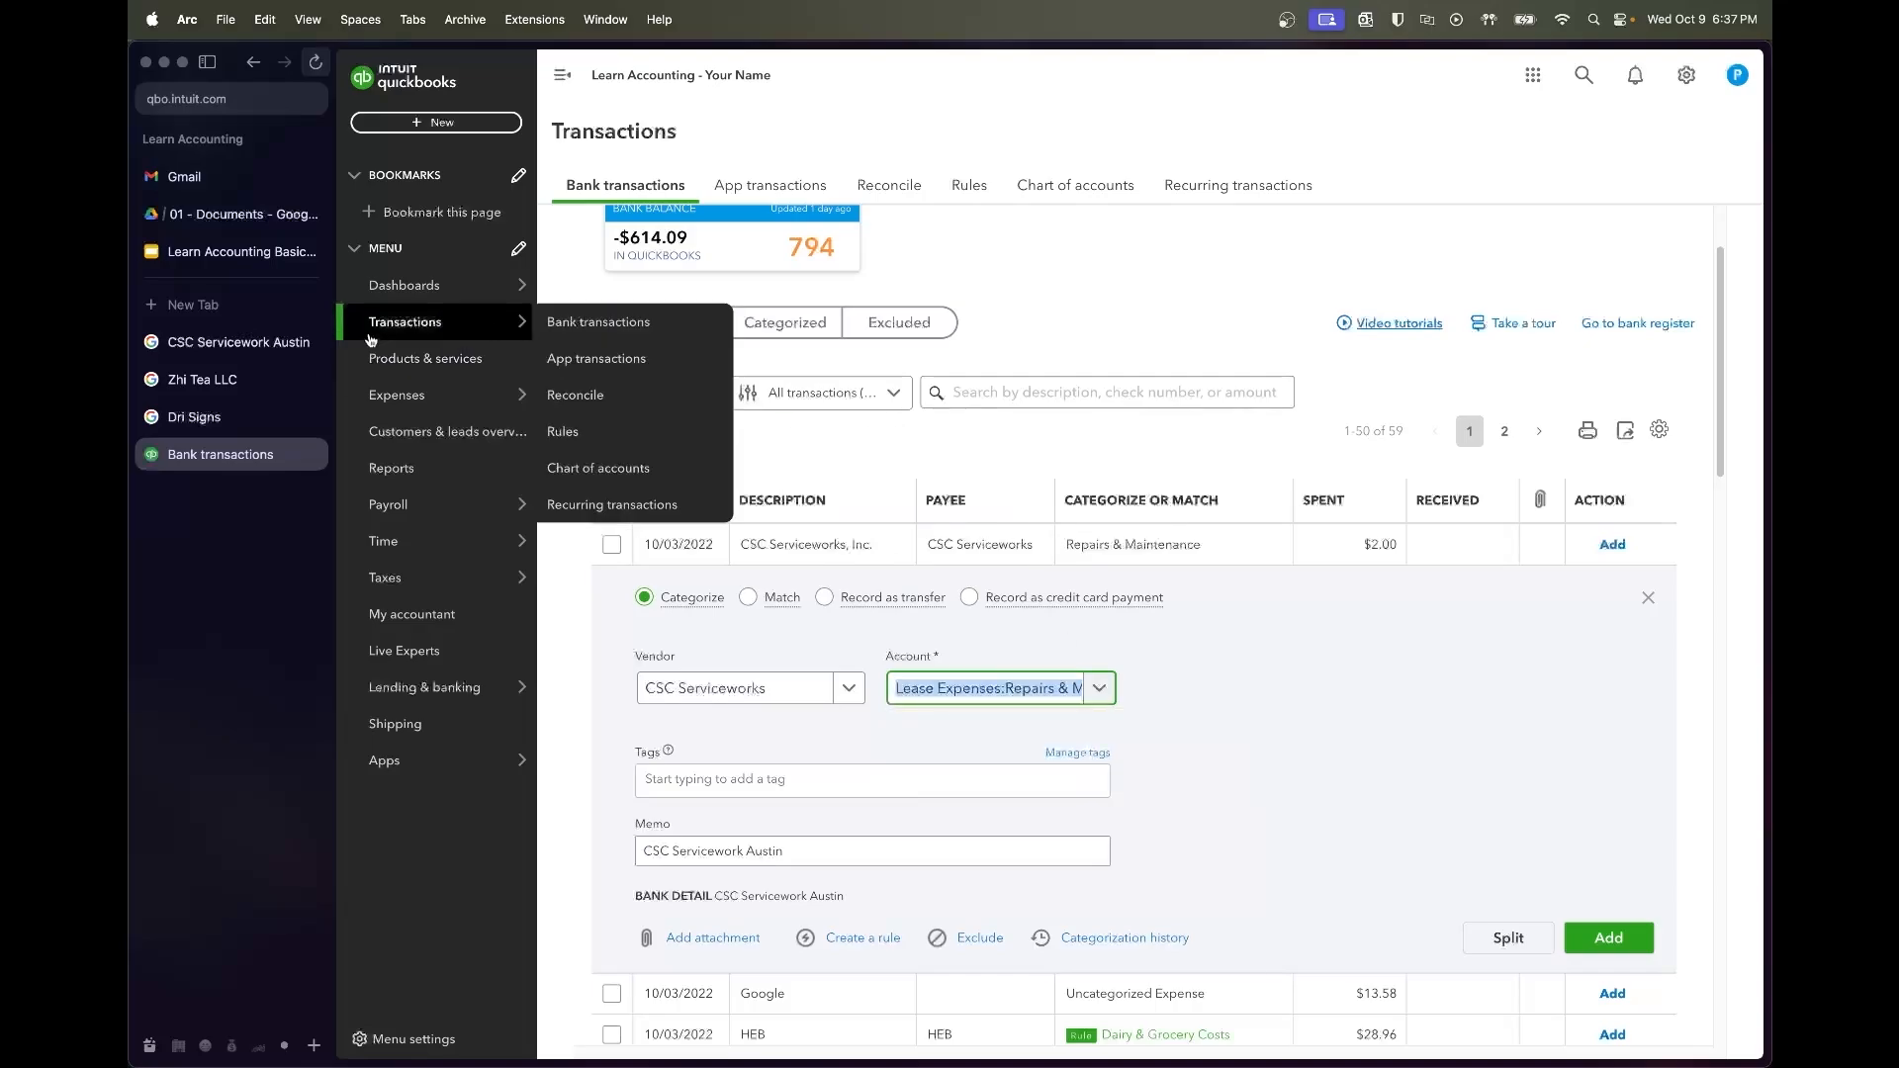
left_click(312, 343)
Close the Zhi Tea LLC and Dri Signs tabs, check syllabus slide 7, and return to QuickBooks
left_click(312, 342)
left_click(312, 343)
left_click(252, 253)
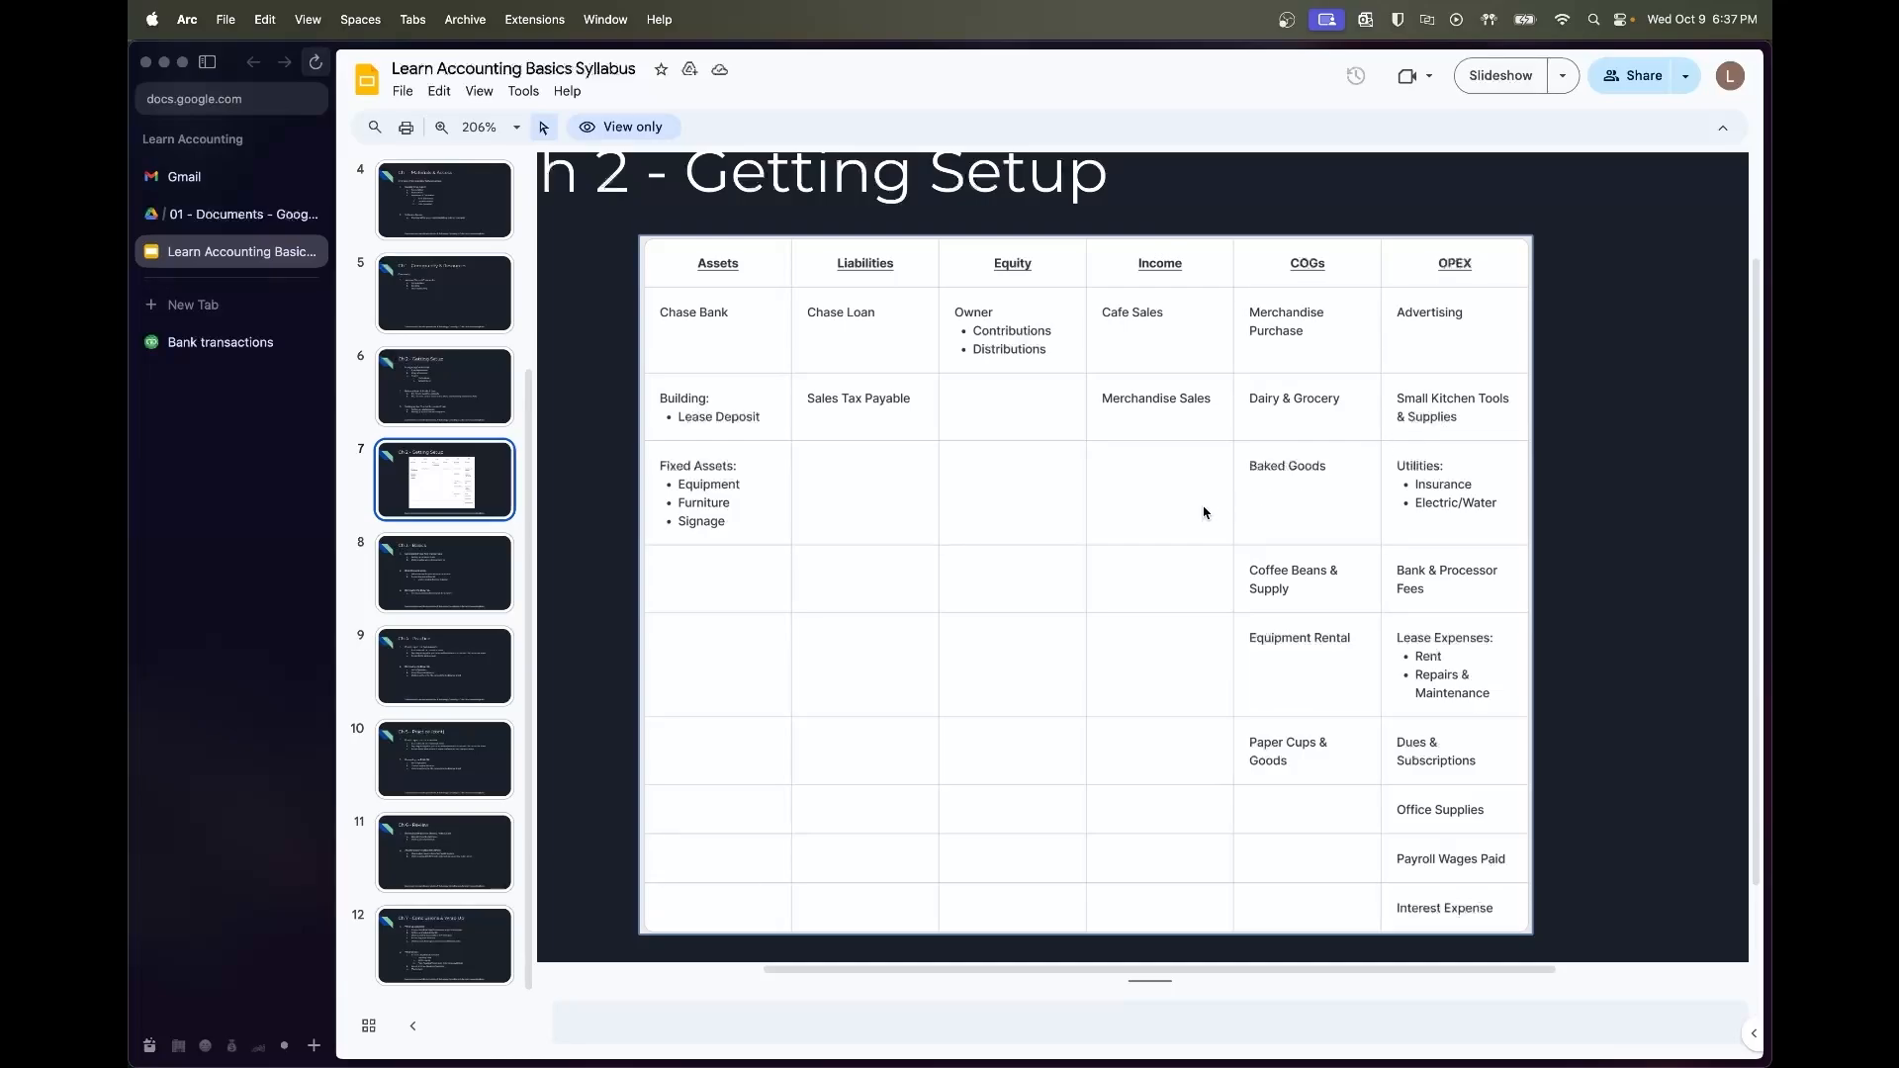
left_click(269, 346)
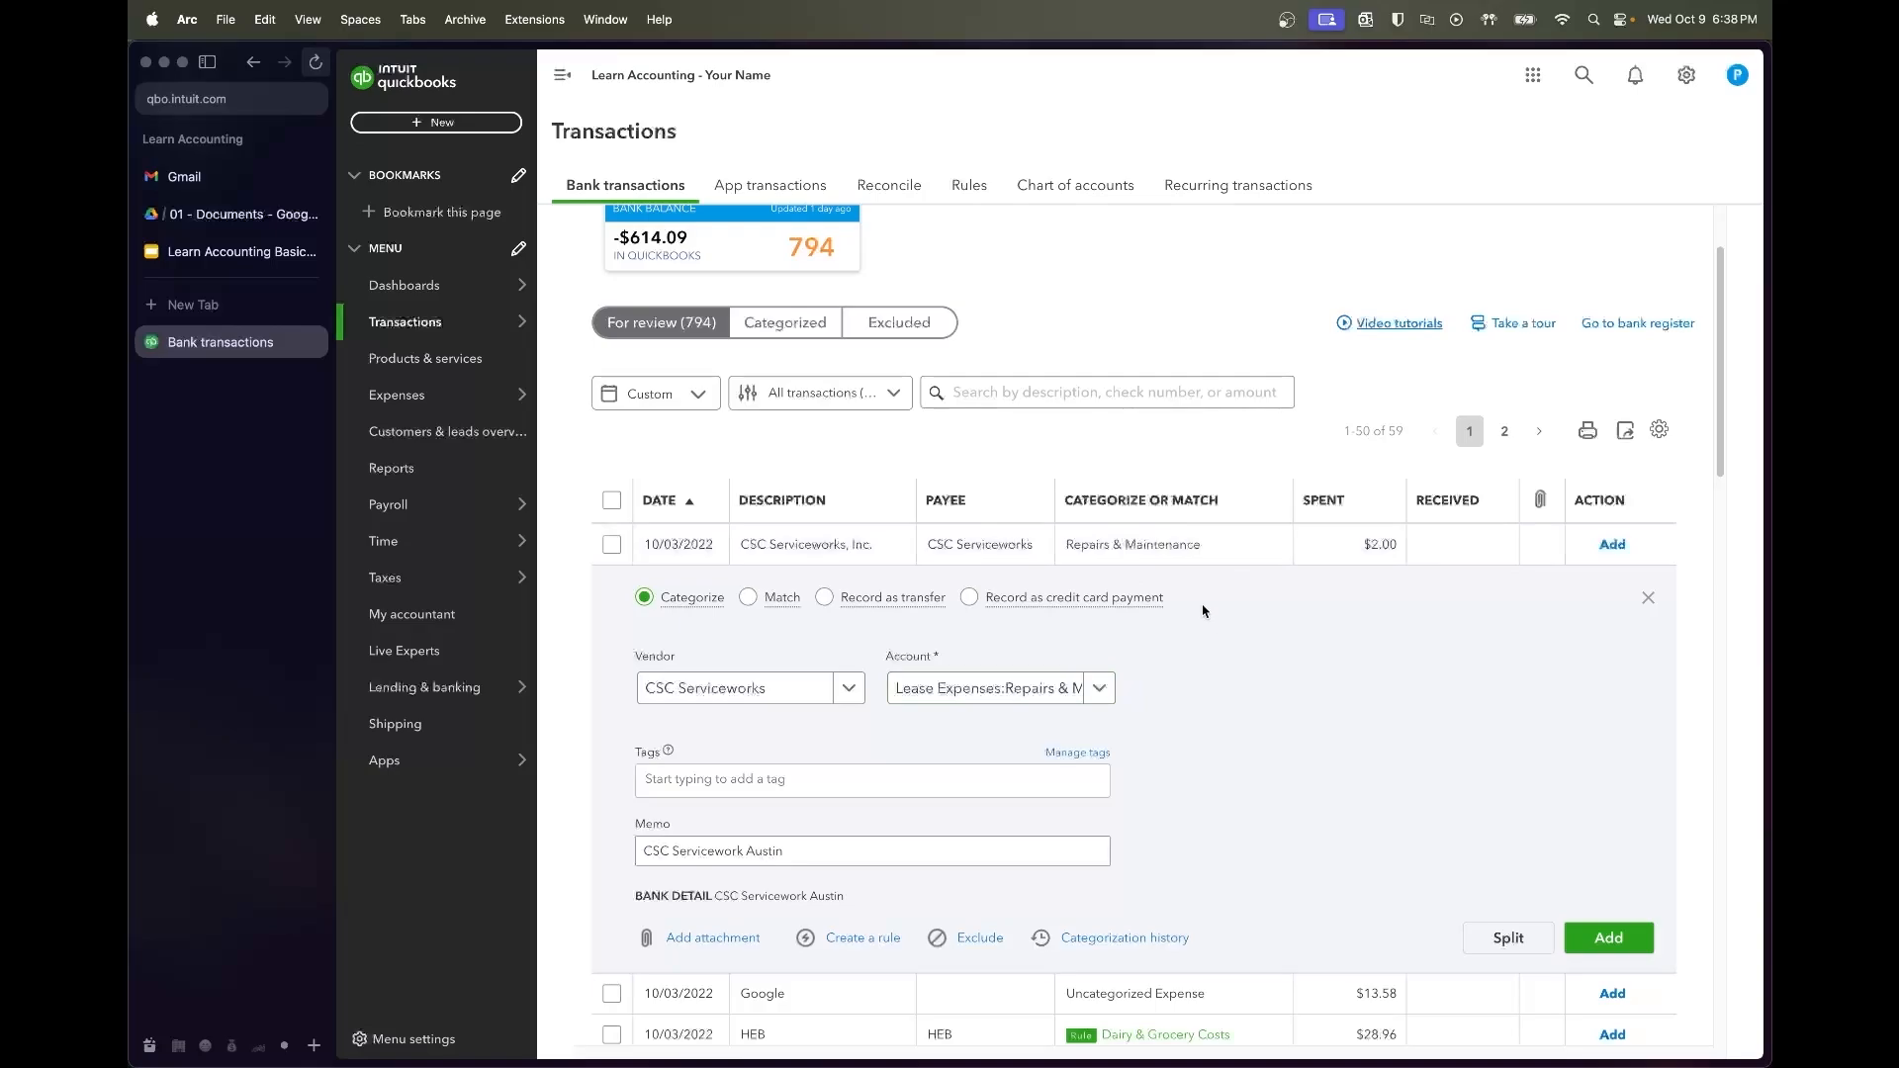
Add the CSC Serviceworks charge and the Google charge as Dues & Subscriptions
left_click(1592, 952)
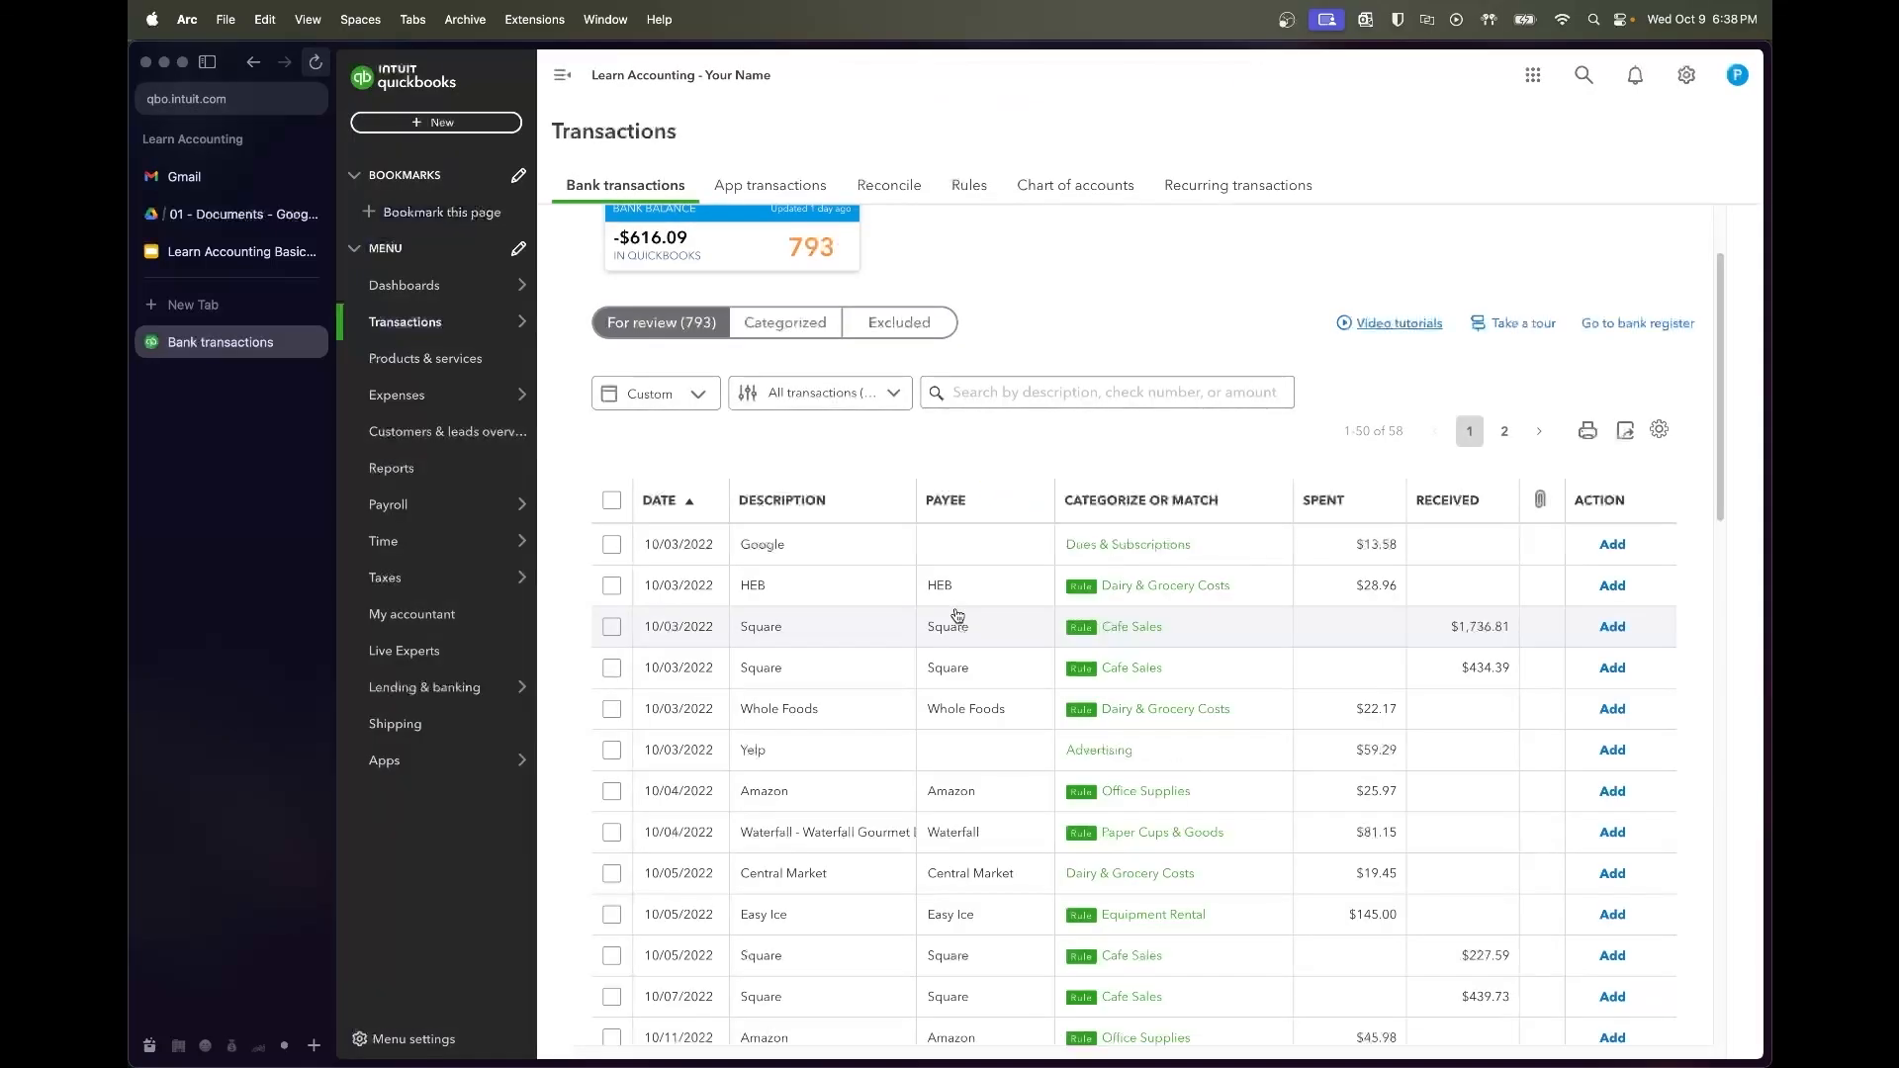
left_click(813, 556)
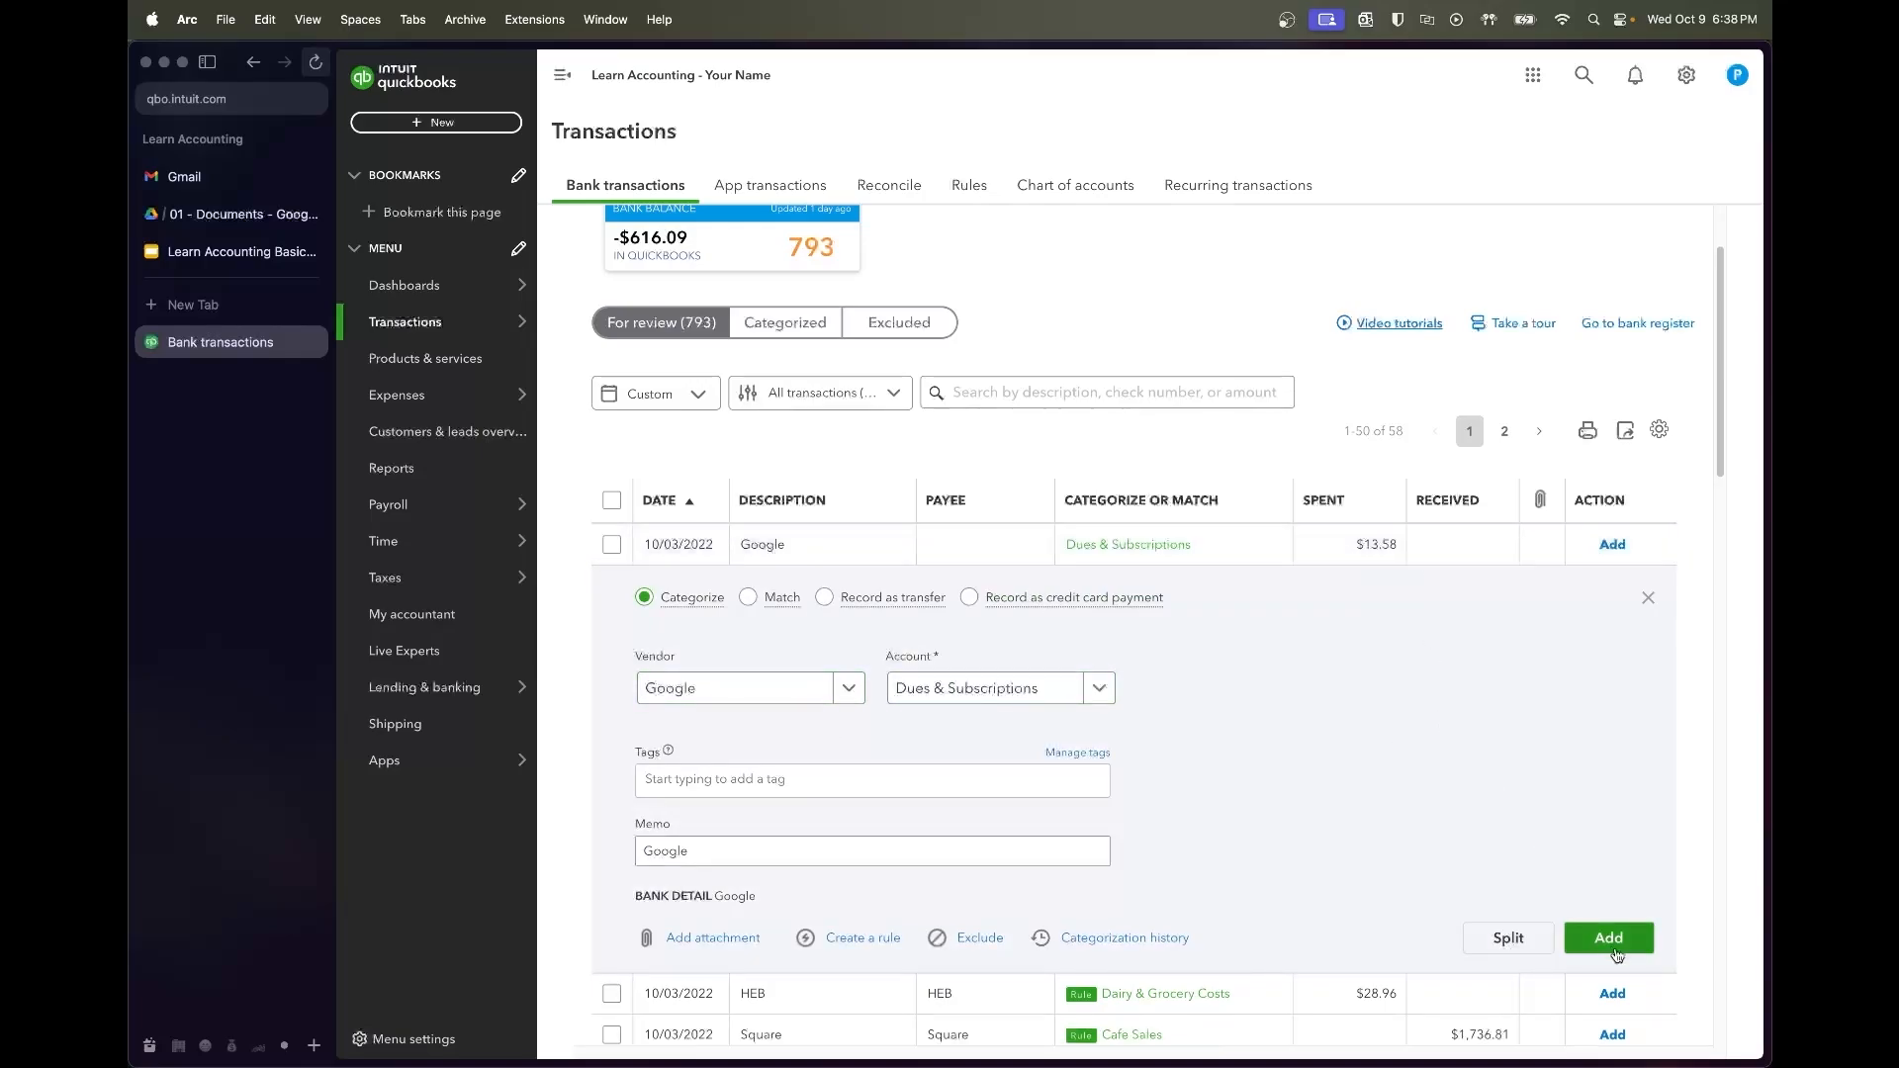
left_click(1609, 939)
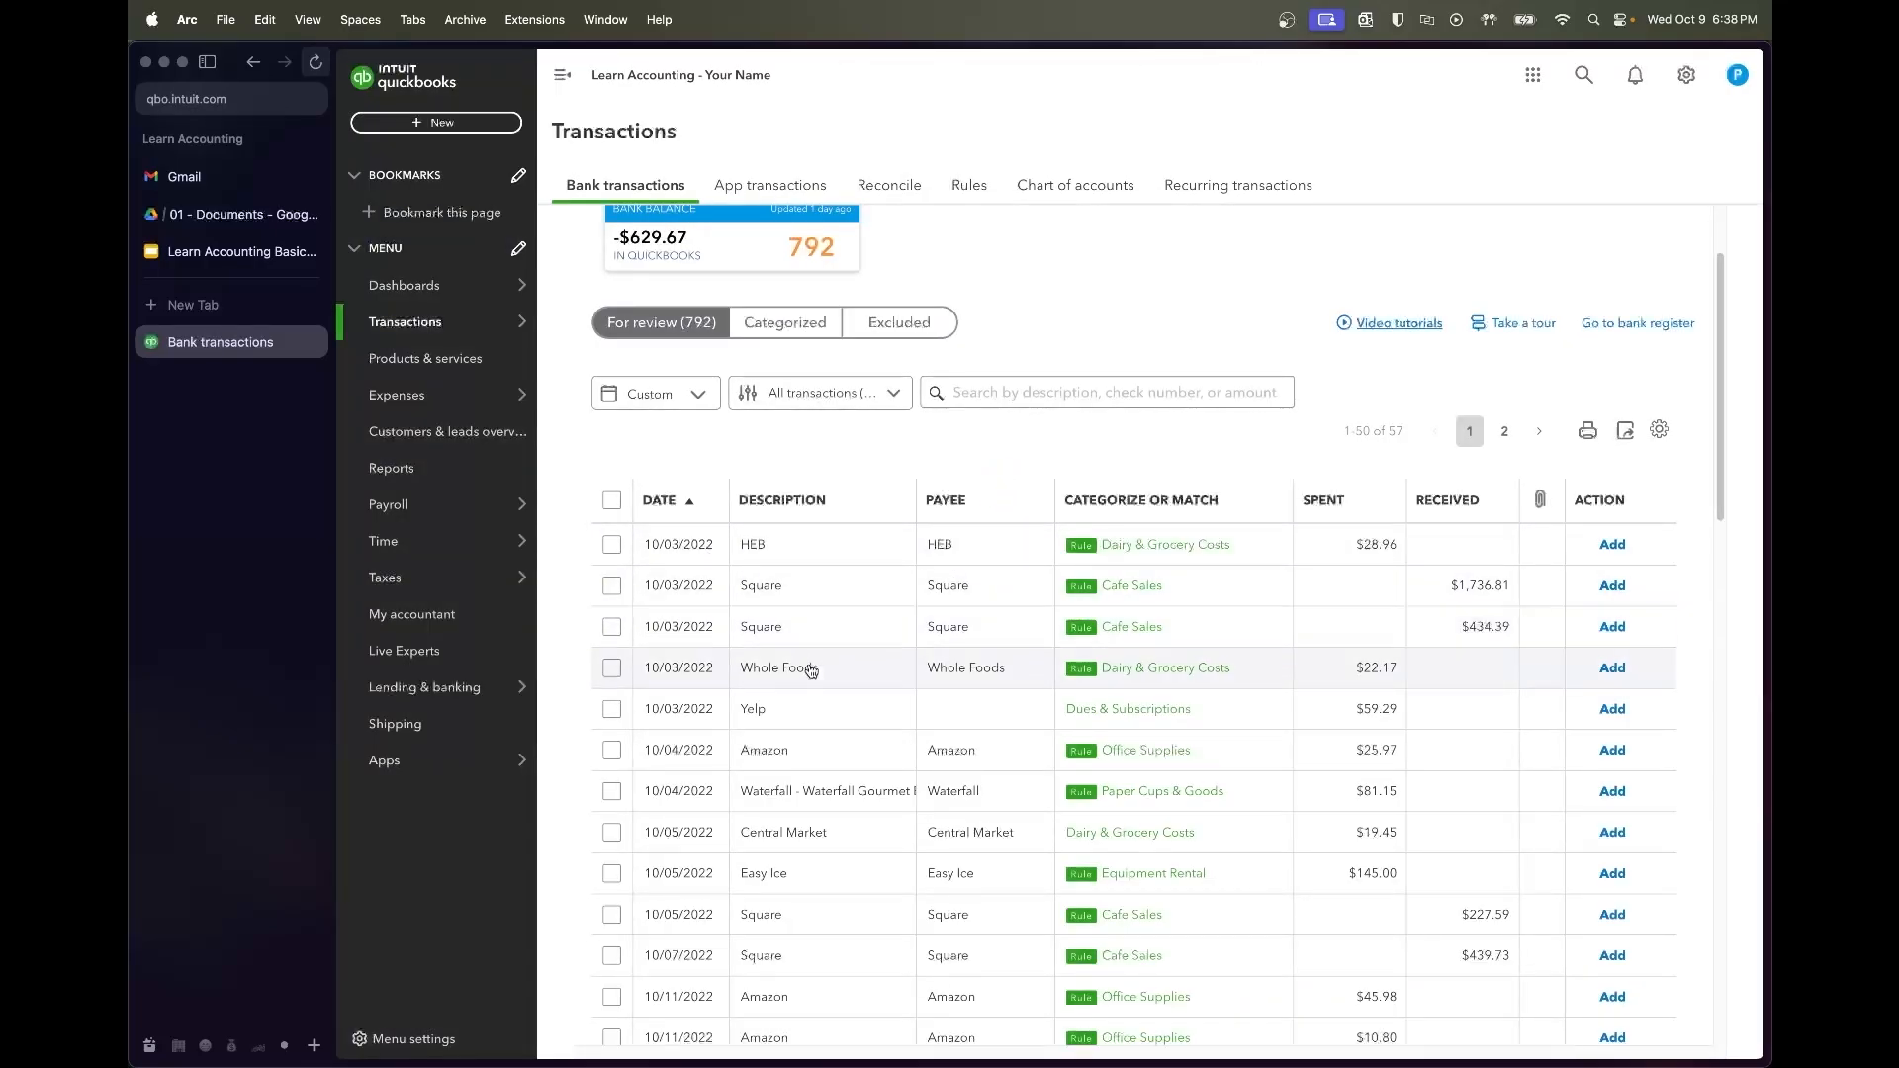
Batch-accept the HEB, two Square, and Whole Foods transactions
left_click(611, 545)
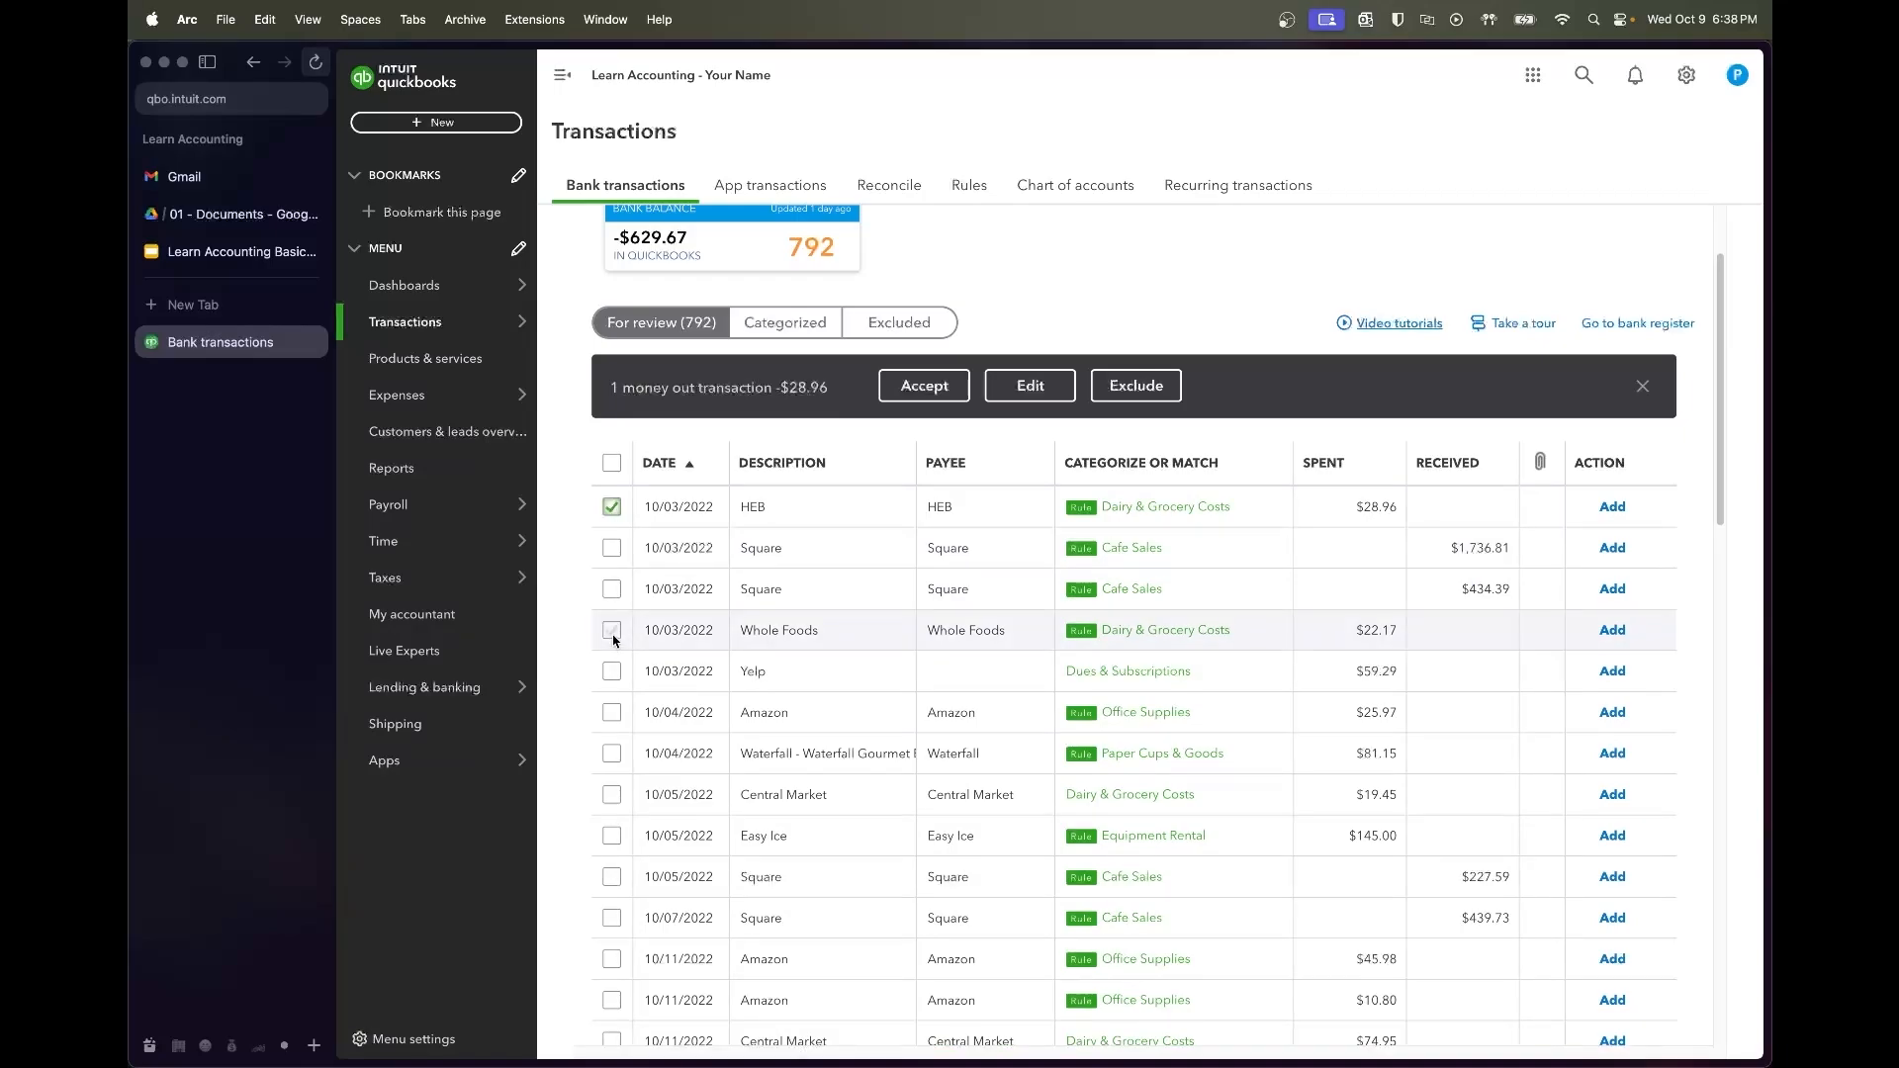
left_click(613, 638, "shift")
left_click(913, 394)
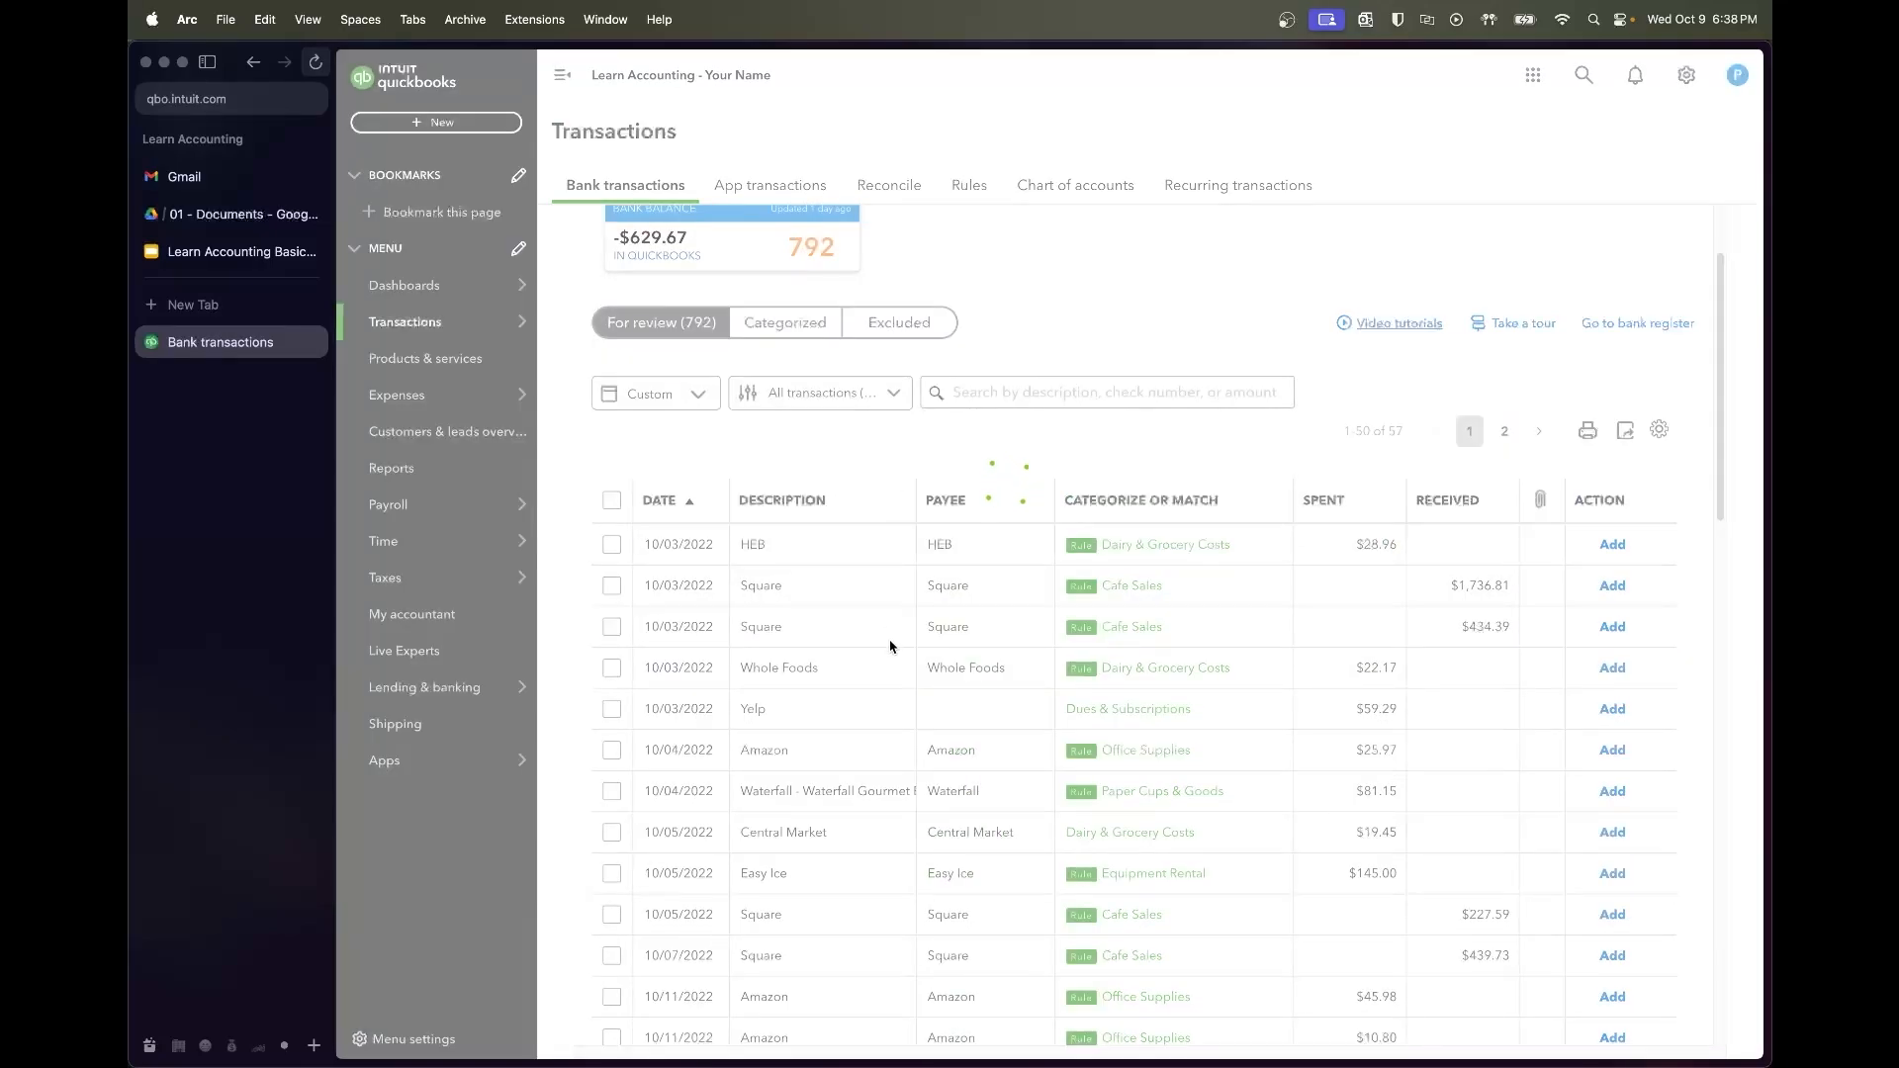
Add the $59.29 Yelp charge with its account changed to Advertising
left_click(892, 549)
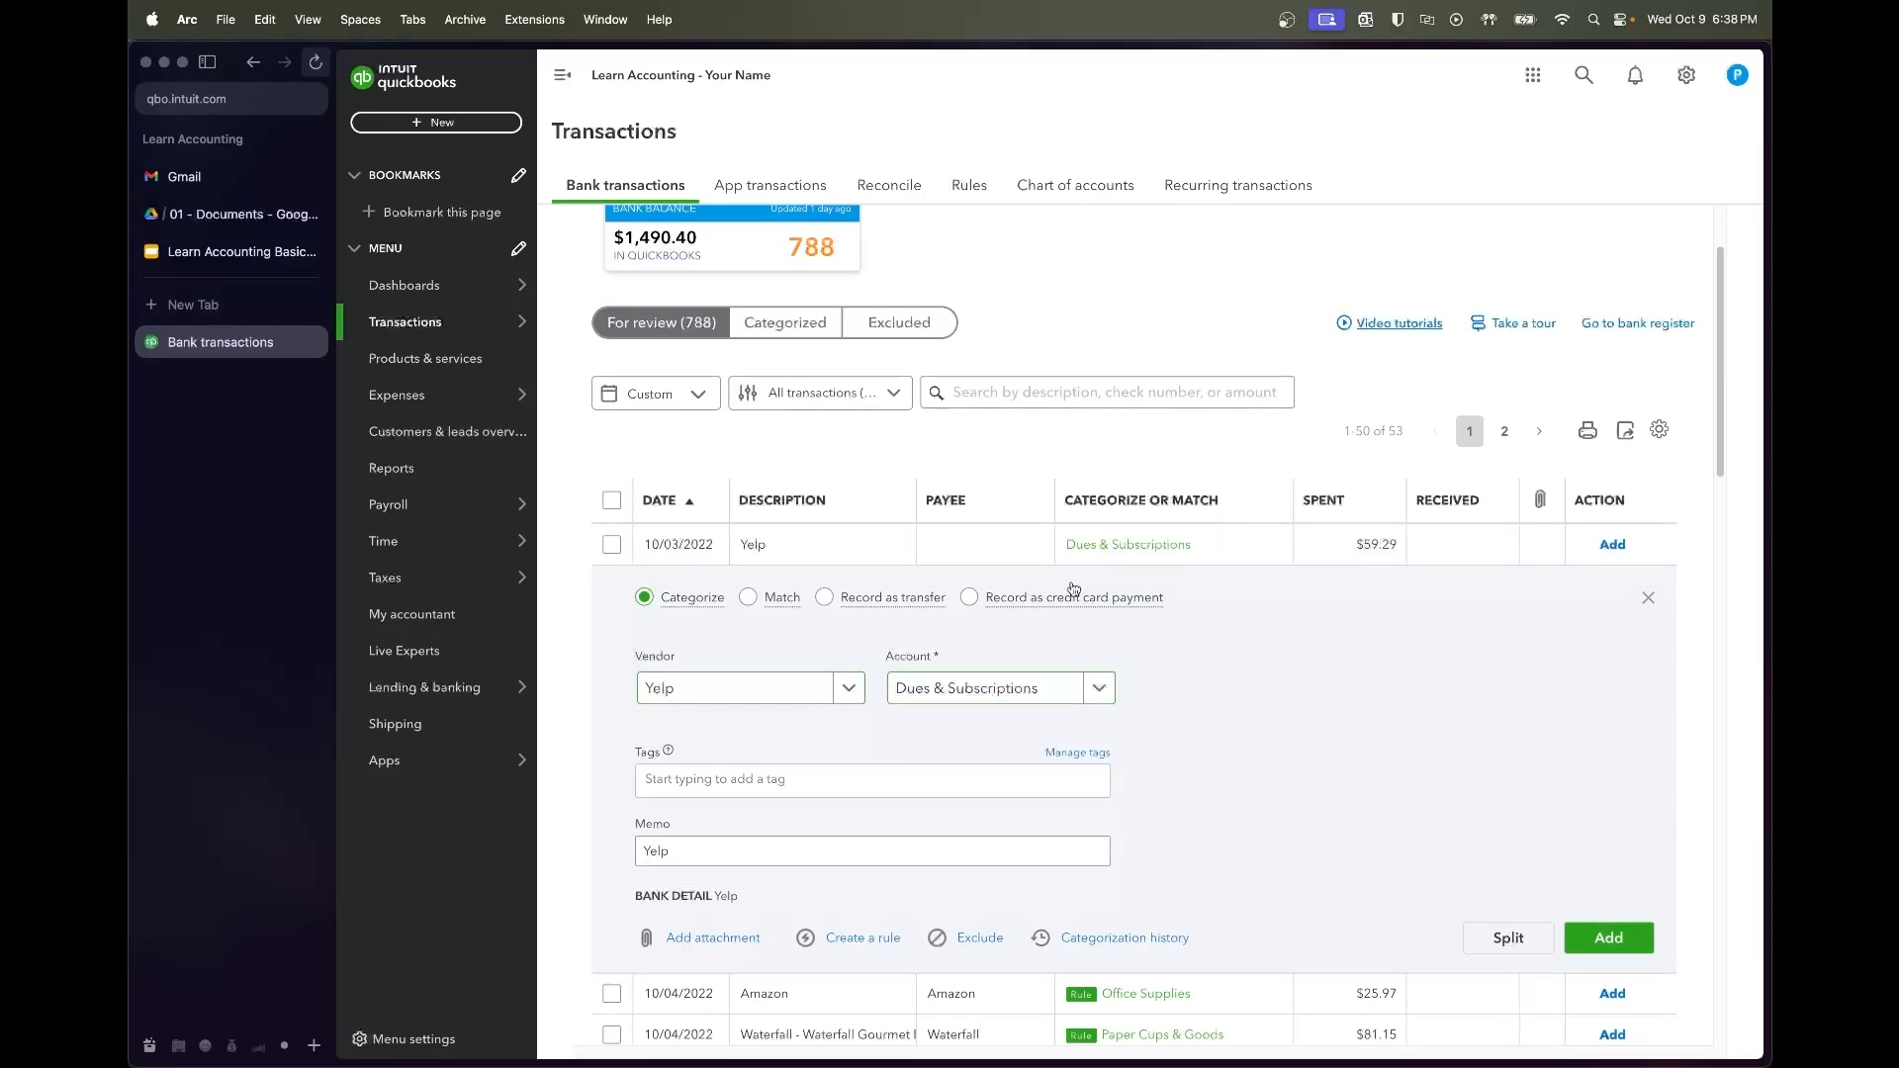
left_click(974, 693)
type("advertis")
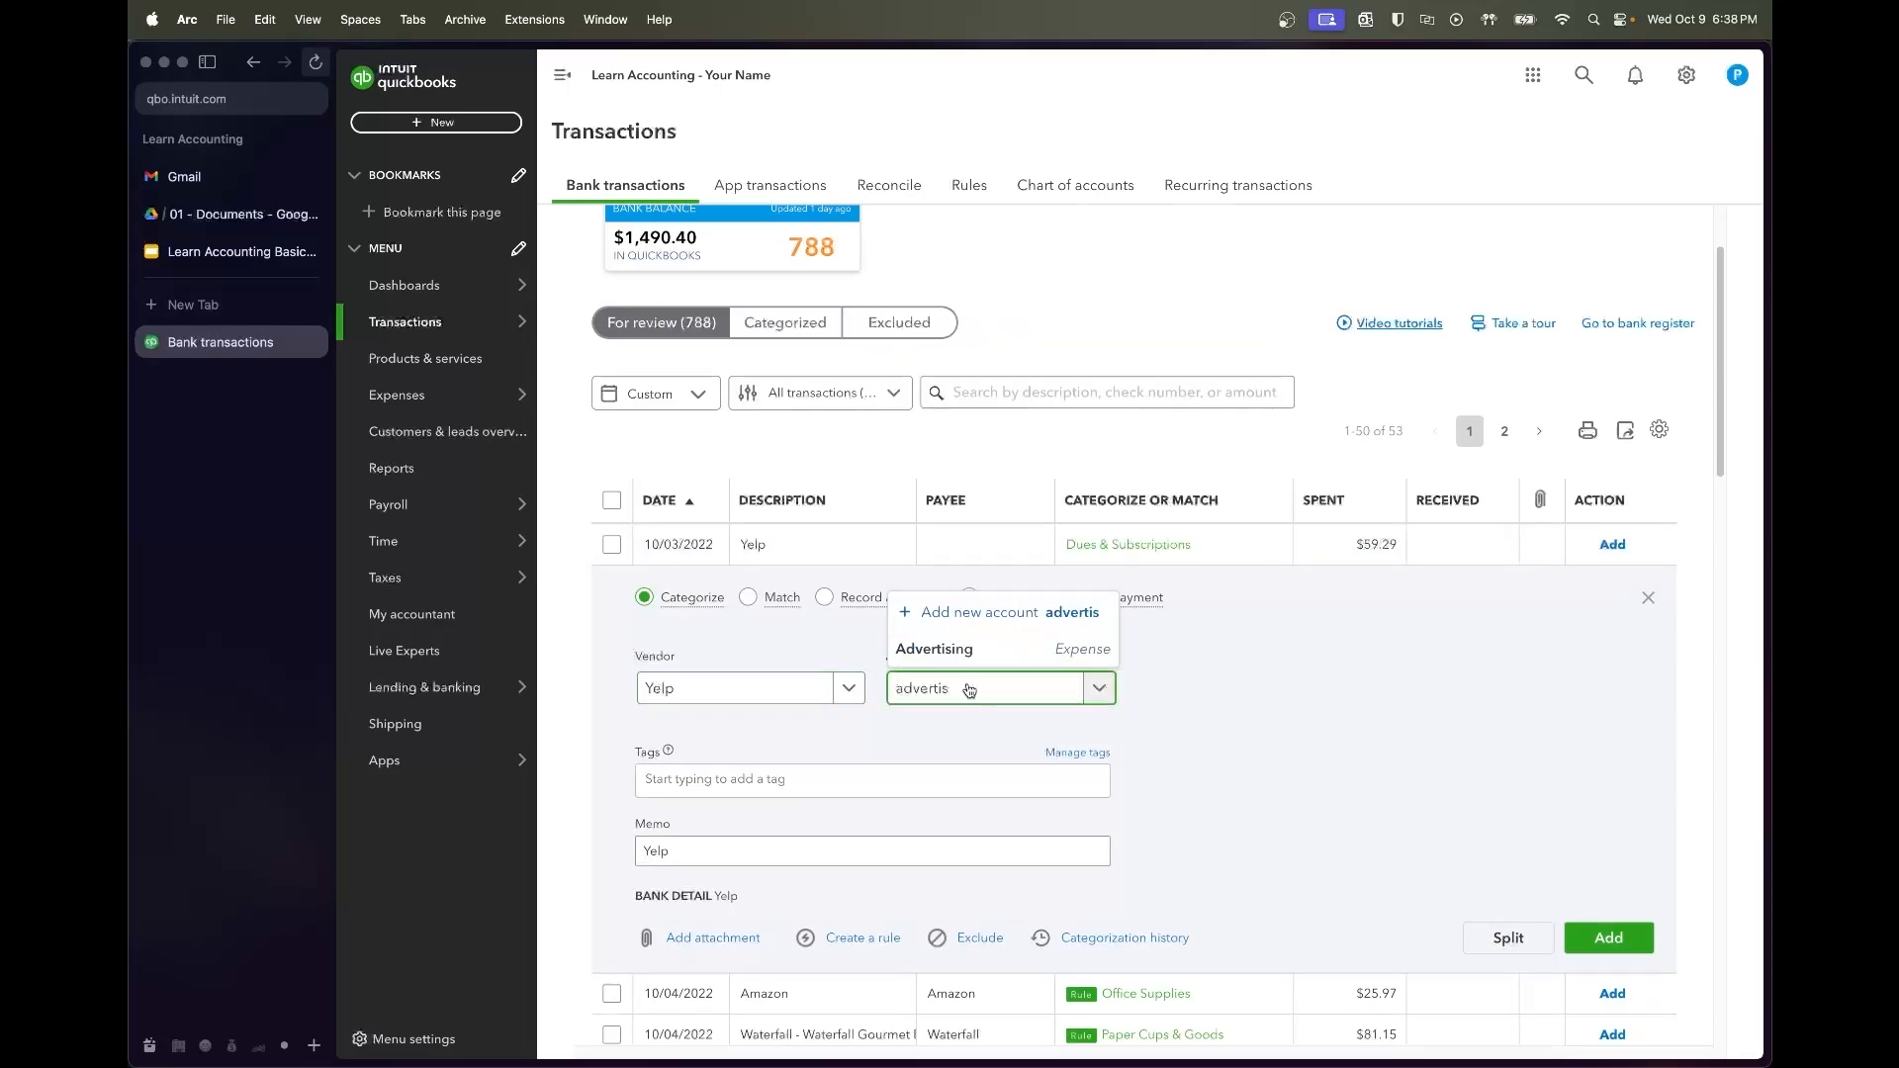
left_click(980, 651)
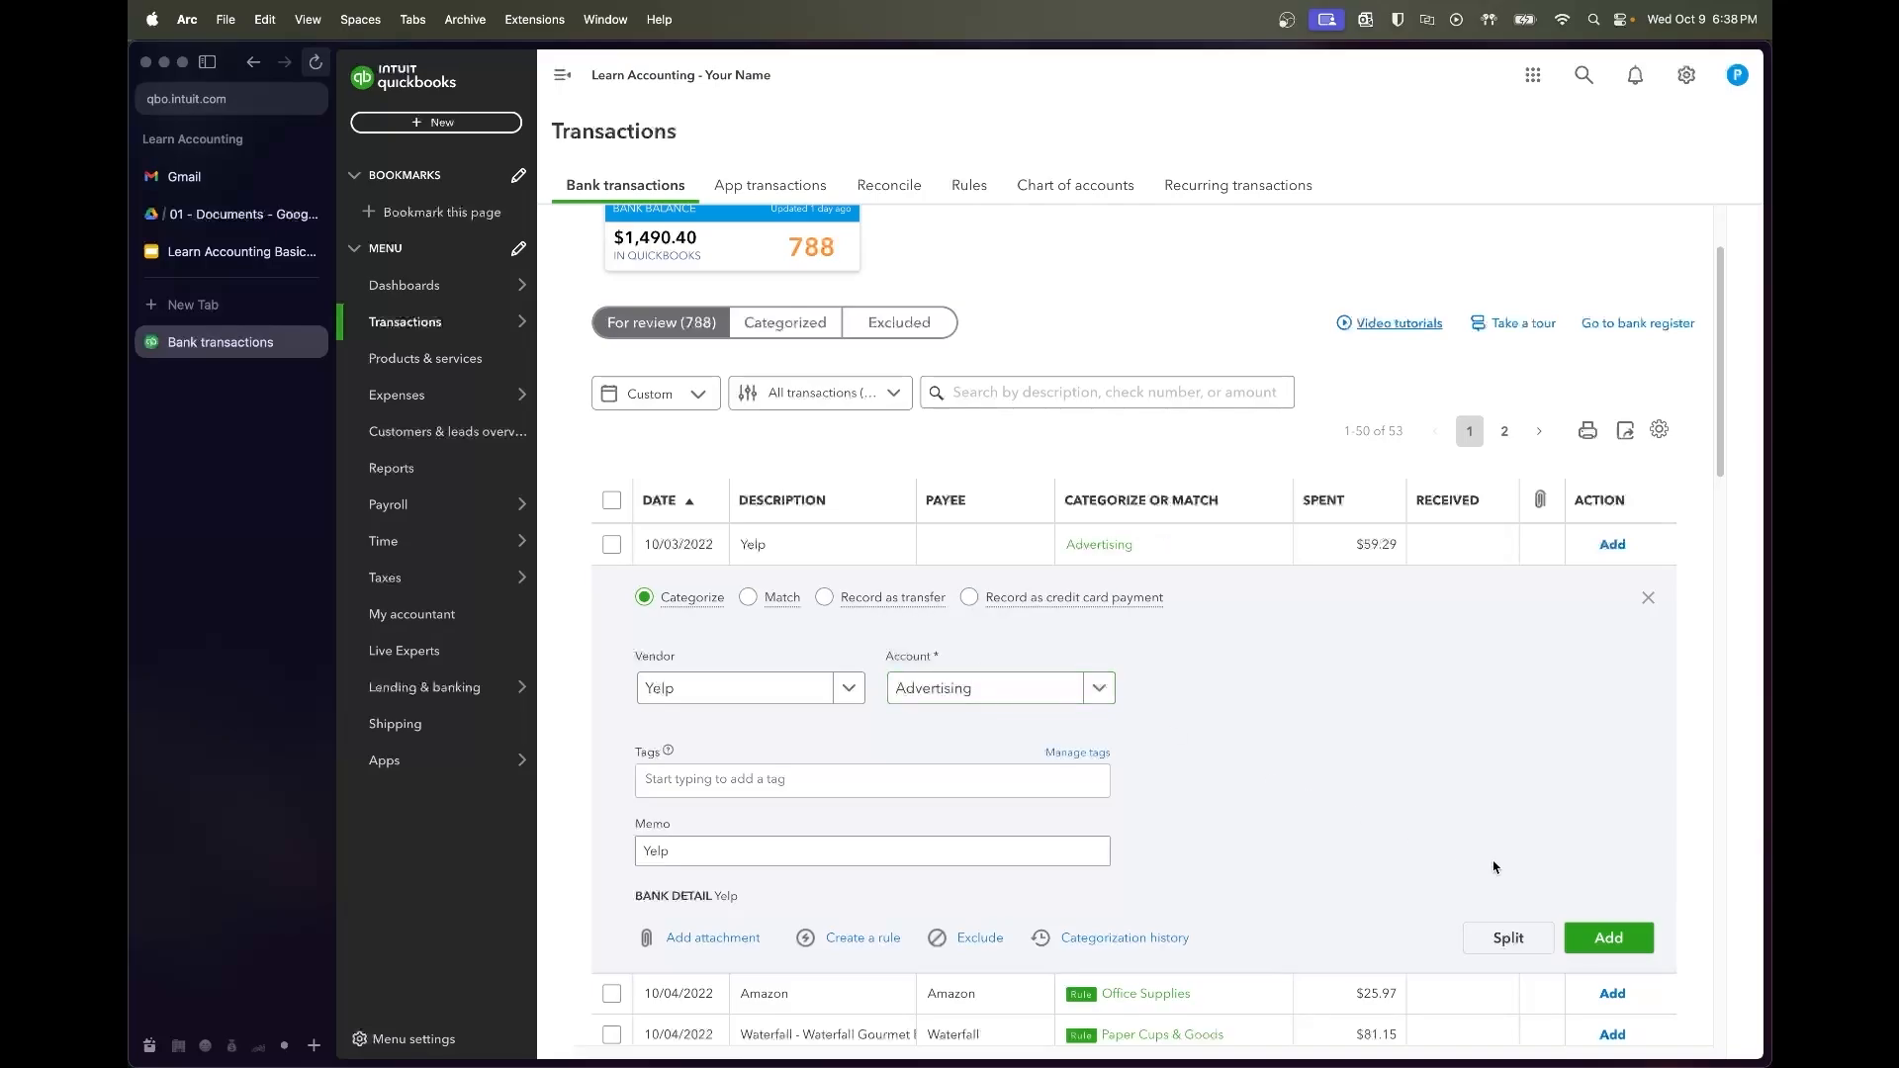
left_click(1593, 929)
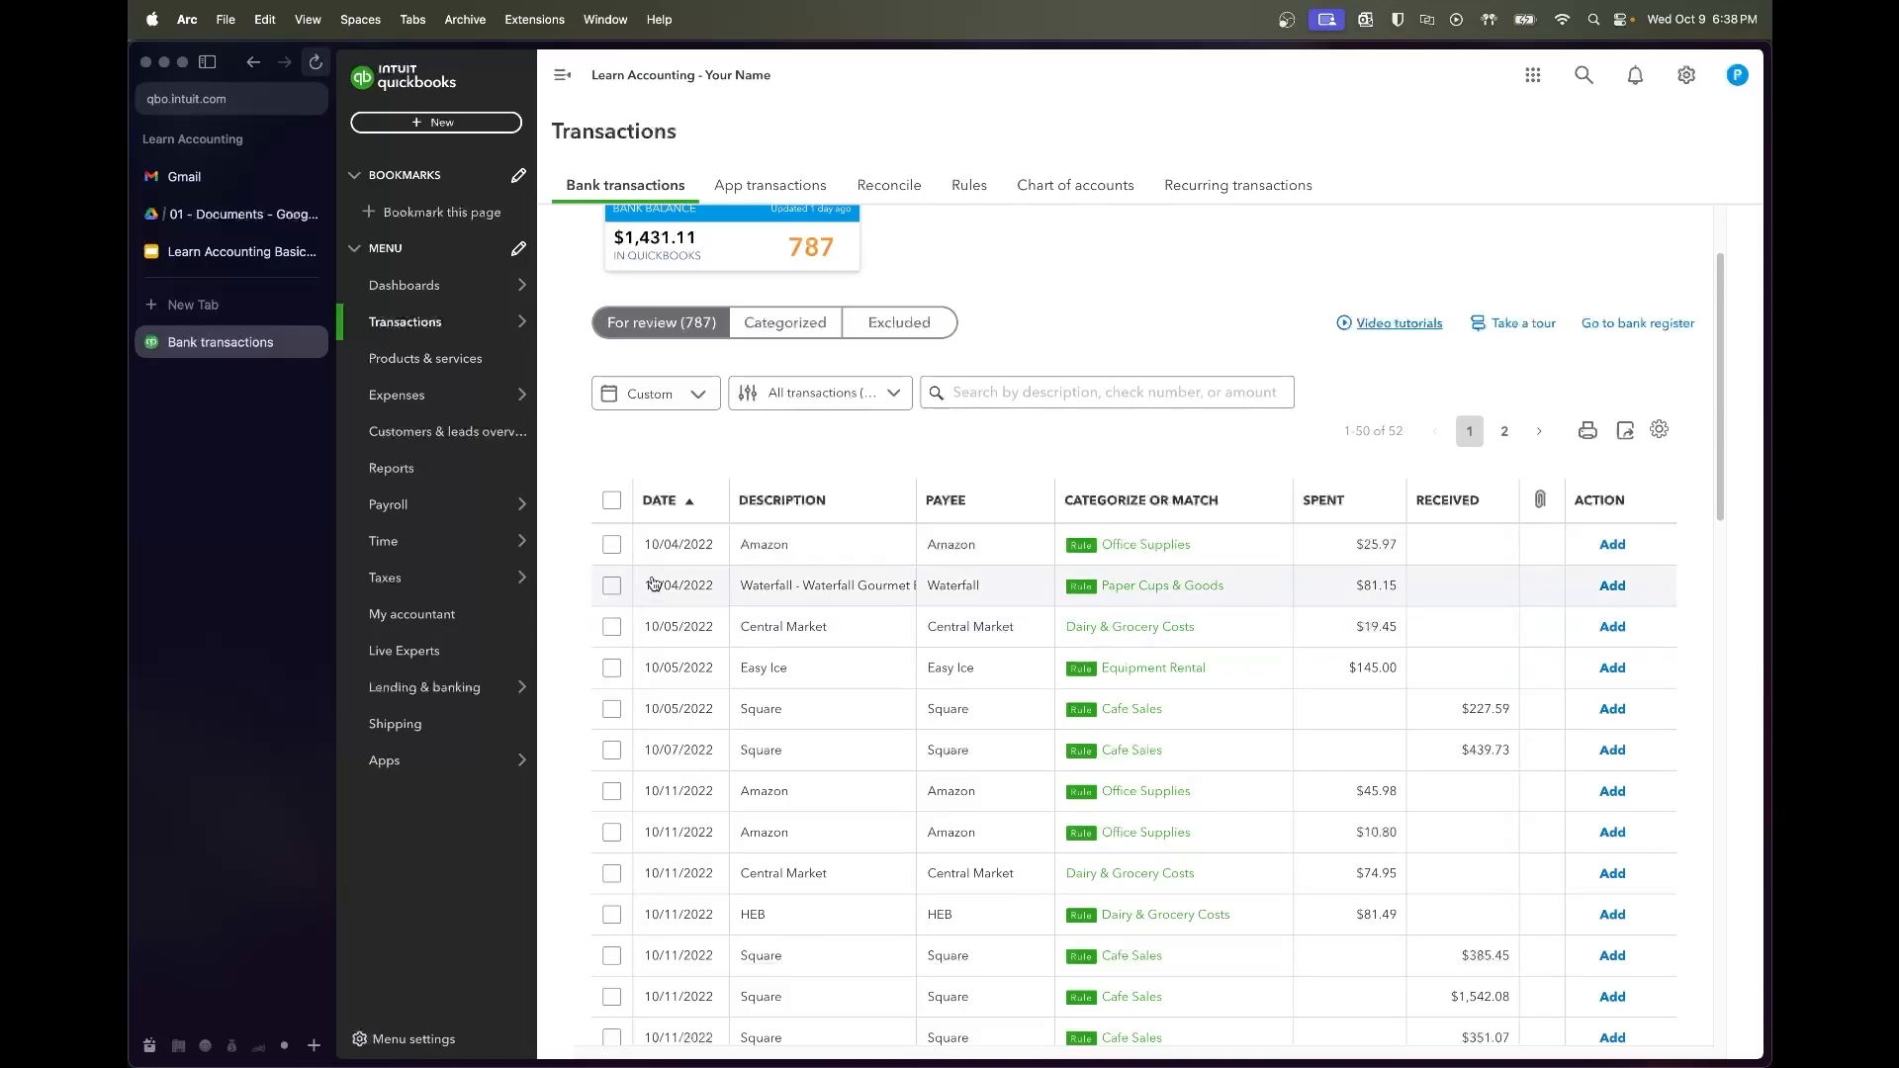
Batch-accept the 46 rule-categorized transactions from Amazon $25.97 through the 10/28 Square row
left_click(612, 544)
scroll(677, 676, "down", 2)
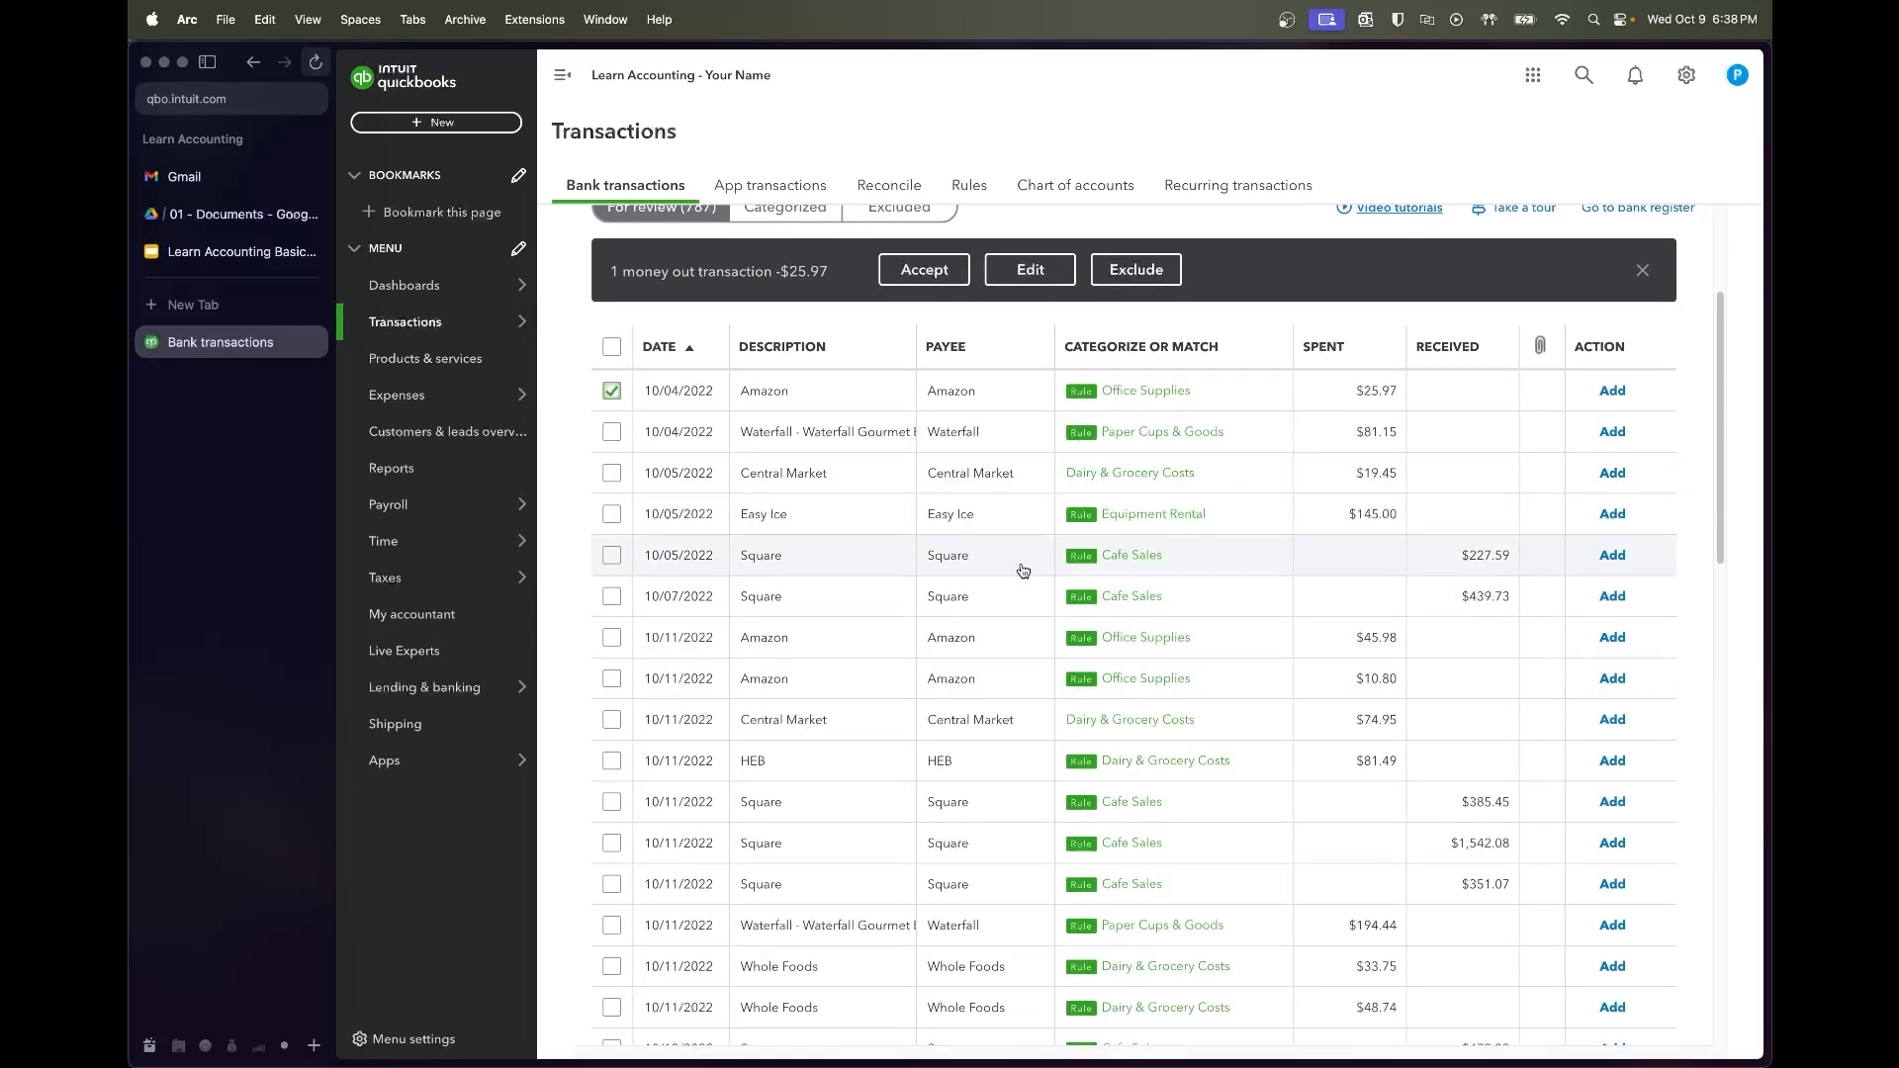
scroll(1033, 635, "down", 1)
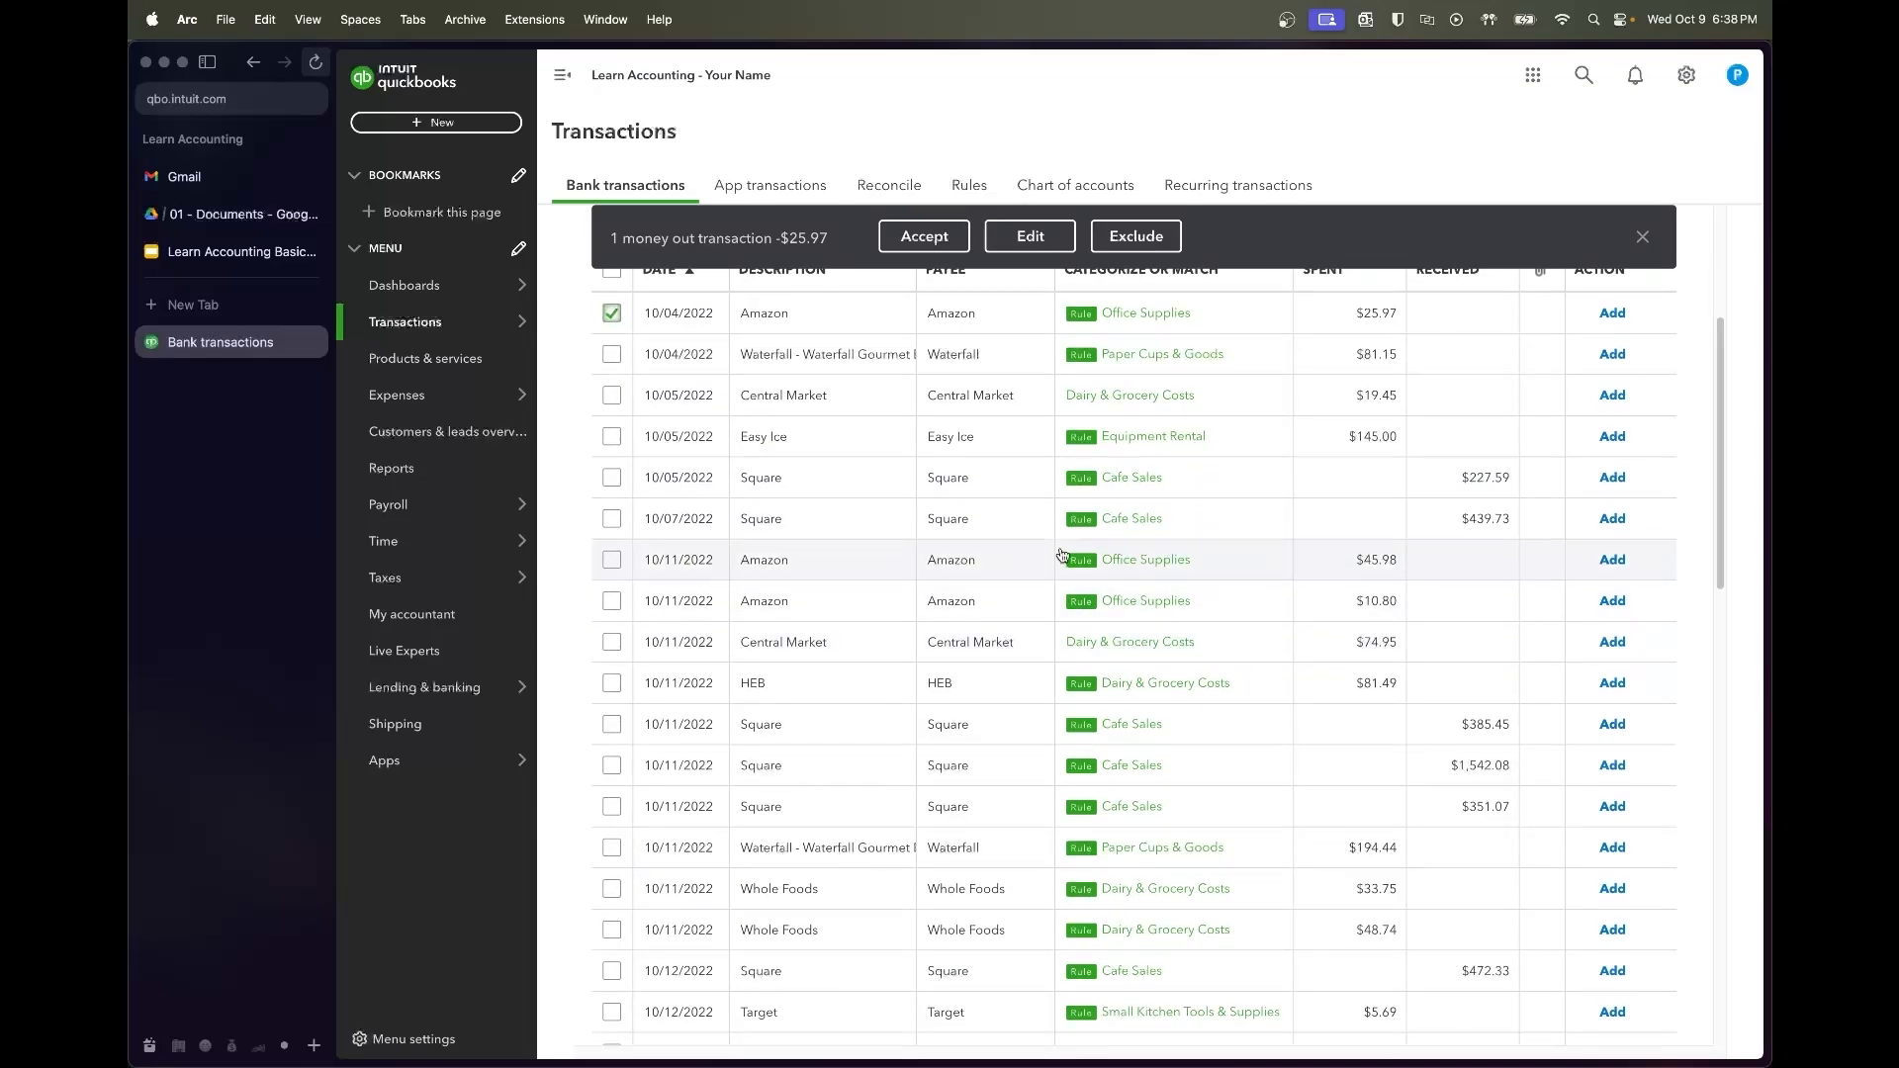
scroll(1019, 603, "down", 1)
scroll(1092, 674, "down", 1)
scroll(1092, 674, "down", 3)
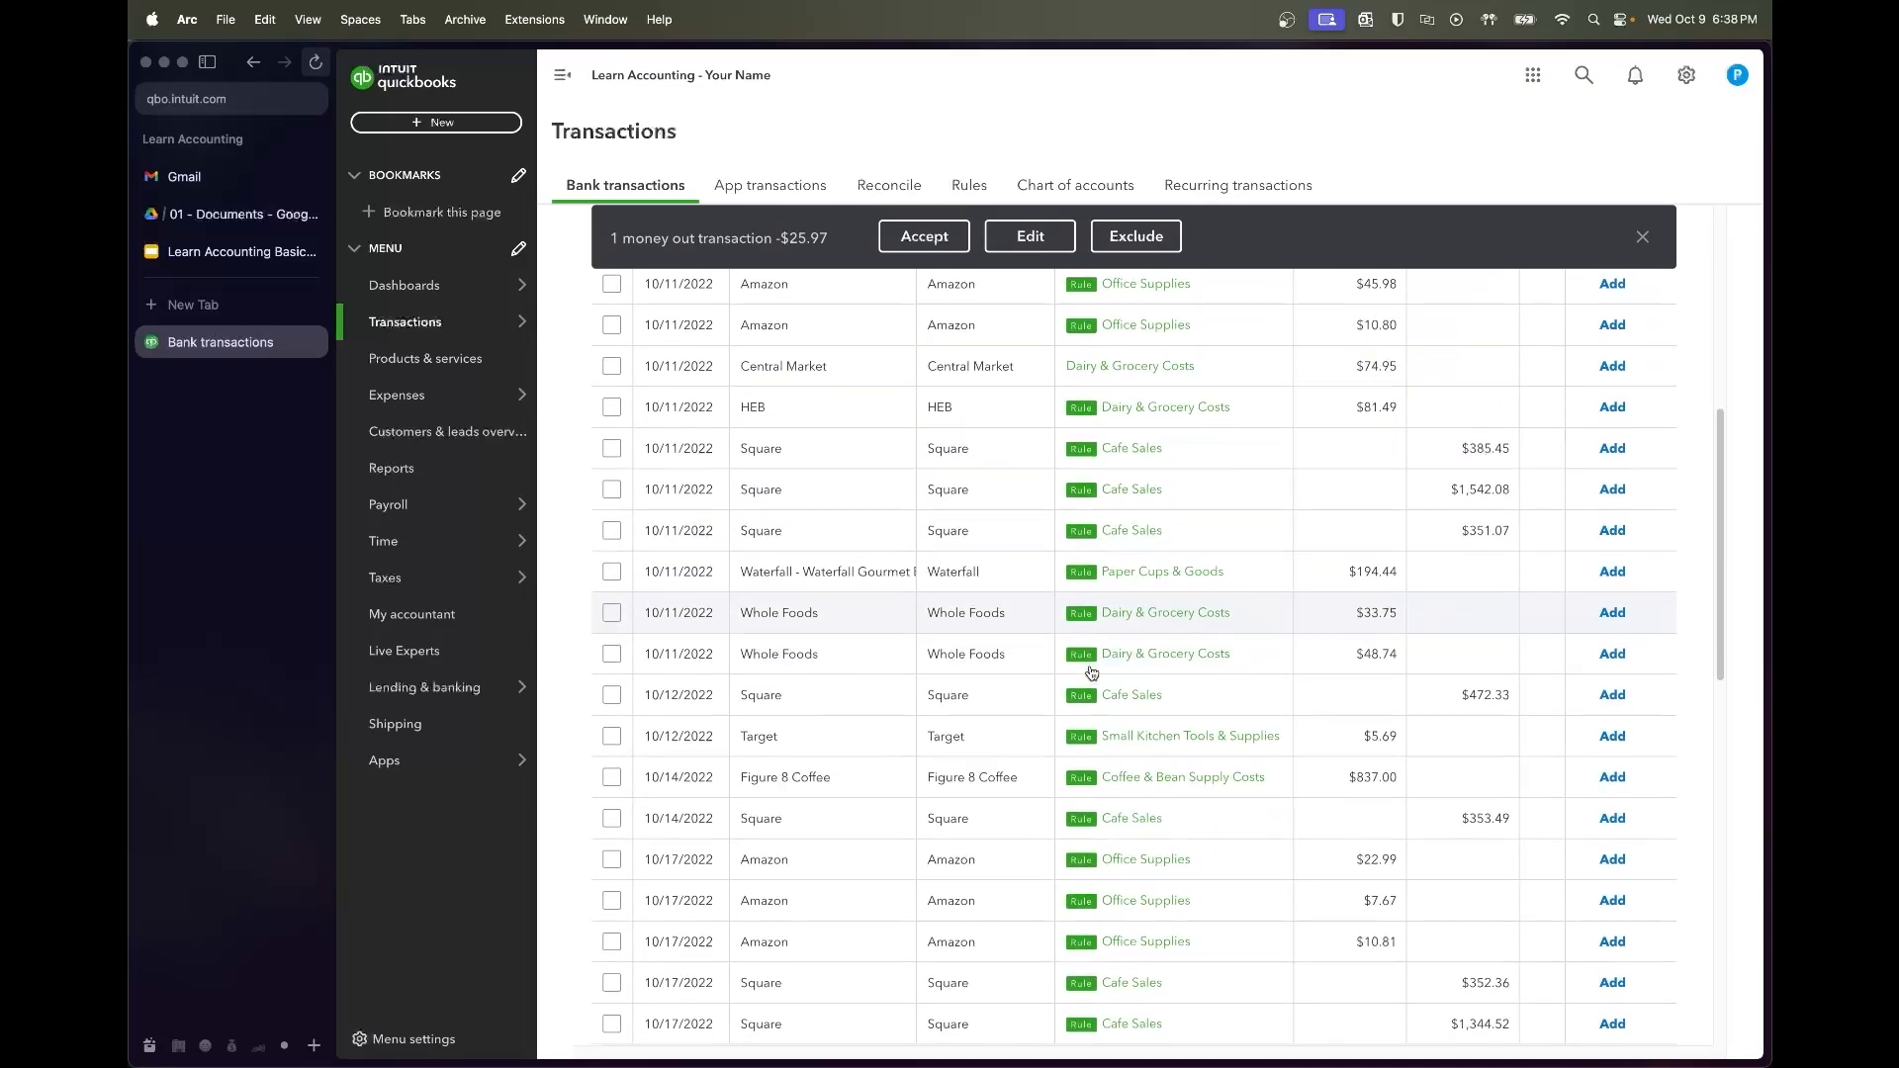
scroll(1092, 673, "down", 3)
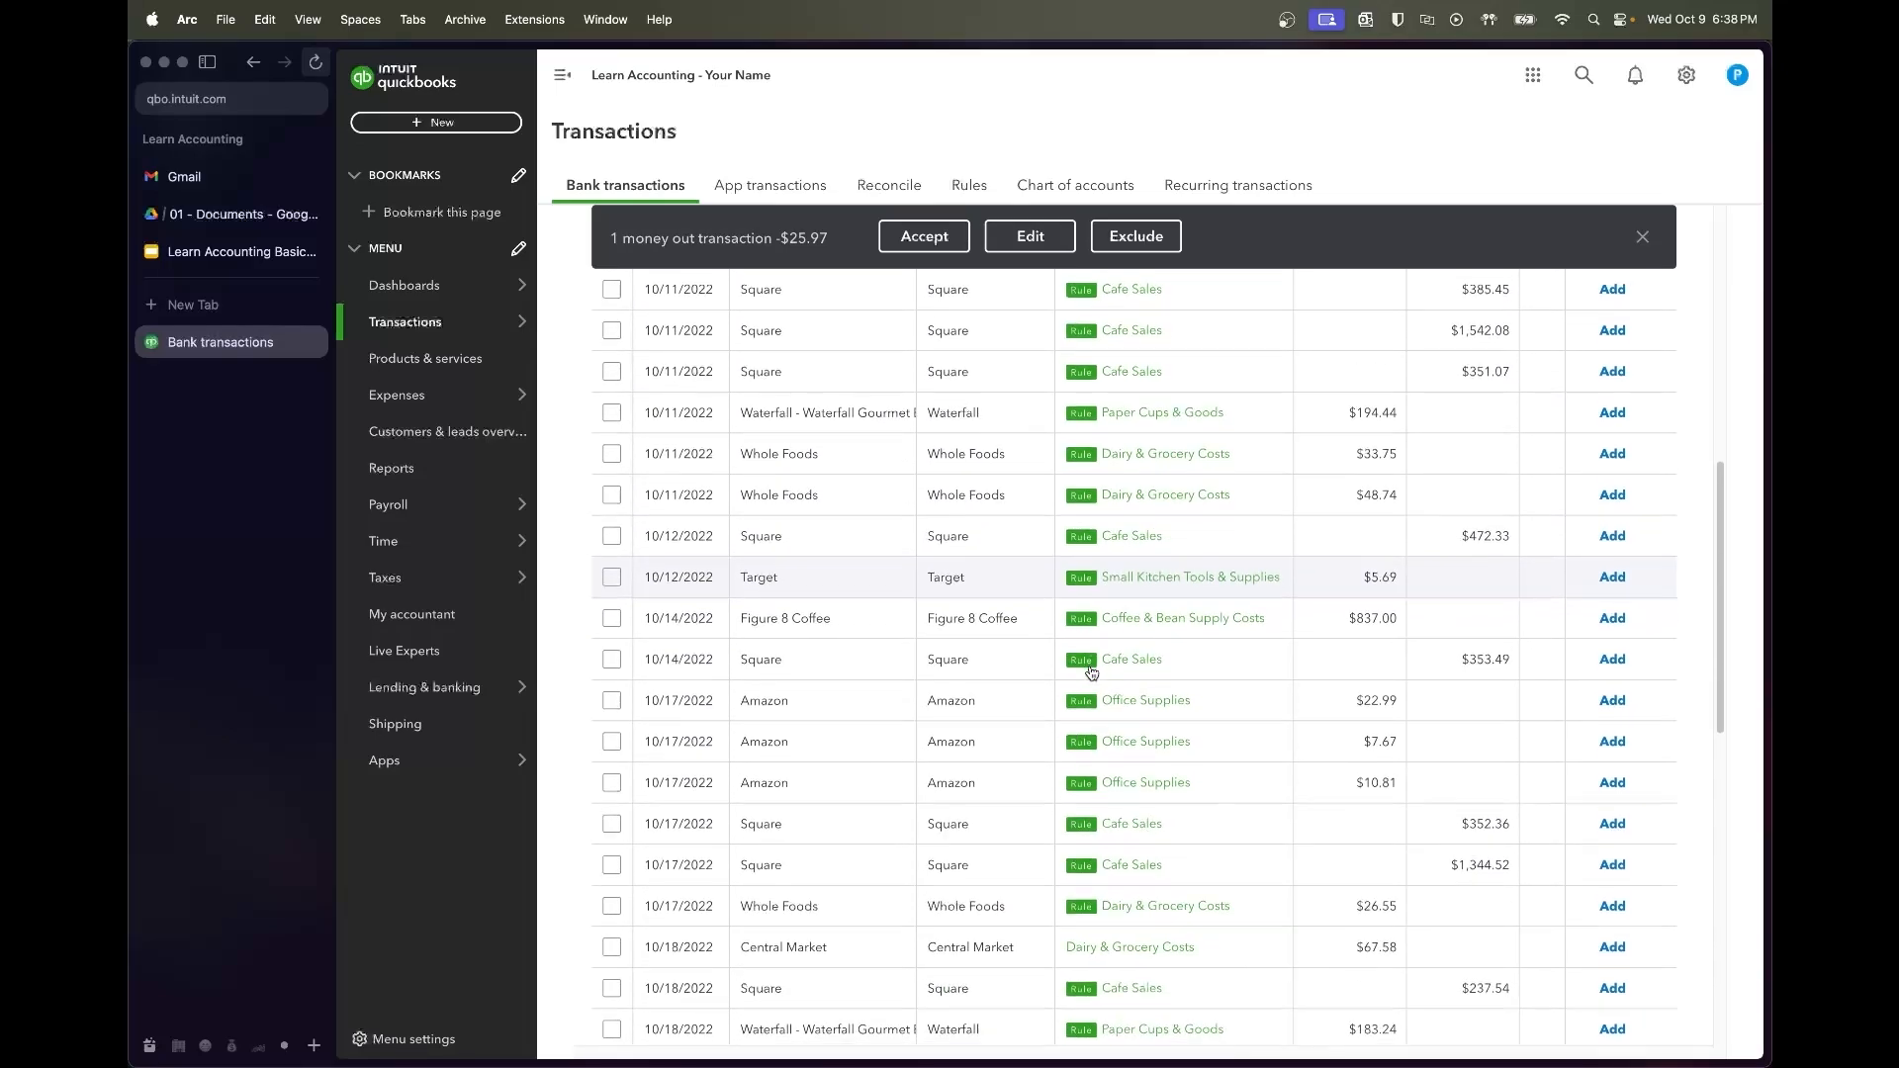
scroll(1091, 674, "down", 3)
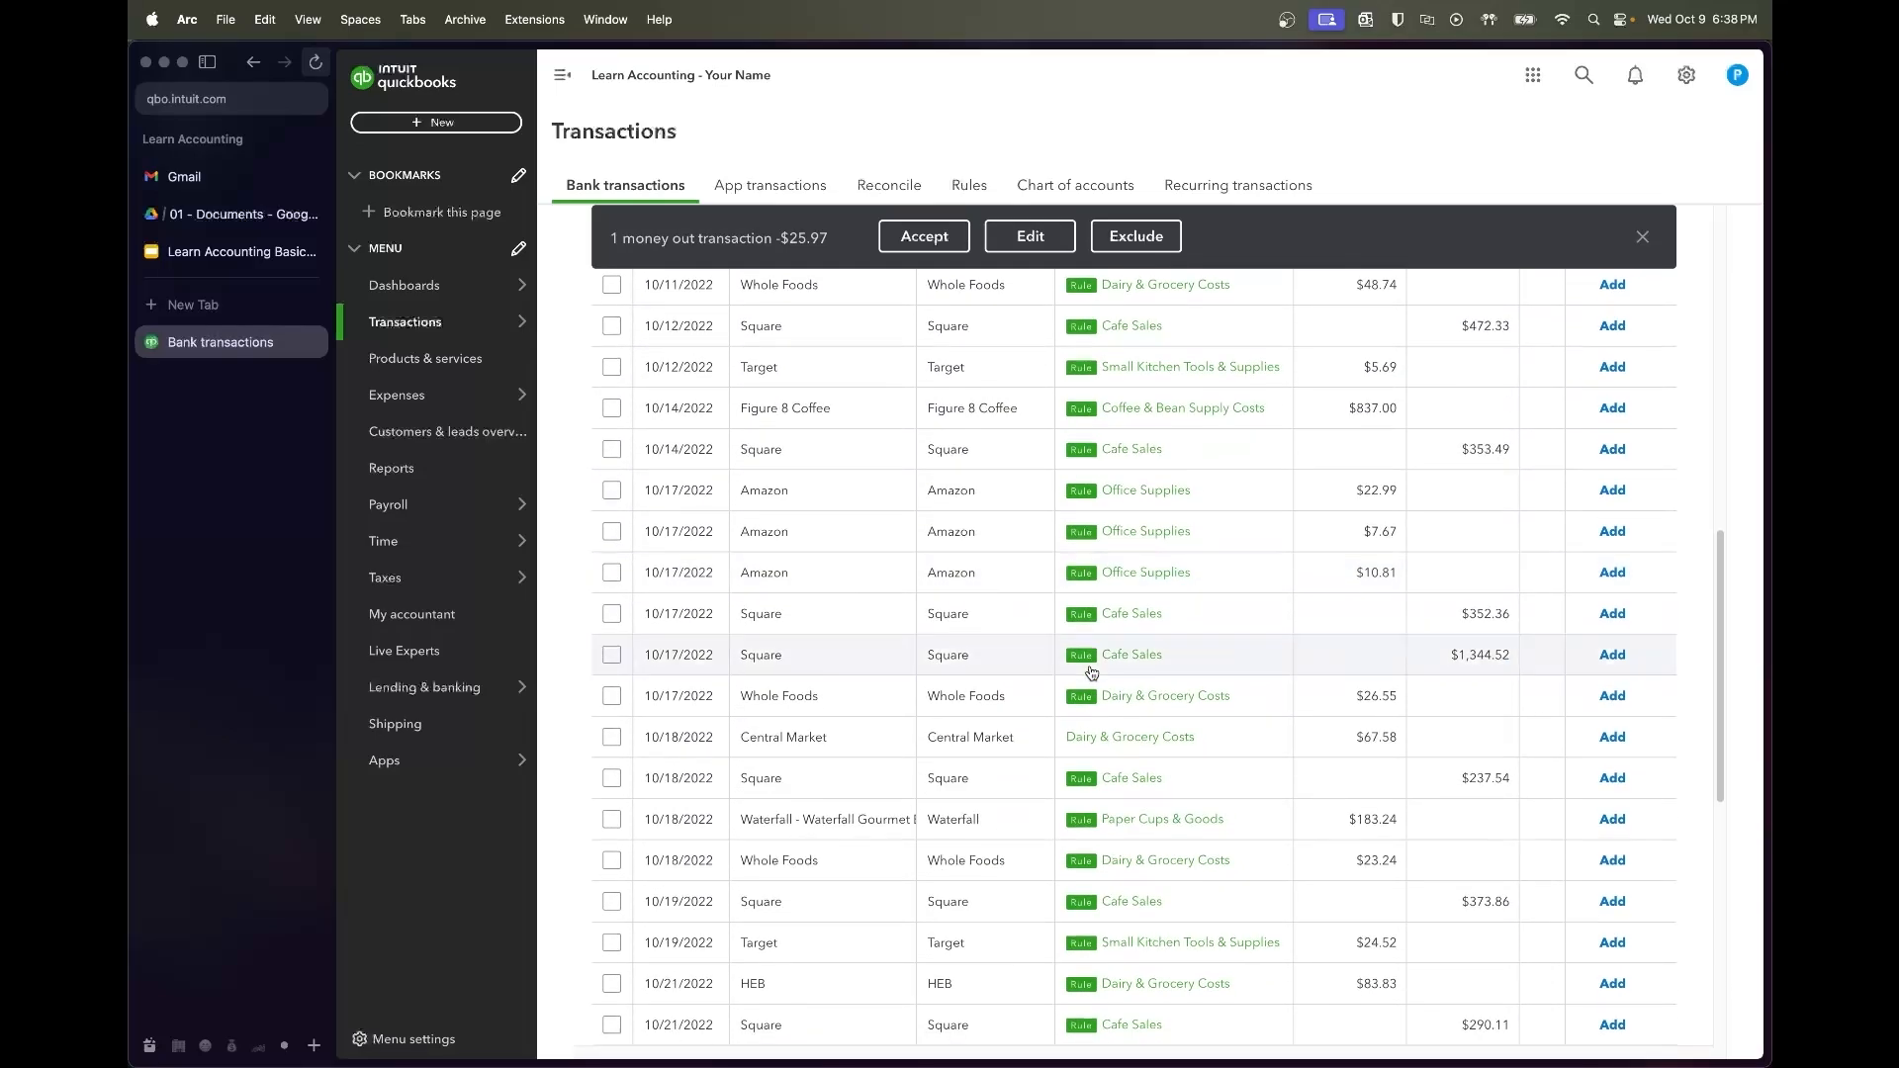
scroll(1092, 673, "down", 1)
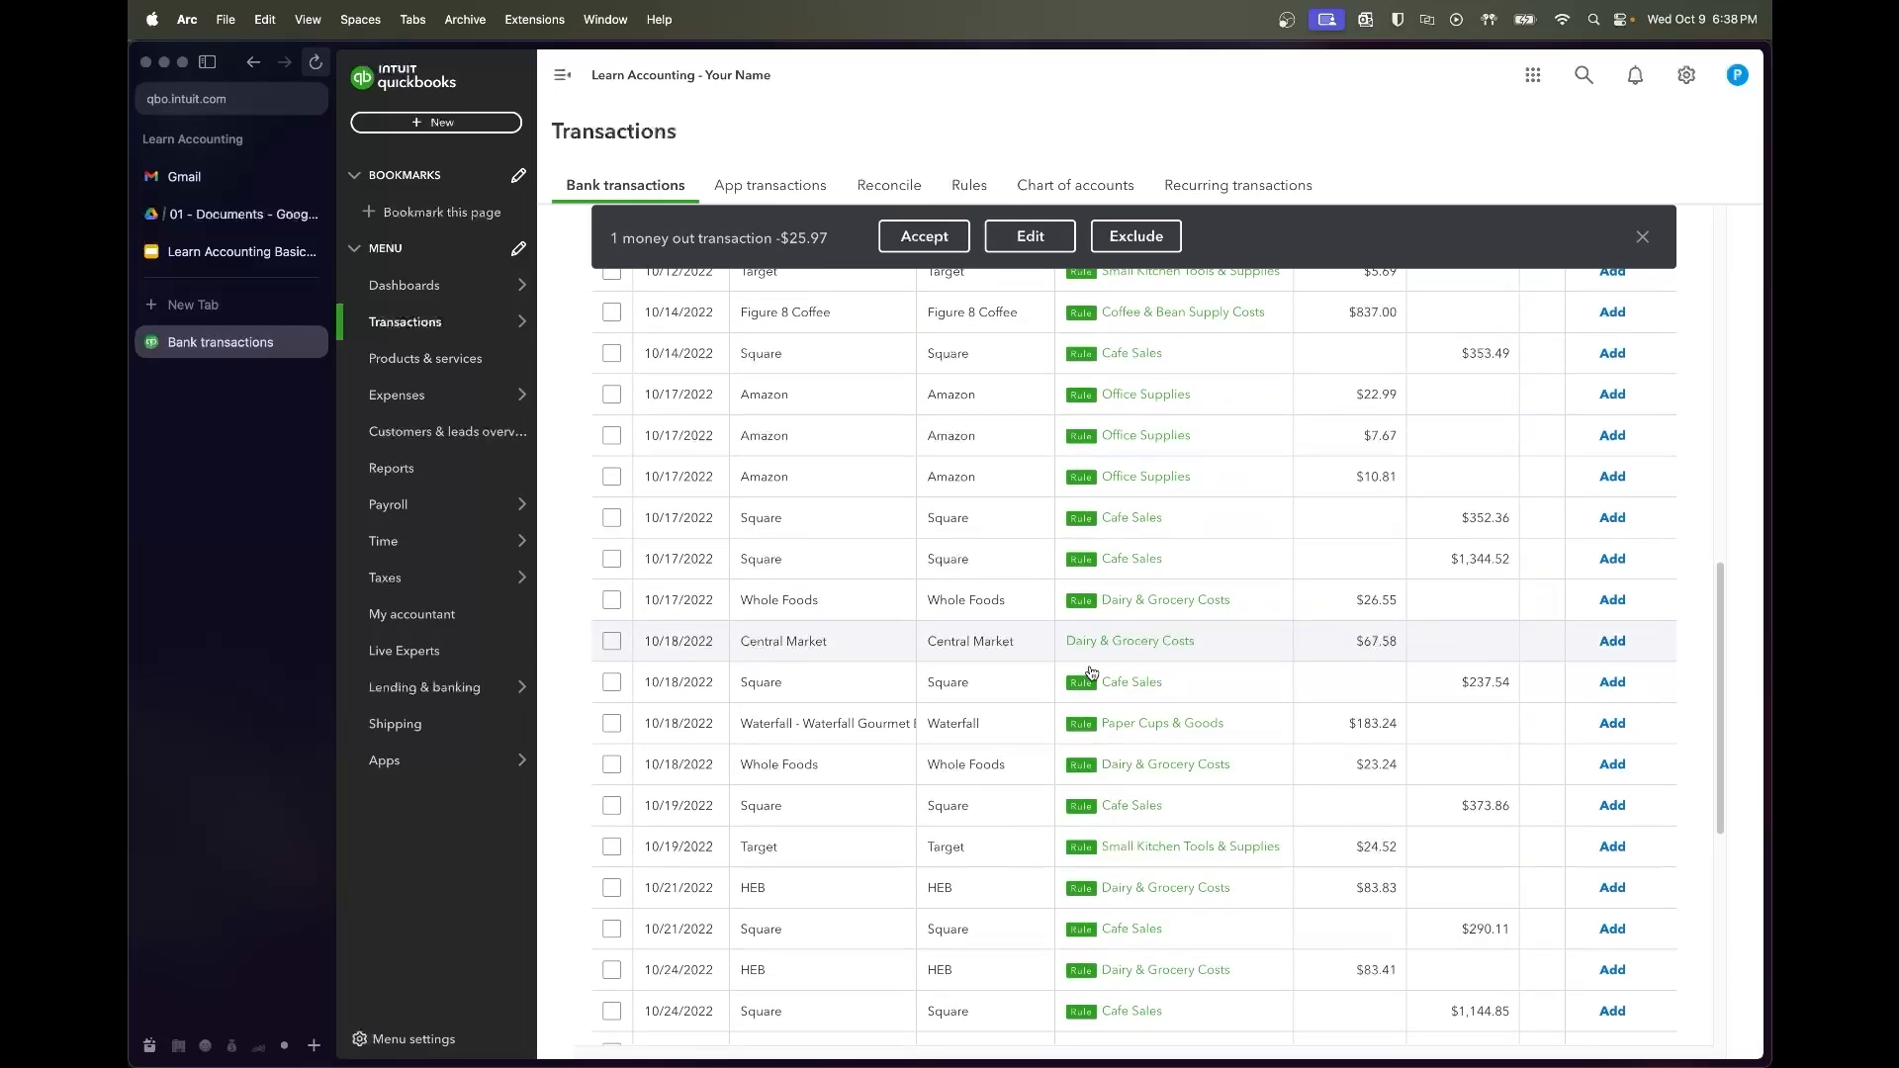
scroll(1091, 673, "down", 4)
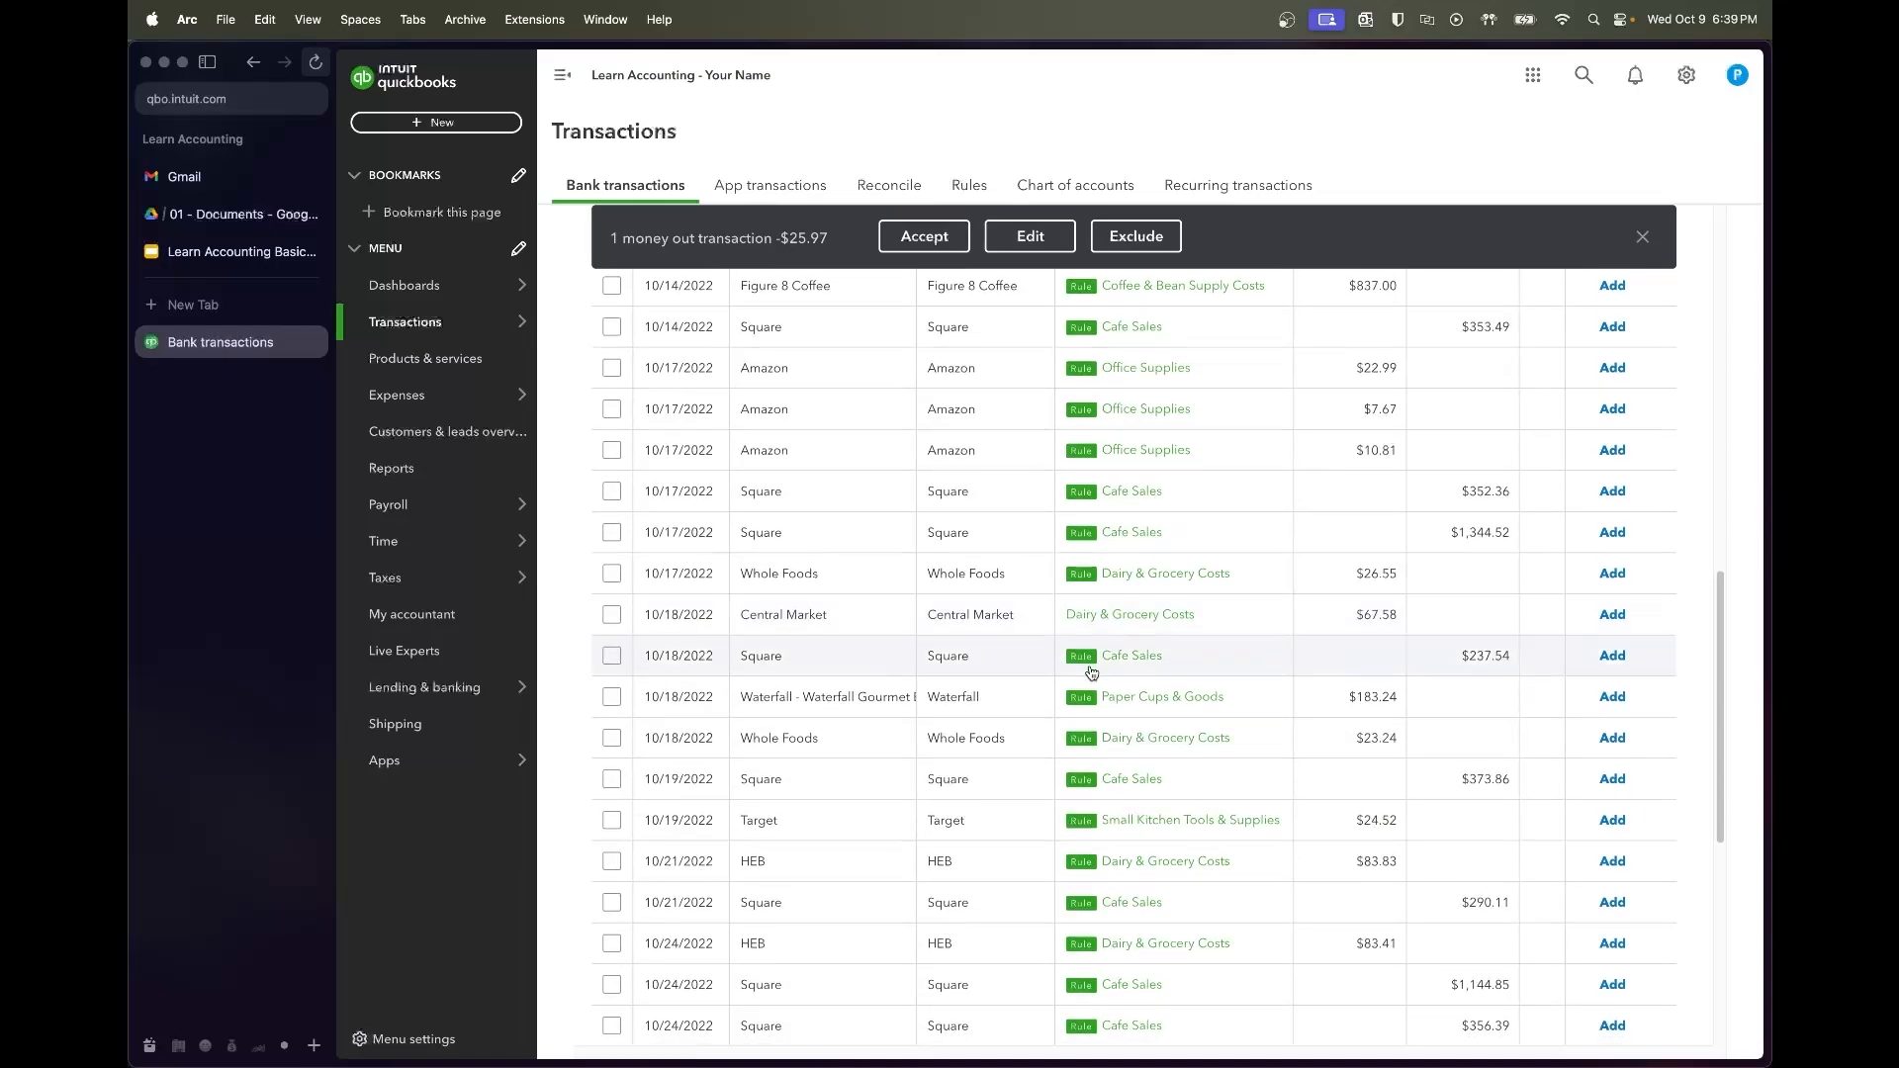
scroll(1091, 673, "down", 5)
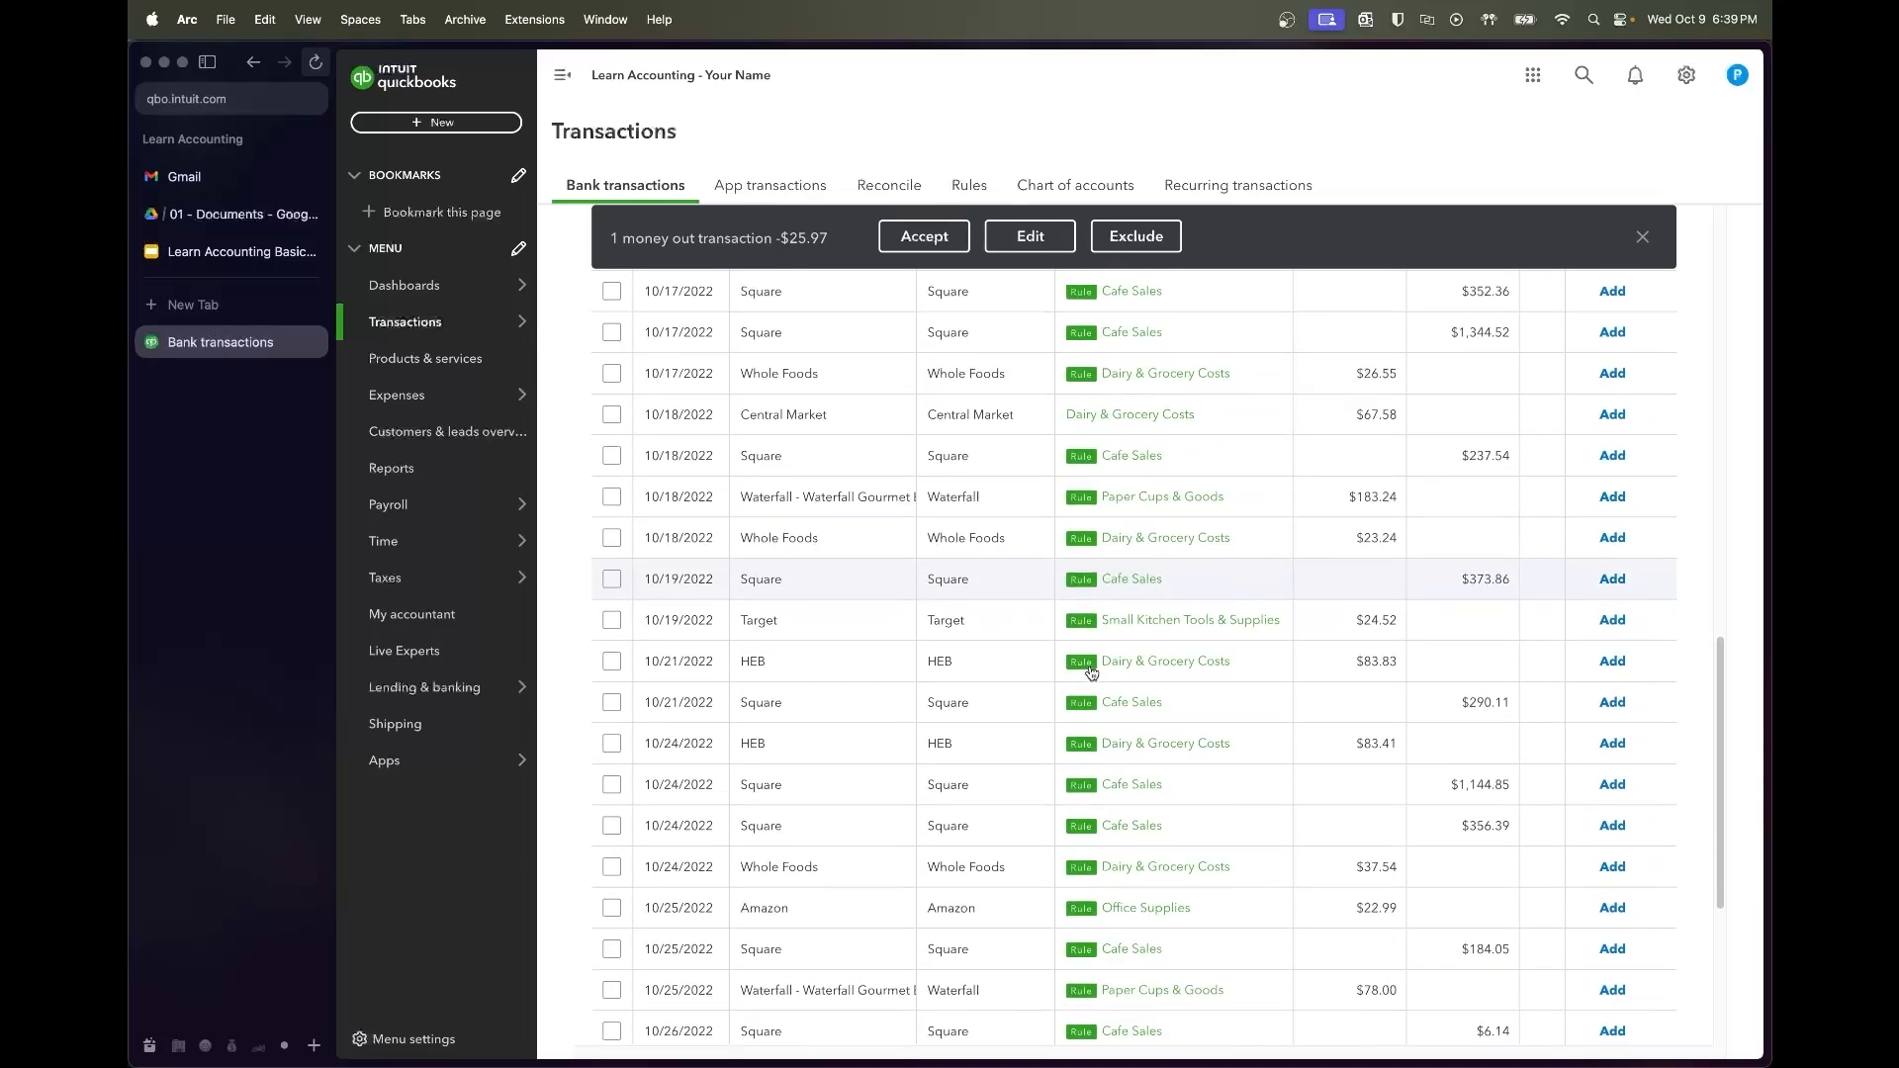
scroll(1091, 673, "down", 5)
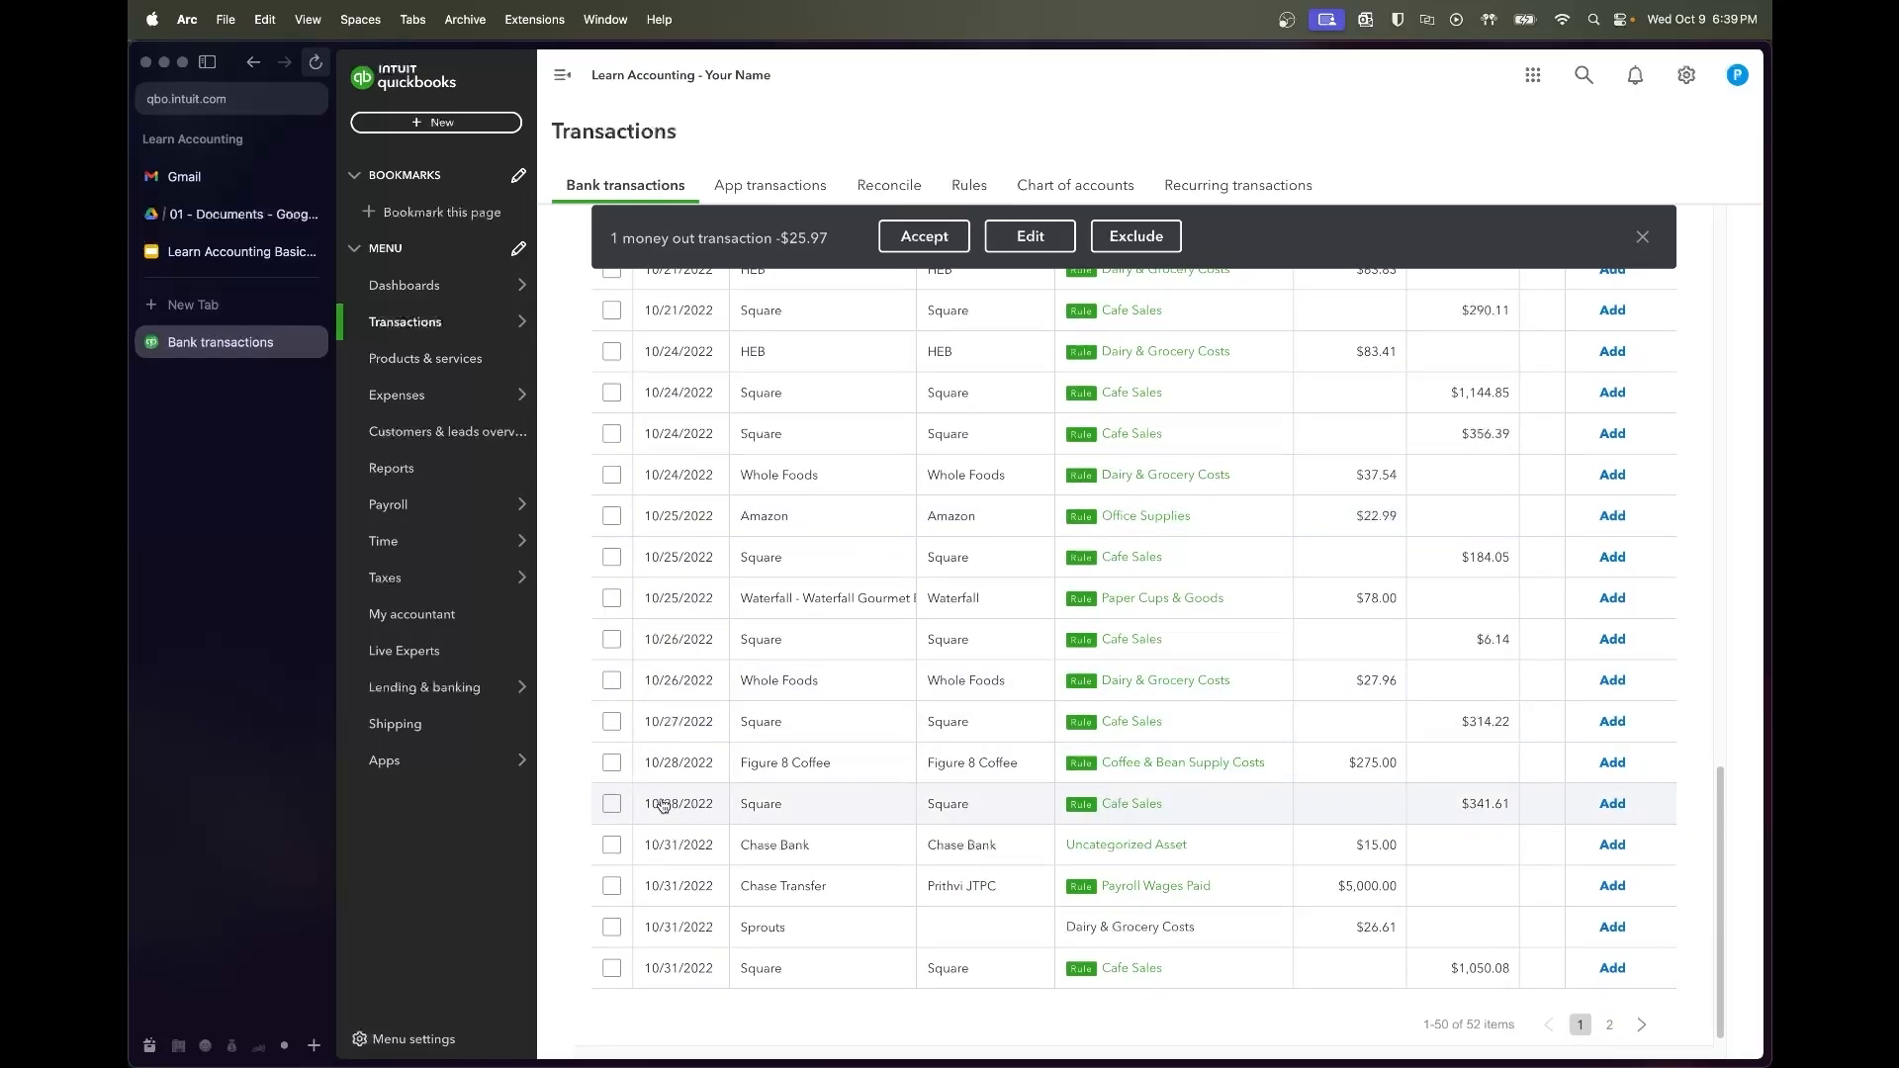
left_click(612, 803, "shift")
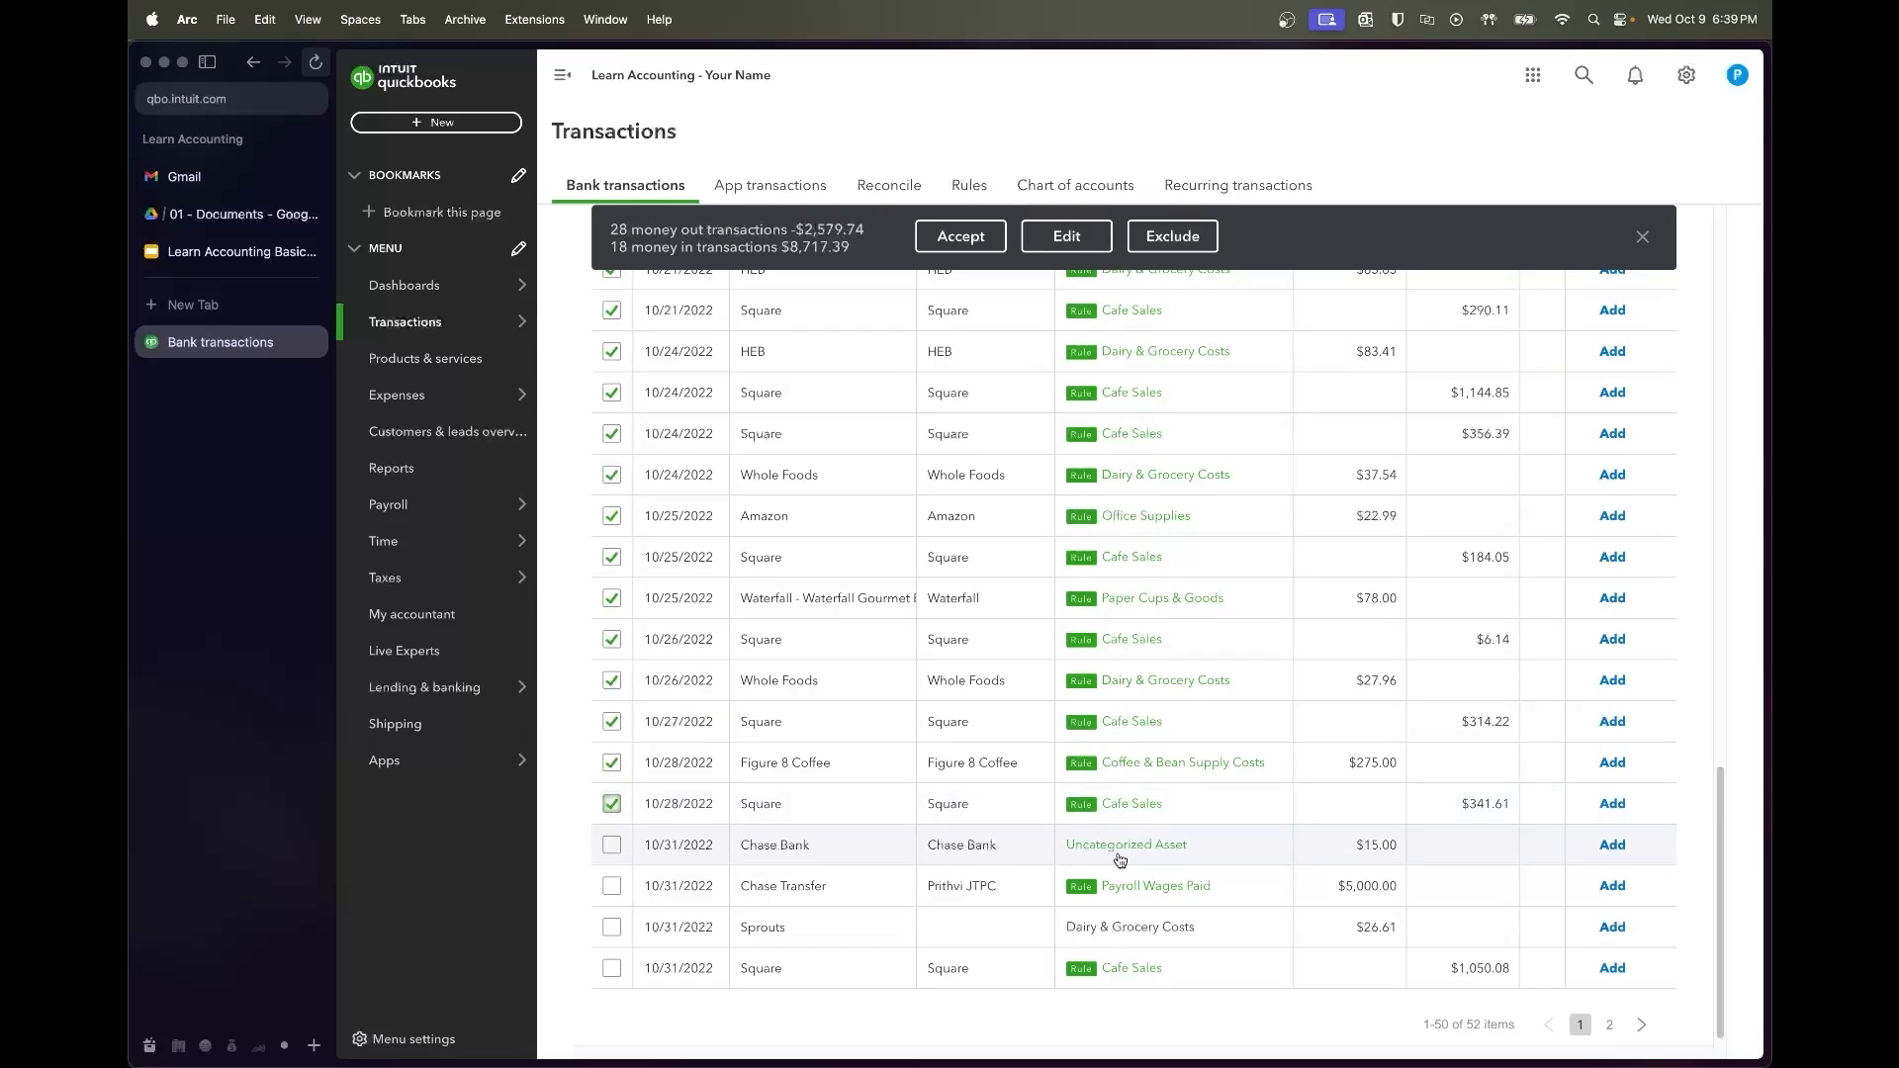
scroll(1107, 791, "up", 1)
scroll(1107, 791, "up", 10)
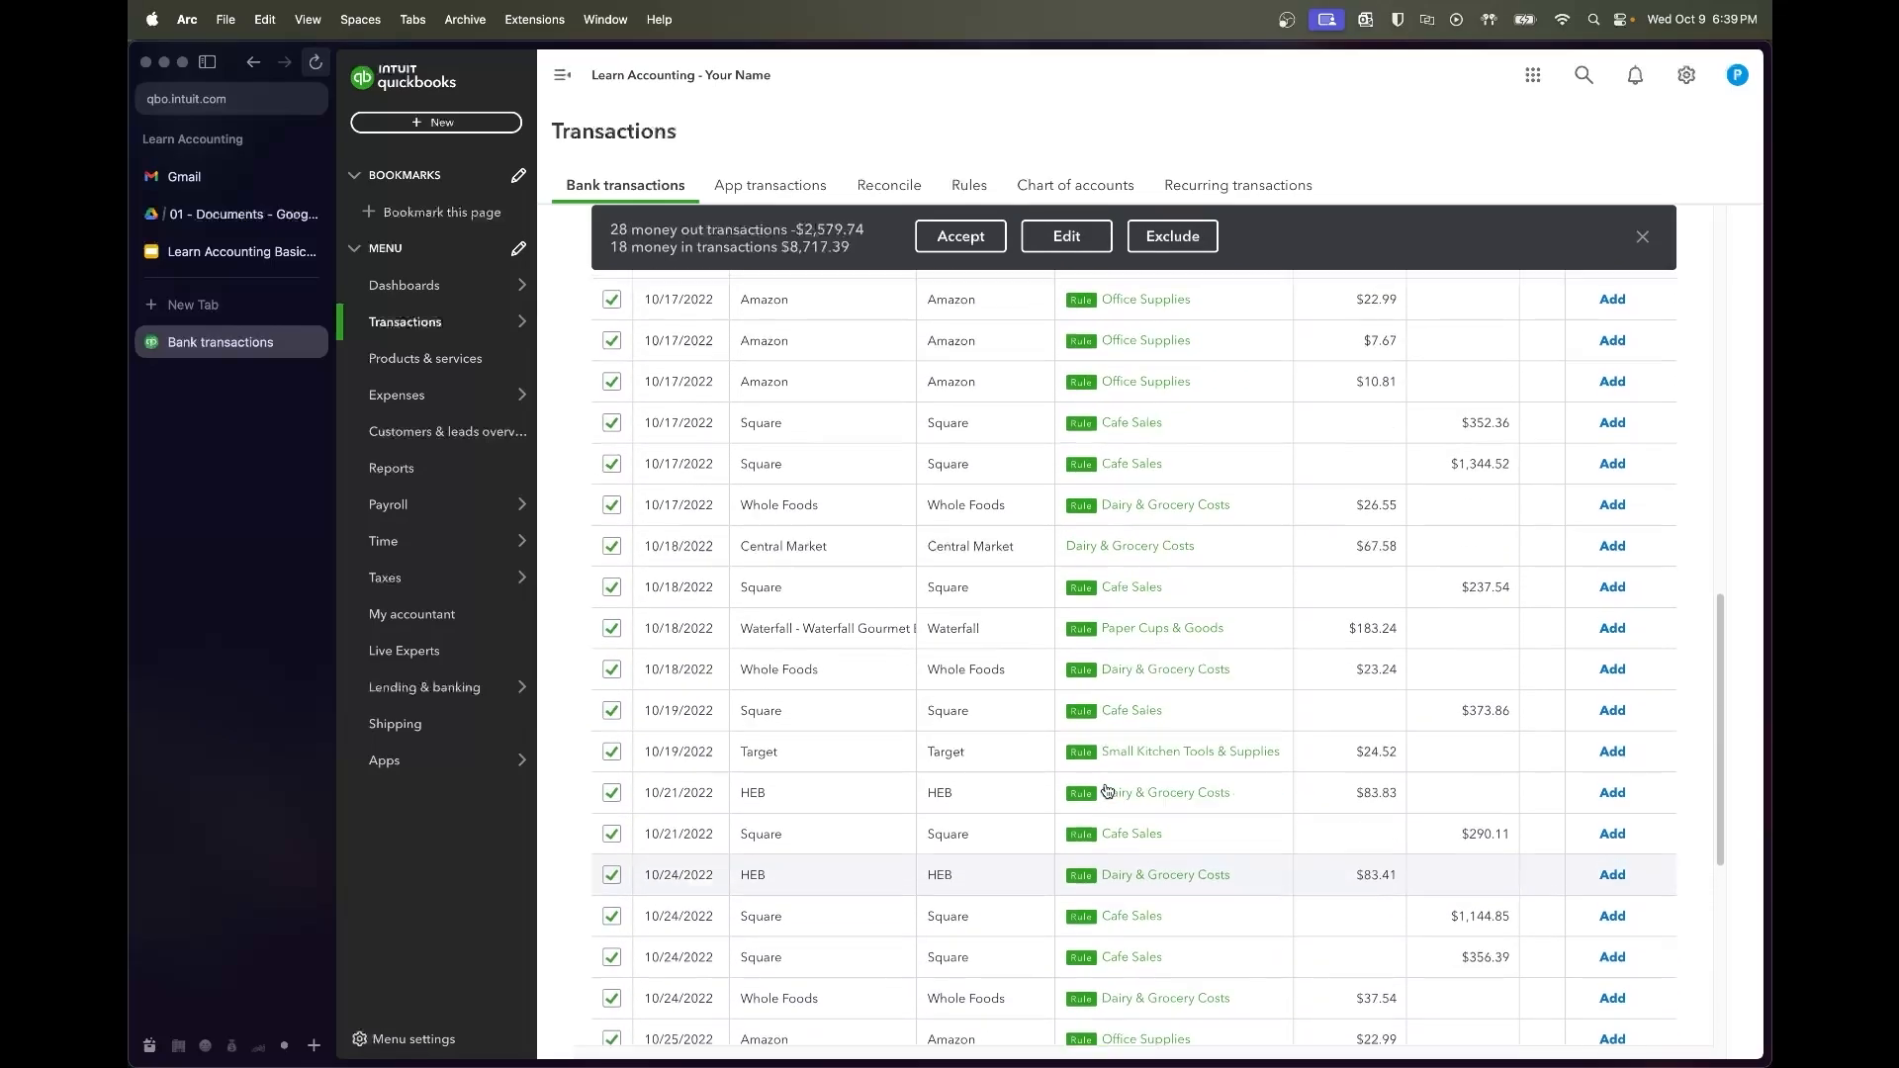
left_click(967, 235)
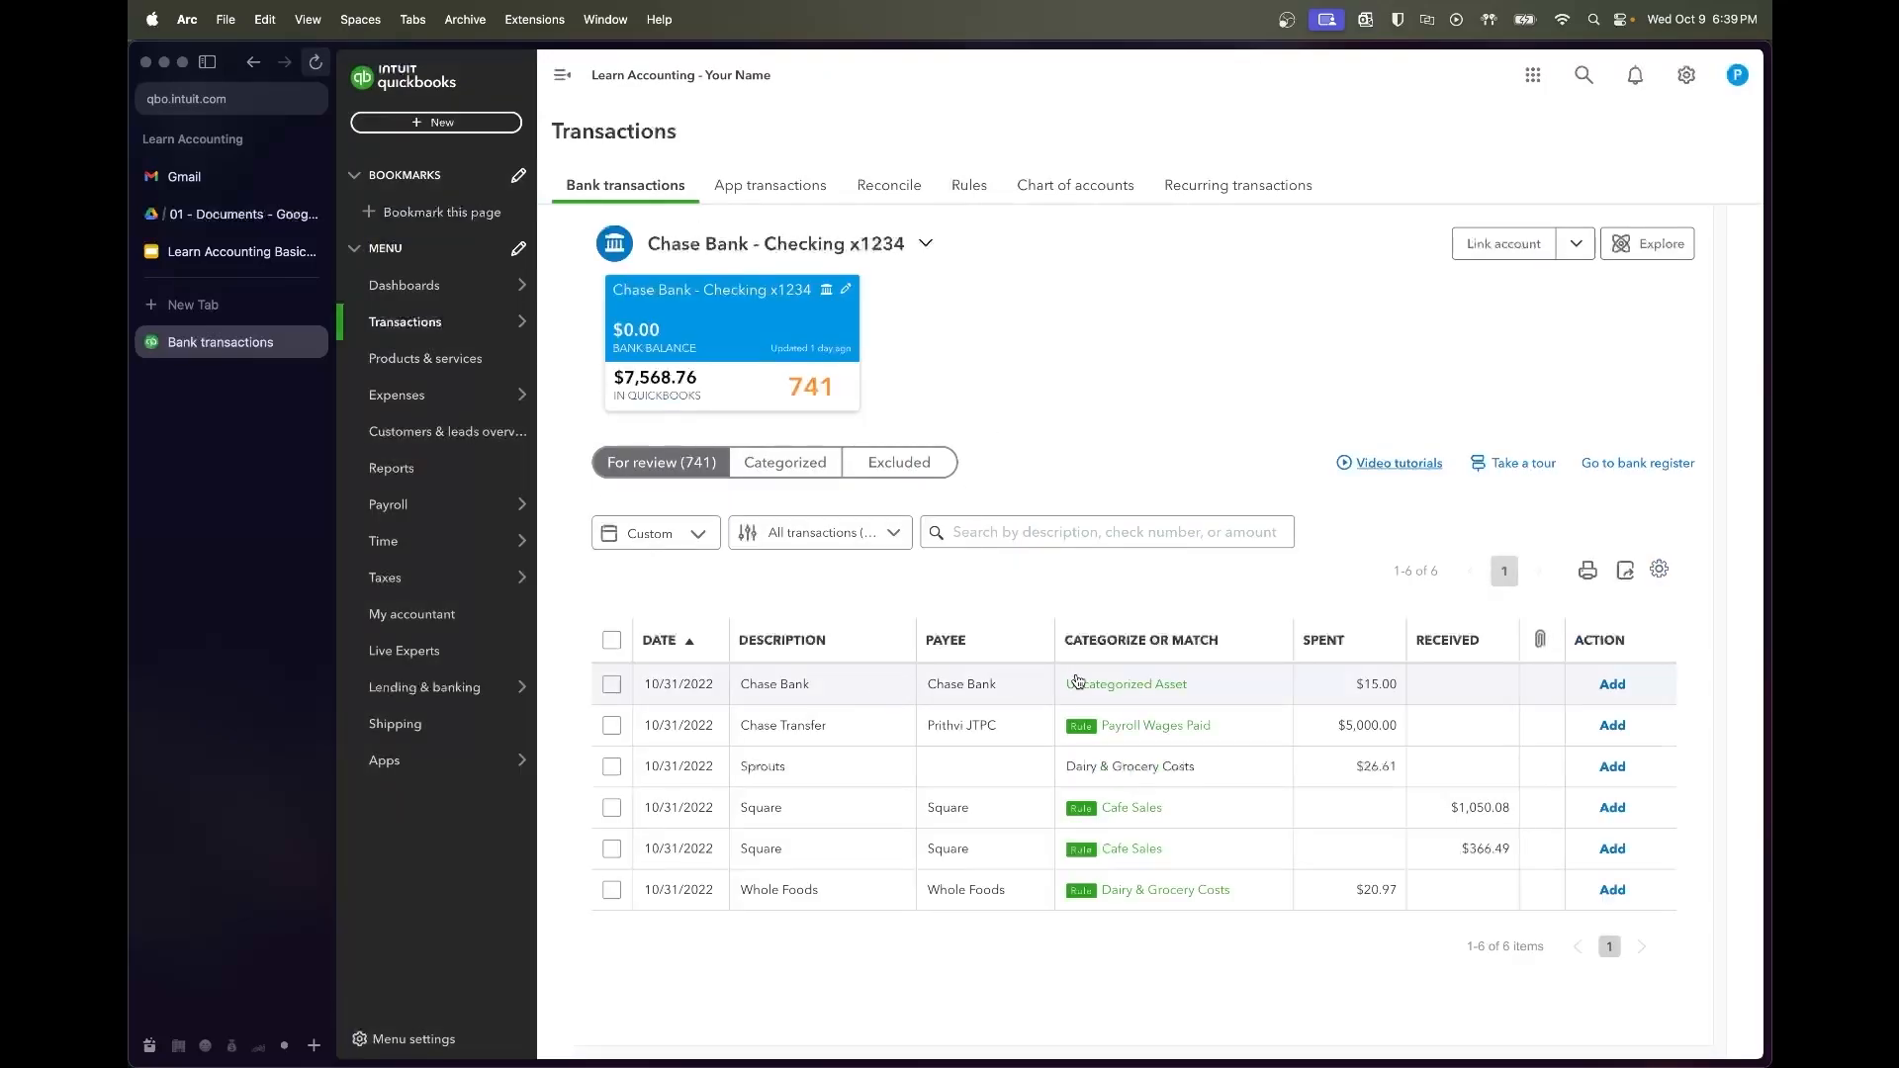
Add the 10/31 Chase Bank charge as Bank & Processor Fees and accept the $5,000 Chase Transfer as payroll wages
left_click(786, 687)
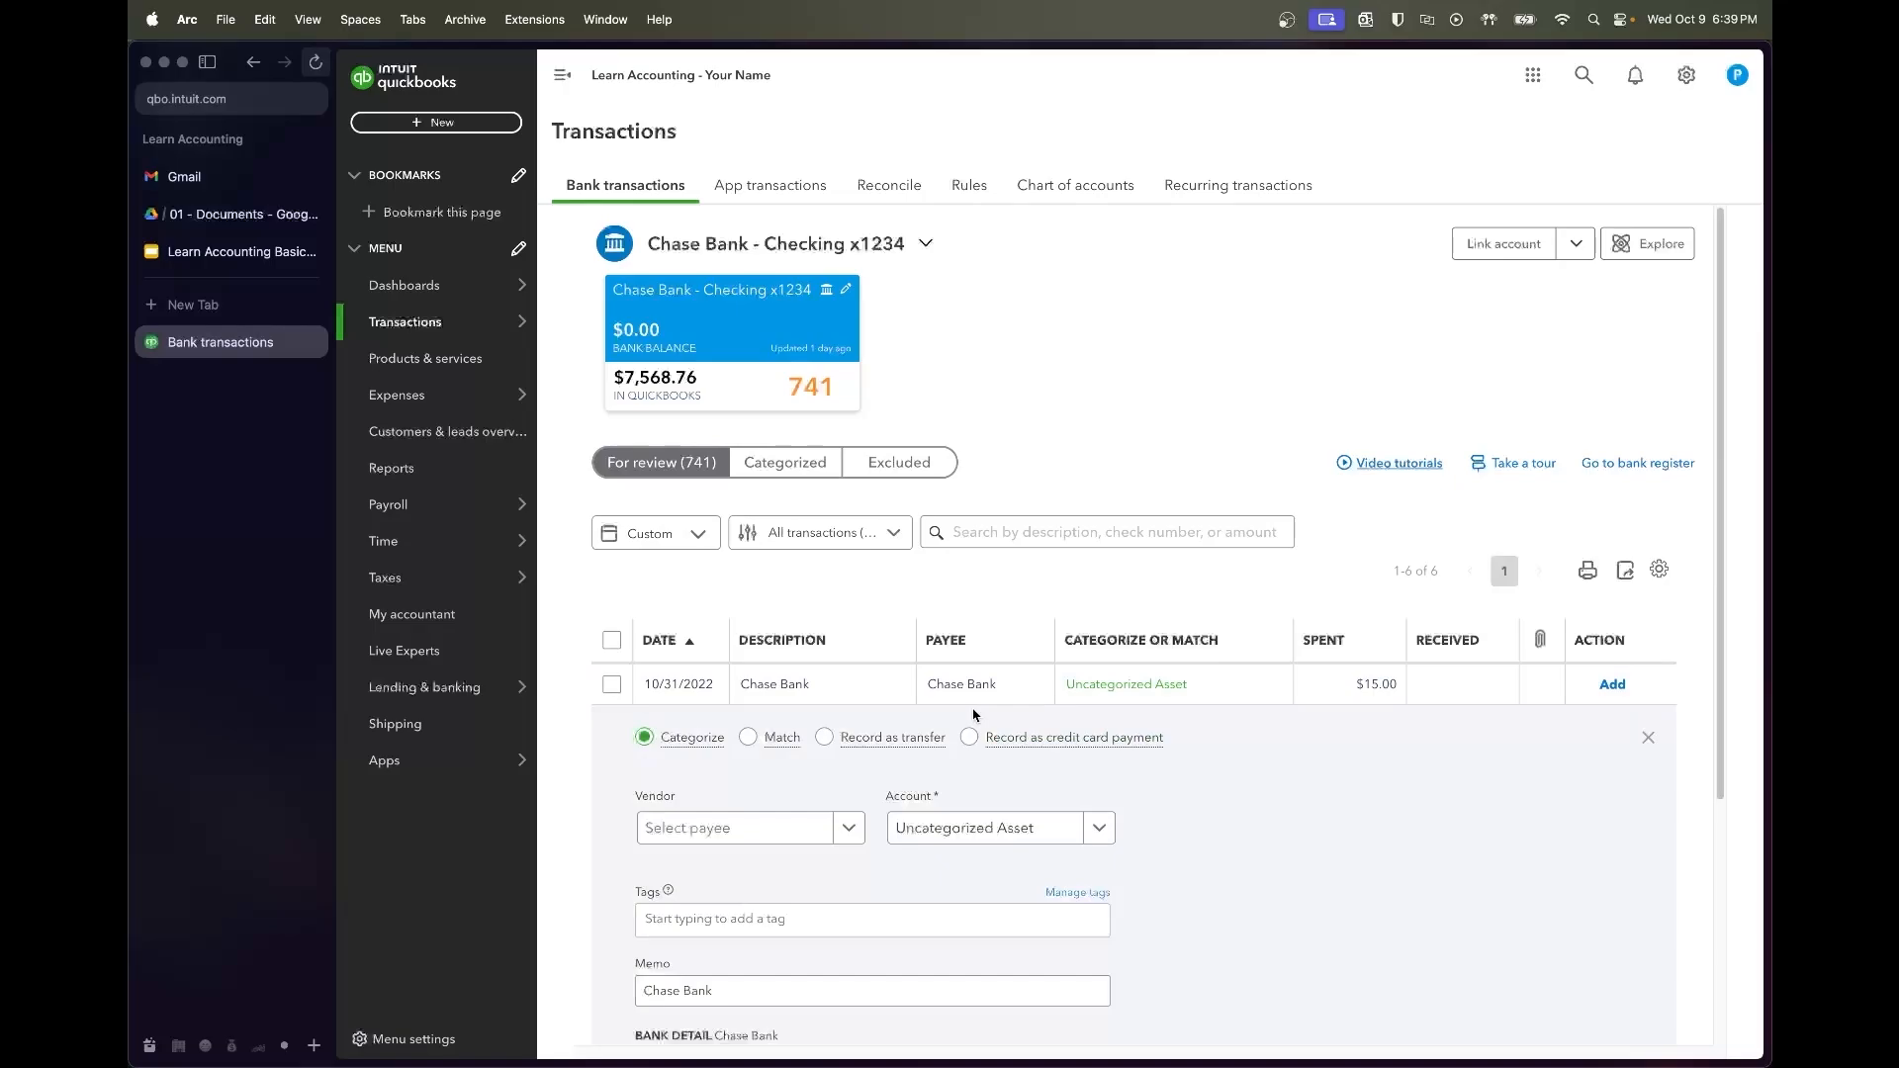
scroll(1073, 831, "down", 2)
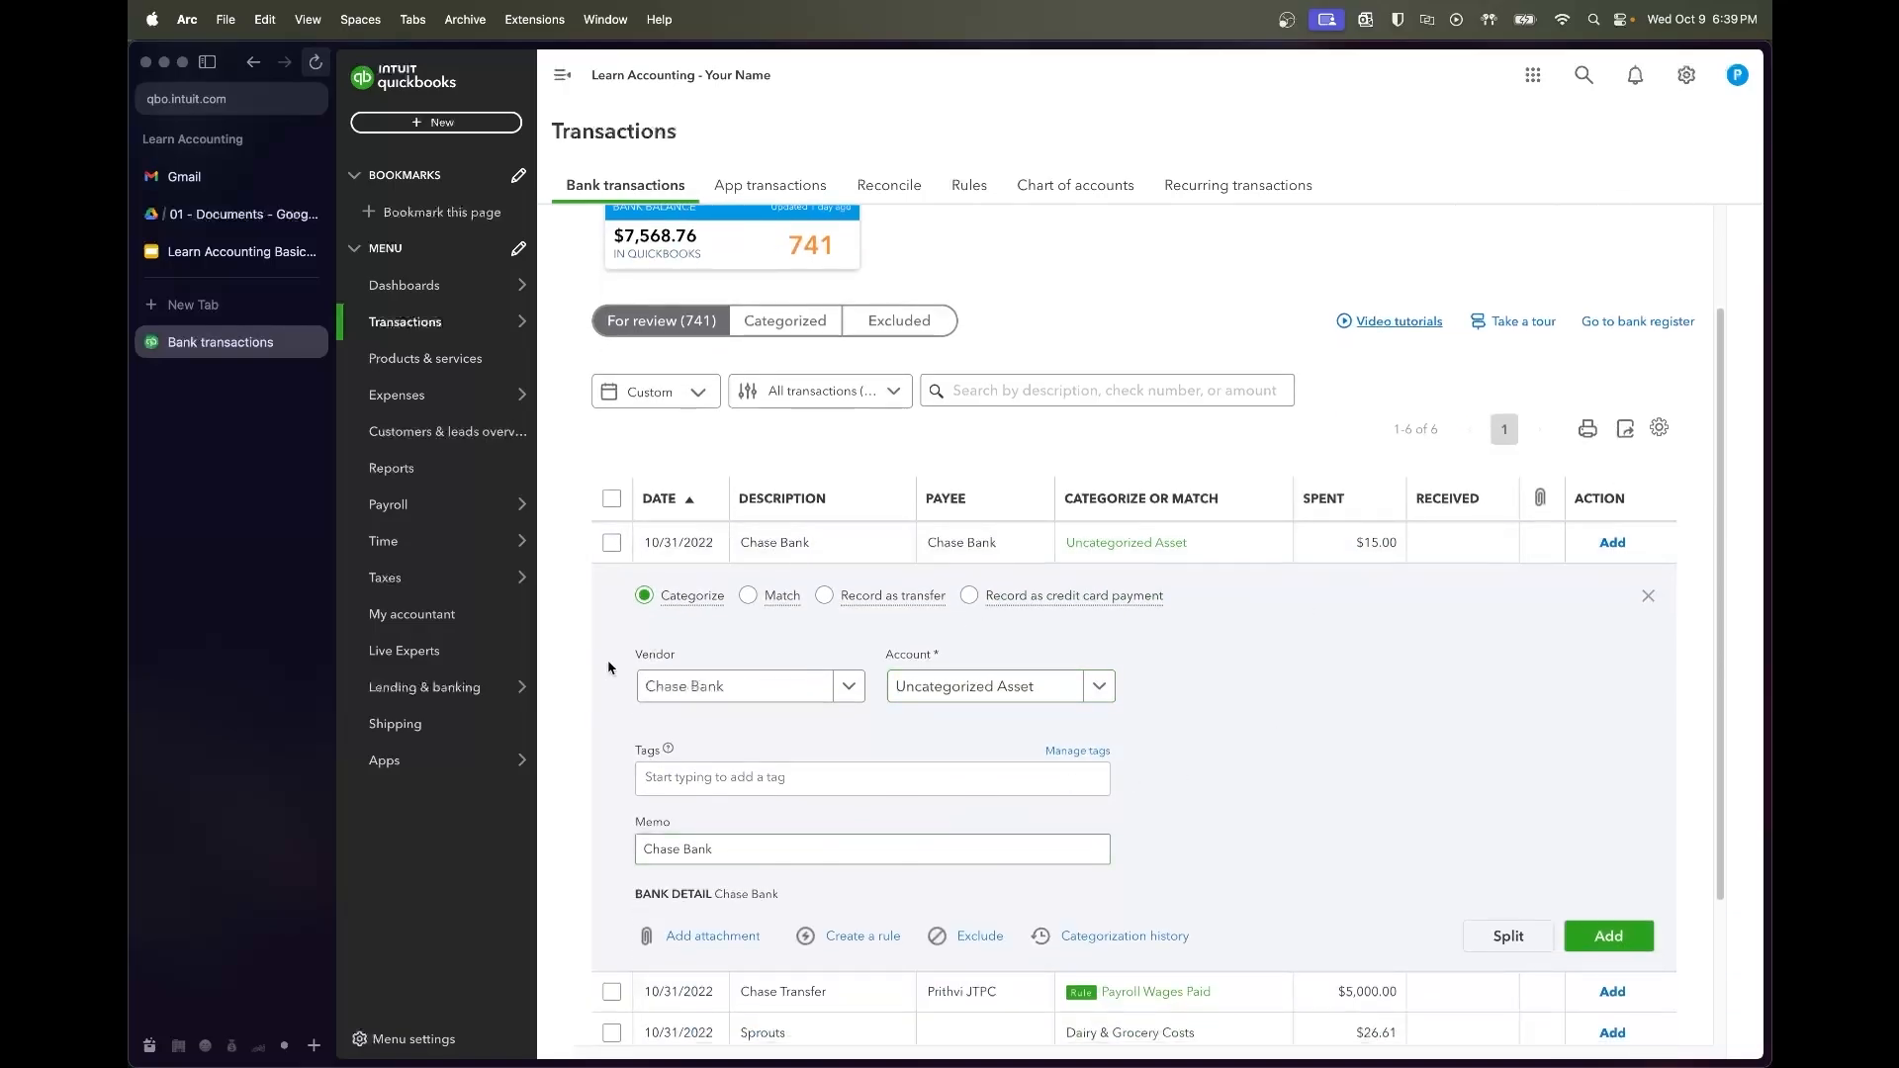
left_click(979, 686)
type("bank")
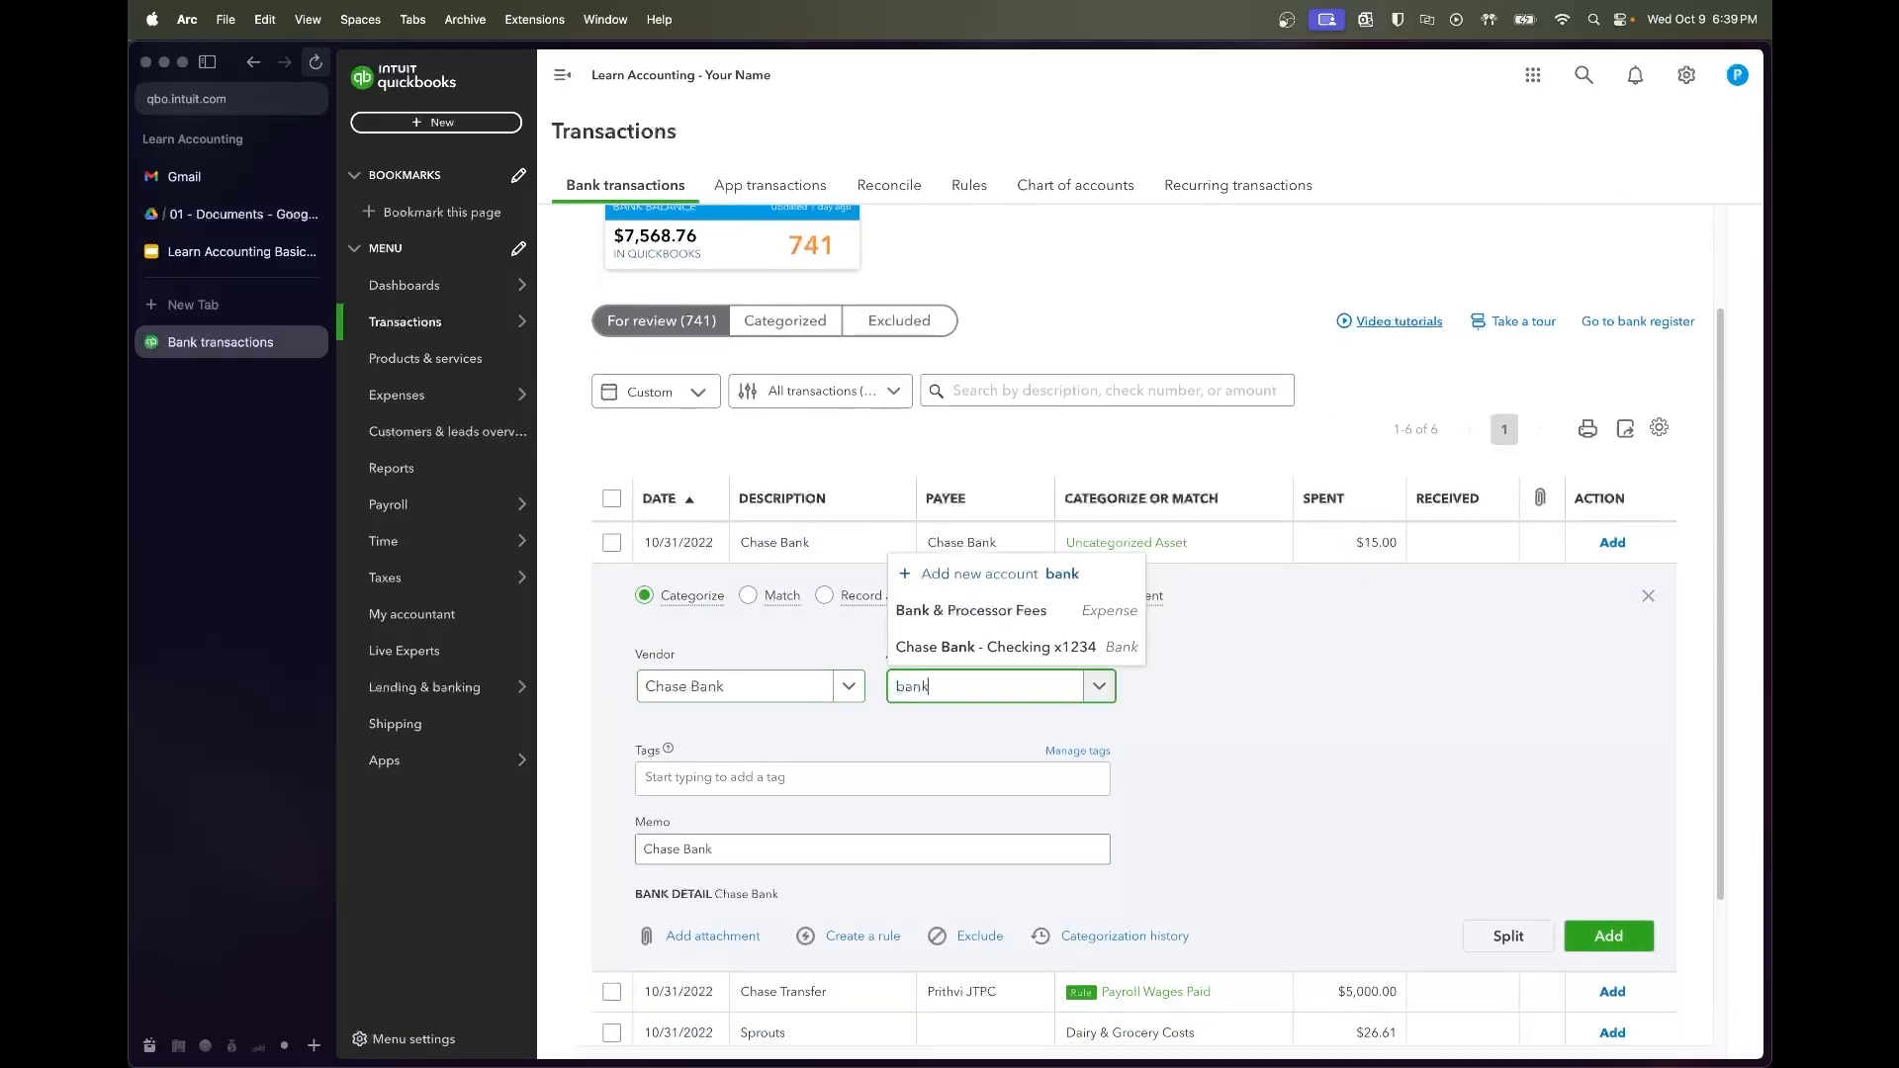
left_click(944, 607)
left_click(1612, 936)
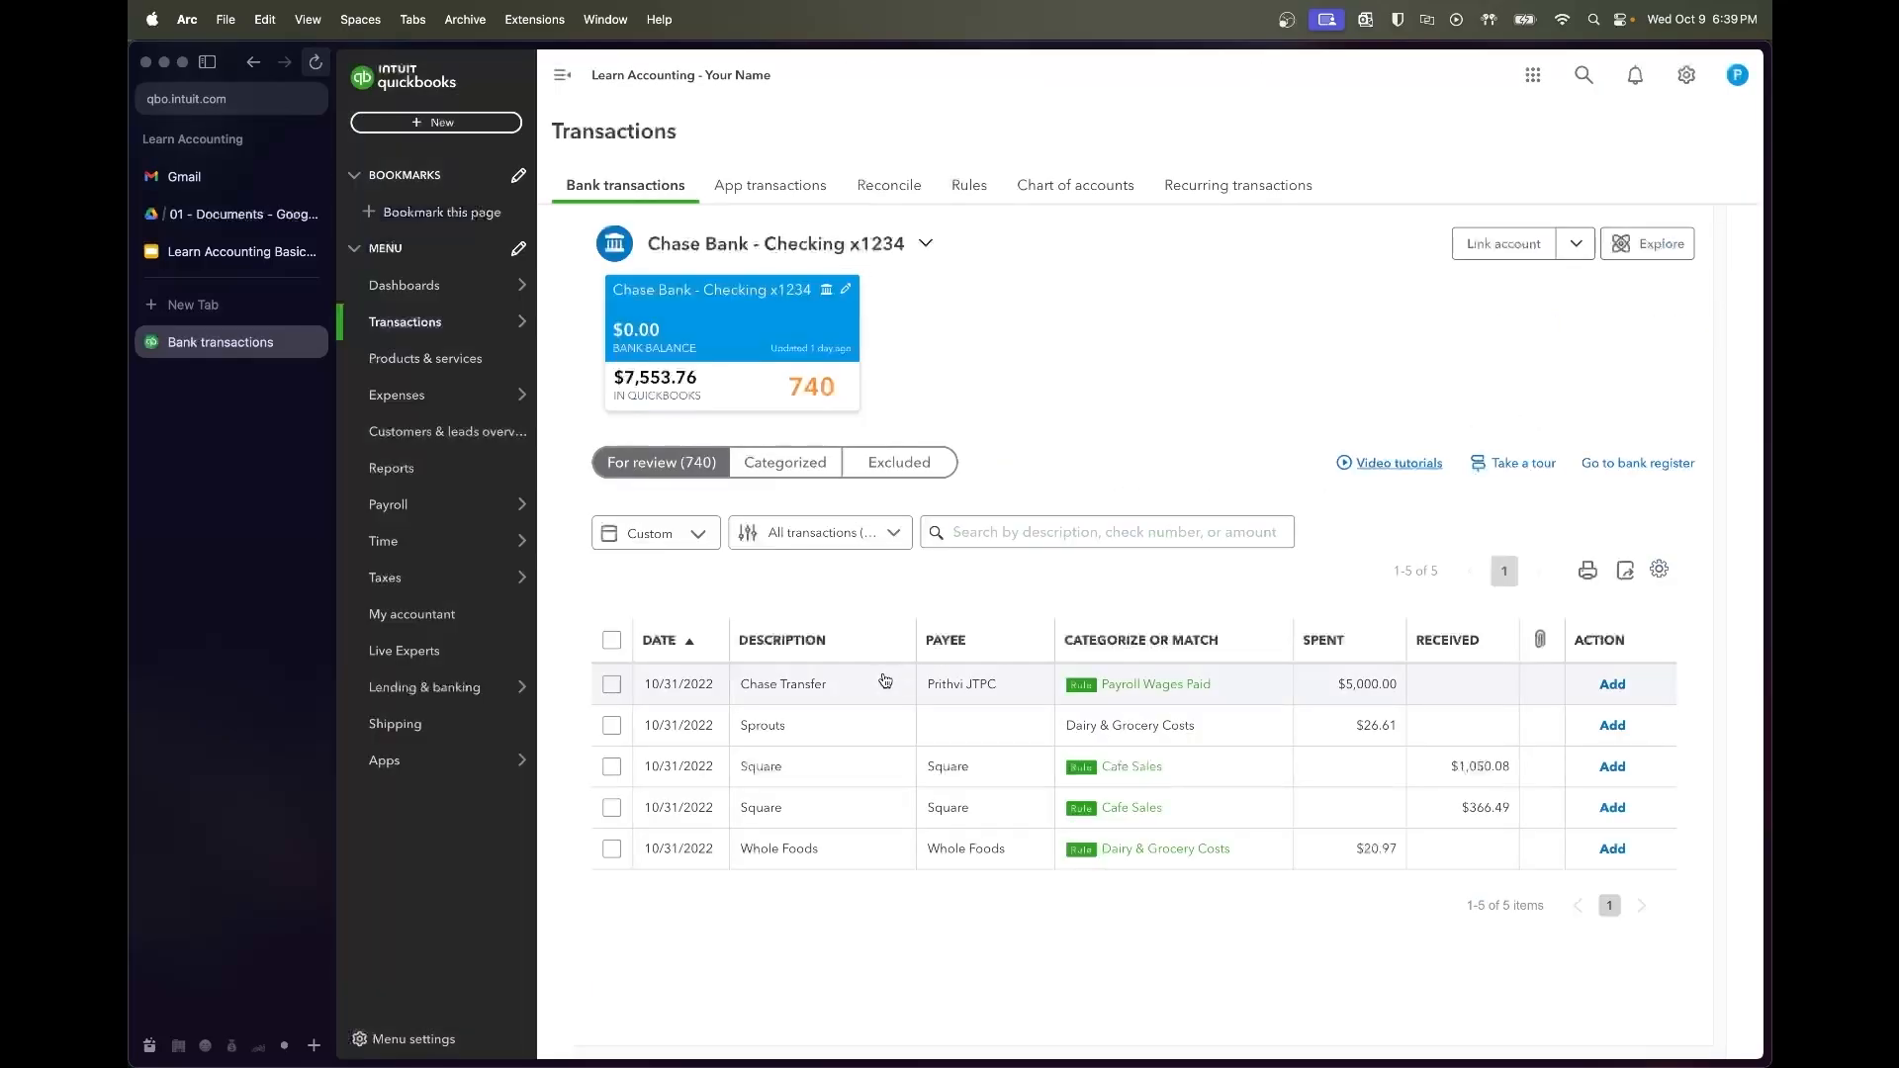
left_click(613, 689)
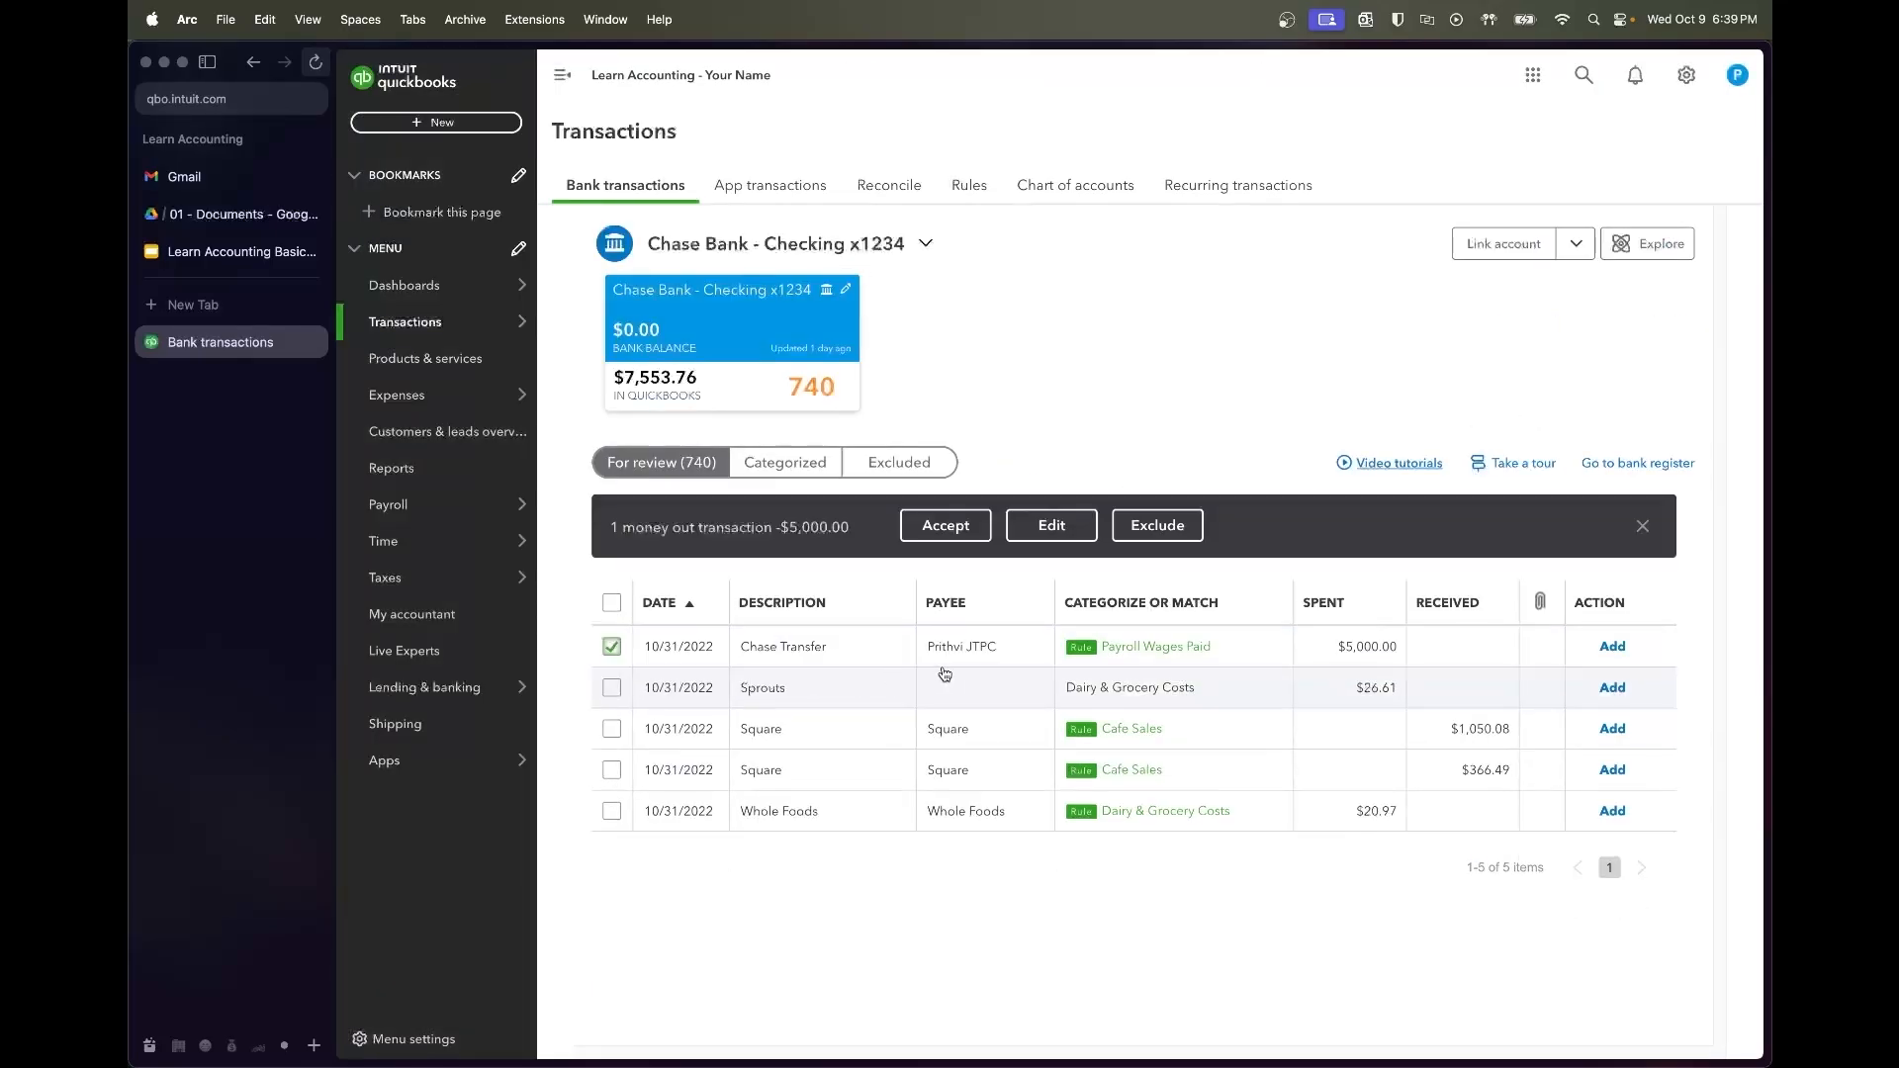
left_click(947, 527)
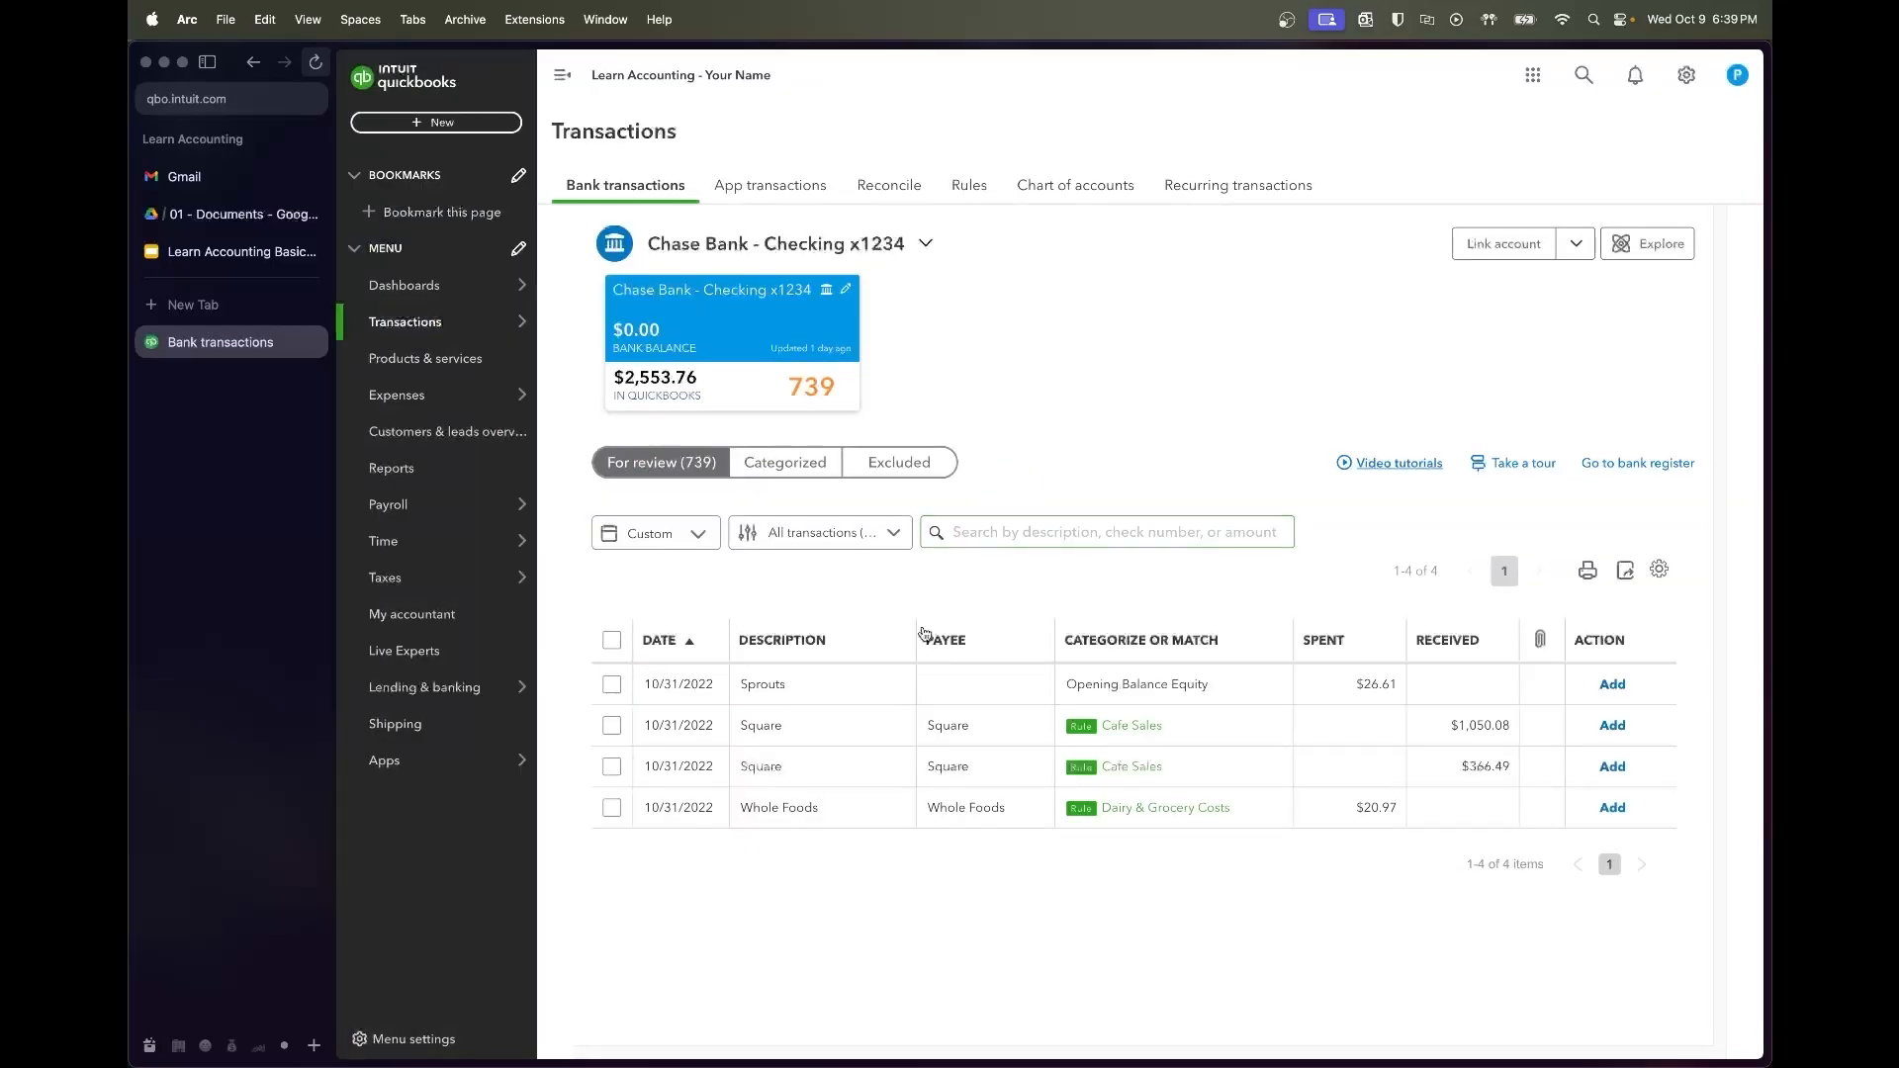
Create Sprouts as a vendor, add its transaction as Dairy & Grocery Costs, and batch-accept the remaining three
left_click(853, 692)
scroll(1368, 708, "down", 3)
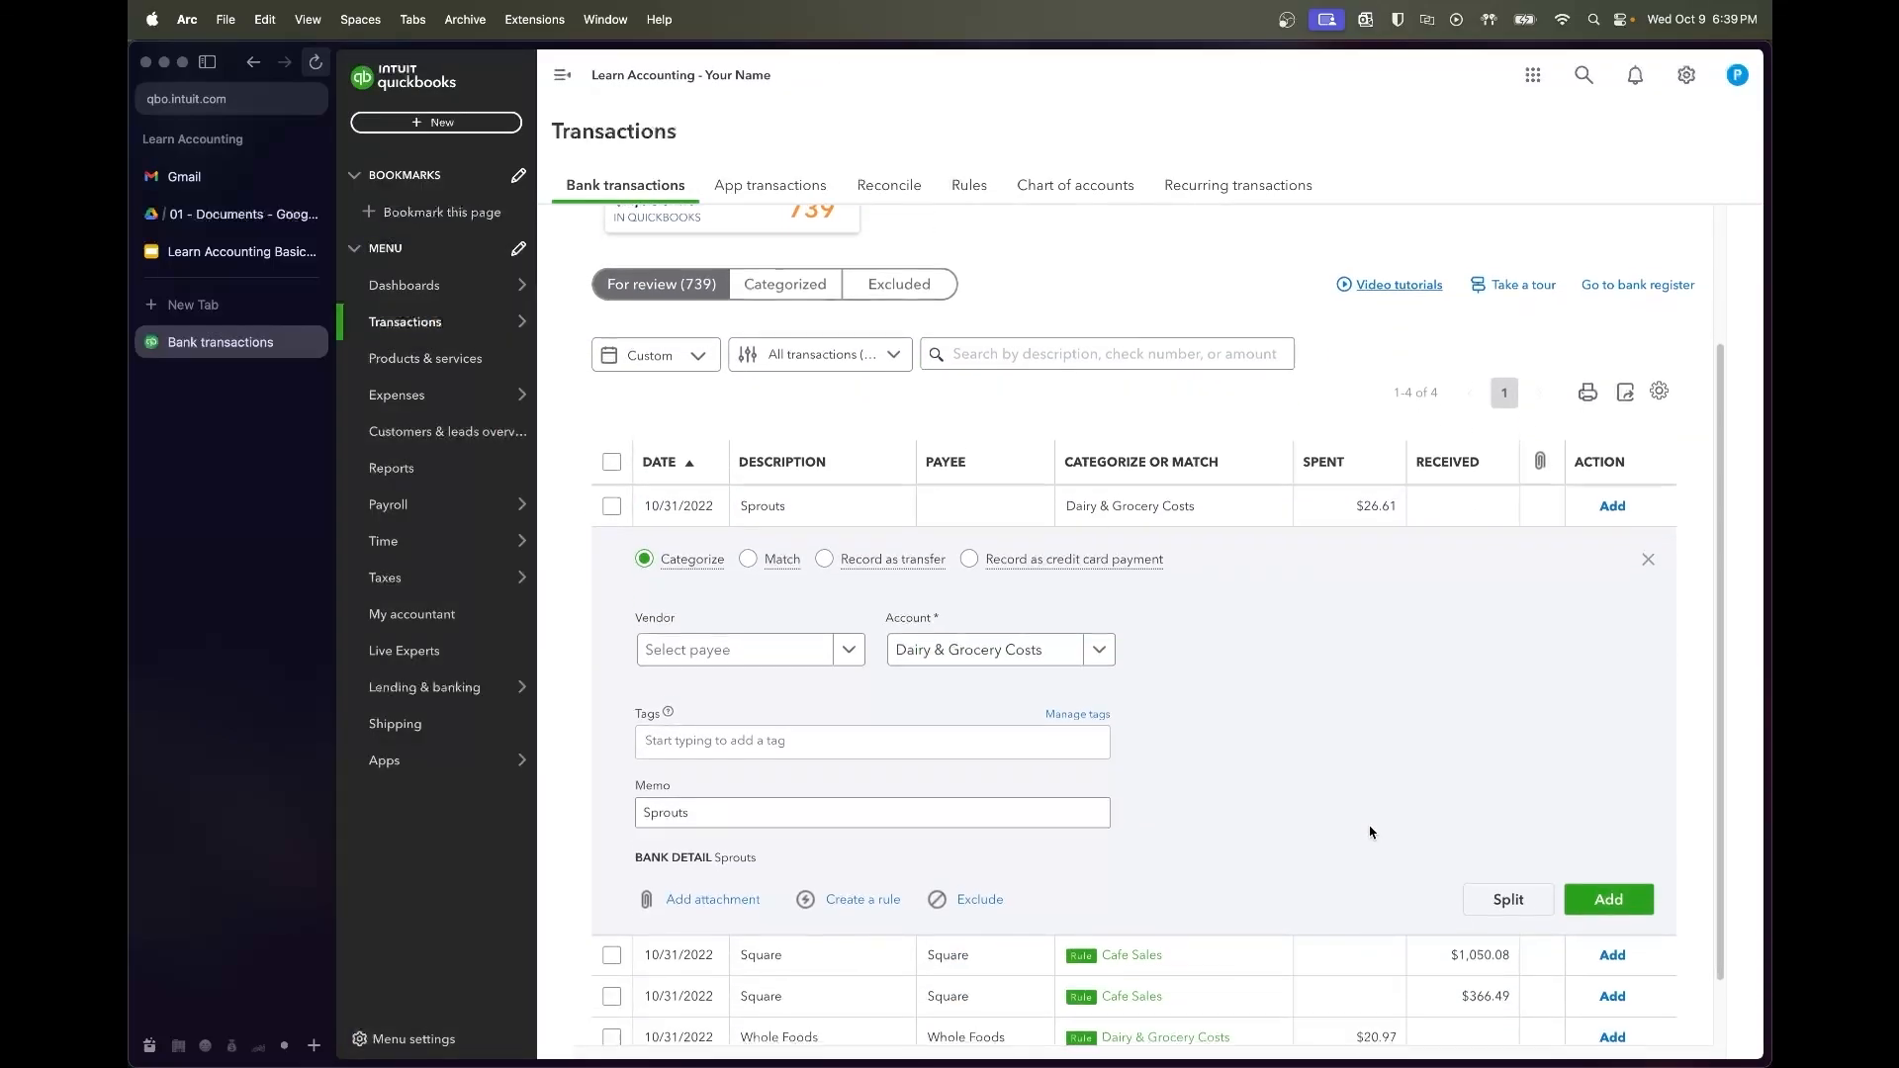
left_click(782, 634)
type("Sprouts")
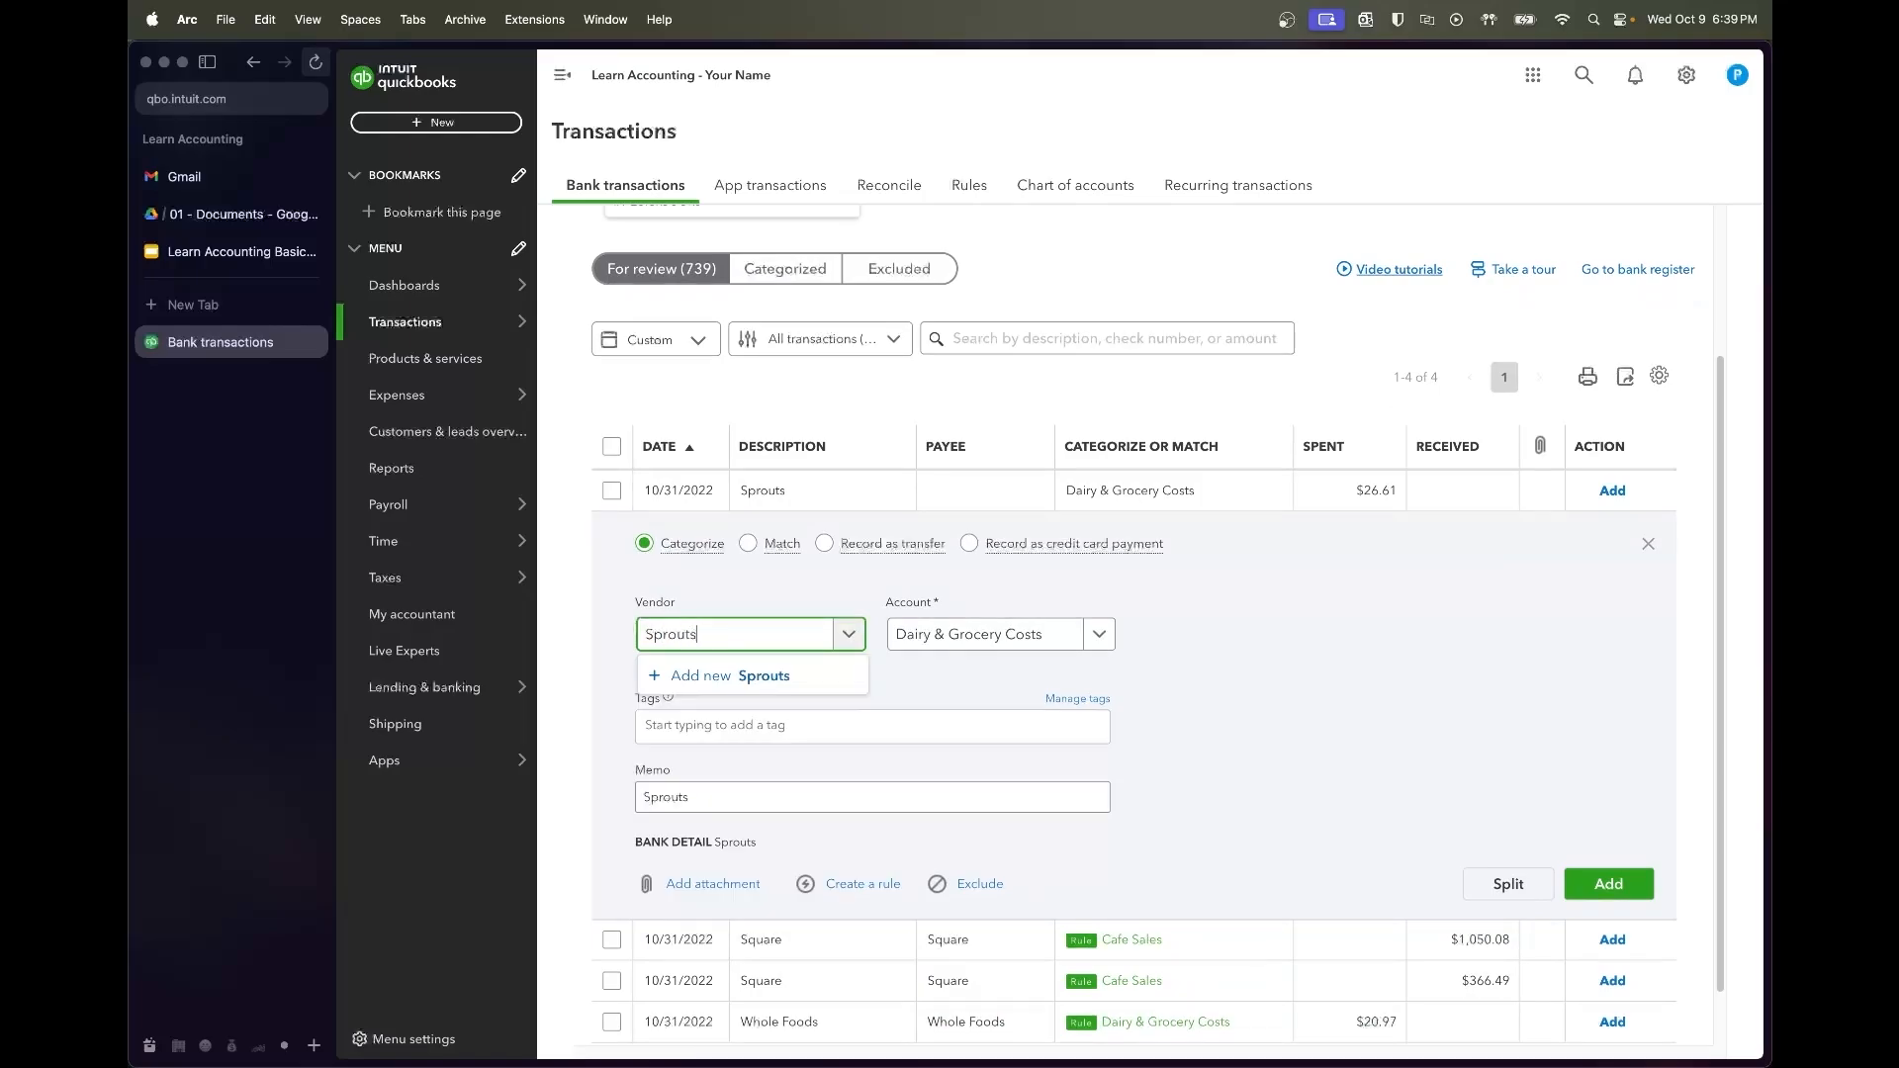
left_click(762, 675)
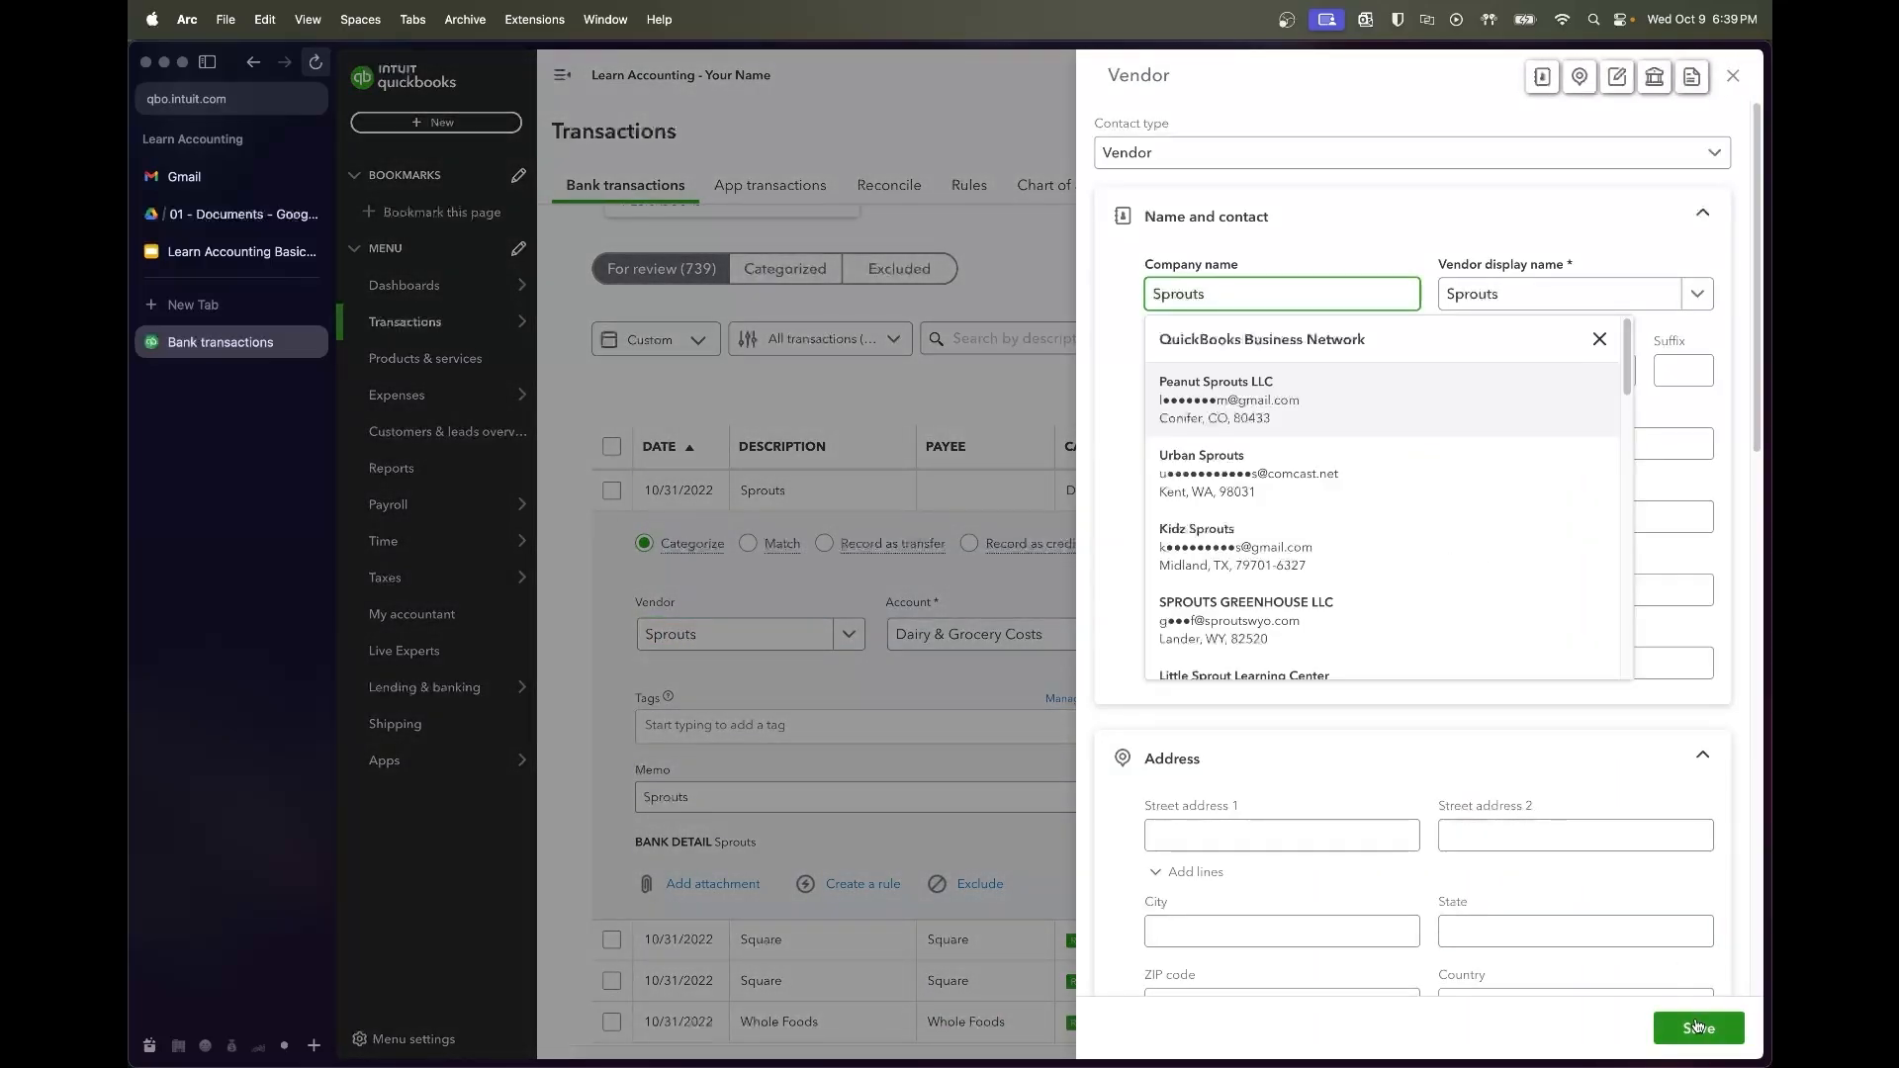
left_click(1697, 1027)
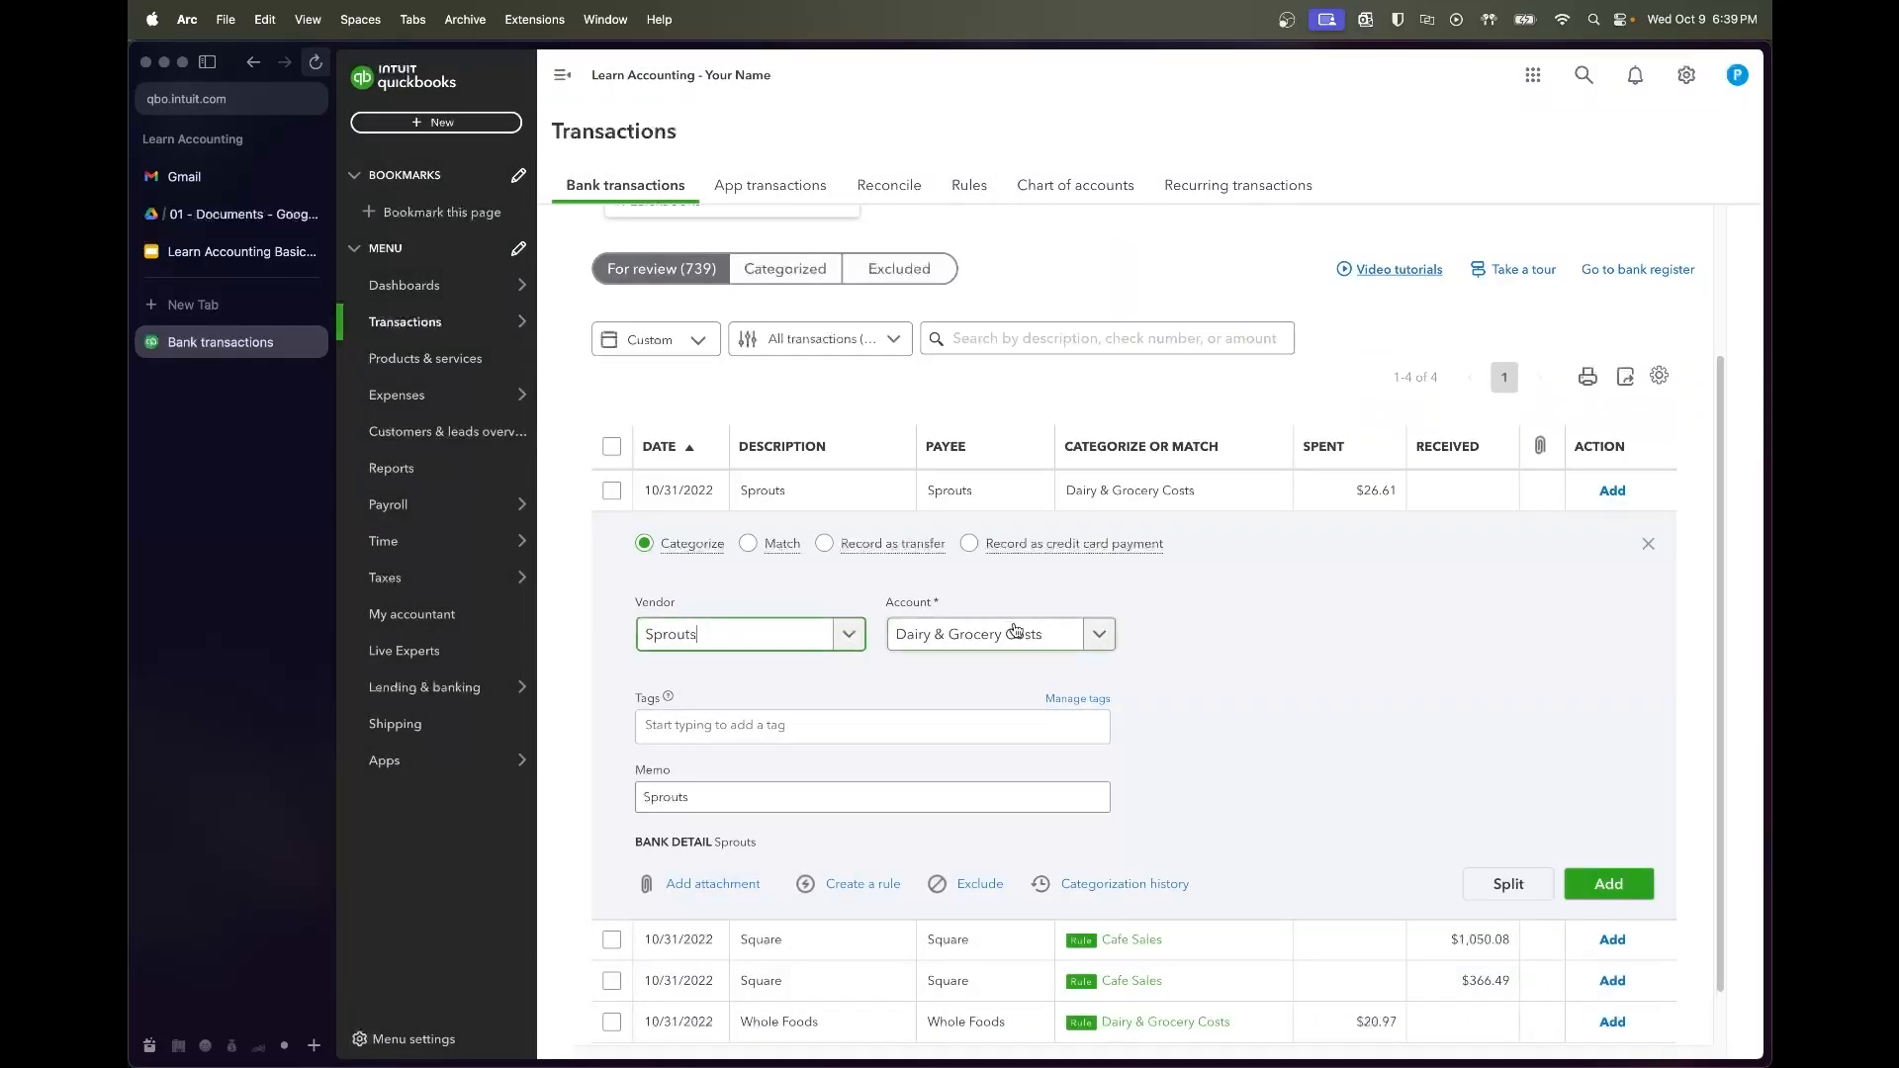
left_click(1608, 884)
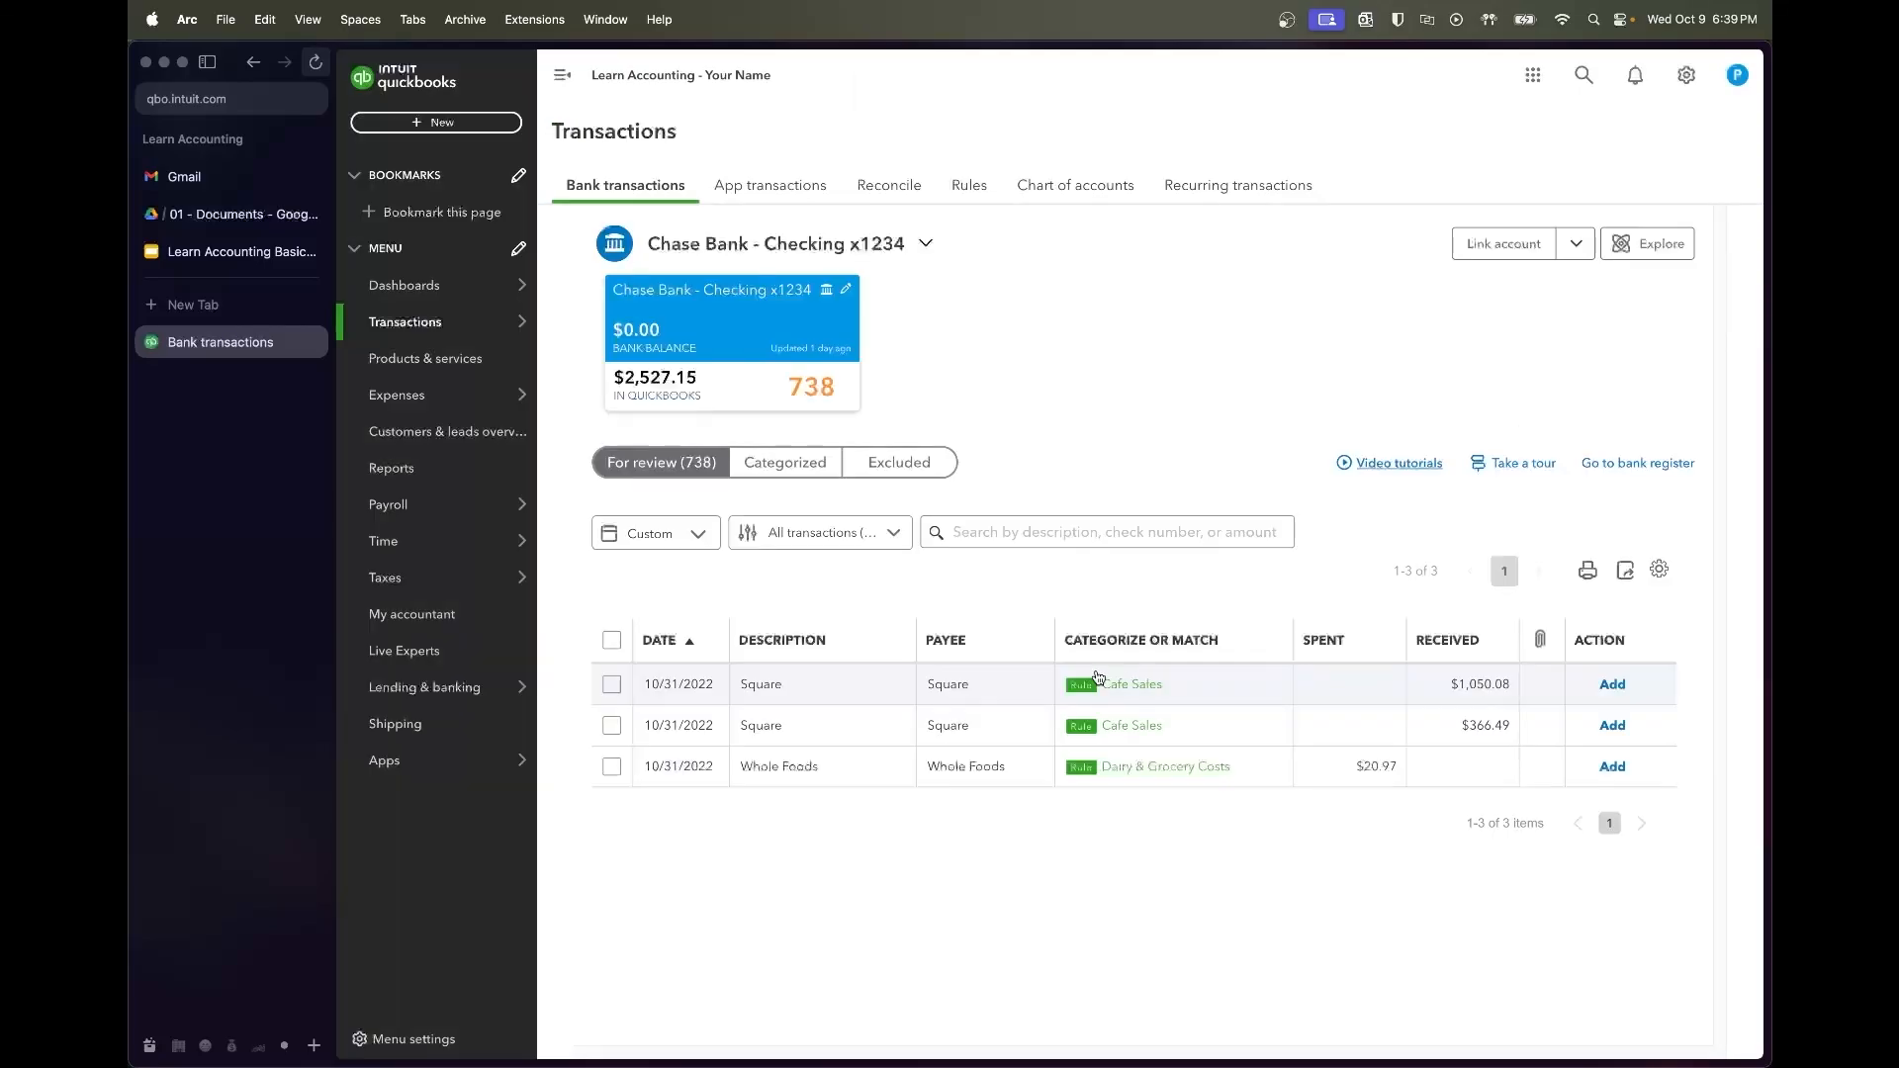
left_click(610, 639)
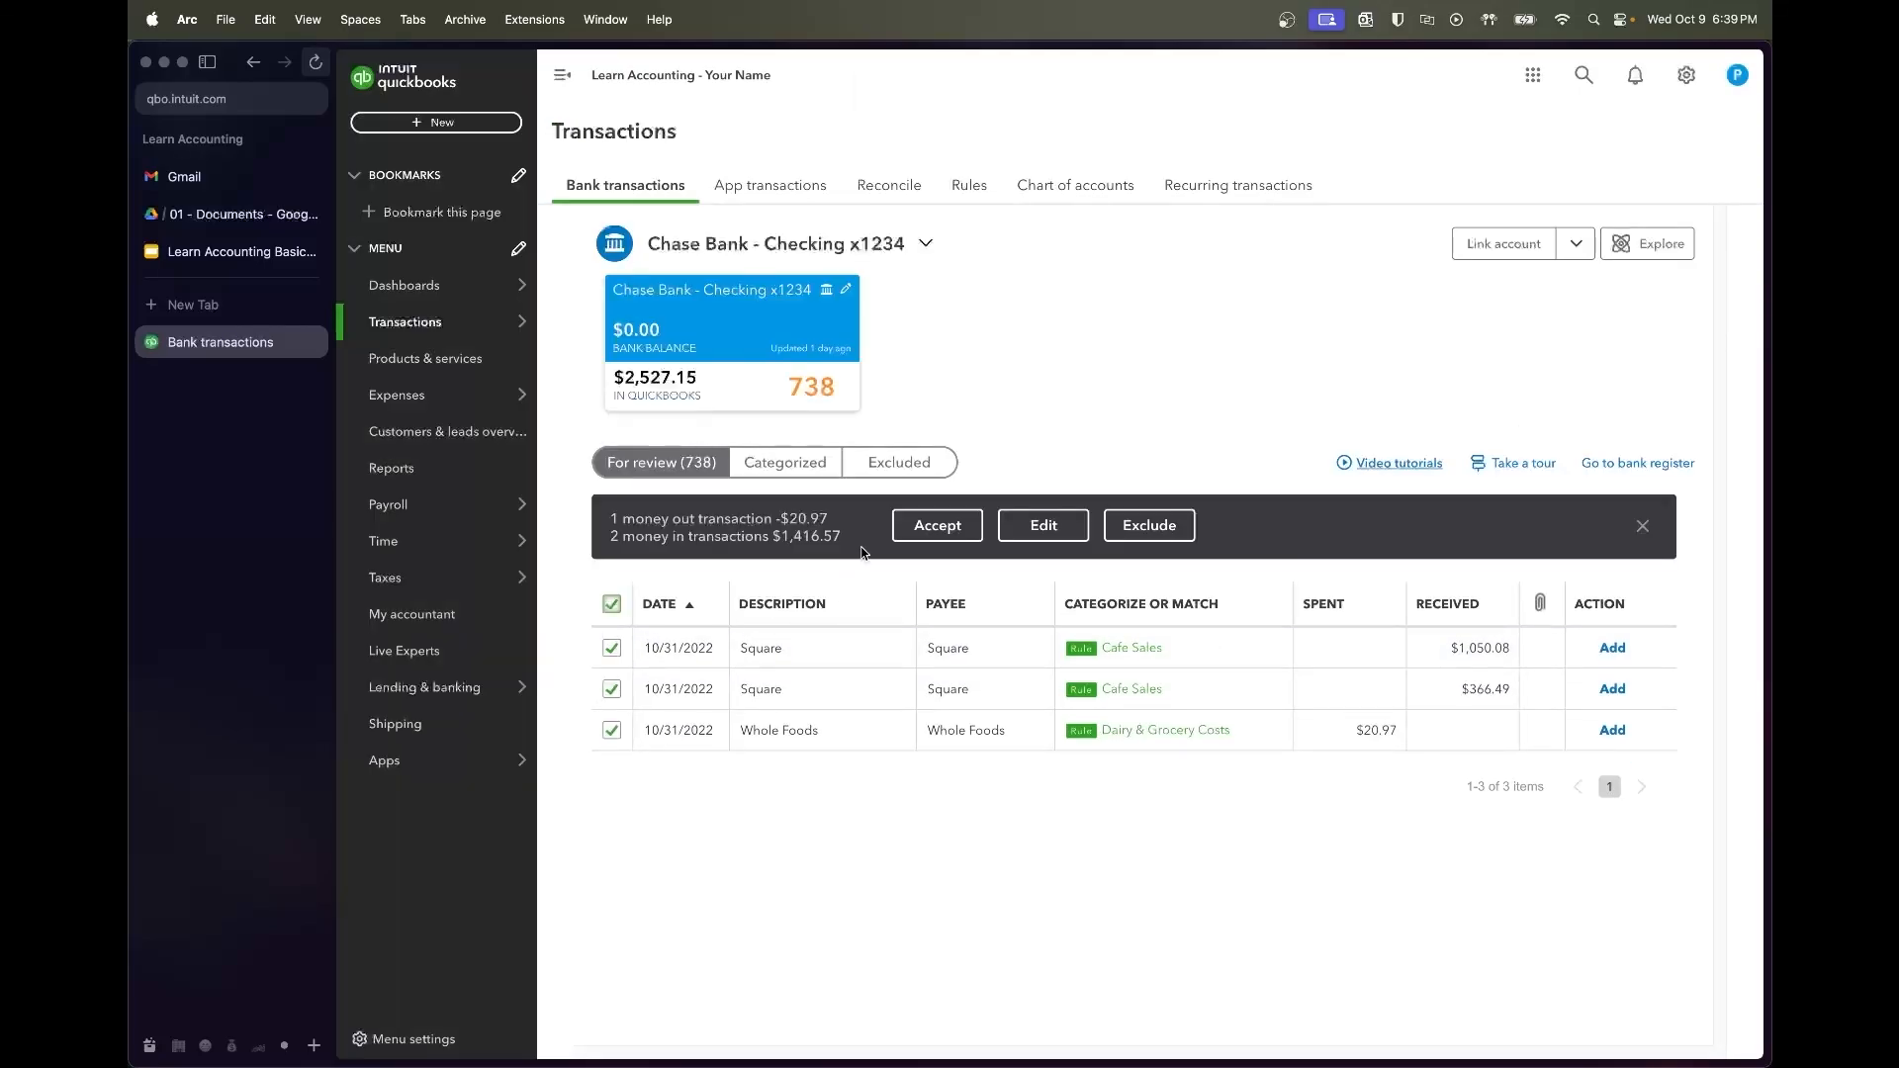
left_click(938, 525)
Begin the Chase checking reconciliation with a 10/31/2022 statement ending date
mouse_move(491, 506)
mouse_move(484, 321)
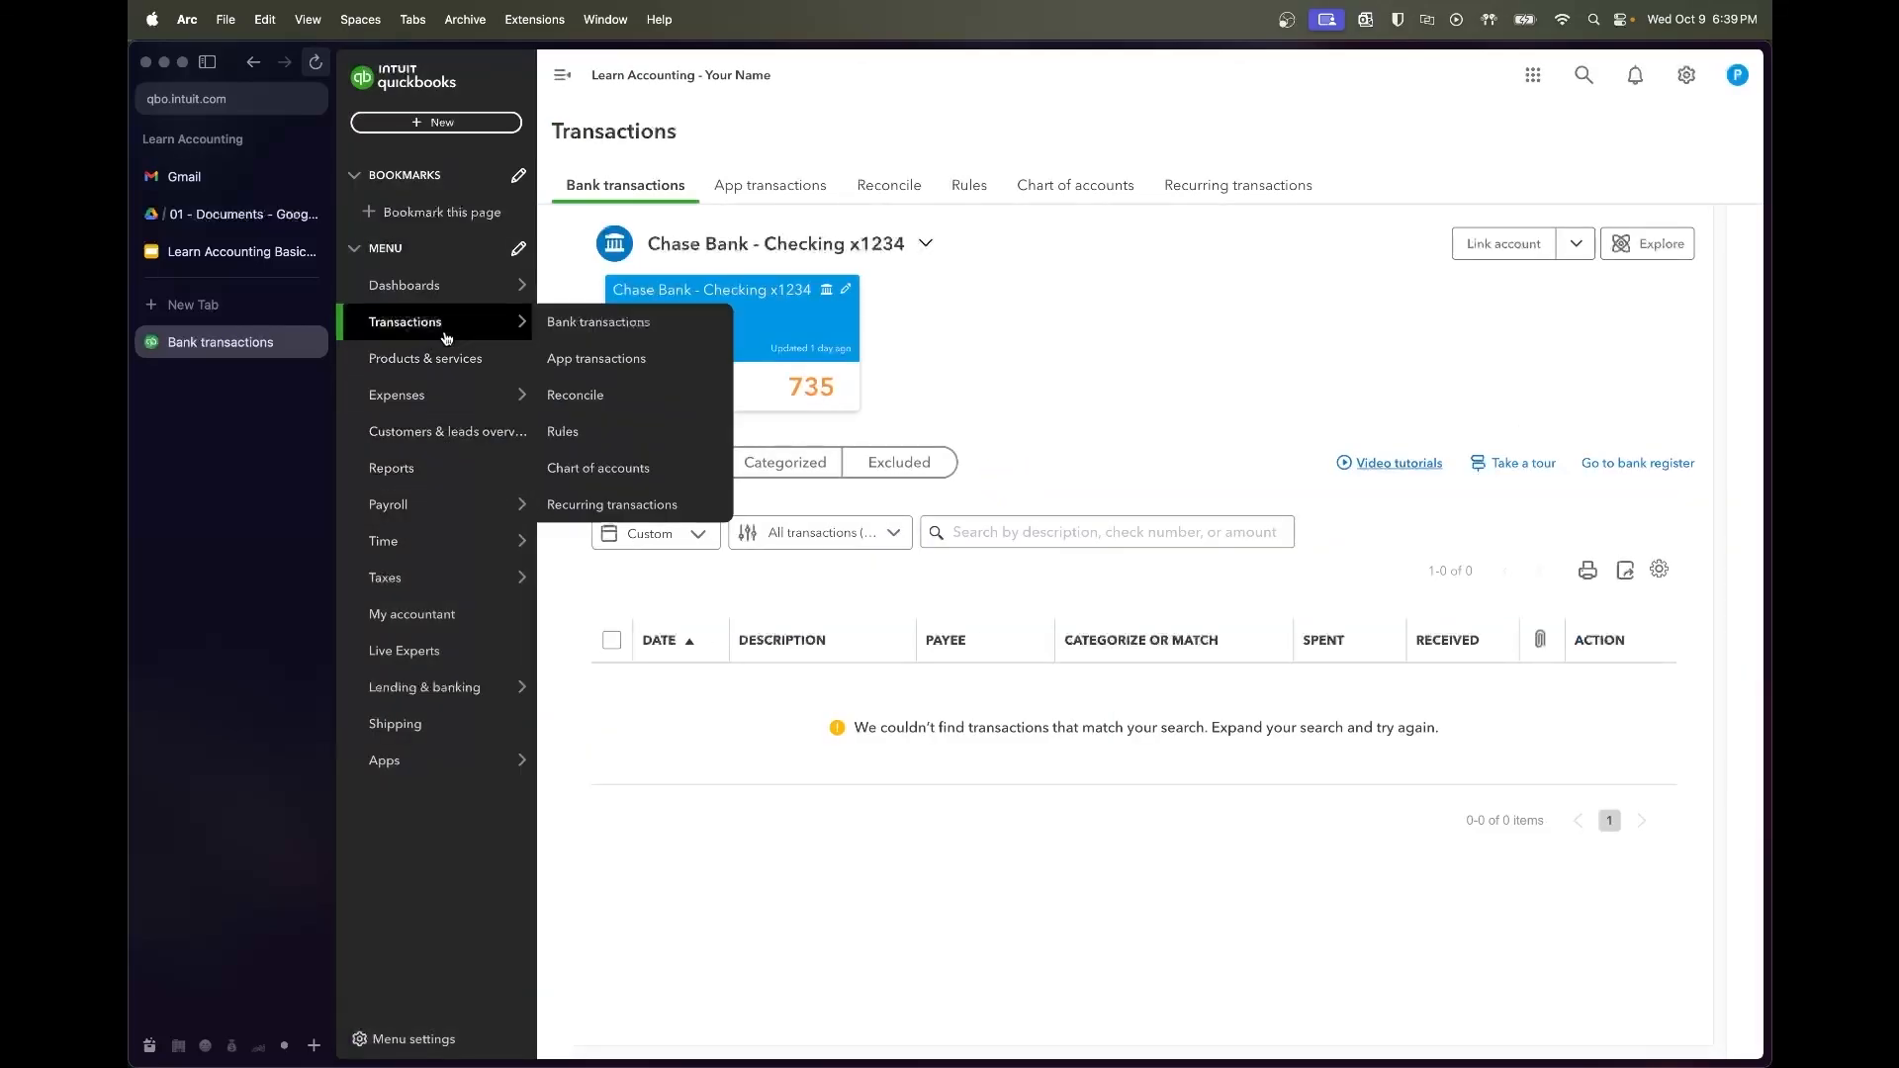
left_click(620, 397)
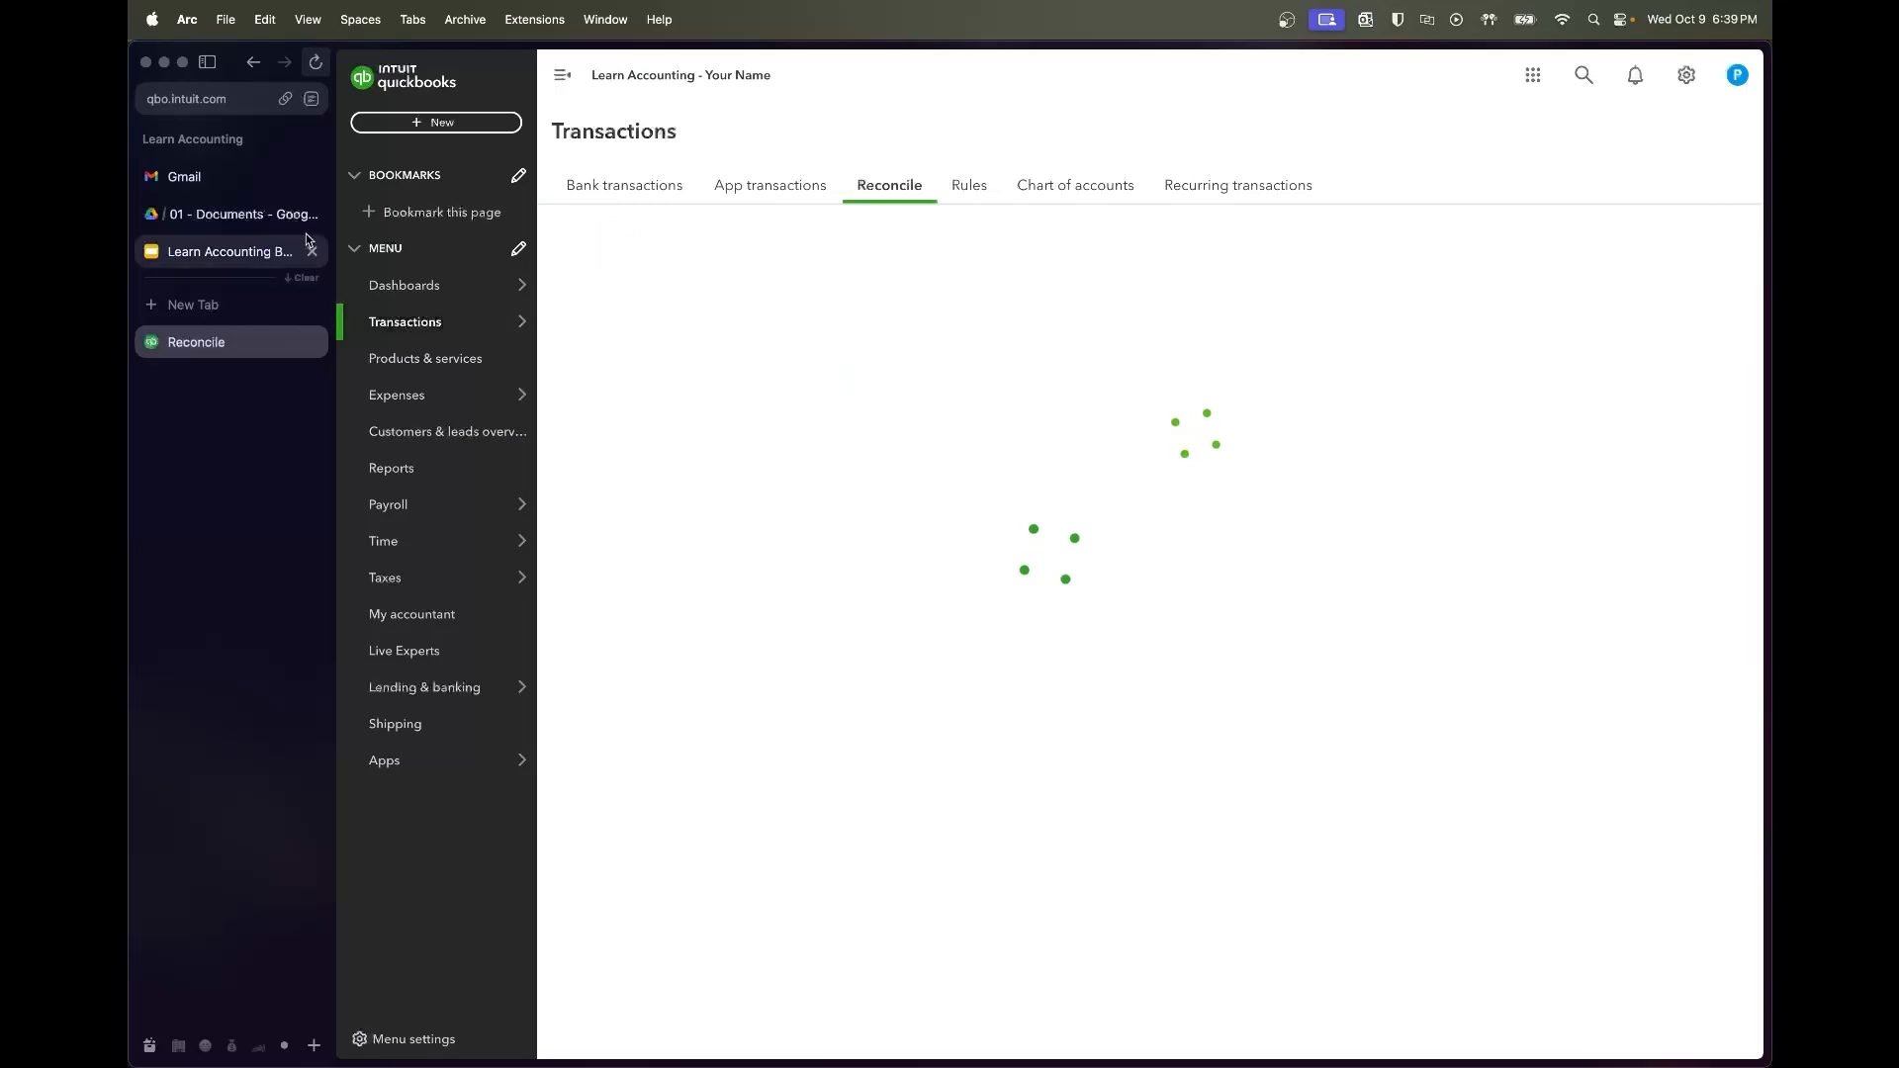
left_click(937, 547)
type("10/31/2022")
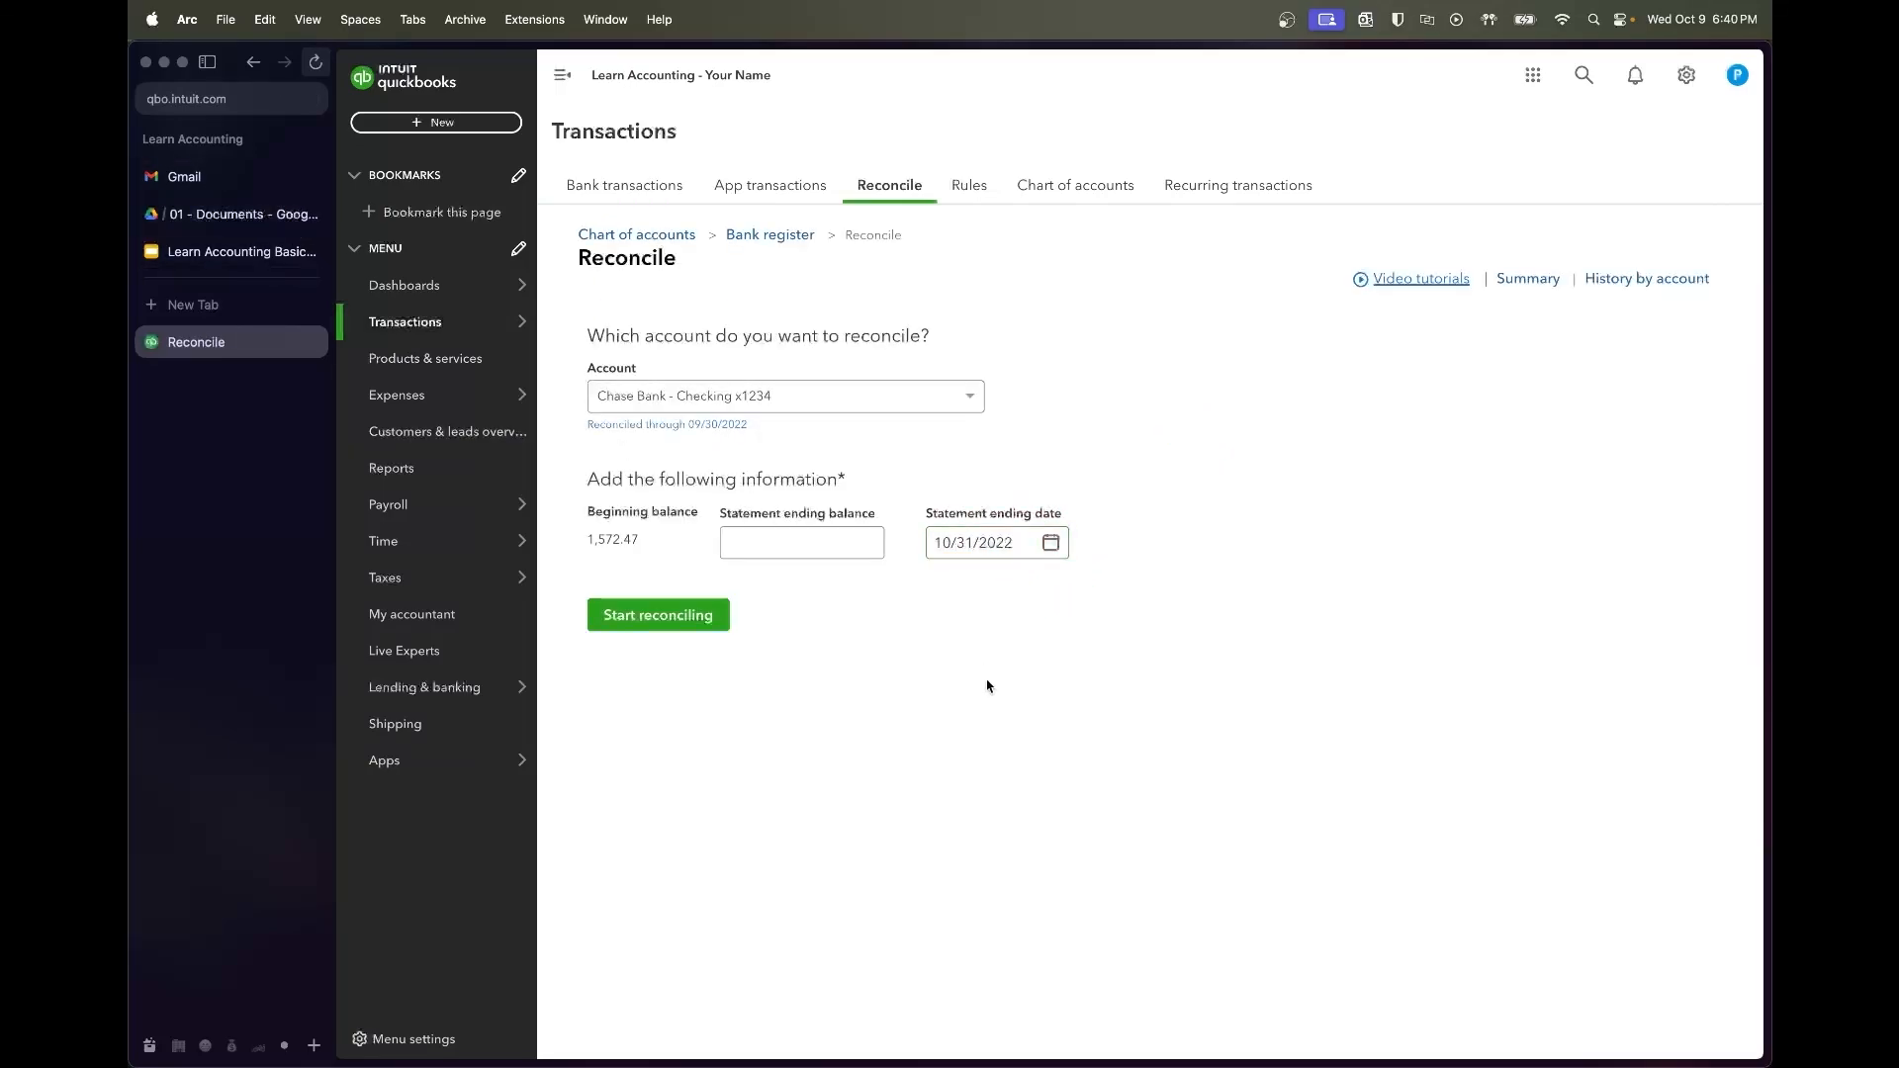
left_click(193, 215)
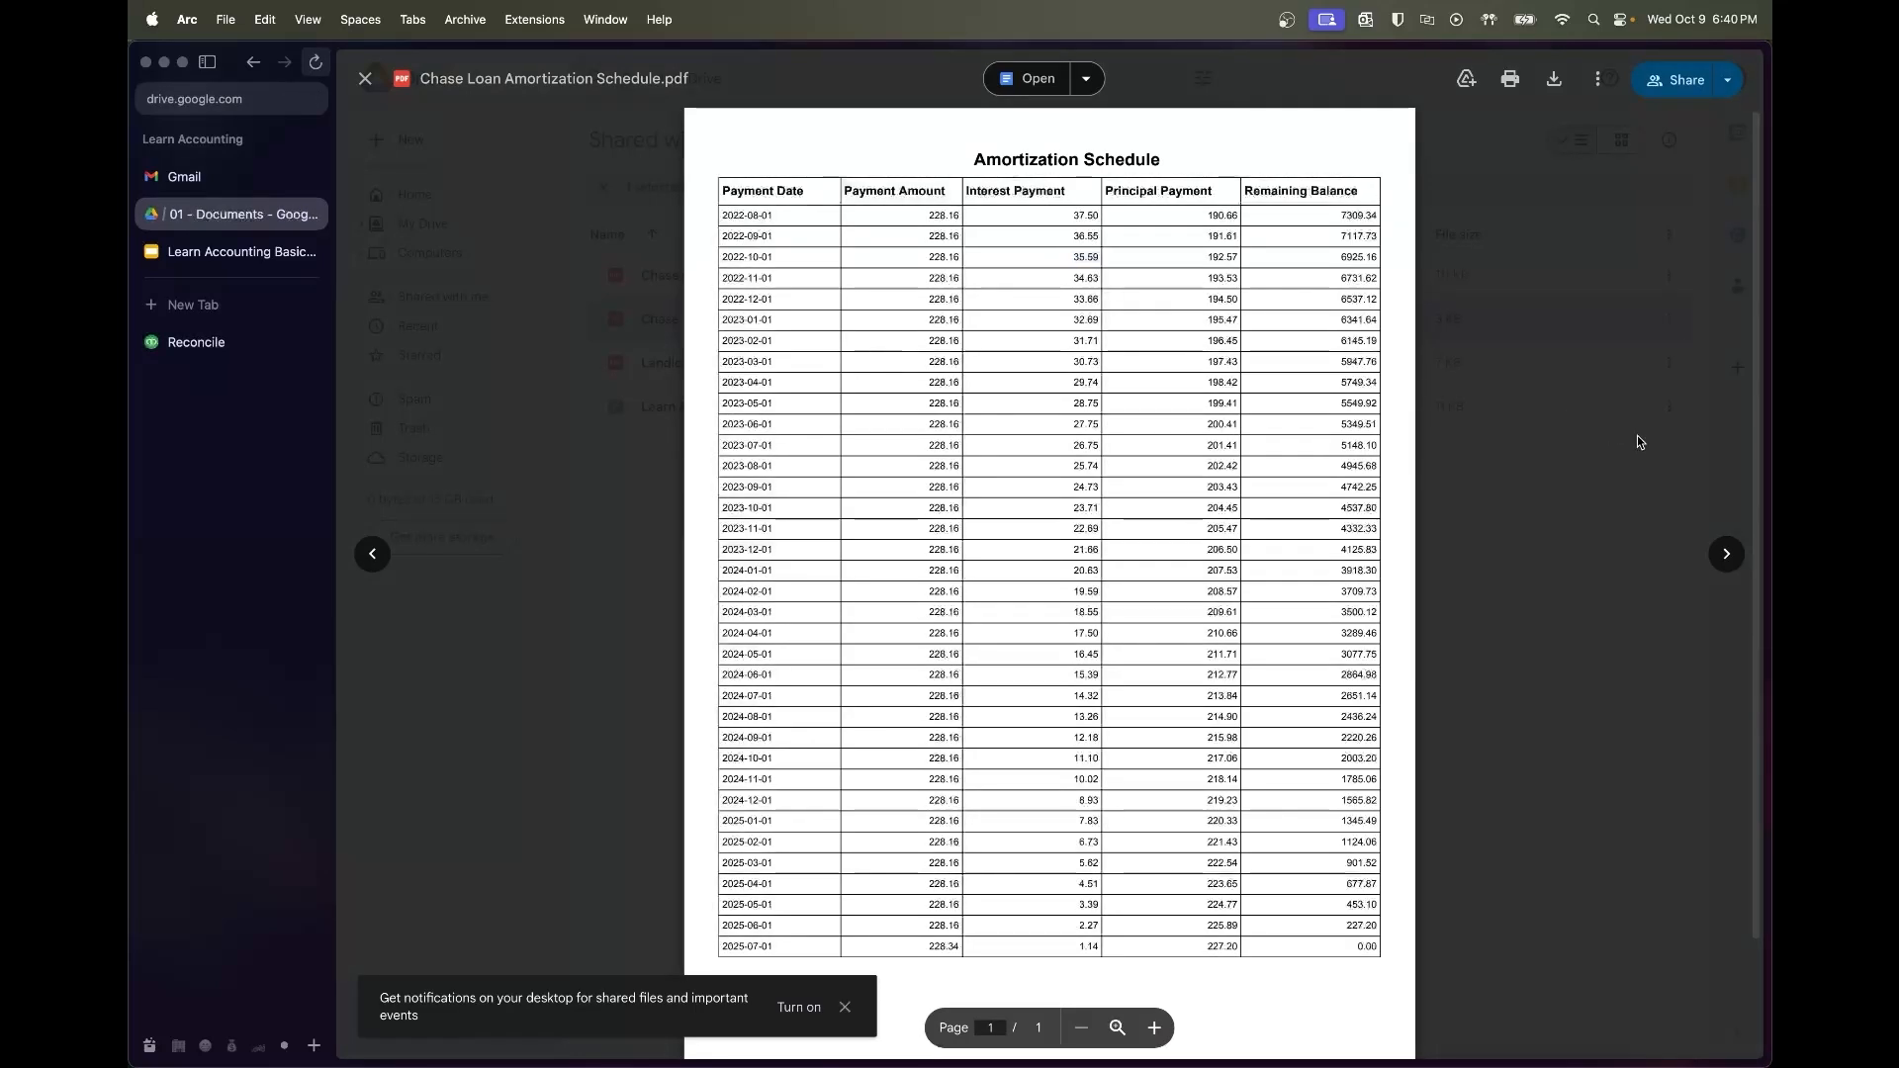
Copy the $3,922.75 October closing balance from Chase Checking Bank Statements.pdf
left_click(1639, 442)
double_click(894, 271)
scroll(1052, 647, "down", 20)
scroll(1051, 670, "down", 20)
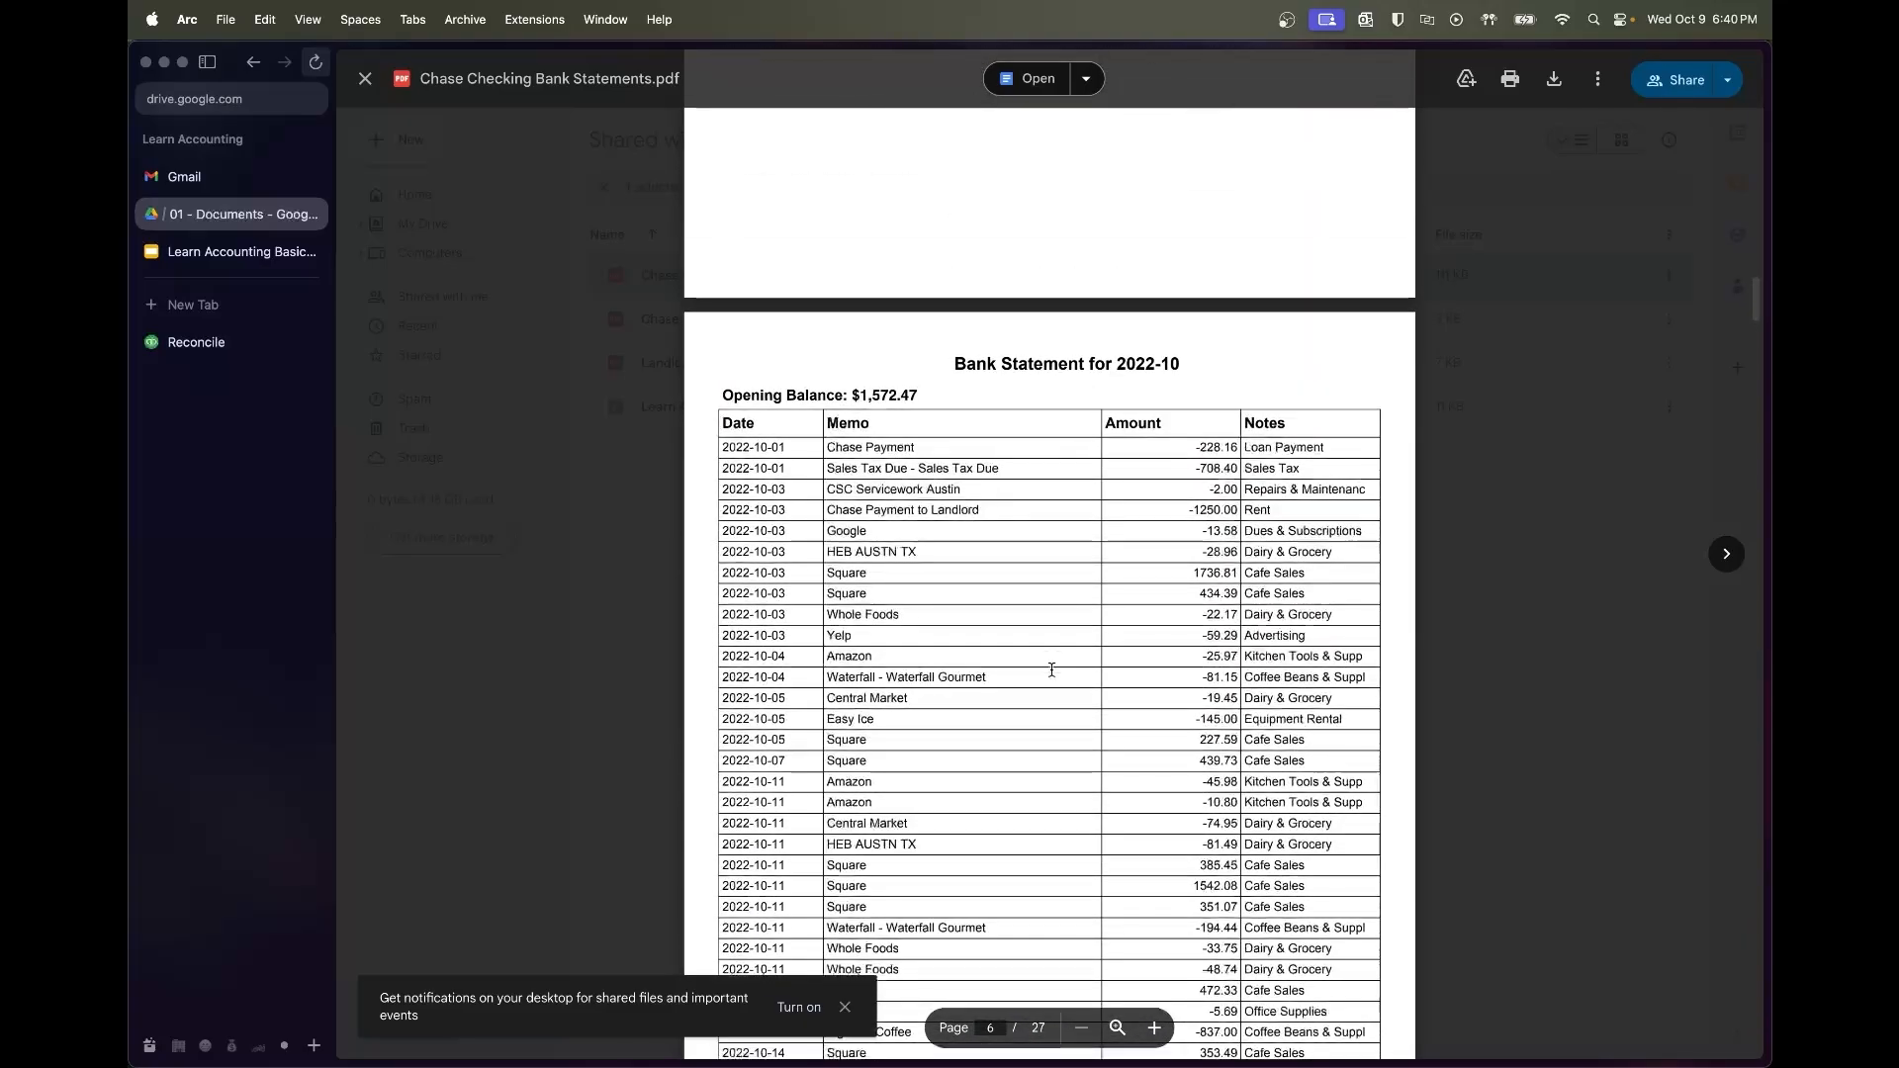
scroll(1052, 671, "down", 12)
scroll(1051, 671, "up", 12)
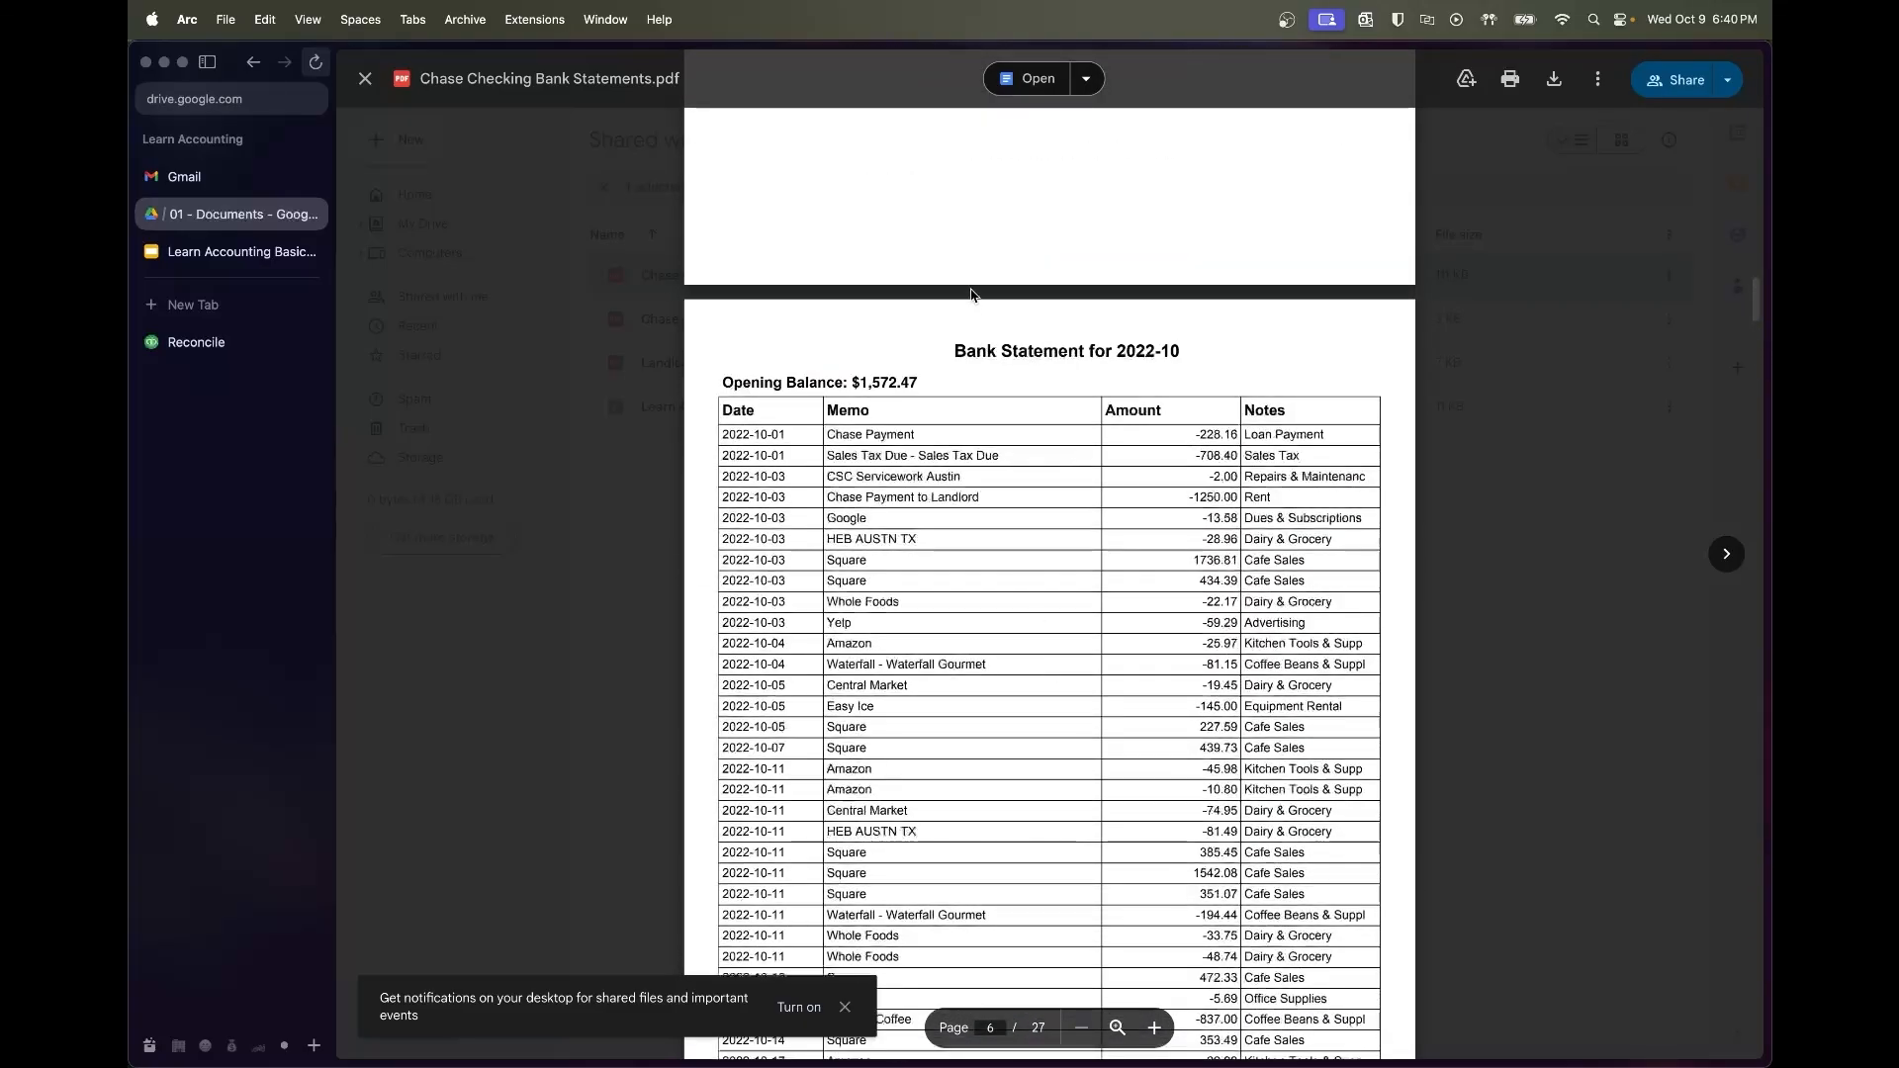
scroll(1182, 475, "down", 12)
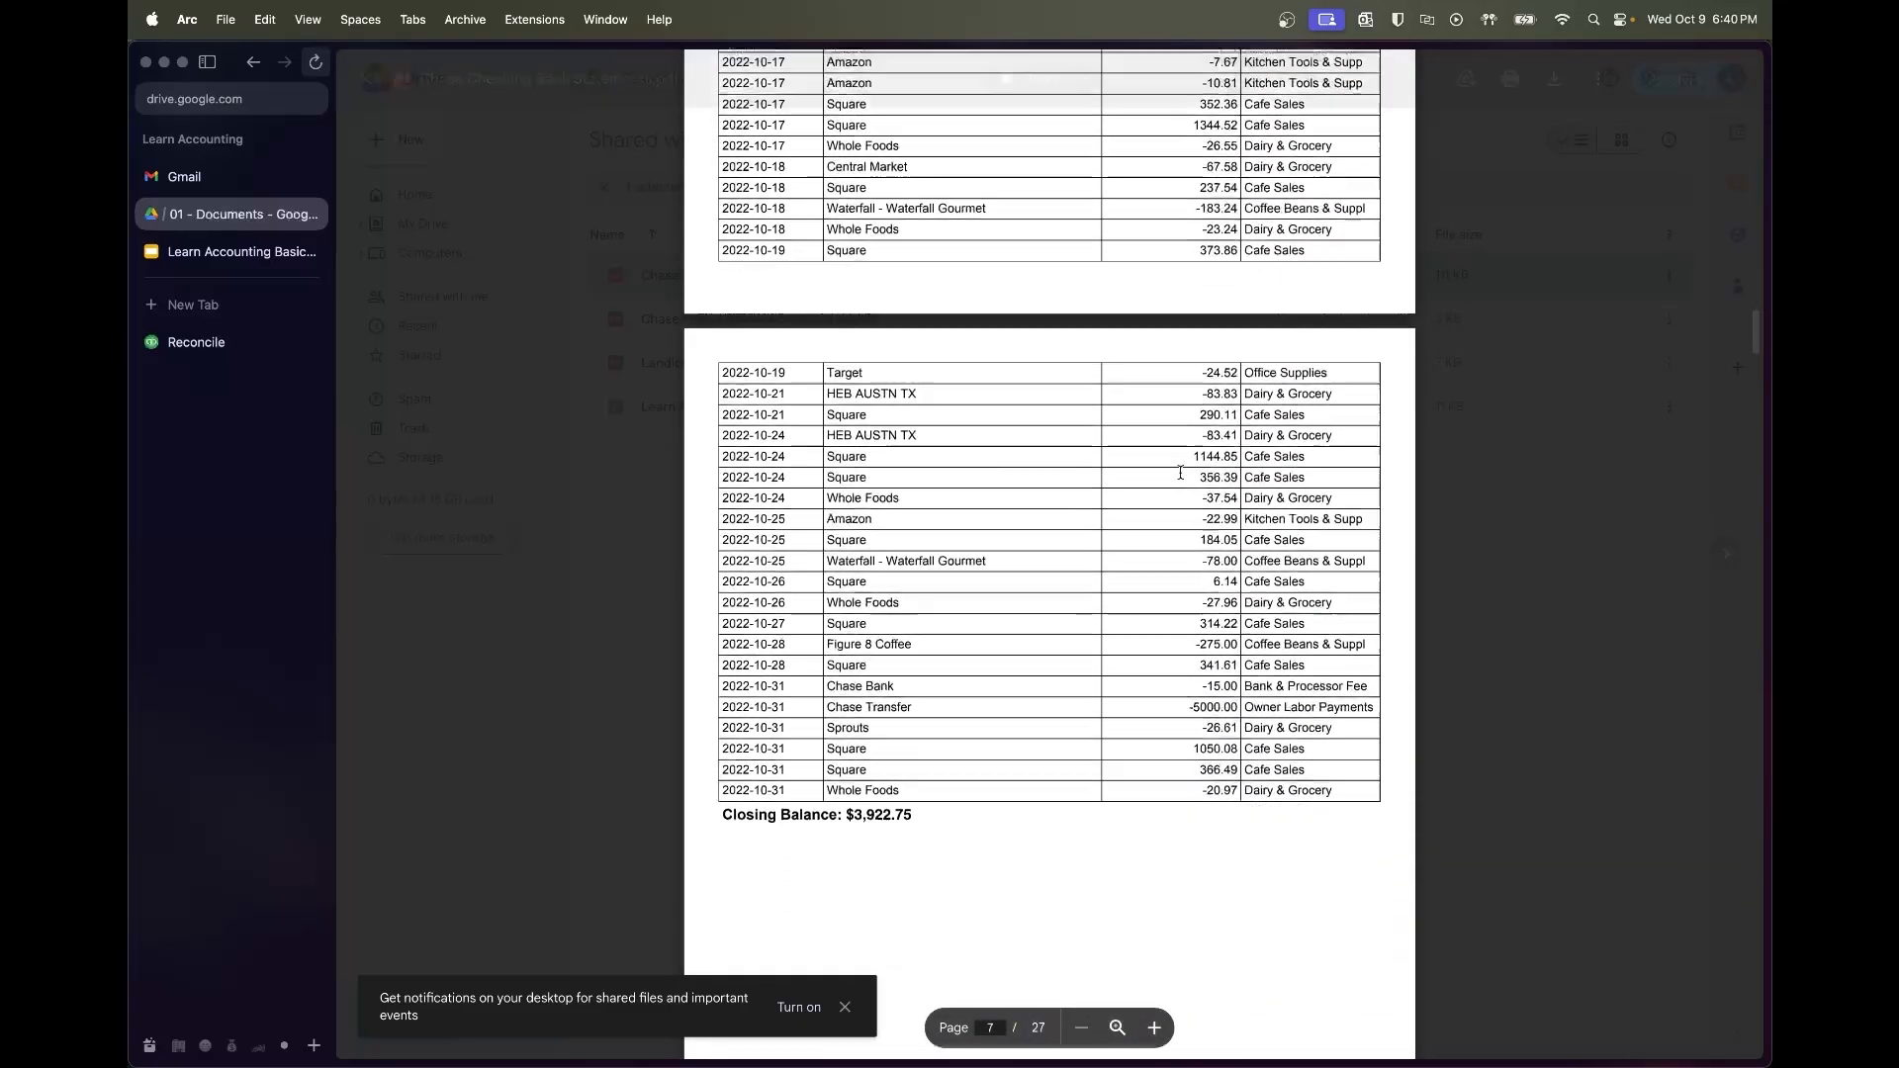
double_click(873, 621)
key("super+c")
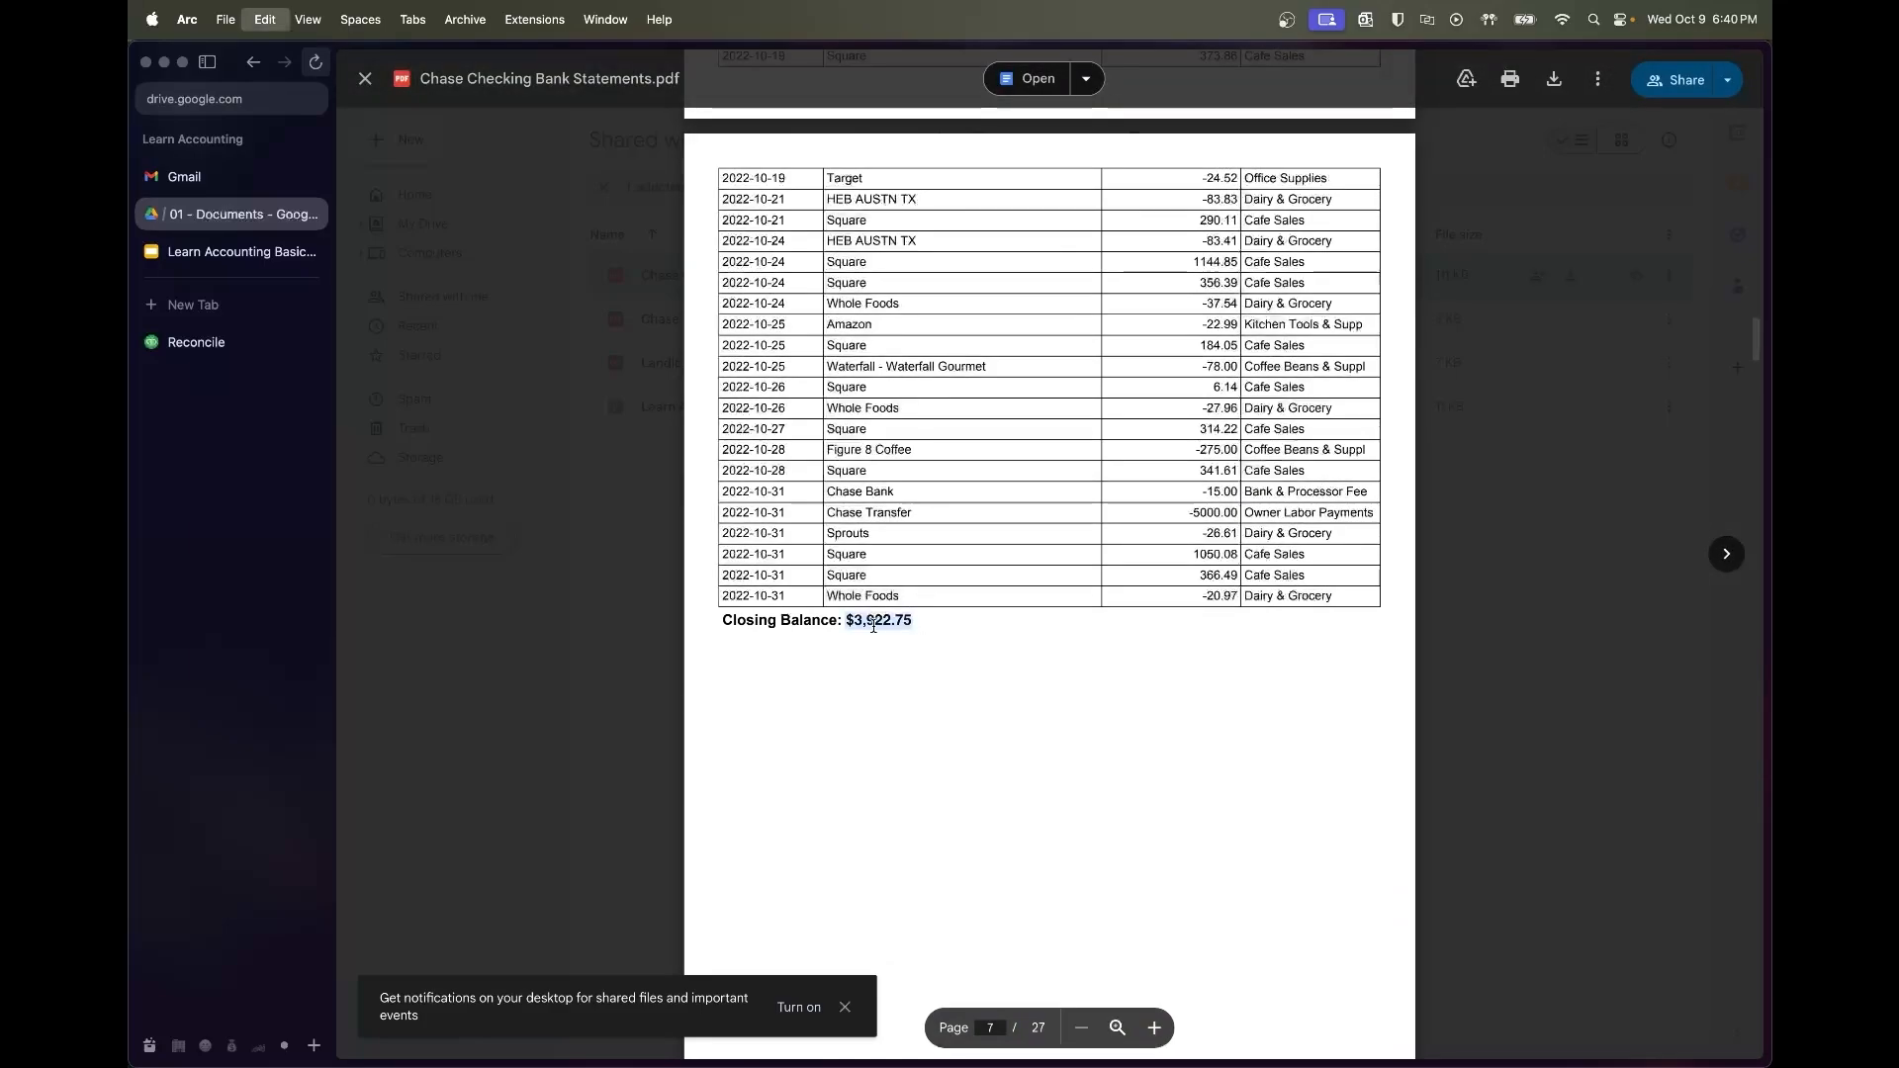
Paste $3,922.75 as the statement ending balance and start reconciling
left_click(196, 342)
left_click(743, 542)
key("super+v")
left_click(663, 631)
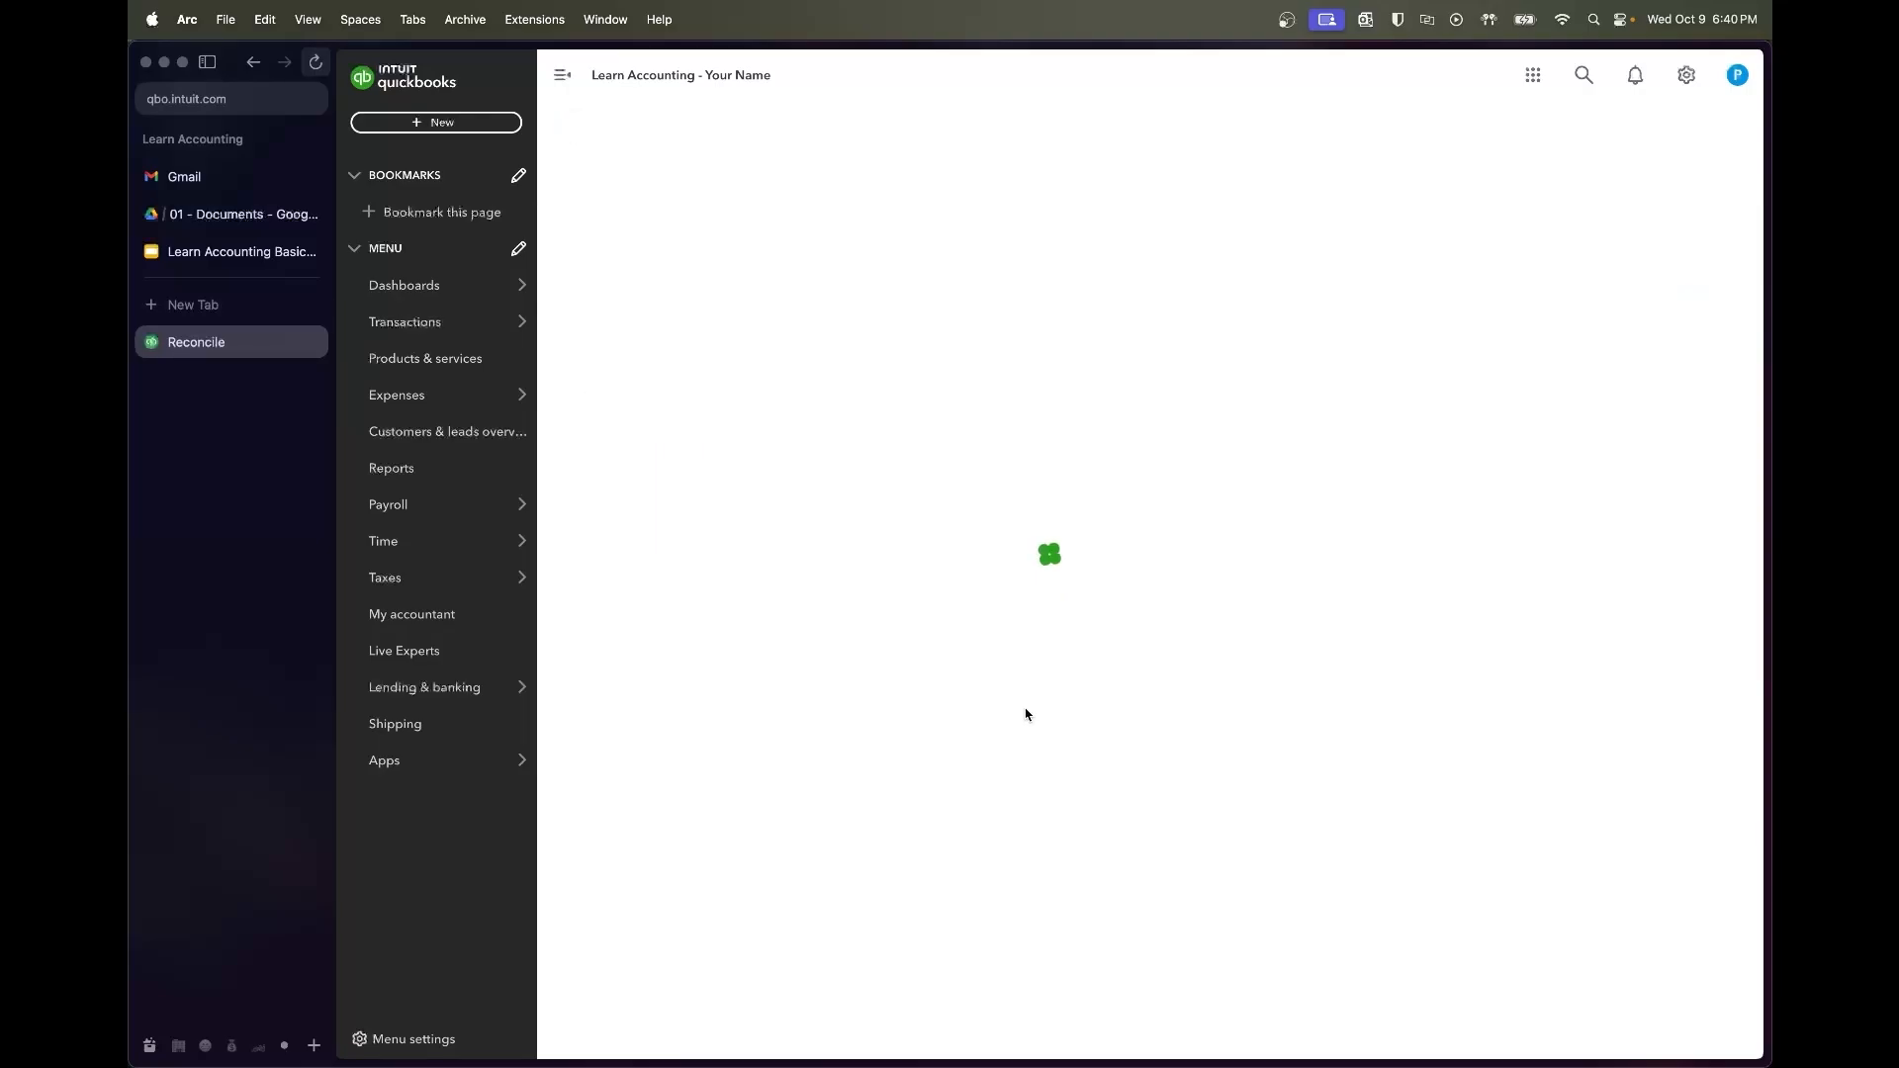
Finish the October reconciliation at a $0.00 difference and close the confirmation
scroll(1190, 478, "down", 10)
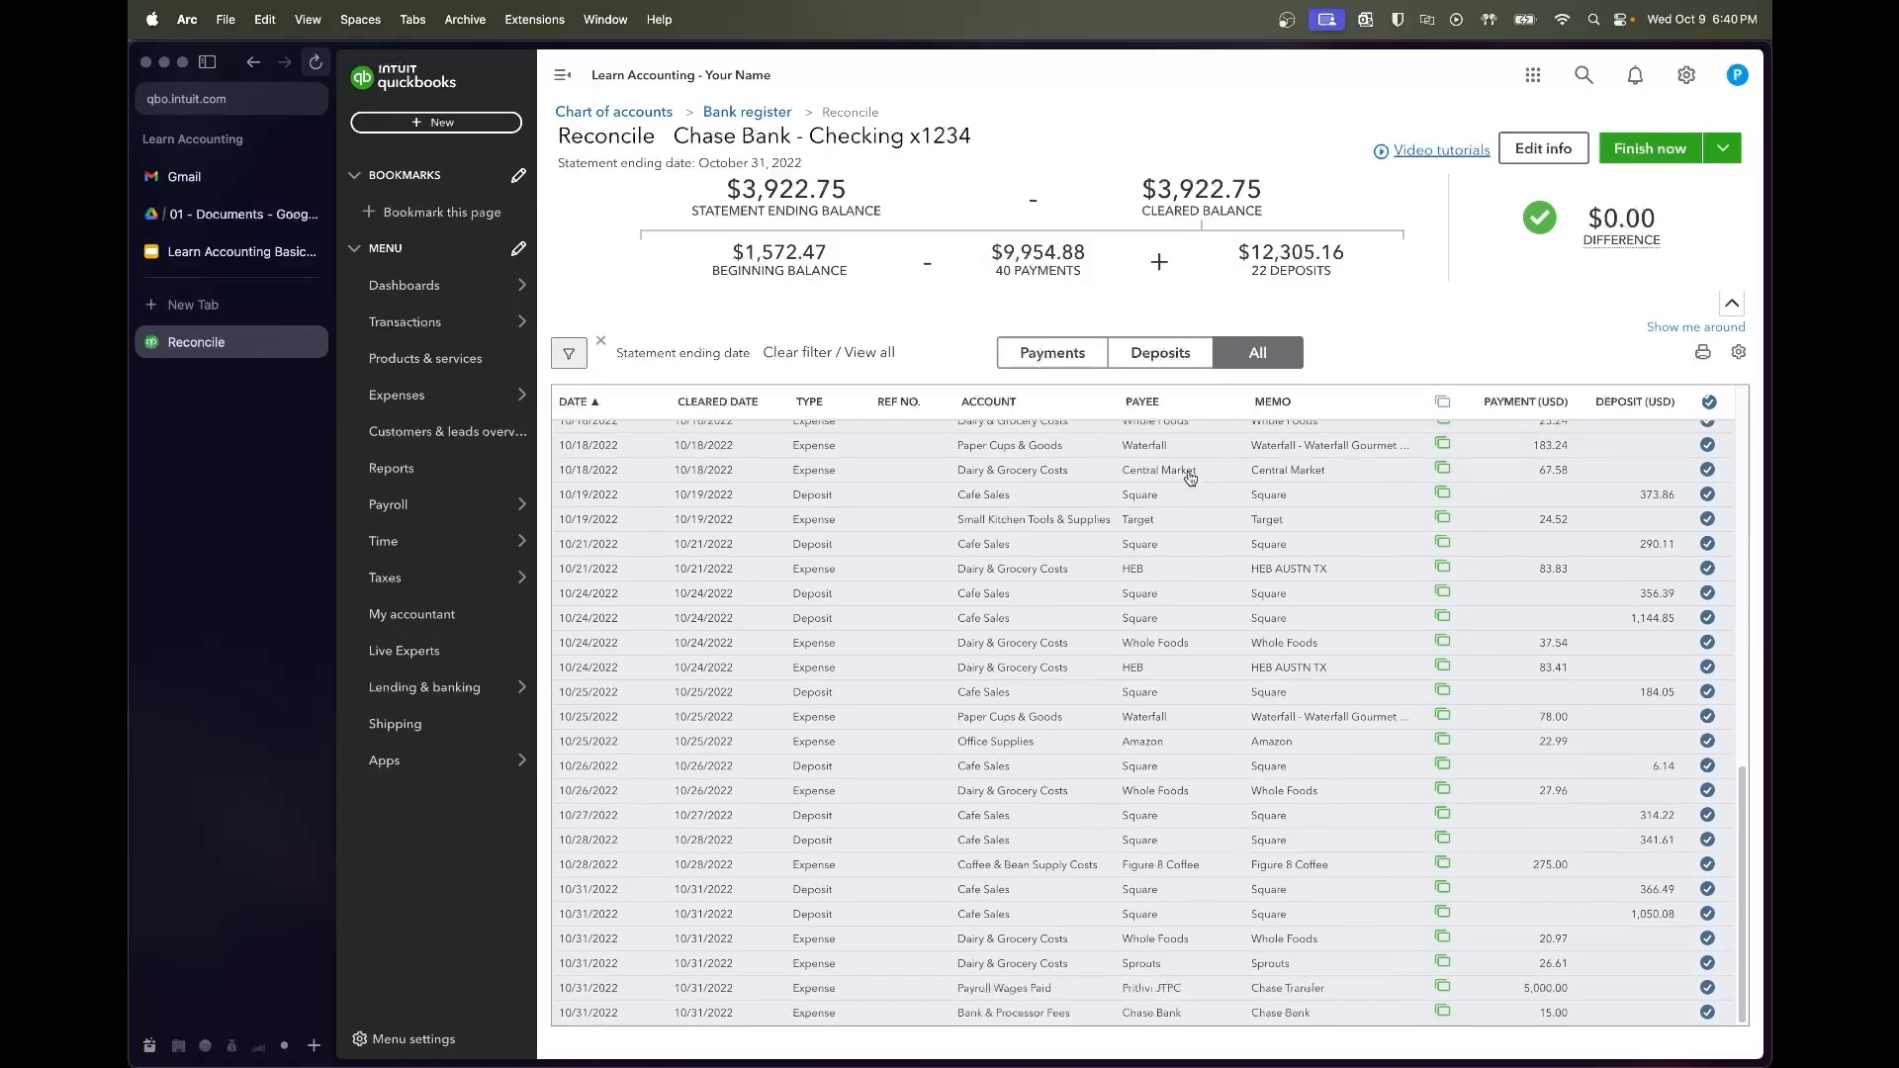
scroll(1190, 479, "up", 10)
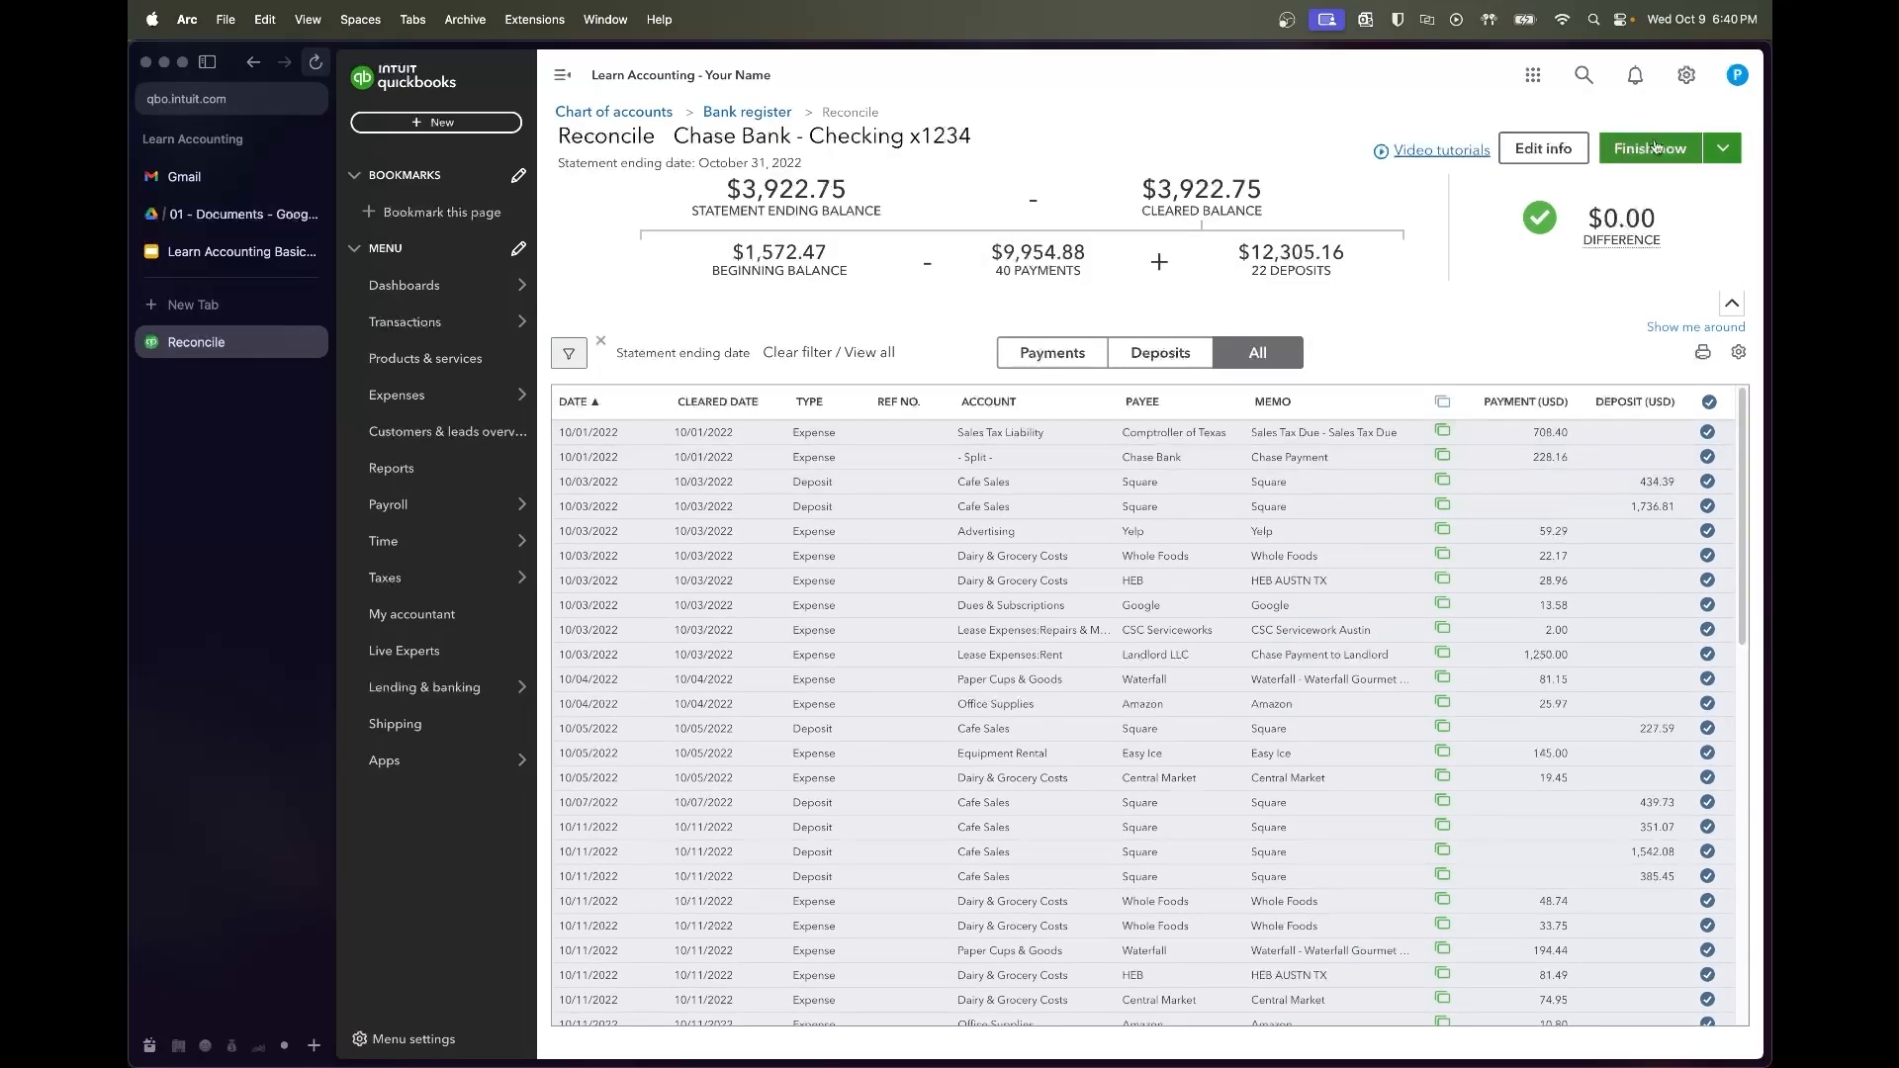
left_click(1632, 163)
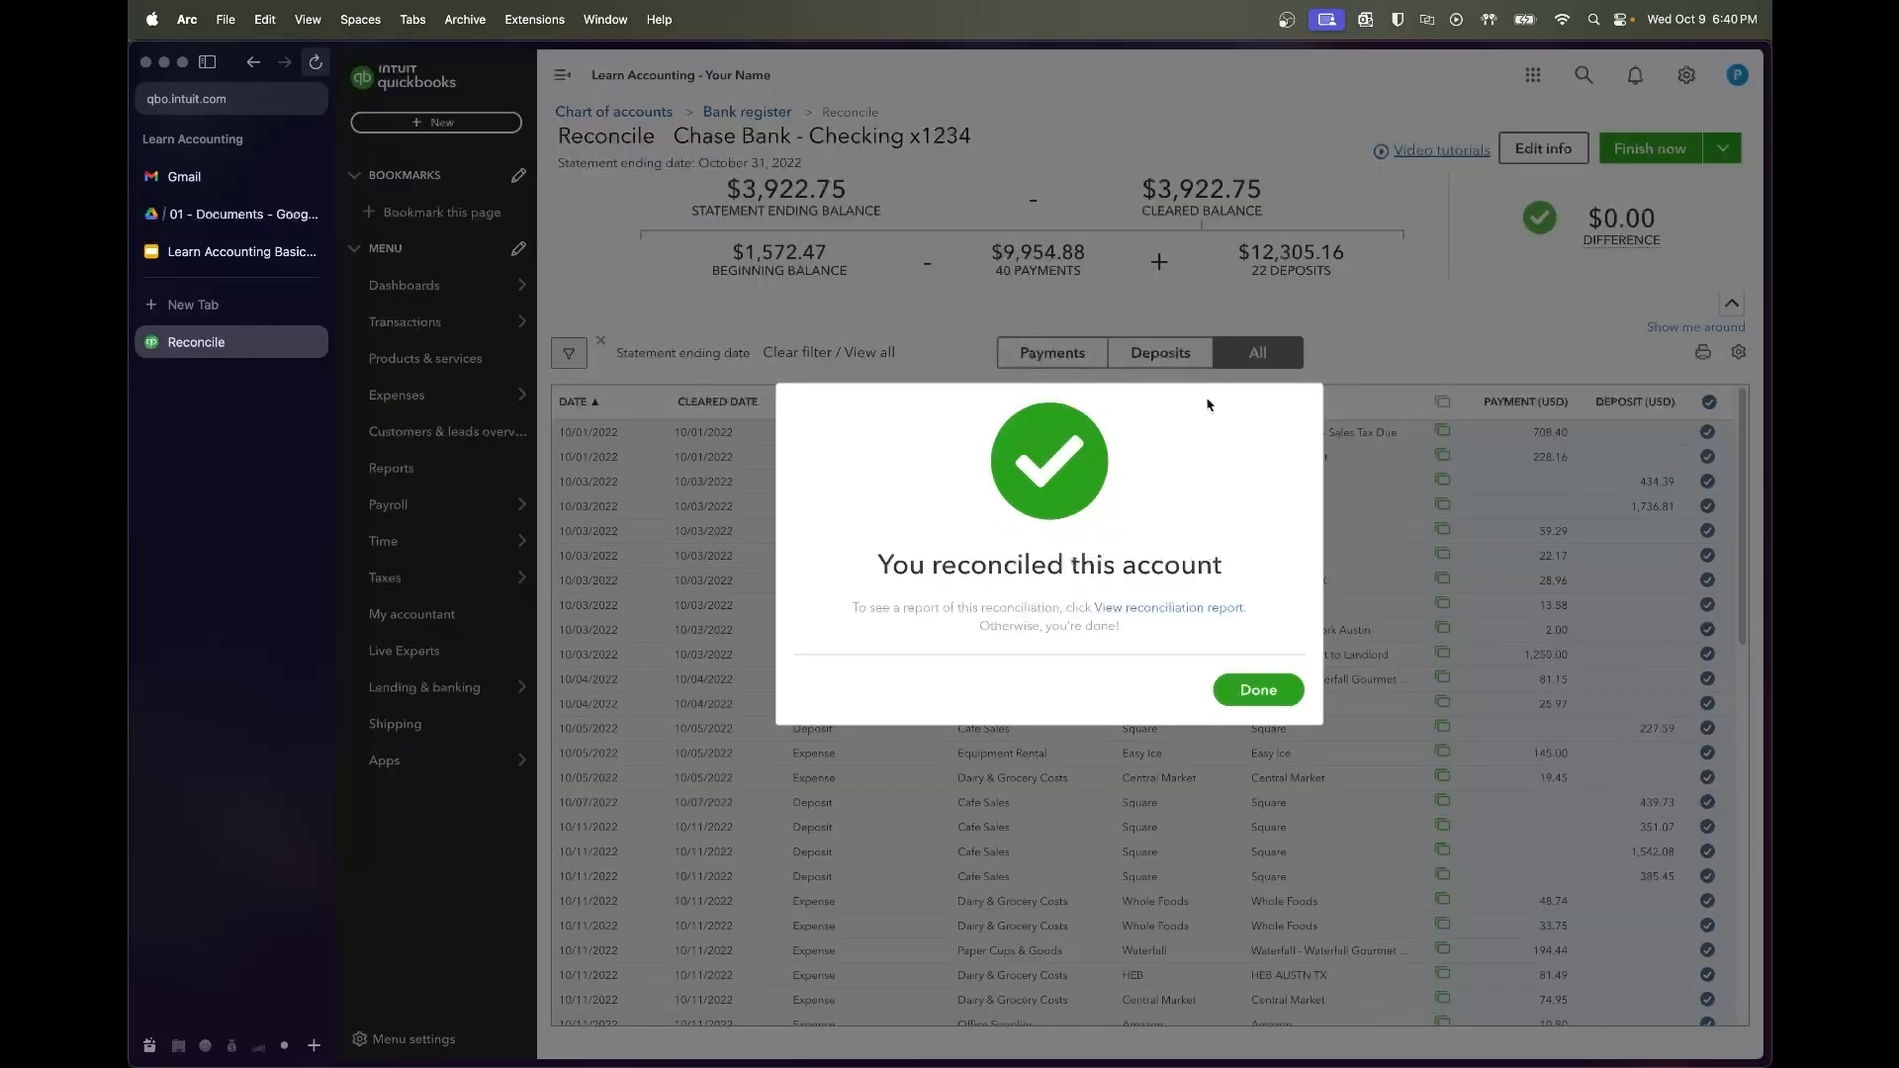
left_click(1259, 689)
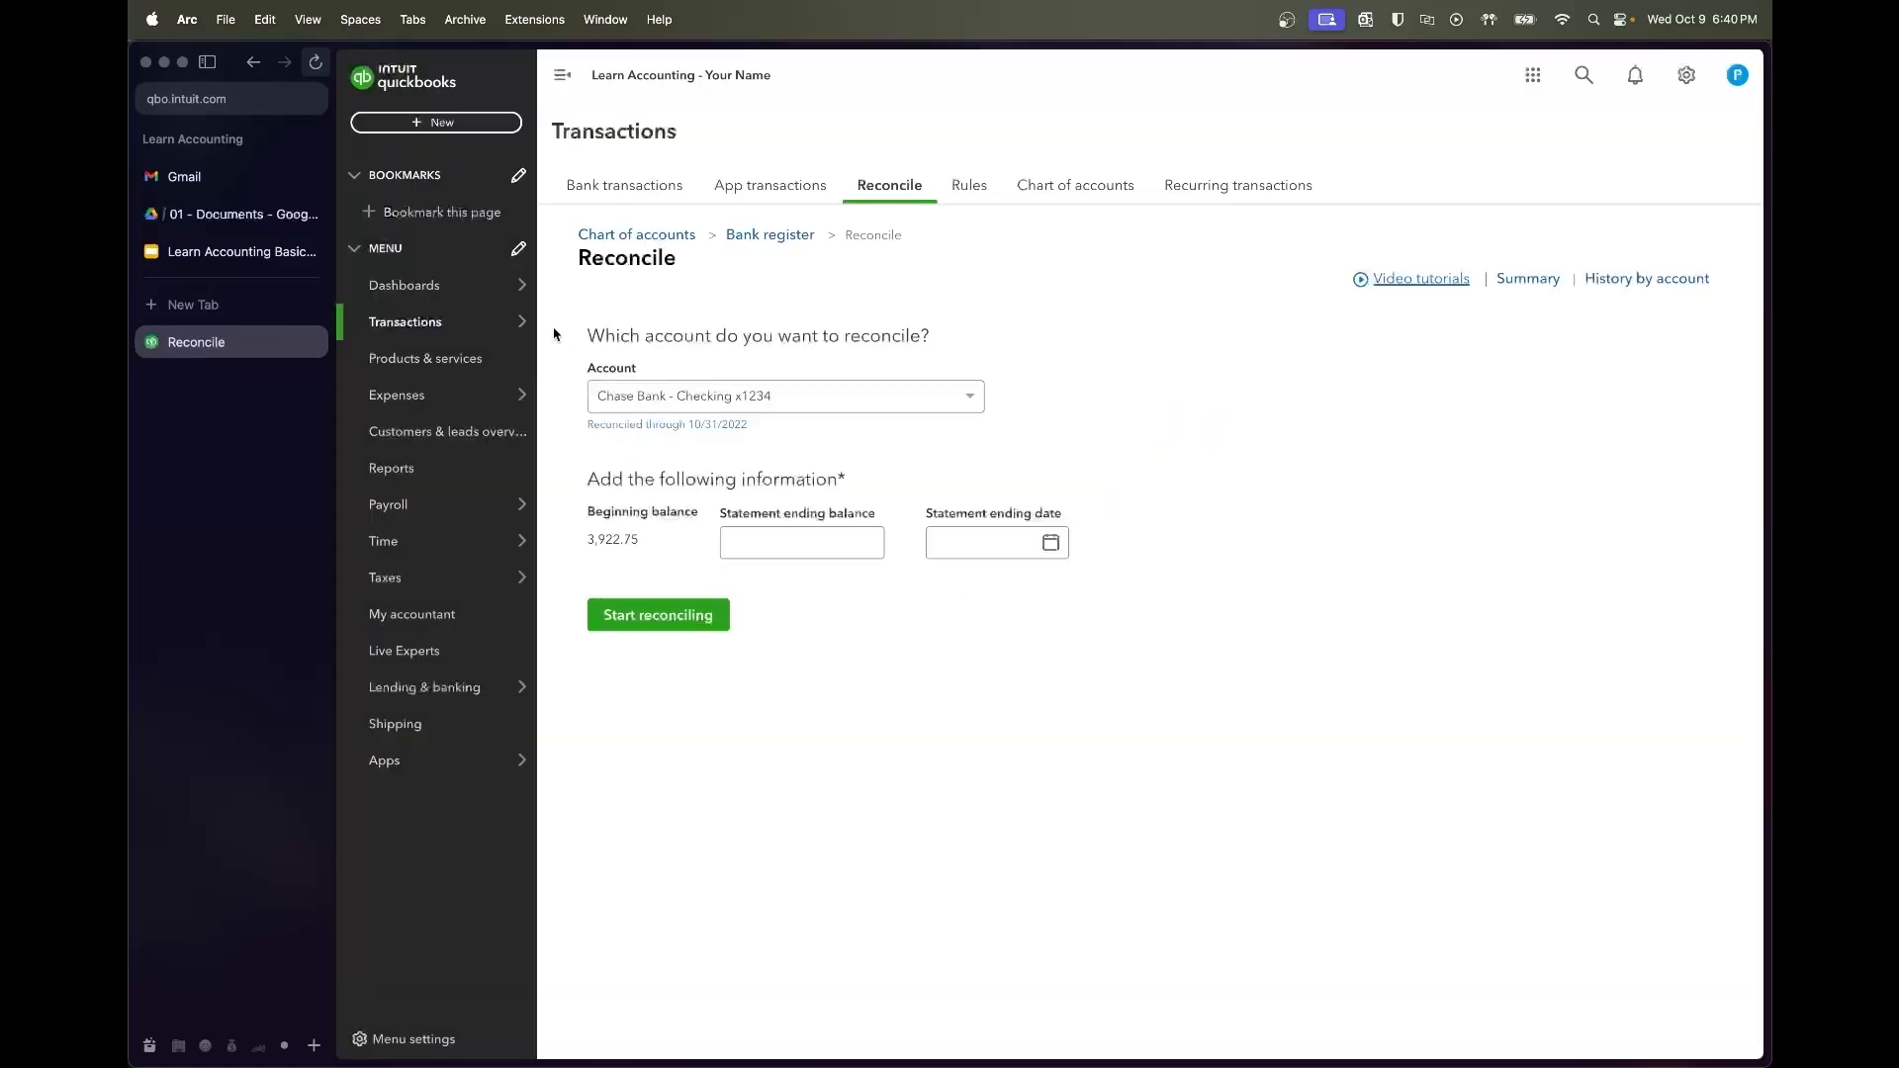
Set a custom date filter on the review list from 11/01/2022 to 11/31/22
left_click(636, 187)
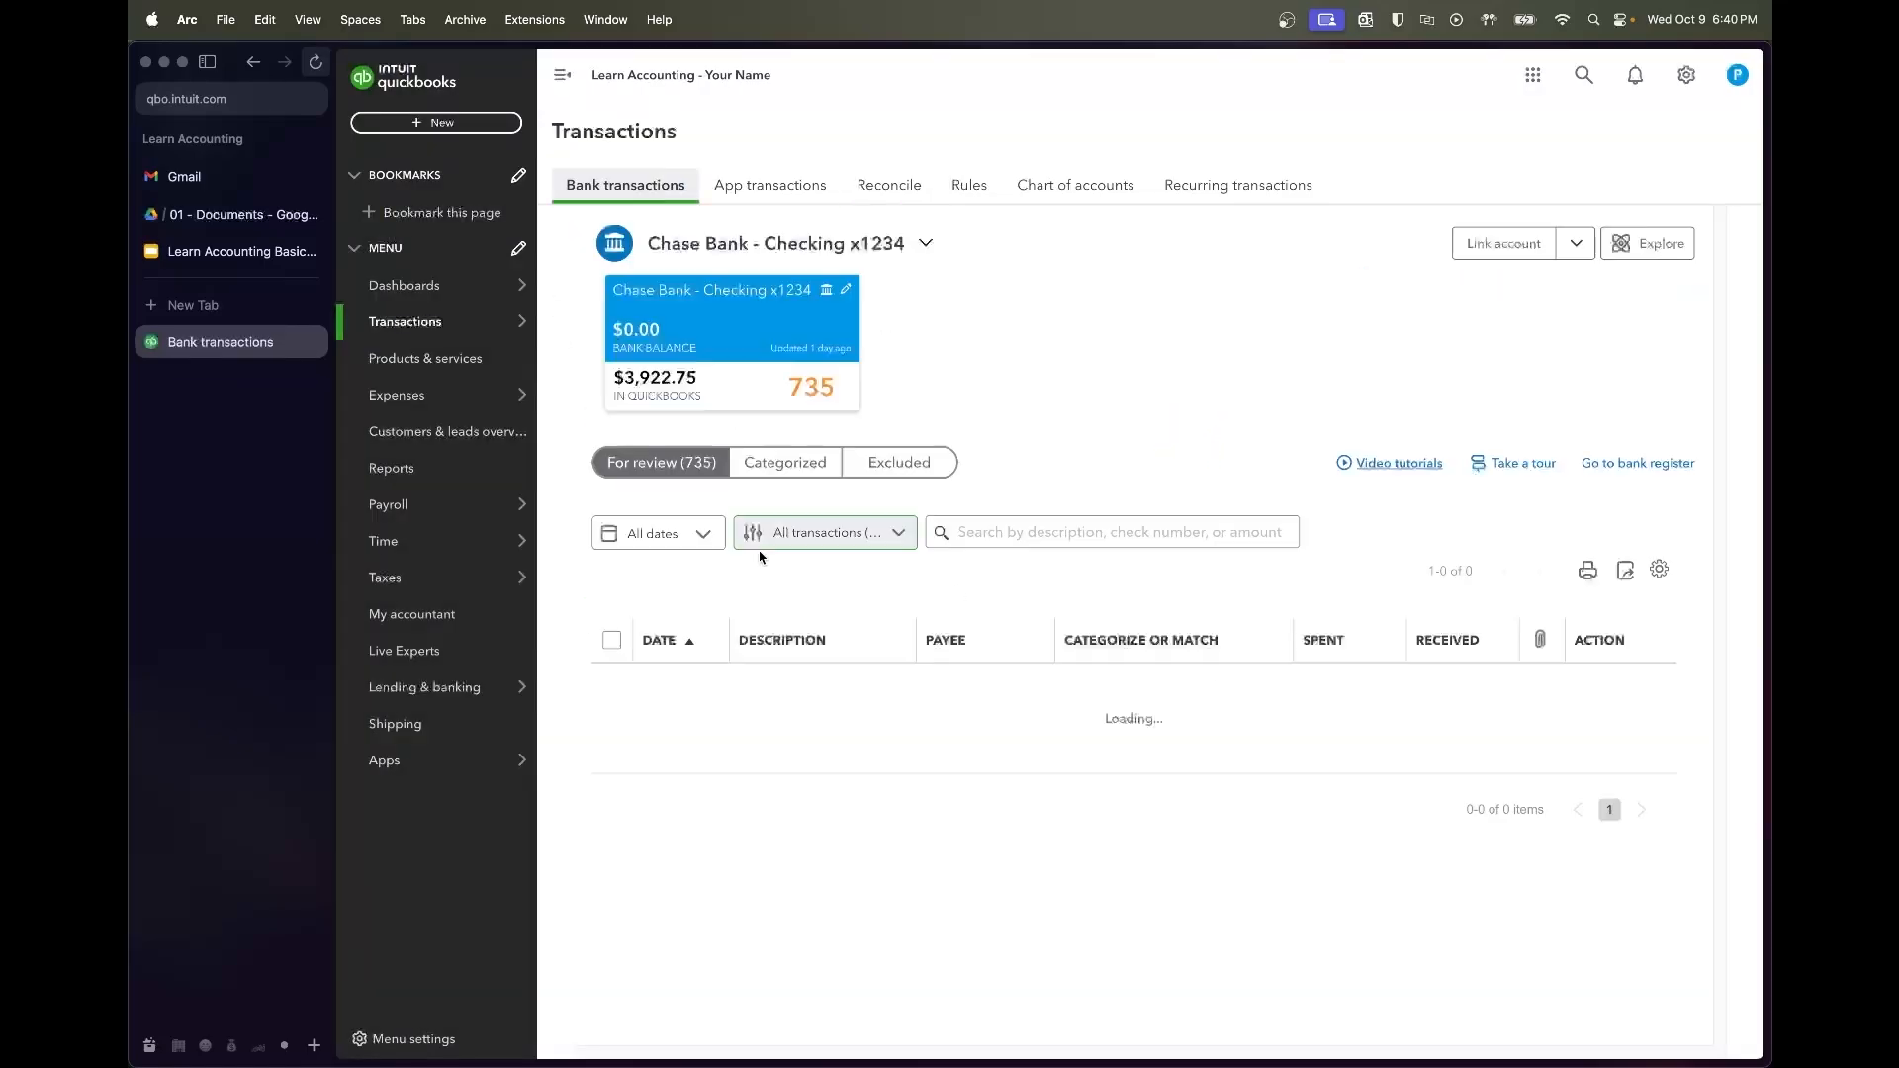
scroll(818, 625, "down", 1)
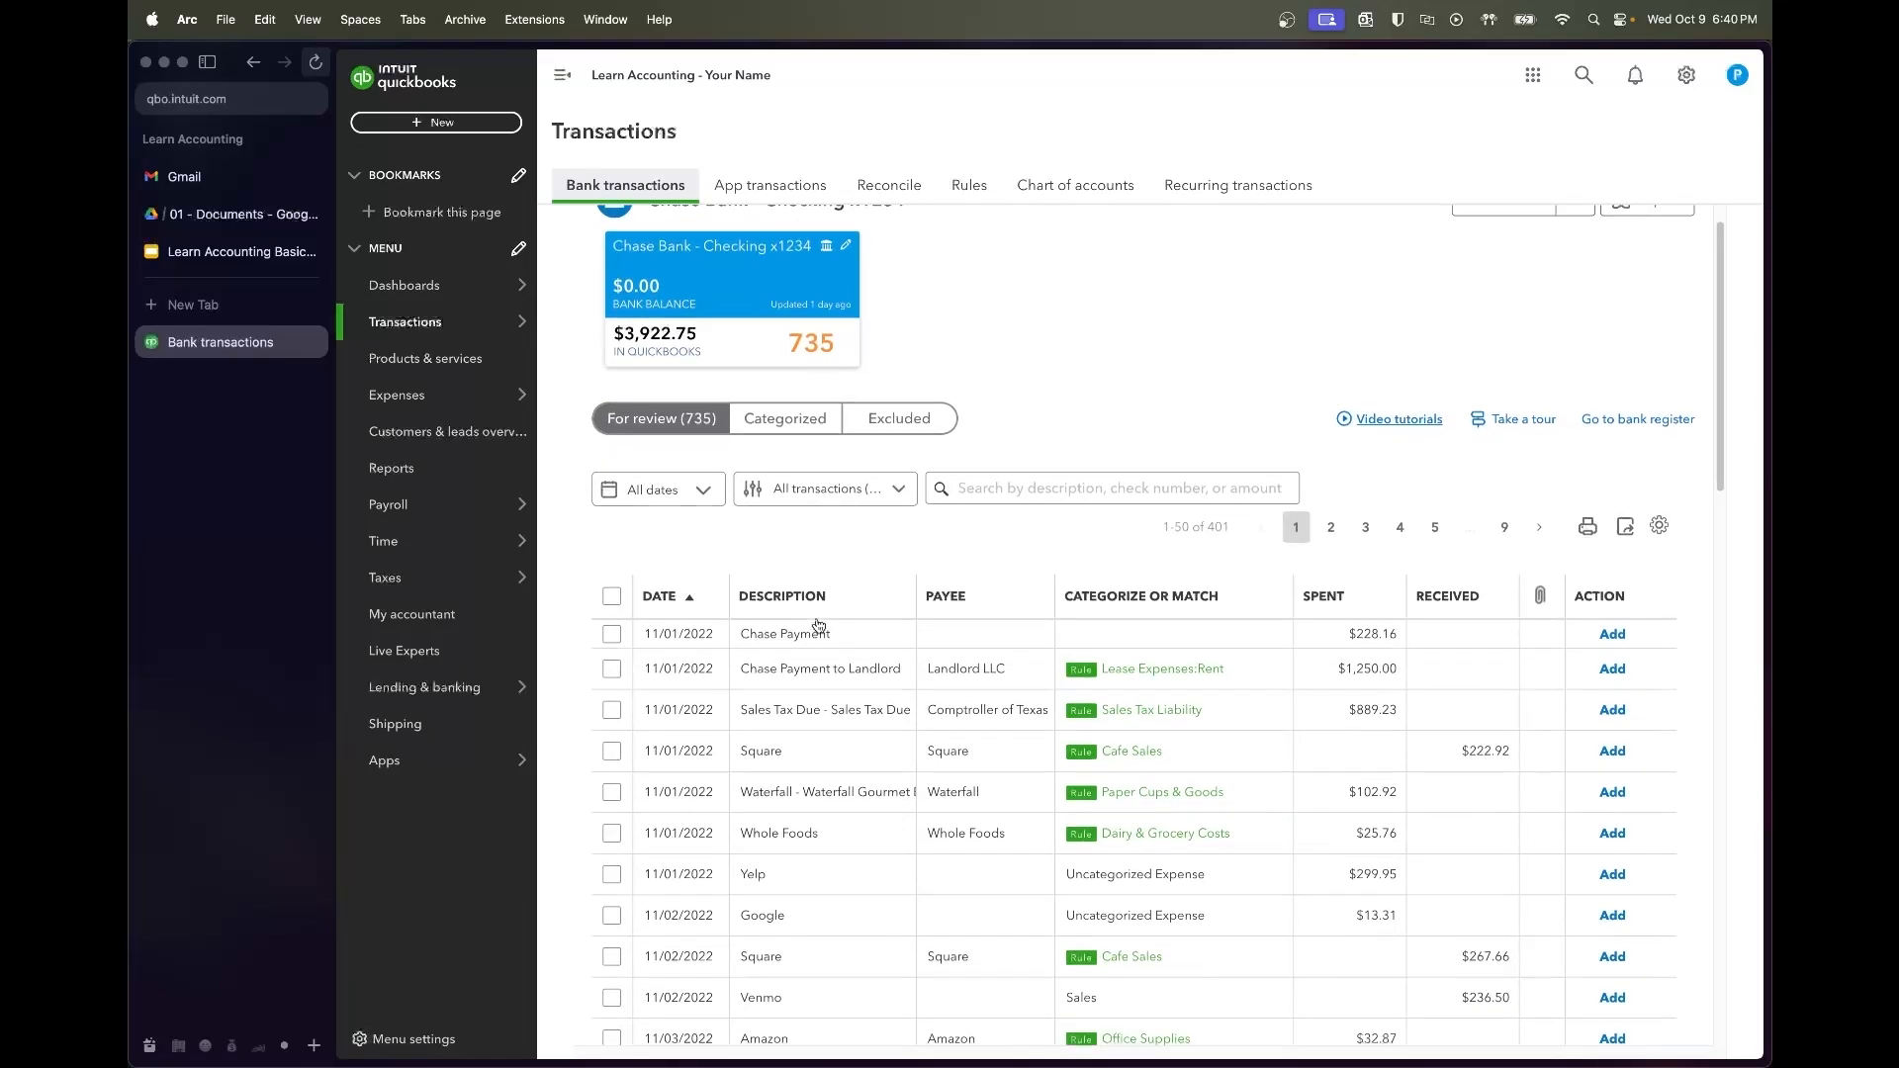
left_click(698, 491)
left_click(714, 566)
left_click(849, 569)
type("11/01/2022")
key("Tab")
type("11/31/22")
key("Tab")
key("Tab")
Correct the end date to 11/30/22 and apply the November date range
left_click(1072, 568)
left_click(1027, 569)
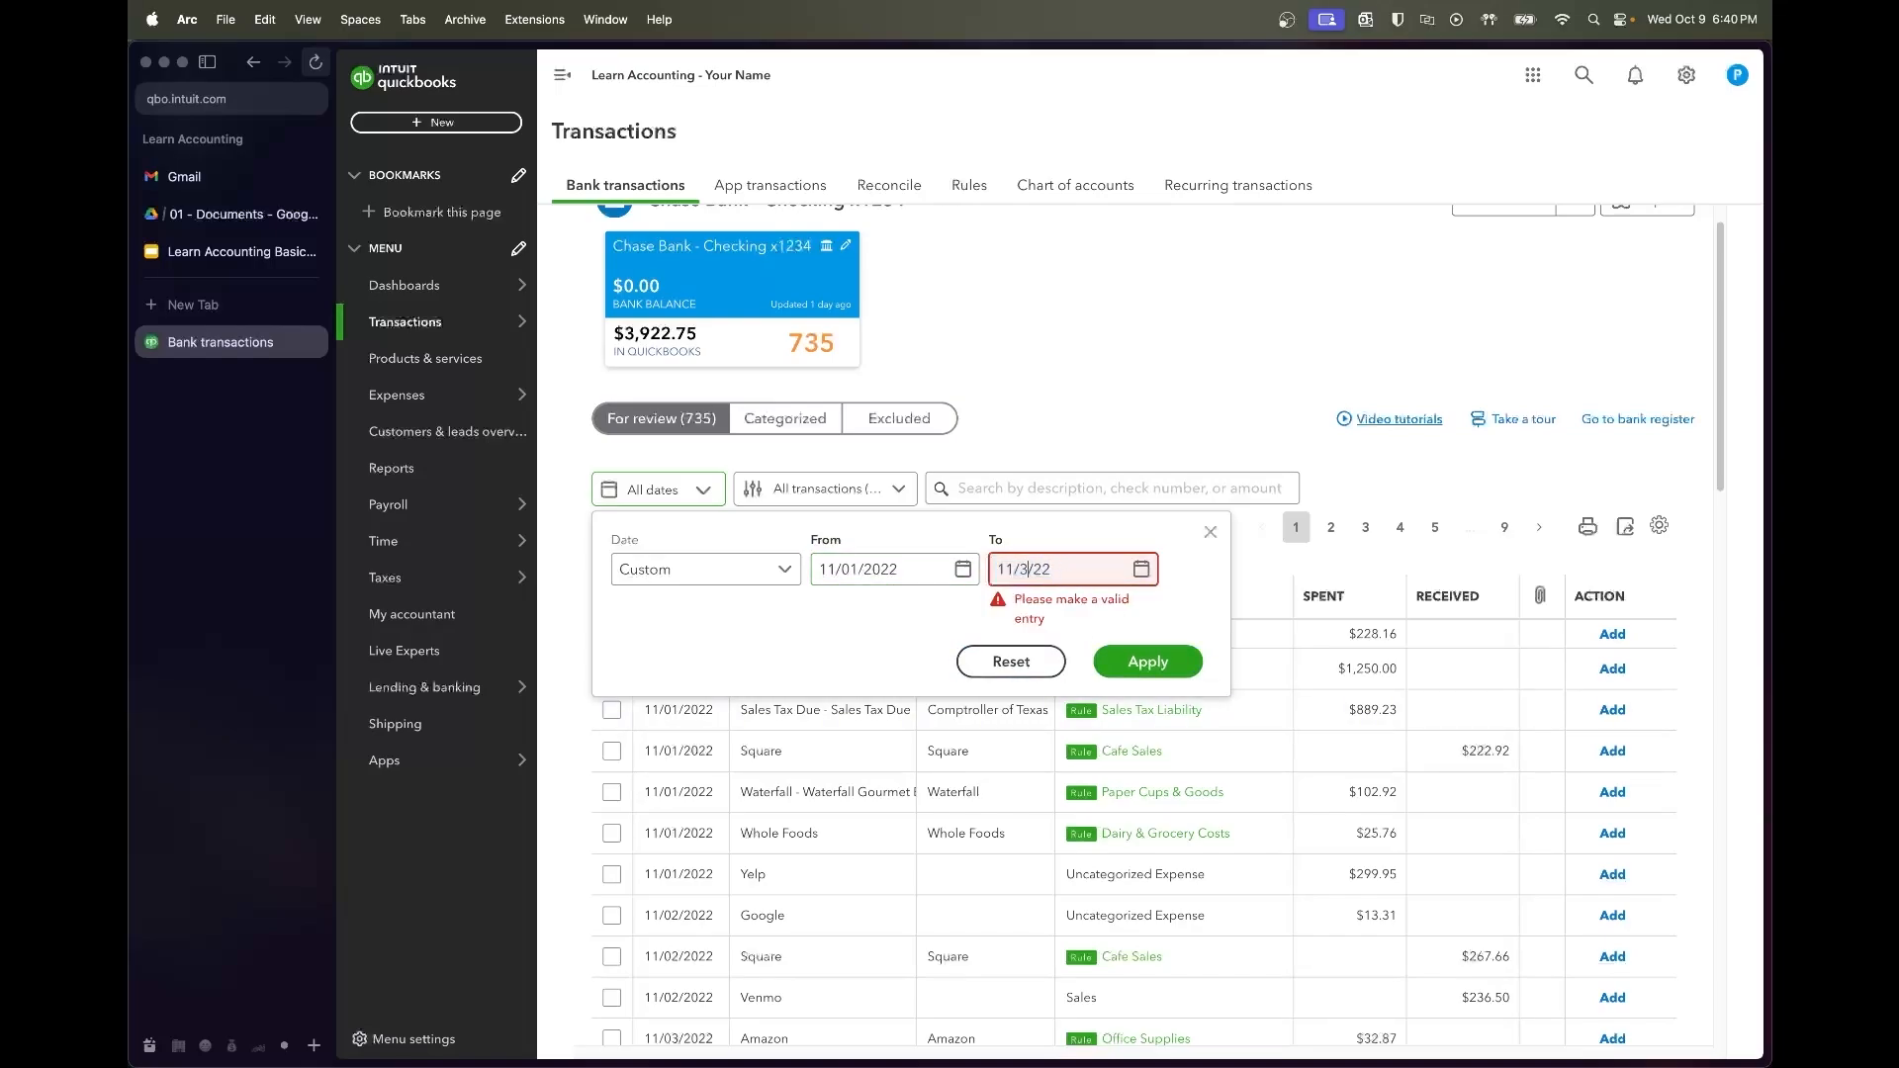
type("0")
left_click(1153, 648)
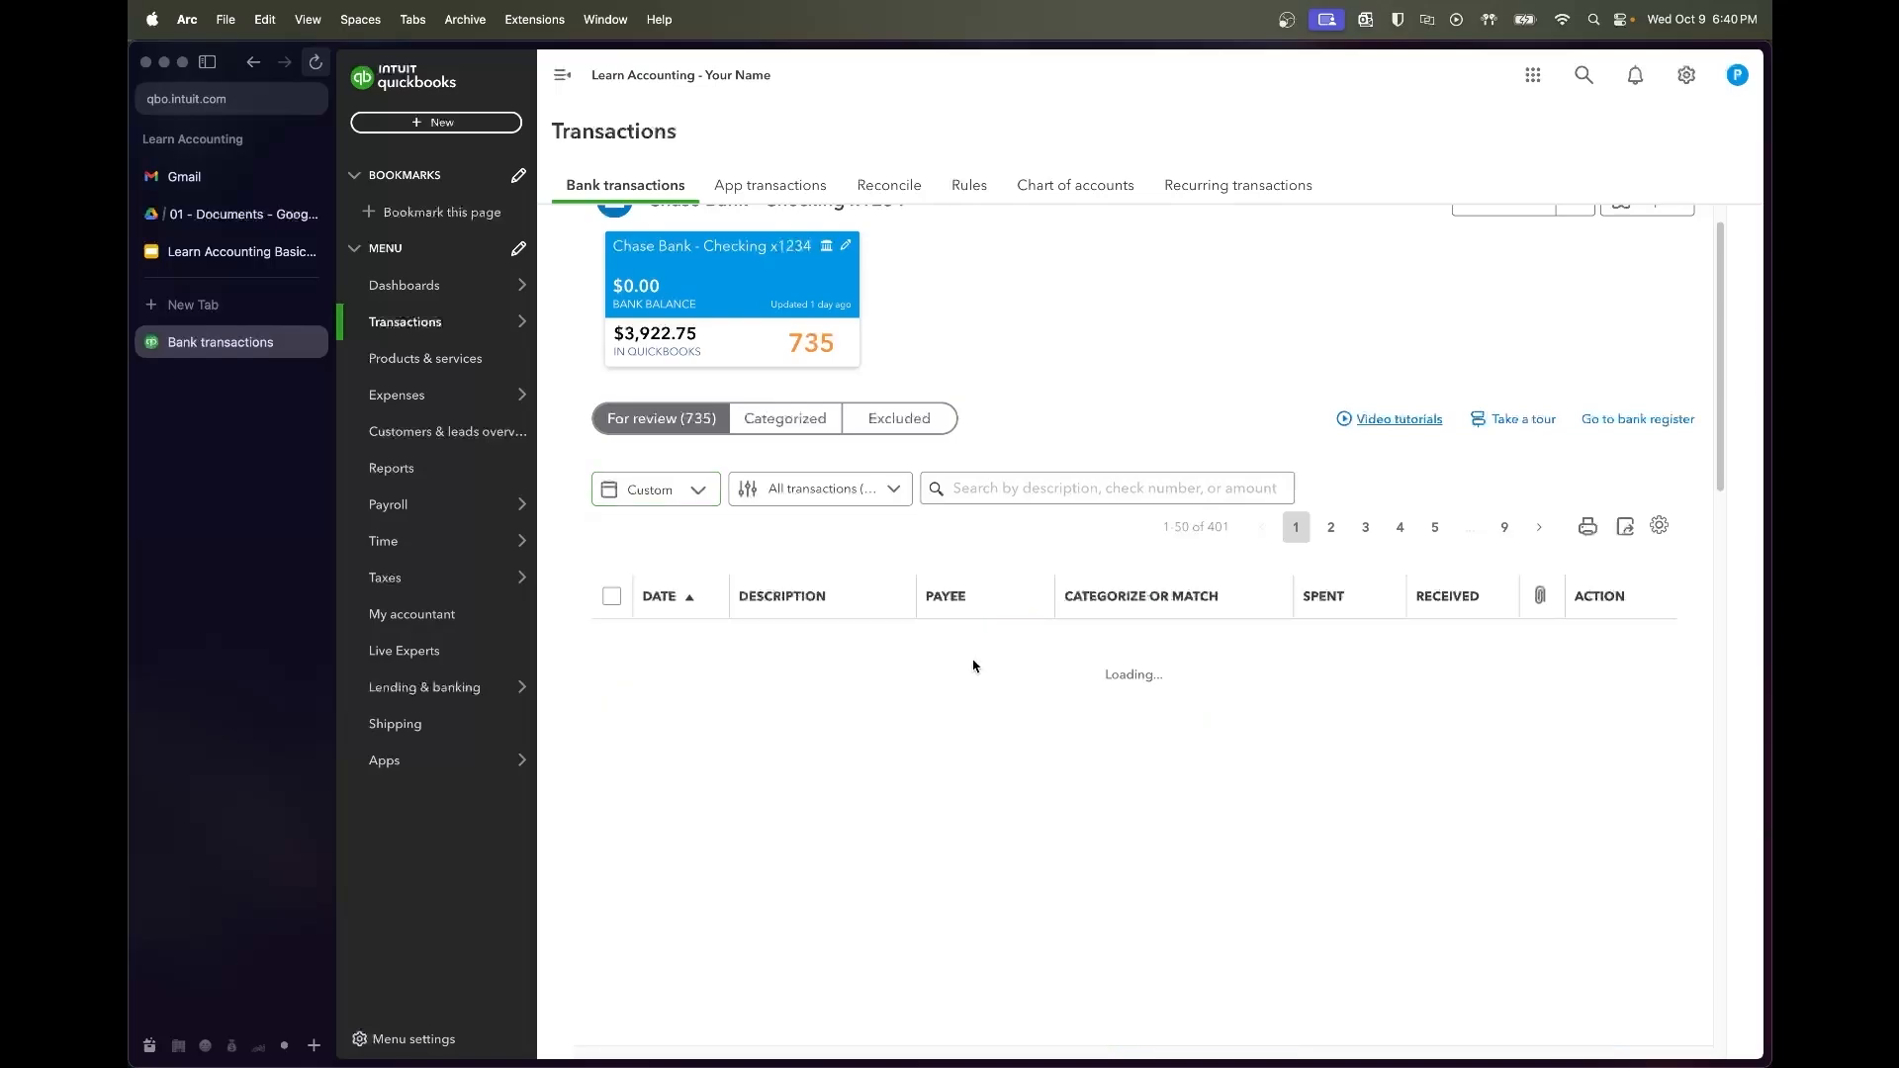
scroll(896, 678, "down", 1)
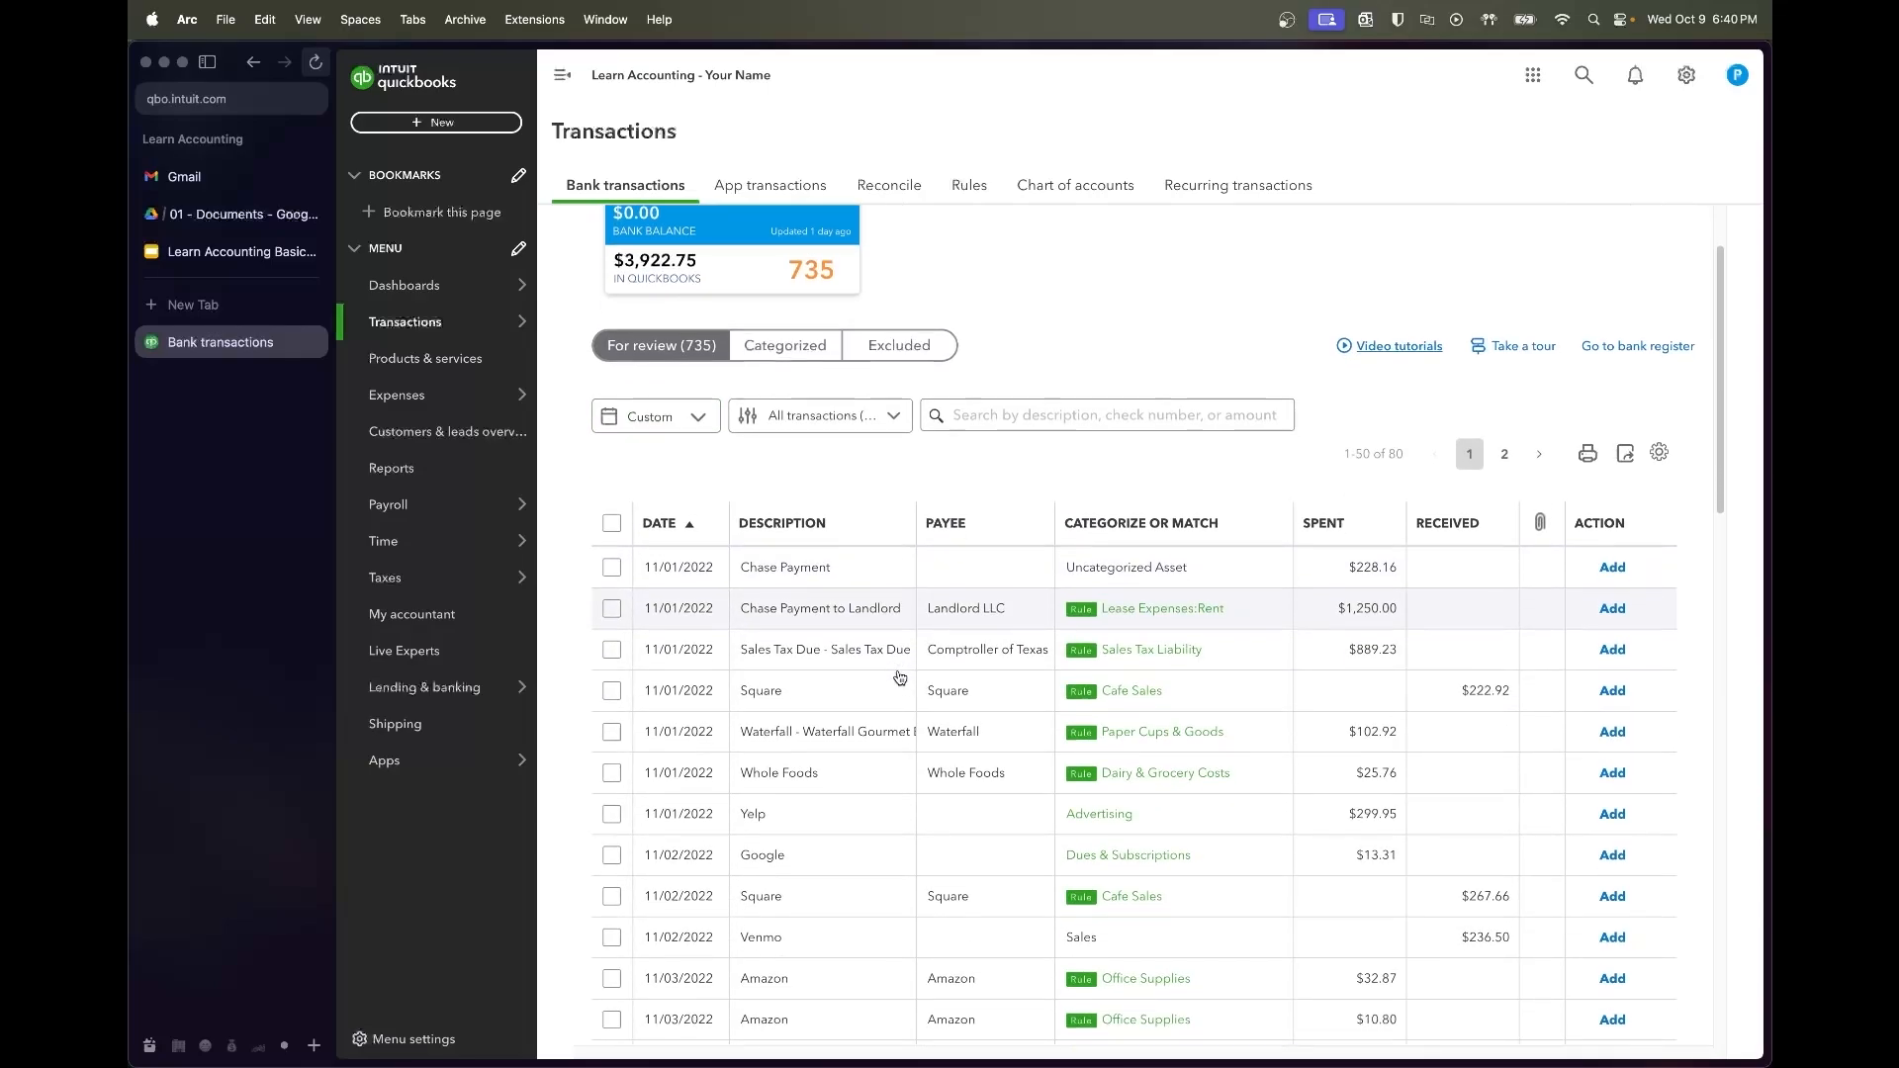
left_click(883, 577)
Set the Chase Payment's vendor to Chase Bank and split it across accounts
left_click(750, 708)
type("Chase Bank")
left_click(721, 788)
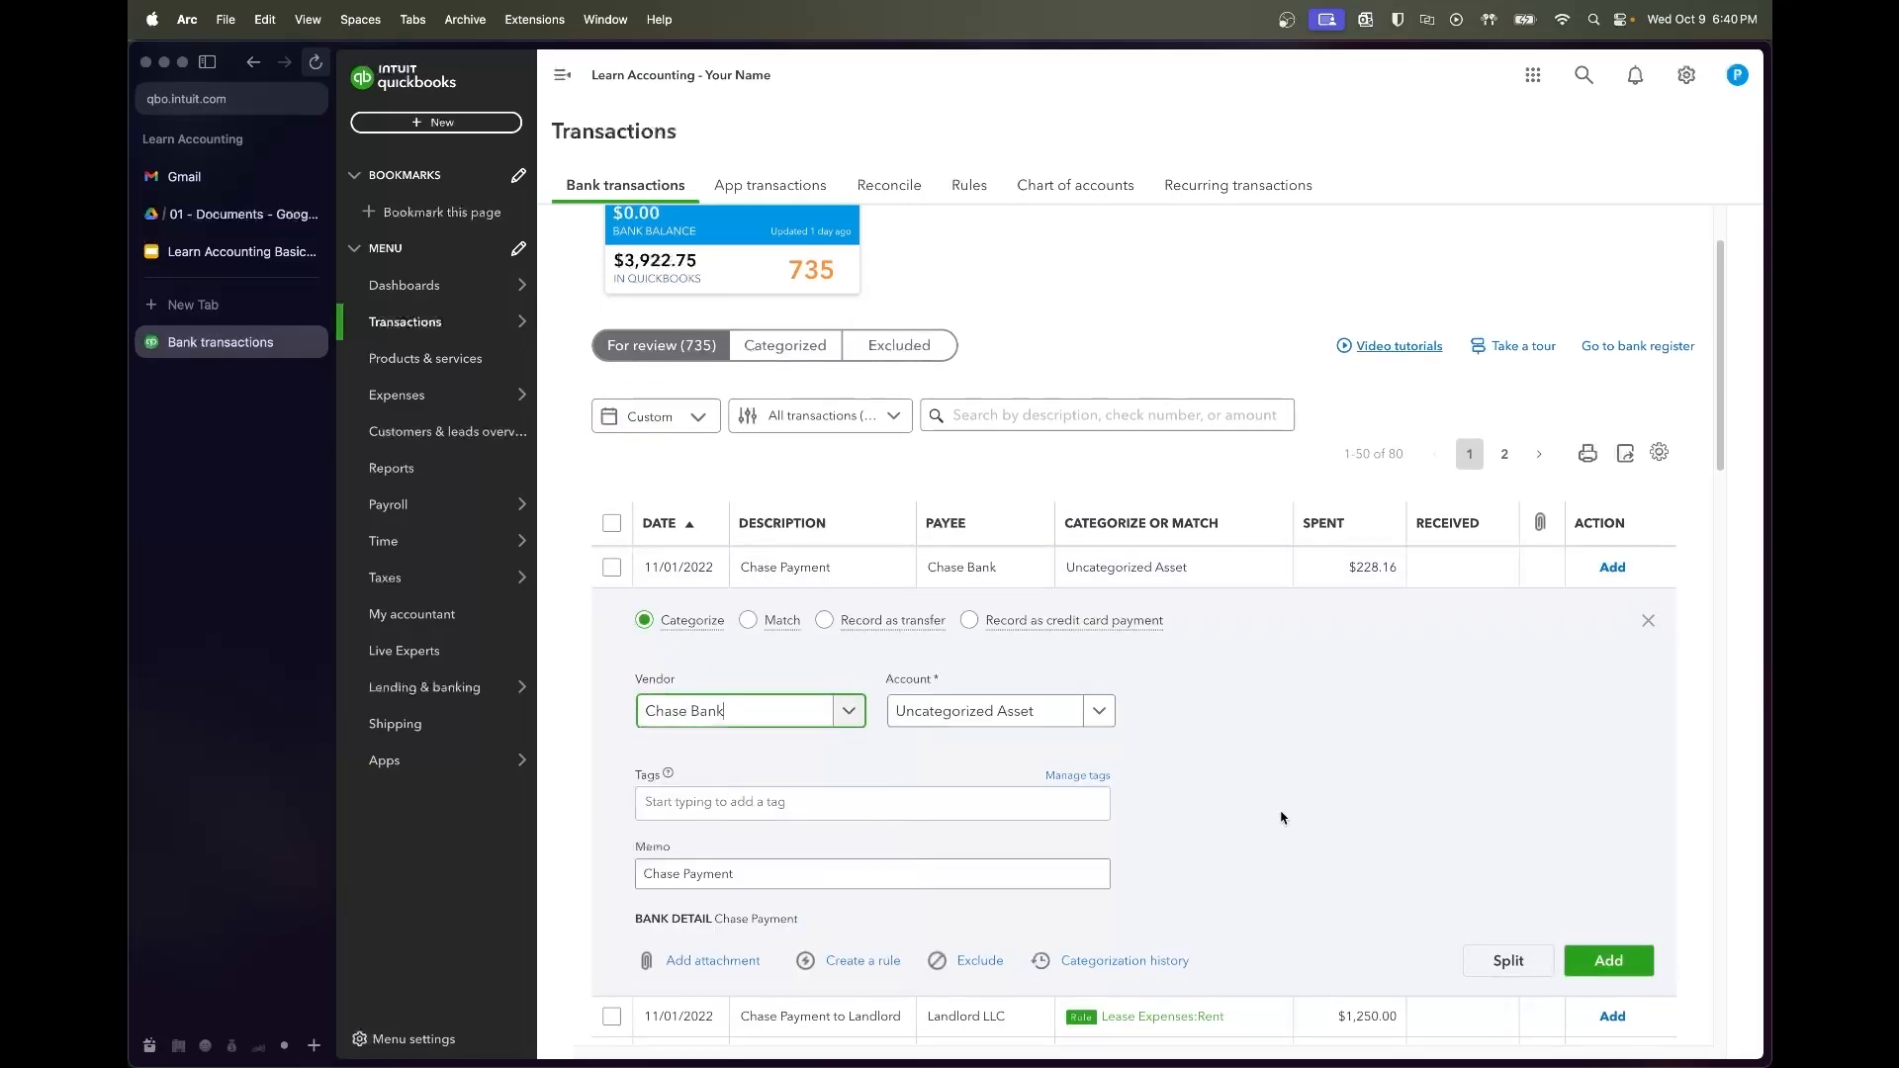
left_click(1507, 960)
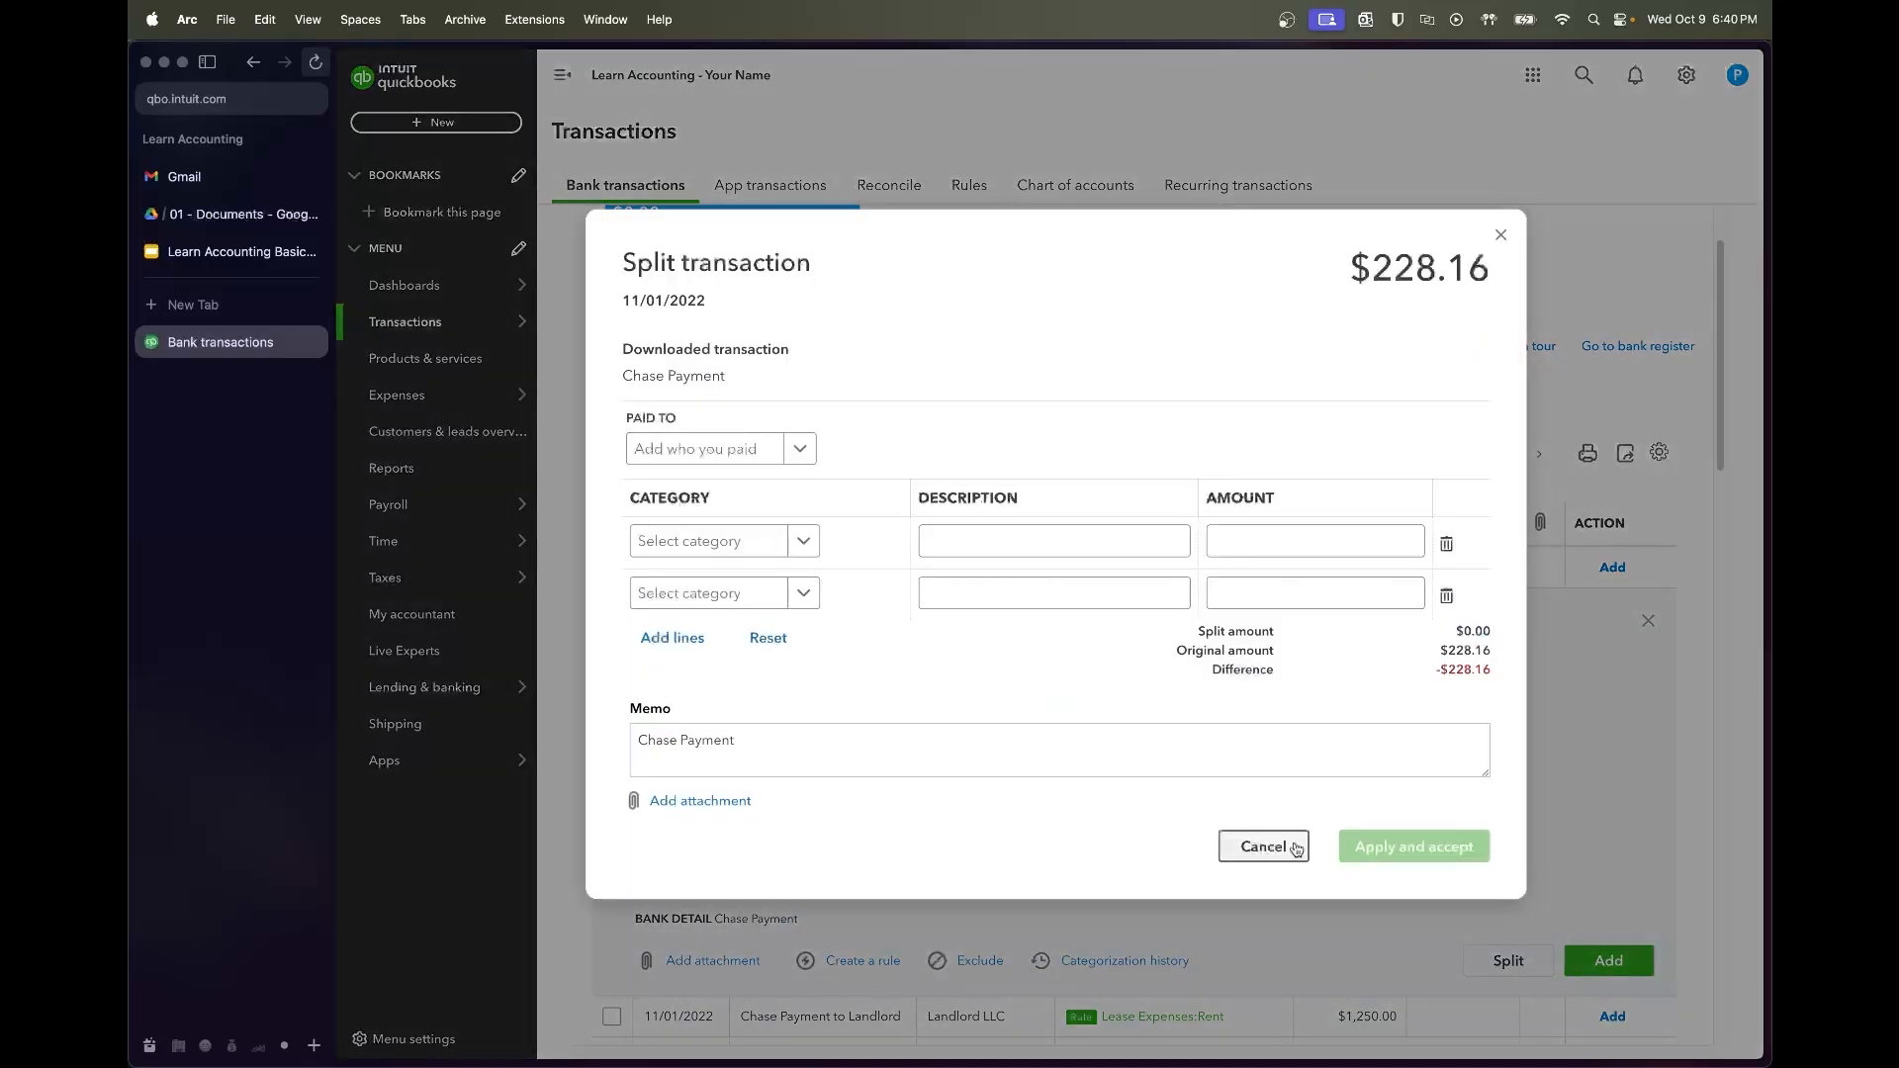
Set the split lines to Interest Expense (Interest Paid) and Chase Loan (Principal Paydown)
left_click(771, 550)
type("Interest")
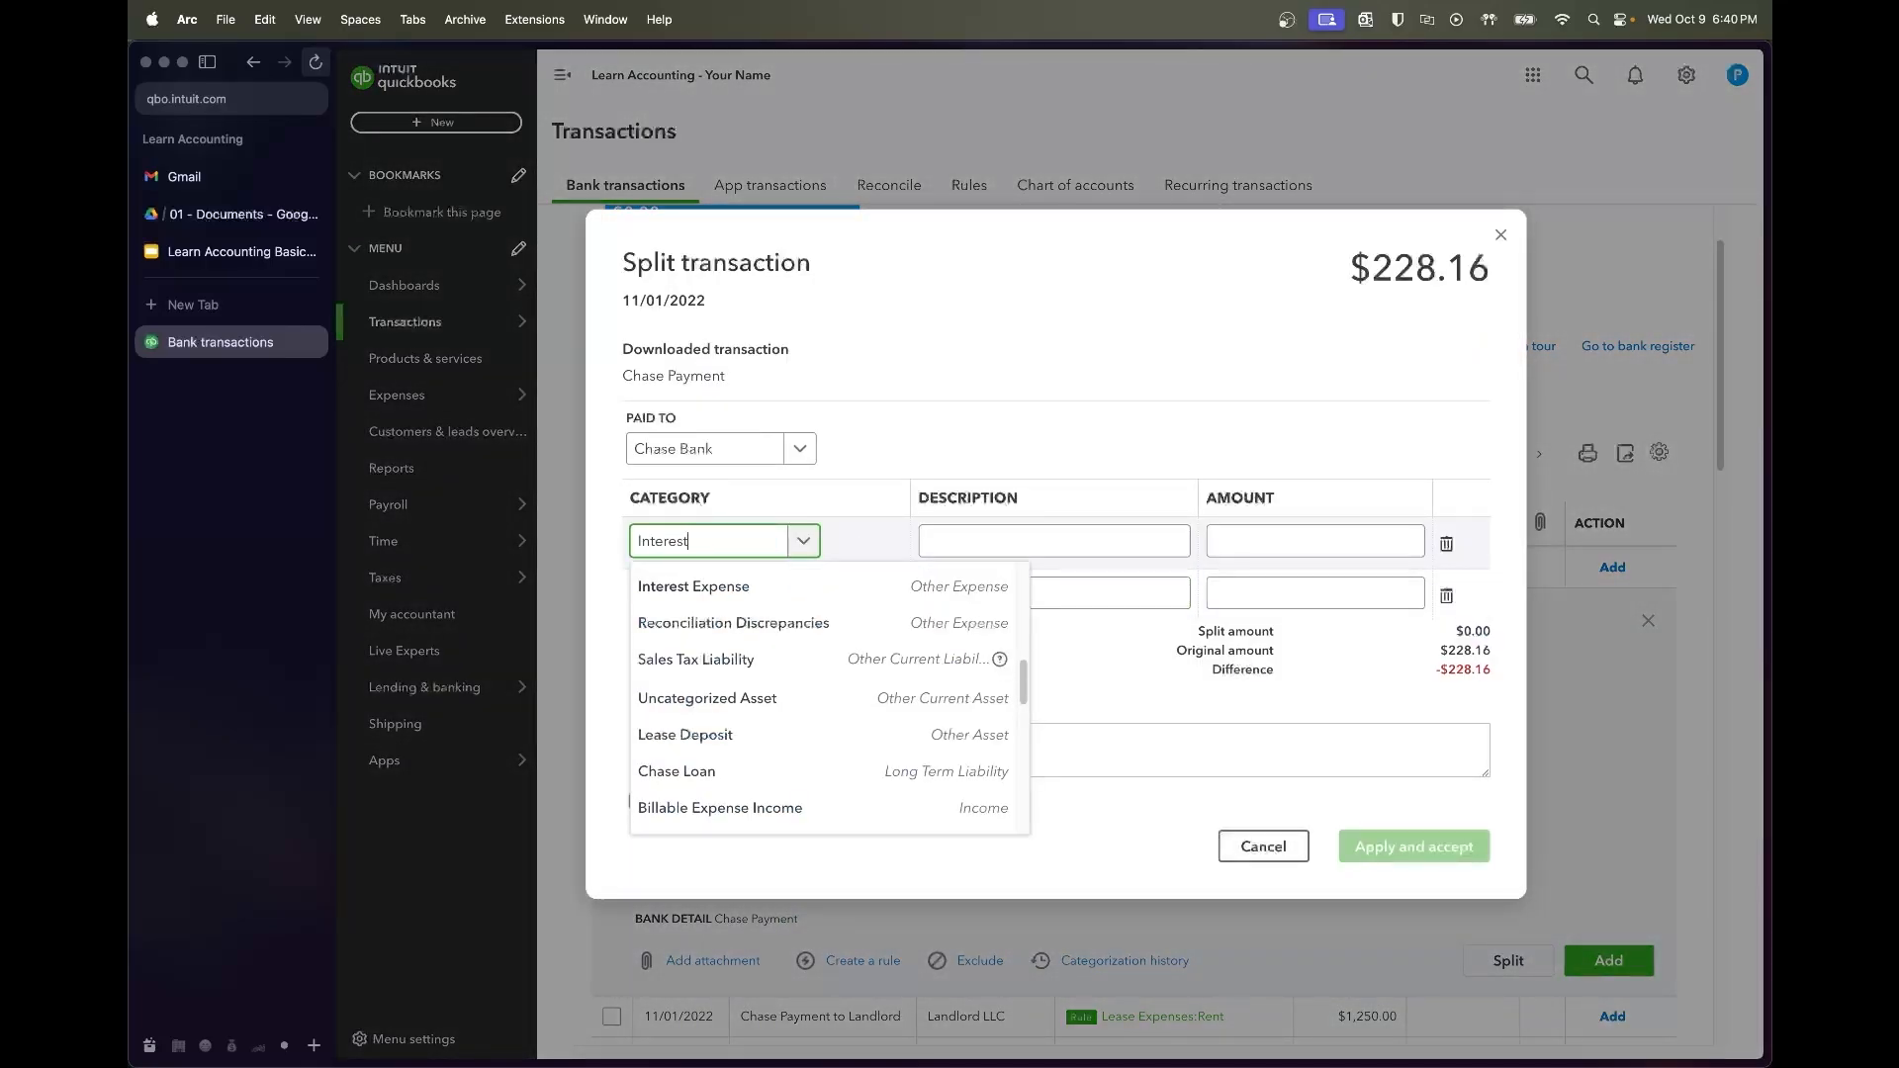
left_click(732, 648)
left_click(740, 593)
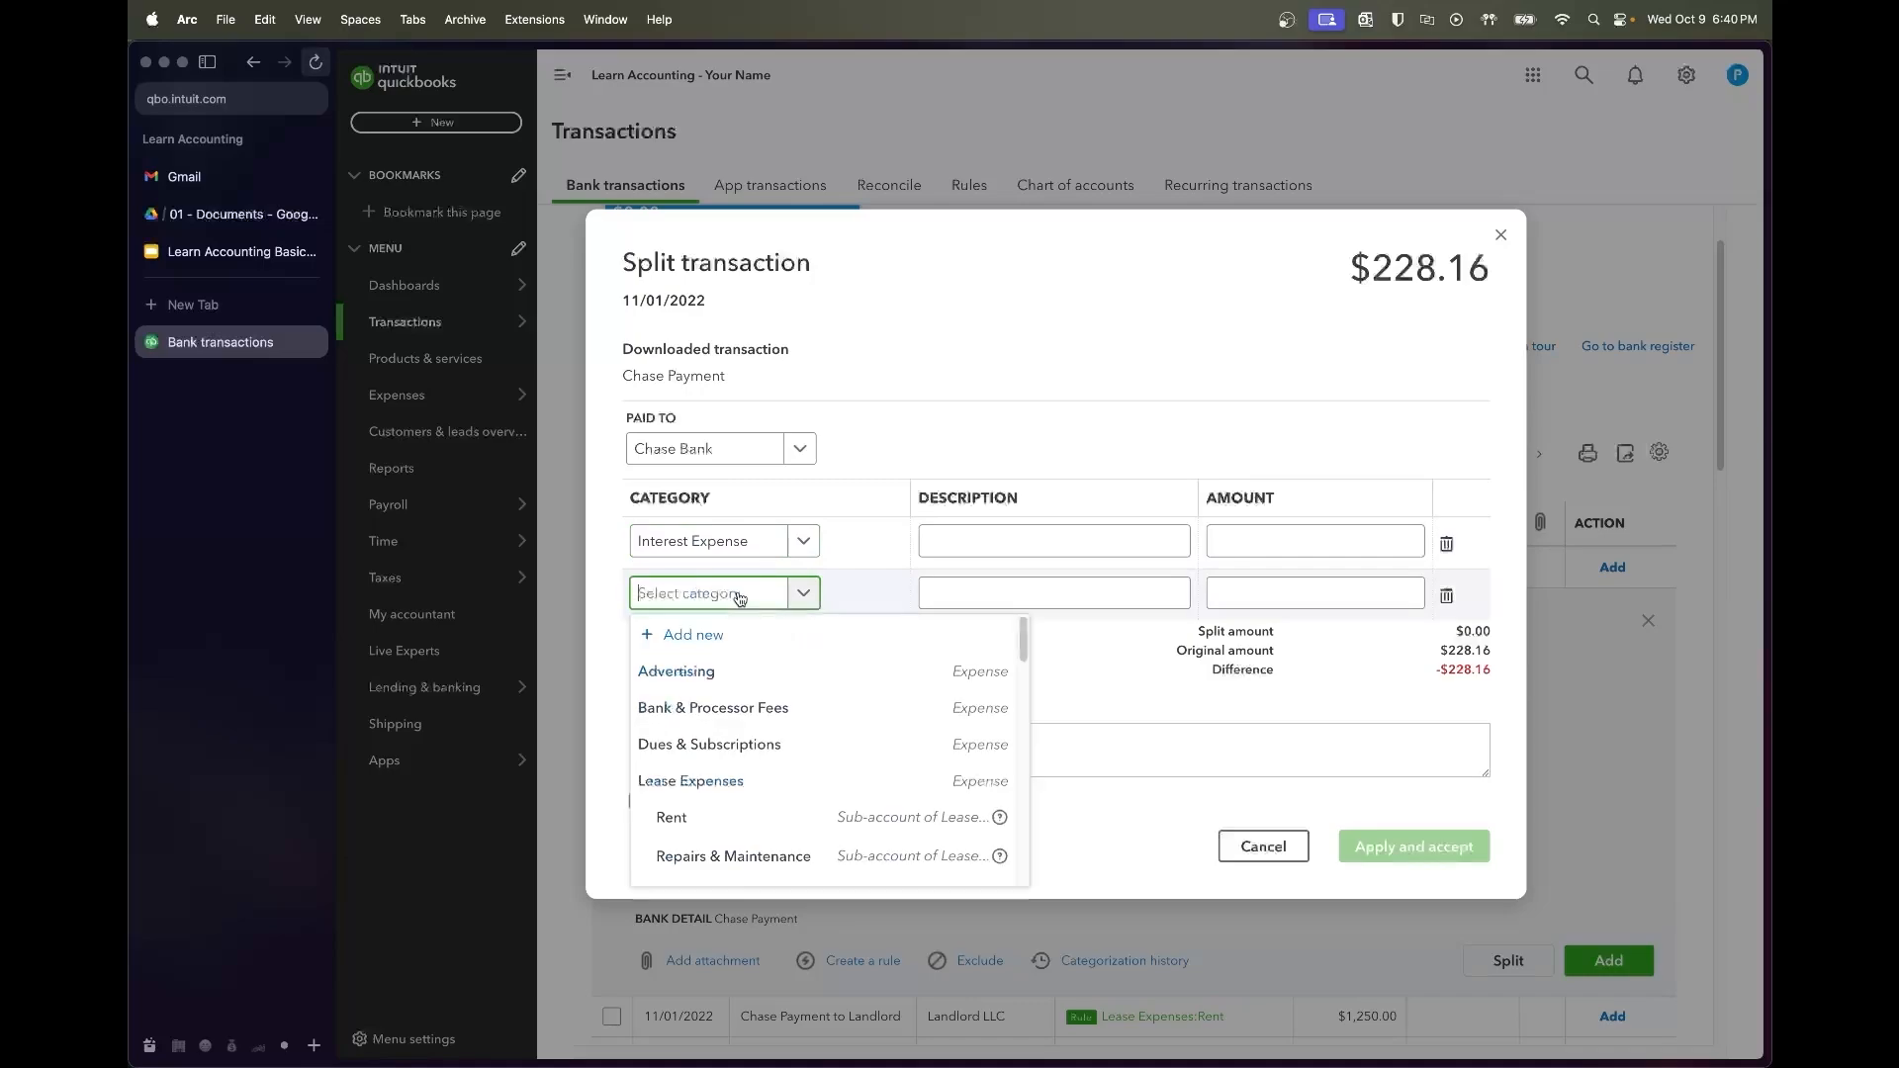
type("loan")
left_click(697, 668)
left_click(1066, 550)
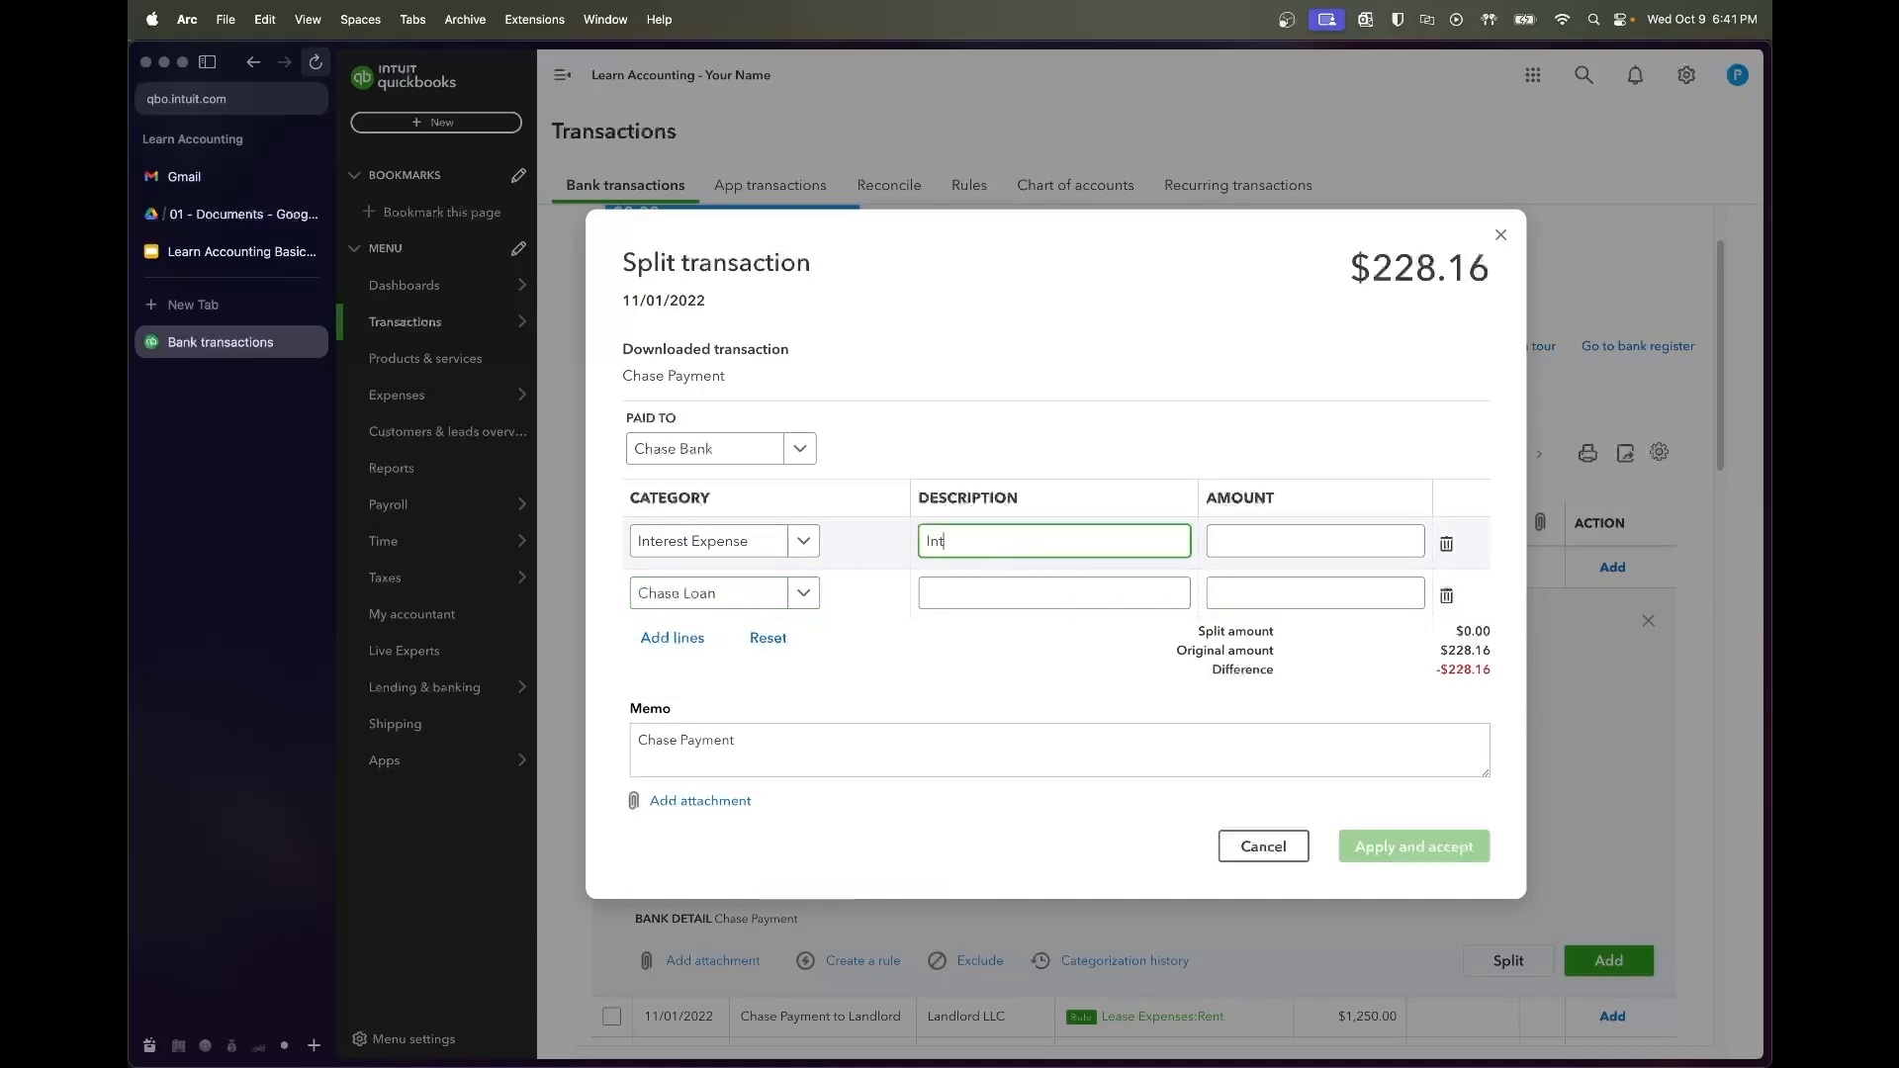
key("Tab")
key("Tab")
key("Tab")
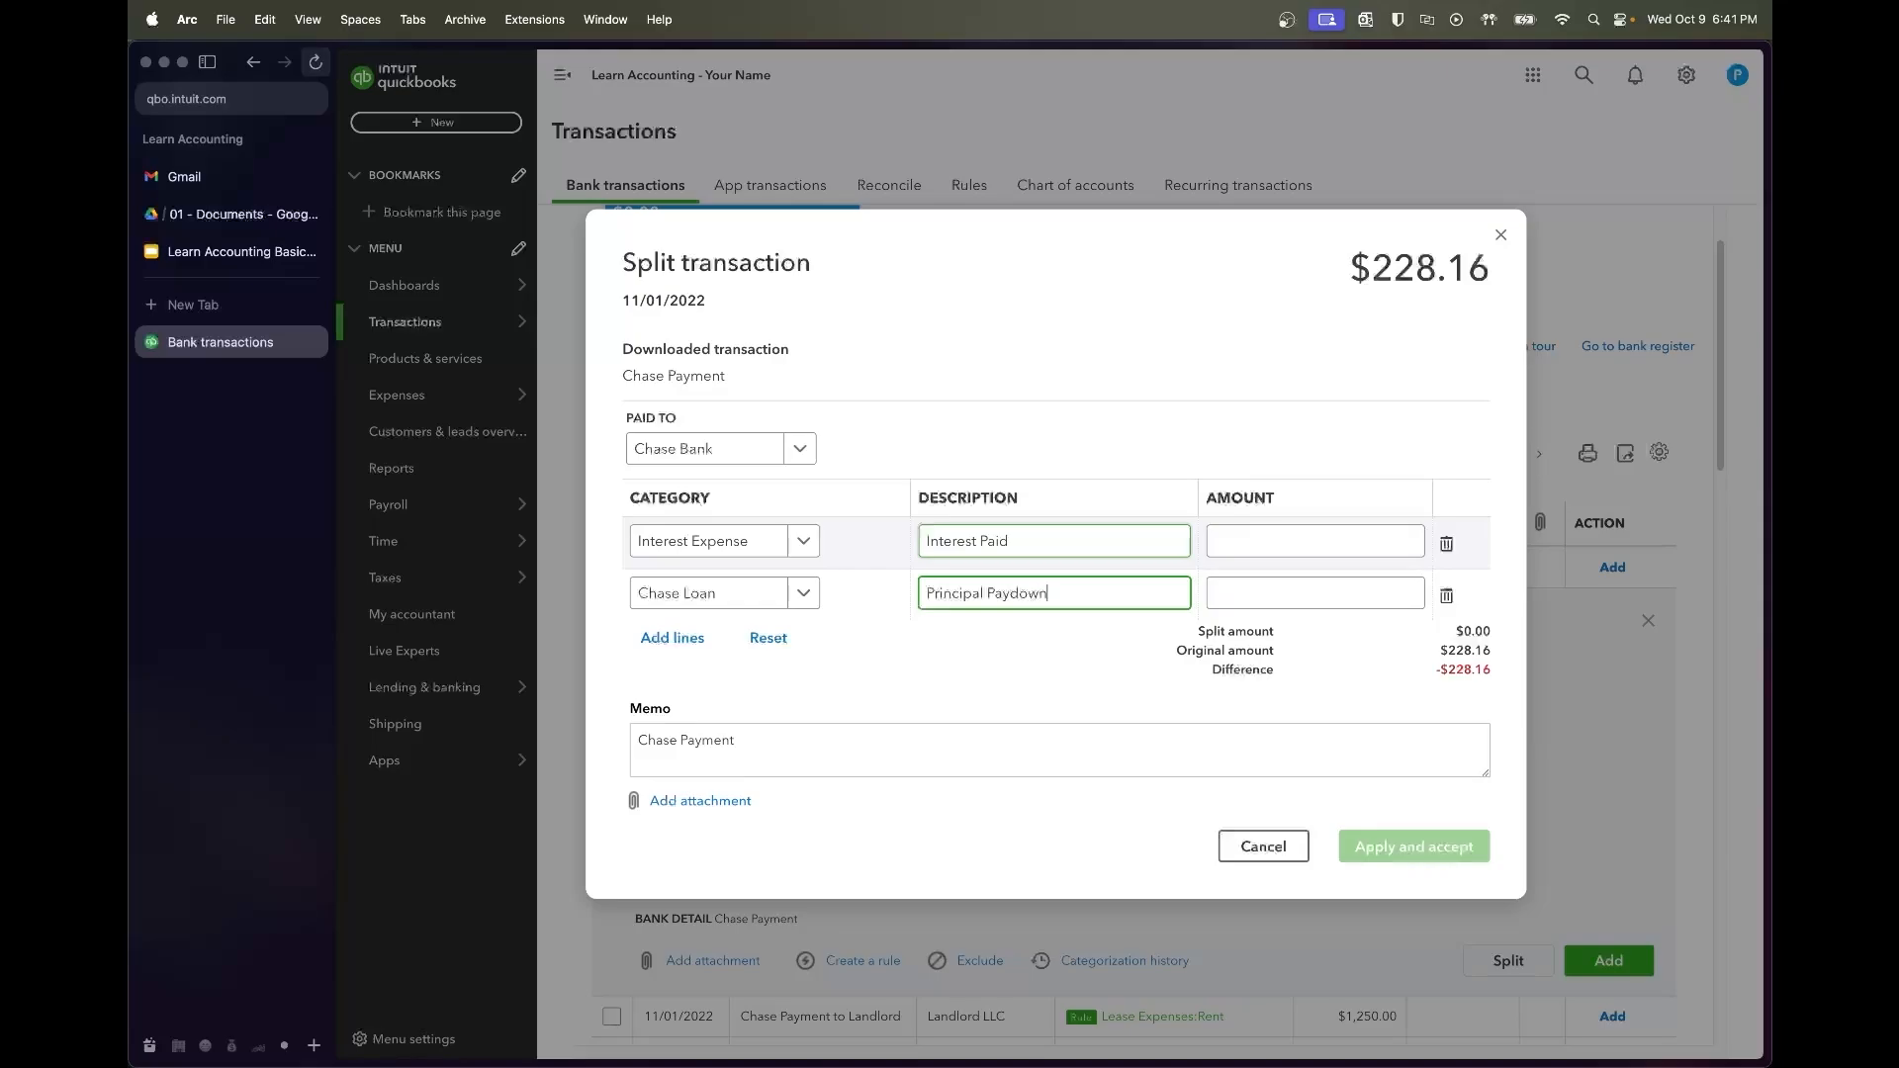
left_click(254, 225)
Read the 2022-11-01 row in Chase Loan Amortization Schedule.pdf for the interest amount
key("Escape")
left_click(697, 337)
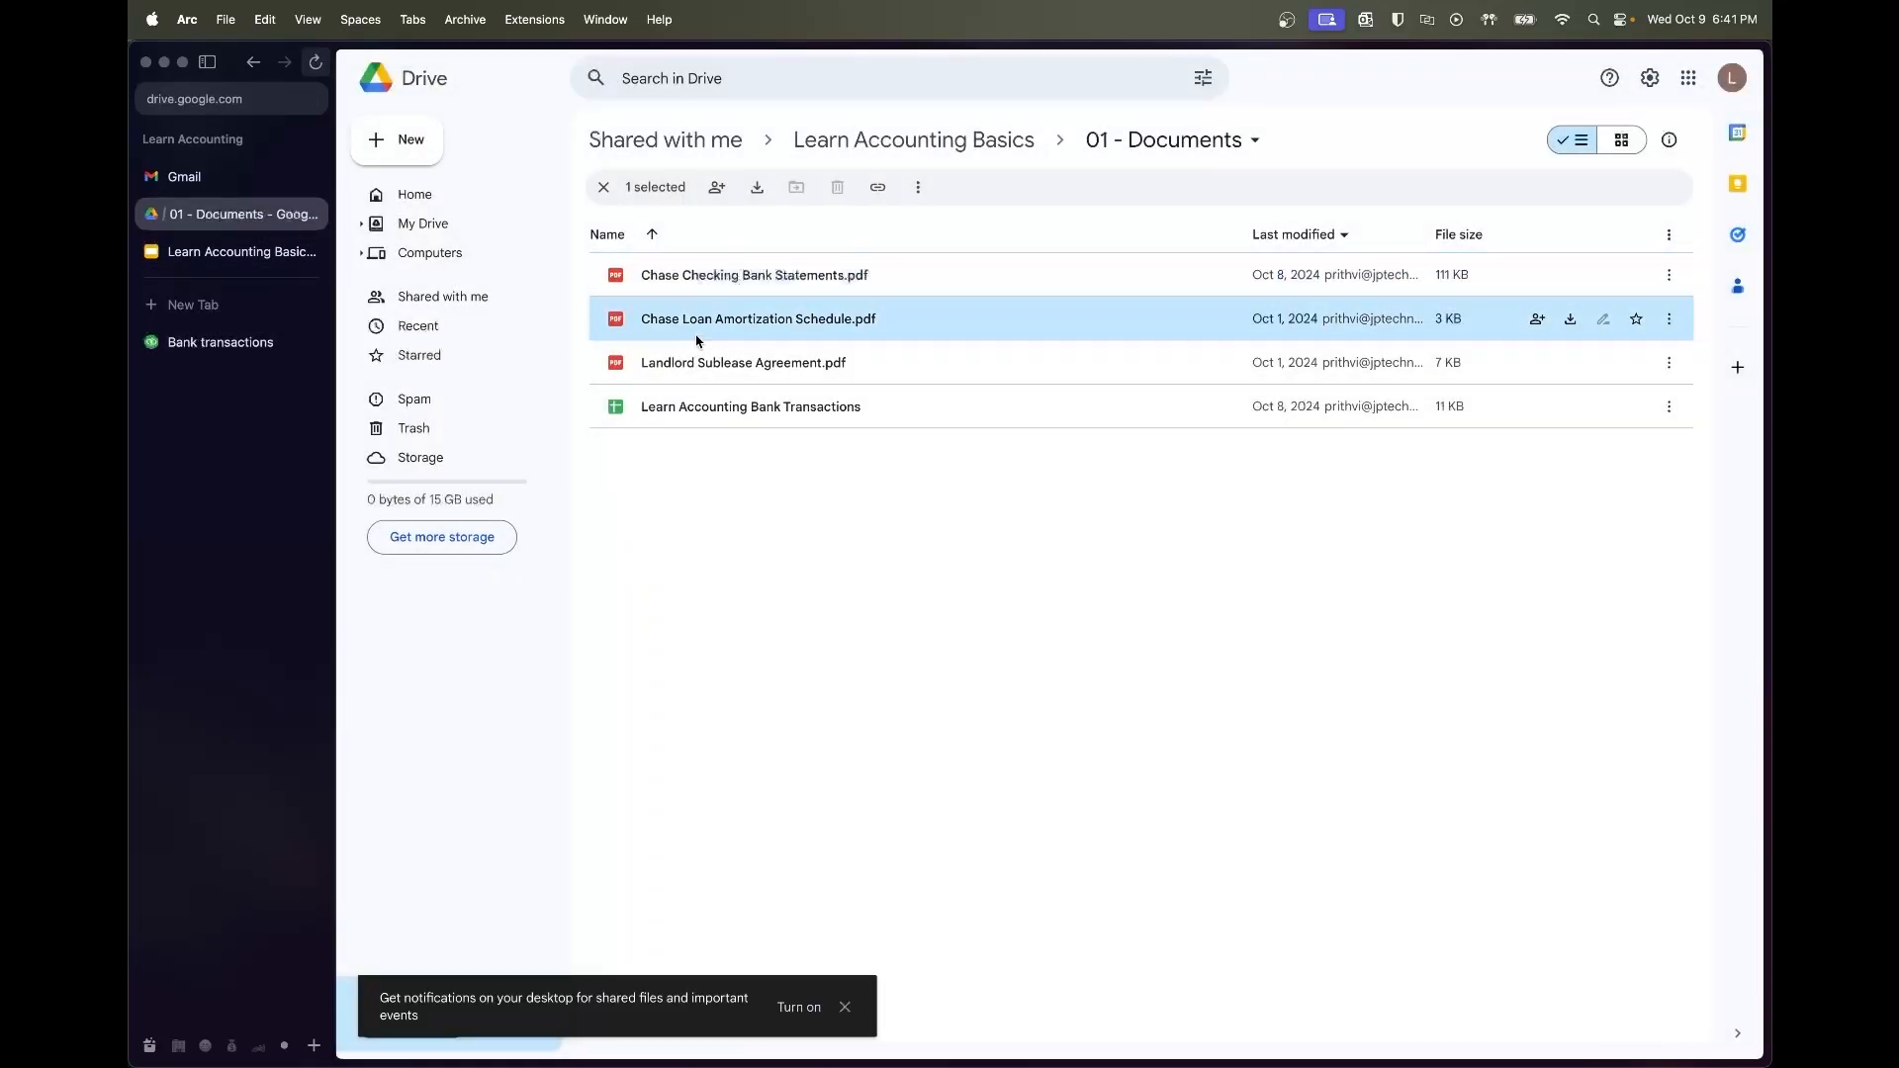
double_click(697, 340)
left_click_drag(721, 278, 788, 278)
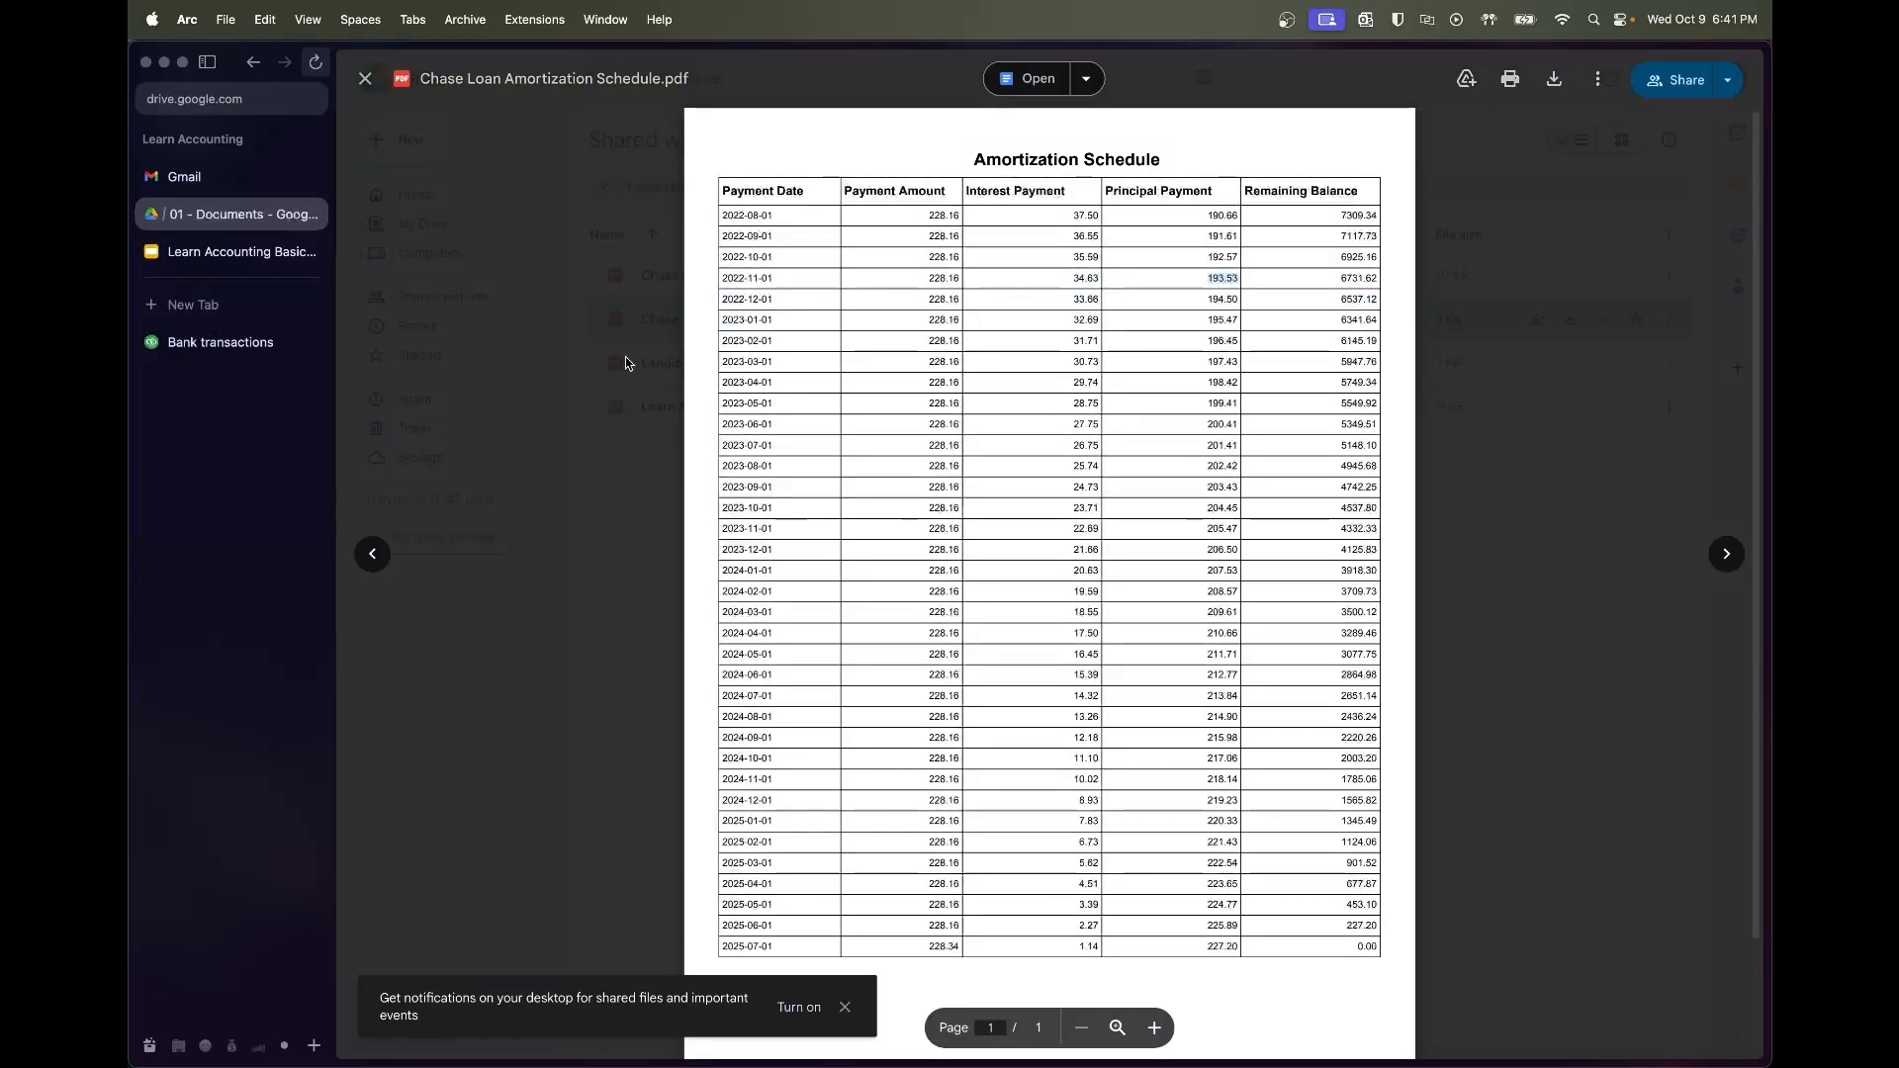
left_click(237, 342)
left_click(1324, 538)
Enter 34.63 interest and 193.53 principal on the two split lines
type("34.63")
key("Tab")
type("193.53")
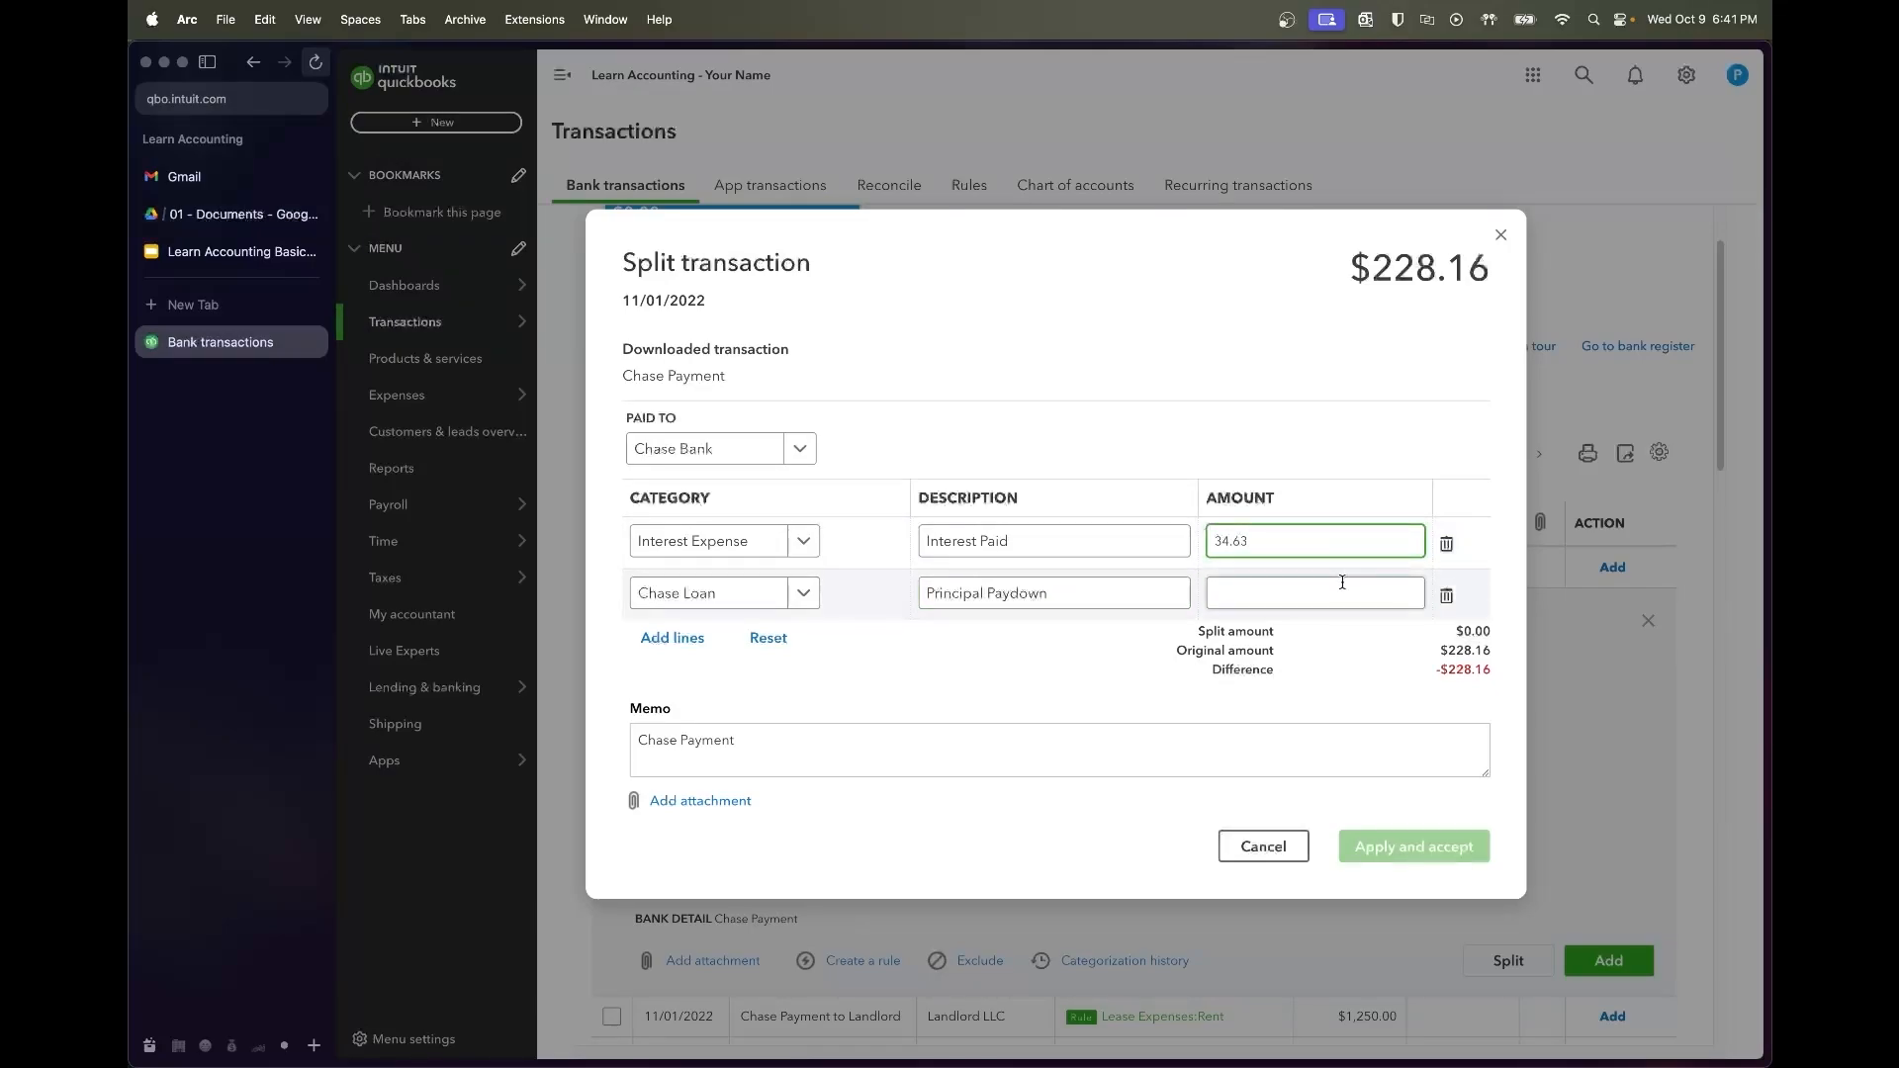
key("Tab")
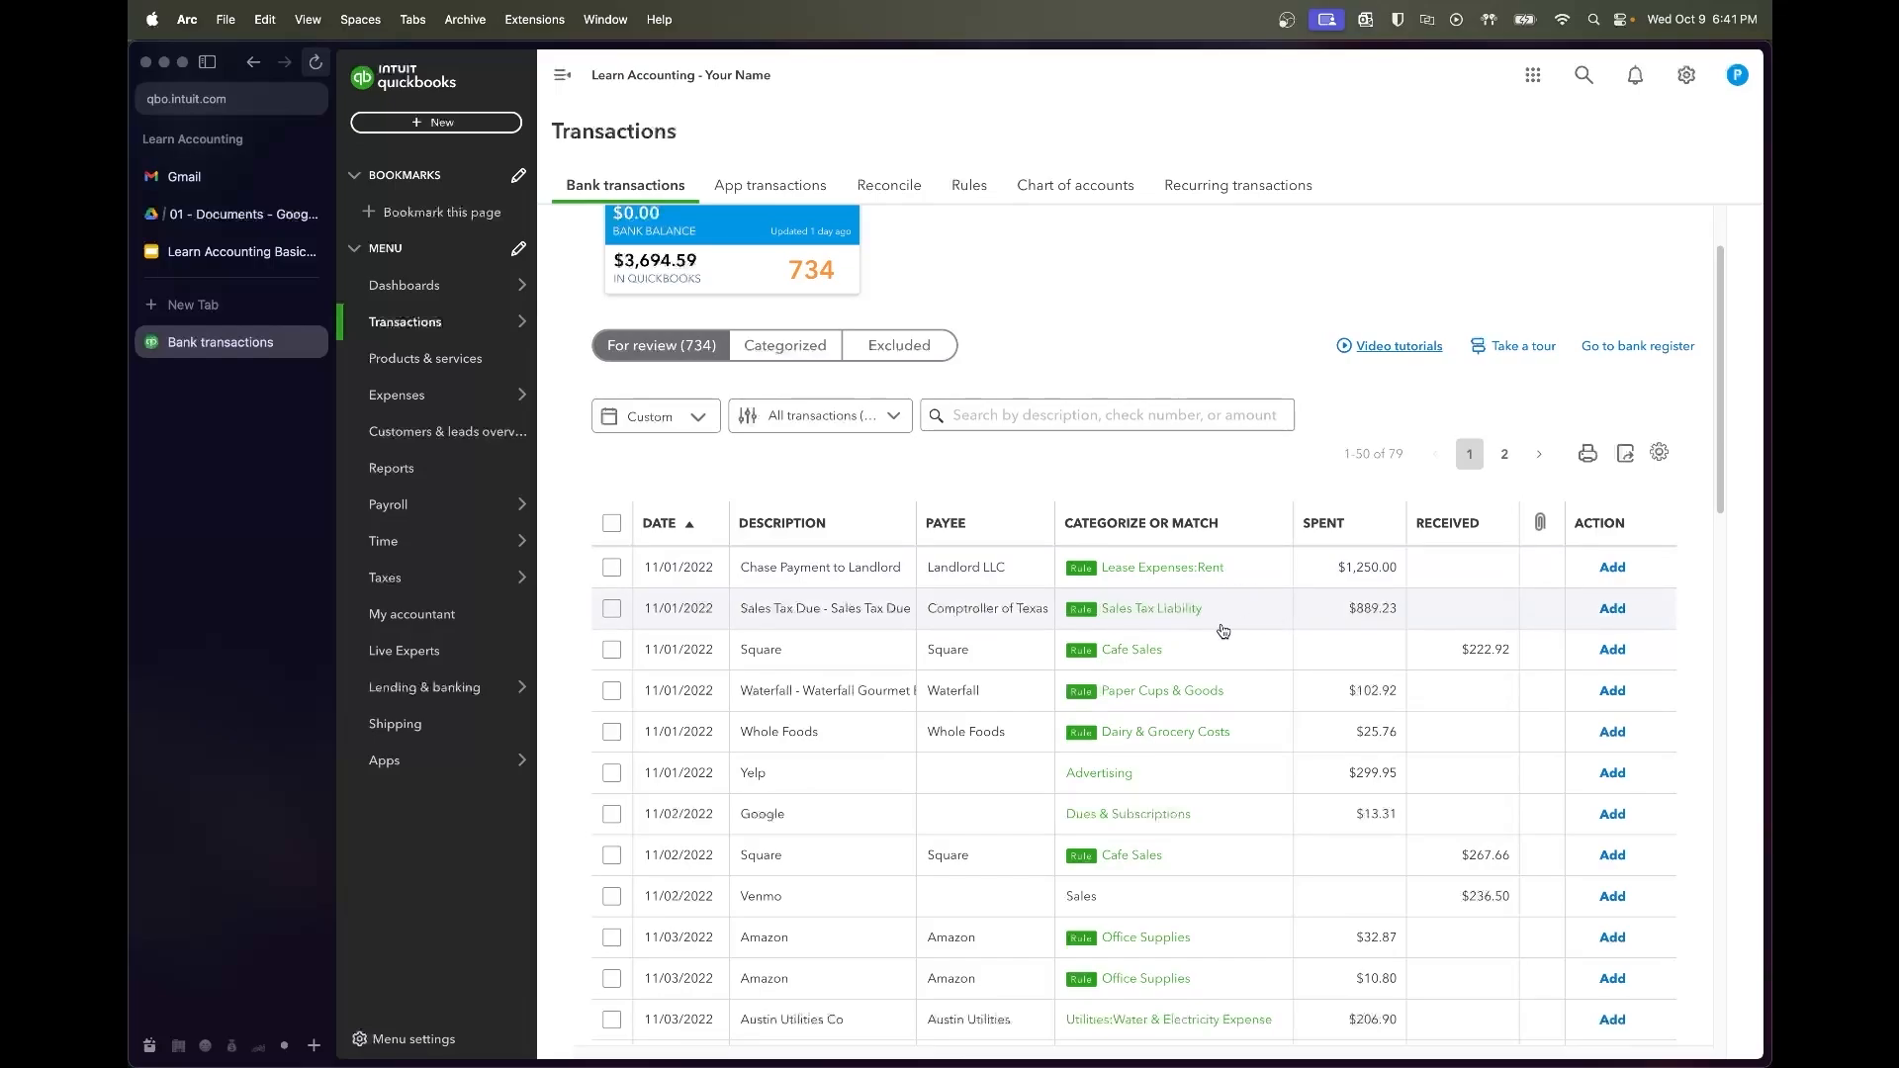
Batch-accept the five 11/01 transactions from Chase Payment to Landlord through Whole Foods
scroll(1243, 648, "down", 1)
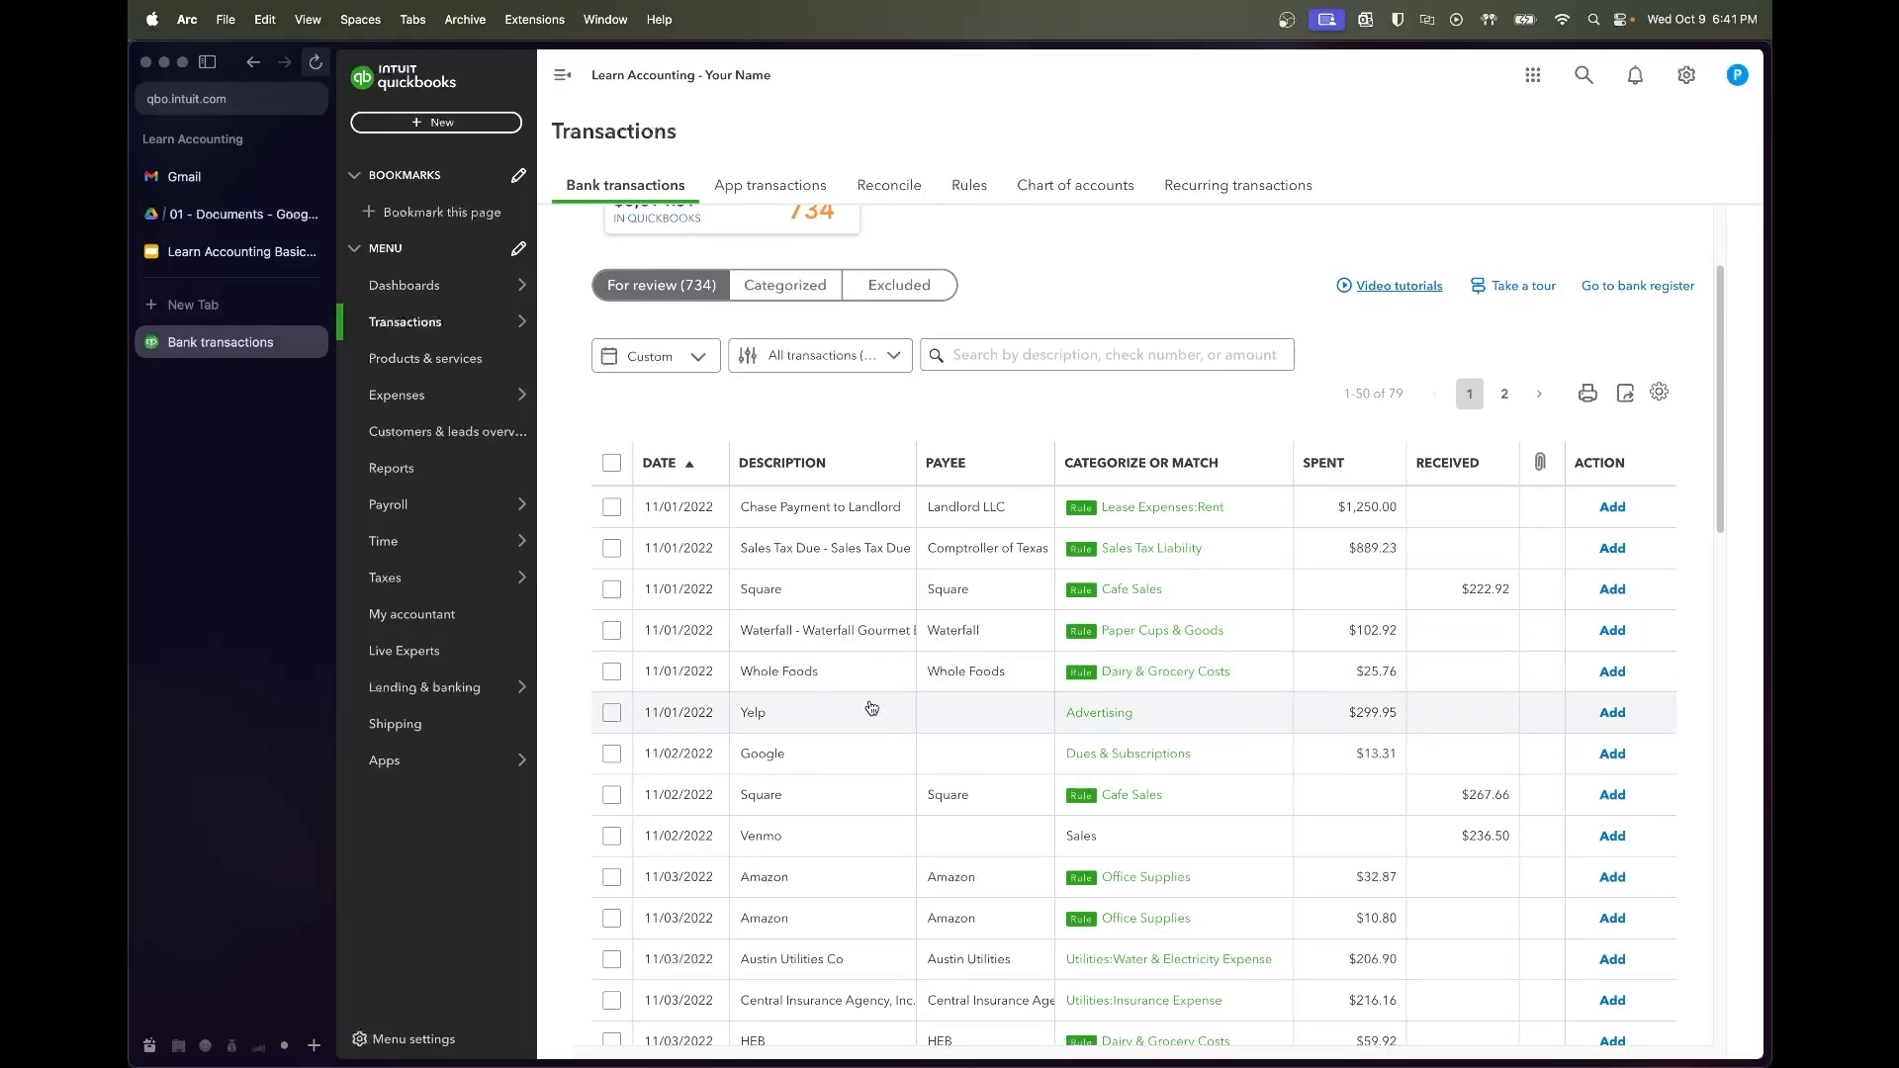
left_click(611, 506)
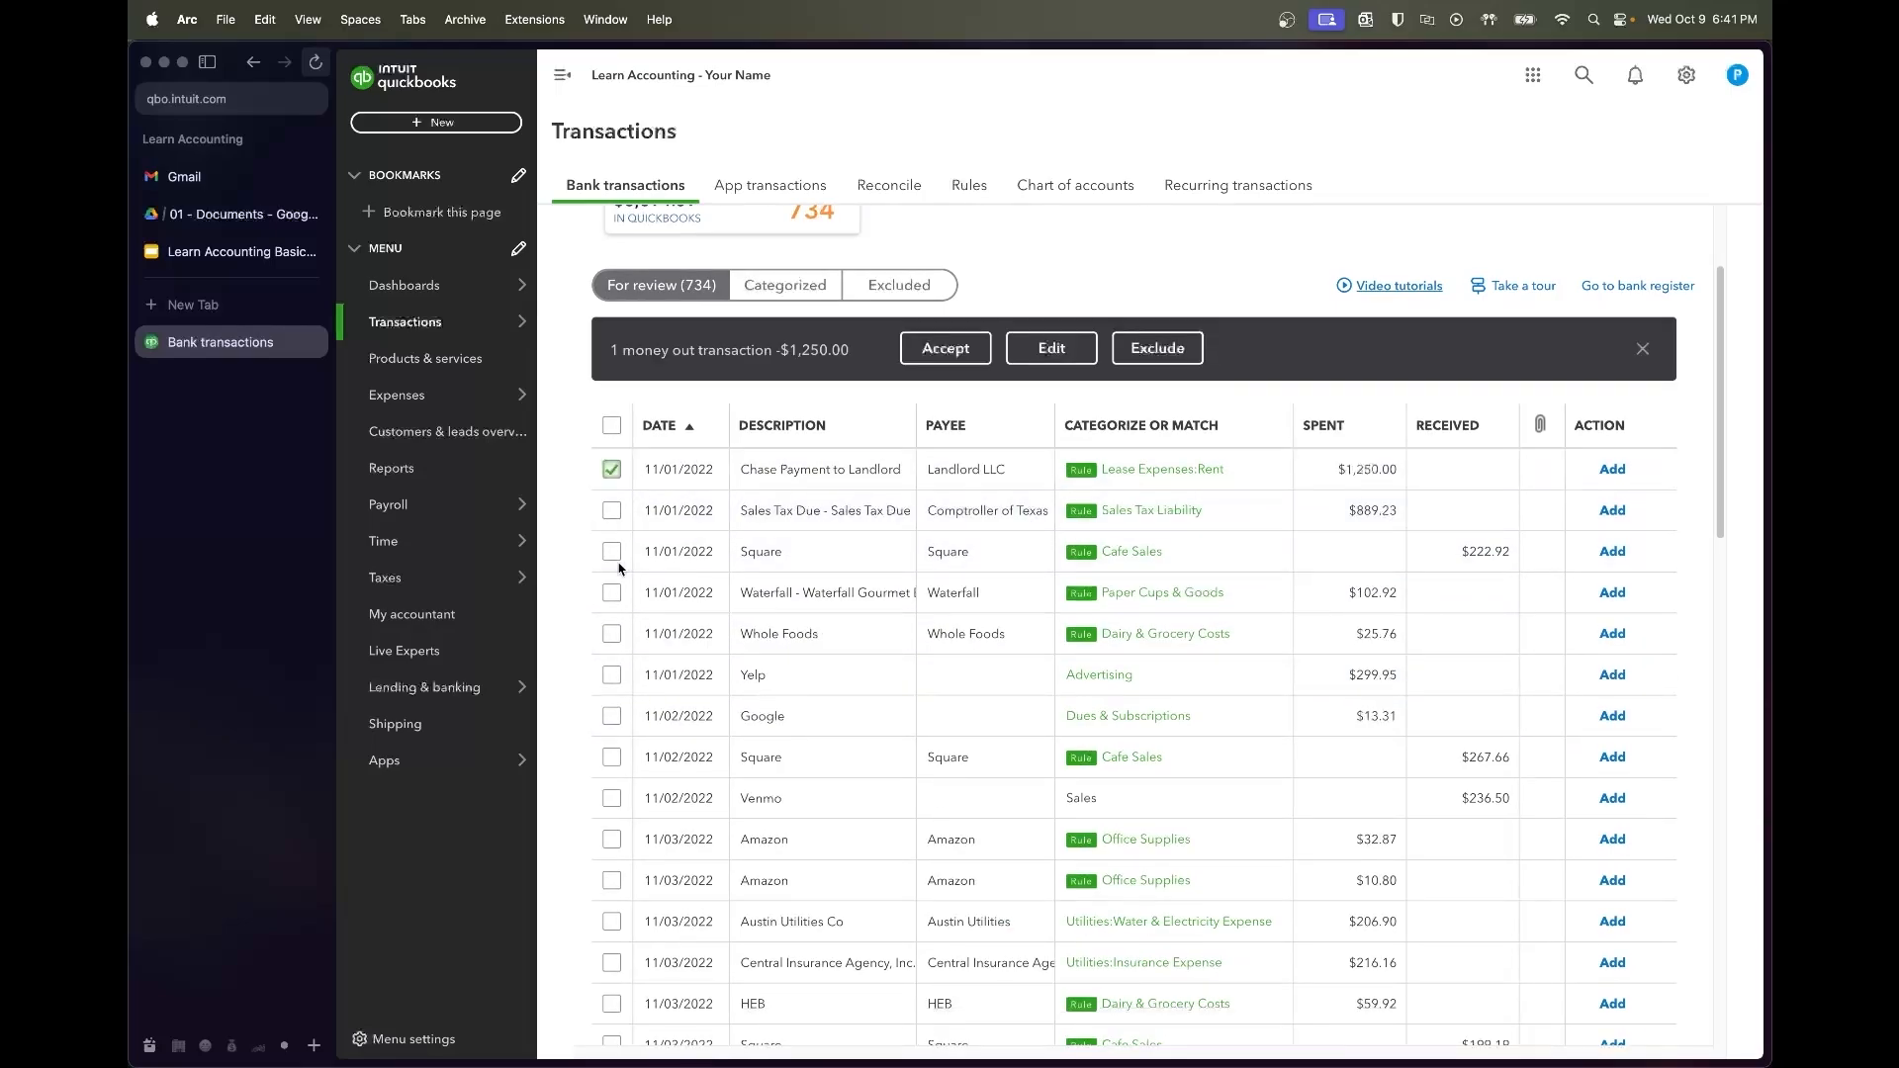
left_click(611, 633, "shift")
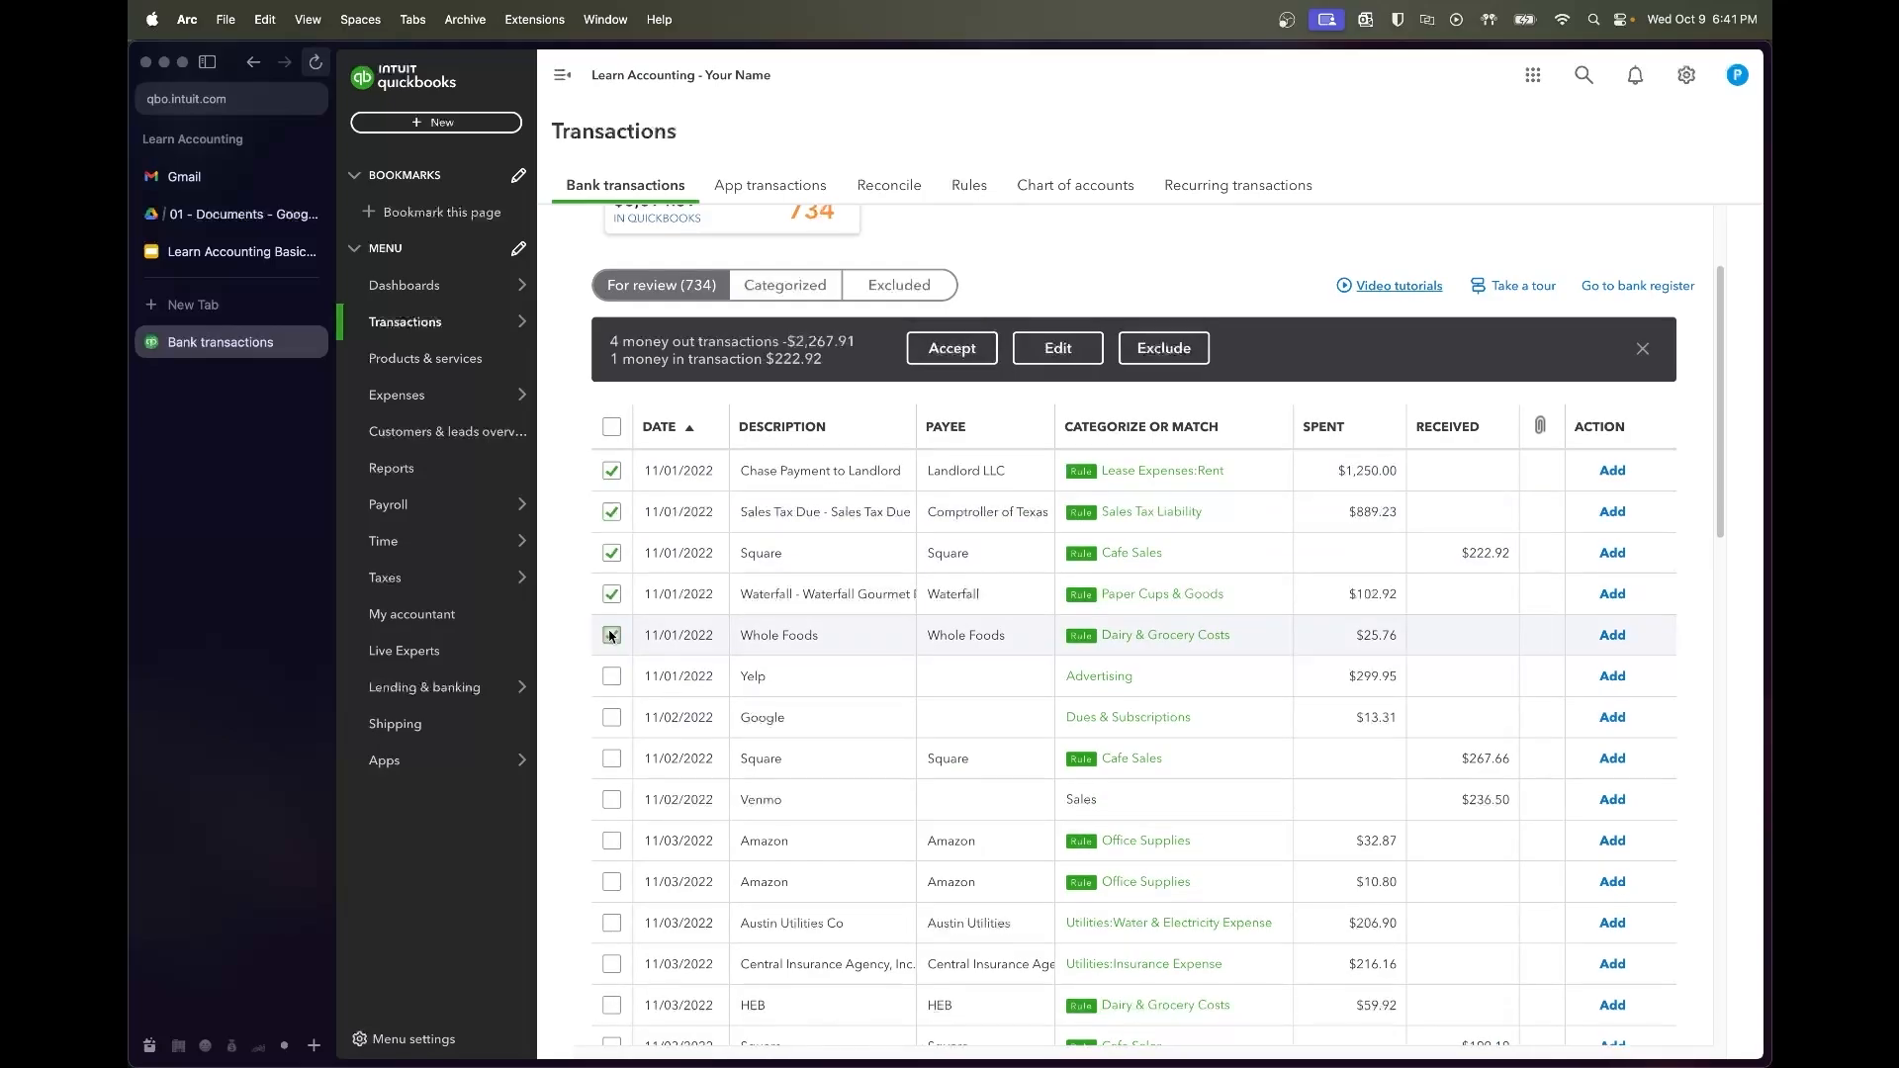
left_click(953, 348)
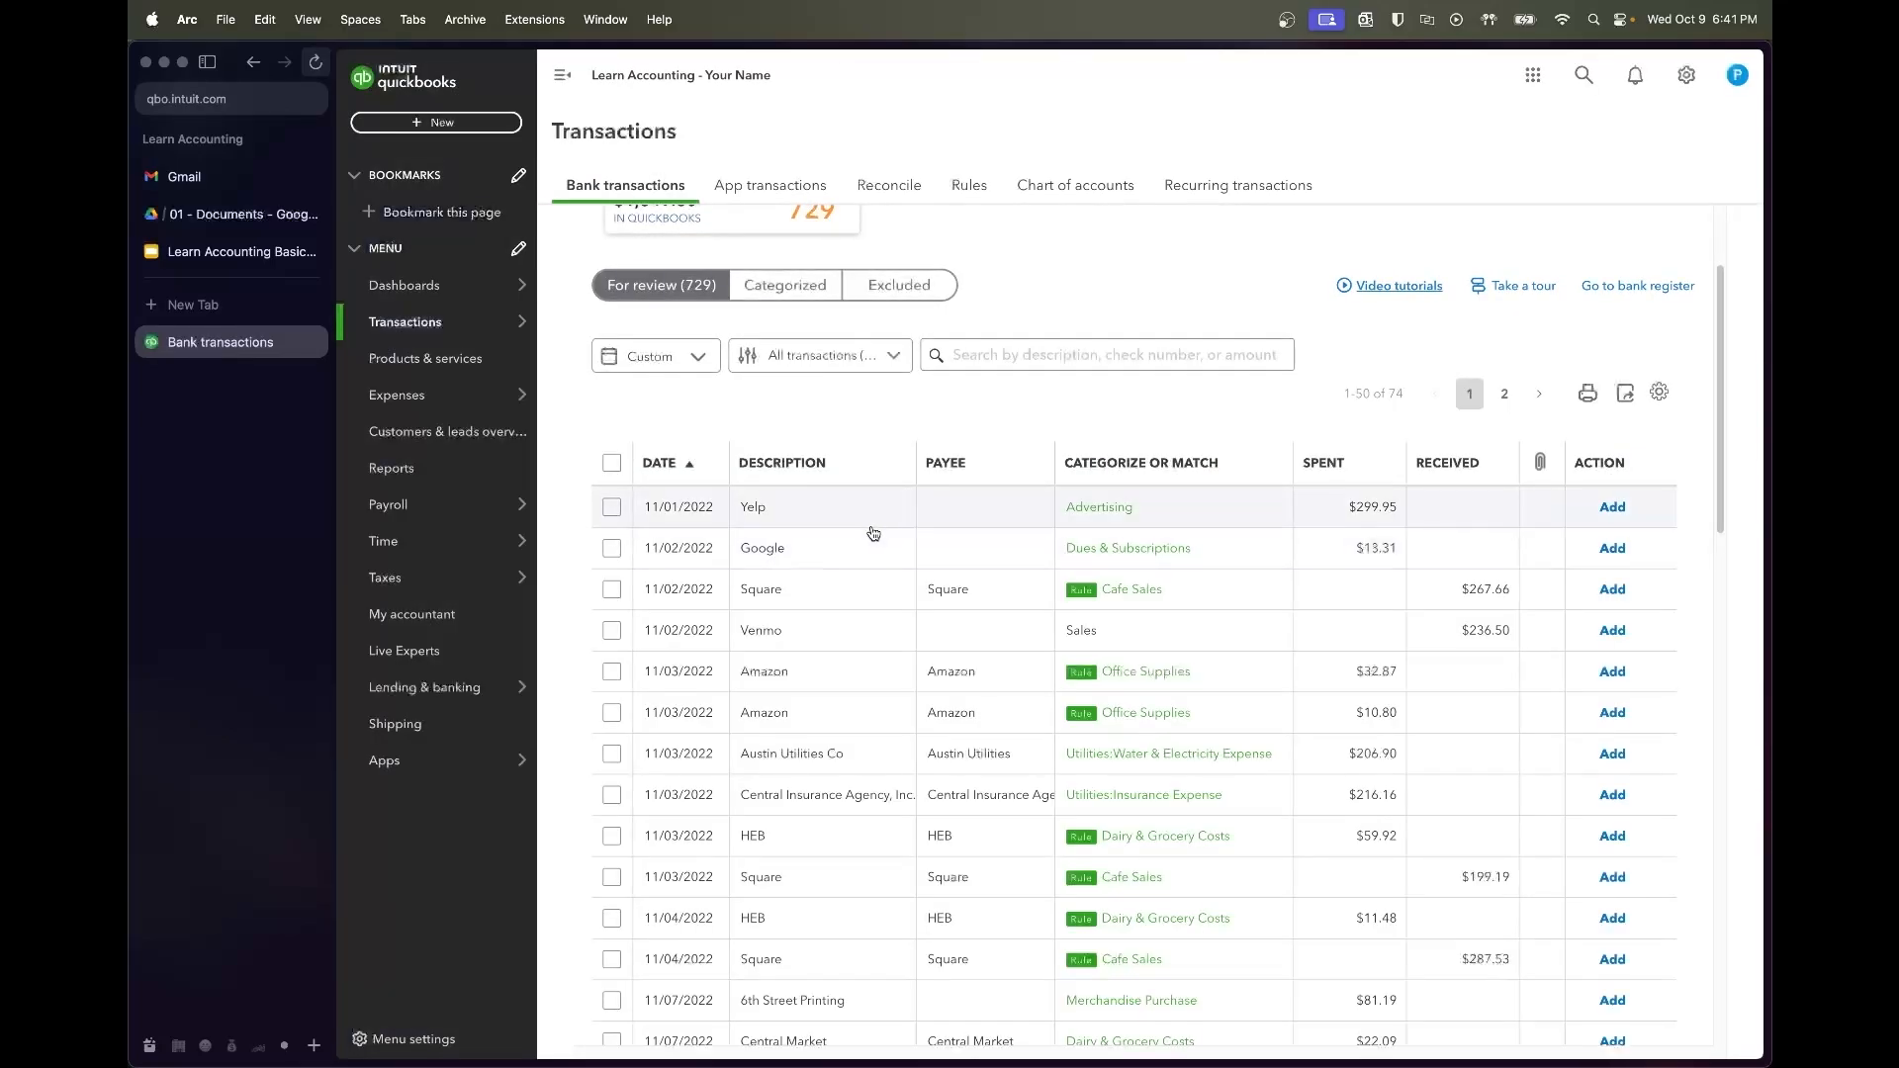
Create and save a 'Yelp' bank rule from the Yelp transaction
left_click(872, 513)
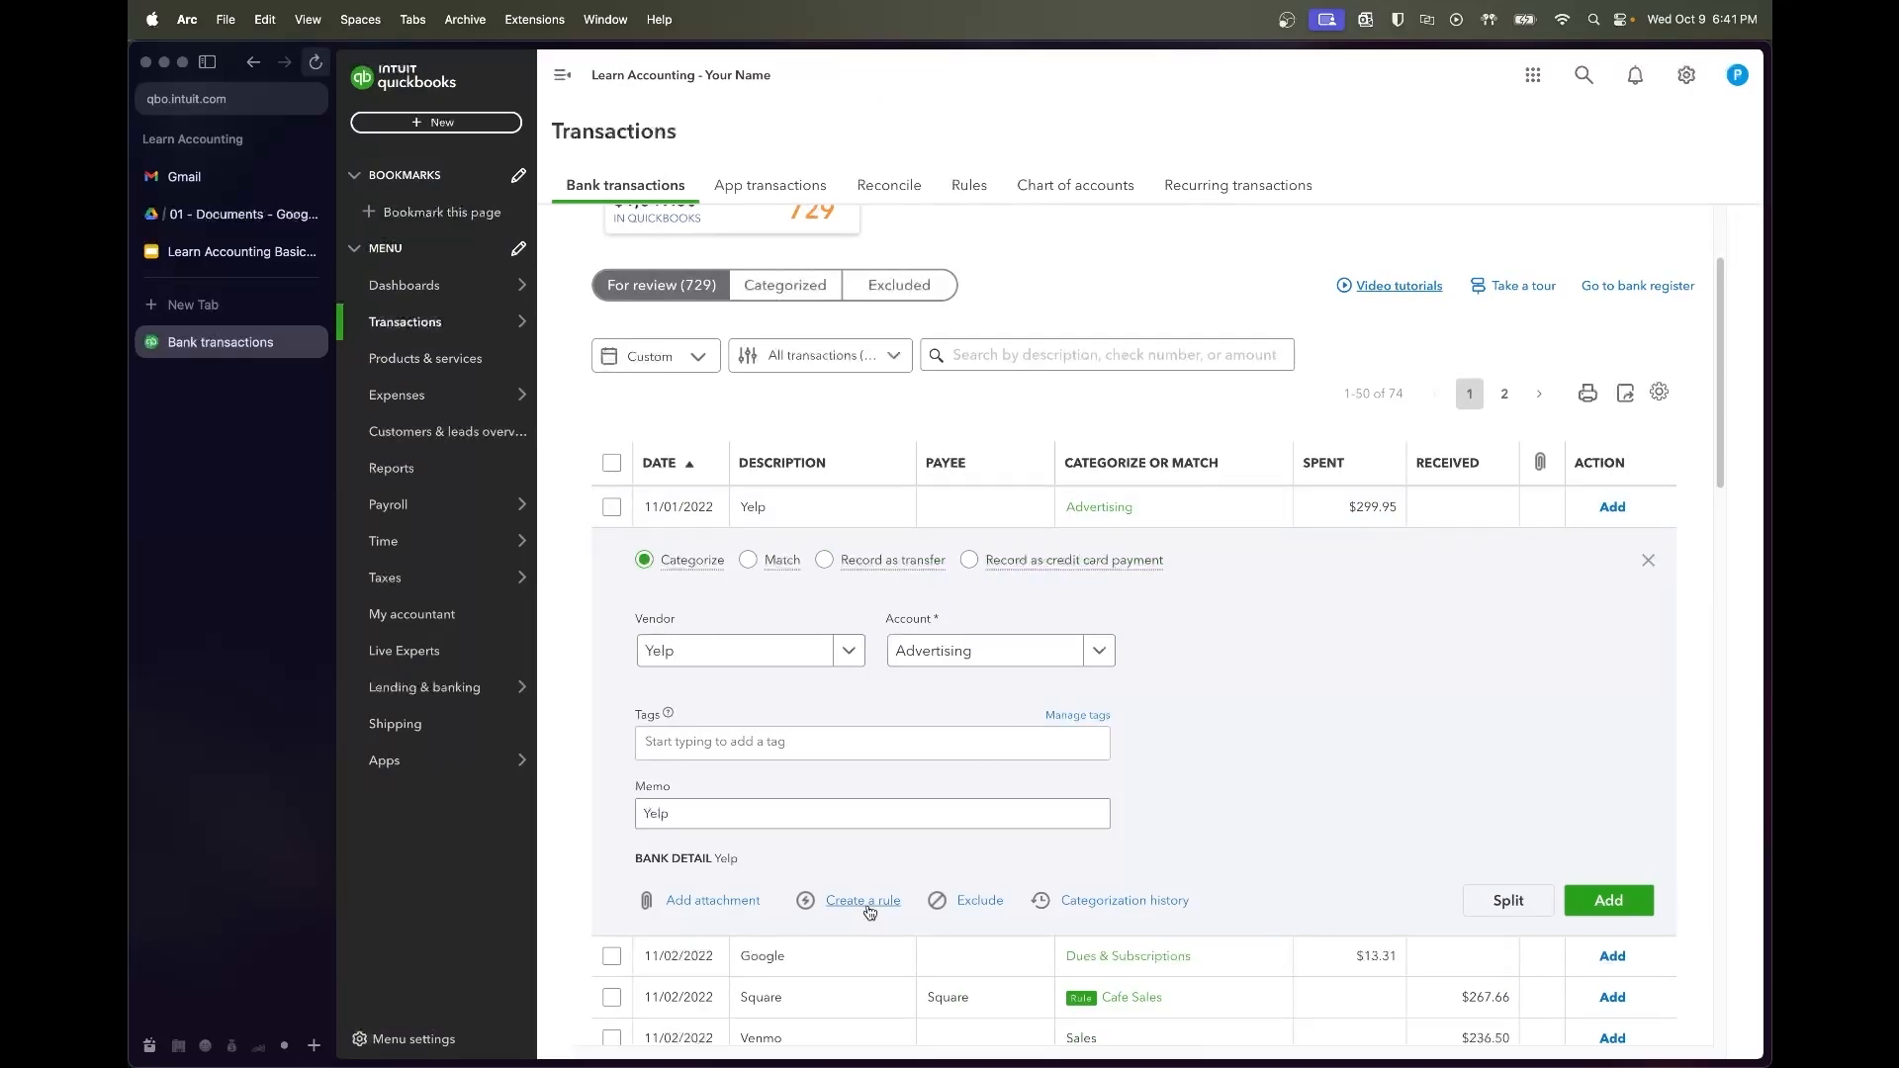
left_click(858, 901)
type("Yelp")
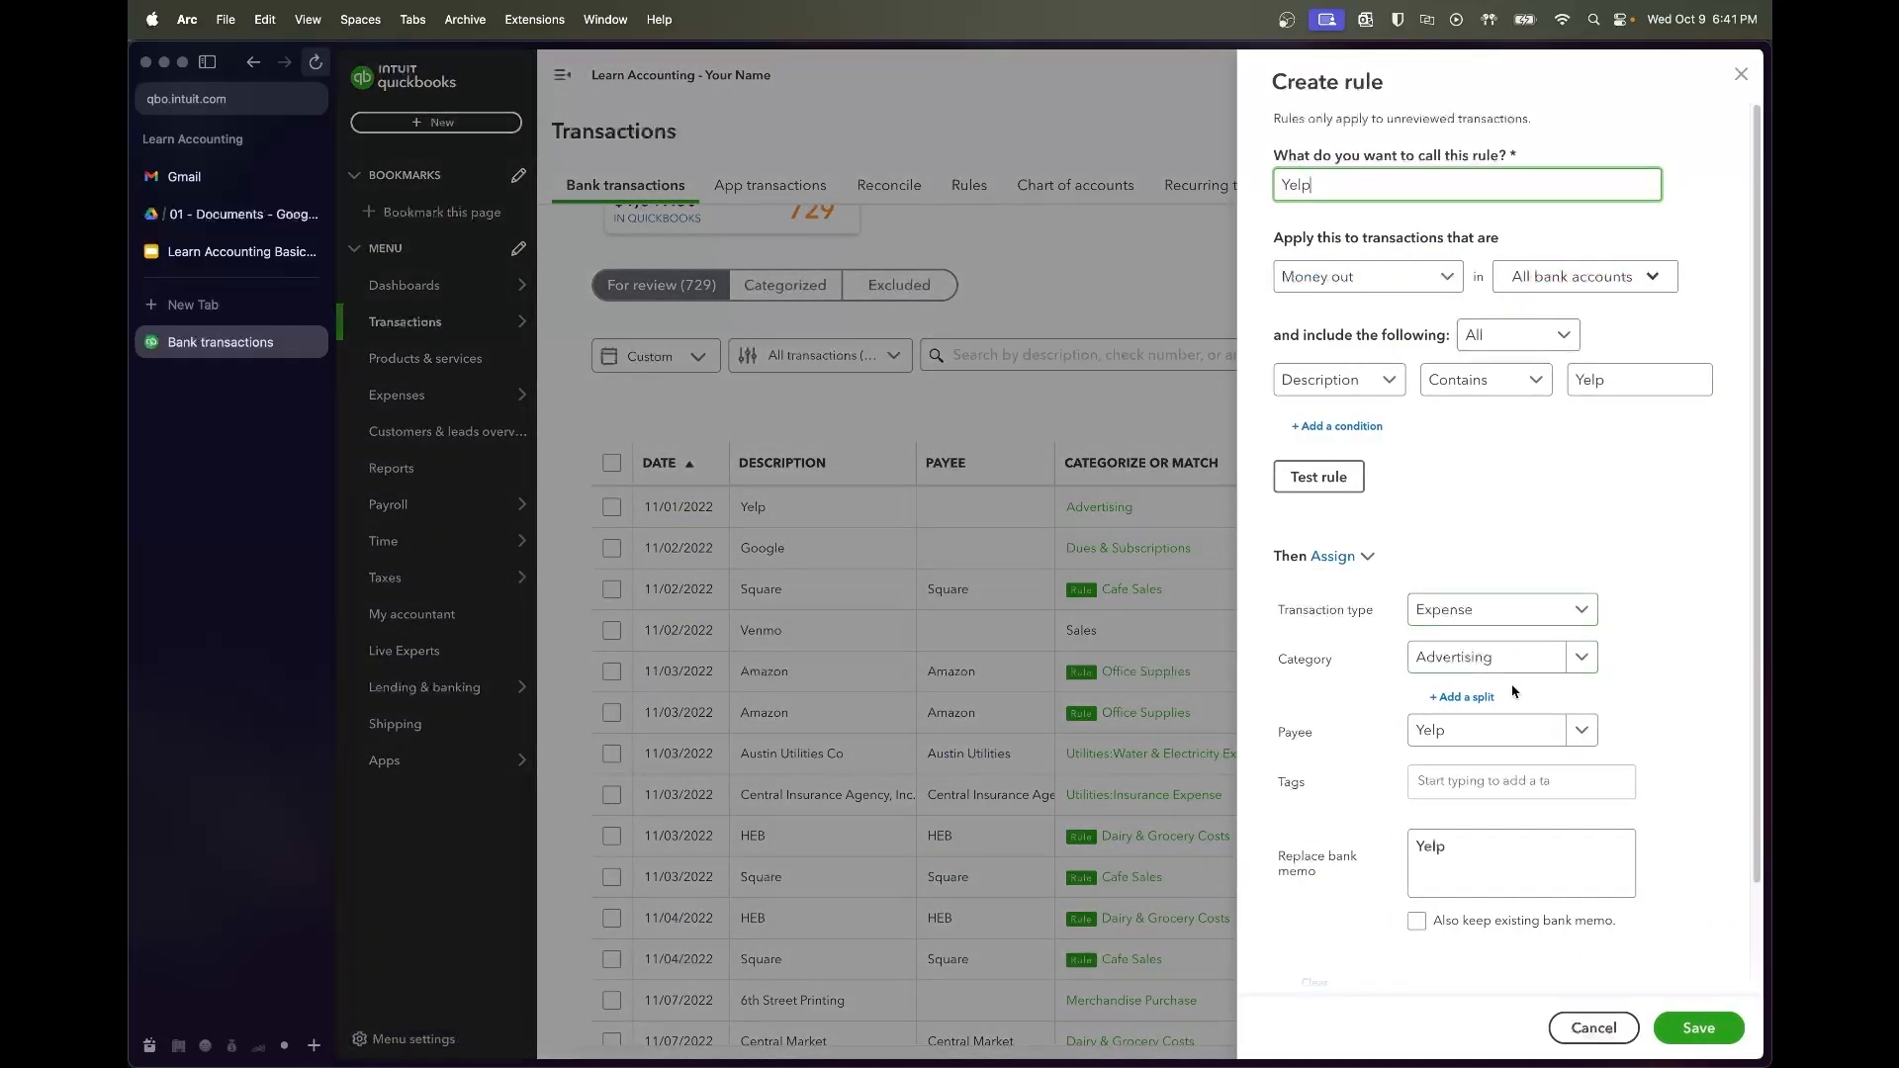
left_click(1362, 475)
left_click(1699, 1028)
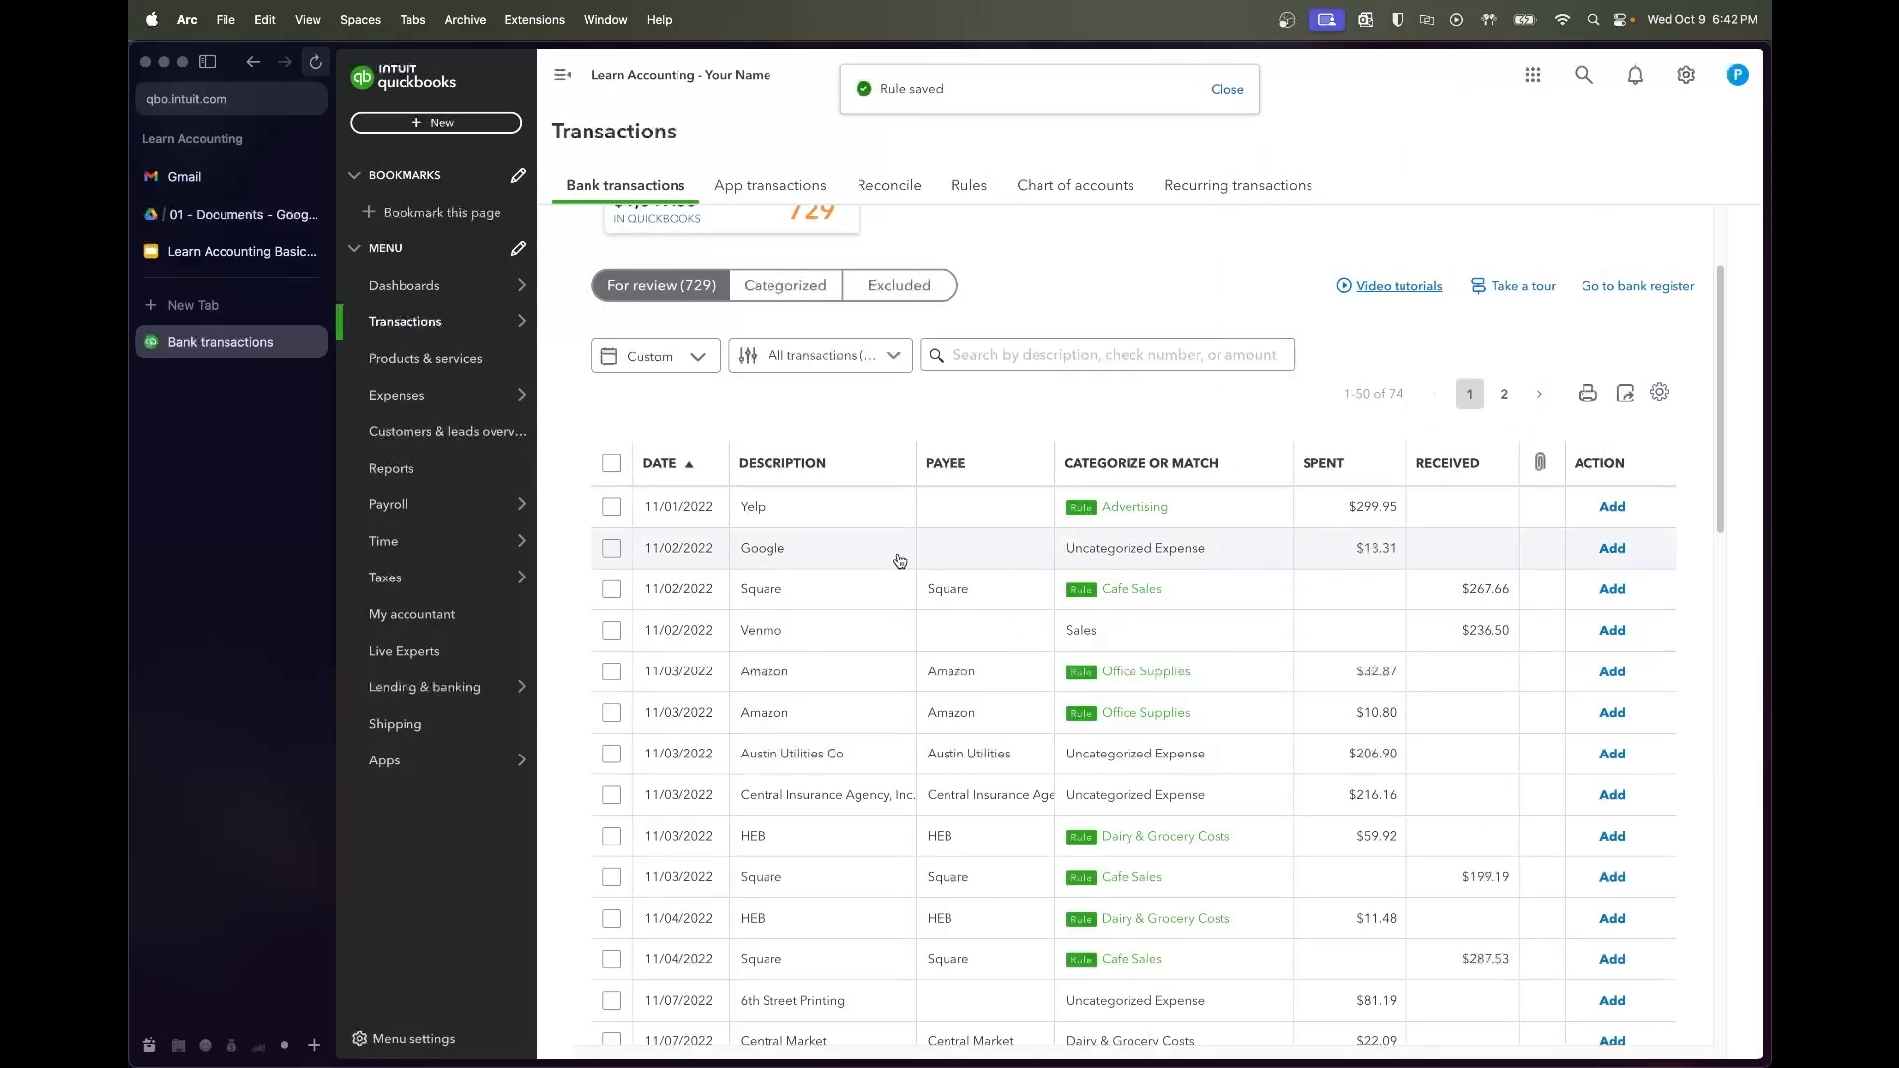
Create a 'Google' rule that files Google charges to Dues & Subscriptions
left_click(894, 552)
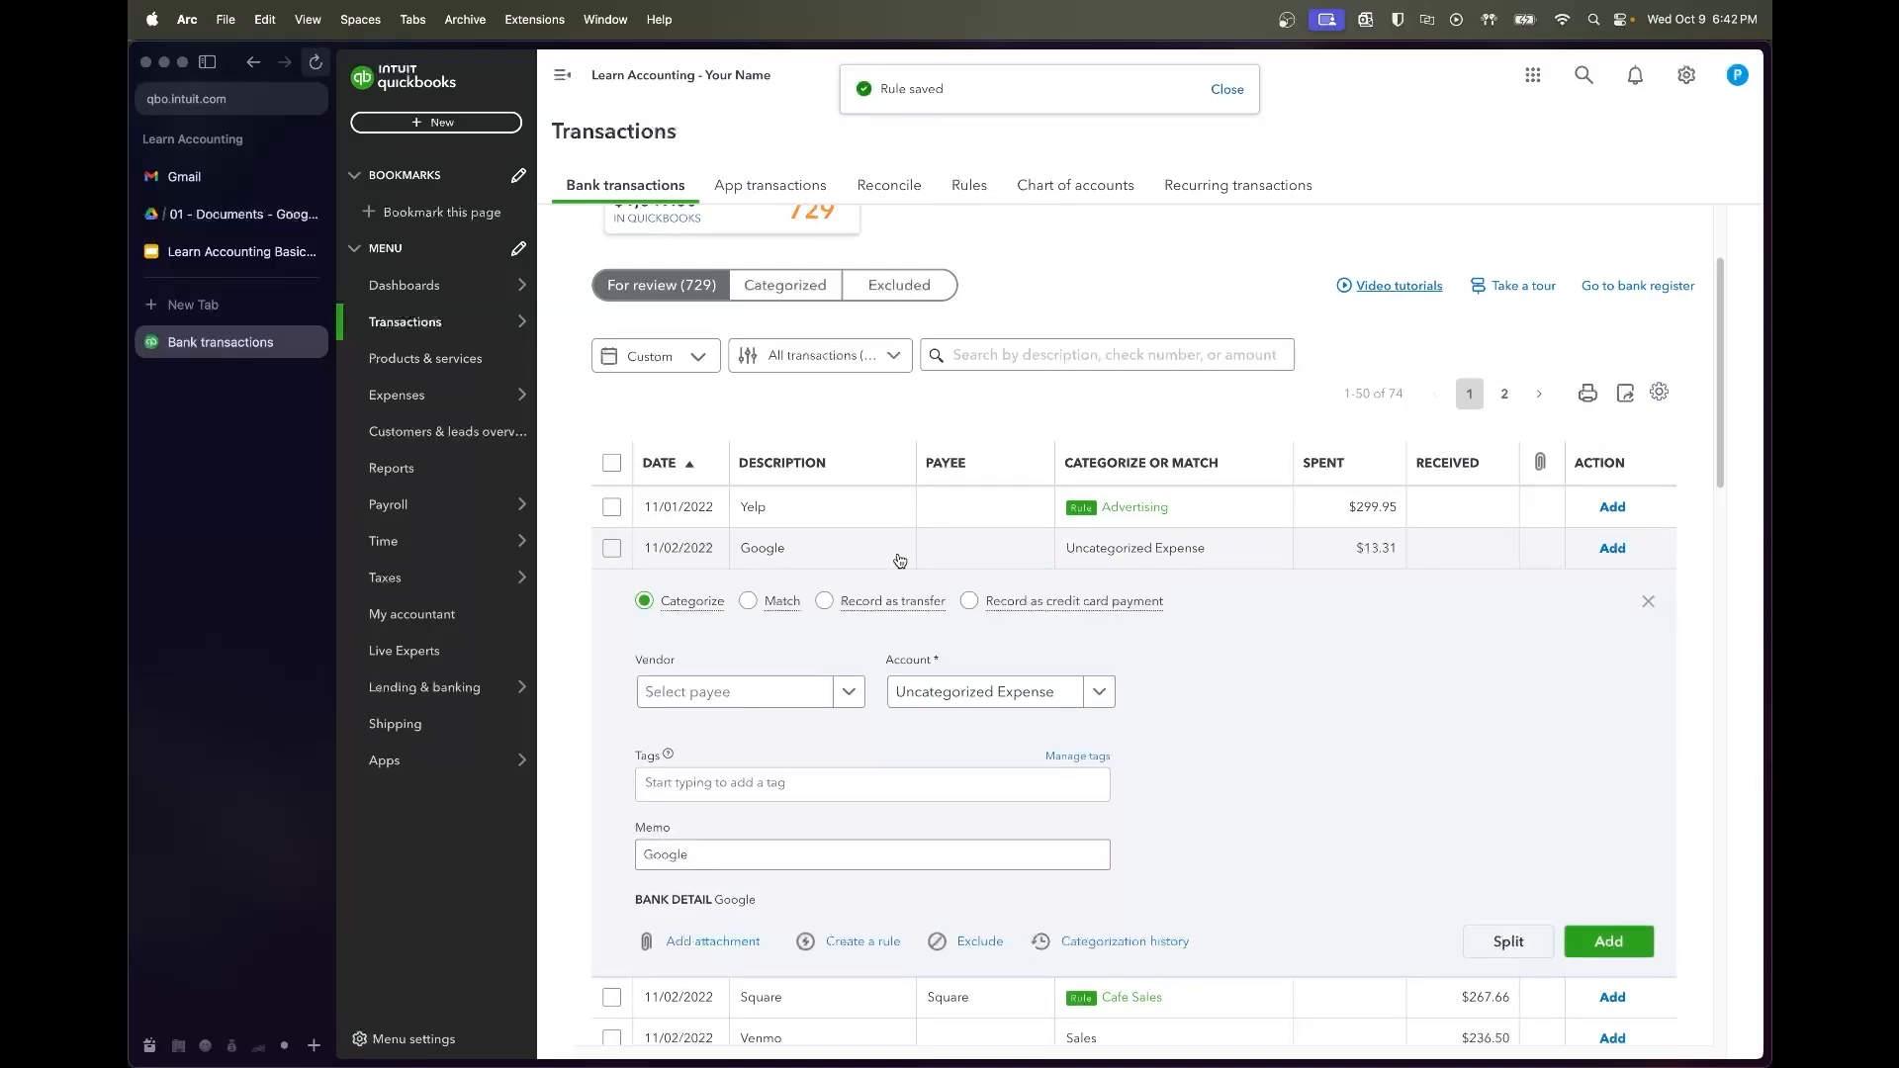
left_click(857, 951)
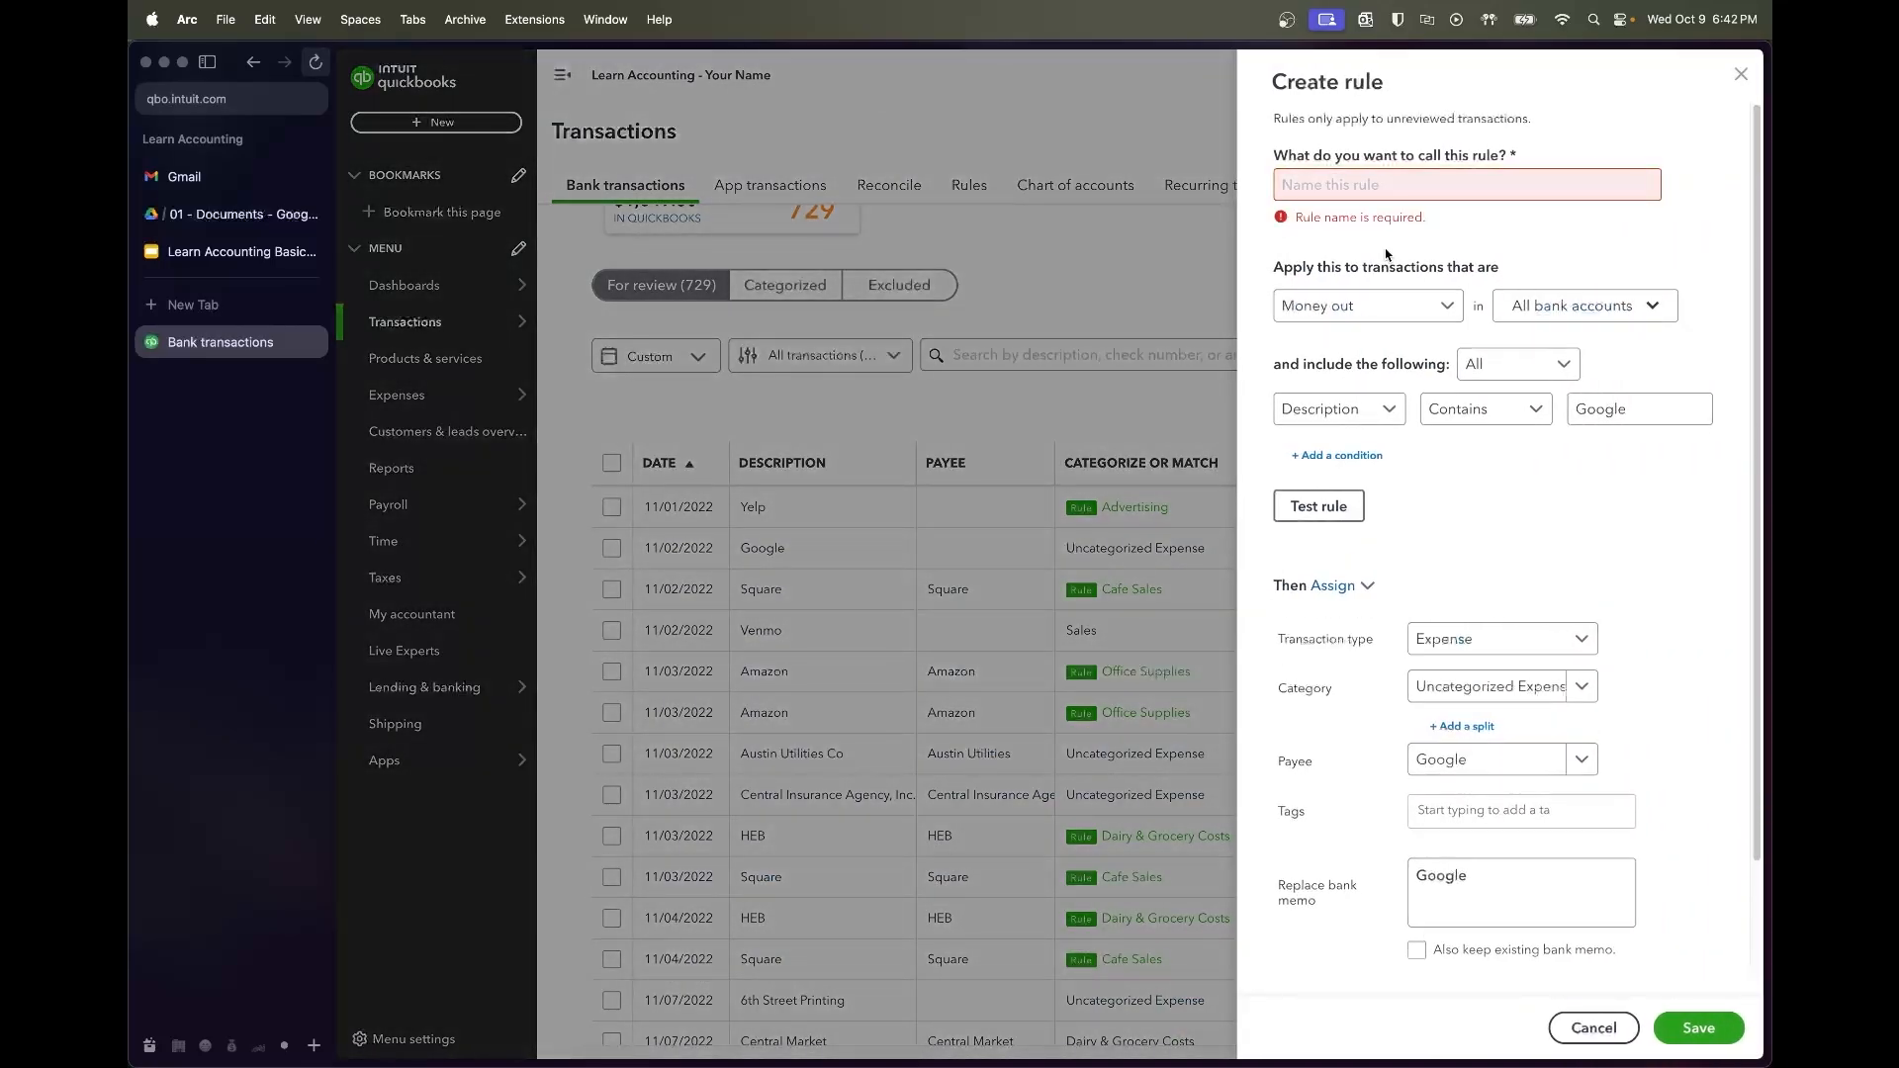
left_click(1387, 184)
type("Google")
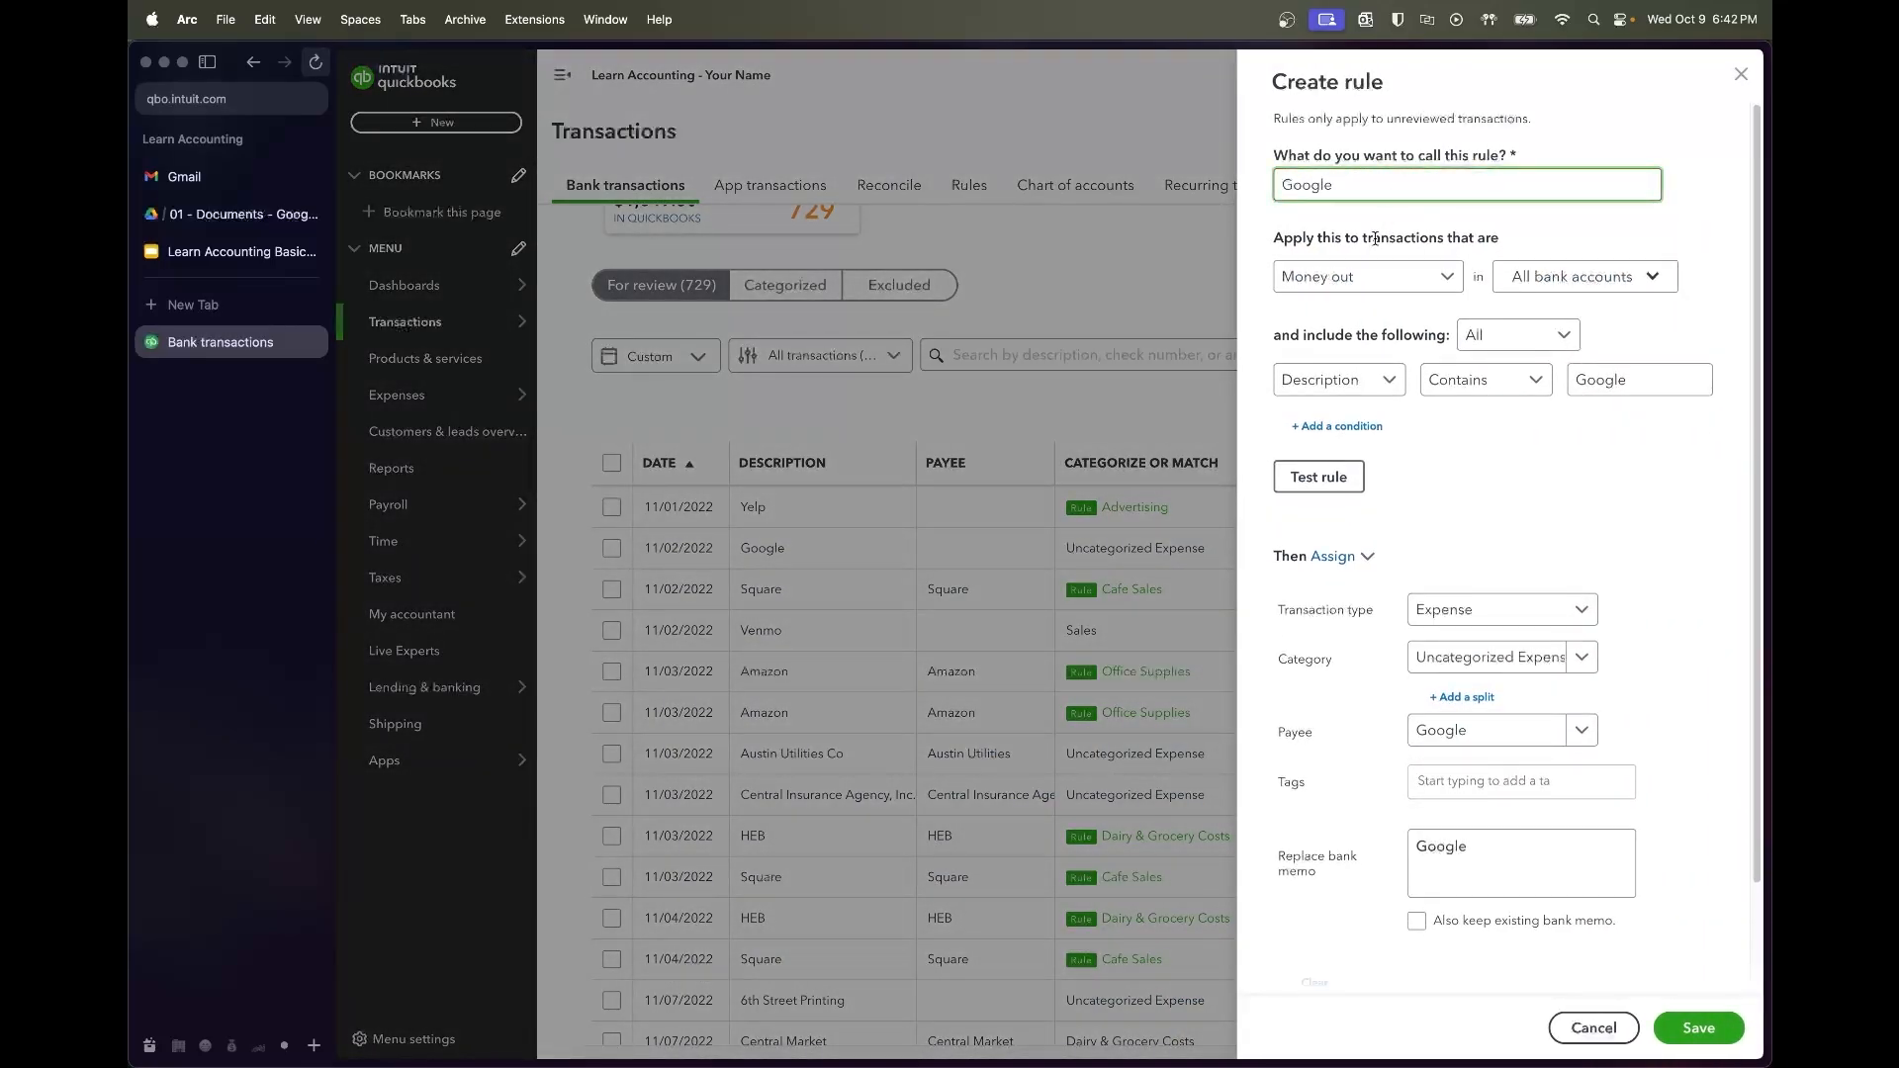
left_click(1318, 477)
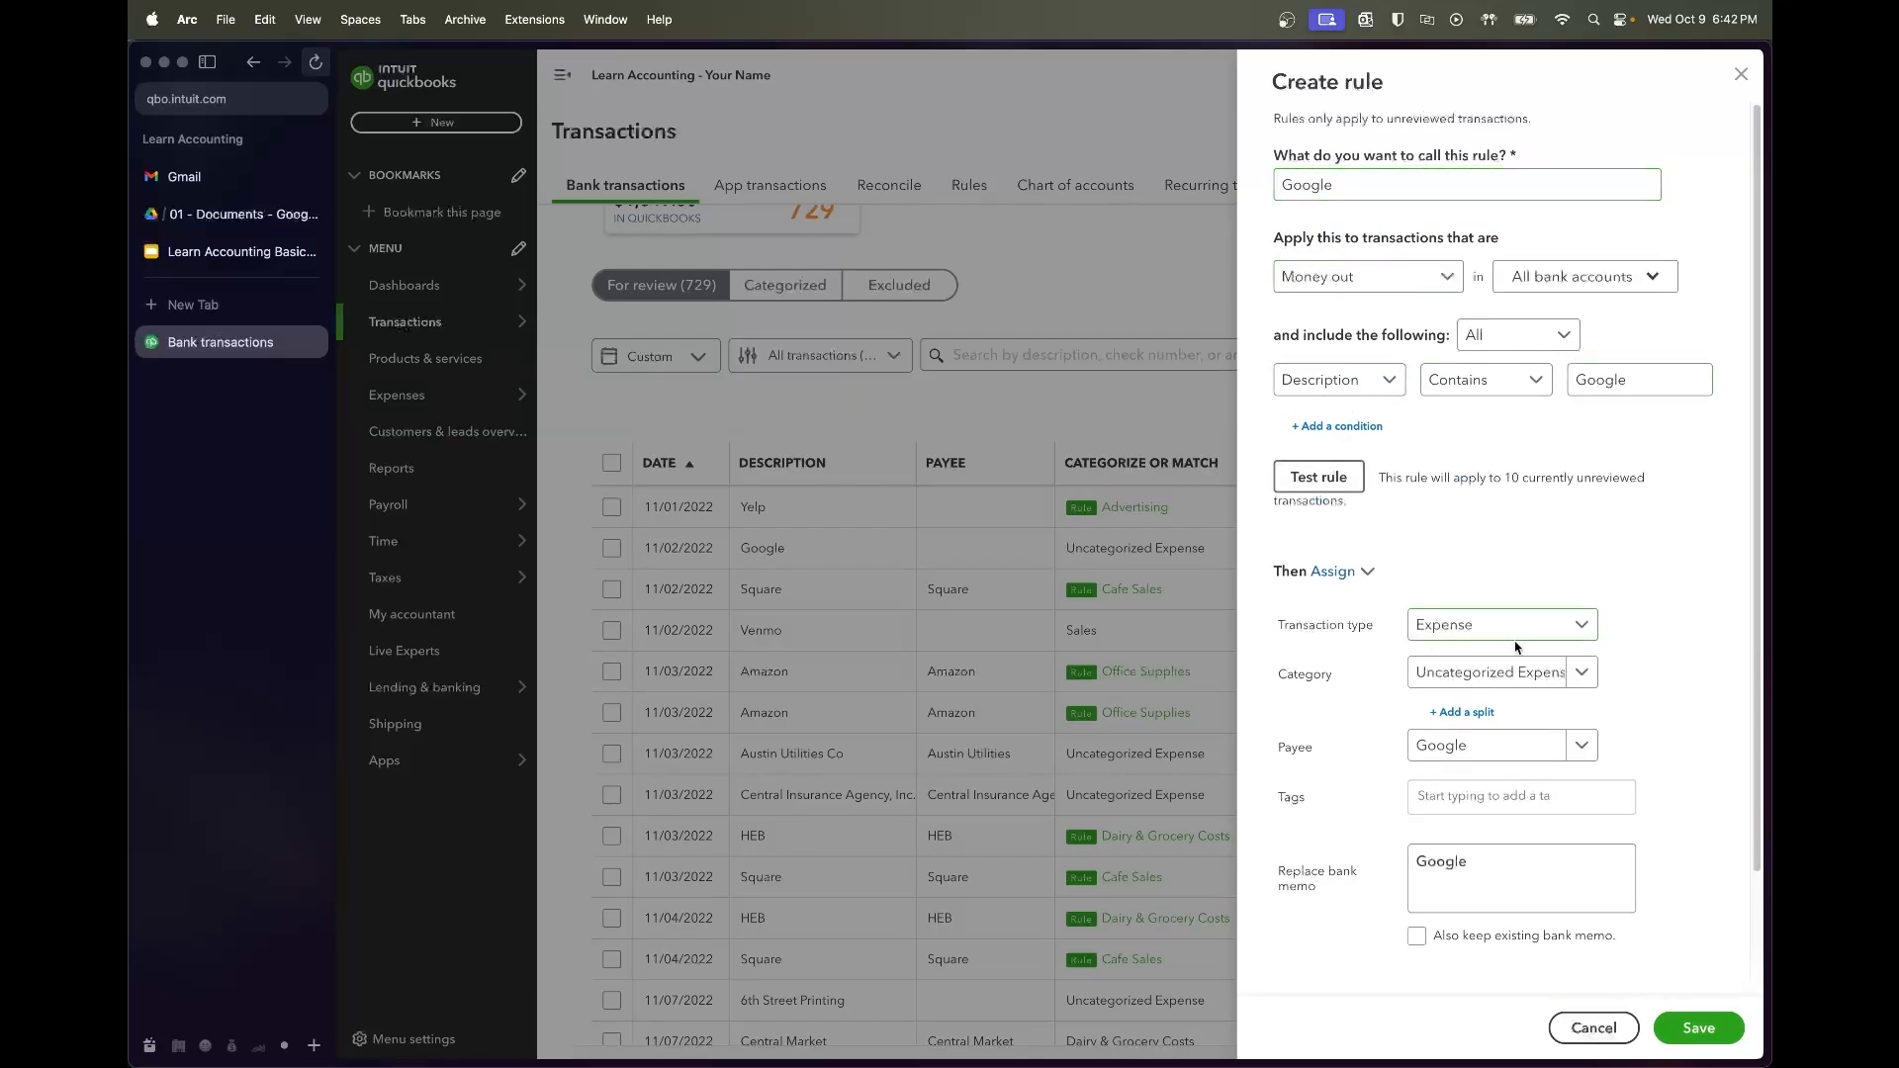
left_click(1528, 674)
type("dues")
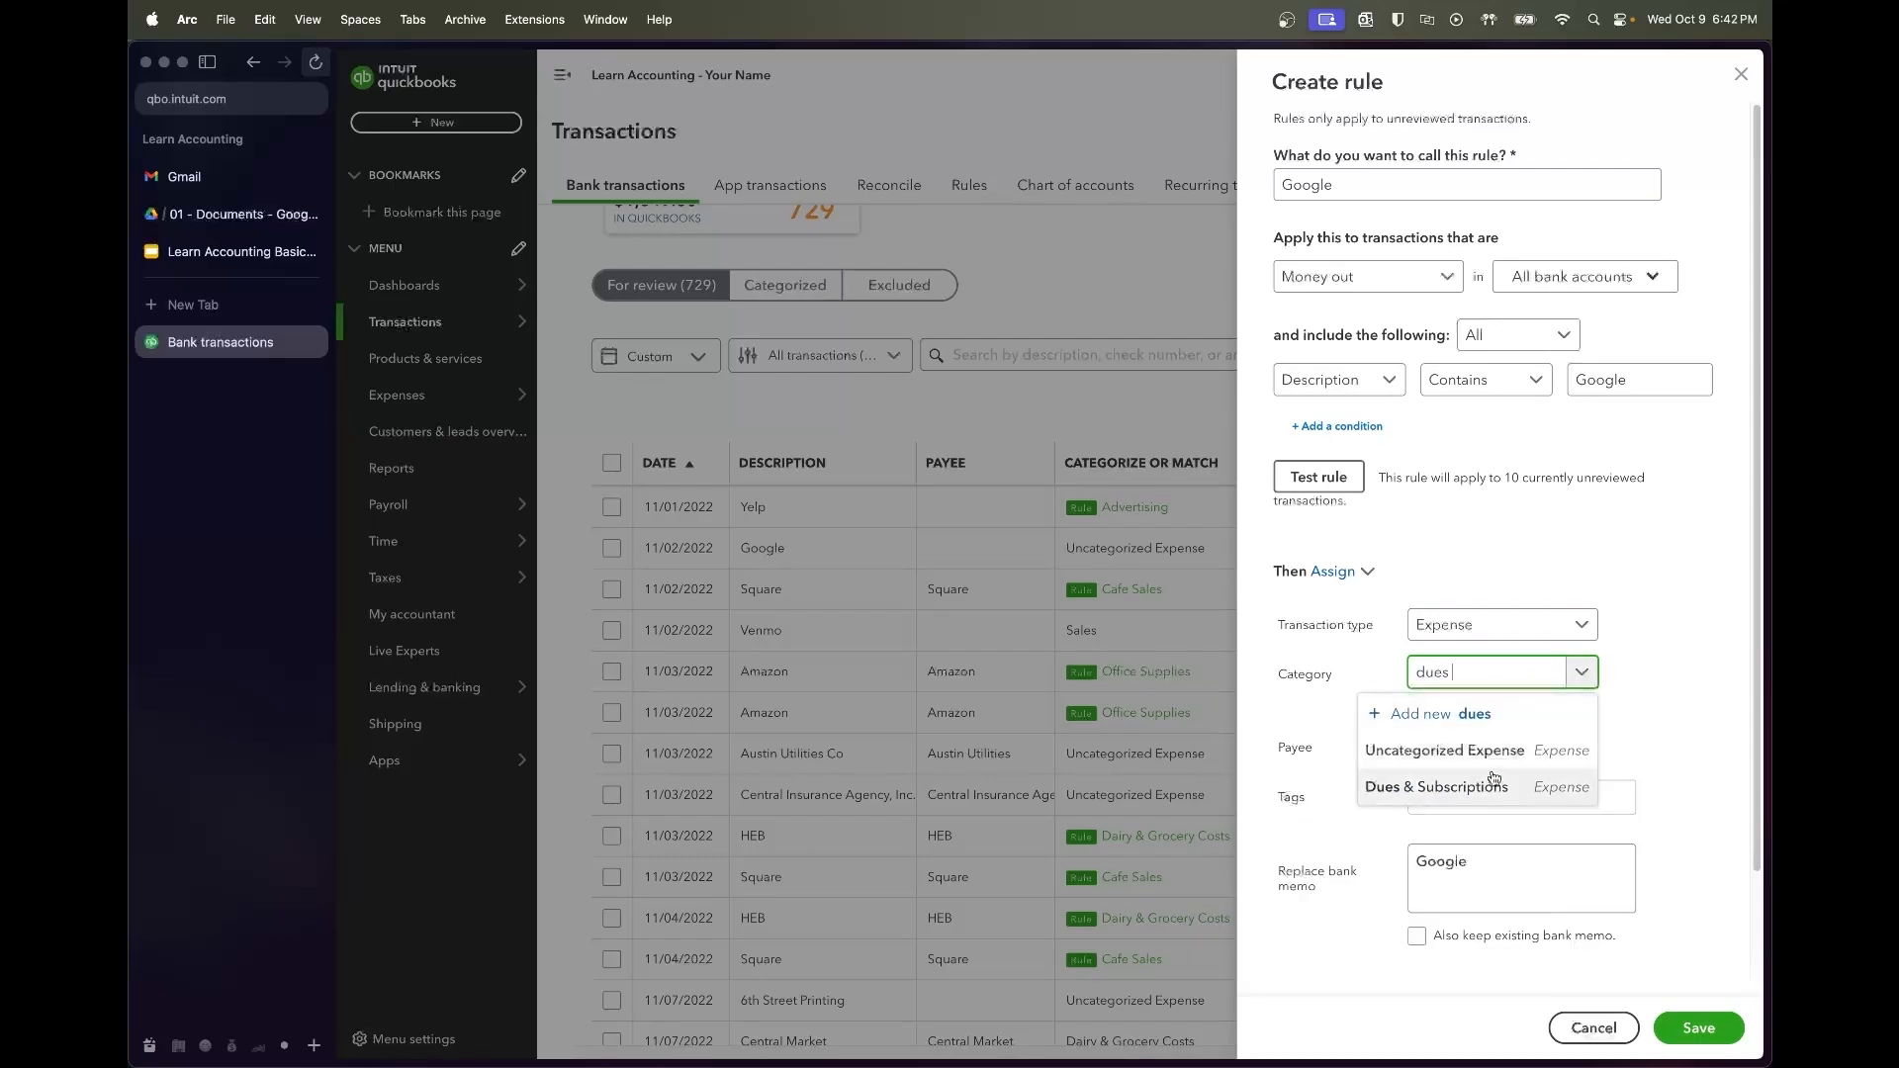
left_click(1493, 781)
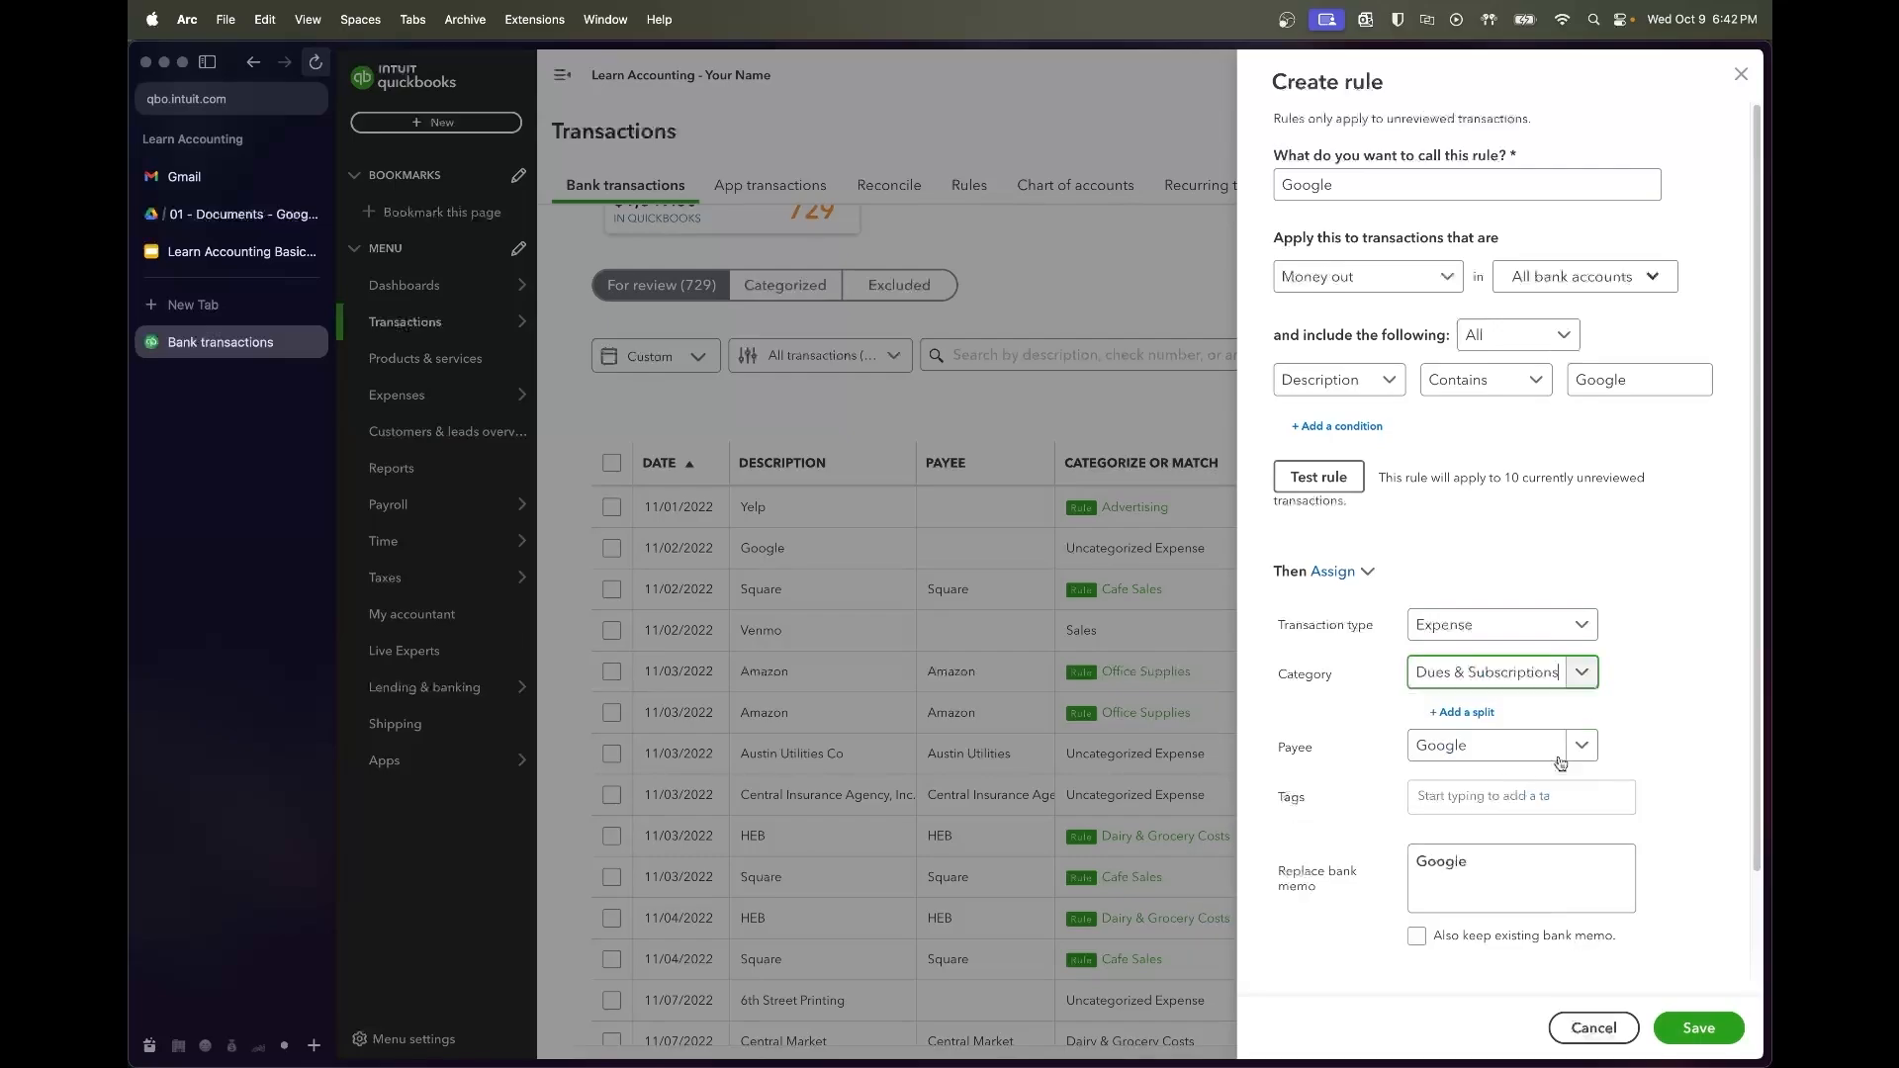
right_click(1697, 1010)
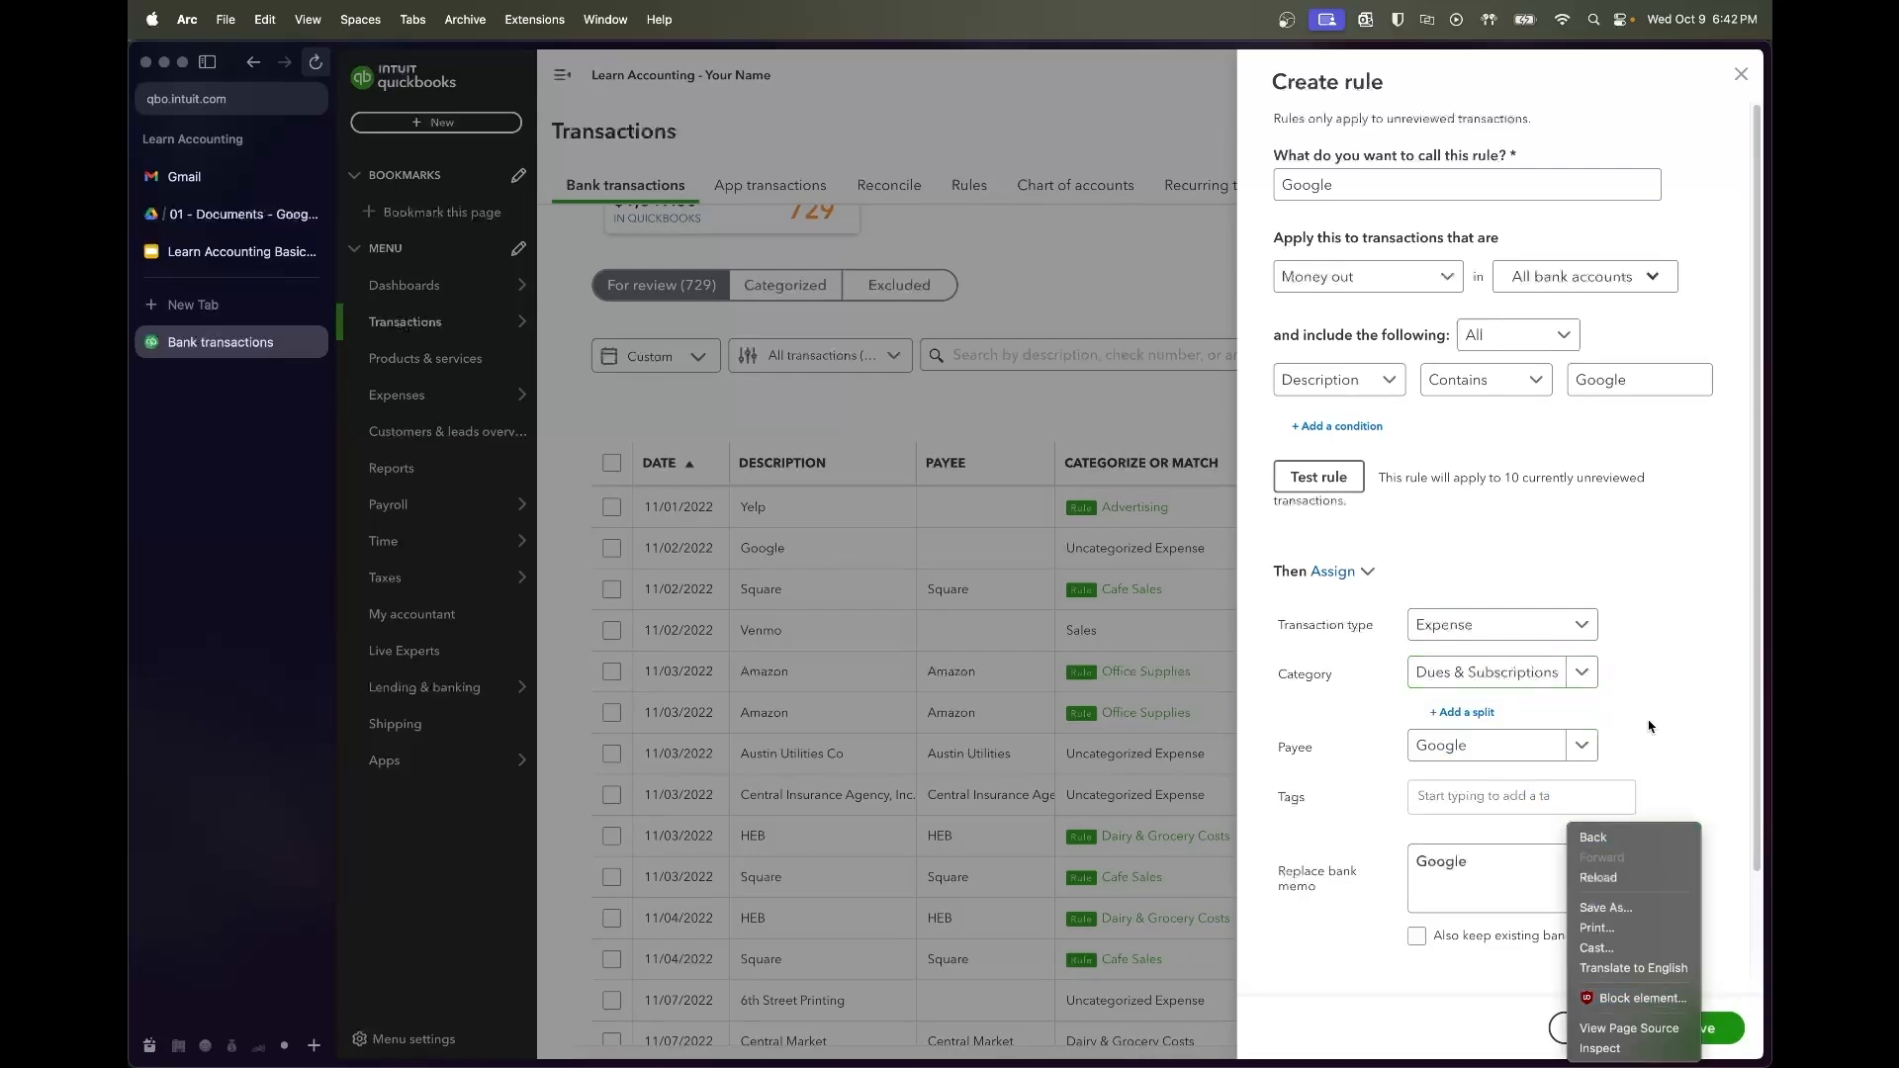
left_click(1647, 723)
scroll(1647, 723, "down", 3)
left_click(1701, 1025)
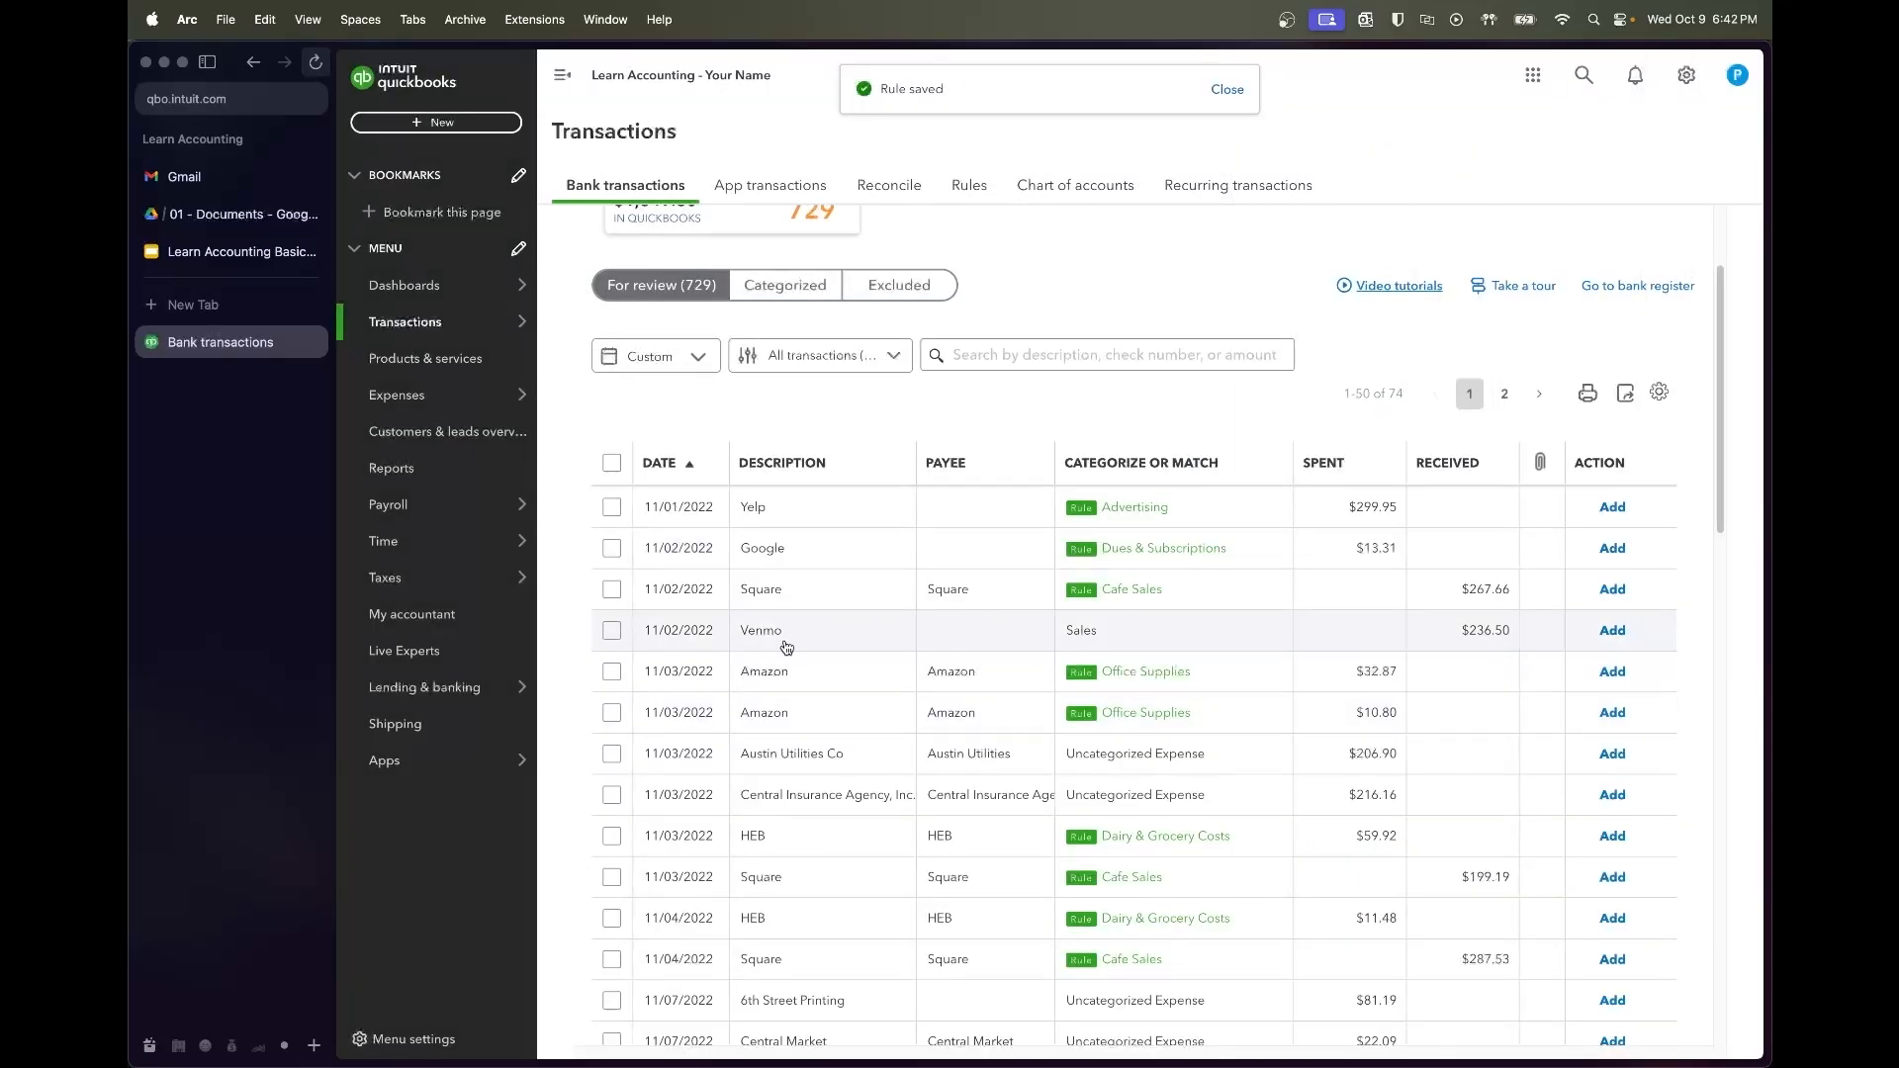
Batch-accept the Yelp, Google and Square transactions
scroll(796, 633, "down", 2)
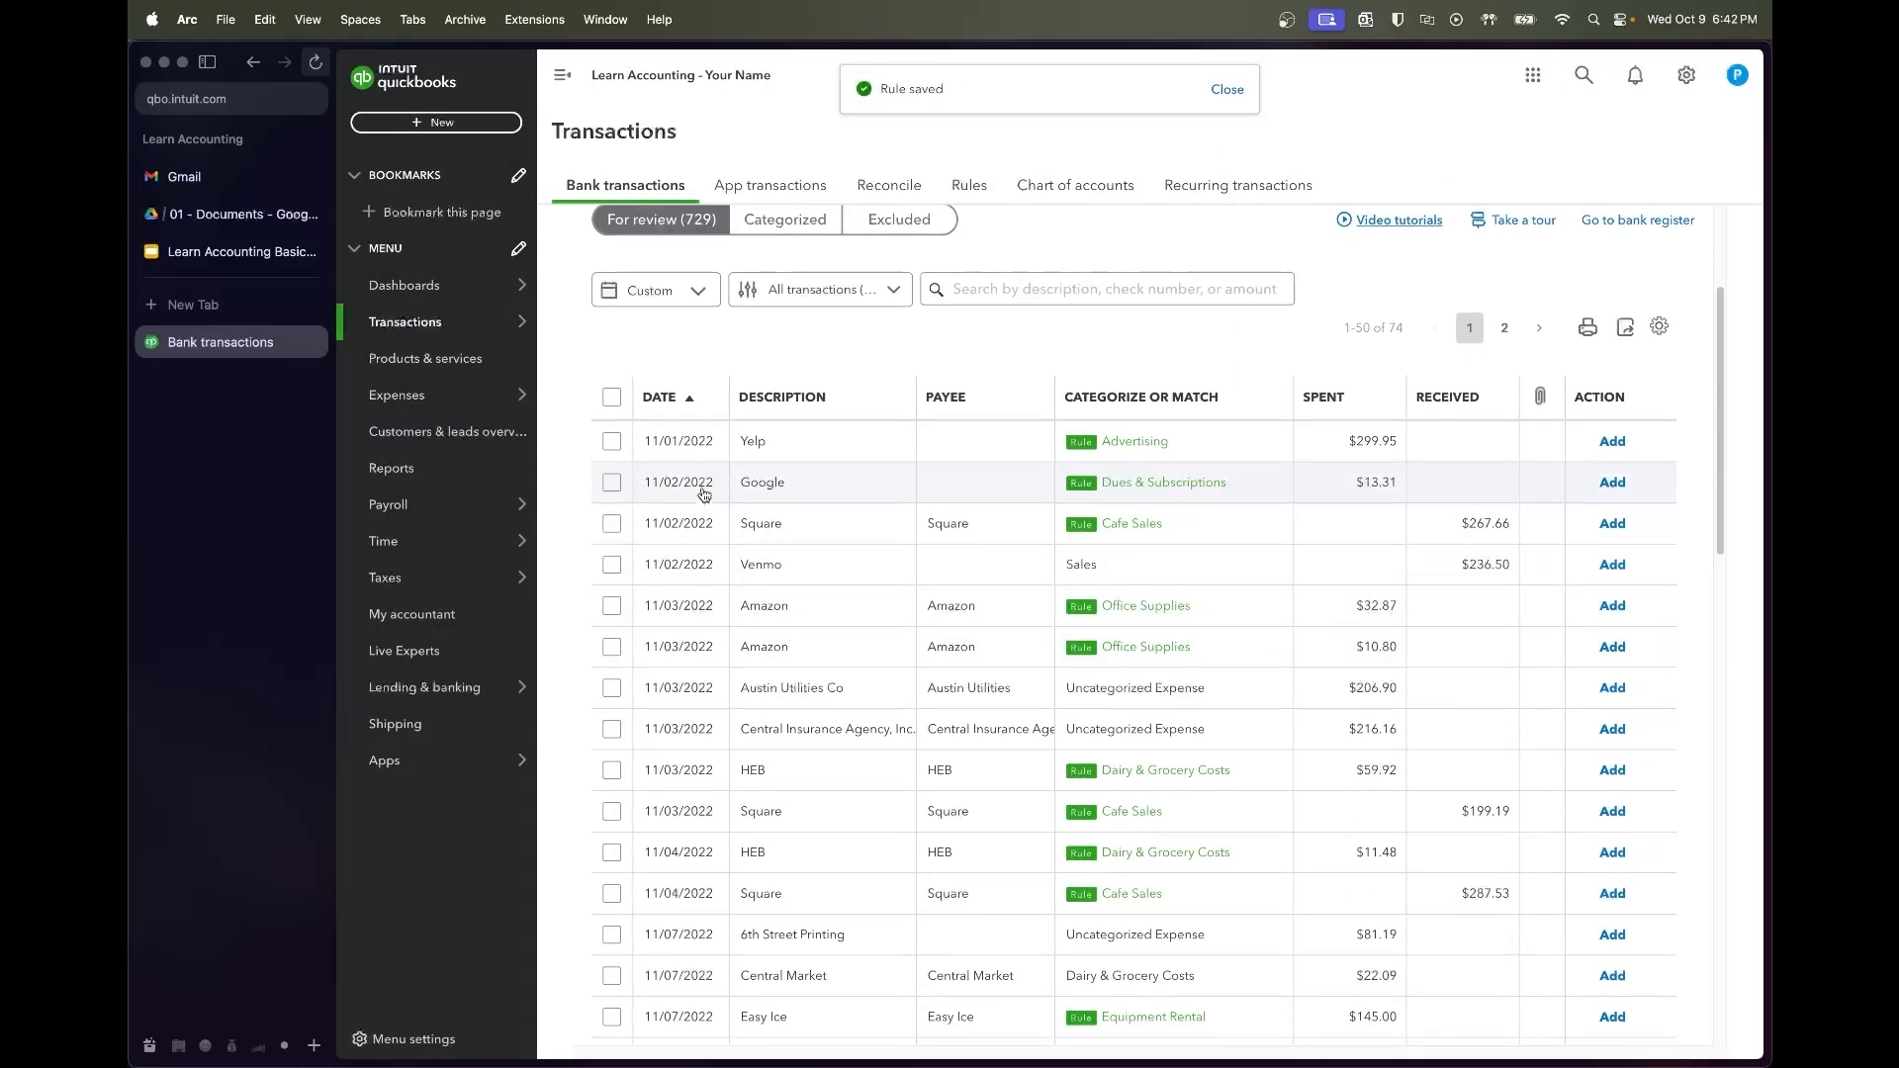
left_click(611, 441)
left_click(612, 446)
left_click(611, 488)
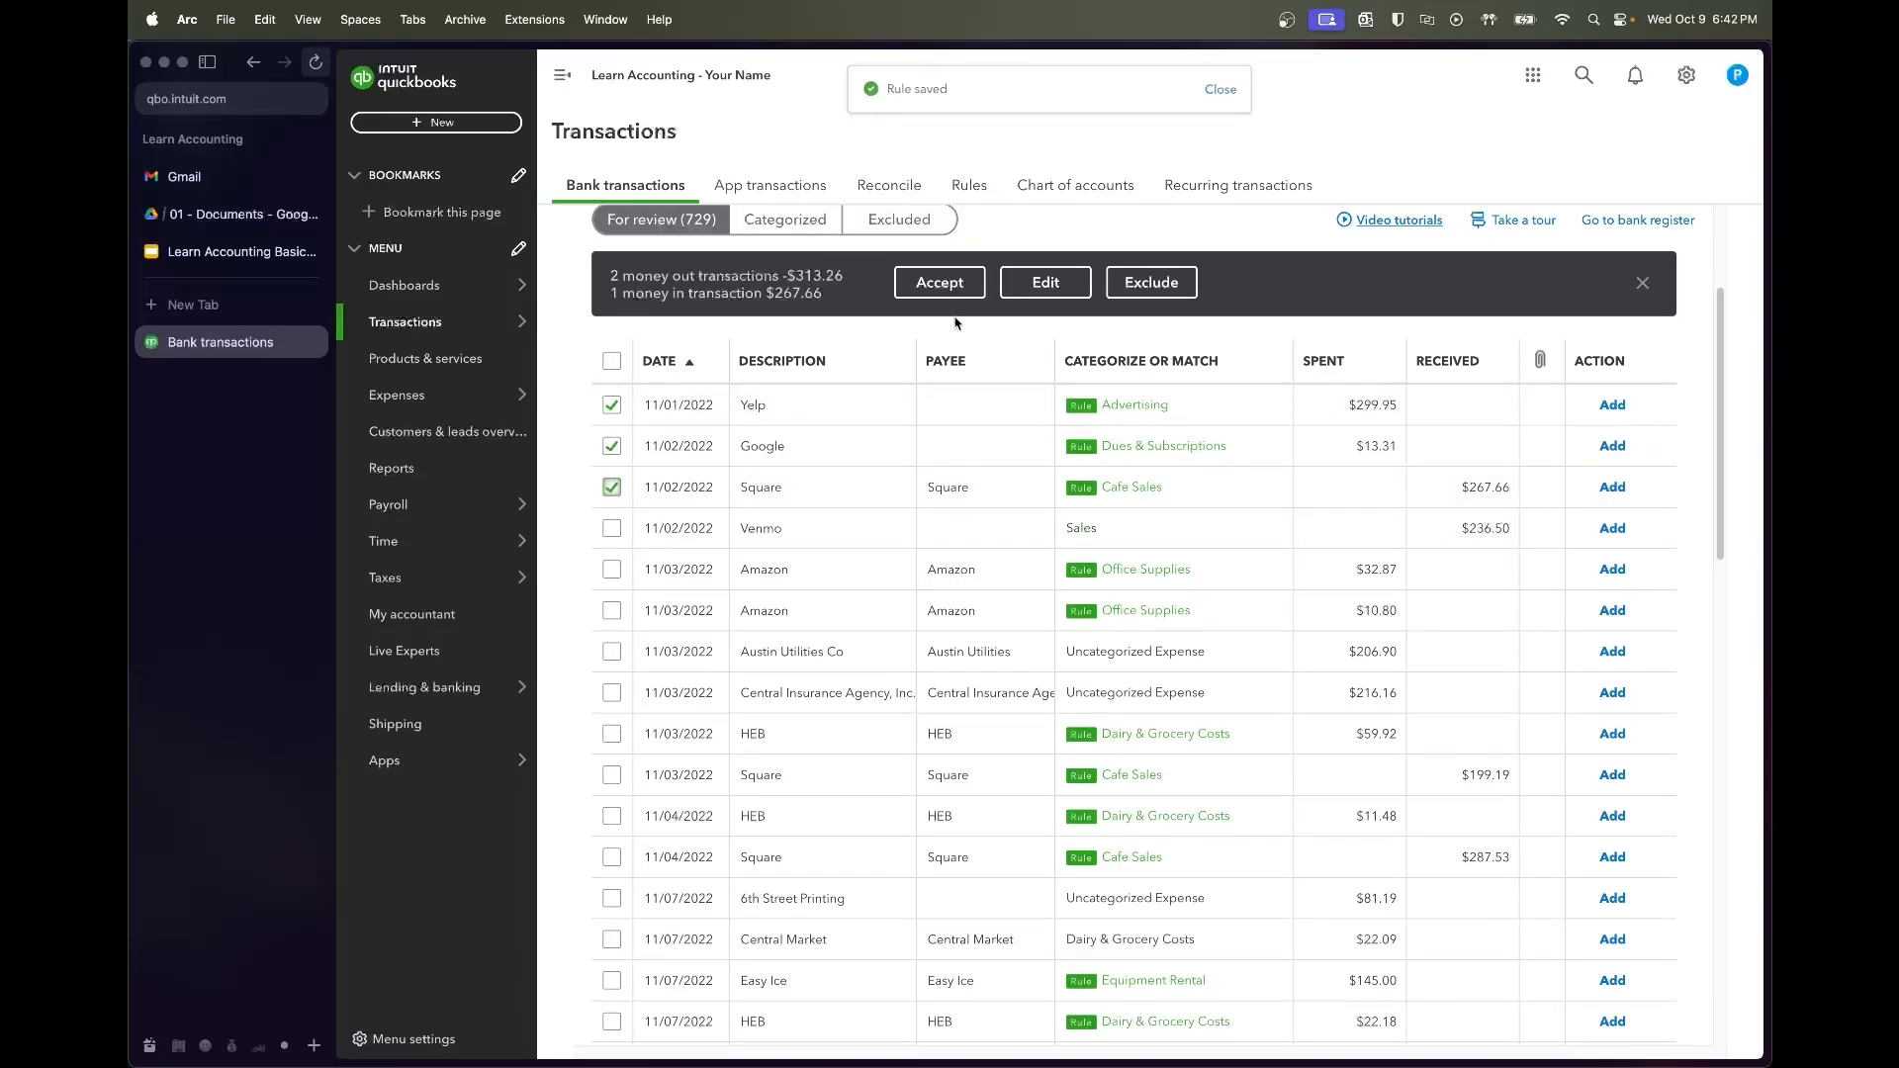
left_click(940, 282)
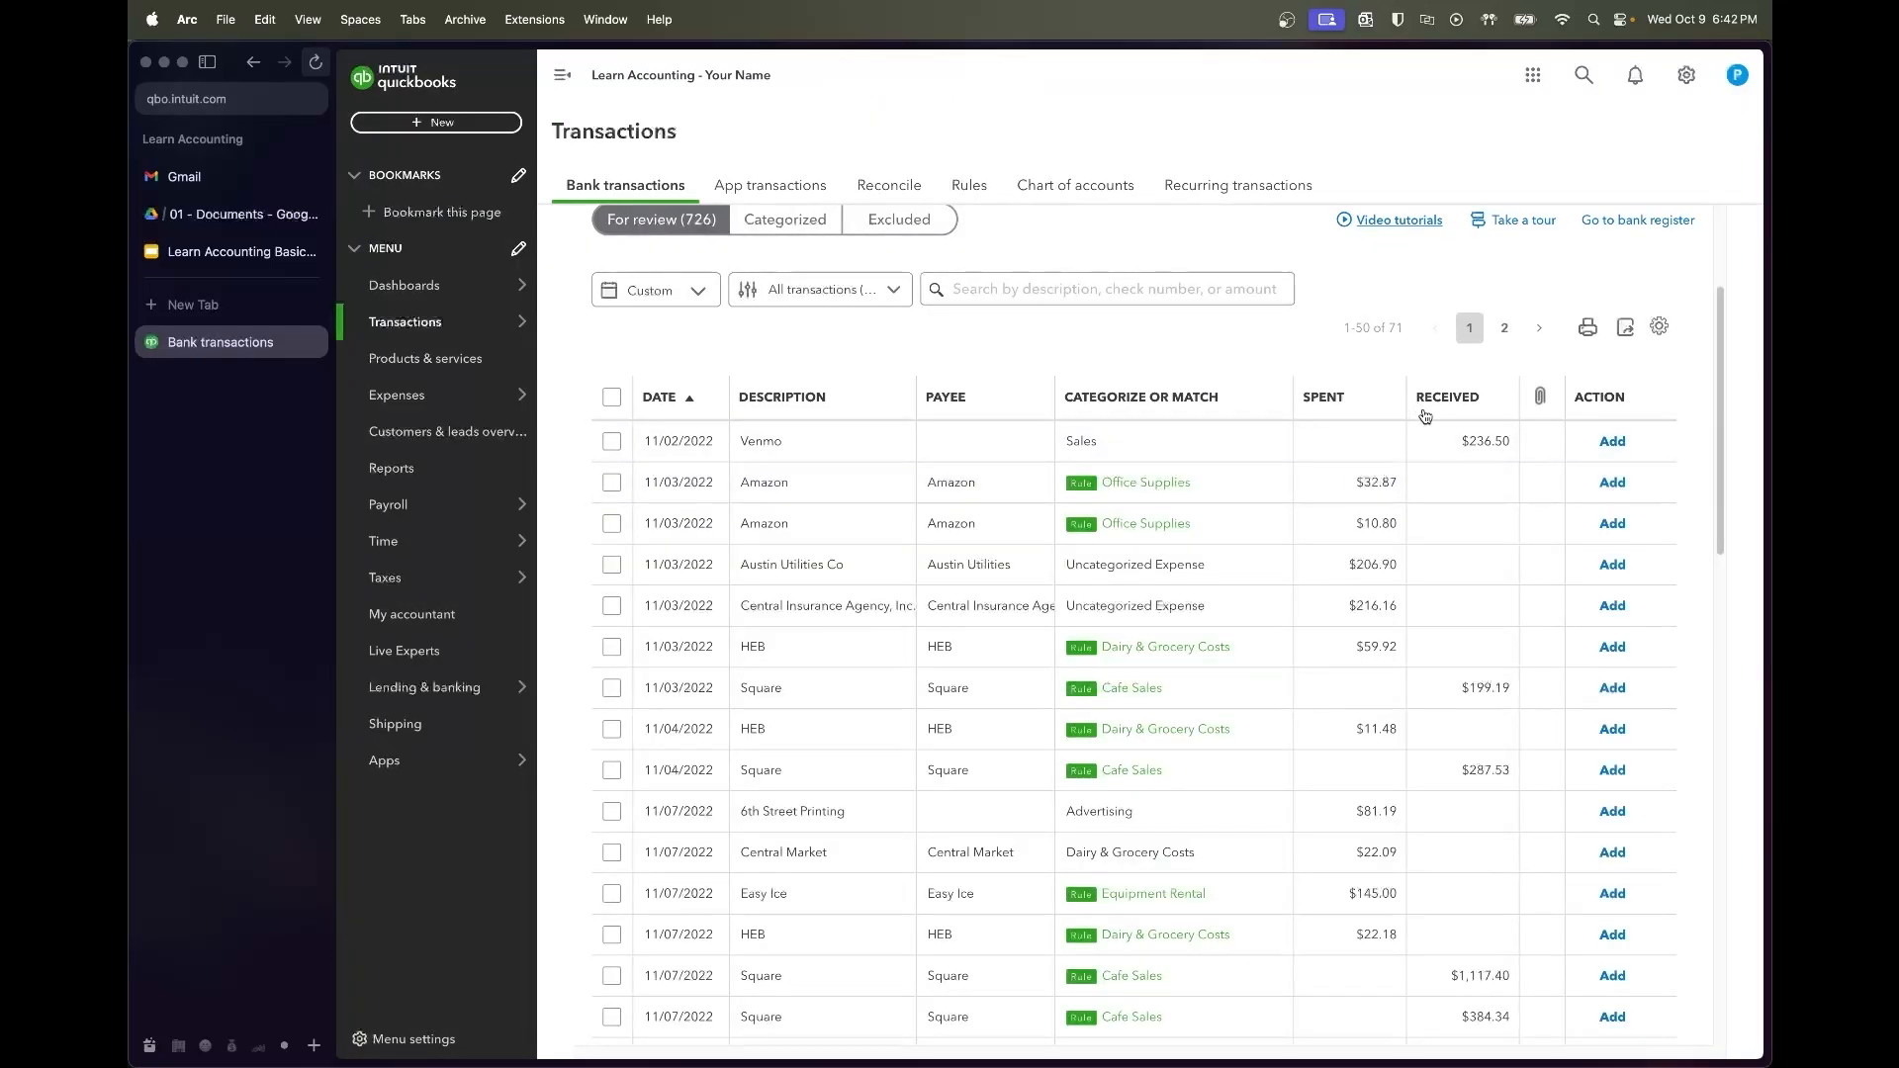
Expand the 11/02 $236.50 Venmo deposit to categorize it
left_click(858, 448)
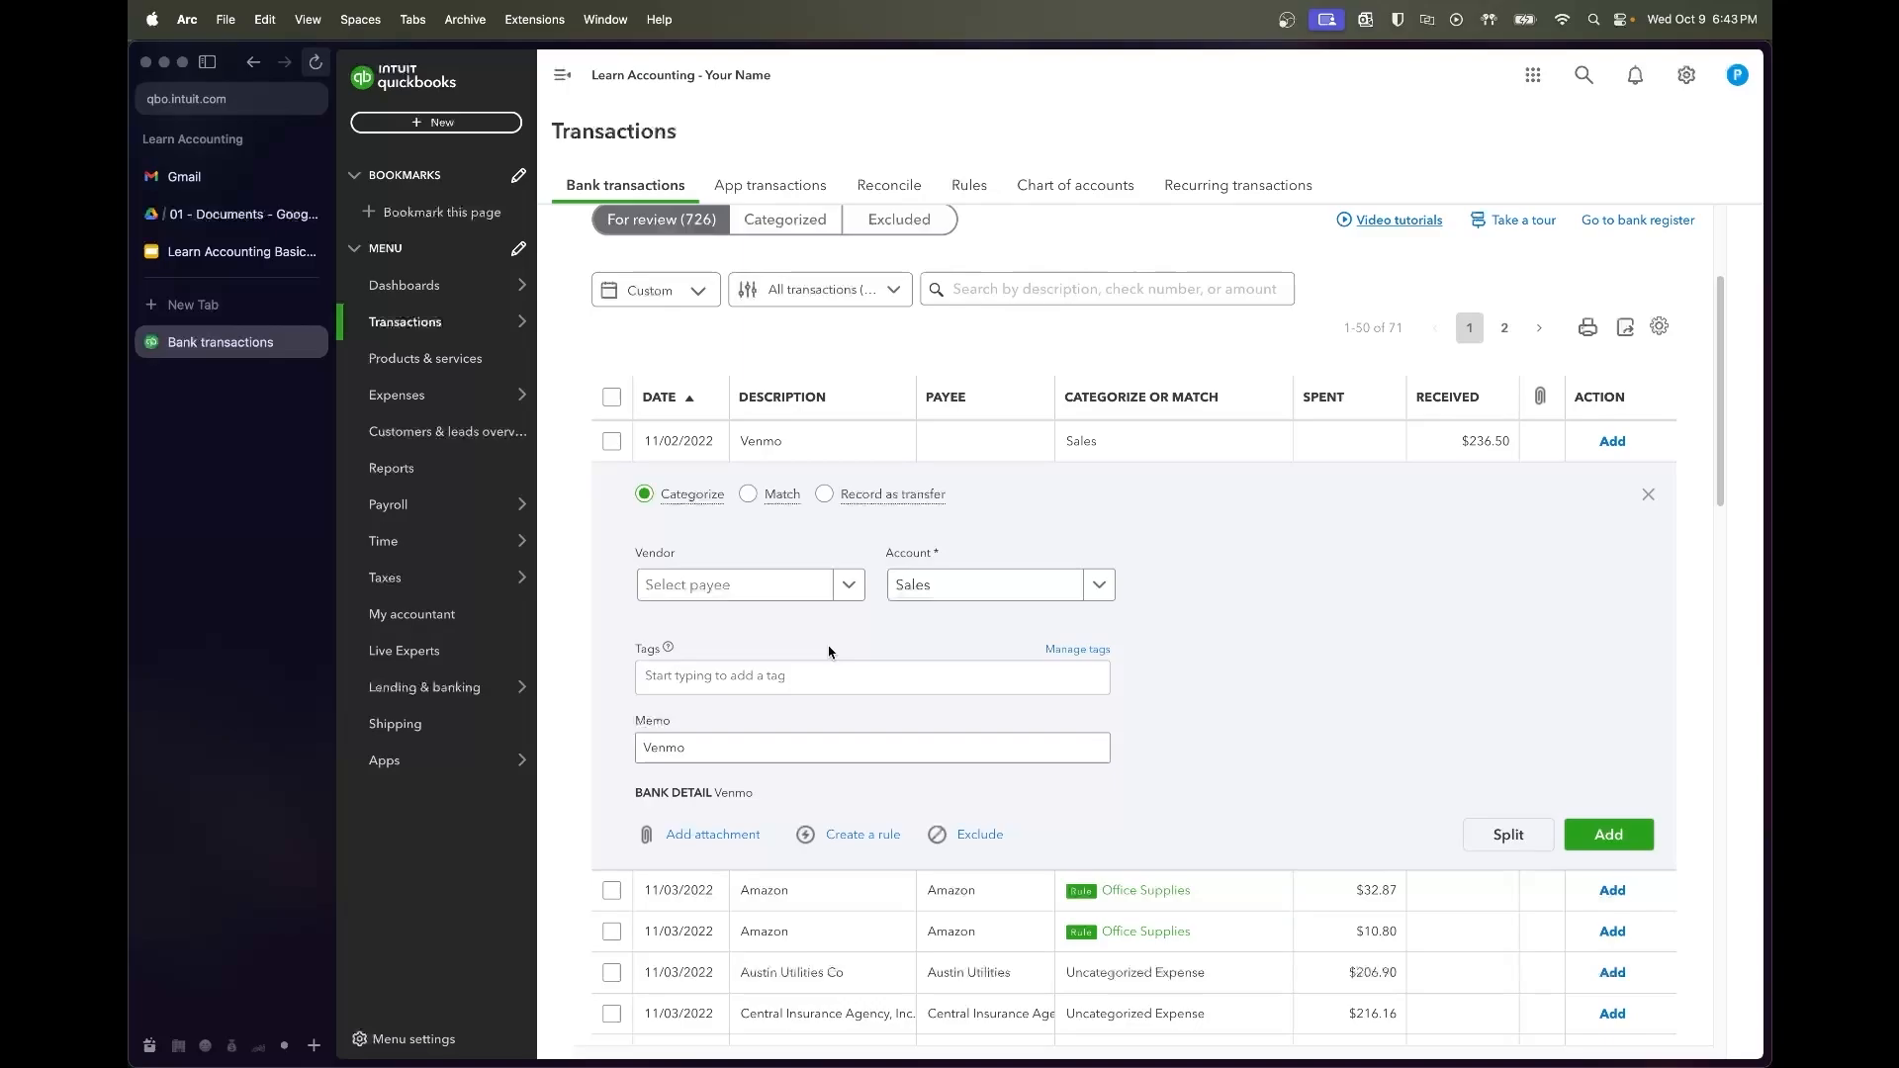
Add Venmo as a new vendor and categorize the Venmo deposit as Merchandise Sales
left_click(769, 591)
type("Venmo")
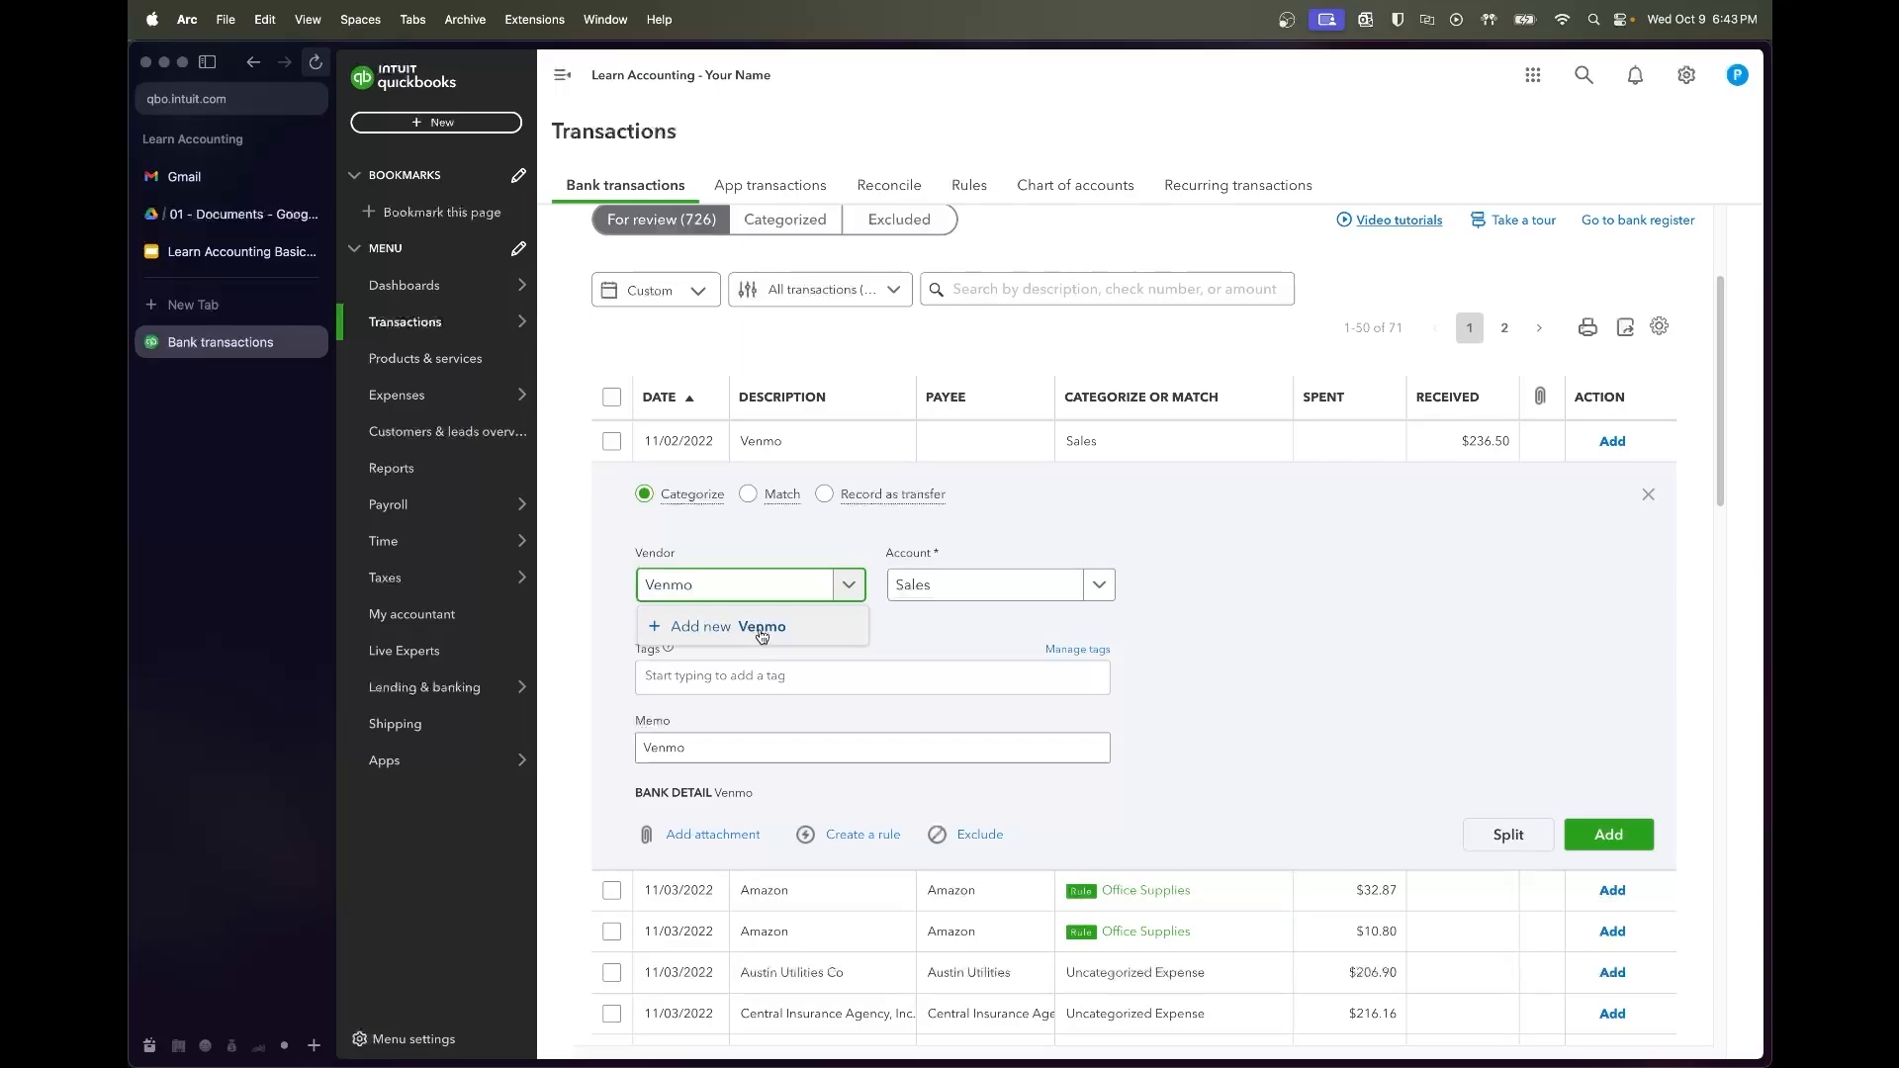
left_click(762, 628)
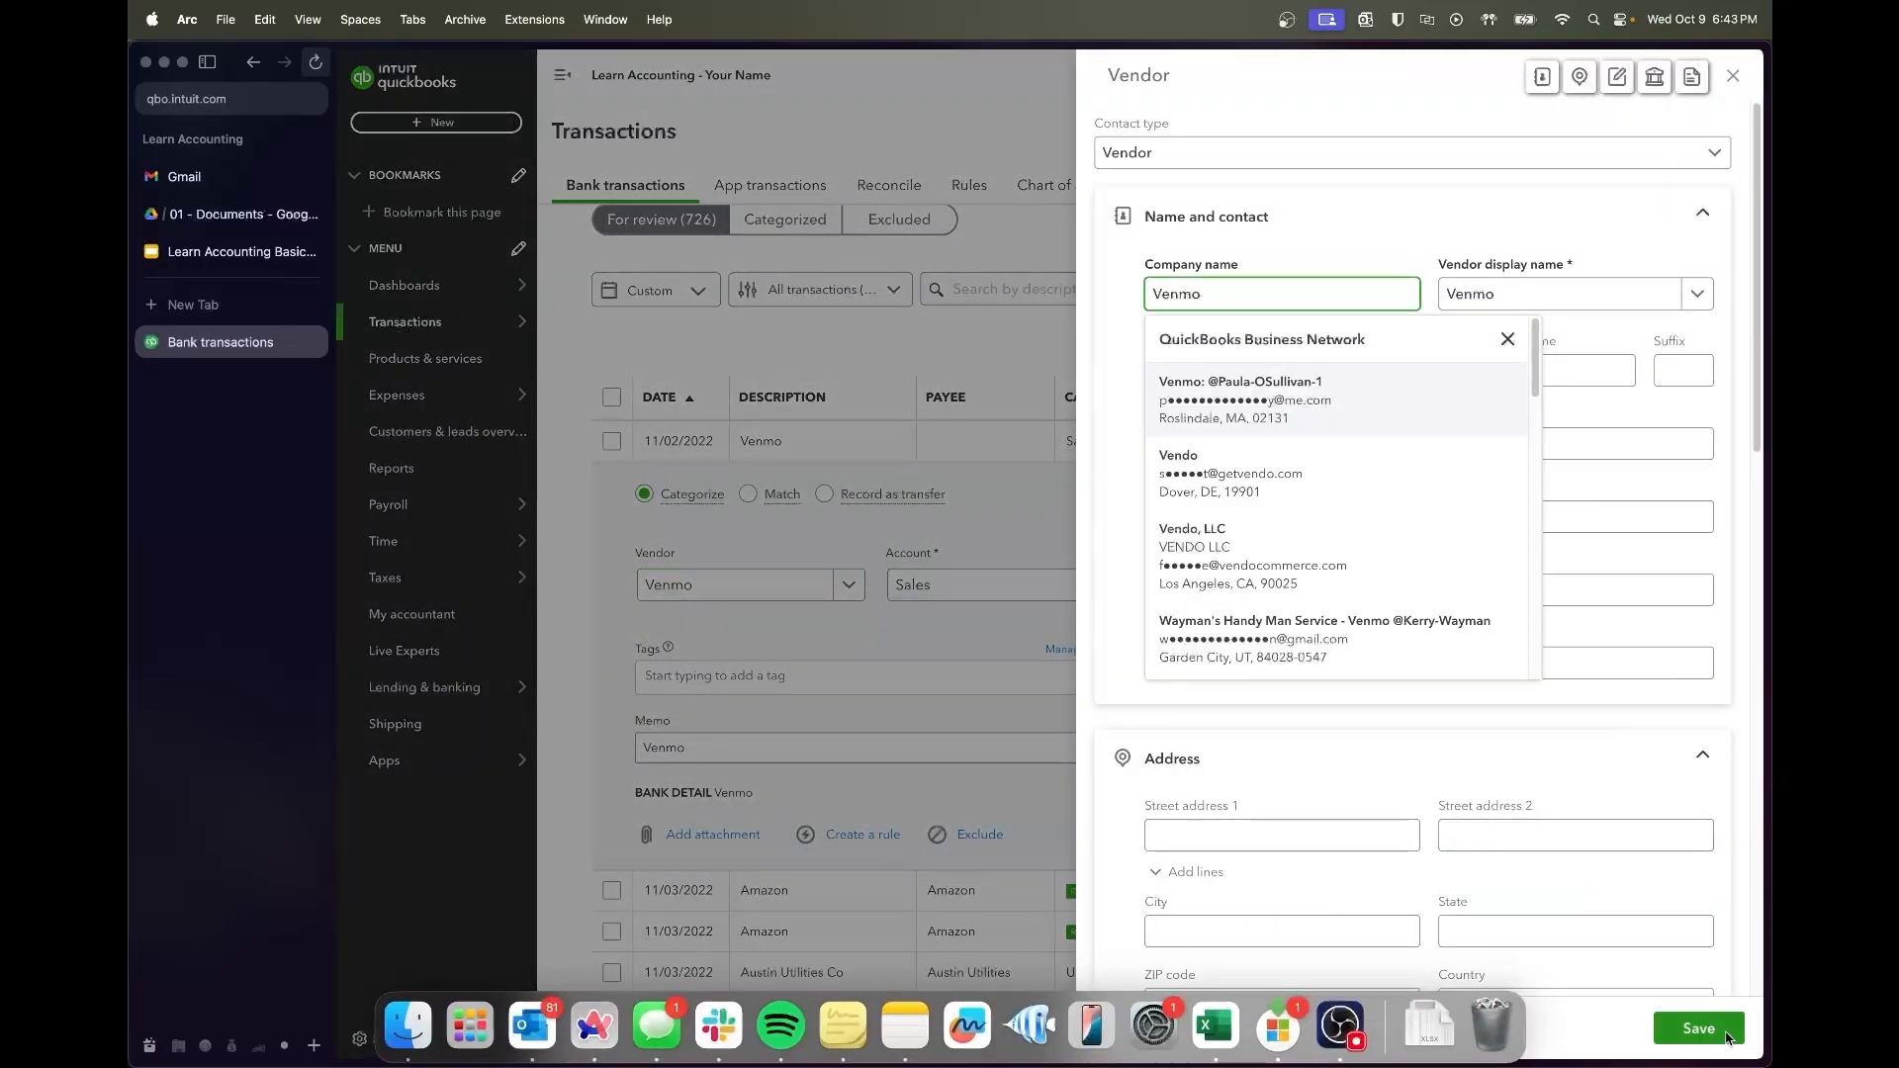
left_click(1727, 1037)
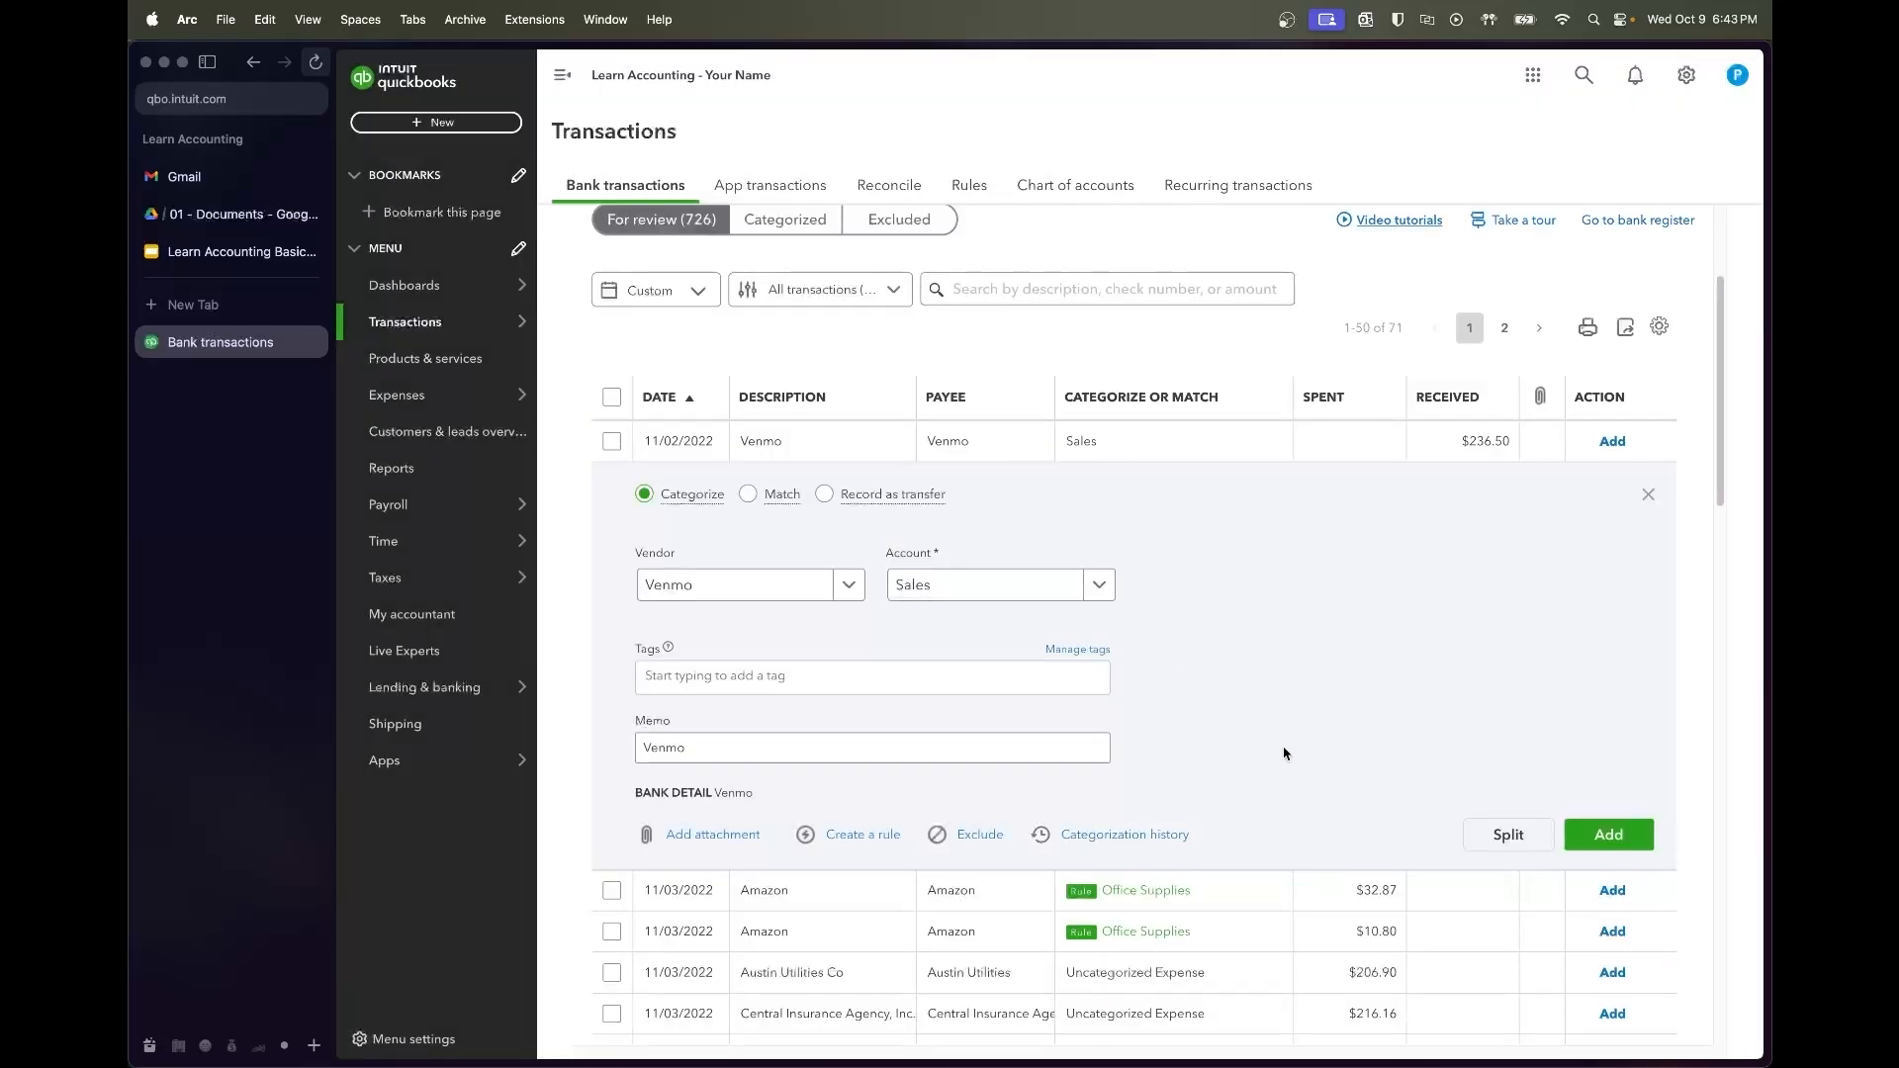
left_click(959, 597)
type("Merchan")
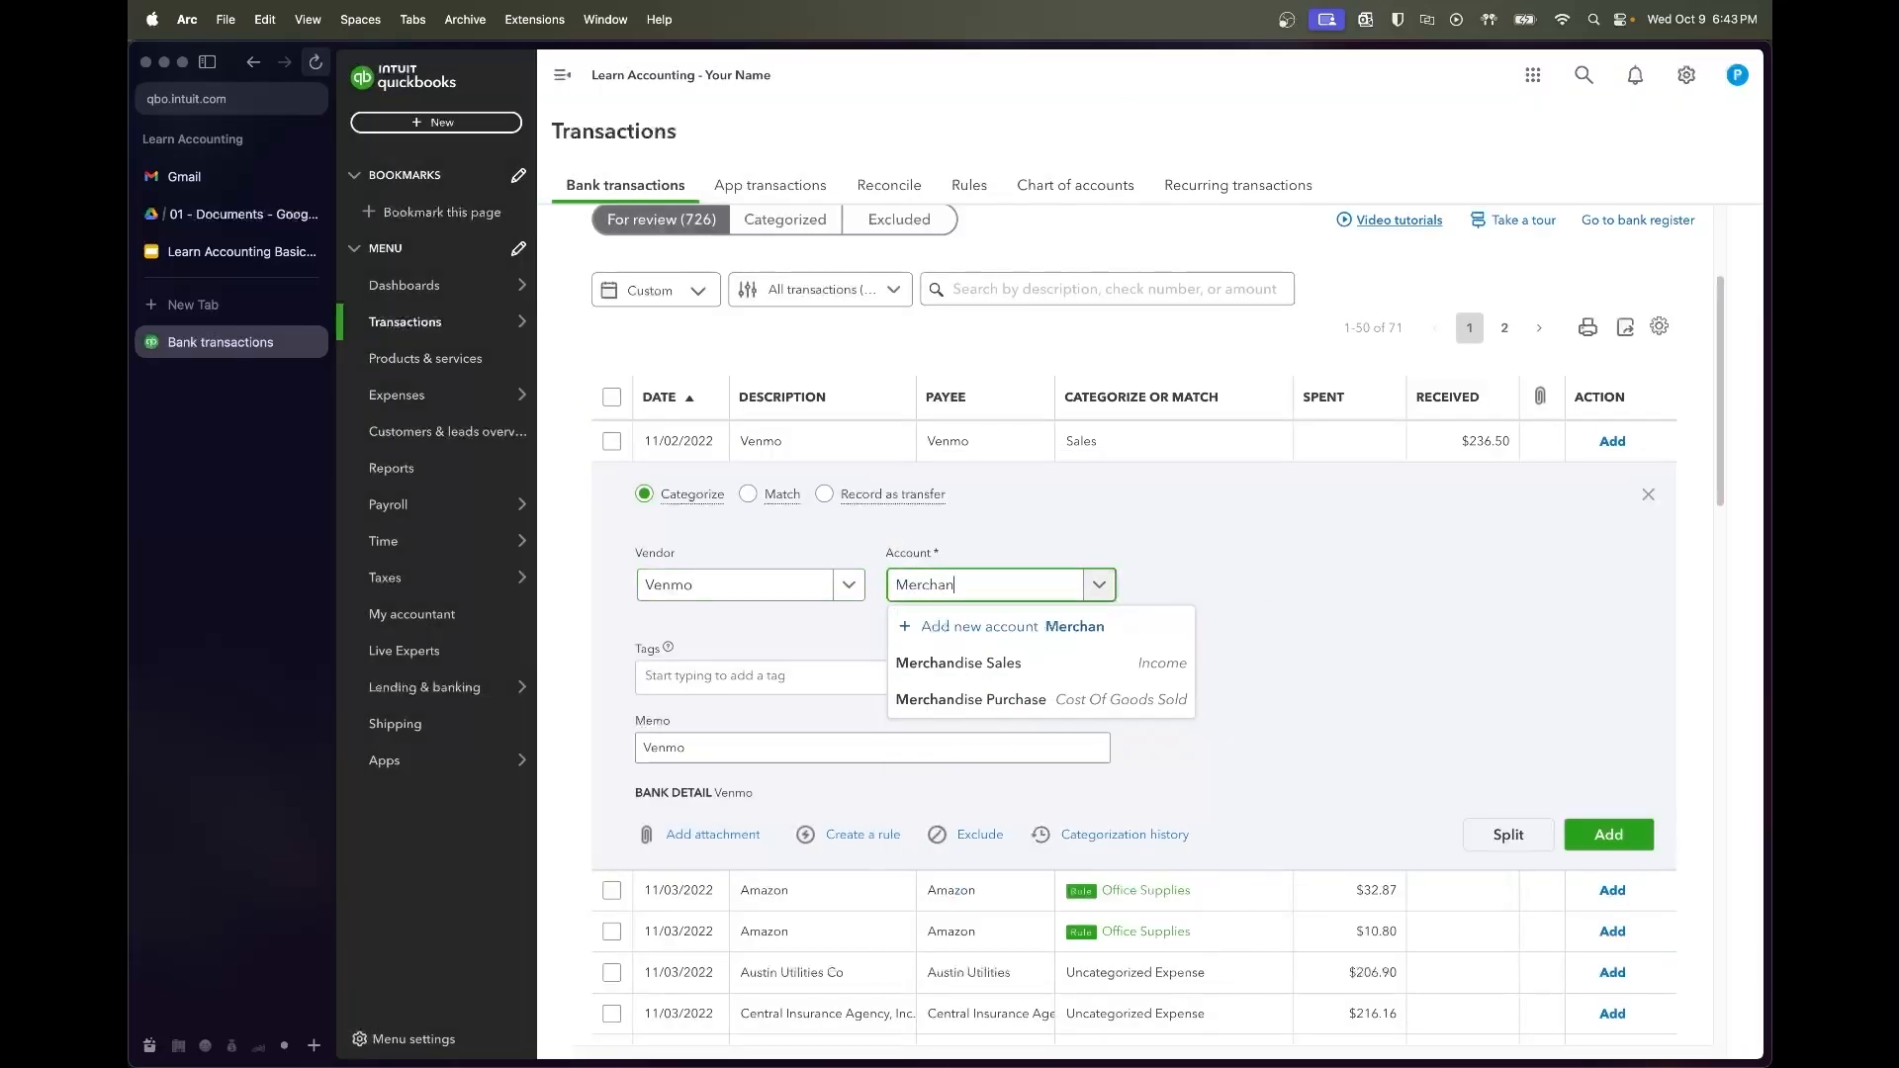
left_click(1038, 664)
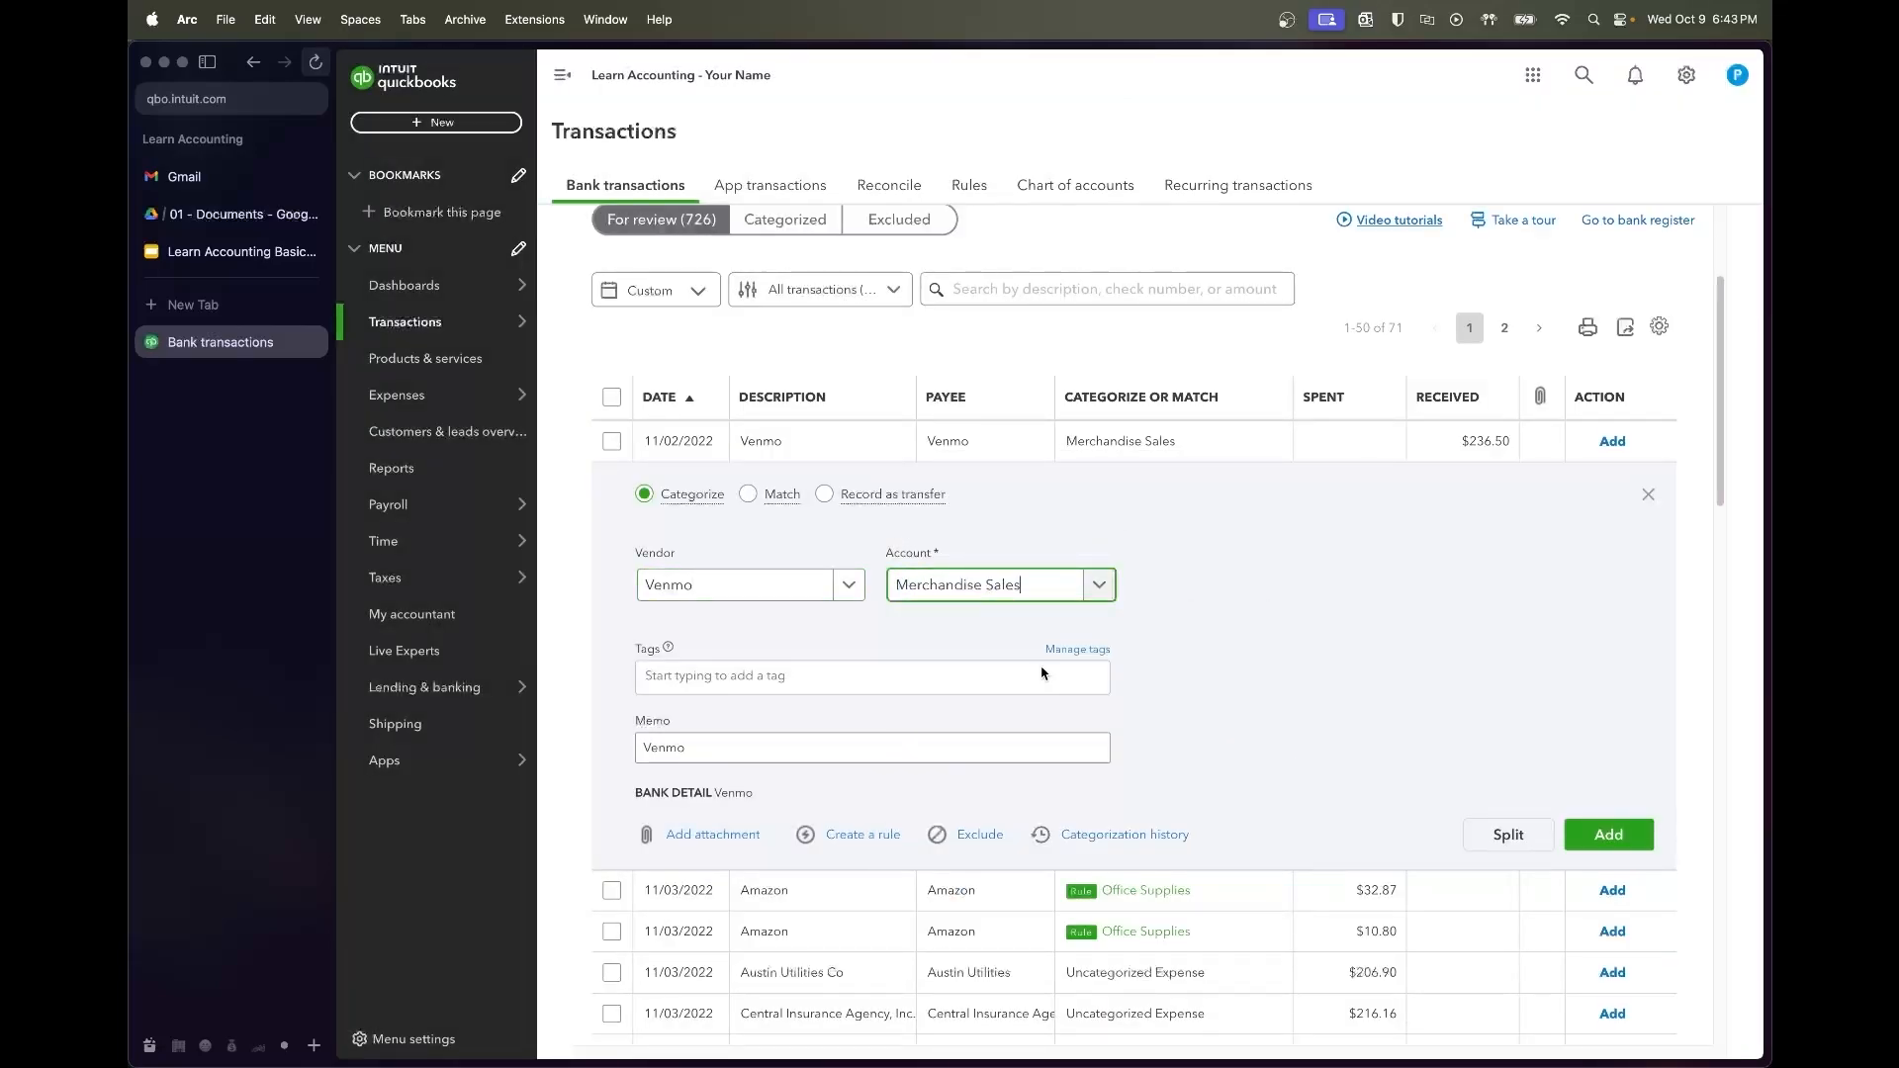
Create and save a rule named 'Merch Sales' from the Venmo deposit
left_click(862, 835)
left_click(1600, 380)
left_click(1445, 186)
type("Merch Sales")
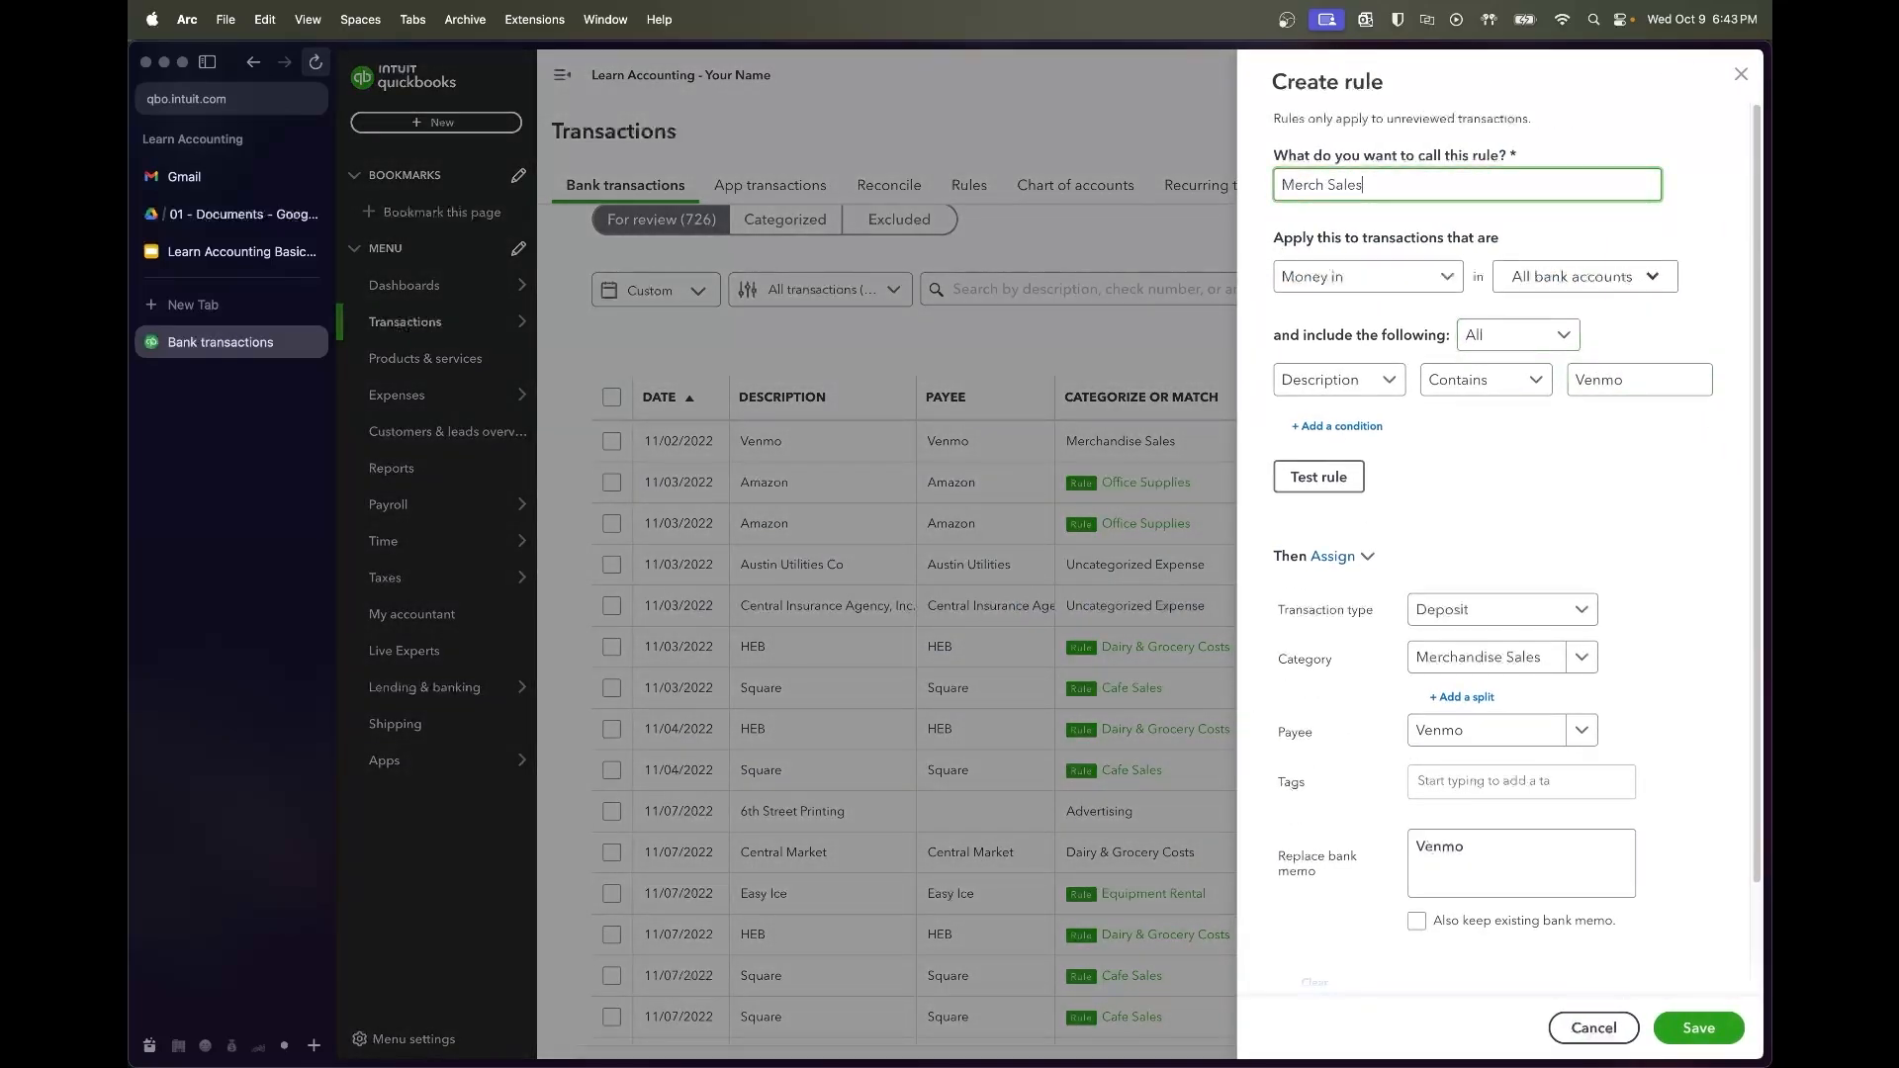
left_click(1324, 500)
left_click_drag(1495, 481, 1659, 483)
left_click(1641, 513)
scroll(1453, 606, "down", 1)
scroll(1453, 607, "down", 2)
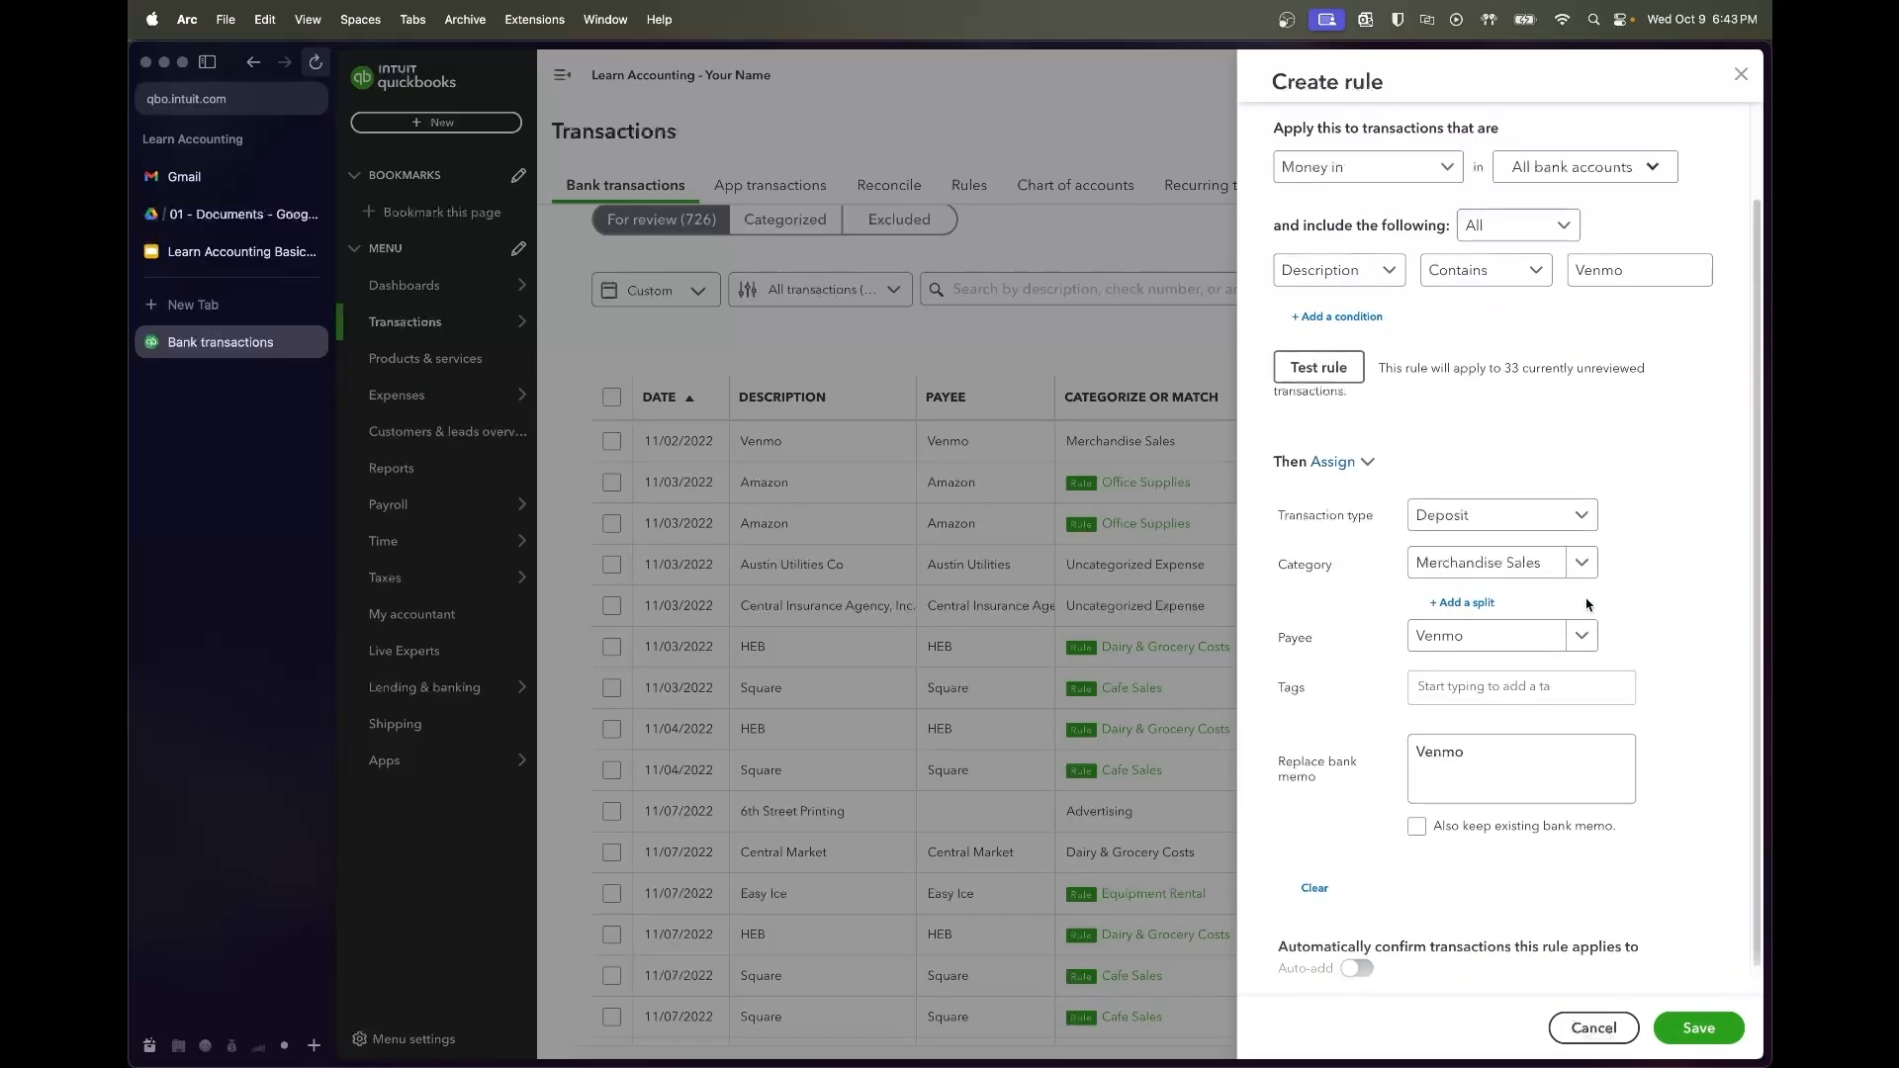
scroll(1668, 598, "down", 1)
left_click(1709, 1034)
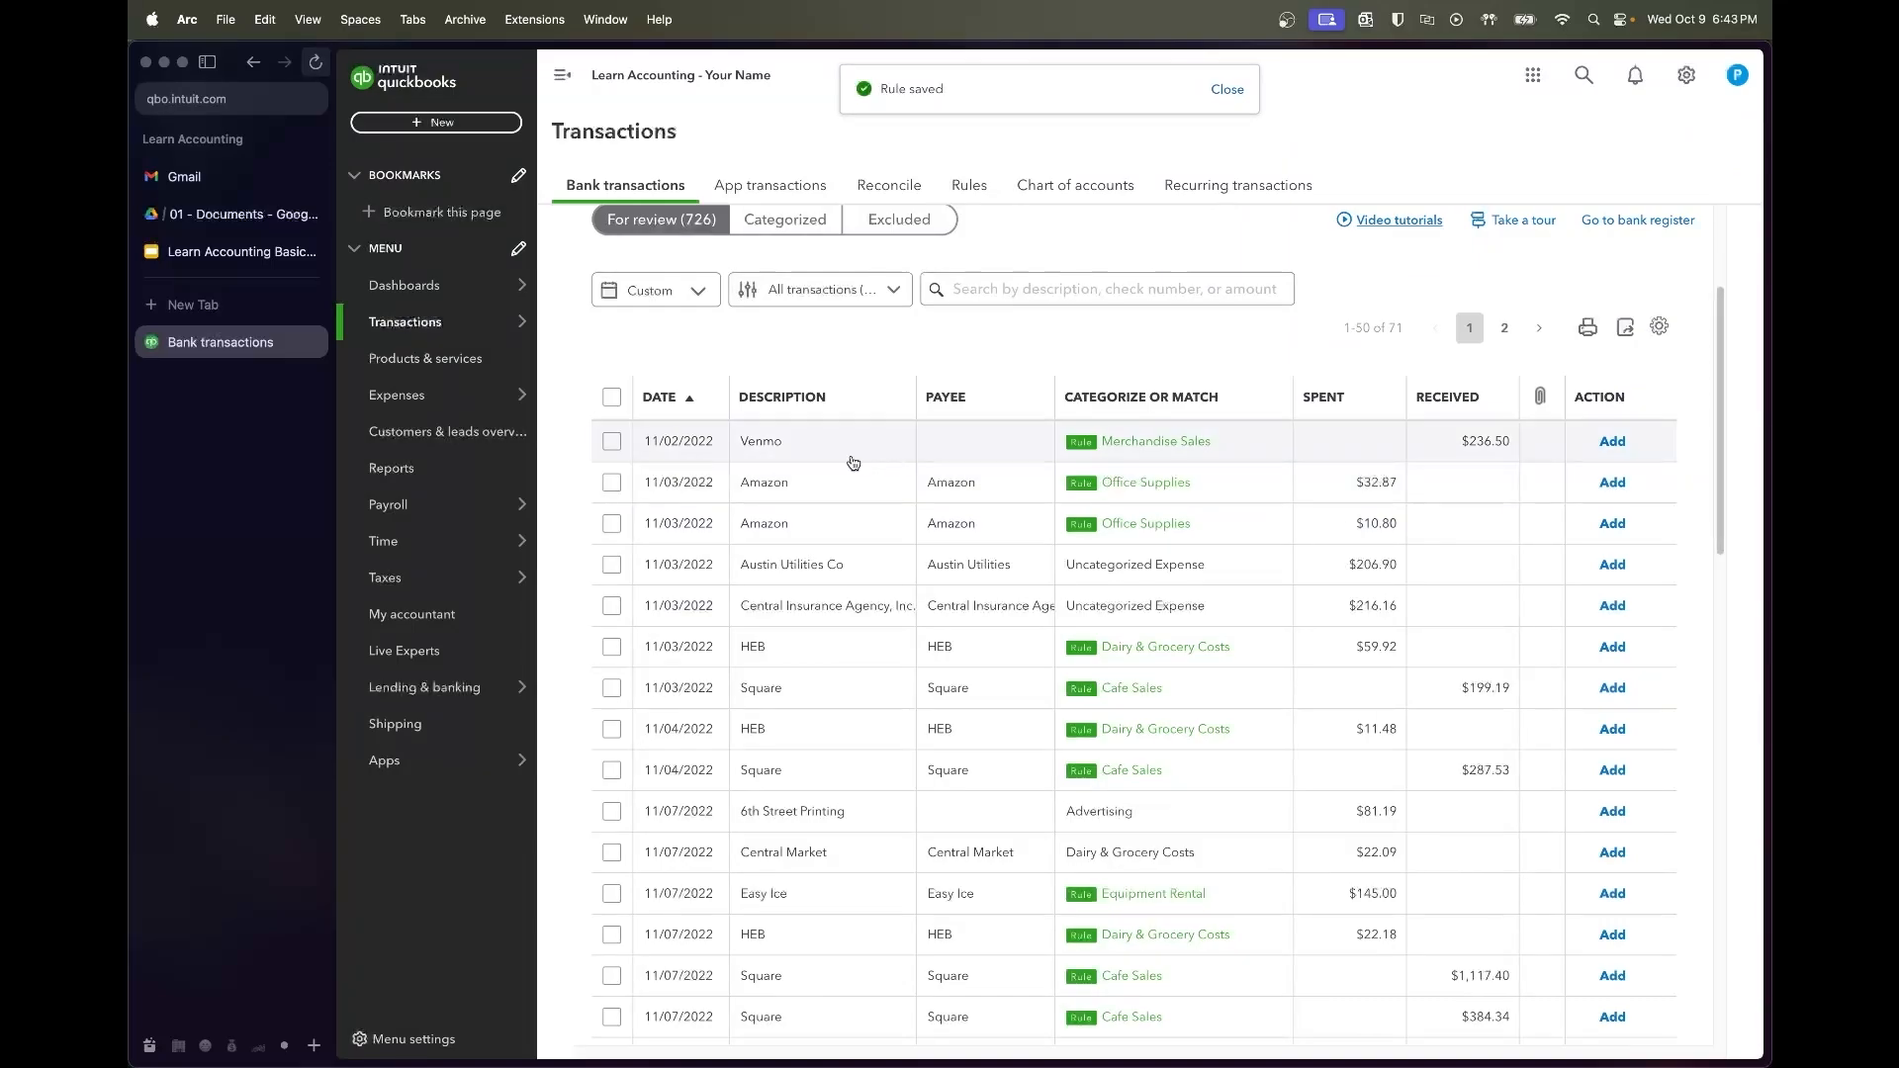
Accept the 11/02 Venmo deposit and both Amazon purchases in one batch
left_click(850, 459)
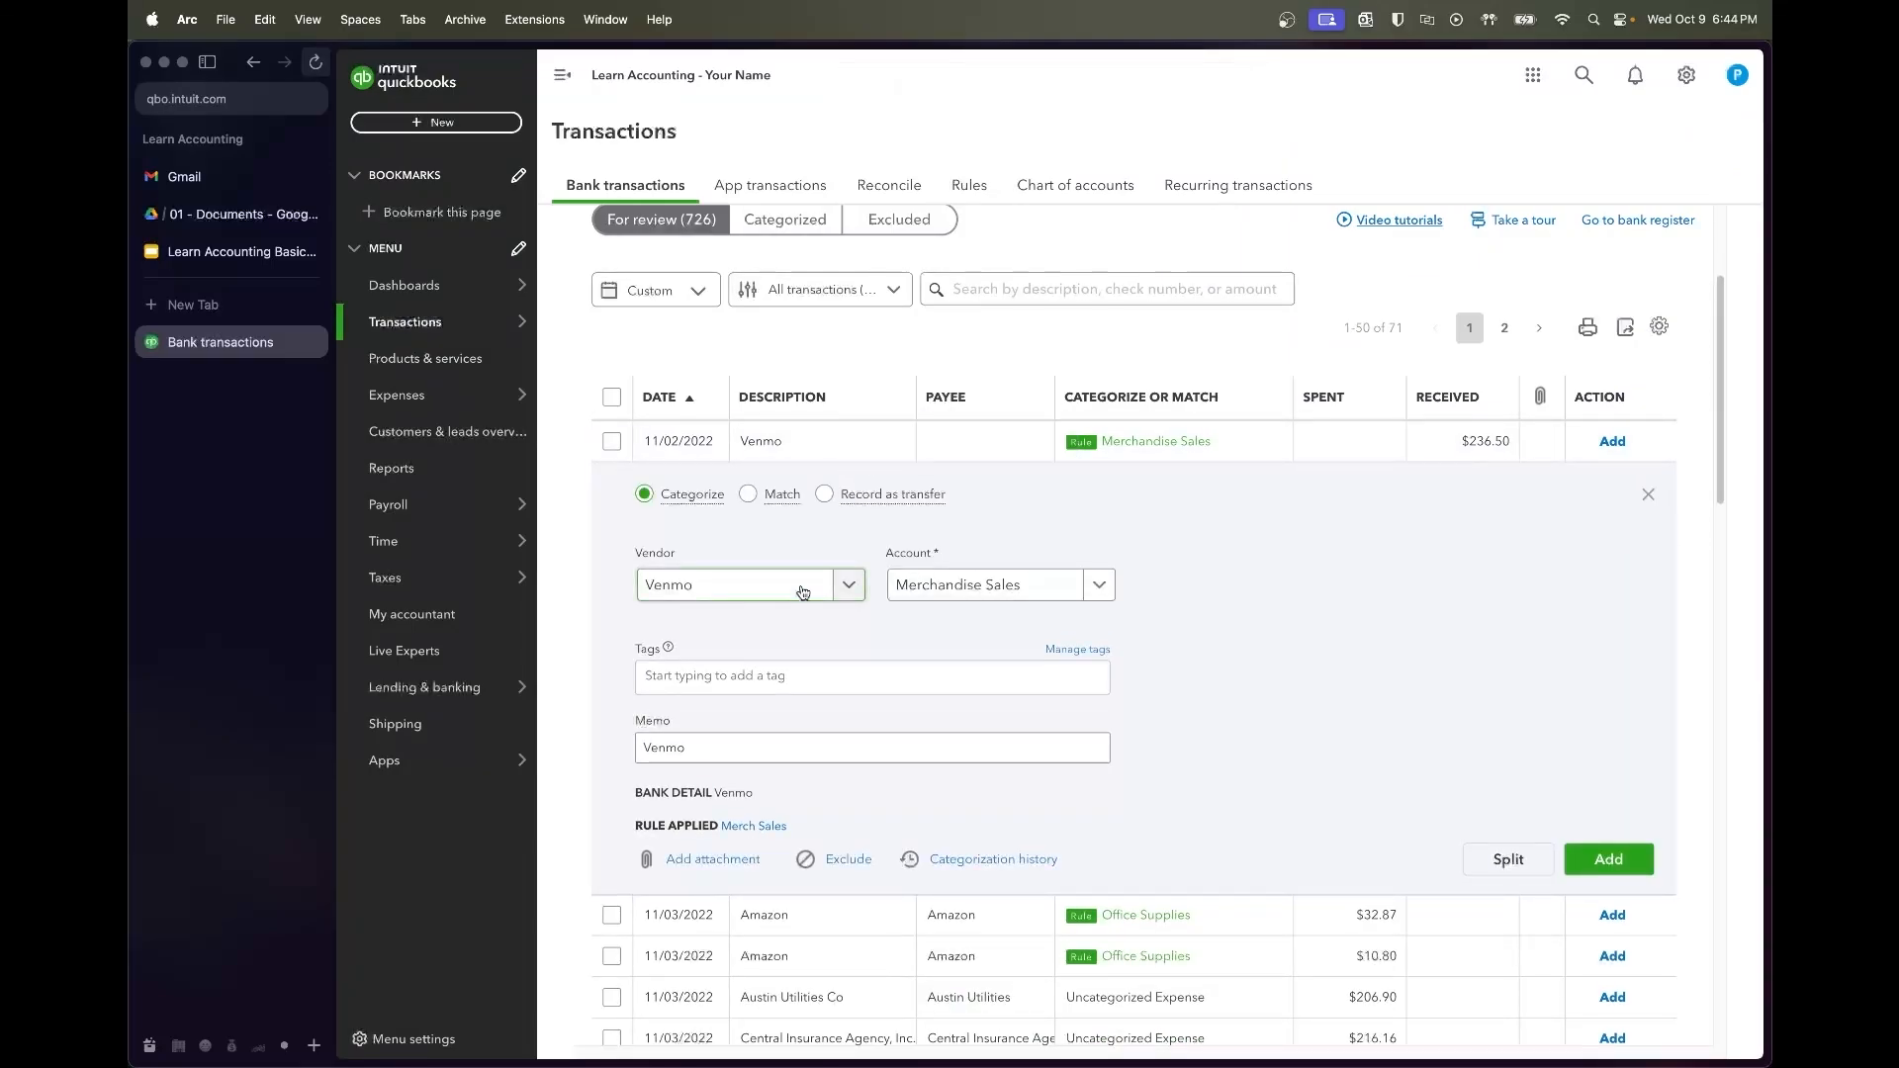
left_click(828, 450)
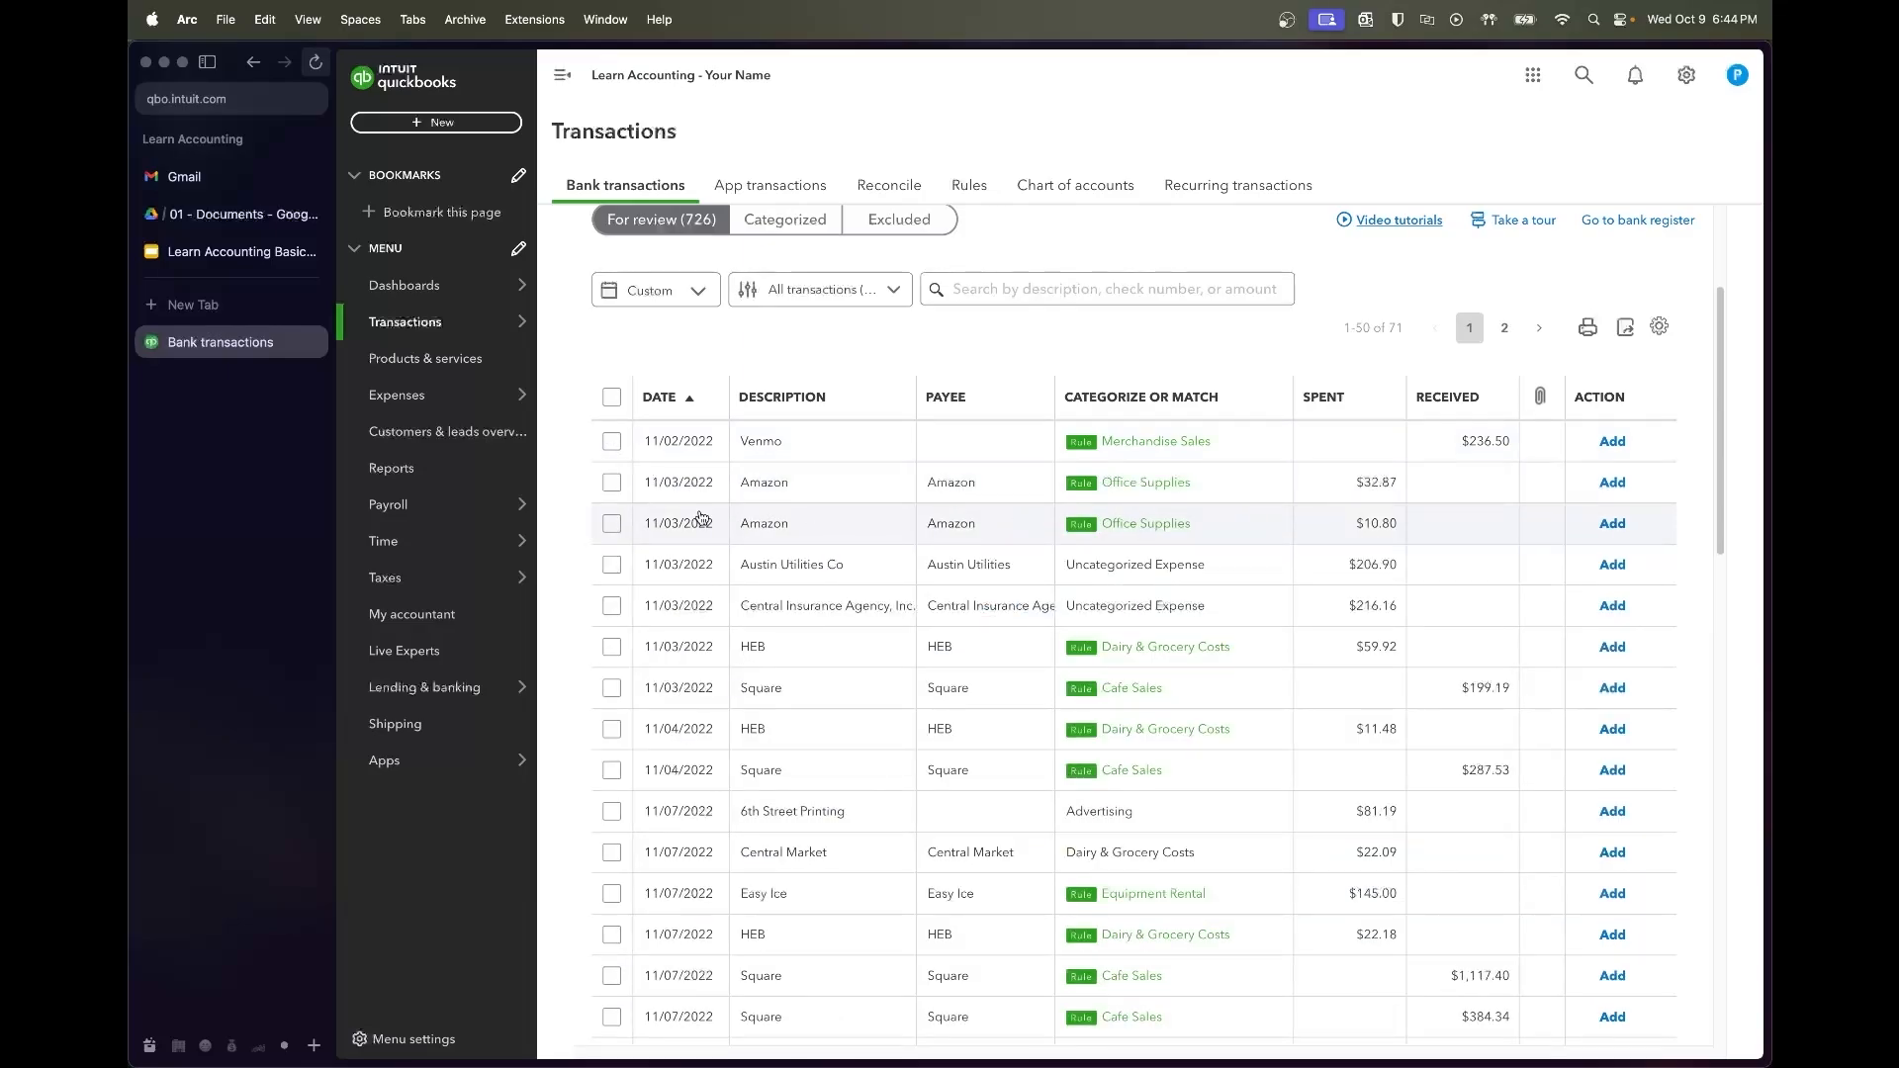
left_click(611, 443)
left_click(610, 564)
left_click(610, 607)
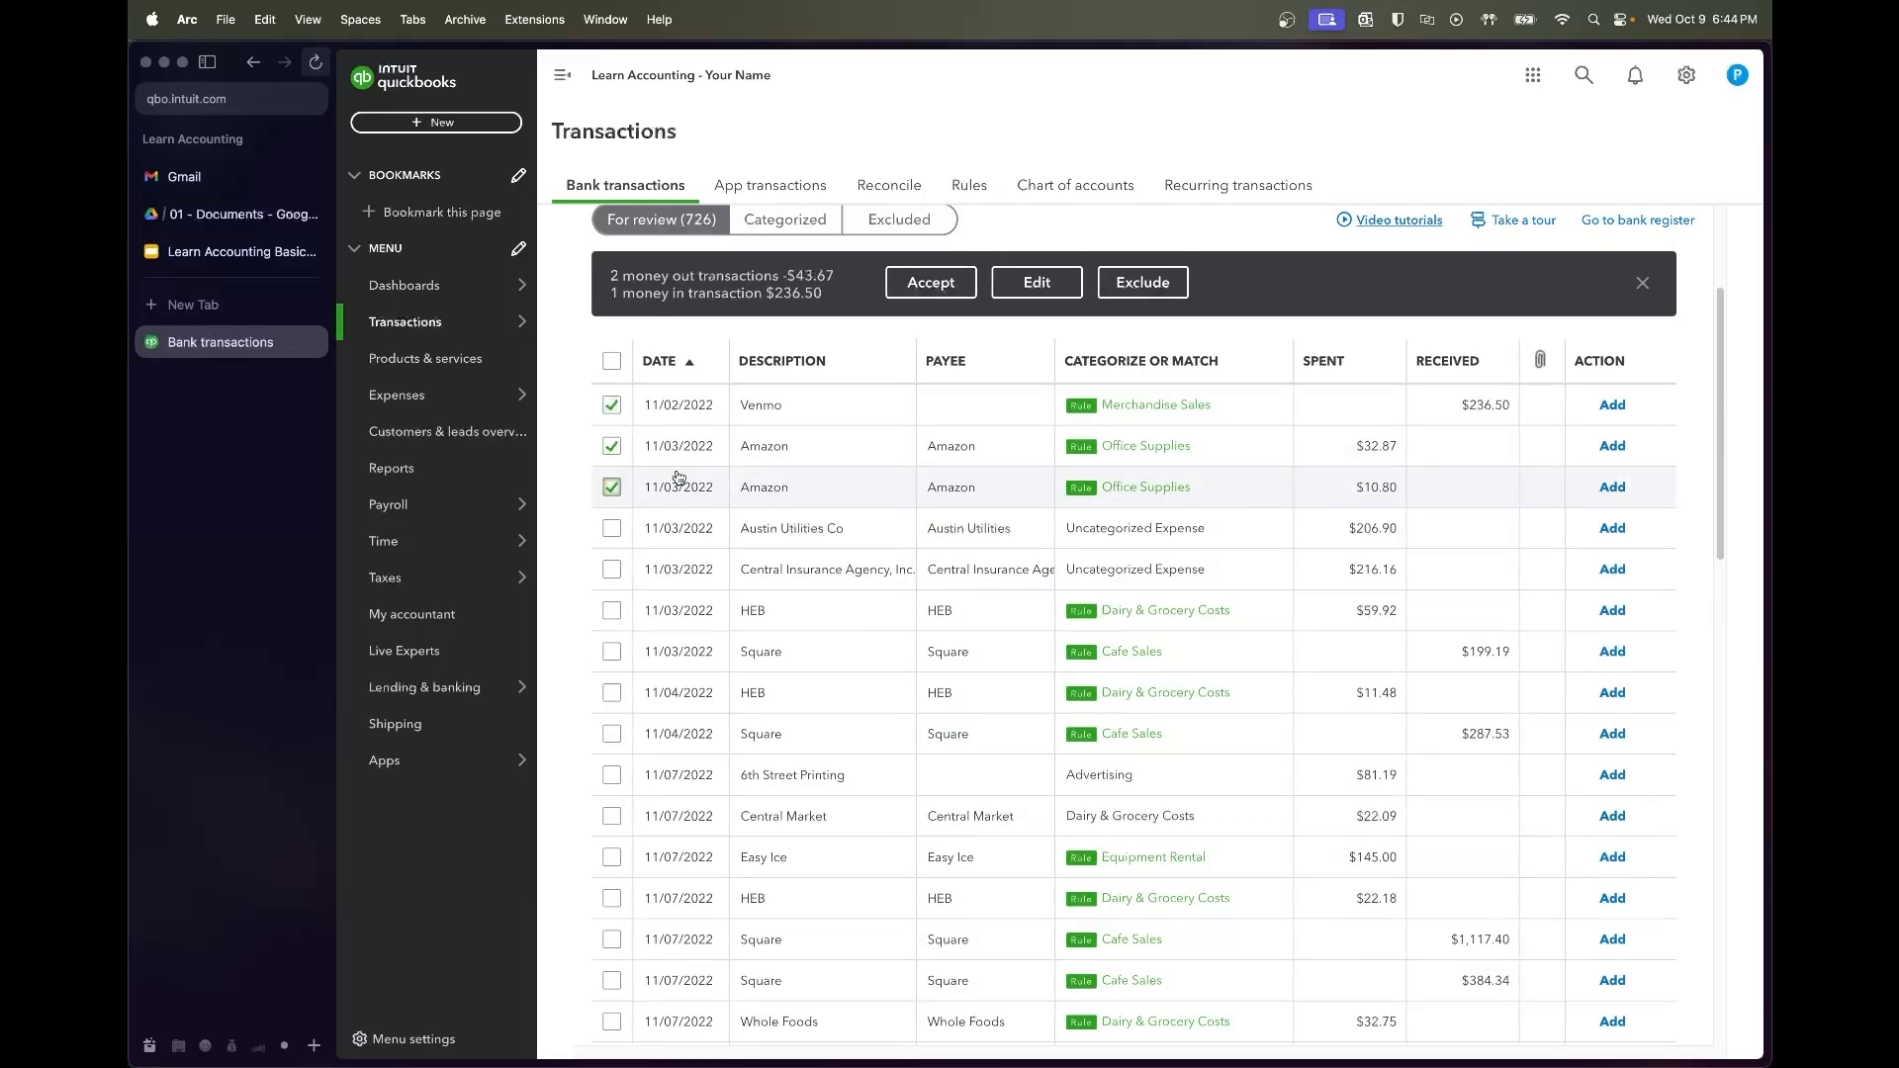
left_click(927, 284)
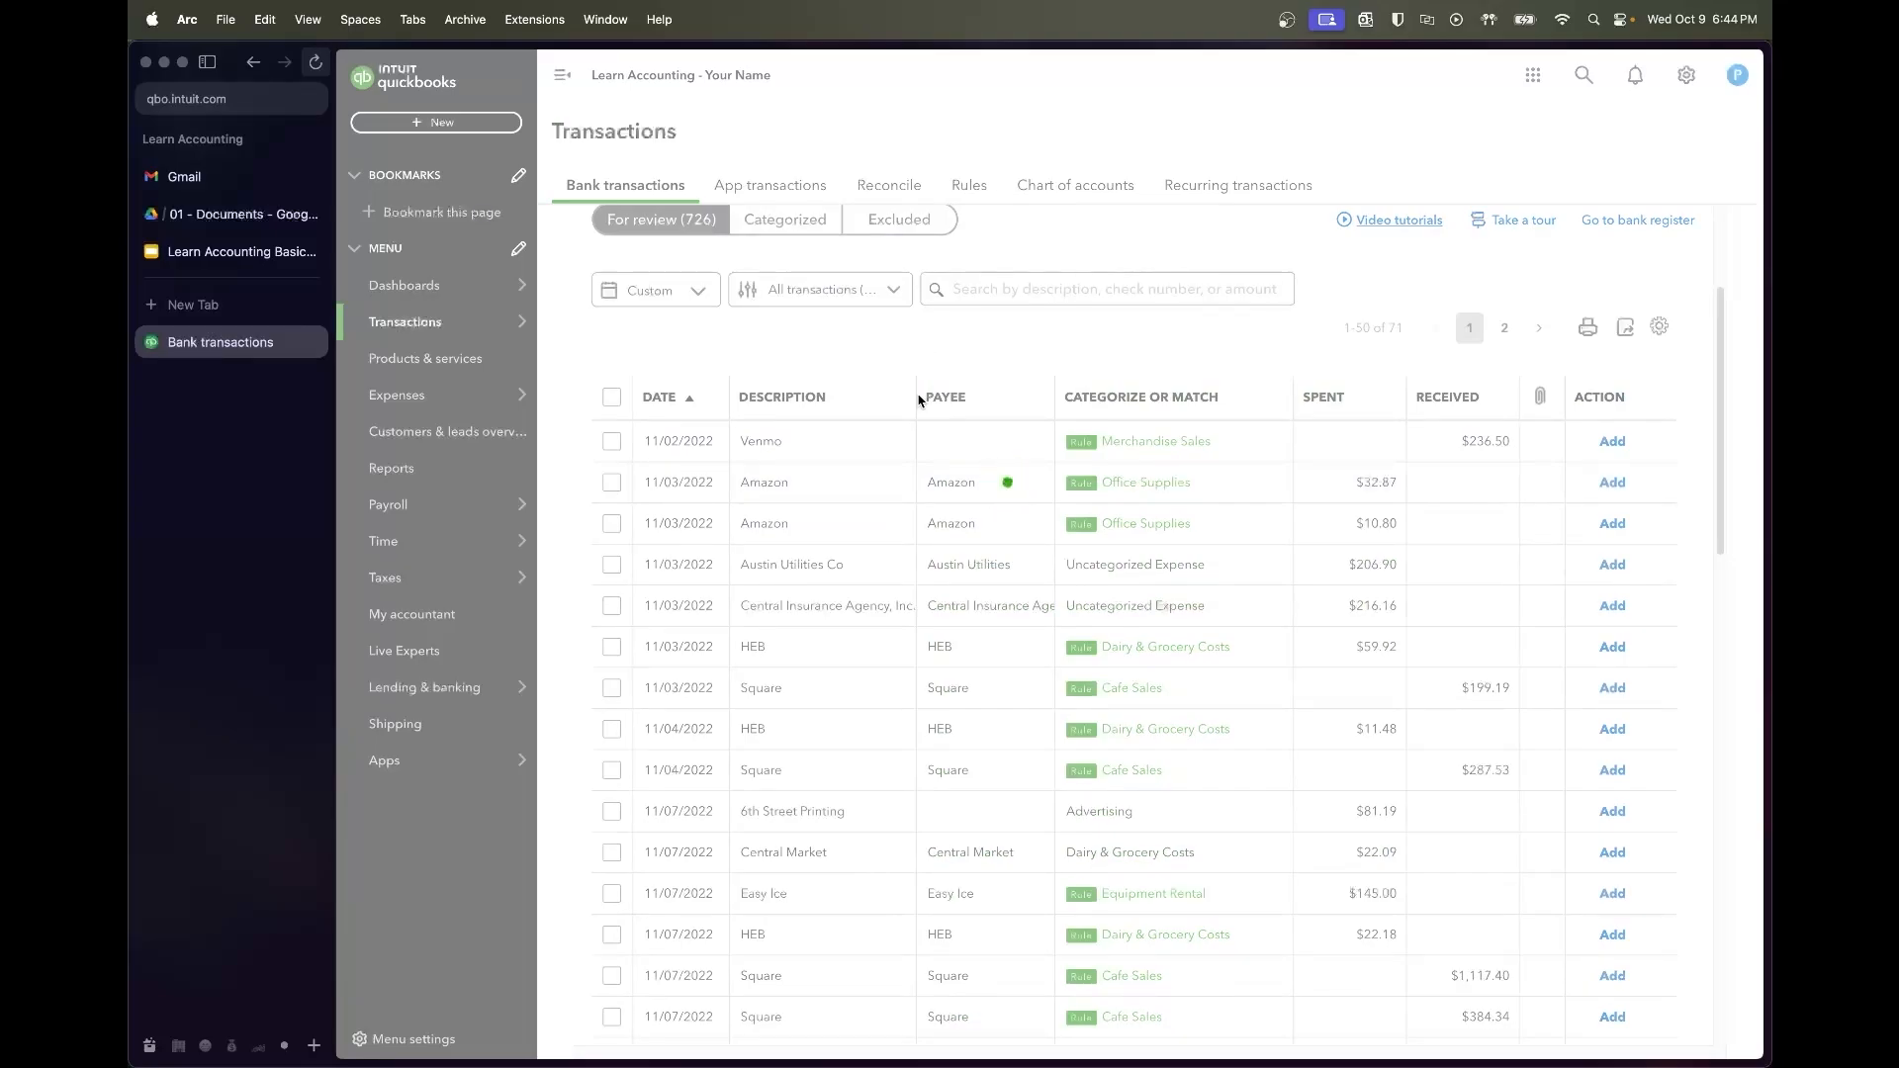
Save a Utilities rule filing Austin Utilities payments as Water & Electricity Expense
left_click(966, 446)
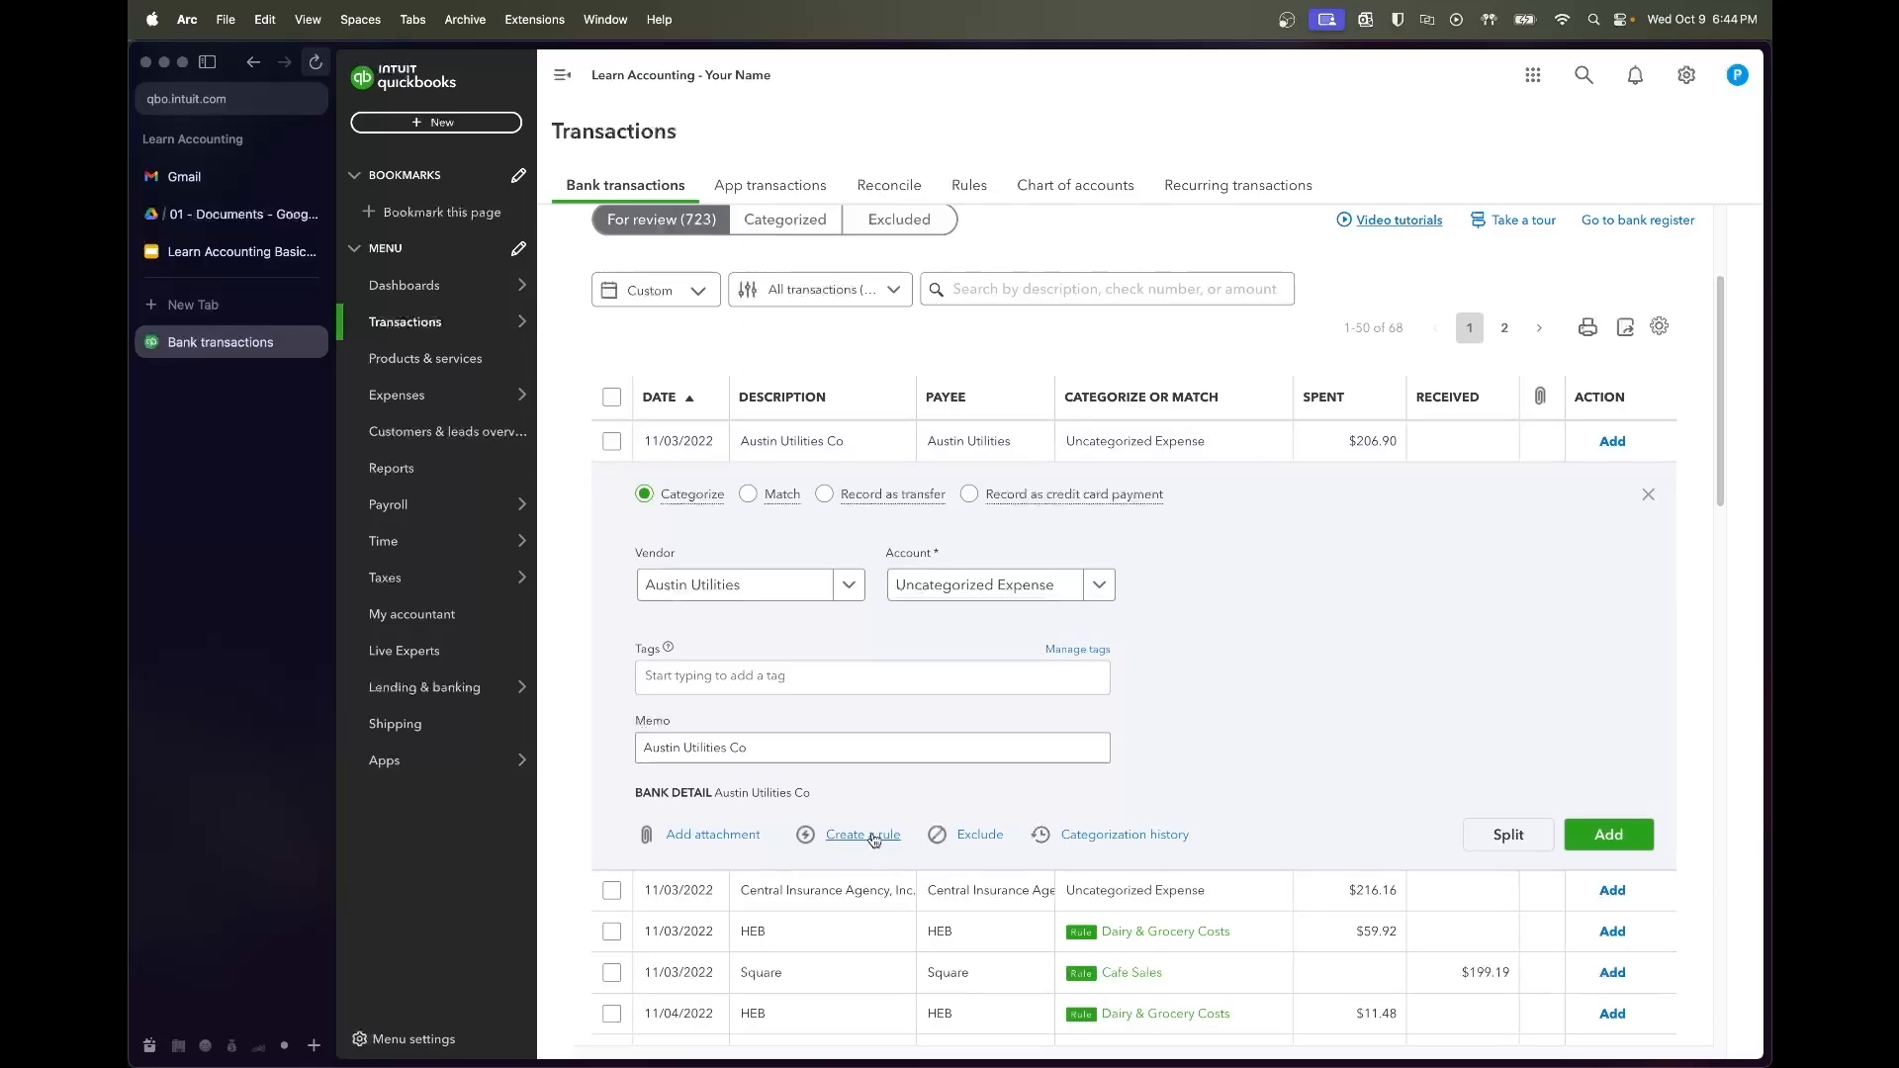
left_click(858, 835)
left_click(1415, 193)
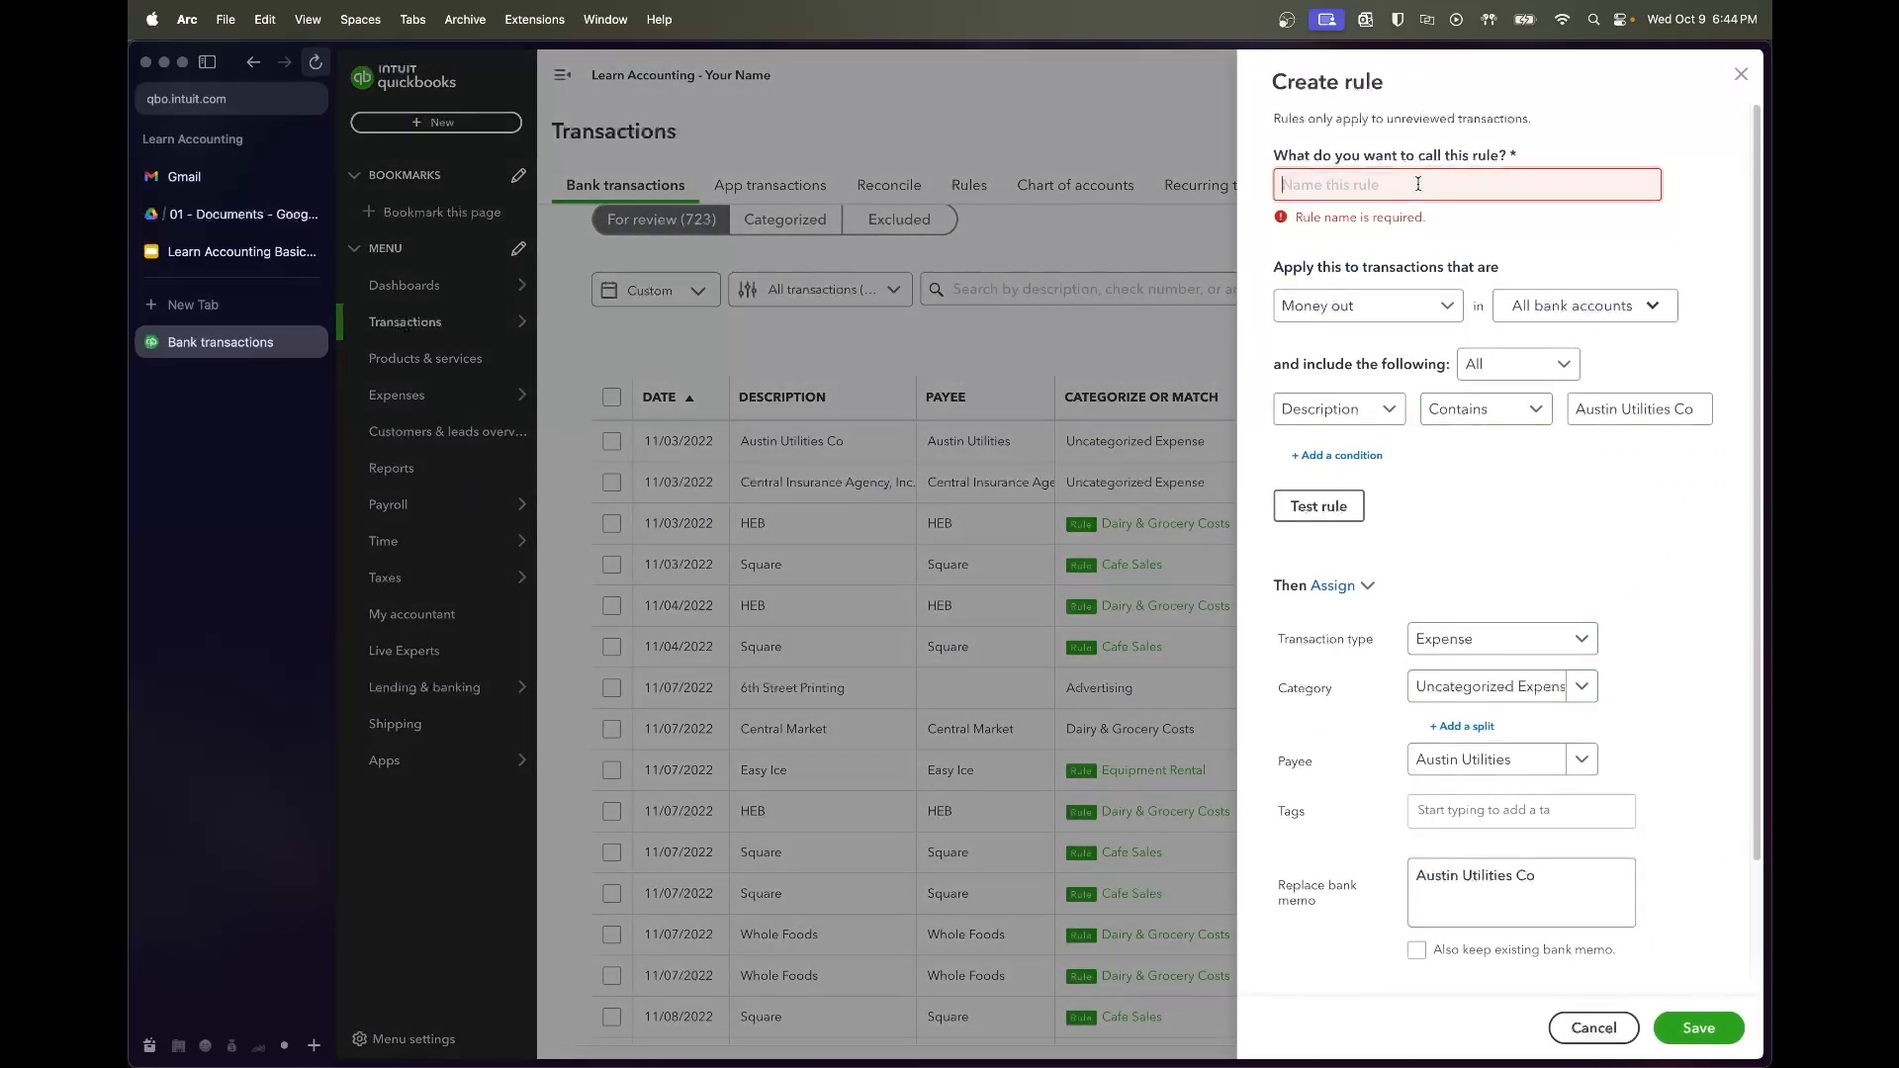
type("Utilities")
left_click(1499, 660)
type("water")
left_click(1315, 772)
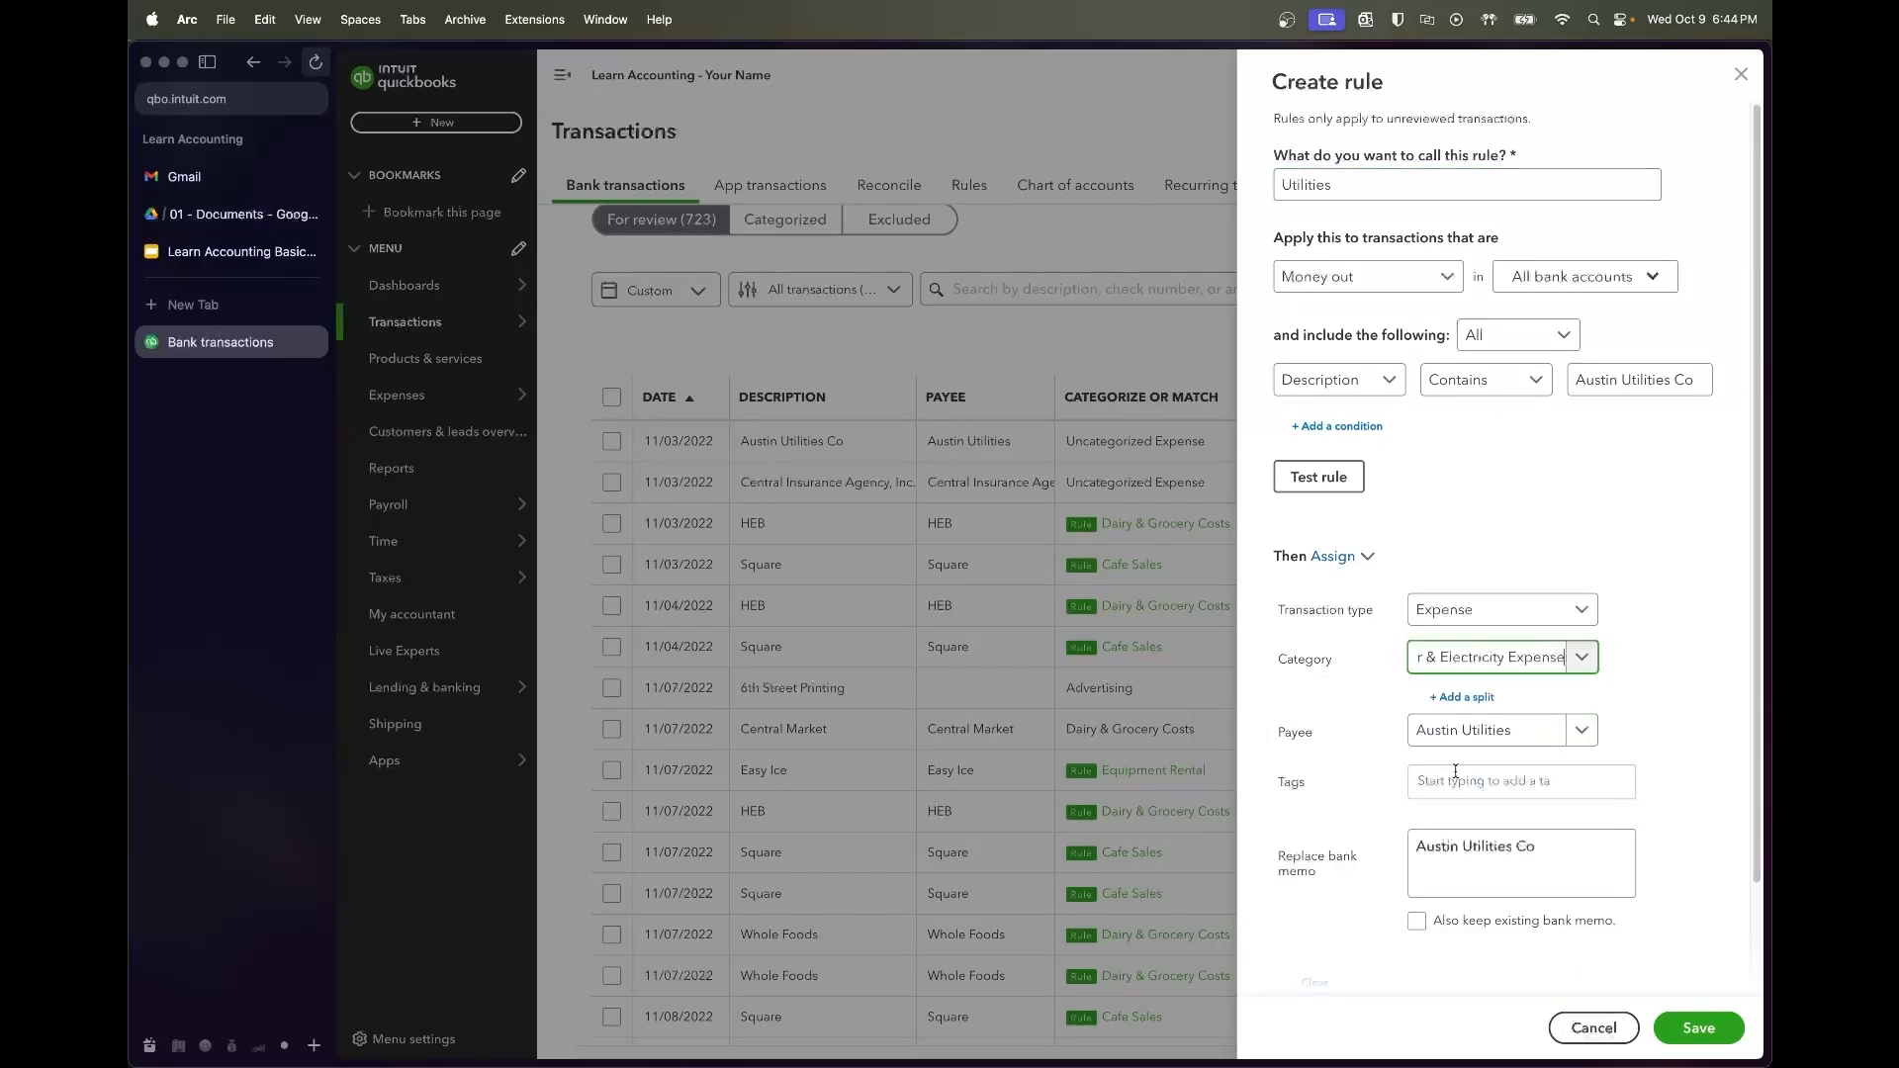
scroll(1612, 689, "down", 1)
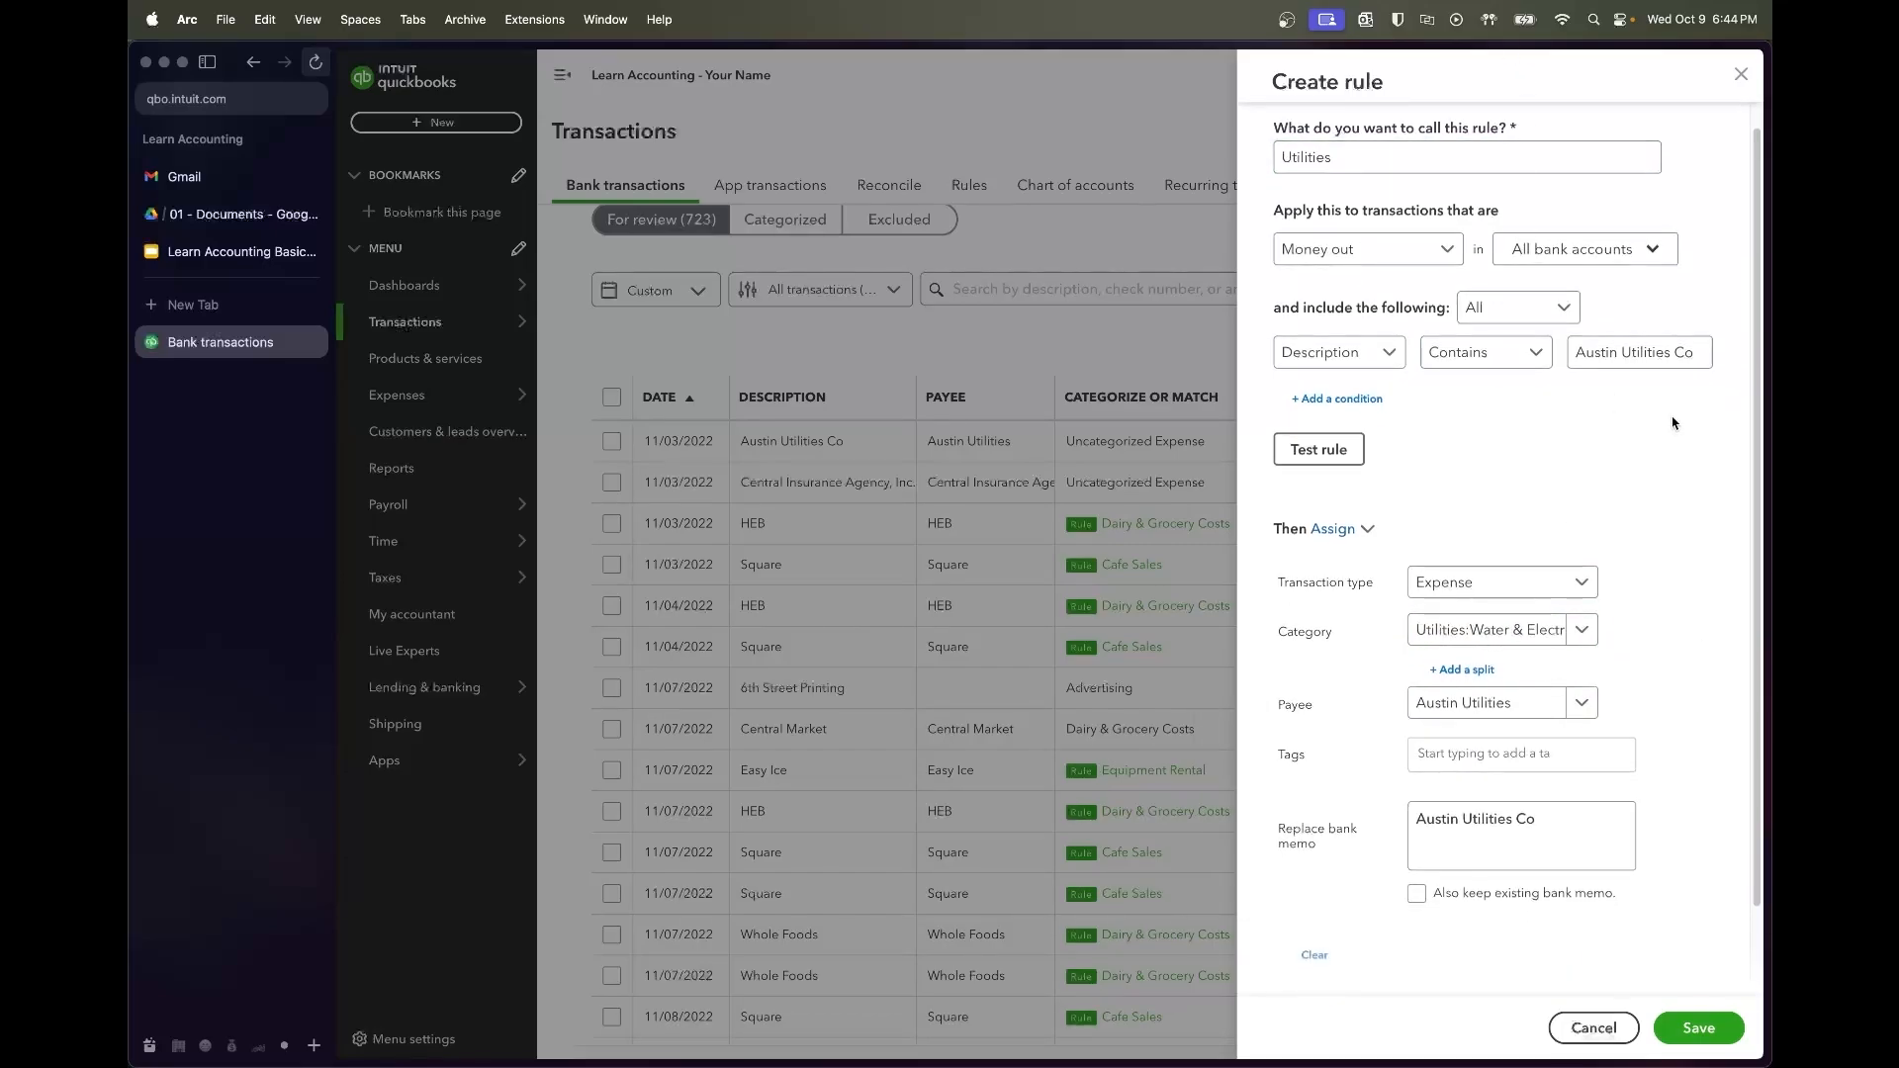
left_click(1322, 453)
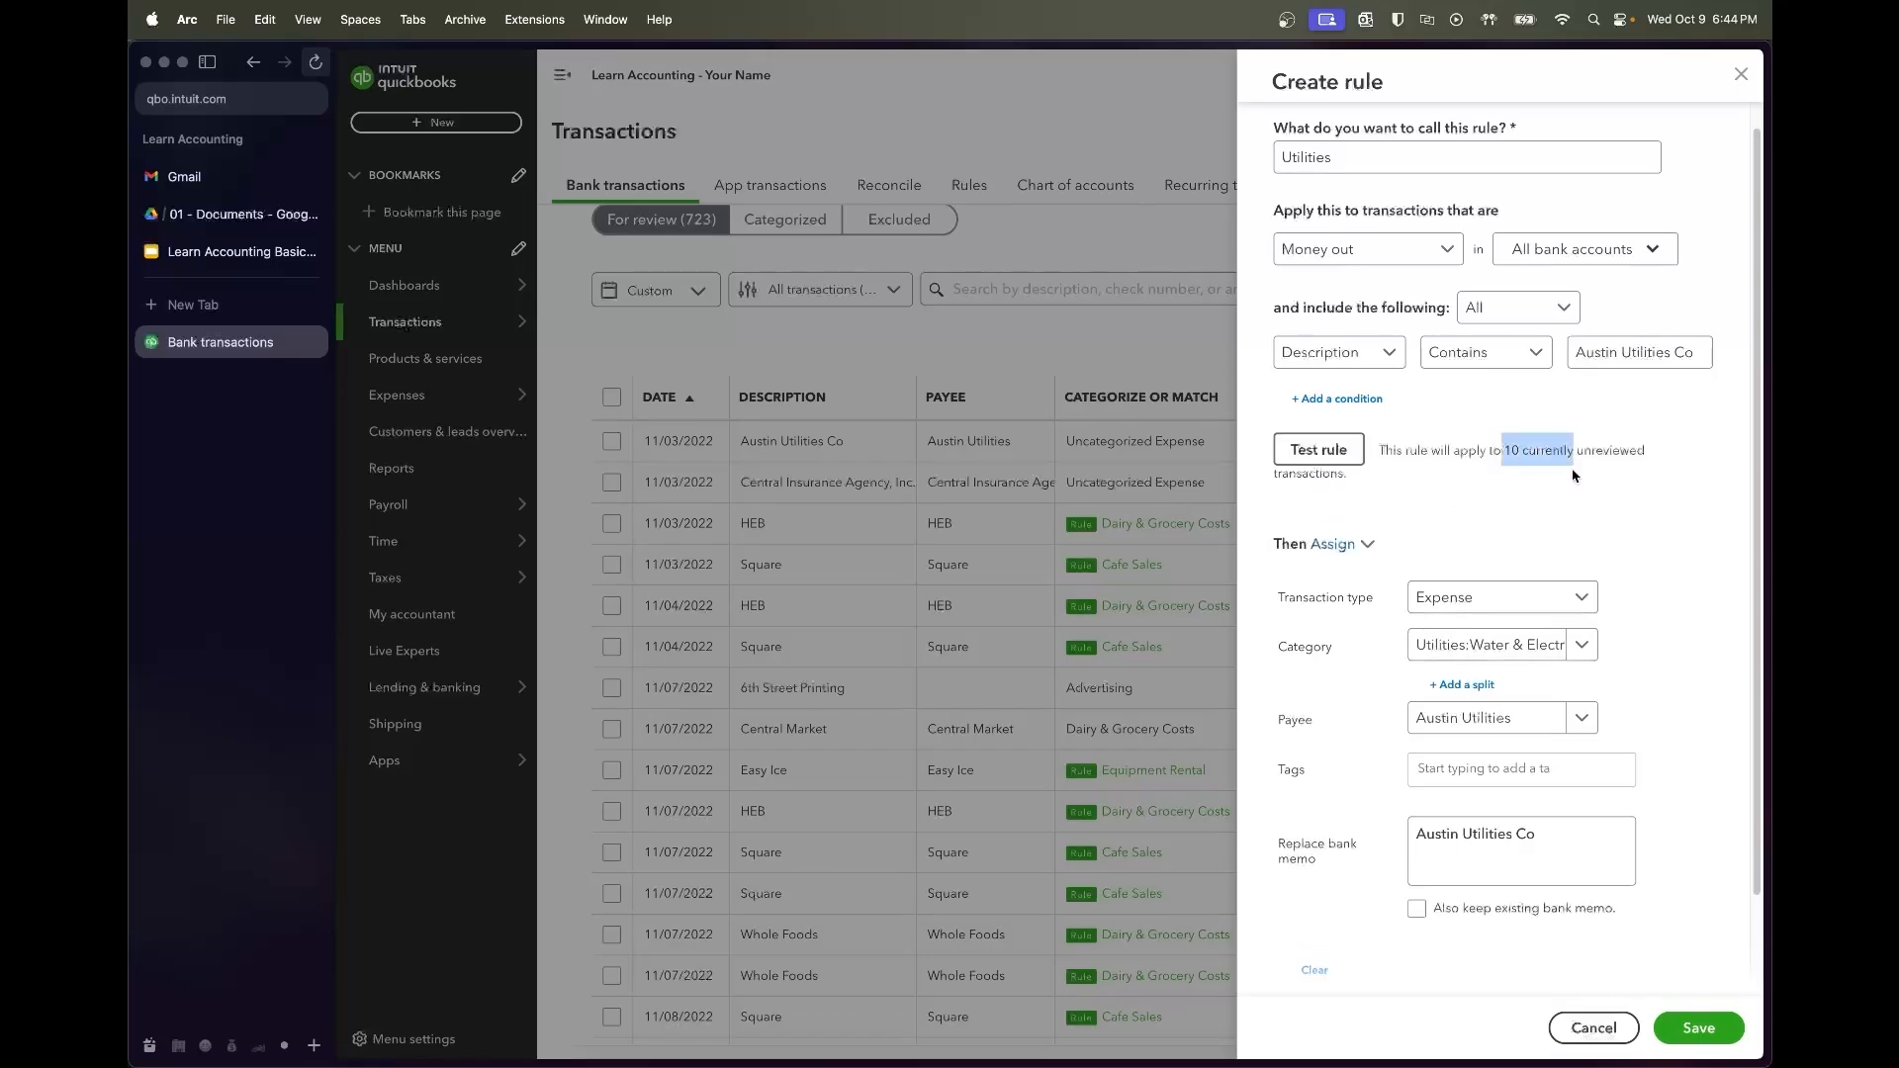
scroll(1644, 692, "down", 3)
left_click(1693, 1027)
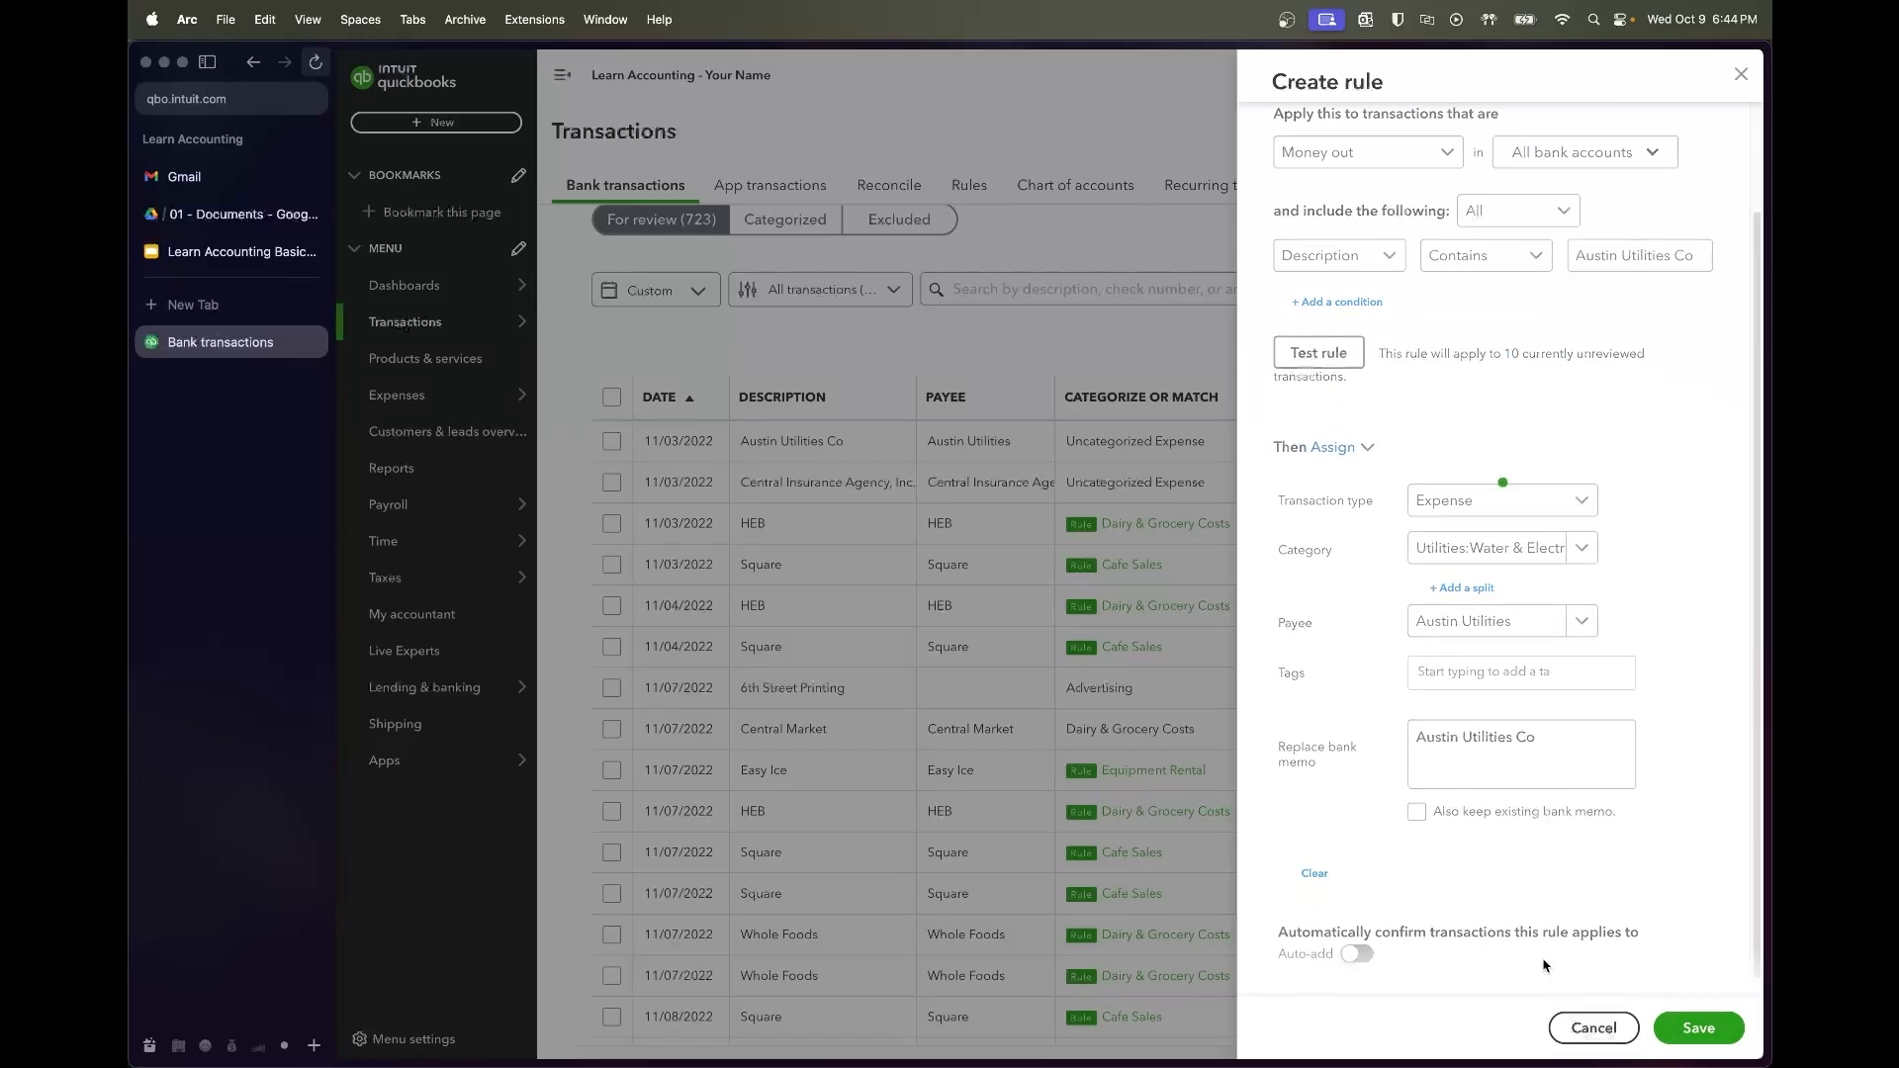
Save an 'Insurance Exp' rule filing Central Insurance Agency payments as Insurance Expense
left_click(809, 482)
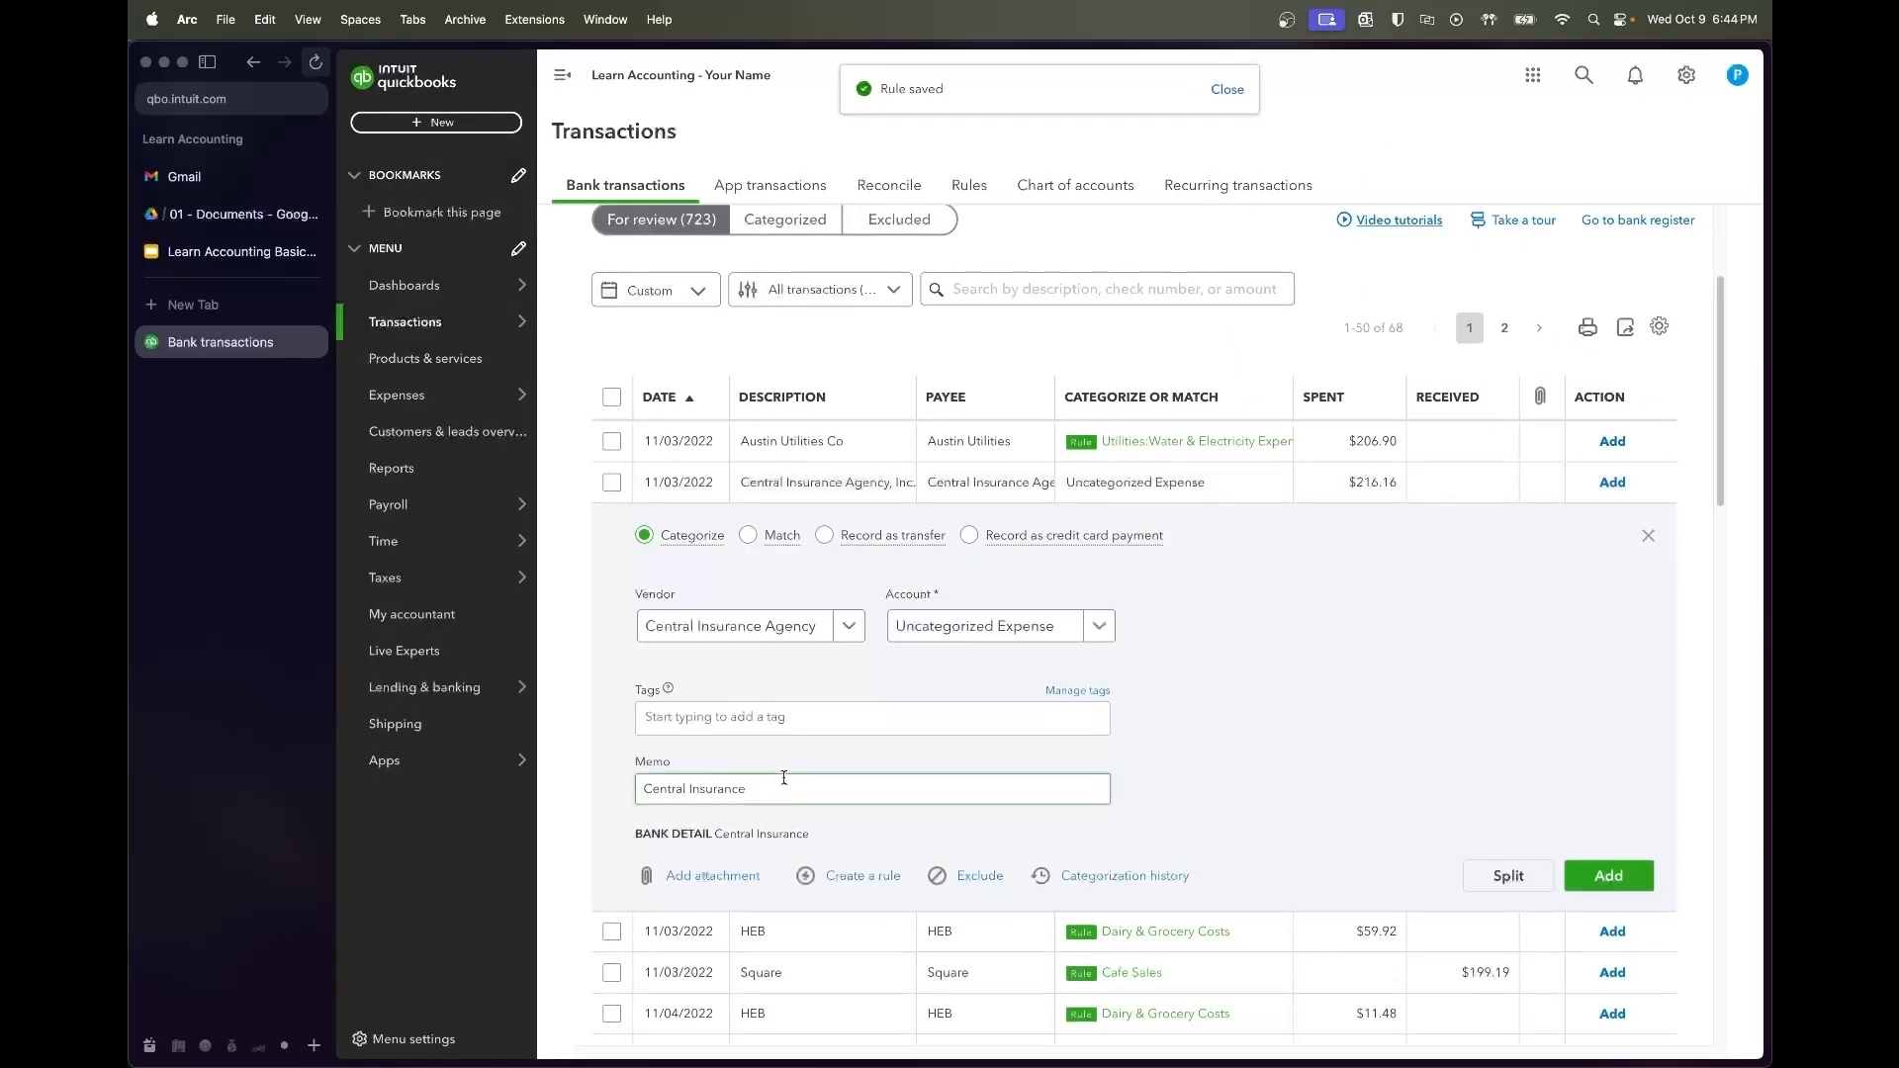
left_click(857, 878)
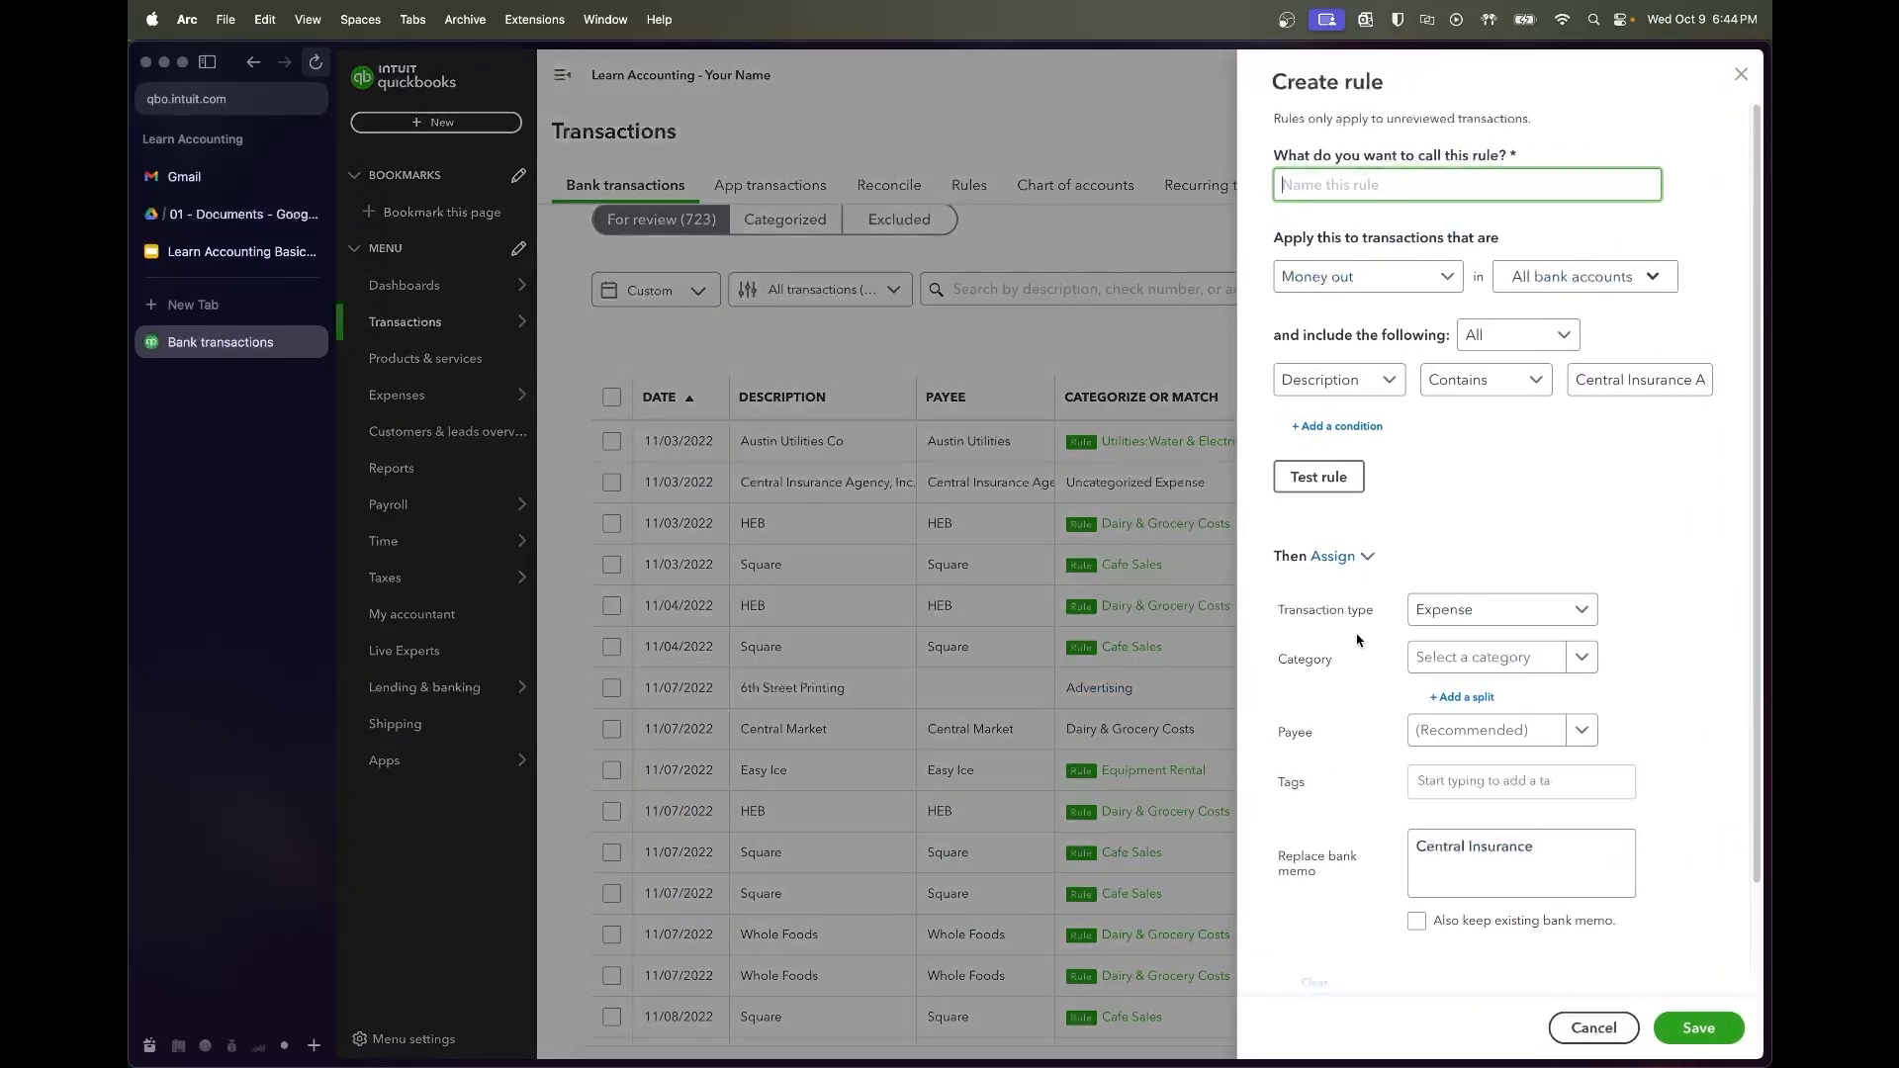
type("Cent")
key("BackSpace")
type("ins")
key("BackSpace")
key("BackSpace")
key("BackSpace")
type("Insurance Exp")
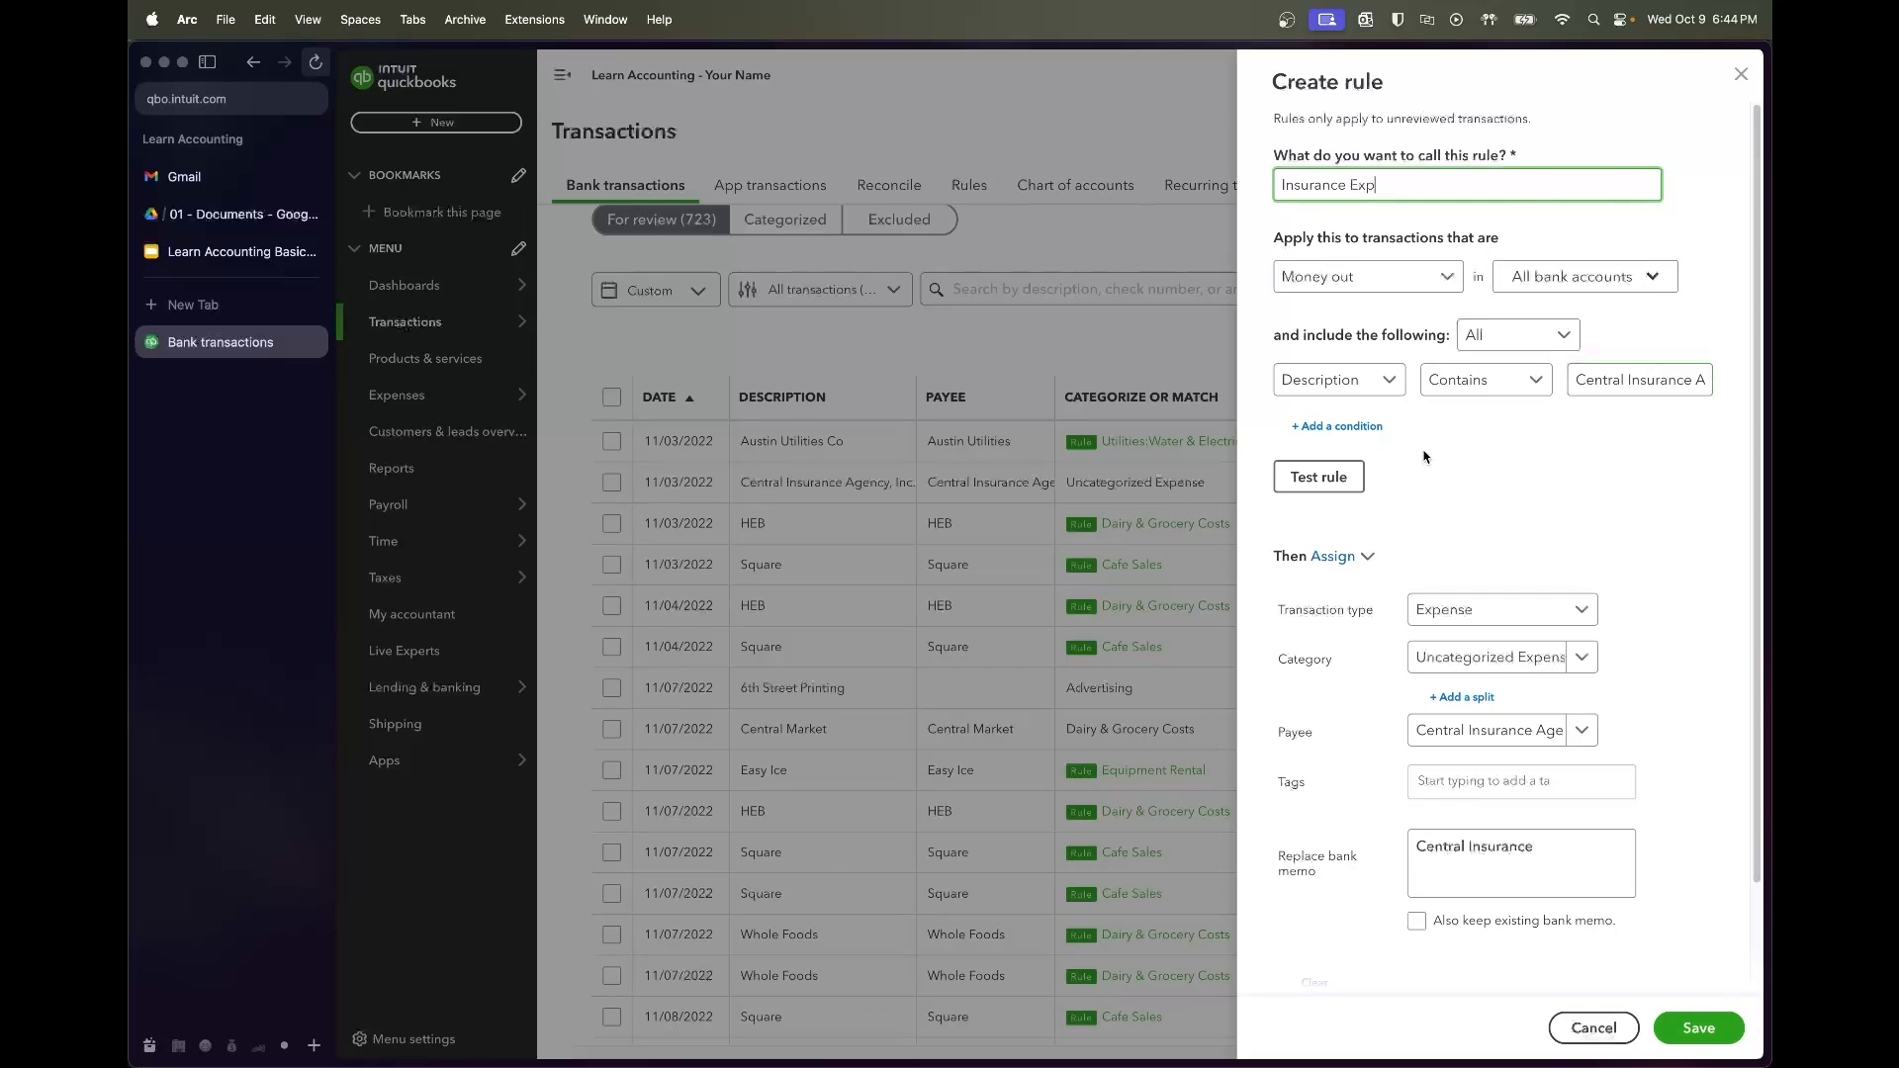
left_click(1318, 477)
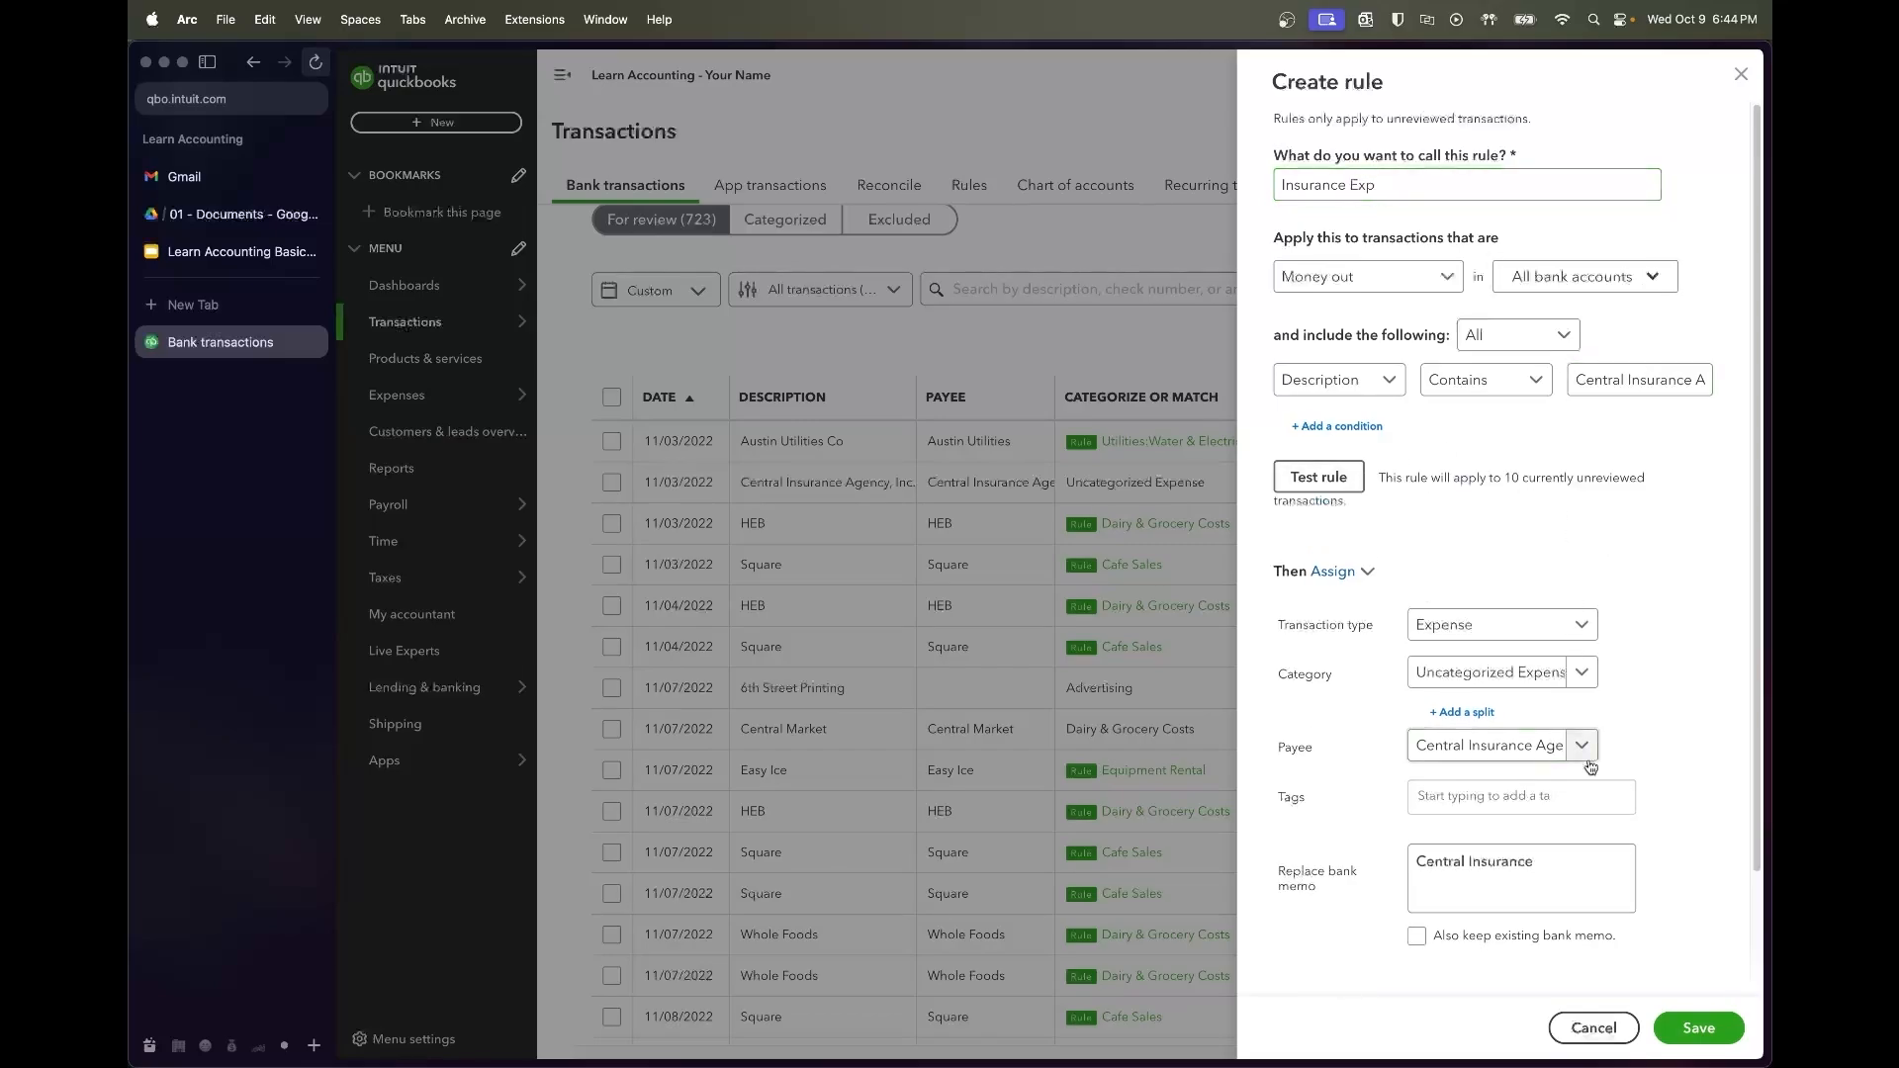
left_click(1489, 673)
type("insurance")
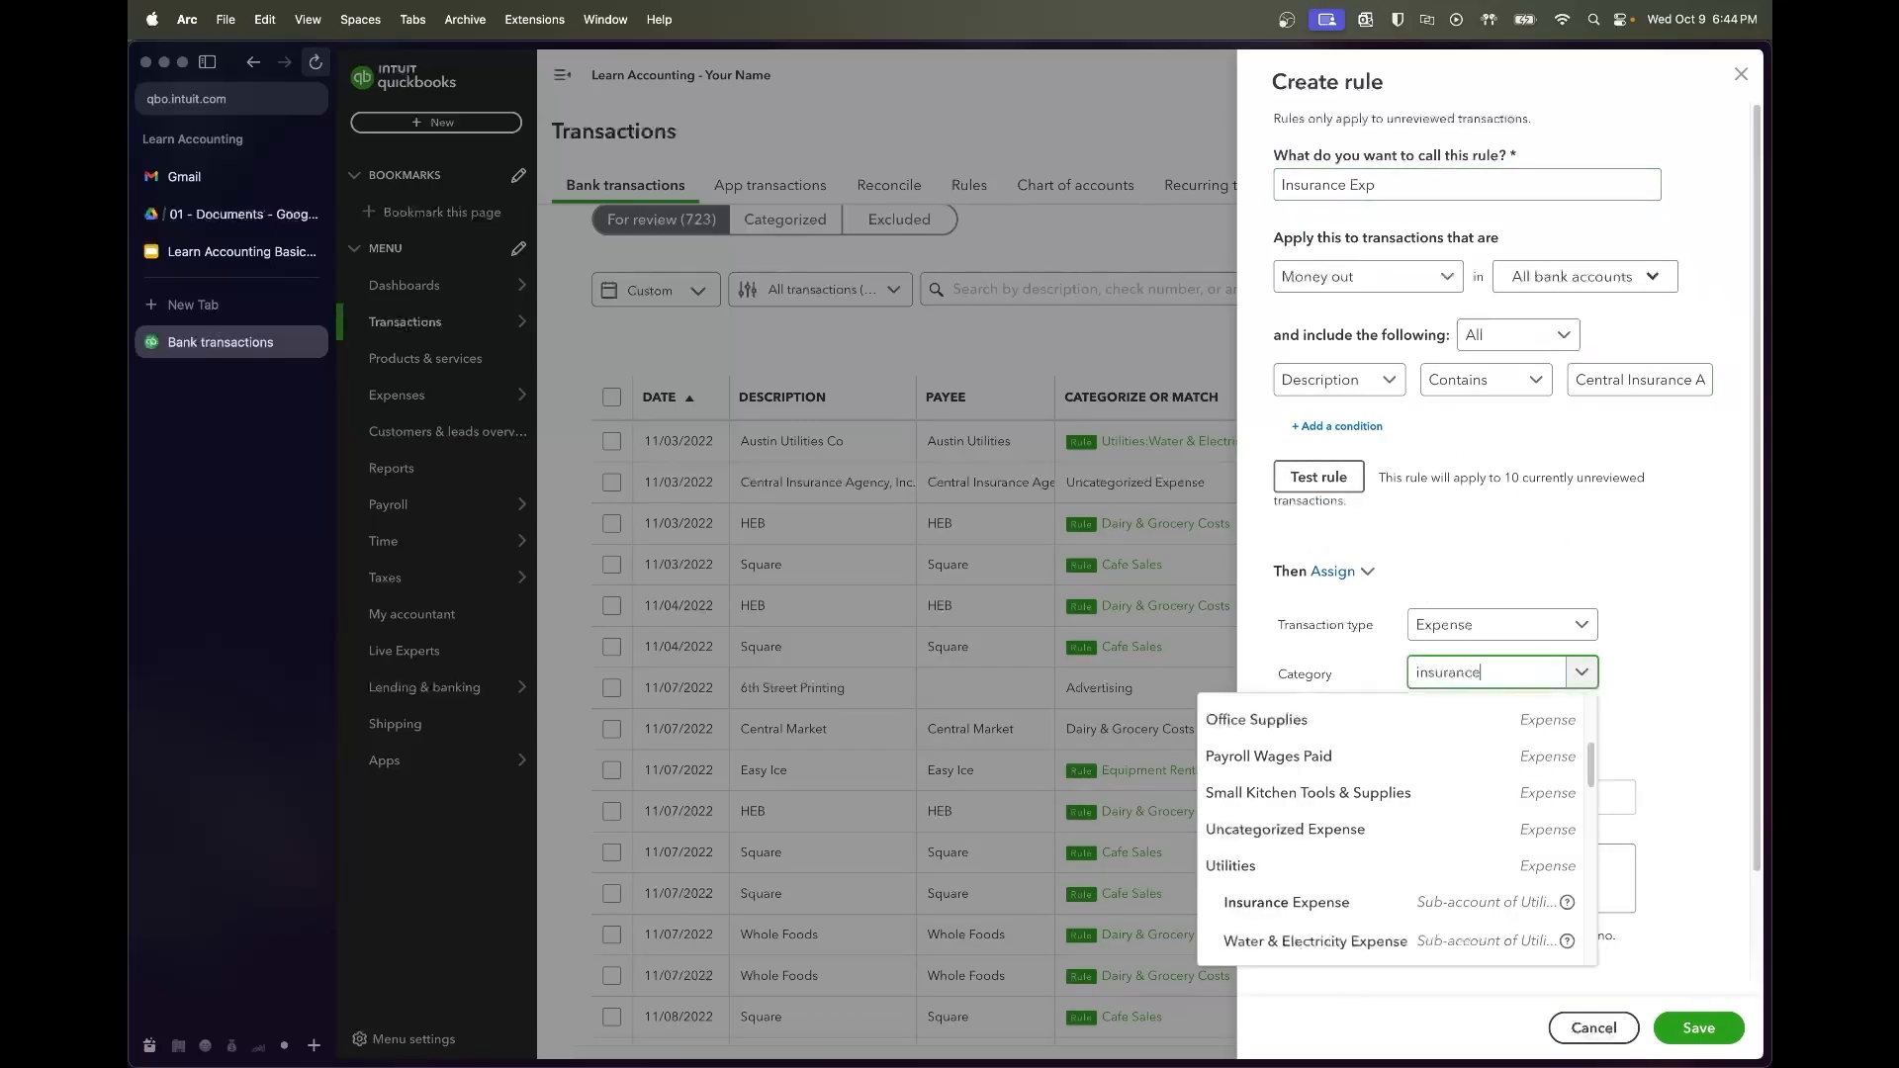
left_click(1503, 784)
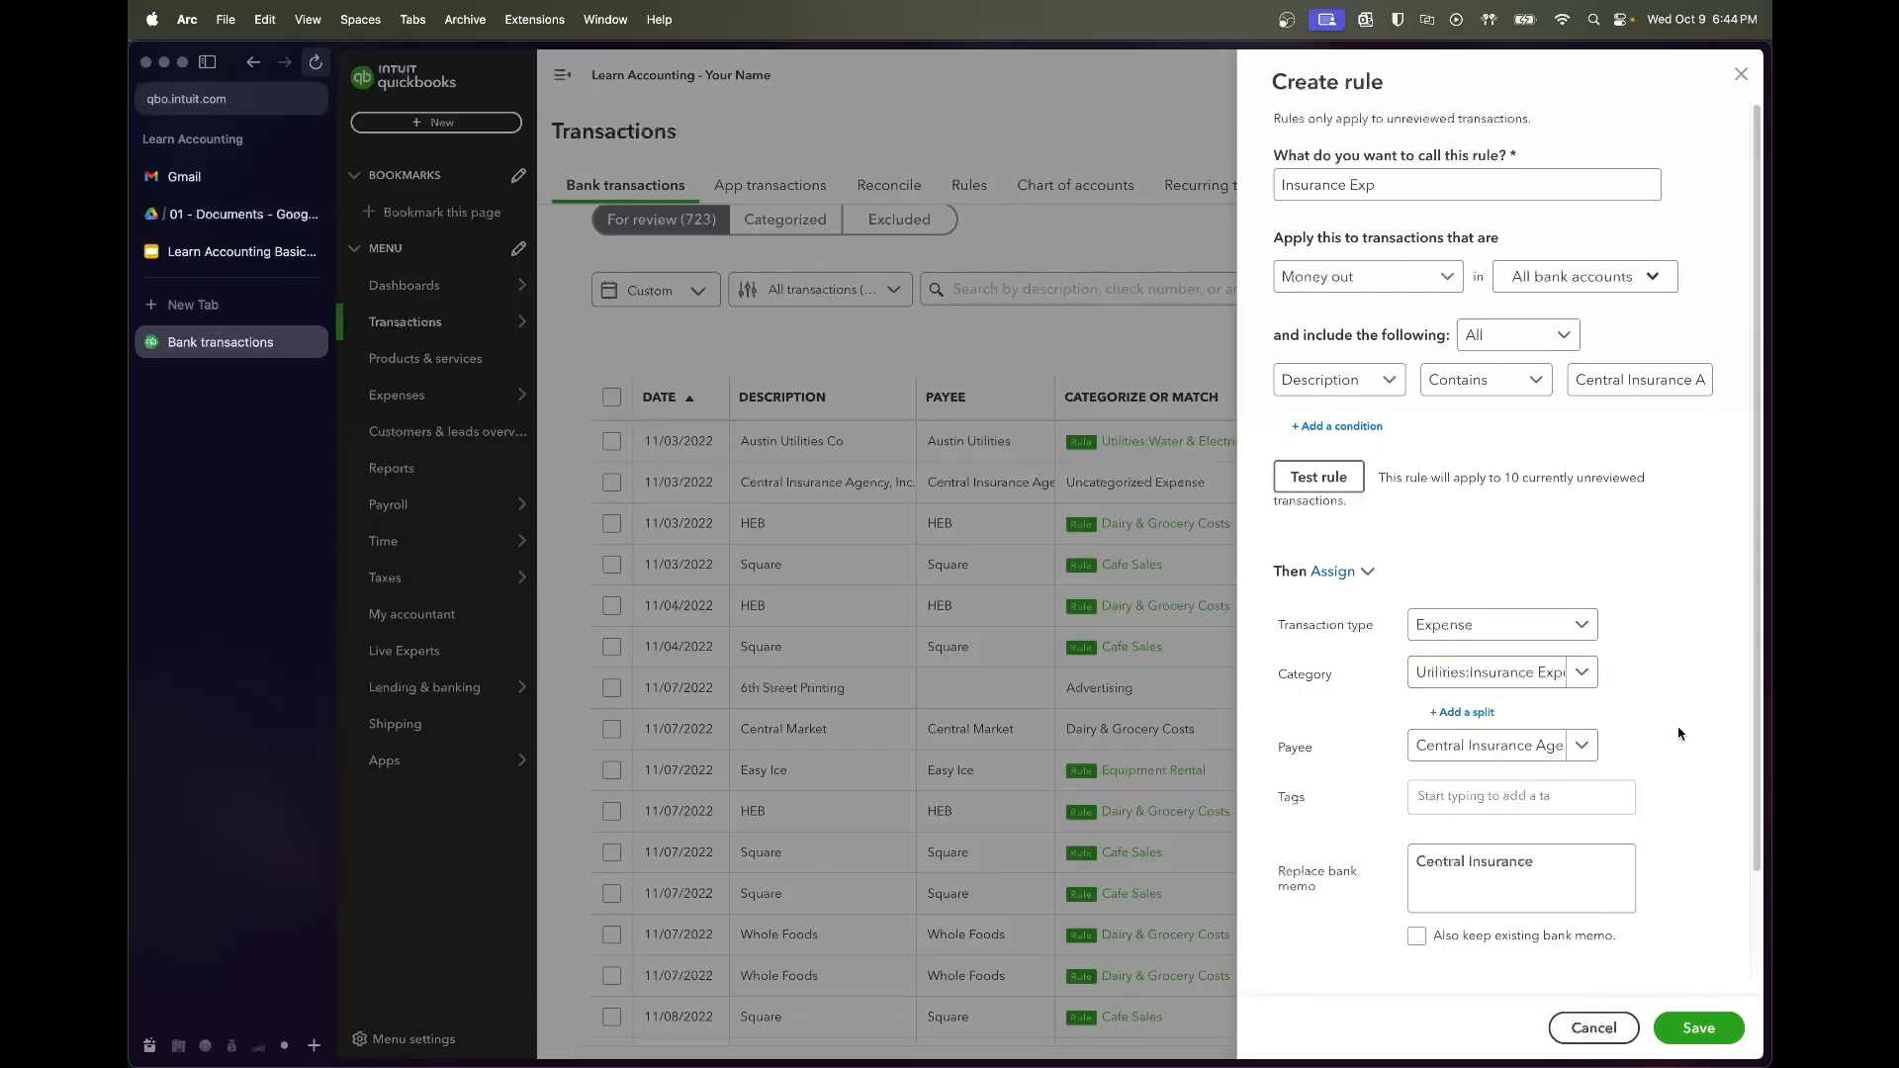
scroll(1647, 829, "down", 3)
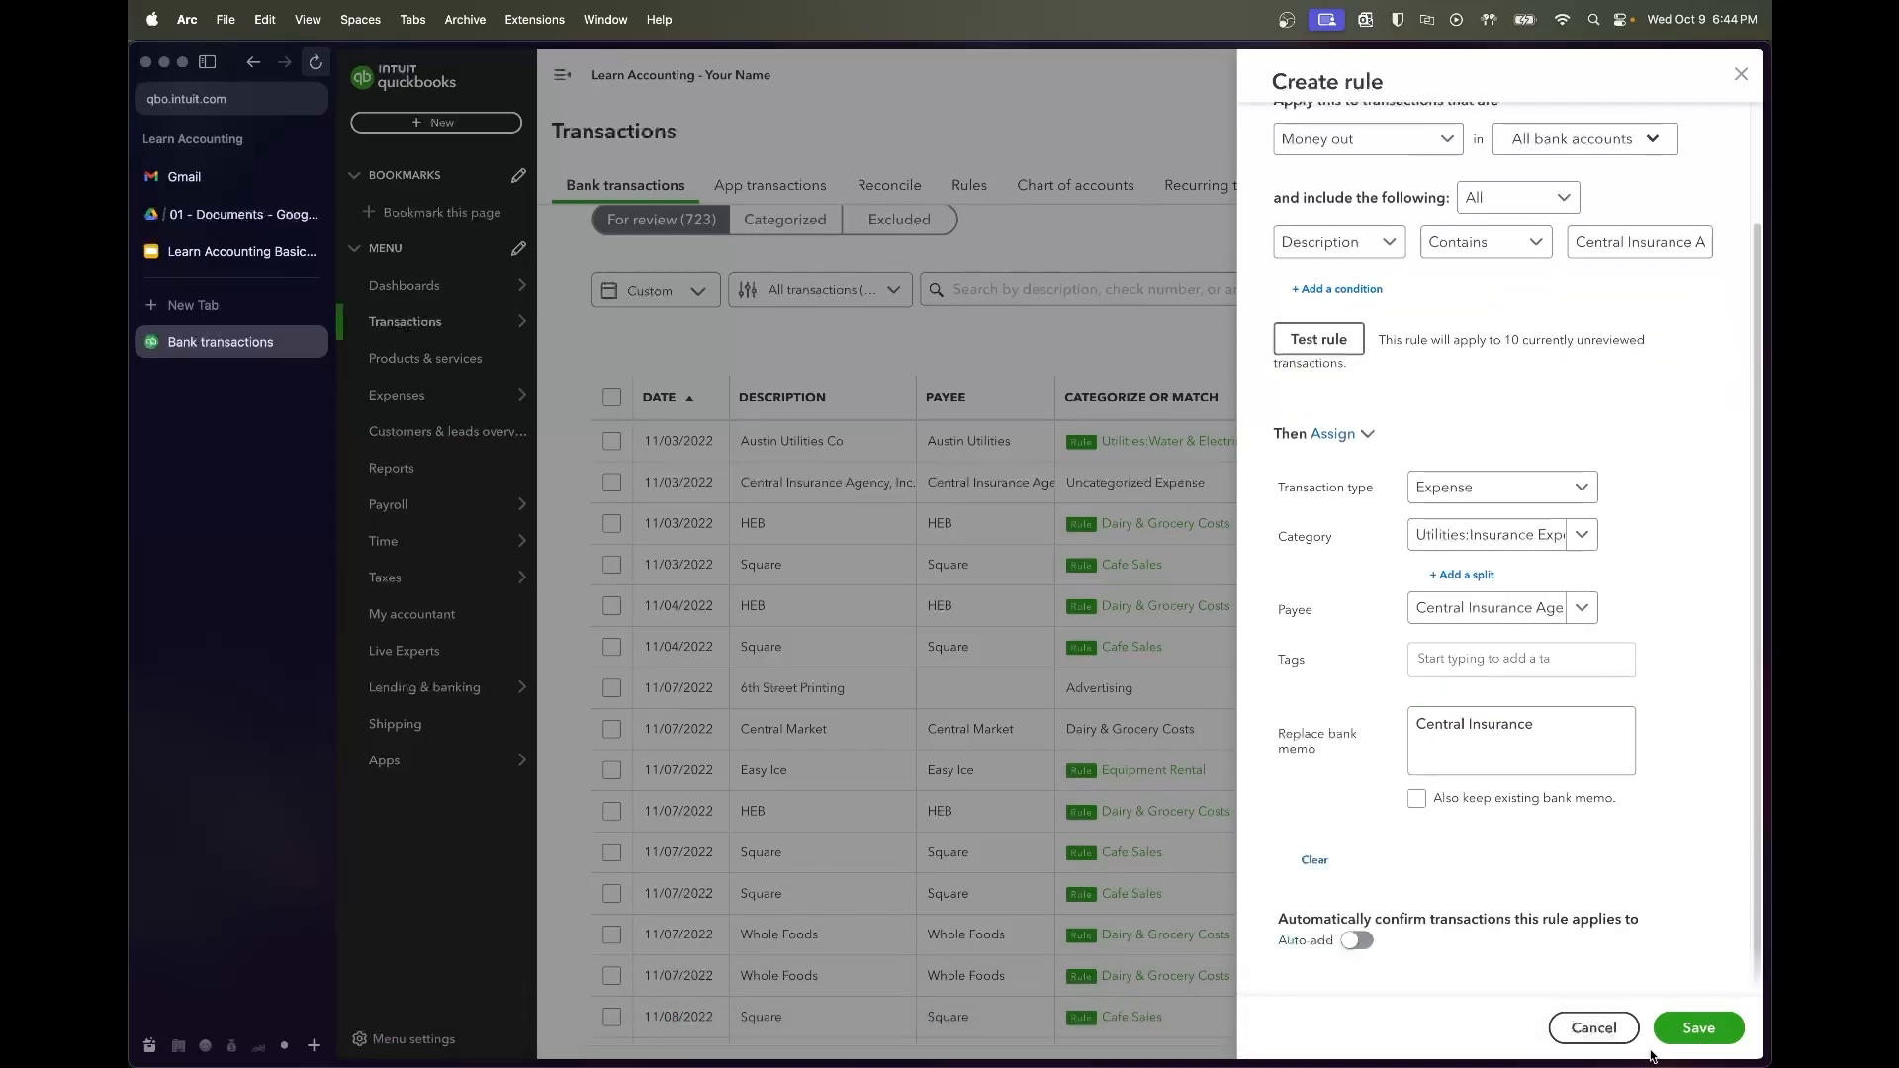
left_click(1697, 1028)
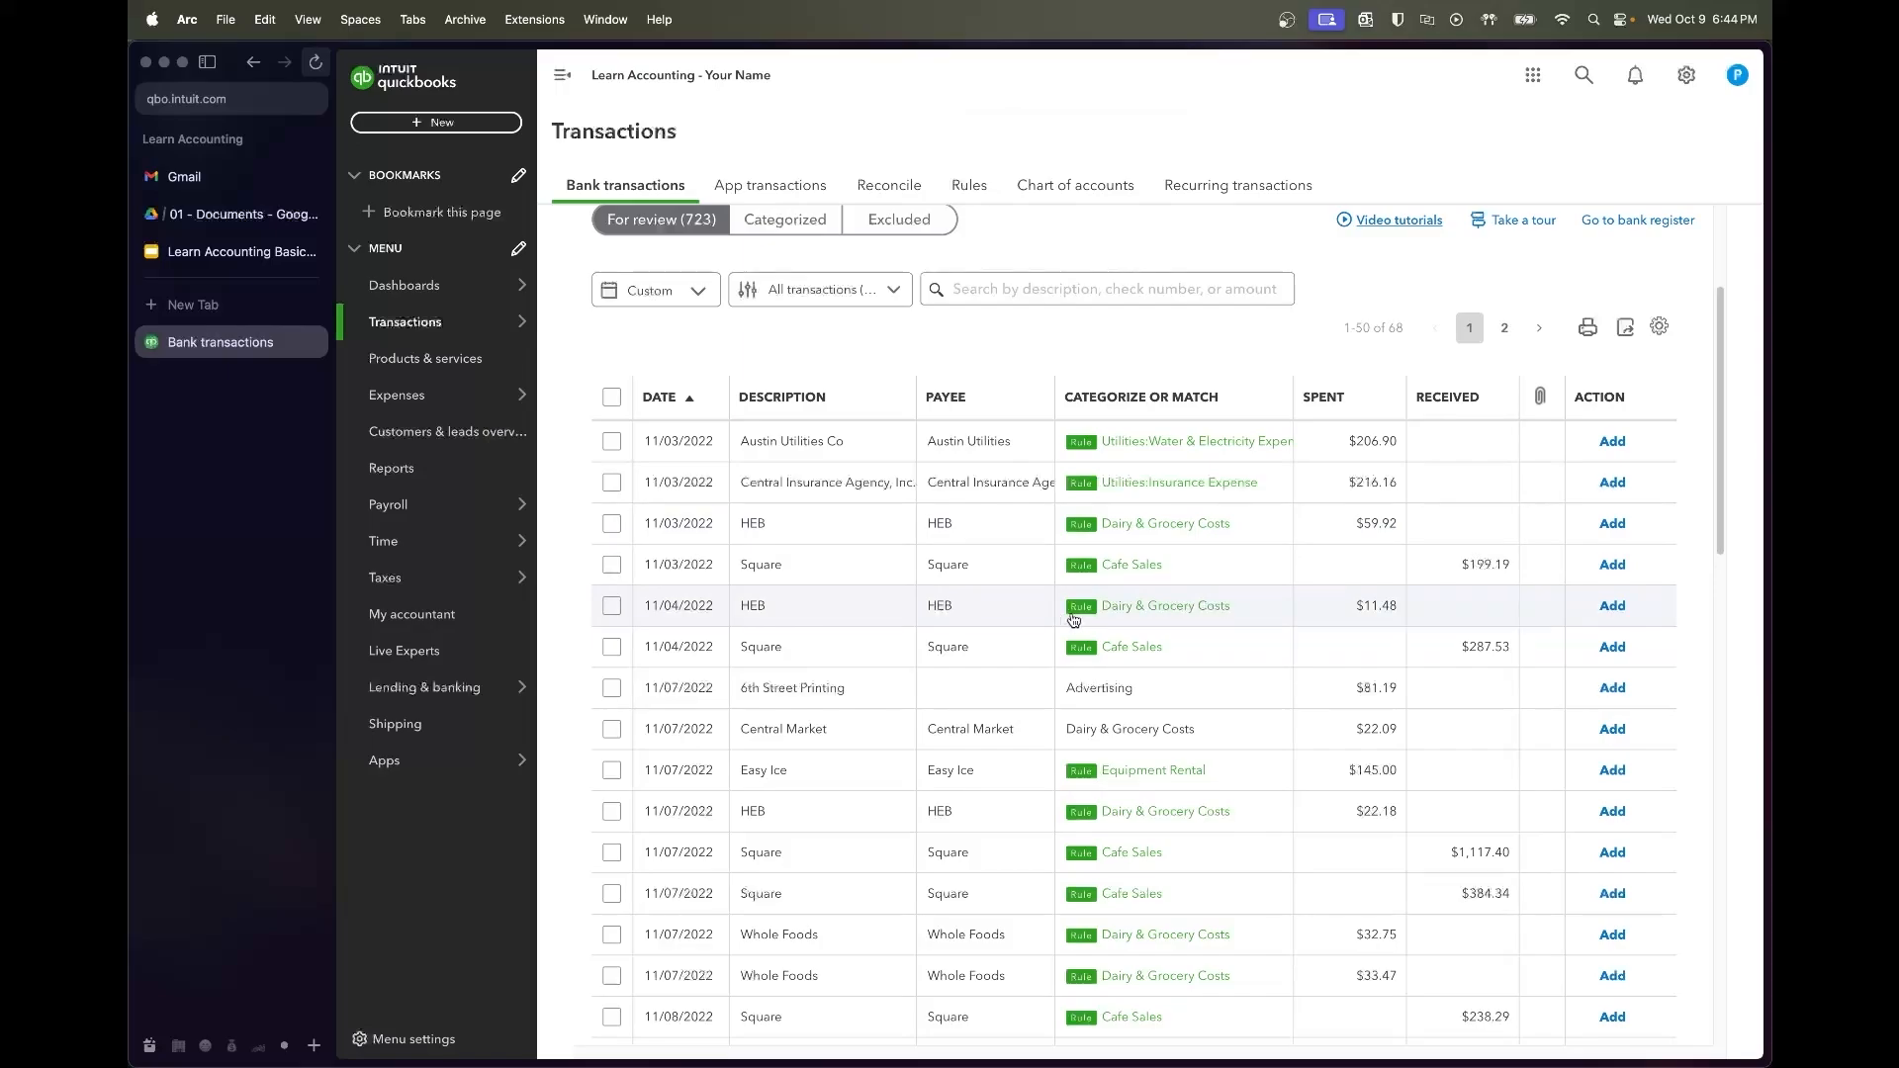
Accept the six 11/03–11/04 transactions together
left_click(611, 441)
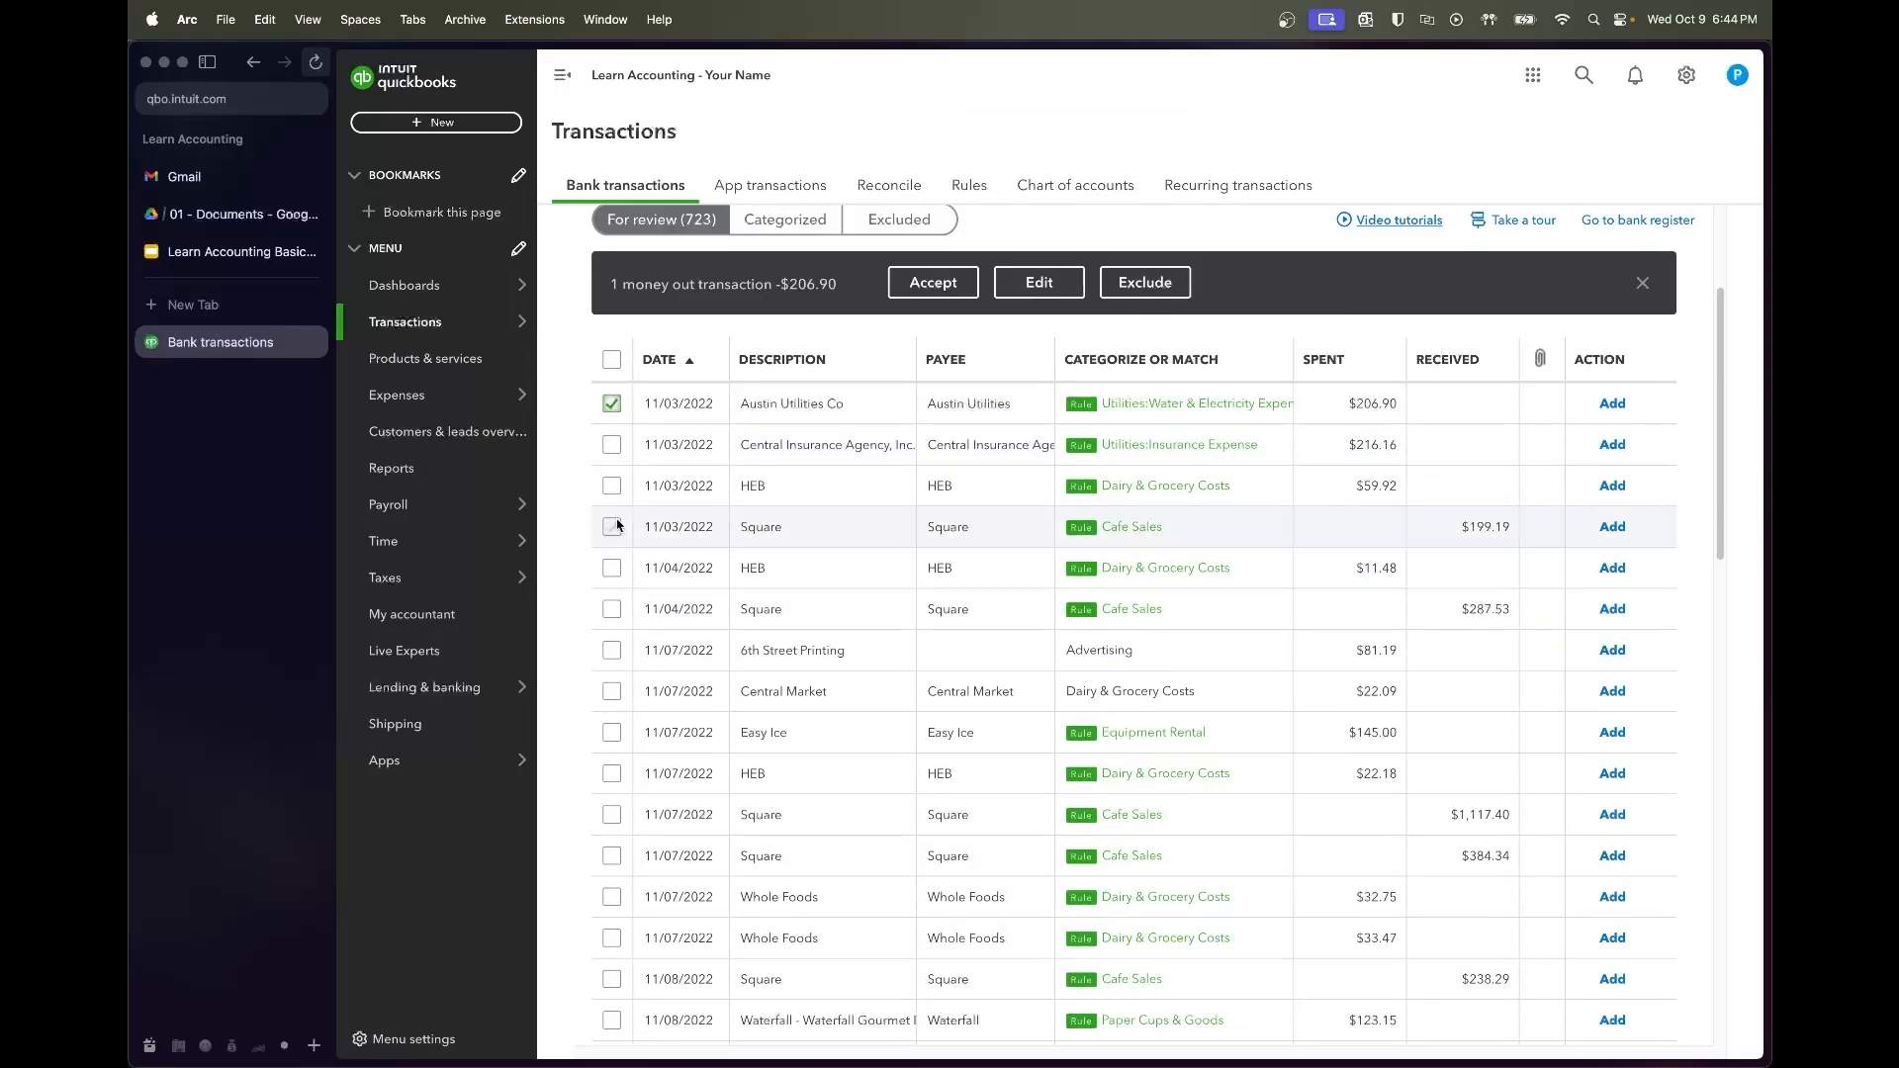
left_click(611, 611, "shift")
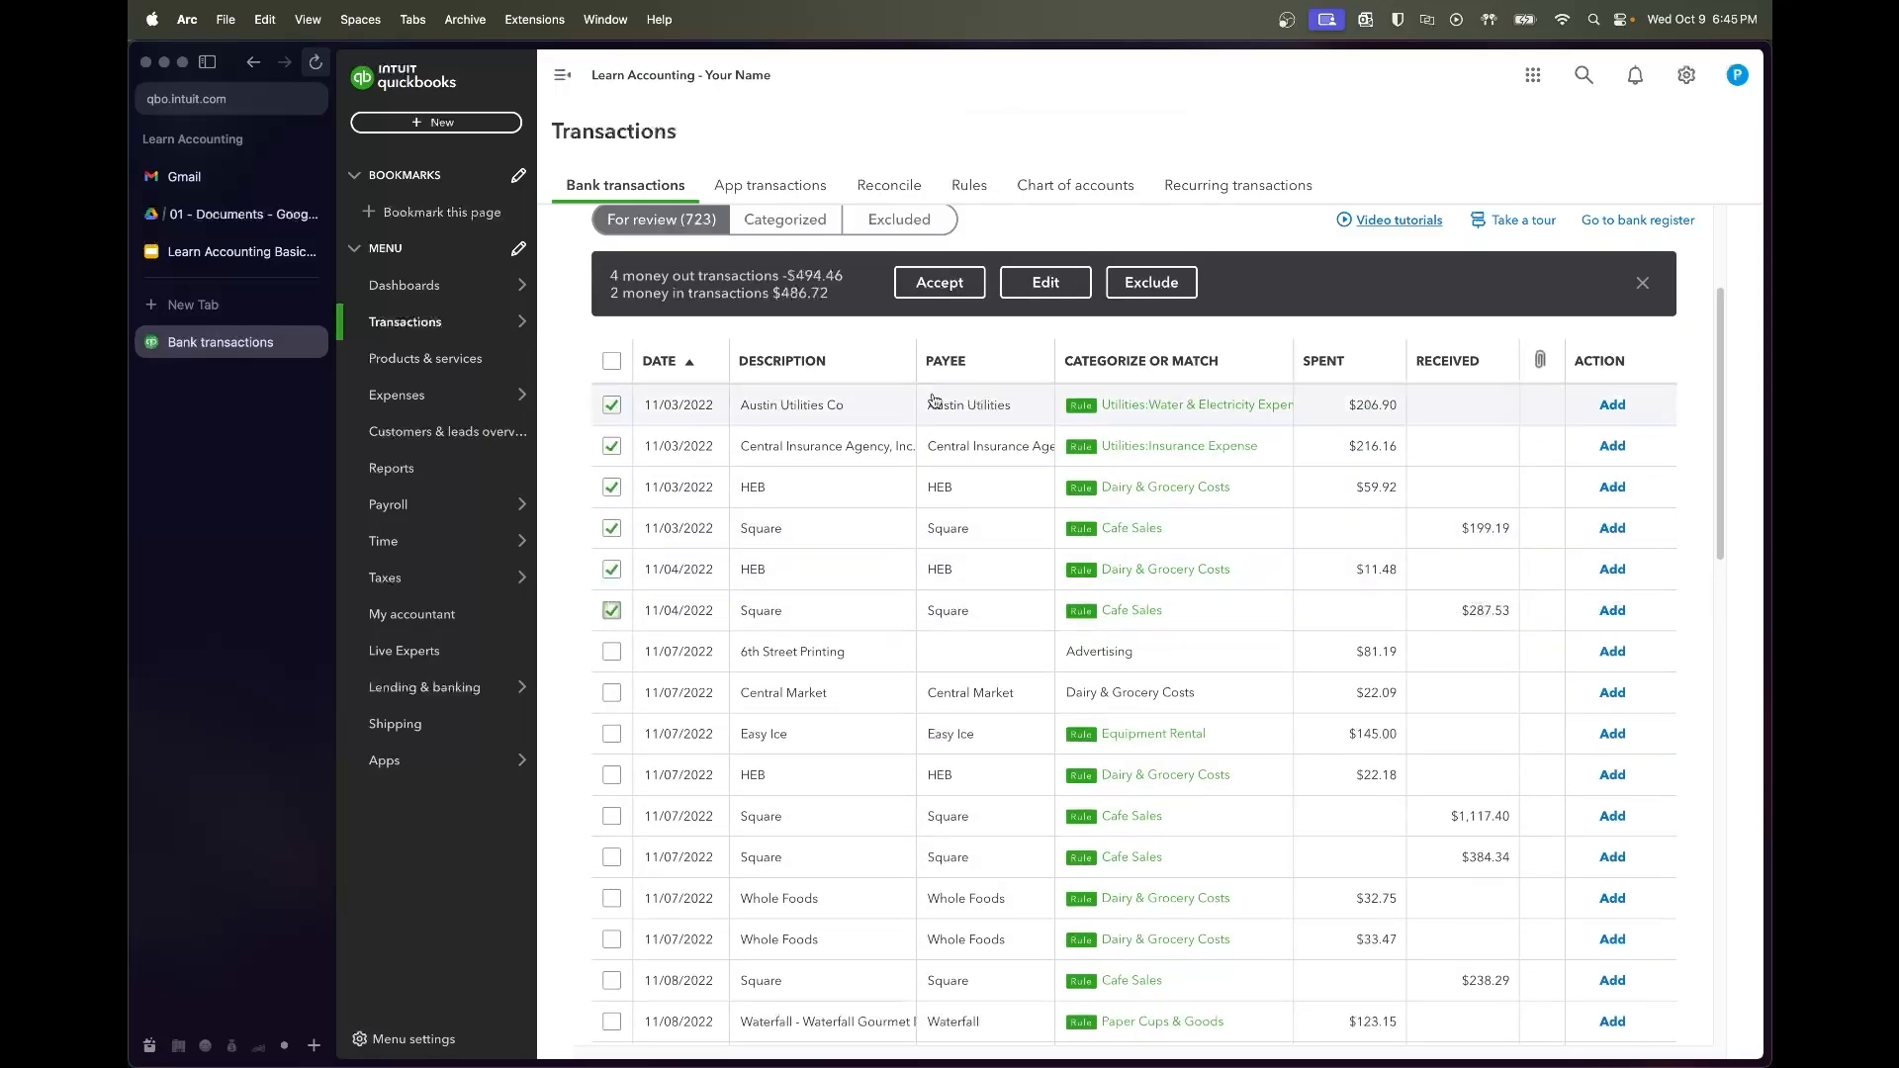
left_click(938, 282)
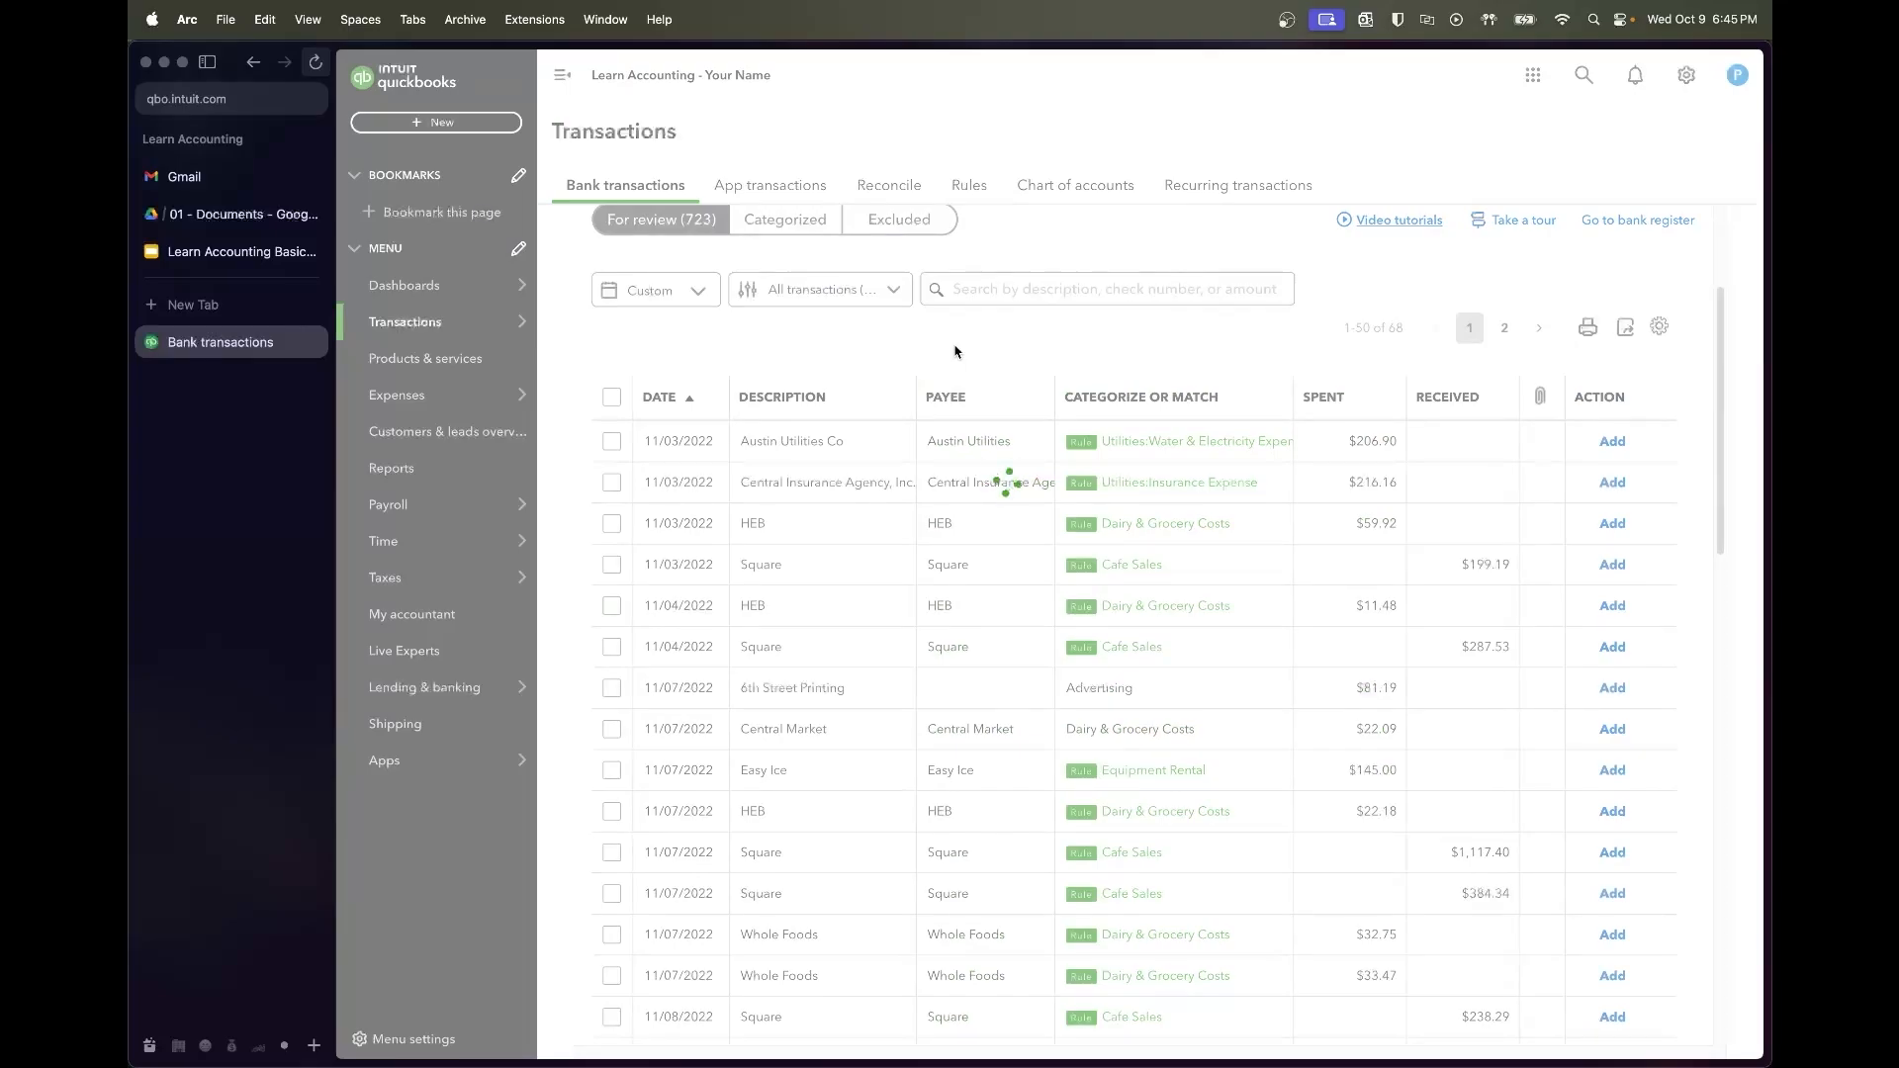
Categorize 6th Street Printing as Merchandise Purchase and save a '6th Street Printing' rule
left_click(832, 455)
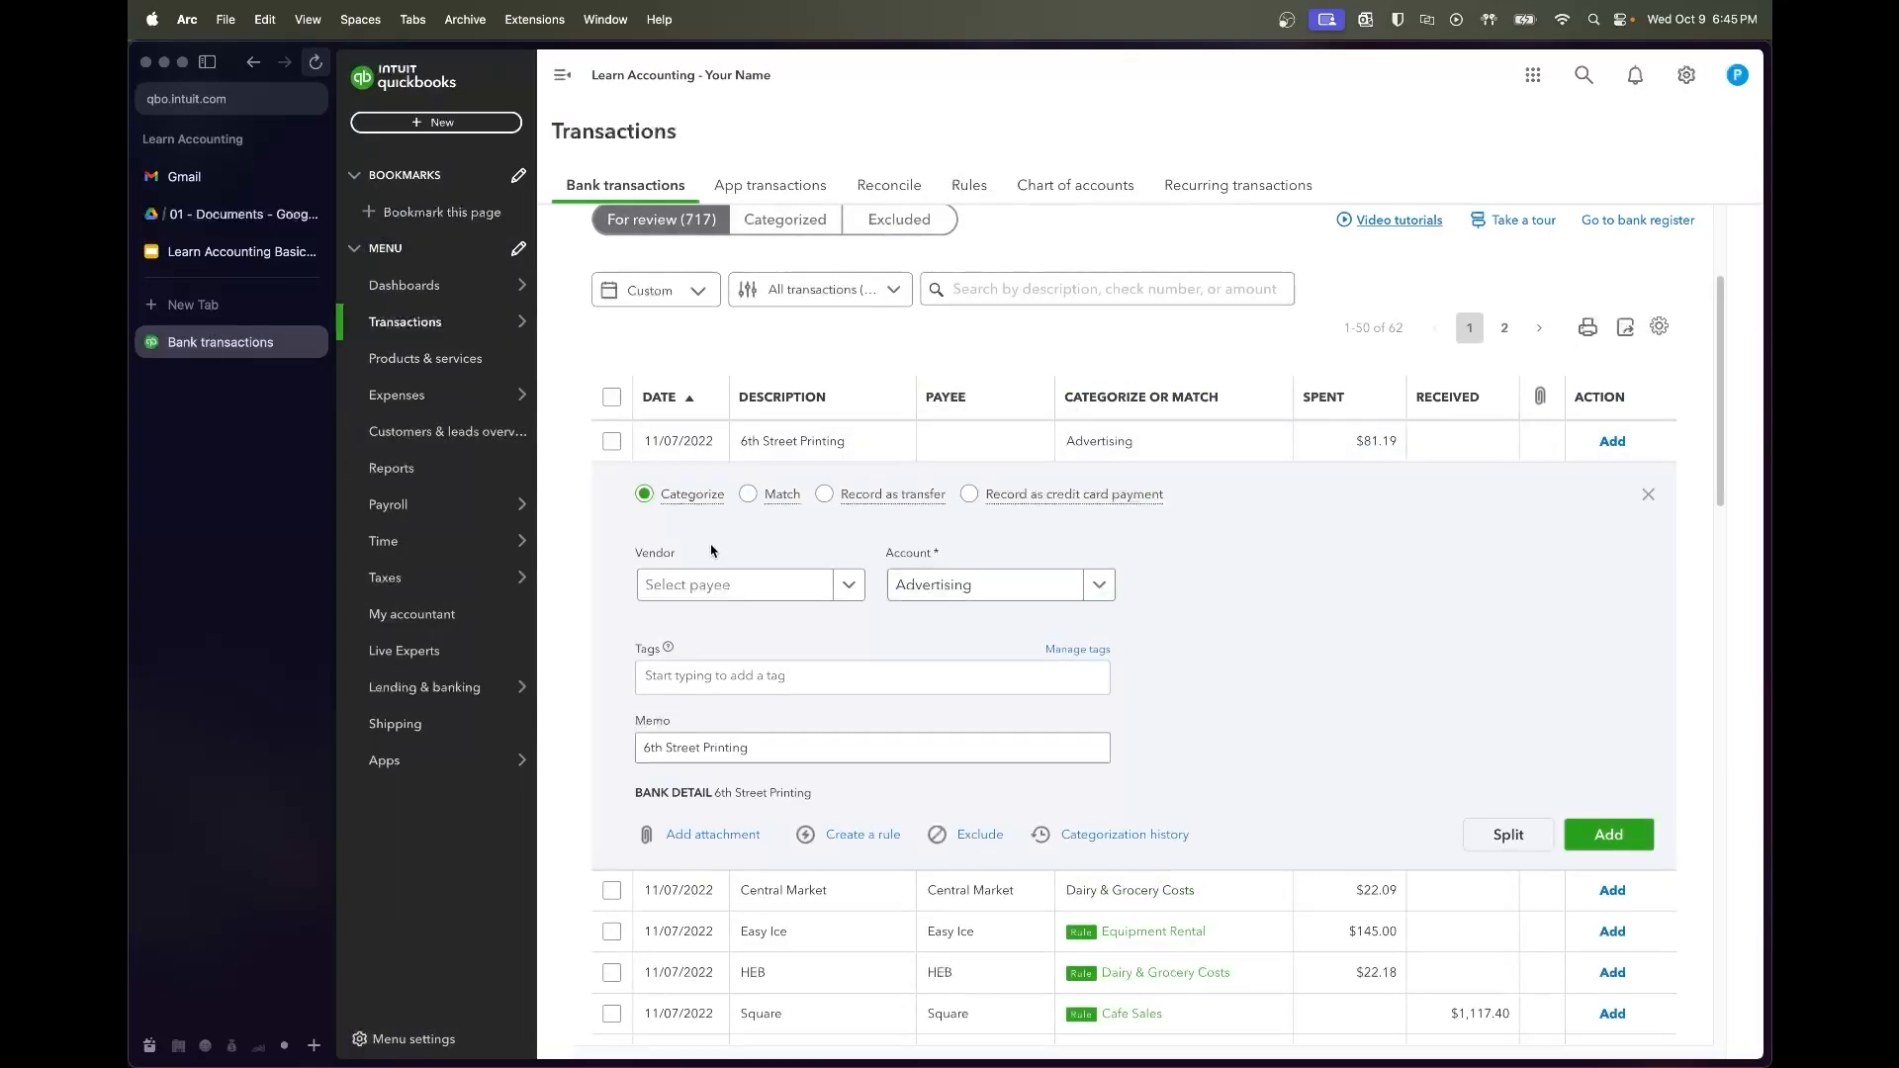
left_click(1017, 594)
type("merch")
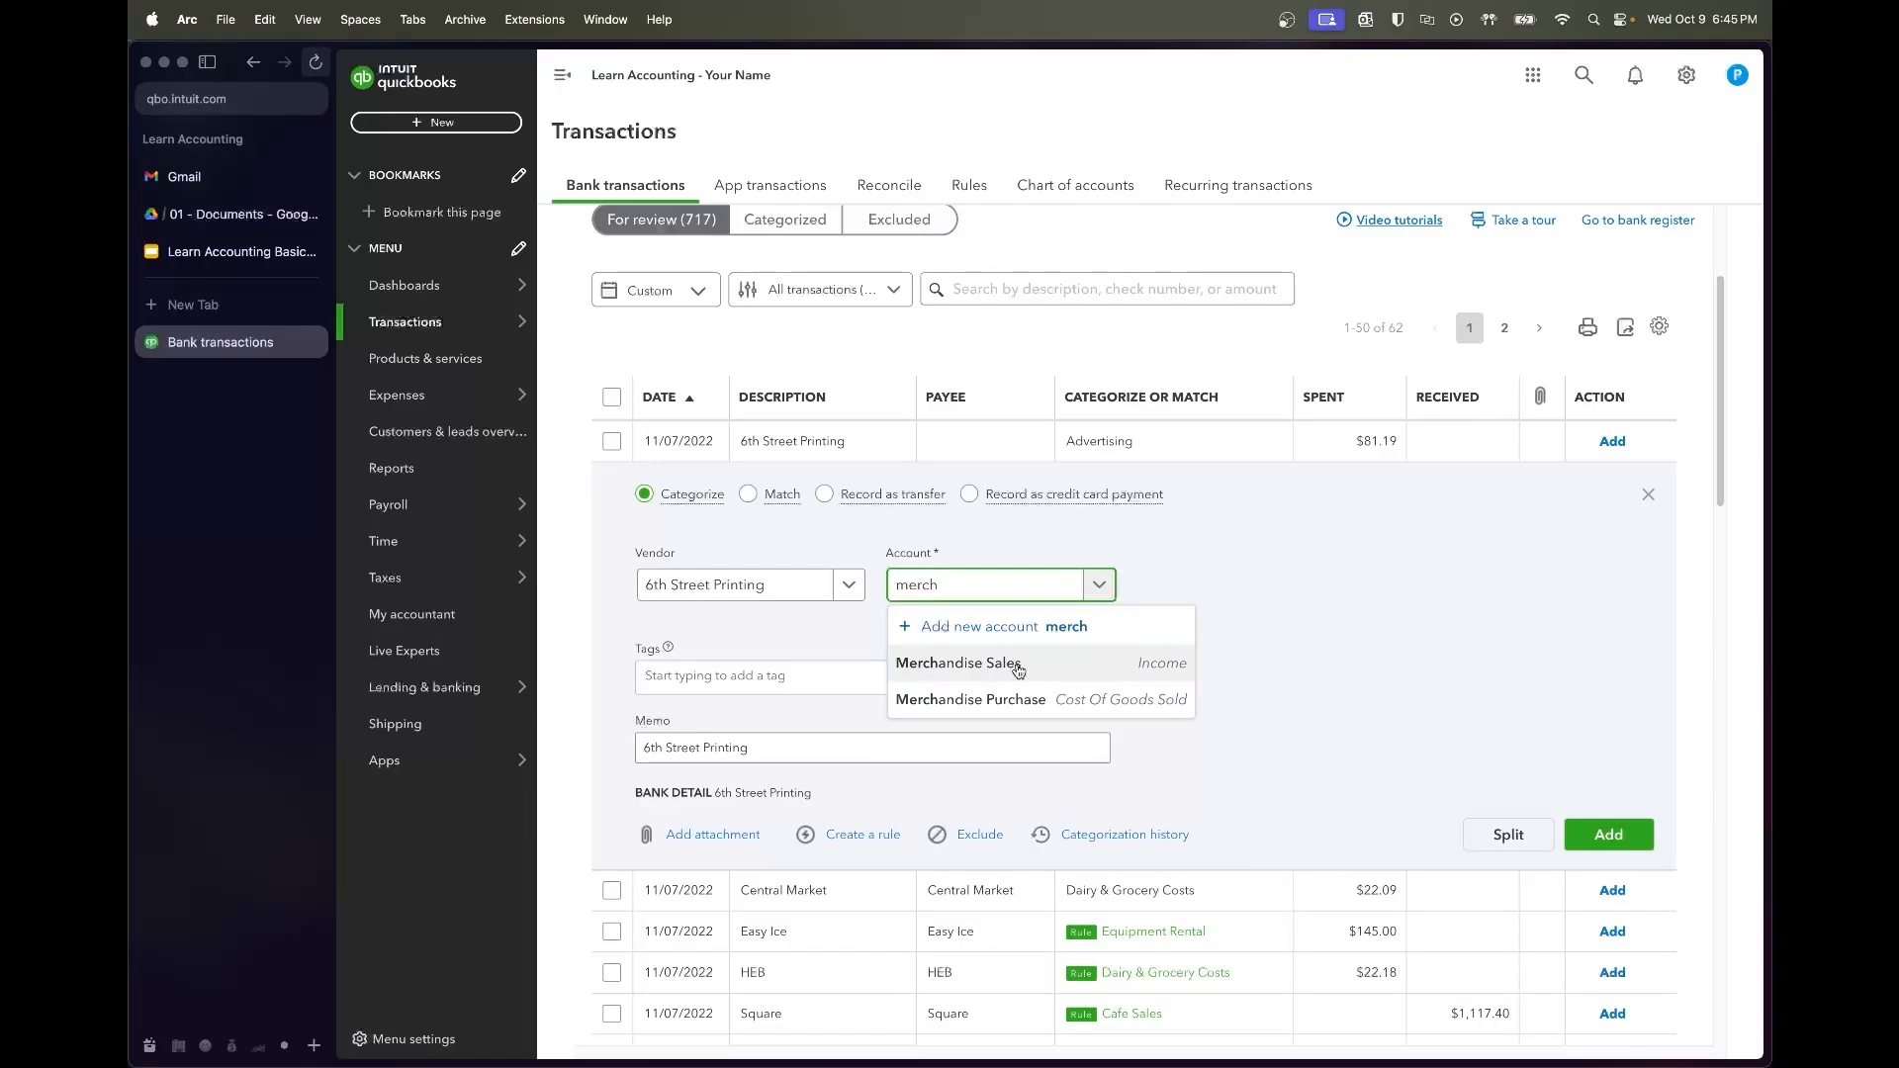
left_click(975, 699)
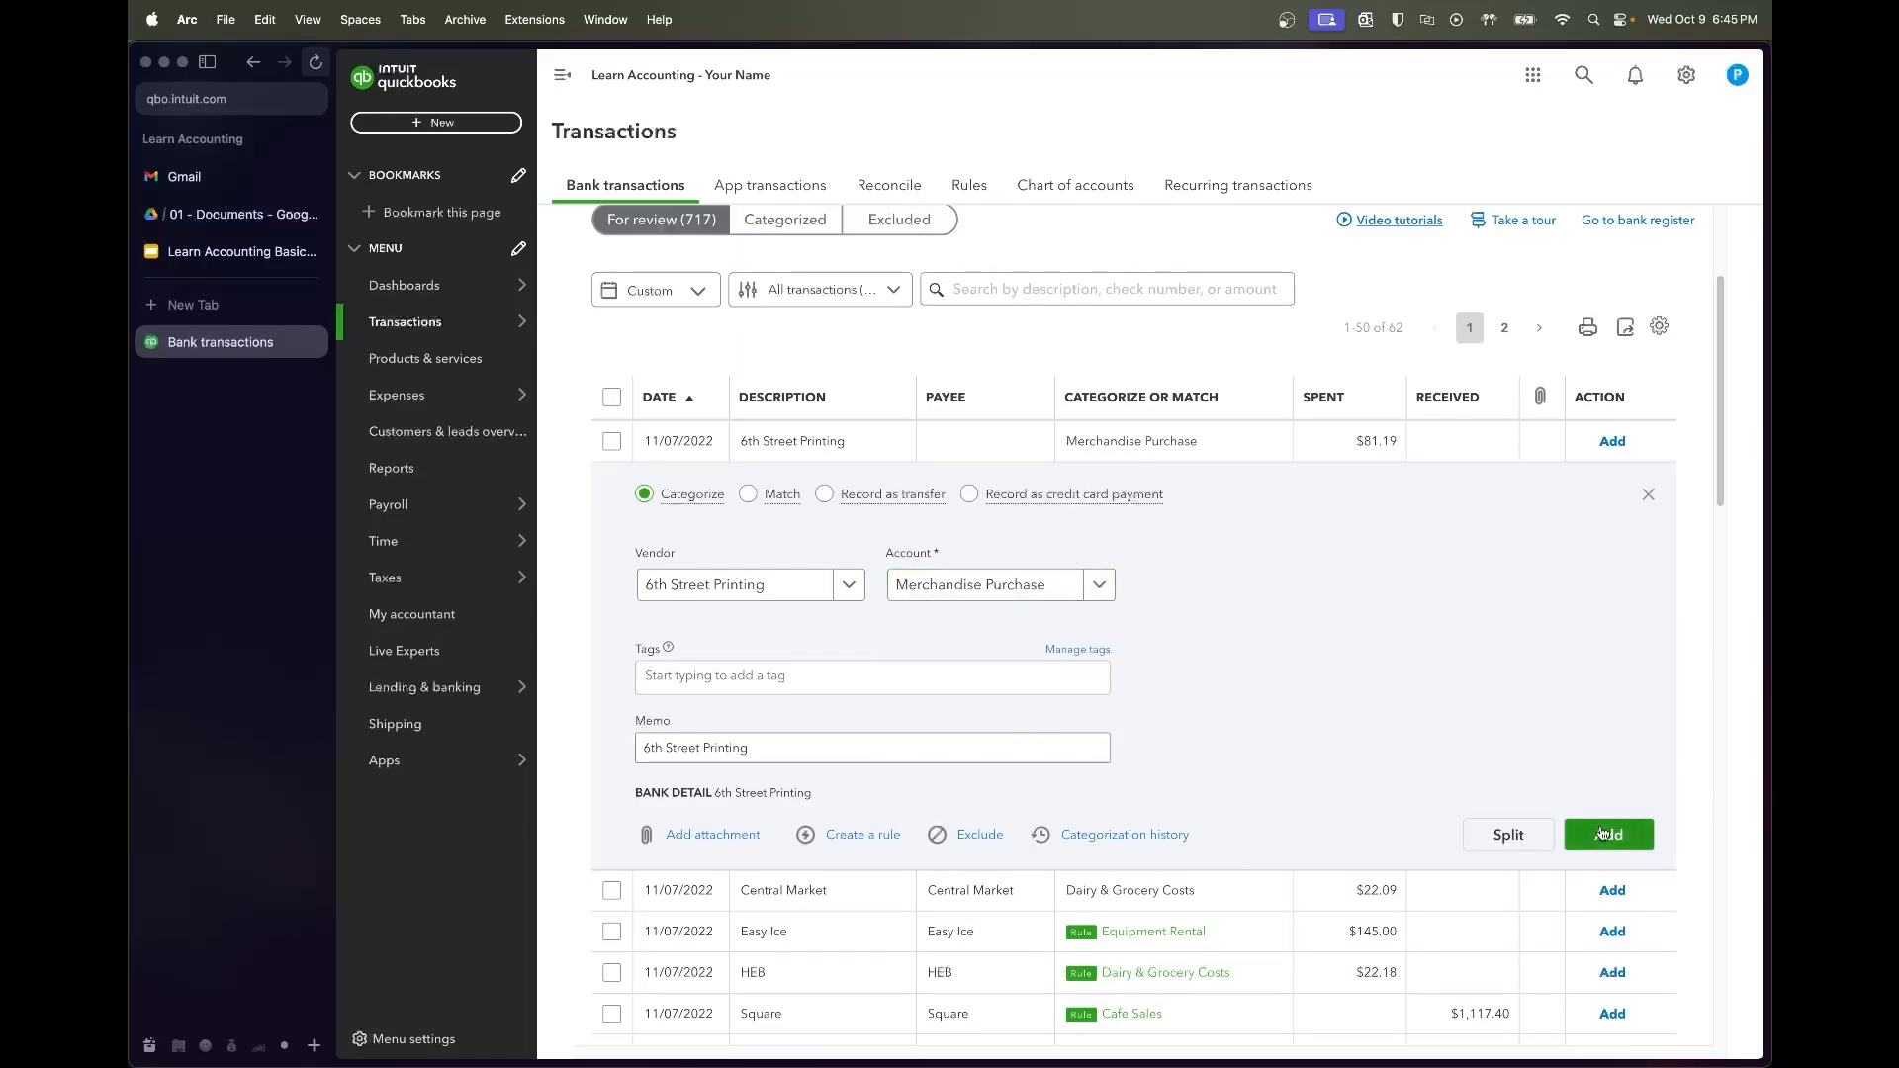
left_click(848, 834)
left_click(1326, 478)
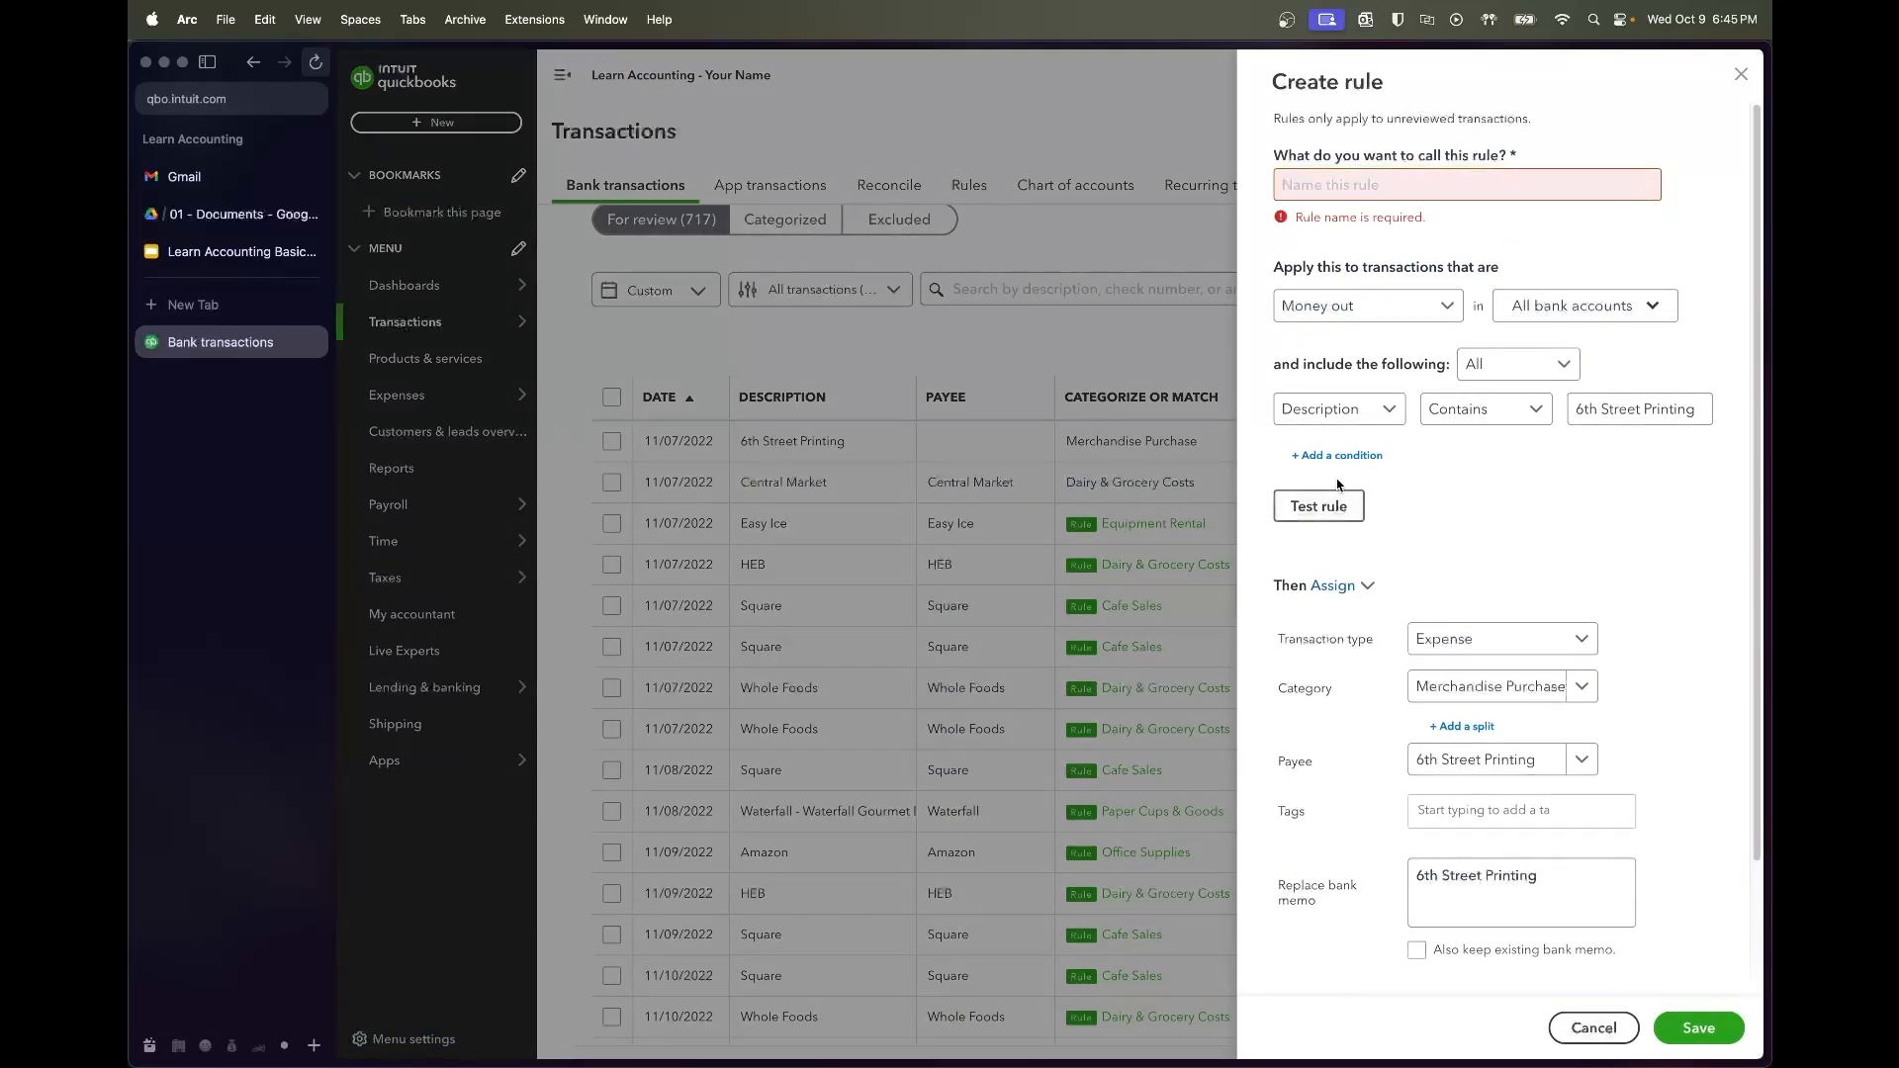
left_click_drag(1505, 502, 1602, 507)
left_click(1377, 184)
type("6th Str")
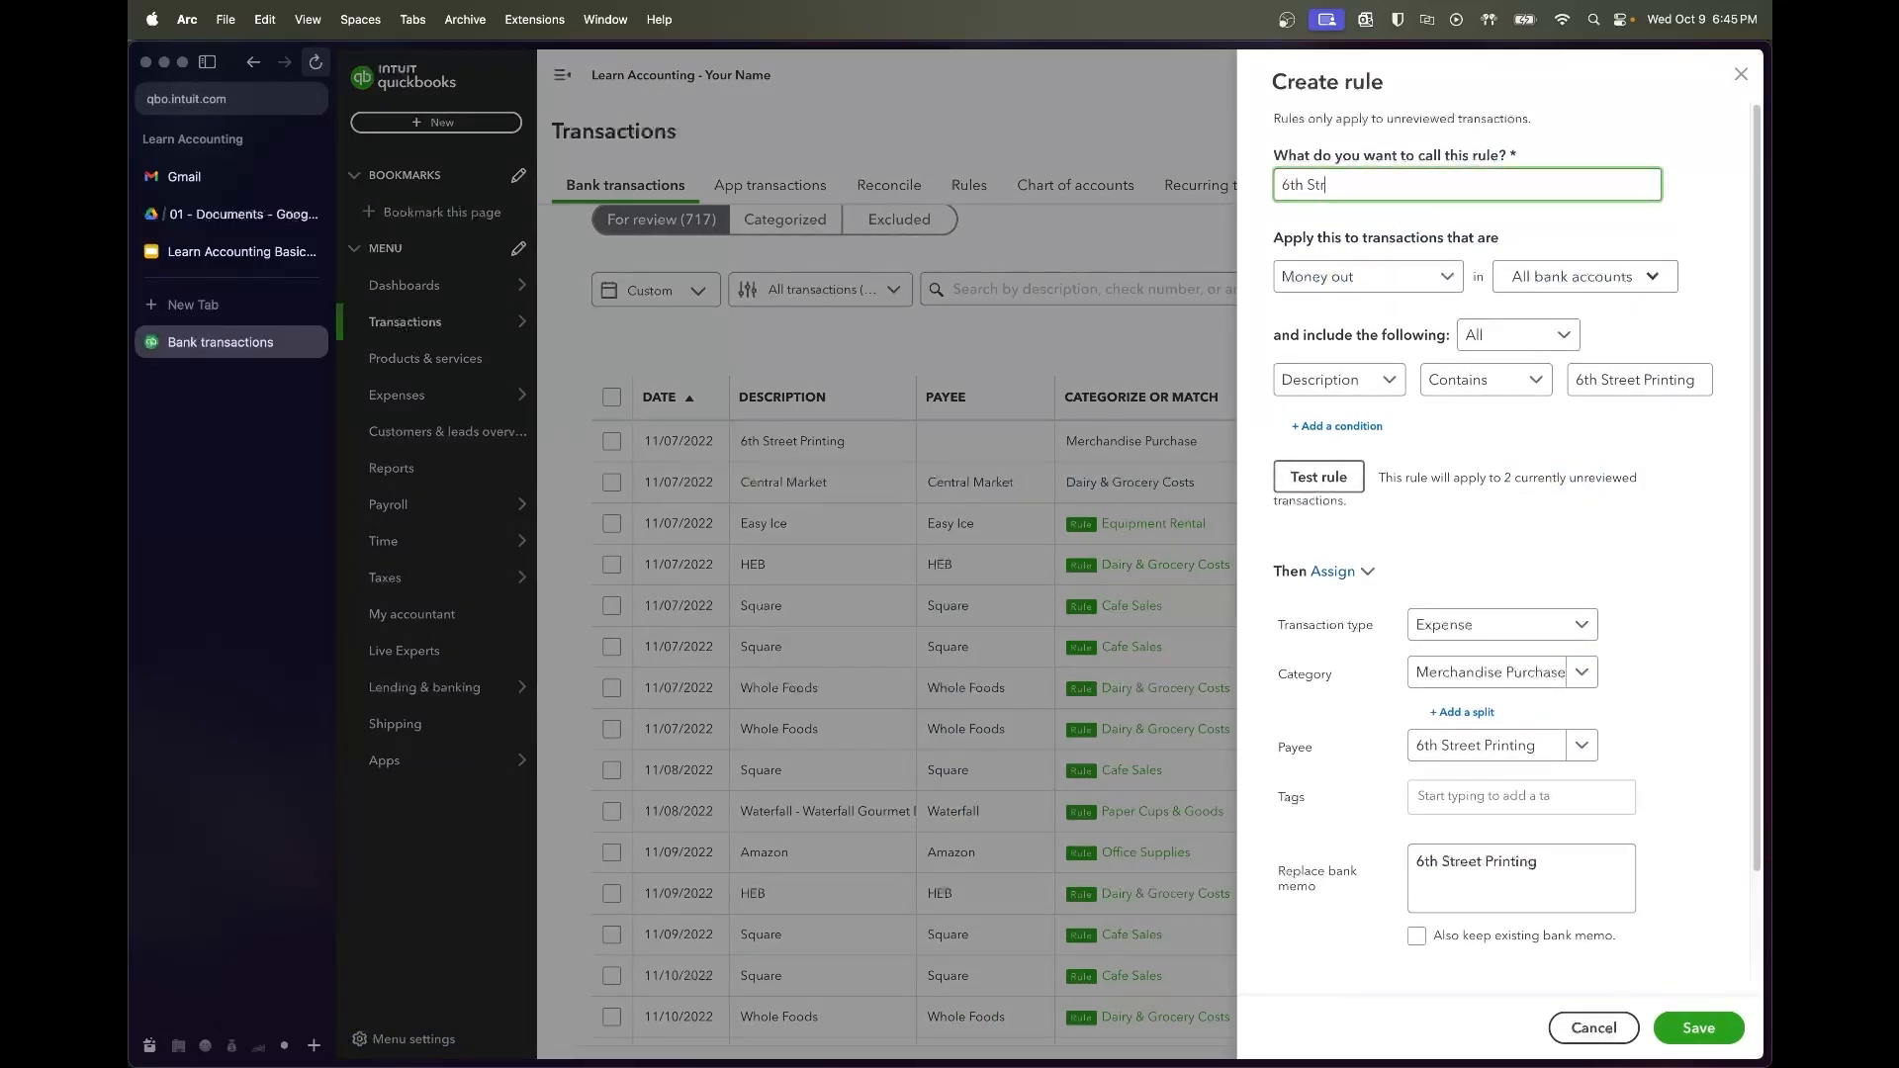
type("eet Printing")
left_click(1662, 605)
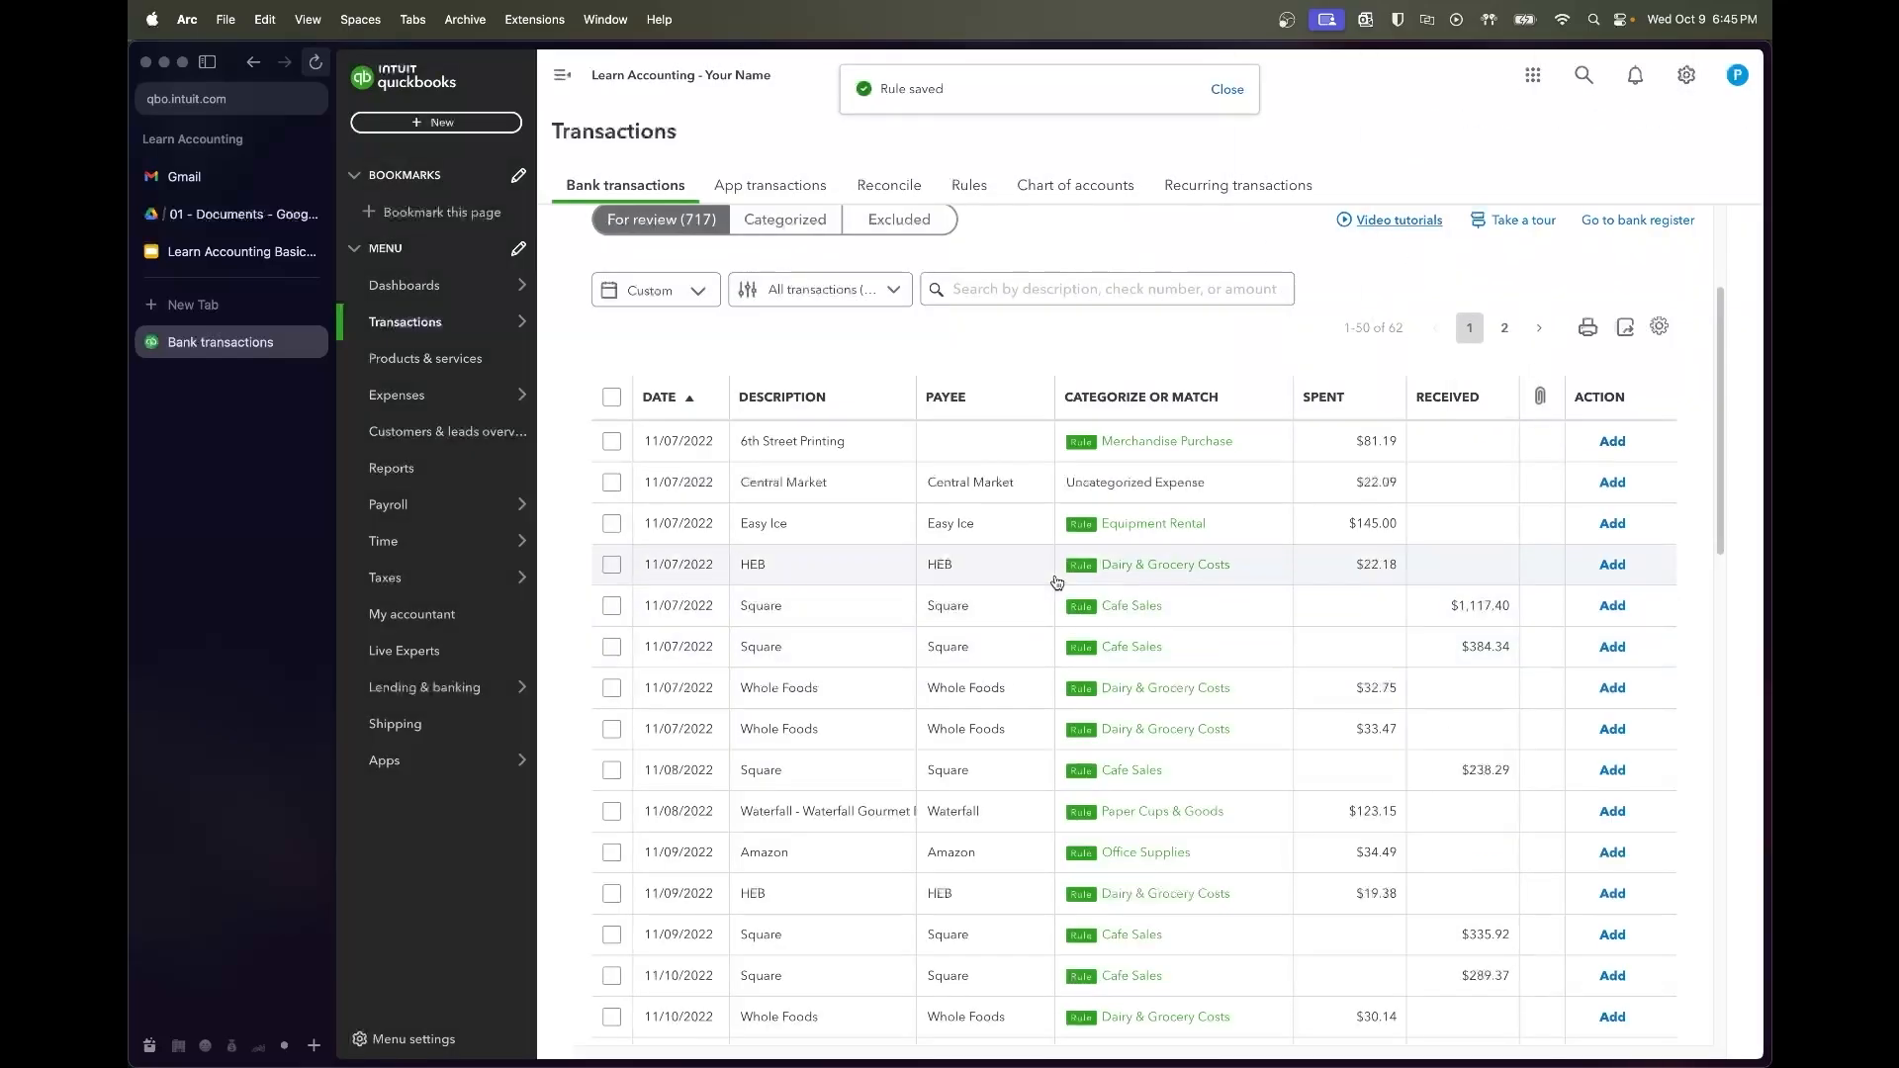
left_click(974, 482)
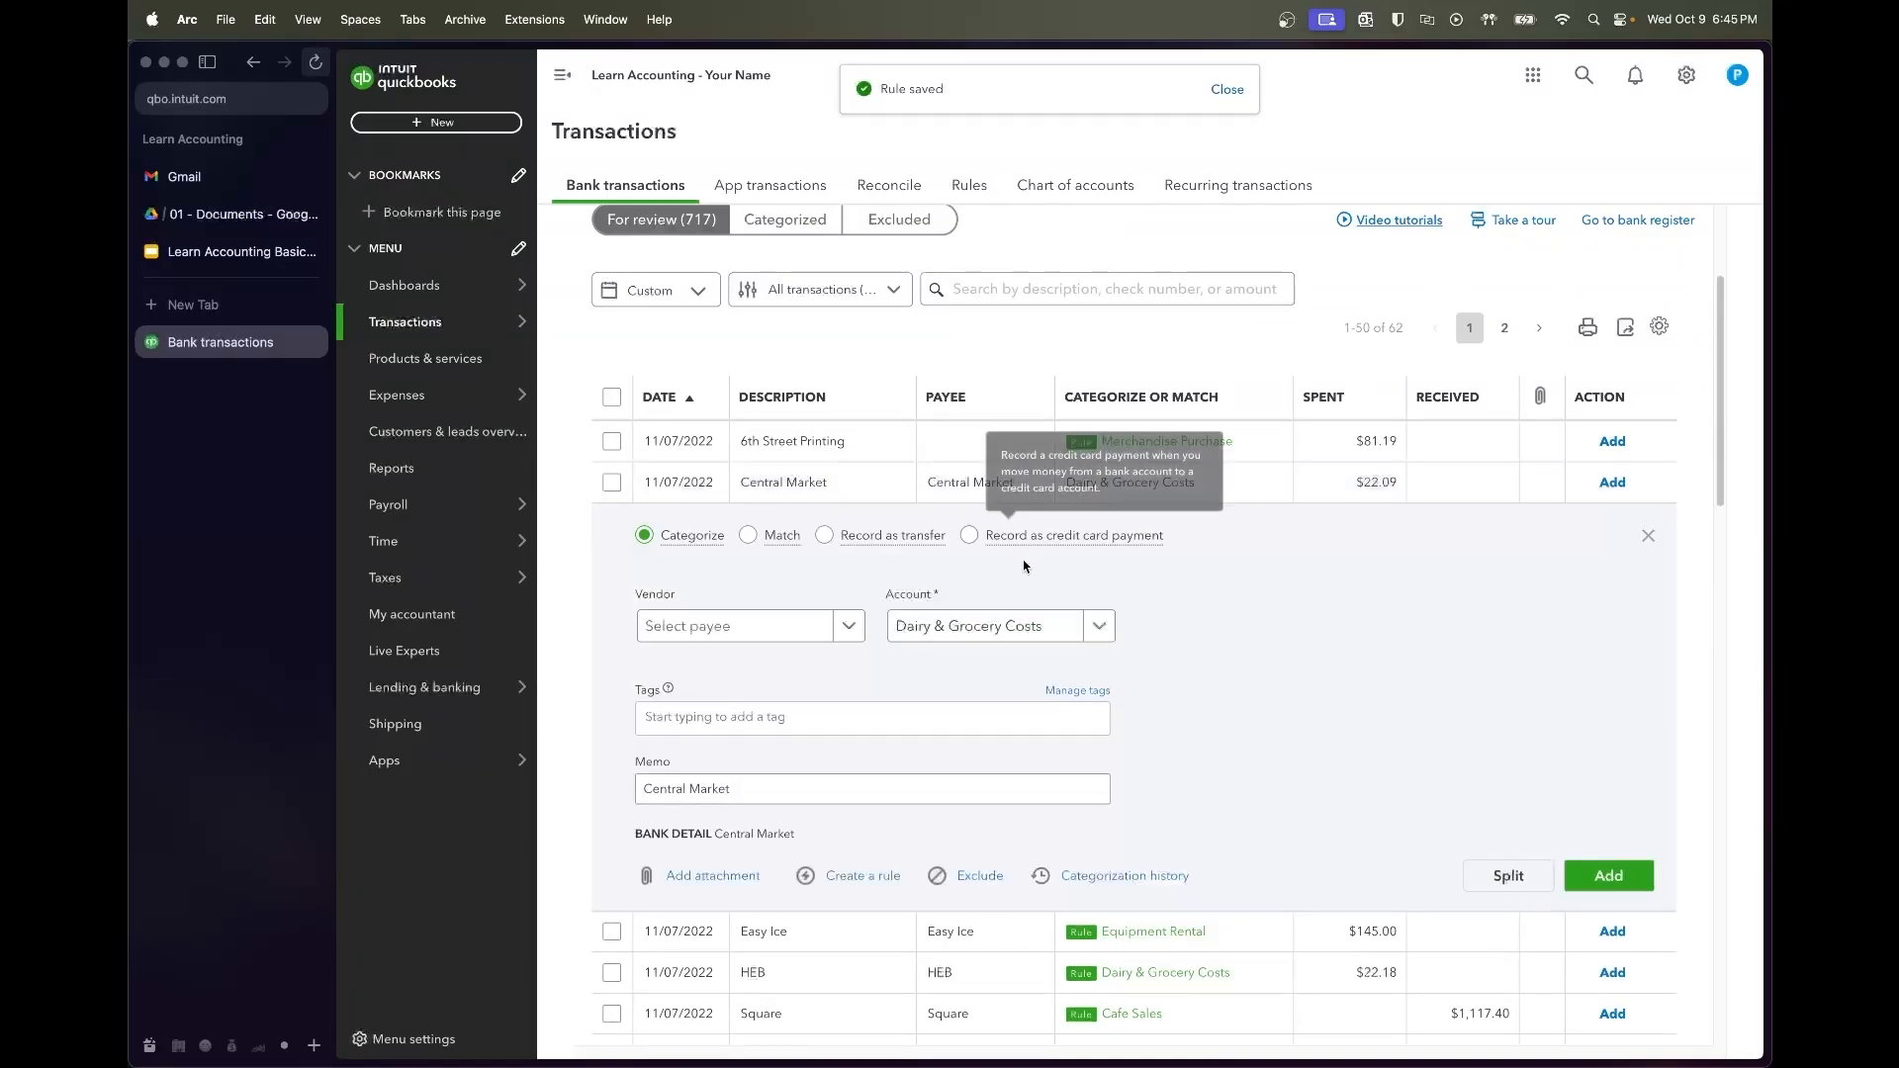
Save a 'Central Market' rule filing Central Market charges as Dairy & Grocery Costs
left_click(863, 877)
type("Central Market")
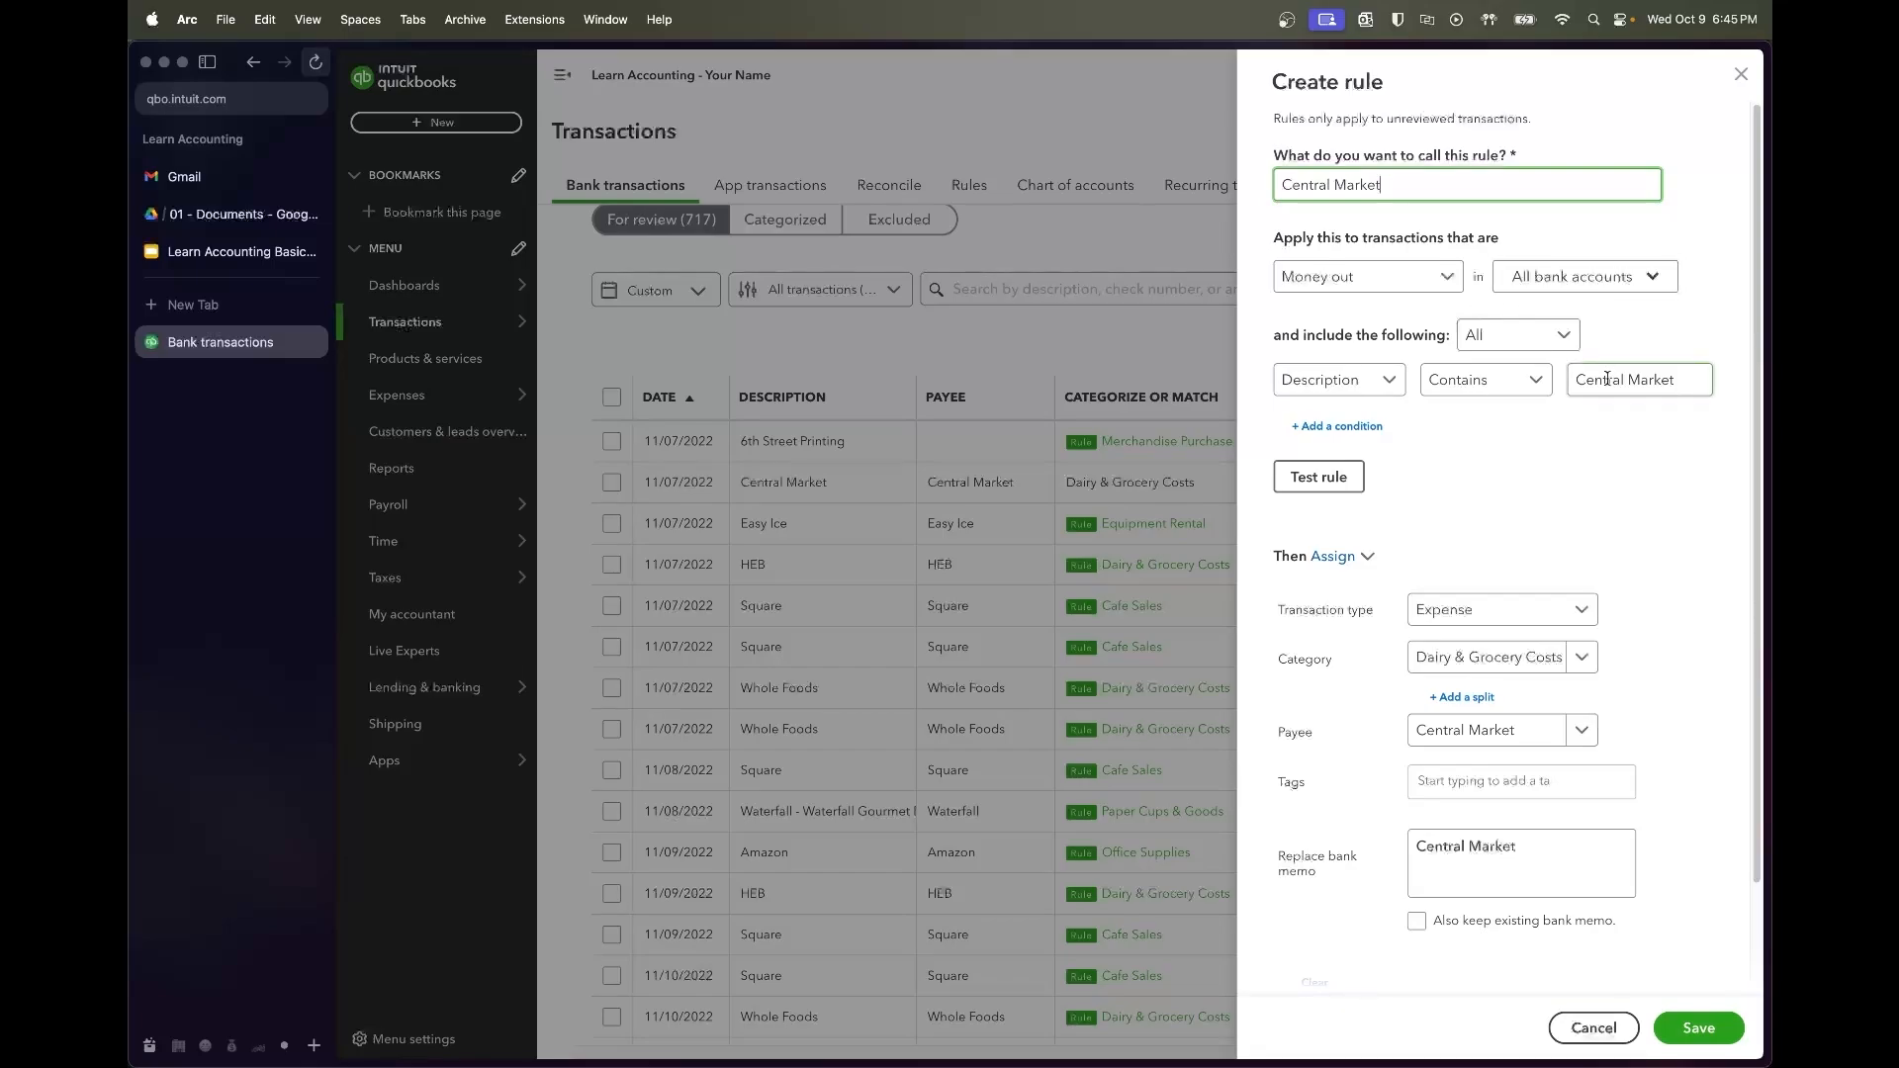
left_click(1323, 486)
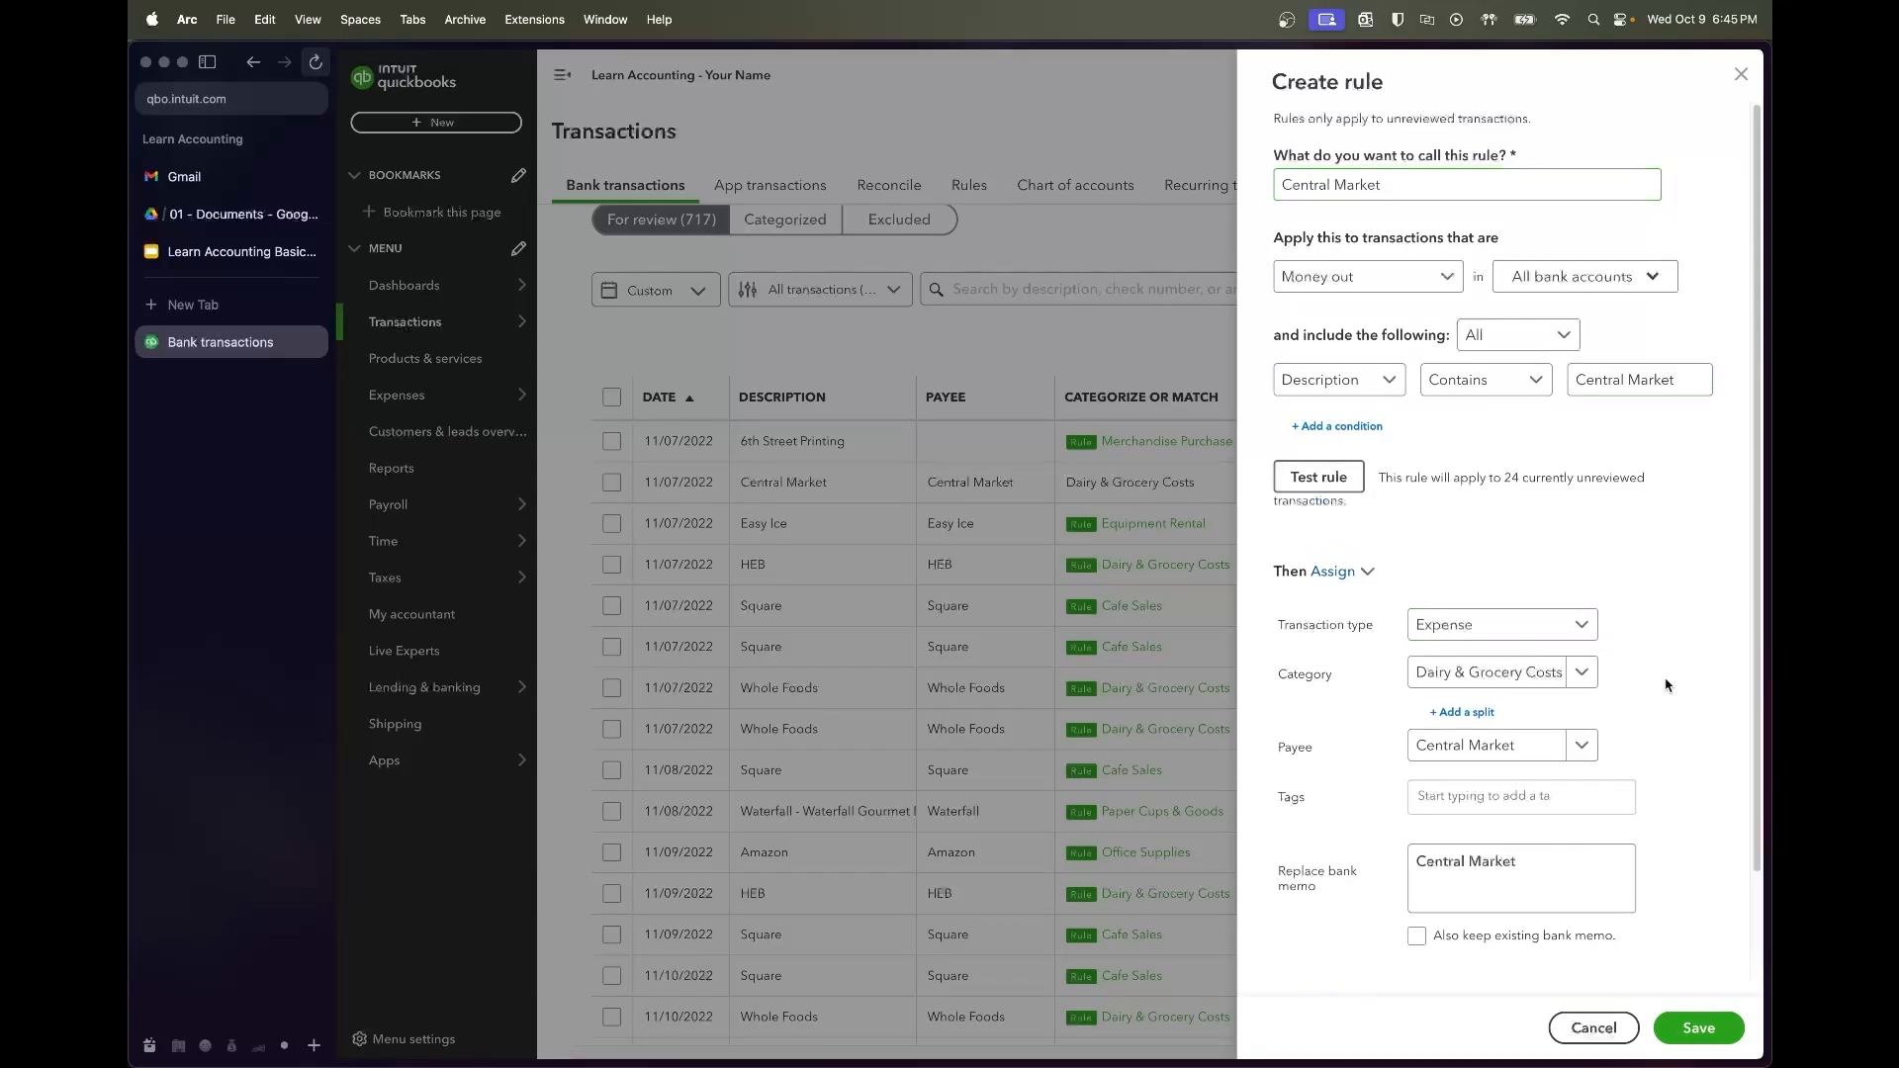
scroll(1670, 687, "down", 3)
left_click(1693, 1028)
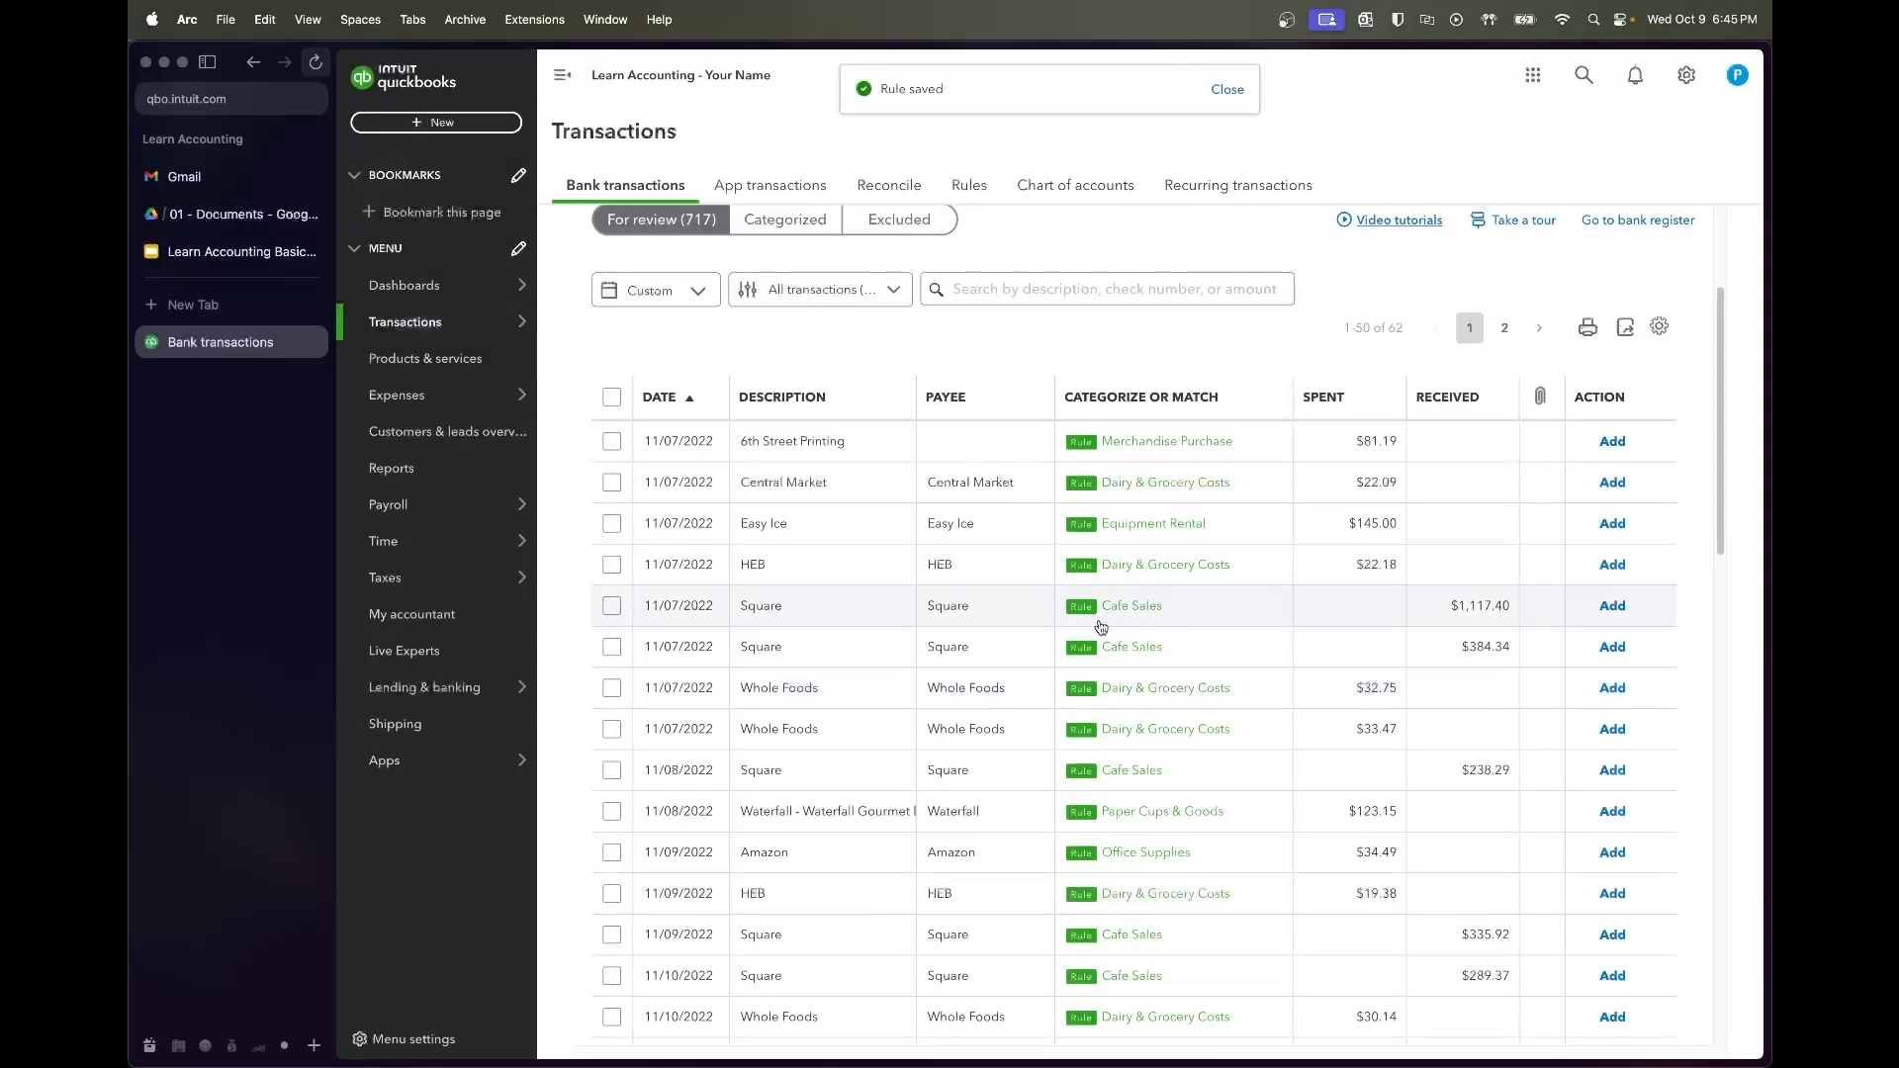
scroll(975, 577, "down", 5)
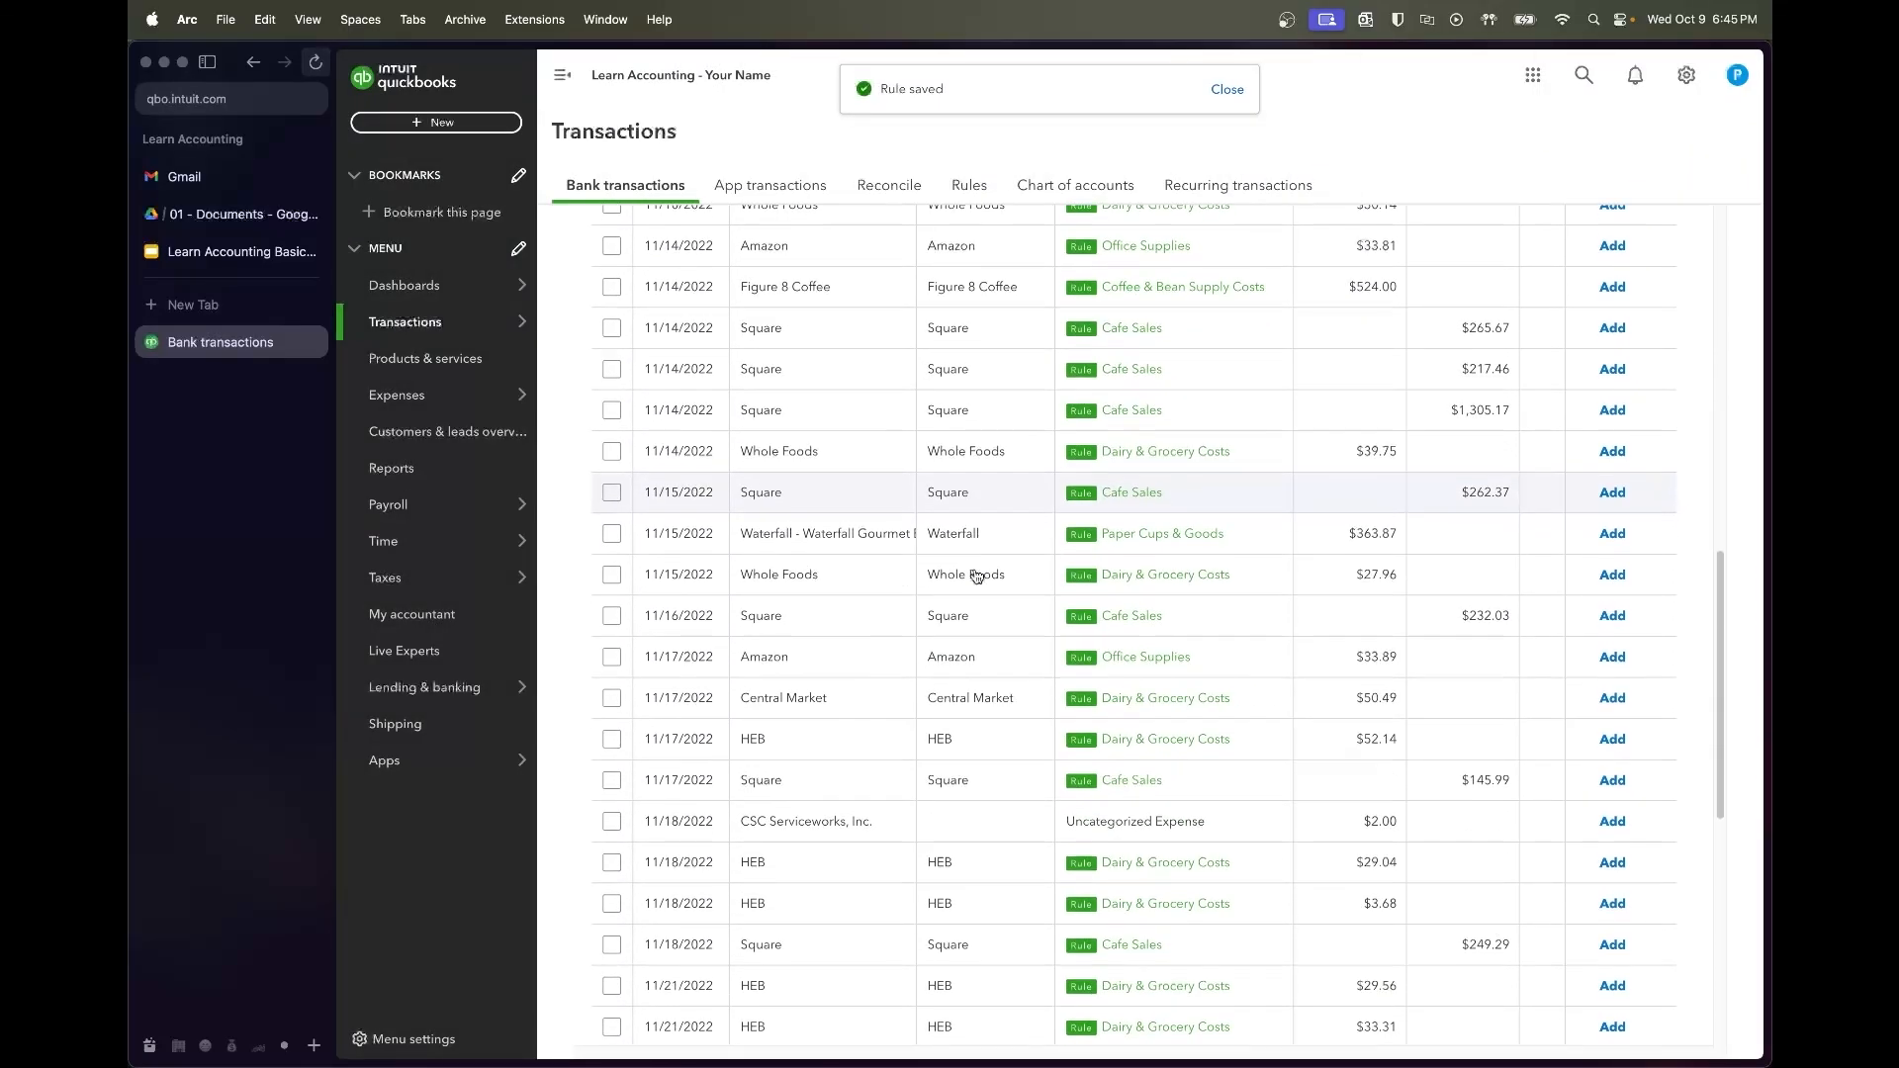
Start a rule from the CSC Serviceworks charge and name it 'CSC Repairs'
scroll(975, 577, "down", 3)
left_click(860, 698)
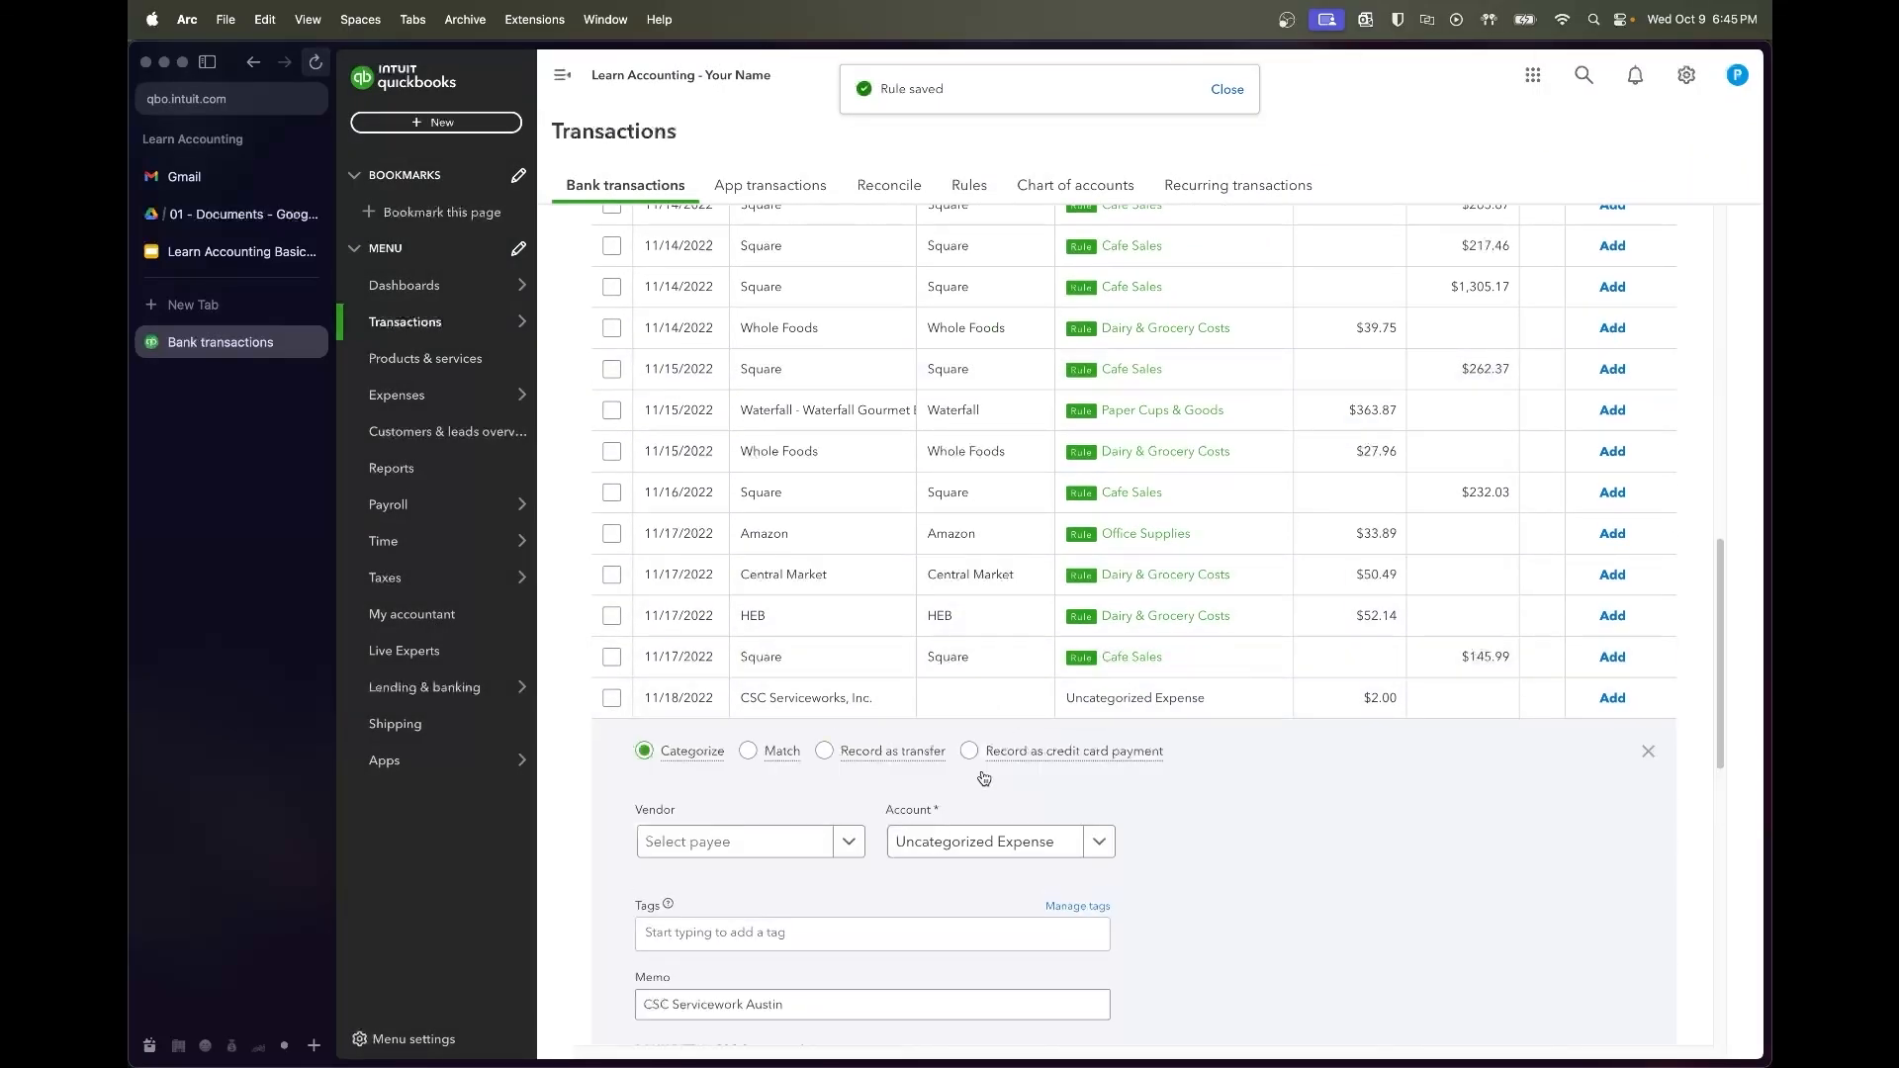
scroll(805, 847, "down", 2)
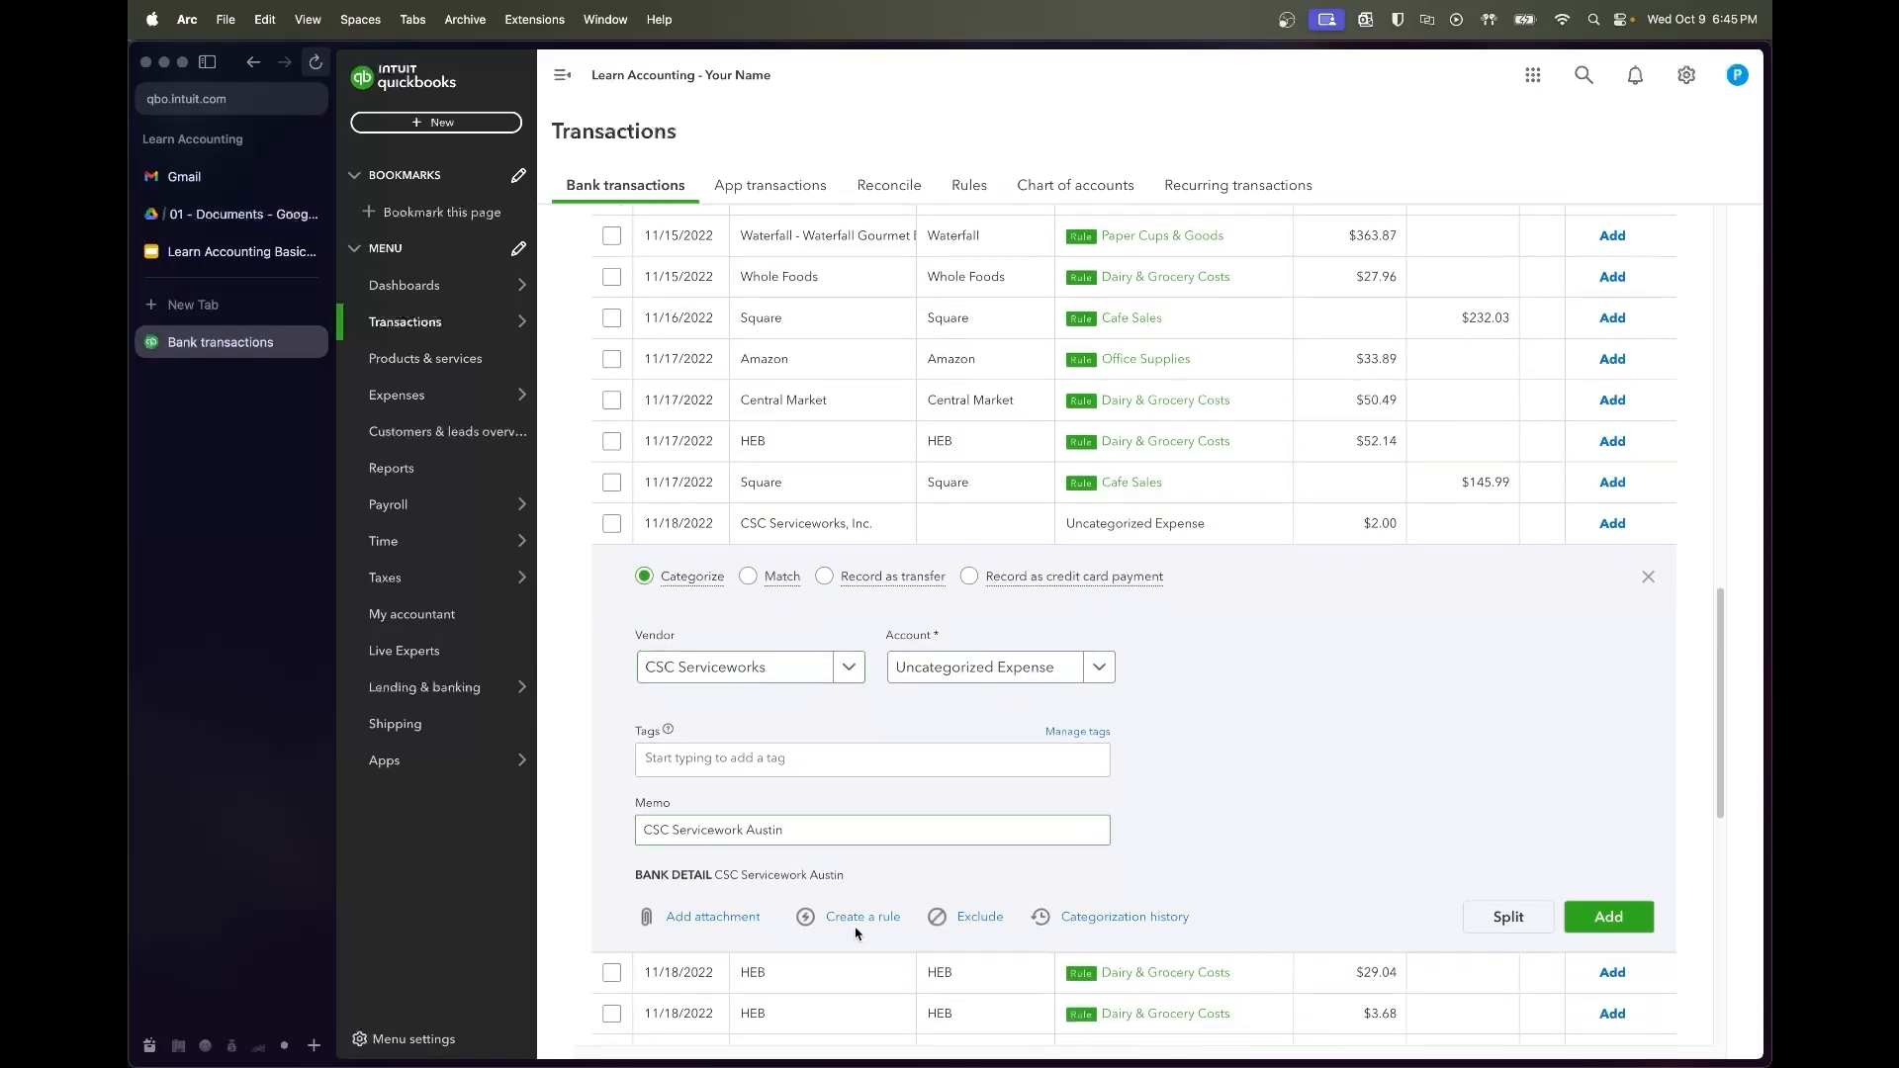
left_click(860, 918)
left_click(1319, 477)
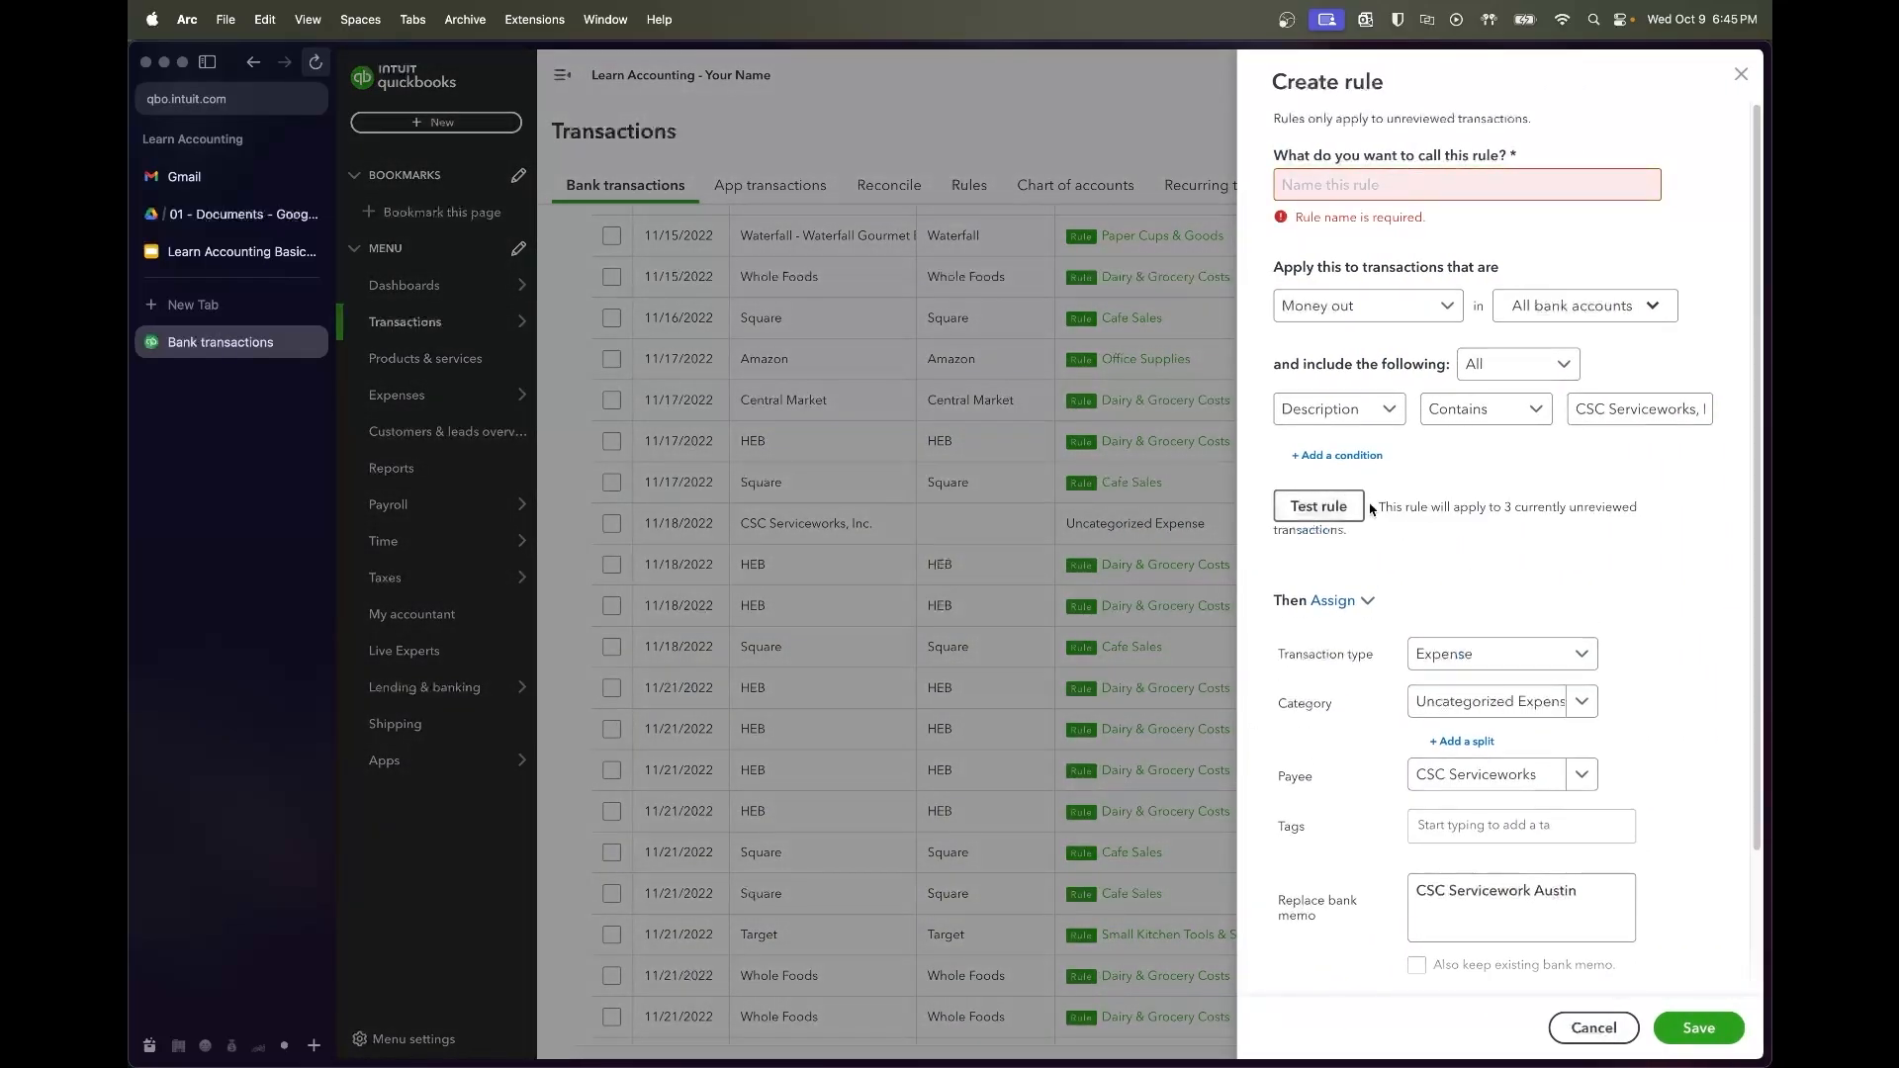
left_click(1443, 198)
type("CSC Repairsw")
Set the rule category to Repairs & Maintenance, fix the name, and save it
left_click(1494, 673)
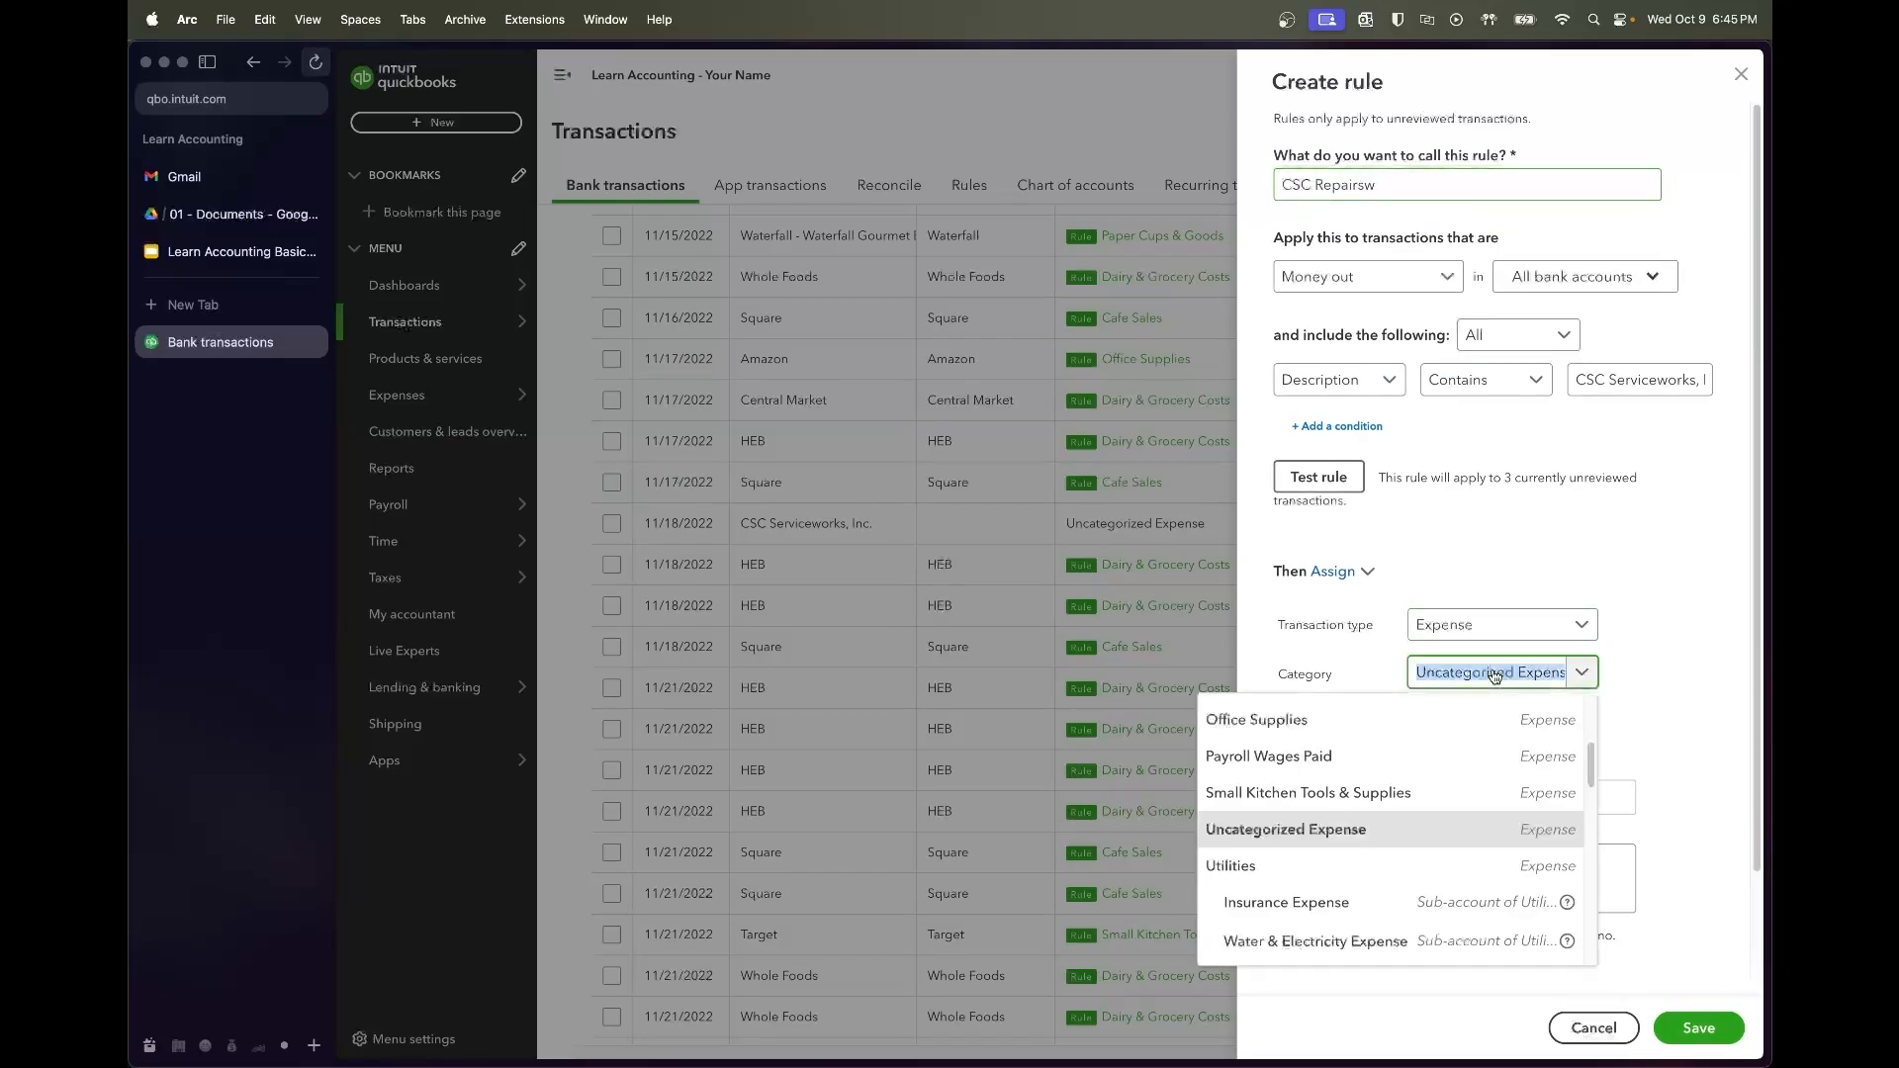
type("R")
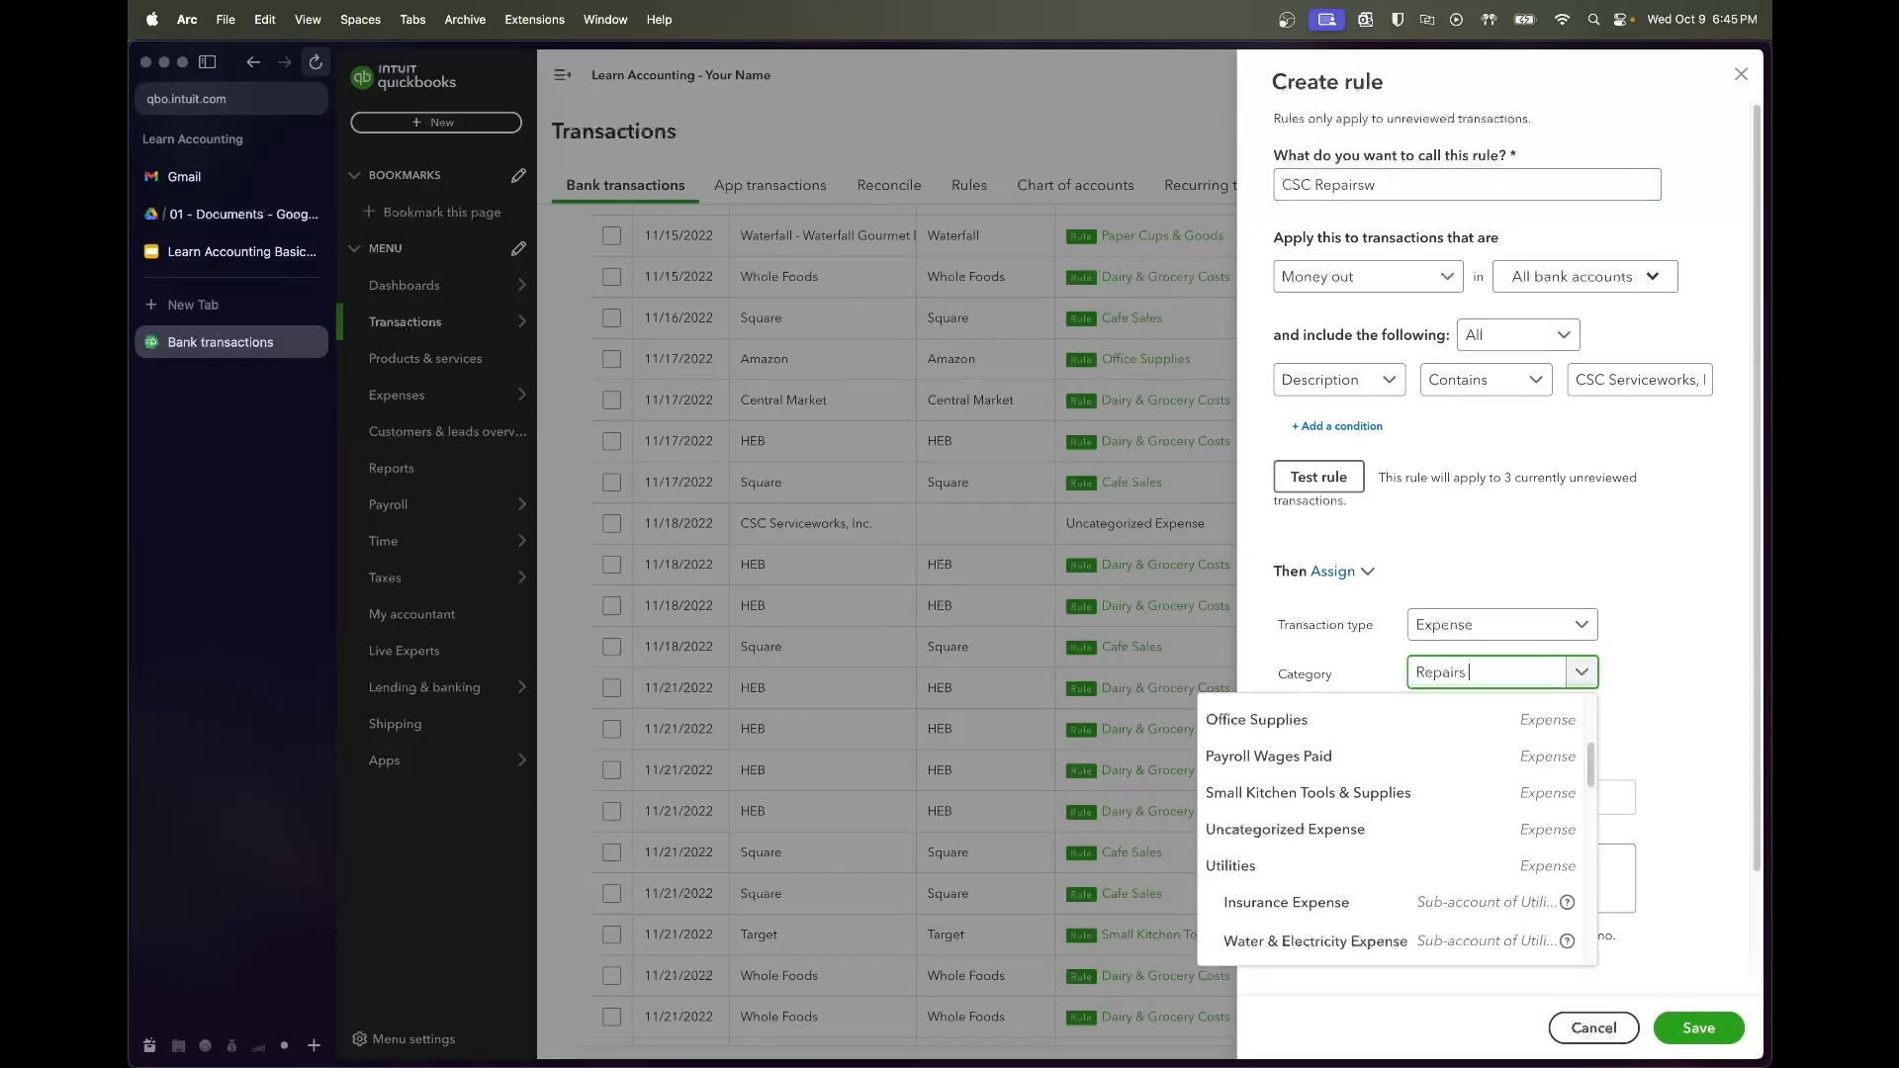
type("epairs")
left_click(1305, 787)
left_click(1373, 184)
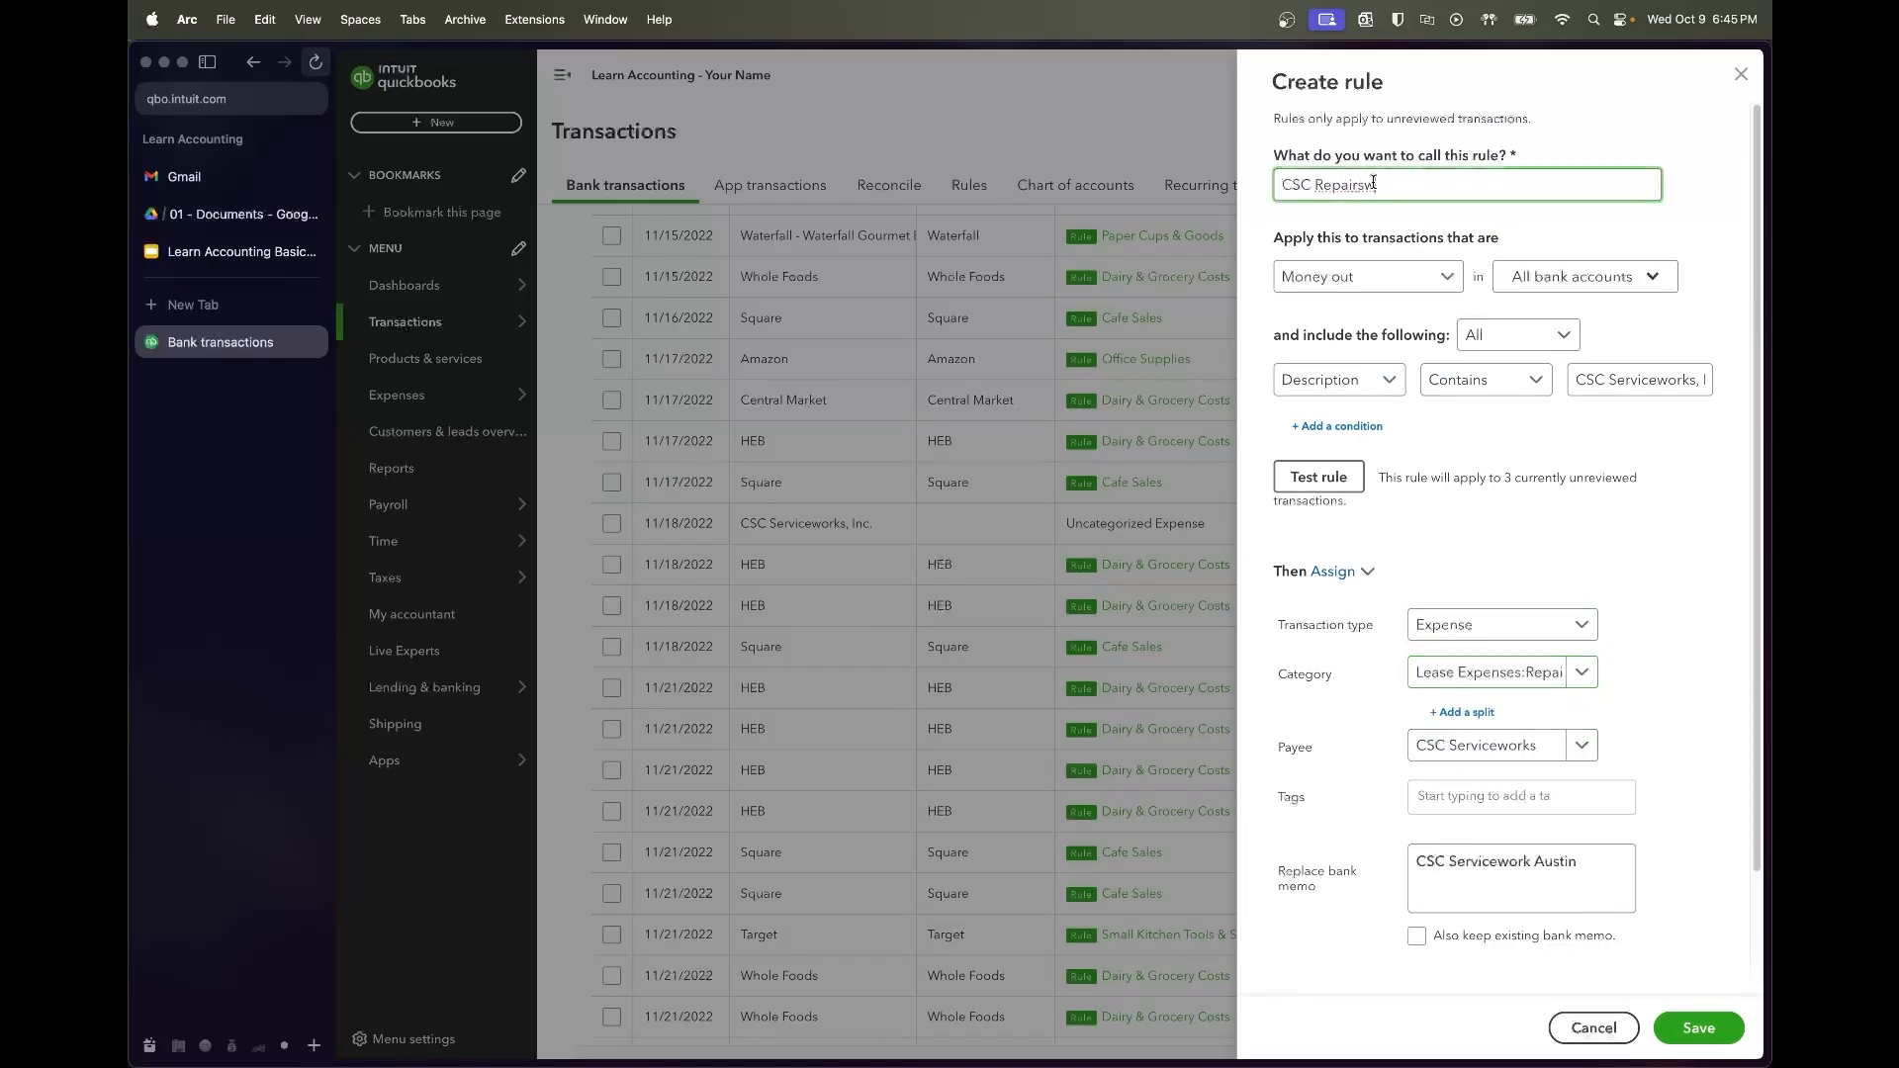
left_click(1539, 480)
scroll(1658, 681, "down", 3)
left_click(1693, 1028)
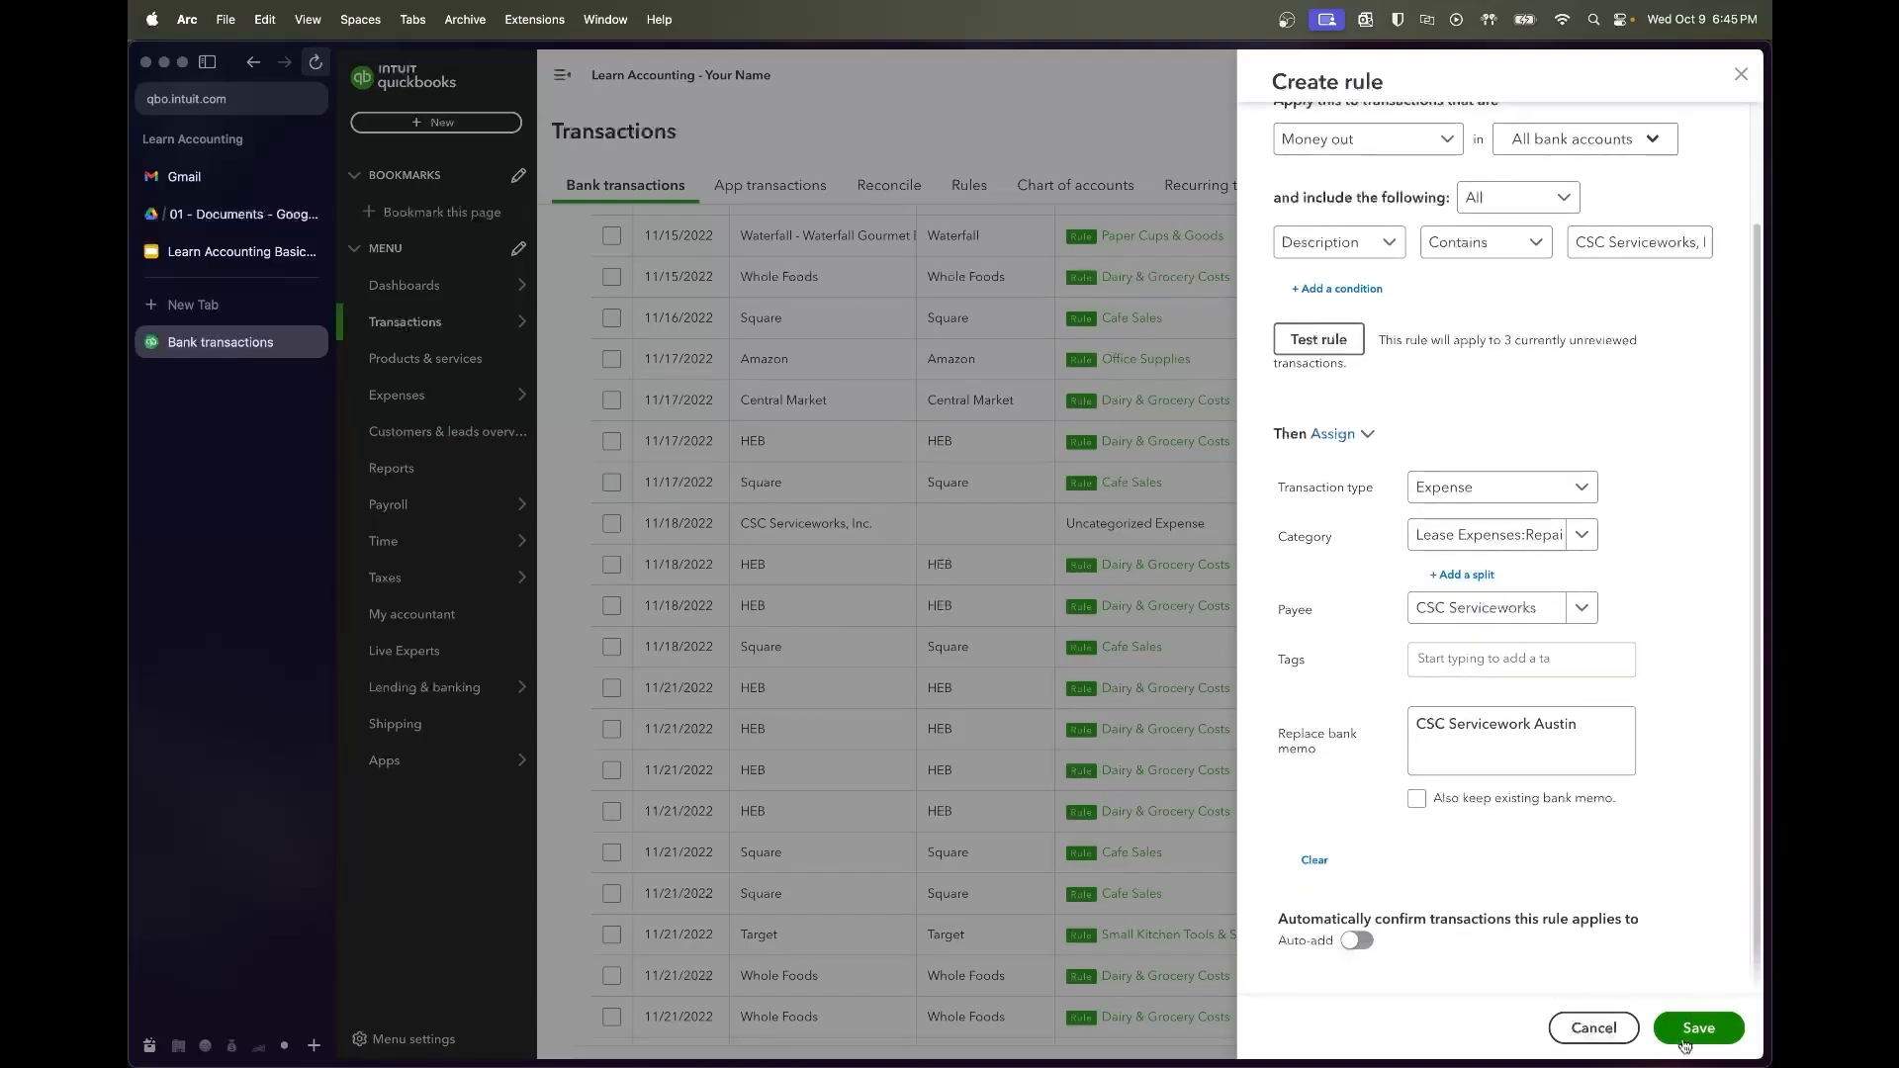
scroll(1035, 572, "up", 2)
scroll(1037, 574, "down", 5)
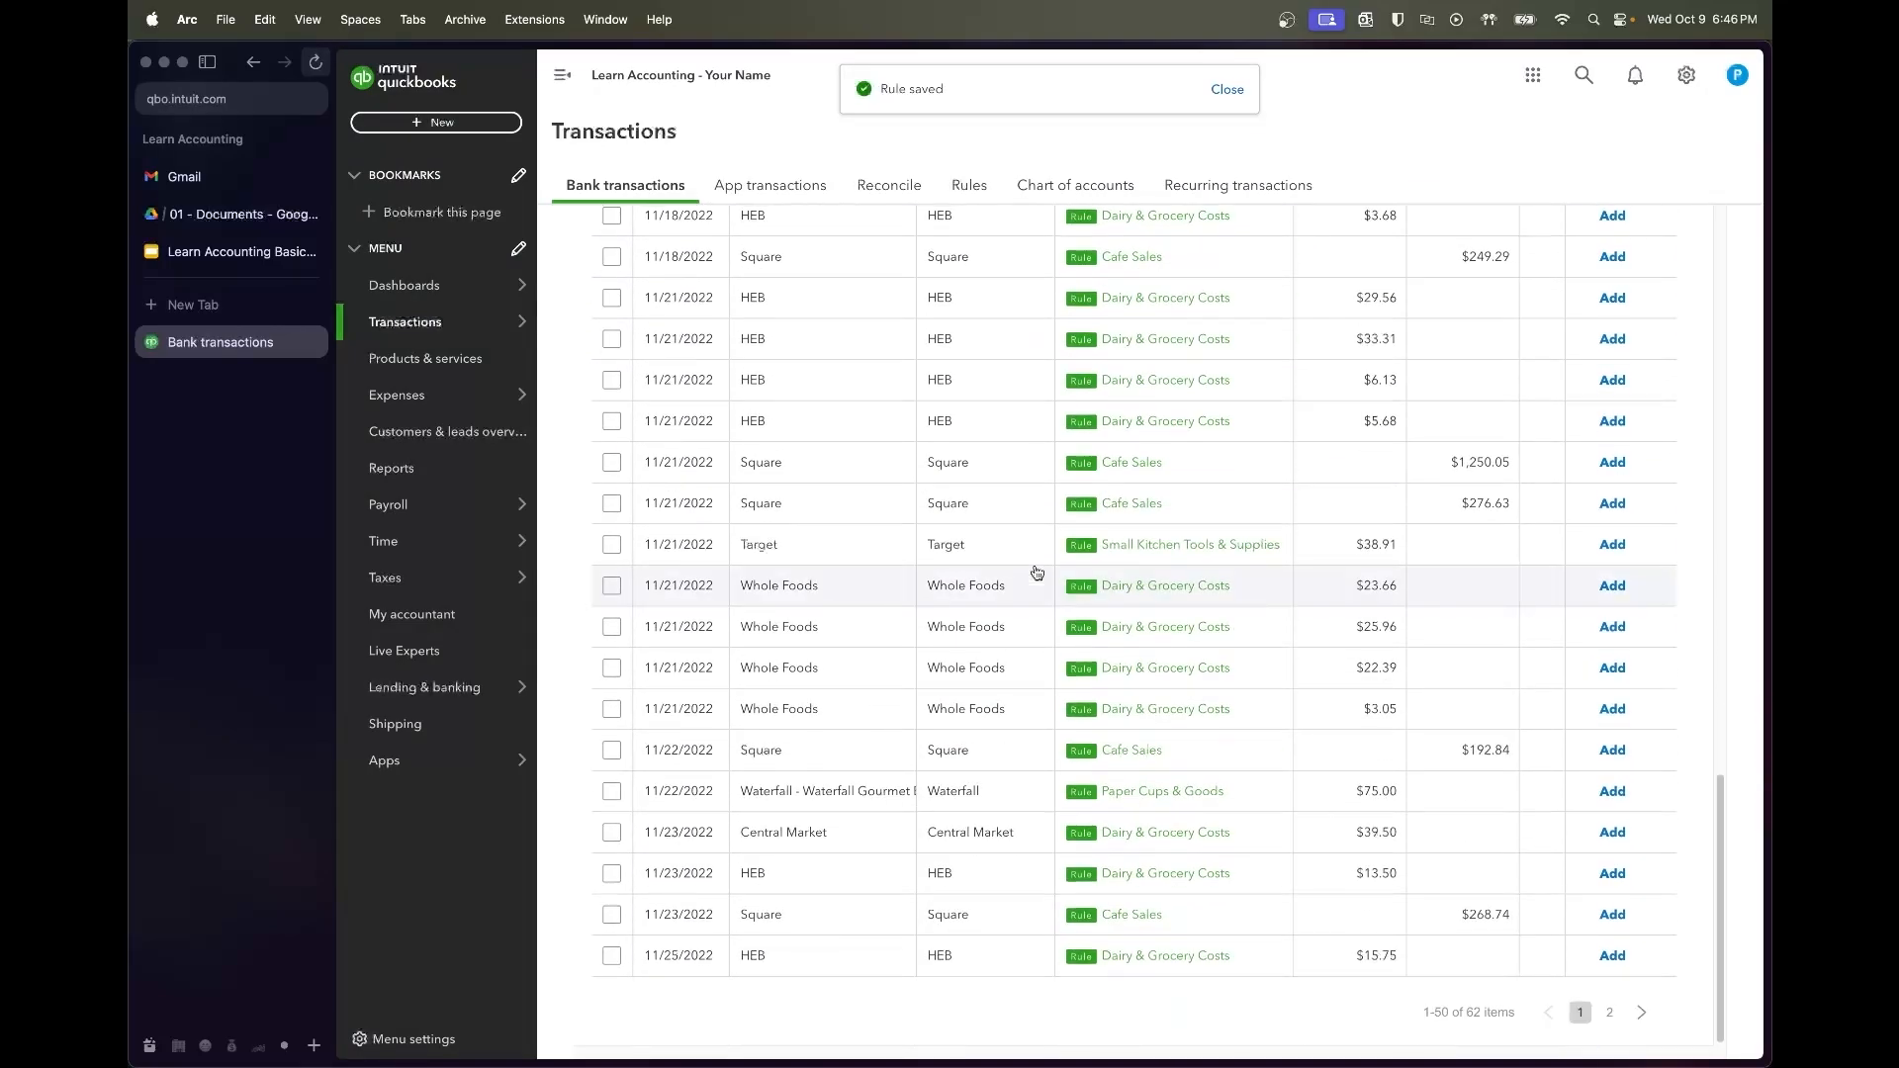
Check that the CSC Serviceworks transaction now carries its rule category
scroll(1036, 572, "up", 15)
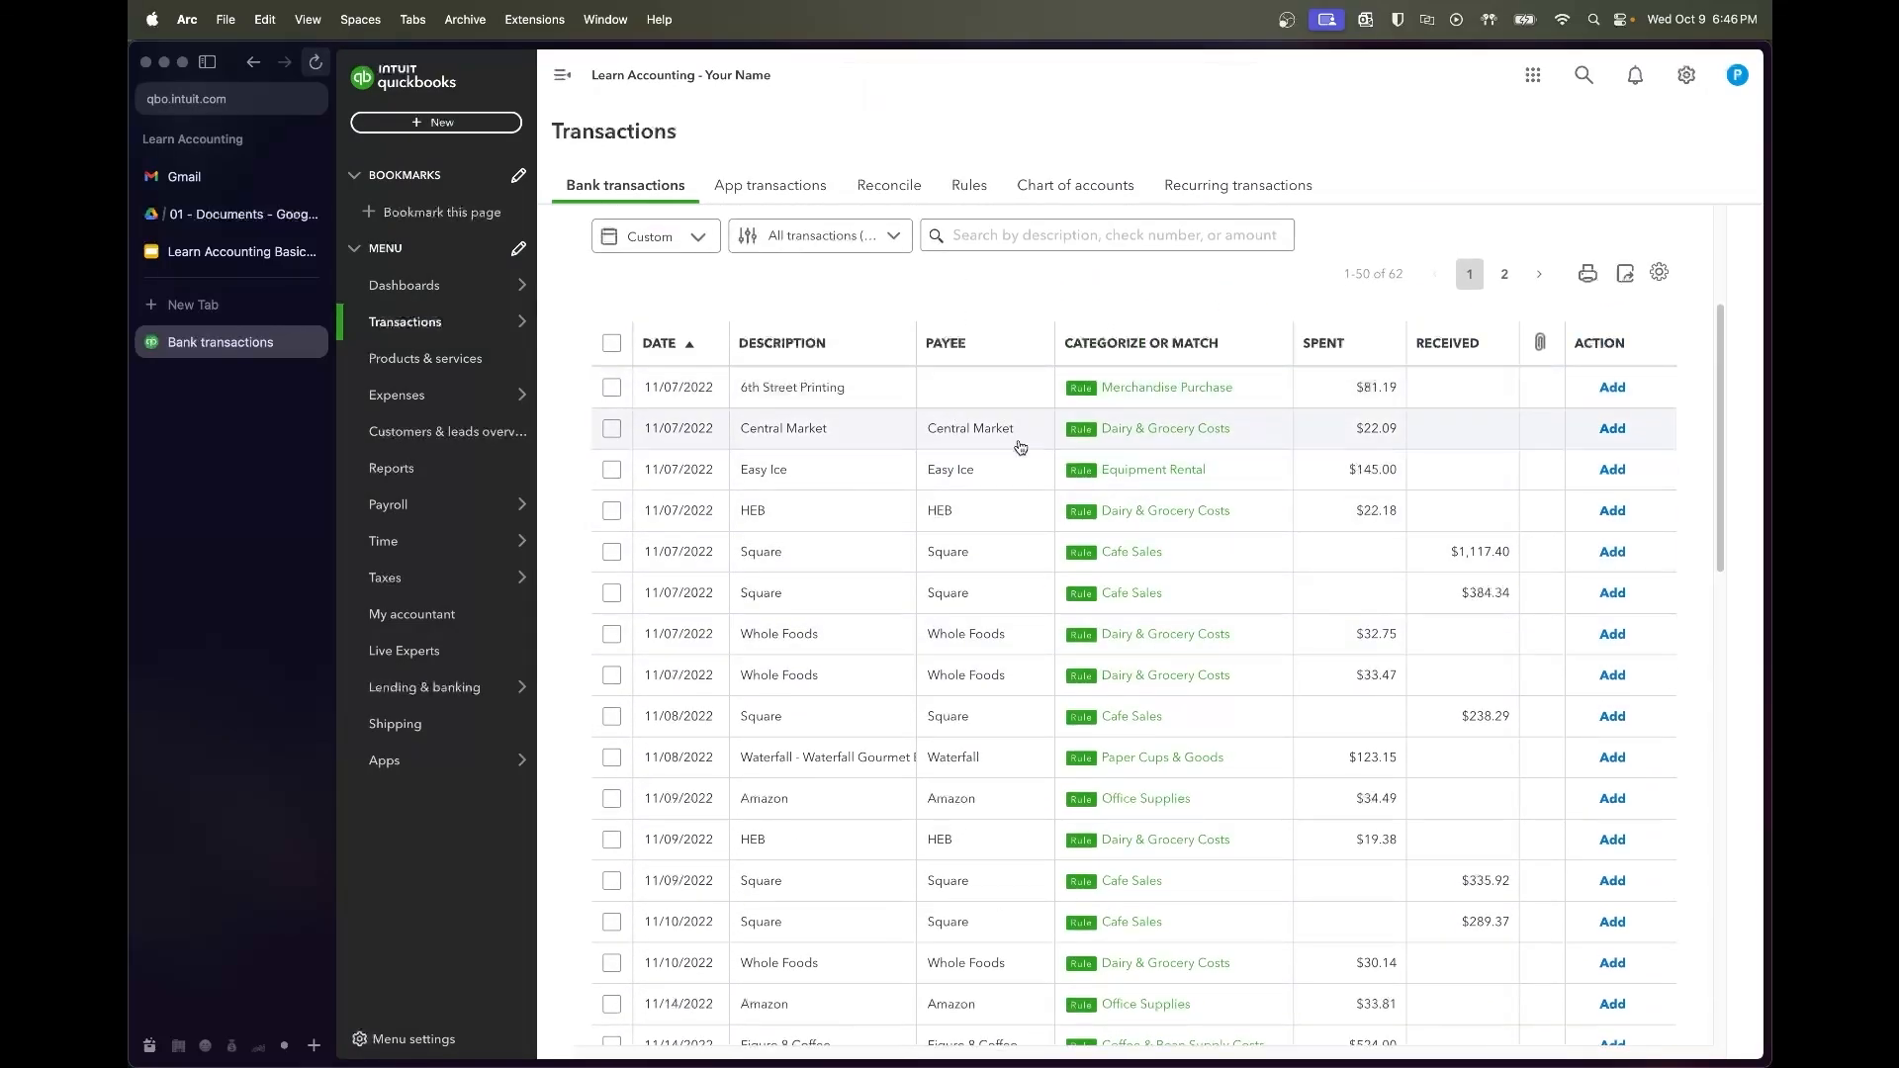
scroll(1020, 447, "down", 3)
scroll(1020, 447, "down", 3)
scroll(1019, 447, "down", 3)
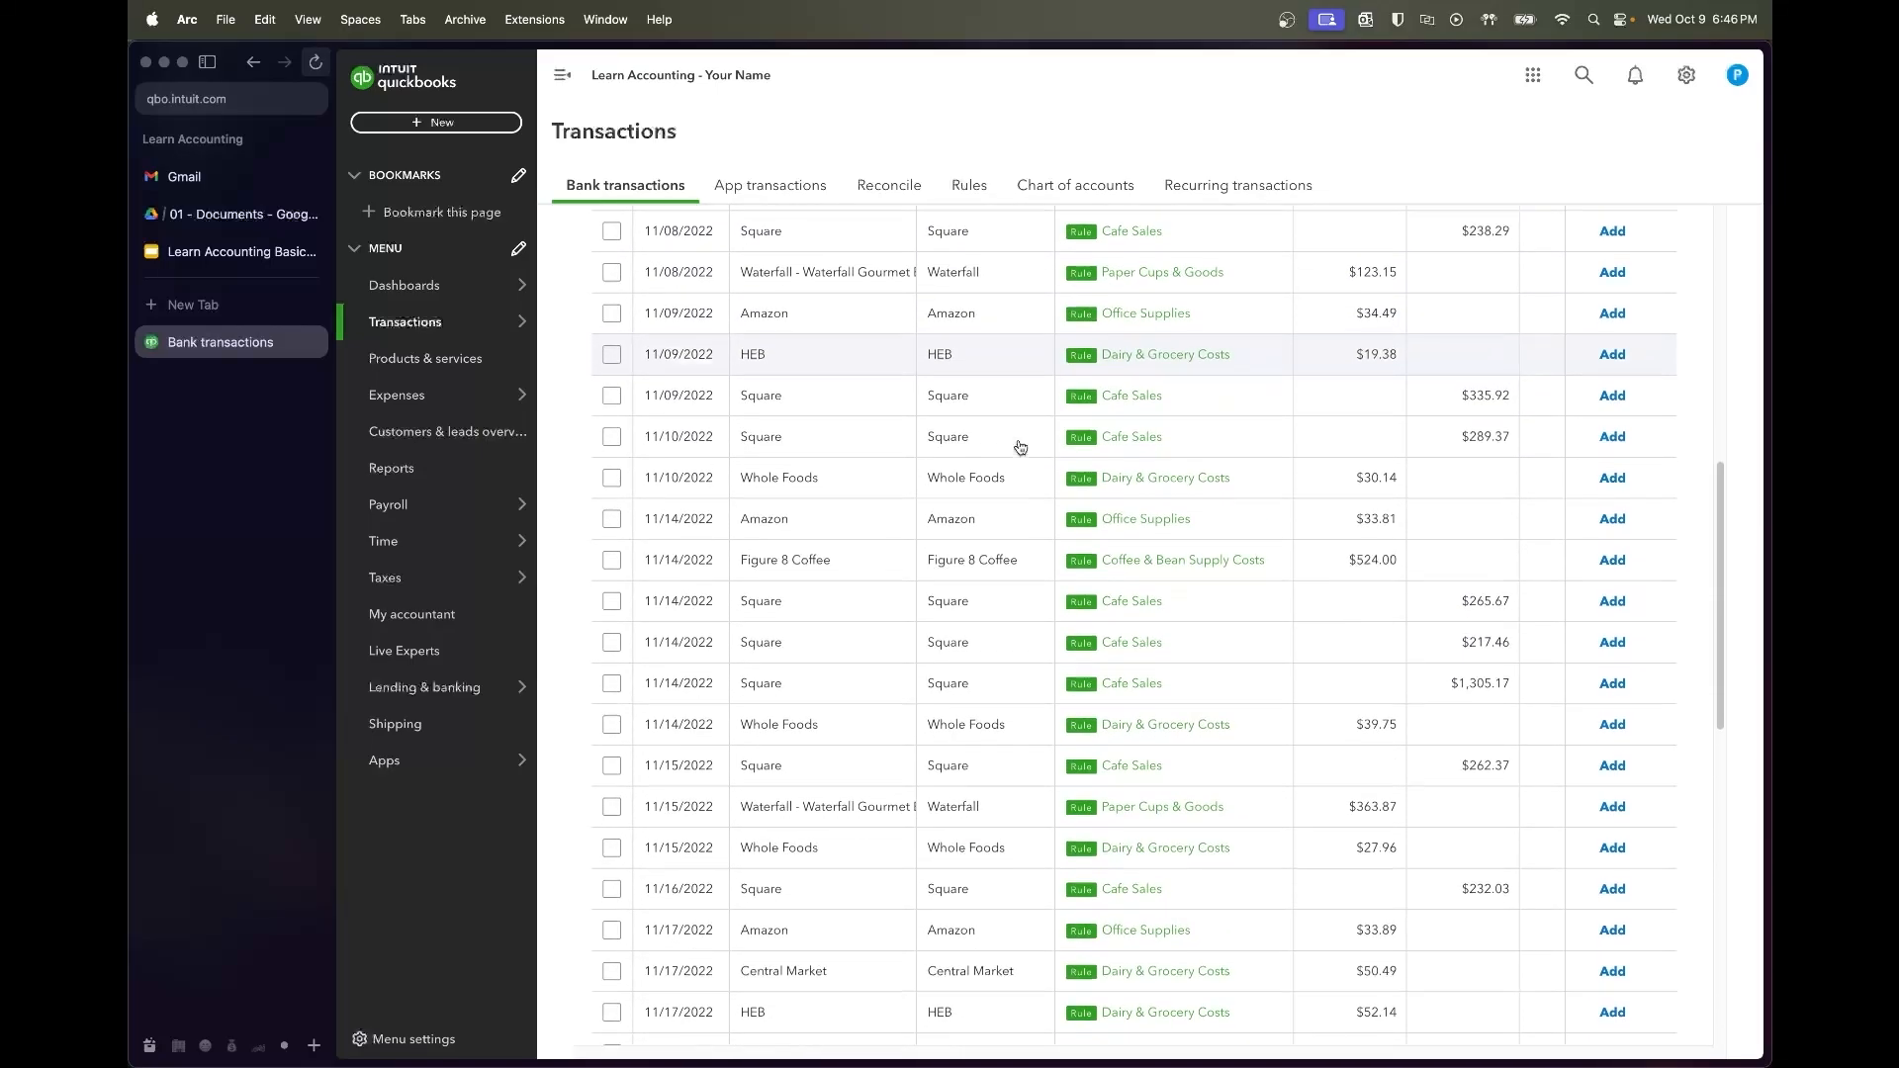
scroll(1020, 447, "down", 4)
scroll(1019, 447, "down", 5)
scroll(1019, 447, "down", 4)
scroll(1020, 448, "down", 1)
right_click(1019, 435)
left_click(1000, 437)
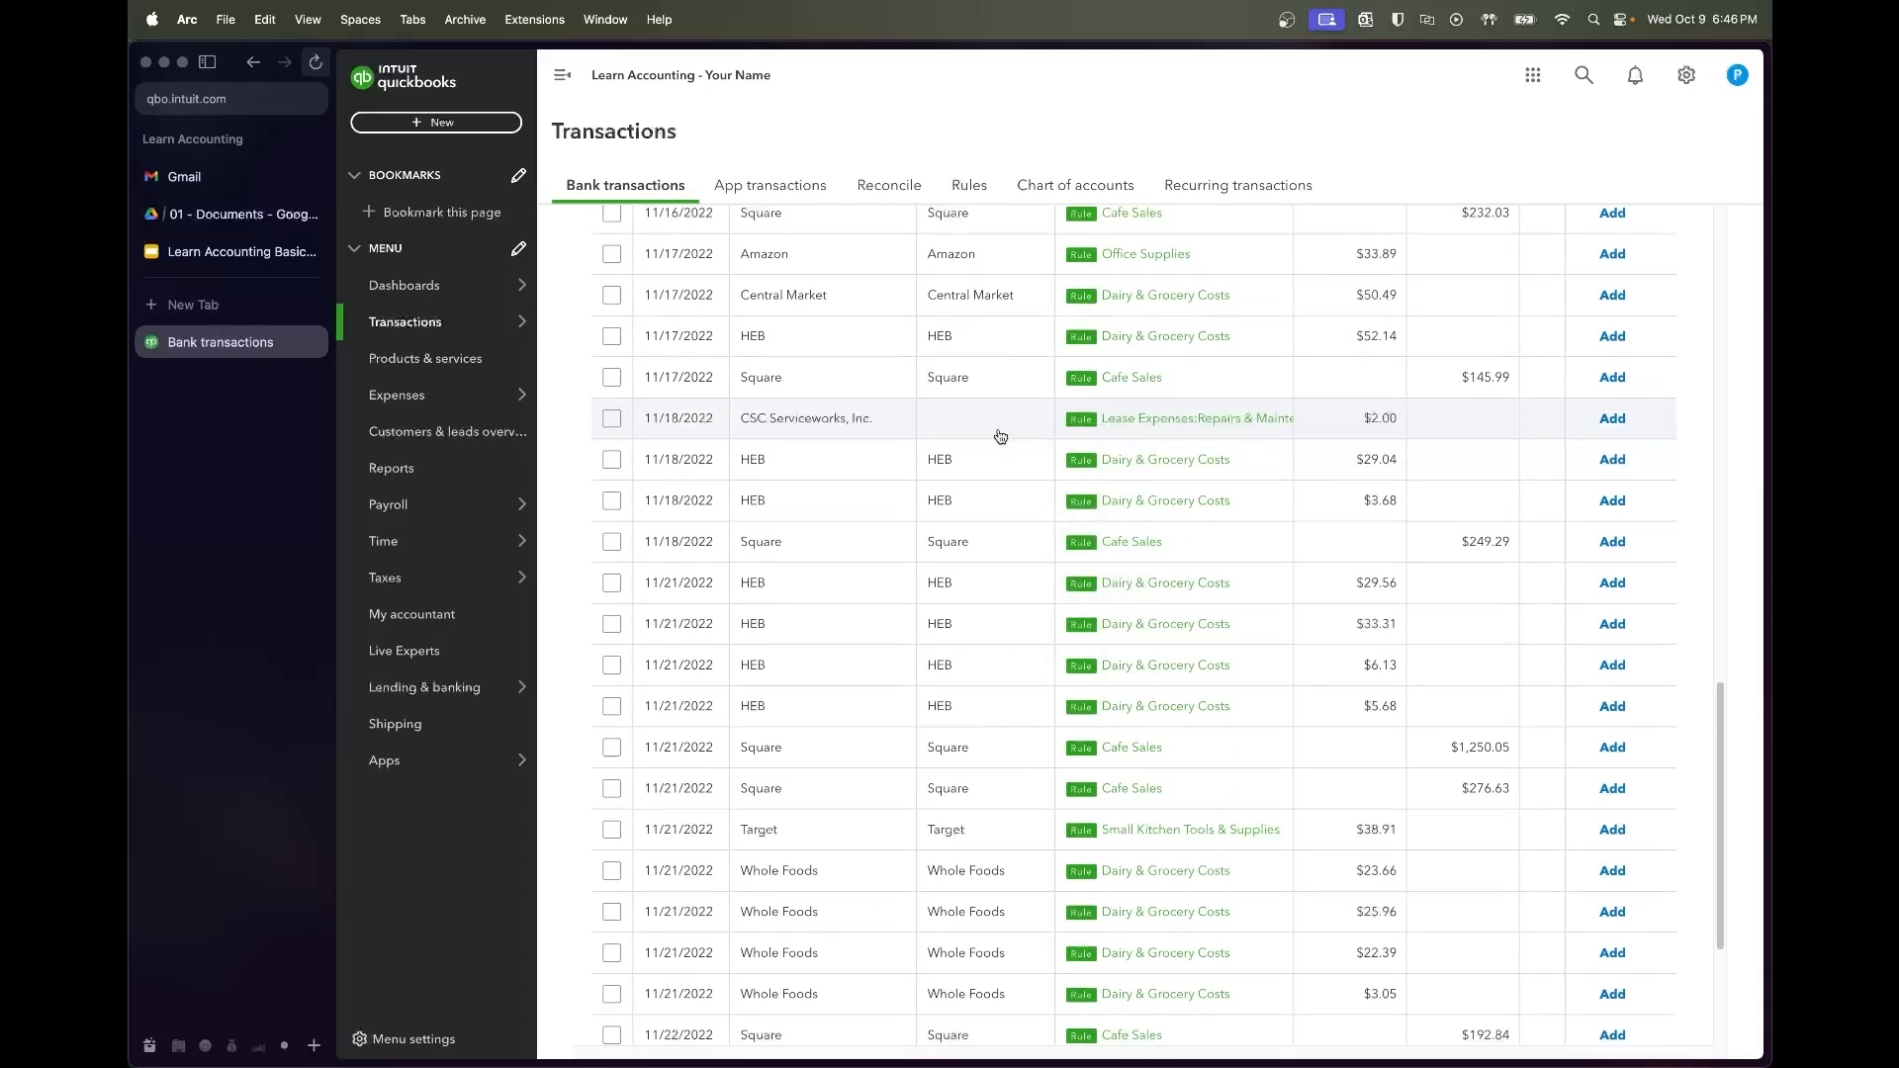
left_click(1000, 436)
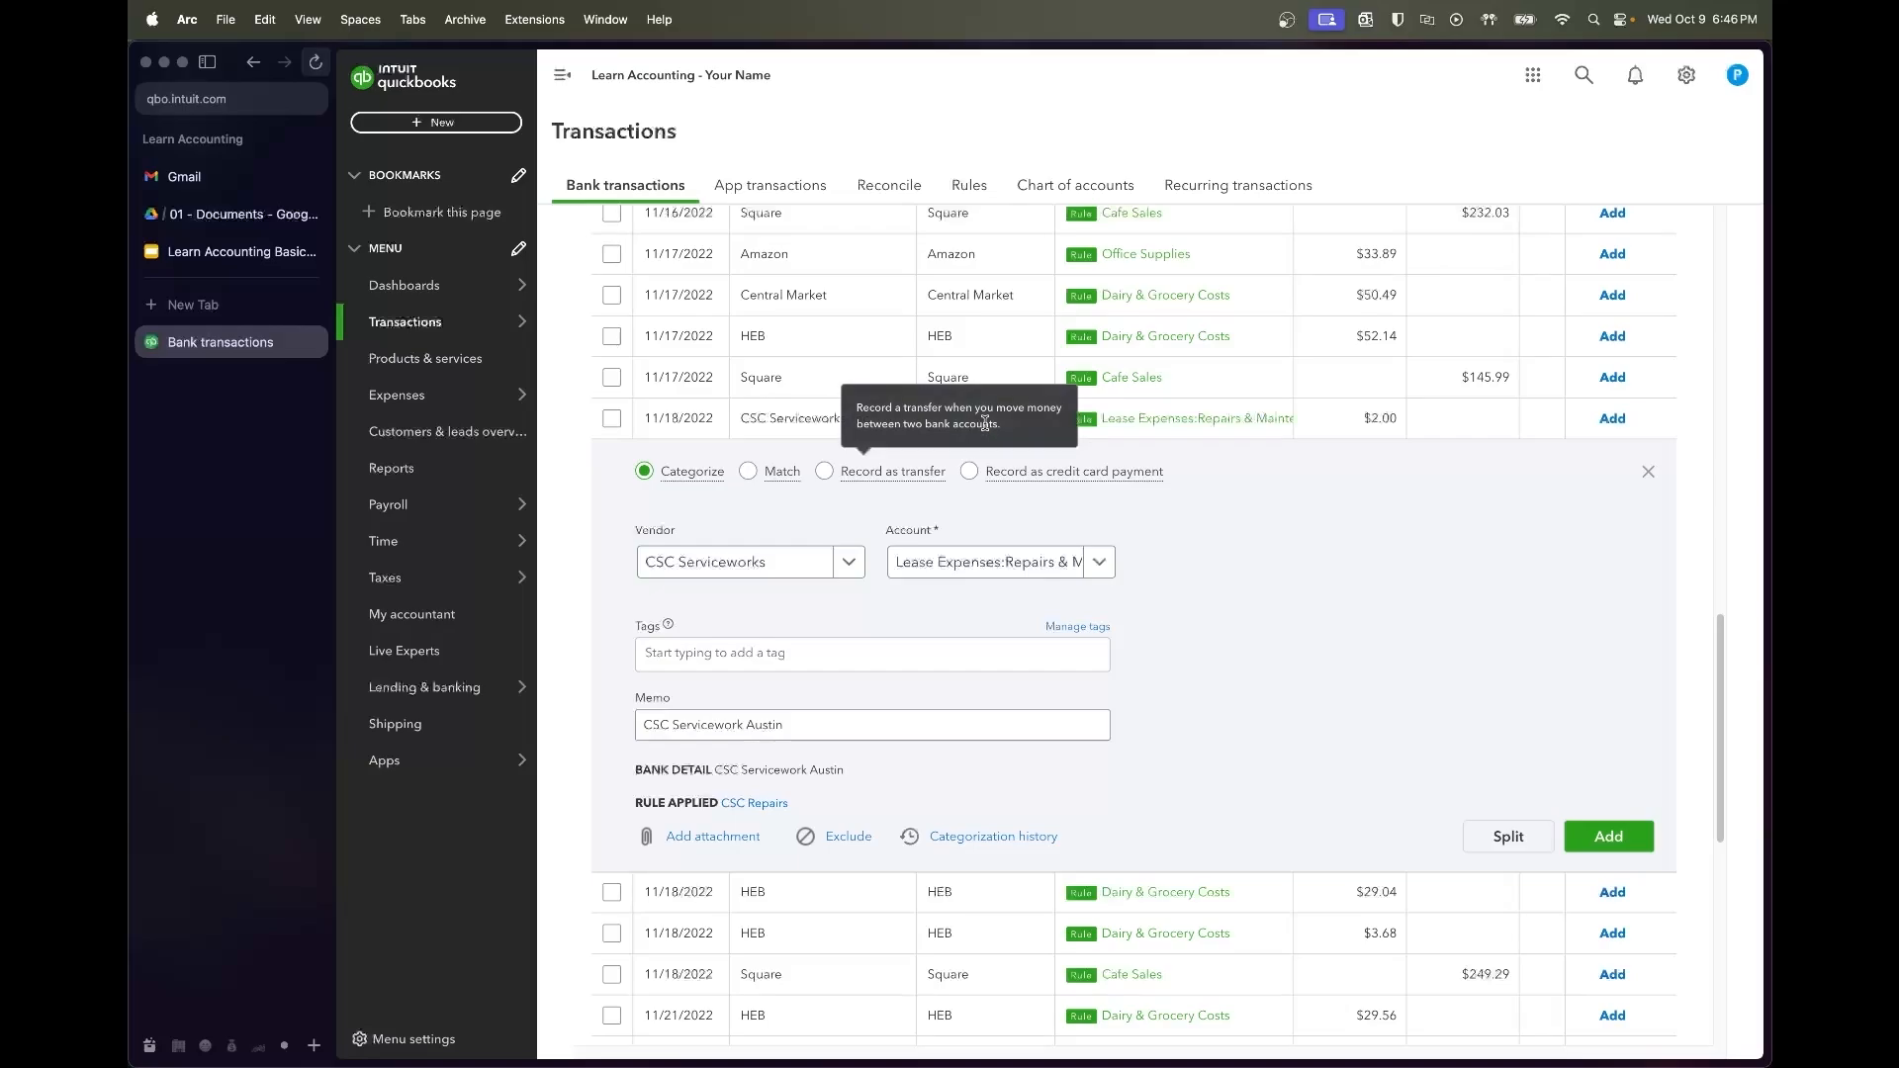
left_click(983, 417)
scroll(1039, 505, "down", 3)
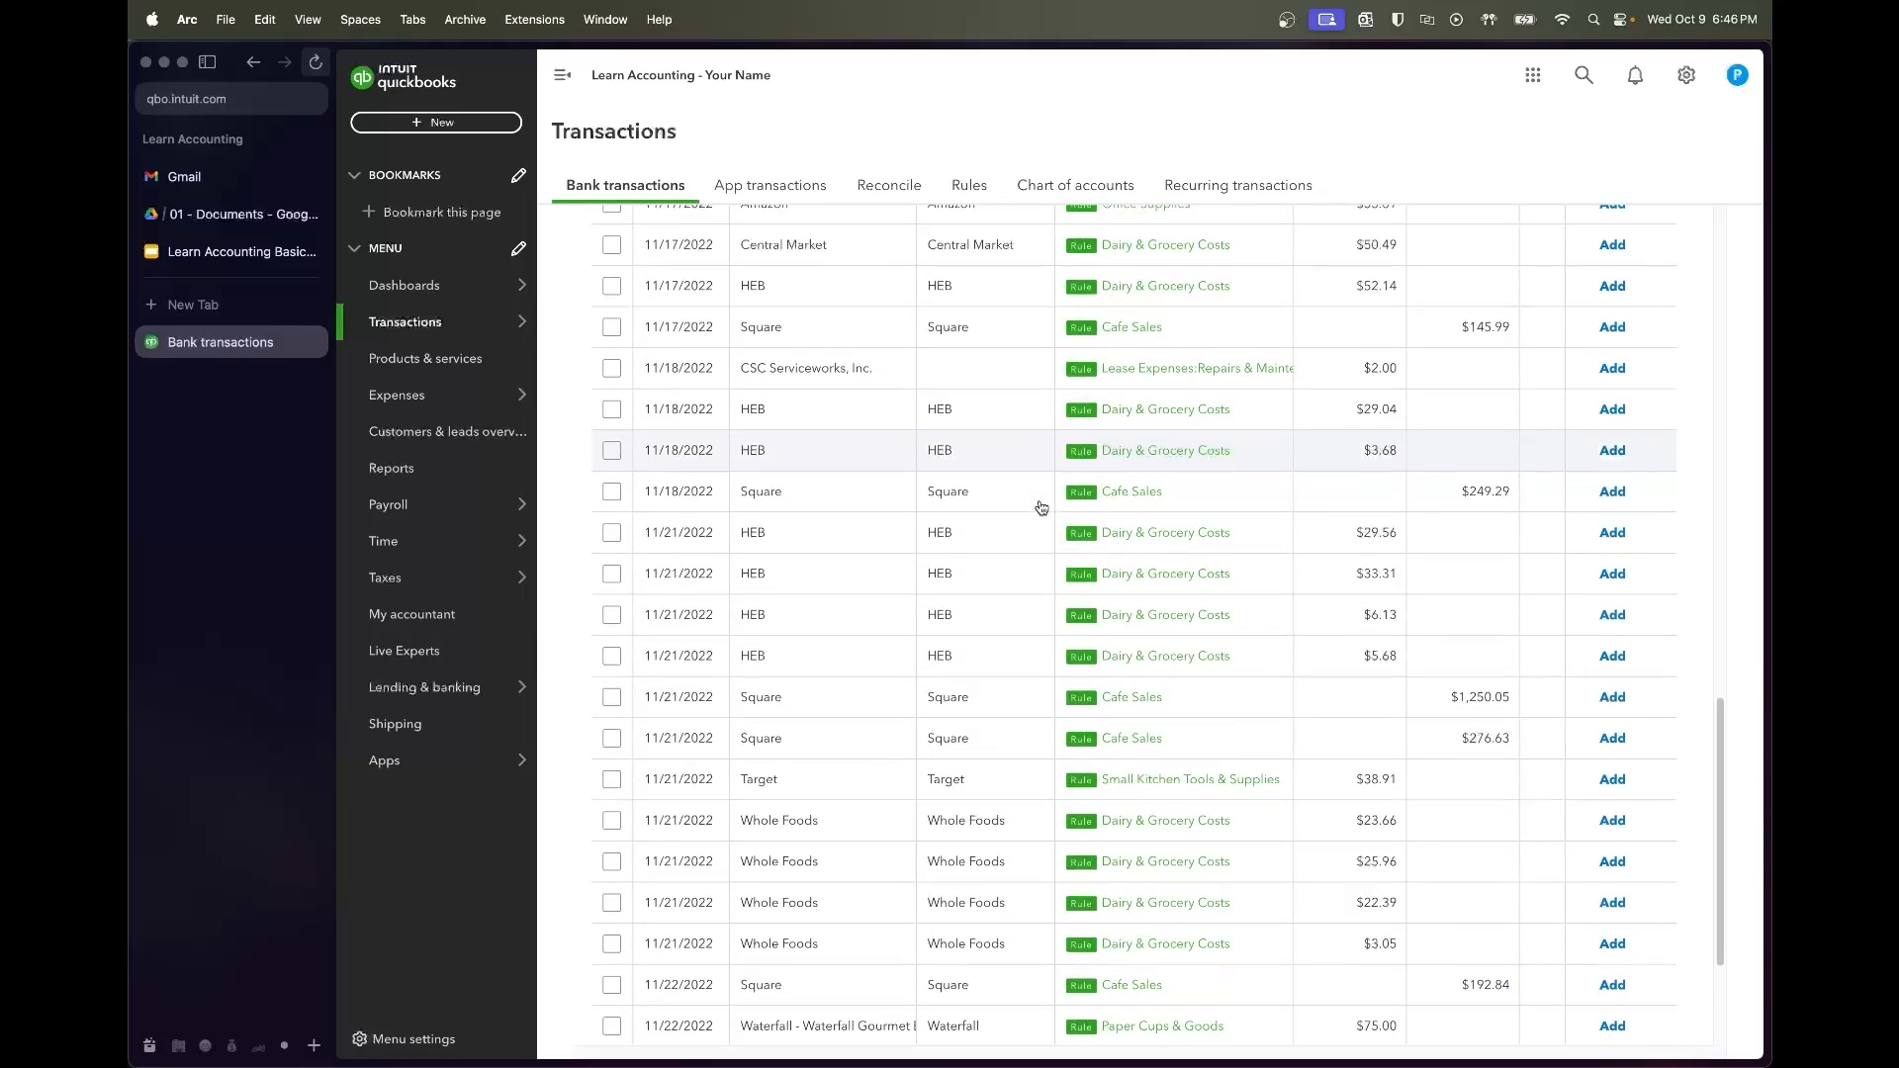
scroll(1040, 507, "down", 3)
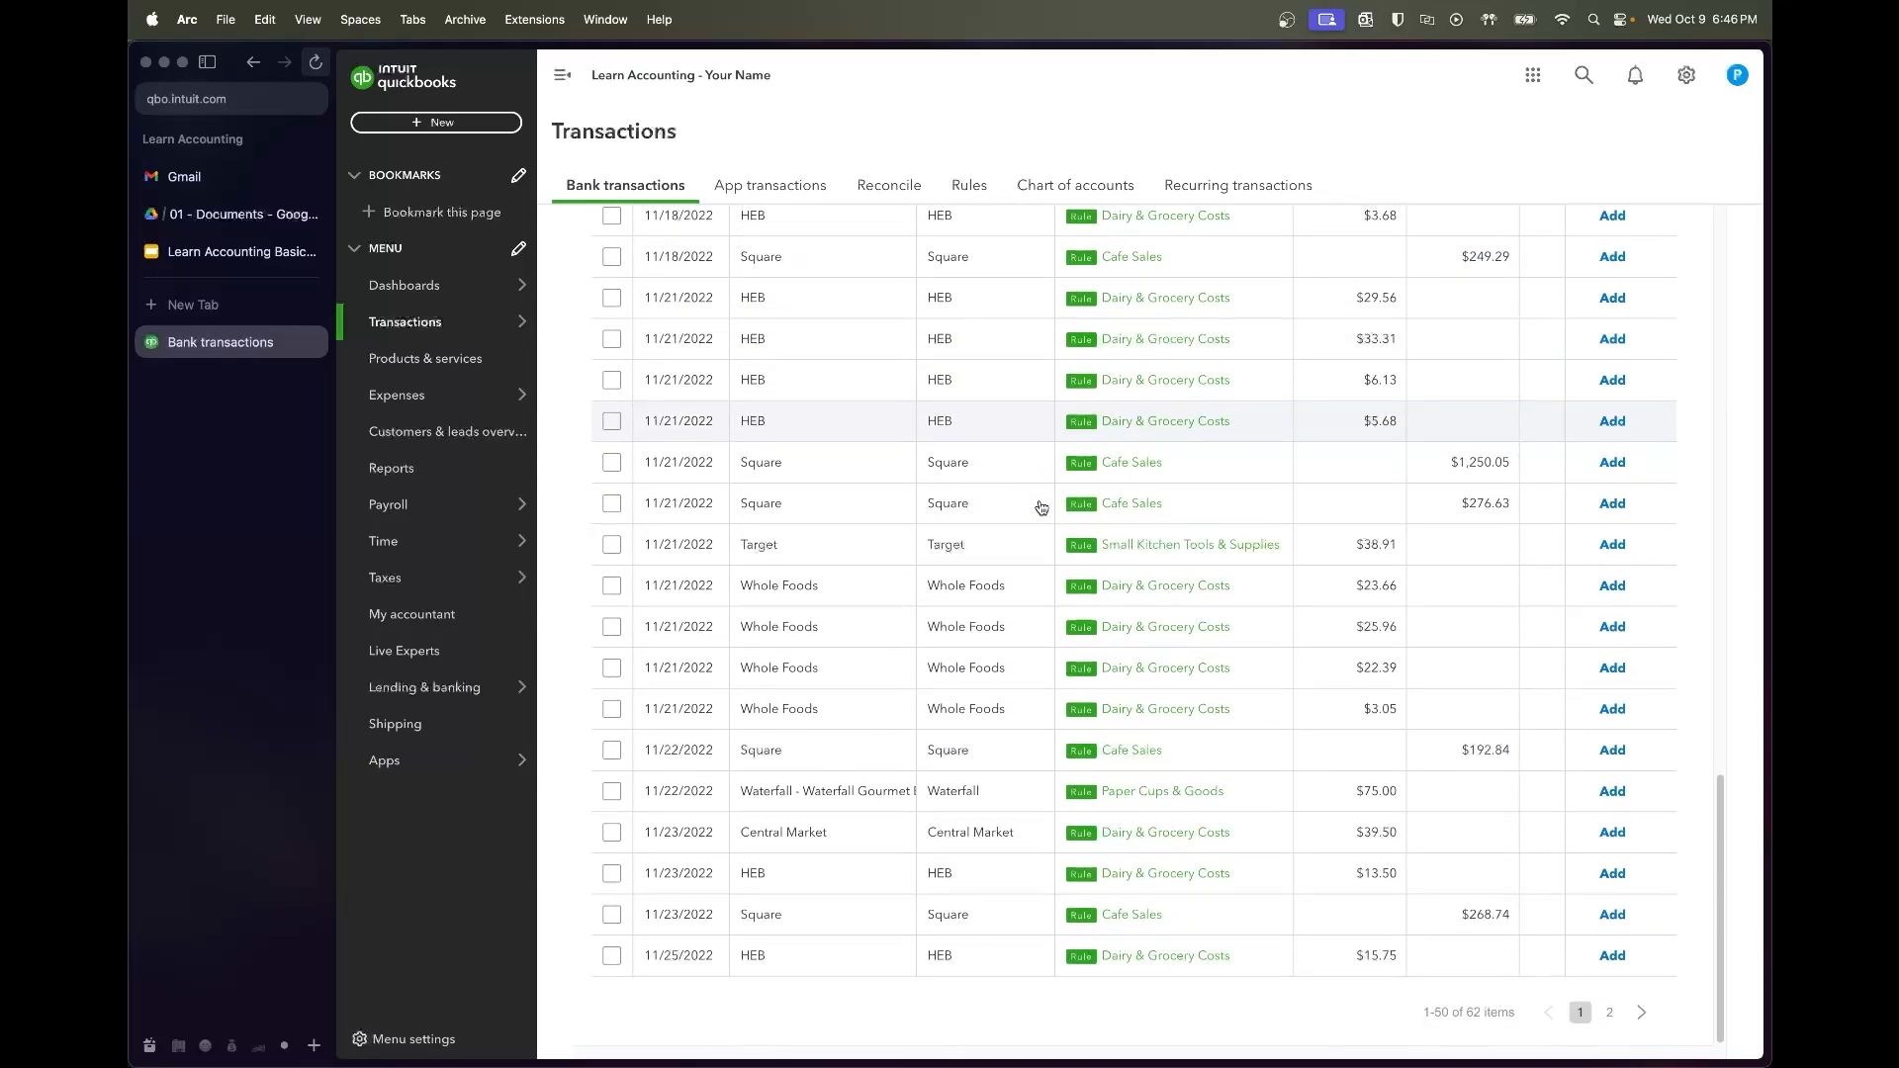
scroll(692, 623, "up", 20)
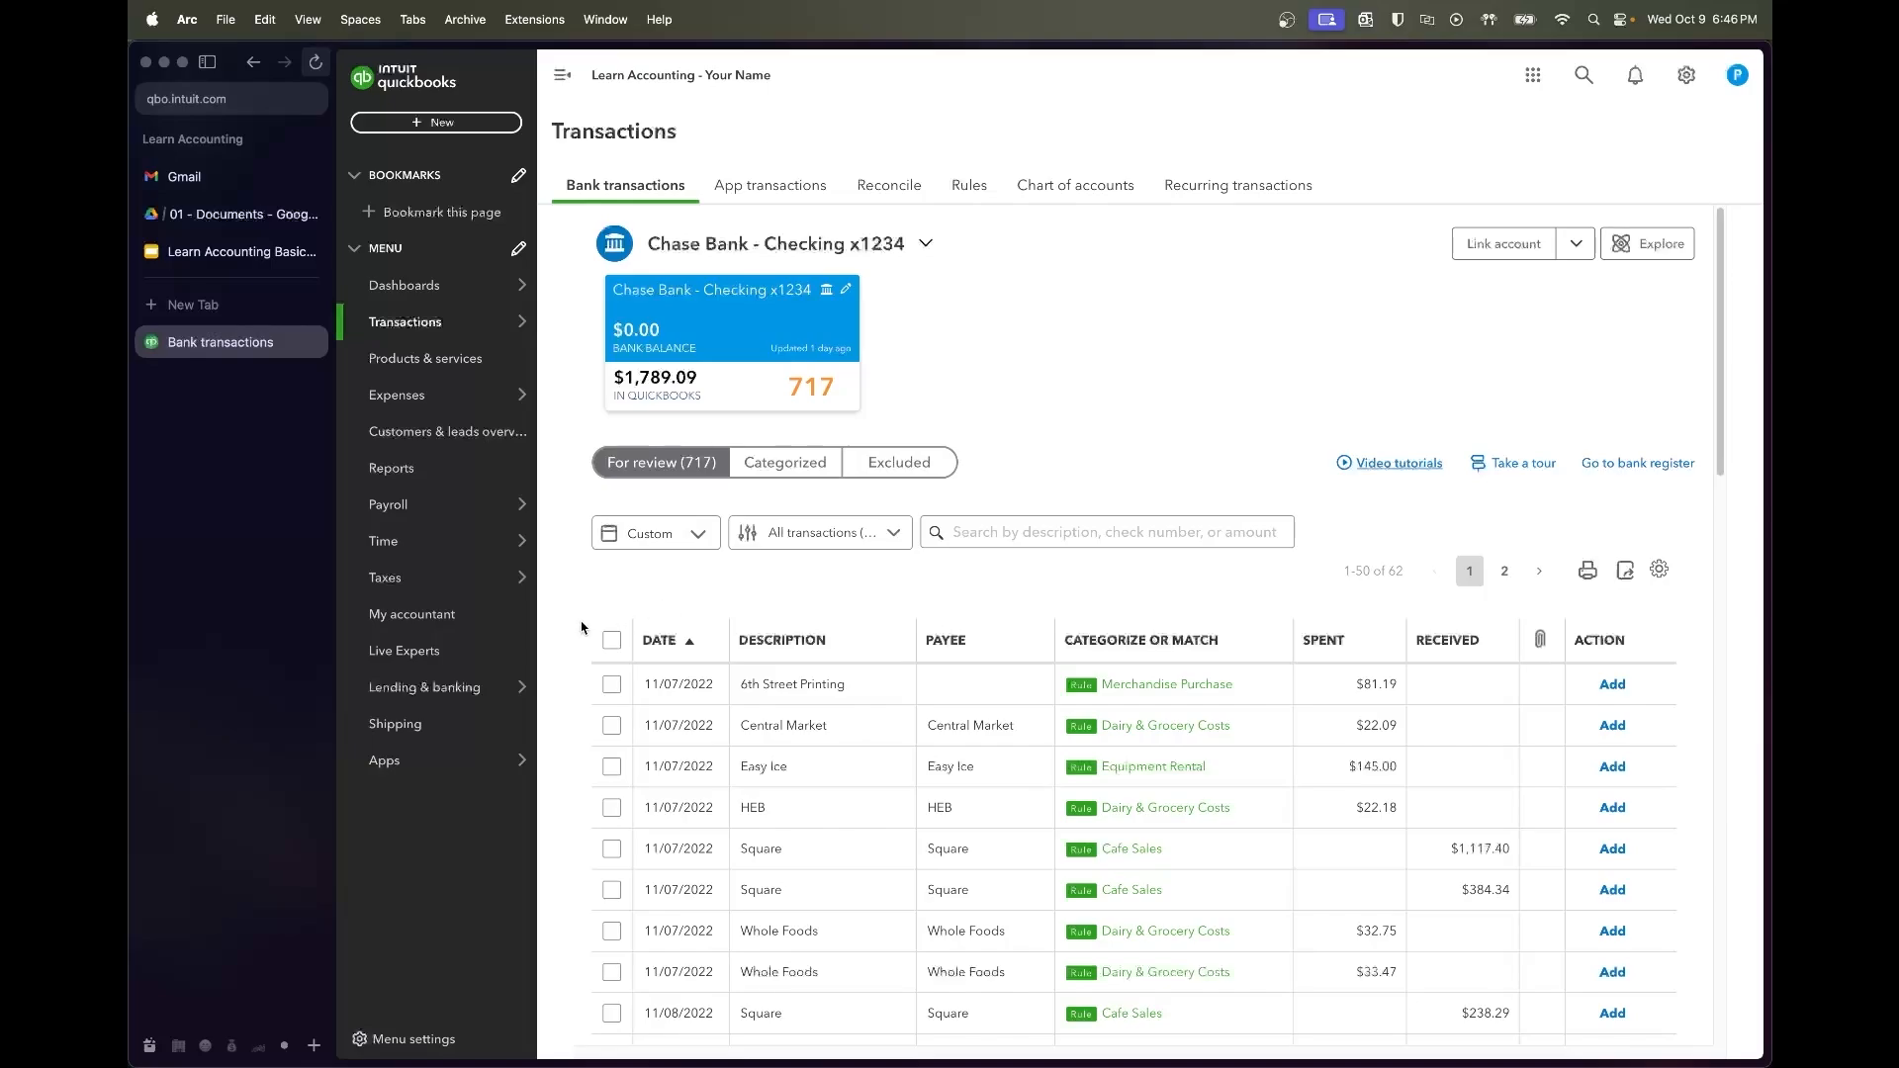
Select all fifty rule-categorized transactions and accept them in one batch
left_click(612, 640)
left_click(984, 539)
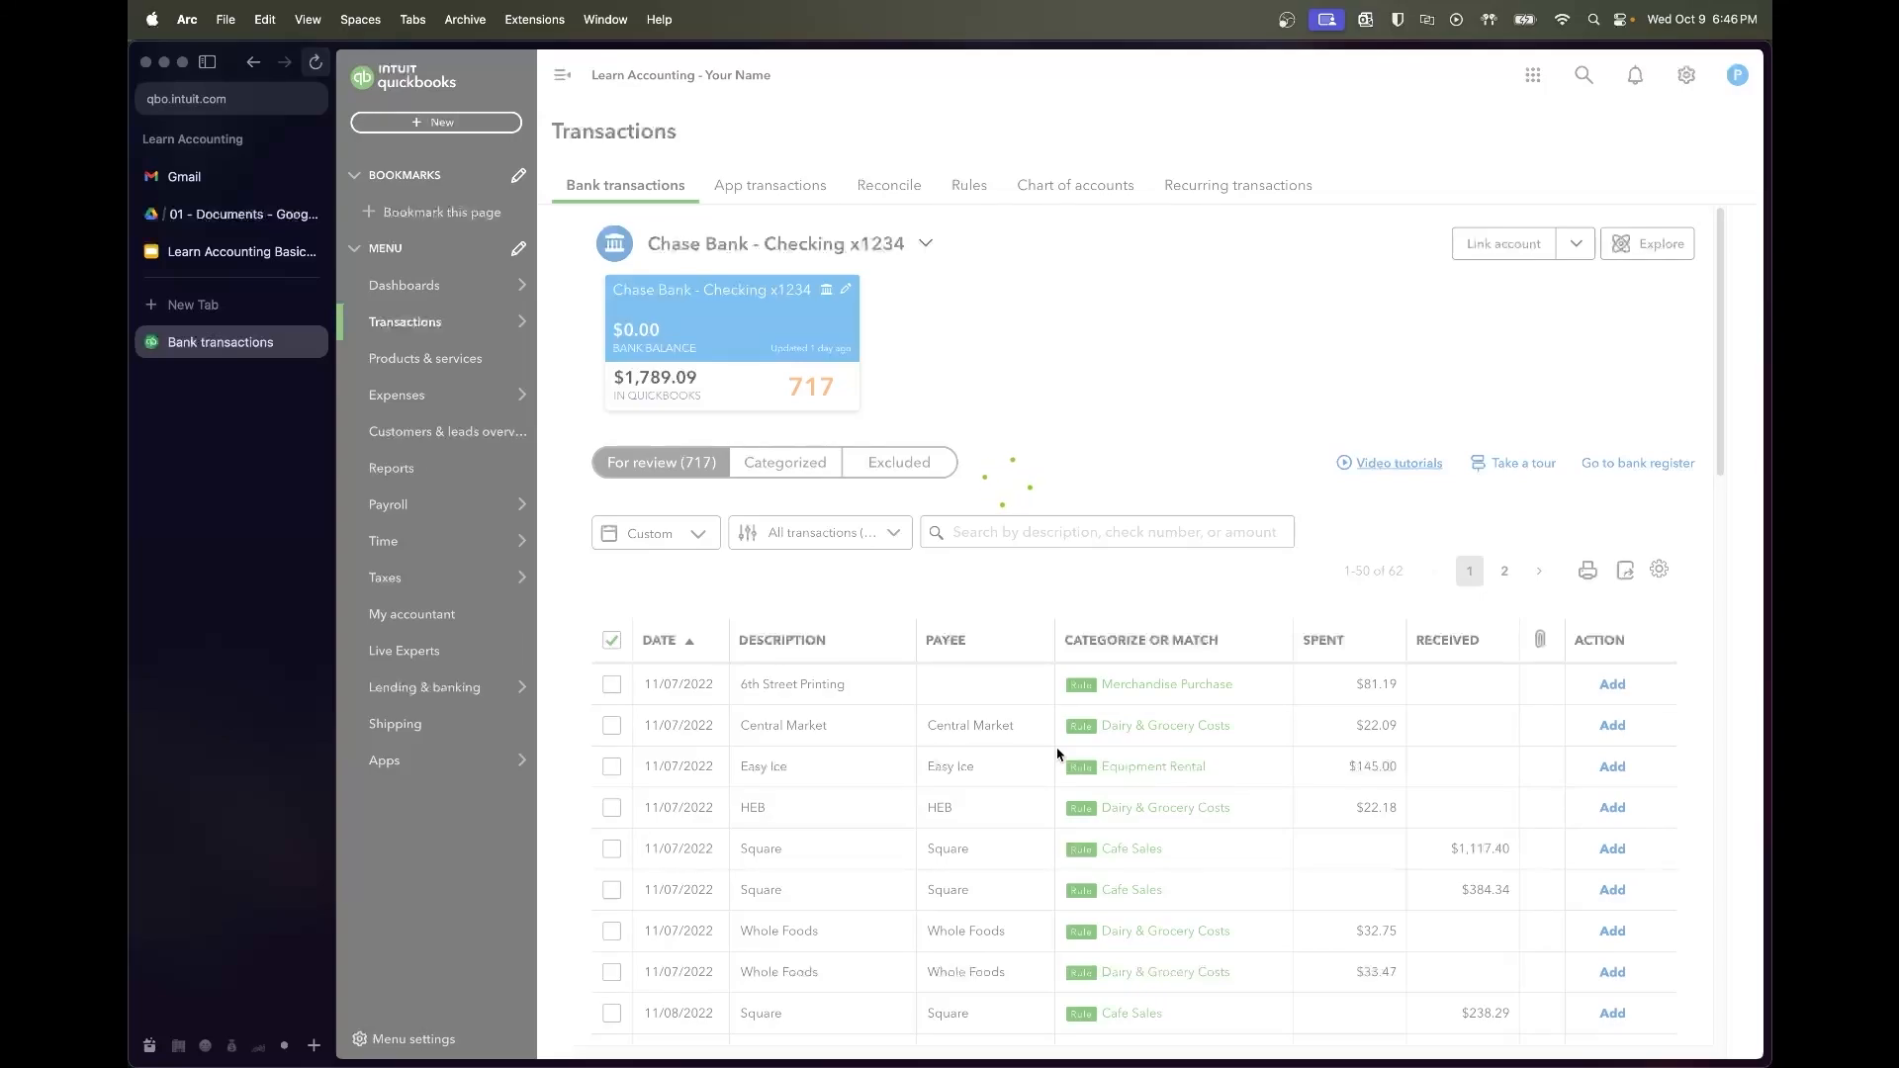
scroll(1057, 755, "down", 3)
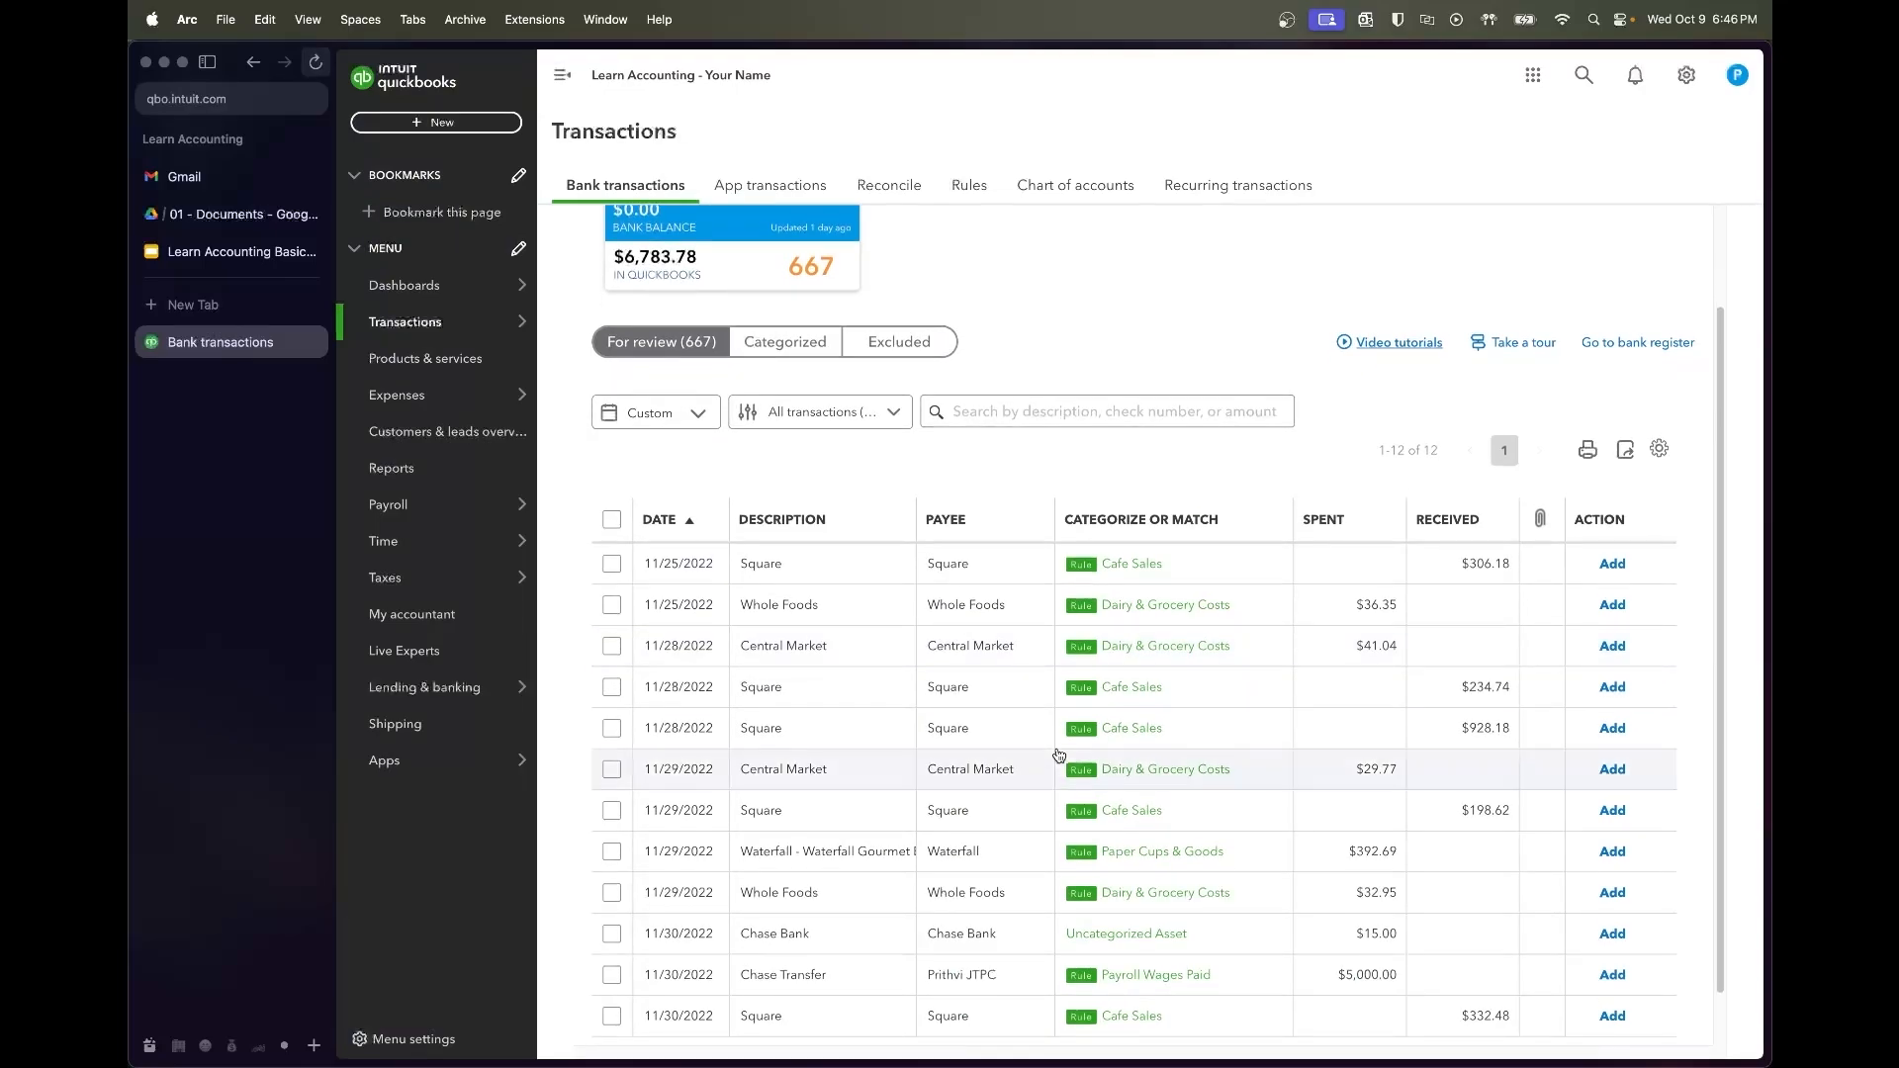
scroll(1057, 754, "down", 1)
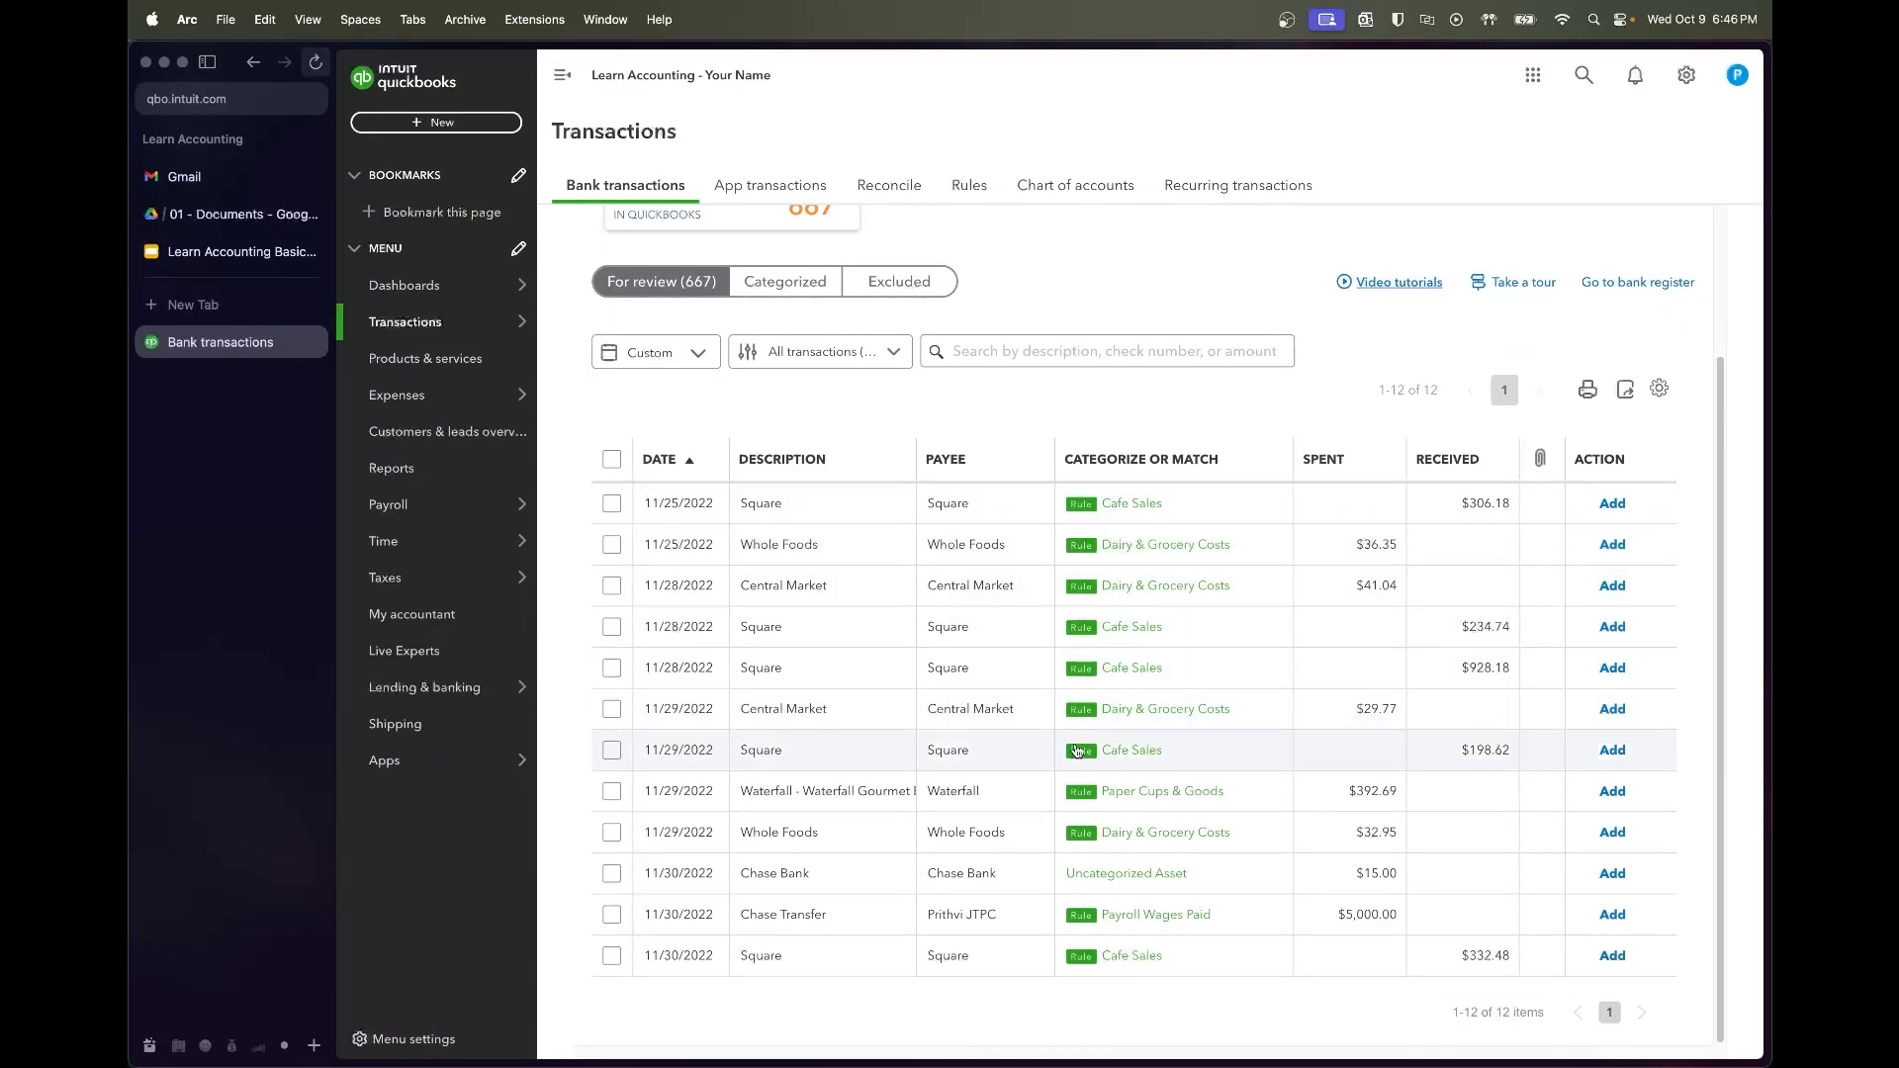
Categorize the $15 Chase Bank fee as Bank & Processor Fees and add it
left_click(1095, 883)
left_click(989, 880)
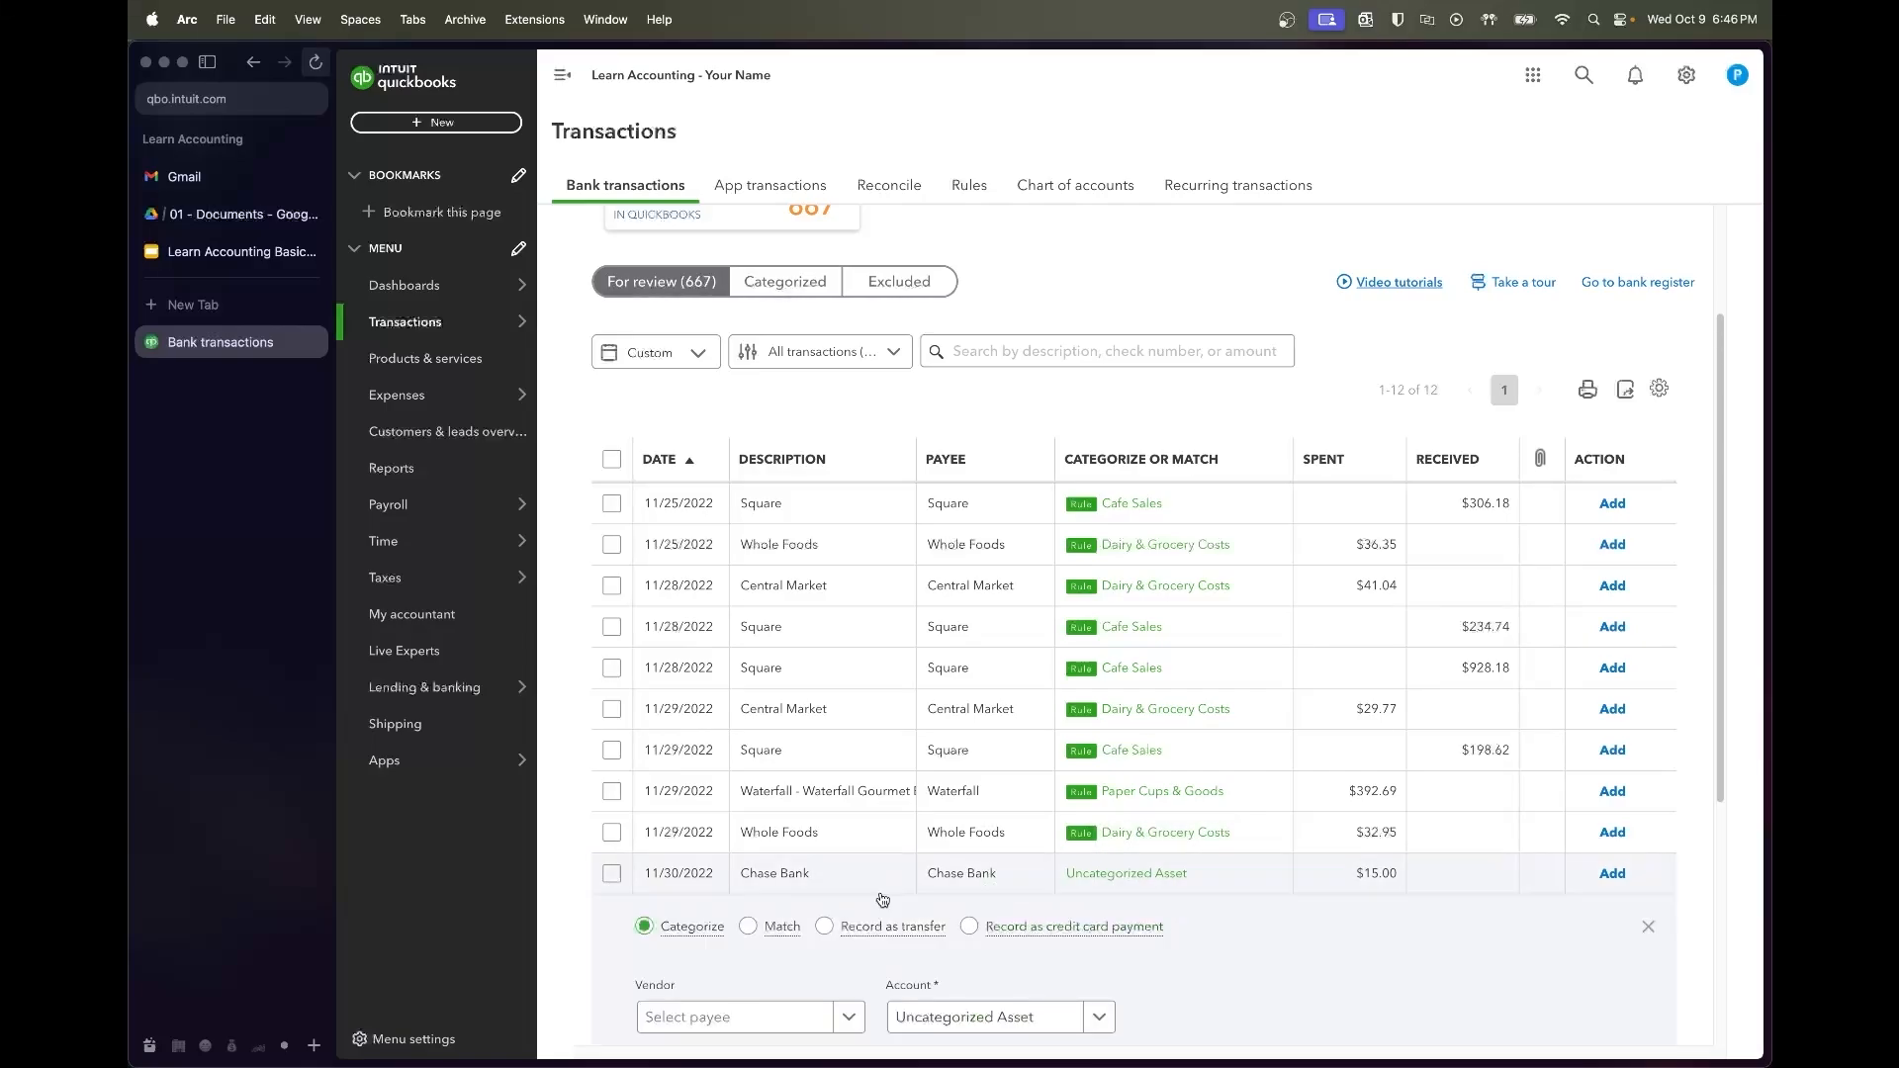
left_click(989, 794)
type("bank")
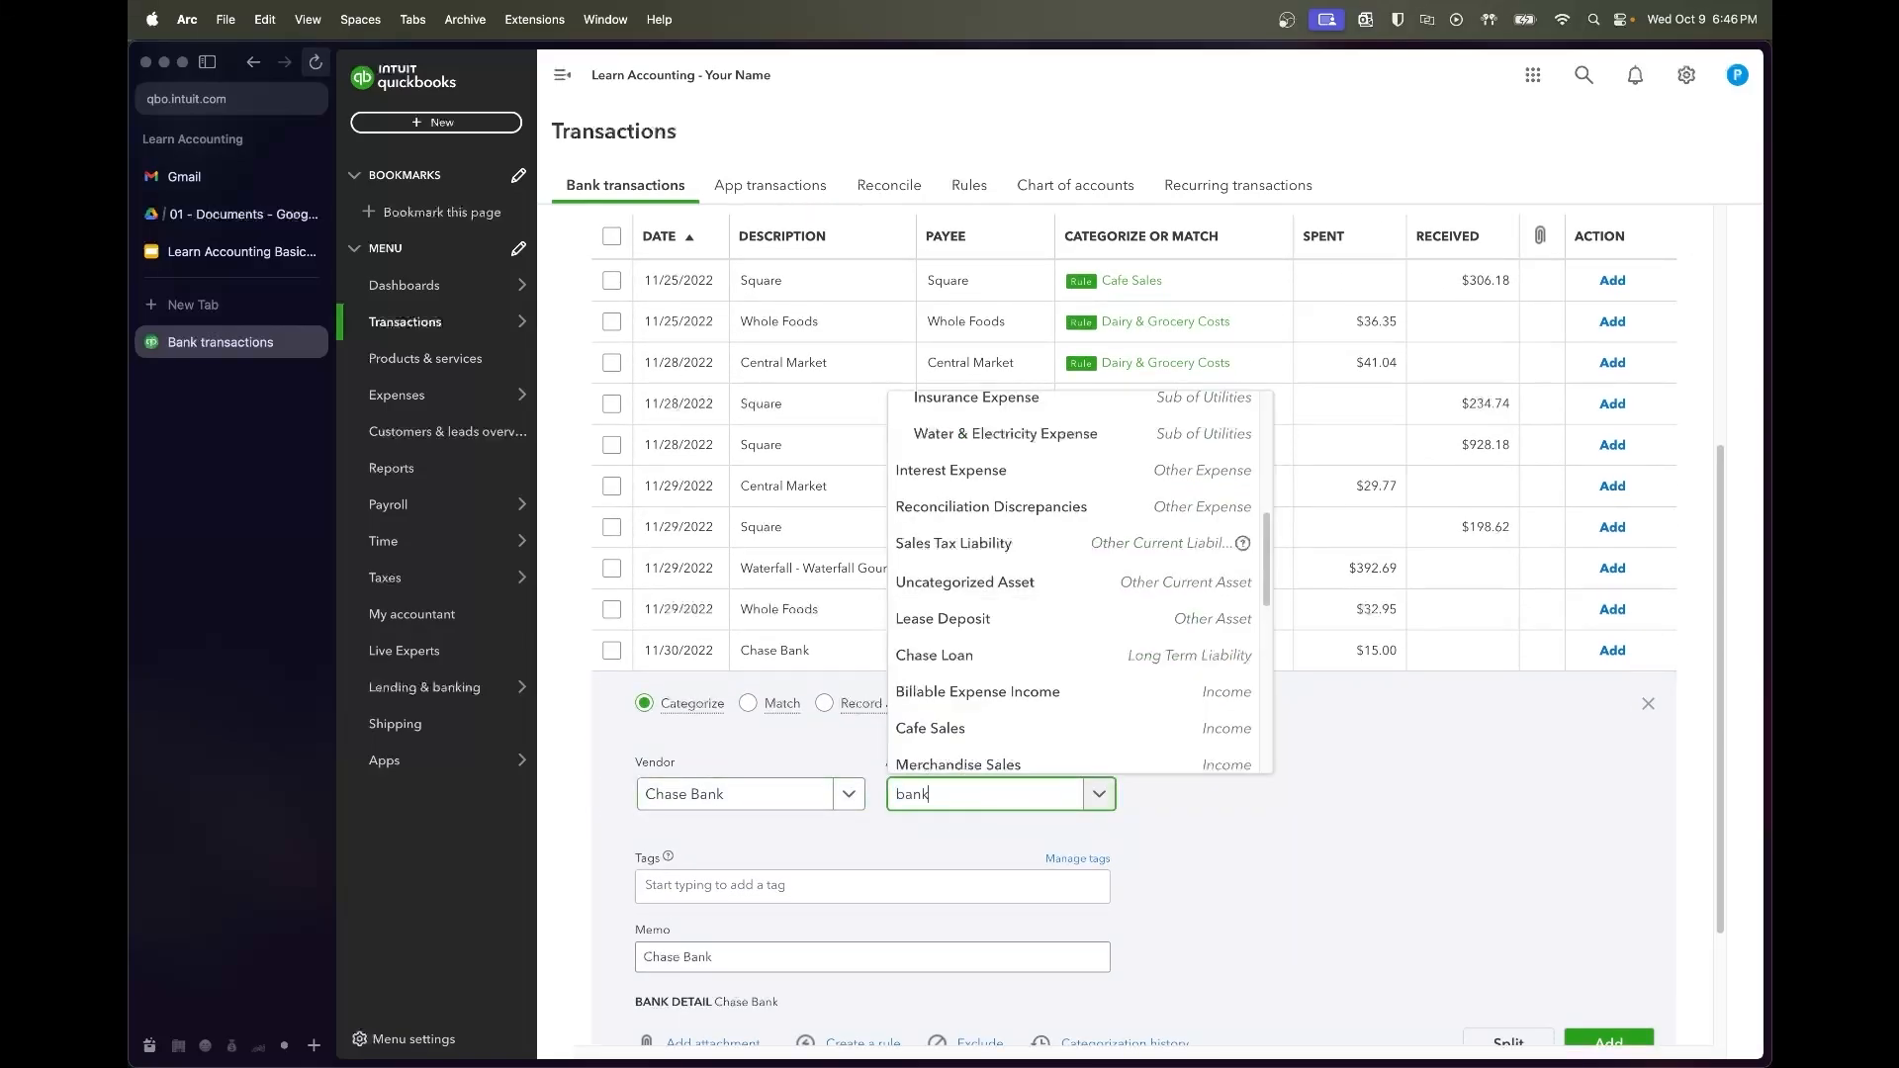
left_click(979, 723)
scroll(1303, 847, "down", 2)
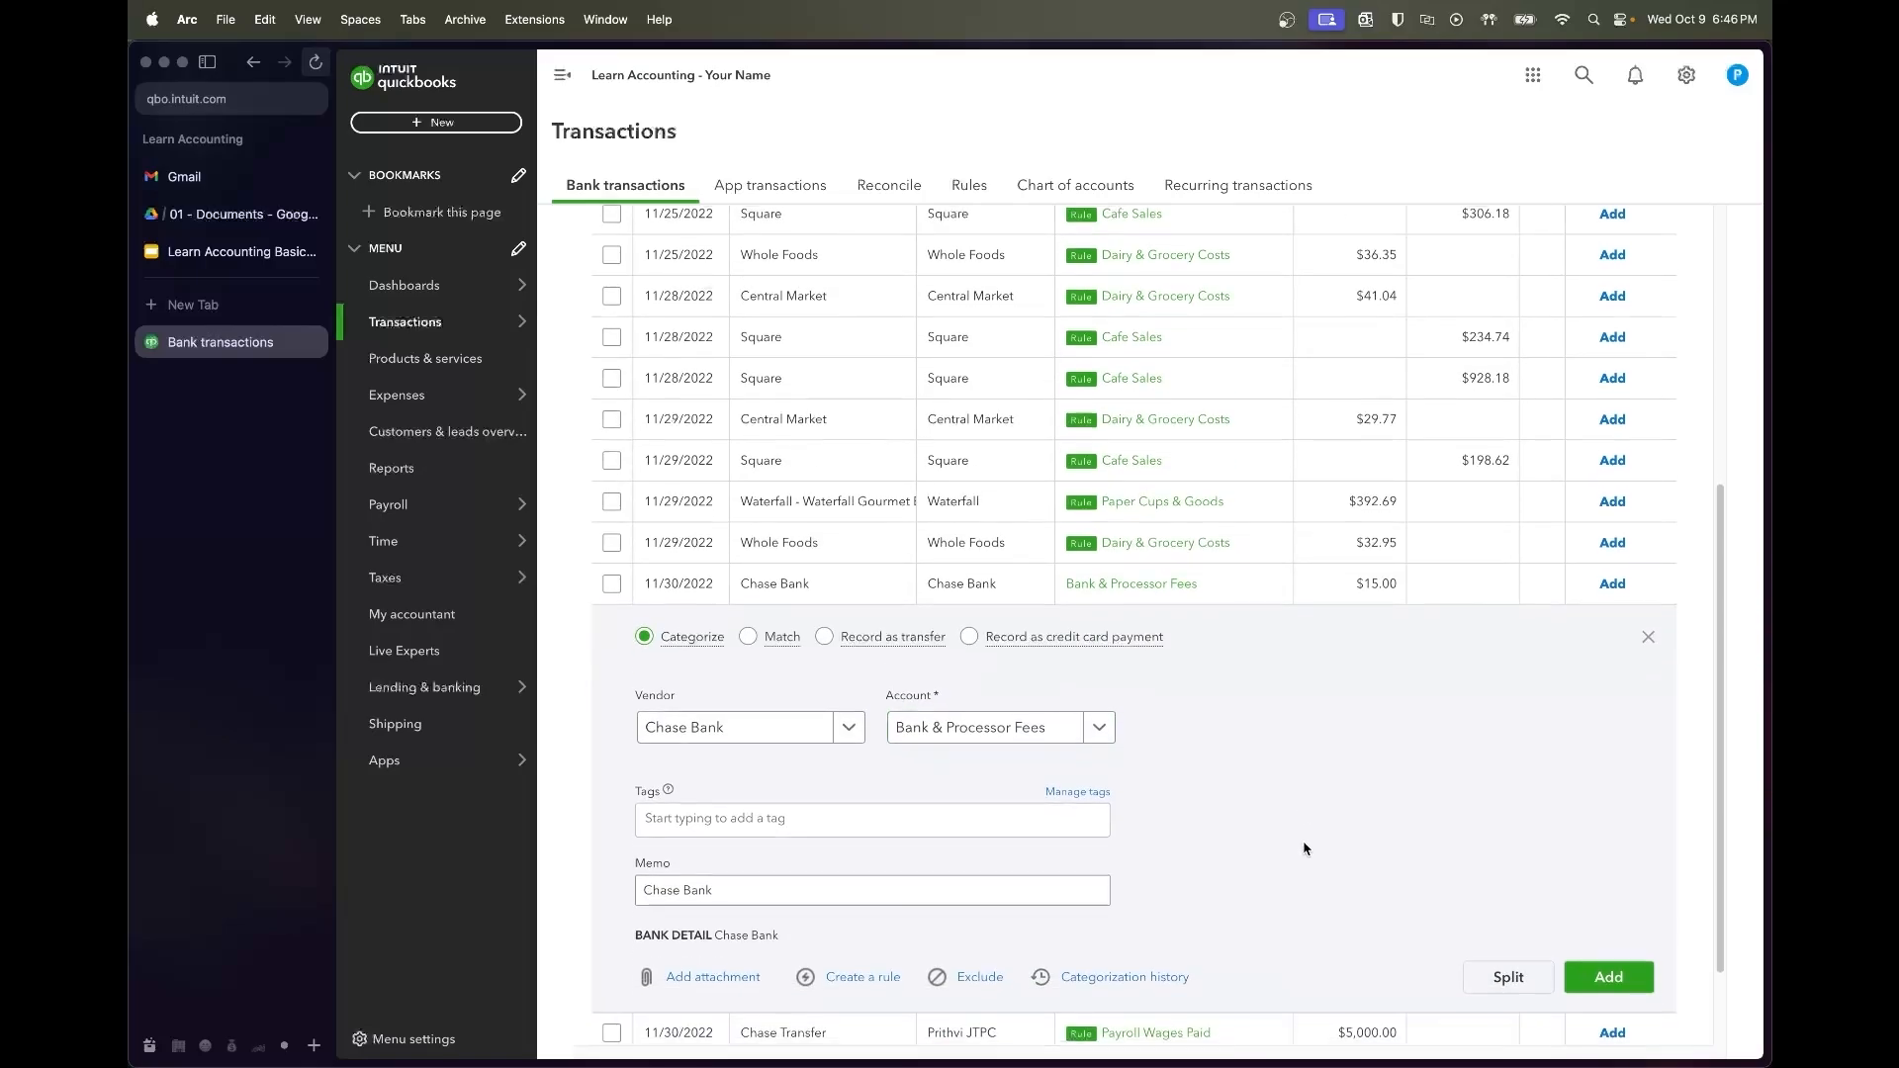
left_click(1597, 975)
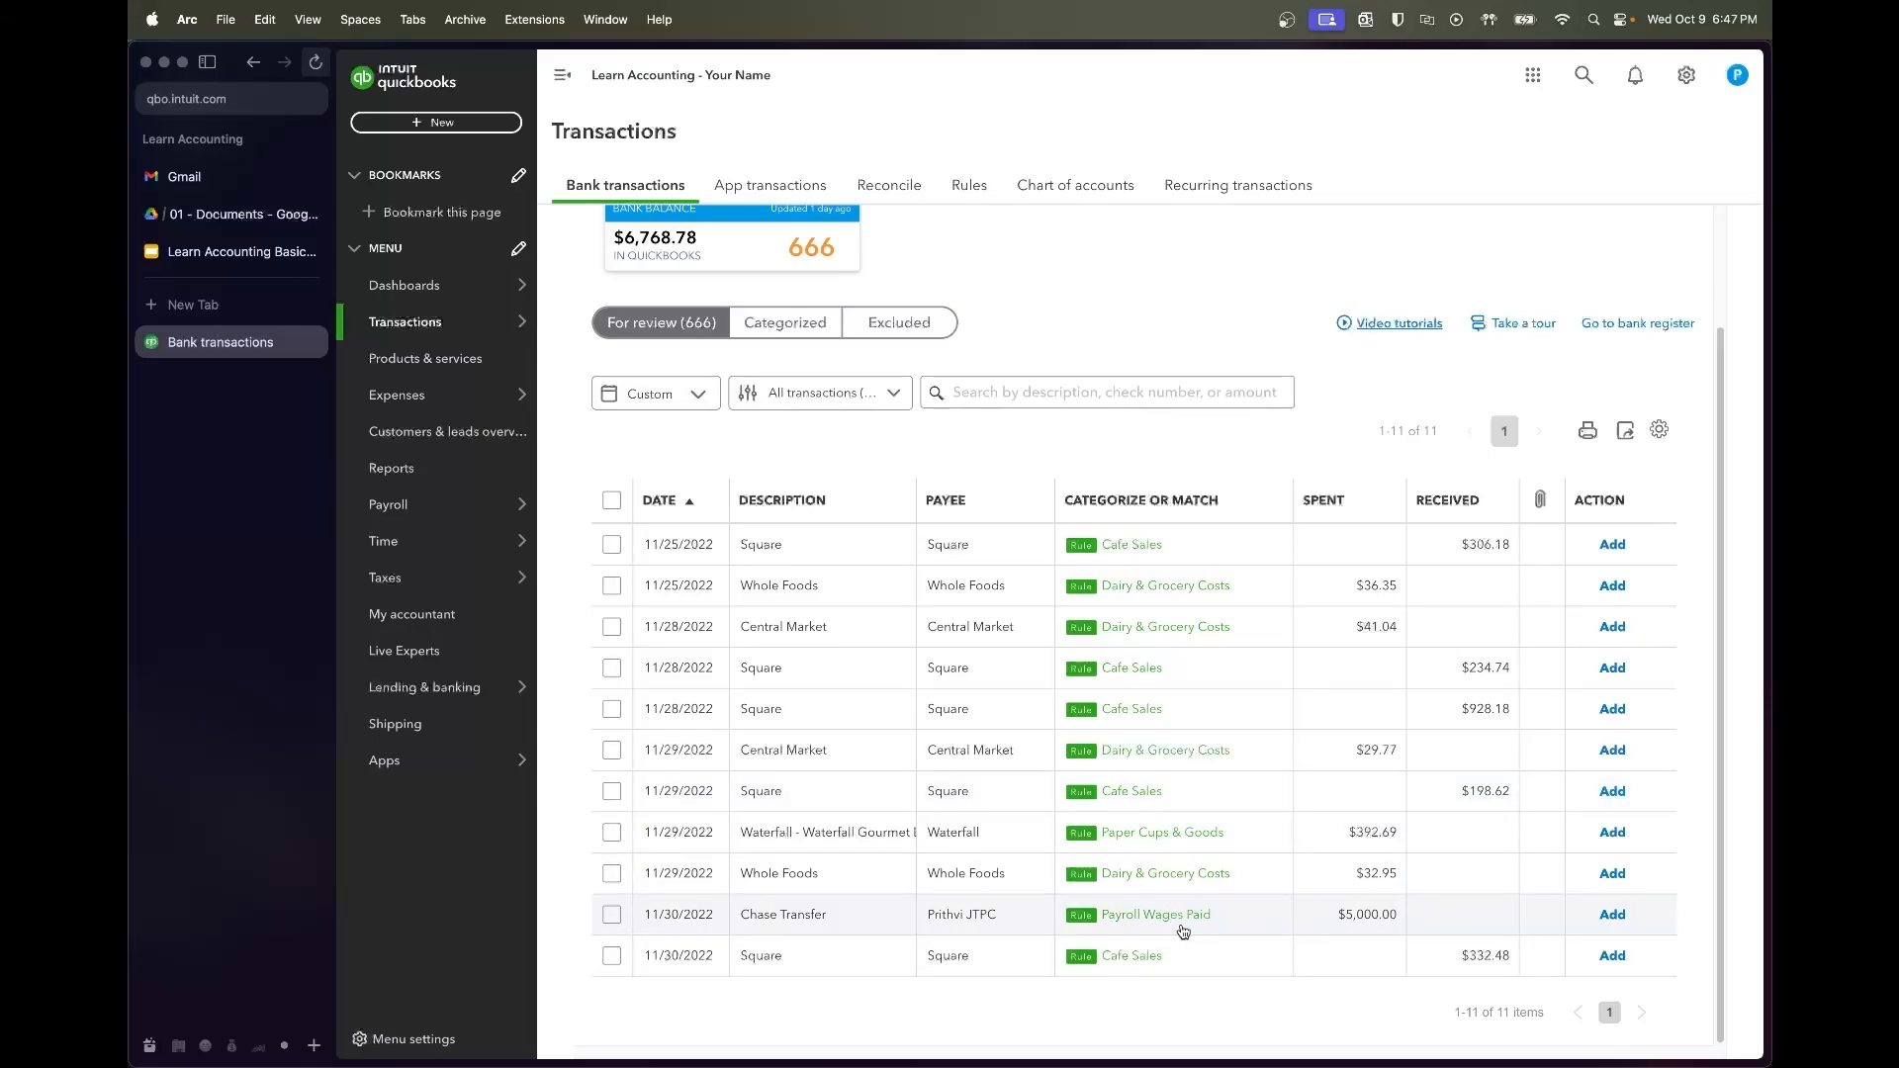
Accept the last 11 November transactions at once
left_click(610, 501)
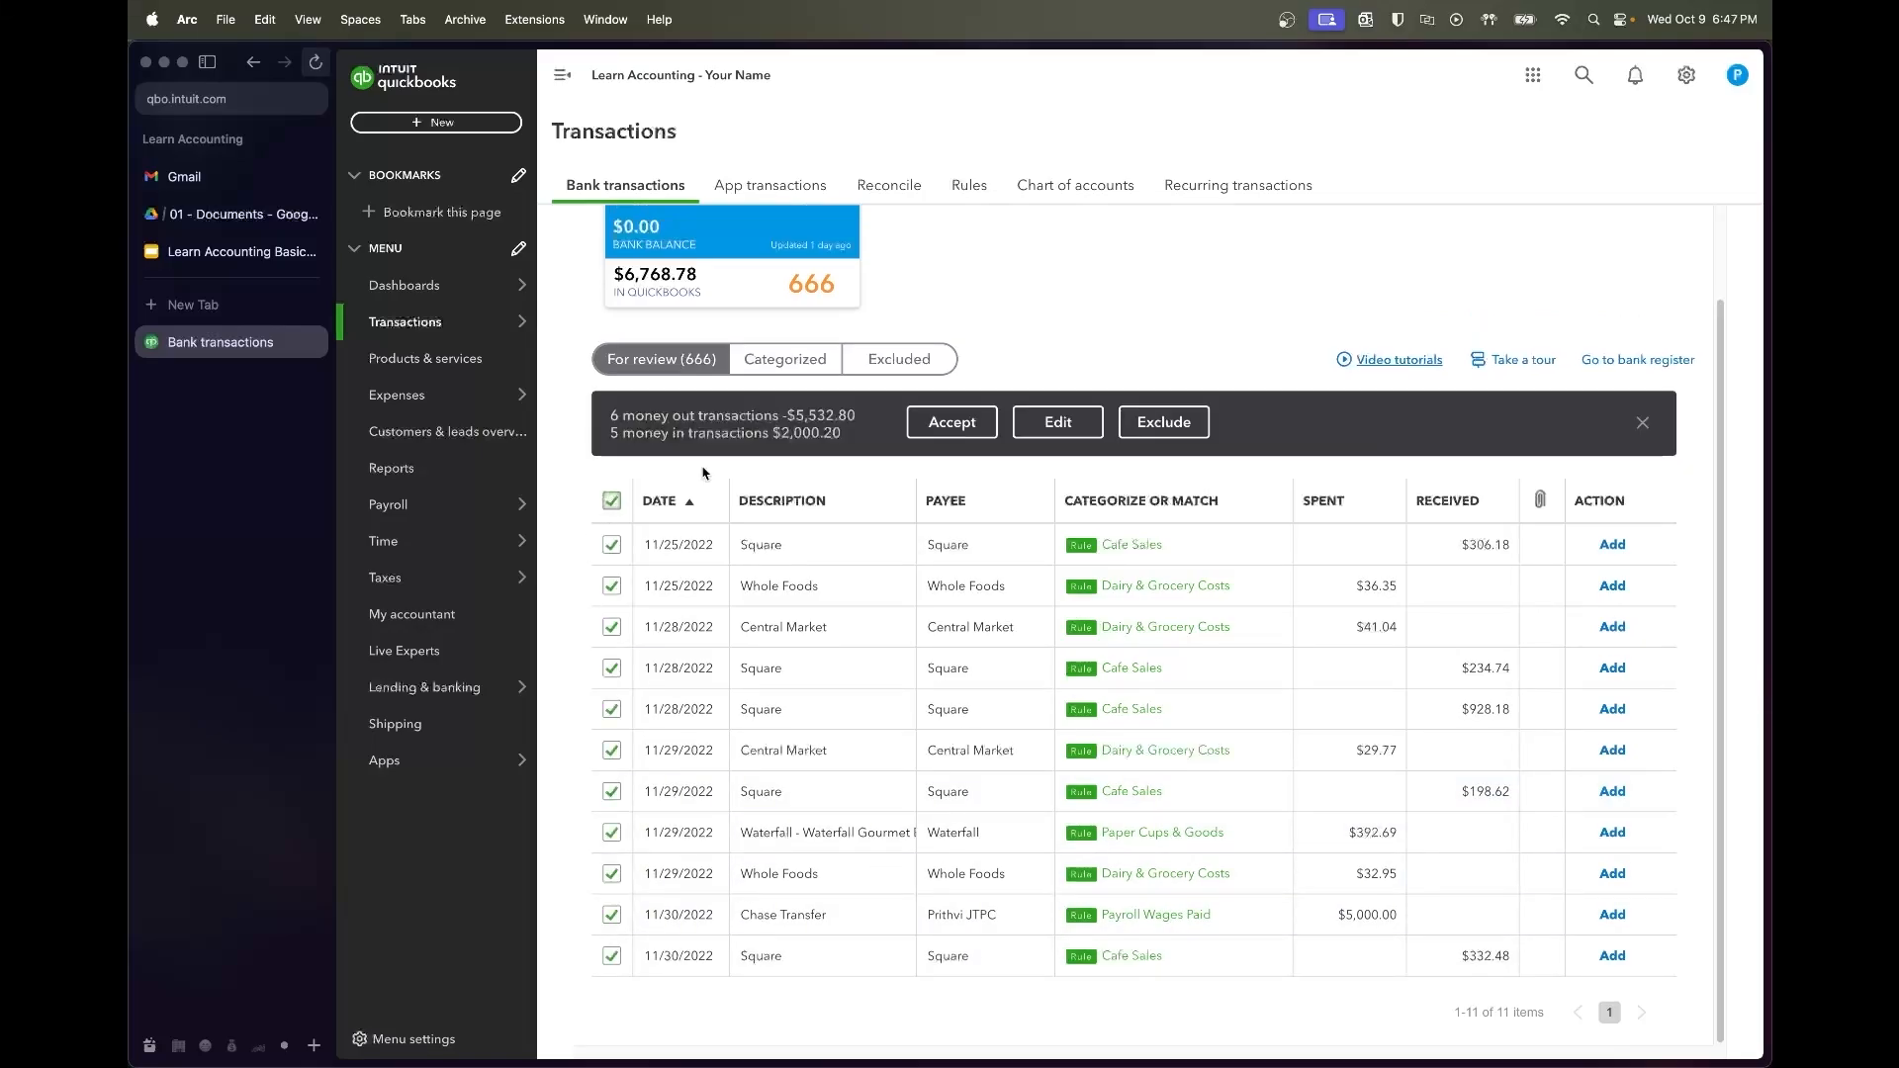
left_click(948, 422)
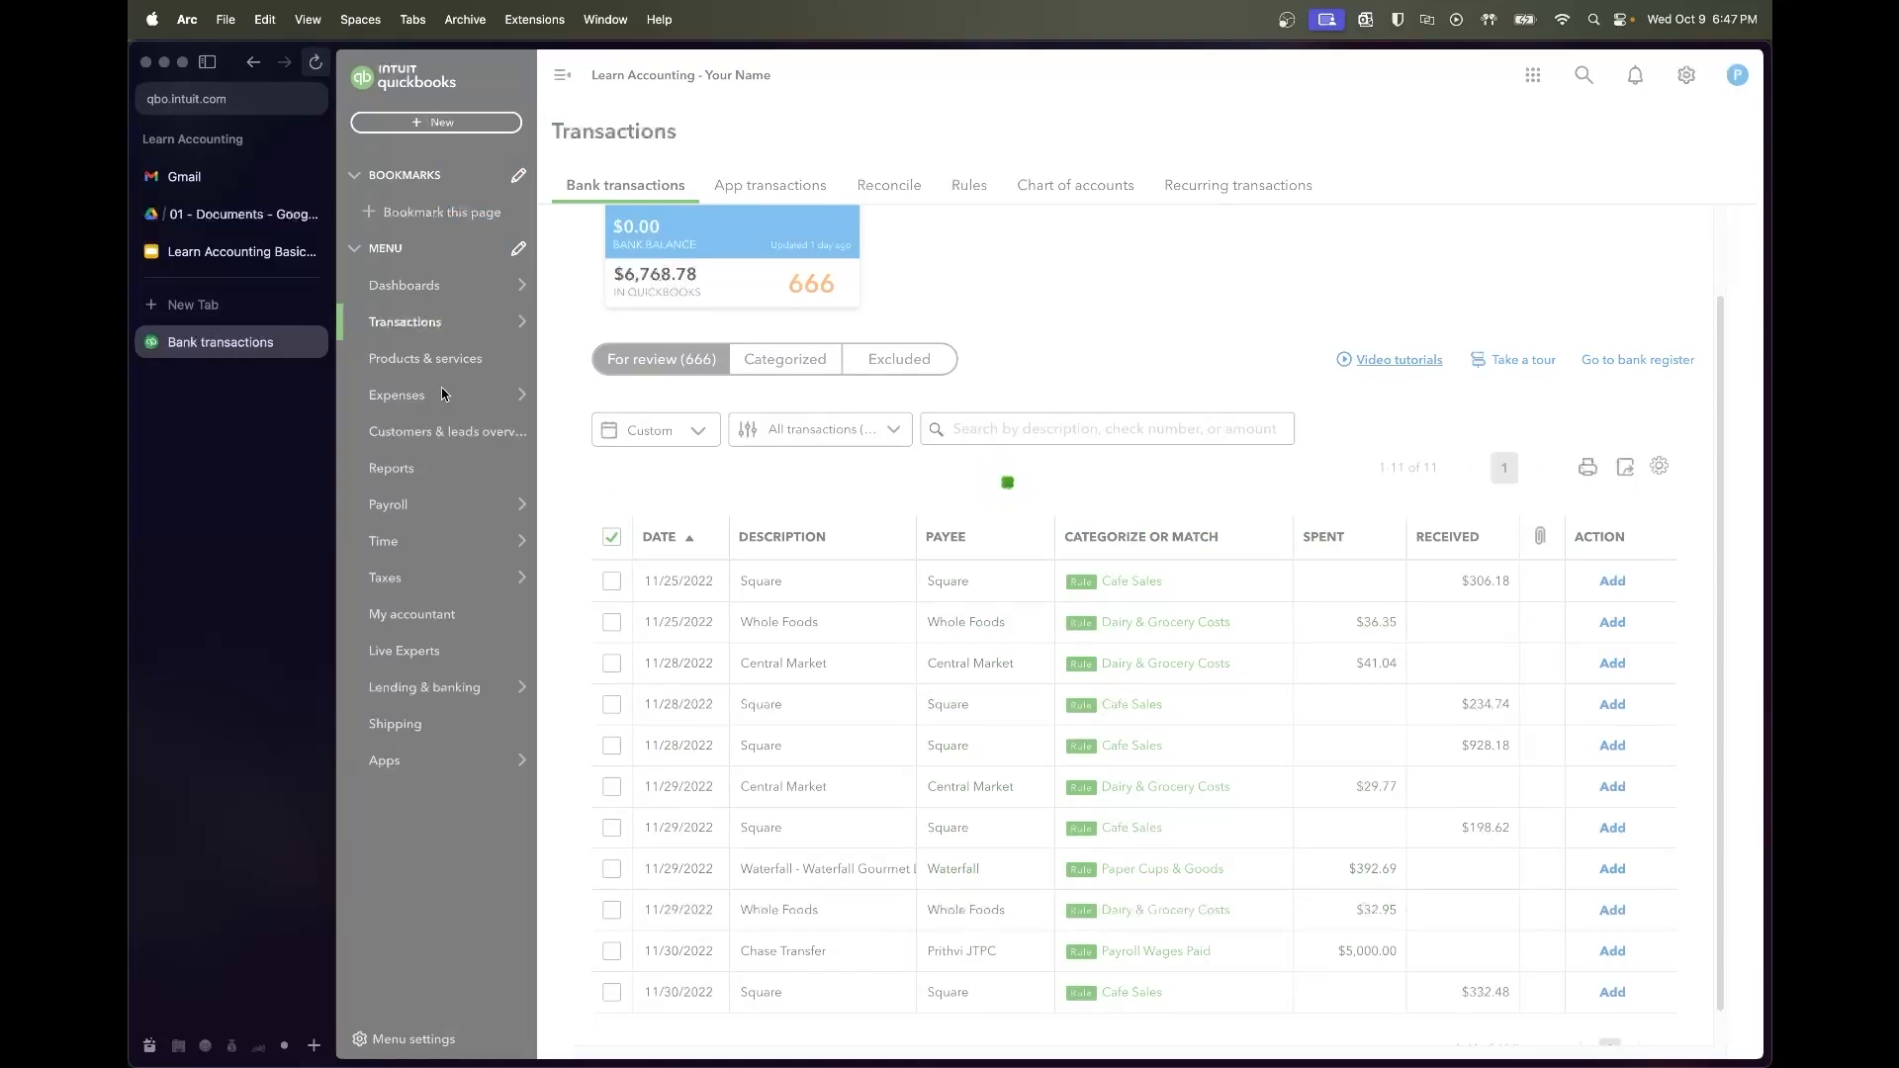
mouse_move(445, 334)
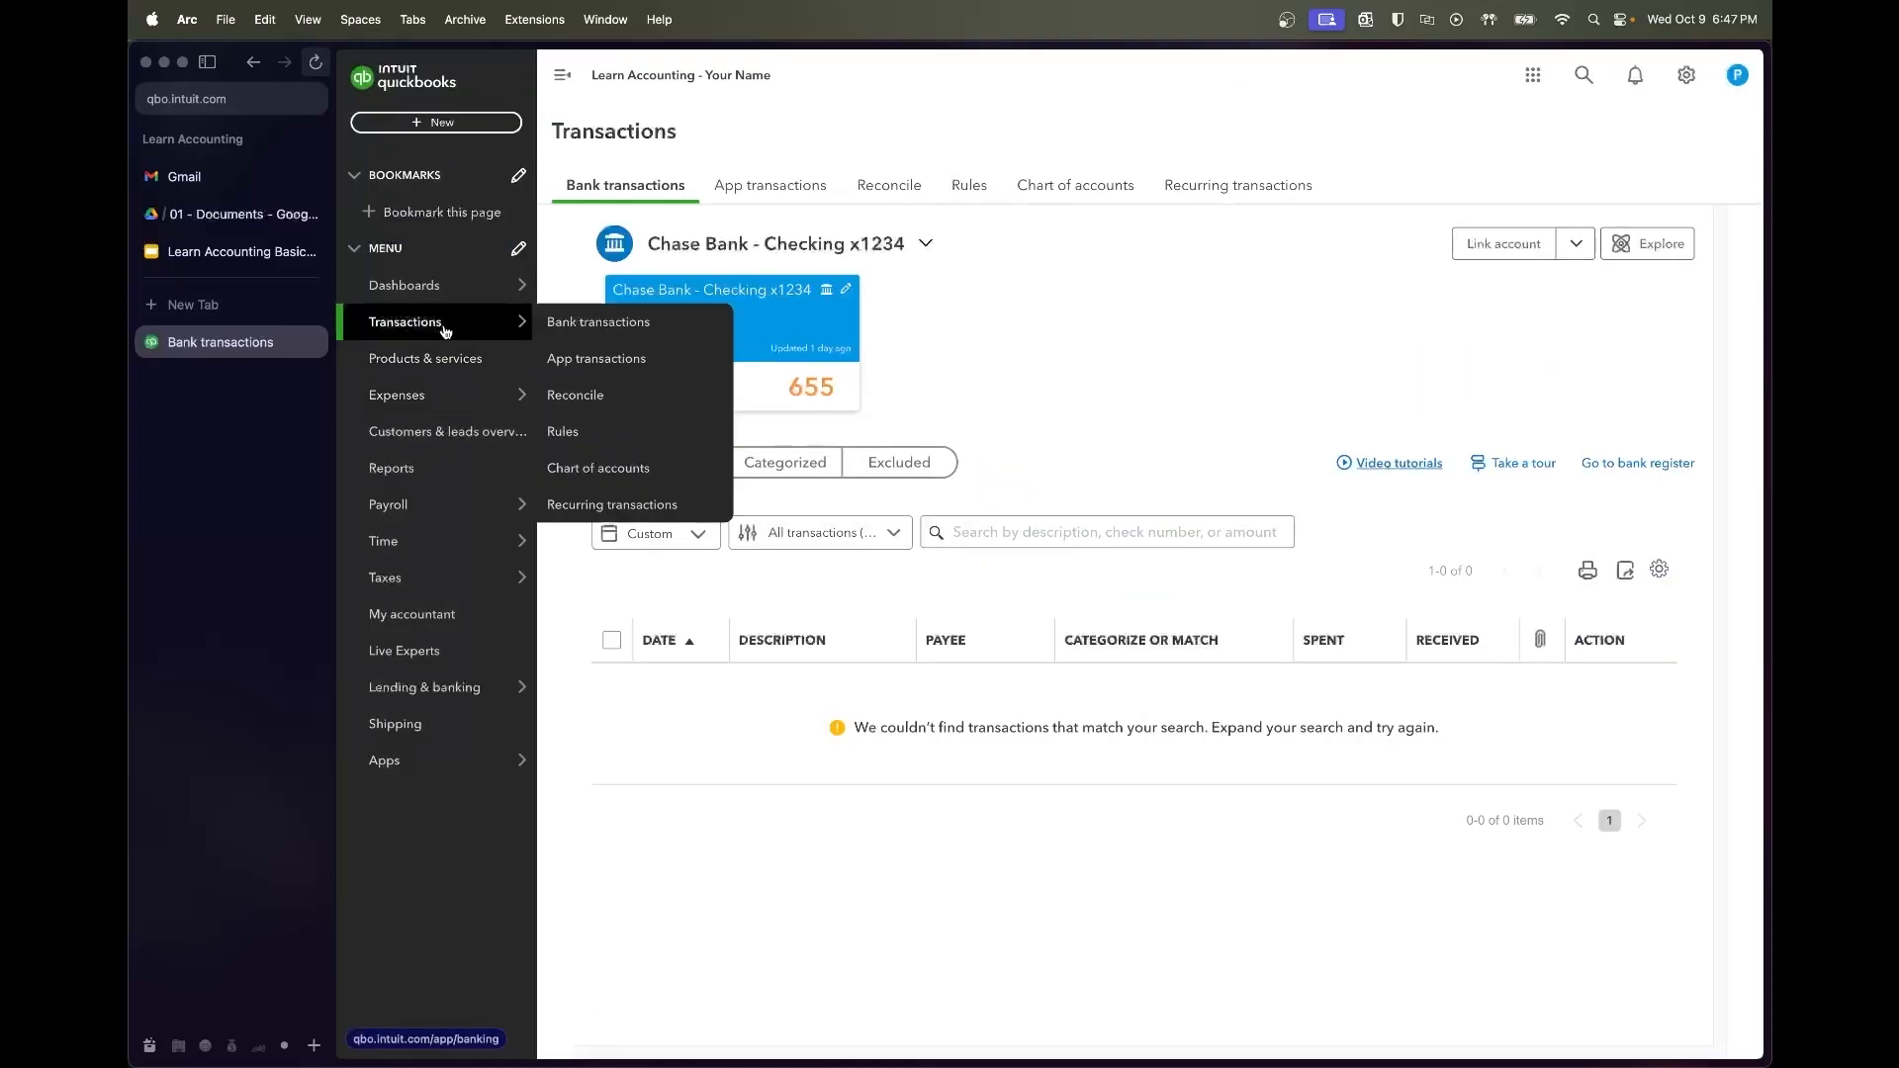
Set up the Chase checking reconciliation with statement ending date 11/30/22
left_click(608, 396)
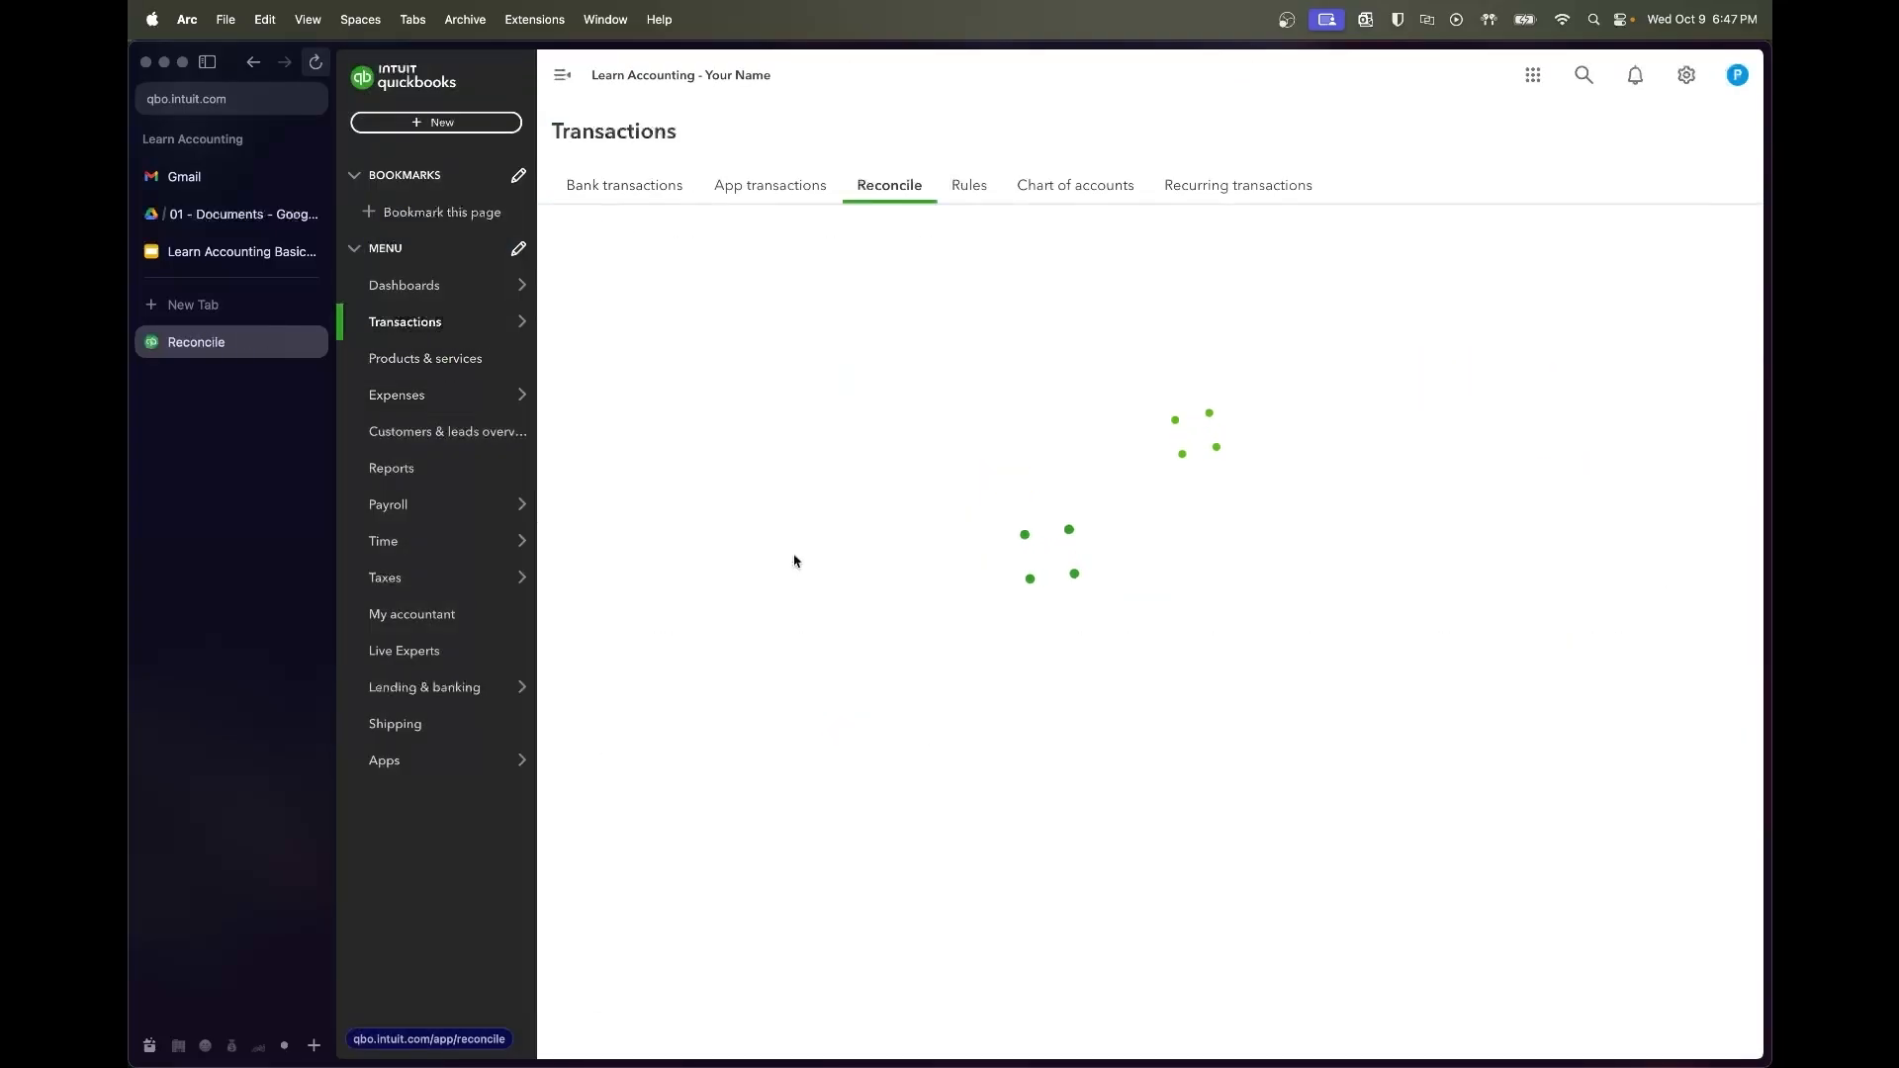
left_click(969, 542)
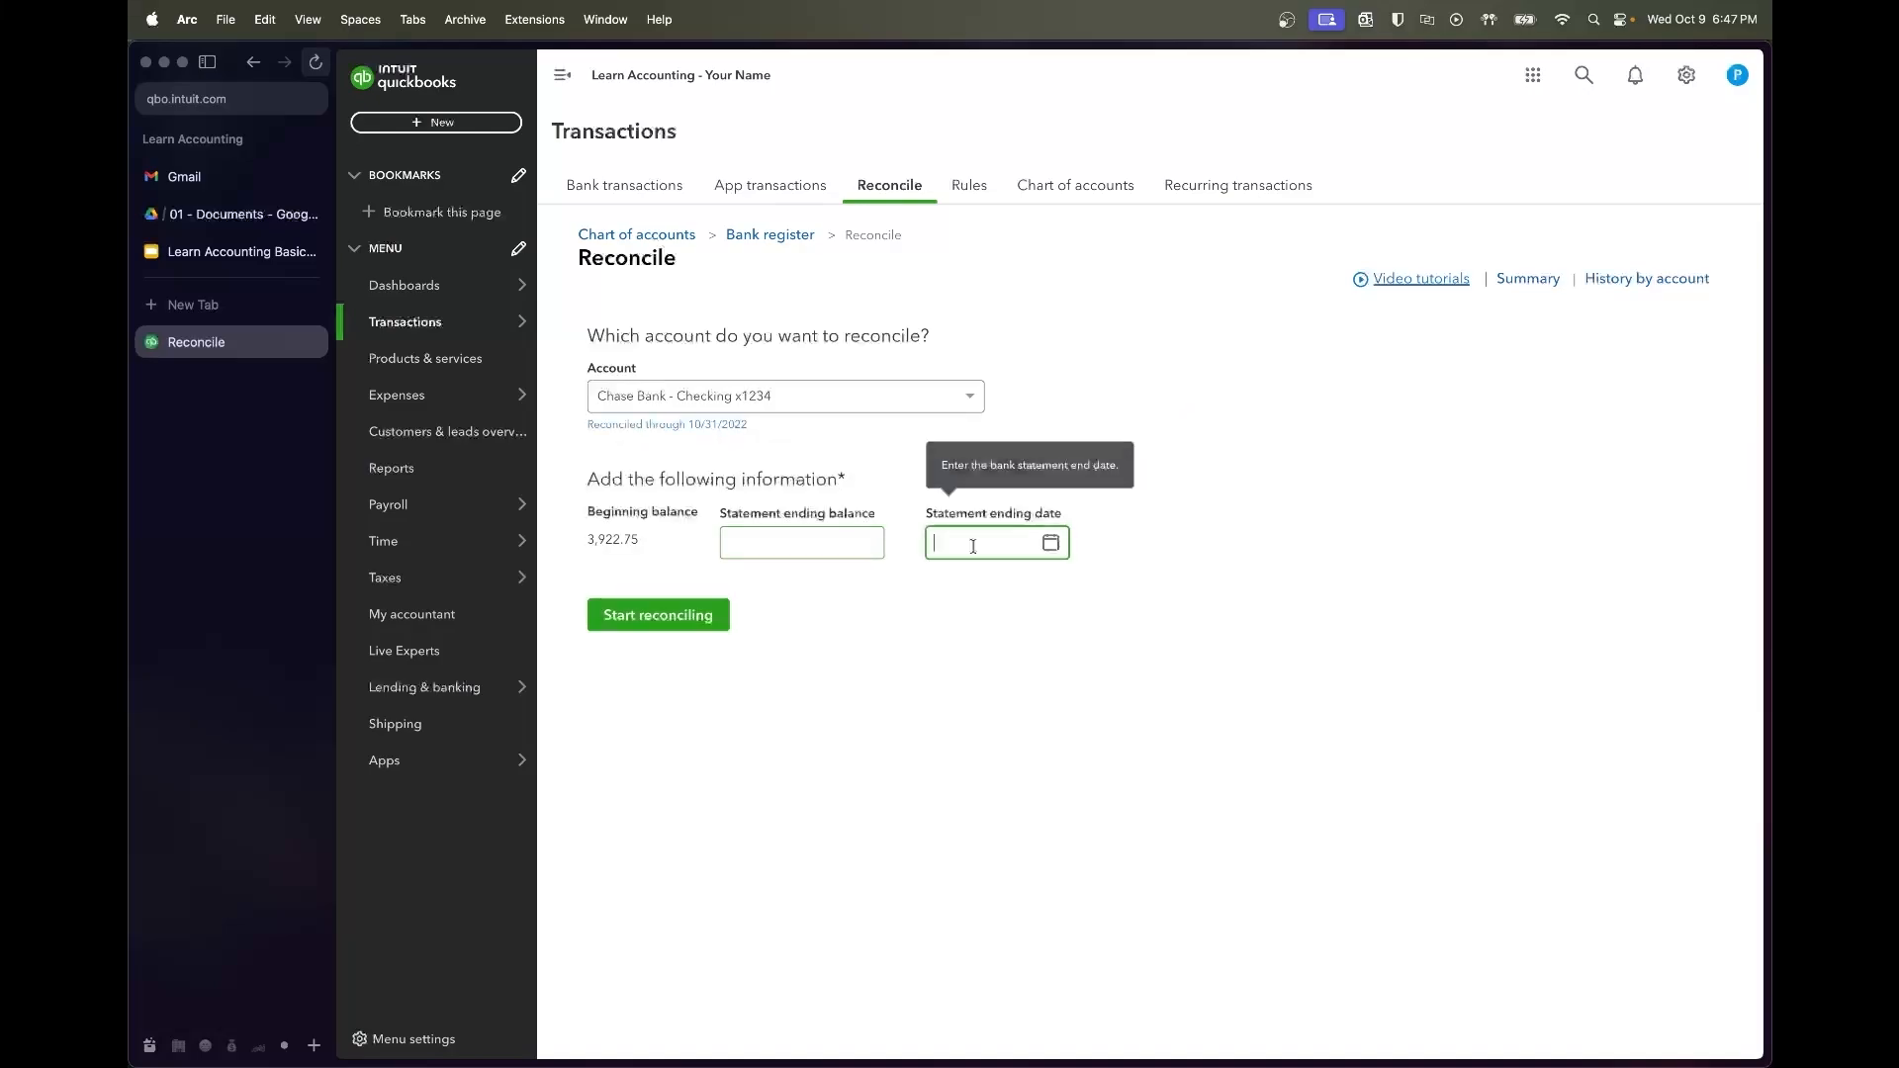
type("11/30/")
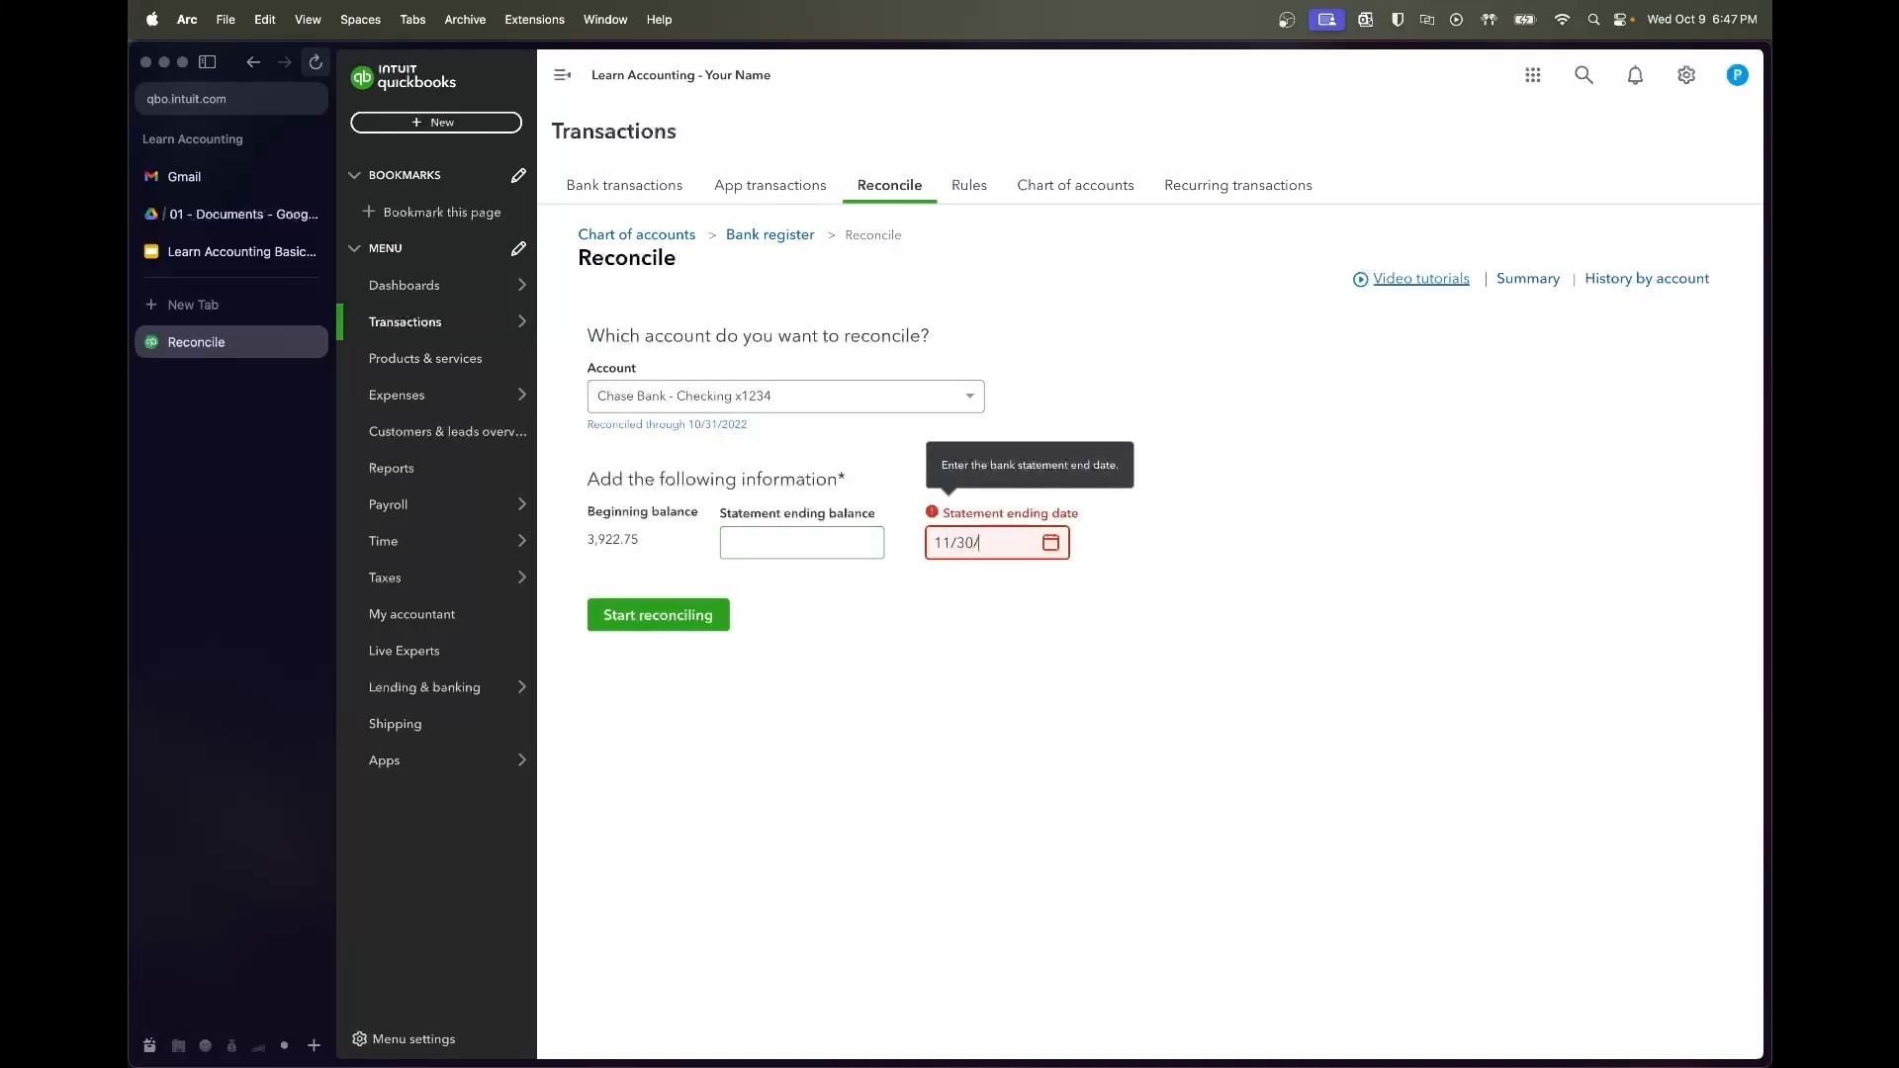
type("22")
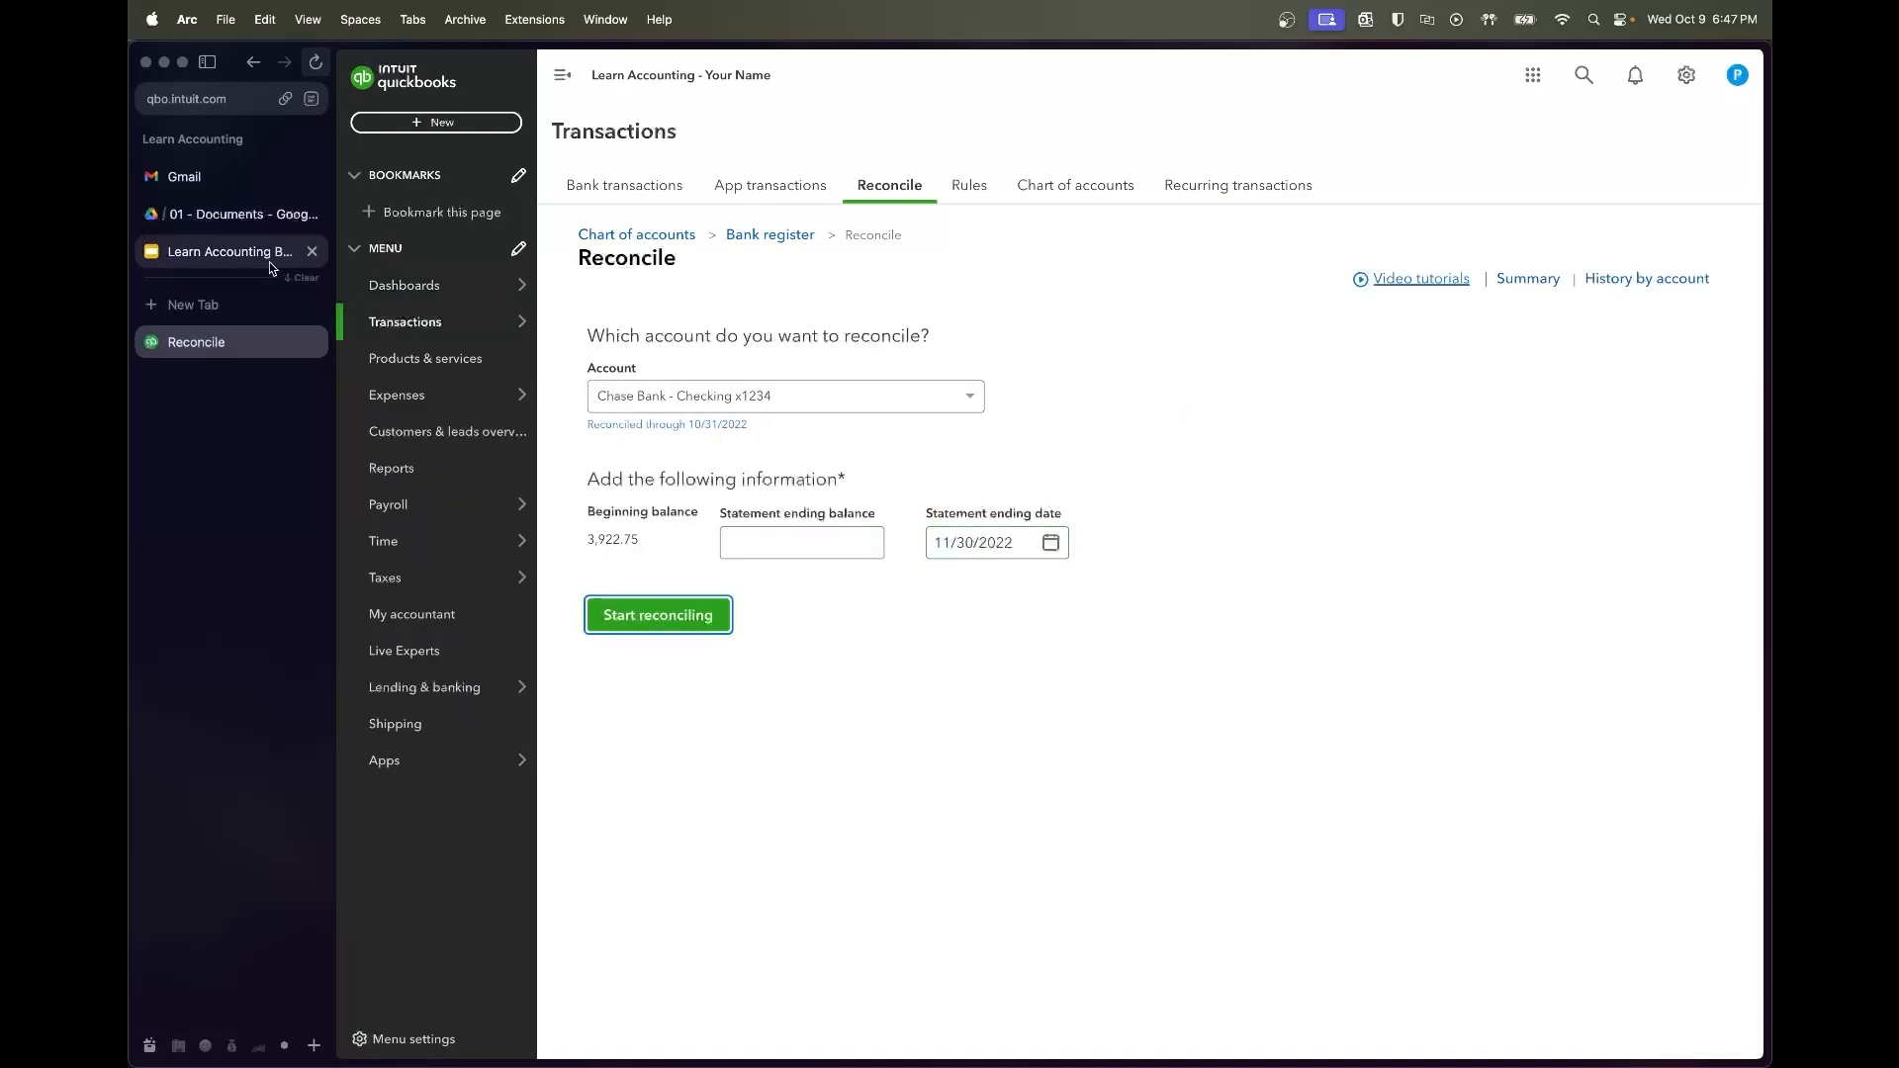
left_click(242, 214)
Paste the $3,236.18 November closing balance from the Chase statement PDF as the ending balance
left_click(650, 293)
double_click(755, 283)
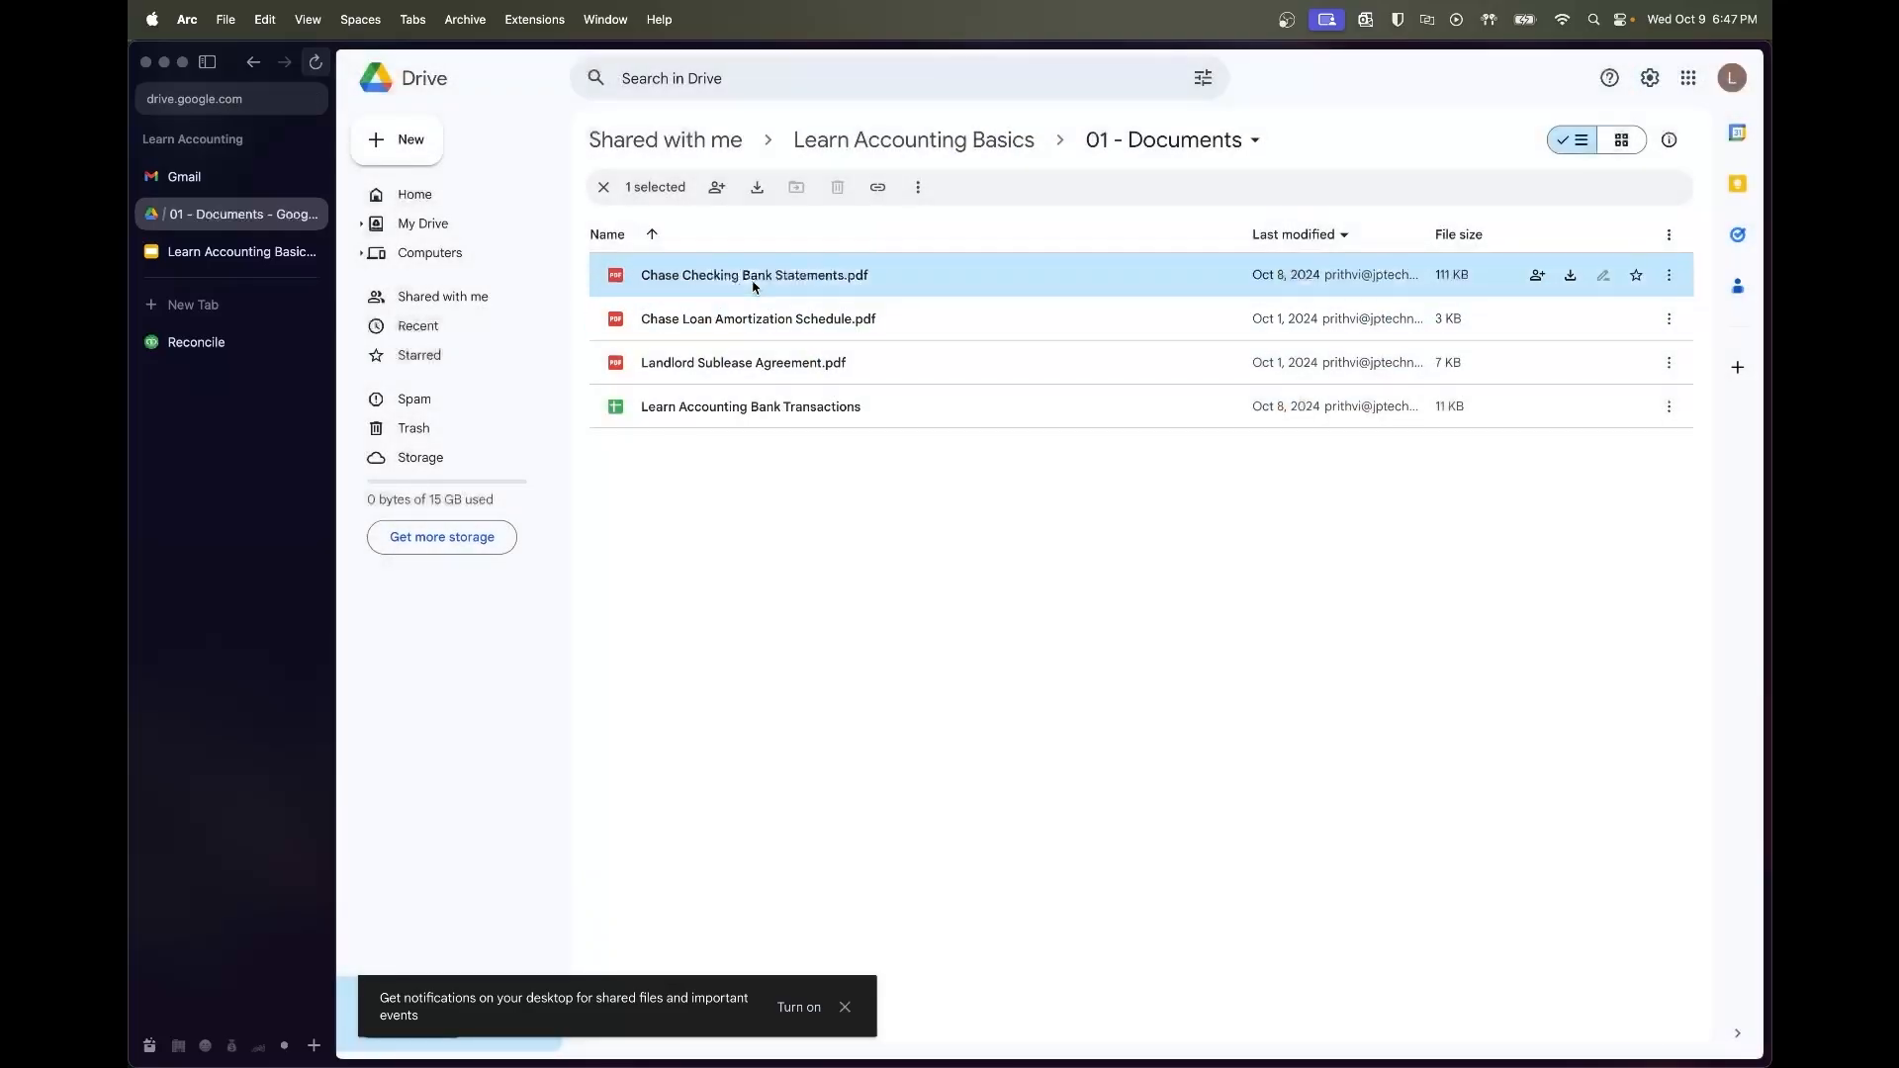
scroll(941, 444, "down", 20)
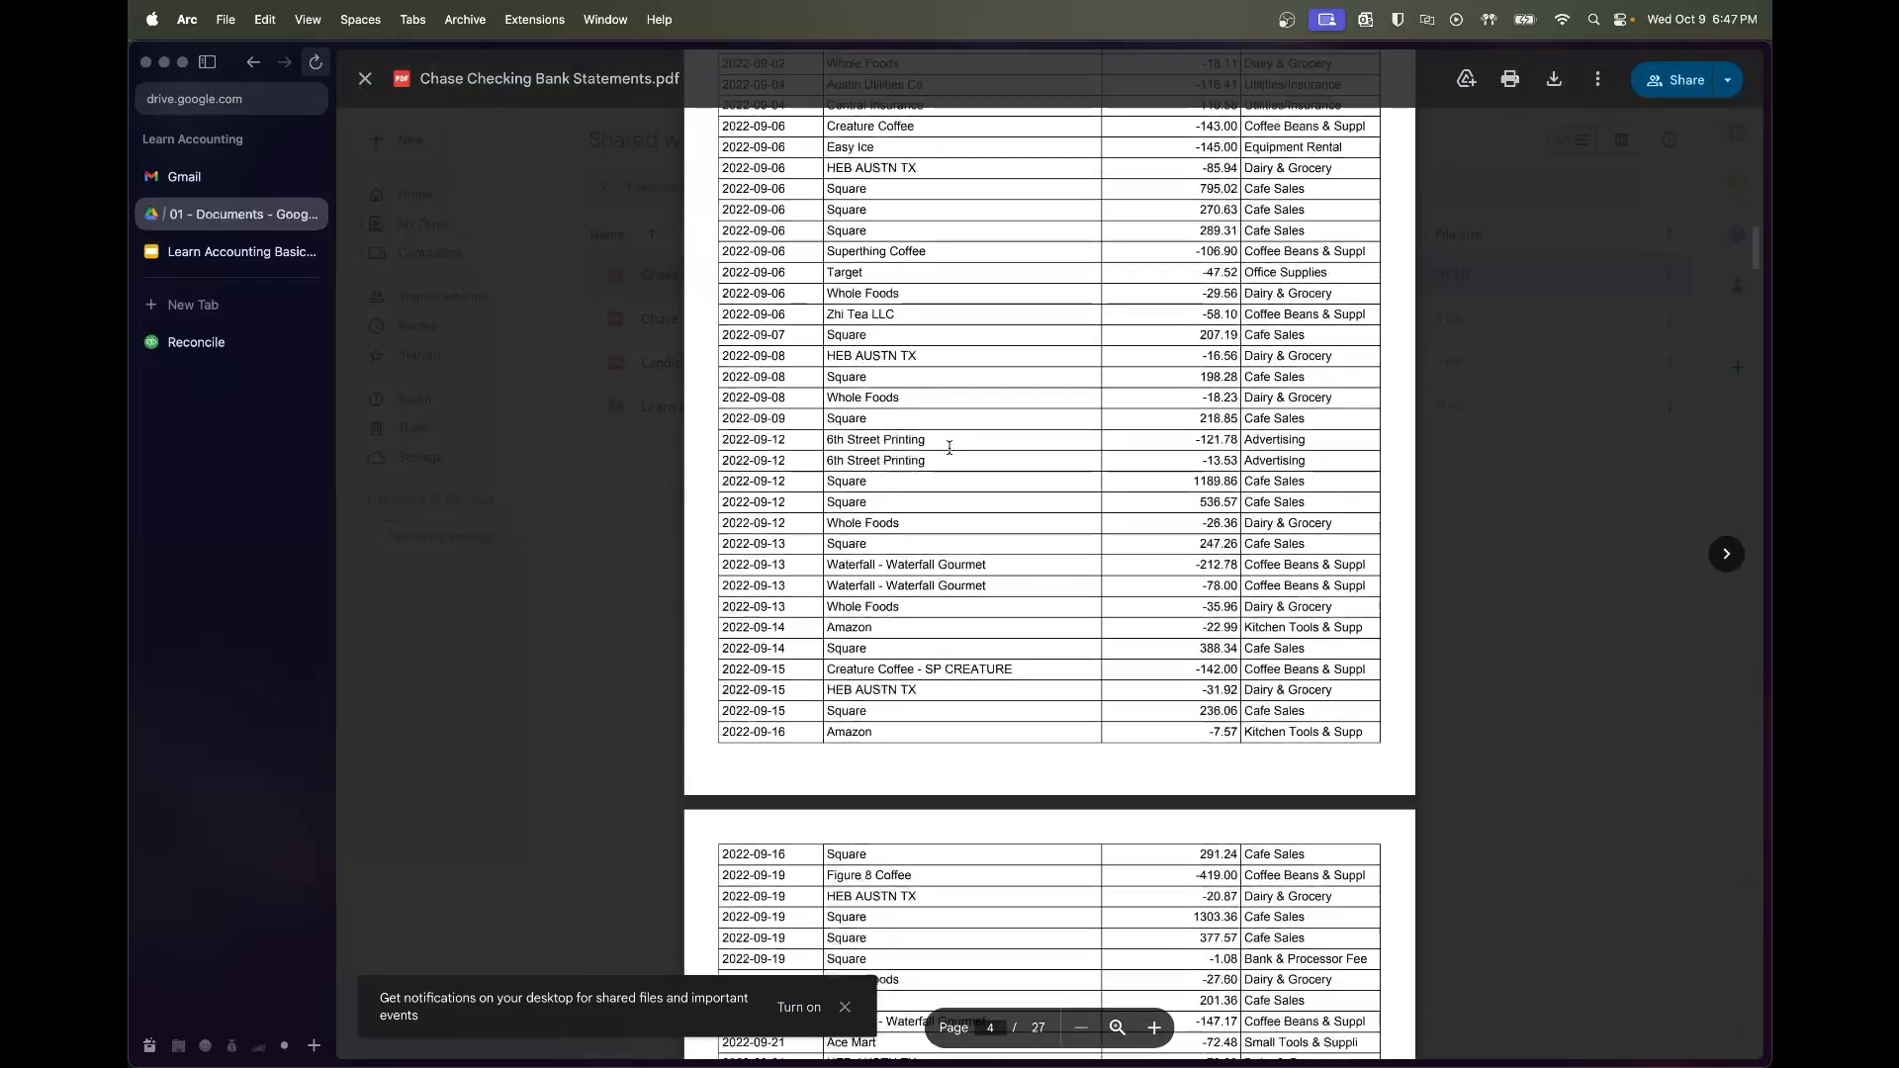
scroll(949, 448, "down", 20)
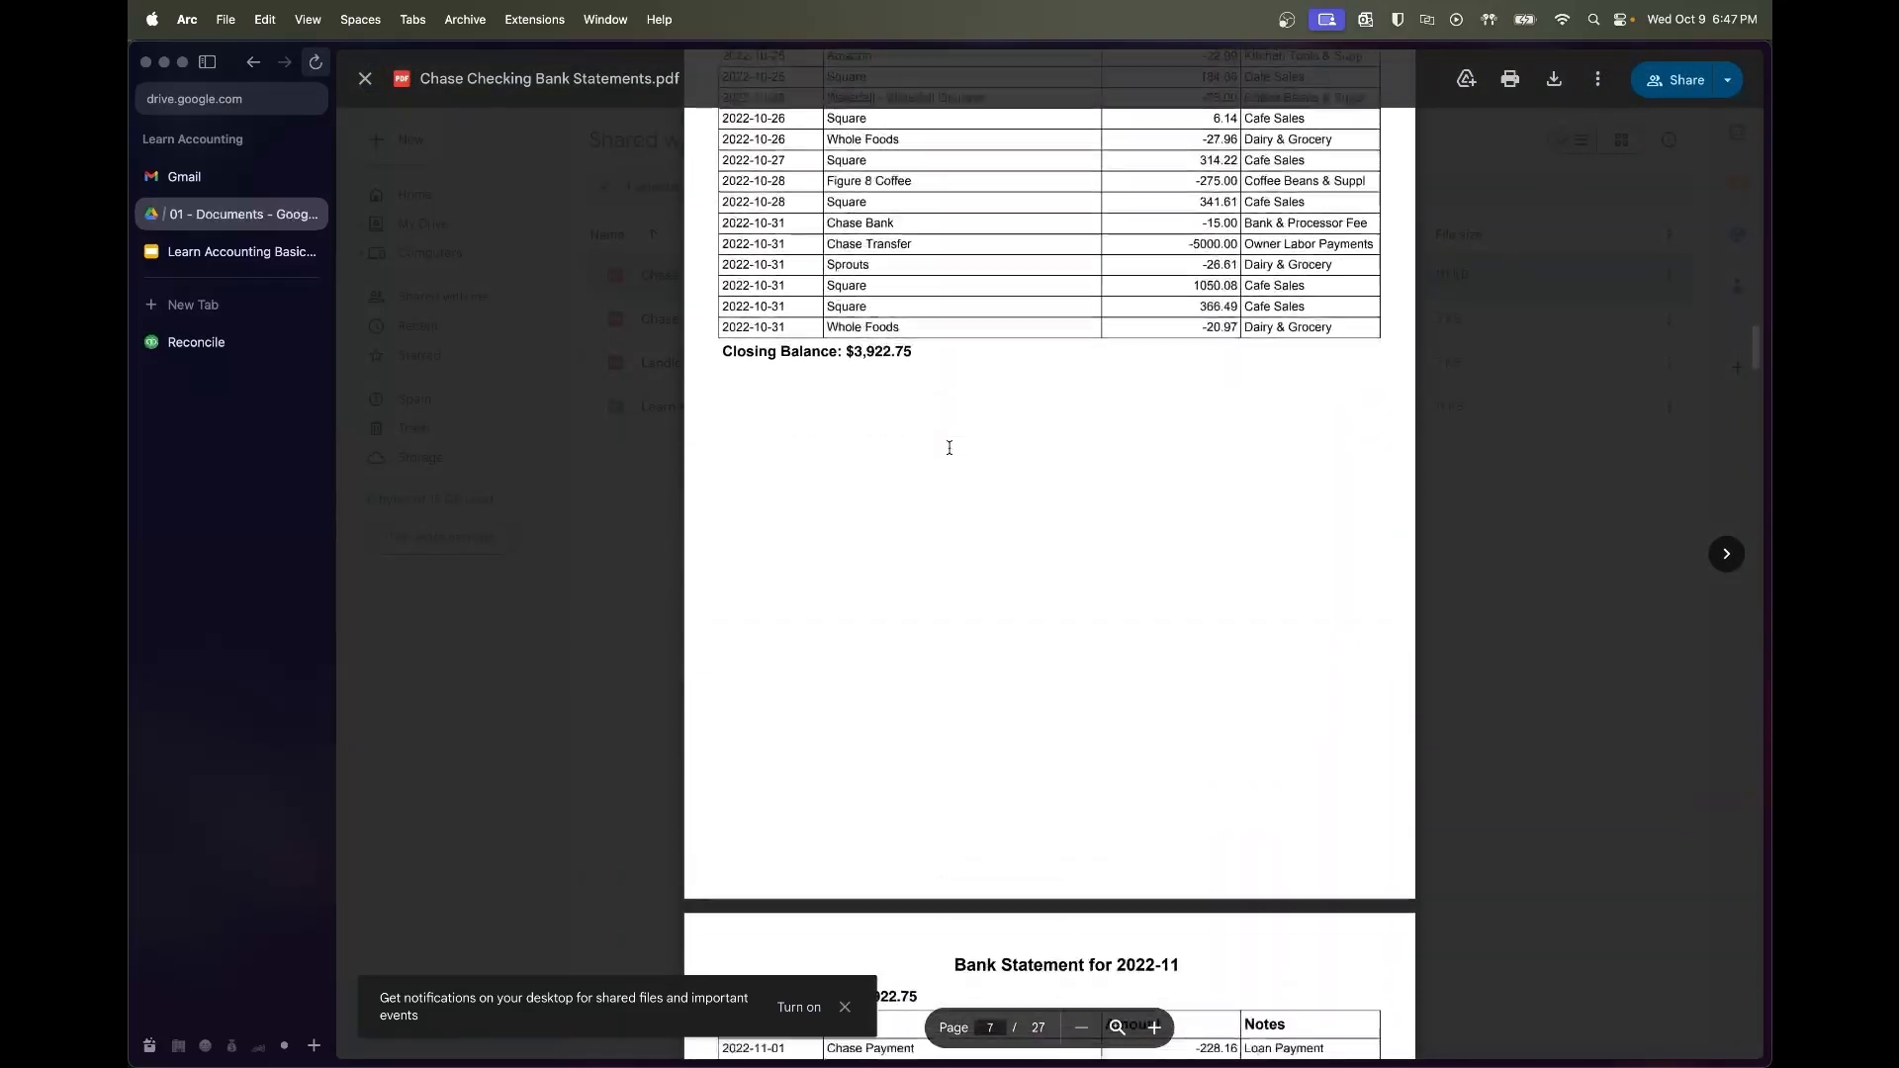
scroll(948, 448, "down", 15)
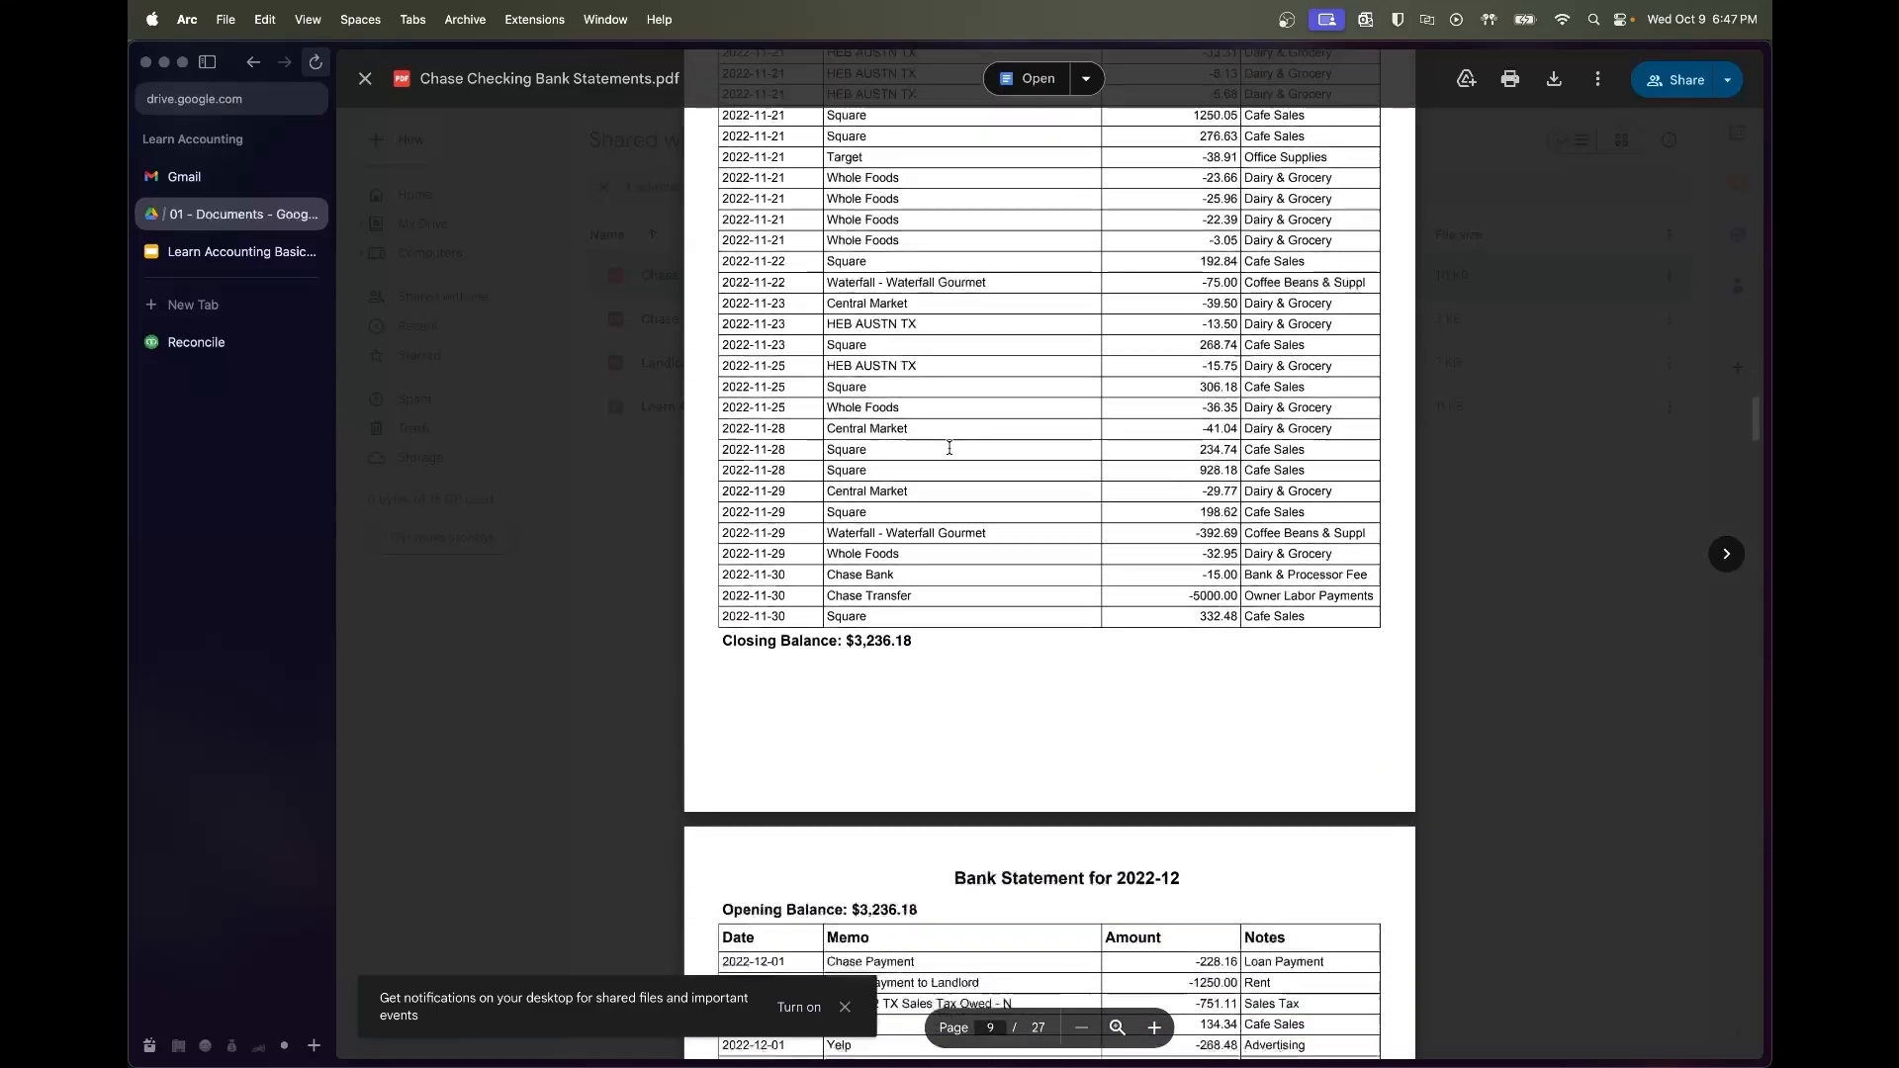
double_click(867, 633)
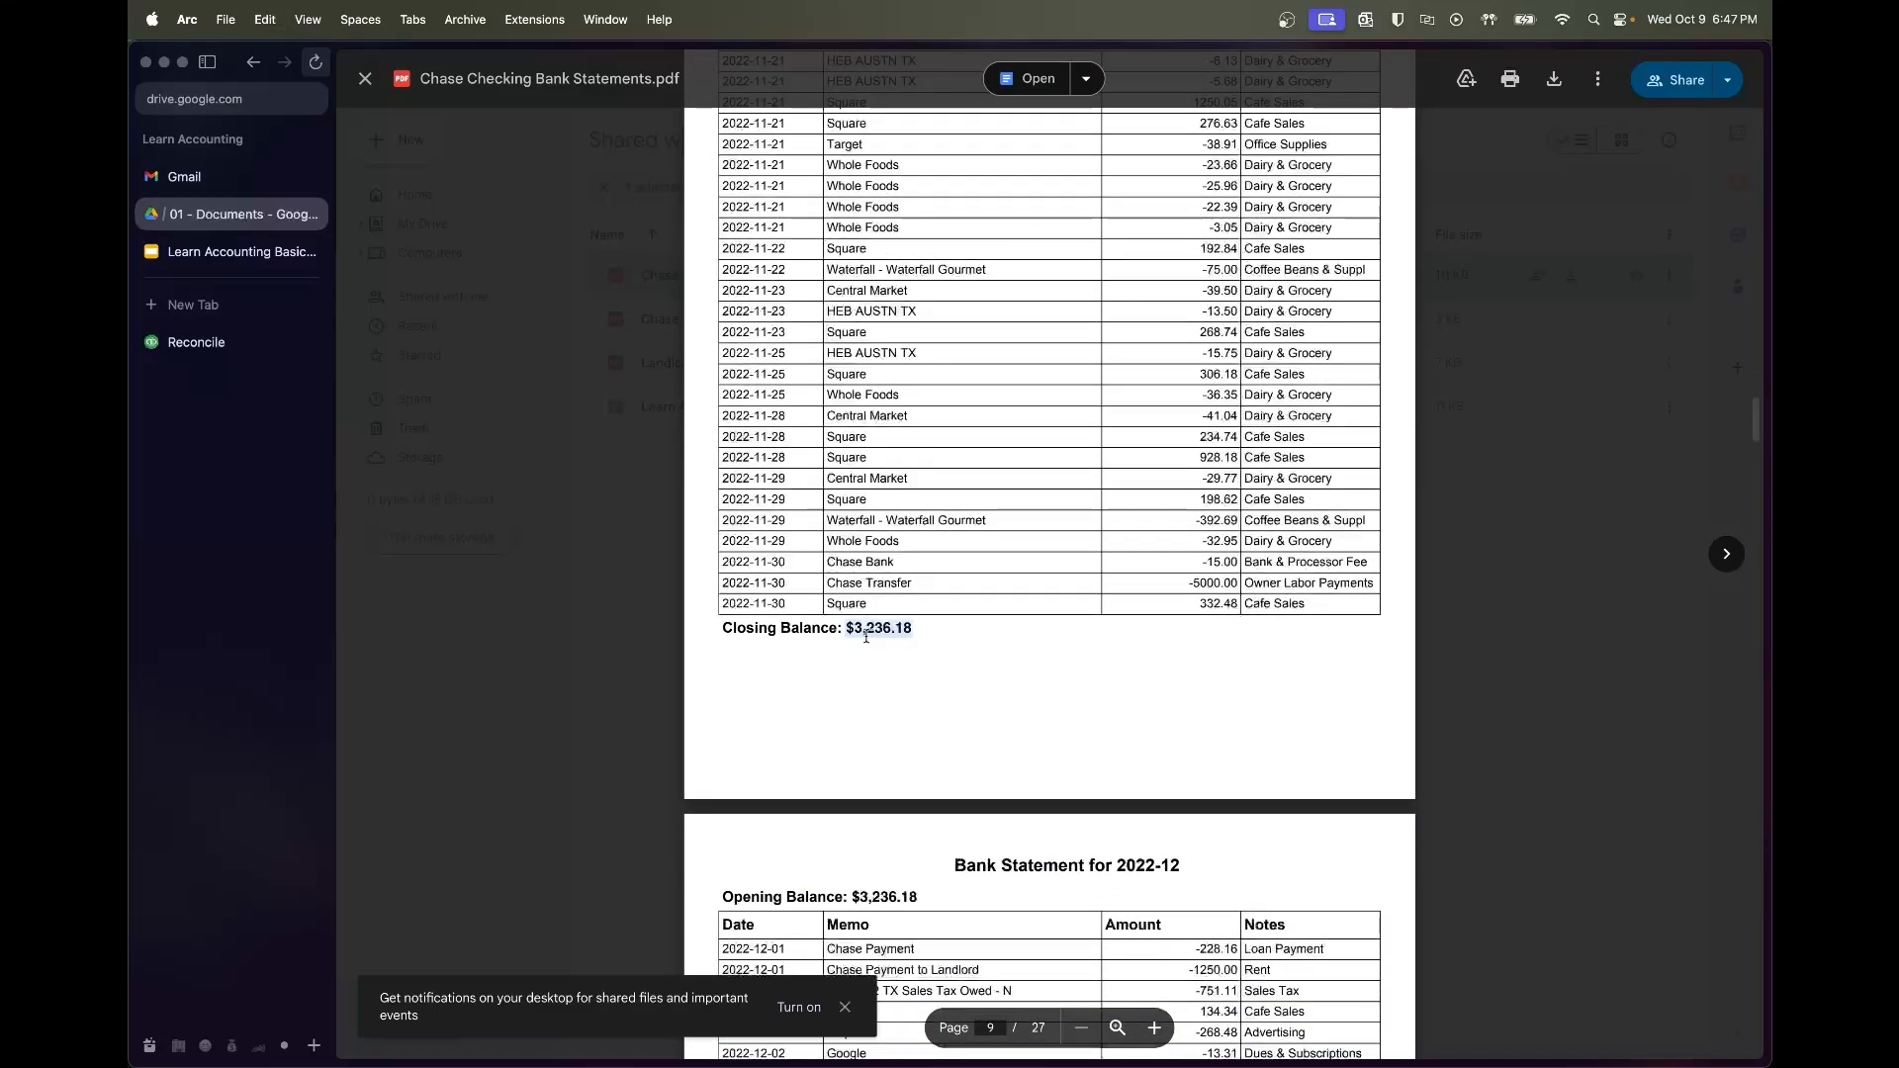
key("super+c")
left_click(196, 342)
left_click(822, 543)
key("super+v")
key("Tab")
Reconcile Chase checking through 11/30/2022 at $0.00 difference and finish
left_click(700, 621)
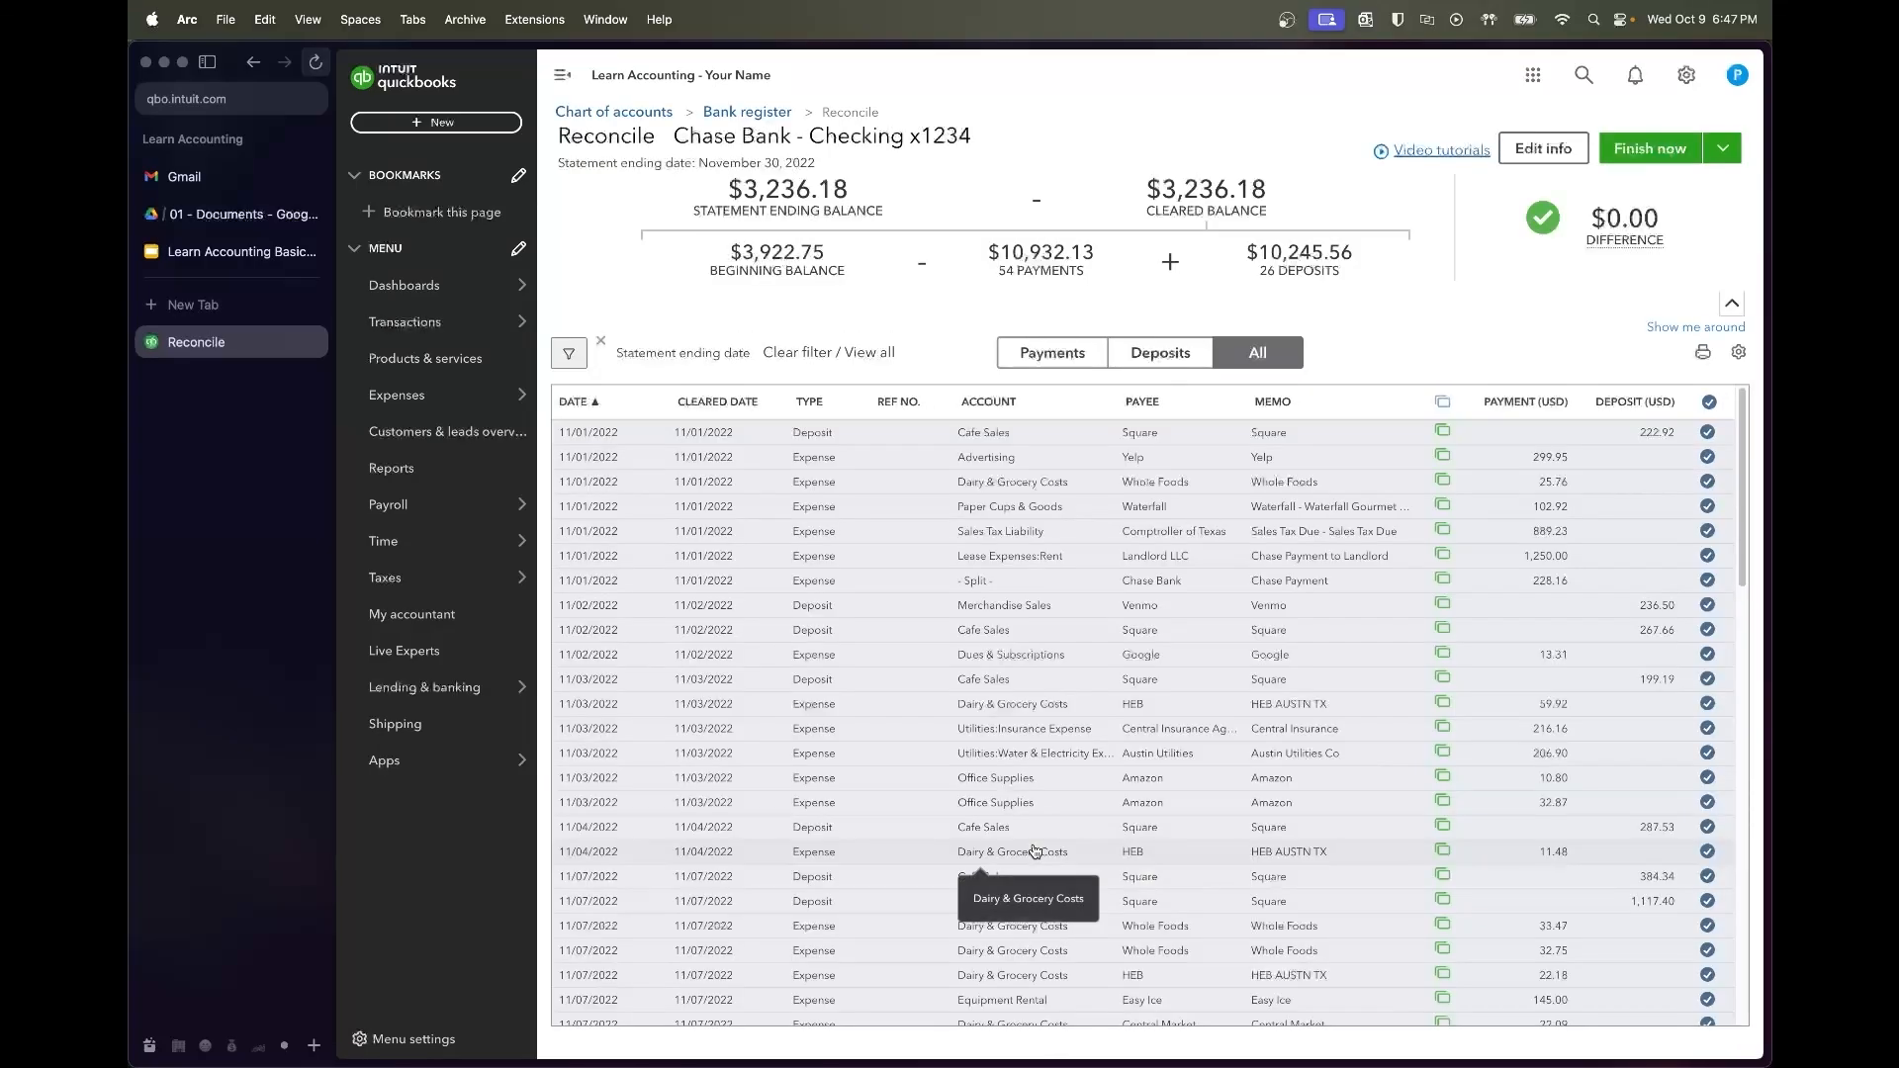
scroll(1201, 691, "down", 10)
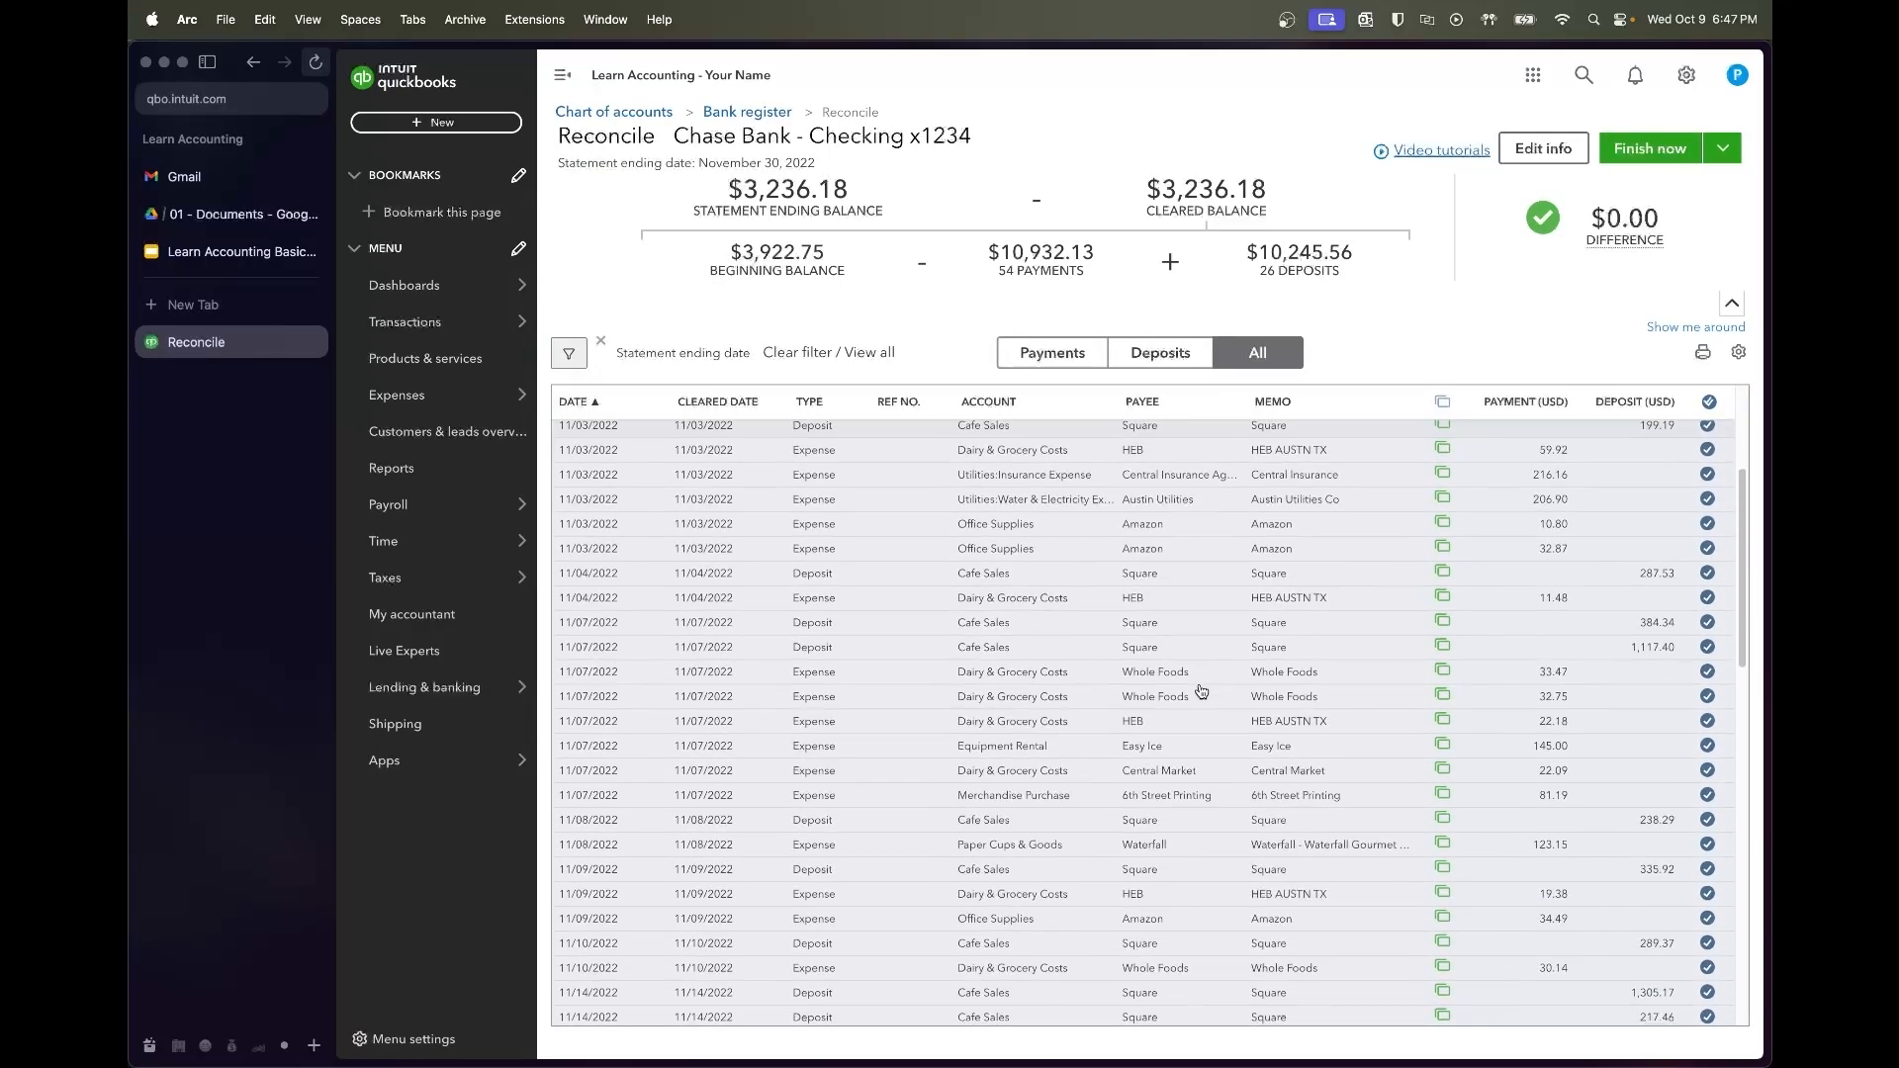
scroll(1201, 691, "down", 5)
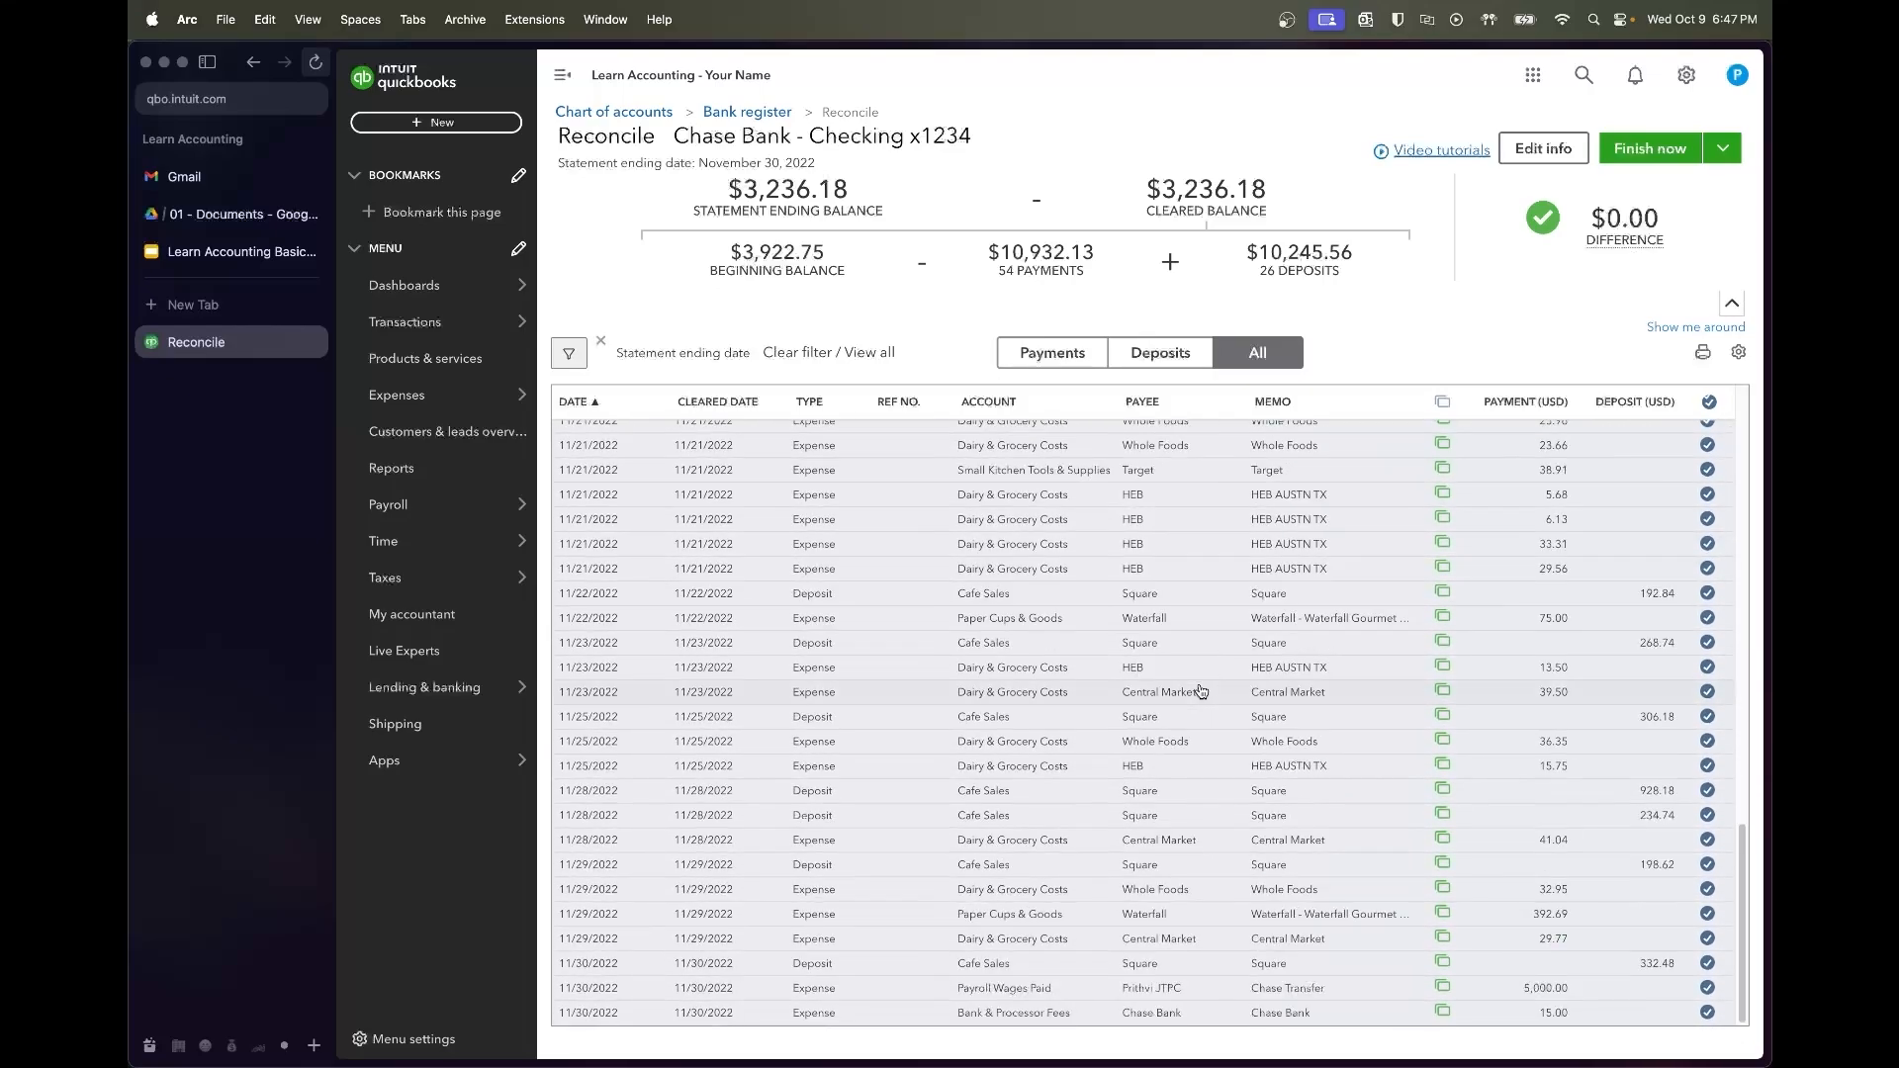
left_click(1632, 147)
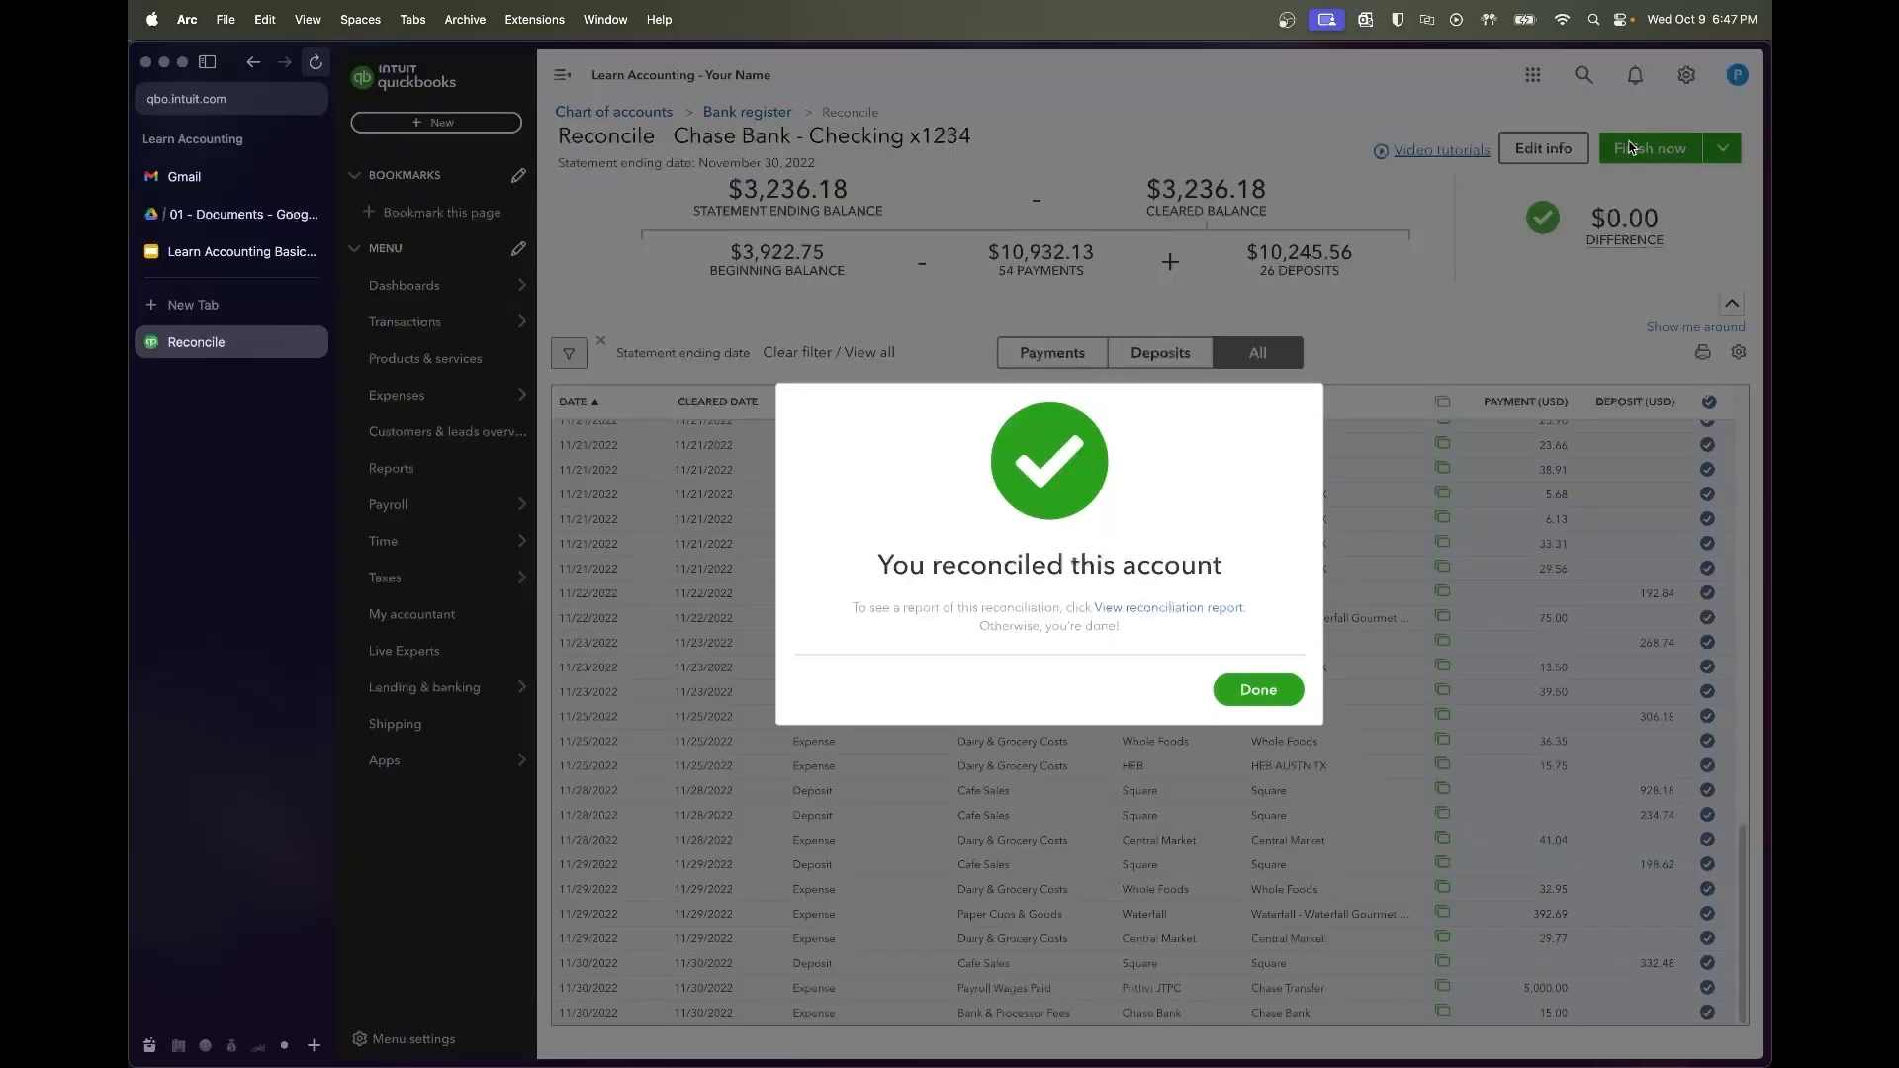
left_click(1260, 689)
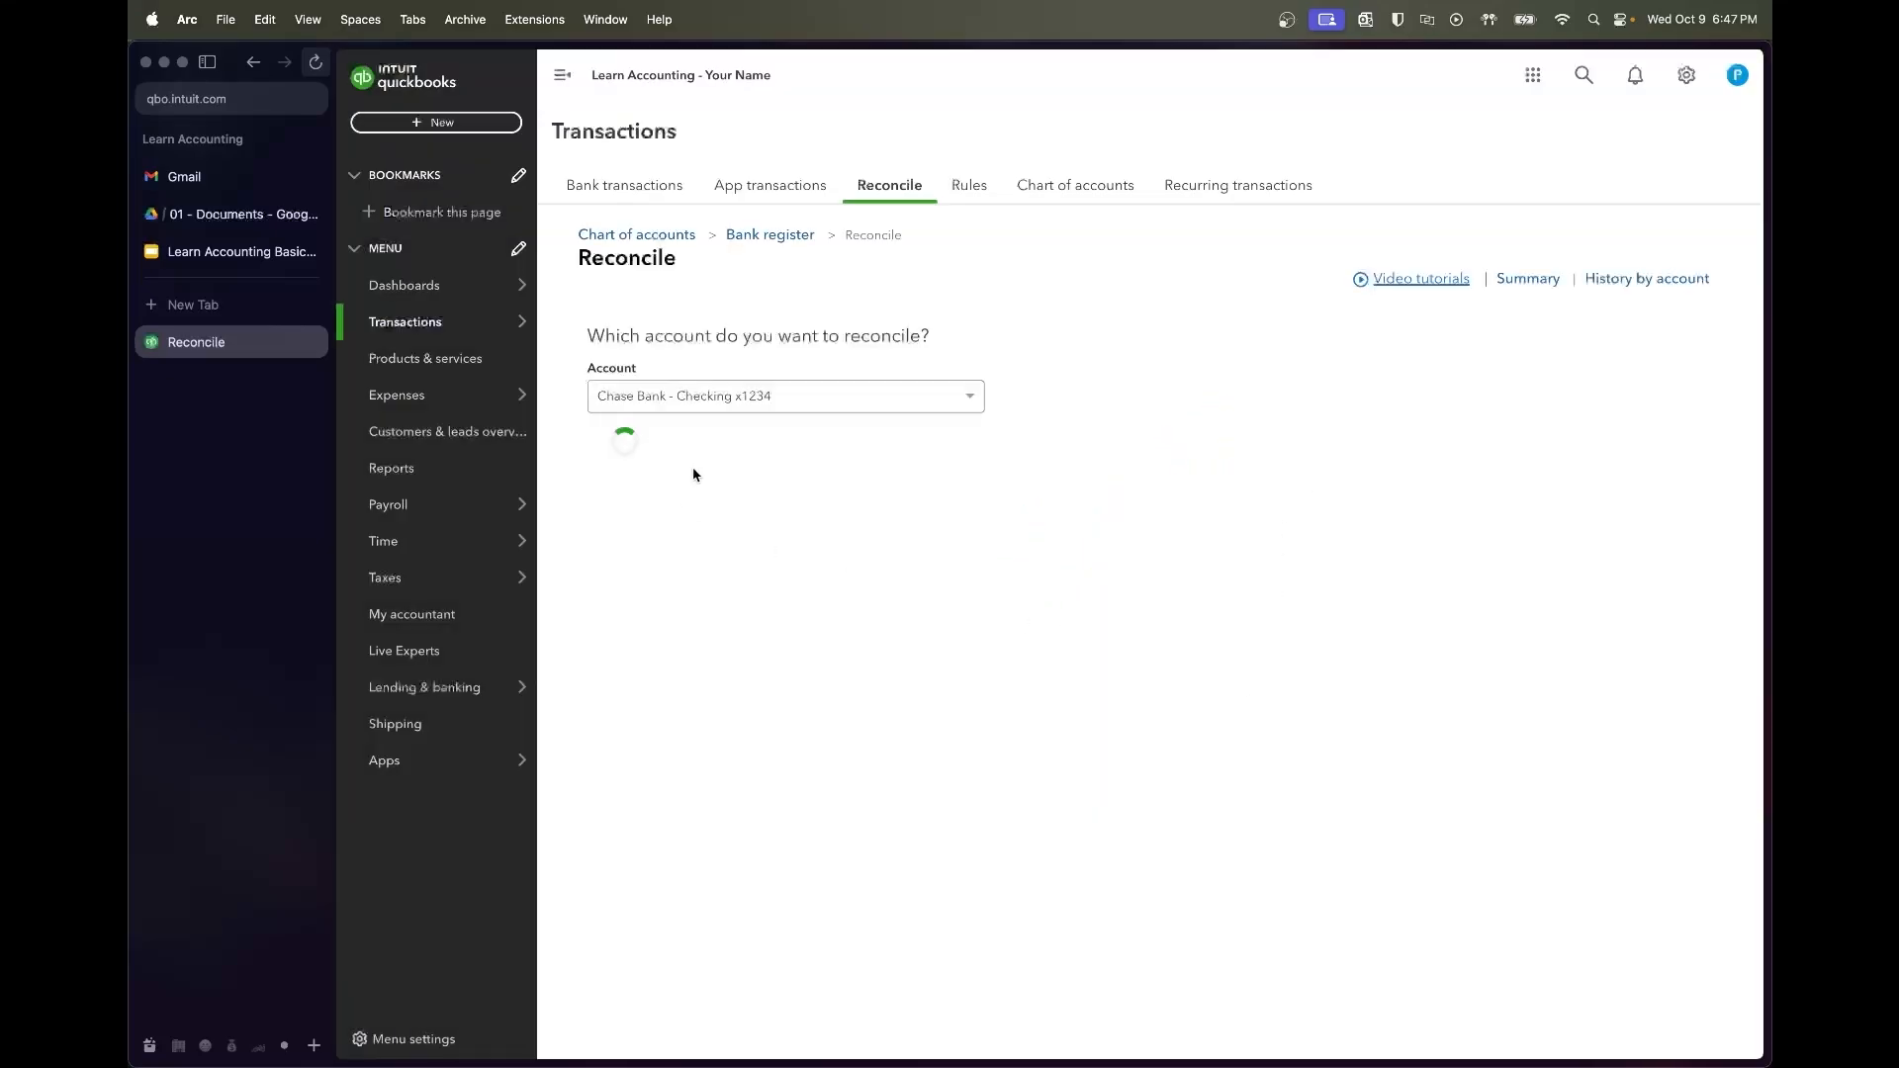
Return to Bank transactions and expand the 12/01 $228.16 Chase Payment
mouse_move(499, 325)
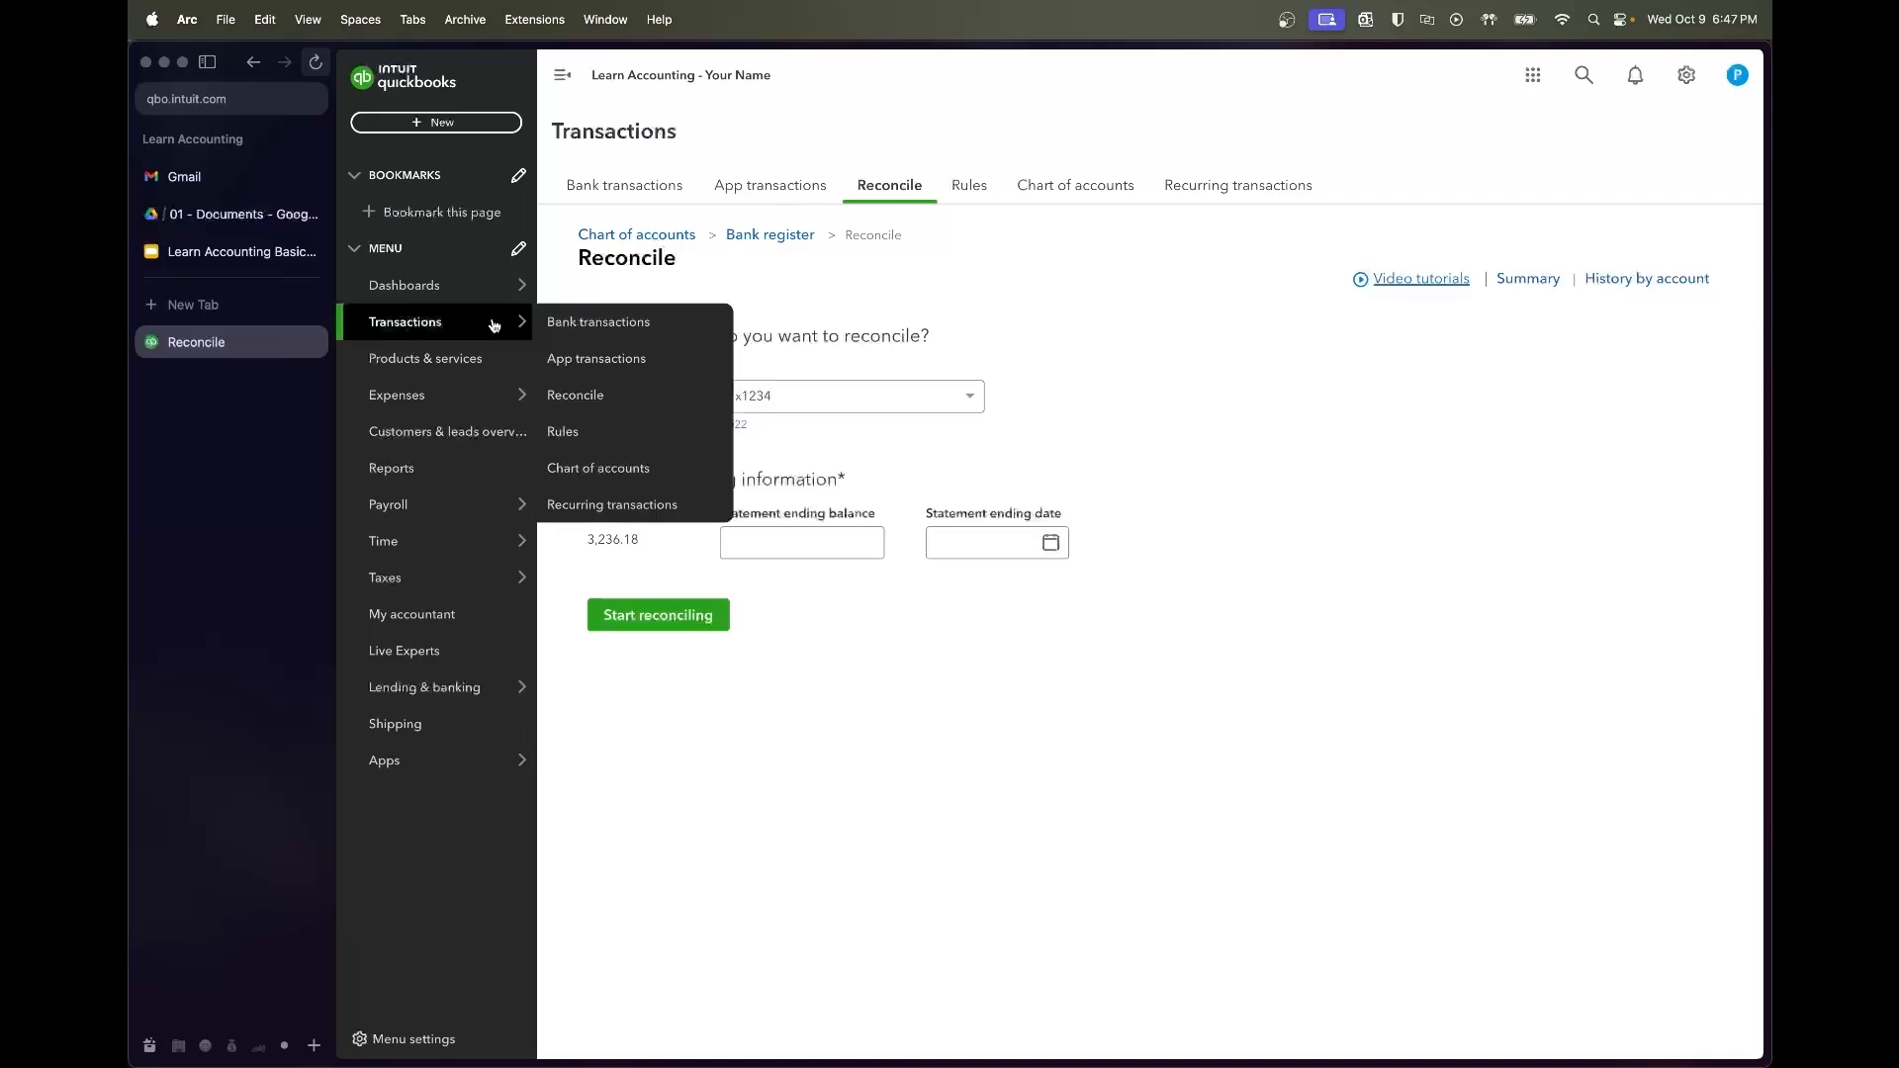
left_click(569, 320)
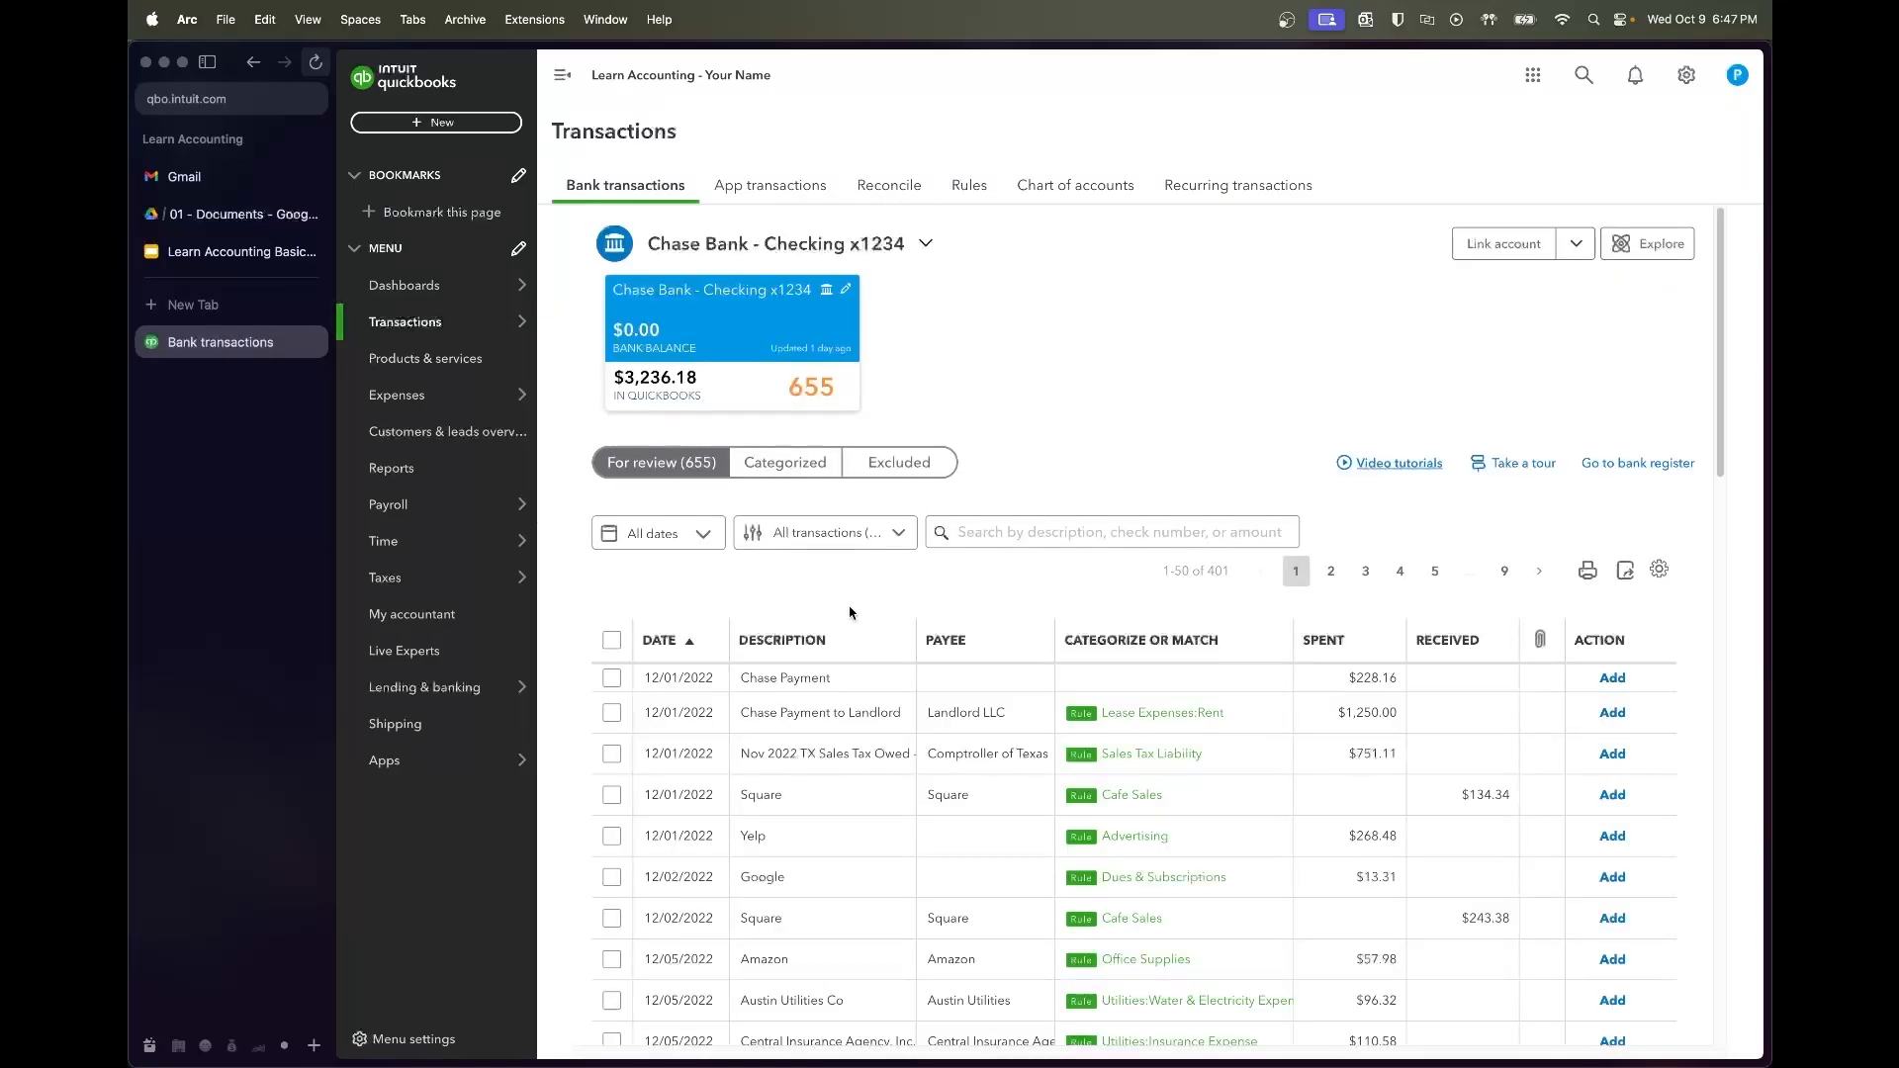
left_click(848, 677)
scroll(925, 661, "down", 3)
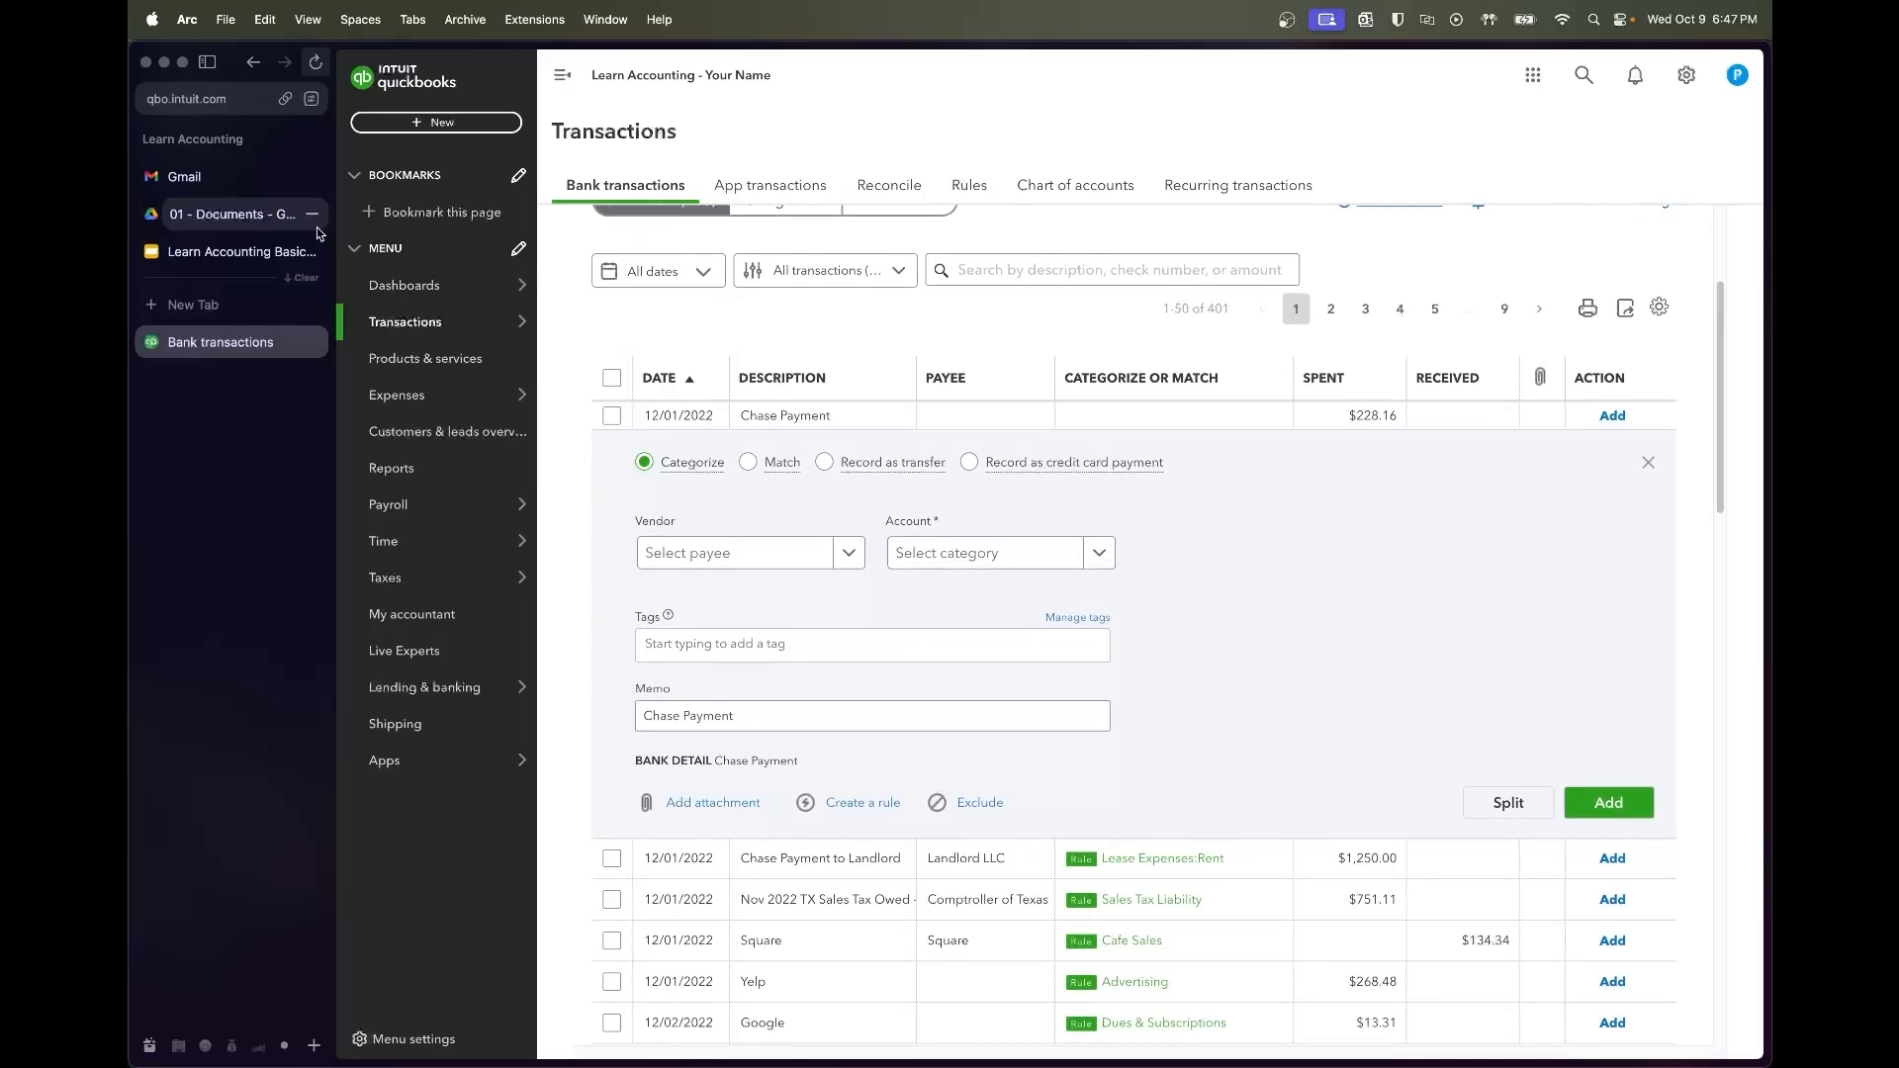
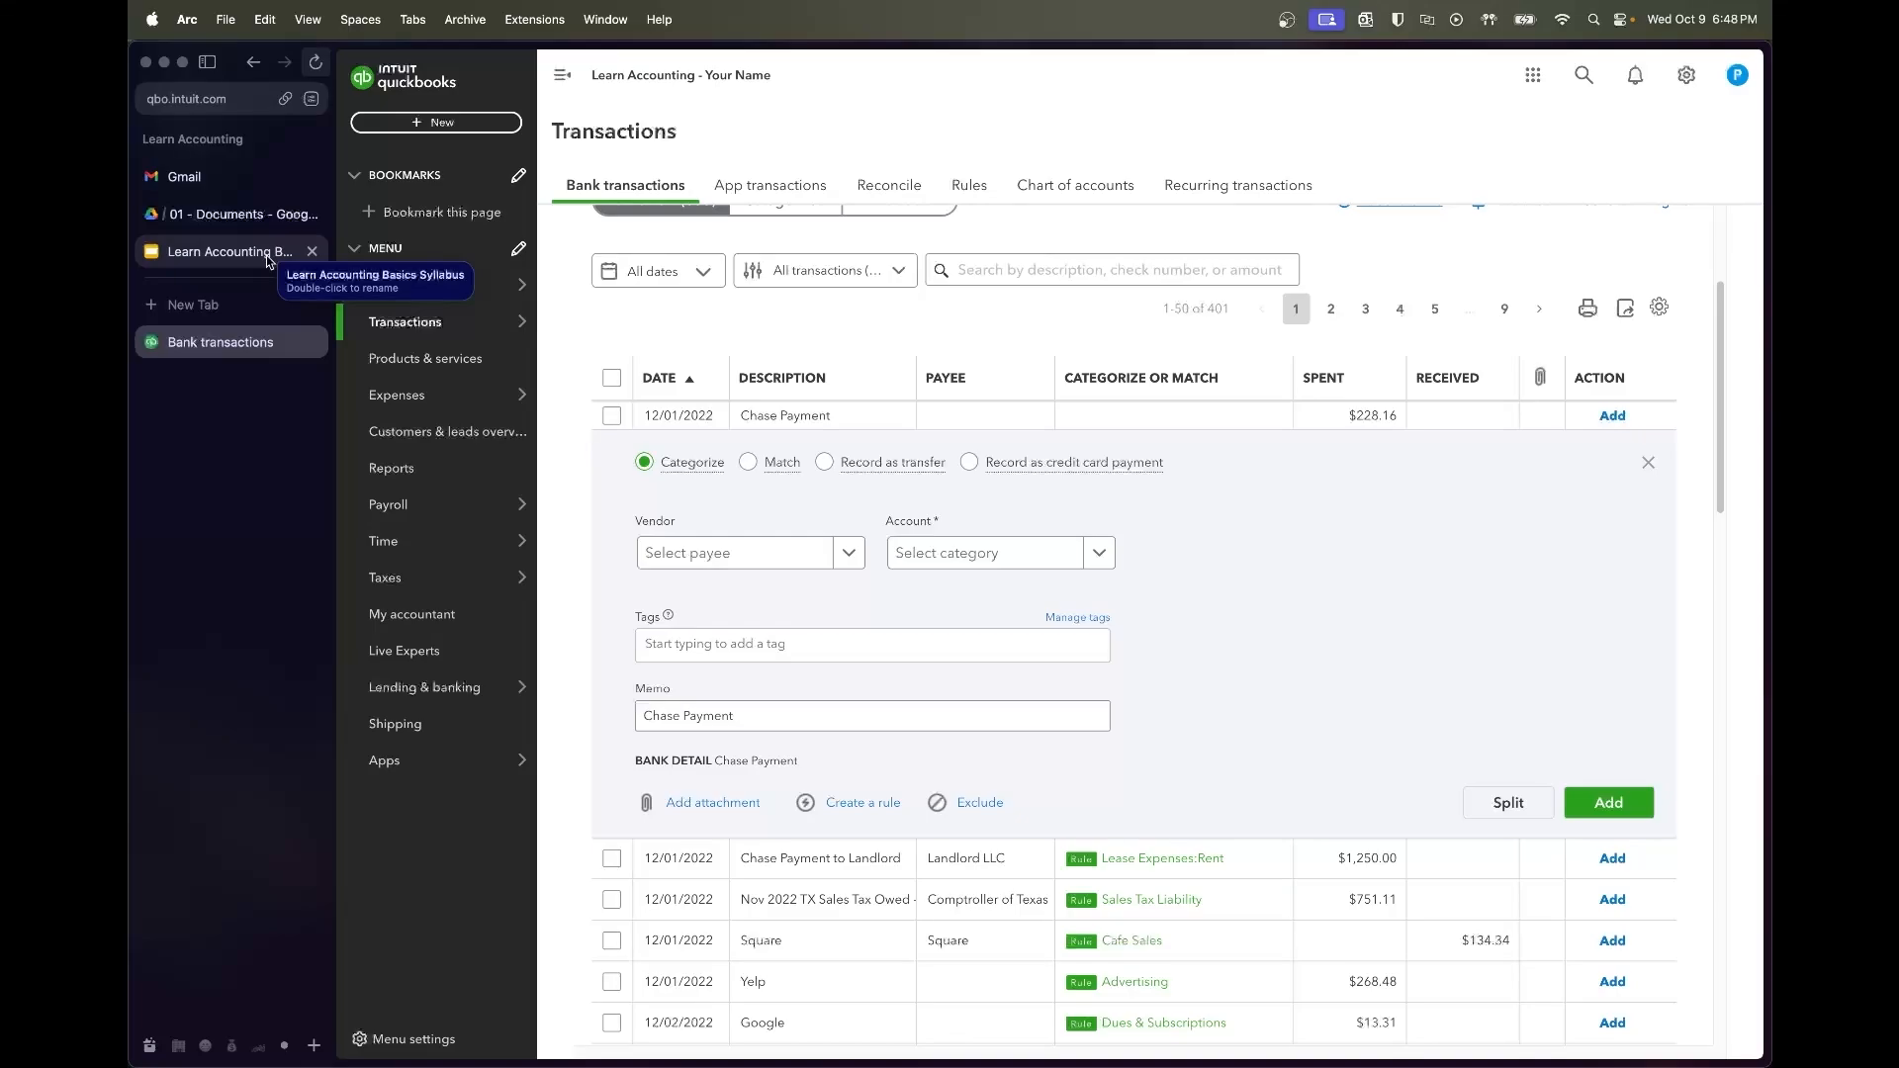
Glance through the Chase checking statement PDF, then come back to QuickBooks bank transactions
left_click(249, 213)
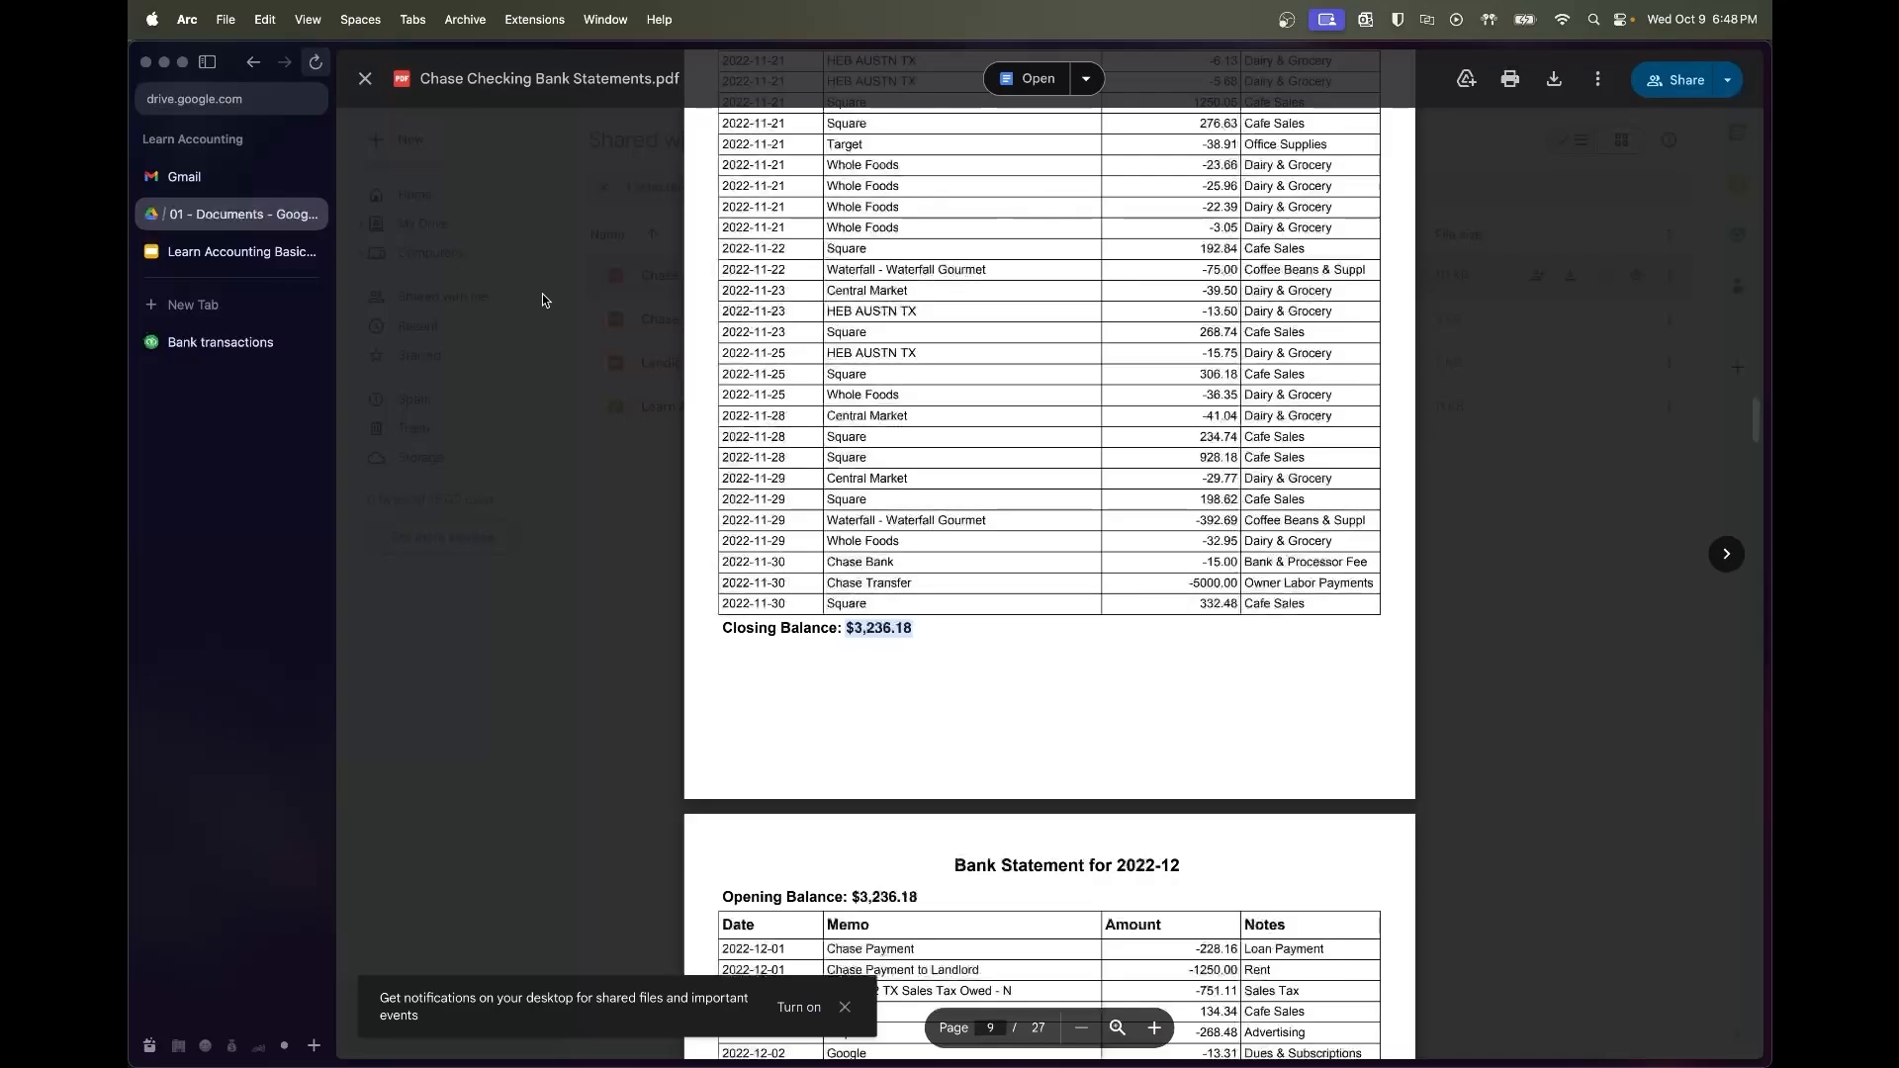
scroll(1019, 668, "down", 5)
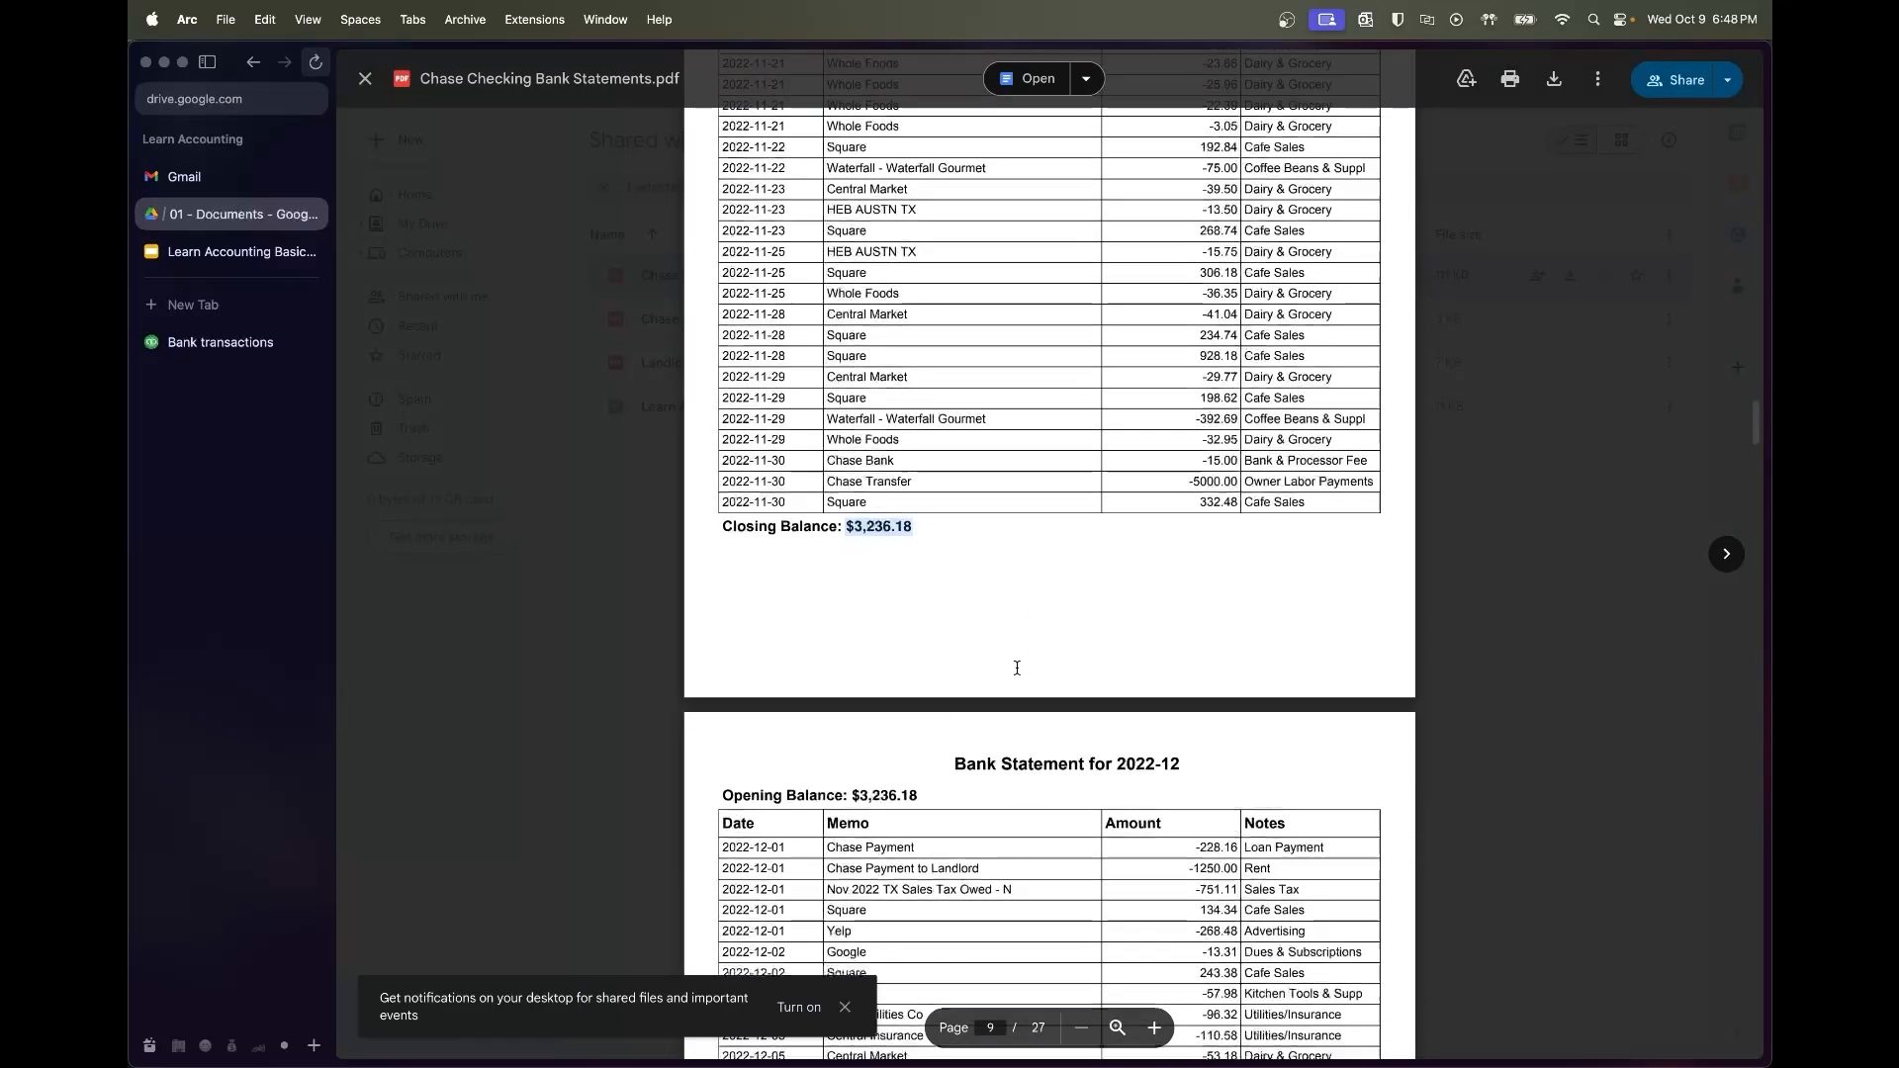
scroll(1017, 667, "down", 4)
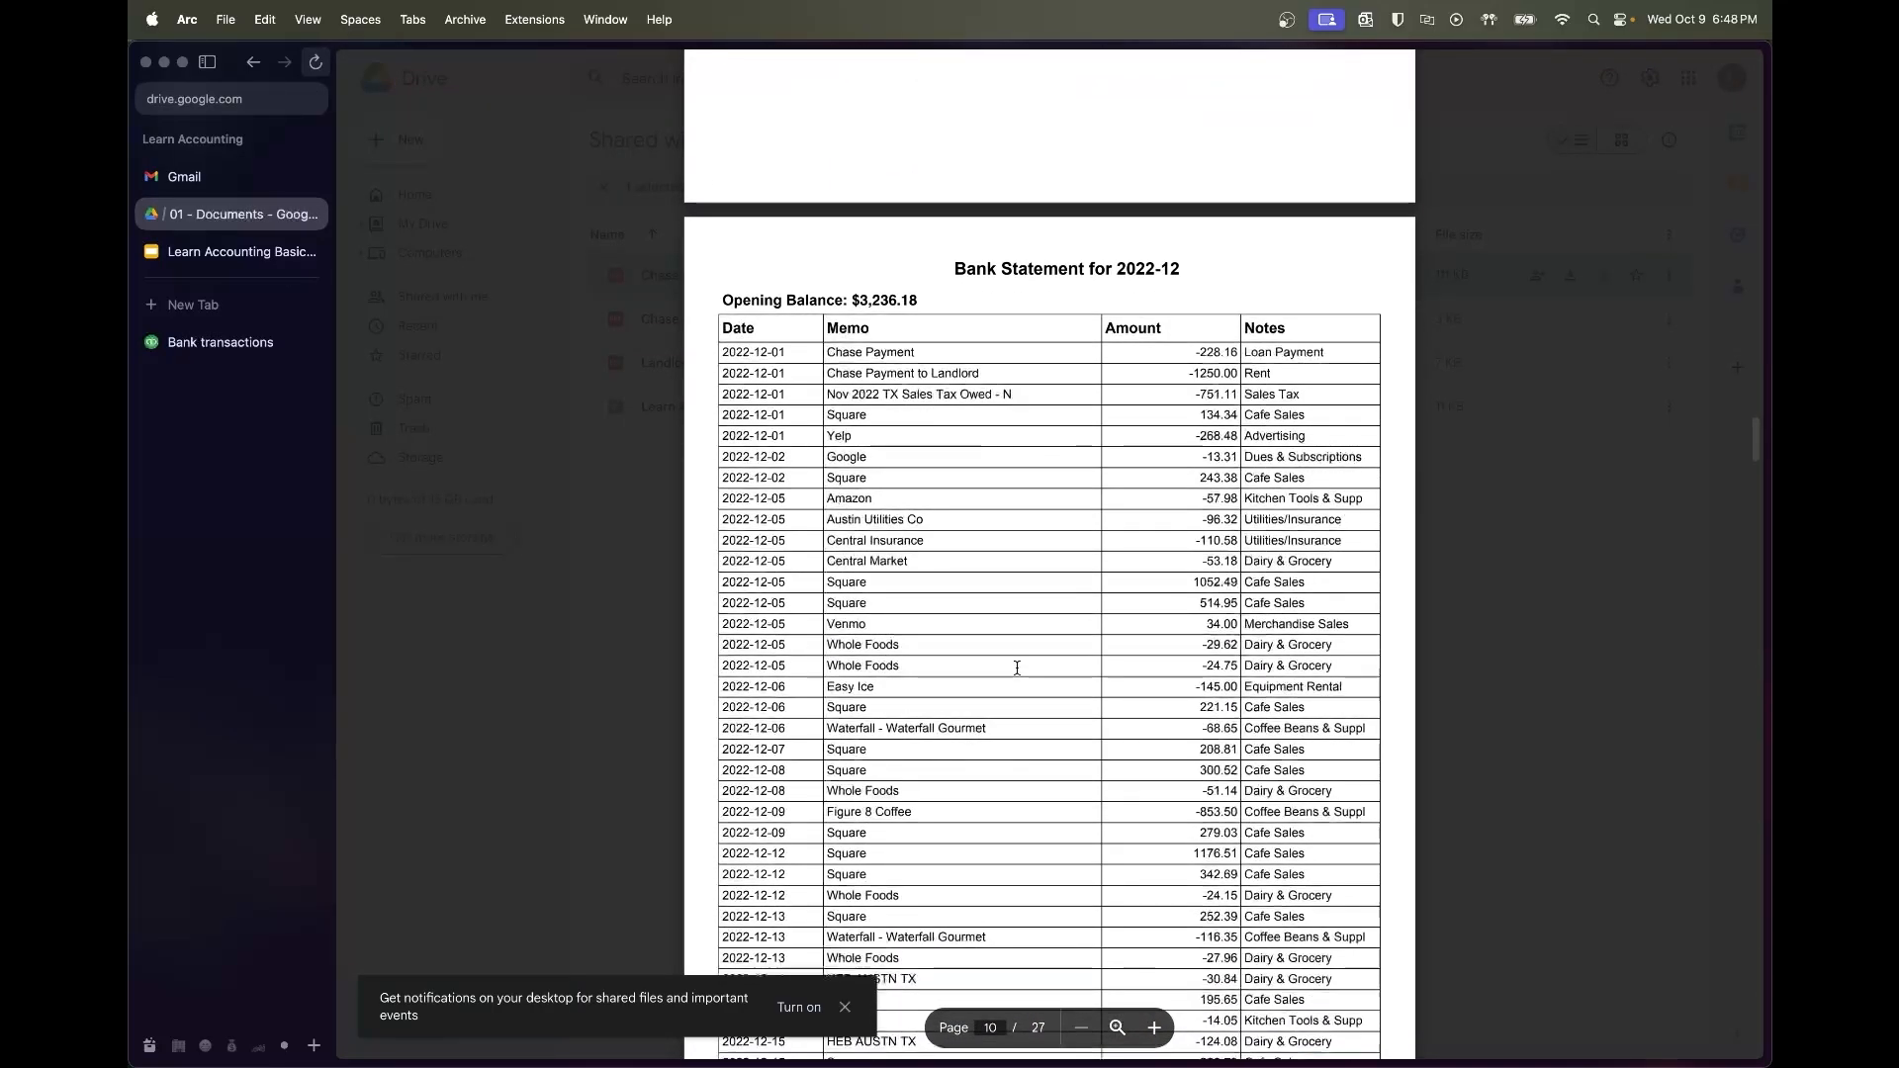
key("Escape")
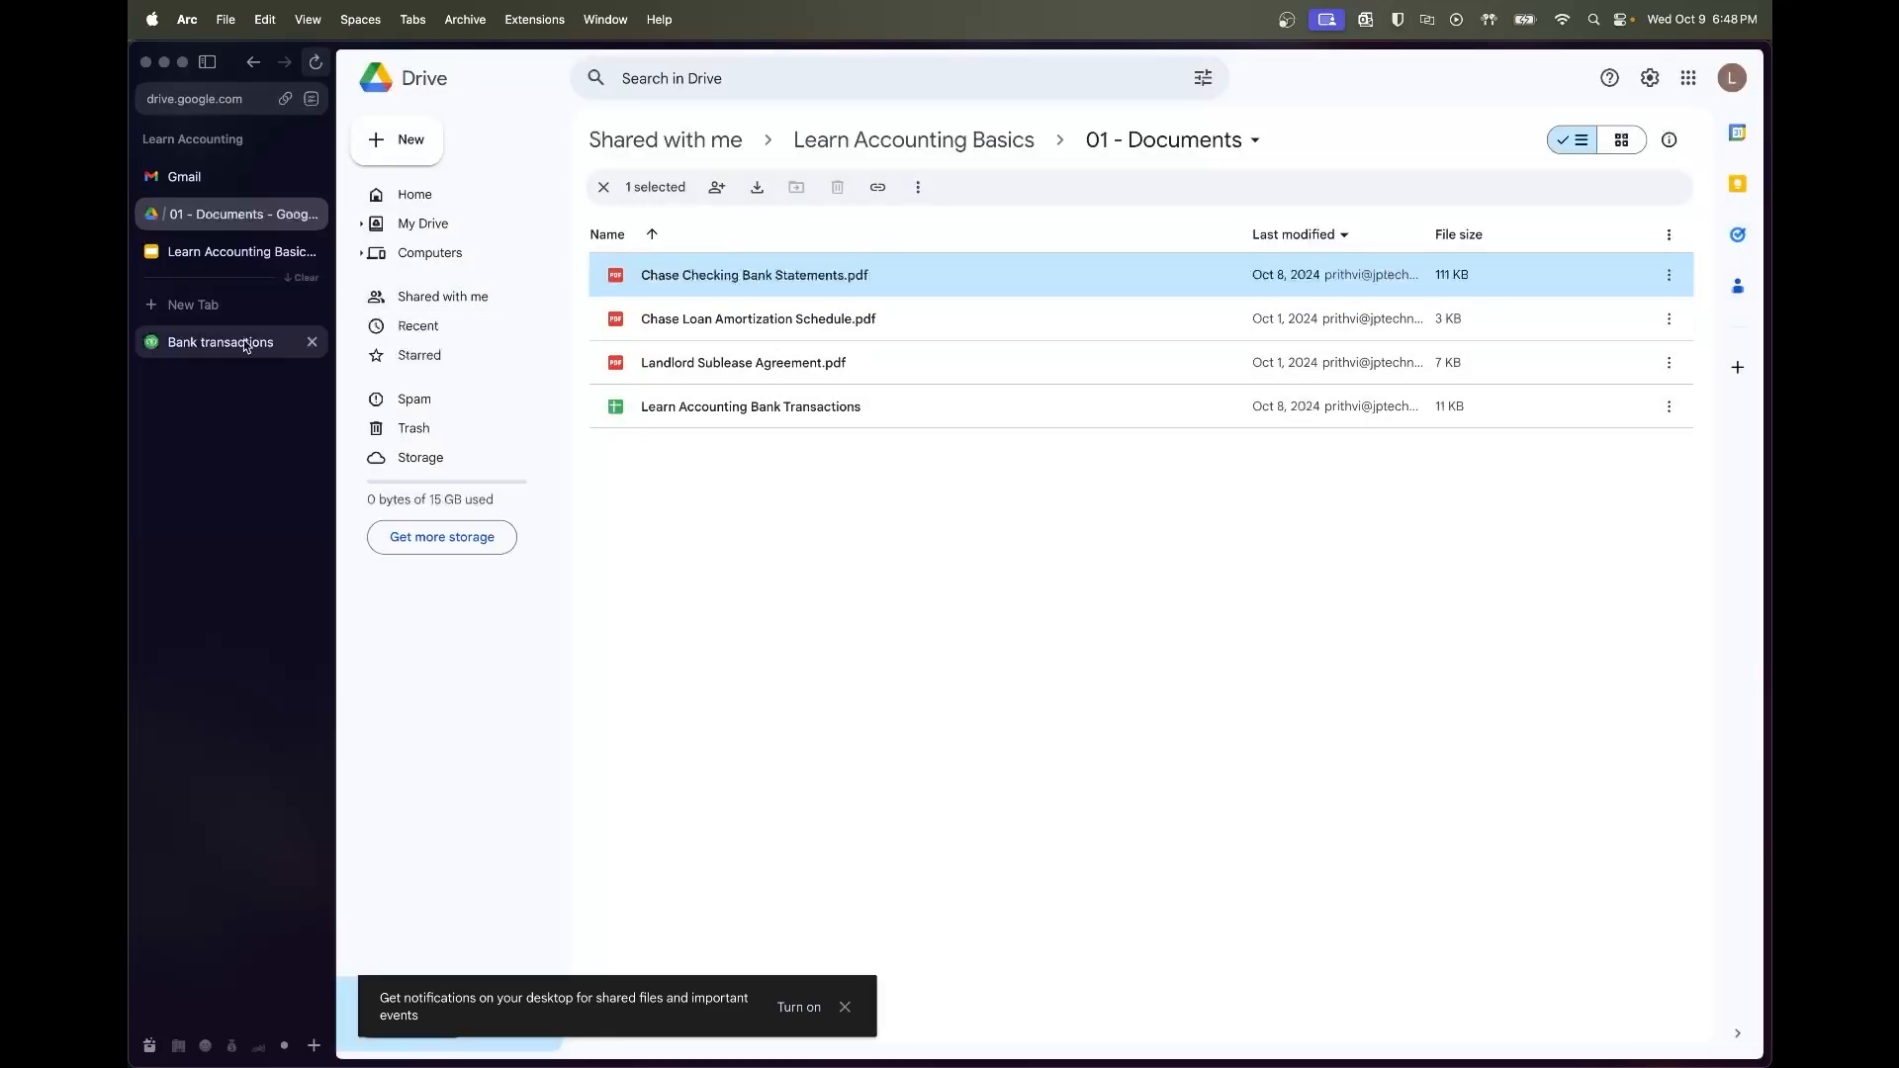
left_click(318, 341)
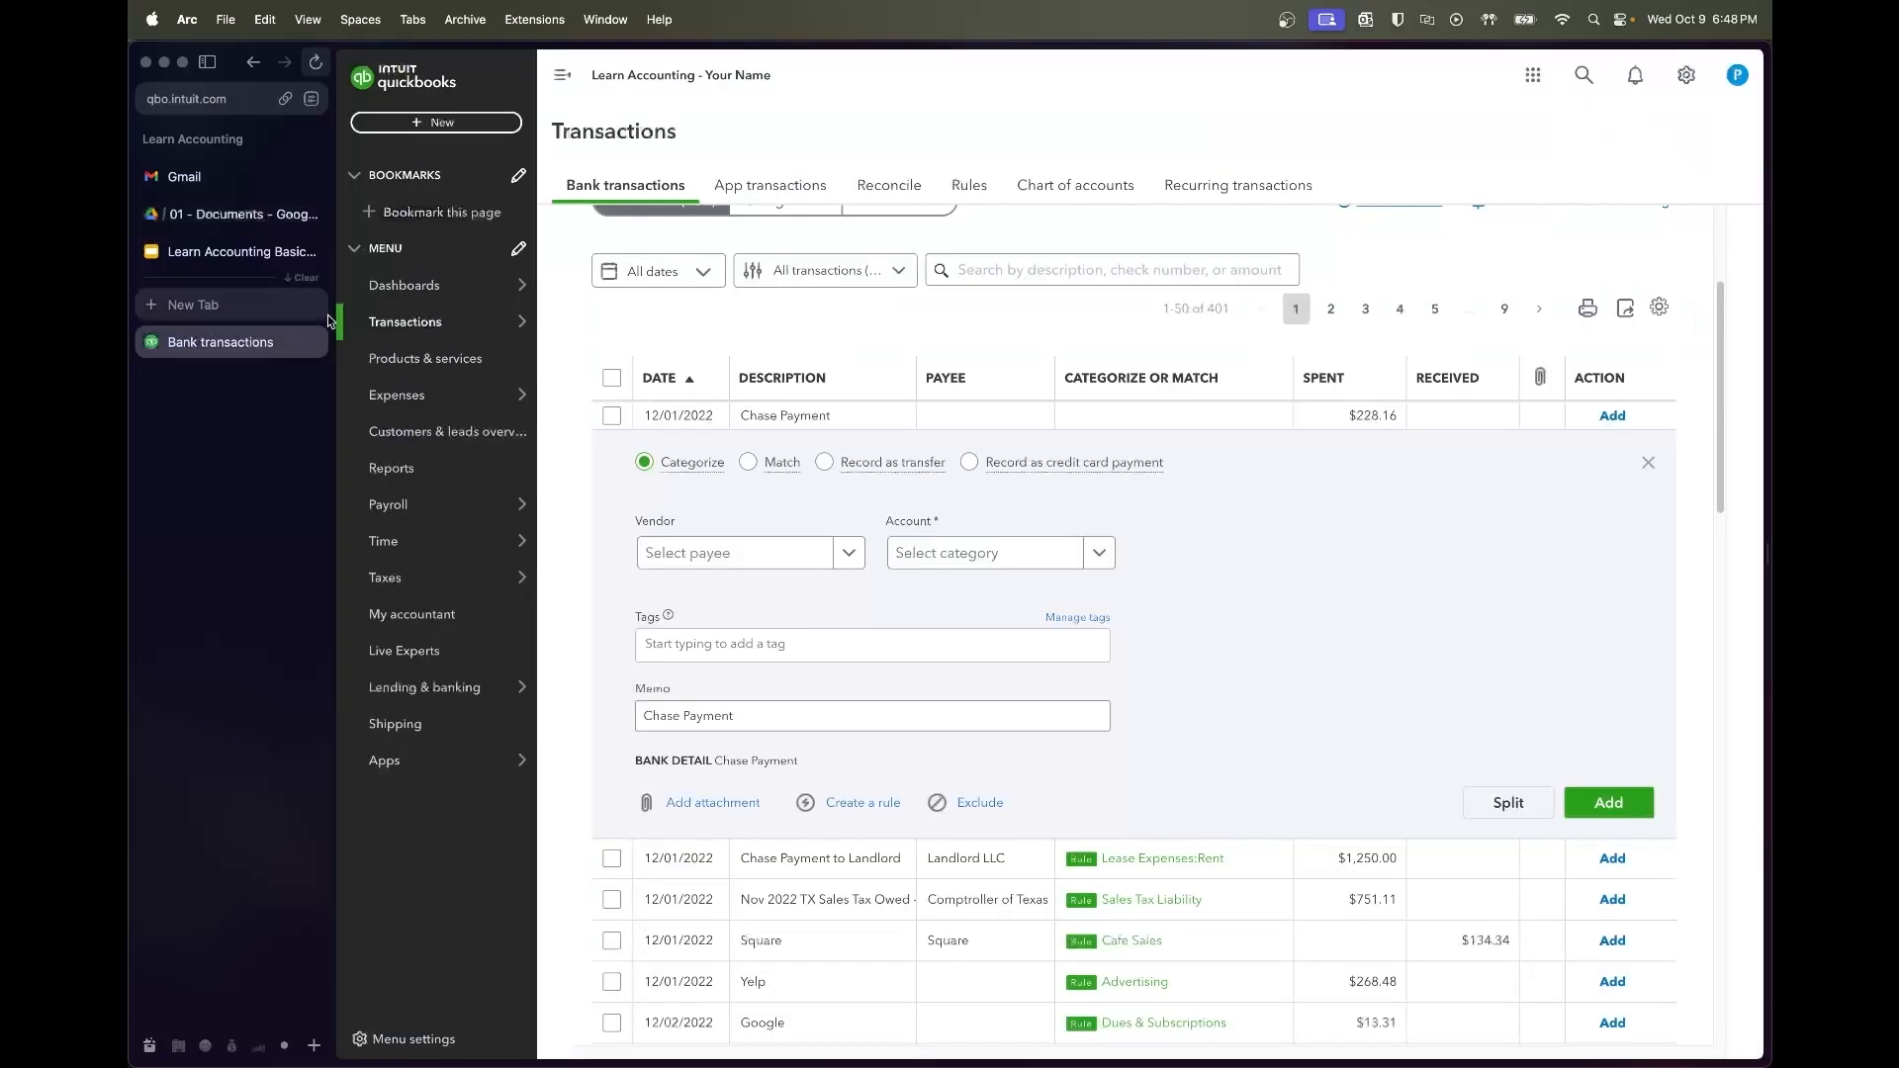
Set the $228.16 Chase Payment's vendor to Chase Bank and turn it into a split
left_click(725, 552)
type("Chase")
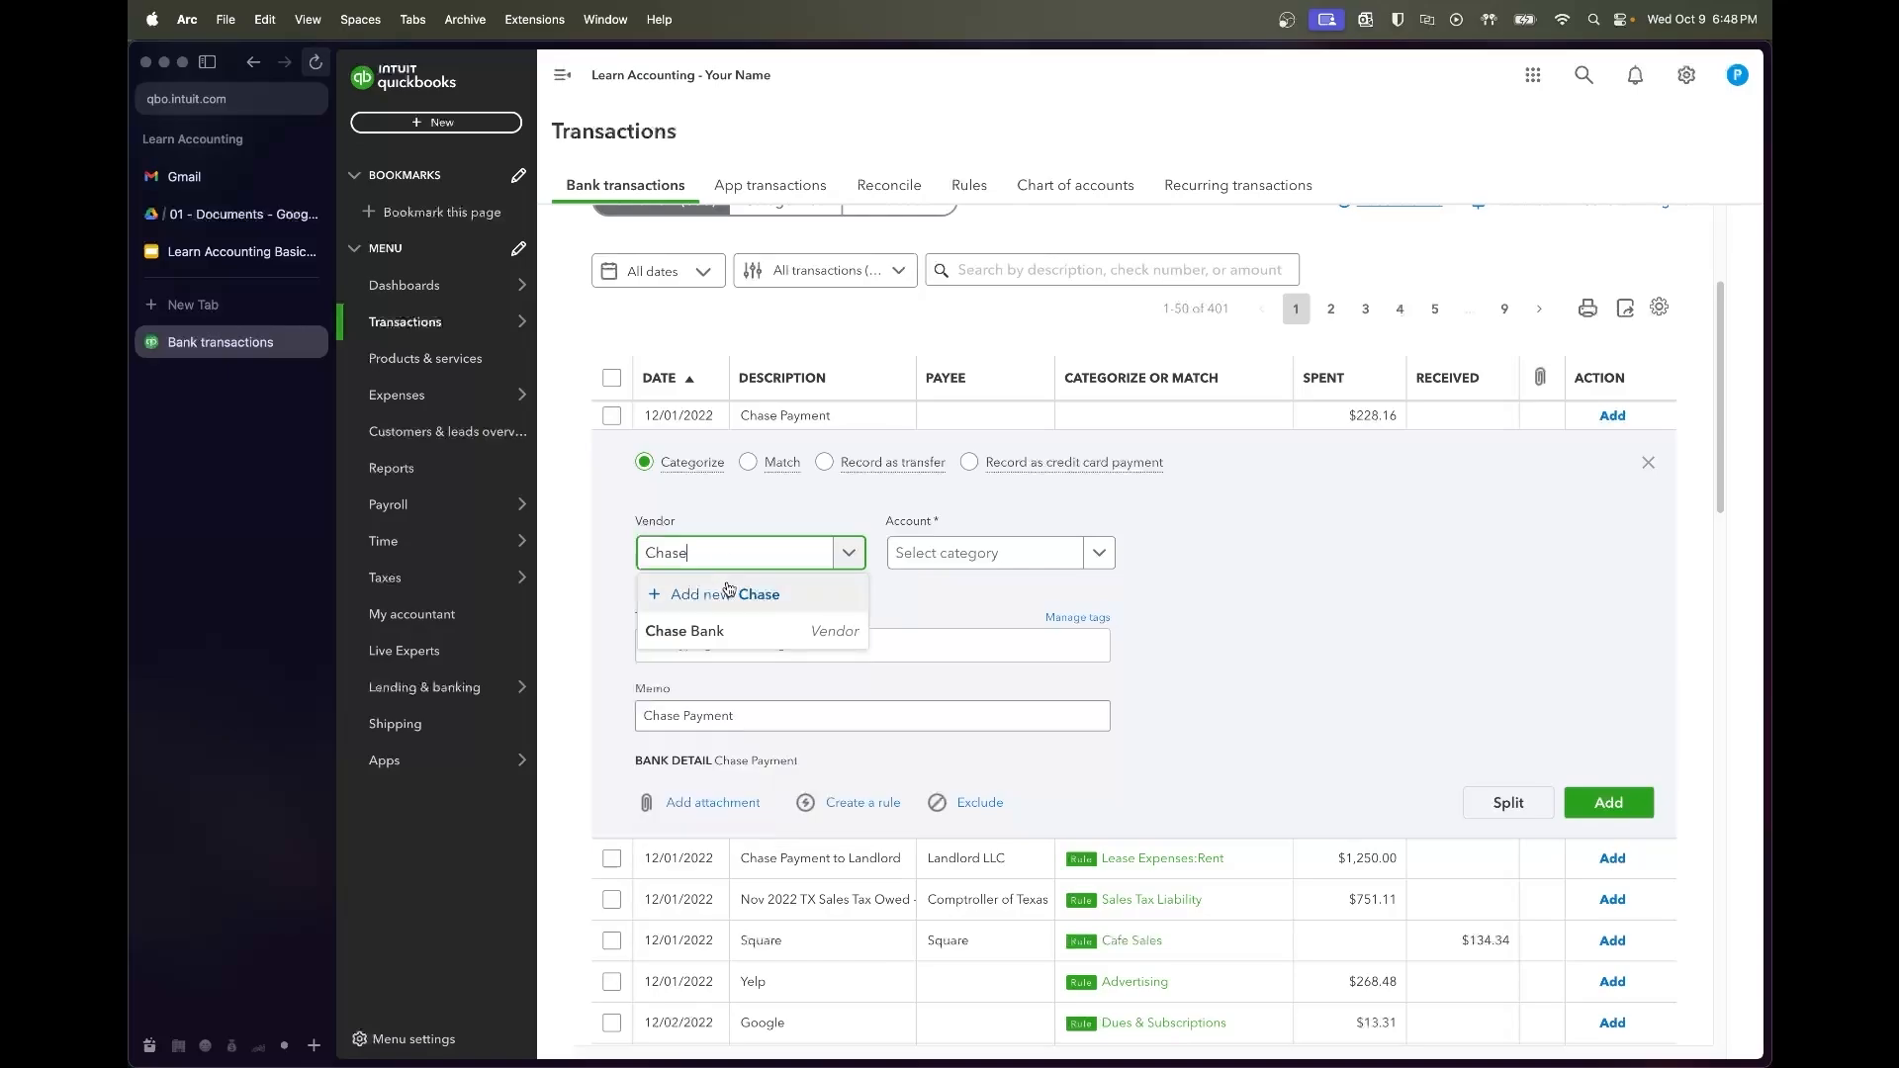
left_click(740, 633)
left_click(933, 560)
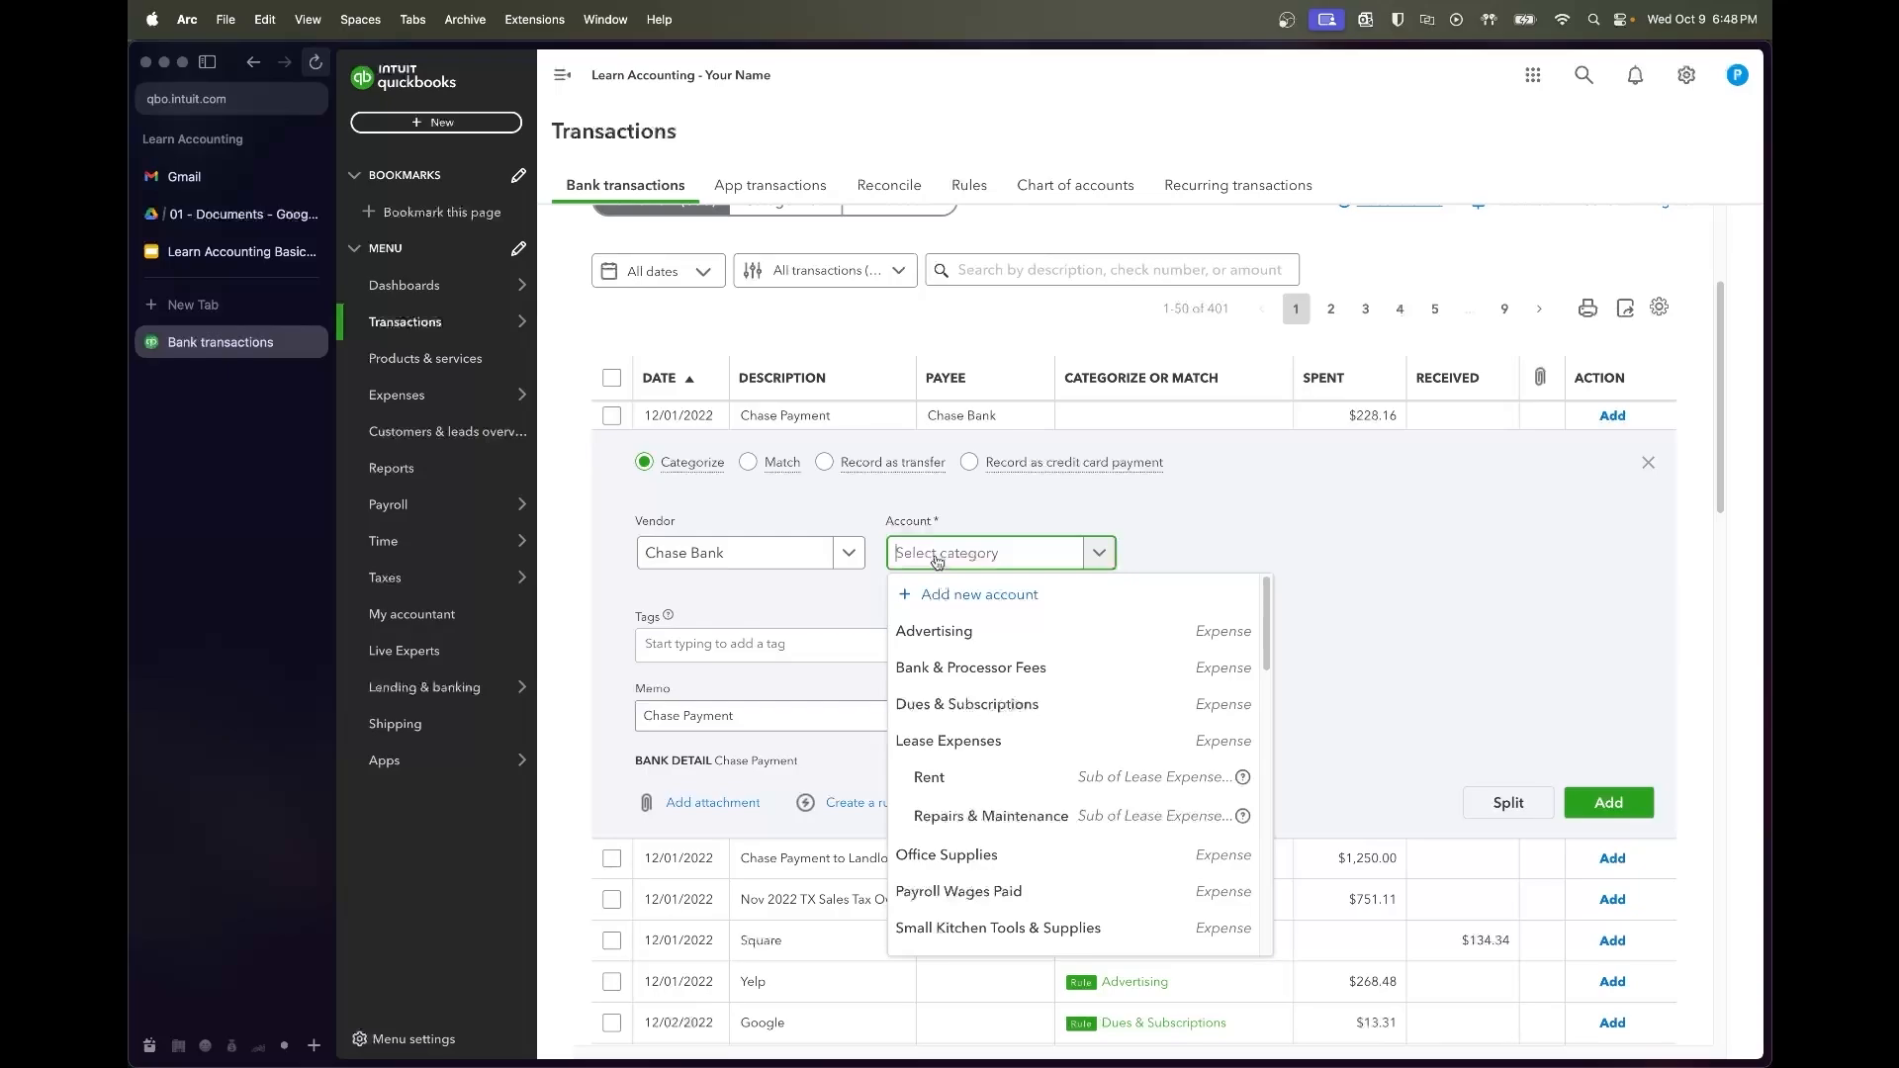
left_click(1447, 583)
left_click(1495, 799)
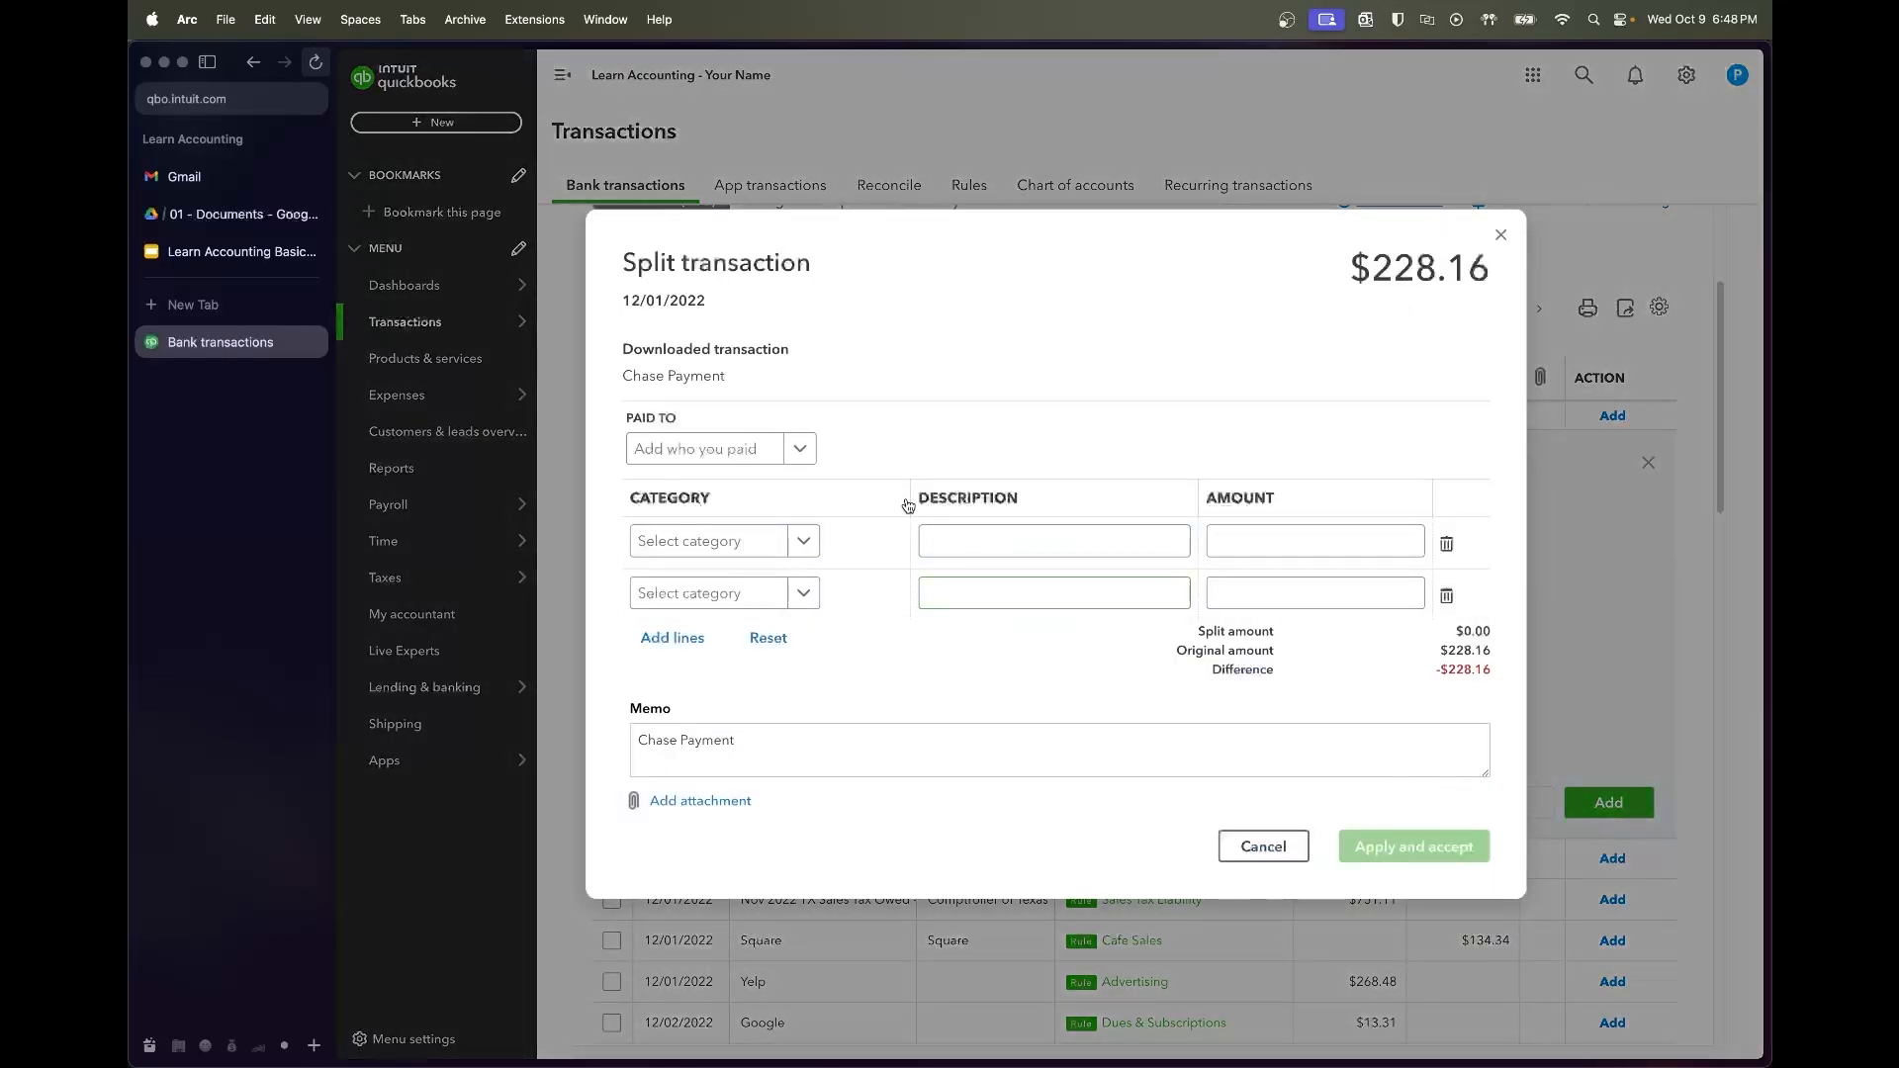
Categorize the two split lines as Interest Expense and Chase Loan
left_click(737, 540)
type("interes")
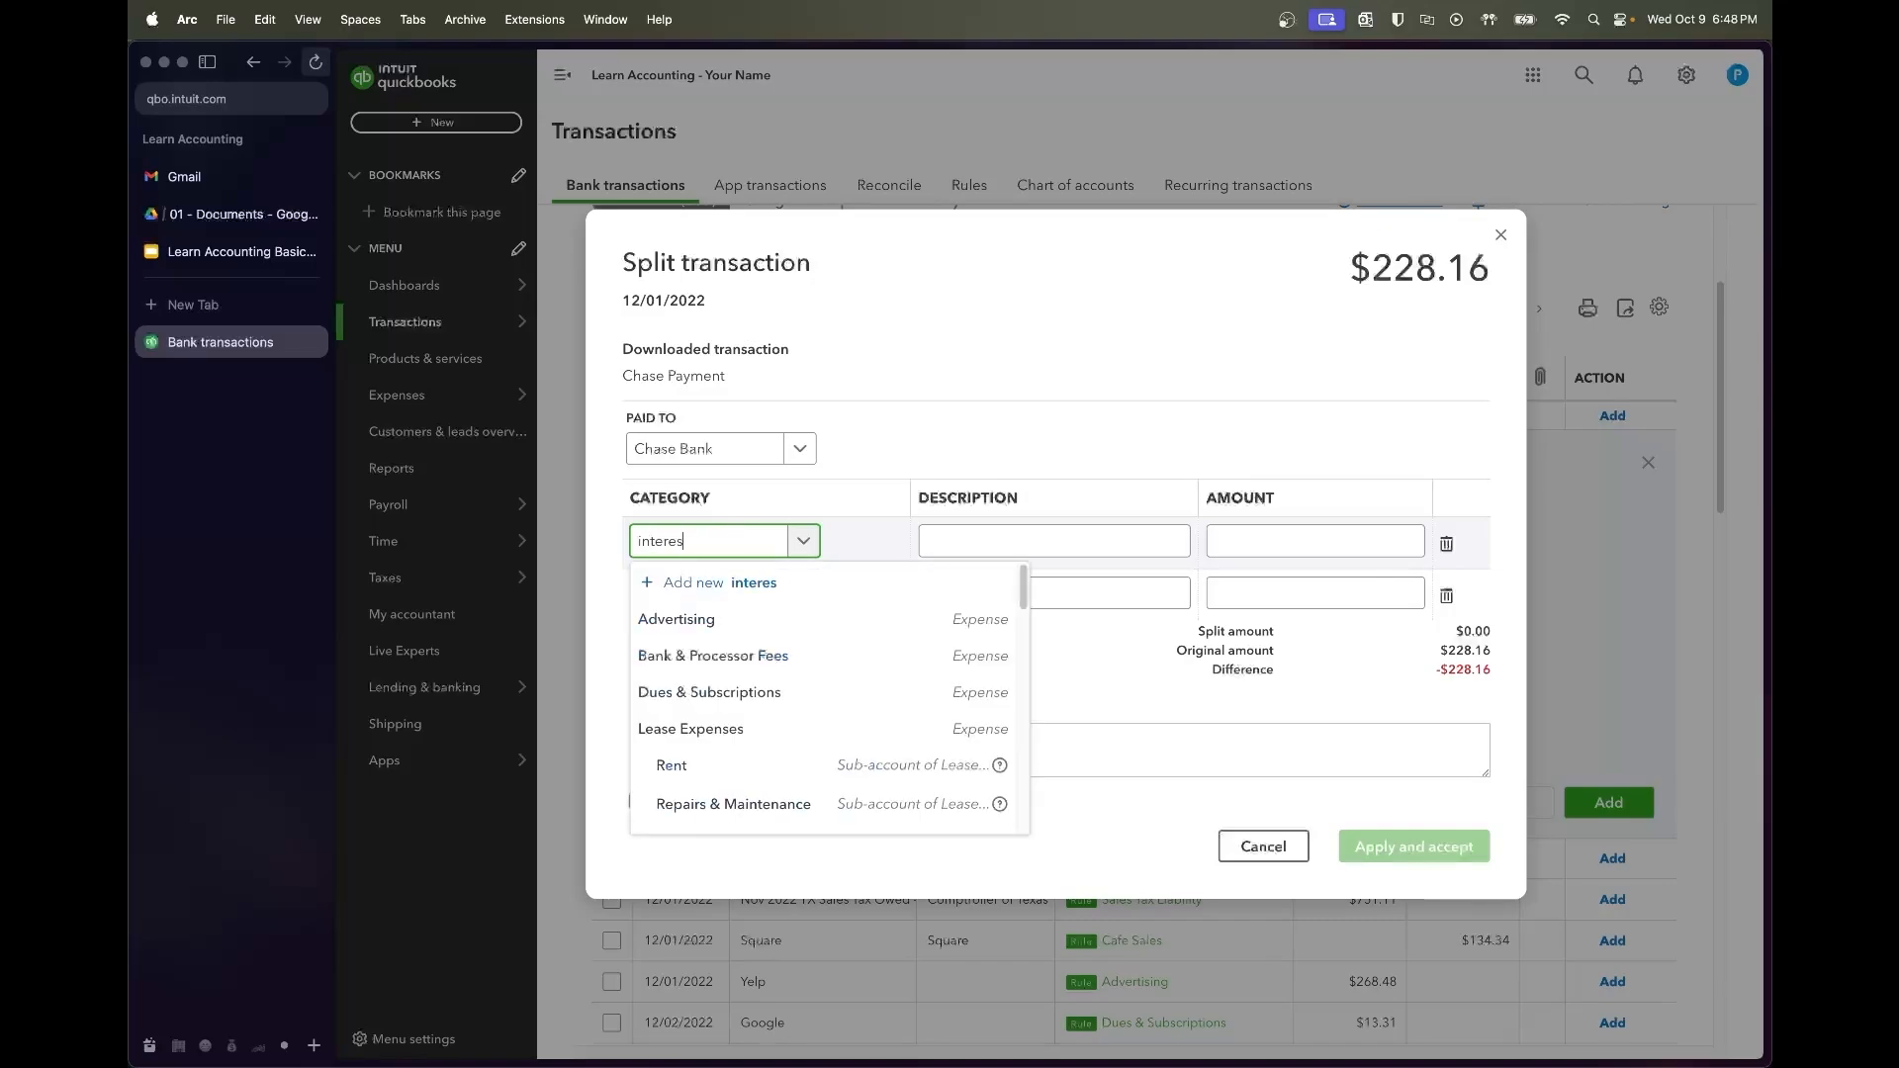
type("t")
left_click(737, 618)
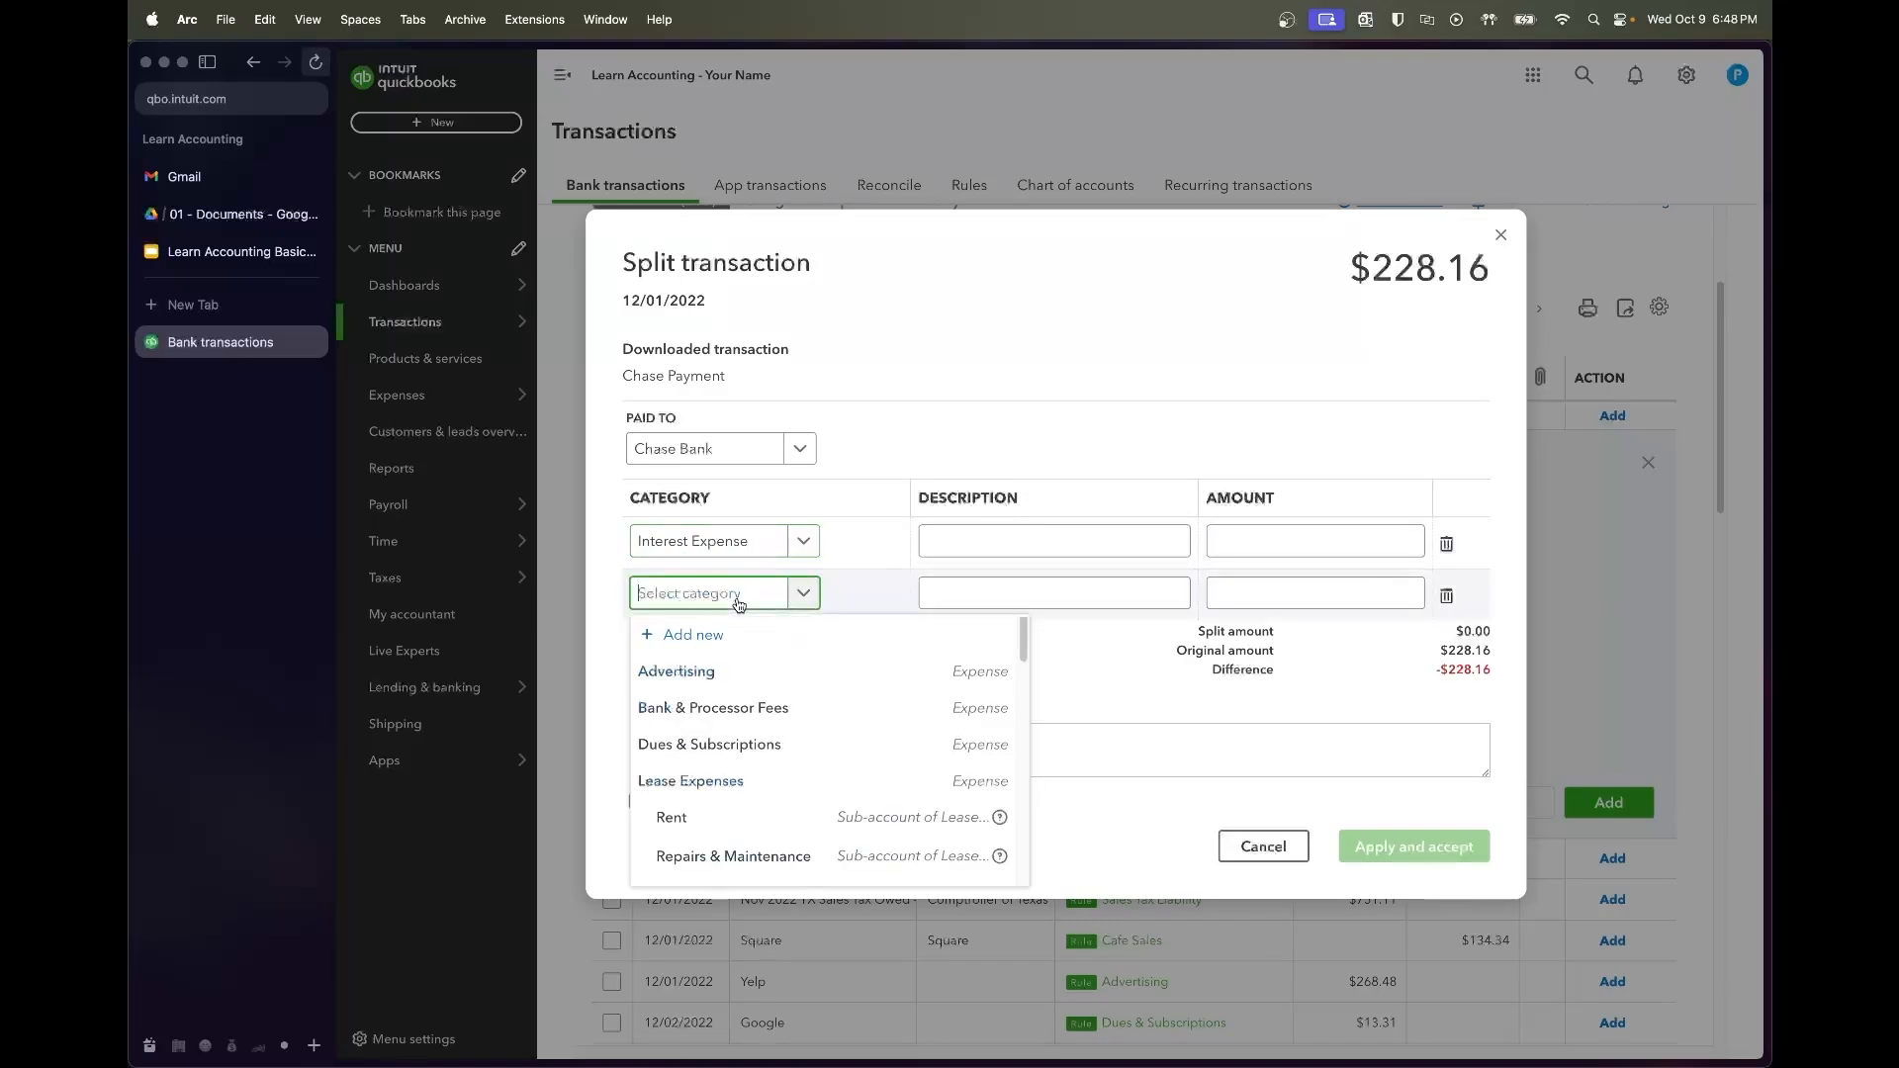
type("princ")
key("super+a")
type("loan")
left_click(730, 692)
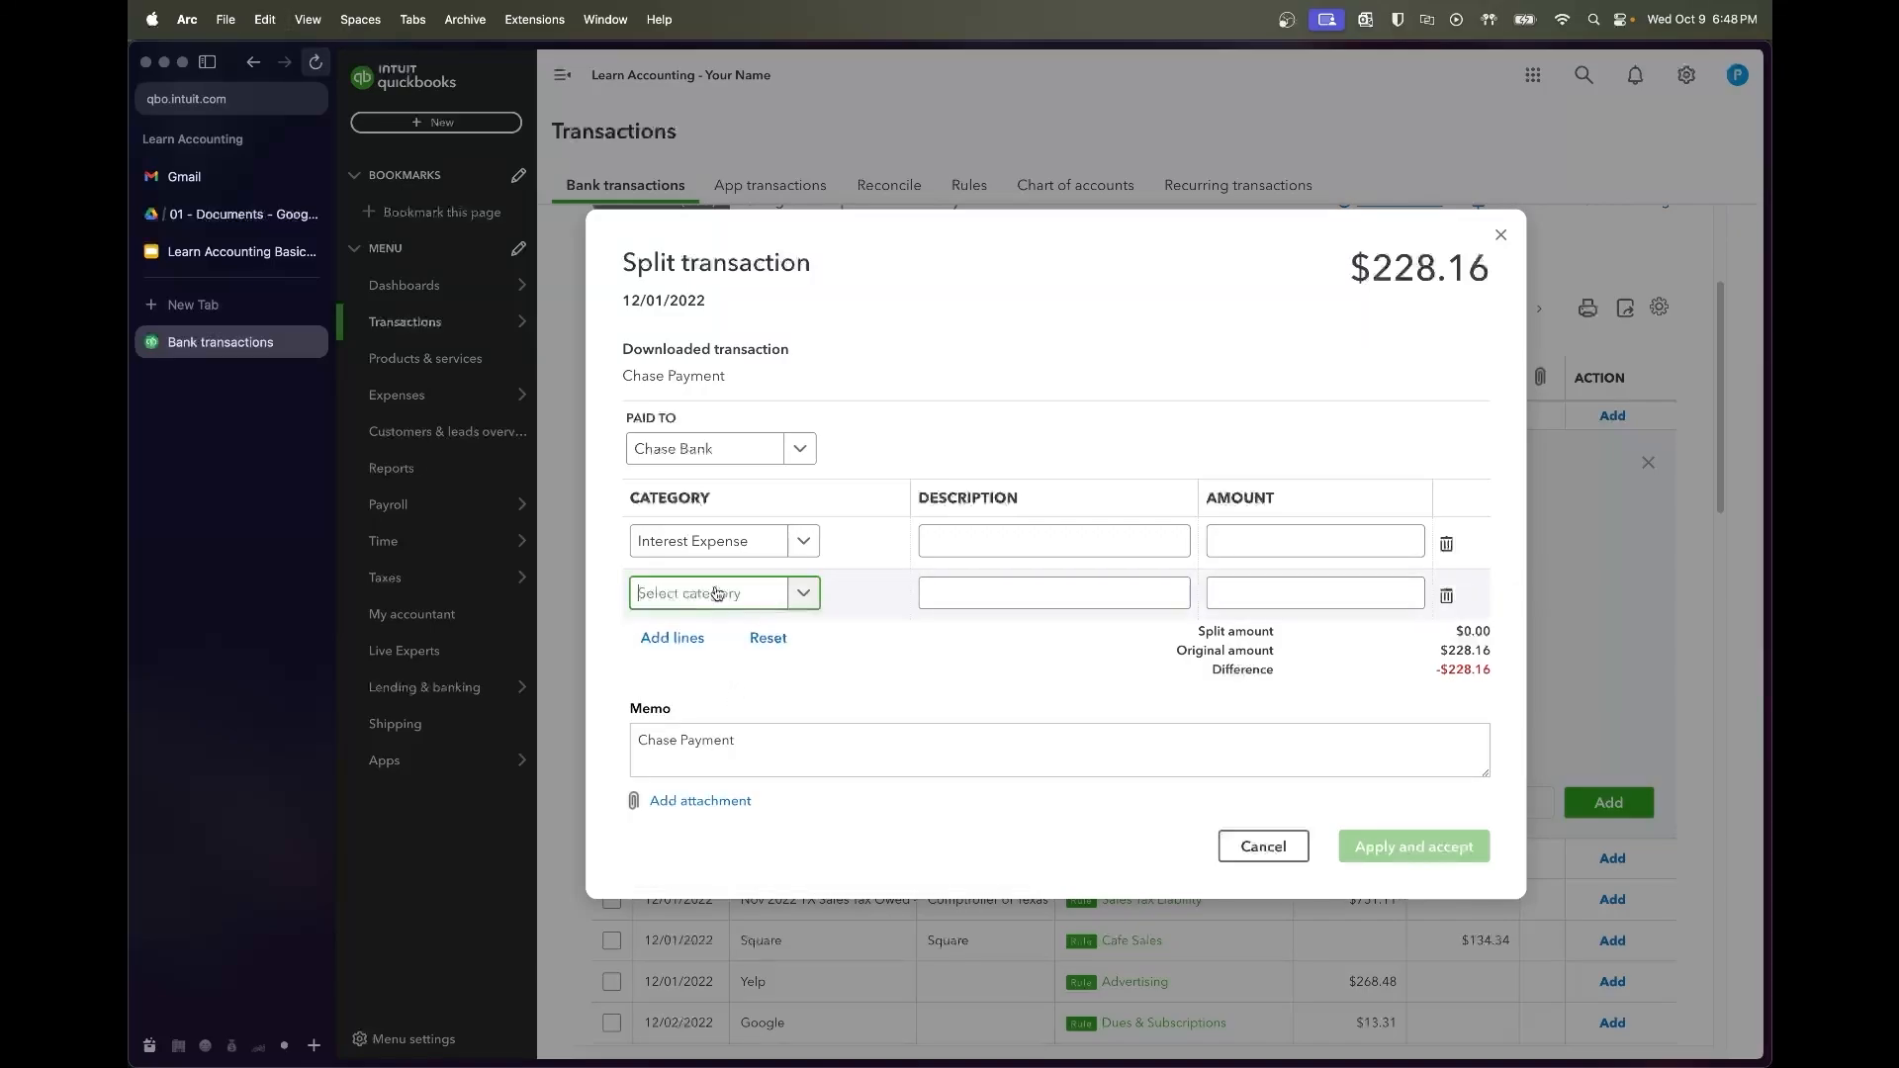
left_click(716, 595)
type("loan")
left_click(692, 658)
Describe the split lines as 'Interest Paid' and 'Principal Paydown'
left_click(963, 534)
type("Interest Exp")
key("Tab")
key("Tab")
key("shift+Tab")
key("shift+Tab")
key("Right")
key("alt+shift+Left")
type("Paid")
key("Tab")
key("Tab")
key("Tab")
type("Principal Paydown")
key("Tab")
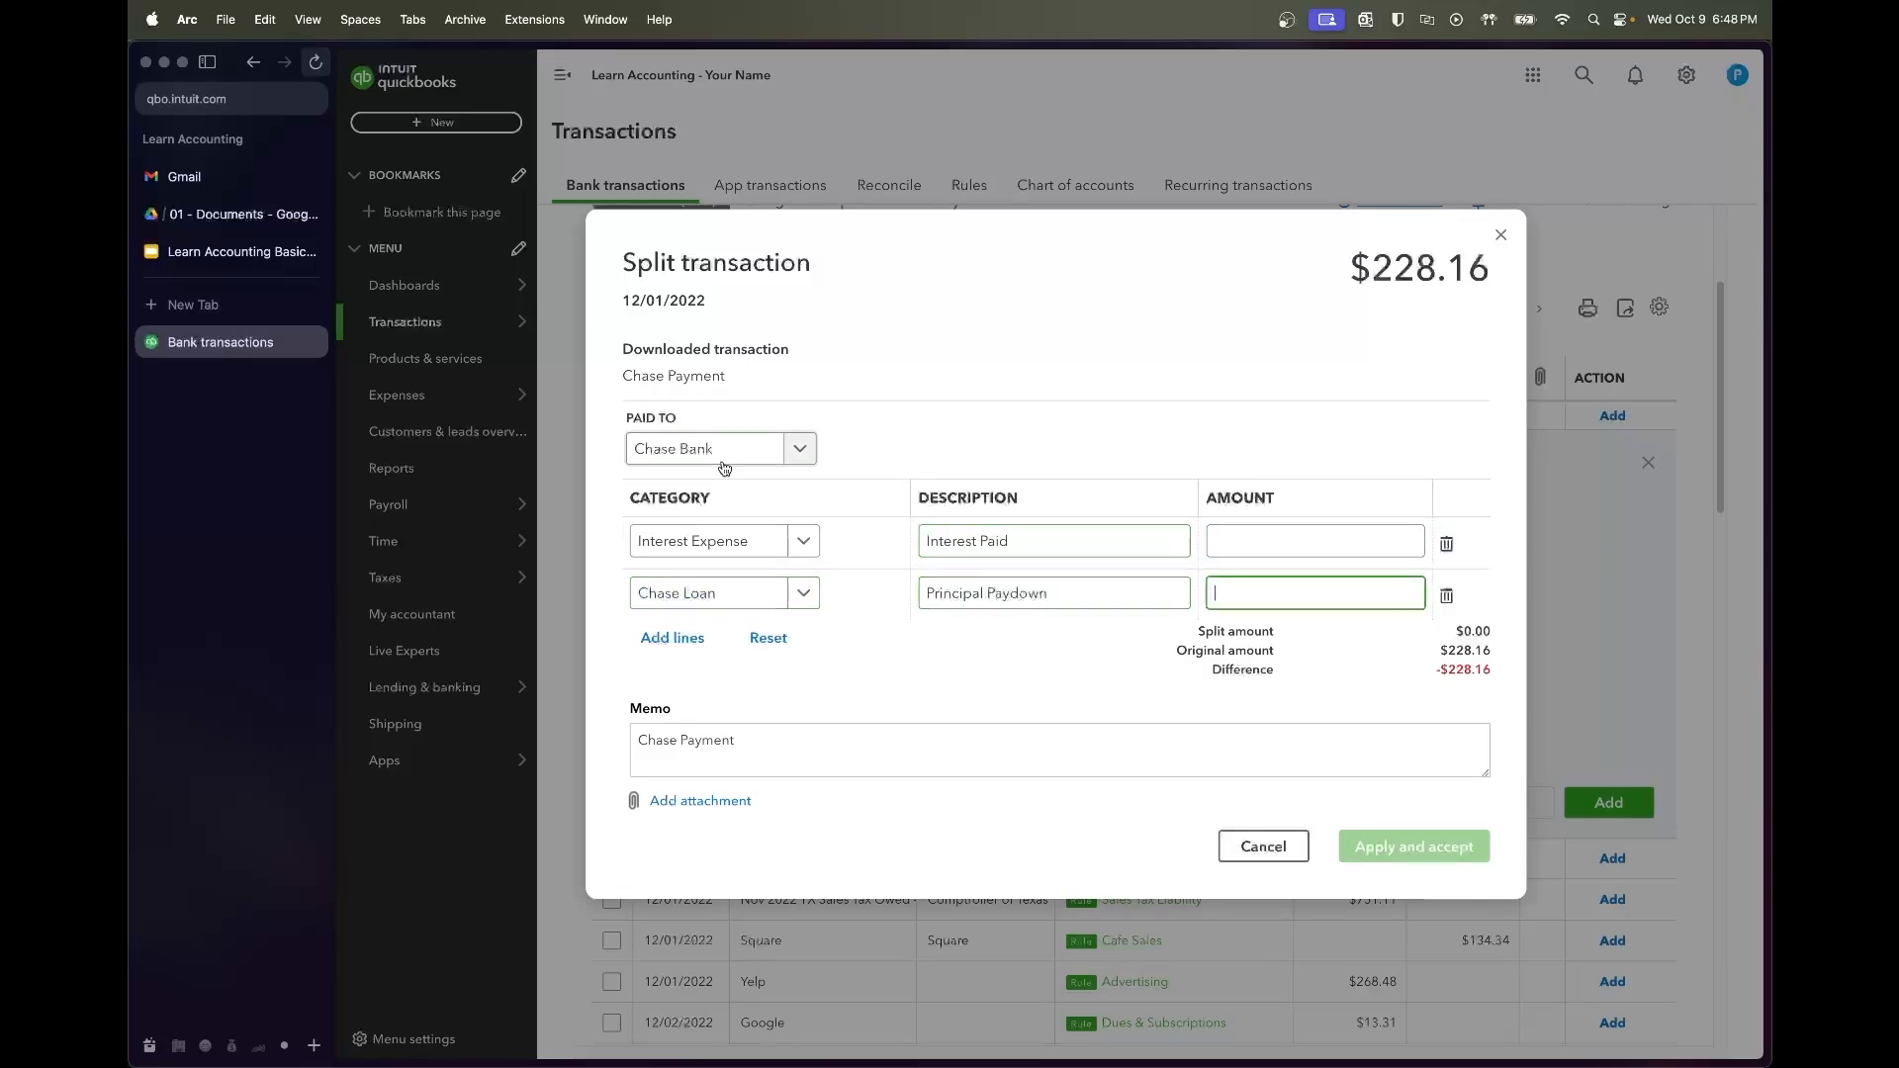
left_click(243, 214)
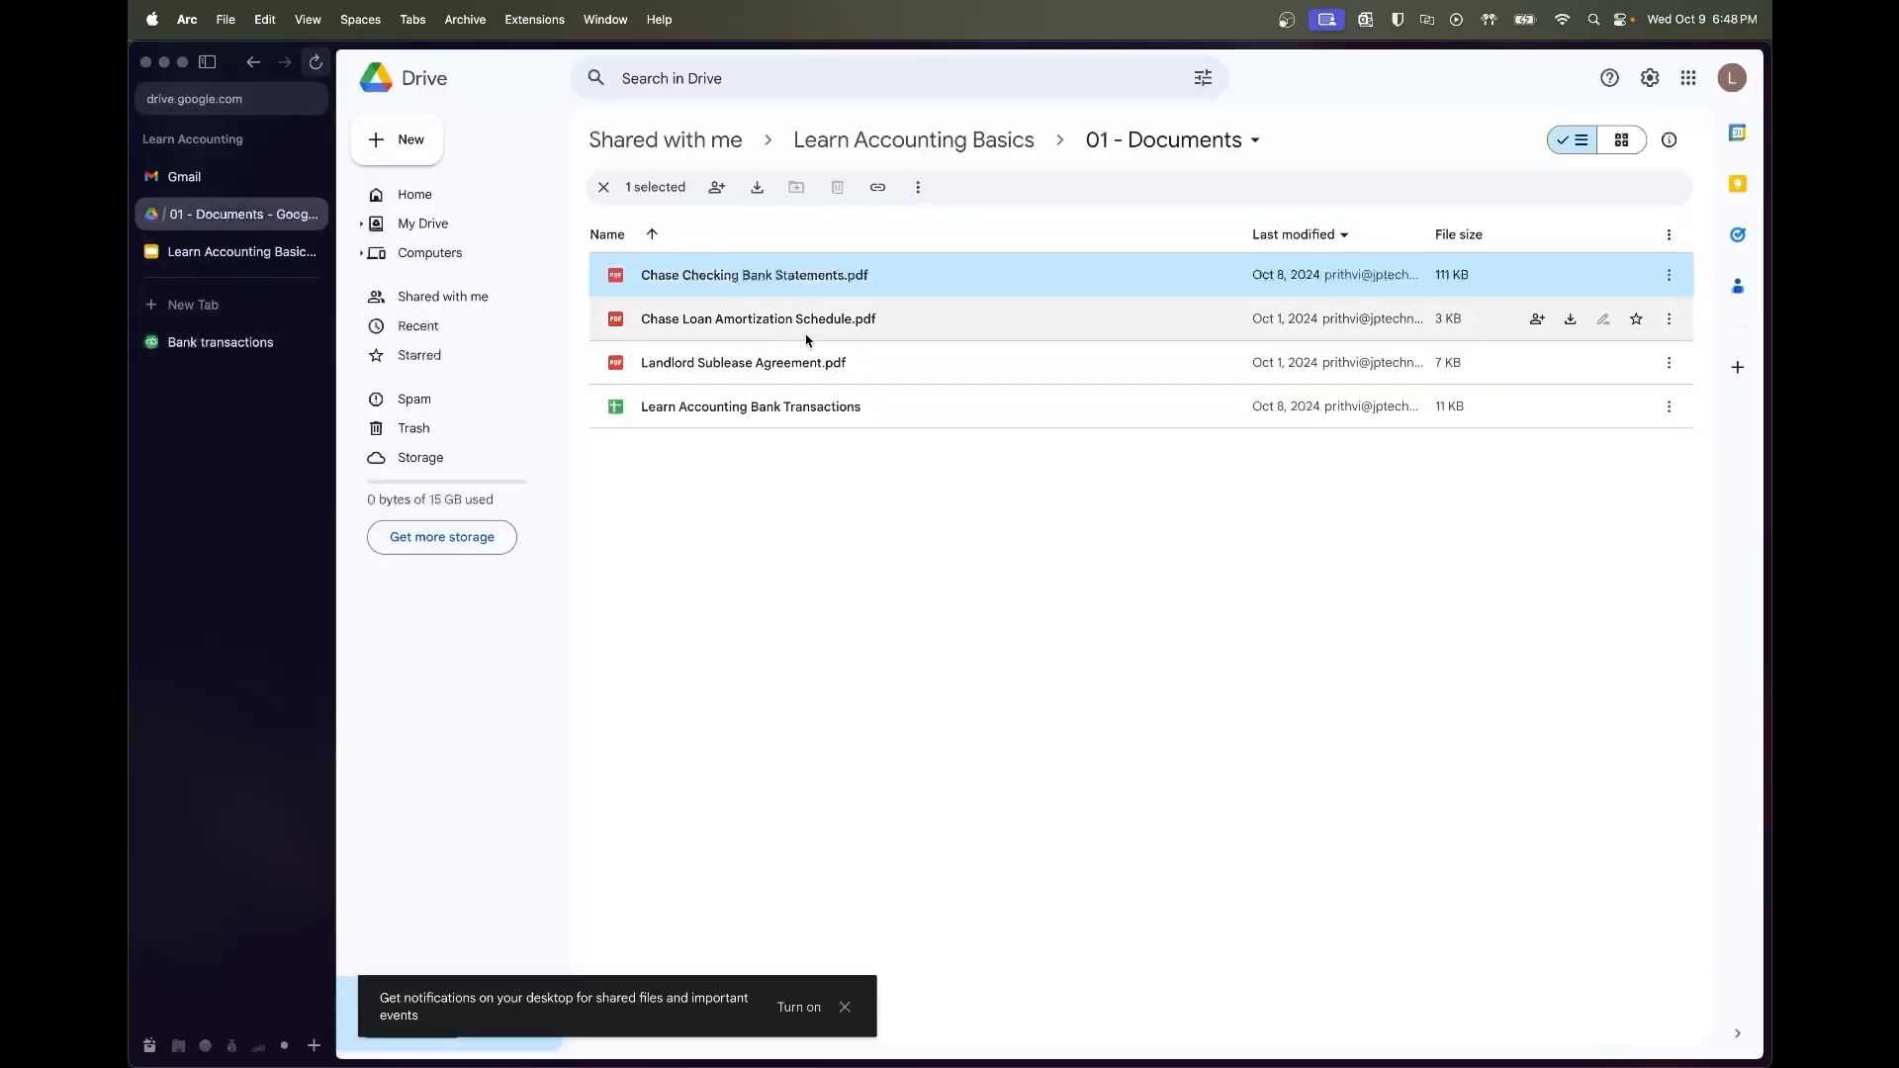
Match the 2022-12-01 amortization row (33.66 interest, 194.50 principal) to the transaction's date
double_click(806, 333)
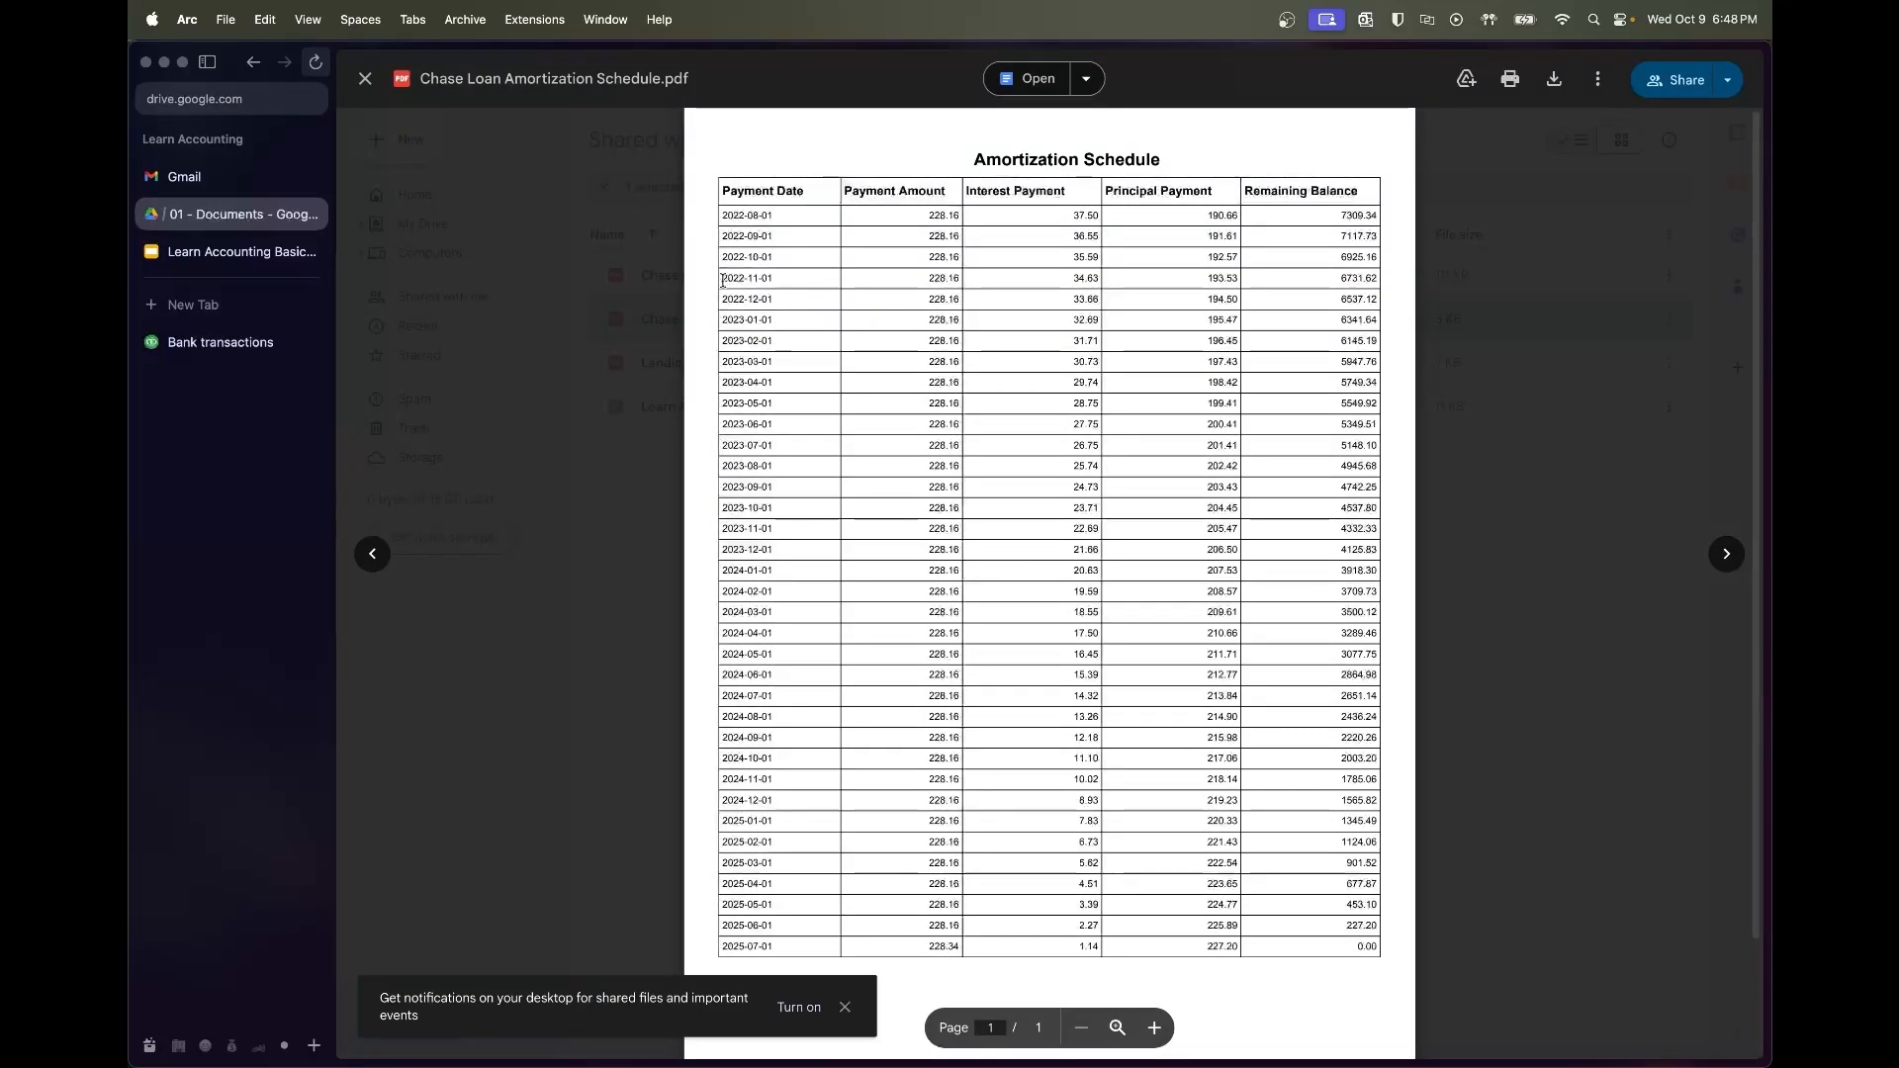
left_click_drag(721, 278, 767, 279)
left_click(232, 343)
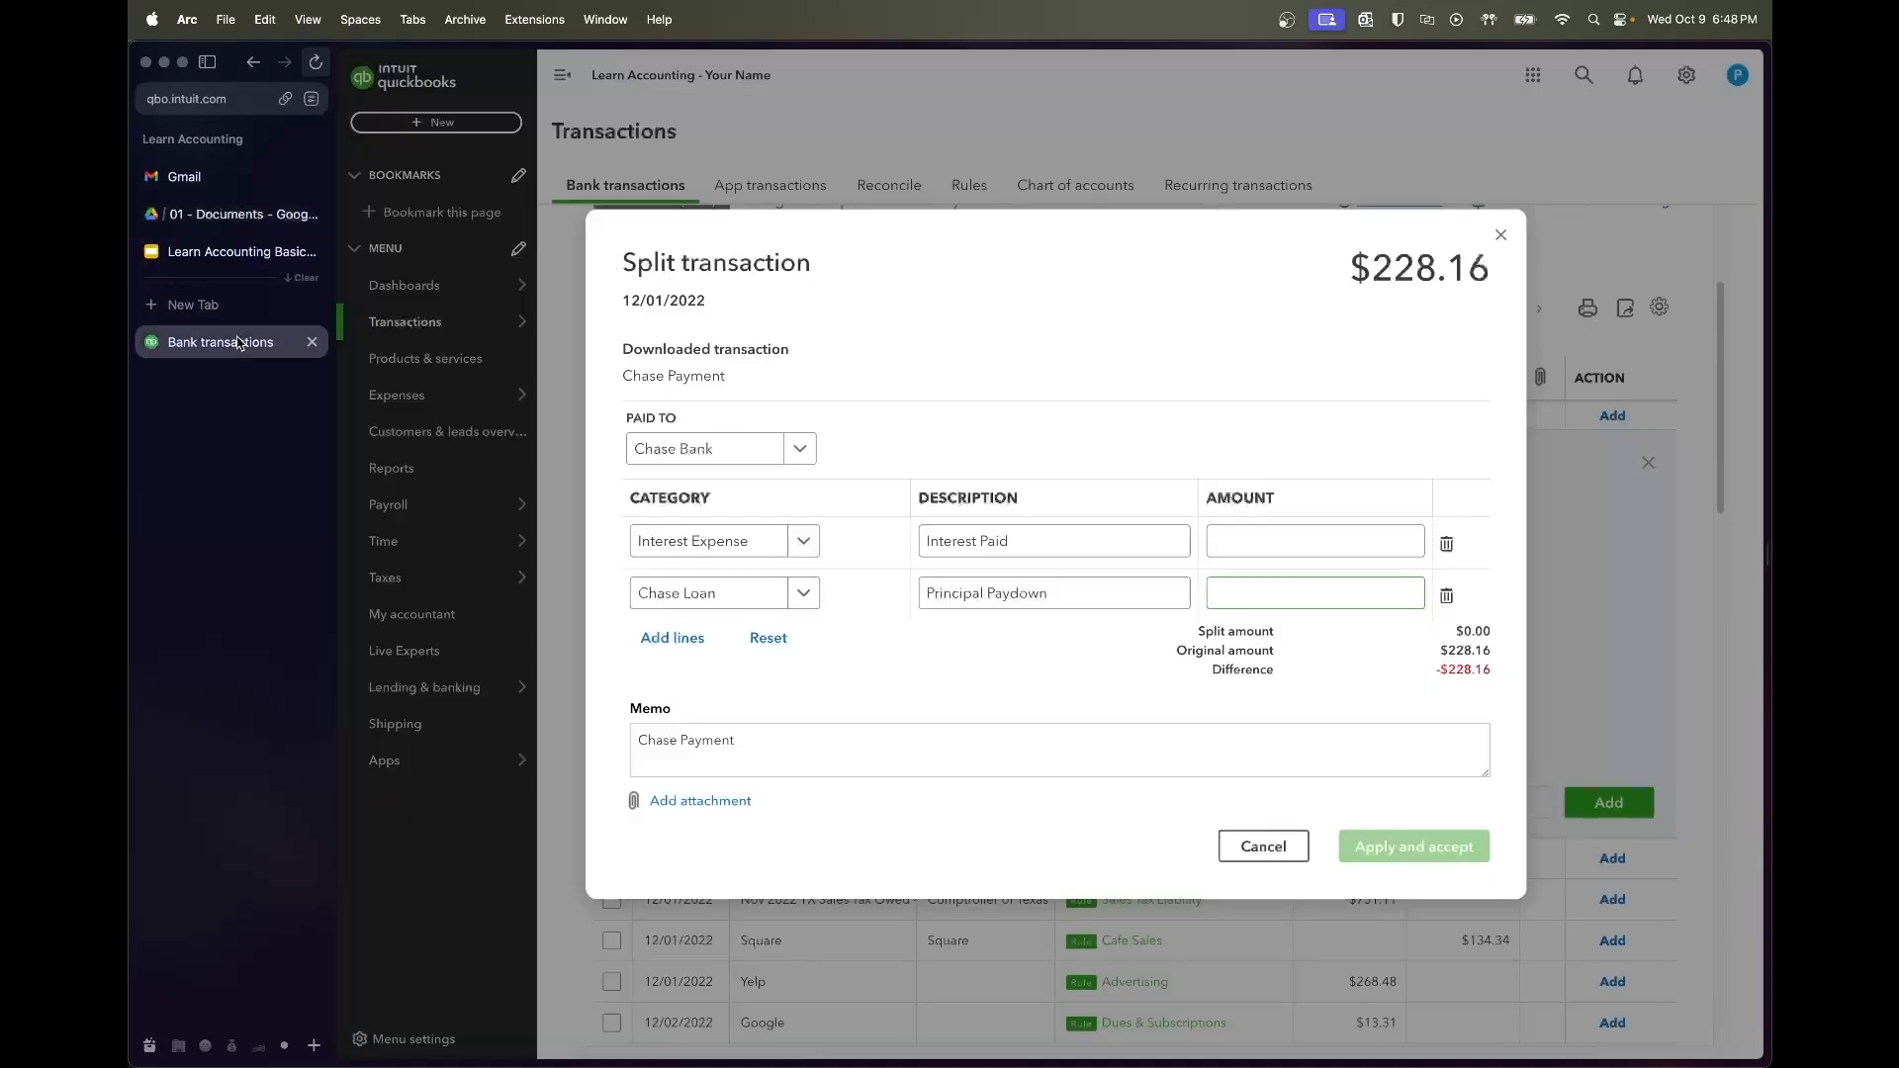
left_click_drag(711, 308, 622, 300)
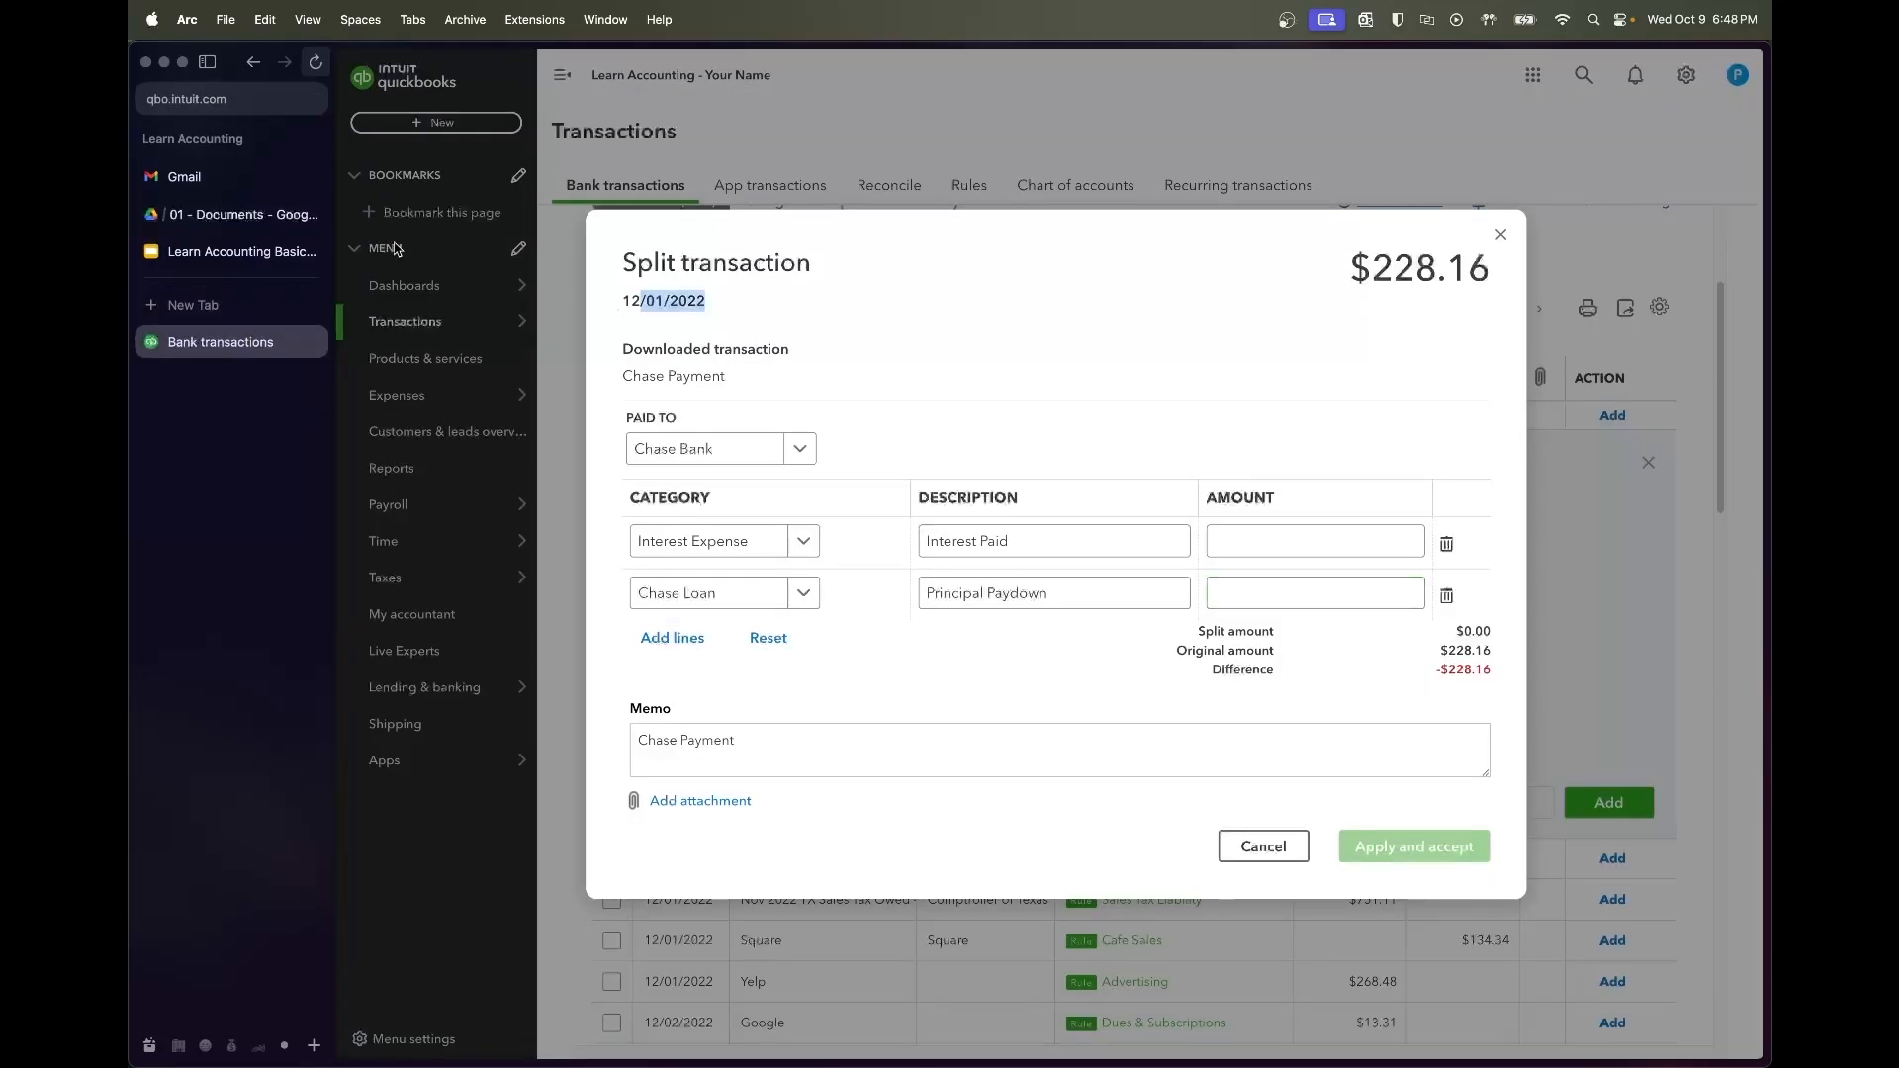
left_click(242, 213)
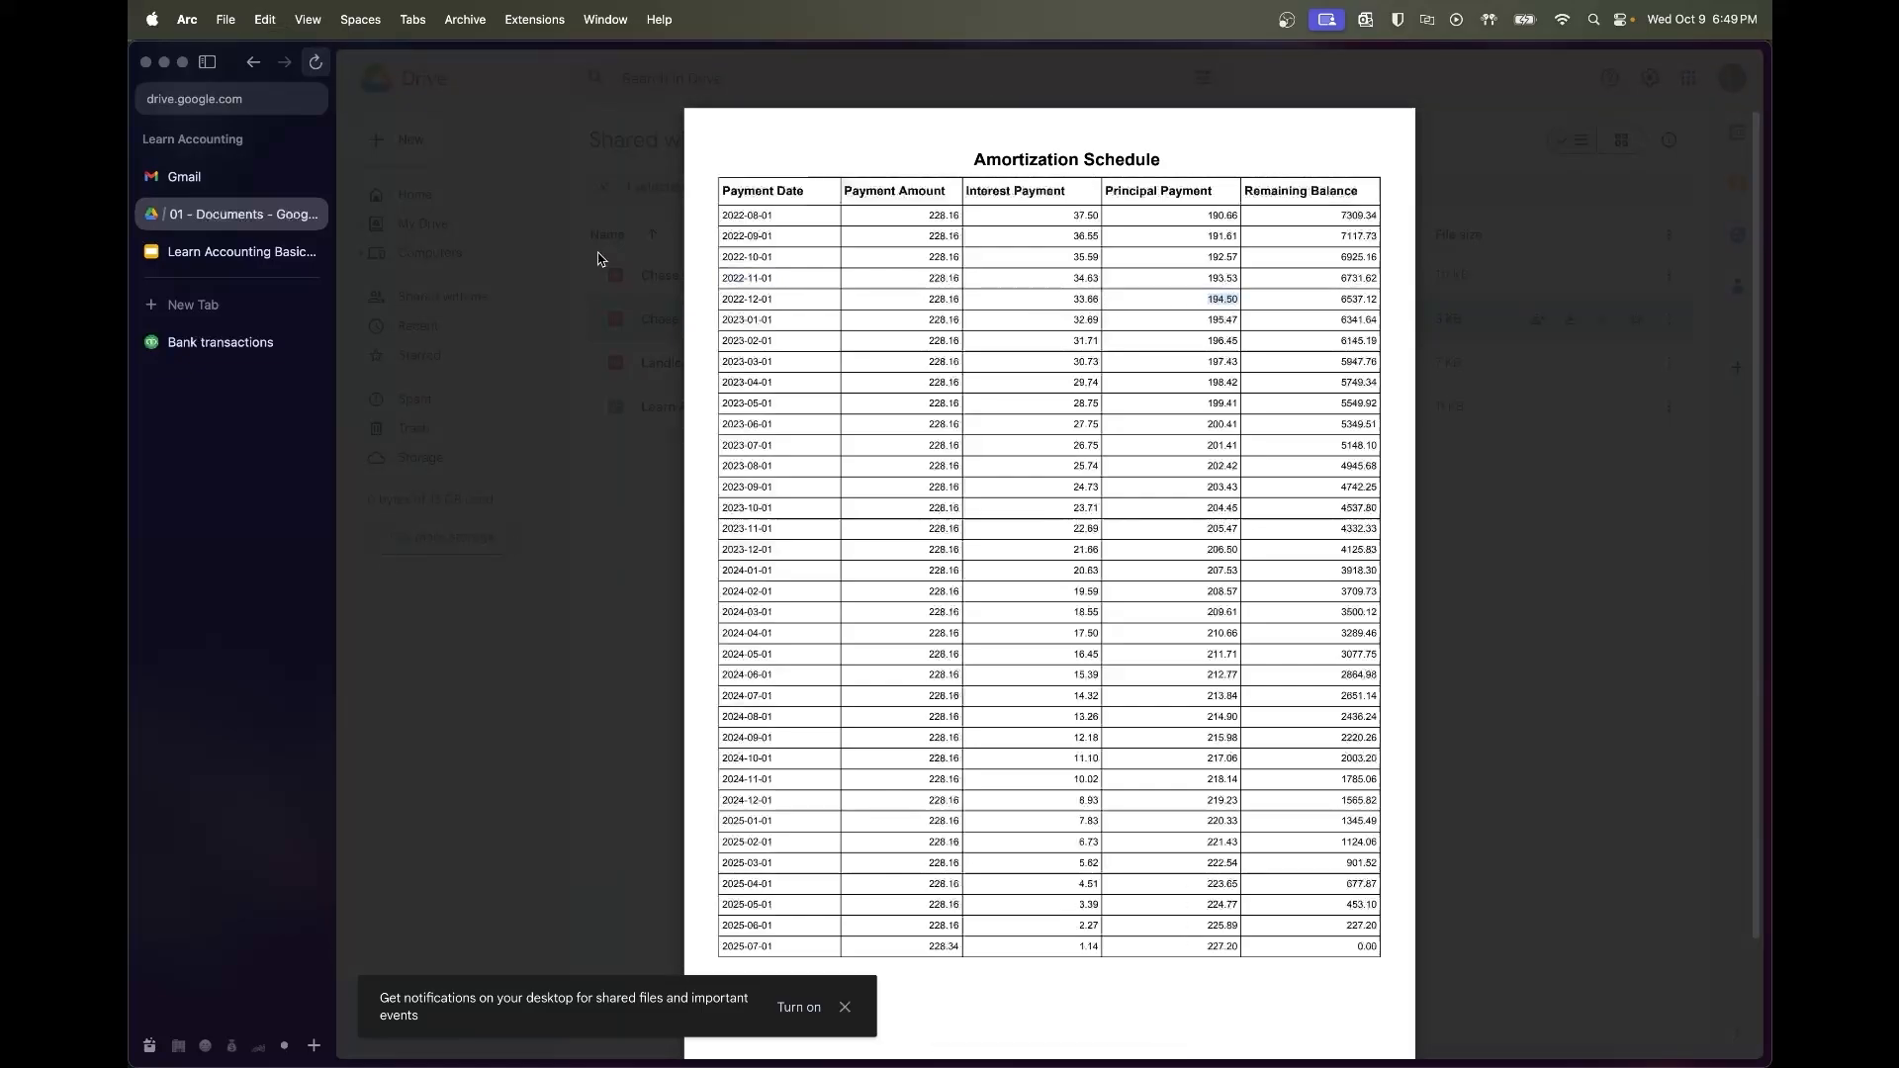
left_click(221, 342)
left_click(1285, 539)
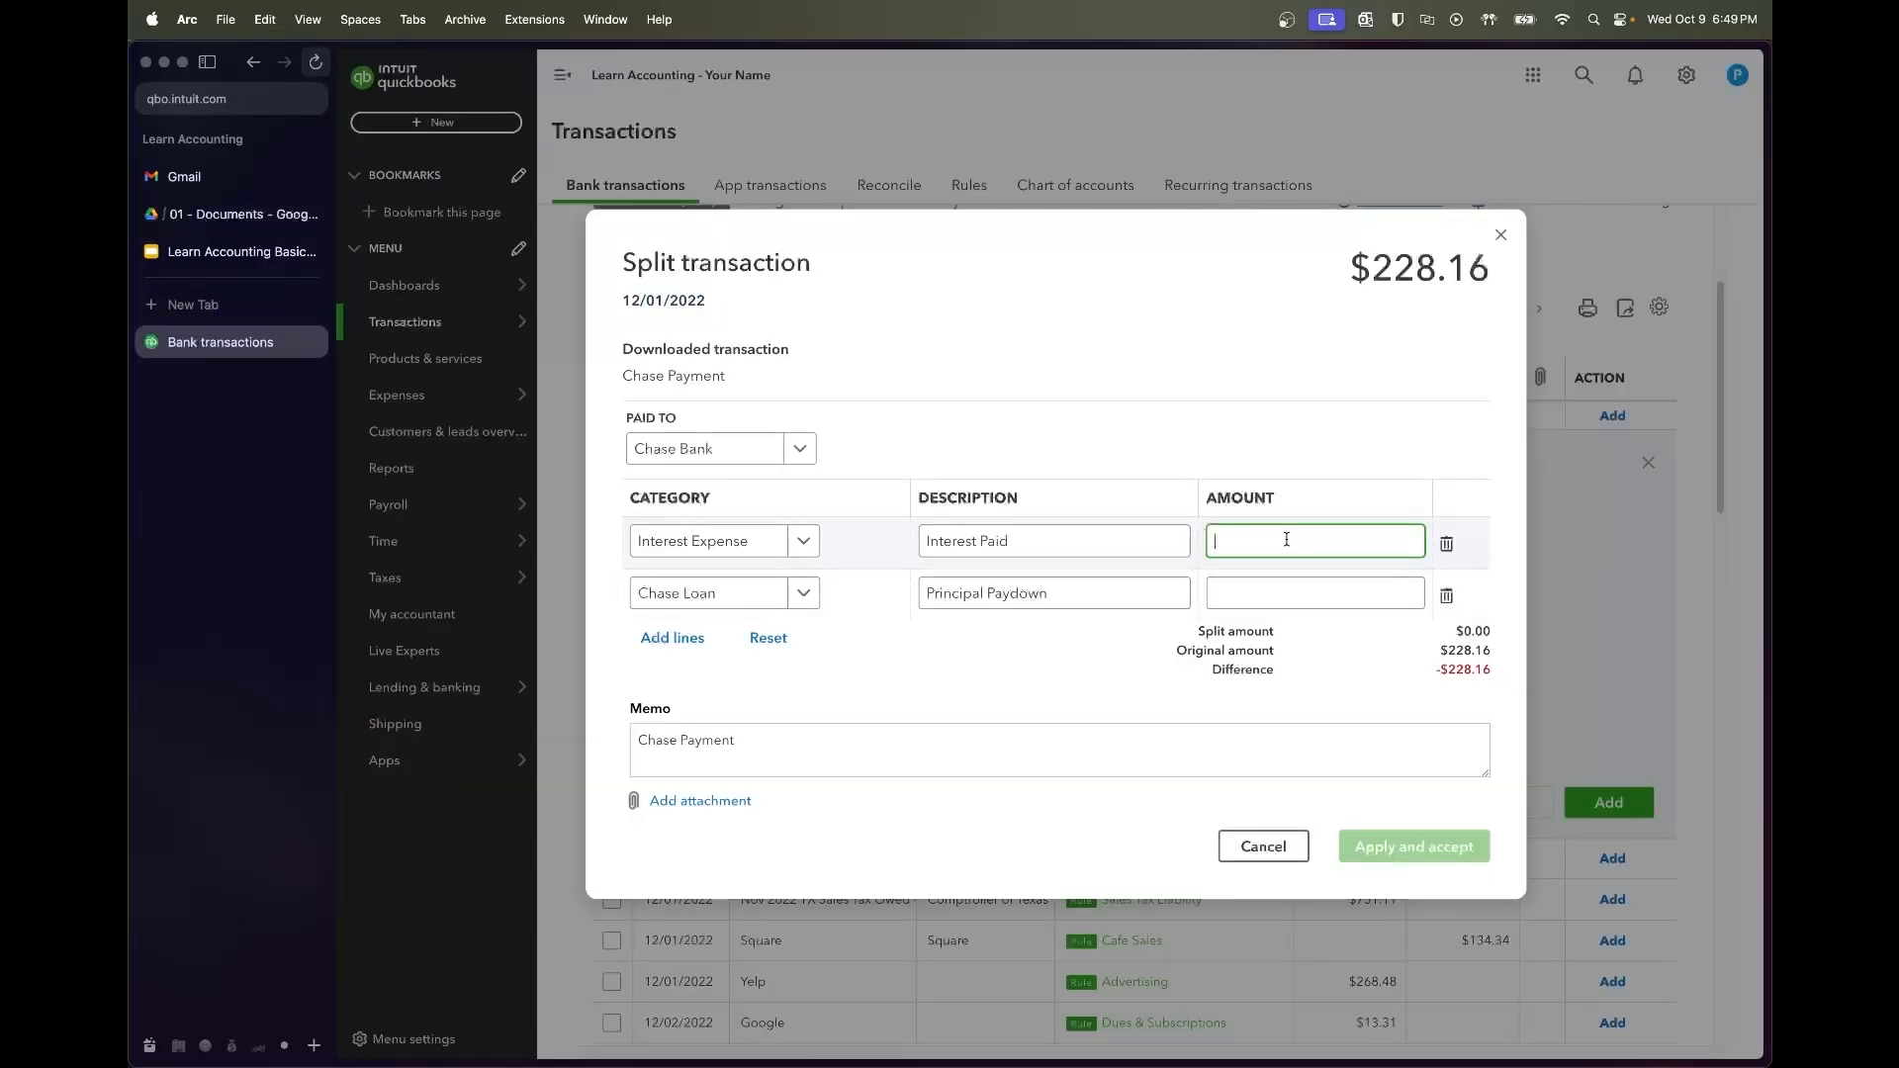
Enter 194.50 principal on the Chase Loan line beside 33.66 interest and add the split
left_click(1292, 592)
type("194.50")
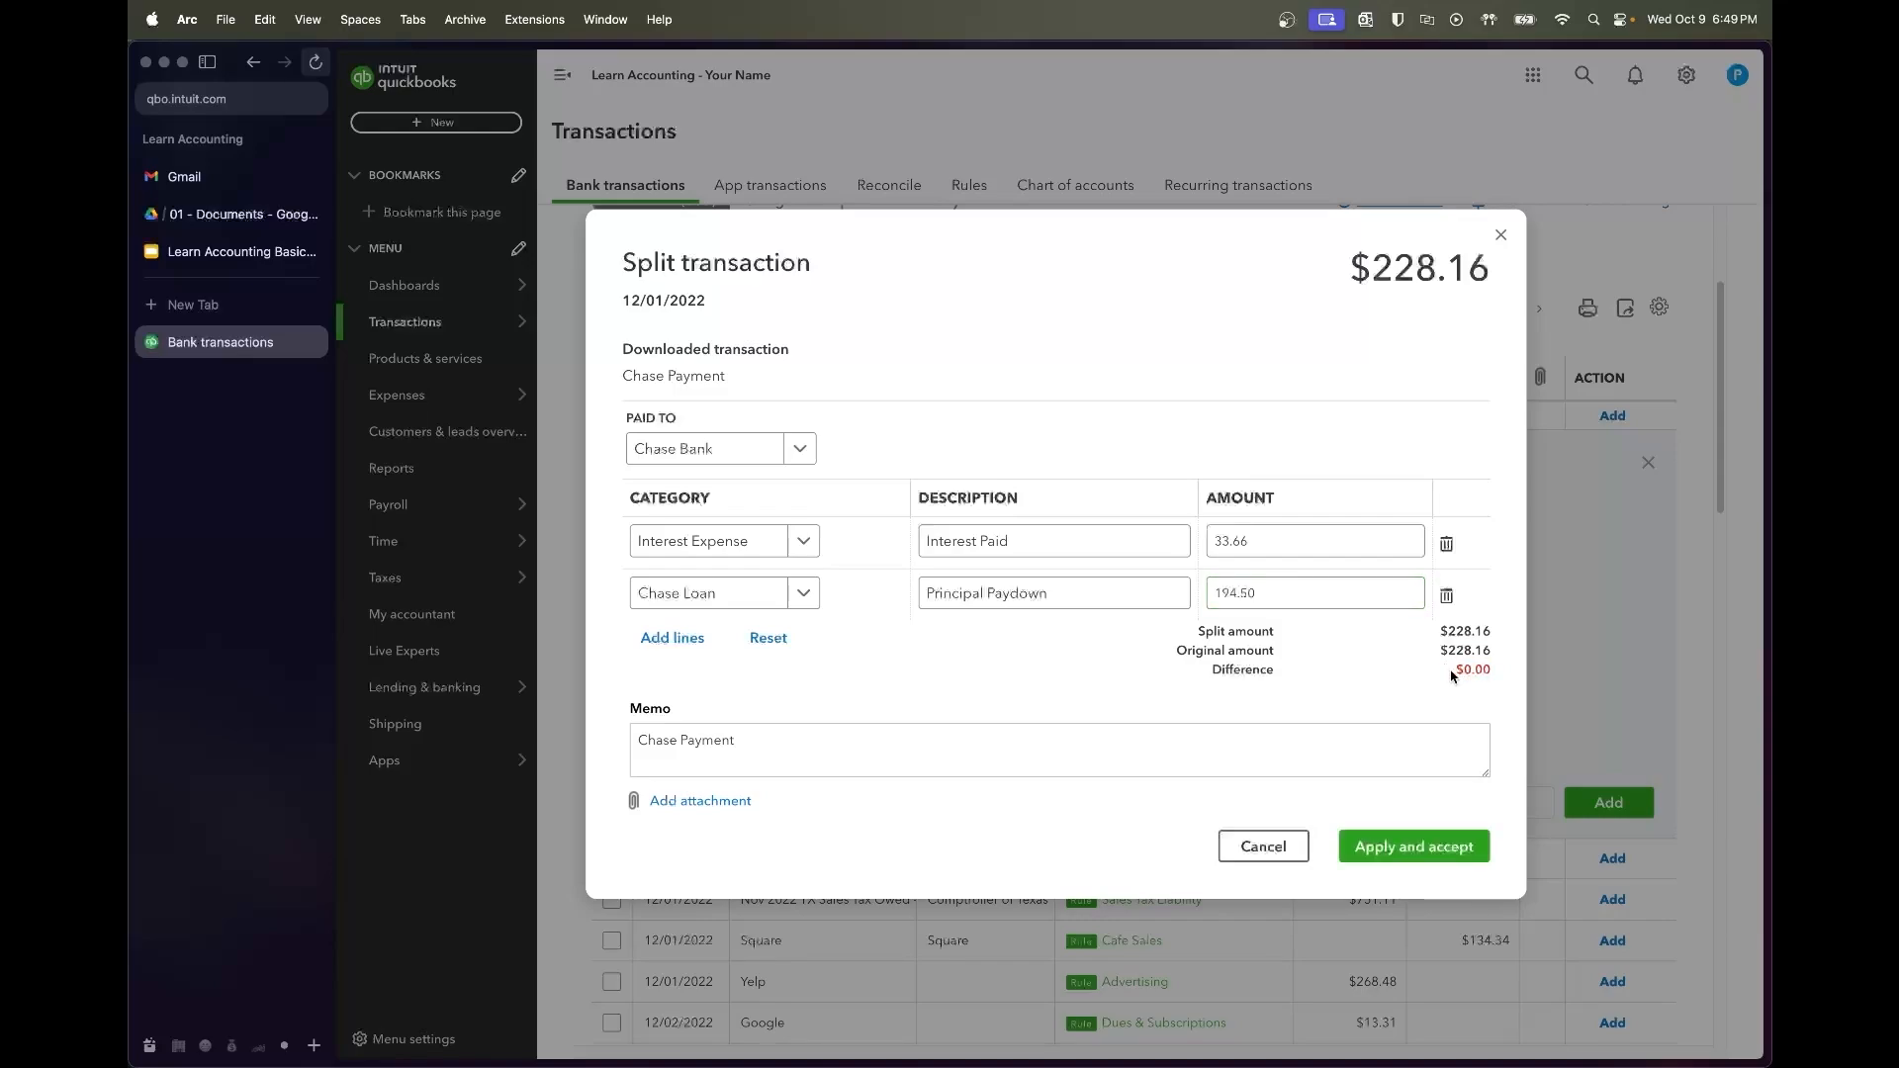
left_click(1301, 772)
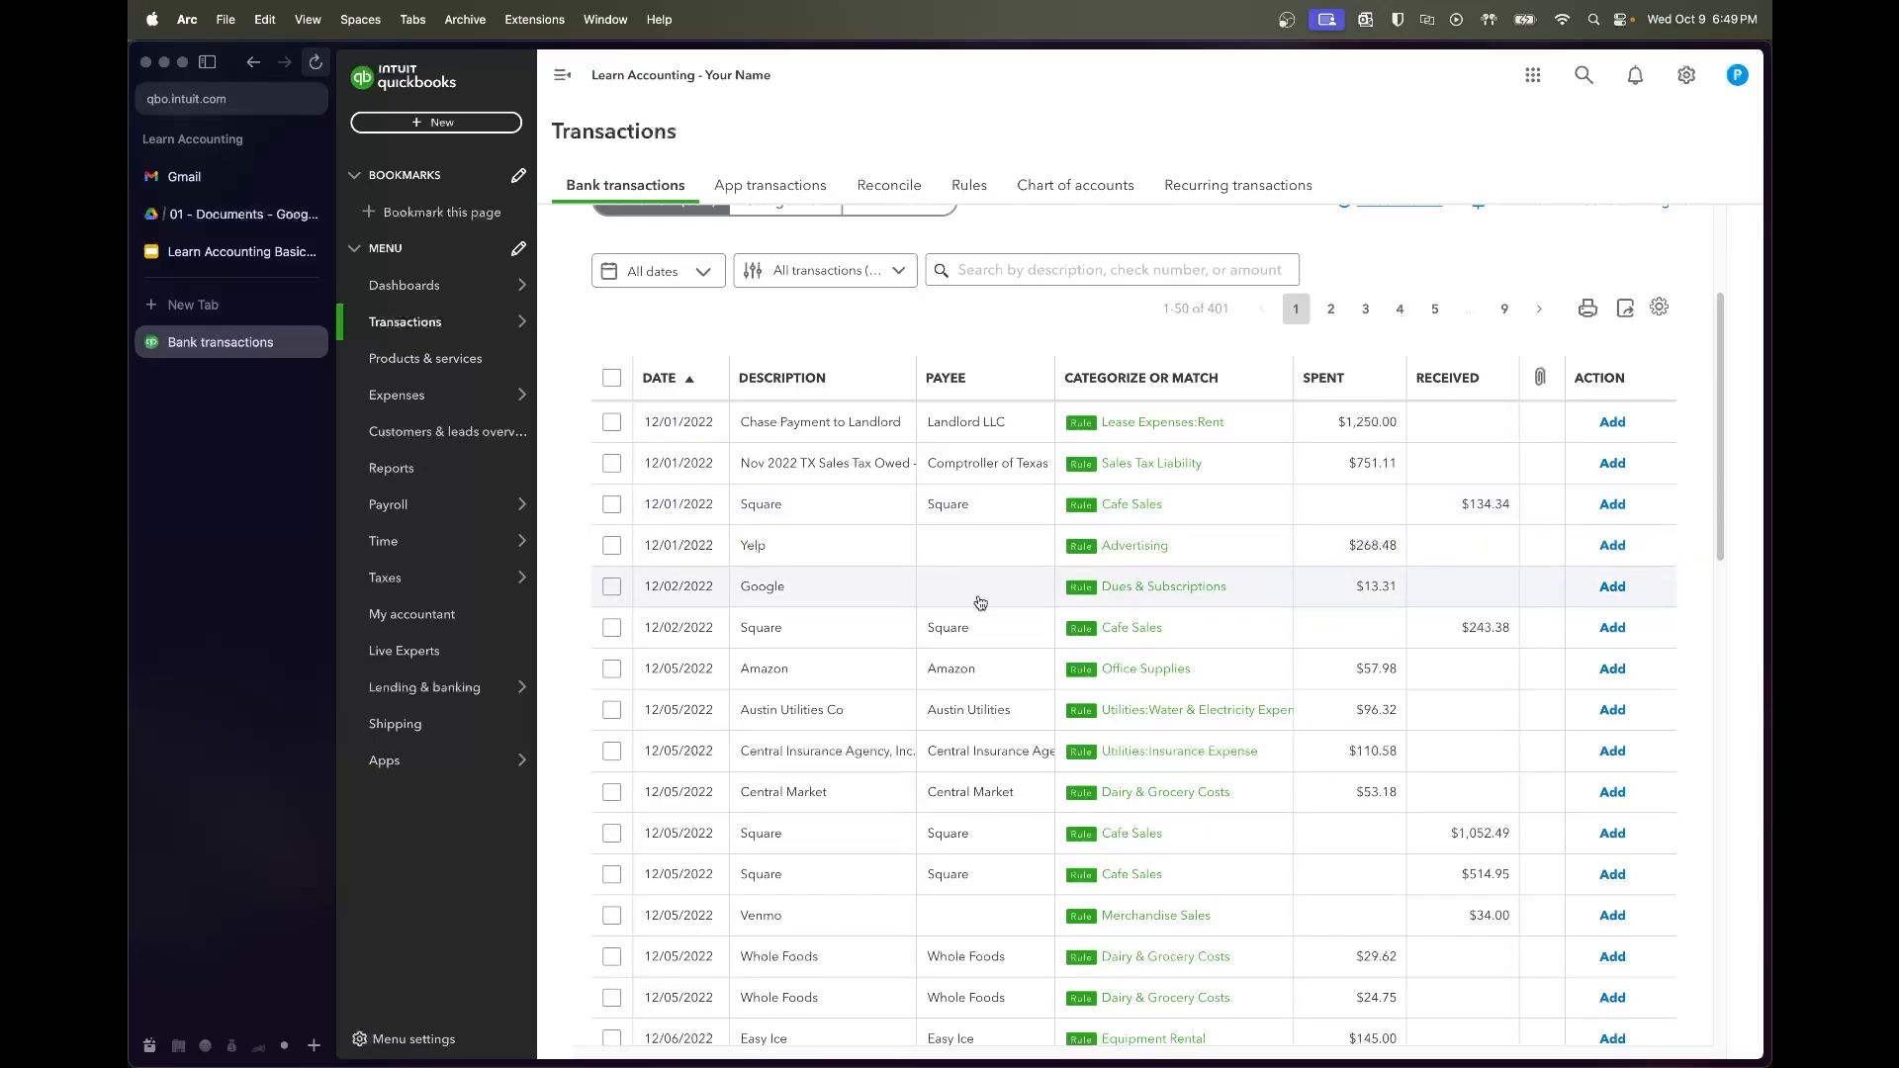
Review the page of 50 rule-categorized December transactions and accept them all in one batch
scroll(979, 601, "down", 3)
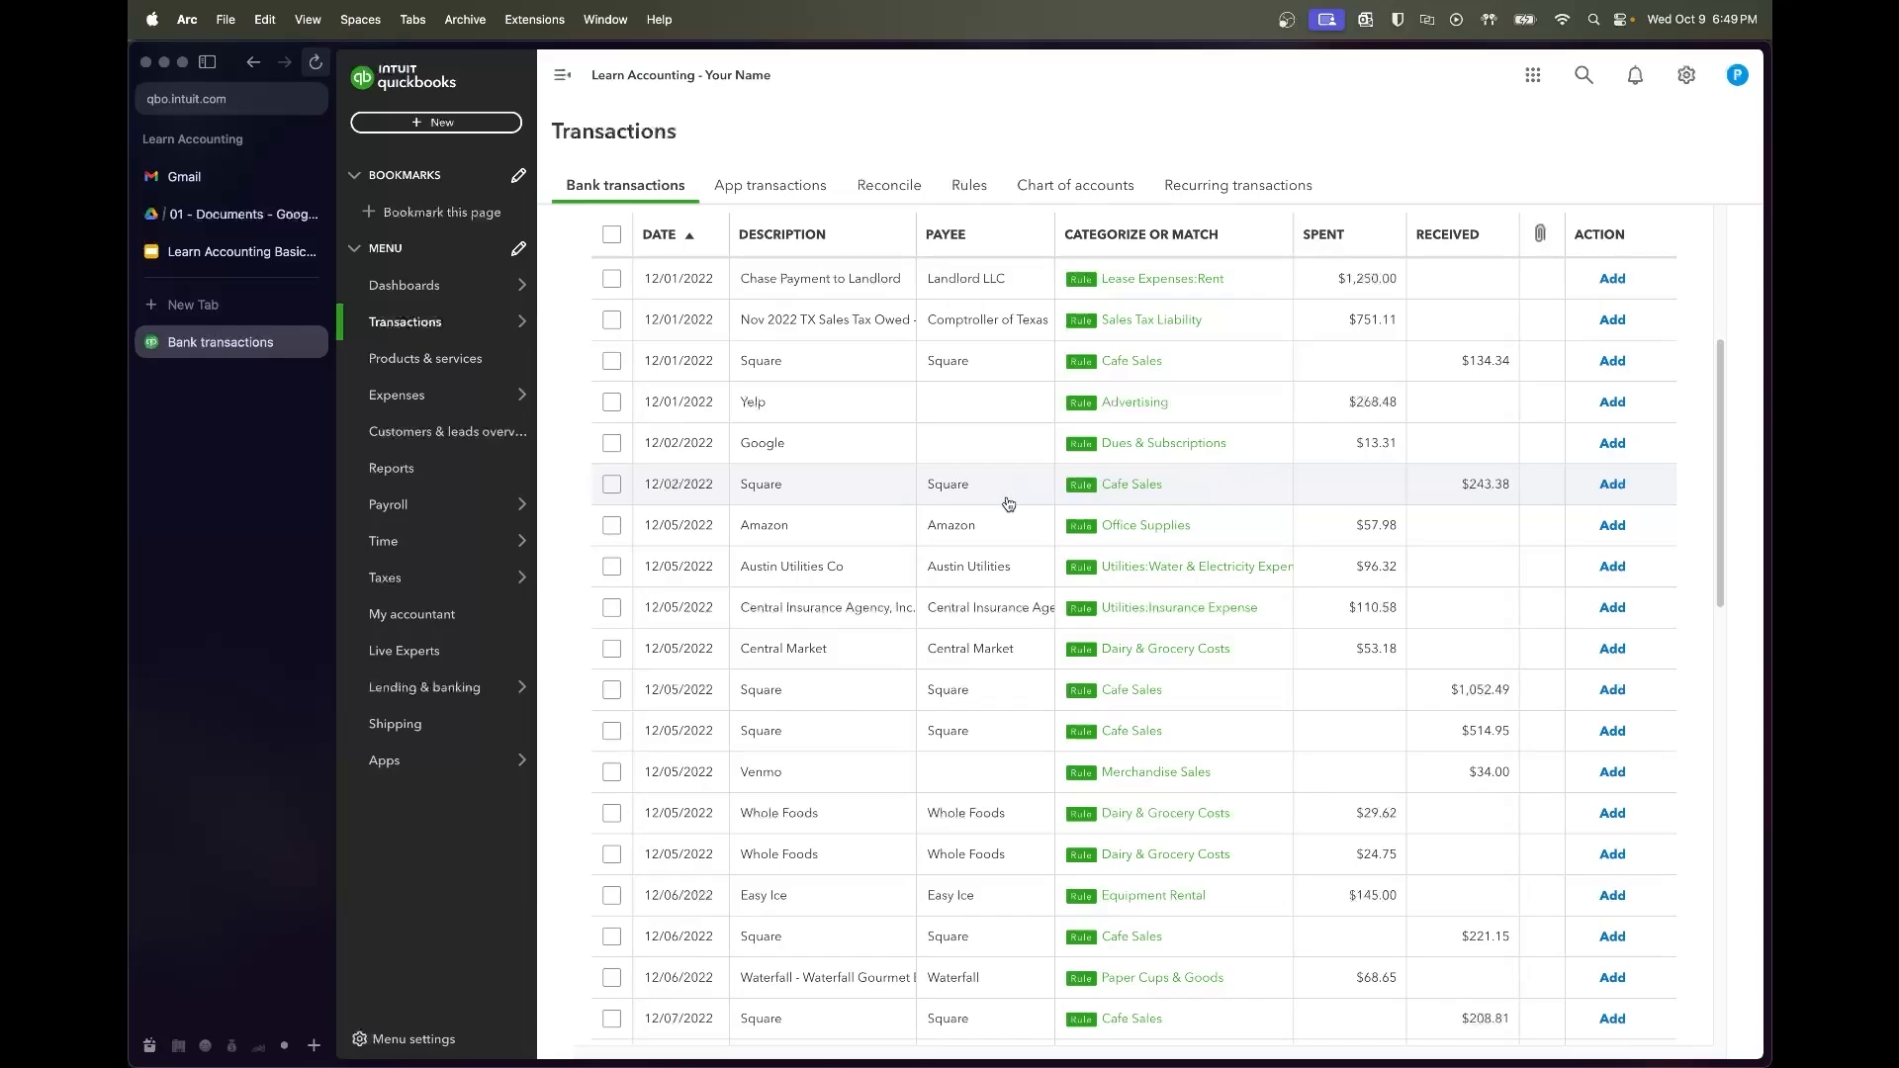
scroll(1009, 570, "down", 2)
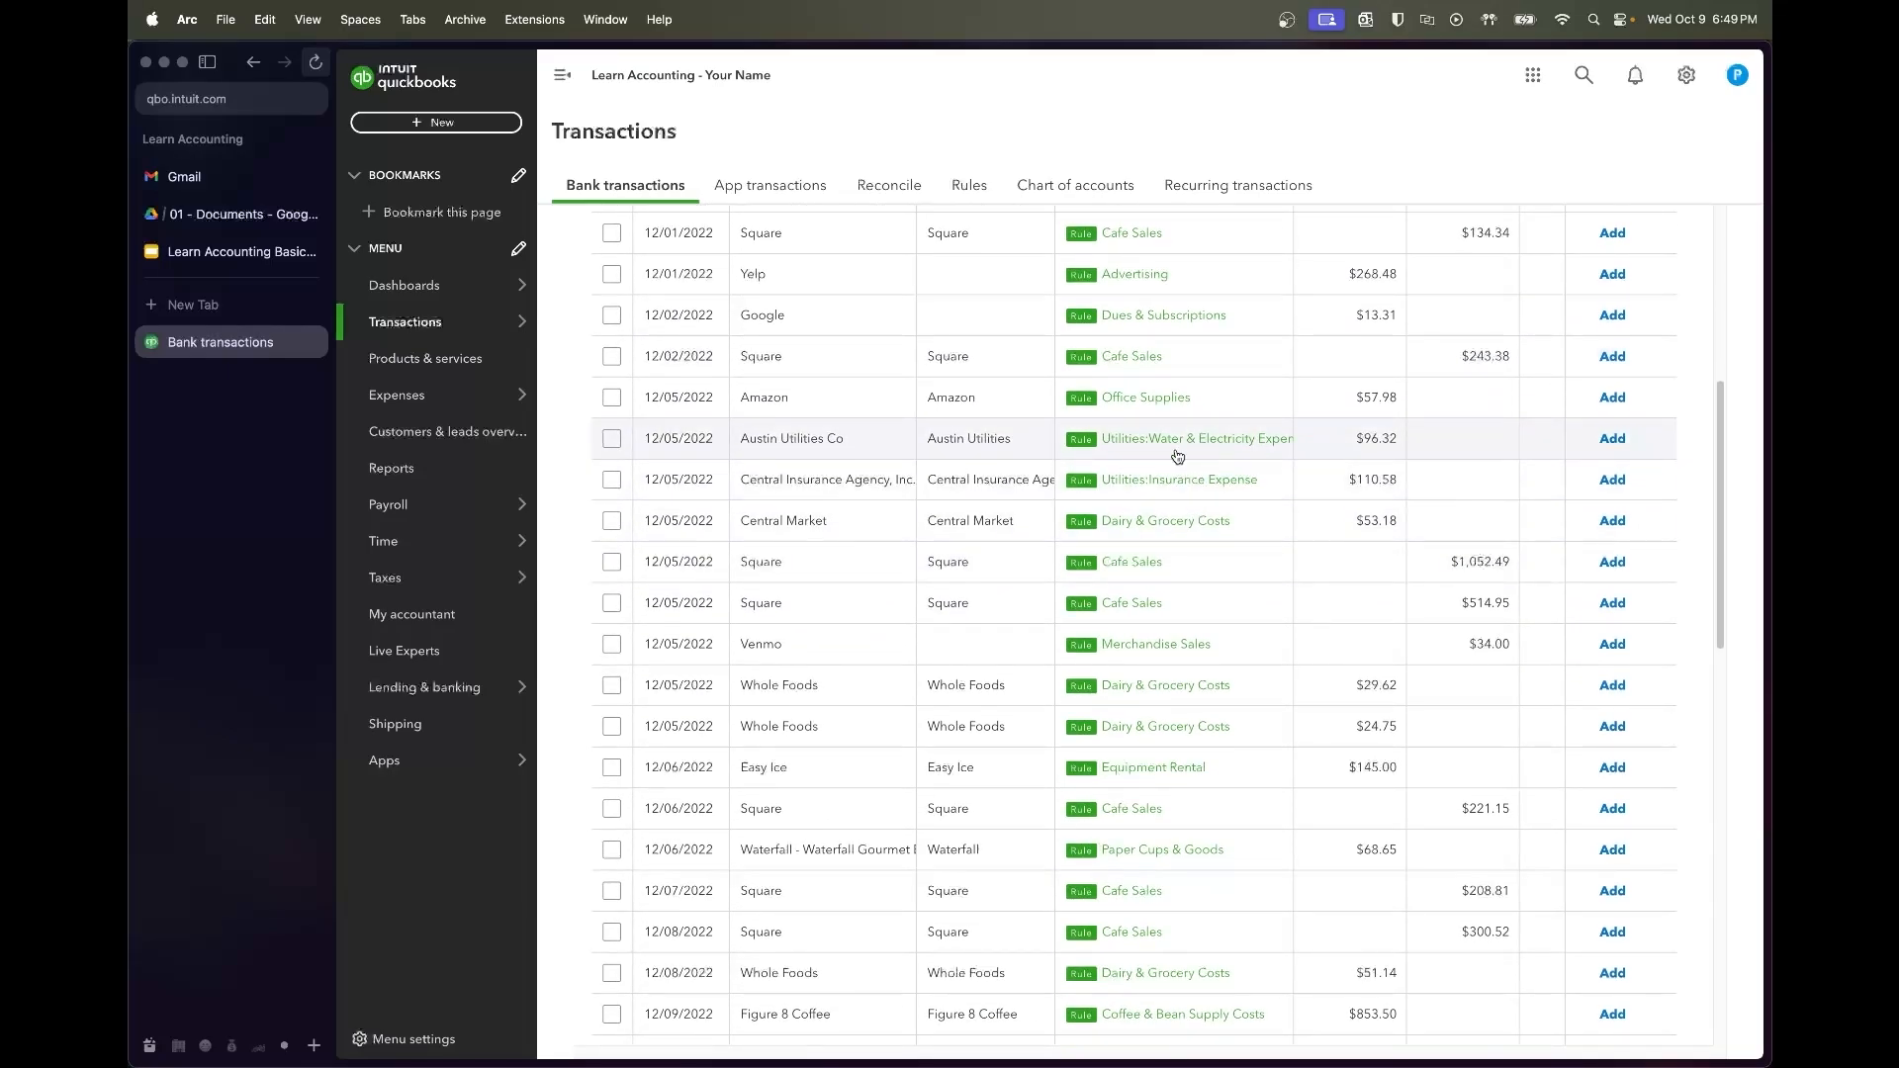
scroll(1049, 465, "down", 2)
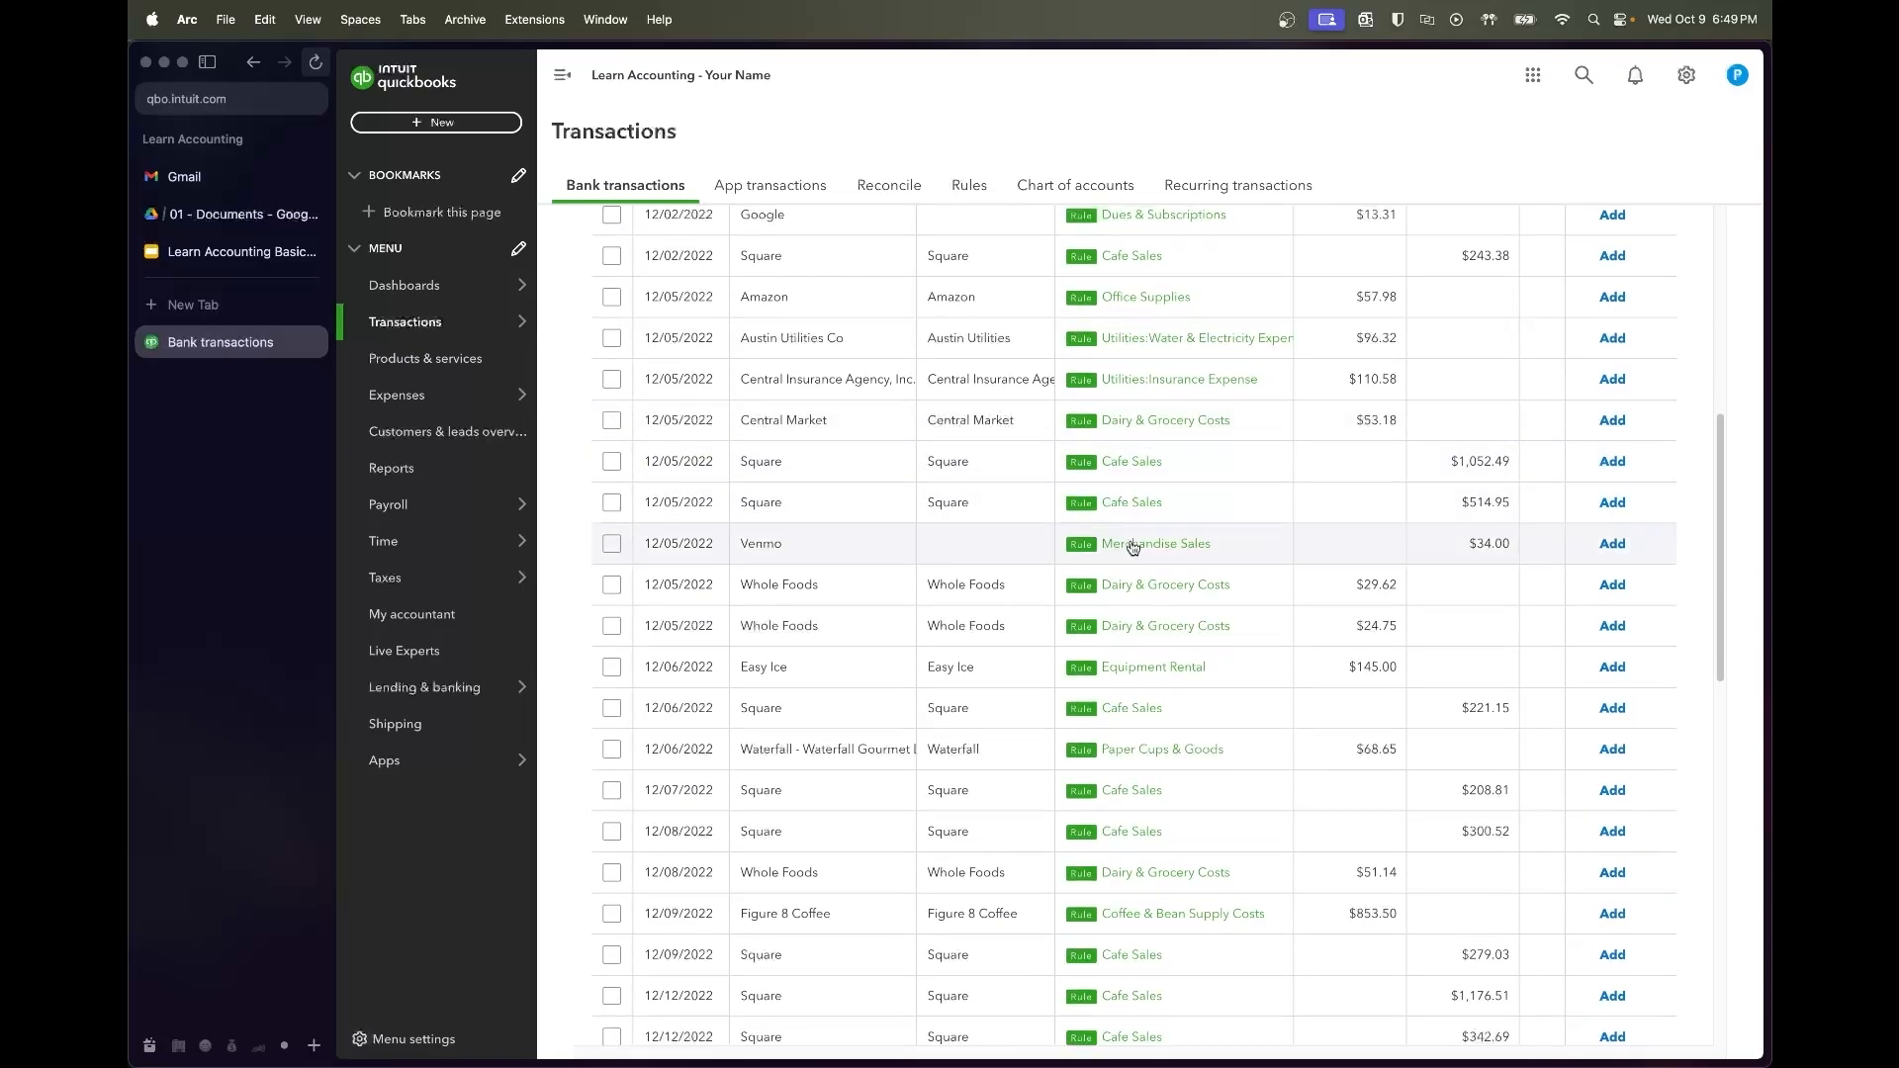
scroll(1132, 547, "down", 1)
scroll(1094, 508, "down", 1)
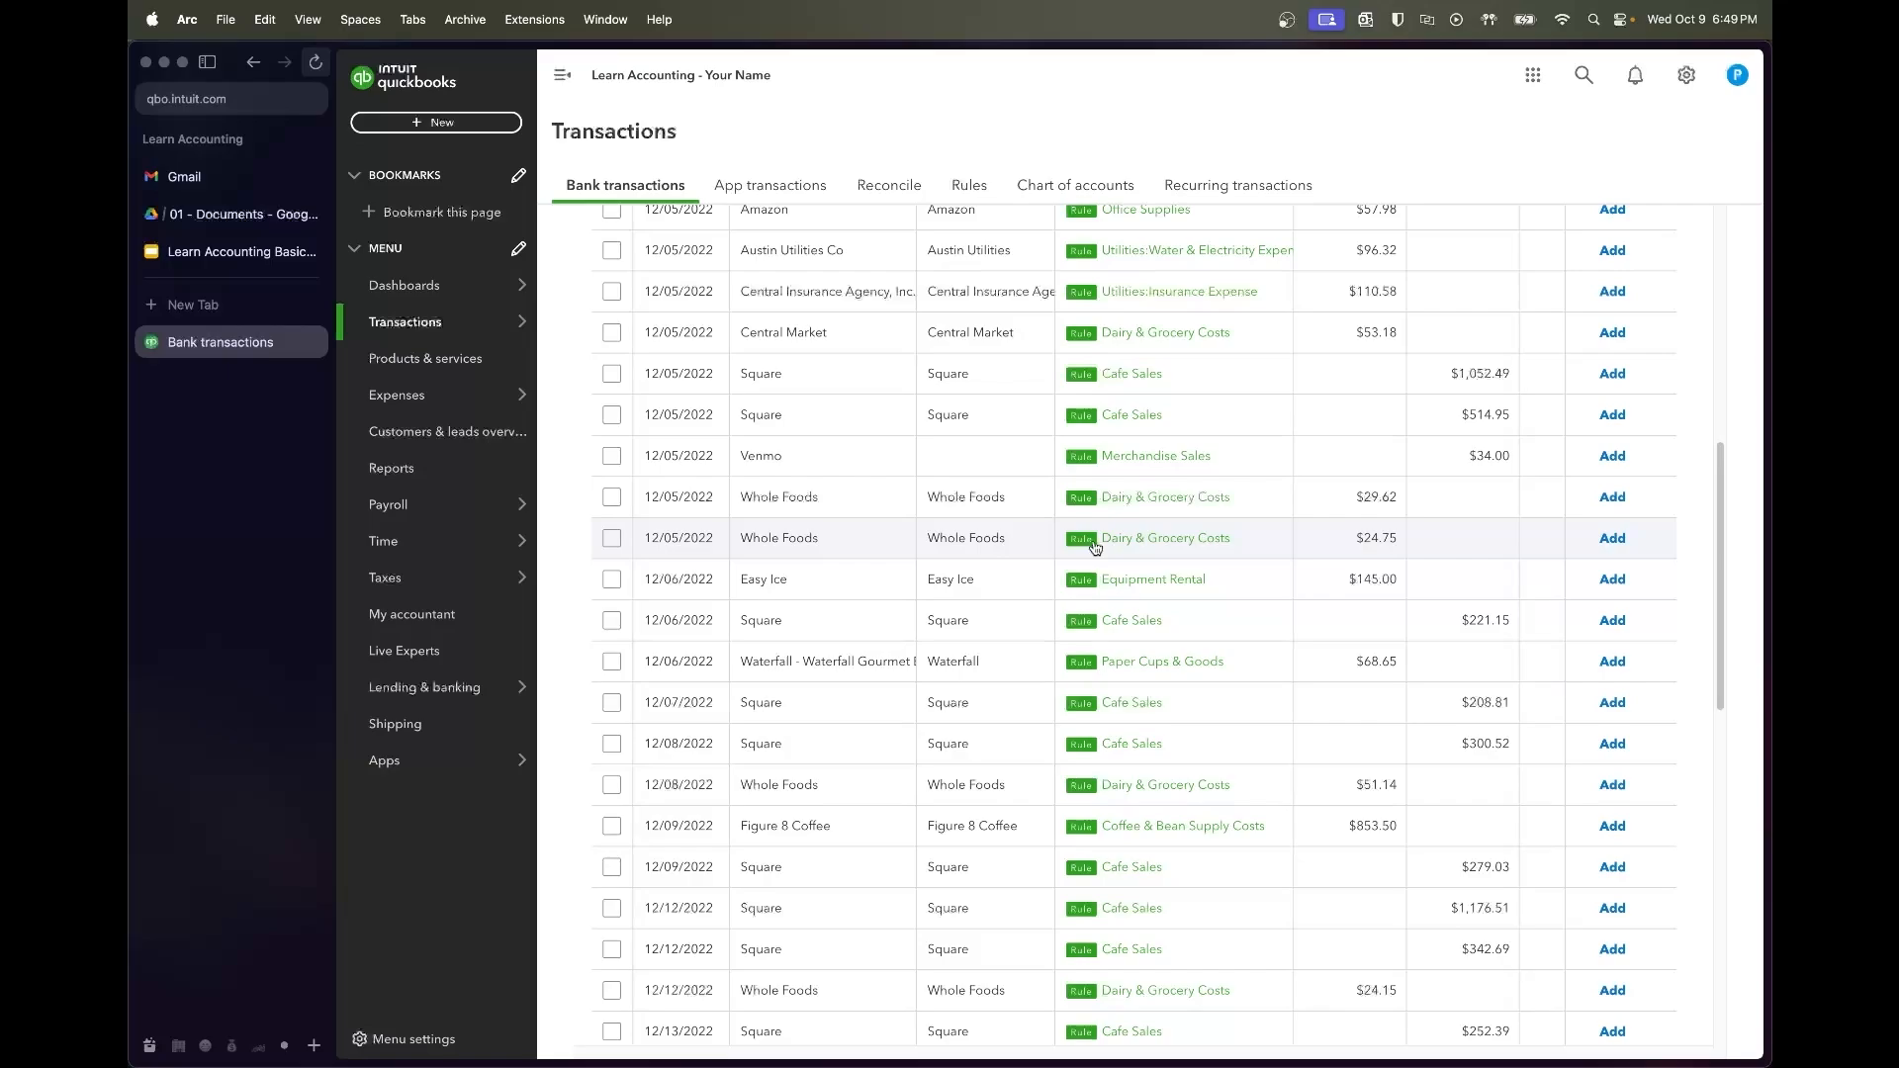
scroll(1093, 547, "down", 2)
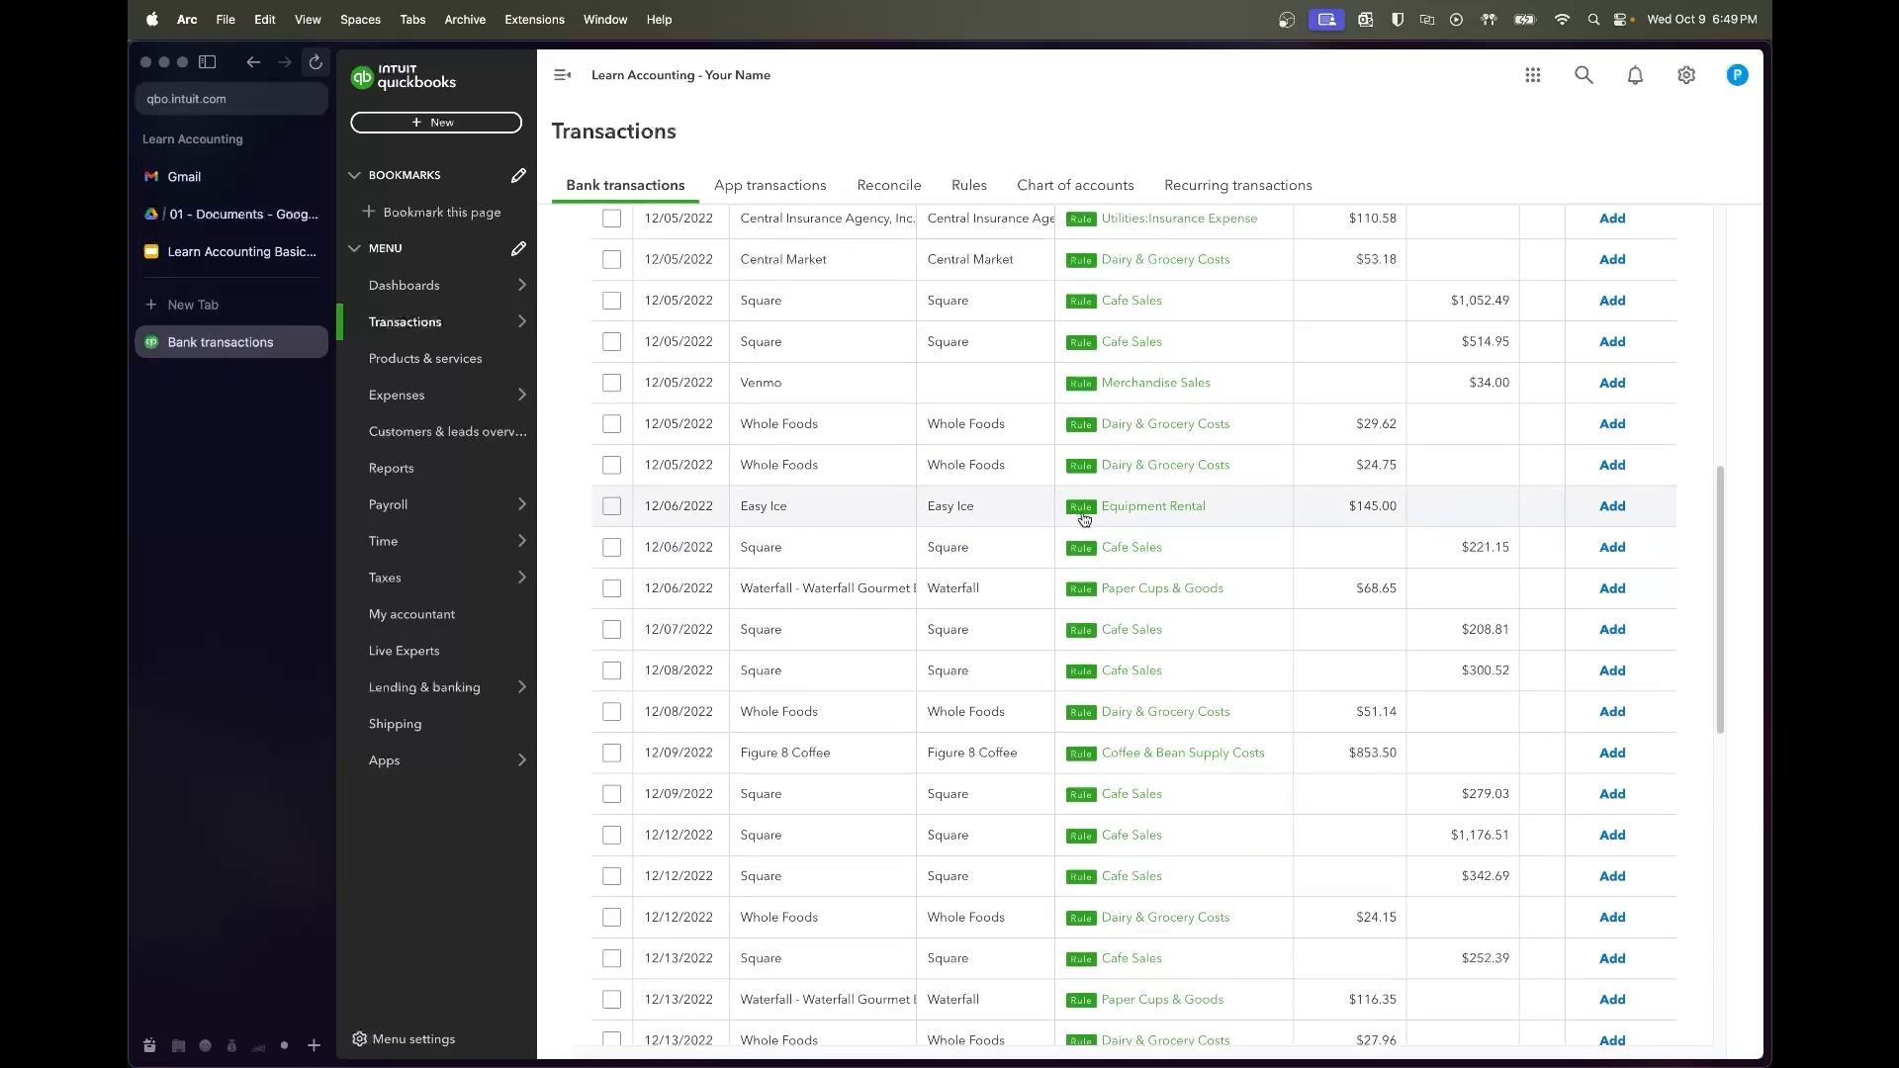
scroll(1033, 541, "down", 3)
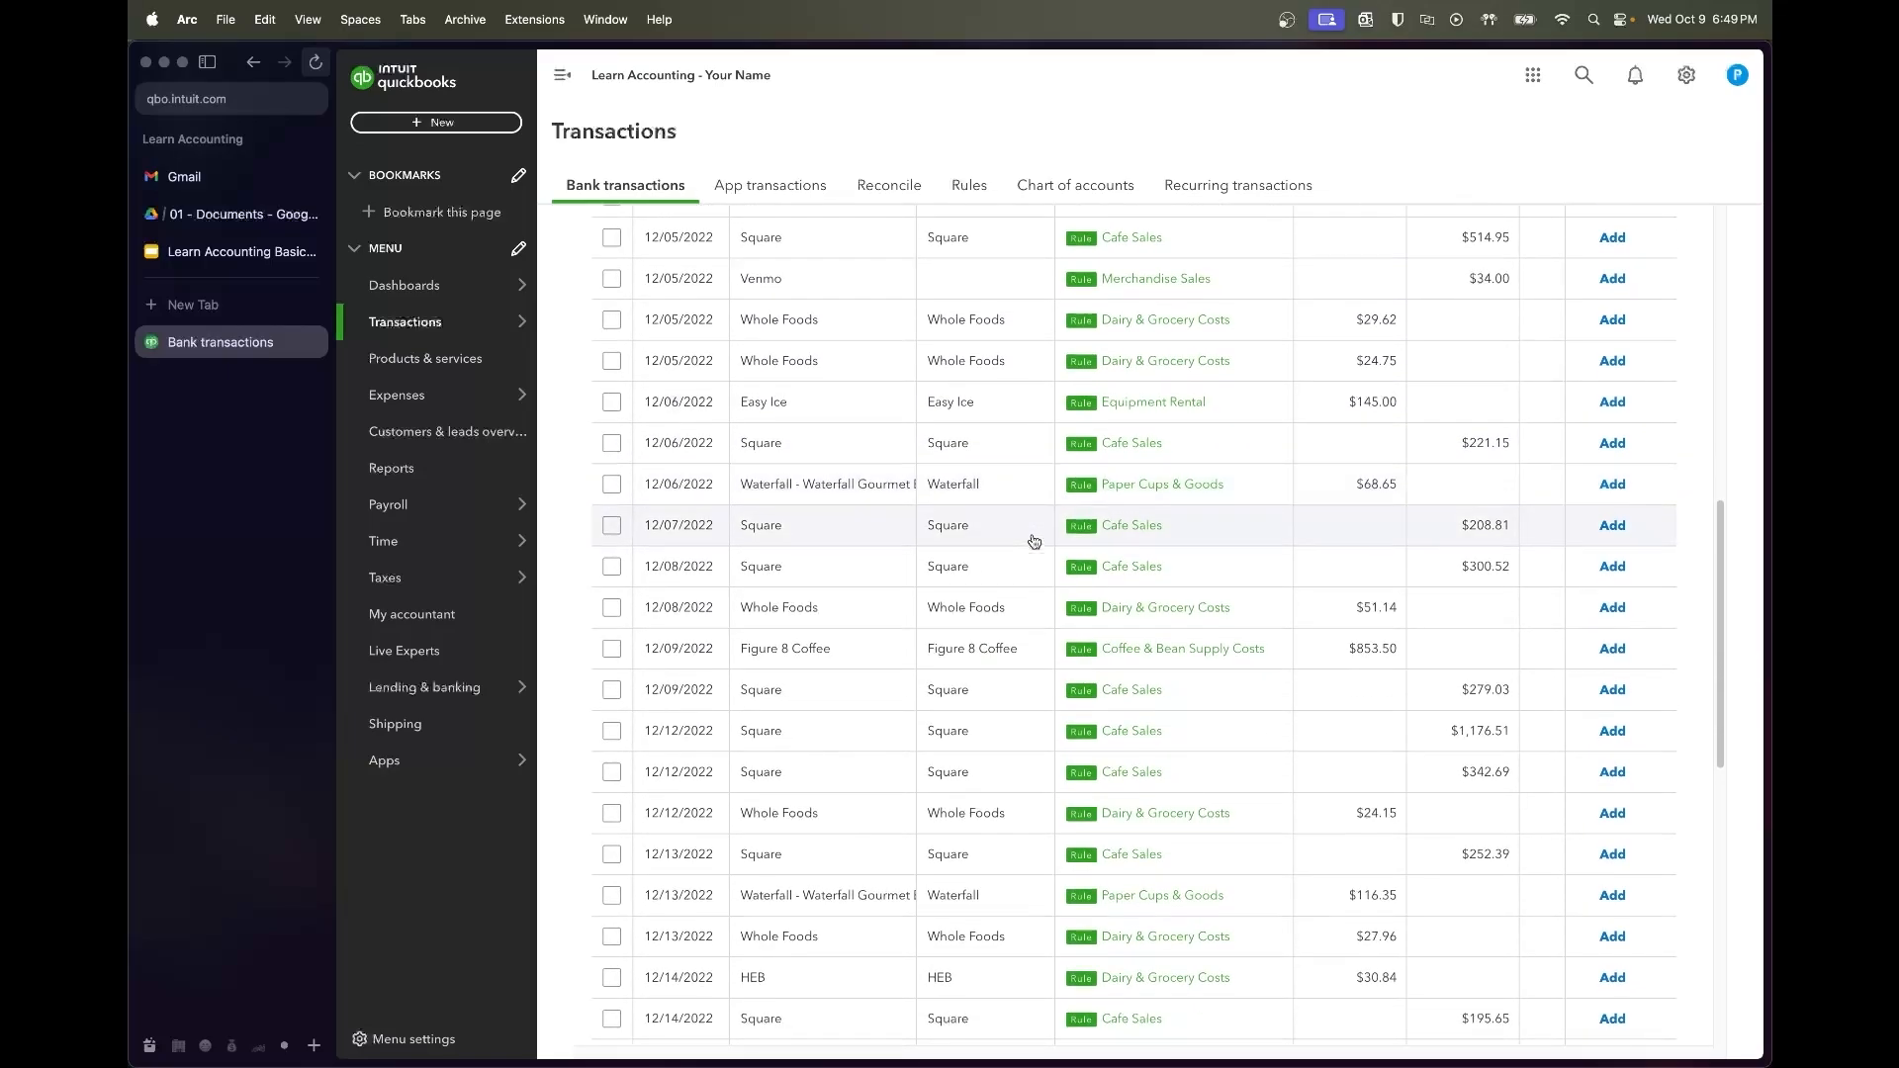
scroll(1034, 541, "down", 2)
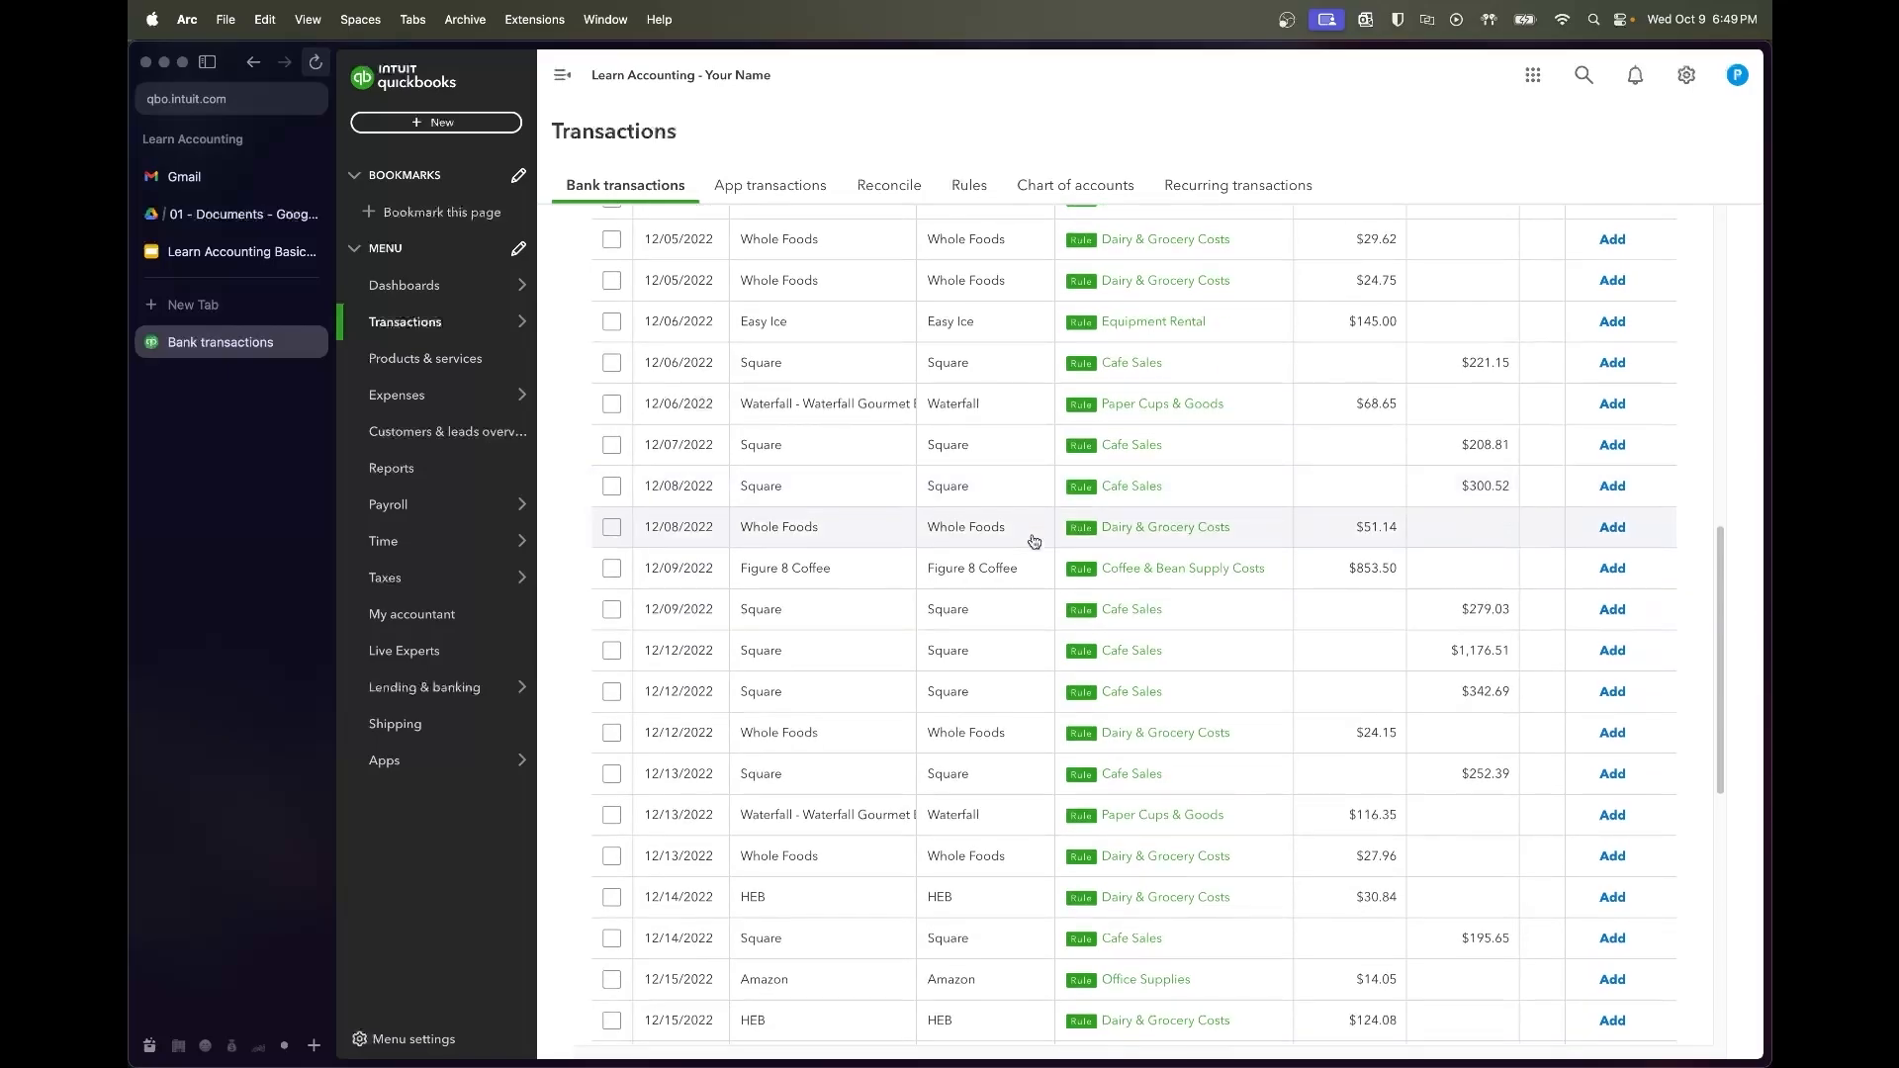
scroll(1034, 541, "down", 1)
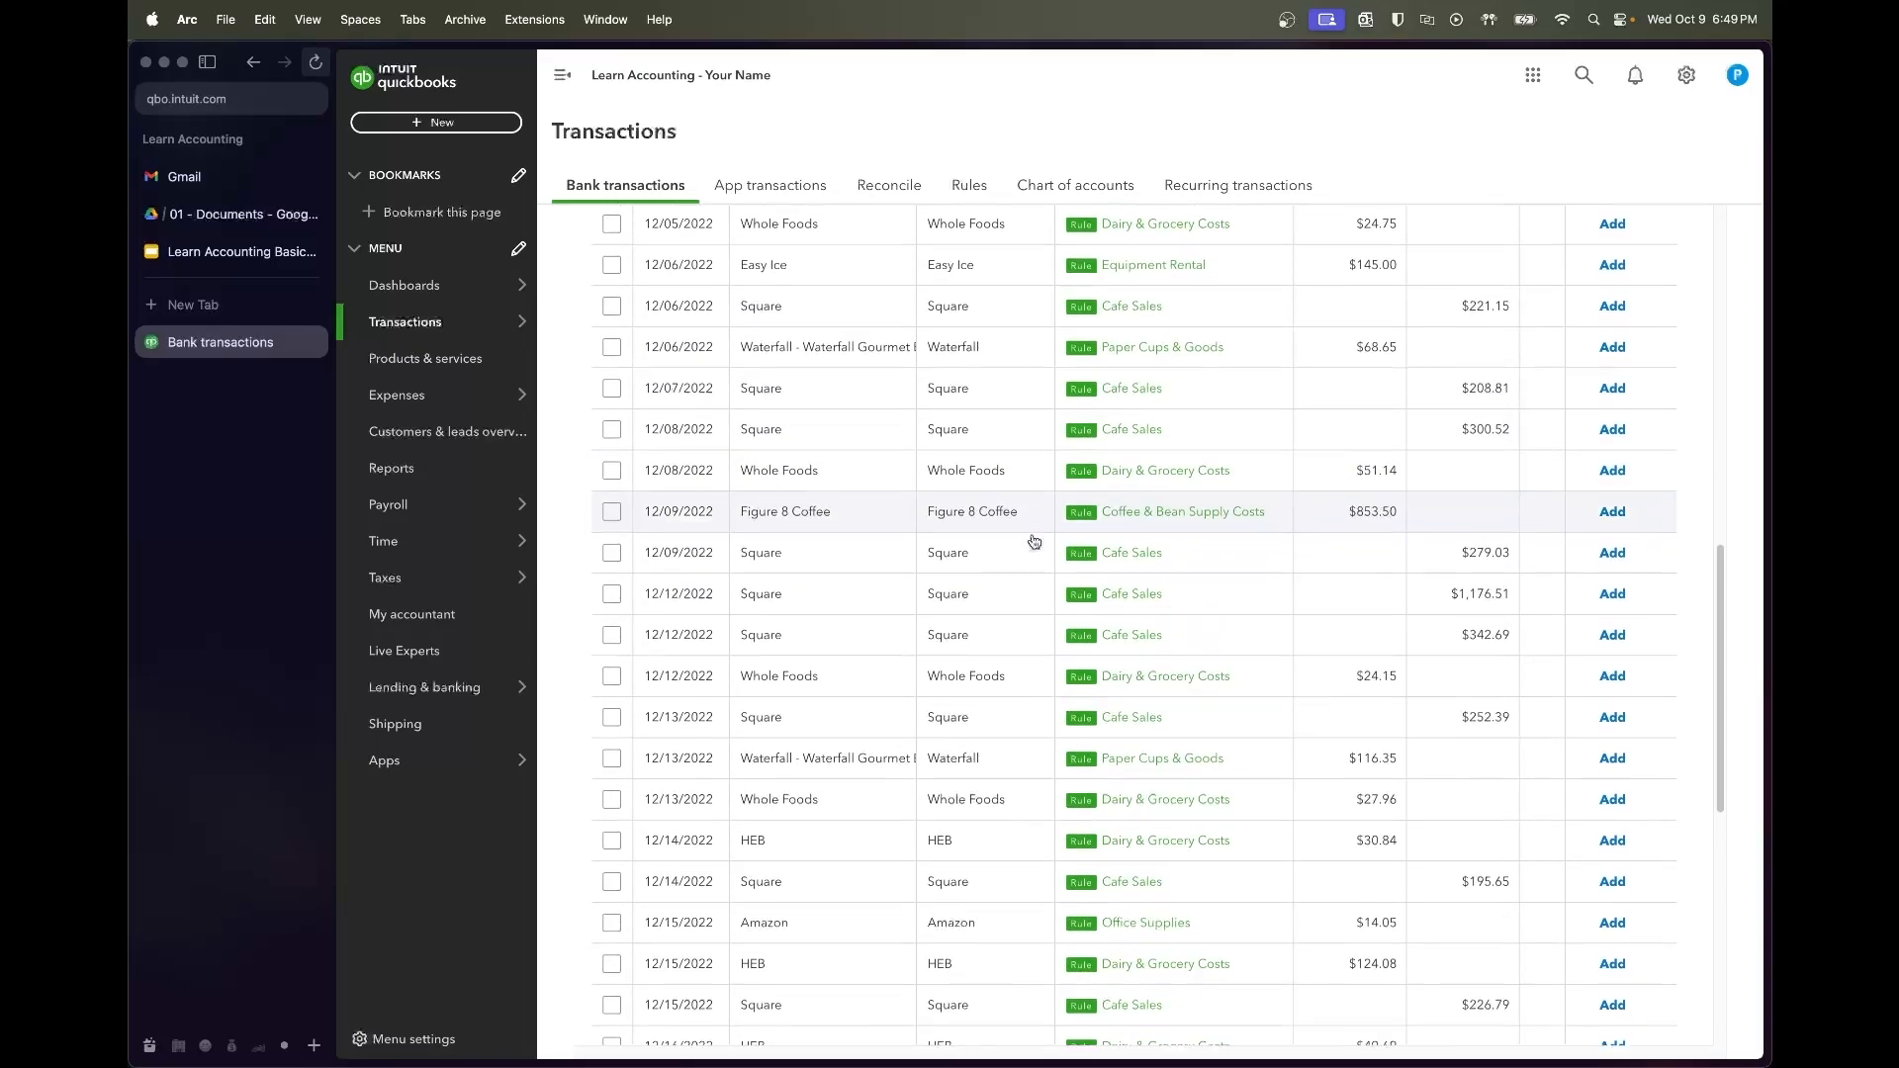
scroll(1034, 541, "down", 2)
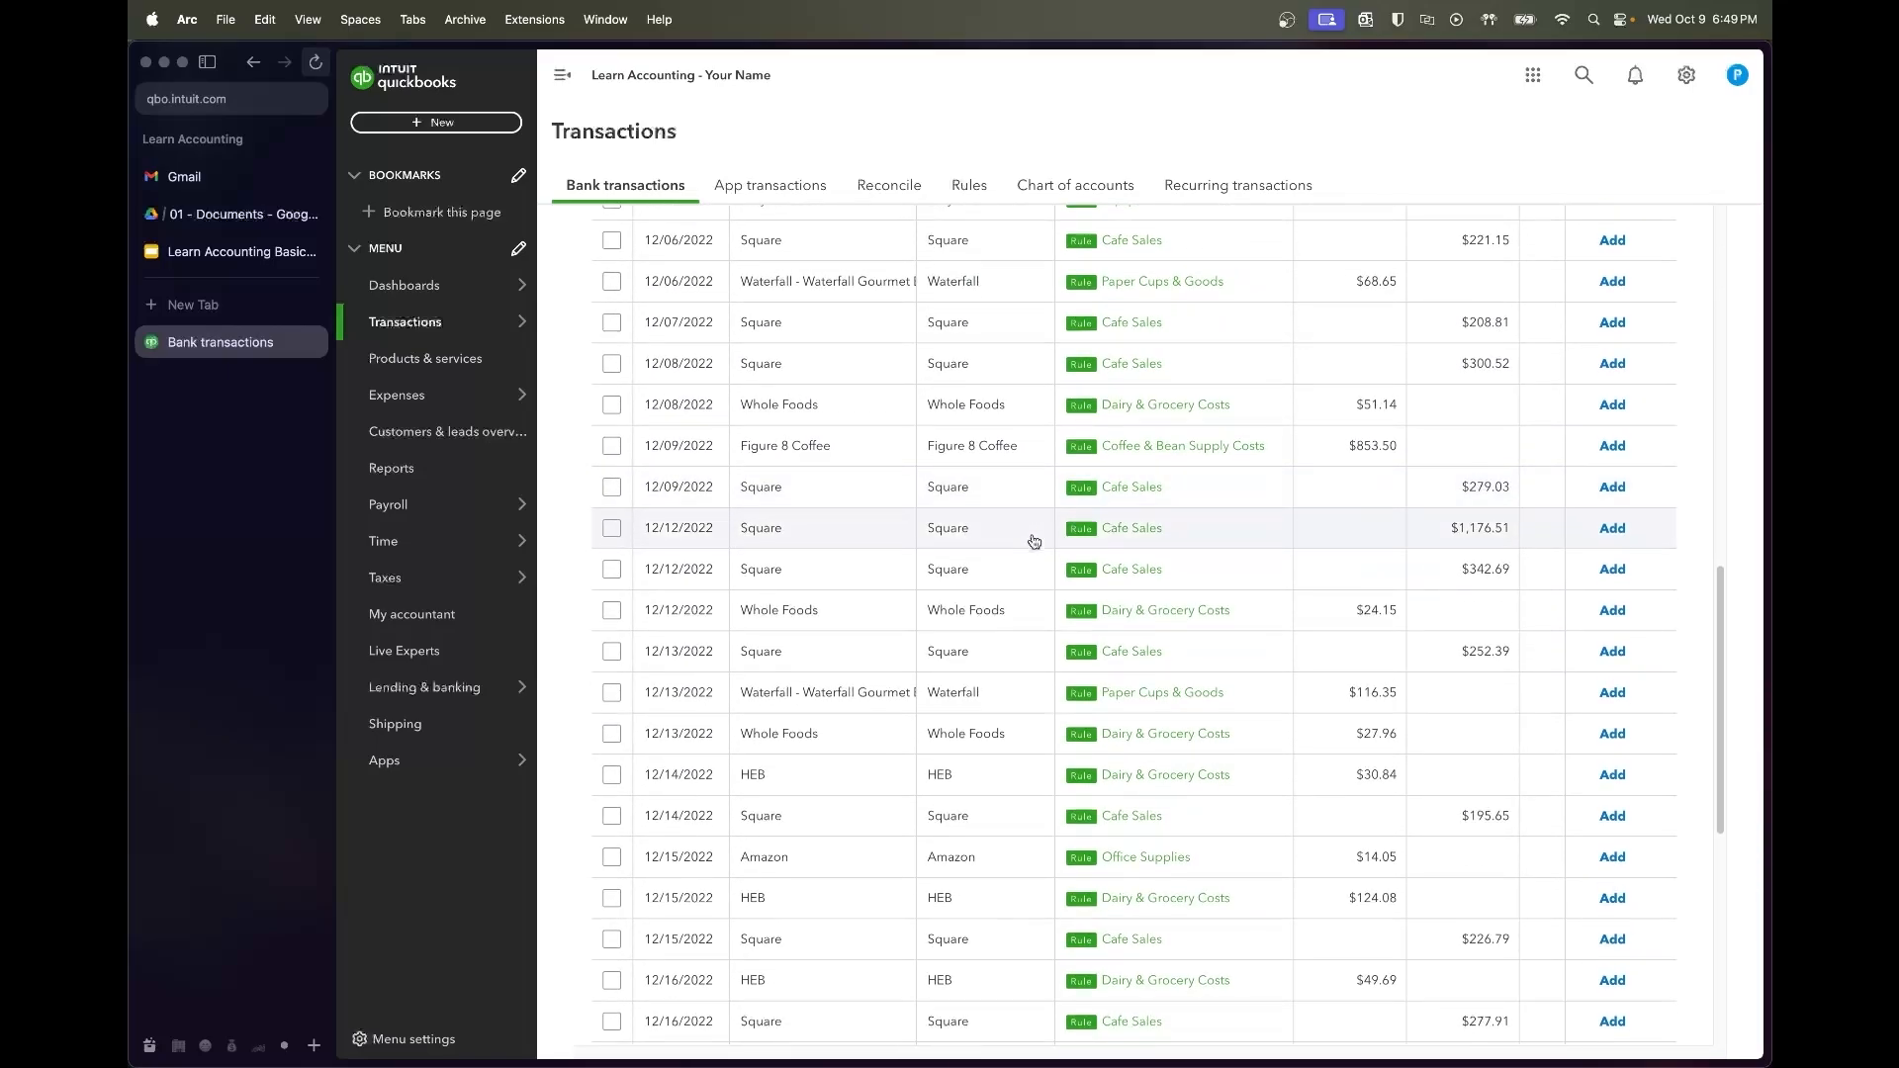
scroll(1033, 541, "down", 4)
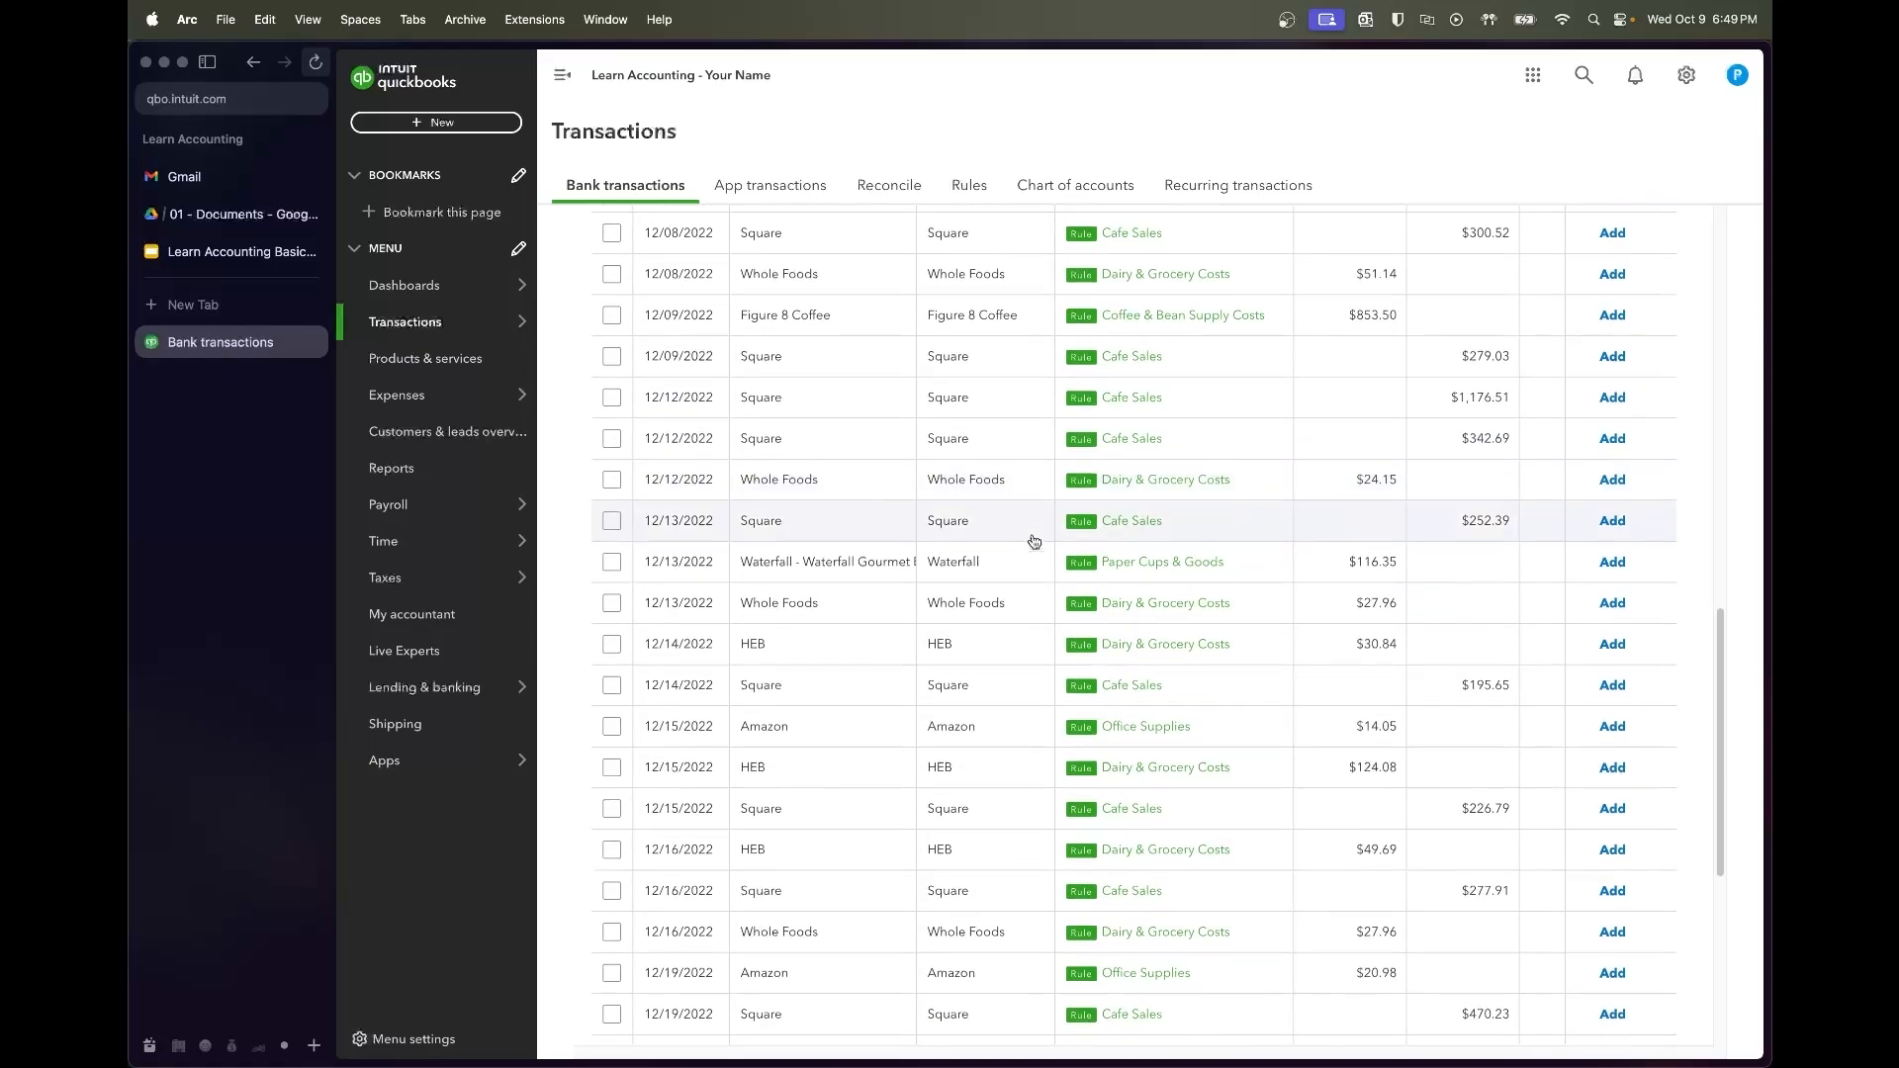
scroll(1034, 541, "down", 1)
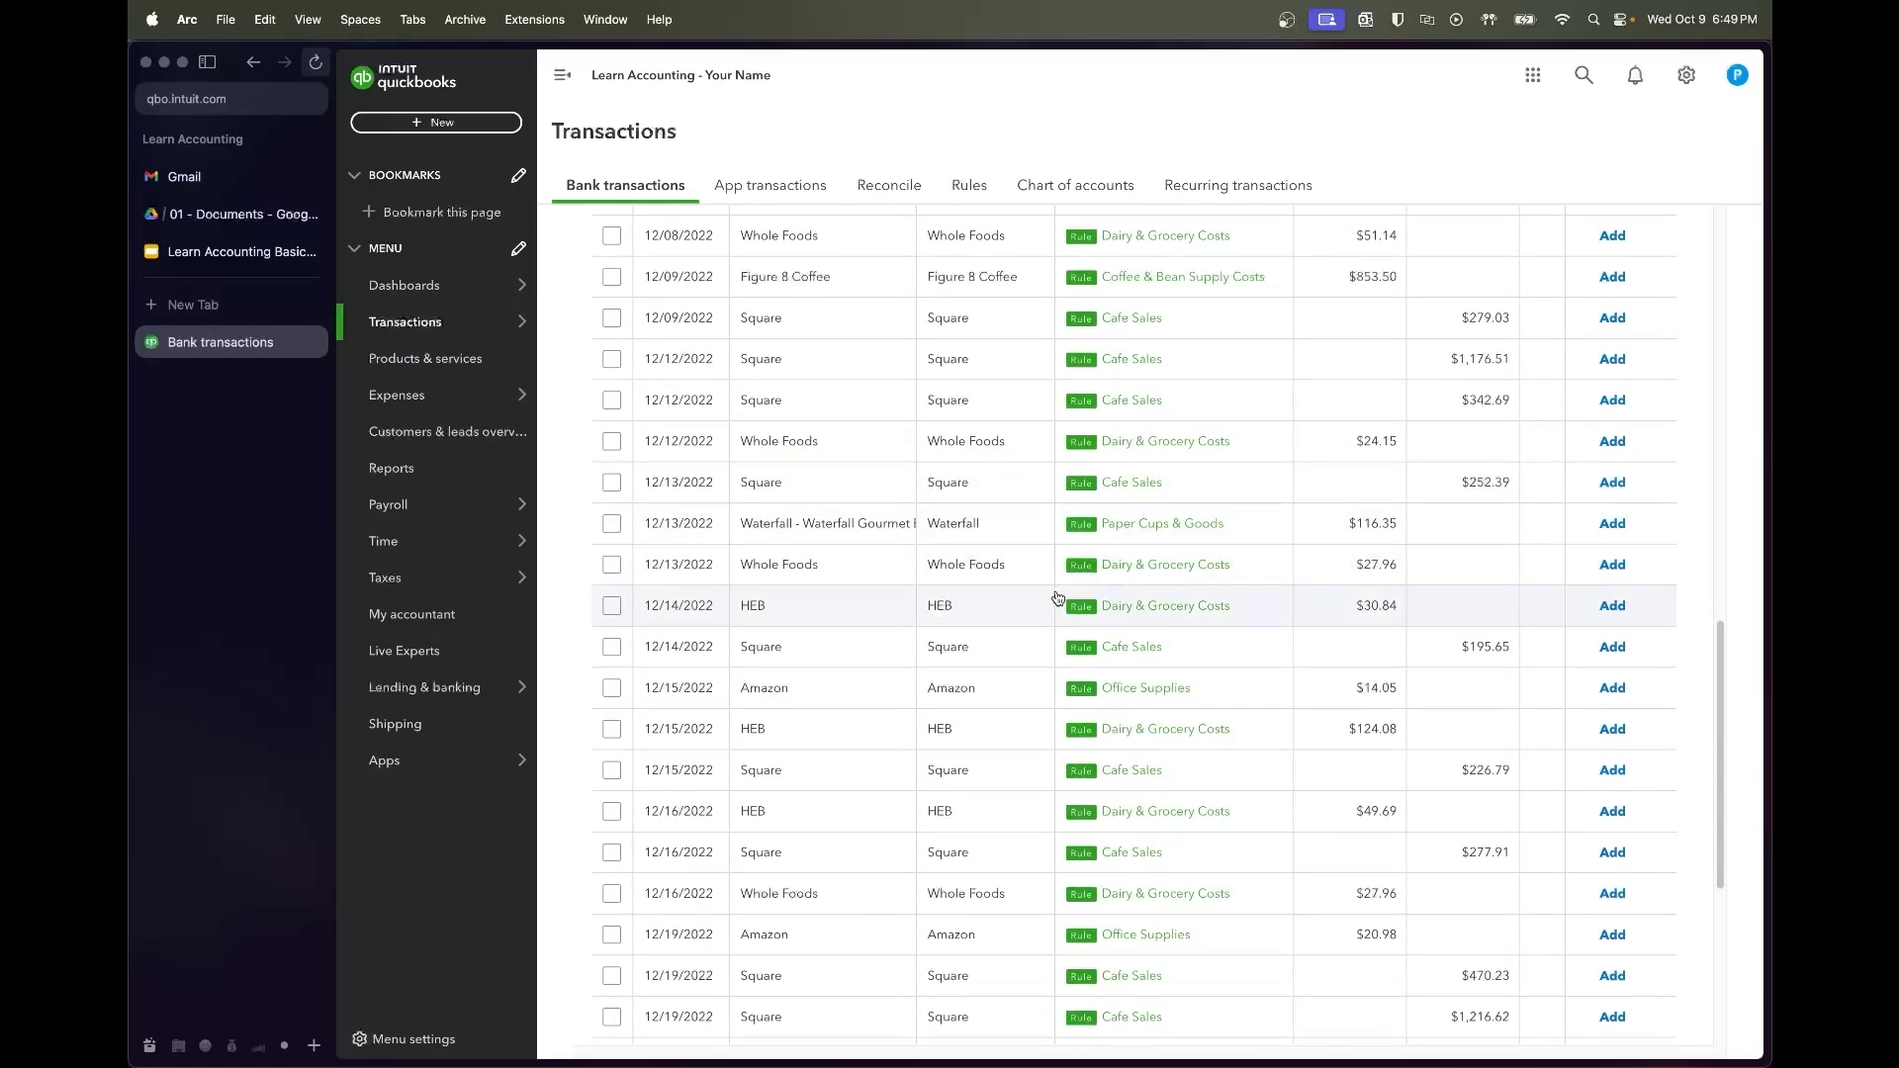
scroll(1057, 598, "down", 4)
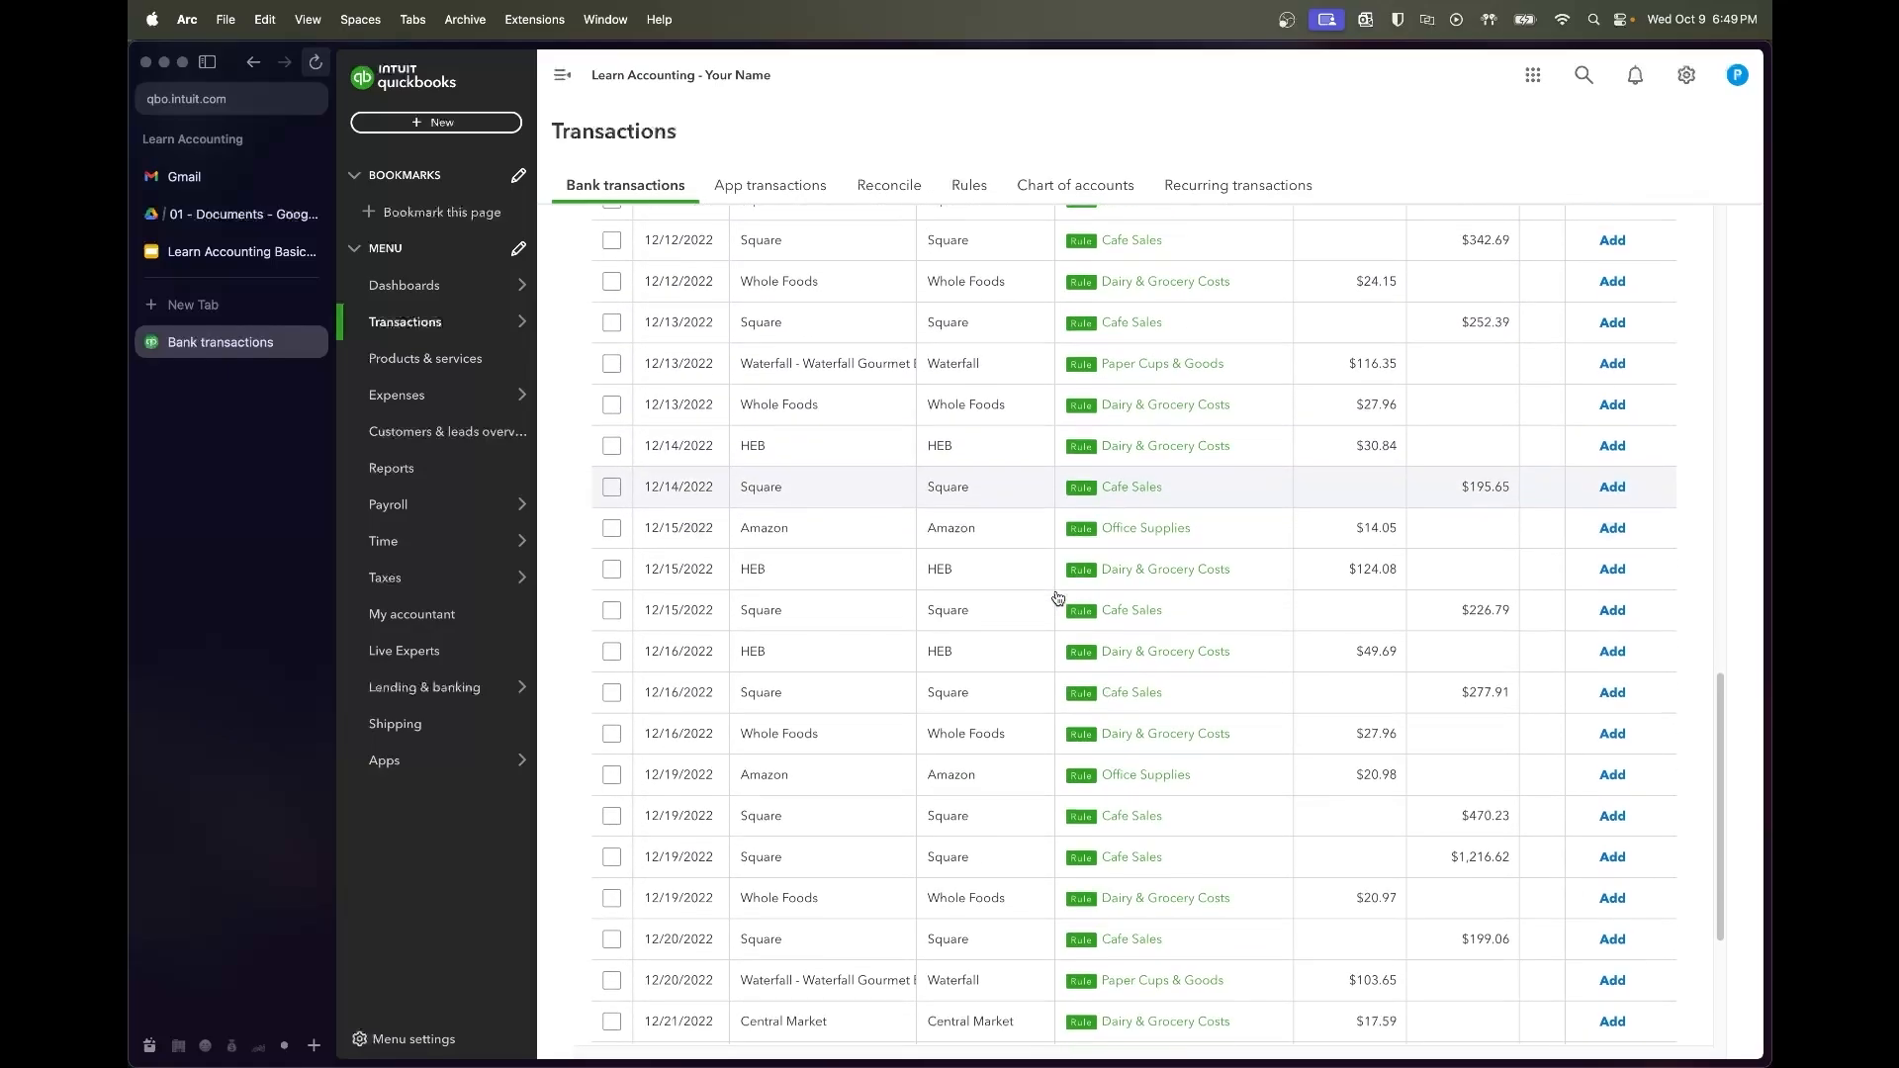
scroll(1057, 598, "down", 4)
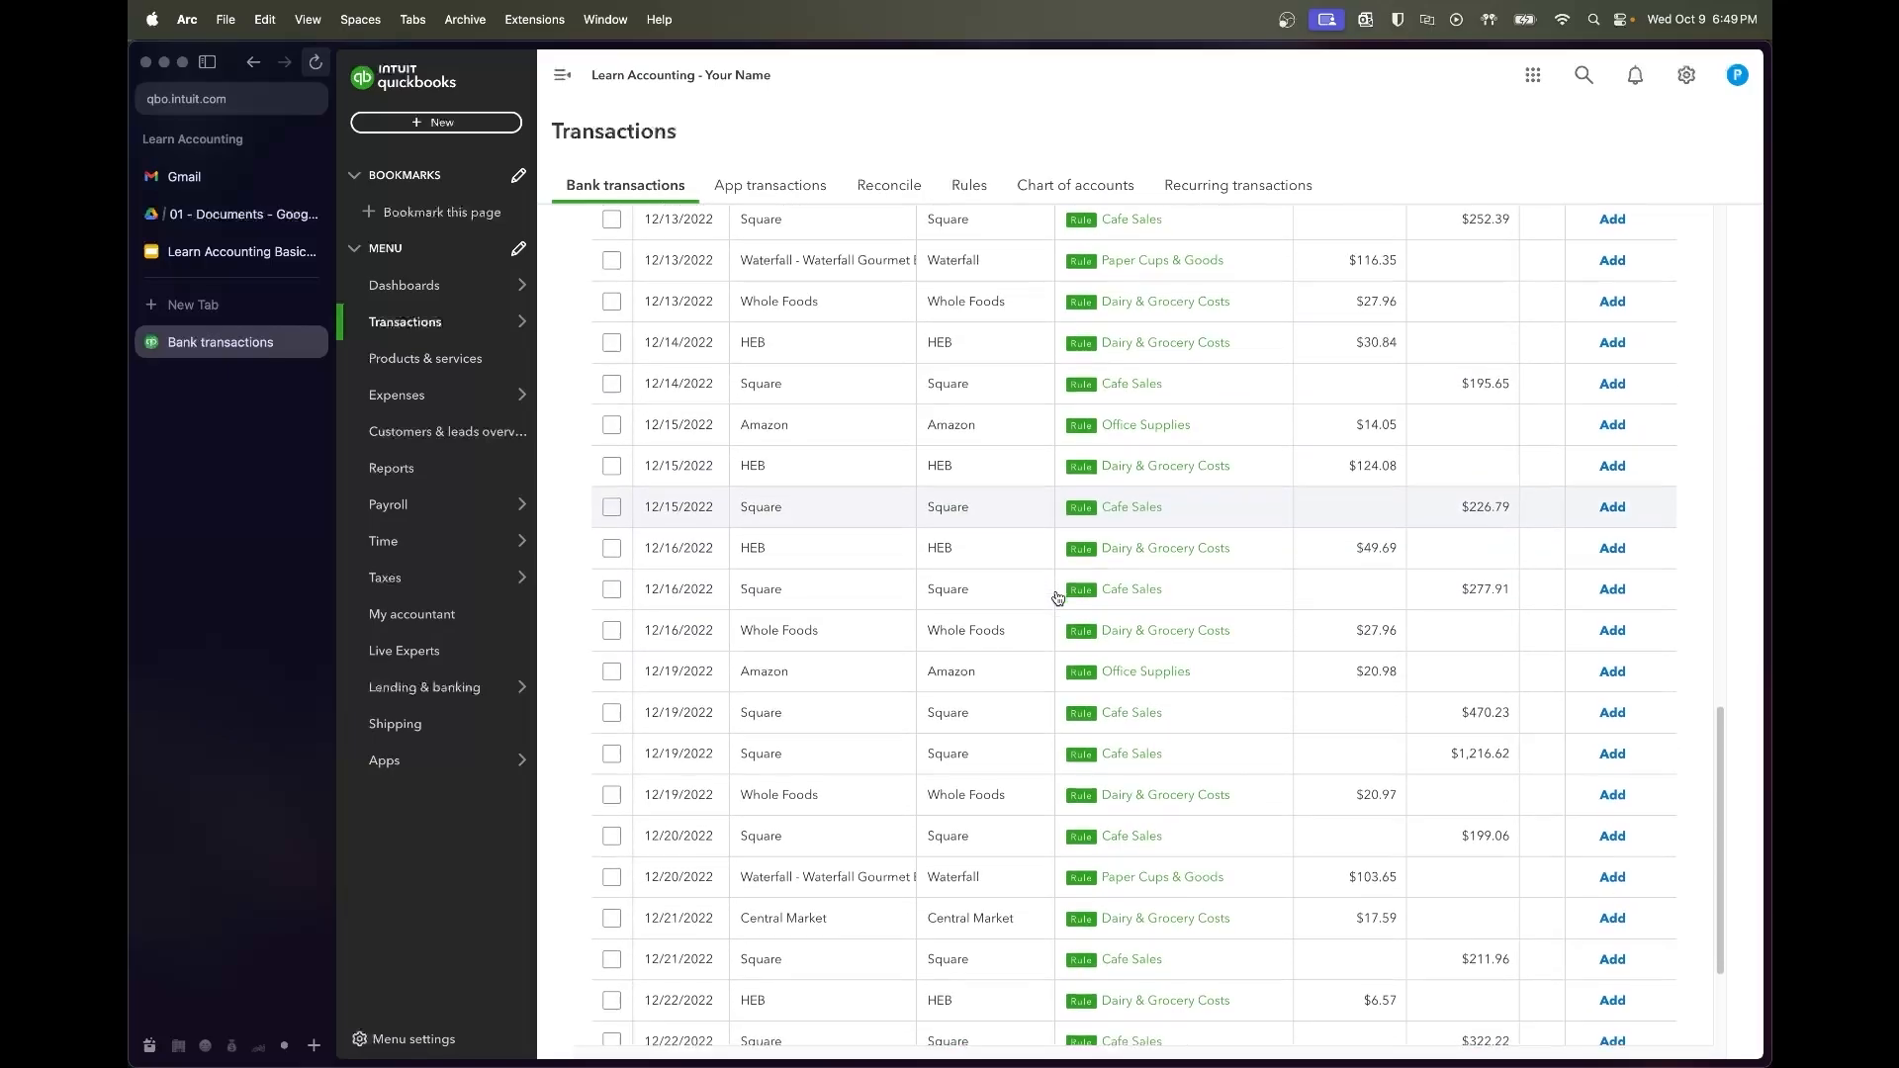
scroll(1057, 596, "down", 4)
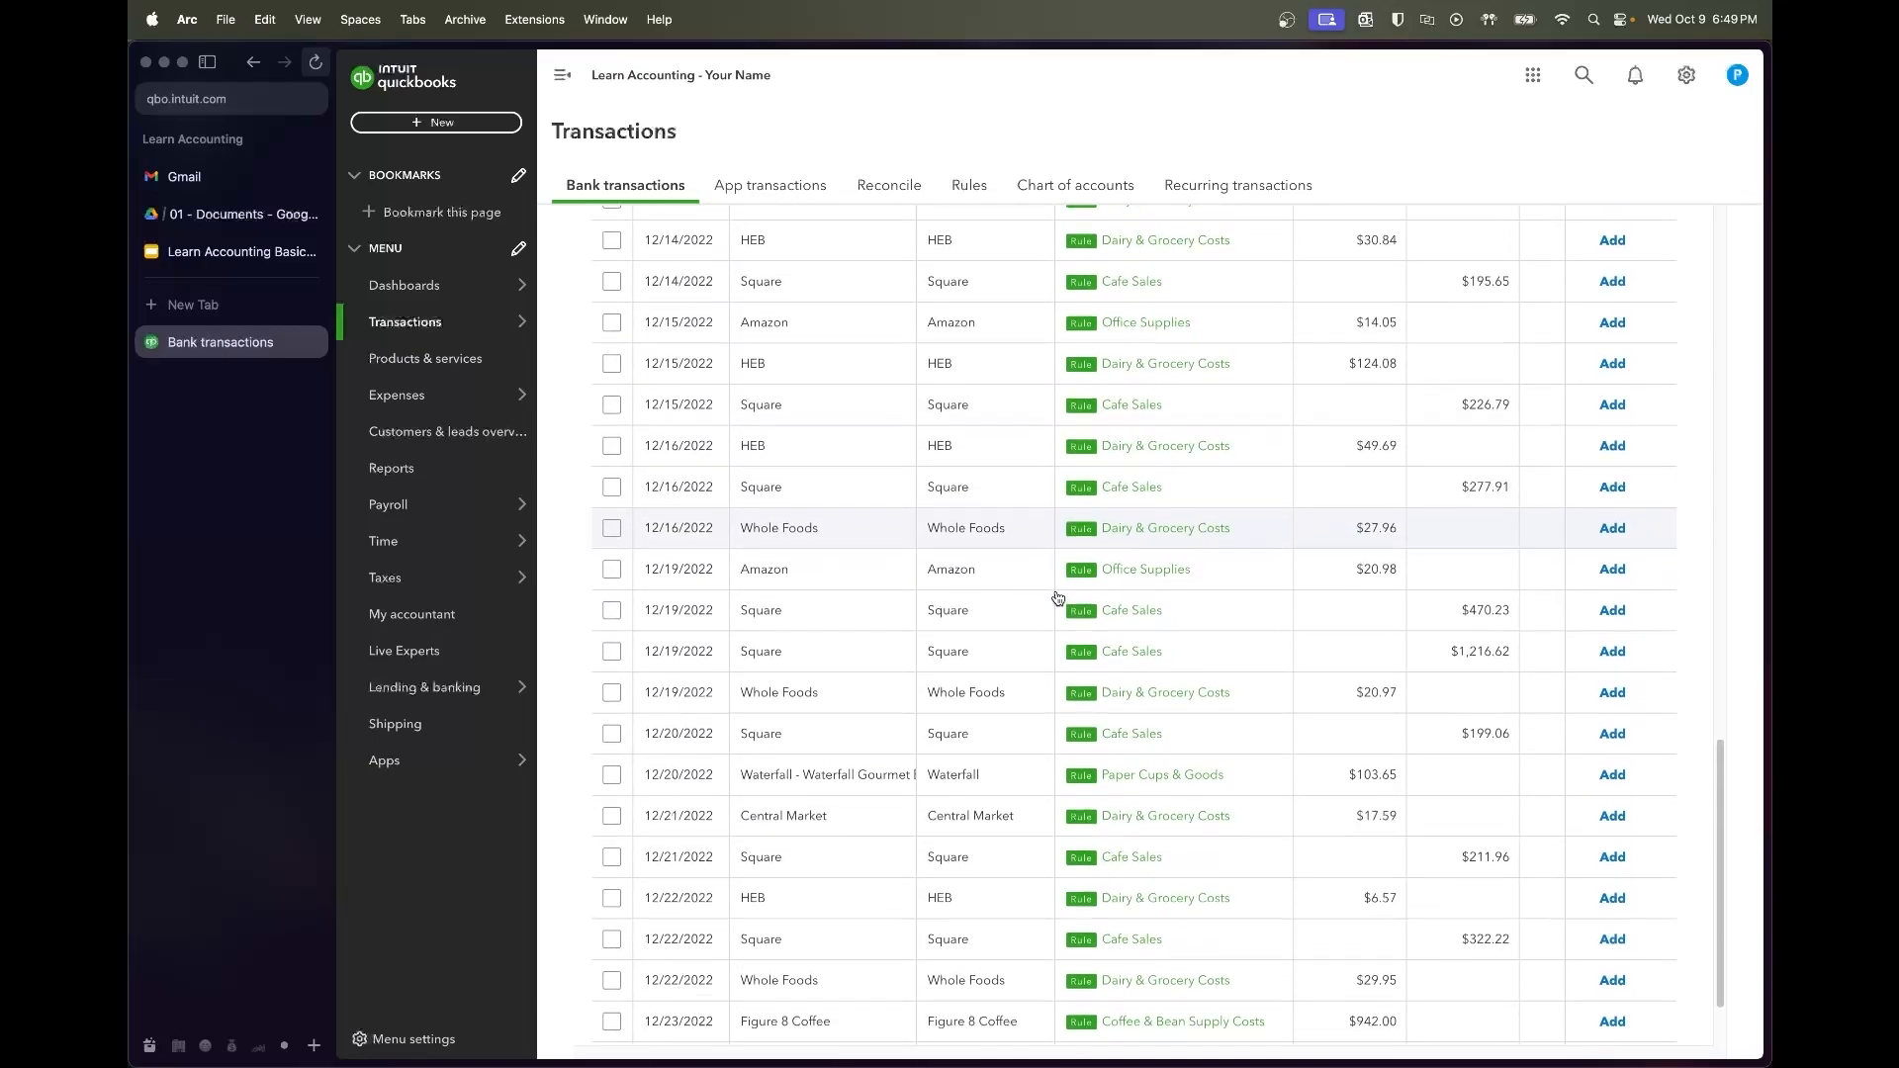
scroll(1057, 597, "down", 1)
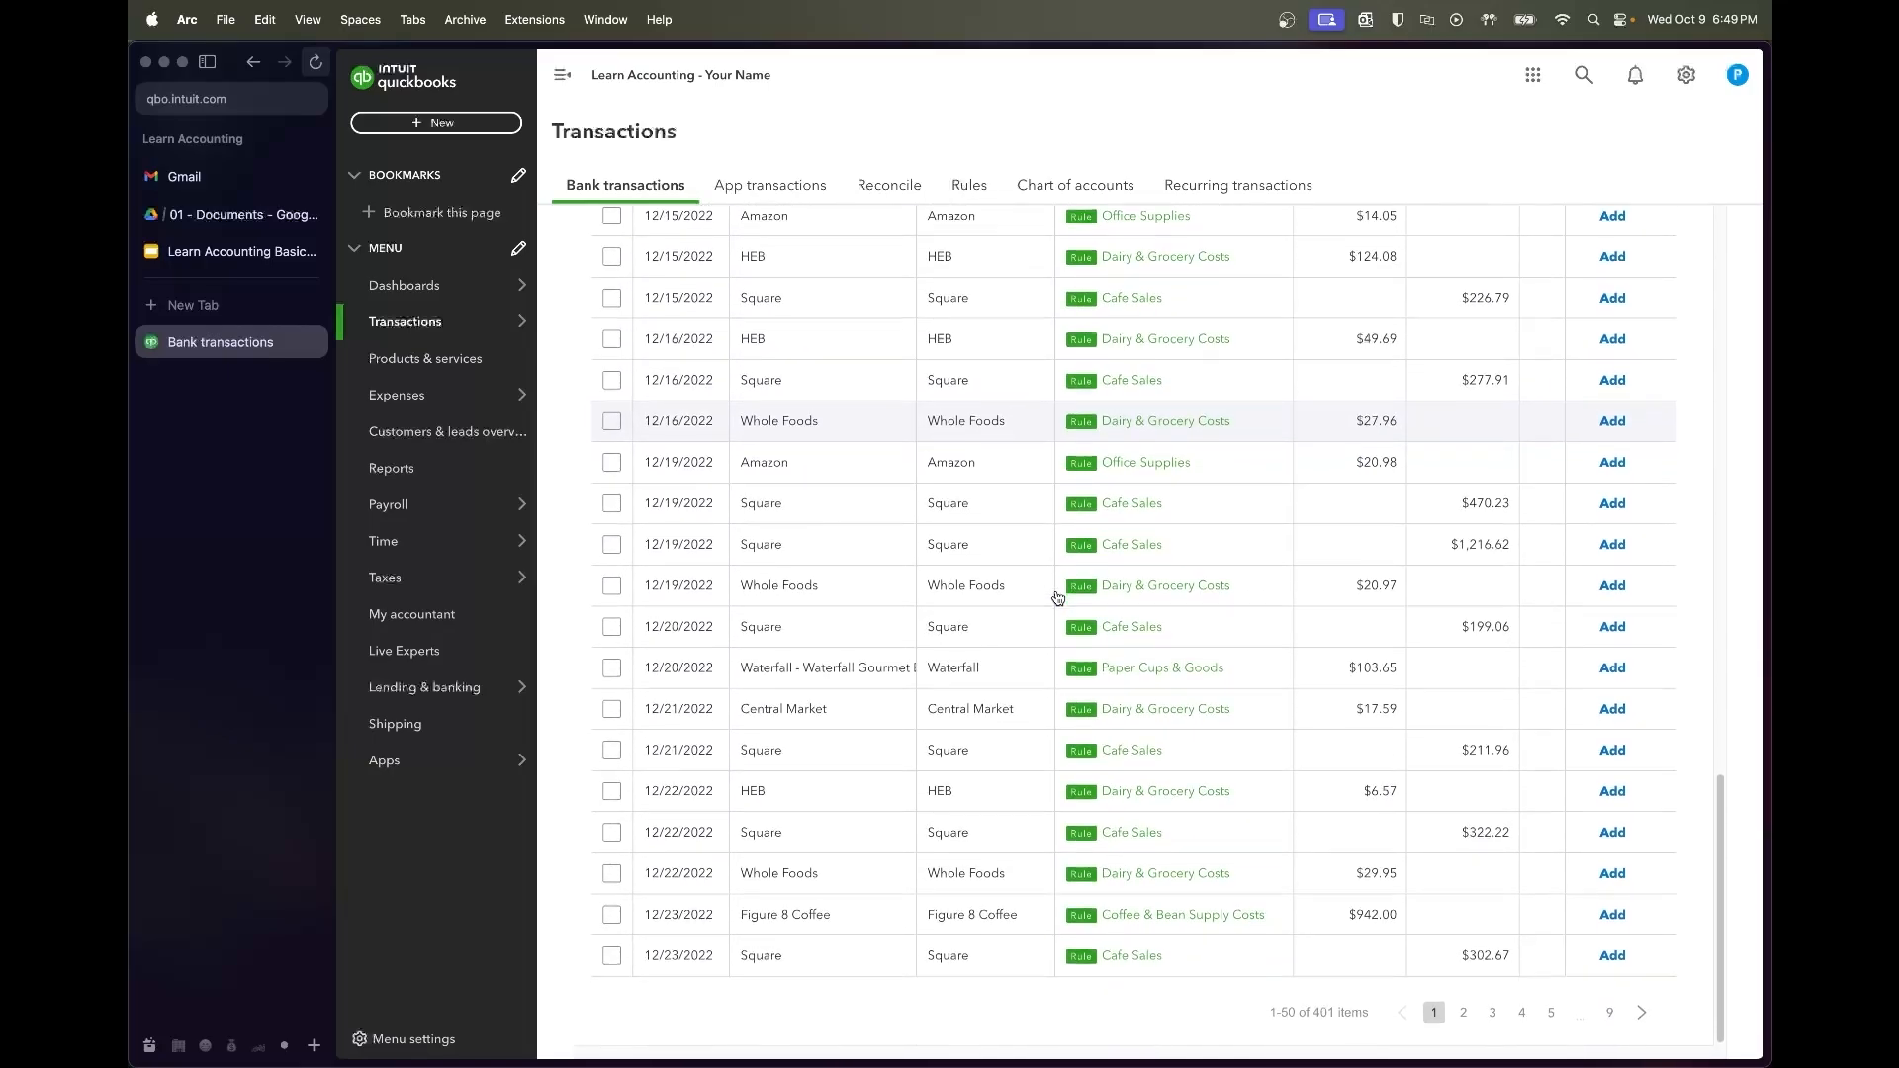
scroll(1057, 598, "up", 20)
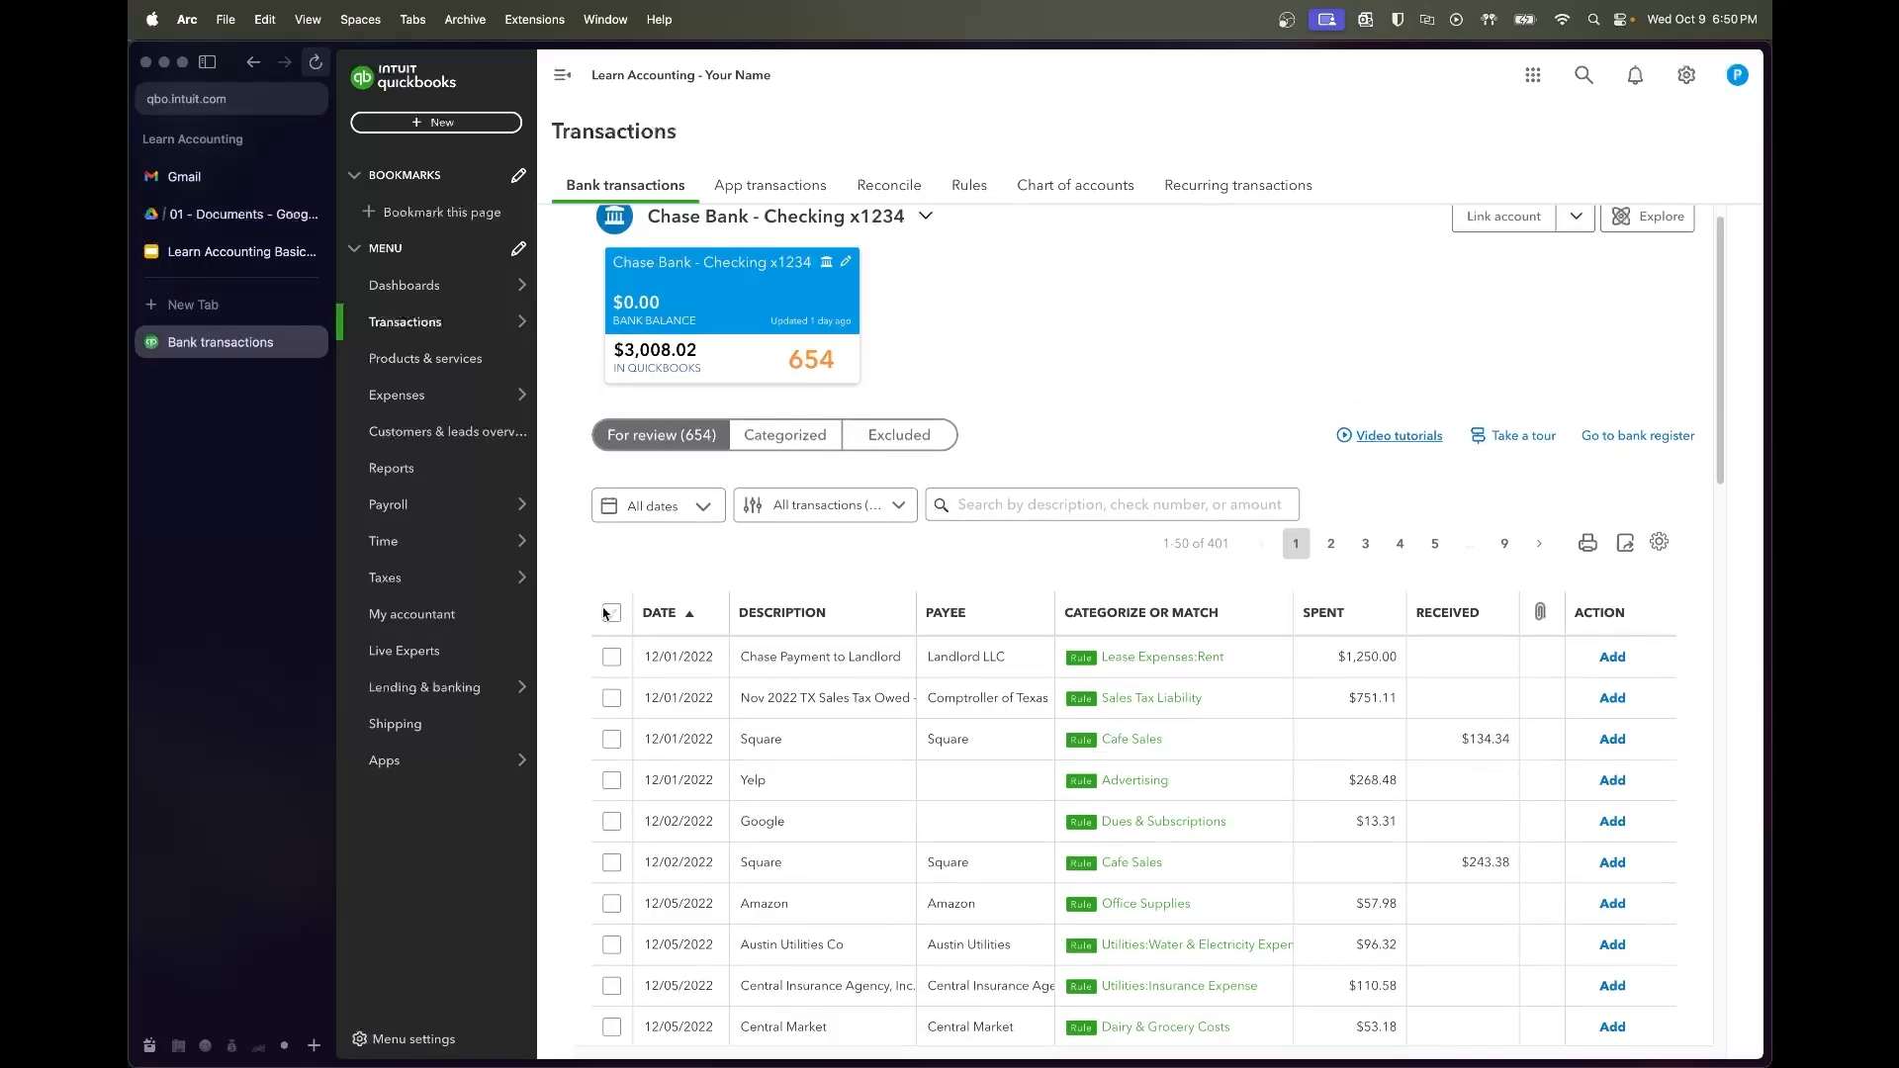
left_click(611, 612)
left_click(935, 497)
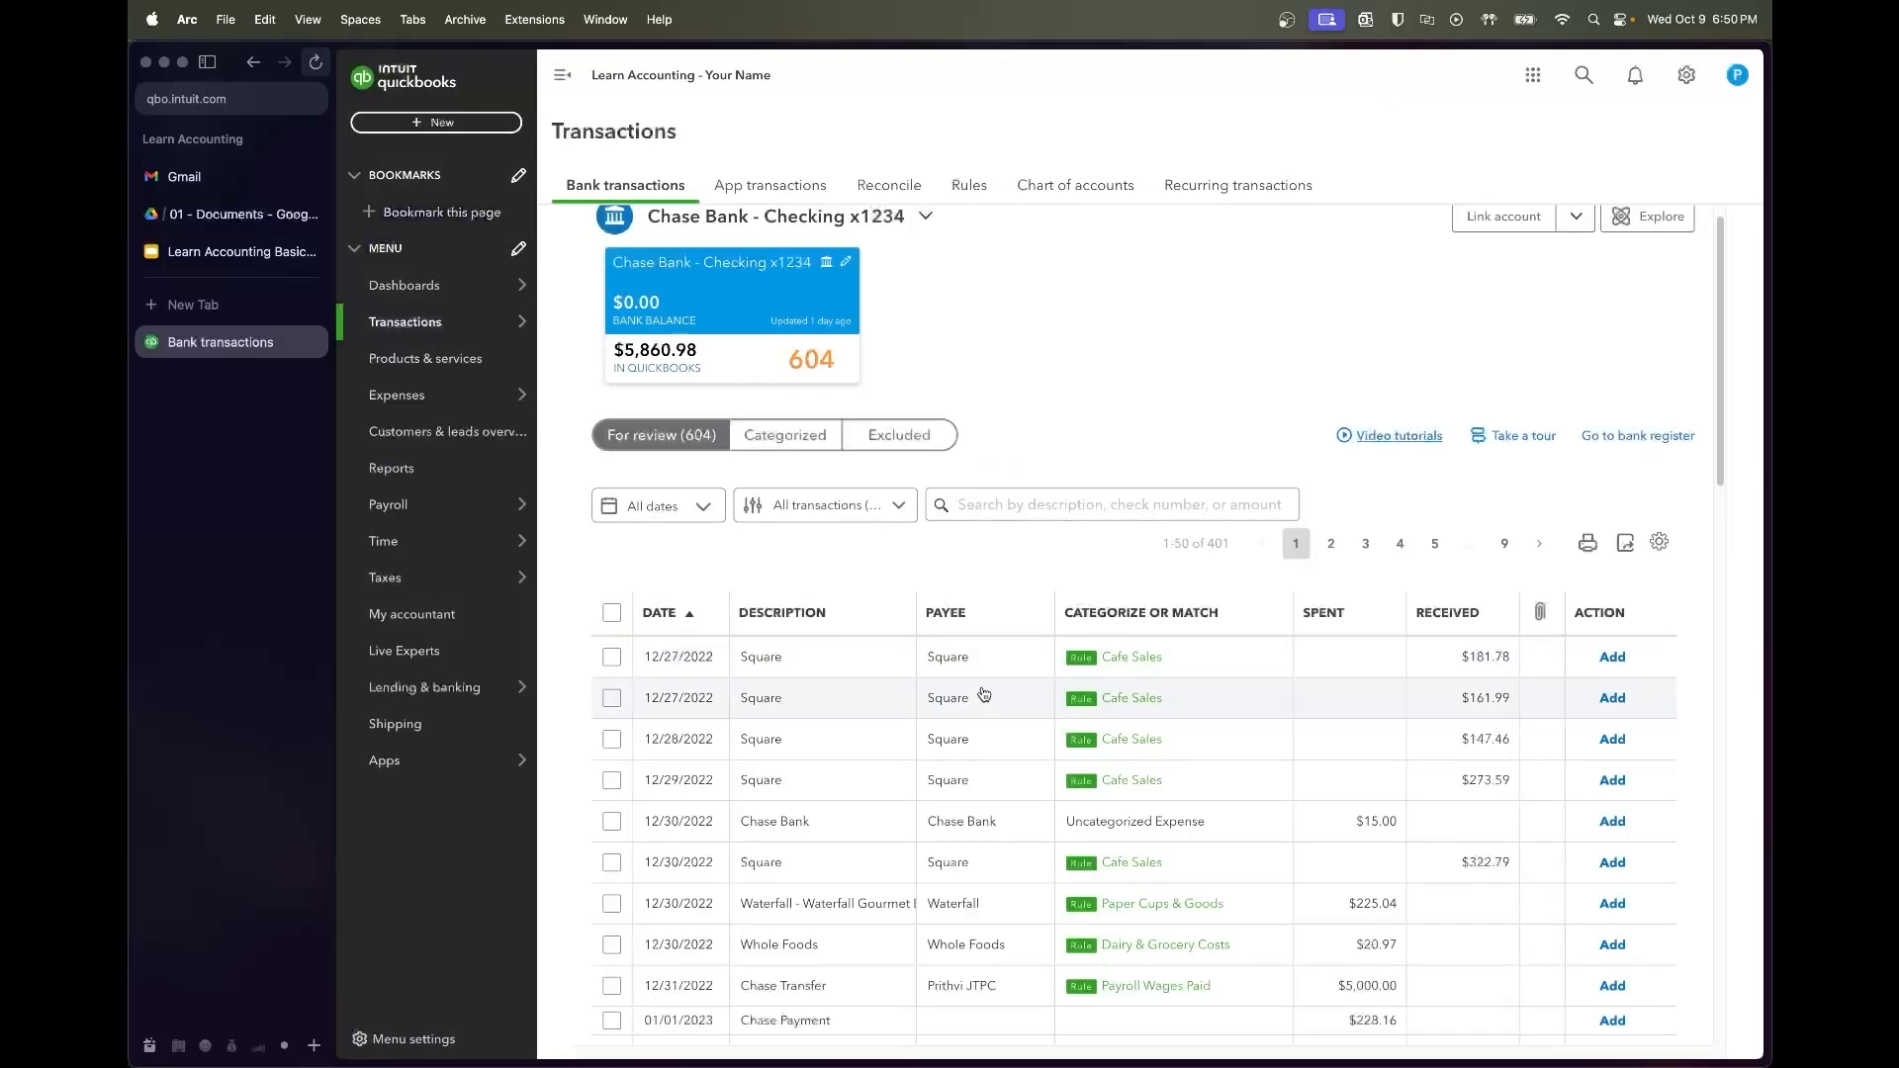
Change the 12/30 $15.00 Chase Bank charge from Lease Expenses:Rent to Bank & Processor Fees and add it
scroll(989, 703, "down", 2)
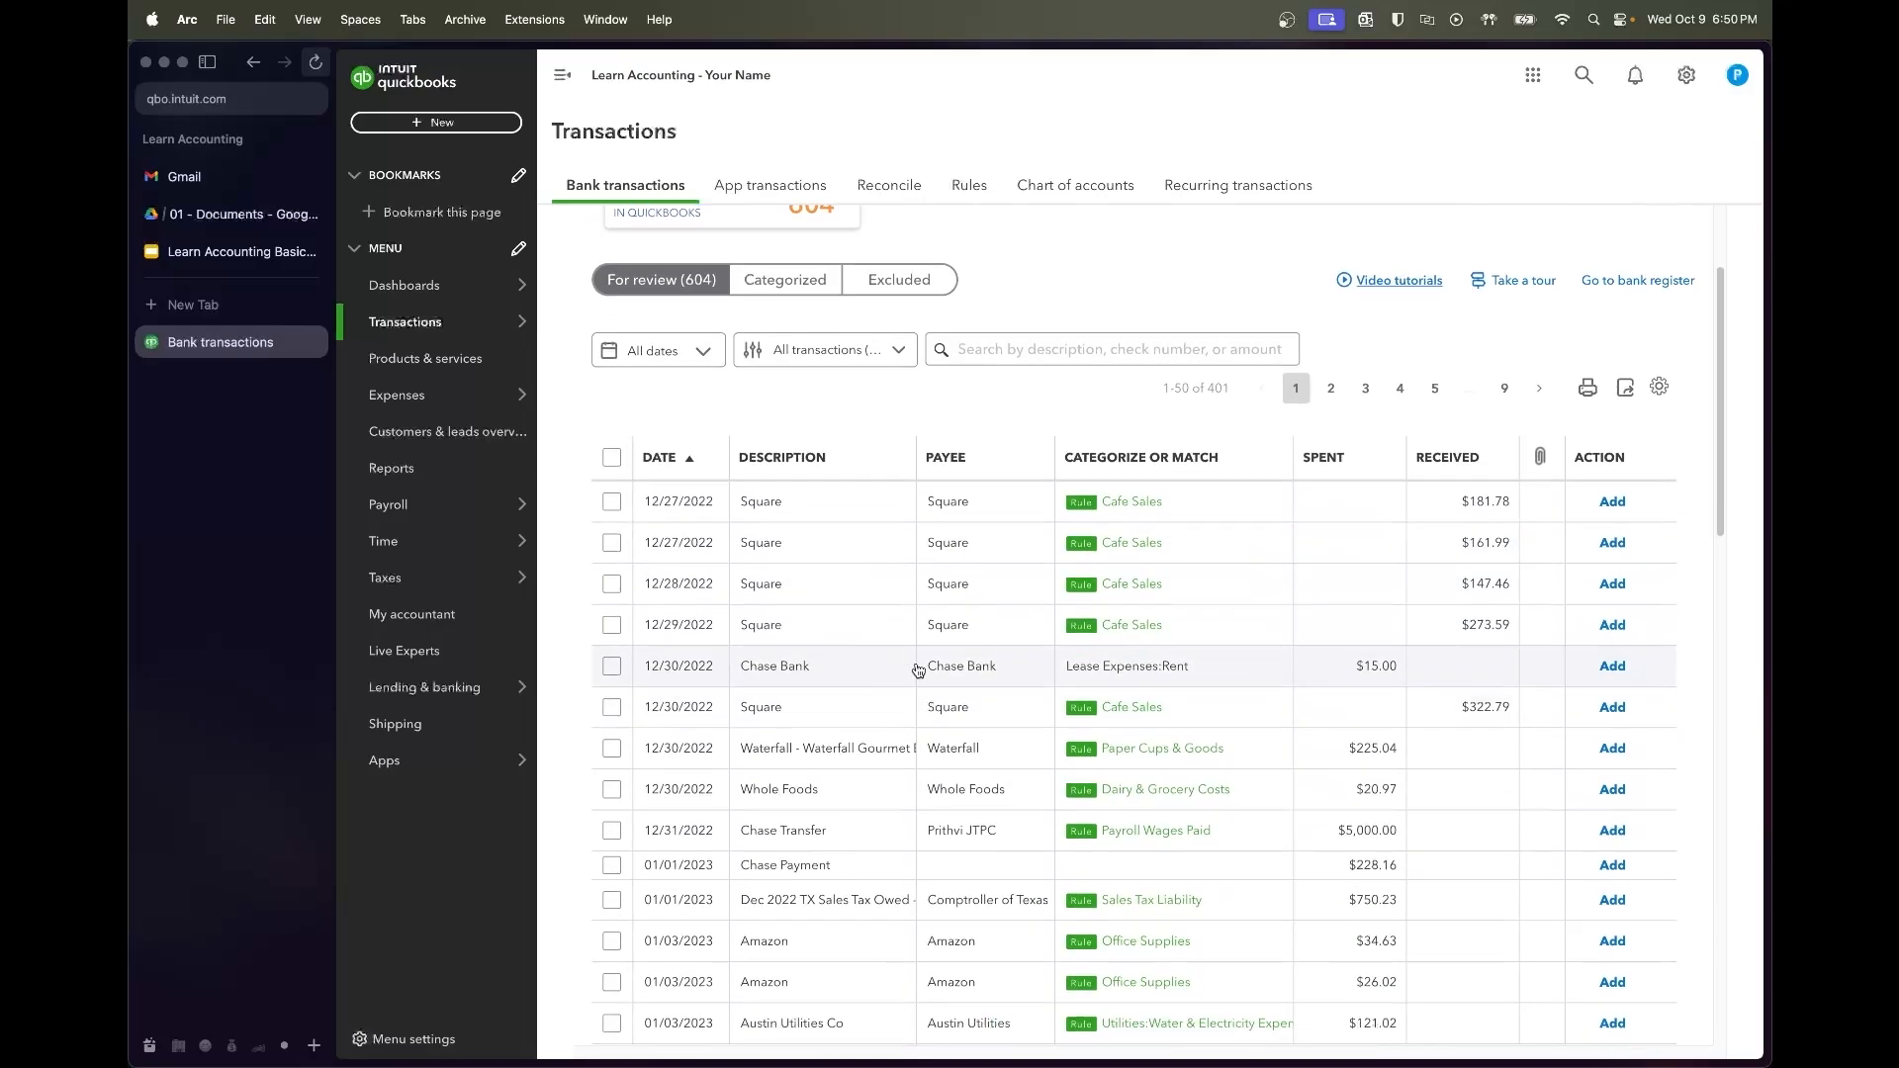
left_click(916, 666)
scroll(722, 737, "down", 3)
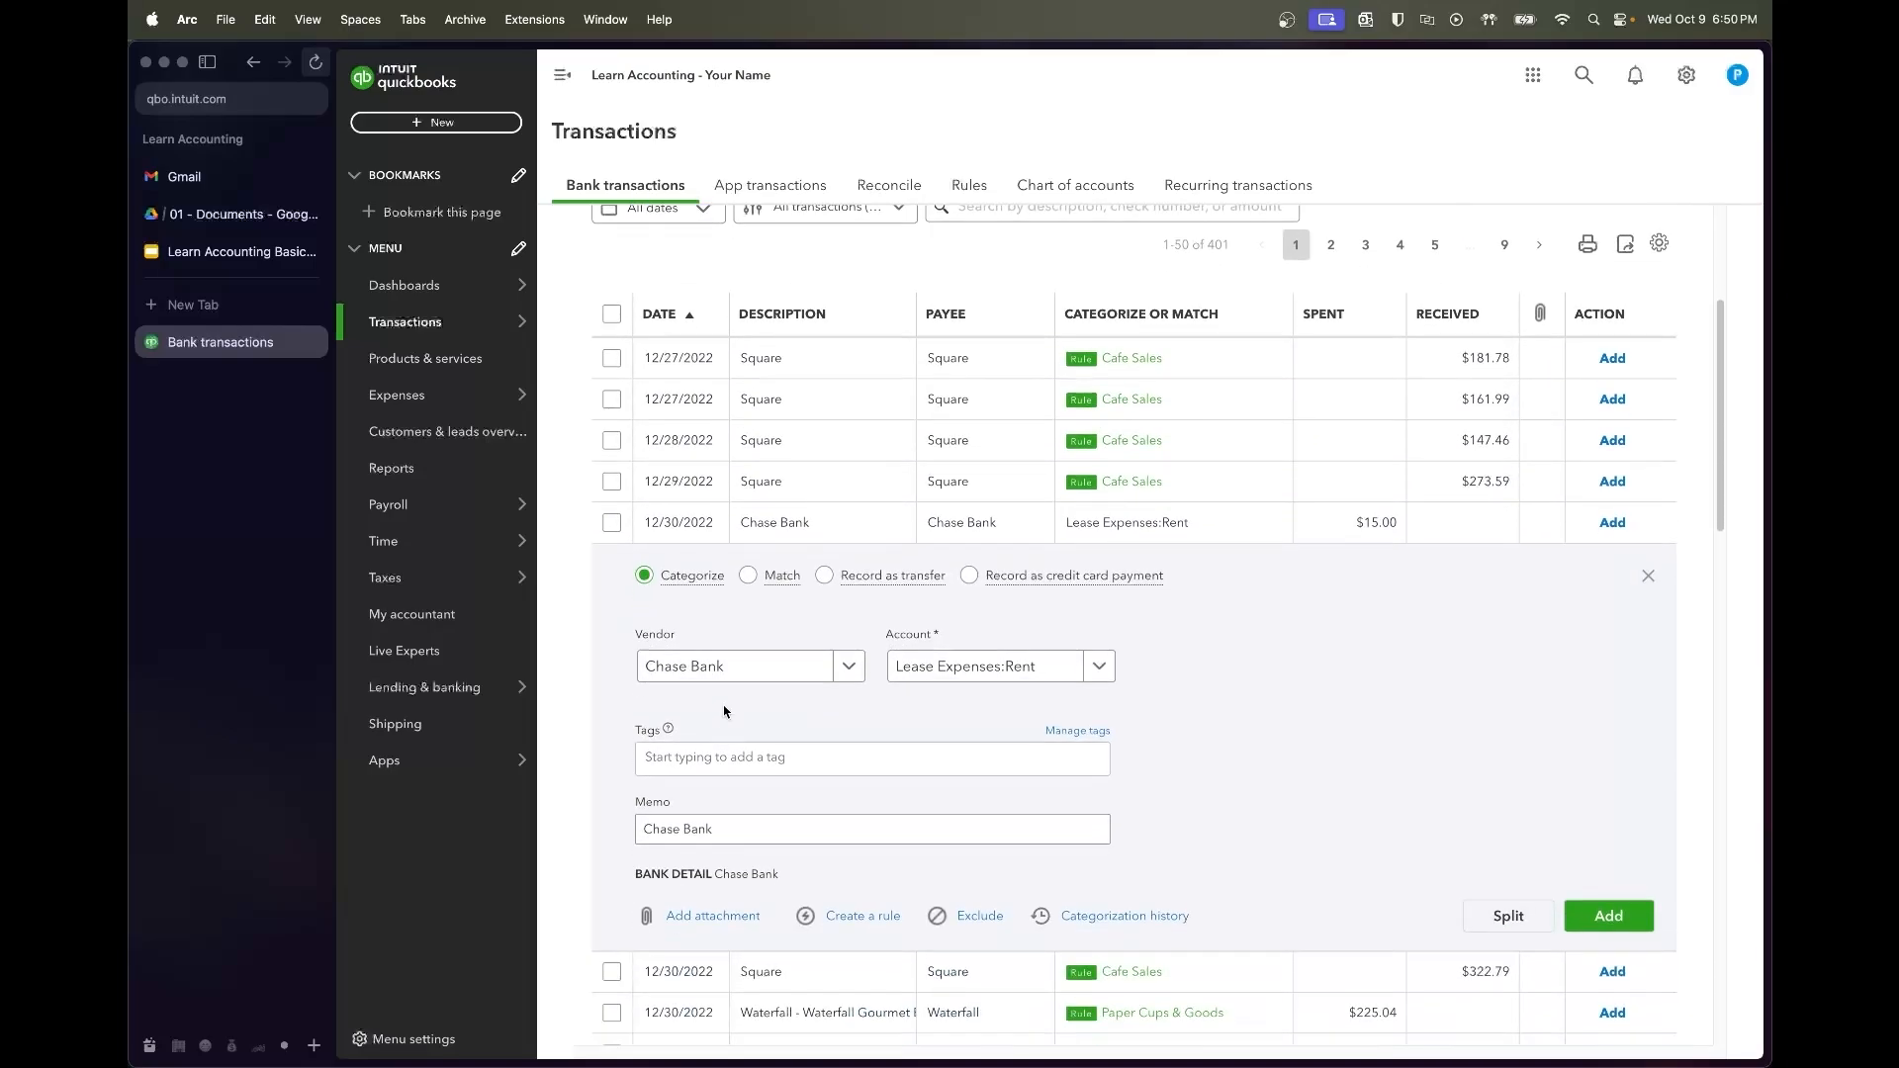
left_click(975, 666)
type("d")
key("BackSpace")
type("bank fees")
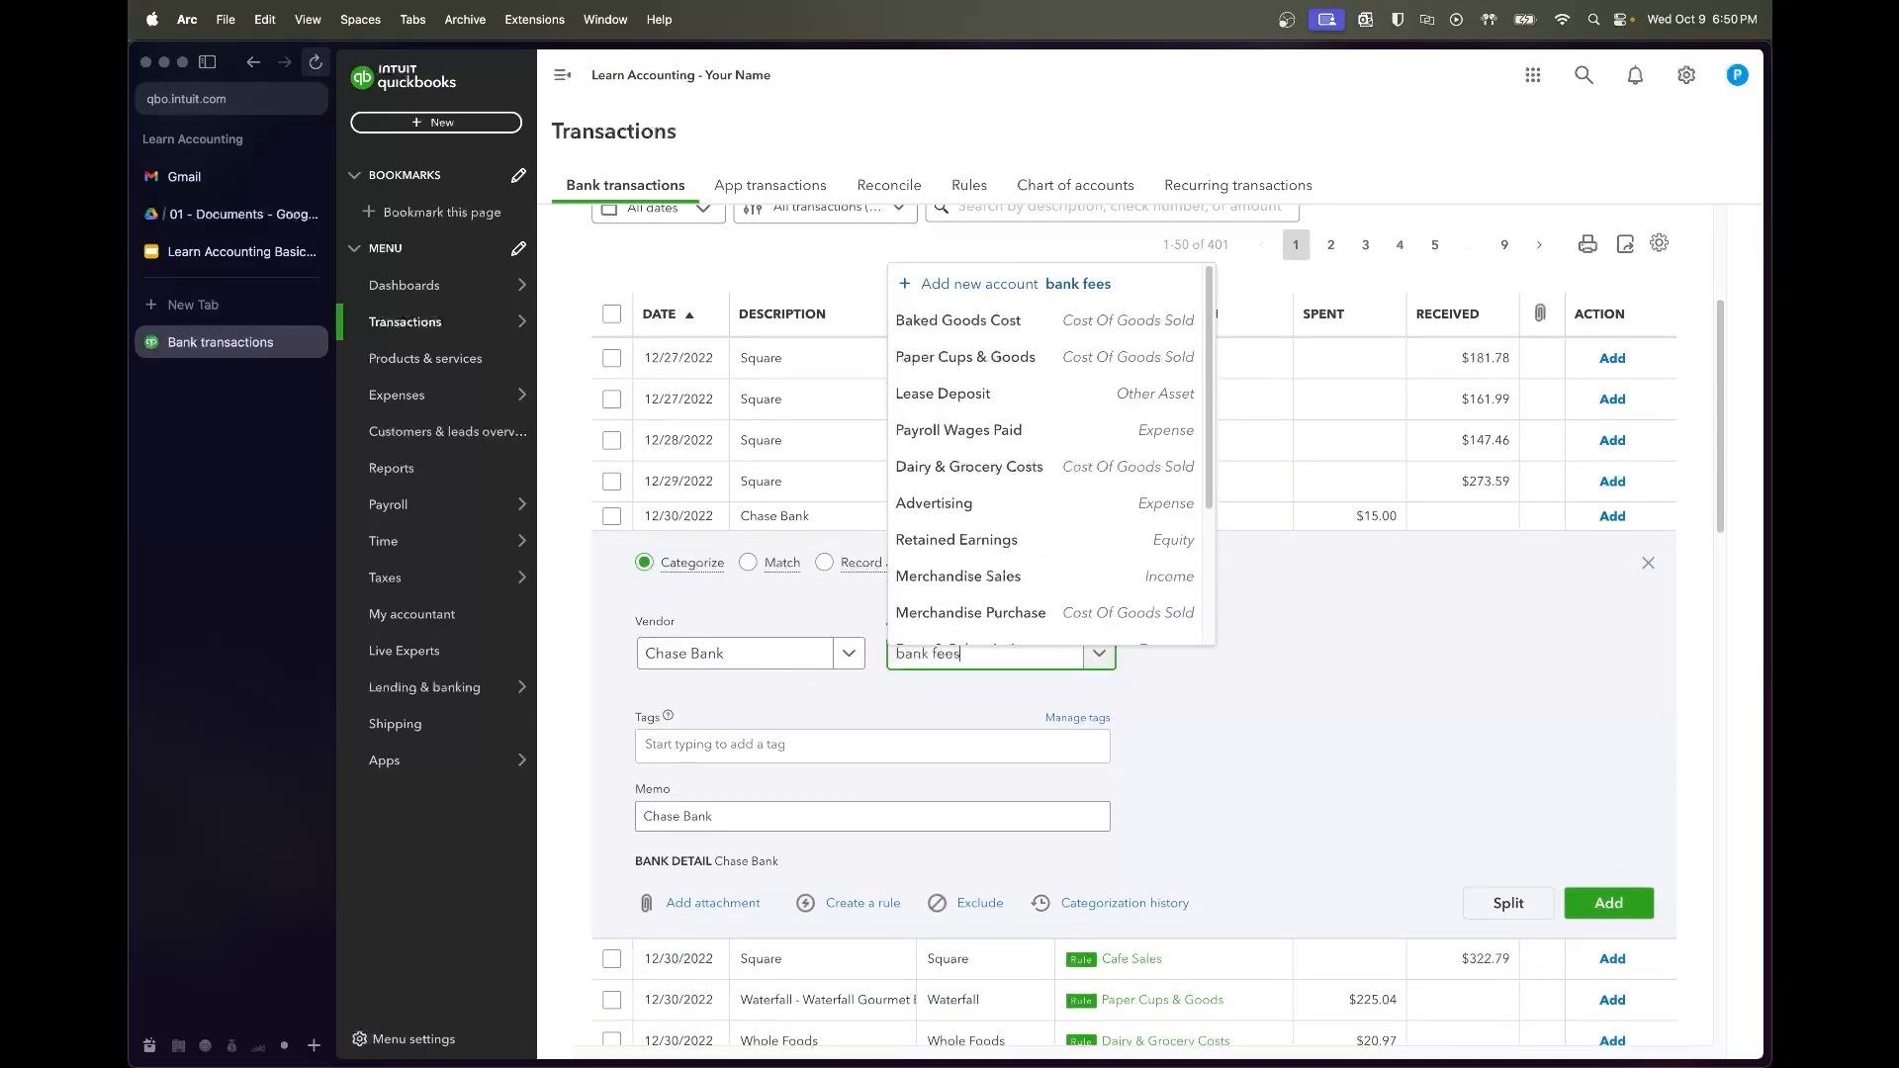
key("Return")
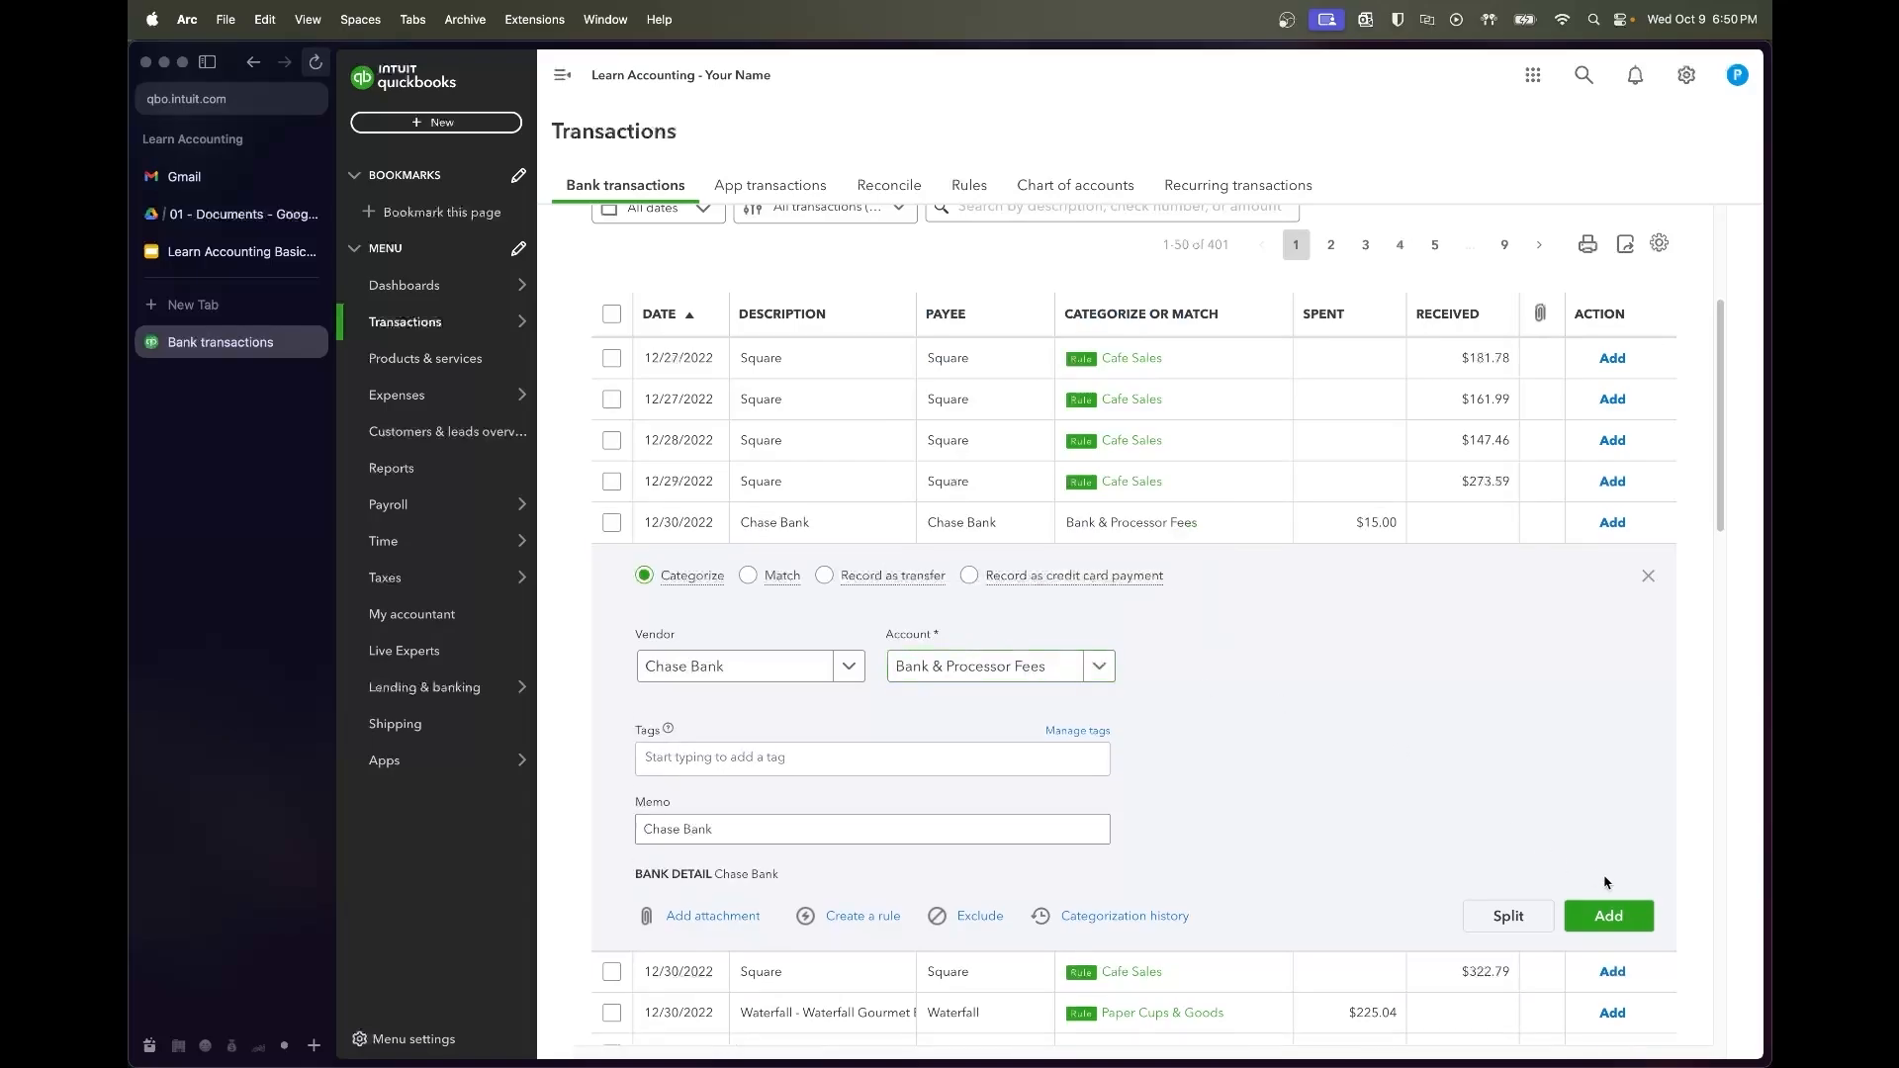
left_click(1605, 913)
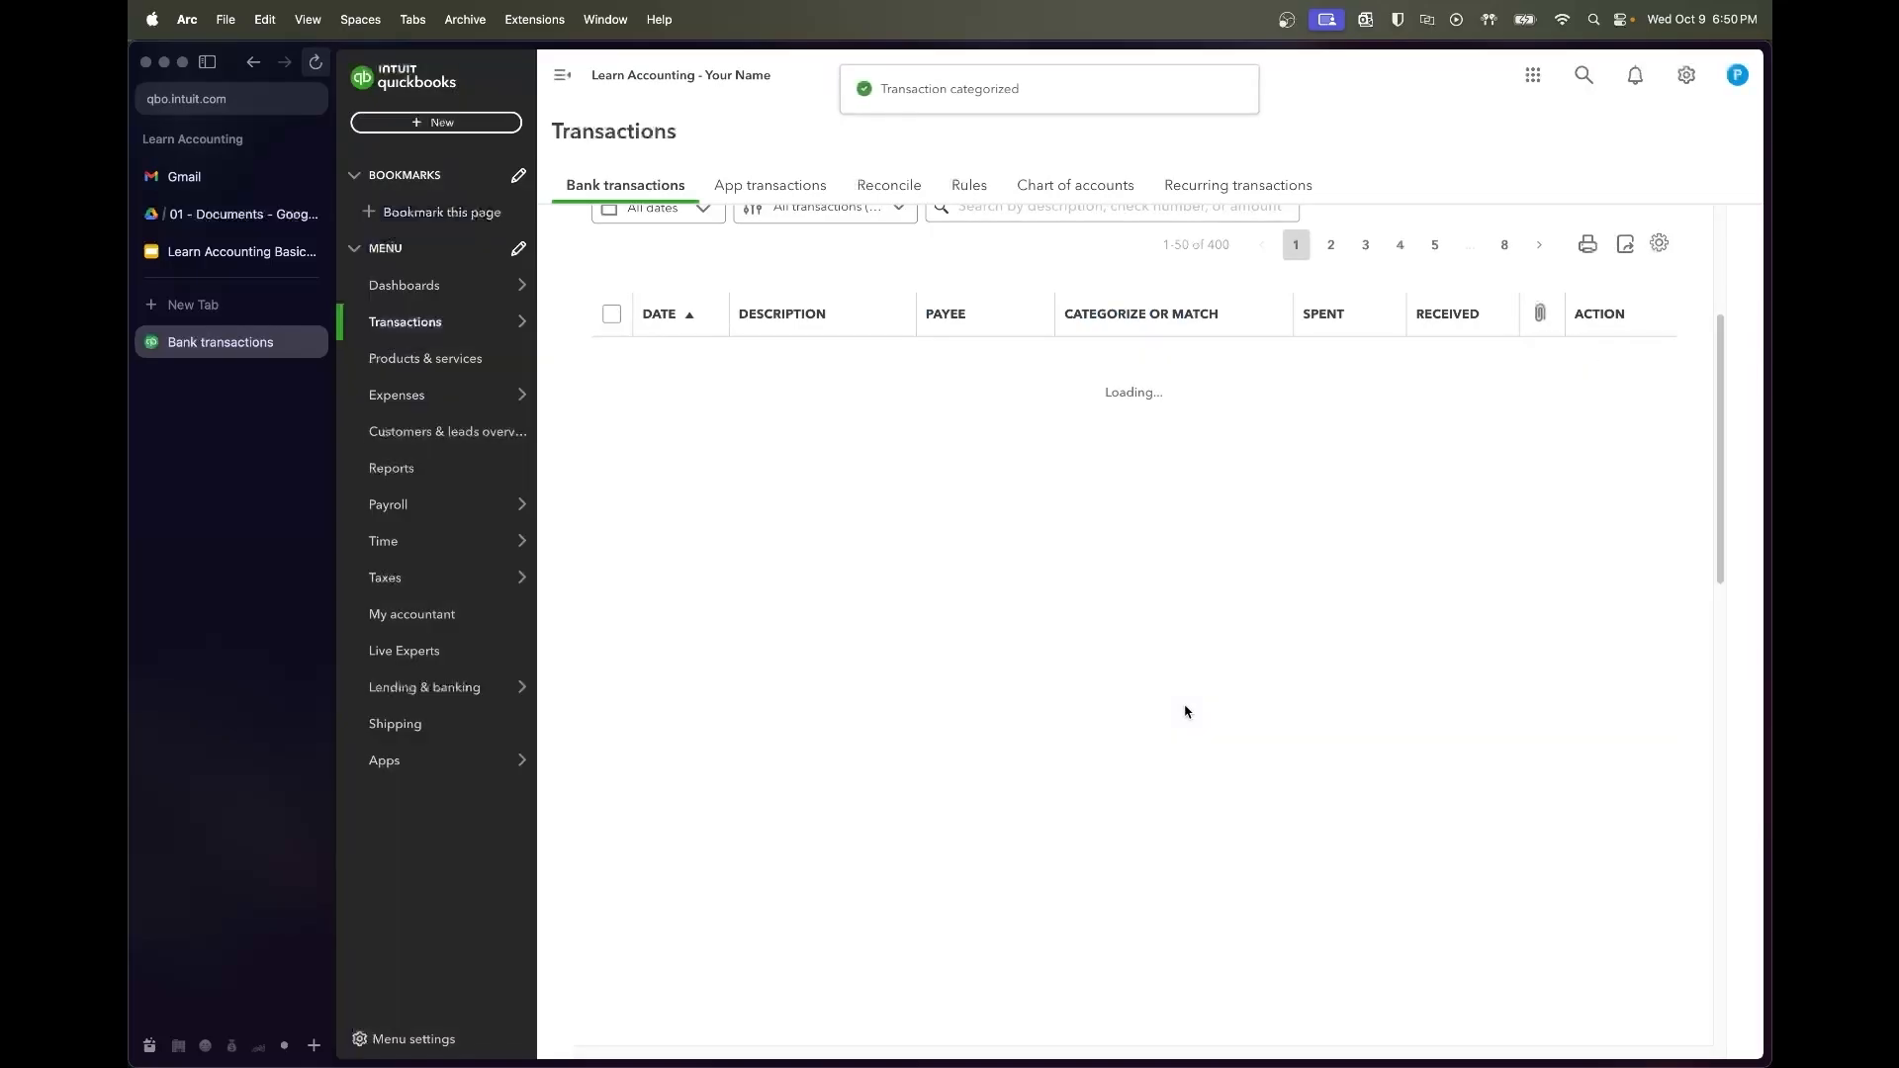
scroll(1071, 666, "down", 1)
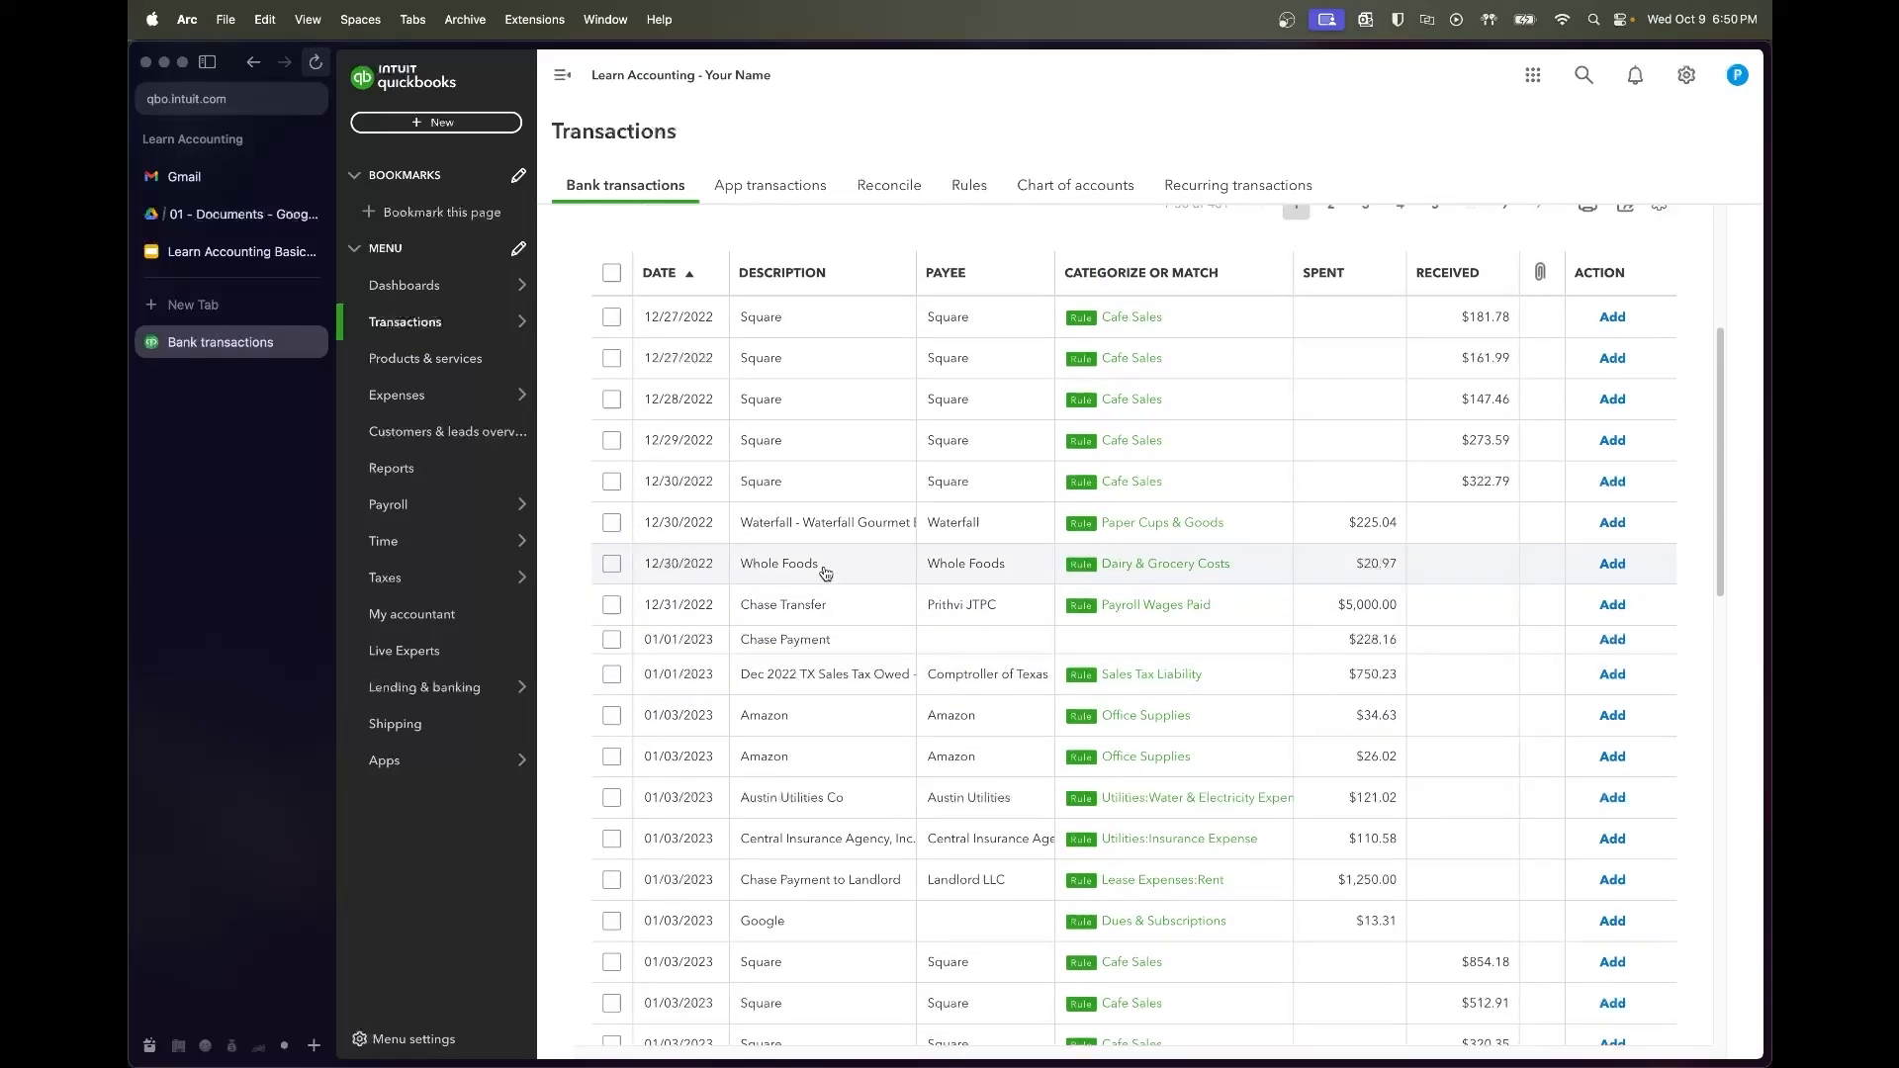
scroll(746, 432, "up", 2)
Filter the review list to the 12/01/2022–12/31/2022 date range
left_click(677, 265)
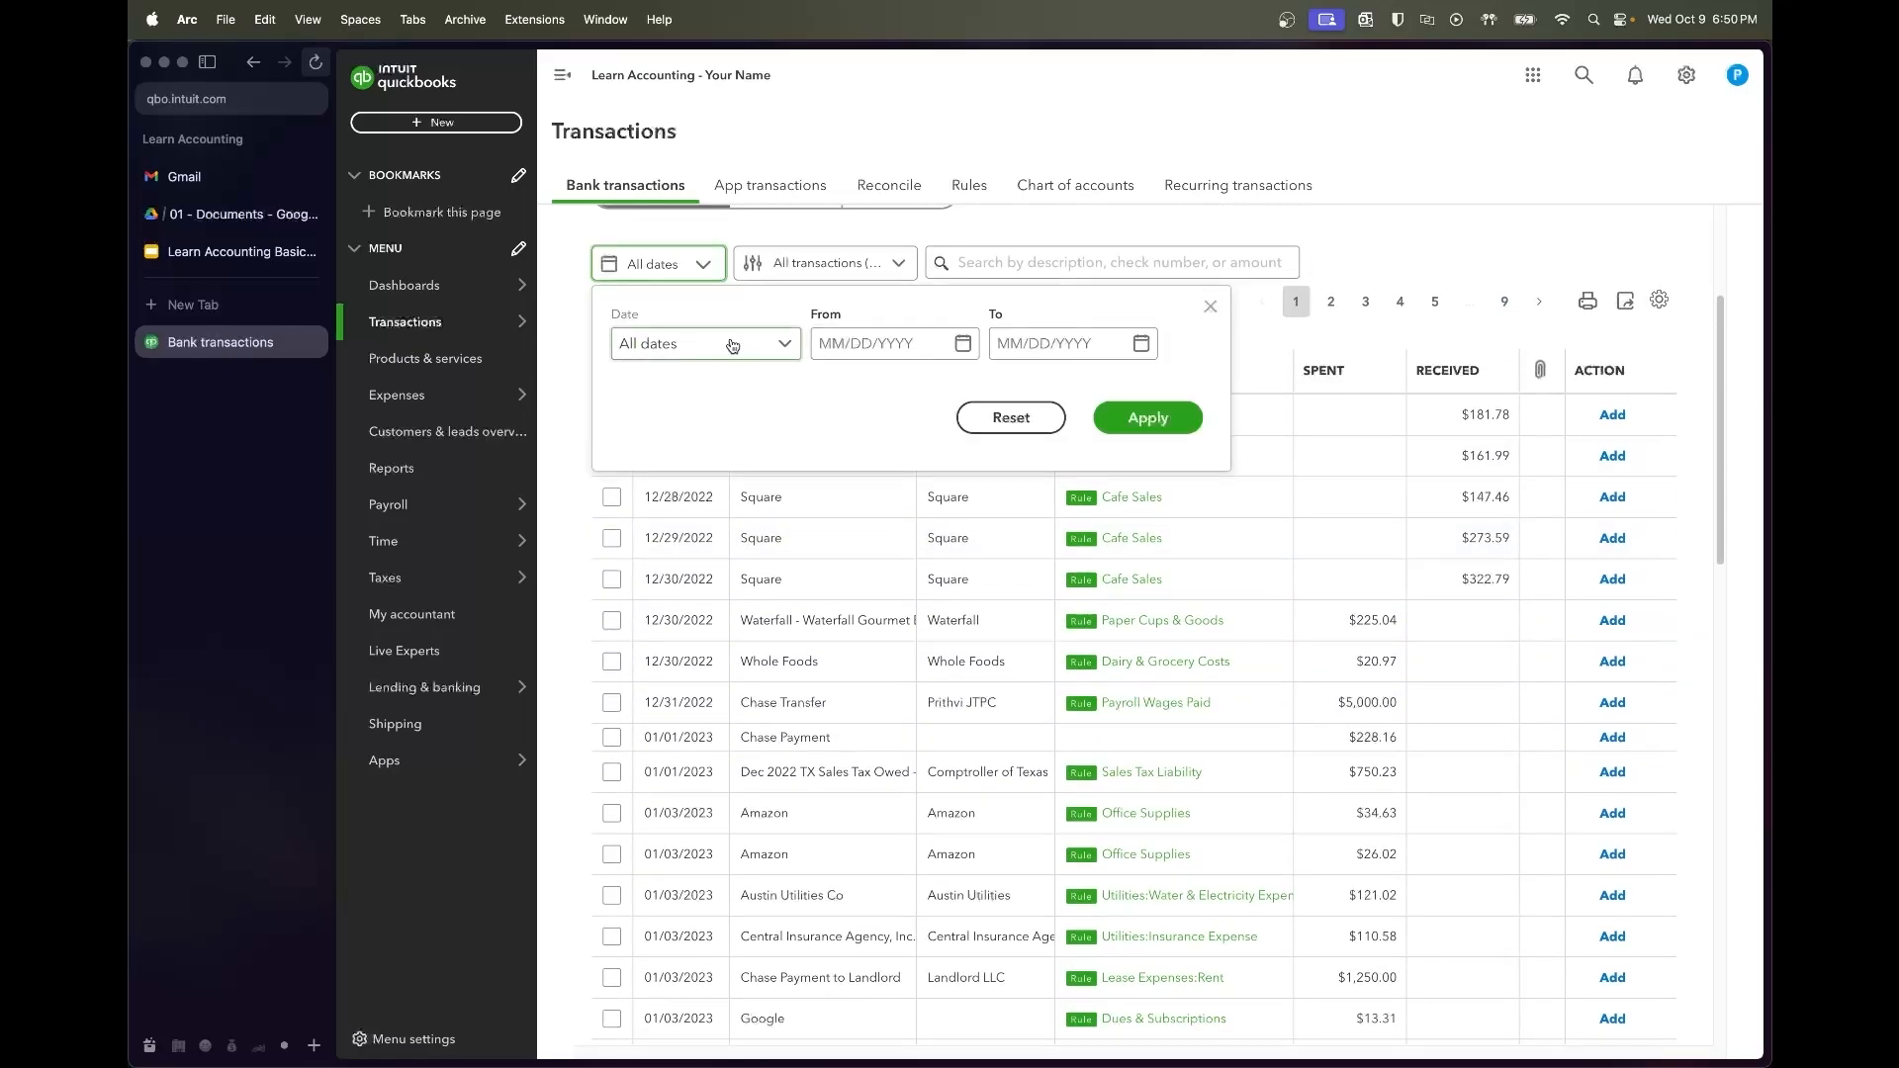
left_click(784, 343)
left_click(838, 342)
type("1")
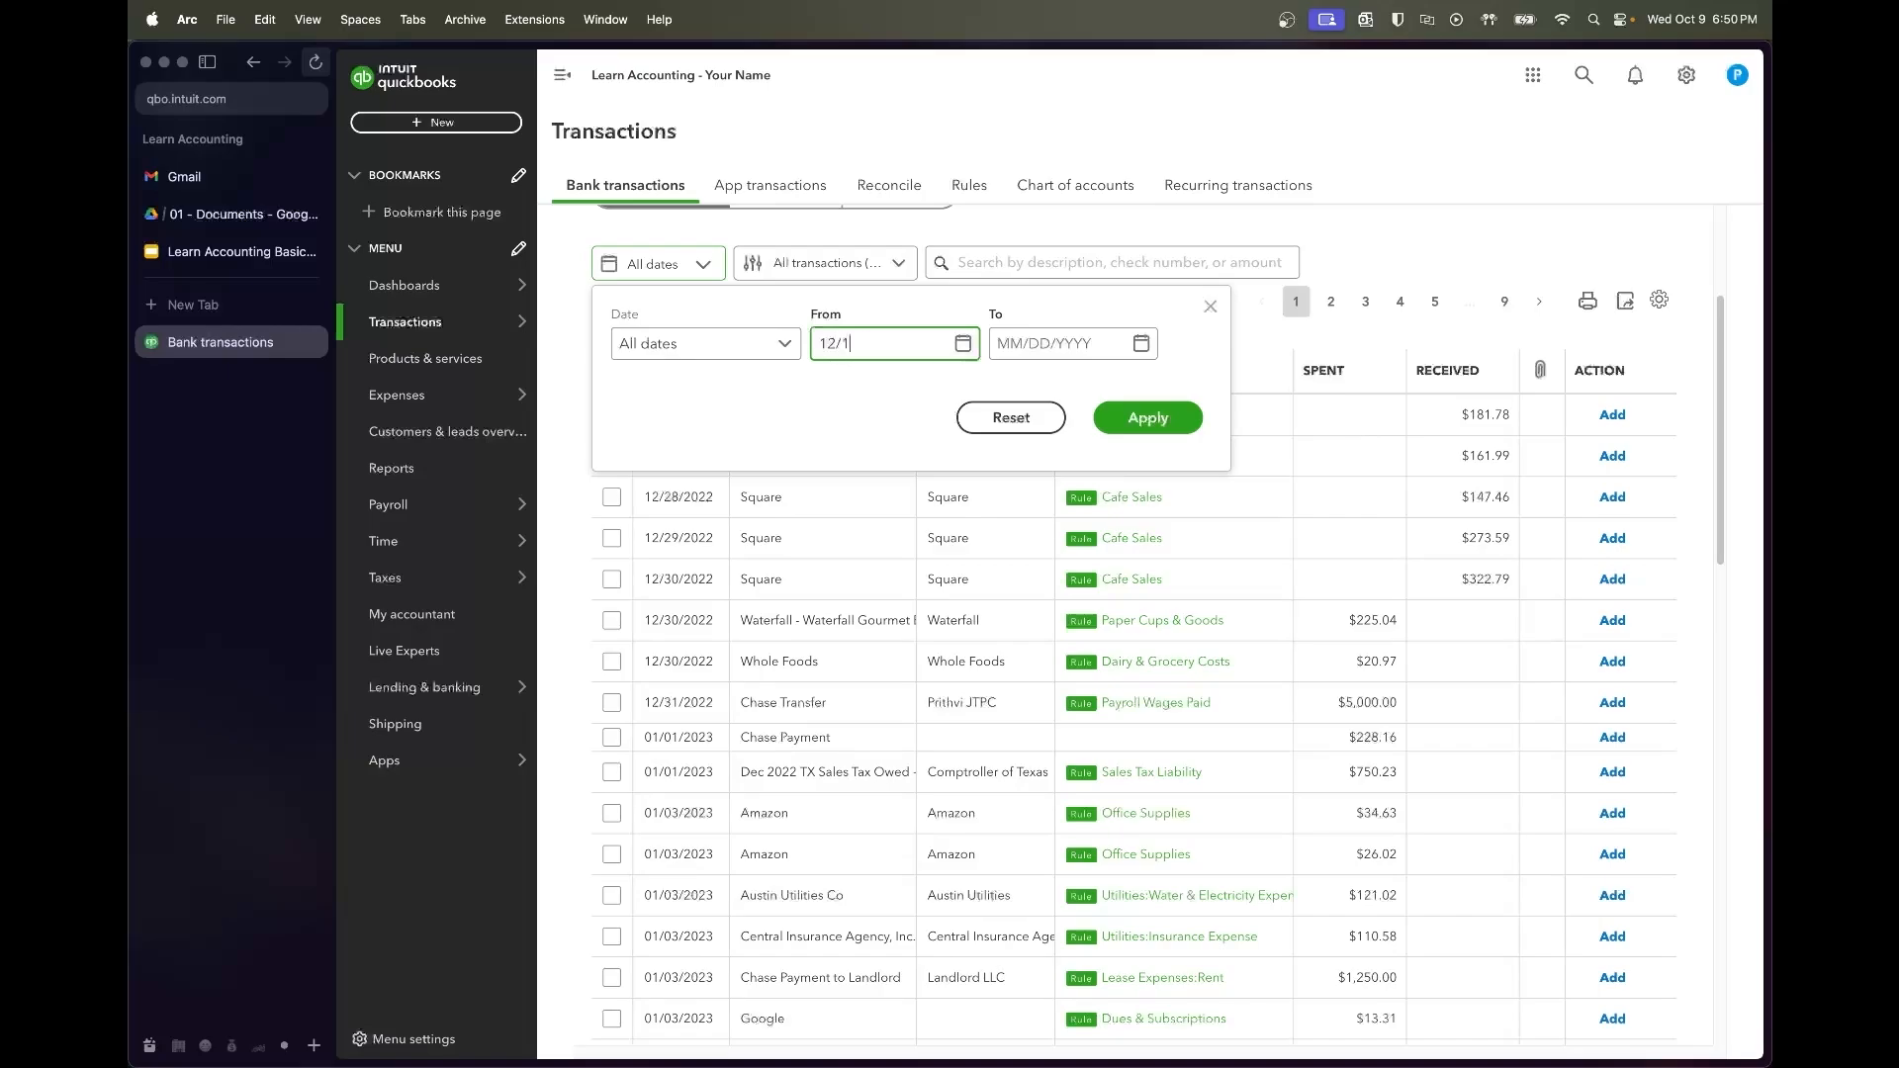
type("2/31/22")
key("Tab")
type("12")
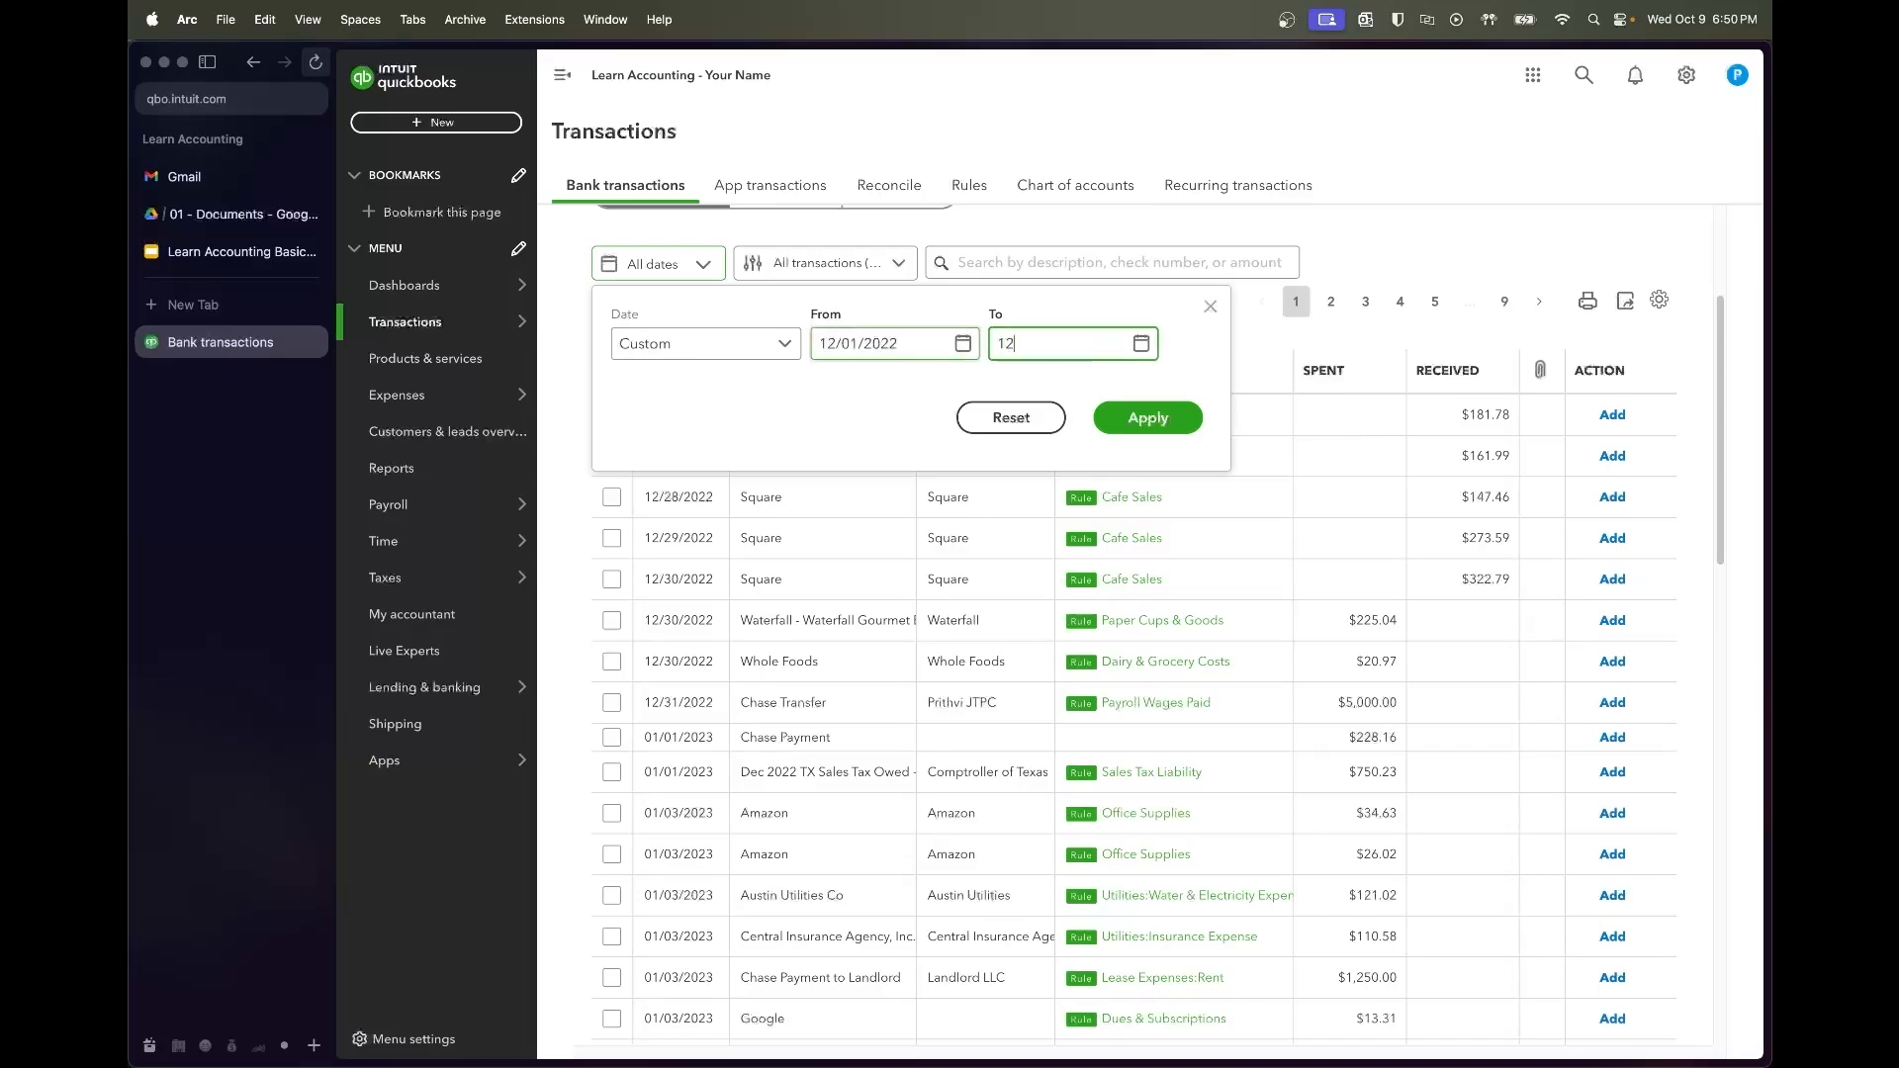
type("/31/22")
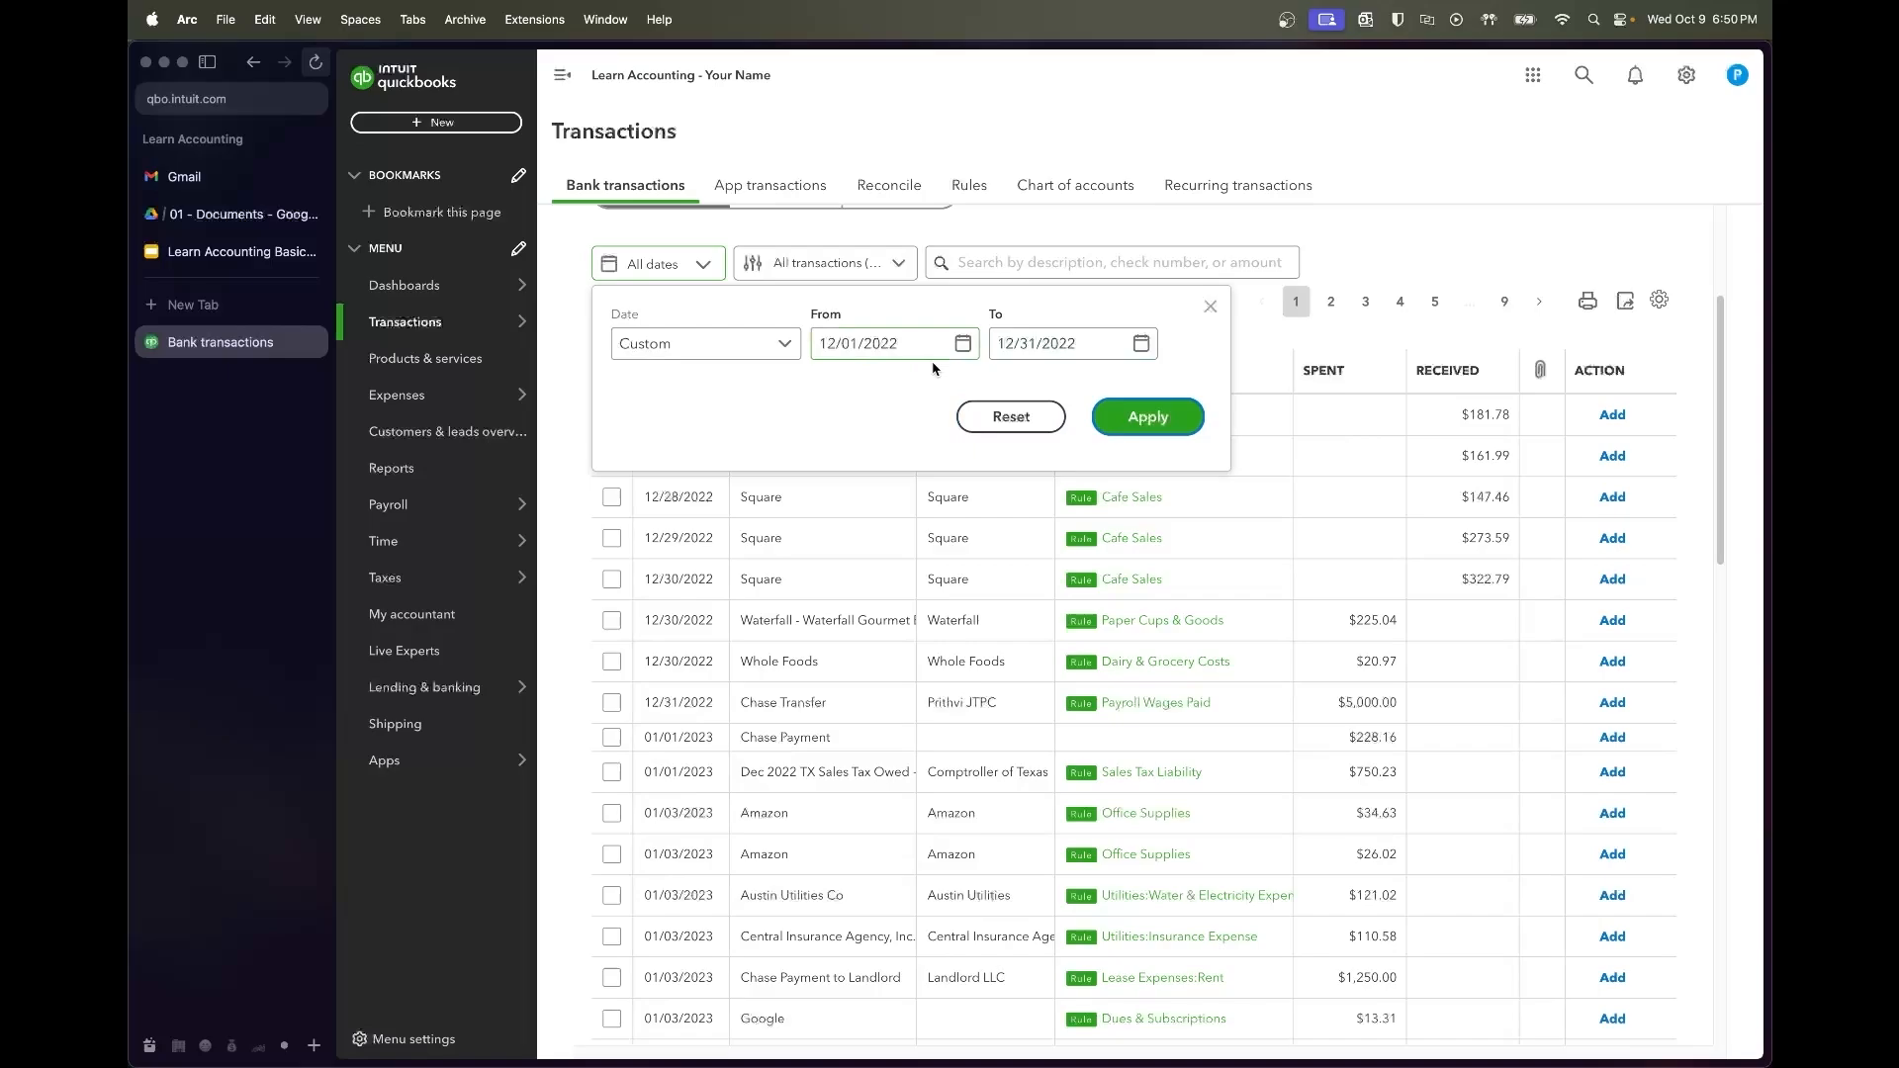
left_click(1116, 417)
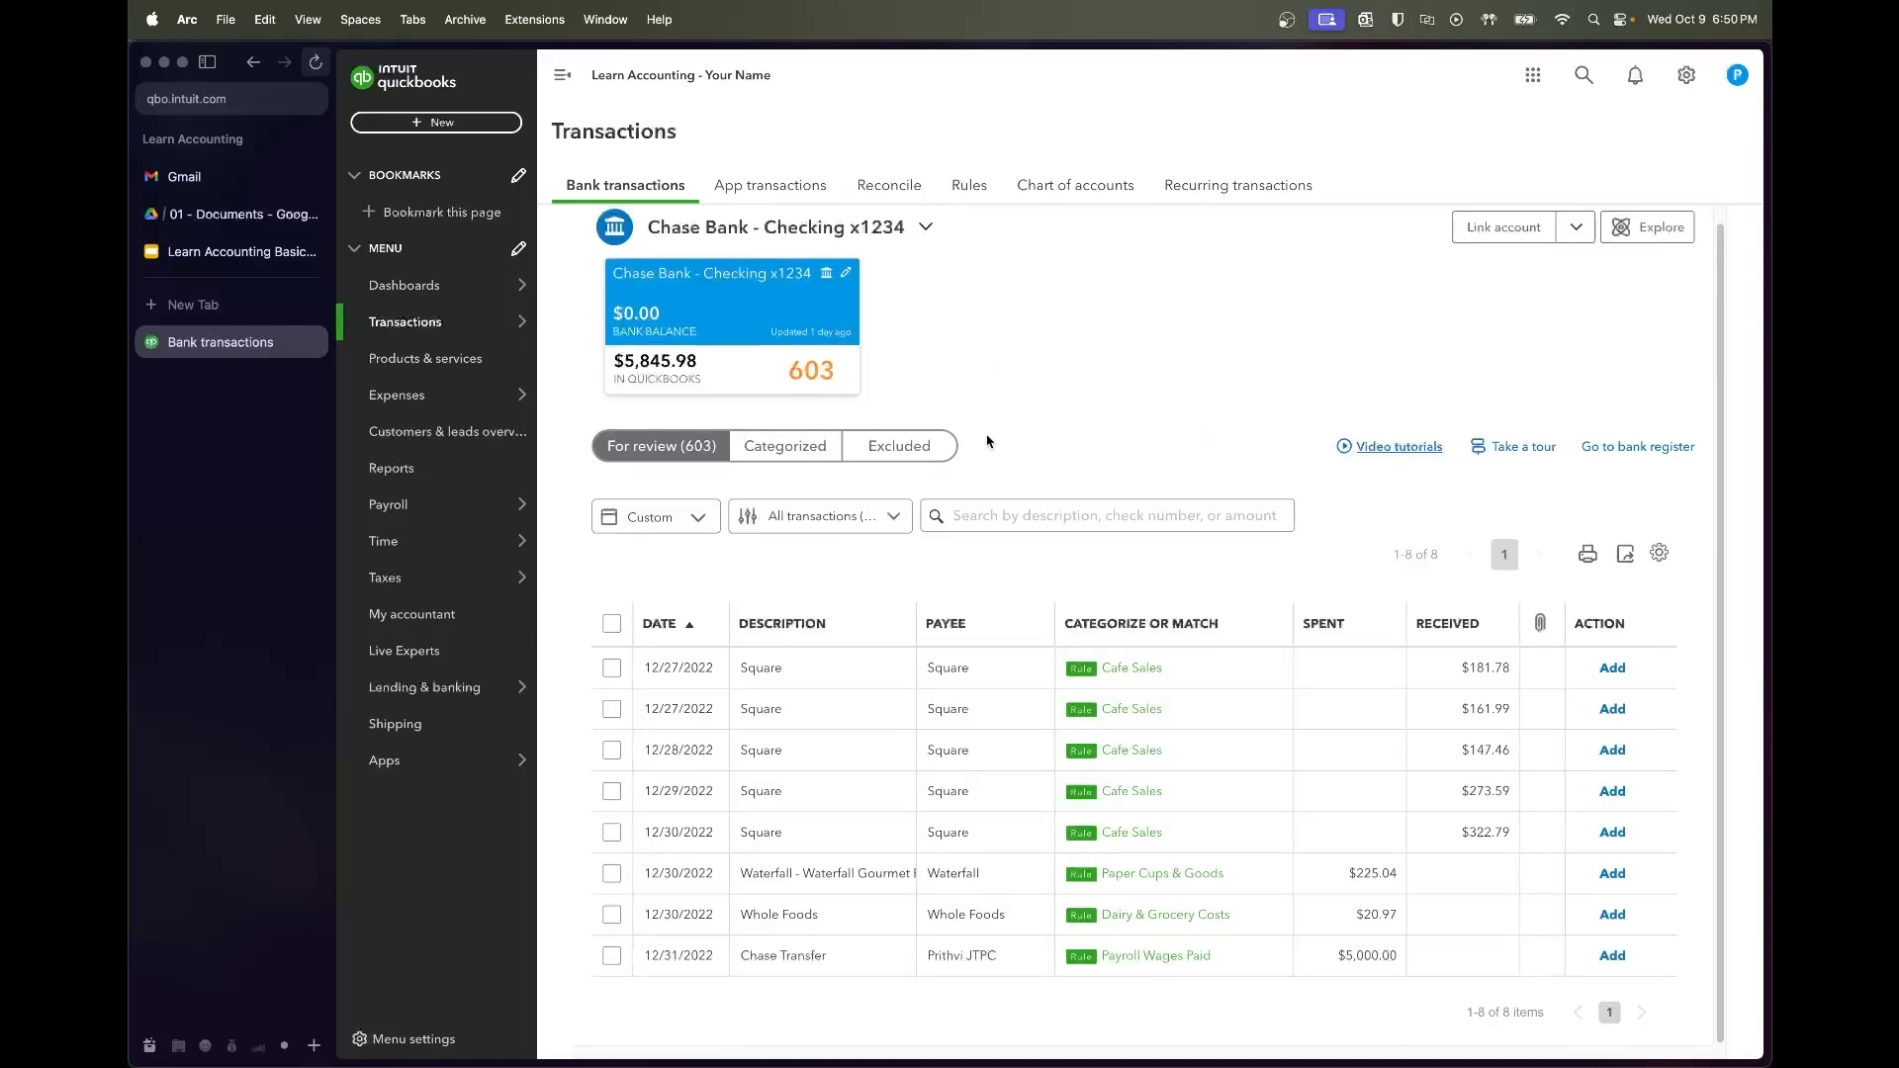
Accept all eight remaining December transactions, then go to Reconcile
left_click(610, 670)
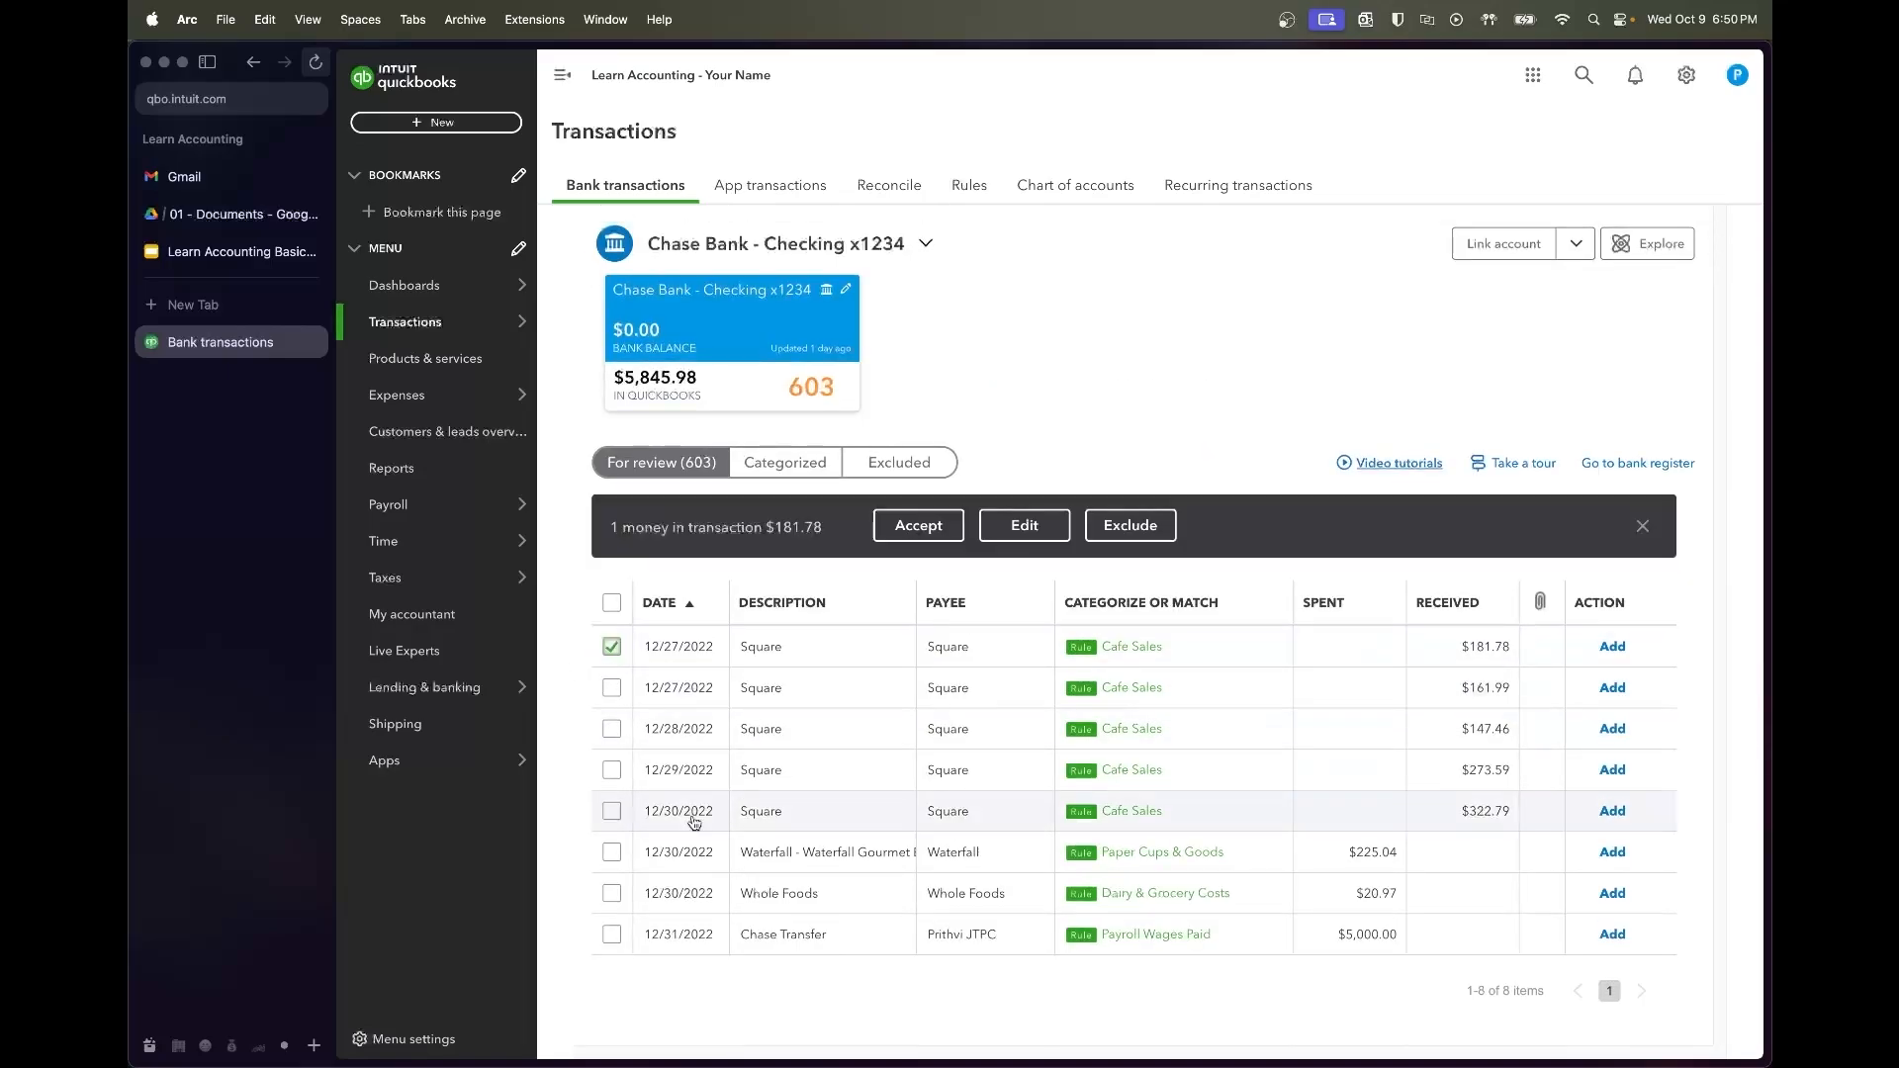
left_click(611, 934, "shift")
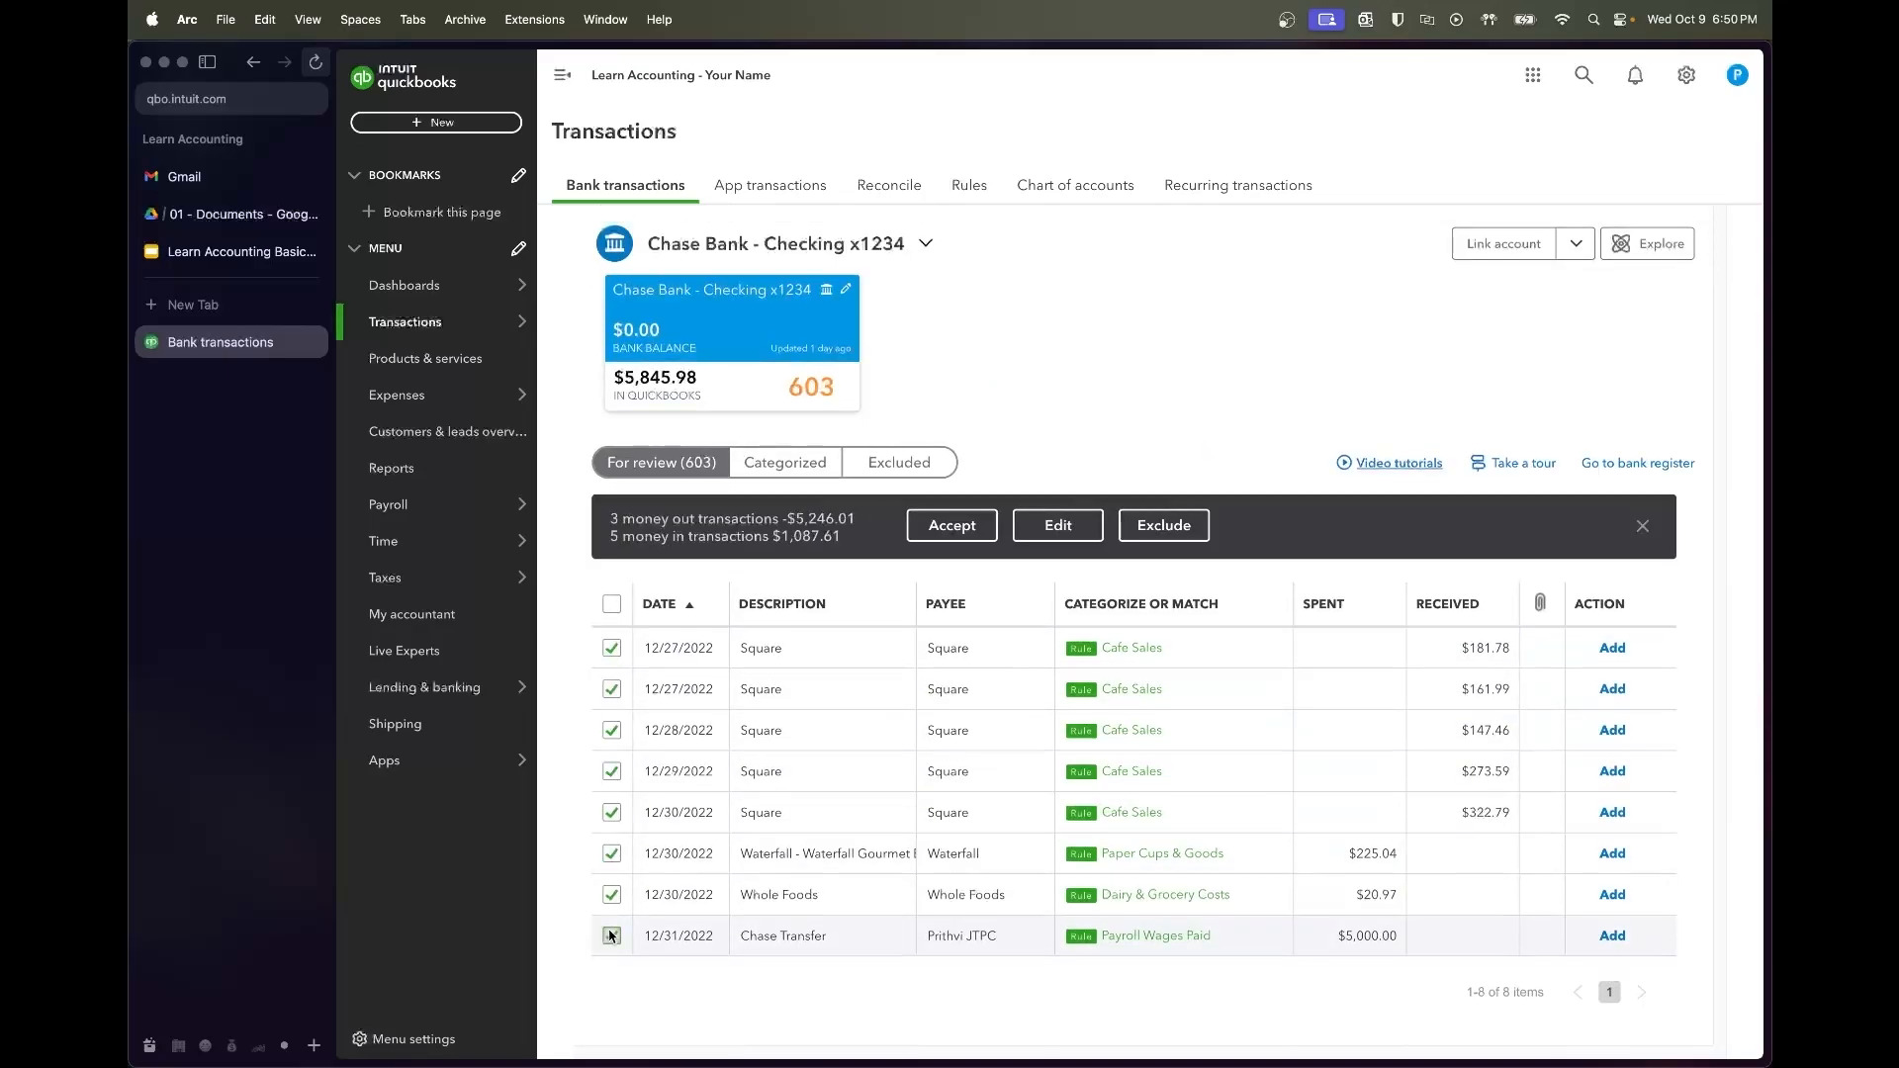
left_click(934, 527)
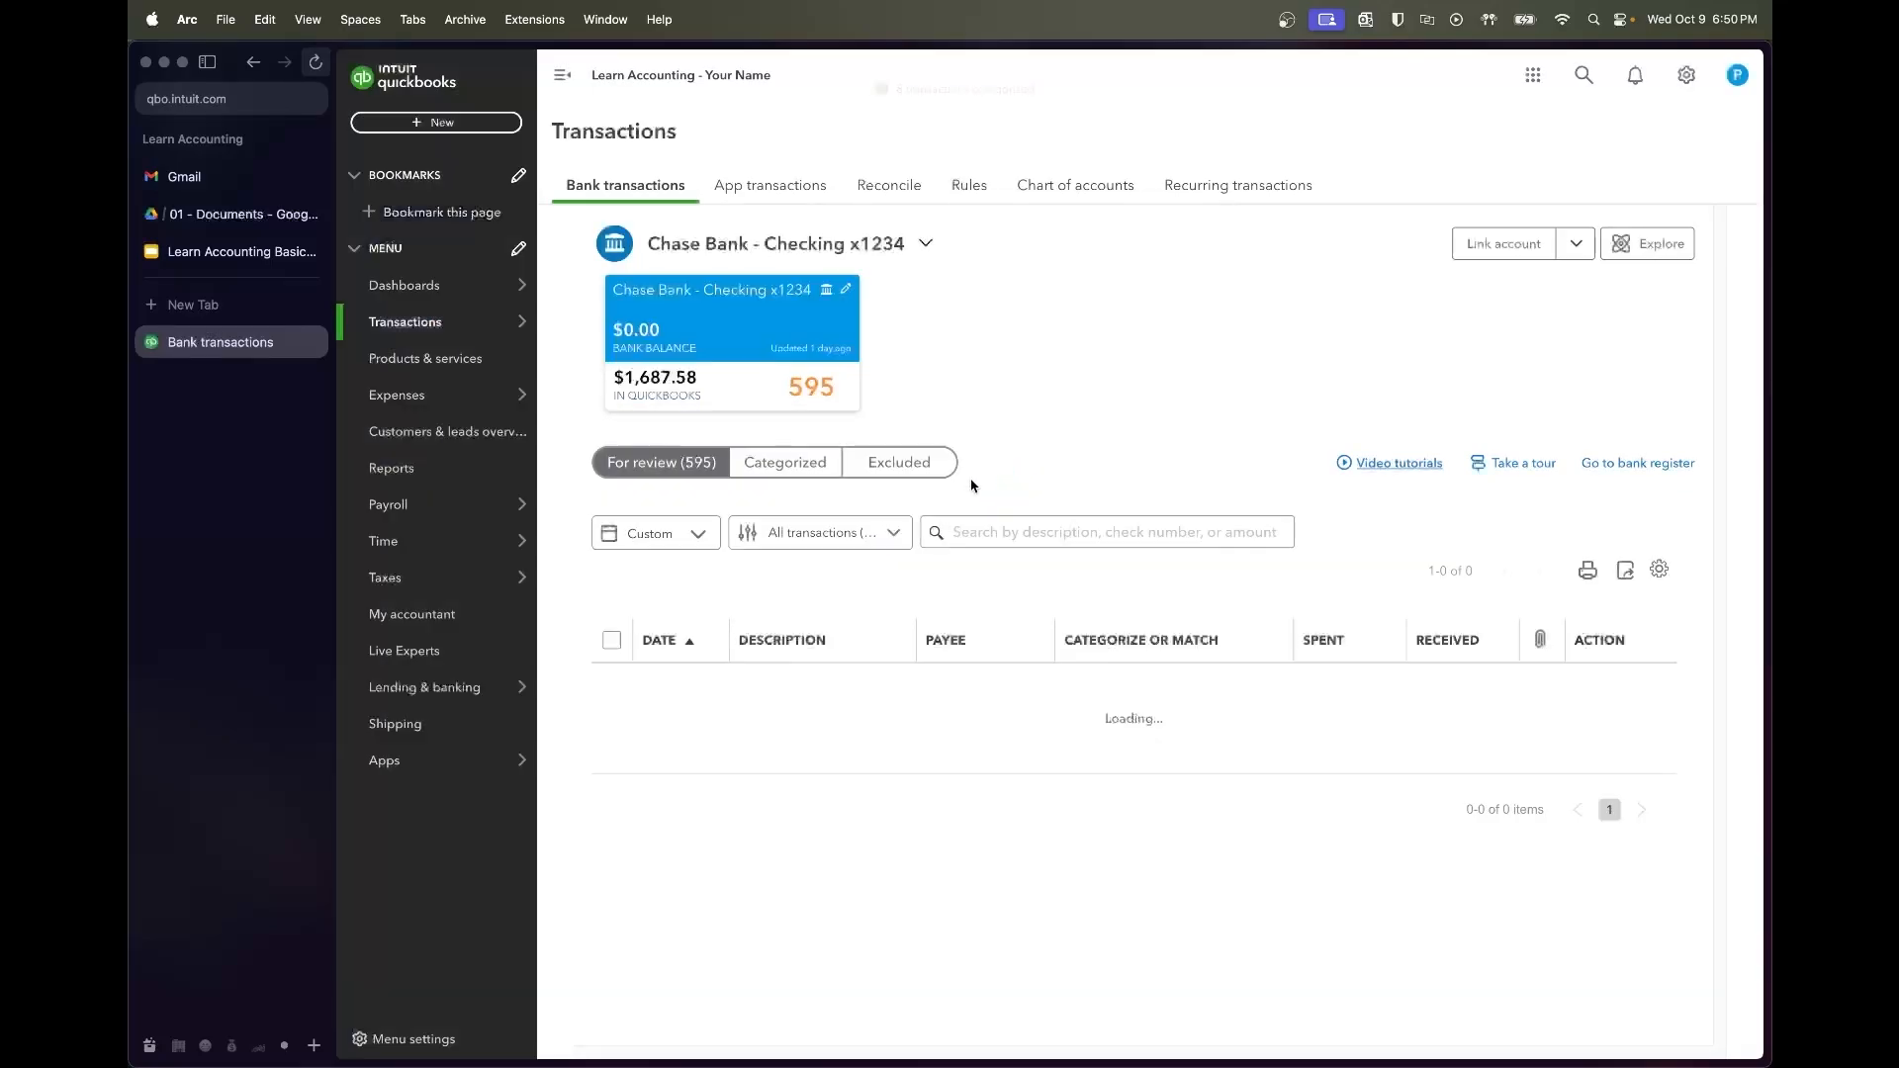
mouse_move(391, 329)
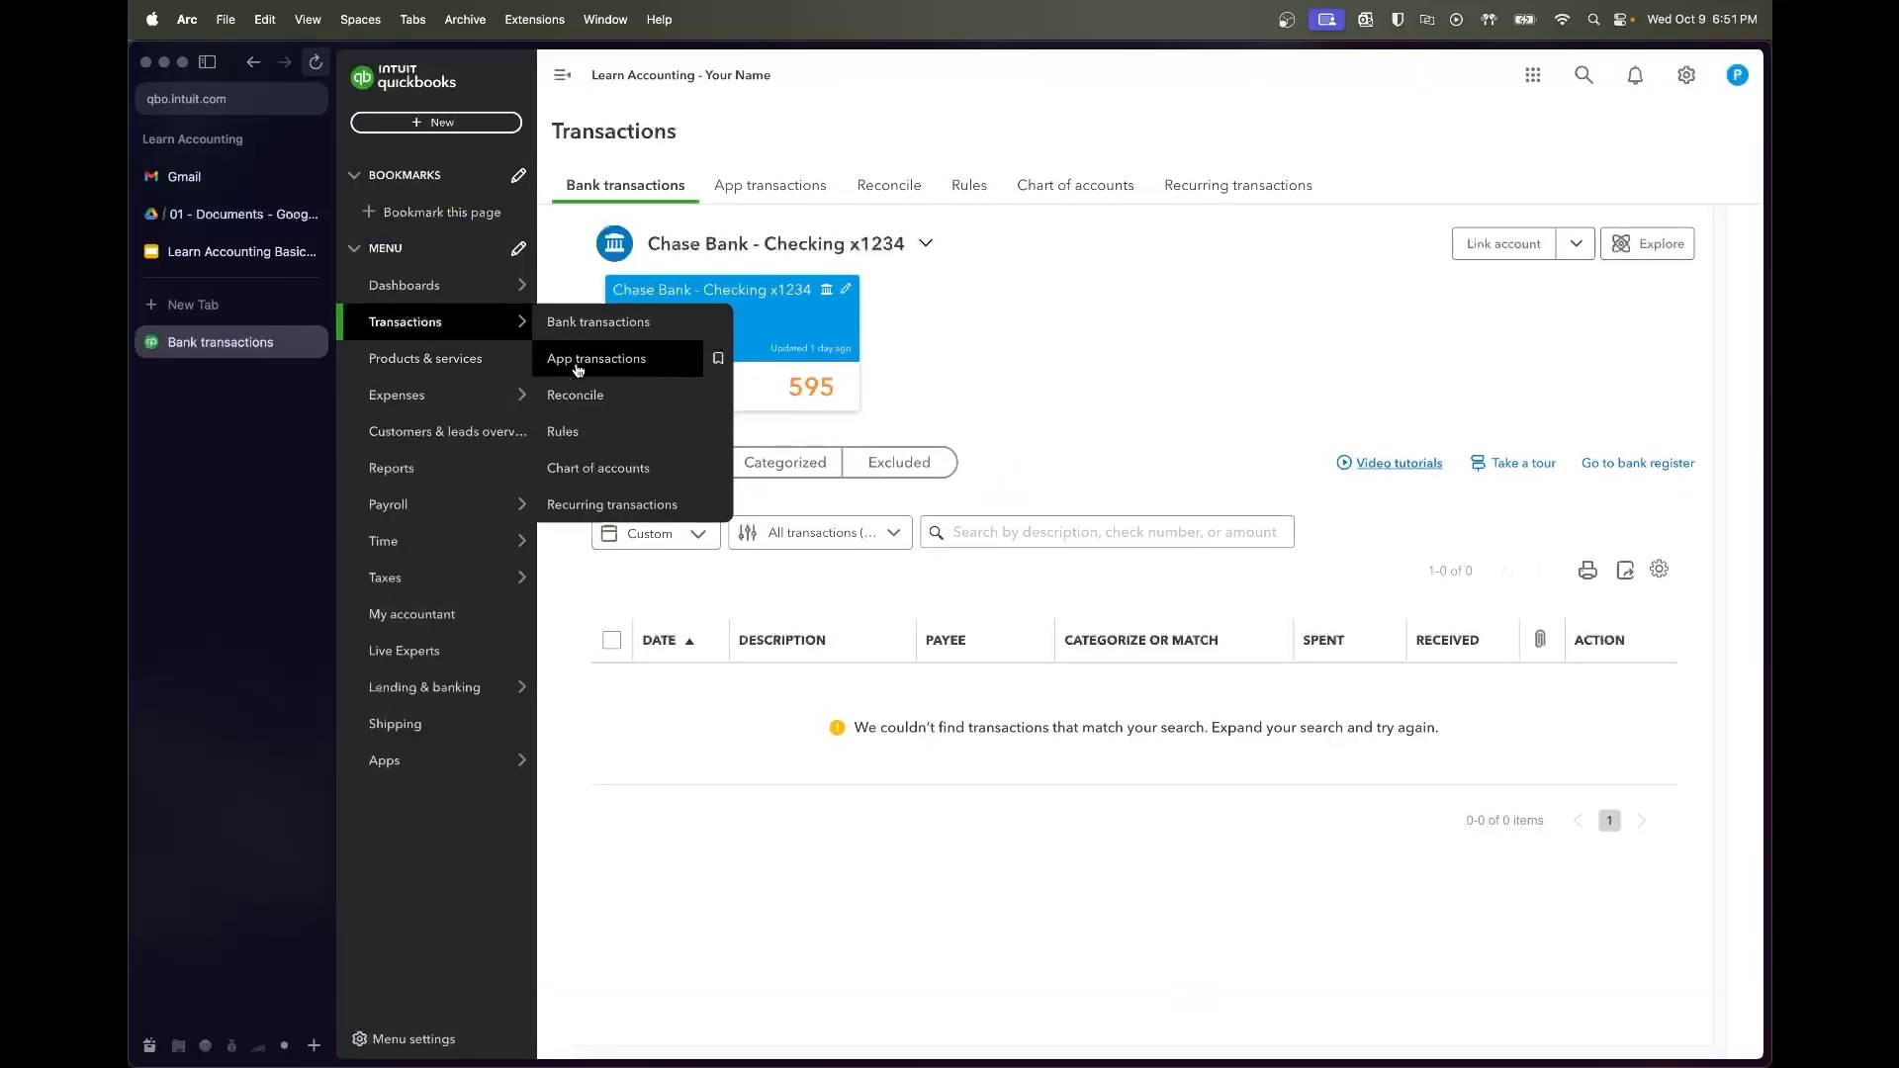
left_click(705, 395)
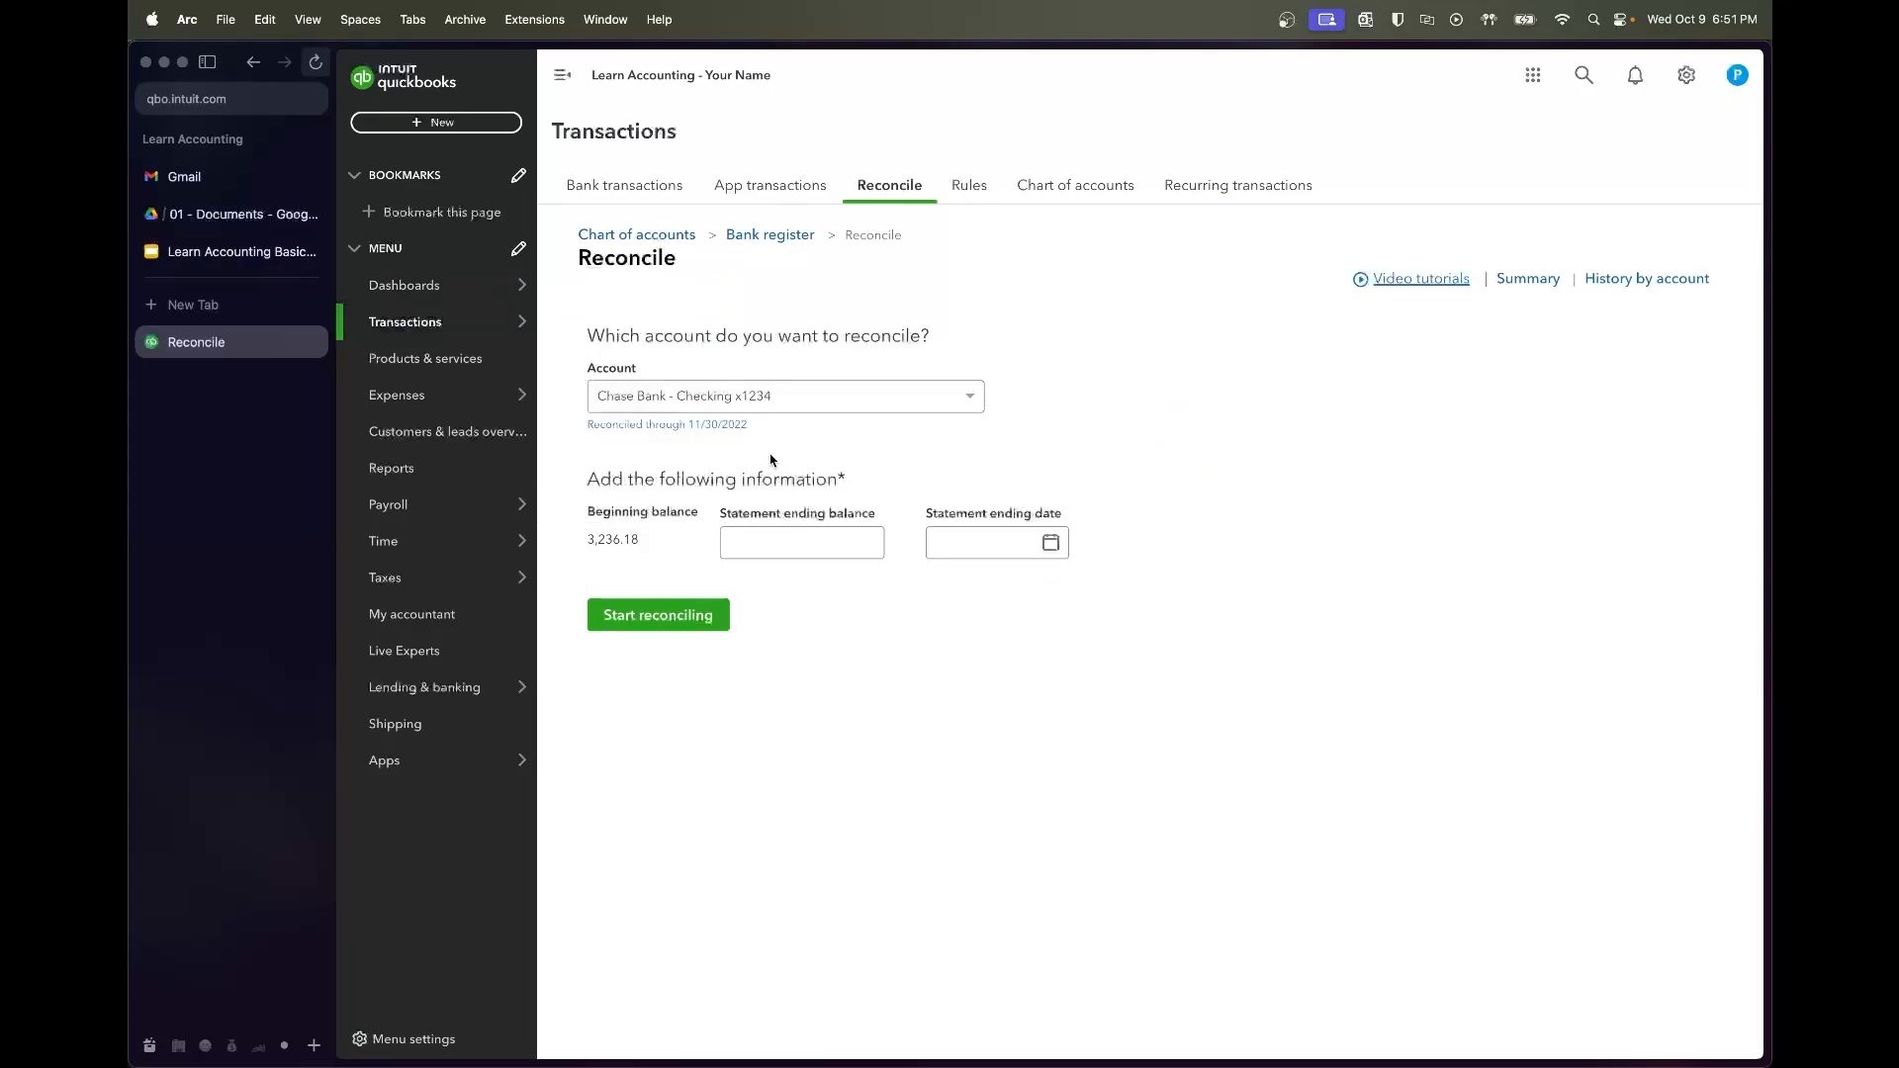
Open Chase Checking Bank Statements.pdf and select December's $1,687.58 closing balance
left_click(248, 214)
key("Escape")
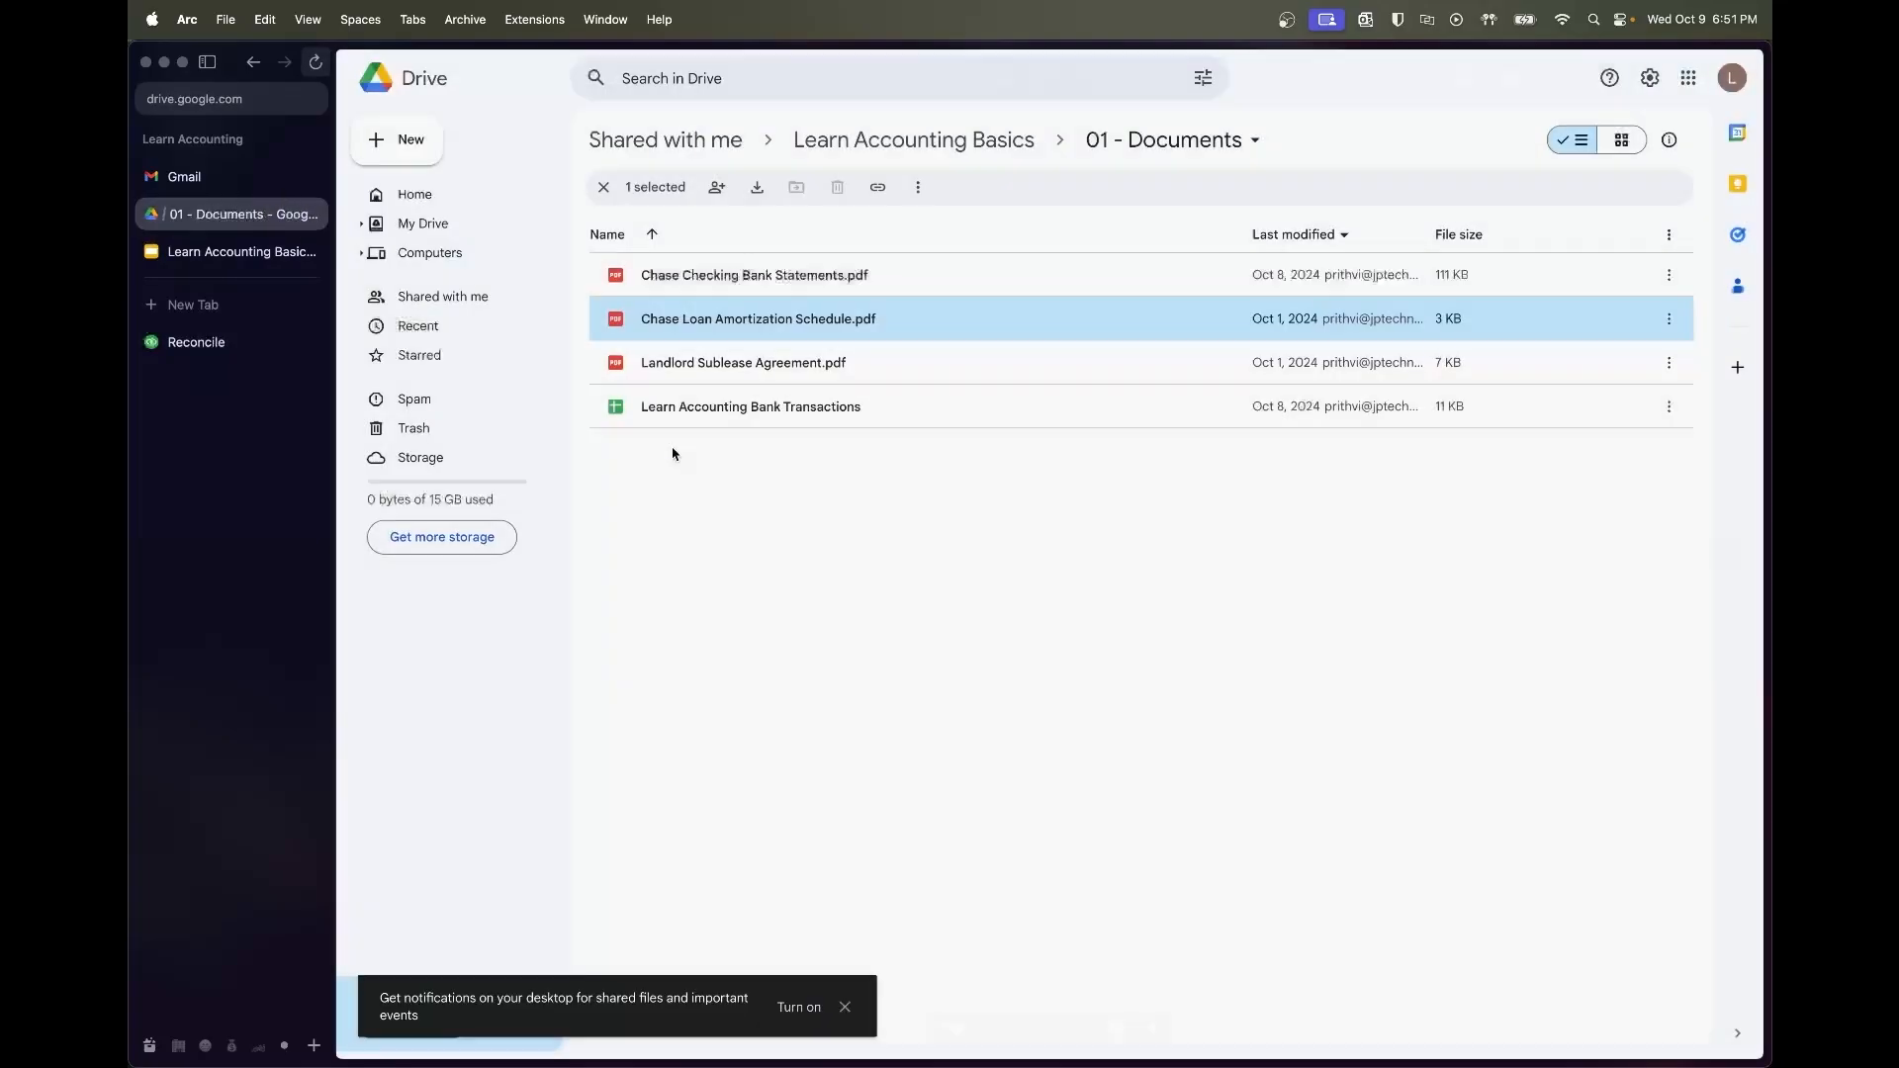
double_click(792, 277)
scroll(1017, 642, "down", 20)
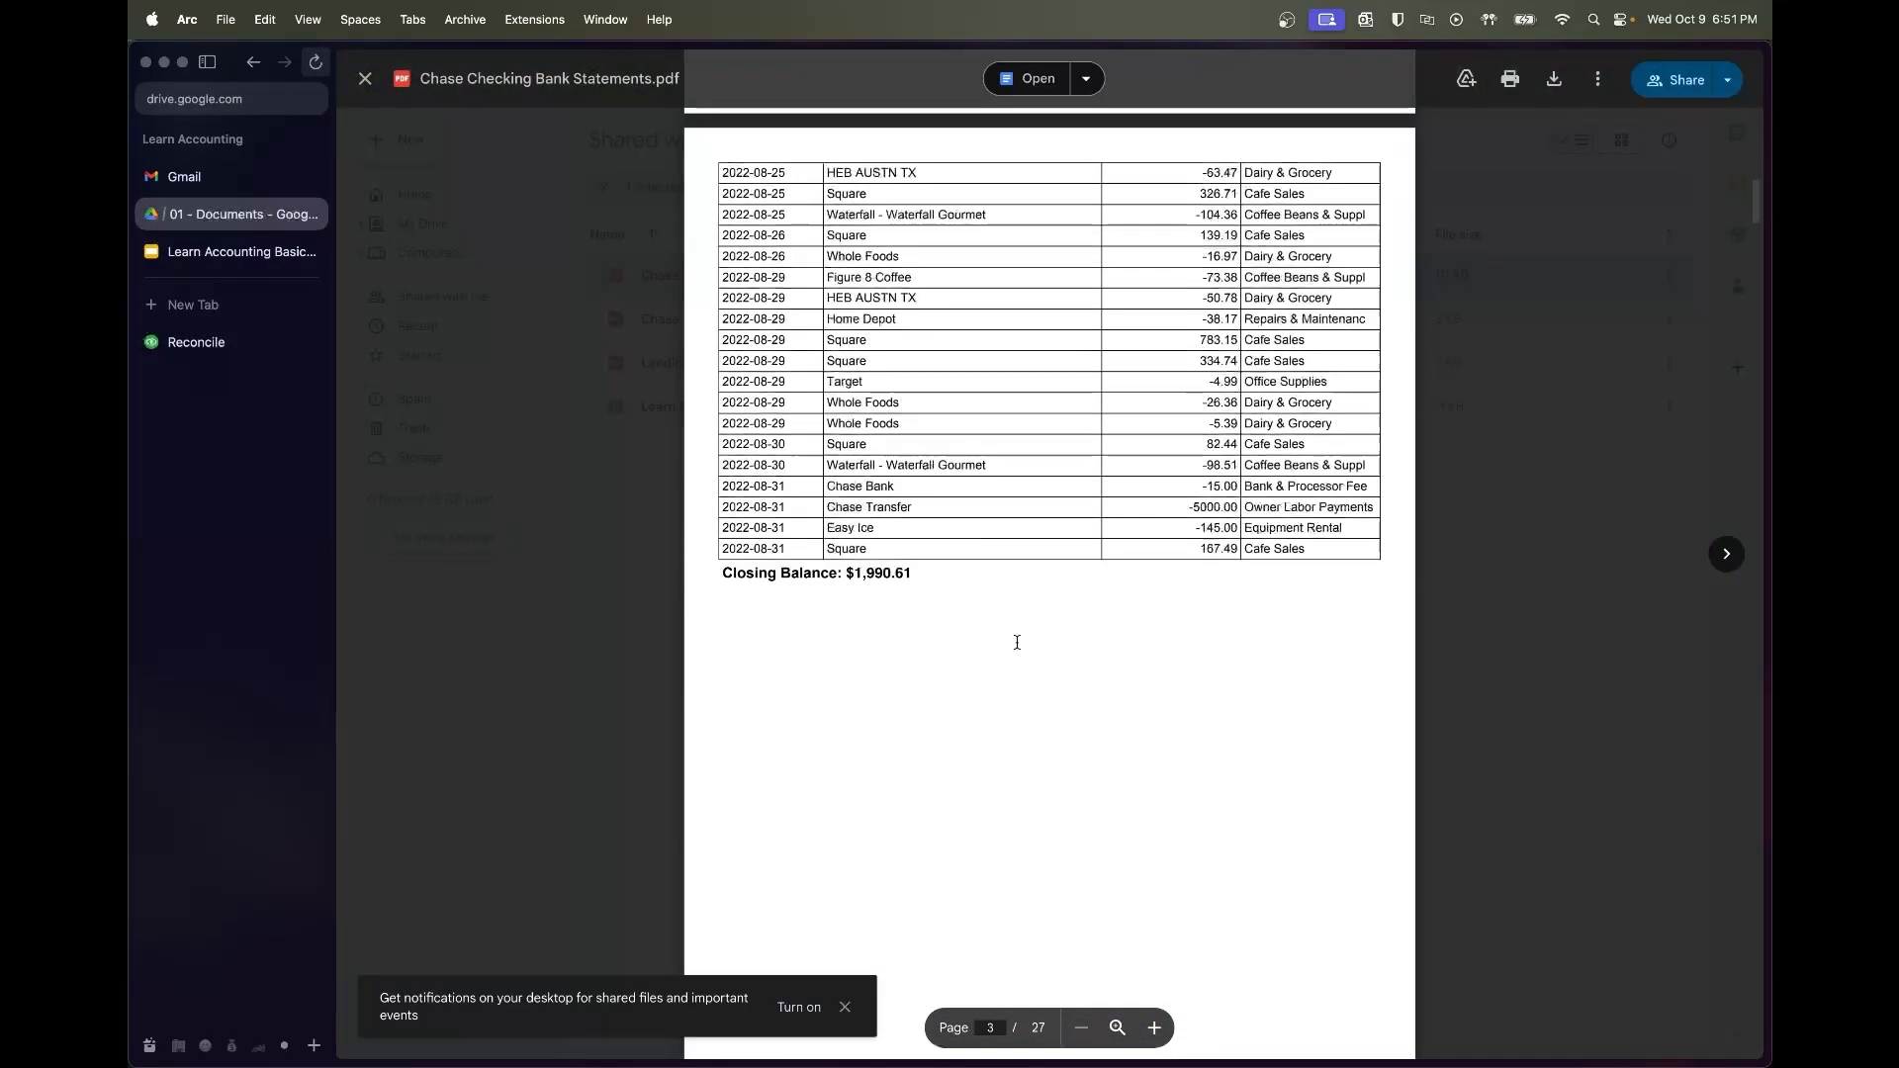
scroll(1017, 642, "down", 20)
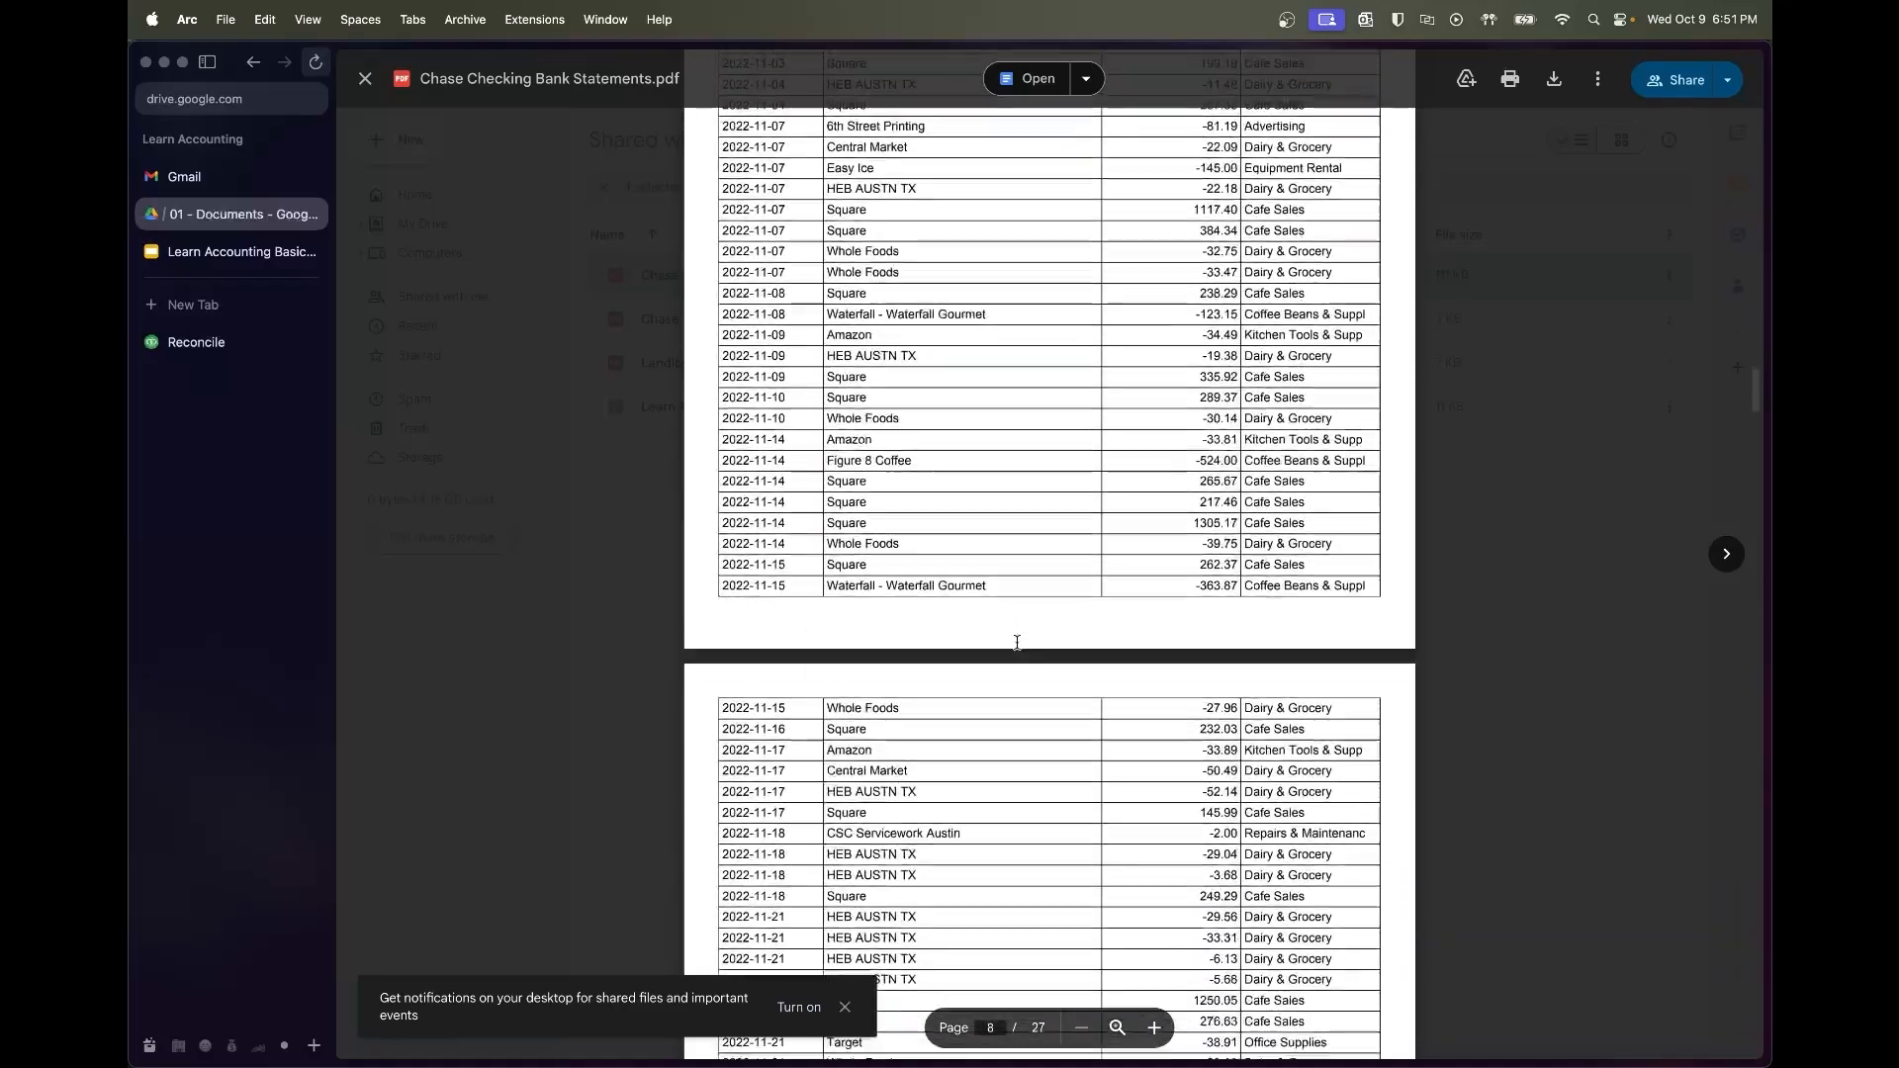
scroll(1017, 642, "down", 10)
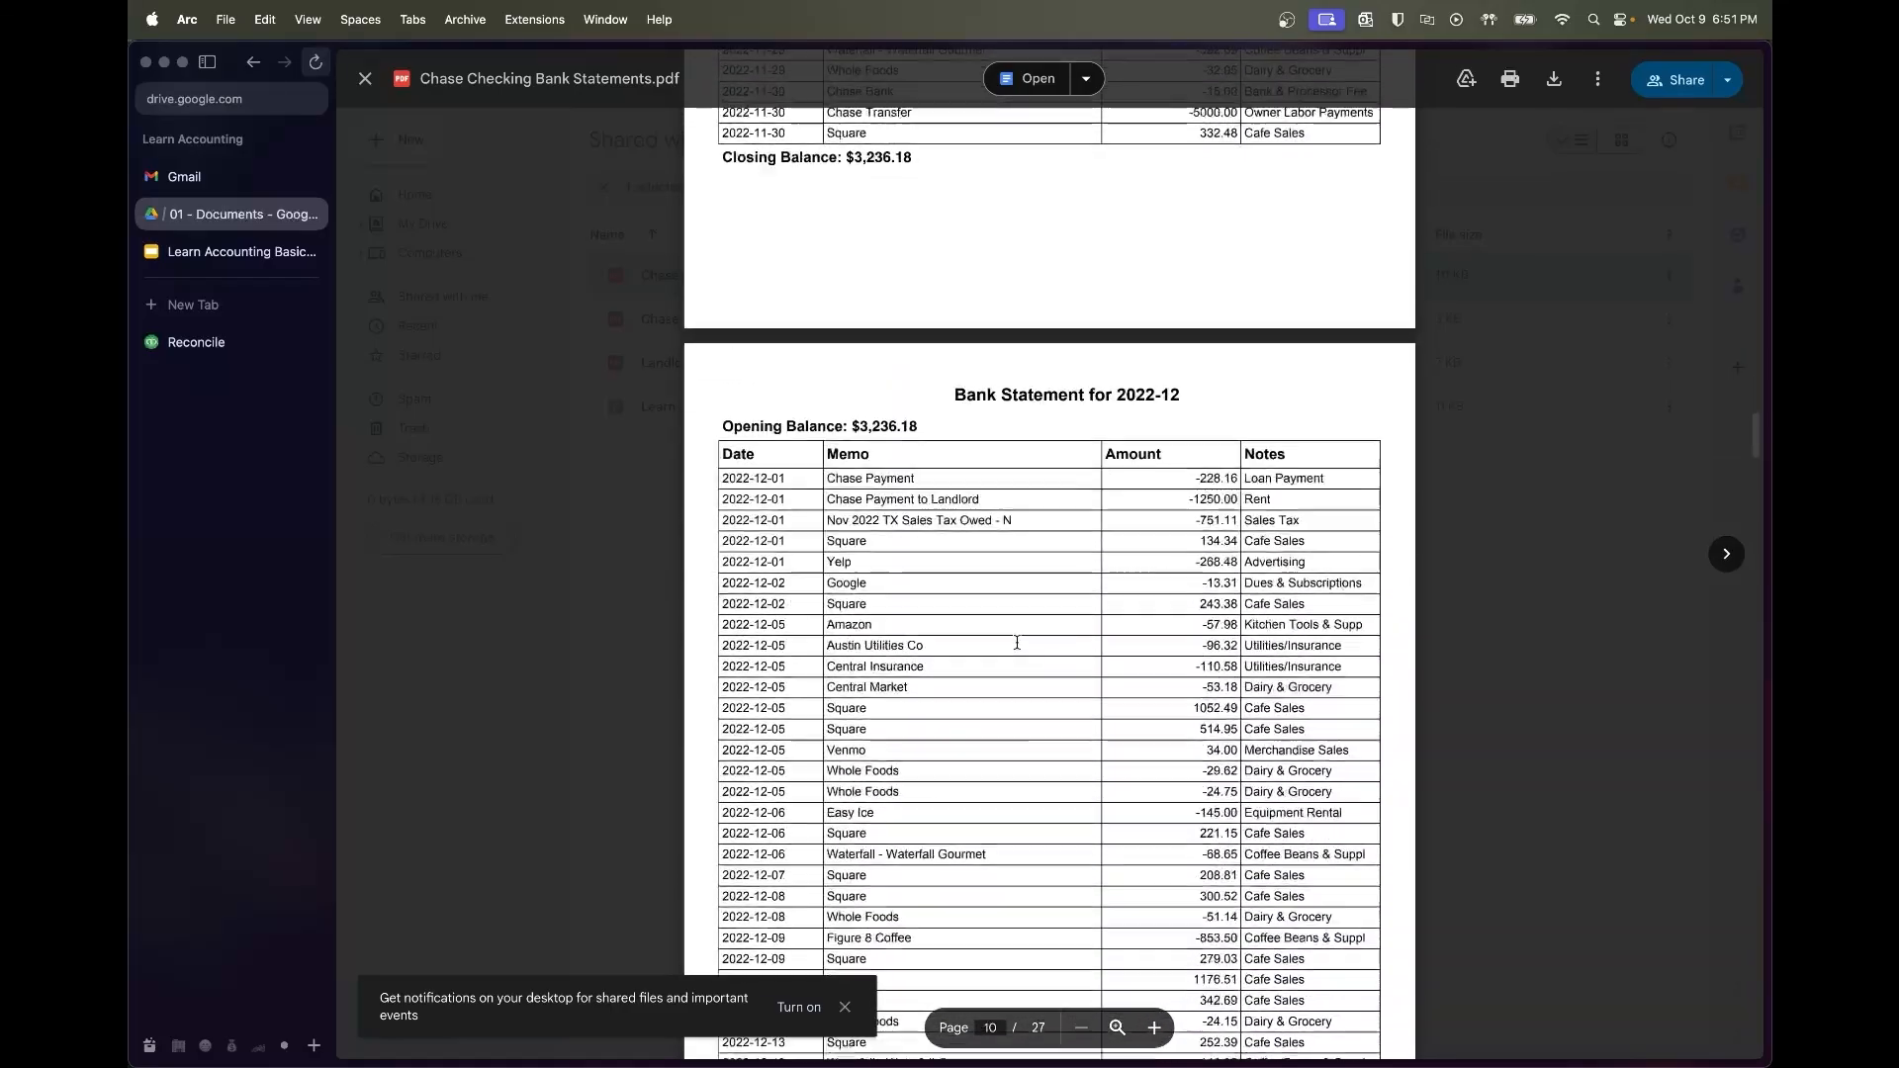
scroll(1017, 642, "down", 8)
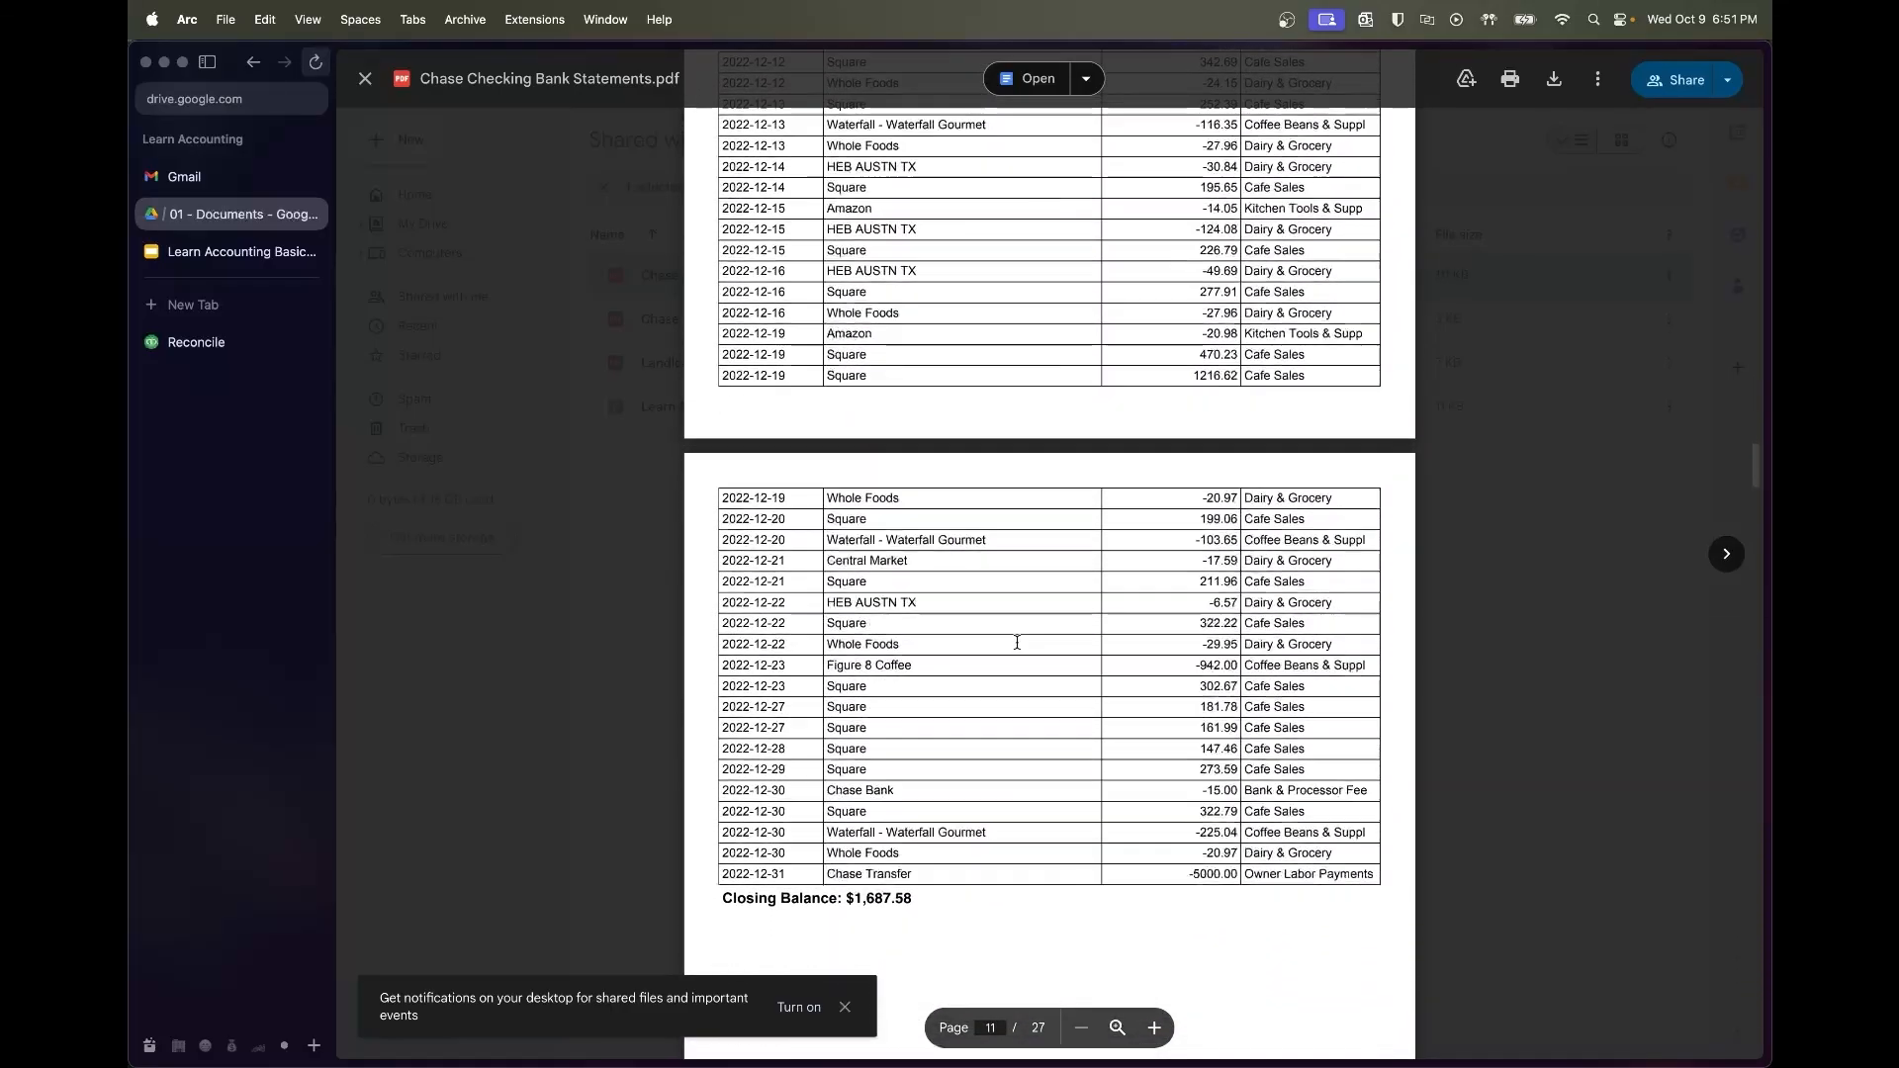
scroll(1017, 642, "up", 3)
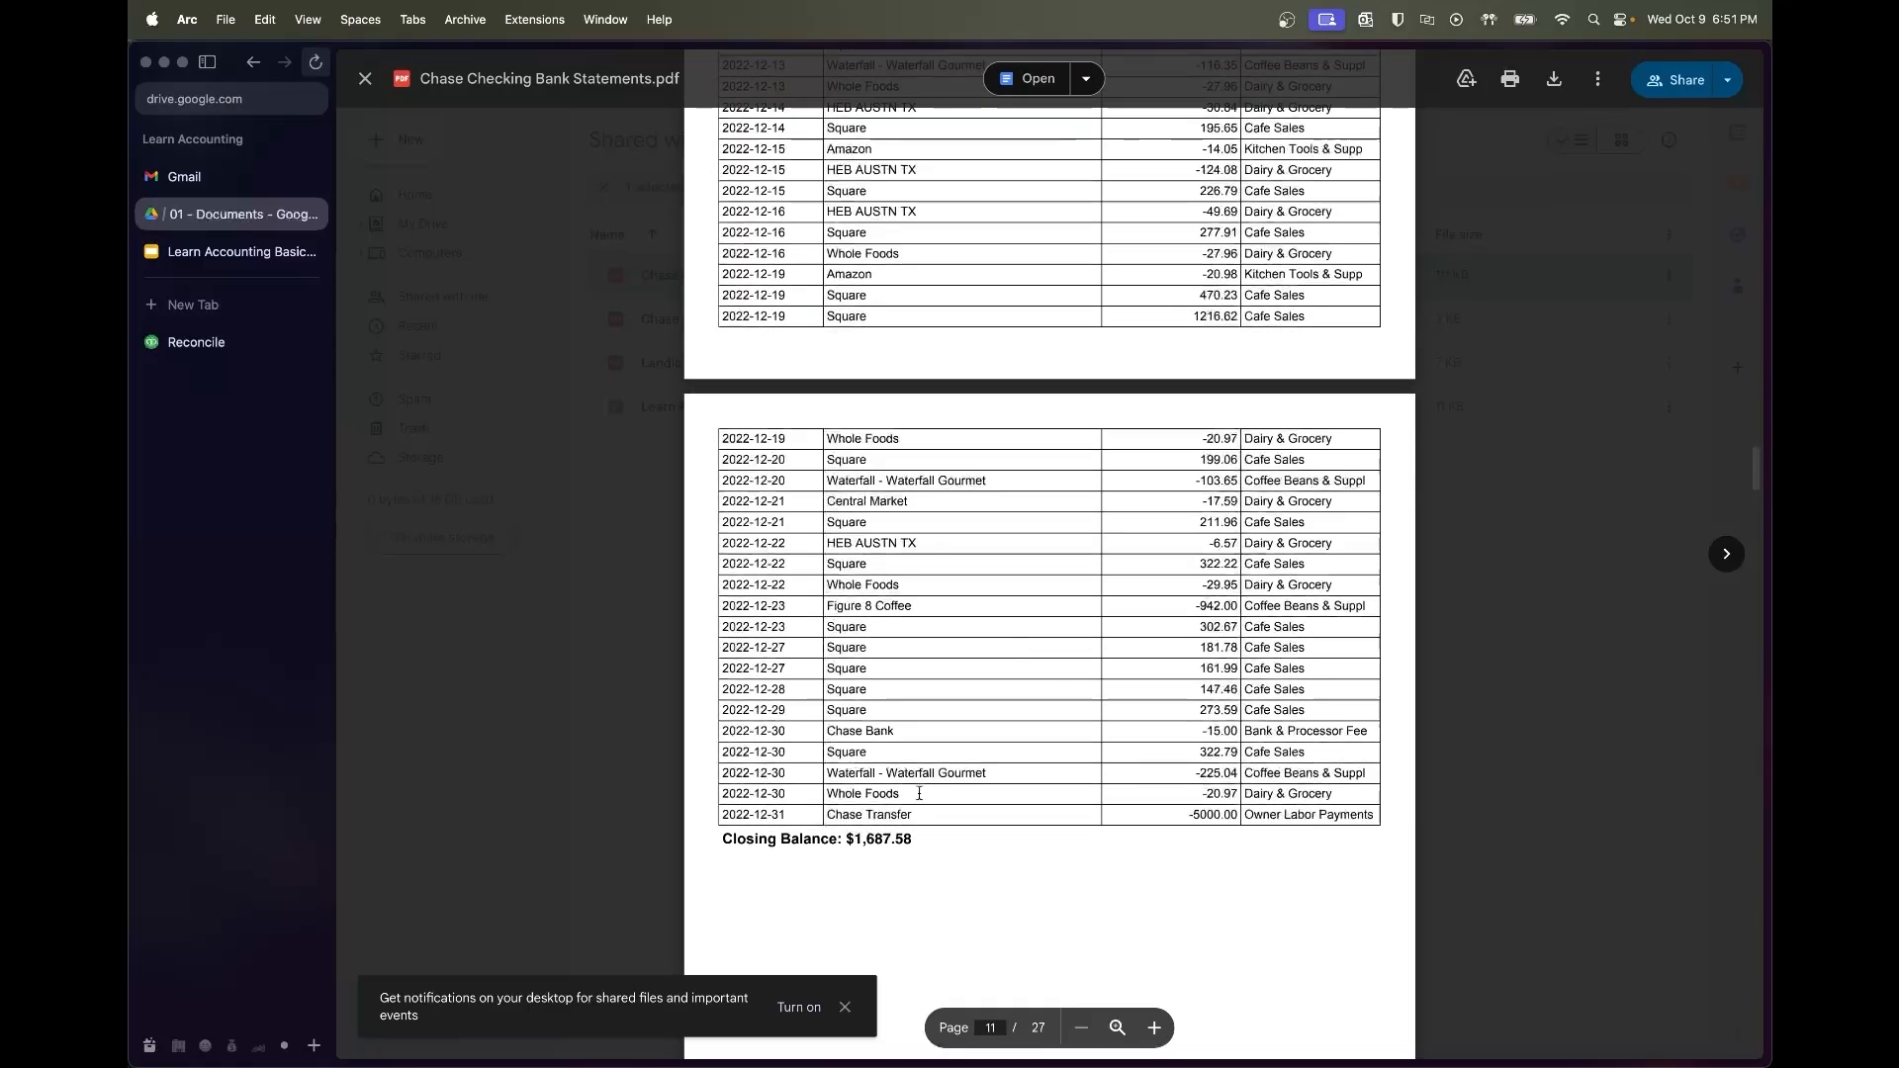
scroll(921, 829, "up", 10)
scroll(922, 834, "down", 11)
scroll(922, 833, "down", 3)
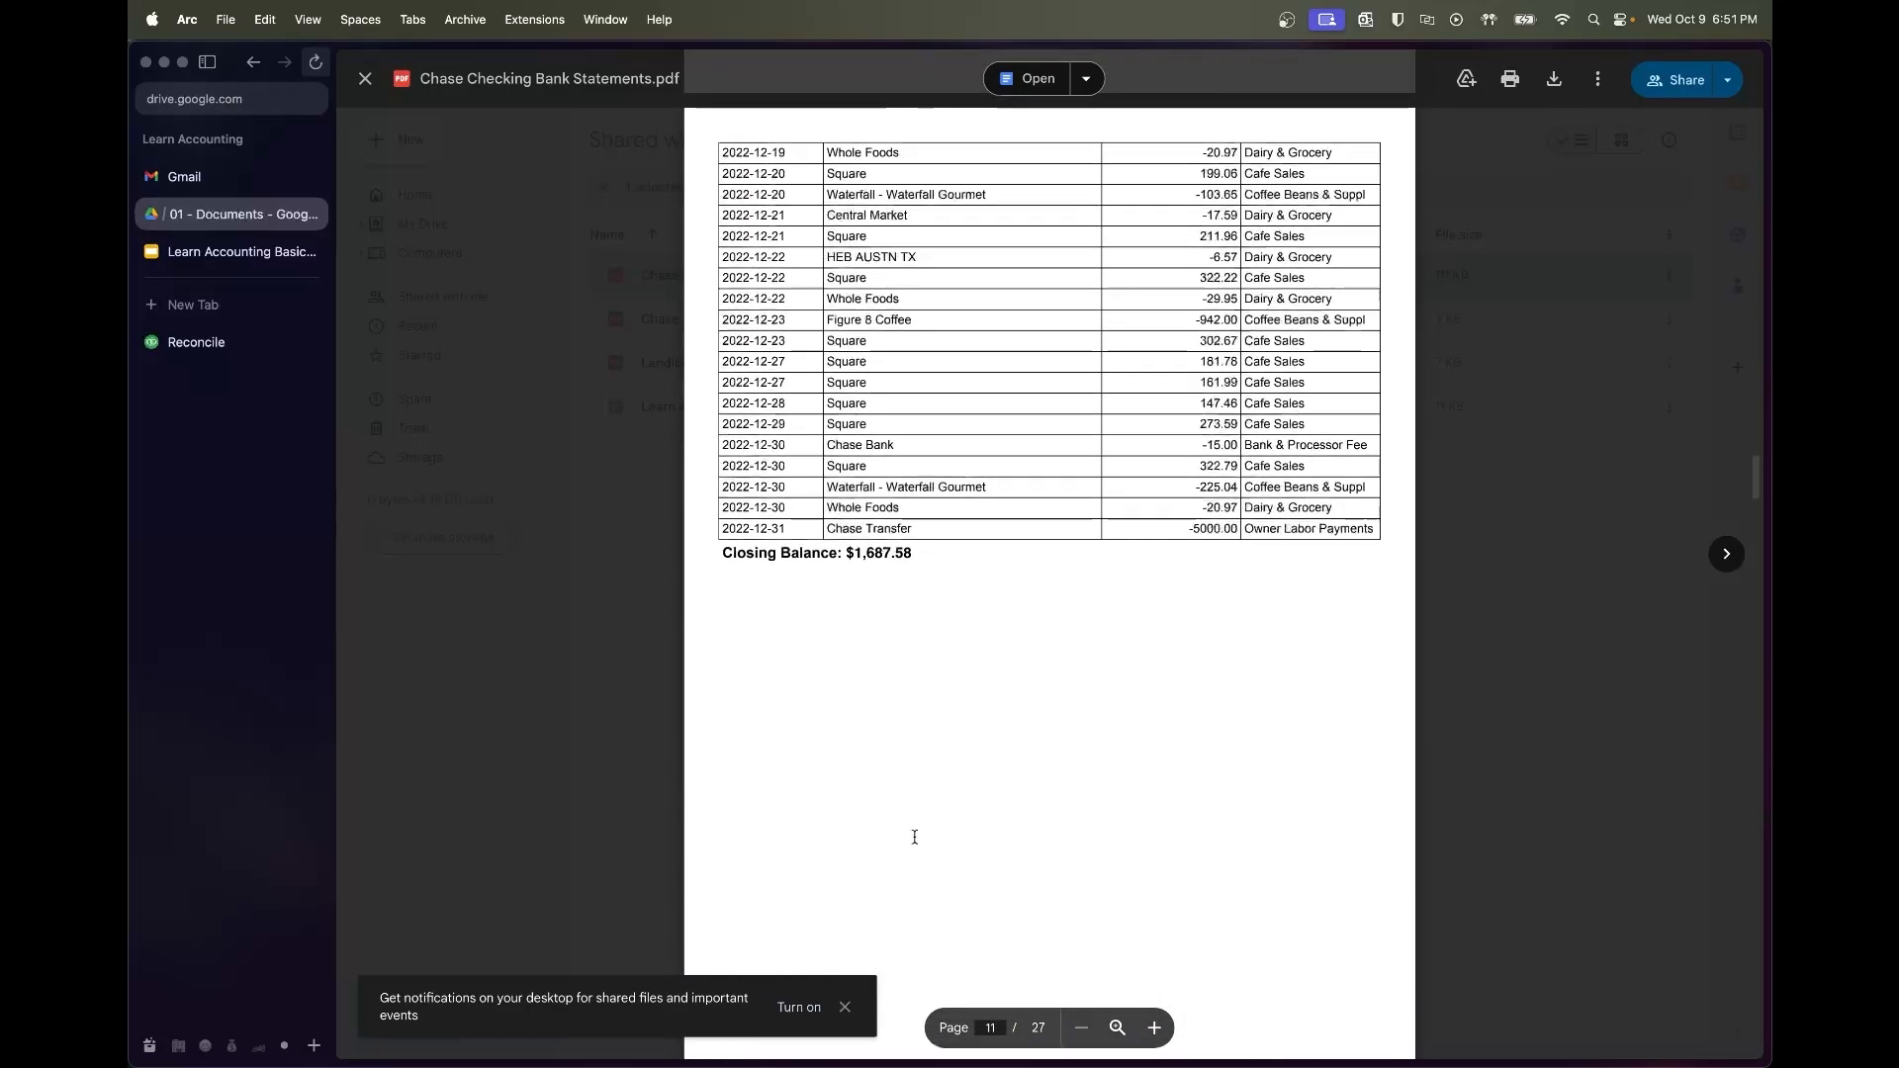
left_click_drag(916, 552, 848, 554)
key("super+c")
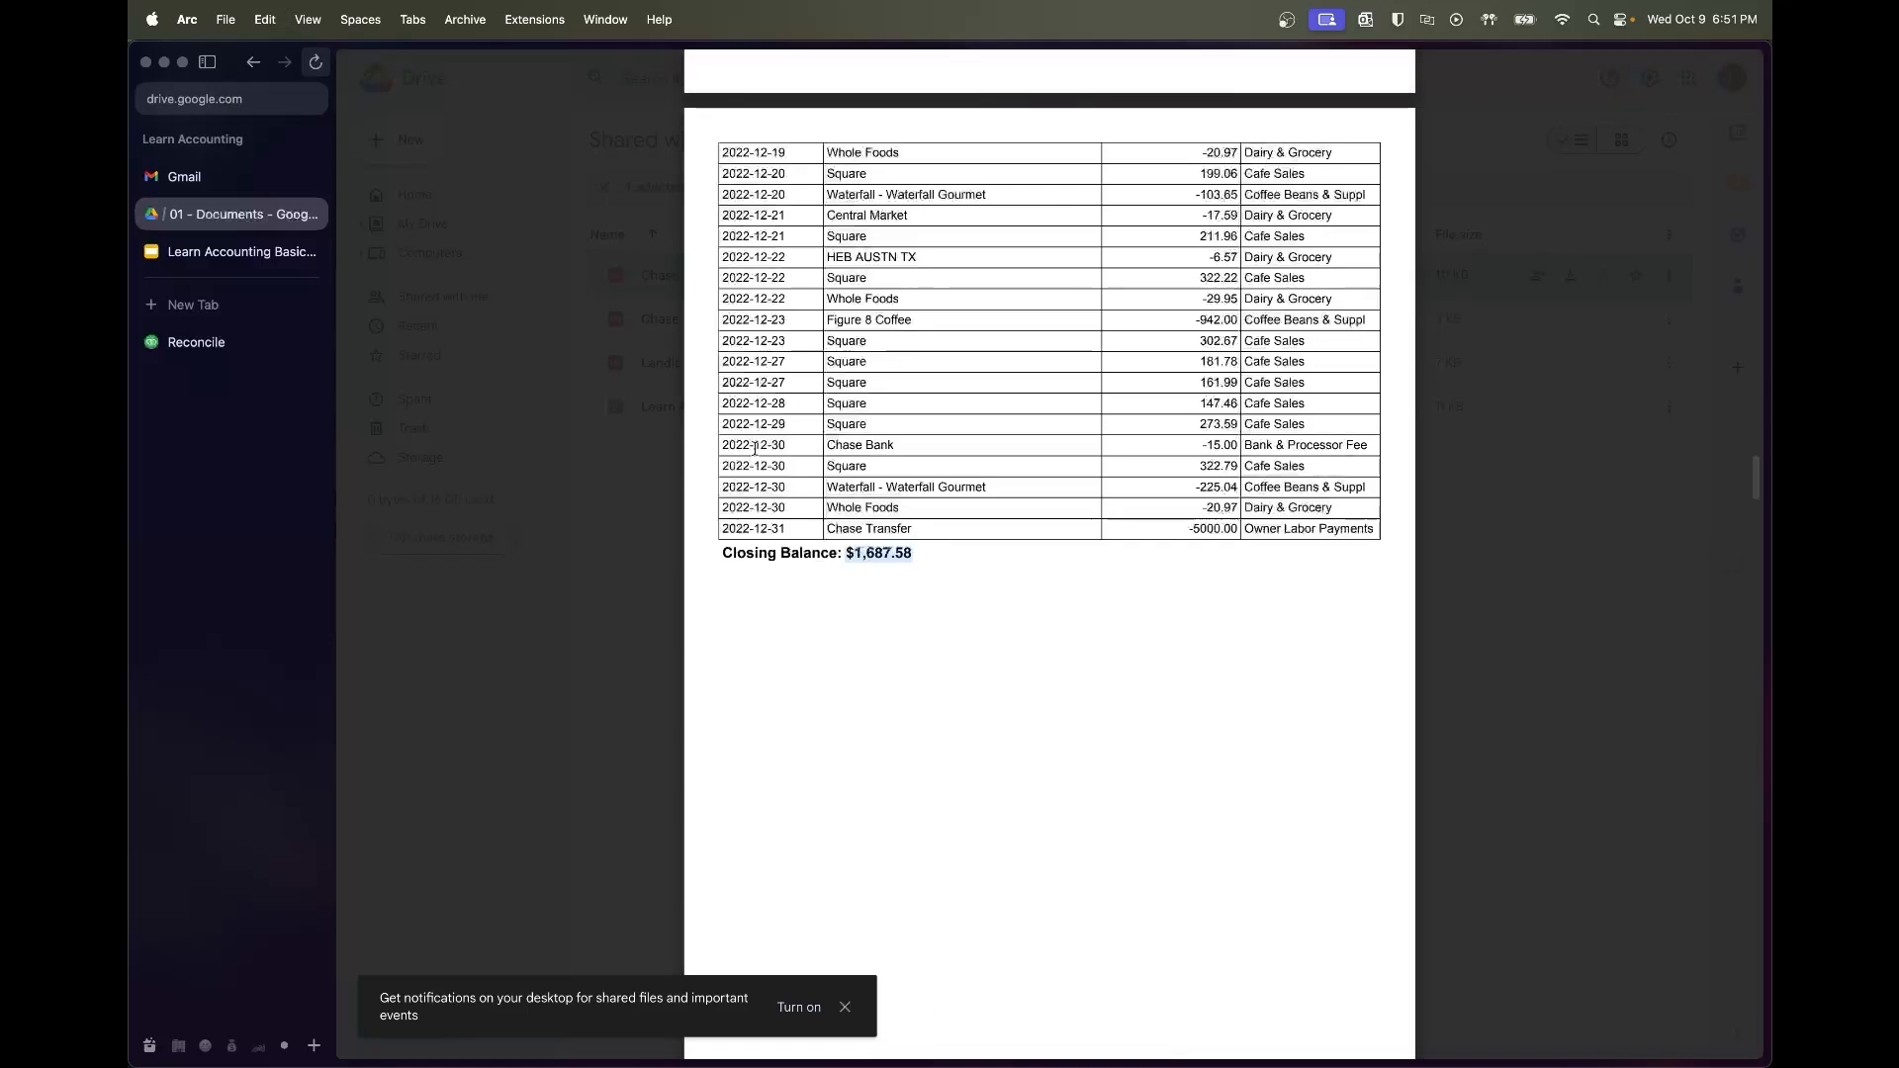
Reconcile with ending balance 1,687.58 and date 12/31/2022, finishing at $0.00 difference
left_click(193, 343)
left_click(742, 543)
key("super+v")
key("Tab")
type("12/")
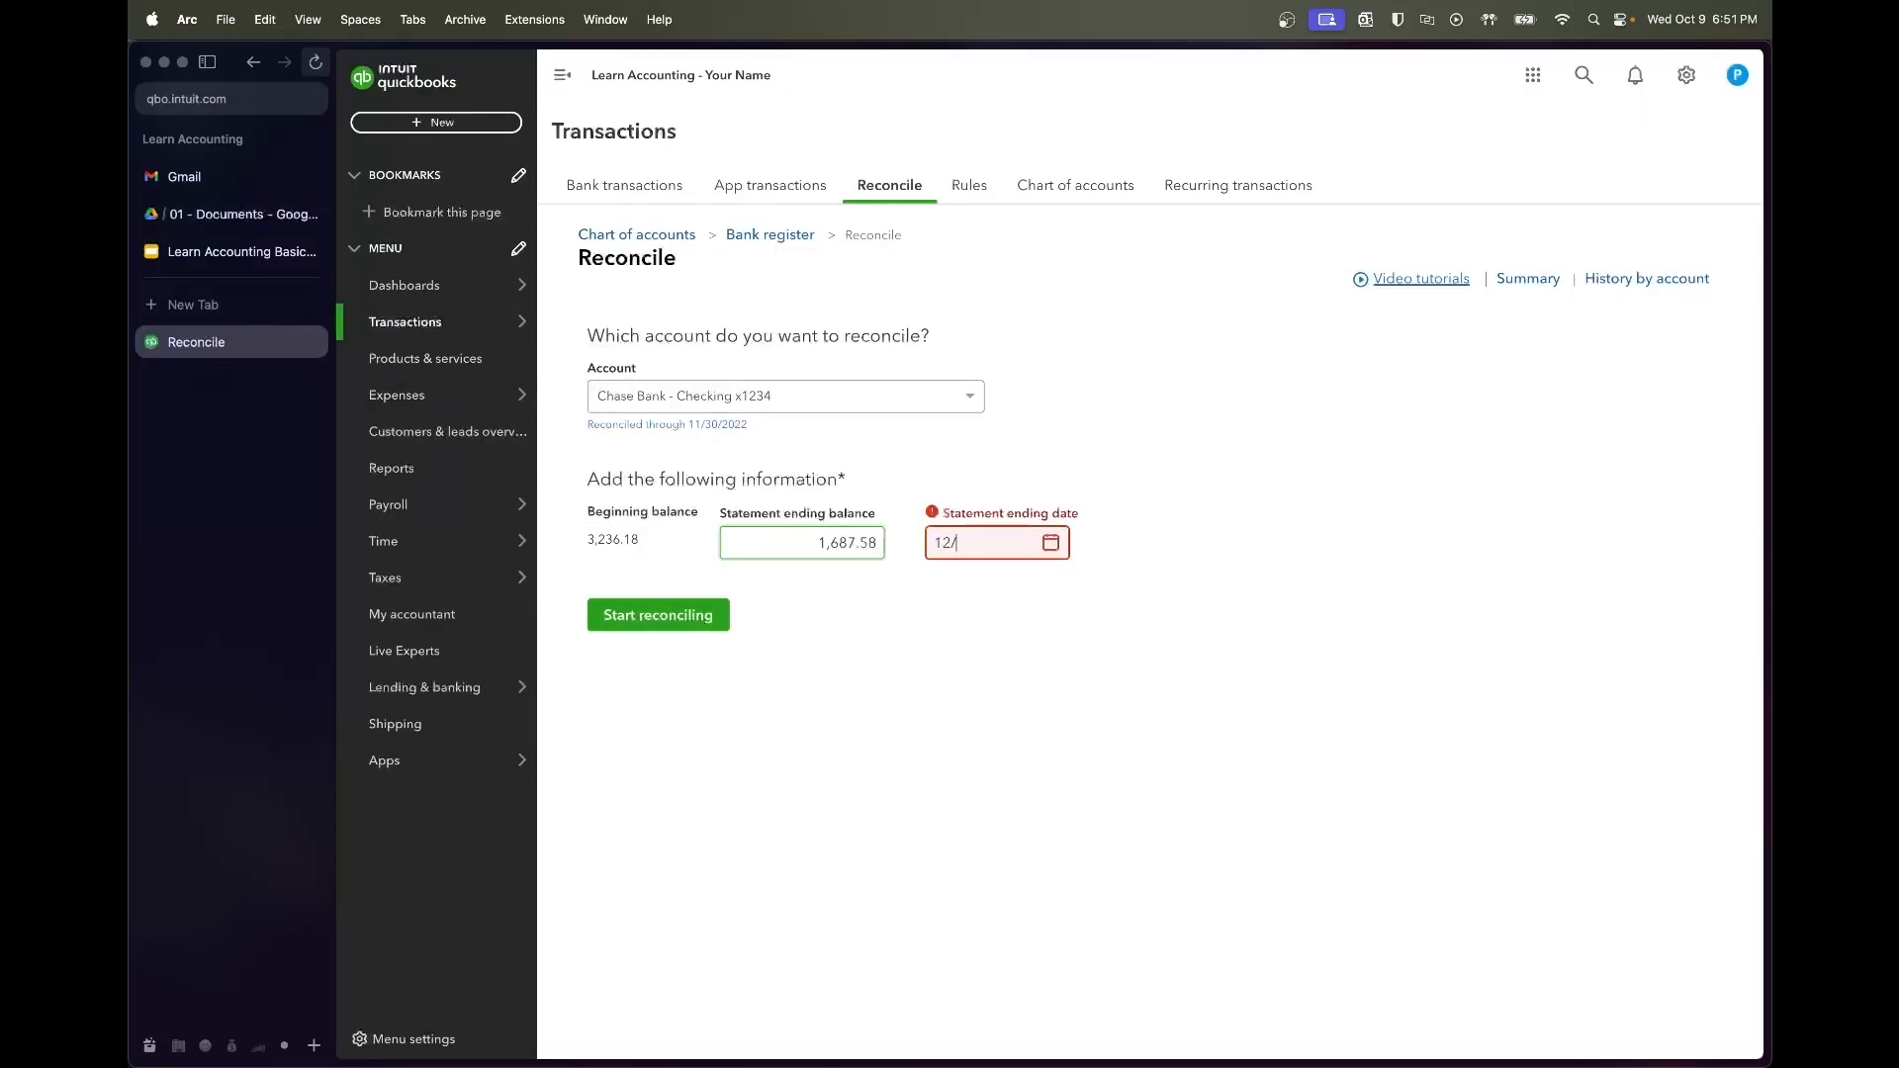
type("31/22")
key("Tab")
left_click(710, 602)
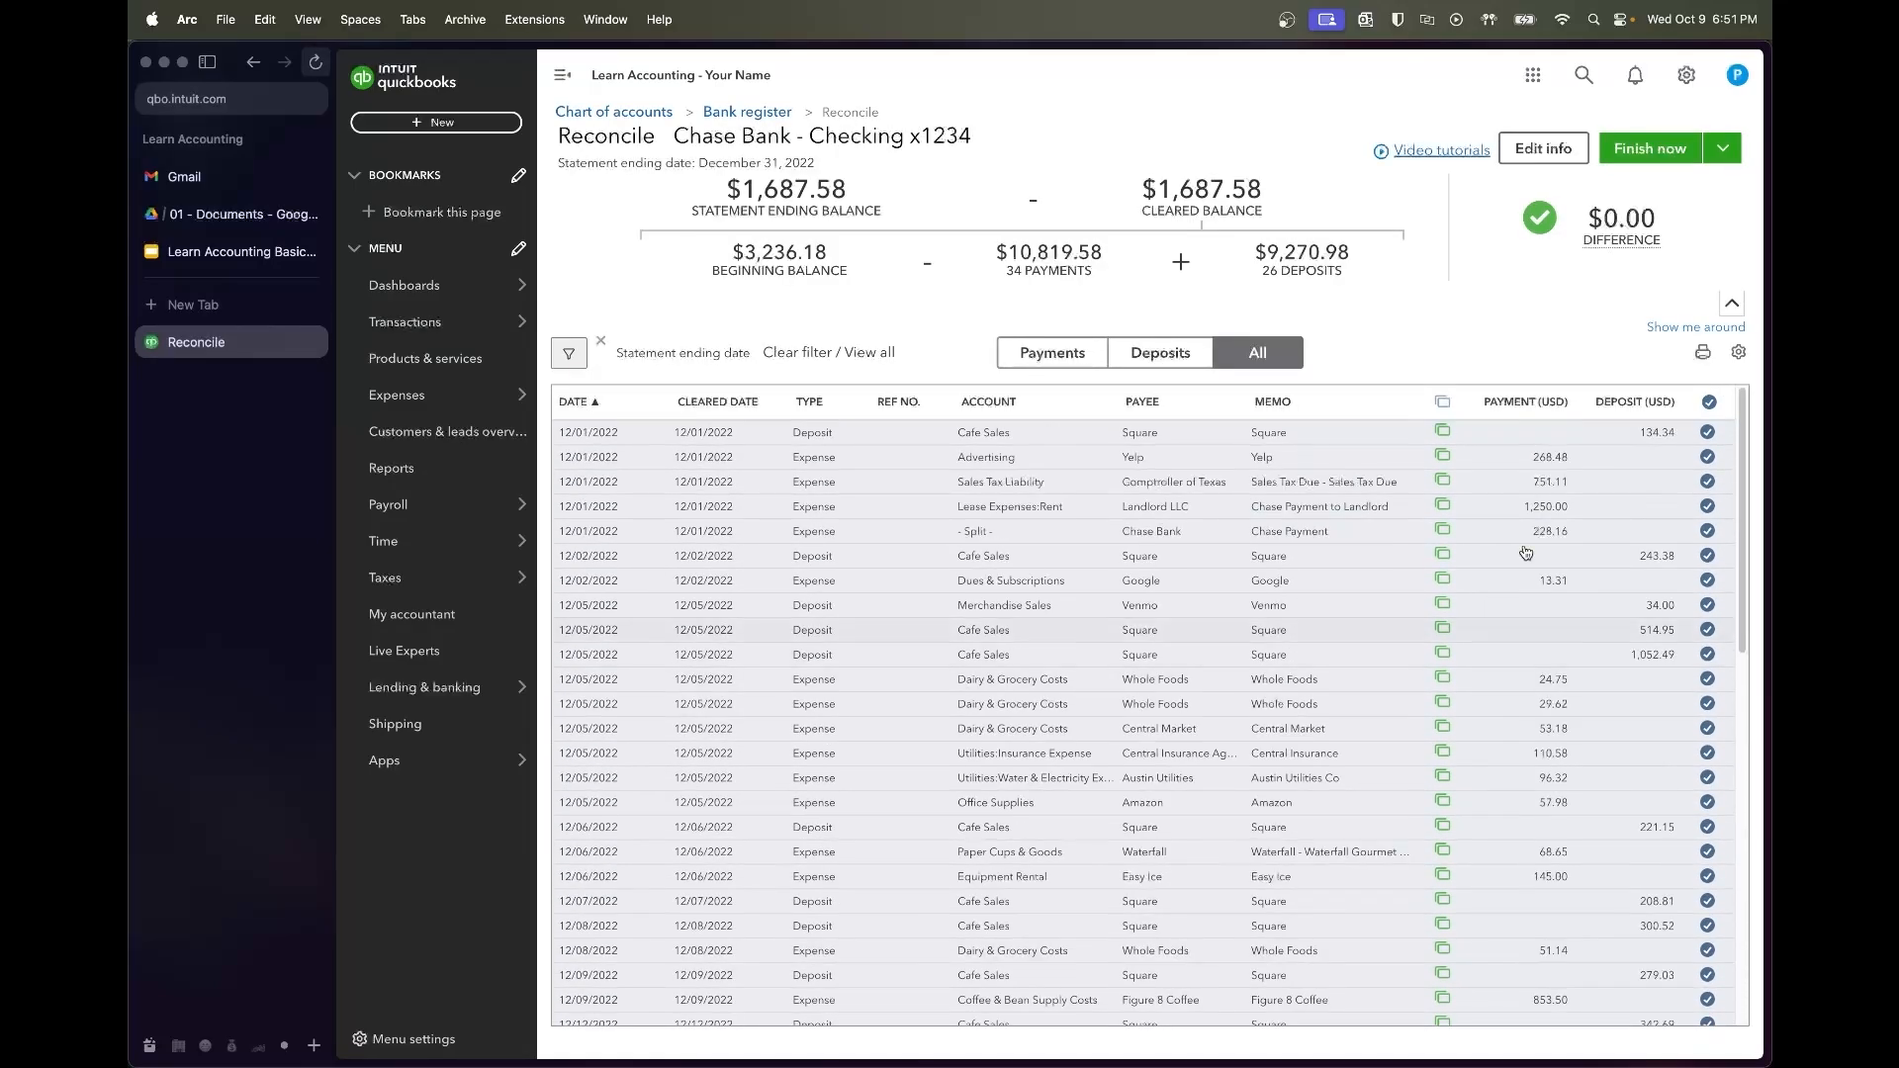
left_click(1650, 146)
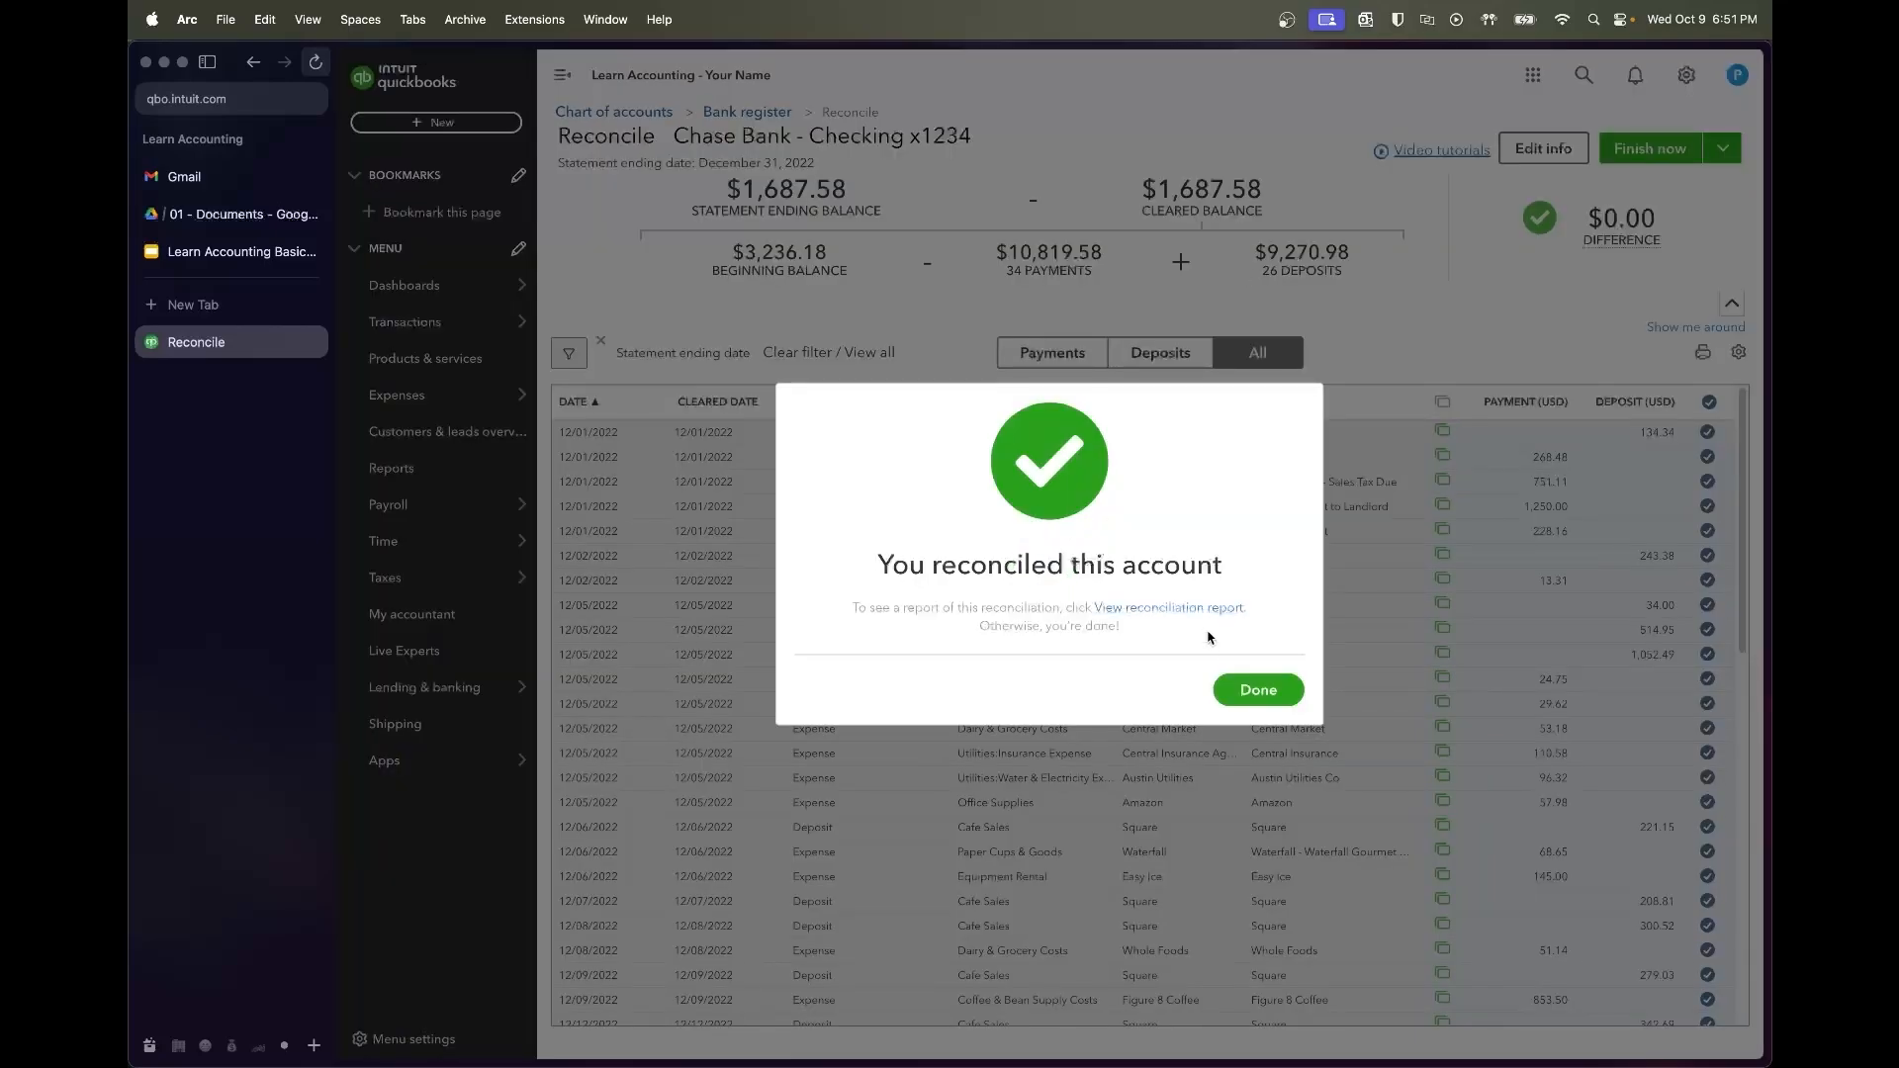
left_click(1256, 689)
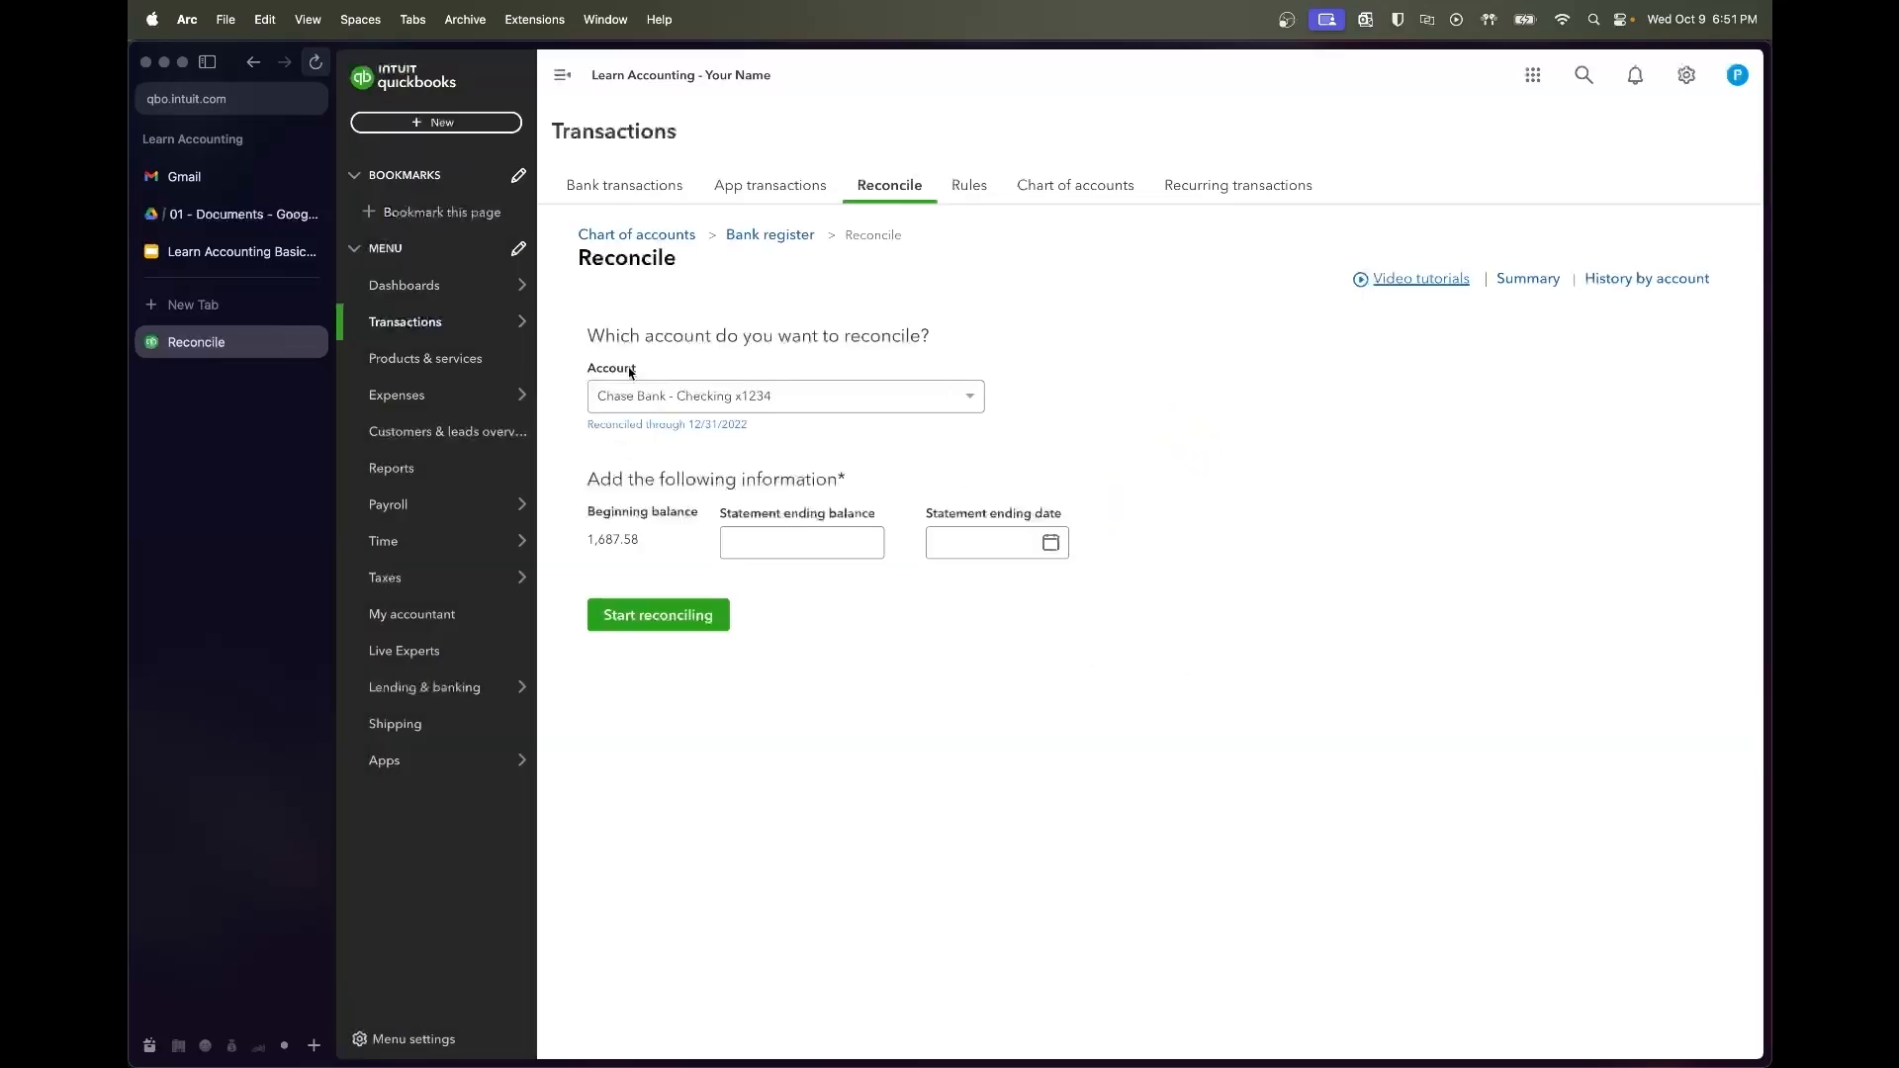
Open Bank transactions for Chase Bank - Checking x1234 from the Transactions menu
mouse_move(501, 337)
left_click(593, 322)
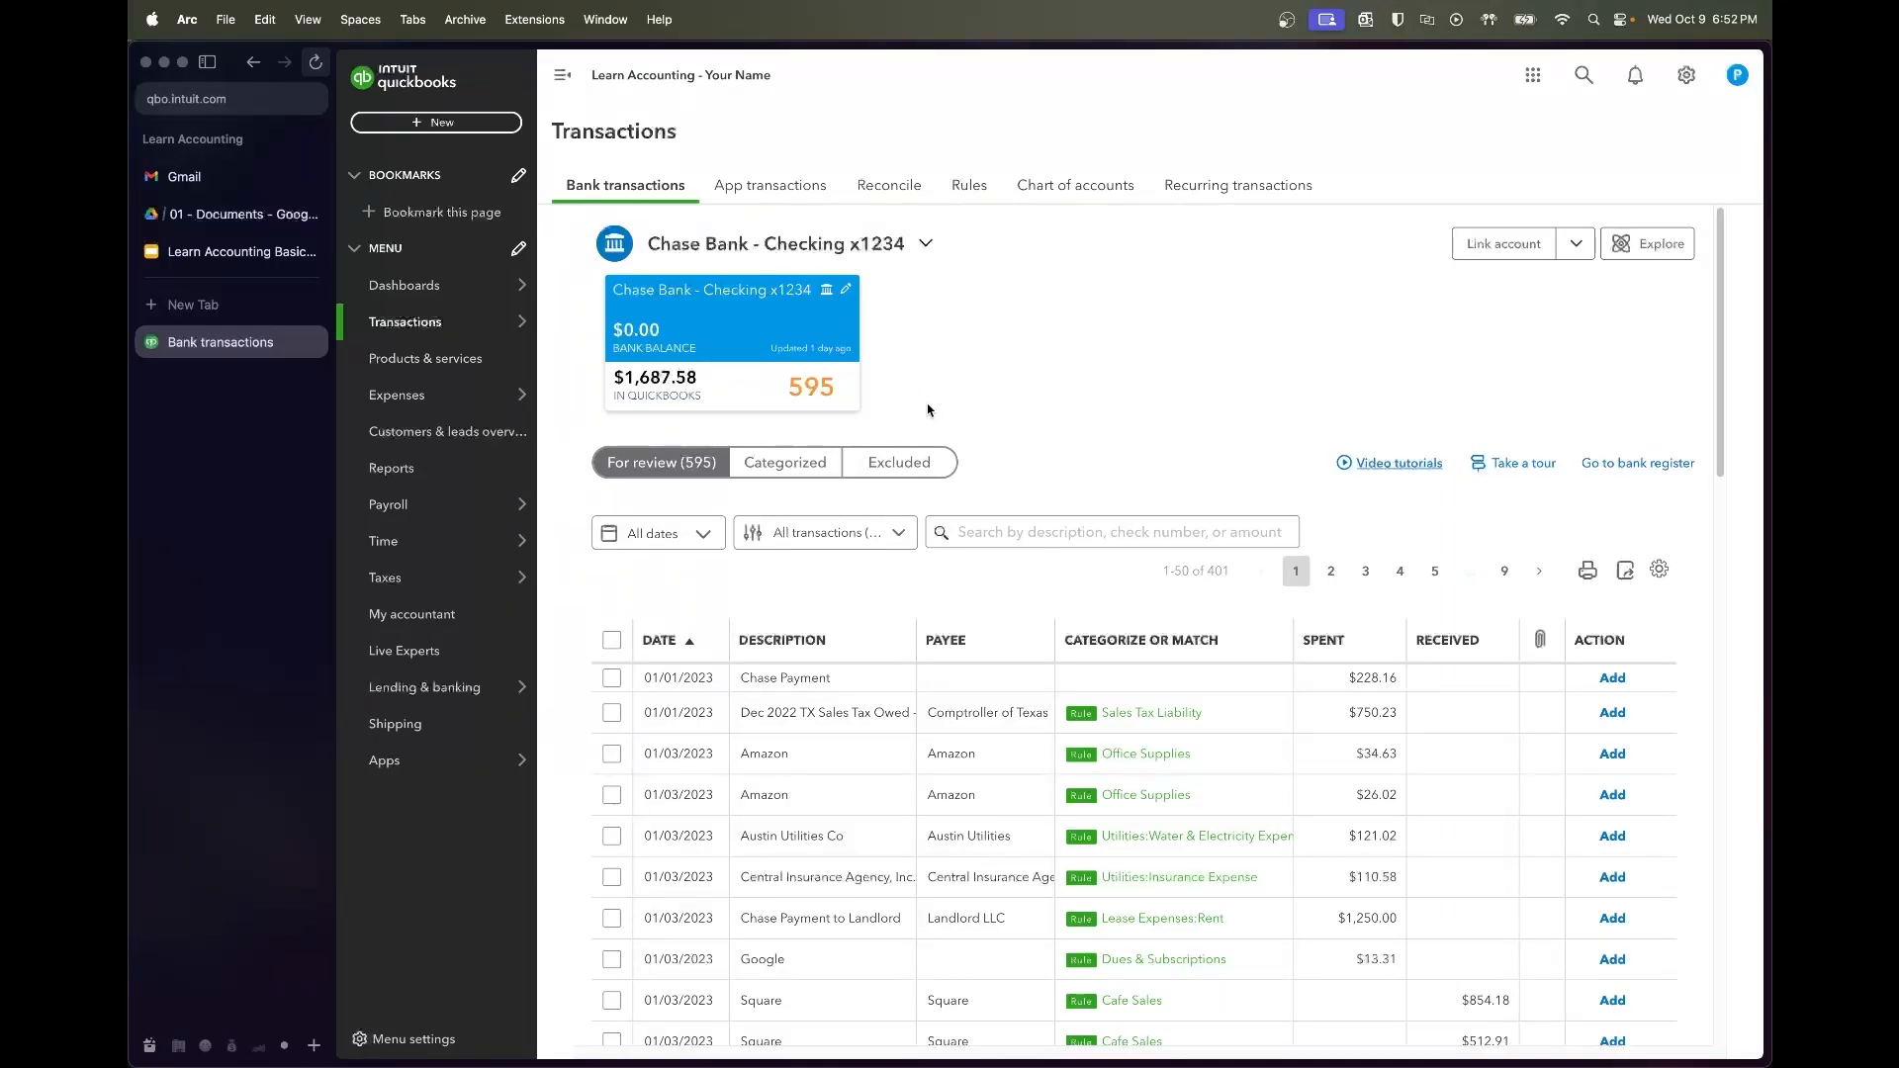
Run the Profit and Loss report for 07/01/2022 to 12/31/2022
left_click(445, 467)
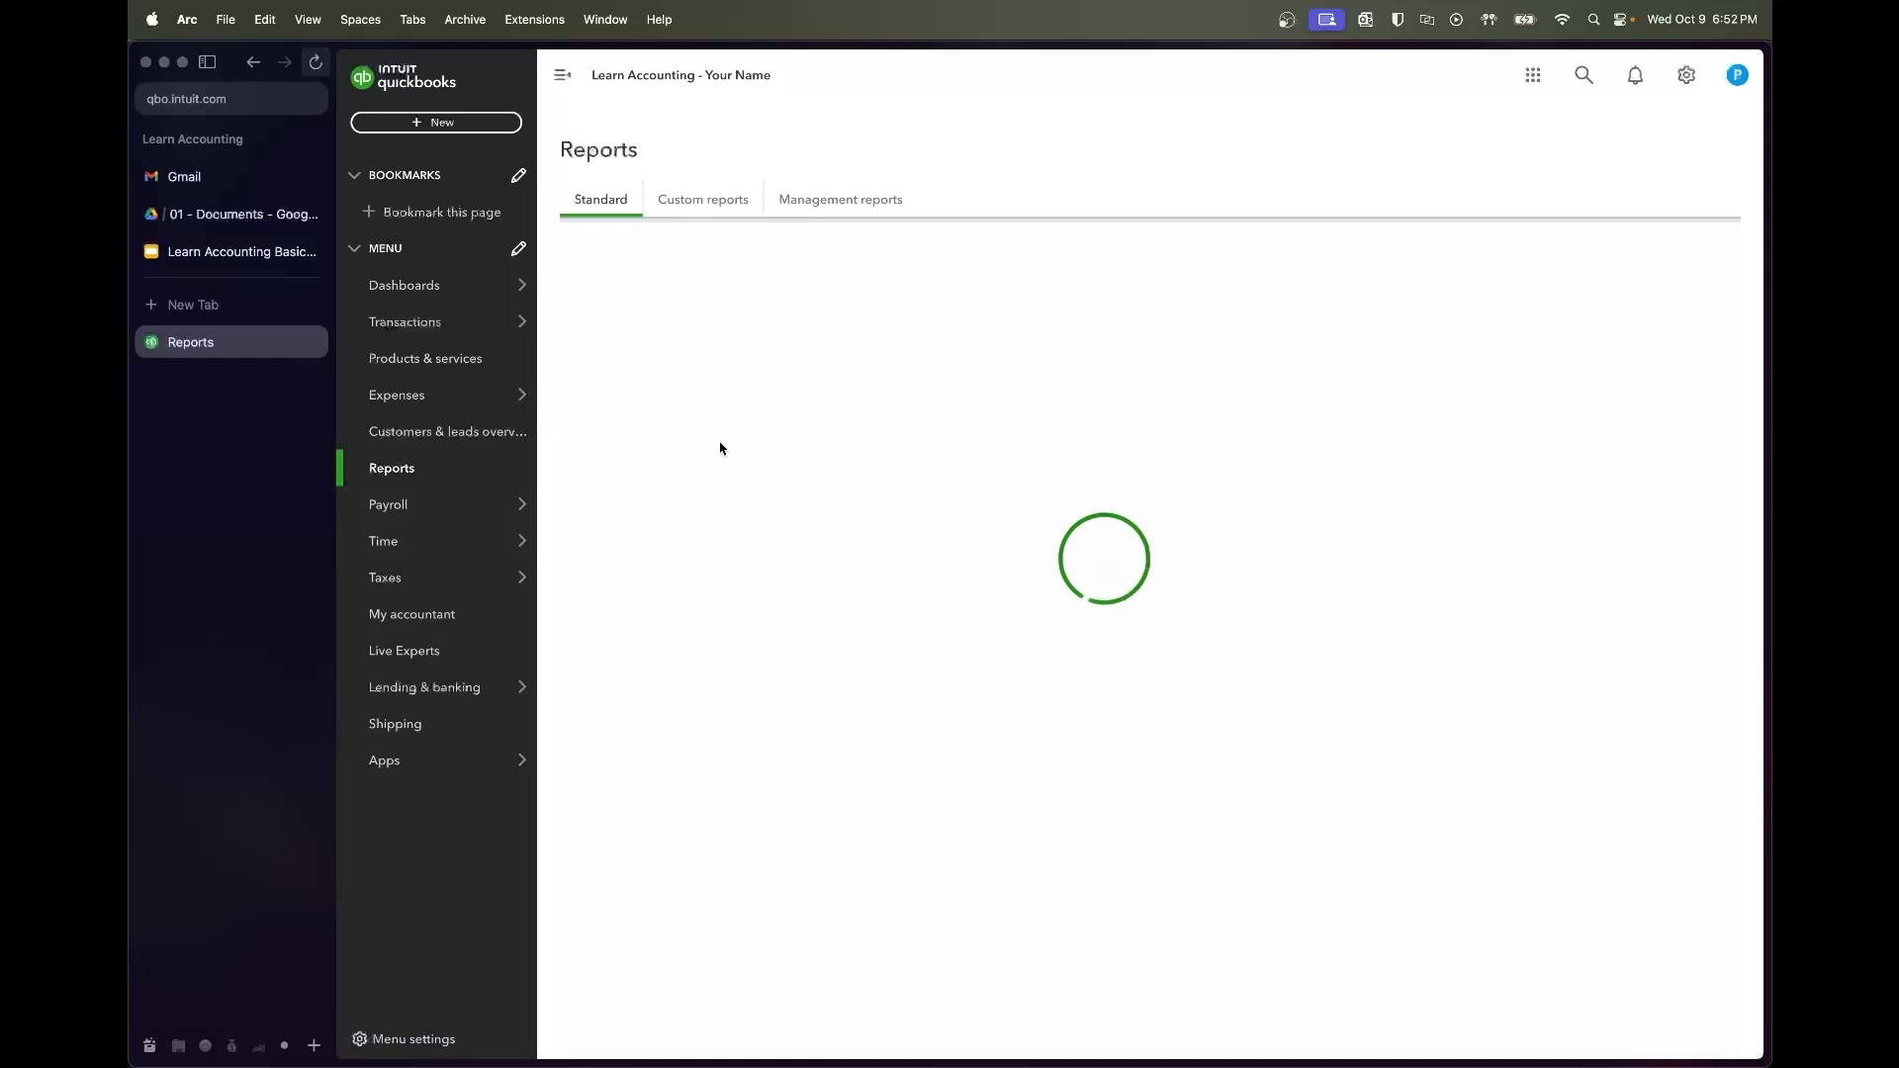
left_click(662, 381)
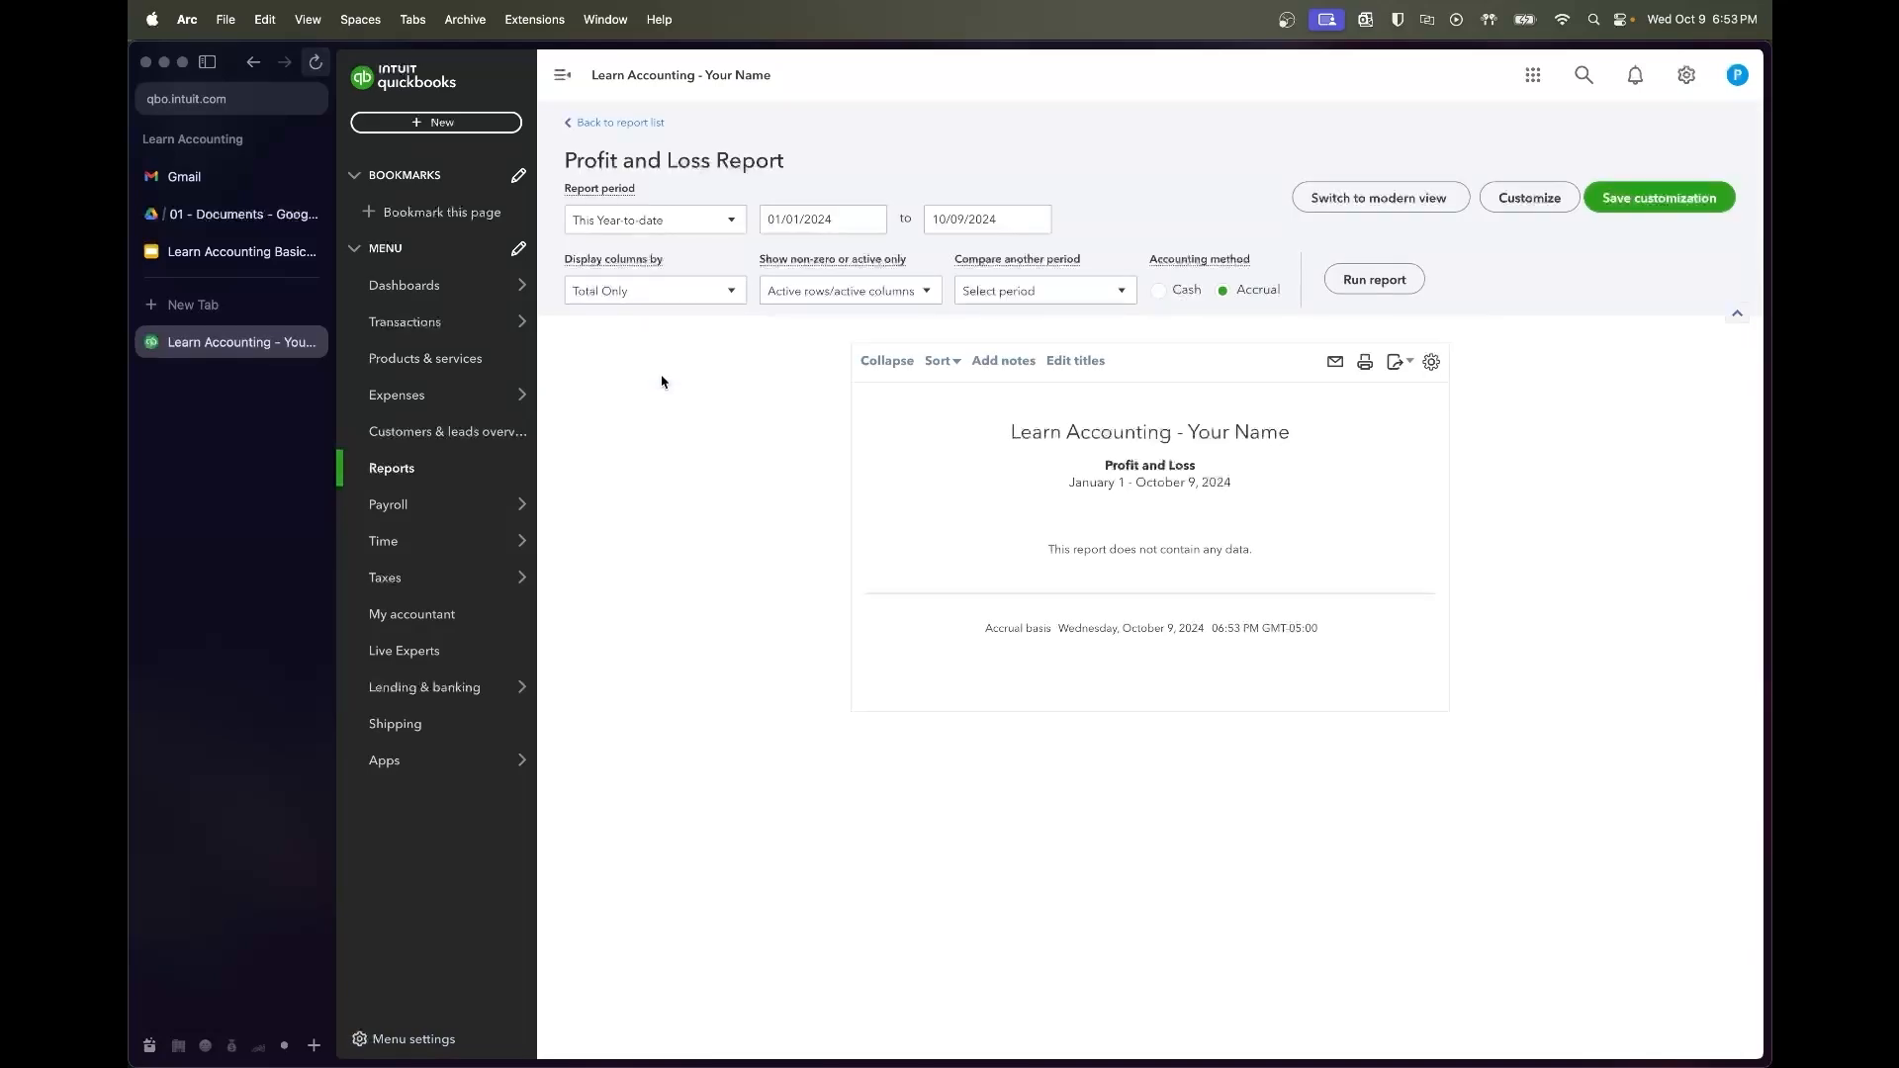
left_click(837, 220)
type("7")
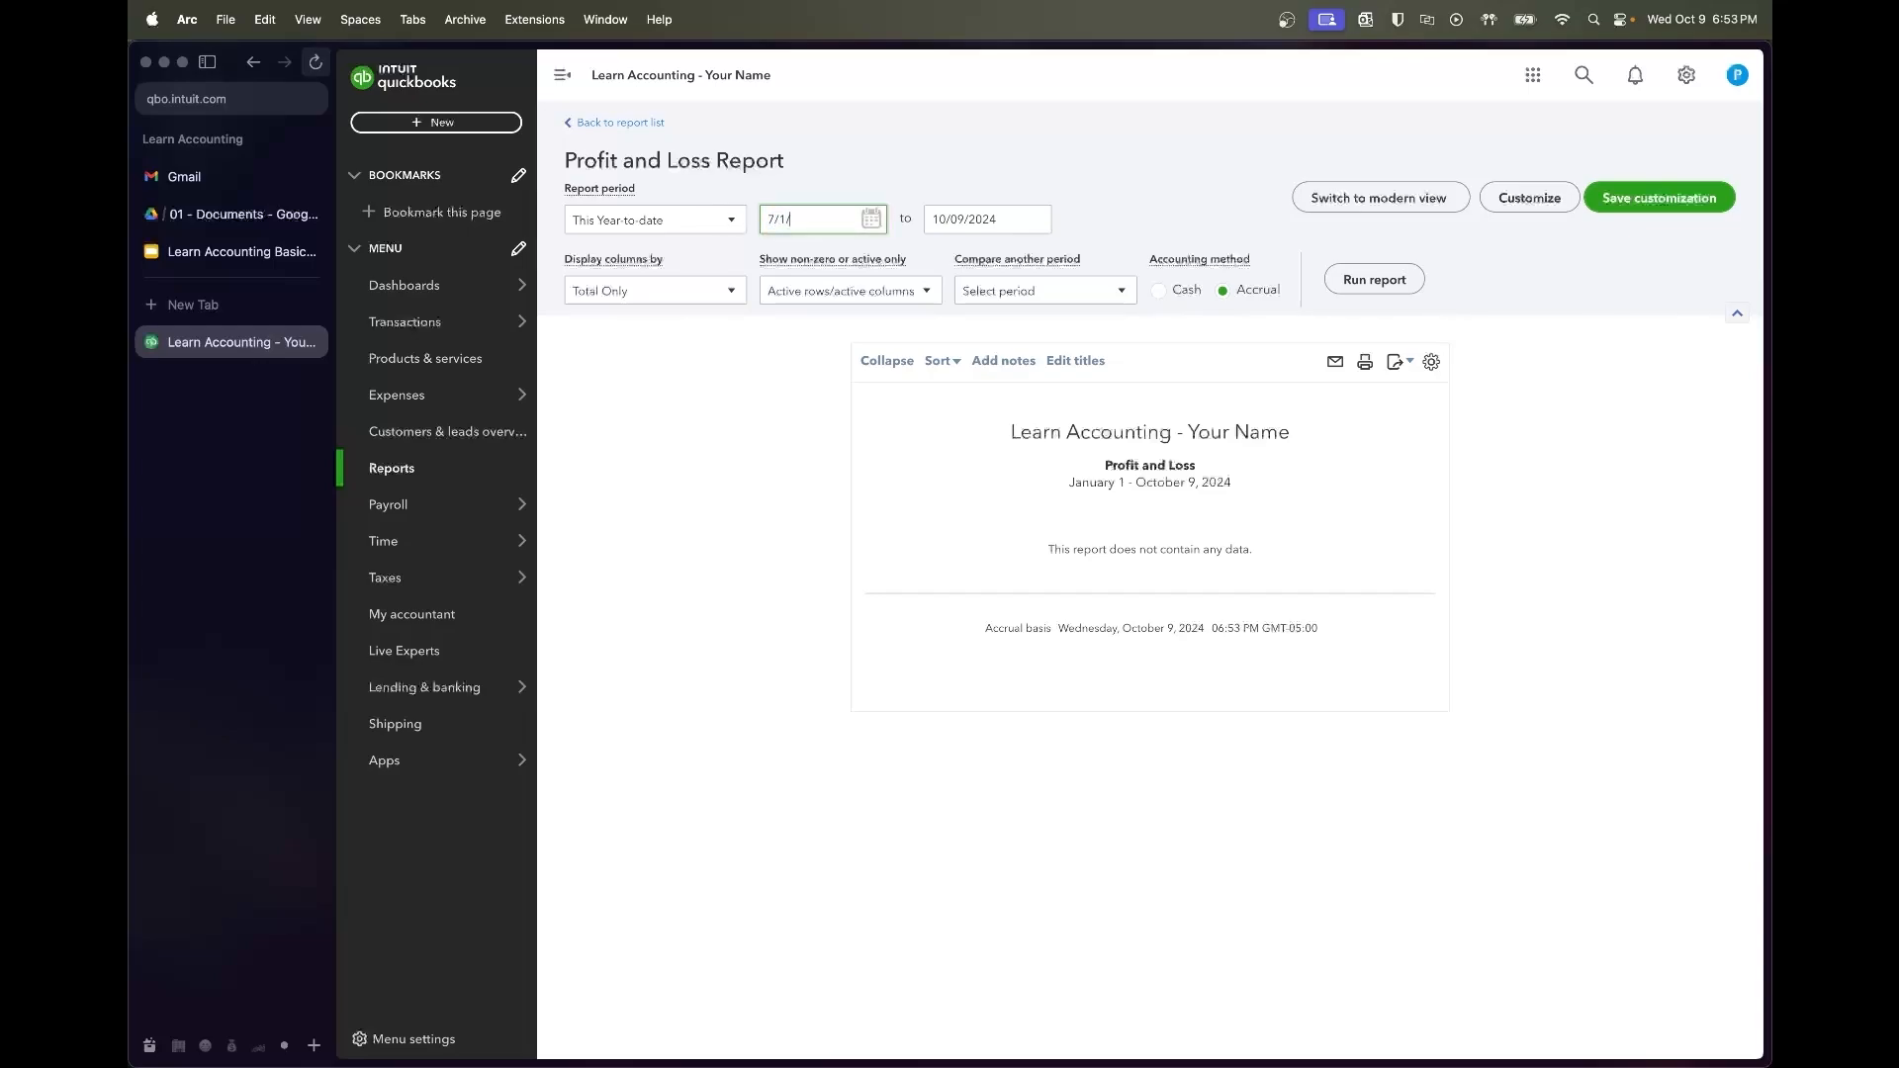
key("Tab")
type("12")
left_click(1331, 233)
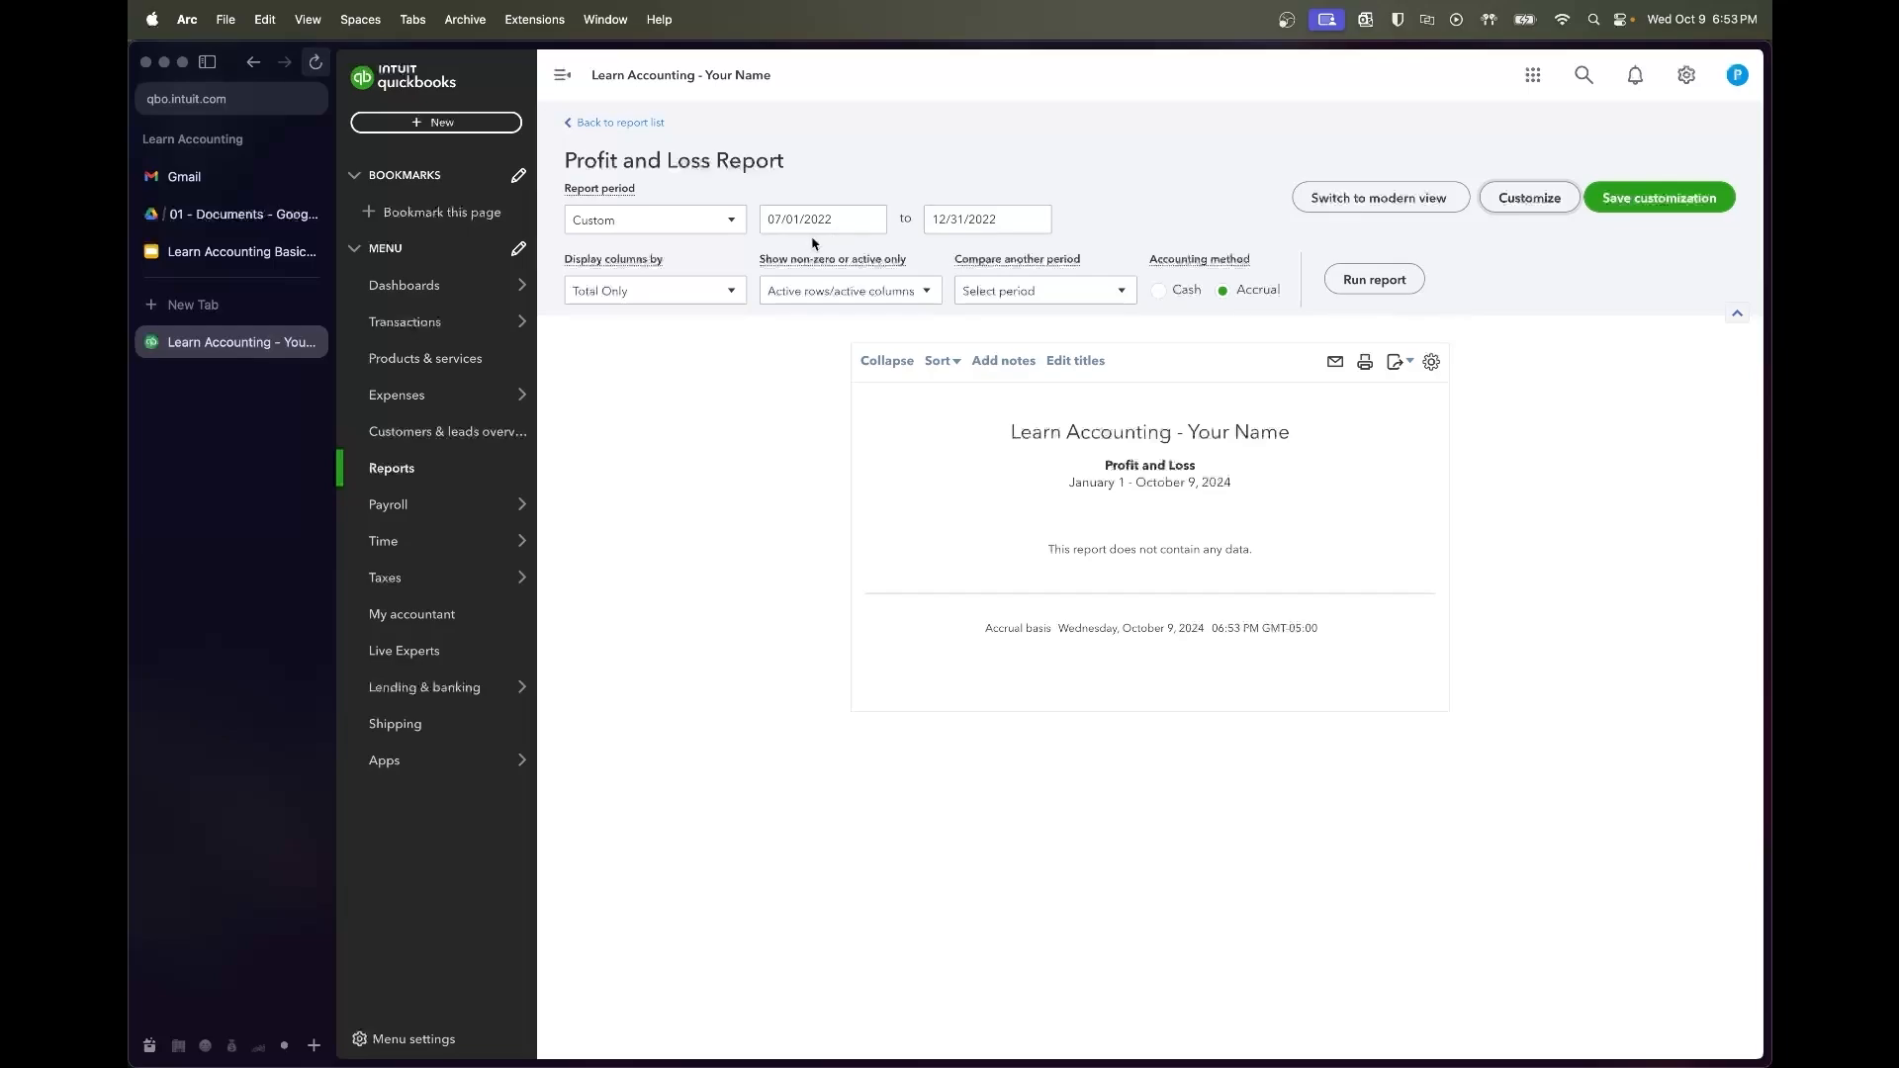
left_click(1371, 280)
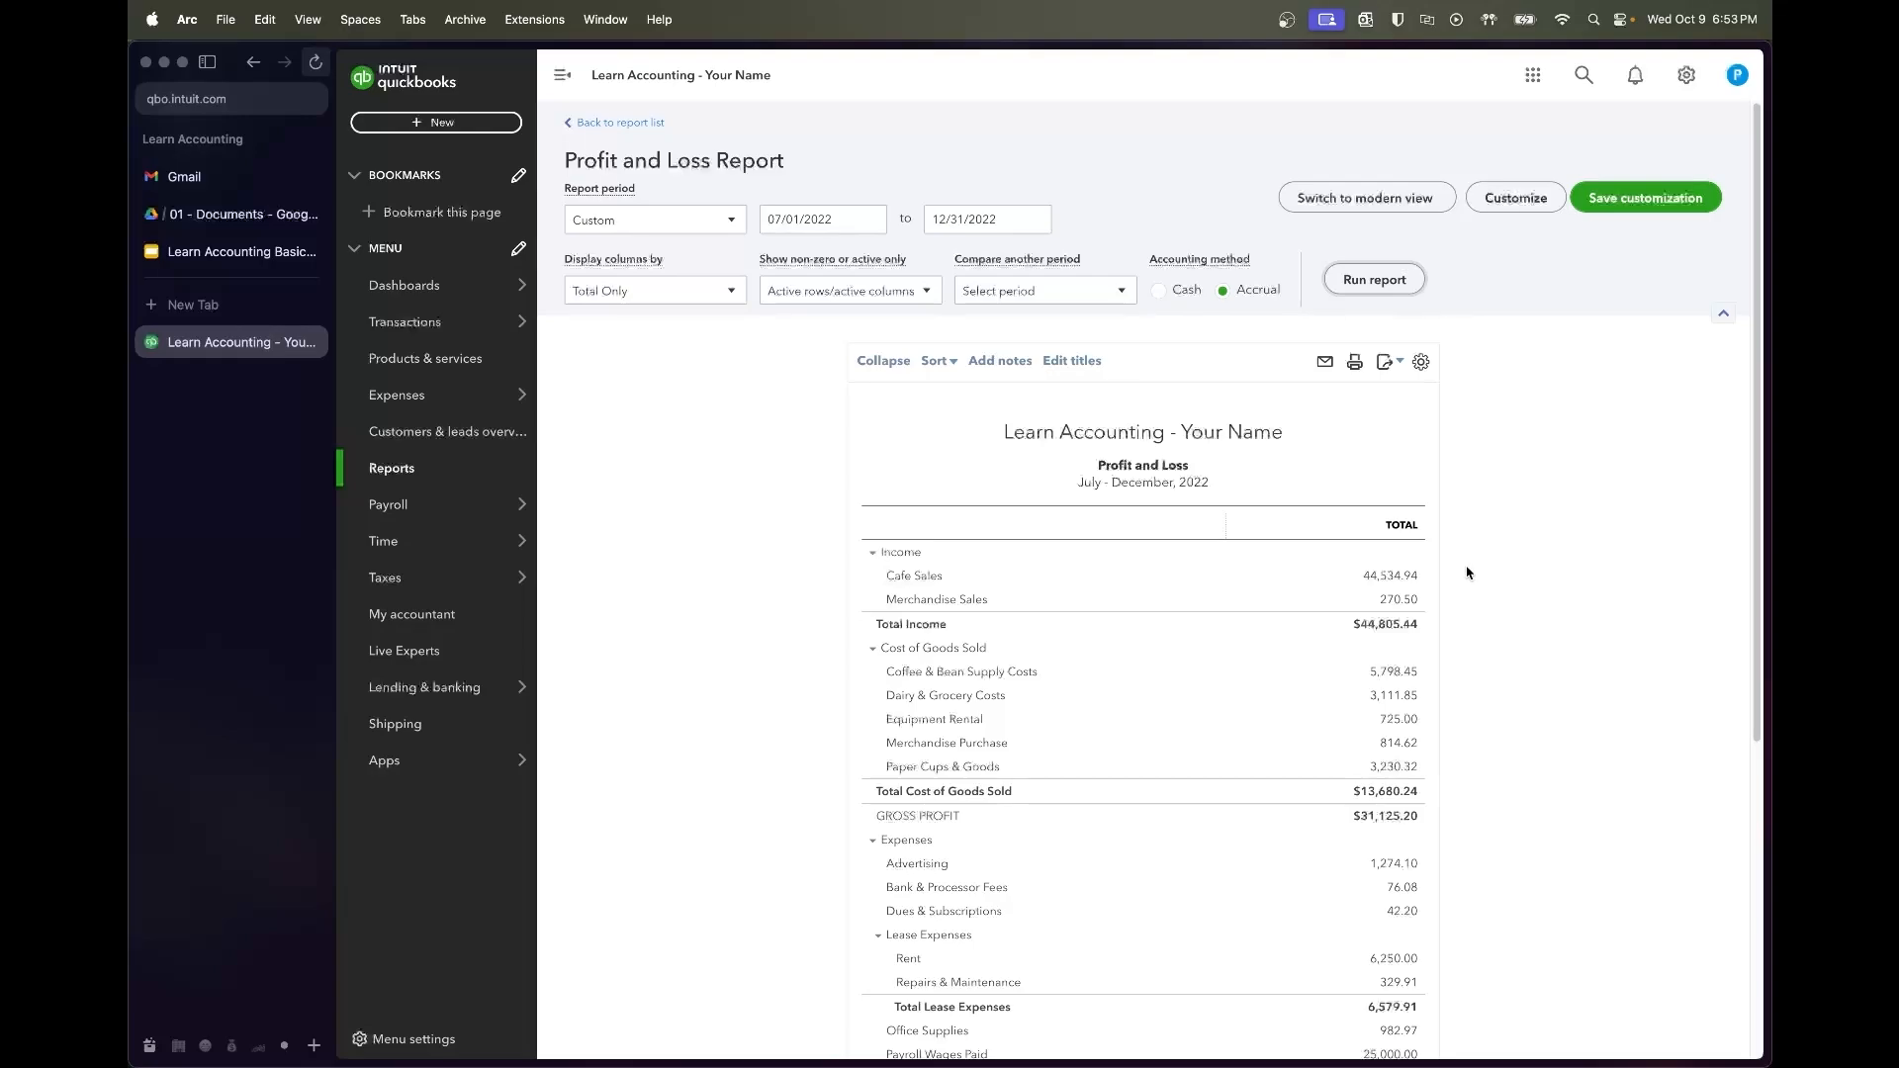
Scroll through the report, reviewing total income $44,805.44 and net income $-5,552.82
scroll(1469, 574, "down", 1)
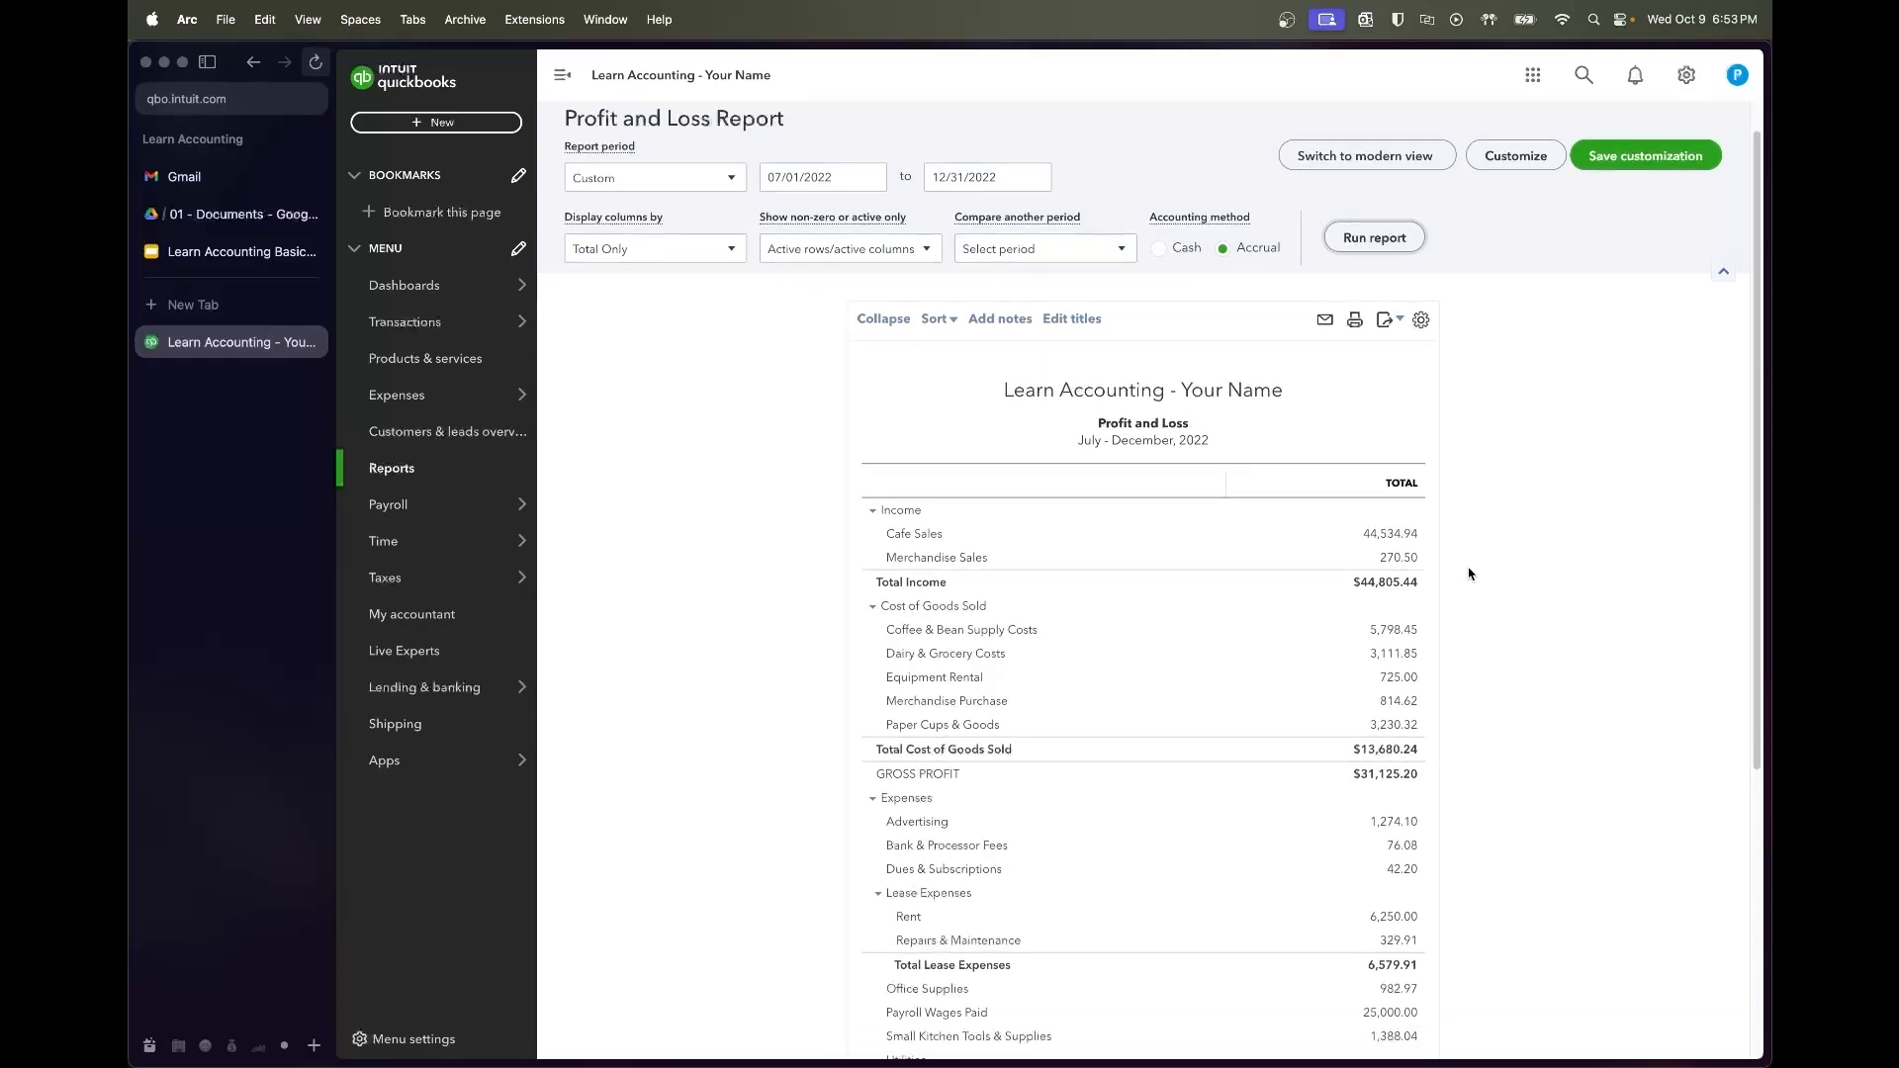
scroll(1469, 574, "down", 4)
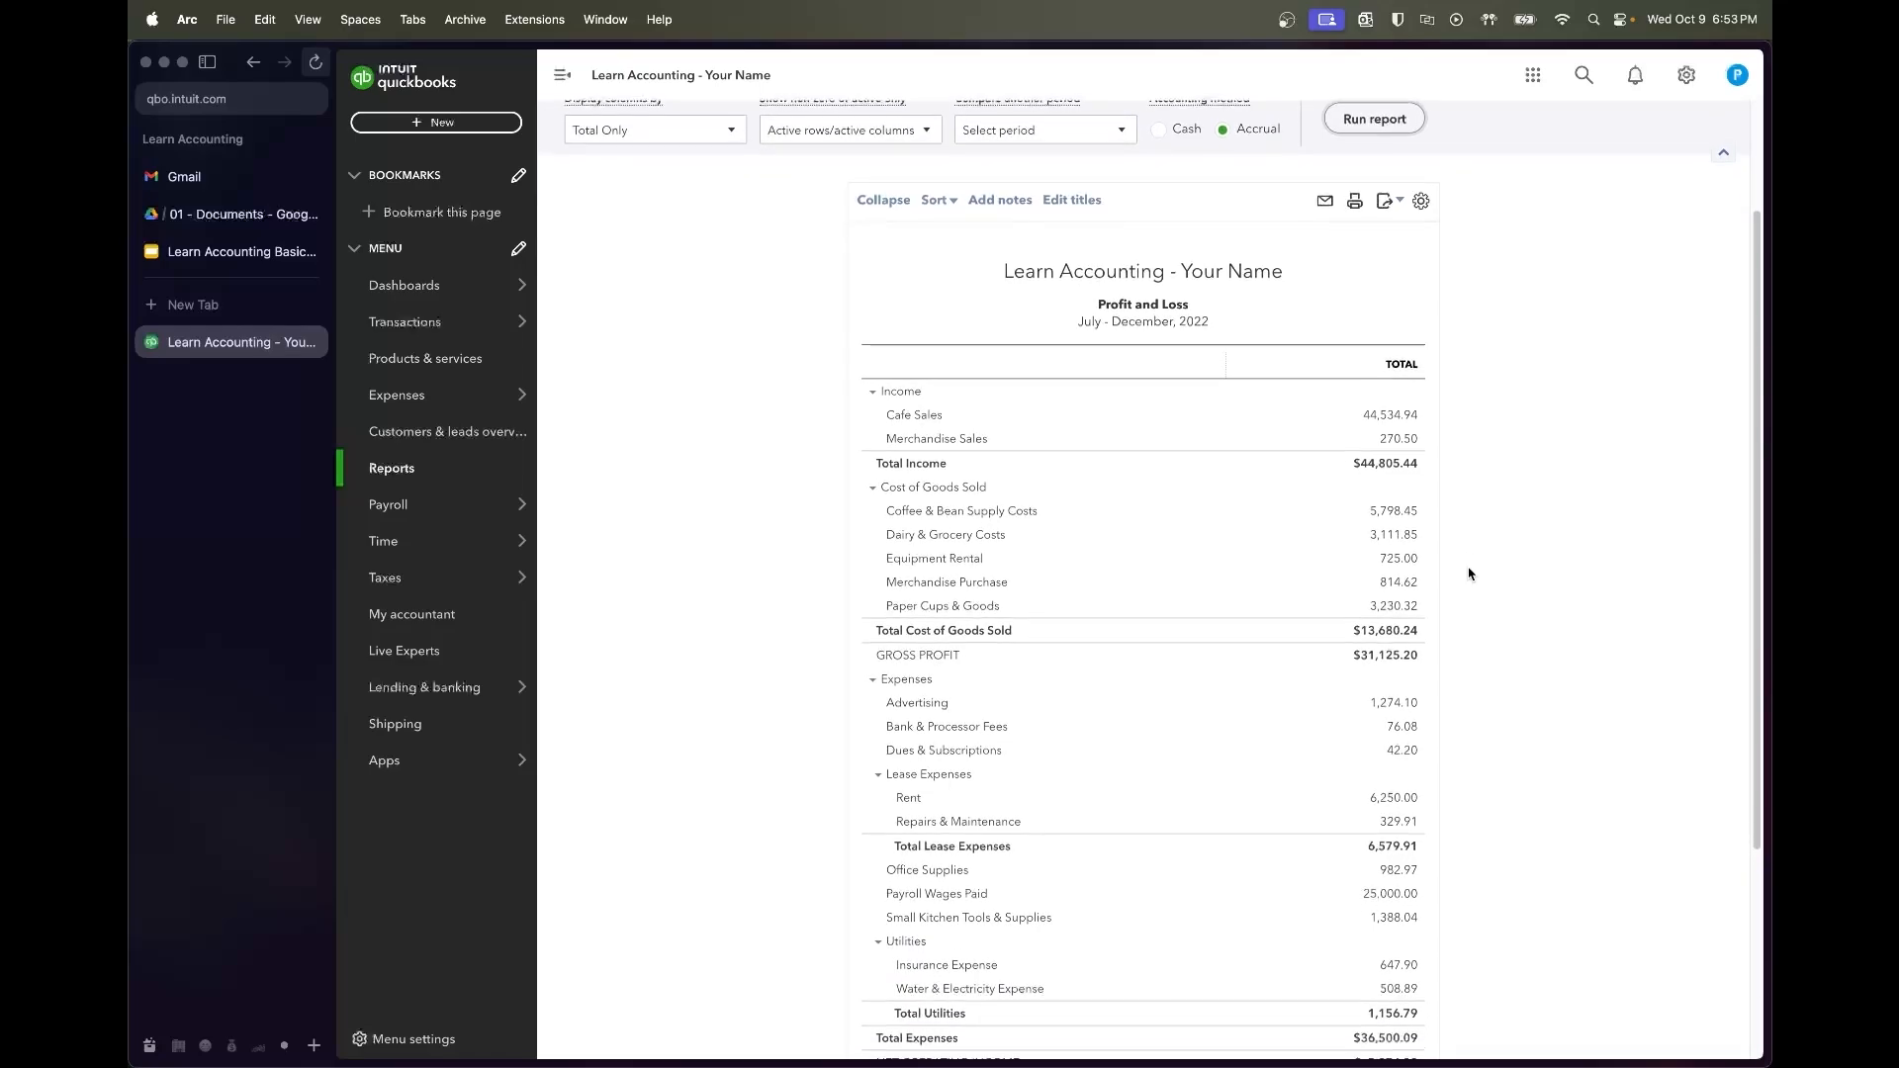
scroll(1469, 574, "down", 2)
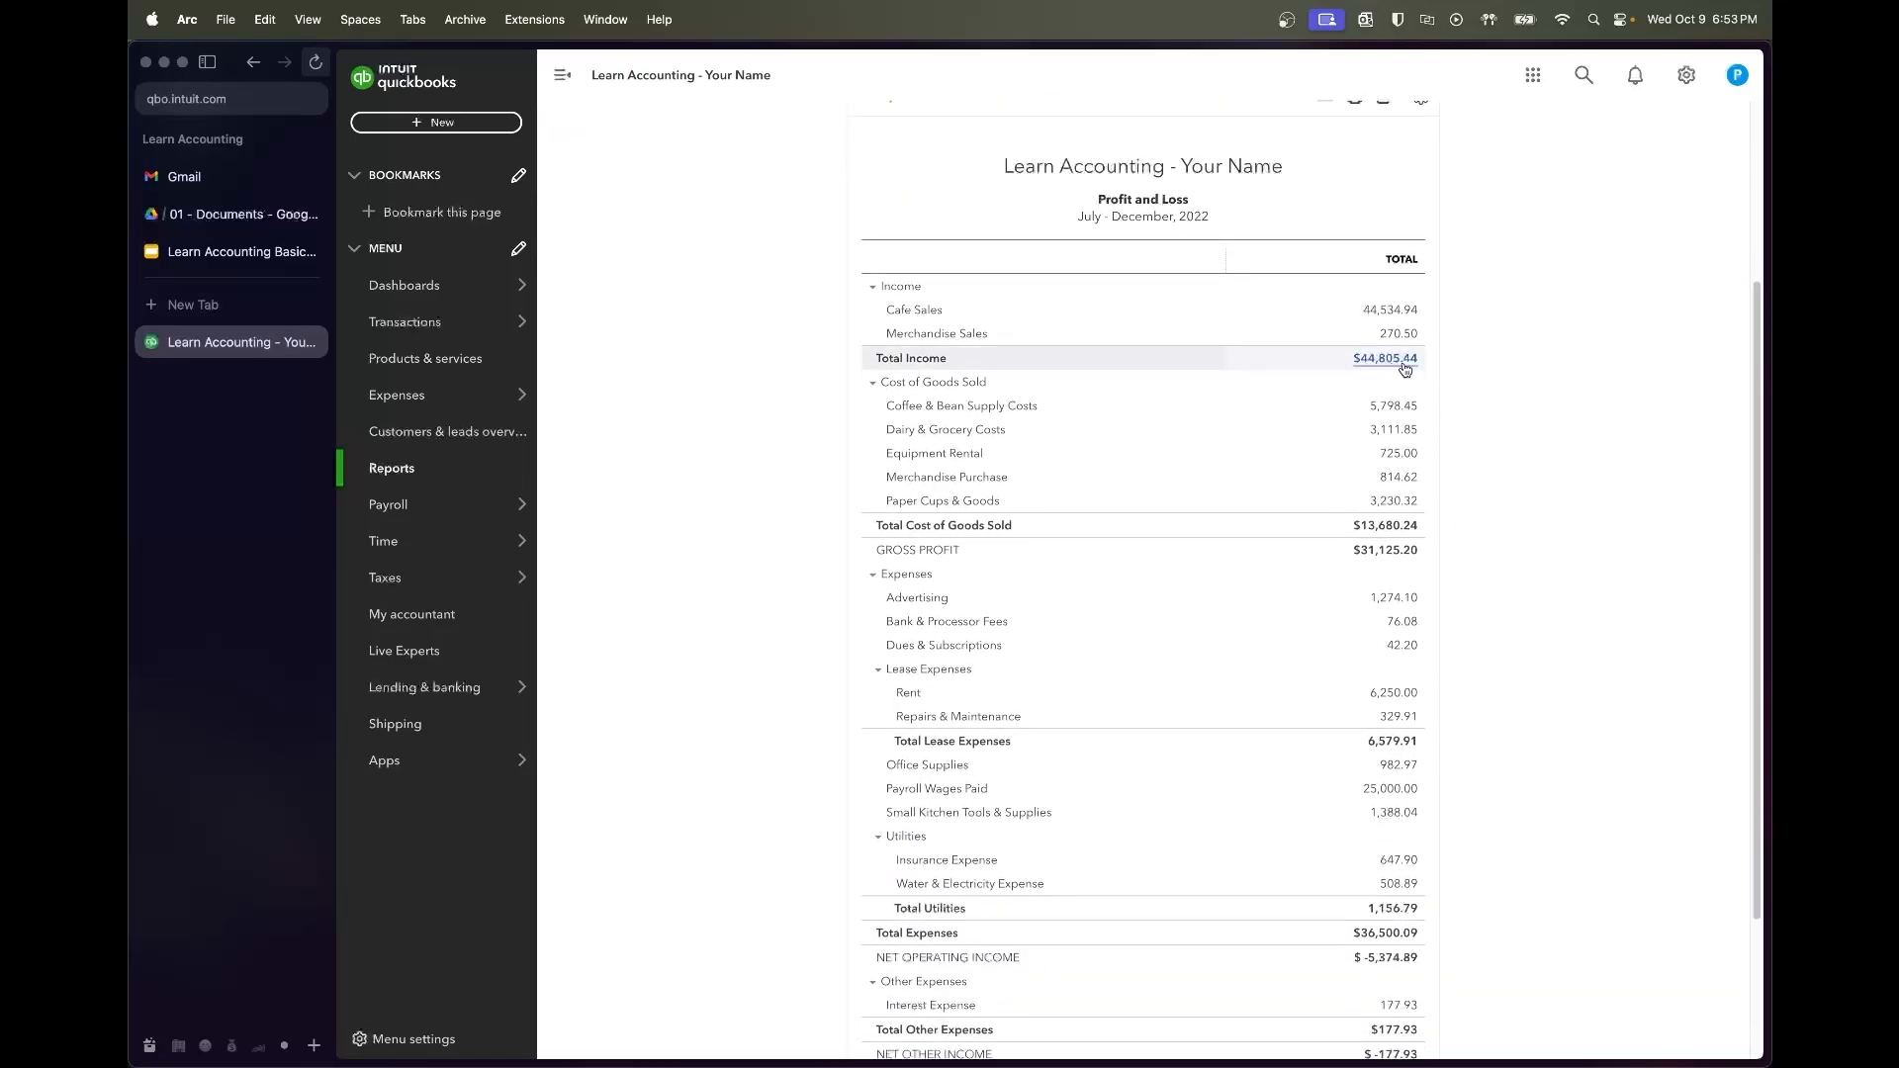
scroll(1513, 453, "down", 2)
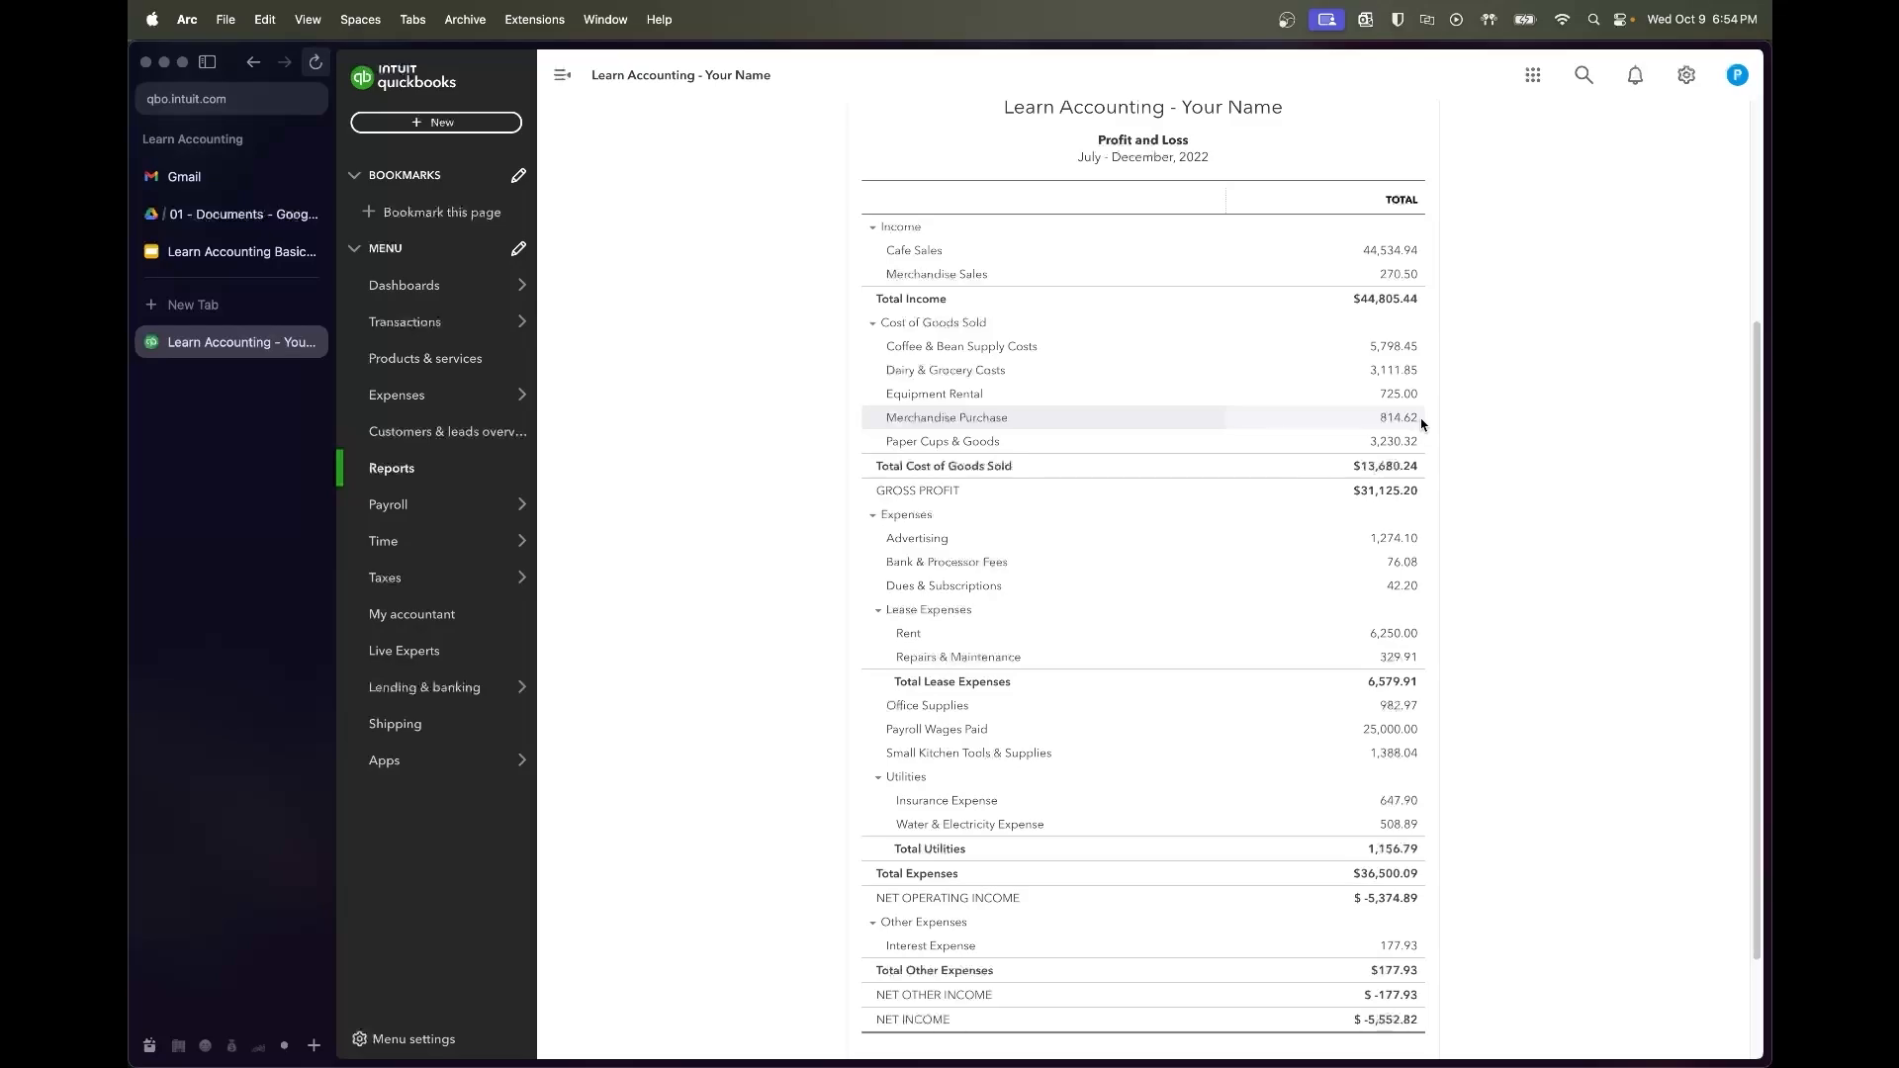
scroll(1425, 424, "down", 3)
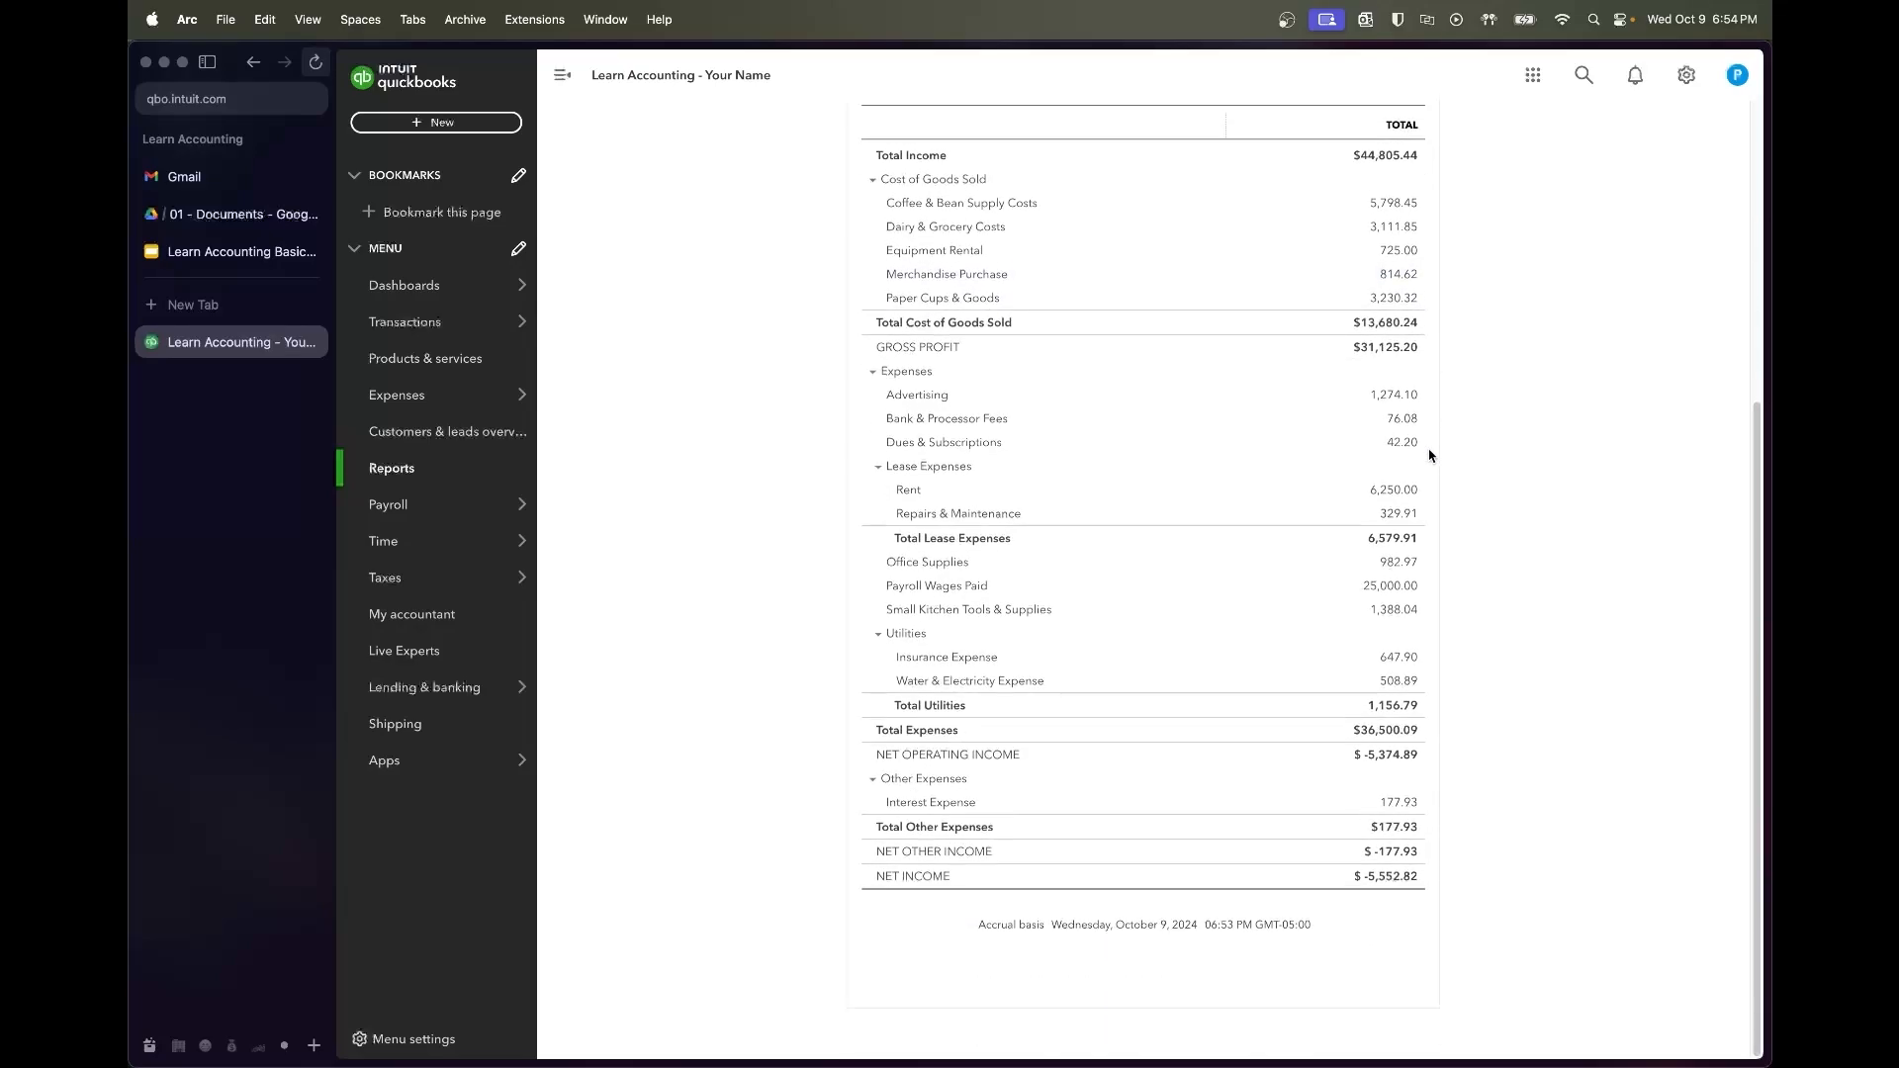
scroll(1427, 417, "up", 1)
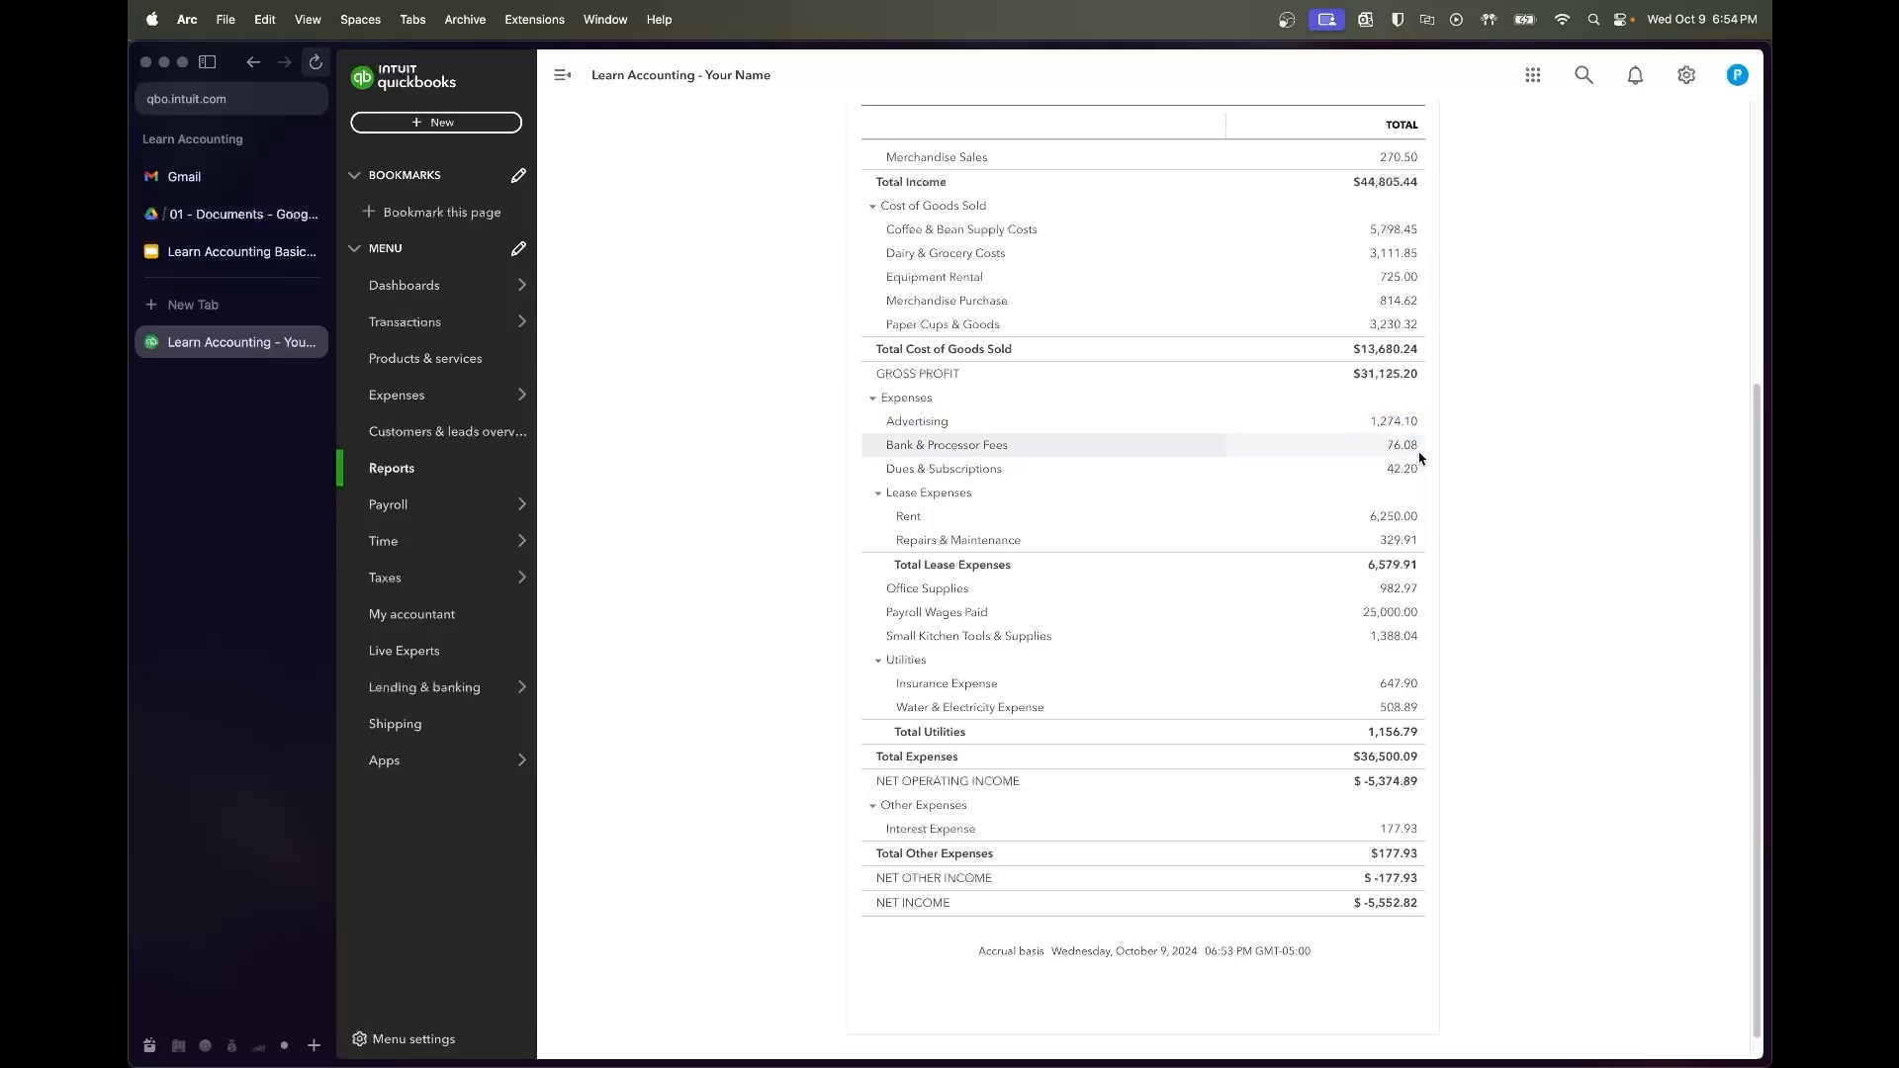
scroll(1434, 501, "down", 1)
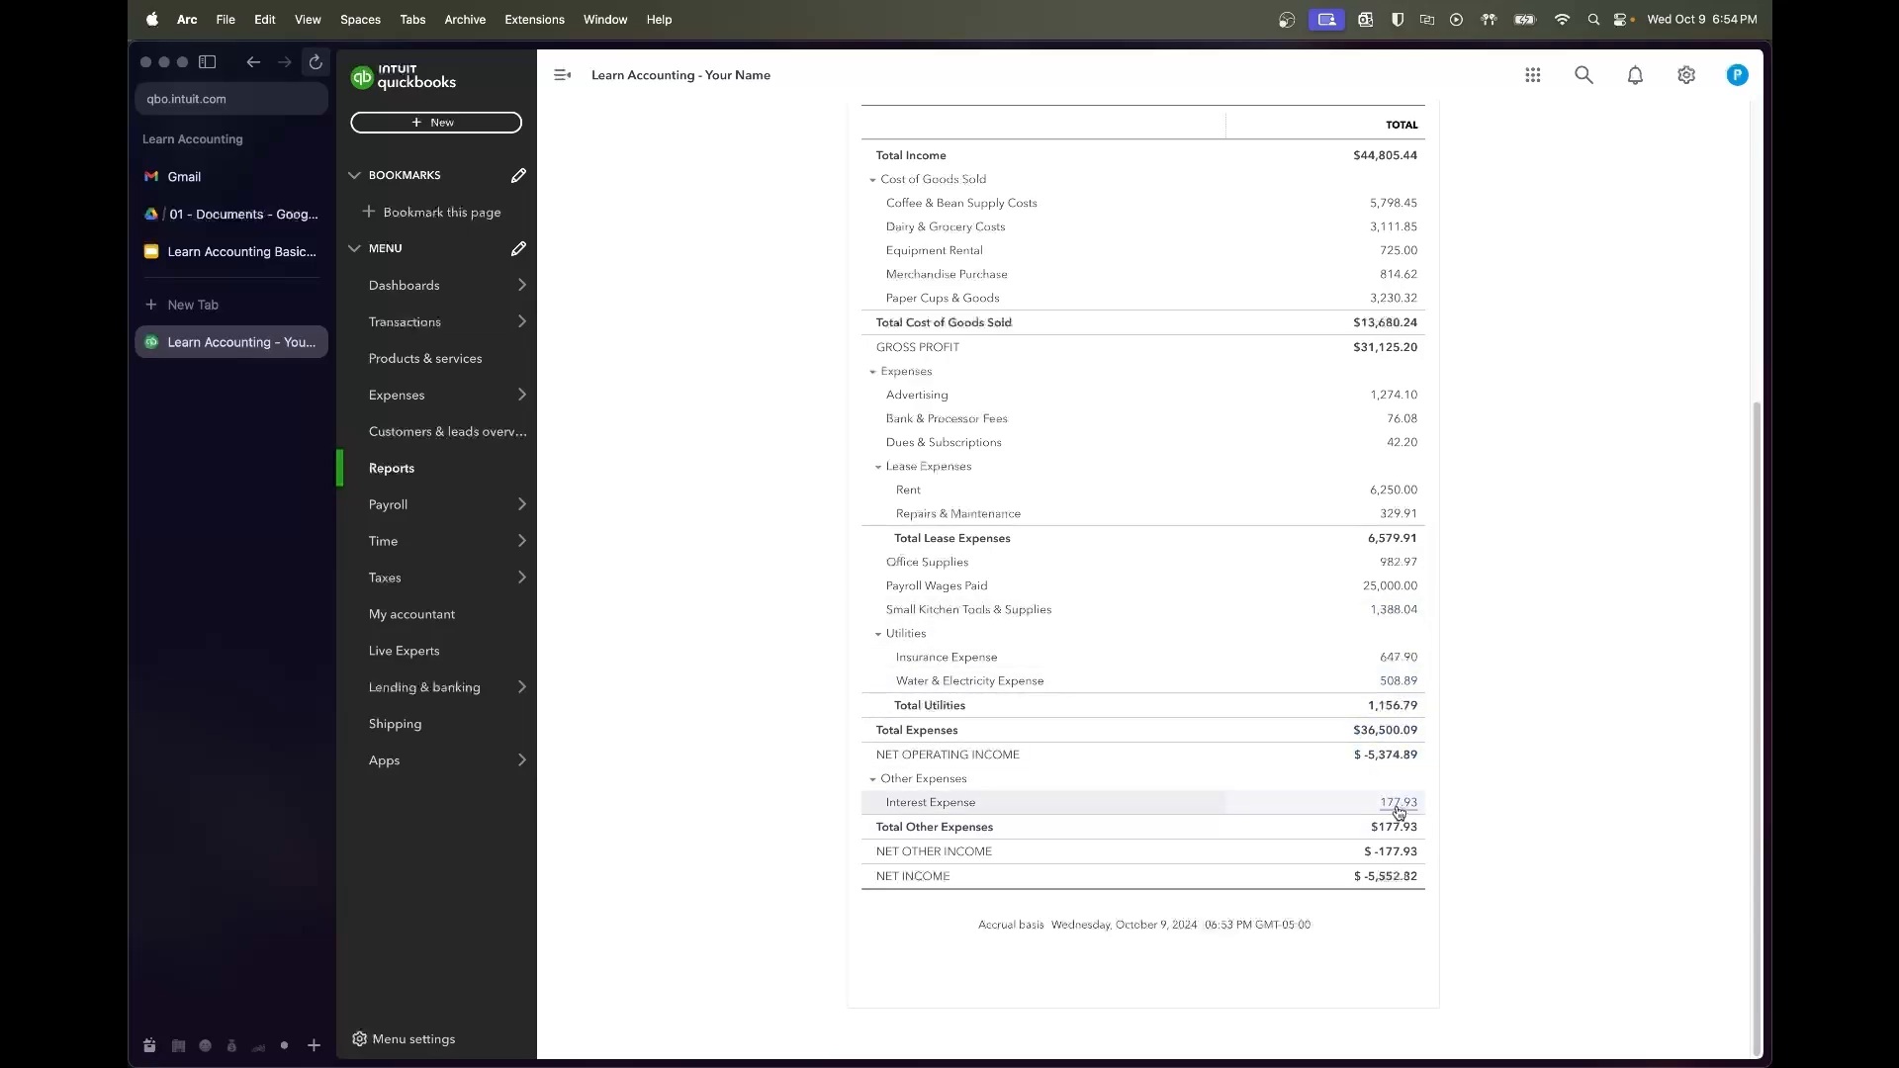
scroll(1415, 421, "up", 2)
scroll(1414, 420, "up", 4)
scroll(1412, 413, "down", 6)
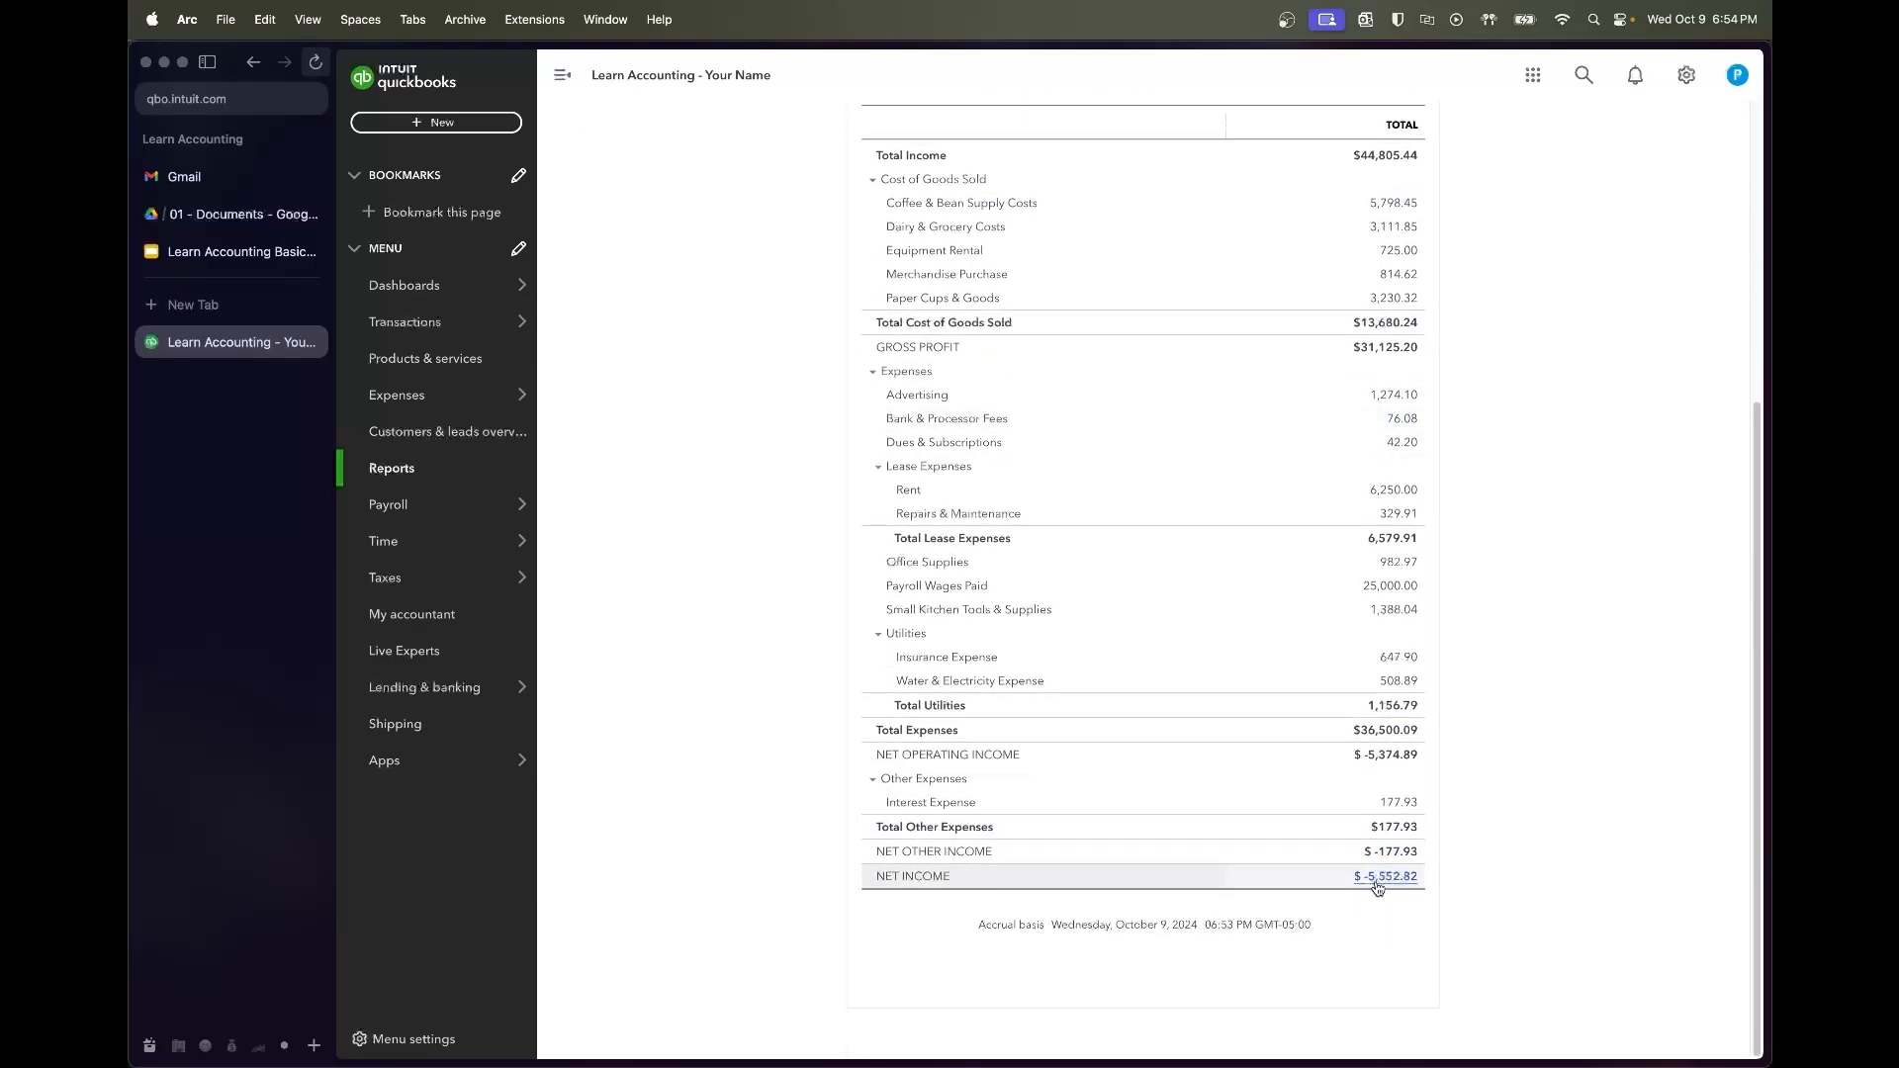
scroll(1417, 888, "up", 1)
scroll(1416, 888, "up", 5)
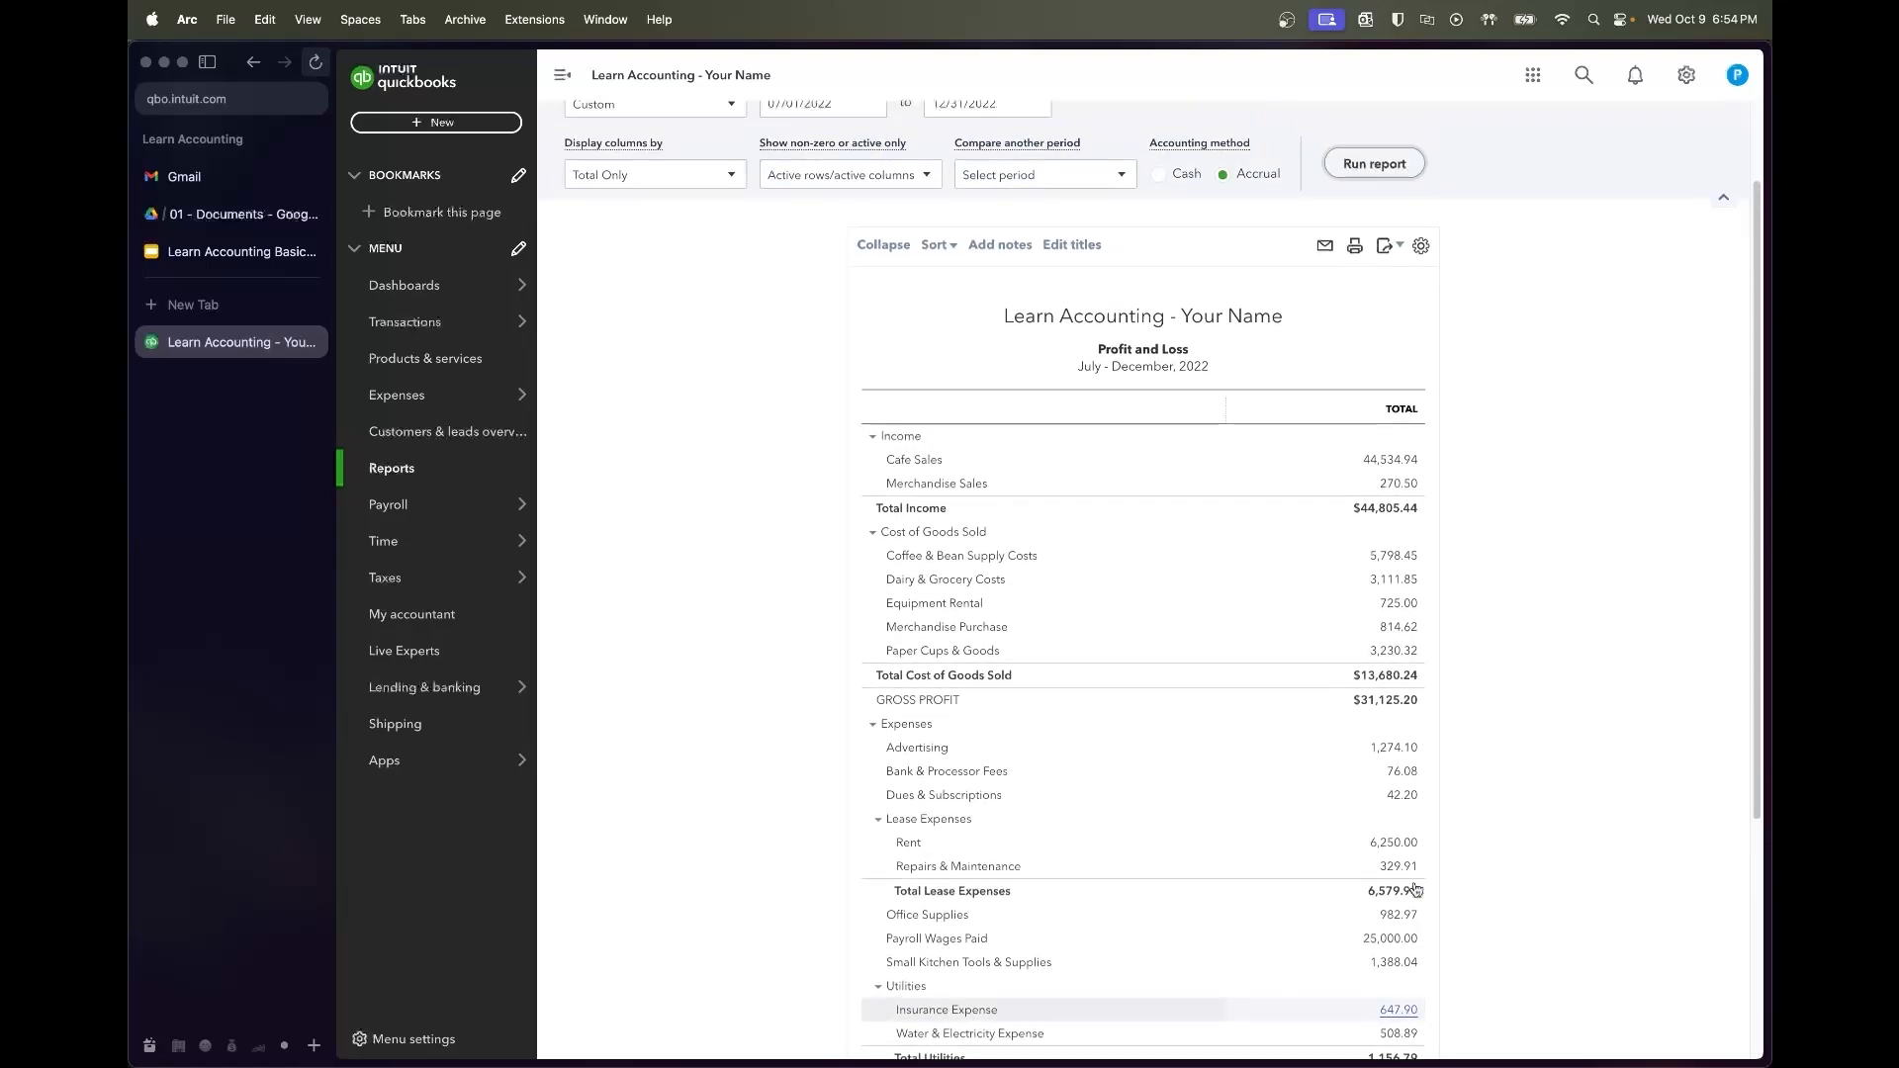
scroll(1416, 888, "down", 4)
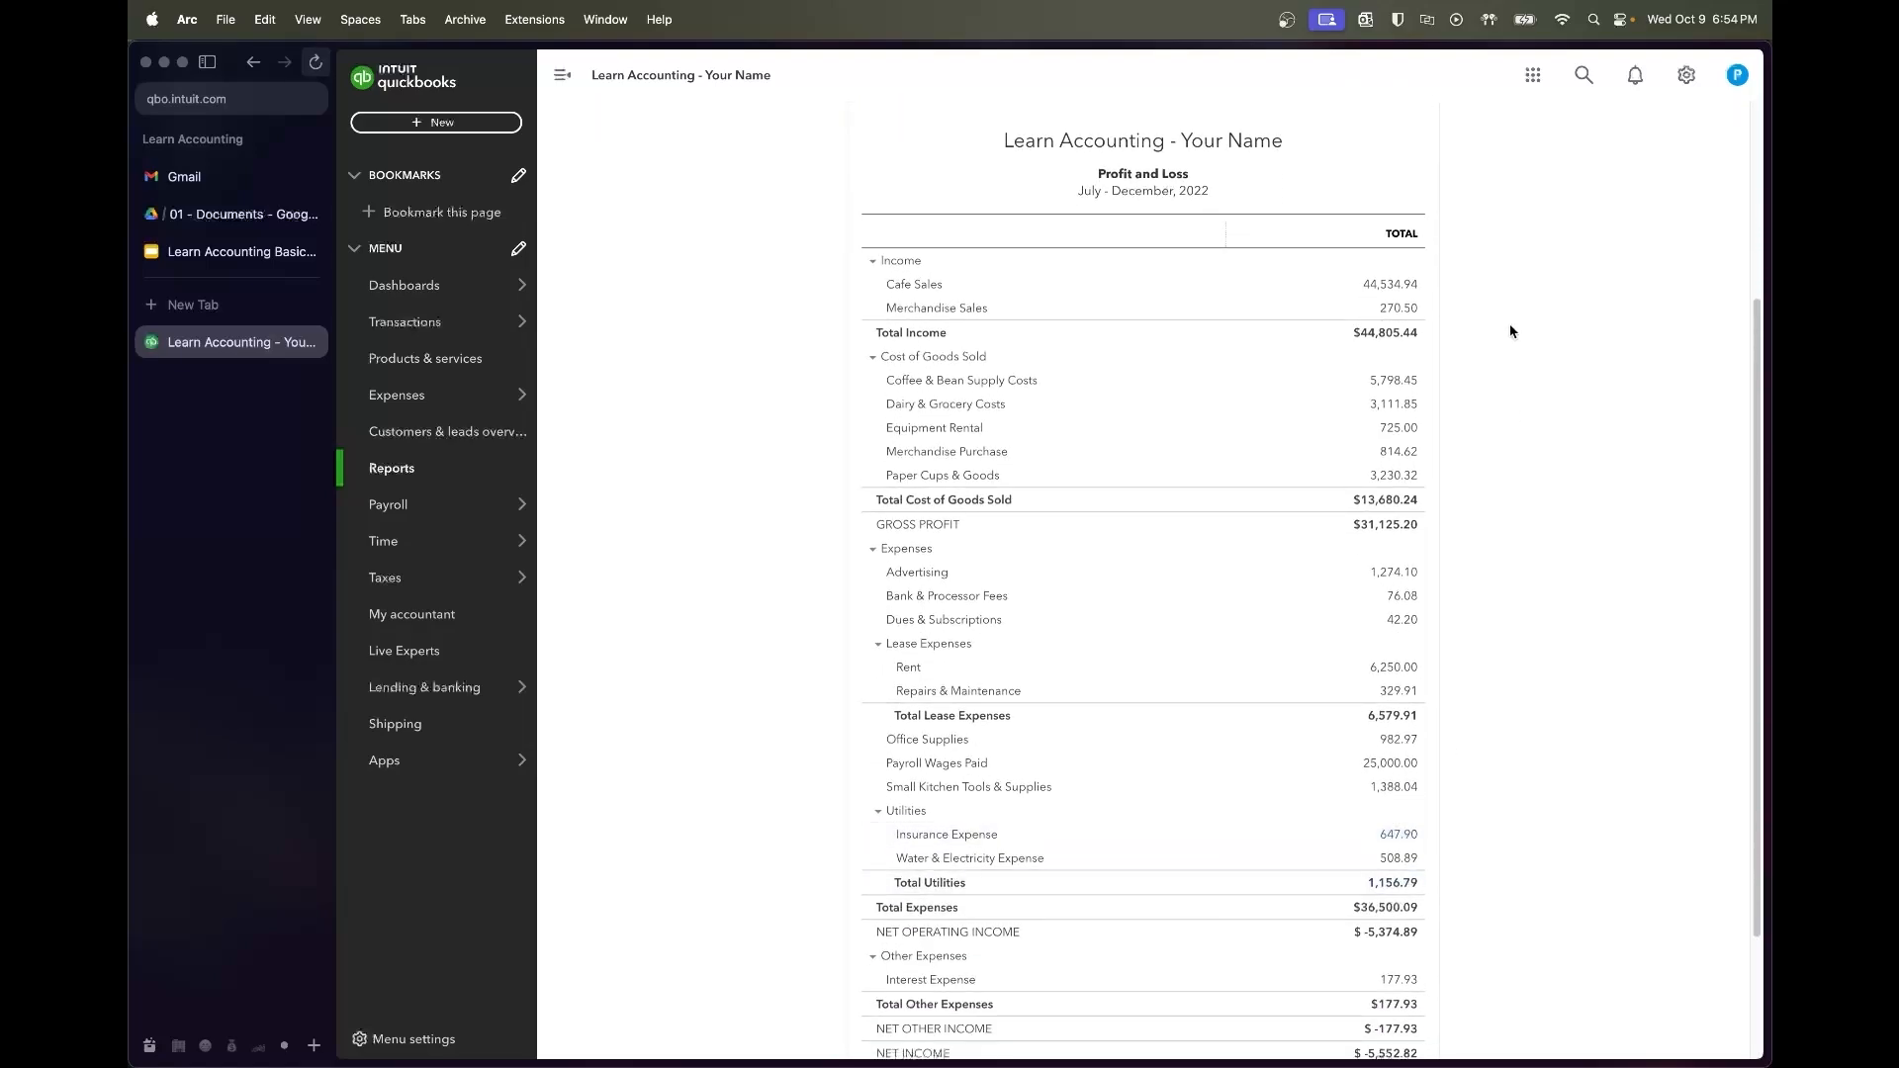
scroll(1441, 817, "down", 2)
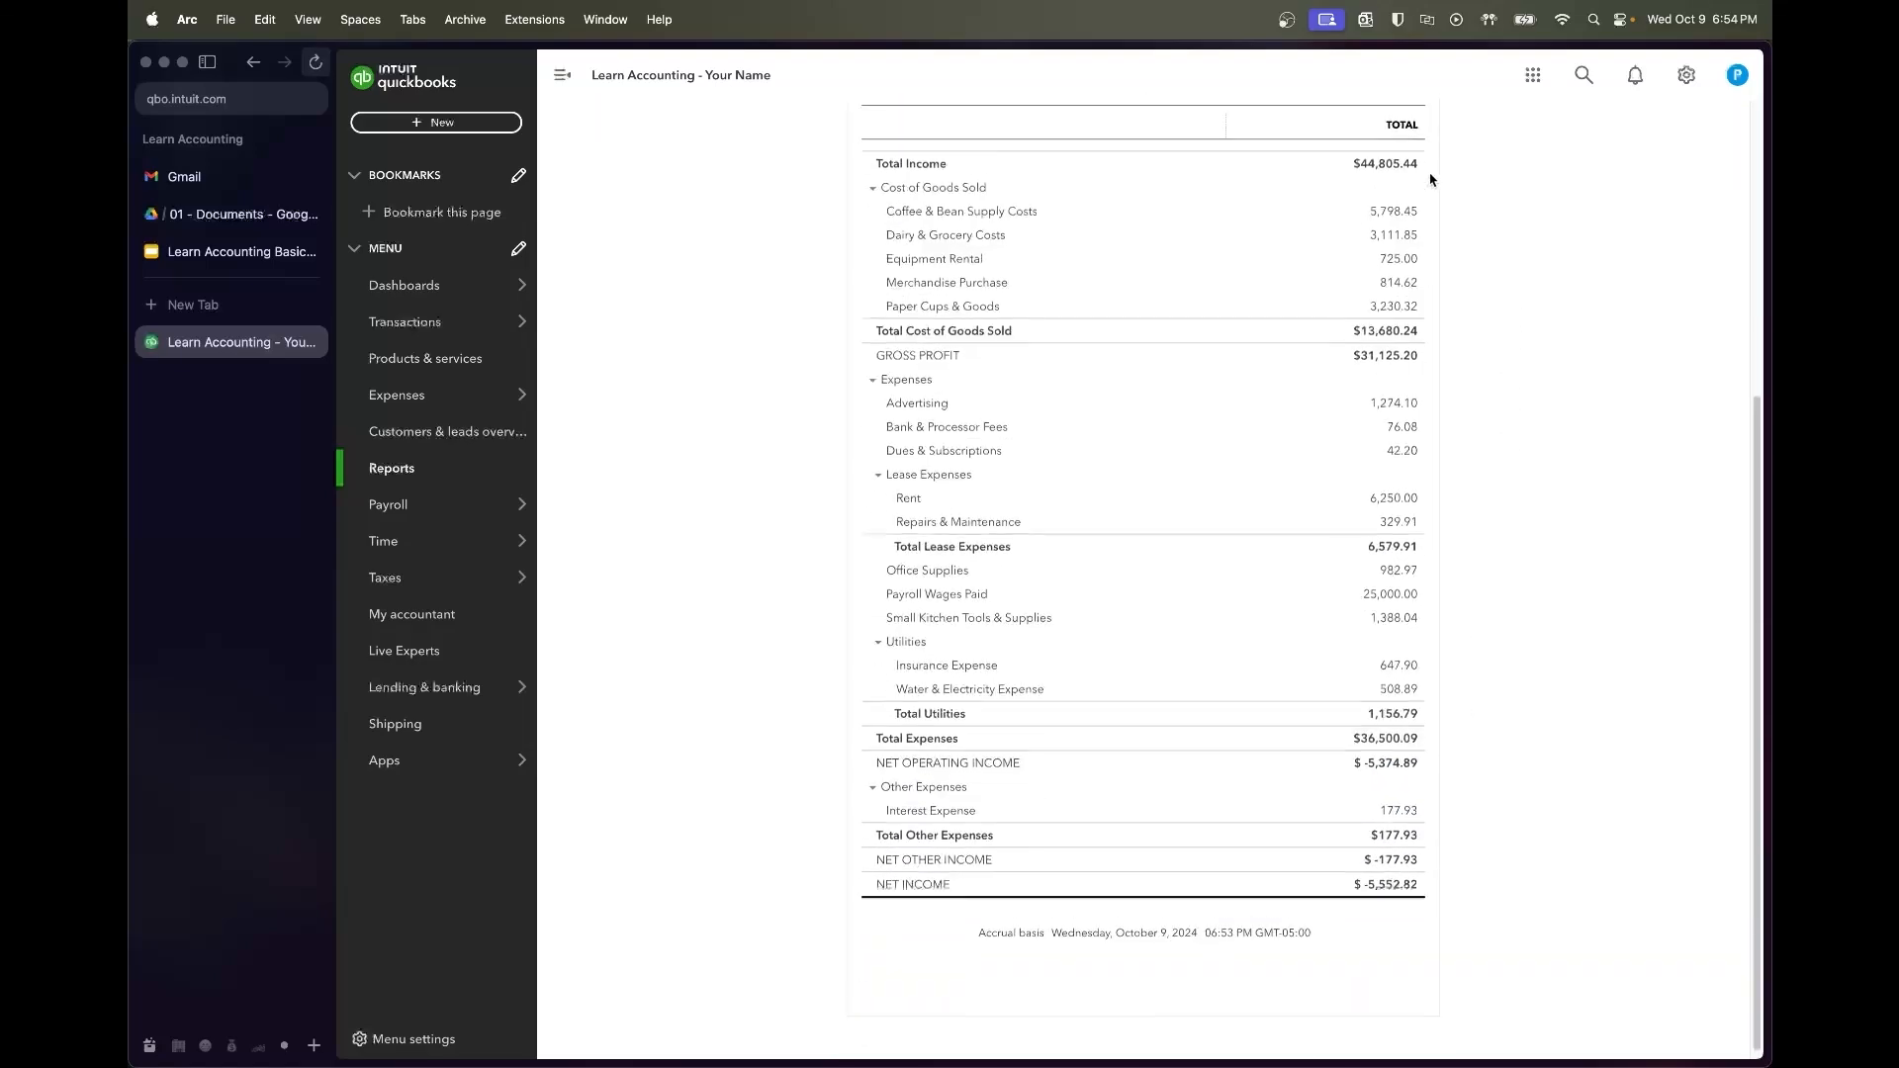
scroll(1430, 179, "up", 1)
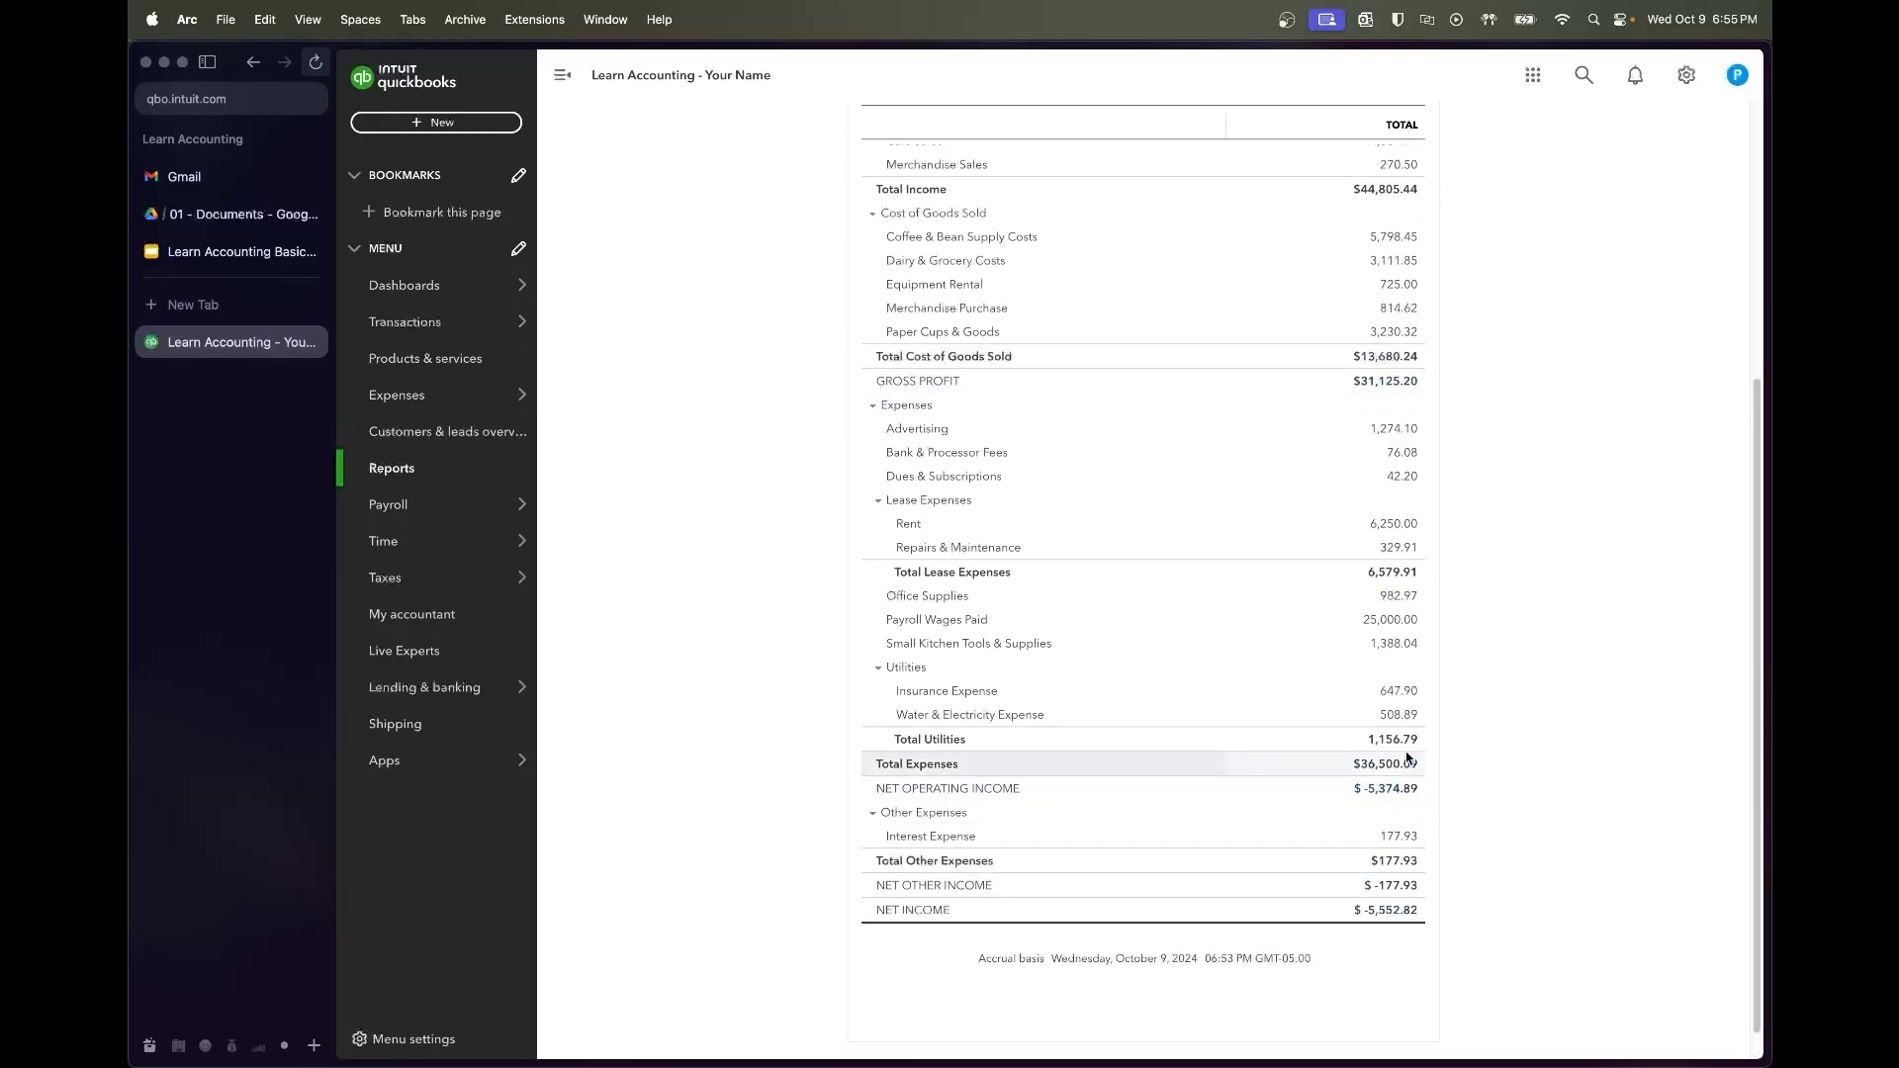
scroll(1527, 543, "up", 5)
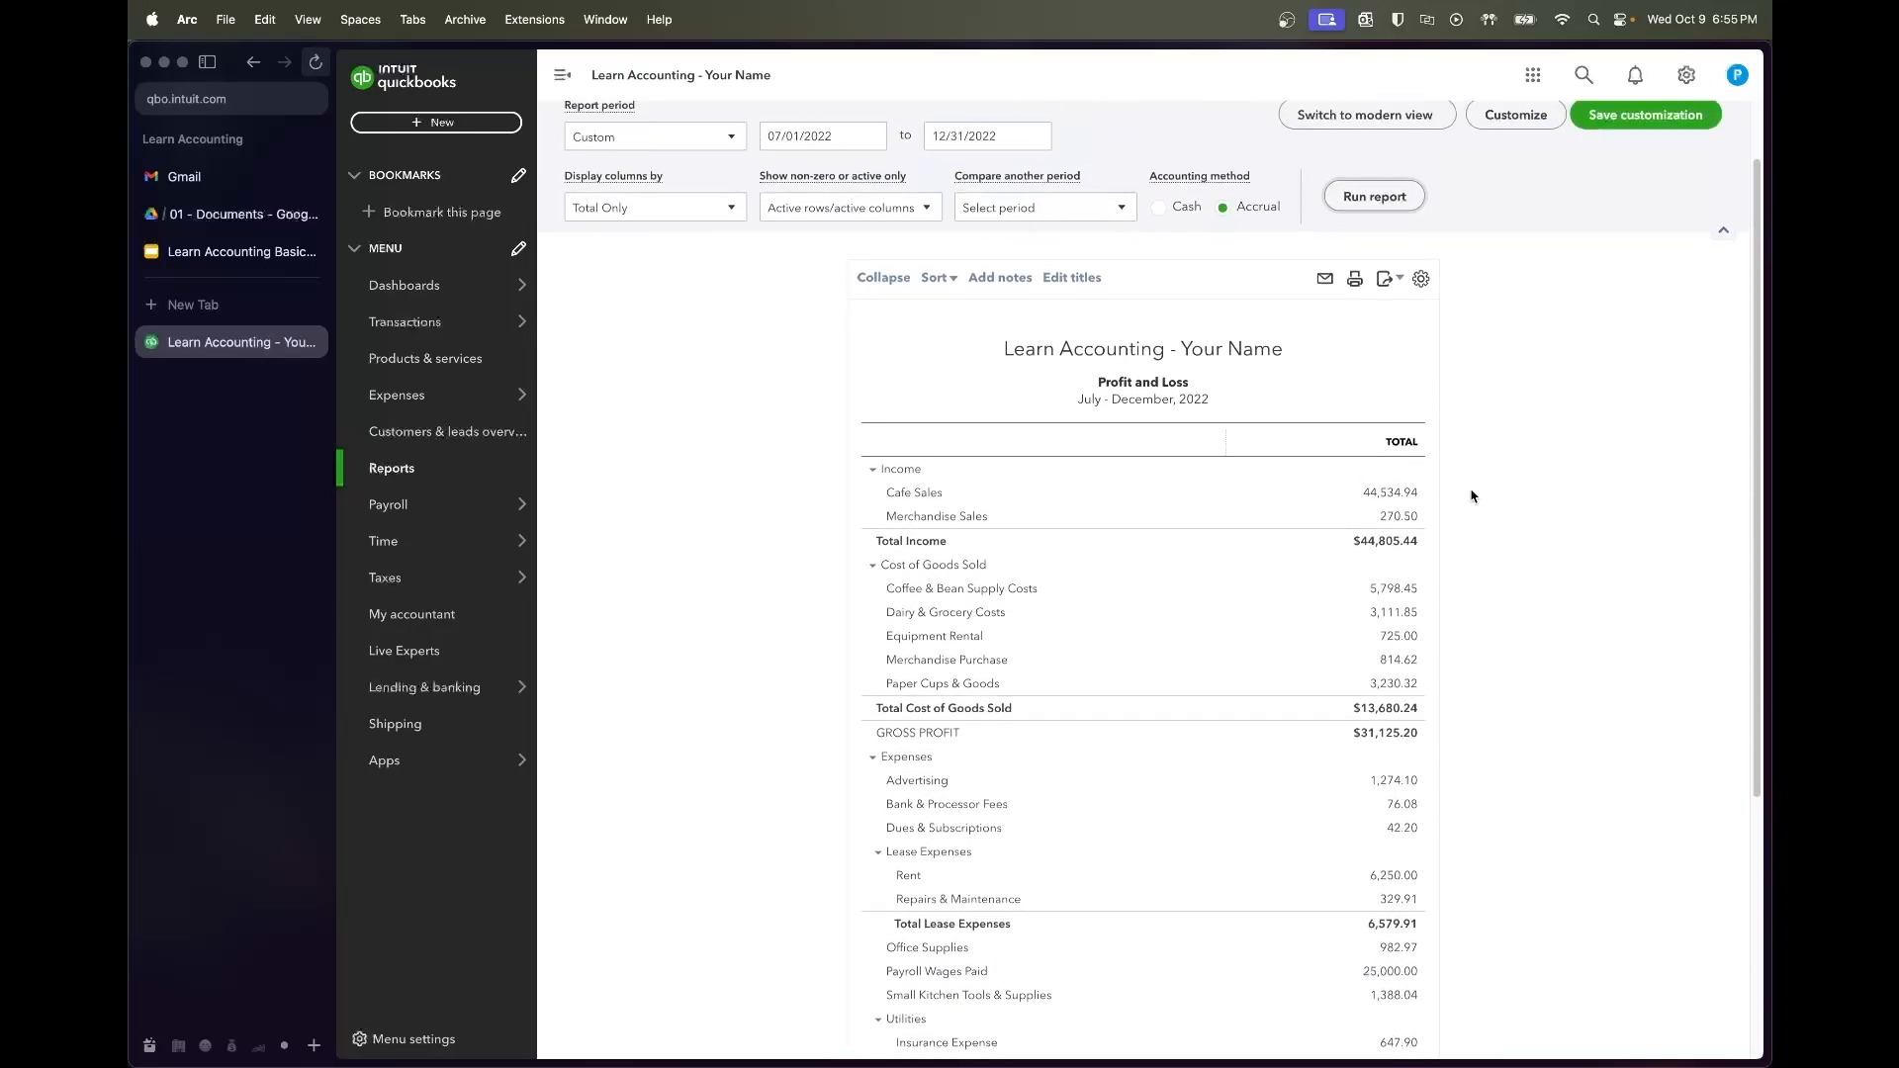
scroll(1067, 269, "up", 2)
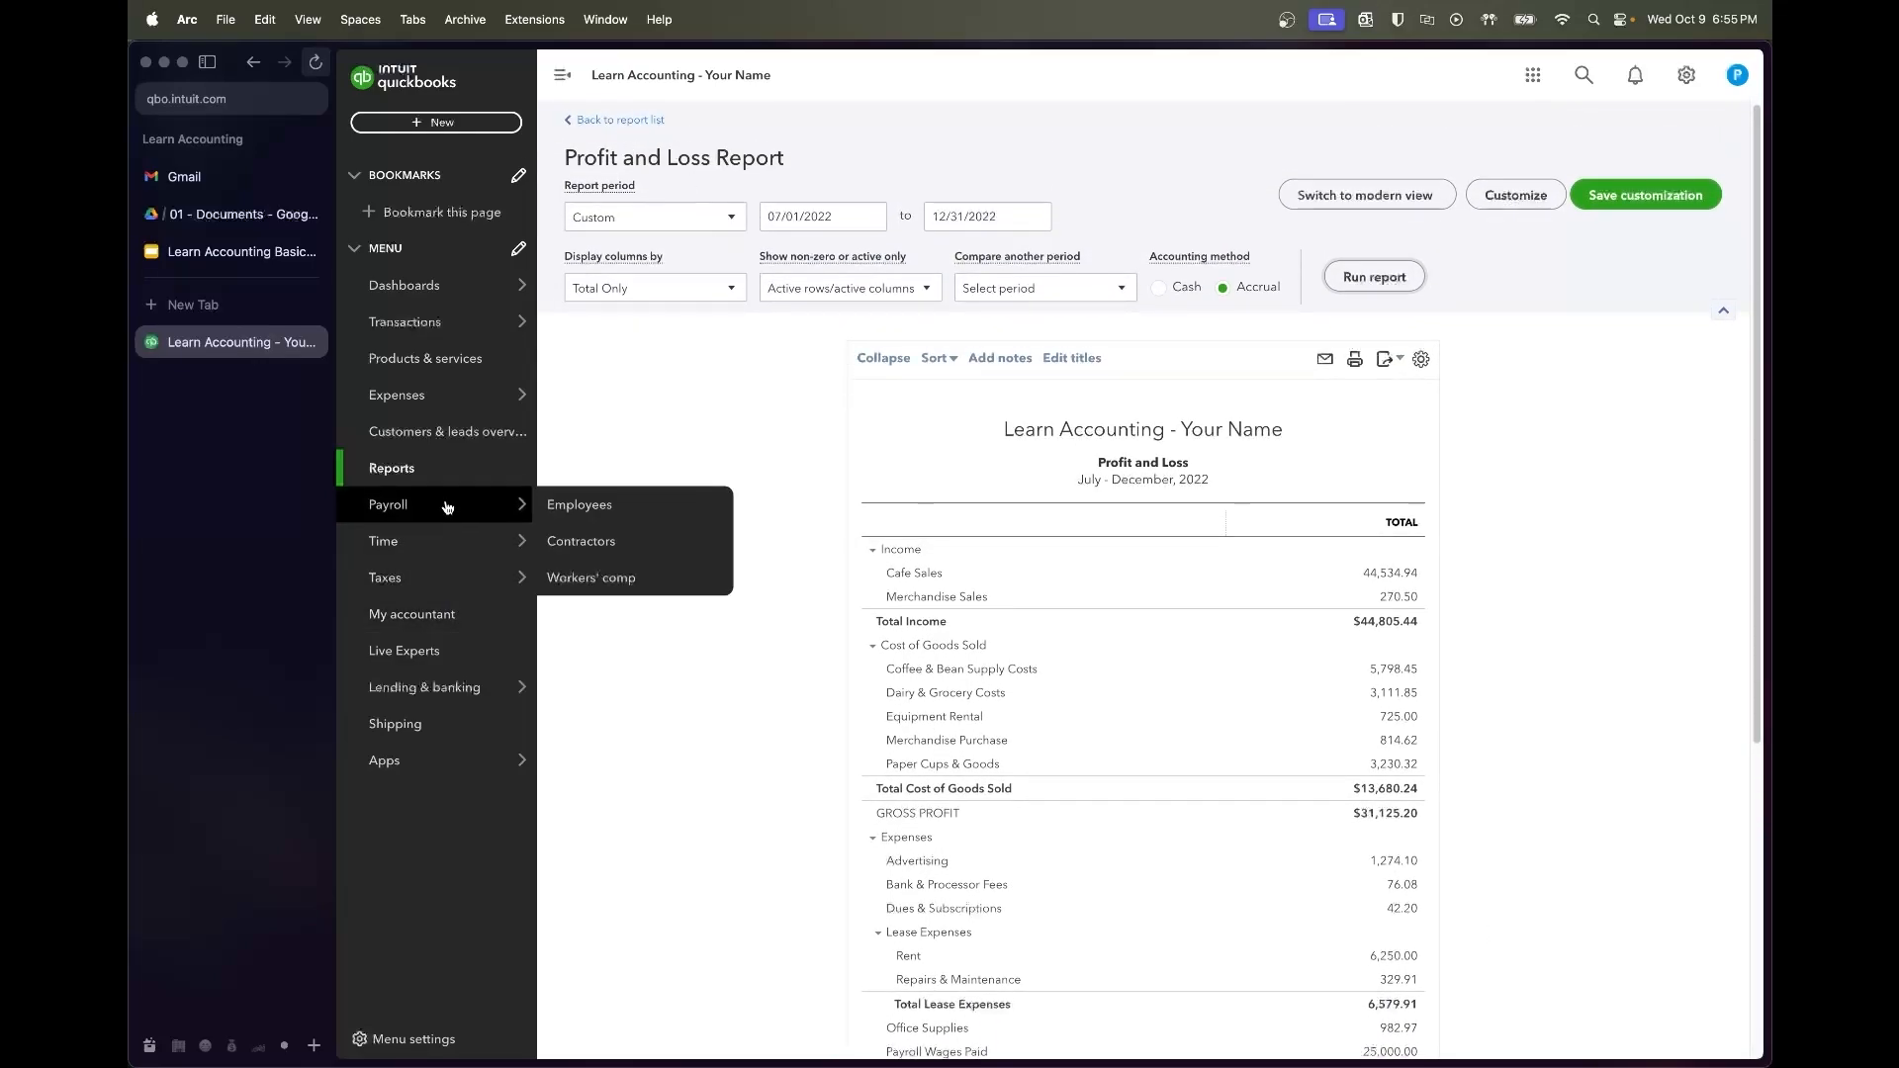
Rerun the Balance Sheet for 07/01/2022–12/31/2022, showing total assets of $13,437.58
left_click(440, 469)
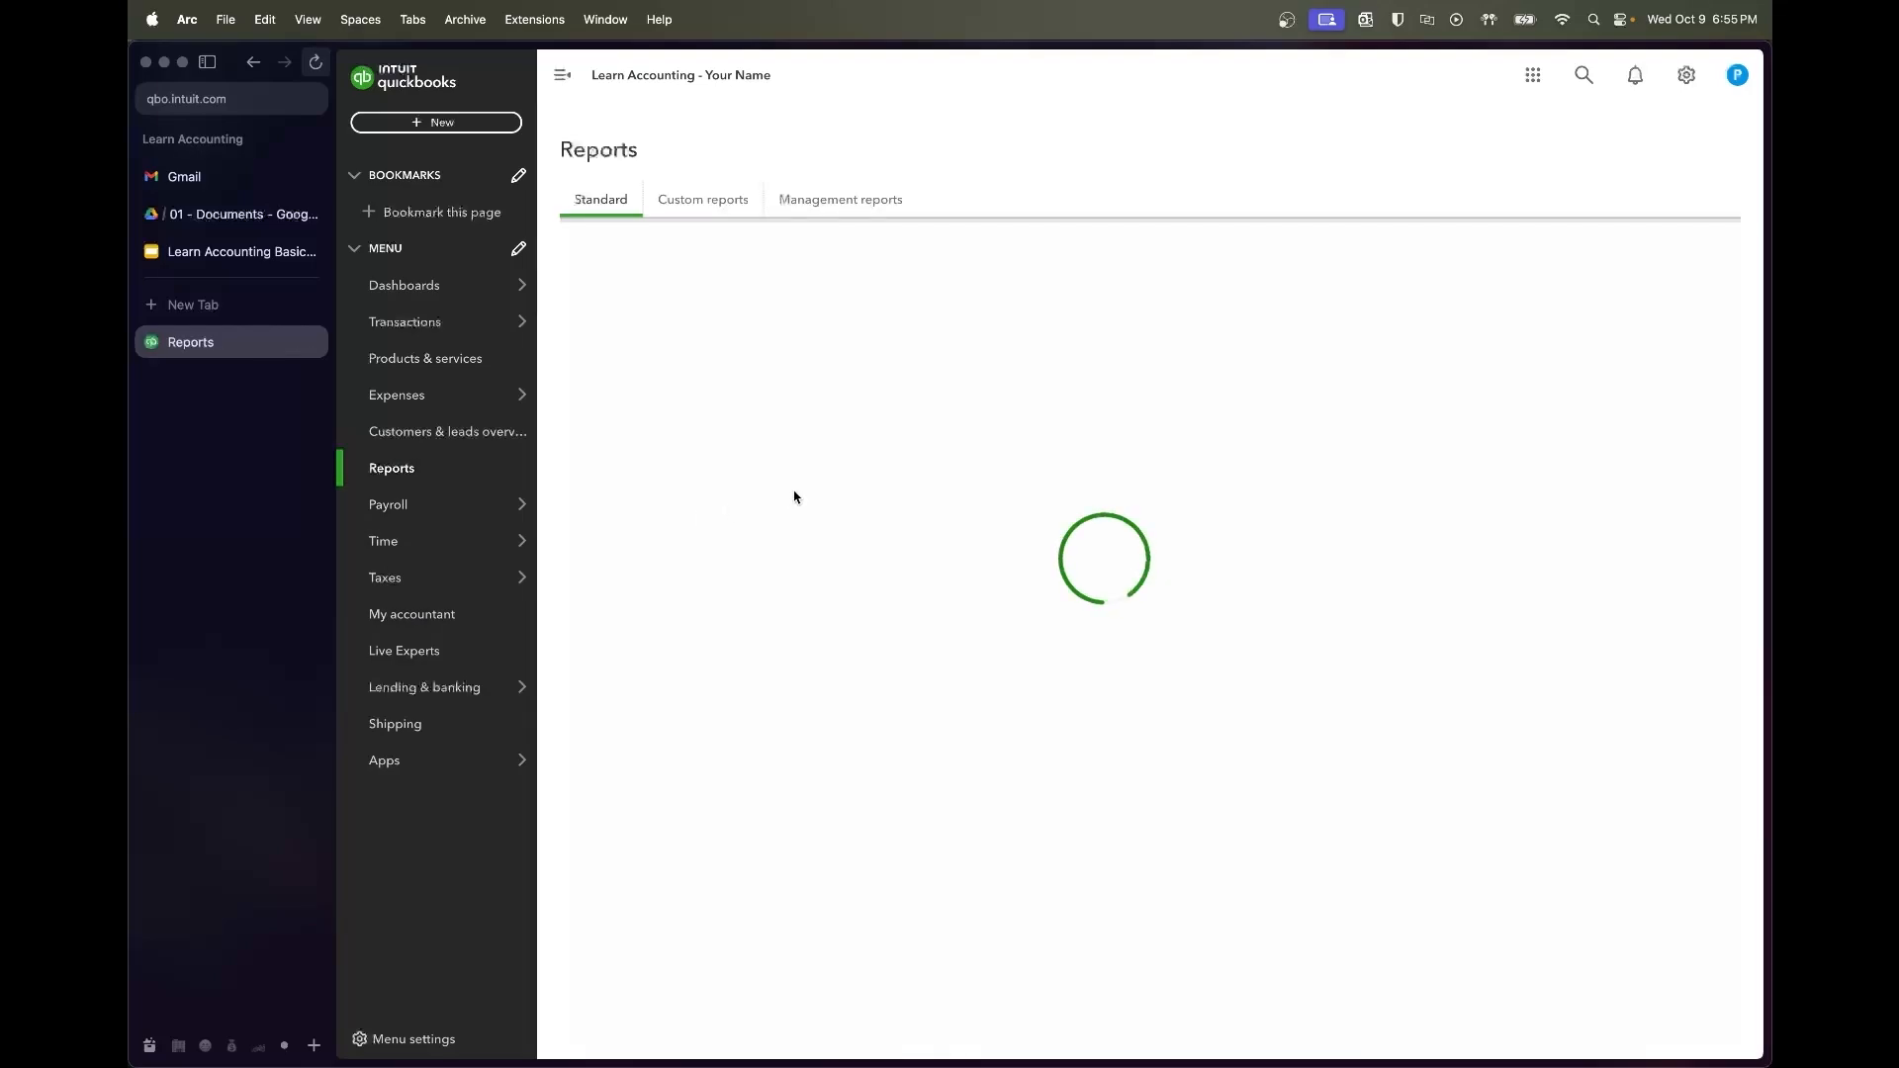
left_click(676, 327)
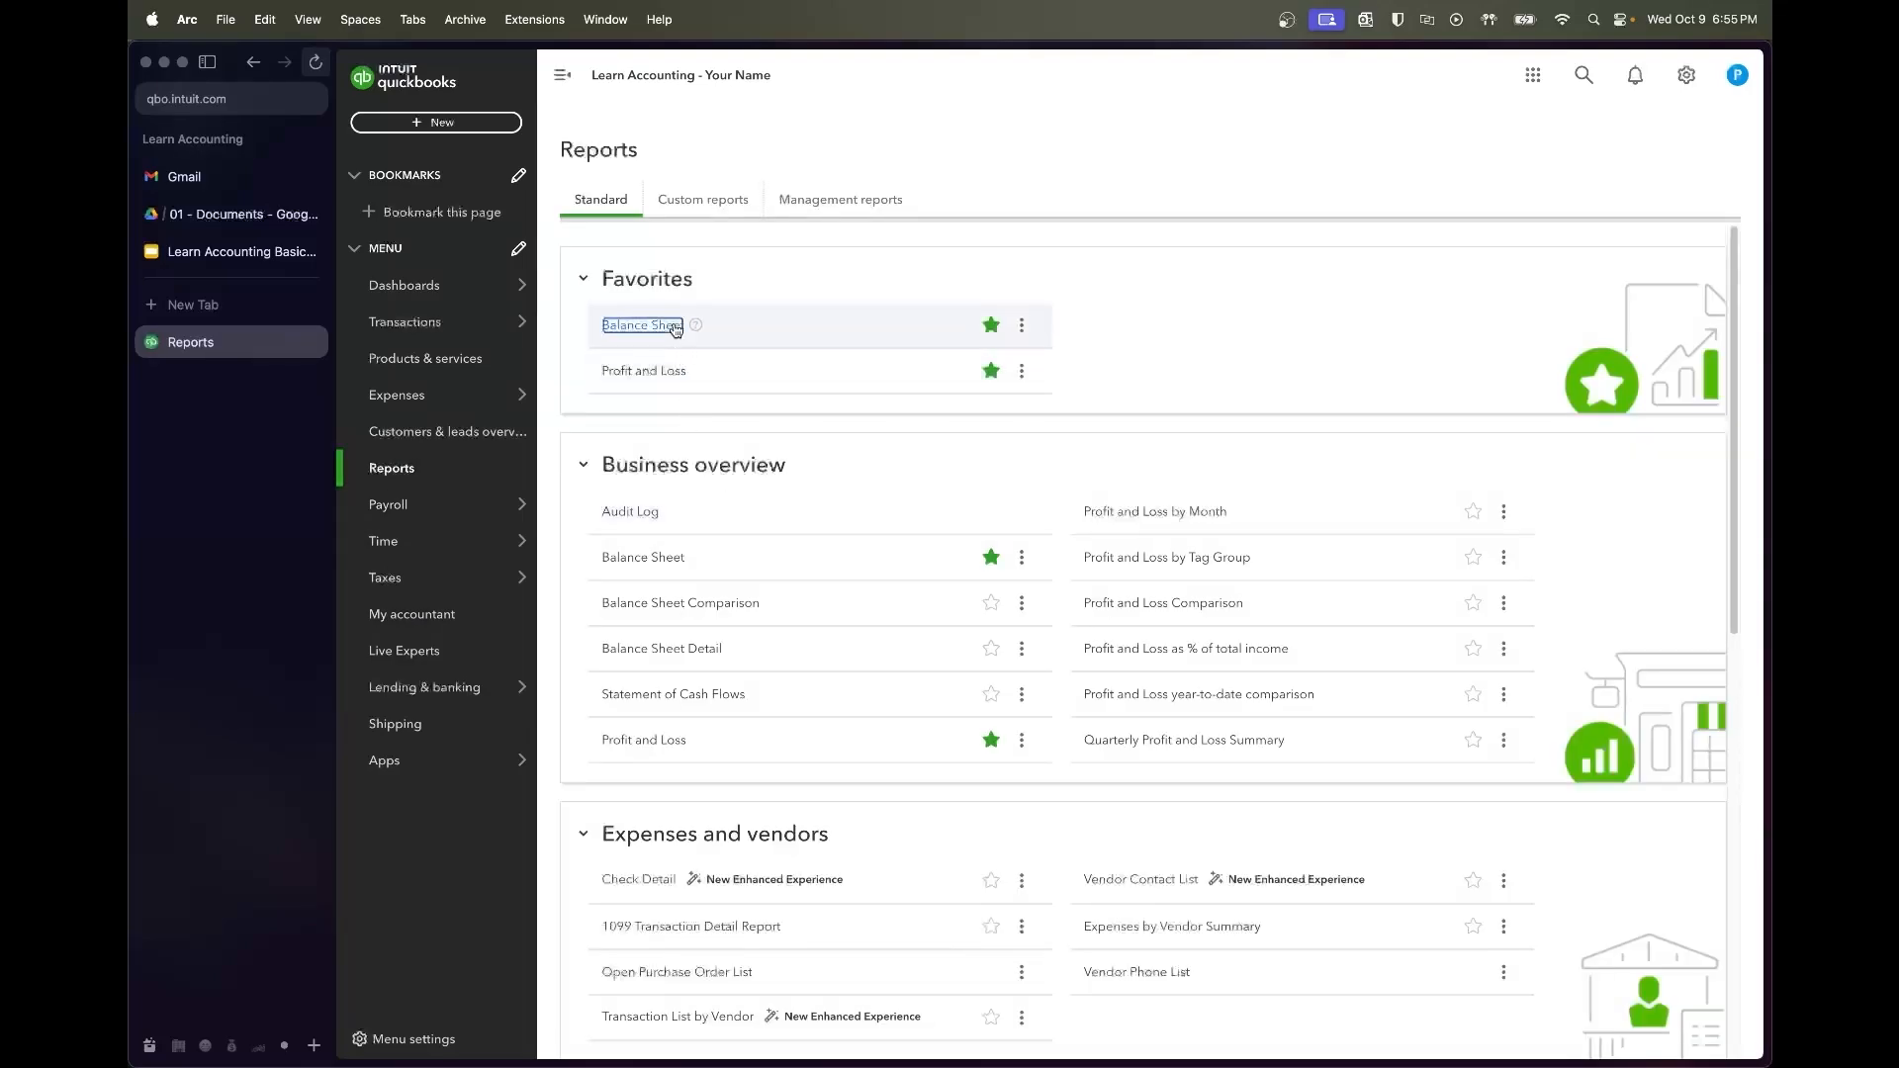
left_click(819, 222)
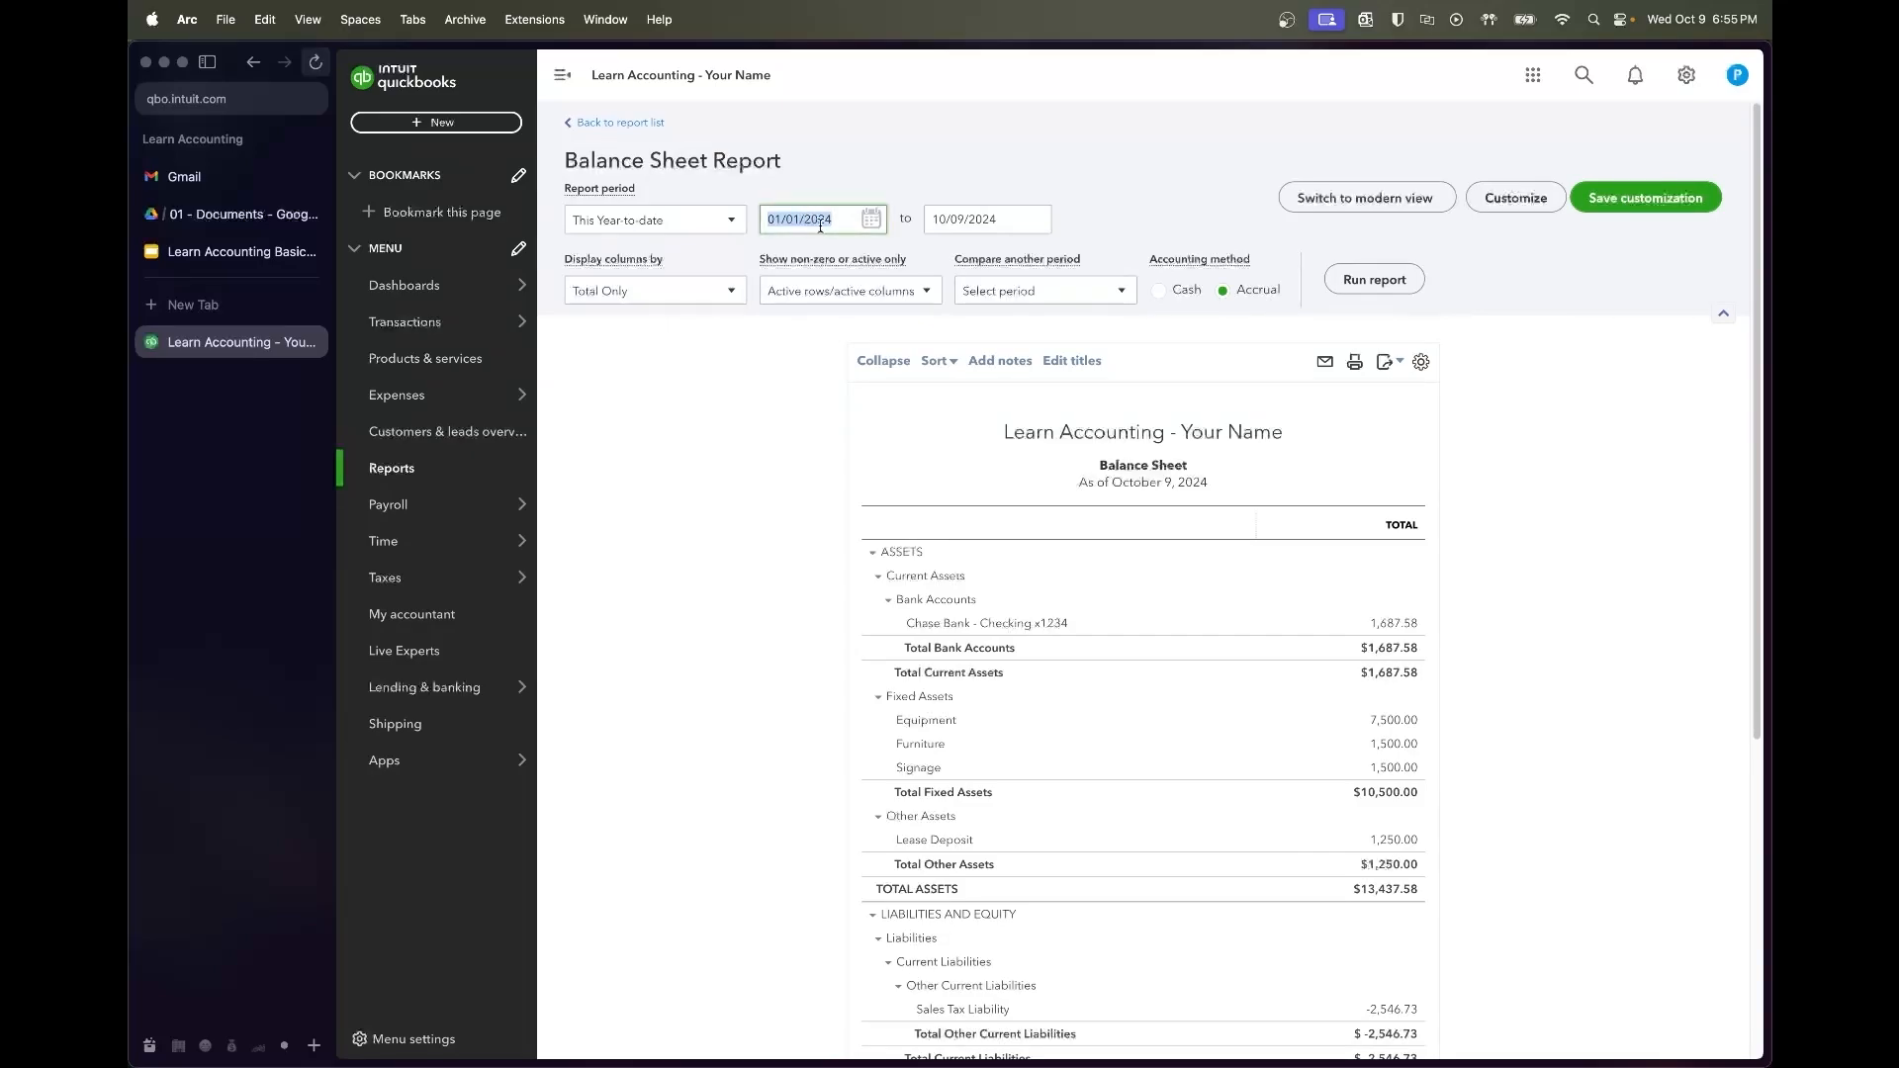
type("7")
type("/01/202")
key("Tab")
type("12/31/202")
key("Tab")
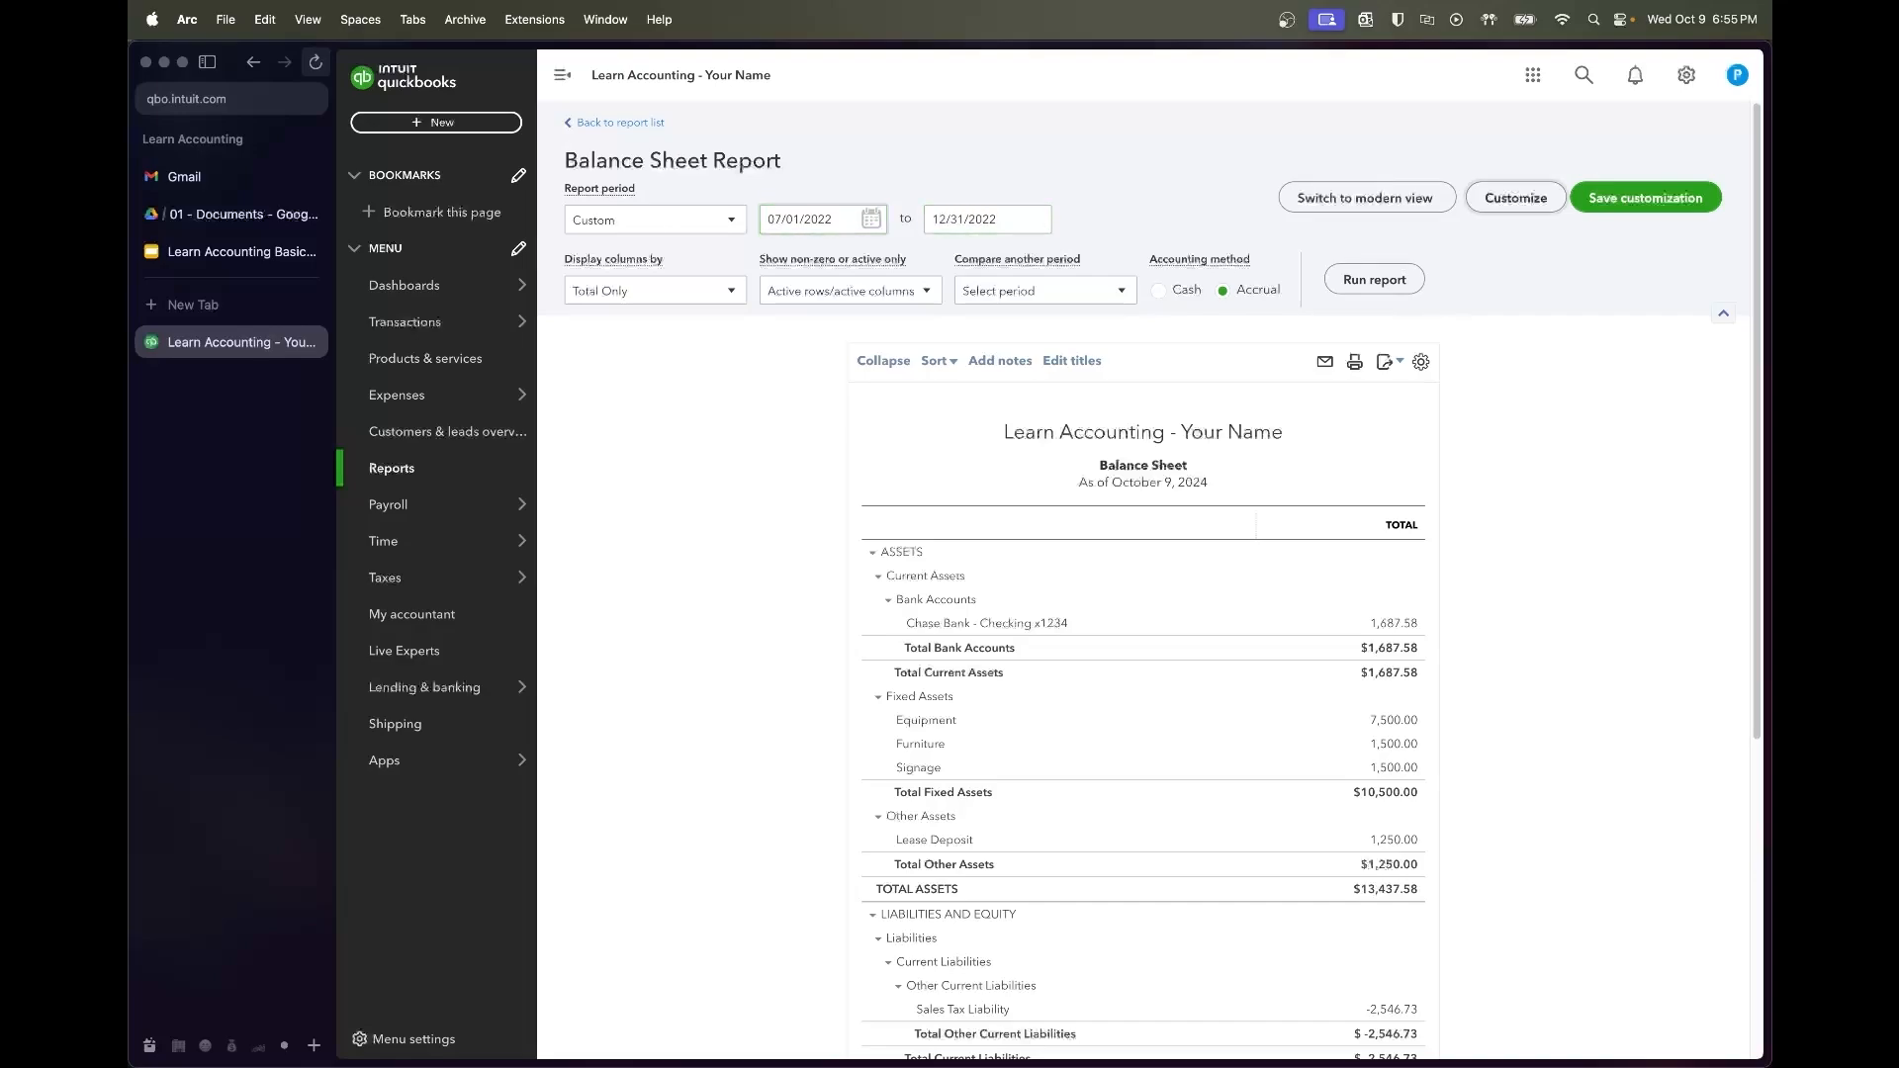
left_click(1374, 279)
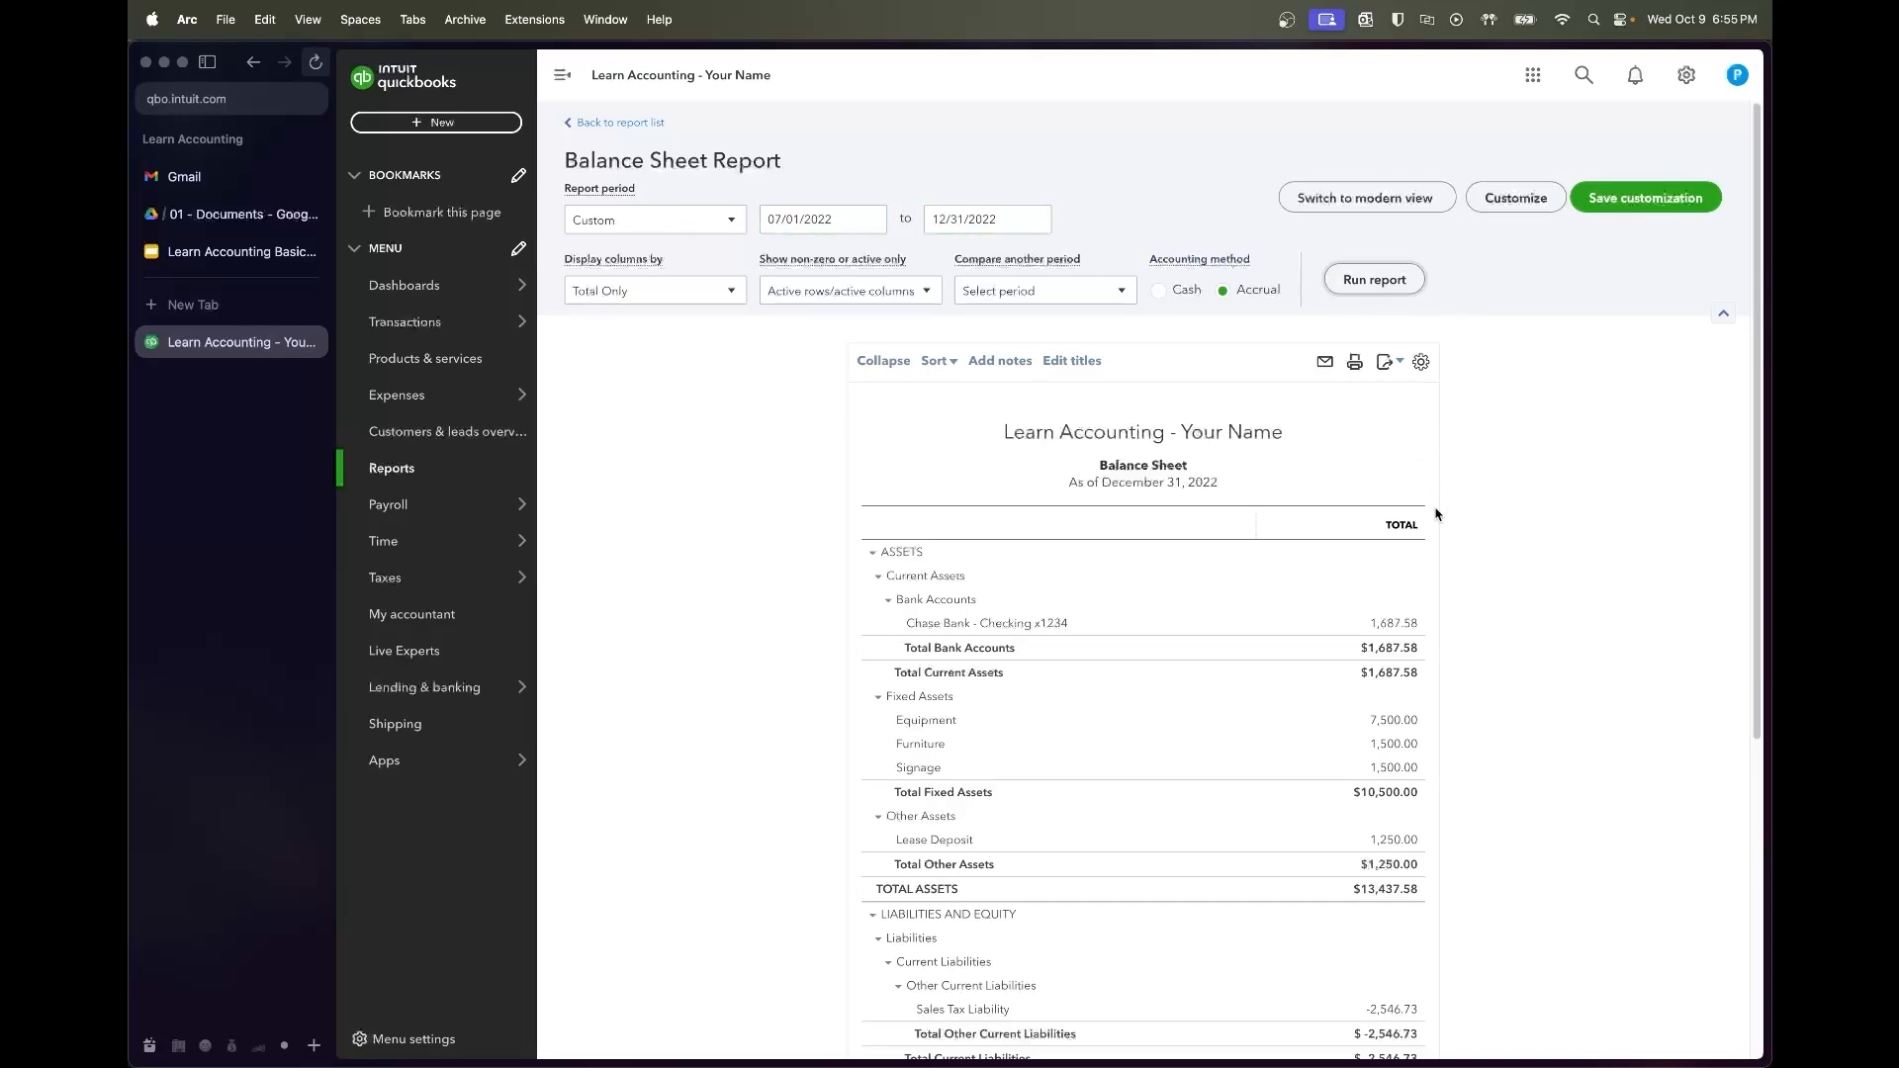
left_click(1381, 288)
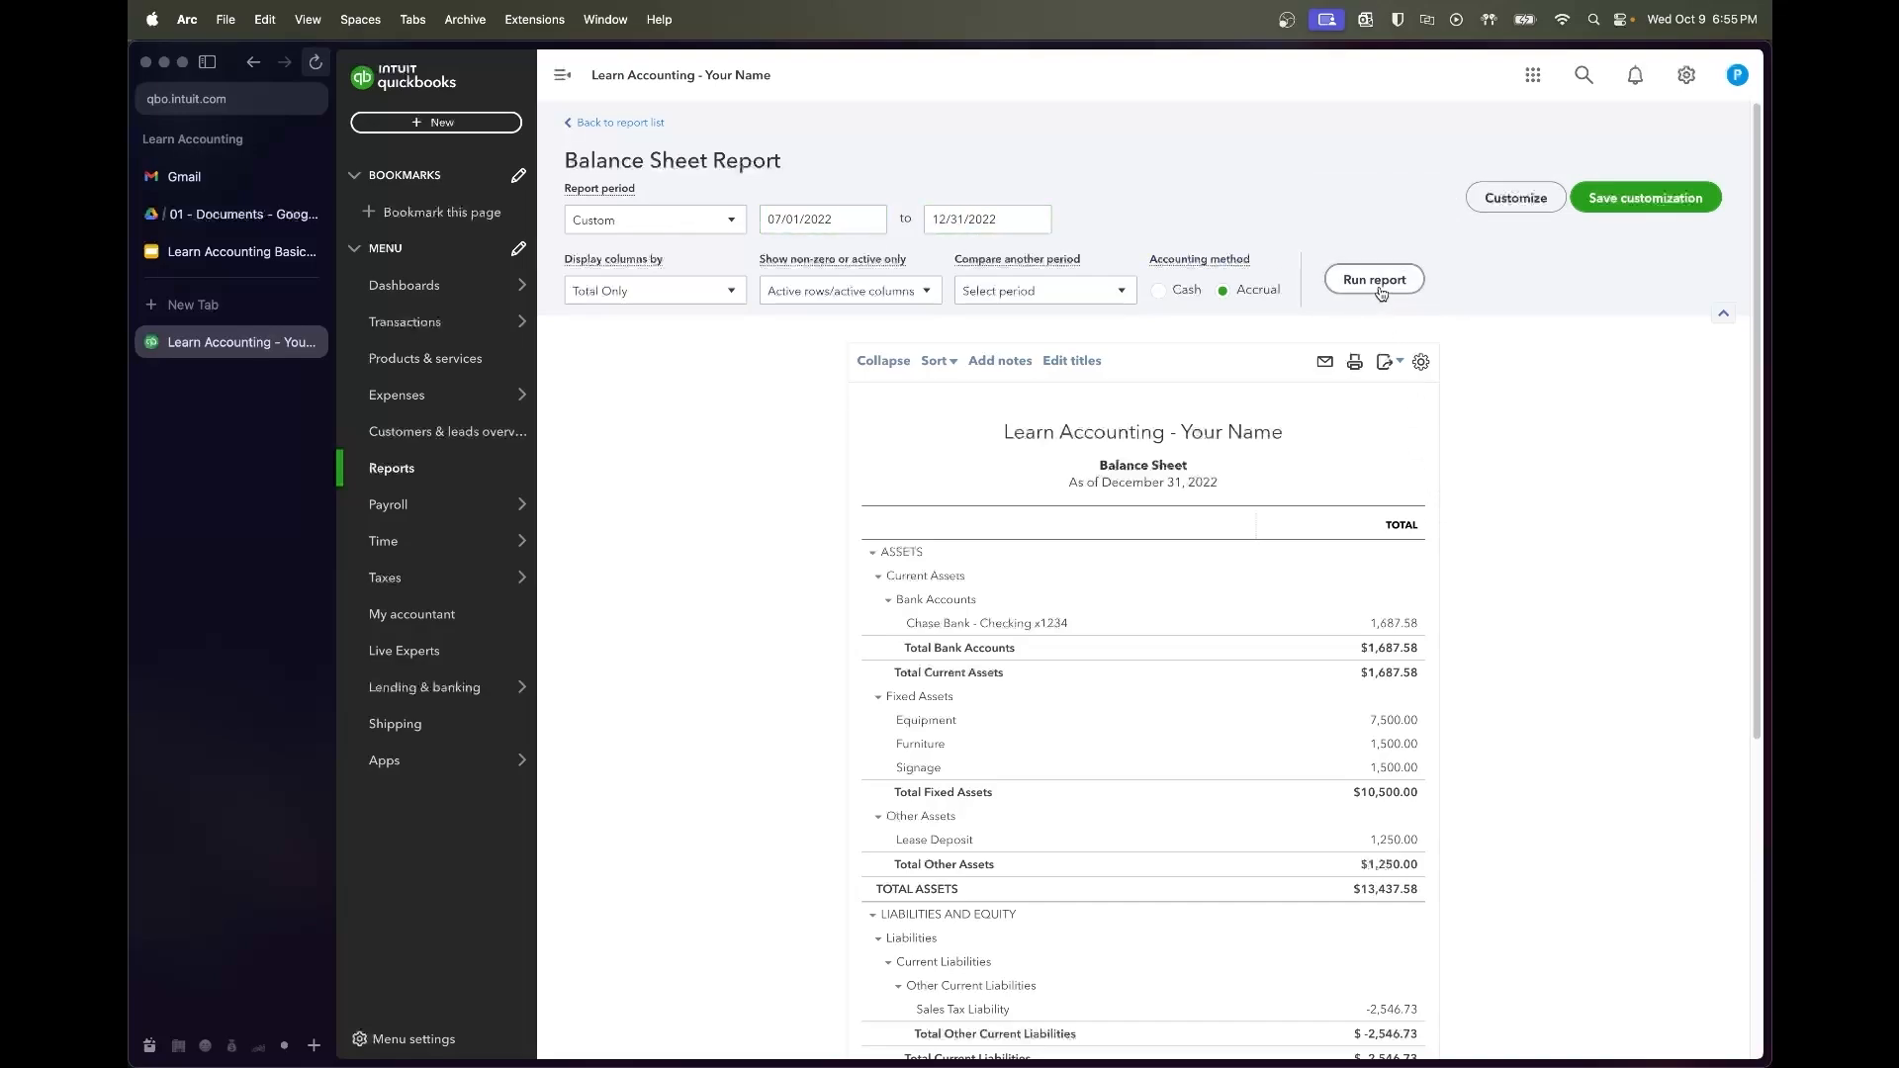
scroll(1380, 290, "down", 3)
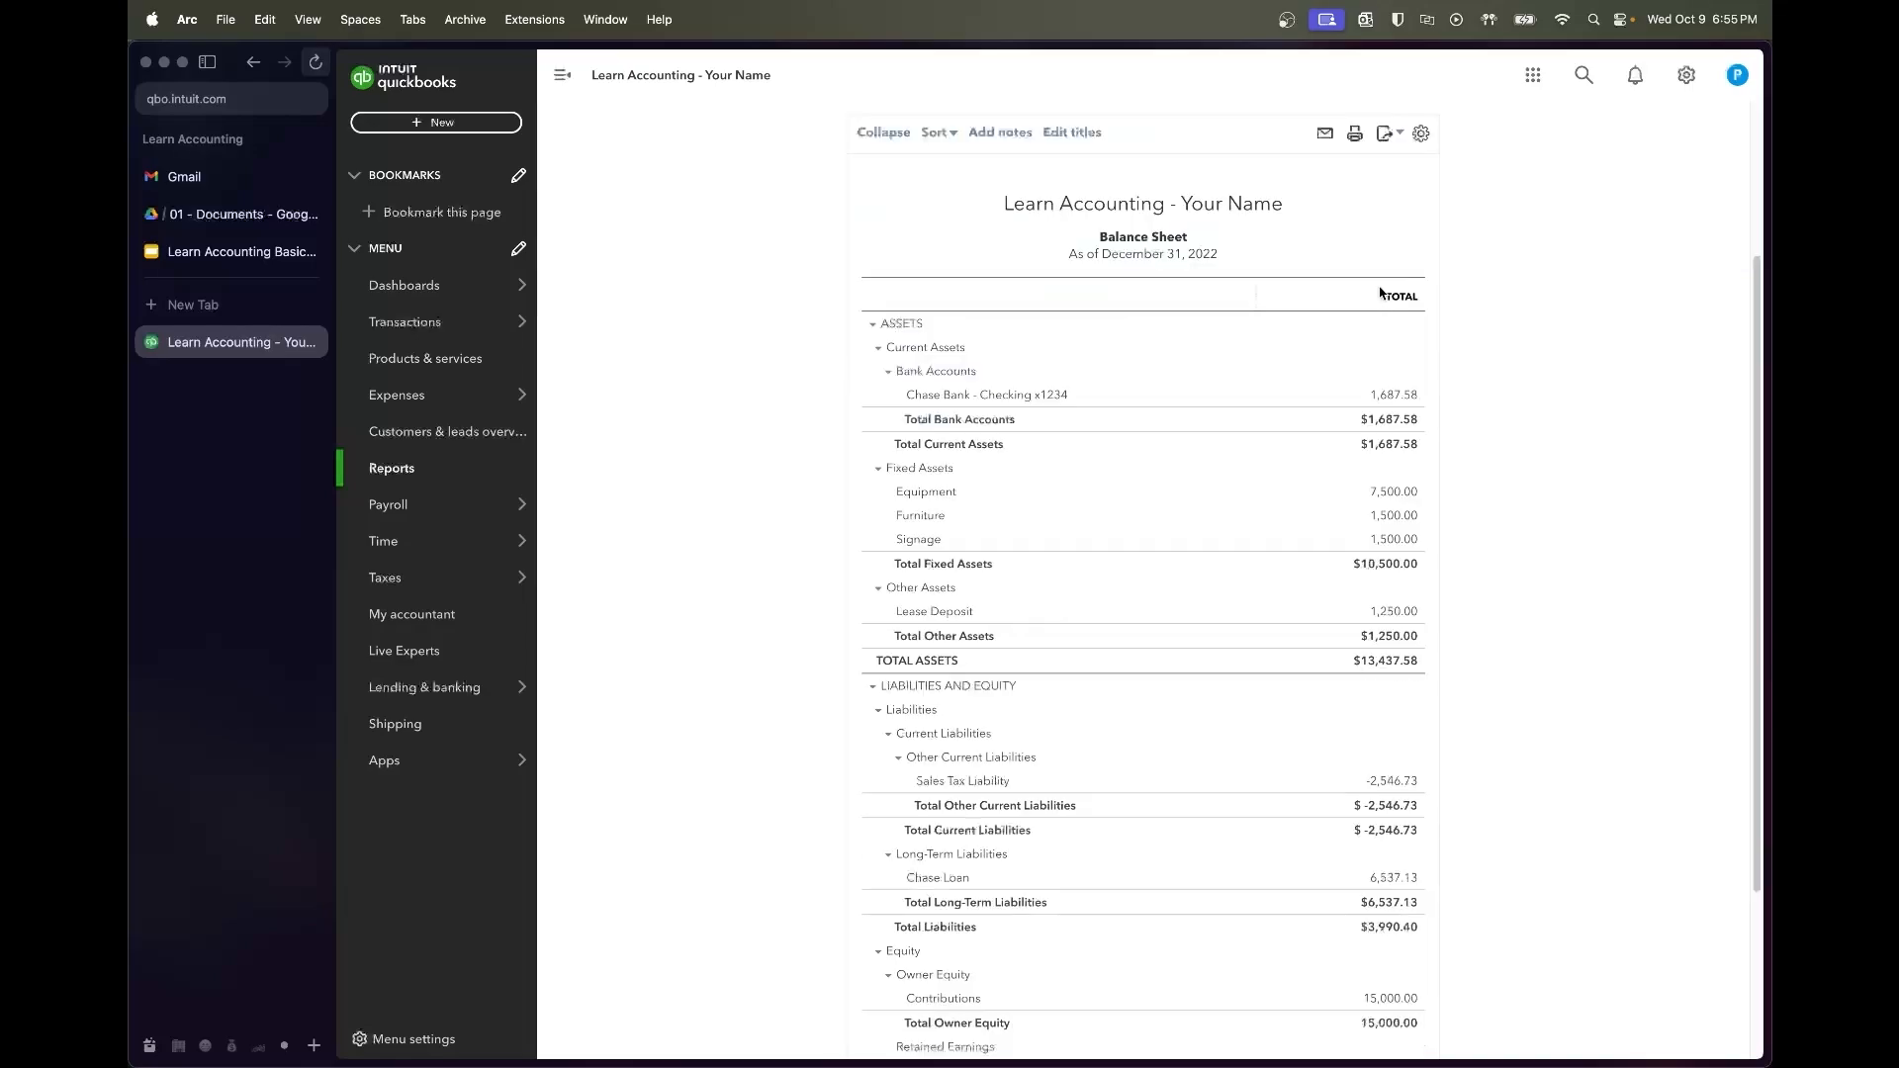
scroll(1549, 332, "up", 2)
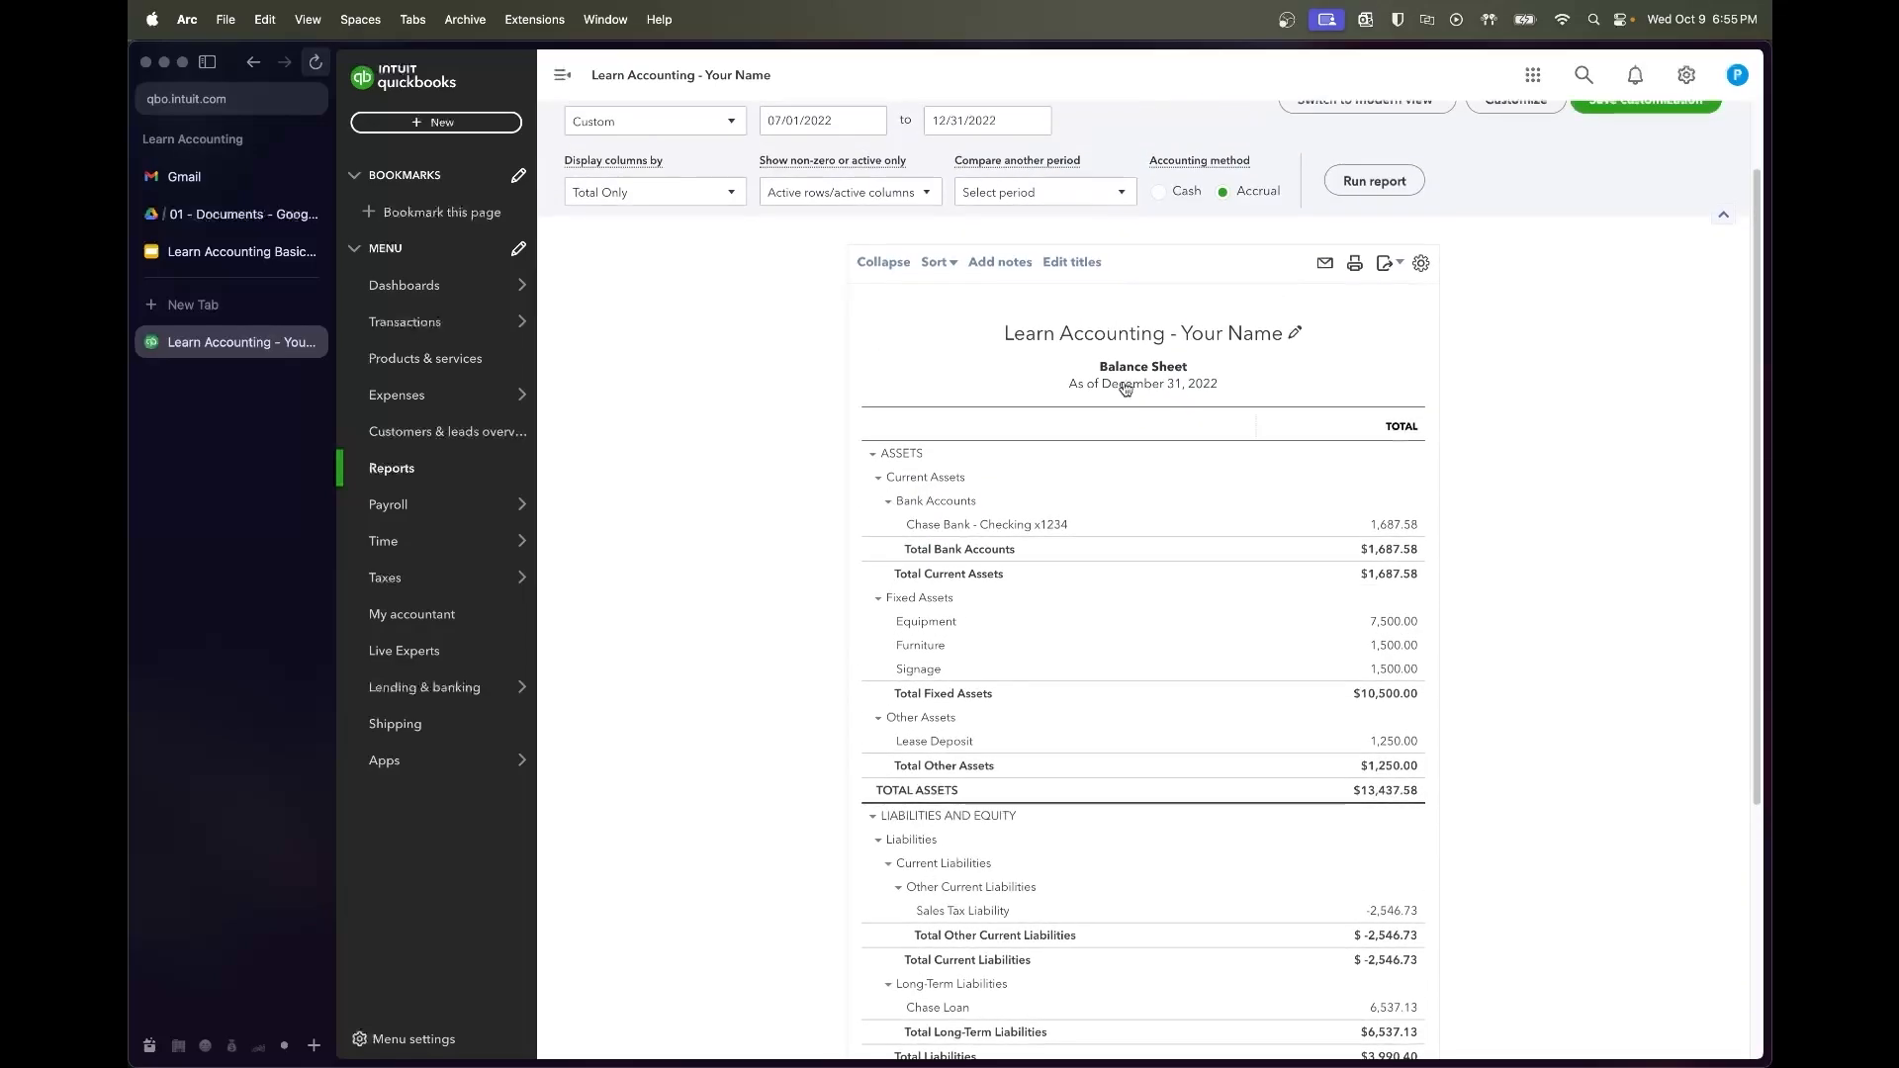
scroll(1589, 539, "down", 2)
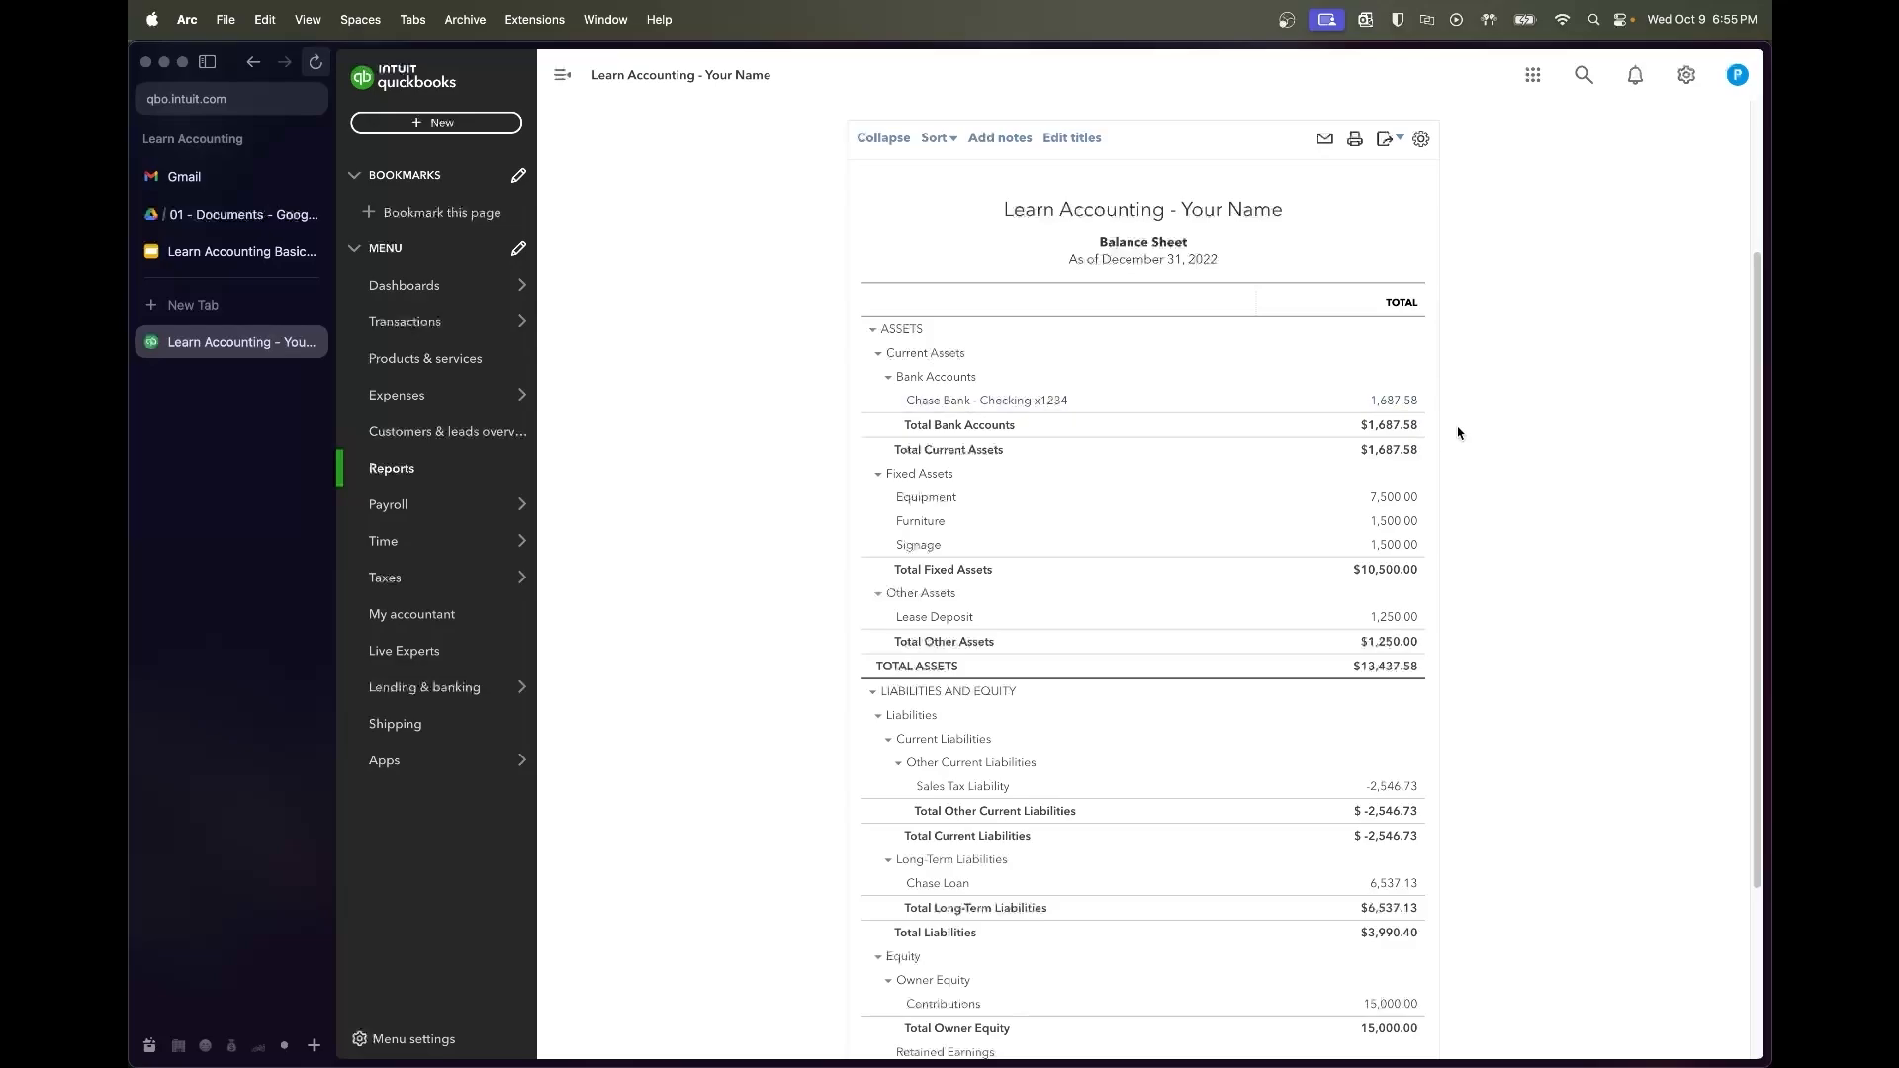
scroll(1457, 433, "down", 3)
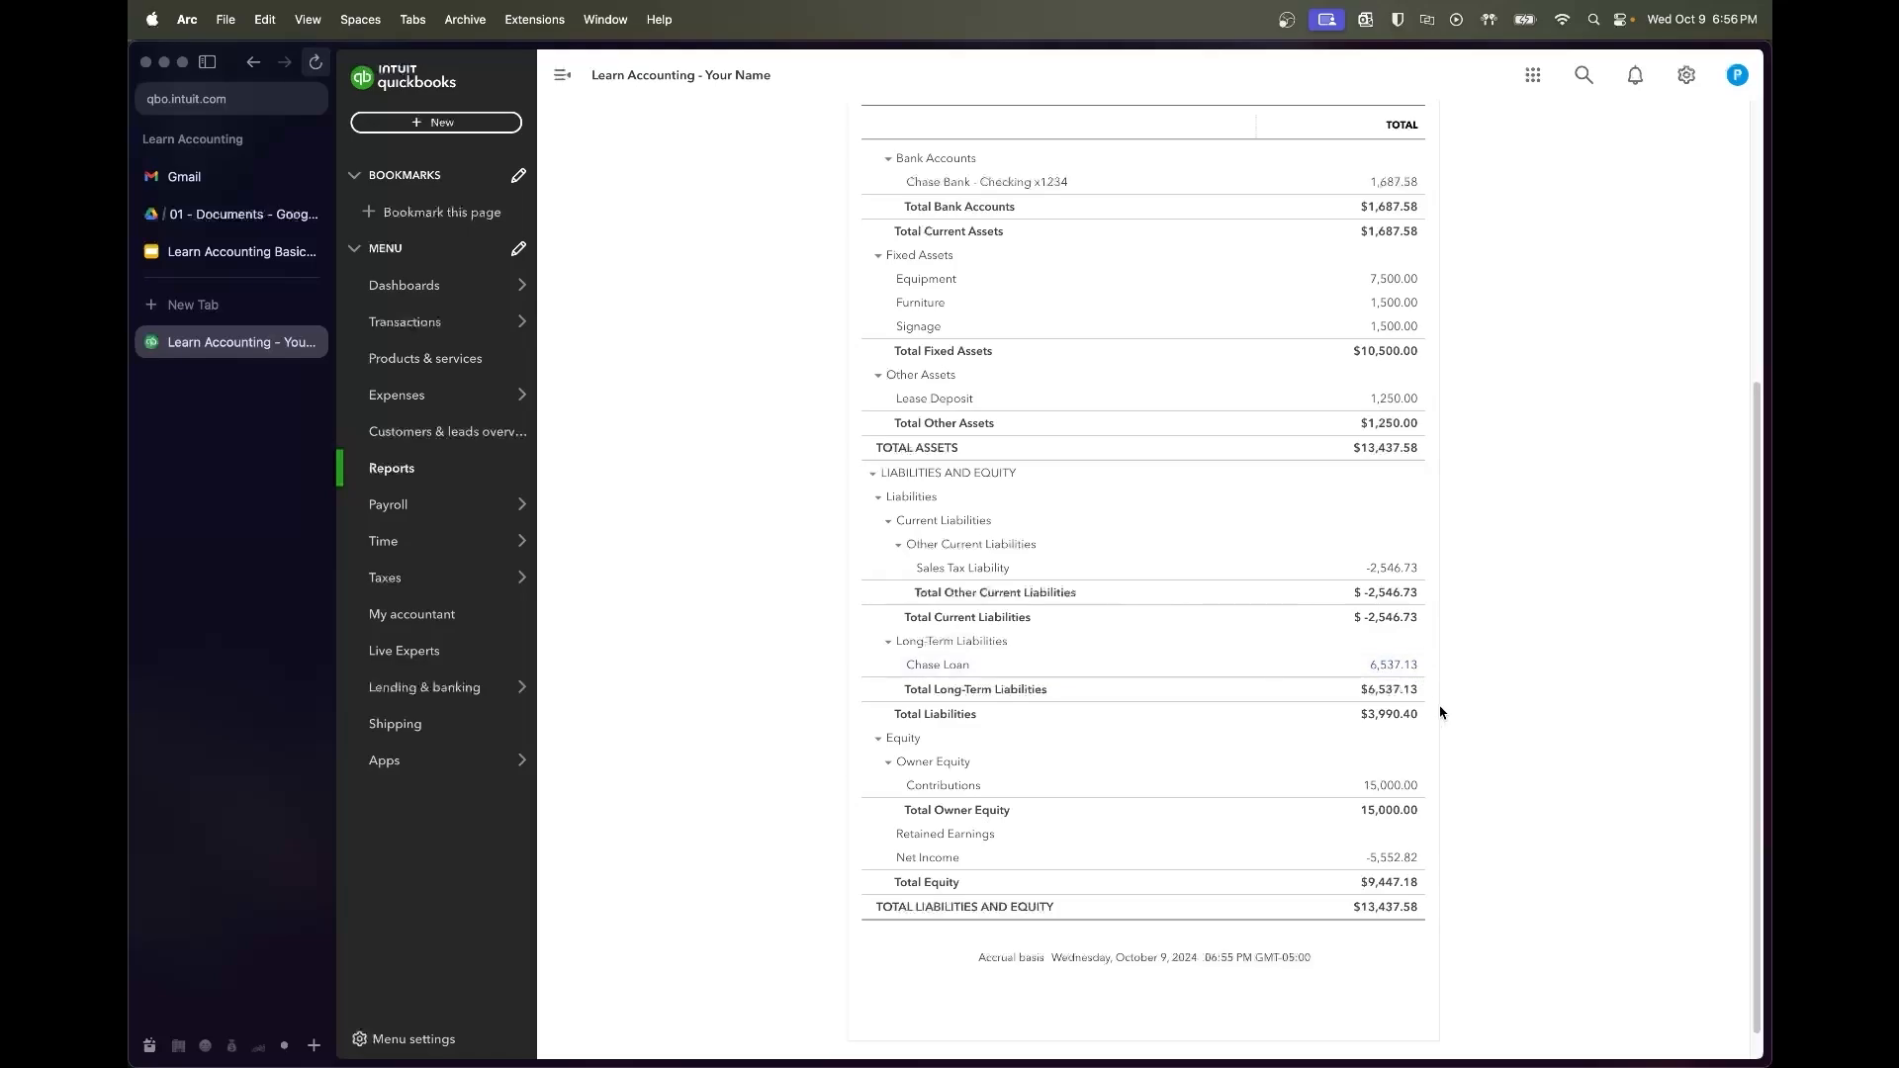
scroll(1439, 712, "down", 1)
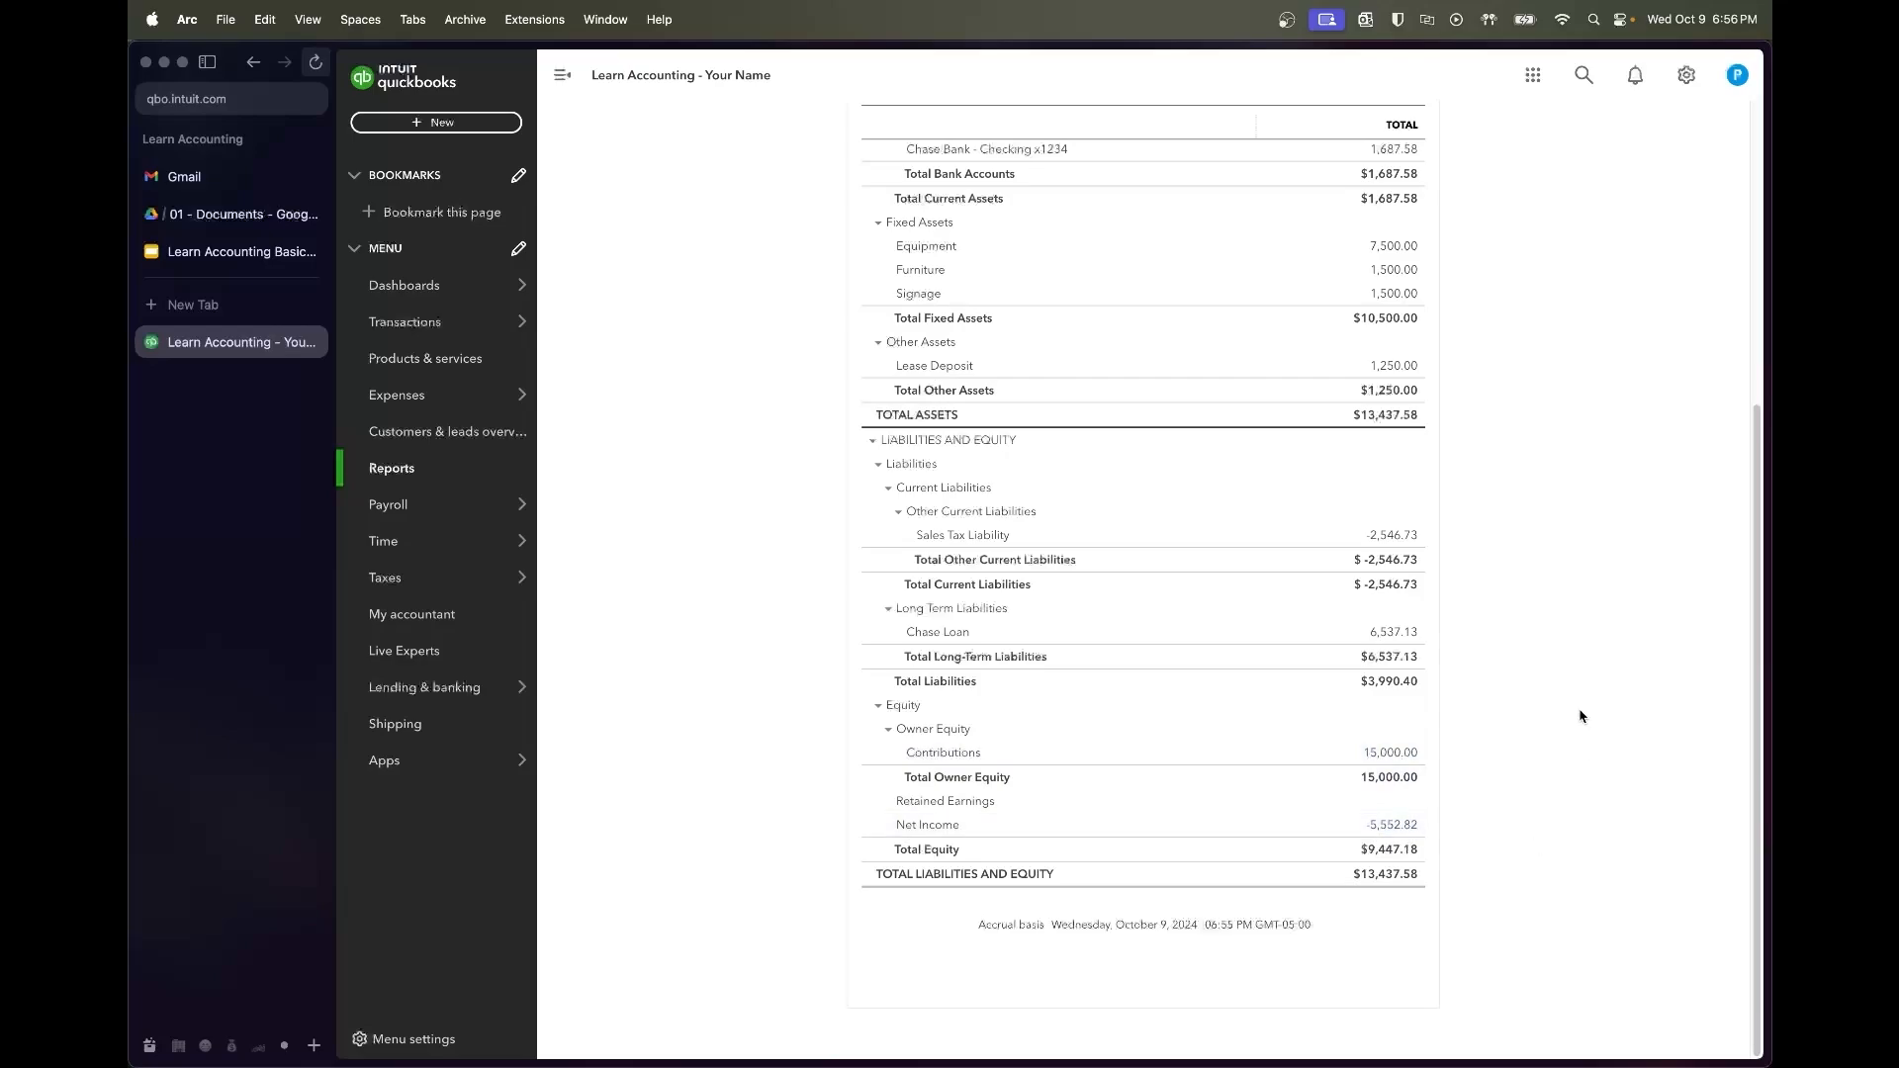
scroll(1580, 716, "up", 5)
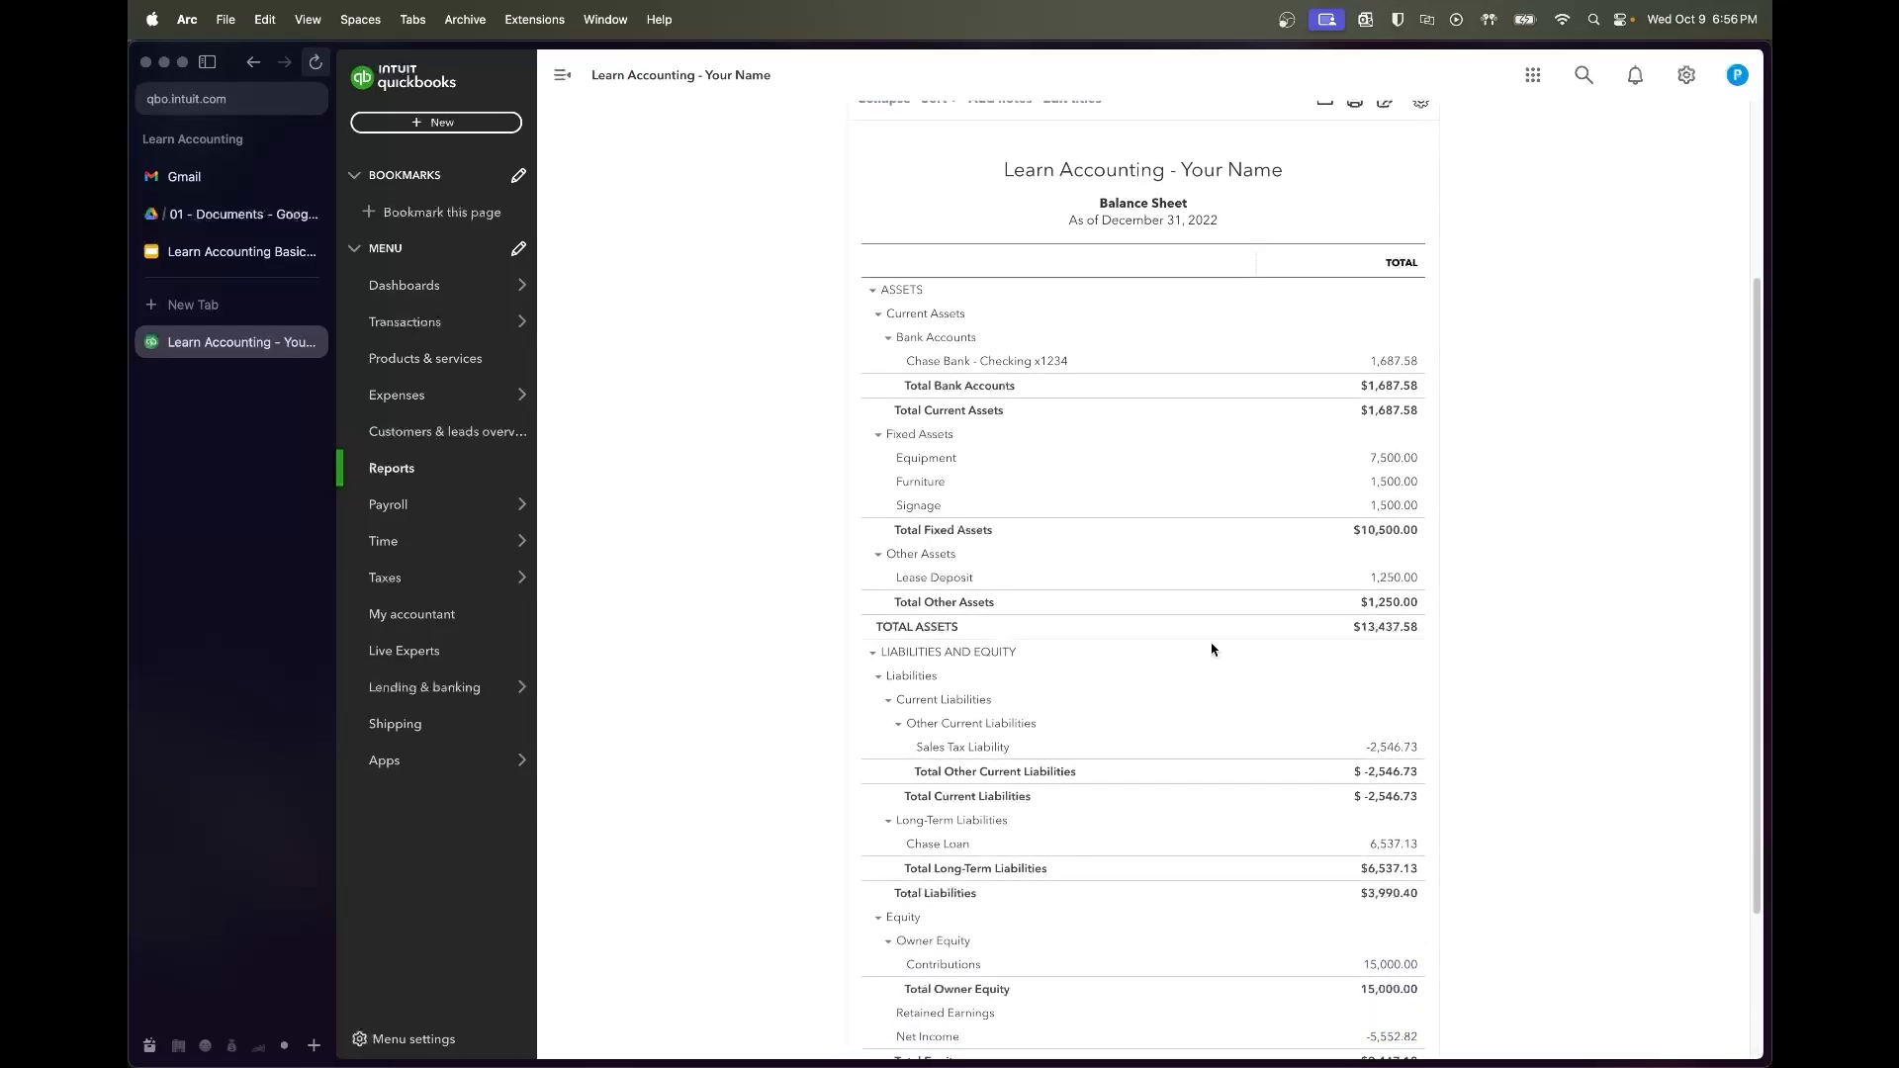
Open the Profit and Loss in a new tab and run it for 07/01/2022 to 12/31/2022
right_click(457, 474)
left_click(459, 471)
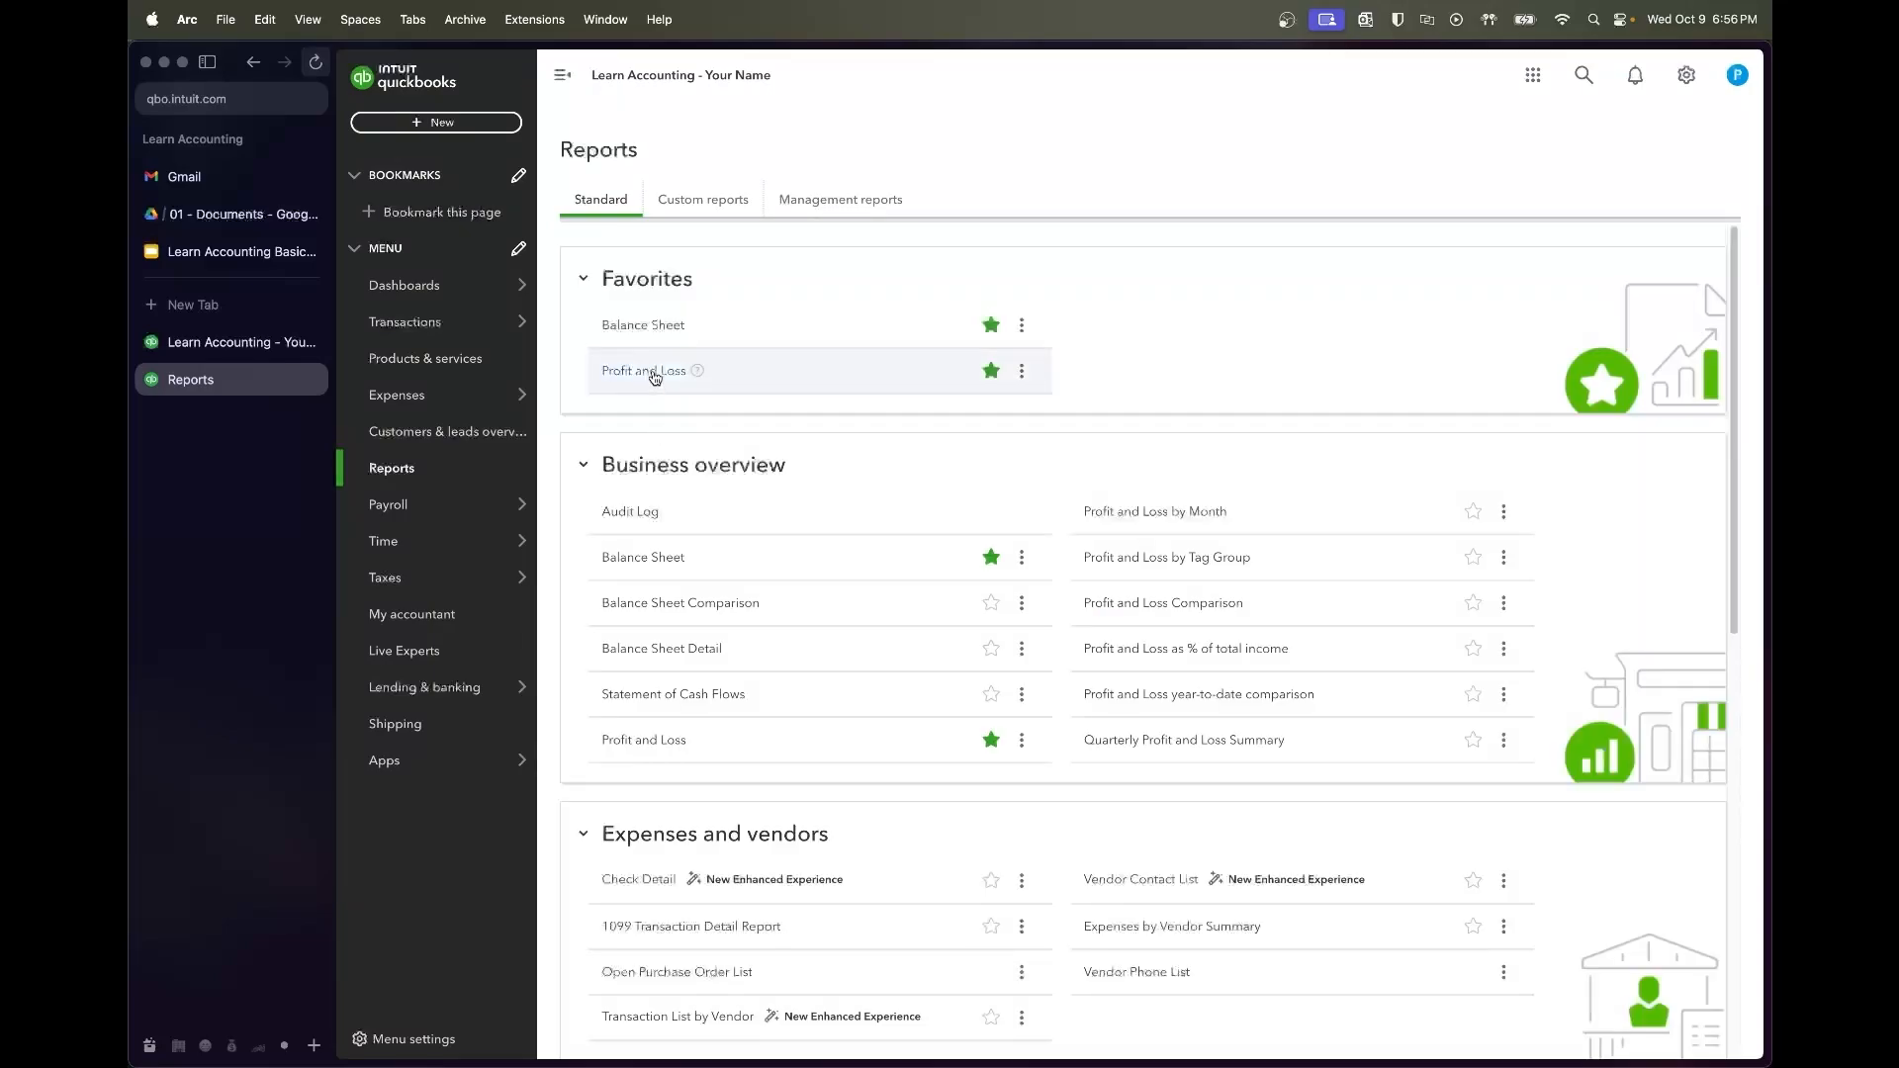
left_click(654, 377)
left_click(821, 219)
type("8")
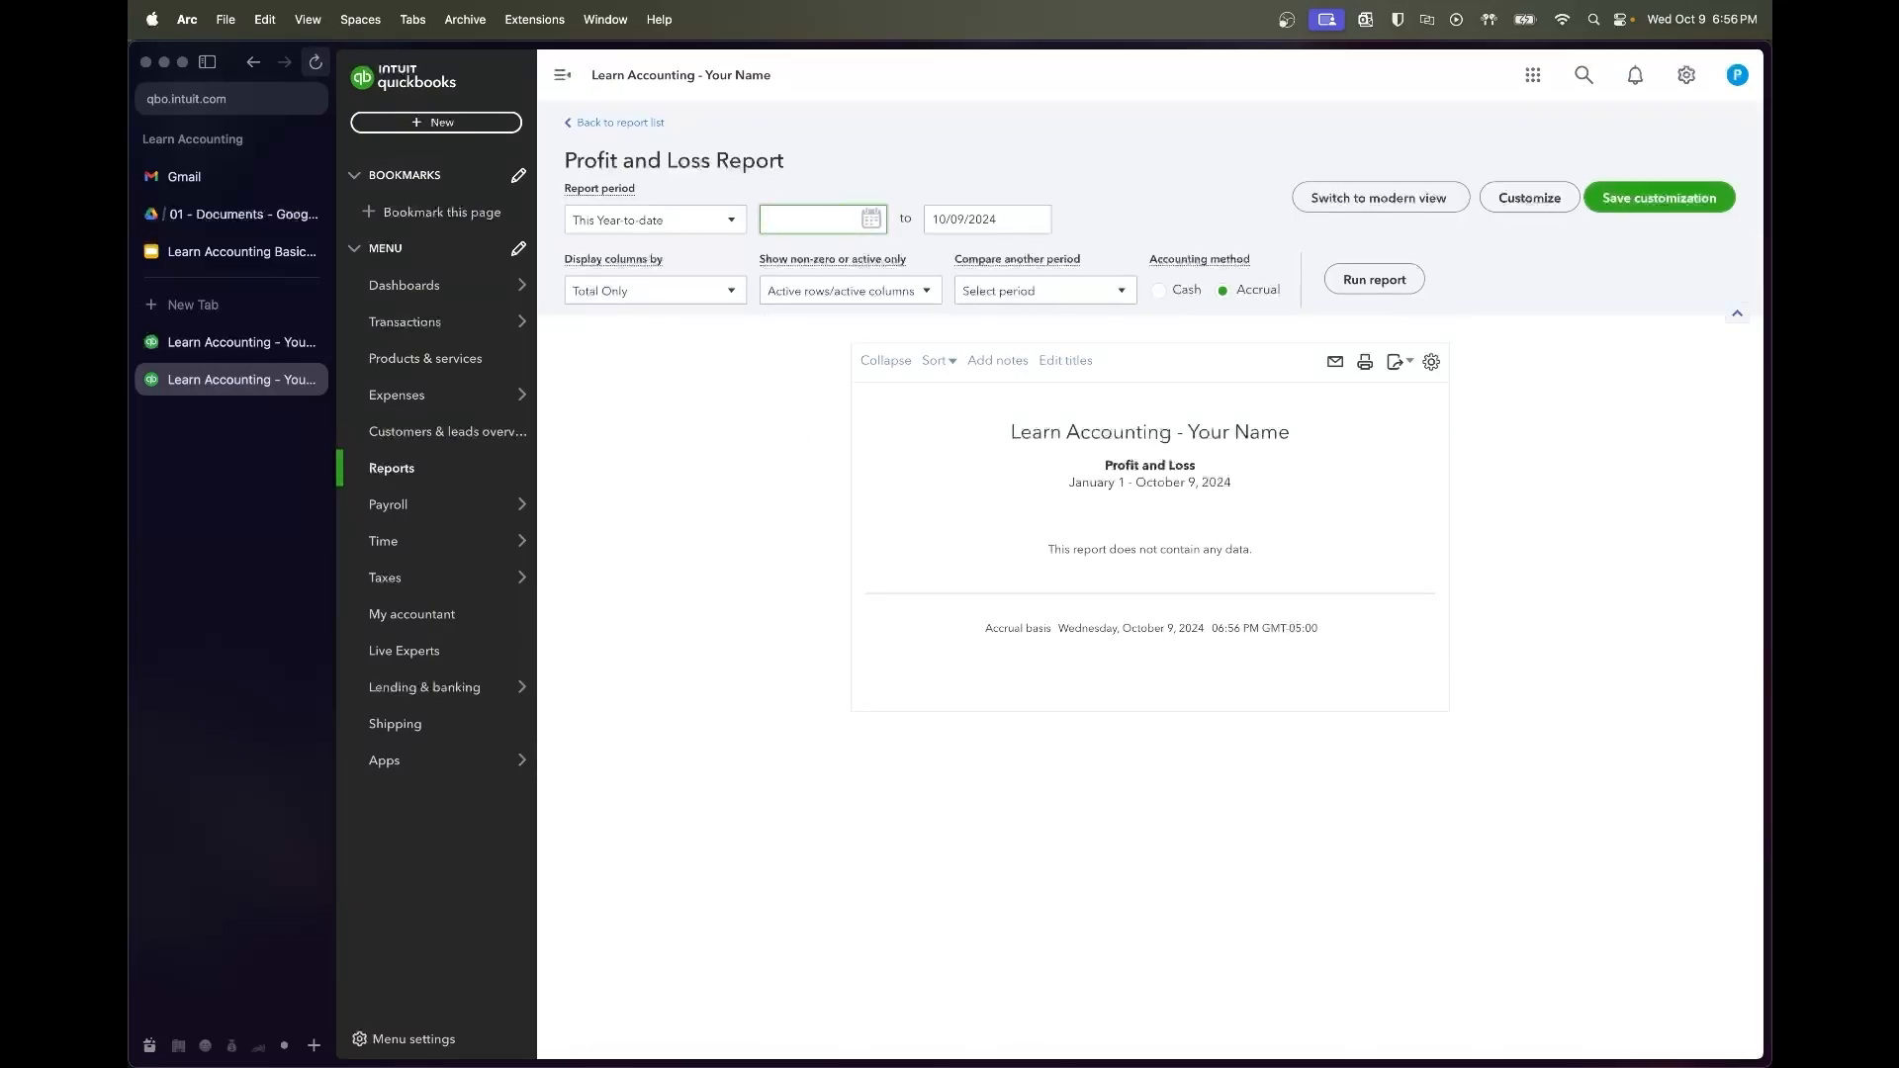
key("Tab")
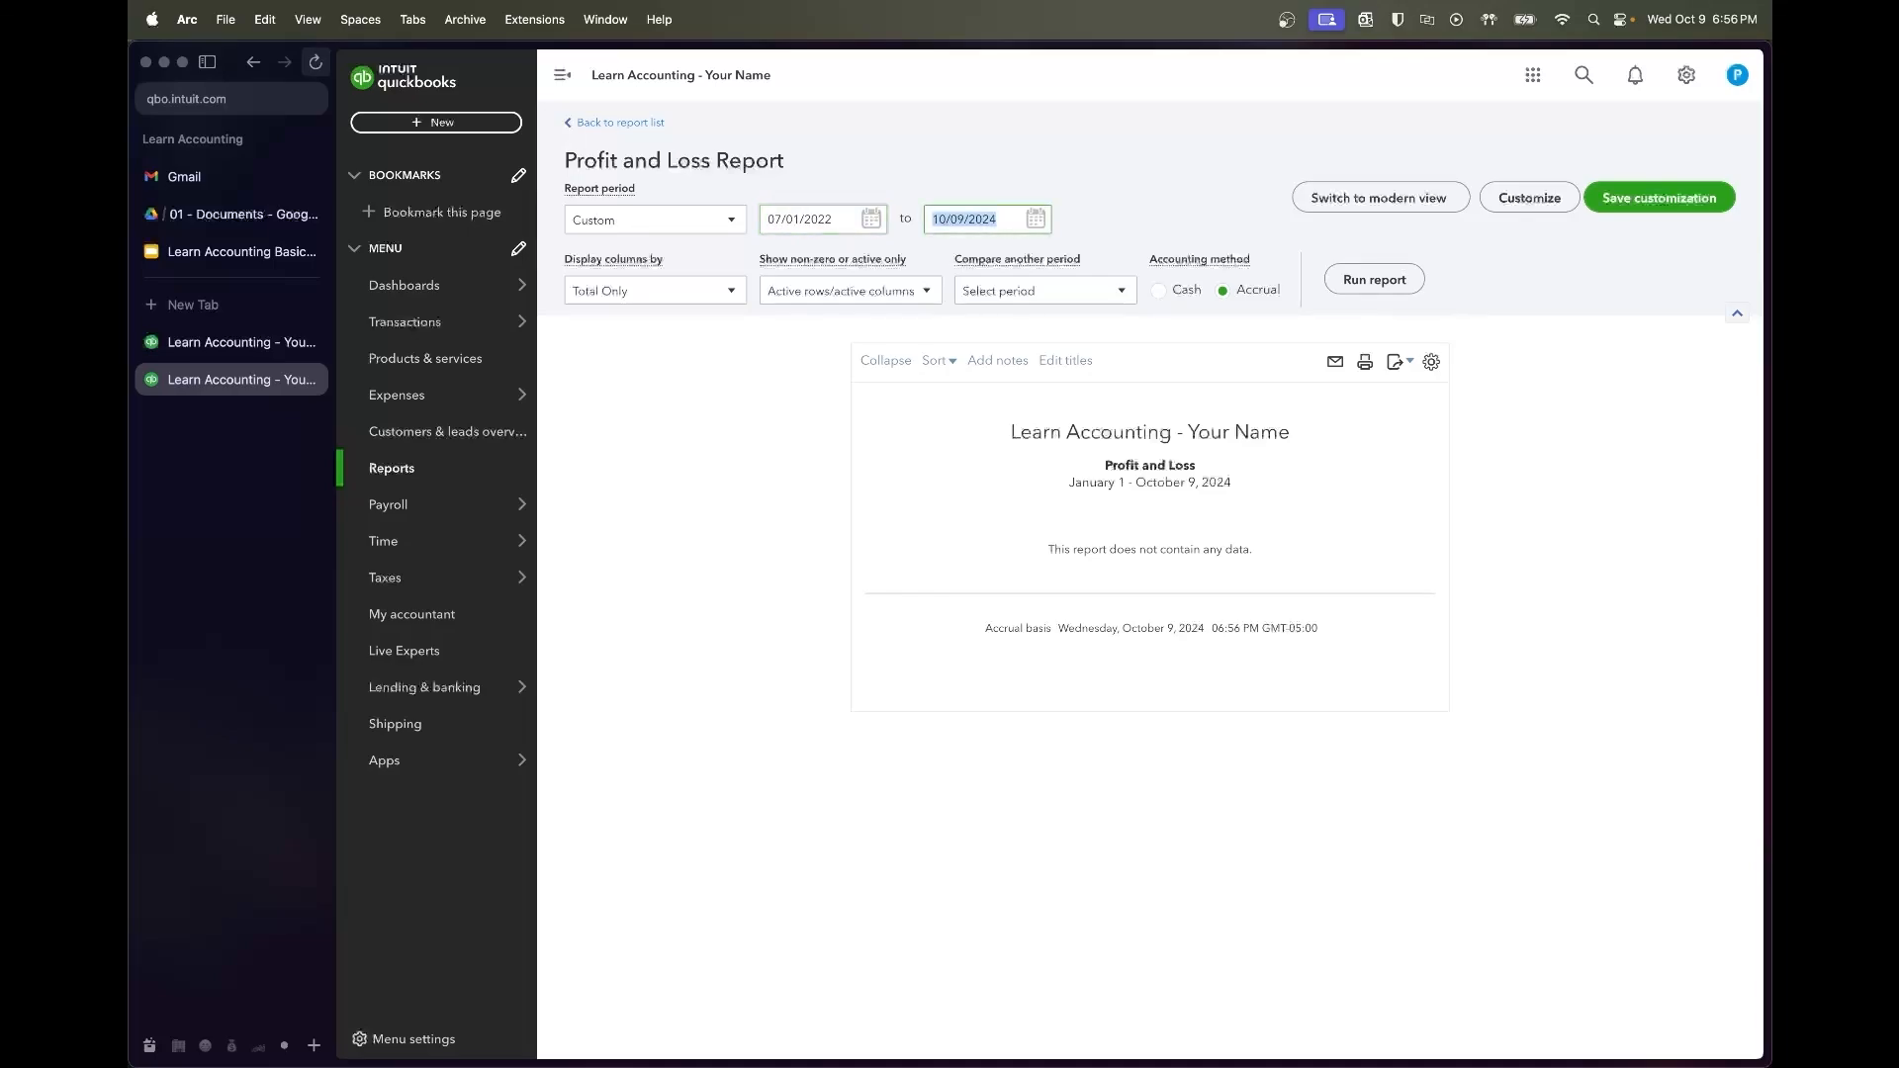
type("12/31/2022")
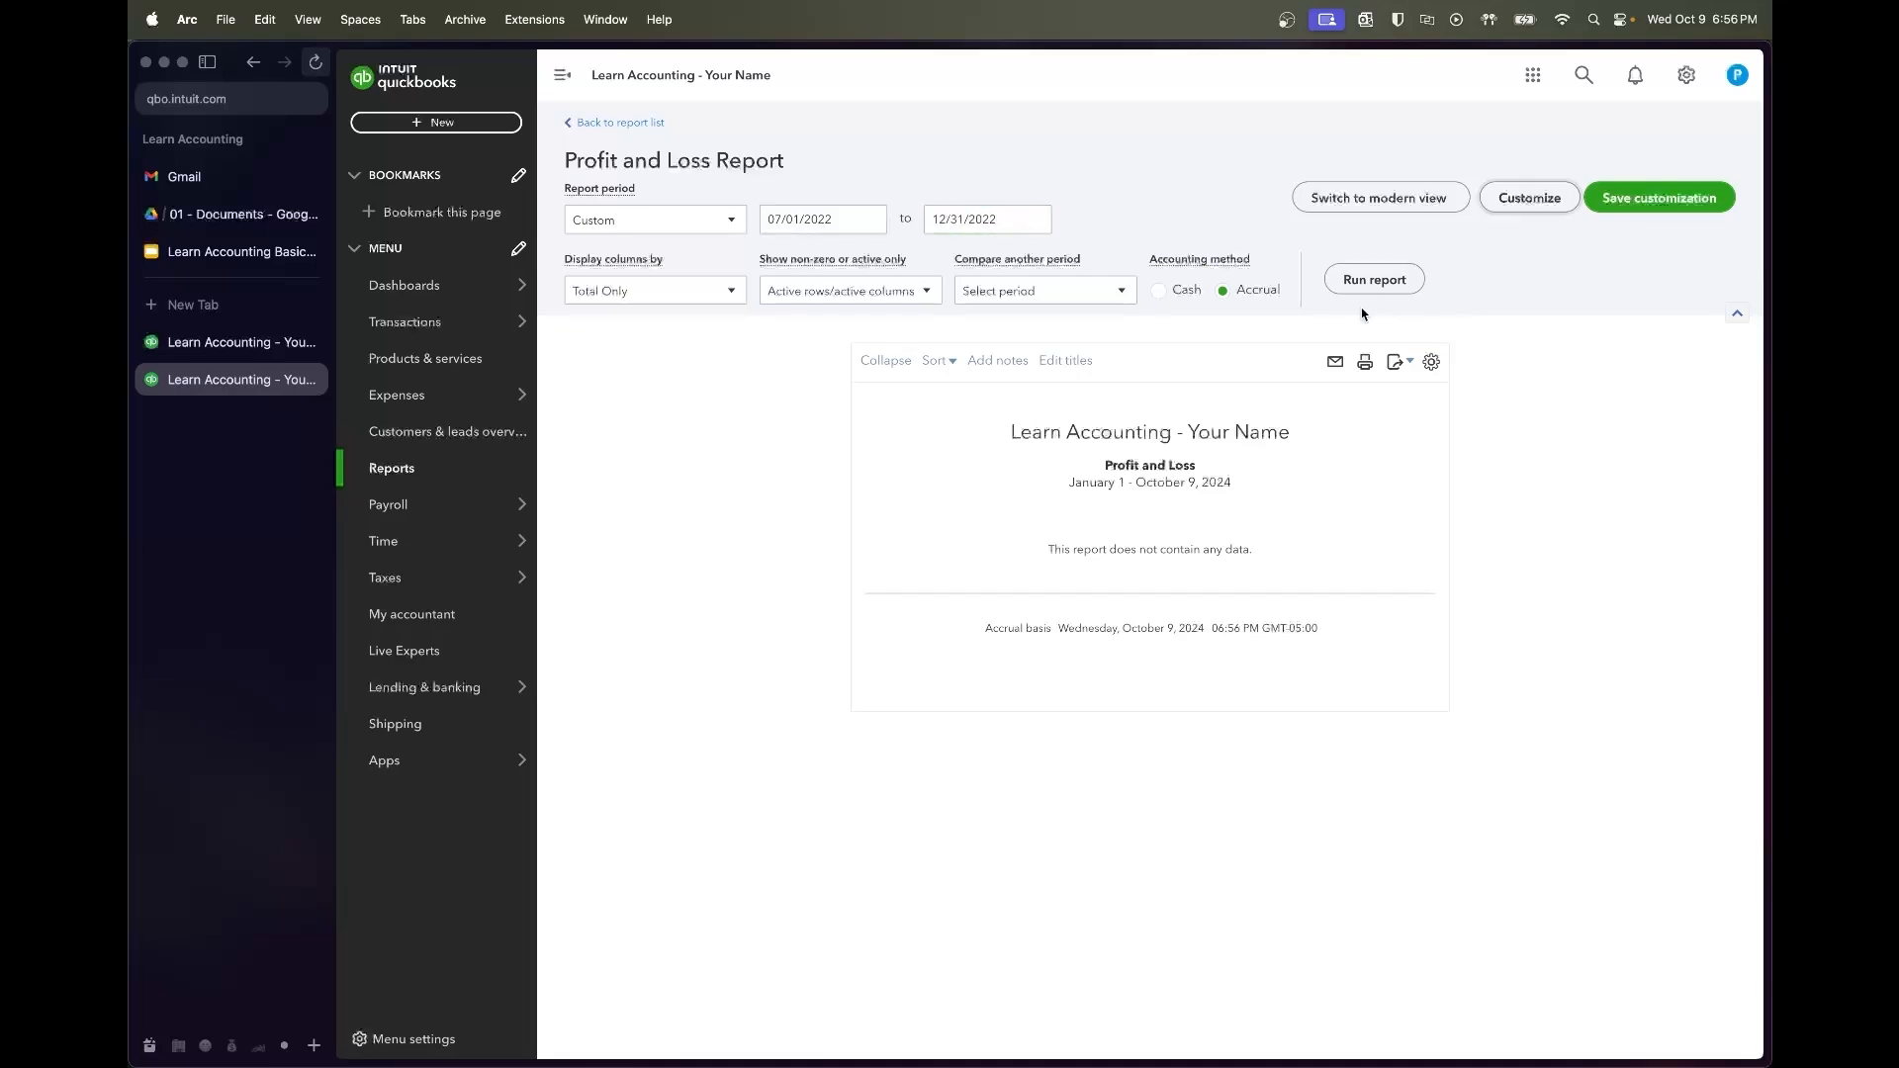
left_click(1373, 279)
Select the 25,000.00 Payroll Wages Paid amount, then clear the selection
scroll(1462, 554, "down", 5)
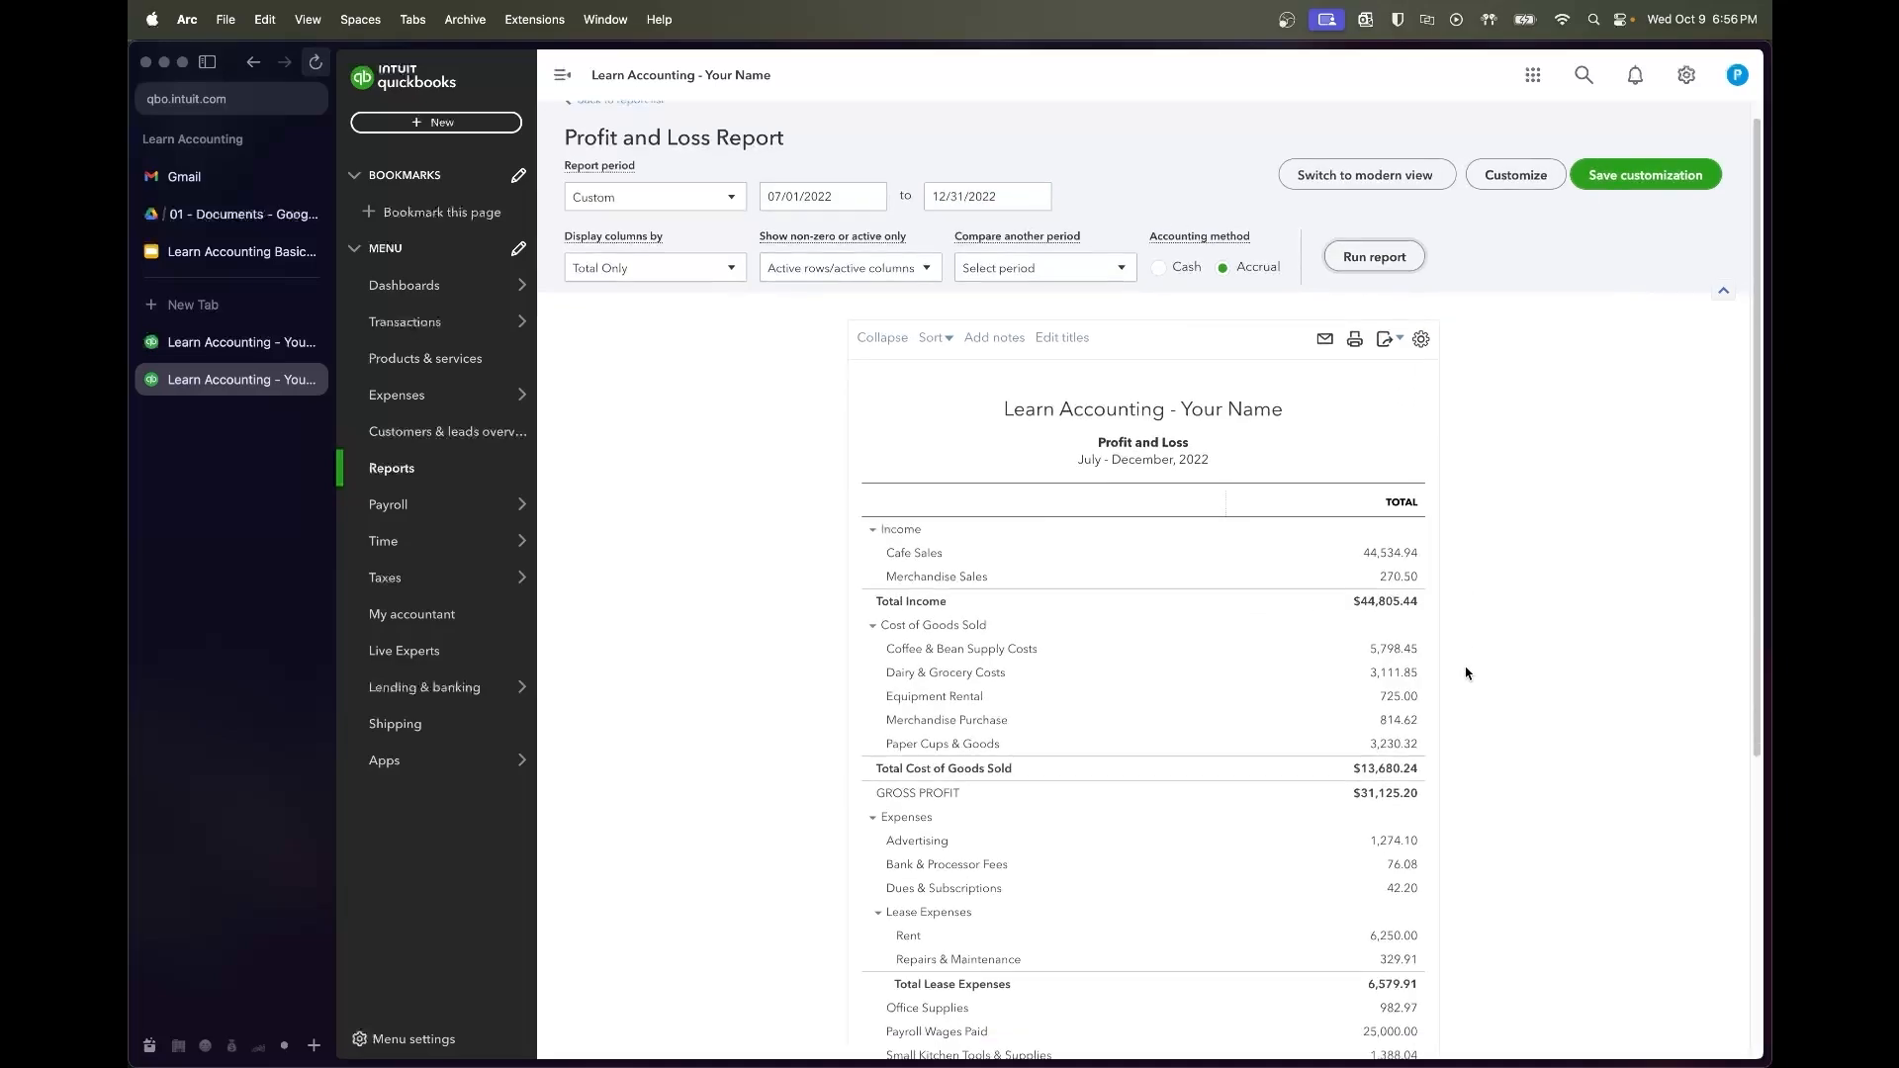
scroll(1466, 673, "down", 2)
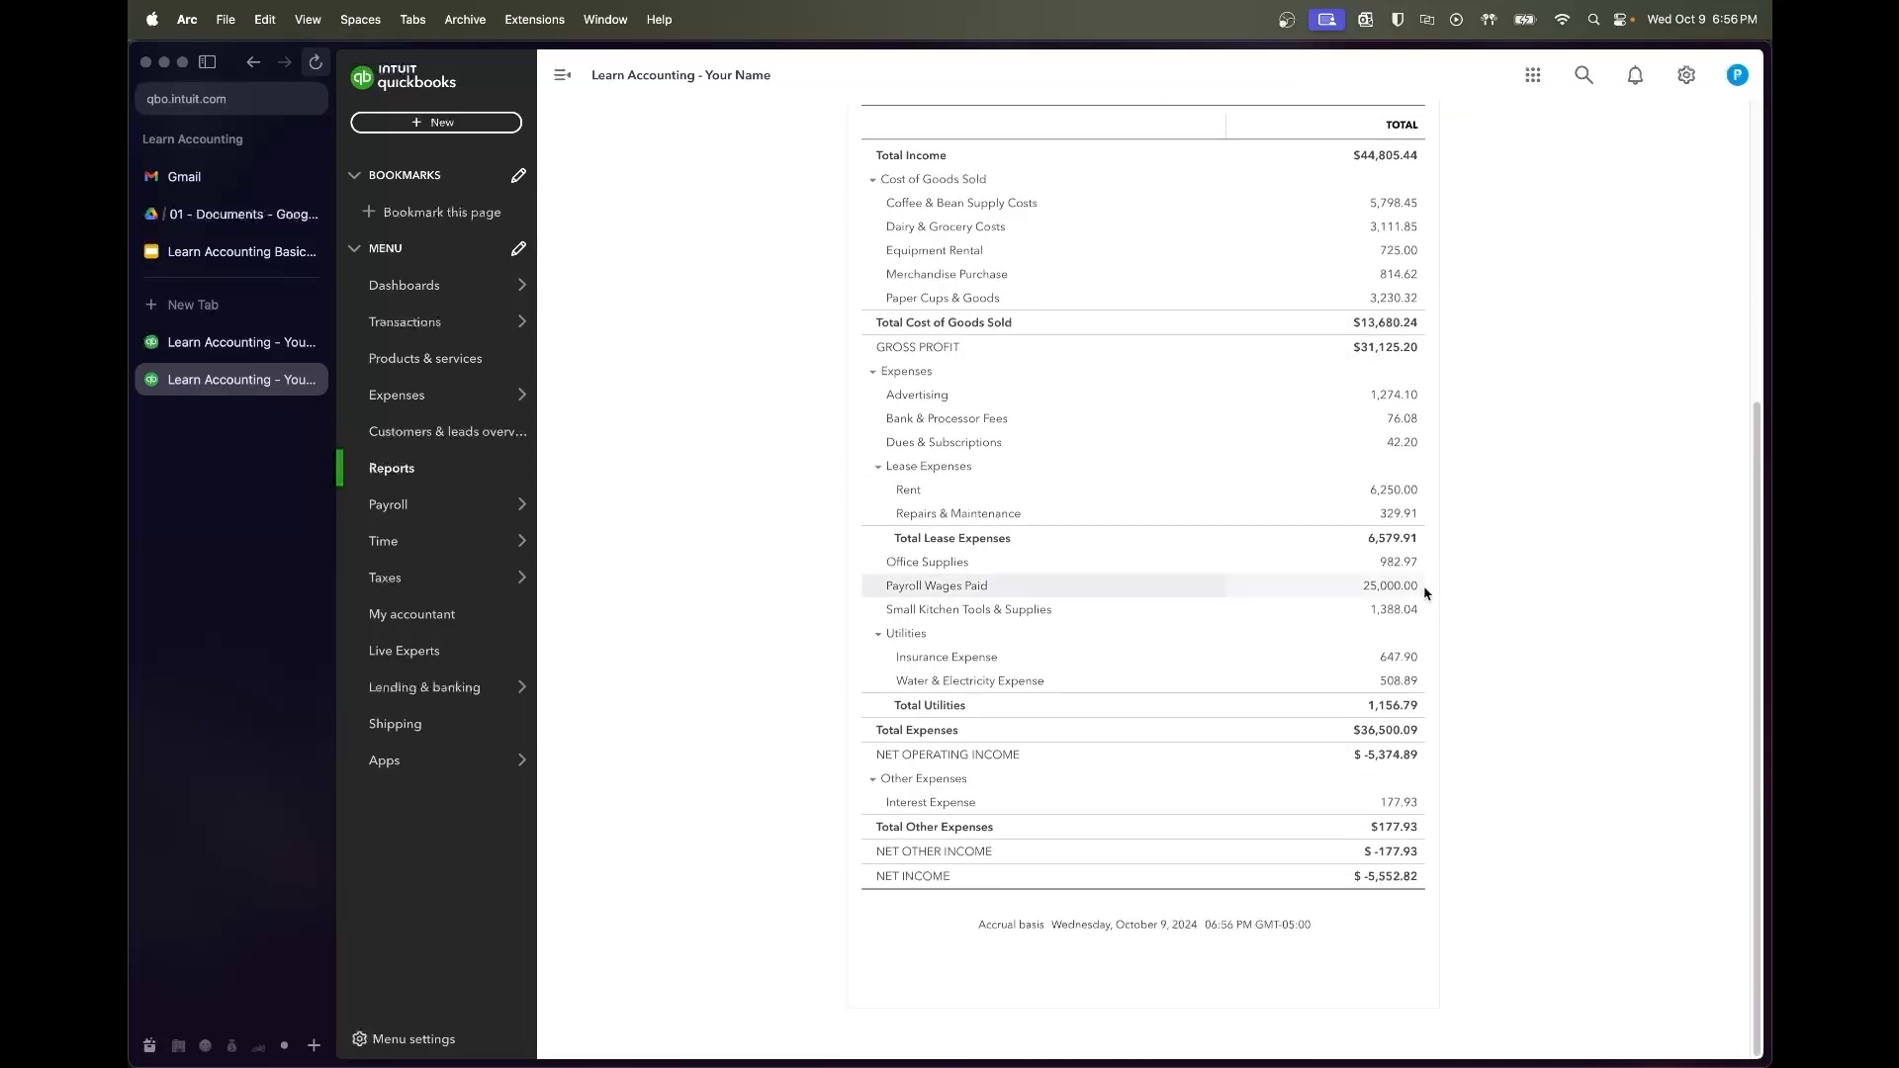
left_click_drag(1422, 593, 1361, 593)
left_click(1458, 665)
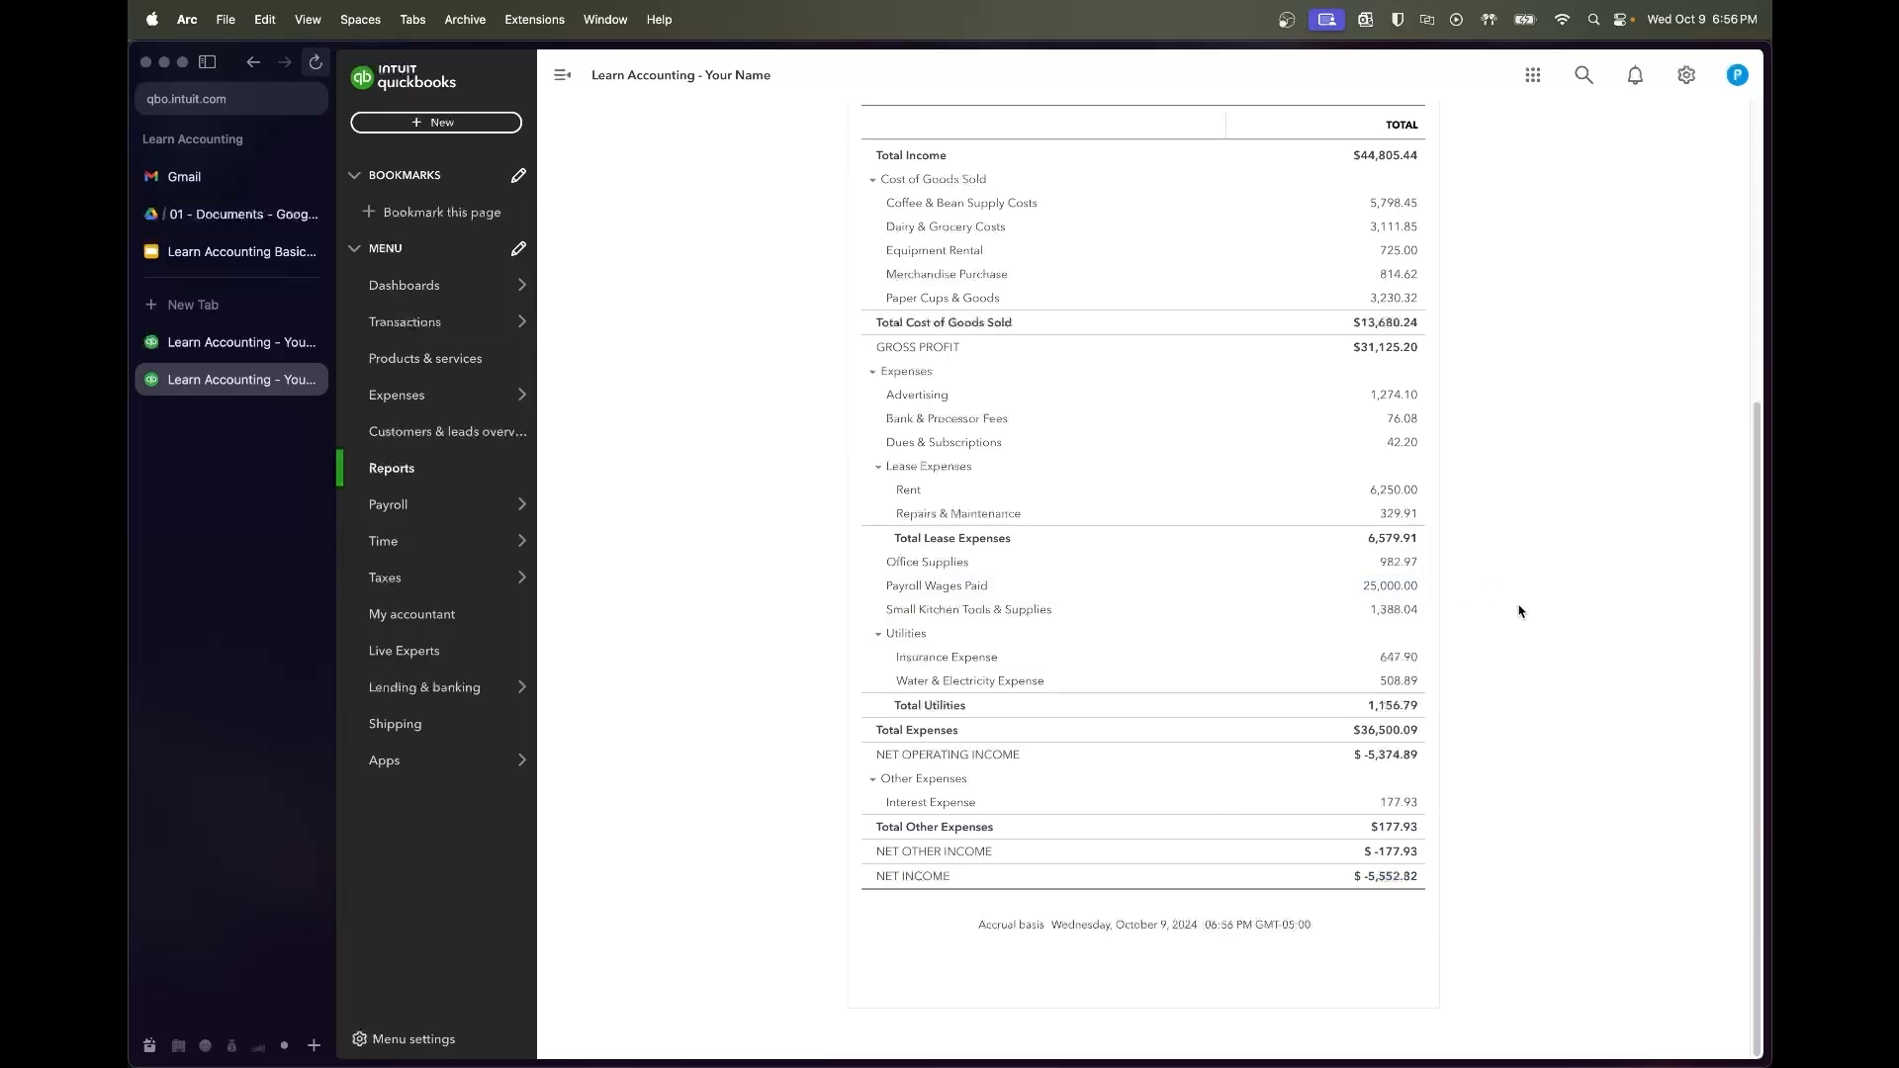
Launch the Calculator app through Spotlight search
key("super+space")
type("calc")
key("Return")
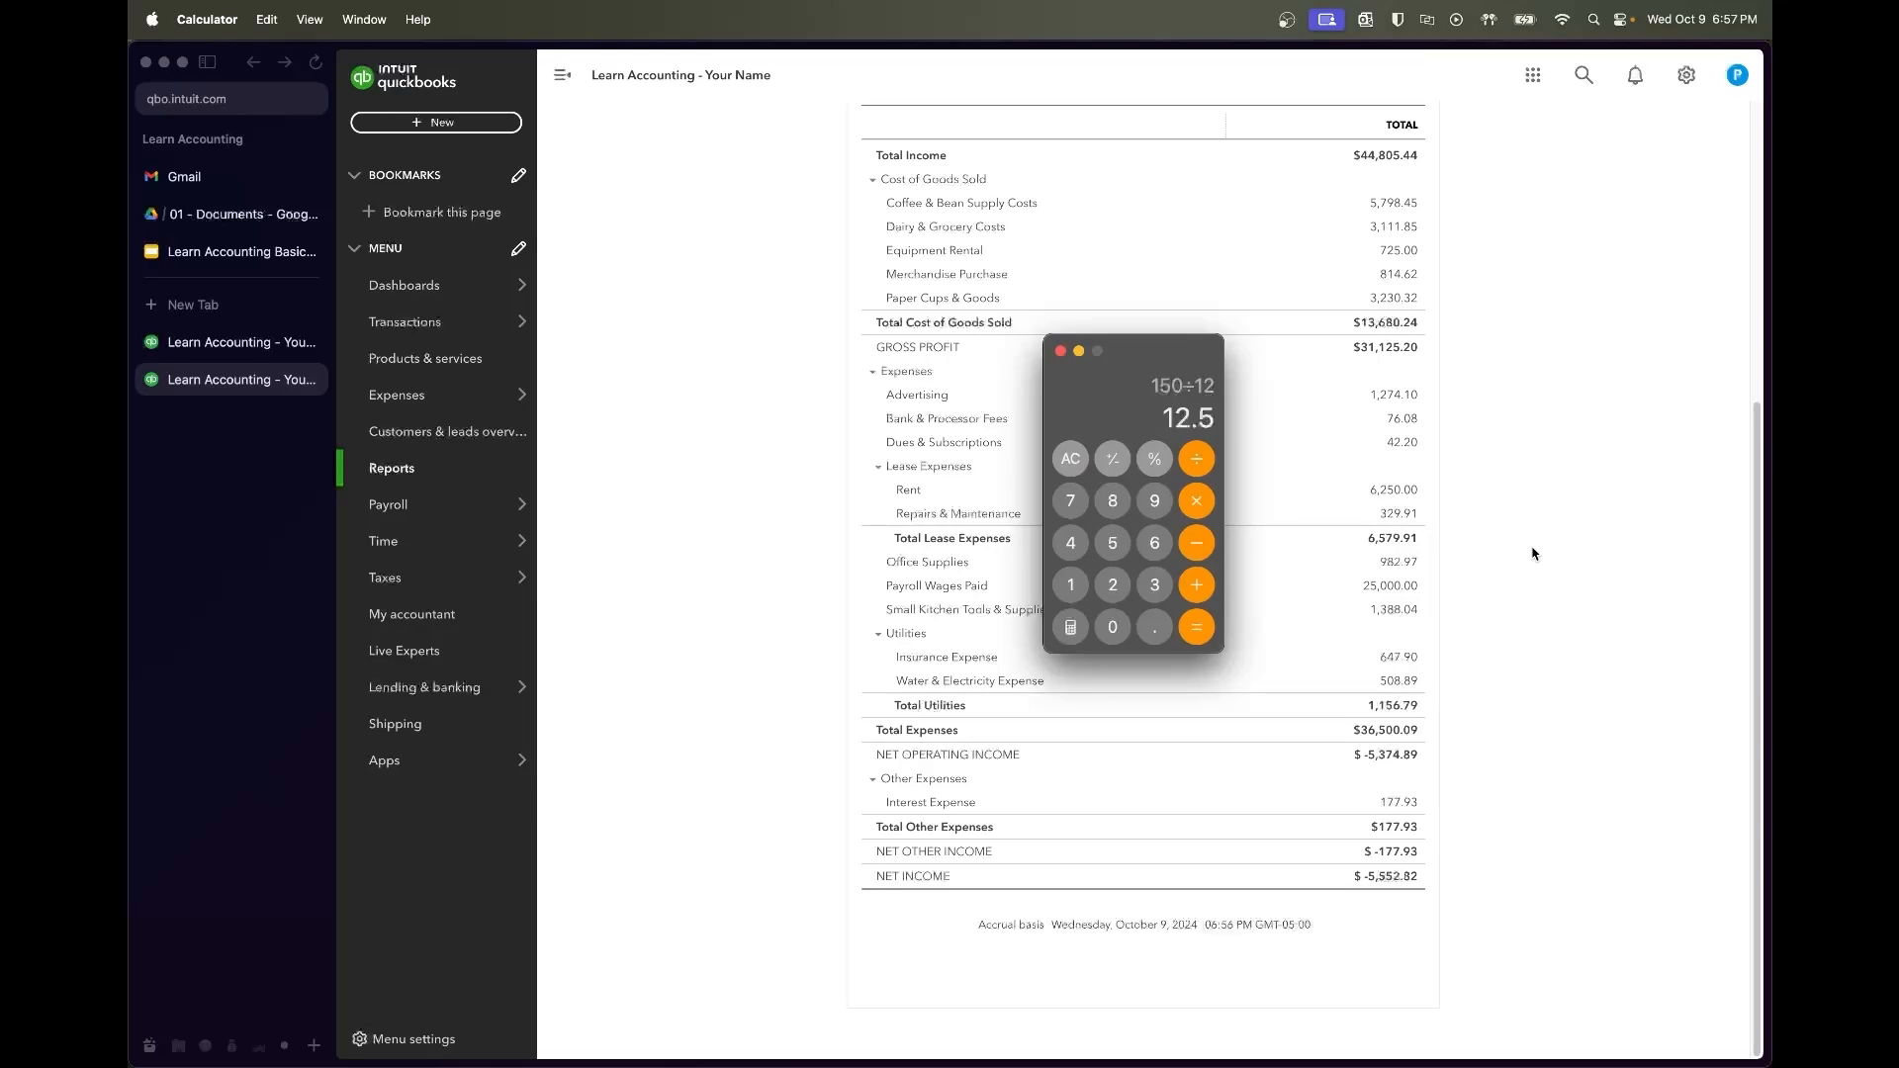
Compute 25000 minus 5552.82, giving 19447.18
key("Escape")
type("25000+")
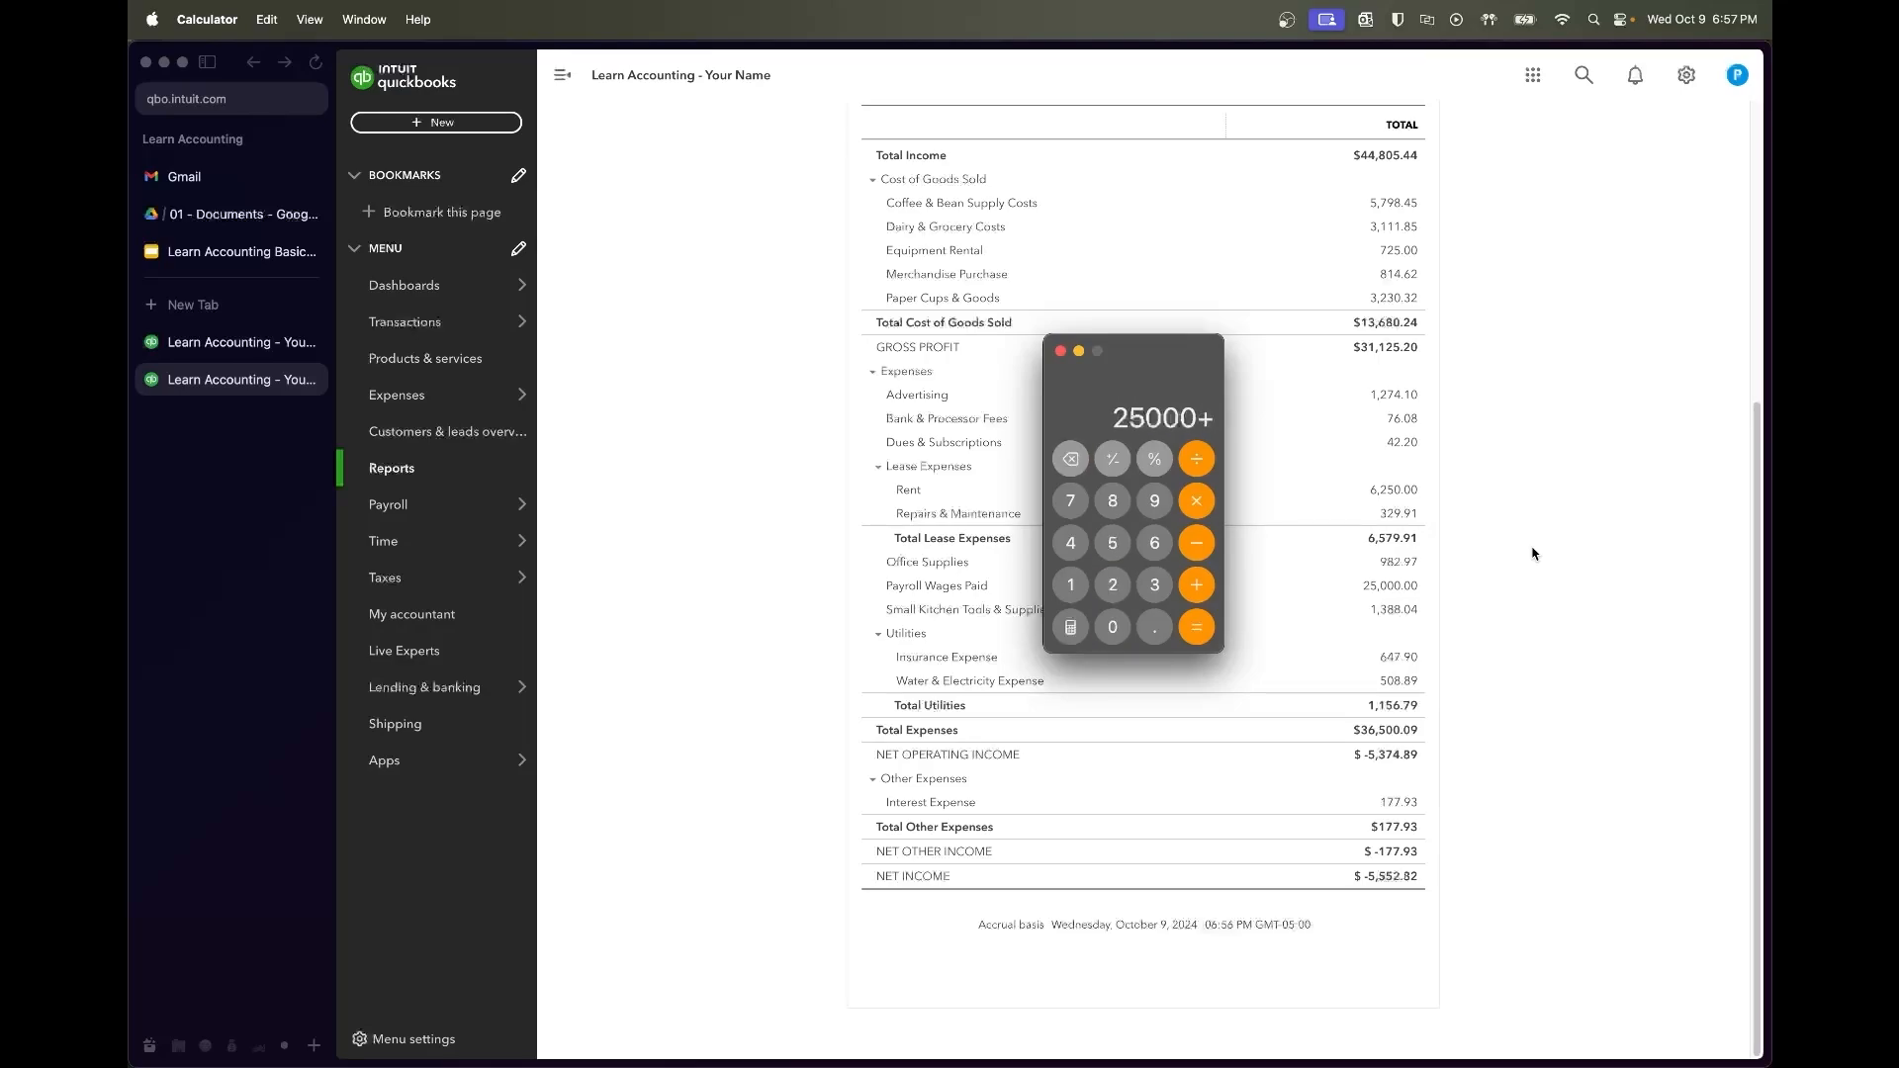
key("BackSpace")
type("-5552.82")
key("Return")
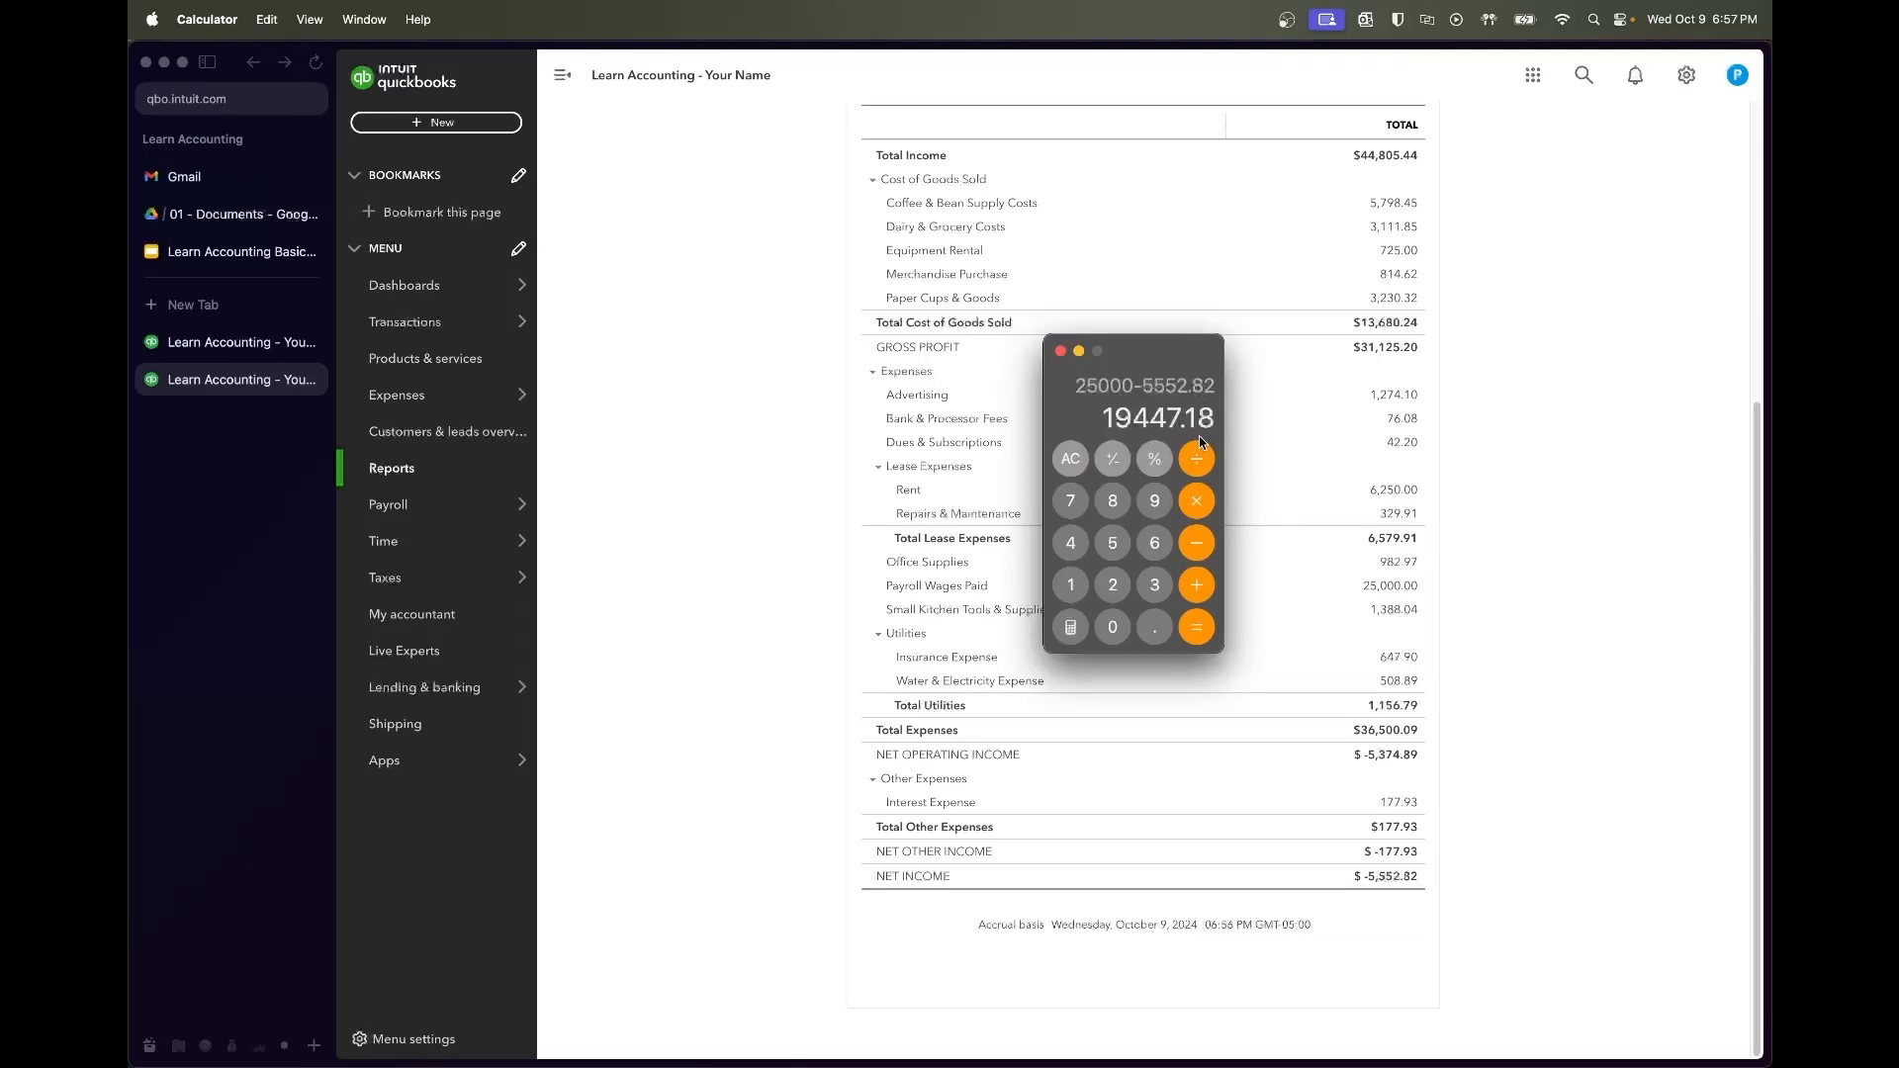
Close Calculator and look over the Balance Sheet tab
left_click(1060, 351)
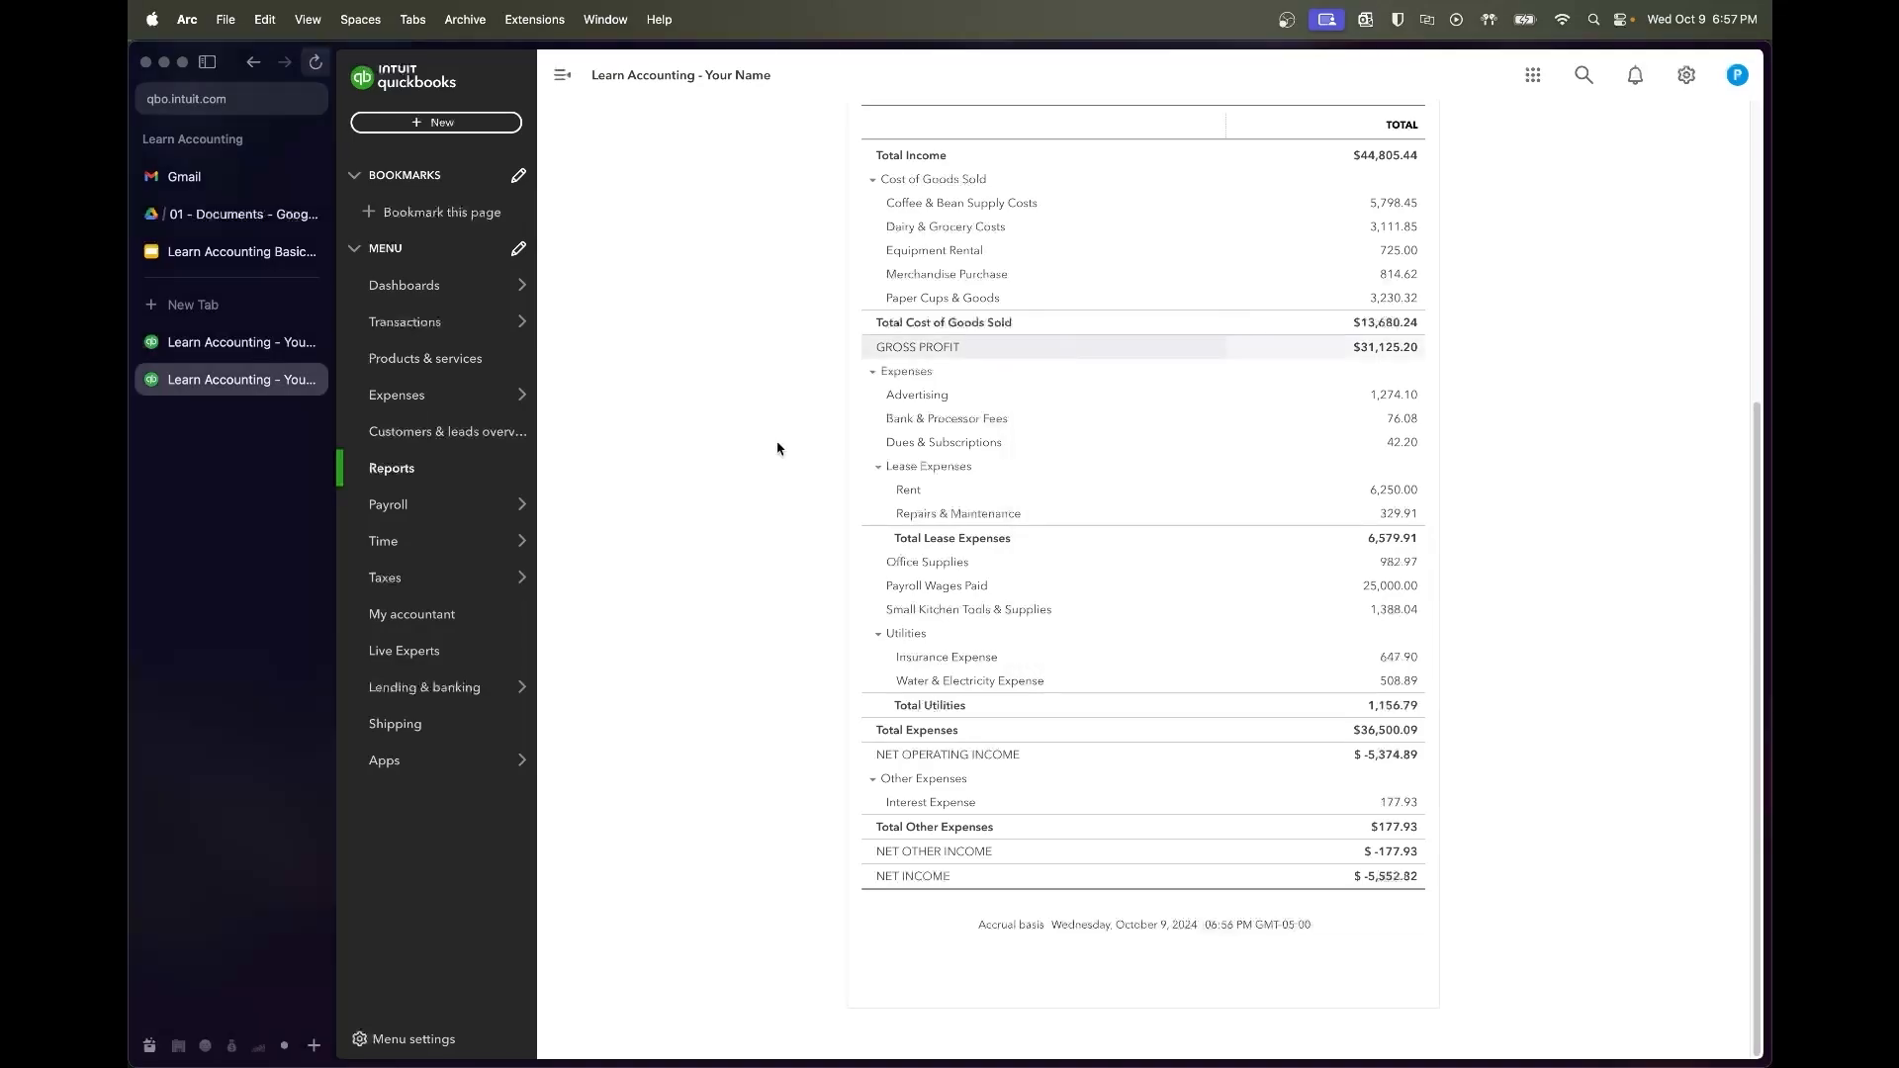
left_click(280, 339)
scroll(868, 789, "down", 5)
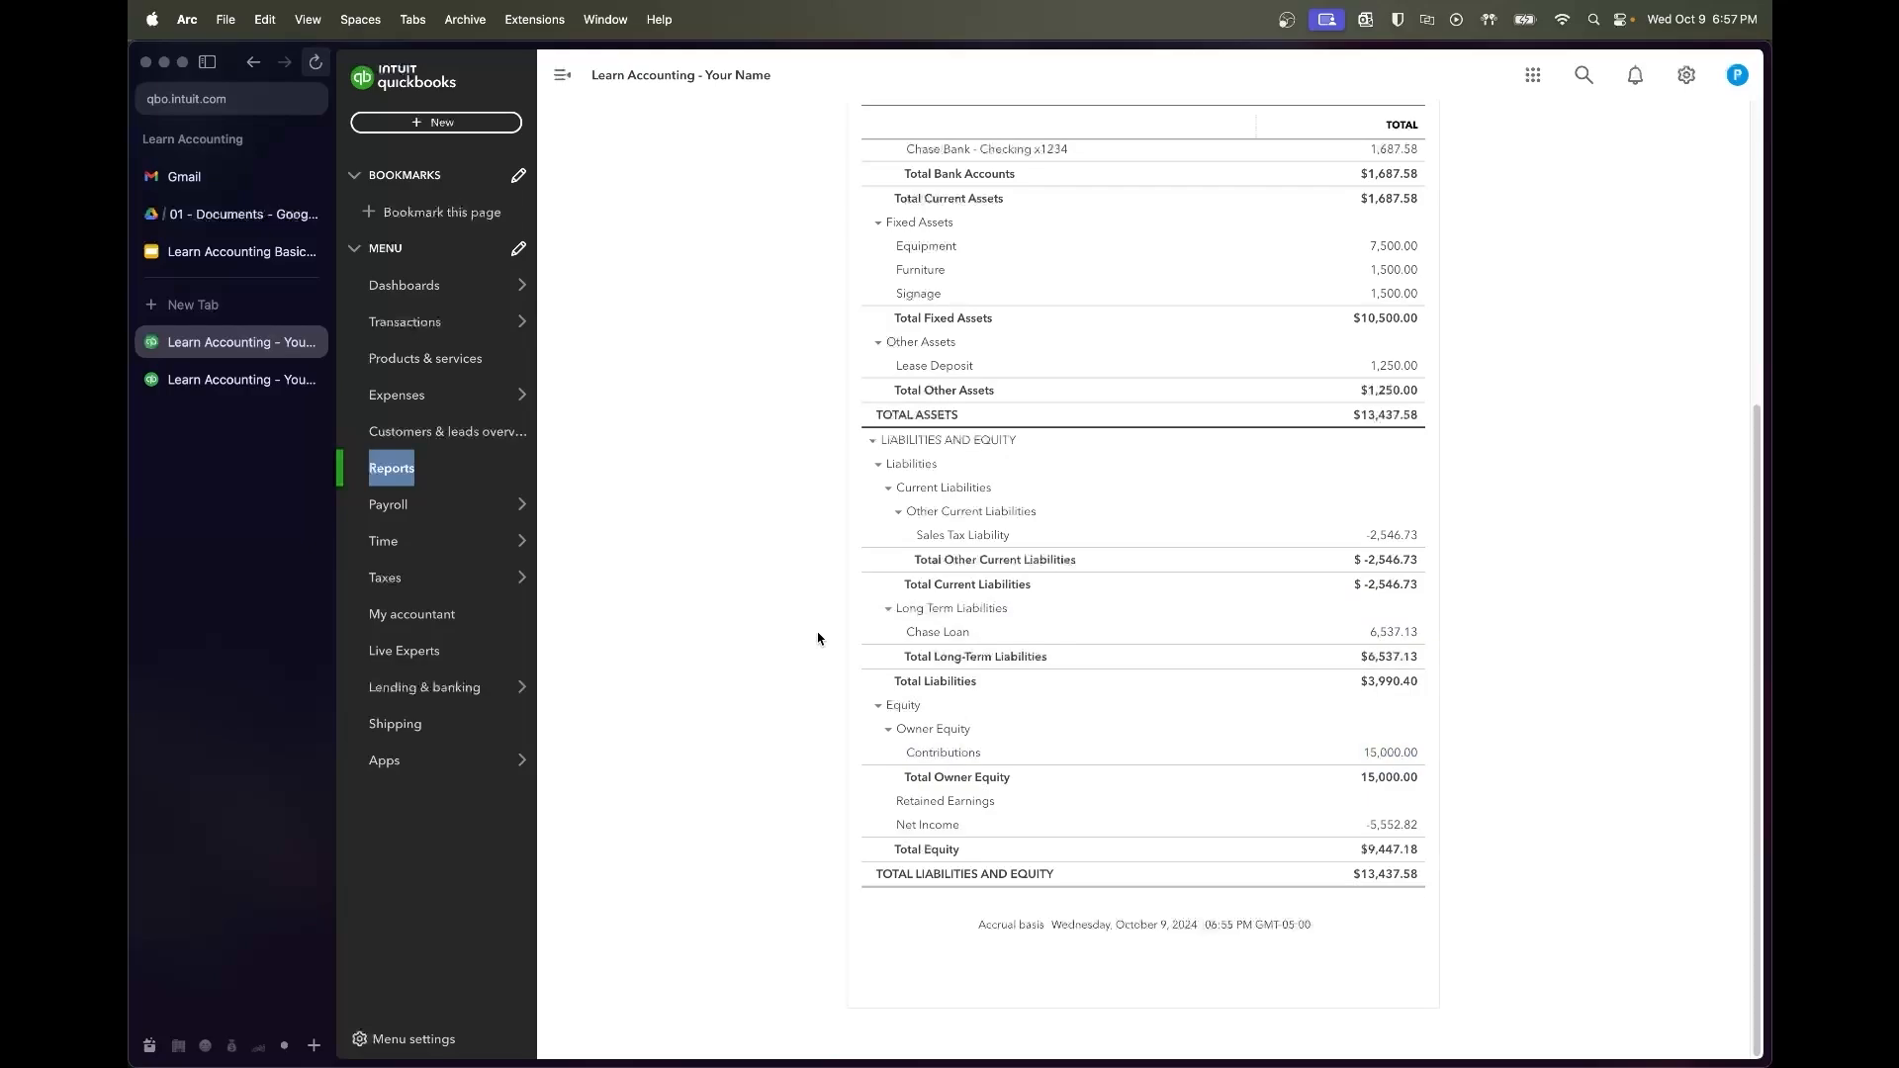
Back on the Profit and Loss, scroll through the totals down to net income of $-5,552.82
left_click(253, 379)
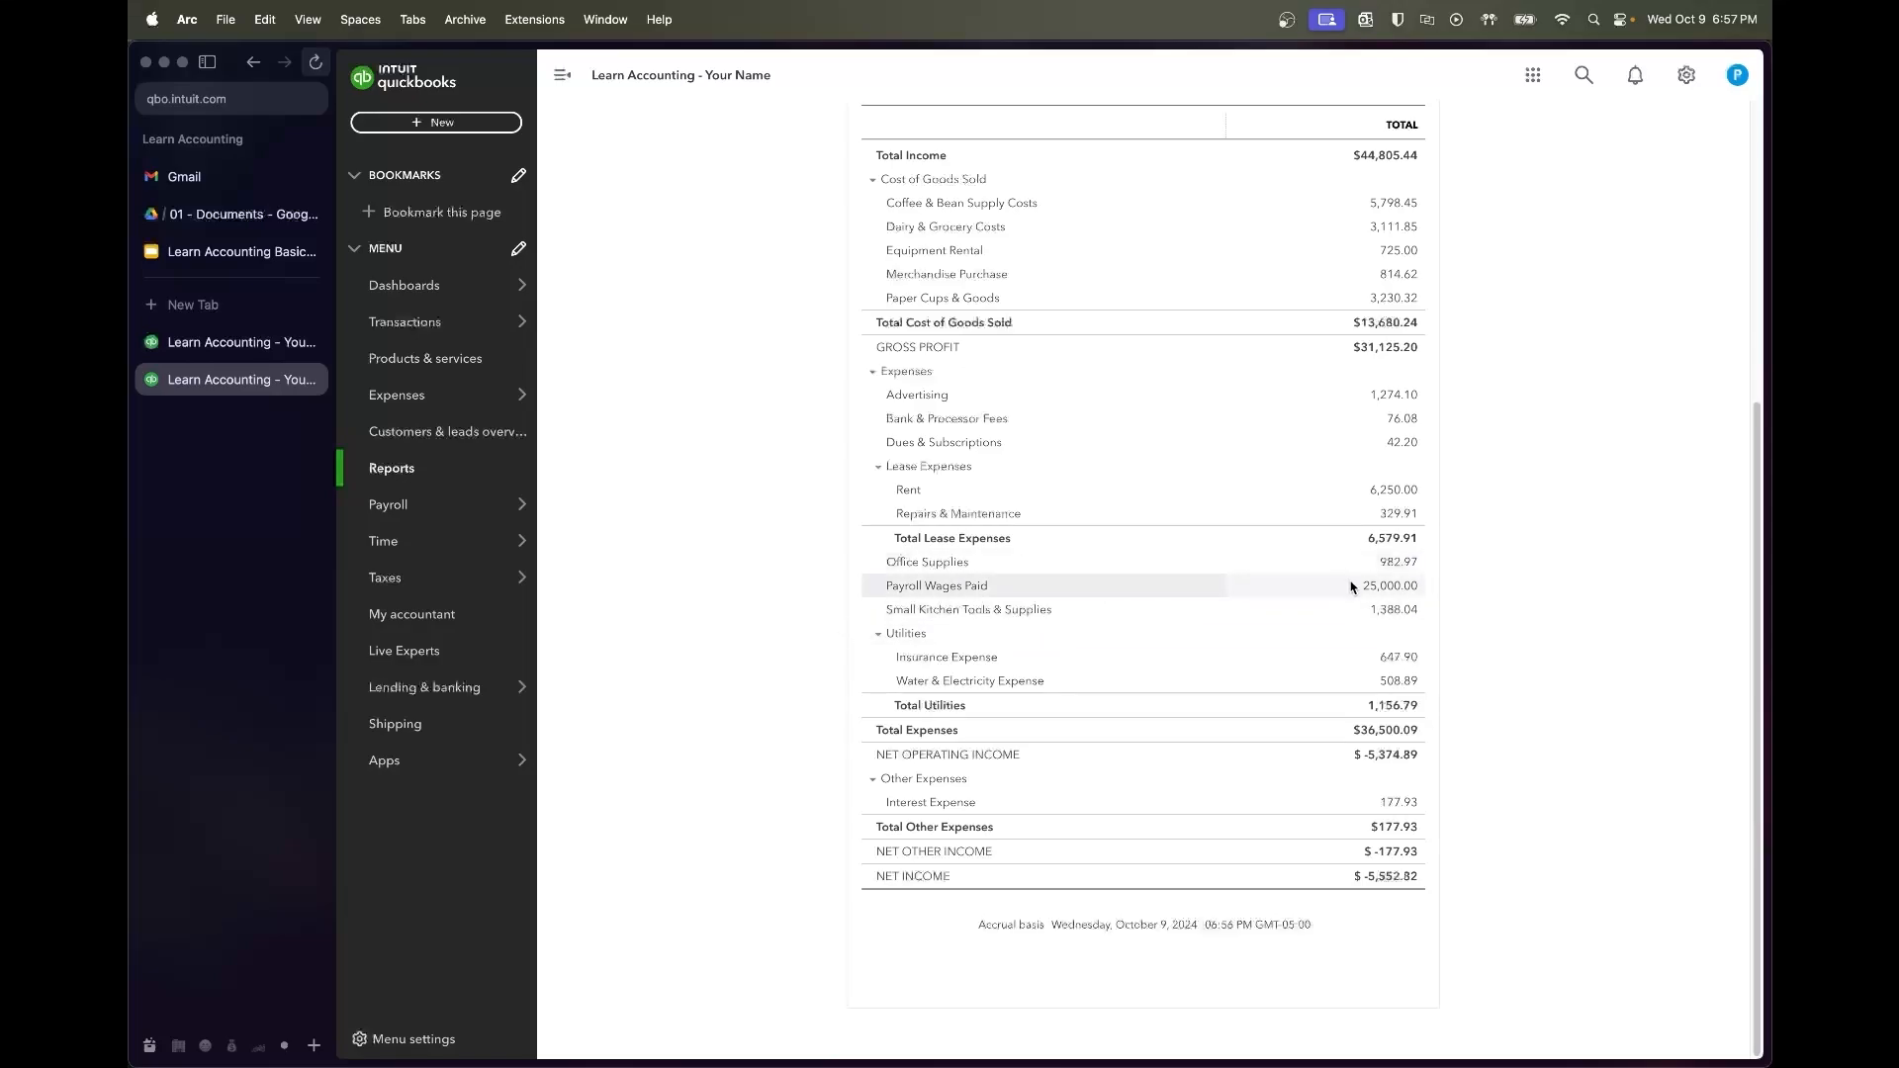
scroll(1351, 588, "up", 3)
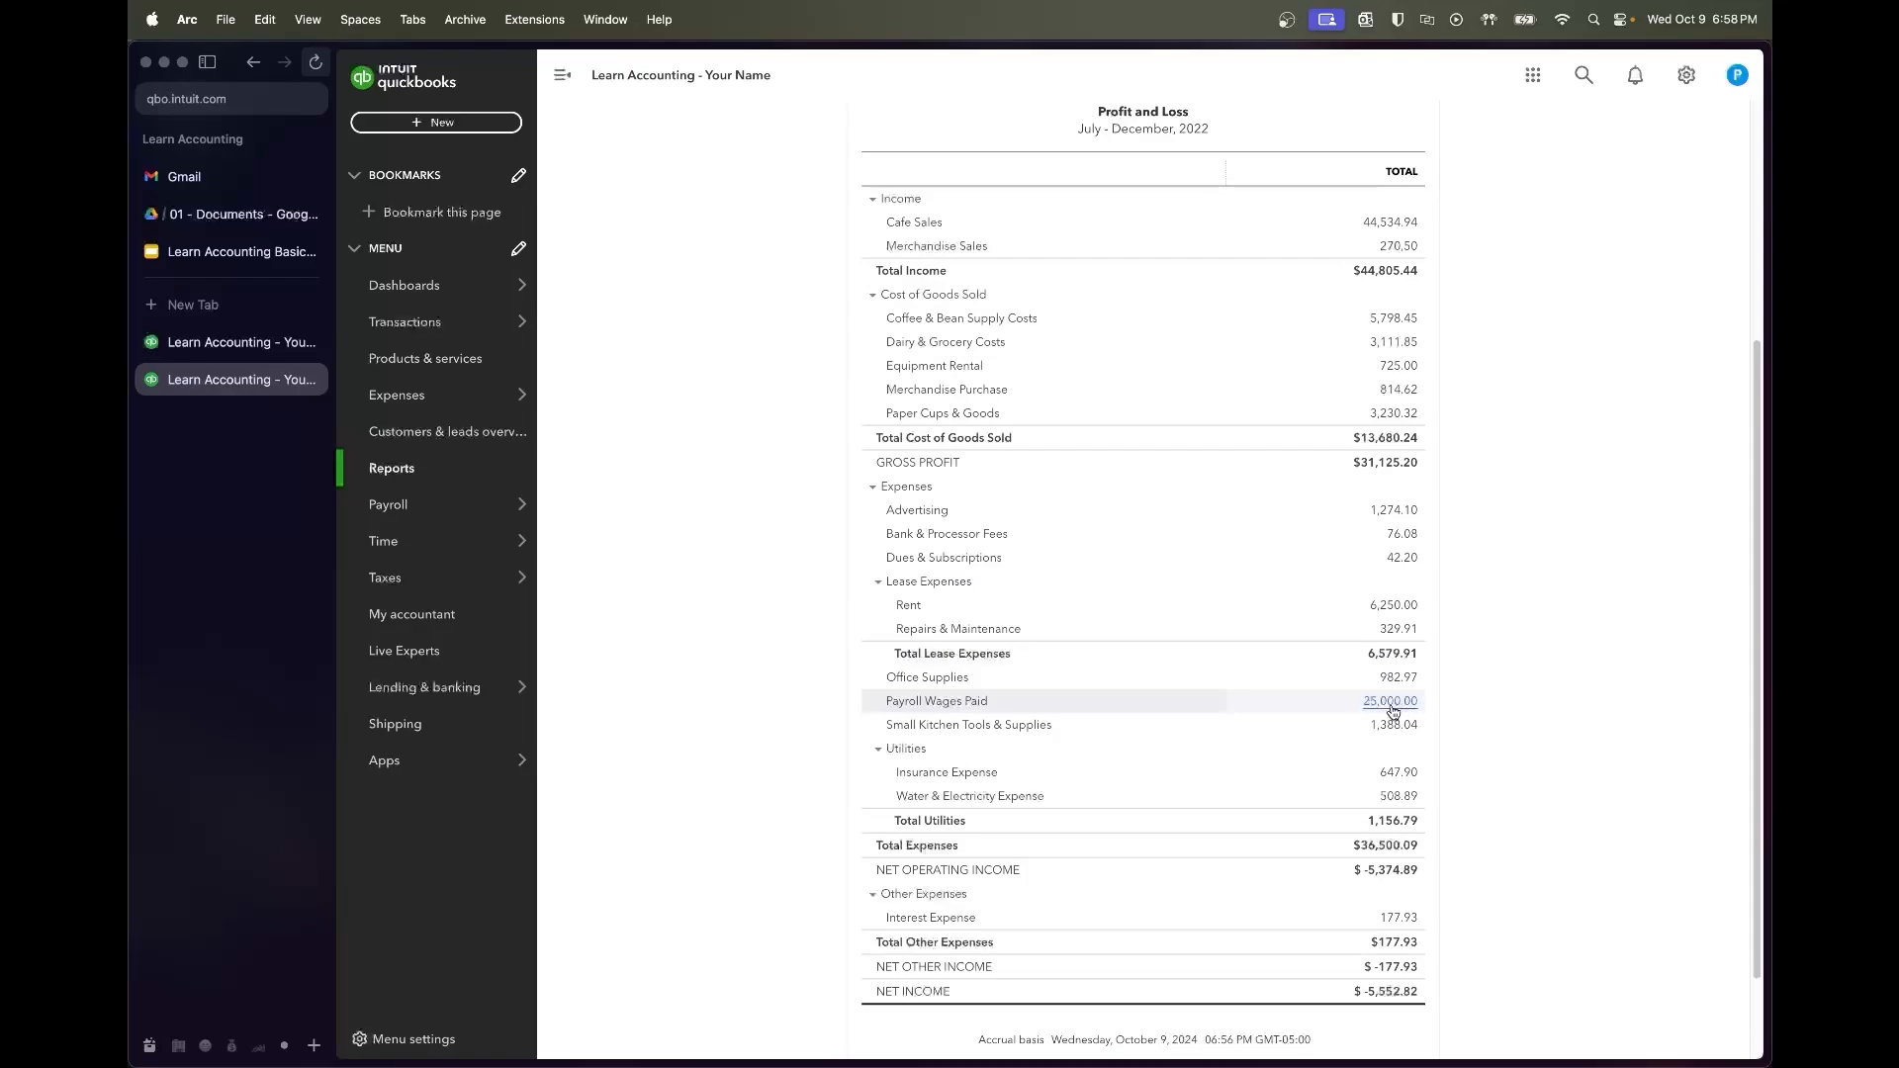
scroll(1390, 712, "up", 1)
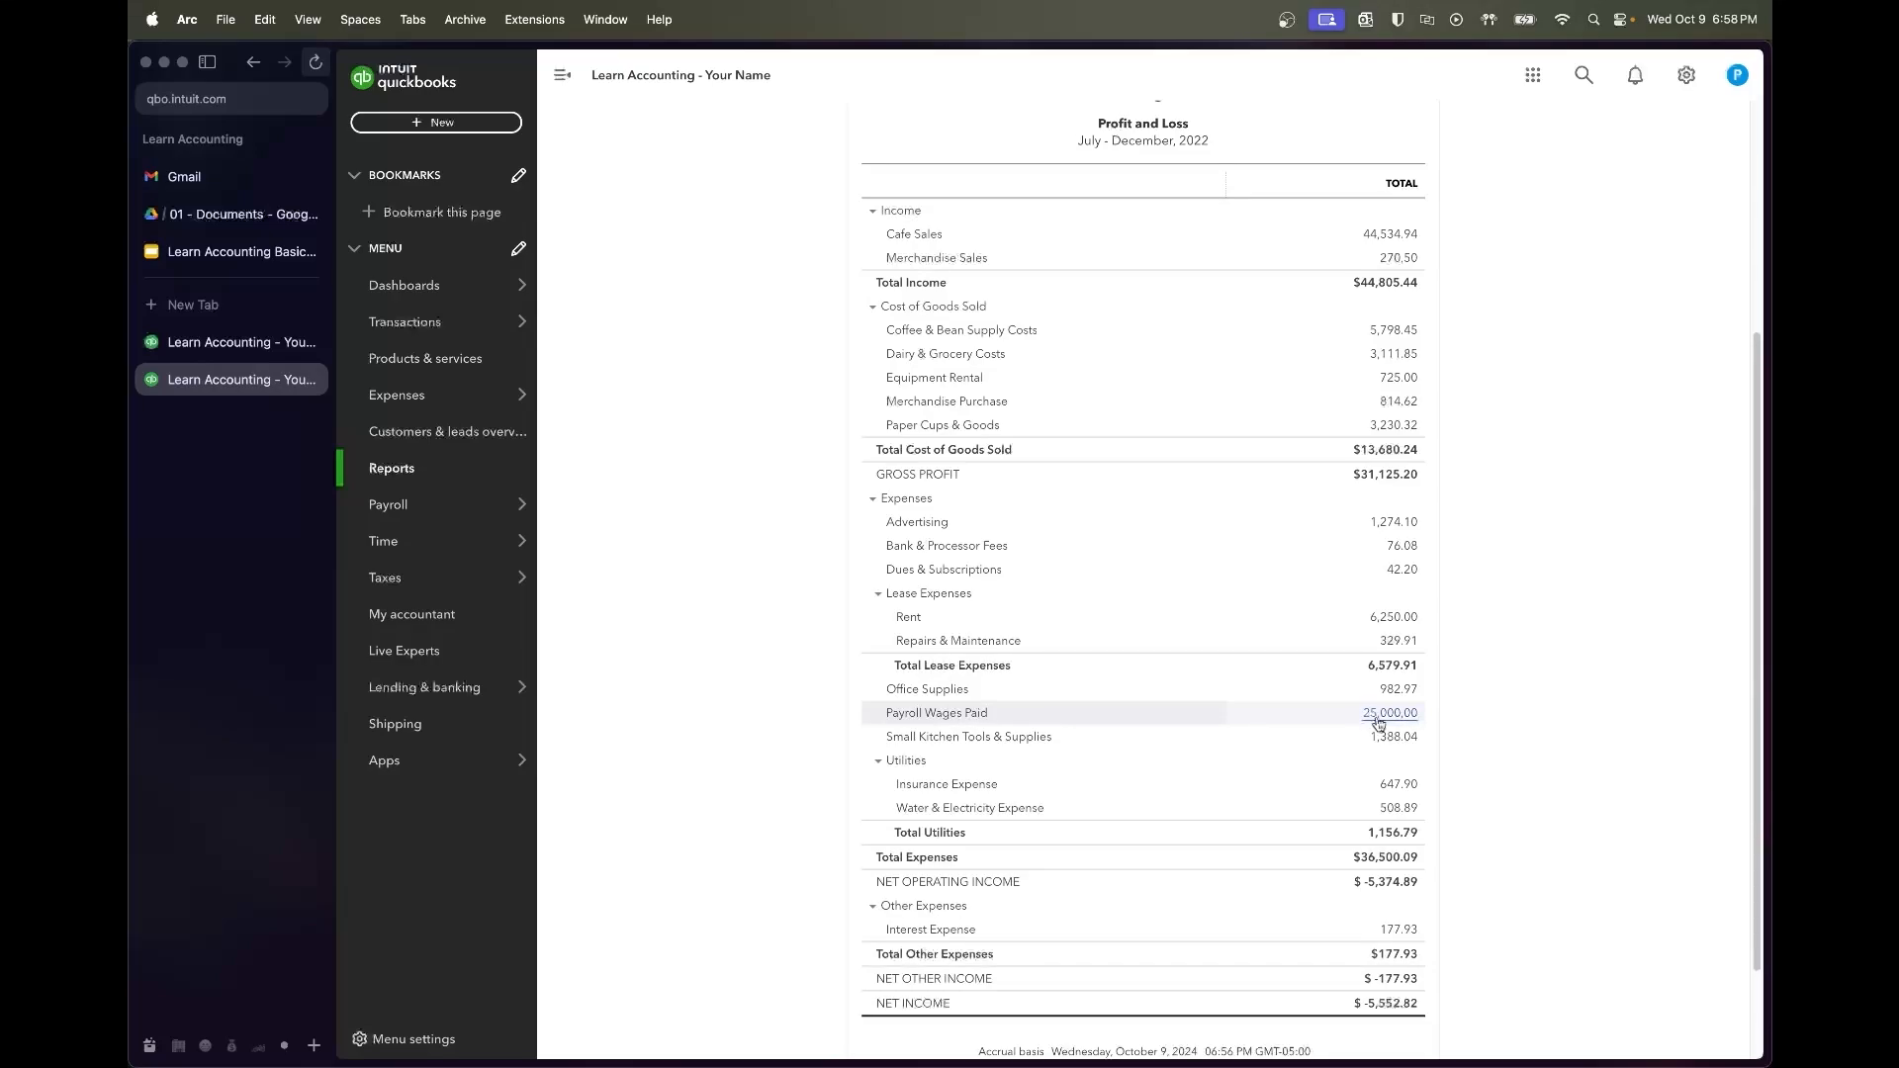
scroll(1378, 722, "up", 2)
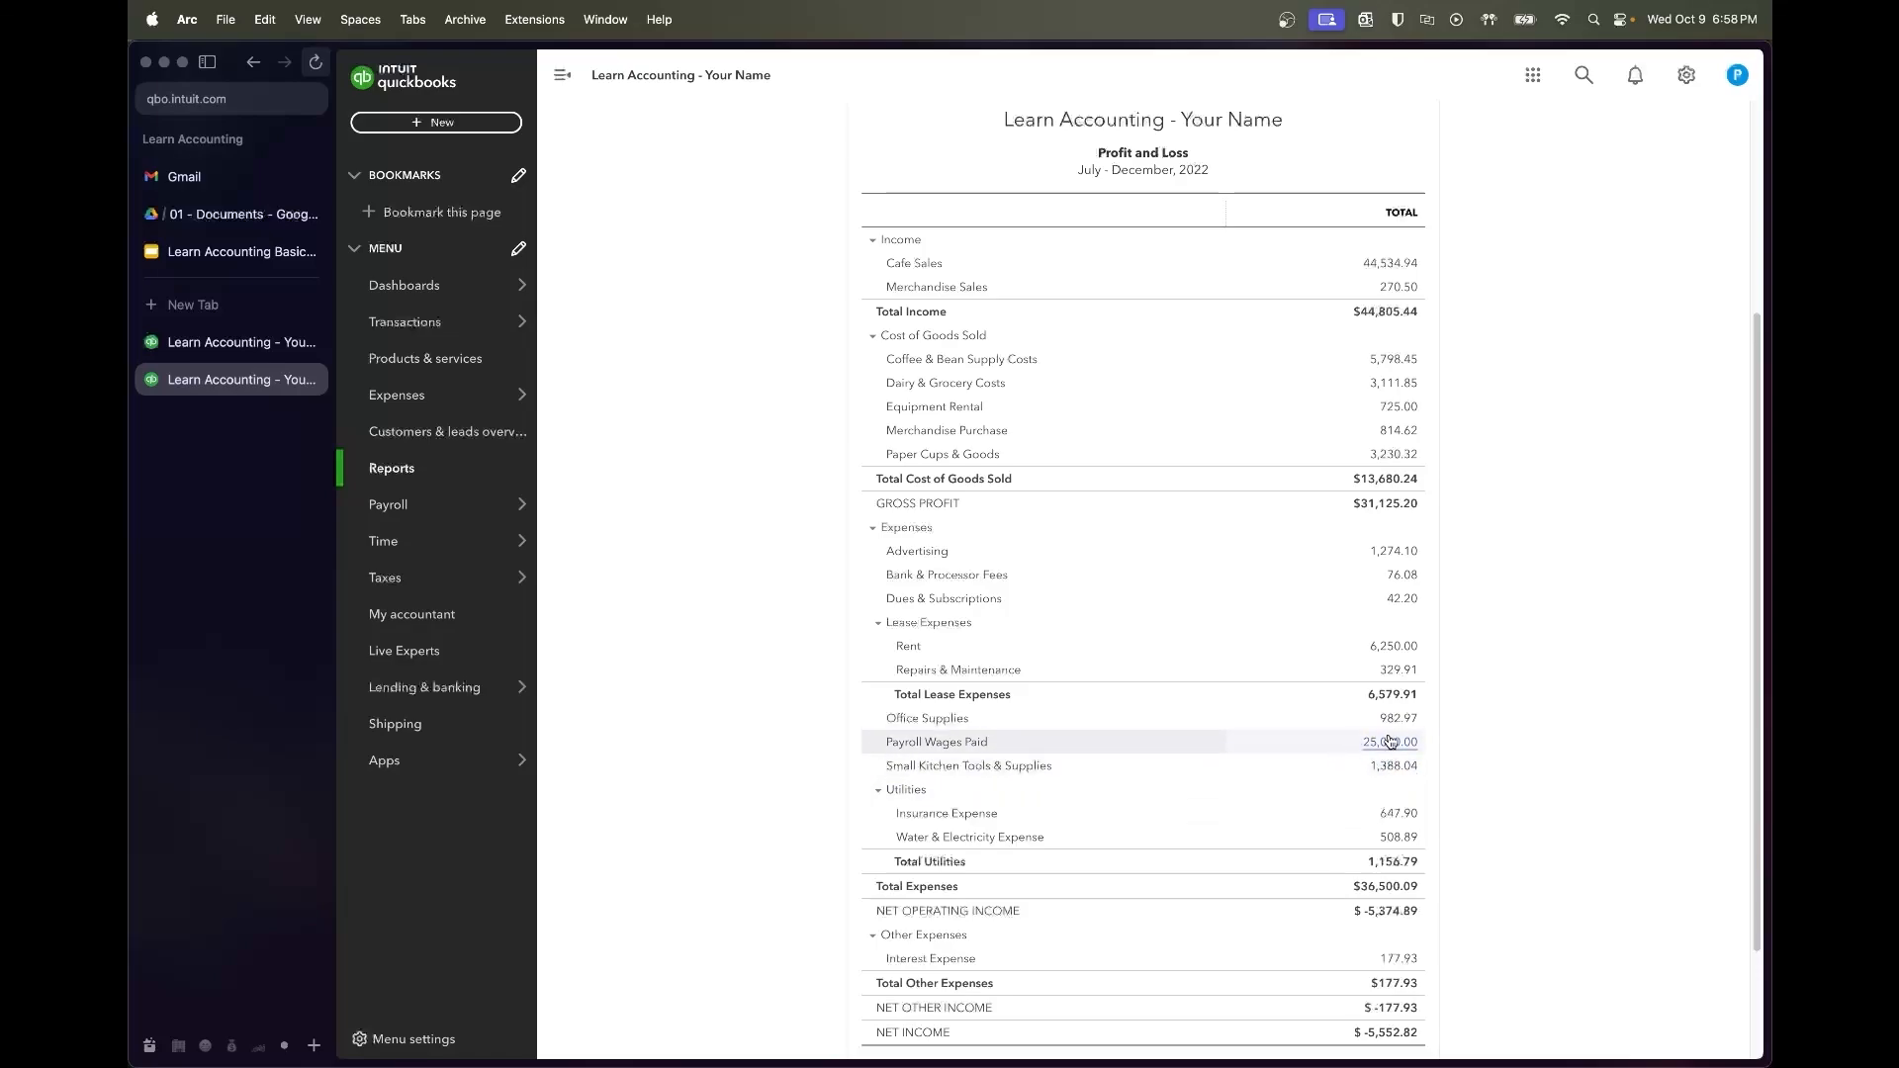
scroll(1382, 762, "down", 1)
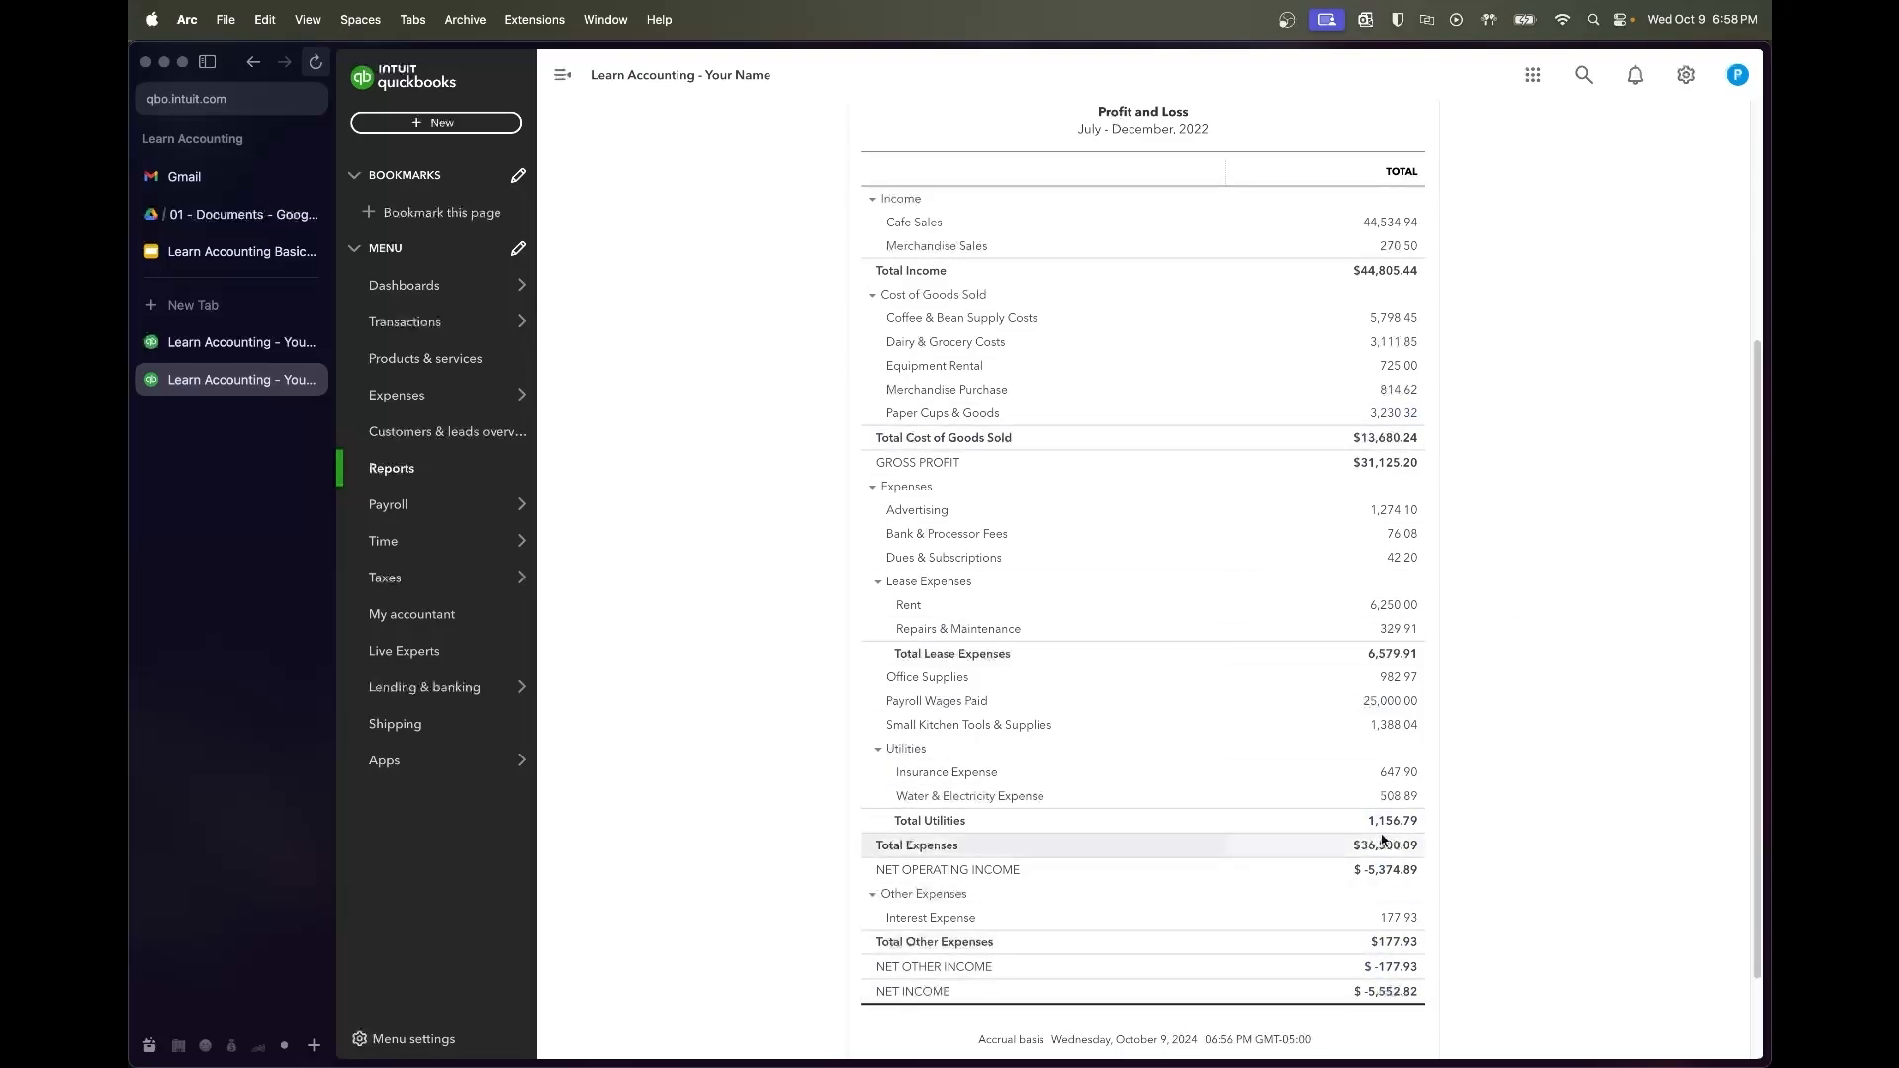
scroll(1315, 841, "up", 2)
scroll(1306, 441, "down", 3)
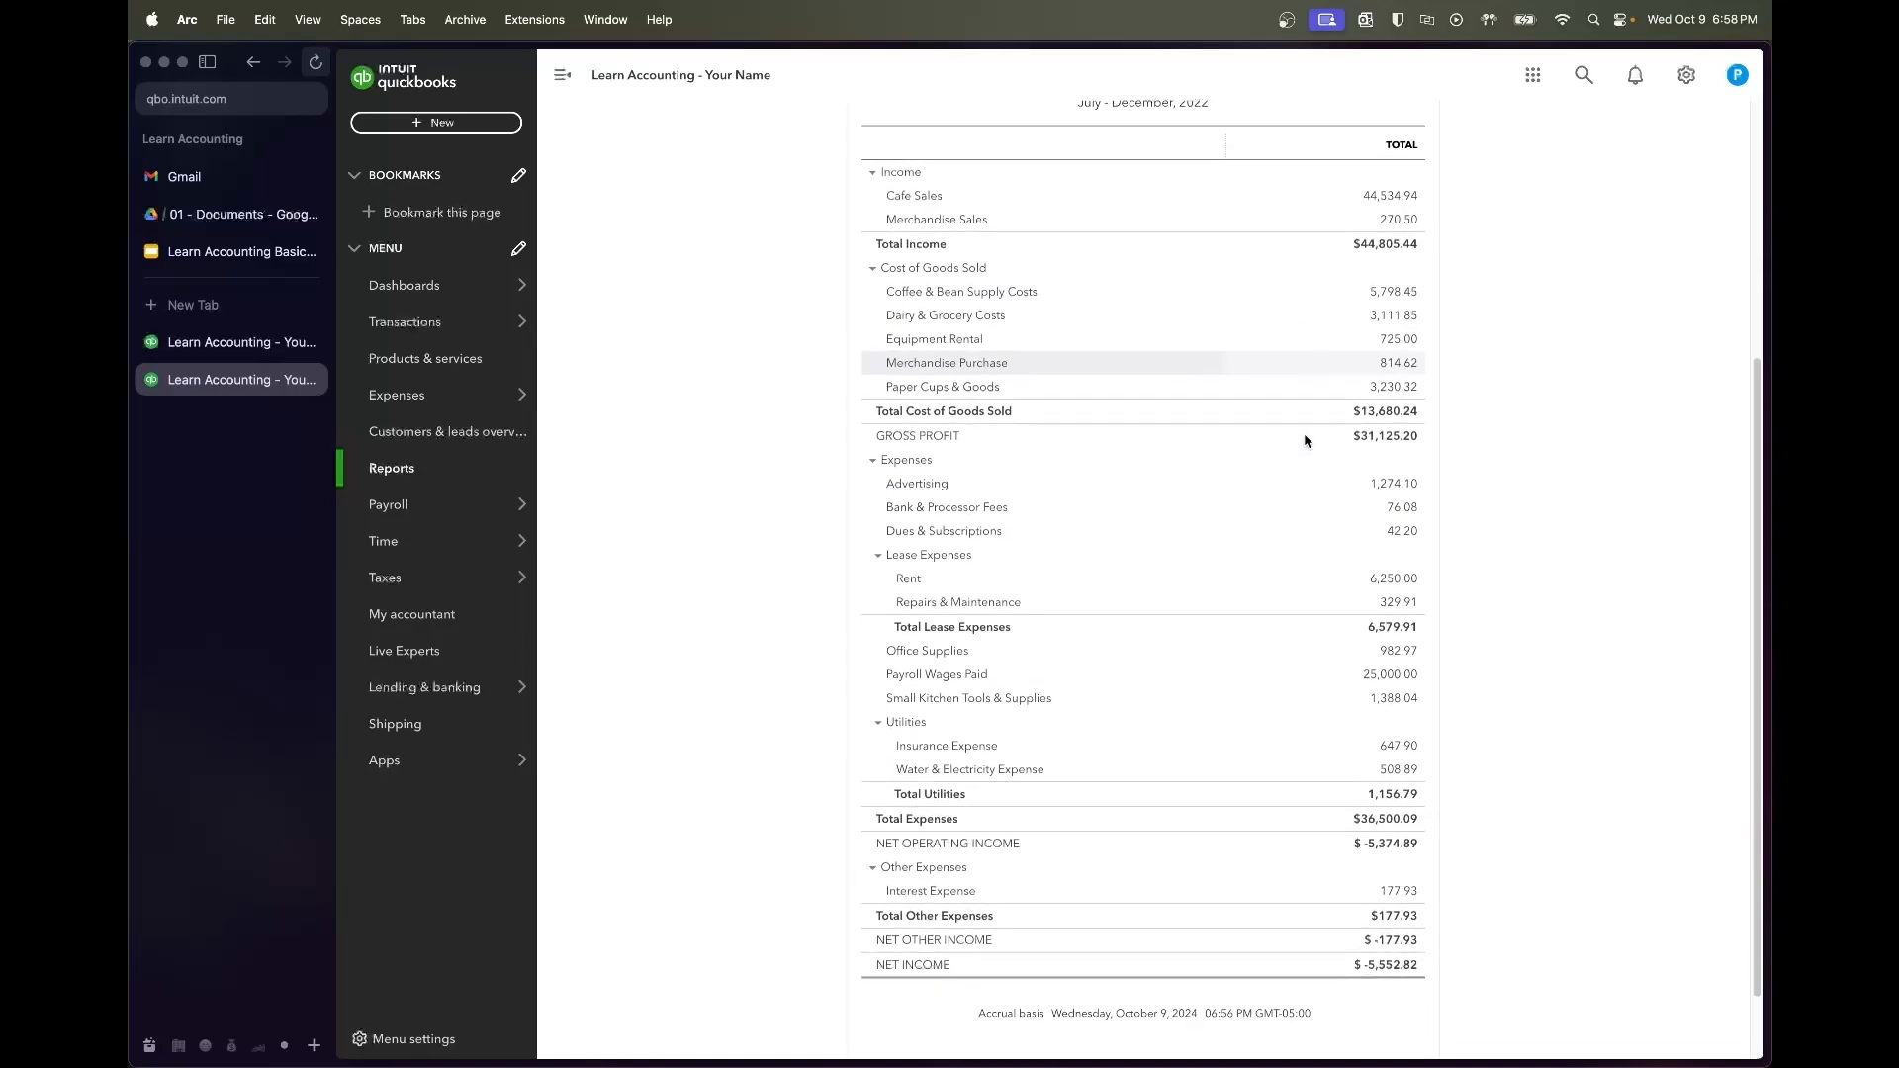
scroll(1305, 441, "up", 1)
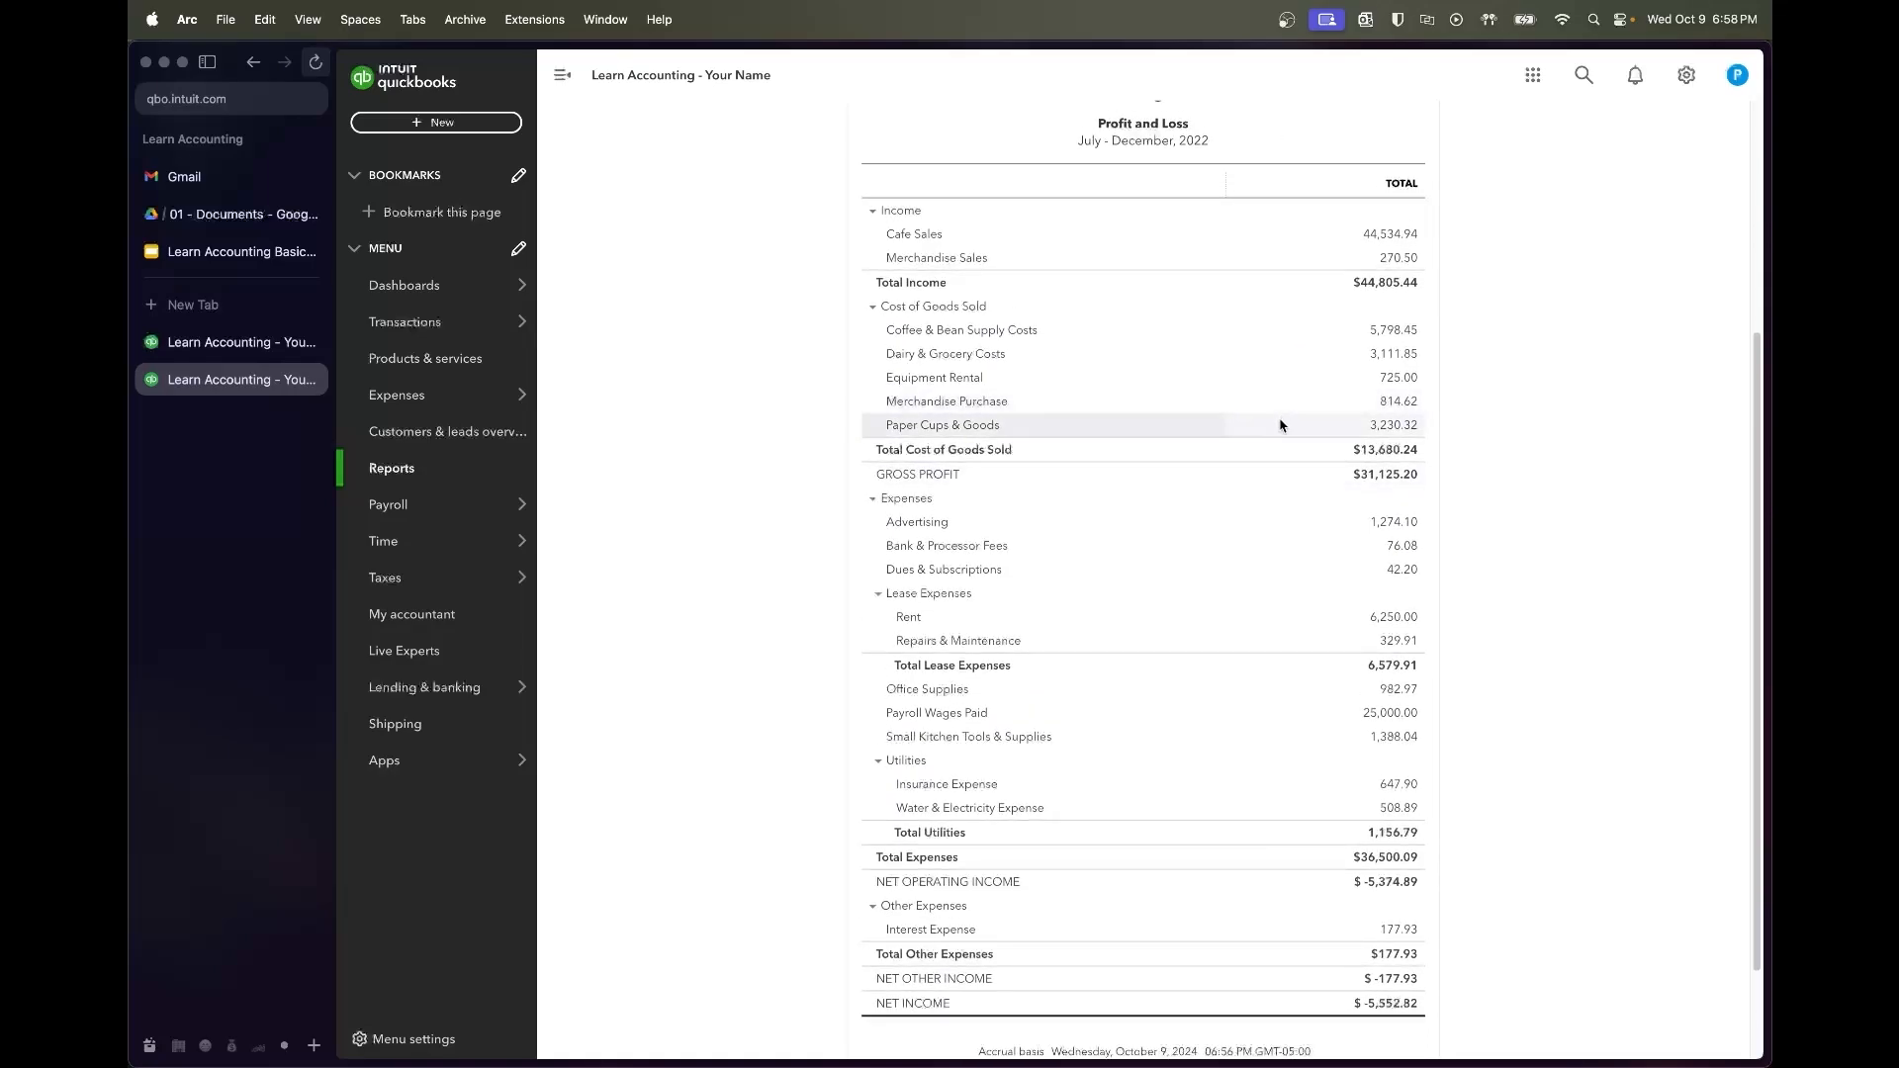
scroll(1274, 297, "up", 4)
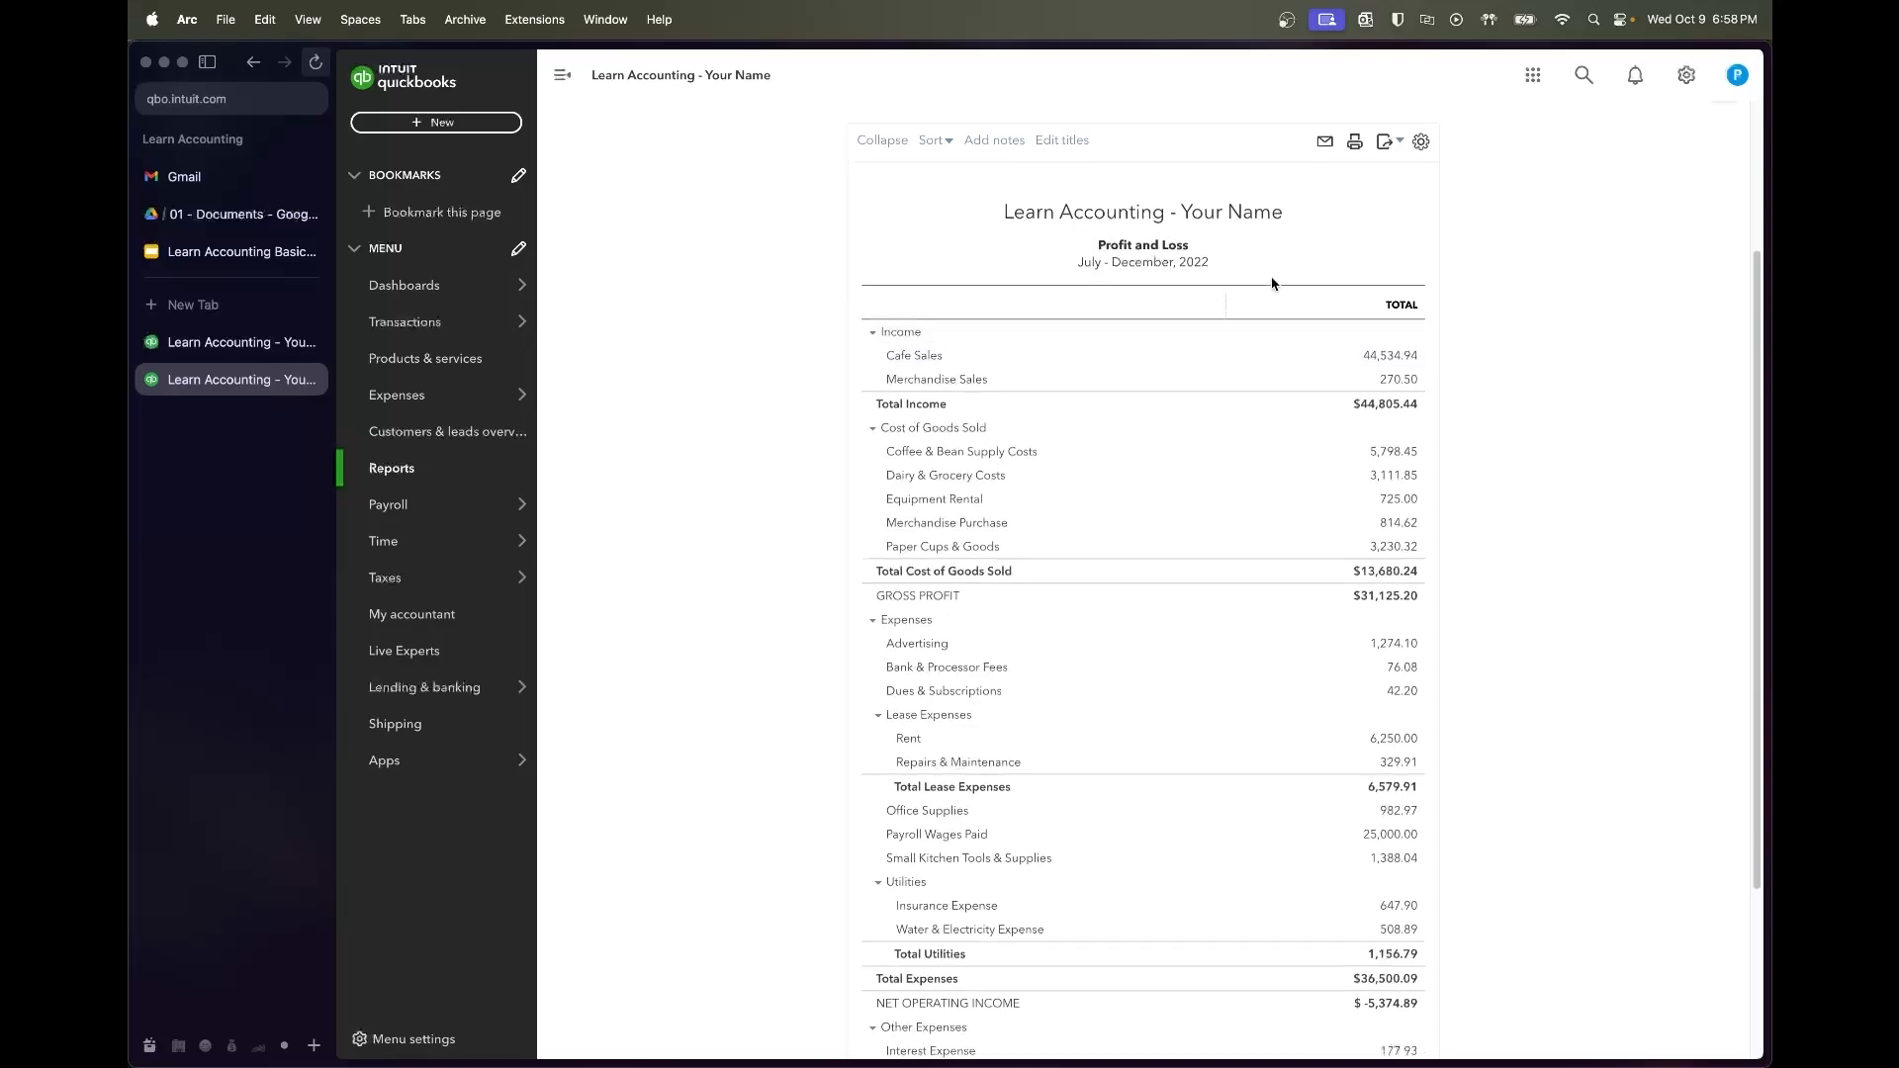
scroll(1355, 689, "down", 3)
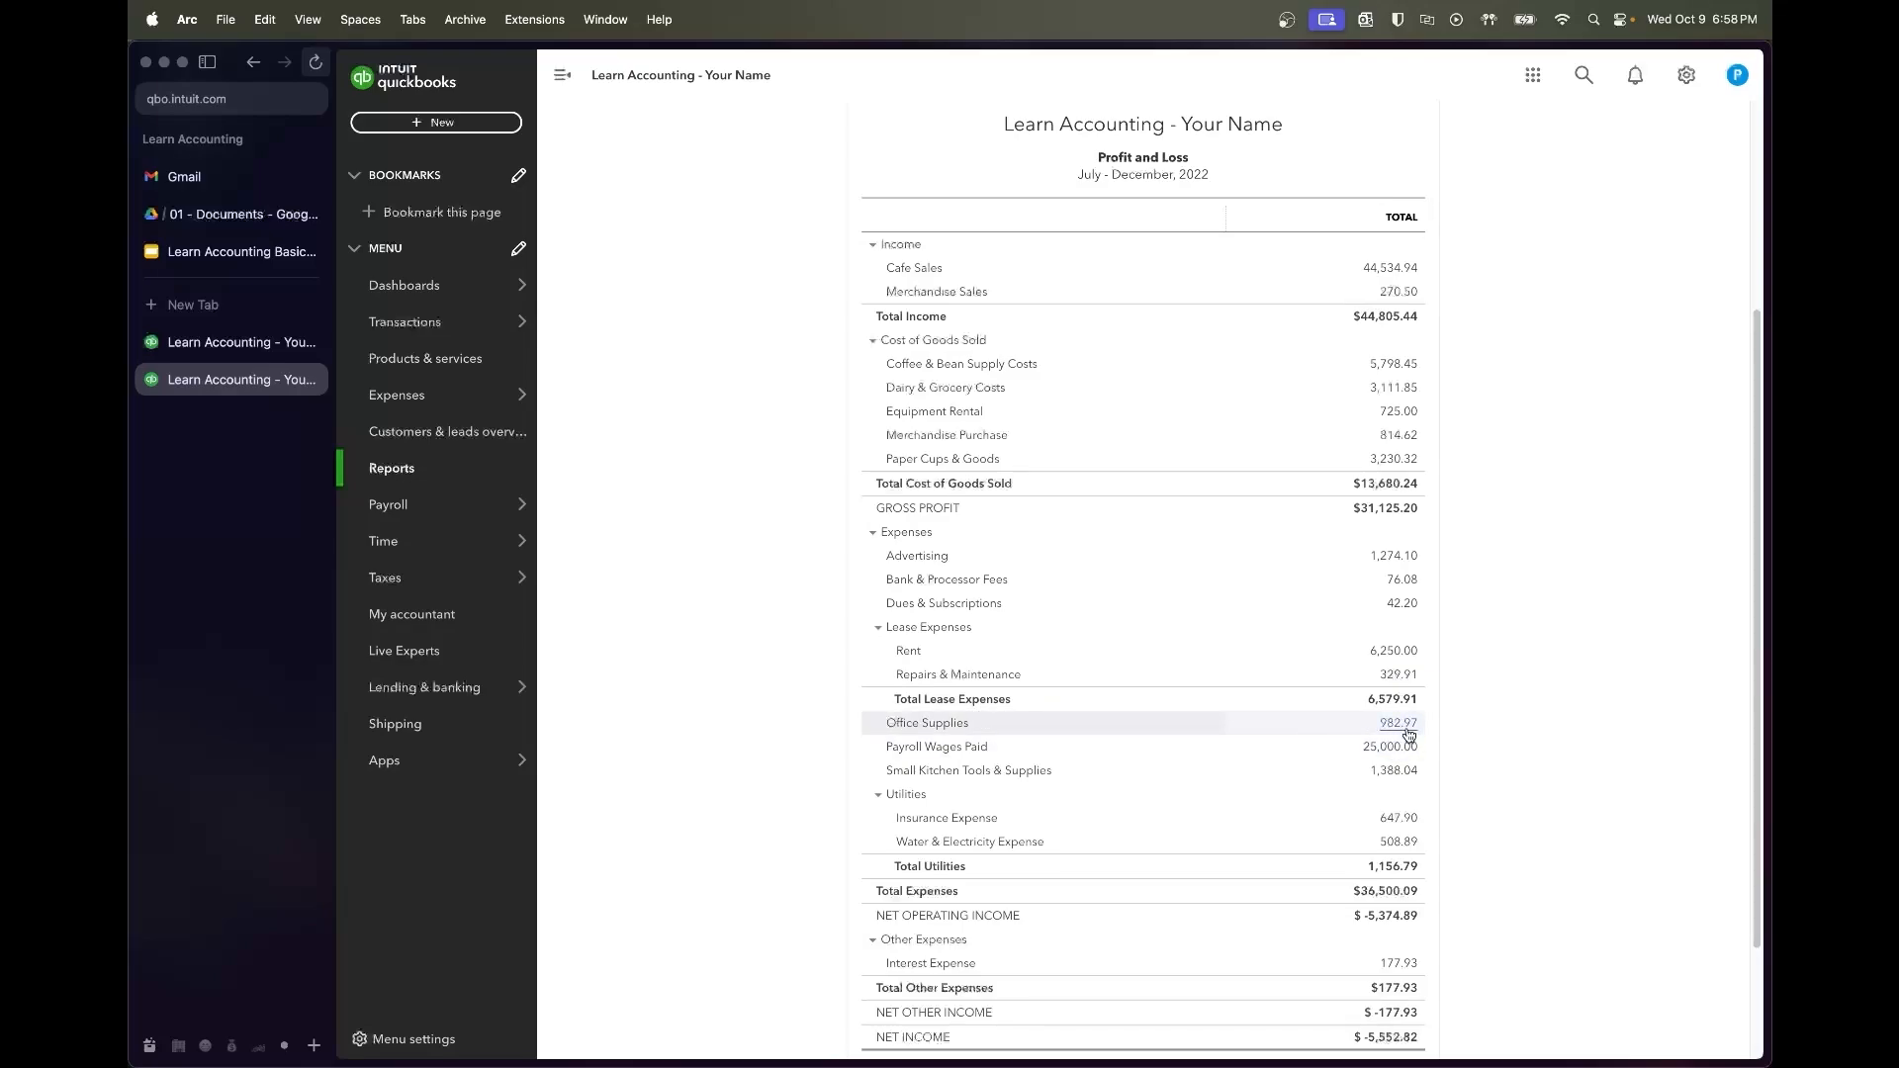
scroll(1083, 392, "up", 3)
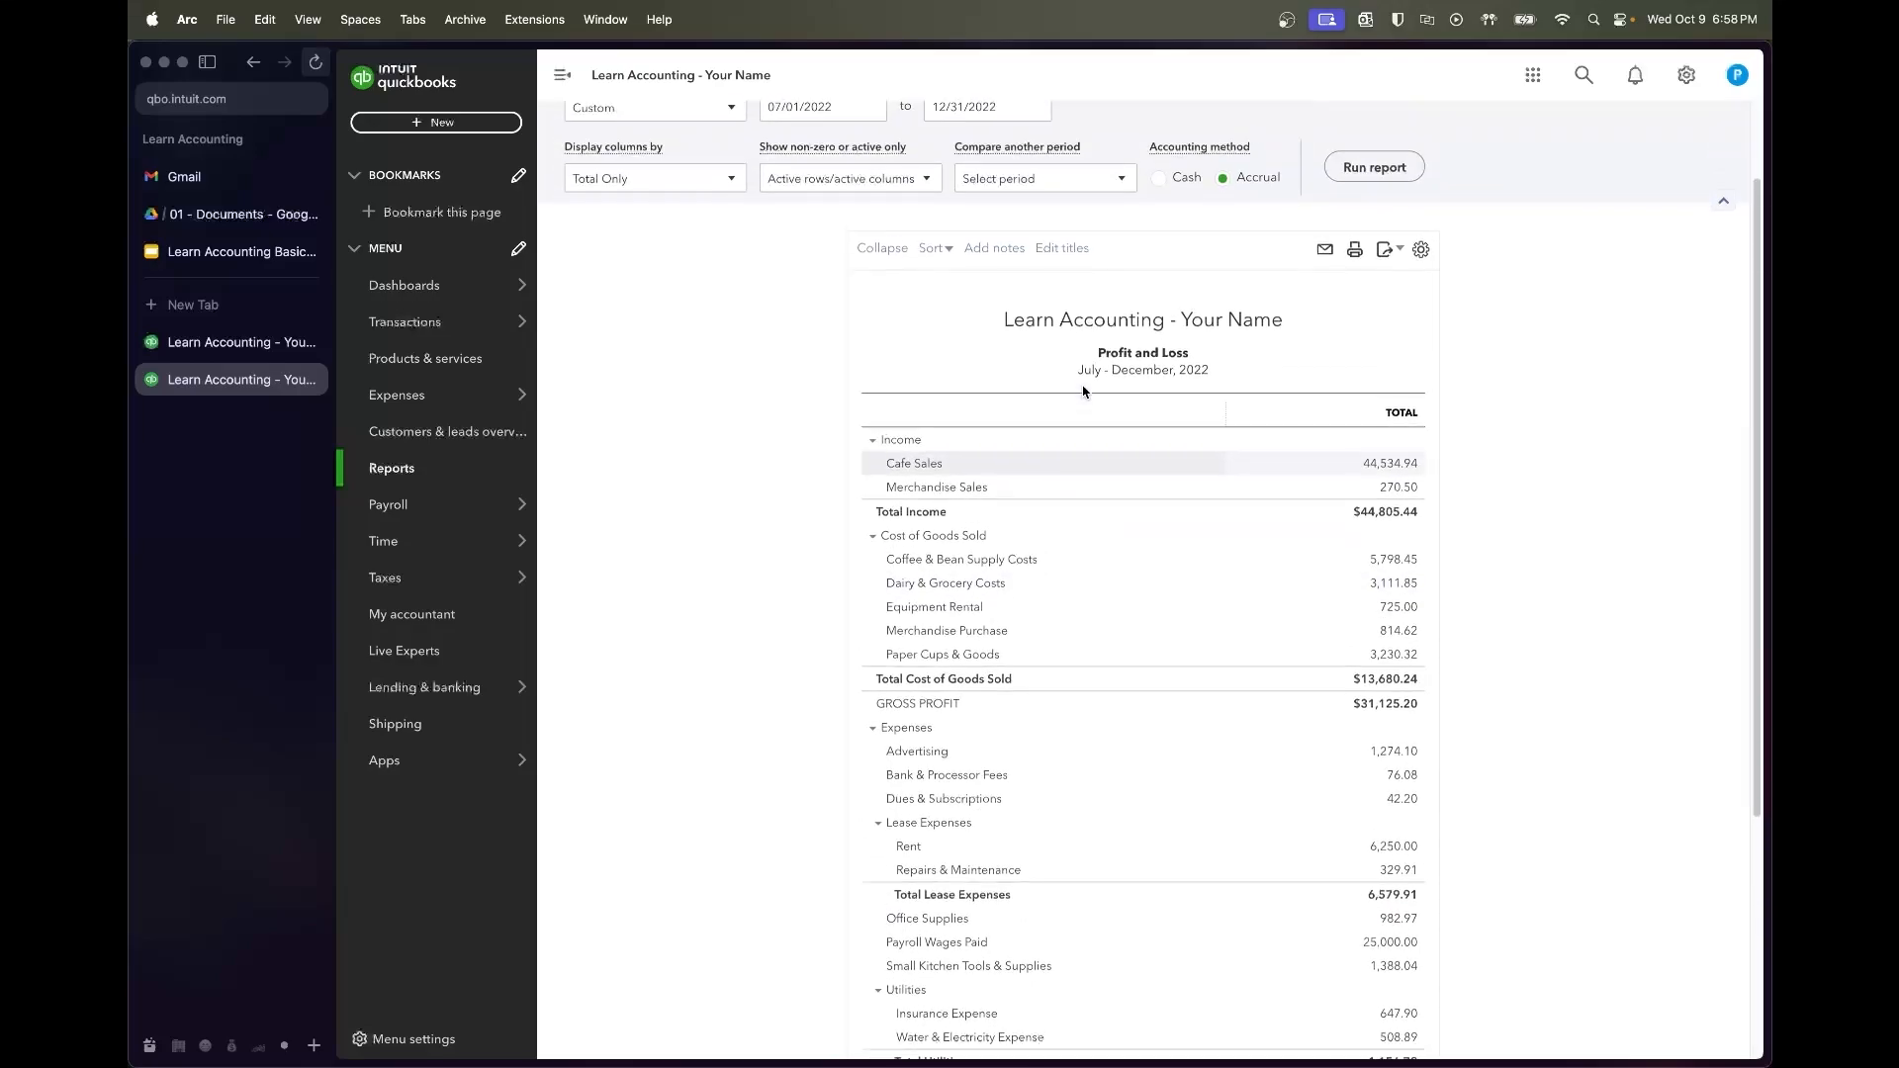
scroll(1084, 392, "up", 1)
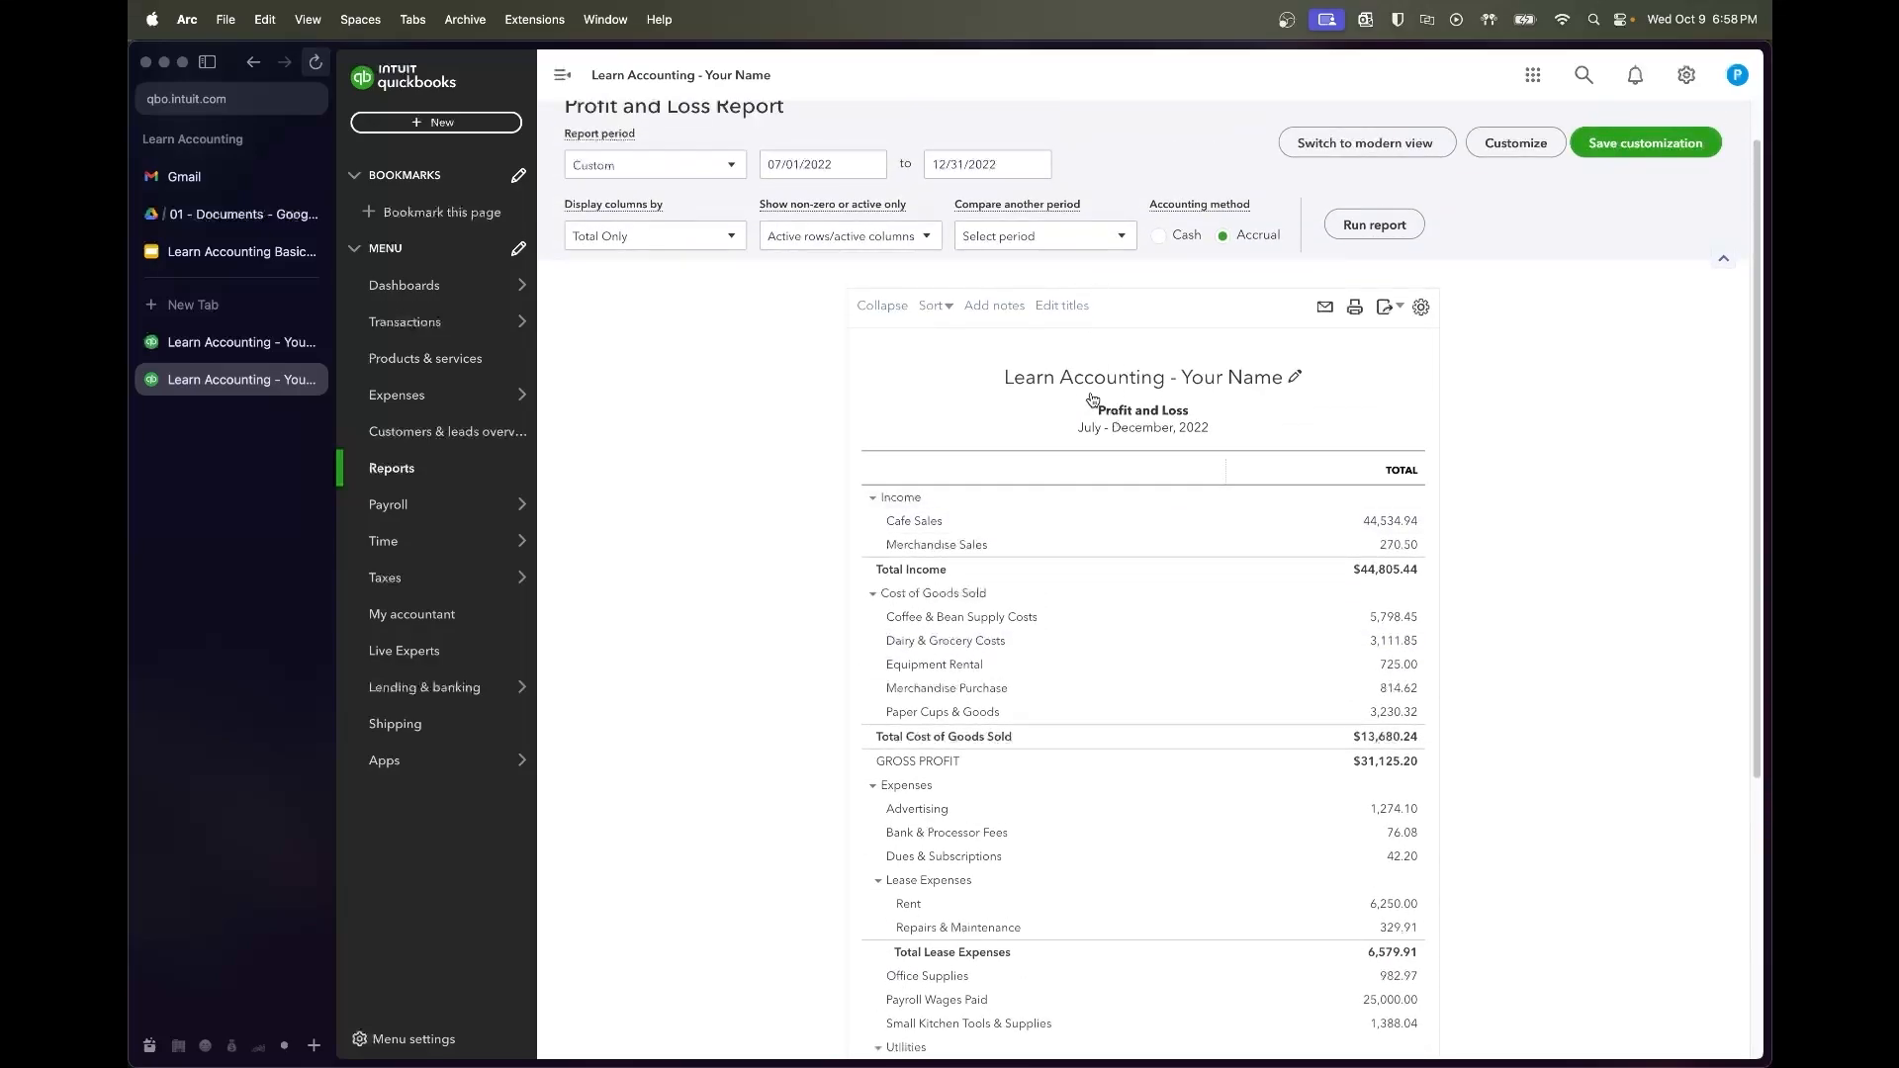
scroll(1263, 710, "down", 6)
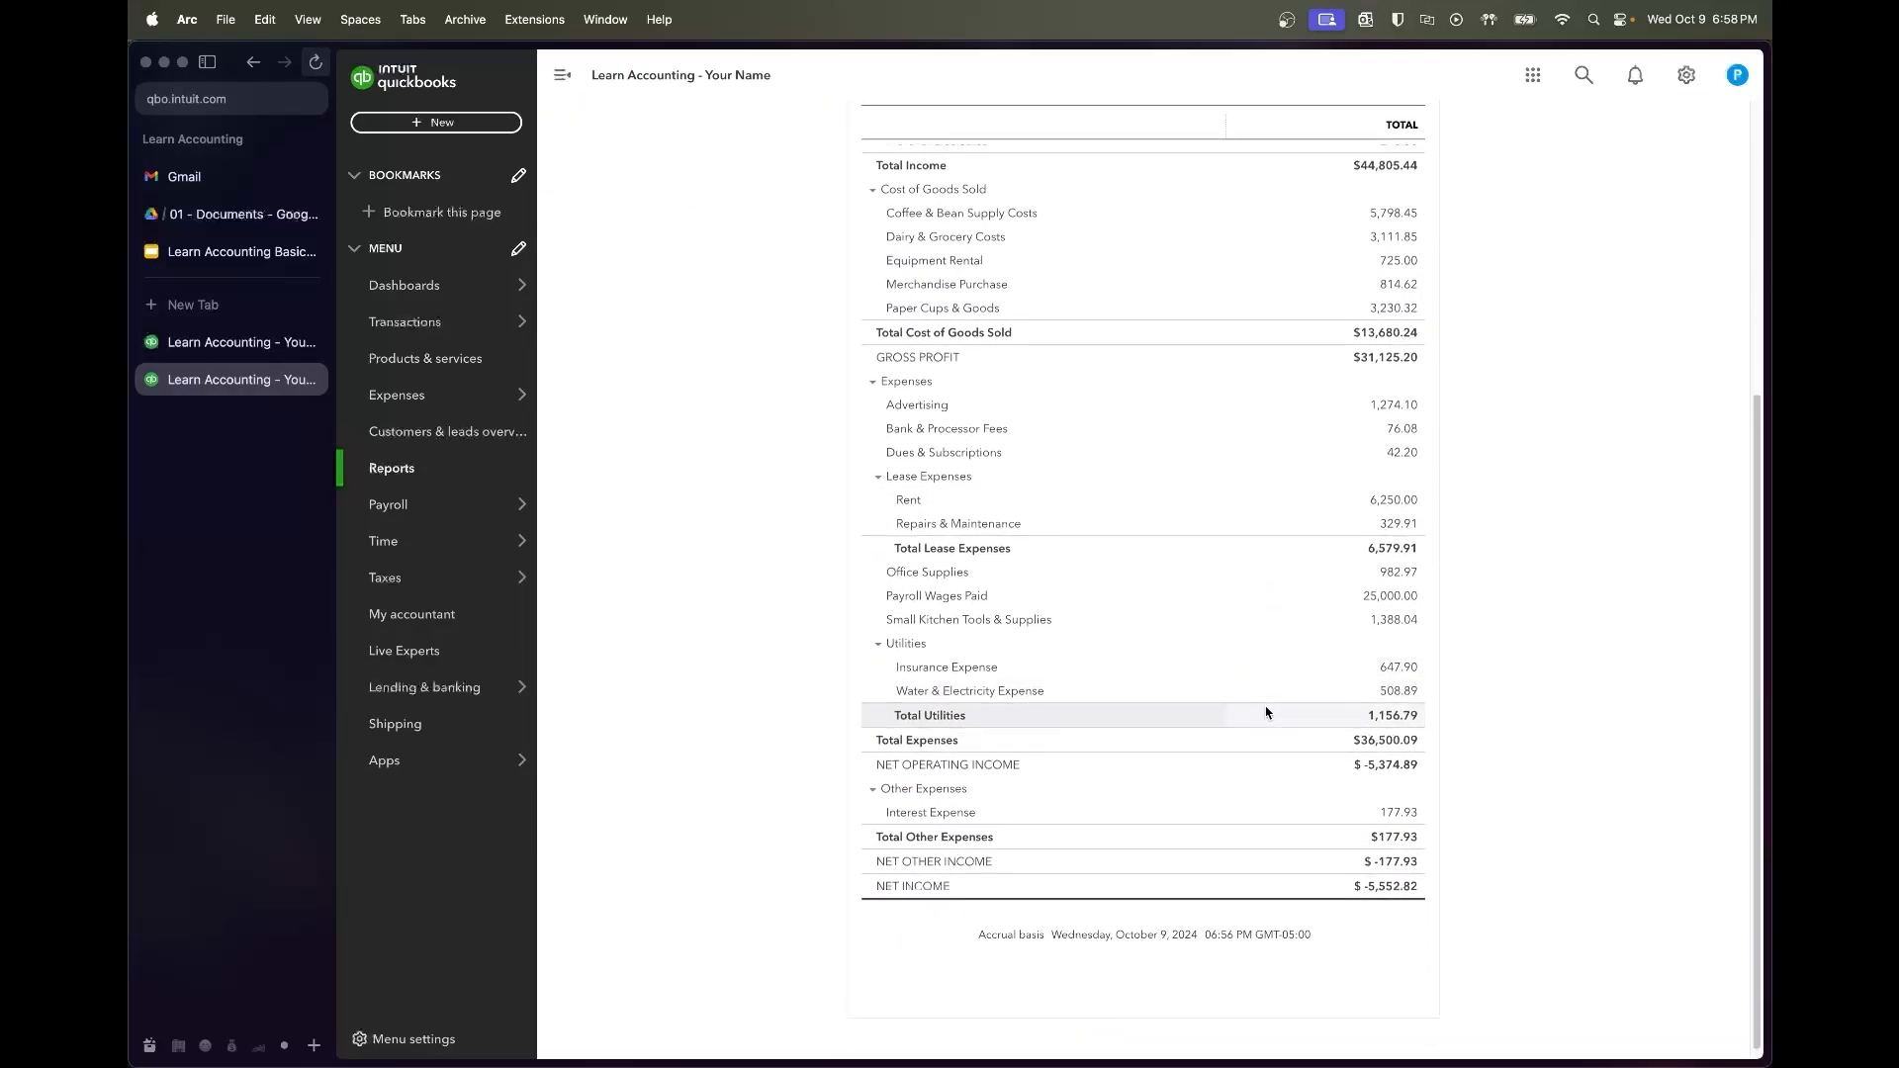
Drill into the $982.97 Office Supplies line and scroll through its 29 transactions
left_click(1399, 573)
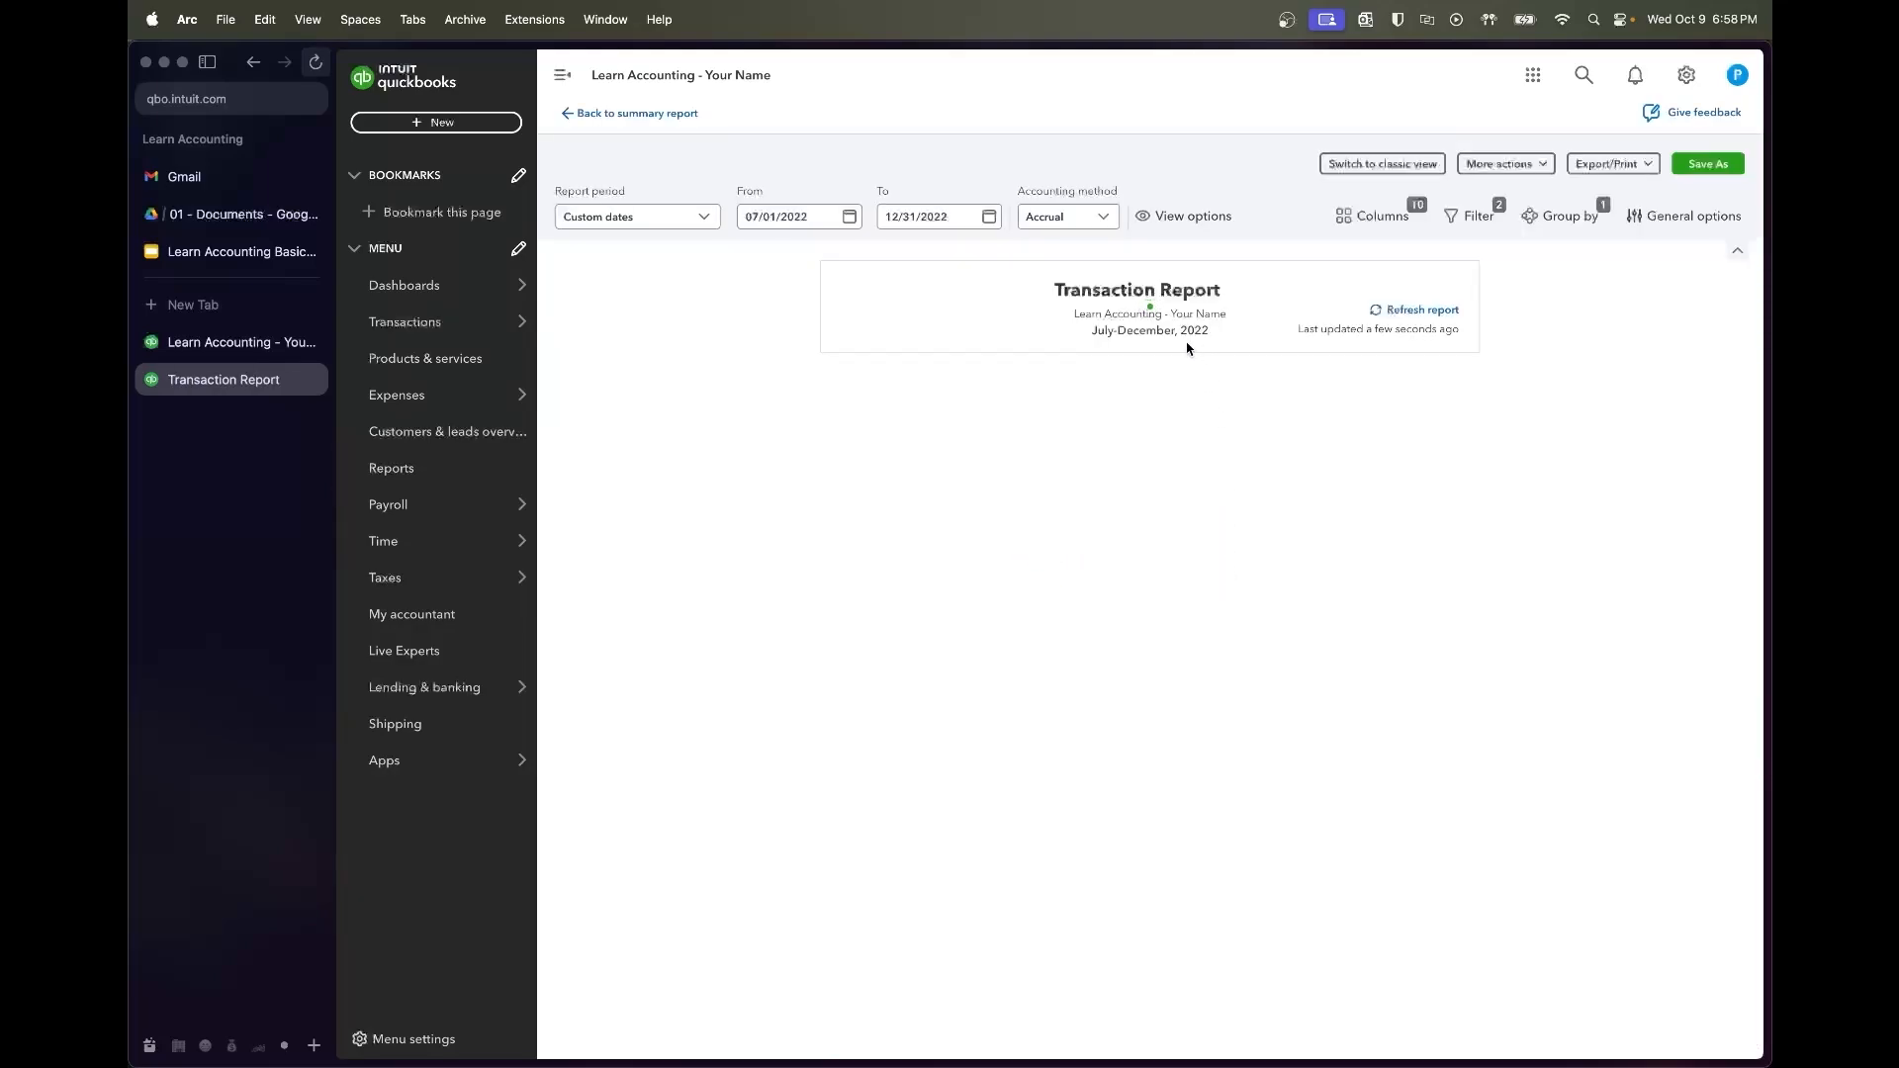
scroll(1043, 691, "down", 3)
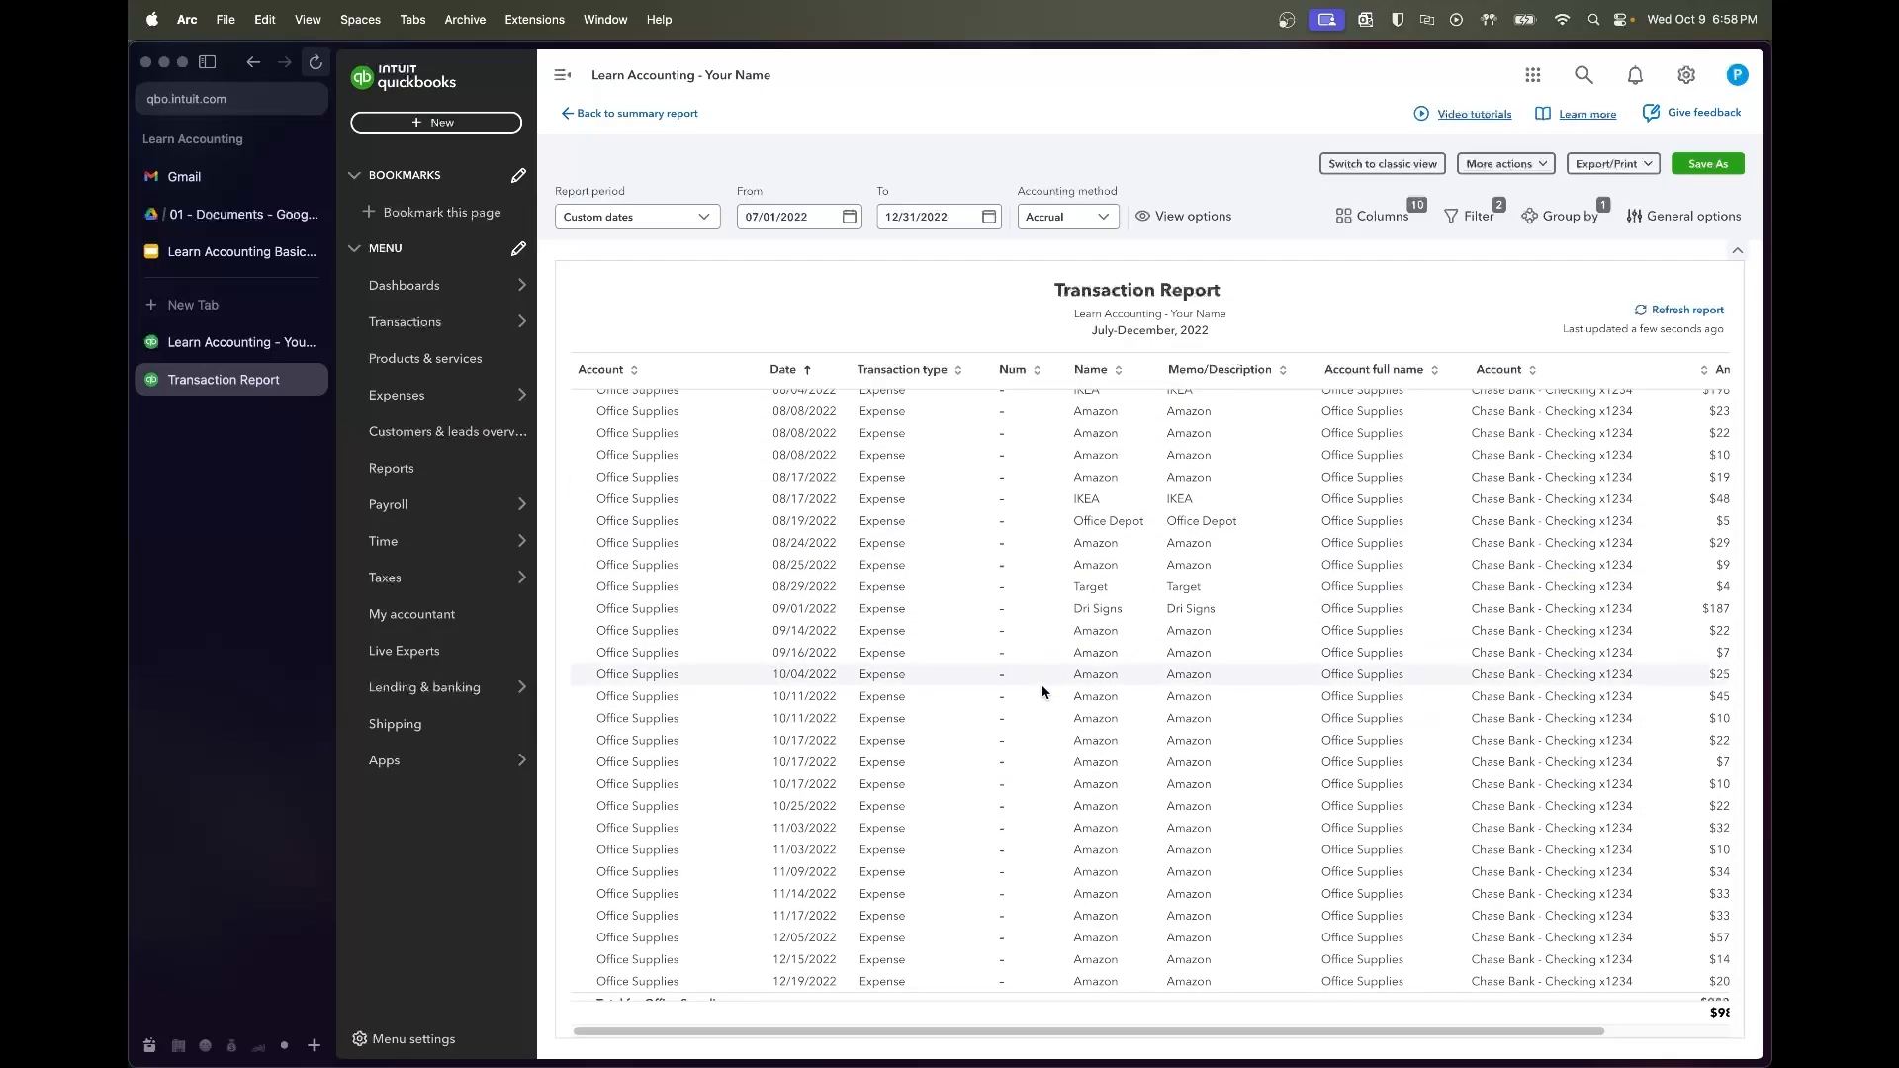
scroll(1042, 691, "up", 3)
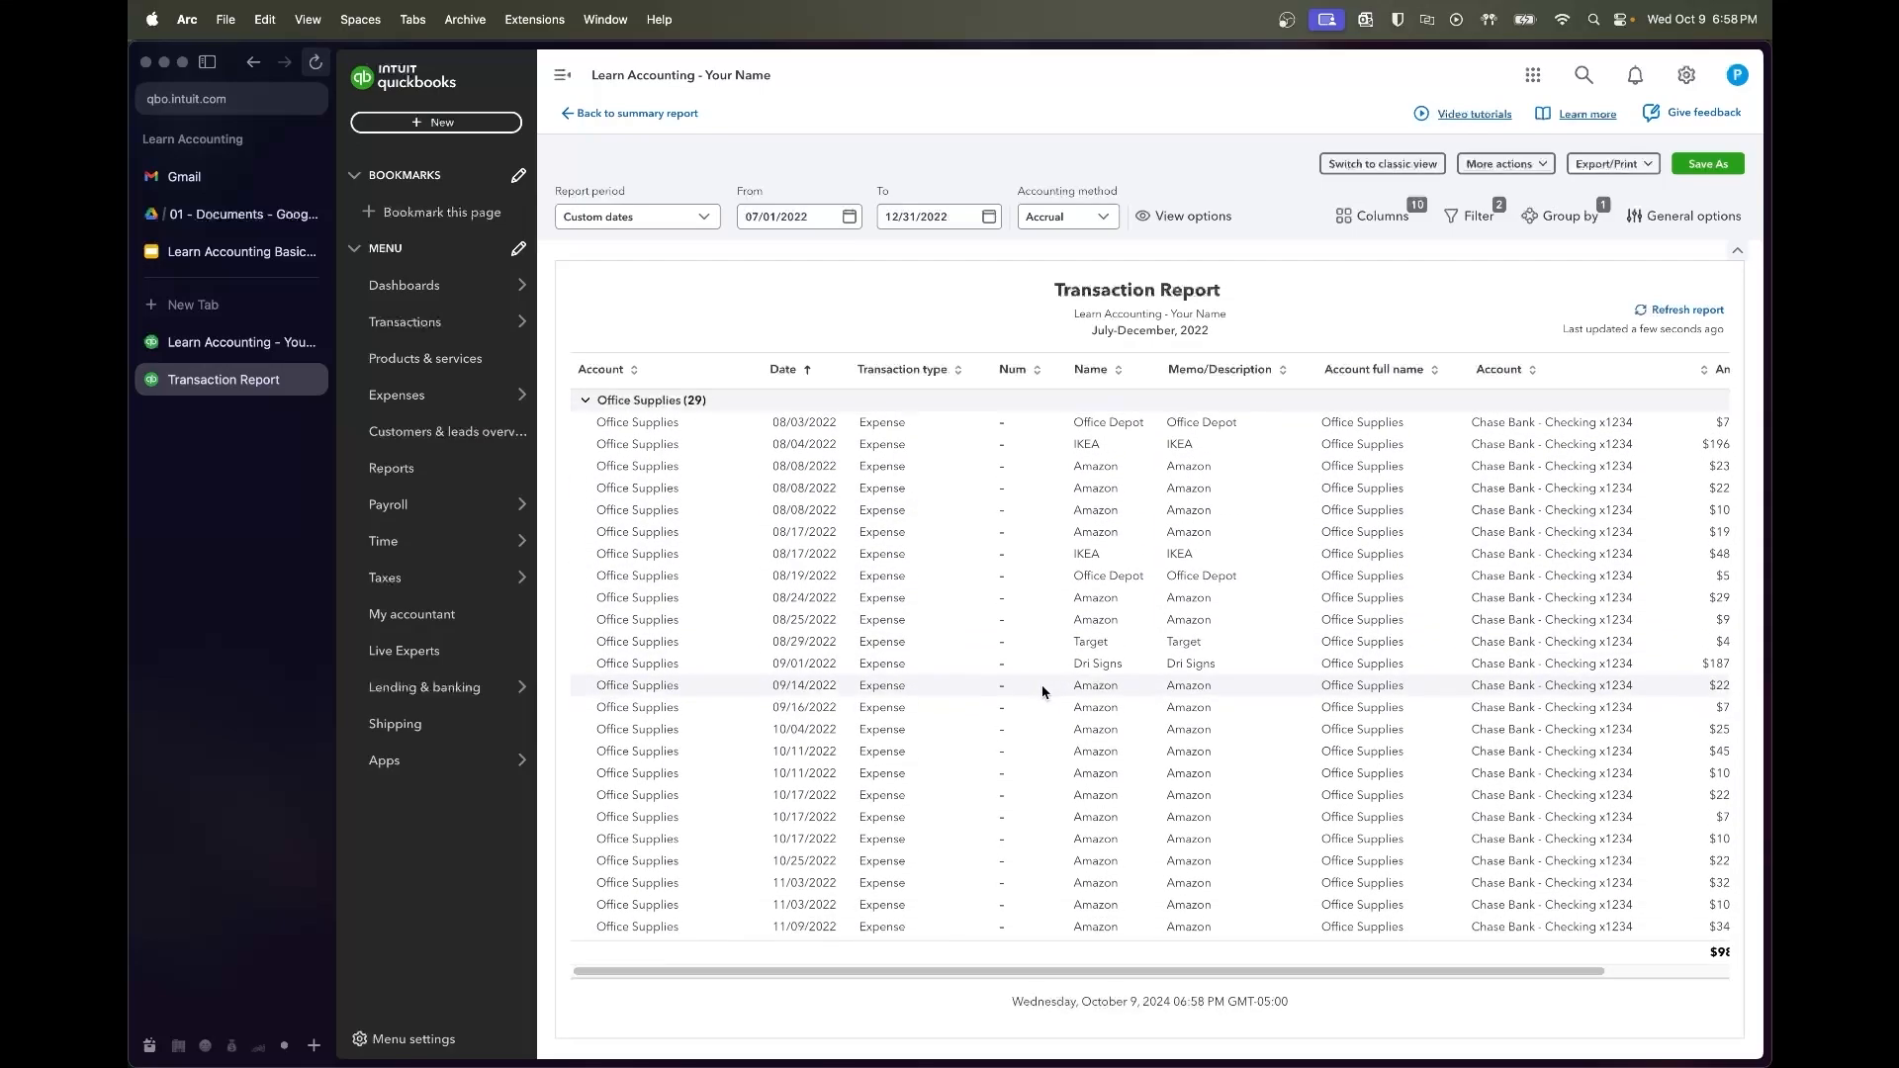
scroll(1042, 692, "right", 3)
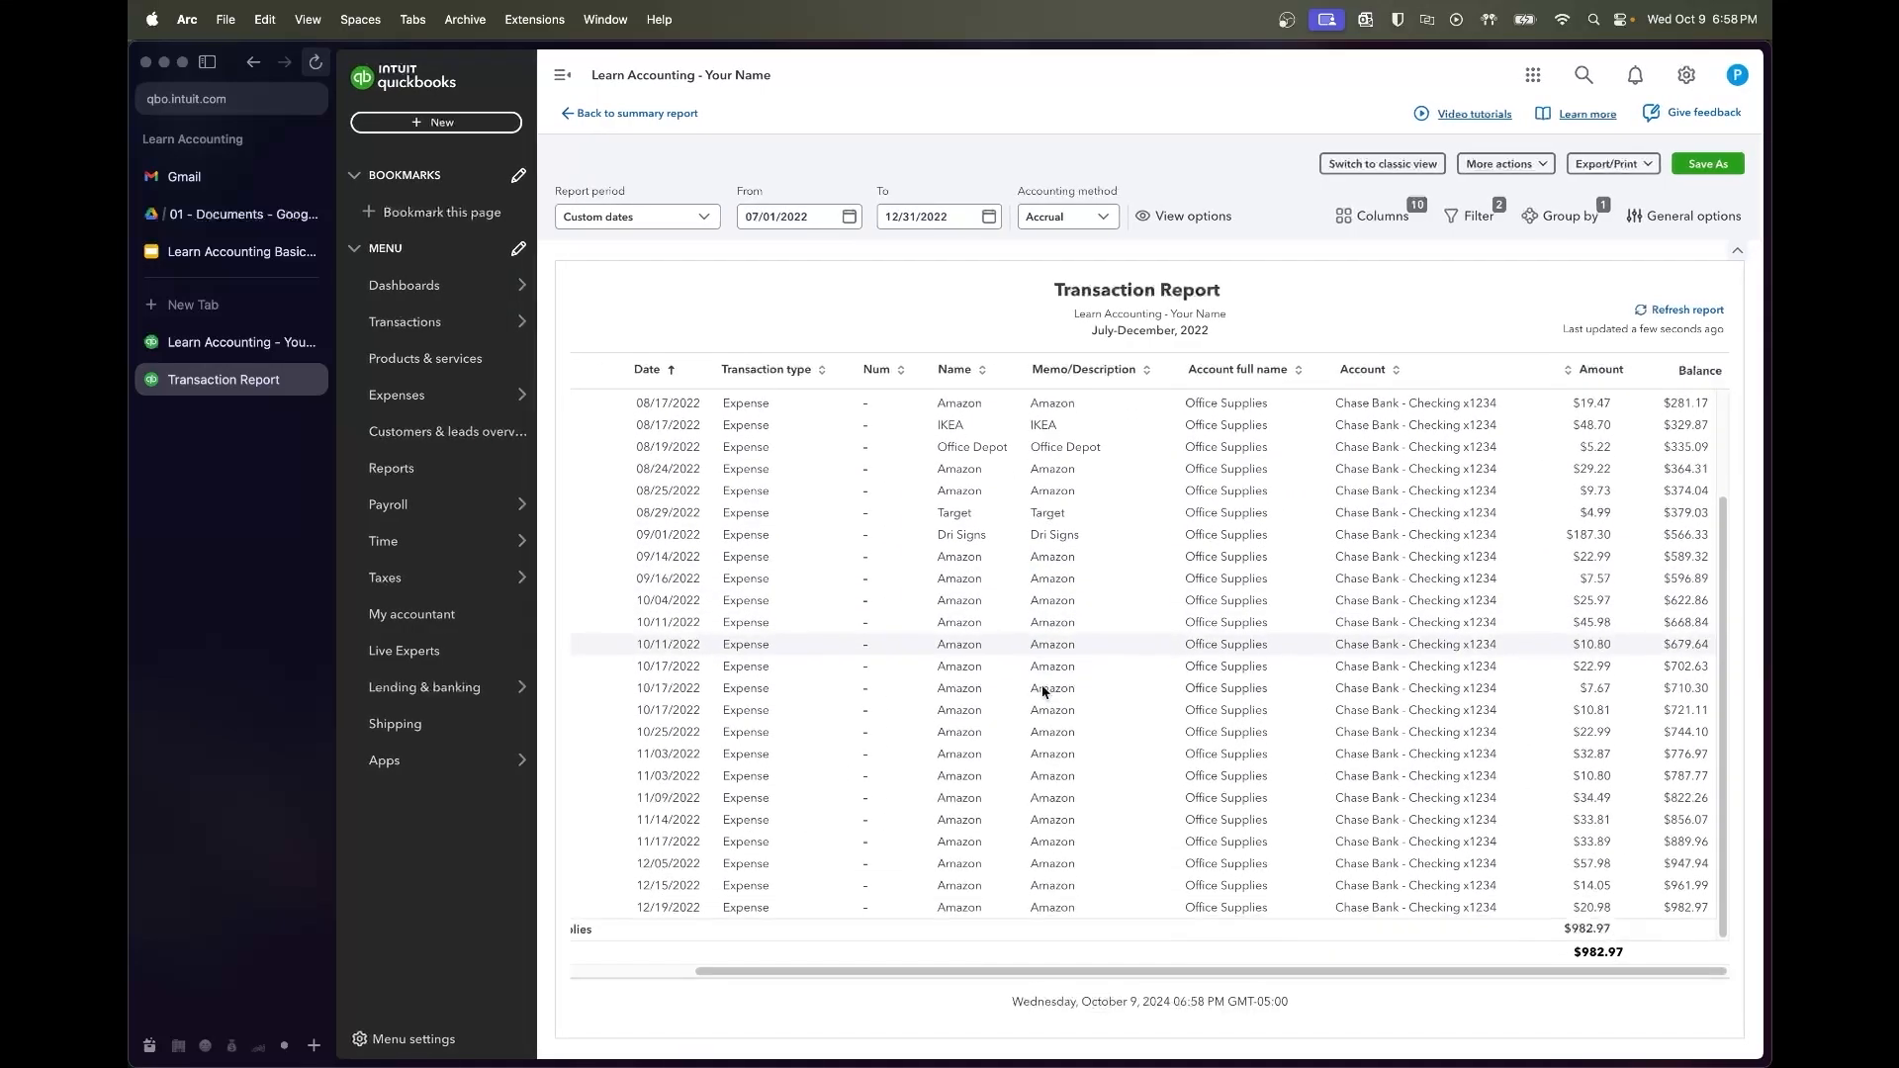
scroll(1043, 691, "left", 3)
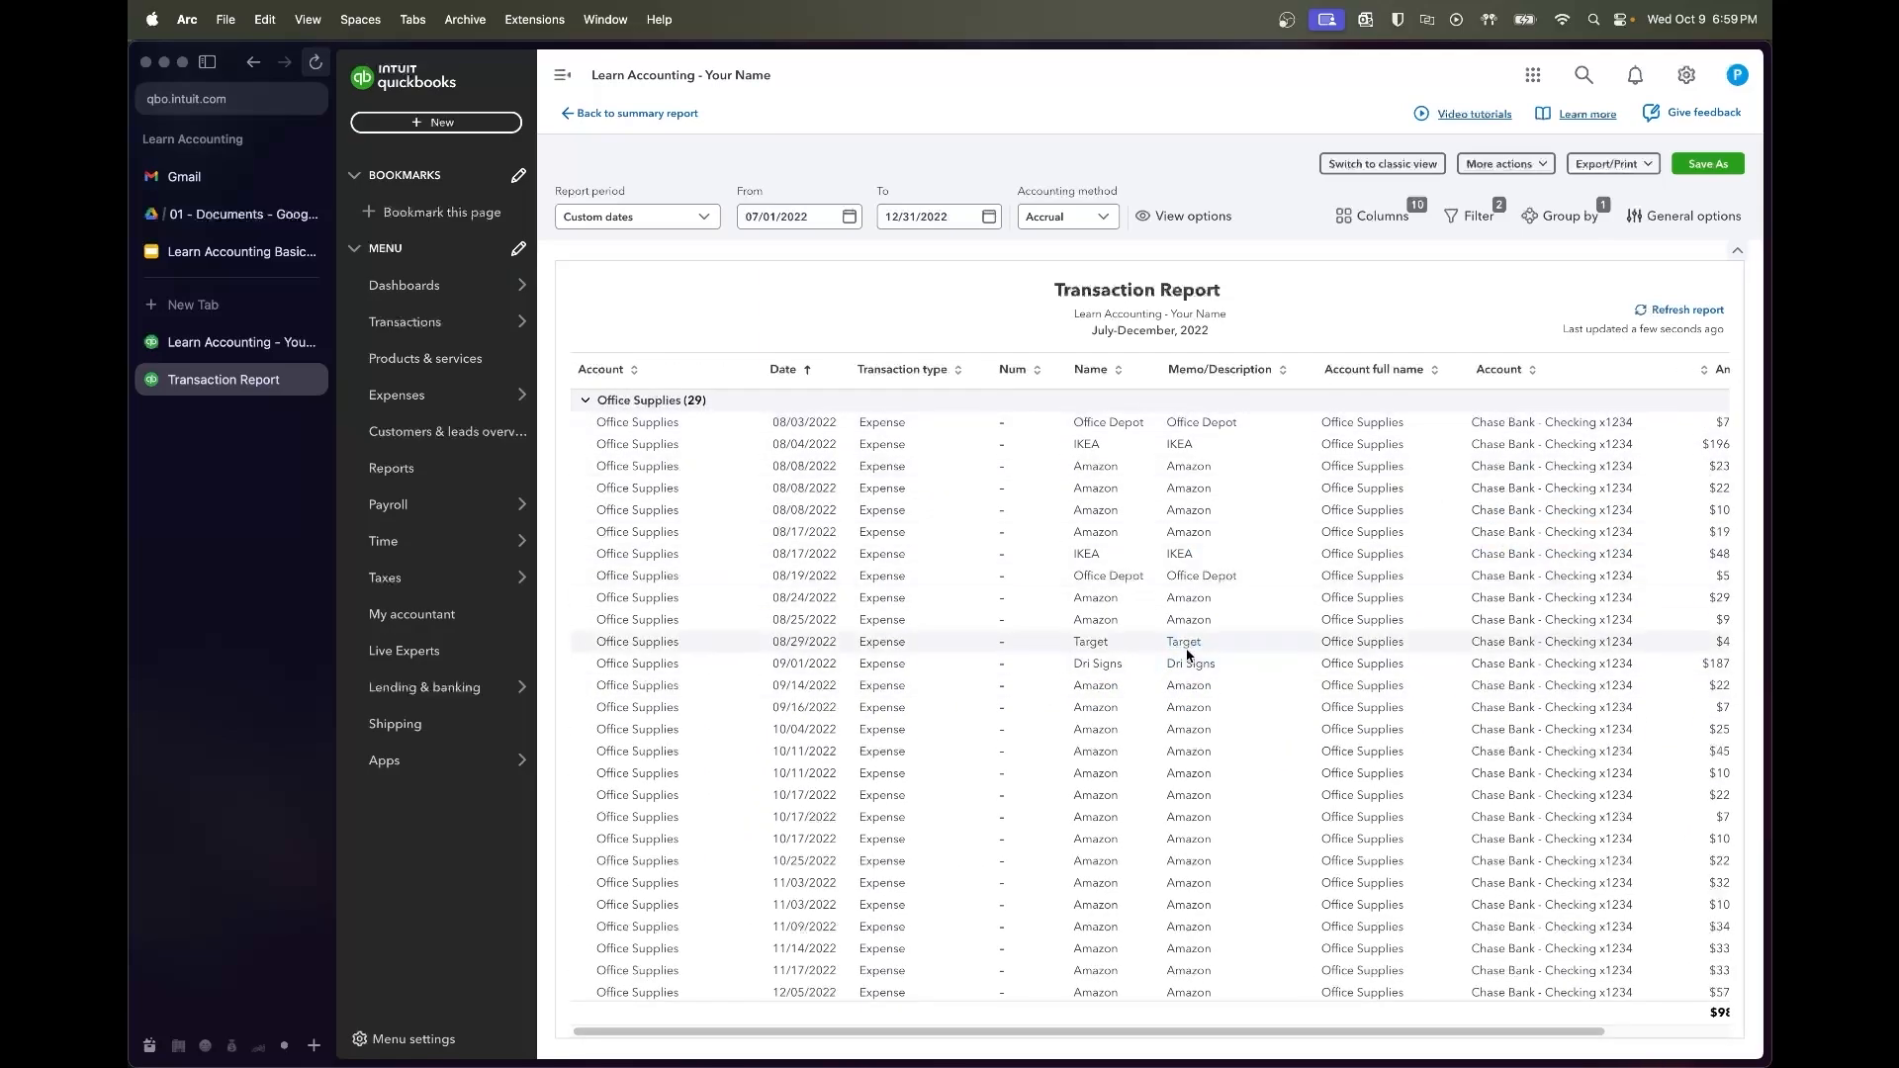
Return to the Profit and Loss summary, rerun it with columns by Months, and review the results
left_click(673, 113)
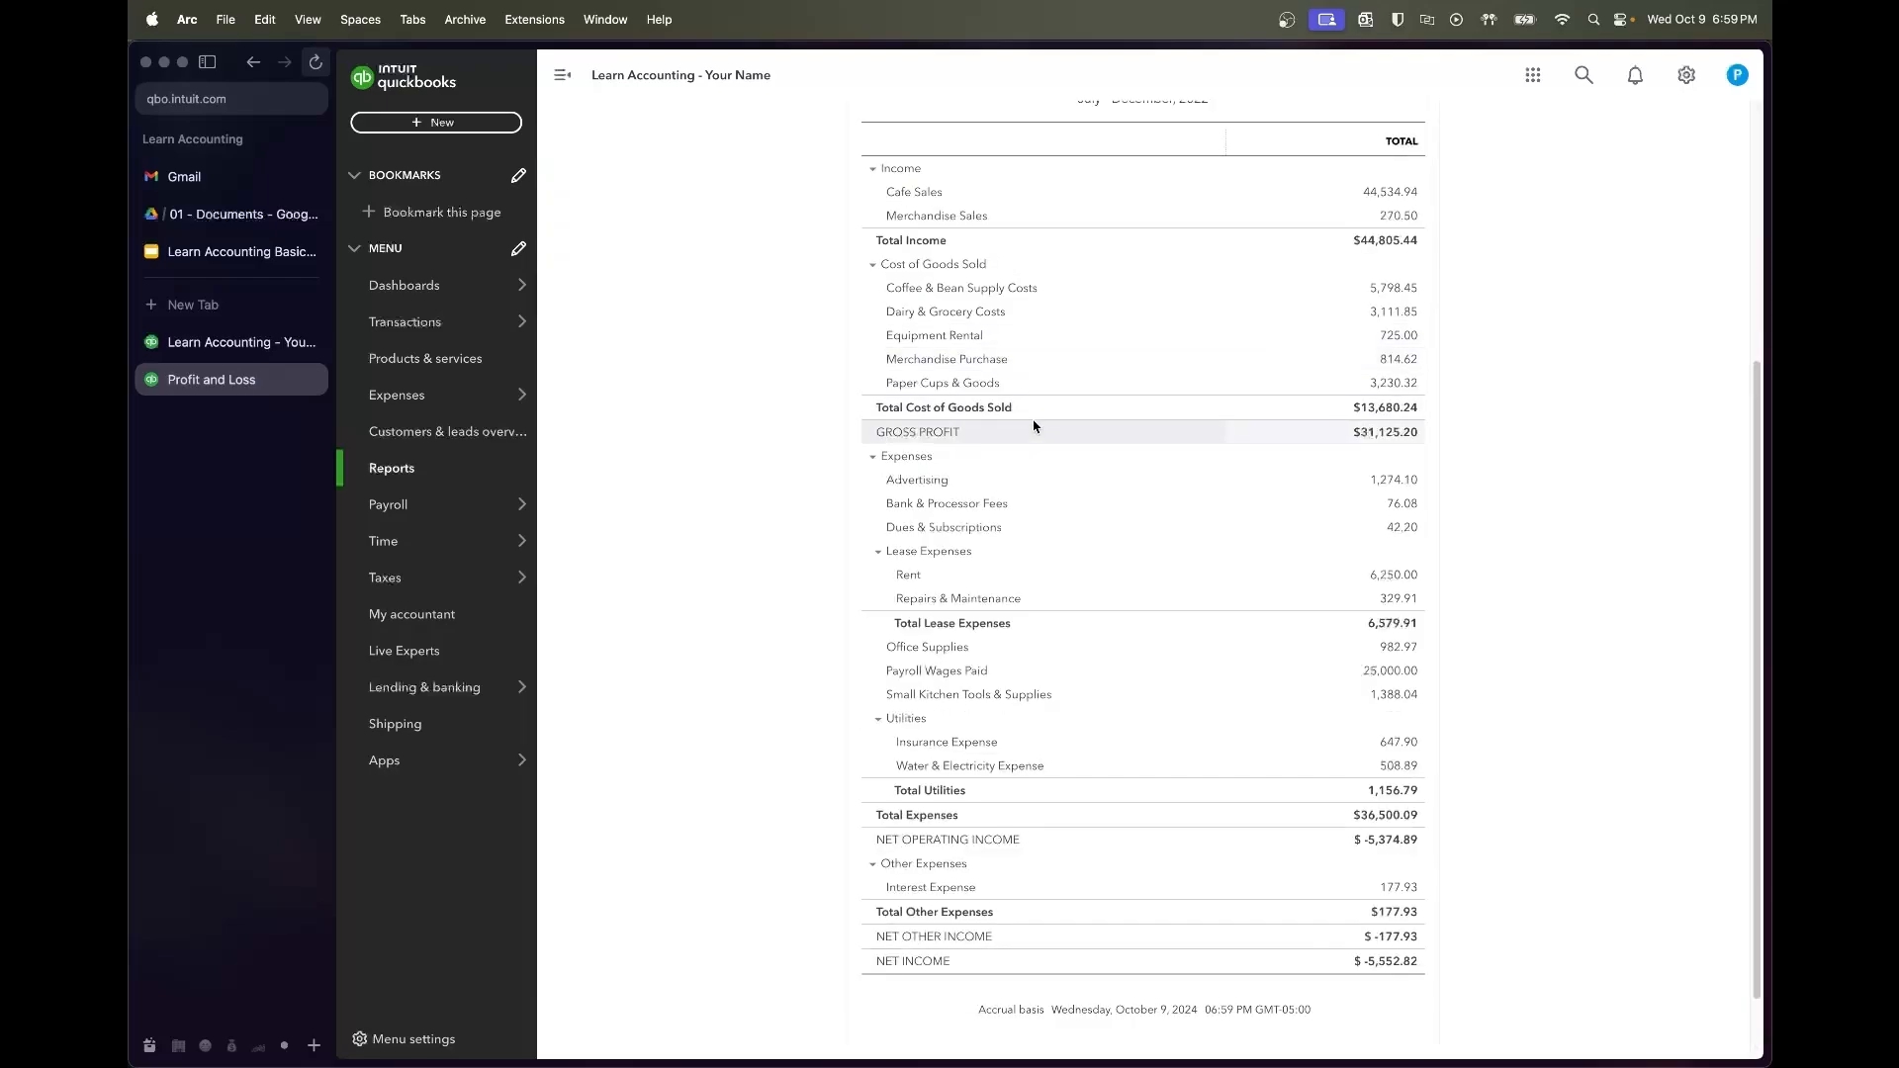
left_click(691, 301)
left_click(679, 404)
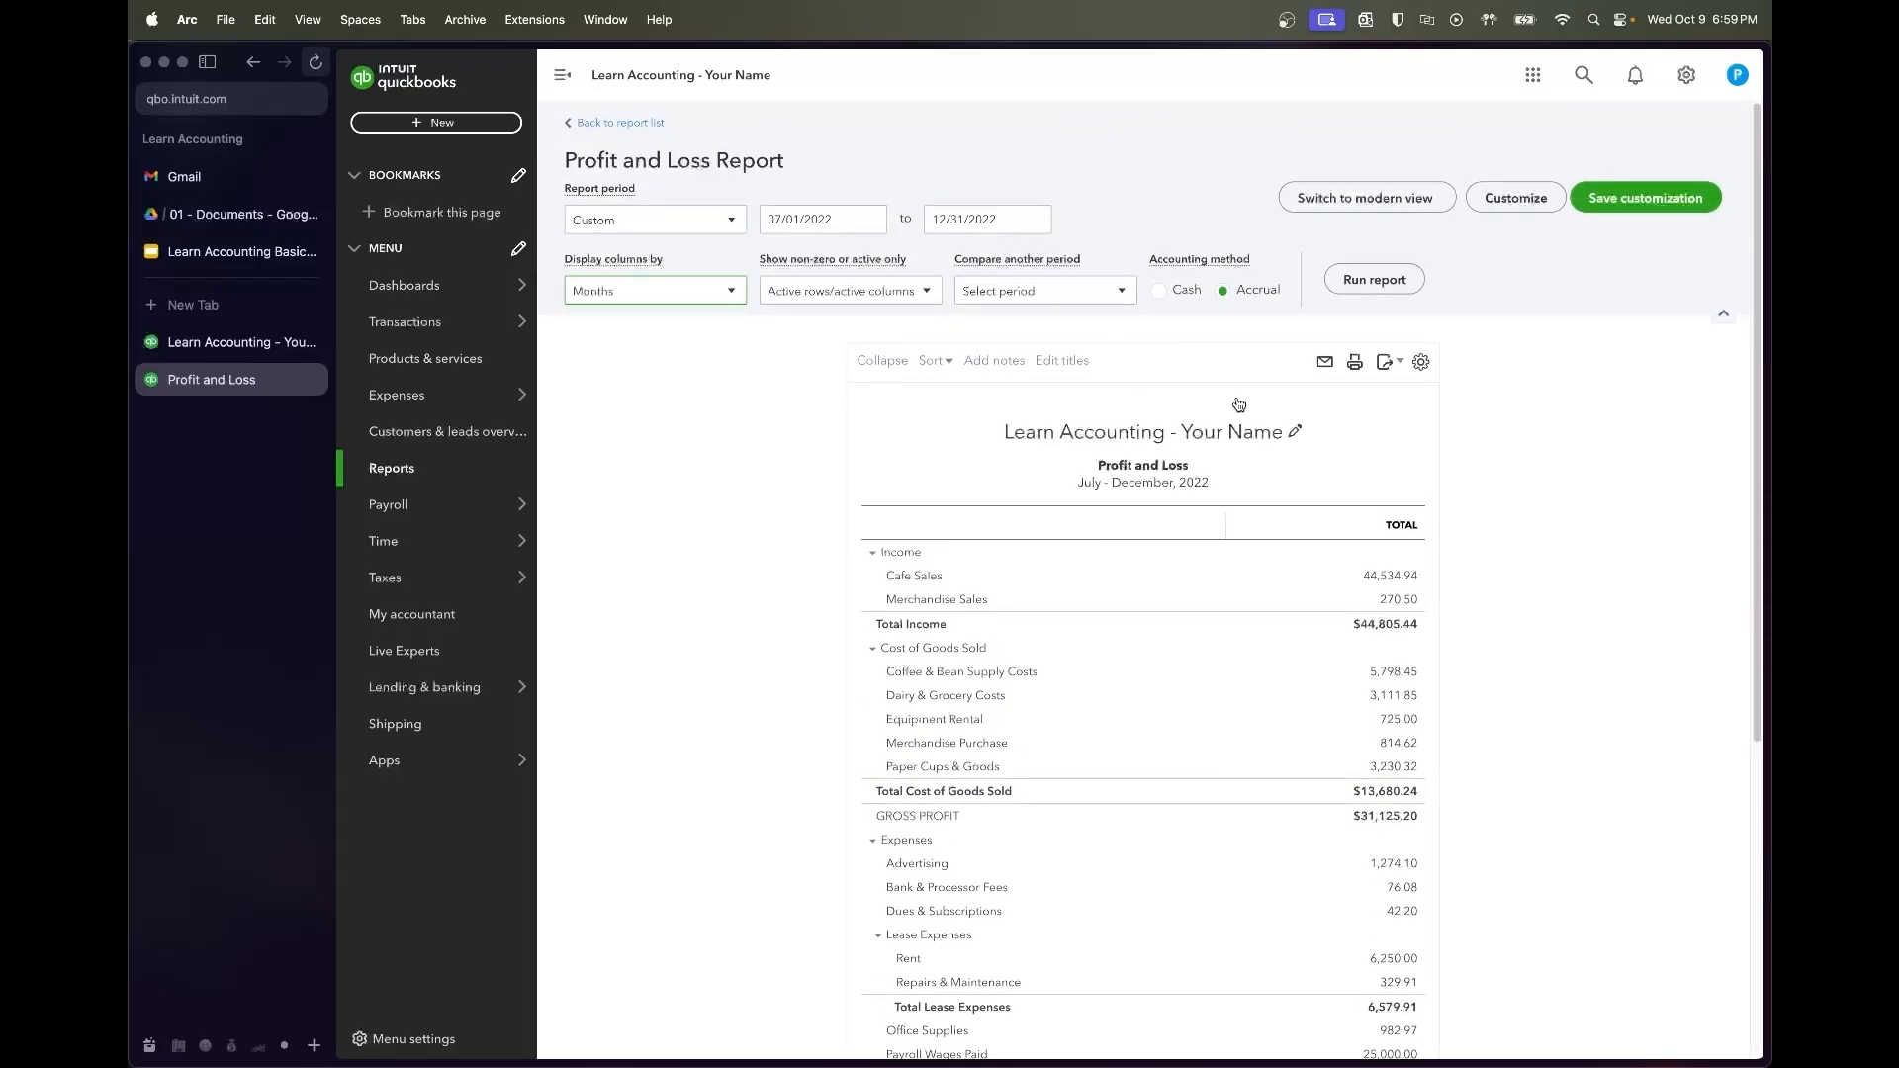
left_click(1401, 285)
scroll(1404, 708, "down", 3)
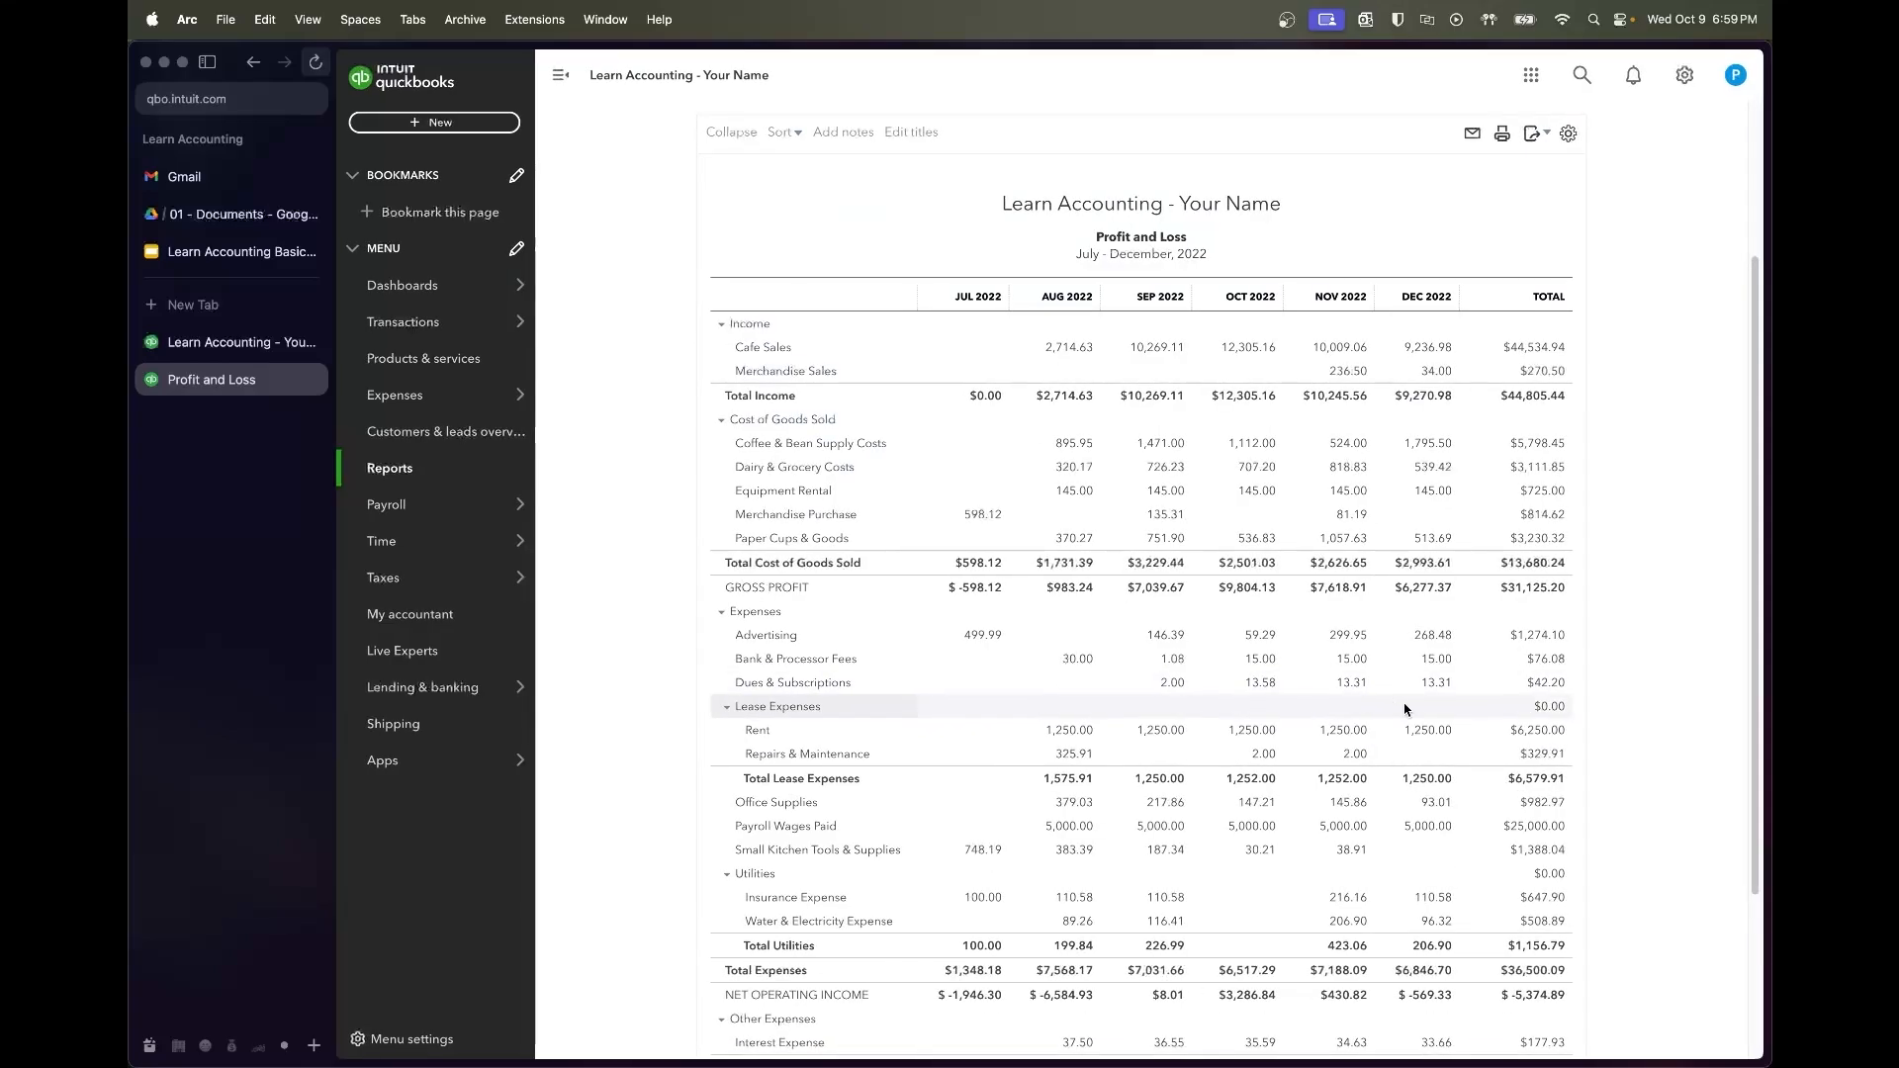
scroll(1404, 708, "down", 1)
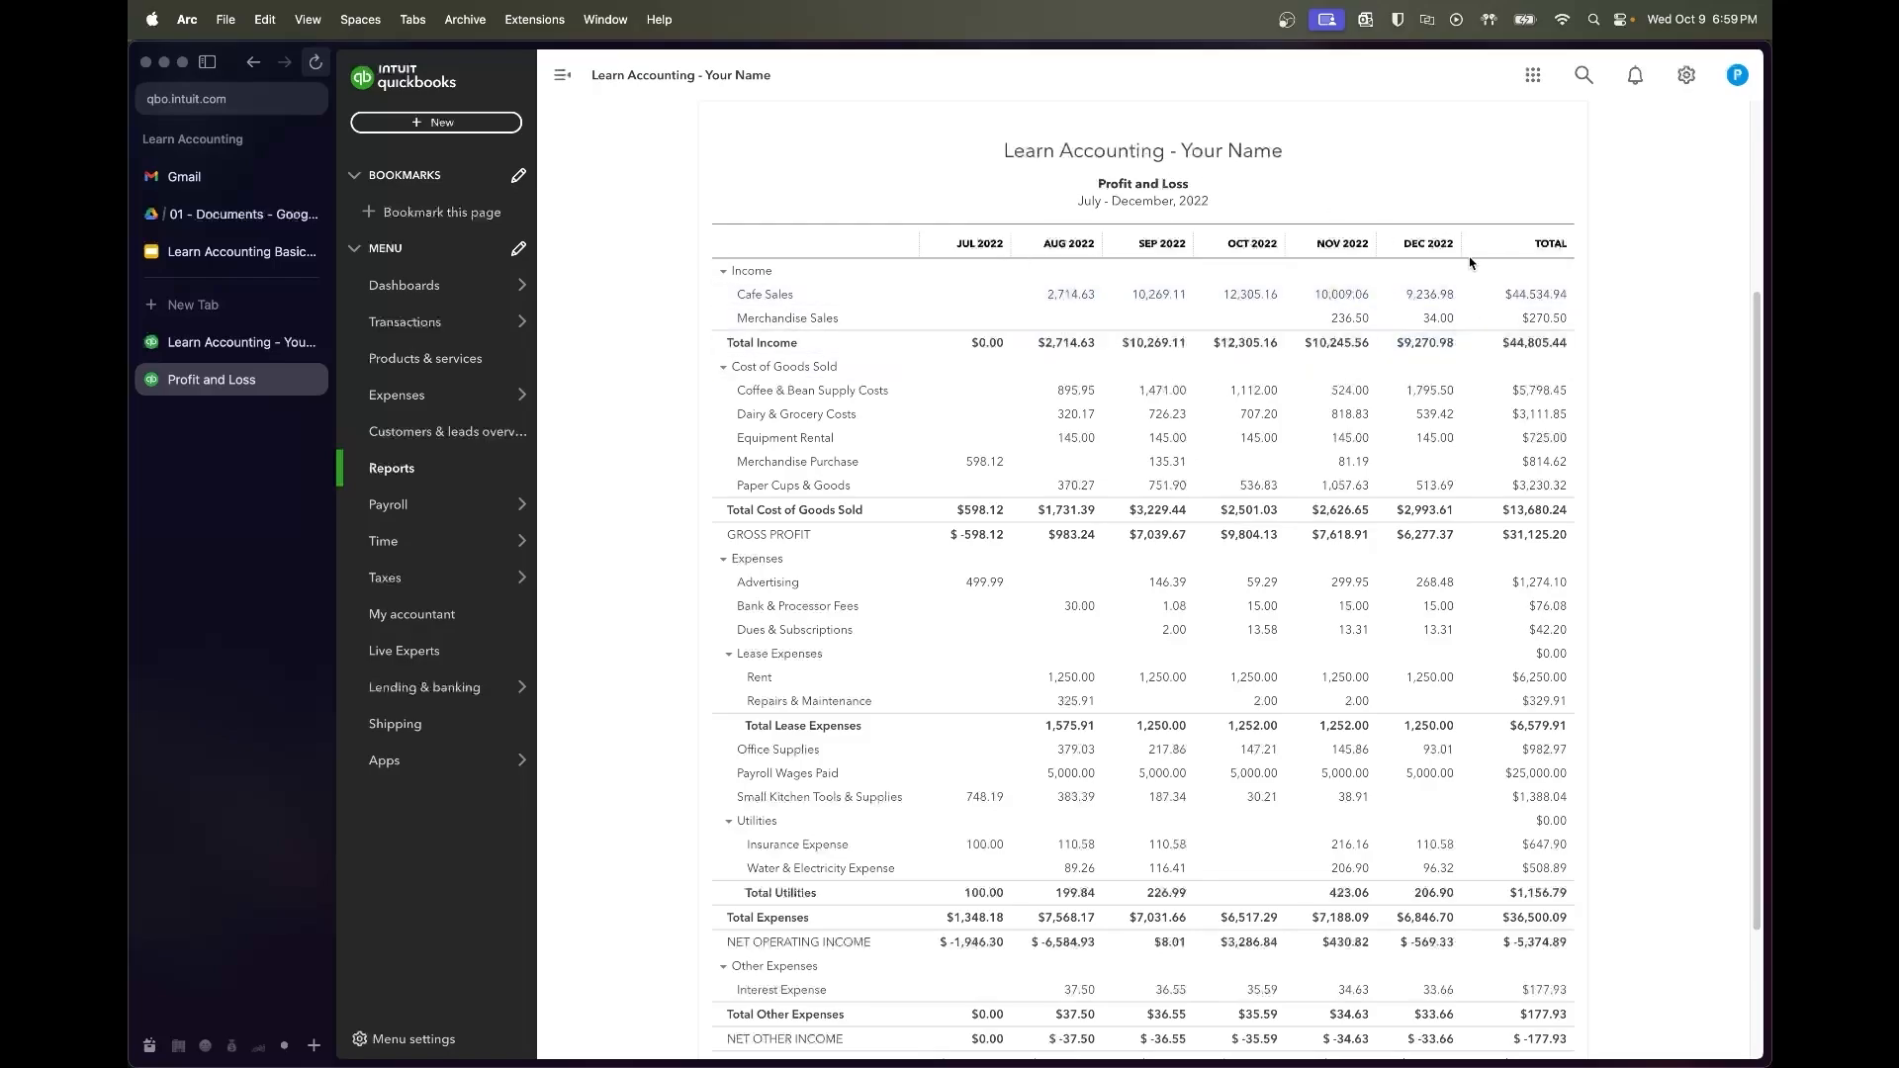
scroll(1245, 401, "down", 3)
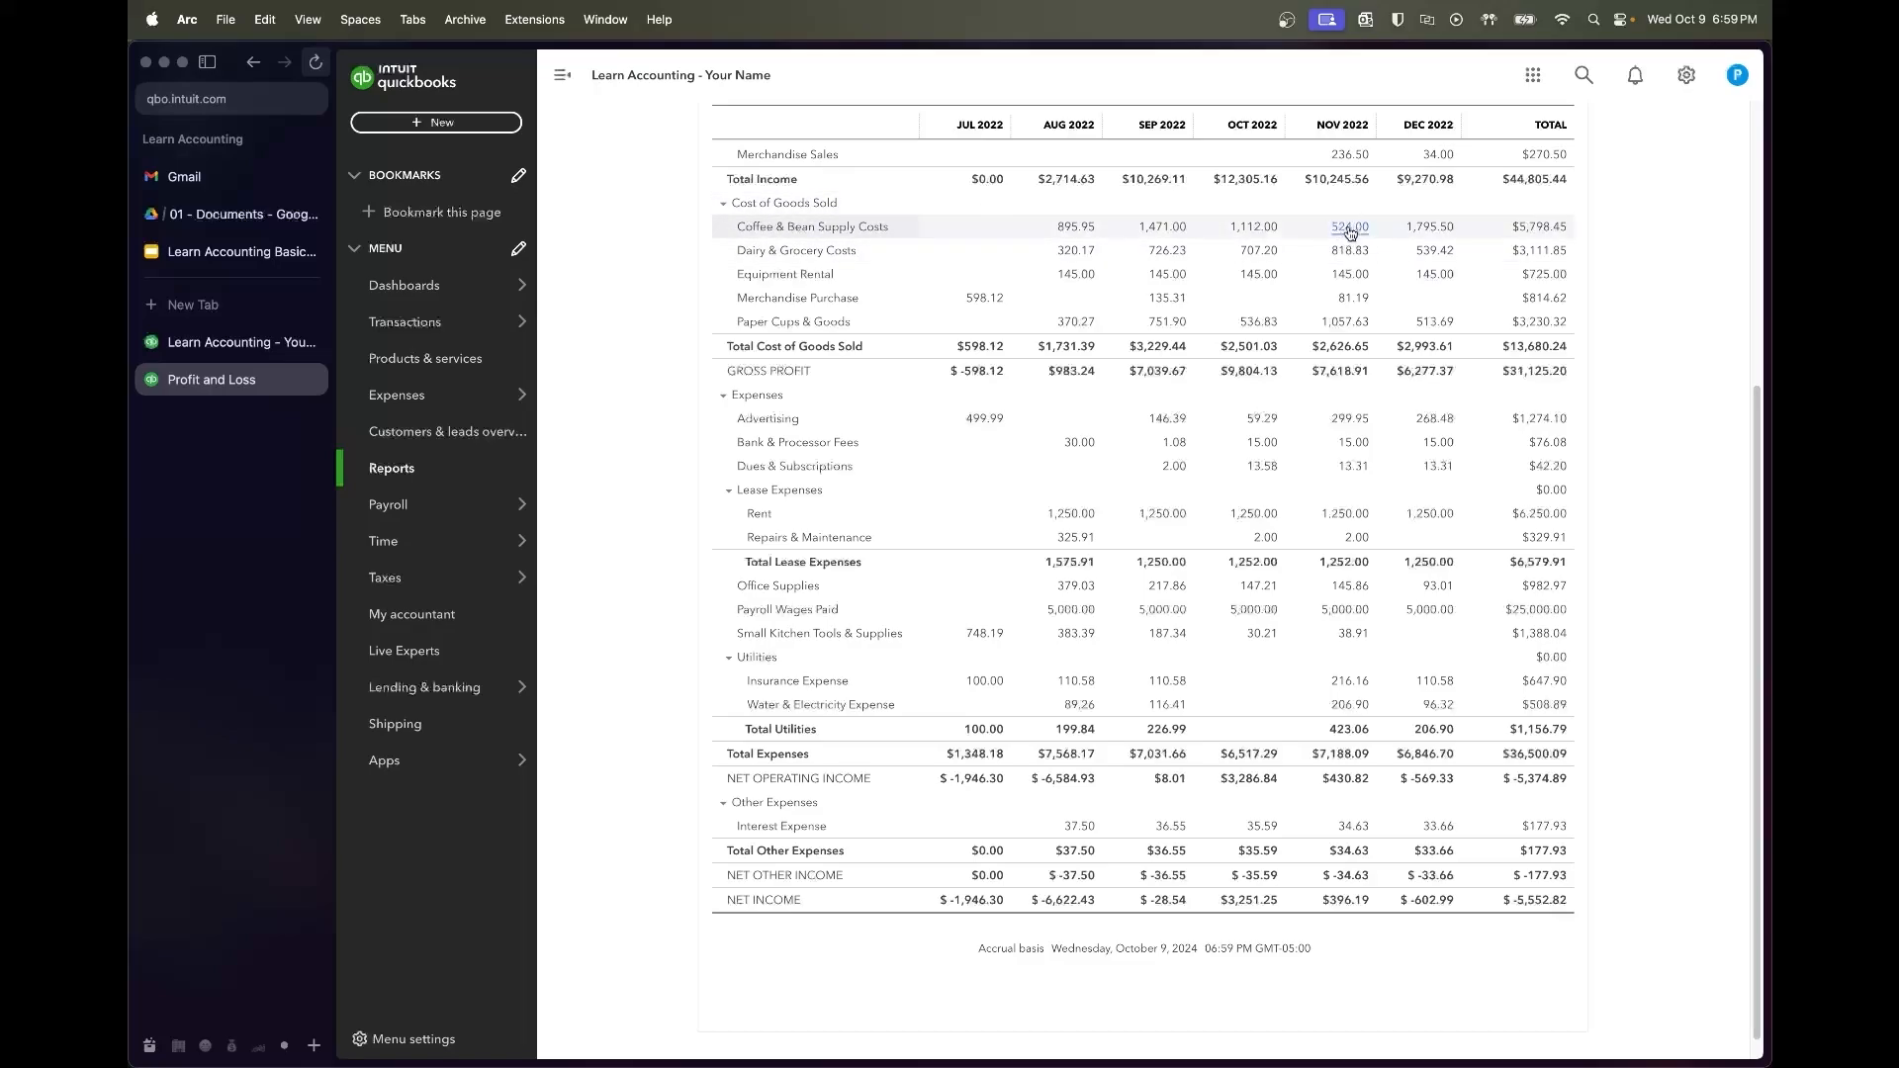
scroll(1347, 274, "down", 1)
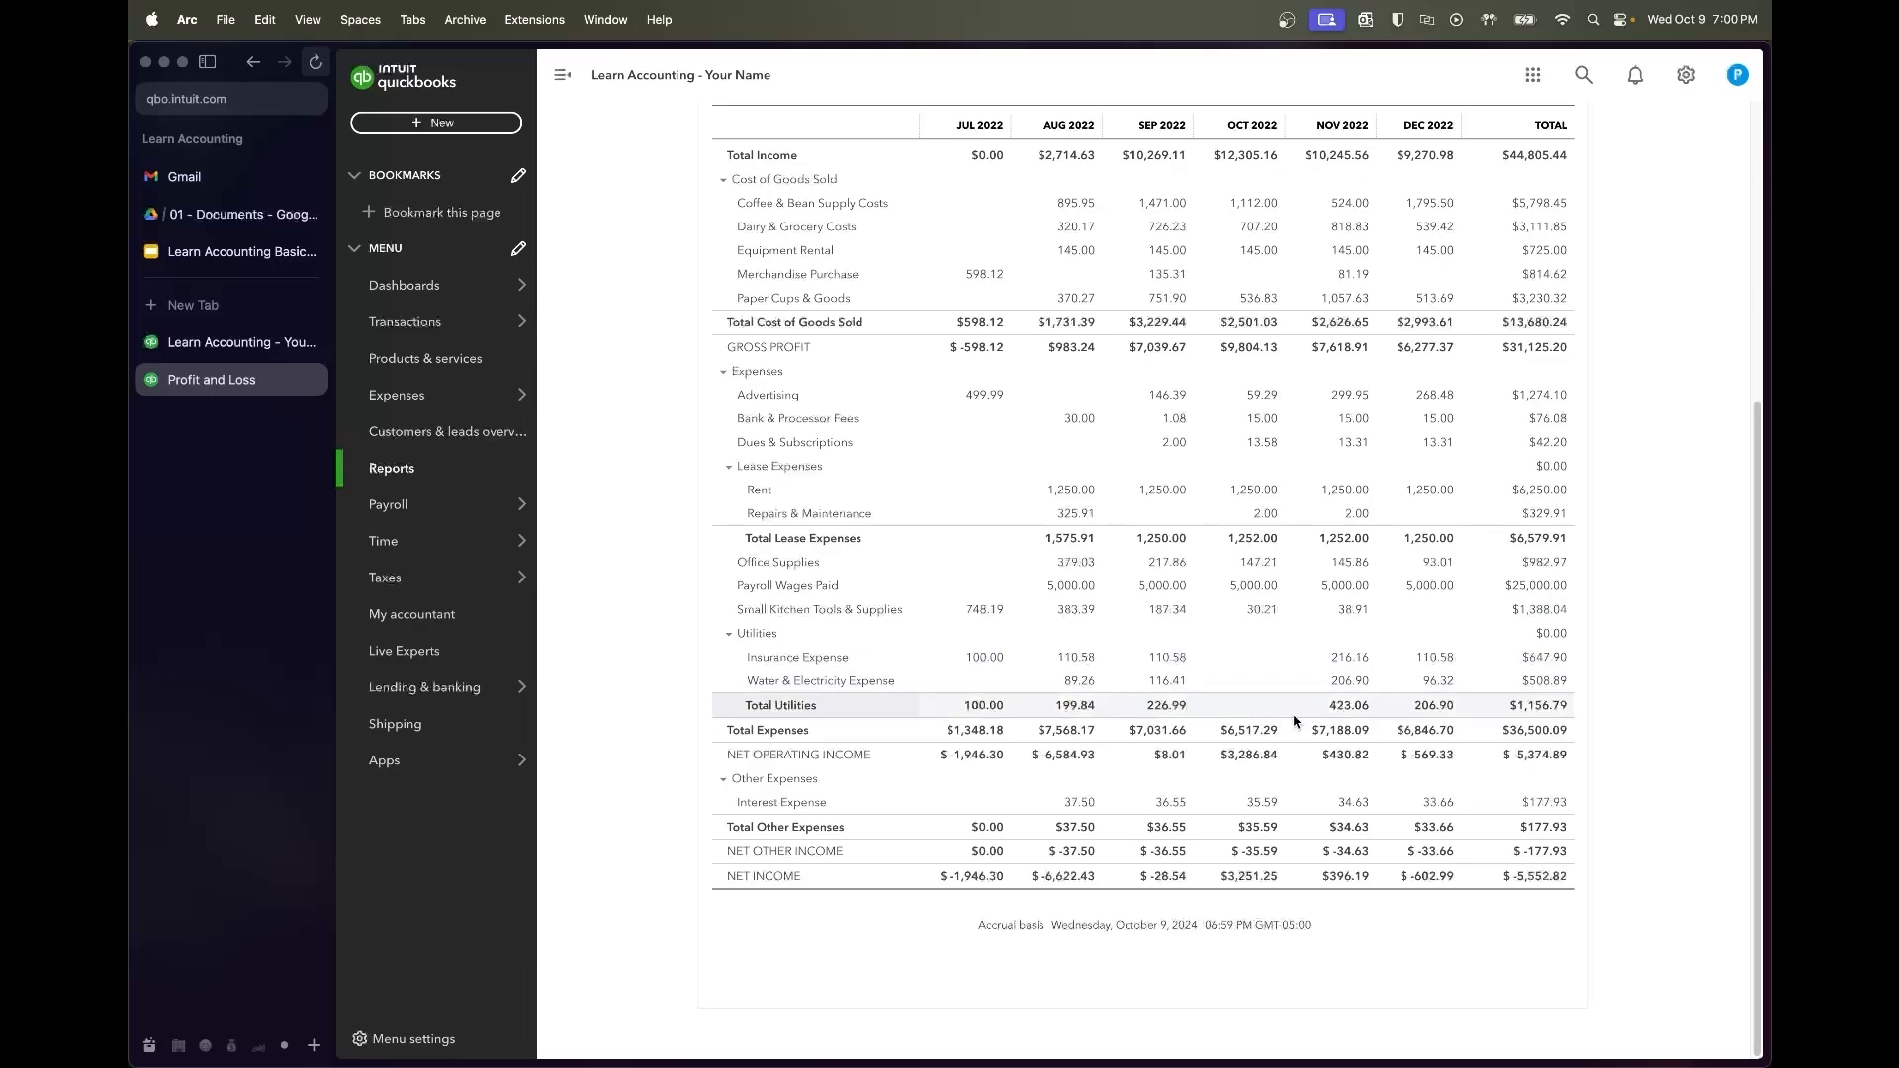
scroll(1293, 722, "up", 5)
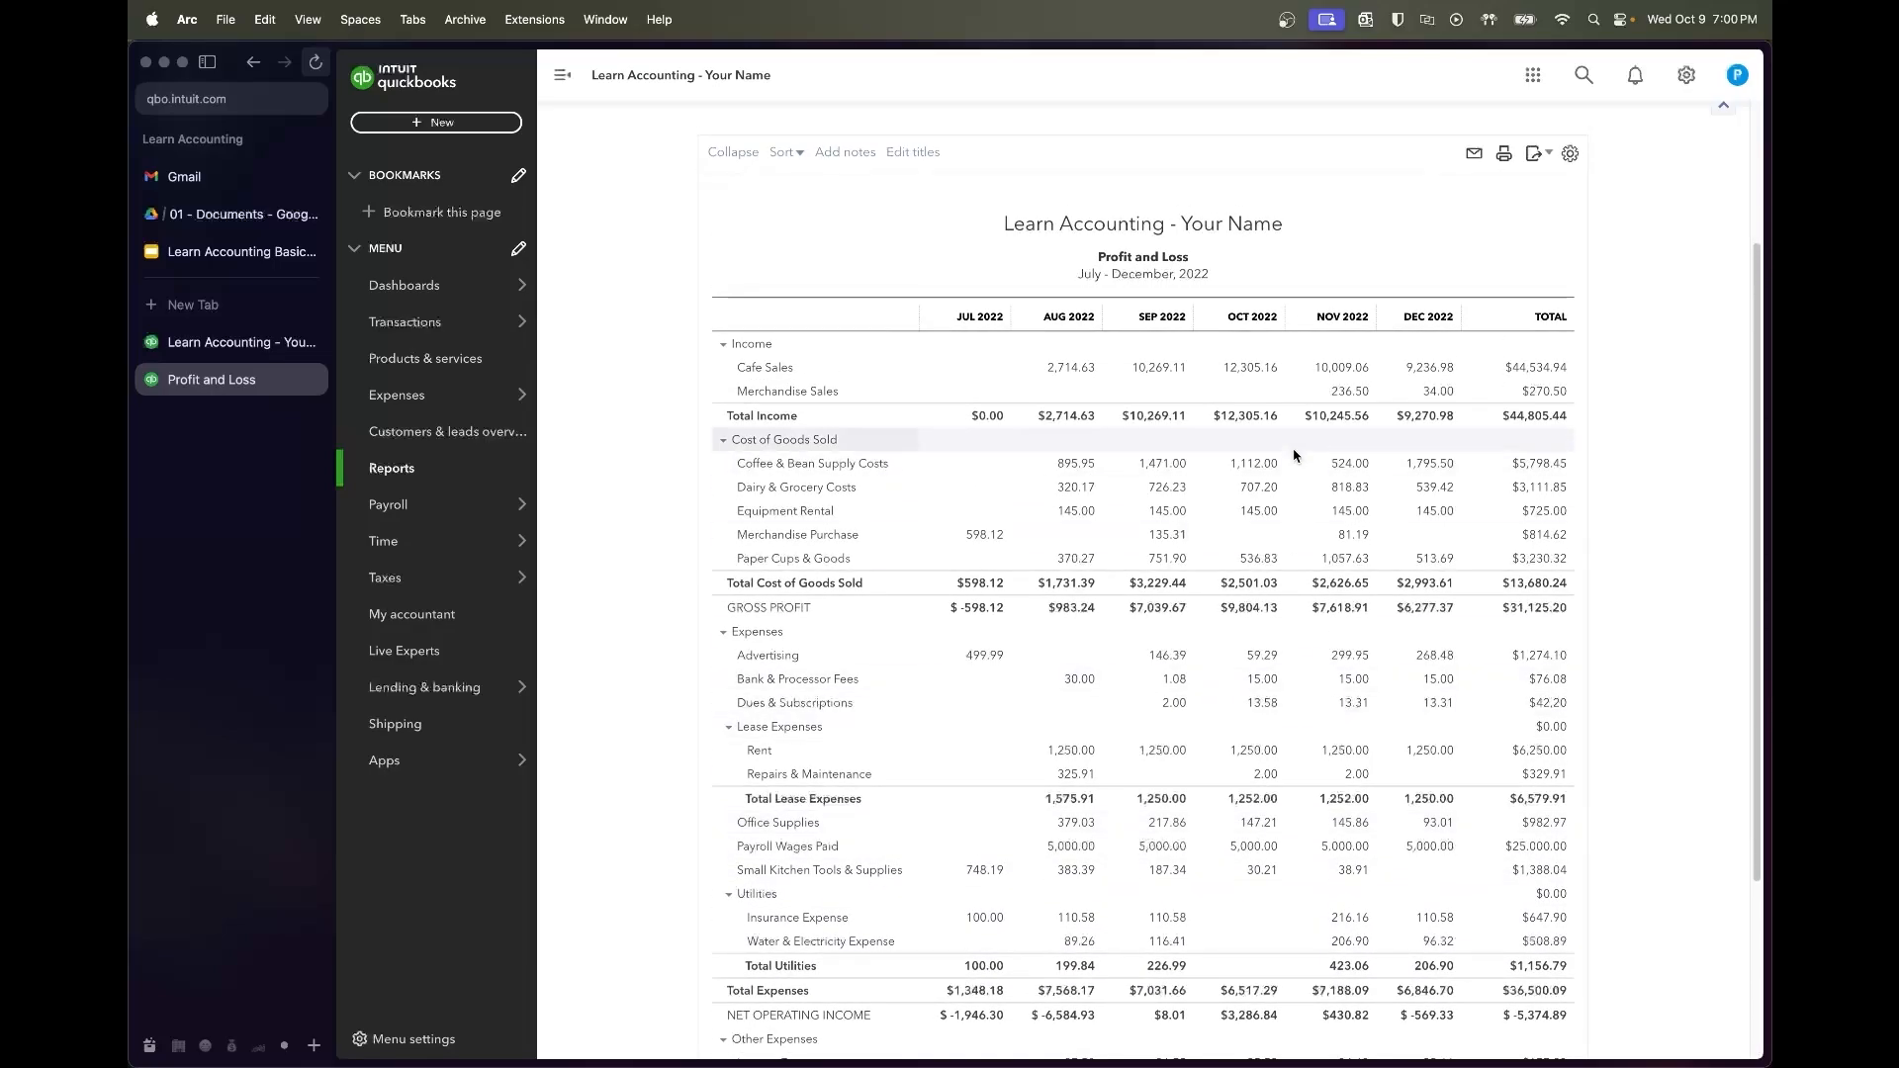
On the Balance Sheet tab, rerun the report with columns displayed by Months
left_click(247, 346)
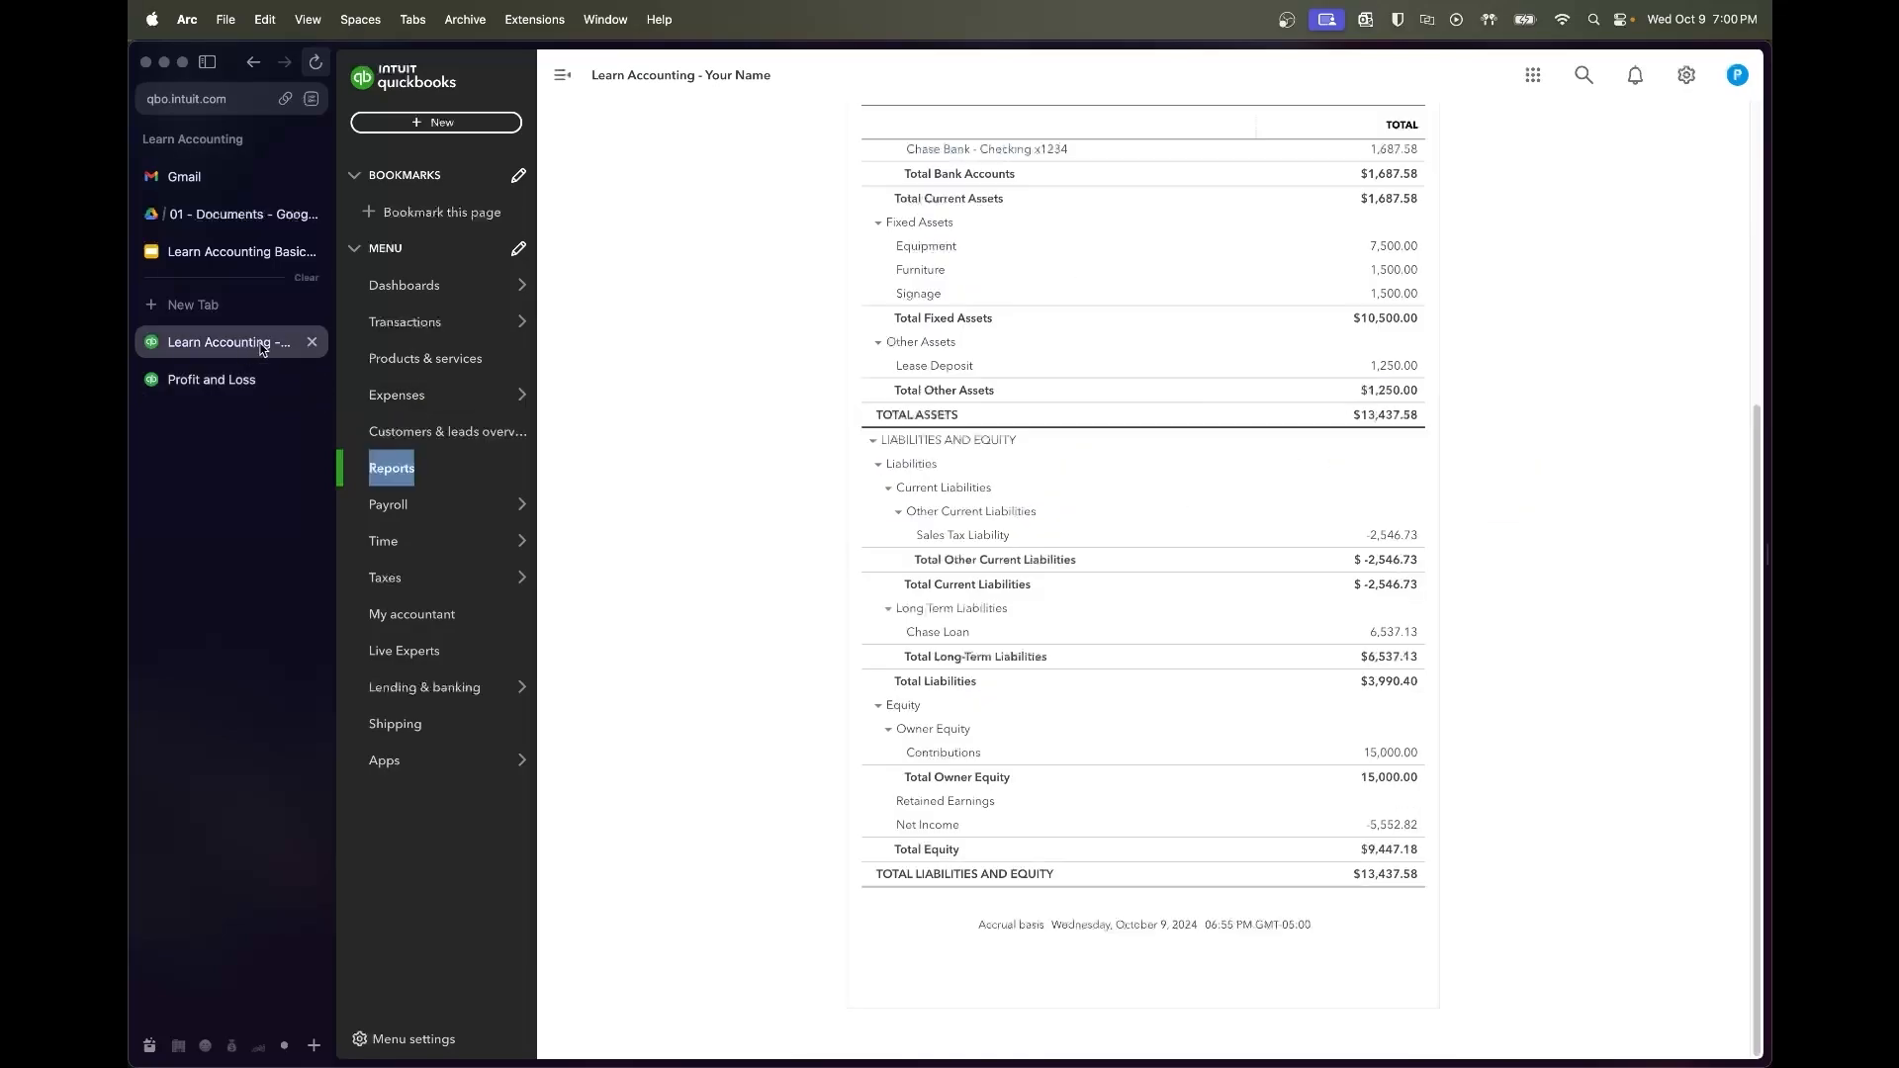
scroll(746, 590, "up", 5)
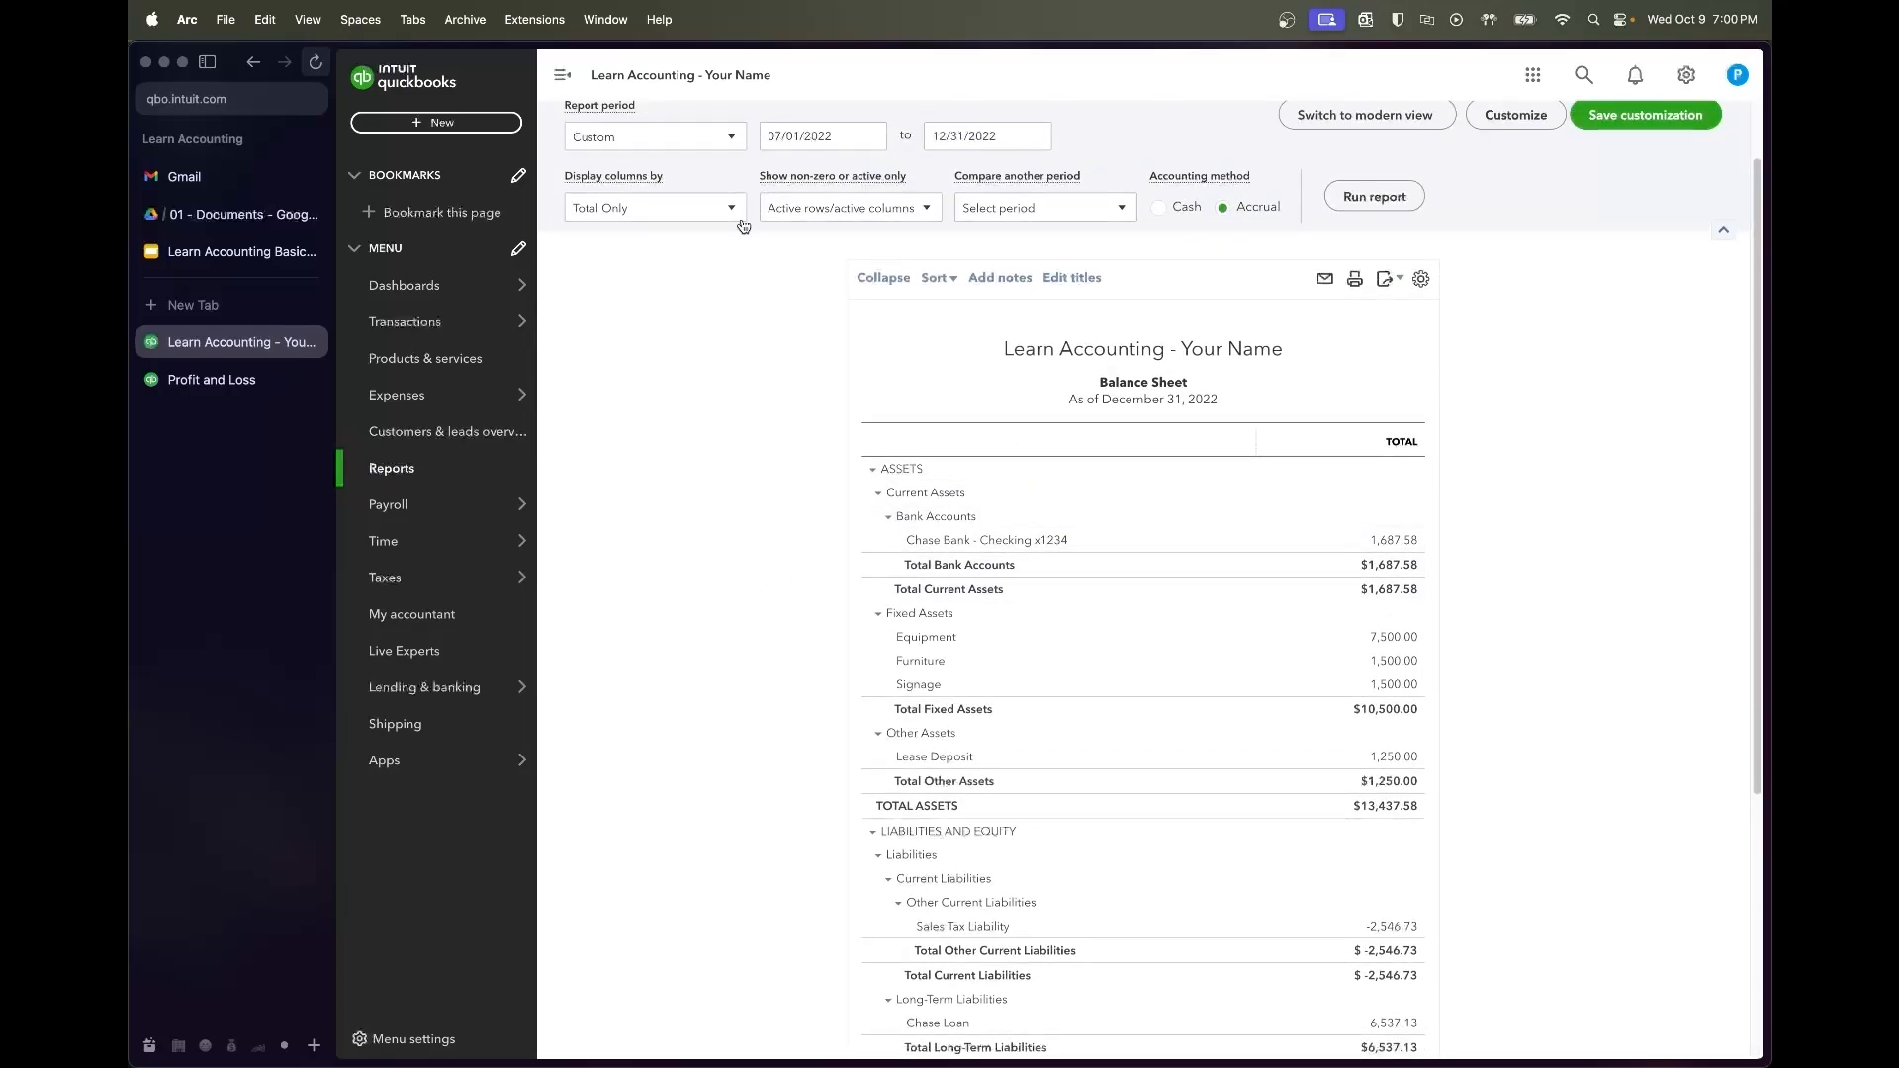
left_click(683, 209)
left_click(683, 325)
left_click(1372, 196)
Scroll through the monthly Balance Sheet, where total assets fall from $20,553.70 to $13,437.58
scroll(1425, 462, "down", 2)
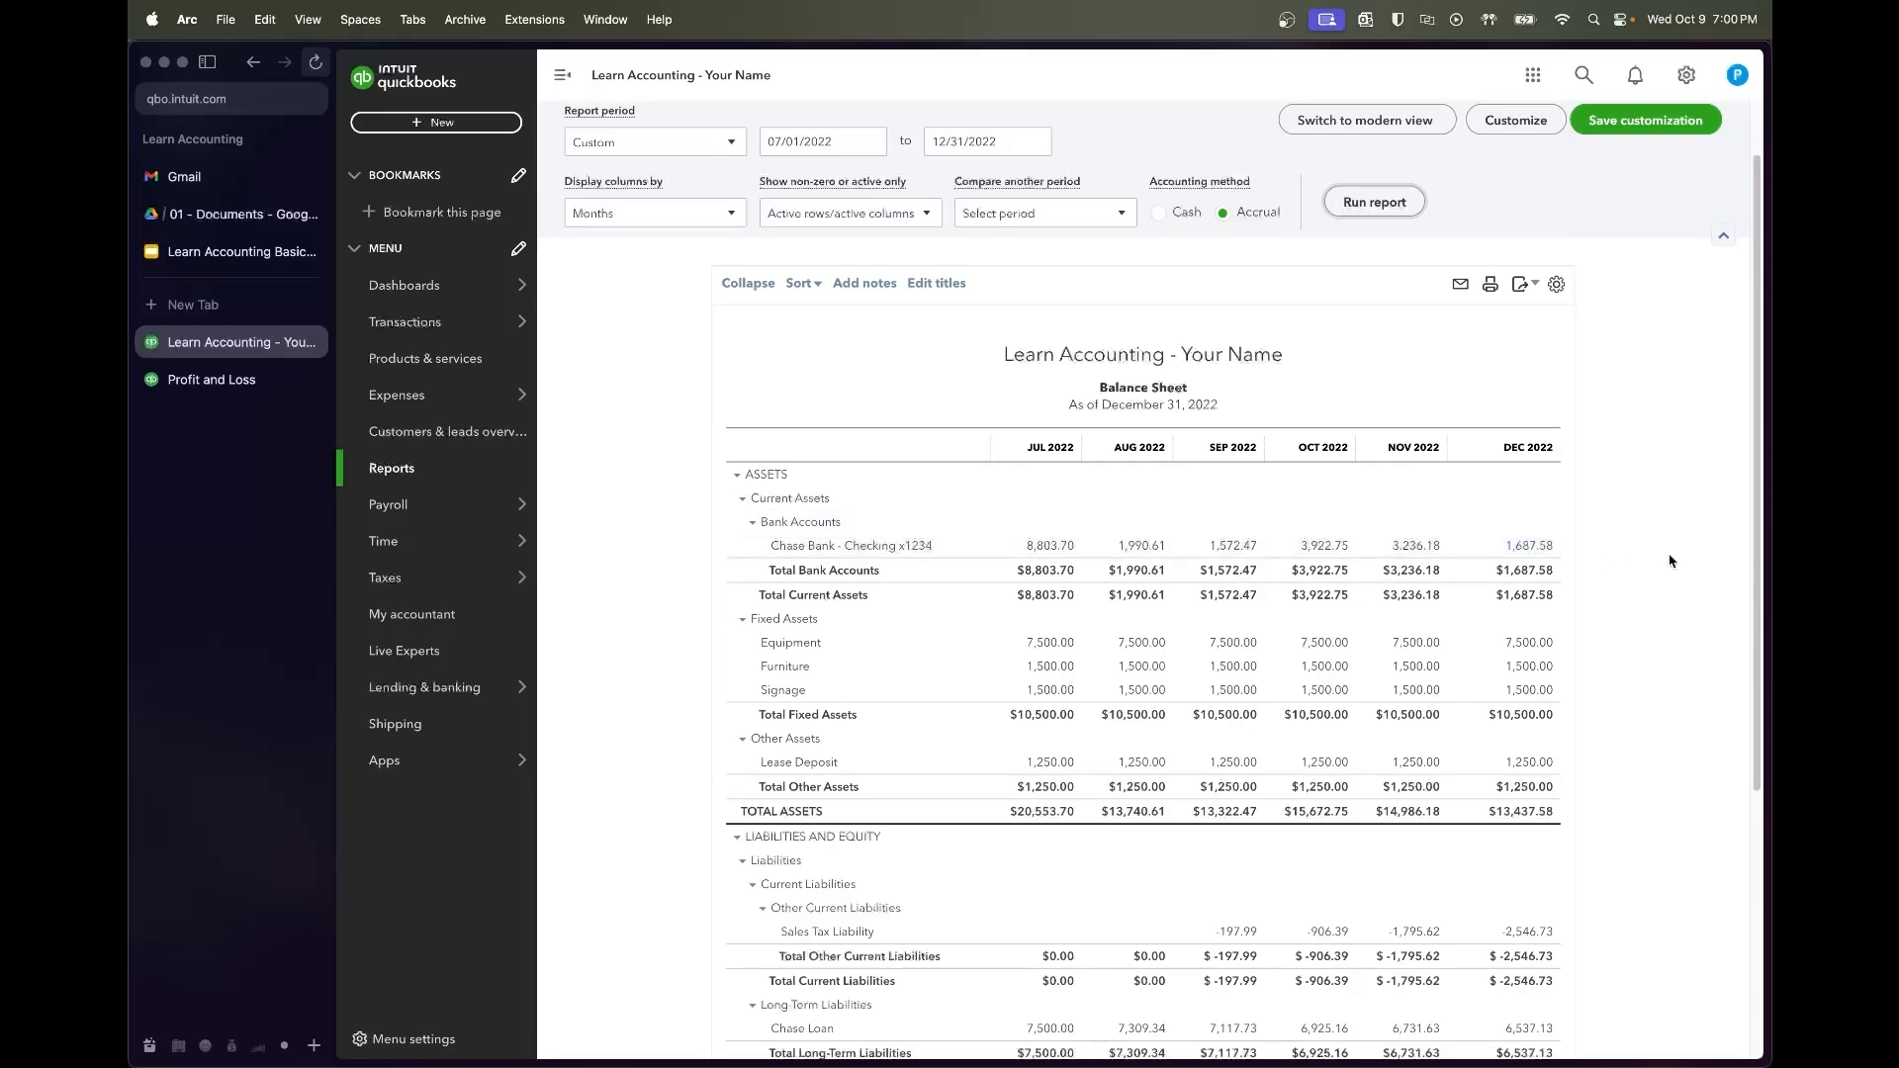
scroll(1670, 561, "down", 2)
scroll(1670, 557, "down", 1)
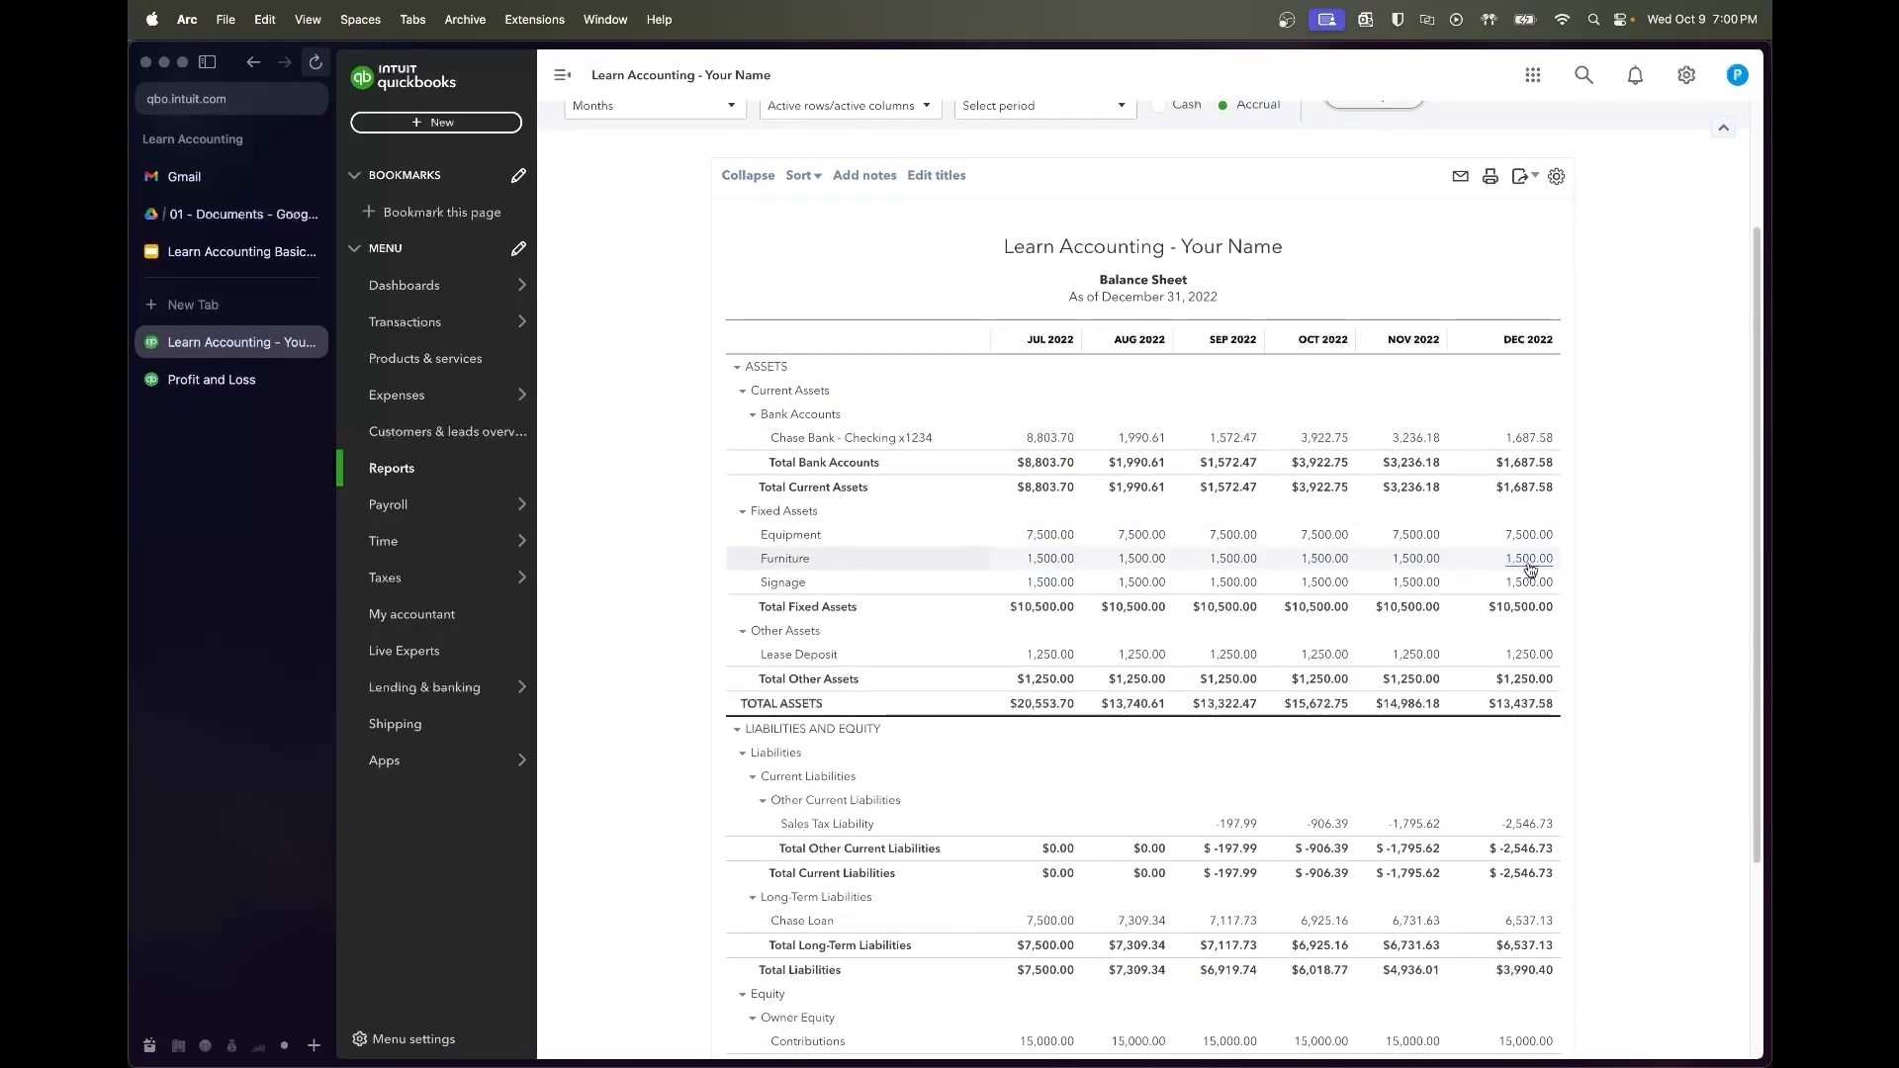
scroll(1615, 627, "down", 5)
scroll(1621, 633, "up", 3)
scroll(1621, 633, "up", 1)
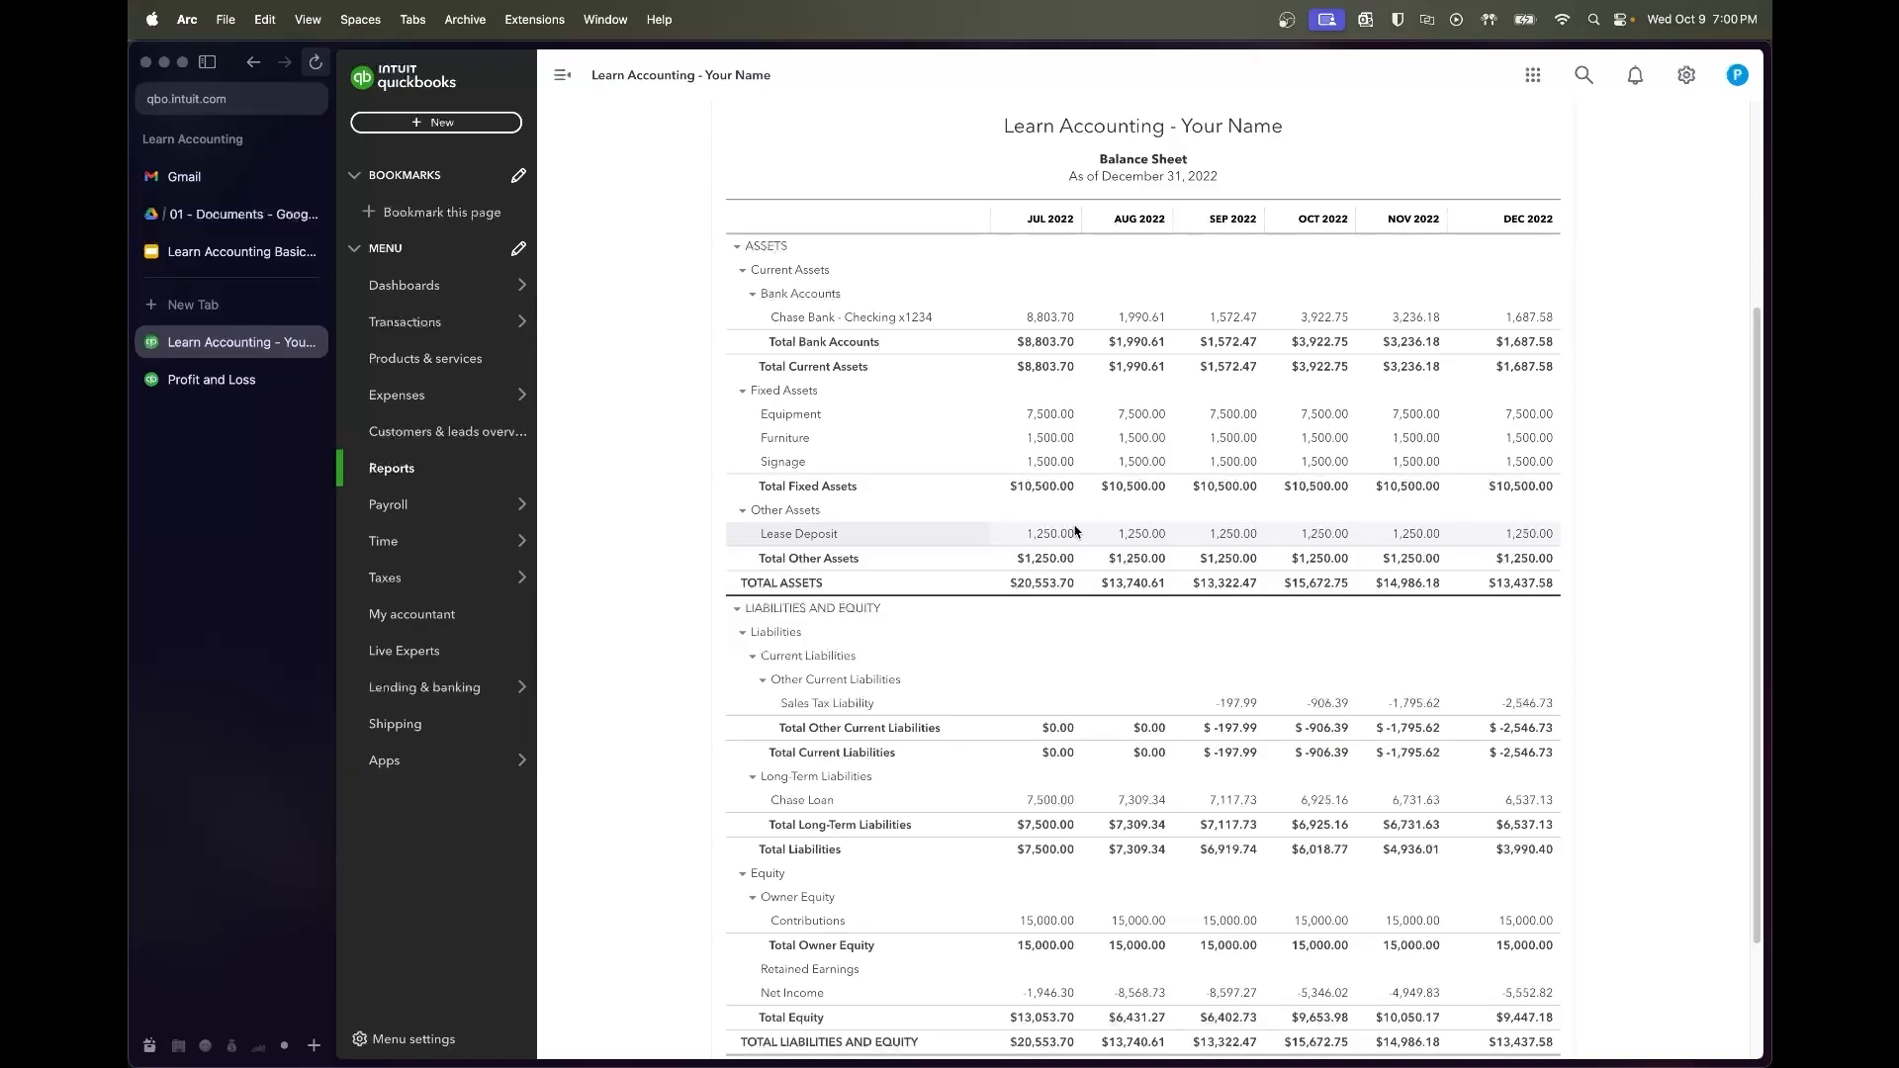
scroll(1138, 400, "up", 3)
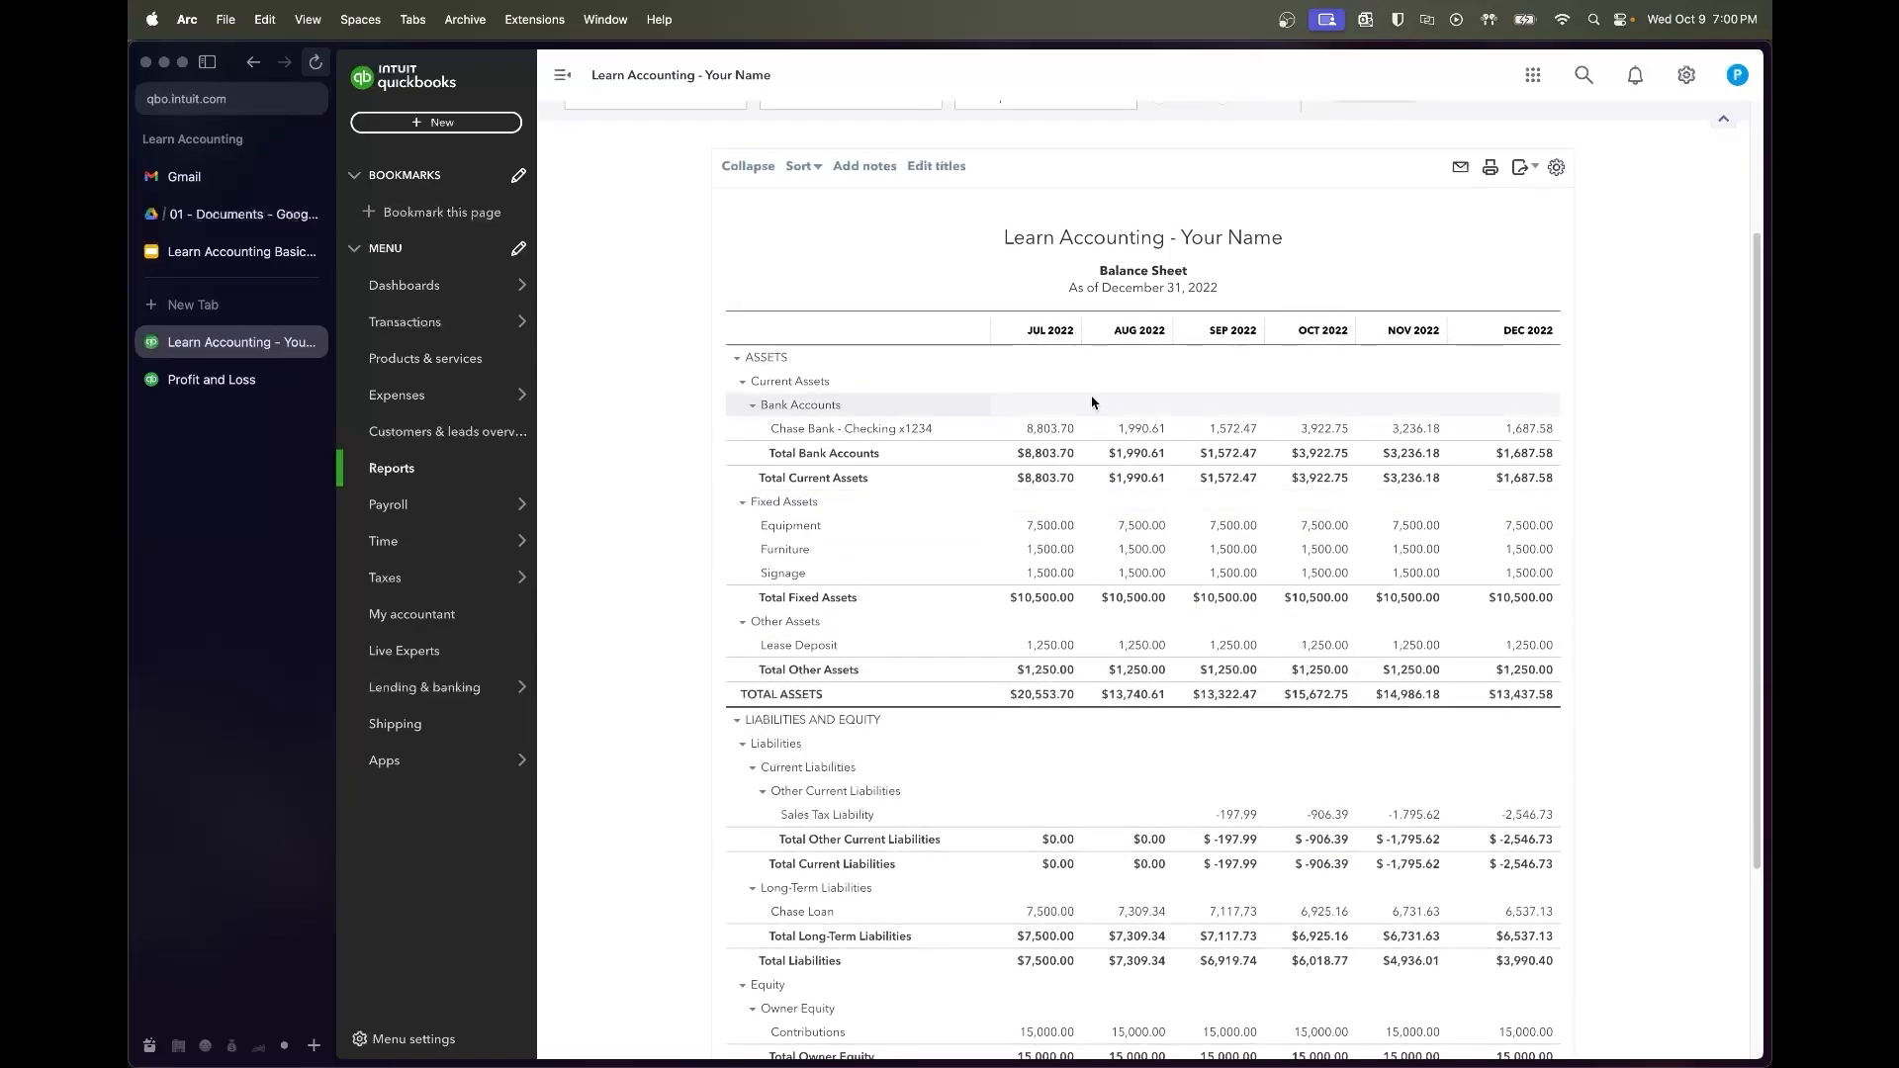
scroll(1092, 402, "up", 5)
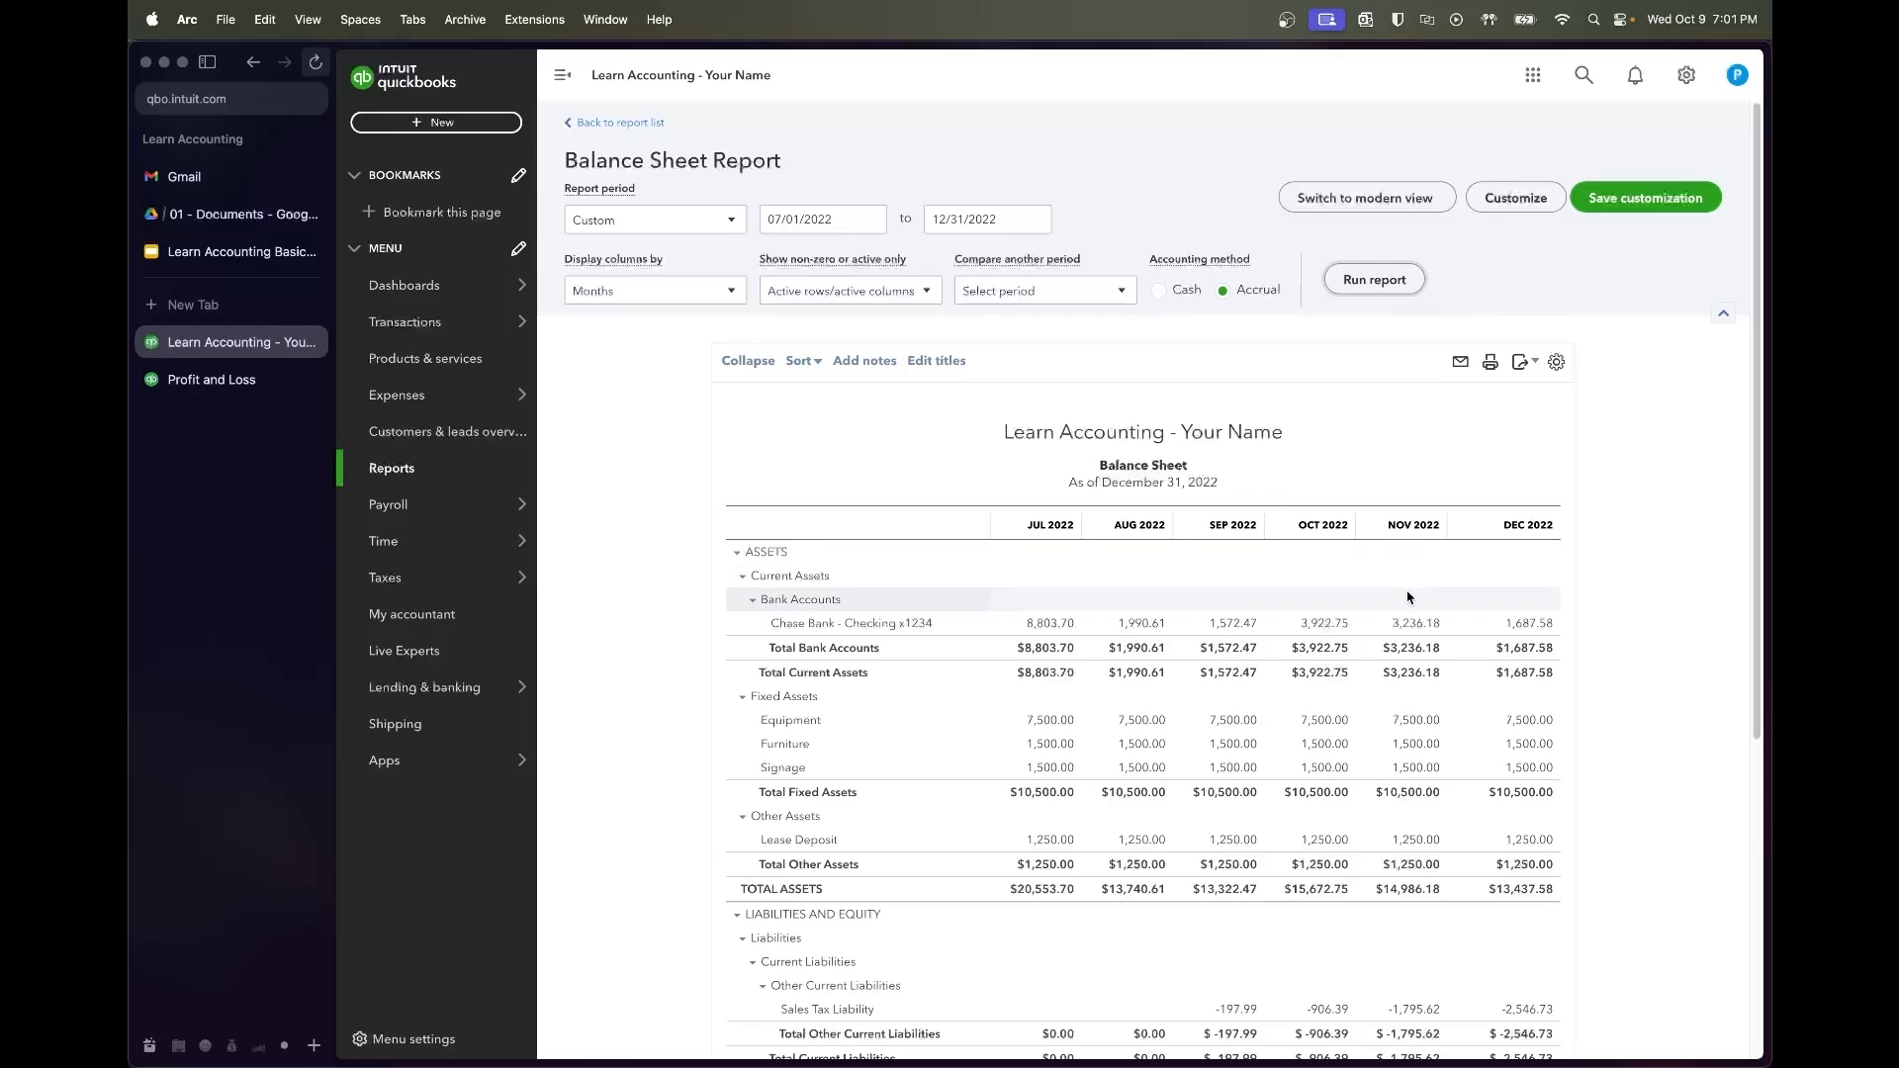
scroll(1625, 784, "down", 5)
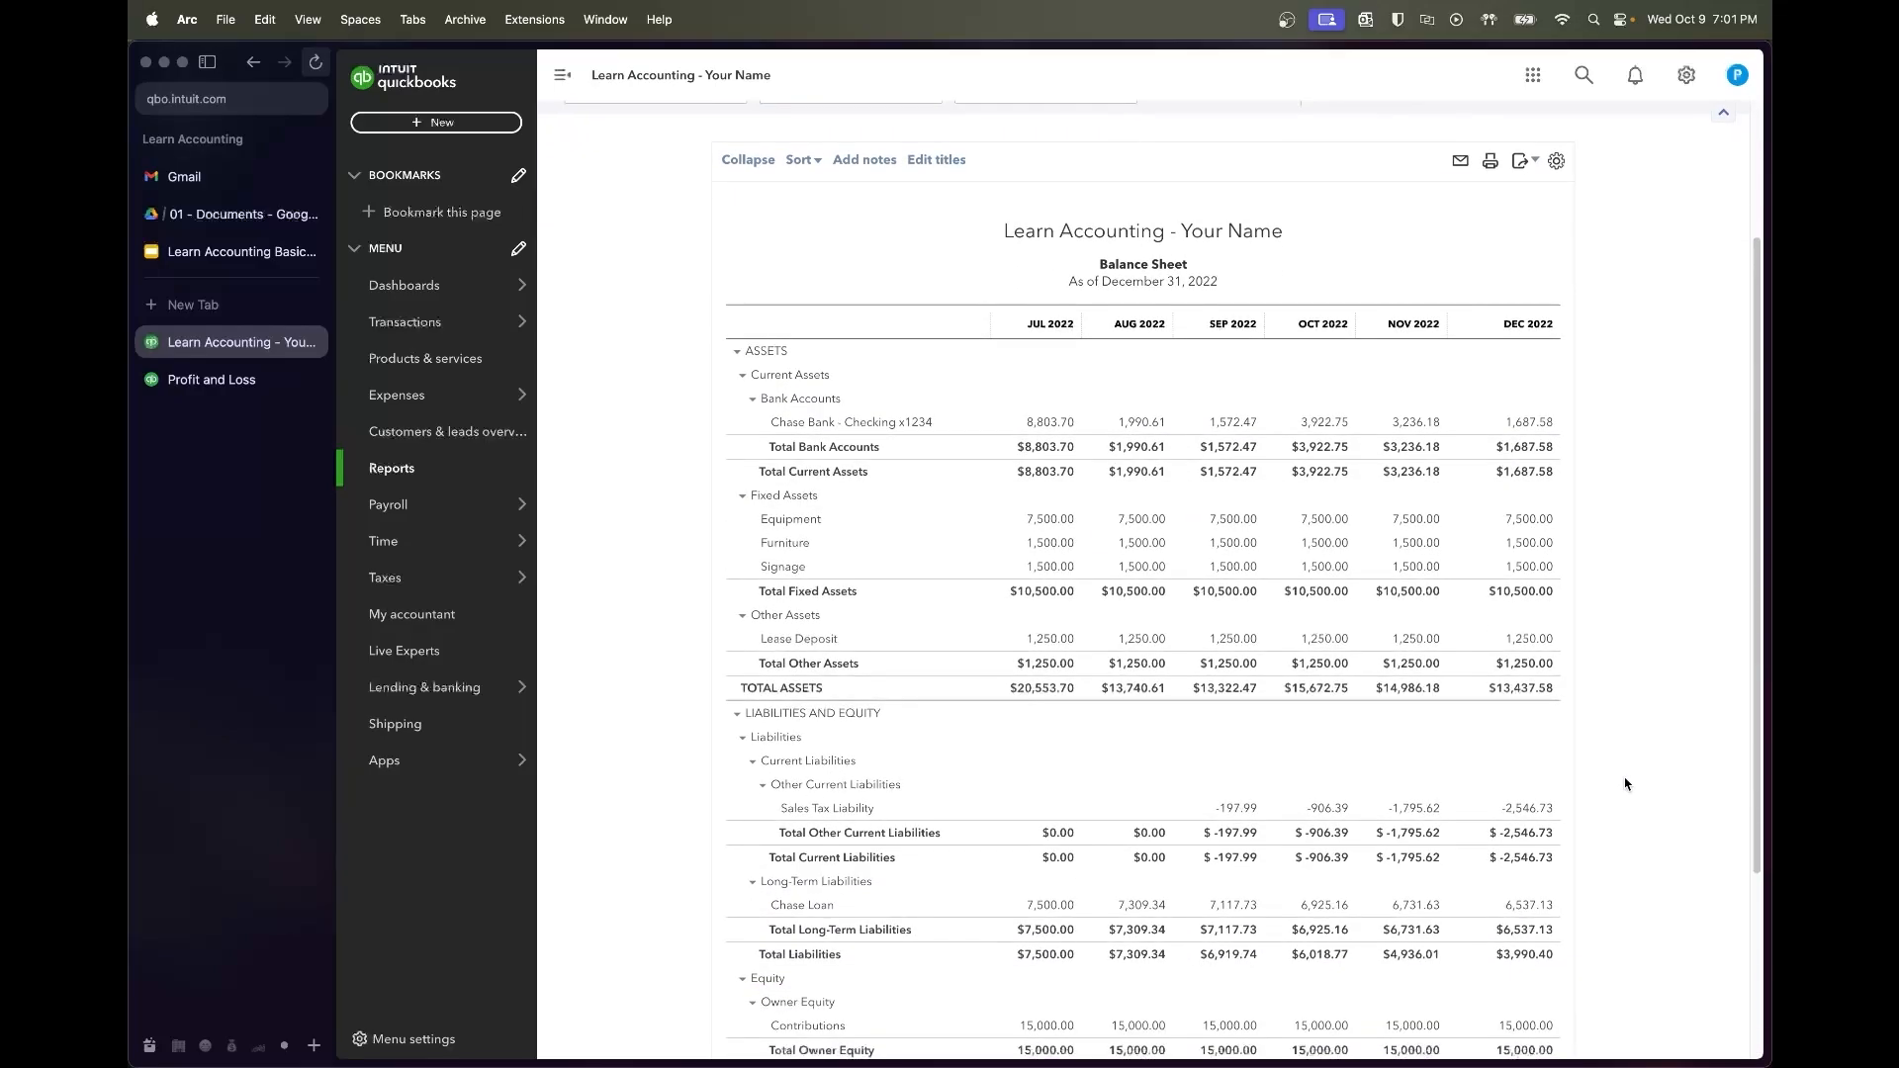
scroll(1625, 784, "down", 1)
scroll(1625, 785, "down", 1)
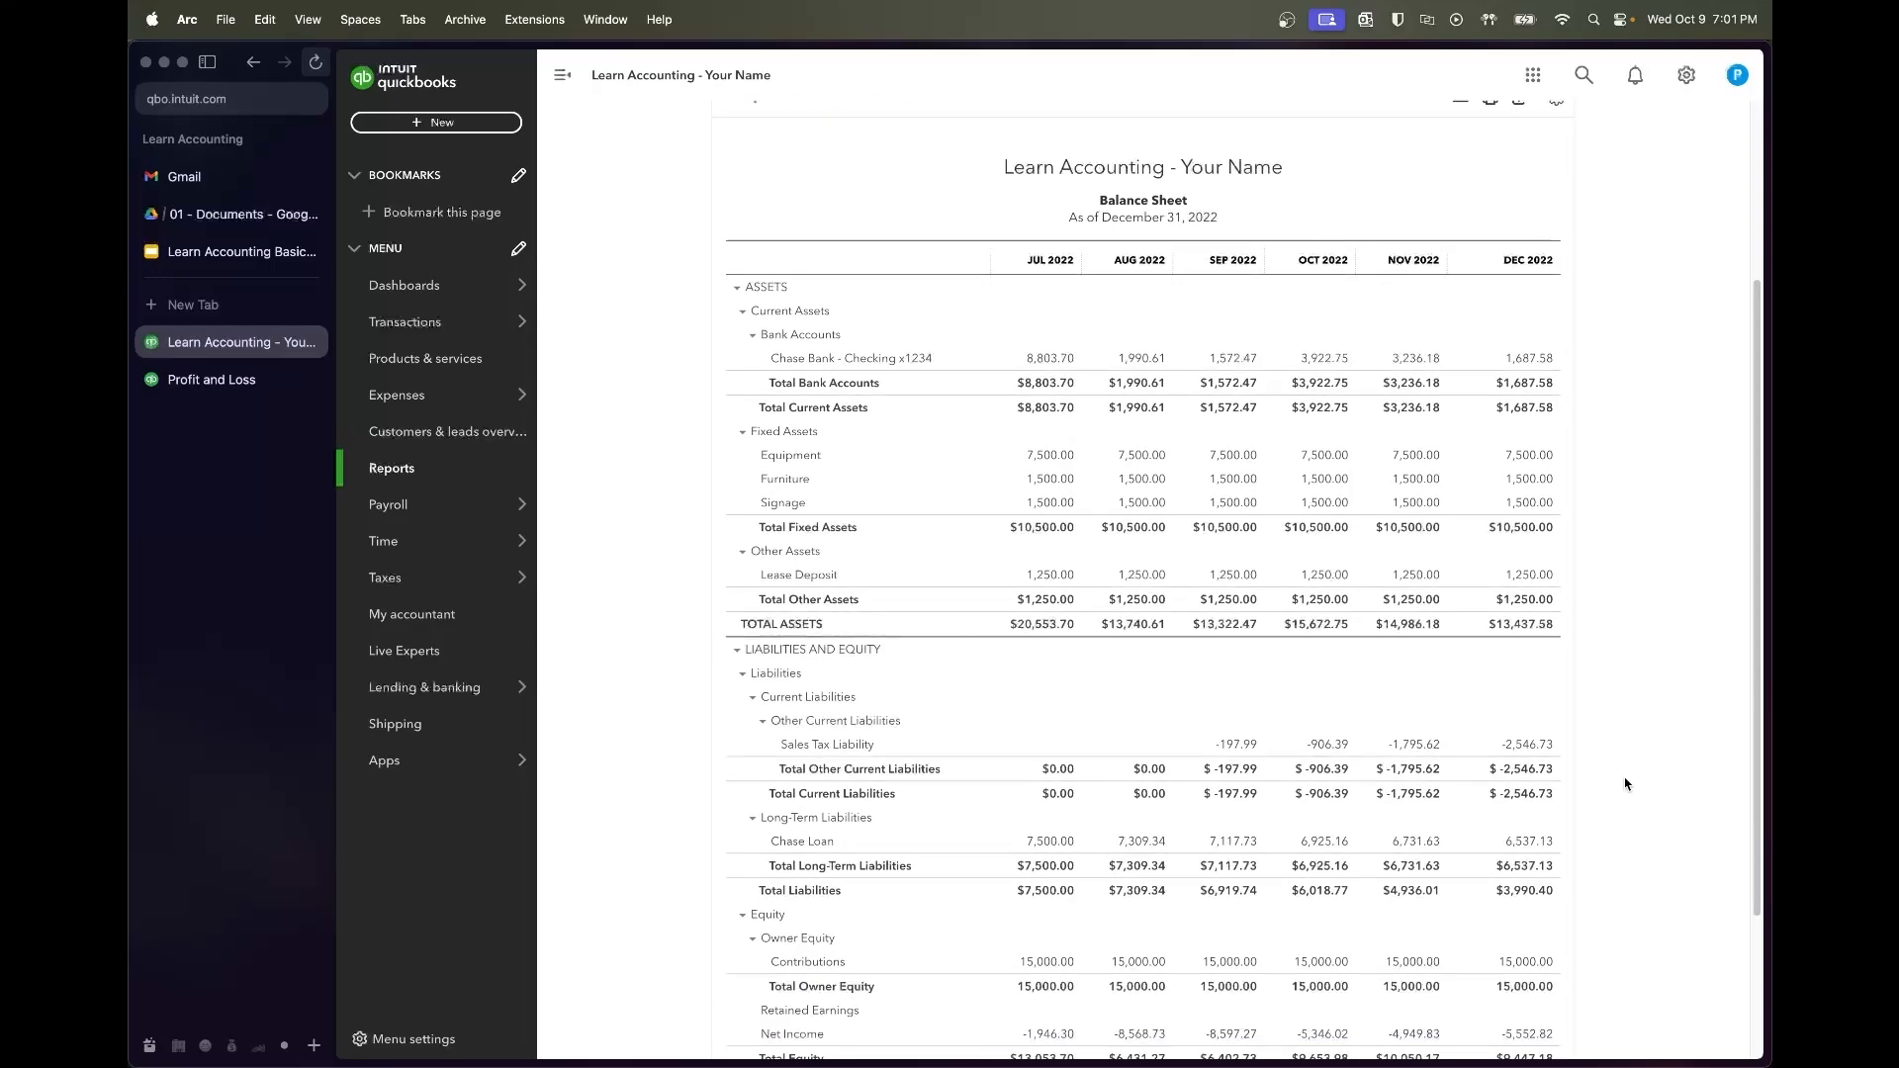
scroll(1625, 784, "down", 1)
scroll(1625, 785, "down", 1)
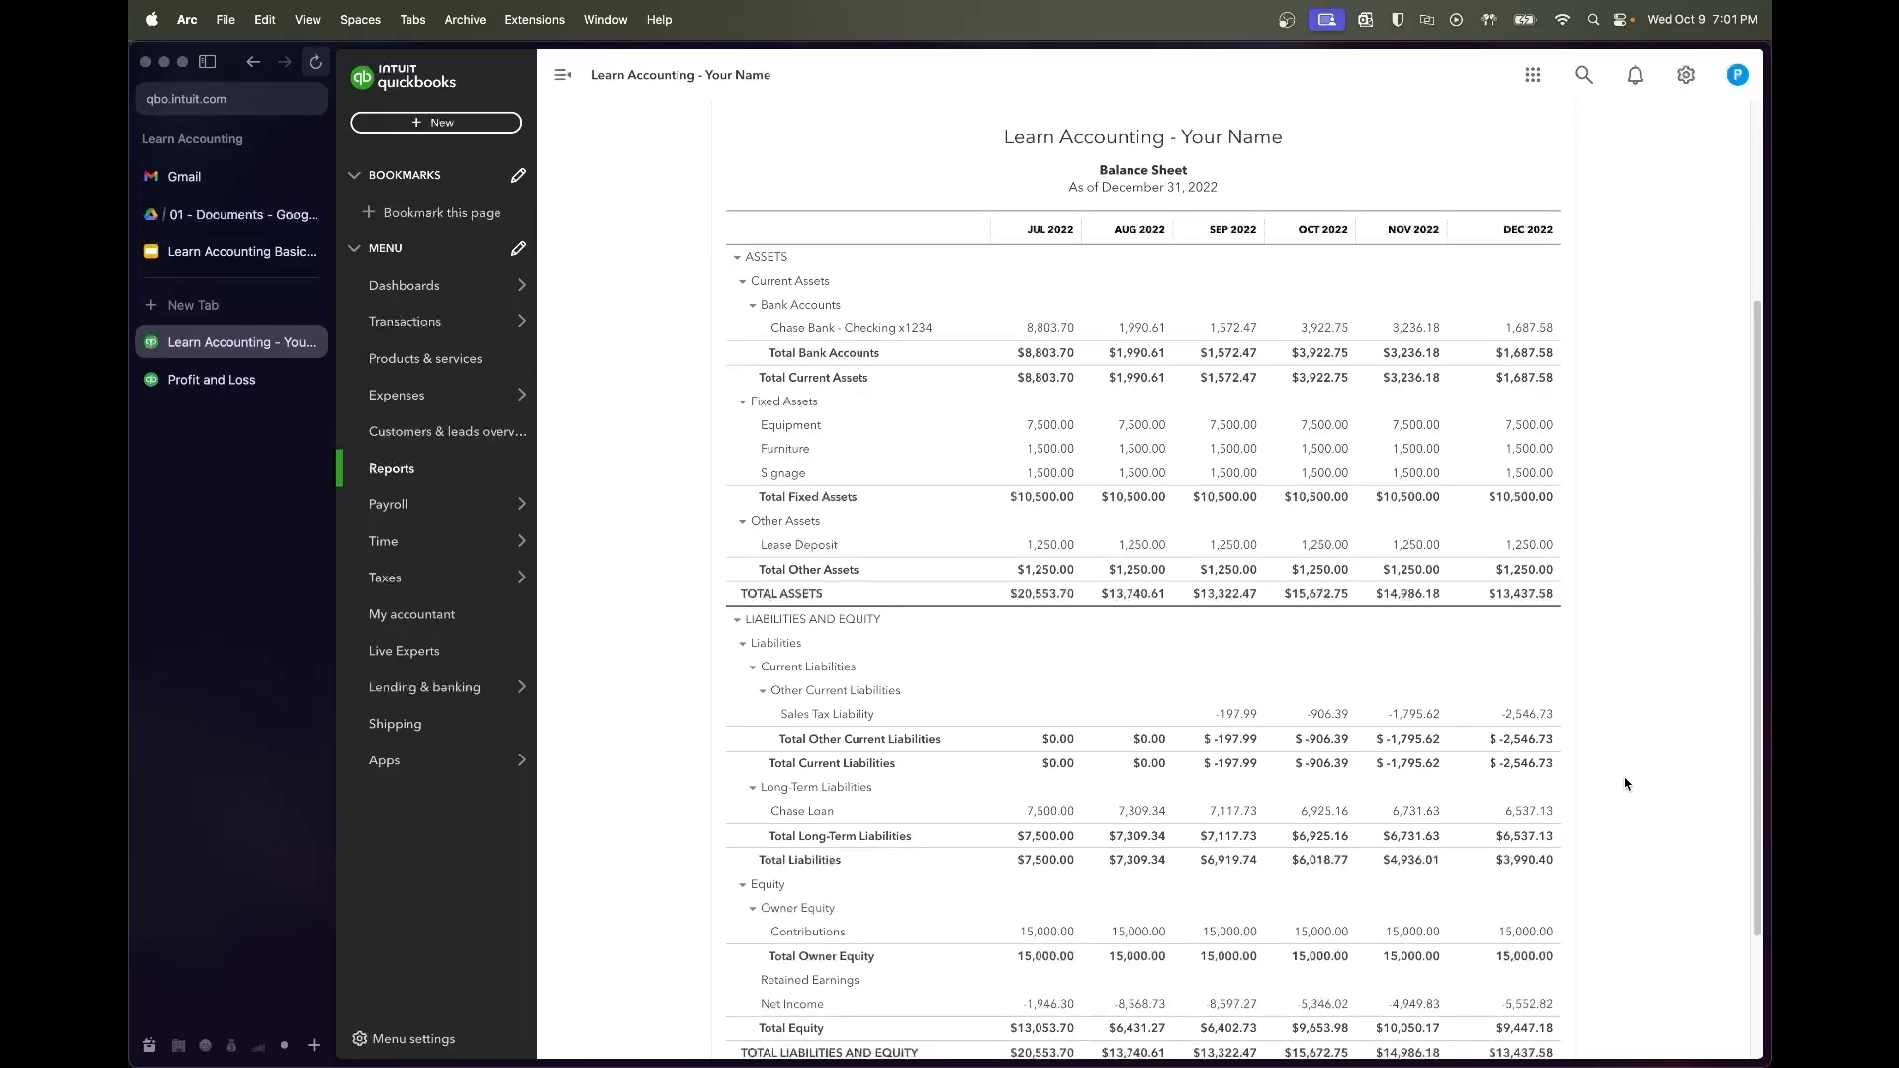
scroll(1579, 761, "up", 10)
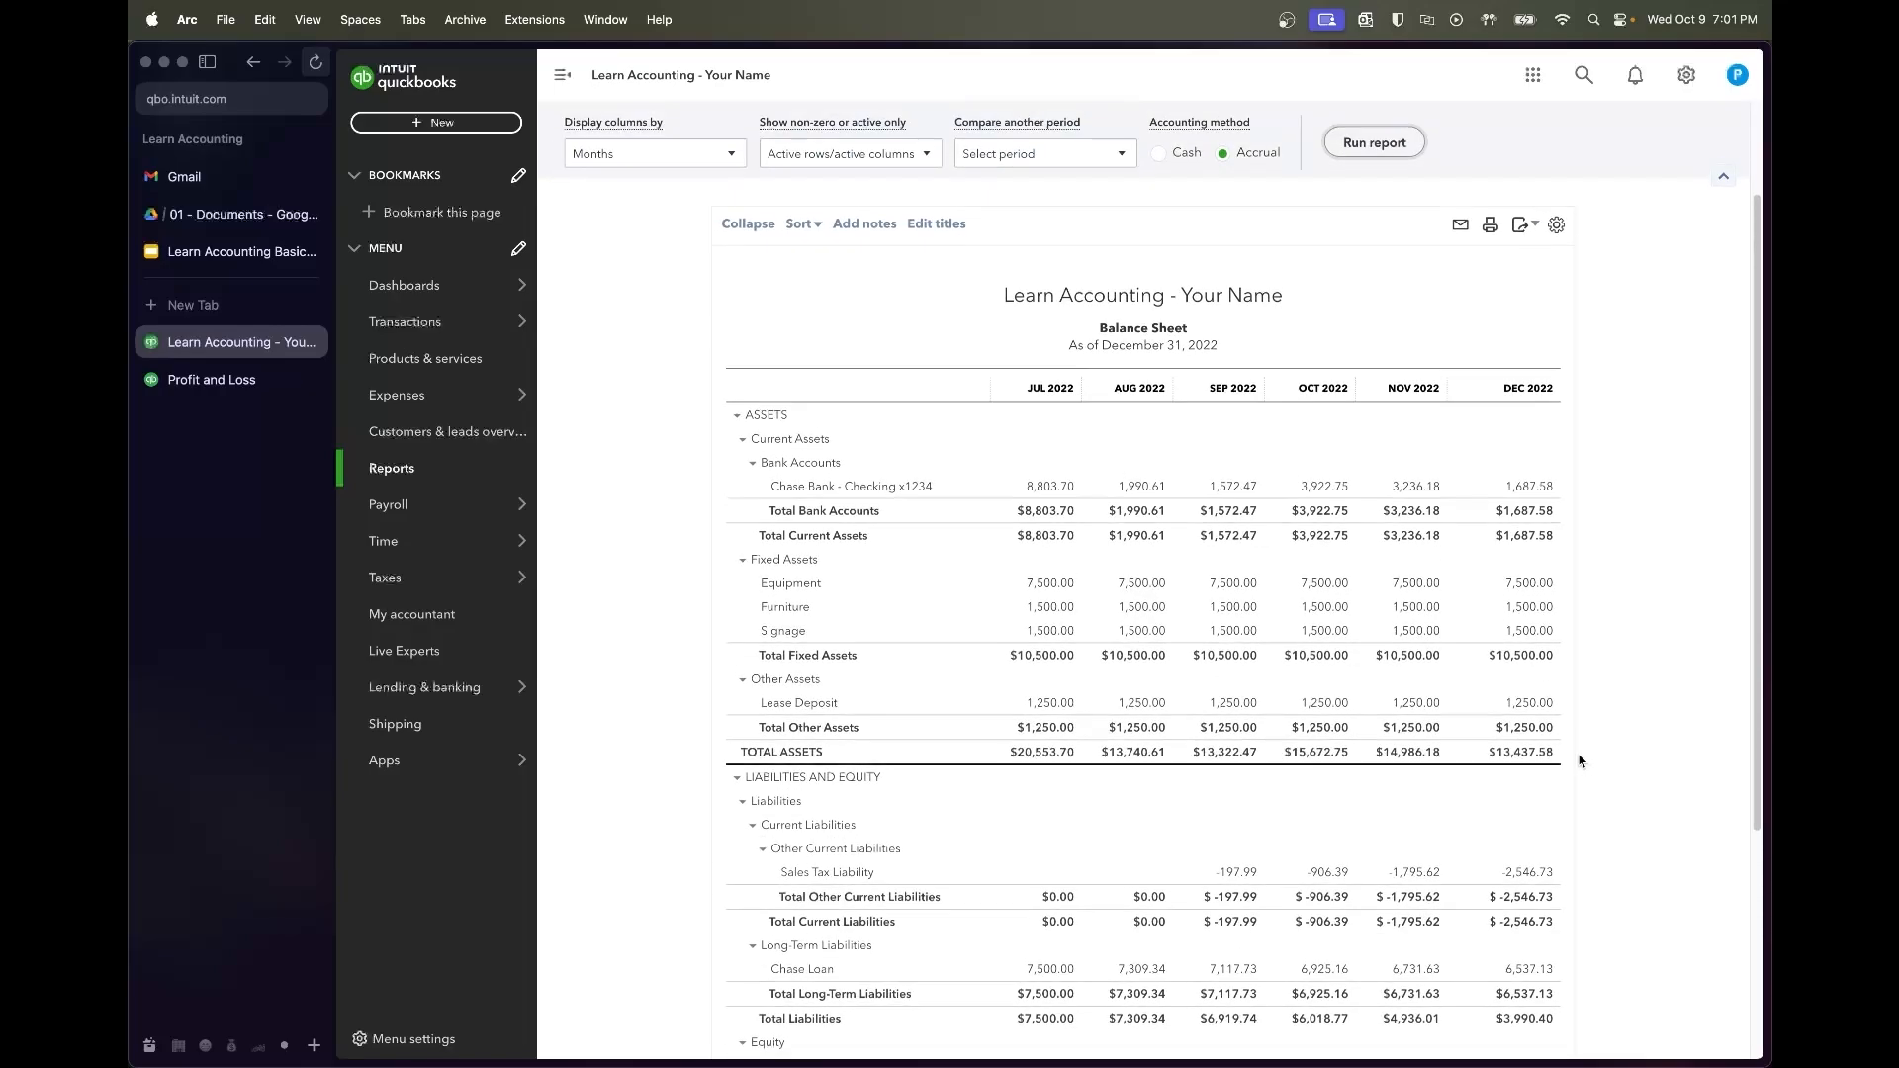
scroll(1580, 760, "up", 3)
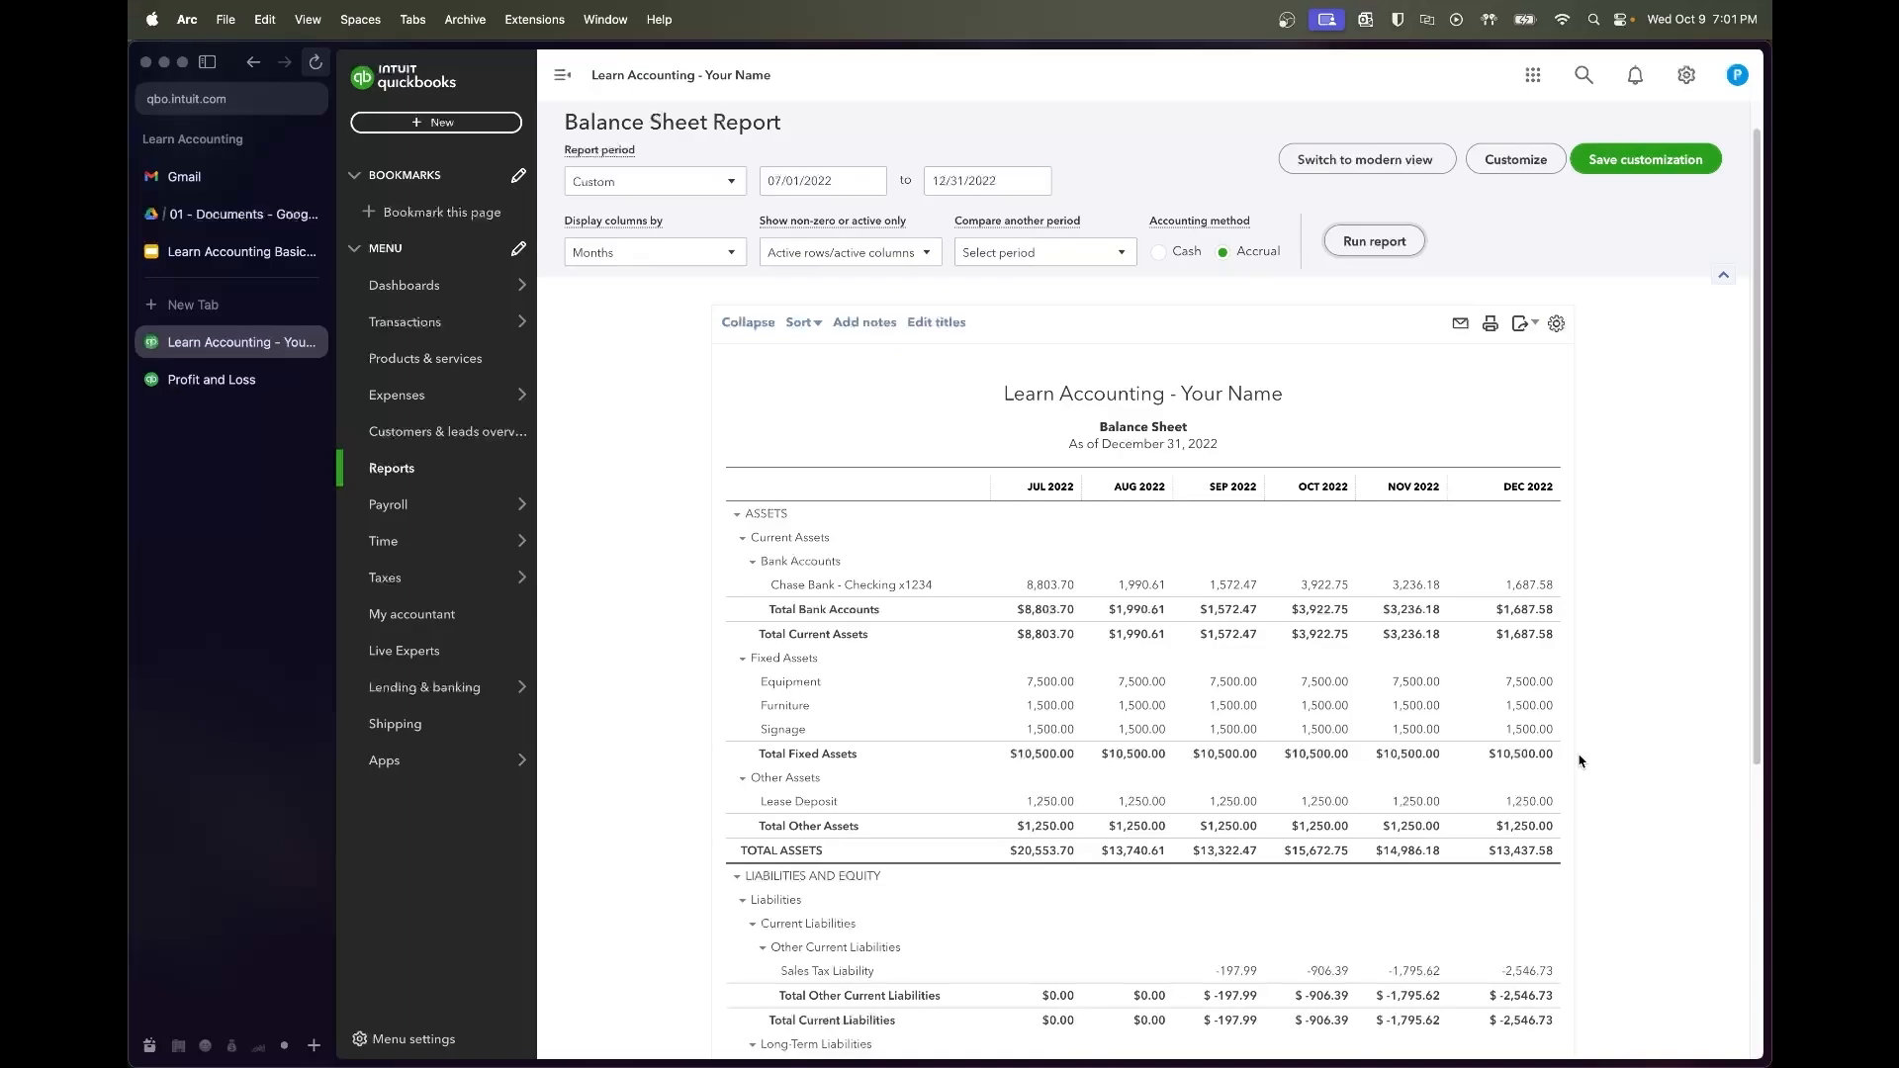
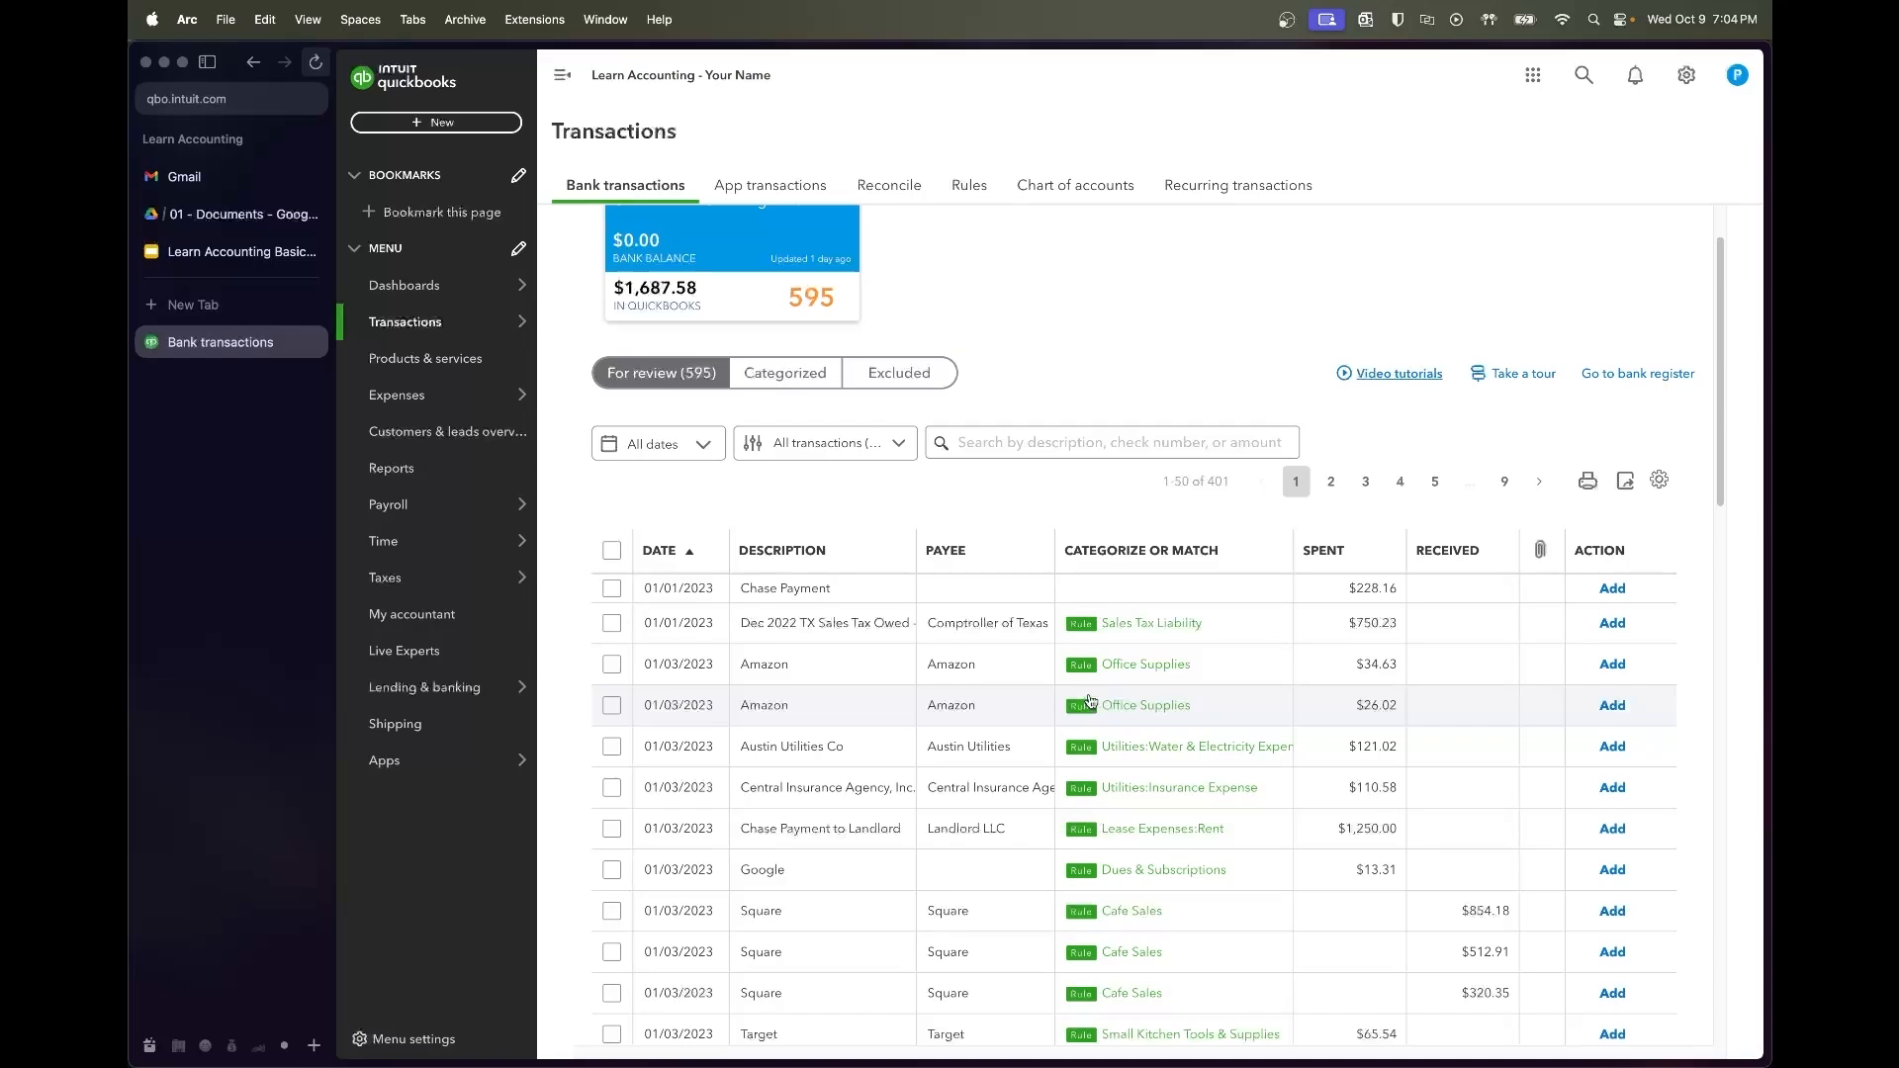
Sort the review list by category and limit it to the range 01/01/2023–01/31/2023
left_click(1186, 552)
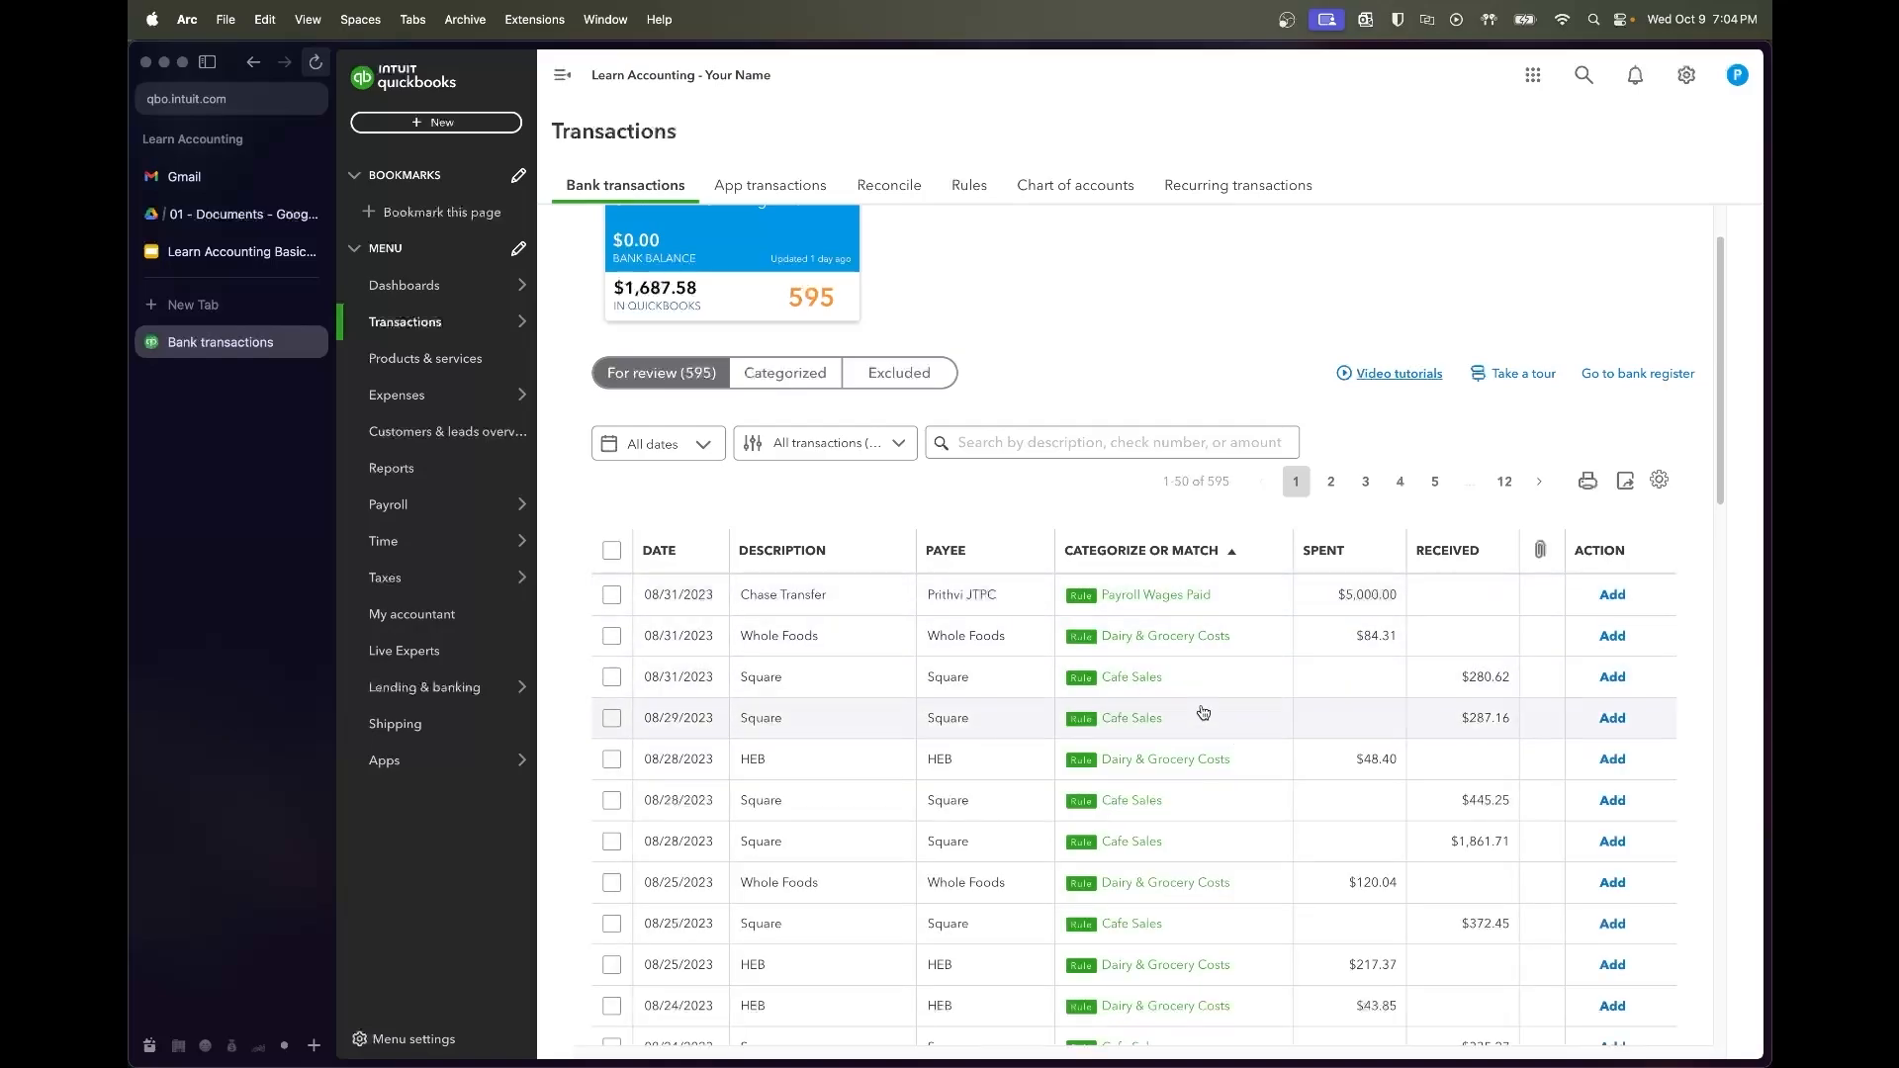
scroll(1200, 742, "down", 5)
scroll(1200, 742, "up", 6)
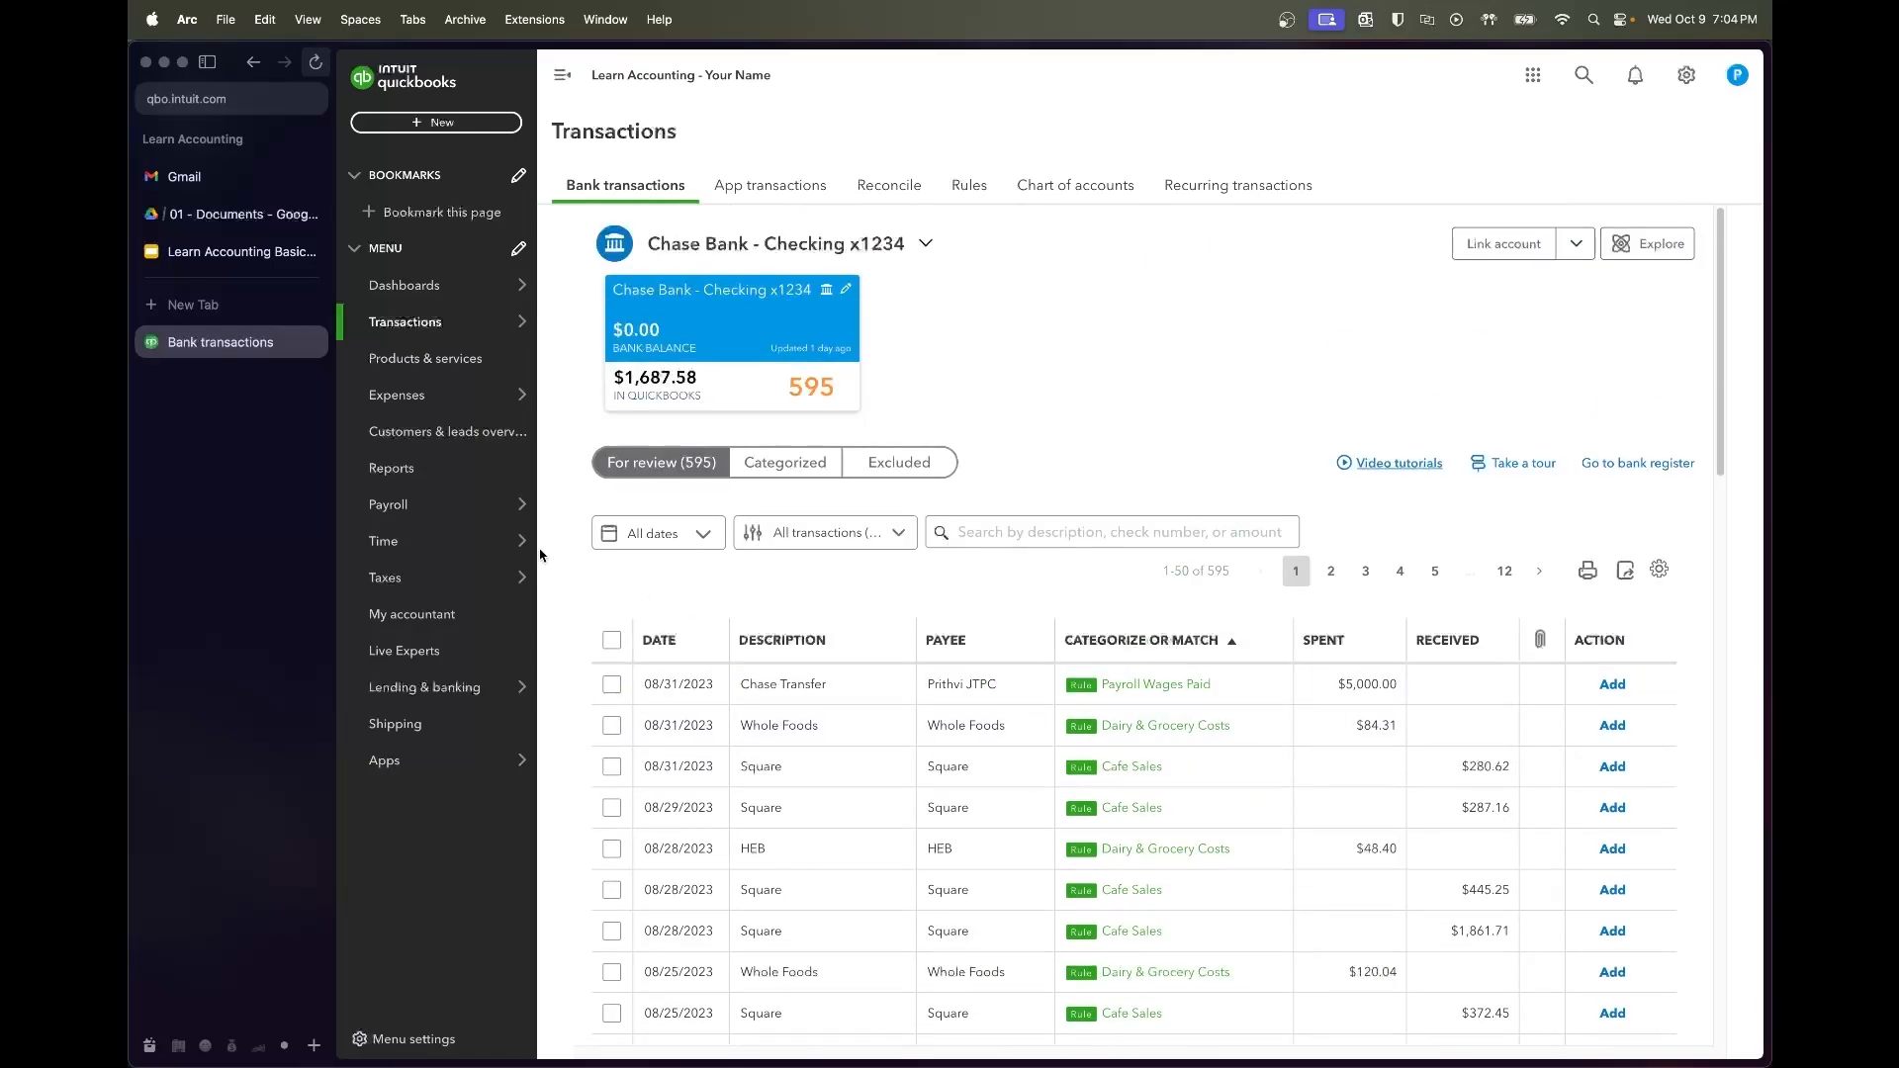
left_click(635, 544)
left_click(658, 612)
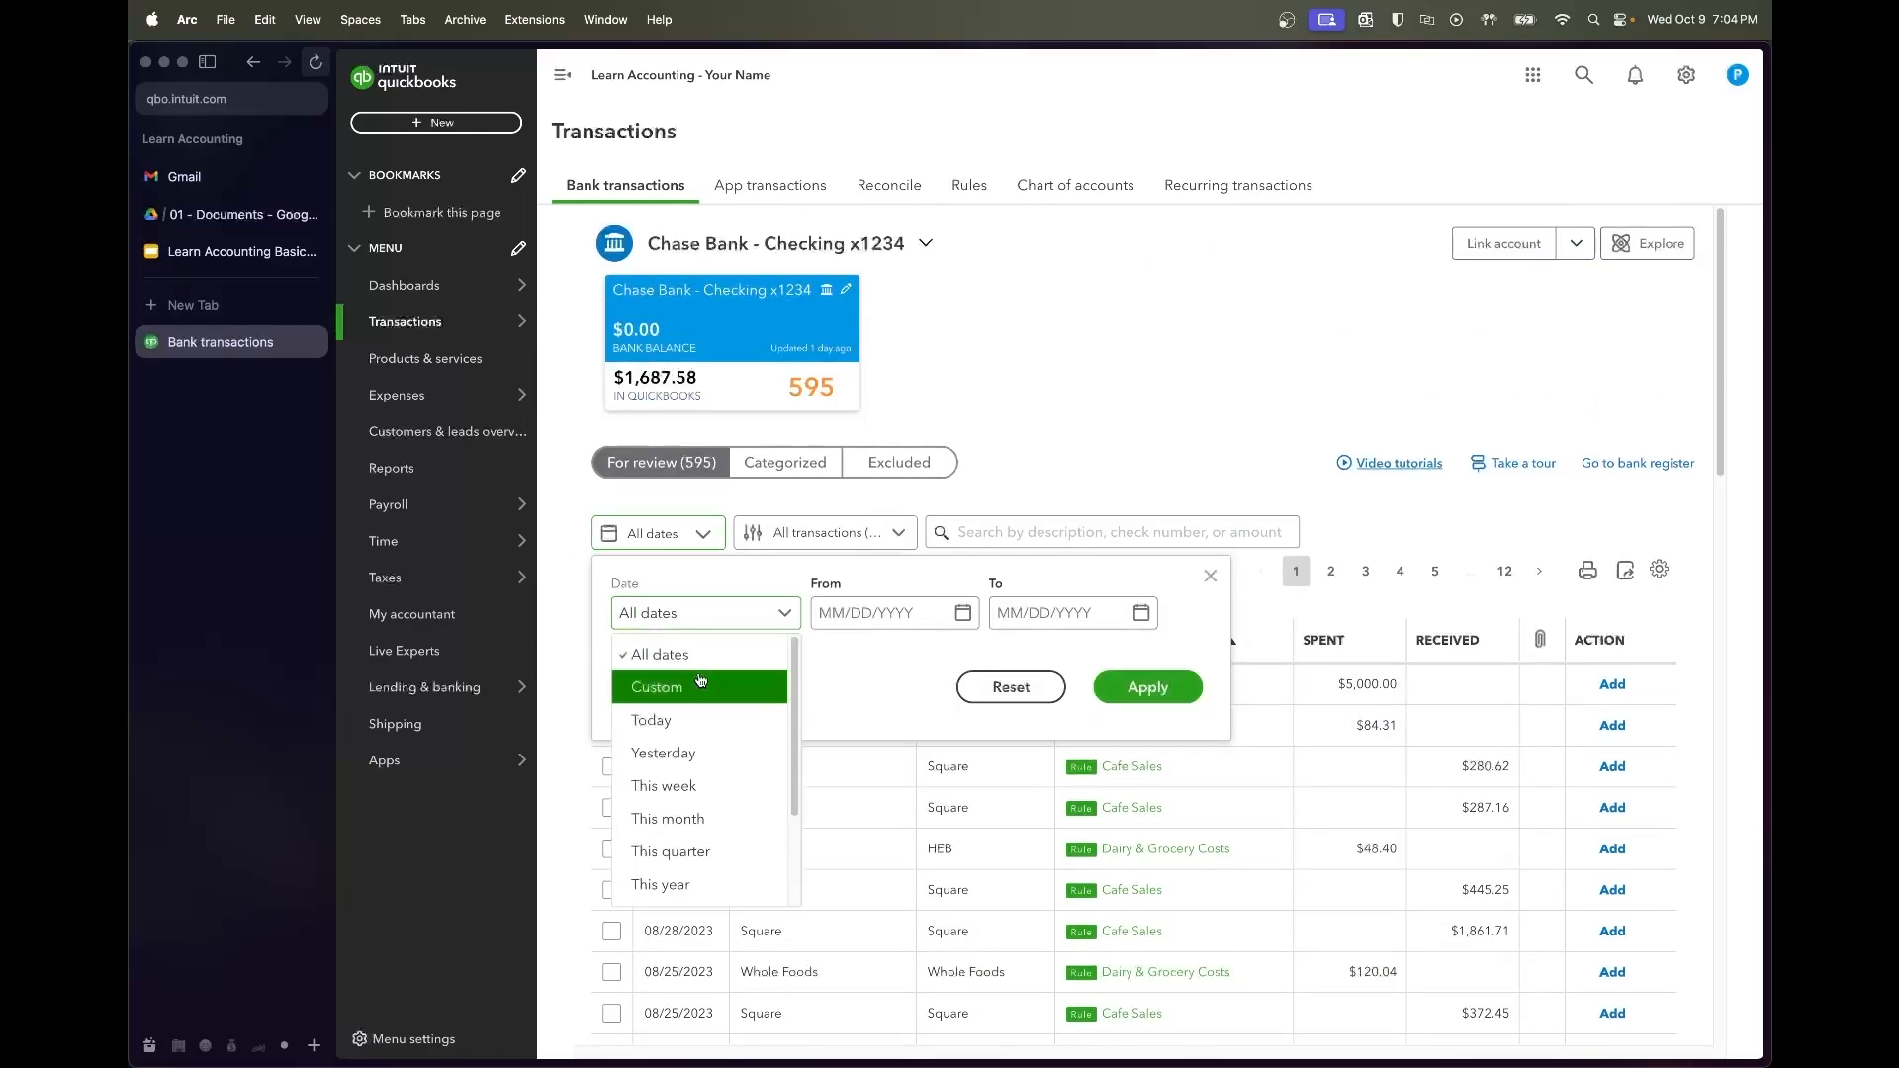
left_click(653, 682)
type("1/01/2023")
key("Tab")
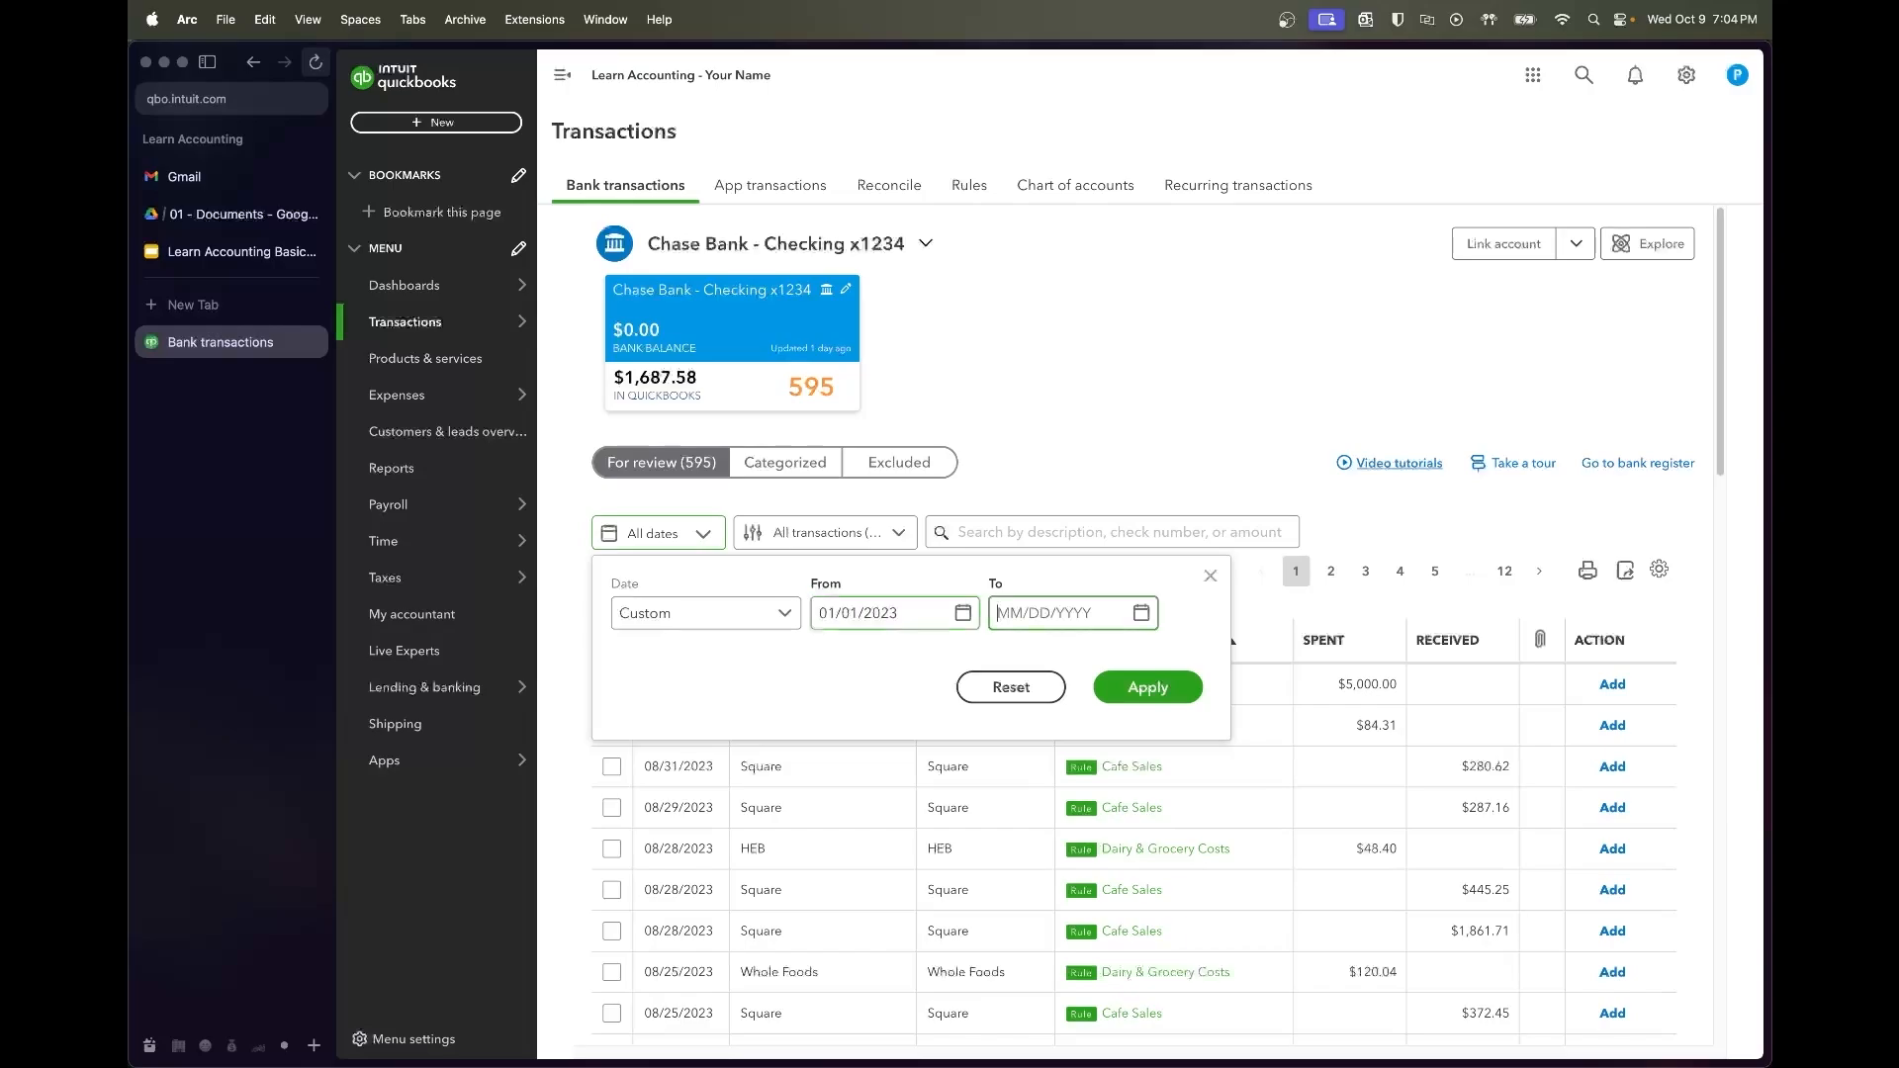
type("1/31/2023")
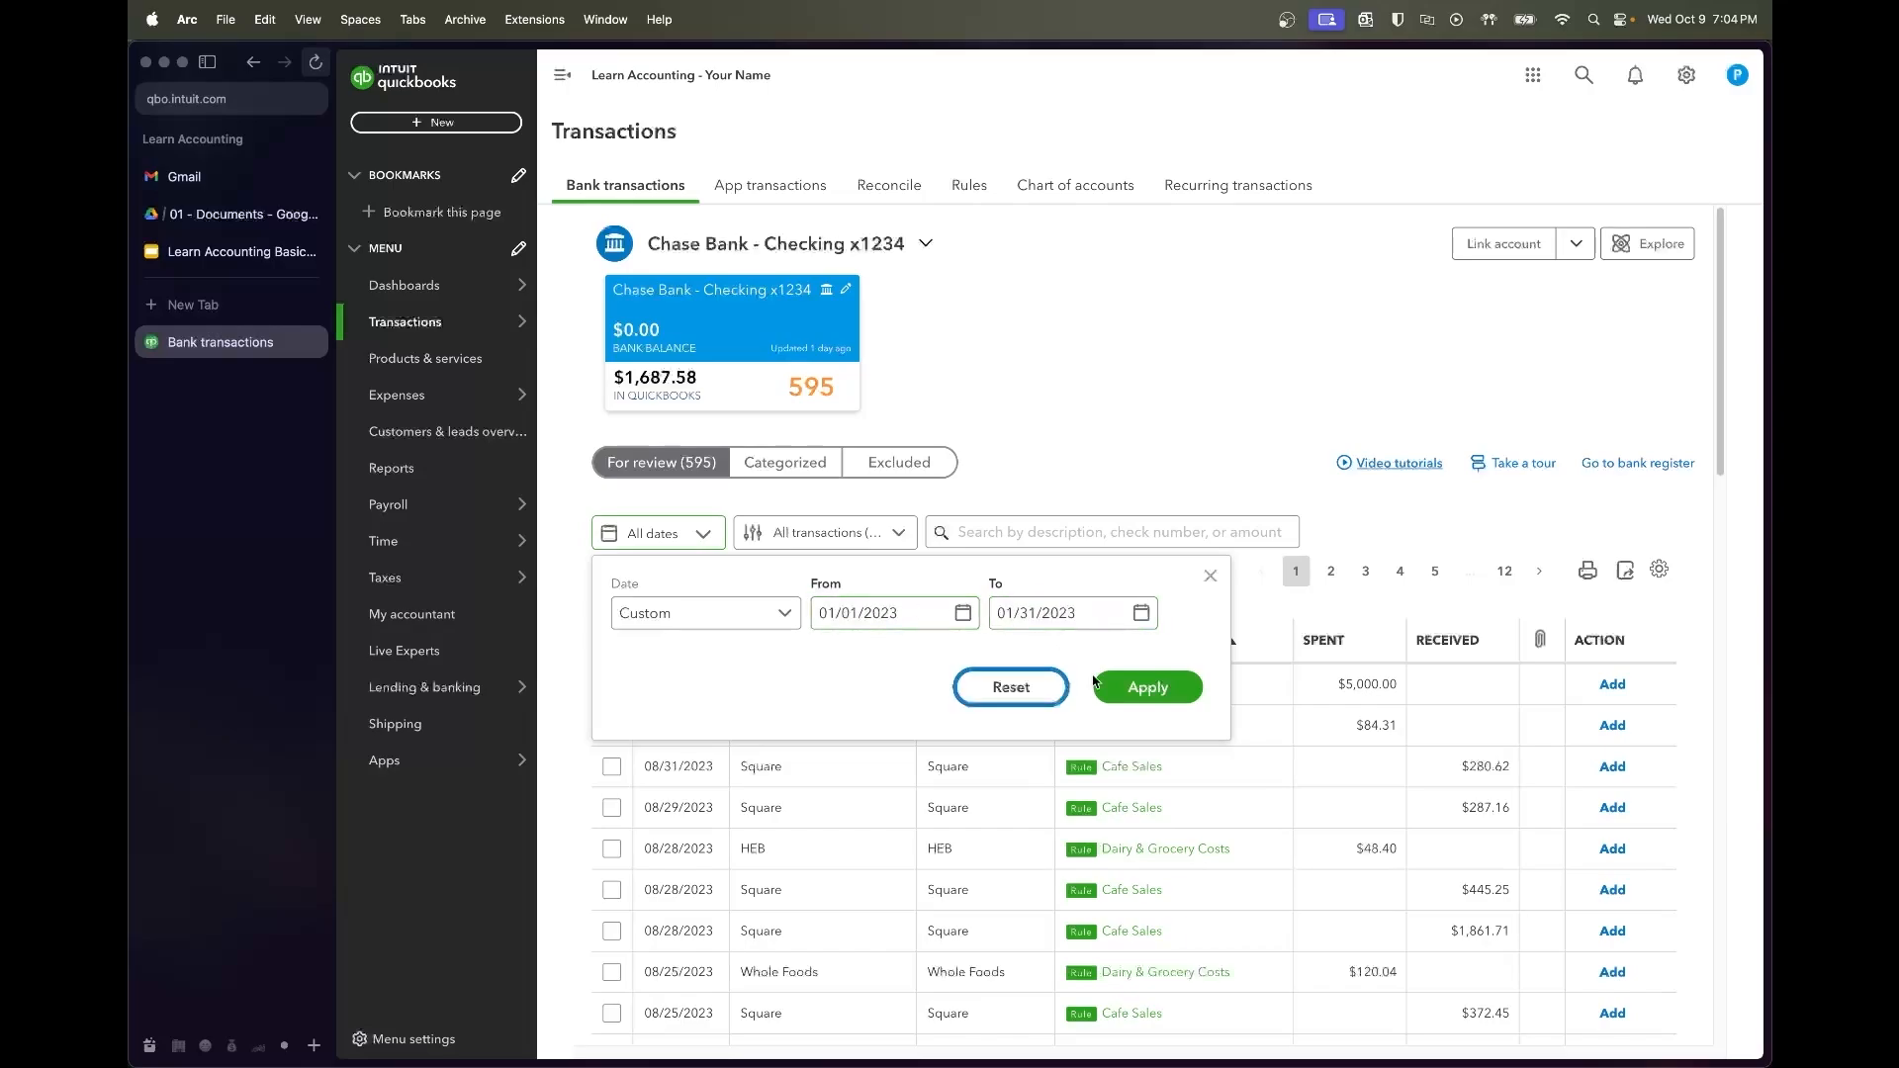
left_click(1147, 688)
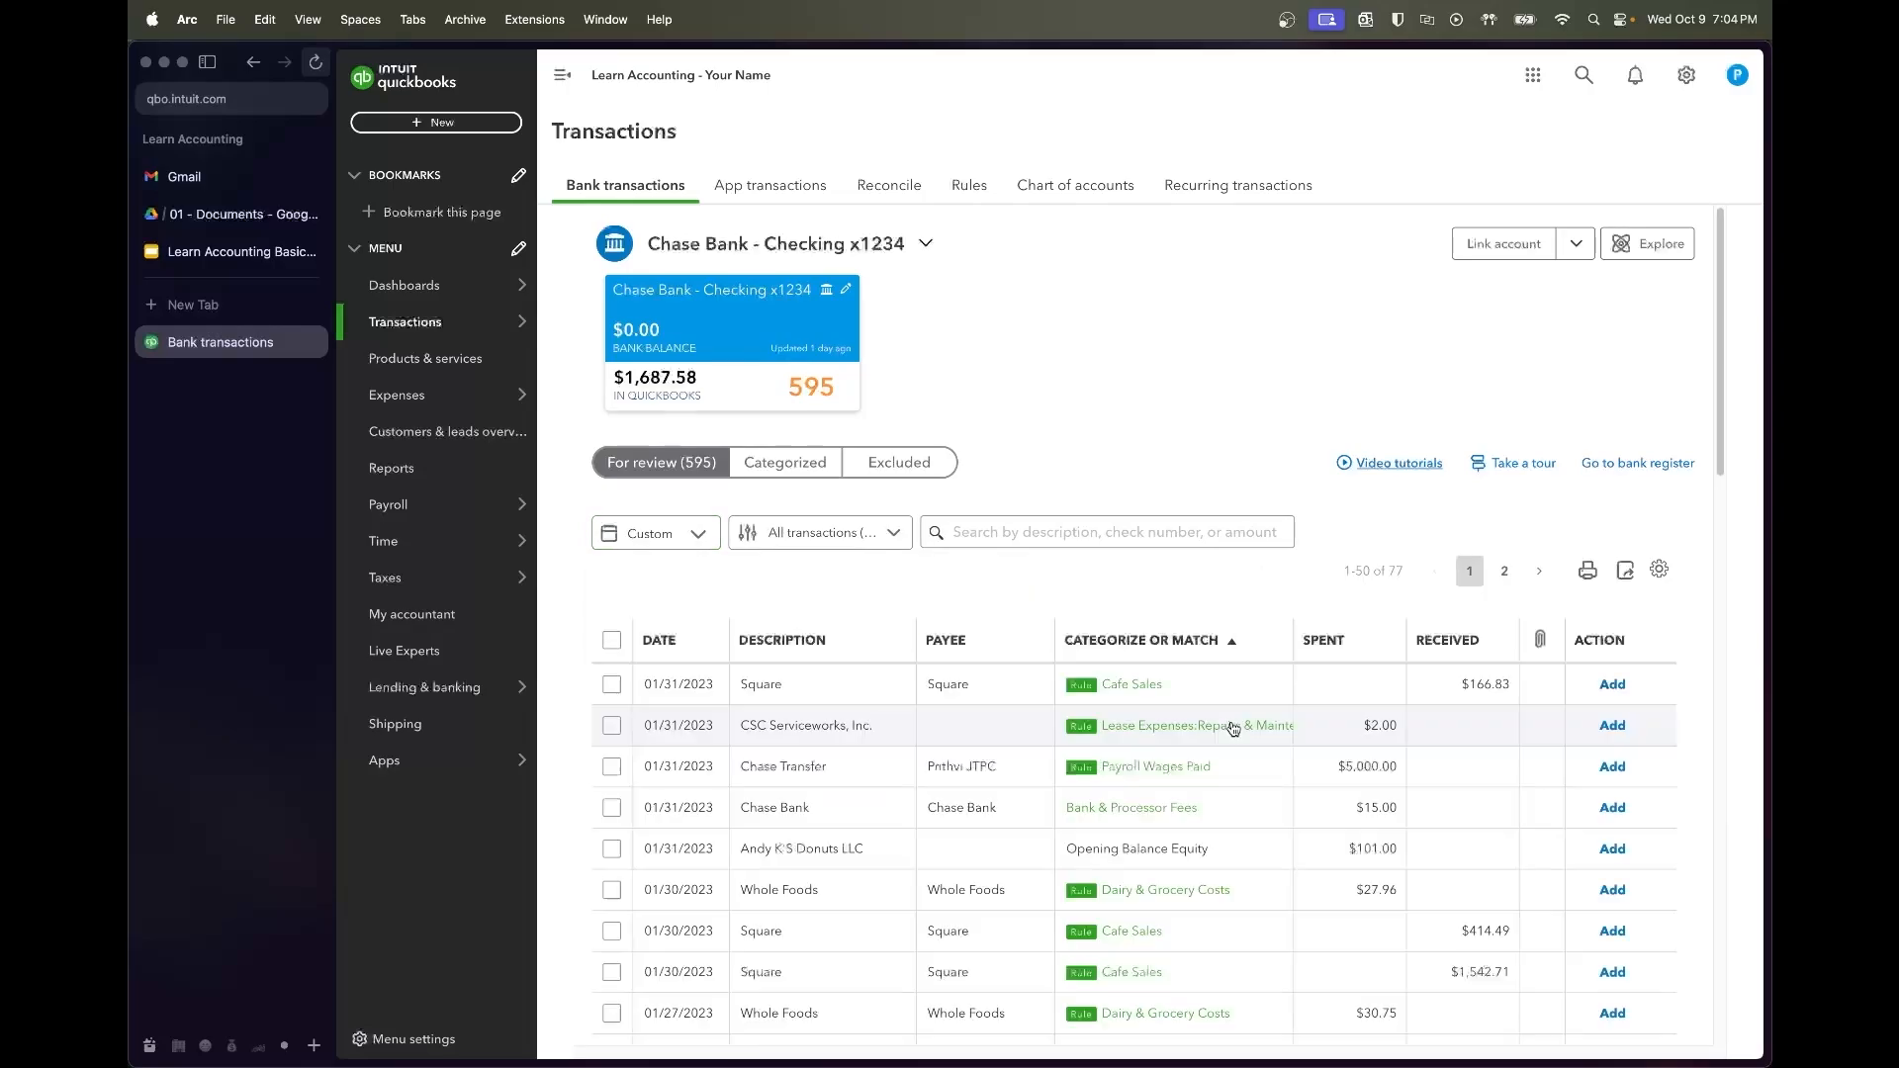
Reverse the category sort, then restore ascending order and scan the list
left_click(1203, 648)
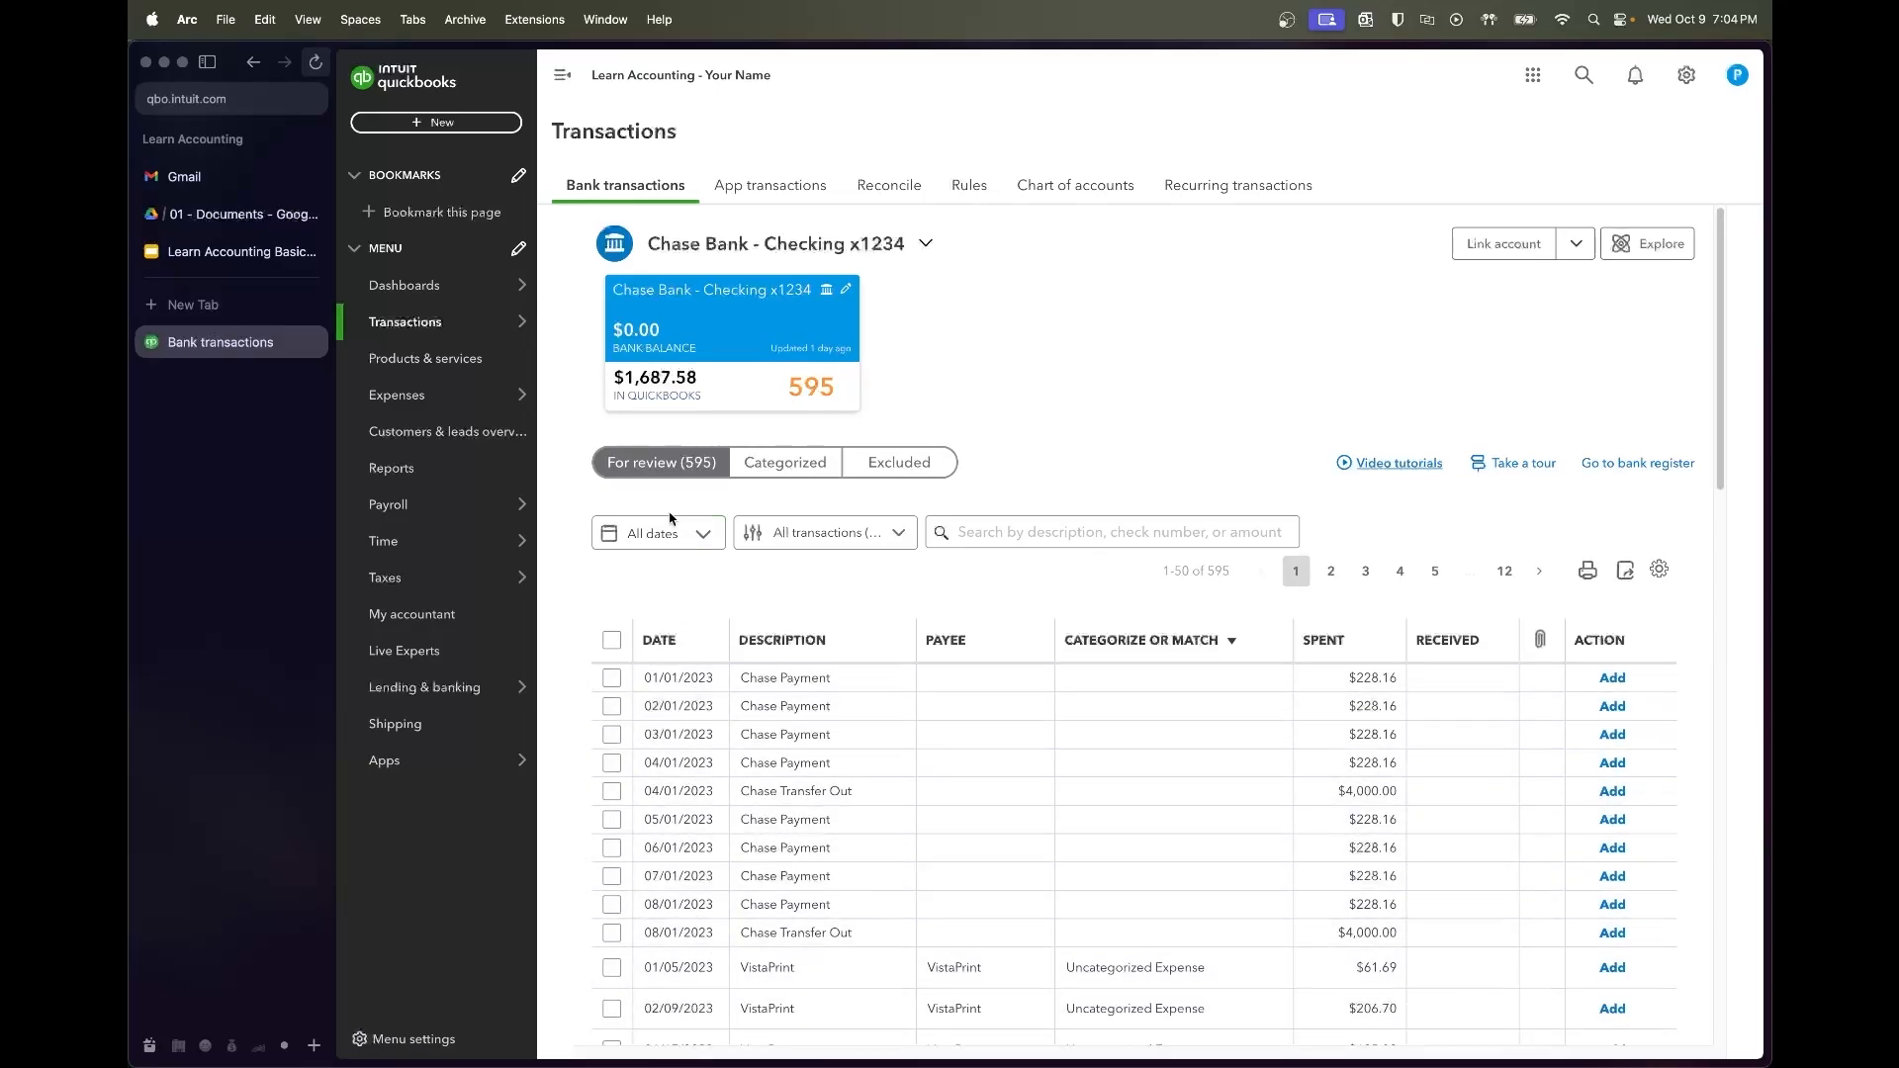
left_click(1188, 646)
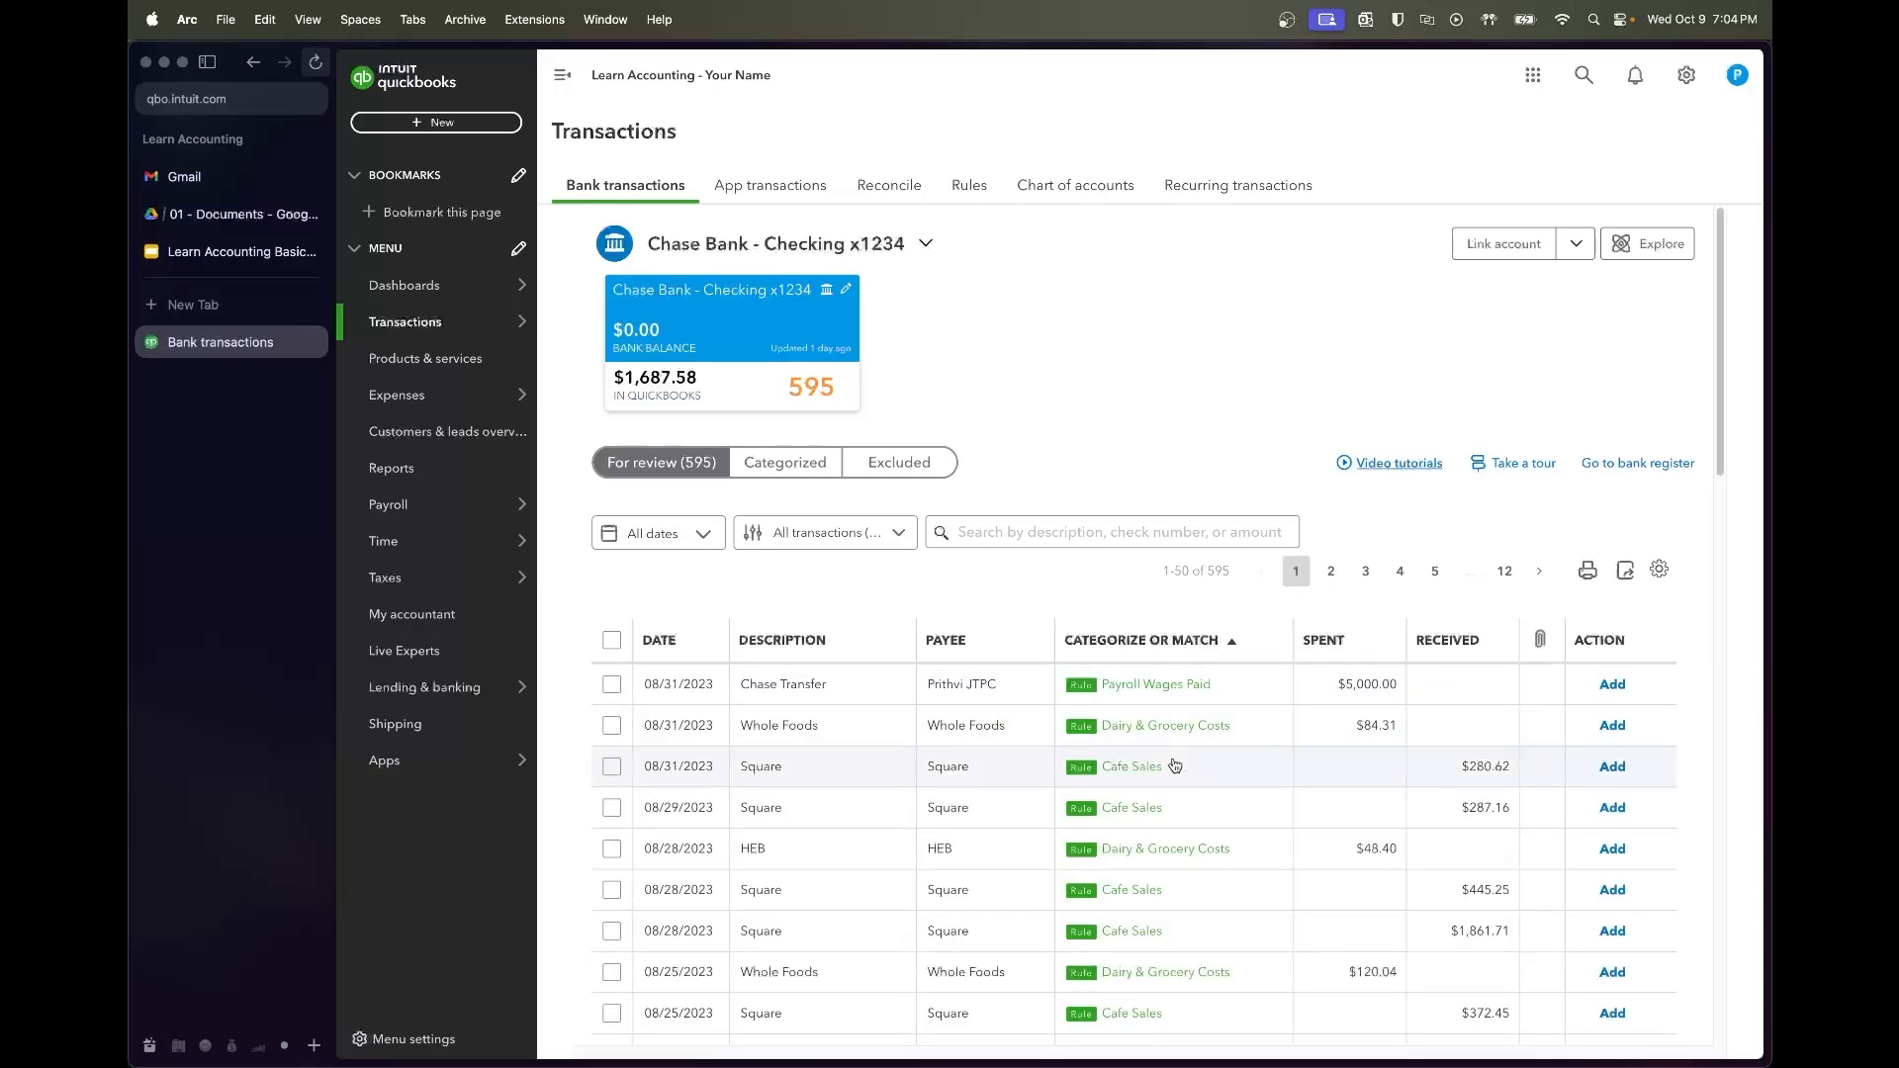
scroll(1174, 764, "down", 3)
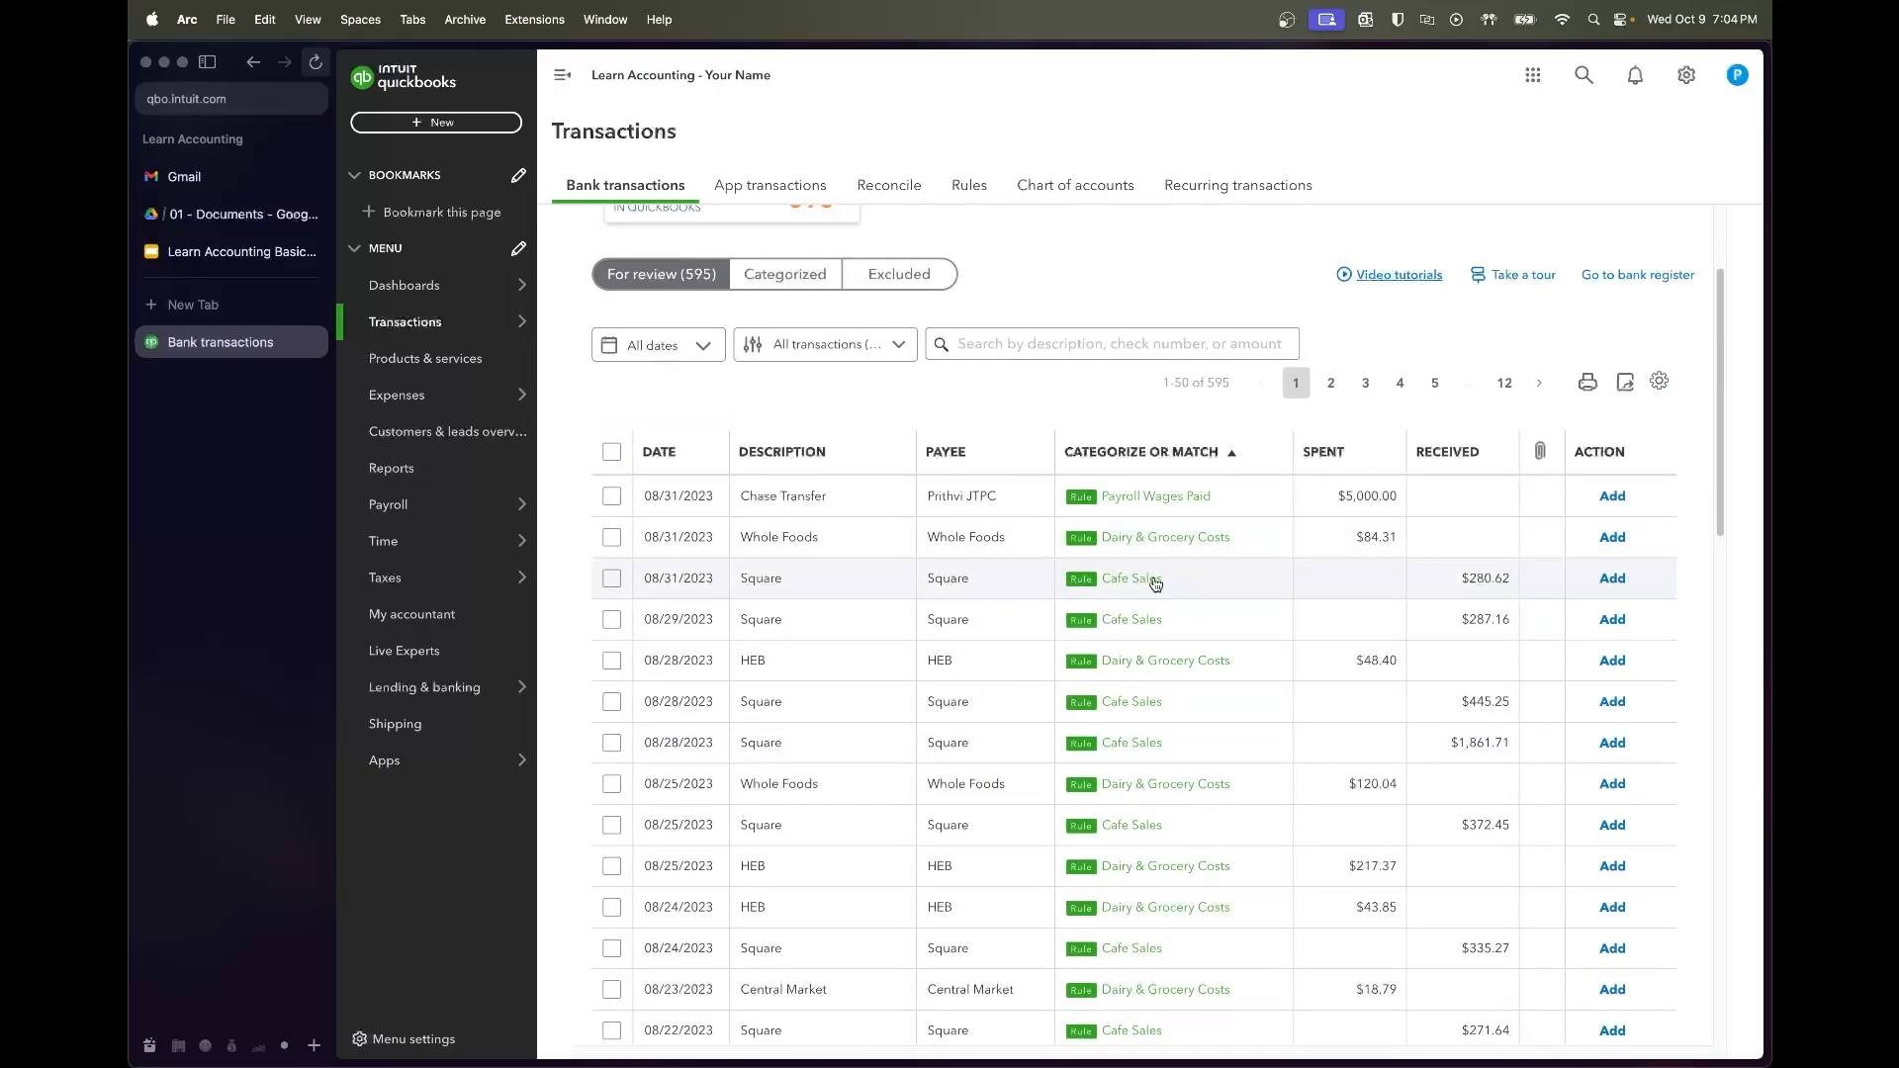
scroll(1174, 765, "down", 9)
scroll(1145, 752, "down", 2)
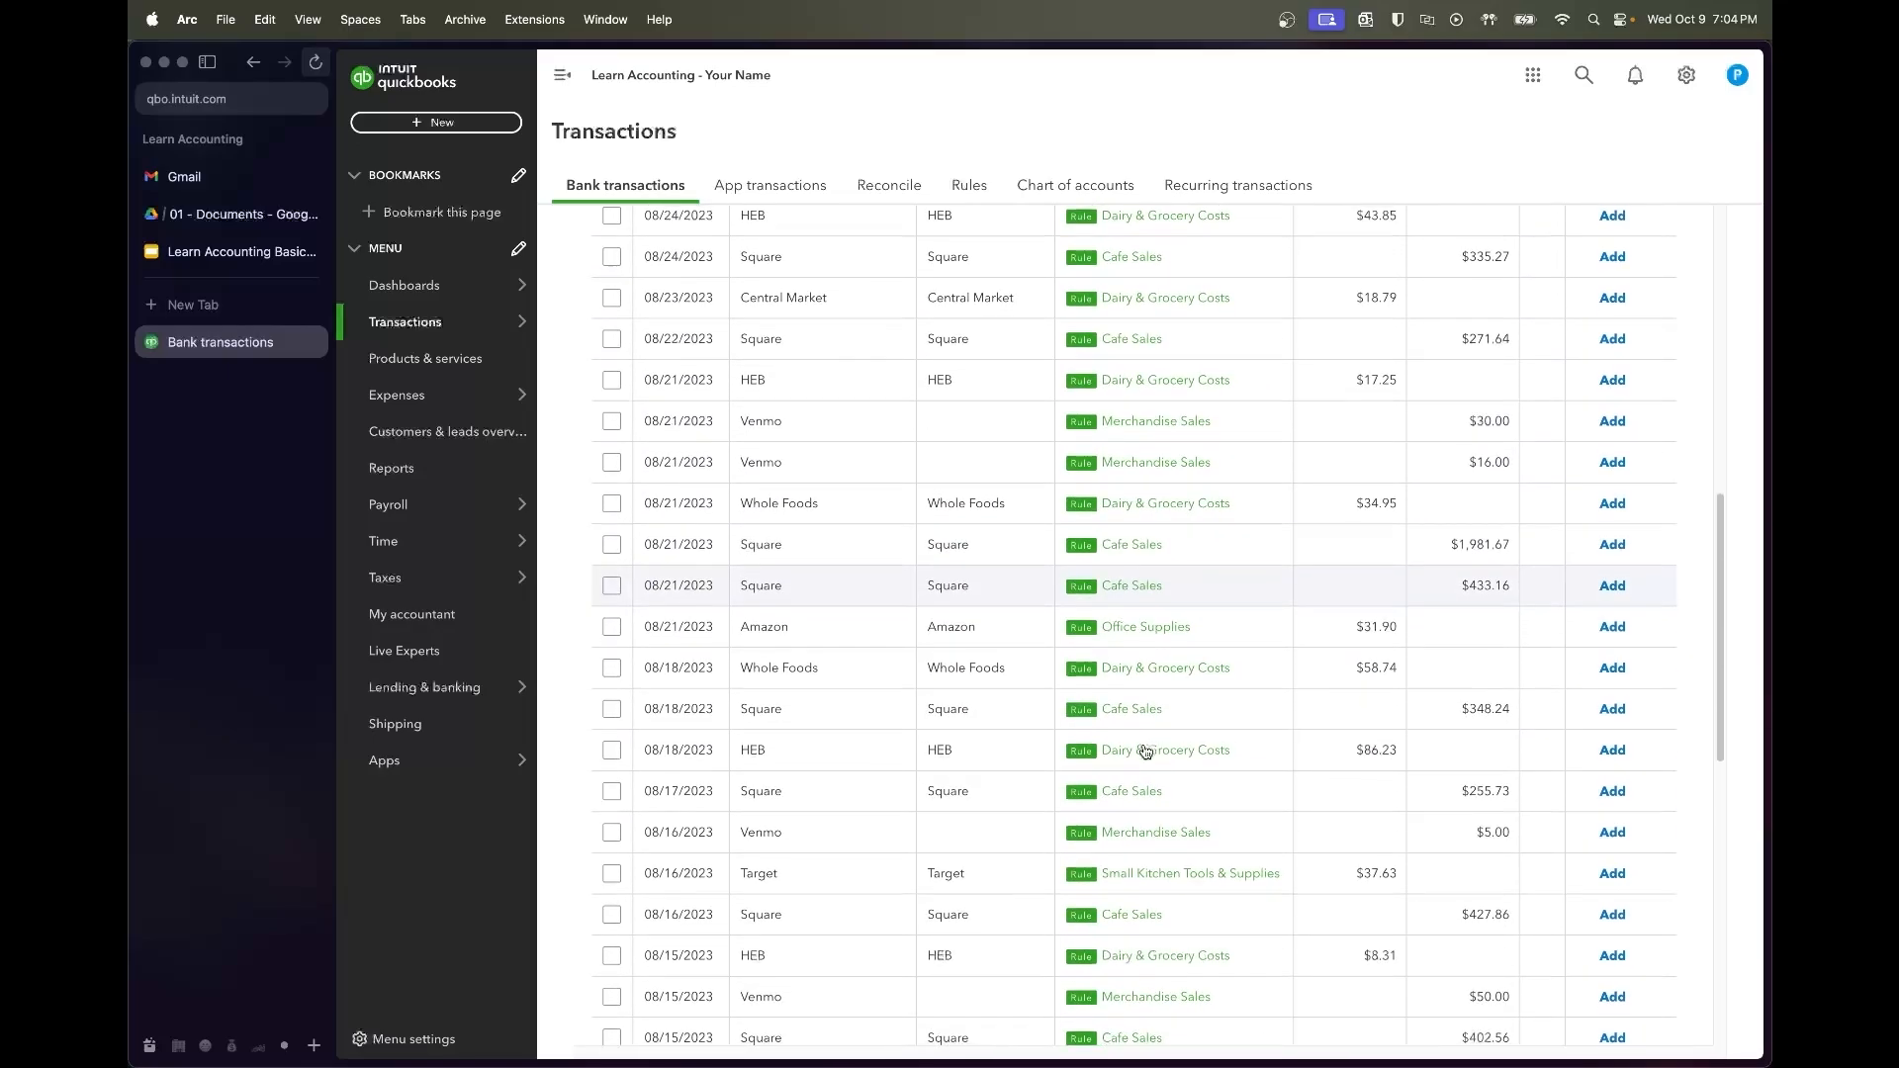
scroll(1145, 752, "up", 10)
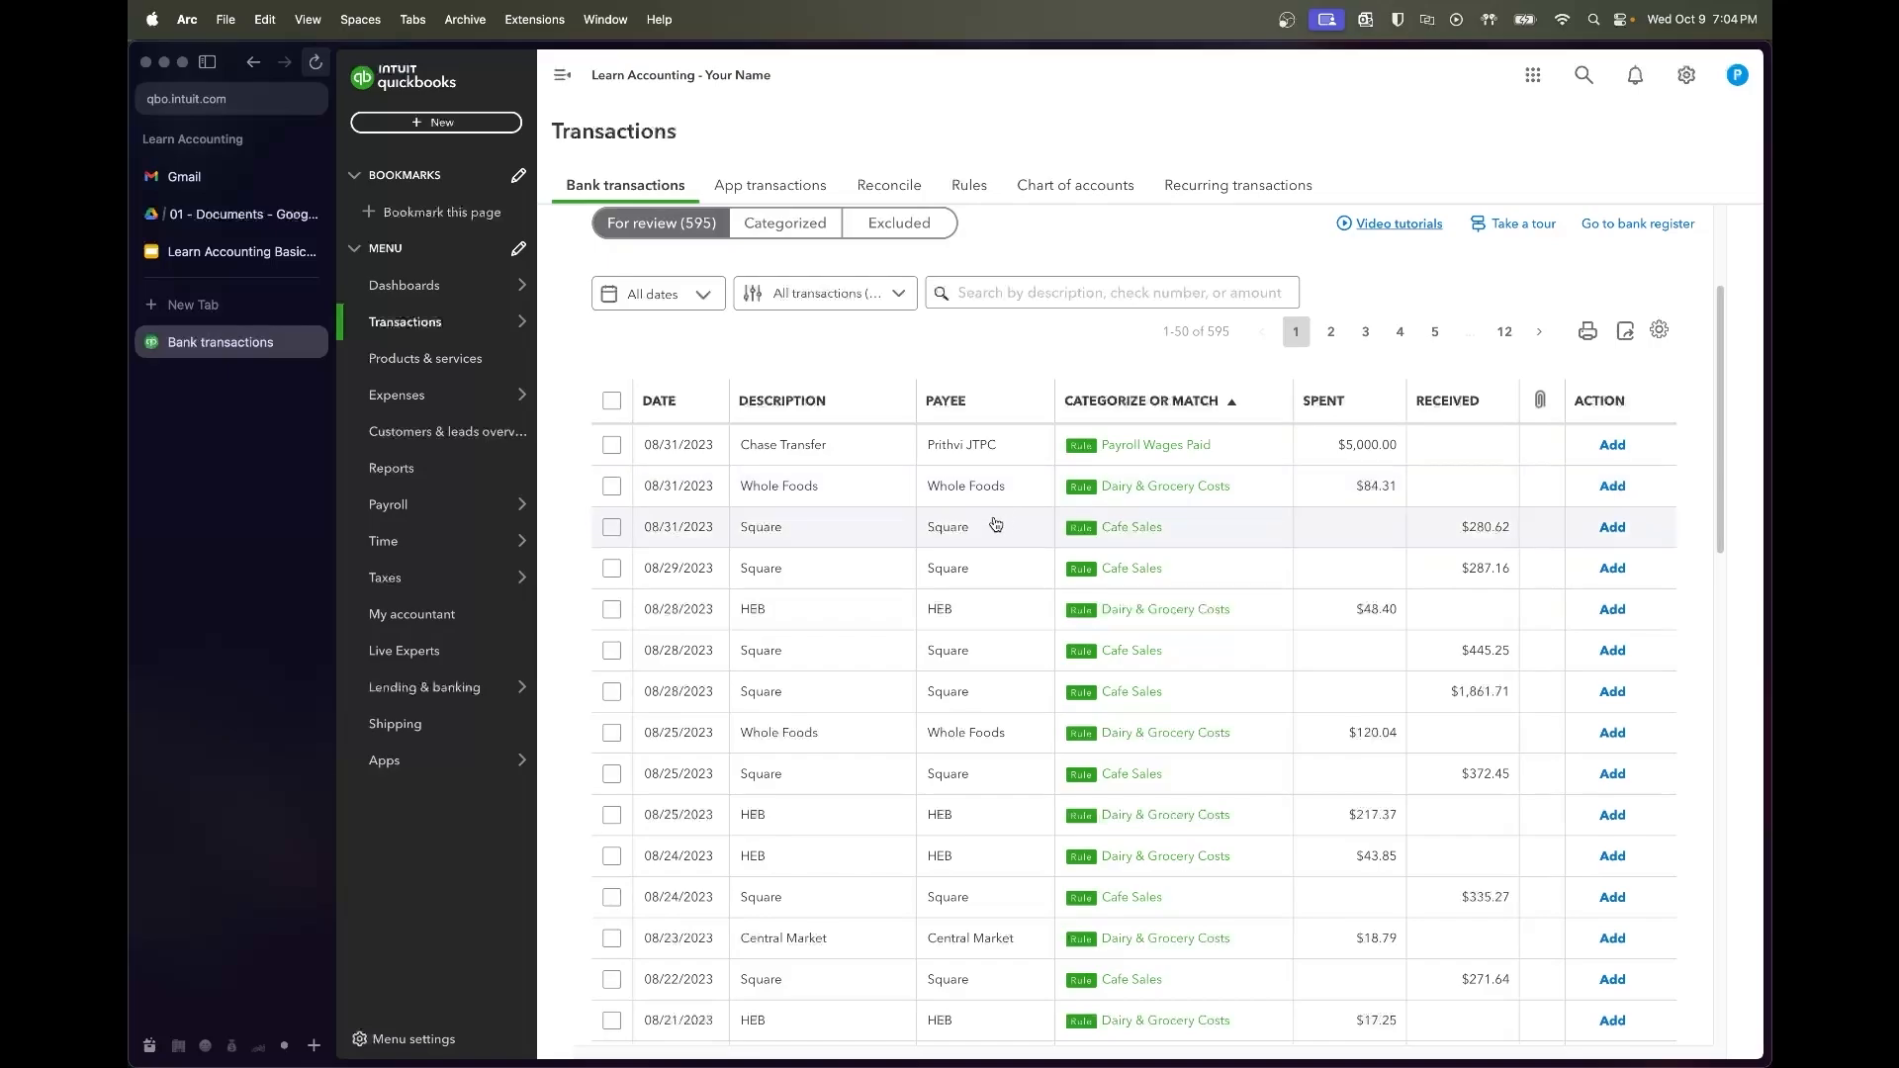
Sort by description, check page 2, return to page 1, and expand 6th Street Printing
left_click(832, 408)
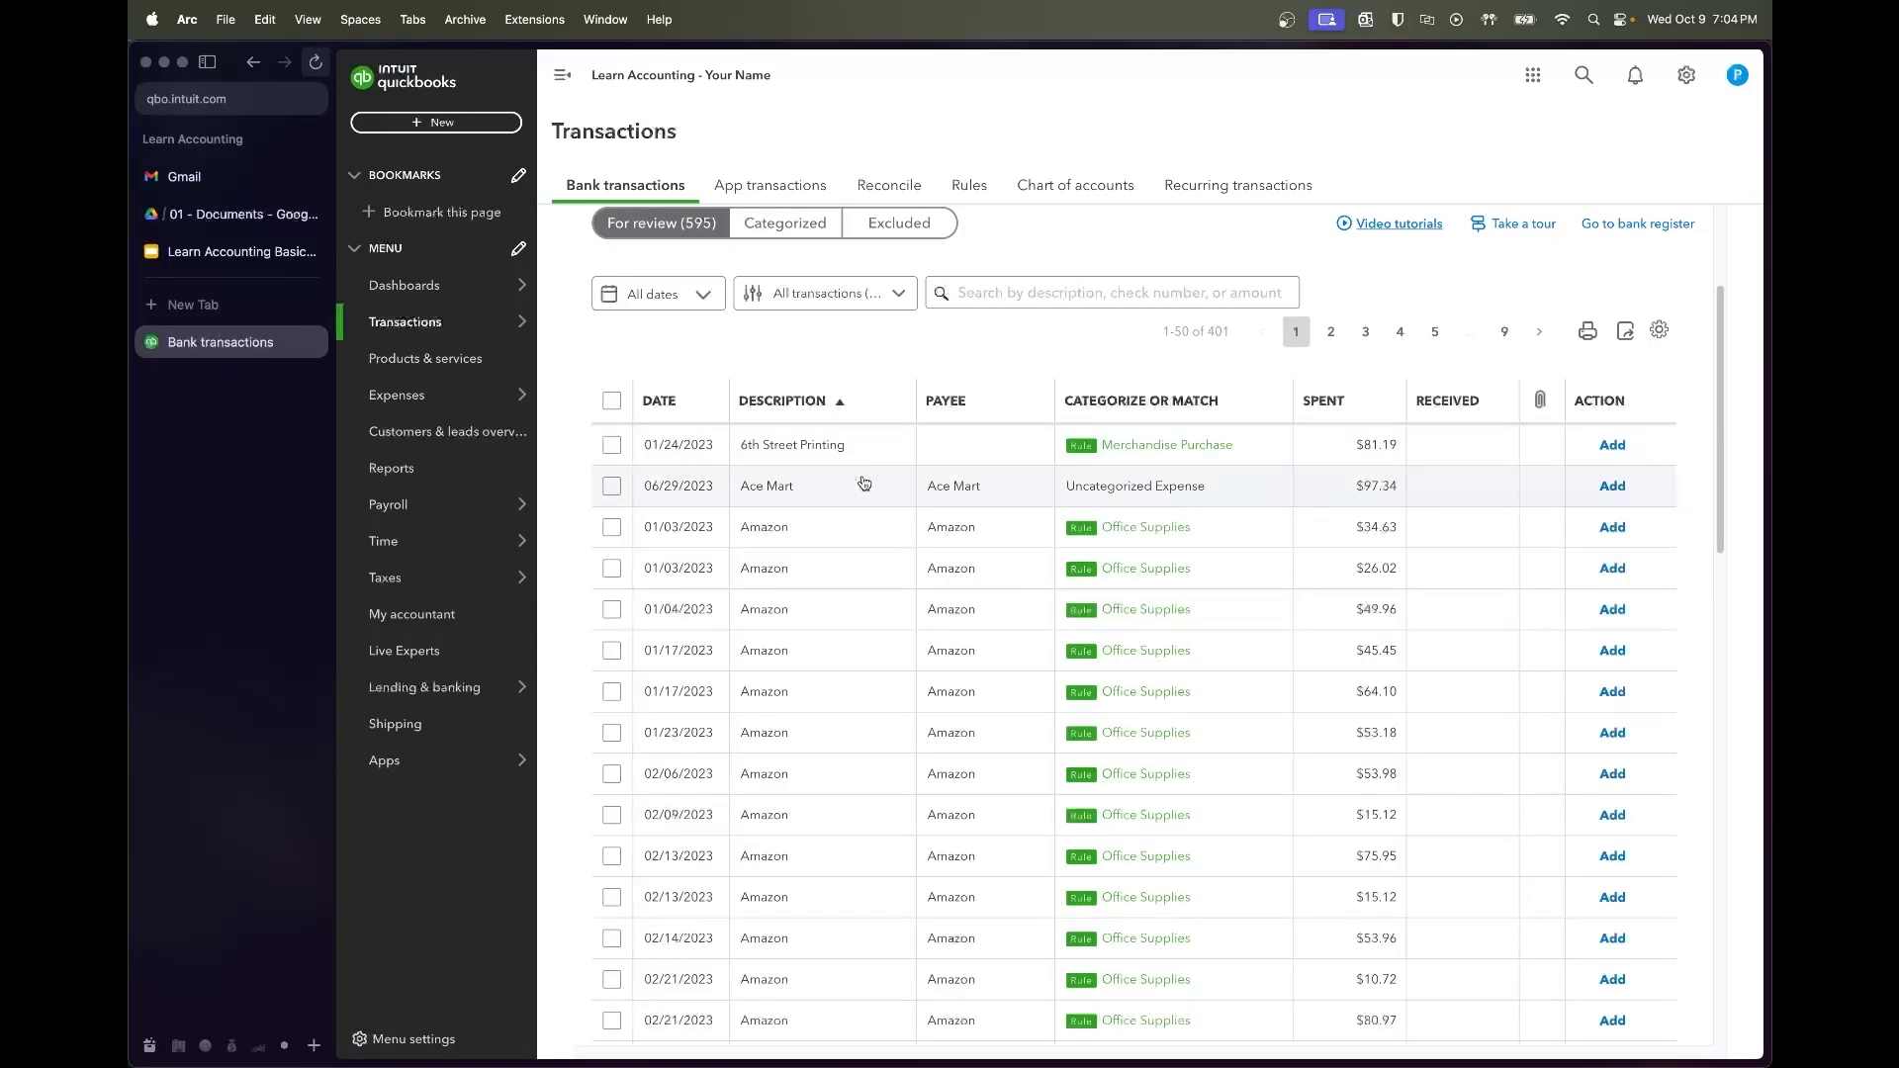
scroll(845, 660, "down", 10)
scroll(846, 661, "down", 12)
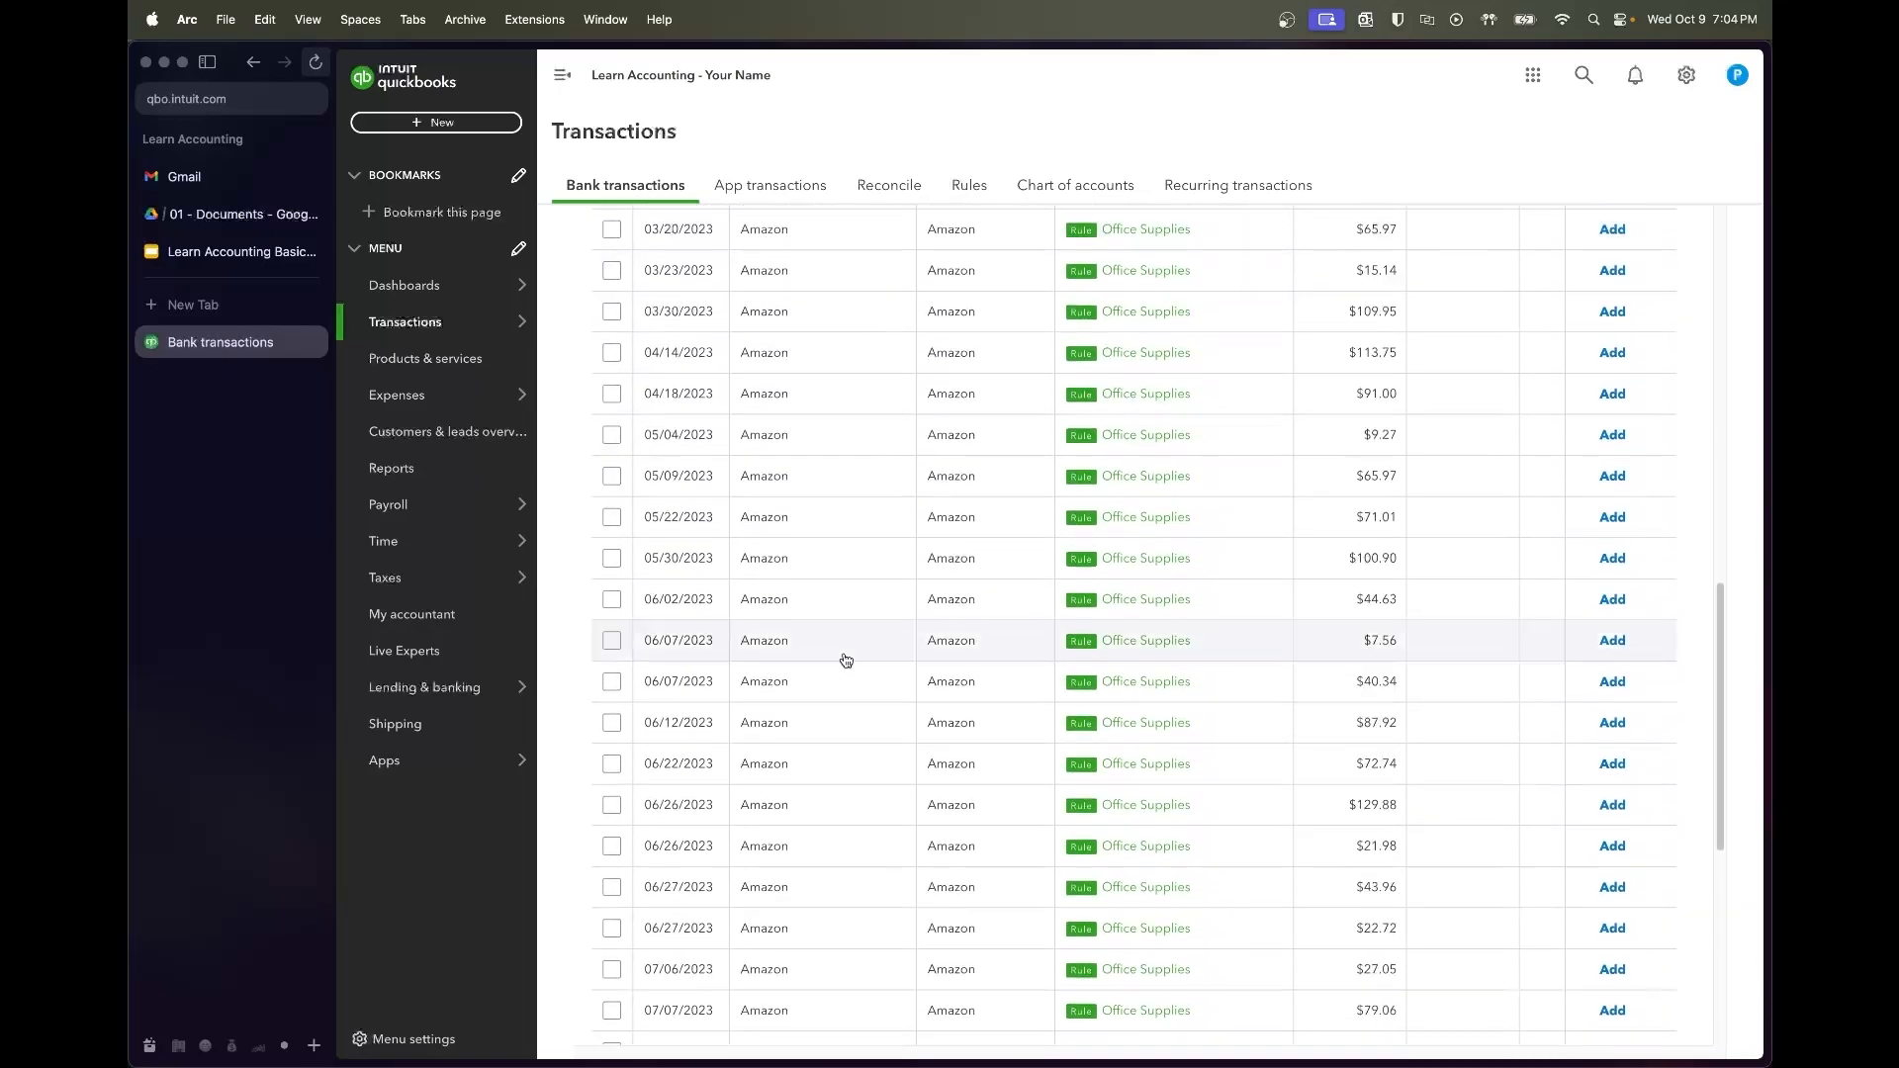
scroll(845, 661, "up", 20)
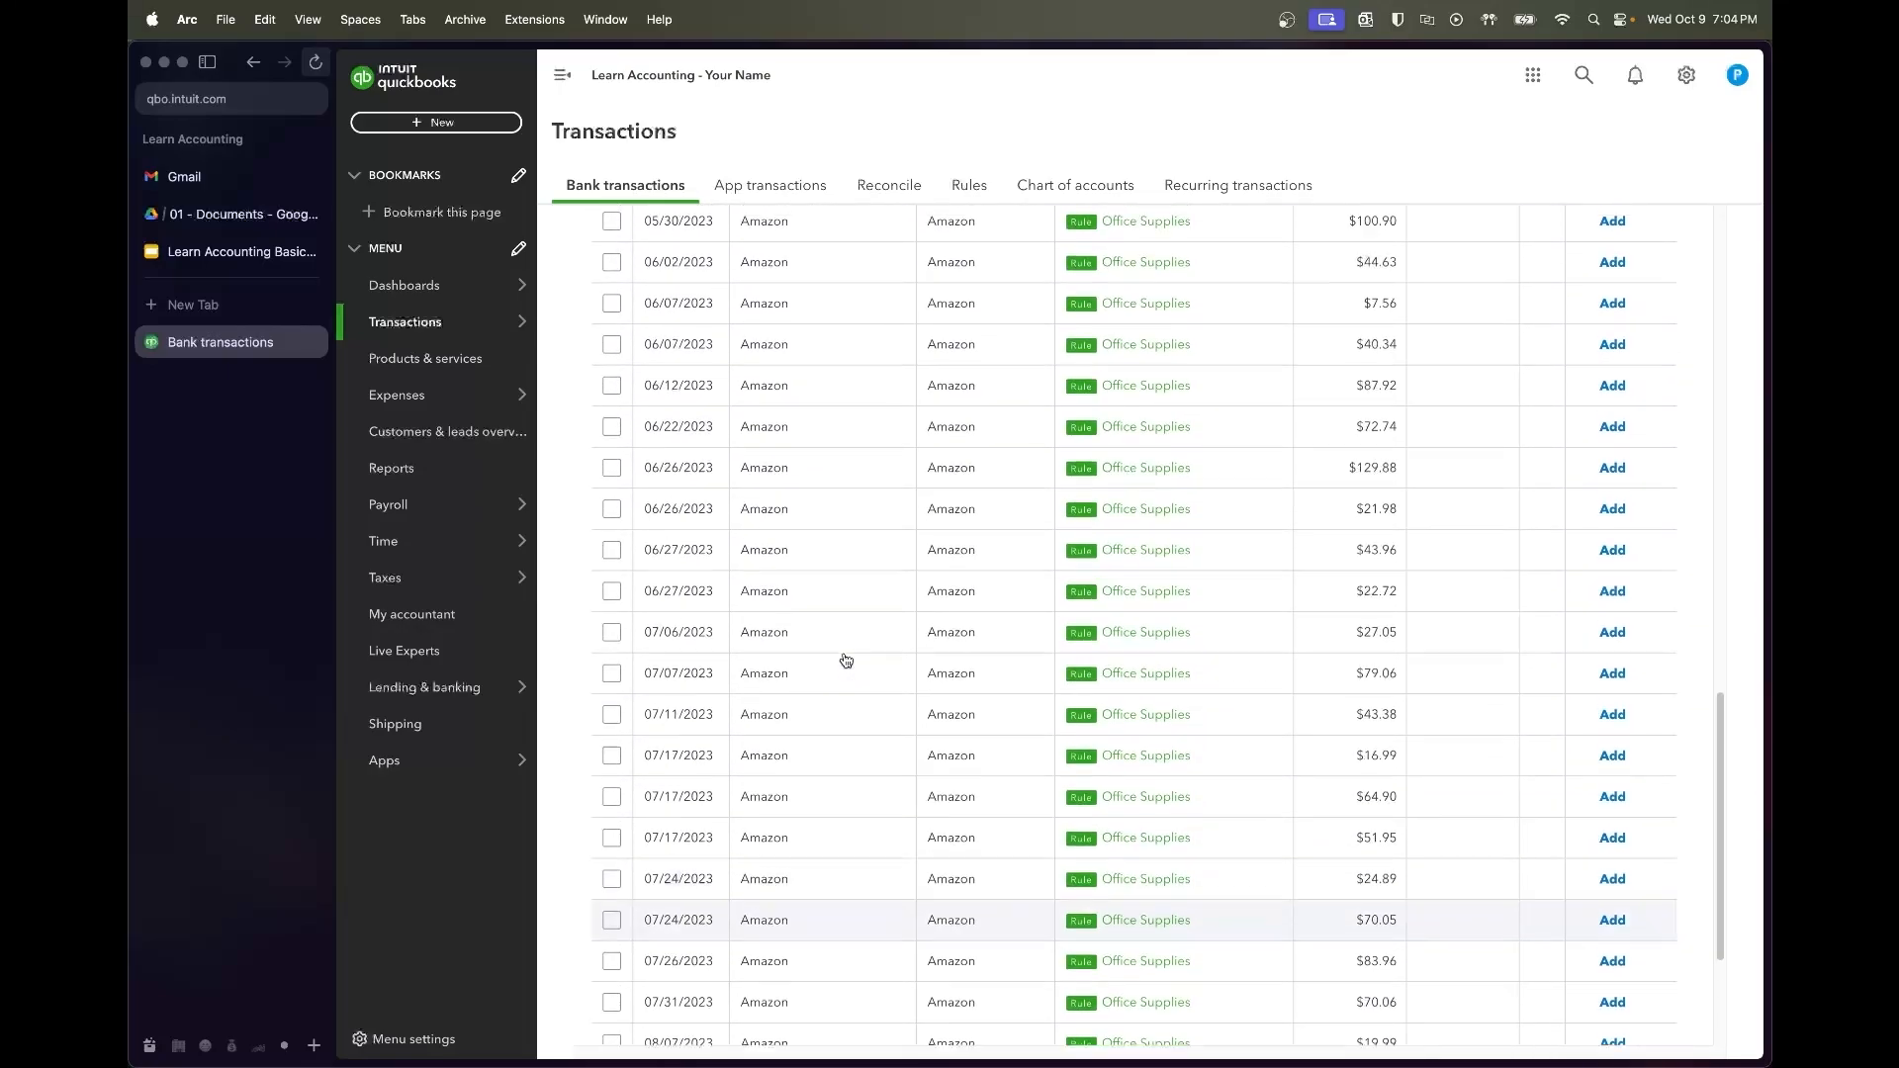
scroll(846, 661, "up", 3)
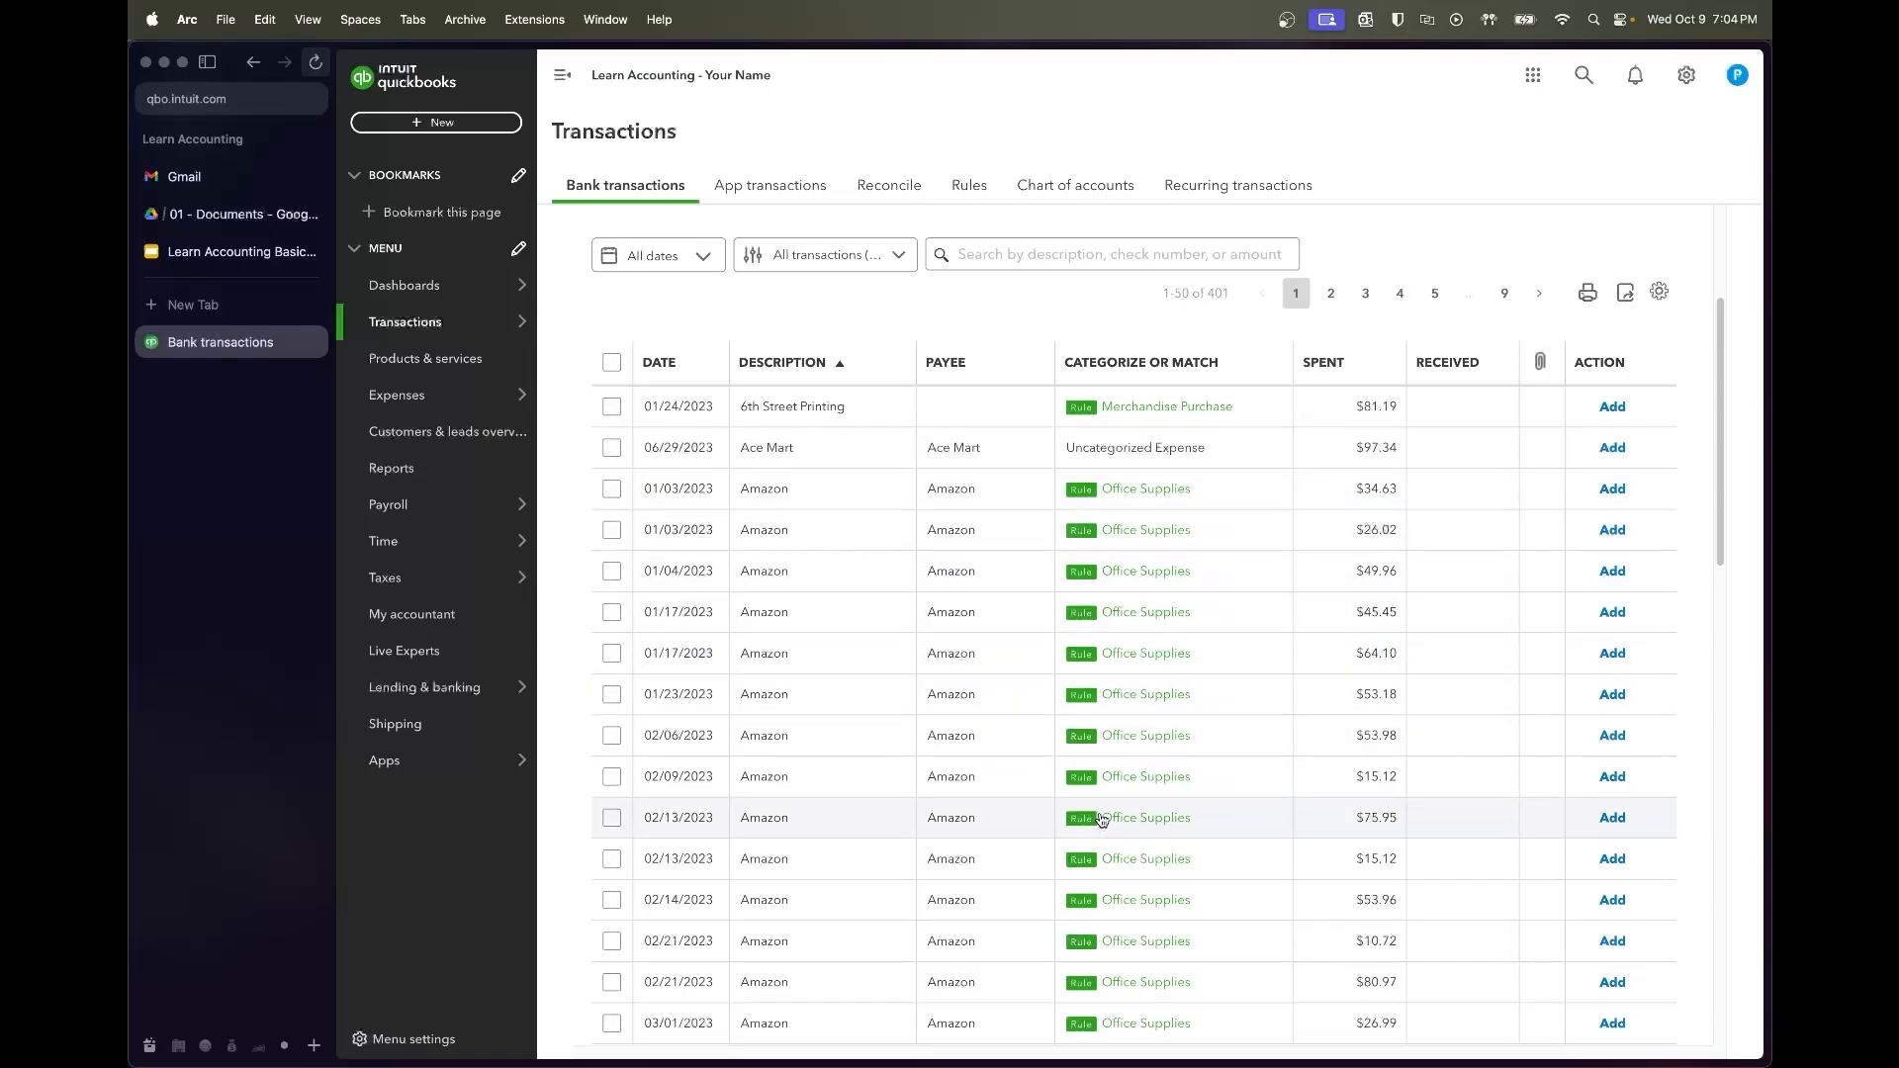
left_click(1332, 293)
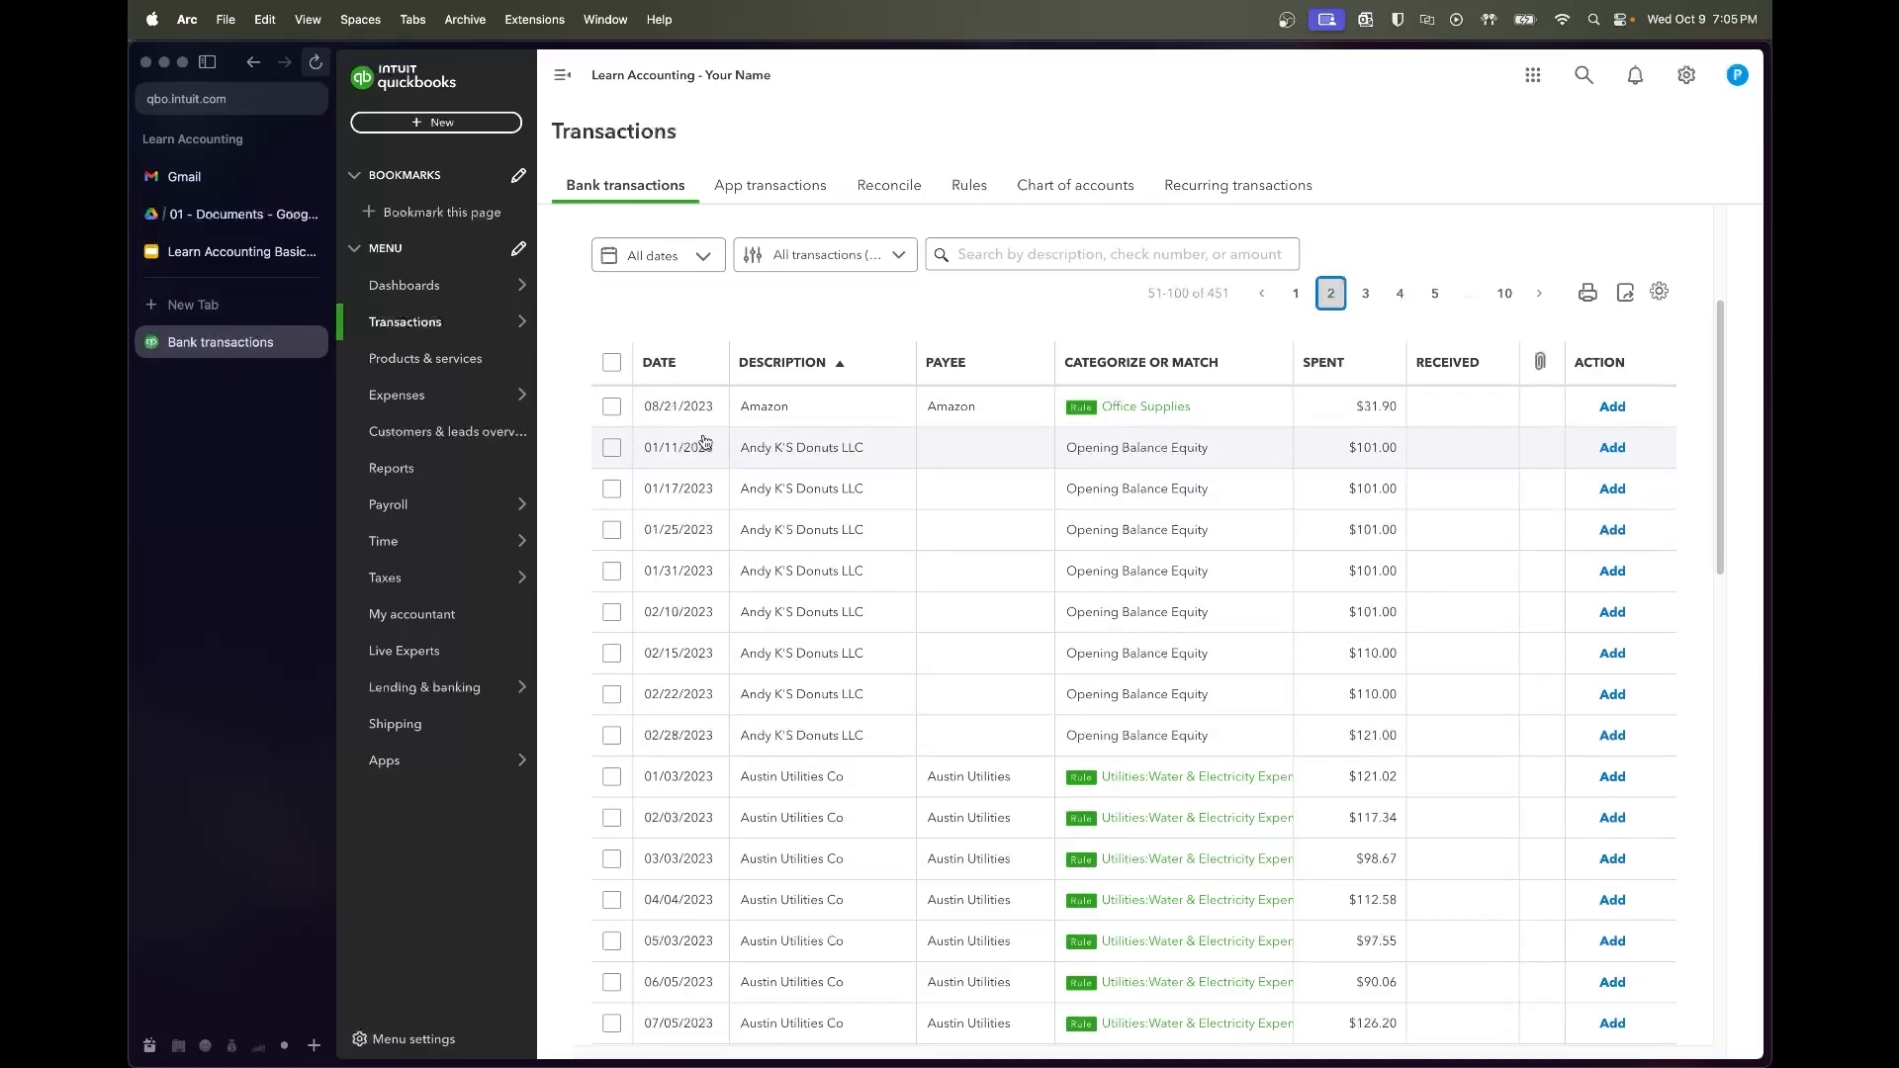
left_click(1287, 300)
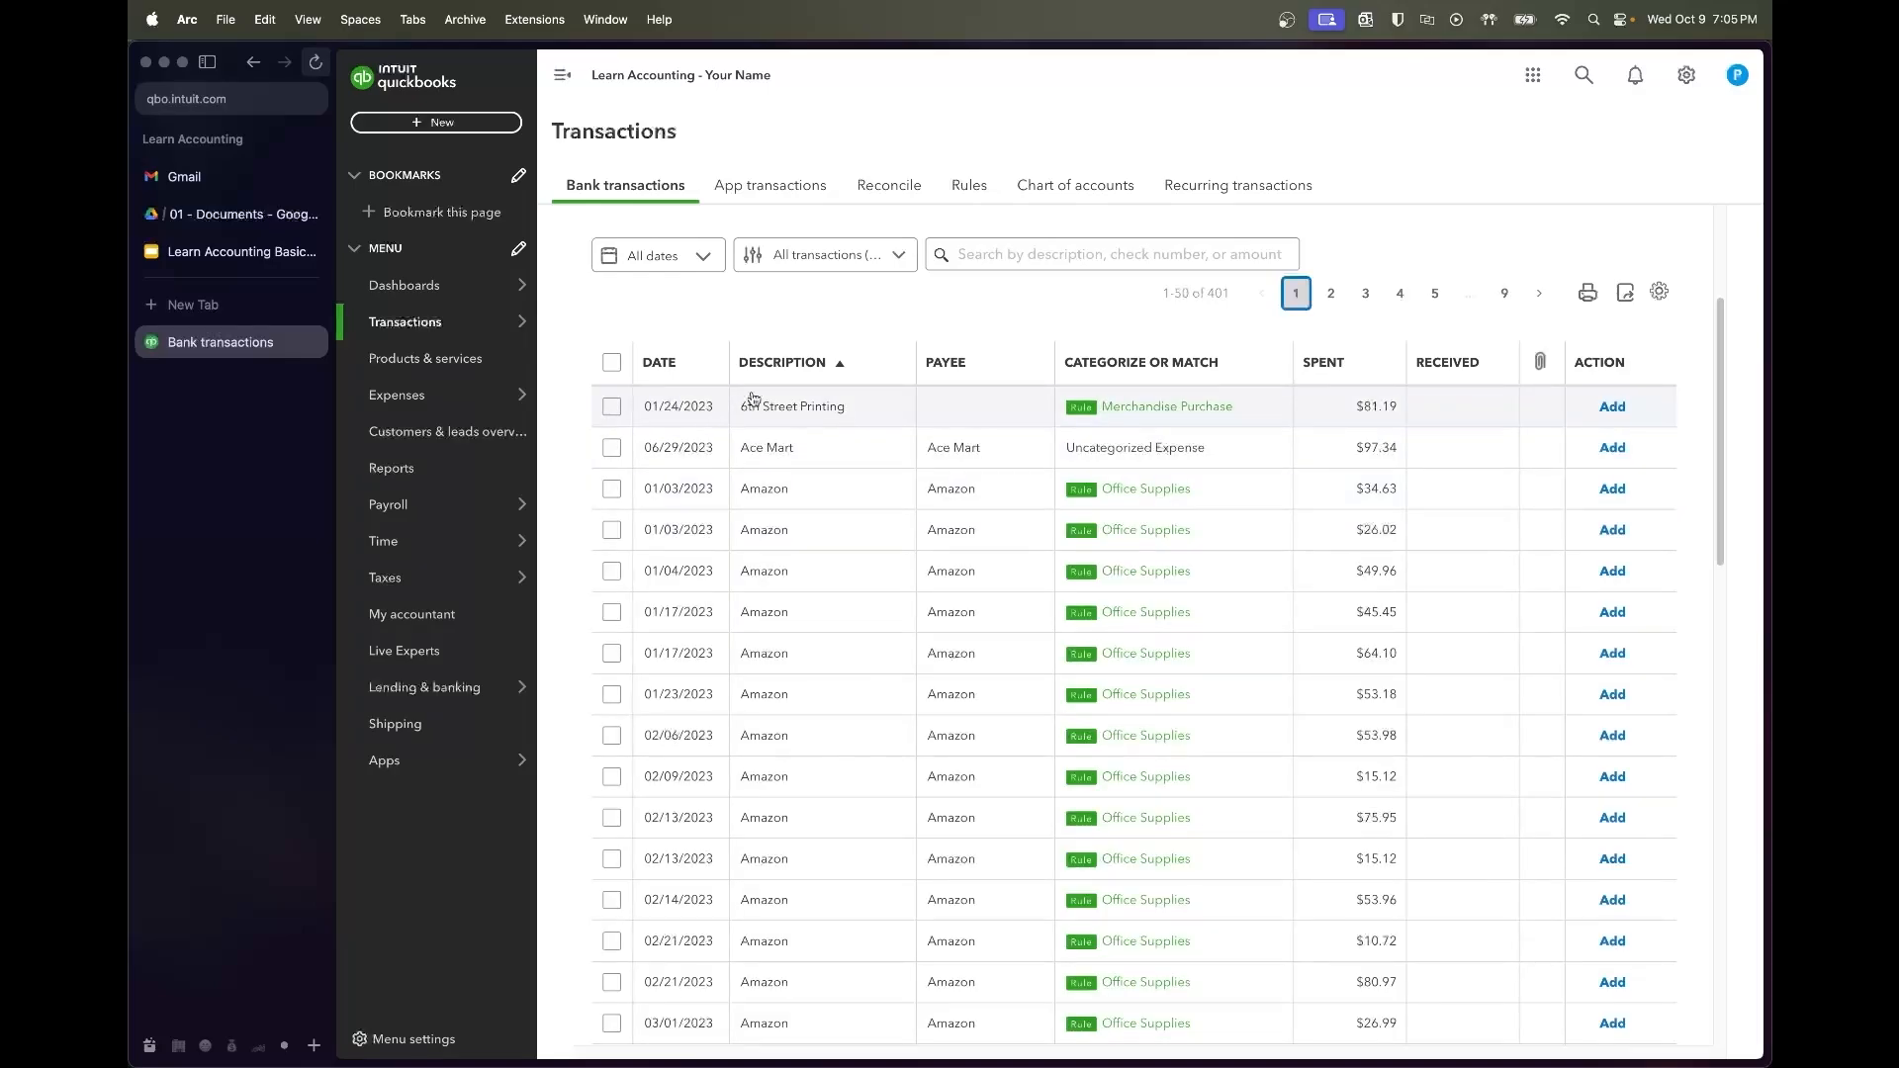
left_click(940, 406)
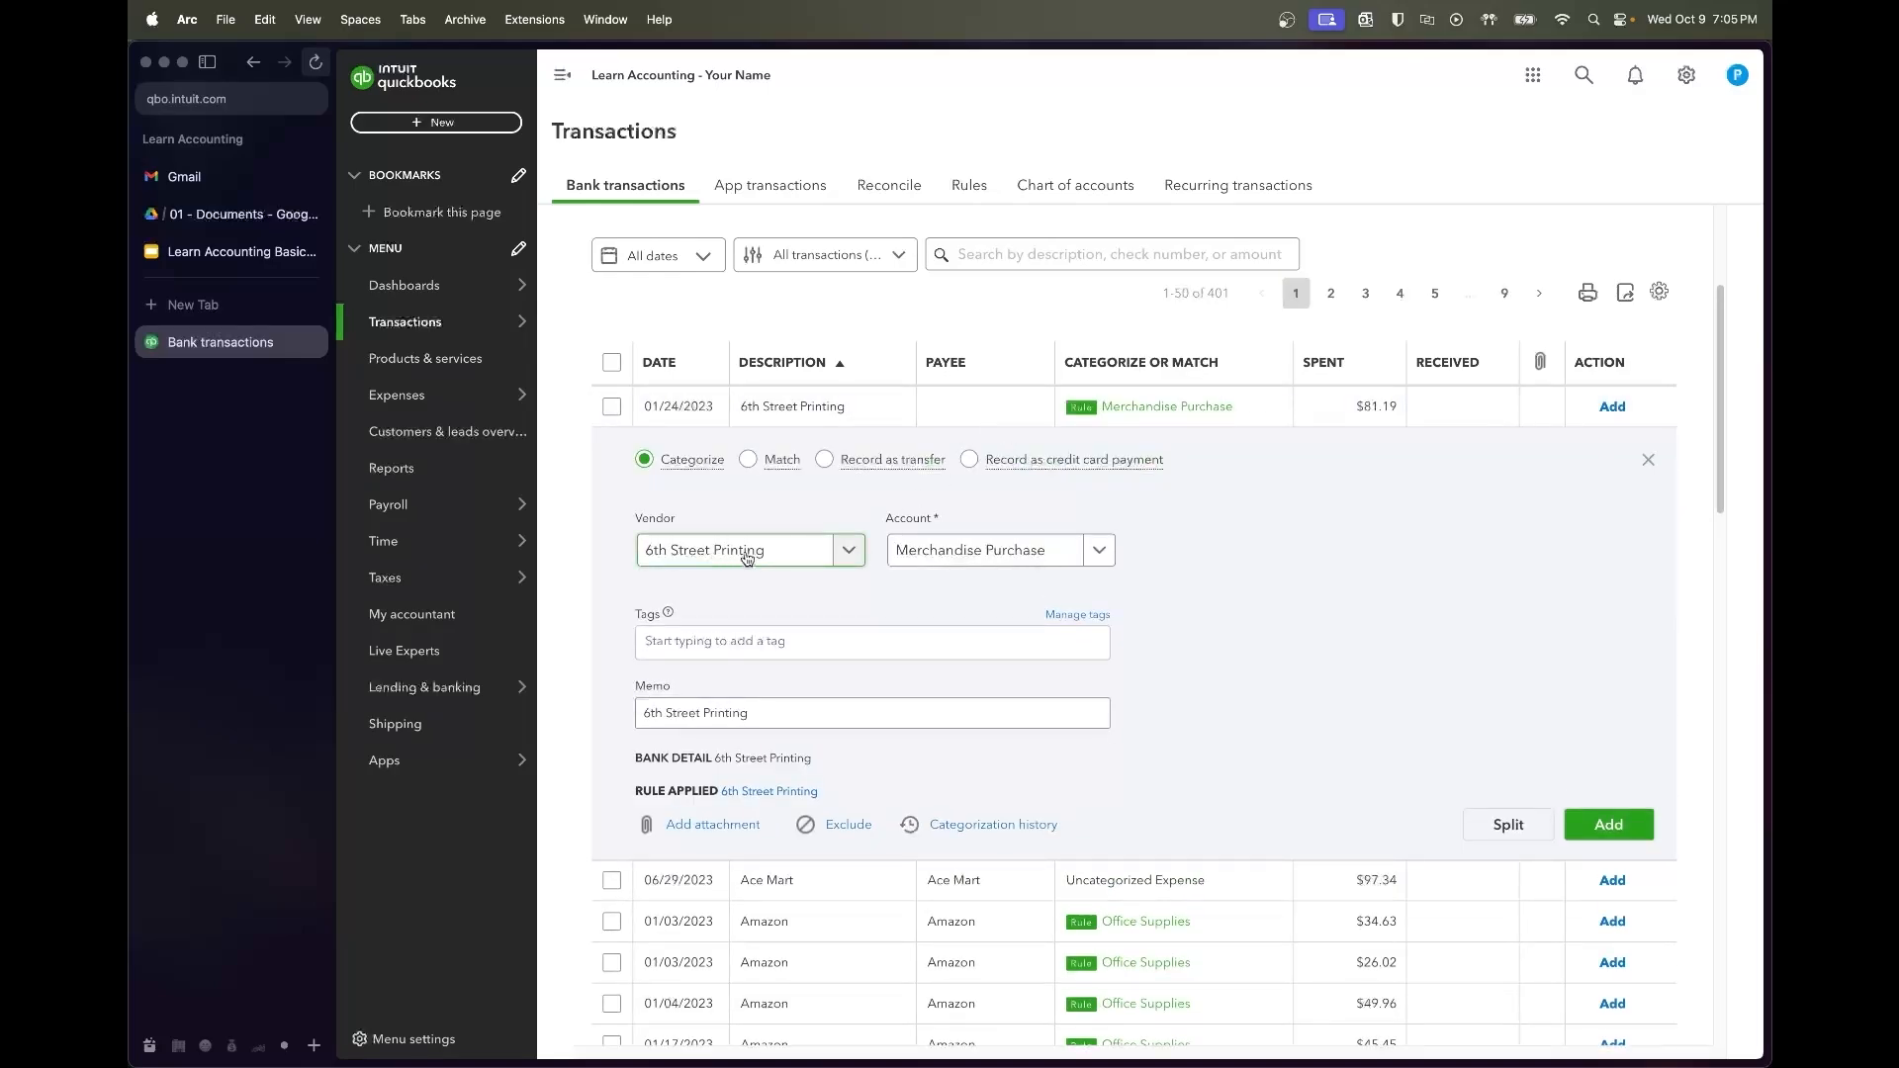
Accept the 6th Street Printing transaction as Merchandise Purchase
left_click(796, 406)
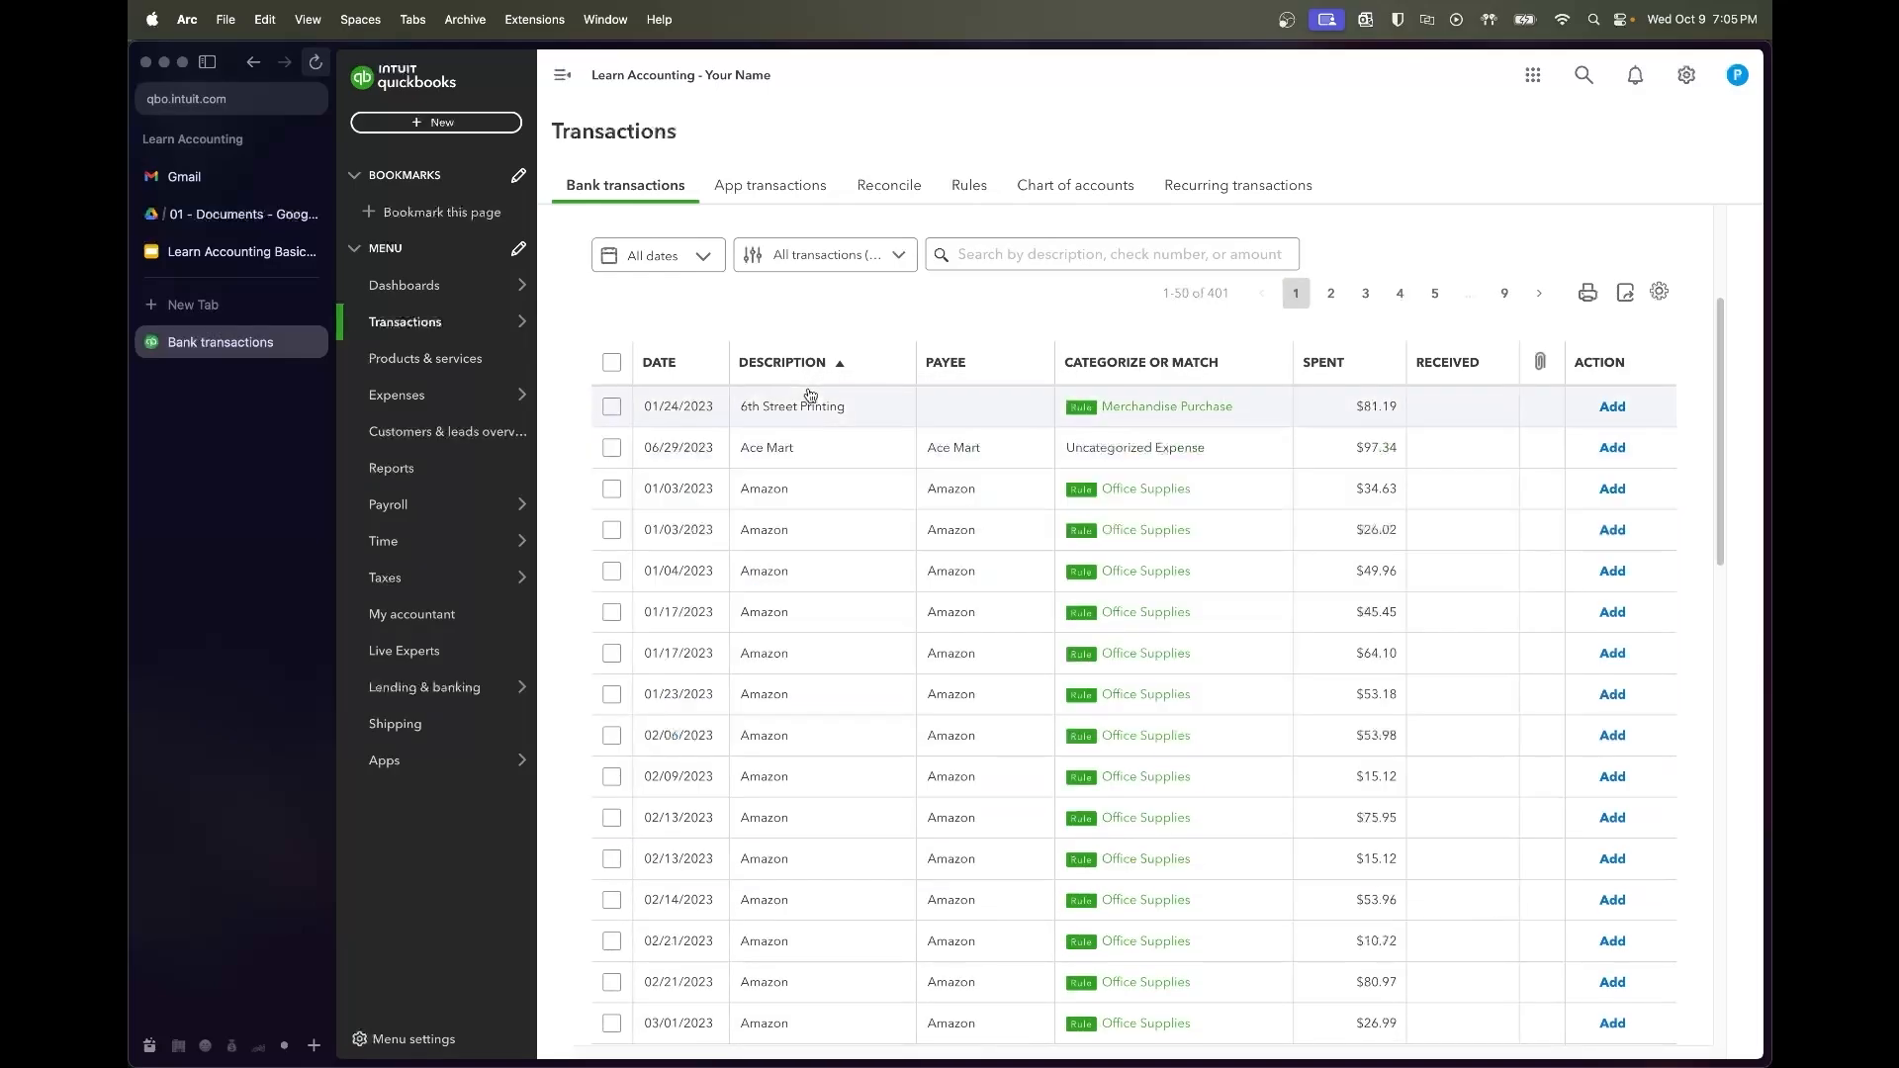
left_click(611, 407)
left_click(924, 249)
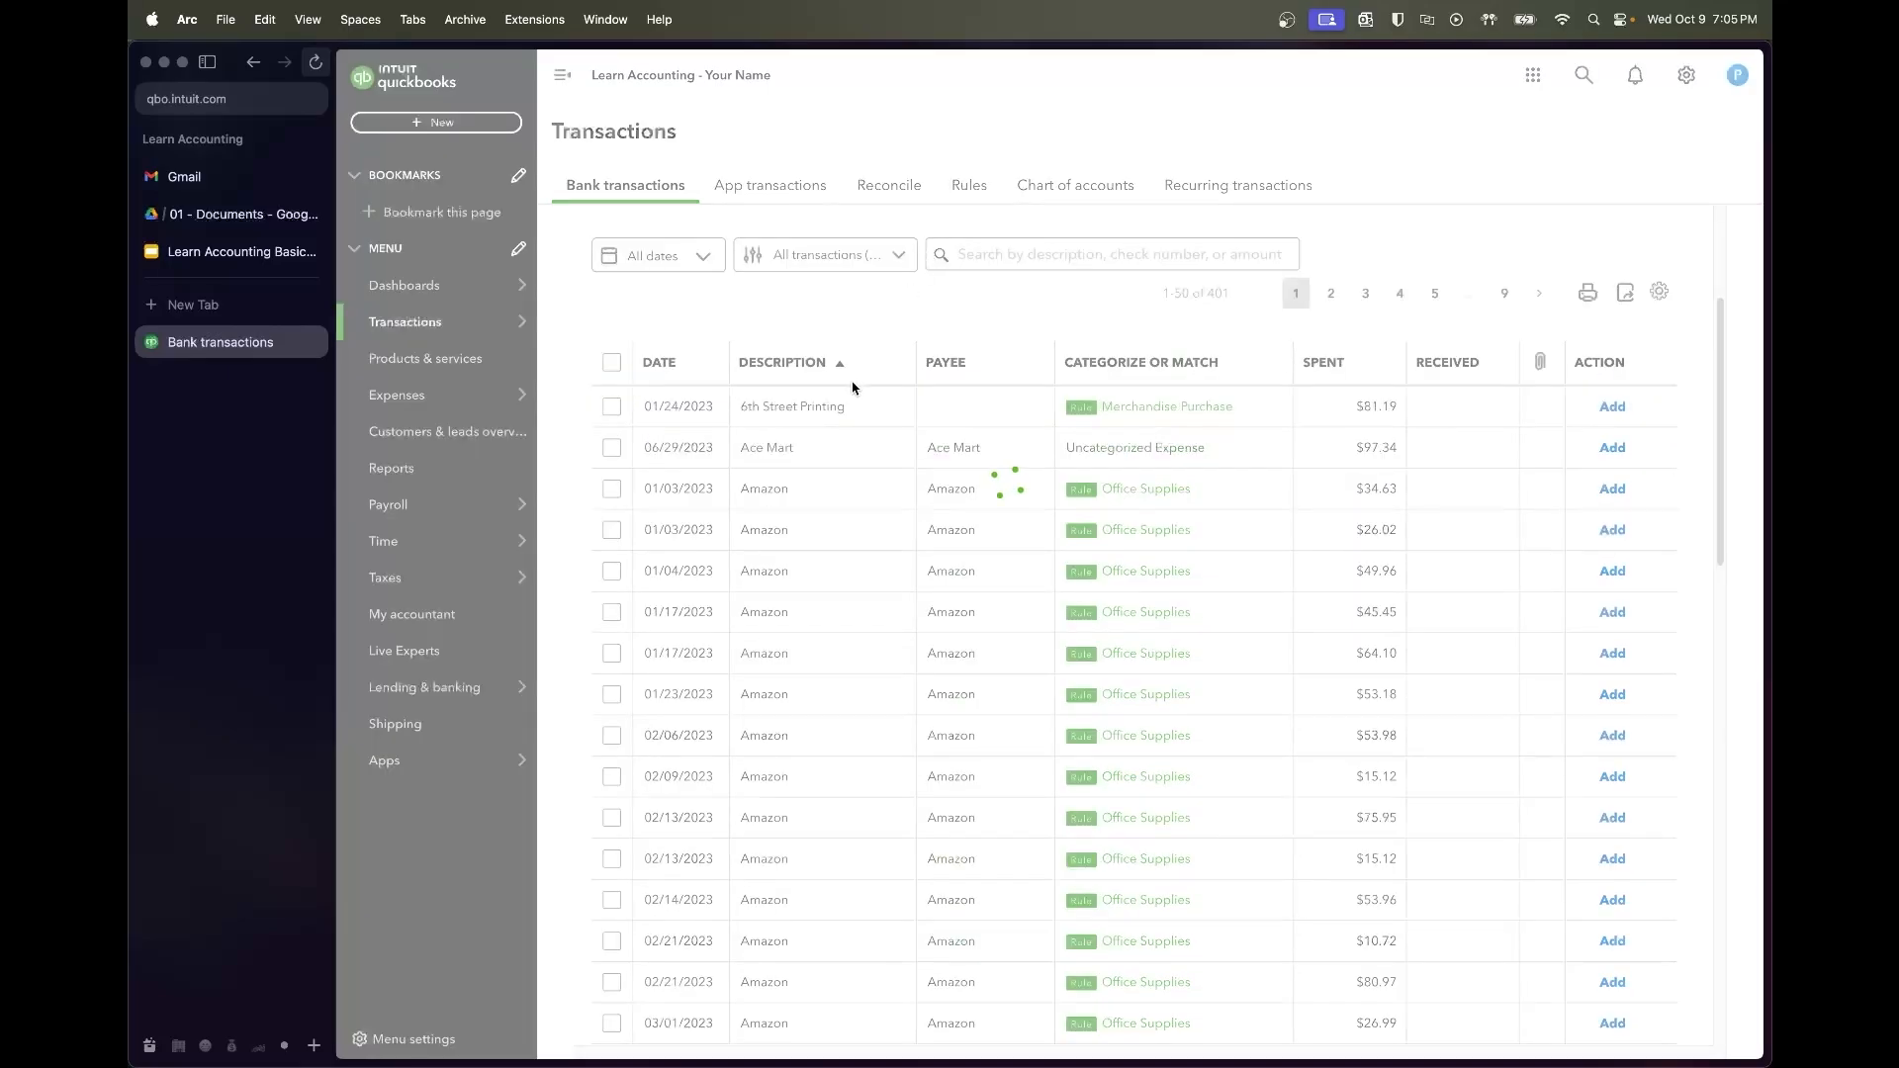
Assign Ace Mart as the vendor on the $97.34 Ace Mart entry and review its categorization history
left_click(853, 420)
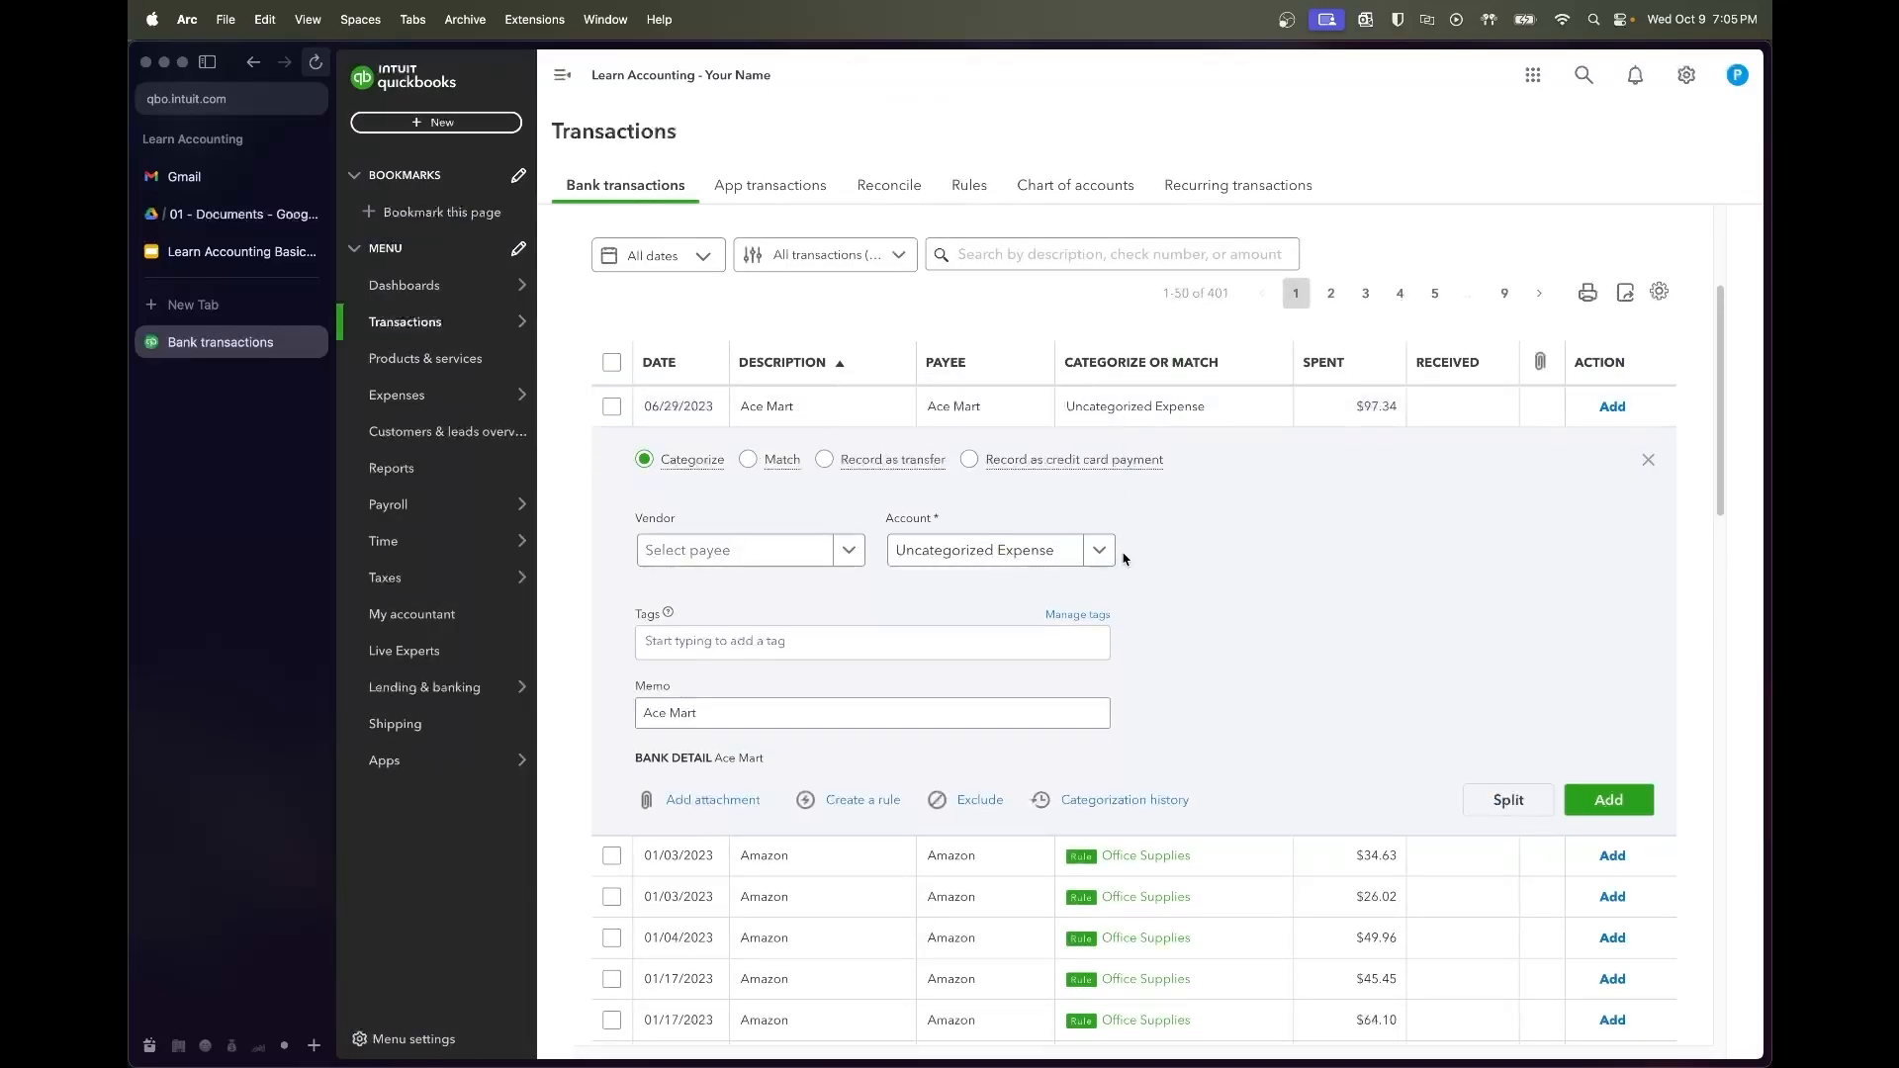
left_click(751, 551)
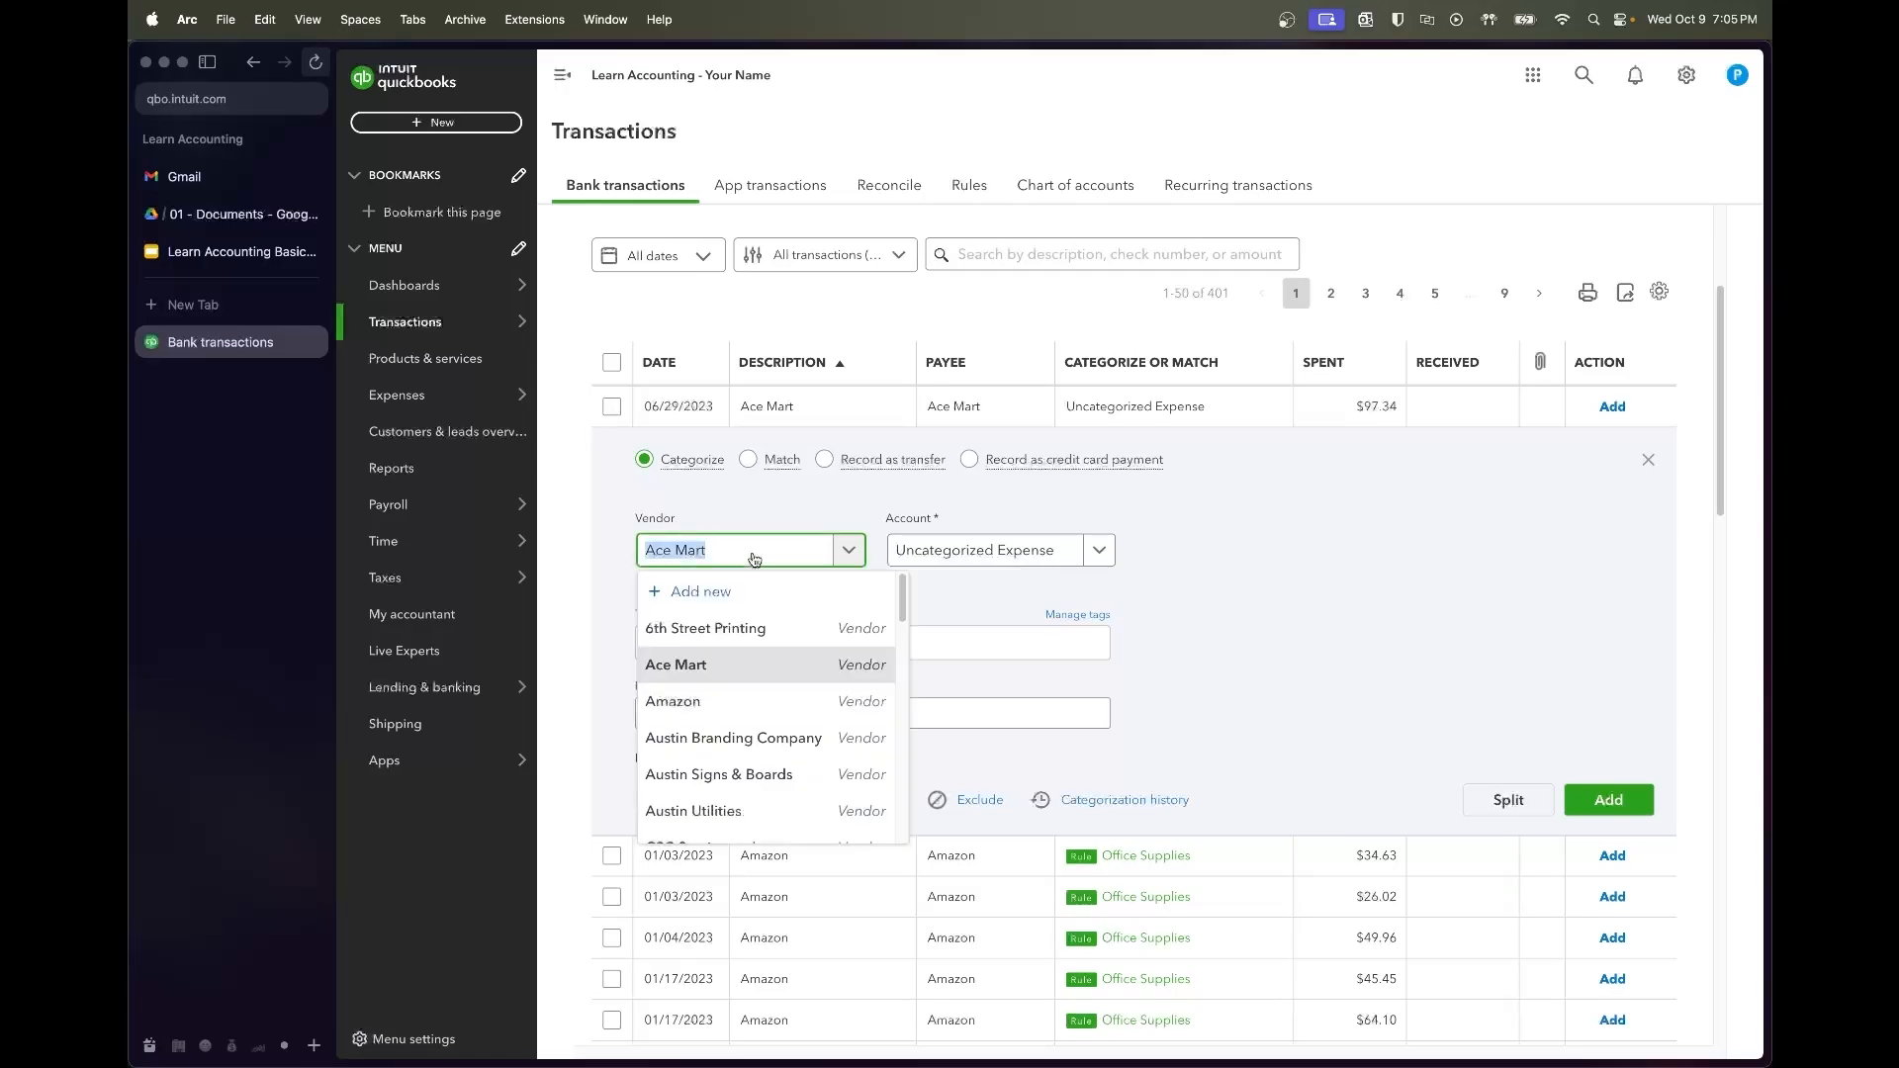
left_click(740, 672)
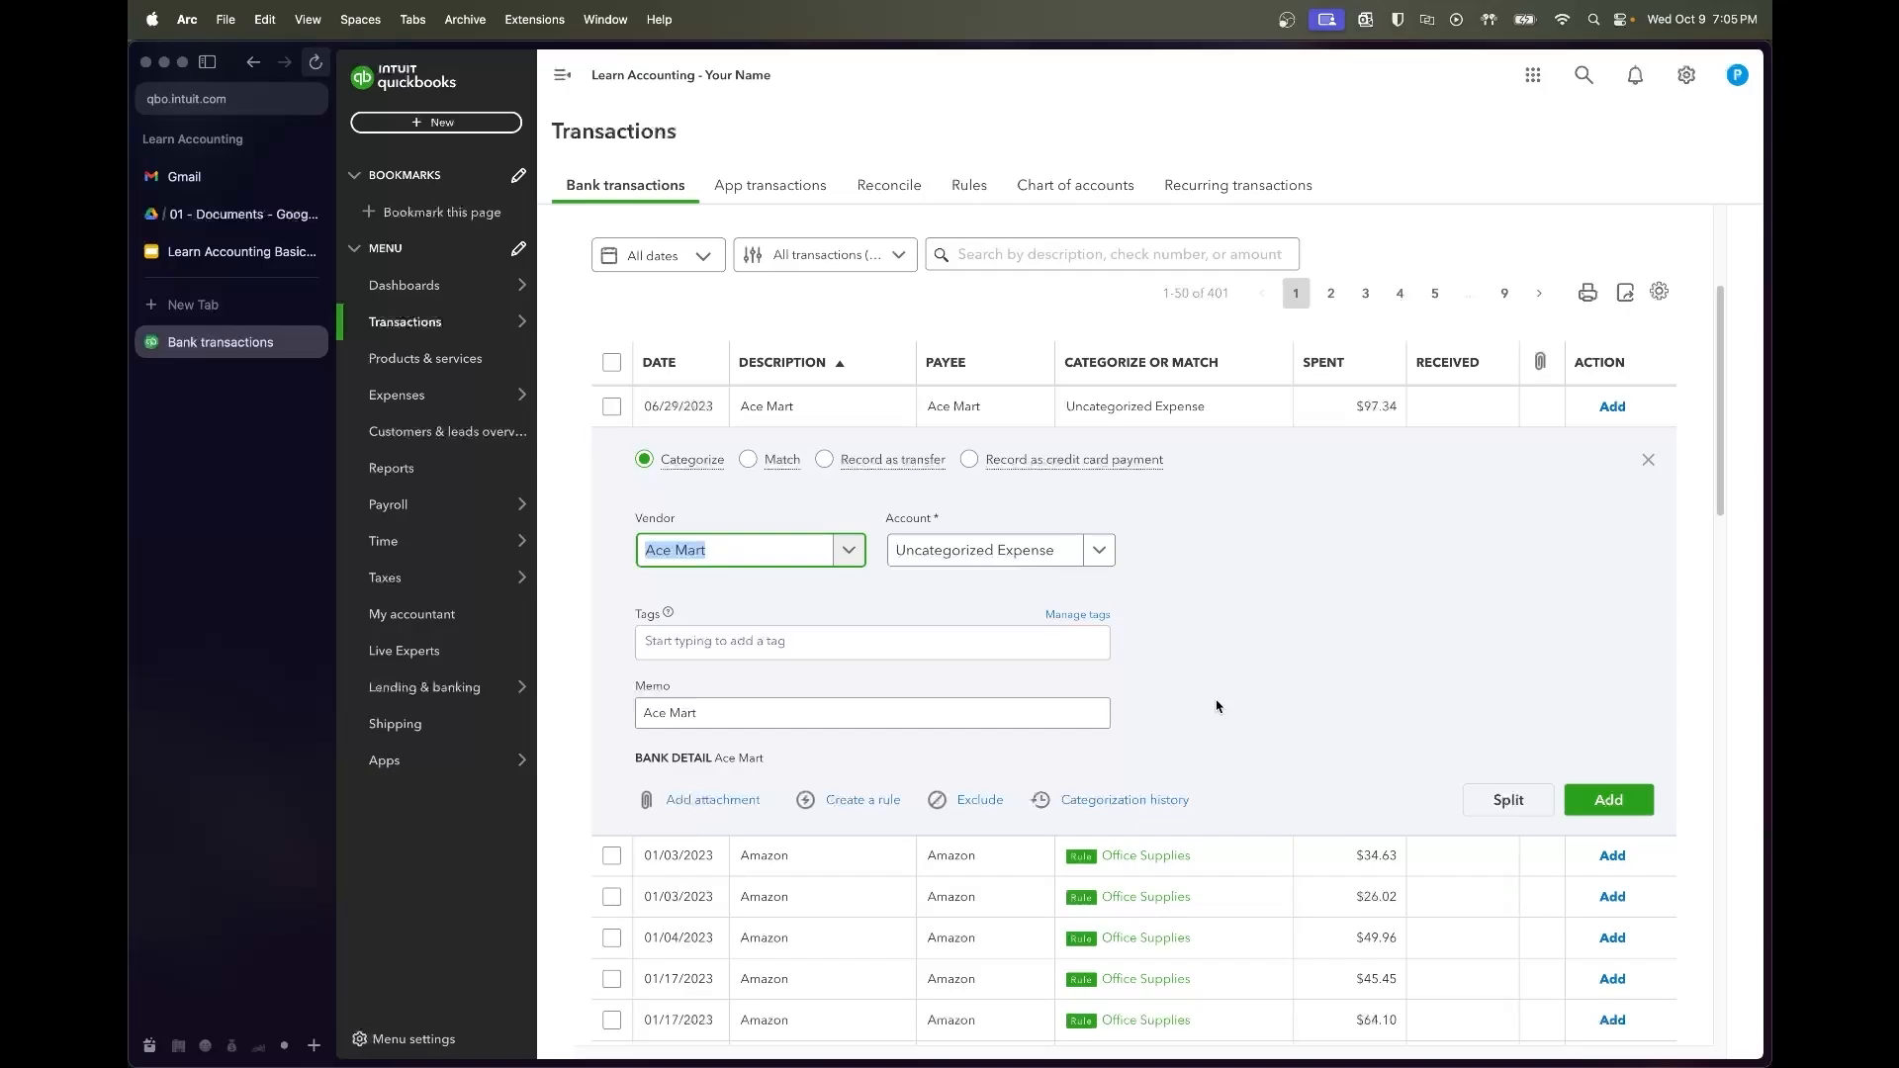
left_click(1162, 807)
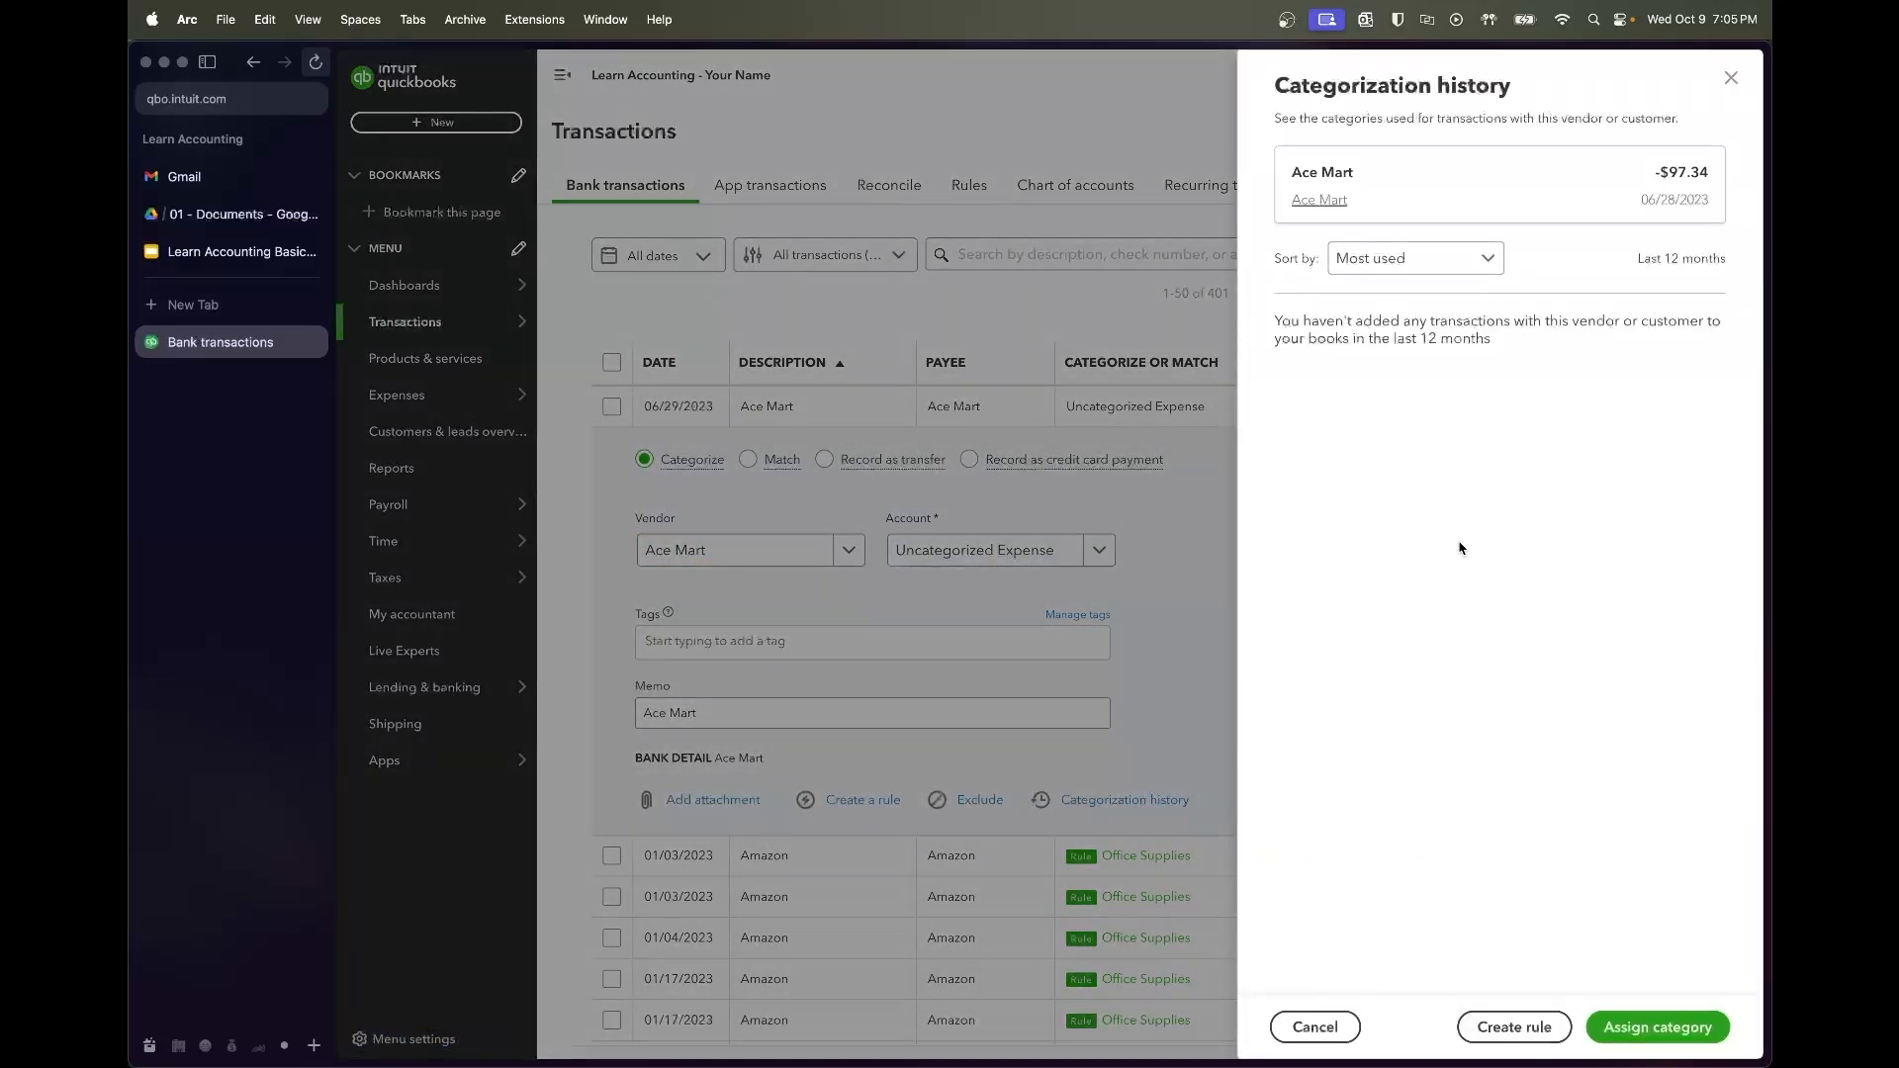
left_click_drag(1477, 338, 1409, 338)
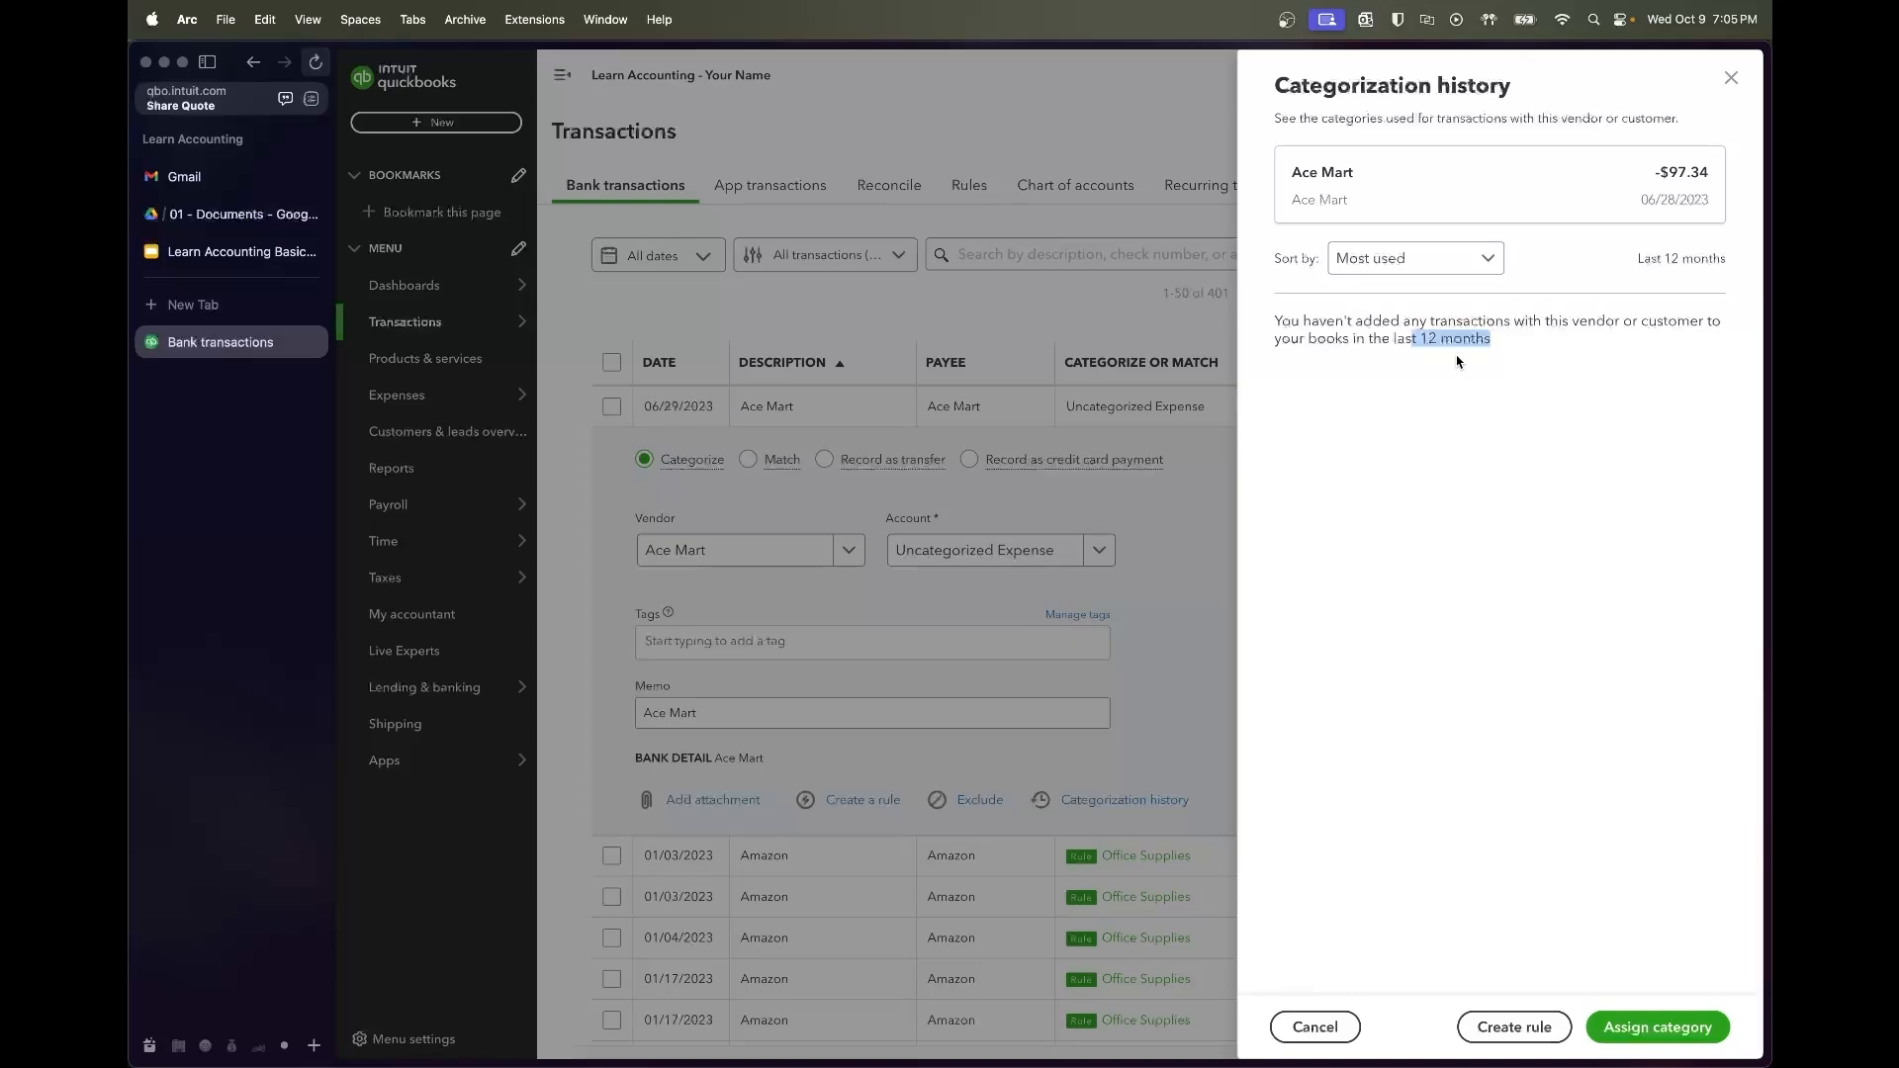
left_click(1156, 527)
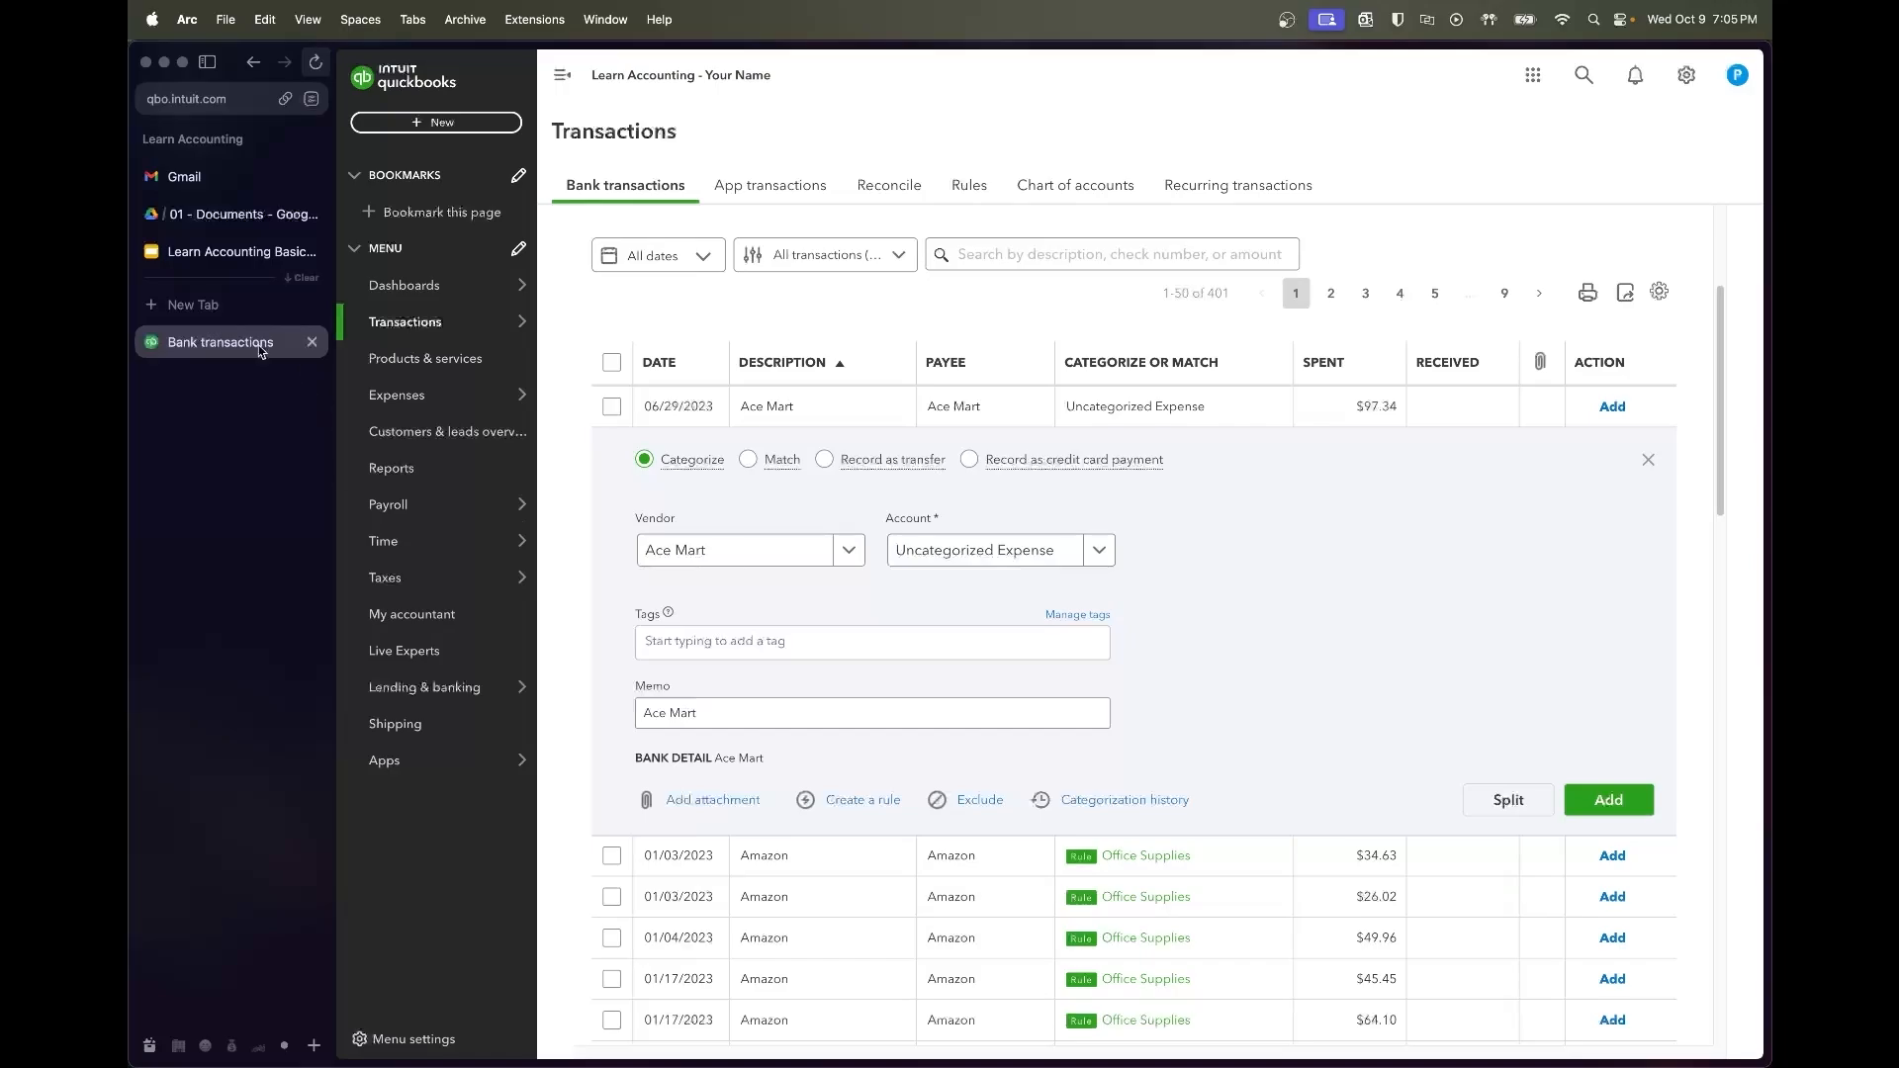
right_click(389, 394)
left_click(425, 399)
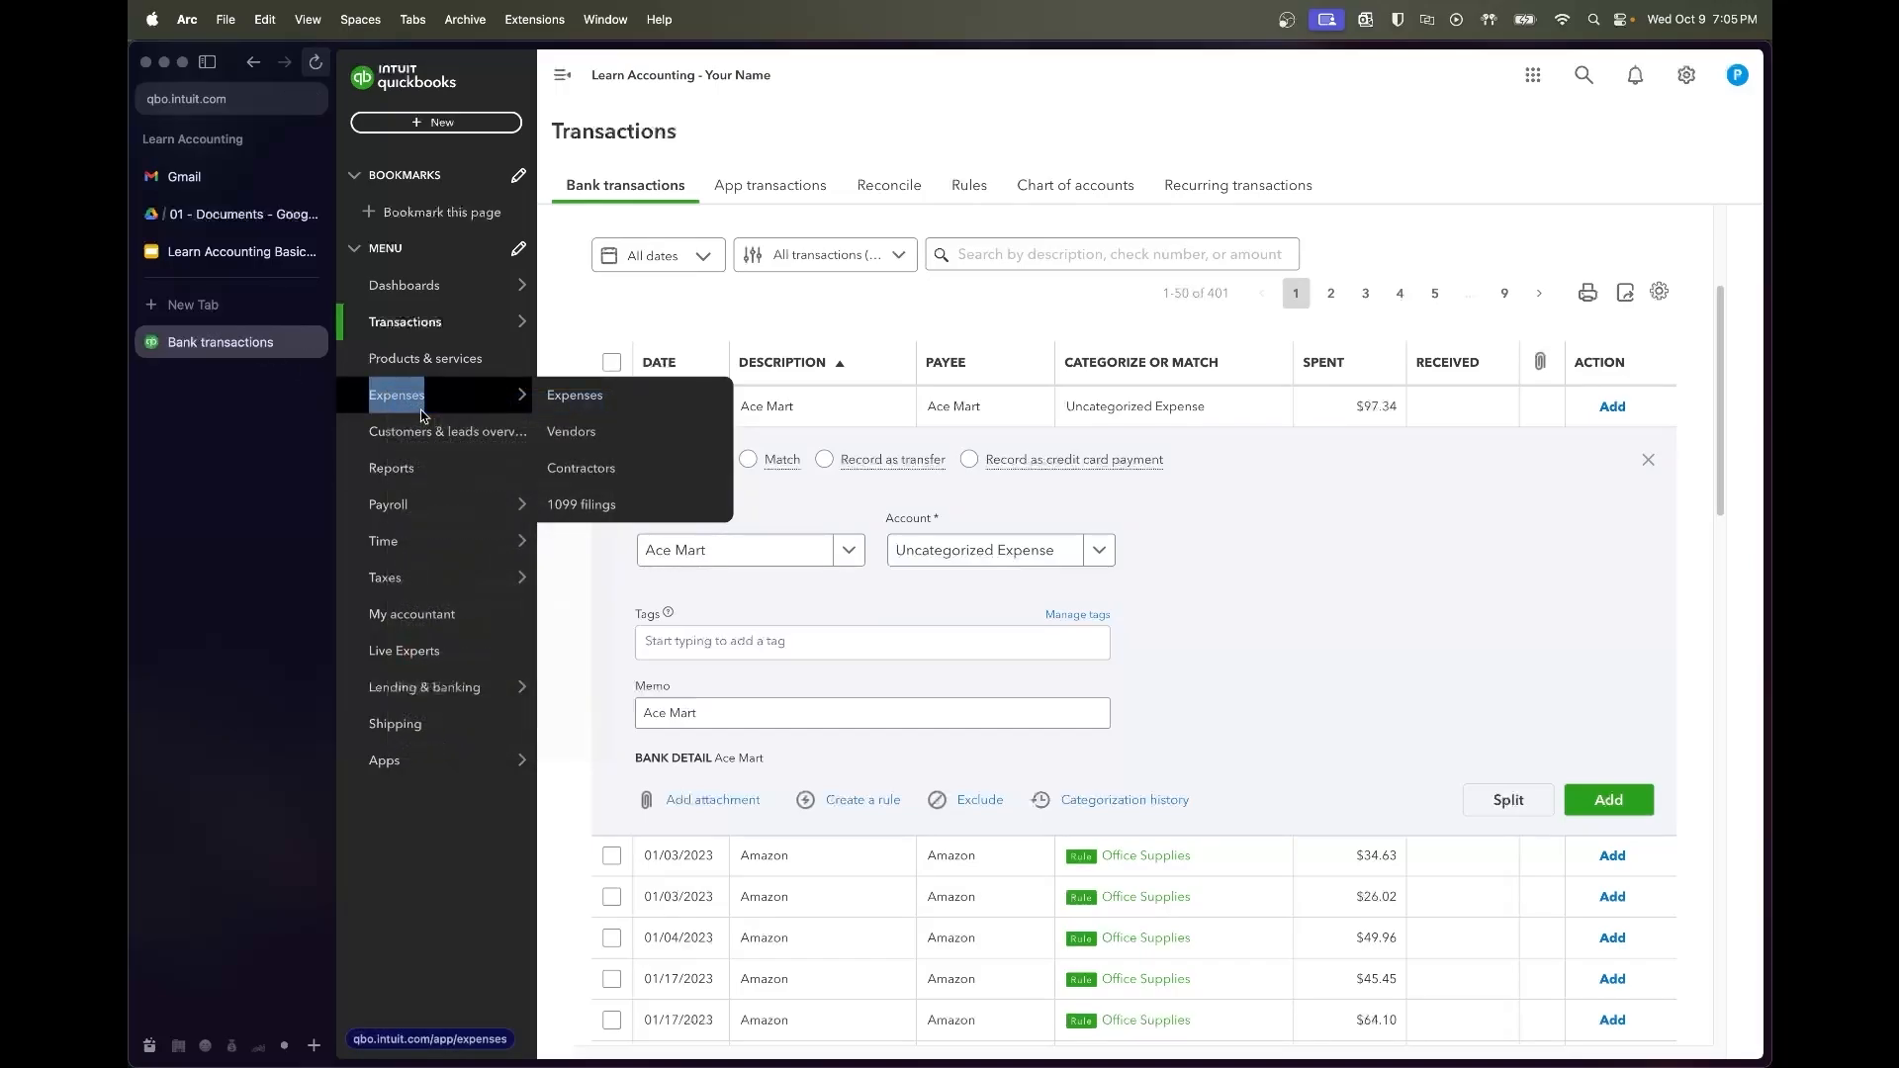
Look up the Ace Mart vendor's past expenses to see which category they used
left_click(224, 381)
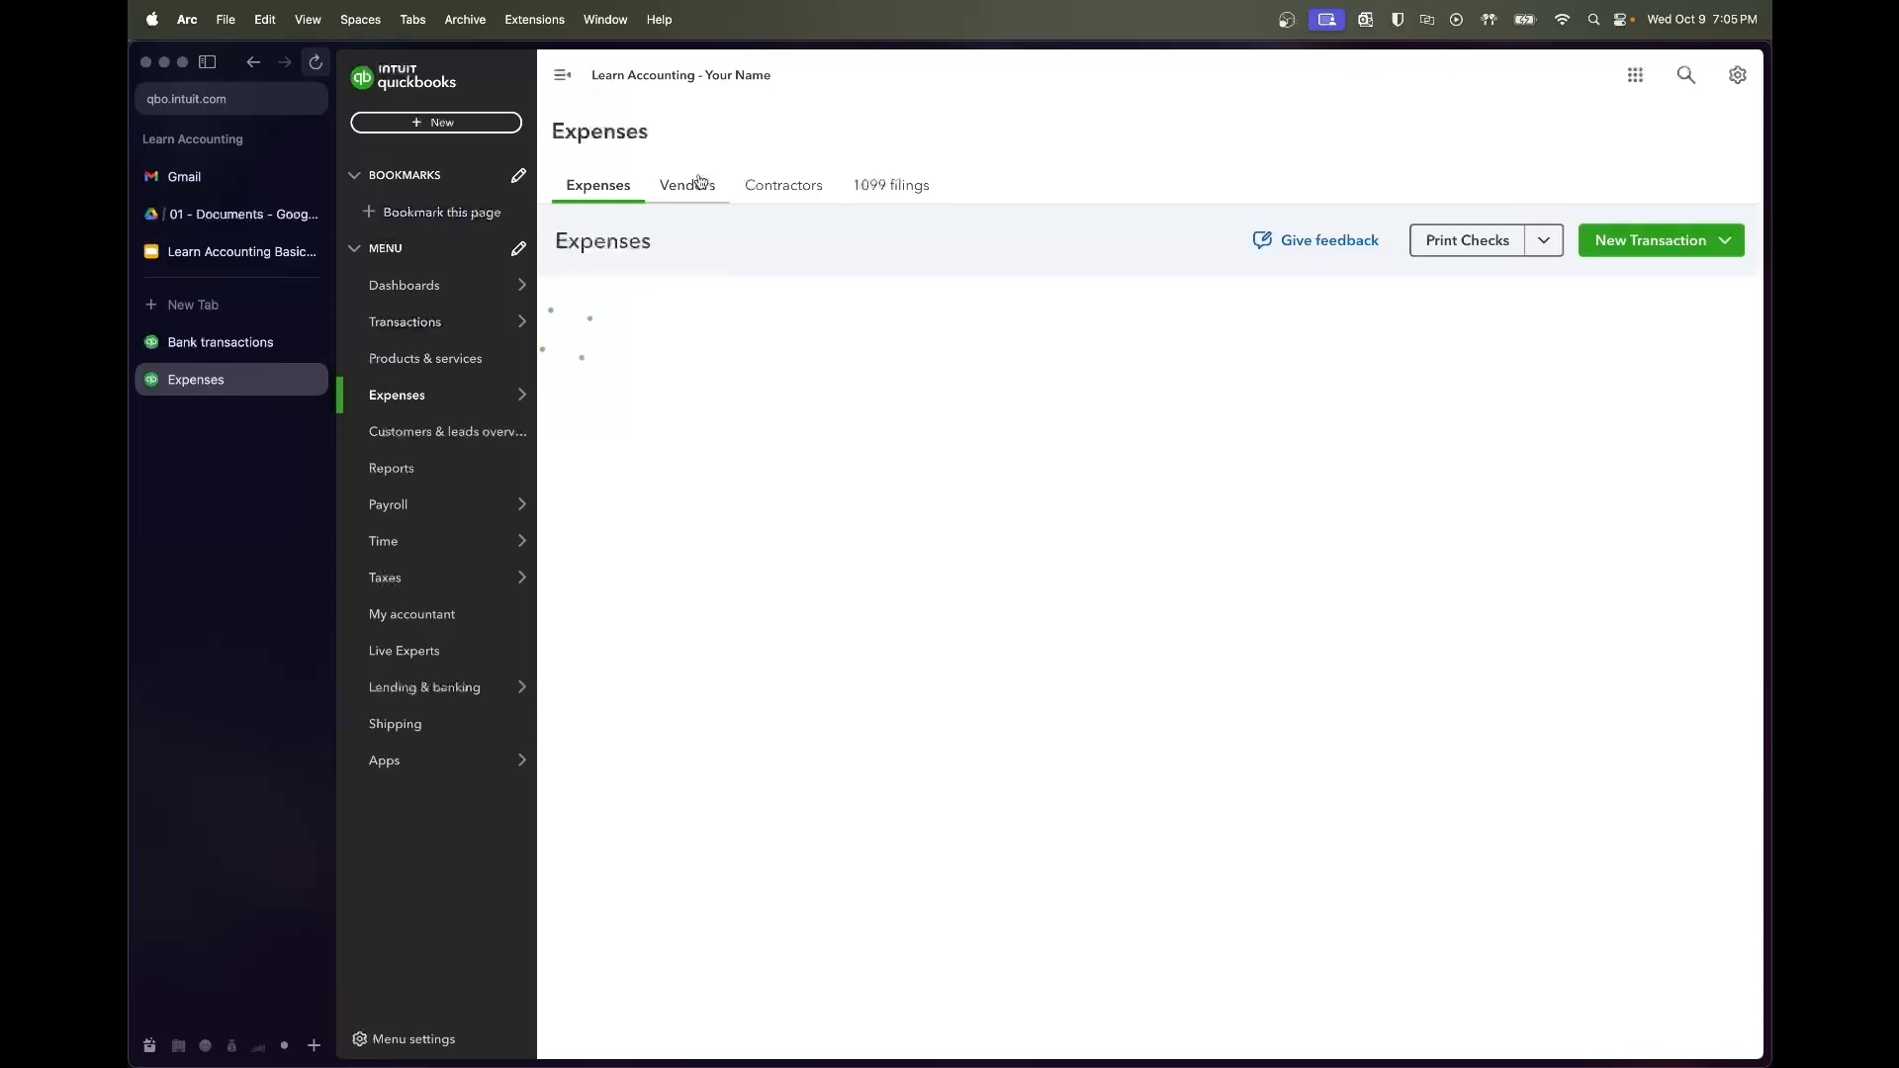
left_click(699, 183)
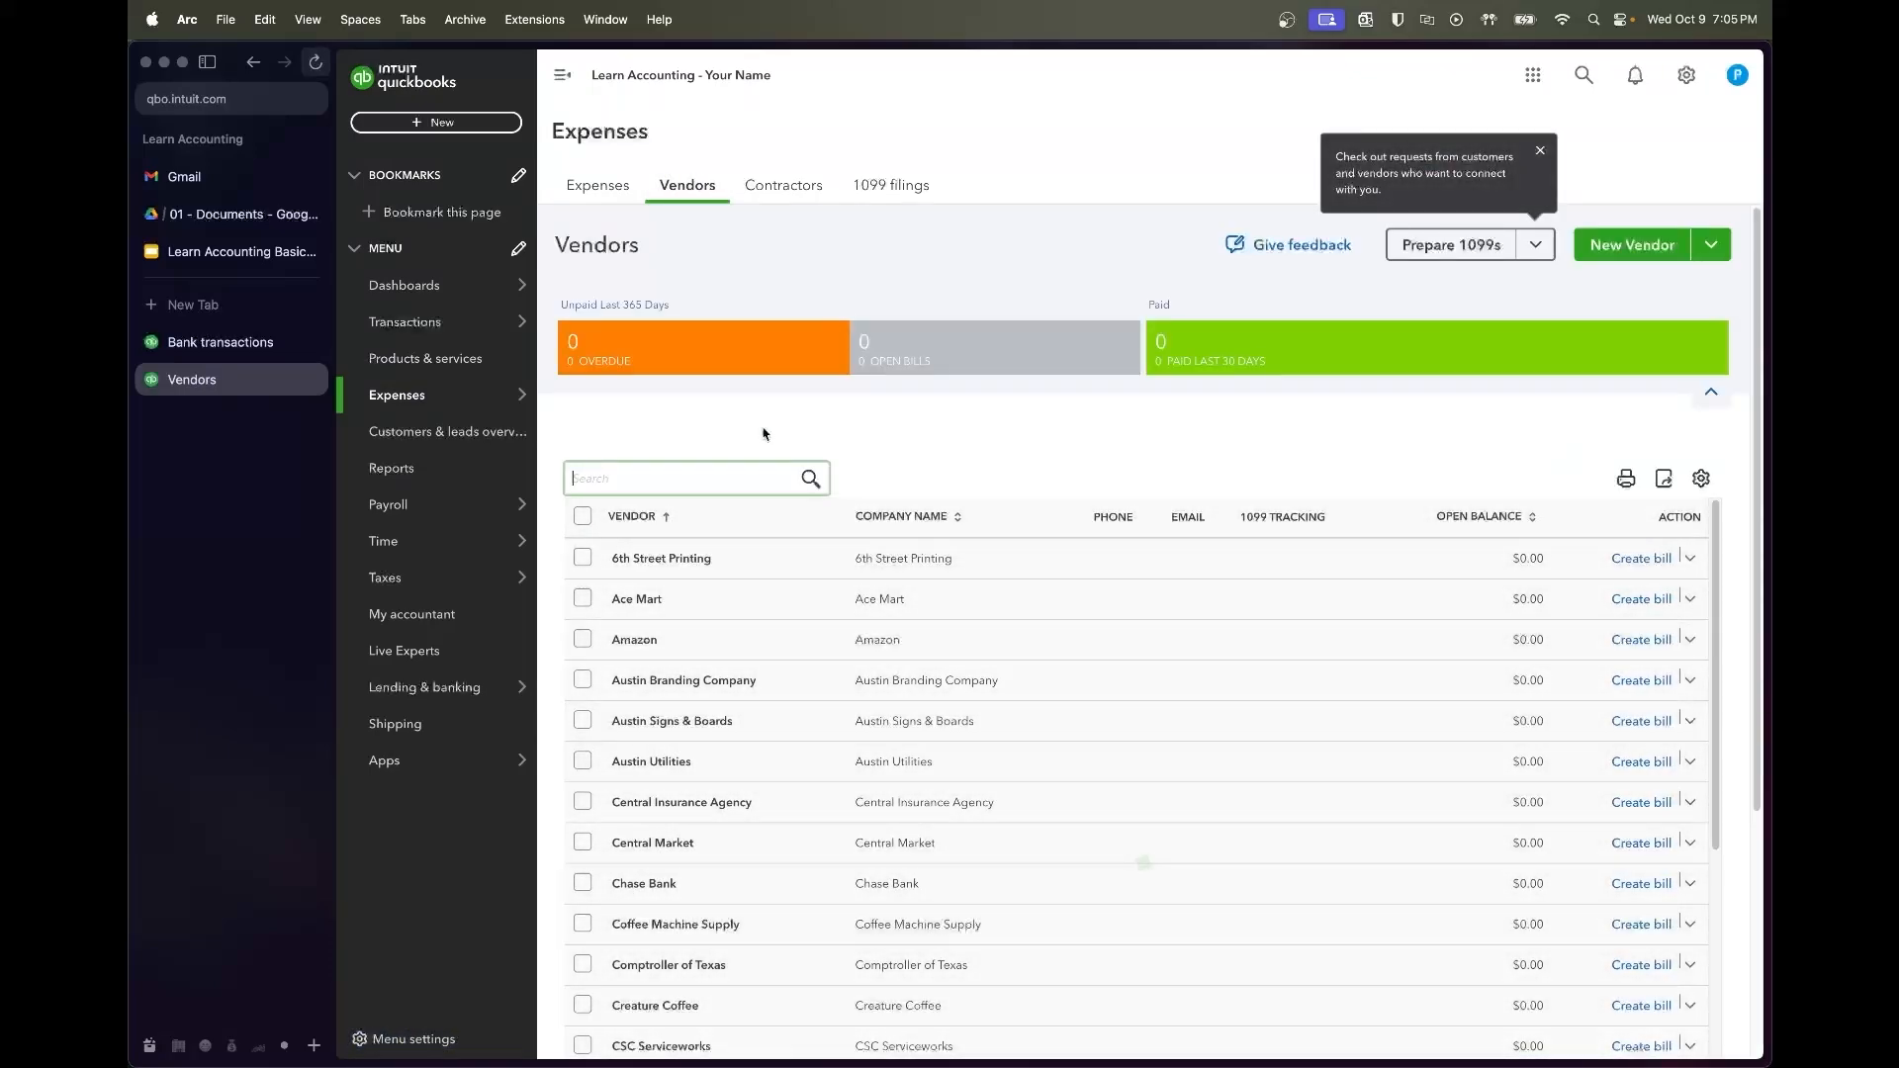
type("ace")
left_click(694, 518)
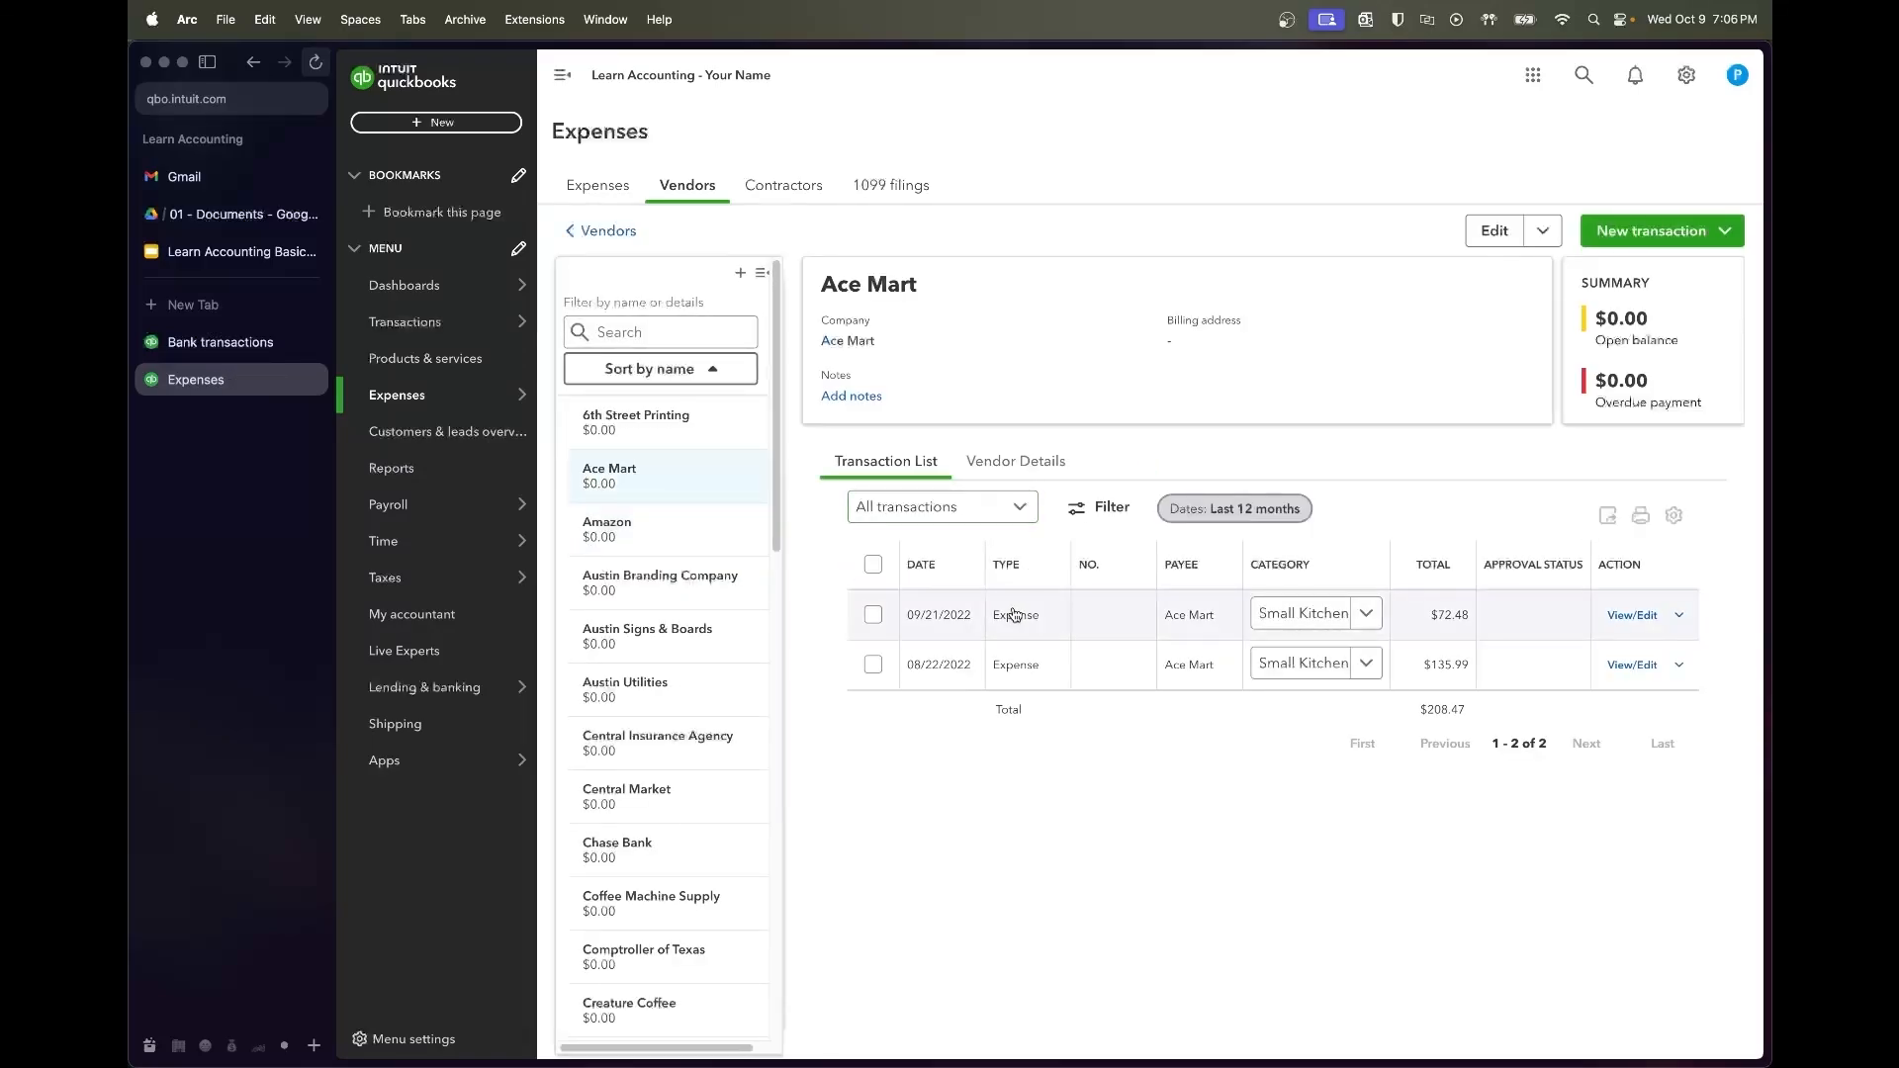
left_click(1291, 614)
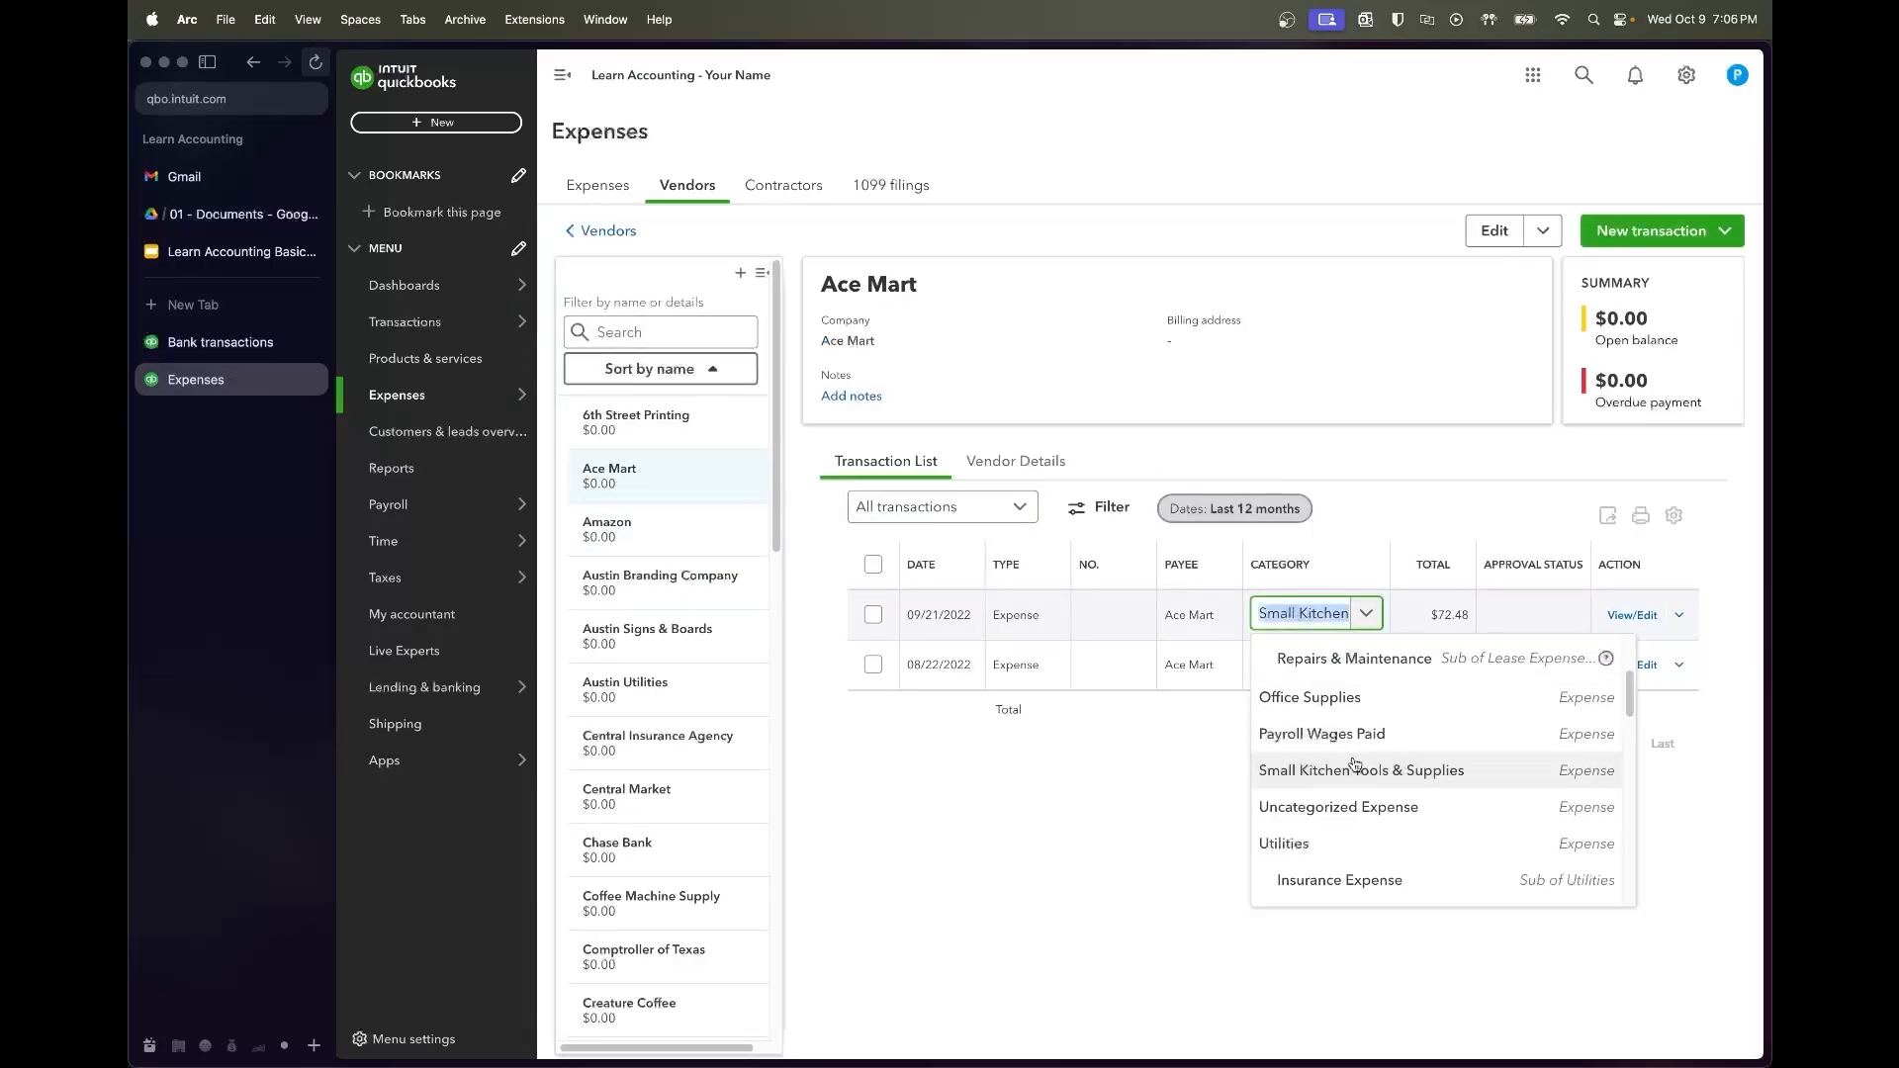
left_click(1309, 610)
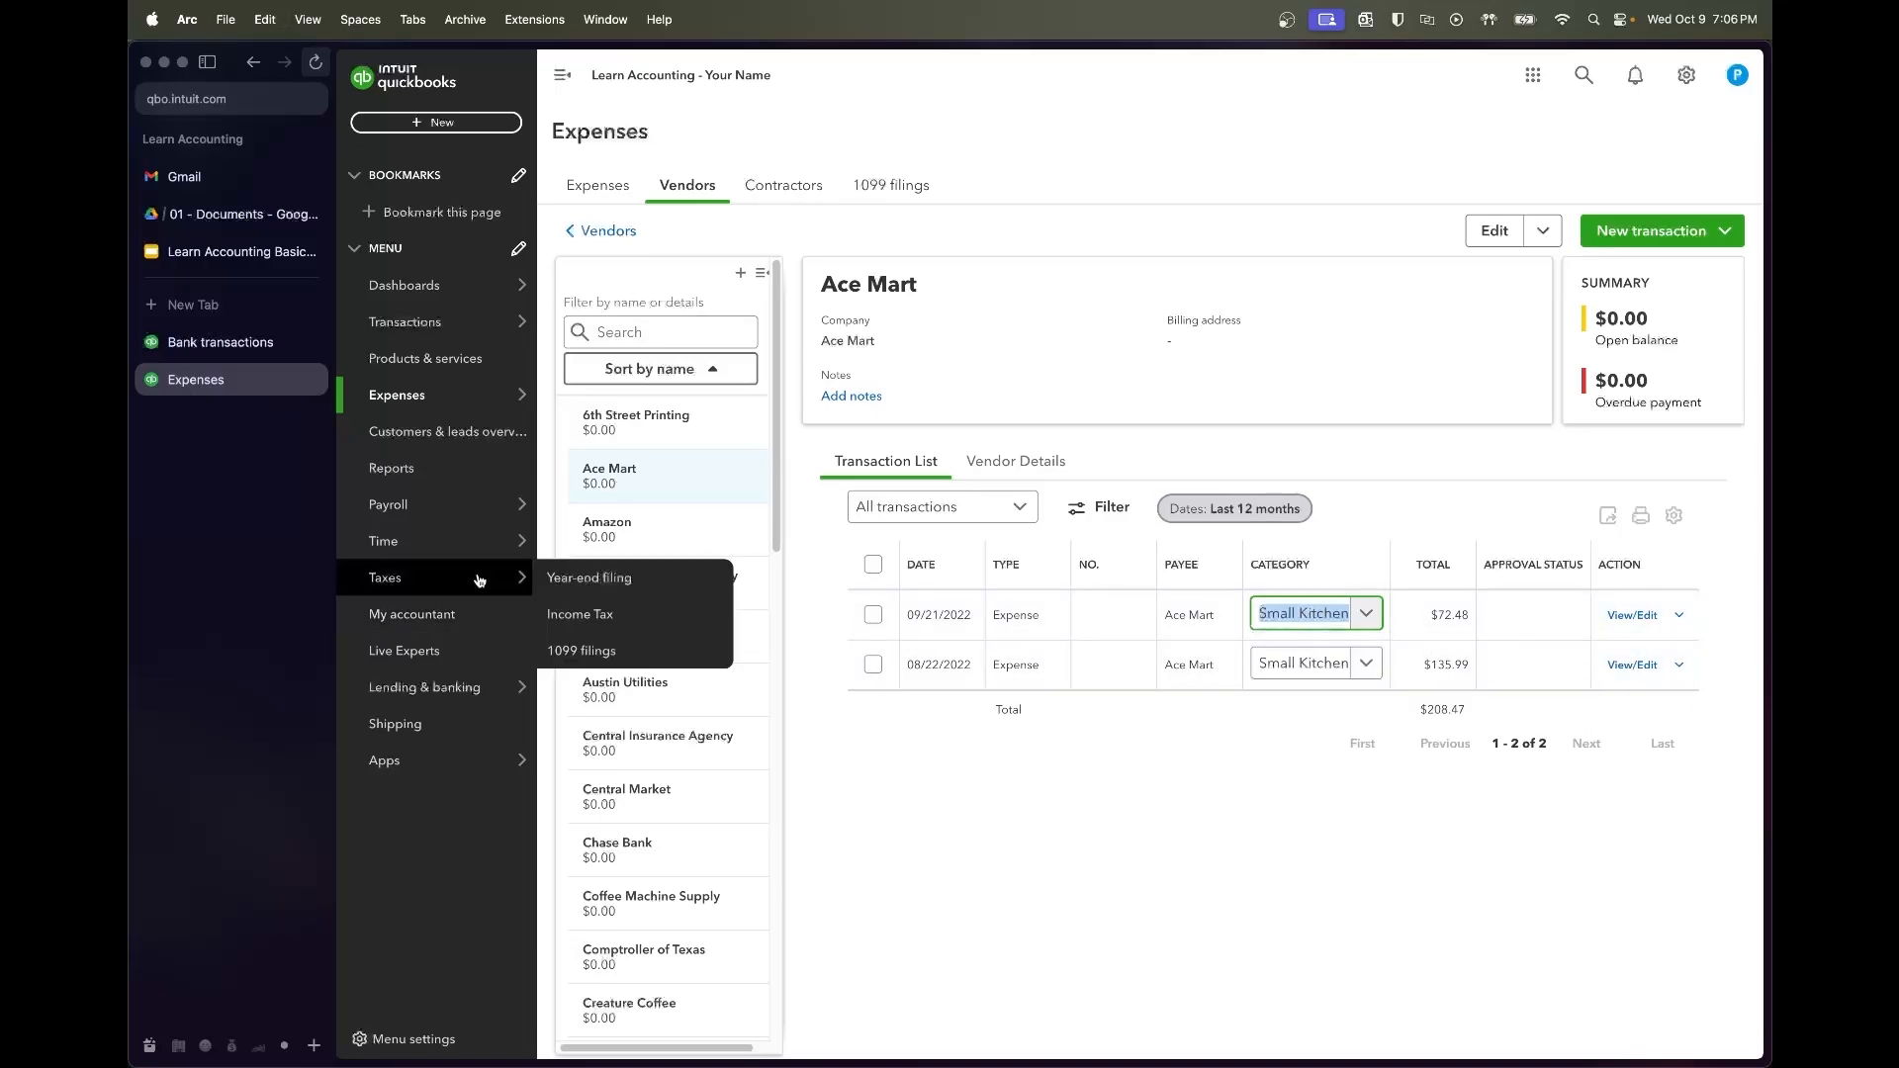
Set the Ace Mart bank transaction's account to Small Kitchen Tools & Supplies
left_click(203, 342)
left_click(994, 551)
key("Up")
left_click(1296, 576)
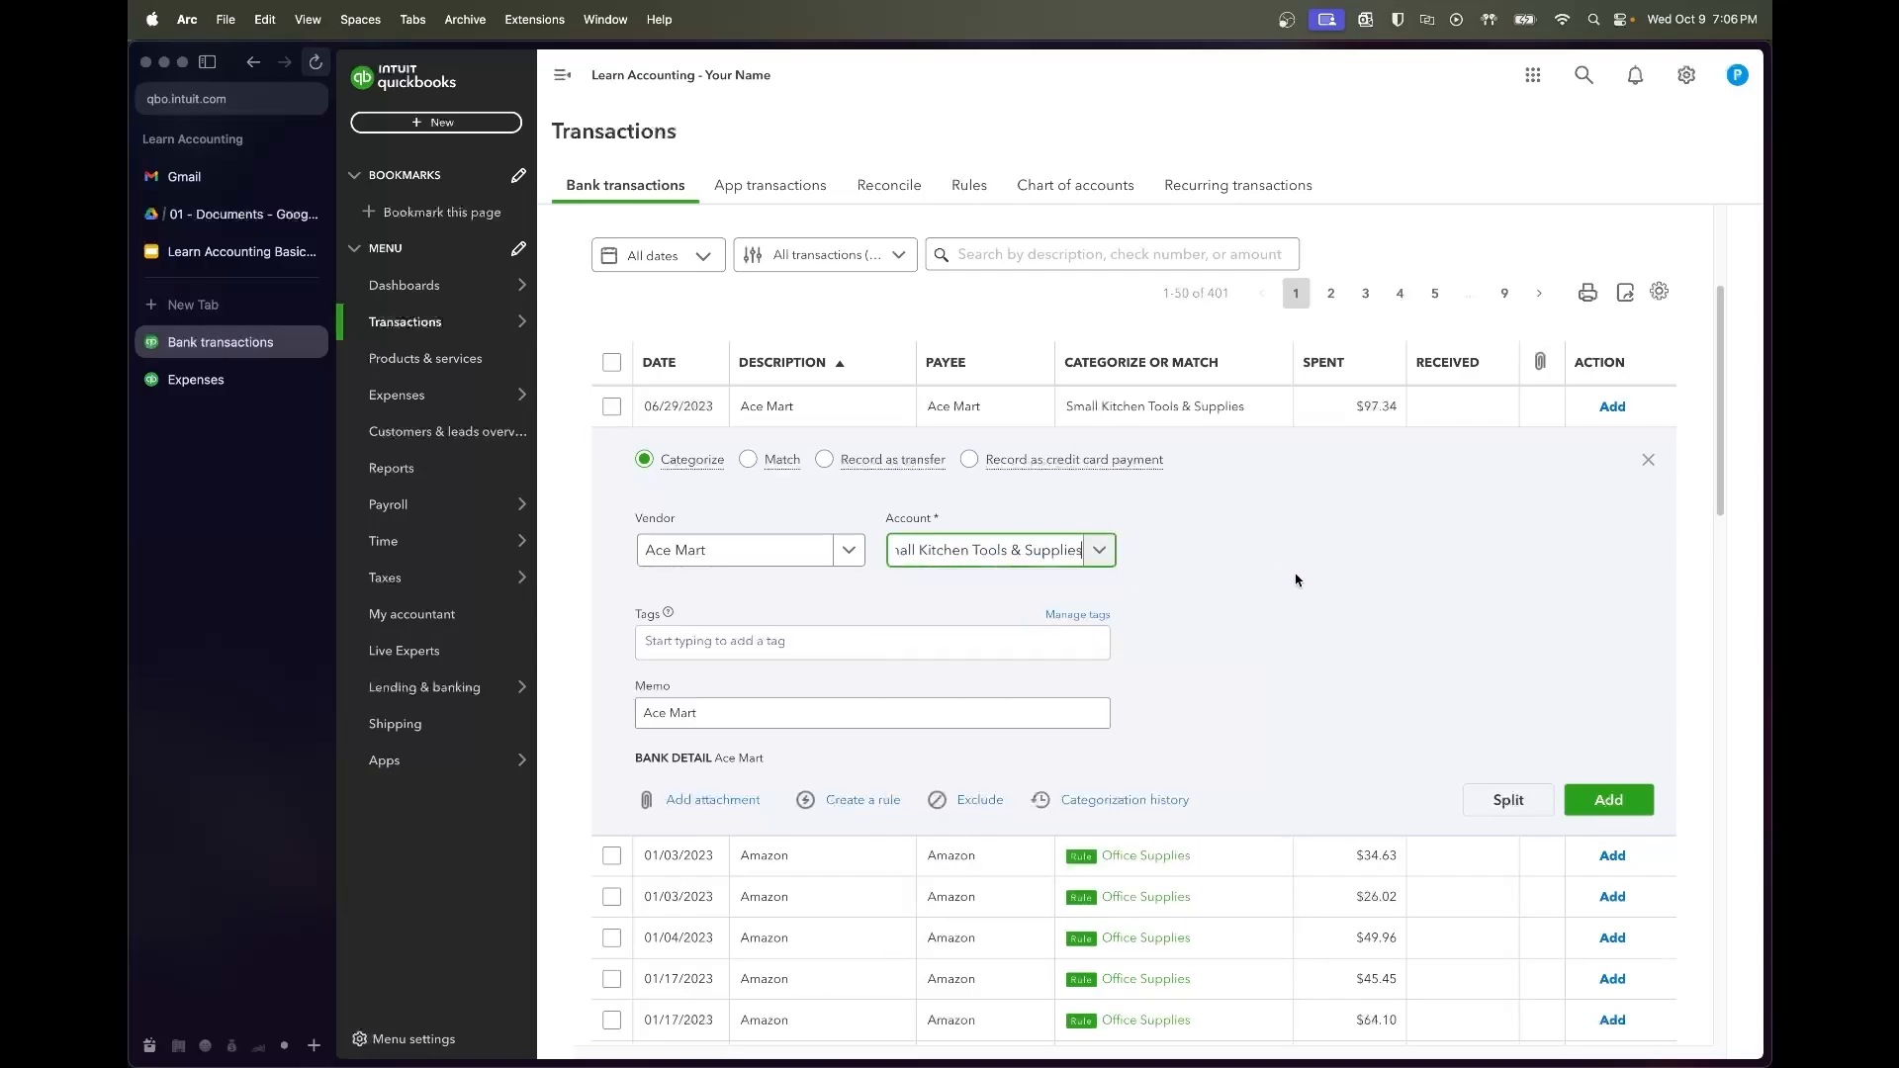
Add the Ace Mart transaction, then accept all 49 rule-matched Amazon transactions
left_click(1604, 802)
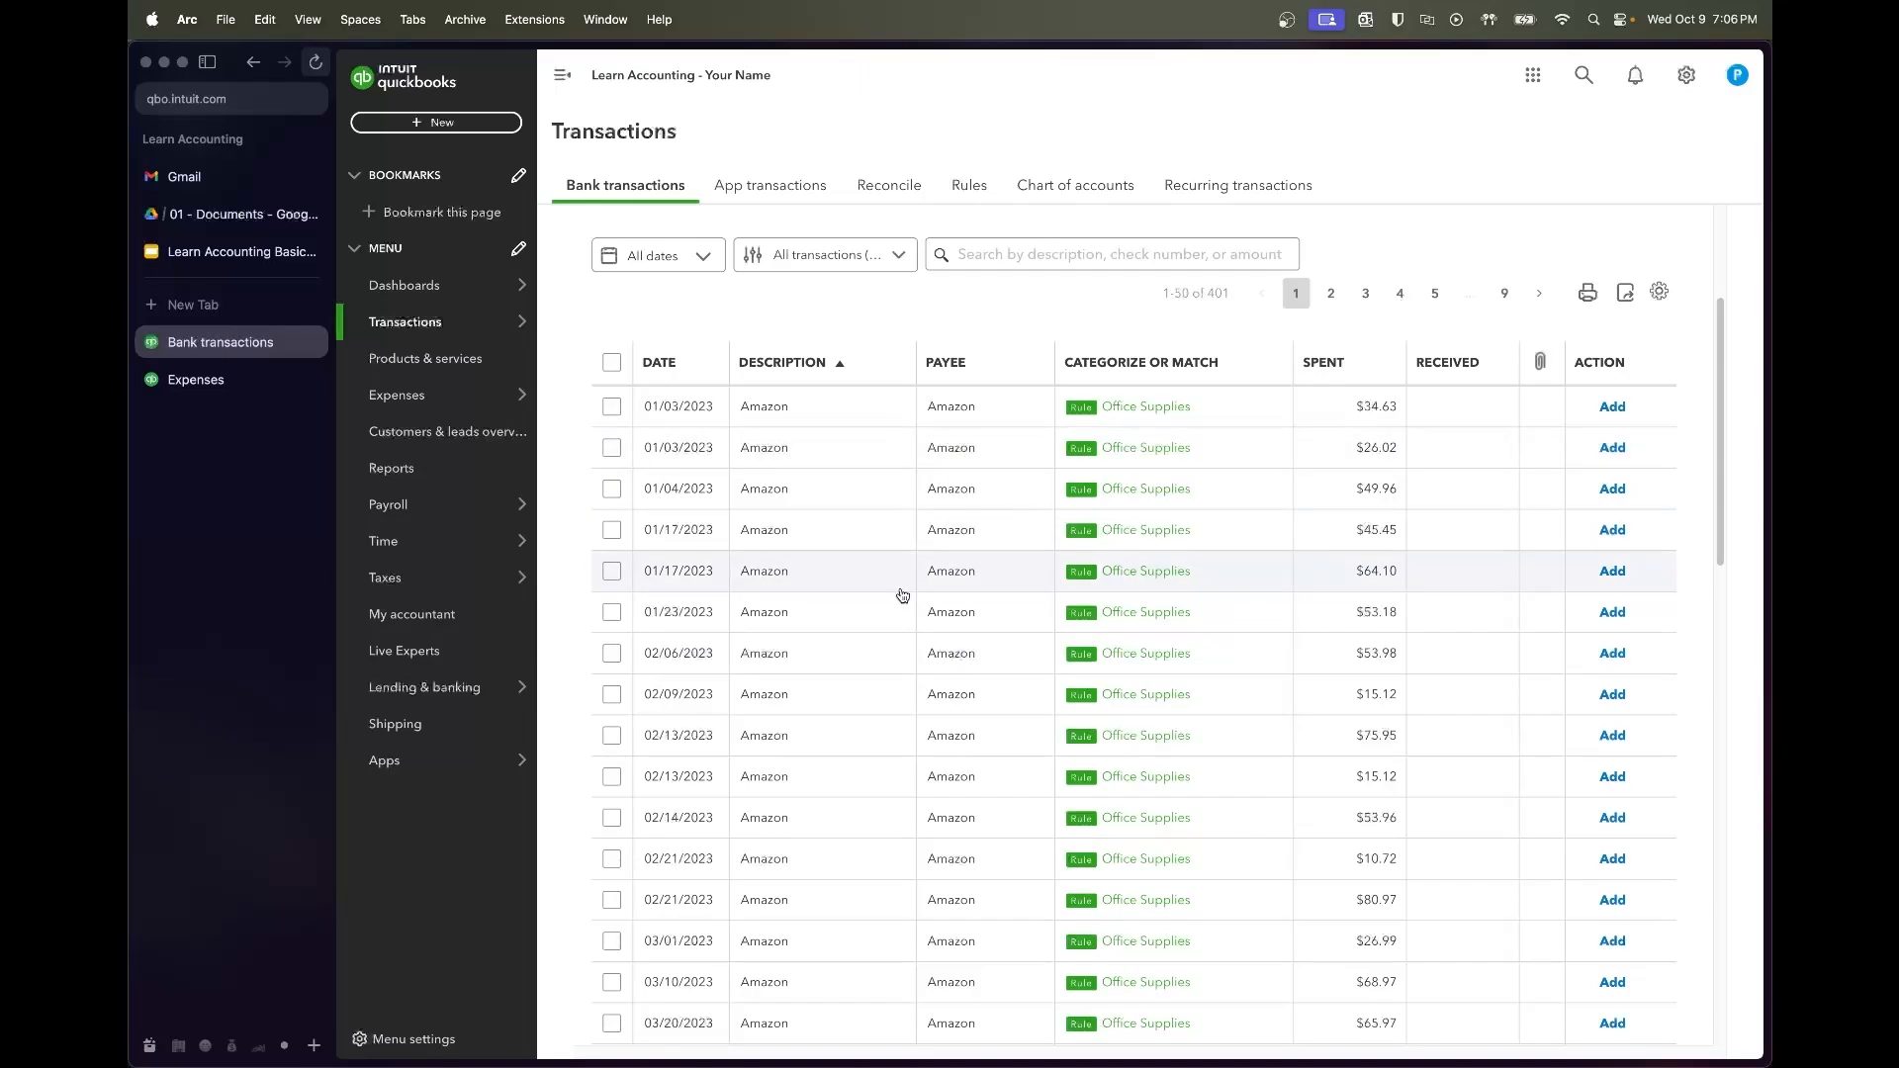
scroll(902, 595, "down", 10)
scroll(902, 595, "down", 6)
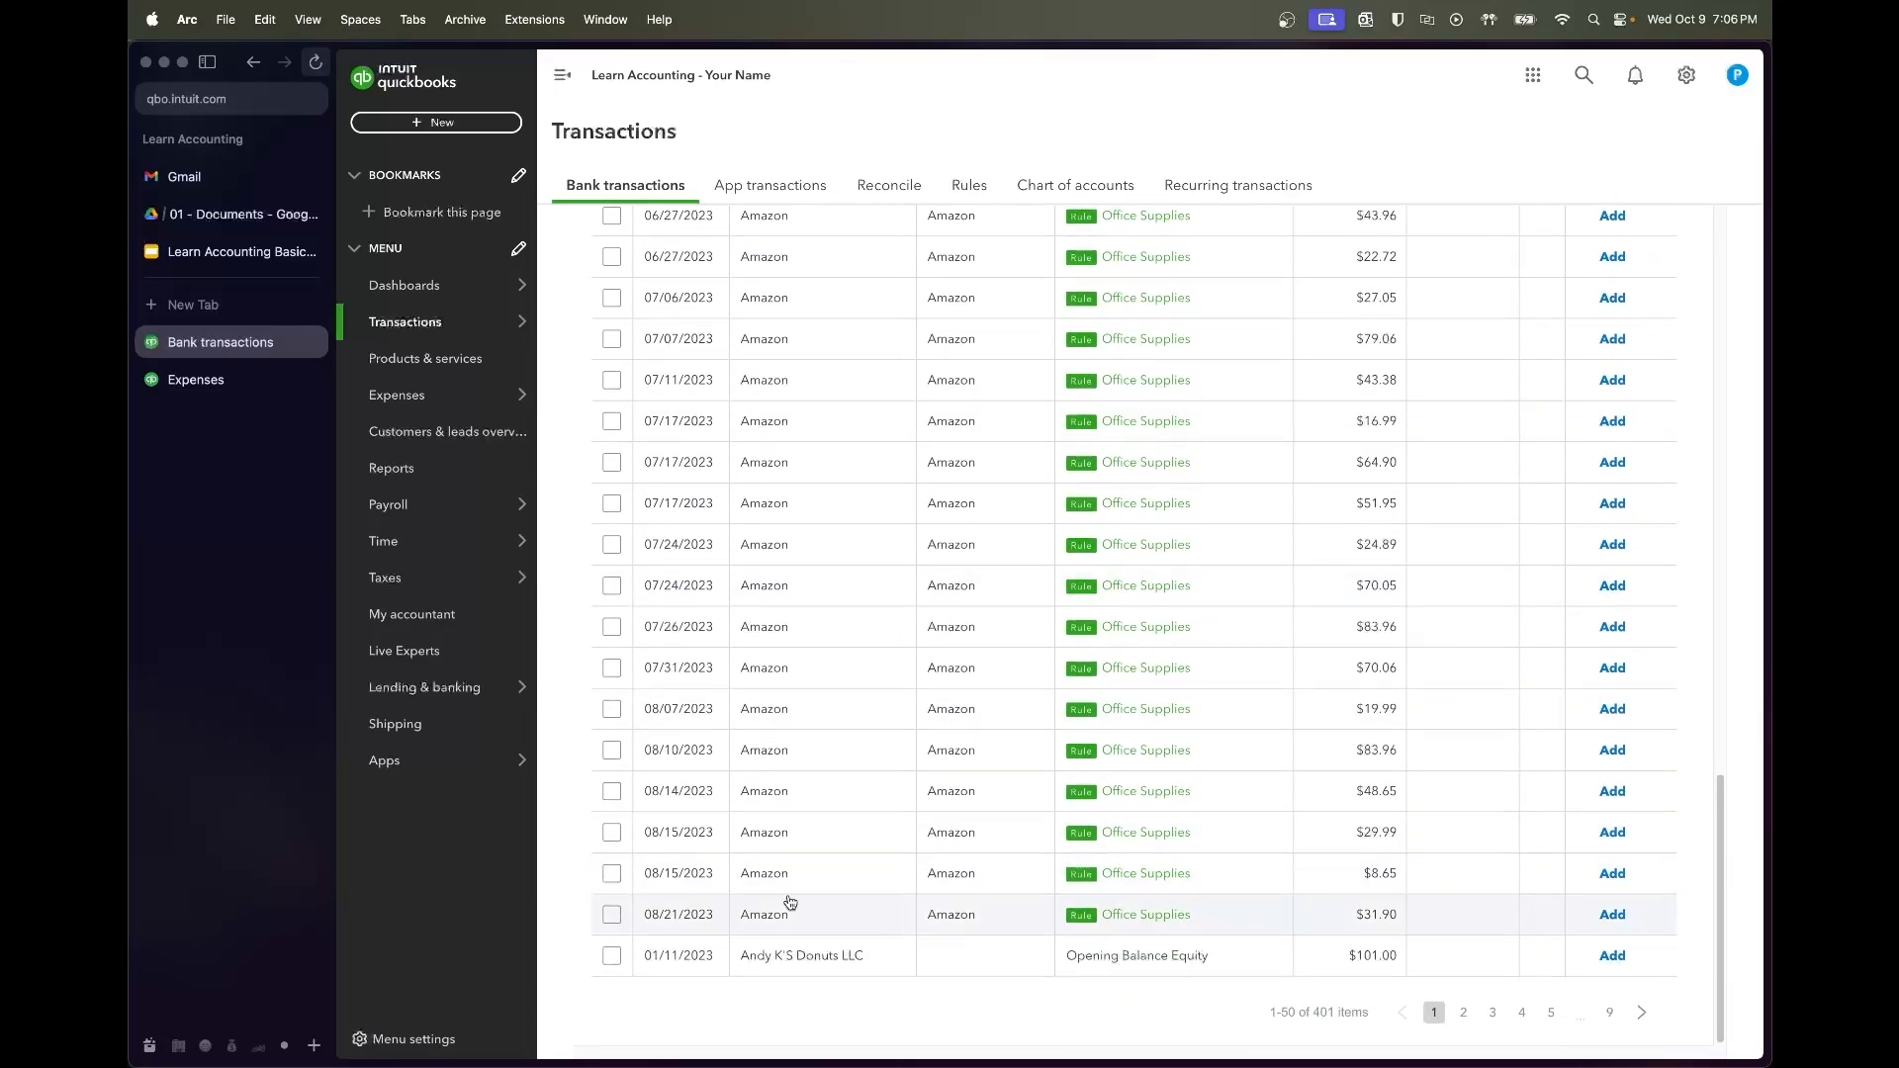
left_click(612, 914)
scroll(1089, 623, "up", 10)
scroll(1089, 623, "up", 5)
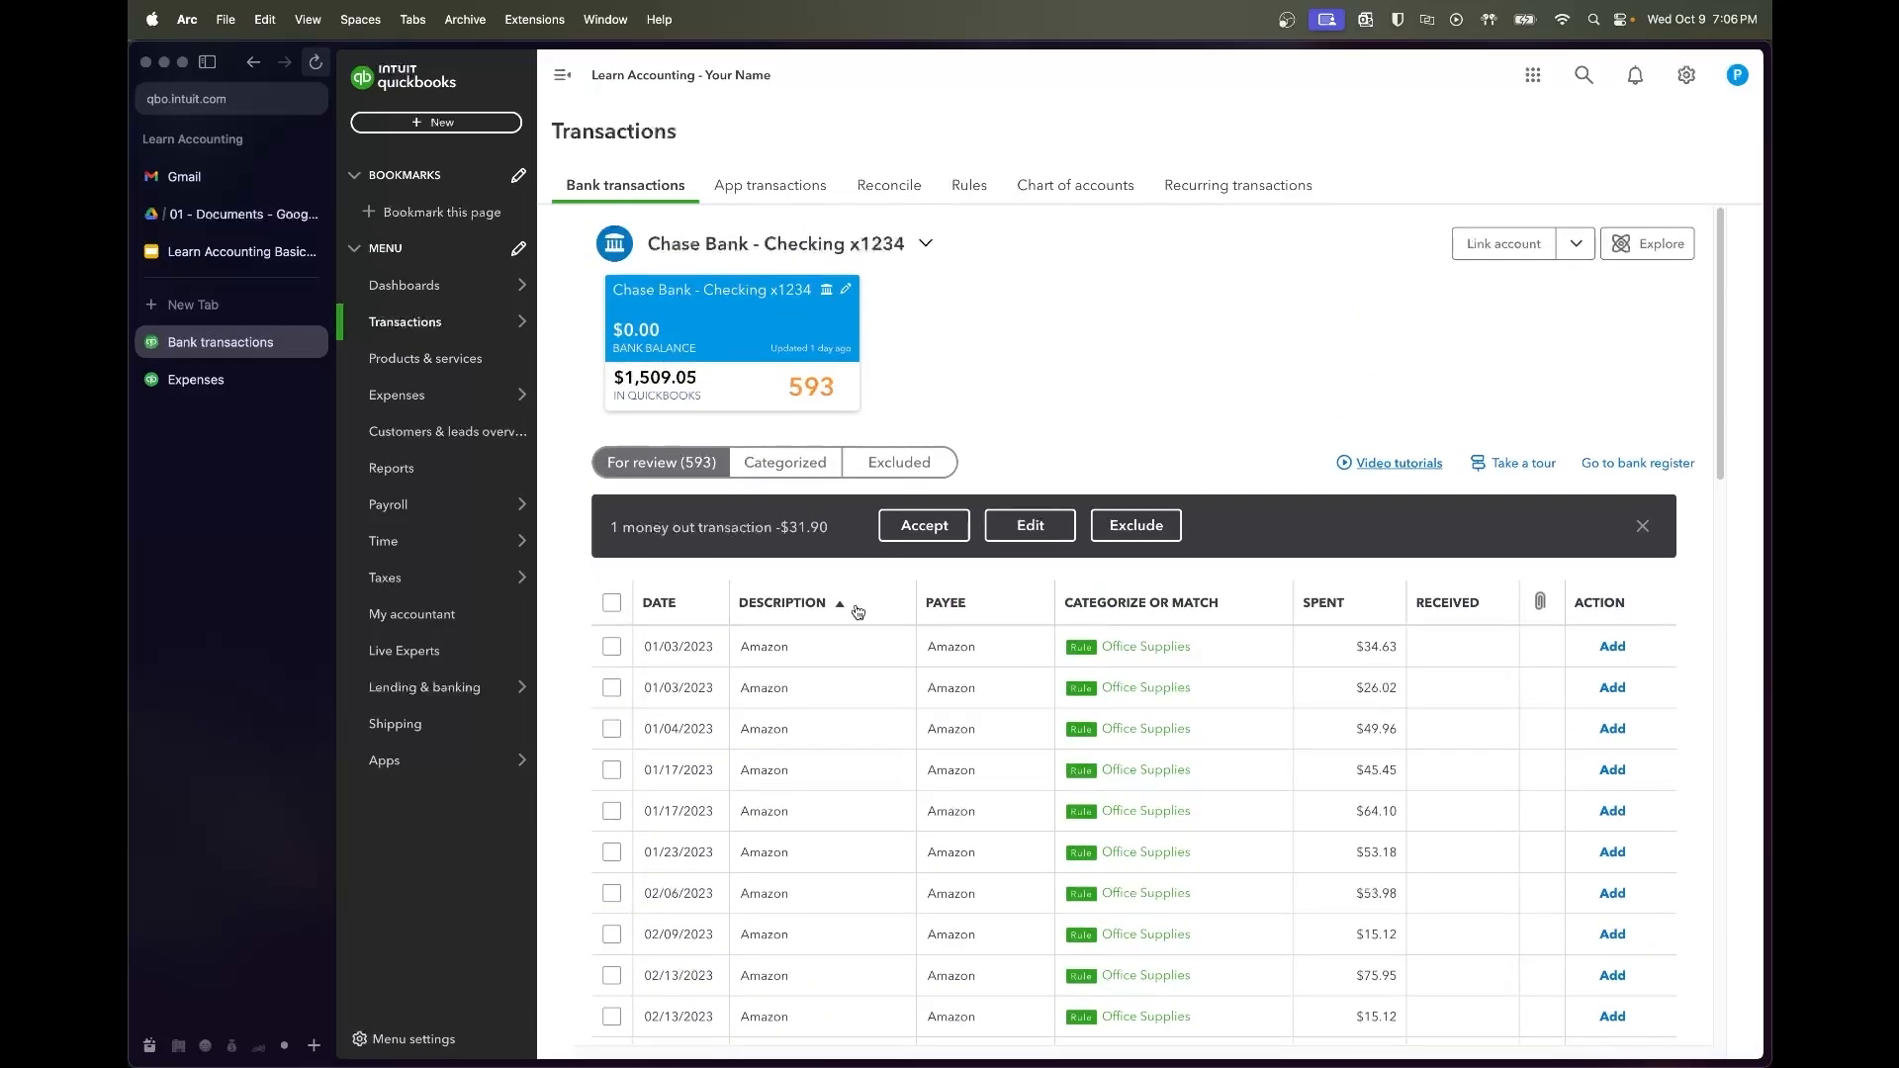
left_click(612, 647, "shift")
left_click(960, 525)
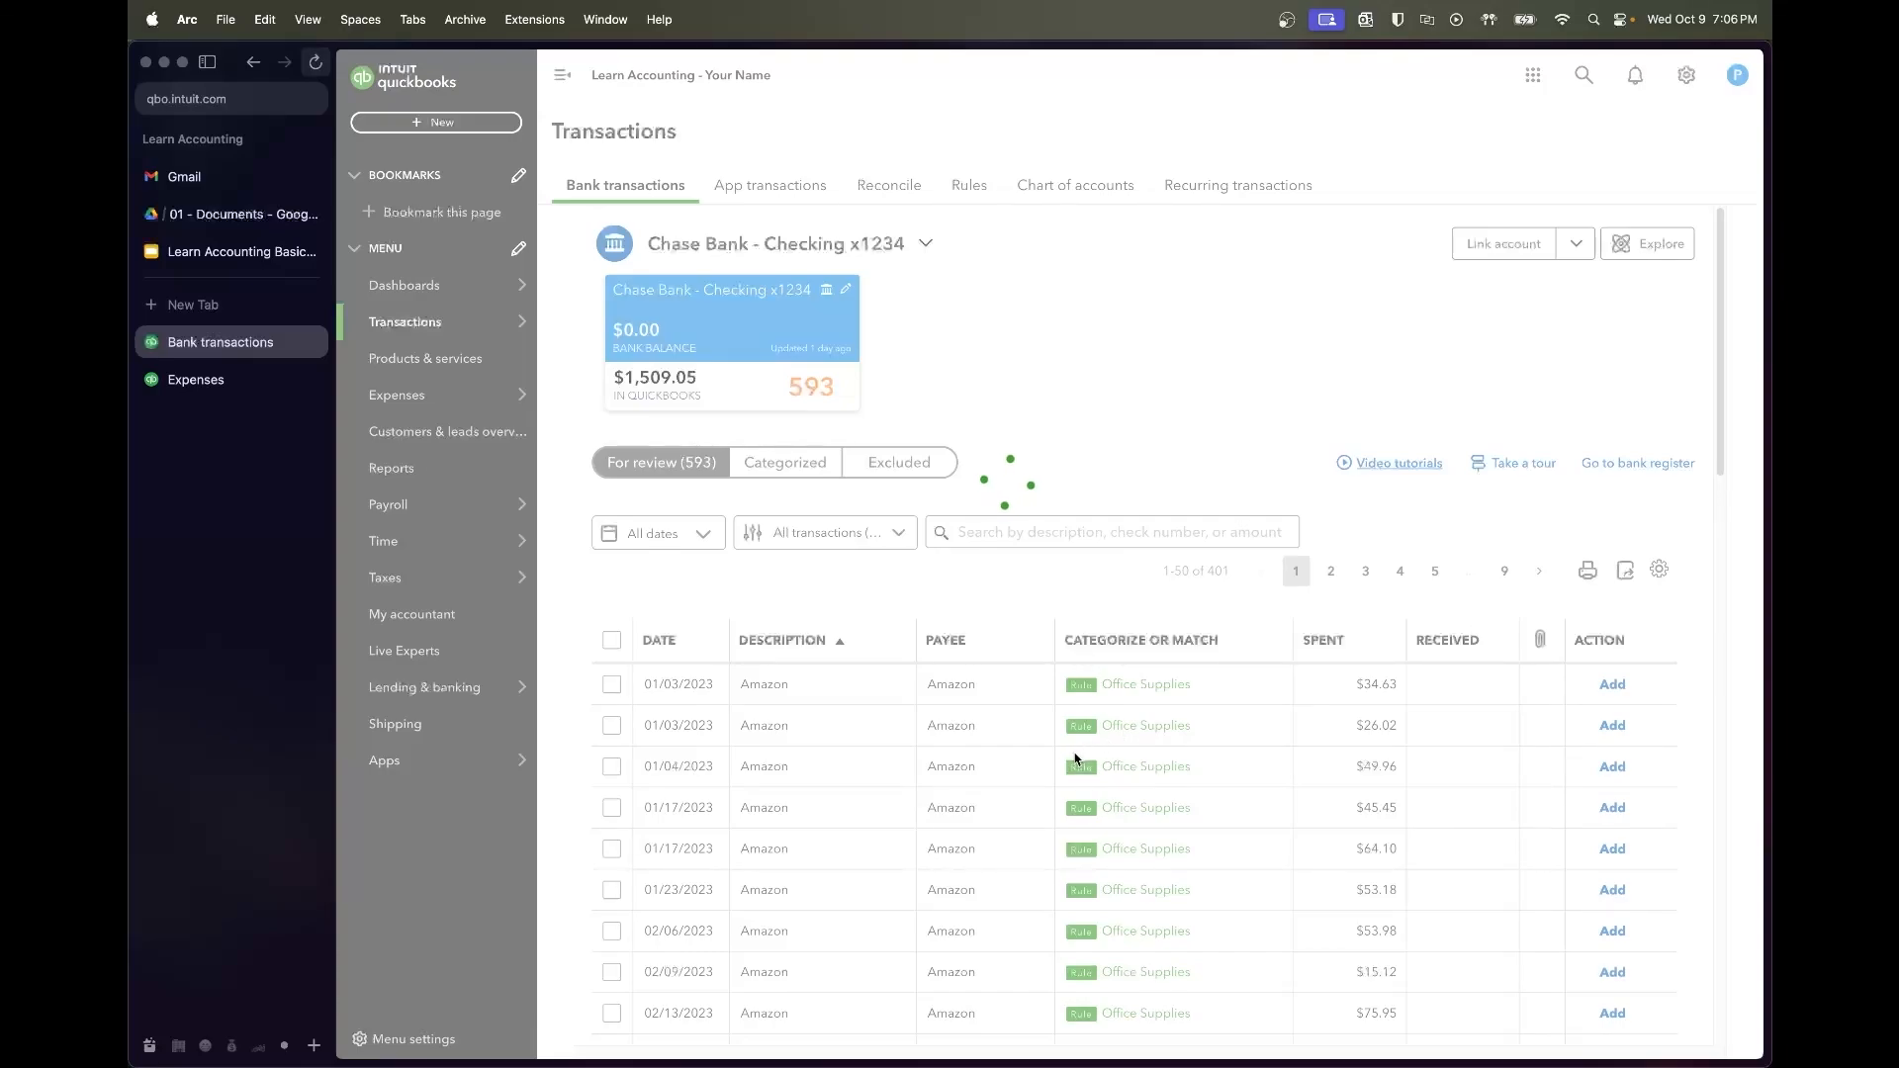
Create vendor Andy K'S Donuts as payee on the 01/11/2023 $101.00 charge
scroll(1076, 760, "down", 1)
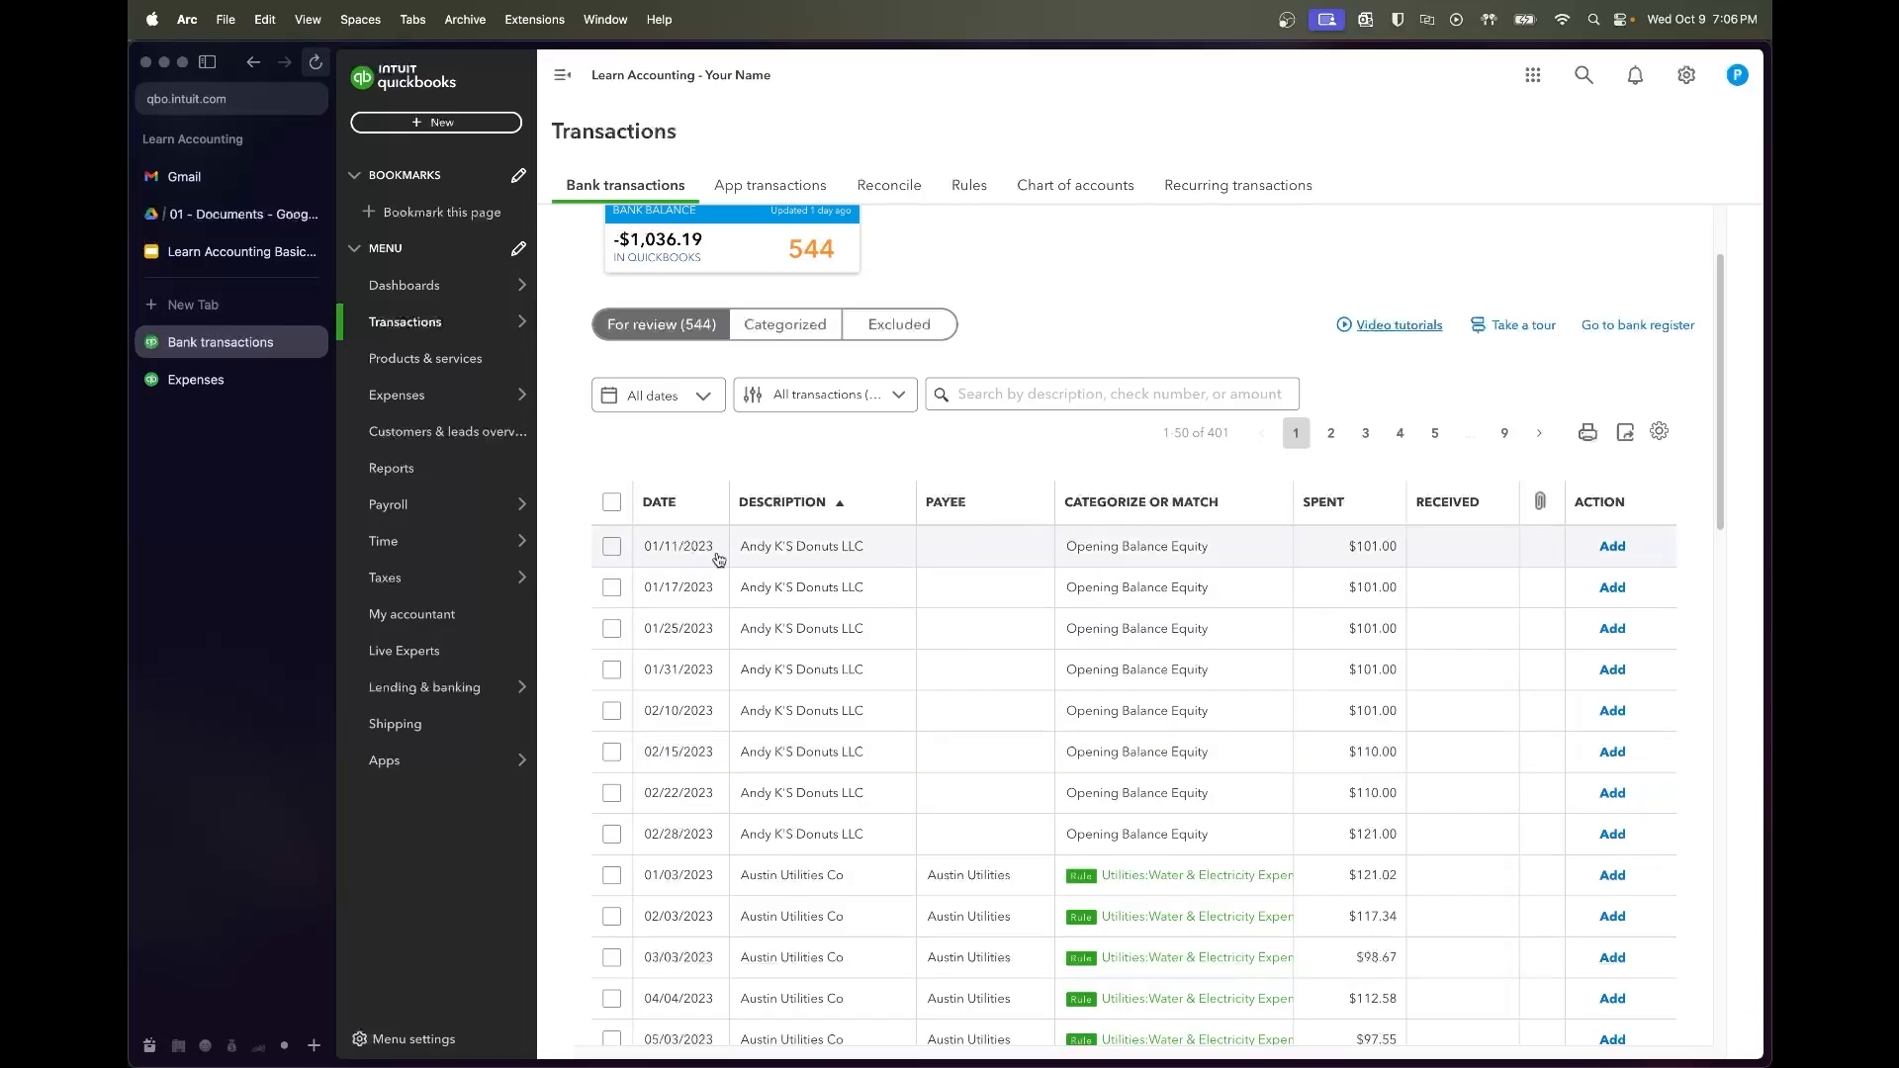
left_click(782, 562)
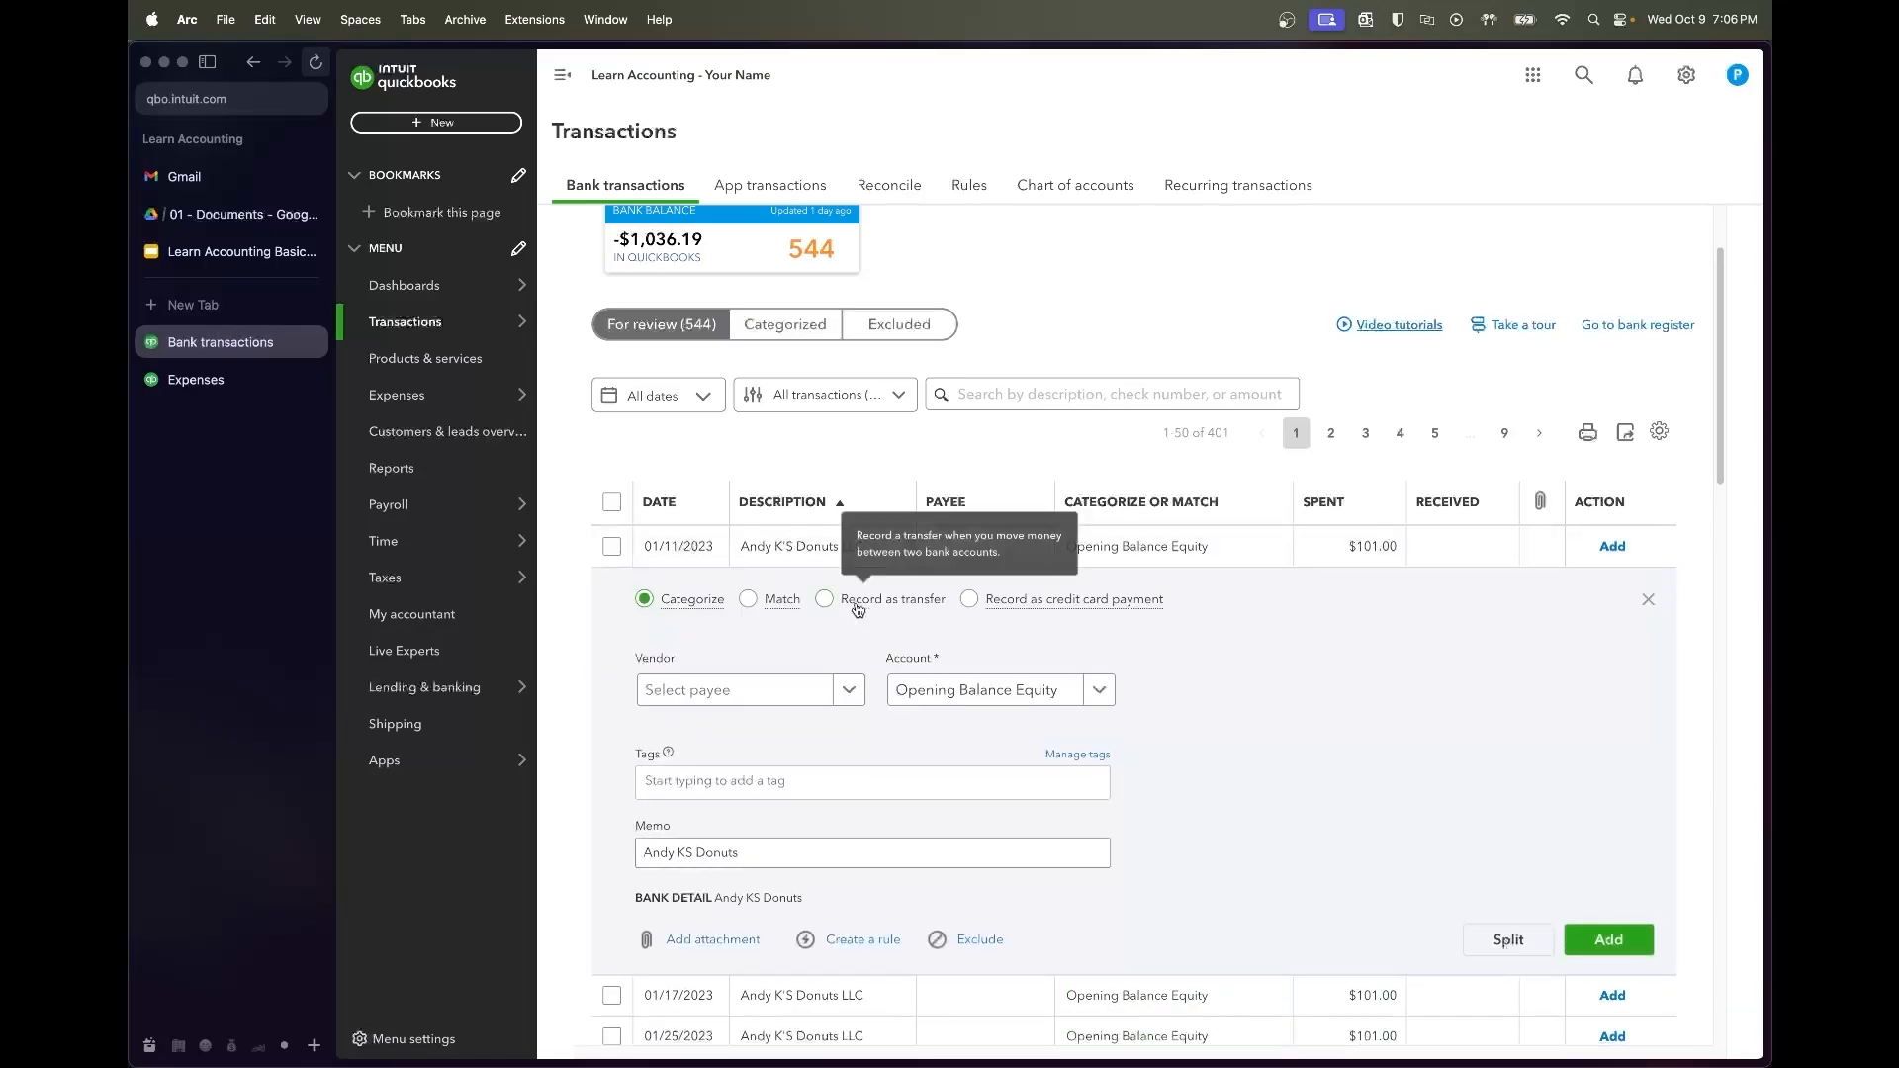
left_click(783, 692)
type("Andy K")
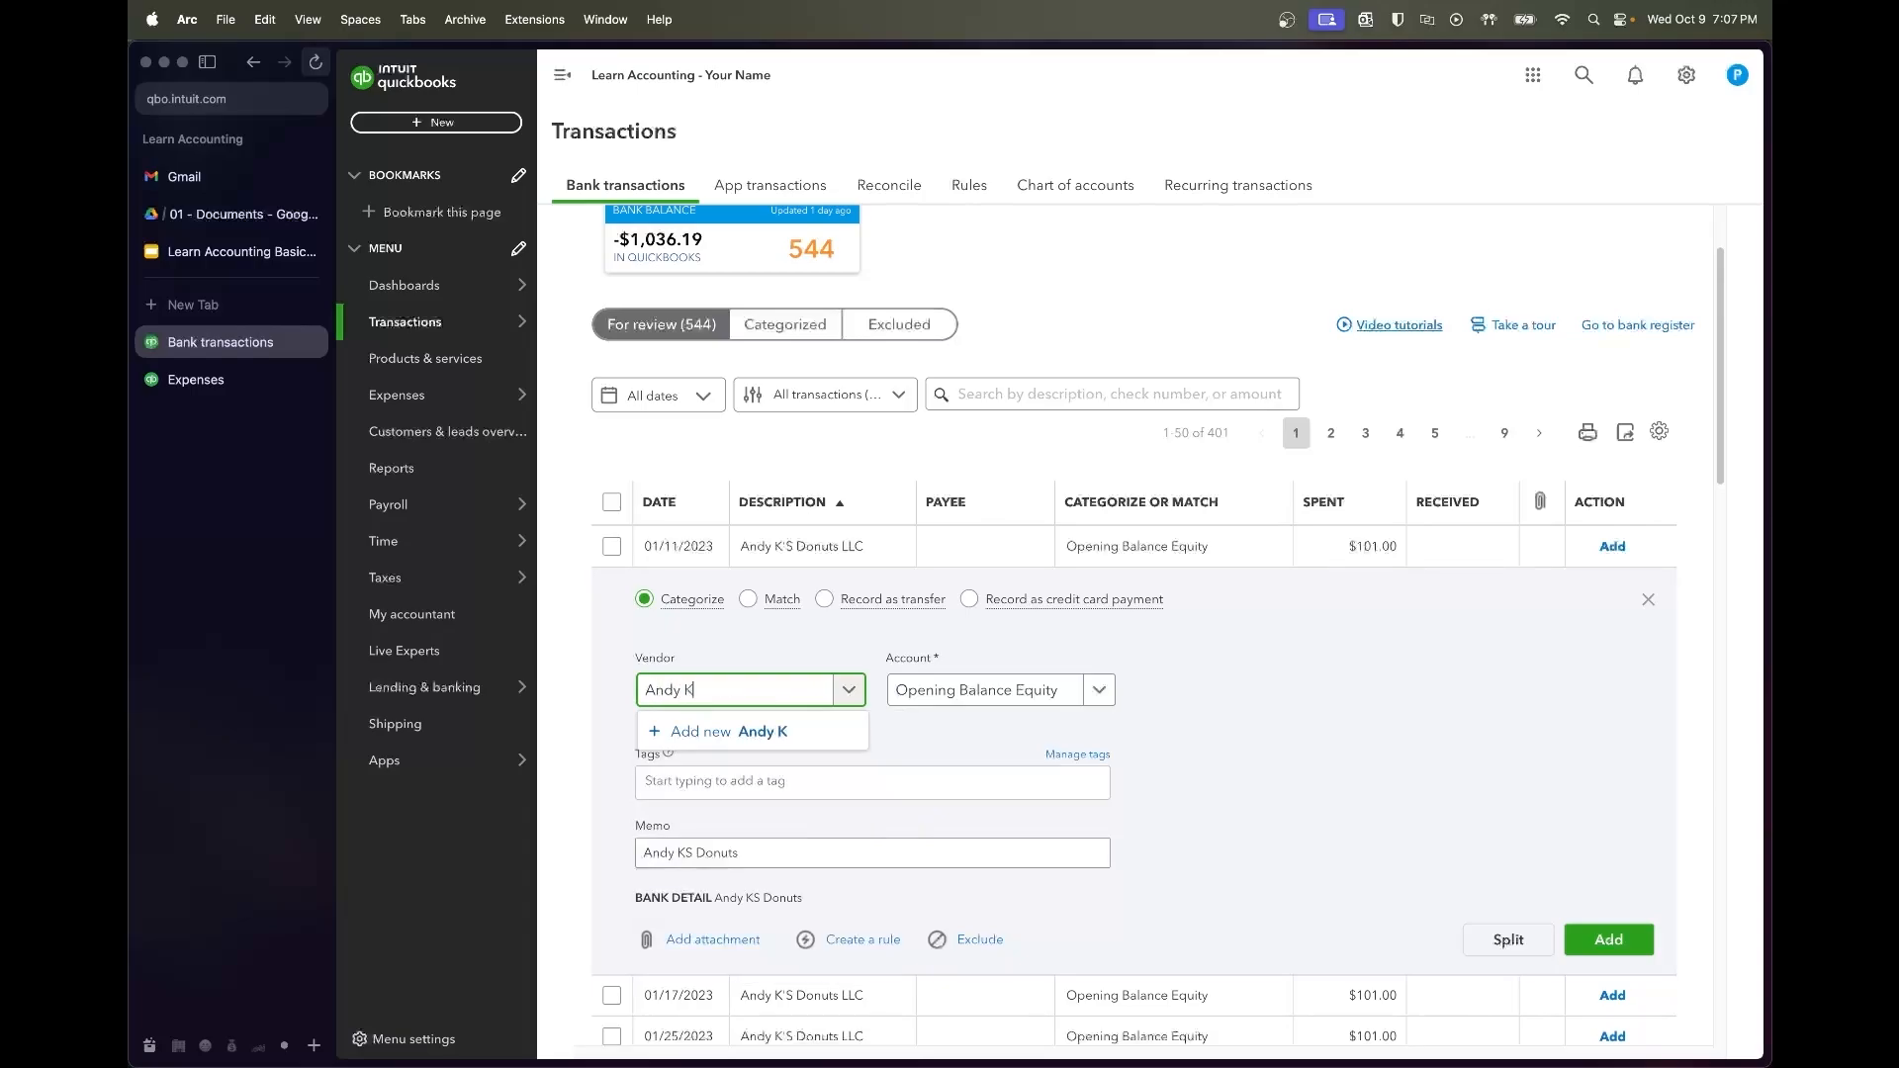
type("'S Donuts")
left_click(781, 731)
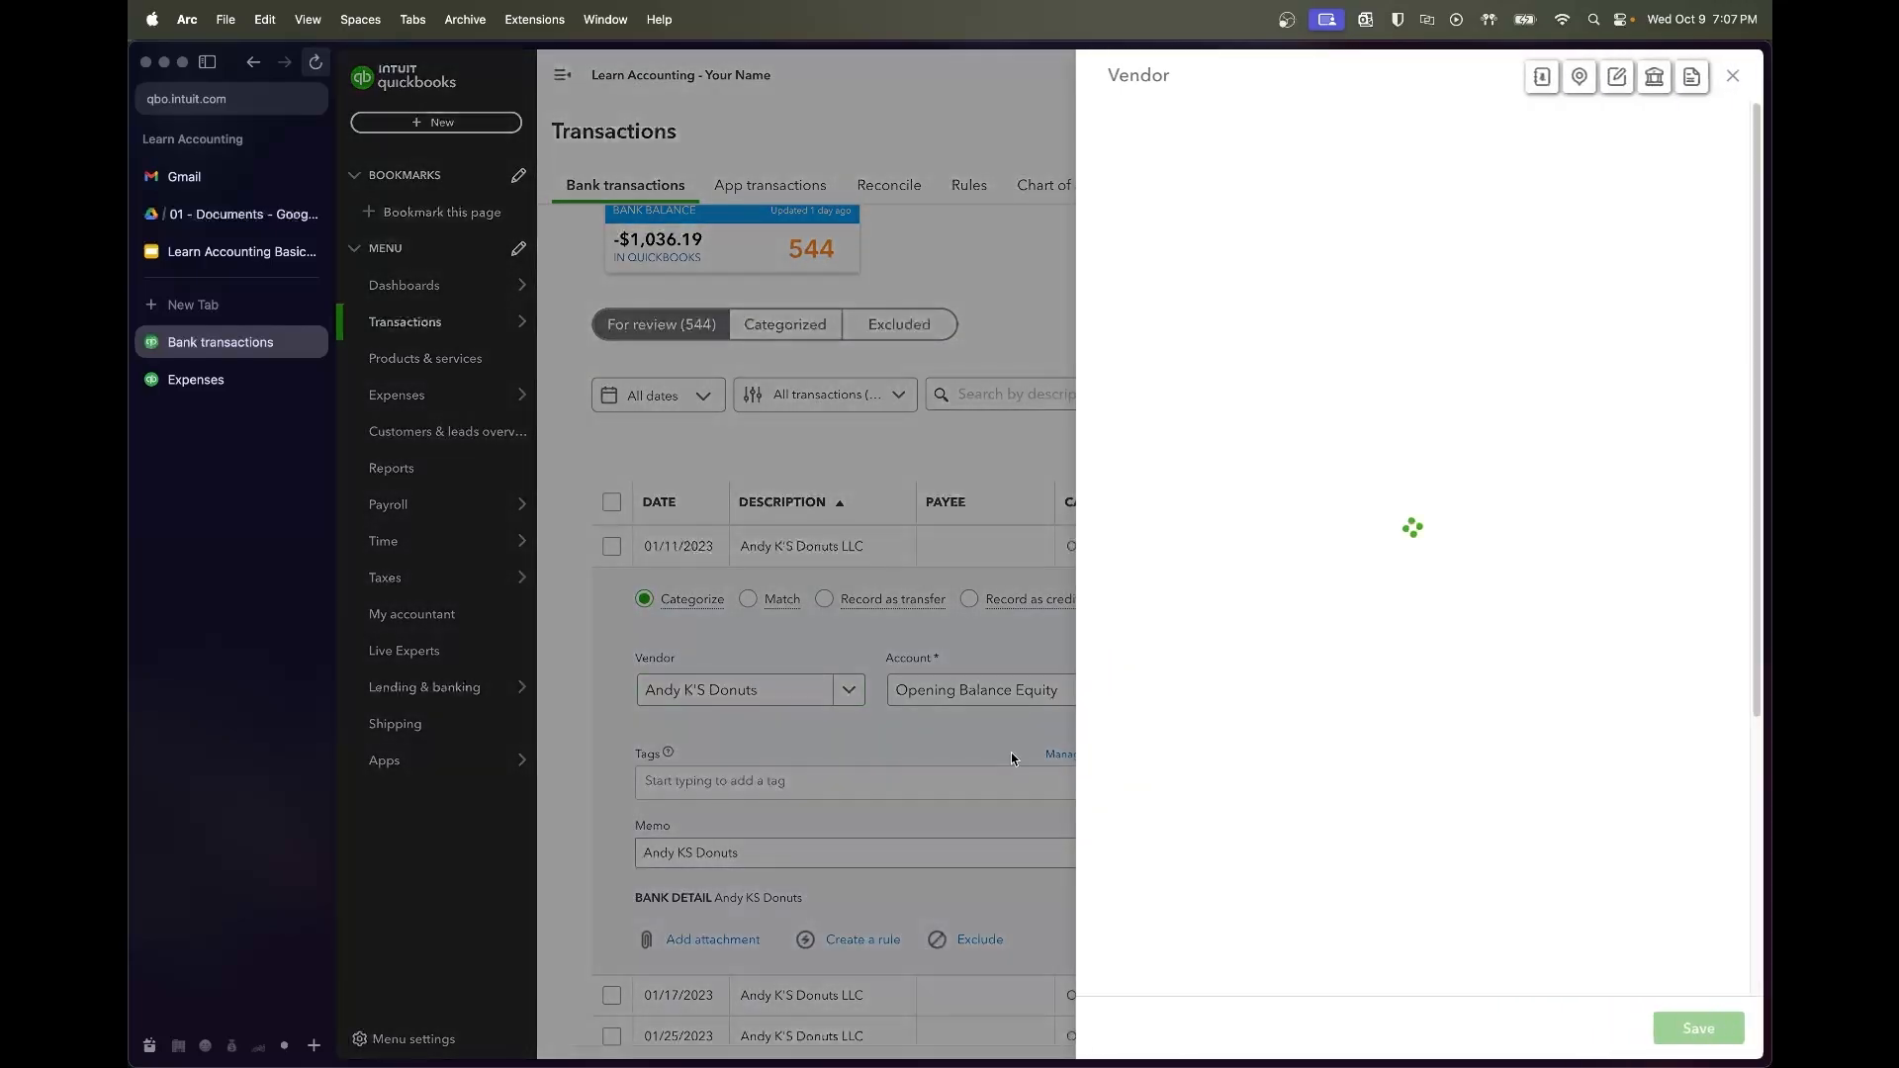
left_click(1721, 1037)
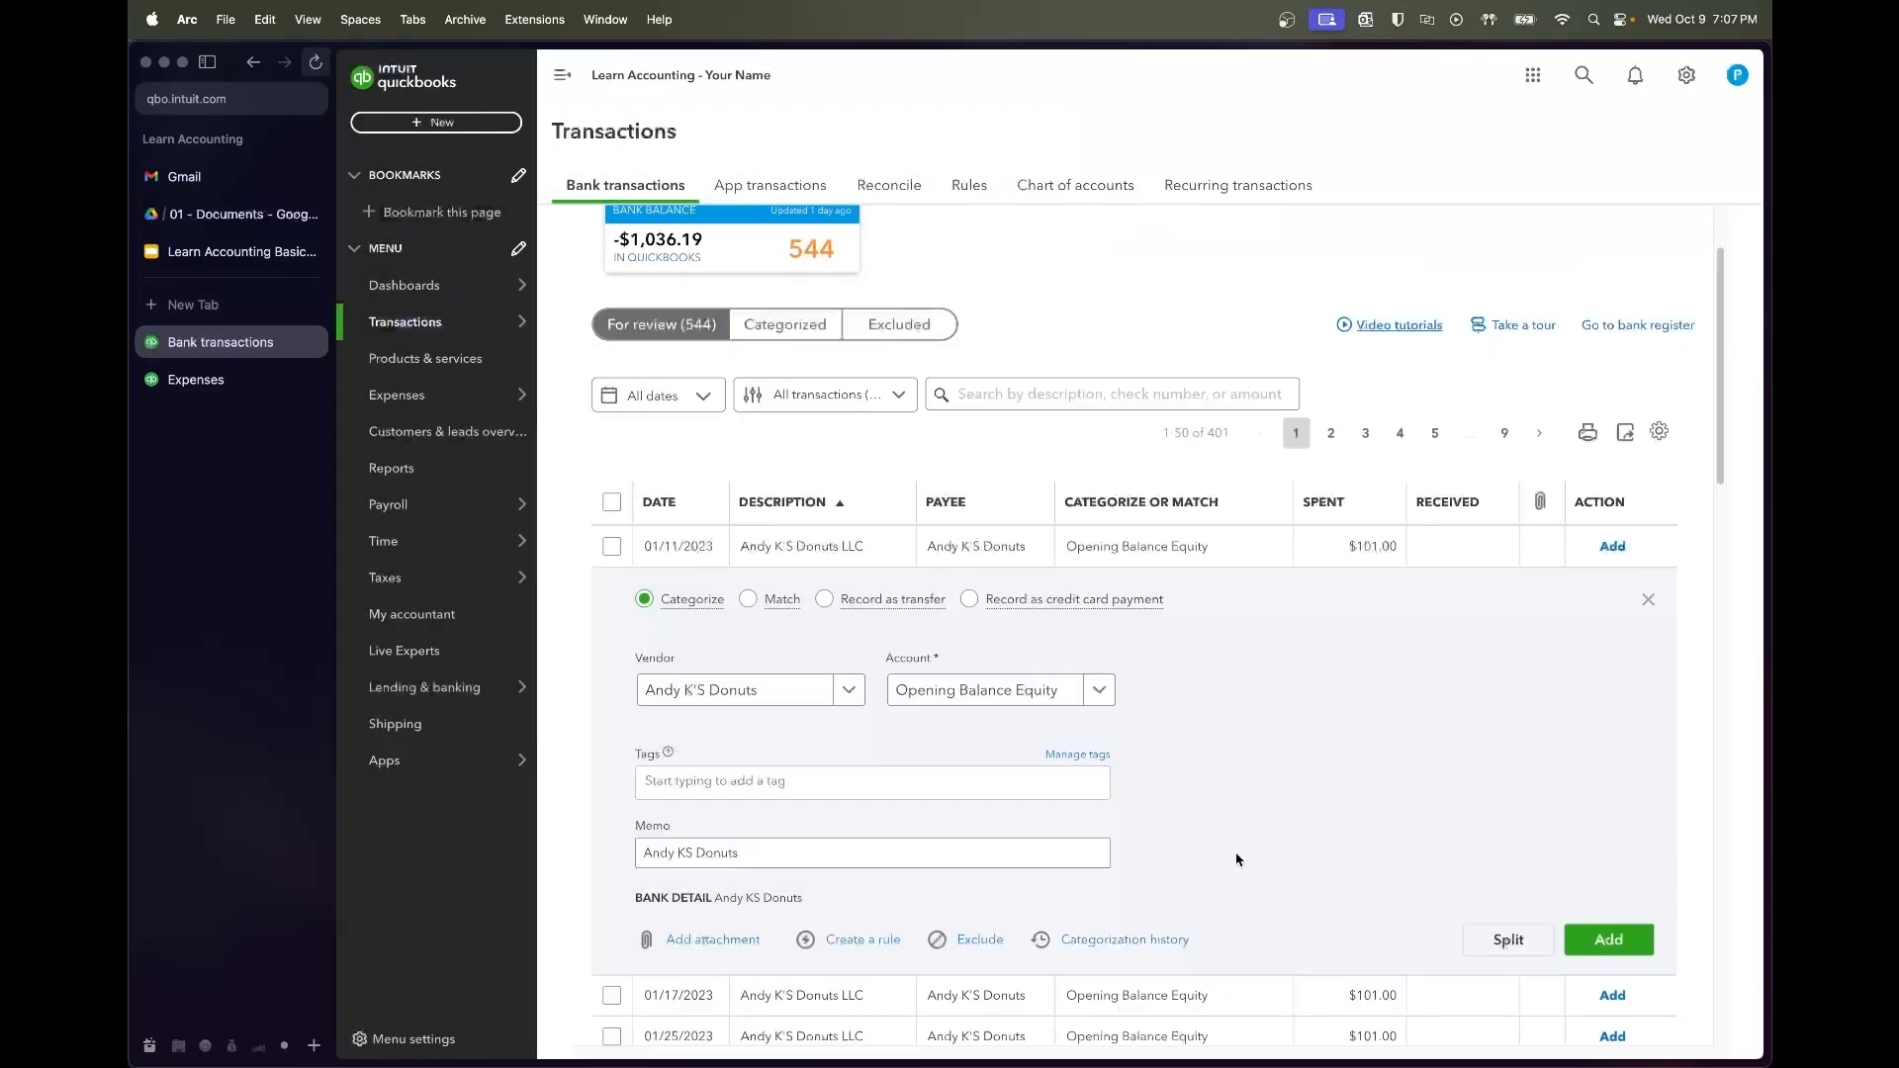
left_click(239, 255)
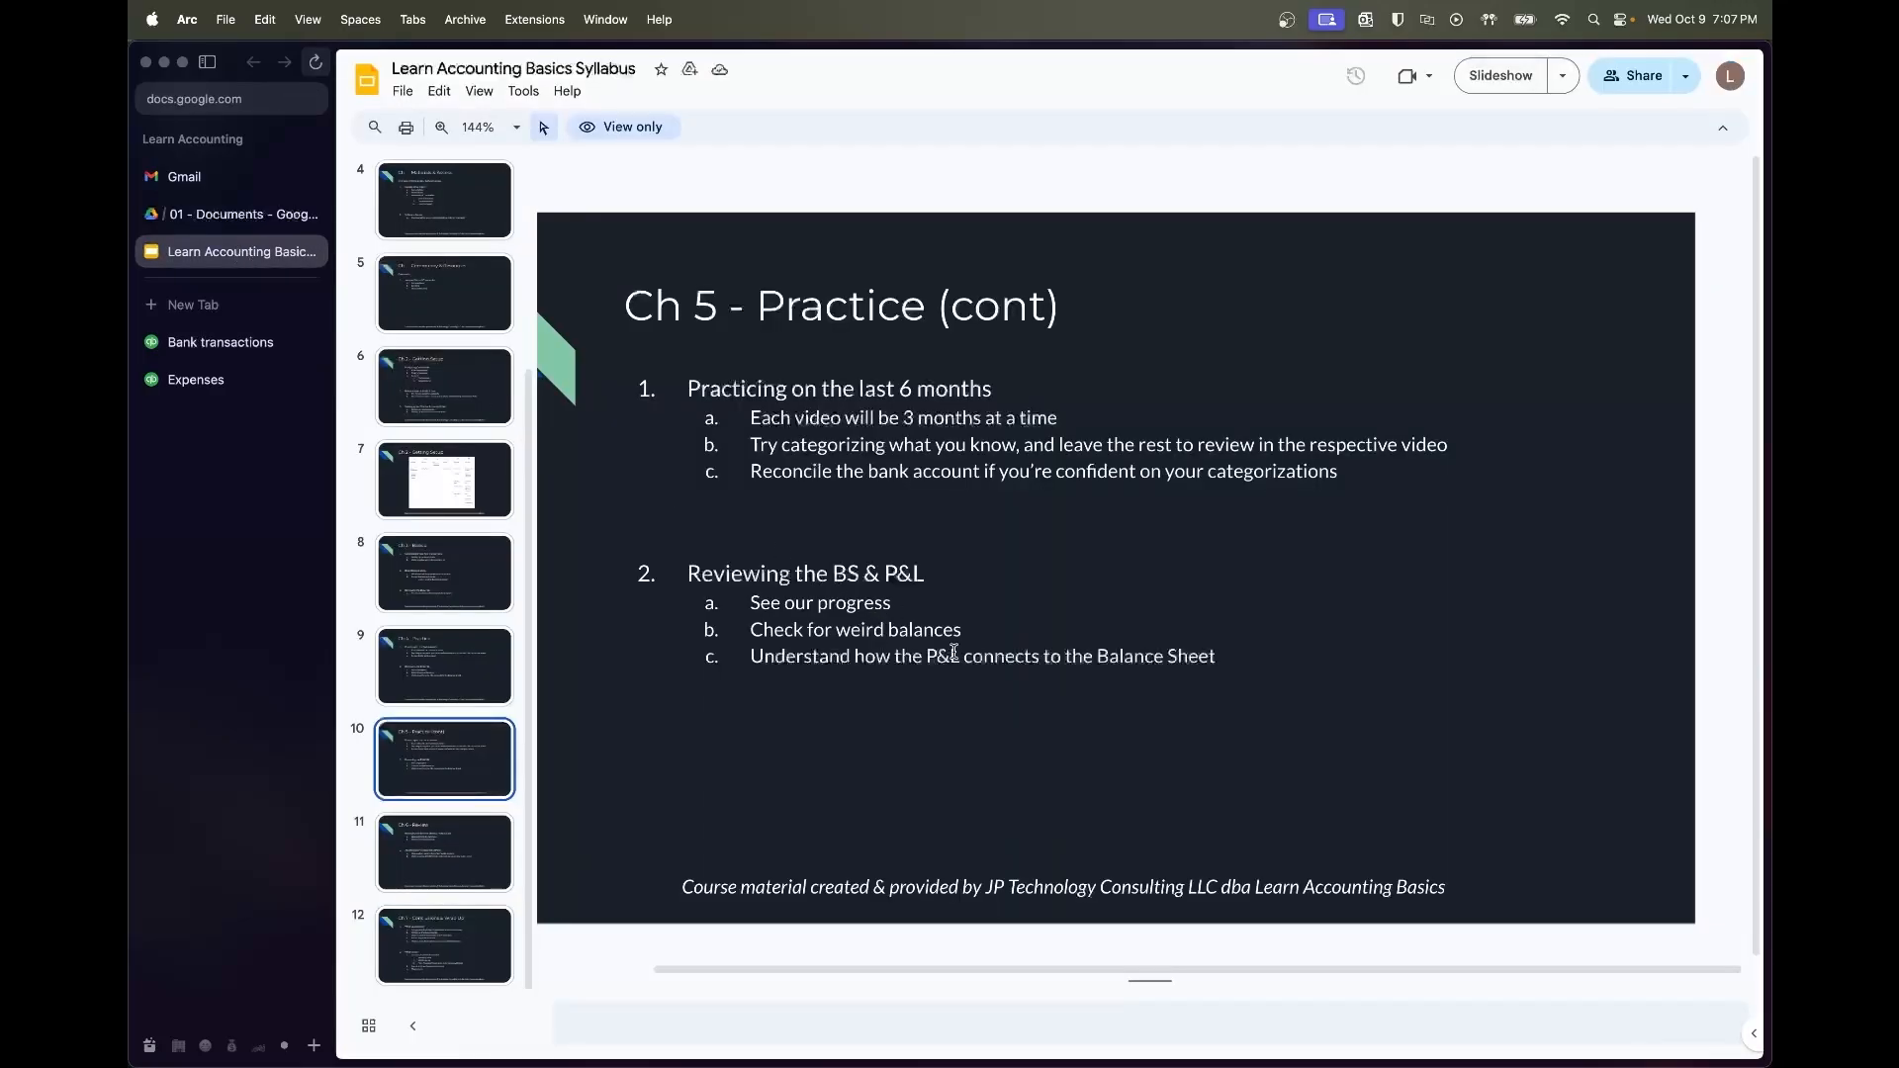
Check the Ch 2 - Getting Setup chart of accounts slide, then go back to bank transactions
left_click(455, 475)
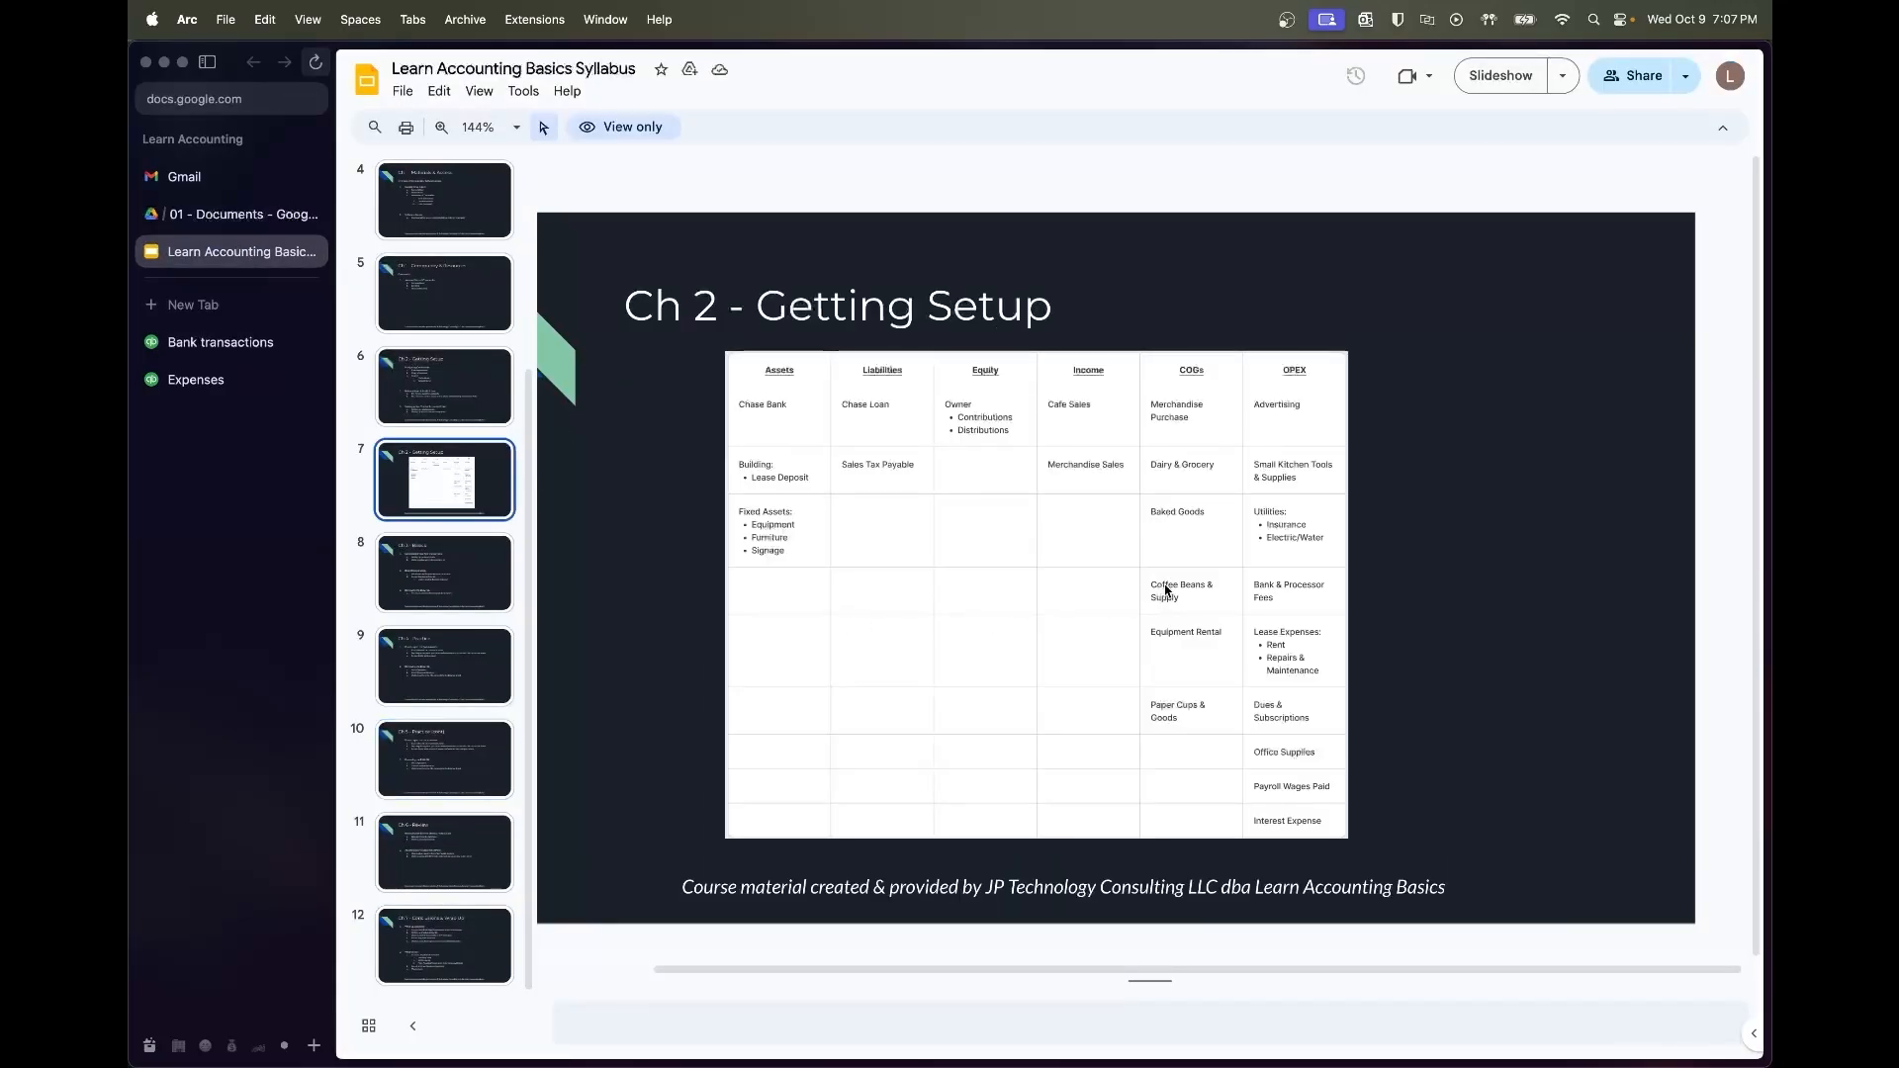
scroll(1166, 591, "up", 5)
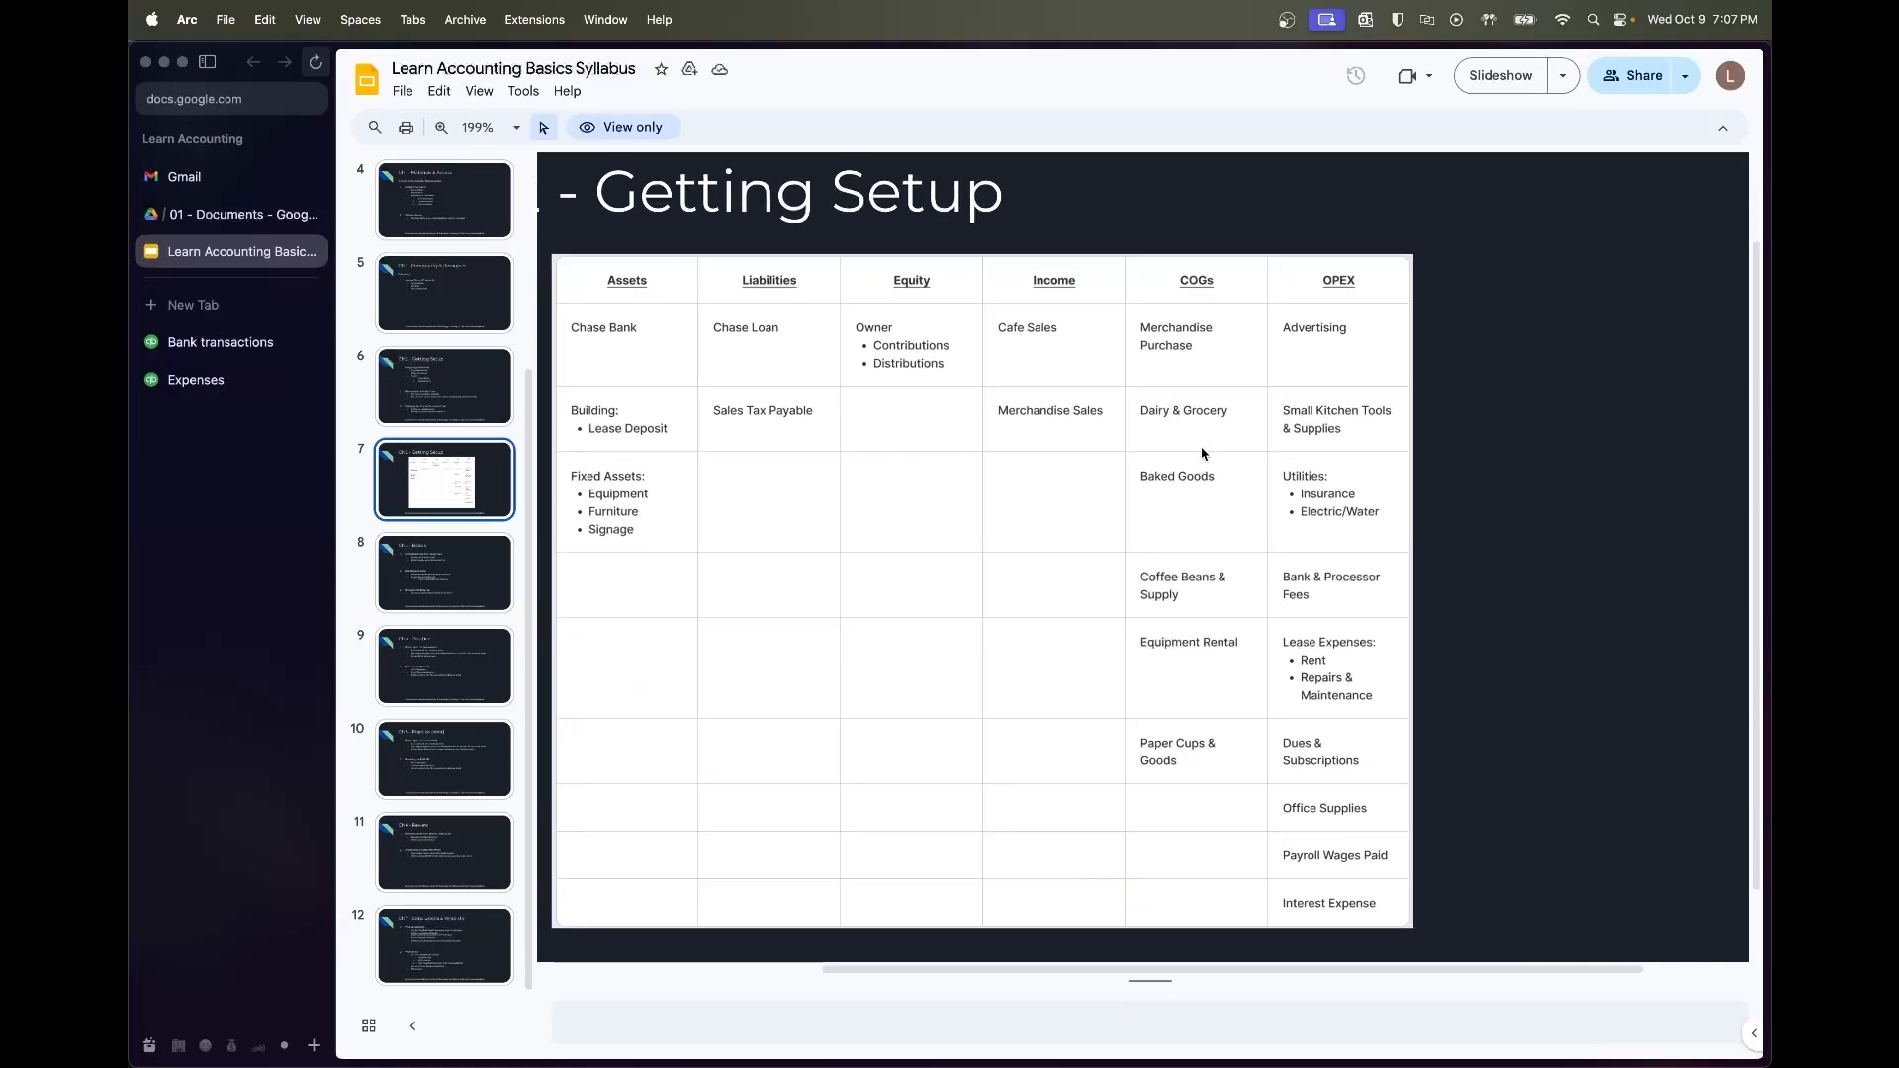
left_click(237, 342)
Recategorize the 01/11/2023 Andy K'S Donuts charge from Opening Balance Equity to Baked Goods Cost
mouse_move(492, 580)
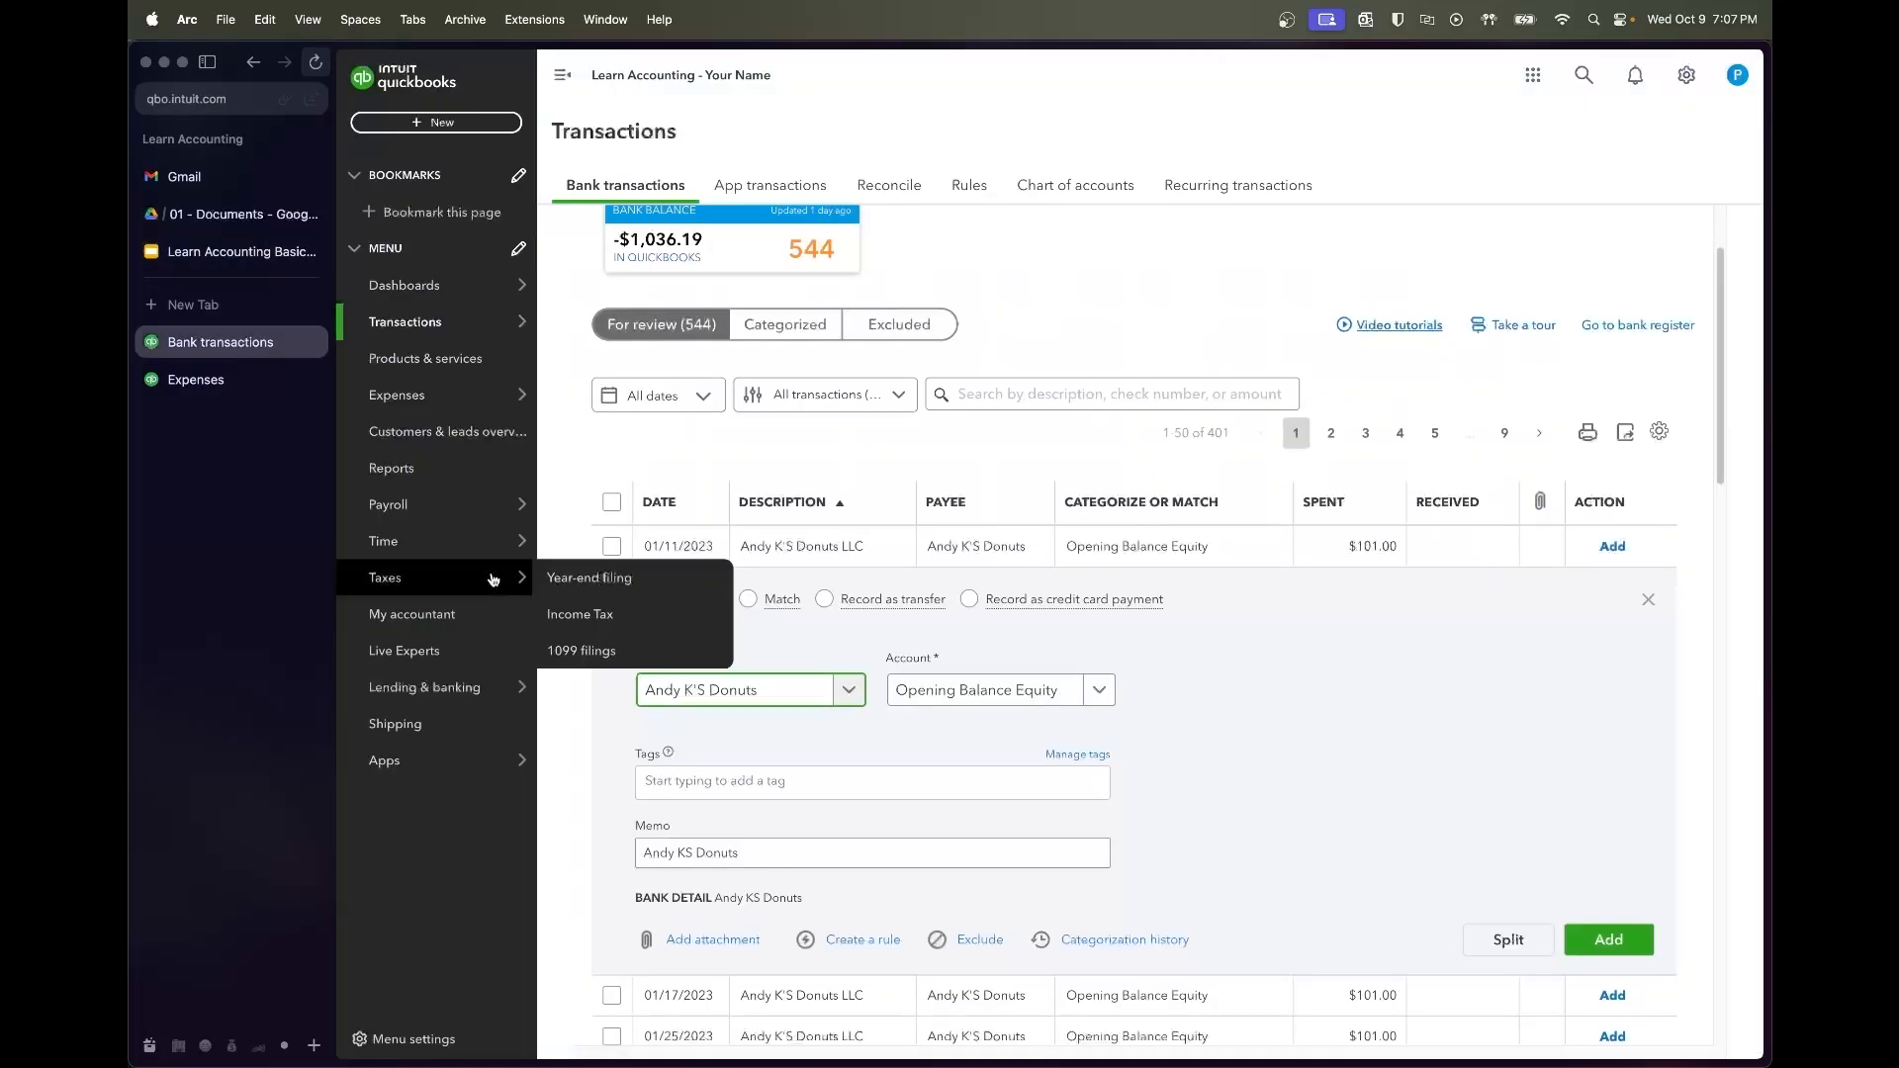
scroll(995, 673, "down", 5)
scroll(995, 672, "down", 3)
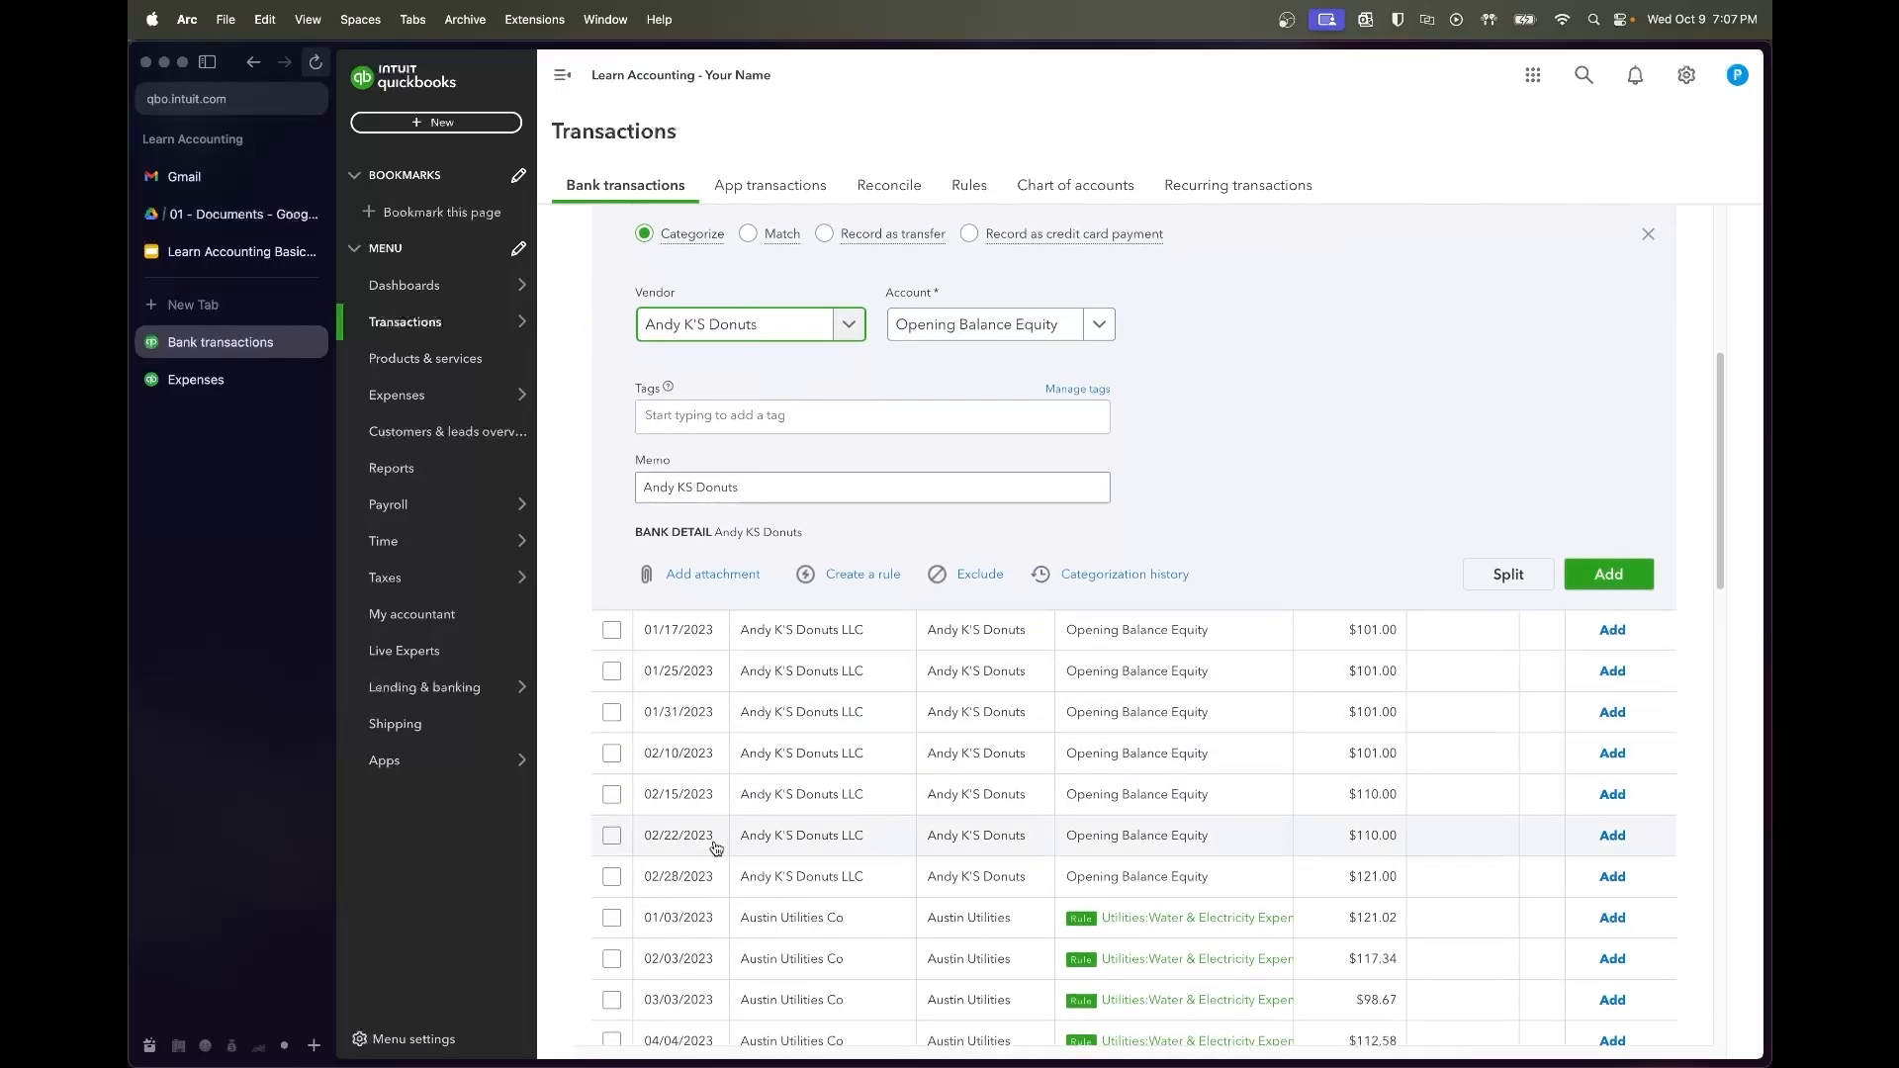
scroll(721, 819, "up", 3)
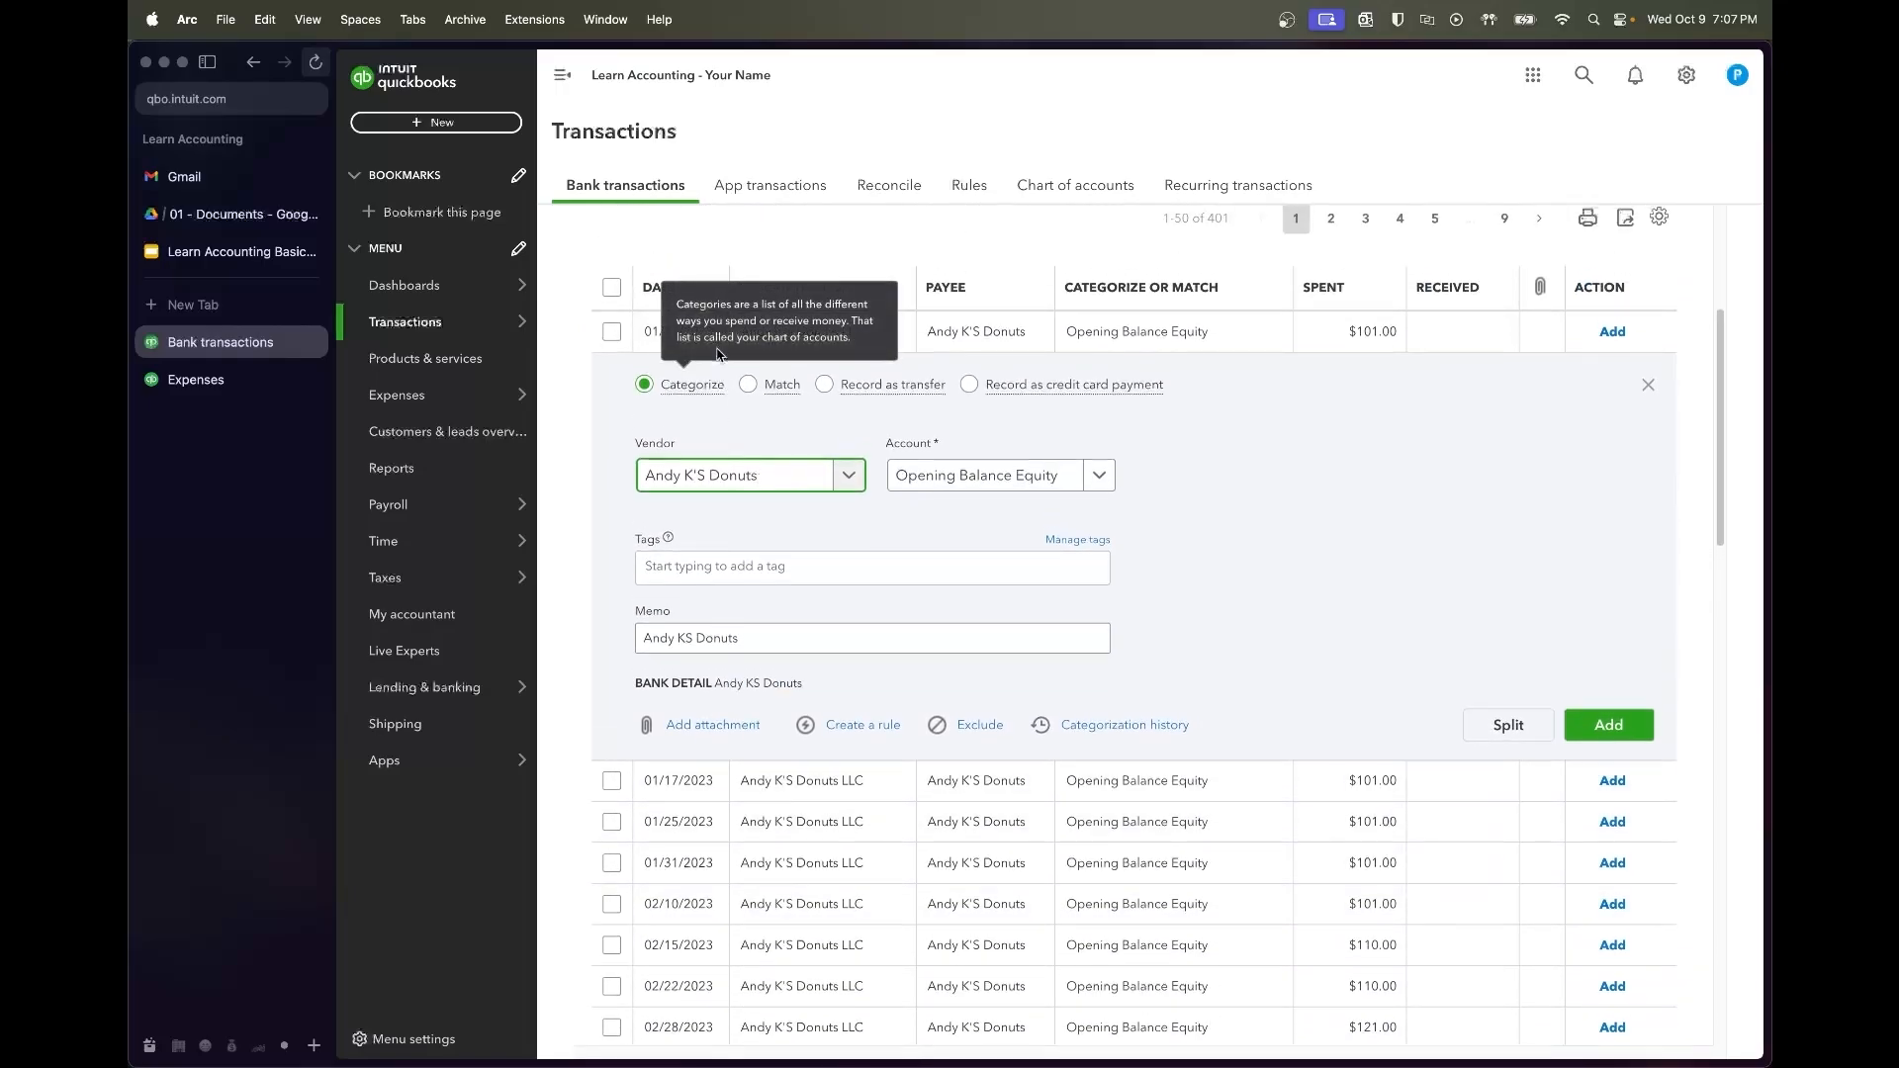
scroll(1028, 356, "down", 3)
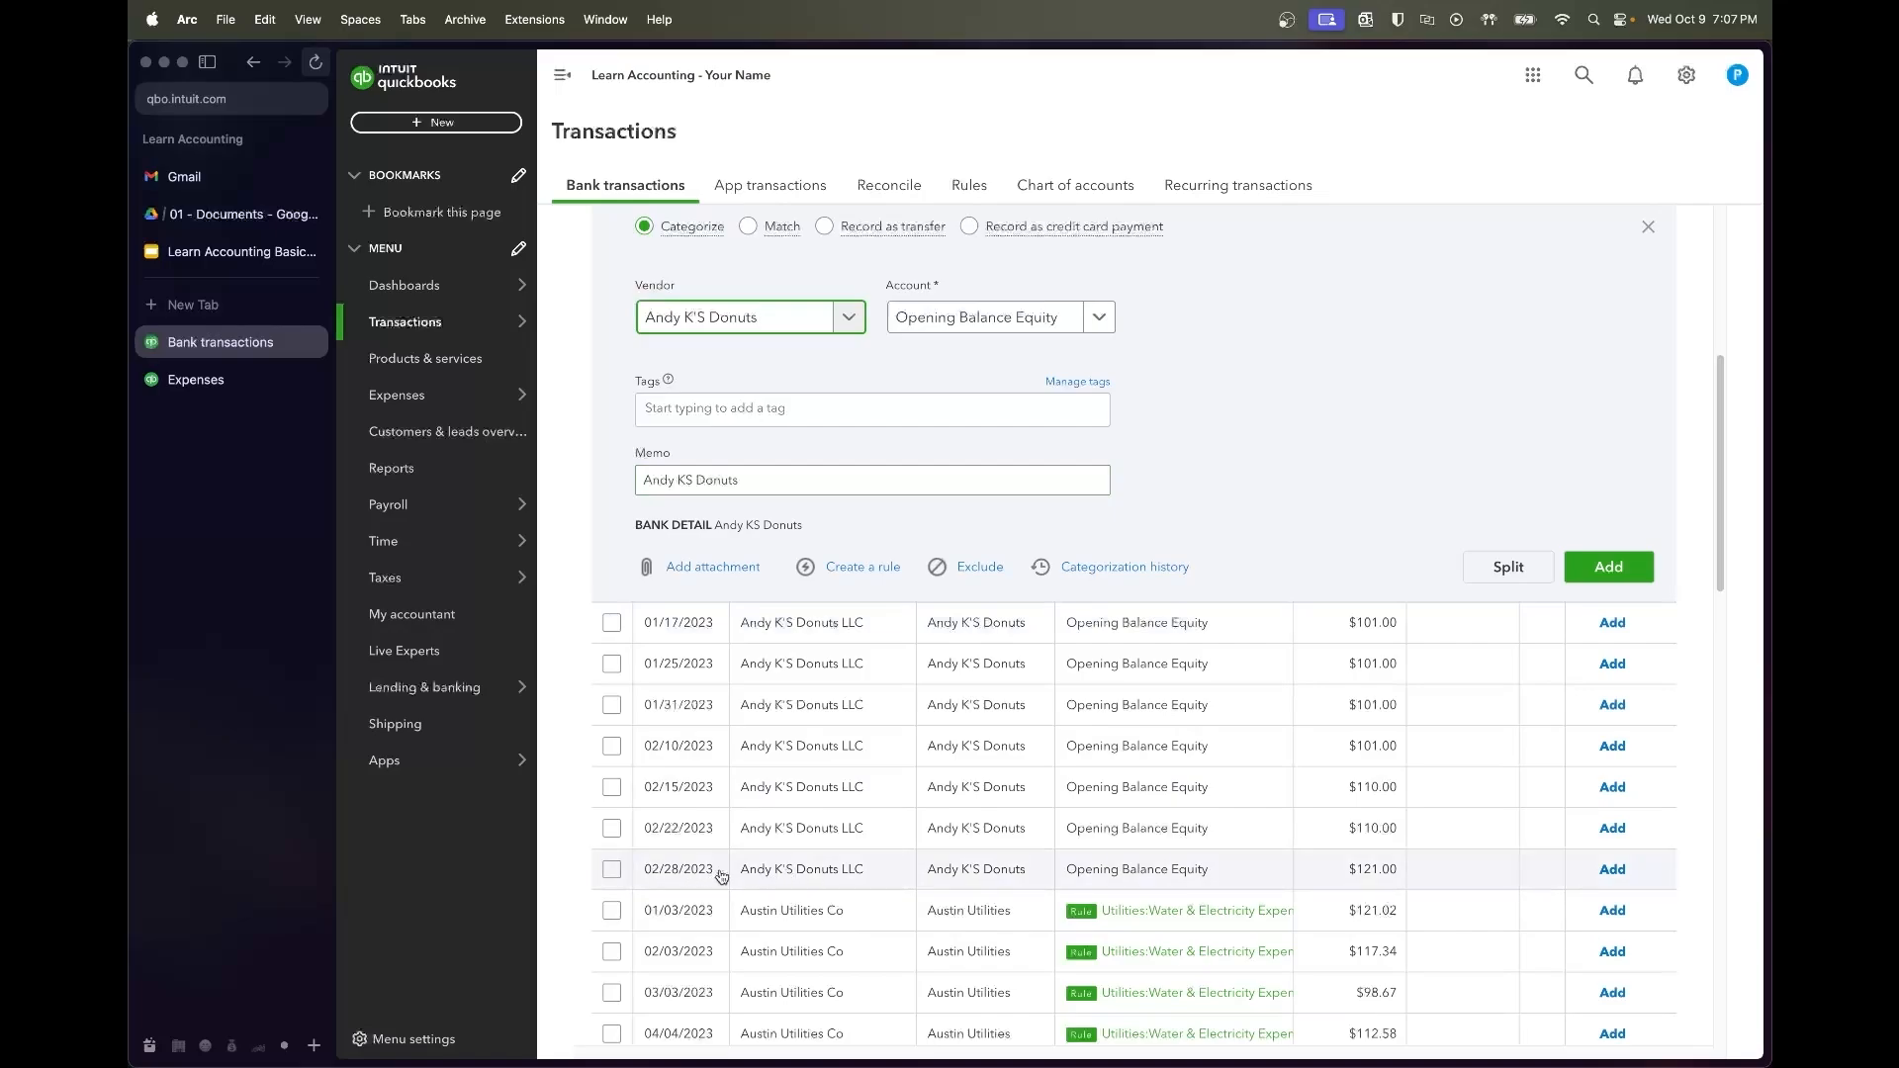
scroll(839, 843, "down", 1)
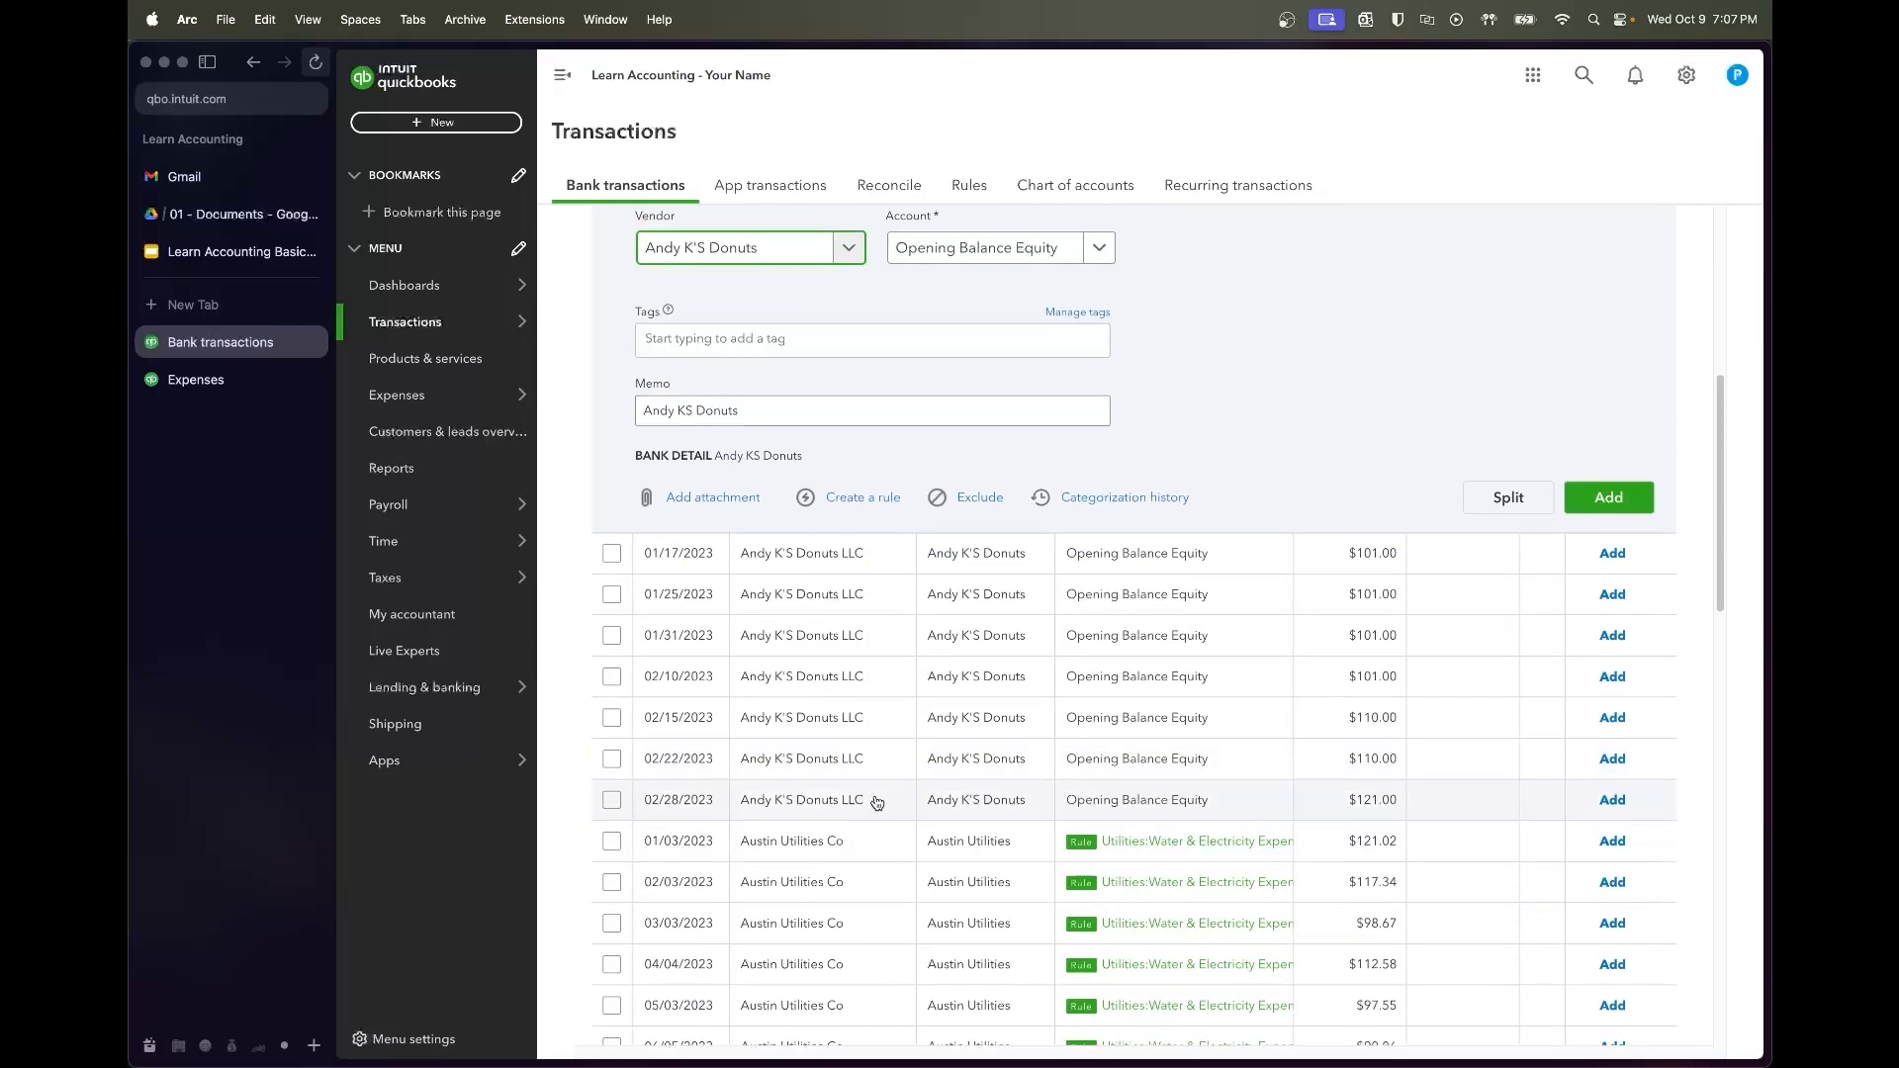
scroll(864, 794, "up", 1)
scroll(864, 794, "up", 3)
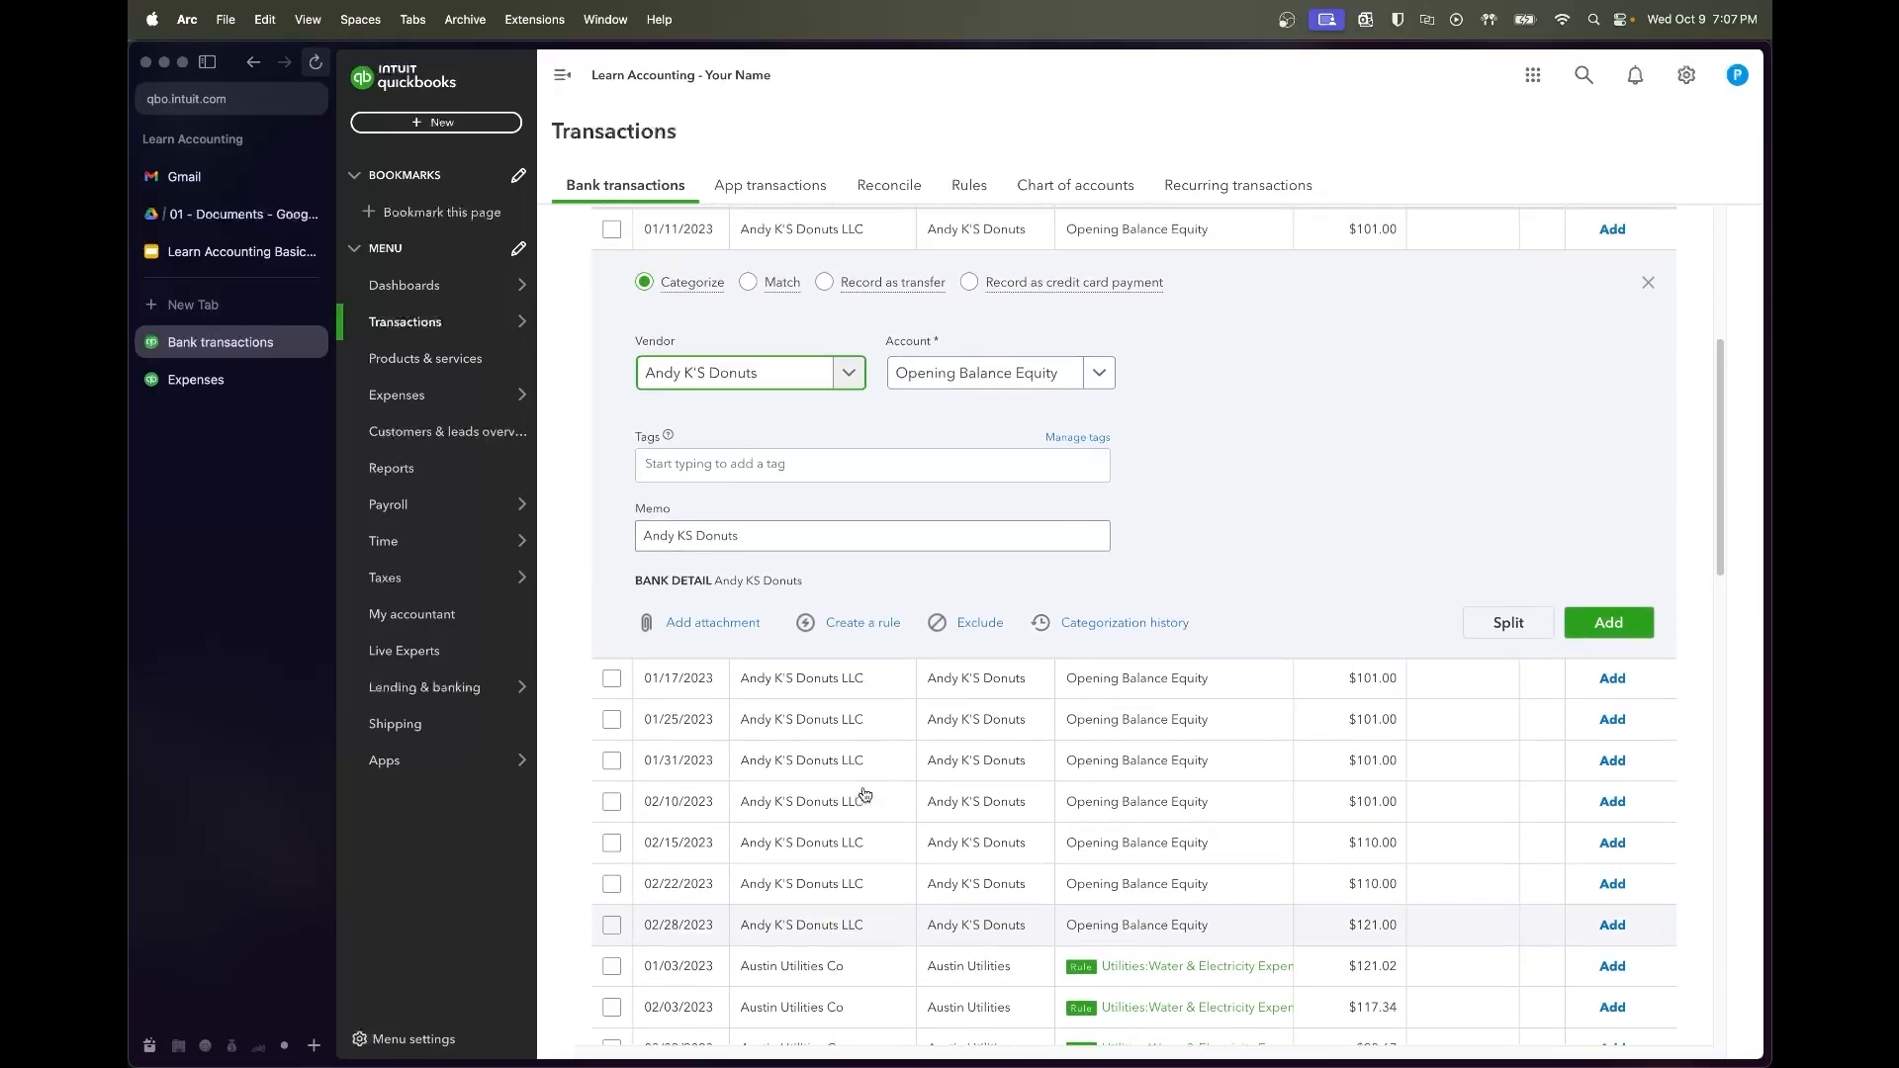
left_click(991, 457)
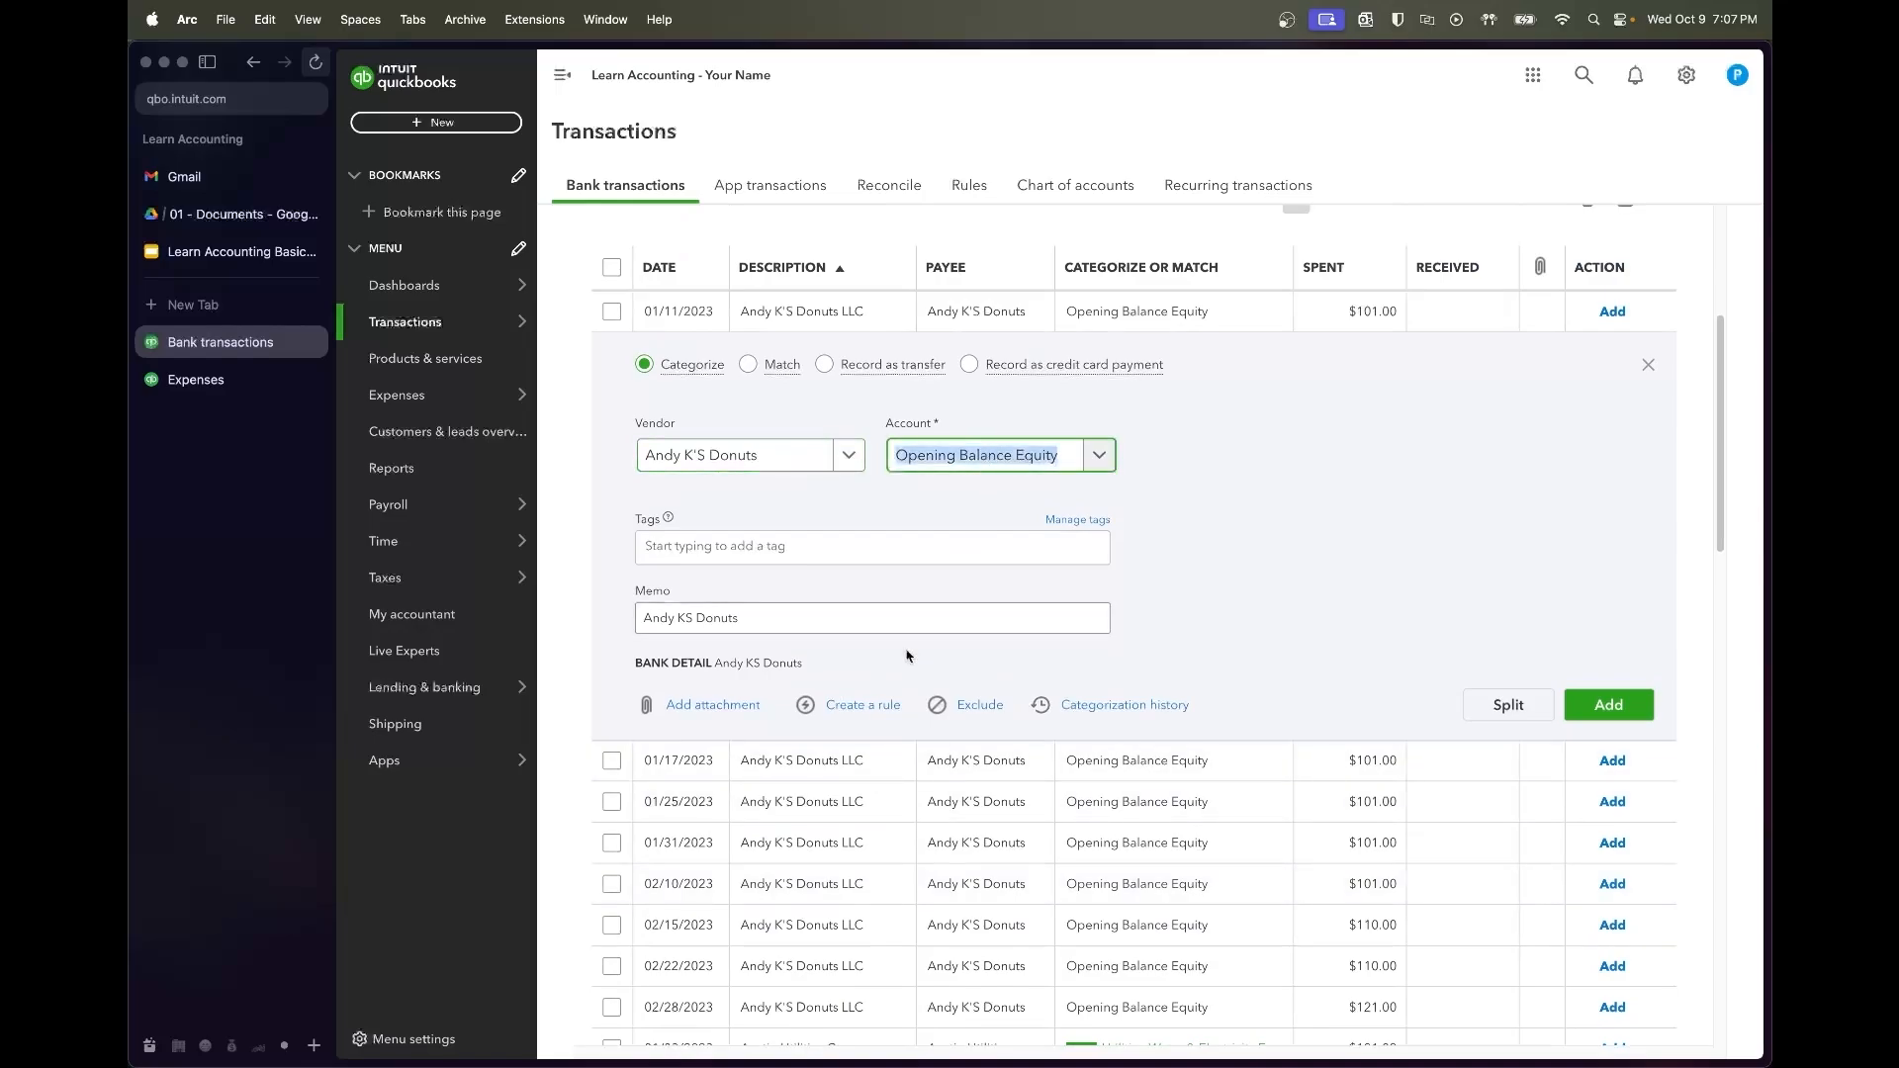
type("baked")
left_click(965, 534)
left_click(1644, 706)
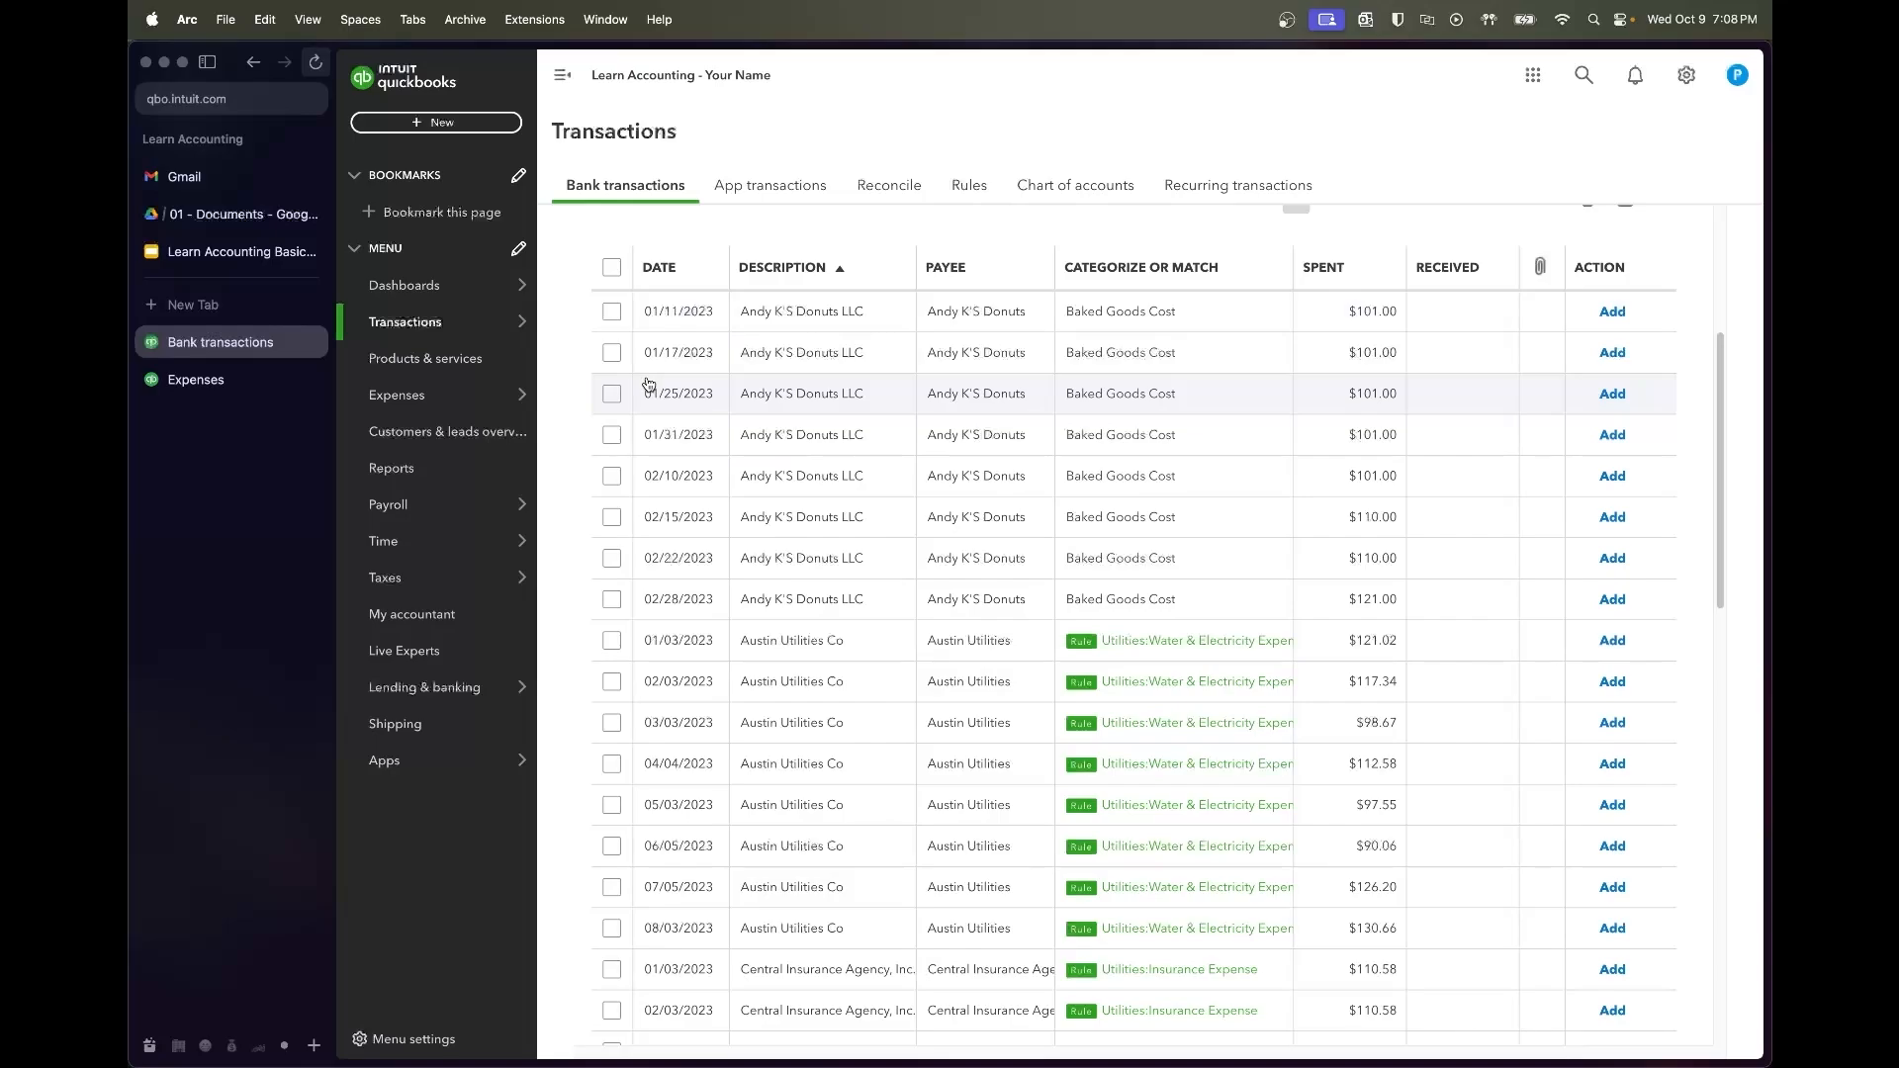
left_click(611, 312)
Accept the eight Andy K'S Donuts transactions totaling $846.00
left_click(611, 600, "shift")
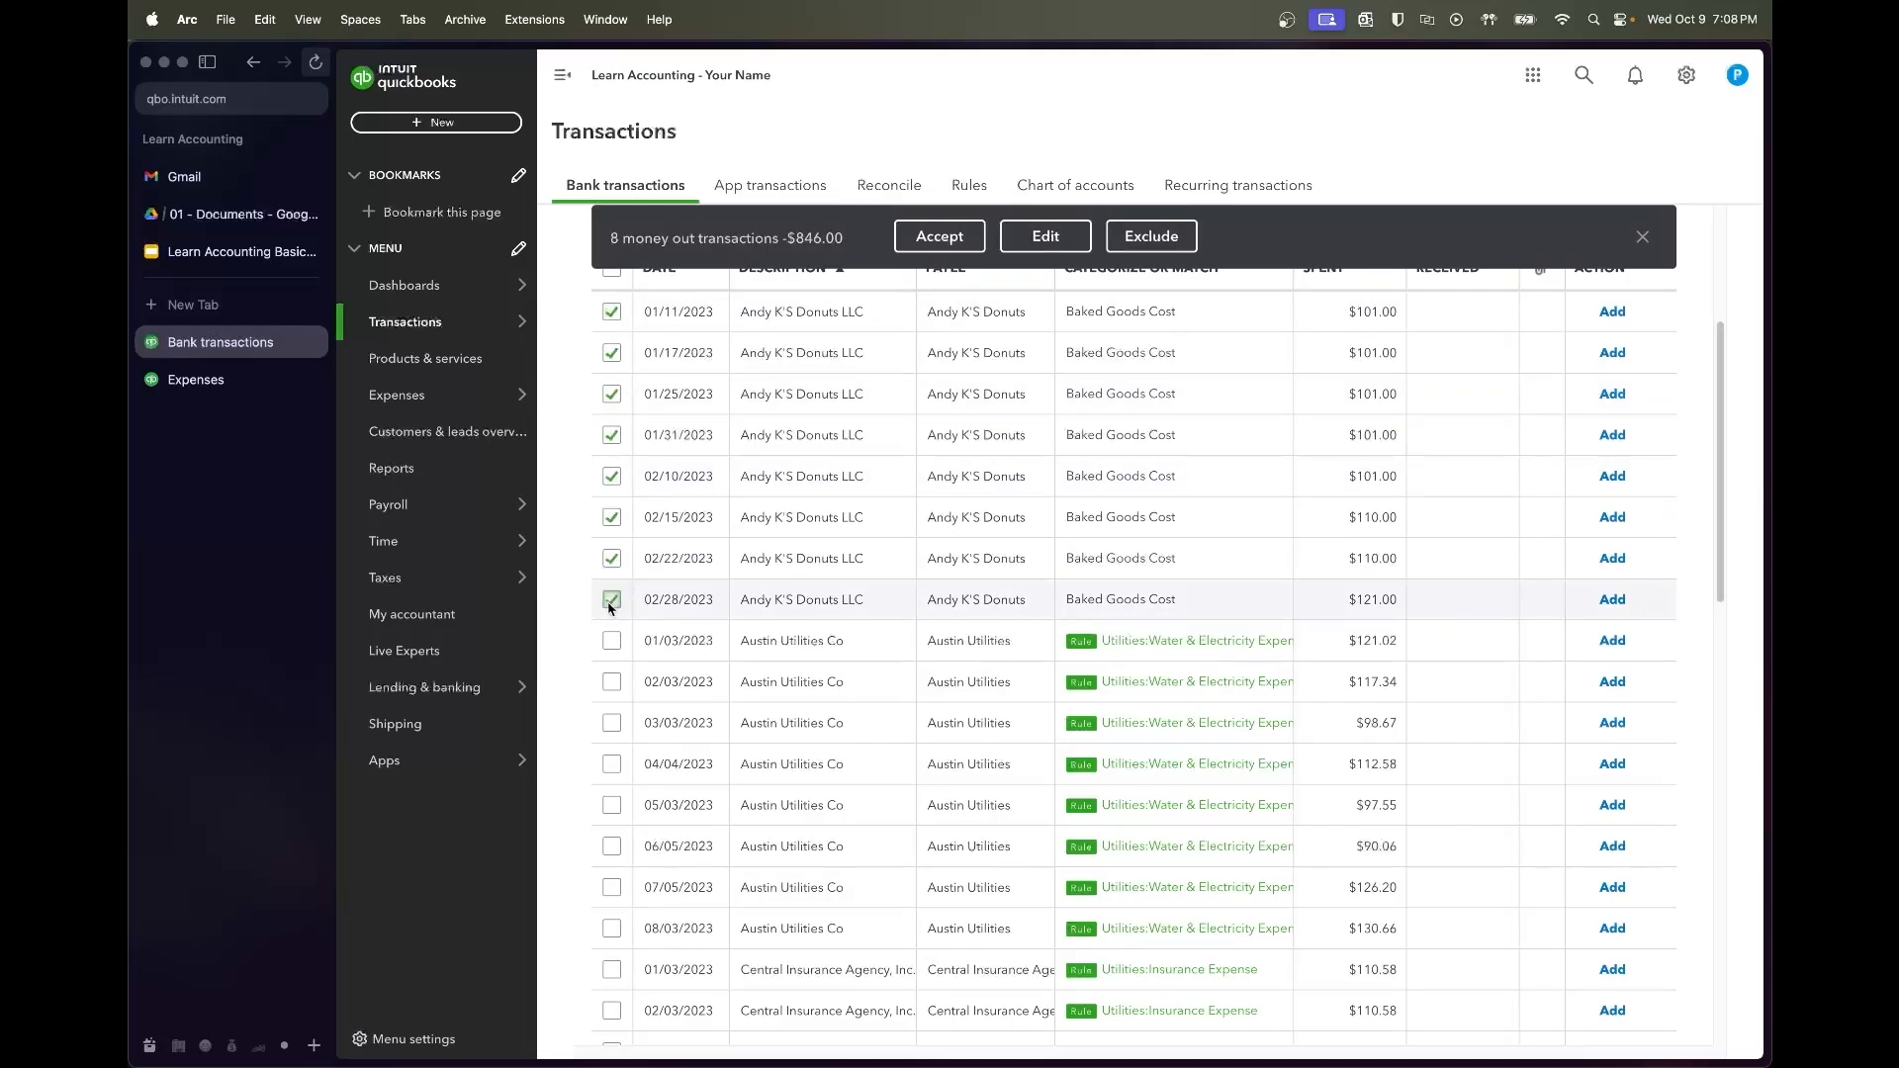
left_click(940, 235)
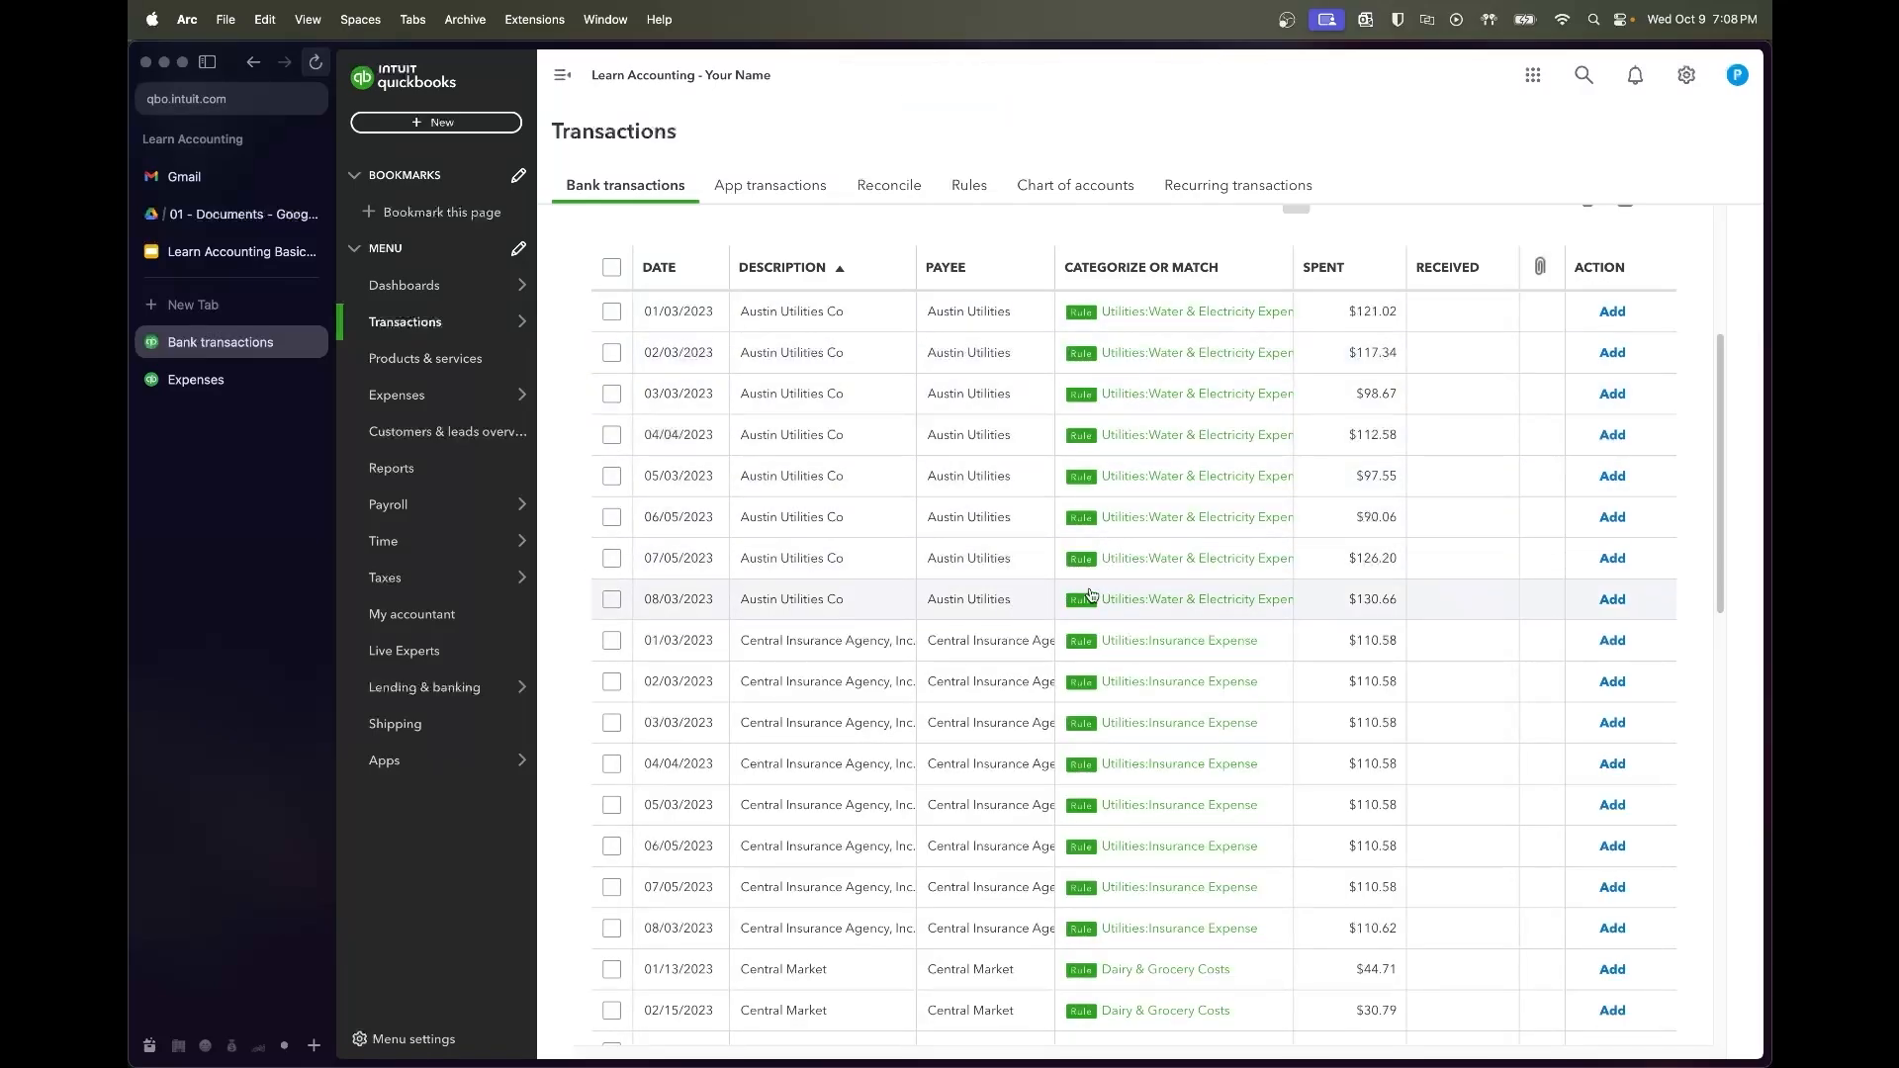
scroll(1091, 595, "down", 3)
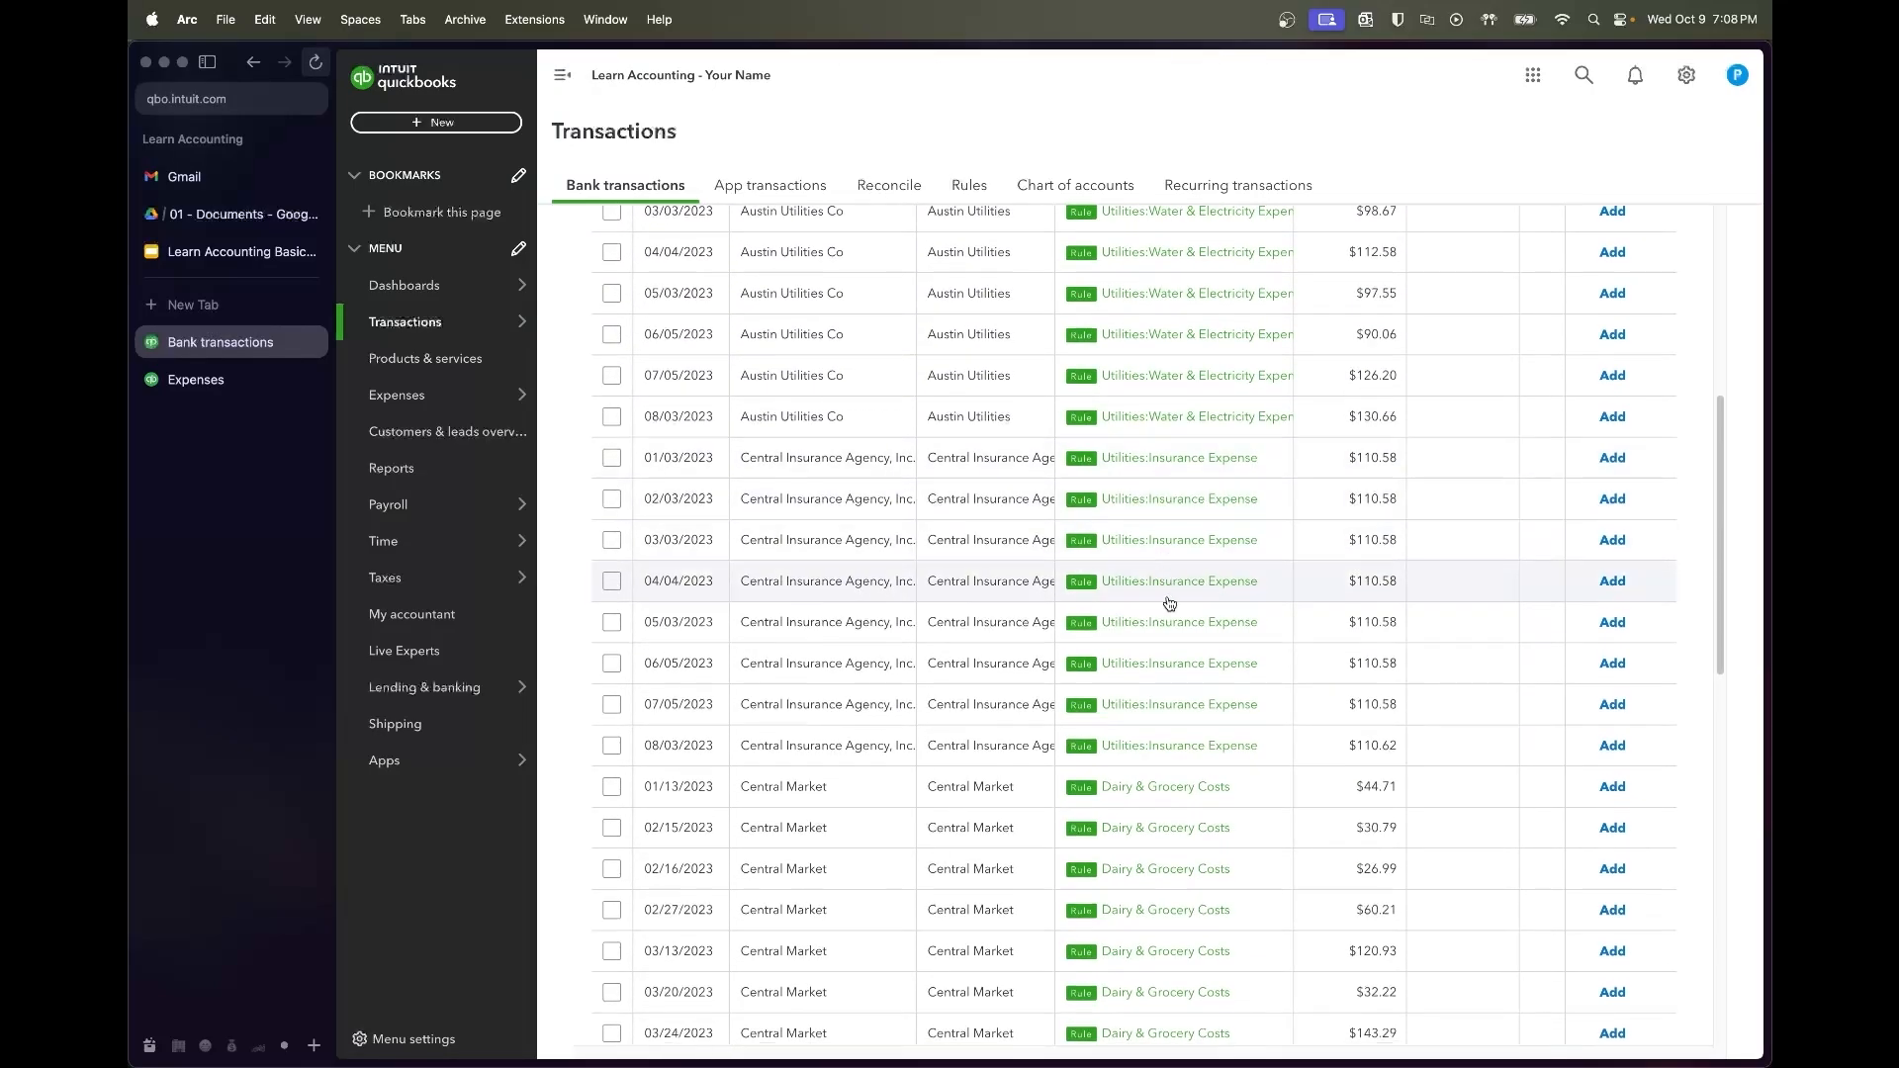
scroll(1057, 745, "down", 5)
scroll(1056, 745, "down", 6)
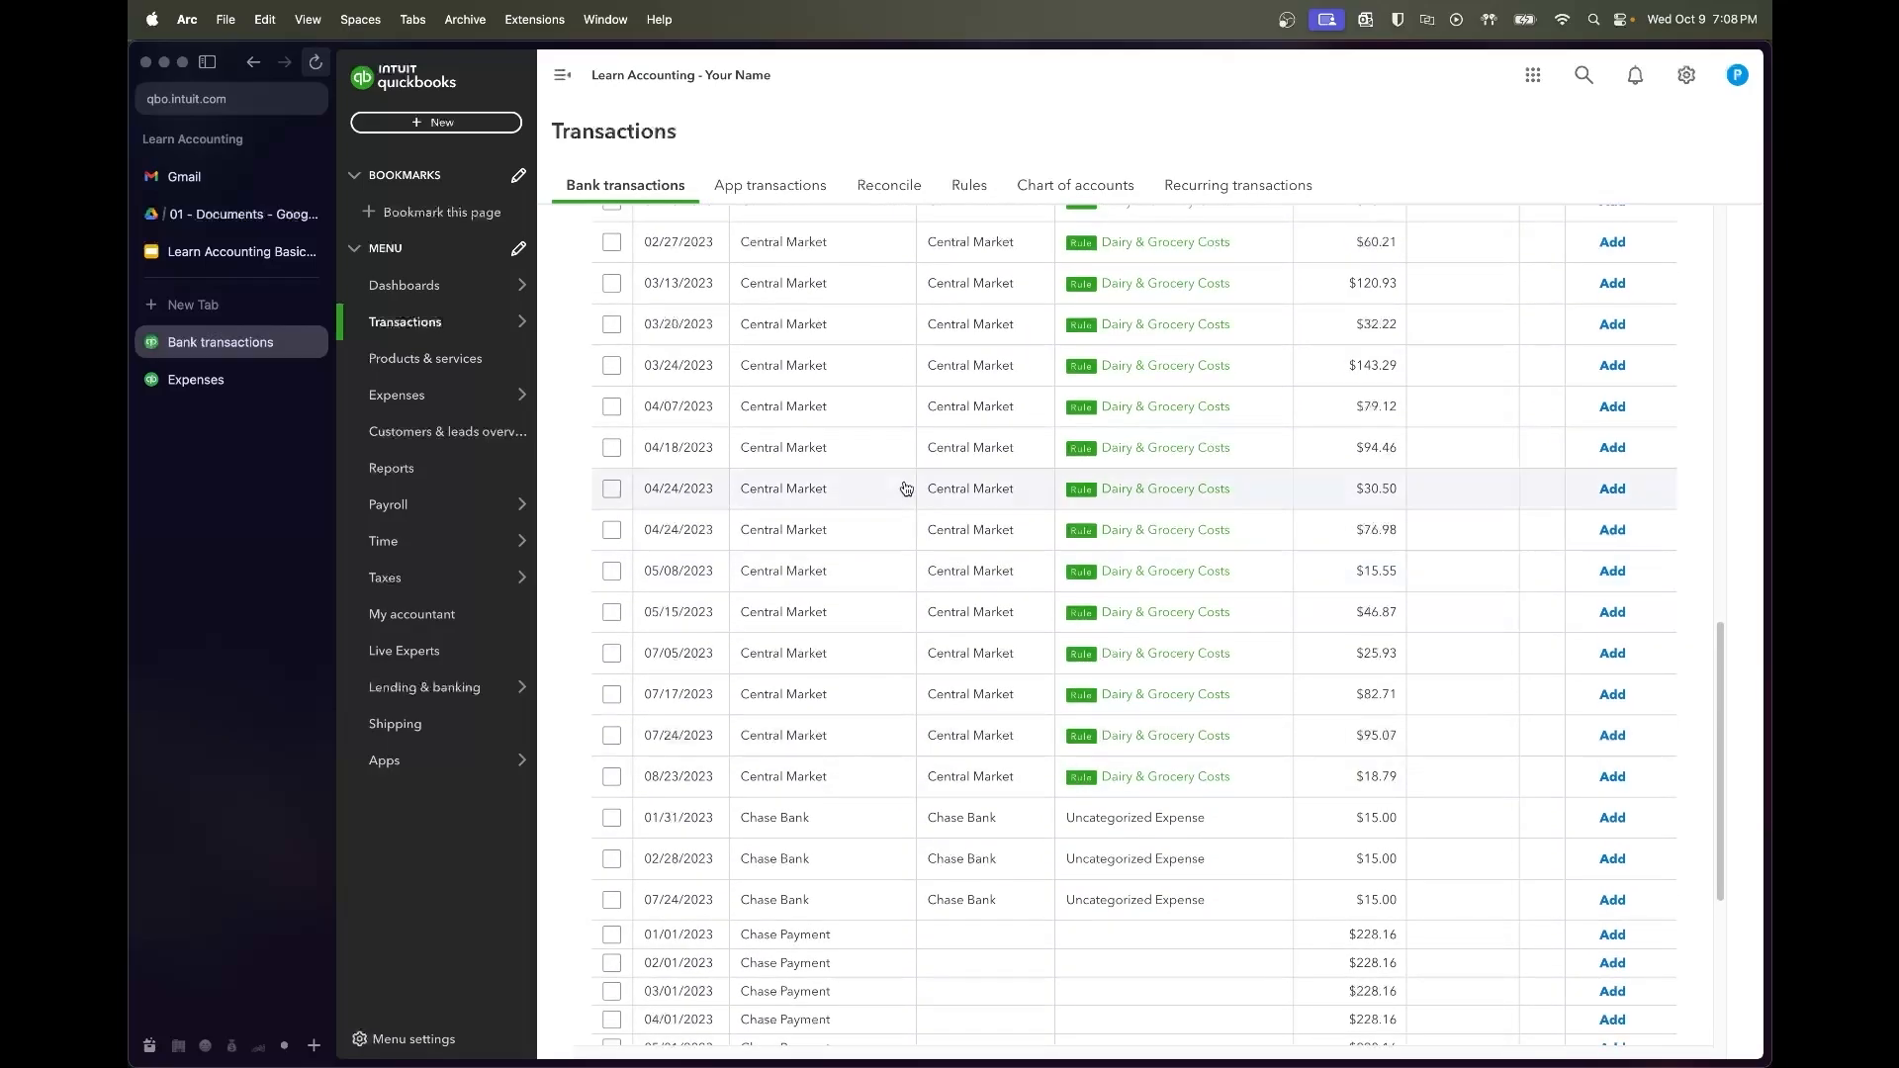
scroll(918, 429, "up", 20)
Accept the 33 rule-categorized rows from Austin Utilities through the 08/23/2023 Central Market charge
left_click(612, 404)
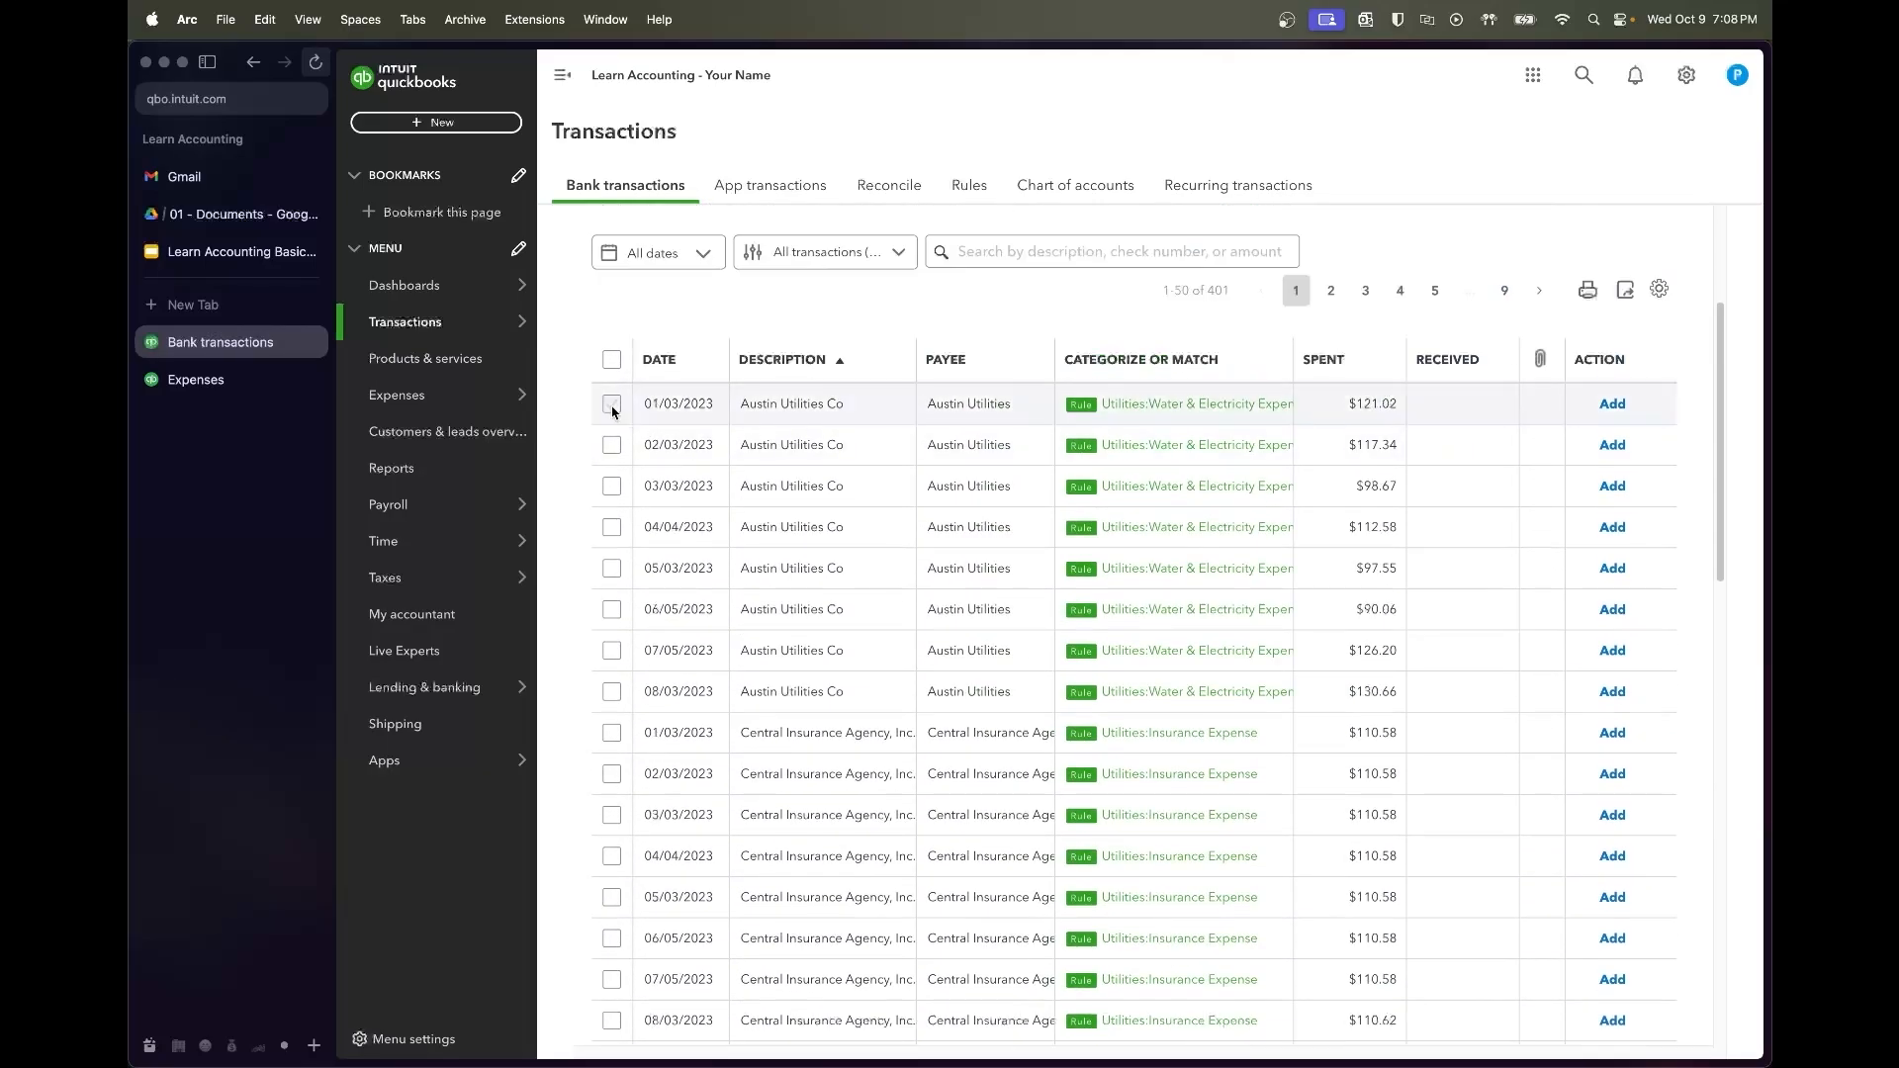
scroll(815, 690, "down", 12)
scroll(815, 690, "down", 2)
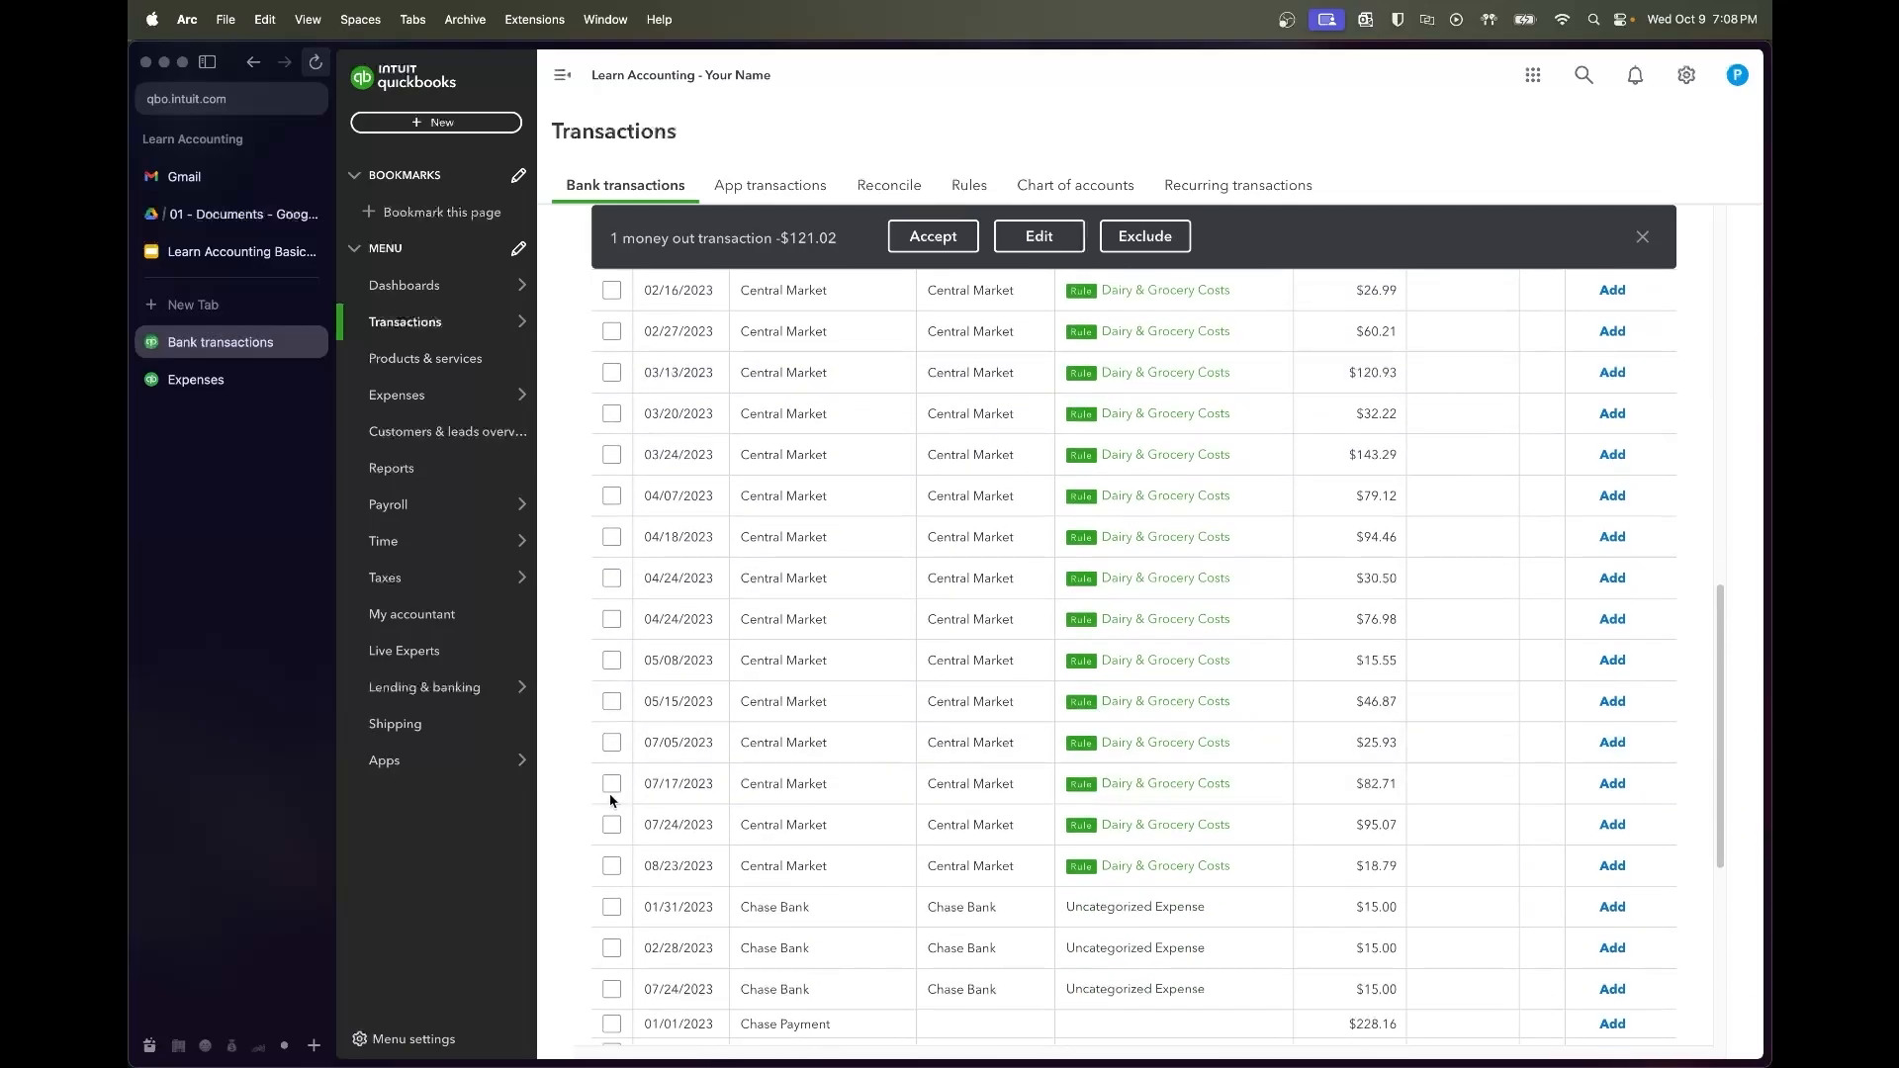
left_click(611, 866, "shift")
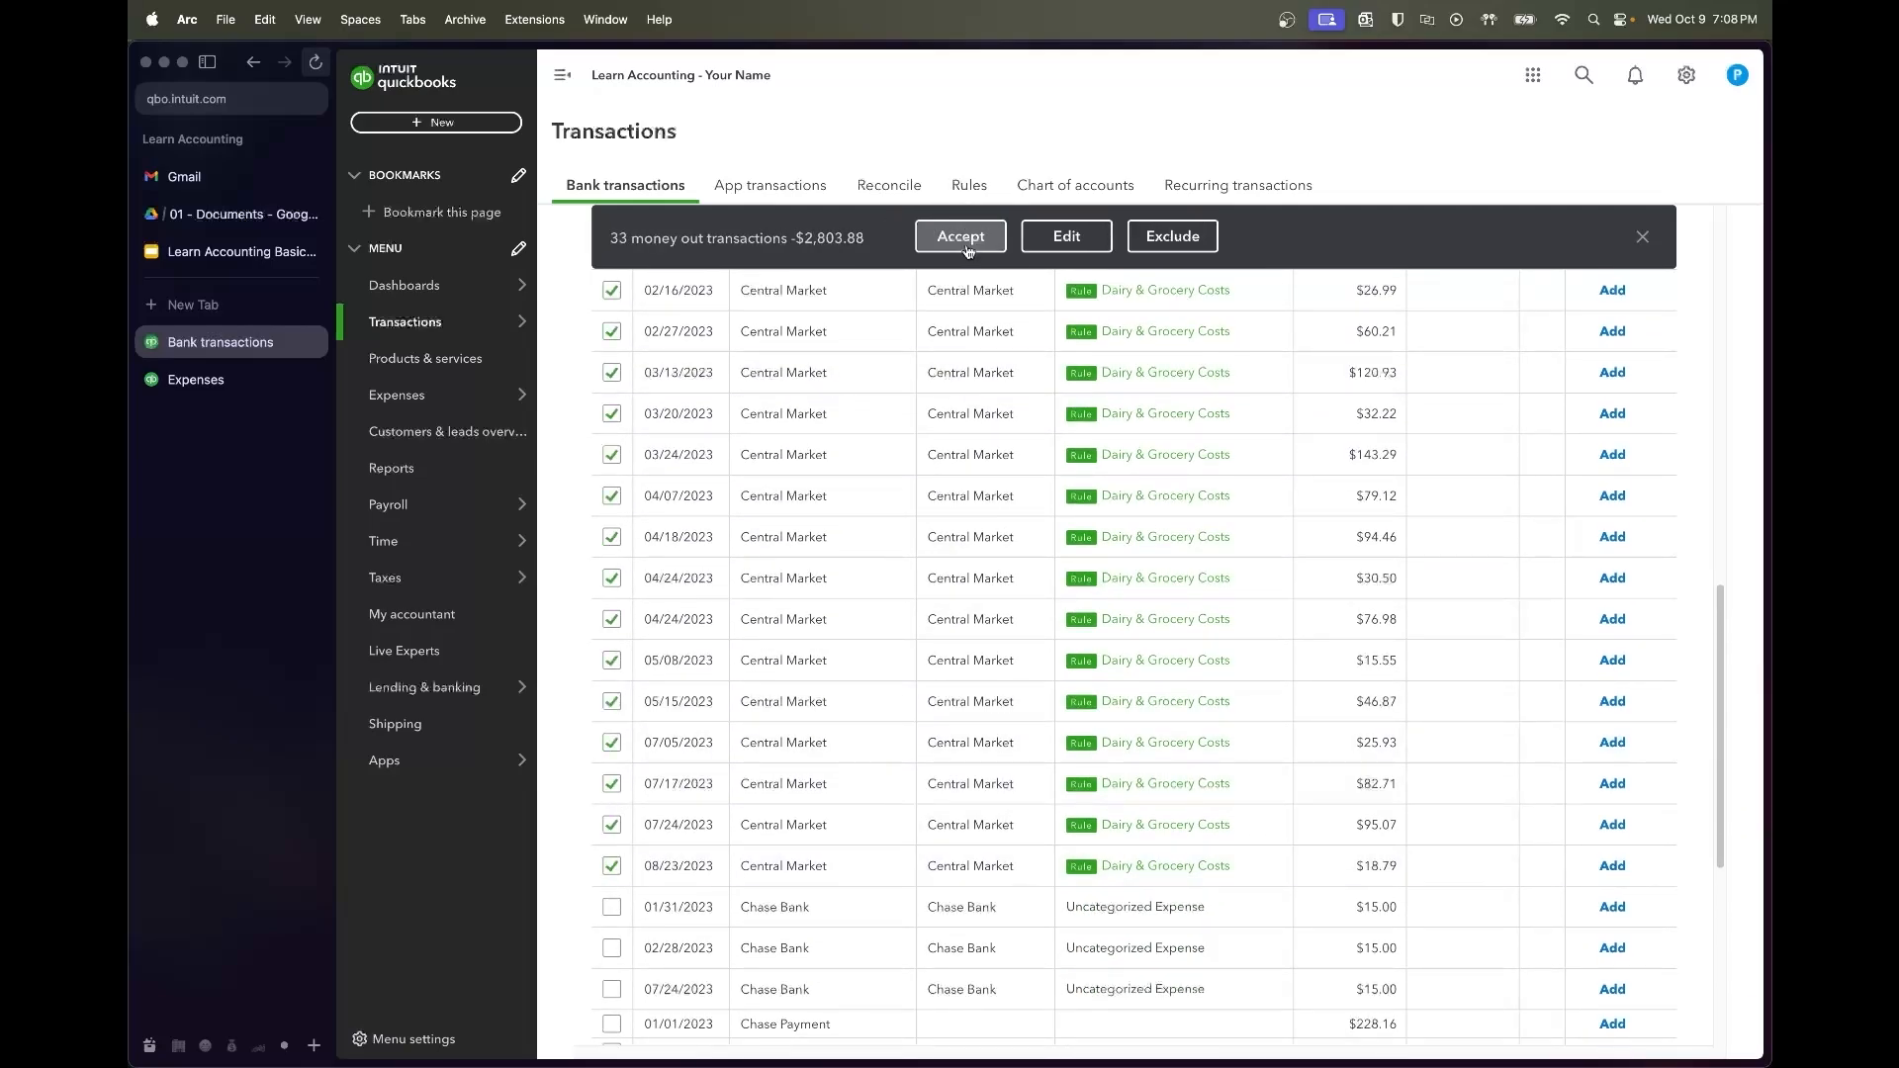
left_click(966, 242)
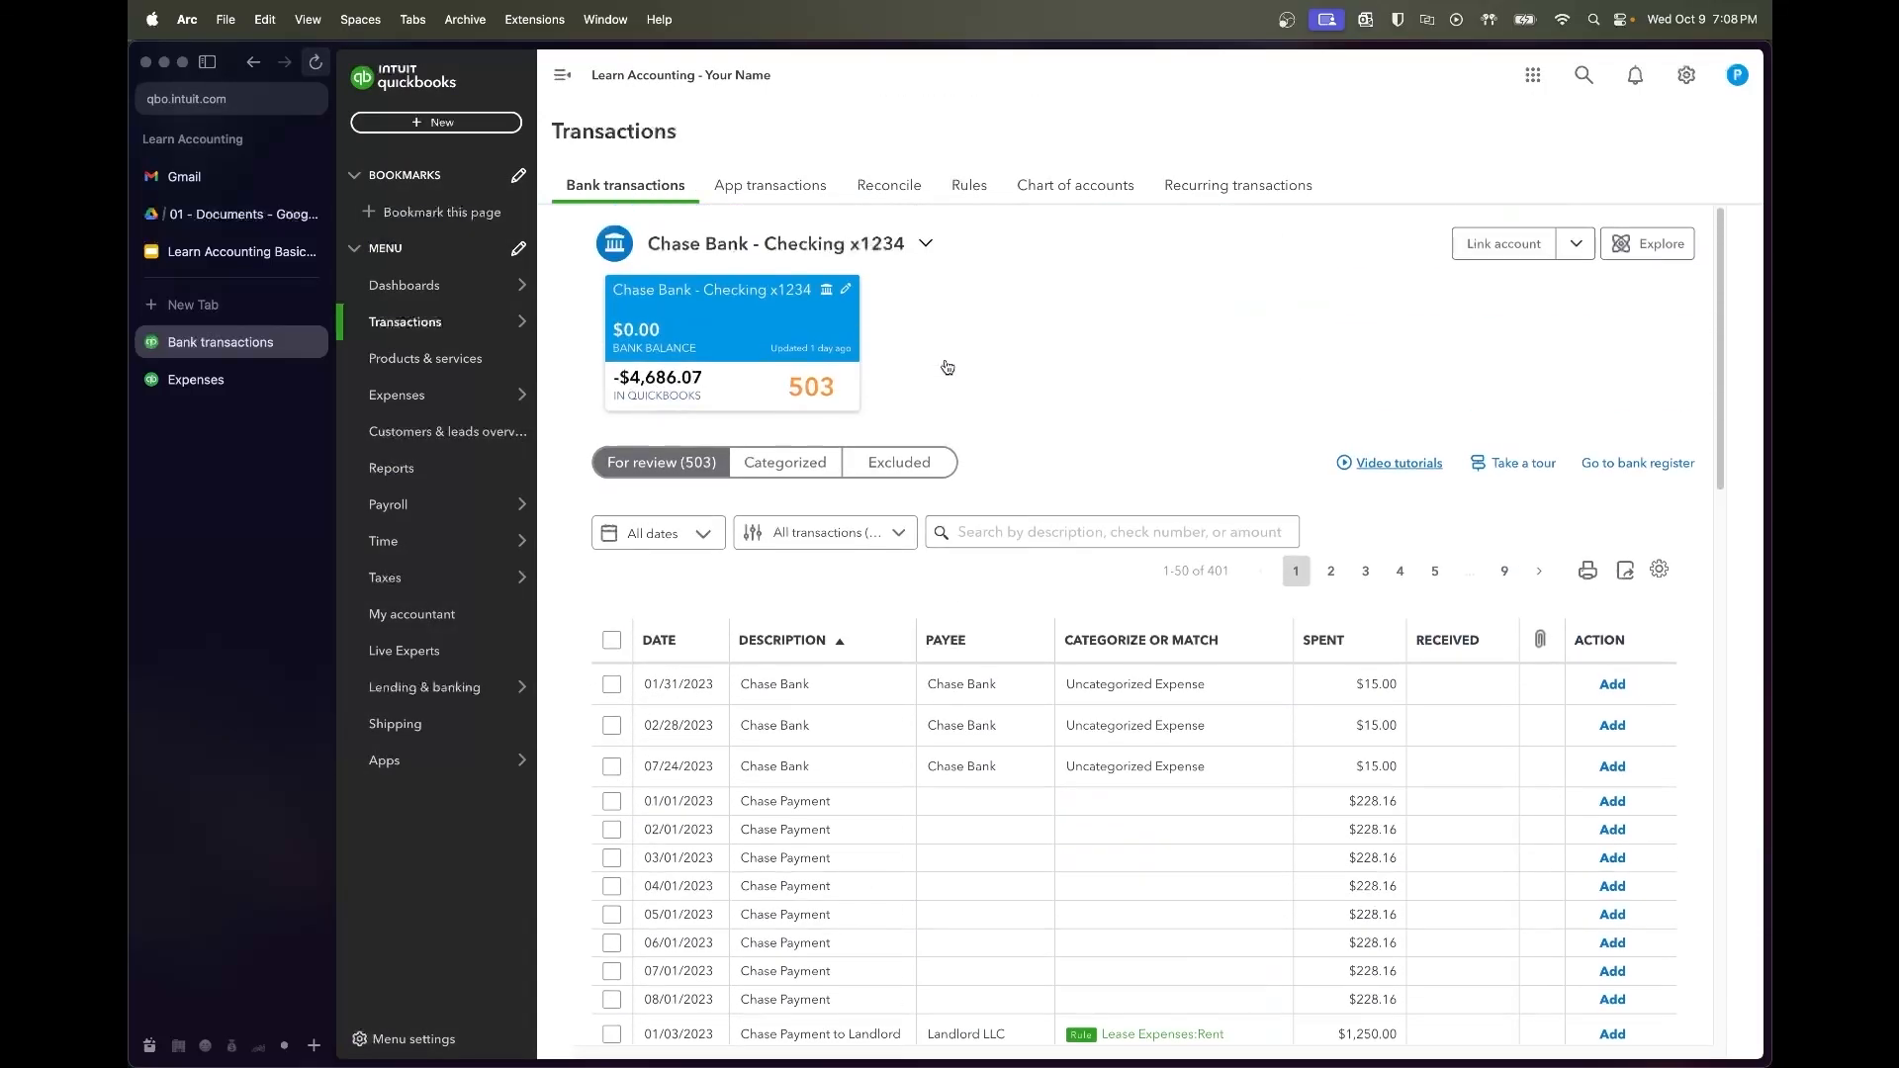
Batch-edit the three $15 Chase Bank charges as Expense transactions with payee Chase Bank
scroll(947, 366, "down", 3)
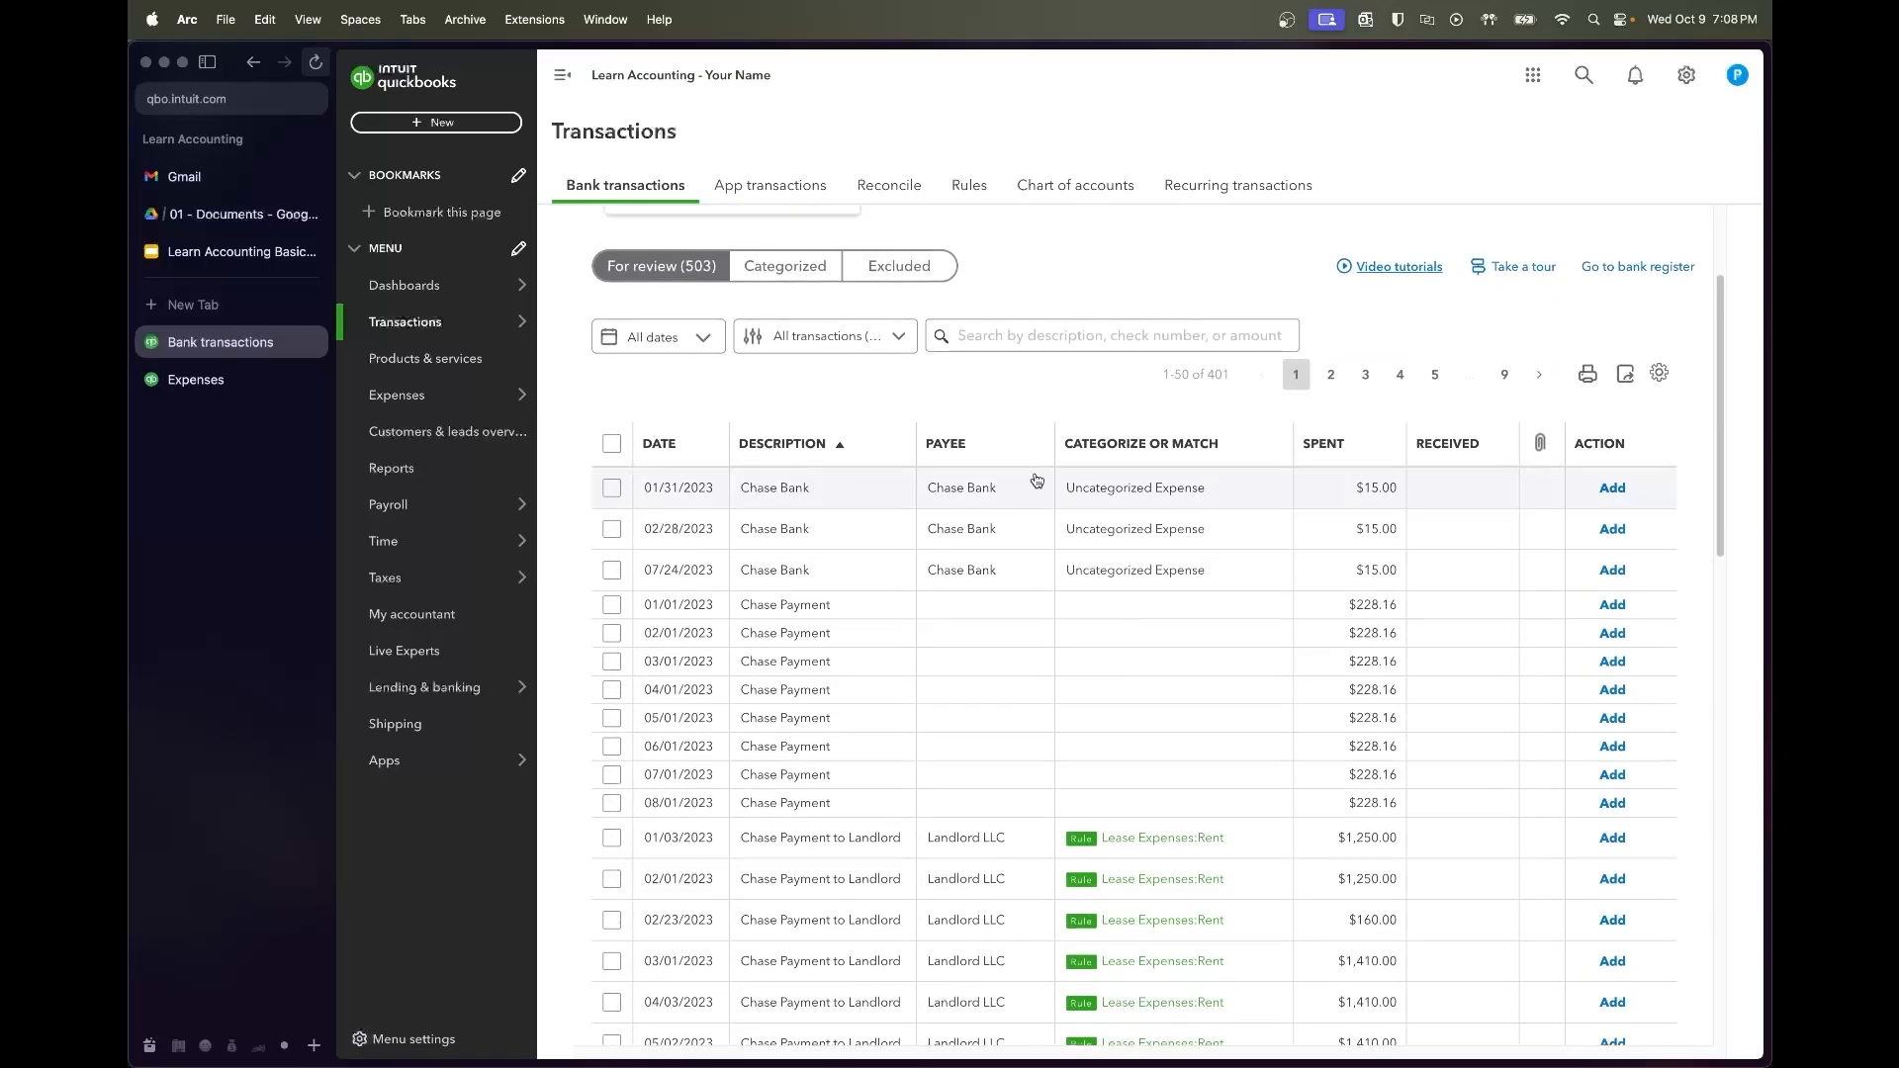
left_click(610, 489)
left_click(611, 491)
left_click(611, 532)
left_click(1039, 331)
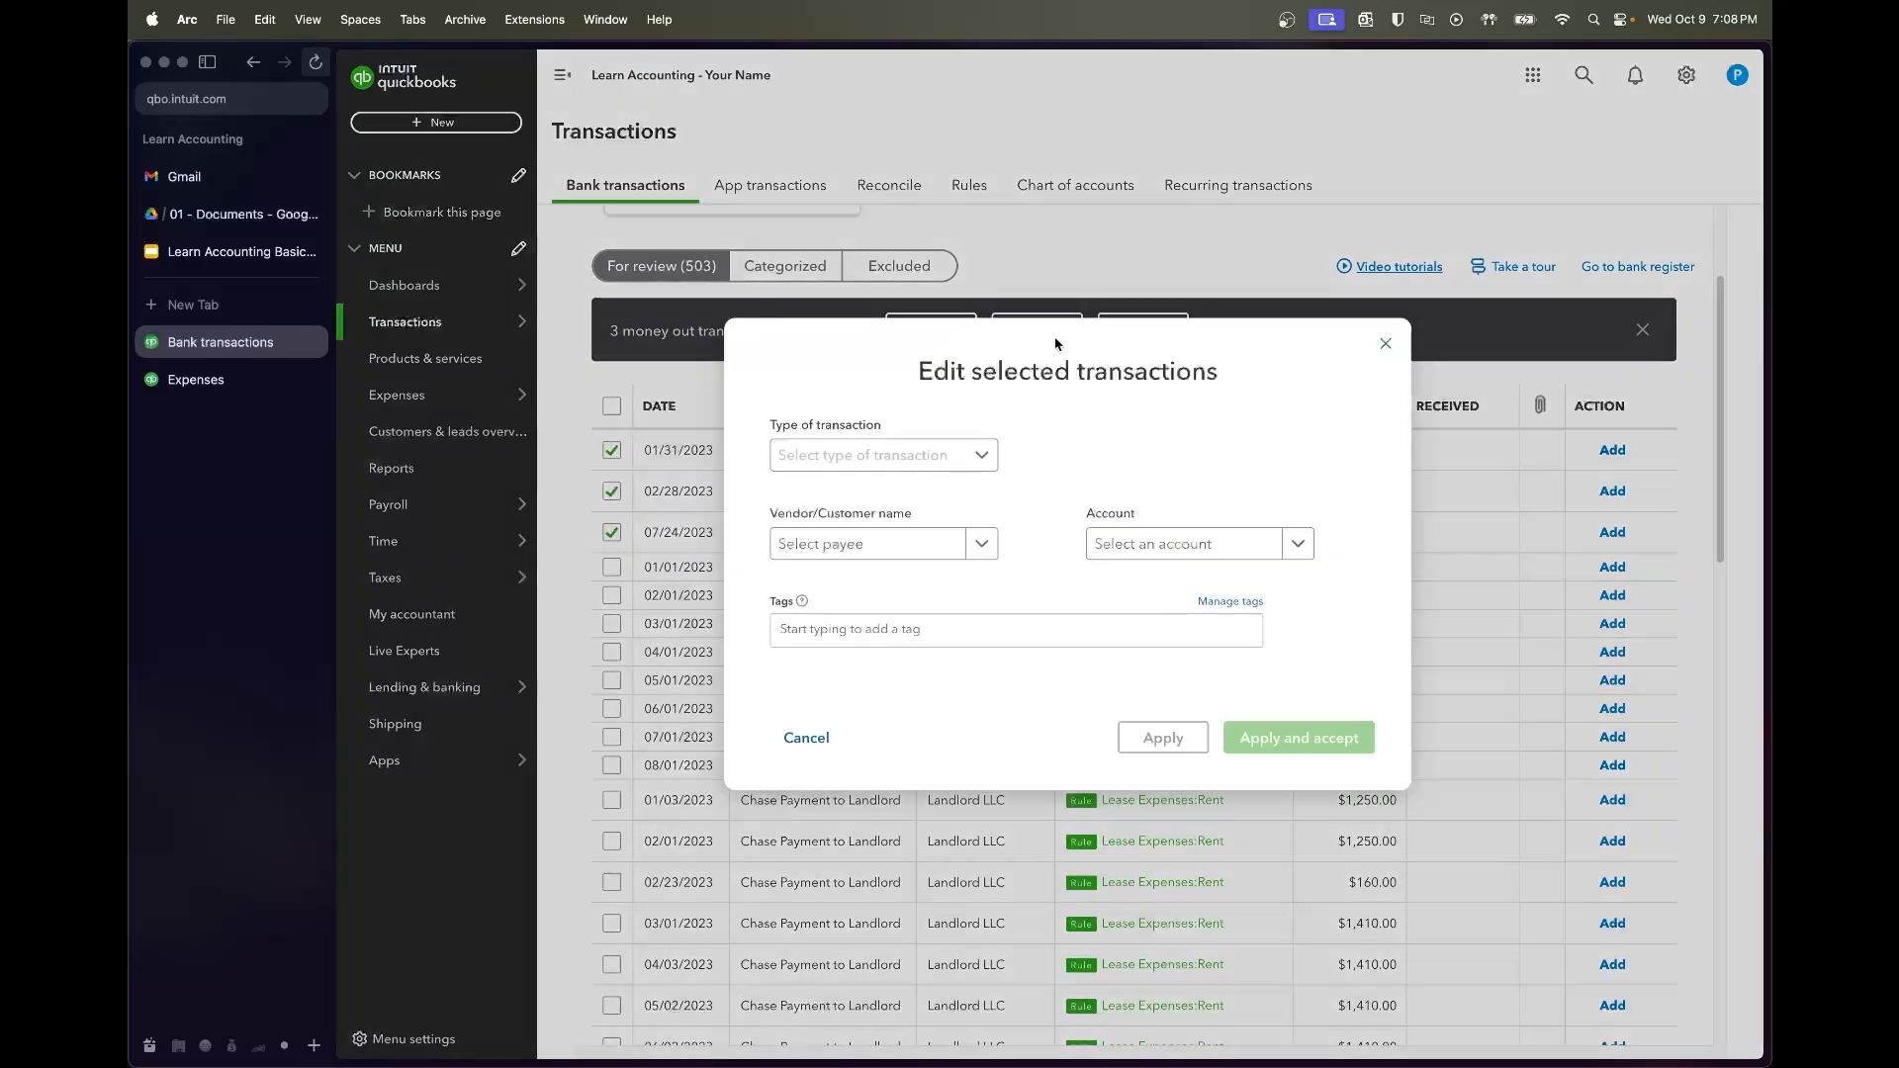
left_click(838, 453)
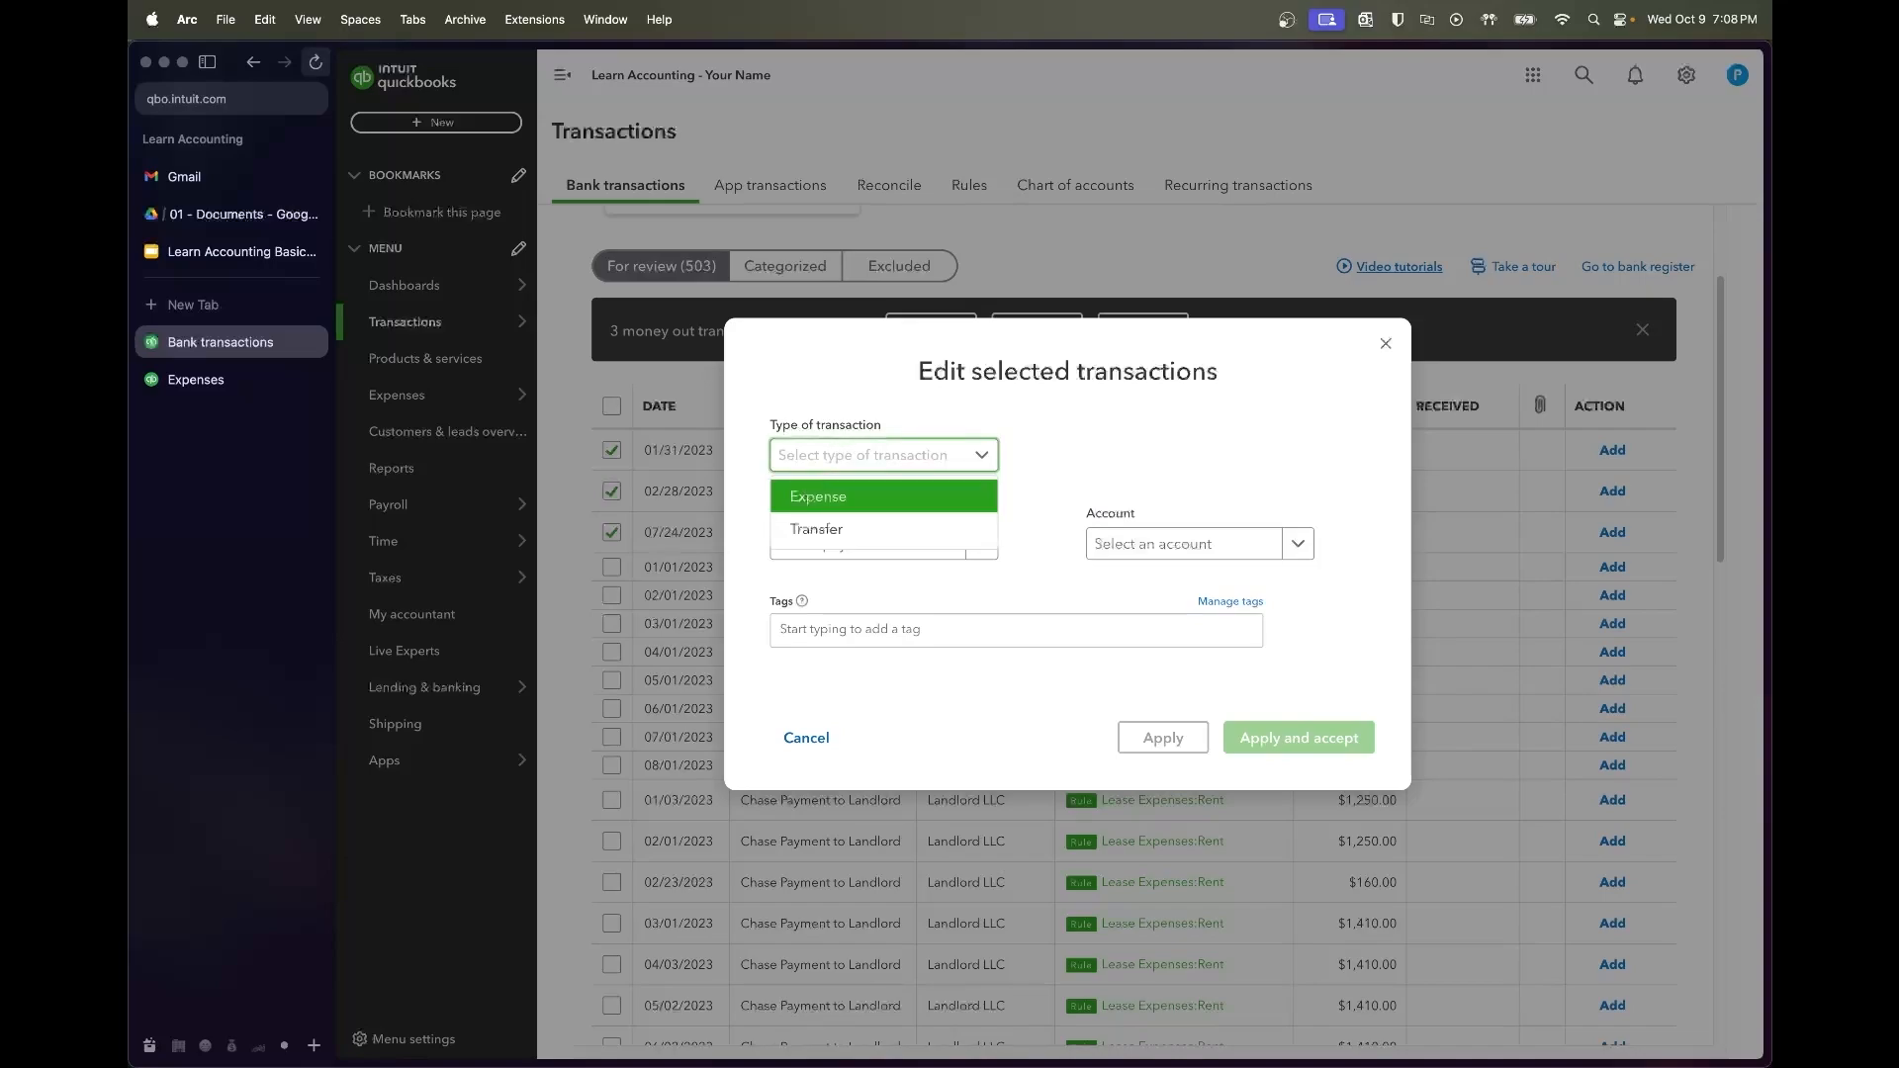
left_click(852, 496)
left_click(884, 539)
type("Chase")
left_click(893, 620)
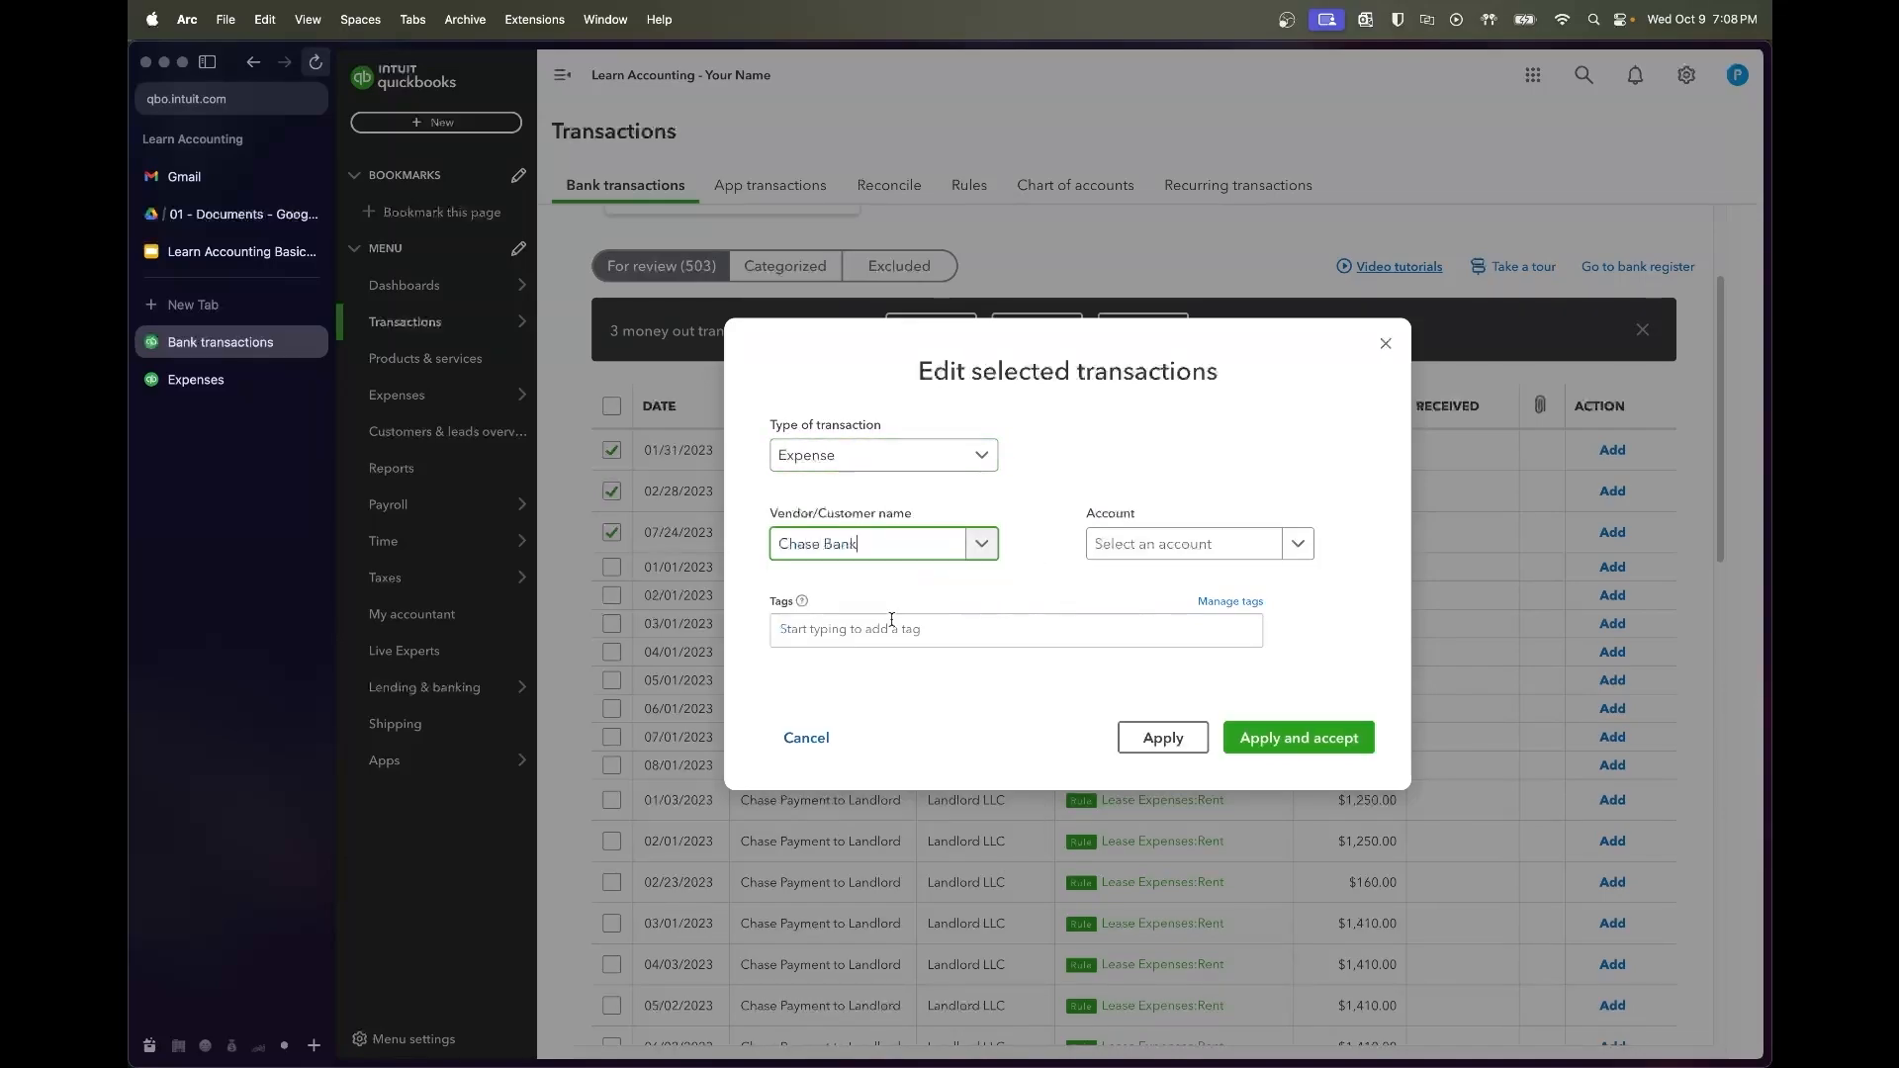
Categorize those charges as Bank & Processor Fees and apply to accept them
left_click(1245, 553)
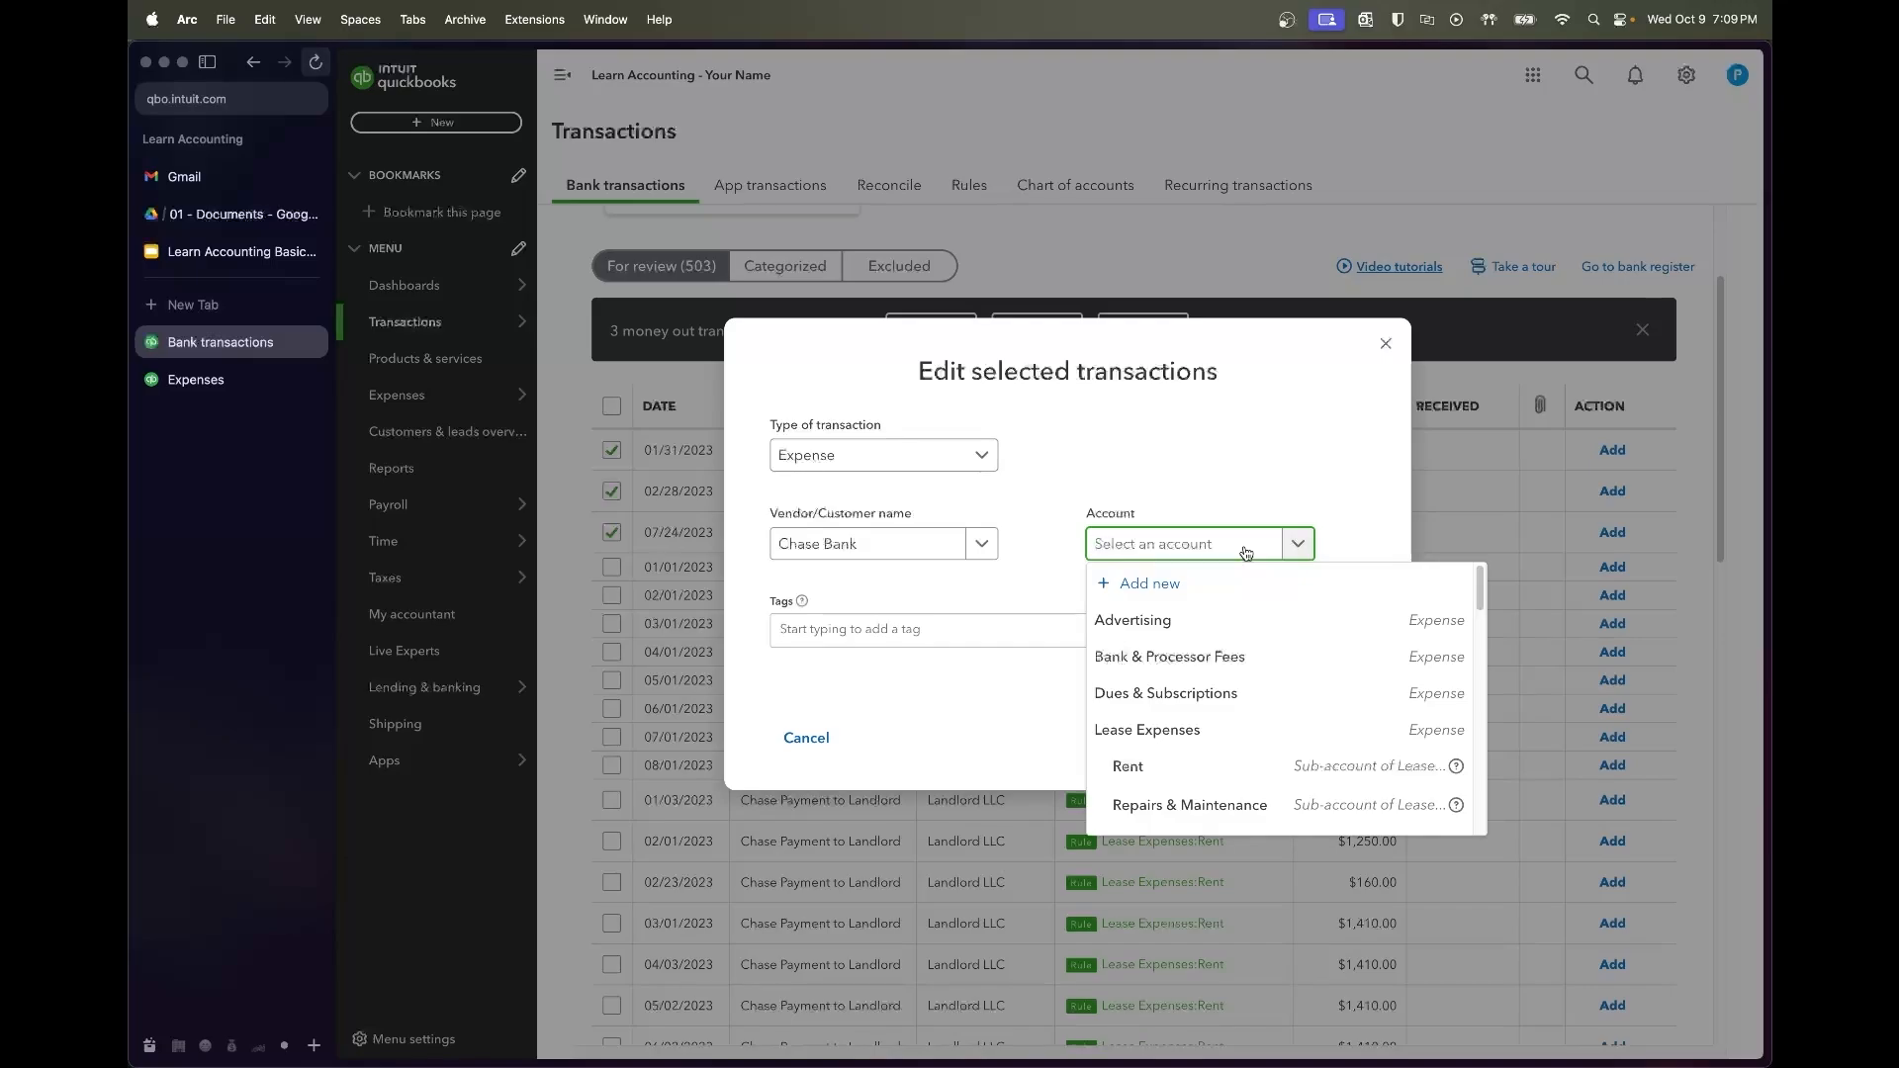
type("bank fee")
left_click(1187, 621)
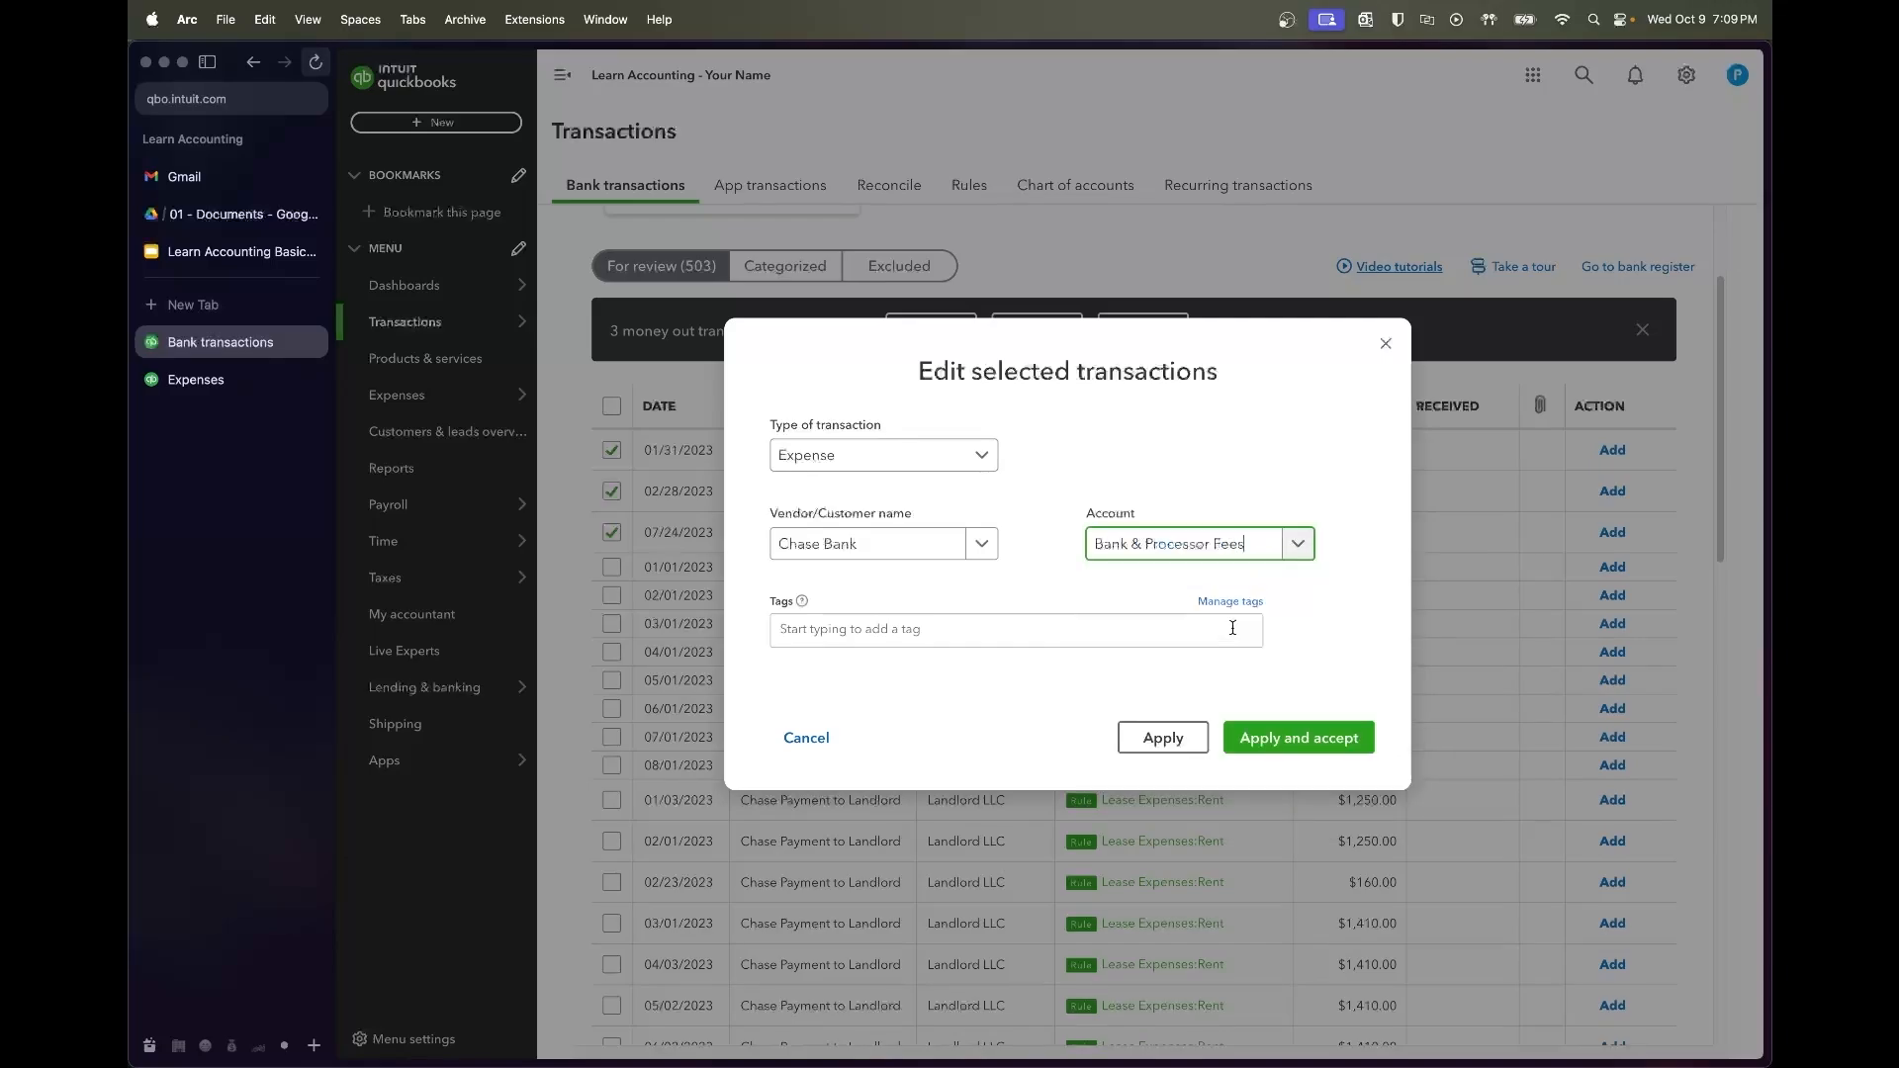
left_click(1304, 740)
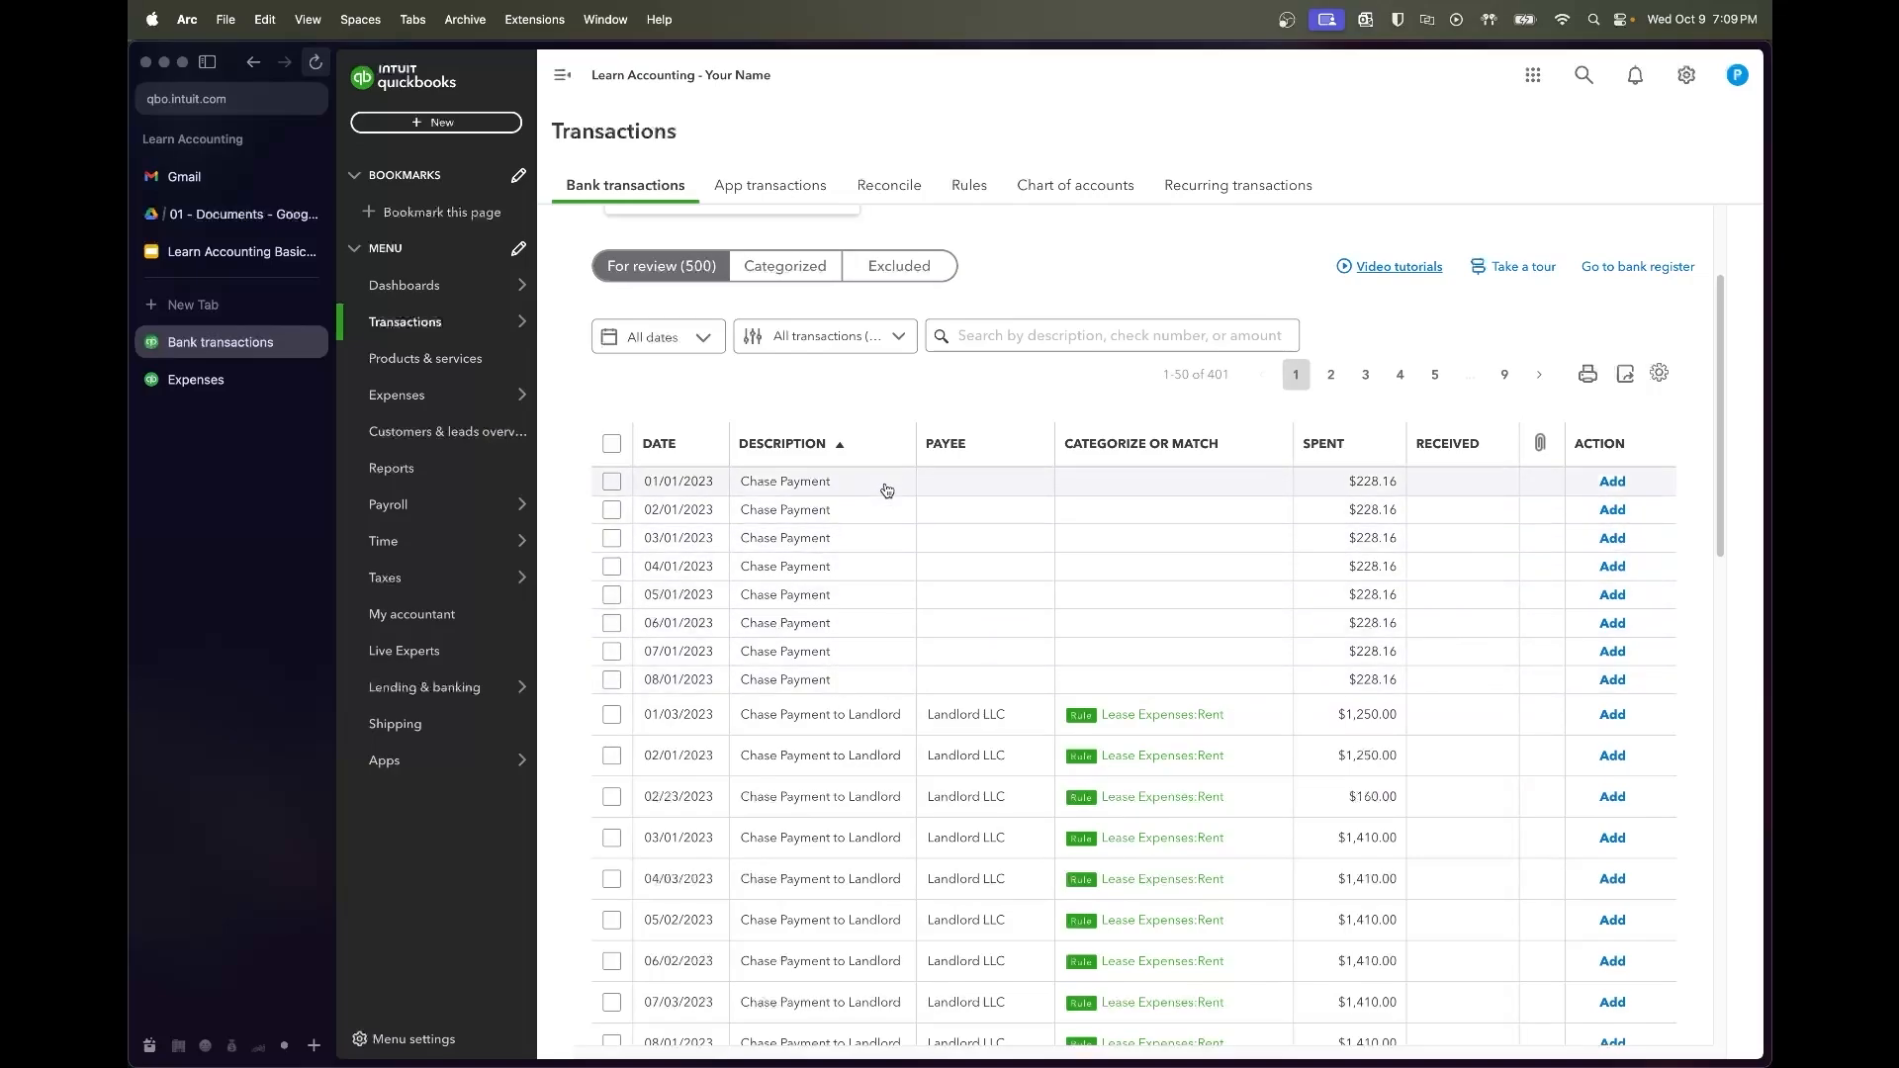
scroll(885, 515, "down", 3)
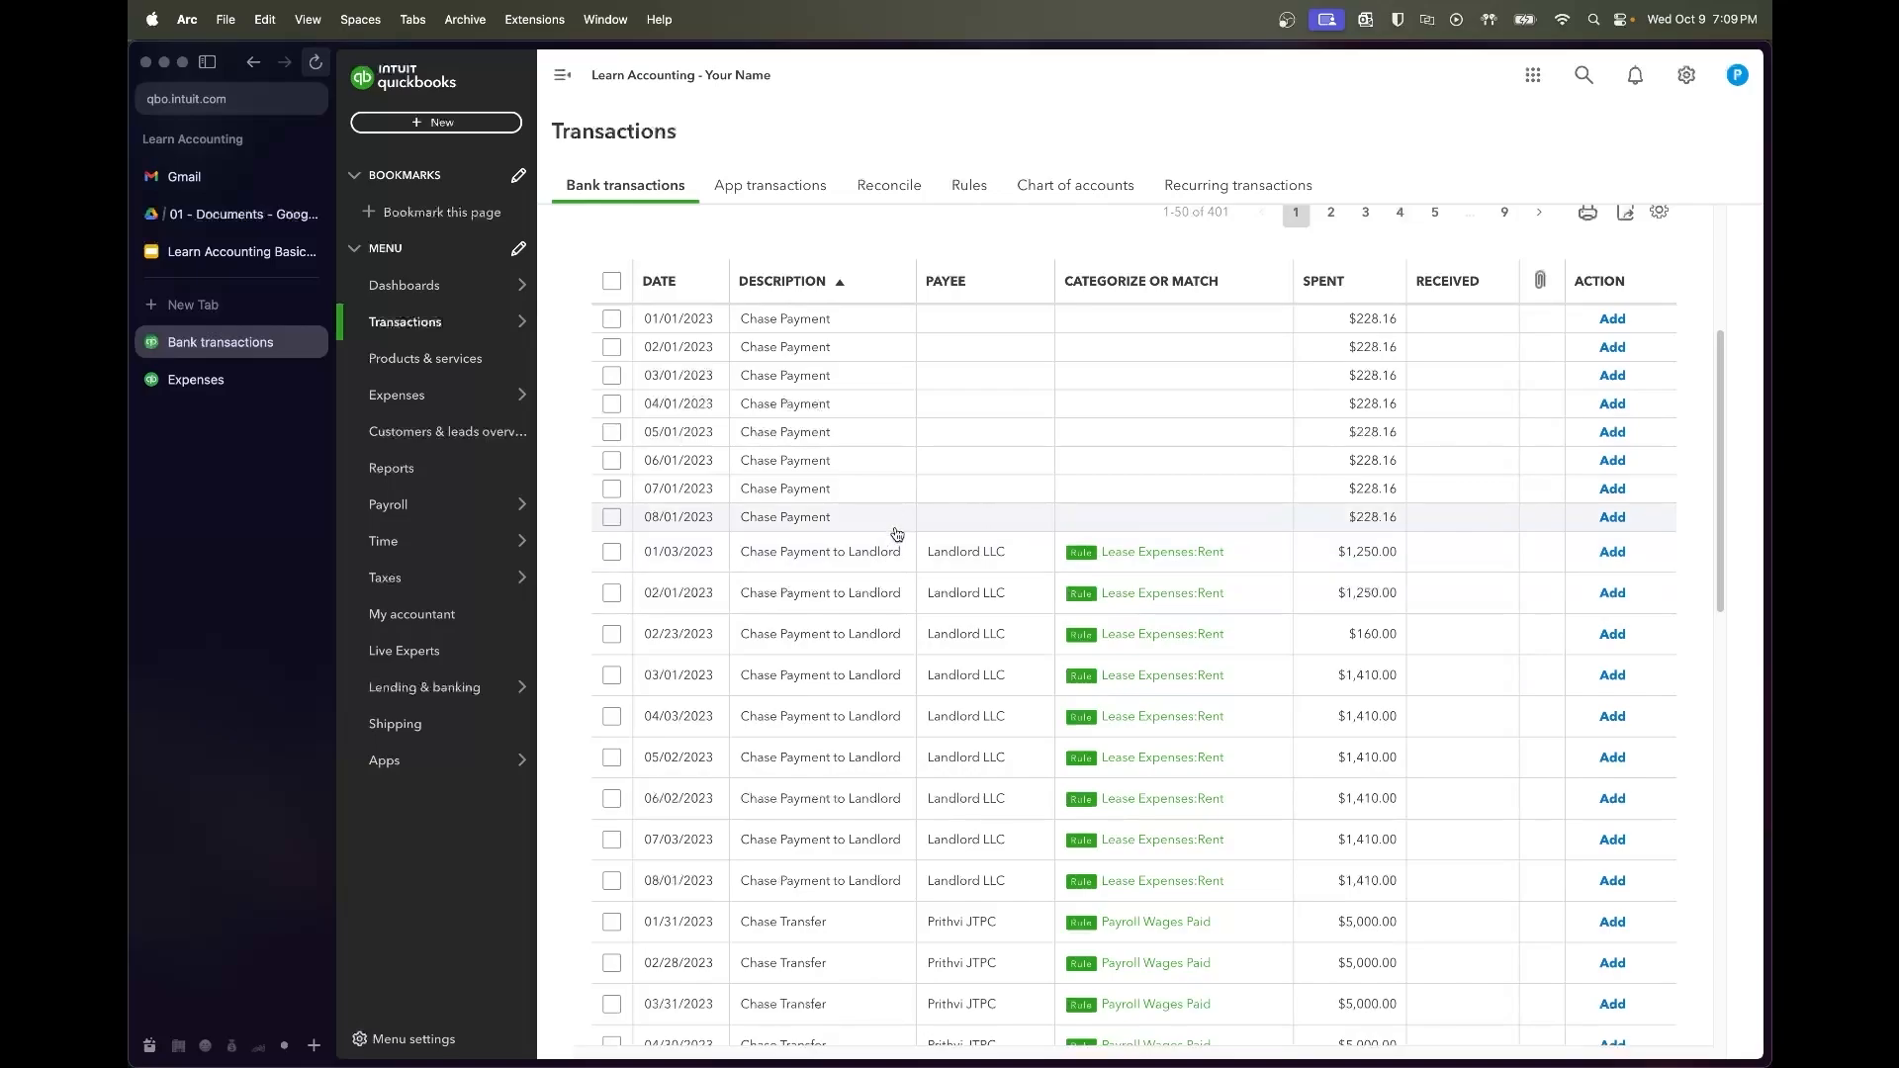
Accept the eight Landlord LLC rent payments from 01/03 to 08/01/2023, excluding the $160 02/23/2023 one
scroll(869, 551, "down", 2)
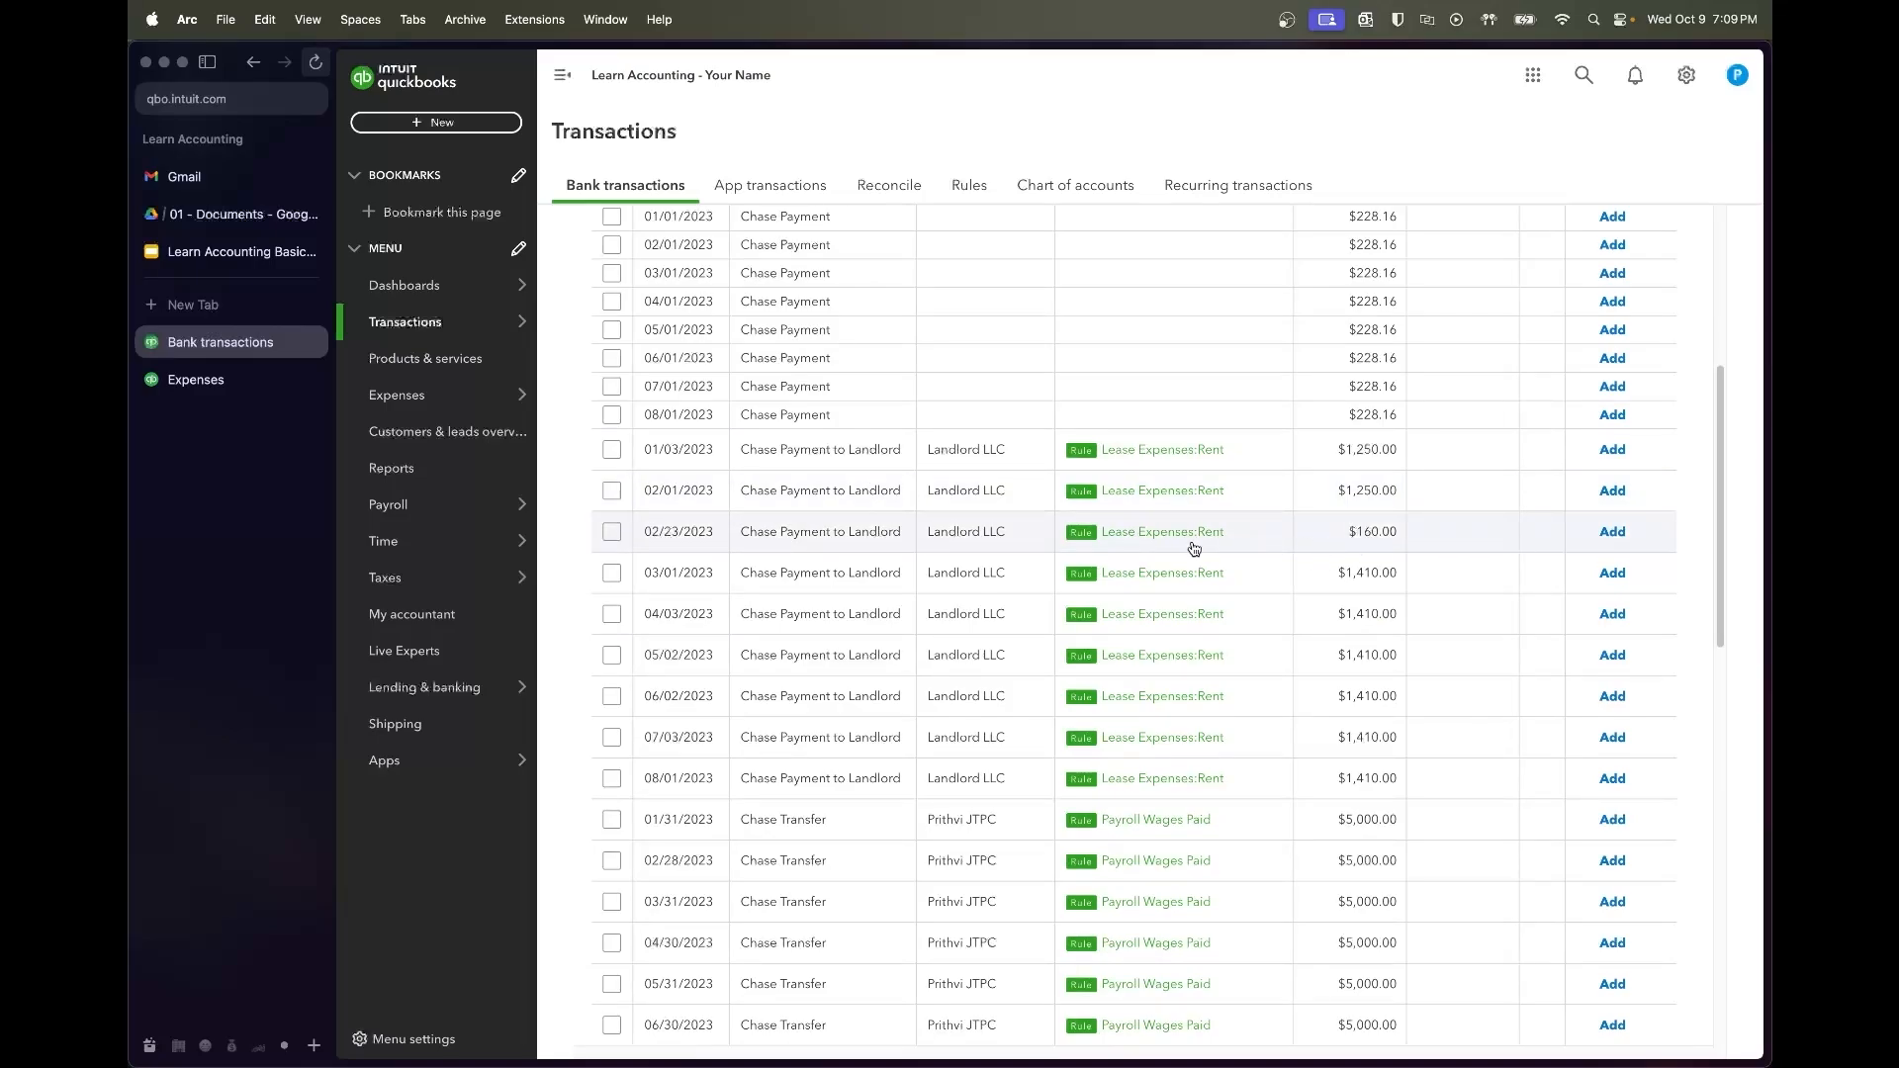
left_click(901, 549)
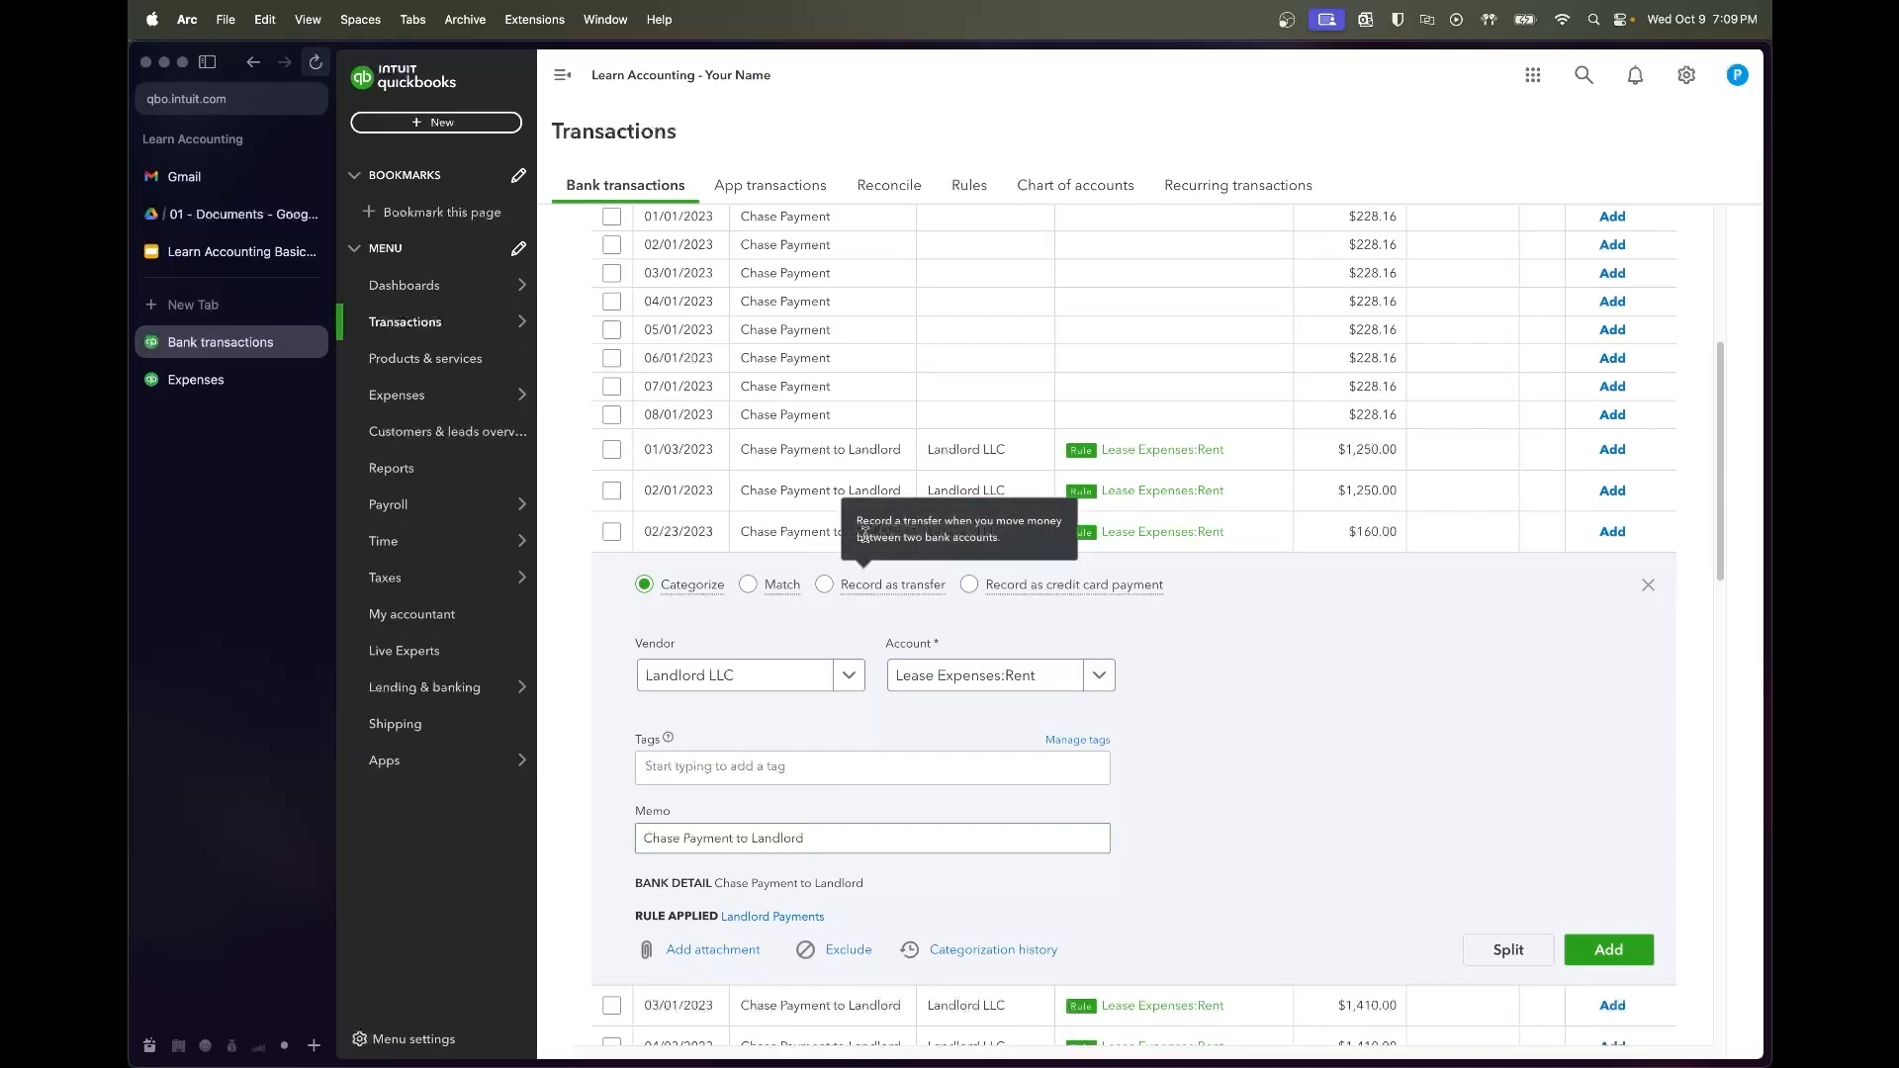
left_click(819, 534)
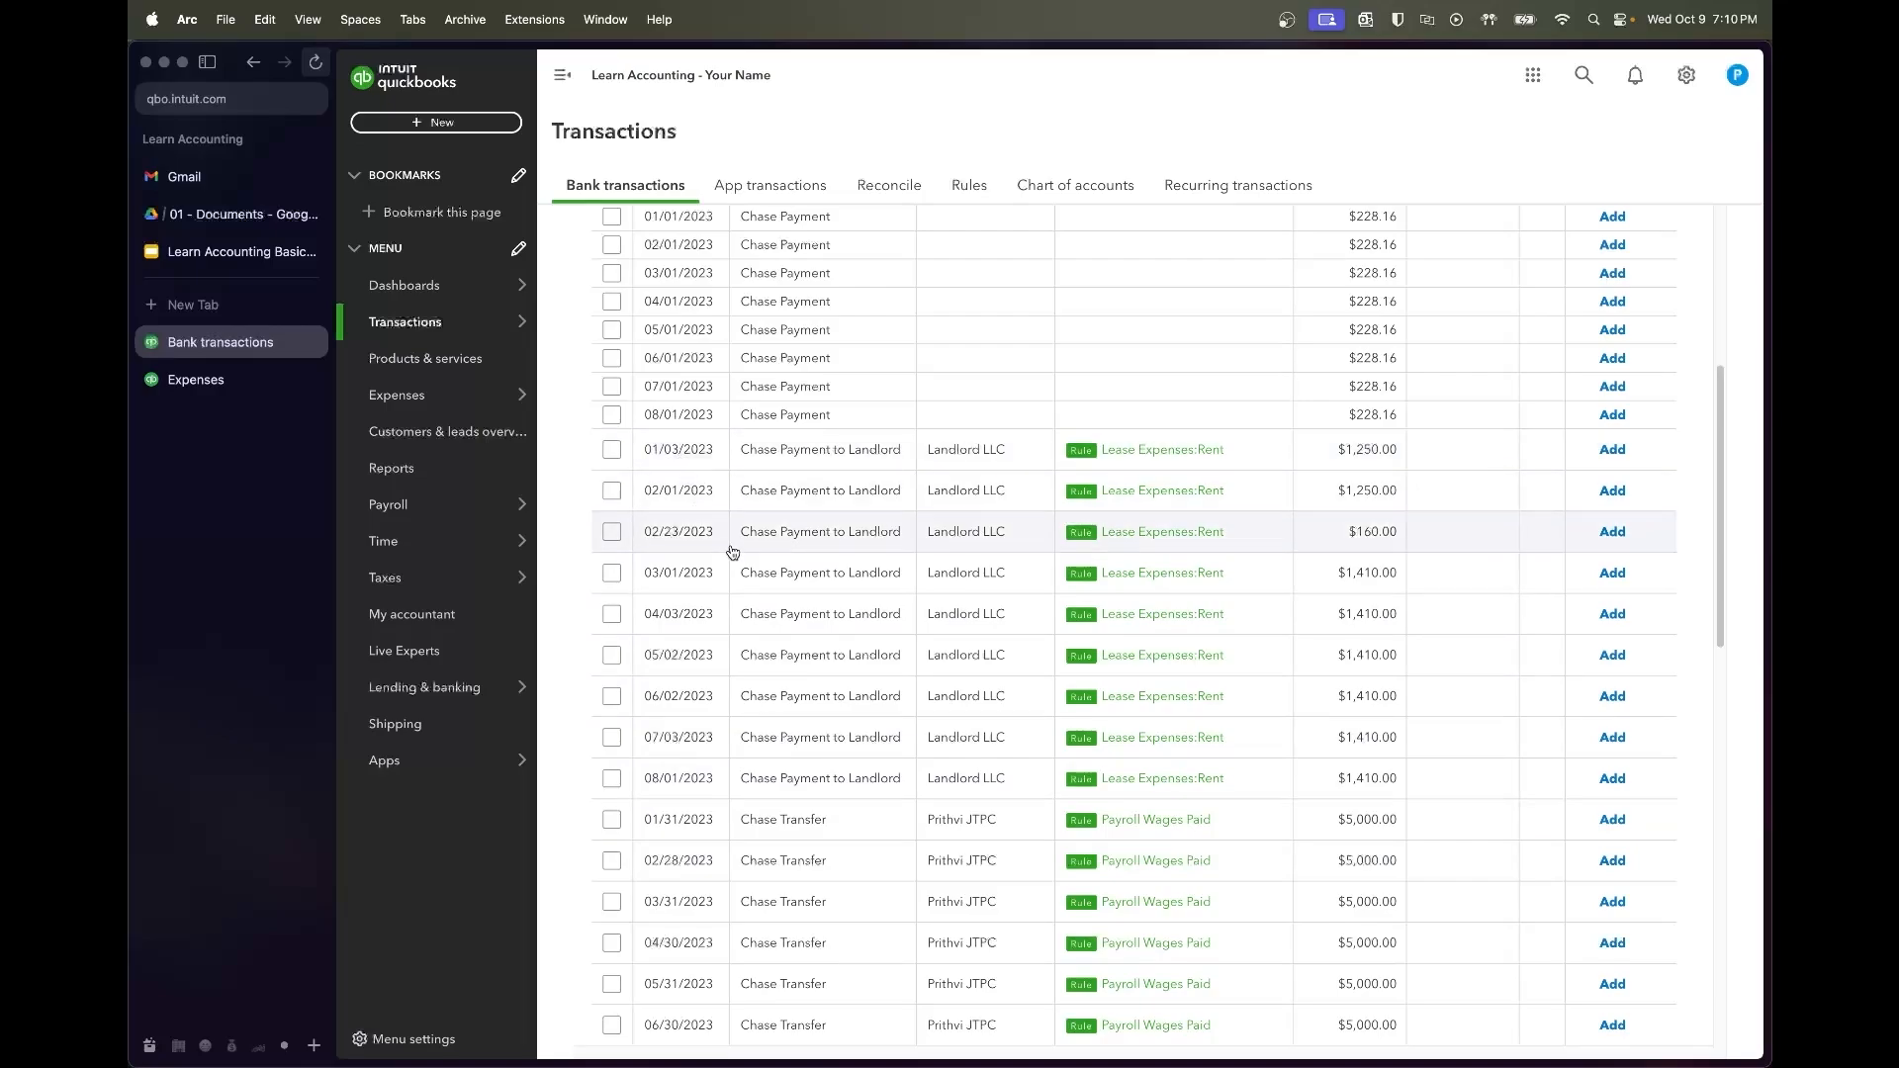
left_click(612, 451)
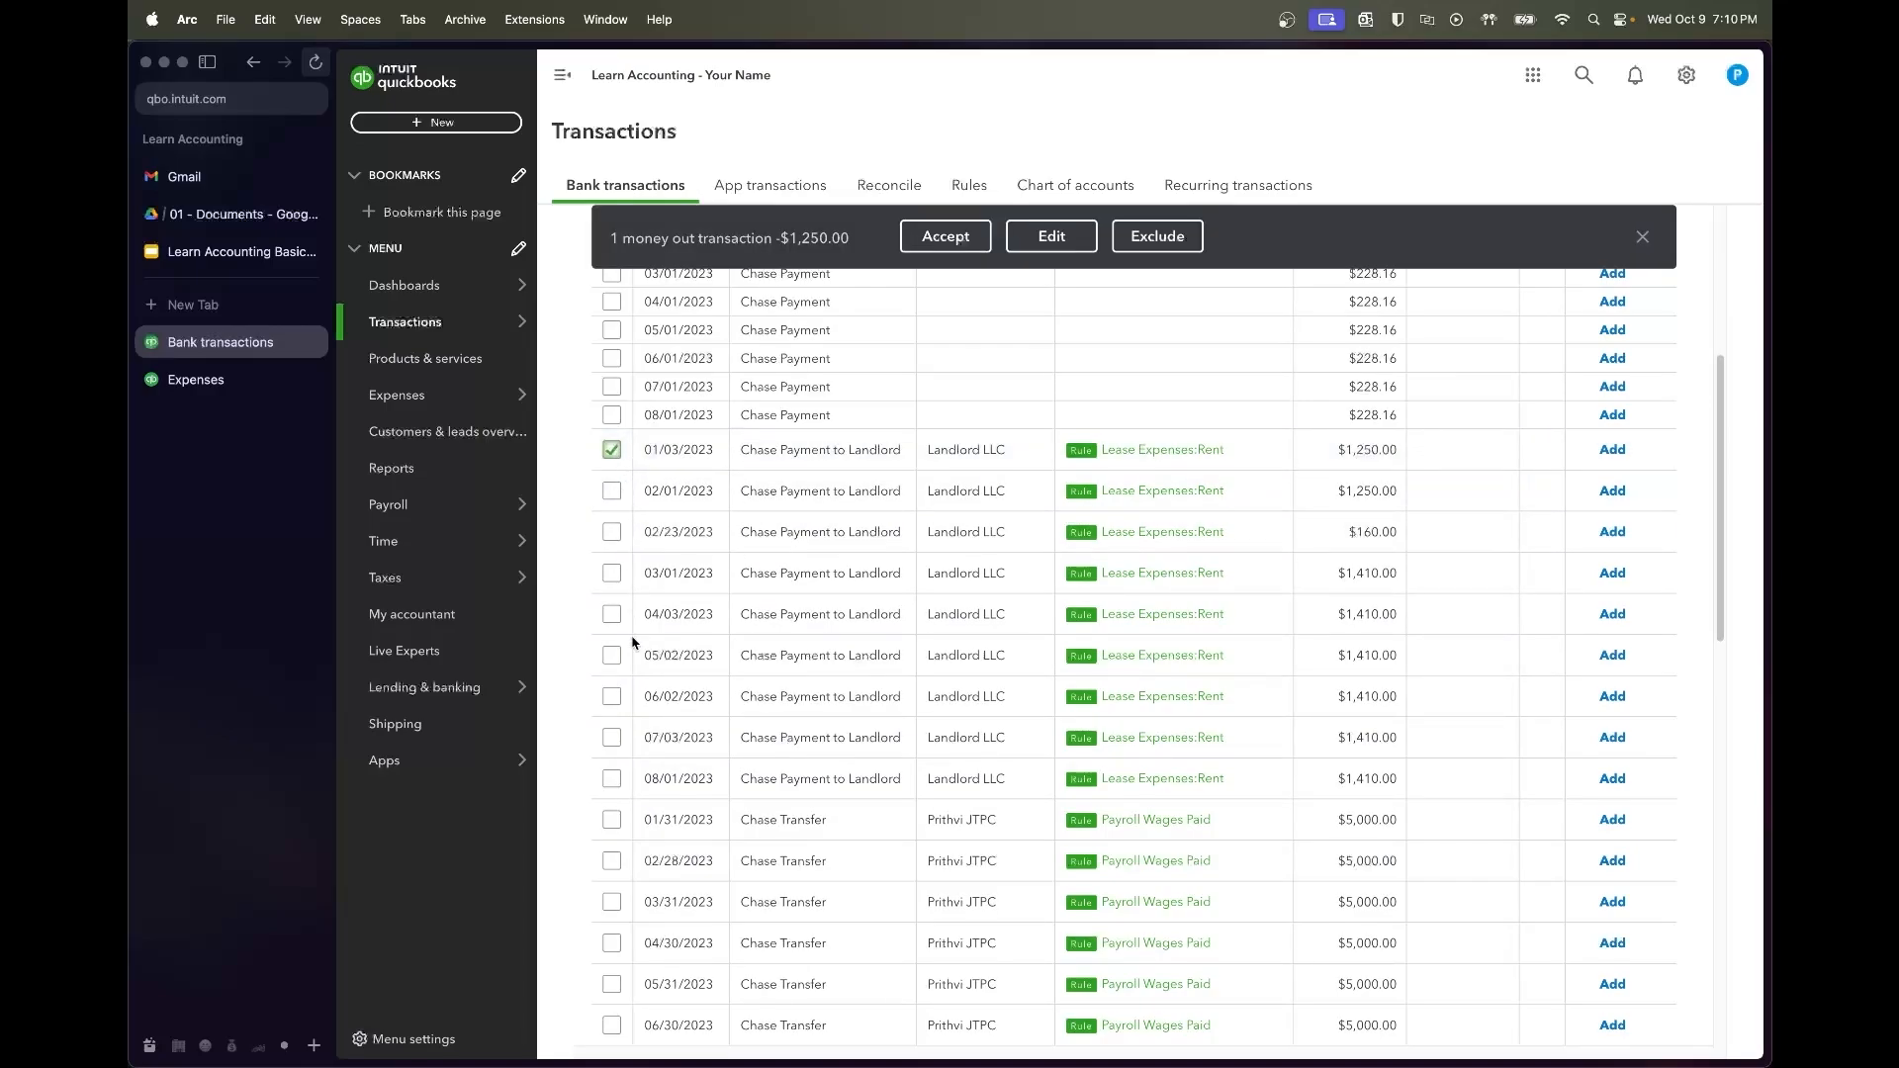
left_click(612, 778, "shift")
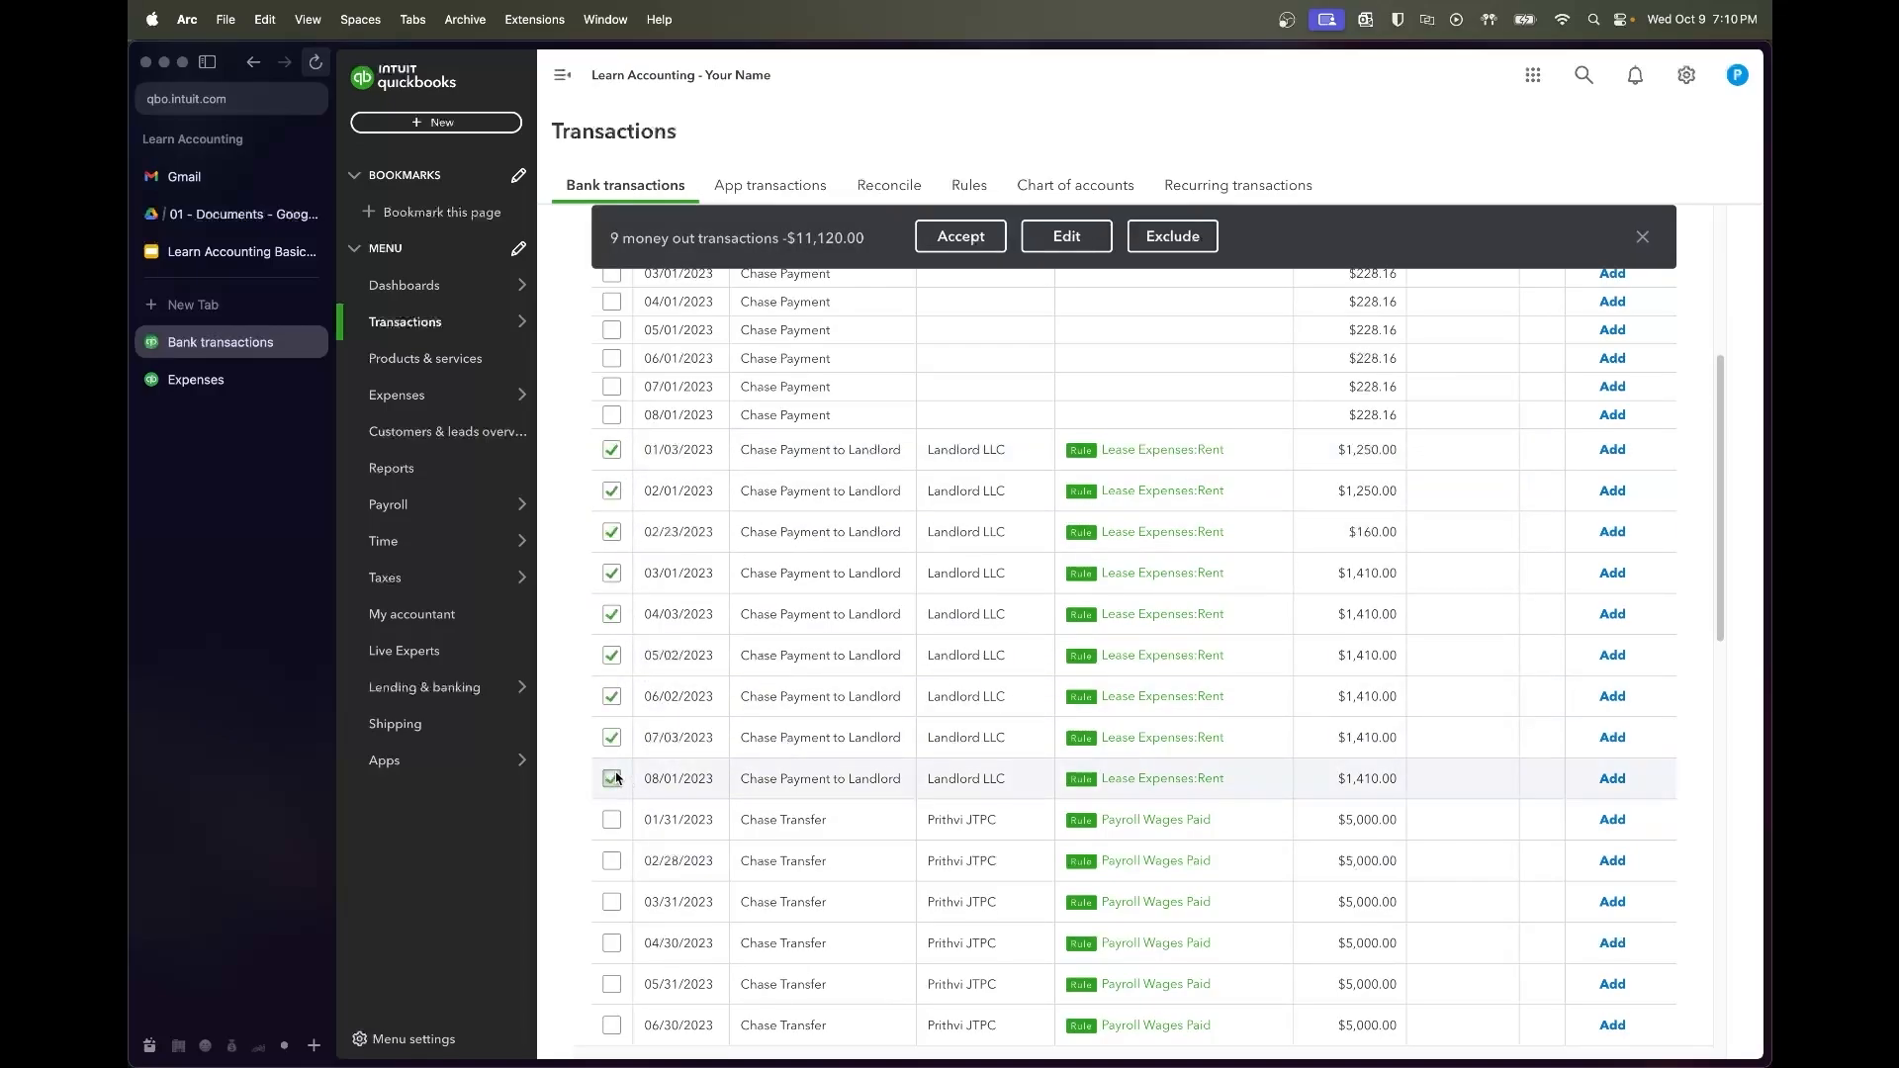
left_click(610, 533)
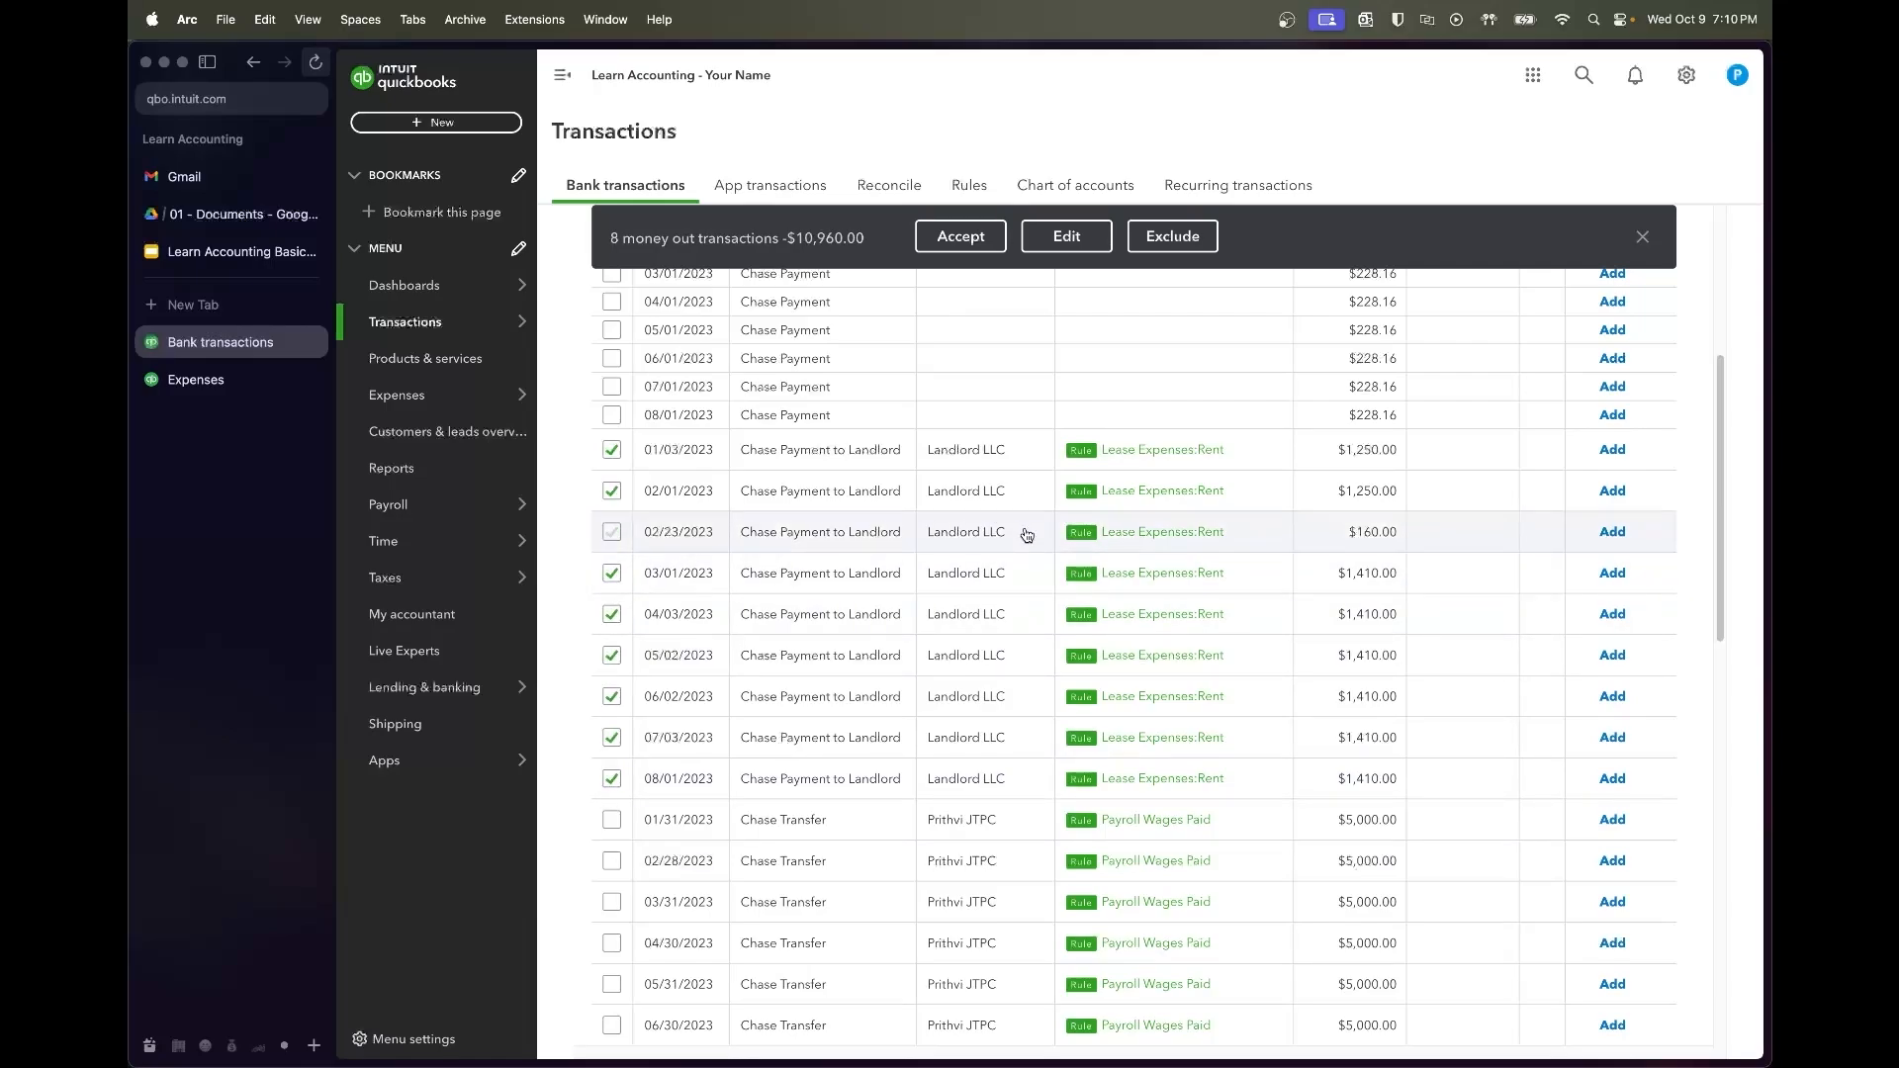
left_click(961, 237)
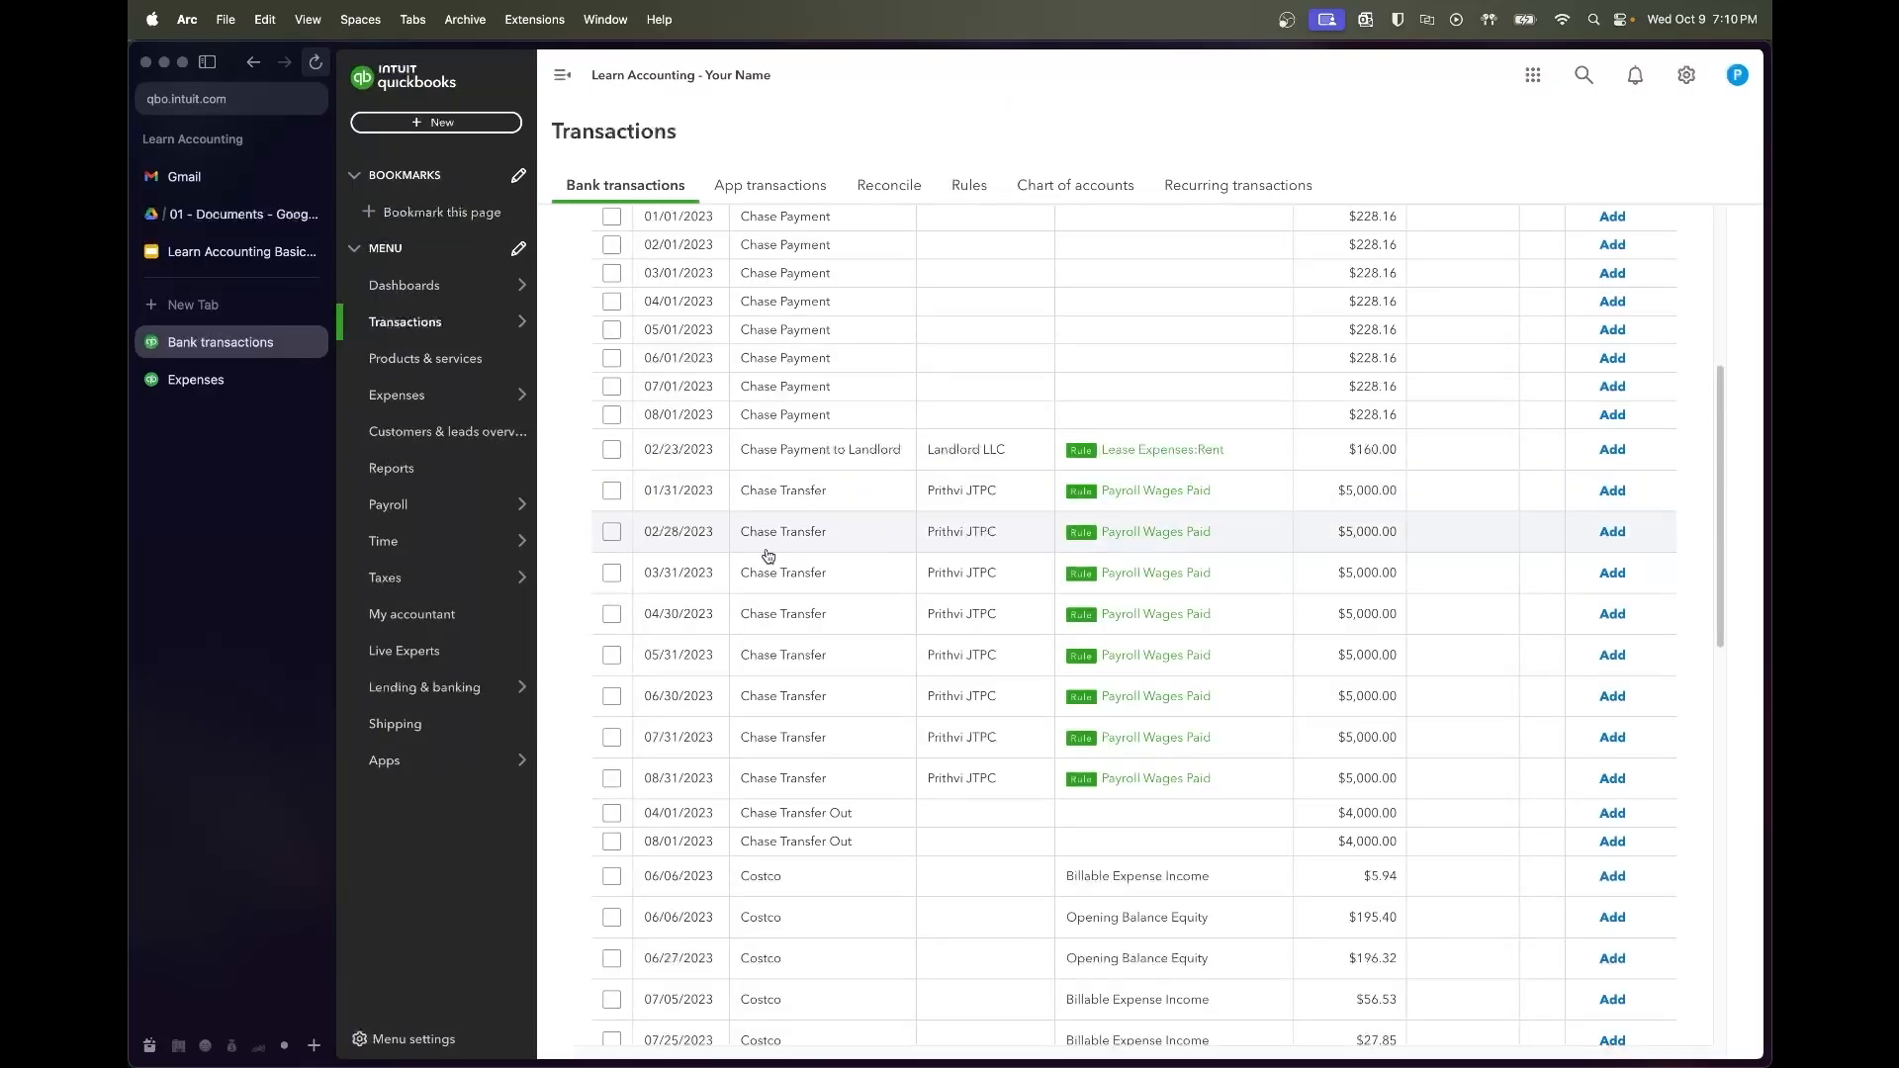
Accept the eight $5,000 Chase Transfer payments from 01/31 through 08/31/2023 as Payroll Wages Paid
scroll(768, 555, "down", 1)
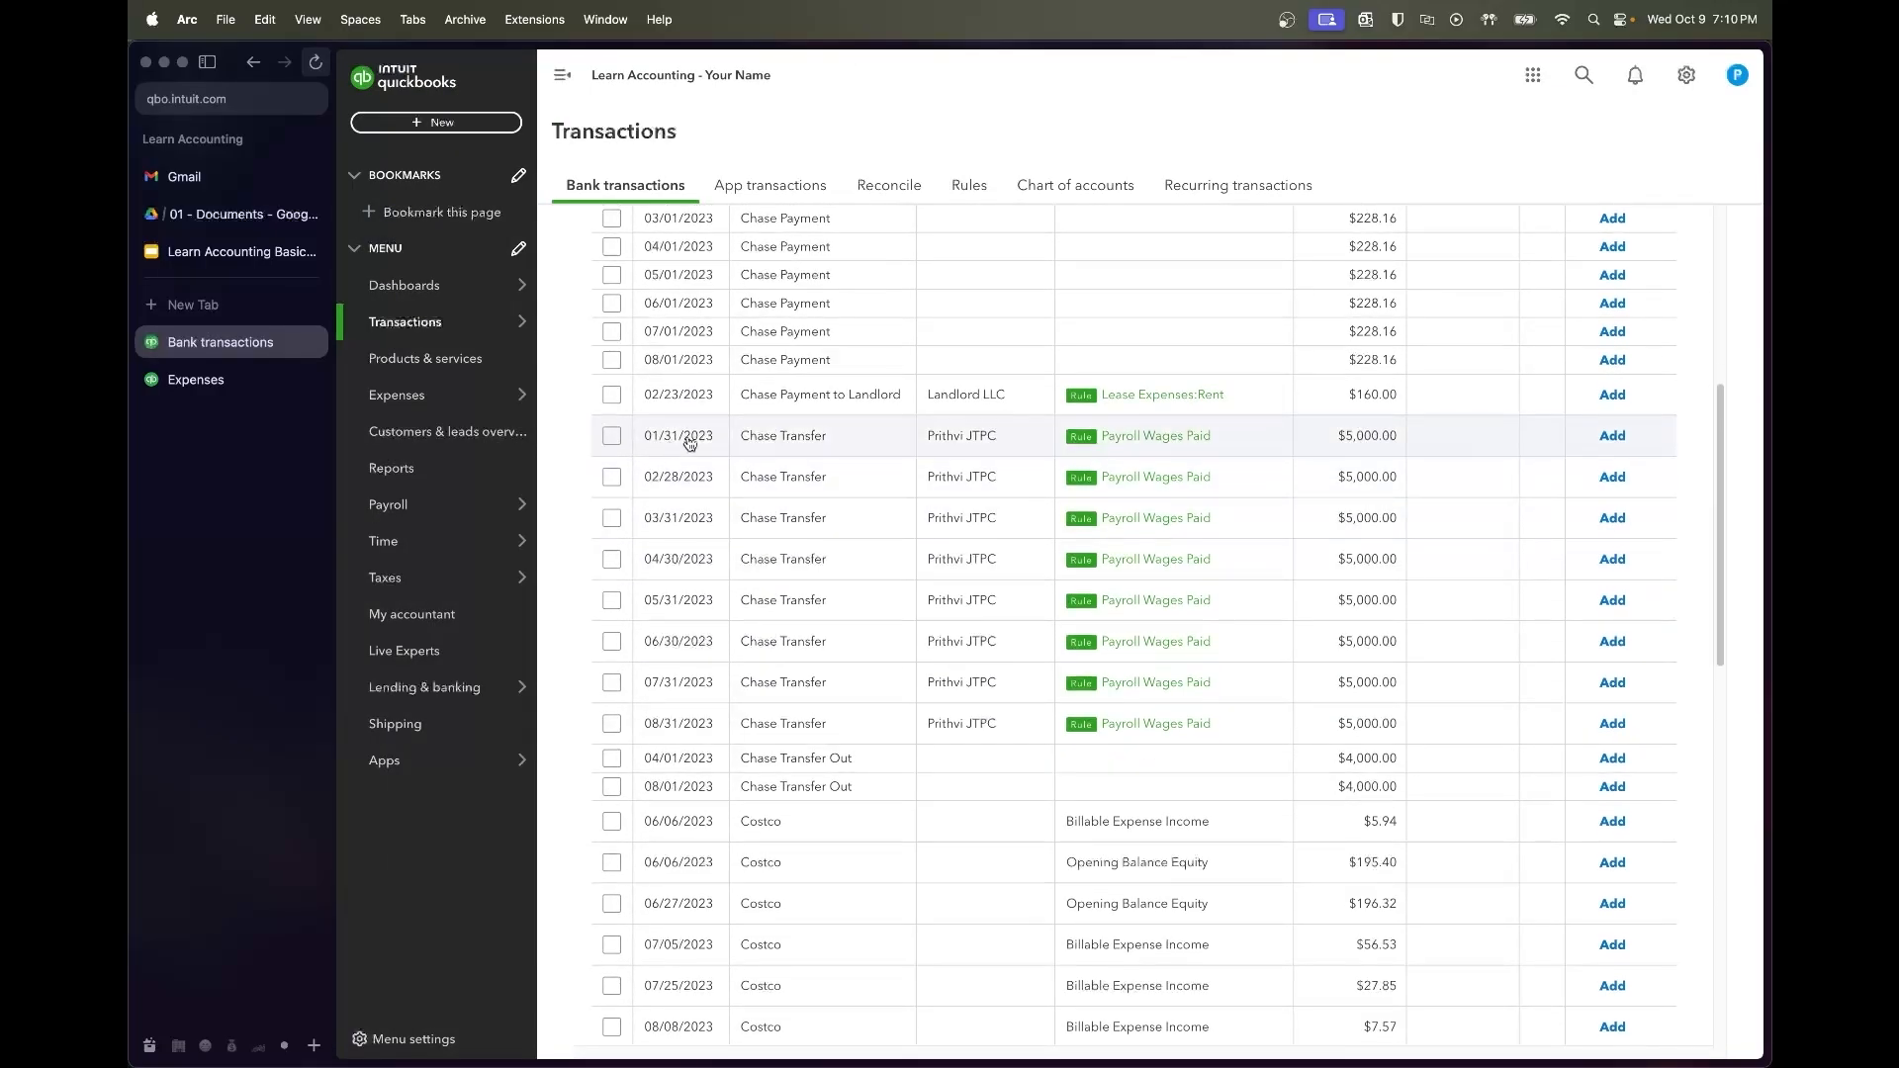
left_click(610, 437)
left_click(611, 723, "shift")
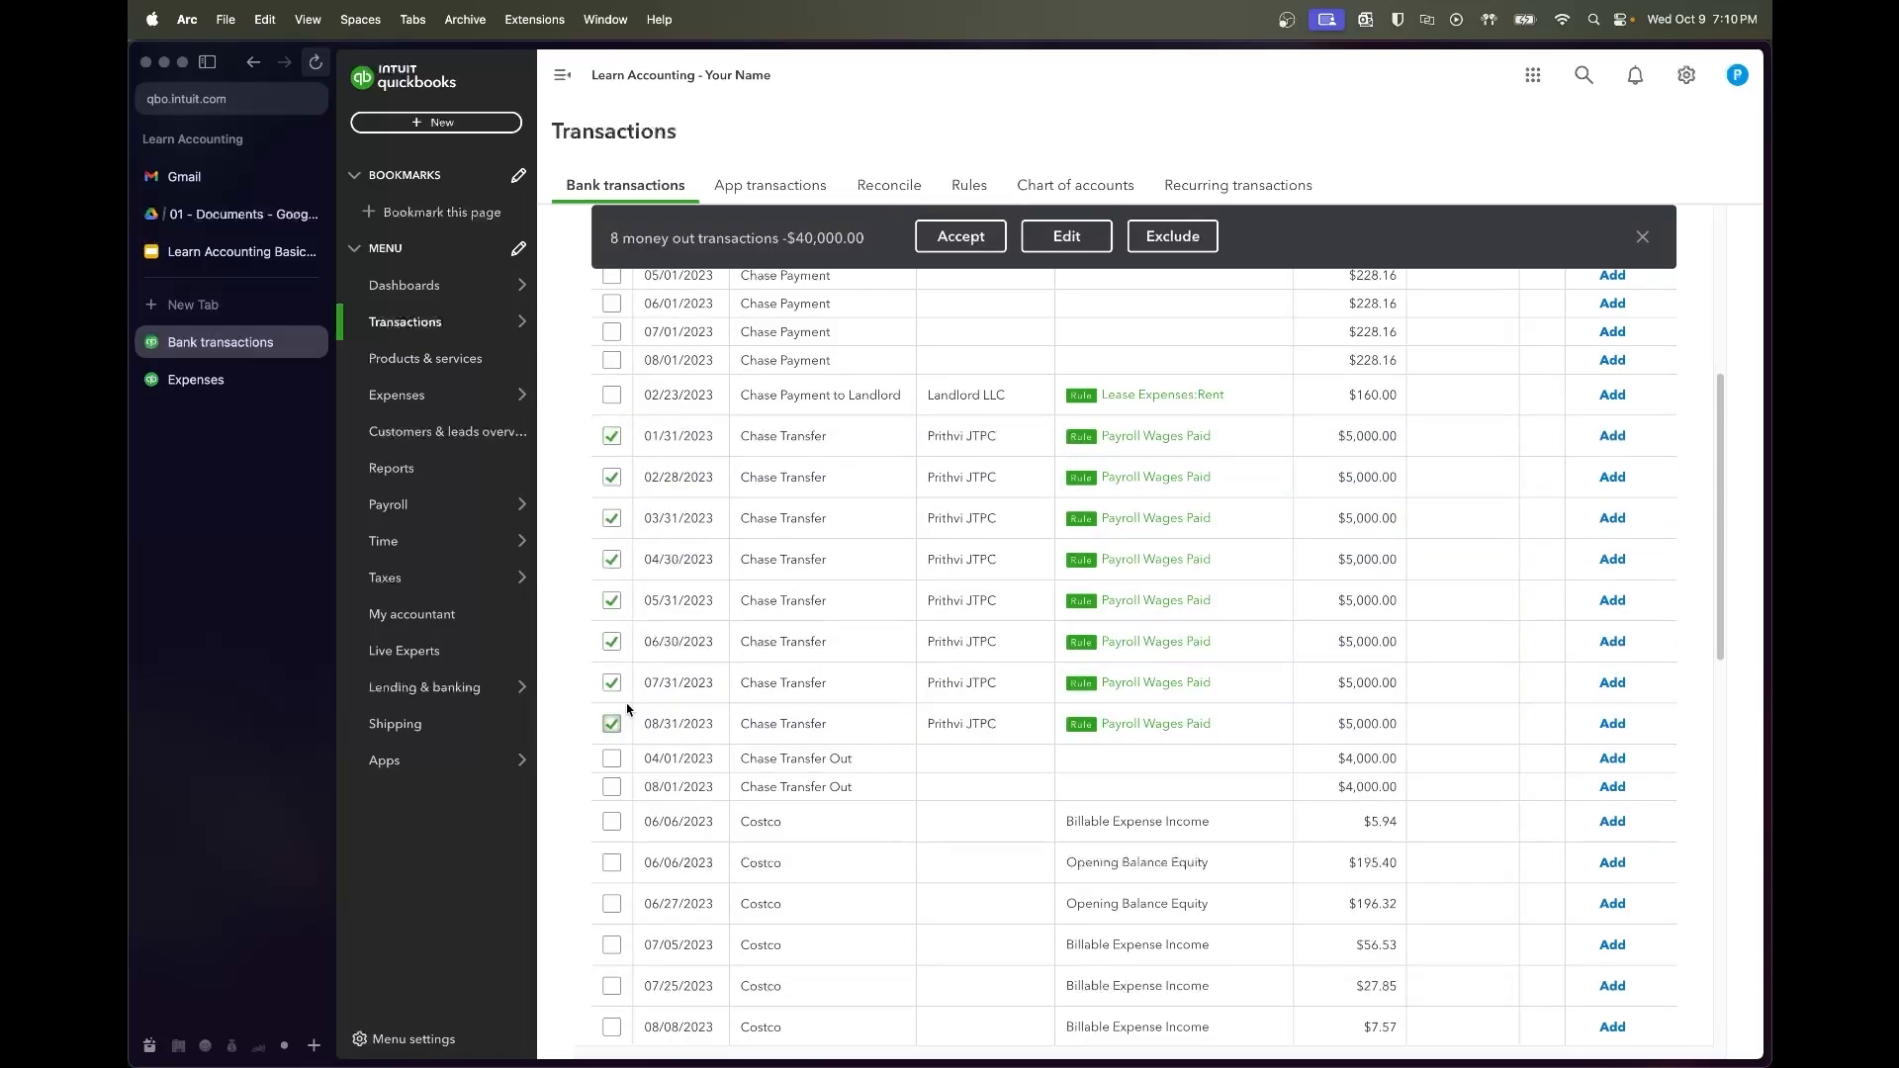
left_click(944, 243)
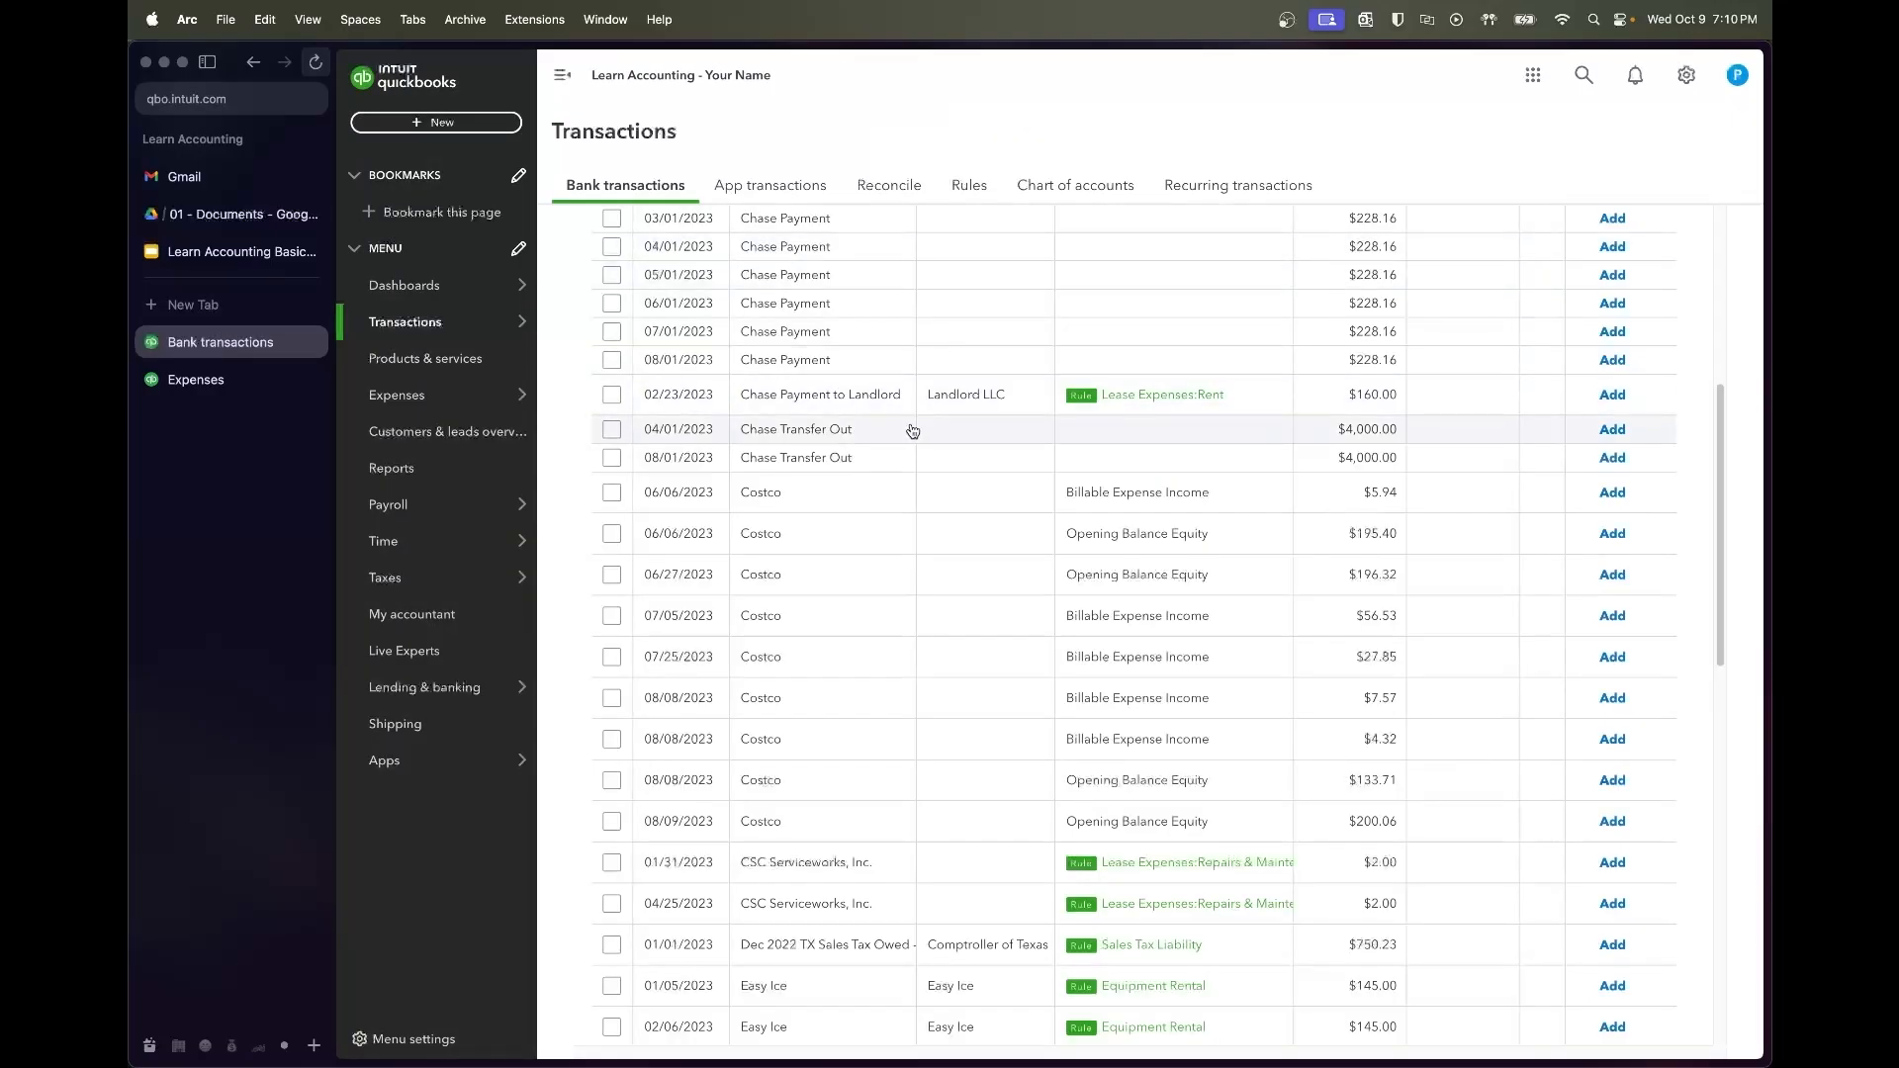
scroll(901, 455, "up", 1)
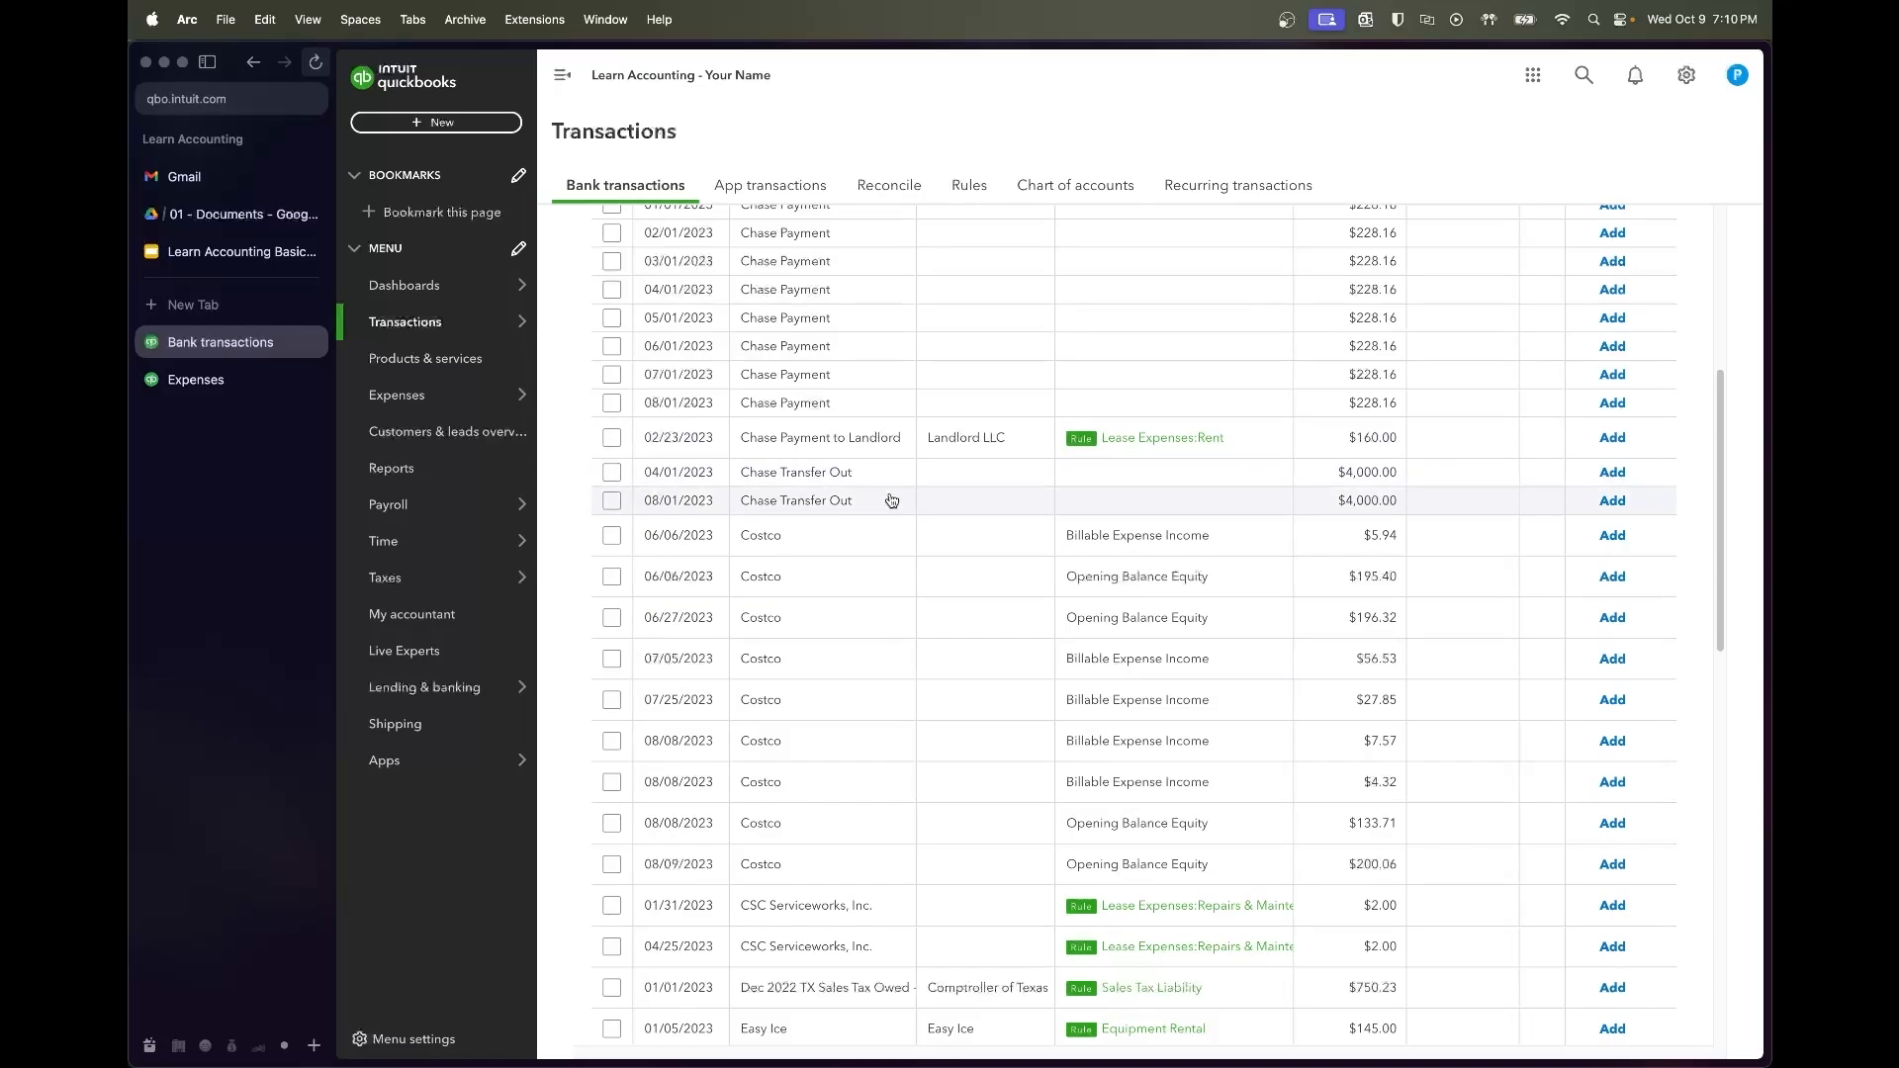
scroll(890, 510, "down", 1)
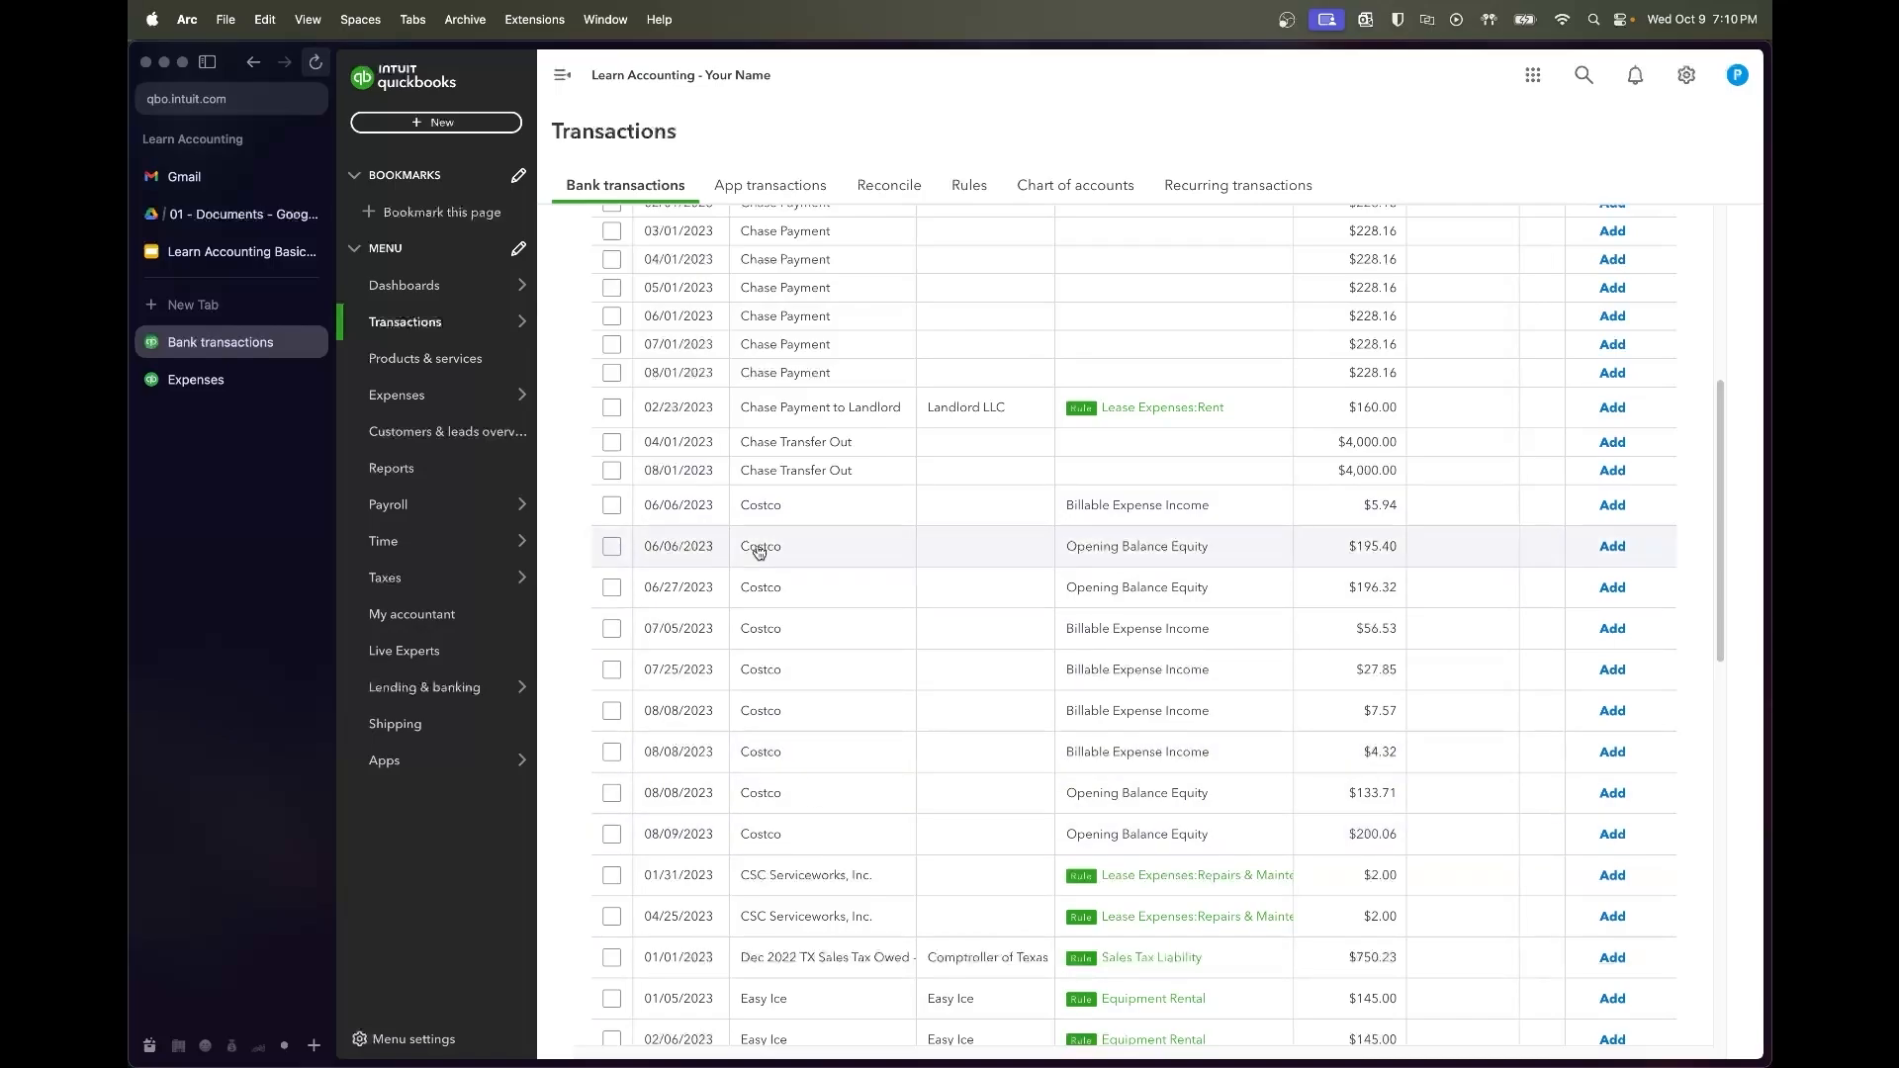
left_click(612, 505)
Select the Costco purchases through 08/09/2023, then untick all nine ($5.94 through $200.06)
left_click(611, 836, "shift")
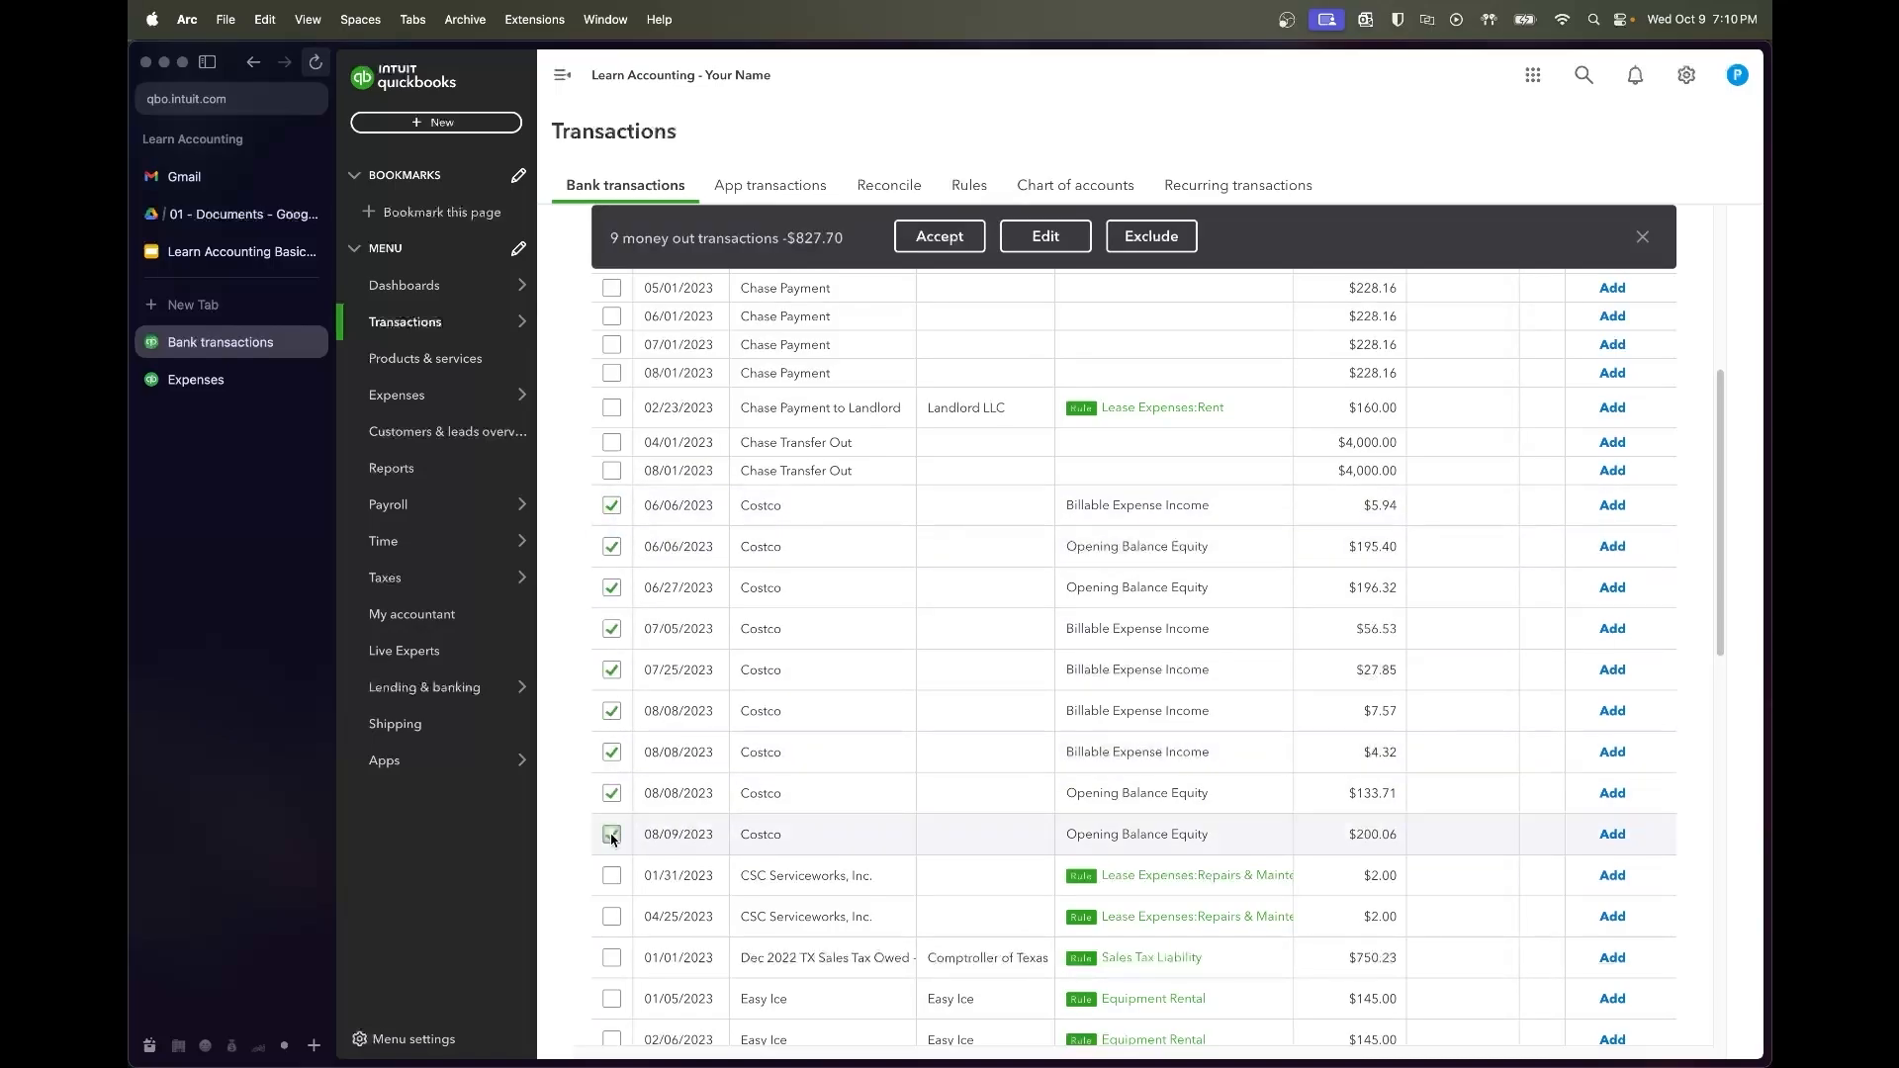
left_click(611, 506)
left_click(611, 546)
left_click(612, 588)
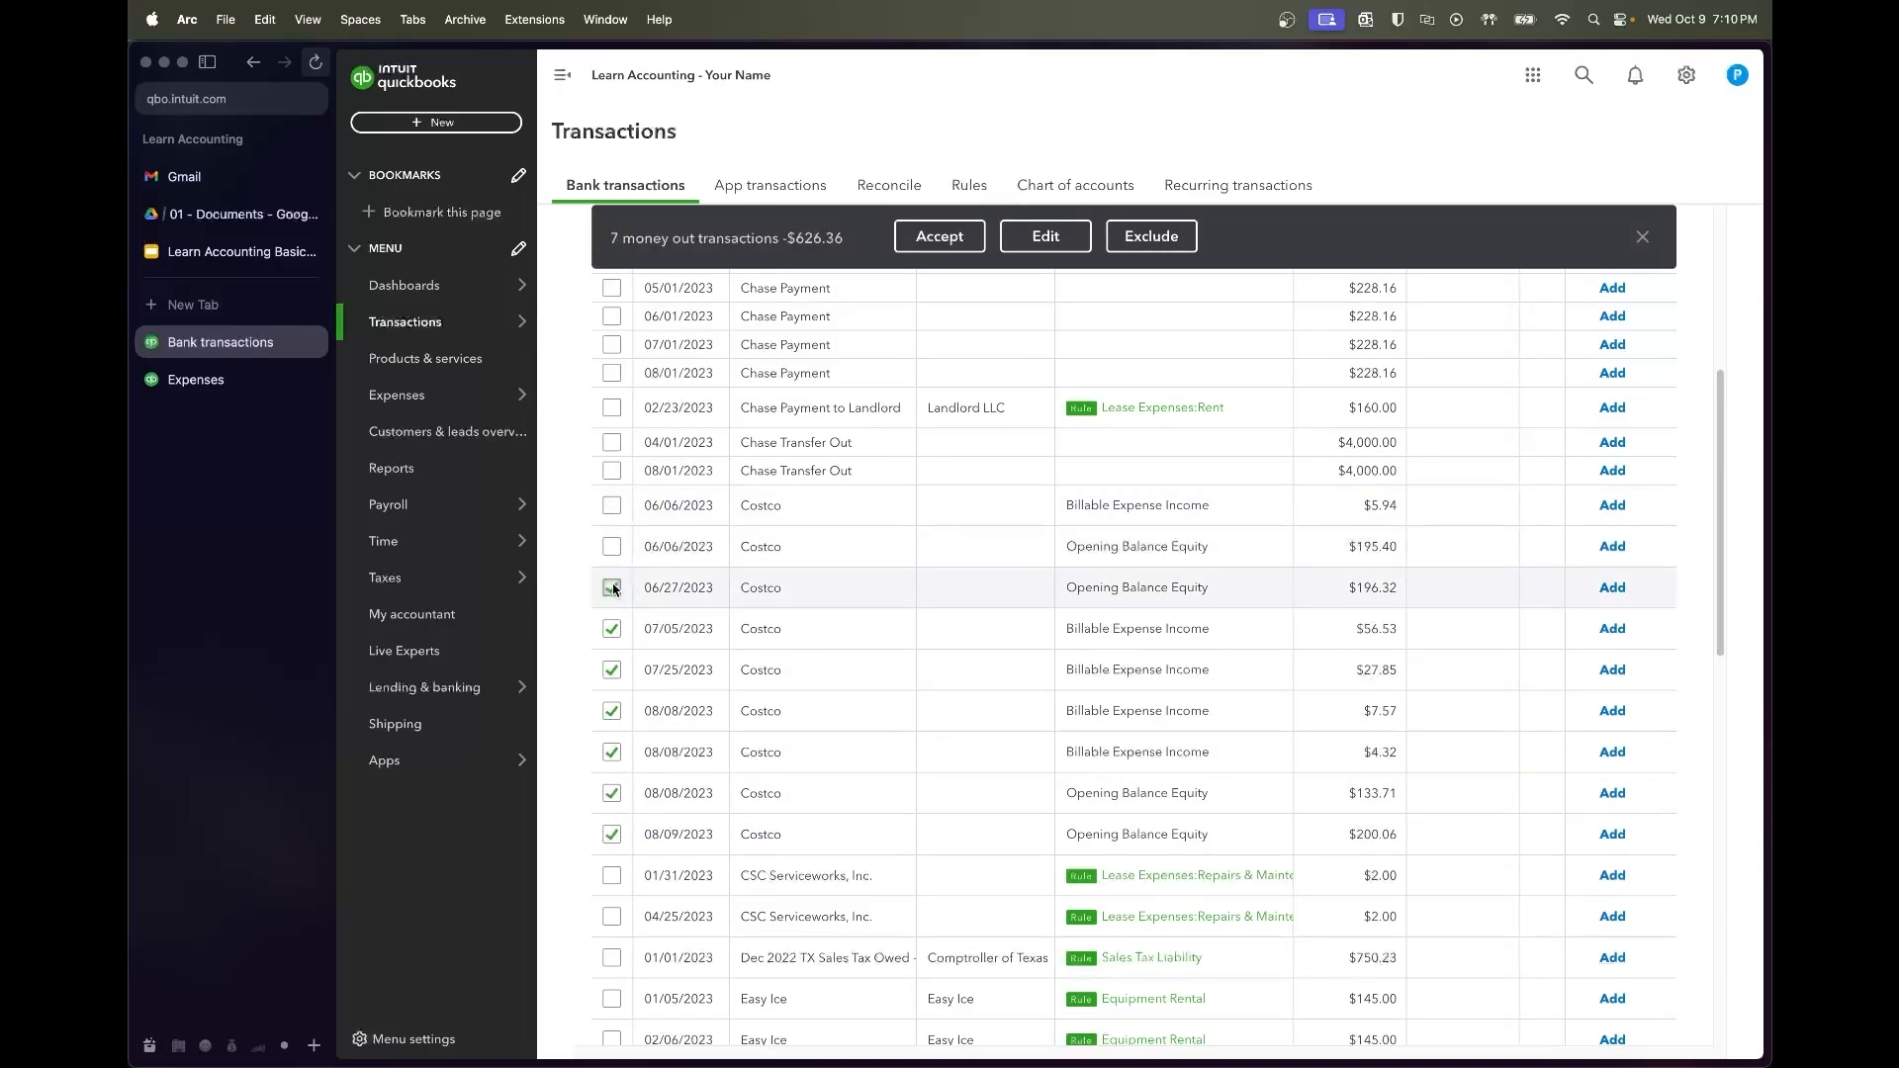
left_click(611, 629)
left_click(611, 670)
left_click(612, 711)
left_click(612, 753)
left_click(615, 794)
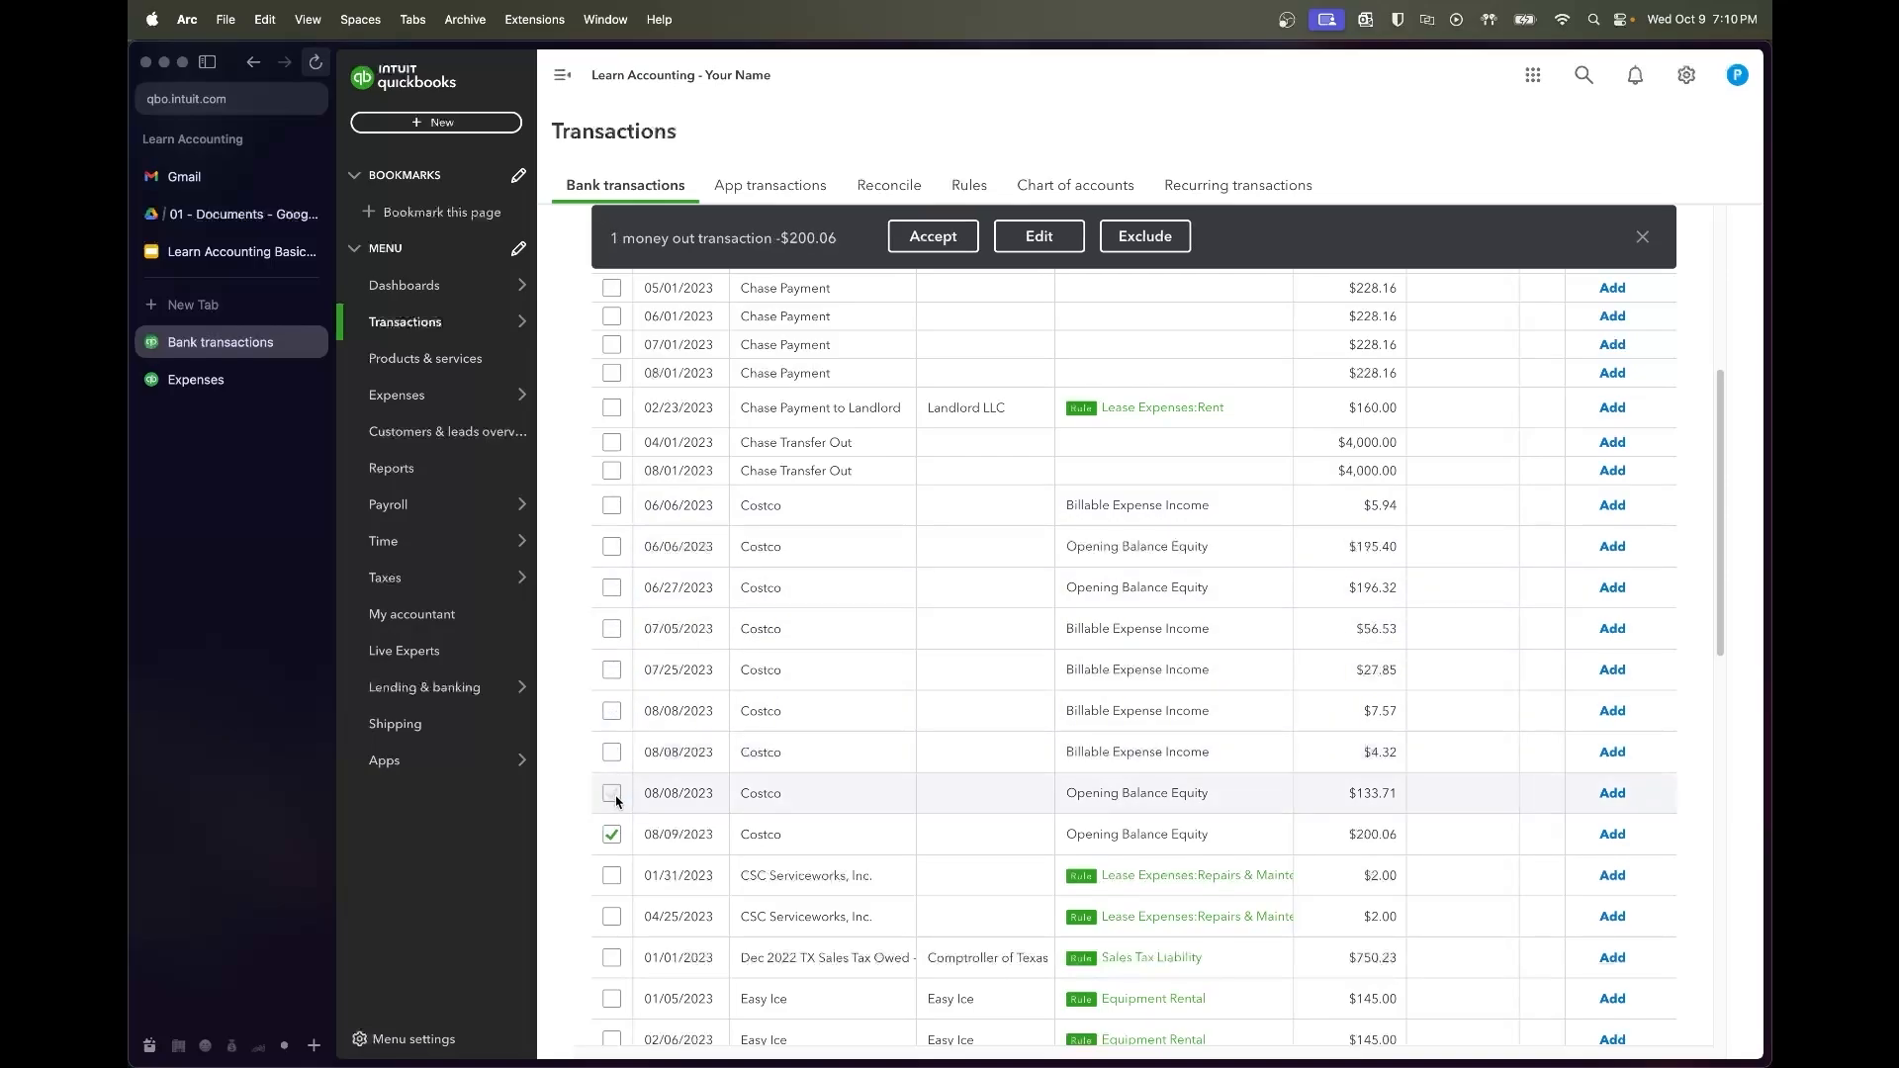
left_click(612, 834)
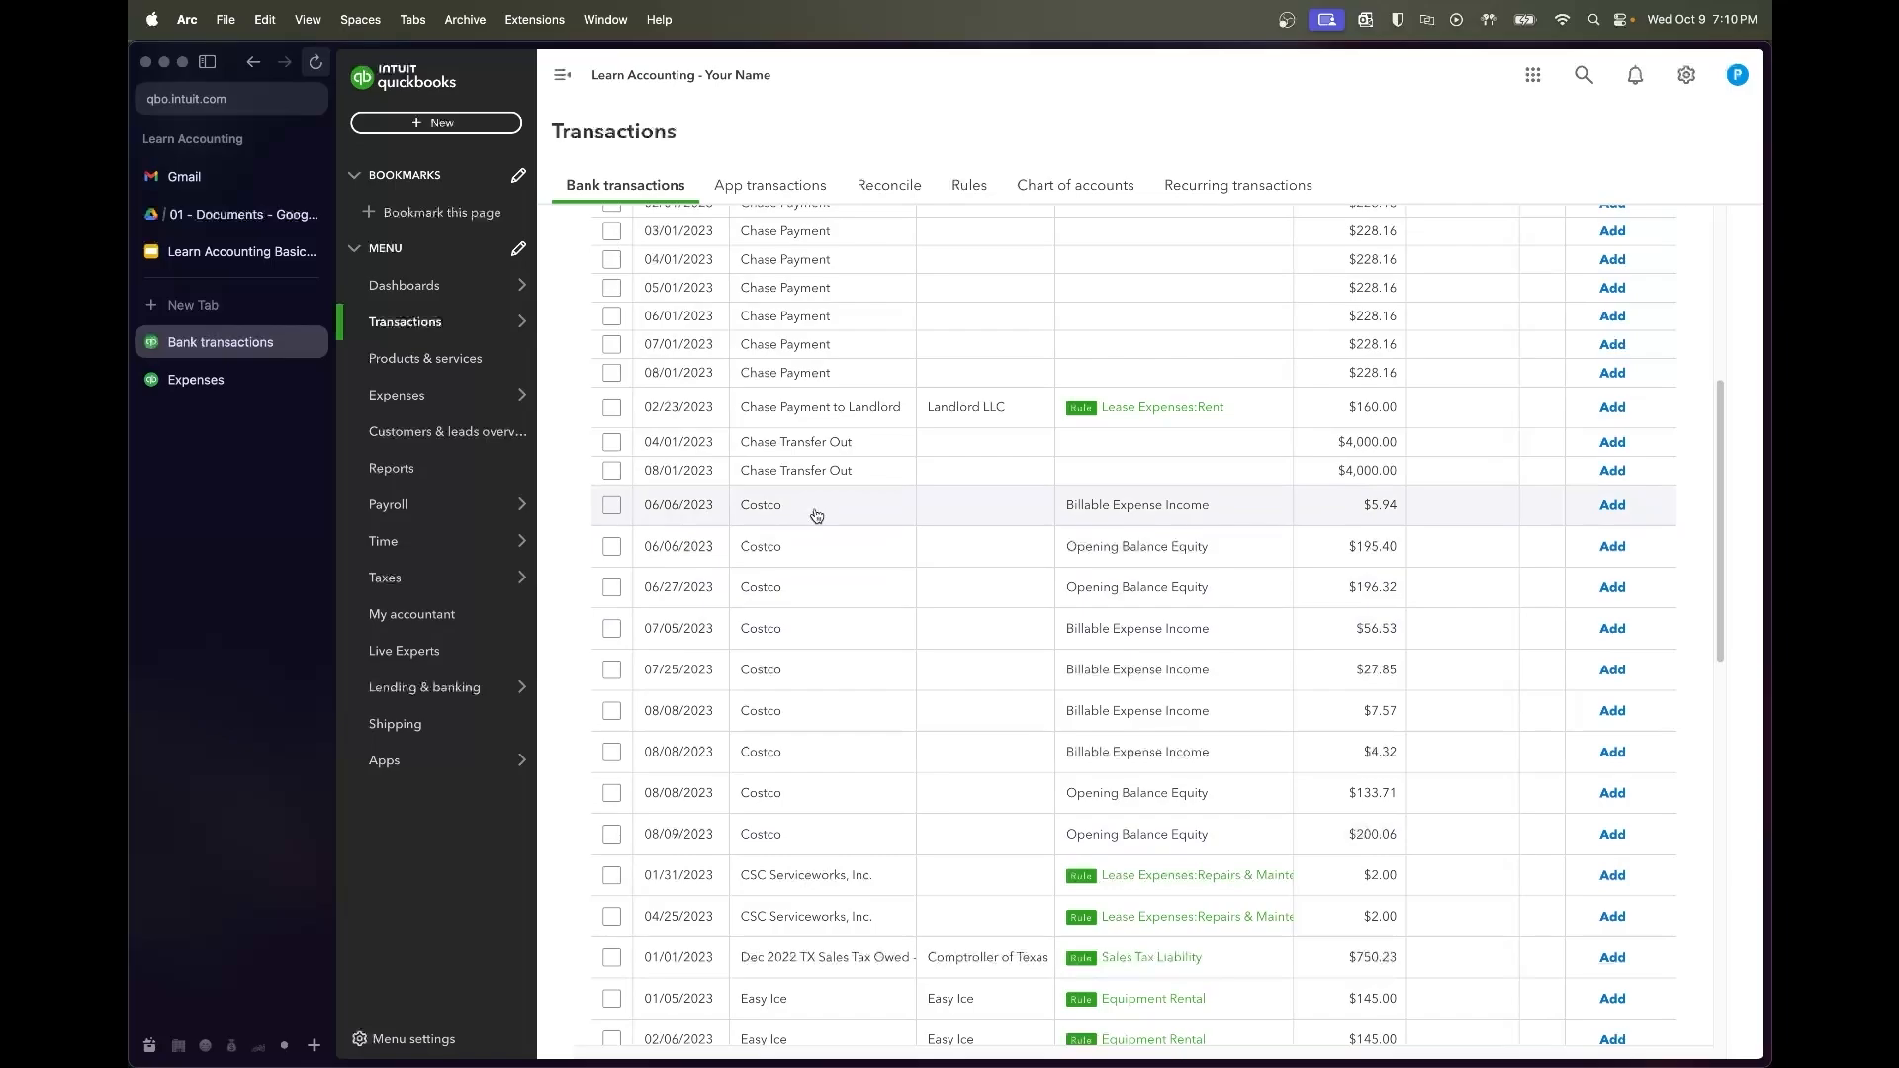
On the 06/06 $5.94 Costco purchase, set vendor Costco and account Dairy & Grocery Costs
left_click(817, 509)
triple_click(872, 900)
right_click(877, 903)
key("Escape")
left_click(781, 653)
type("Codstoc")
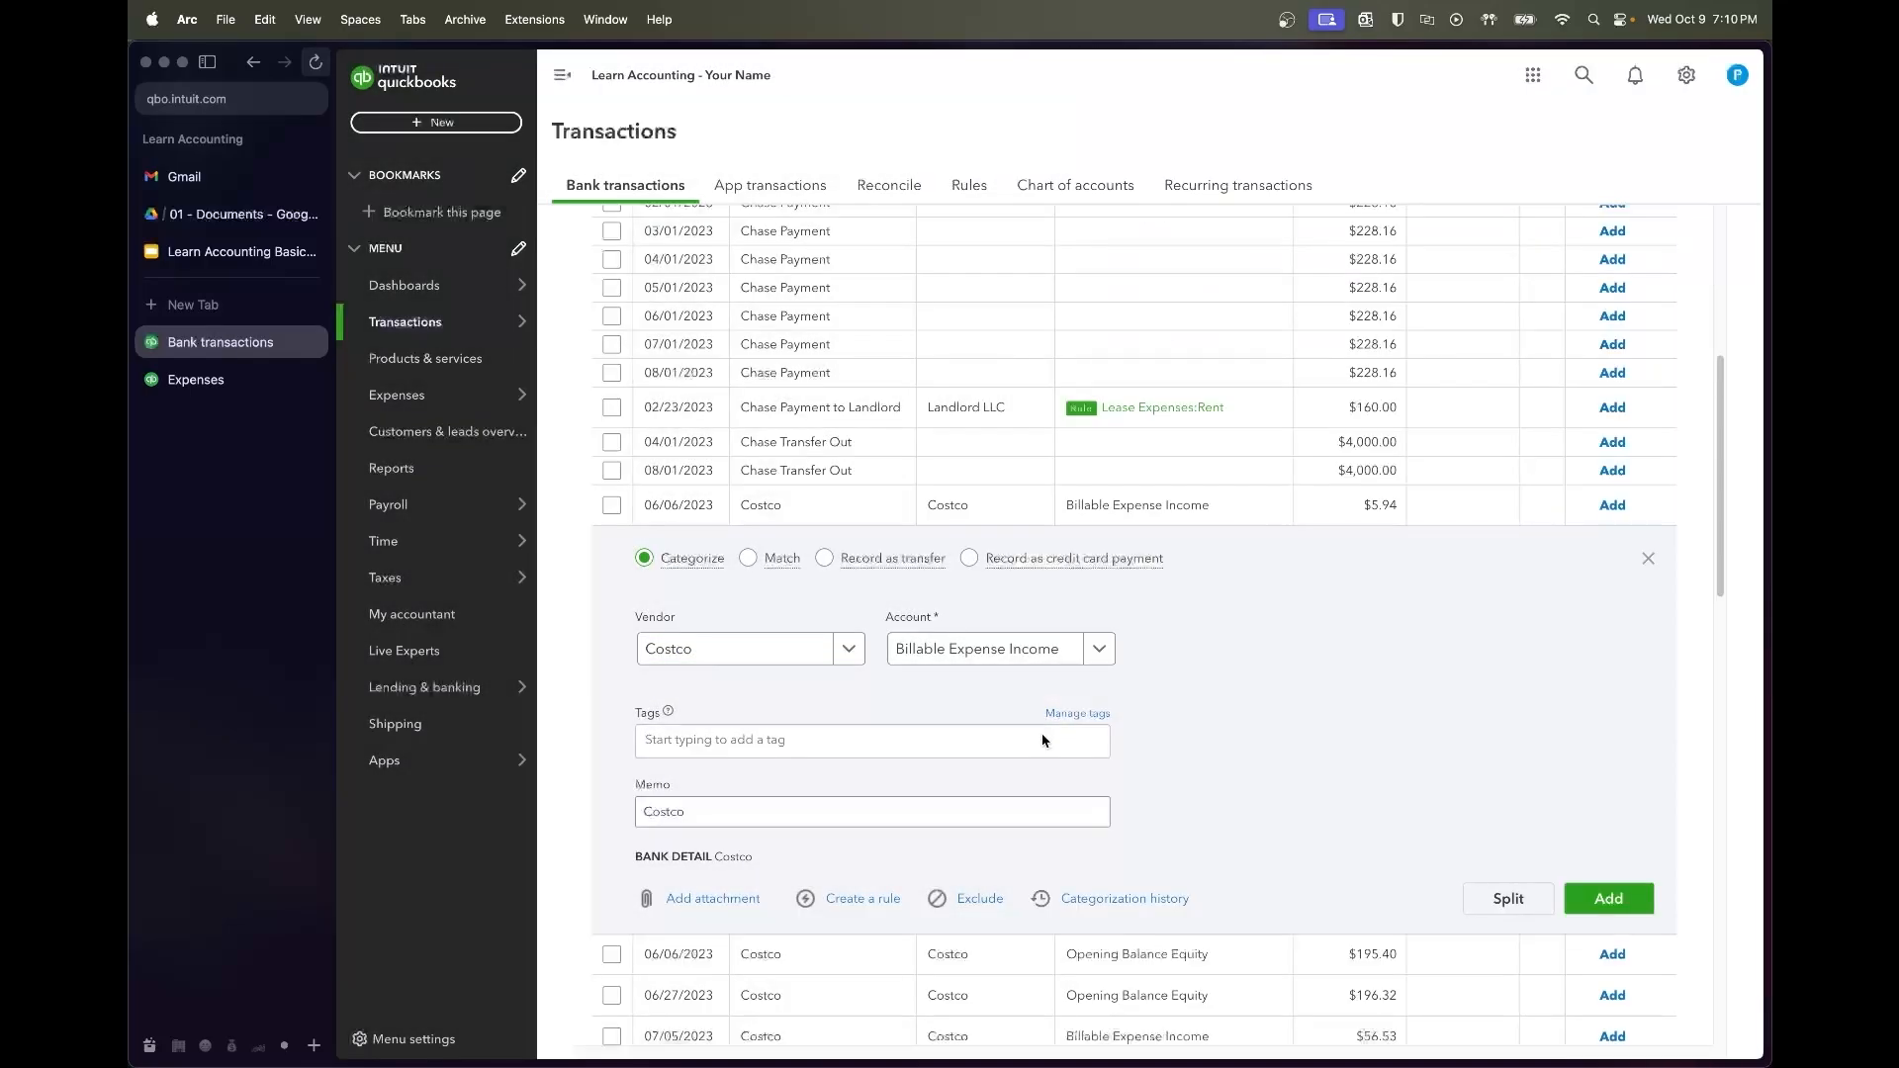
left_click(989, 649)
type("dairy")
left_click(1108, 728)
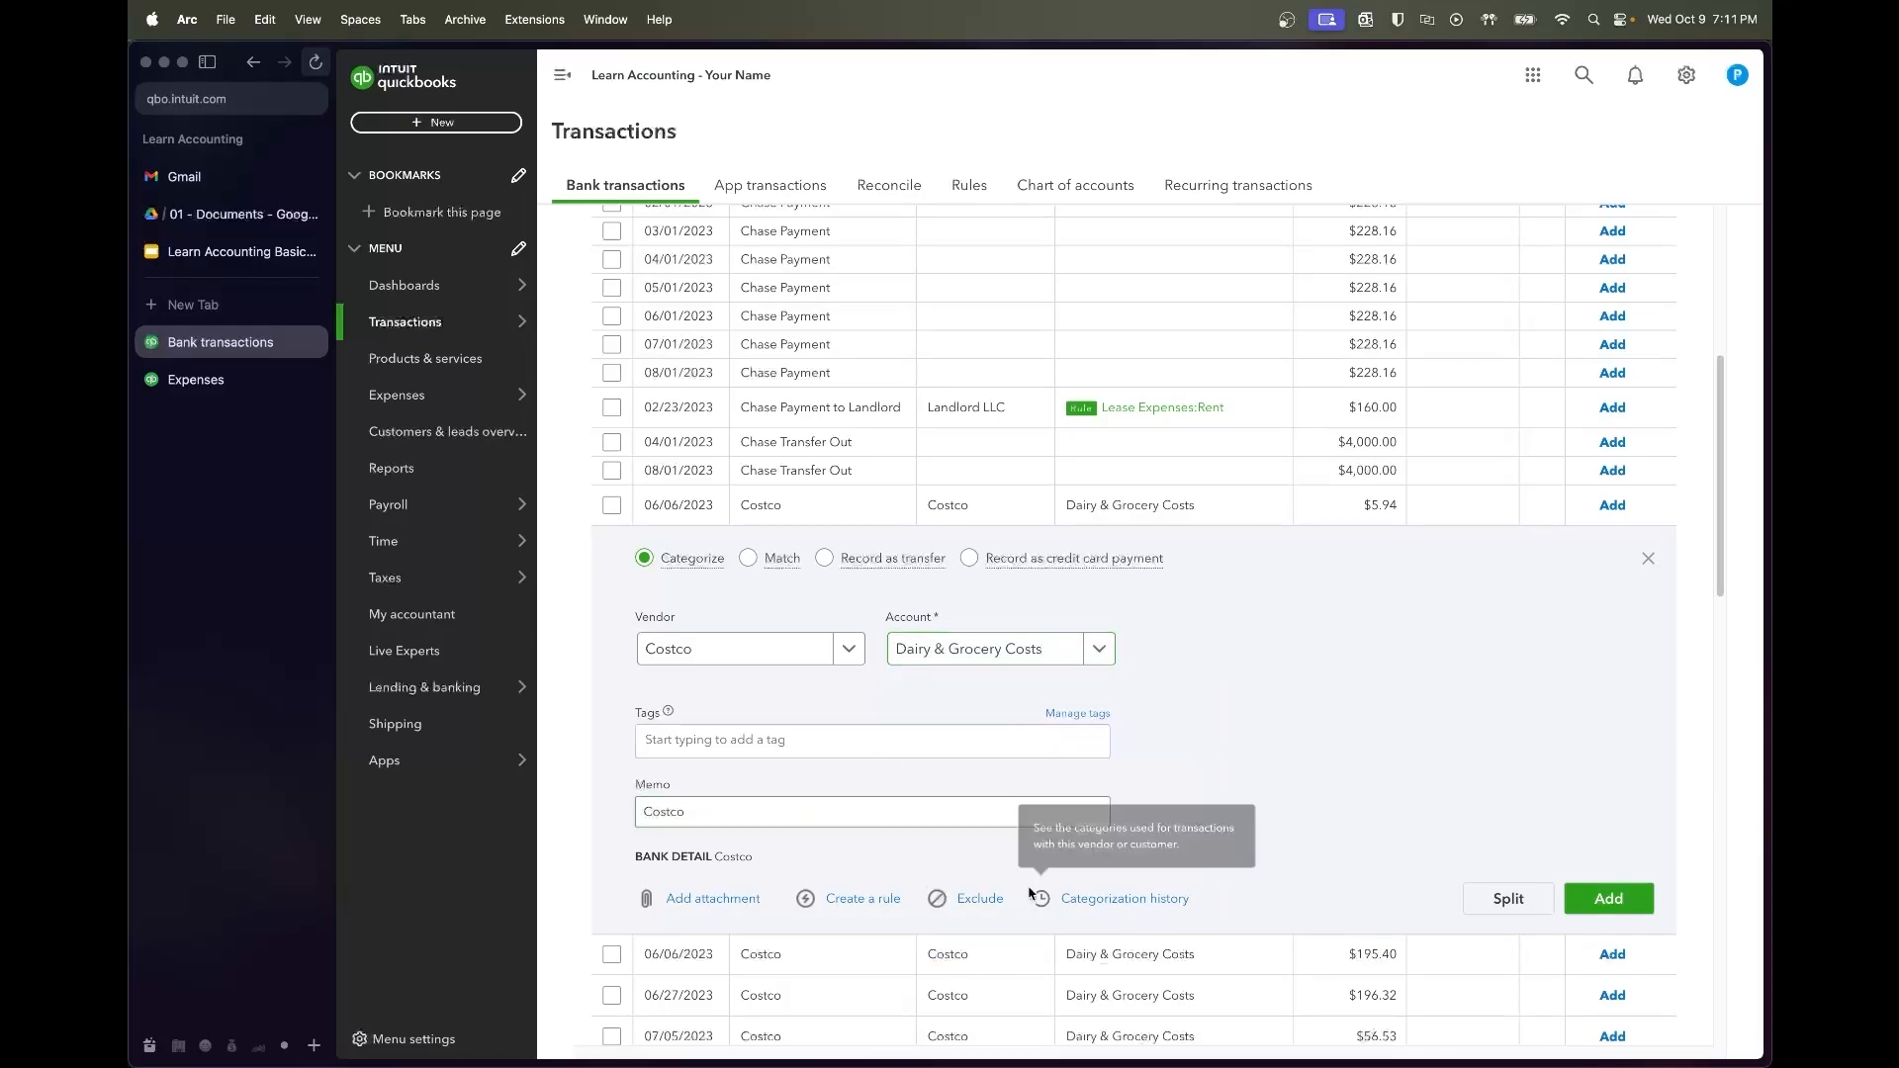
Create and save a Costco rule after testing how many transactions it matches
left_click(863, 899)
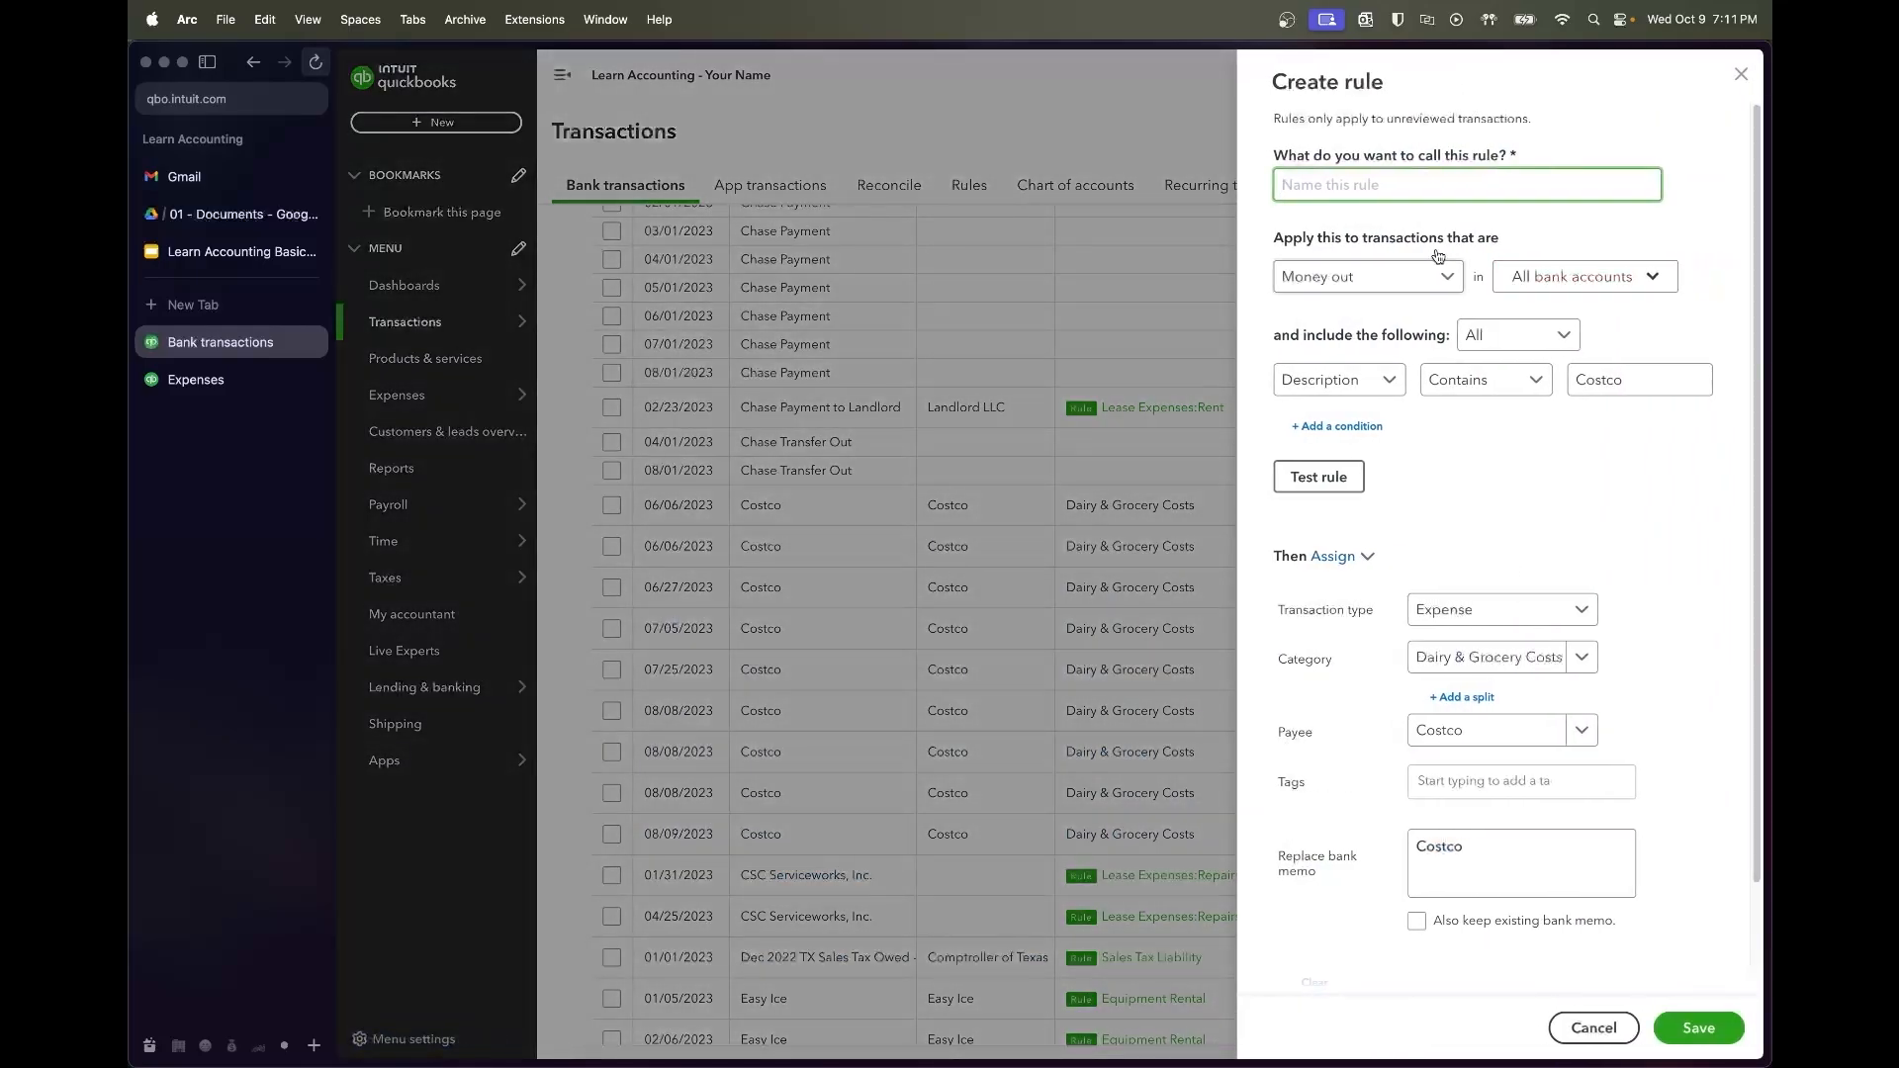
left_click(1319, 476)
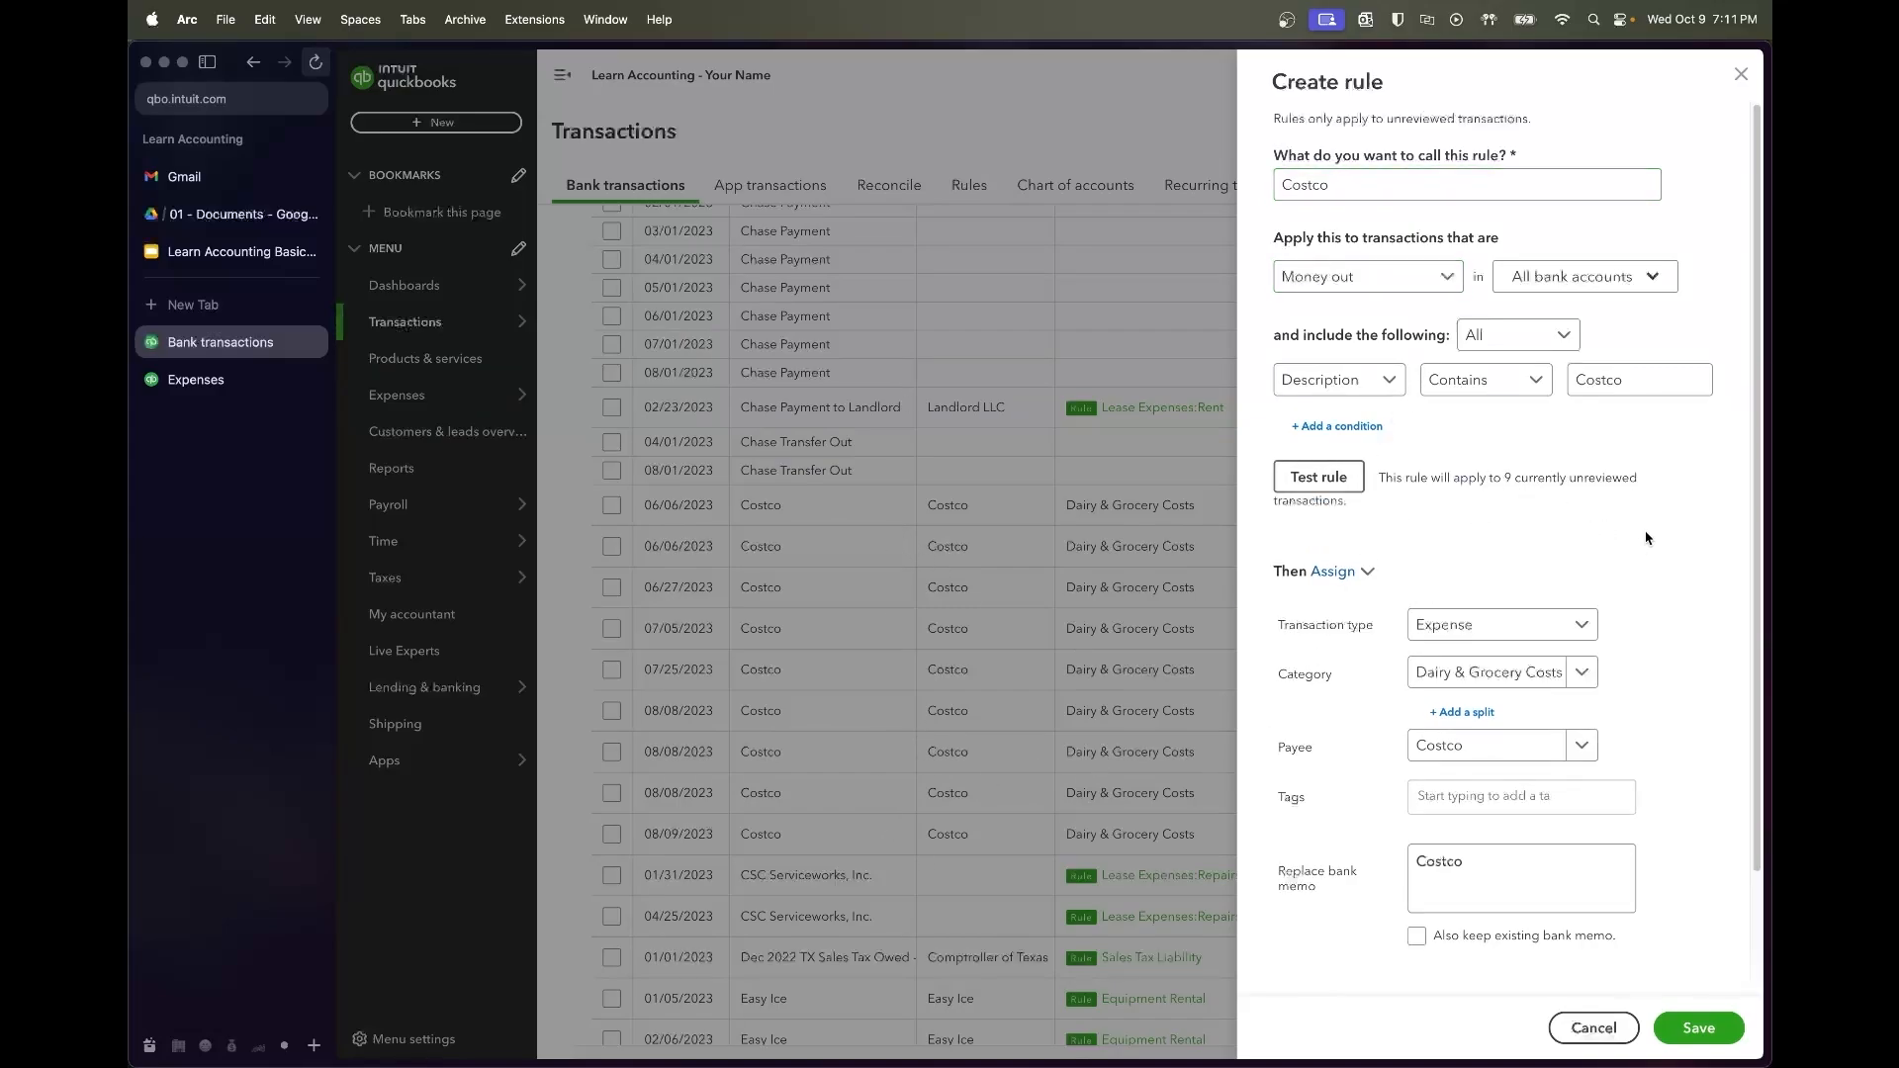
scroll(1642, 546, "down", 1)
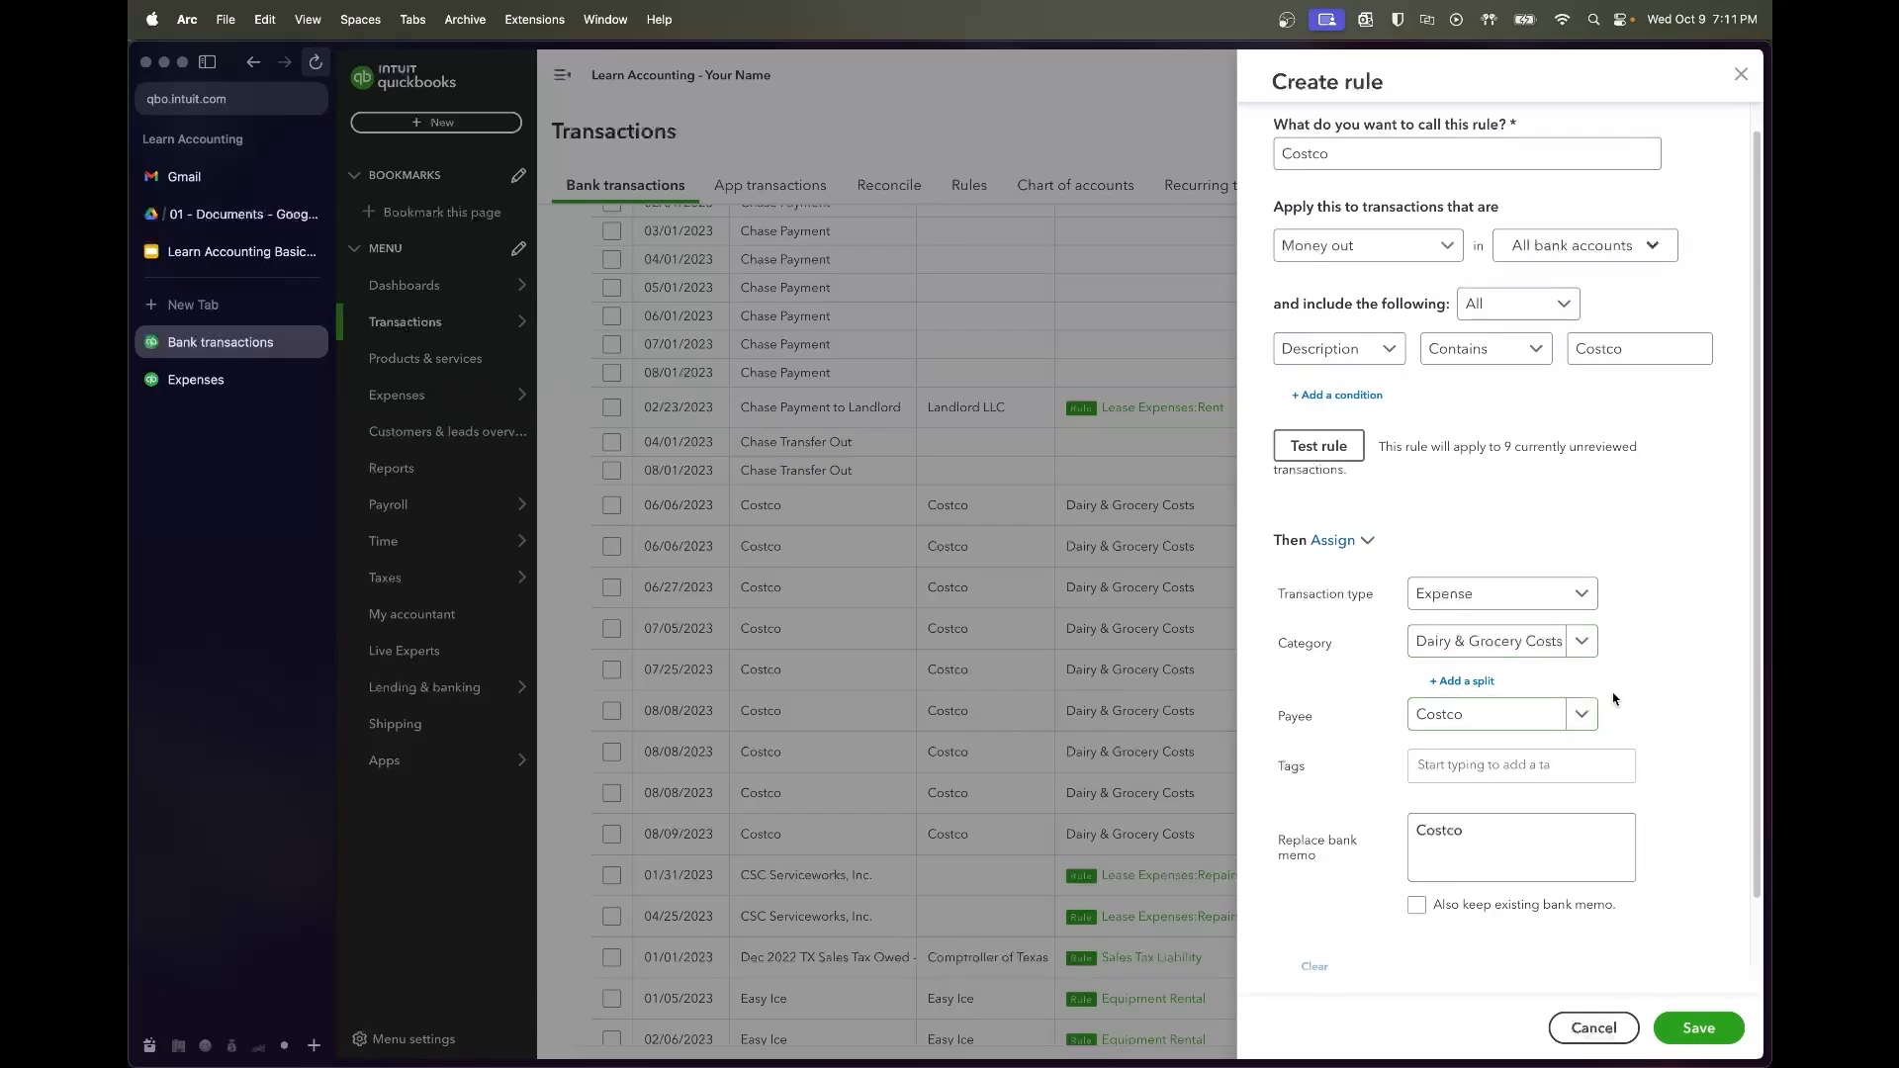
scroll(1623, 815, "down", 2)
left_click(1712, 1036)
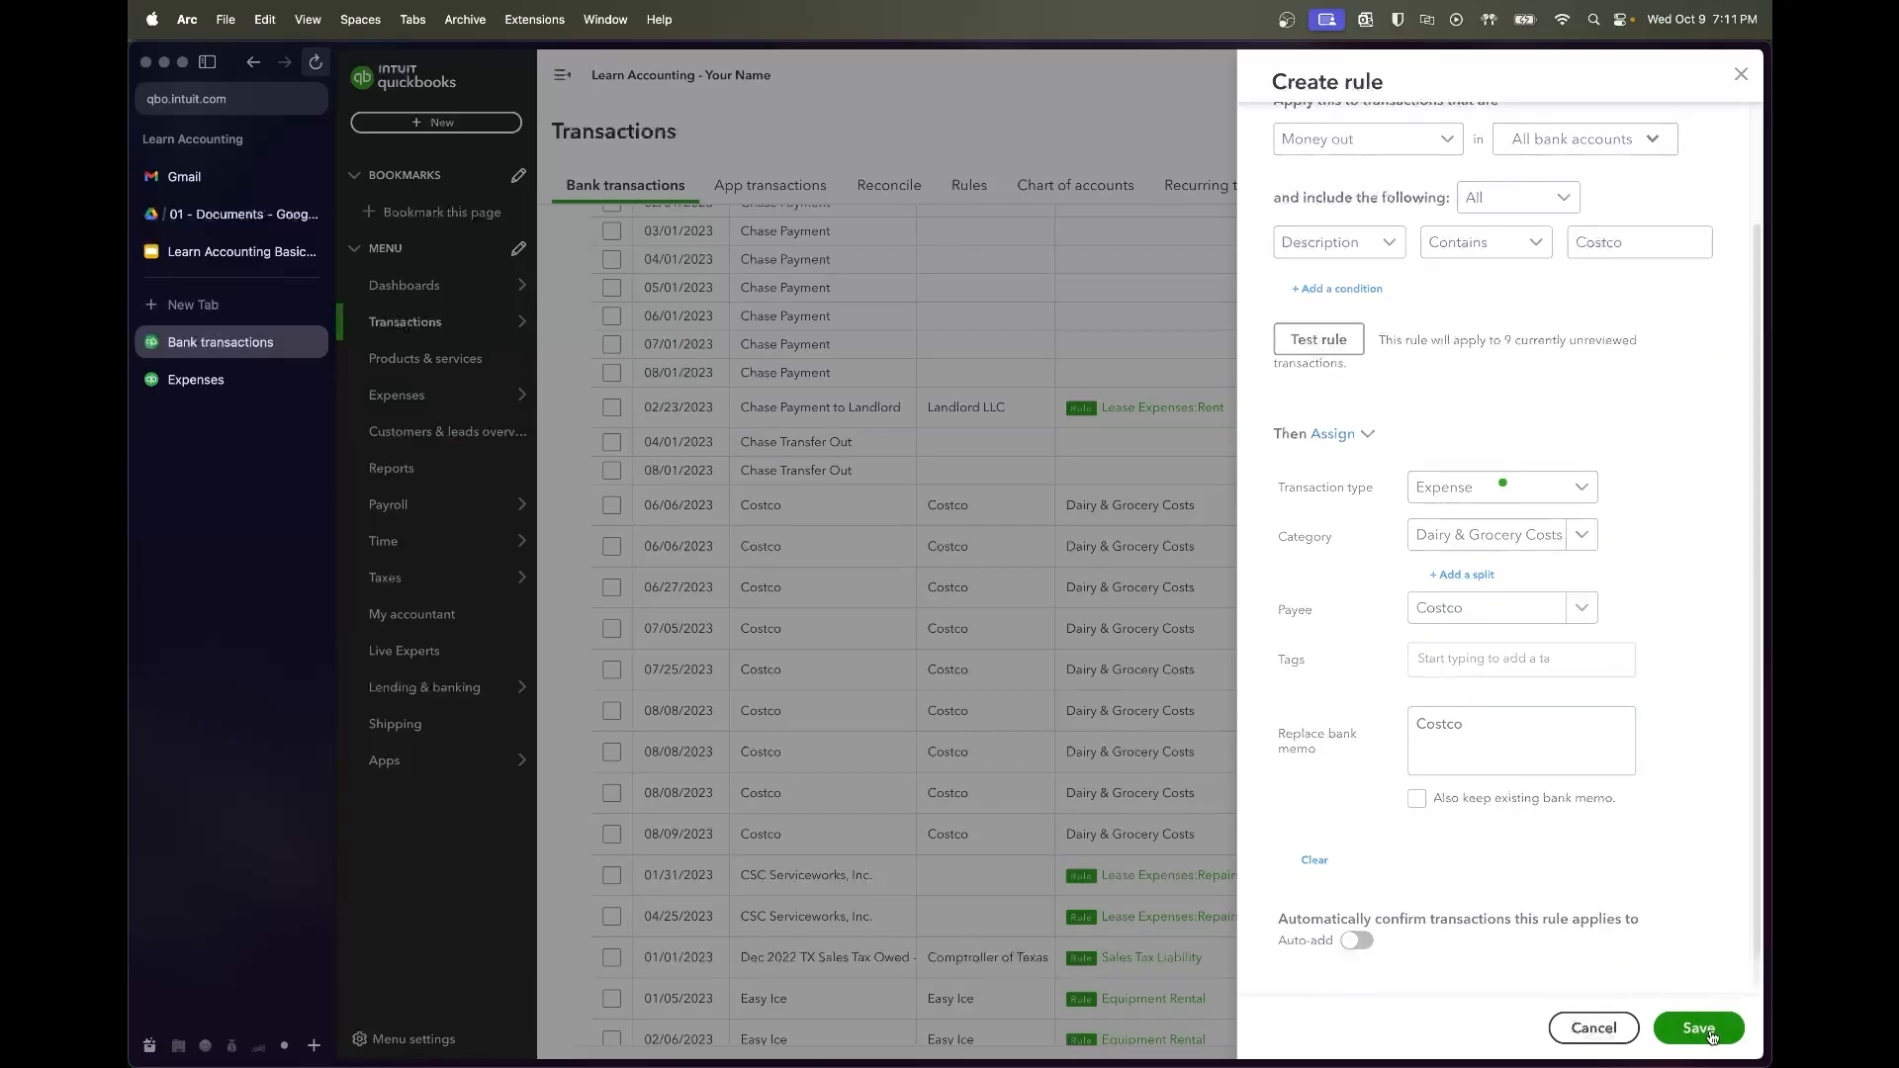
Tick the 03/02 Google row and shift-select up to the 06/06 Costco row, selecting 39 rows
scroll(997, 844, "down", 2)
scroll(995, 845, "down", 1)
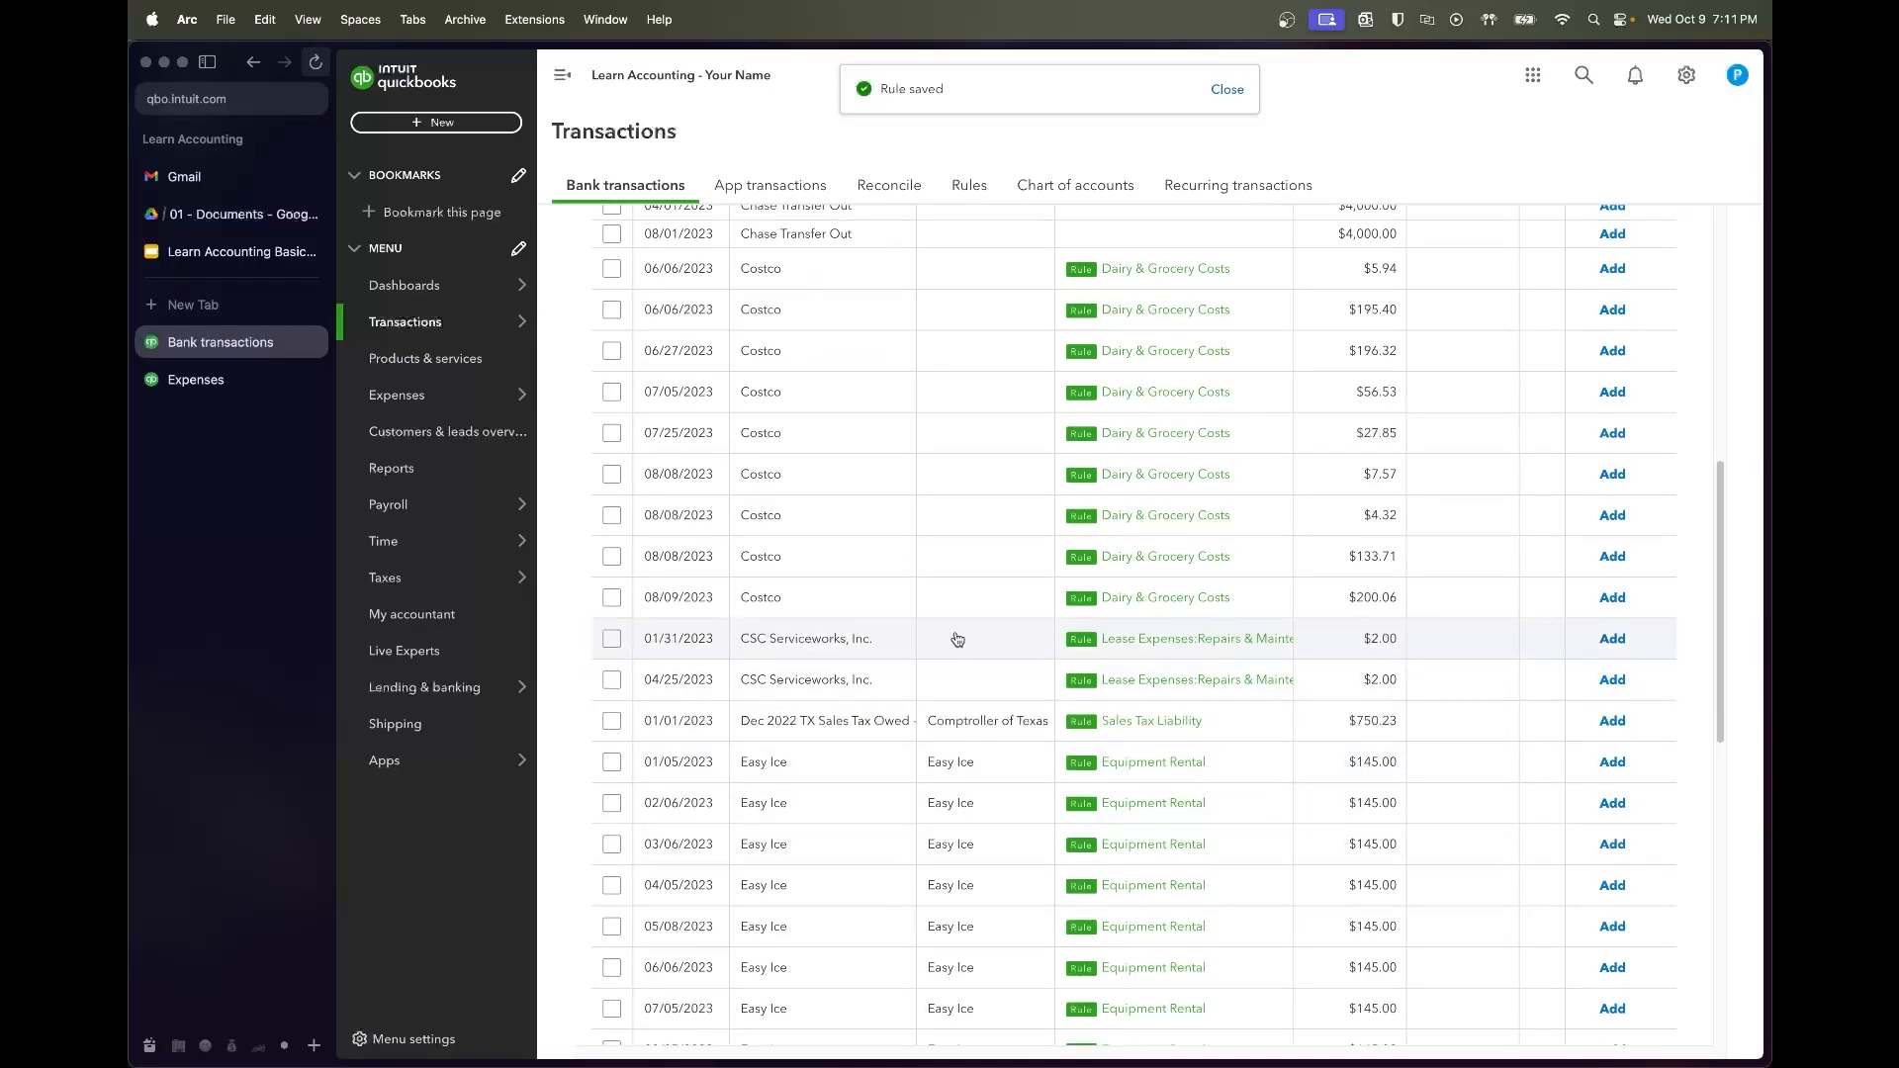
scroll(984, 653, "down", 2)
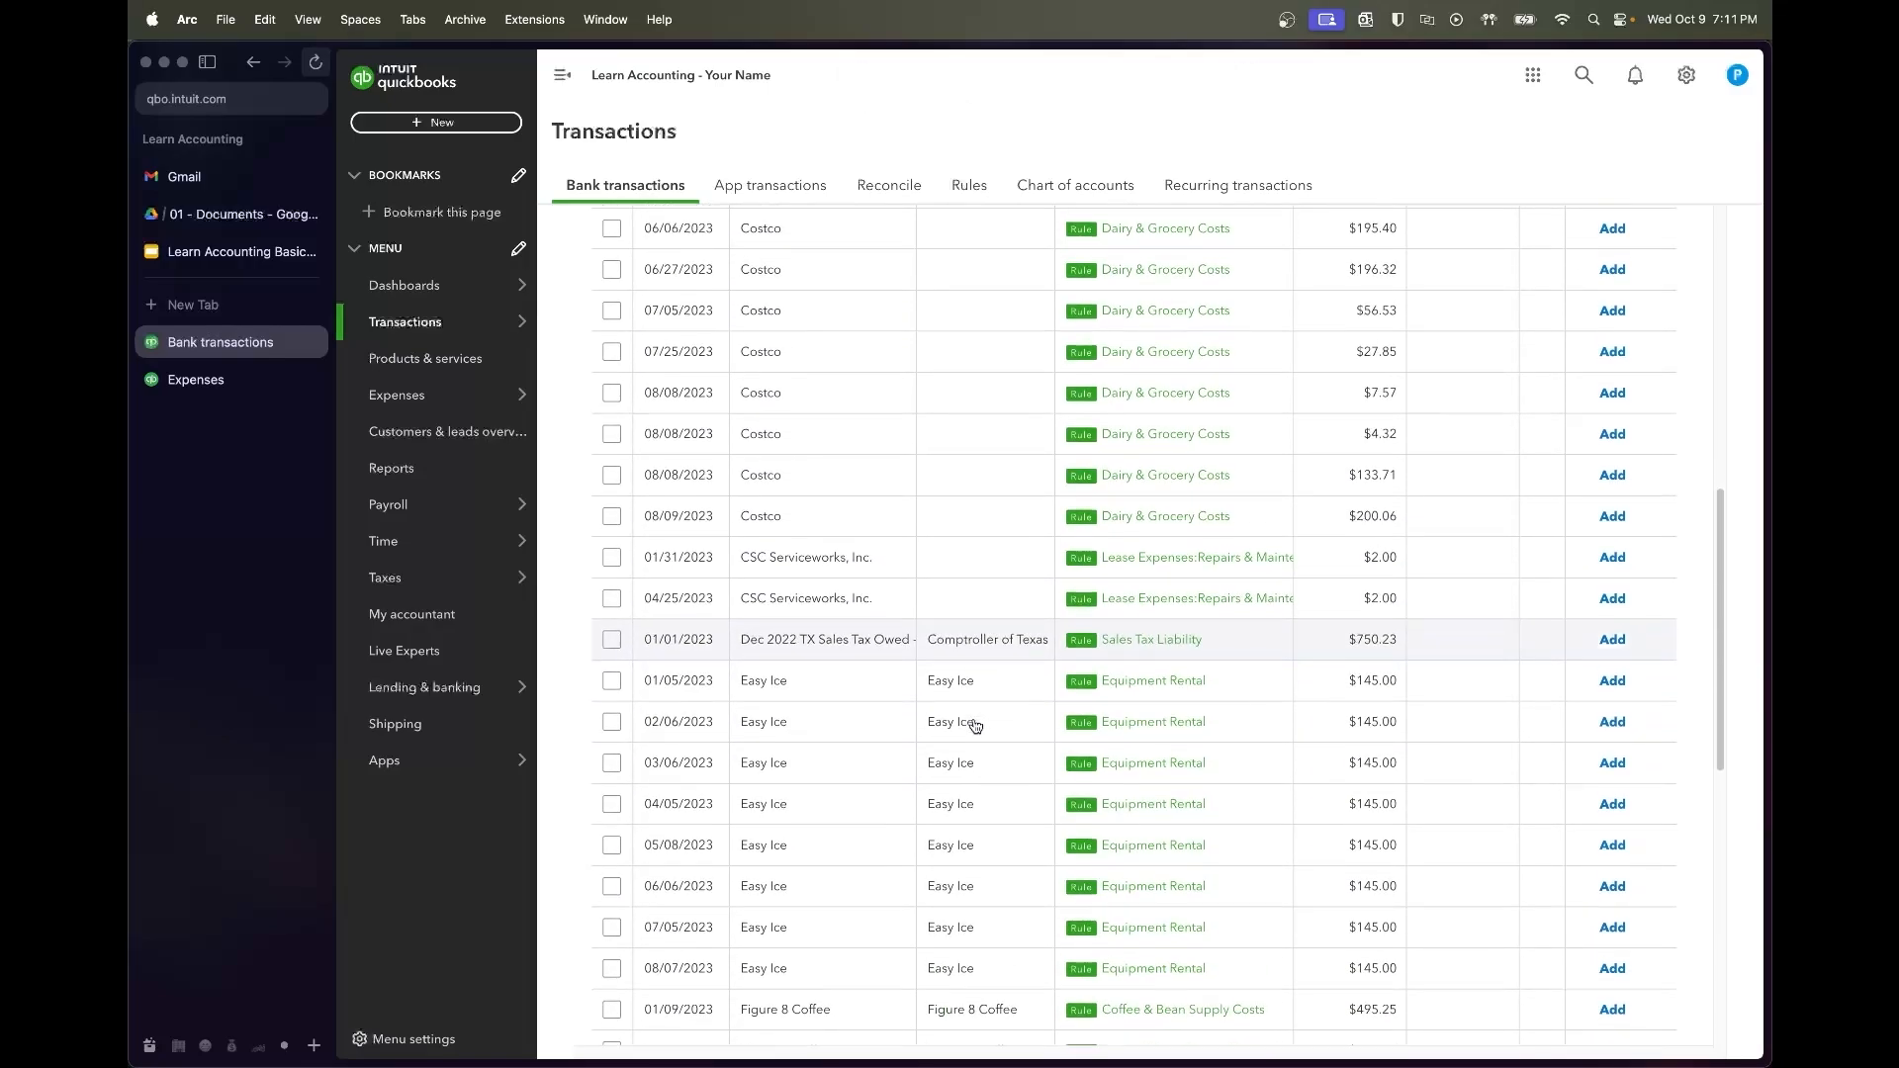
scroll(1069, 634, "down", 3)
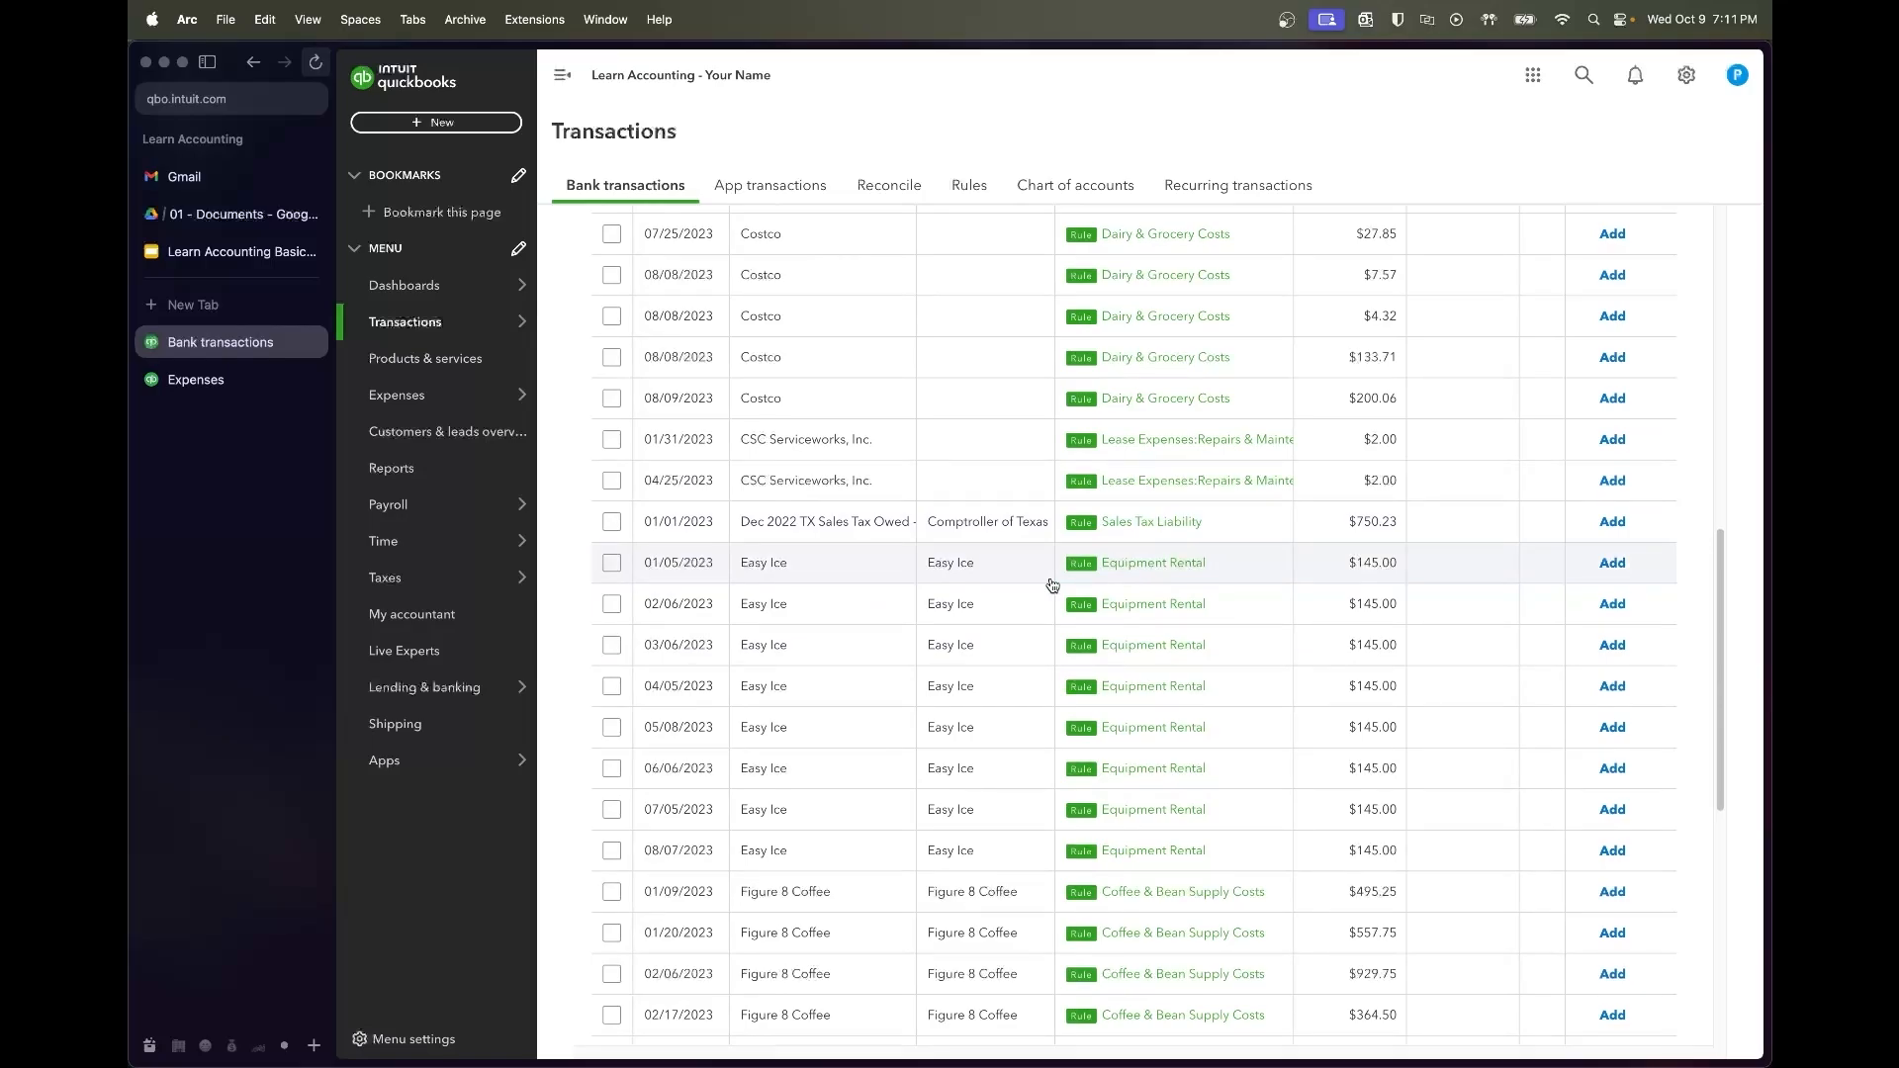
scroll(1051, 584, "down", 6)
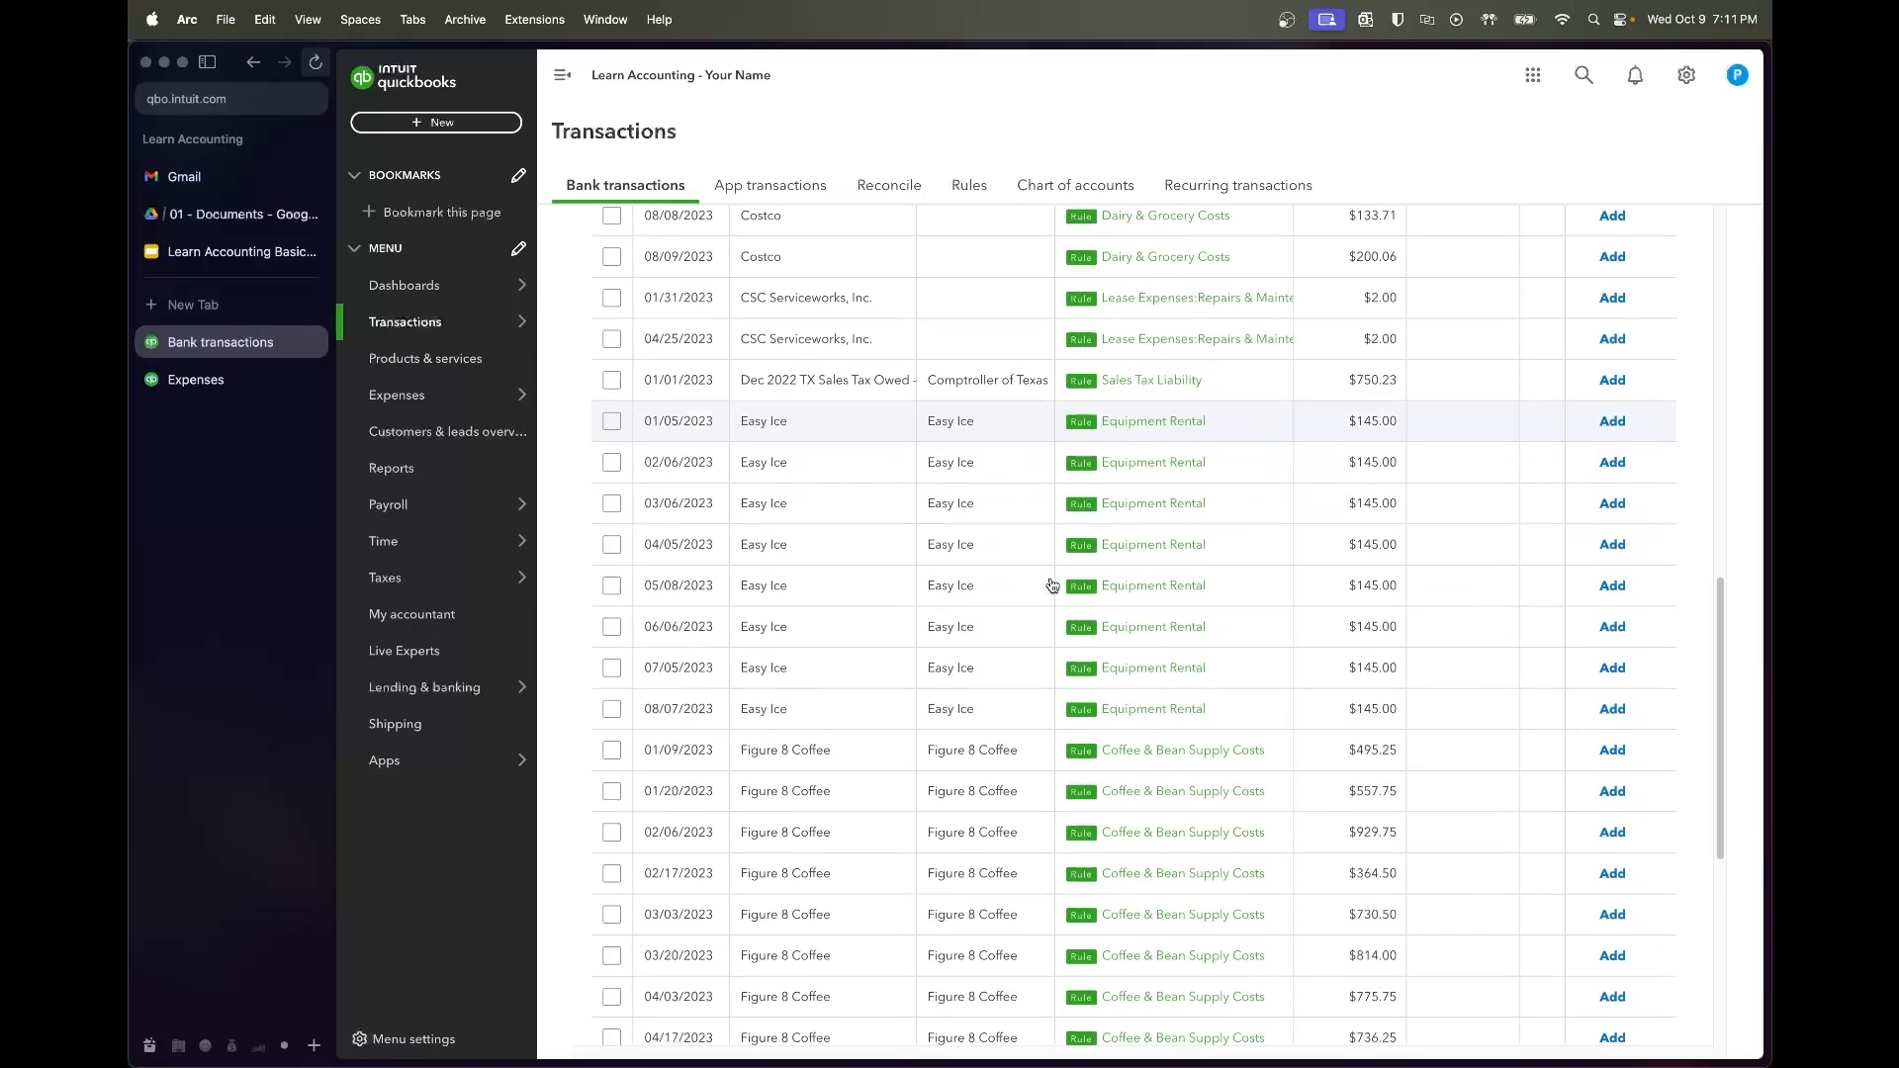
scroll(1063, 620, "down", 10)
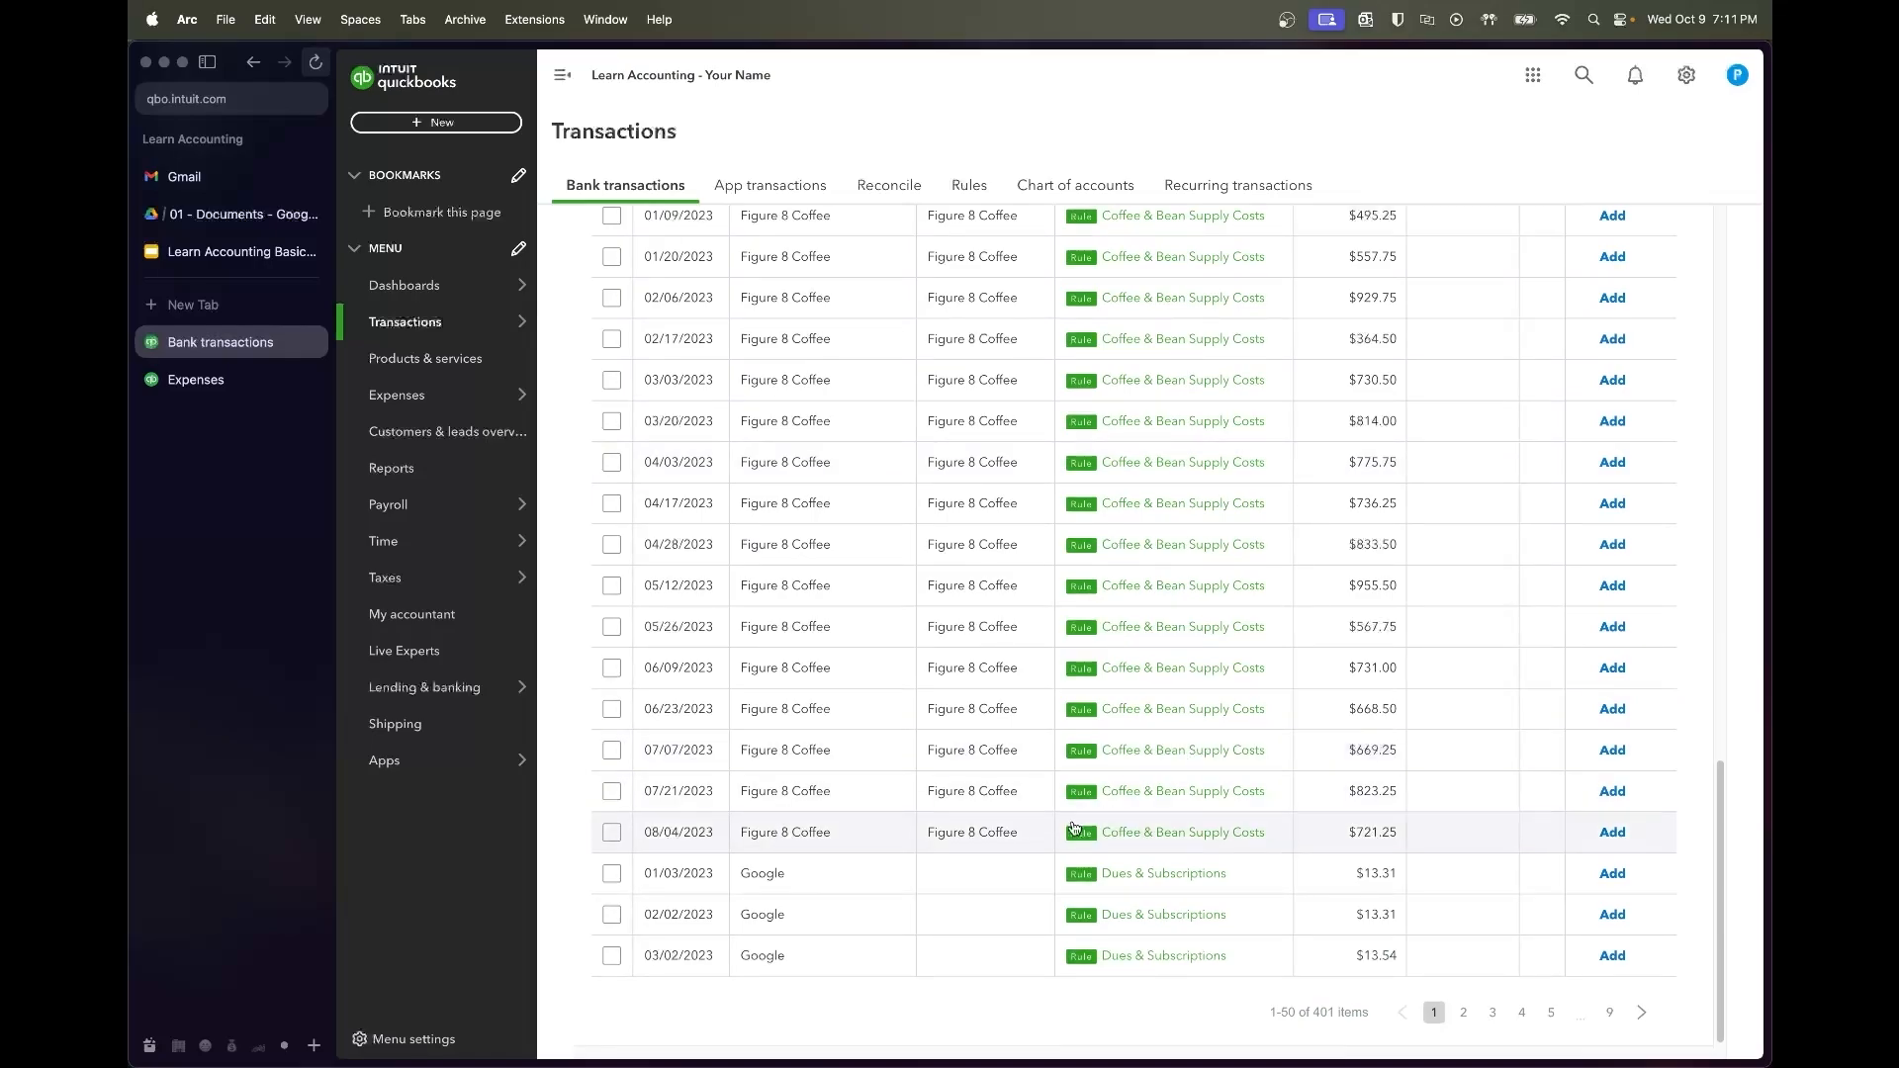
left_click(611, 955)
scroll(878, 961, "up", 20)
scroll(880, 960, "up", 4)
left_click(611, 613, "shift")
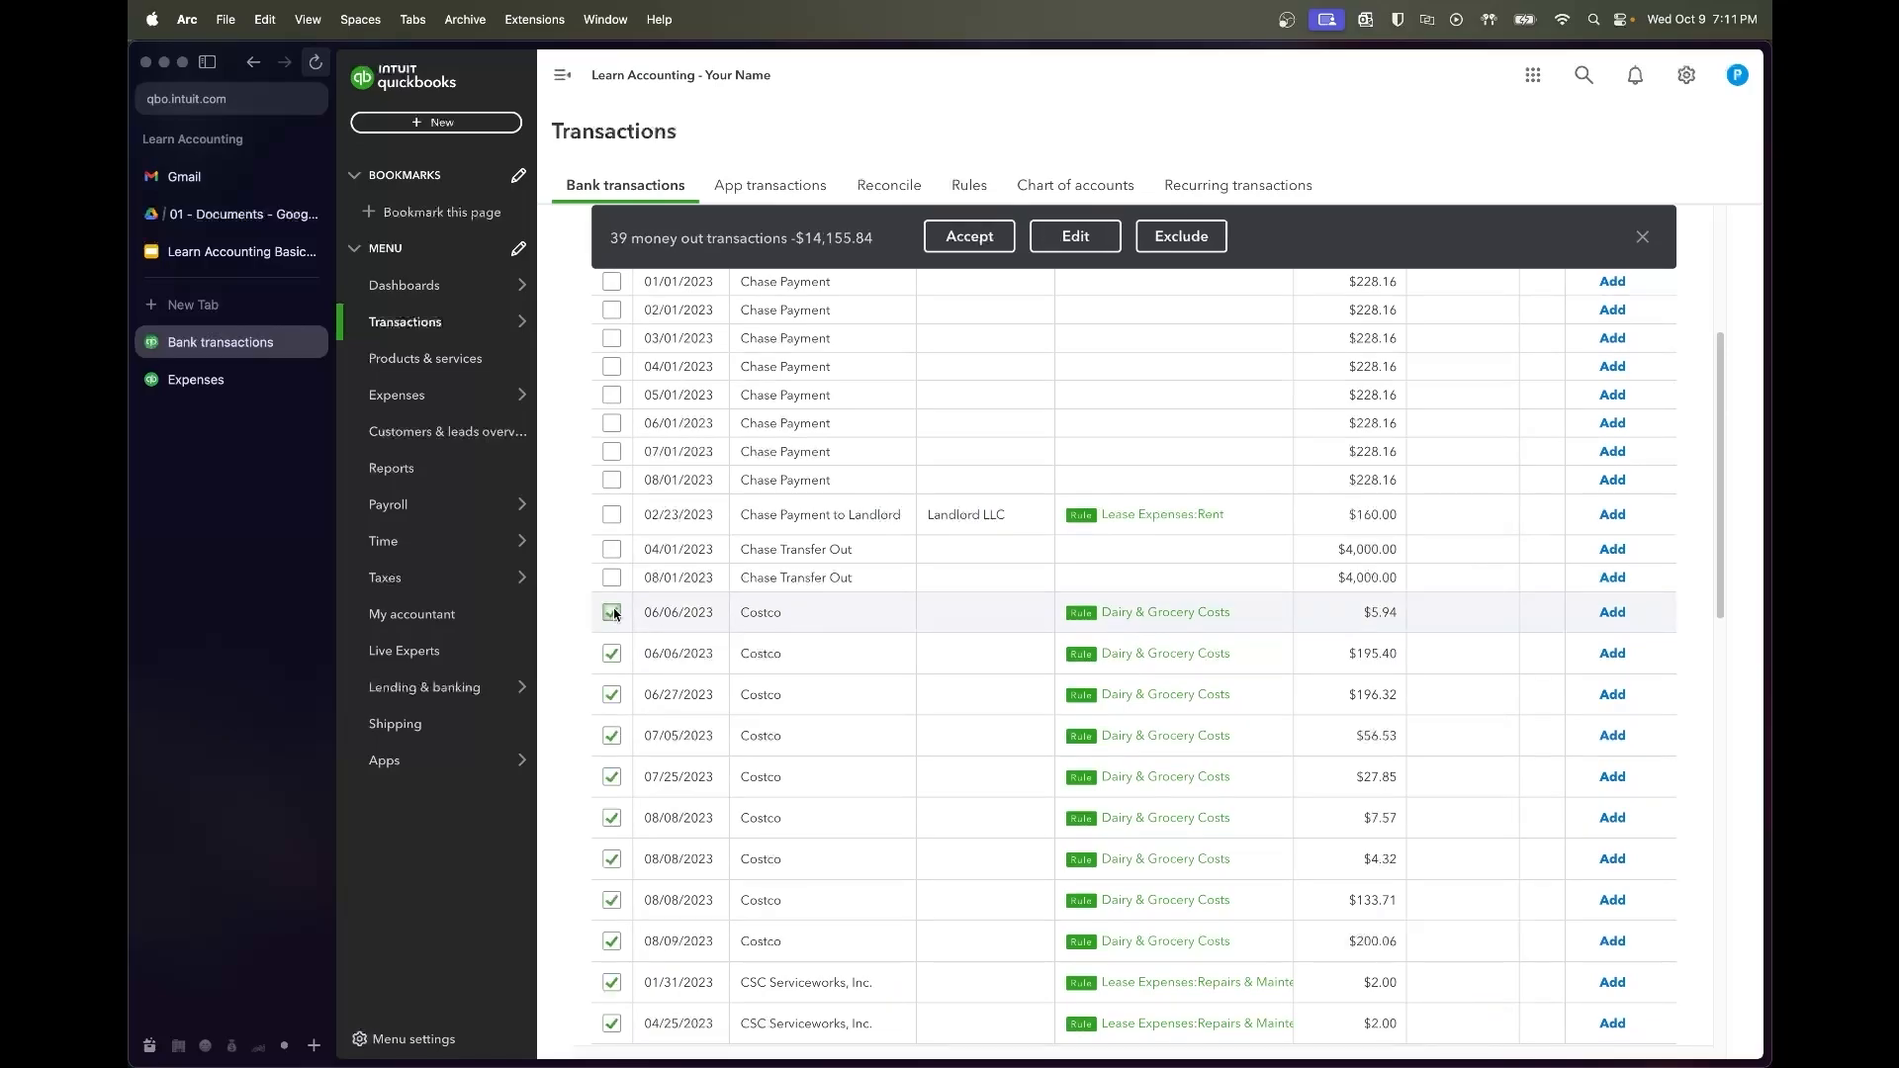
Accept the 39 selected Costco-through-Google transactions
left_click(924, 235)
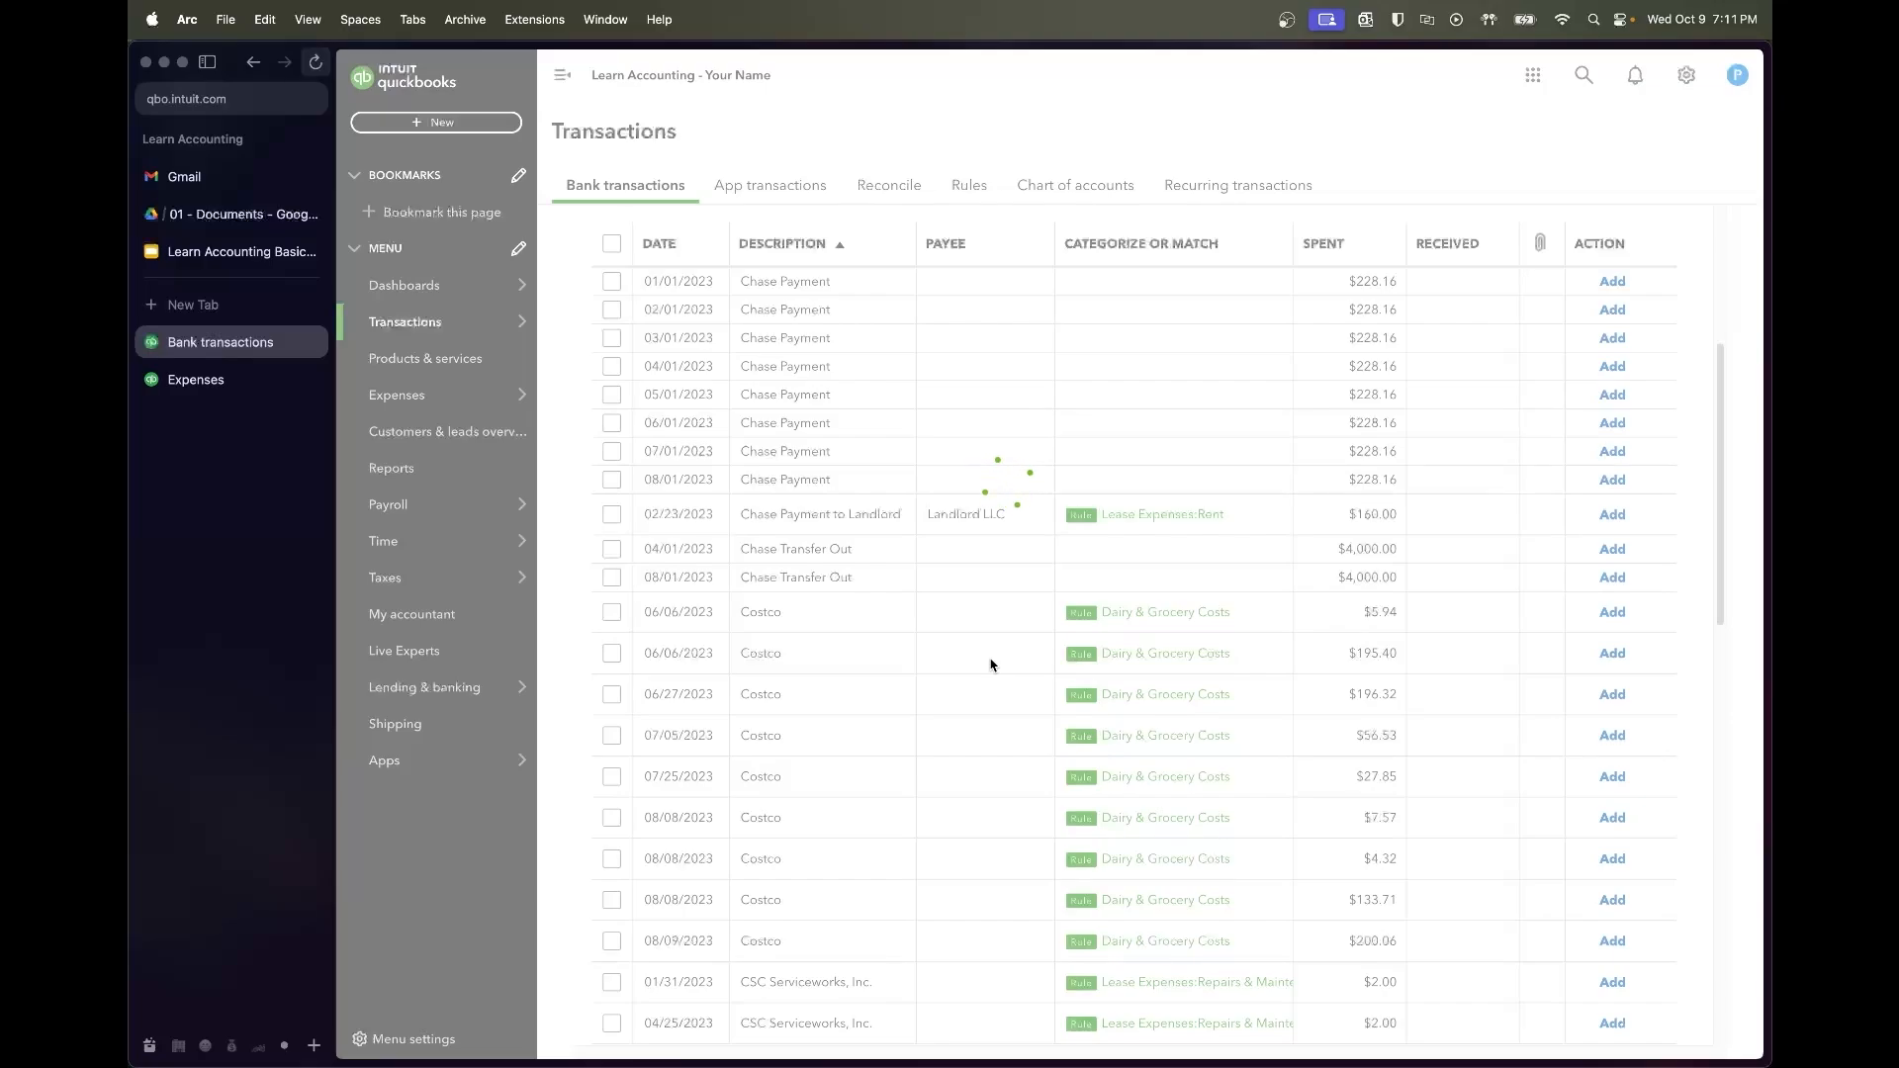
scroll(992, 665, "up", 1)
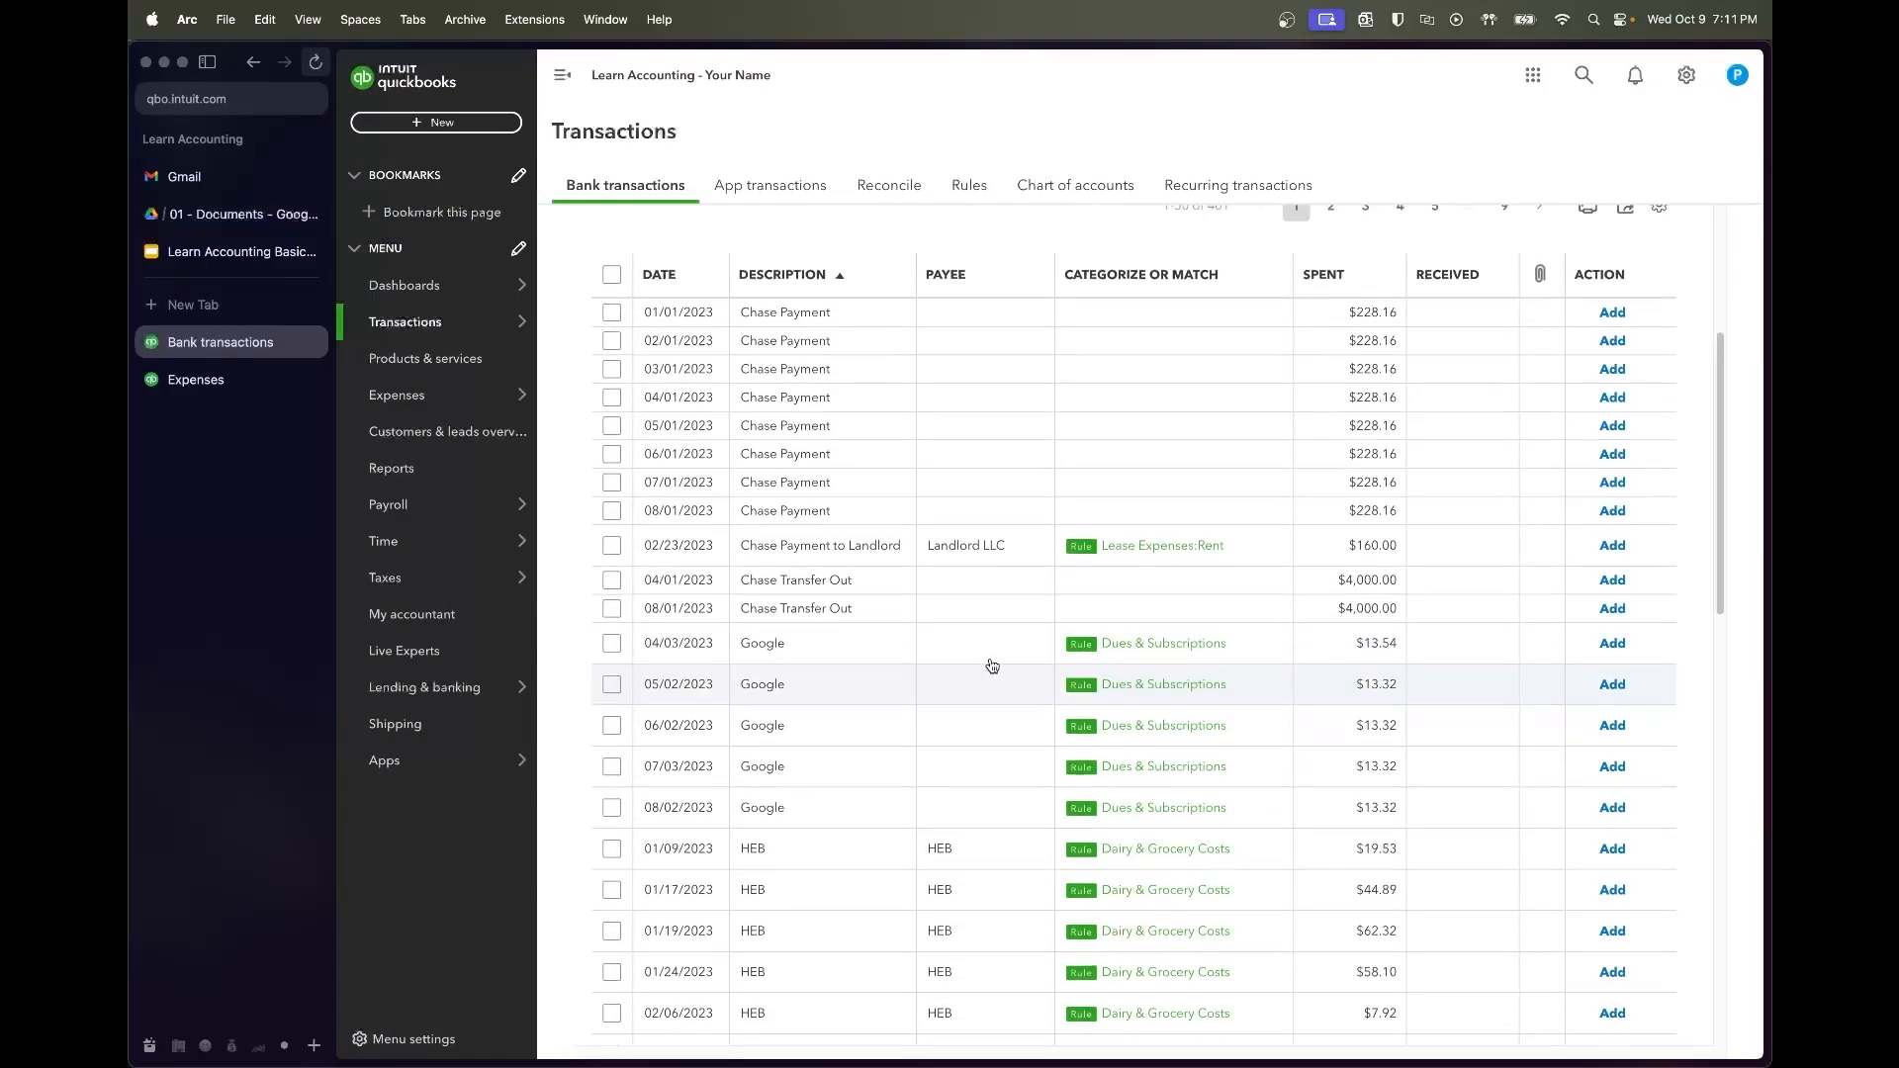
scroll(992, 665, "down", 5)
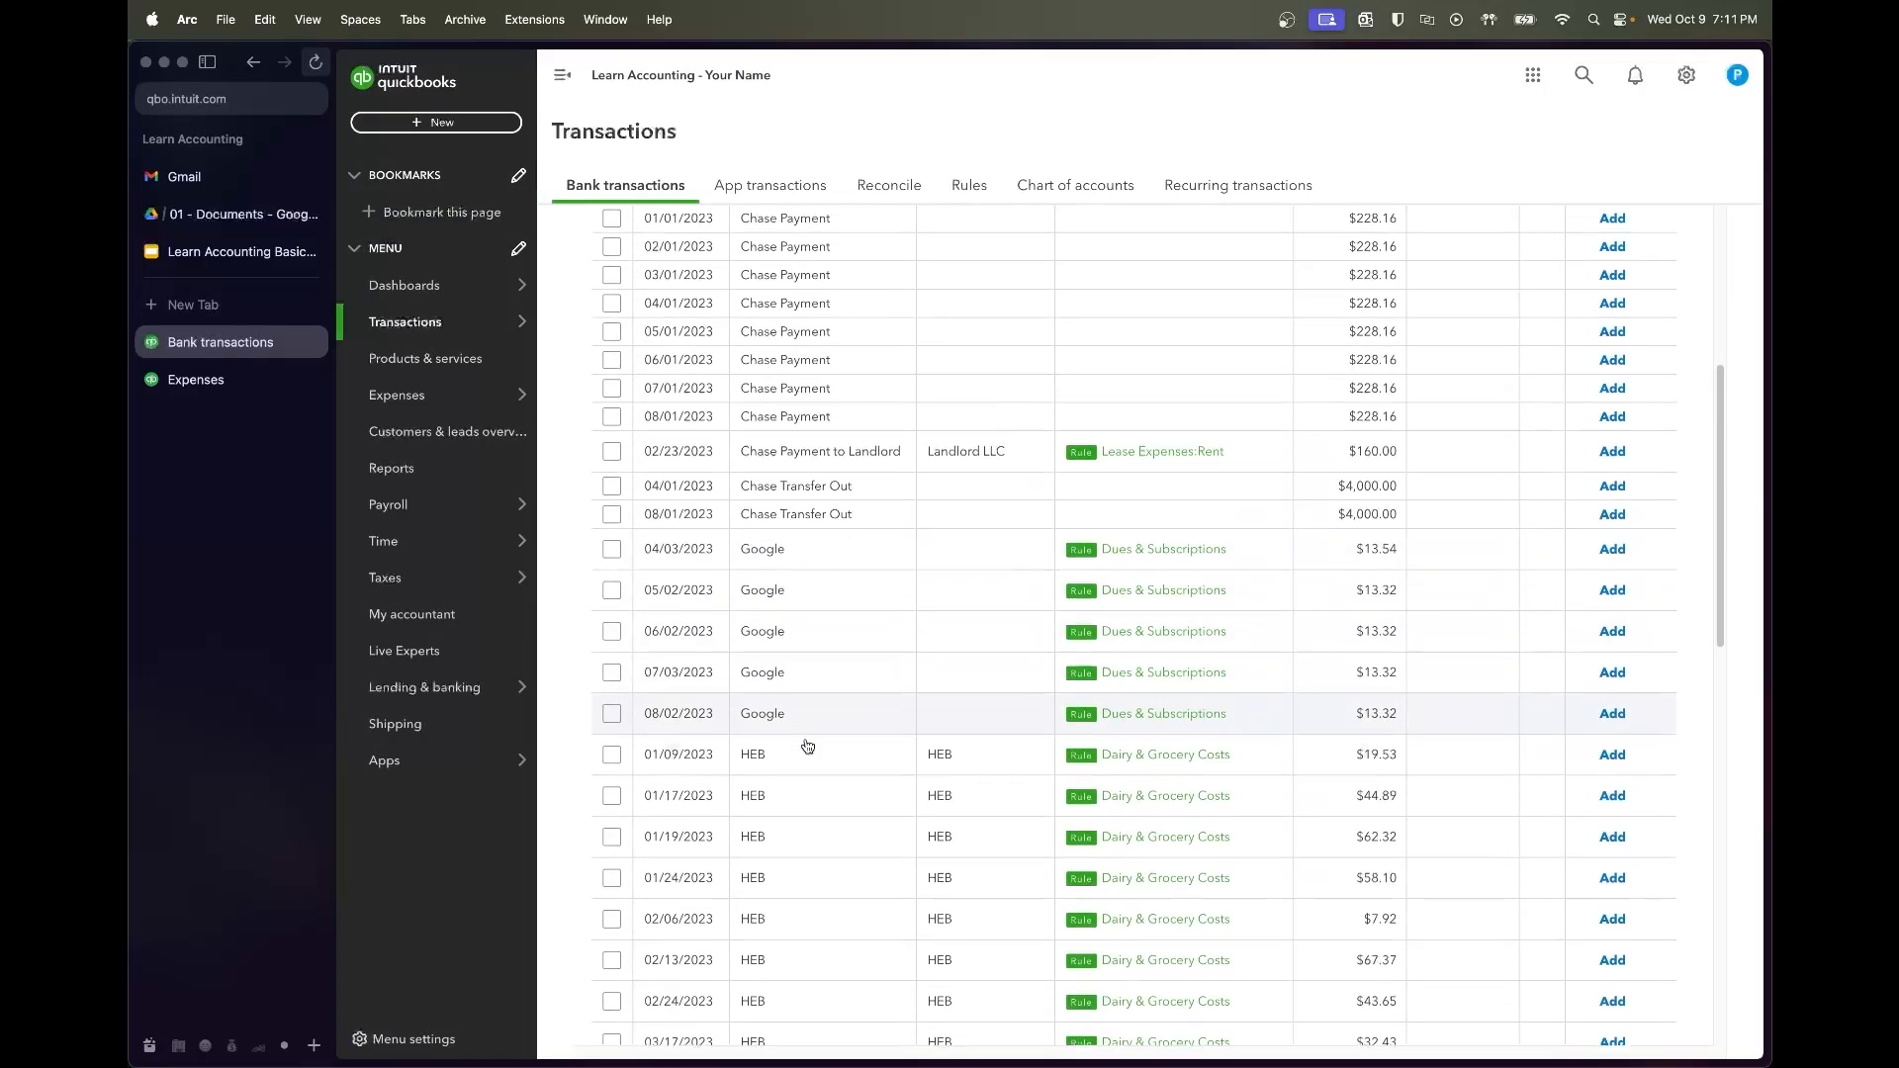
scroll(807, 745, "down", 15)
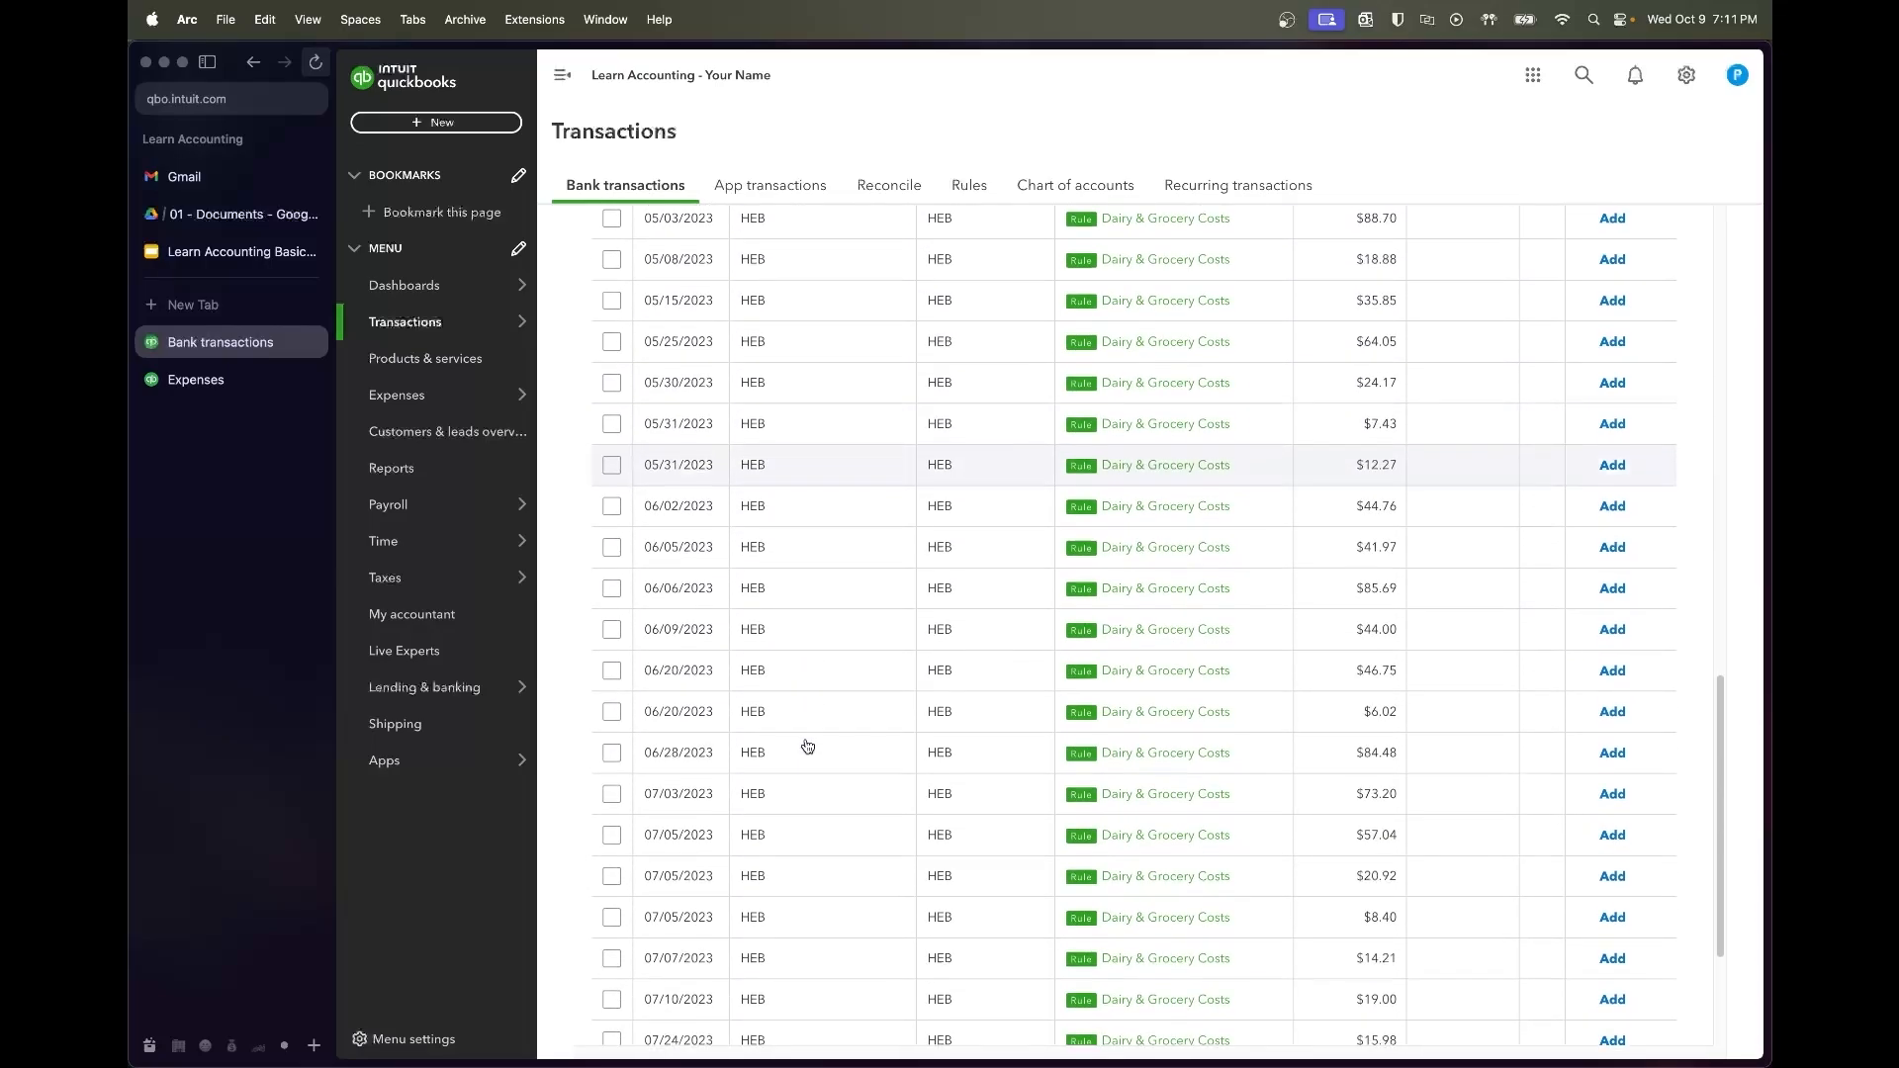
scroll(807, 746, "up", 15)
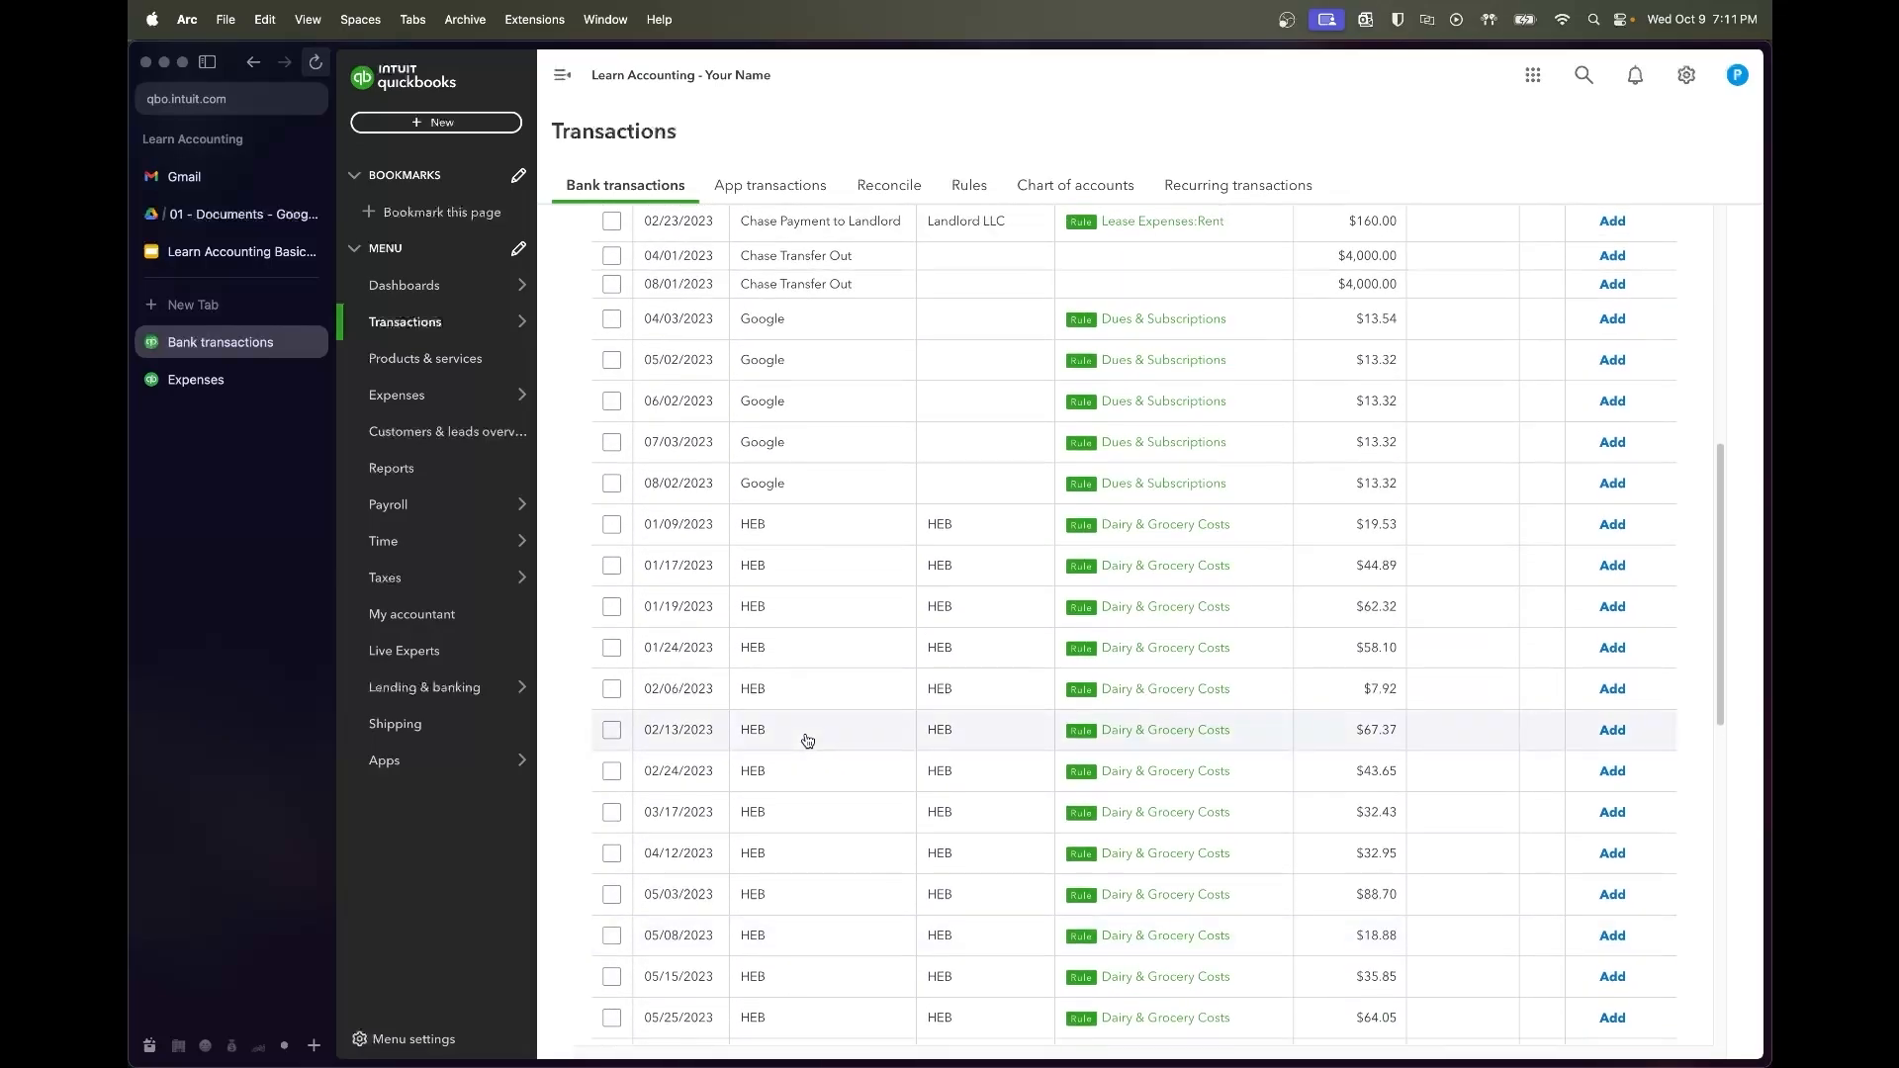
Select the 04/03 Google through 08/03 HEB charges and accept those 39 transactions
left_click(612, 452)
scroll(742, 657, "down", 15)
left_click(611, 955, "shift")
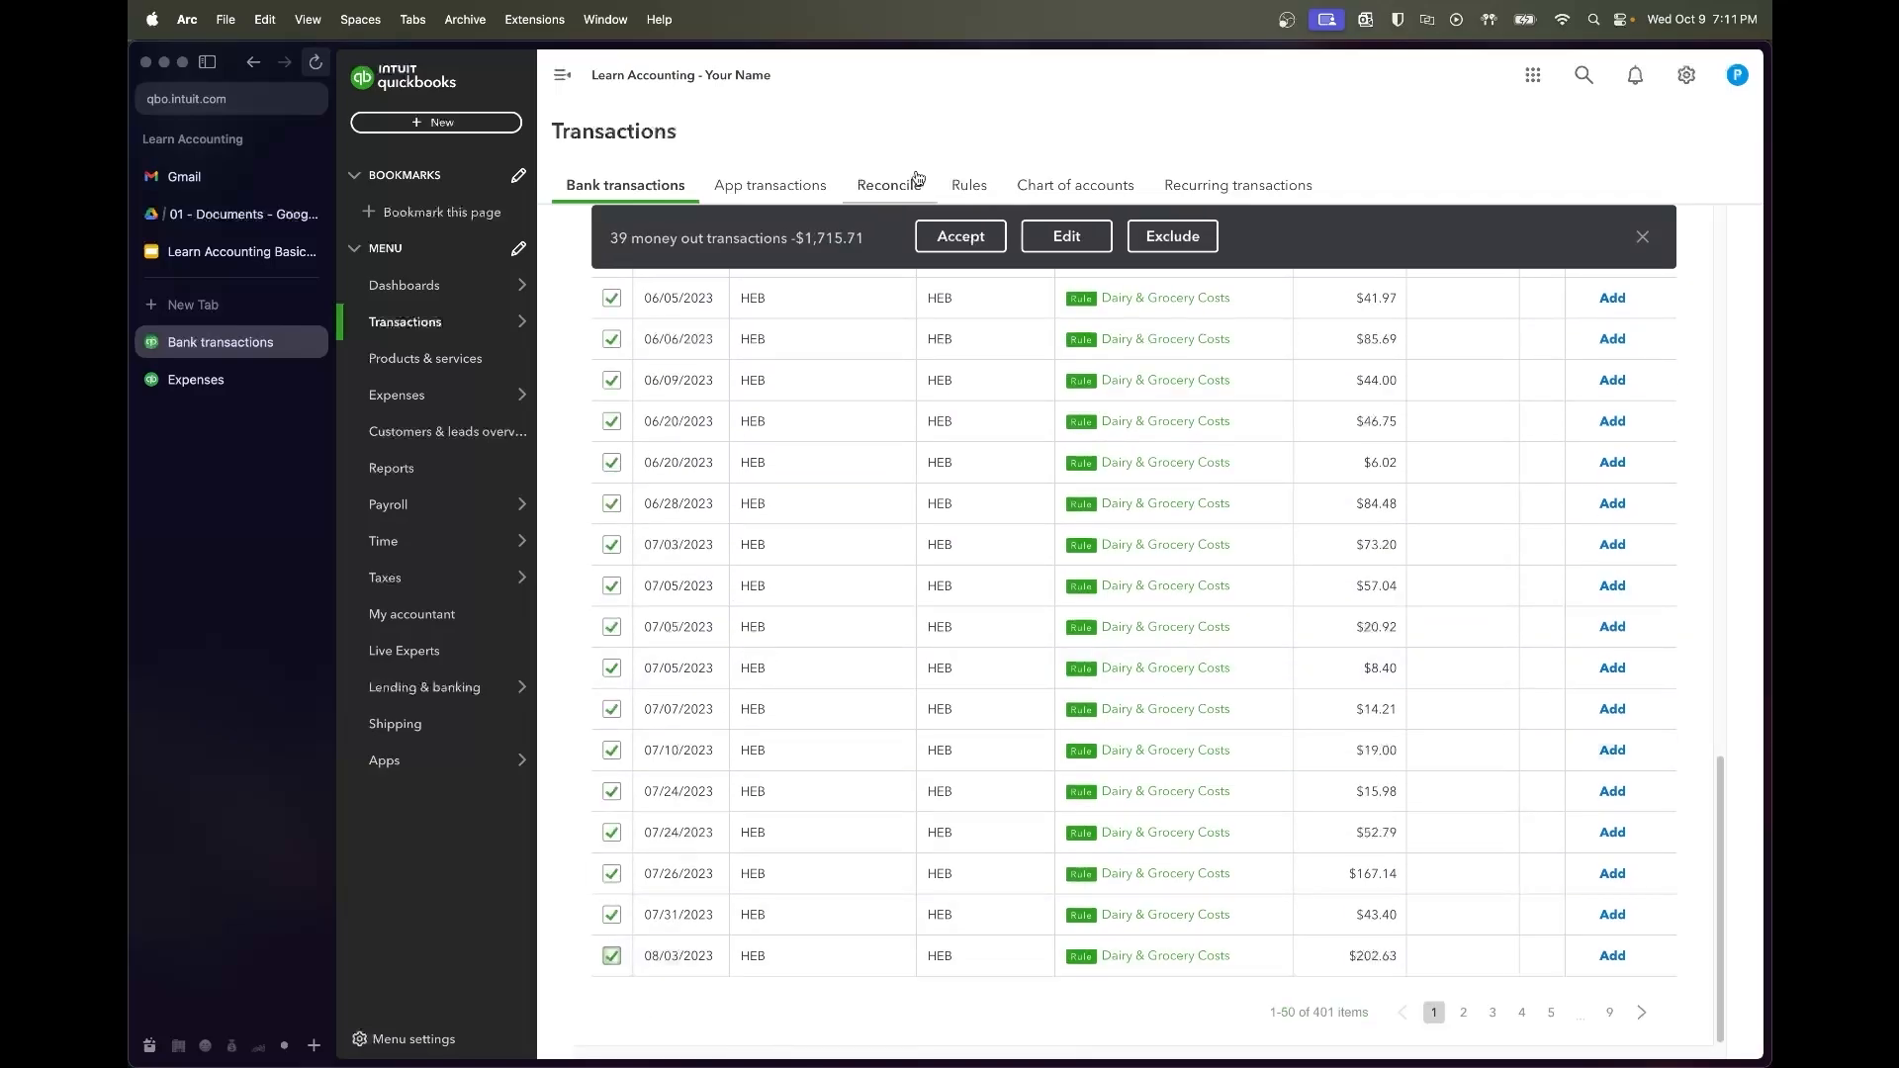
left_click(924, 236)
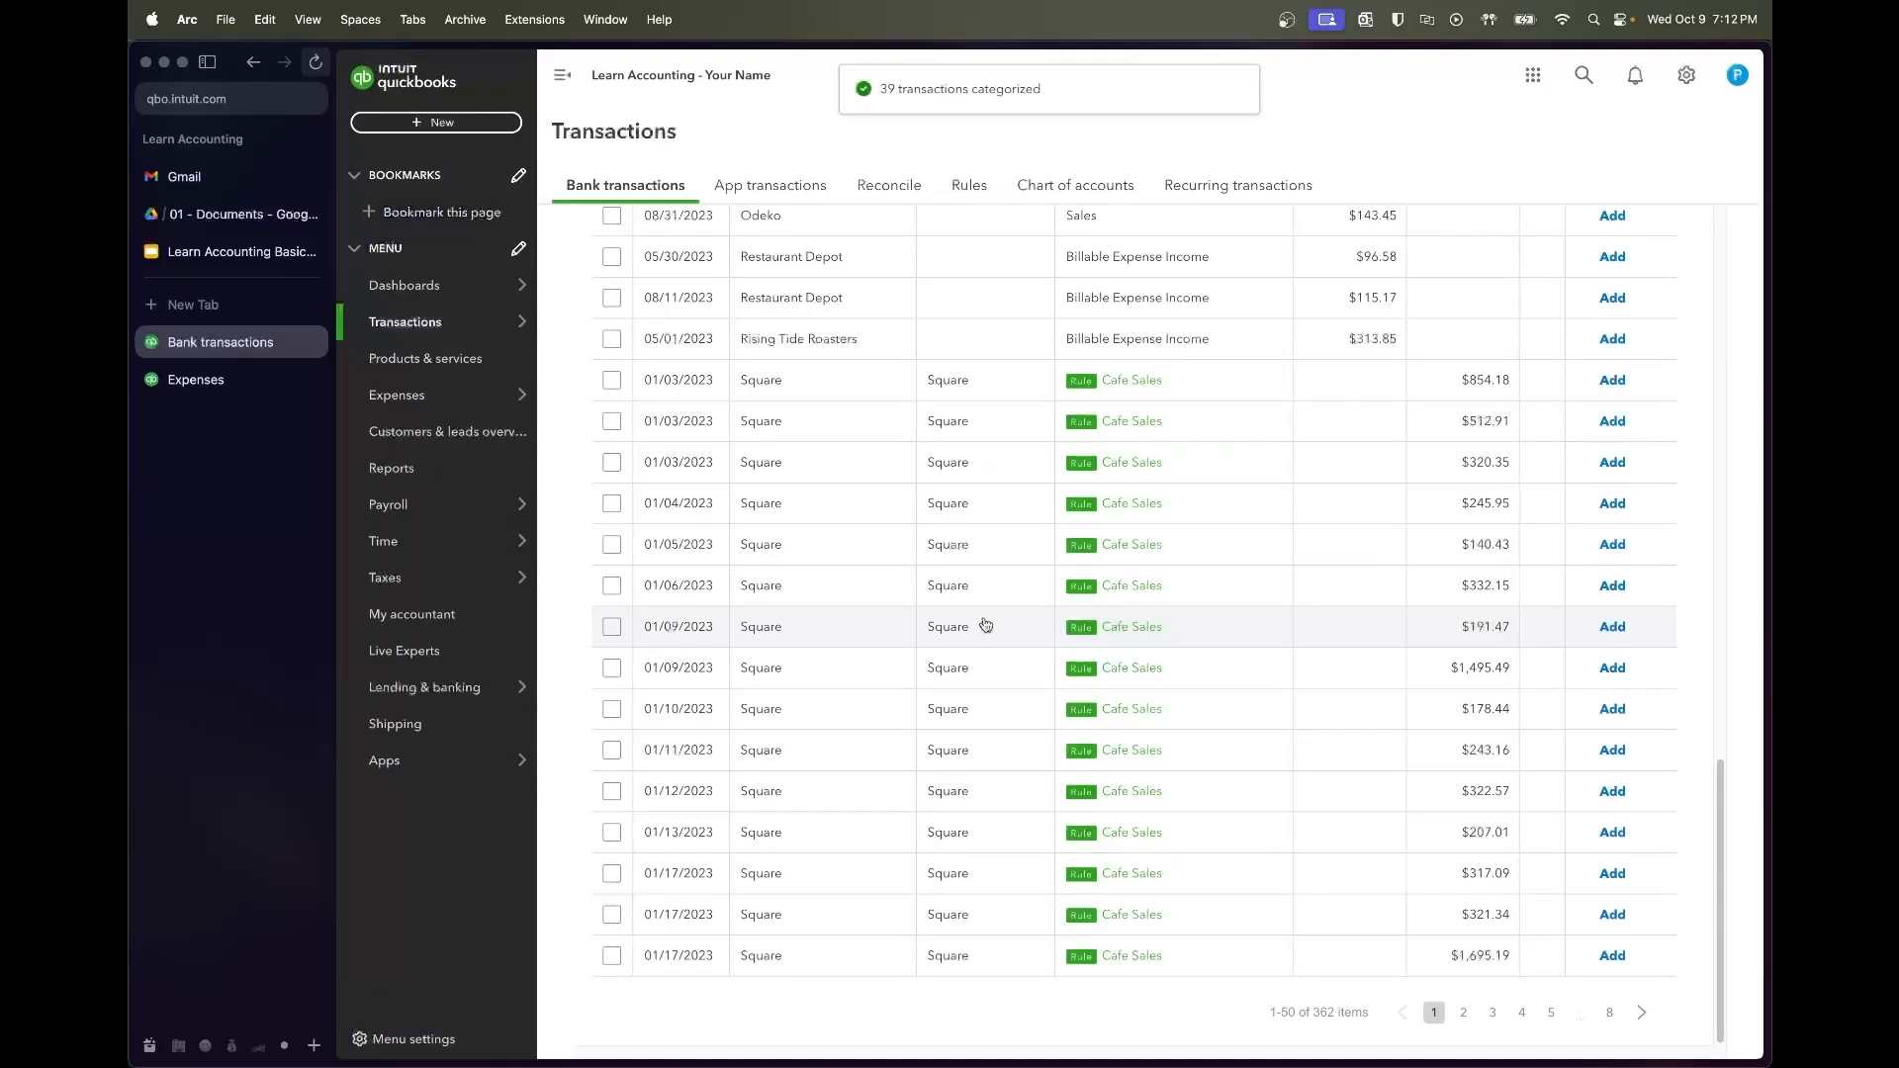
left_click(612, 408)
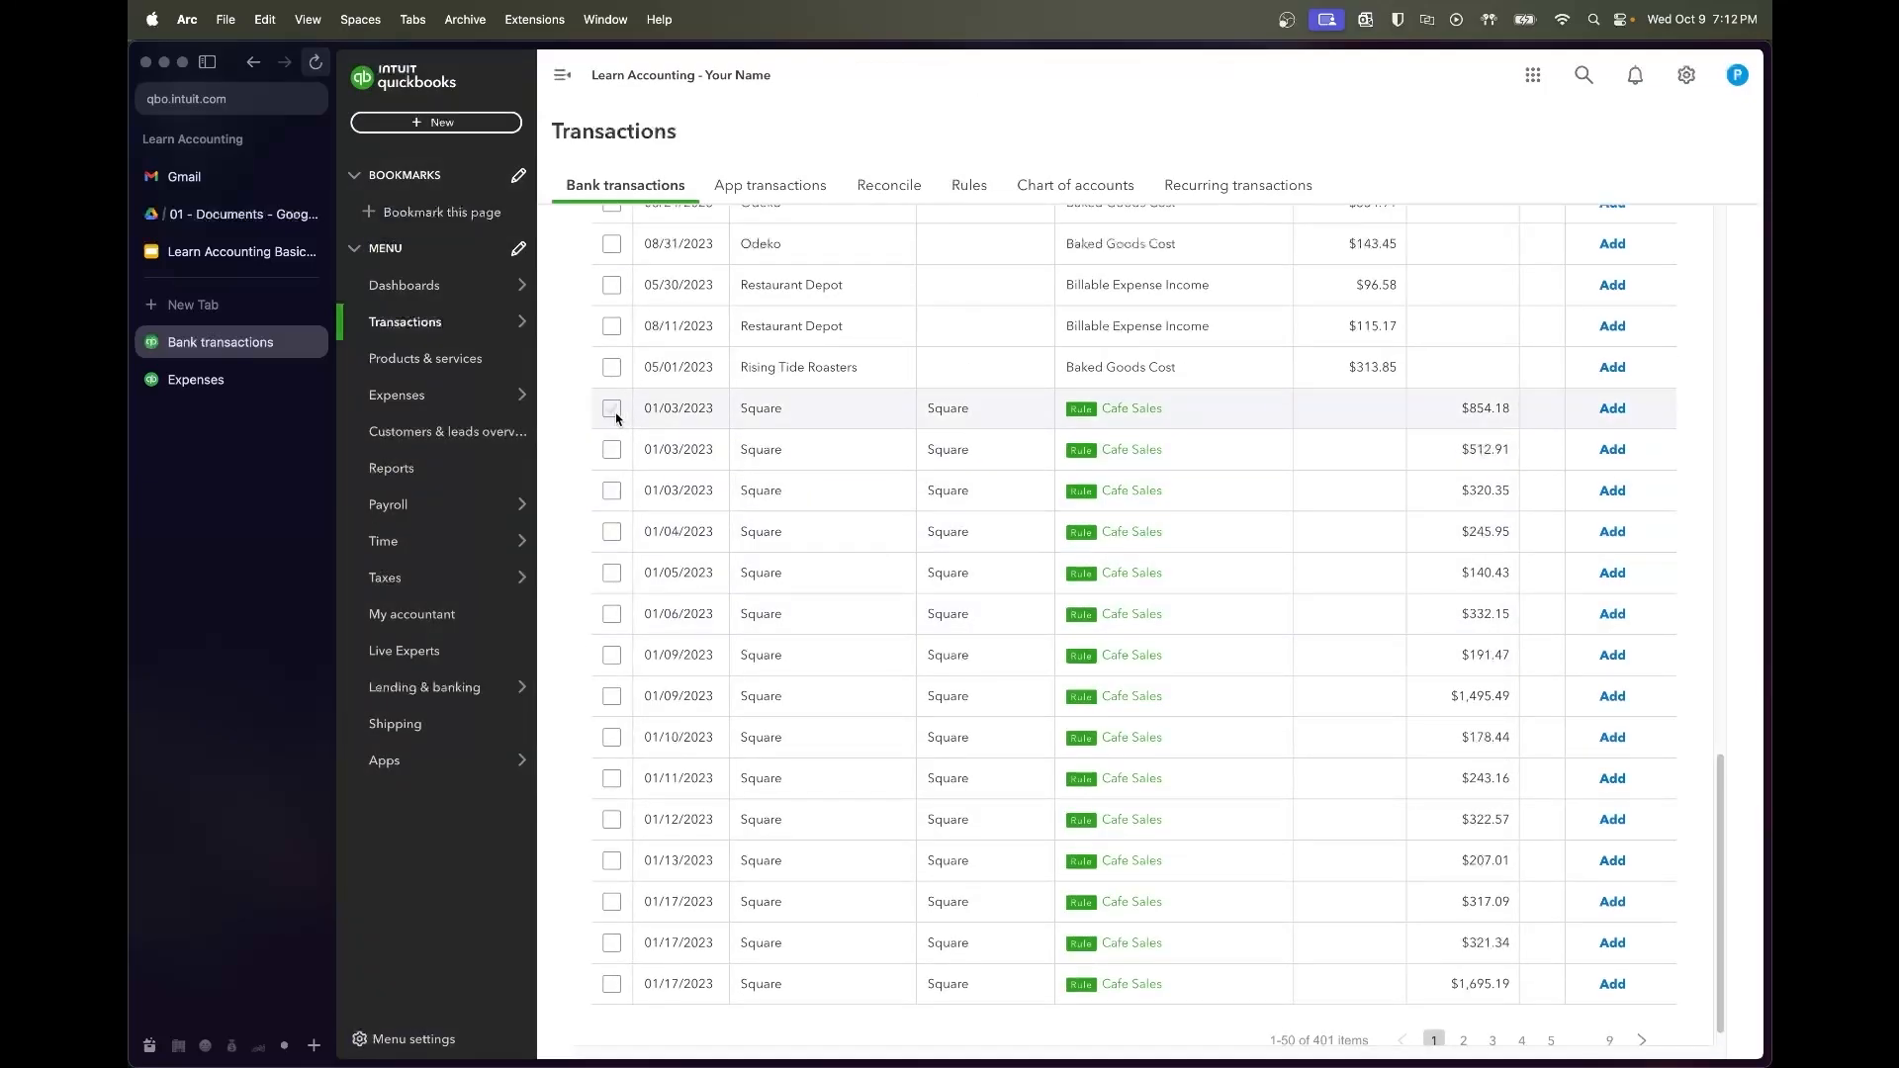
left_click(612, 984, "shift")
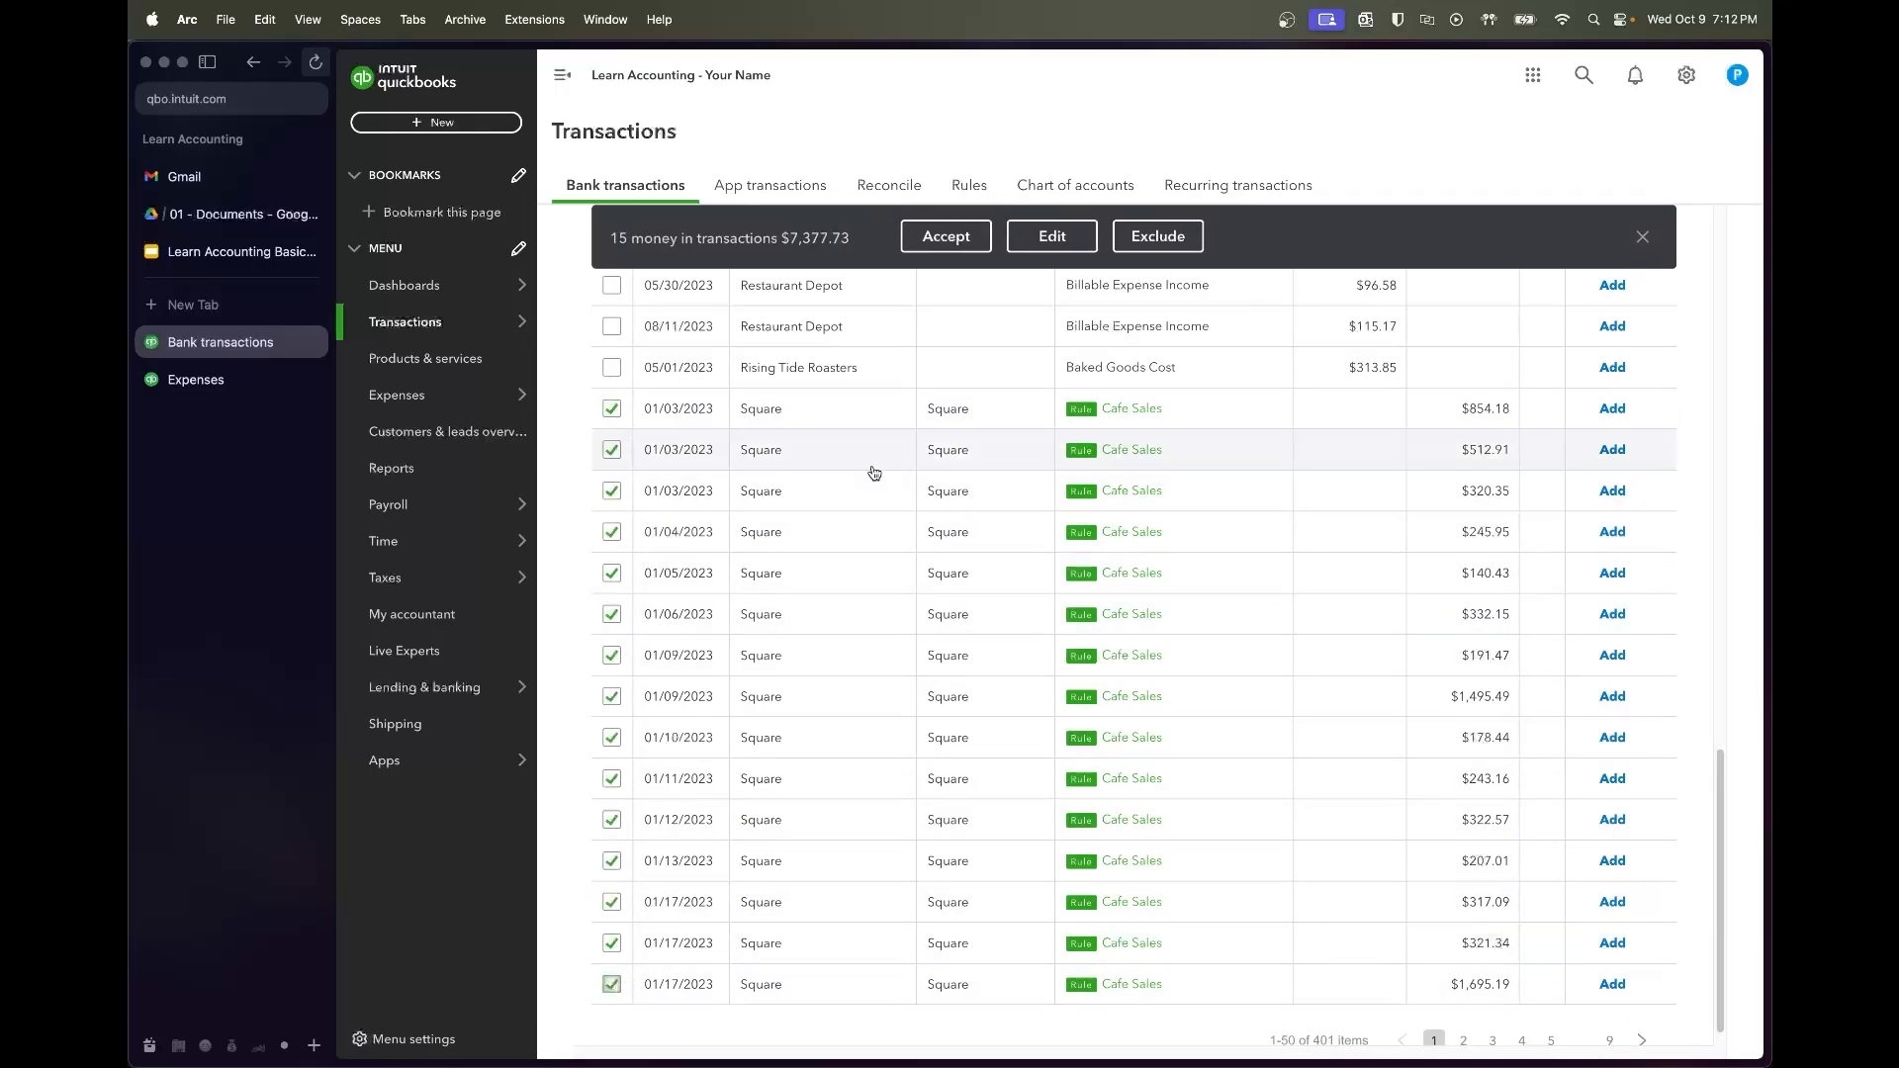
scroll(941, 426, "up", 5)
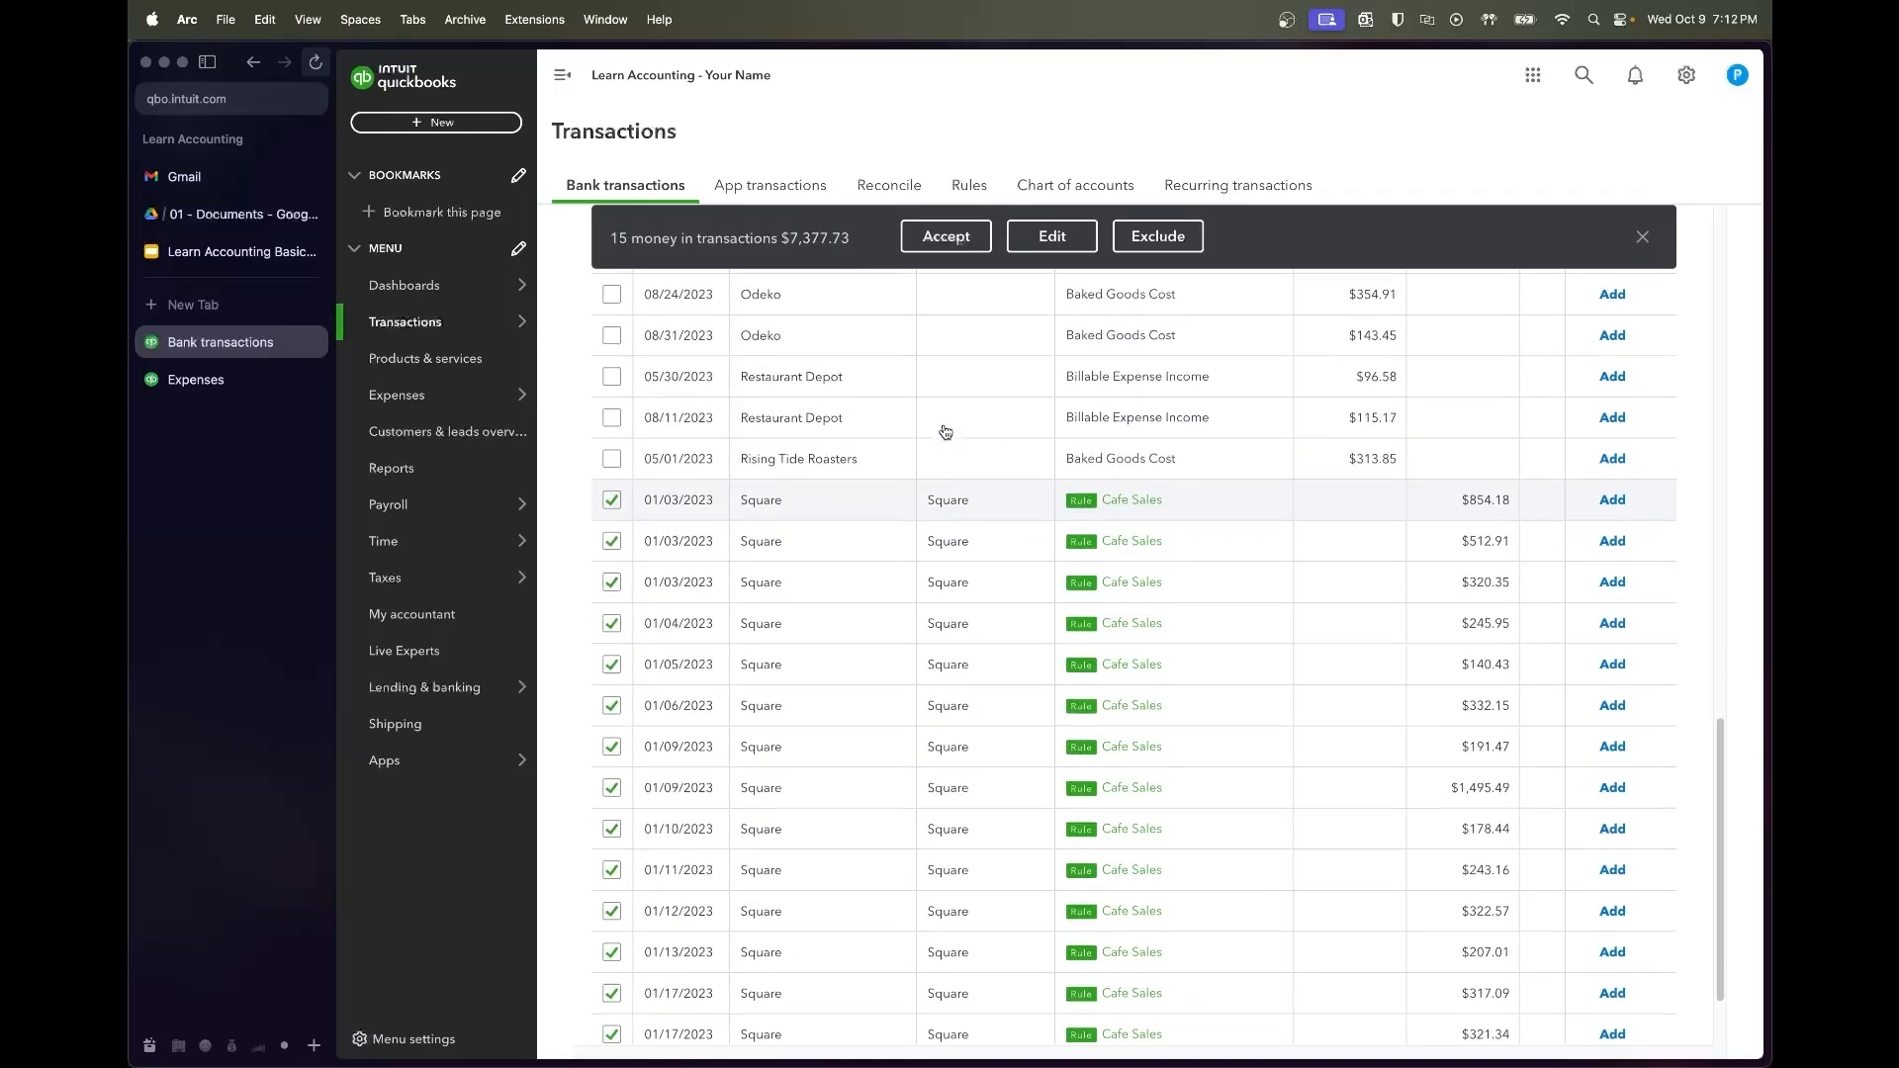
scroll(942, 430, "up", 3)
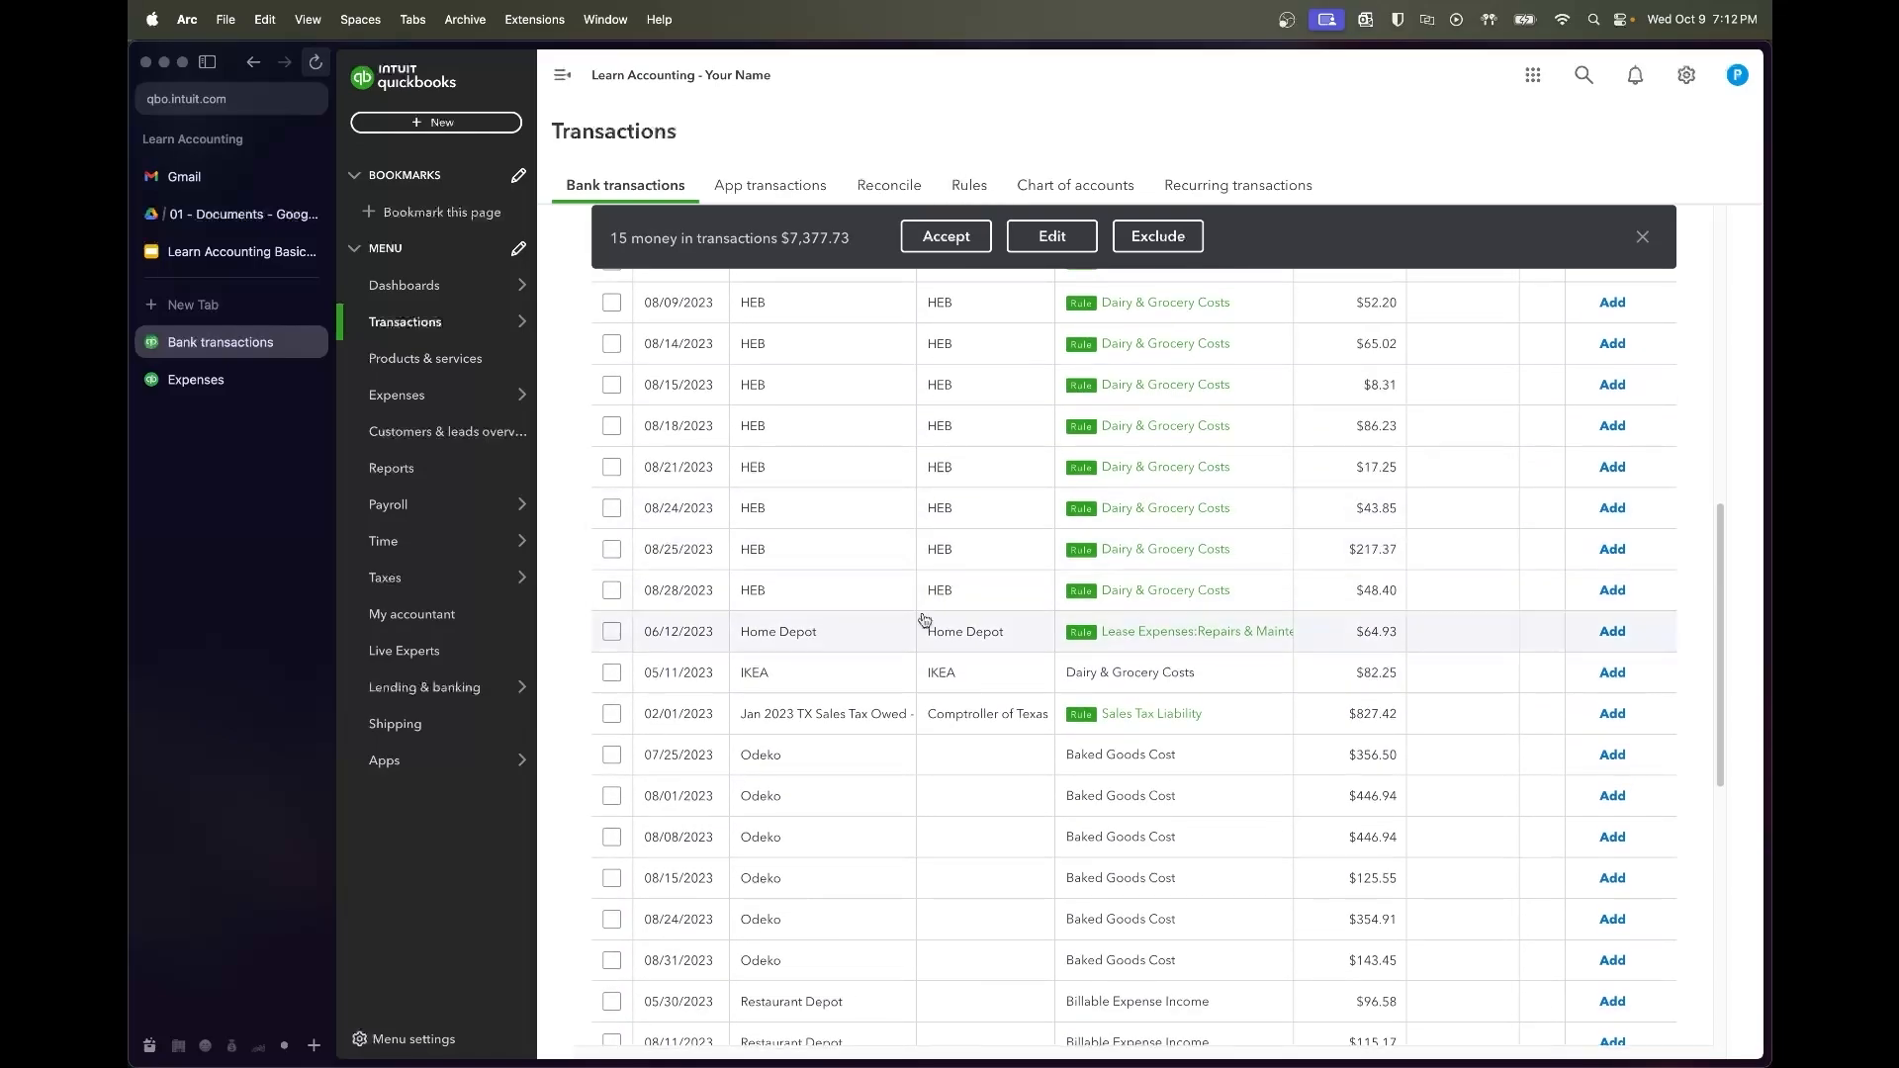
scroll(928, 606, "down", 8)
left_click(610, 385)
left_click(612, 956, "shift")
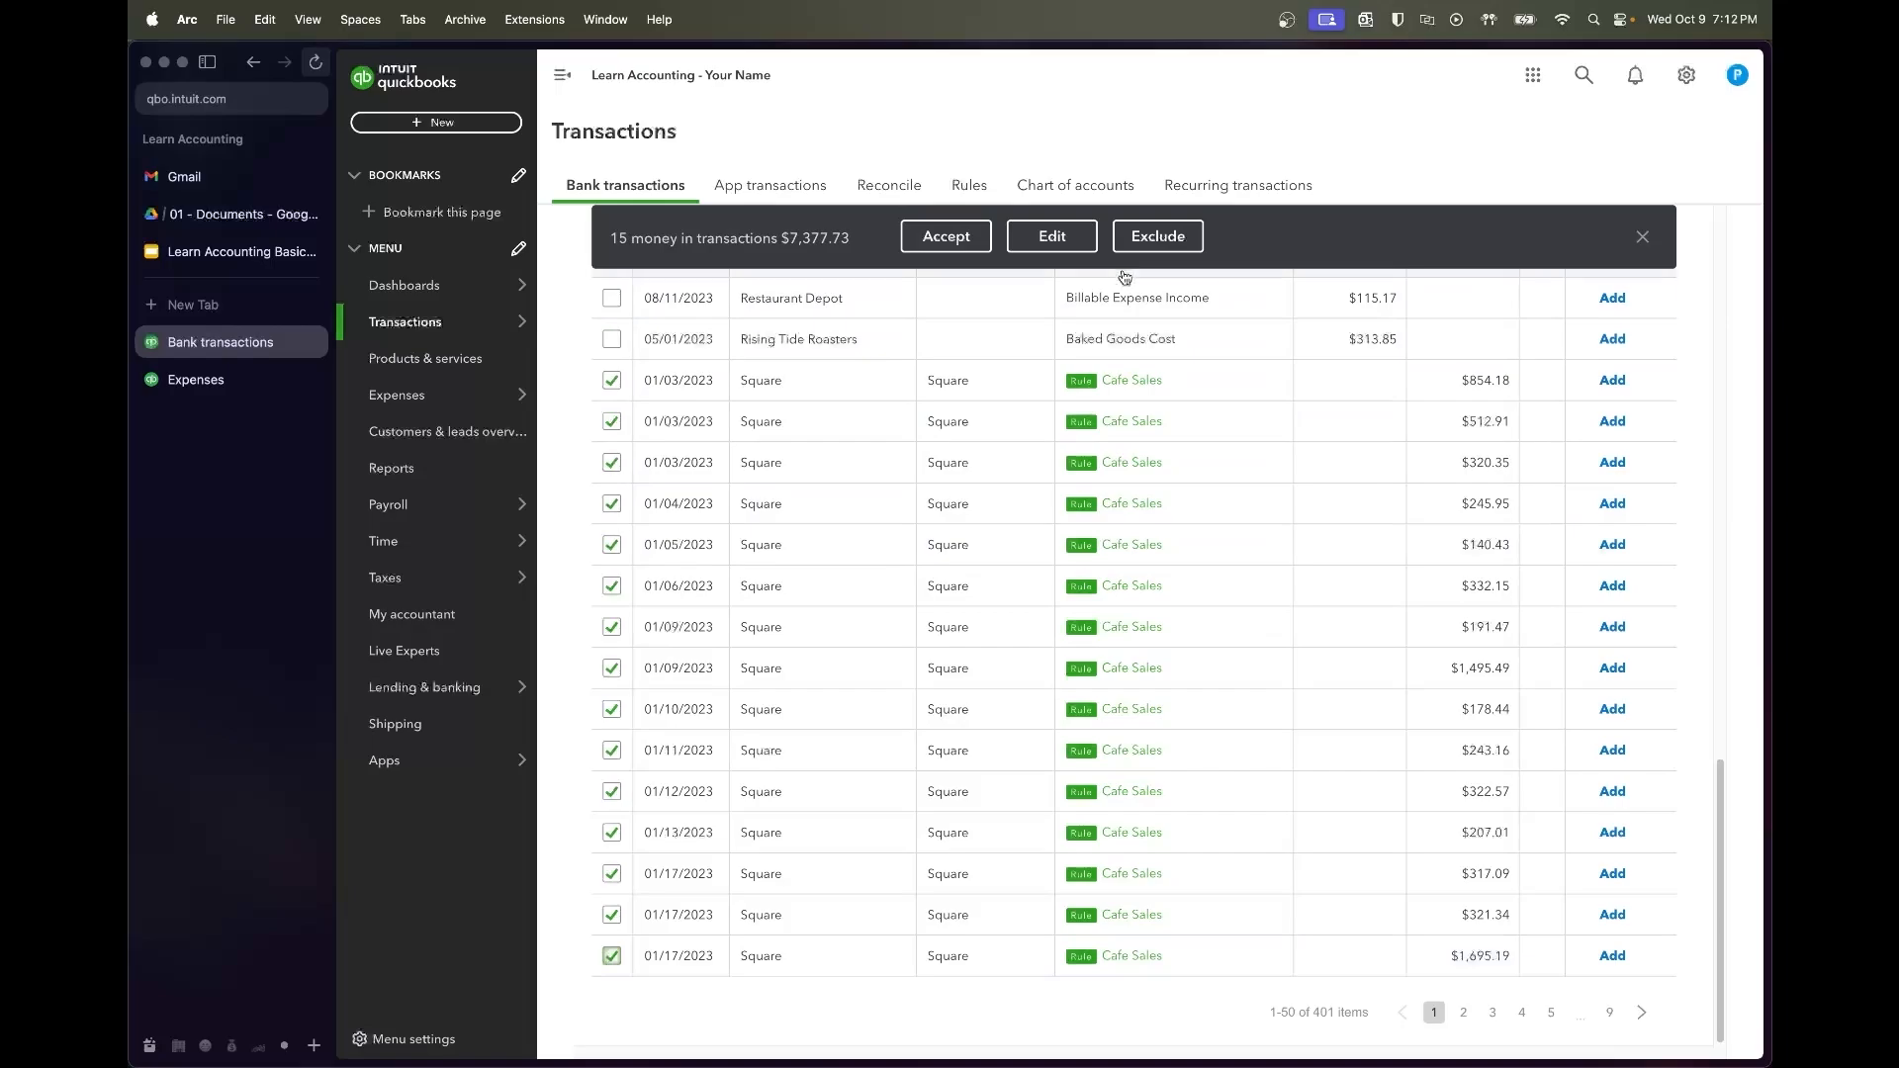
left_click(1641, 239)
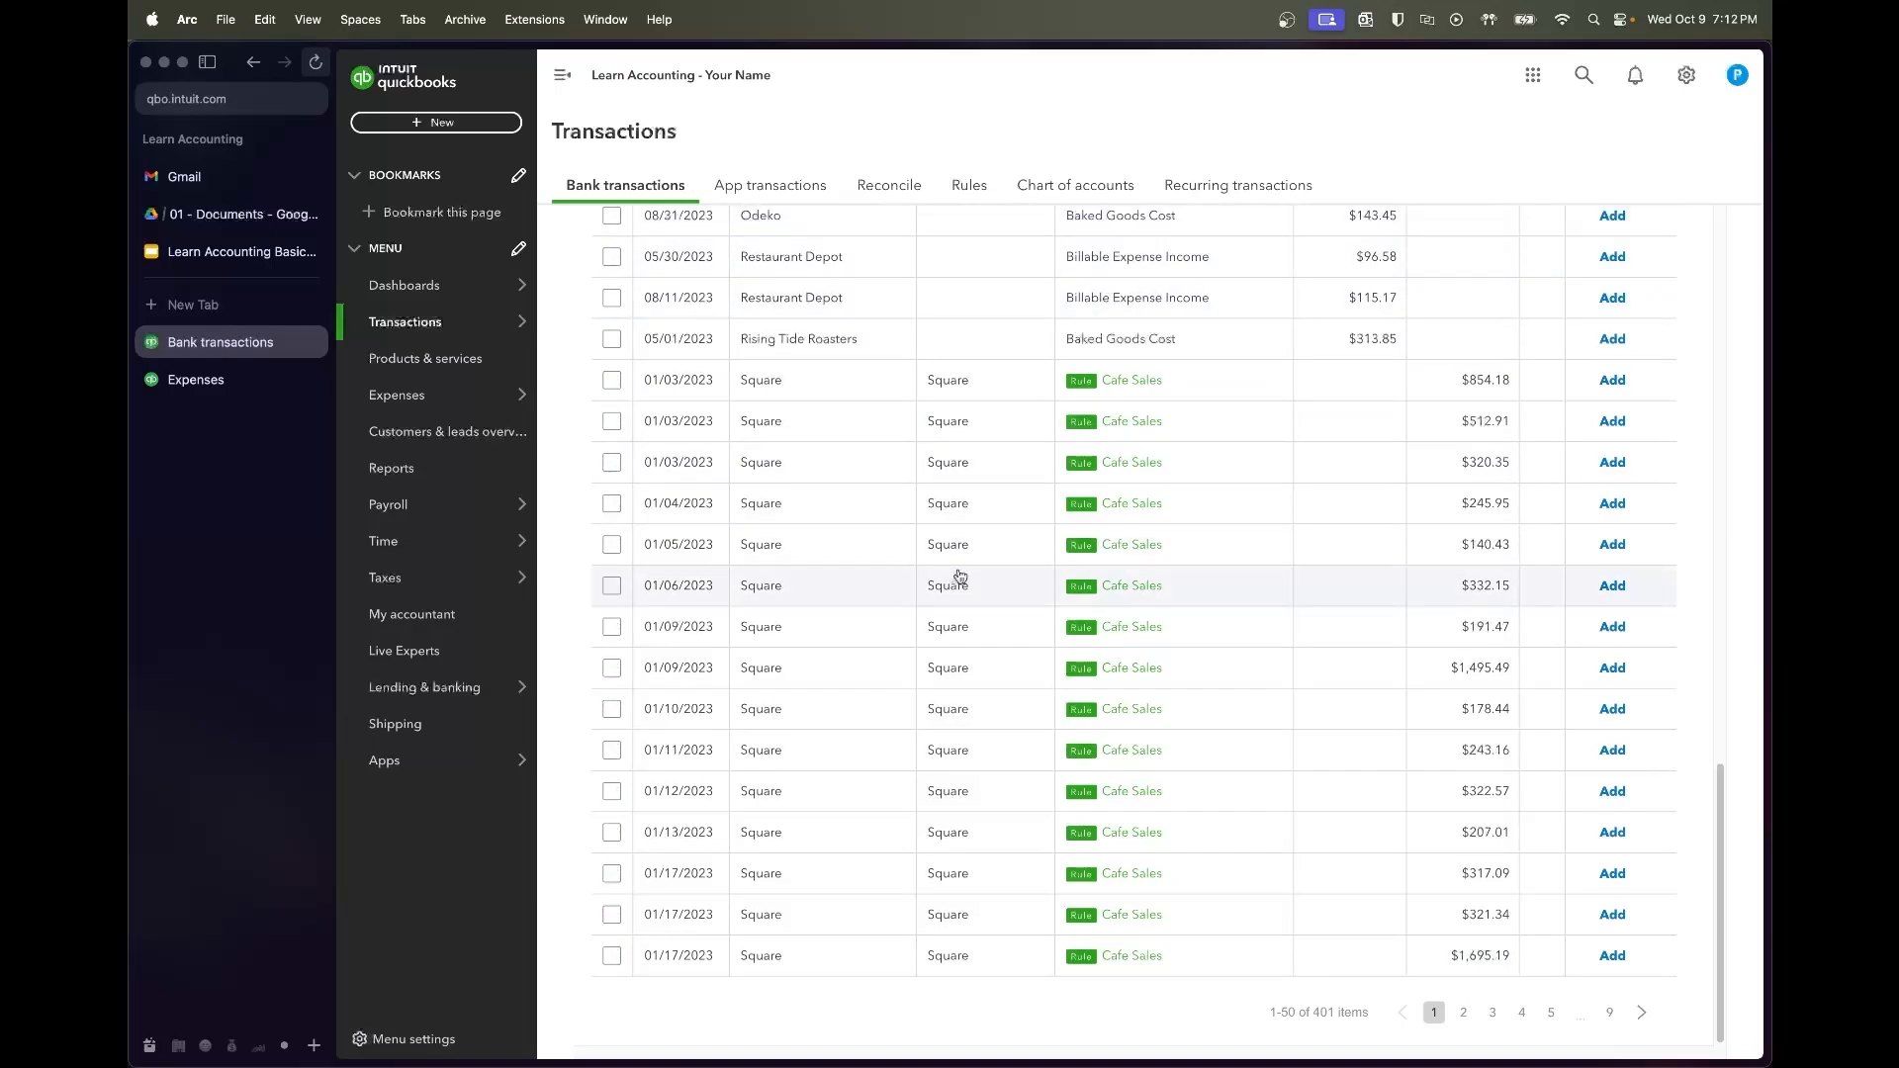
scroll(954, 564, "up", 10)
scroll(959, 576, "down", 4)
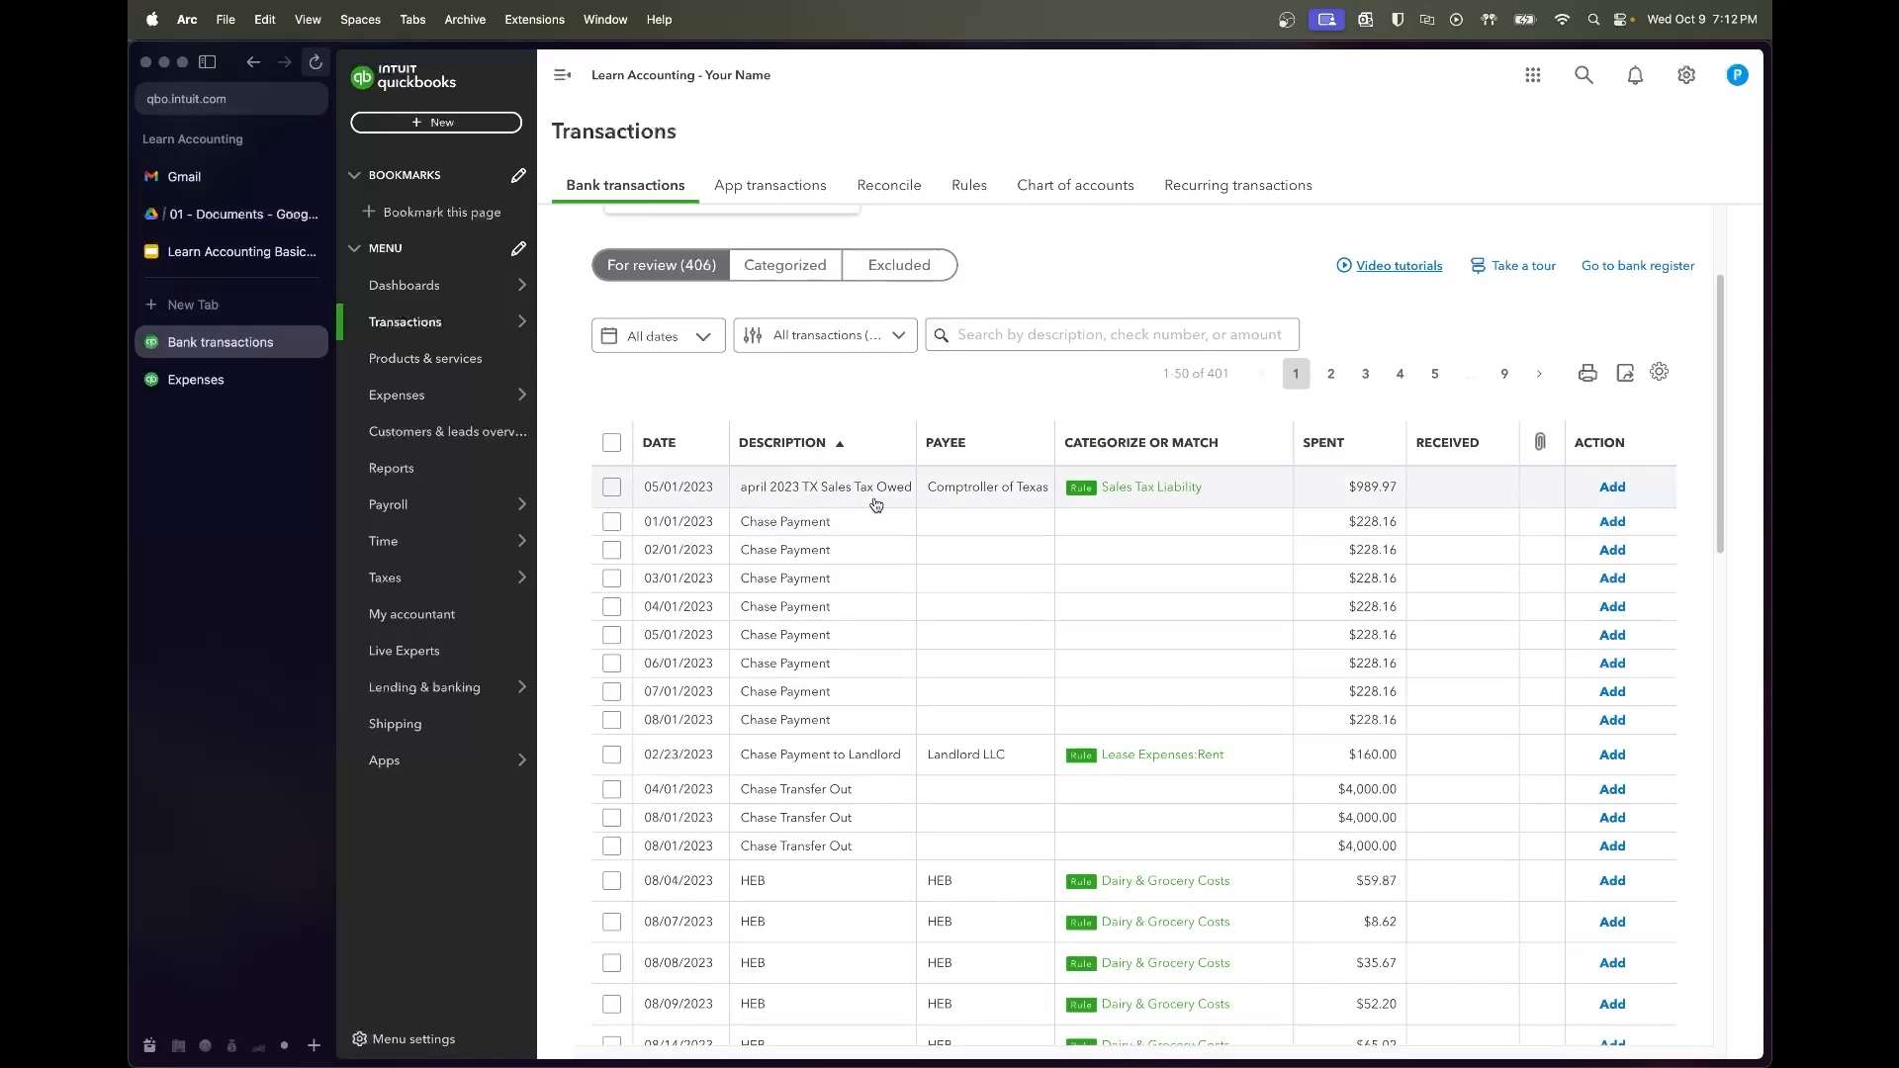
Select the April 2023 sales tax payment plus the 08/04–08/28 HEB charges and accept all 12
scroll(910, 492, "up", 1)
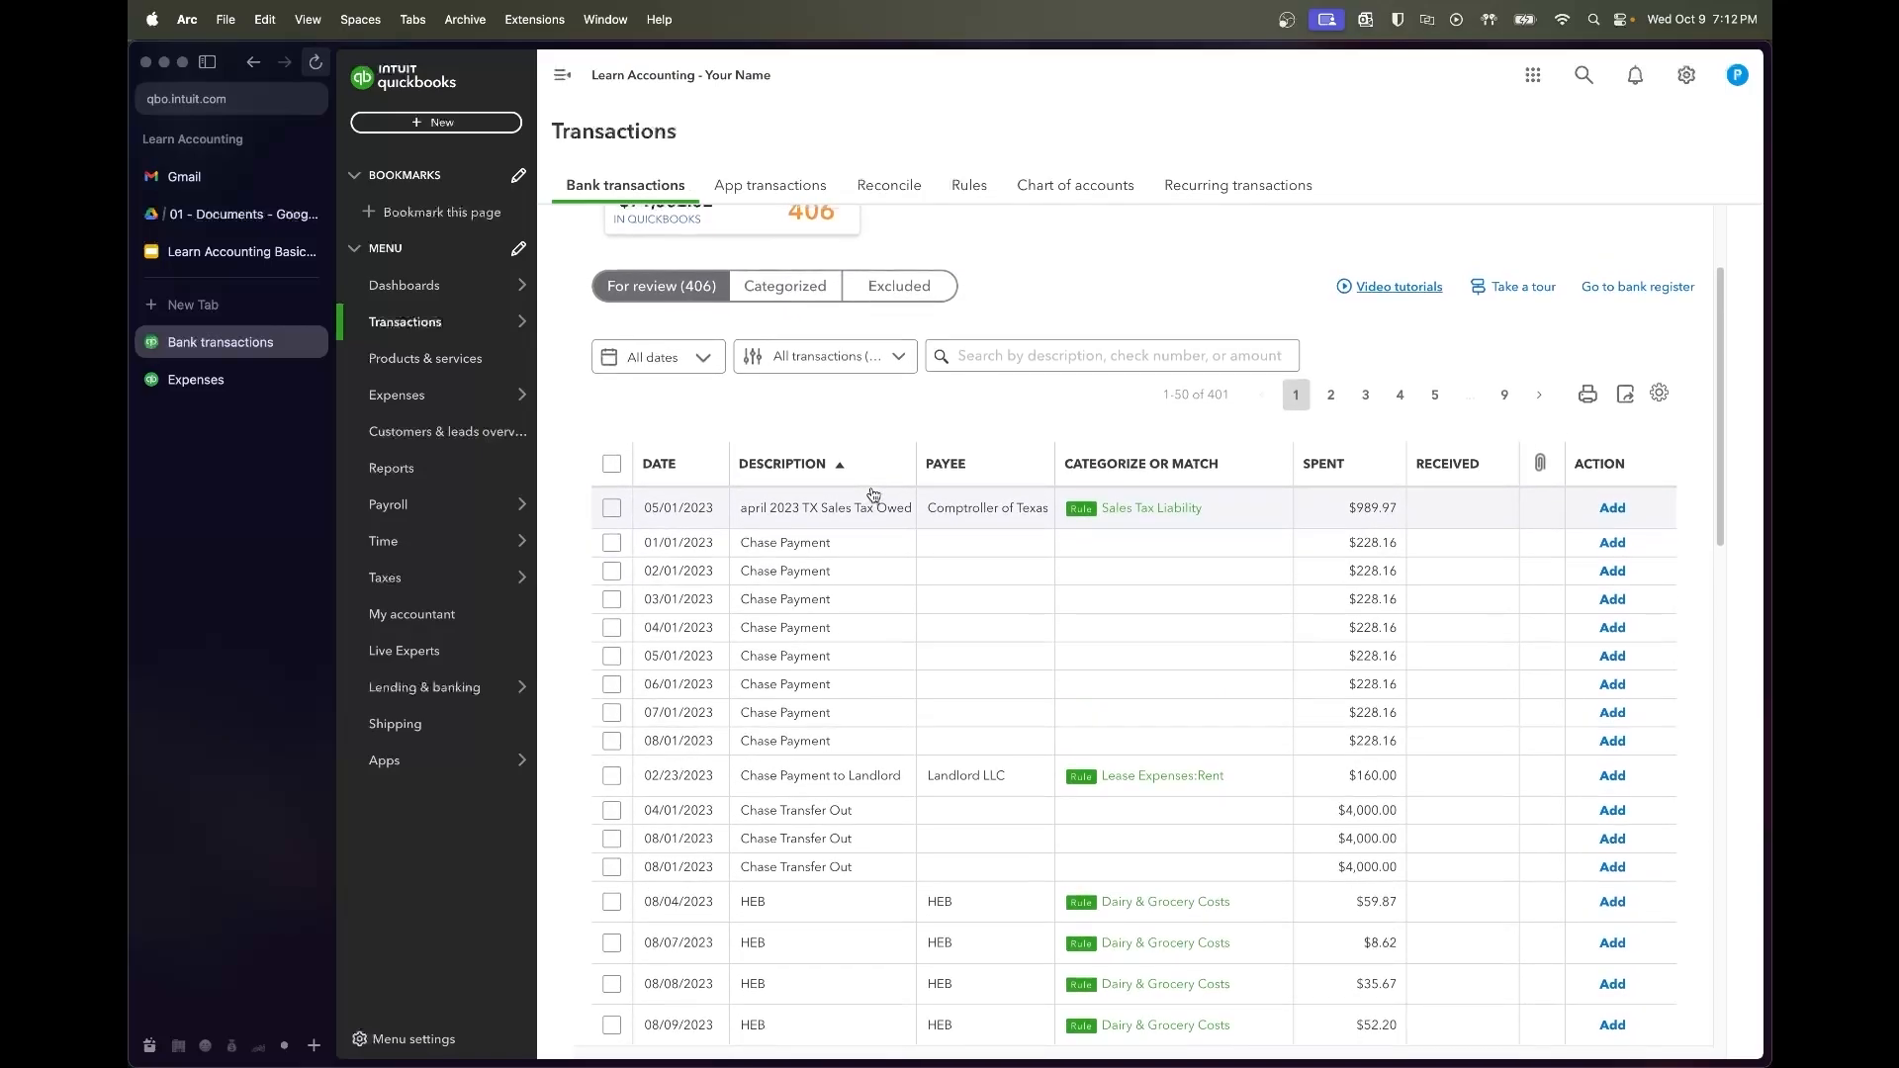
left_click(612, 507)
scroll(837, 566, "up", 1)
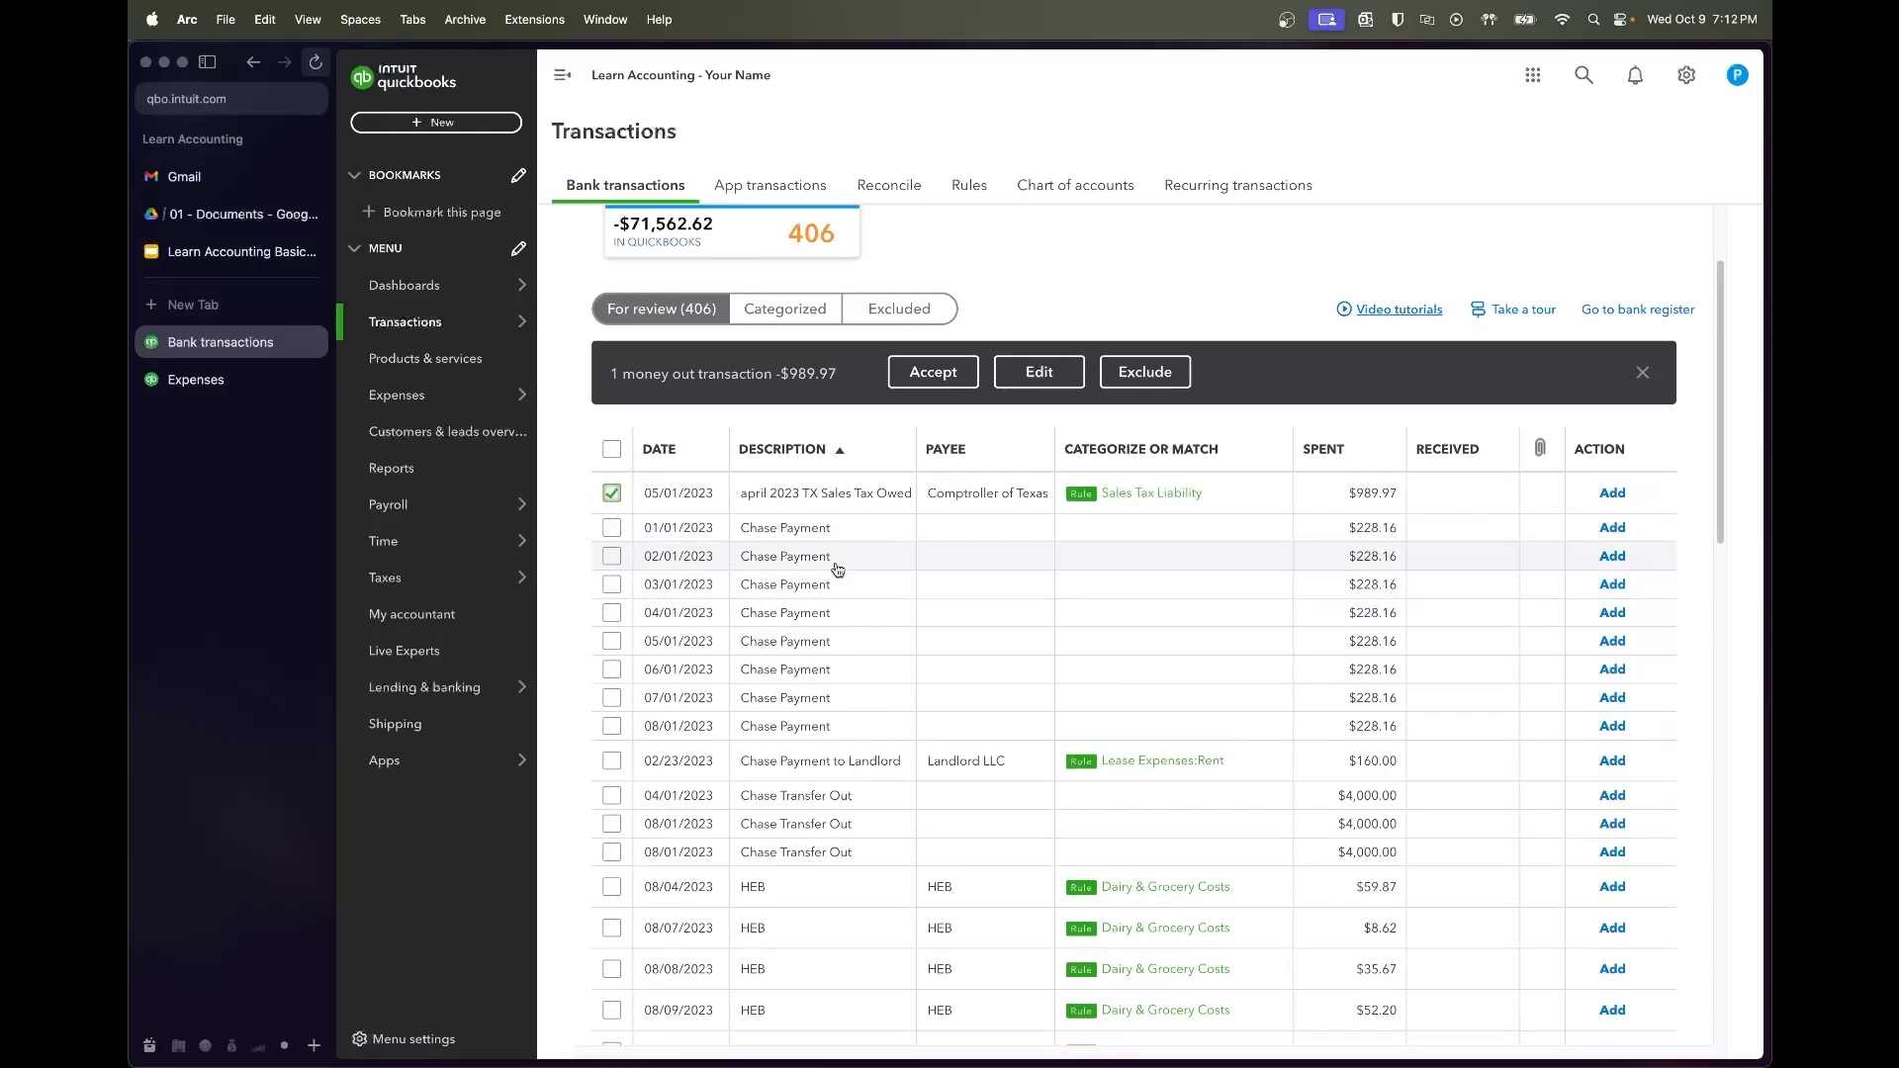
scroll(836, 568, "down", 3)
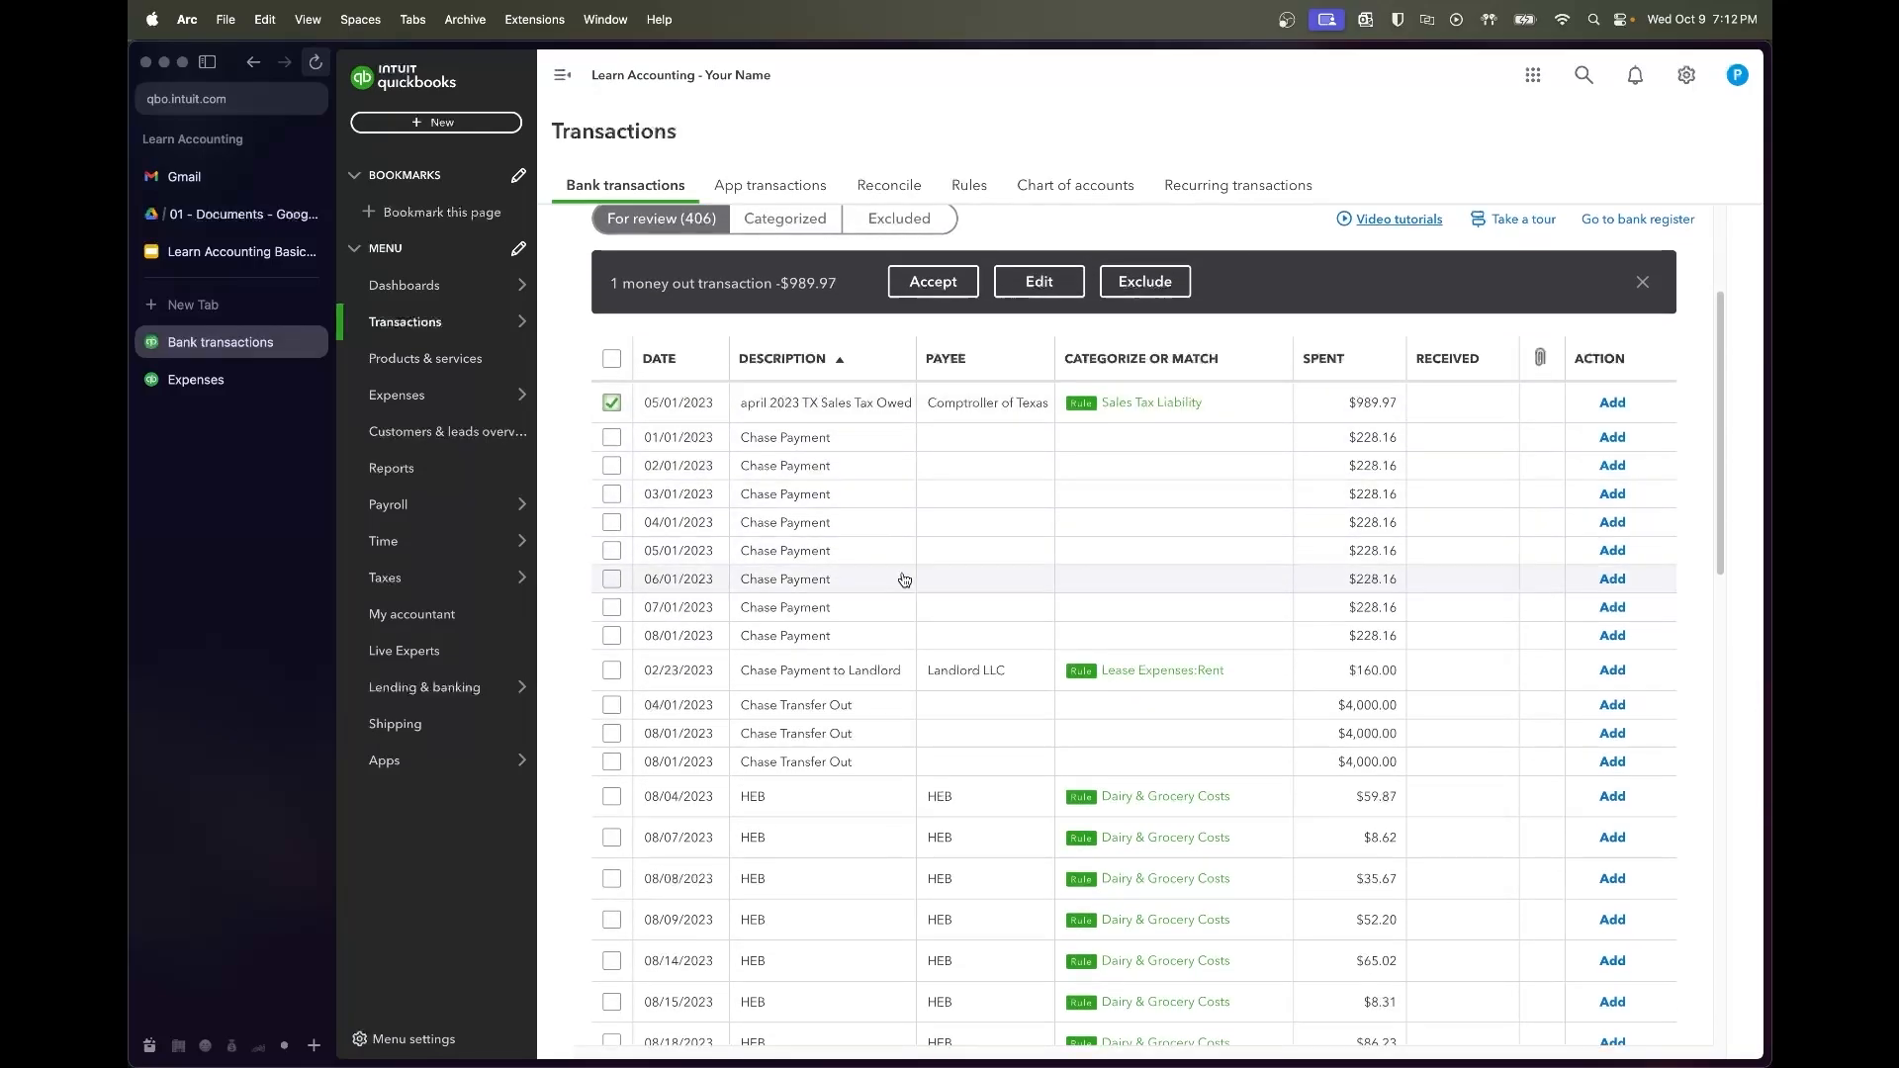
scroll(903, 578, "down", 1)
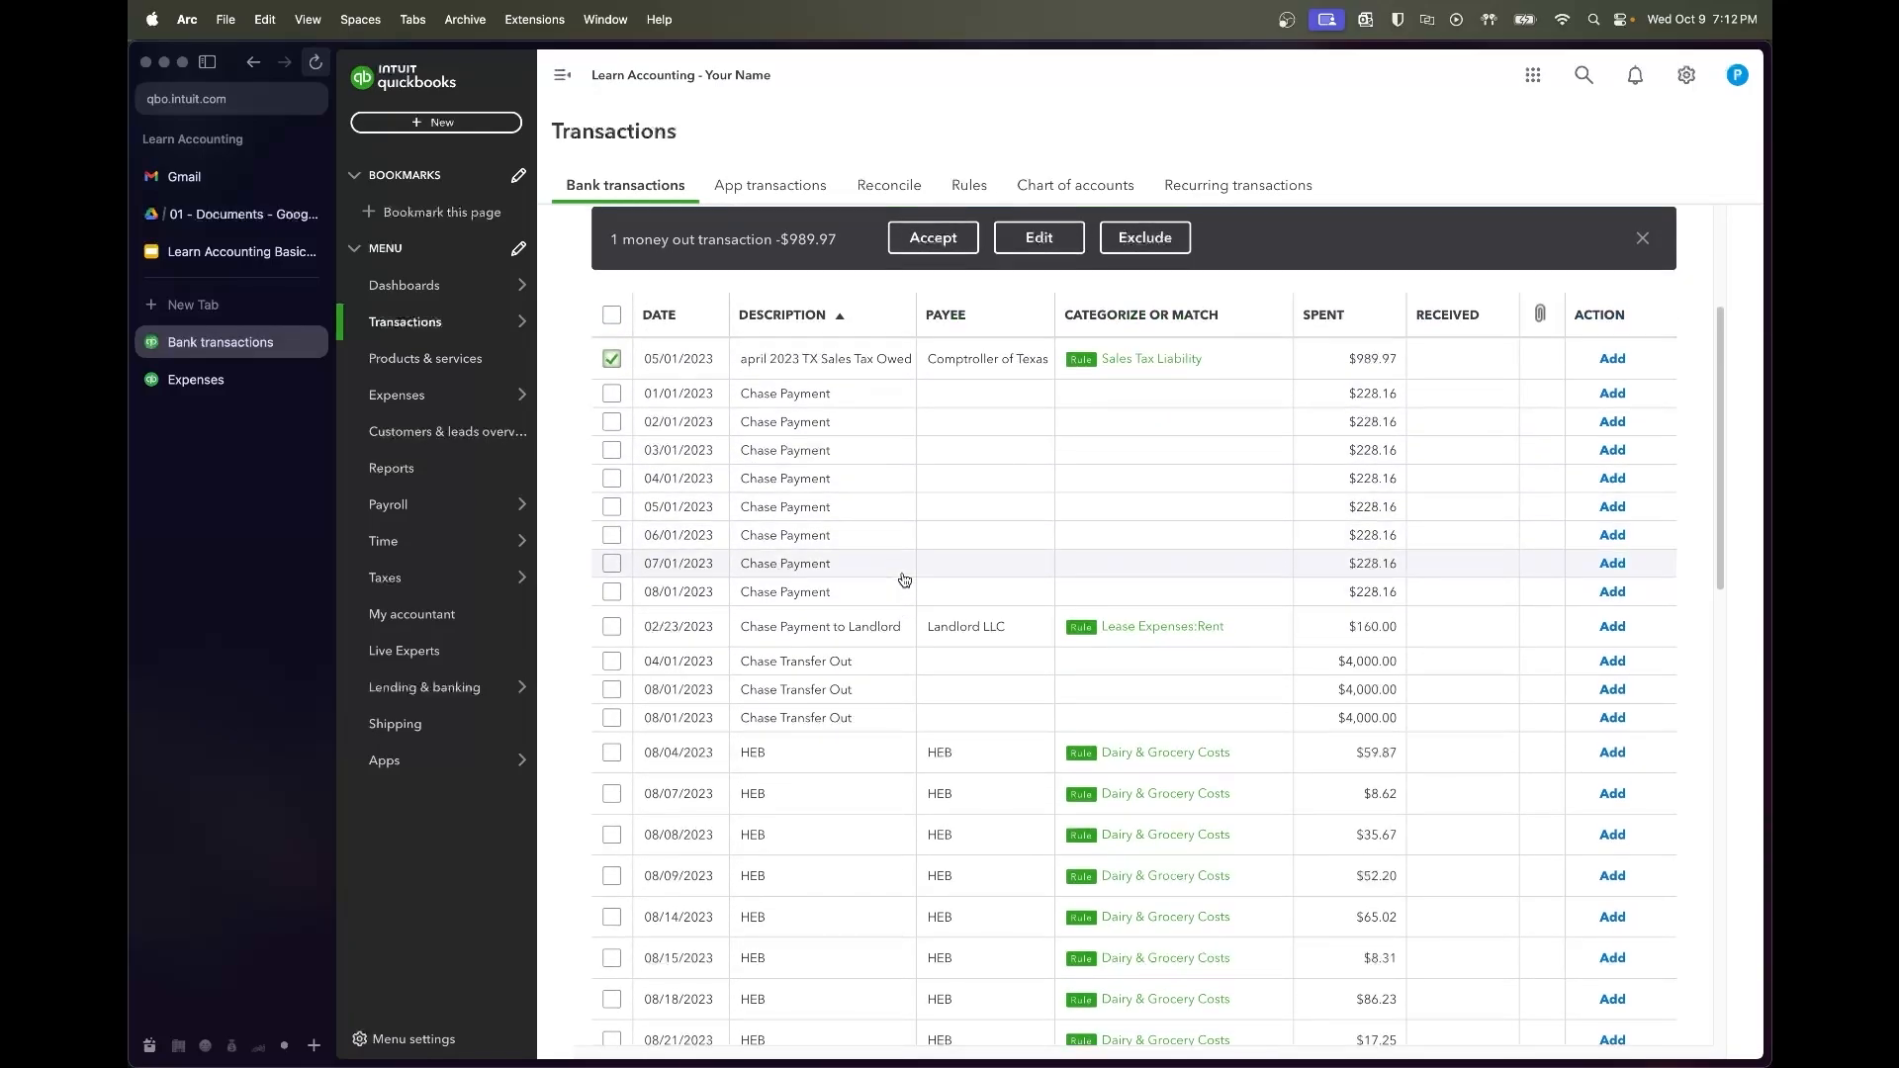
scroll(903, 579, "down", 2)
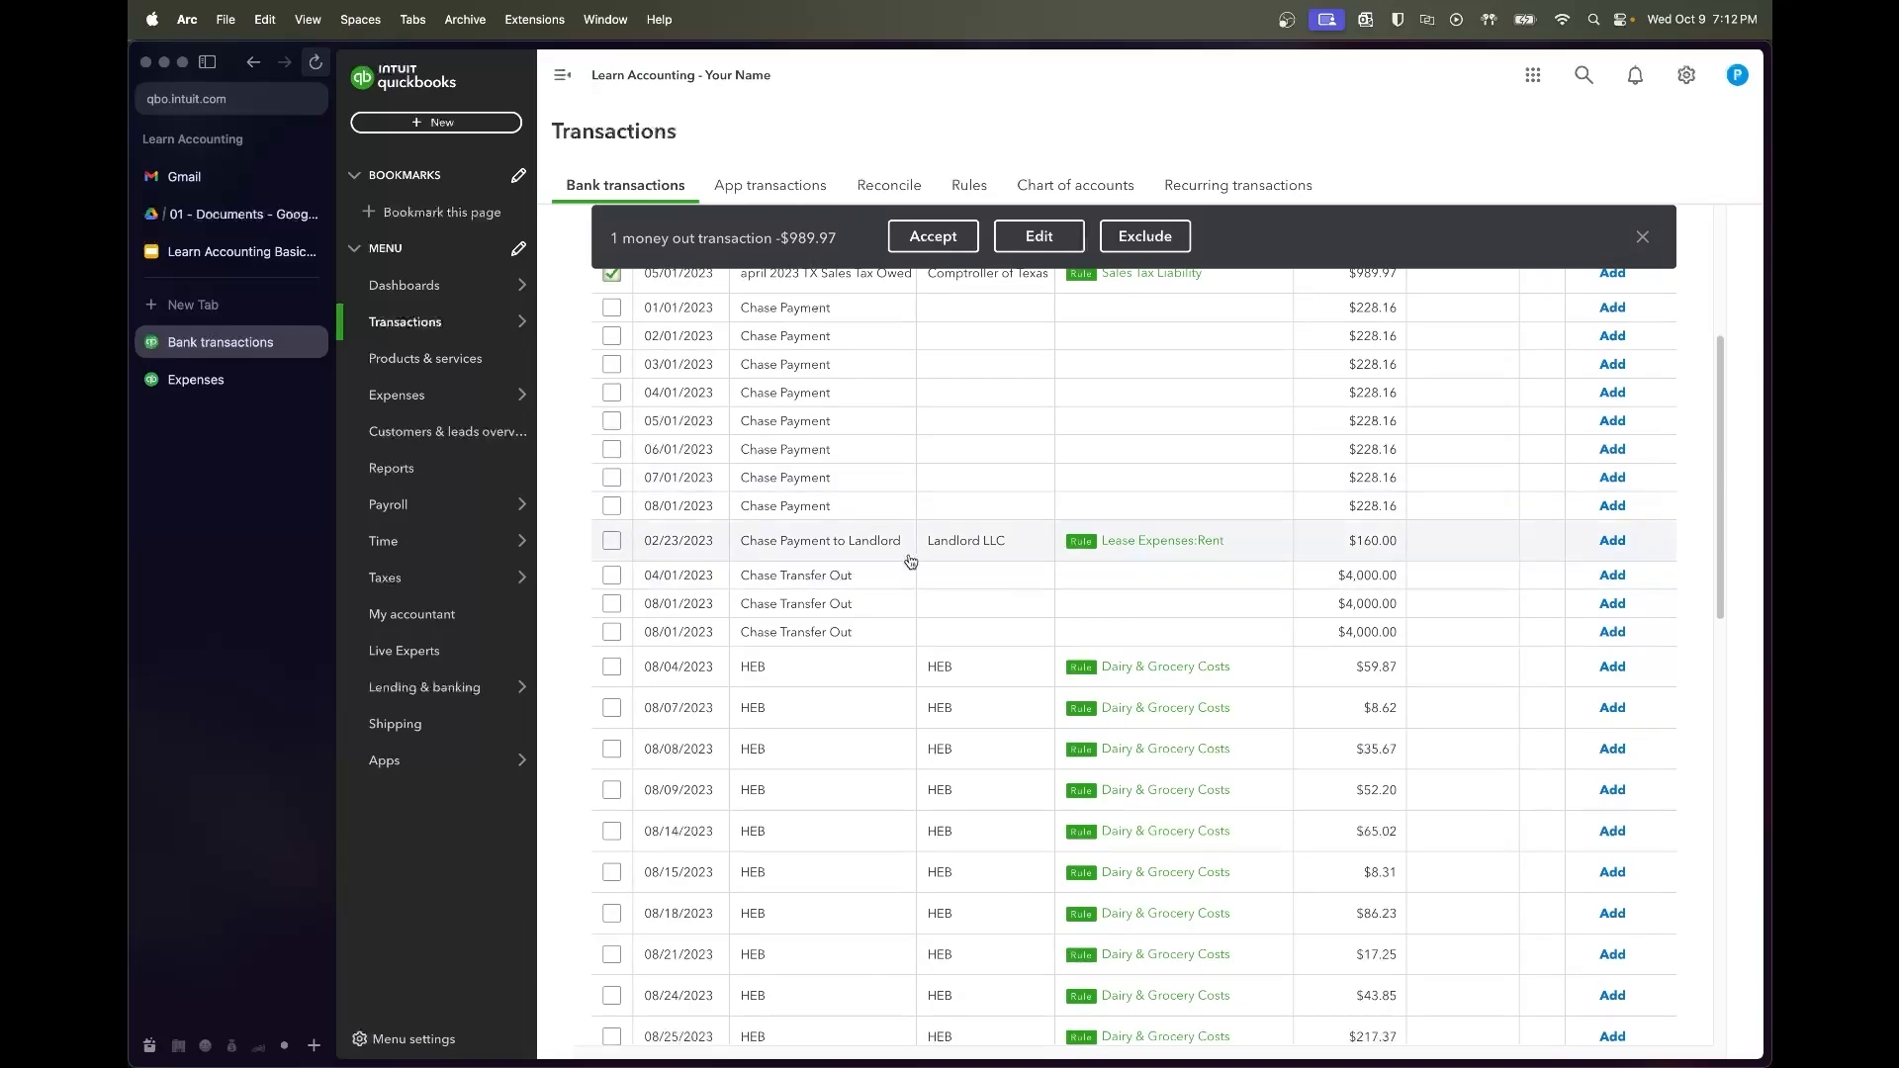
scroll(915, 593, "down", 5)
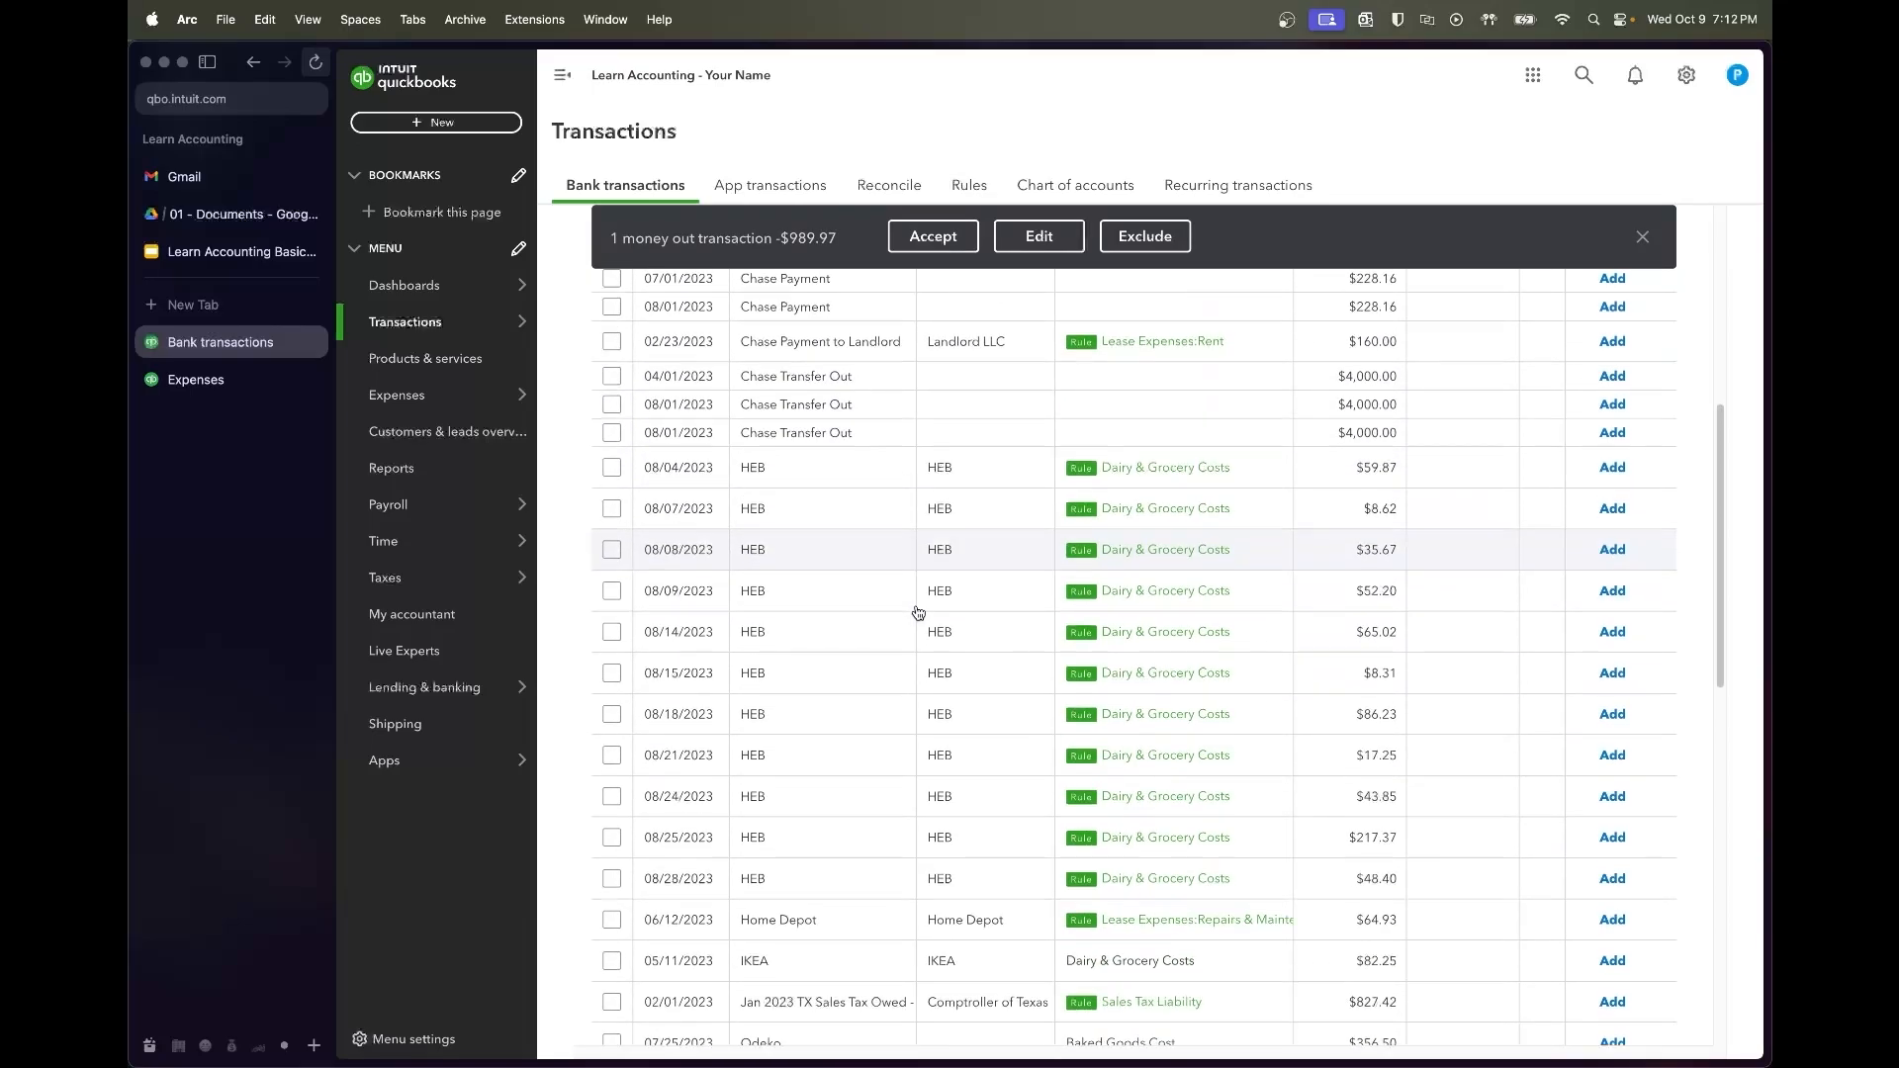
scroll(977, 514, "down", 2)
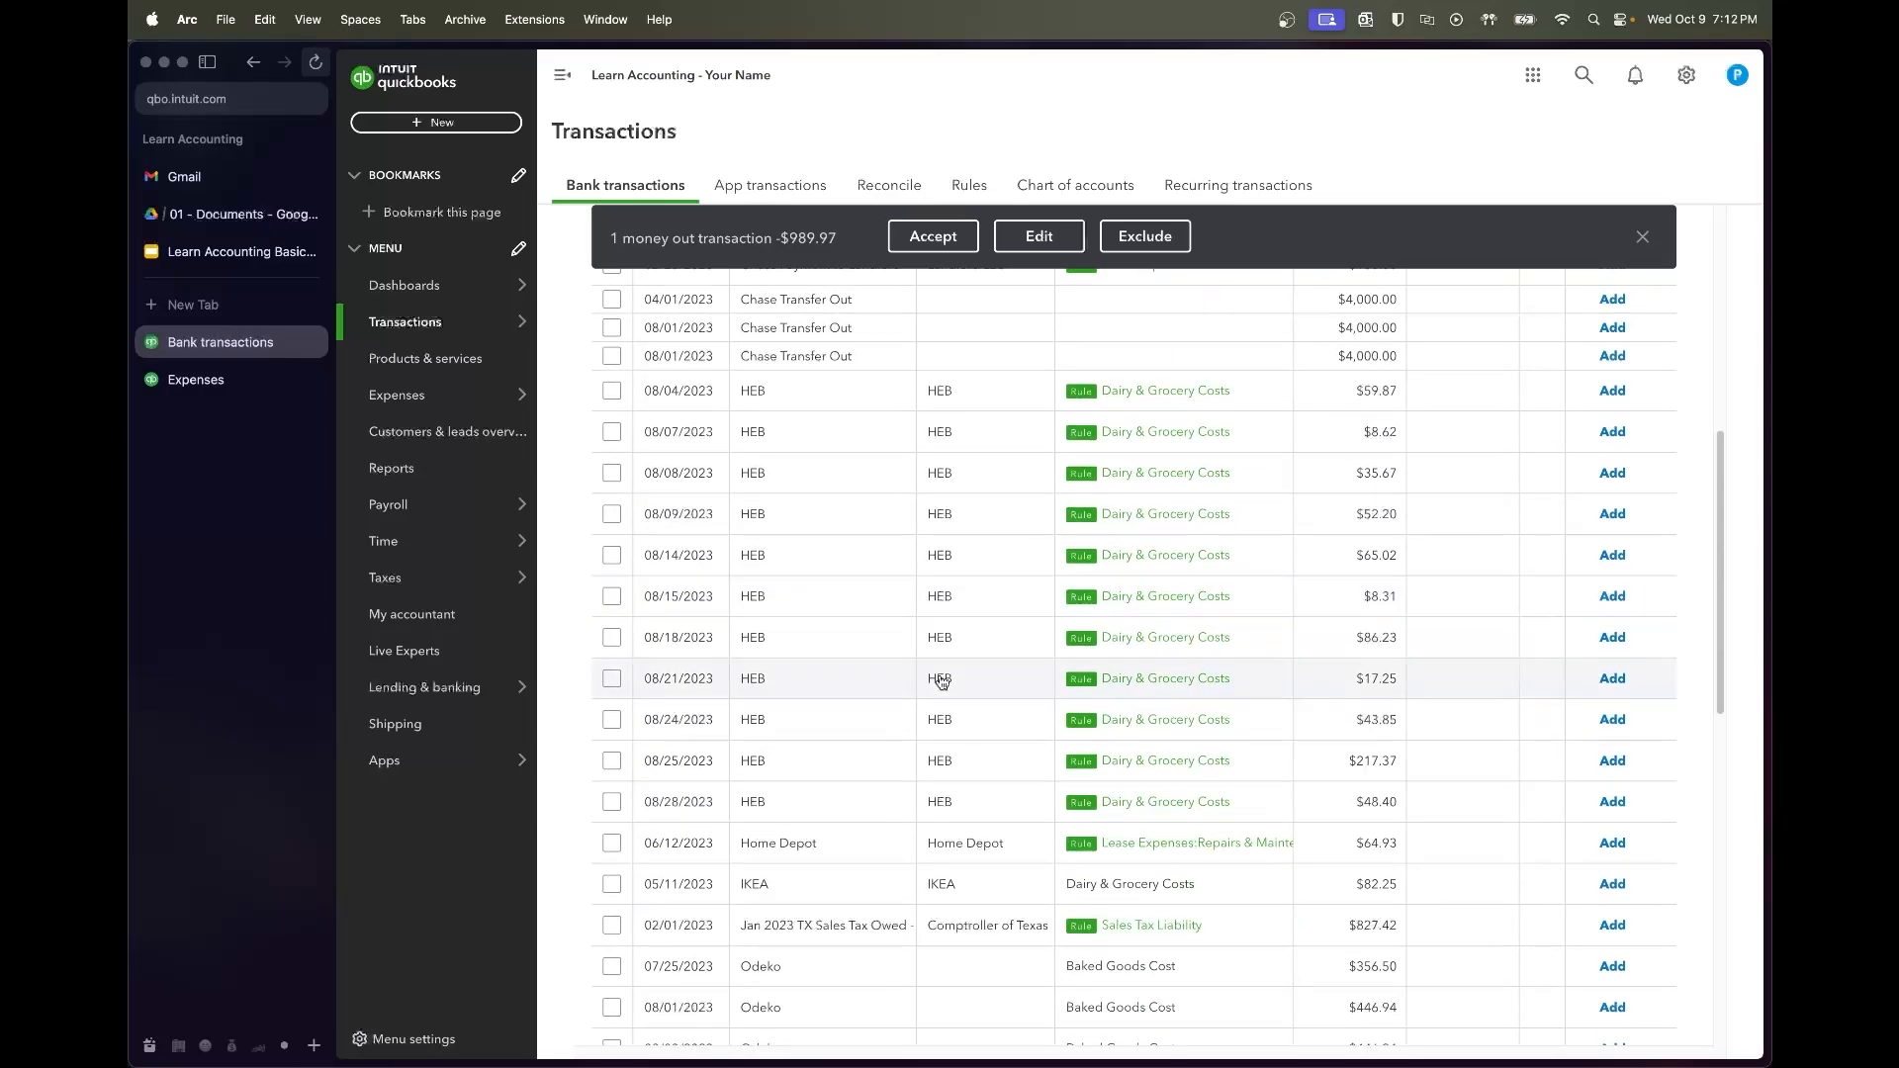
scroll(730, 543, "up", 1)
left_click(611, 412)
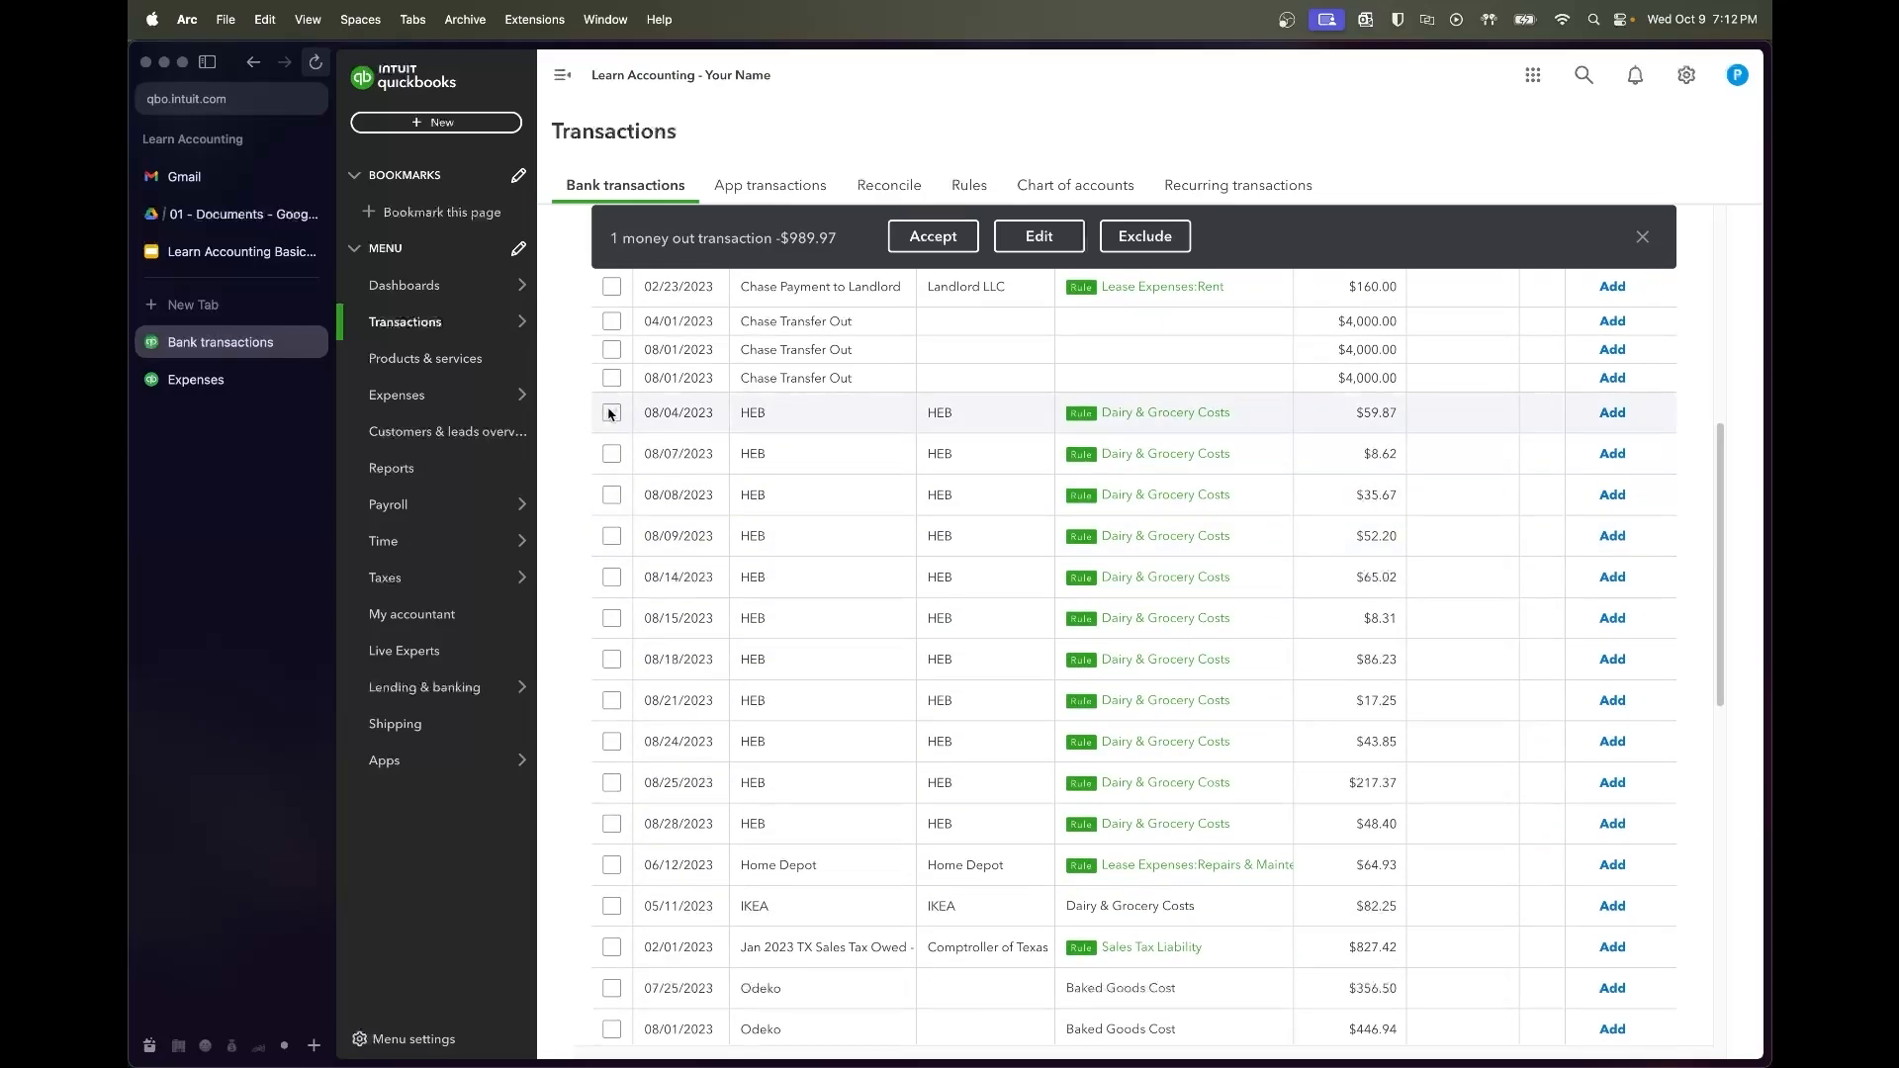
left_click(611, 823, "shift")
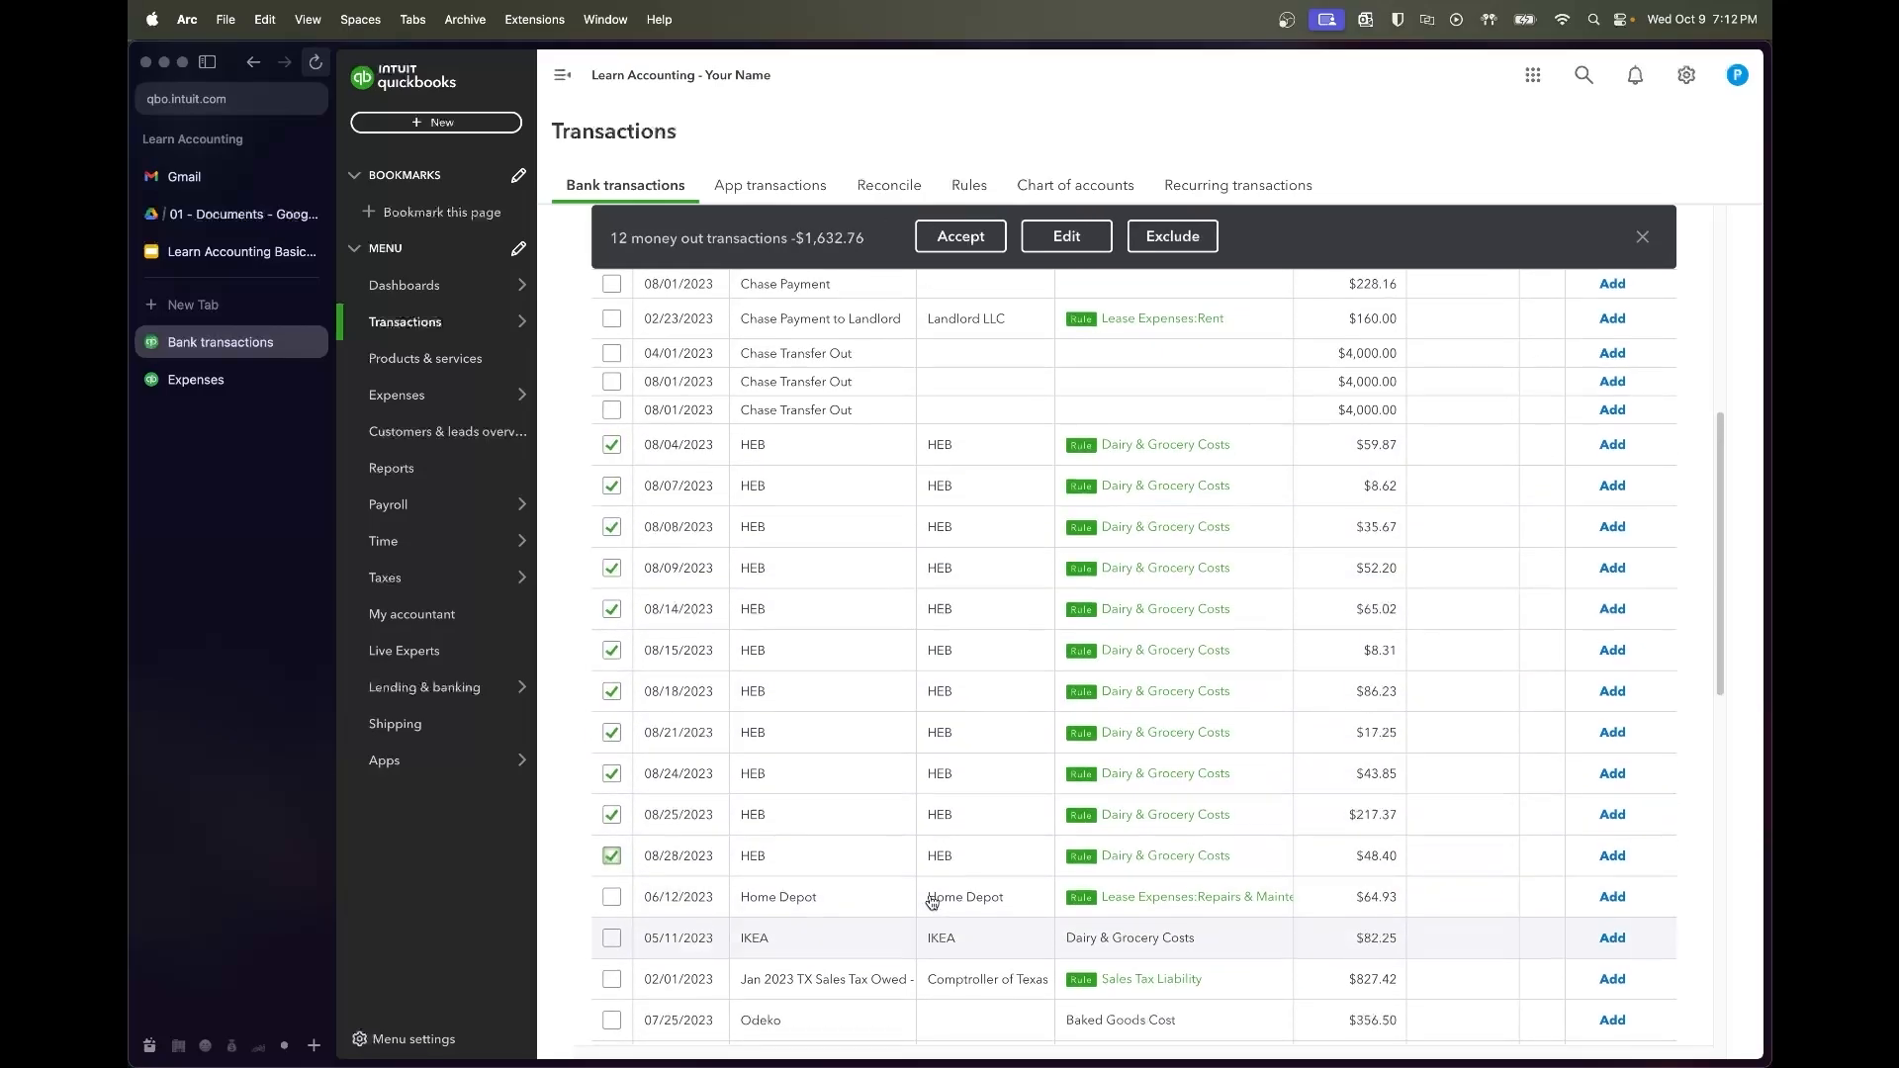
scroll(919, 895, "up", 5)
scroll(861, 525, "down", 5)
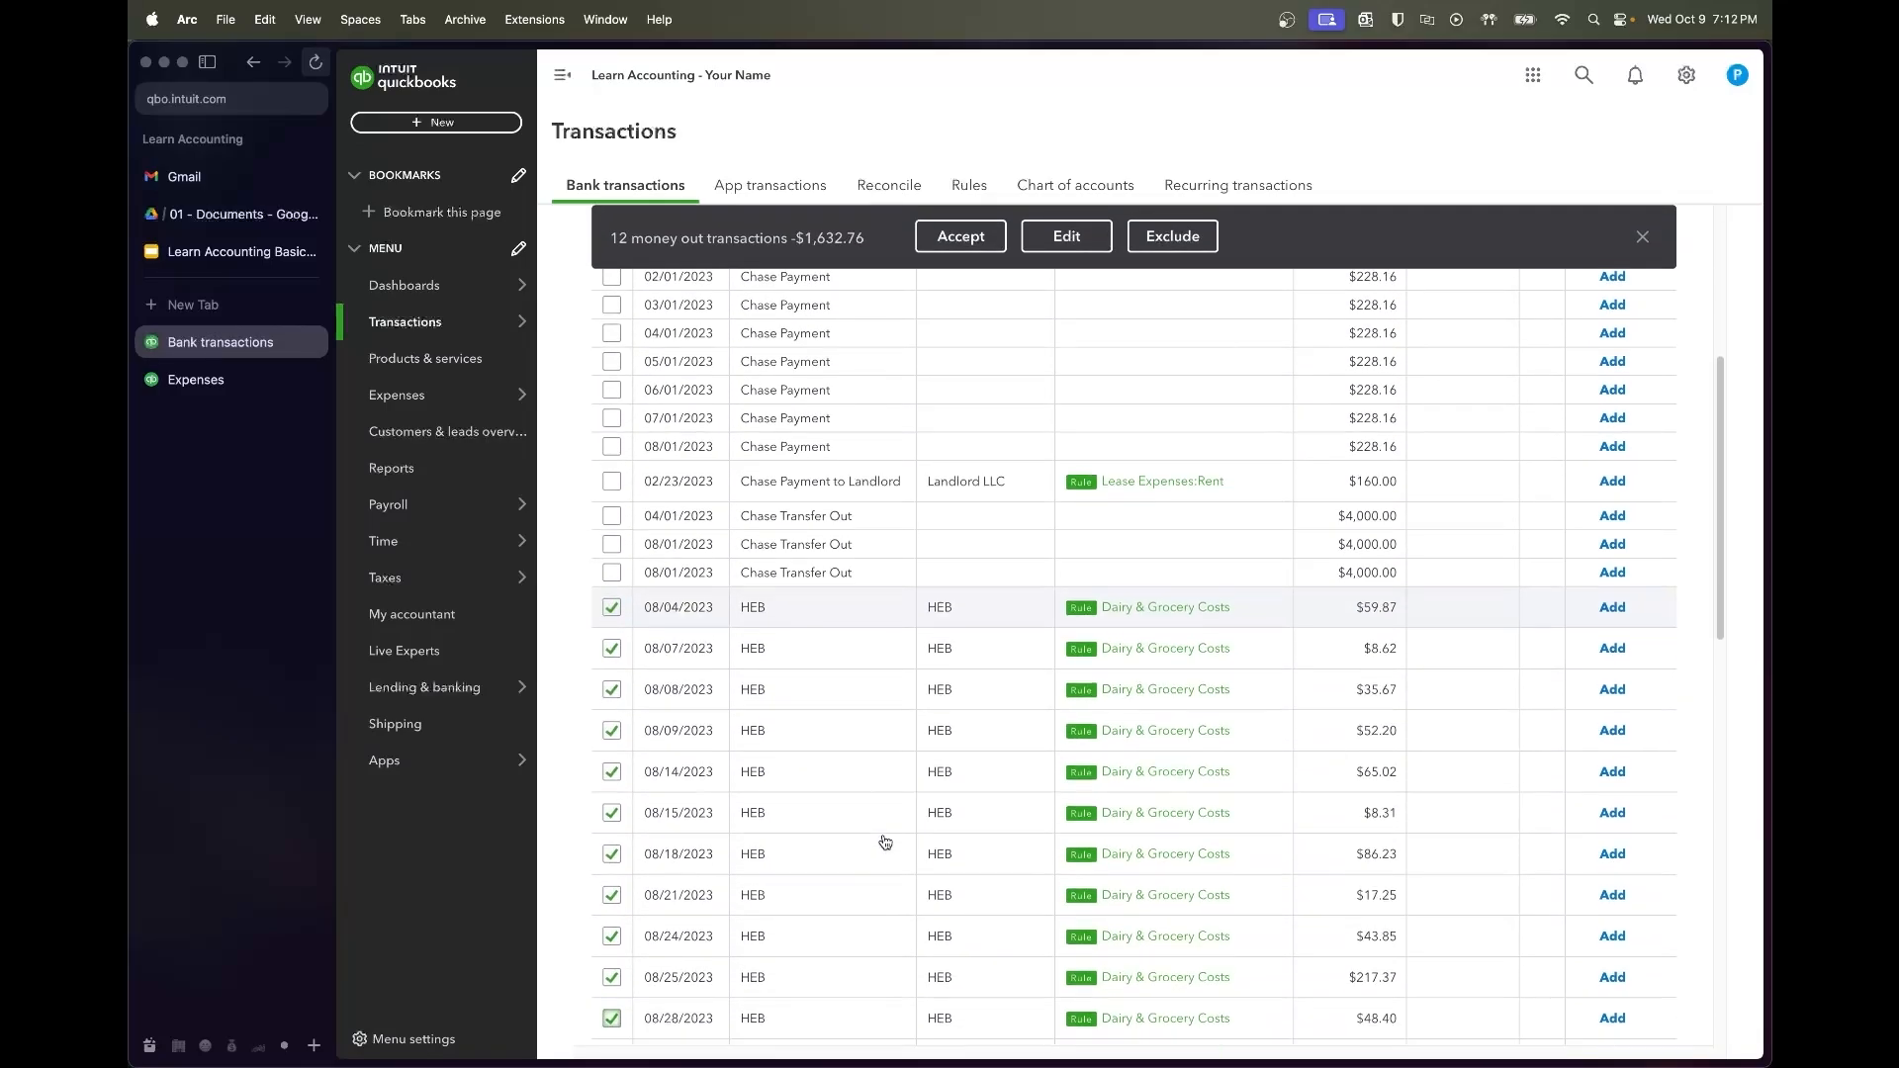
left_click(960, 236)
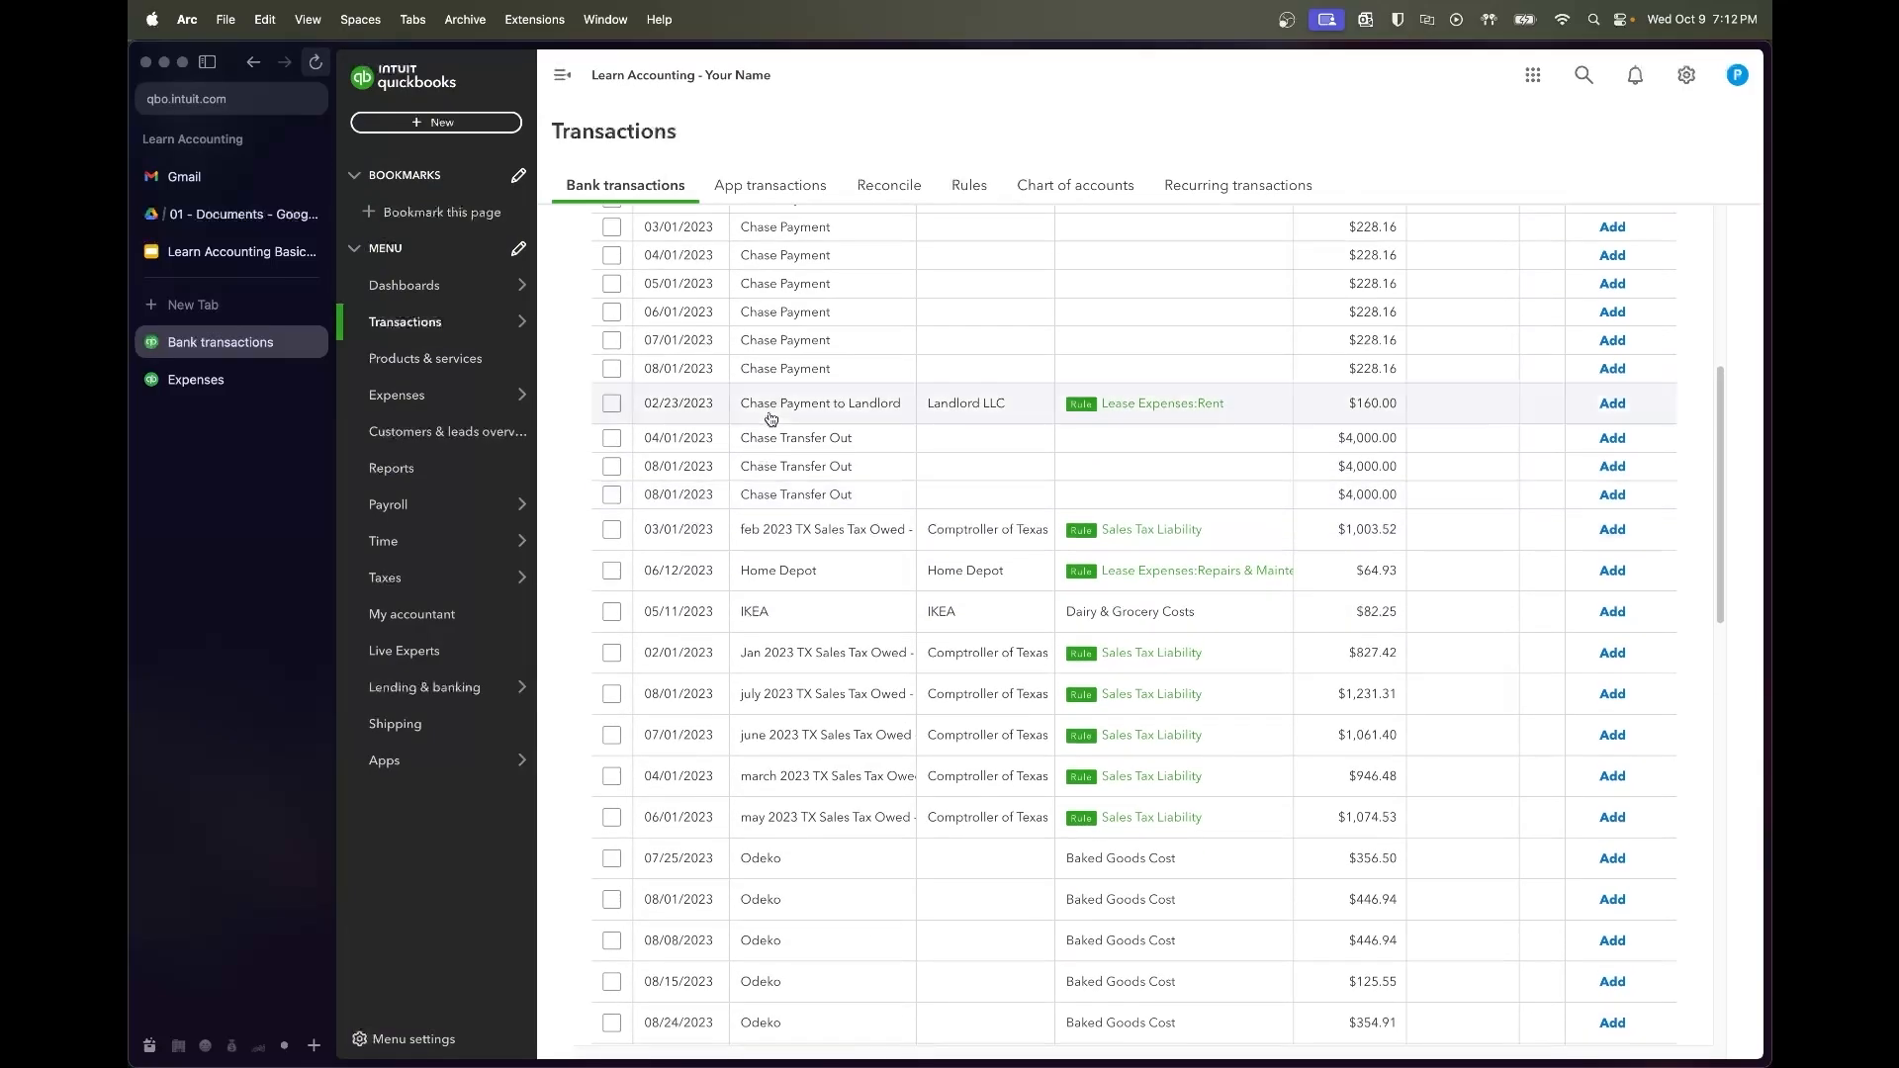
File the IKEA charge under Office Supplies and add it
left_click(781, 644)
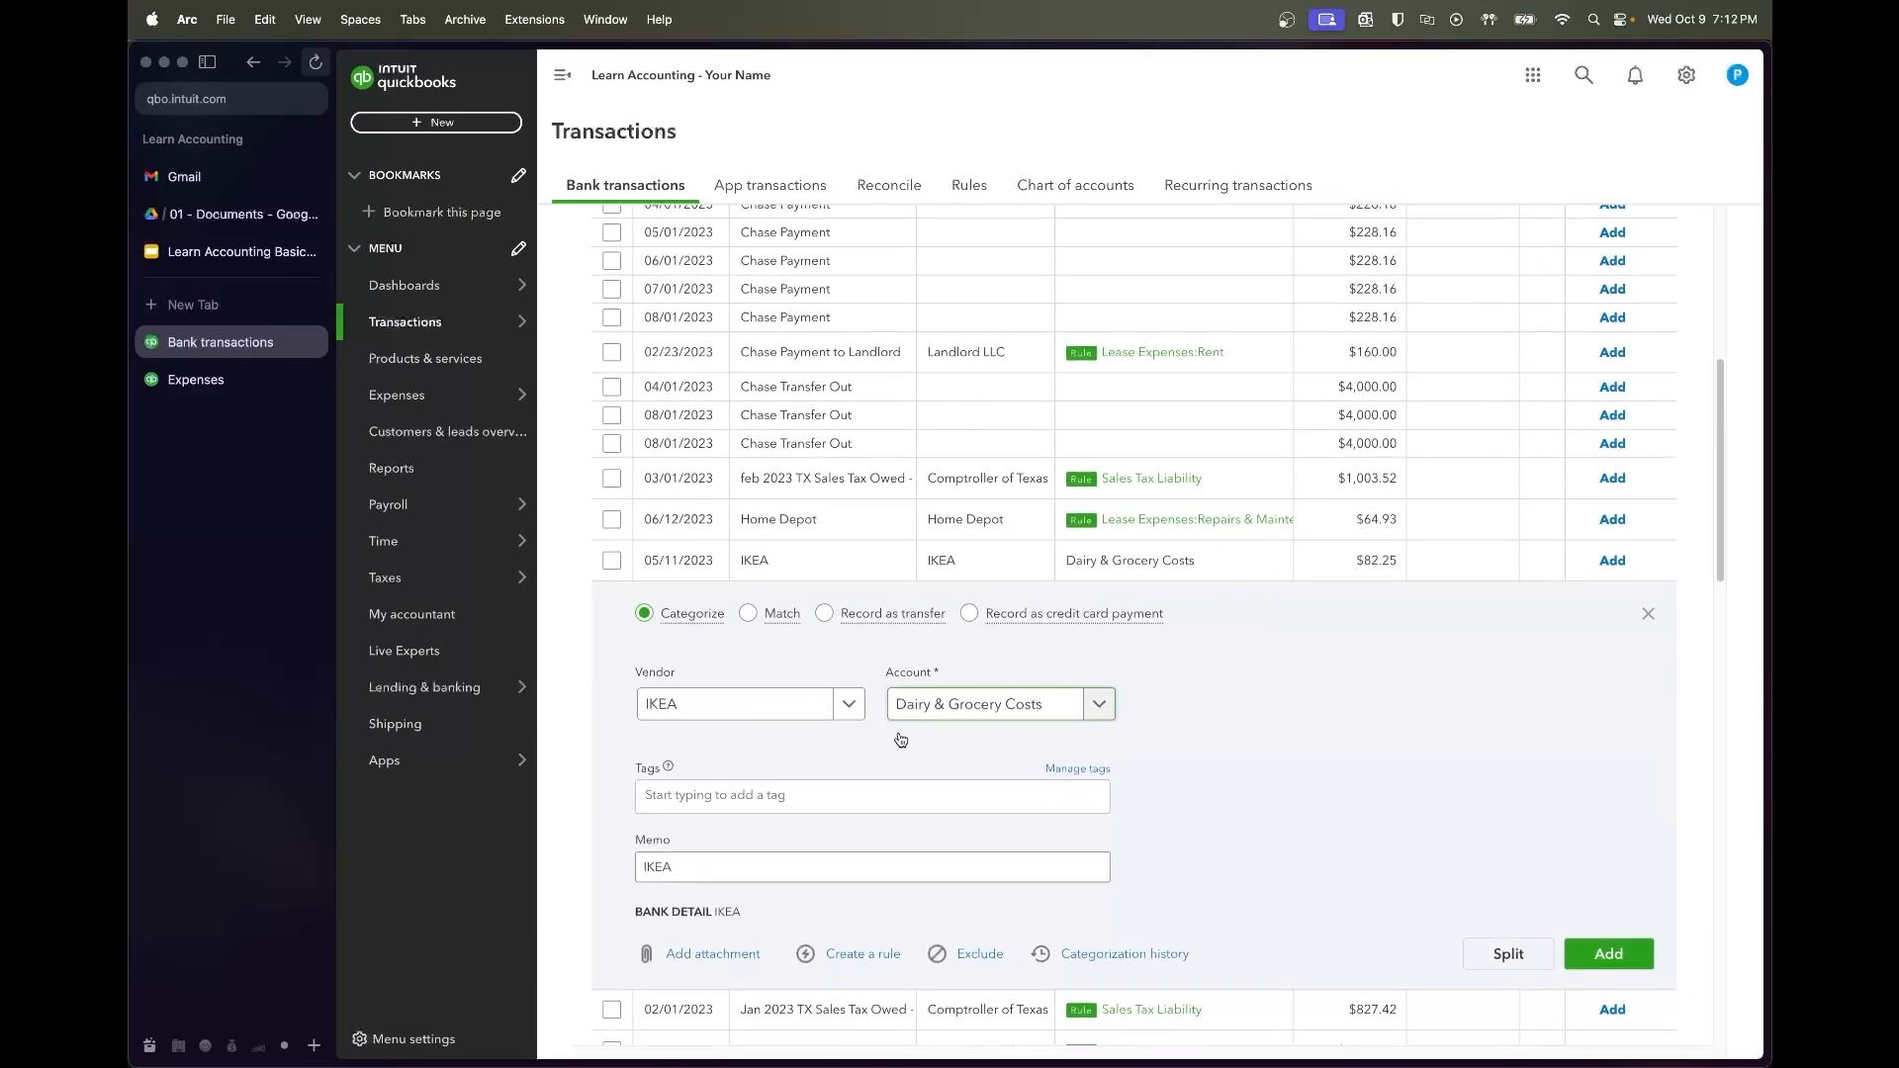
left_click(969, 708)
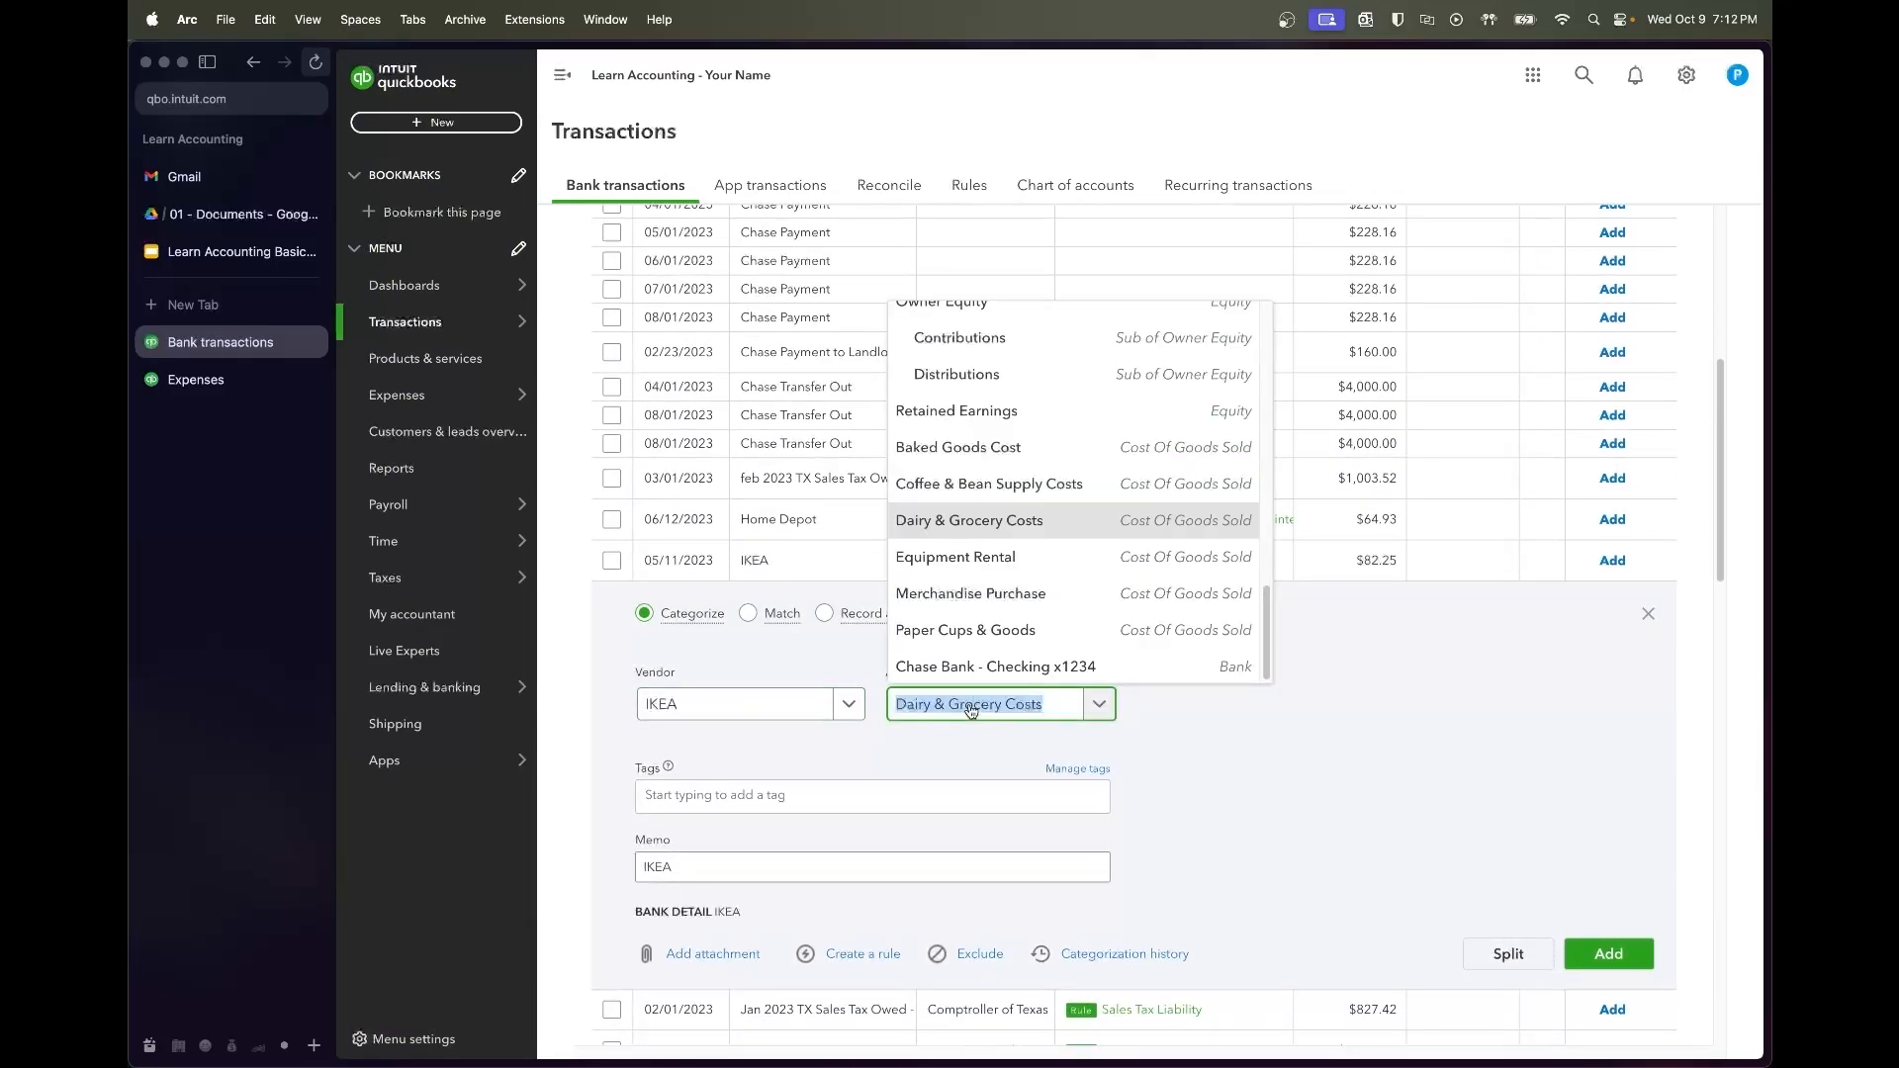
type("office")
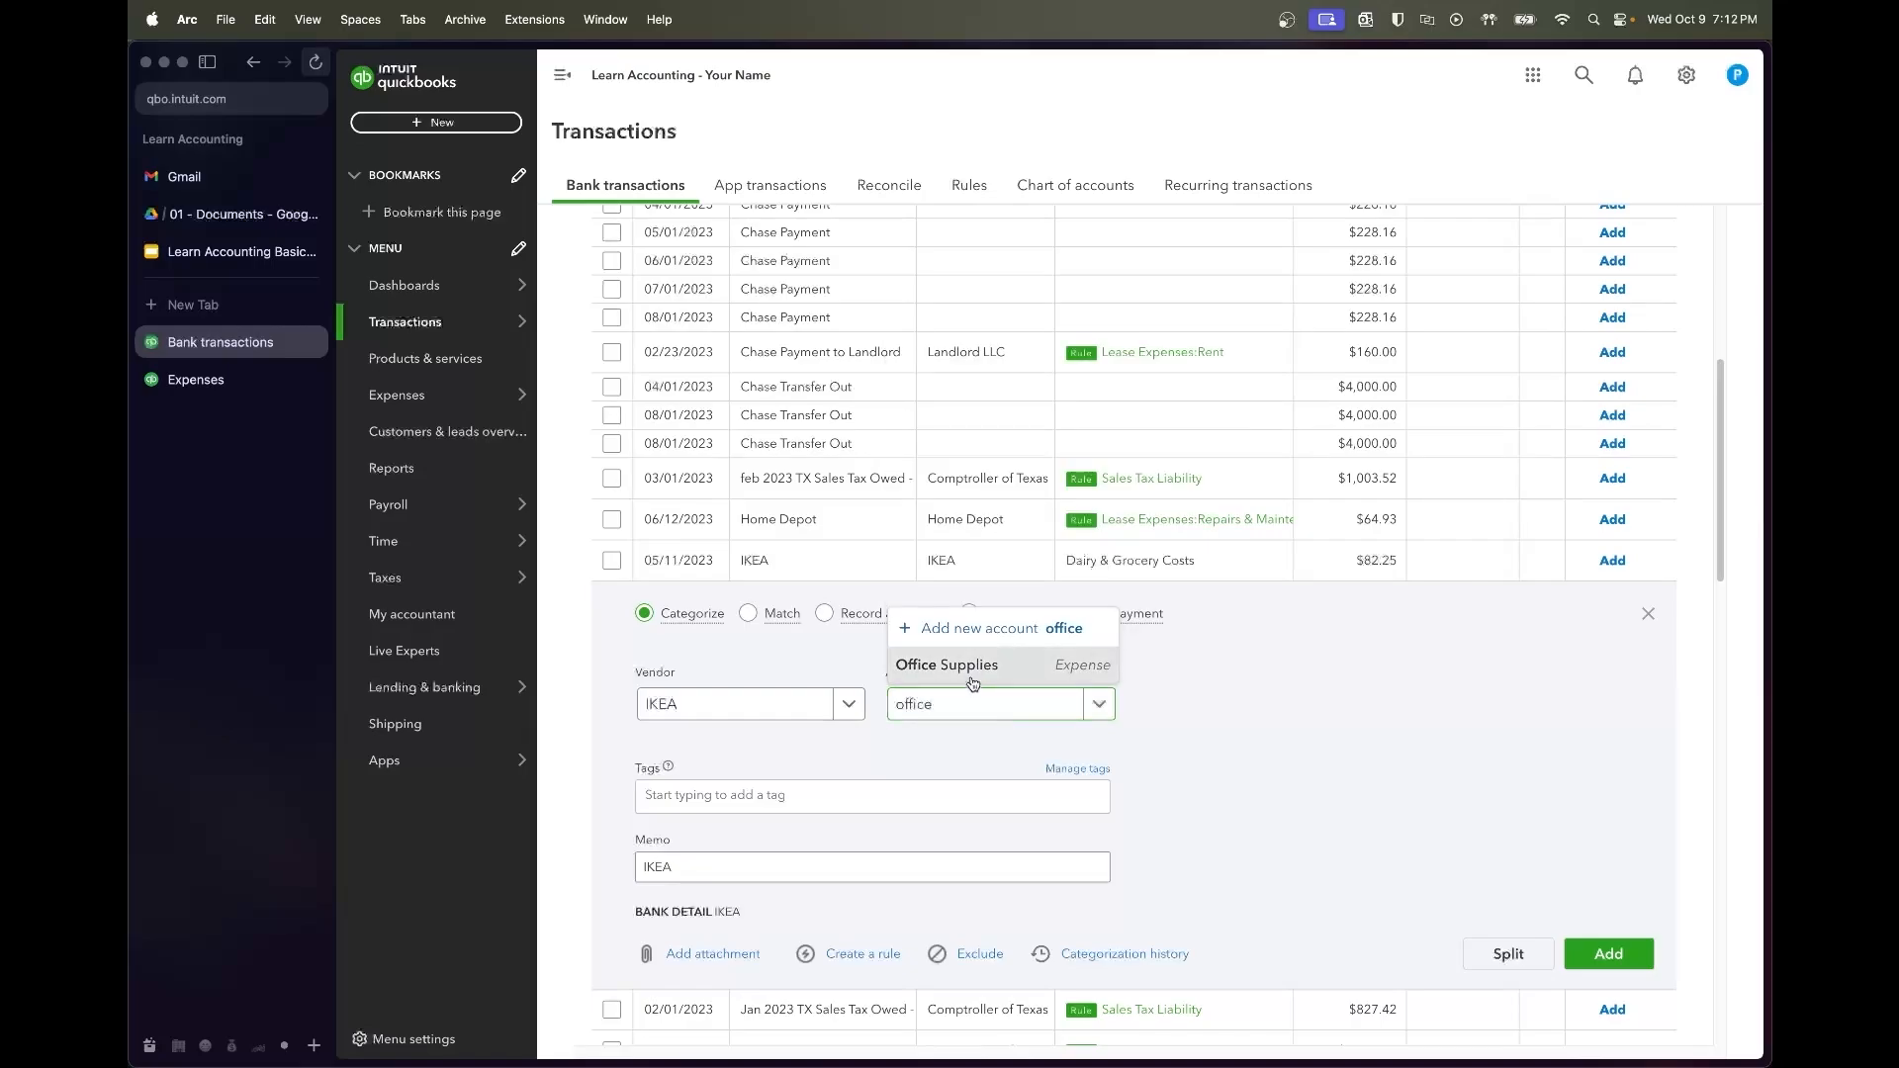
left_click(972, 683)
left_click(1615, 966)
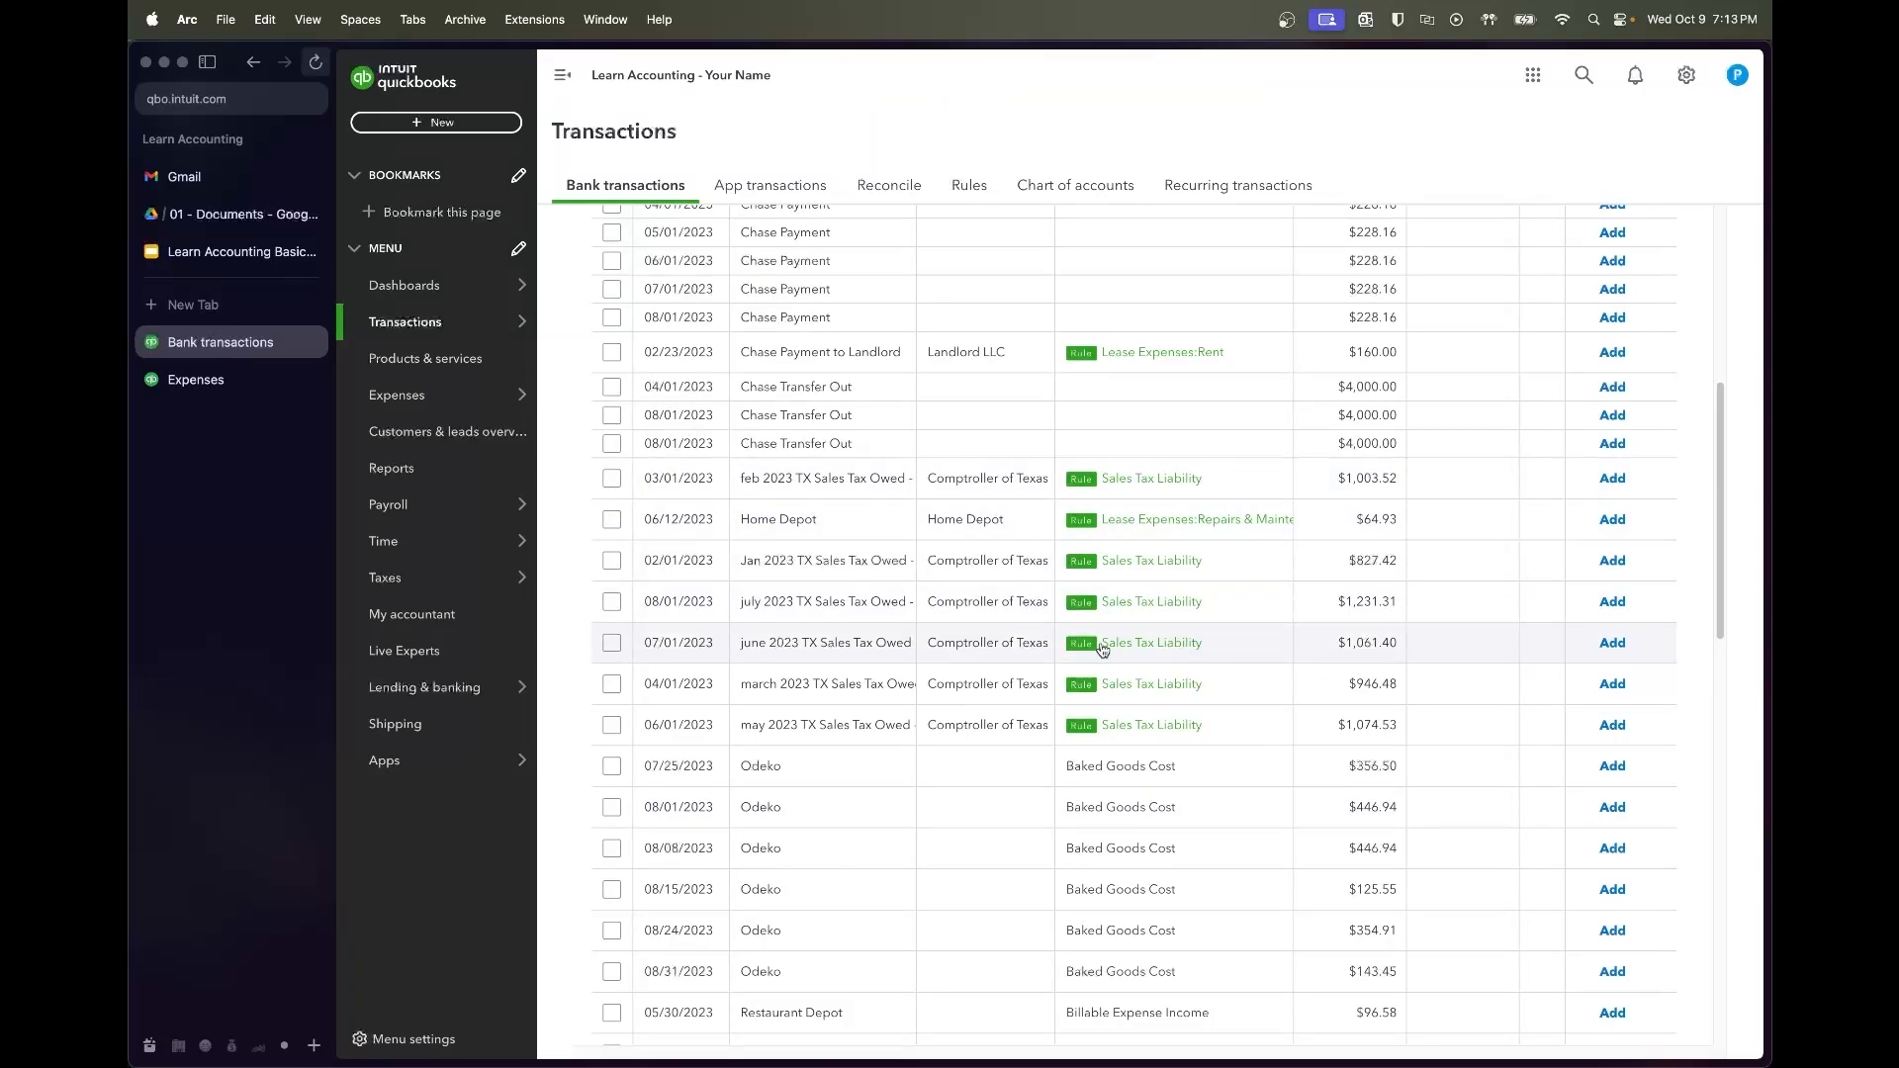
Select the seven sales tax payment rows and accept them
left_click(611, 727)
left_click(613, 479, "shift")
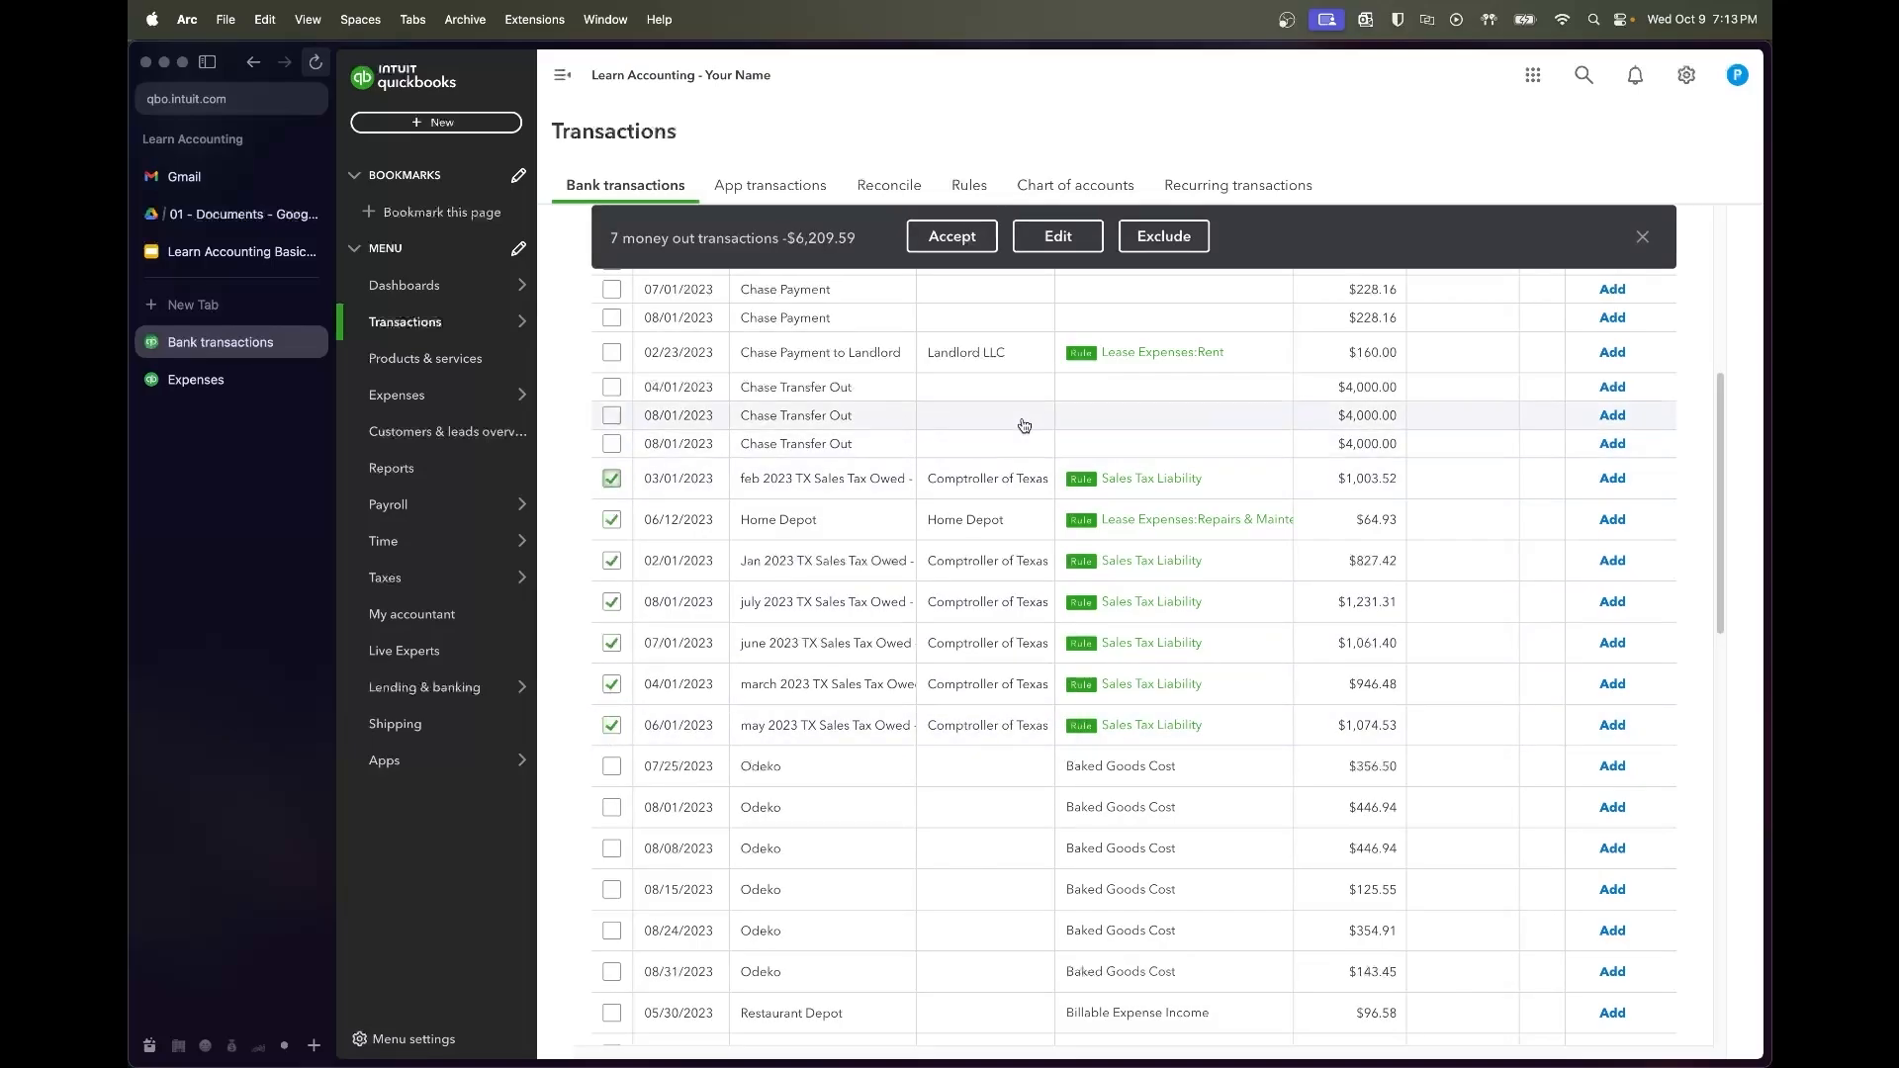
left_click(951, 237)
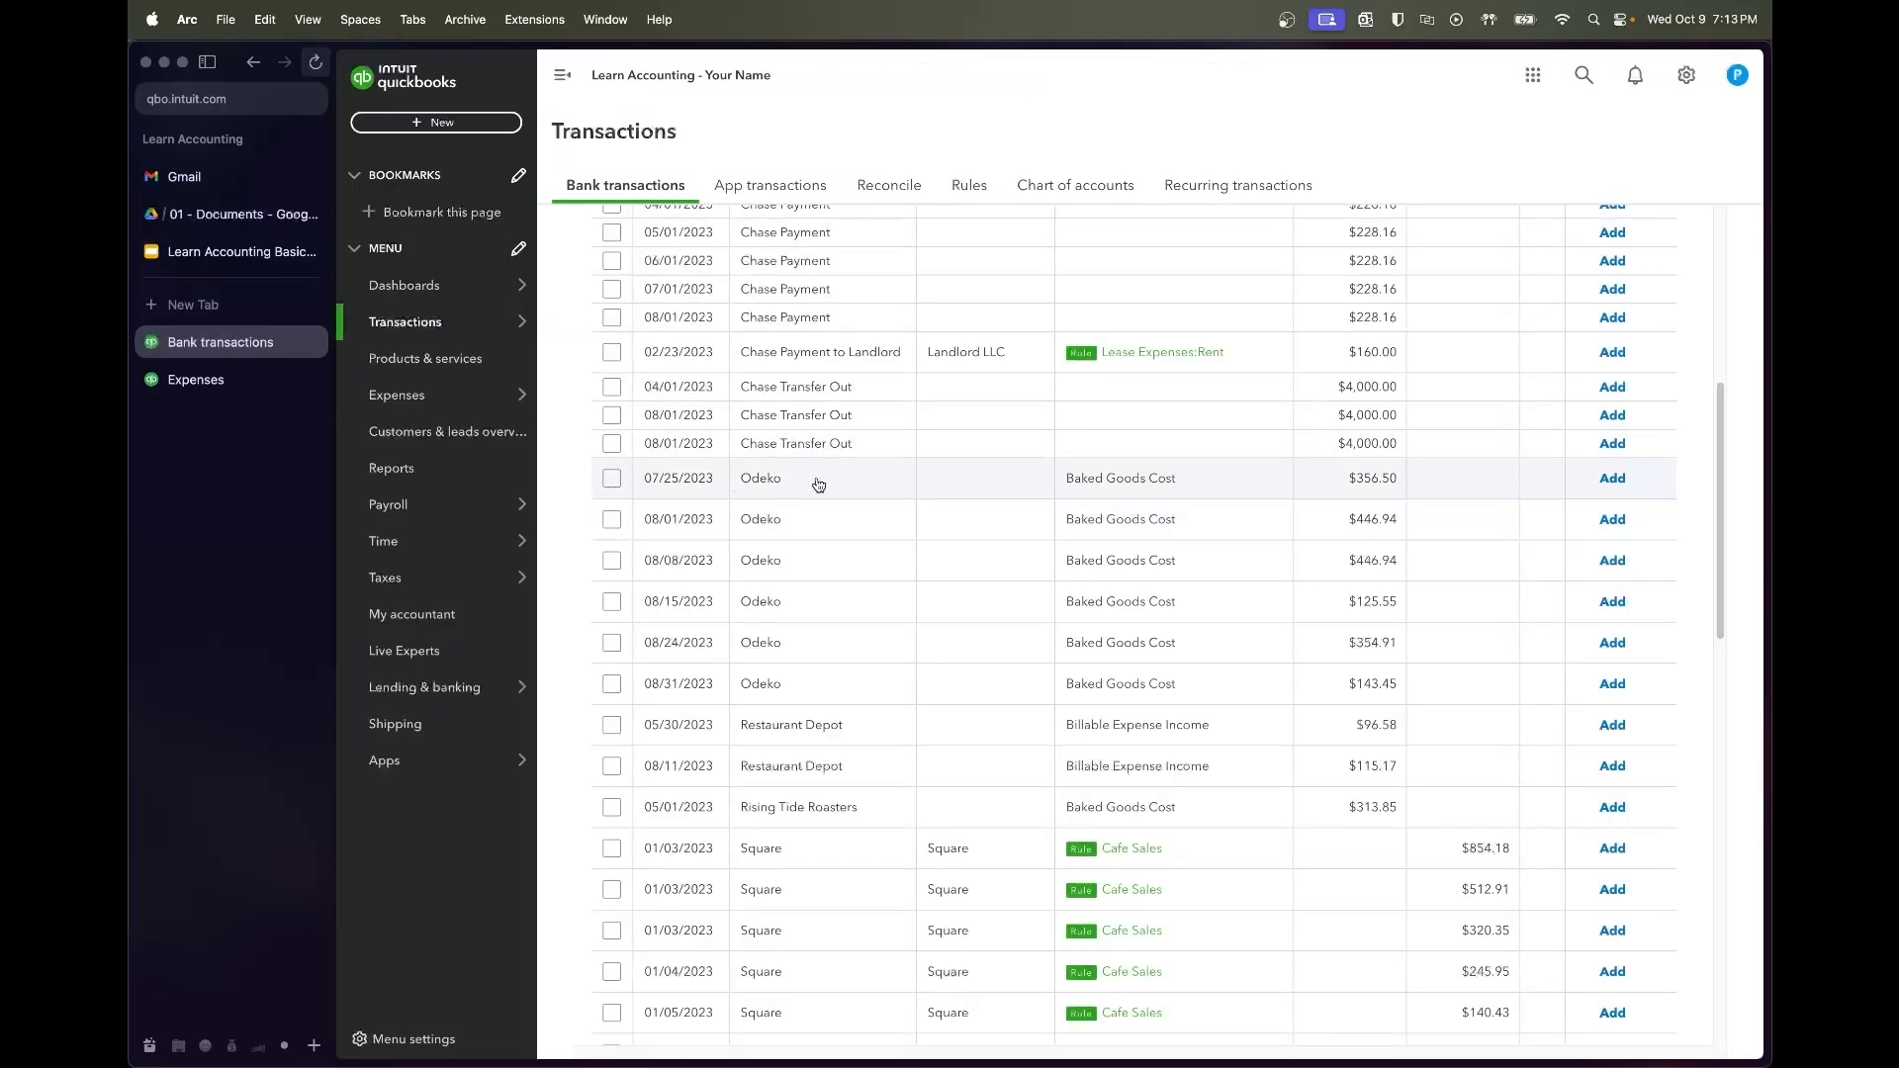
Search Google for 'odeko', then reopen the 07/25/2023 Odeko charge in Bank transactions
key("super+t")
type("about:blank")
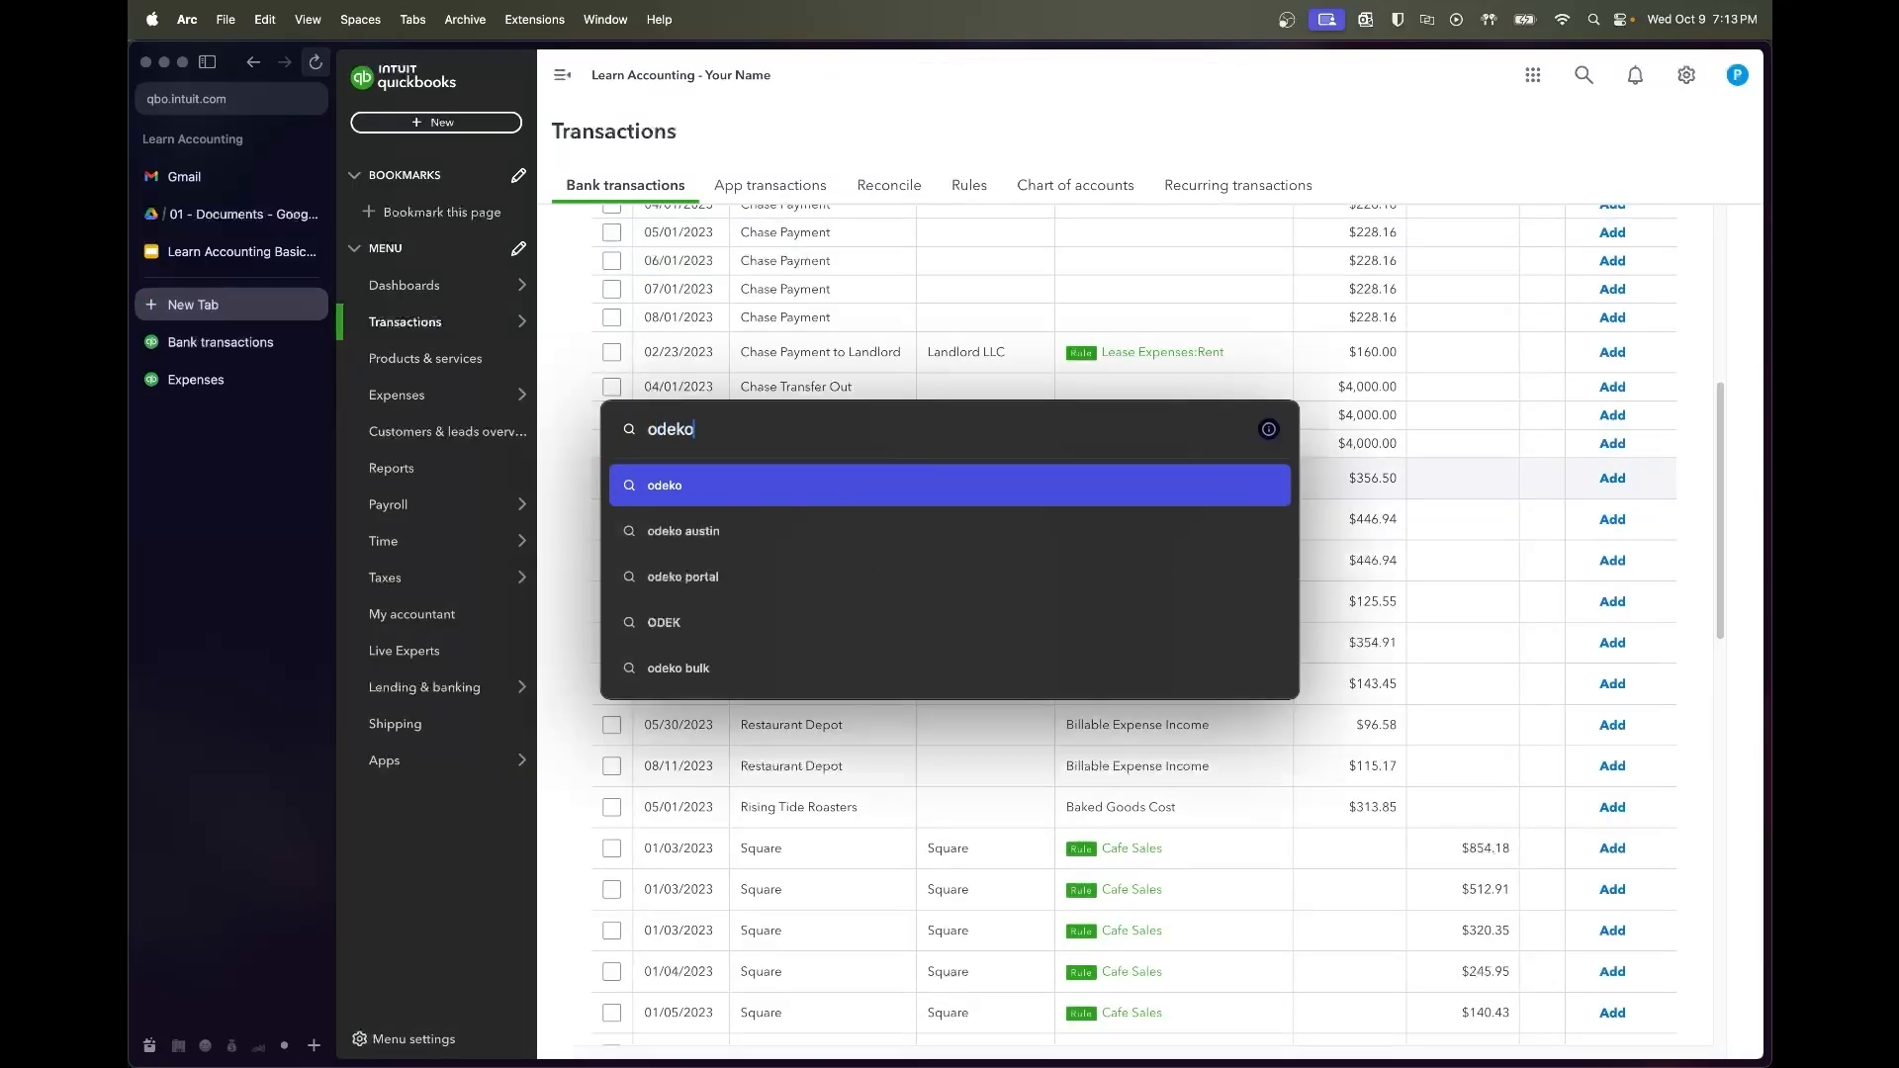
key("Return")
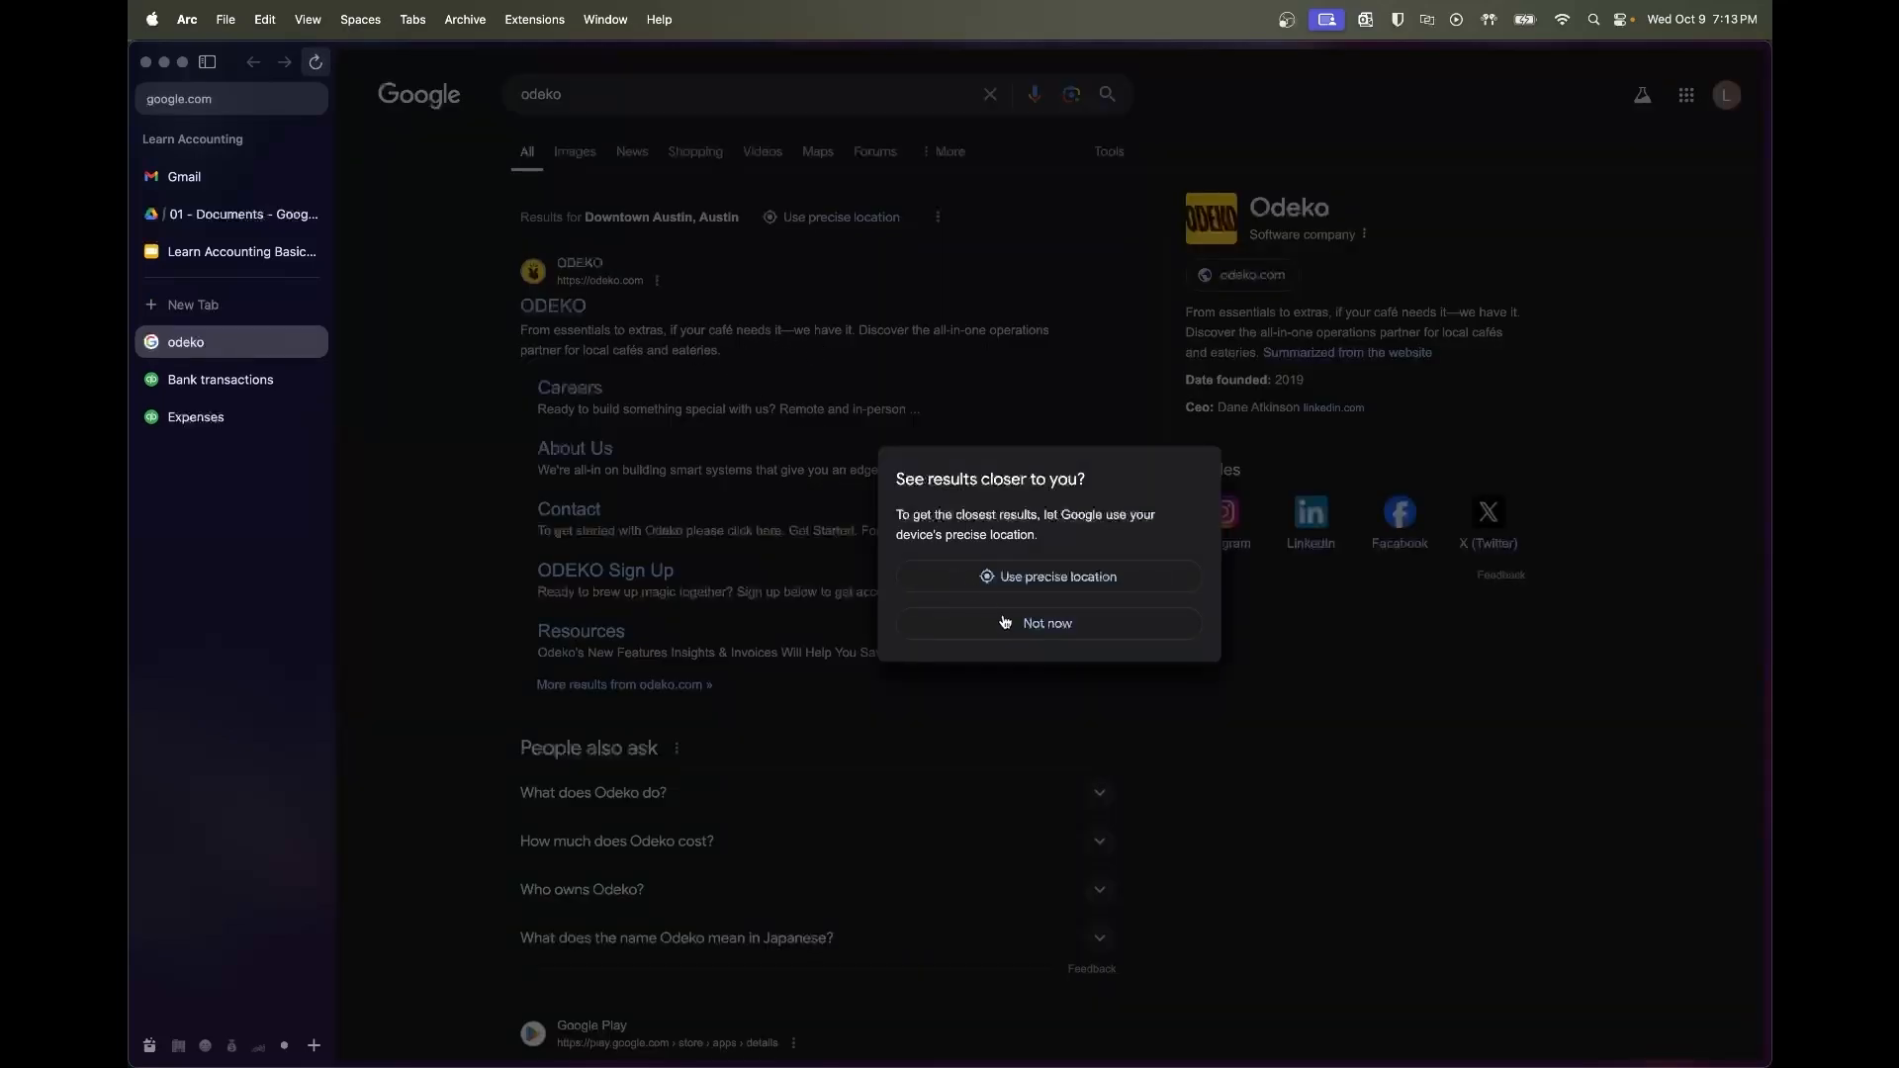
left_click(1002, 620)
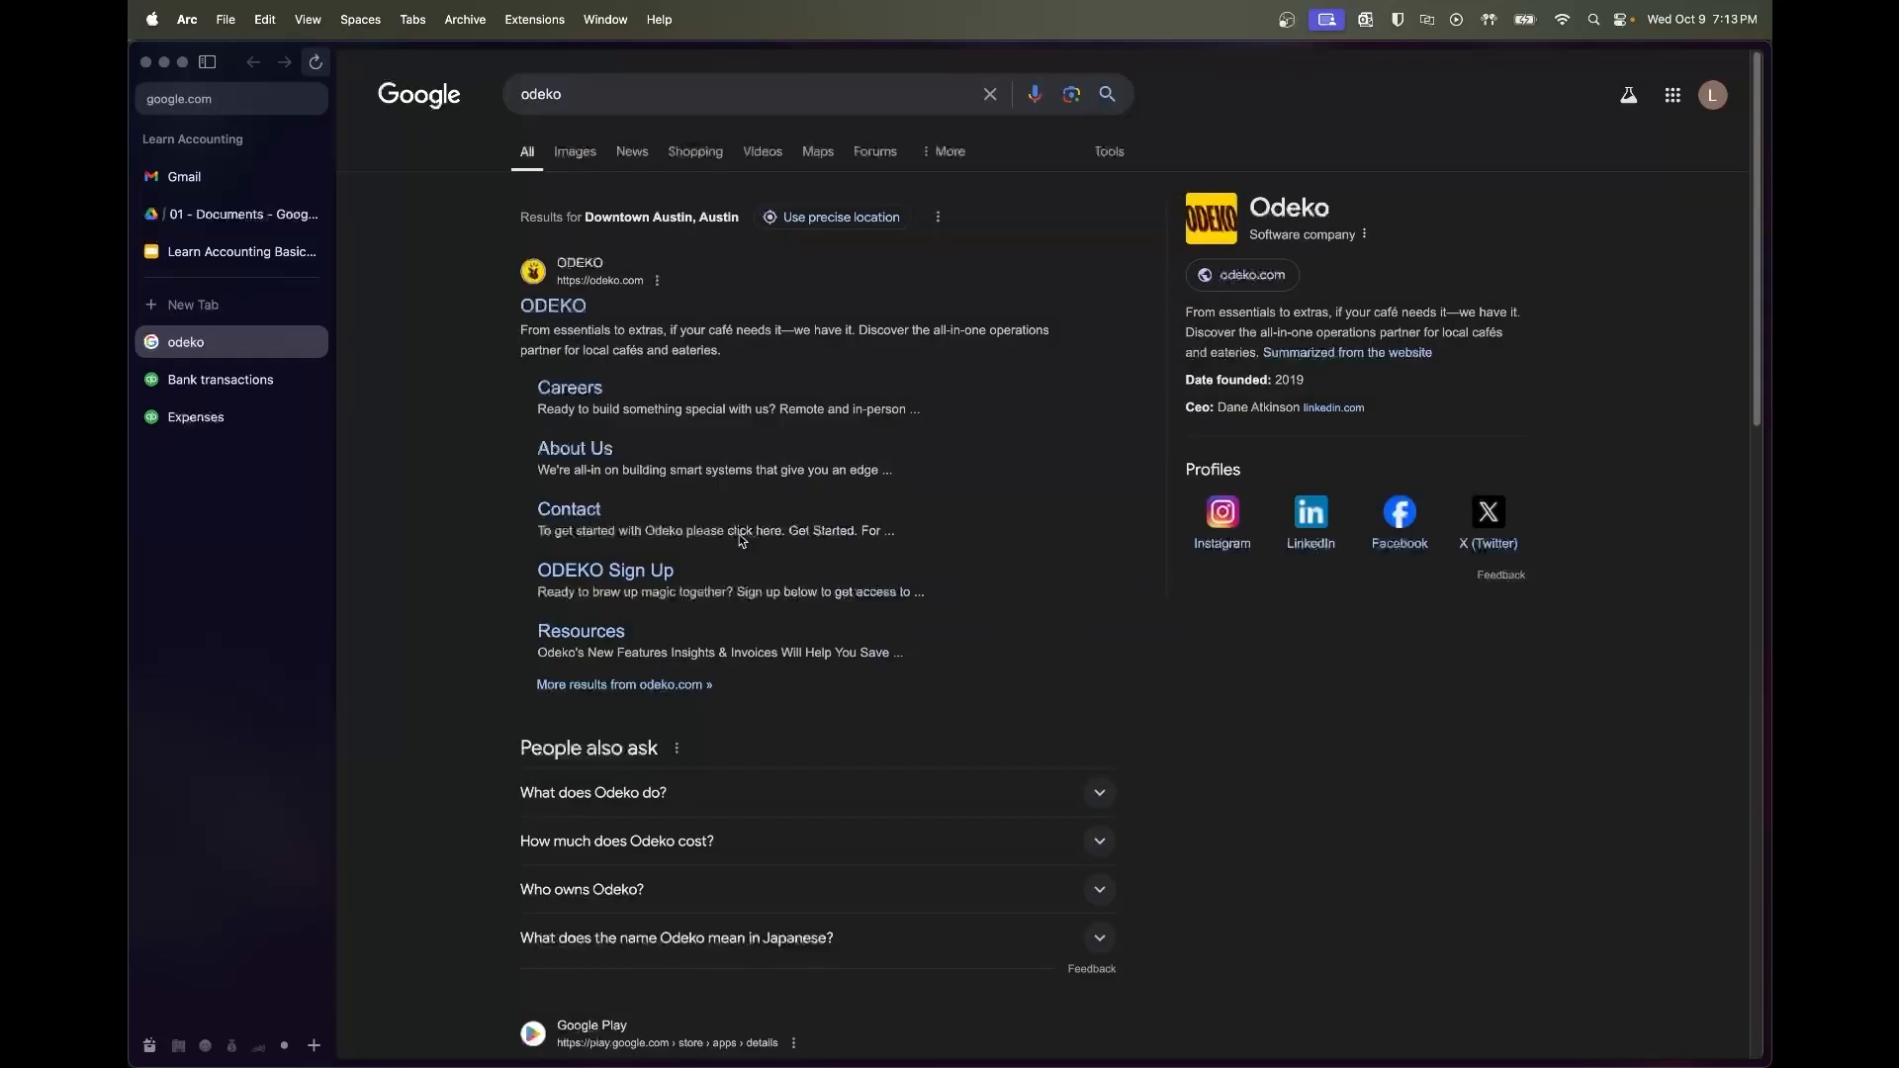
left_click(241, 390)
left_click(916, 487)
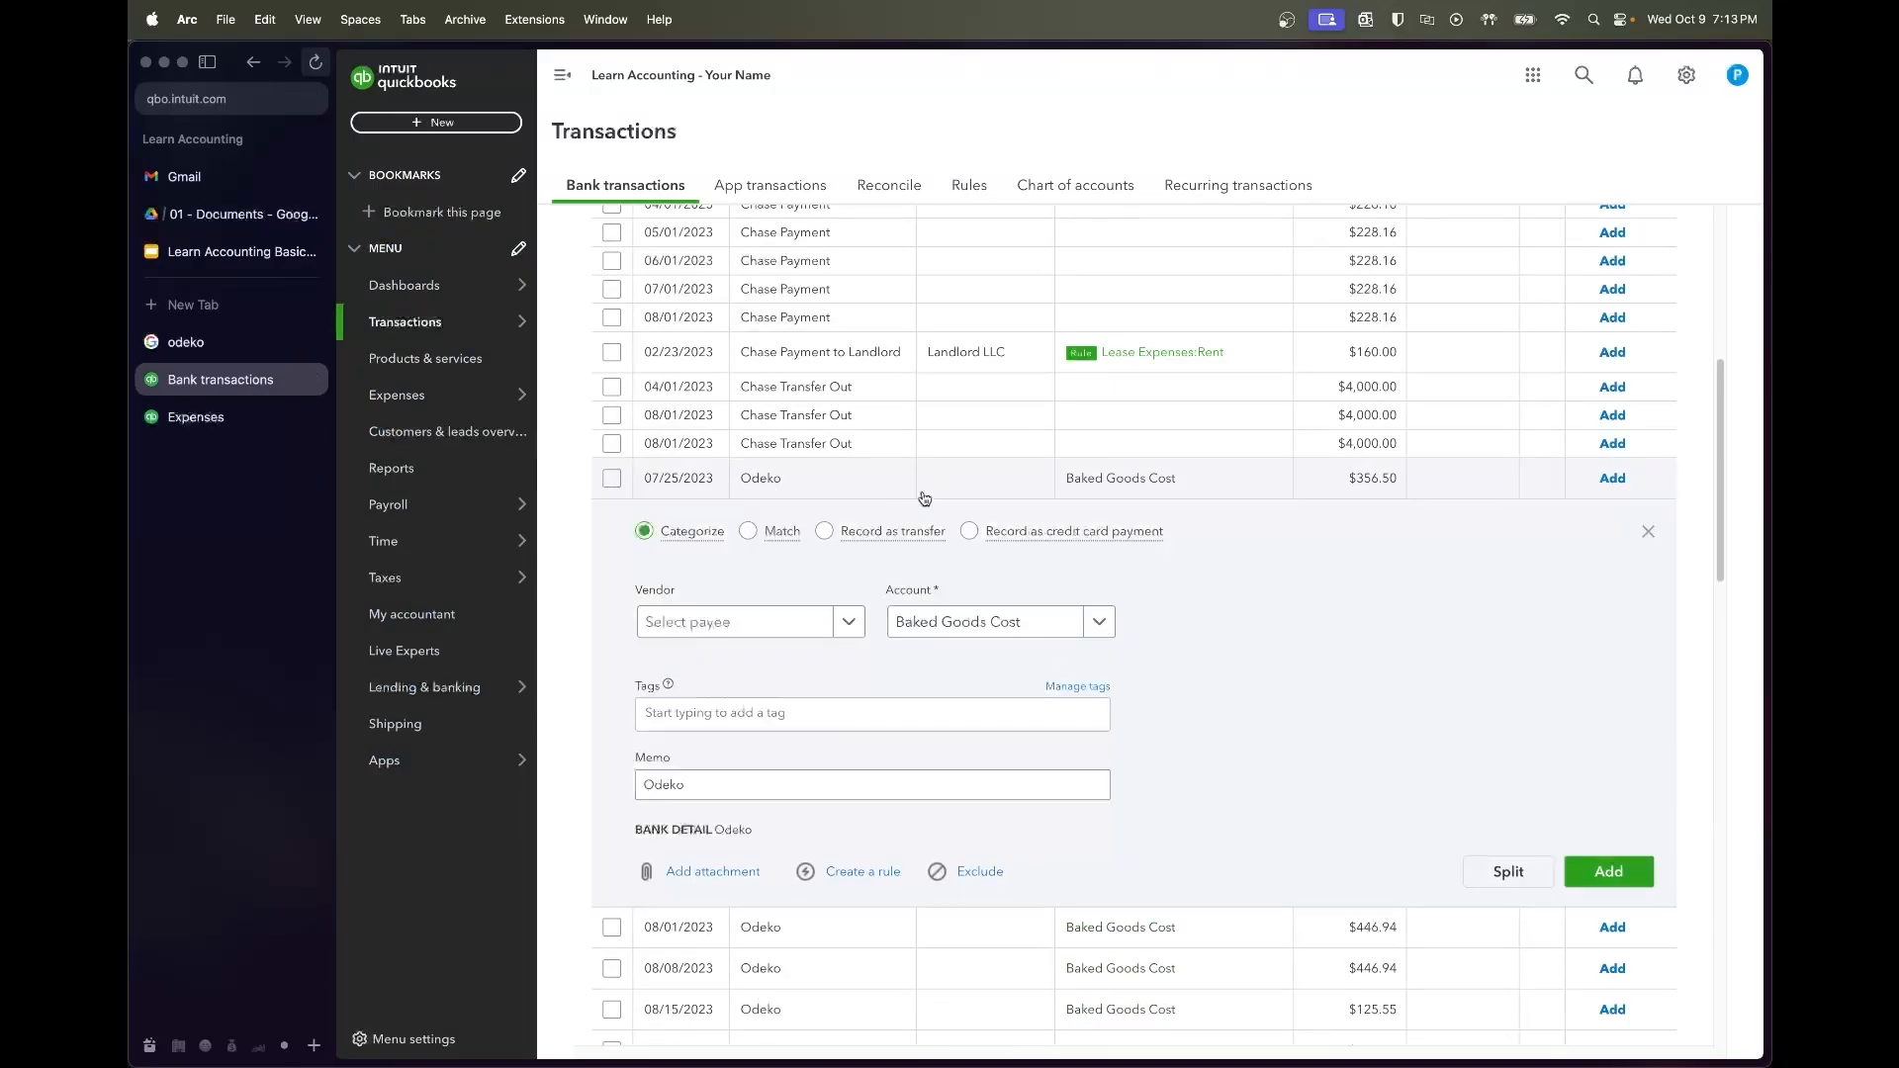
Add Odeko as a new vendor on the 07/25/2023 charge
left_click(752, 623)
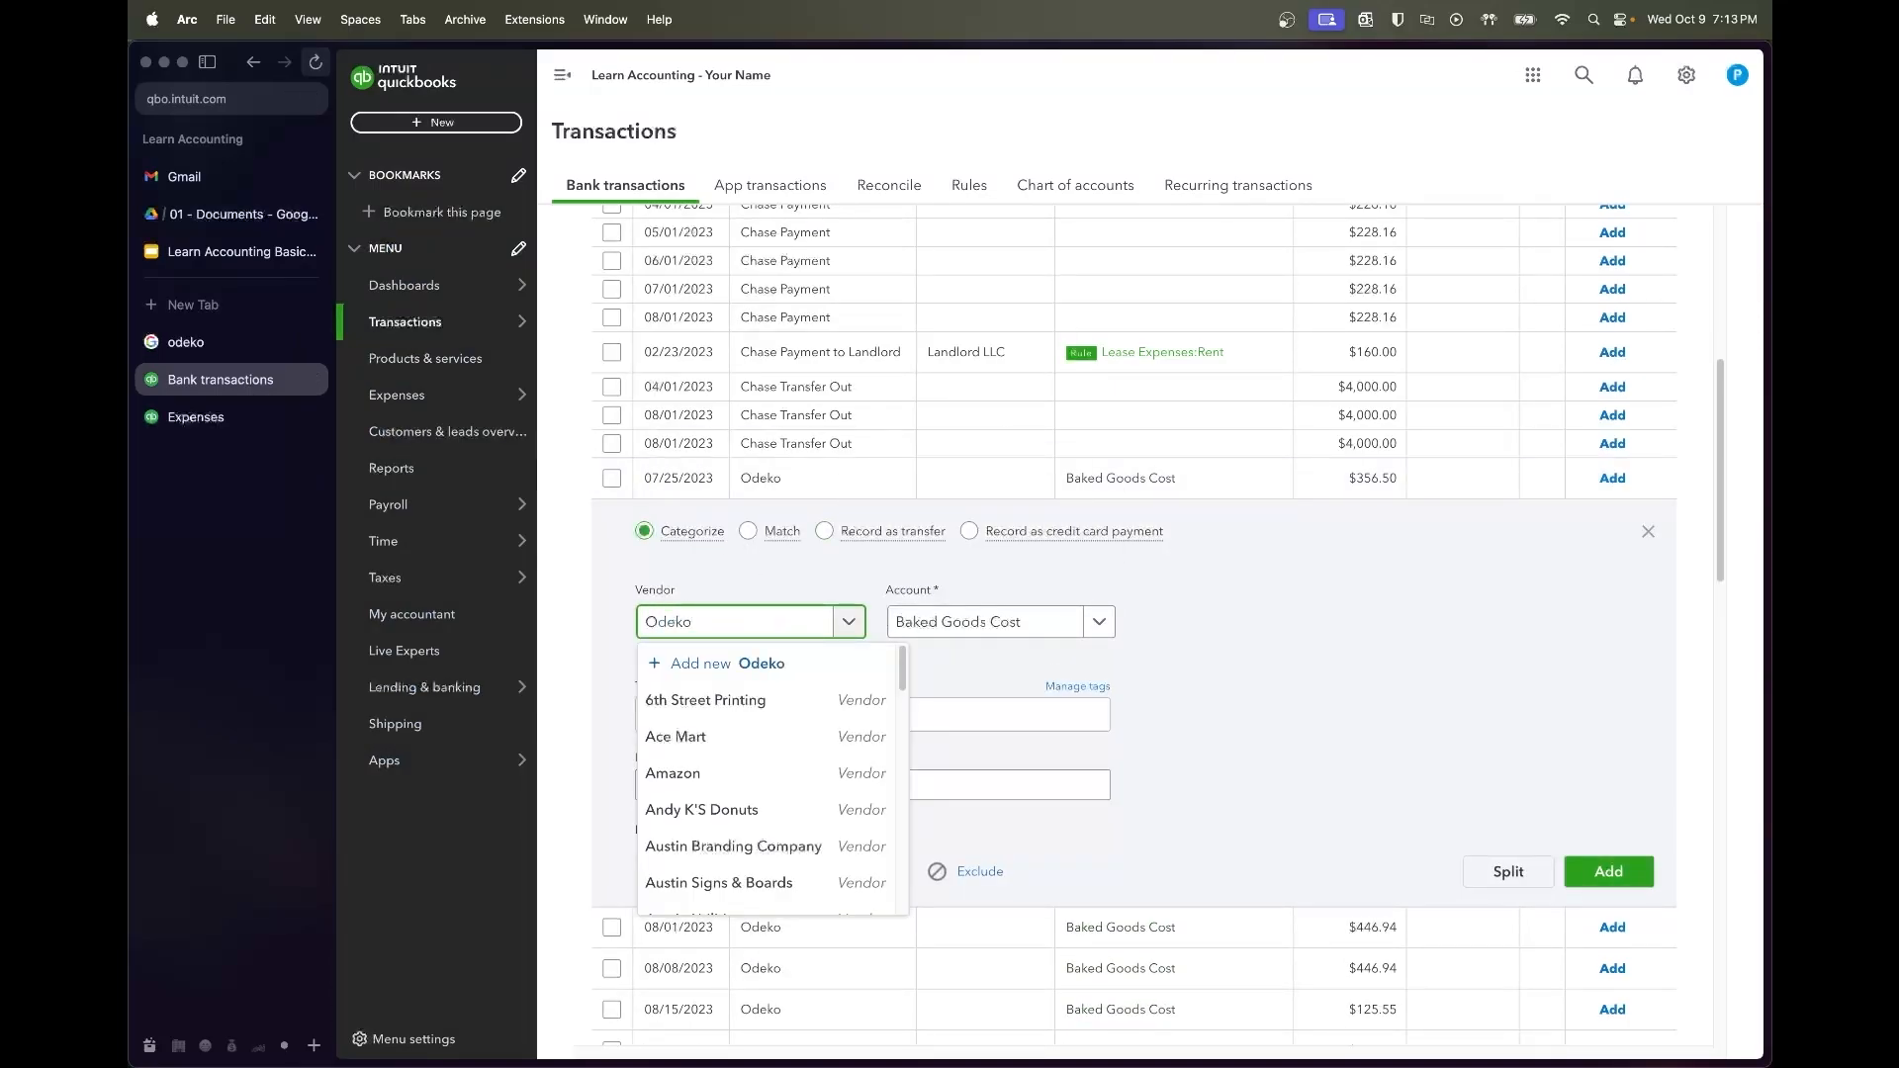
left_click(727, 663)
left_click(1674, 1019)
left_click(1185, 672)
Create a rule named Odeko with category Coffee & Bean Supply Costs, test it, and save
left_click(892, 870)
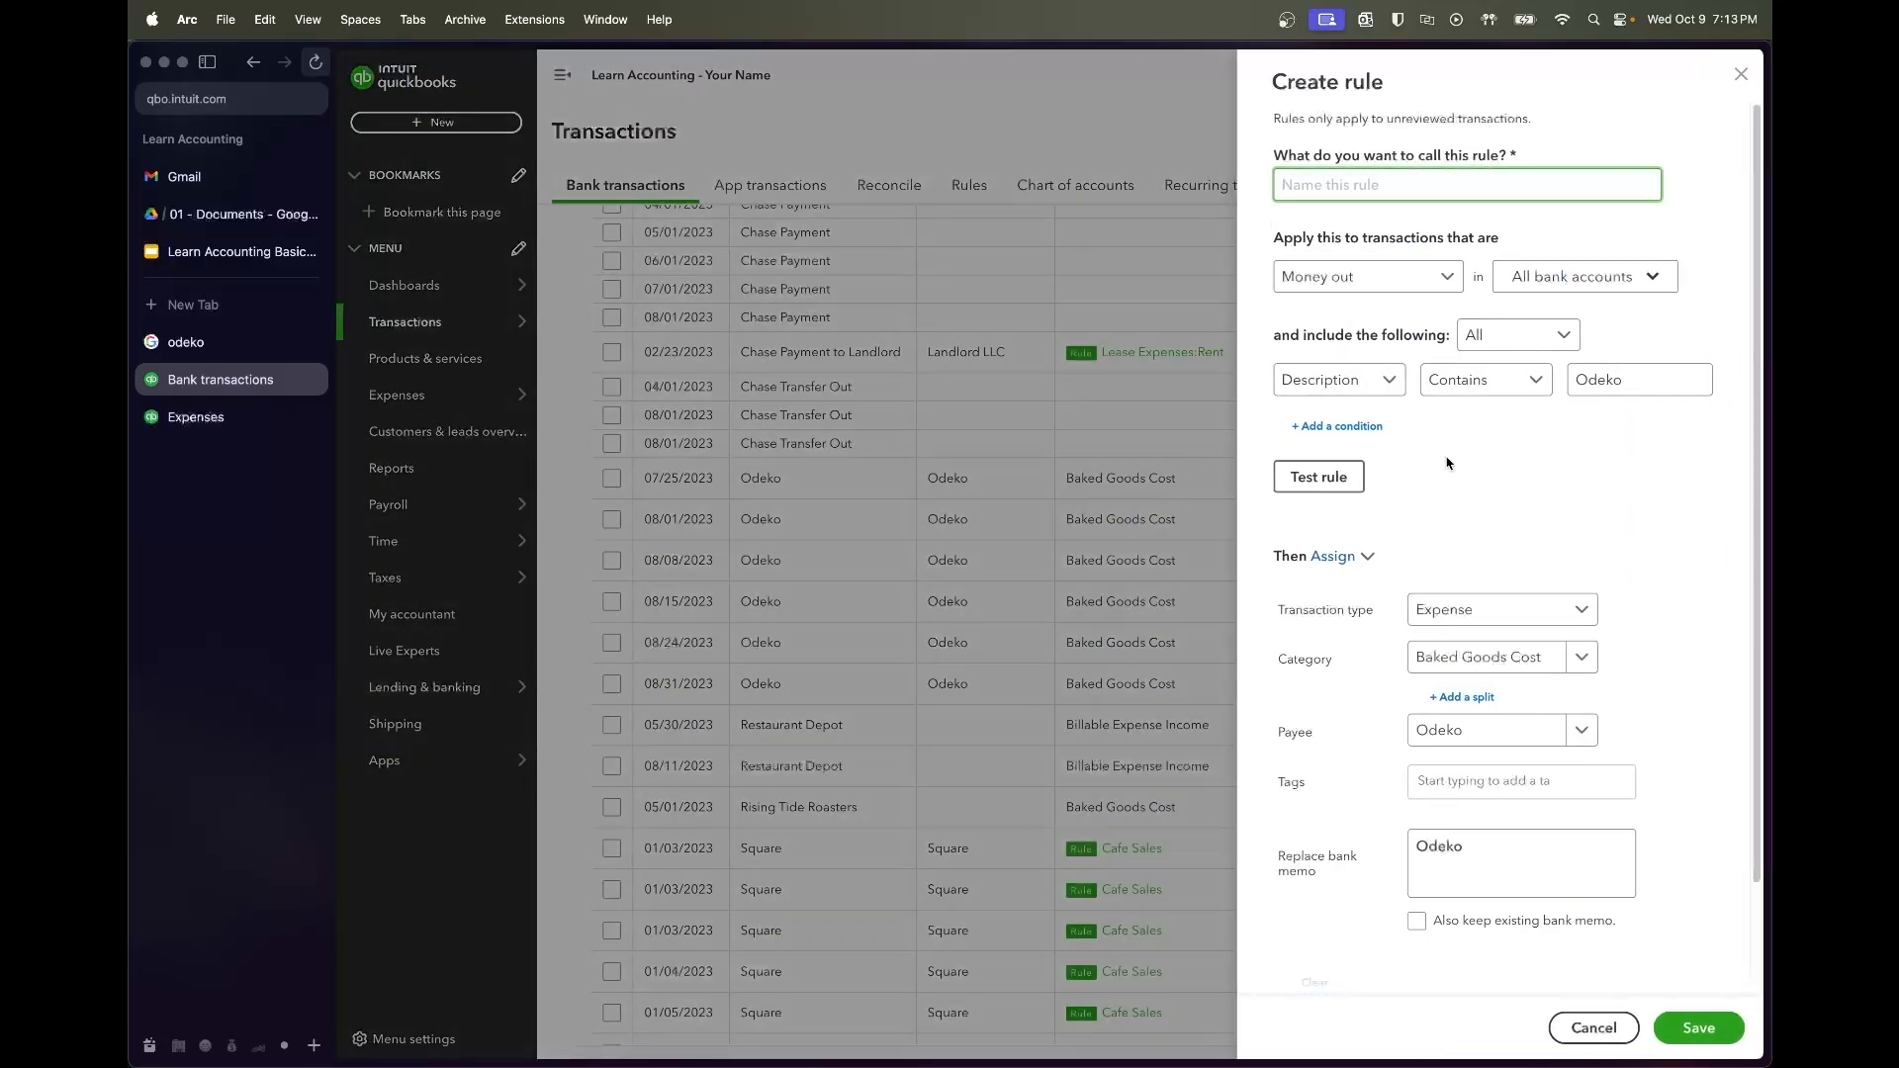
left_click(1498, 683)
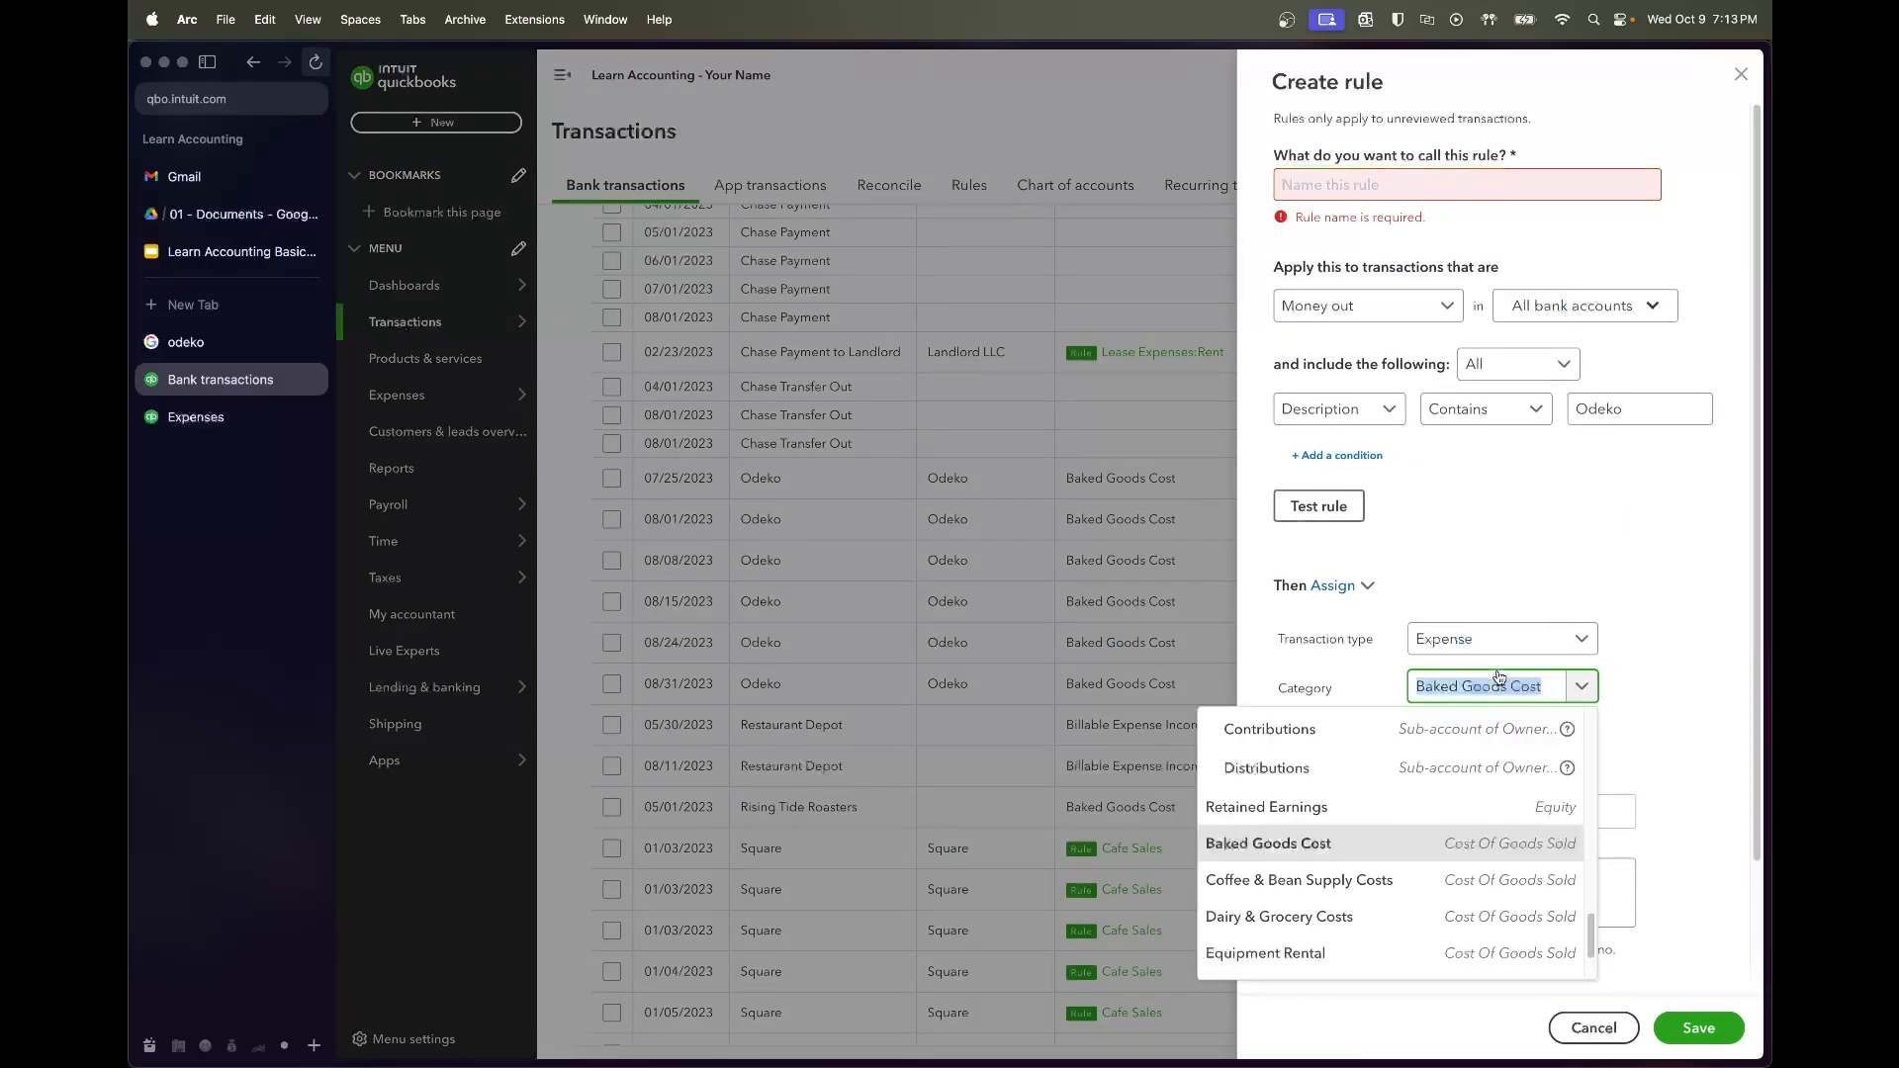
type("coffee")
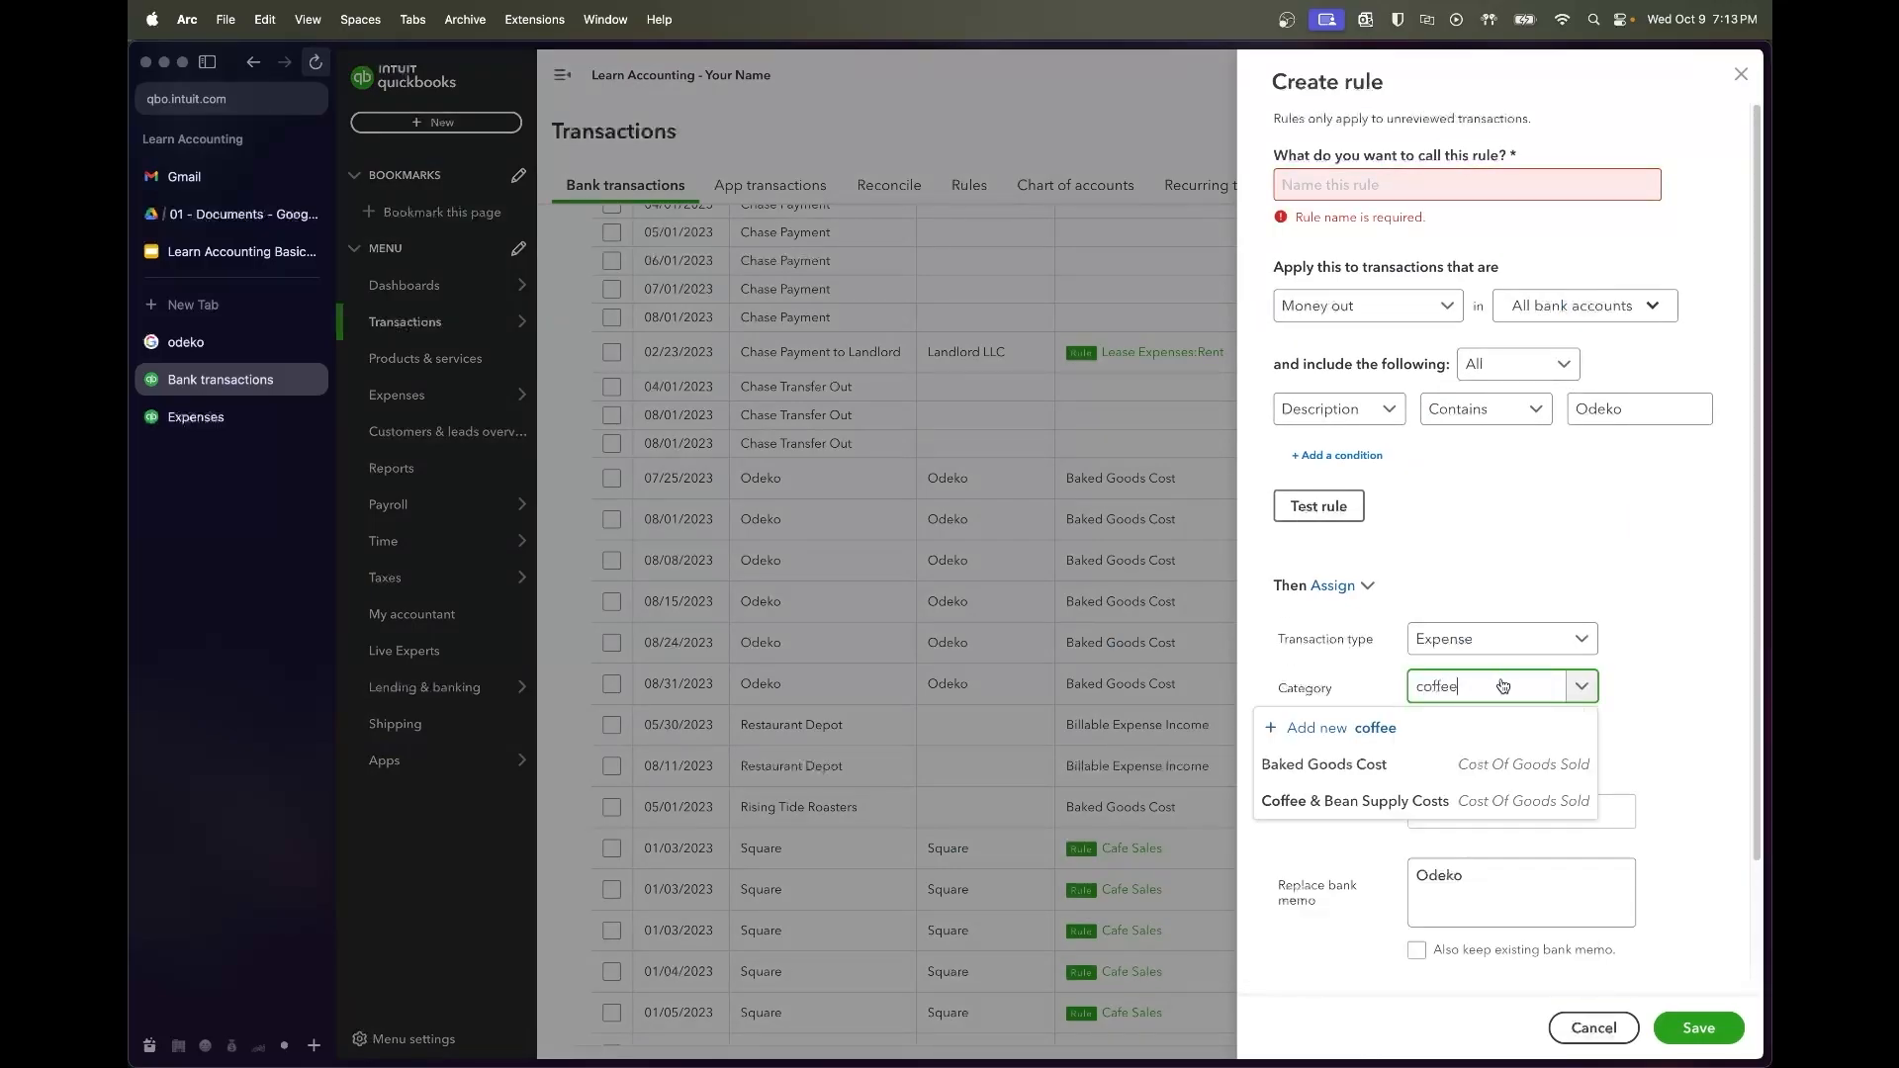
left_click(1385, 799)
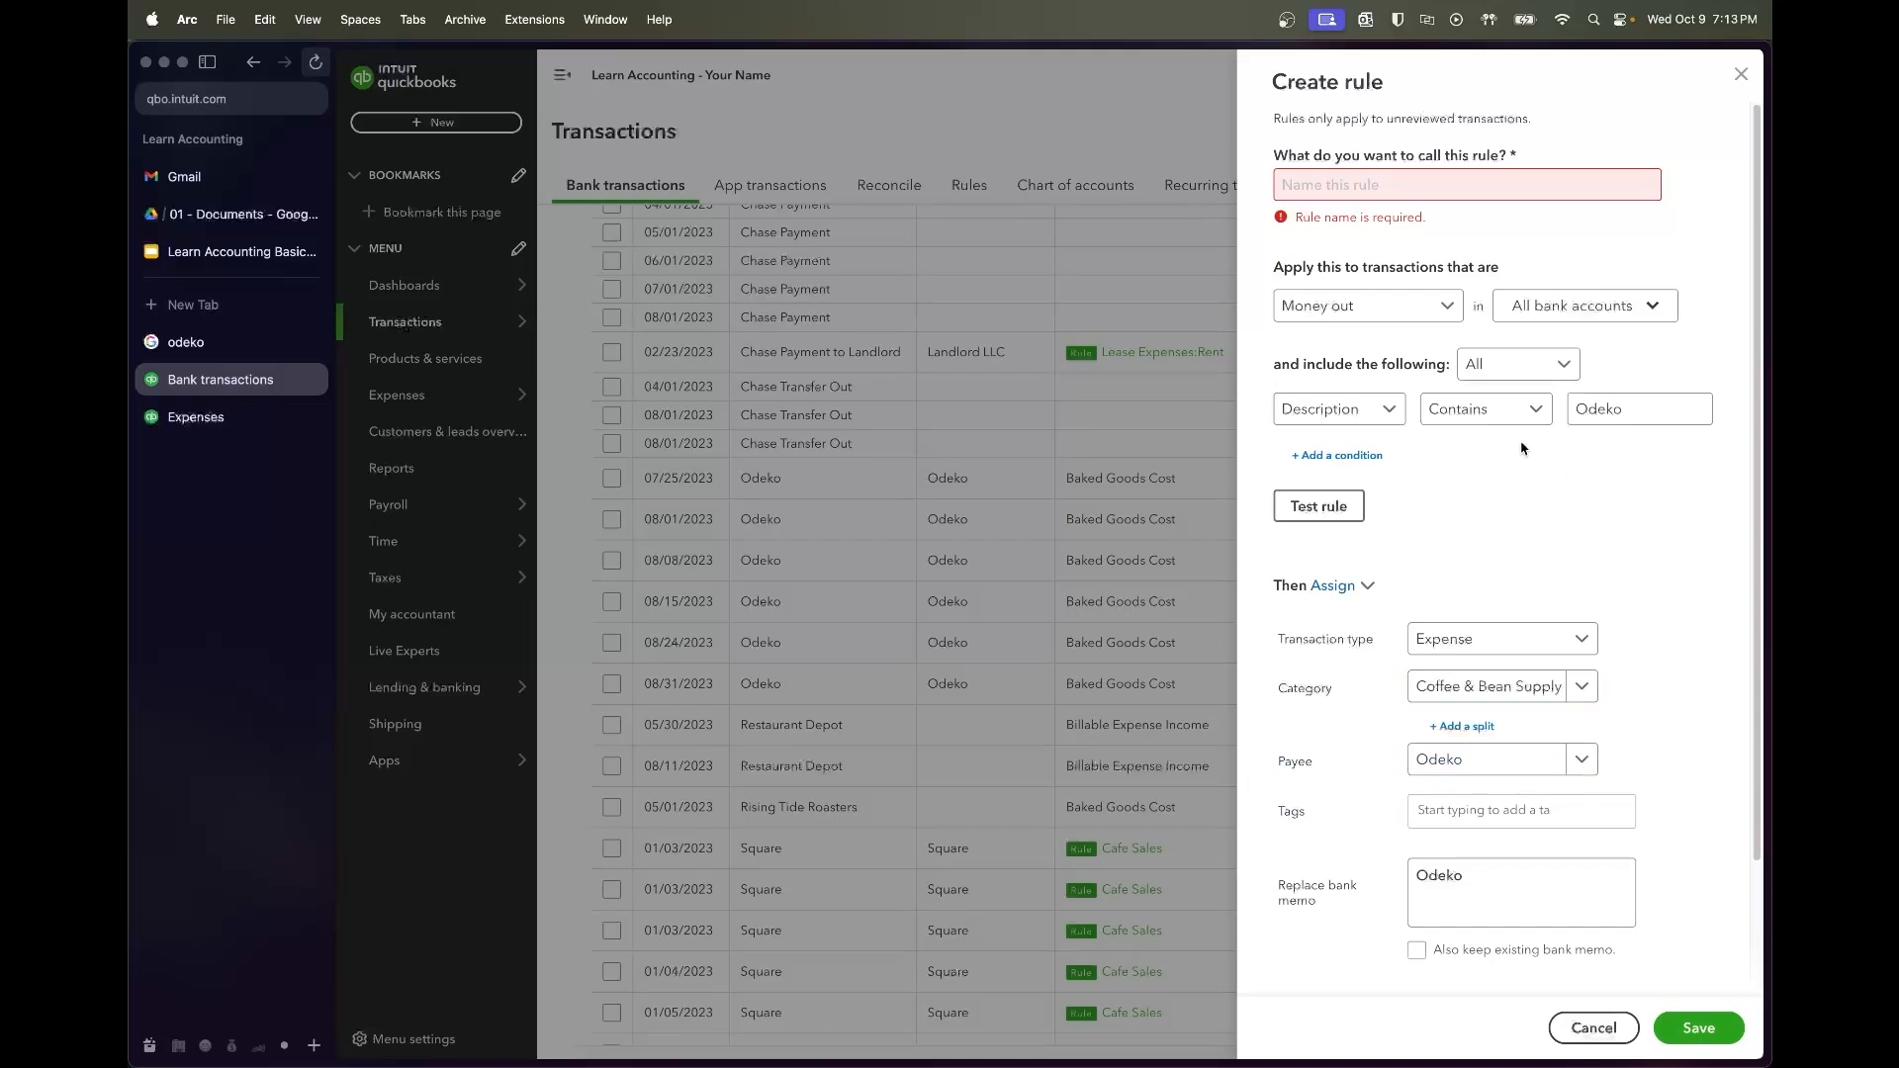
left_click(1385, 186)
type("O")
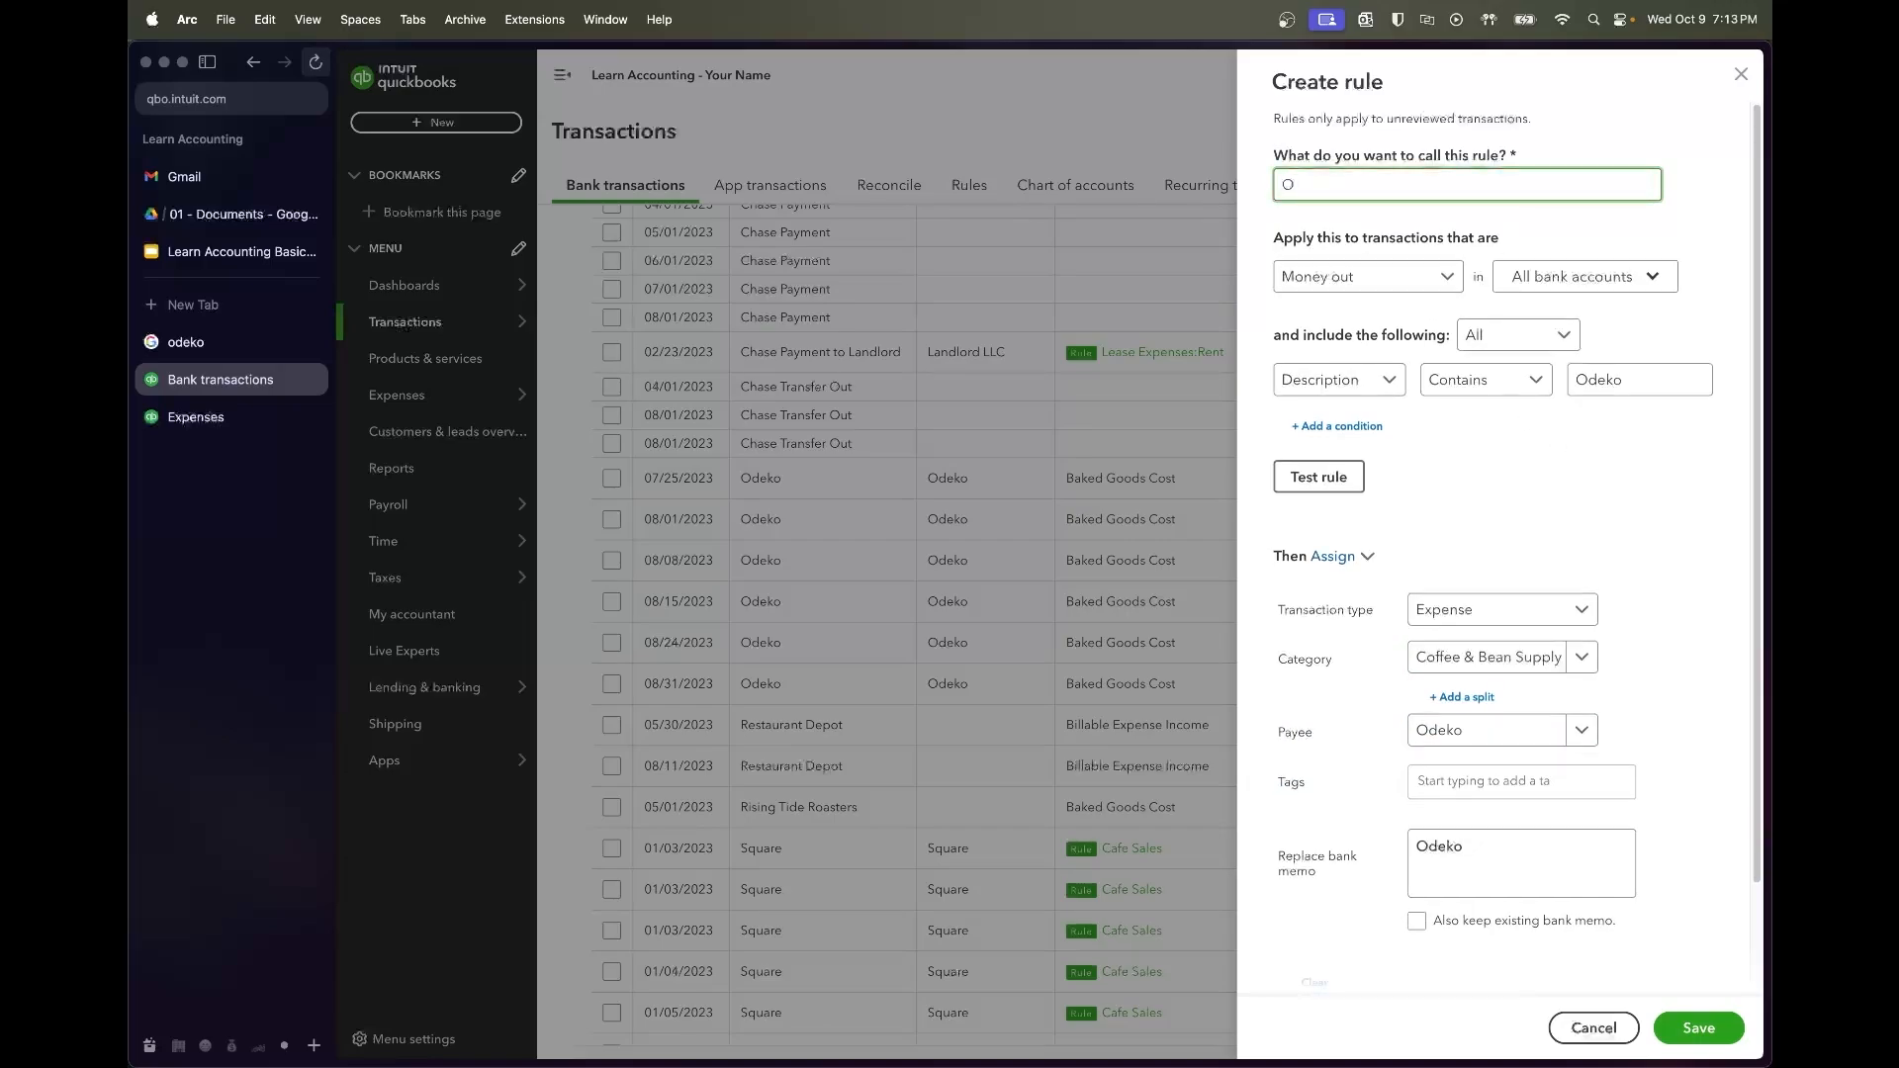
key("Tab")
key("Tab")
key("Tab")
right_click(1606, 504)
left_click(1415, 557)
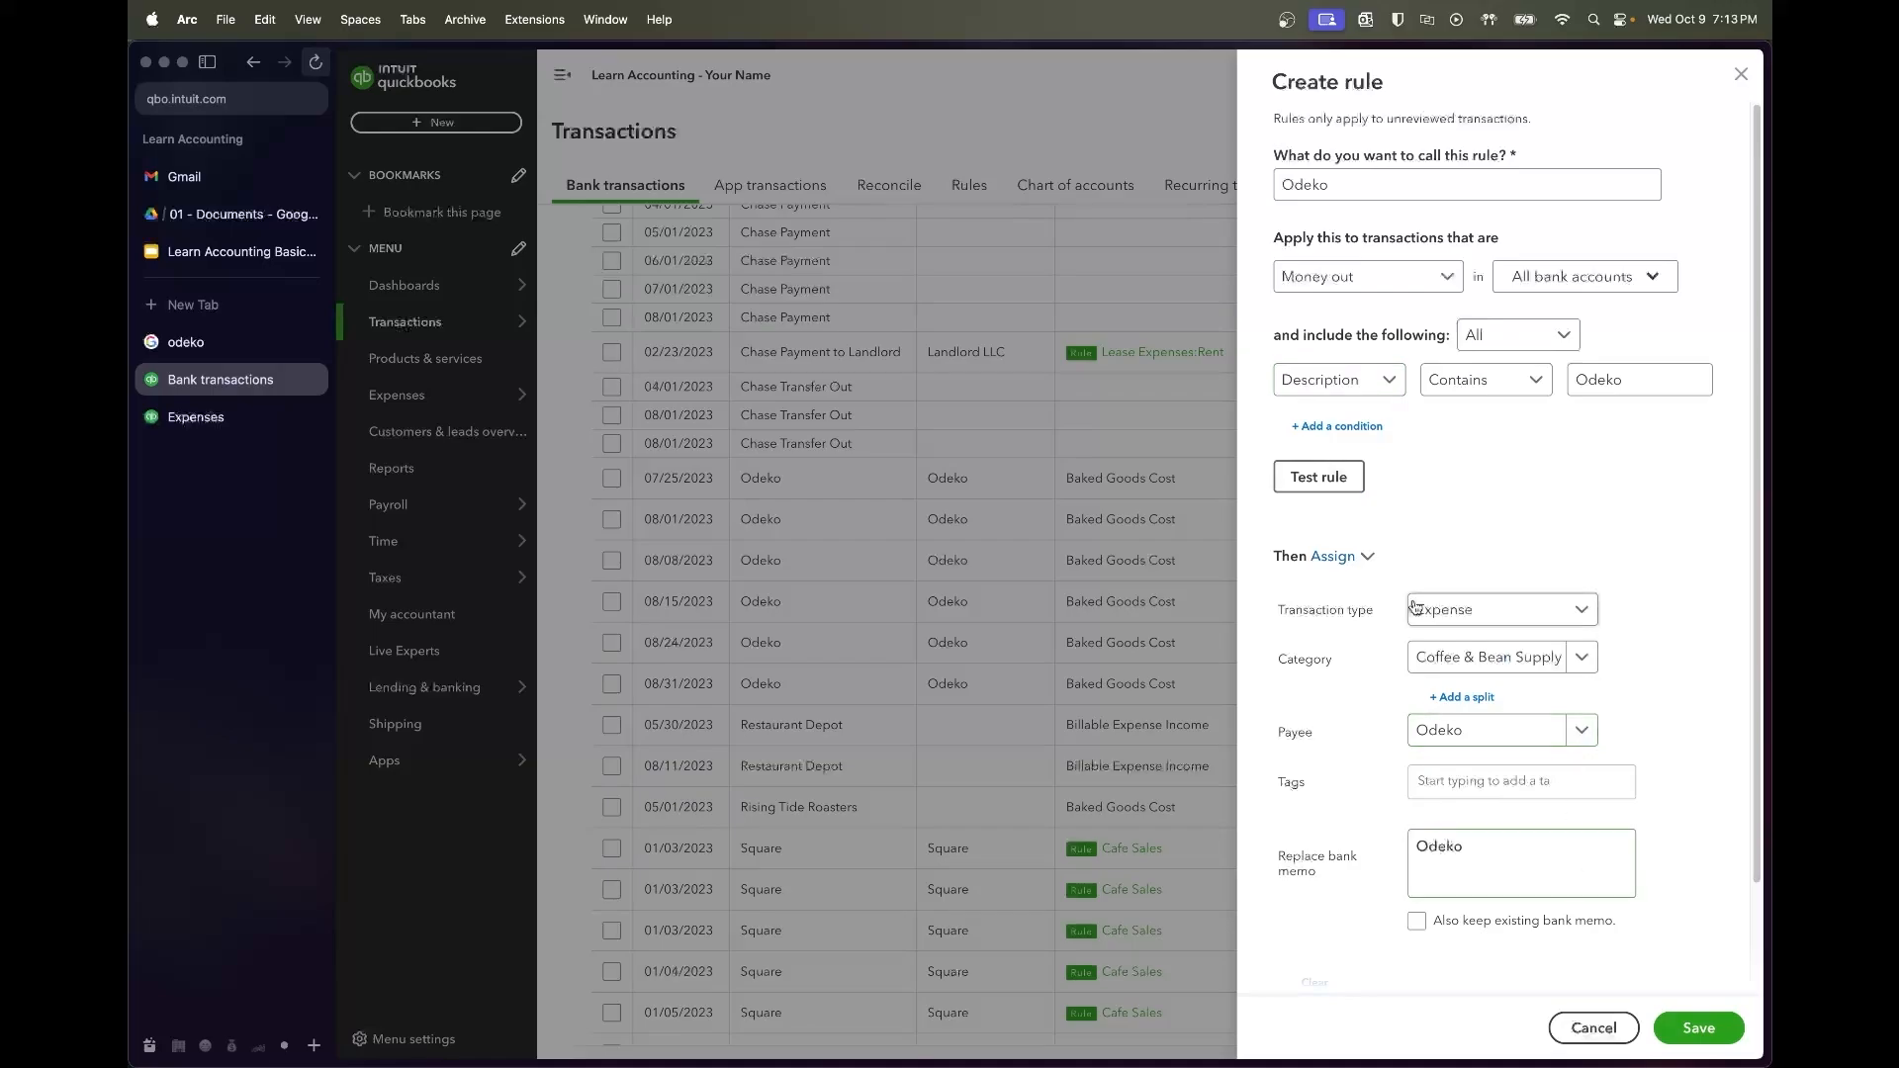
left_click(1315, 479)
scroll(1678, 746, "down", 3)
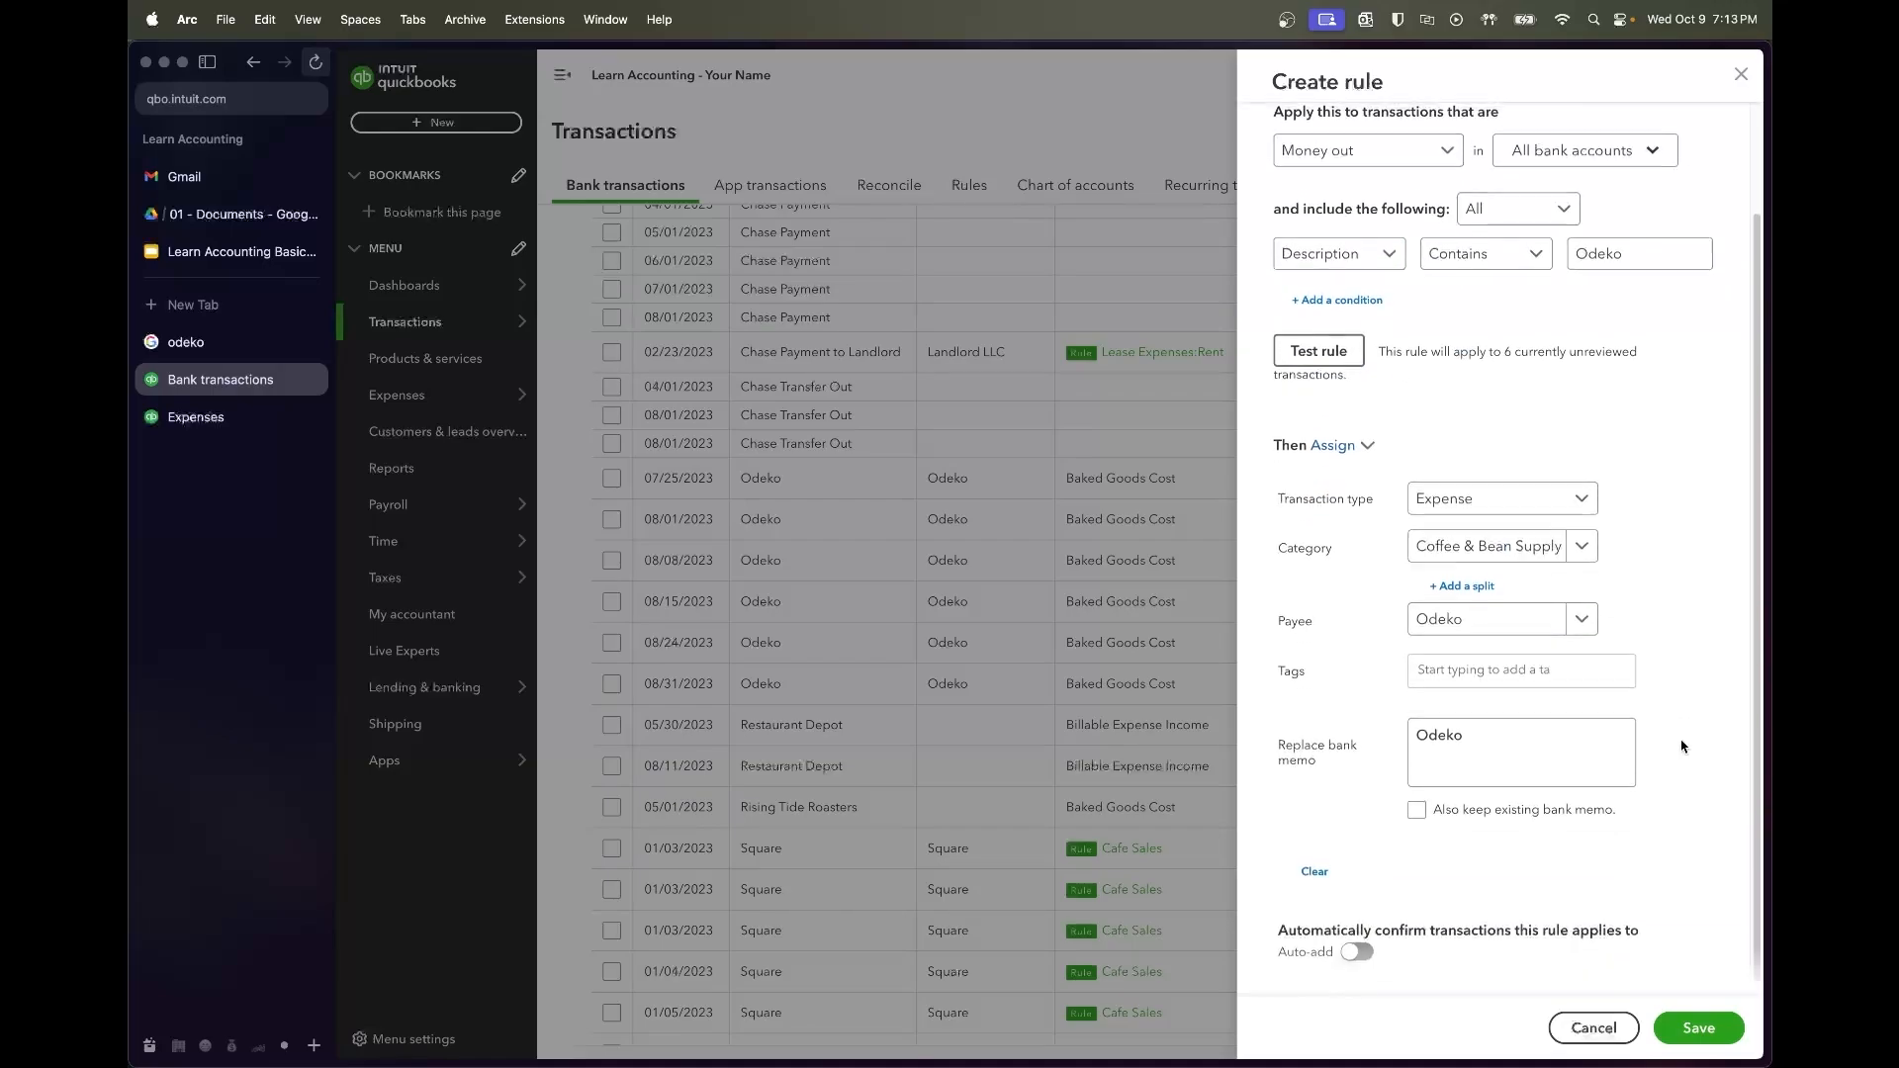
left_click(1714, 1019)
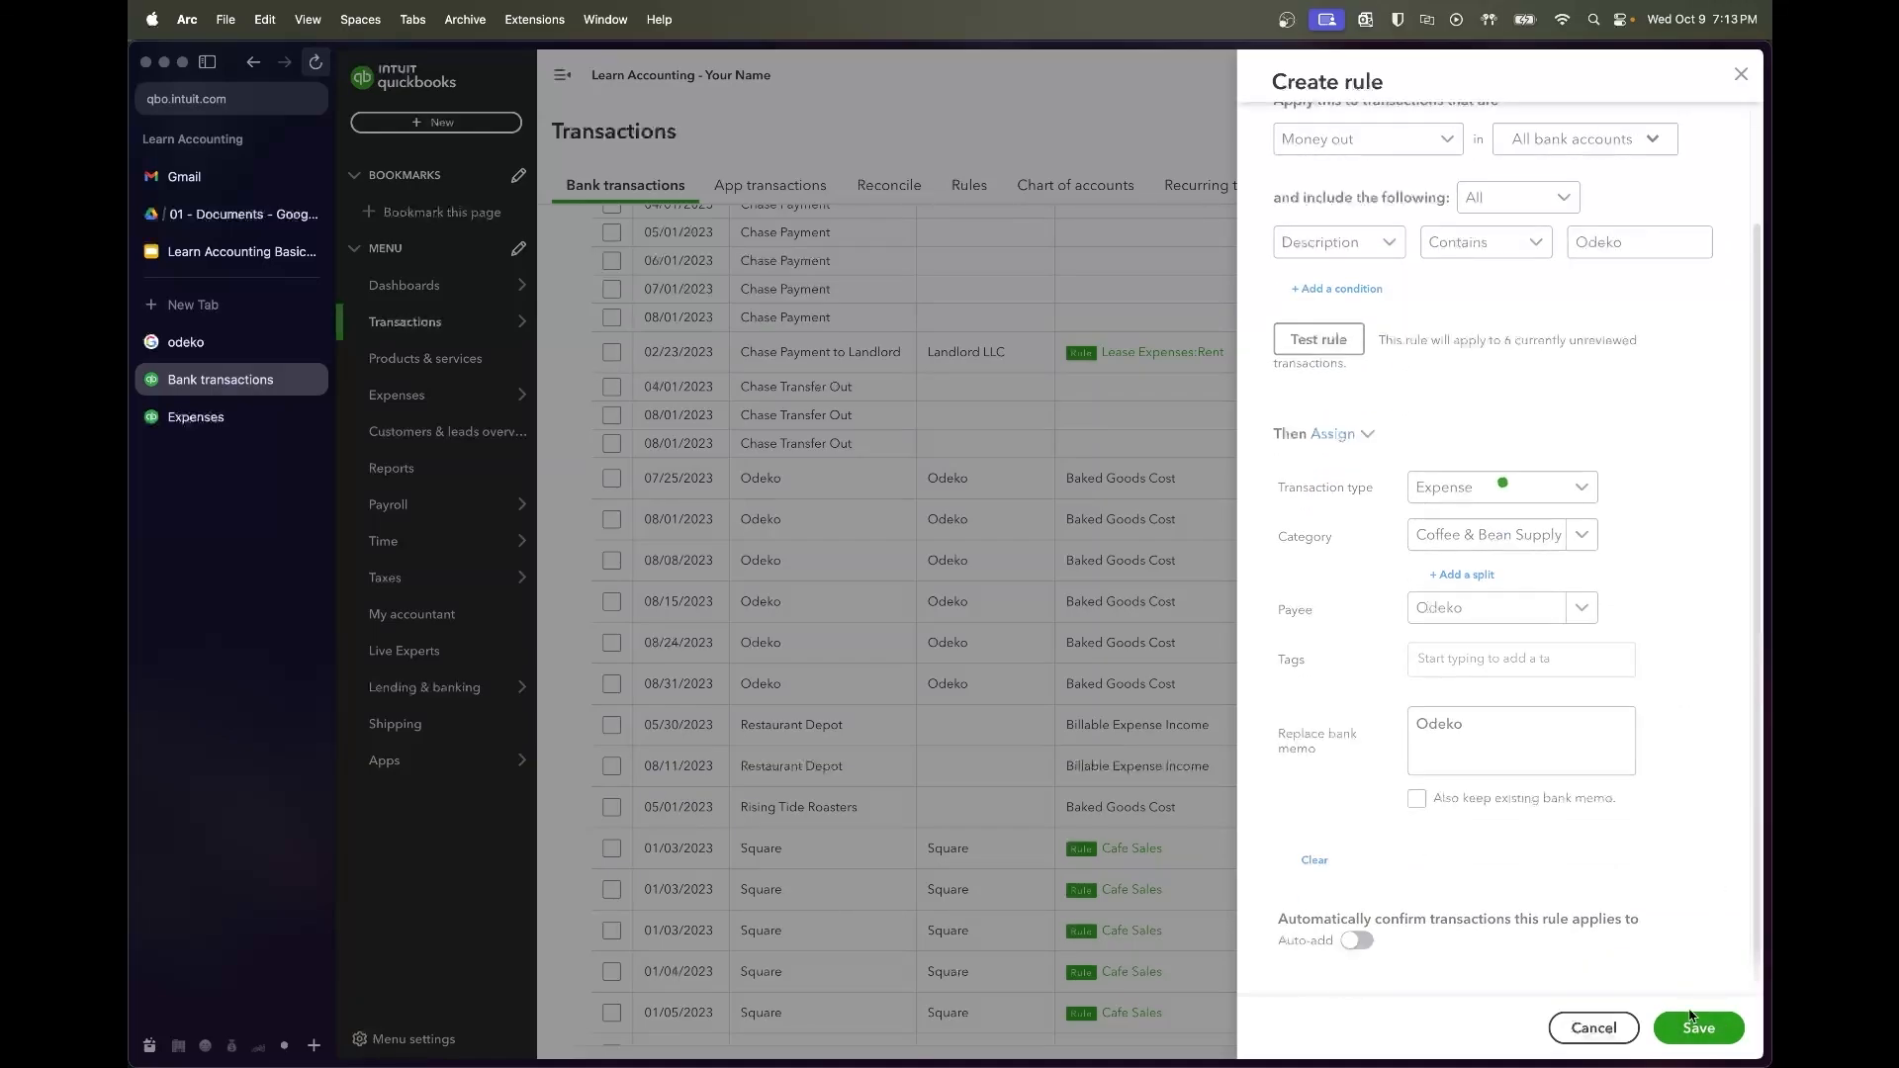
scroll(1039, 802, "down", 1)
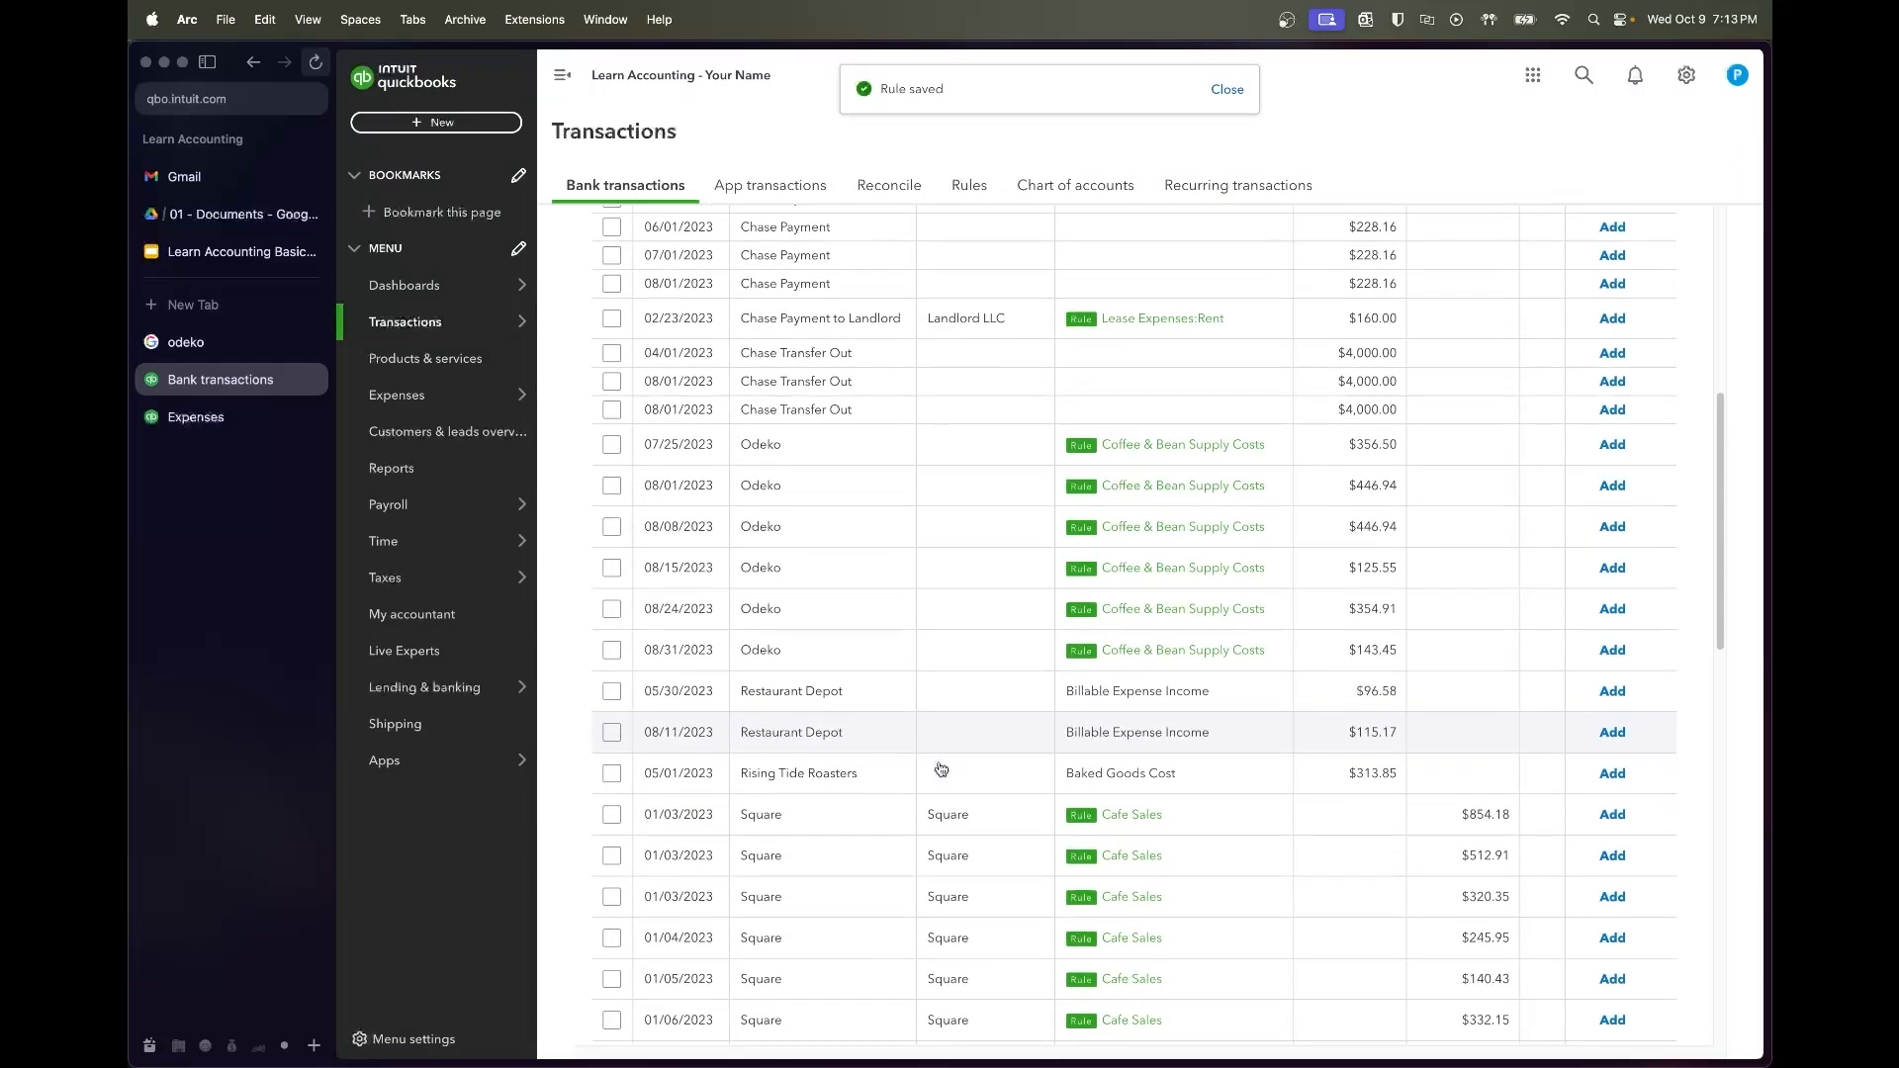
left_click(925, 710)
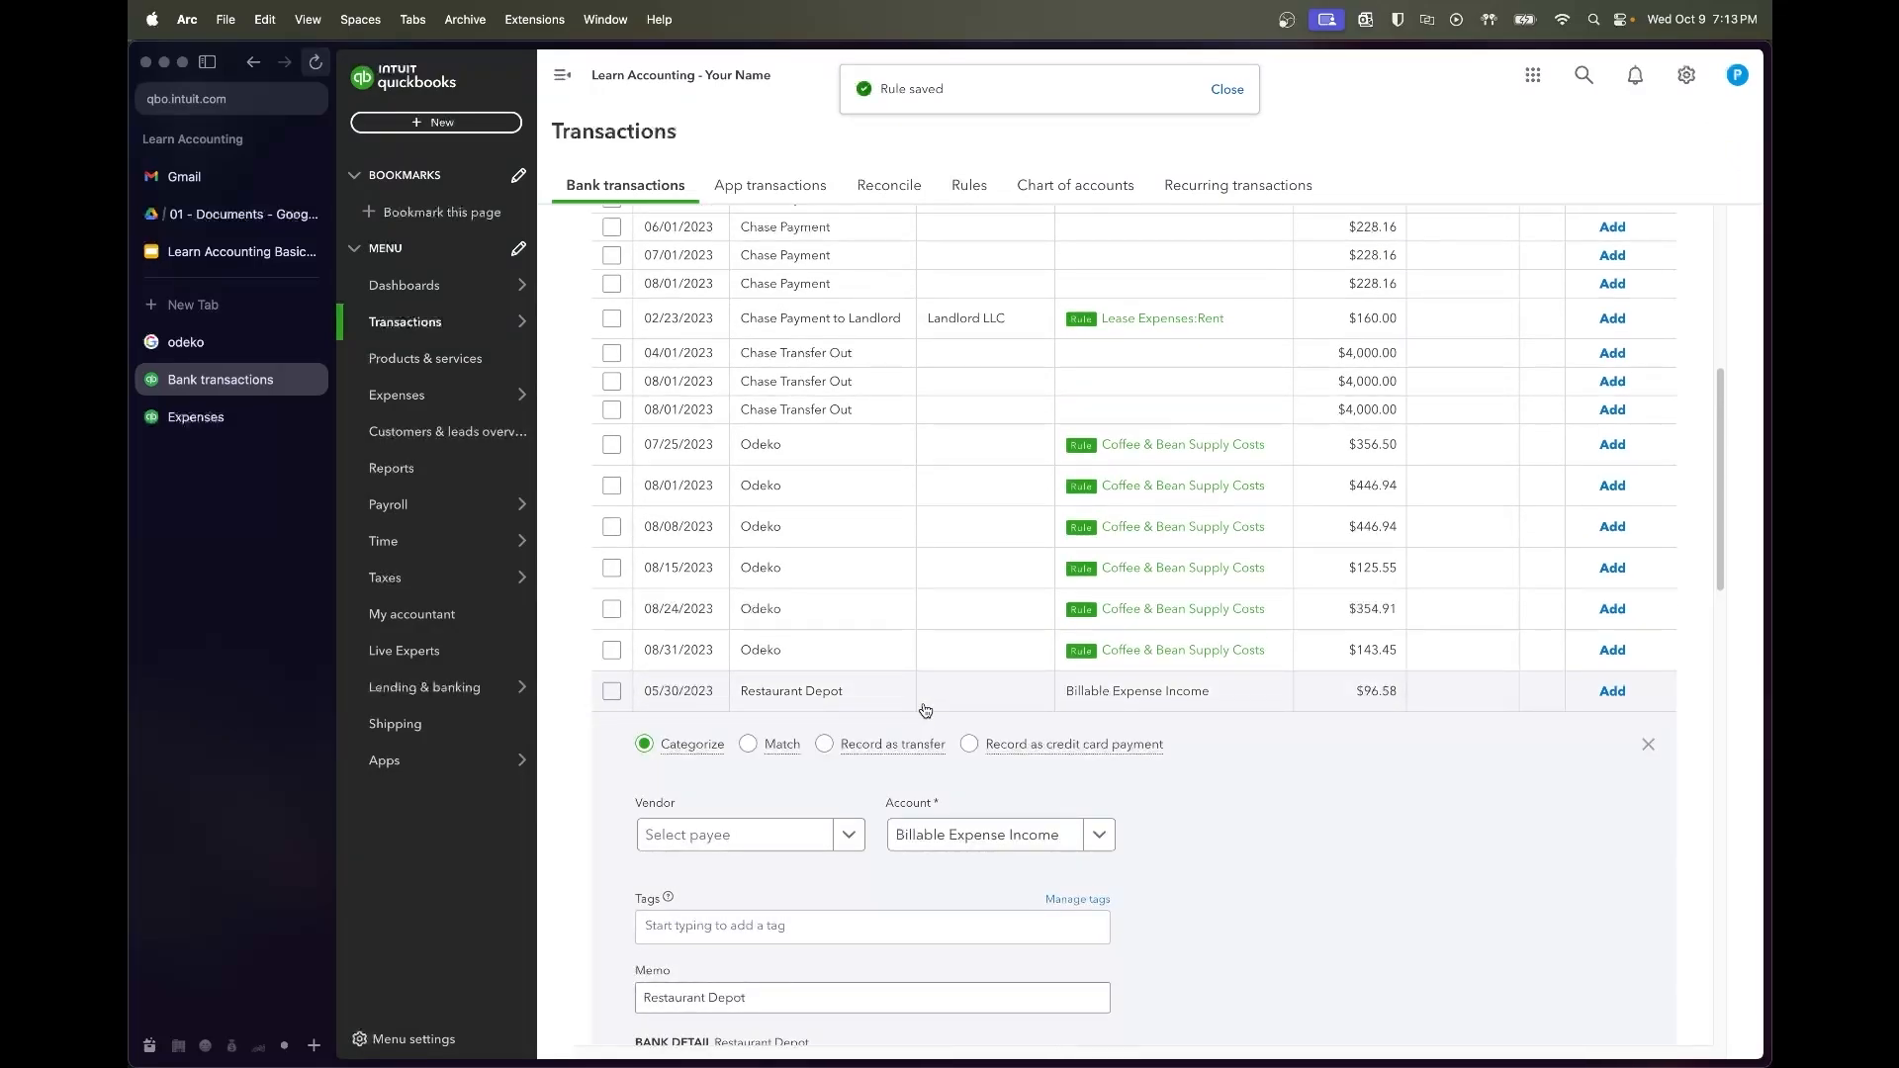
Search Google for 'restaurant depot', read its description, and return to Bank transactions
key("super+t")
type("drestaur")
key("super+a")
type("restaurant depot")
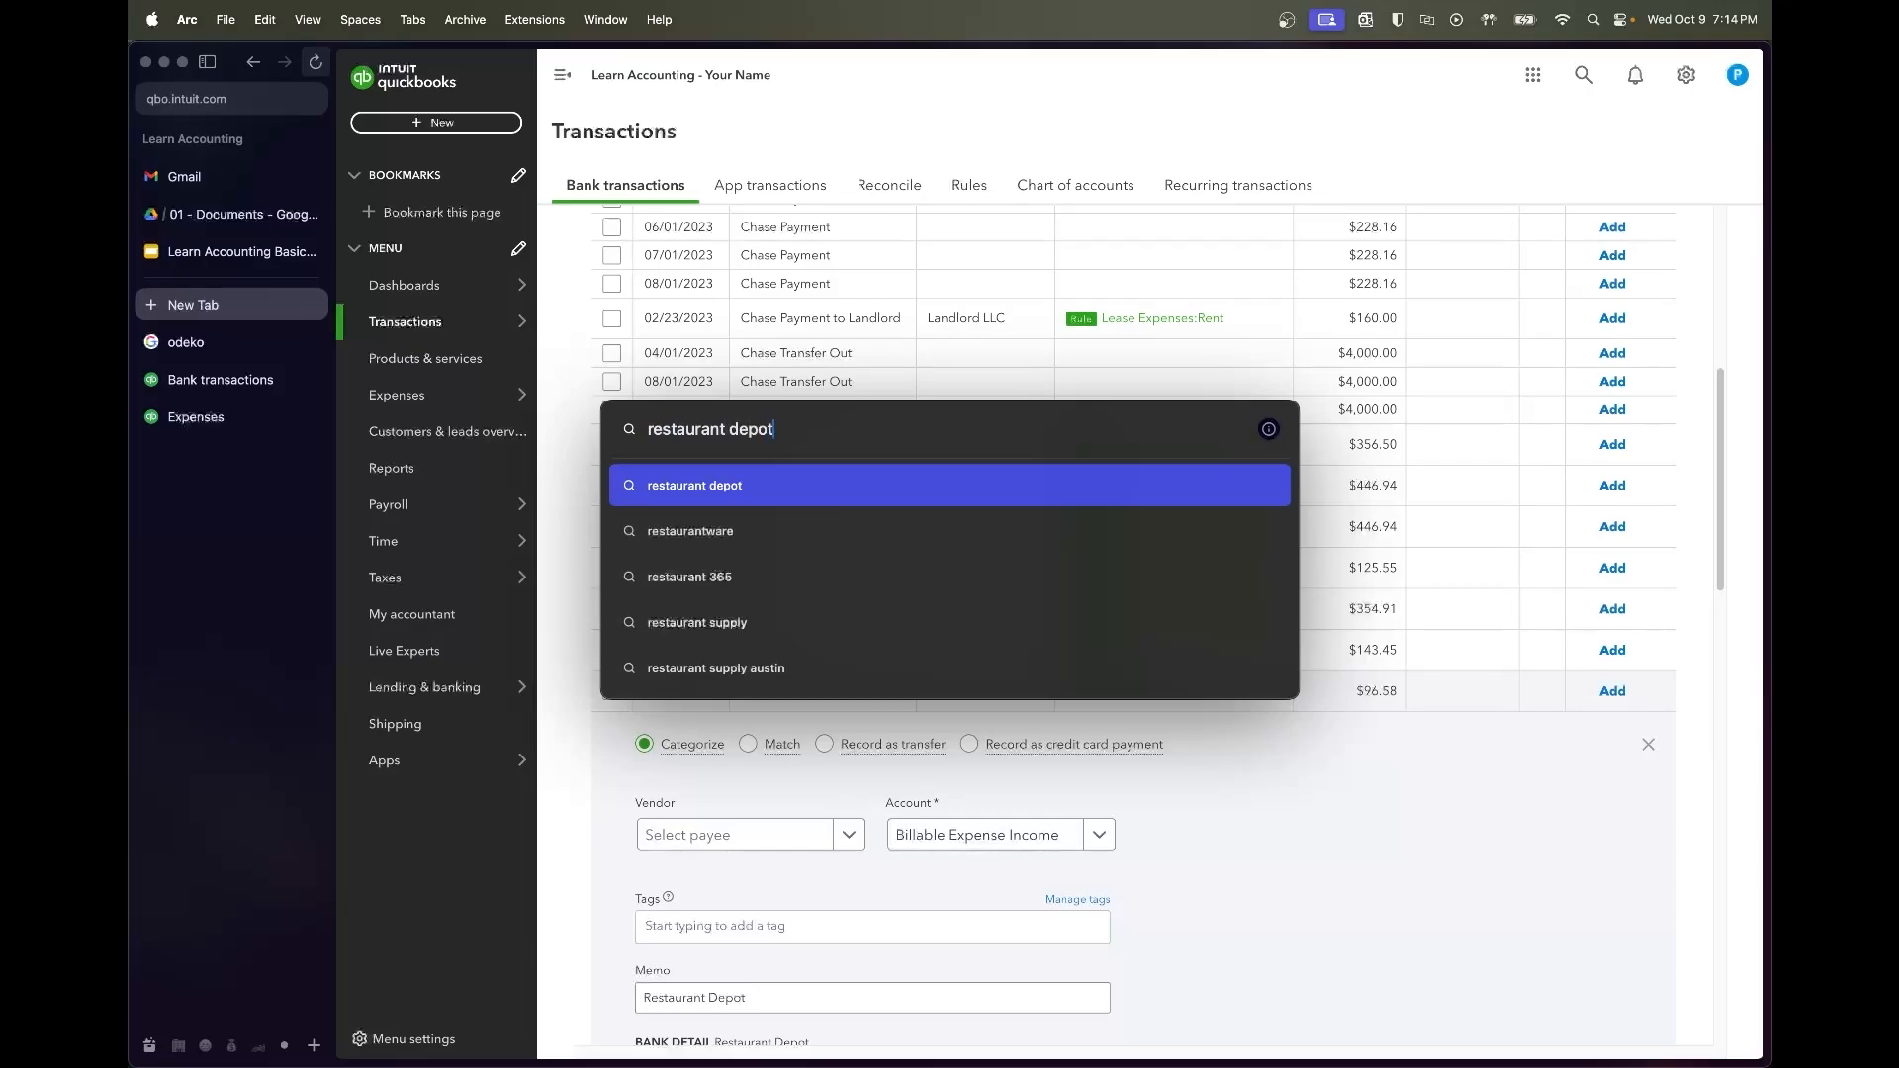
key("Return")
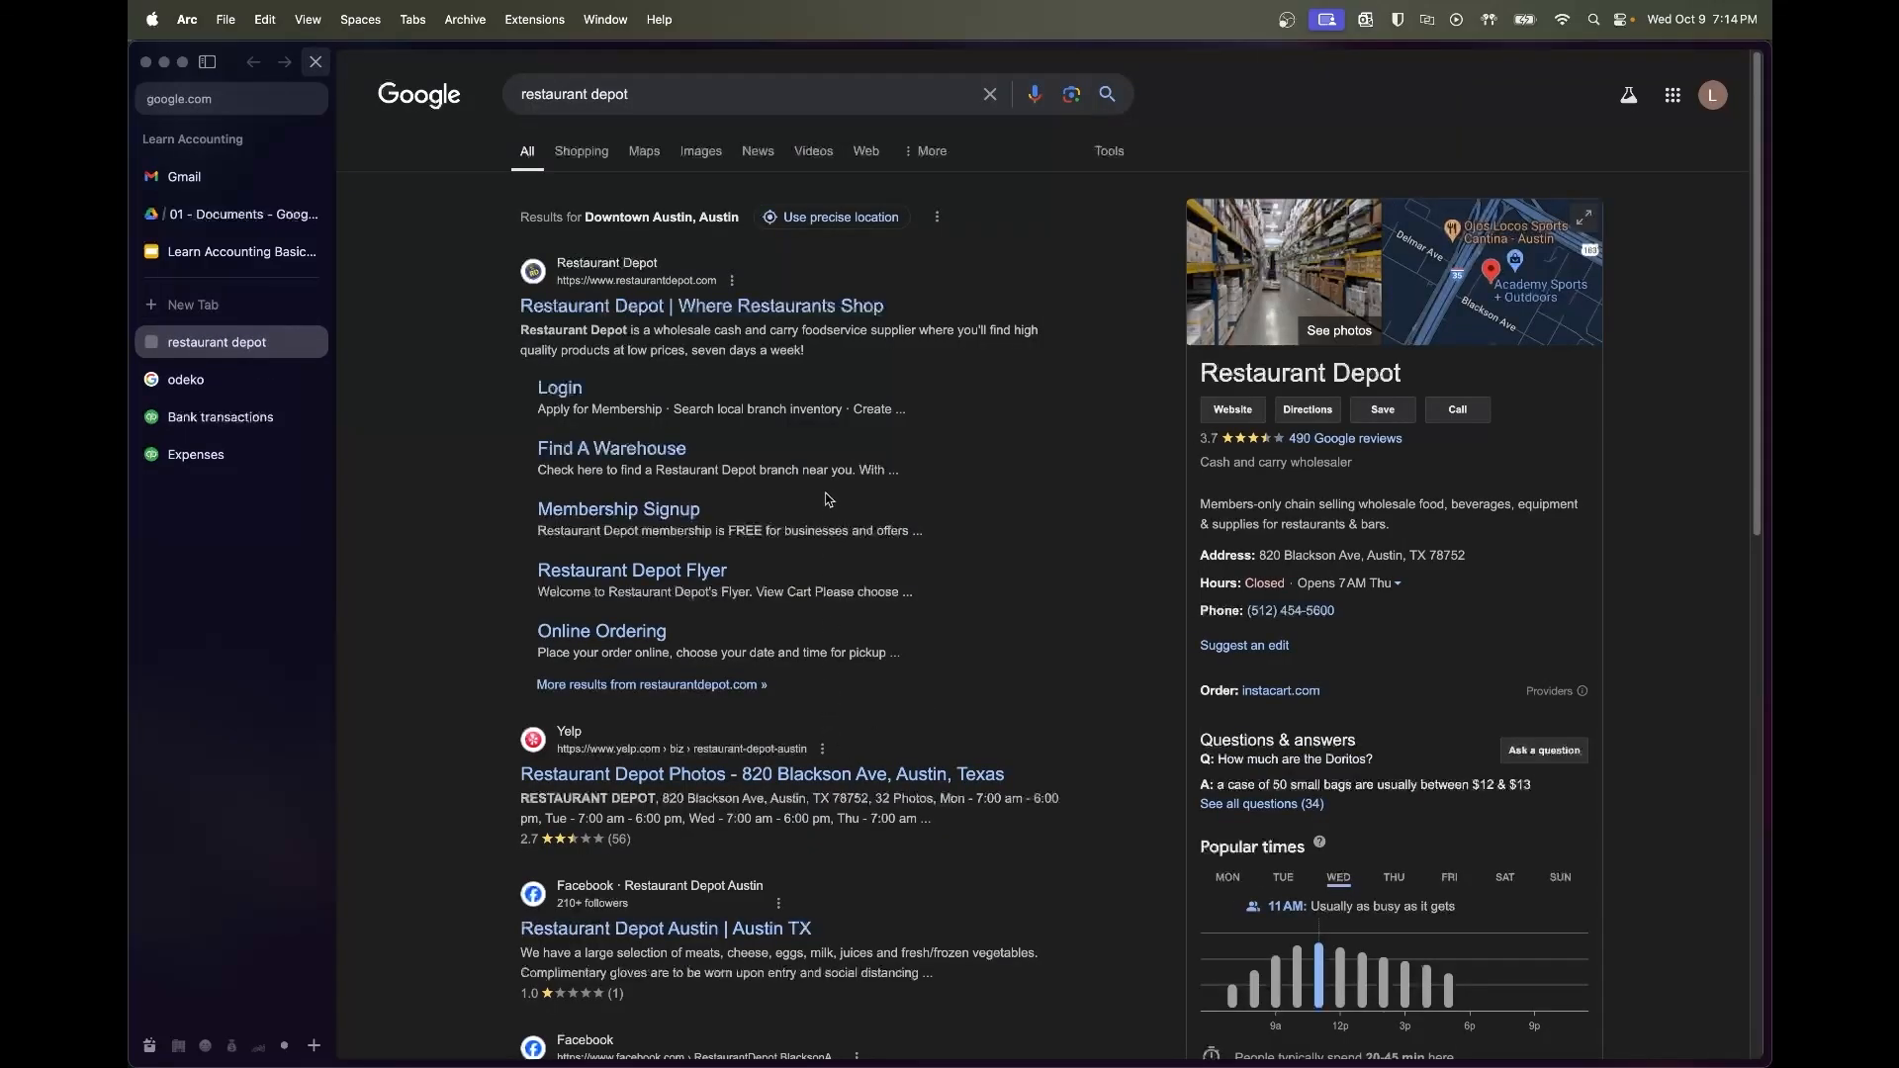
triple_click(817, 323)
left_click(695, 351)
left_click(250, 428)
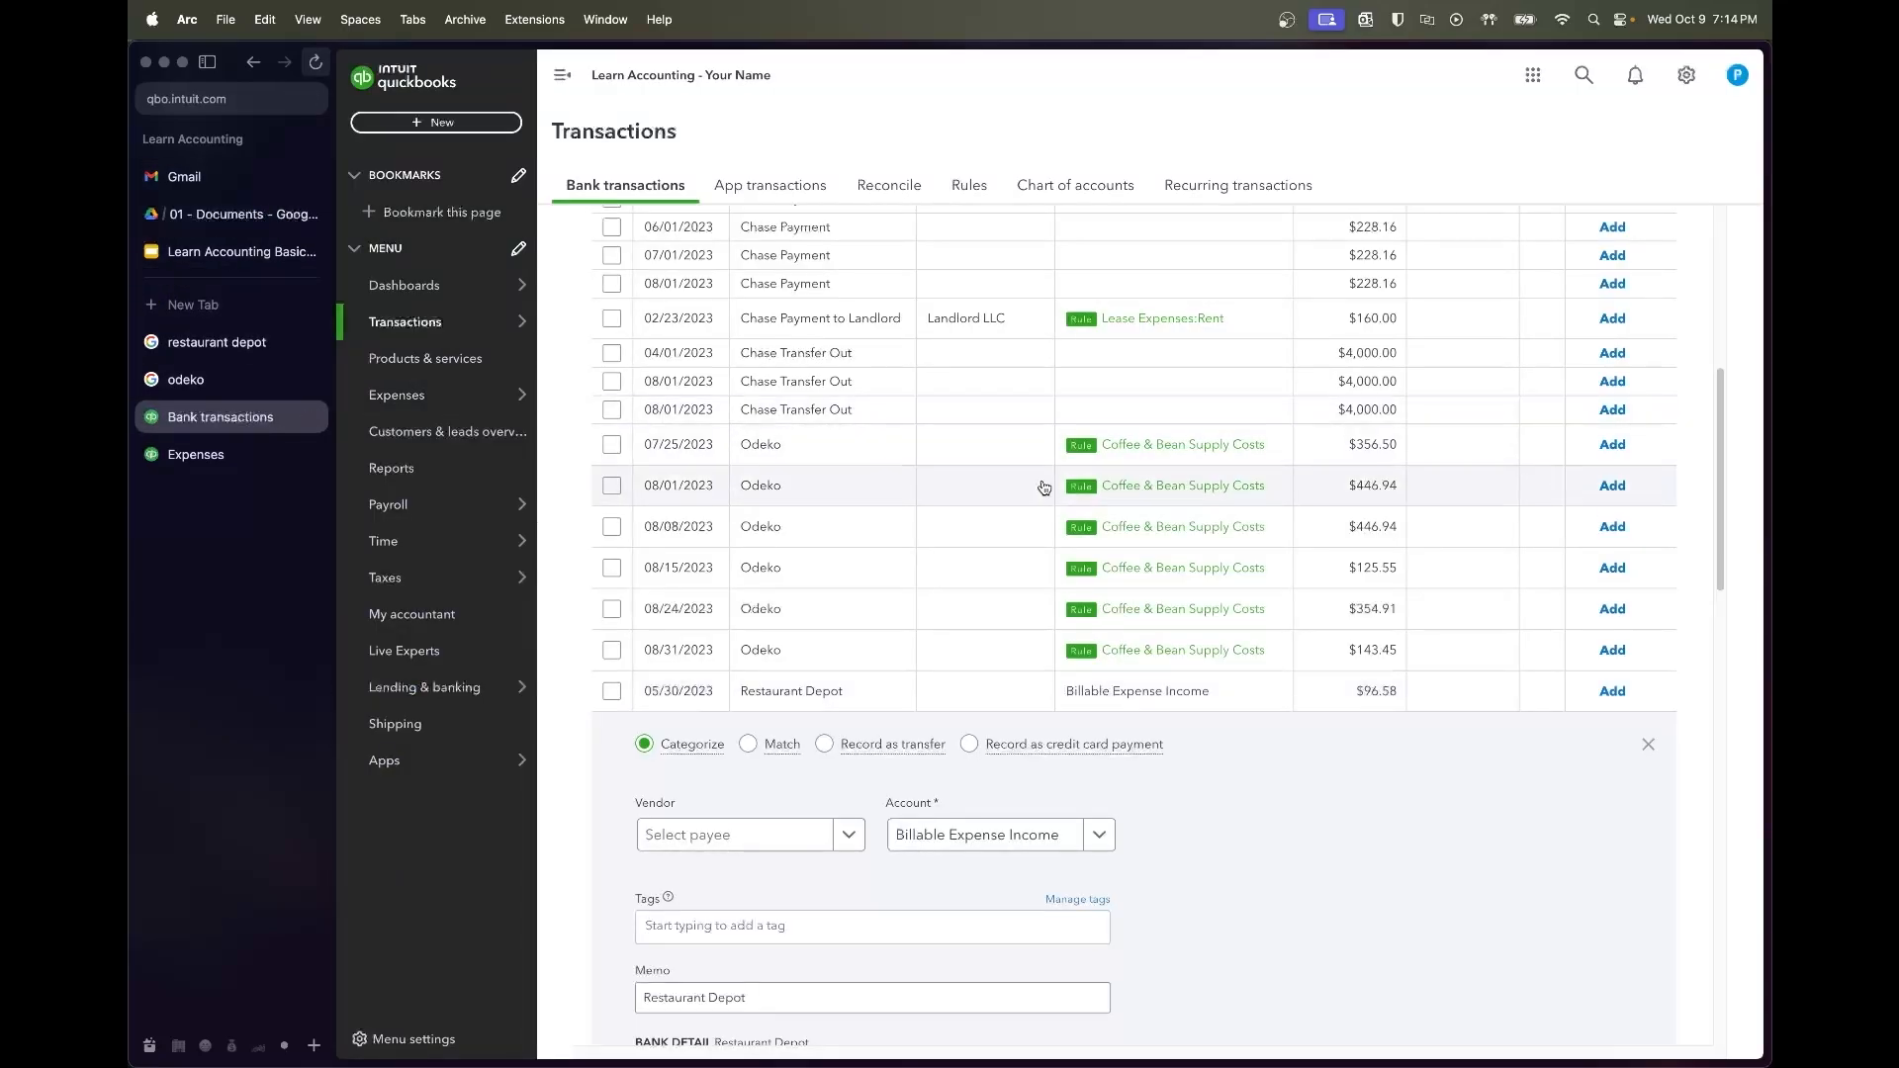
Add Restaurant Depot as a new vendor and file its charge under Coffee & Bean Supply Costs
scroll(989, 643, "down", 3)
left_click(802, 606)
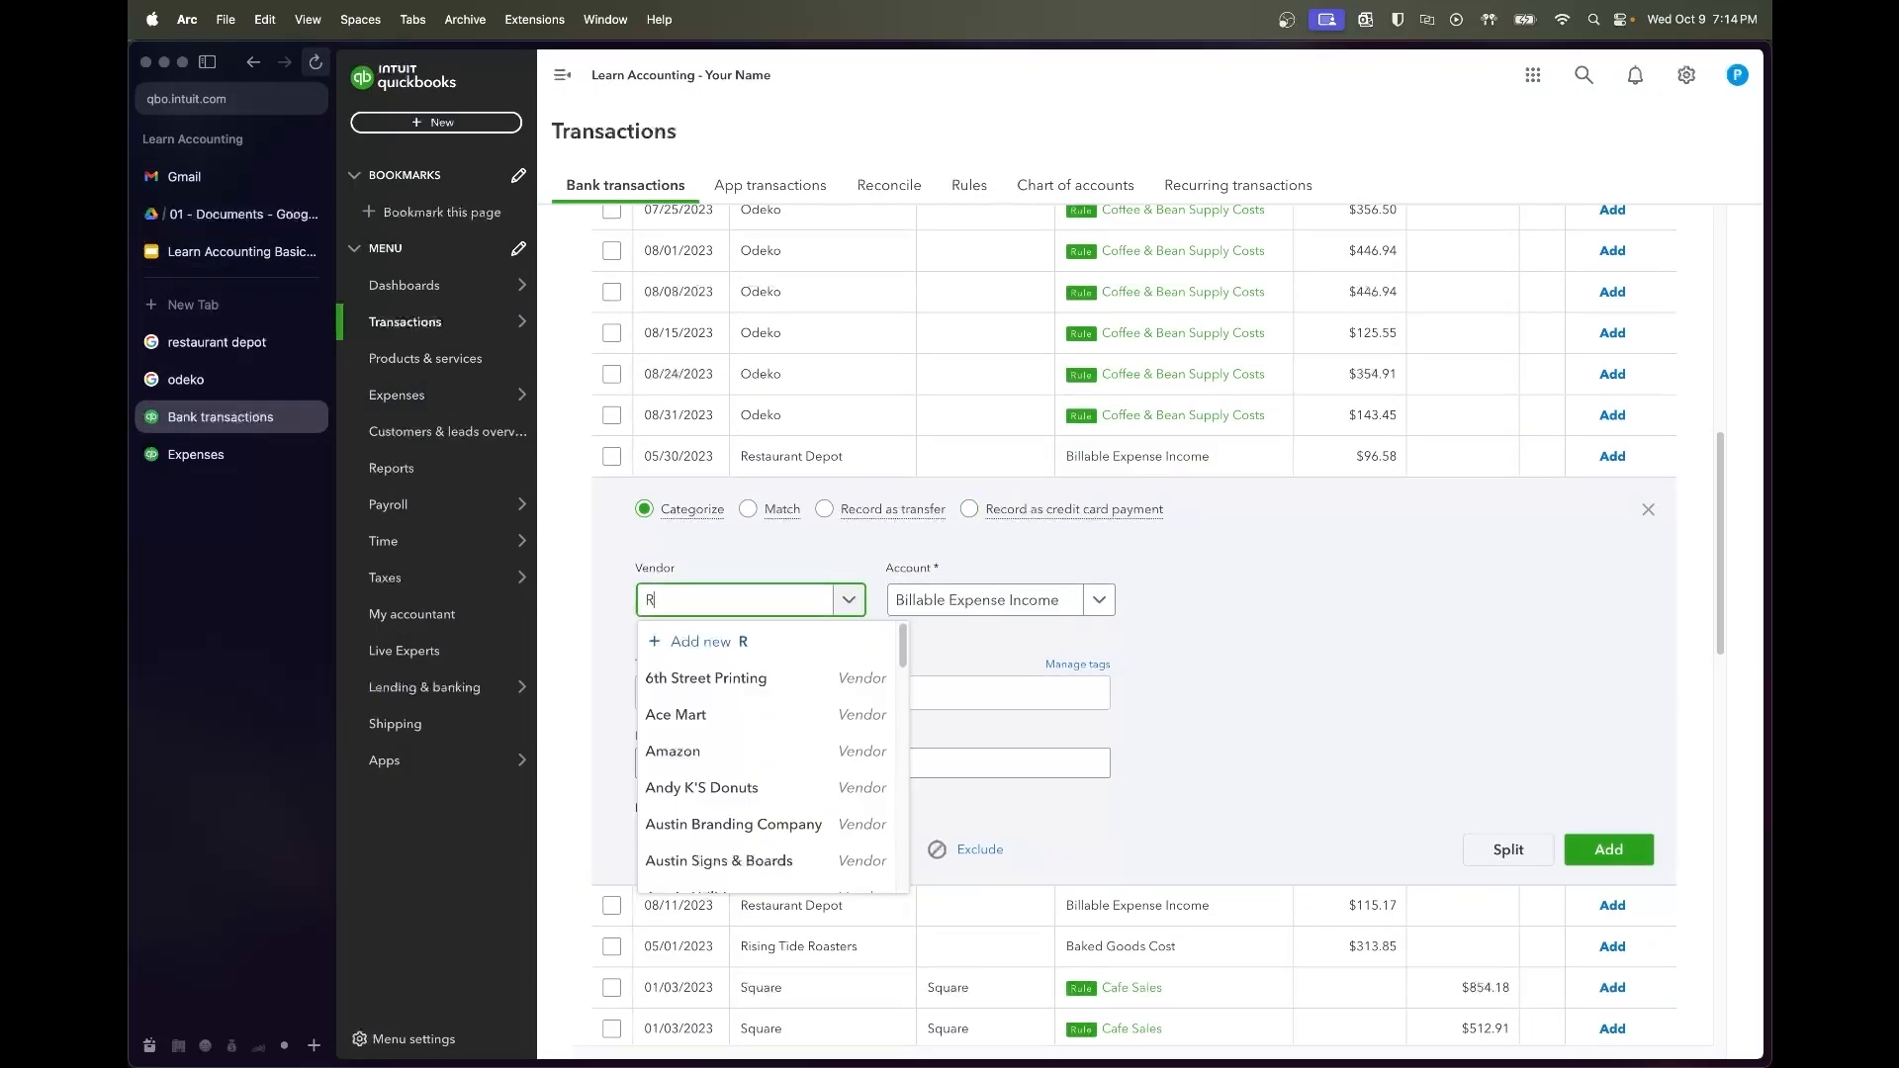
type("Restura")
key("BackSpace")
key("BackSpace")
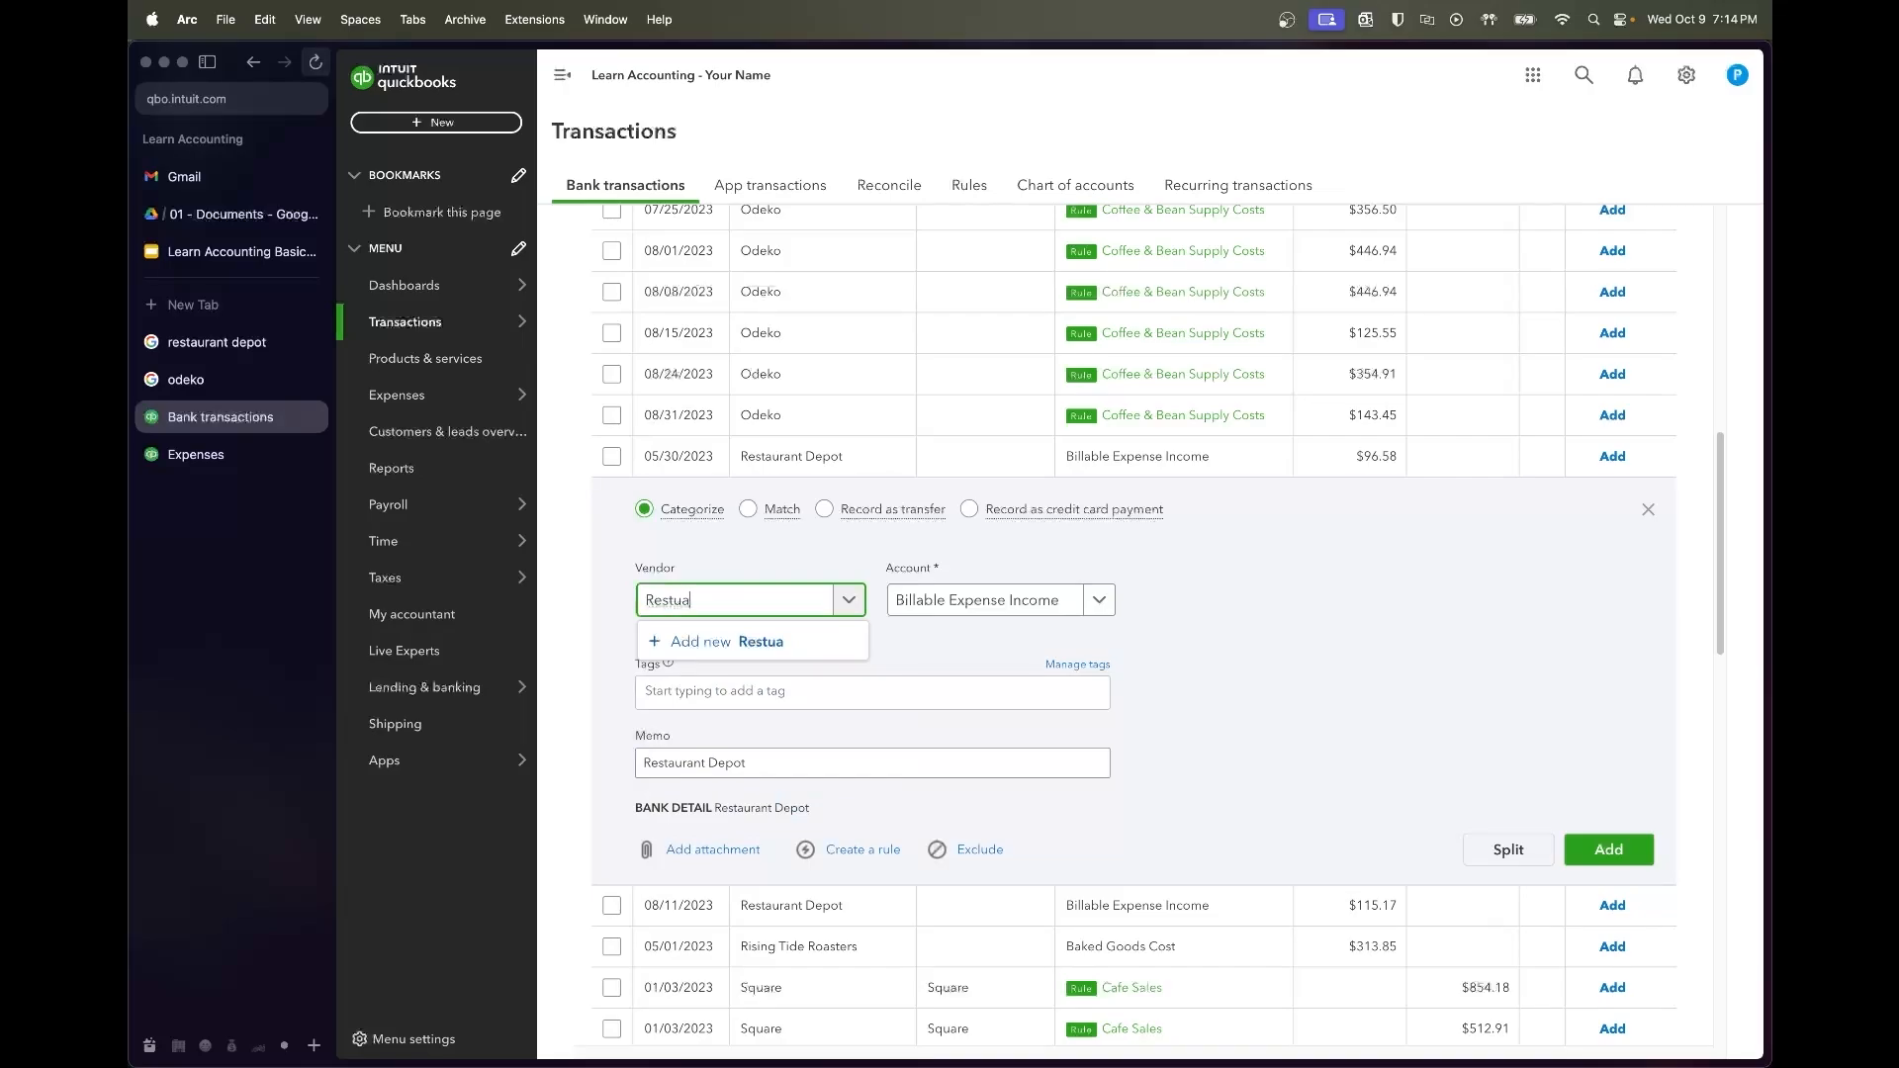
type("Depot")
left_click(752, 641)
left_click(1662, 1019)
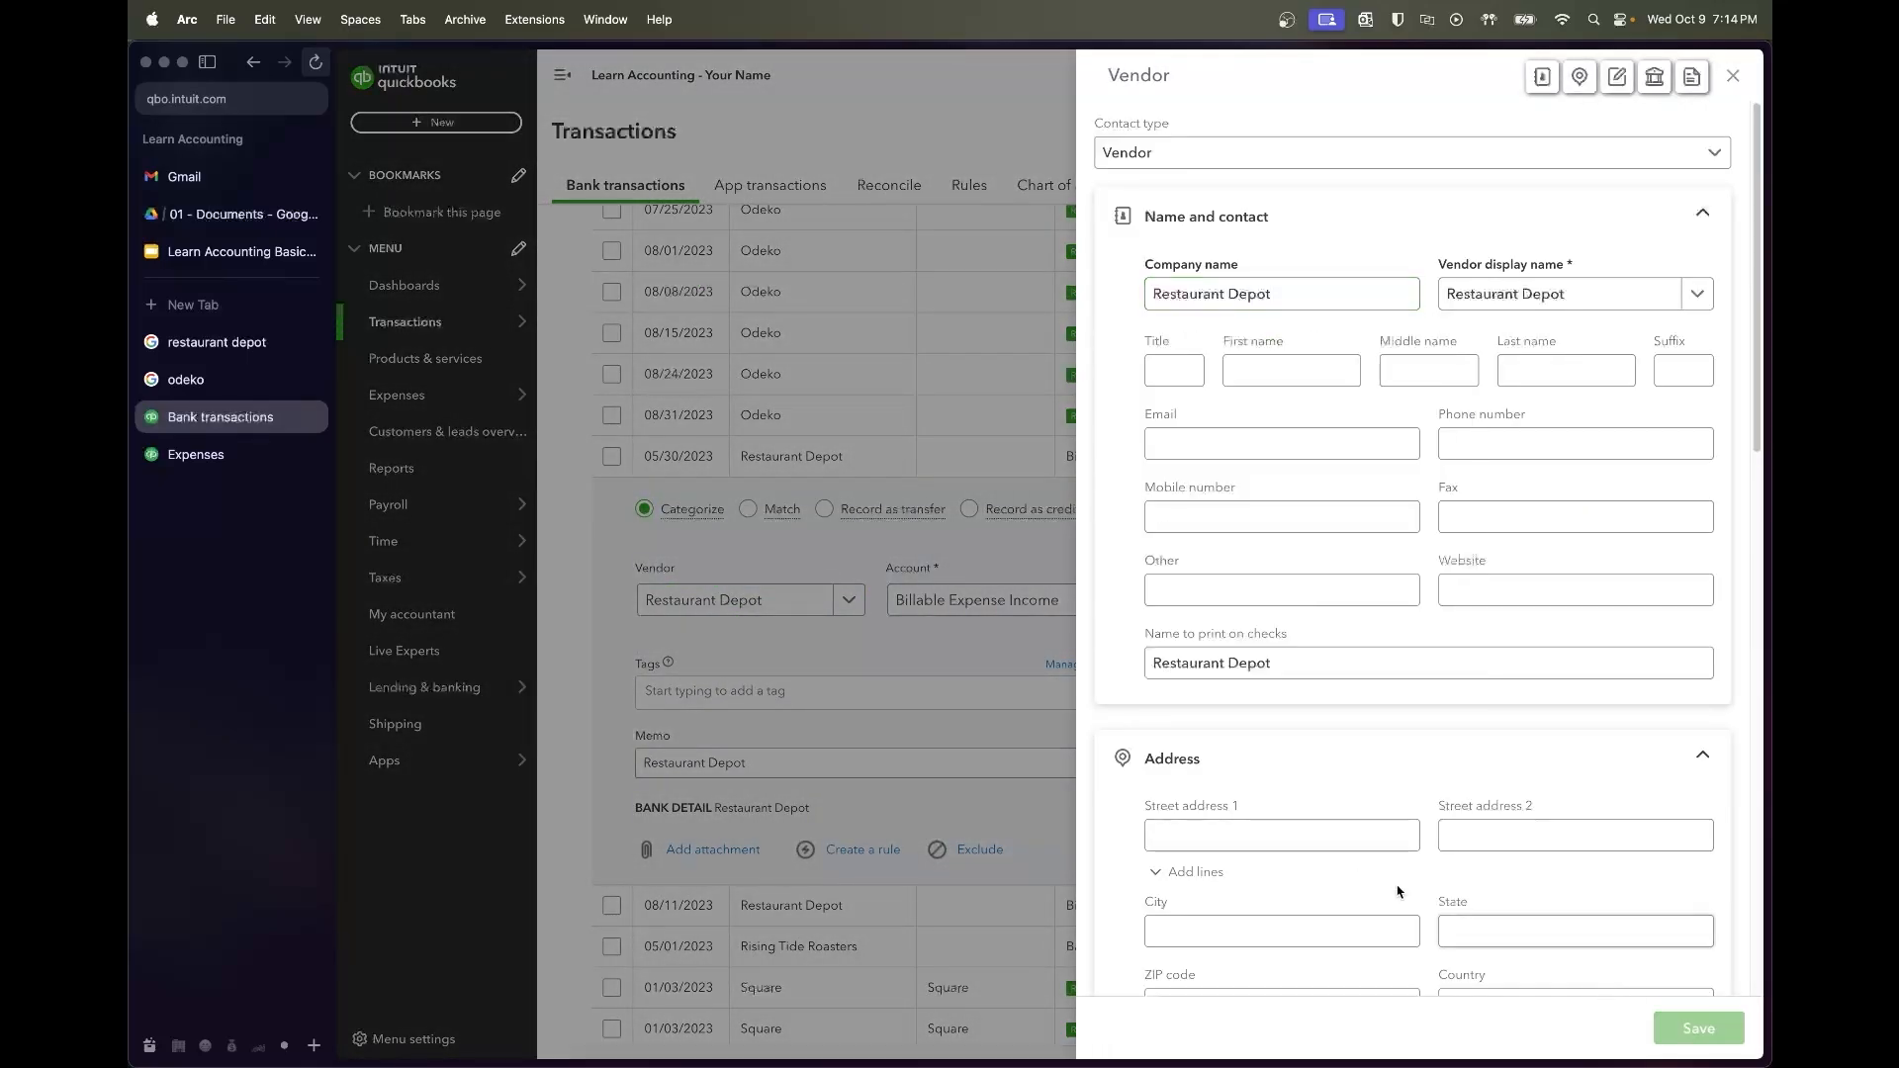
key("Tab")
type("c")
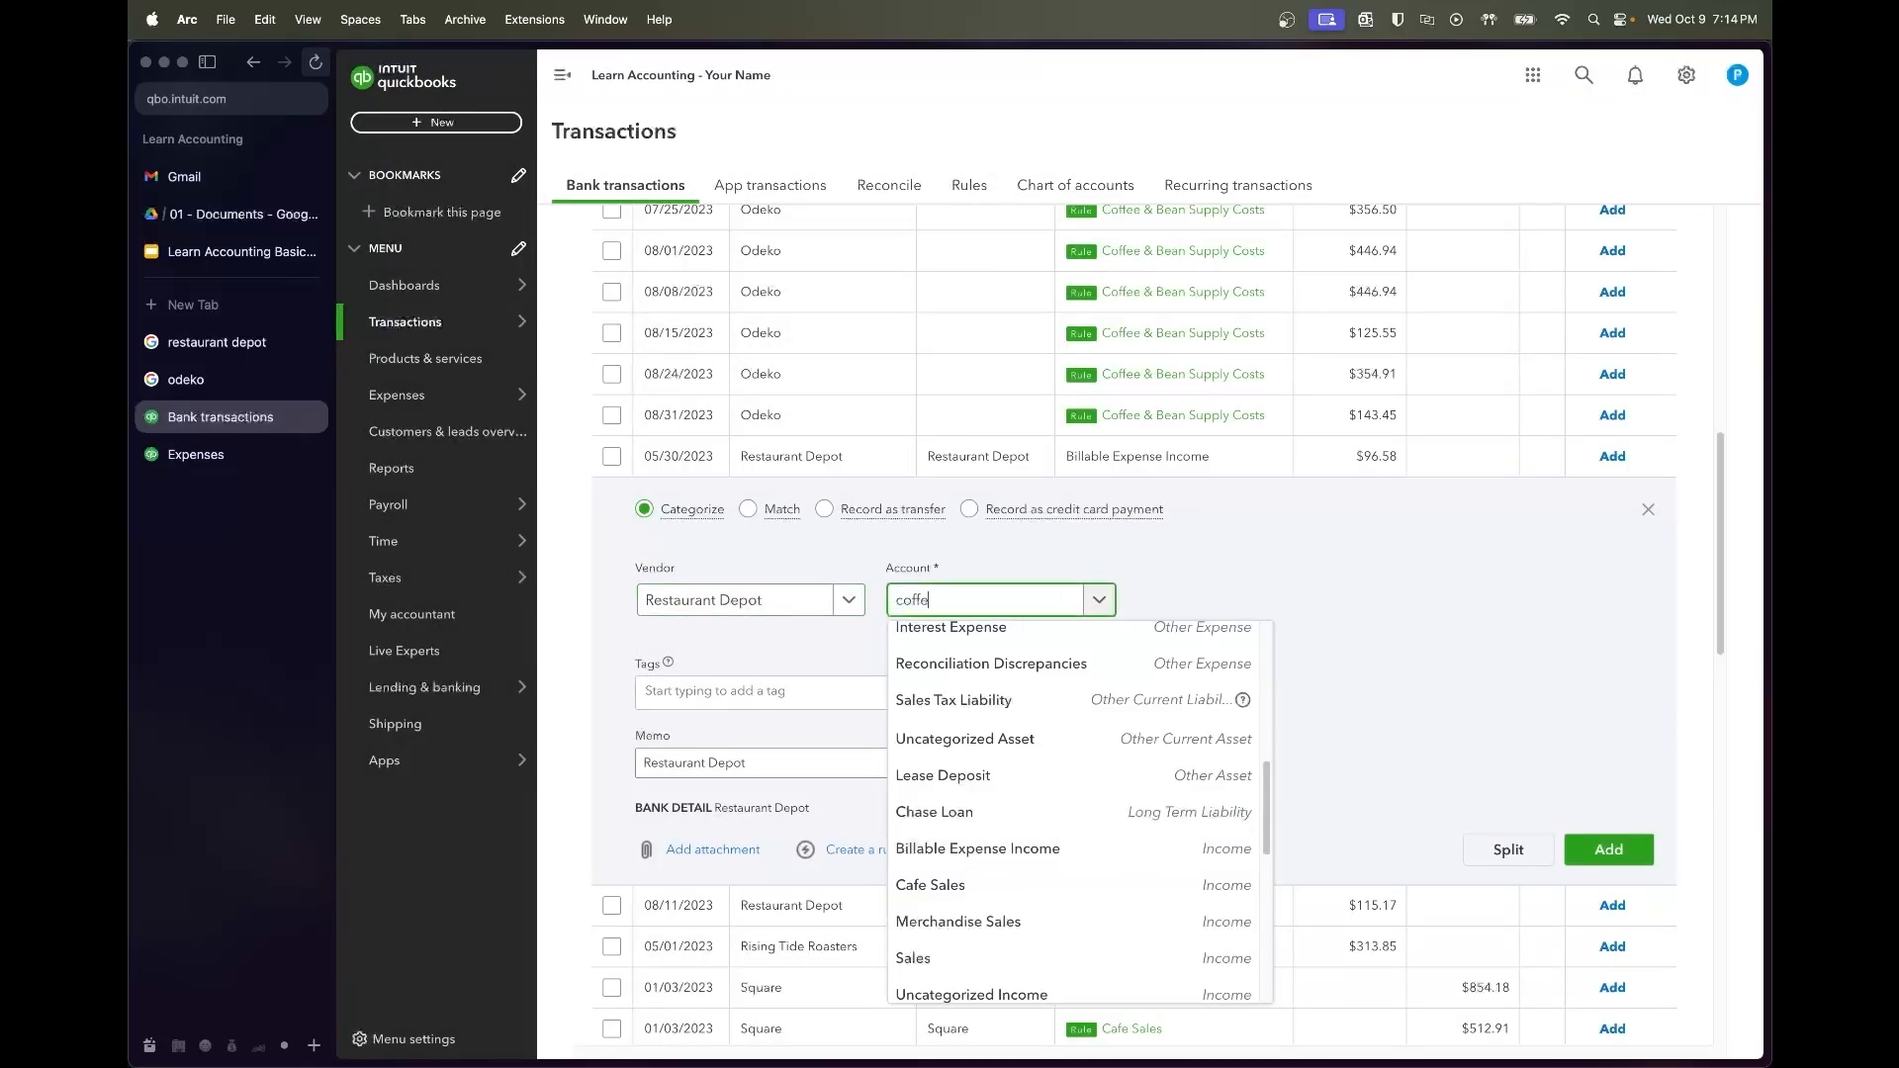
type("offe")
left_click(1029, 677)
Create and save a rule named Restaurant Depot for these charges
left_click(860, 850)
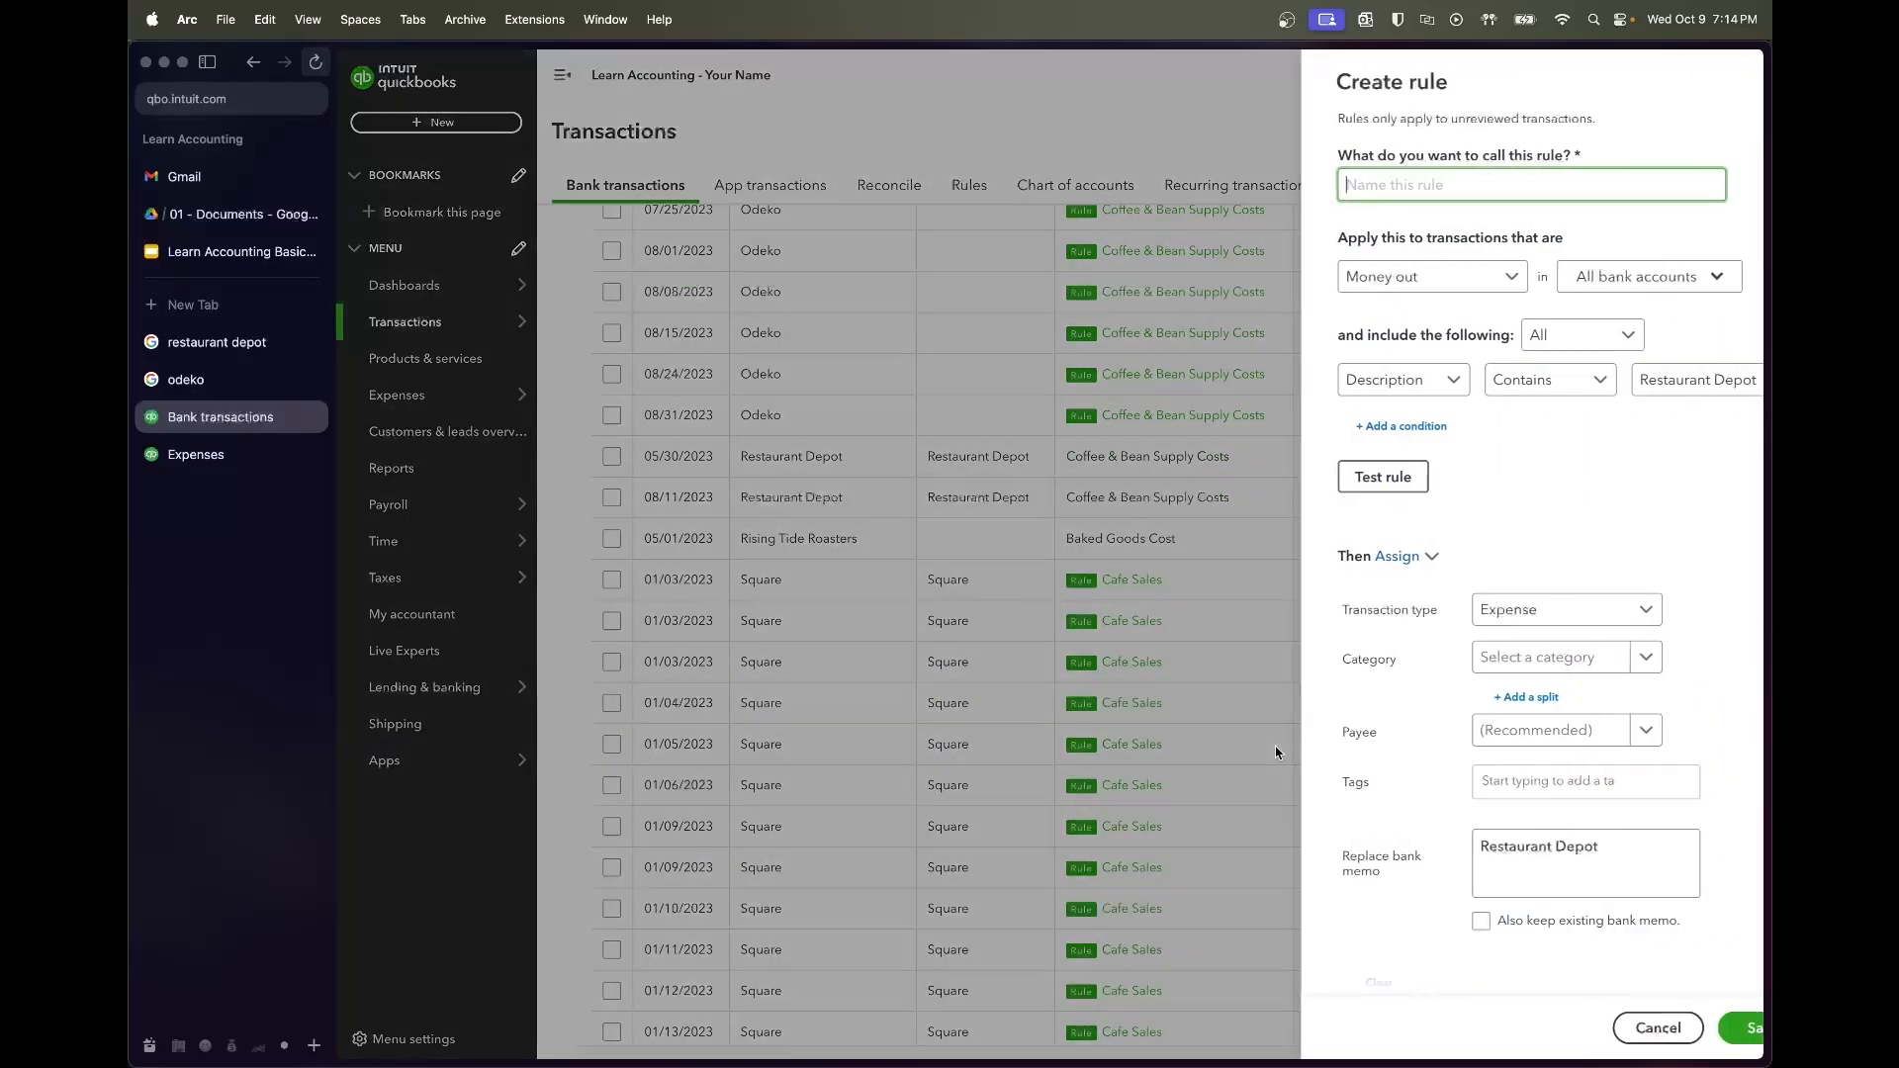
type("Restaurant Depot")
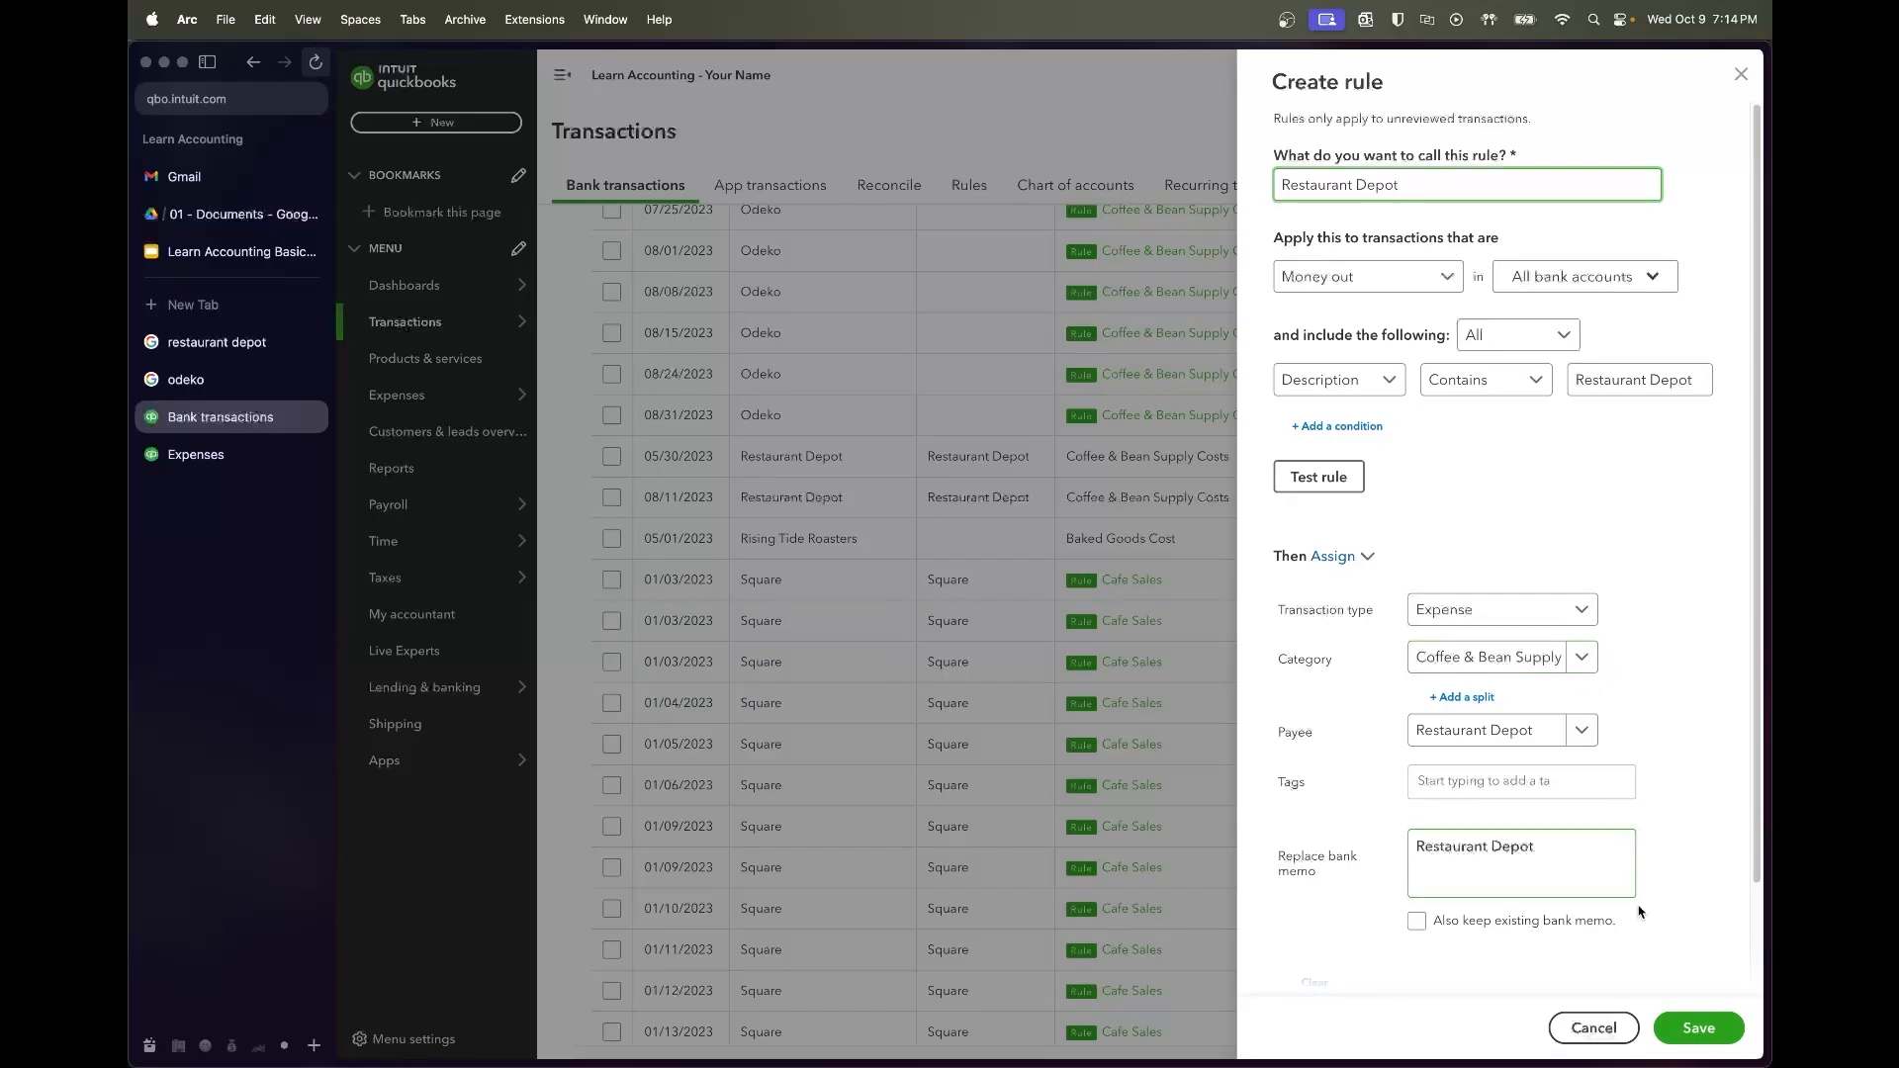
scroll(1650, 859, "down", 2)
right_click(1575, 989)
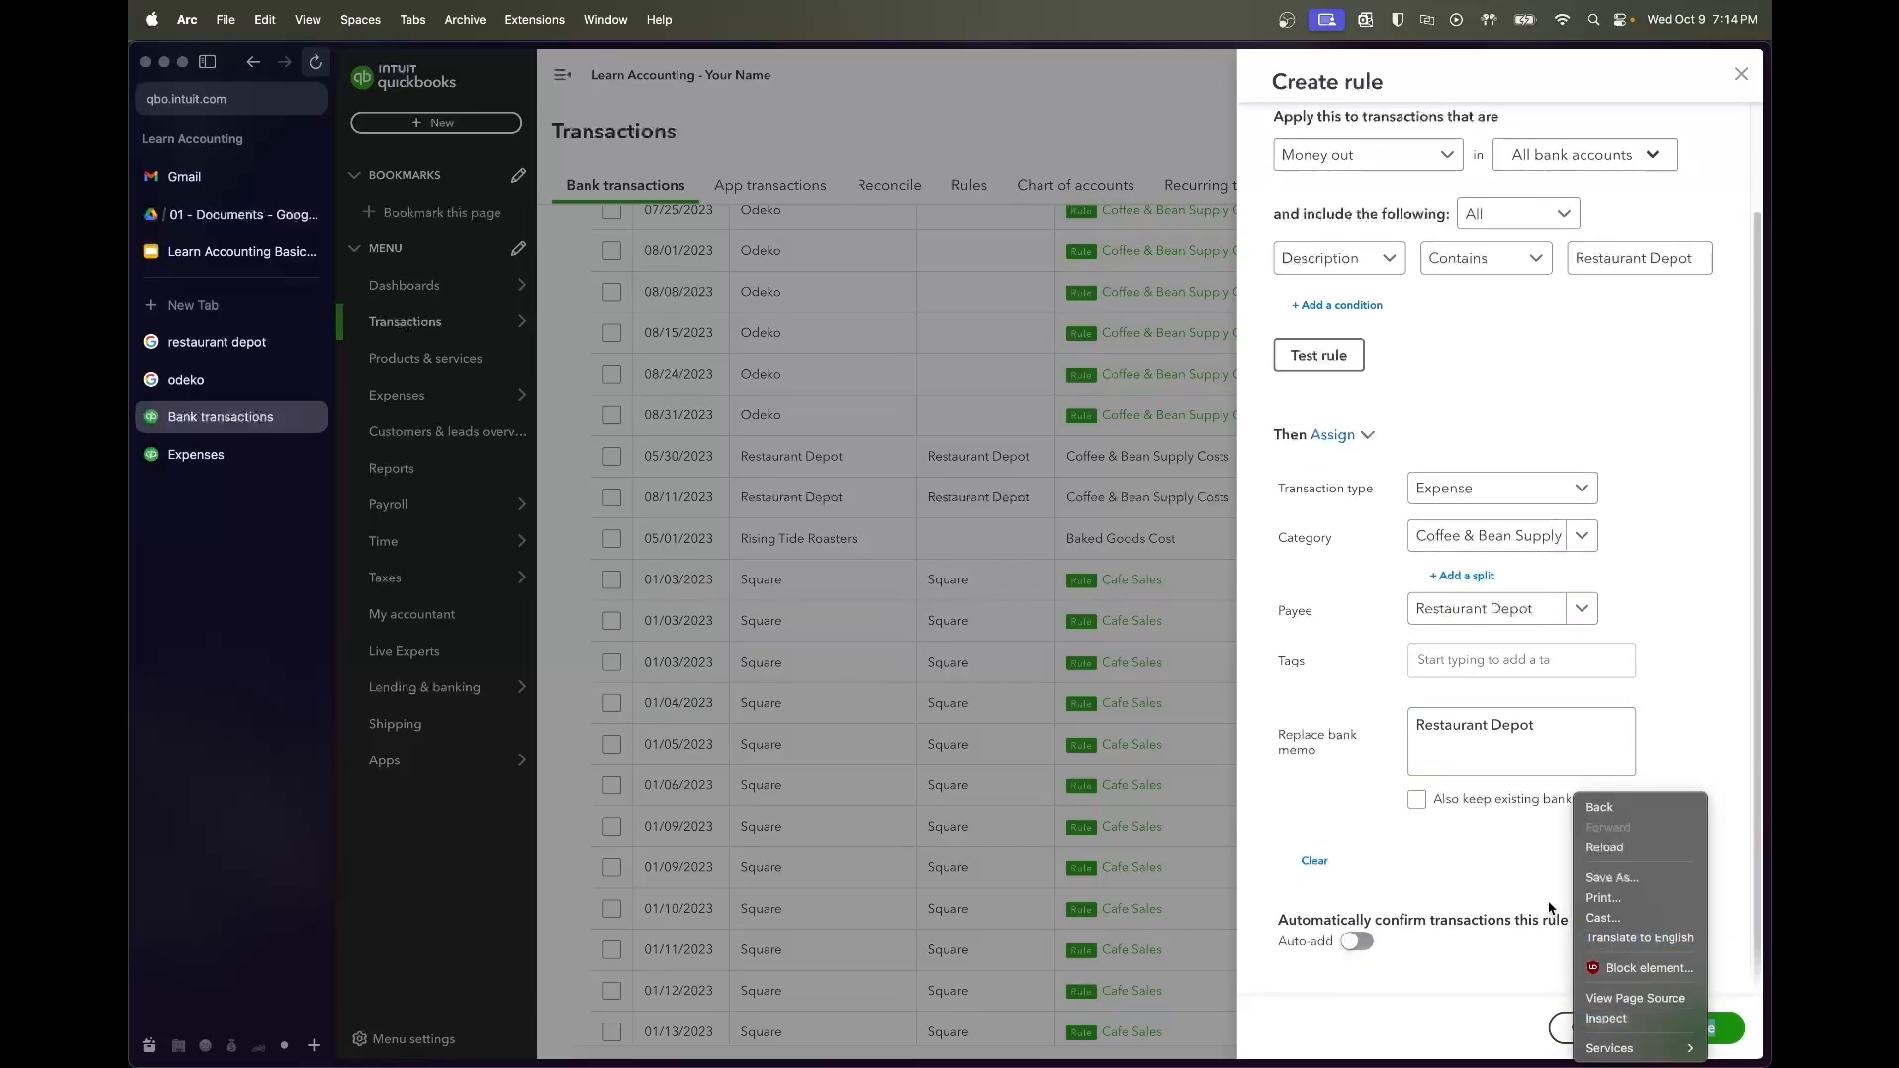
left_click(1338, 822)
right_click(1687, 1029)
left_click(1705, 940)
left_click(1698, 1028)
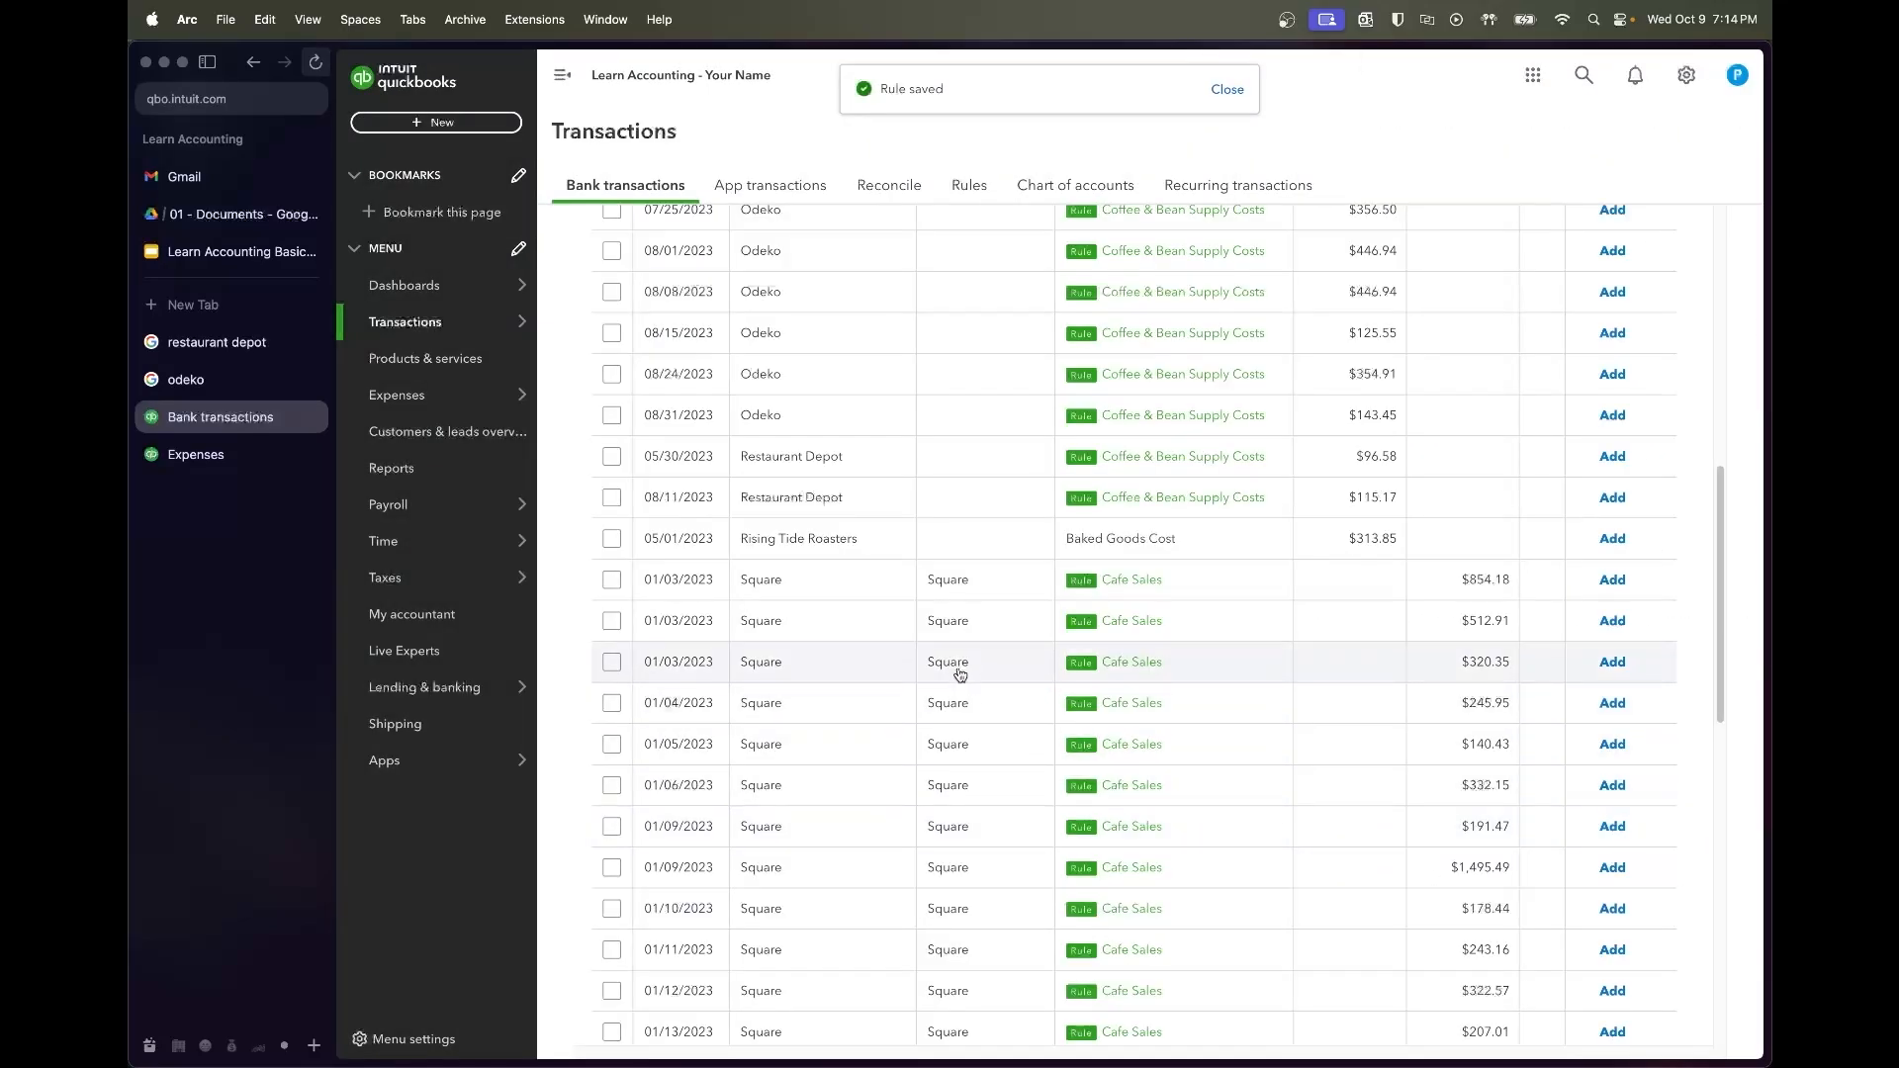
left_click(880, 554)
scroll(924, 784, "down", 1)
Add vendor Rising Tide Roasters, categorize its payment as Coffee & Bean Supply Costs, and add it
left_click(746, 582)
type("Rising")
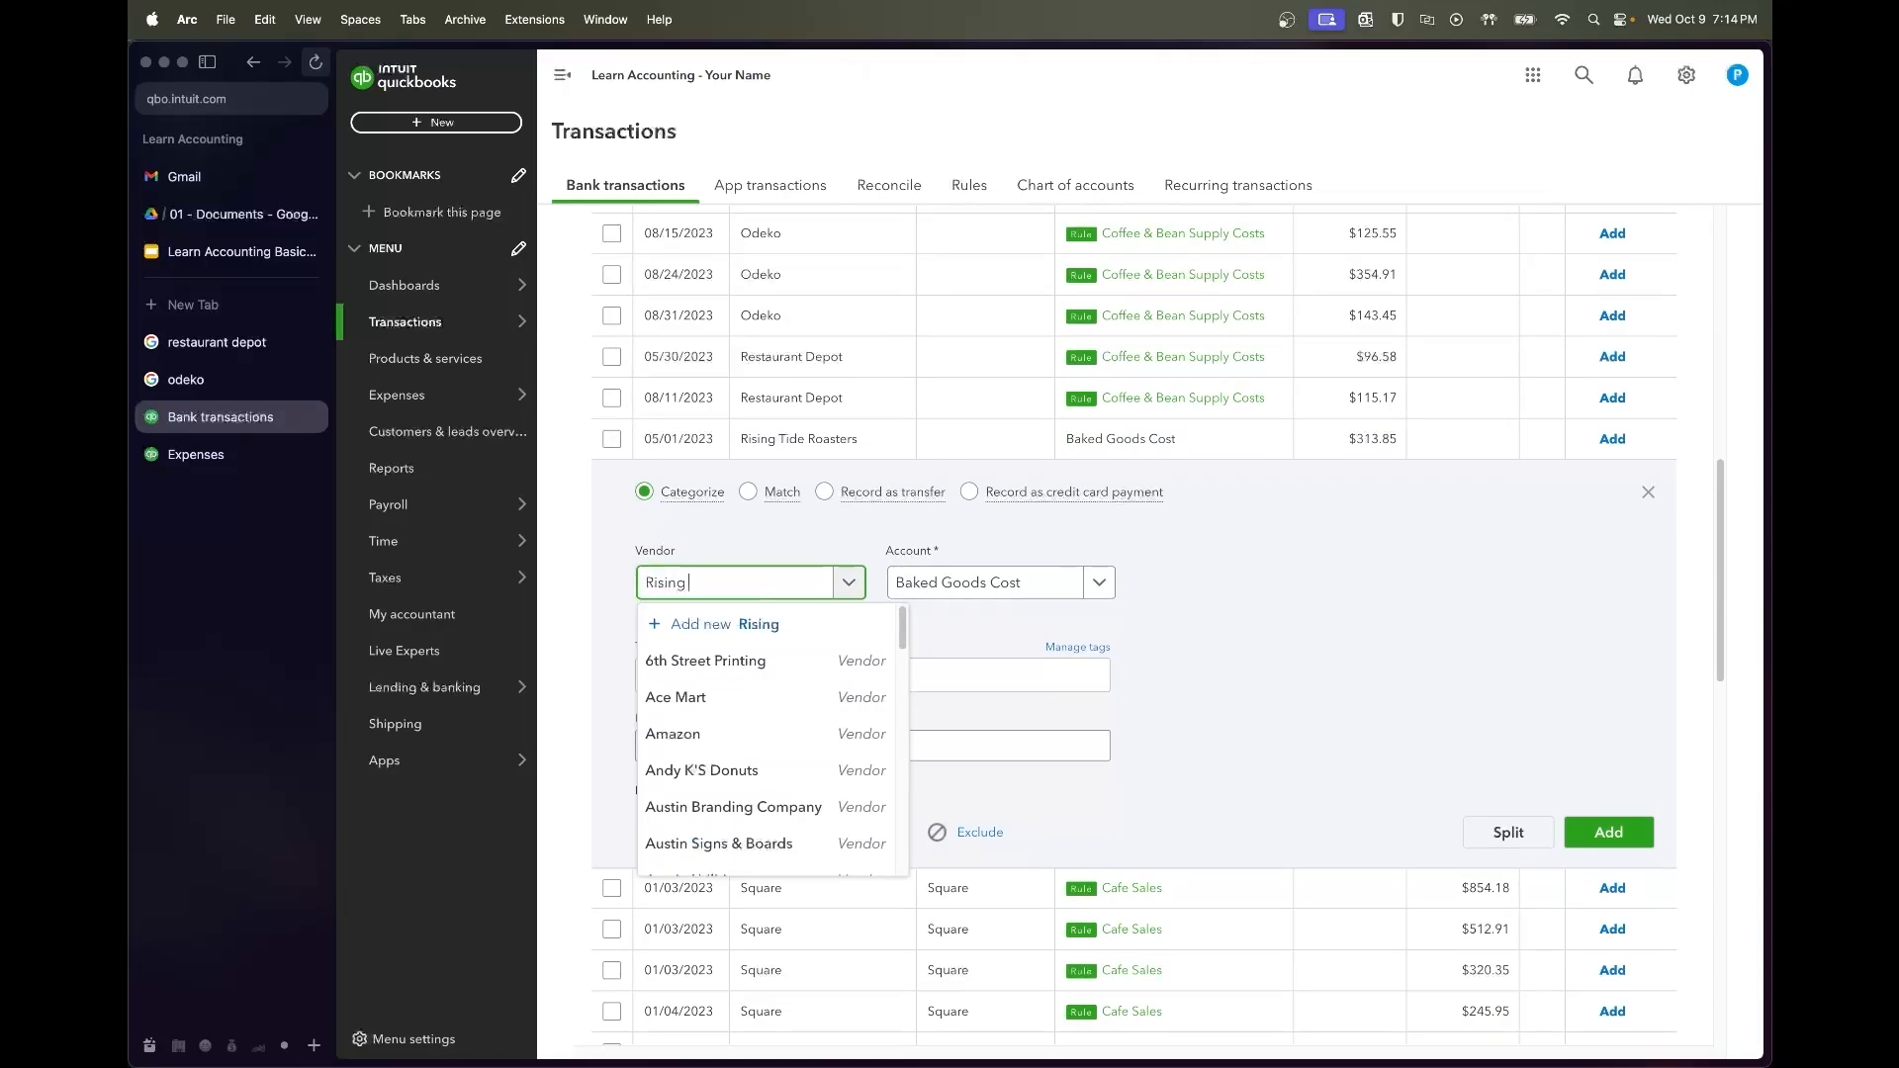
type(" Tide Roasters")
left_click(804, 624)
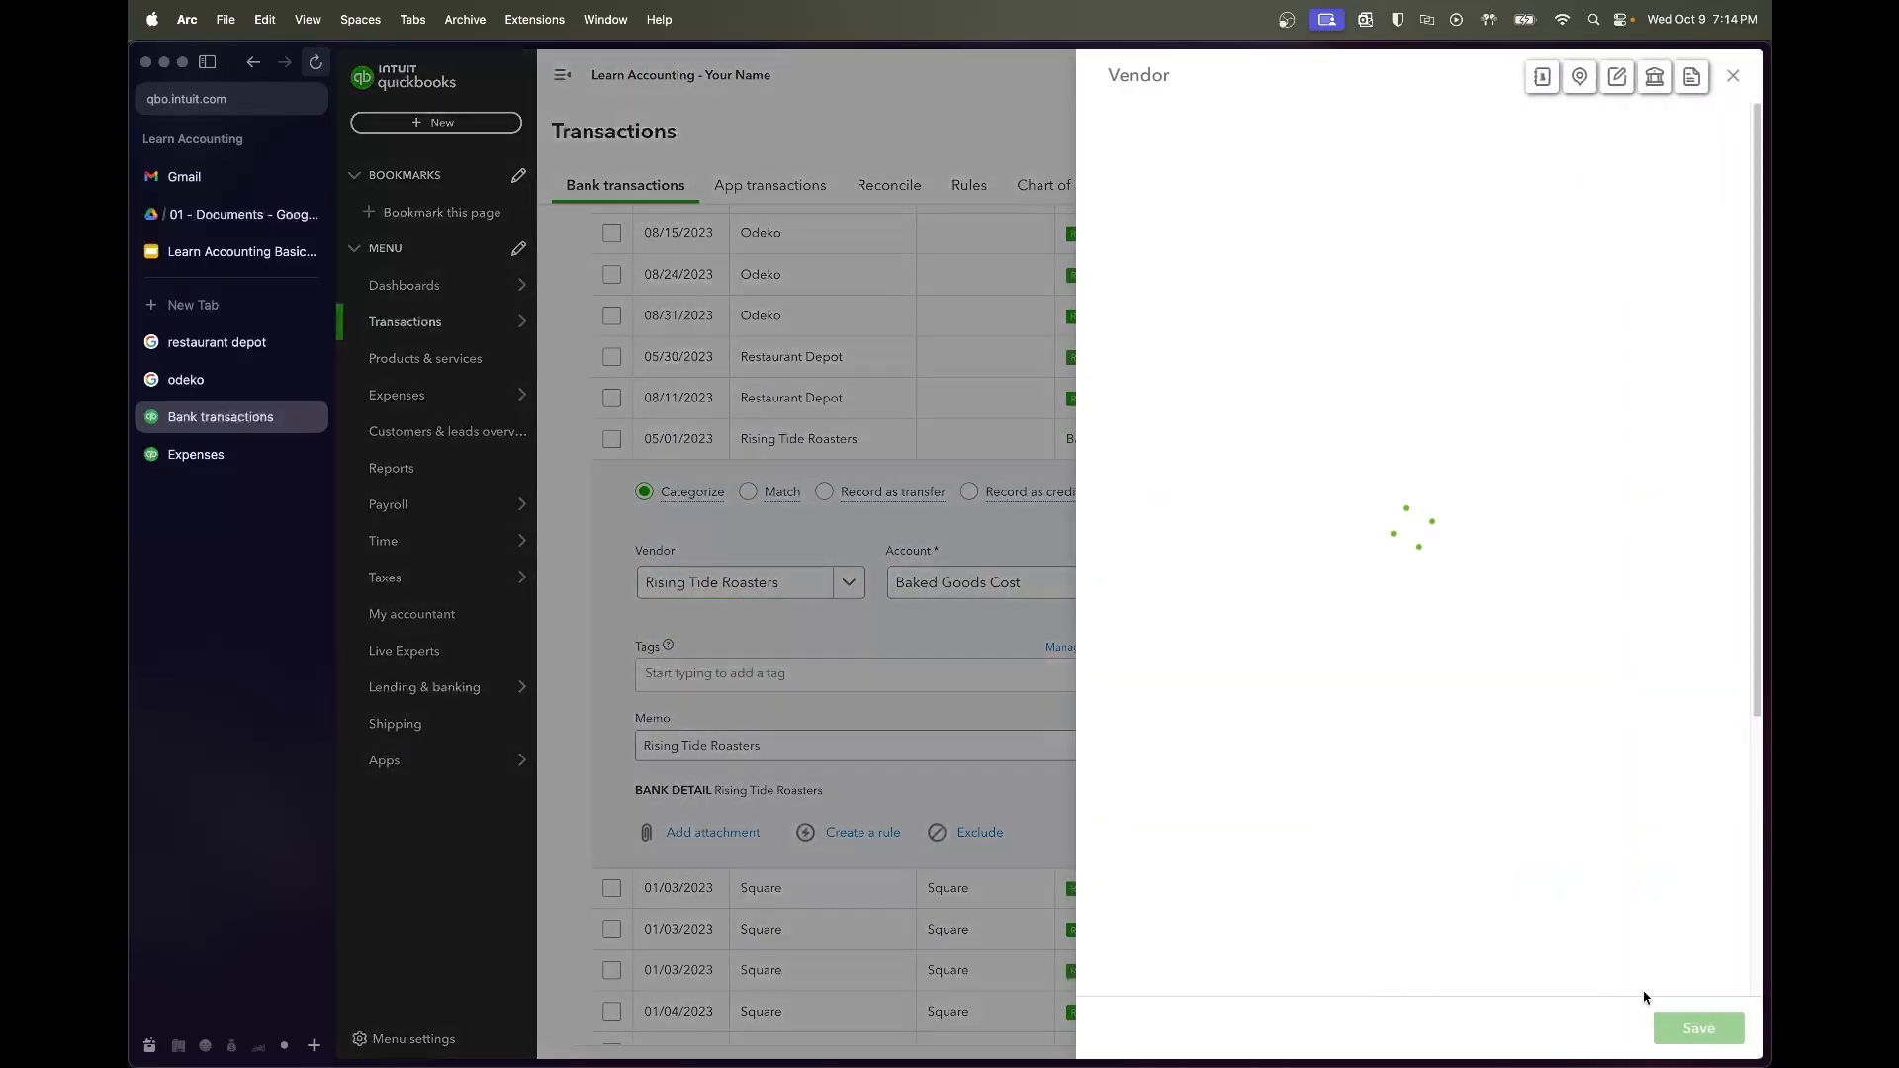
left_click(1681, 1027)
left_click(1020, 584)
type("coffee")
left_click(1056, 661)
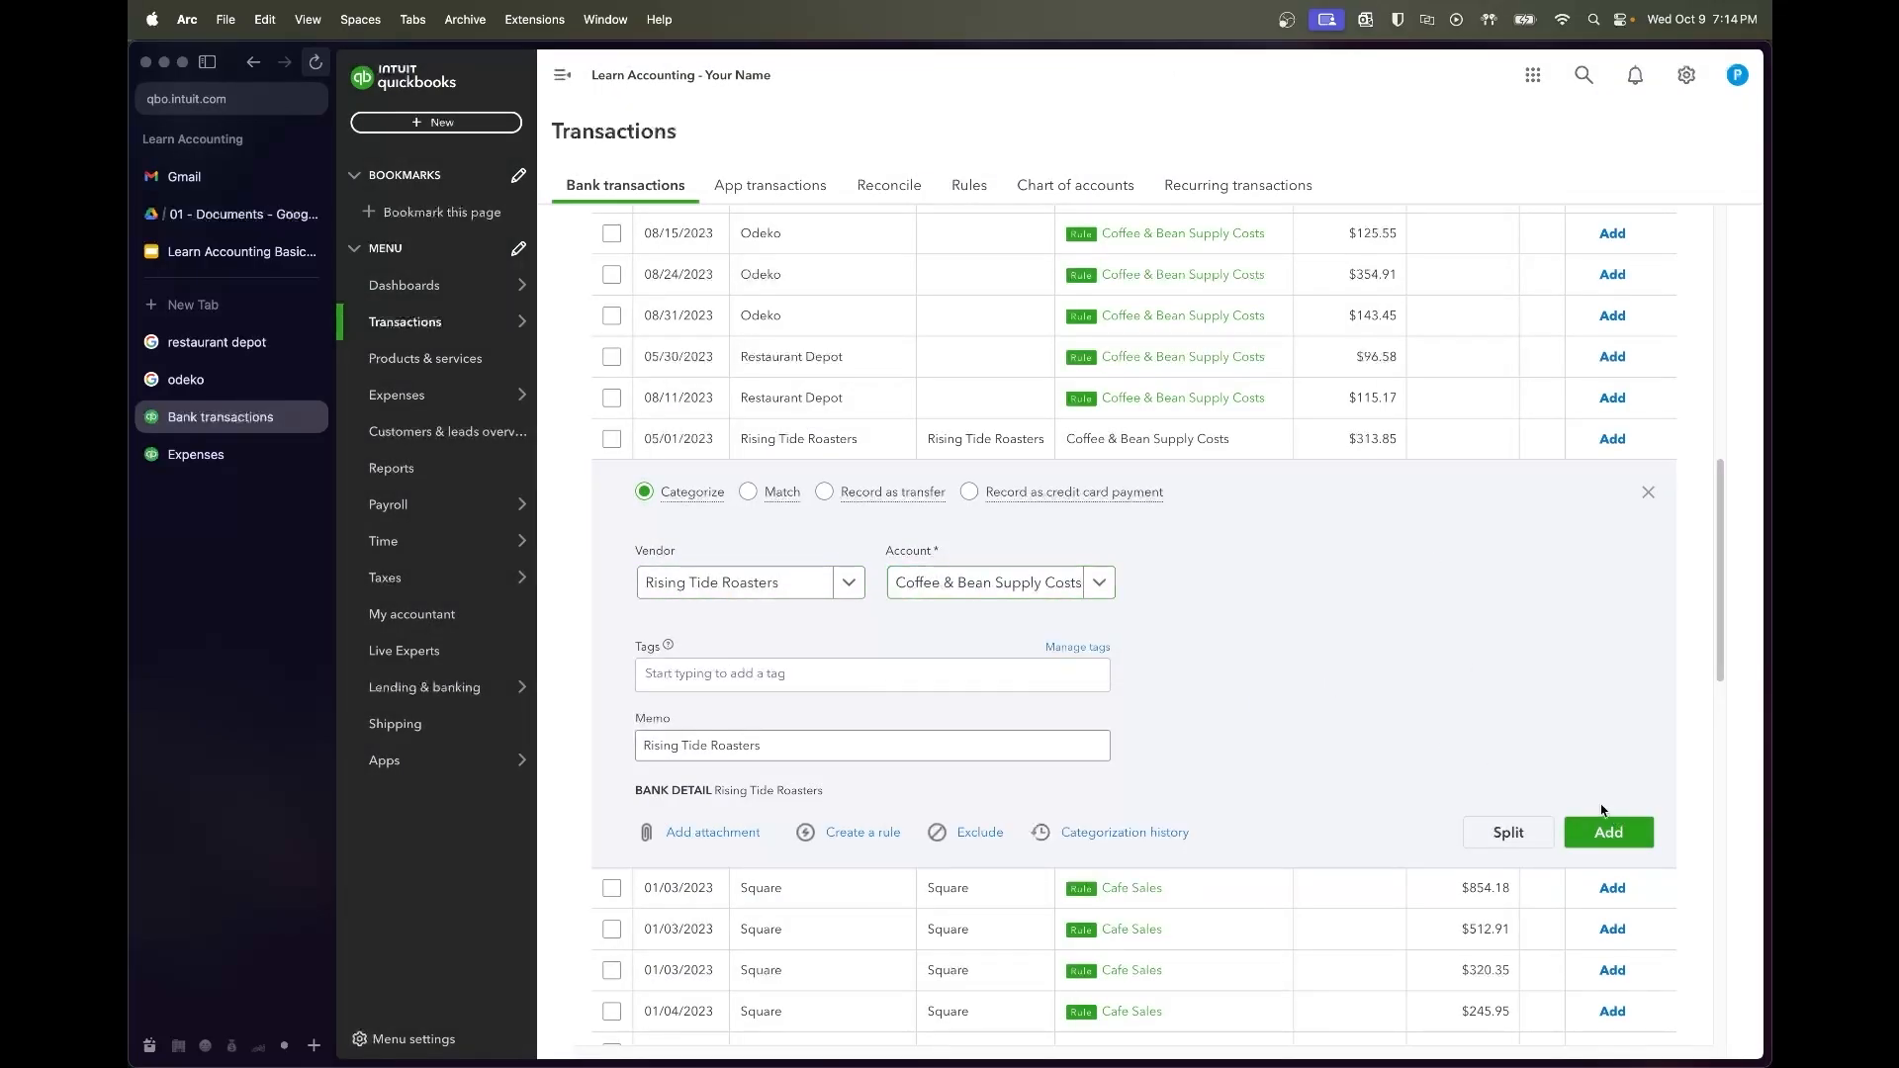
left_click(1613, 833)
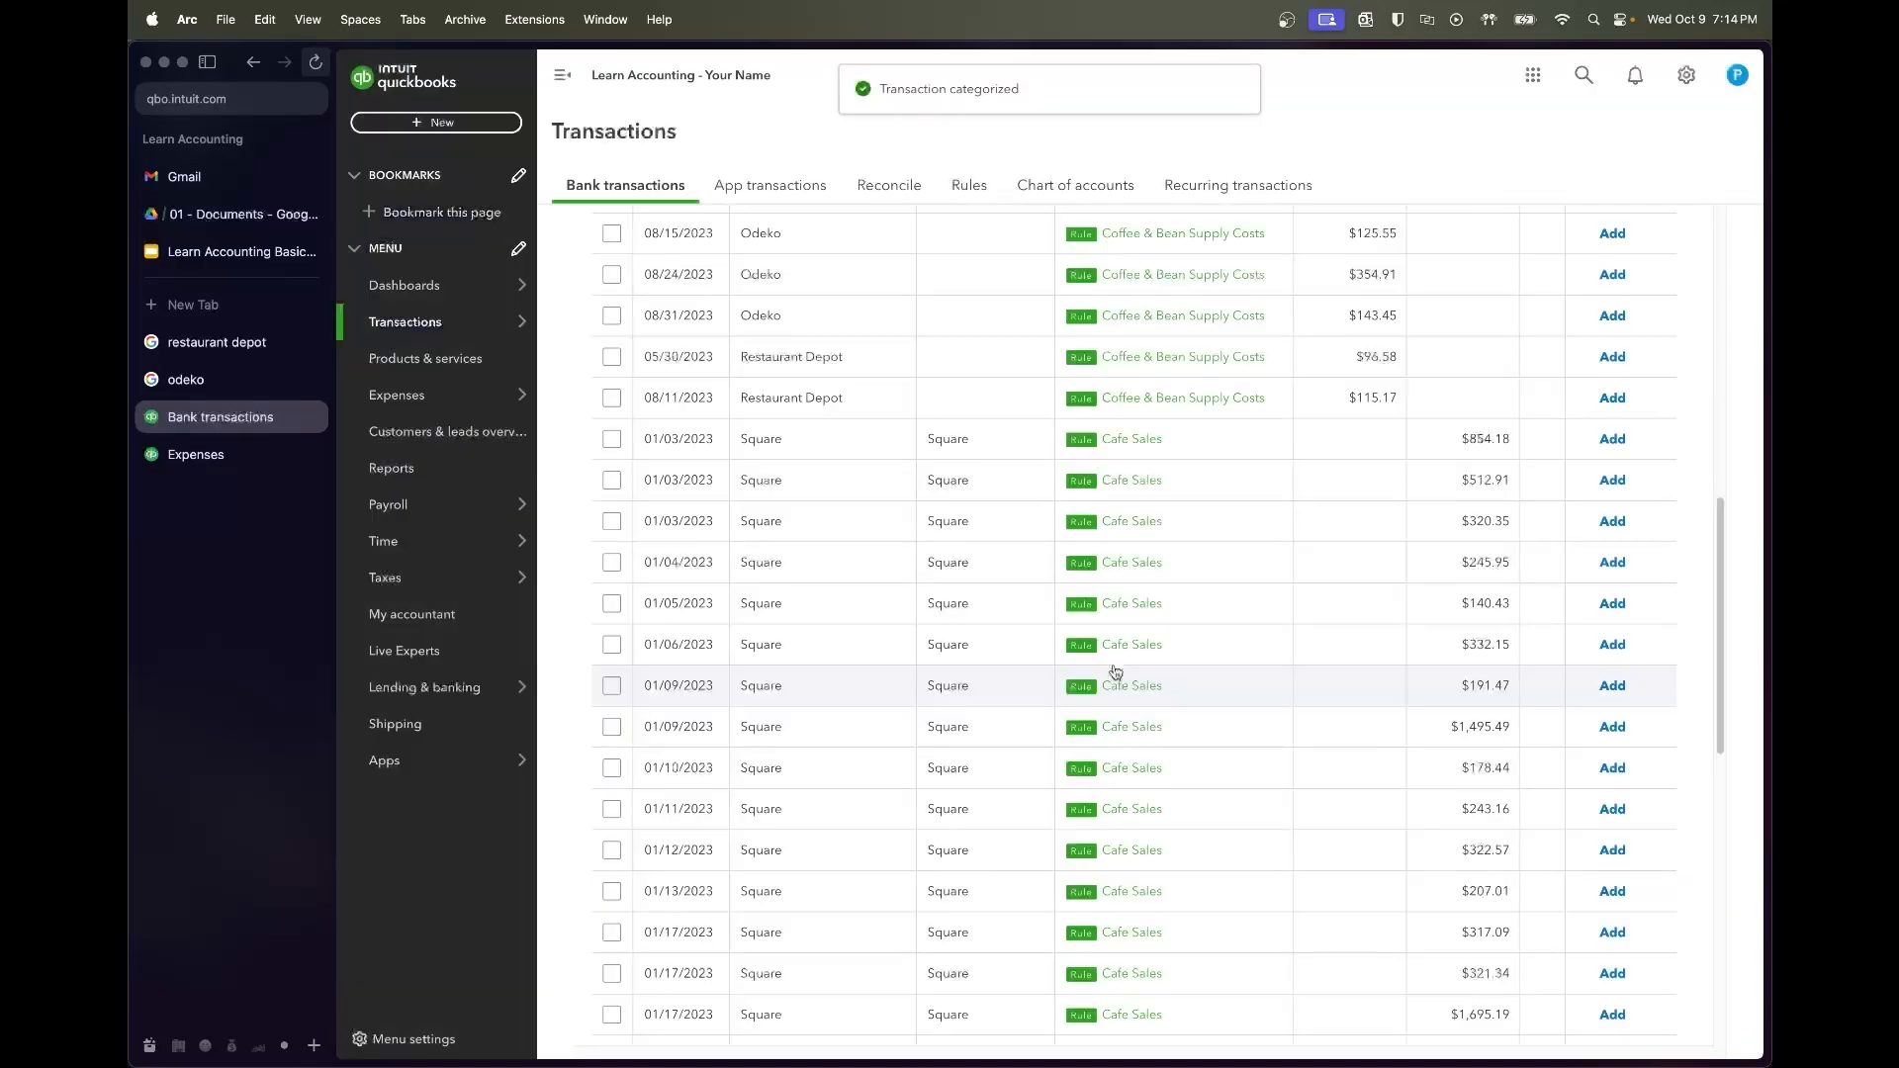
Select the Odeko through 02/06 Square rows and accept those 19 transactions
scroll(1075, 620, "up", 3)
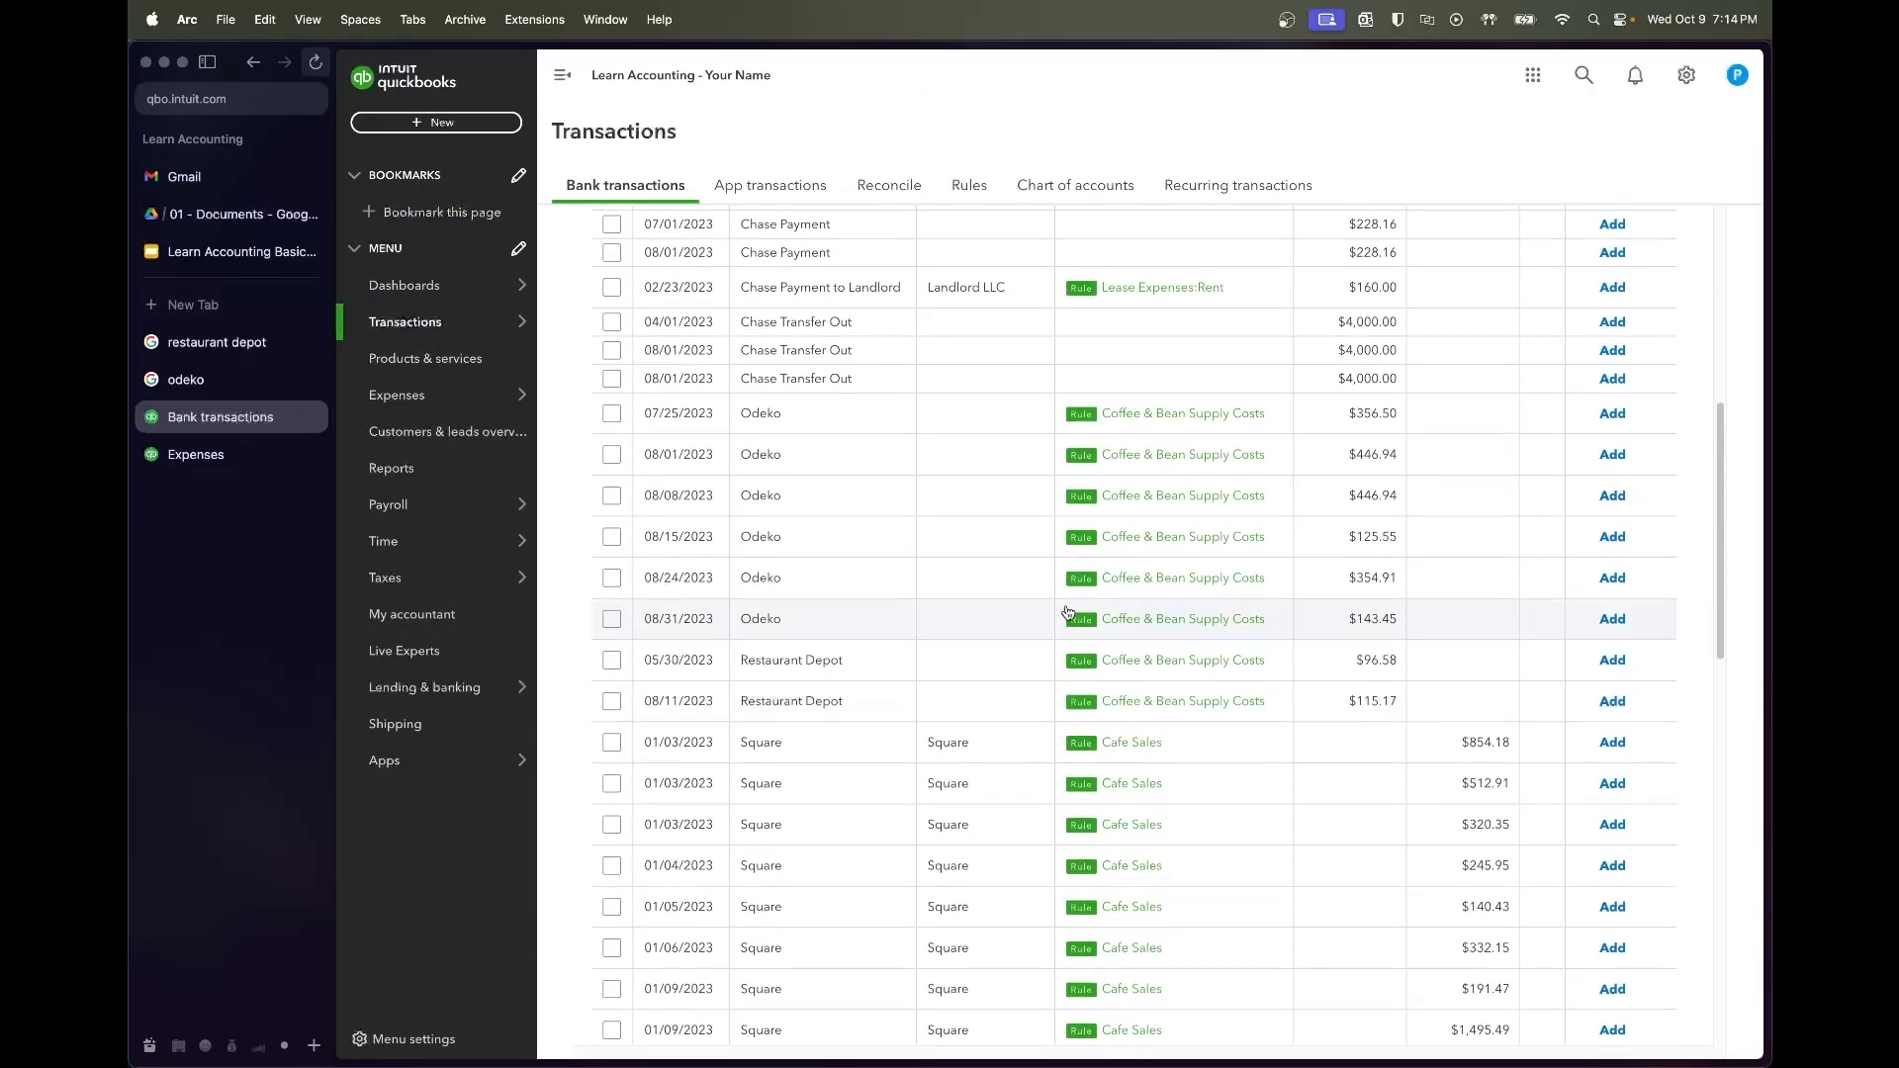
scroll(1036, 442, "down", 5)
scroll(1036, 442, "down", 7)
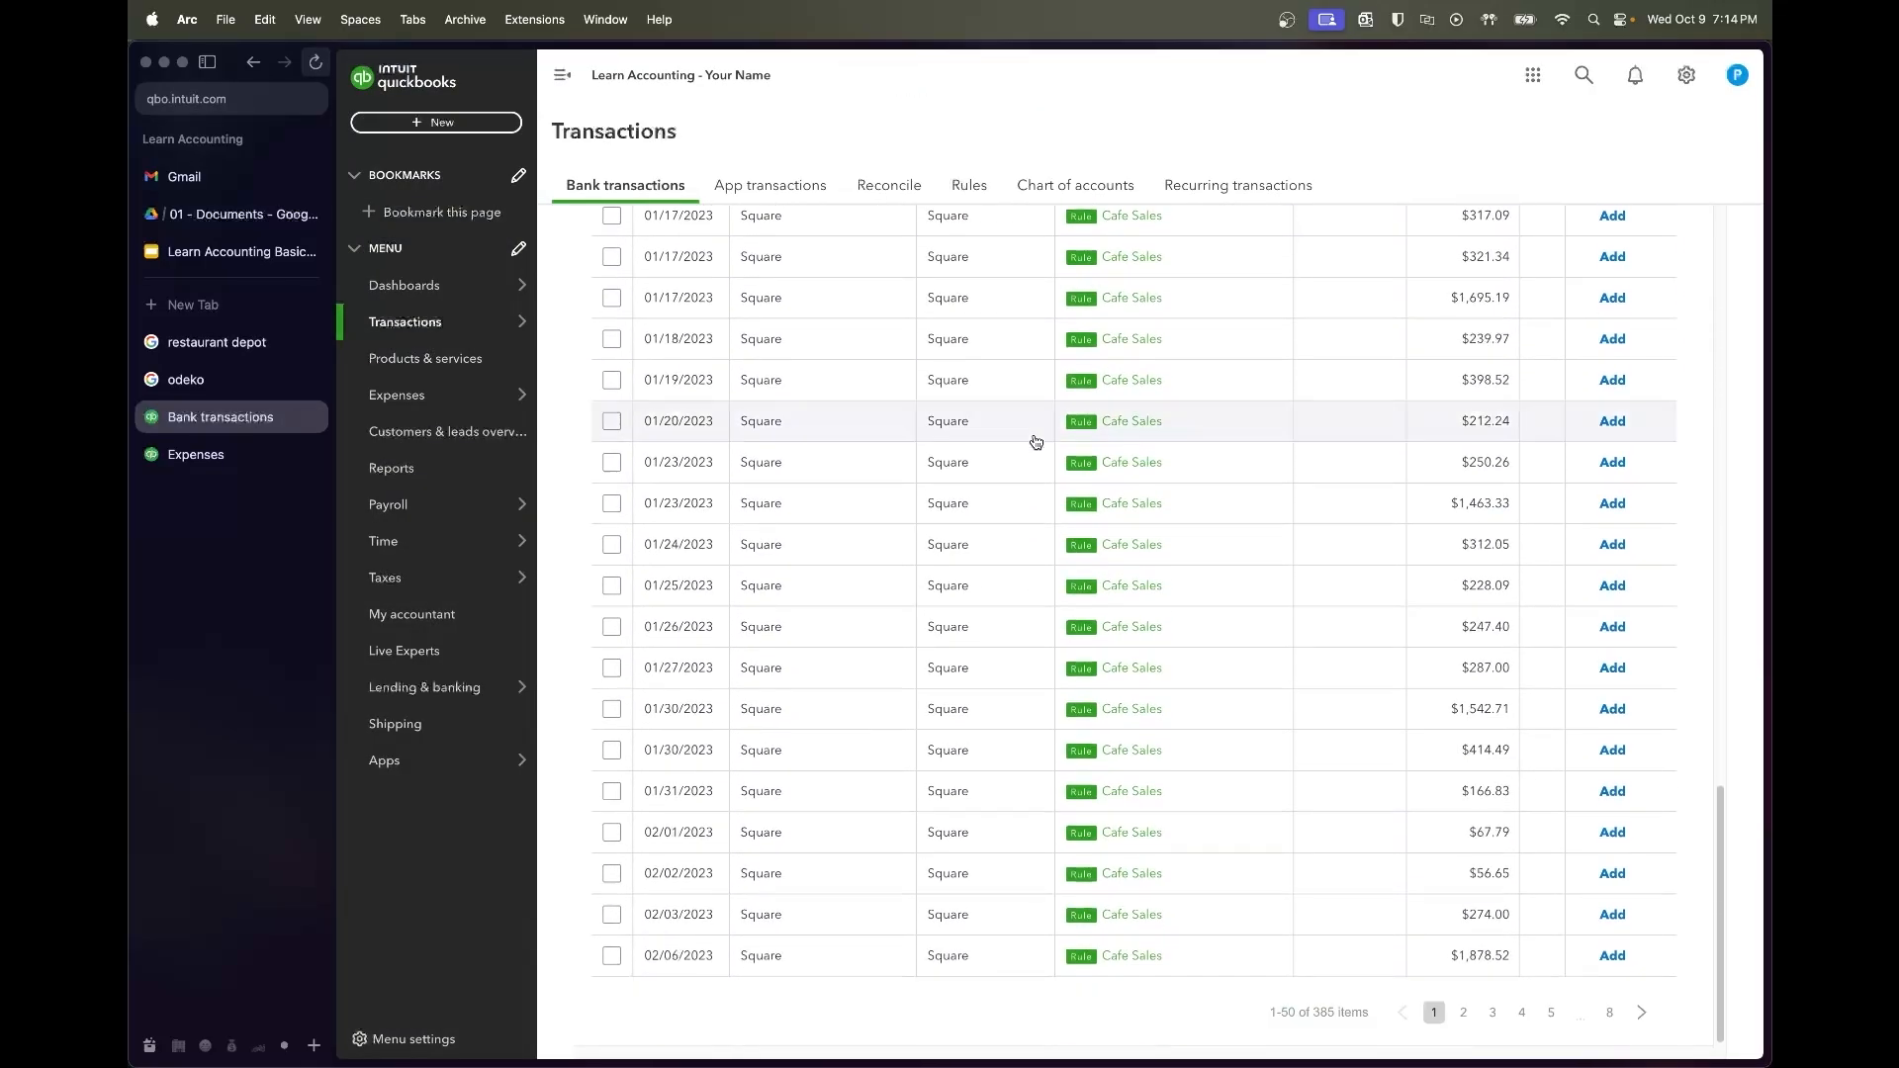
scroll(1036, 442, "up", 11)
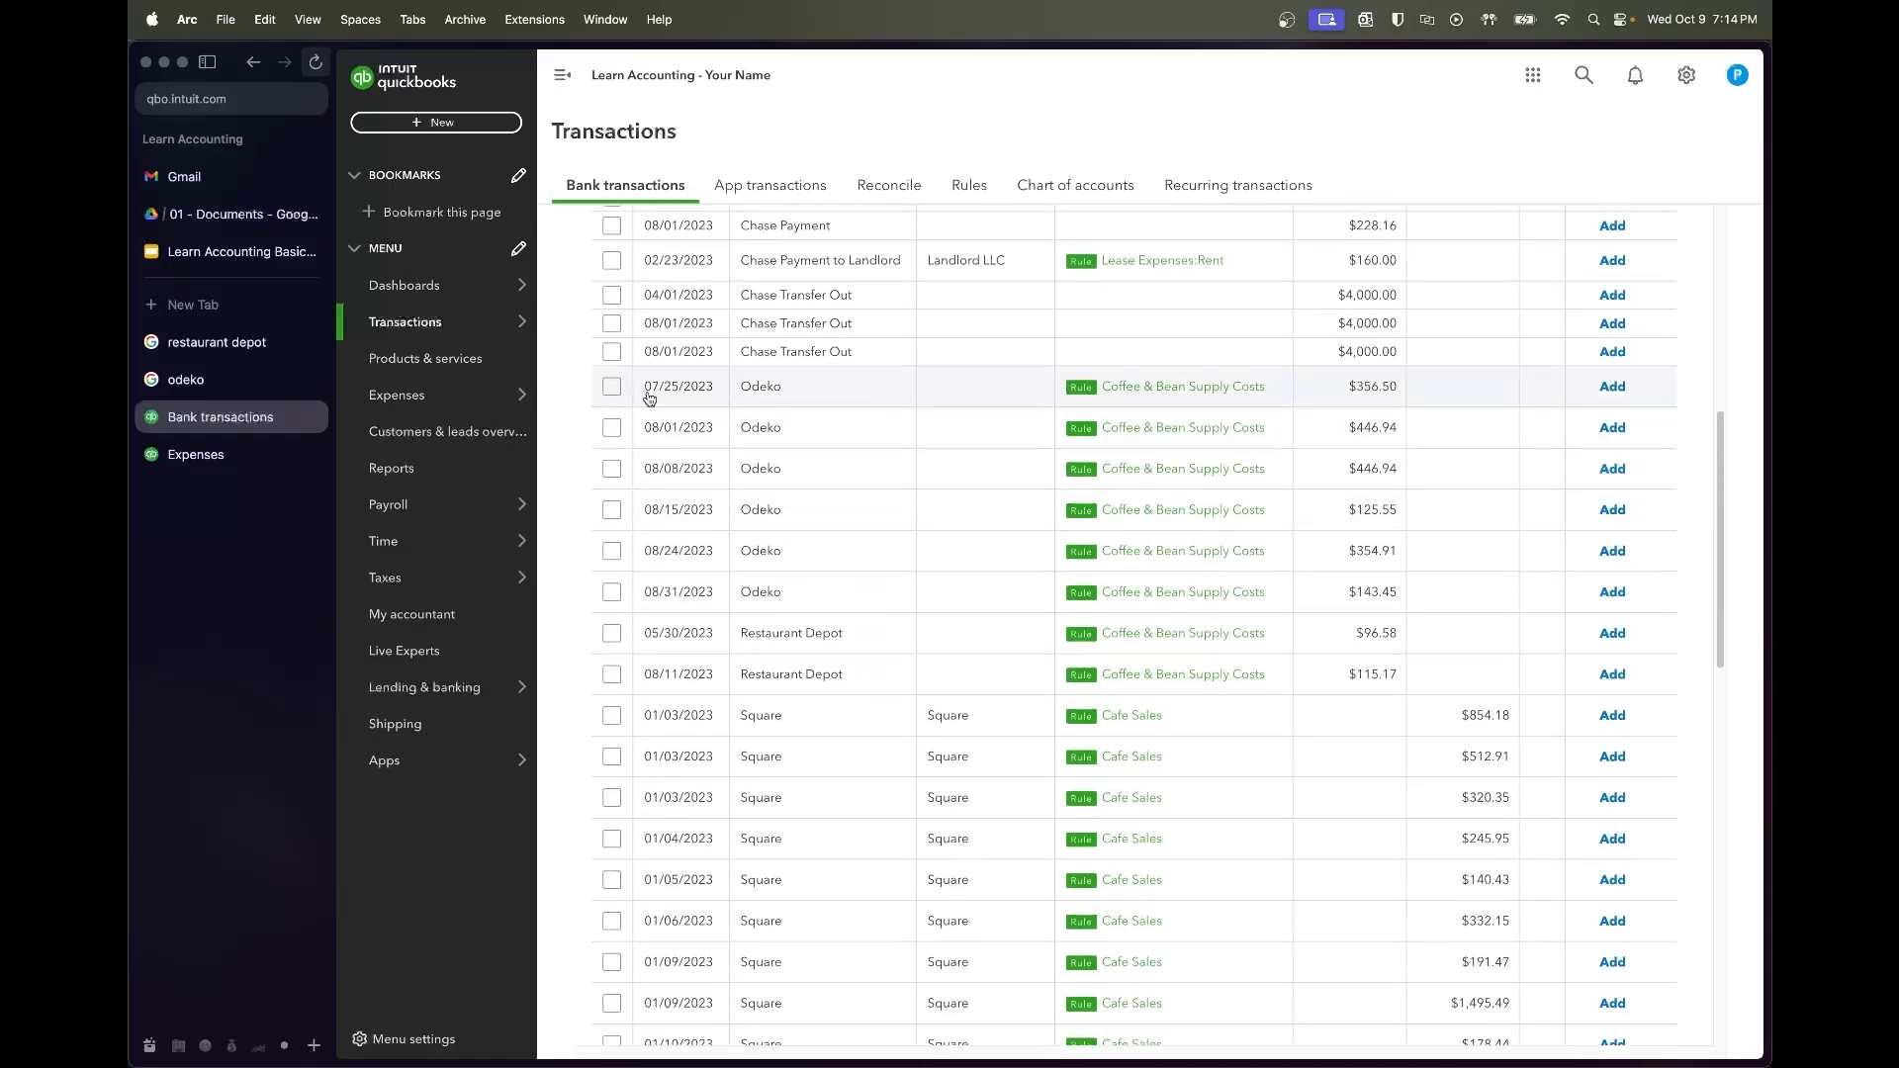
scroll(778, 636, "down", 10)
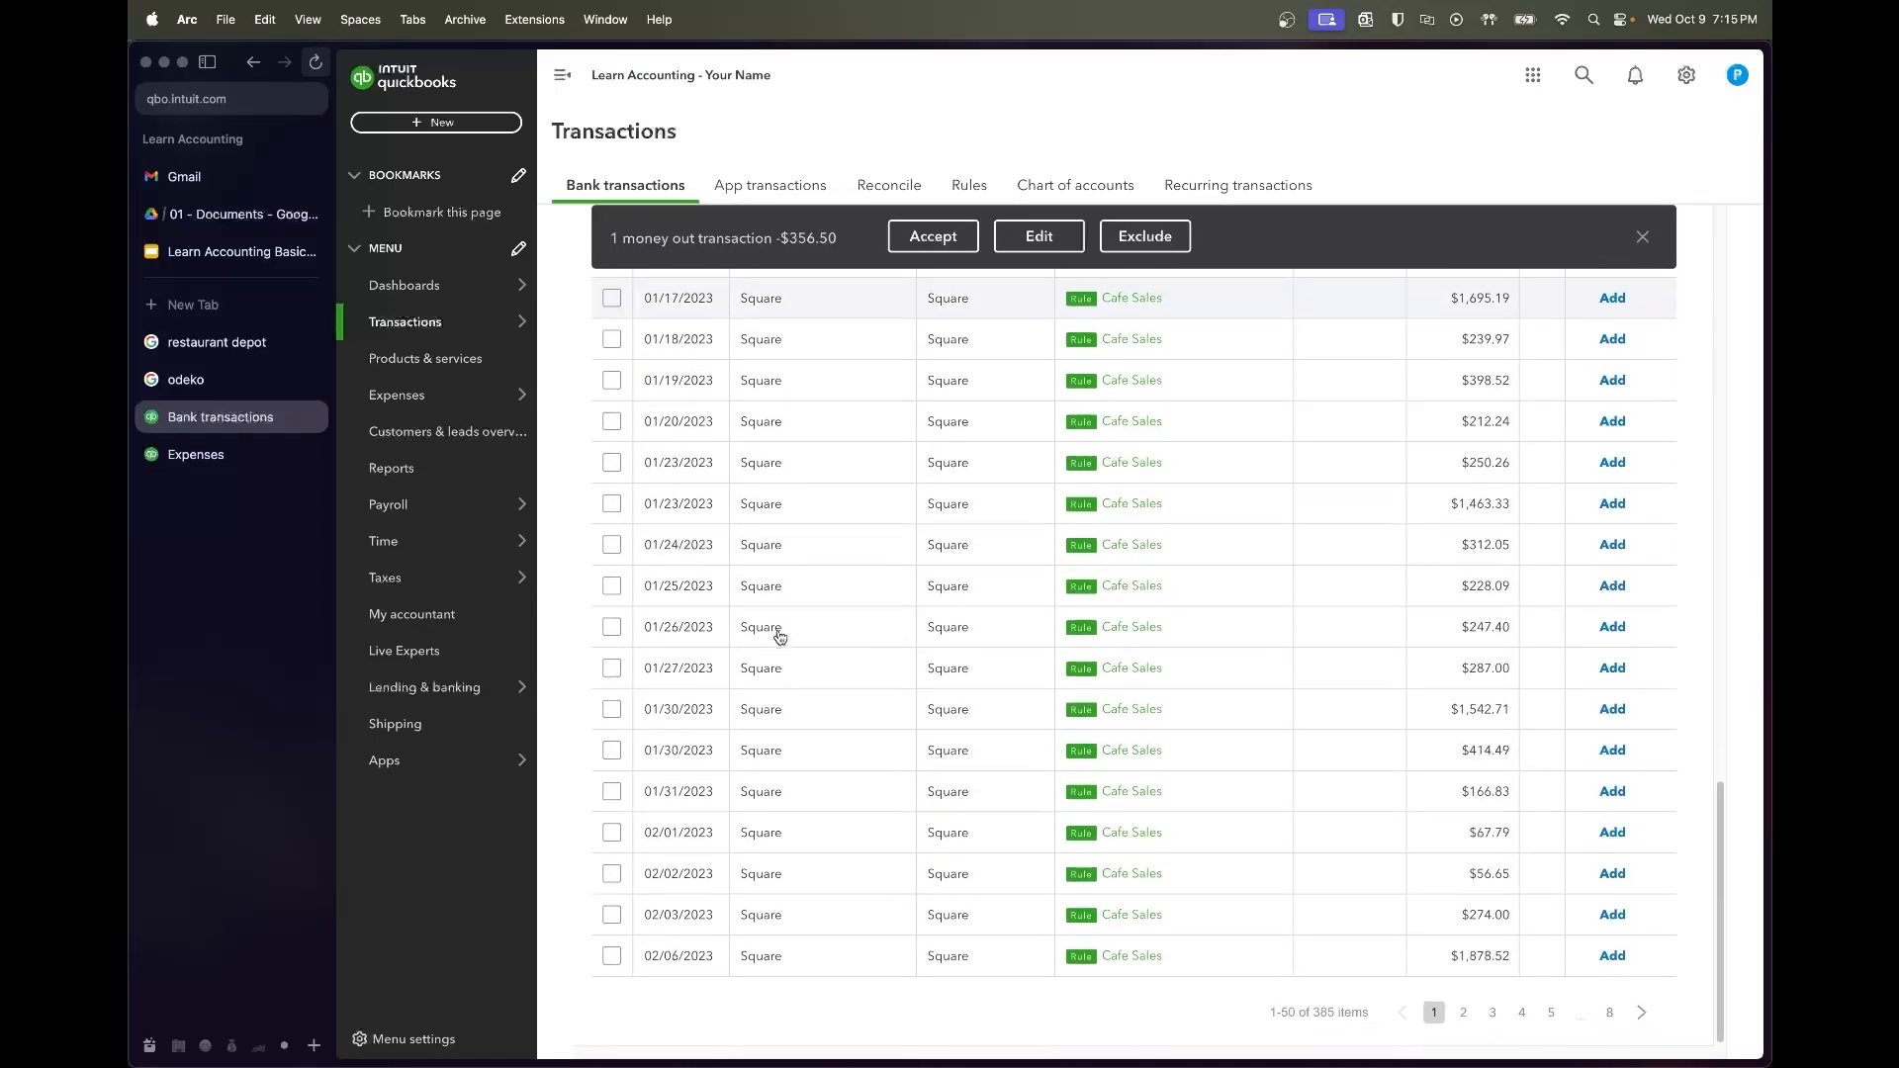
left_click(611, 956, "shift")
left_click(951, 238)
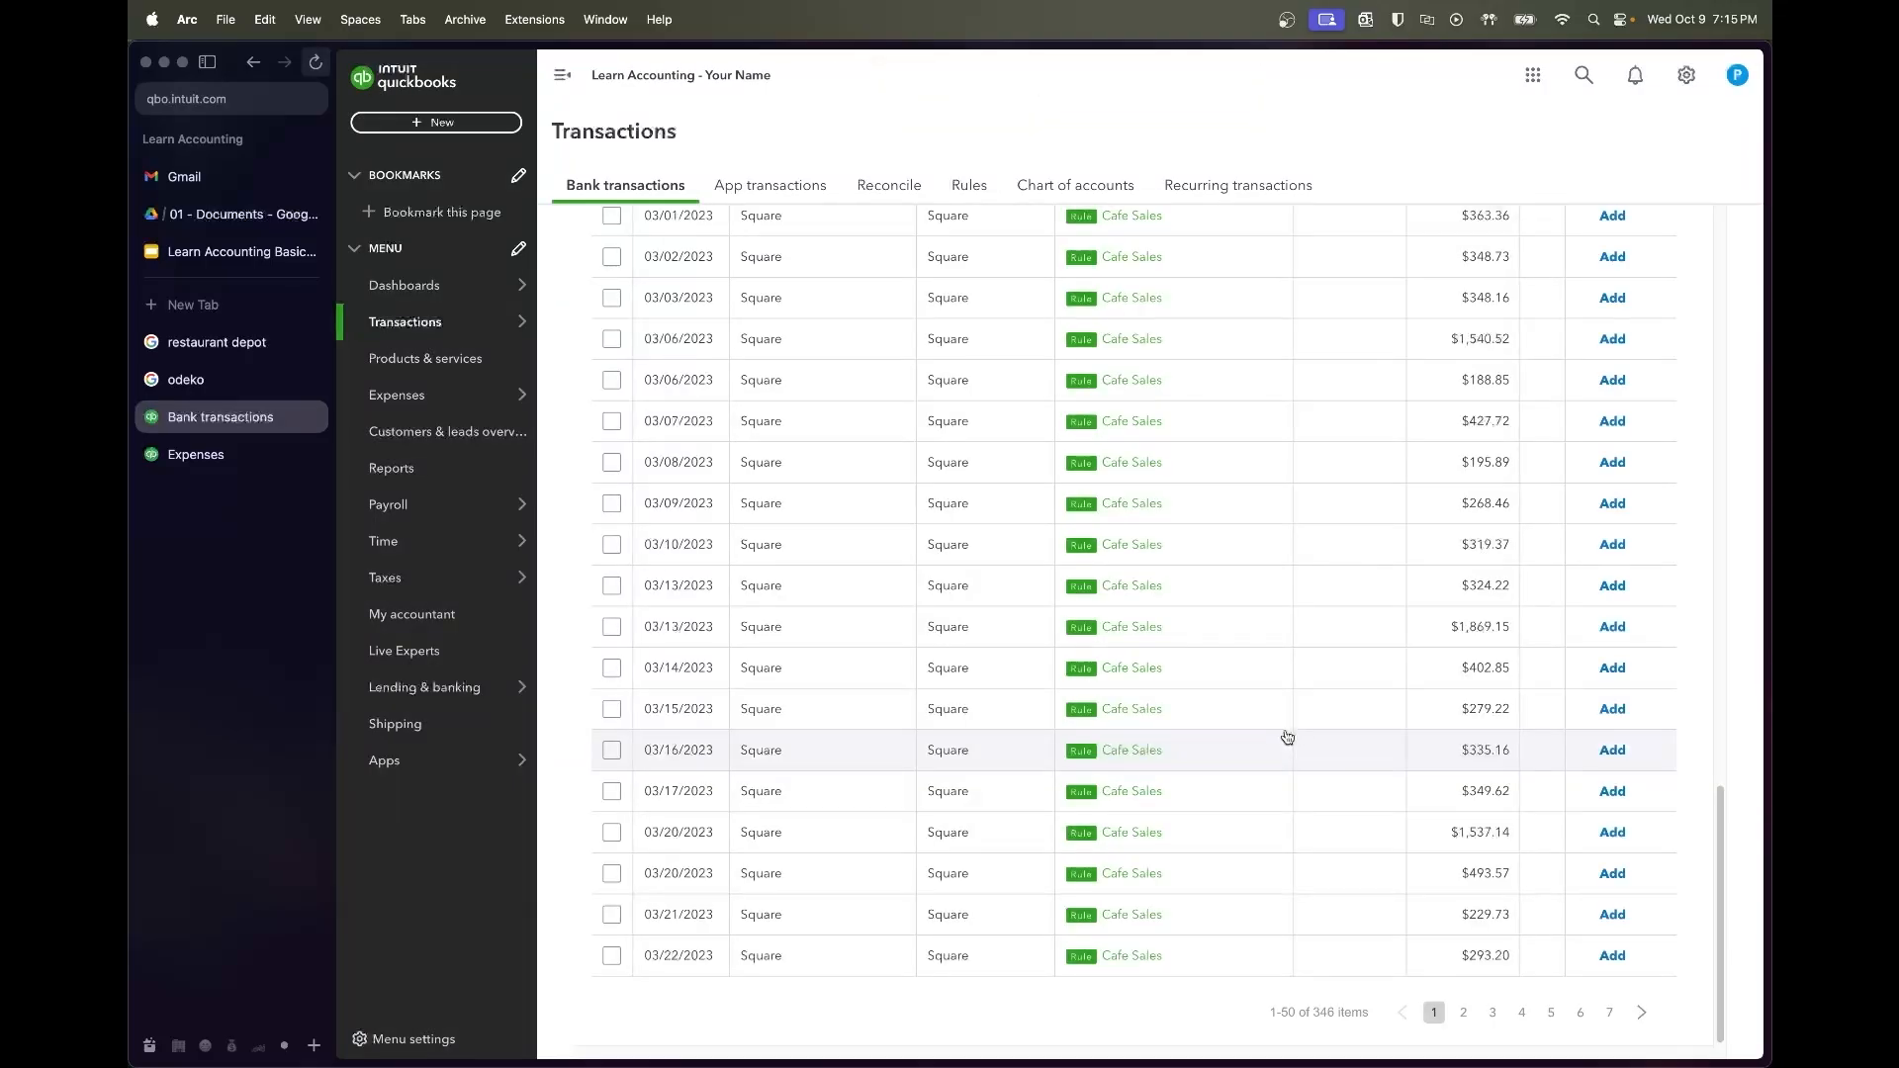
scroll(1197, 675, "up", 10)
scroll(1200, 679, "up", 5)
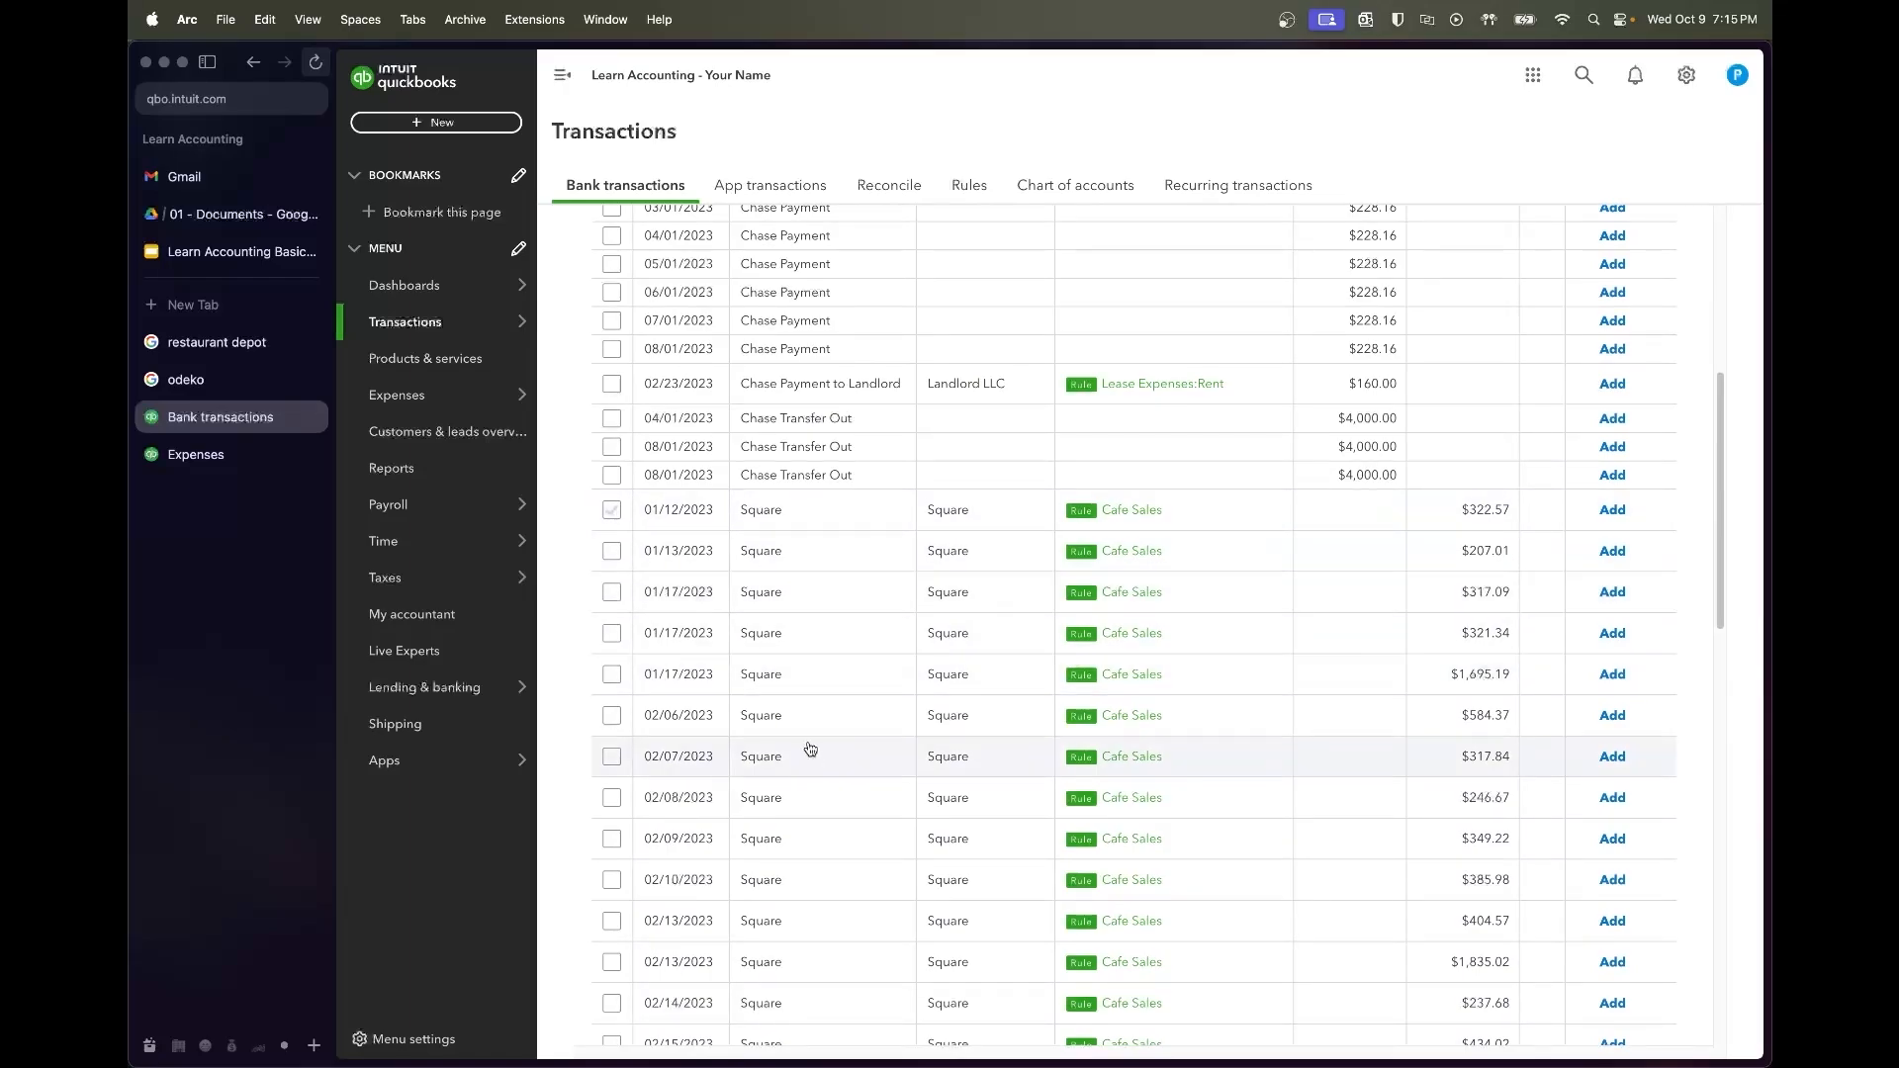
Reload the bank feed and select the Square Cafe Sales deposits from 02/06 to 03/22/2023
left_click(612, 512)
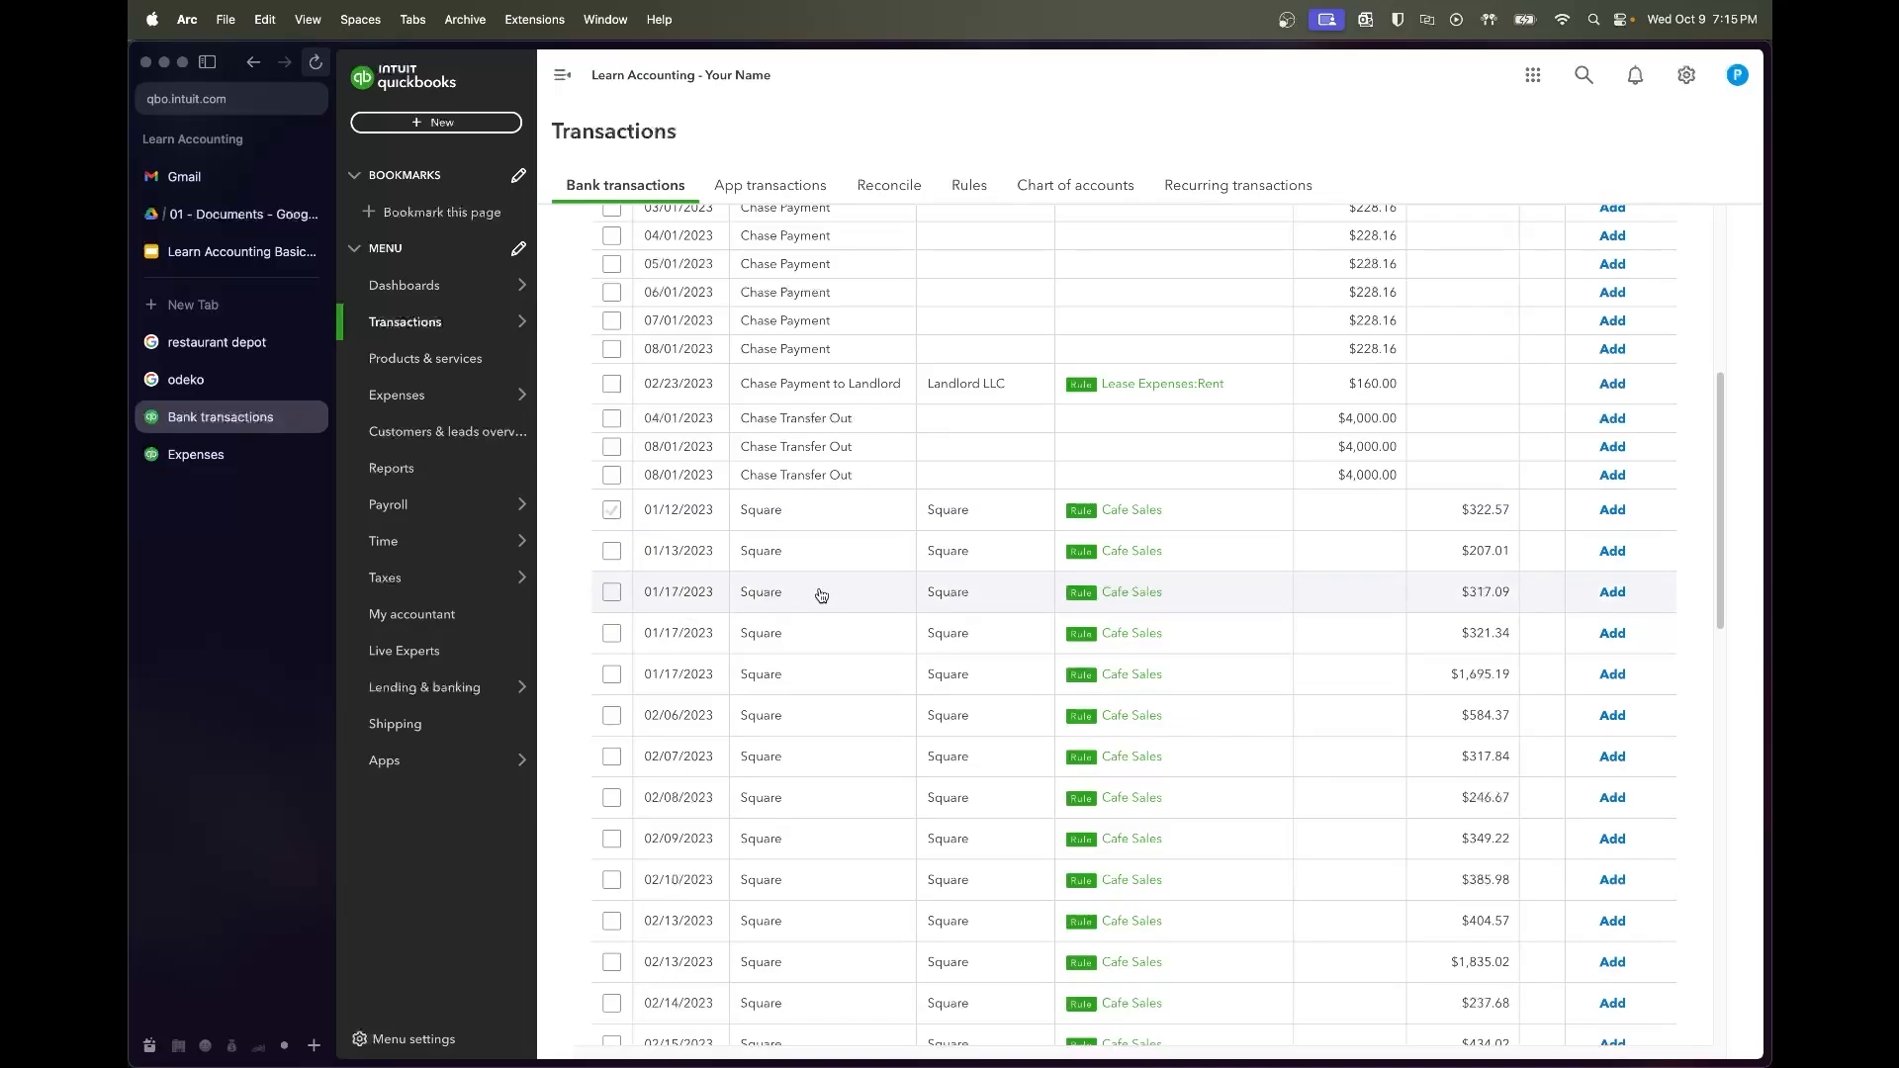
scroll(831, 589, "up", 1)
scroll(845, 575, "up", 3)
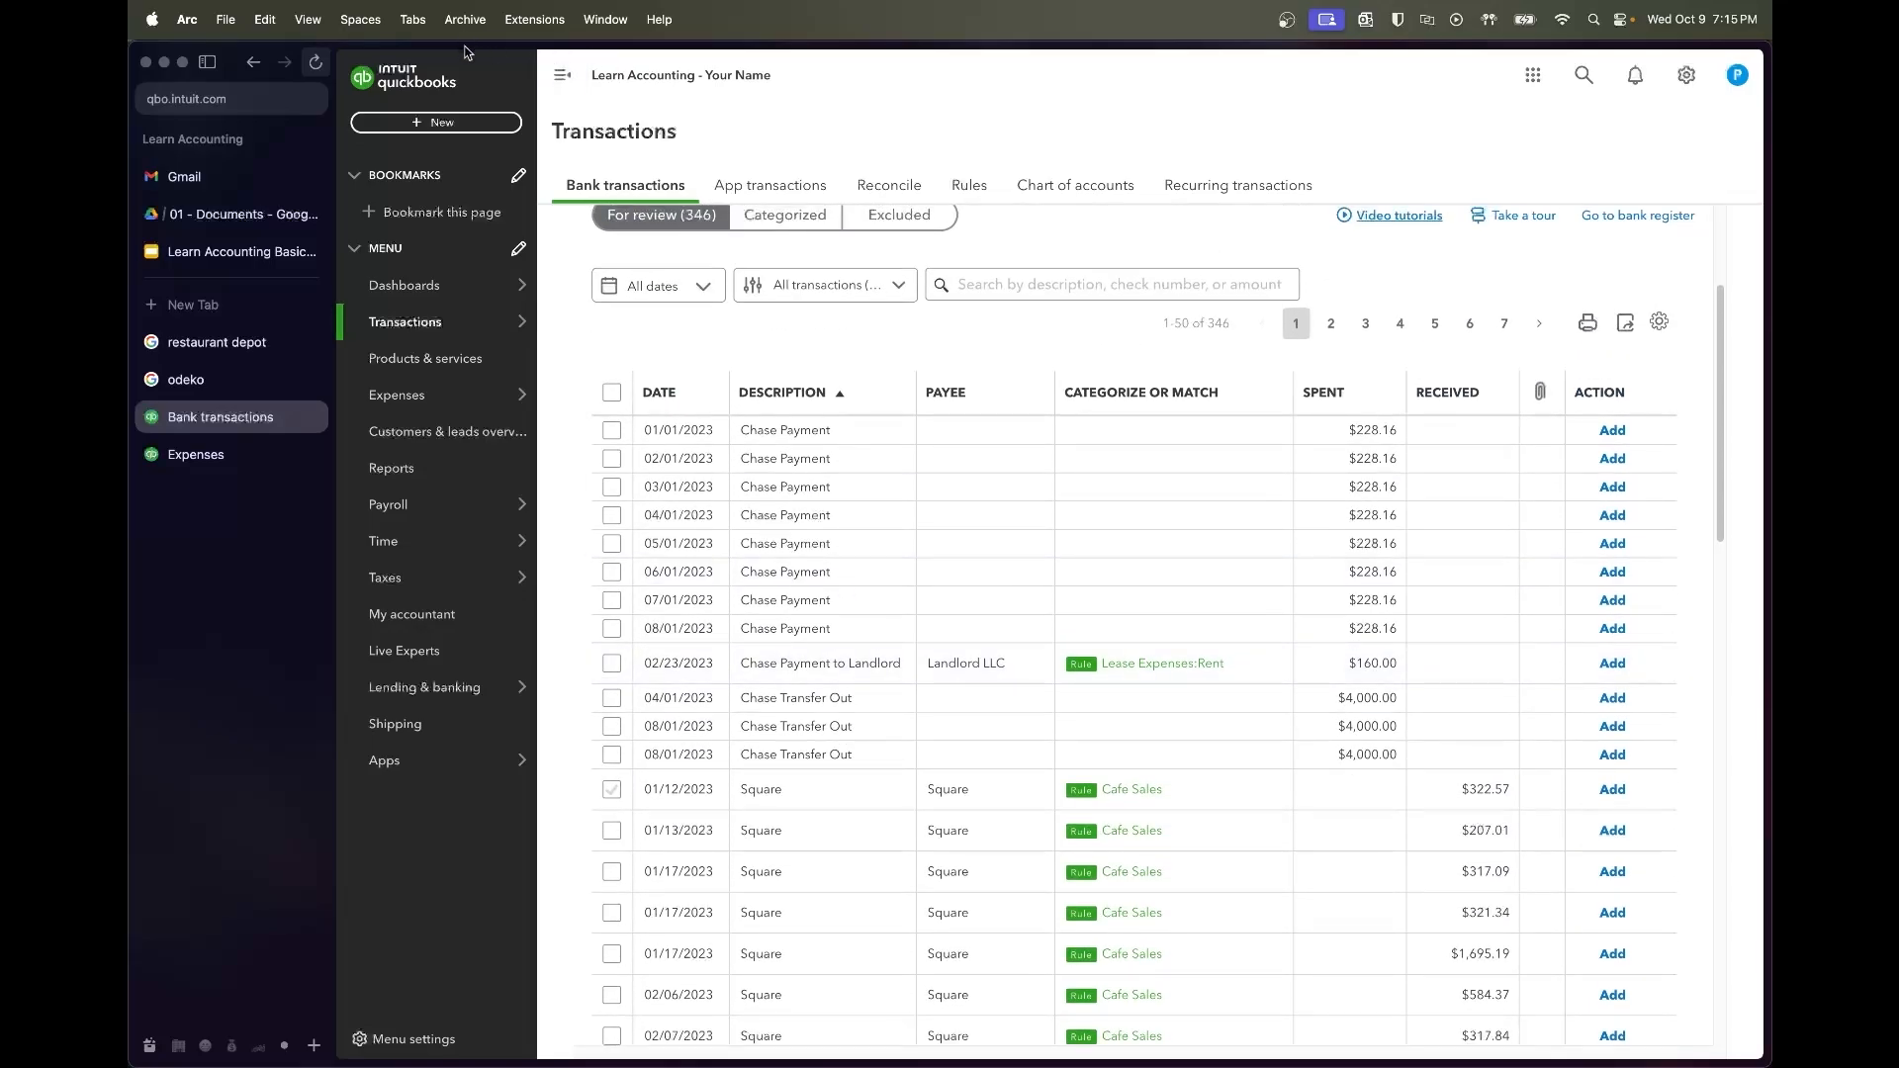
left_click(316, 62)
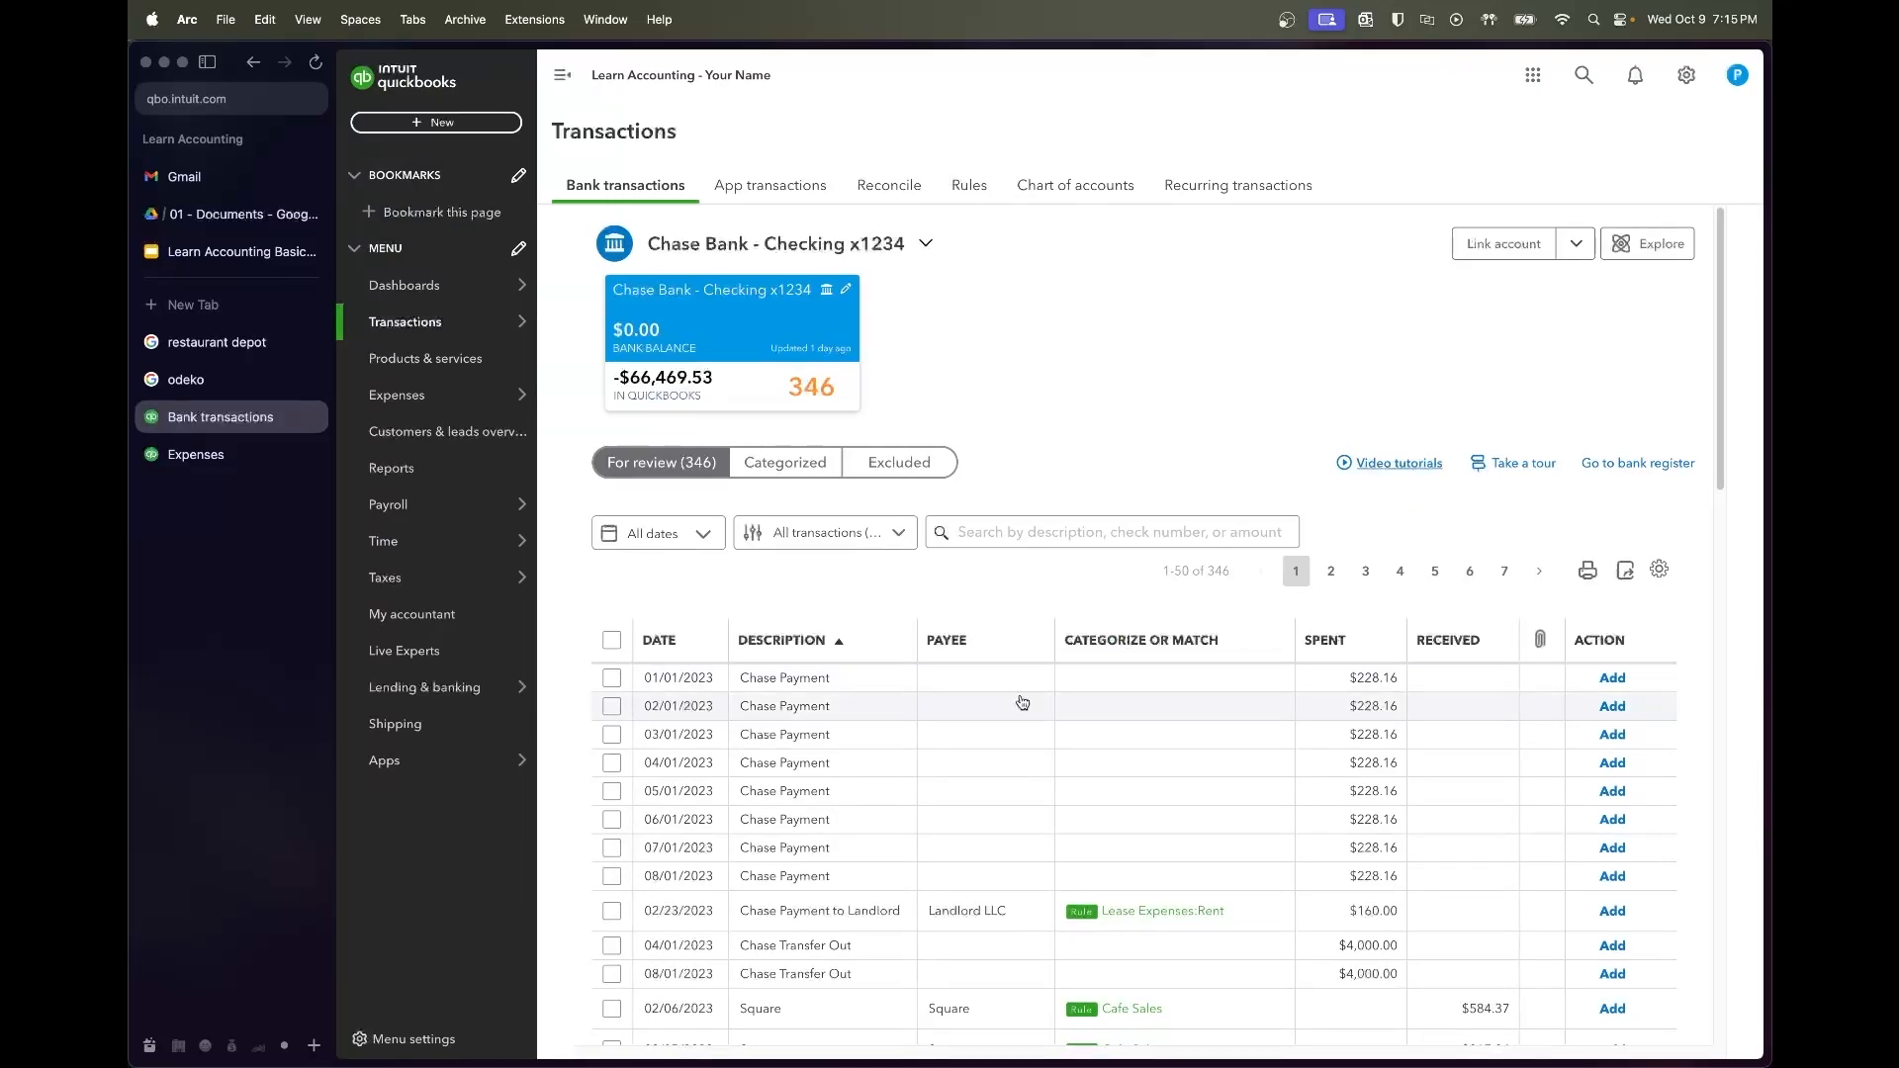
scroll(1022, 703, "down", 5)
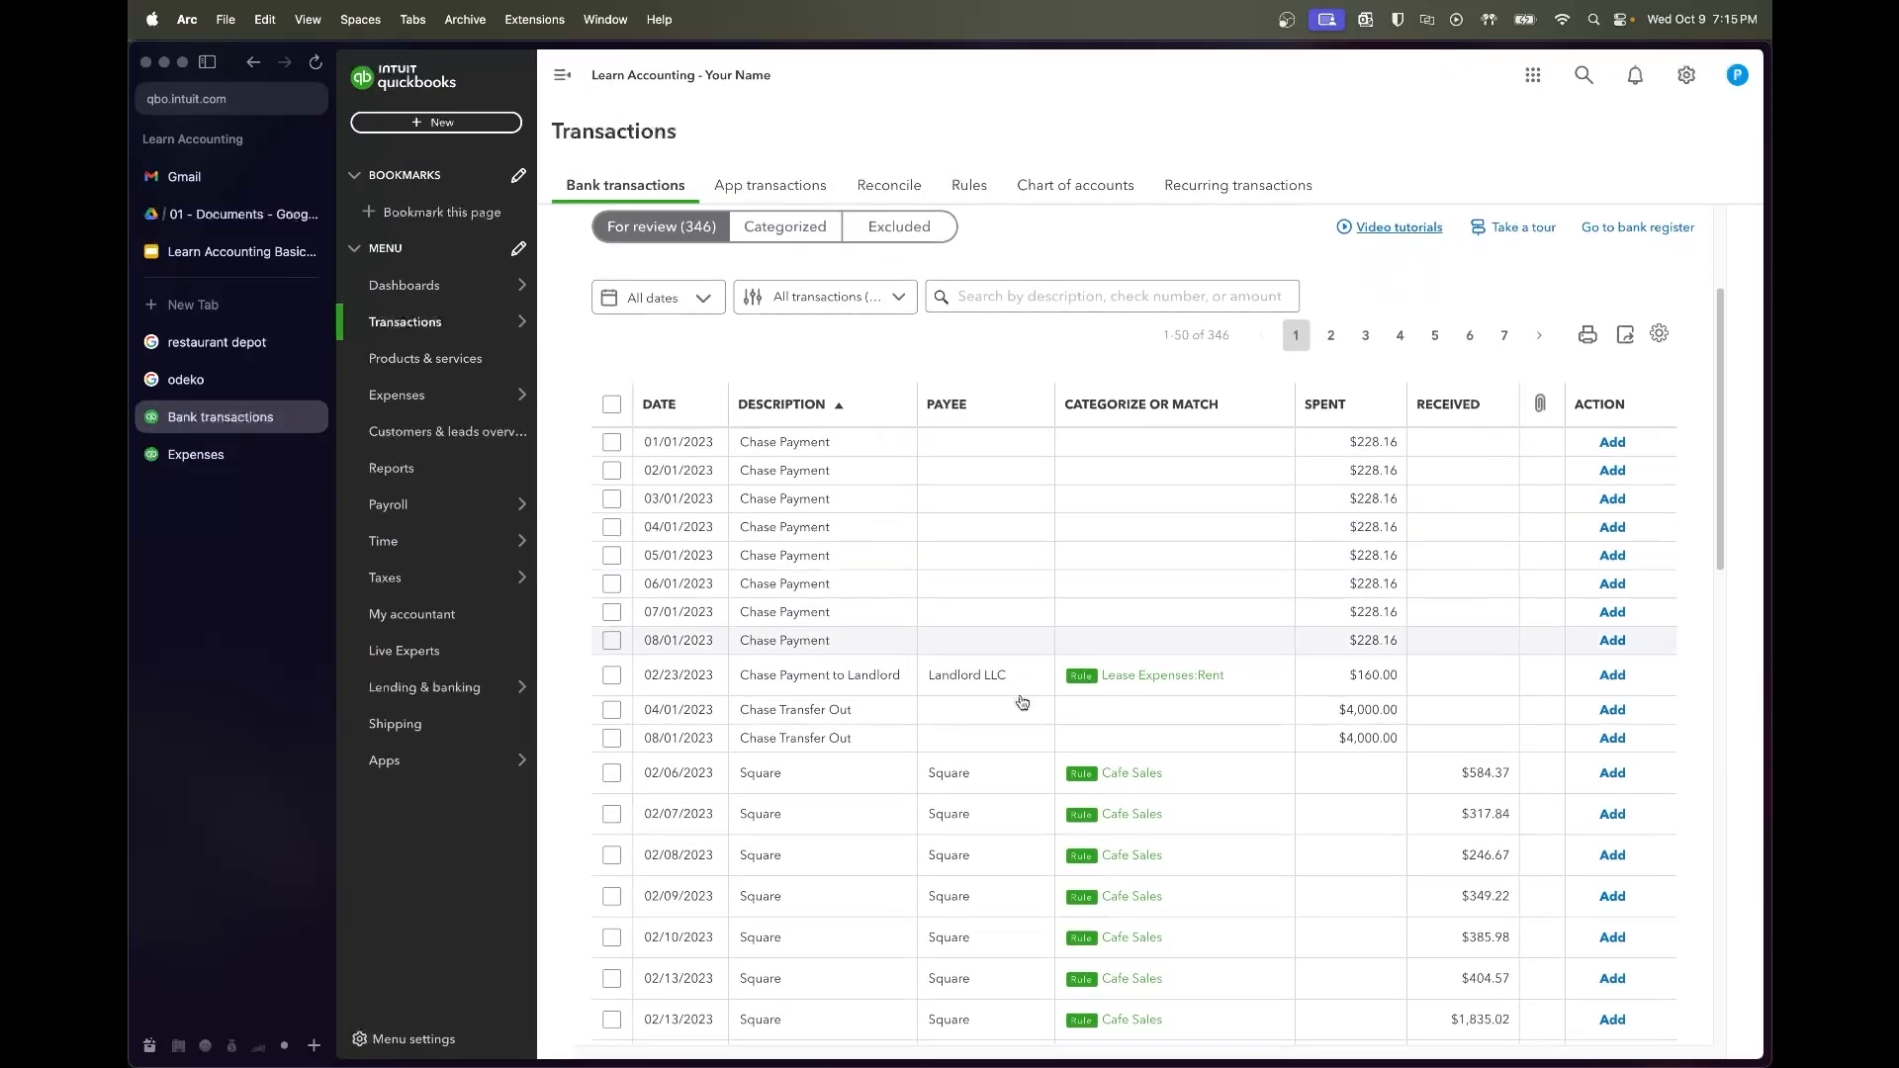
left_click(612, 477)
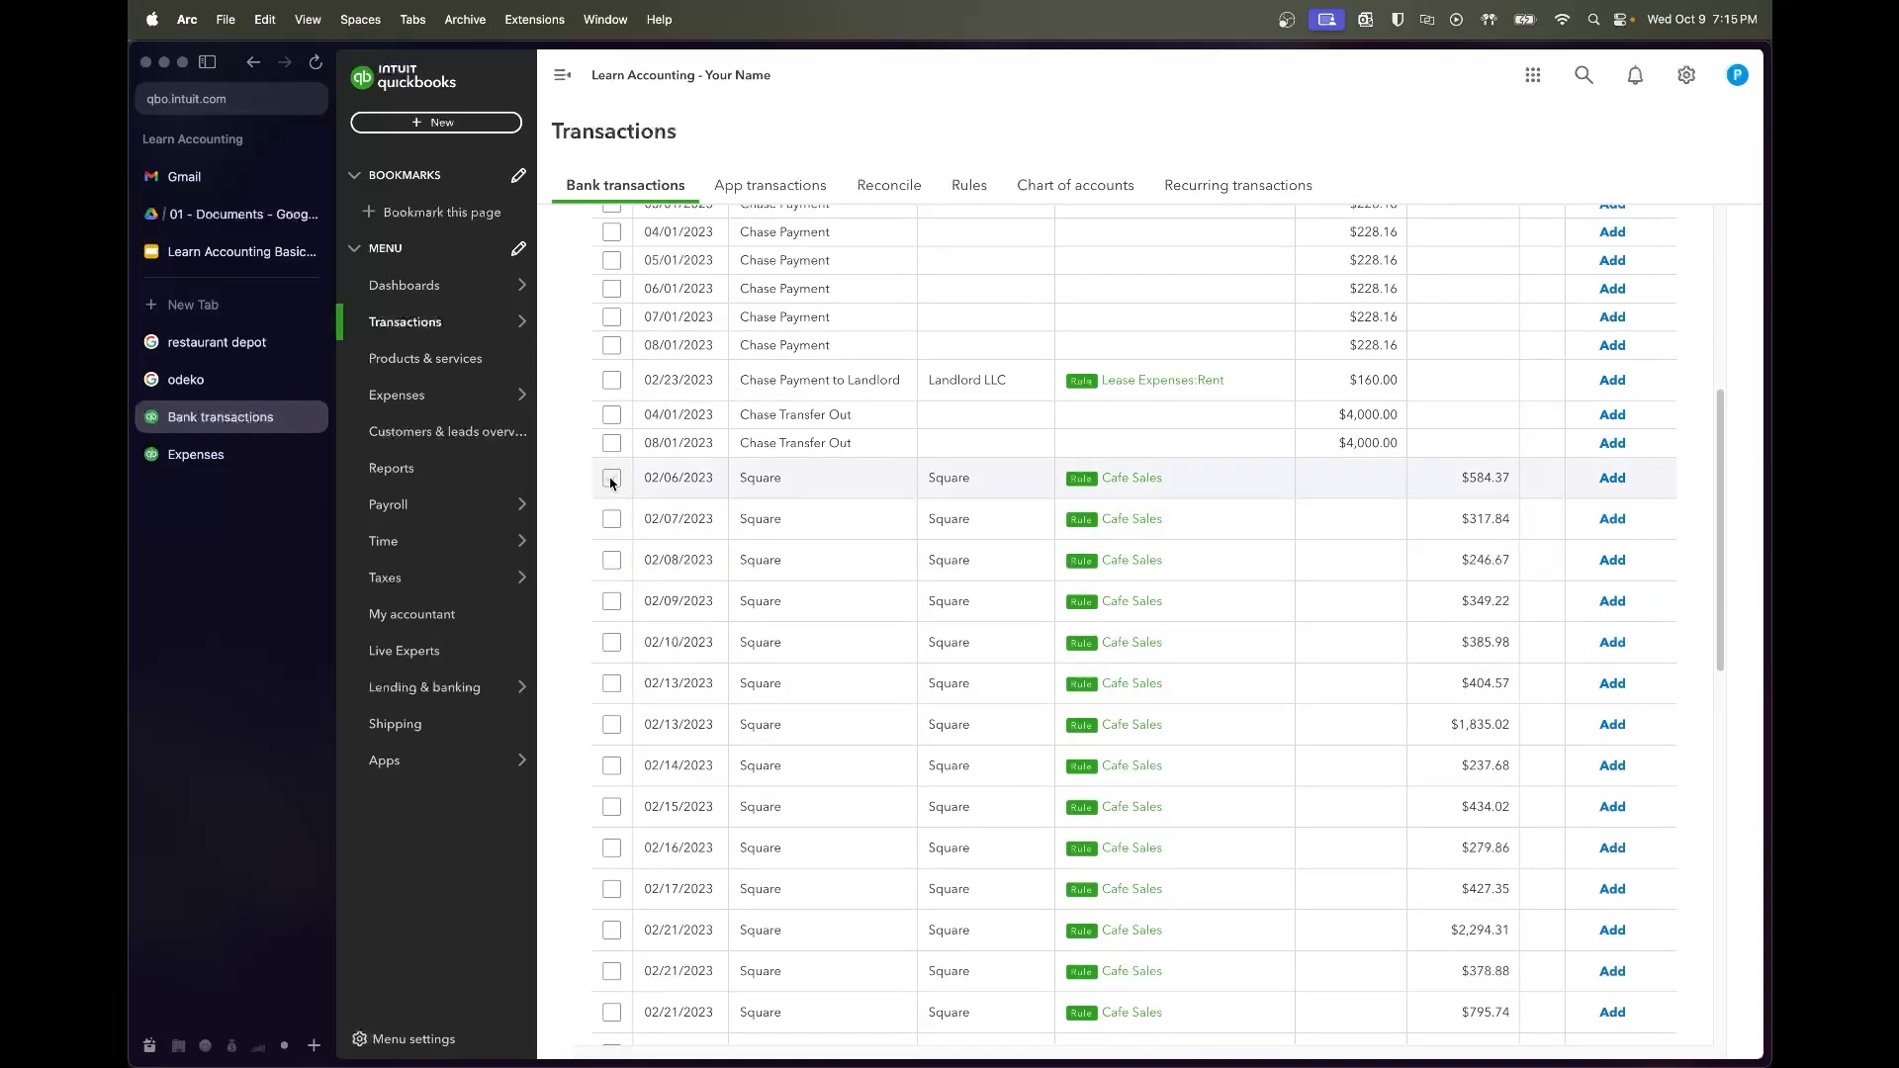
scroll(862, 775, "down", 10)
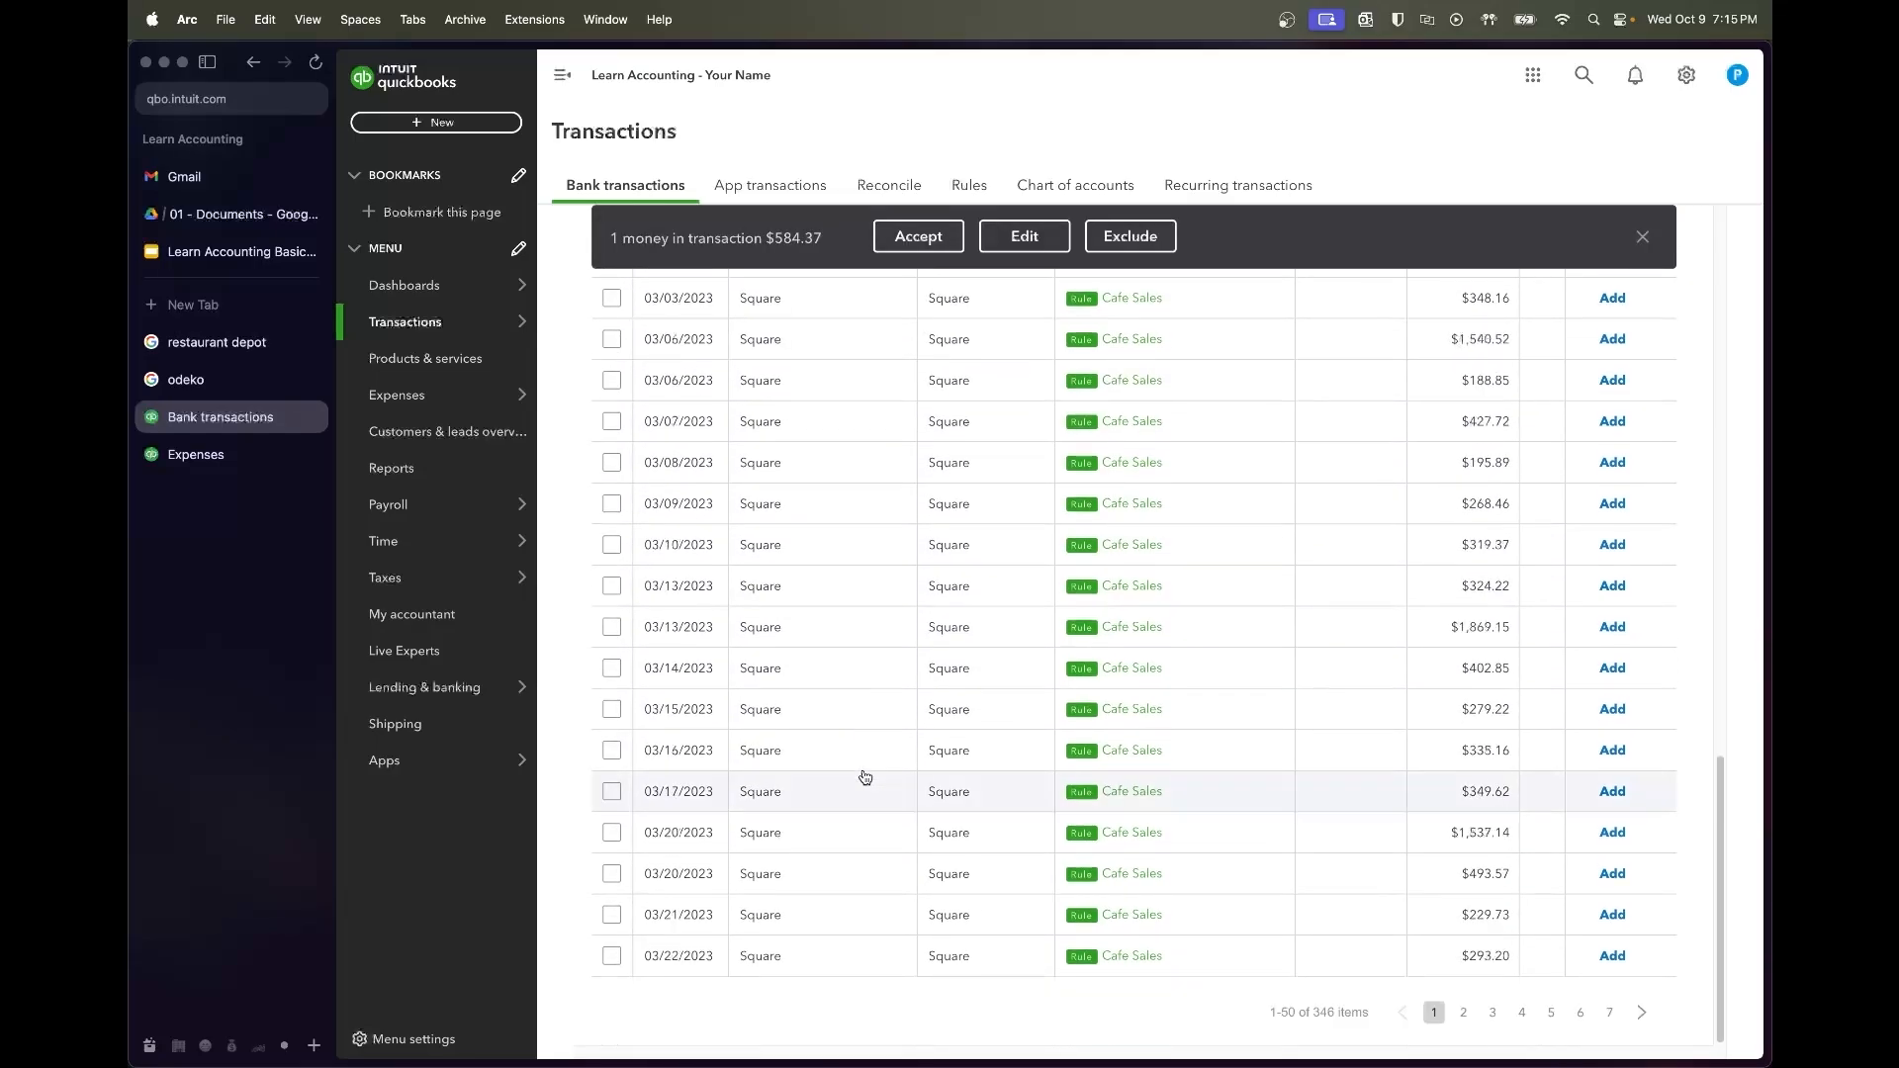
left_click(612, 955, "shift")
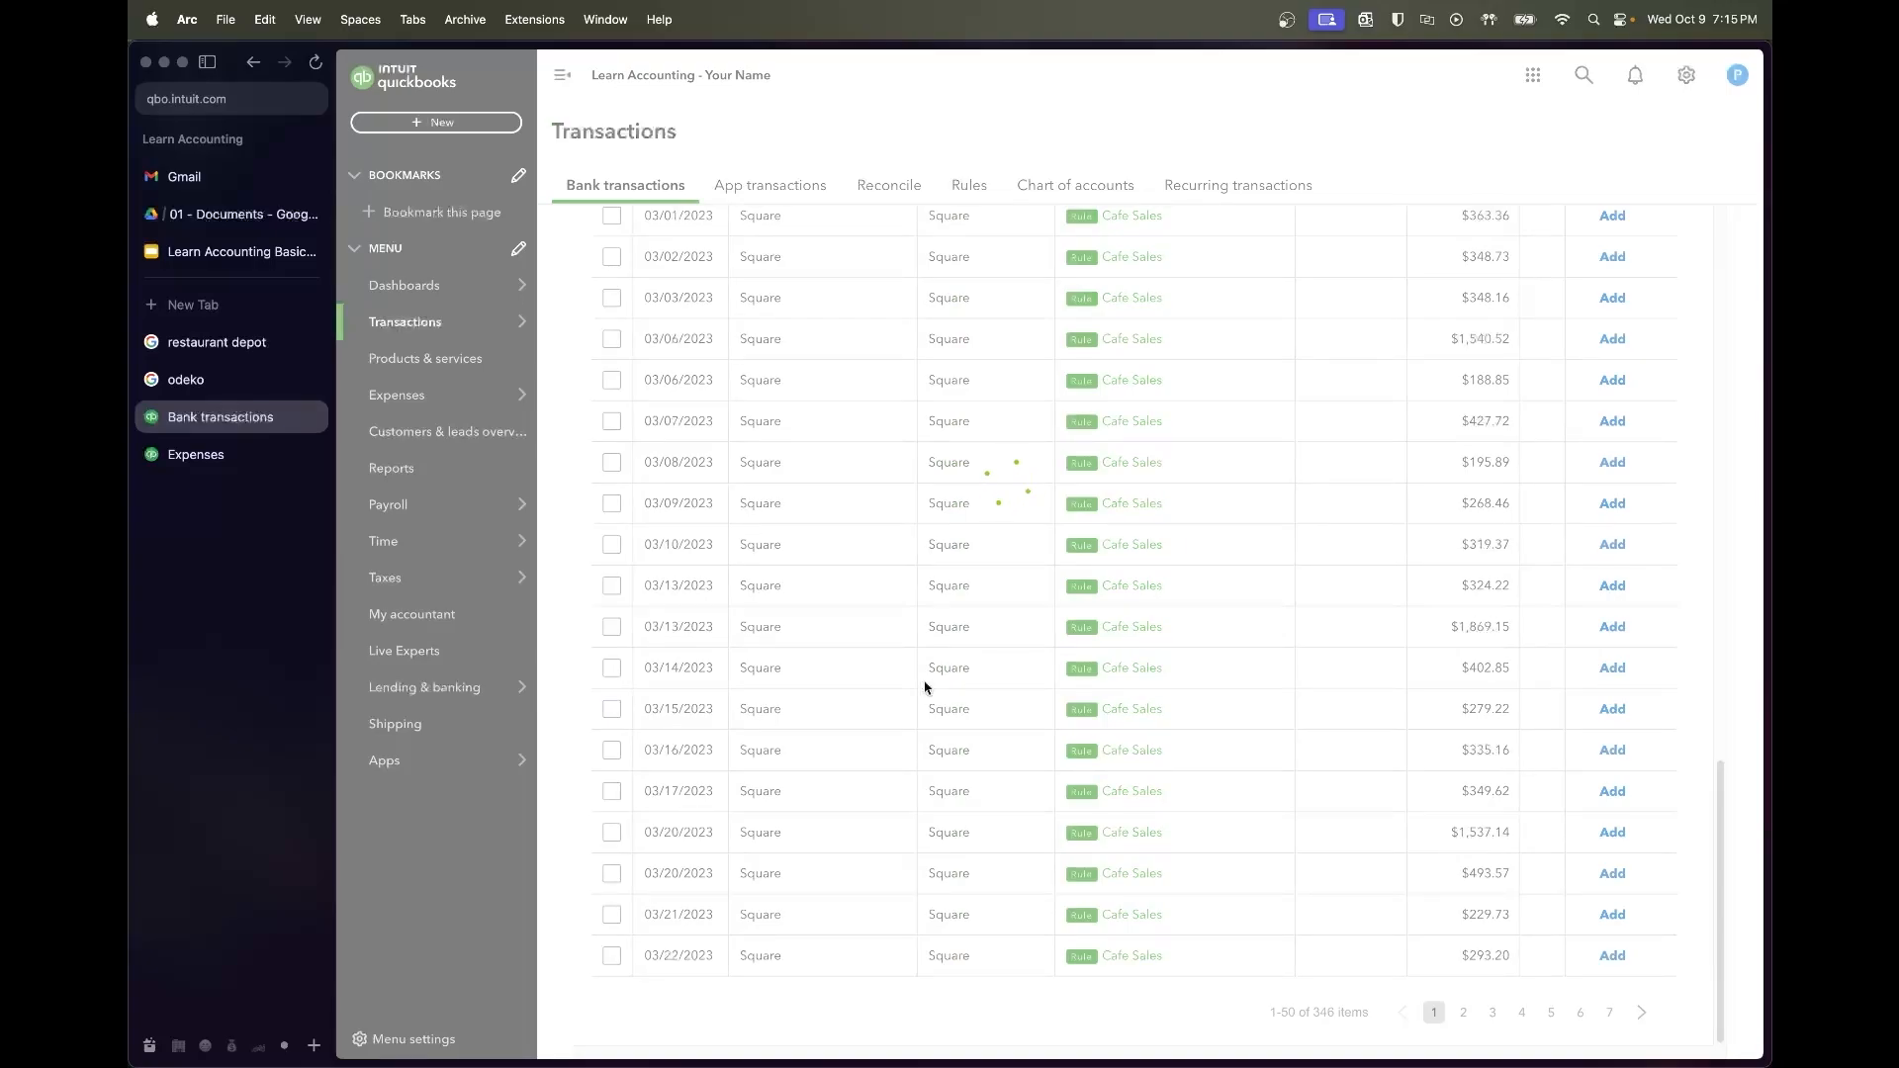
Select the Square deposits from 03/23/2023 through the end of the page and accept them
scroll(925, 687, "up", 5)
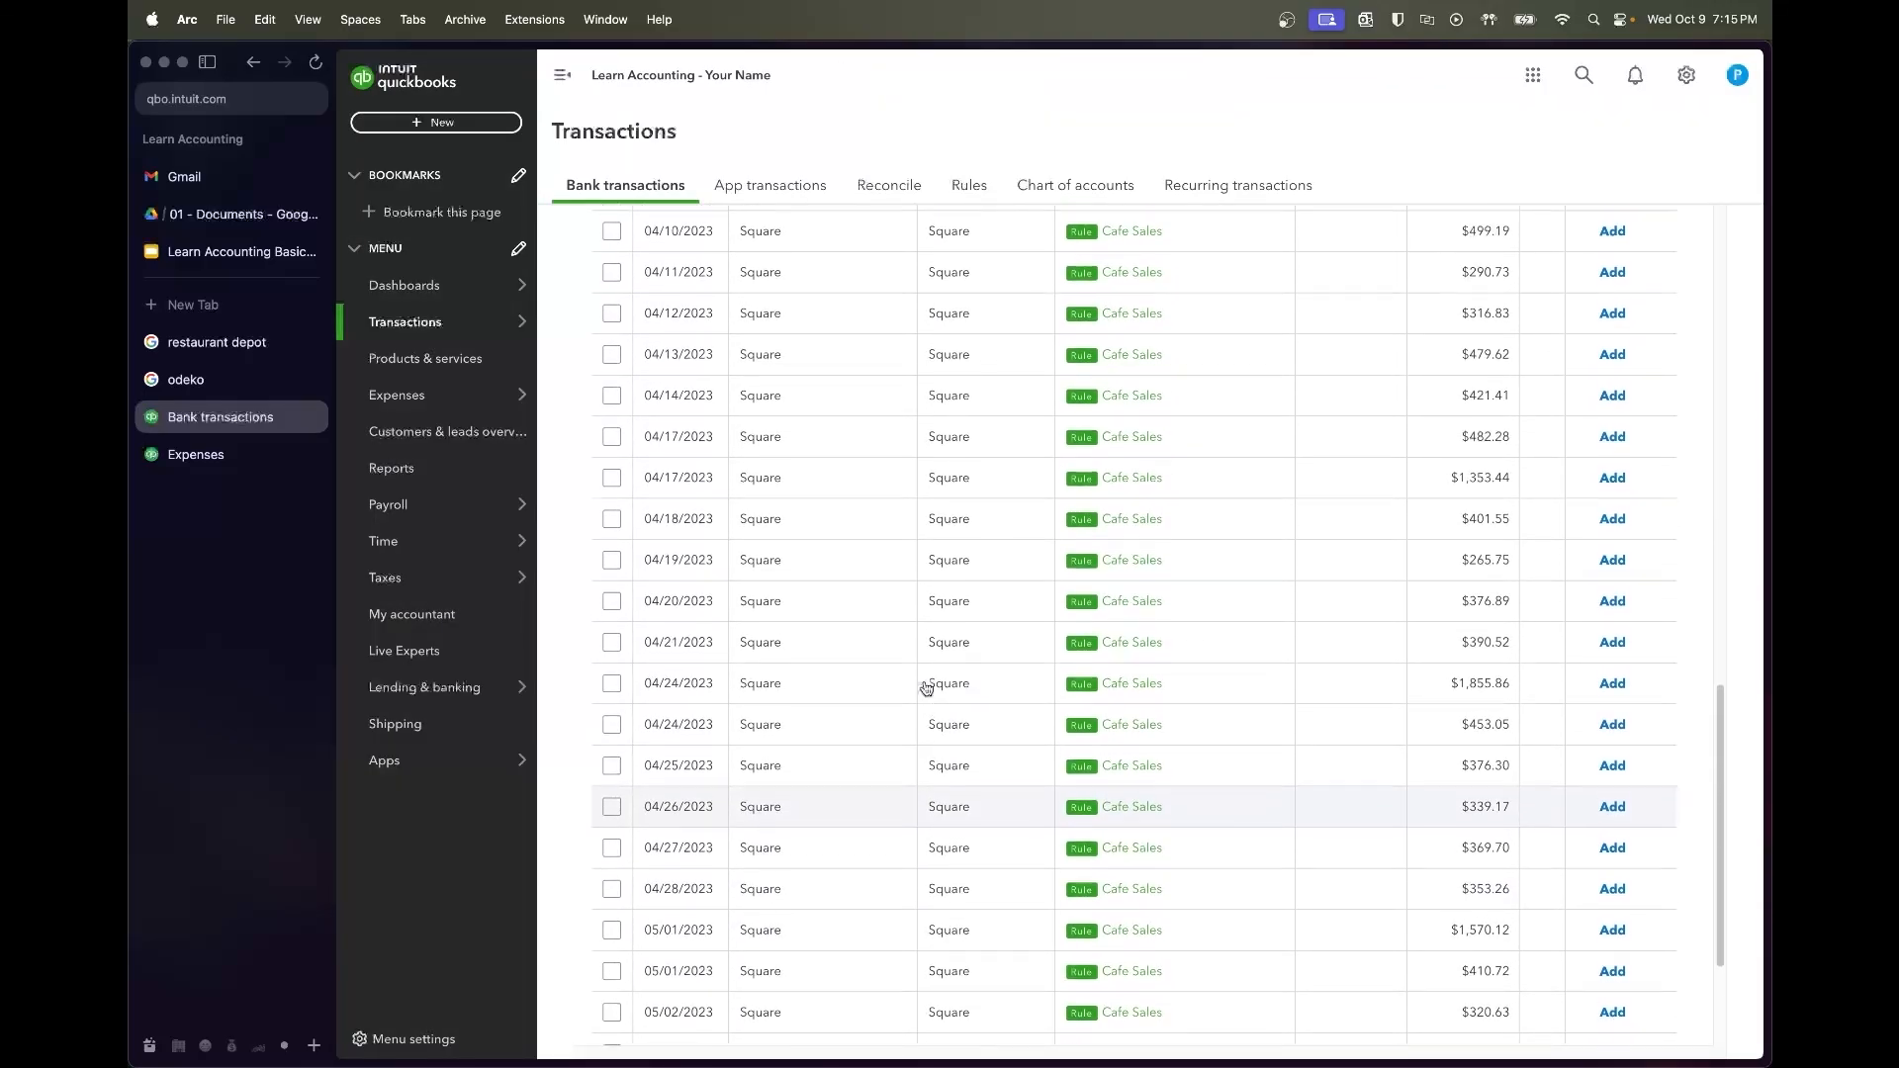
scroll(925, 687, "up", 10)
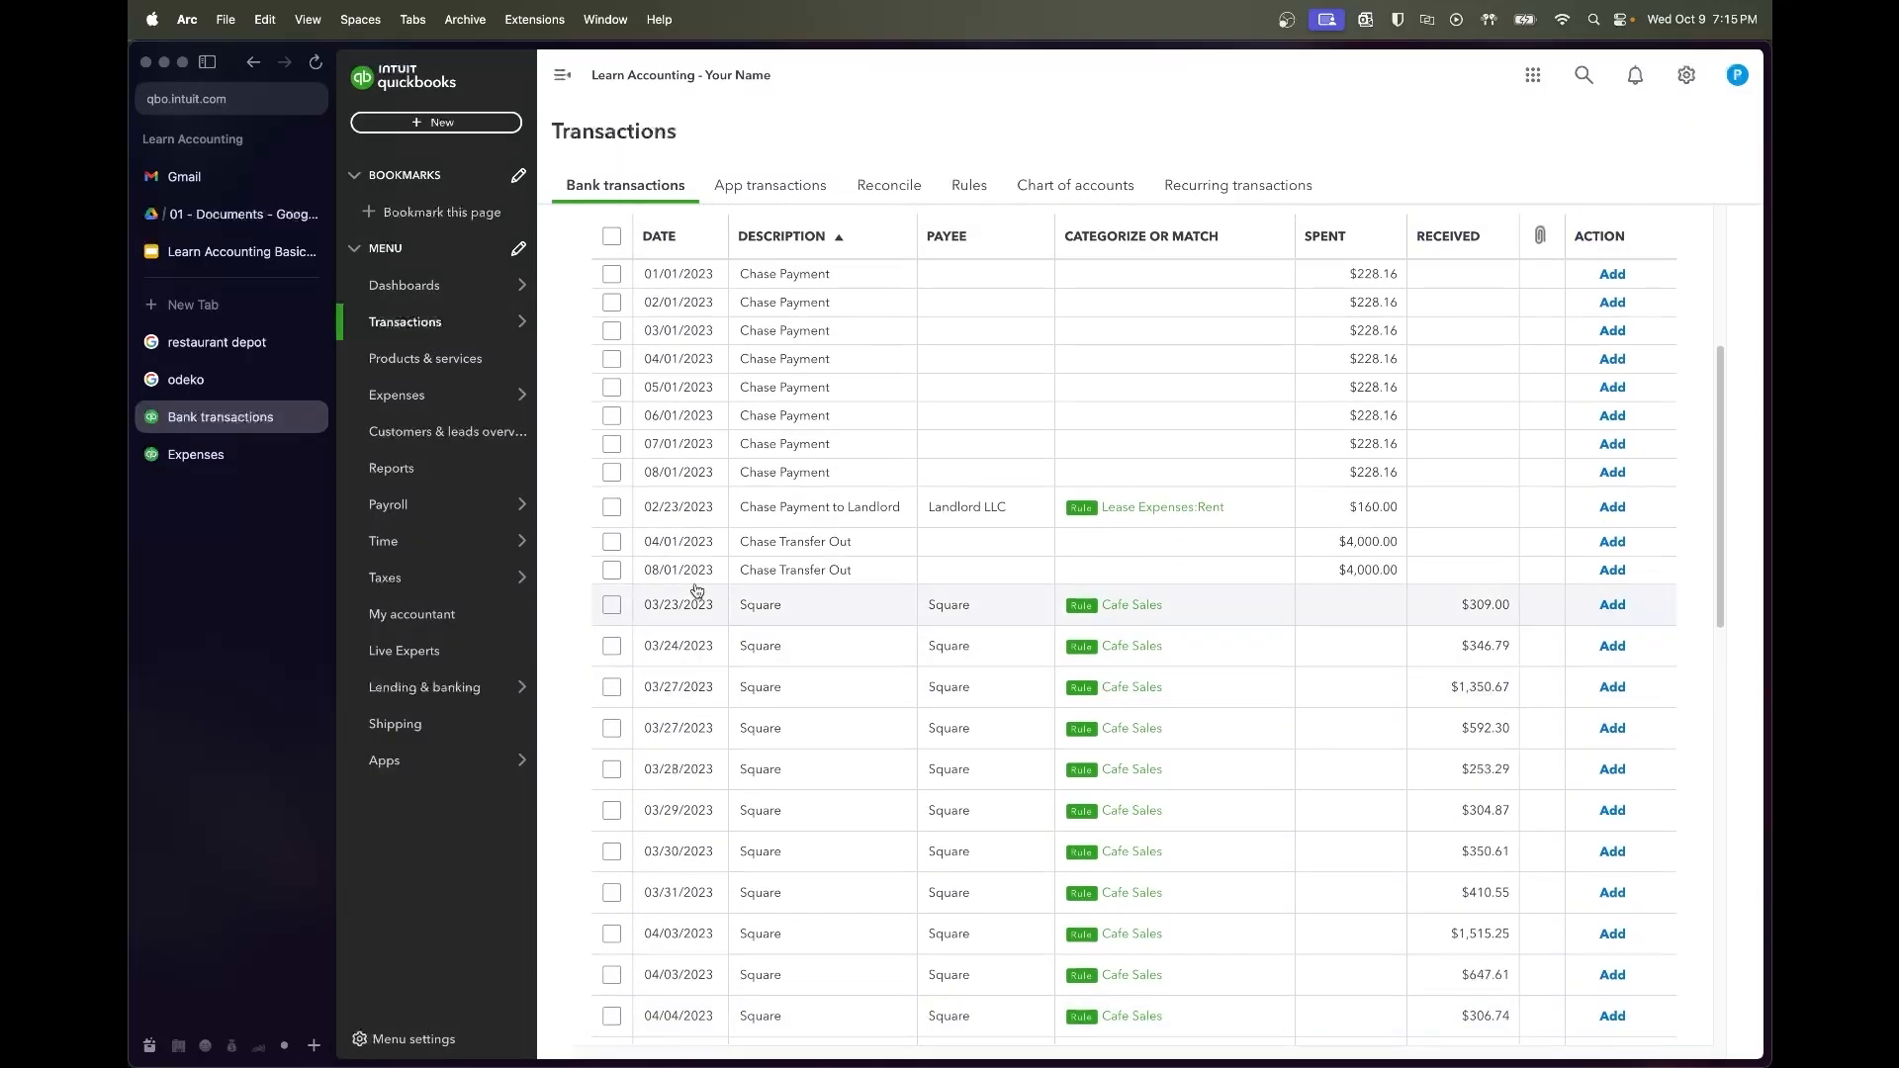
left_click(612, 604)
scroll(801, 805, "down", 15)
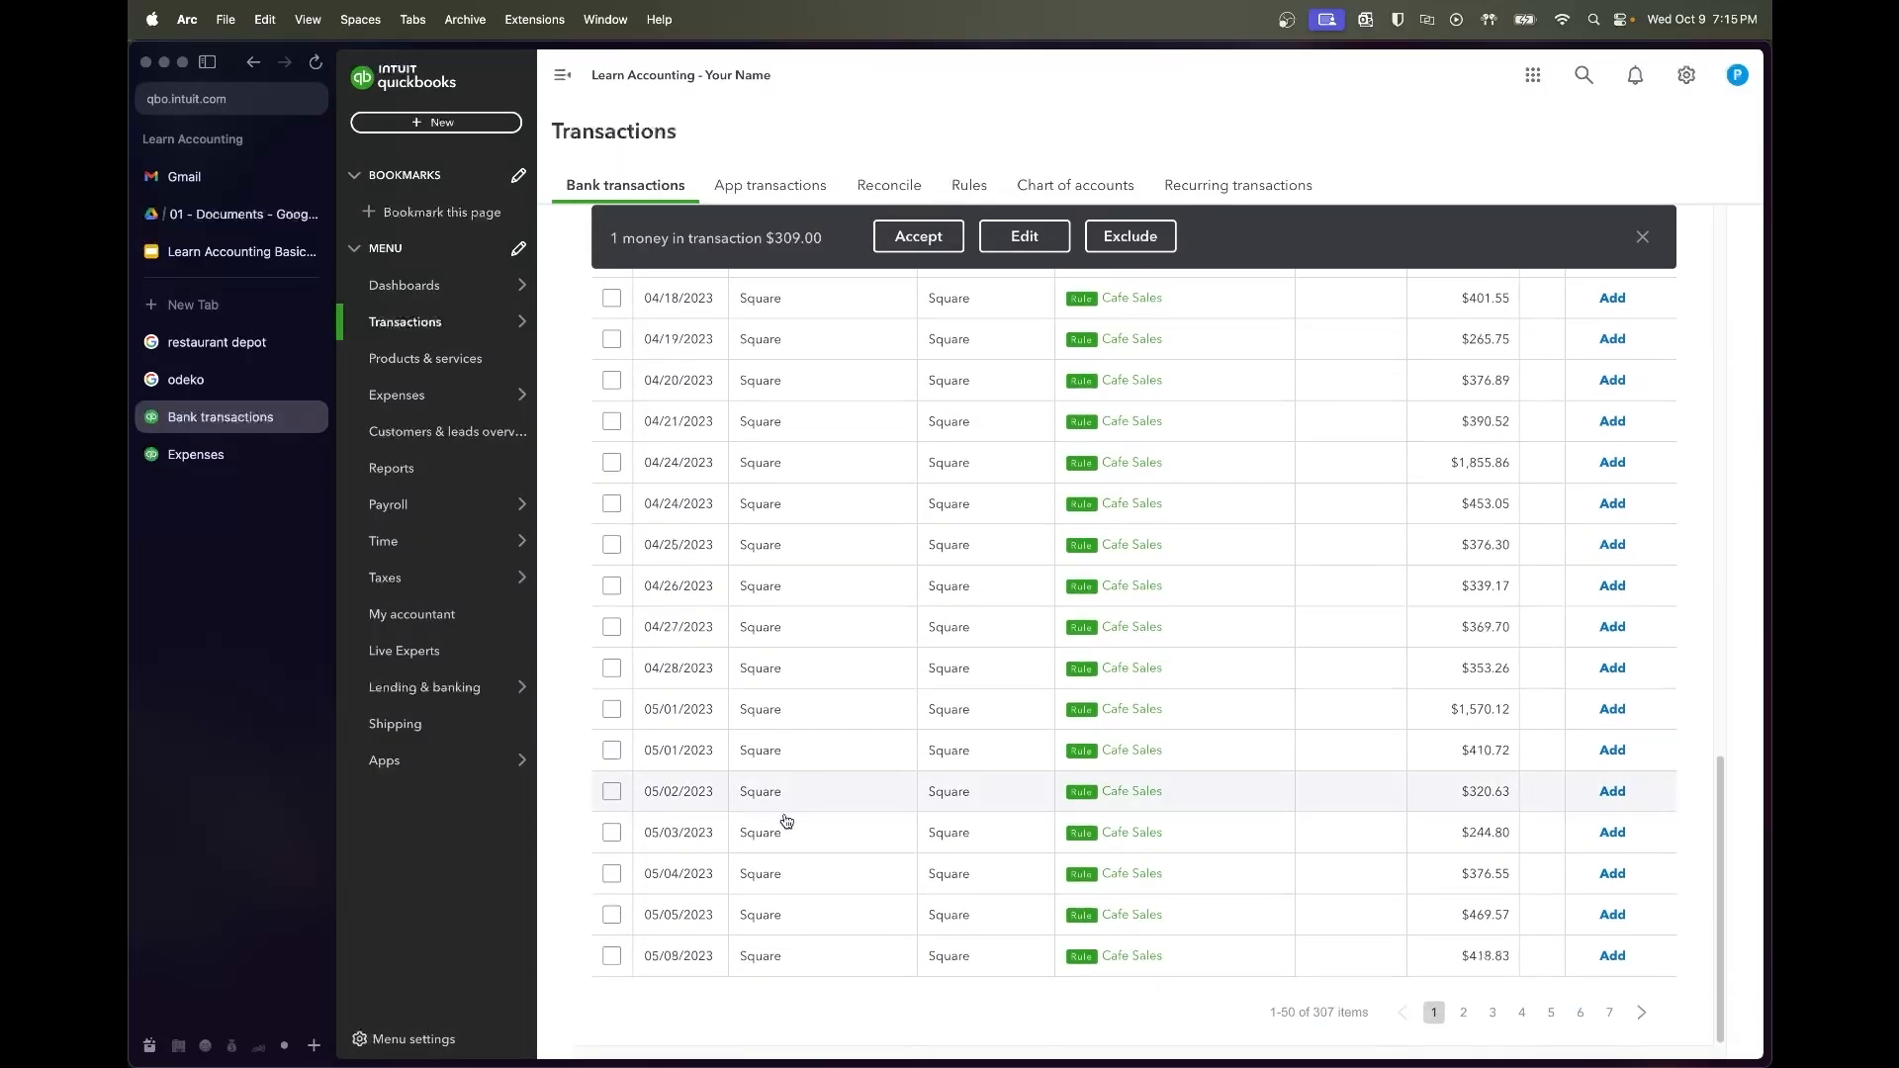
left_click(612, 956, "shift")
left_click(945, 236)
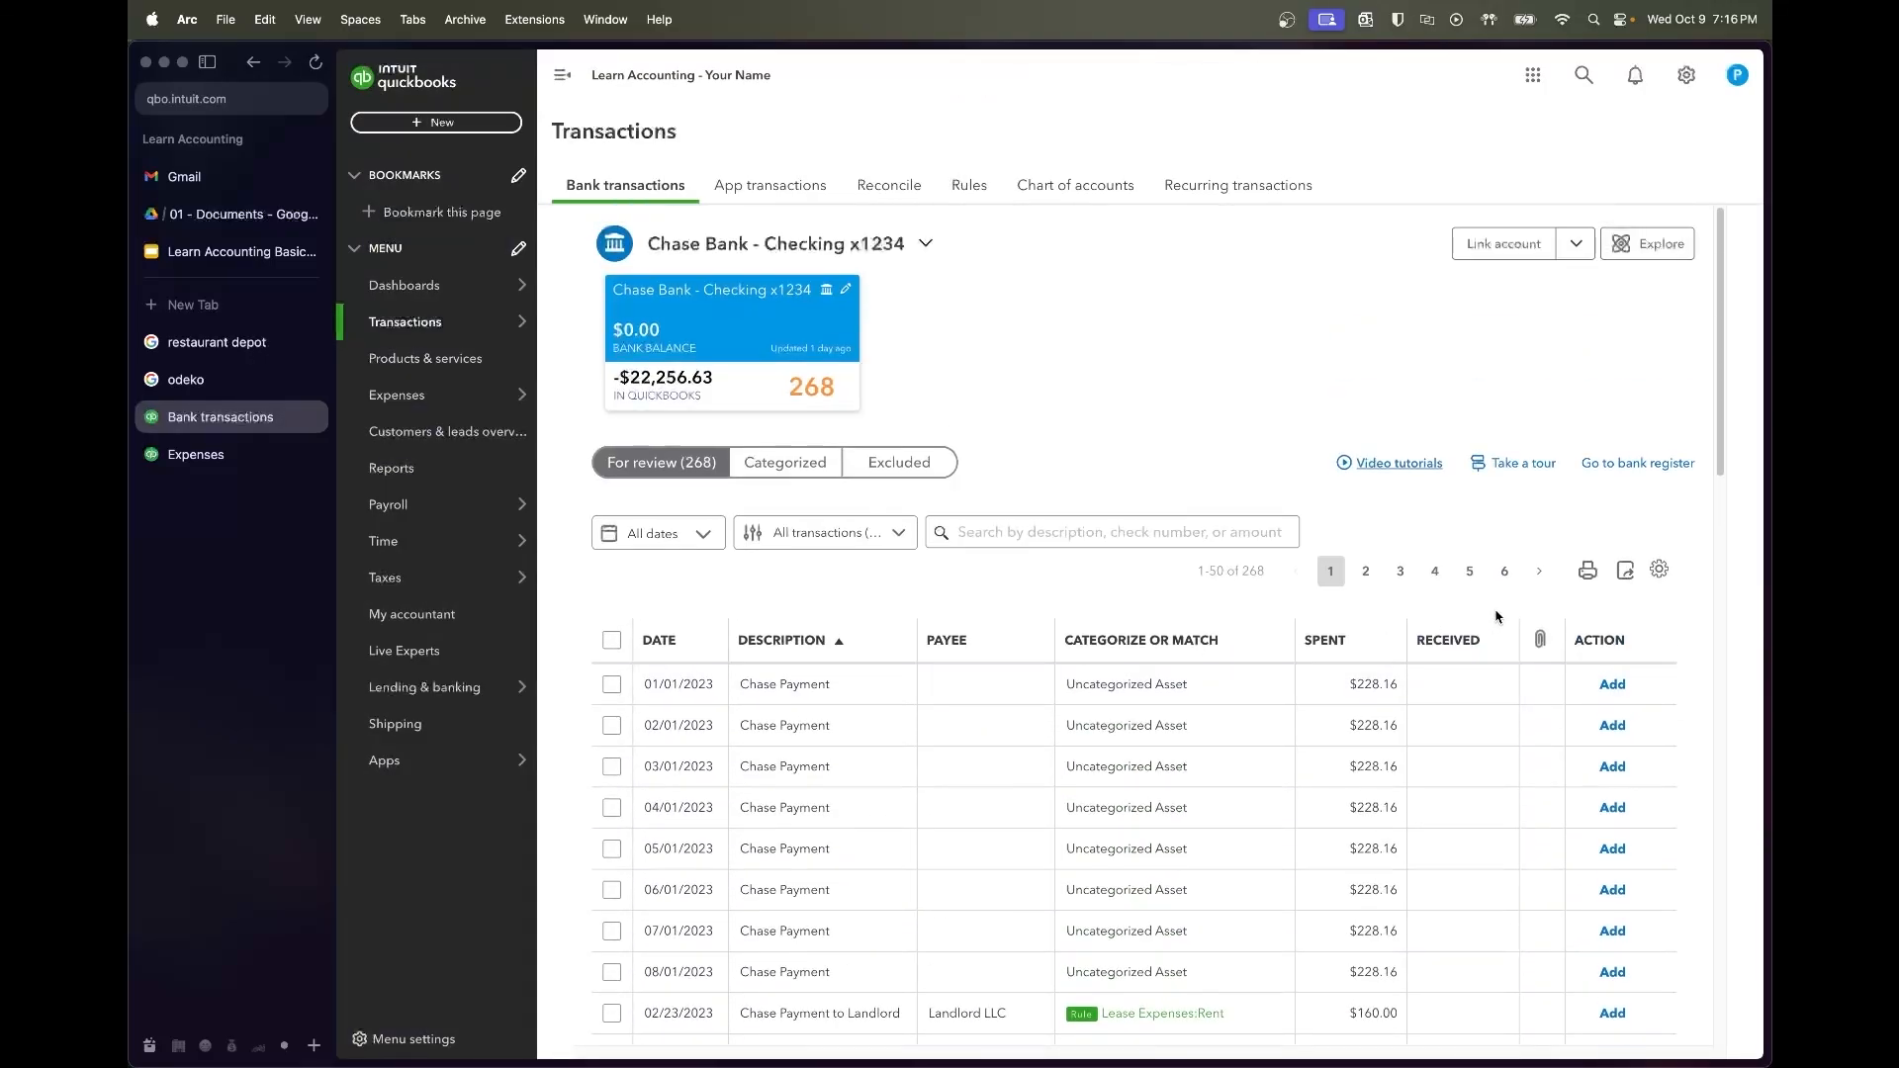
Show 100 transactions per page in the bank feed table
left_click(1660, 569)
scroll(1515, 696, "down", 5)
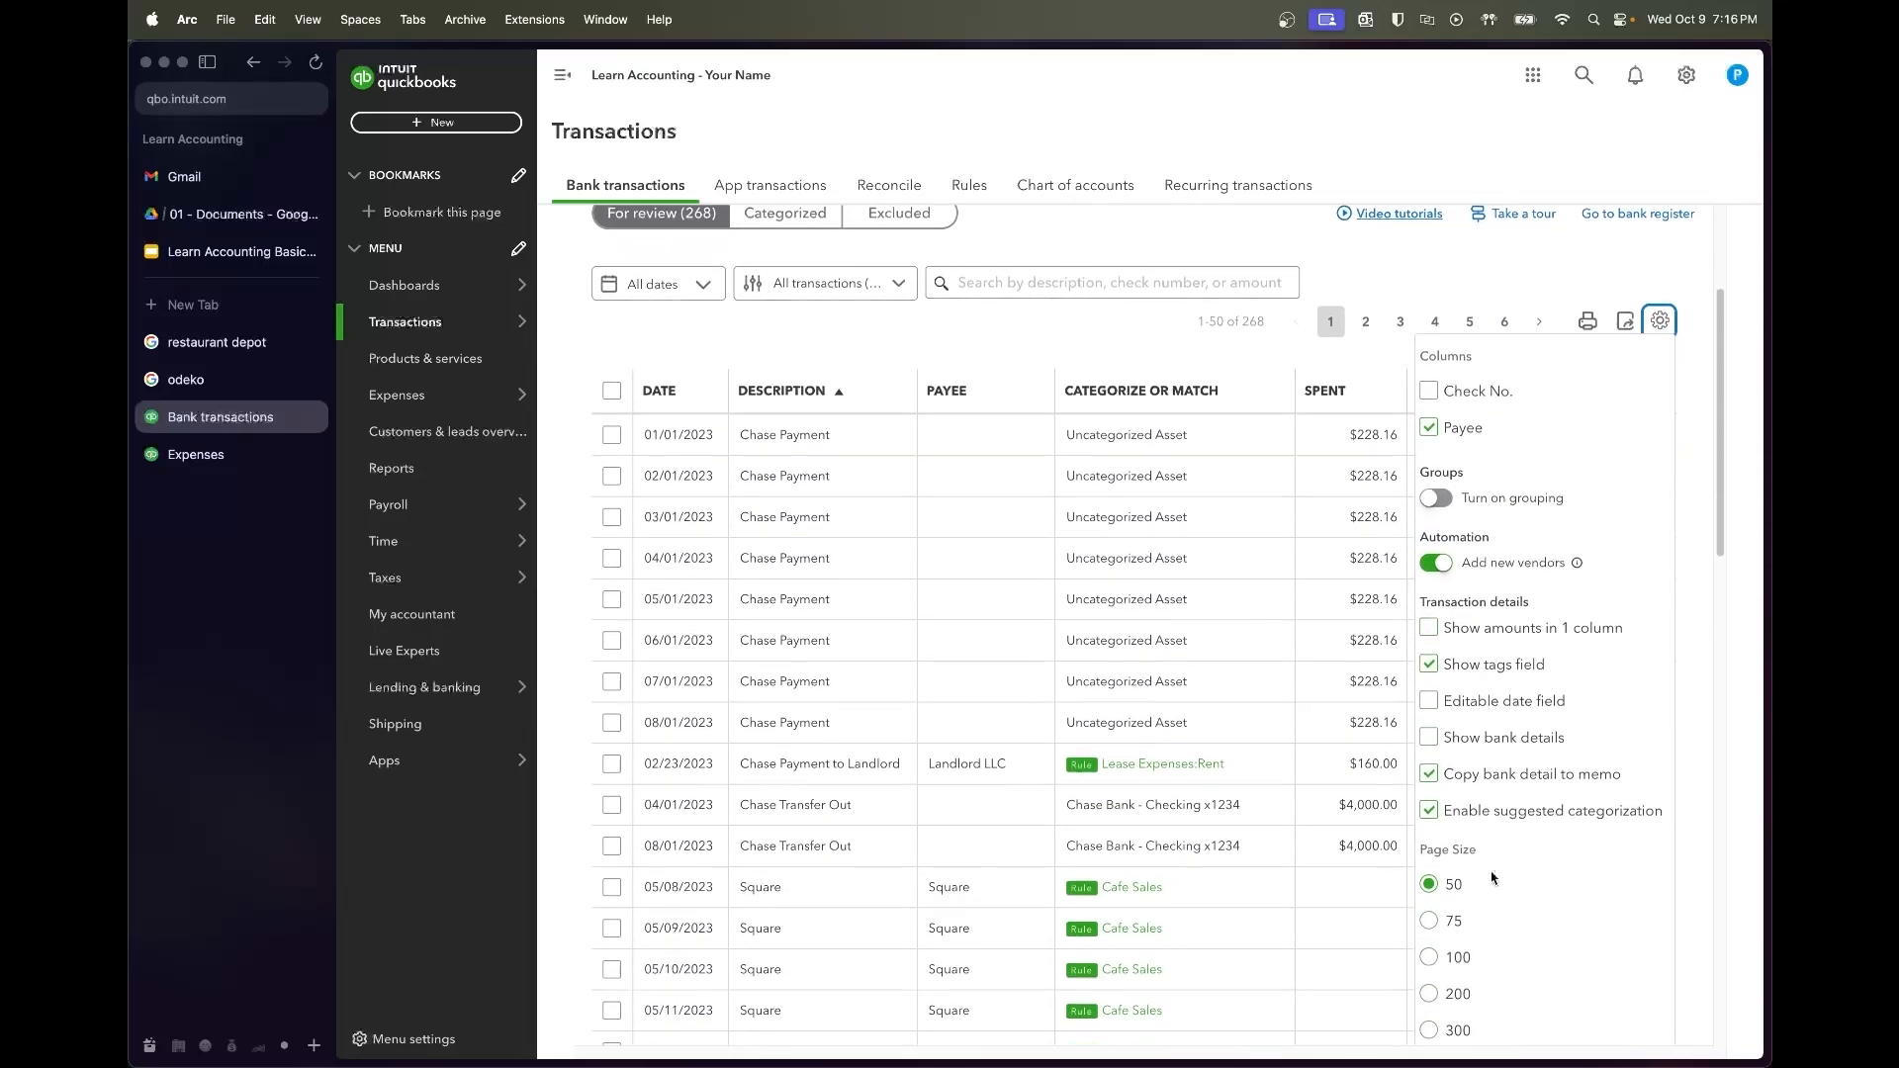
left_click(1430, 847)
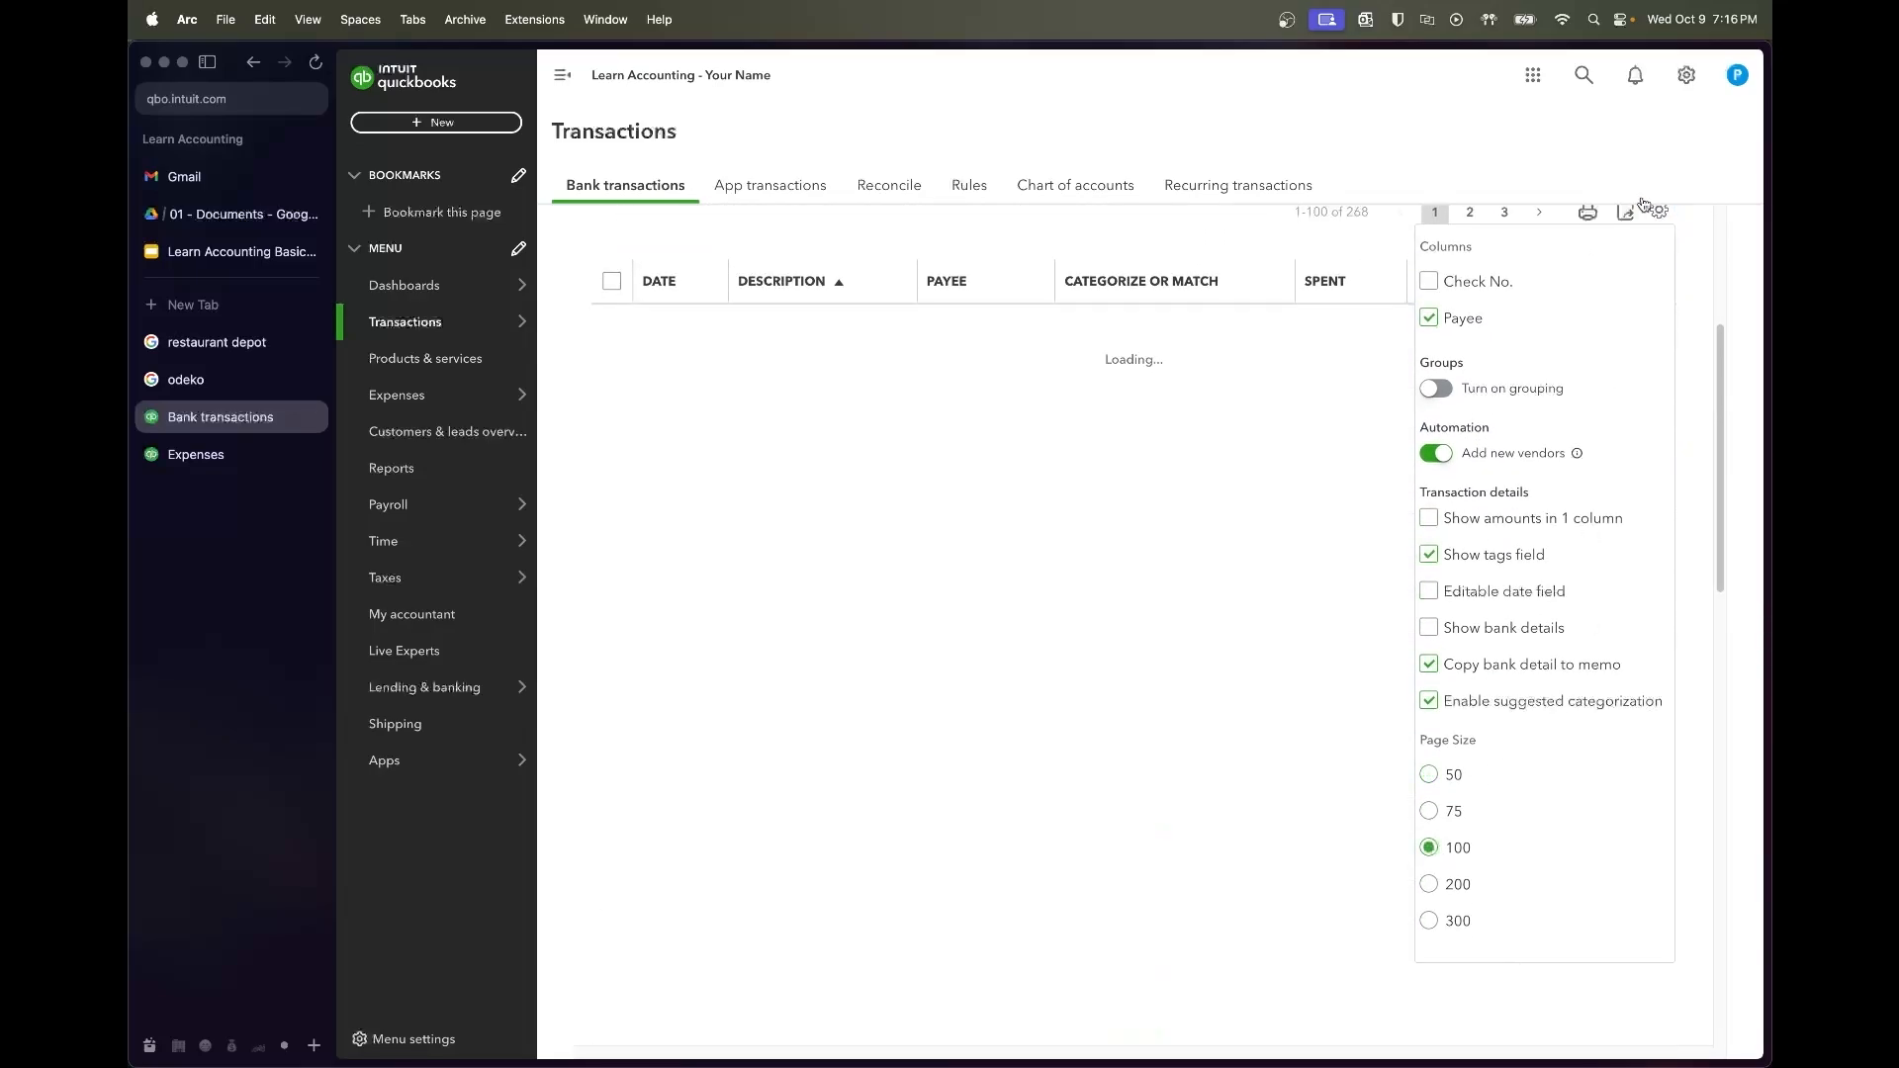
left_click(1690, 212)
Select the Square rows from 05/08 through 08/16/2023 and accept them
scroll(1055, 538, "down", 3)
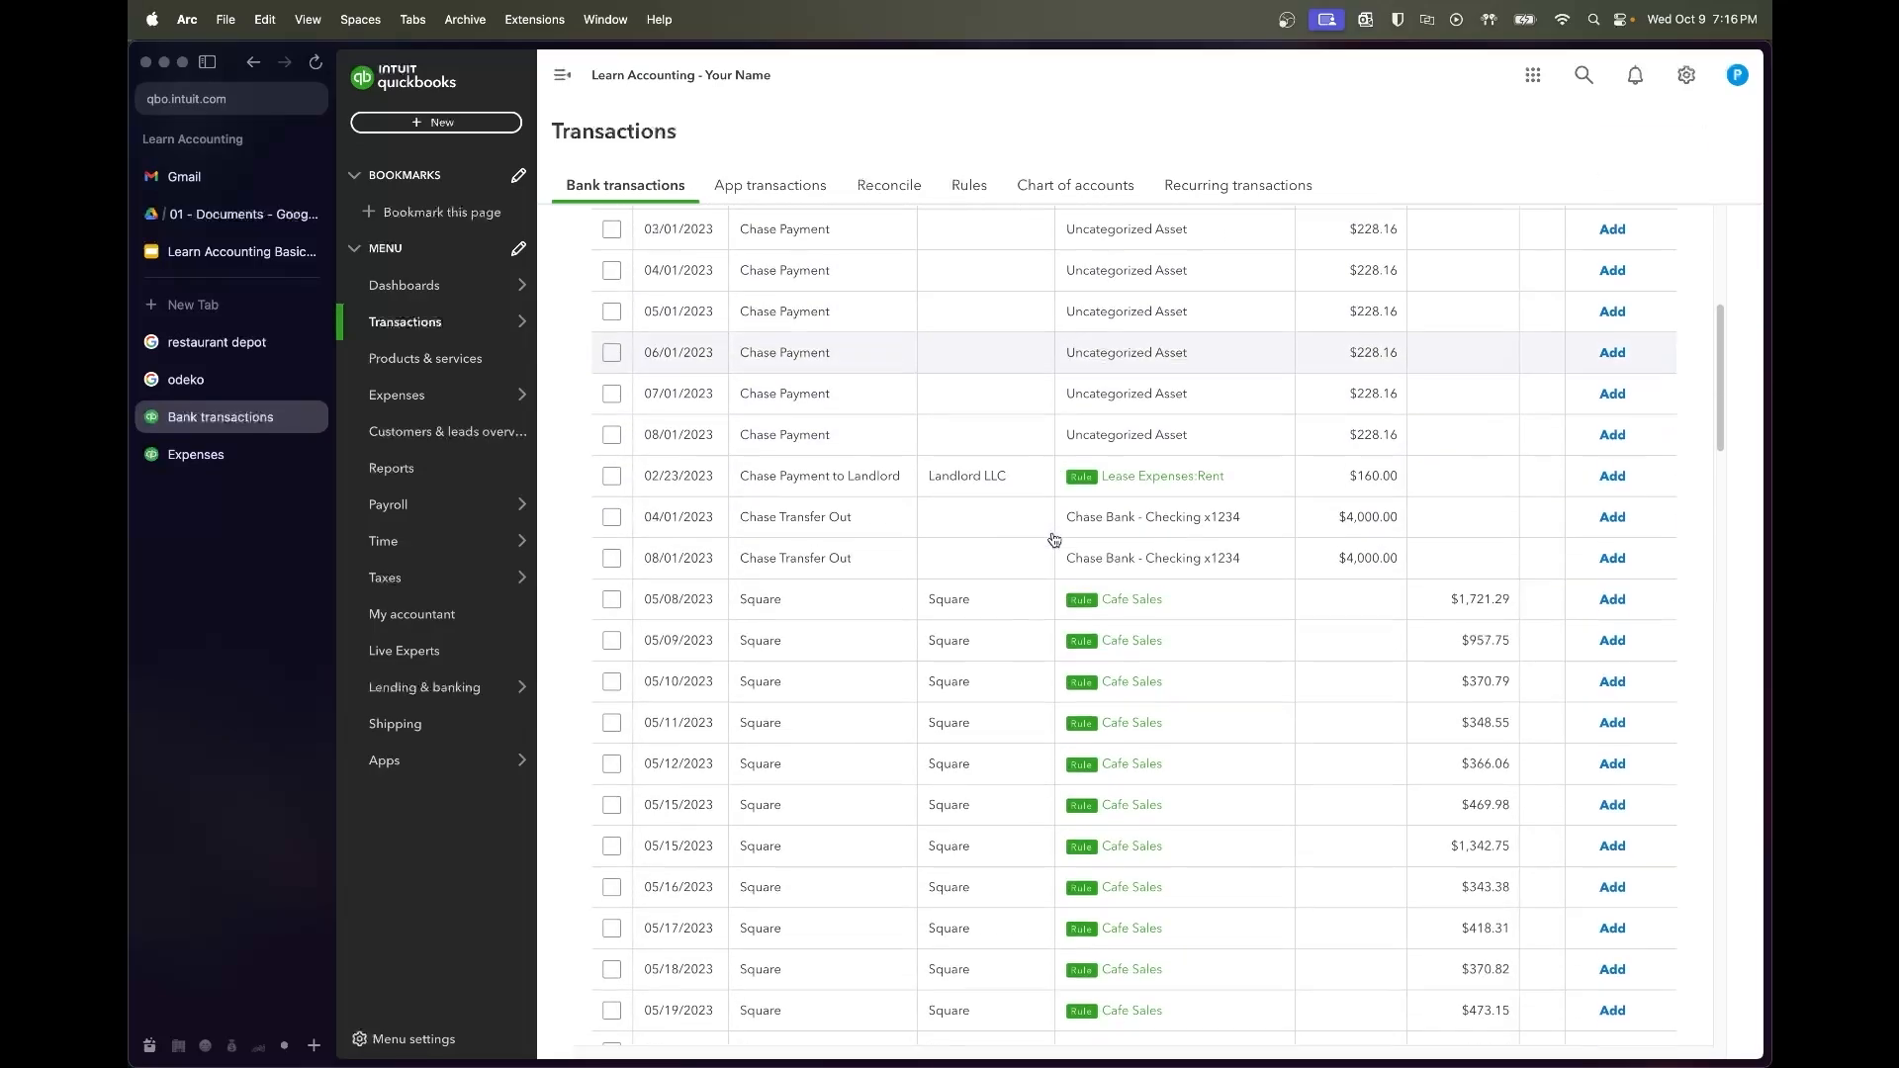
left_click(612, 502)
scroll(939, 757, "down", 15)
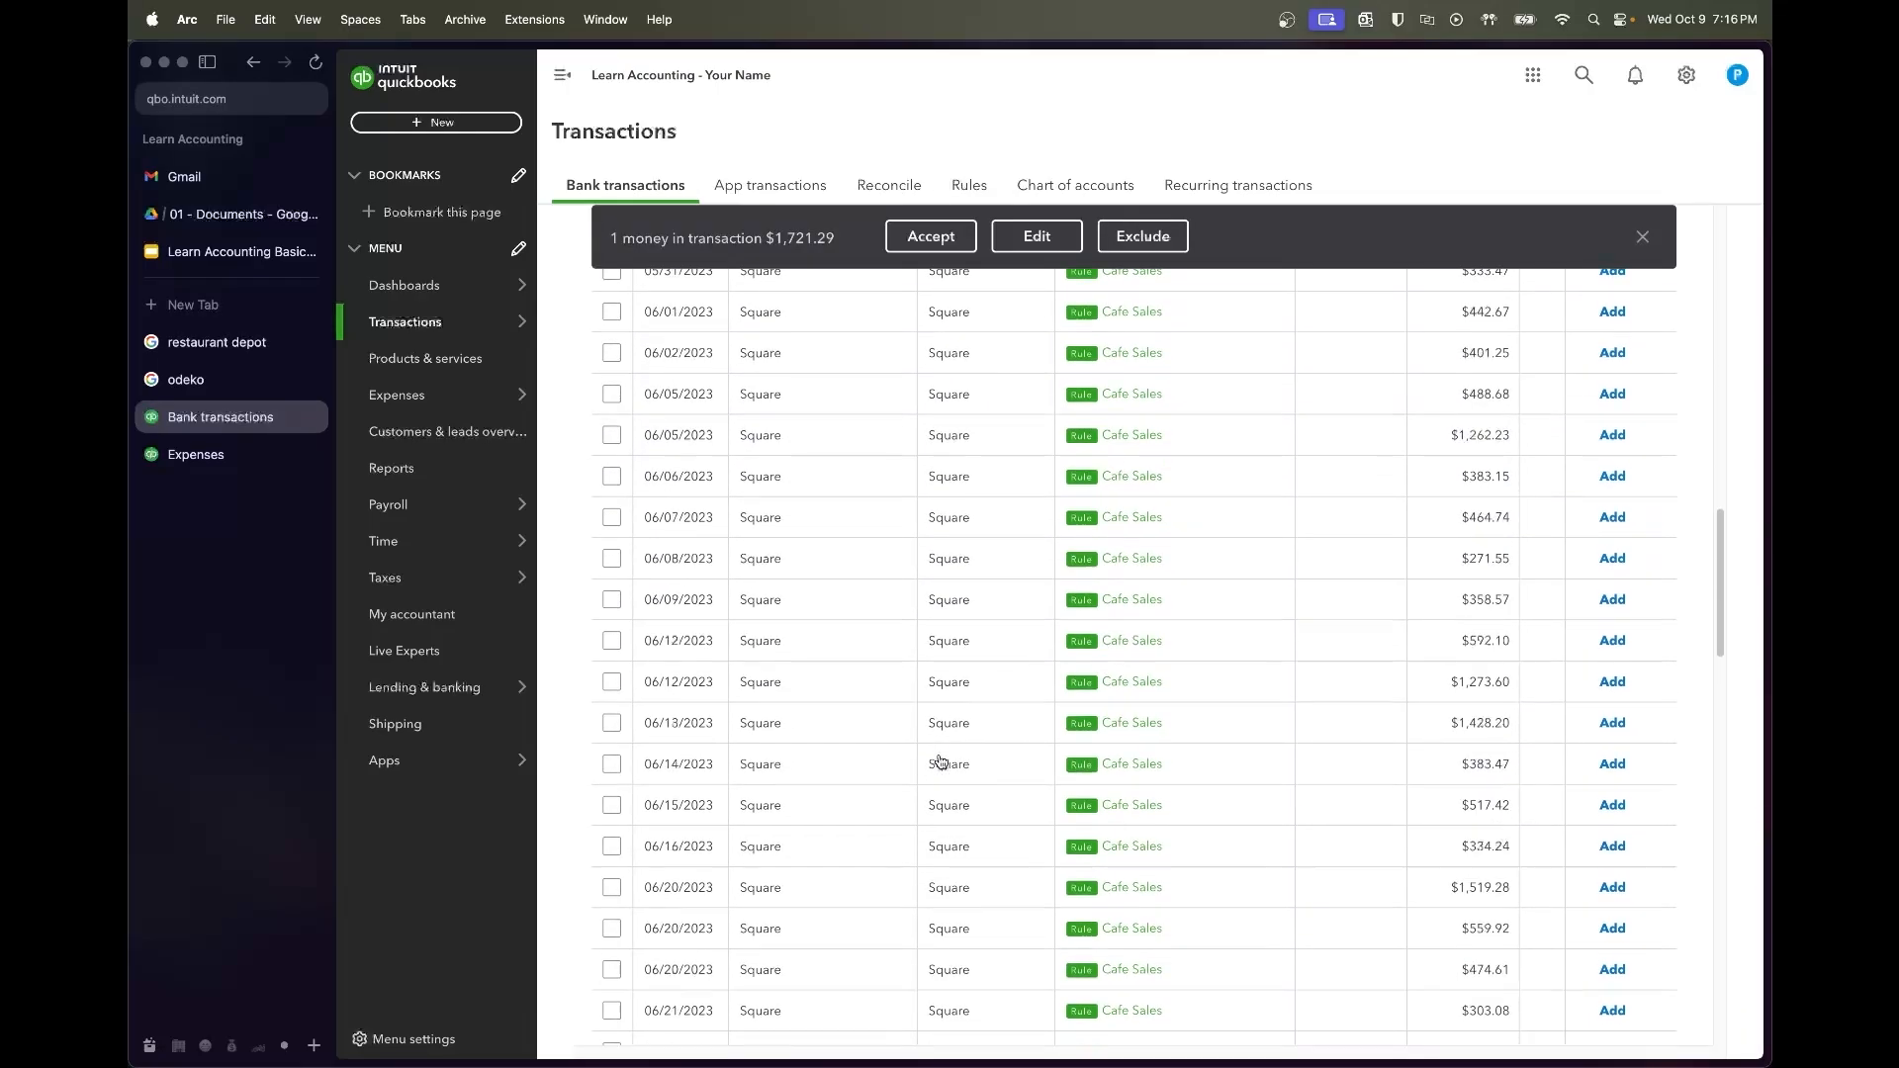
scroll(941, 761, "down", 10)
scroll(941, 761, "up", 20)
scroll(941, 762, "up", 3)
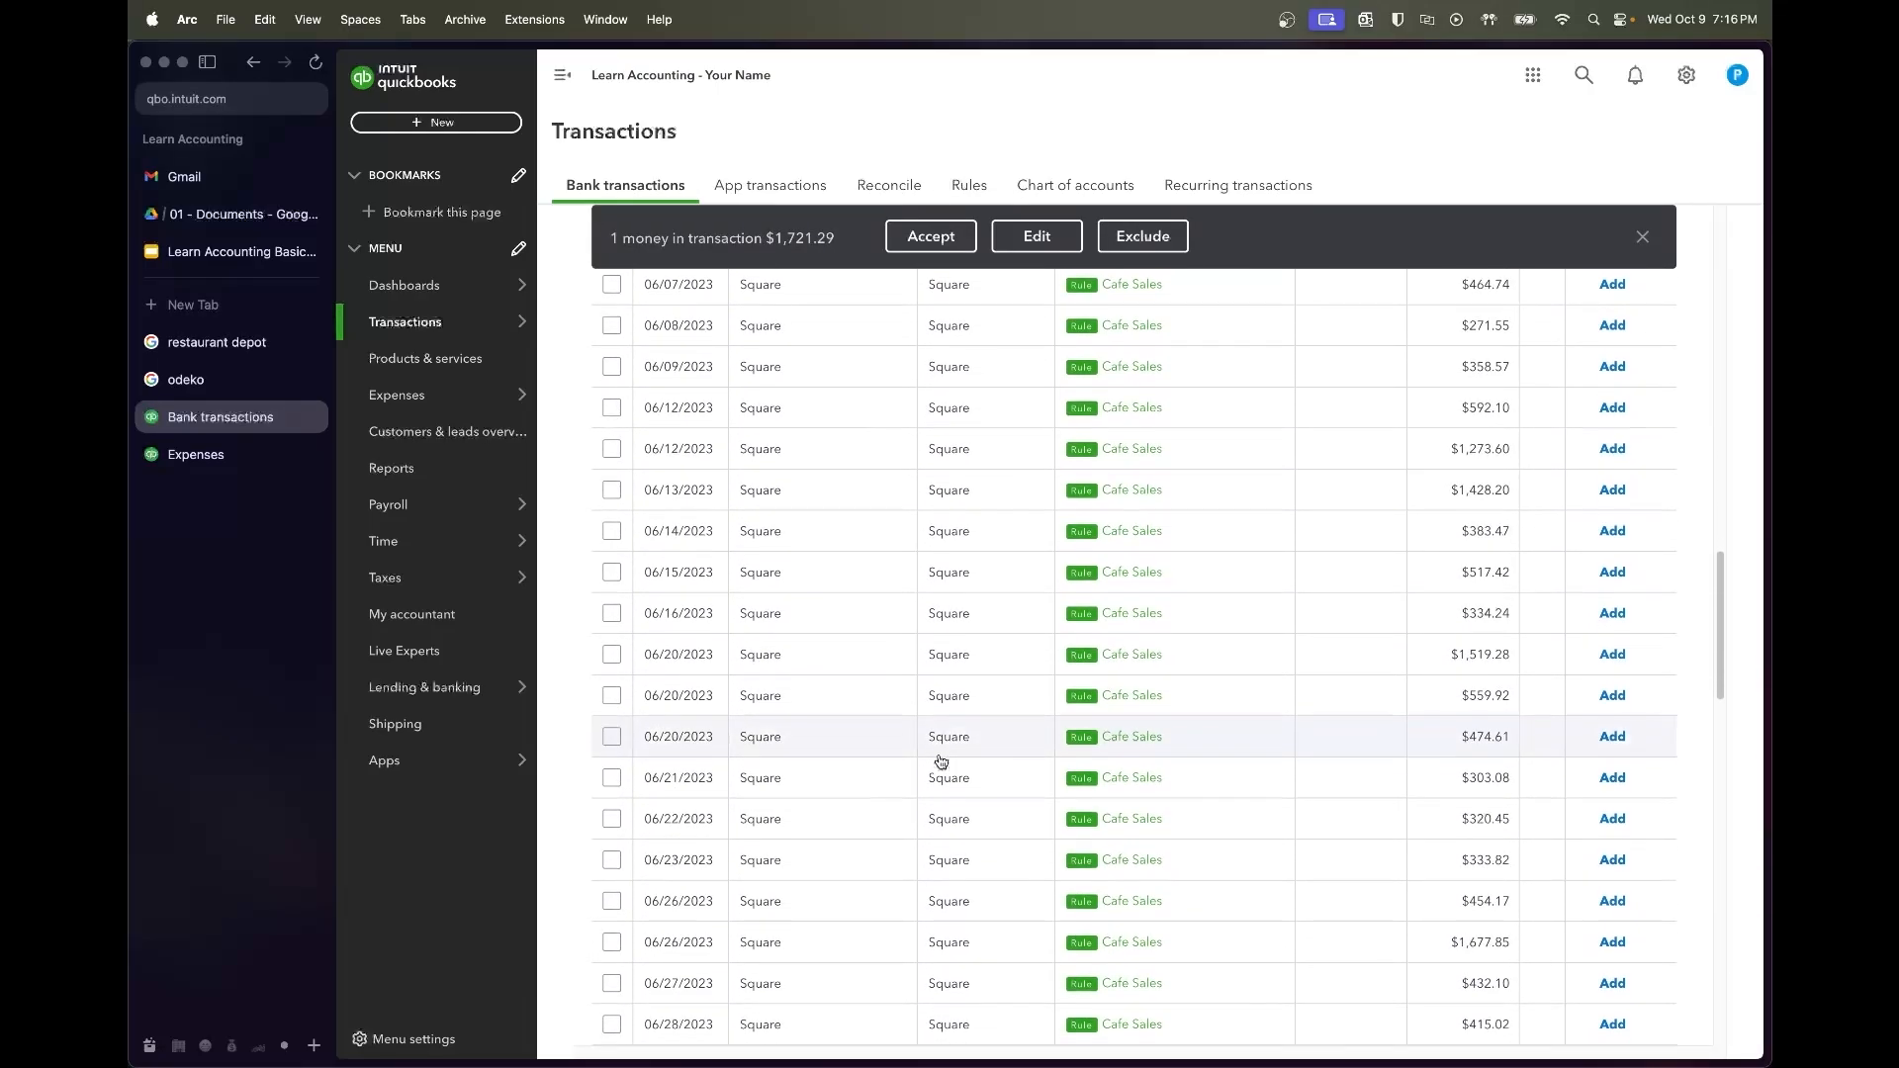
scroll(937, 759, "down", 12)
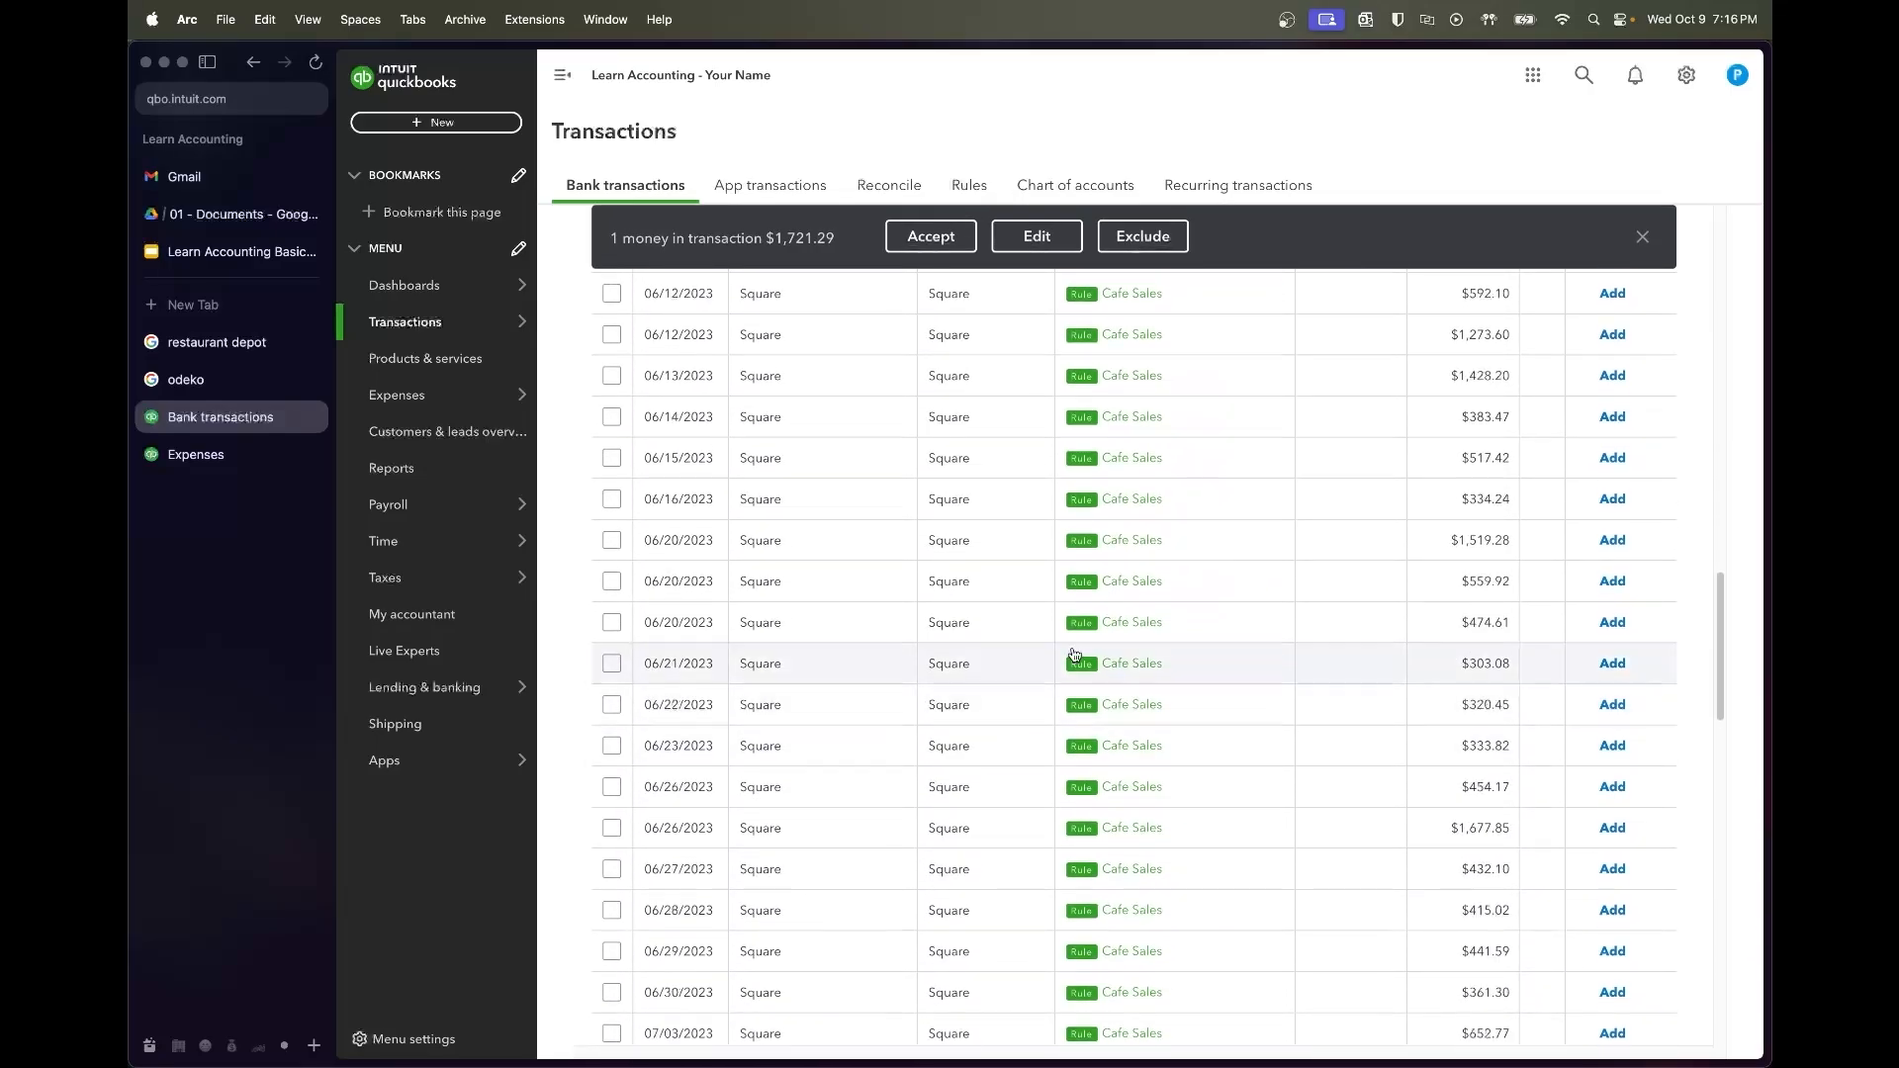
scroll(976, 875, "up", 10)
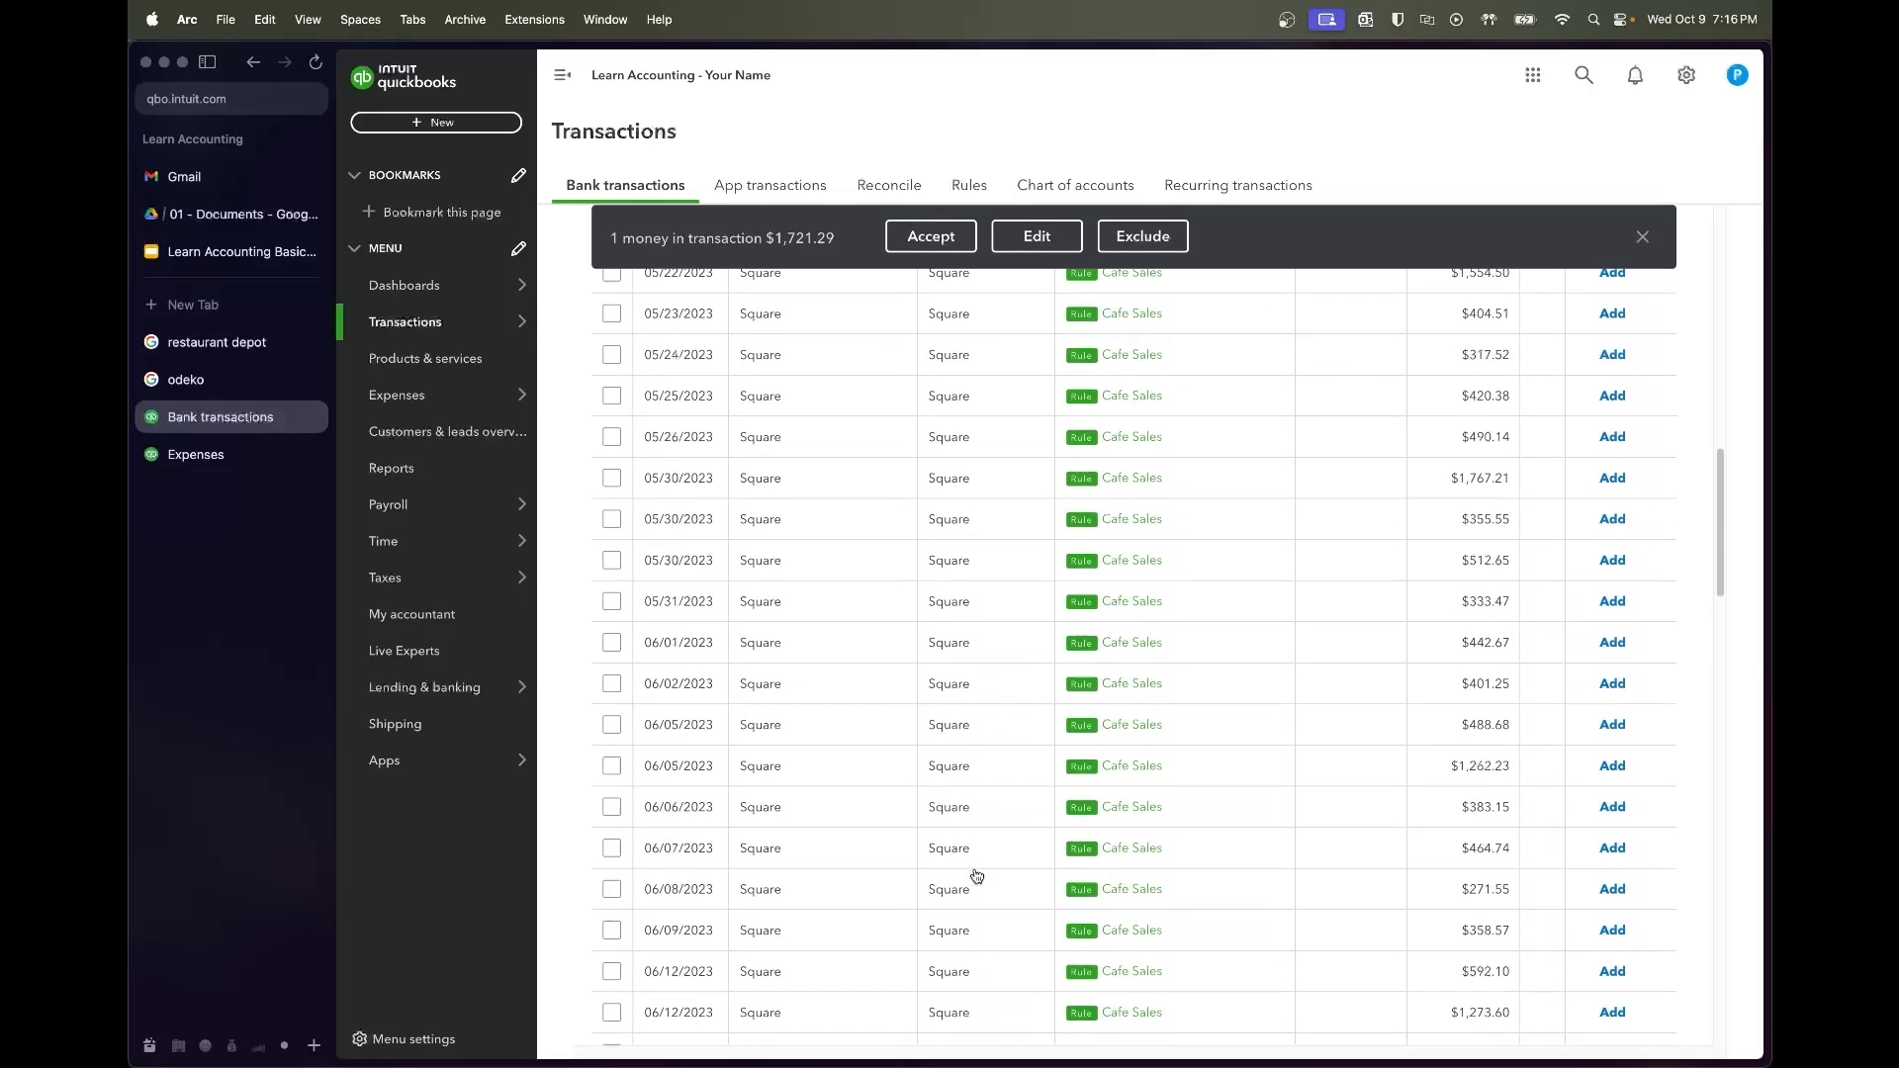
scroll(1365, 551, "up", 5)
scroll(1365, 521, "down", 2)
scroll(1288, 560, "up", 2)
scroll(1237, 623, "down", 15)
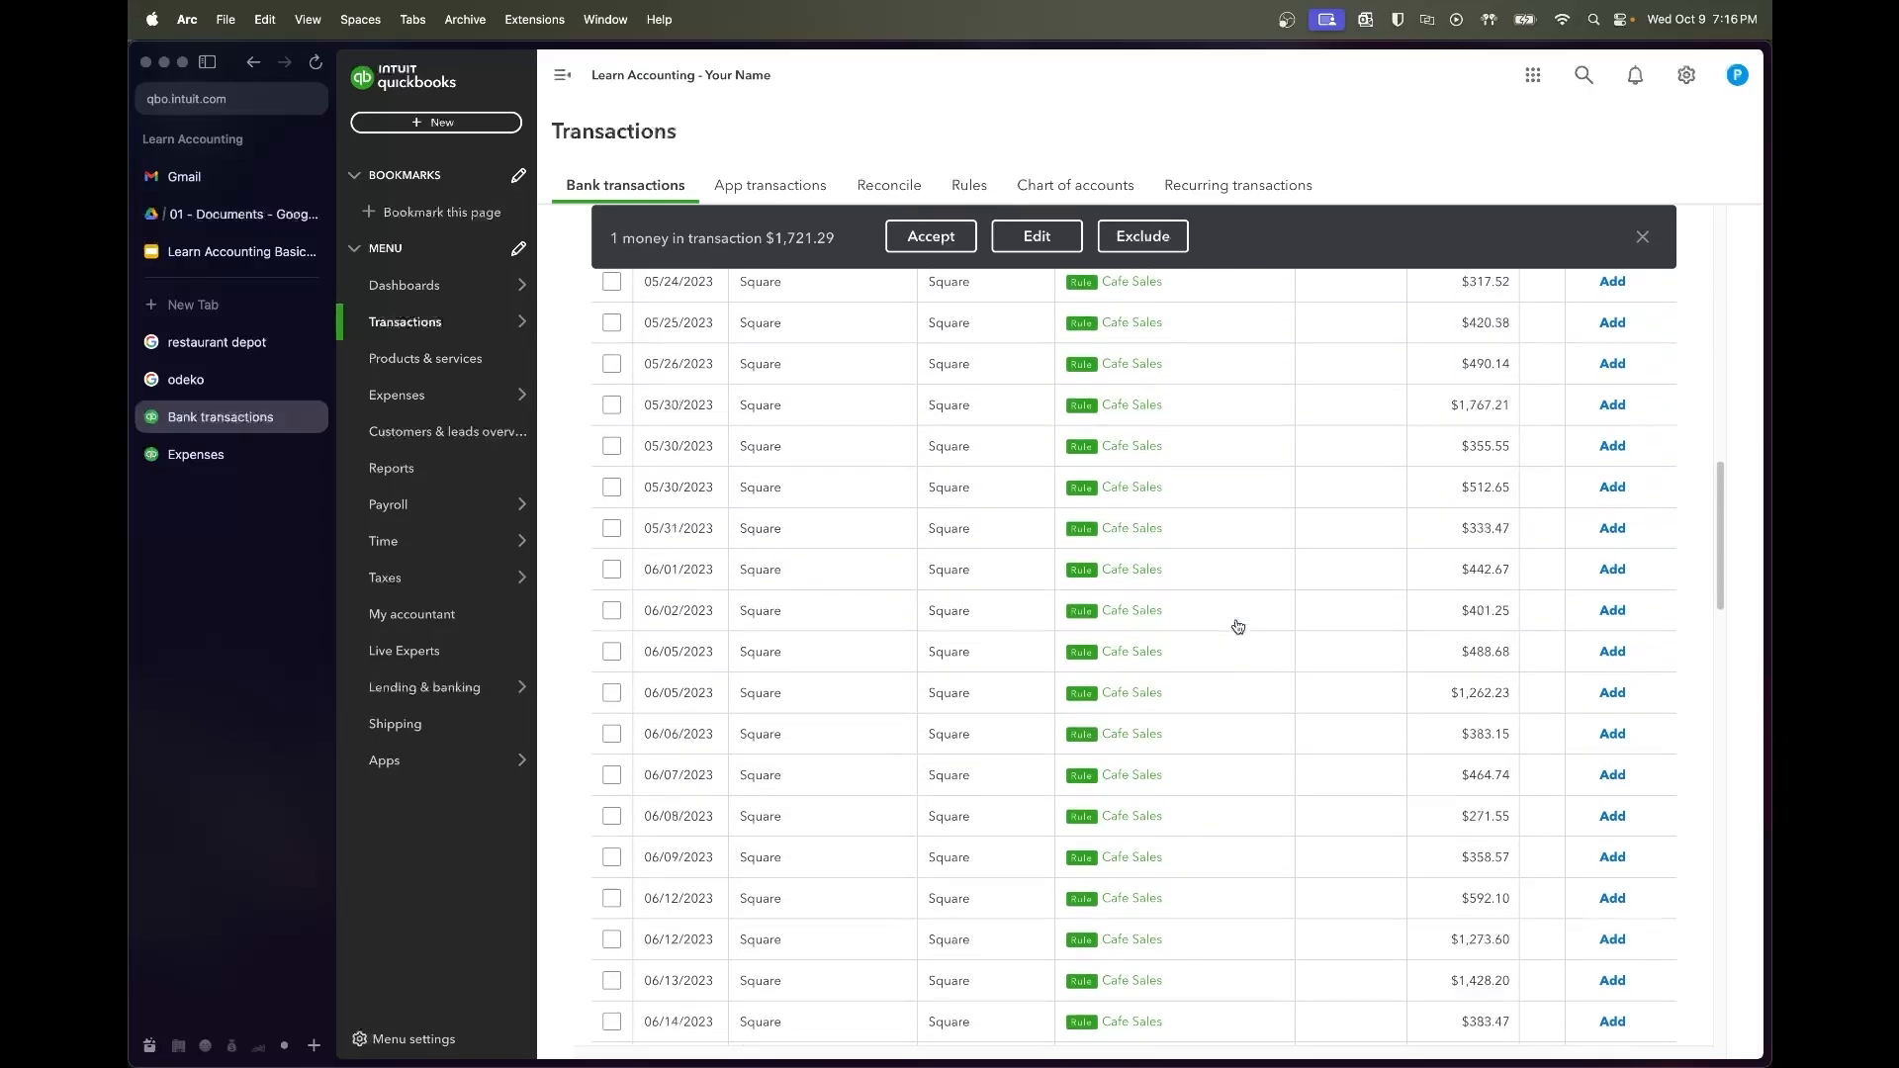
scroll(1237, 624, "down", 10)
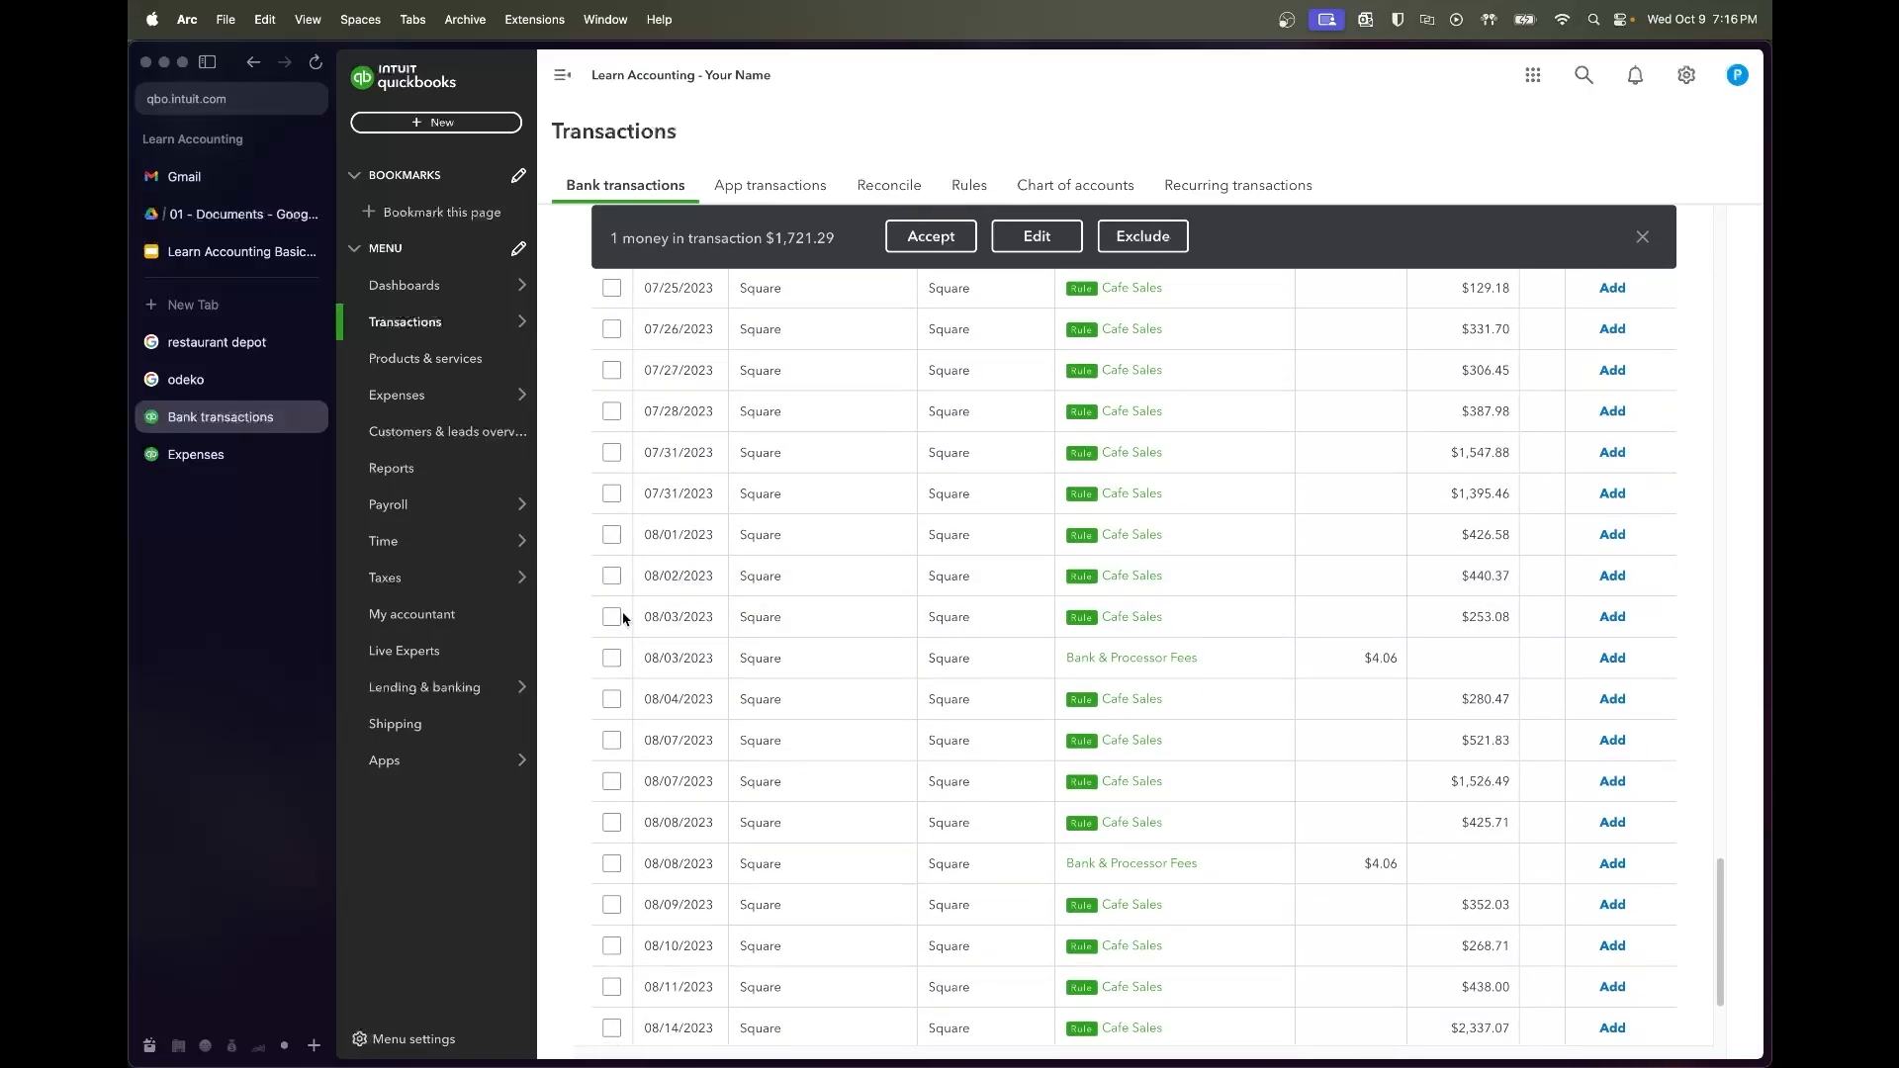
left_click(612, 618, "shift")
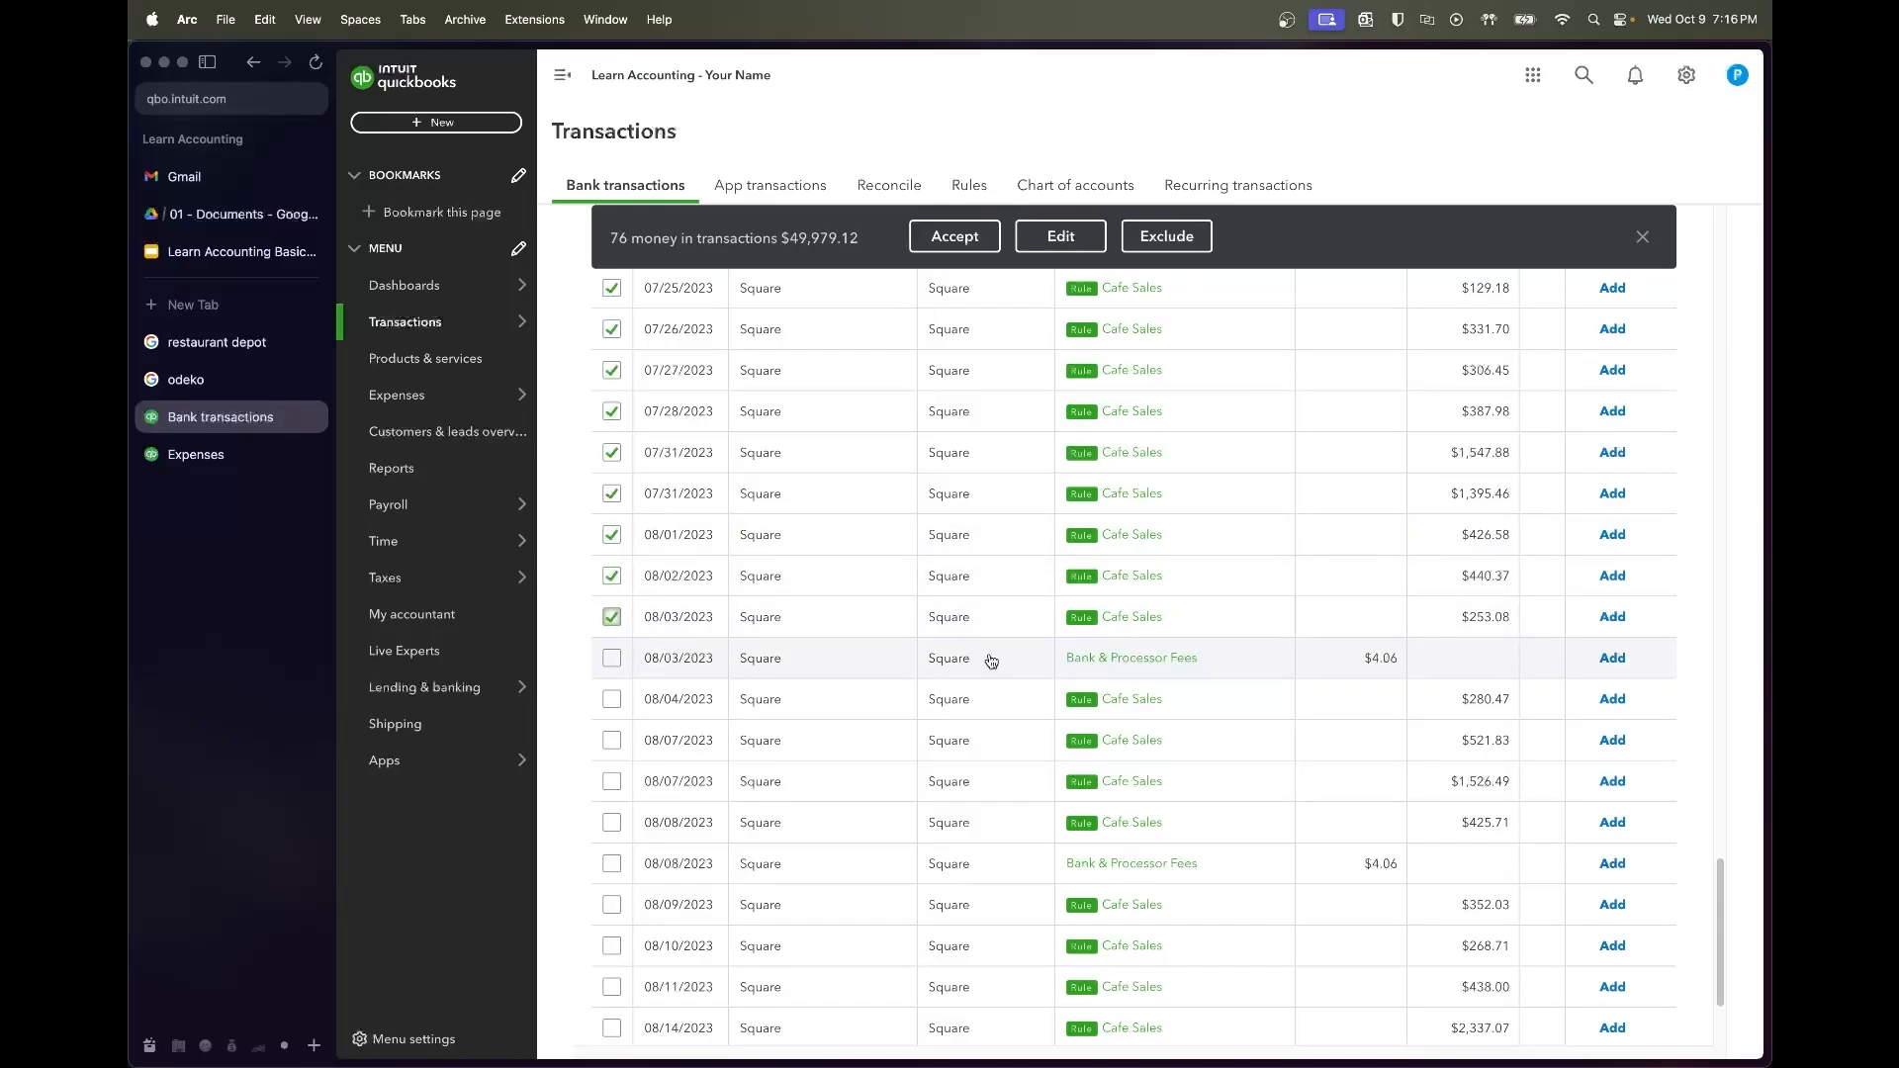
scroll(992, 661, "down", 3)
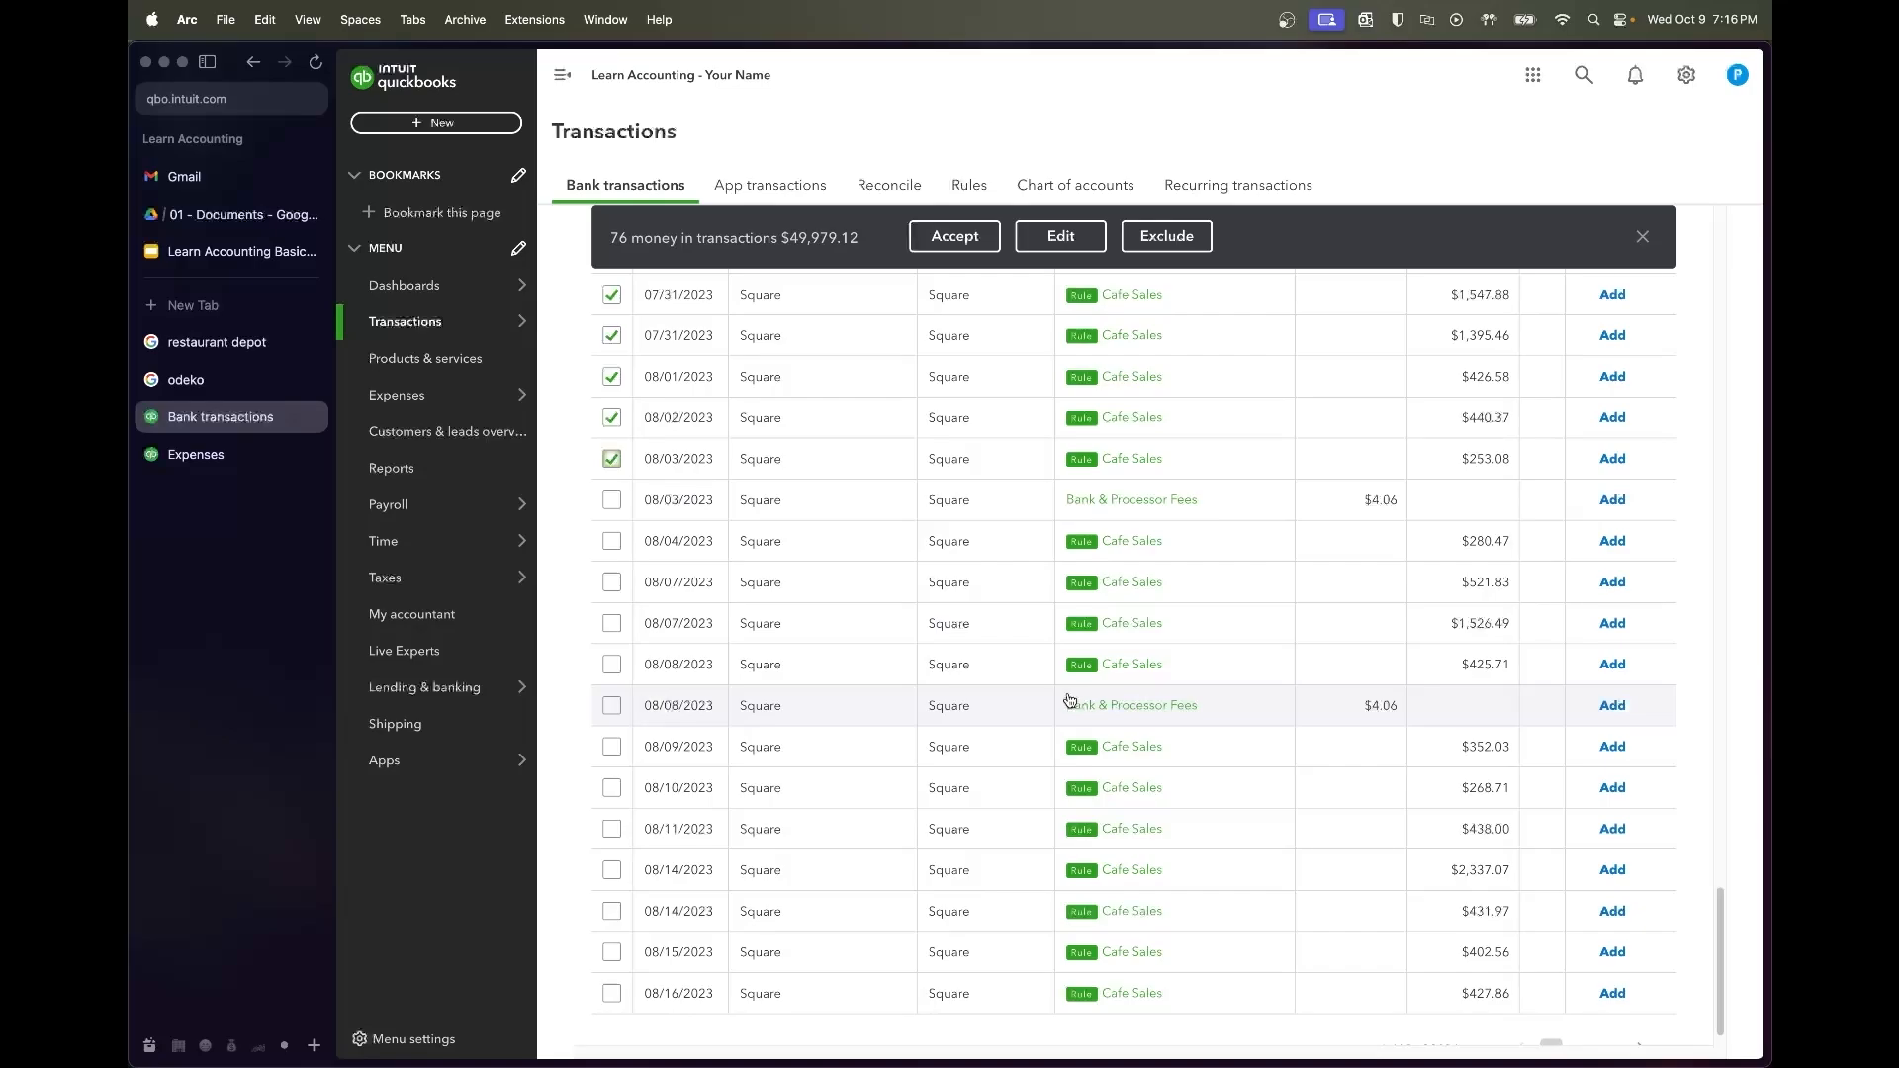
scroll(1070, 698, "down", 1)
left_click(611, 957, "shift")
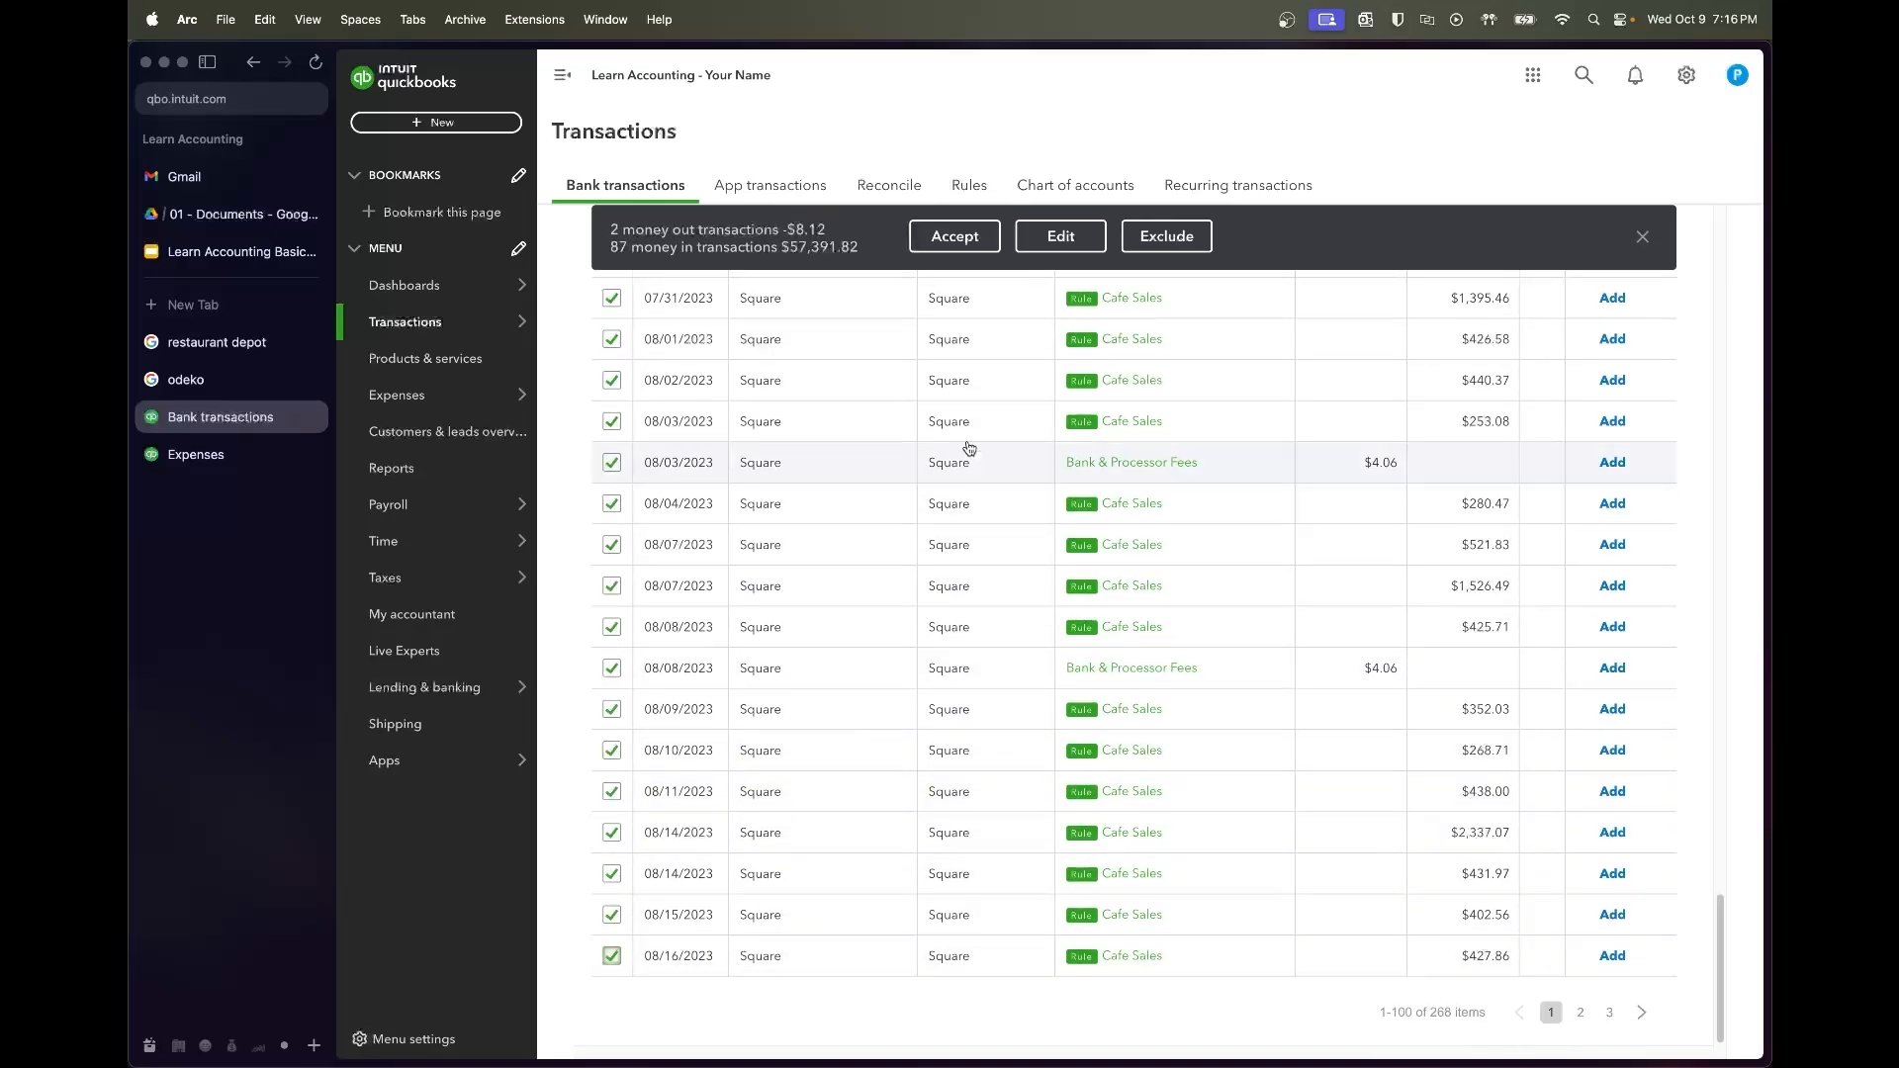
left_click(979, 244)
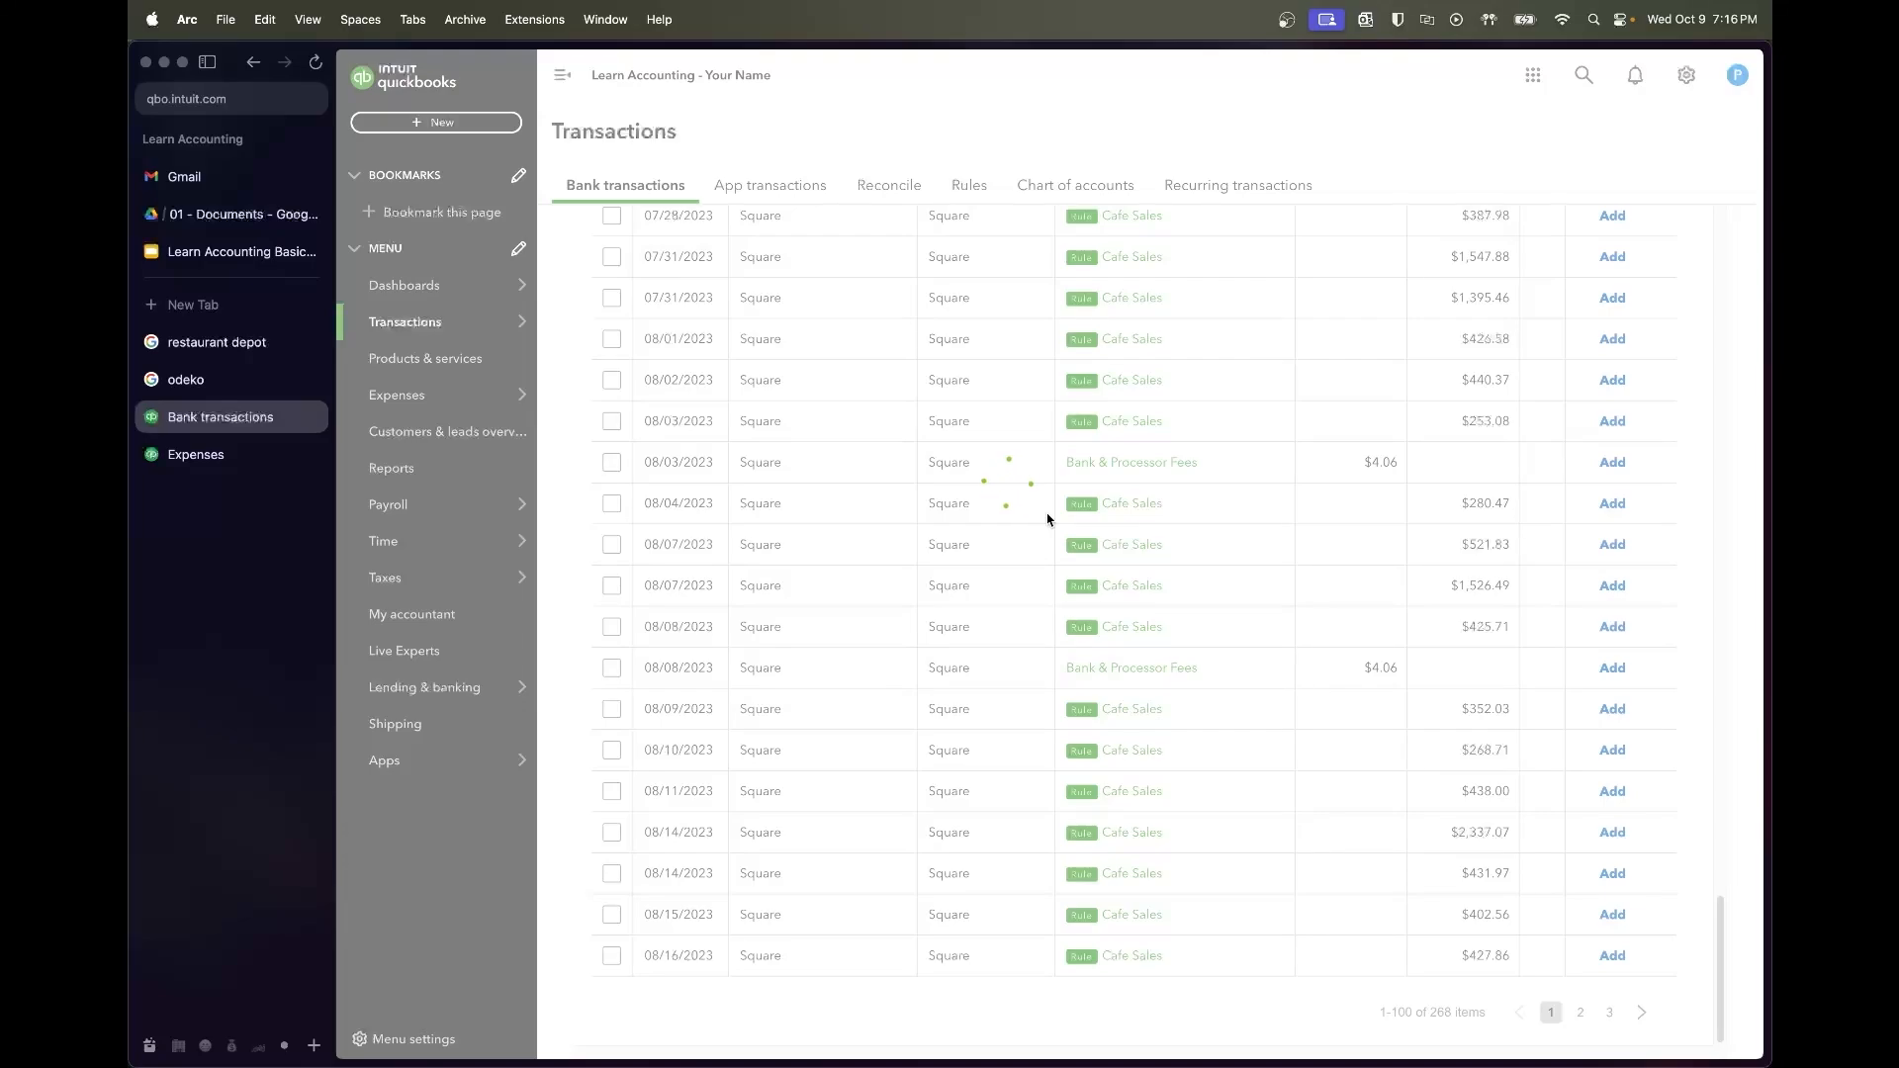
Accept the eleven remaining Square deposits from 08/17 to 08/31/2023
scroll(1048, 521, "up", 15)
scroll(1049, 520, "up", 3)
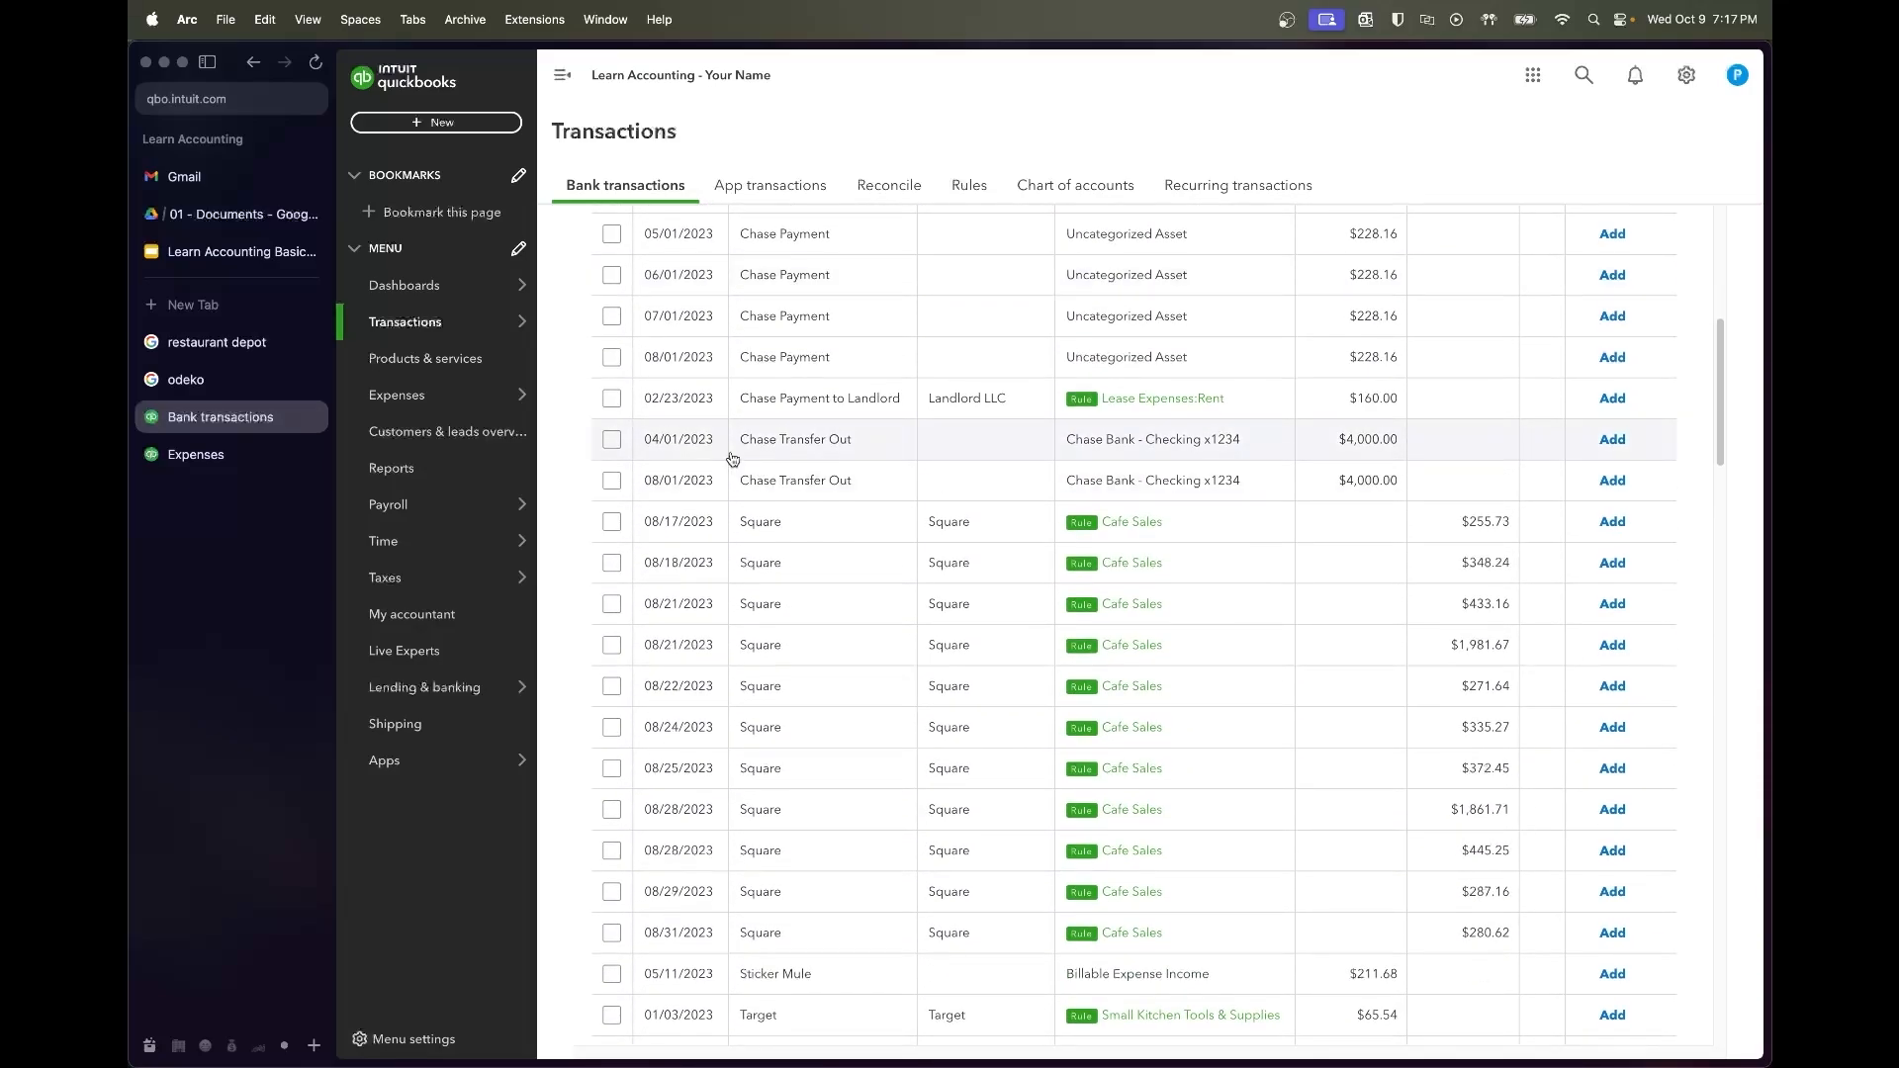
left_click(611, 521)
scroll(808, 599, "down", 5)
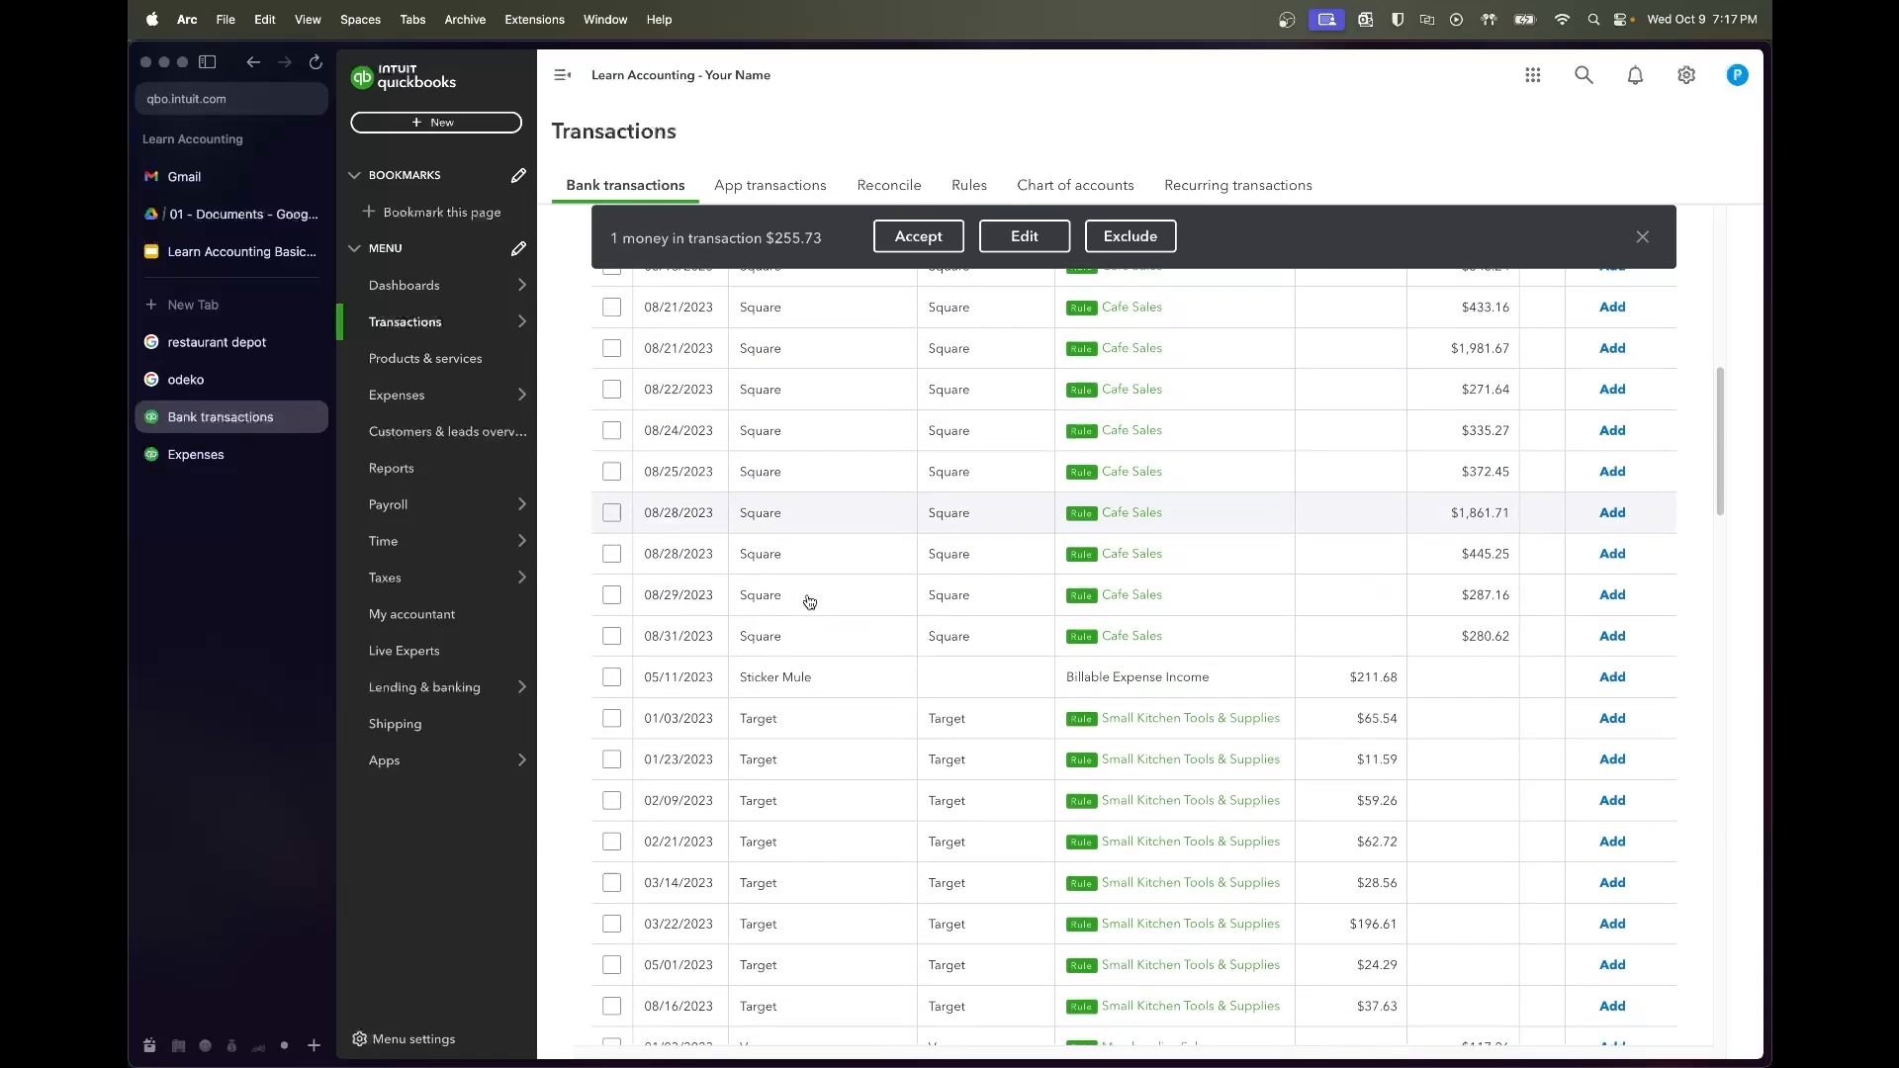
left_click(611, 639, "shift")
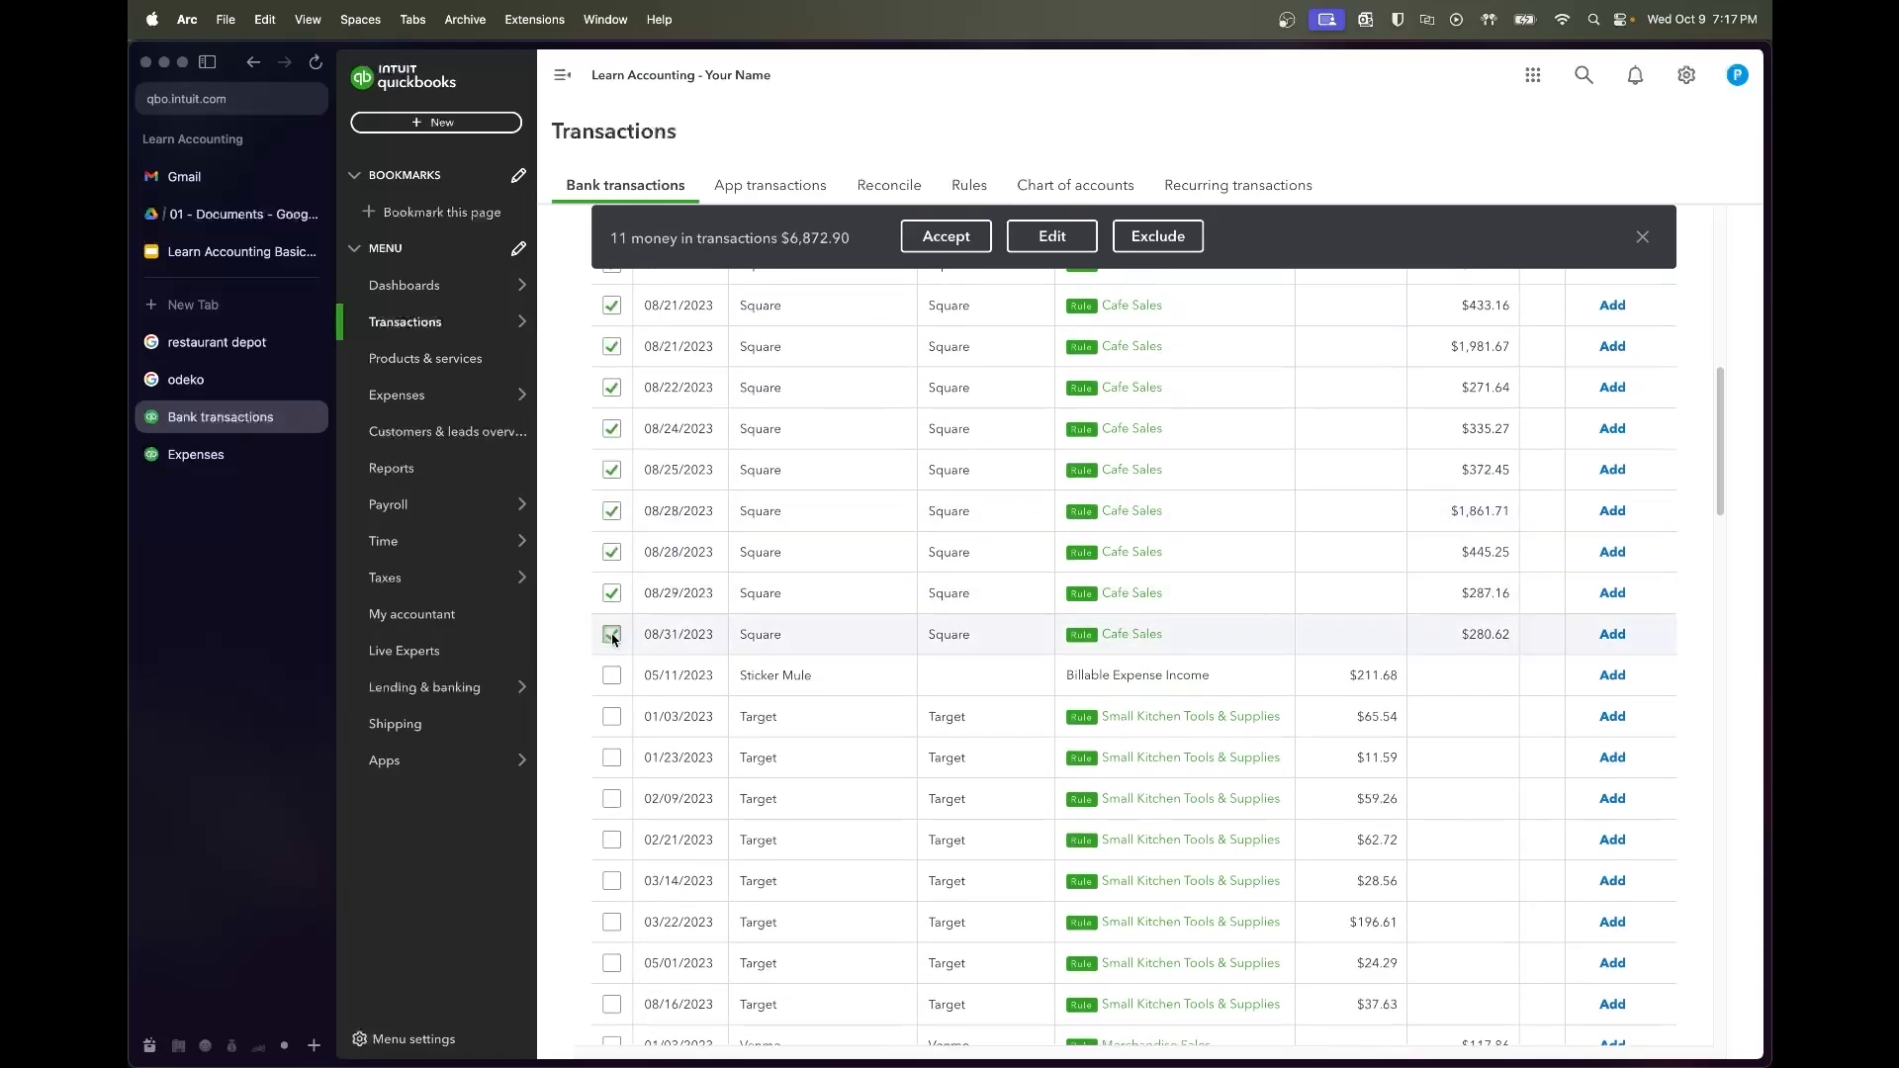
left_click(923, 241)
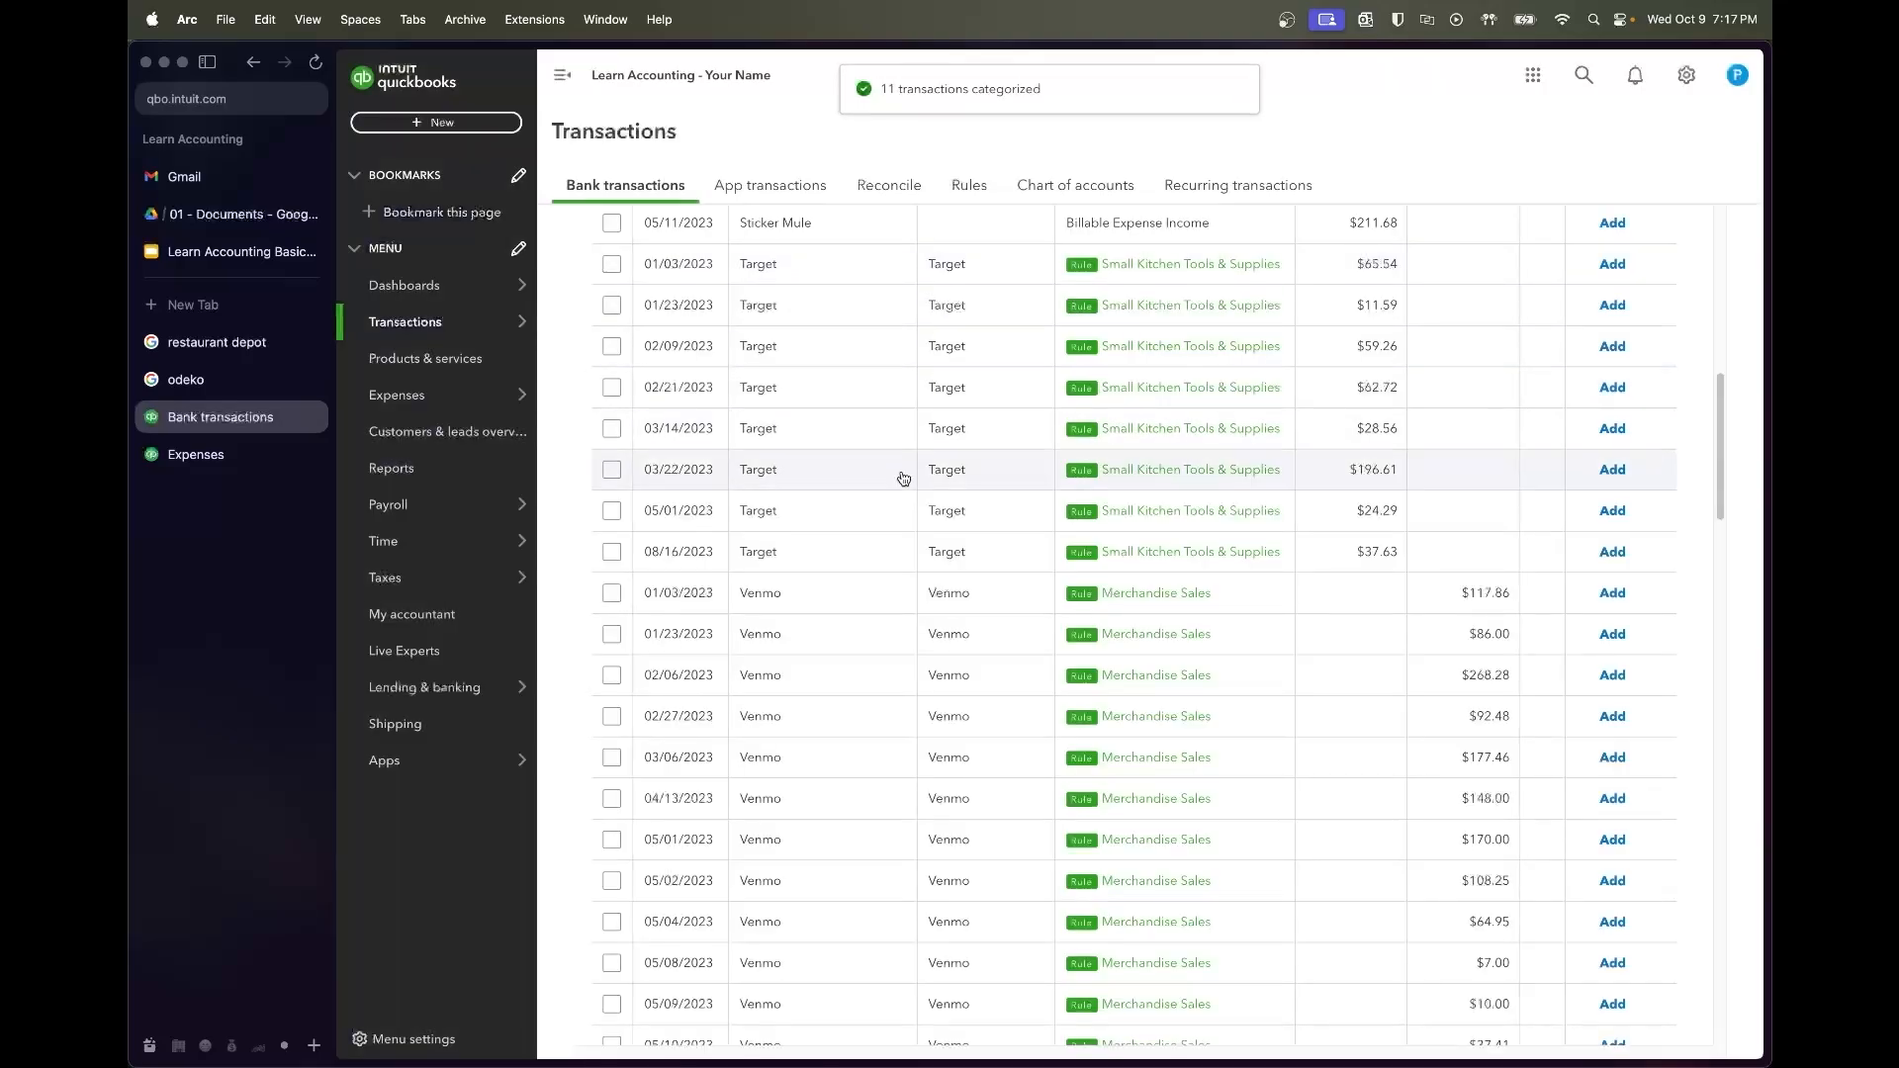
scroll(896, 528, "up", 3)
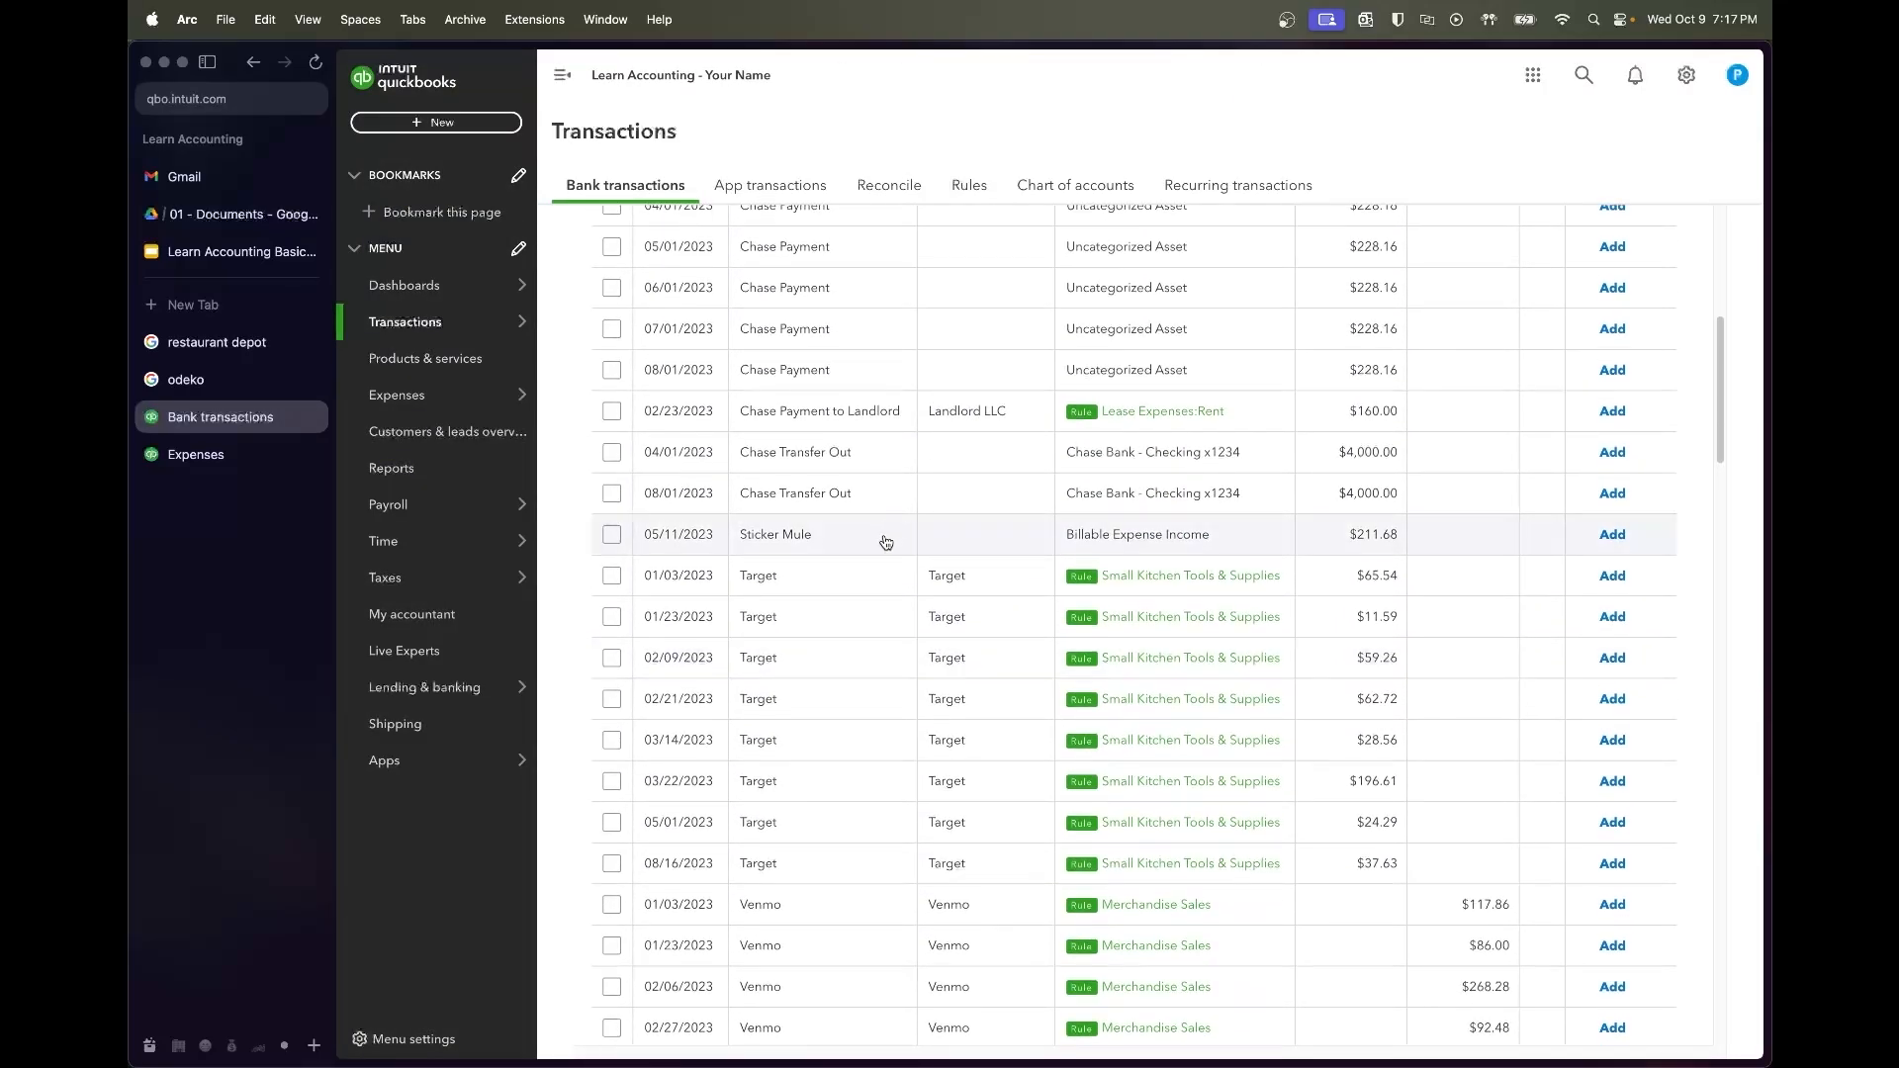
Create Sticker Mule as a new vendor on the Sticker Mule charge
left_click(881, 536)
left_click(727, 684)
type("Sticker Mule")
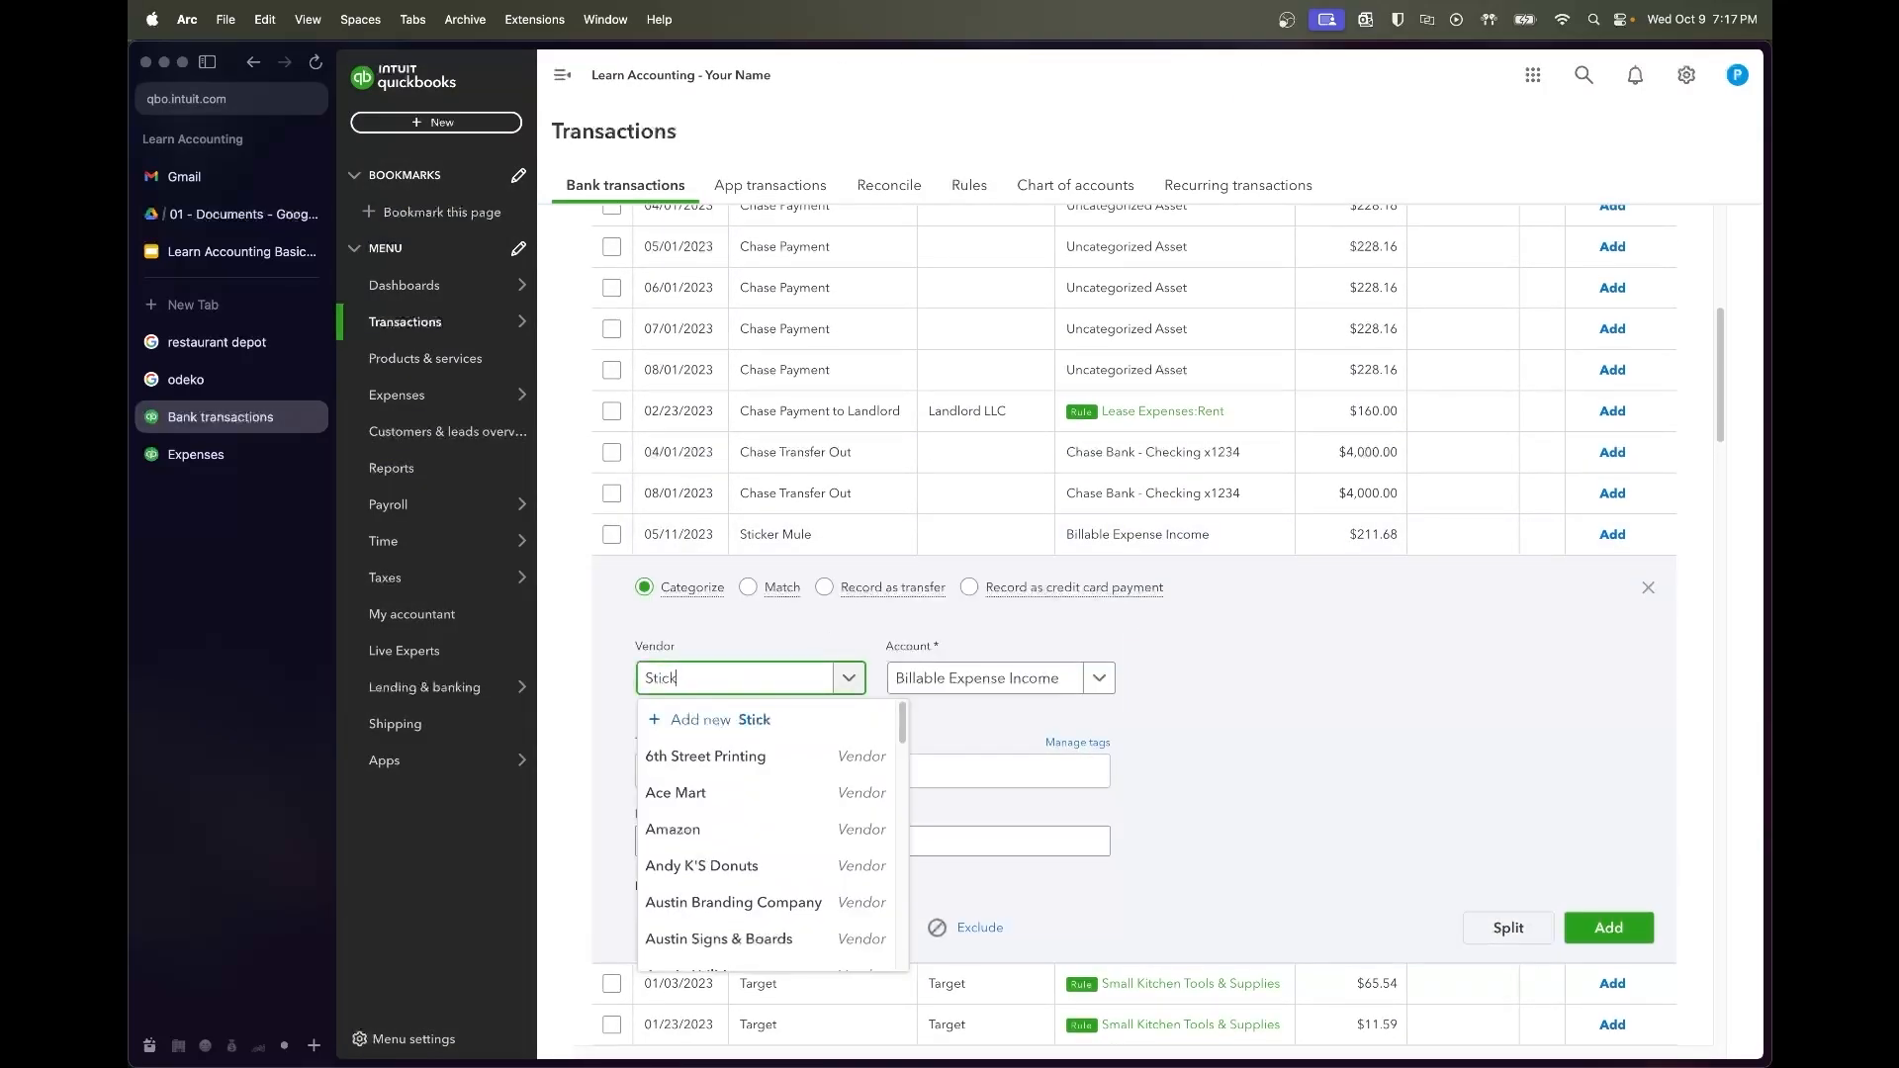
left_click(737, 719)
left_click(1693, 1028)
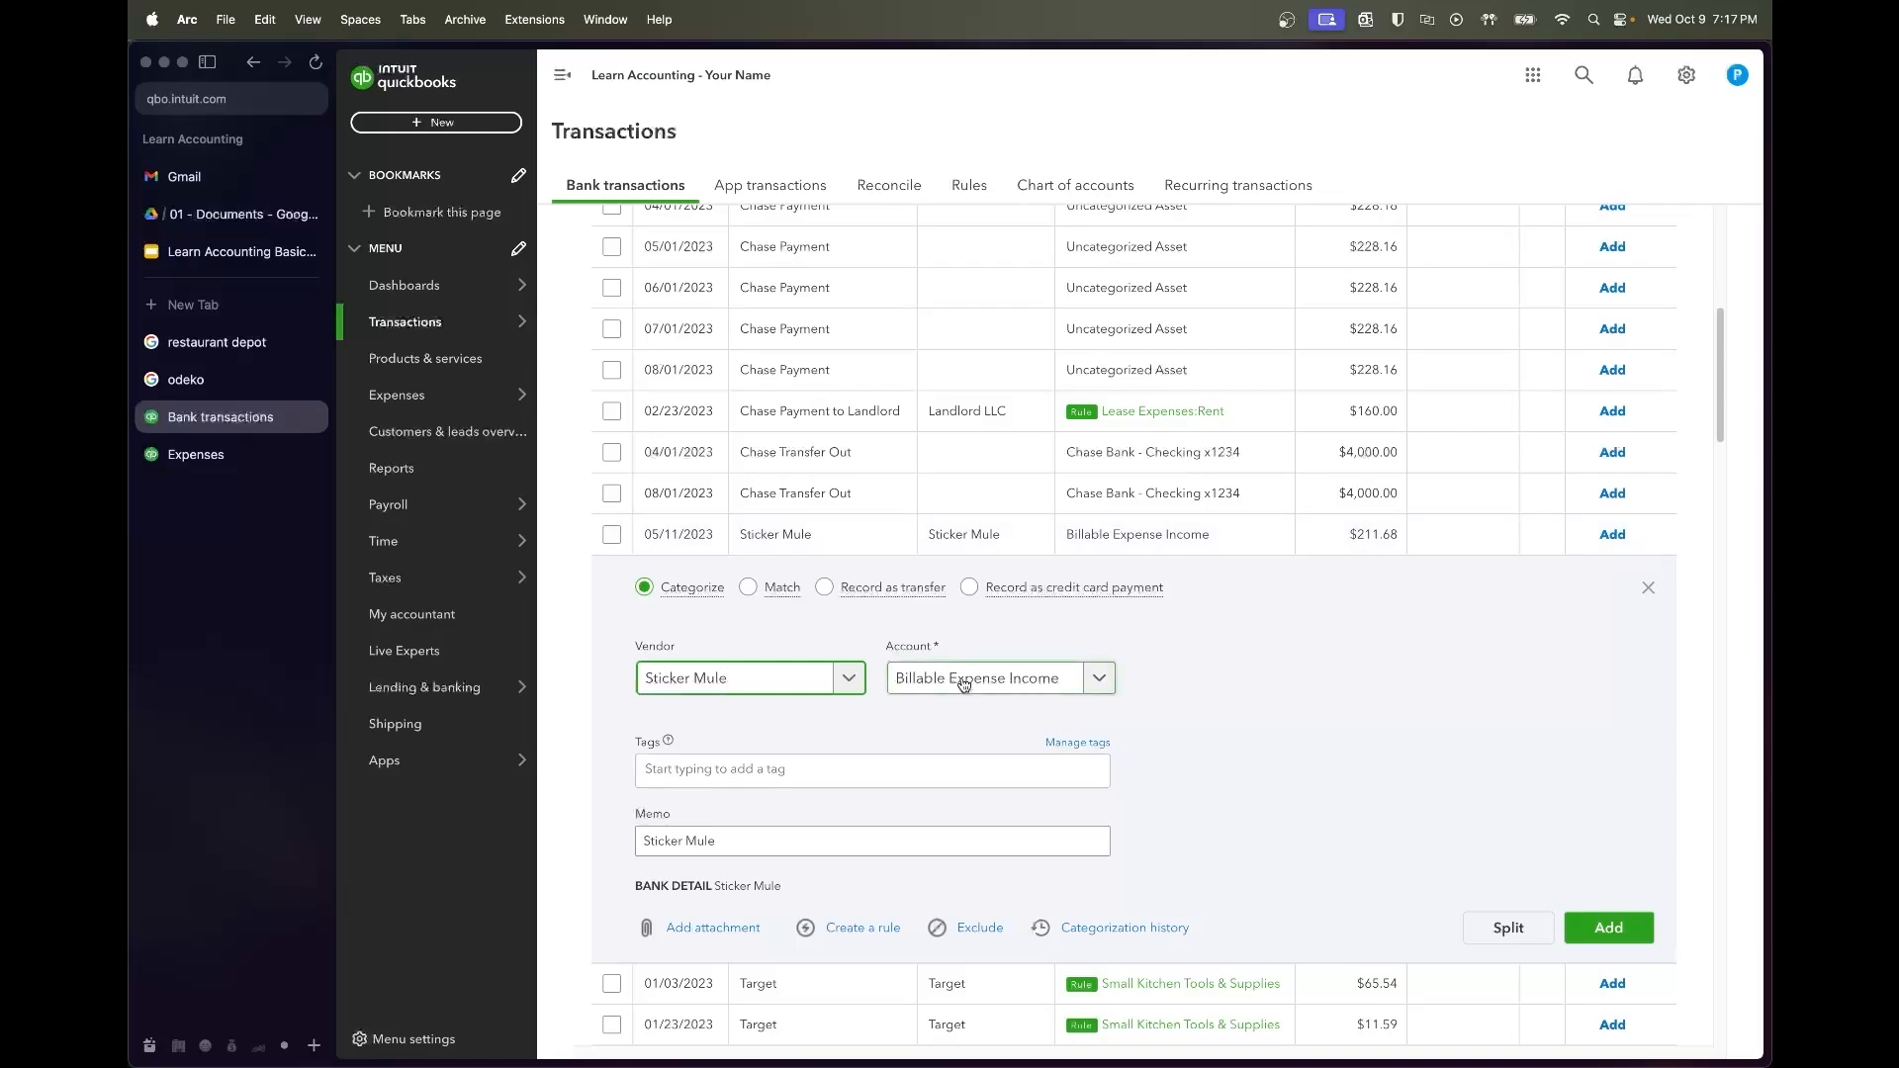
Categorize the $211.68 Sticker Mule charge as Paper Cups & Goods and add it
left_click(964, 684)
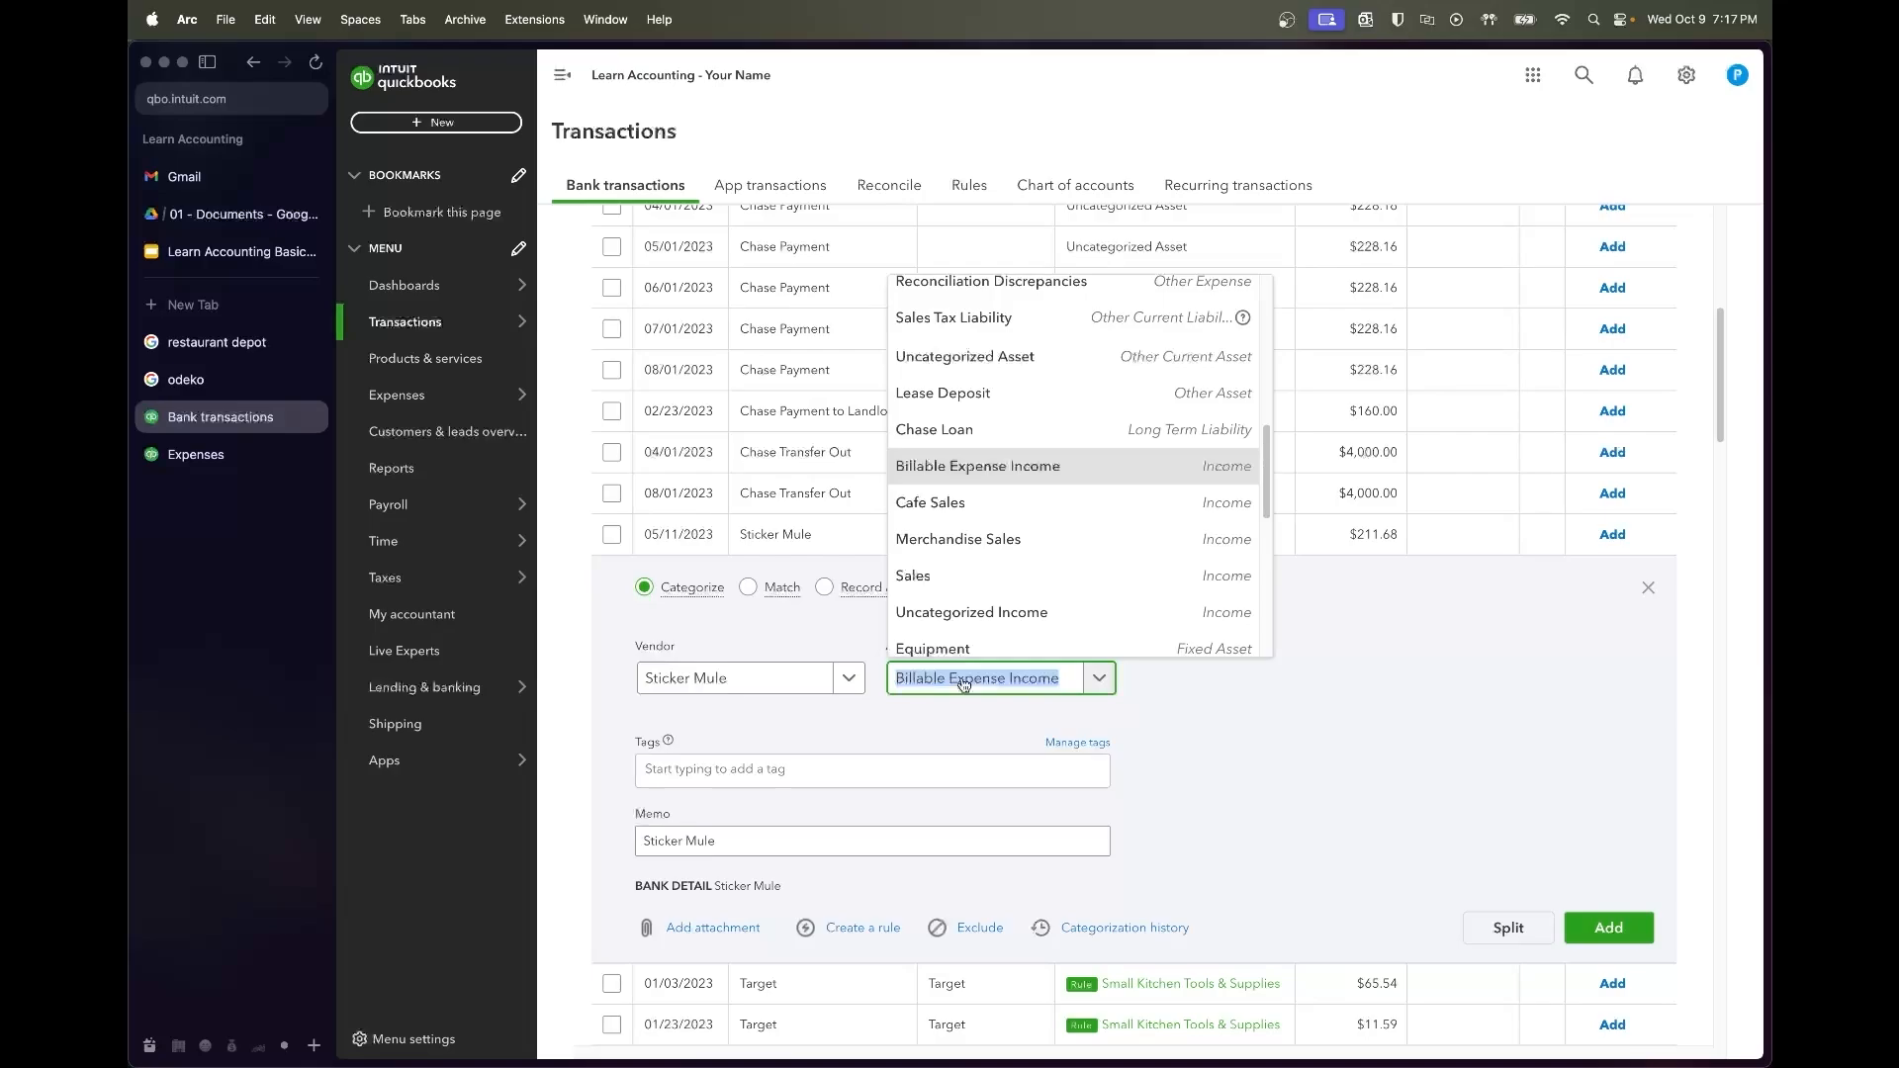
type("paper")
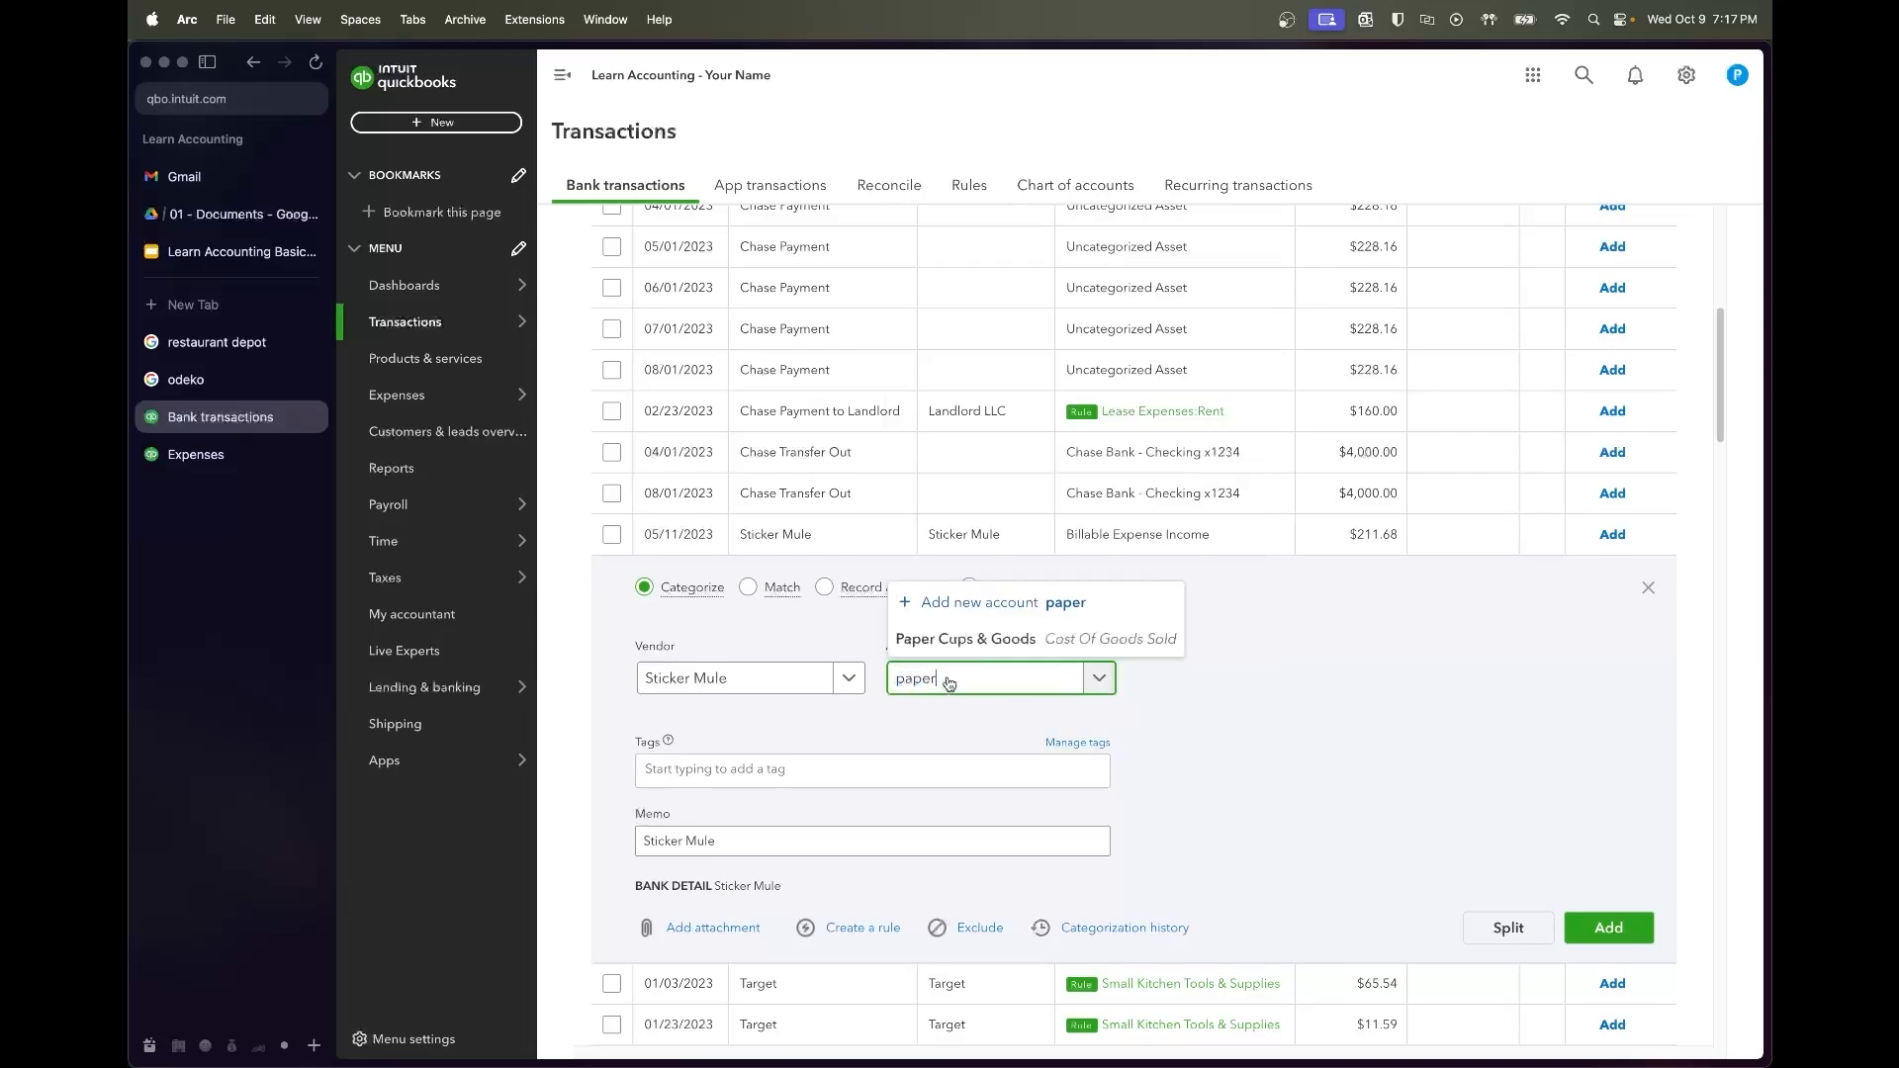
left_click(964, 639)
left_click(1605, 929)
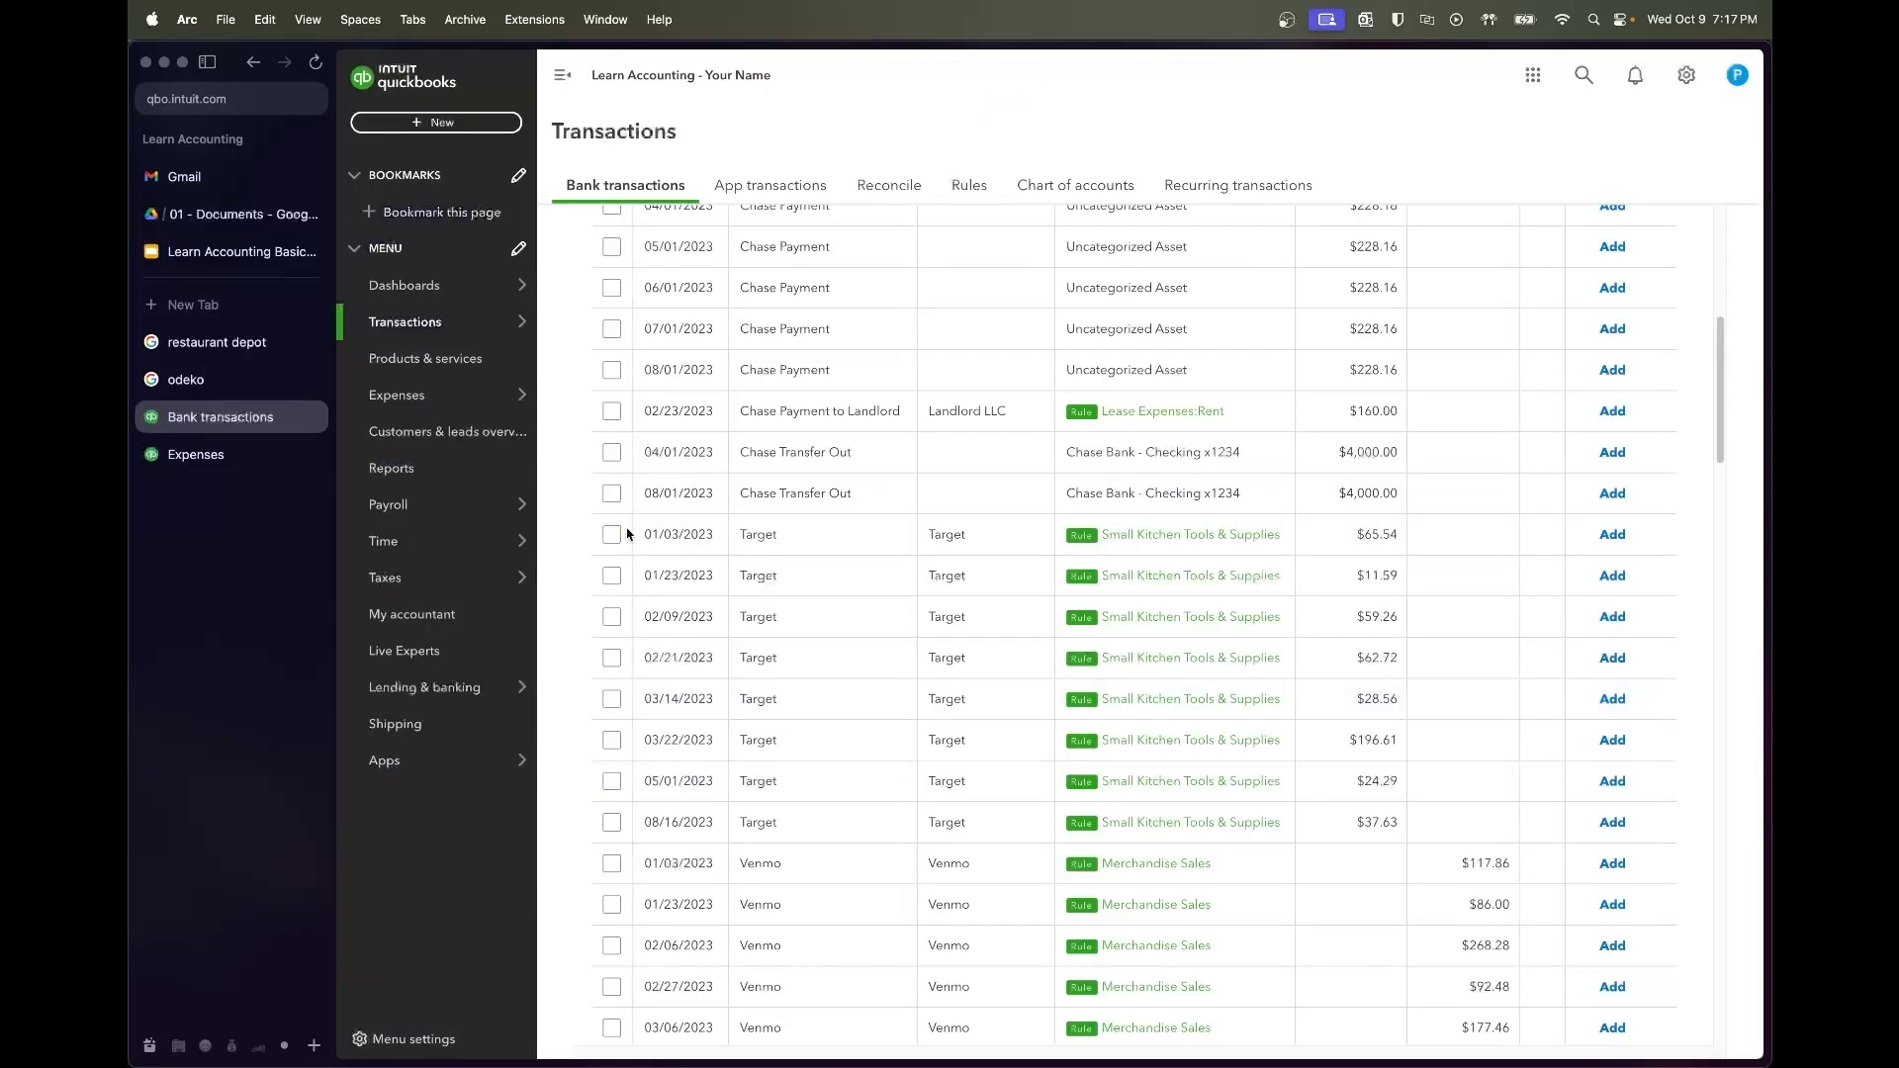
Accept the rule-categorized Target and Venmo rows from 01/03 through 08/21
left_click(612, 534)
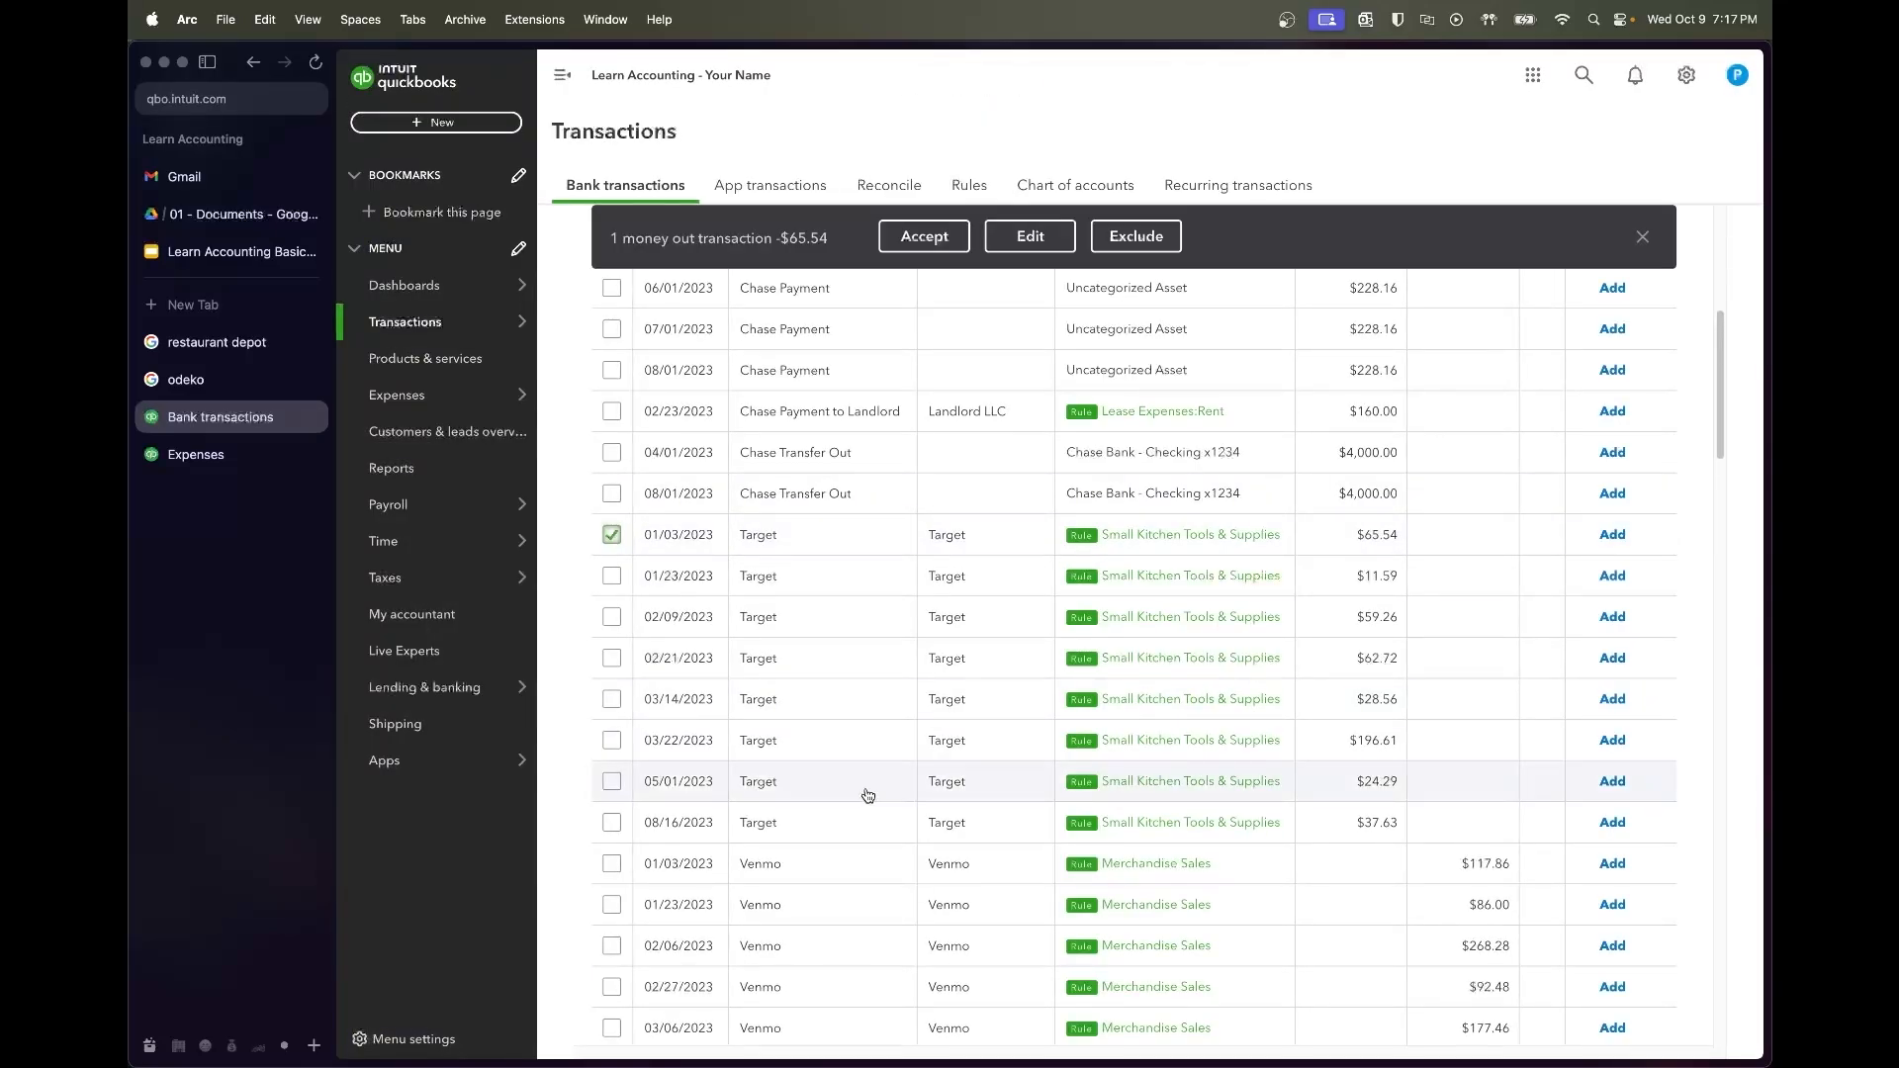
scroll(864, 796, "down", 10)
scroll(1071, 820, "down", 7)
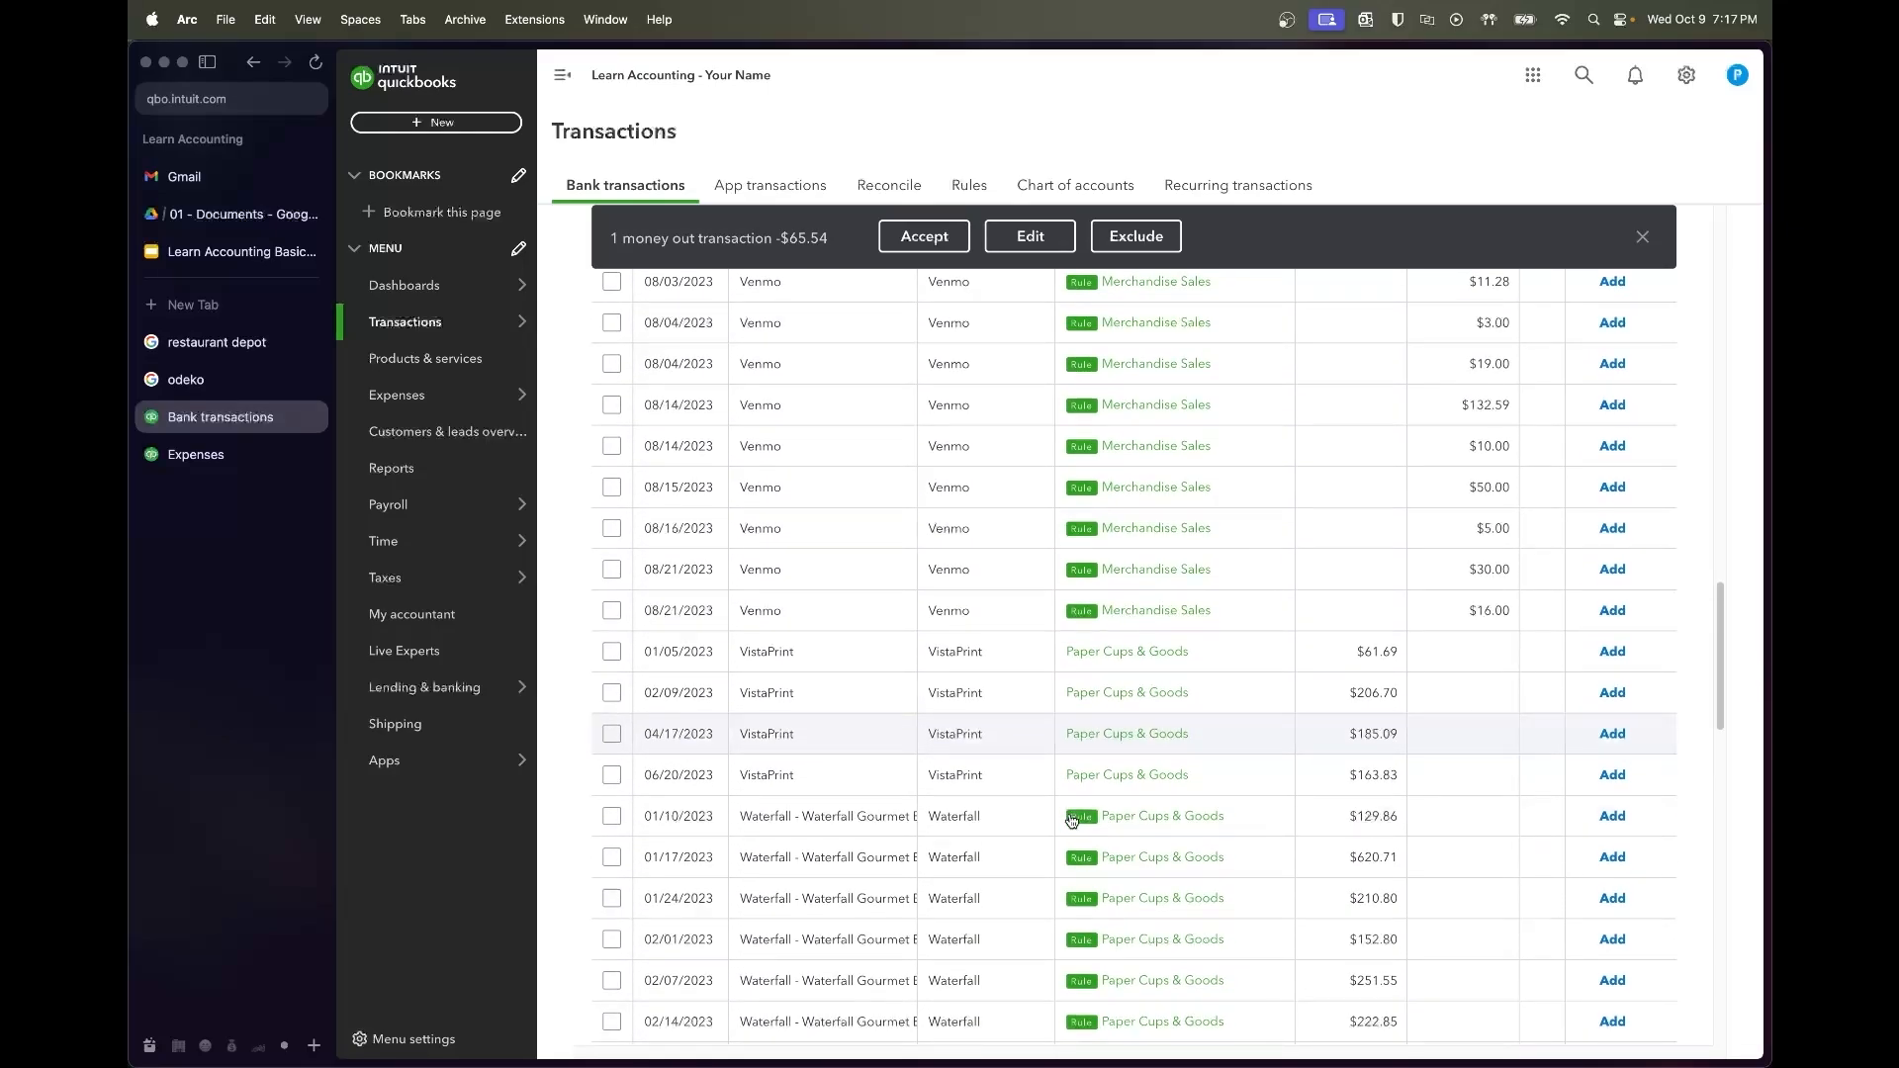
left_click(612, 610, "shift")
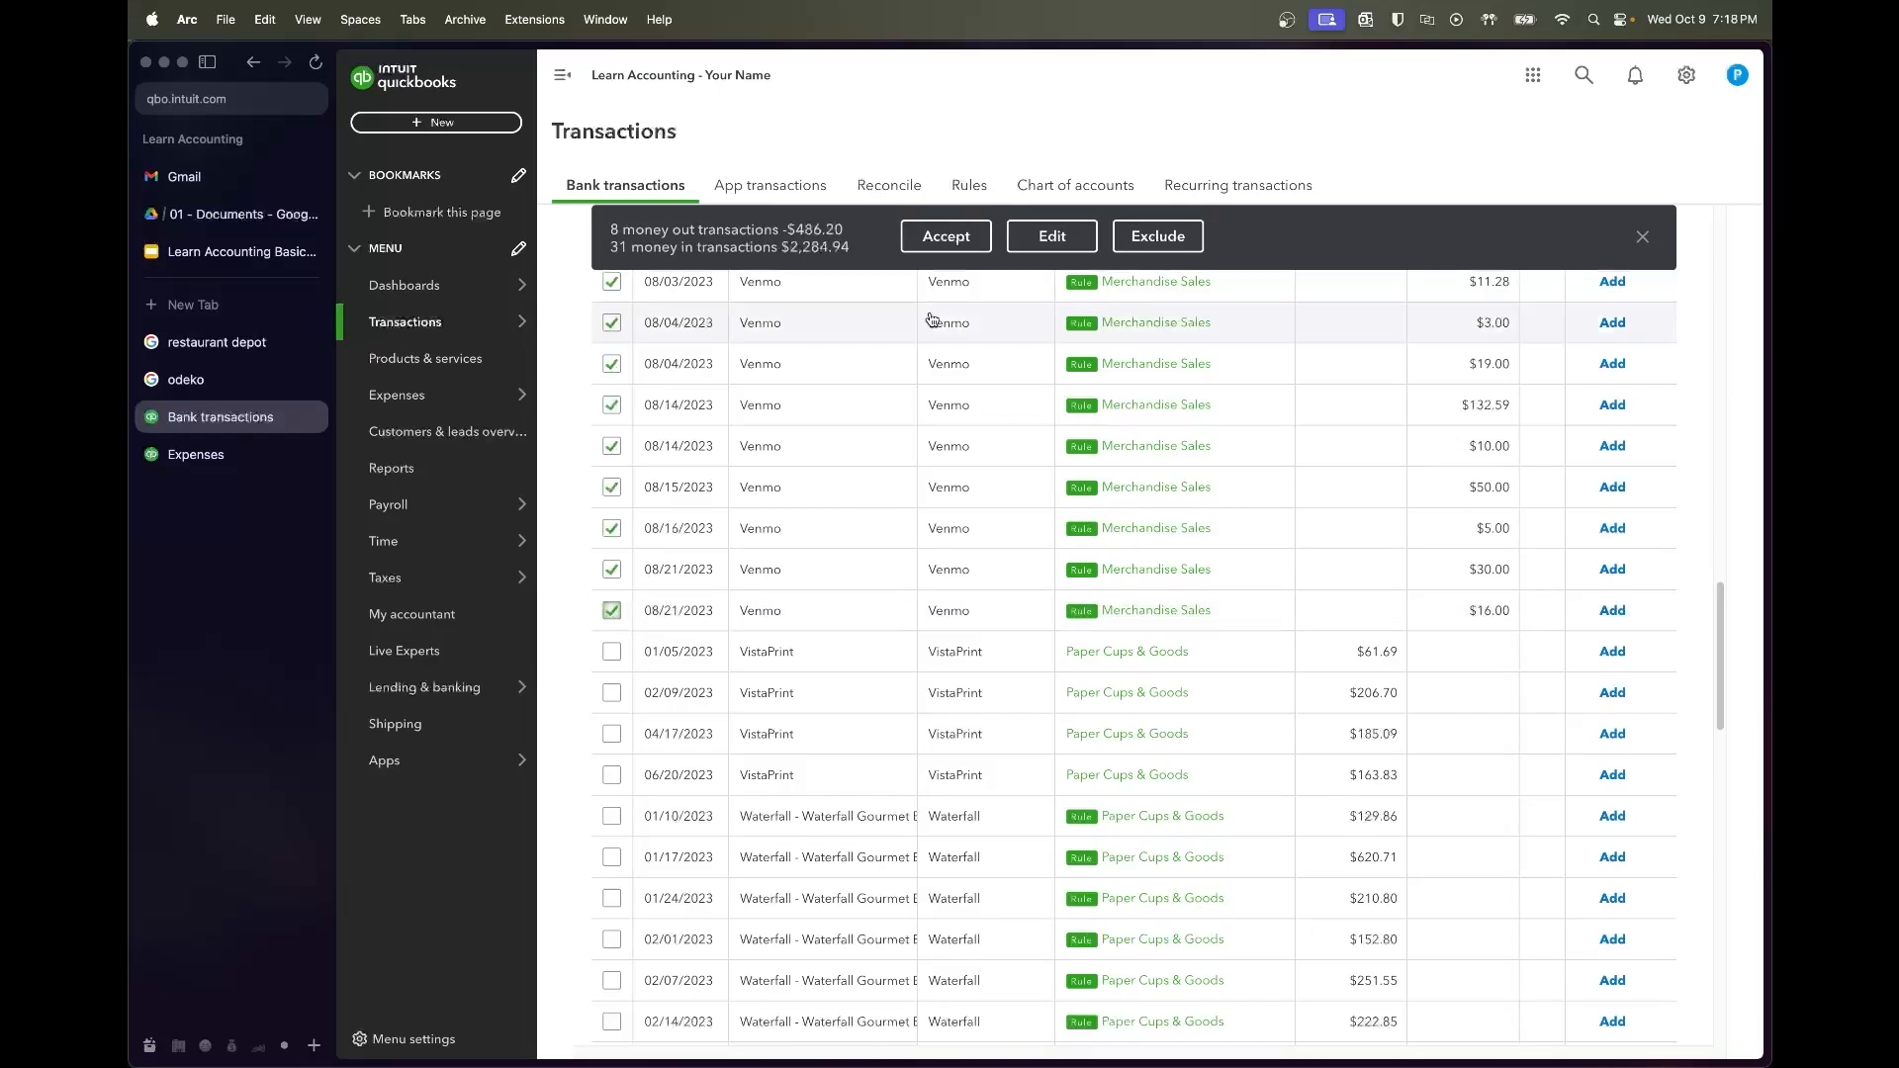
left_click(948, 238)
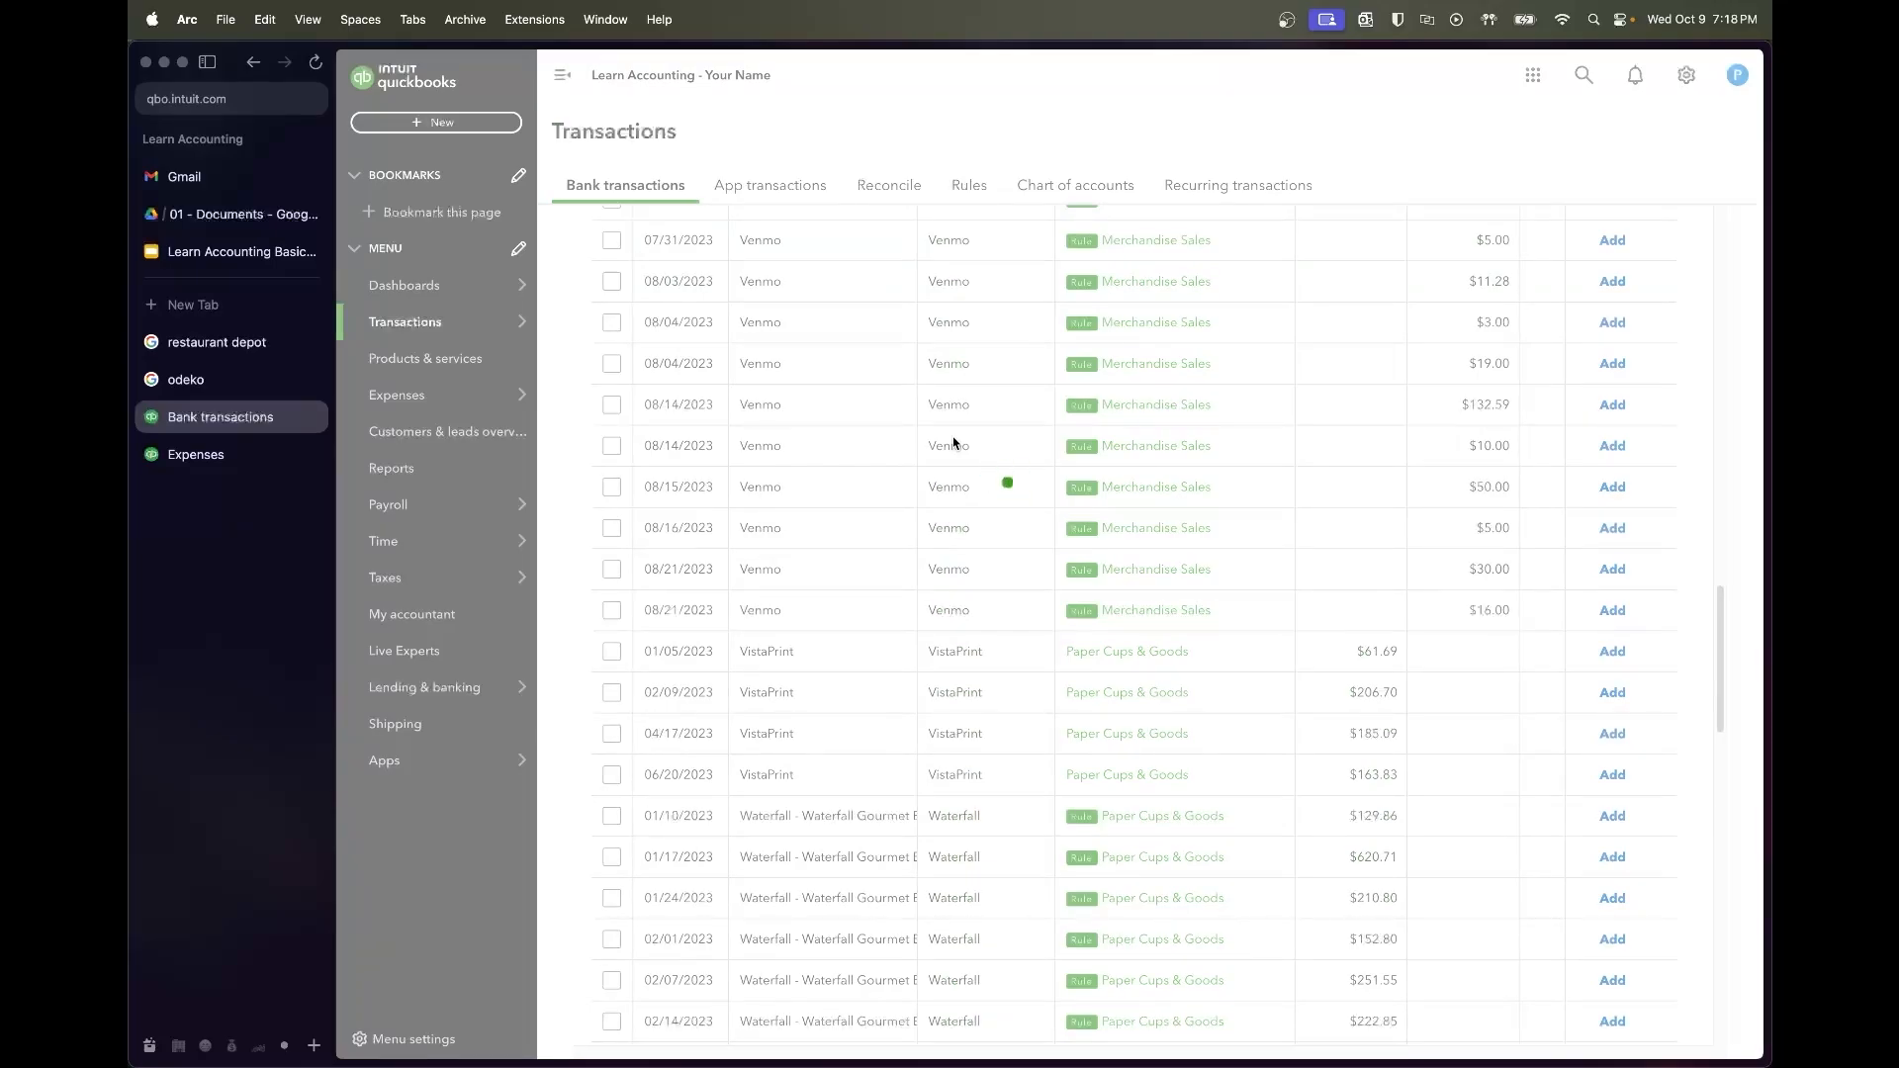
Select the four VistaPrint charges and bulk-edit them as Expense transactions
scroll(955, 444, "up", 10)
scroll(954, 445, "up", 2)
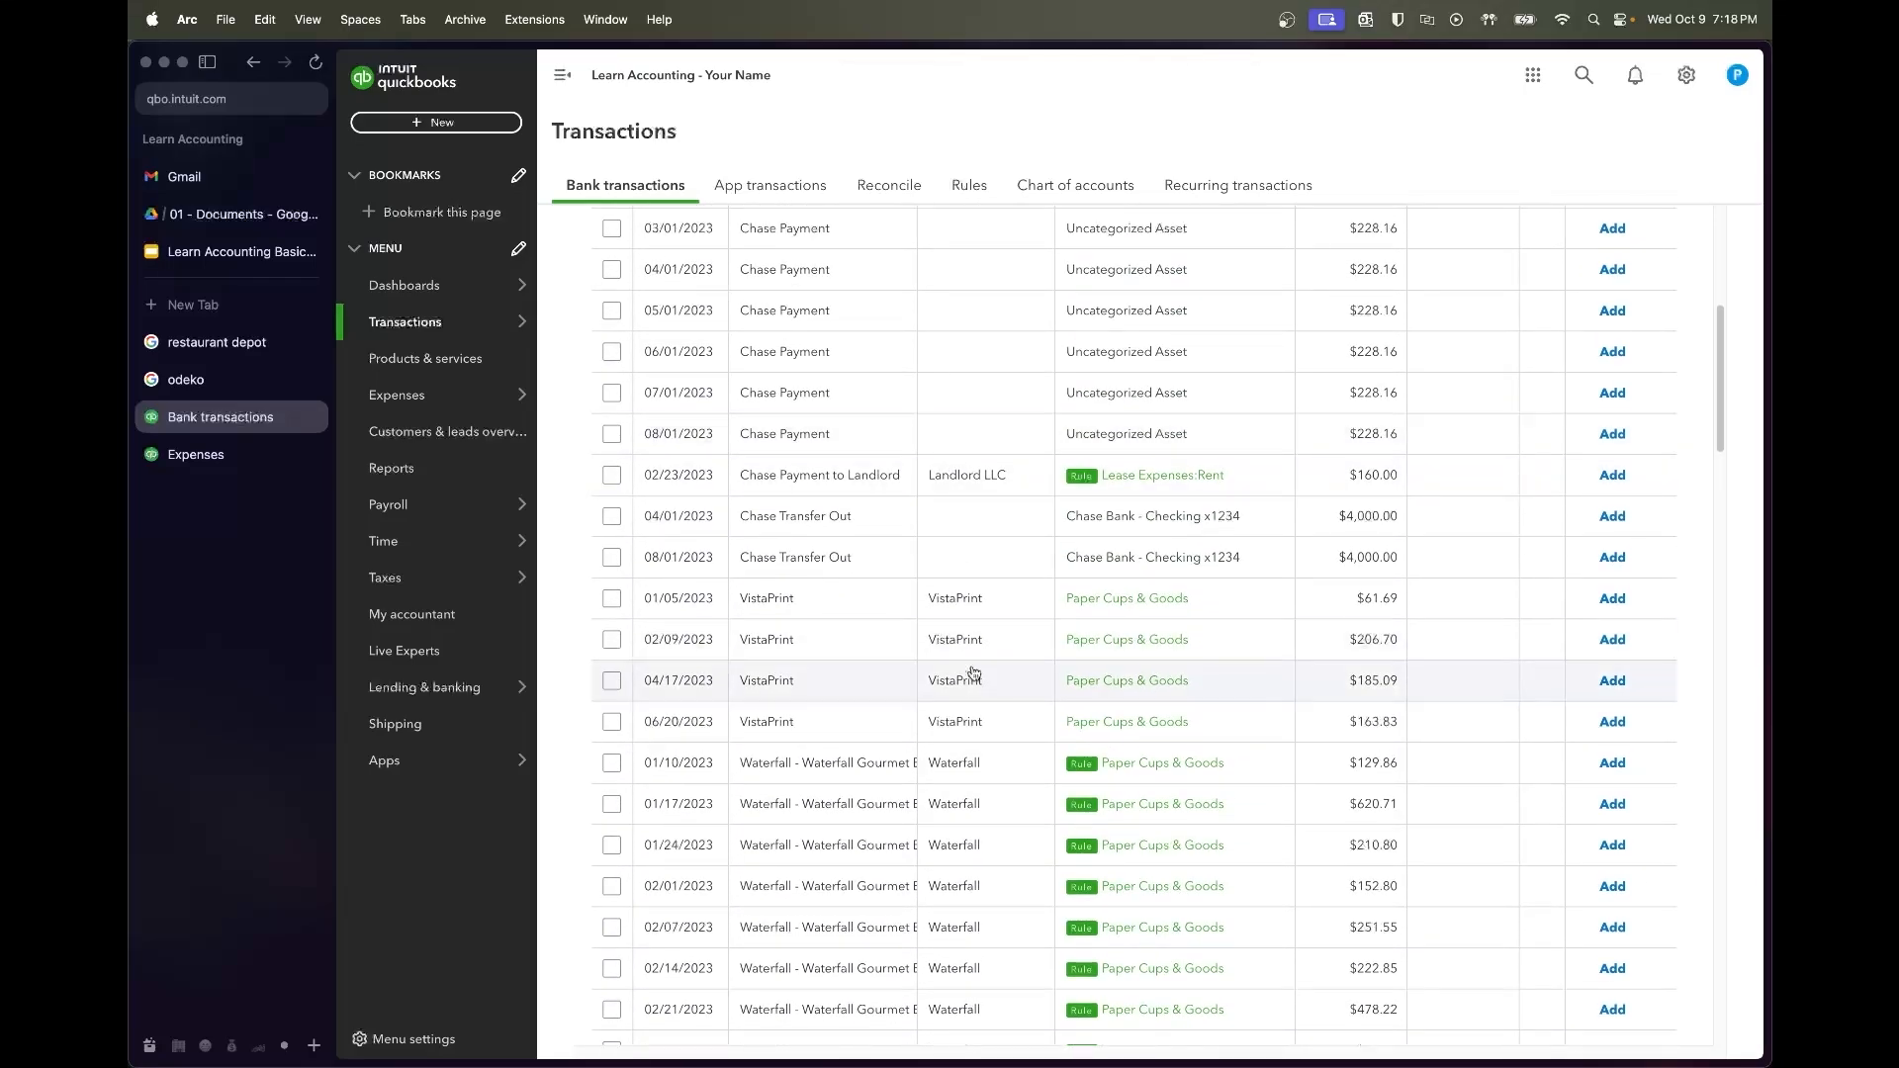
left_click(611, 598)
left_click(611, 721, "shift")
left_click(1031, 238)
left_click(895, 455)
left_click(870, 492)
Set vendor VistaPrint and account Merchandise Purchase on them, then apply and accept
left_click(899, 542)
type("vista")
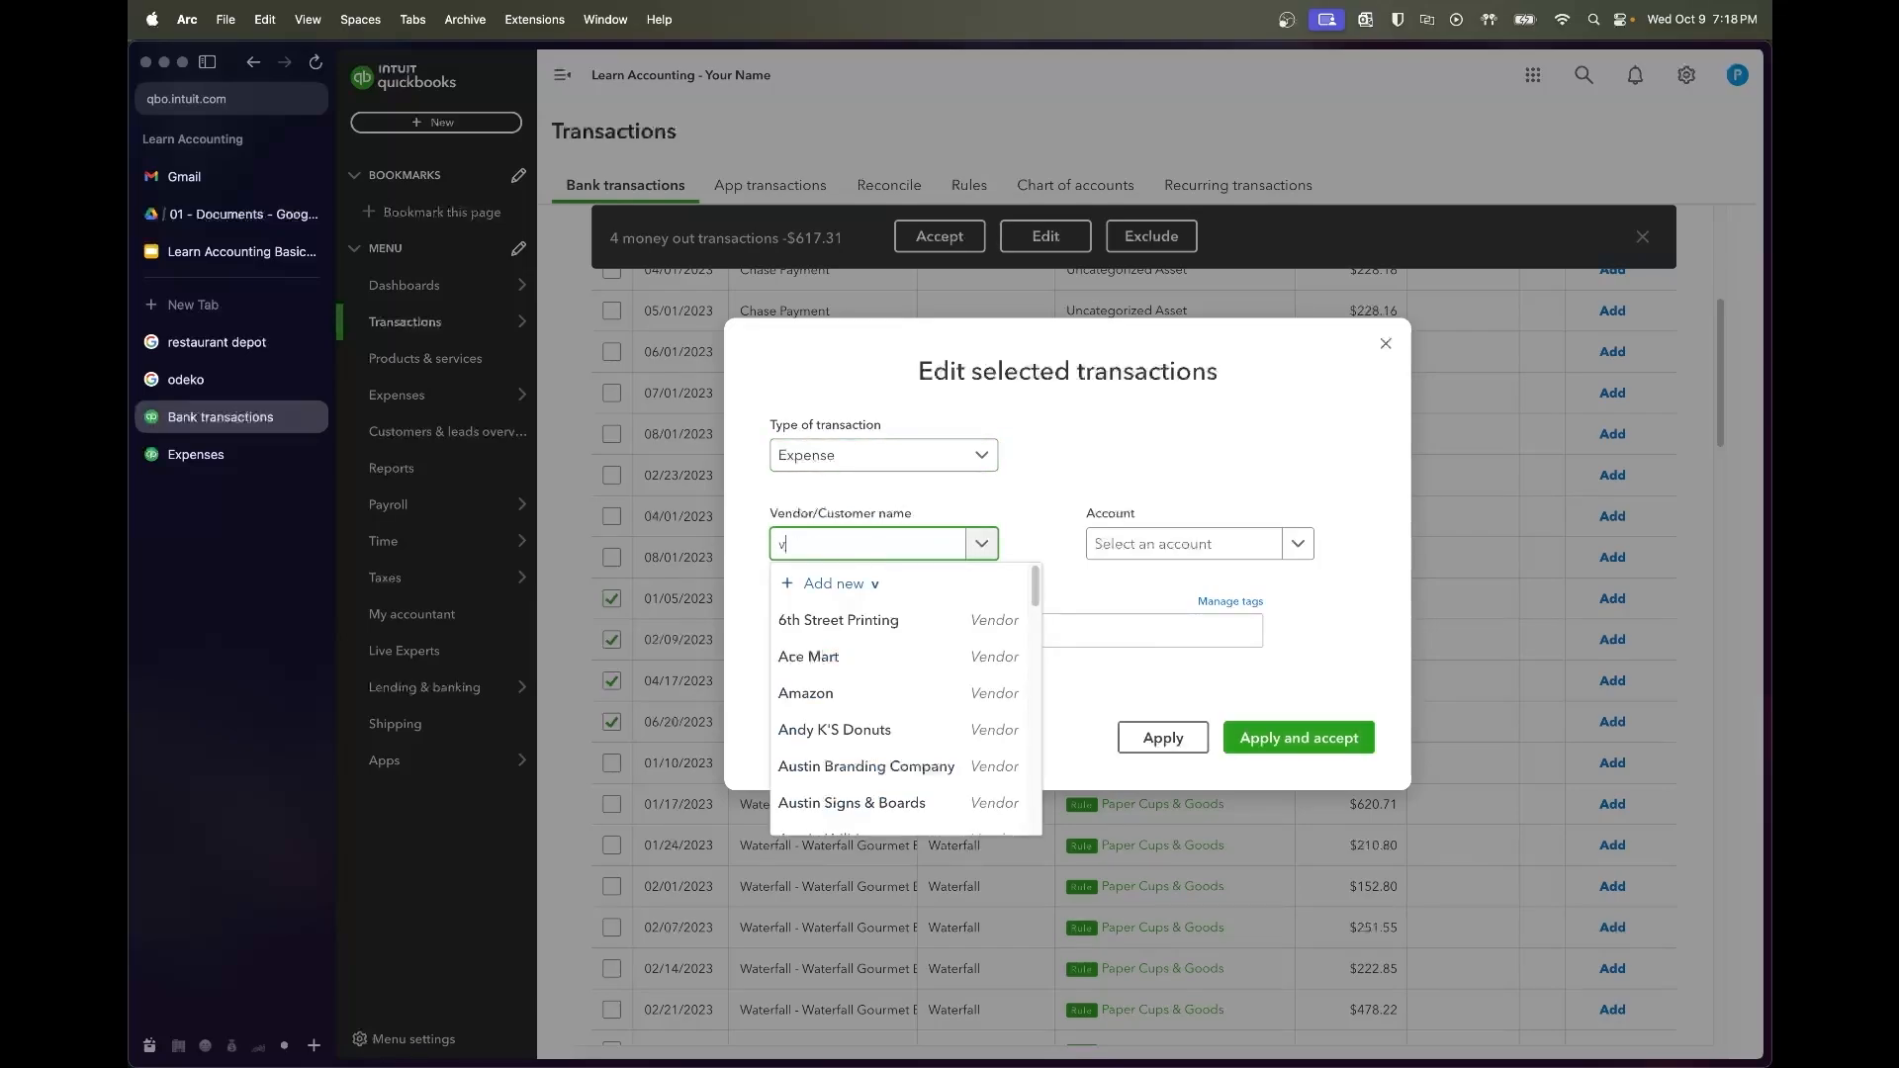
left_click(890, 619)
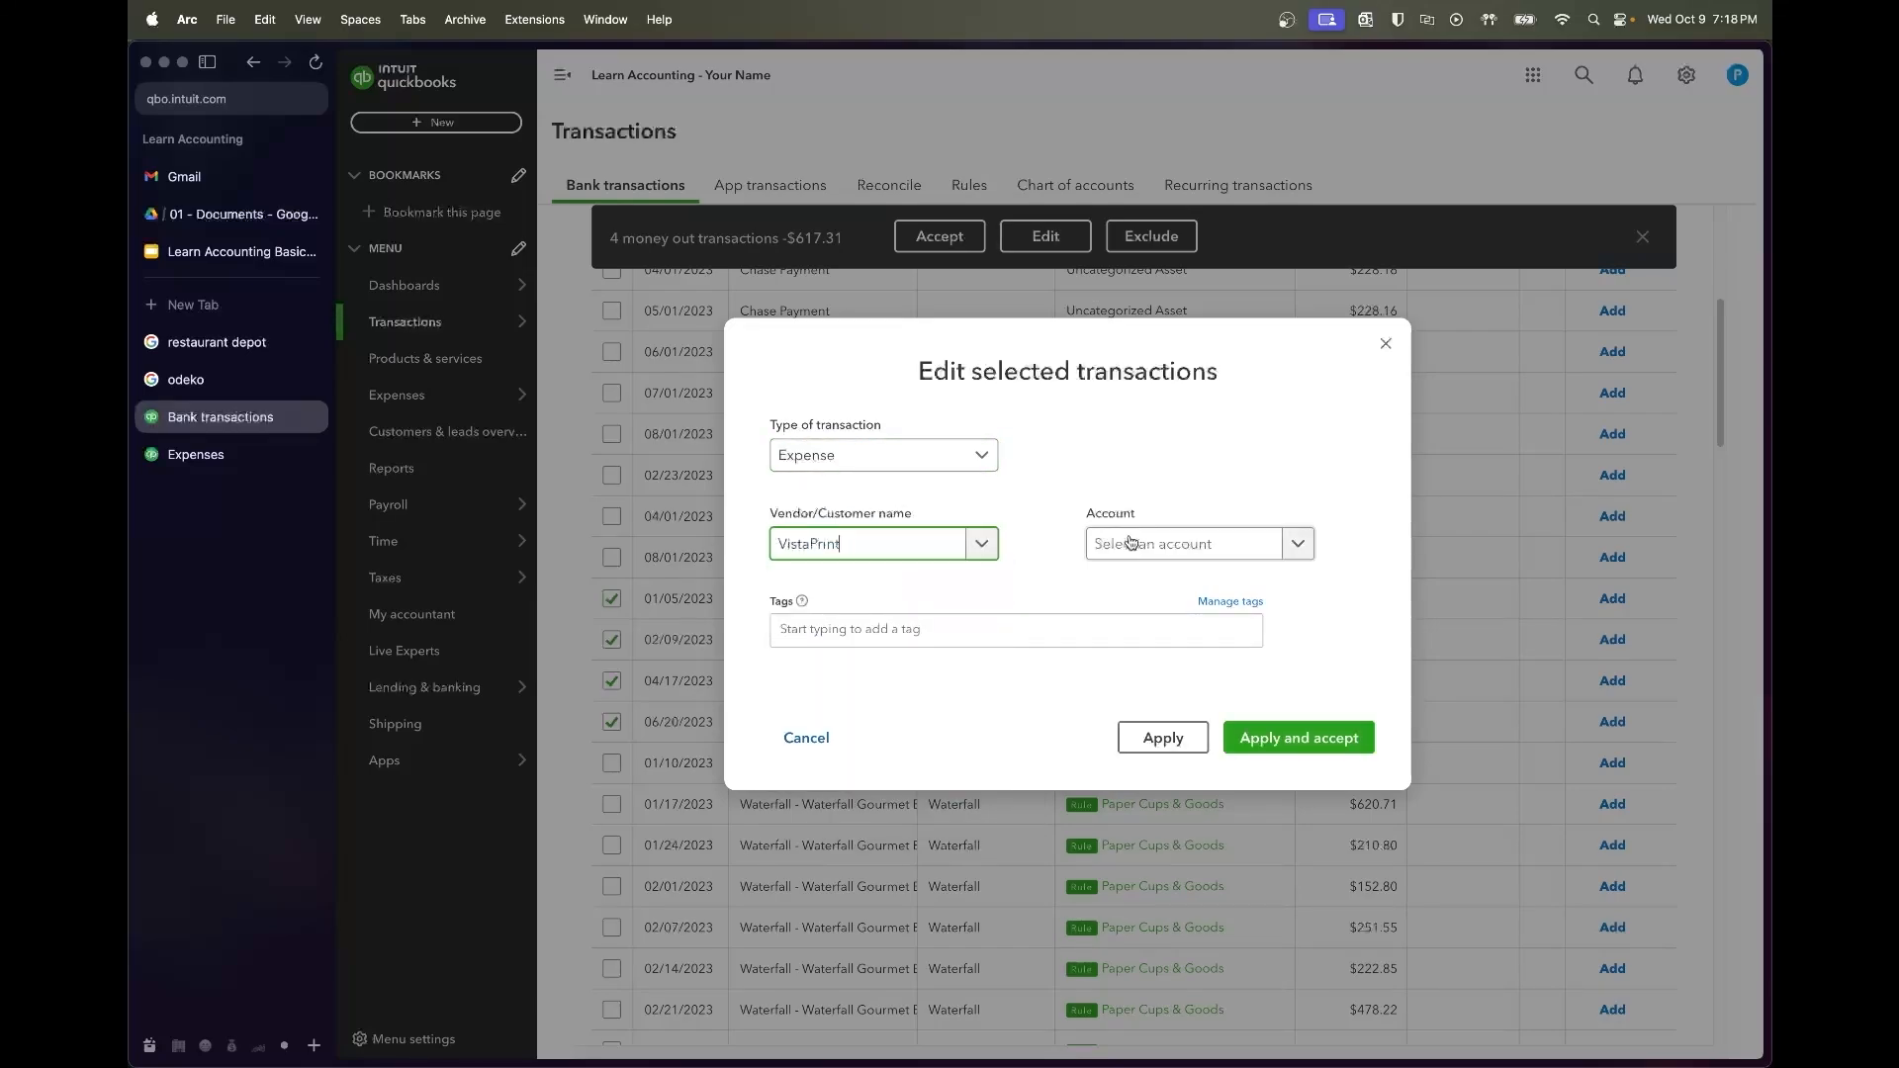
left_click(1111, 543)
type("merch")
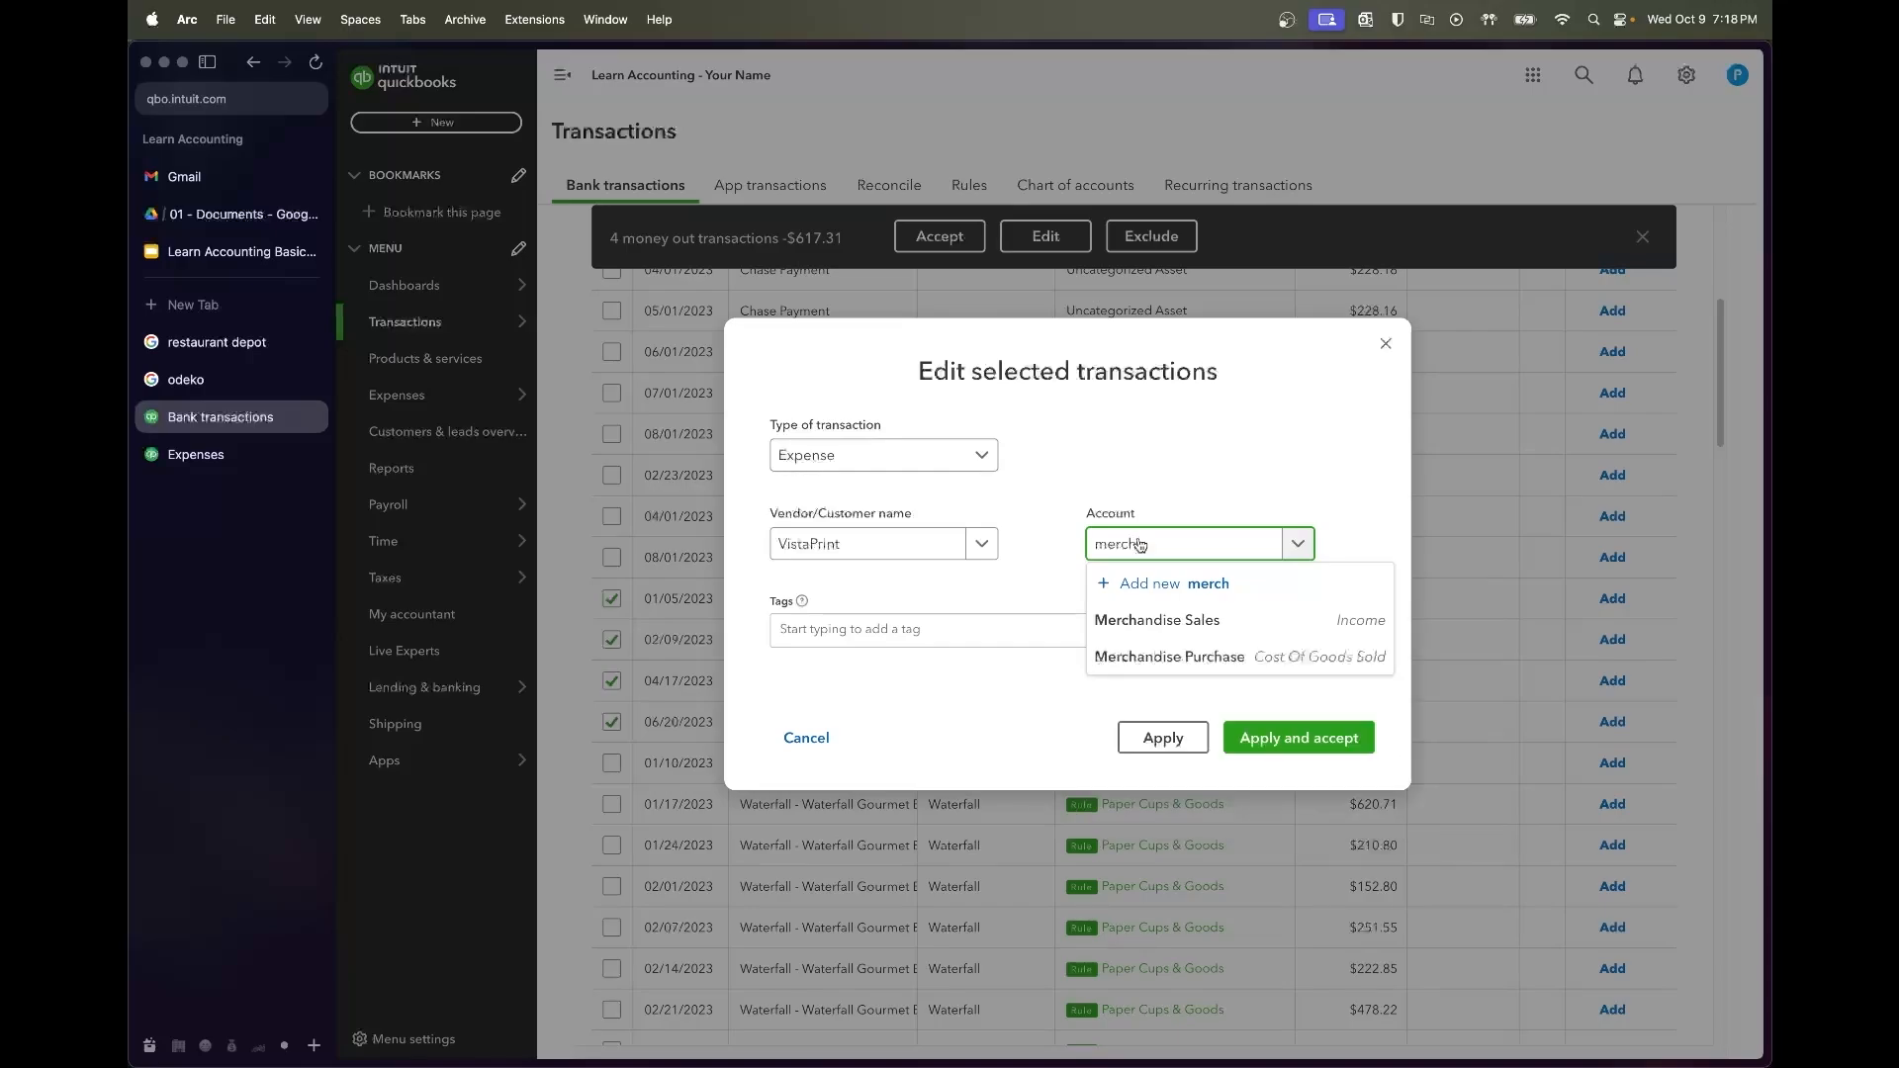
left_click(1172, 653)
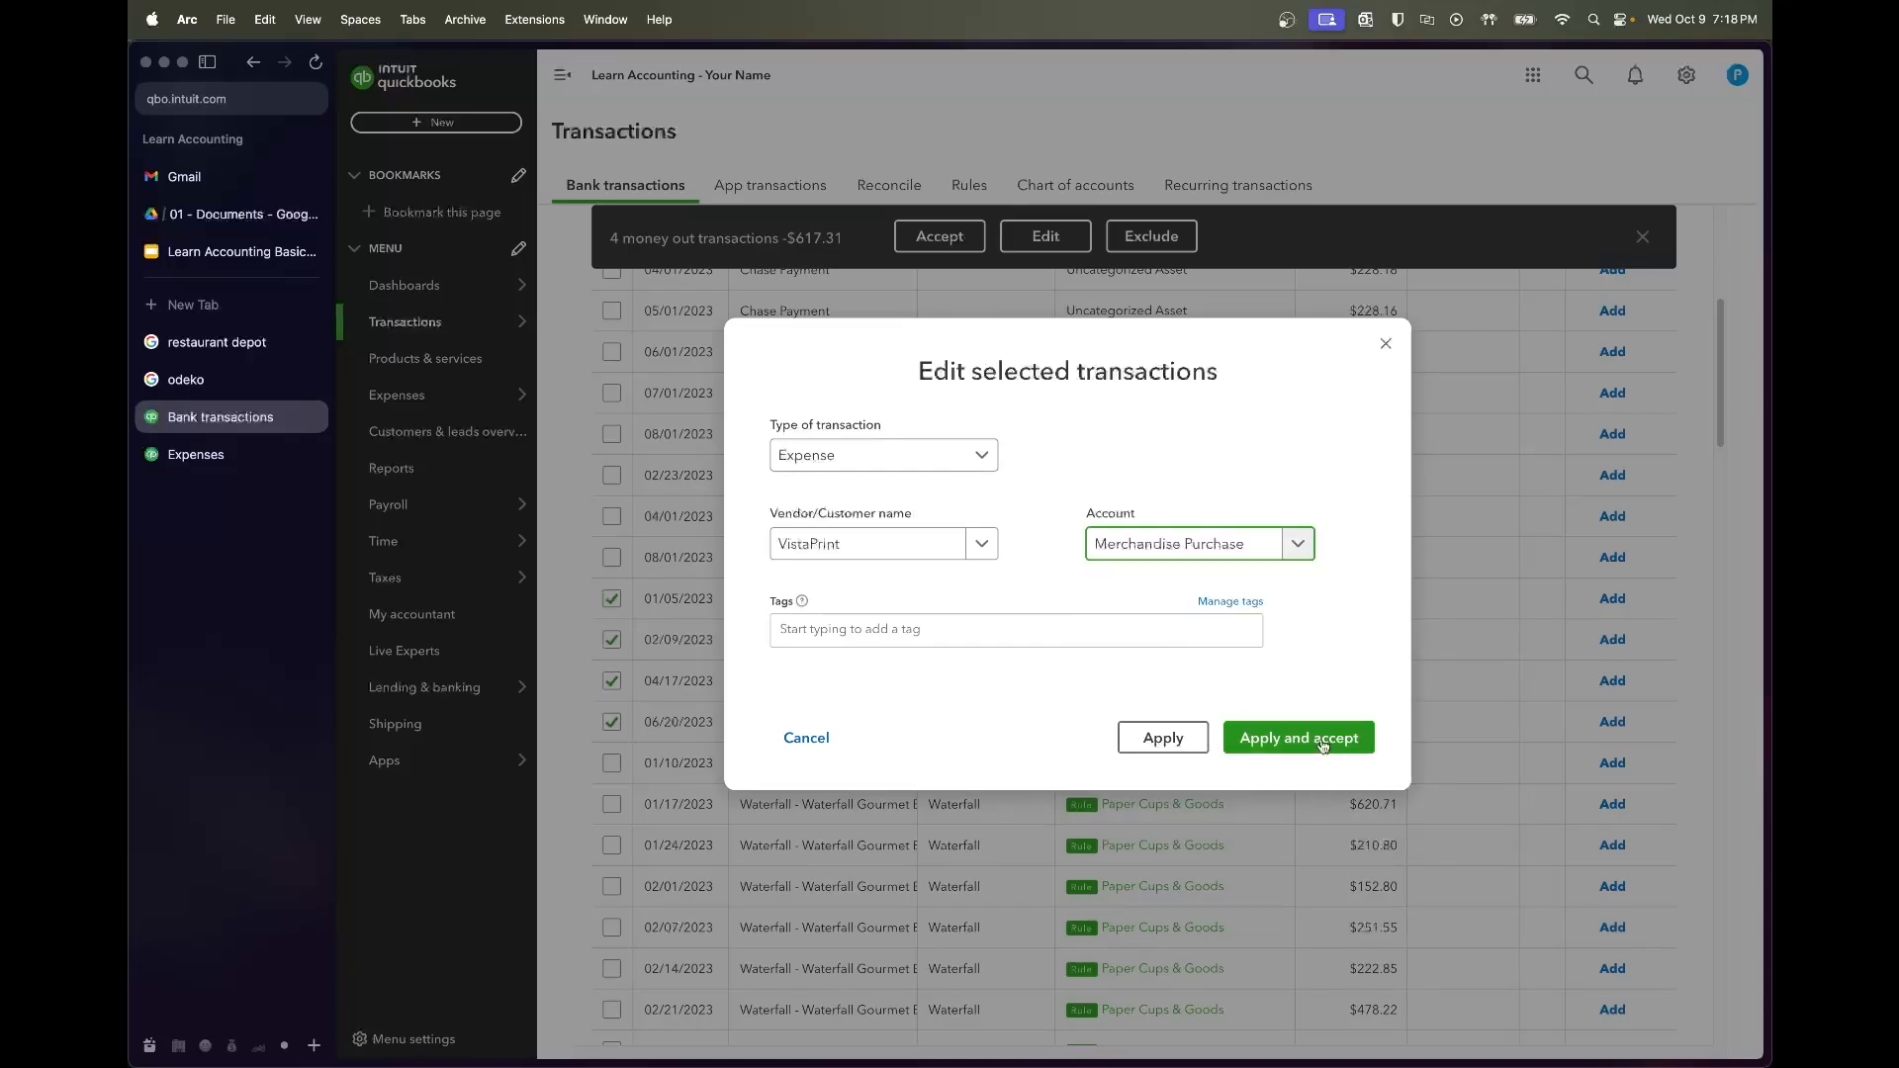
left_click(1299, 738)
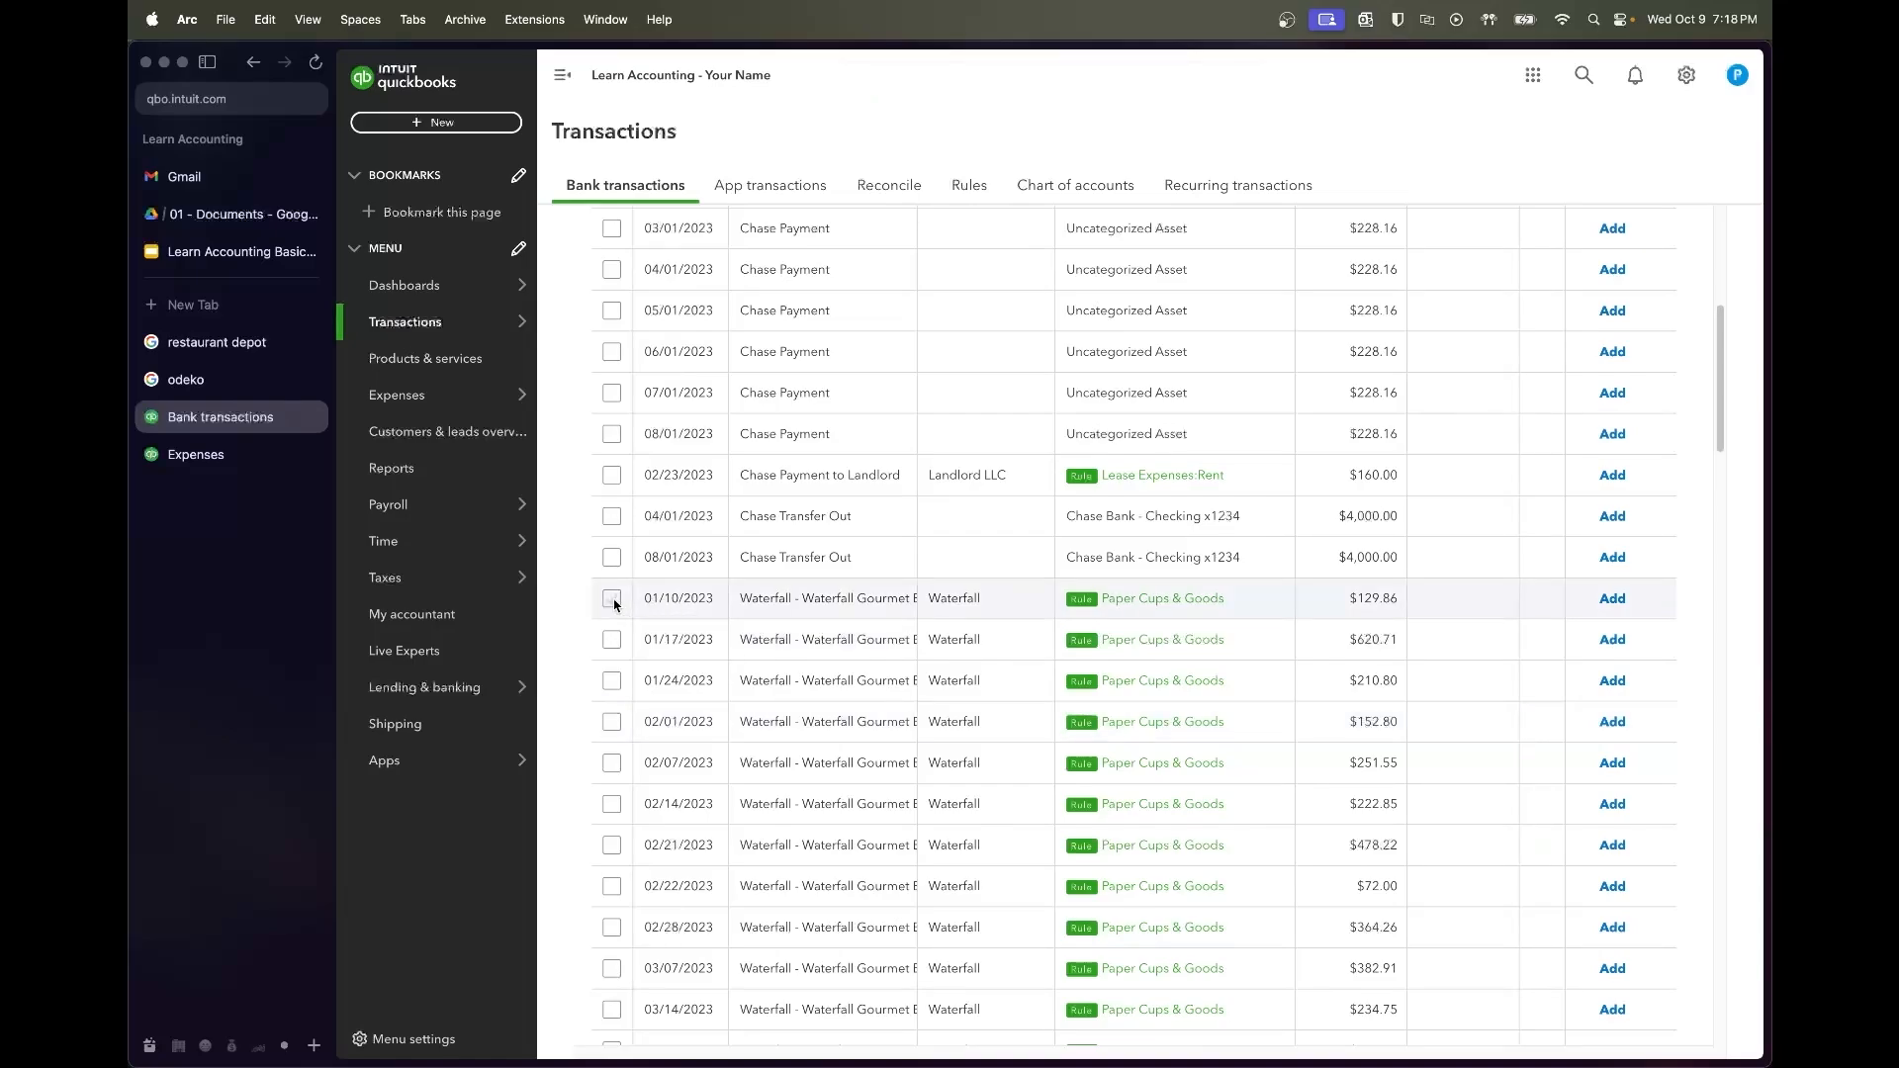
Accept the 89 rule-categorized rows from the 01/10 Waterfall charge to 06/30 Whole Foods
left_click(612, 599)
scroll(915, 861, "down", 15)
scroll(918, 866, "down", 15)
scroll(918, 866, "down", 3)
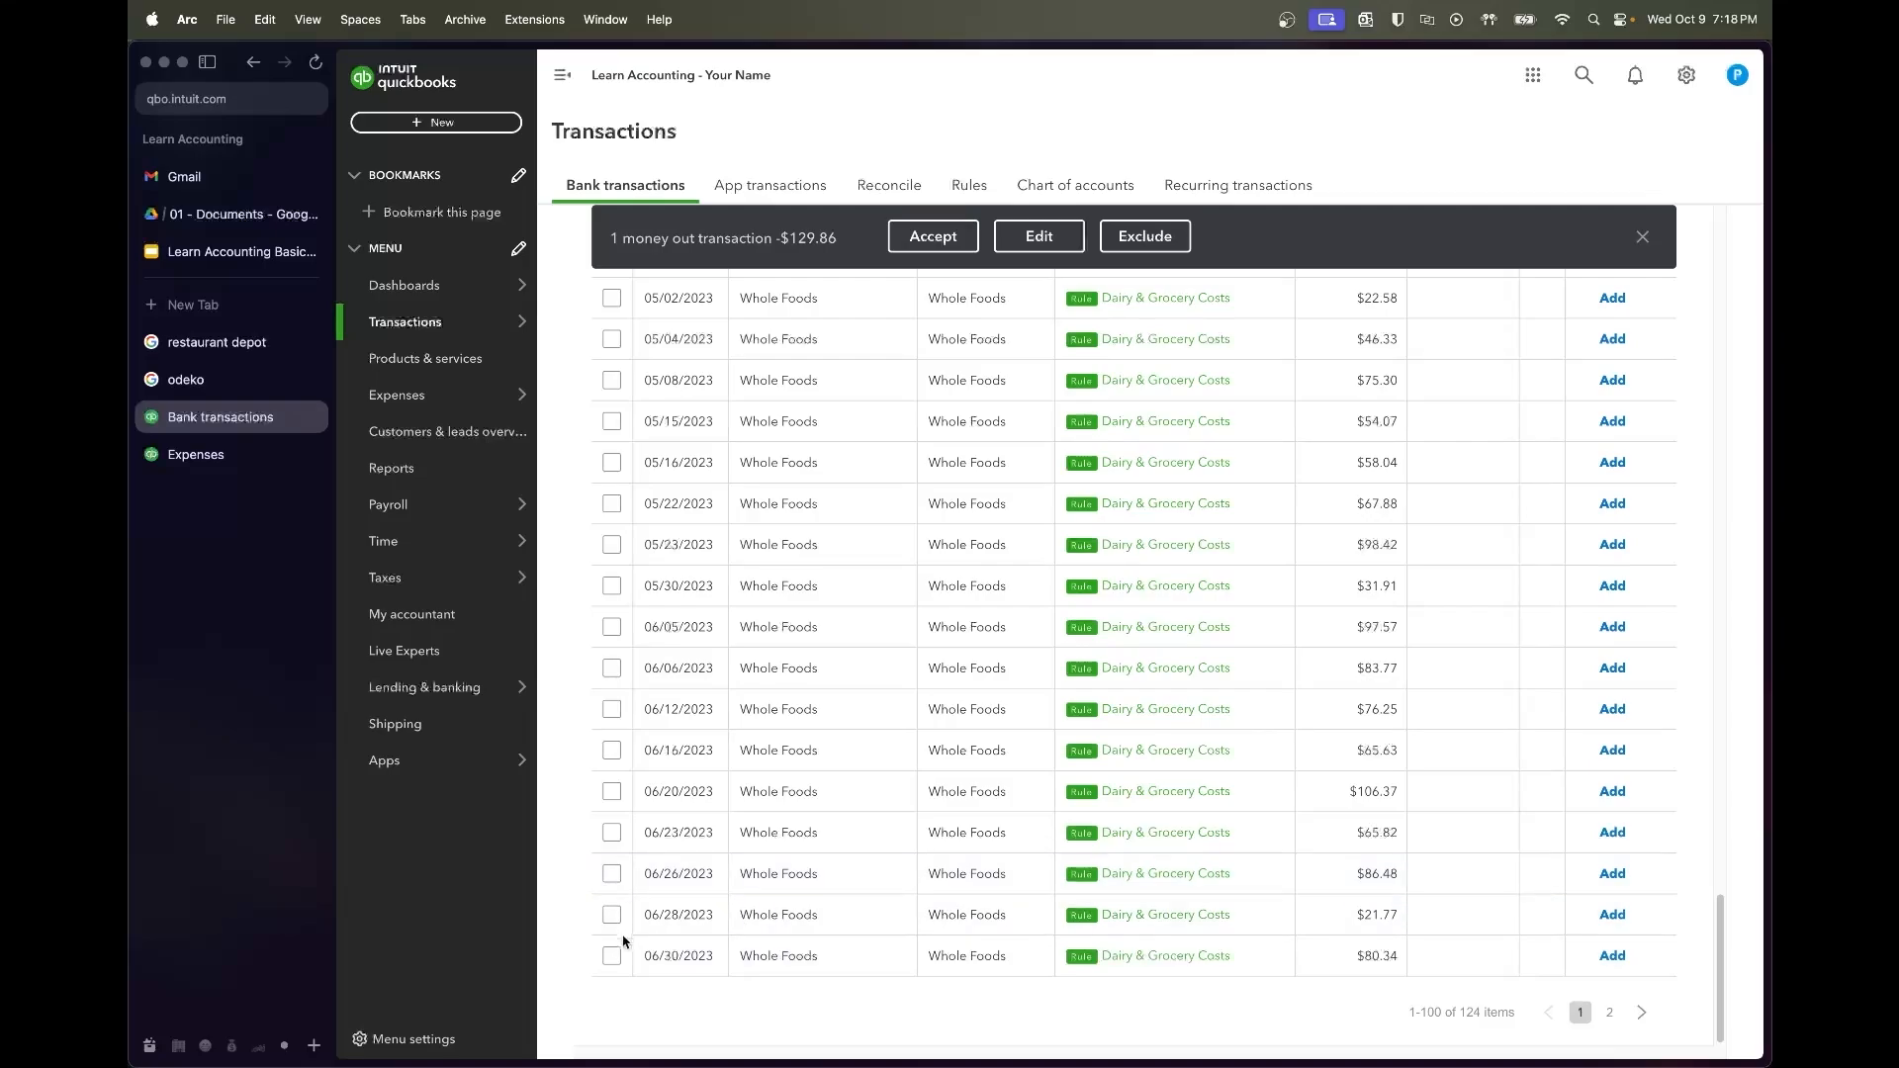
left_click(612, 955, "shift")
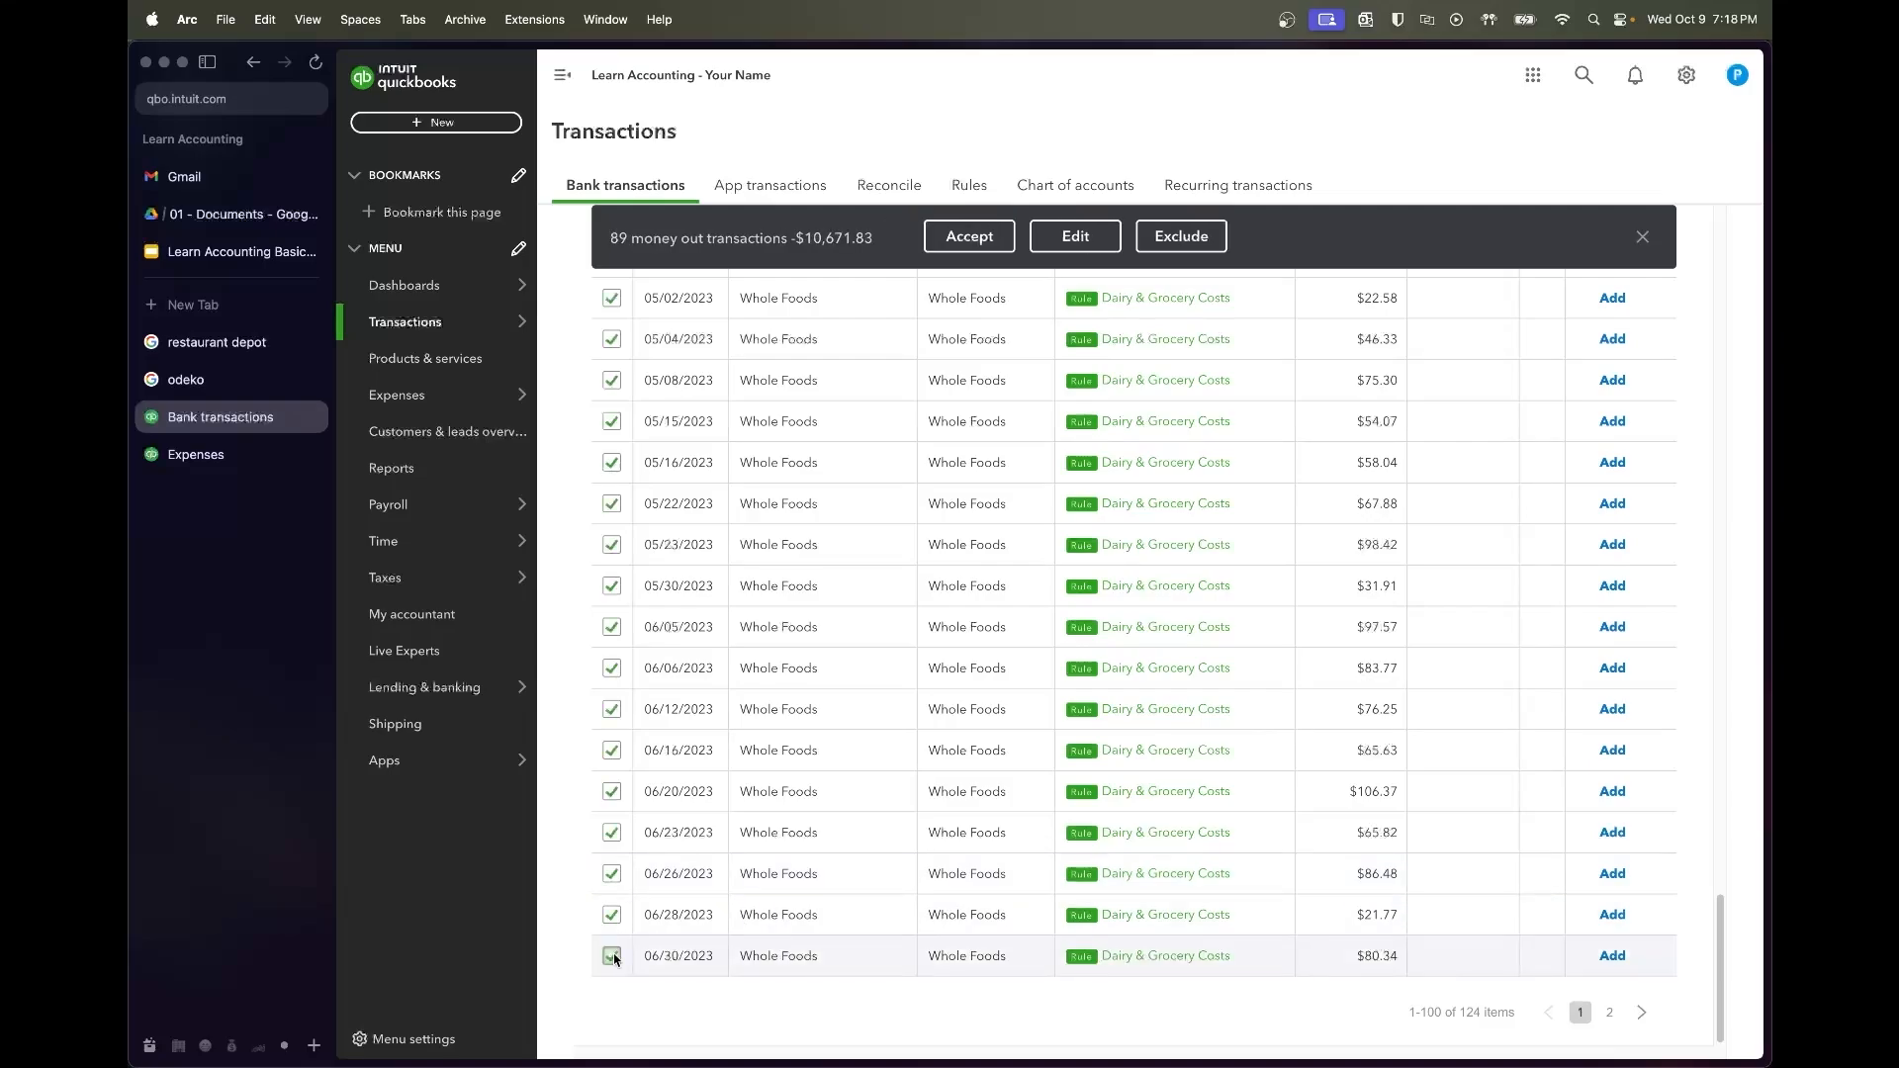
left_click(963, 247)
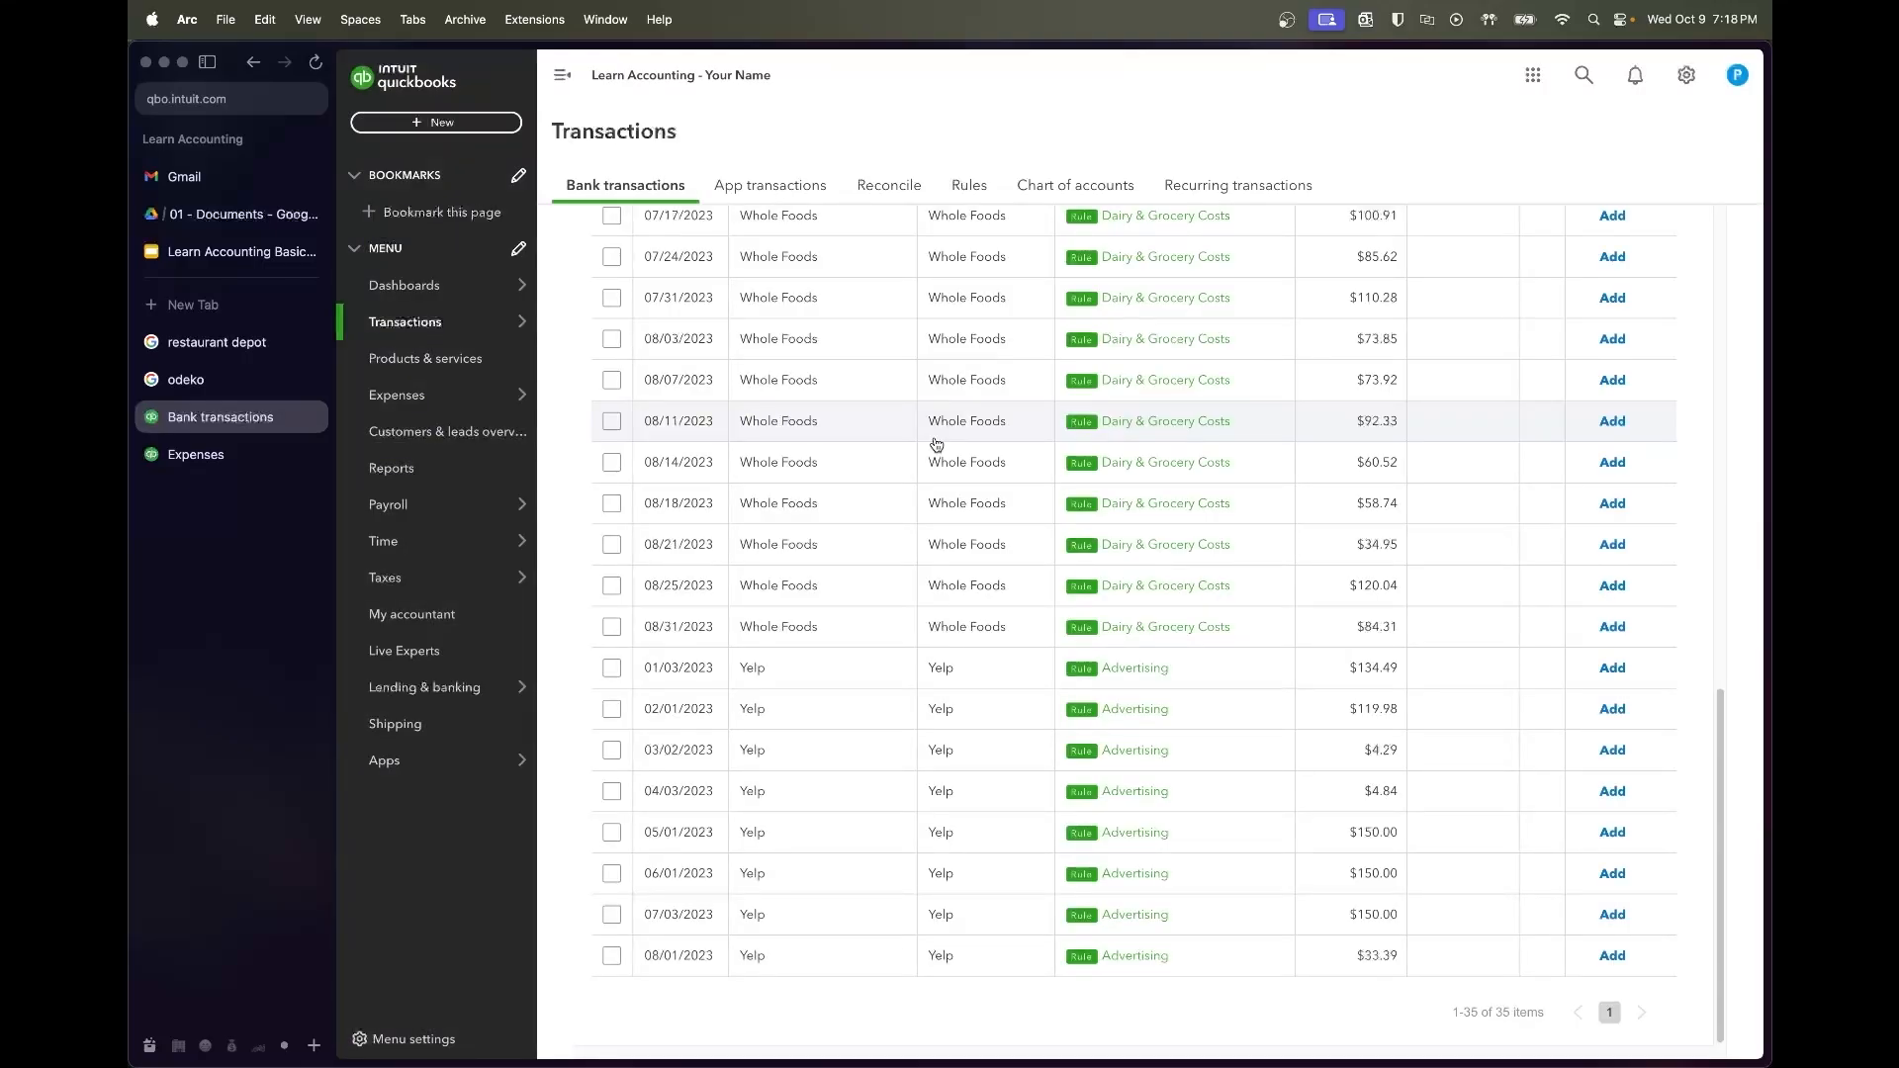
Accept the remaining Whole Foods and Yelp rows from 07/03 through 08/01/2023
left_click(612, 957)
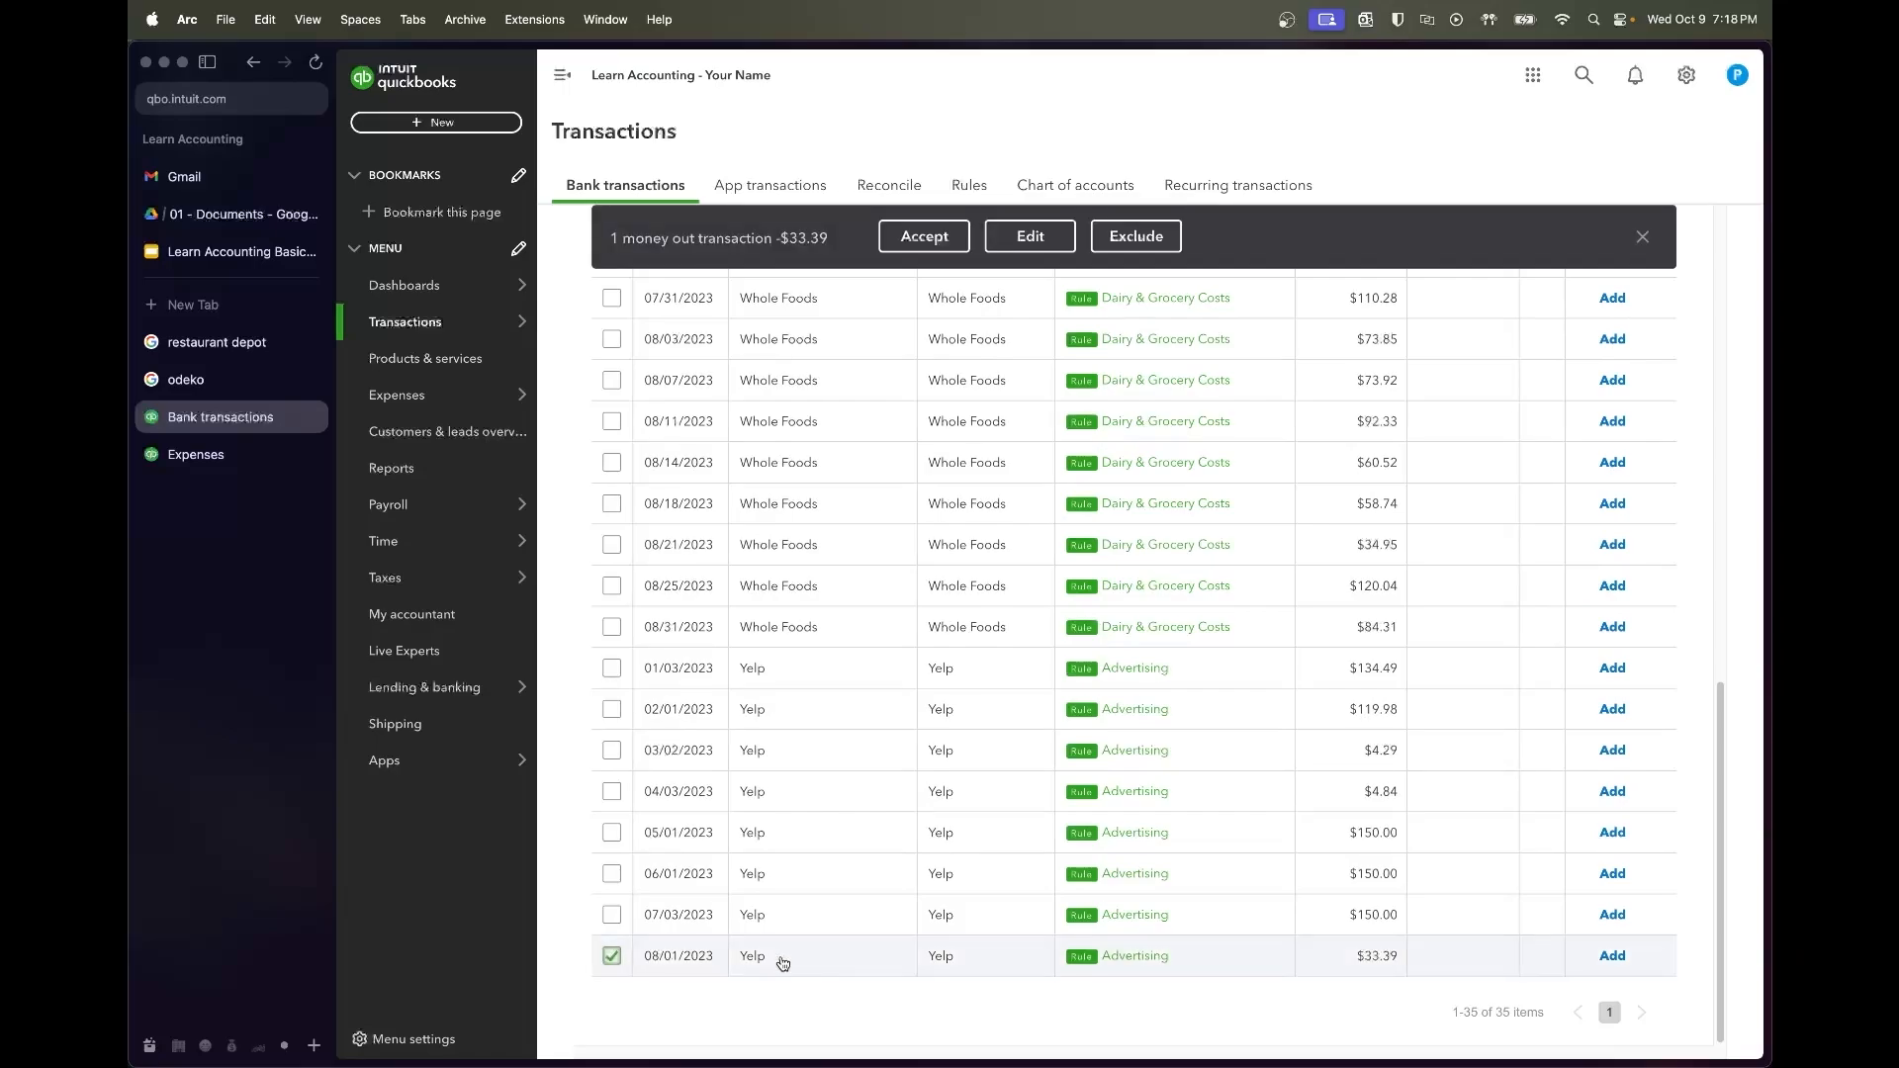
scroll(944, 838, "up", 3)
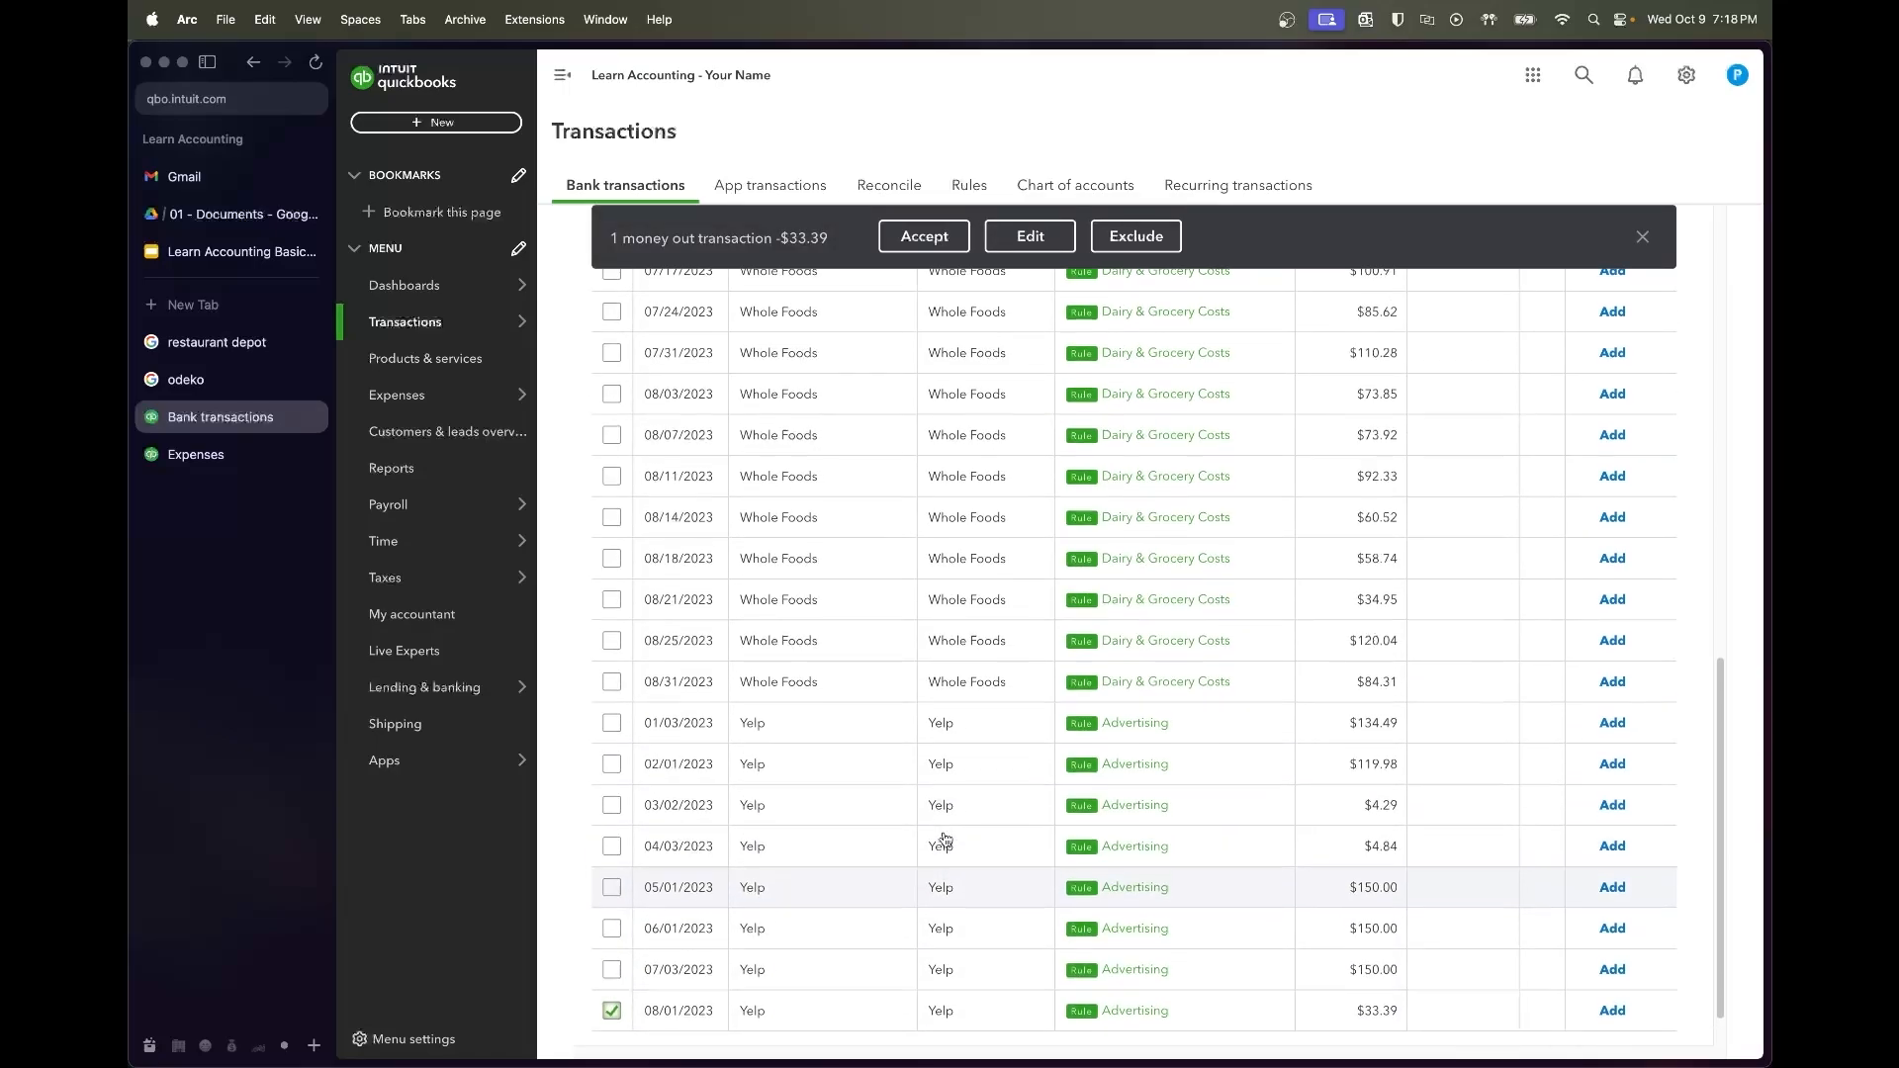
scroll(945, 838, "up", 5)
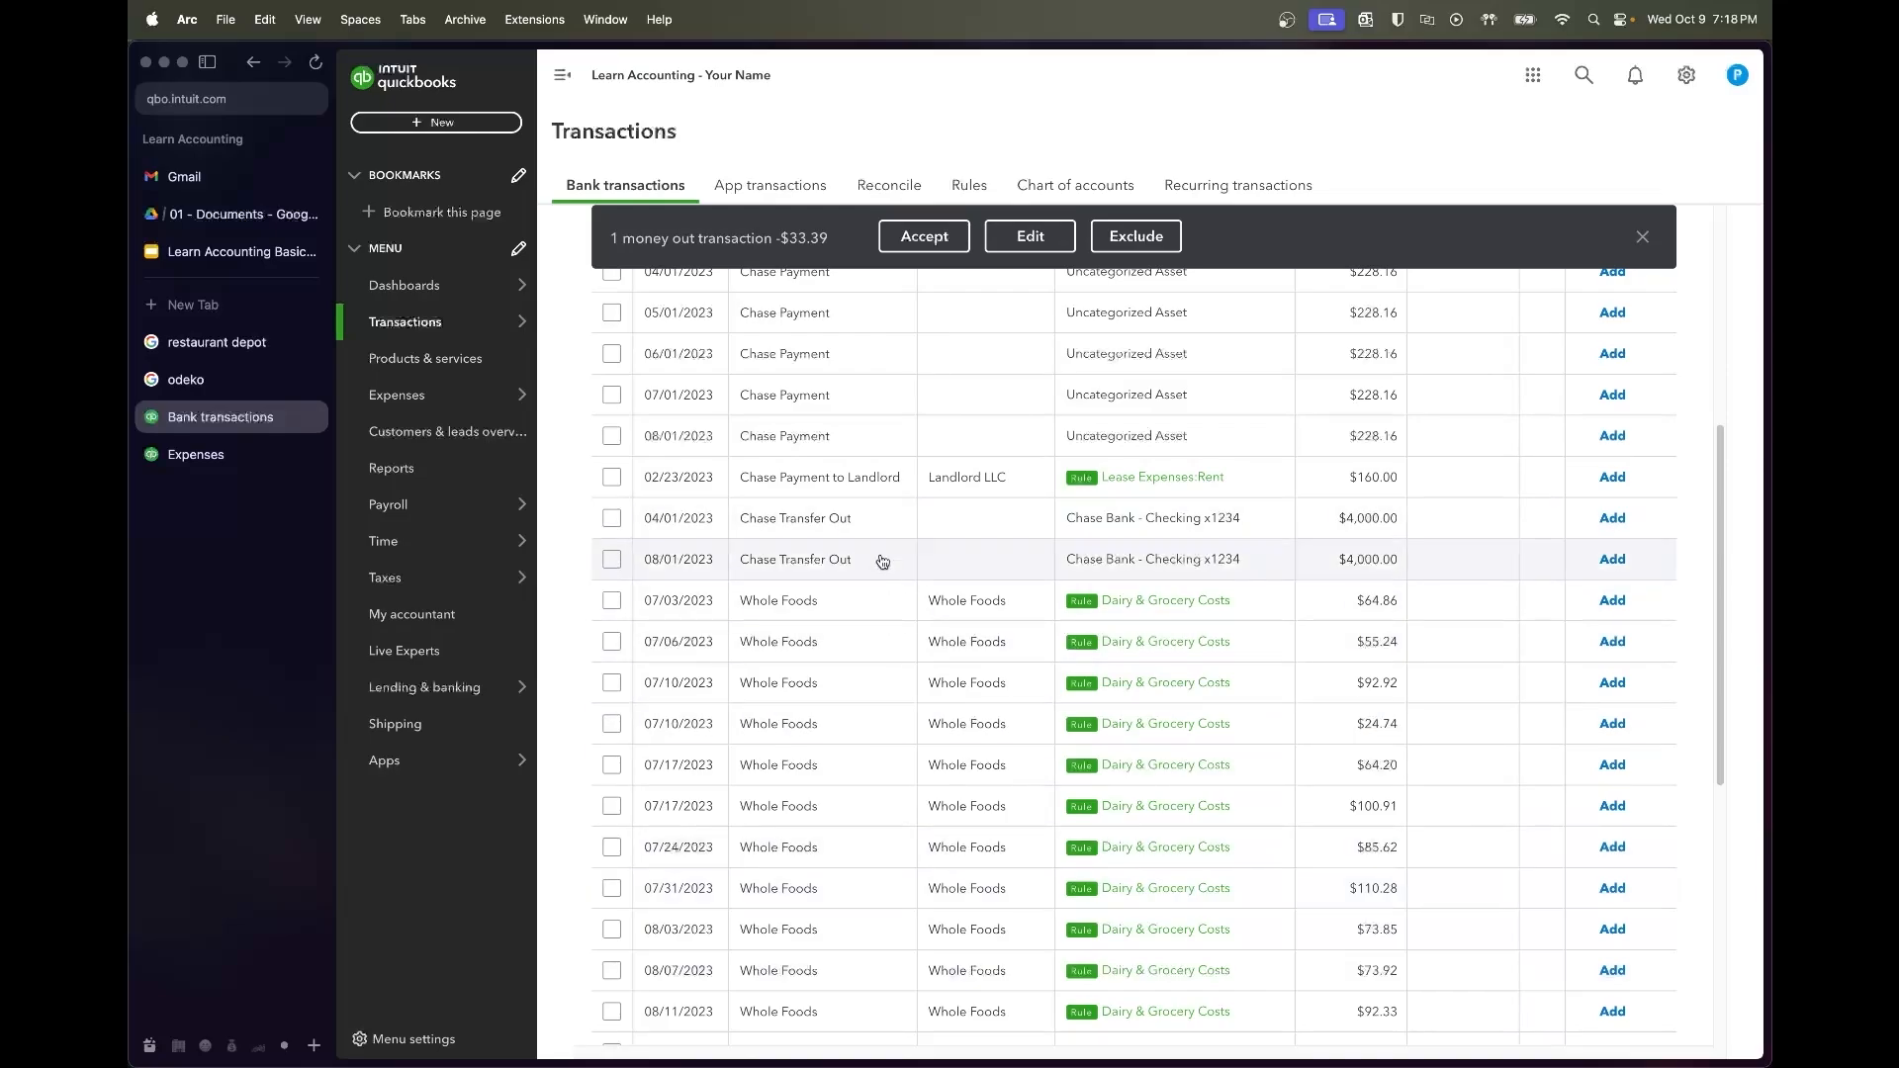
left_click(612, 602)
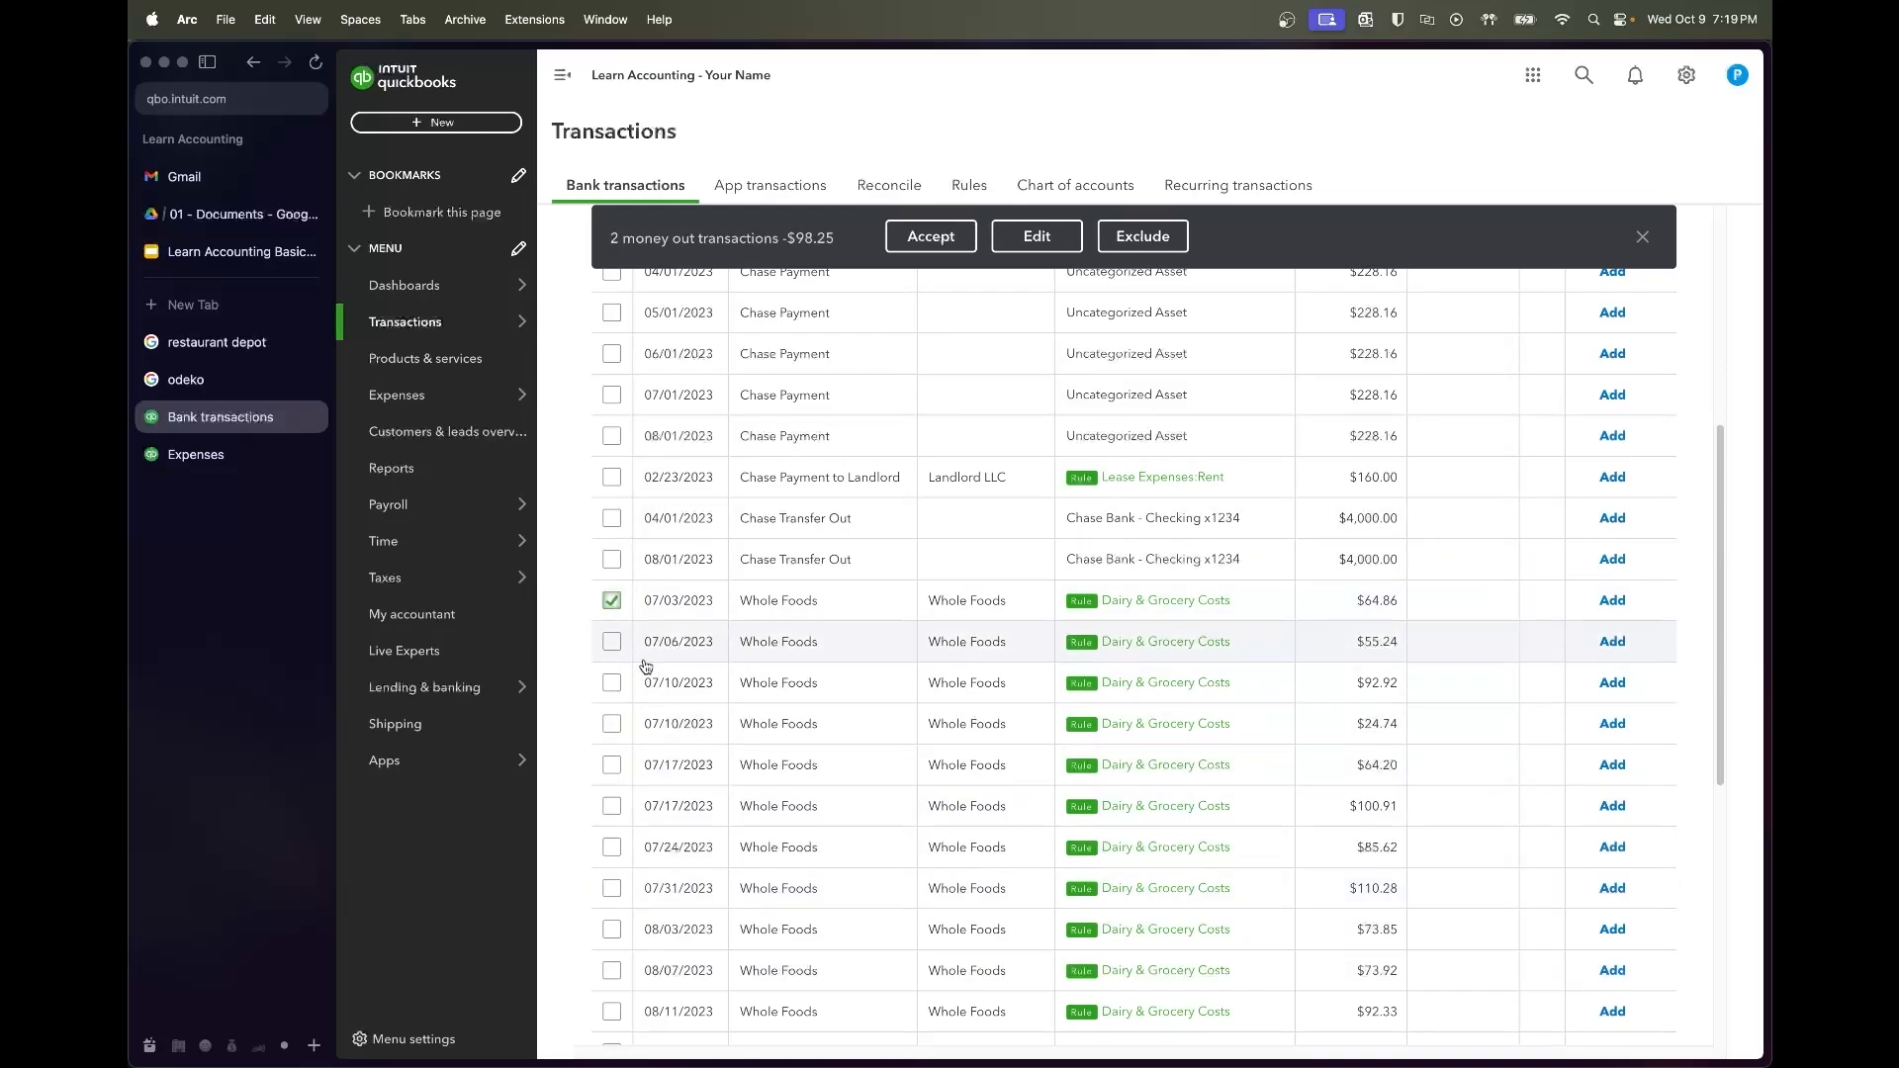
left_click(1642, 237)
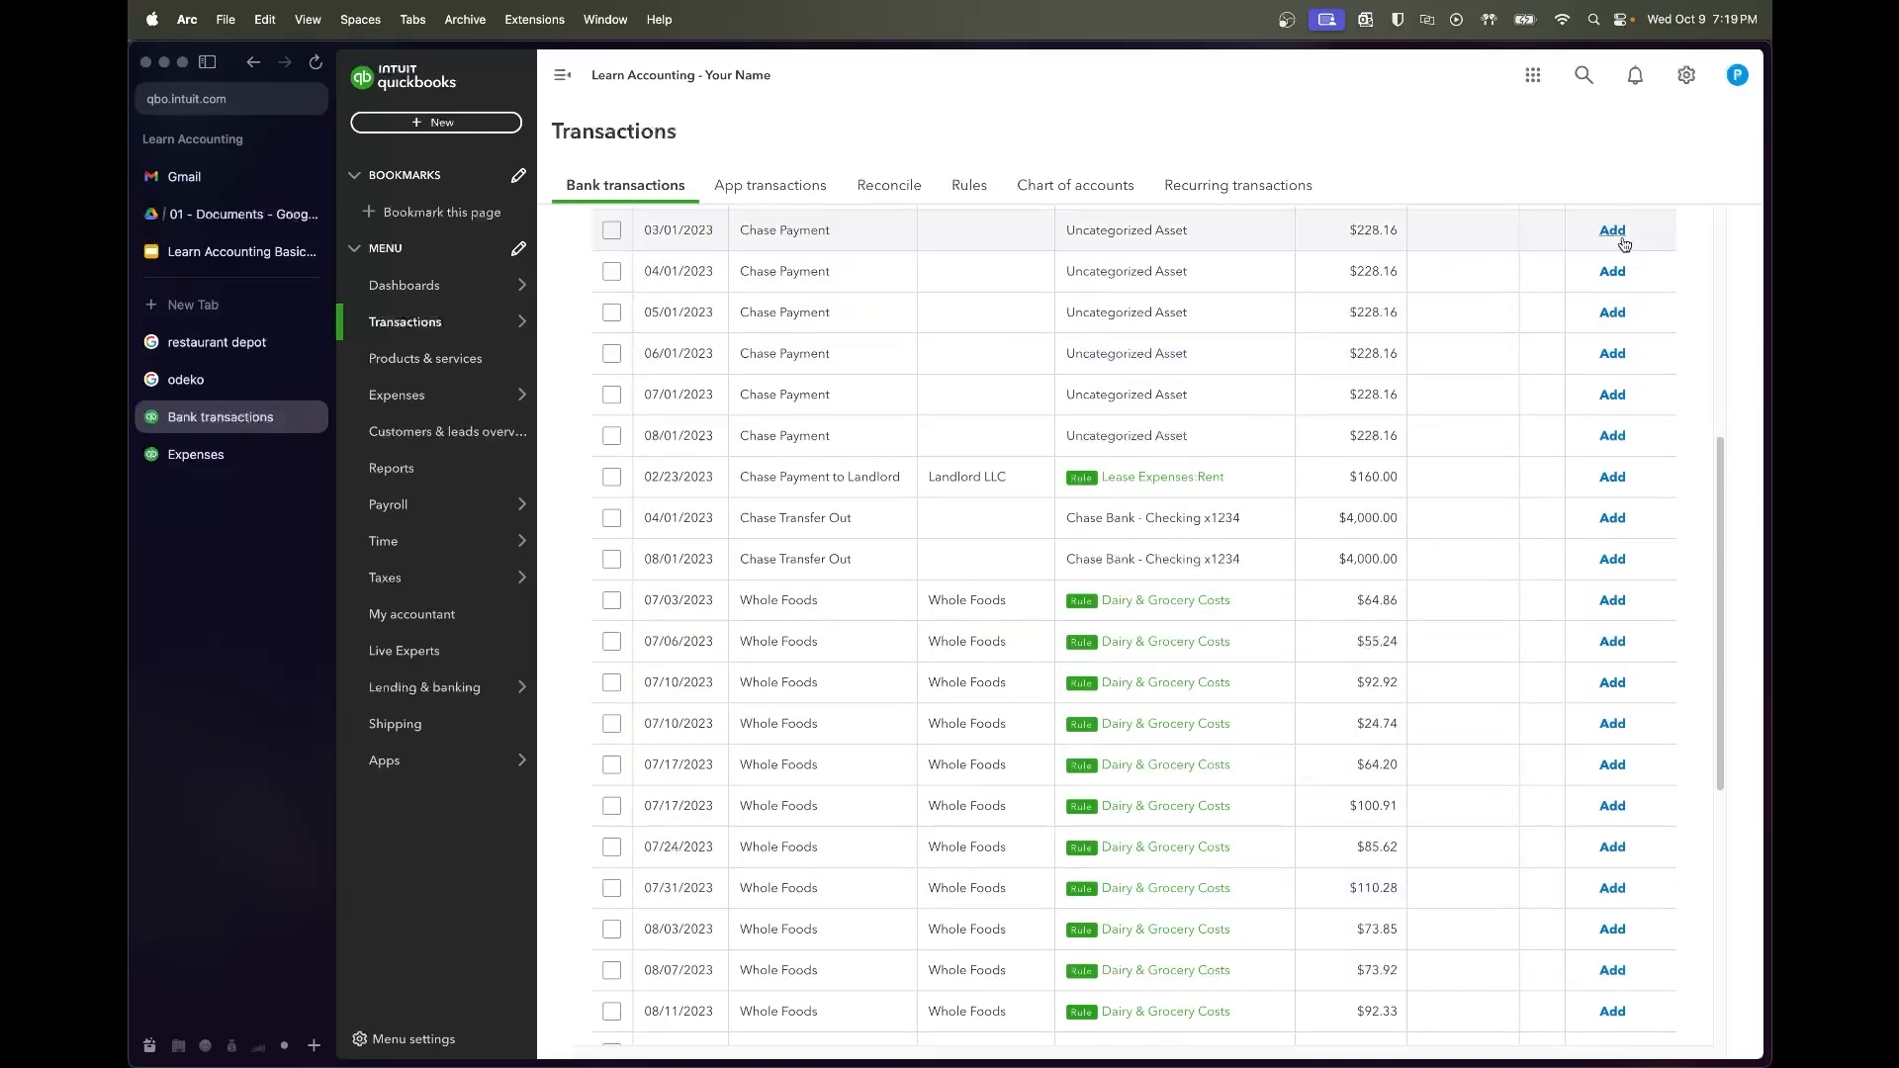
left_click(612, 602)
scroll(781, 692, "down", 10)
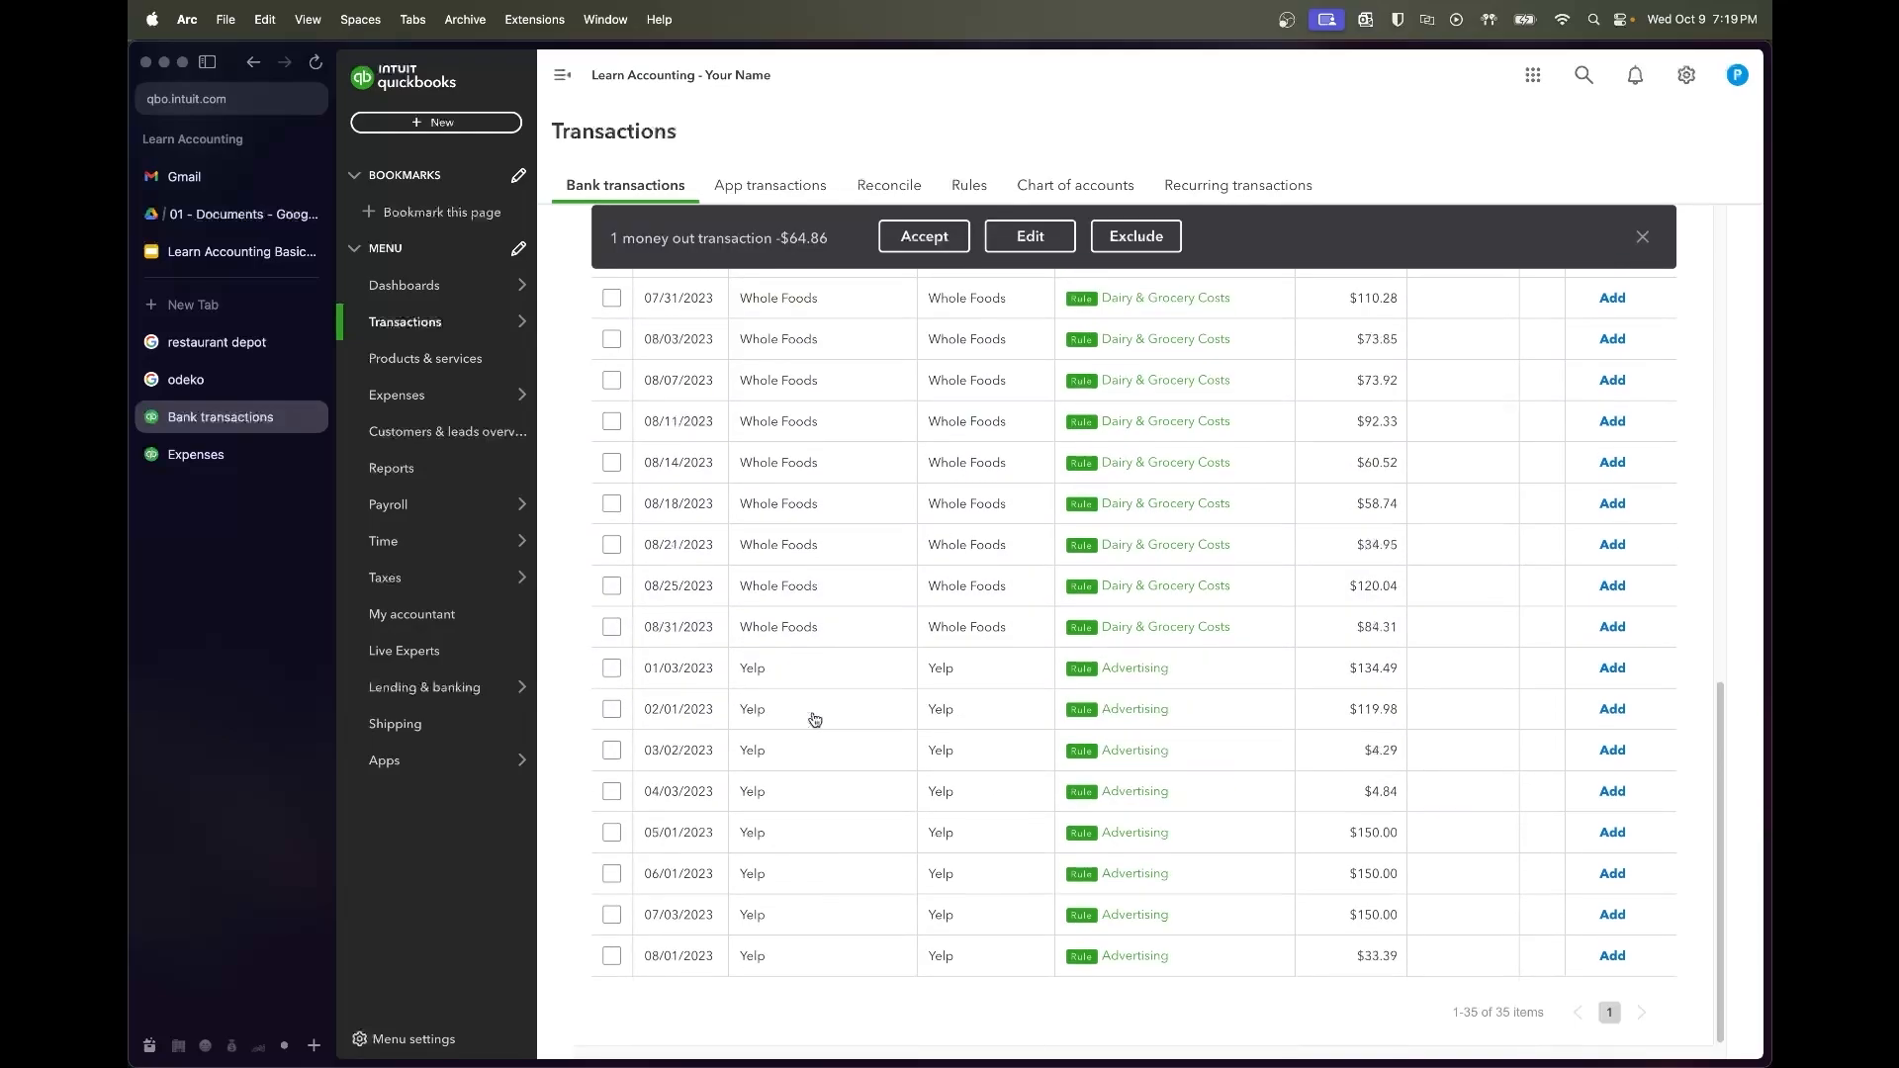
left_click(611, 956, "shift")
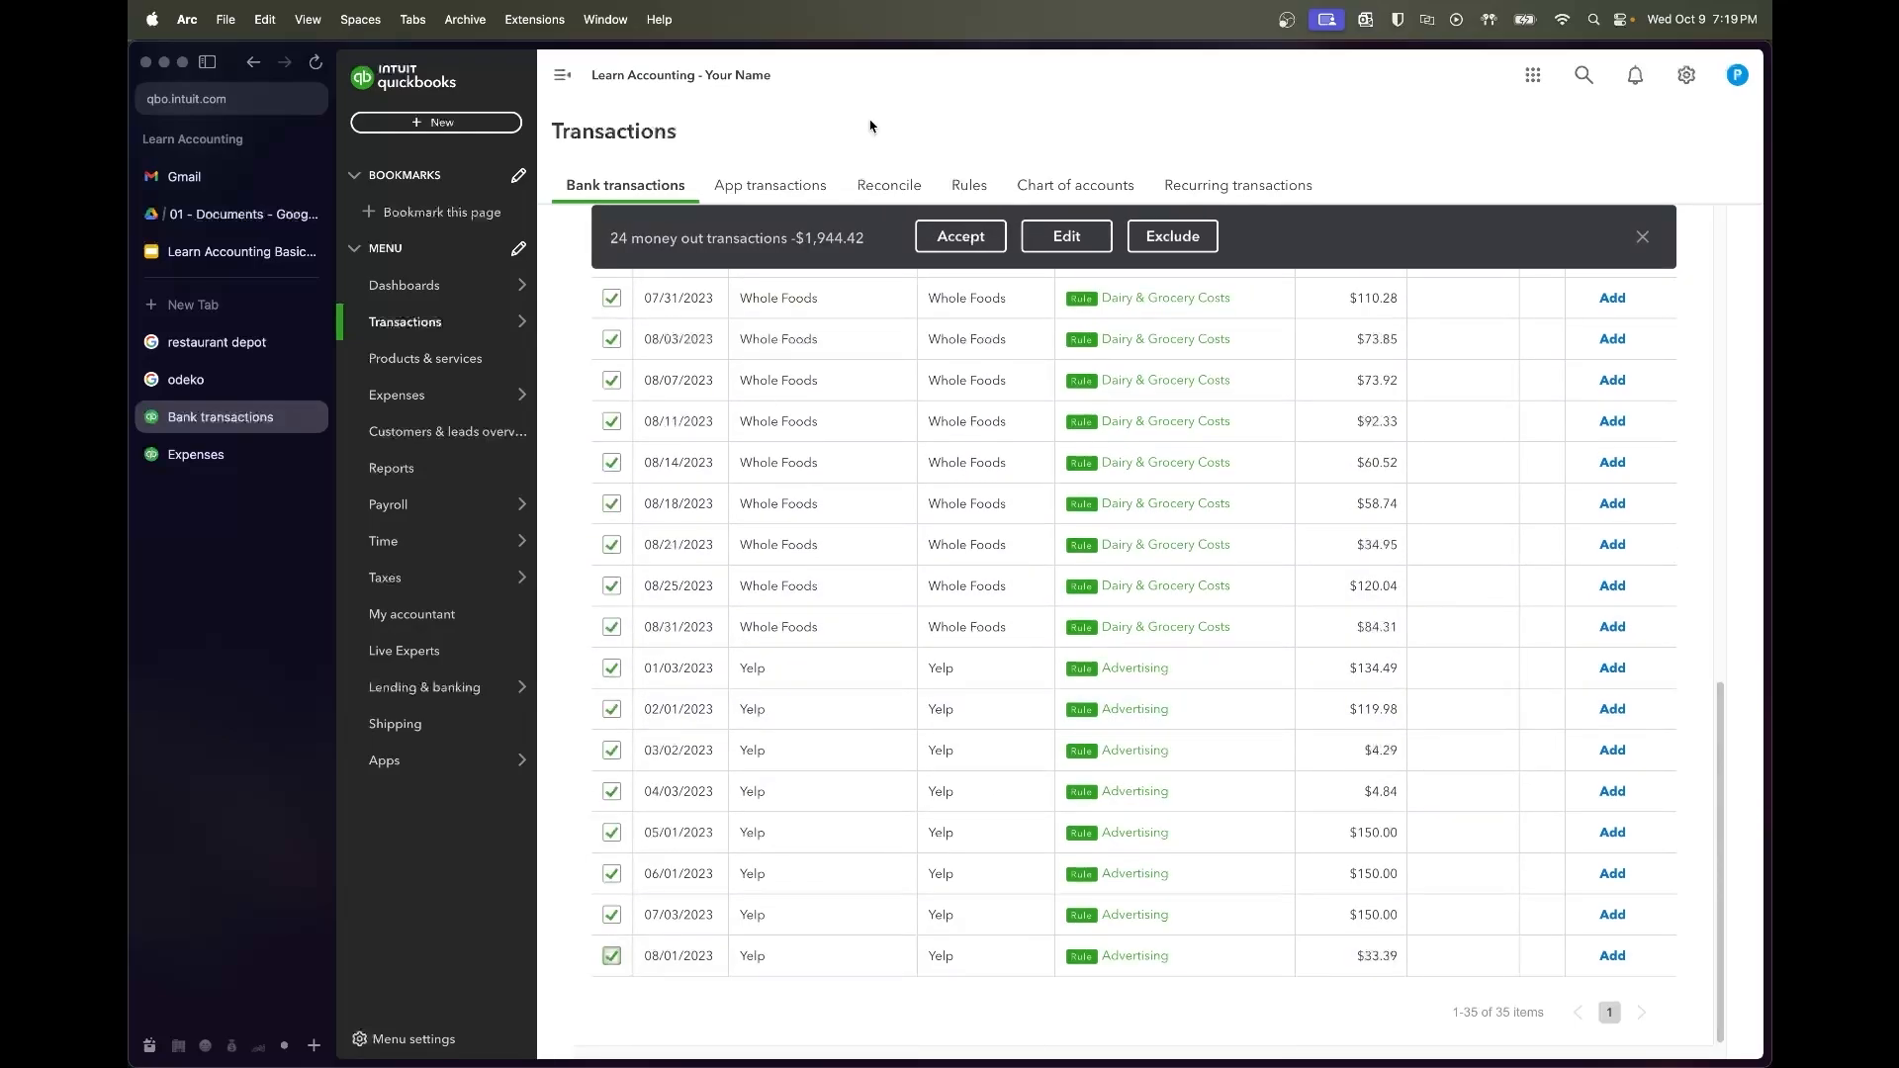
left_click(945, 236)
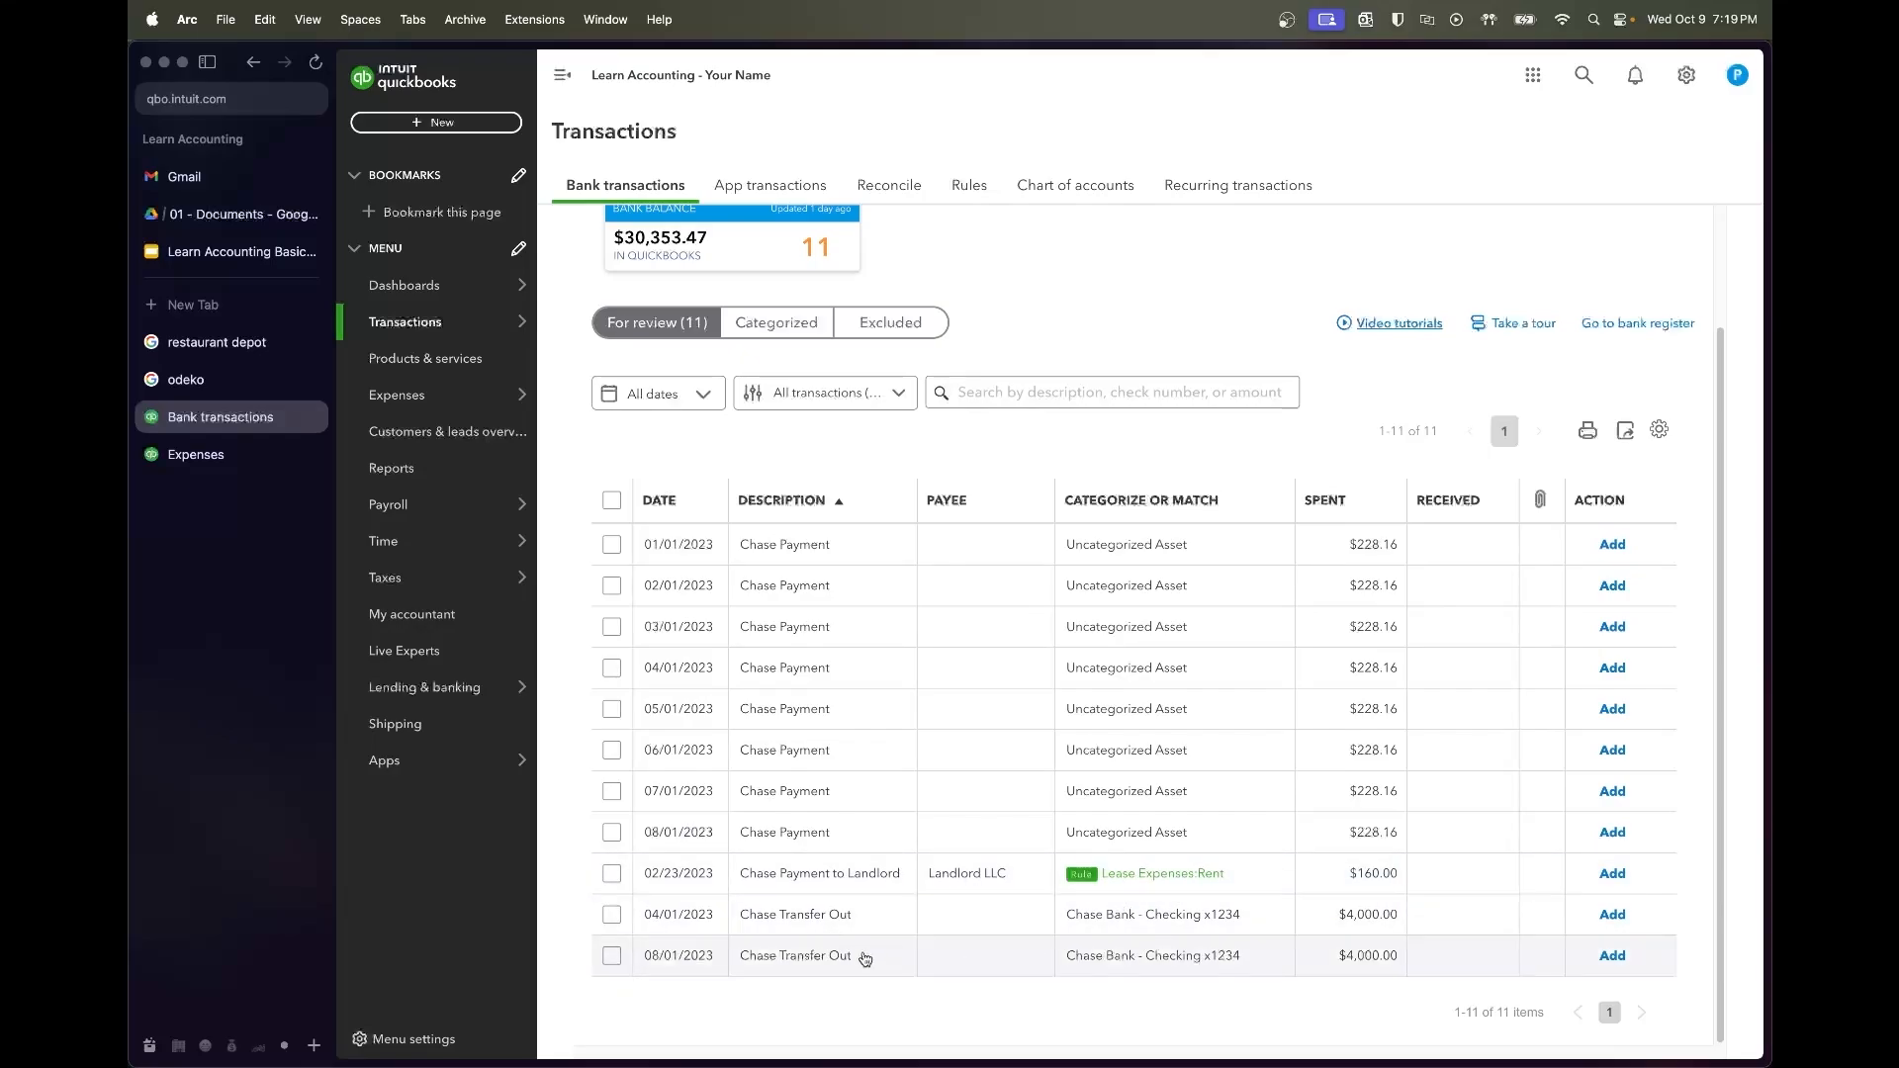
Search the Categorized transactions for 'chase transfer out' to see how past transfers were booked
left_click(839, 922)
scroll(912, 937, "down", 3)
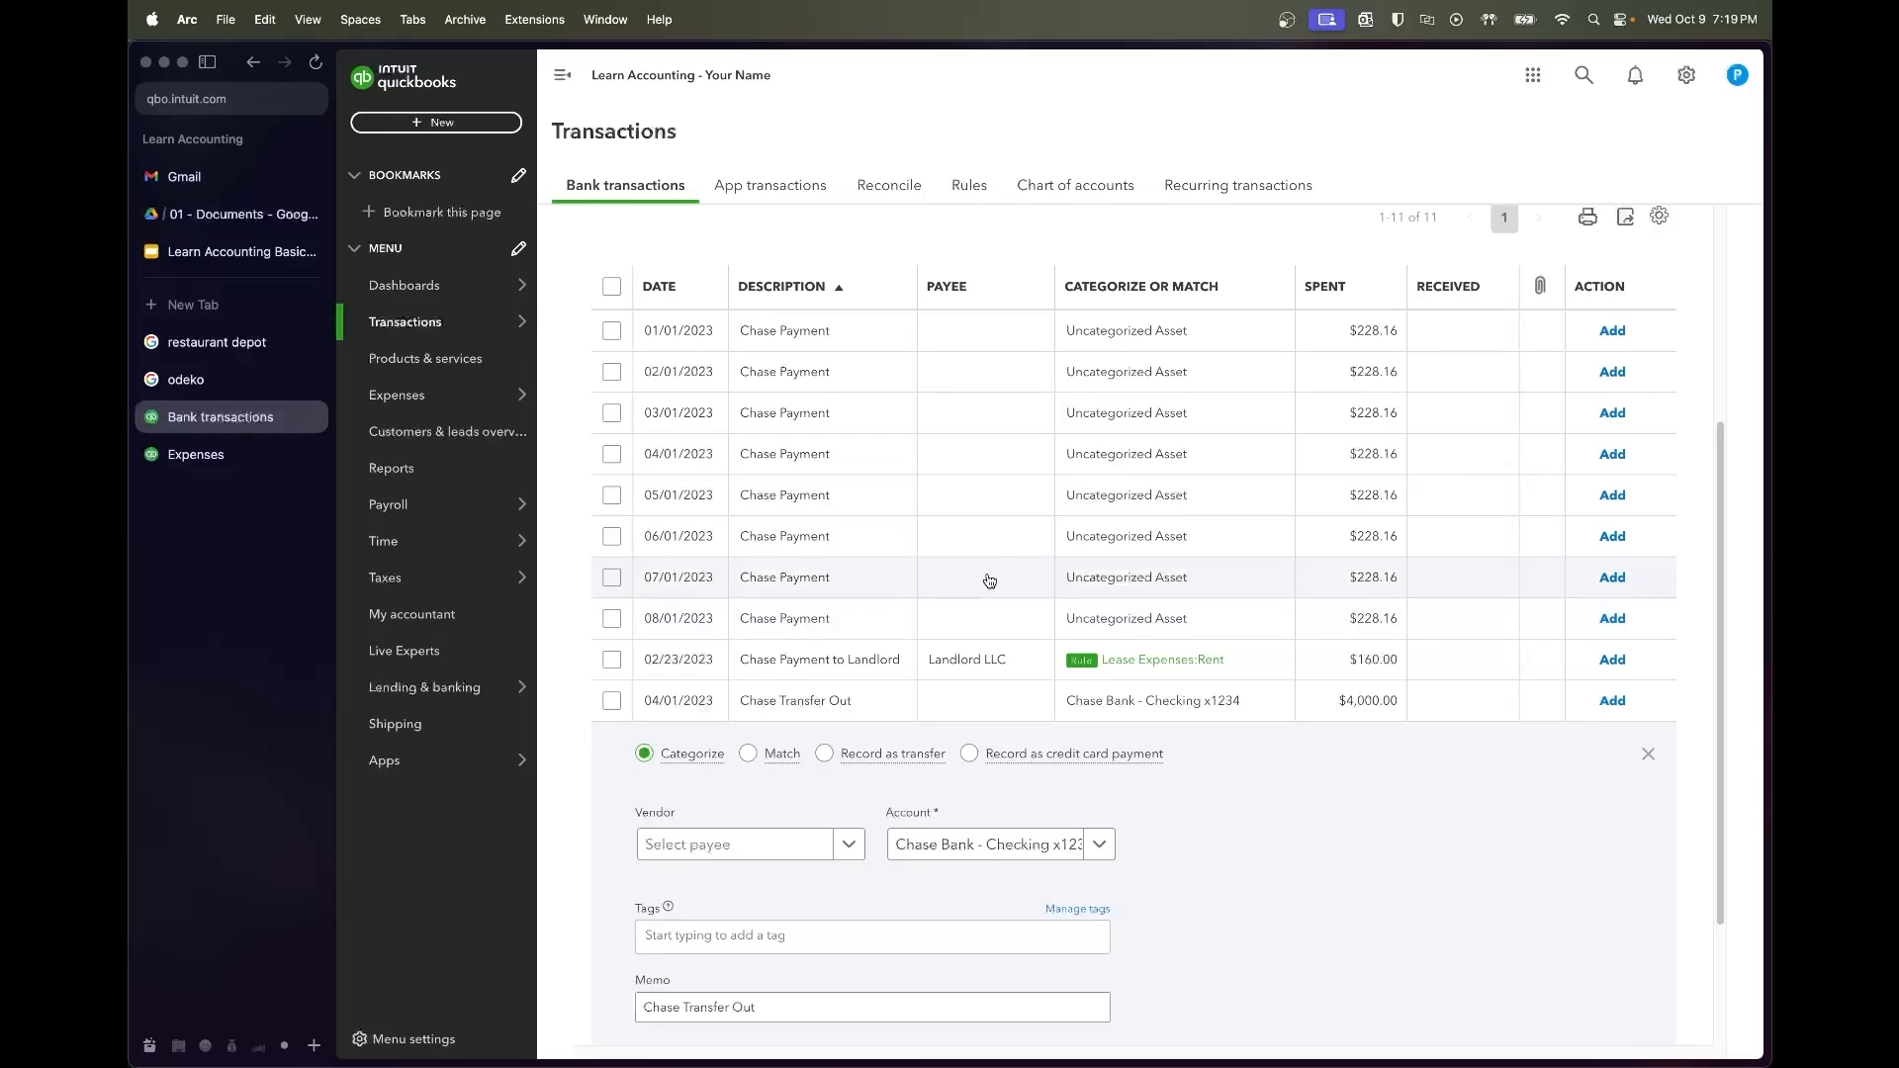
scroll(988, 579, "up", 4)
left_click(816, 358)
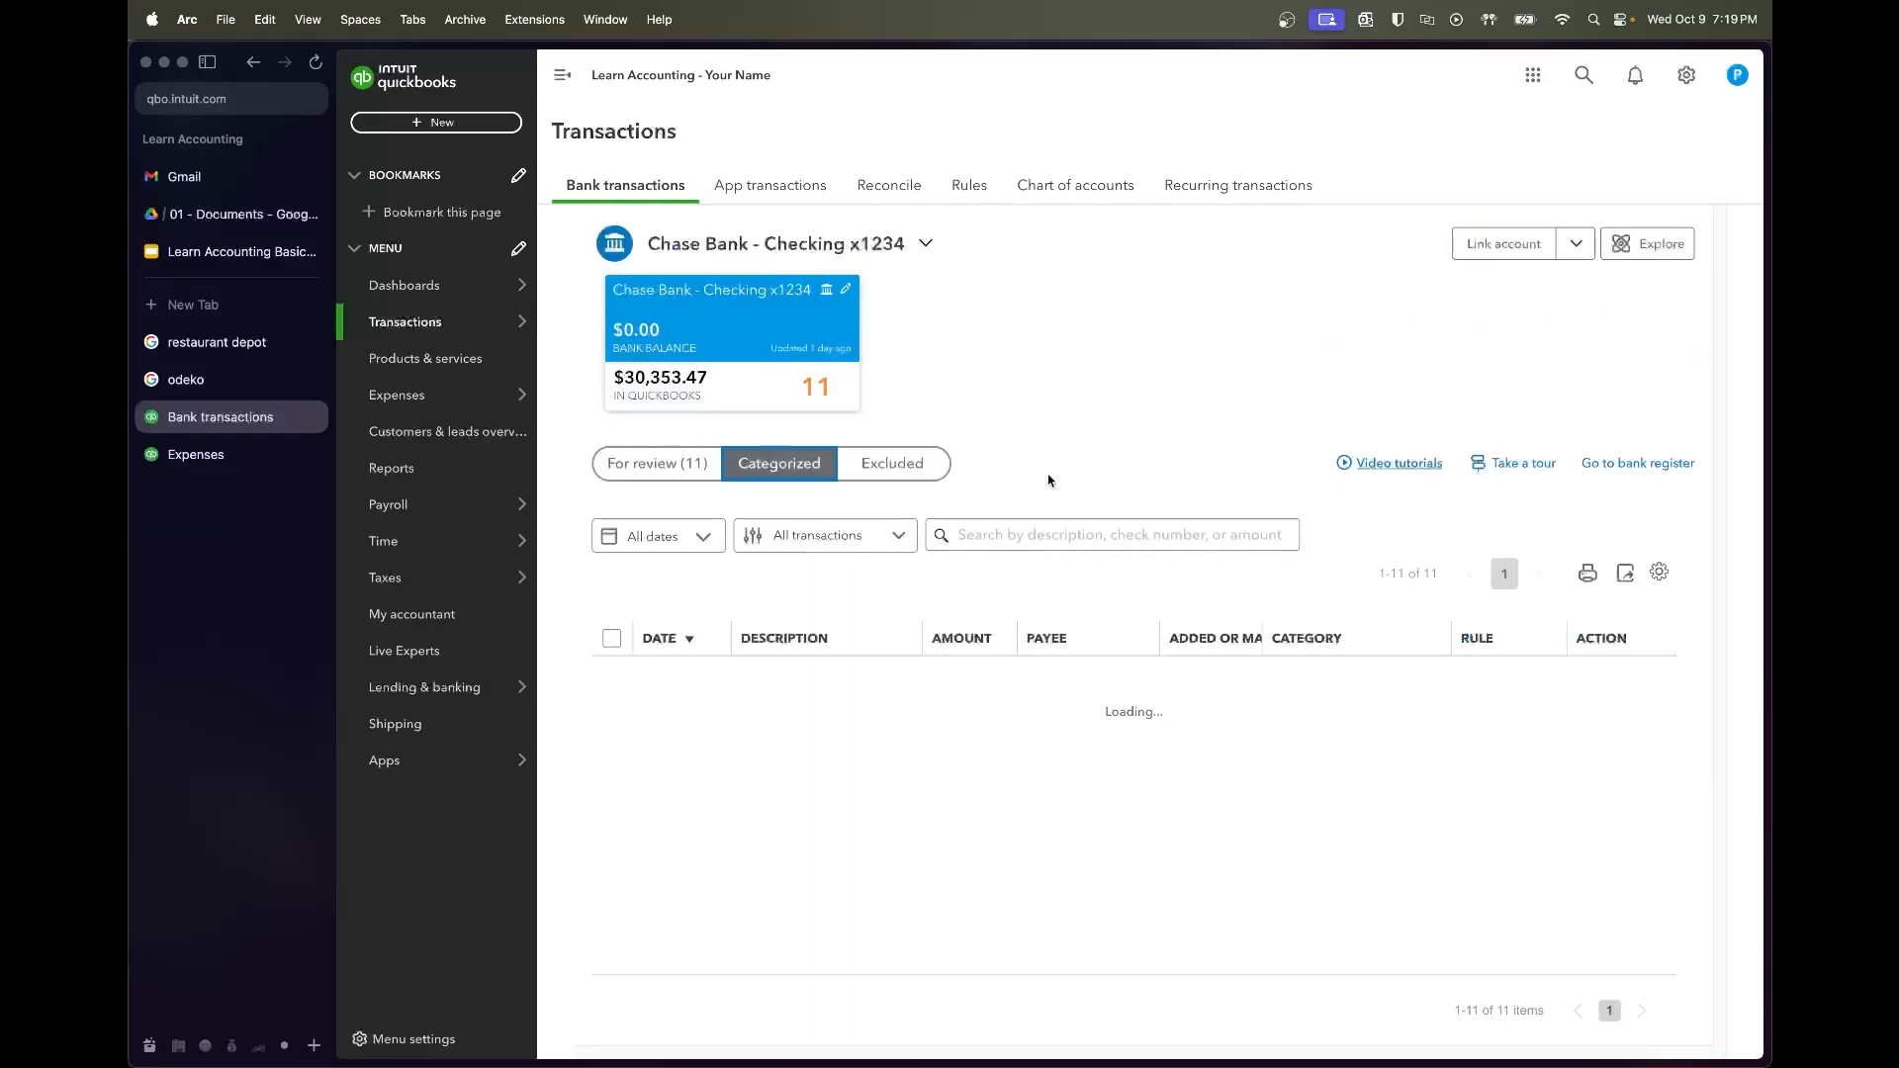
left_click(1020, 529)
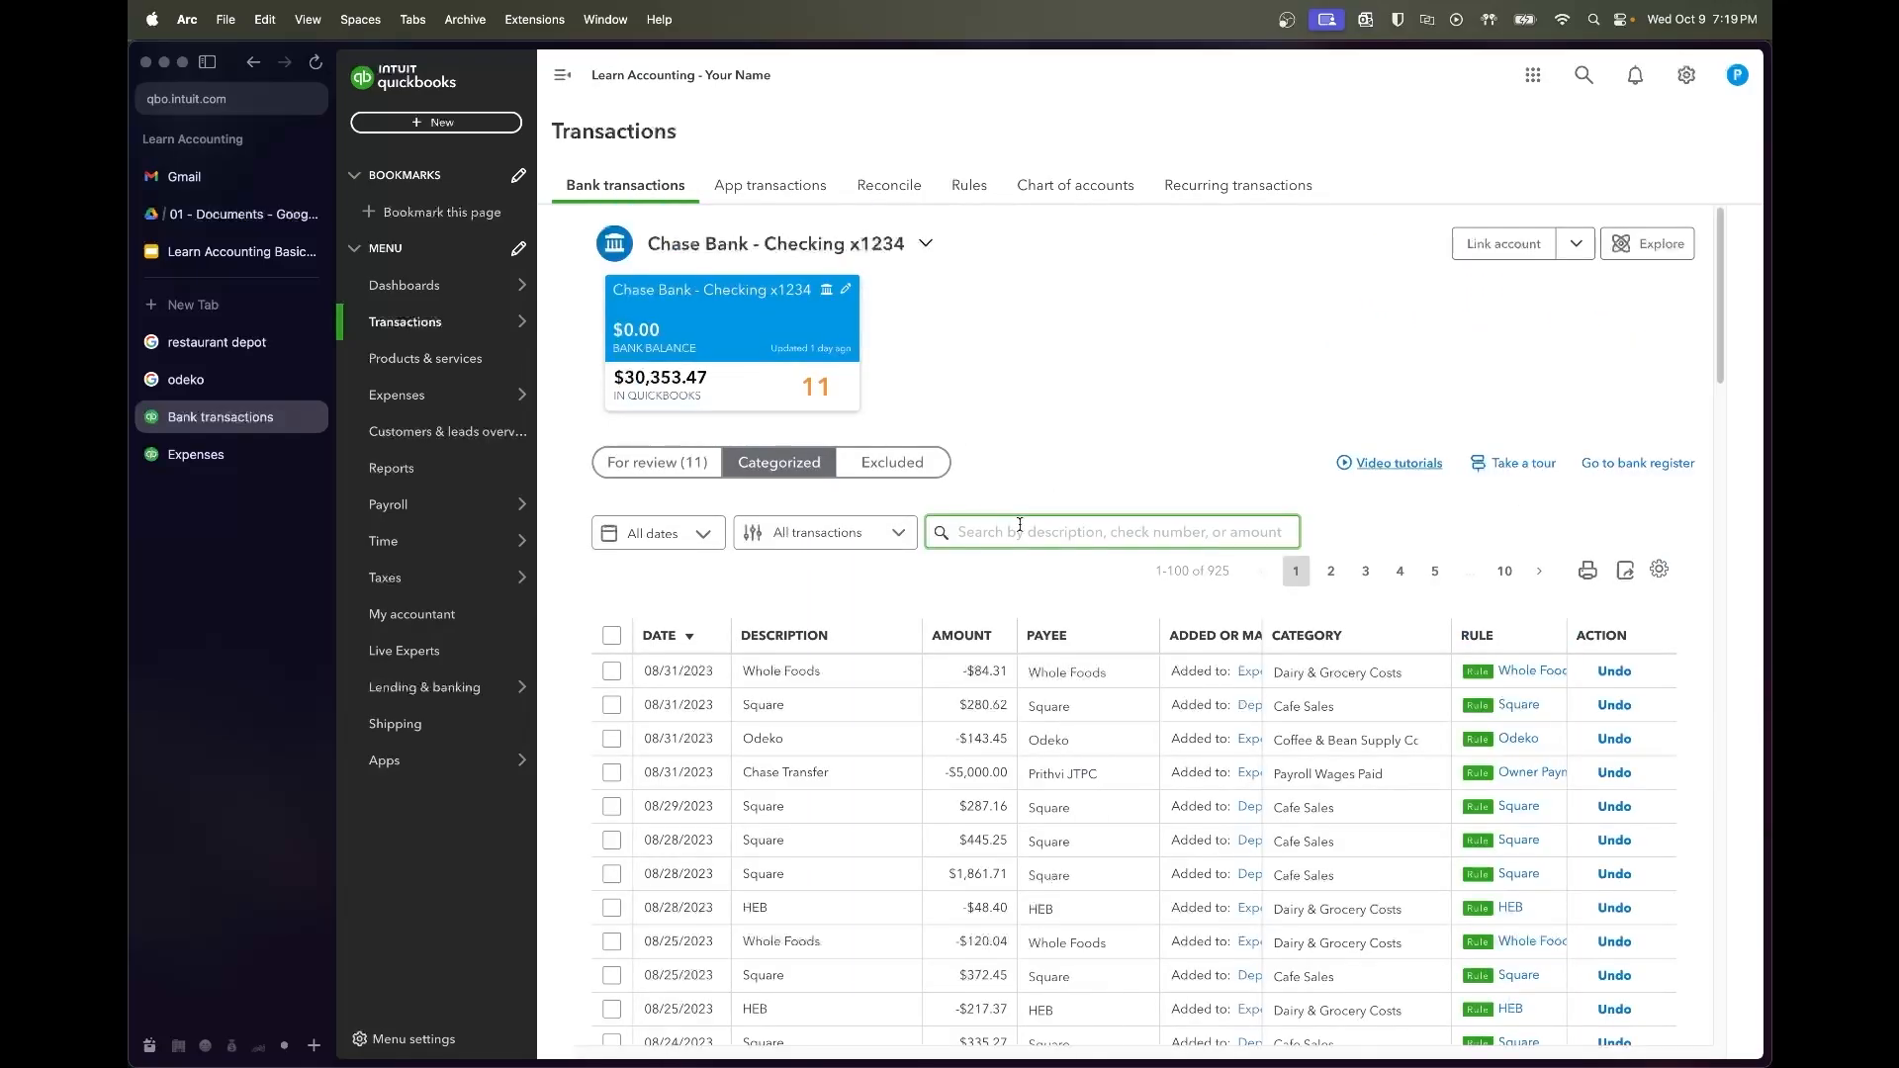
type("chase transfer out")
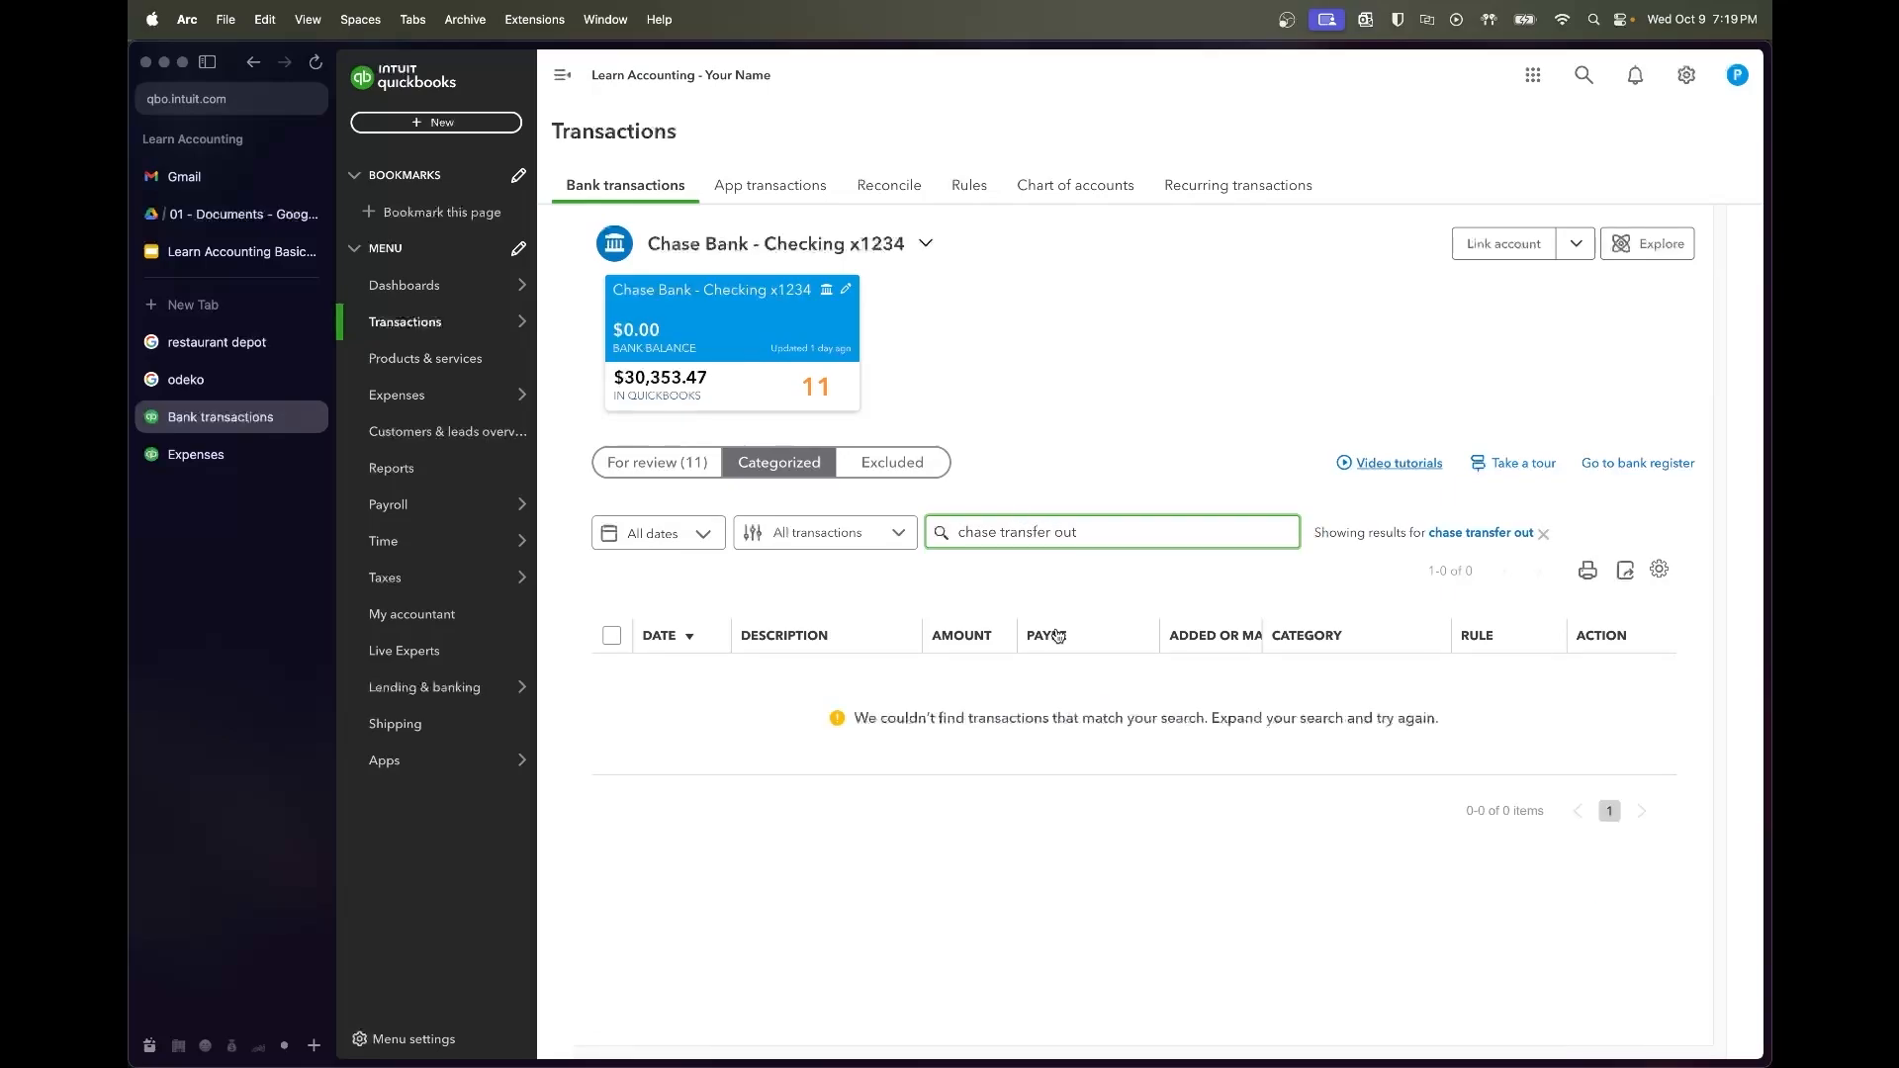
left_click(701, 469)
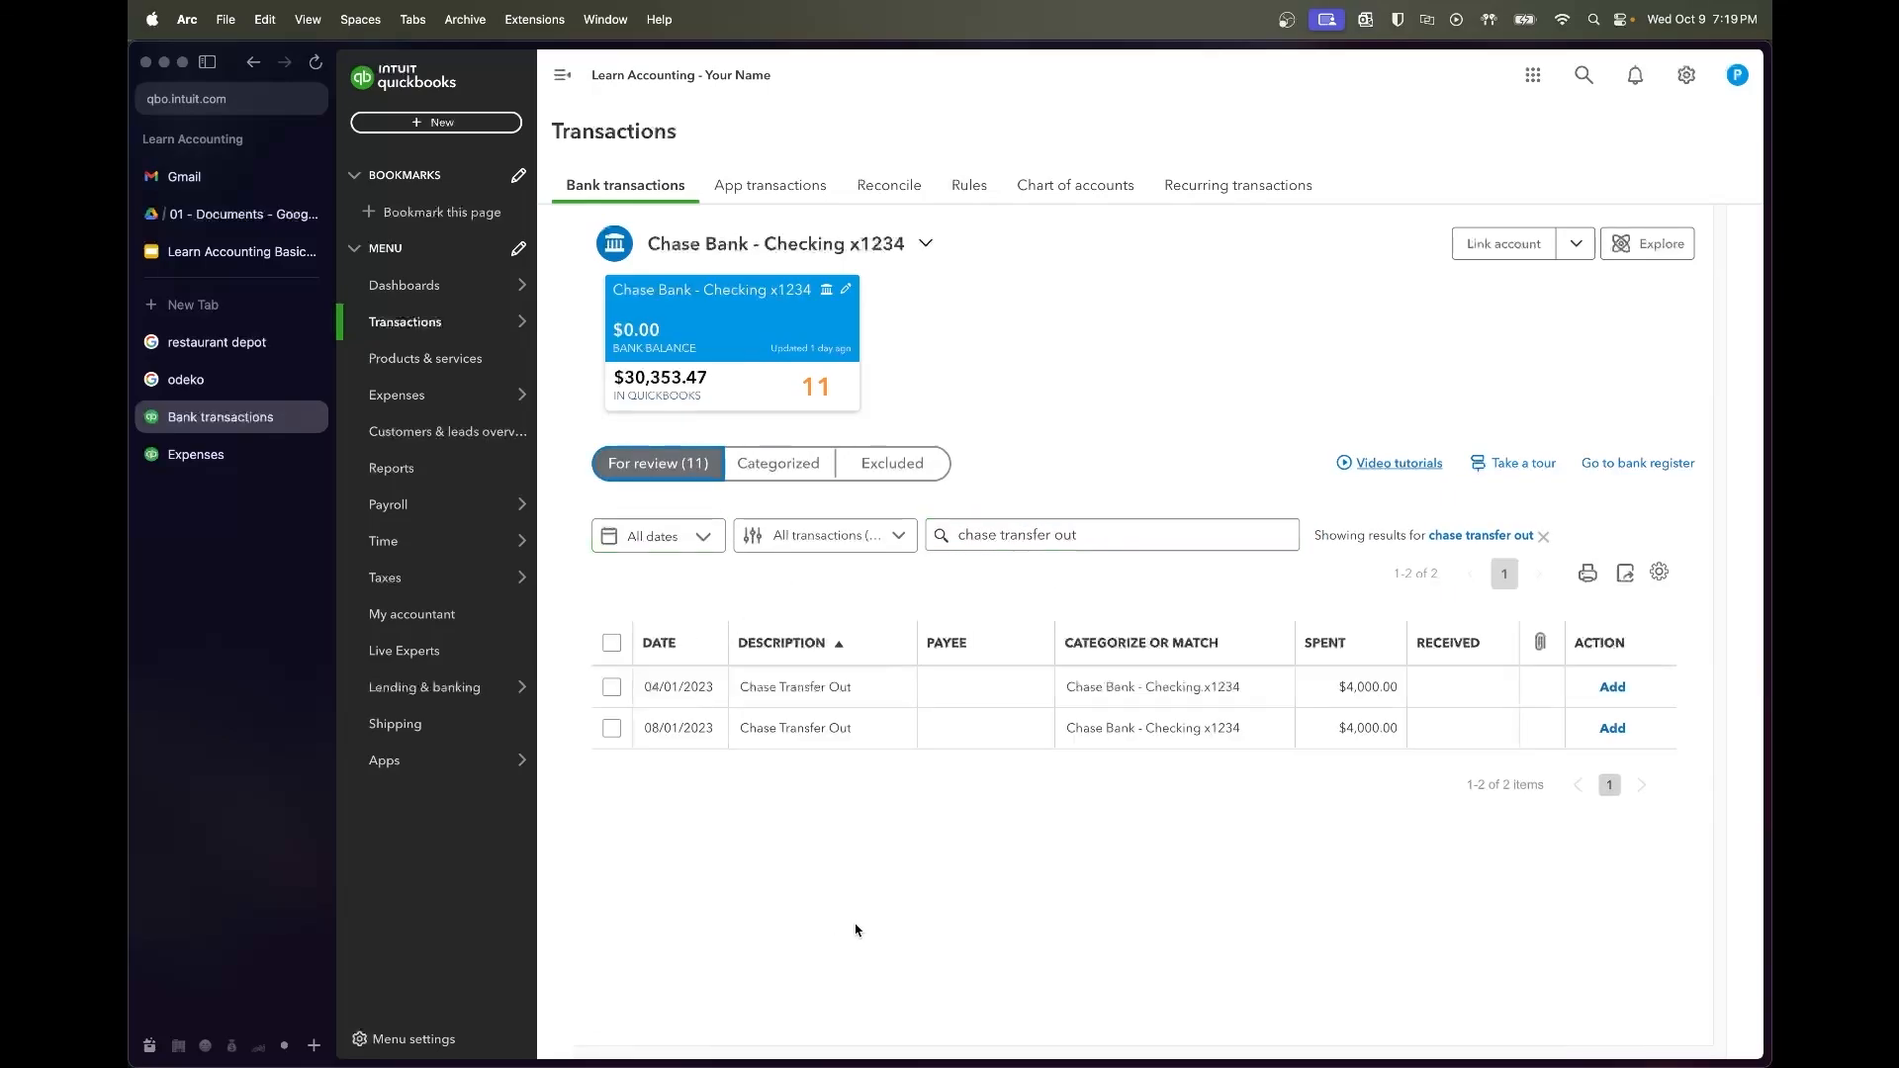
Search Categorized for 'Chase Transfer' copied from the 08/01 memo, then return to For review
left_click(865, 749)
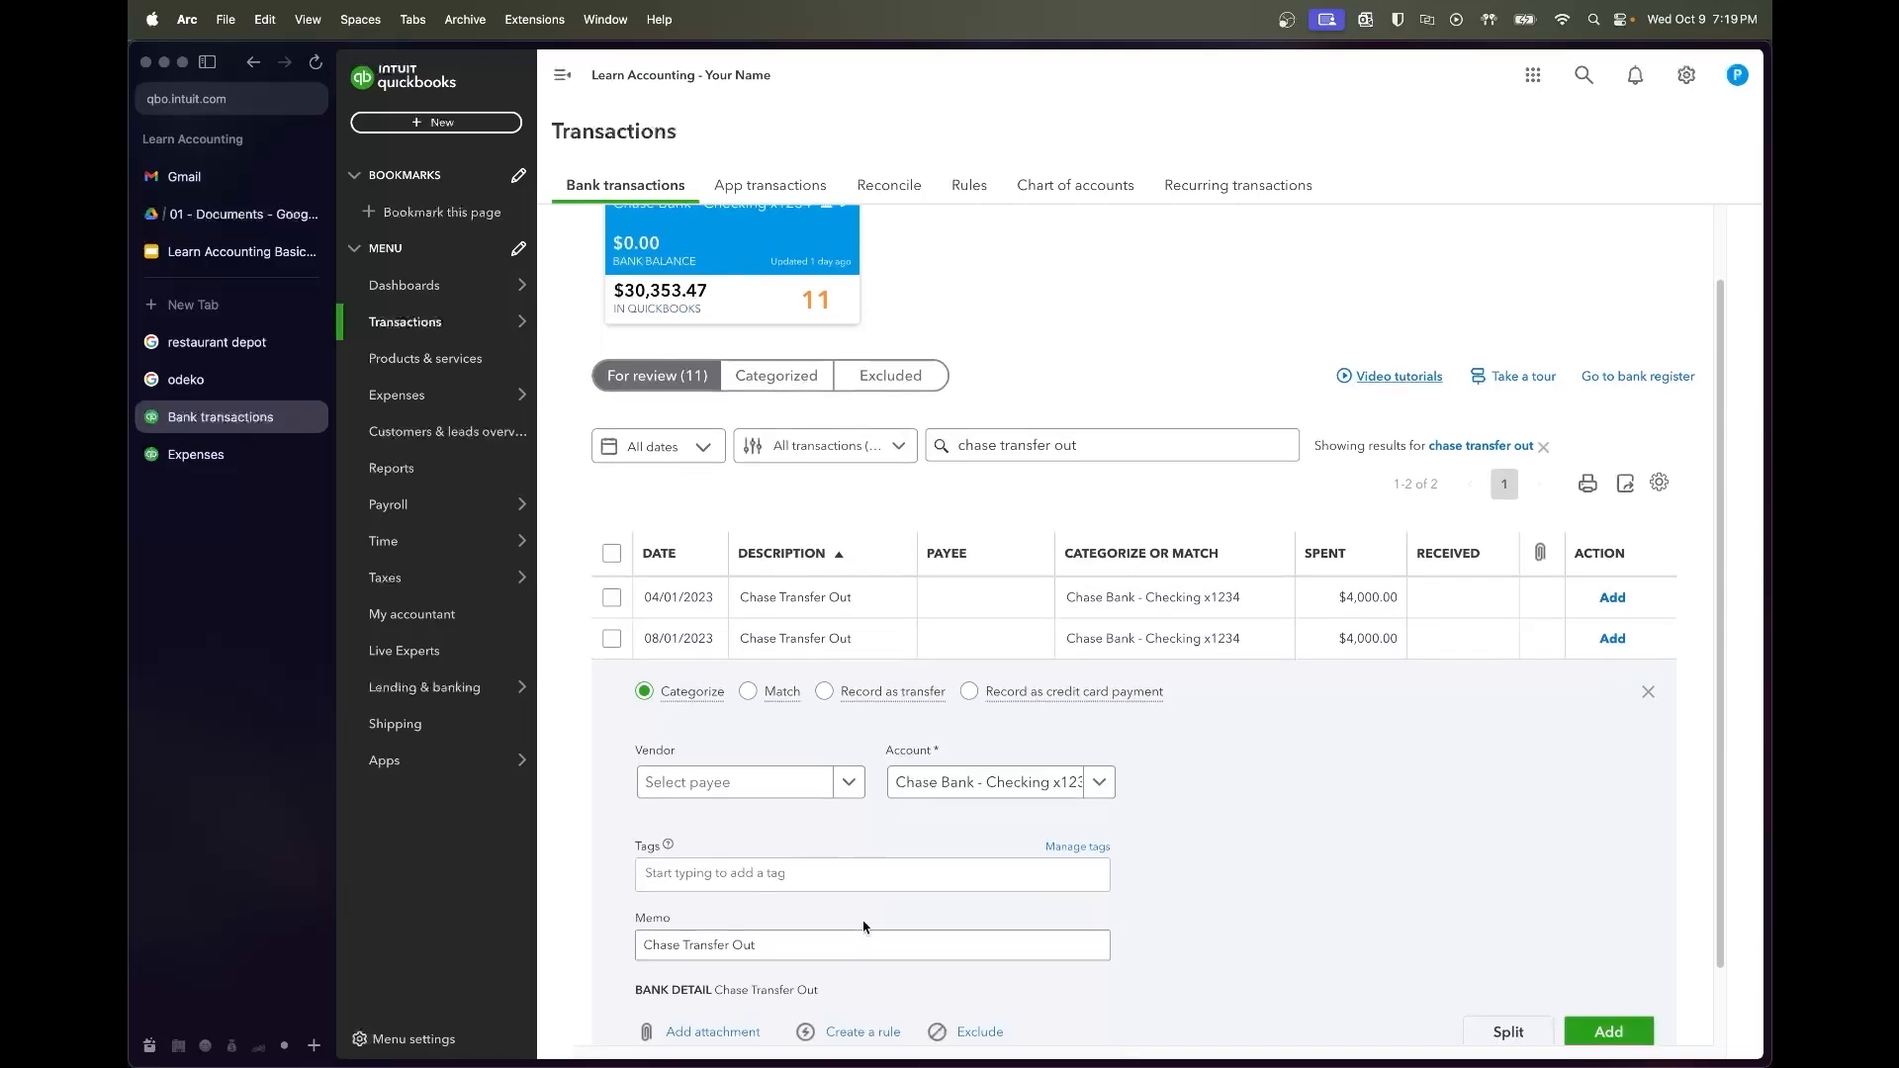
left_click_drag(731, 909, 585, 907)
key("ctrl+c")
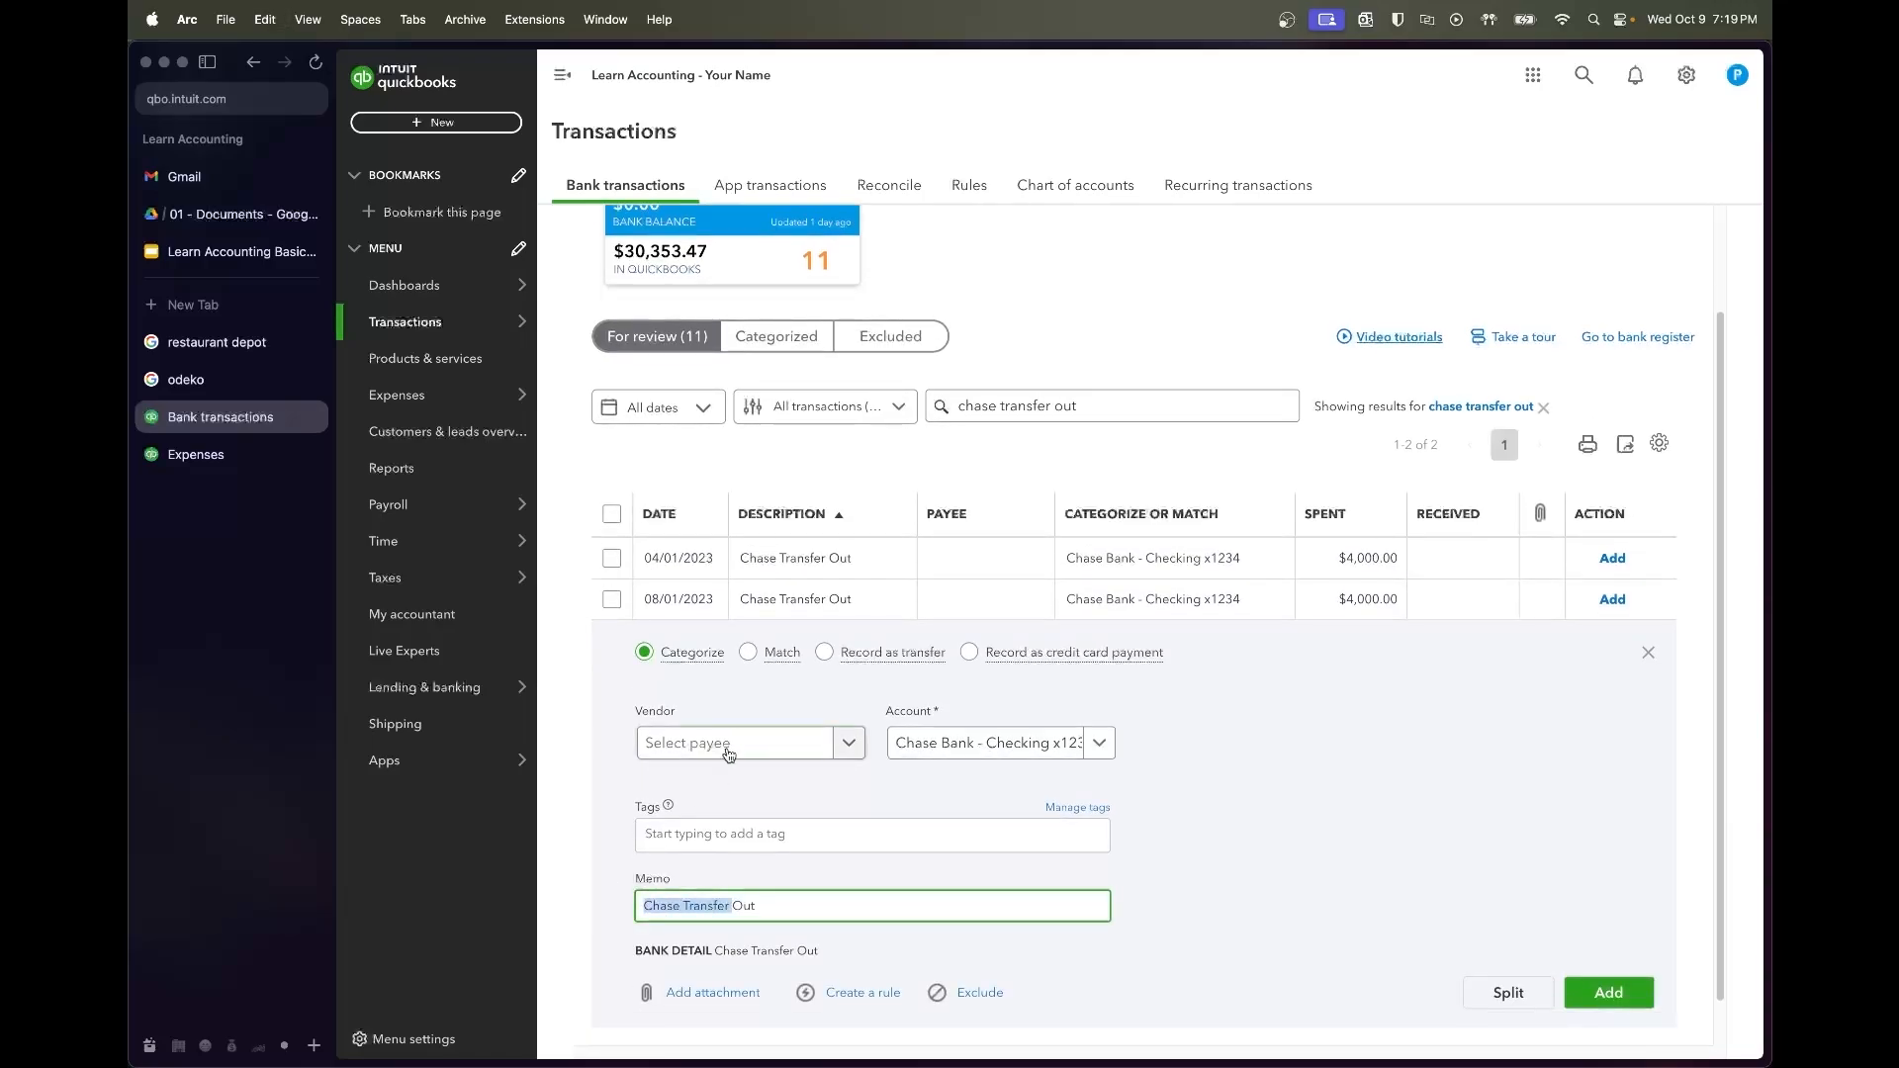
left_click(777, 337)
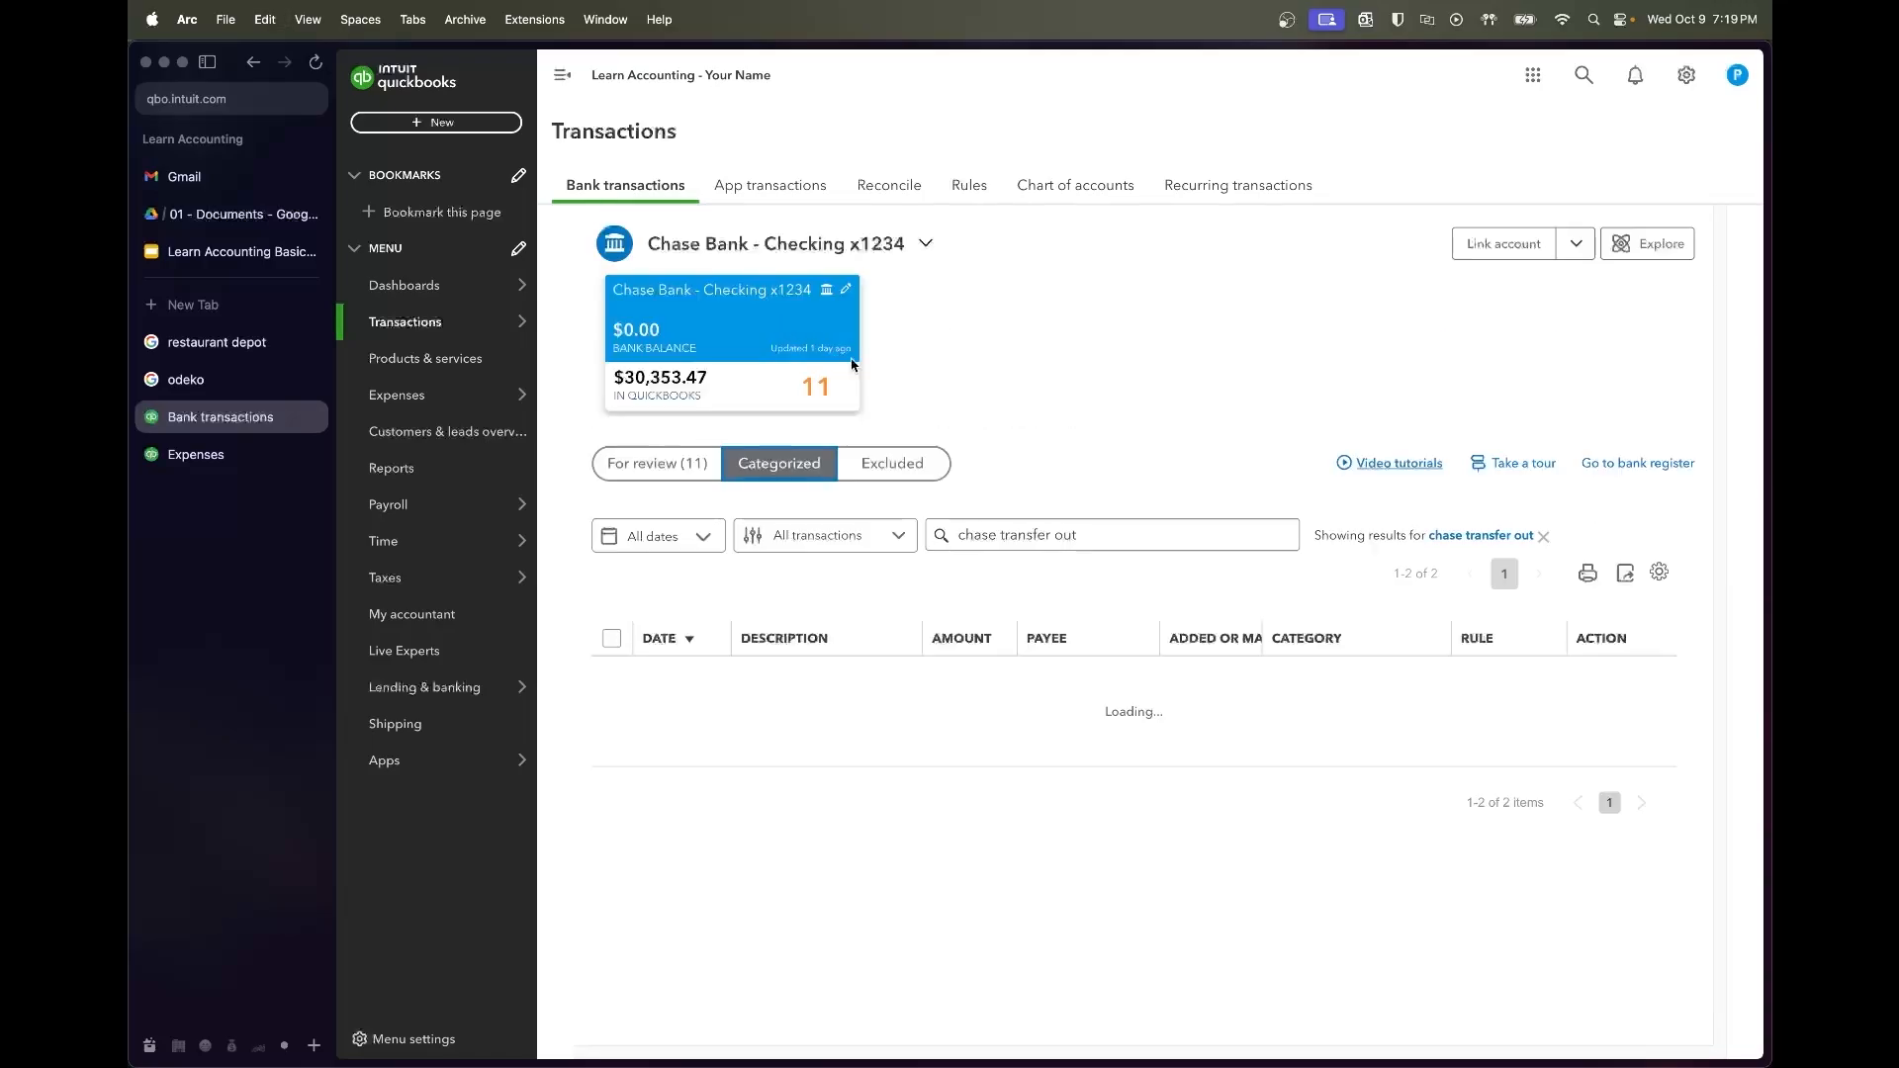
triple_click(1009, 528)
key("ctrl+v")
key("BackSpace")
key("Return")
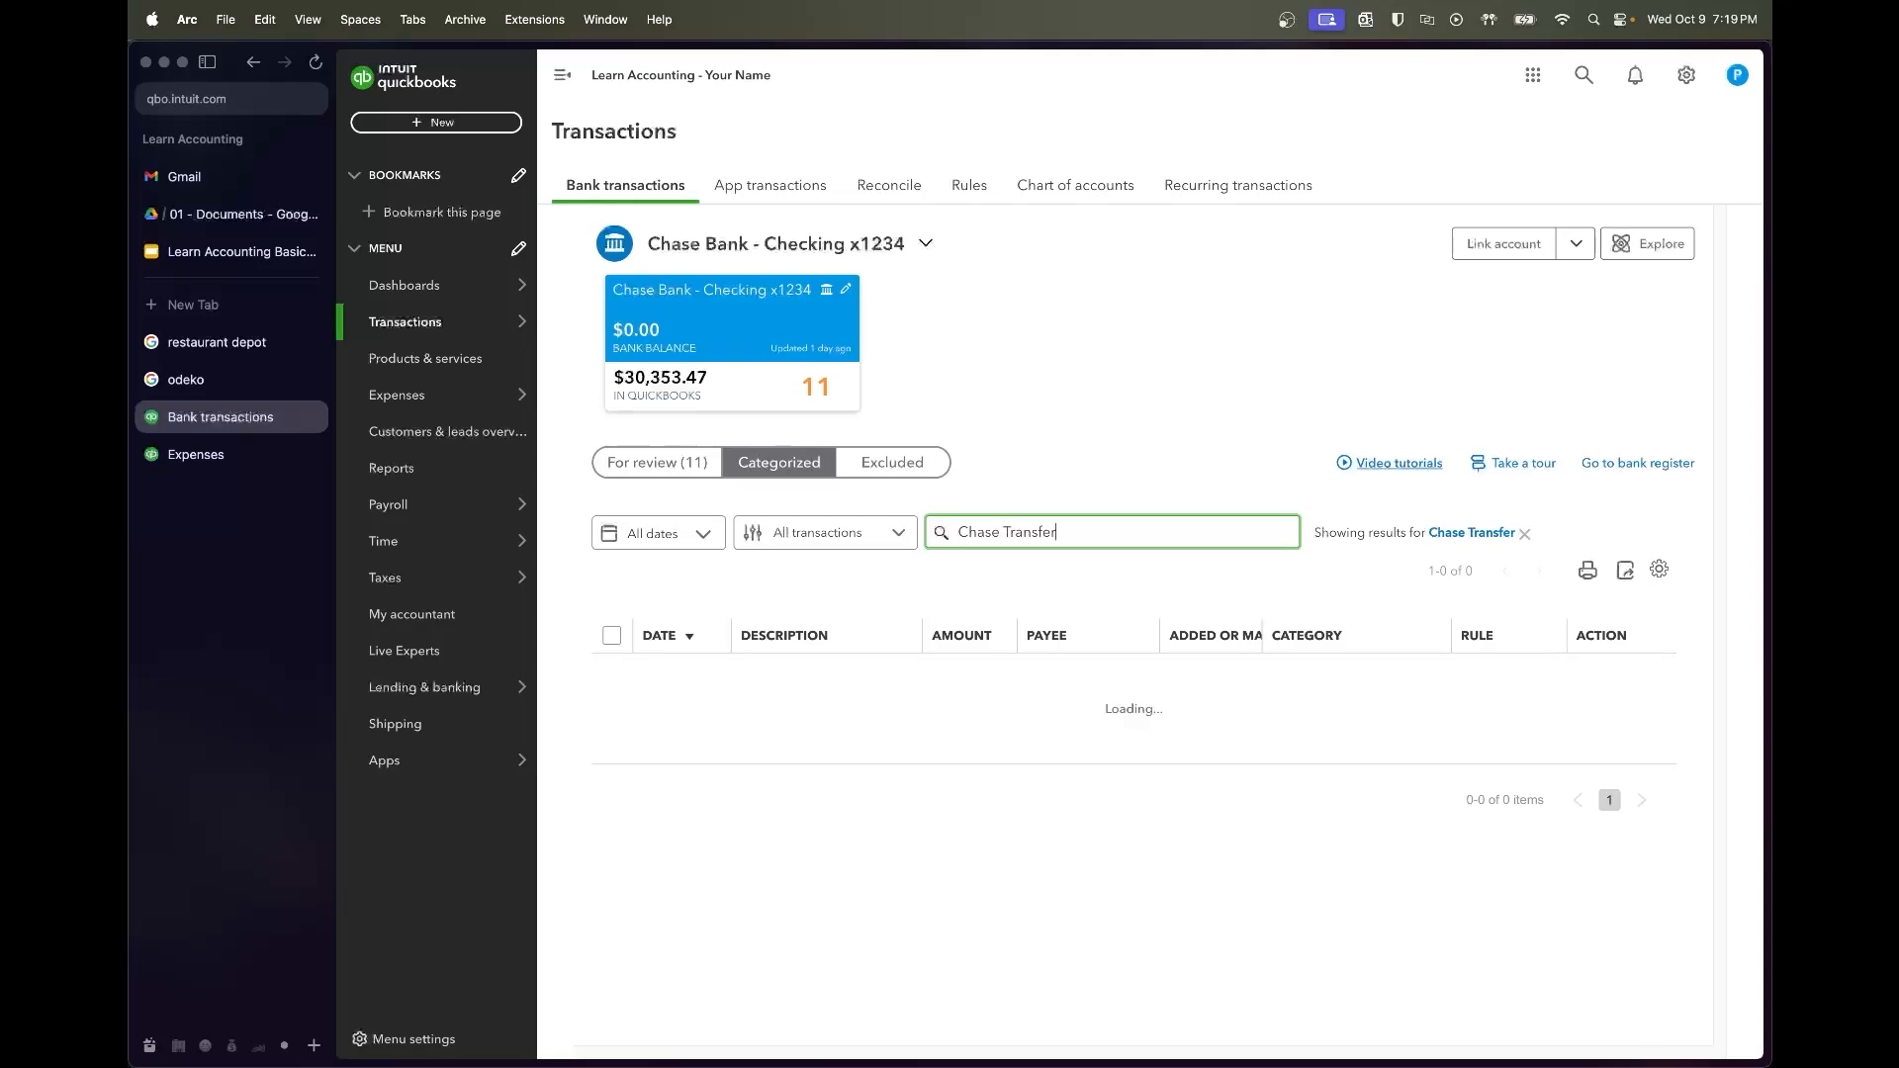
scroll(1088, 717, "down", 2)
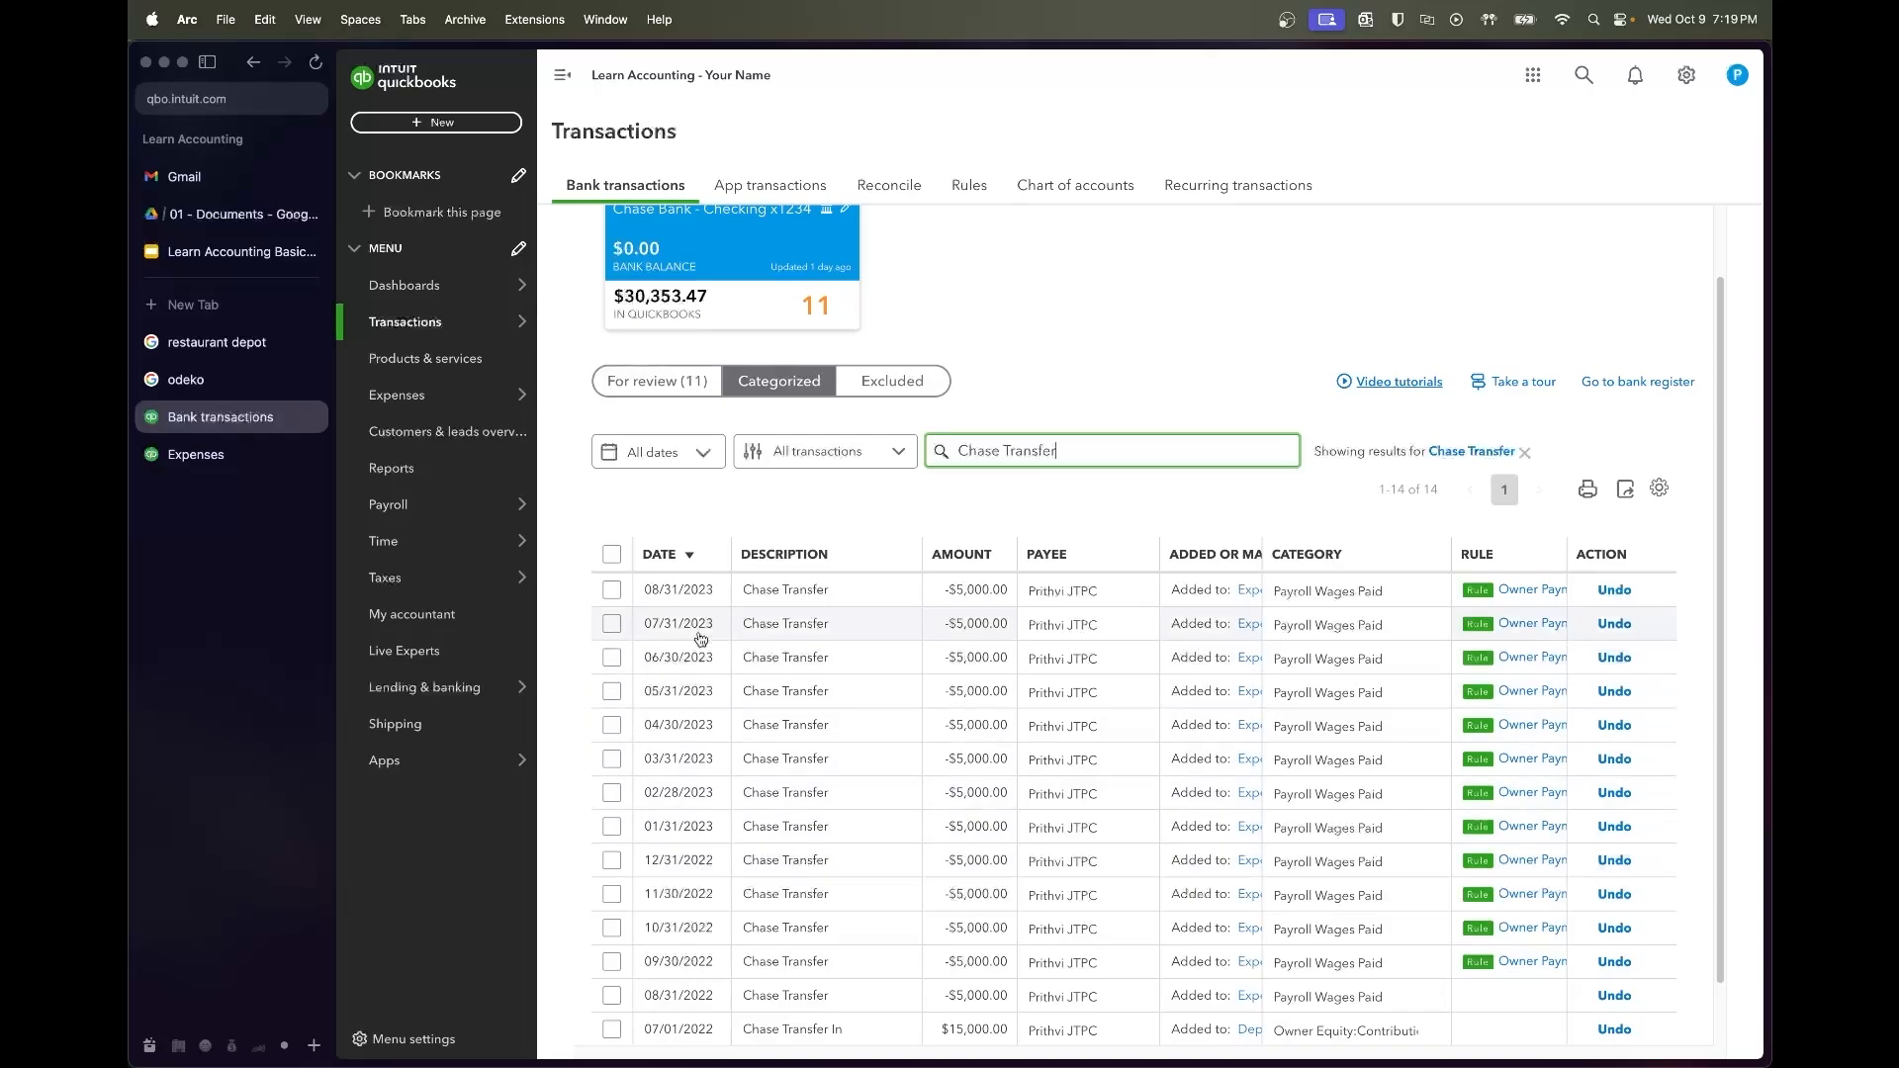
left_click(680, 389)
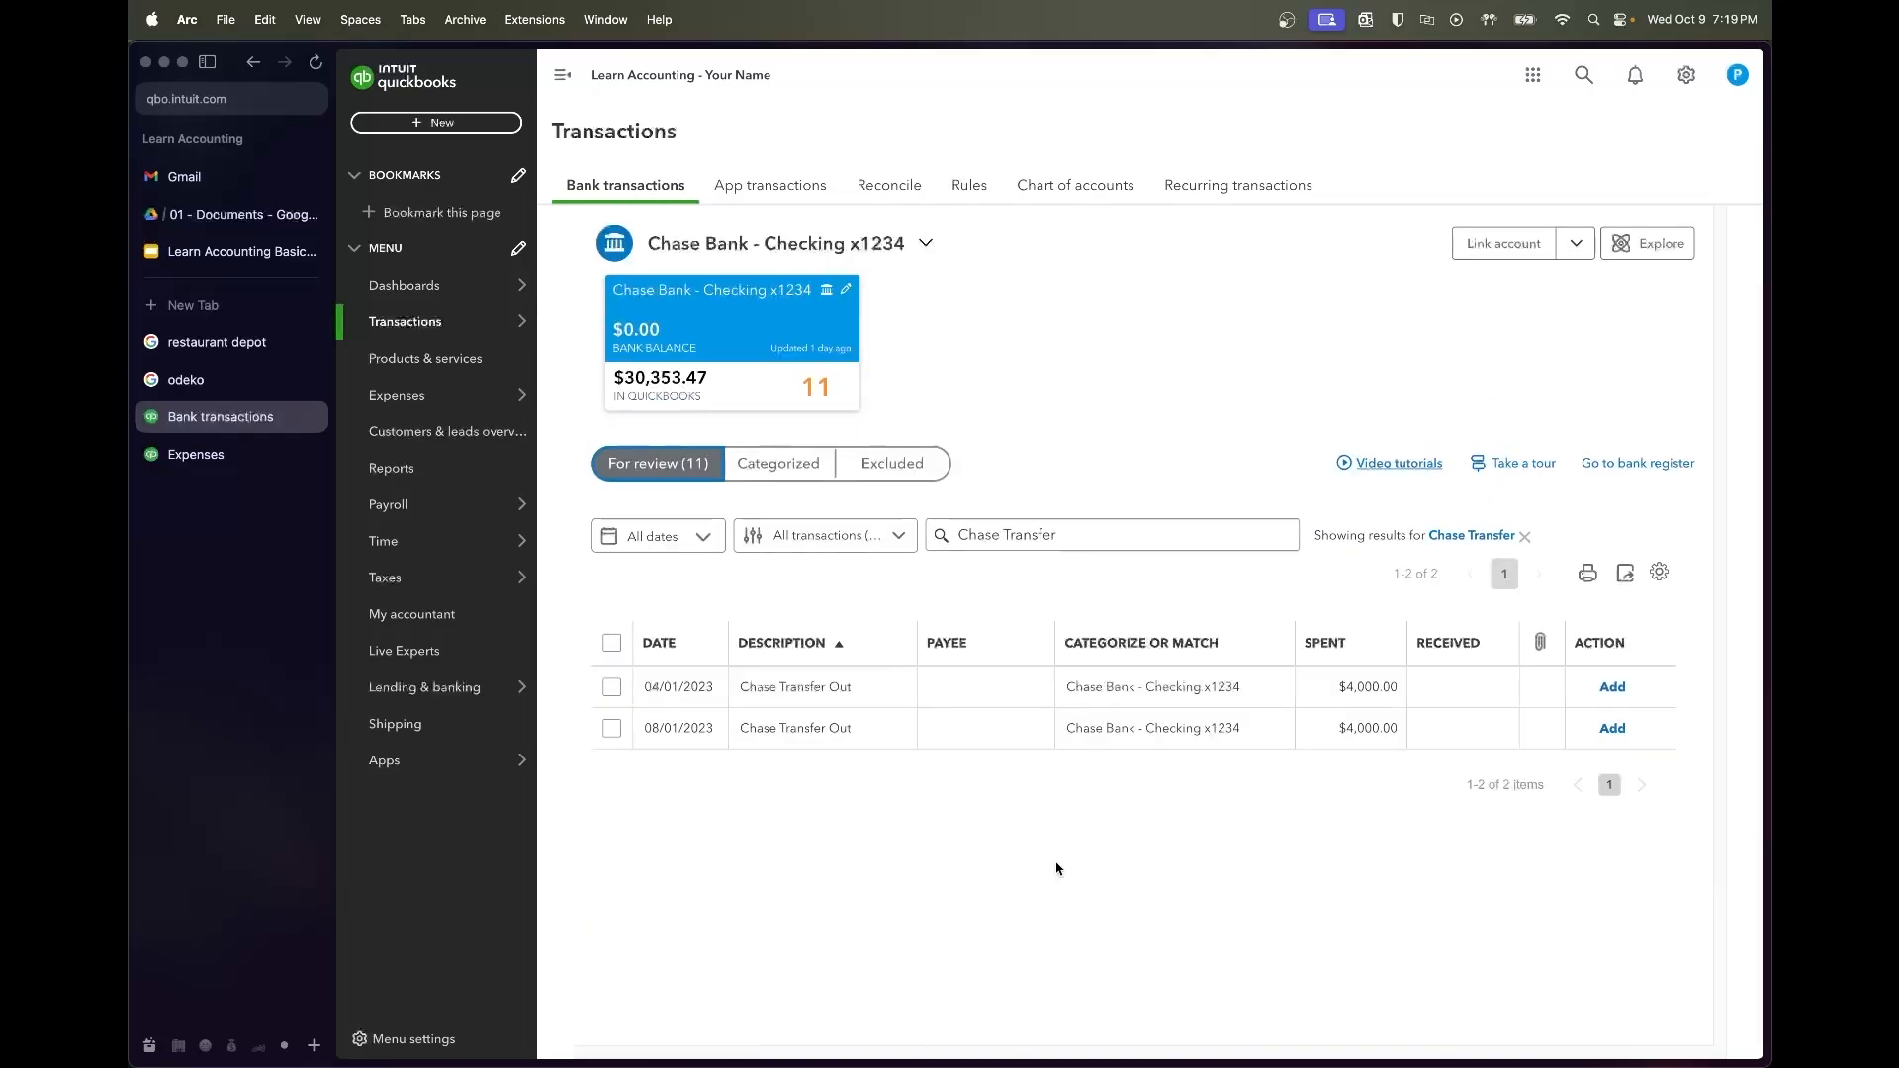
left_click(986, 687)
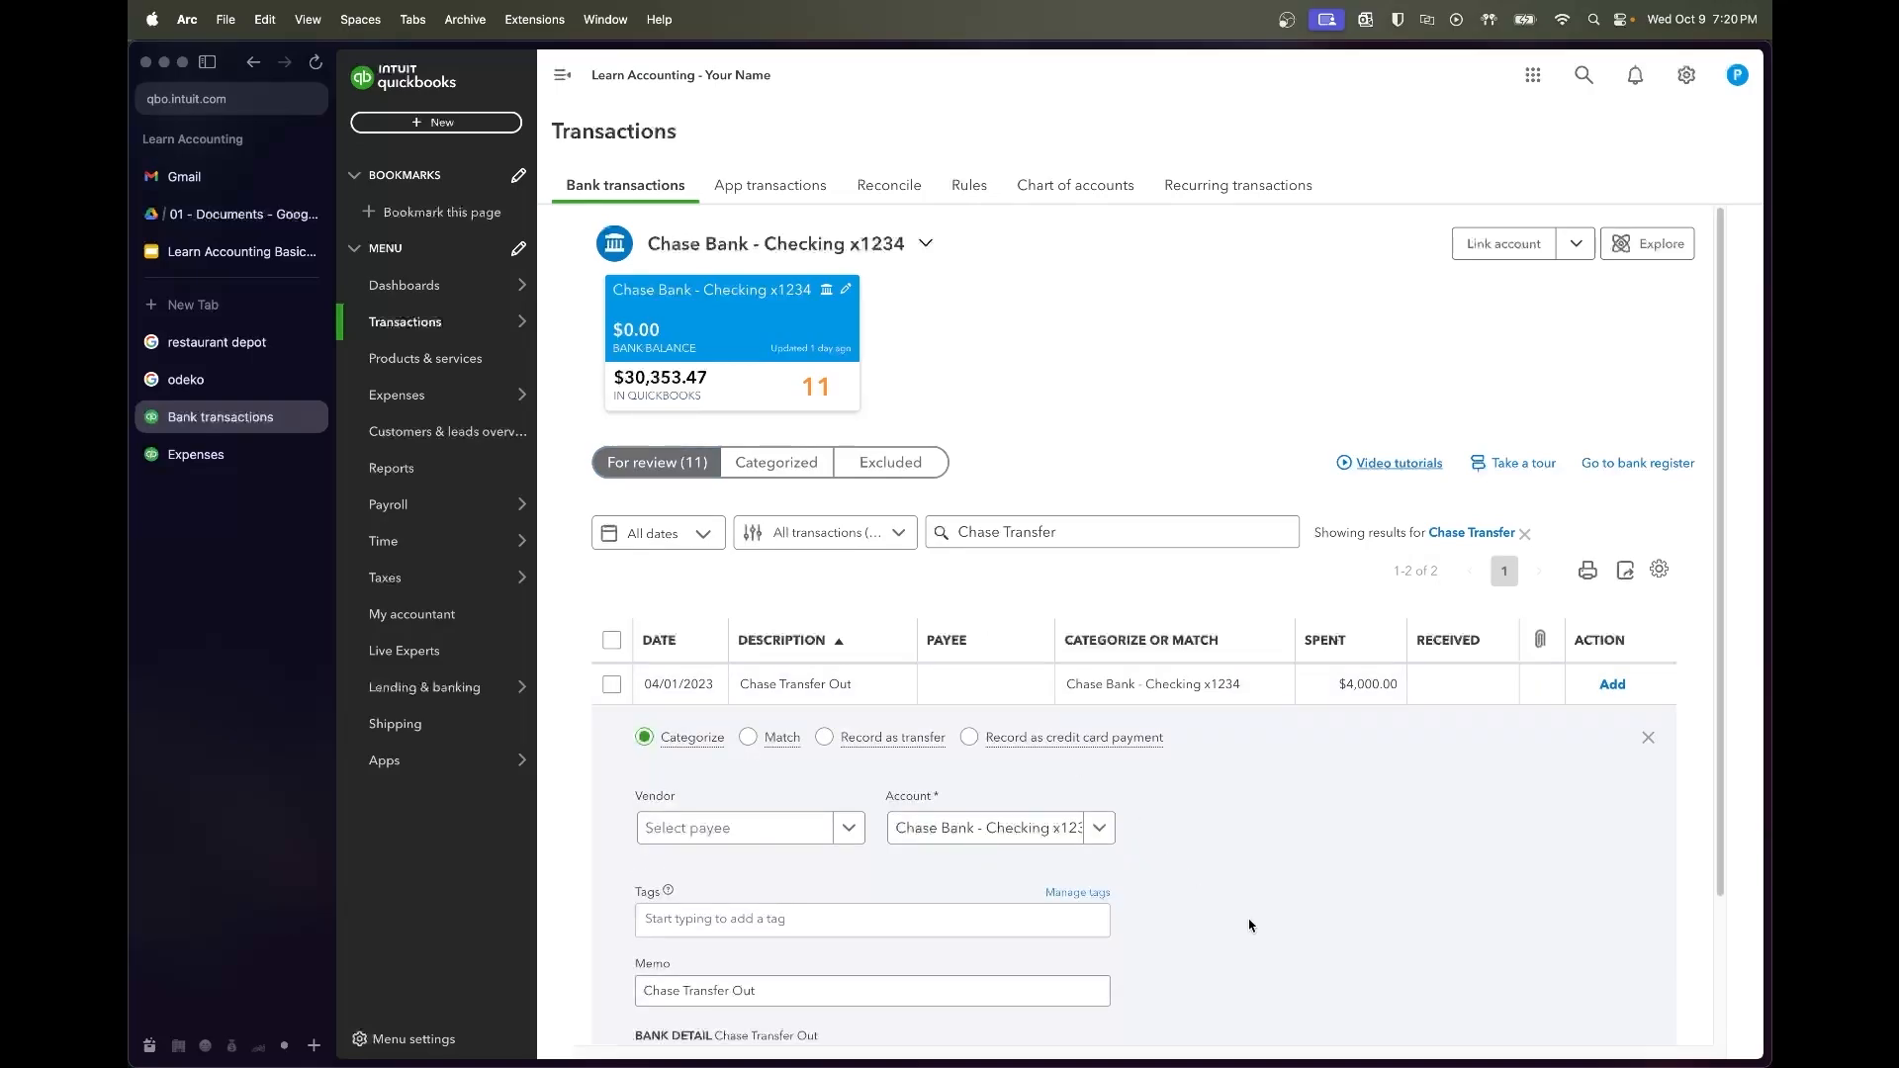
Set the 04/01 $4,000 Chase Transfer Out's payee to the owner and account to Distributions
scroll(1231, 919, "down", 3)
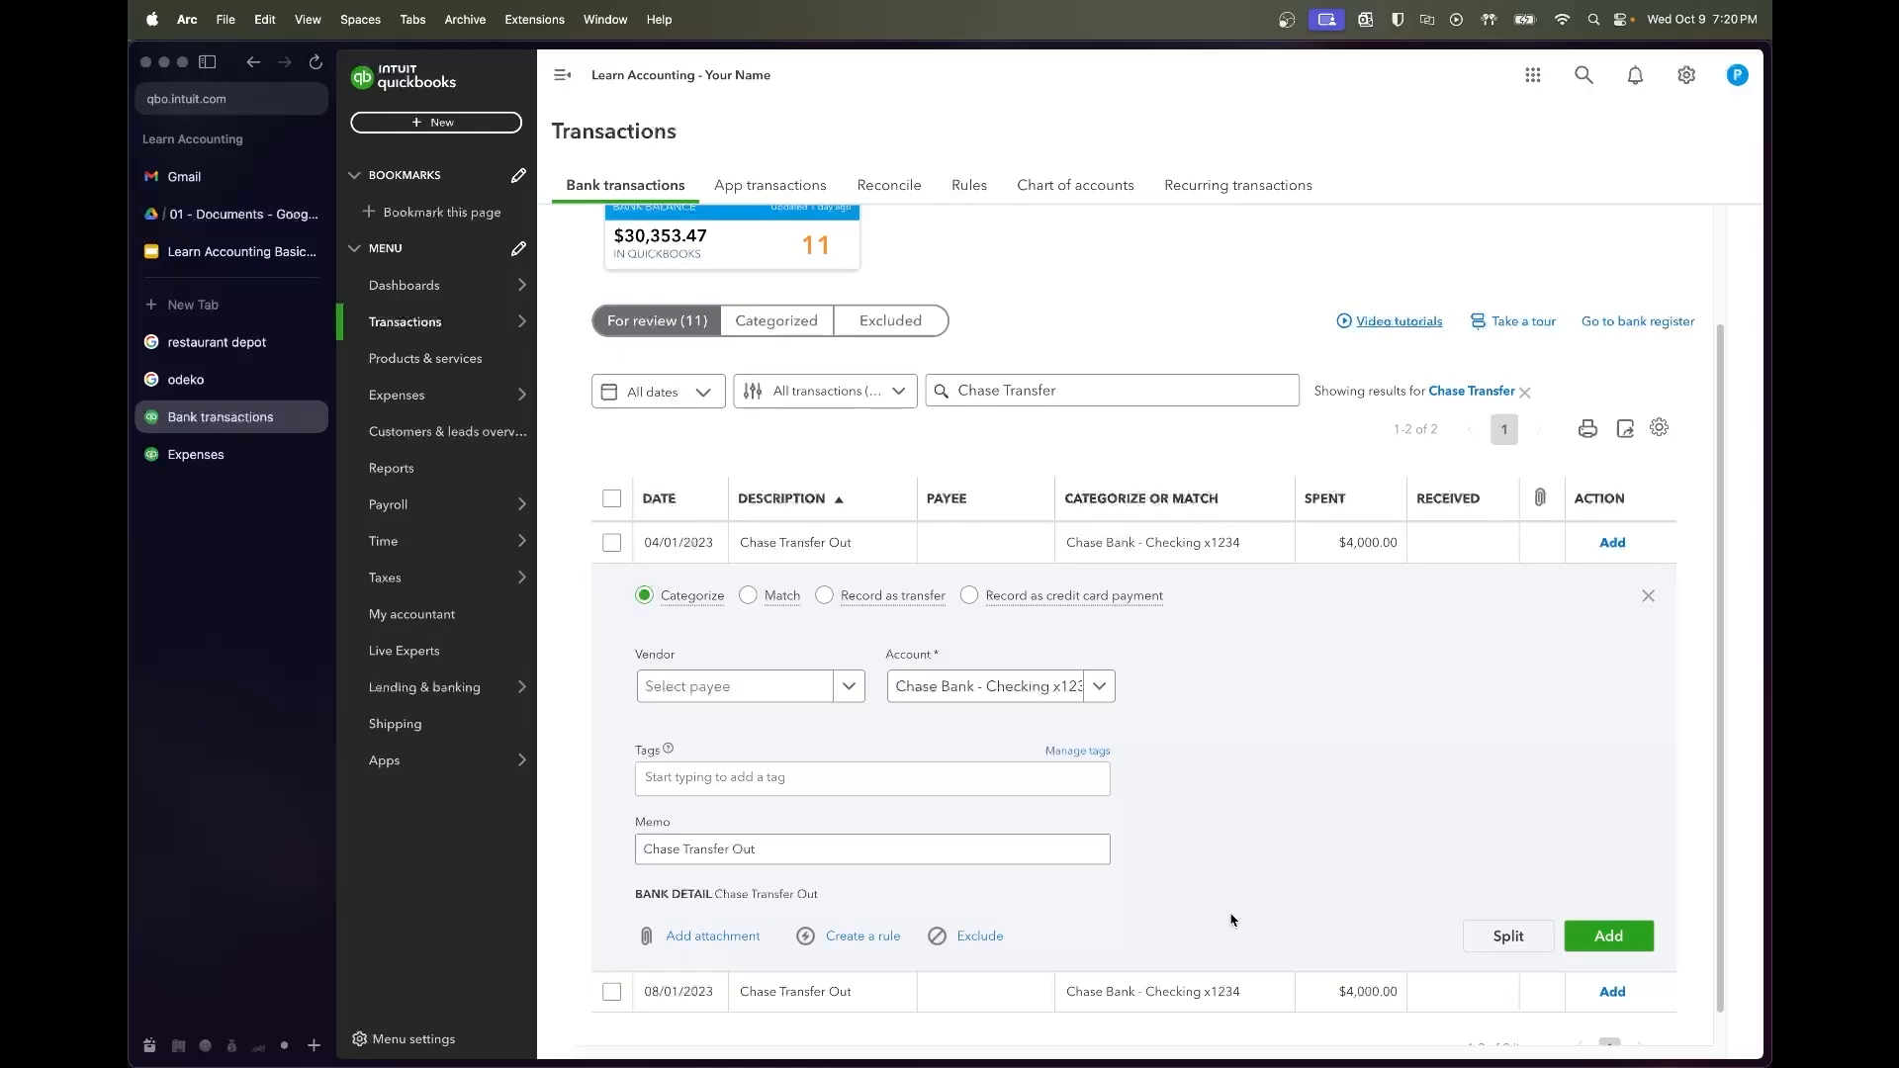
left_click(969, 842)
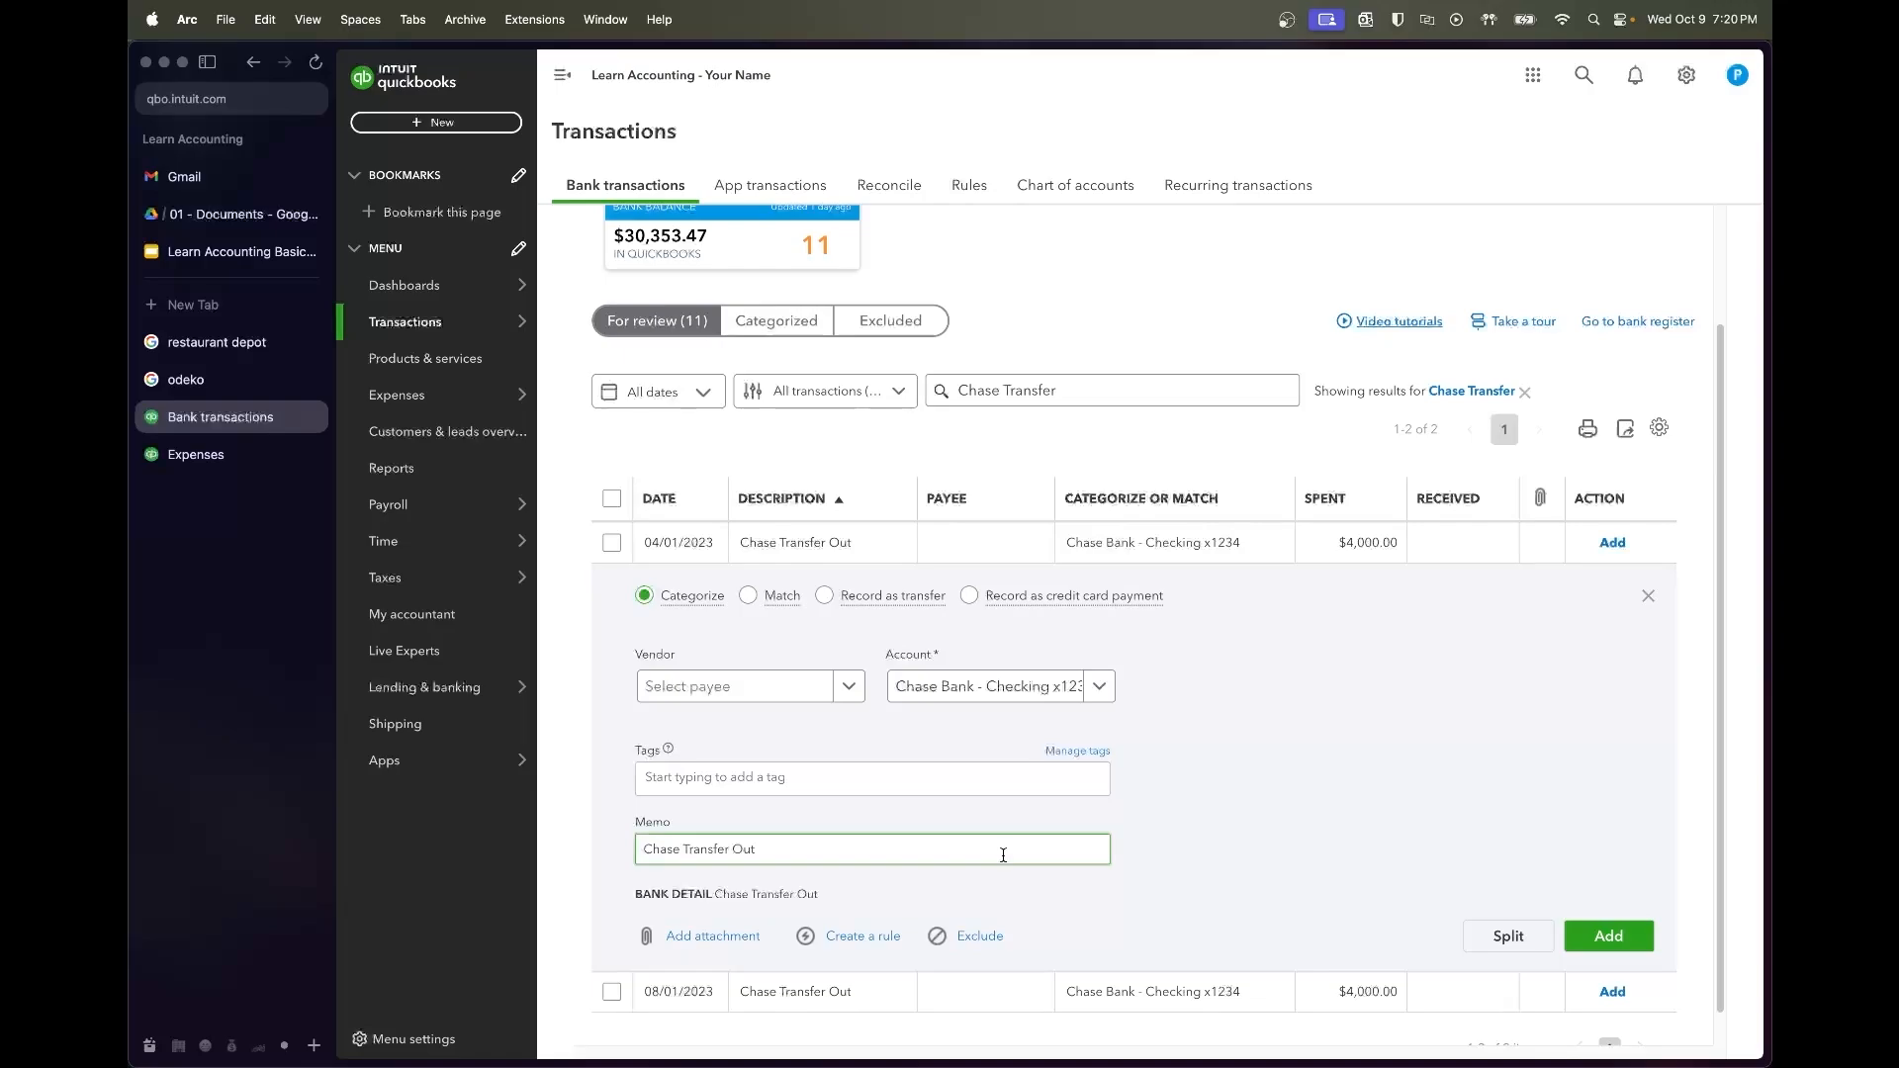
left_click(781, 692)
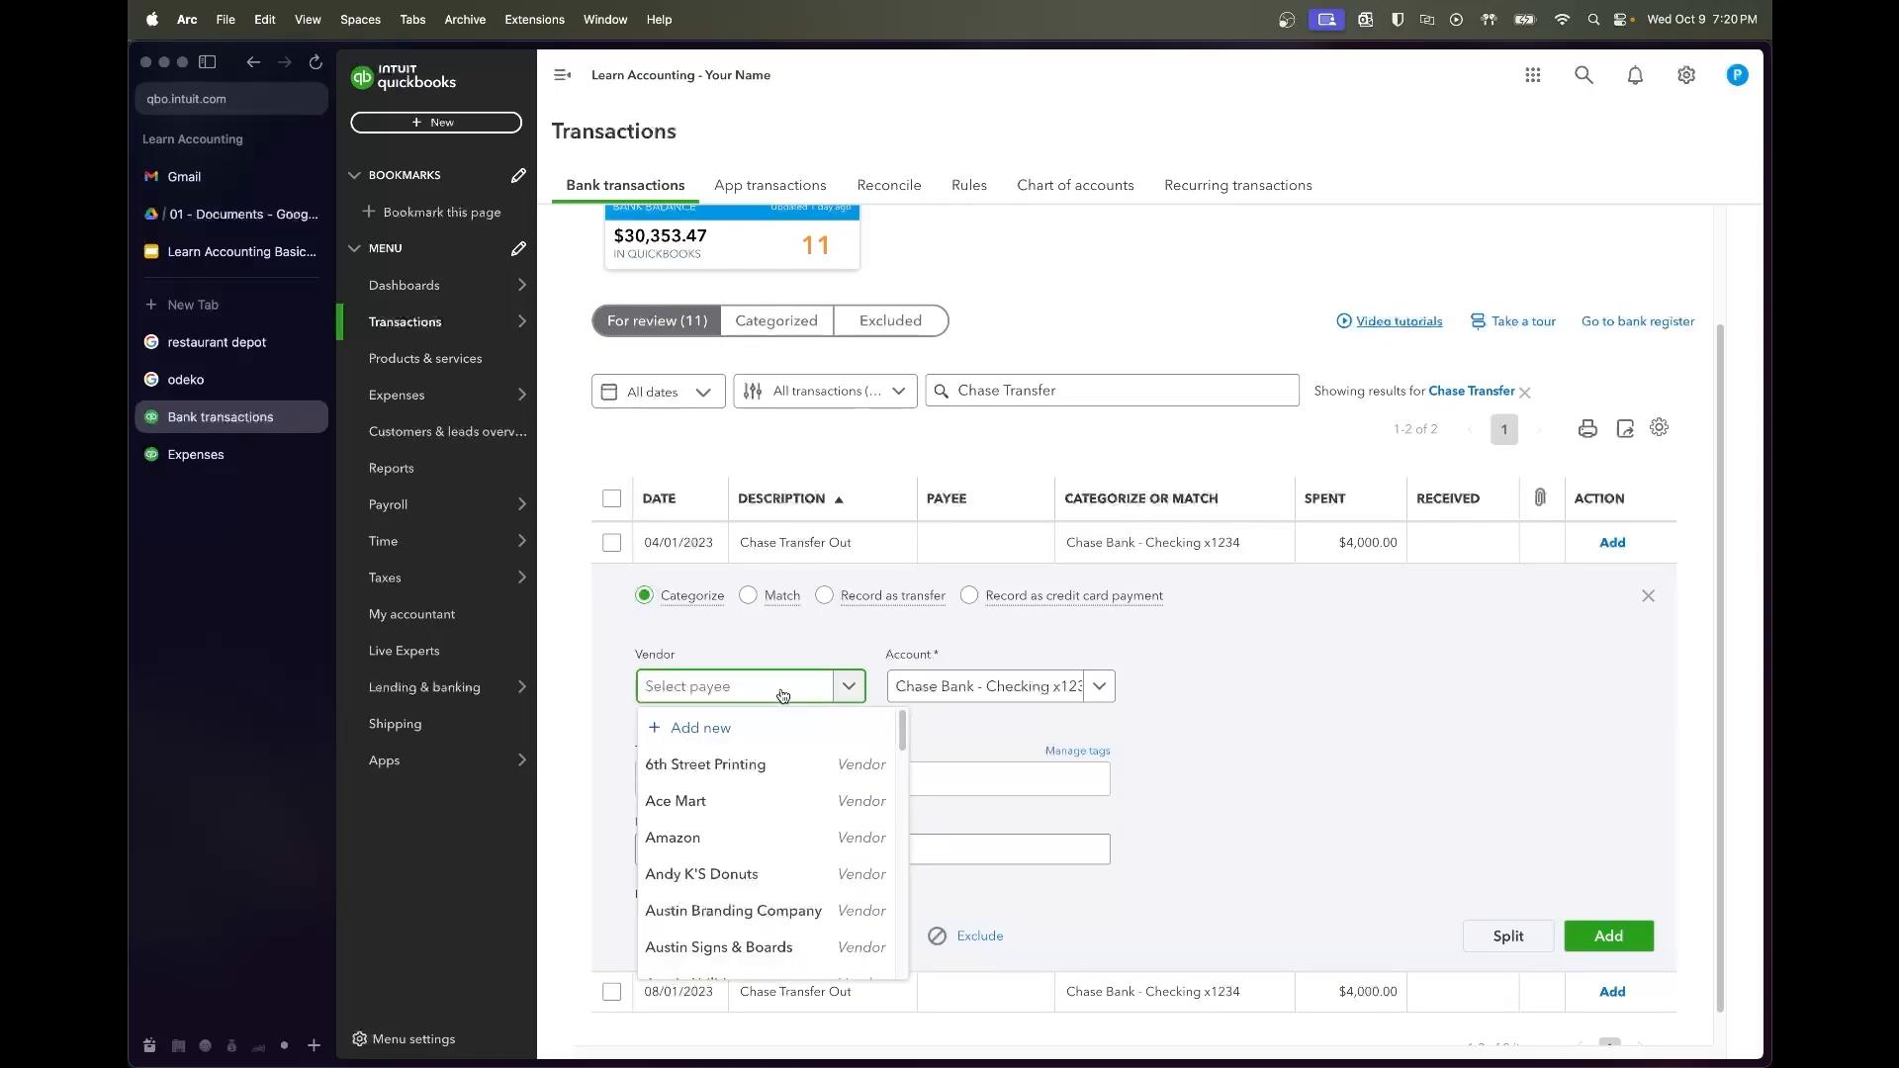
type("Prithvi")
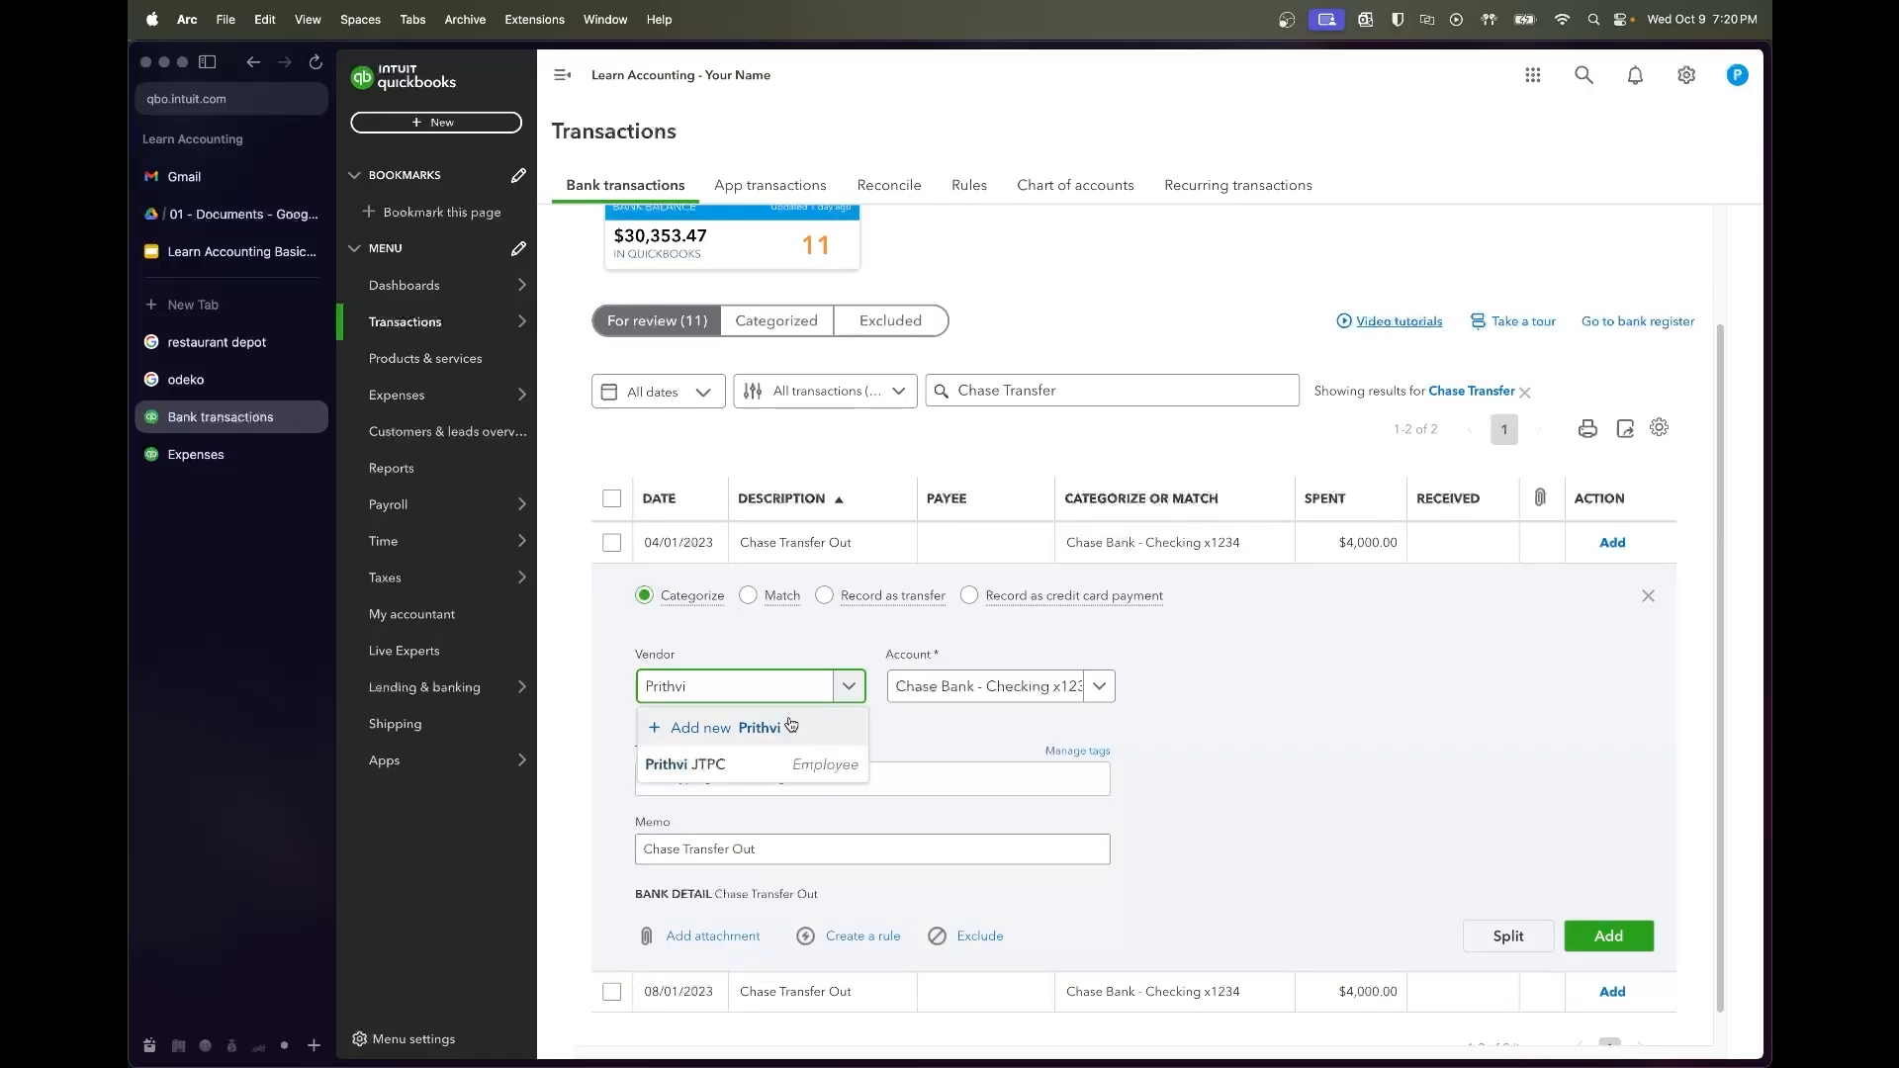
left_click(692, 764)
left_click(955, 697)
type("distribution")
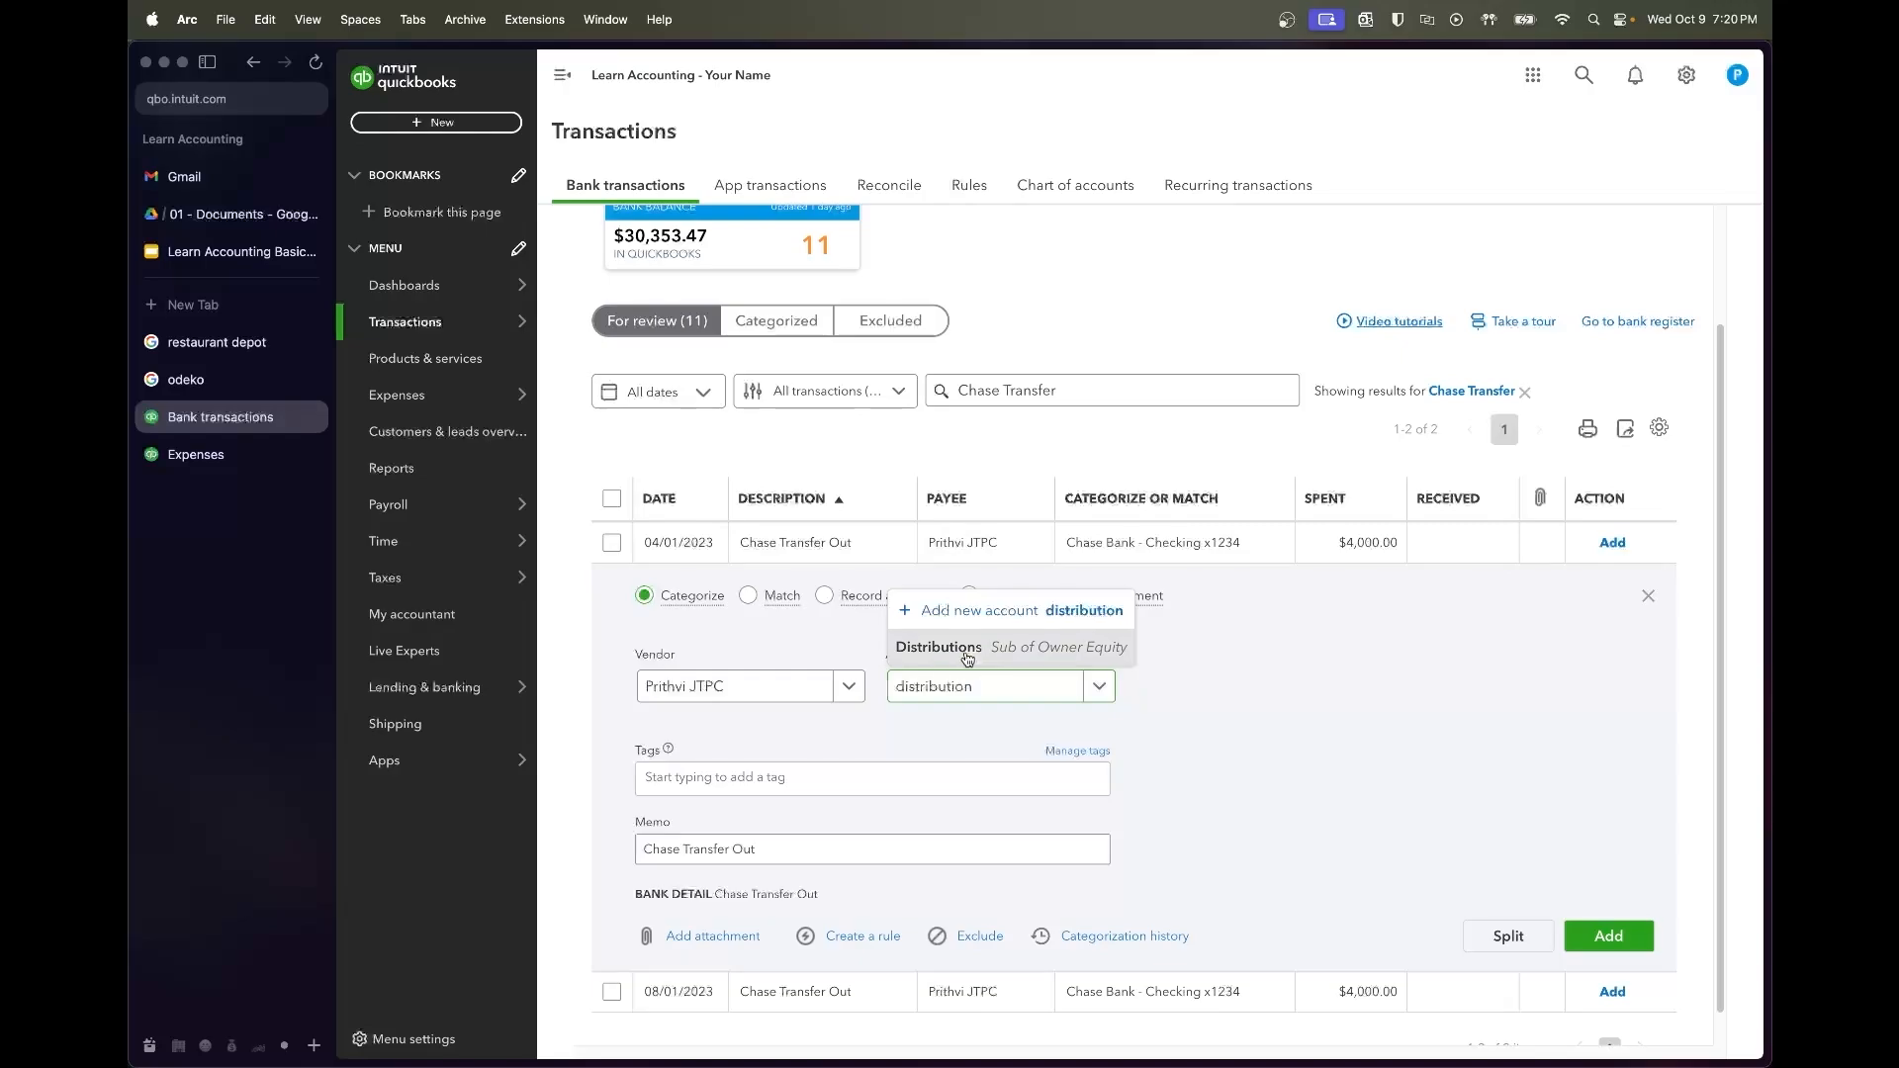
left_click(967, 648)
left_click(1126, 513)
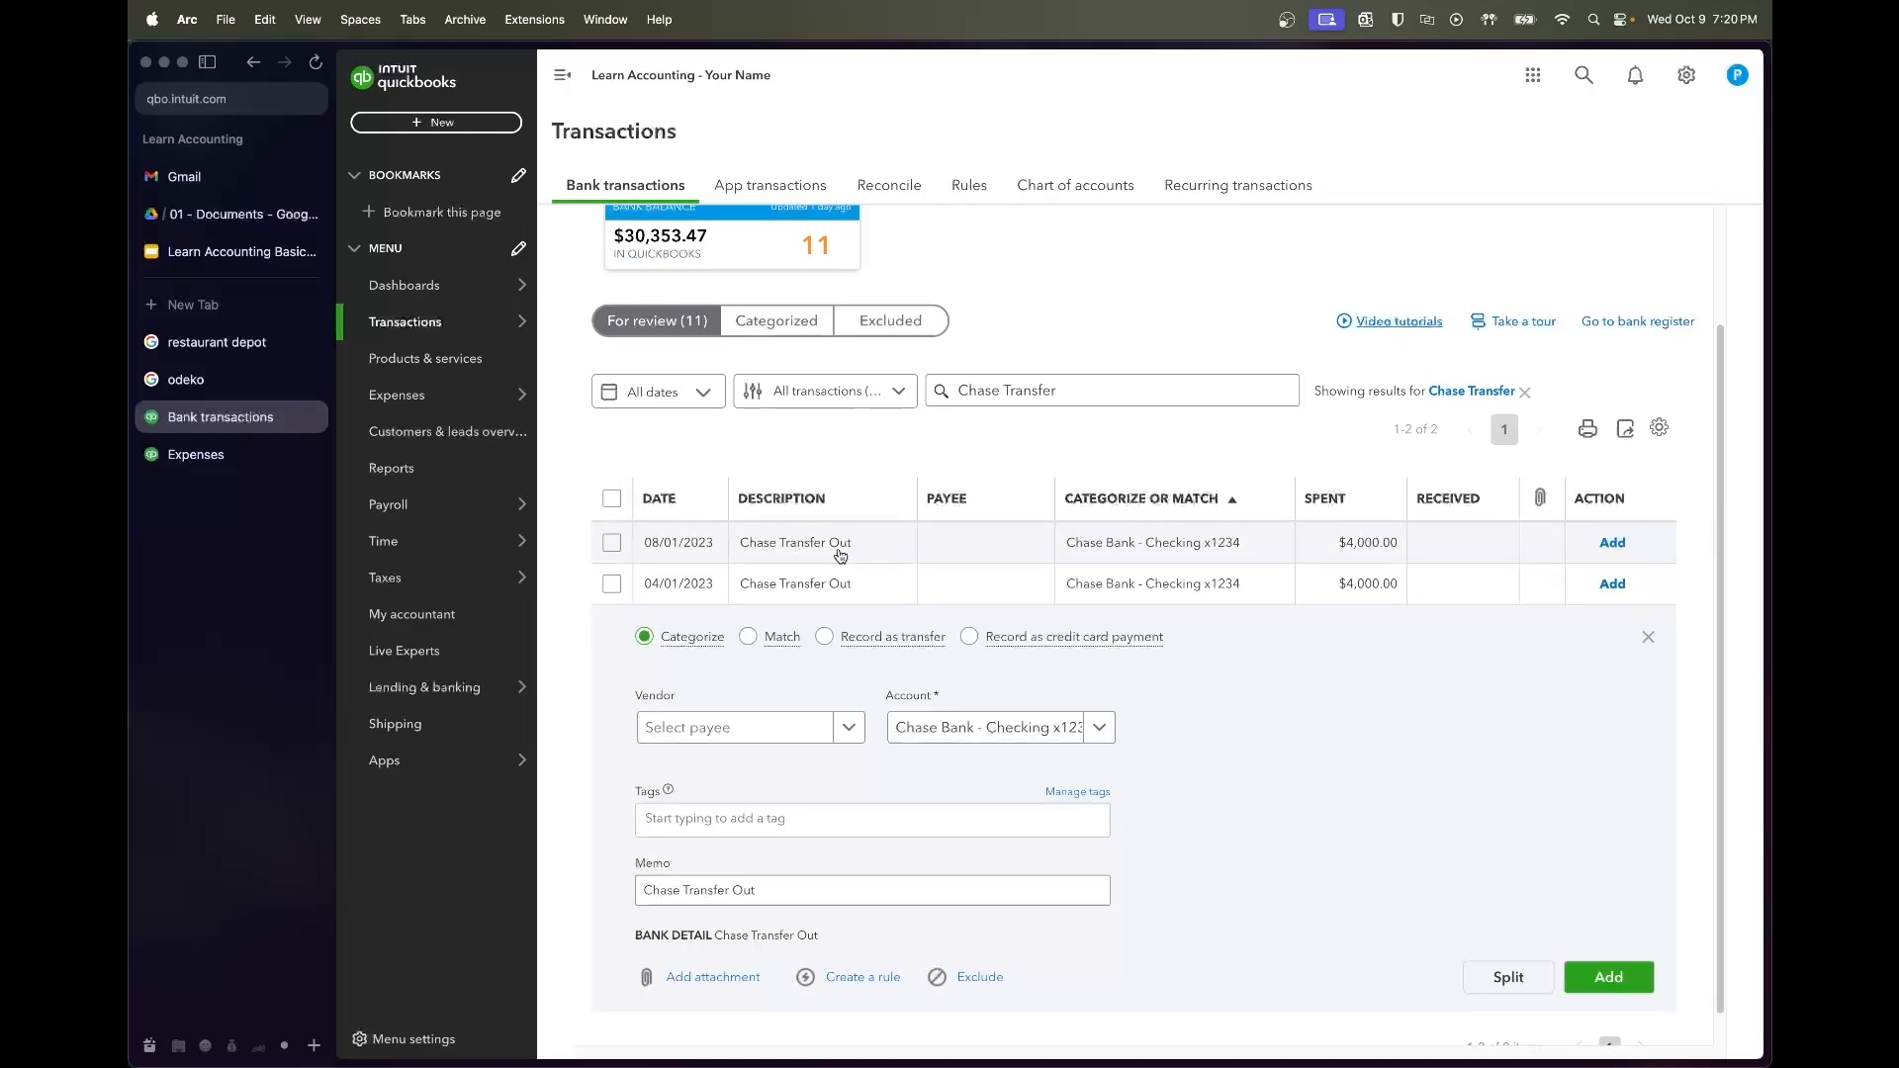
Give the other Chase Transfer Out the owner as payee and Owner Equity Distributions account
left_click(836, 555)
left_click(740, 776)
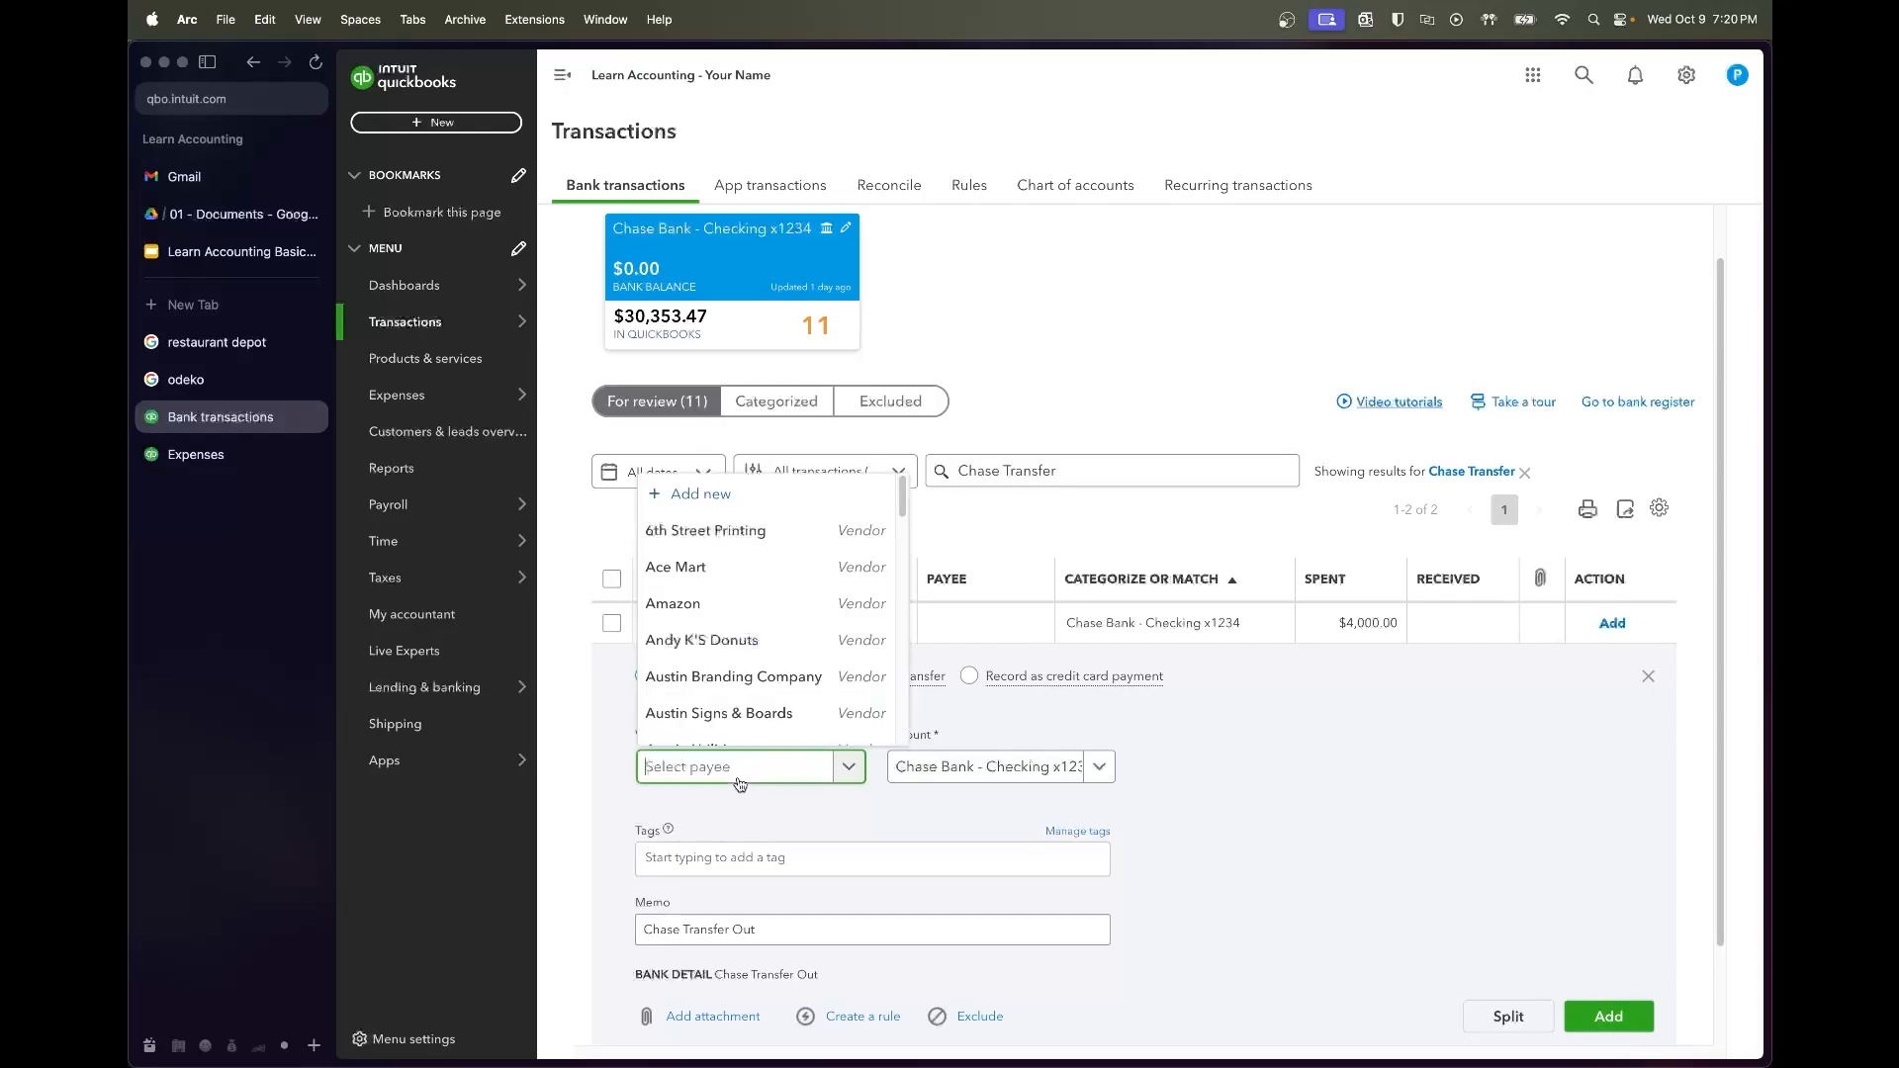
type("Prithv")
left_click(723, 734)
left_click(947, 778)
type("istri")
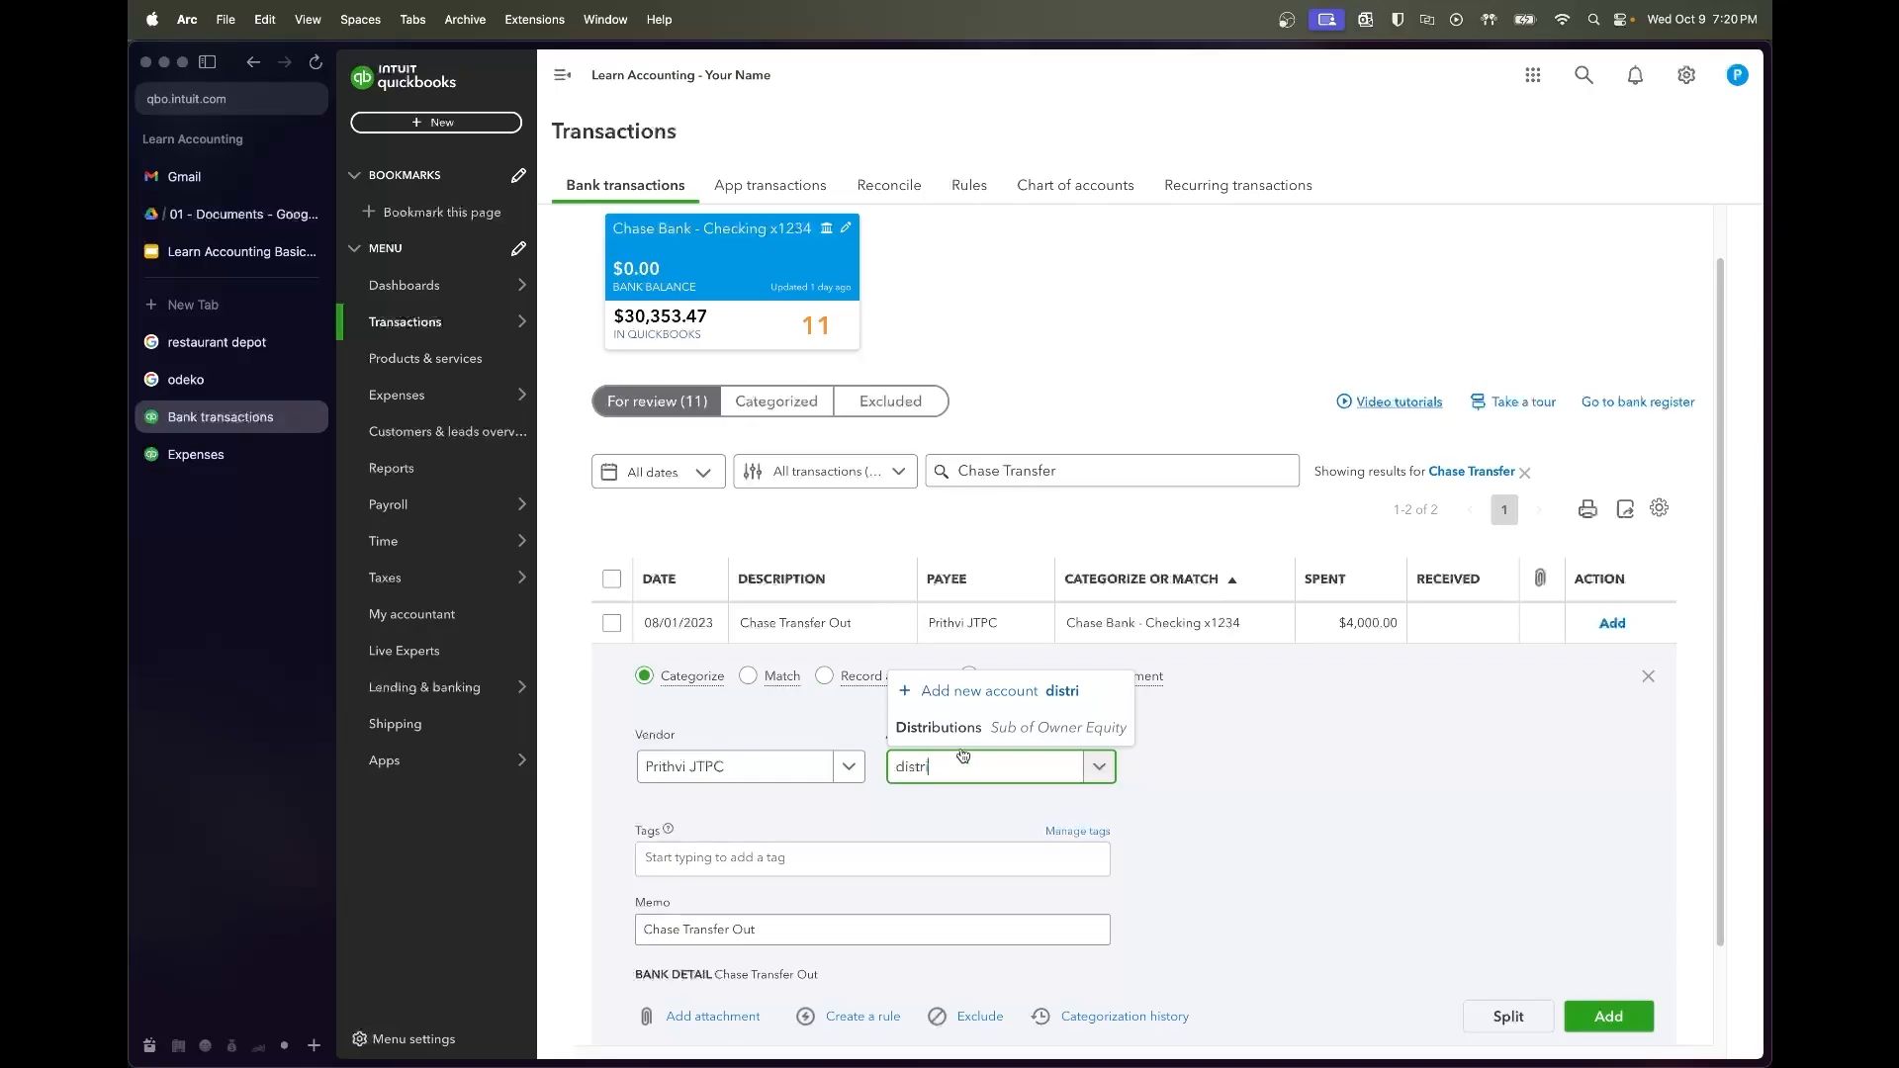
left_click(955, 725)
left_click(959, 629)
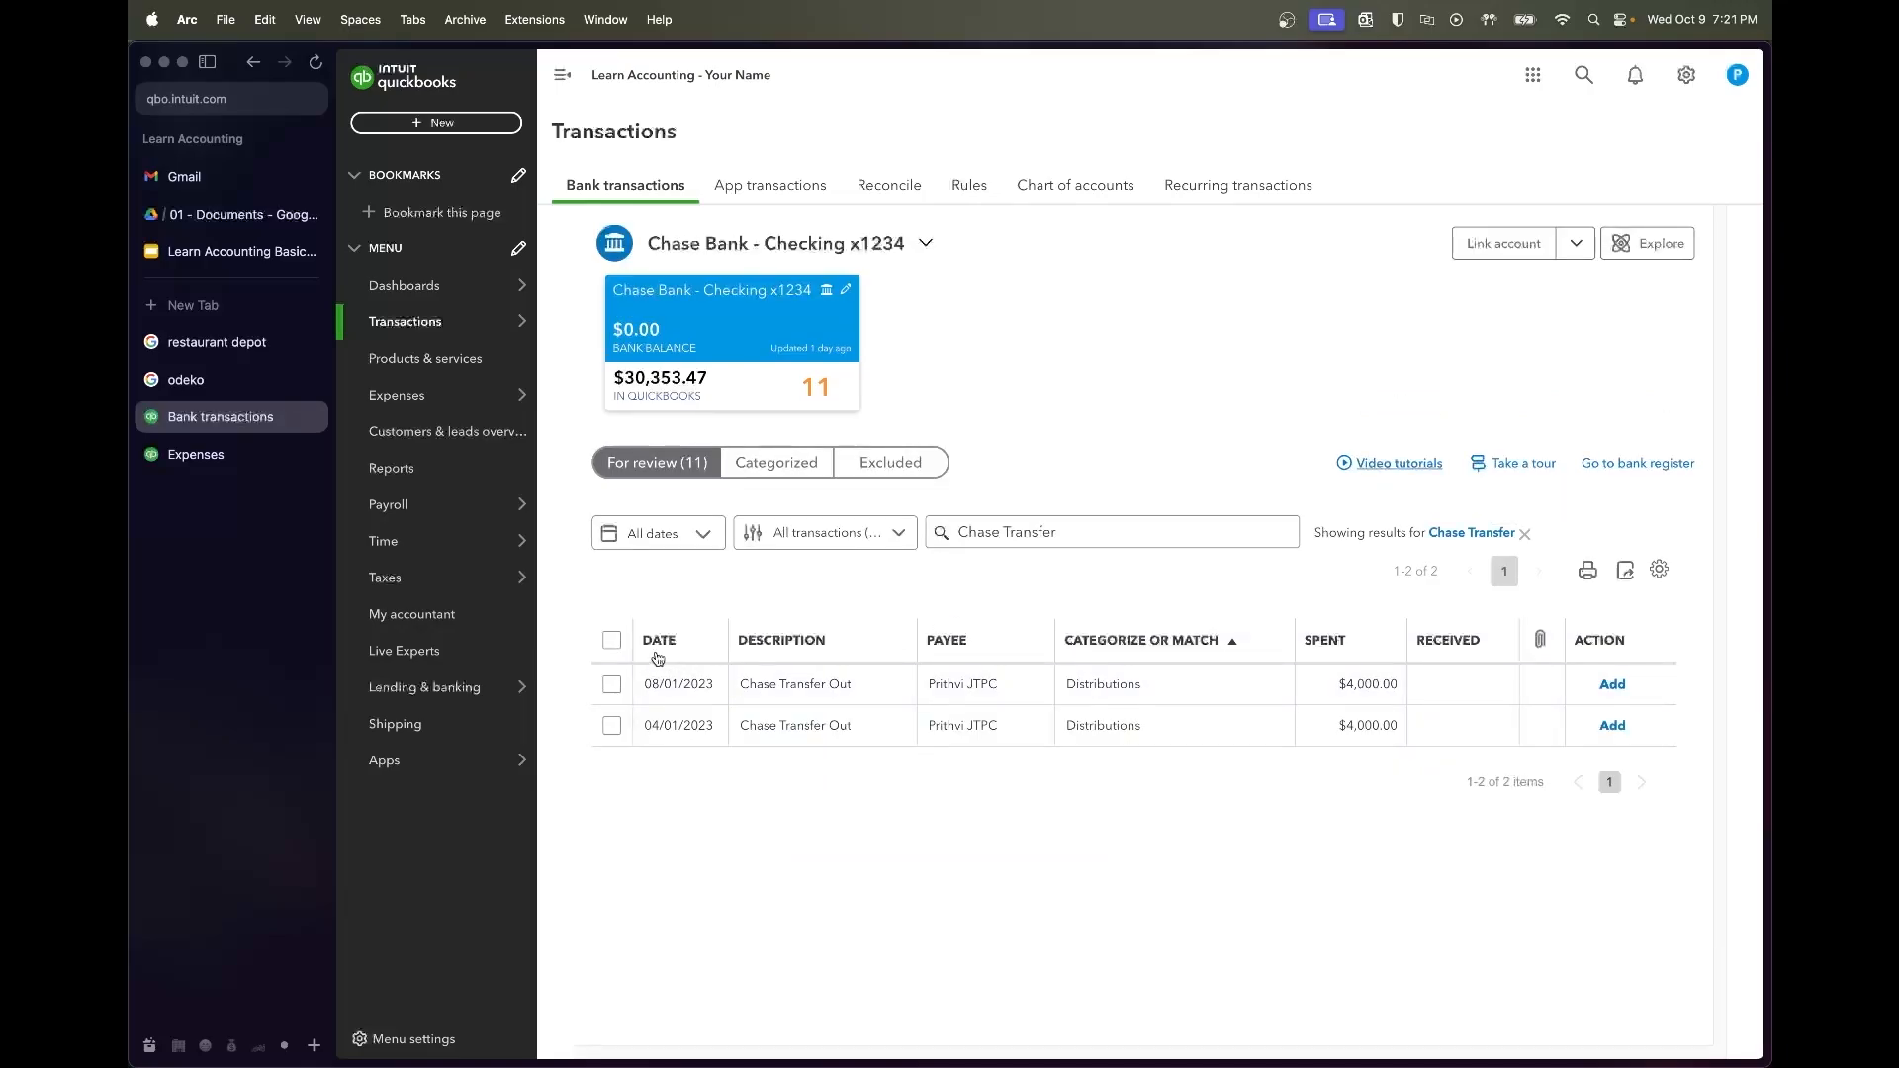
Accept both transfers as Distributions and clear the Chase Transfer search filter
left_click(613, 640)
left_click(952, 526)
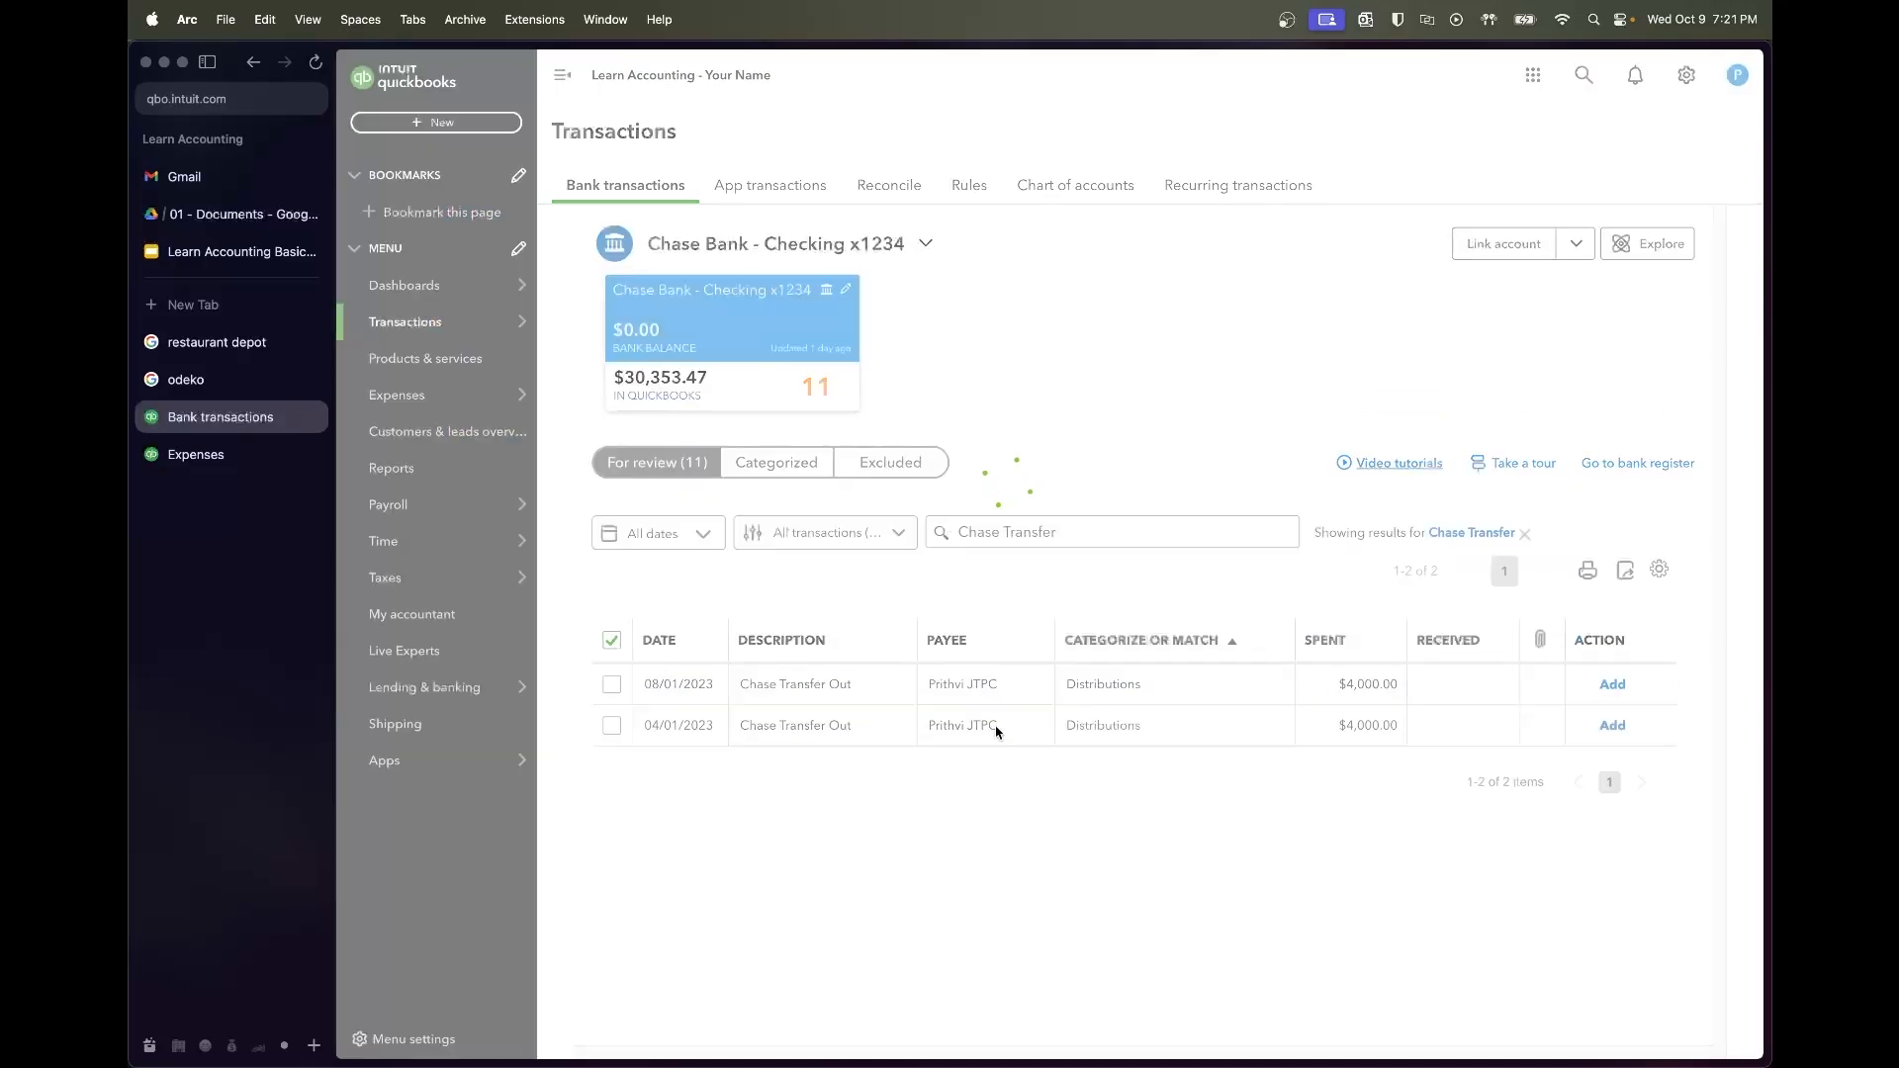
left_click(1022, 544)
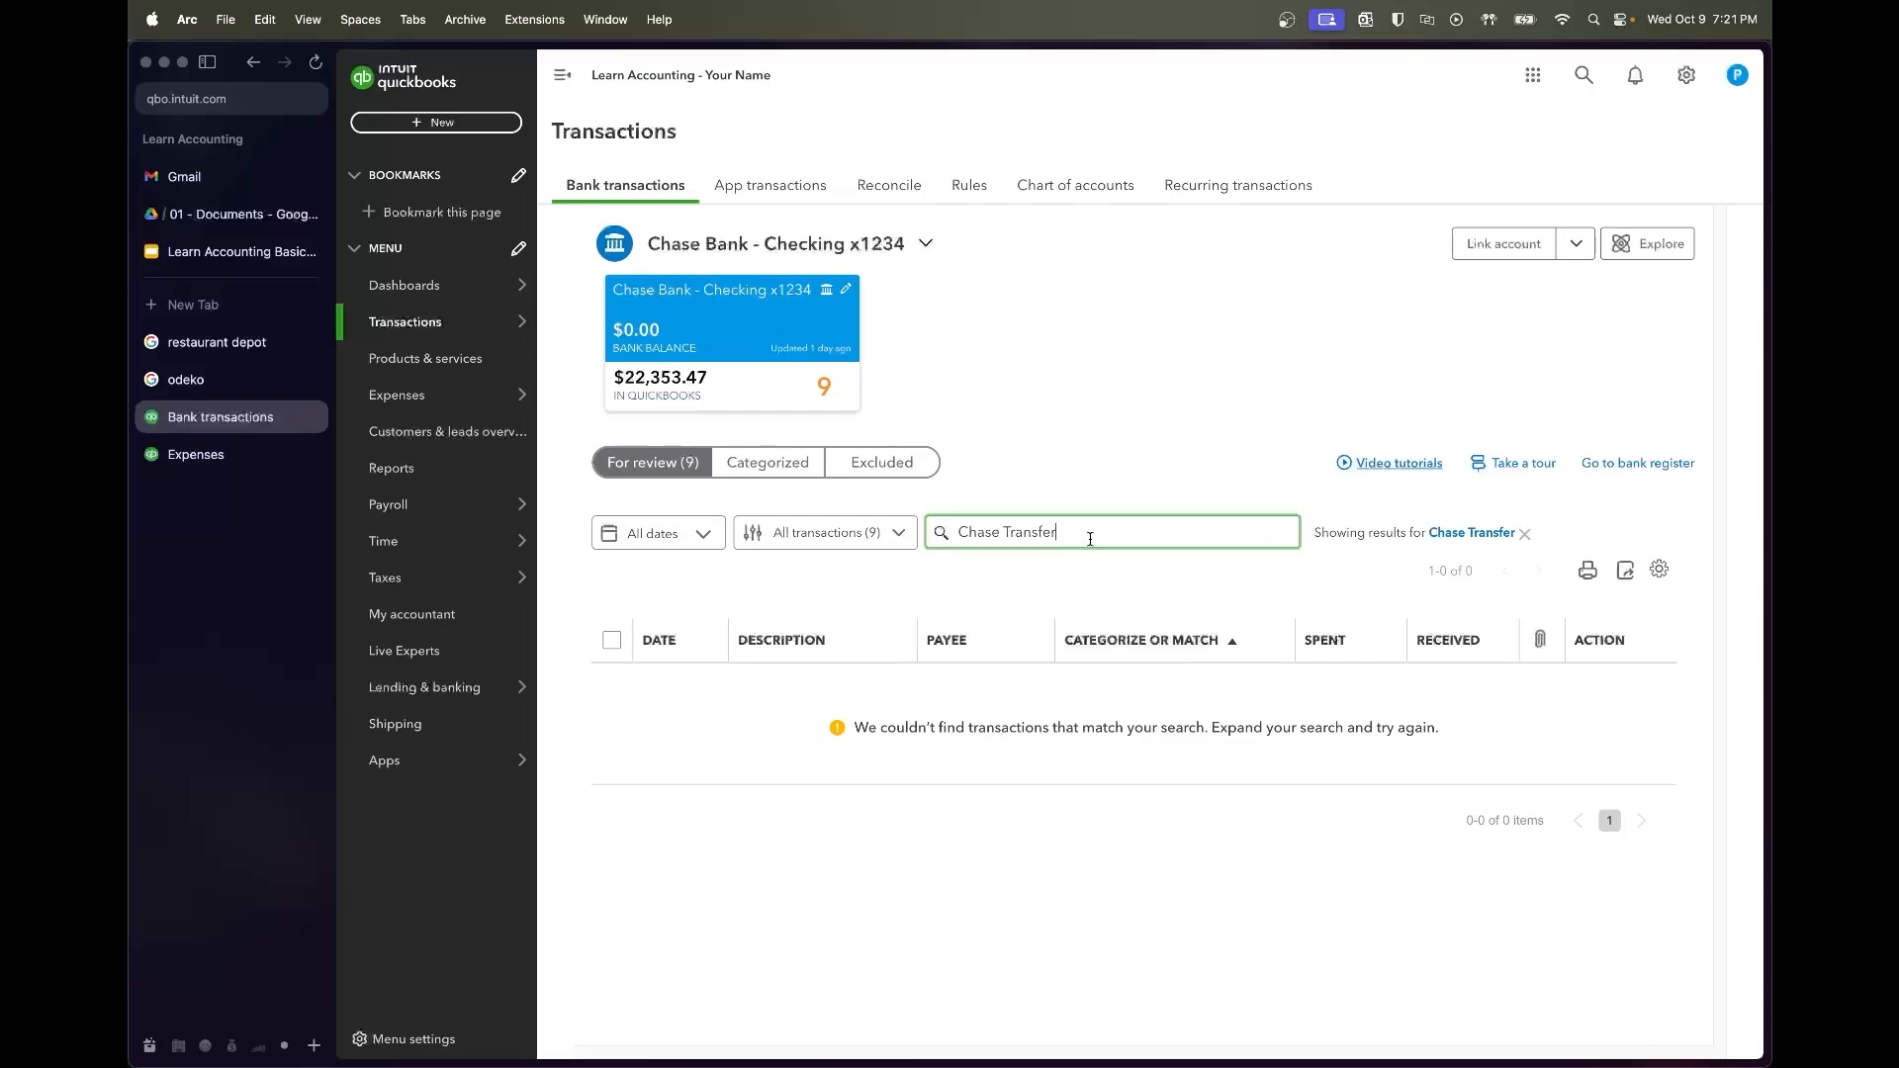
left_click(1525, 534)
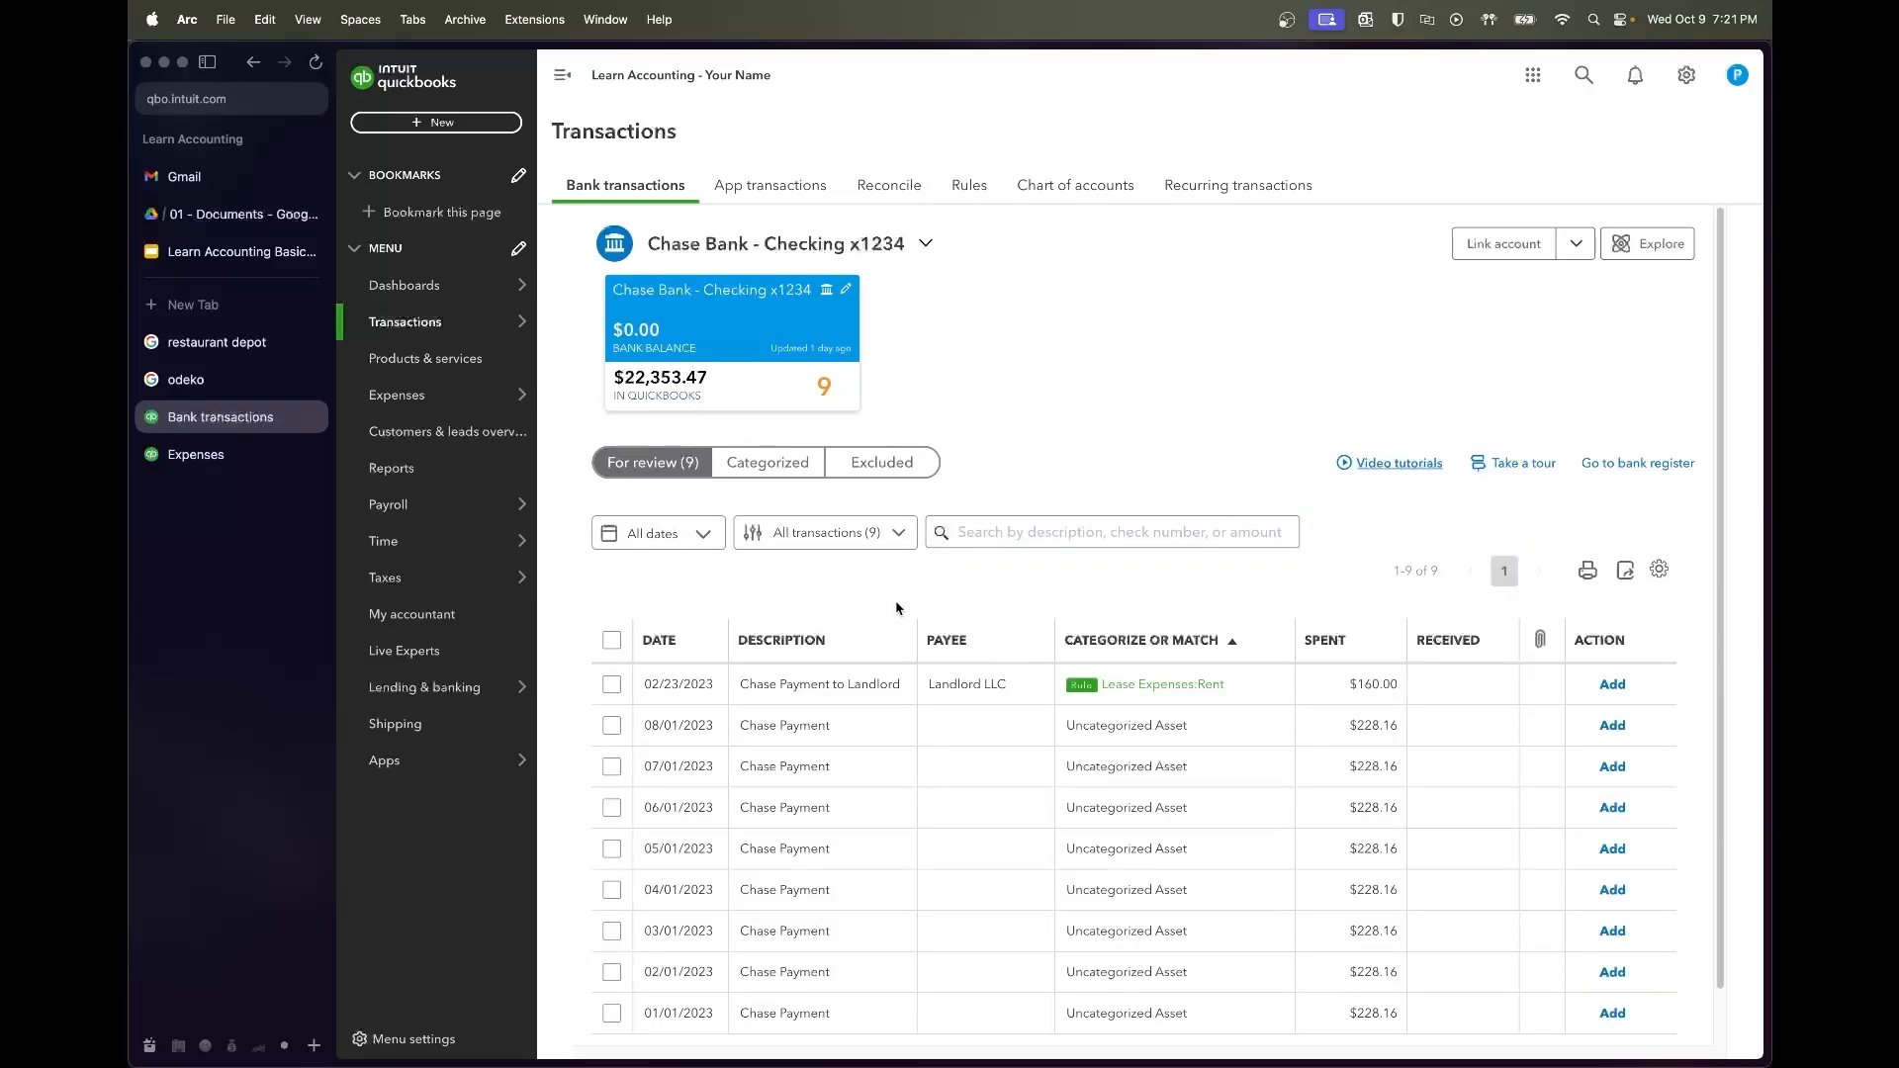
scroll(907, 607, "down", 1)
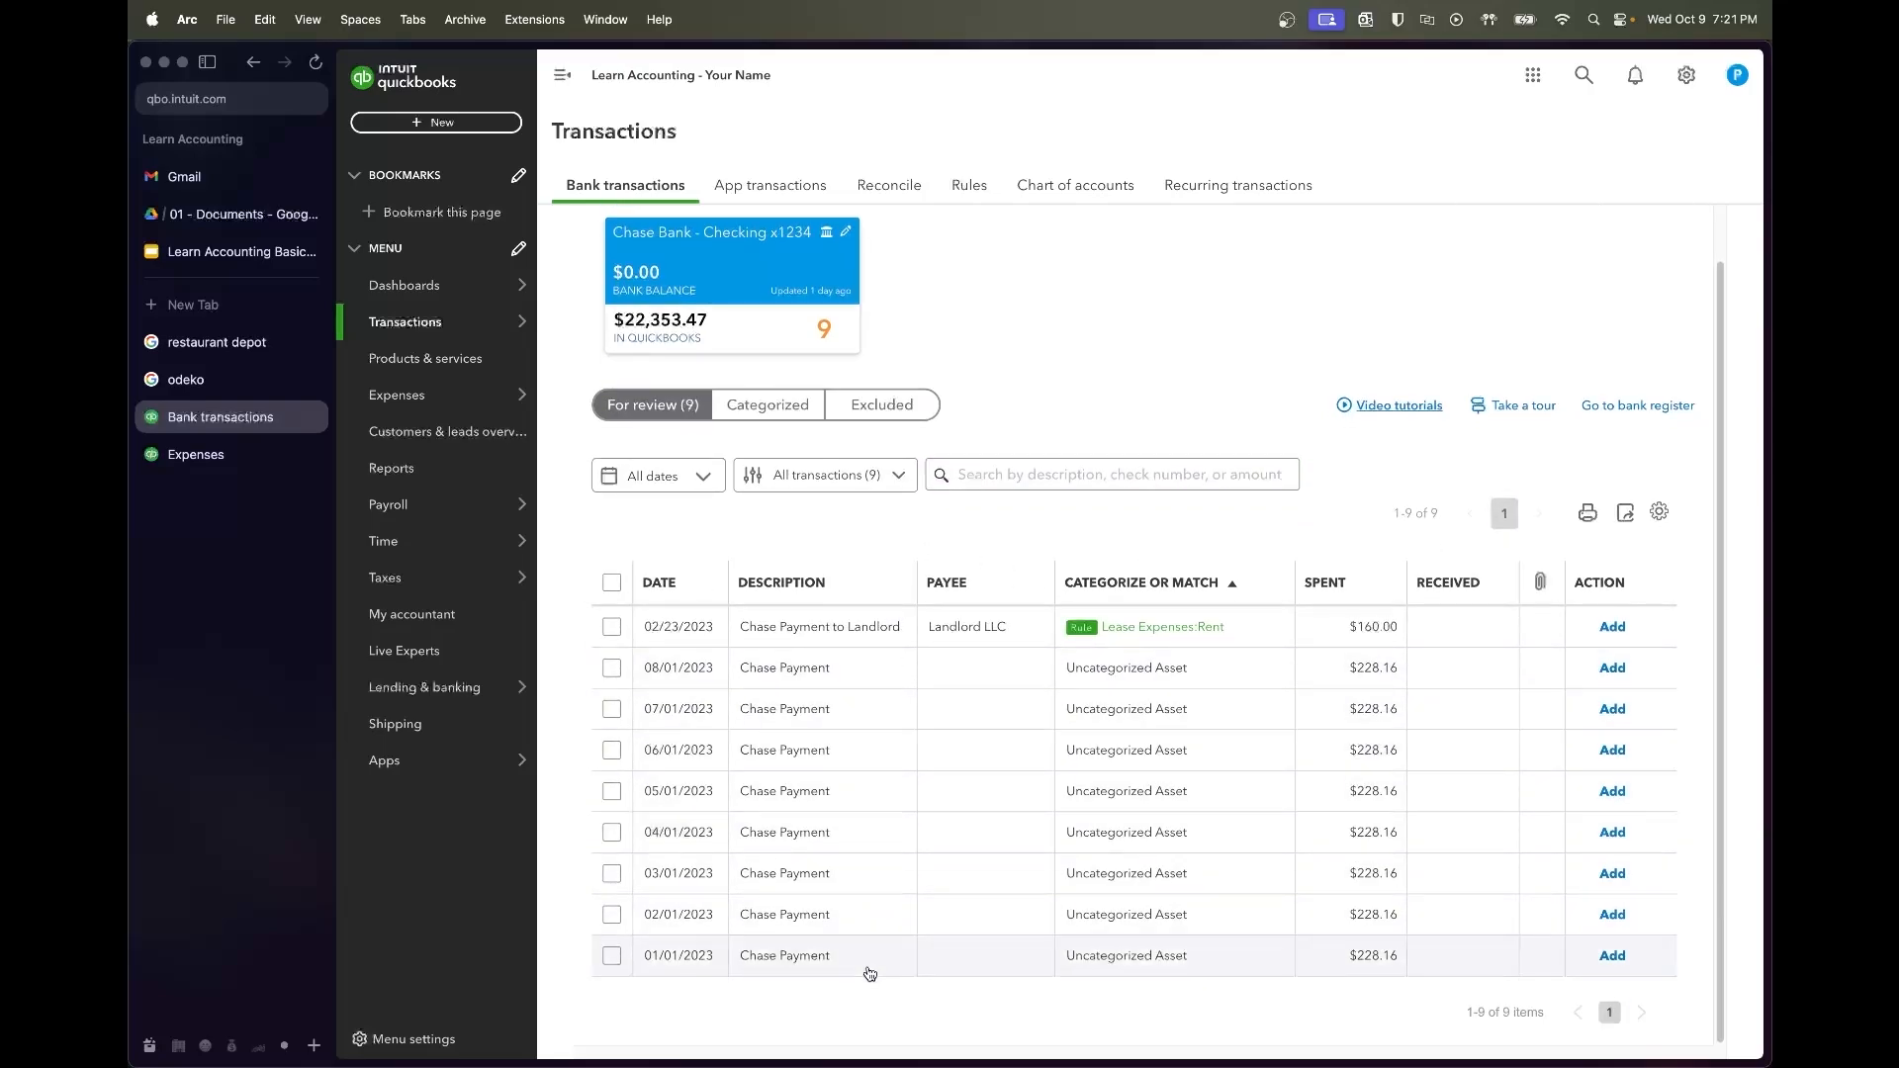
left_click(884, 641)
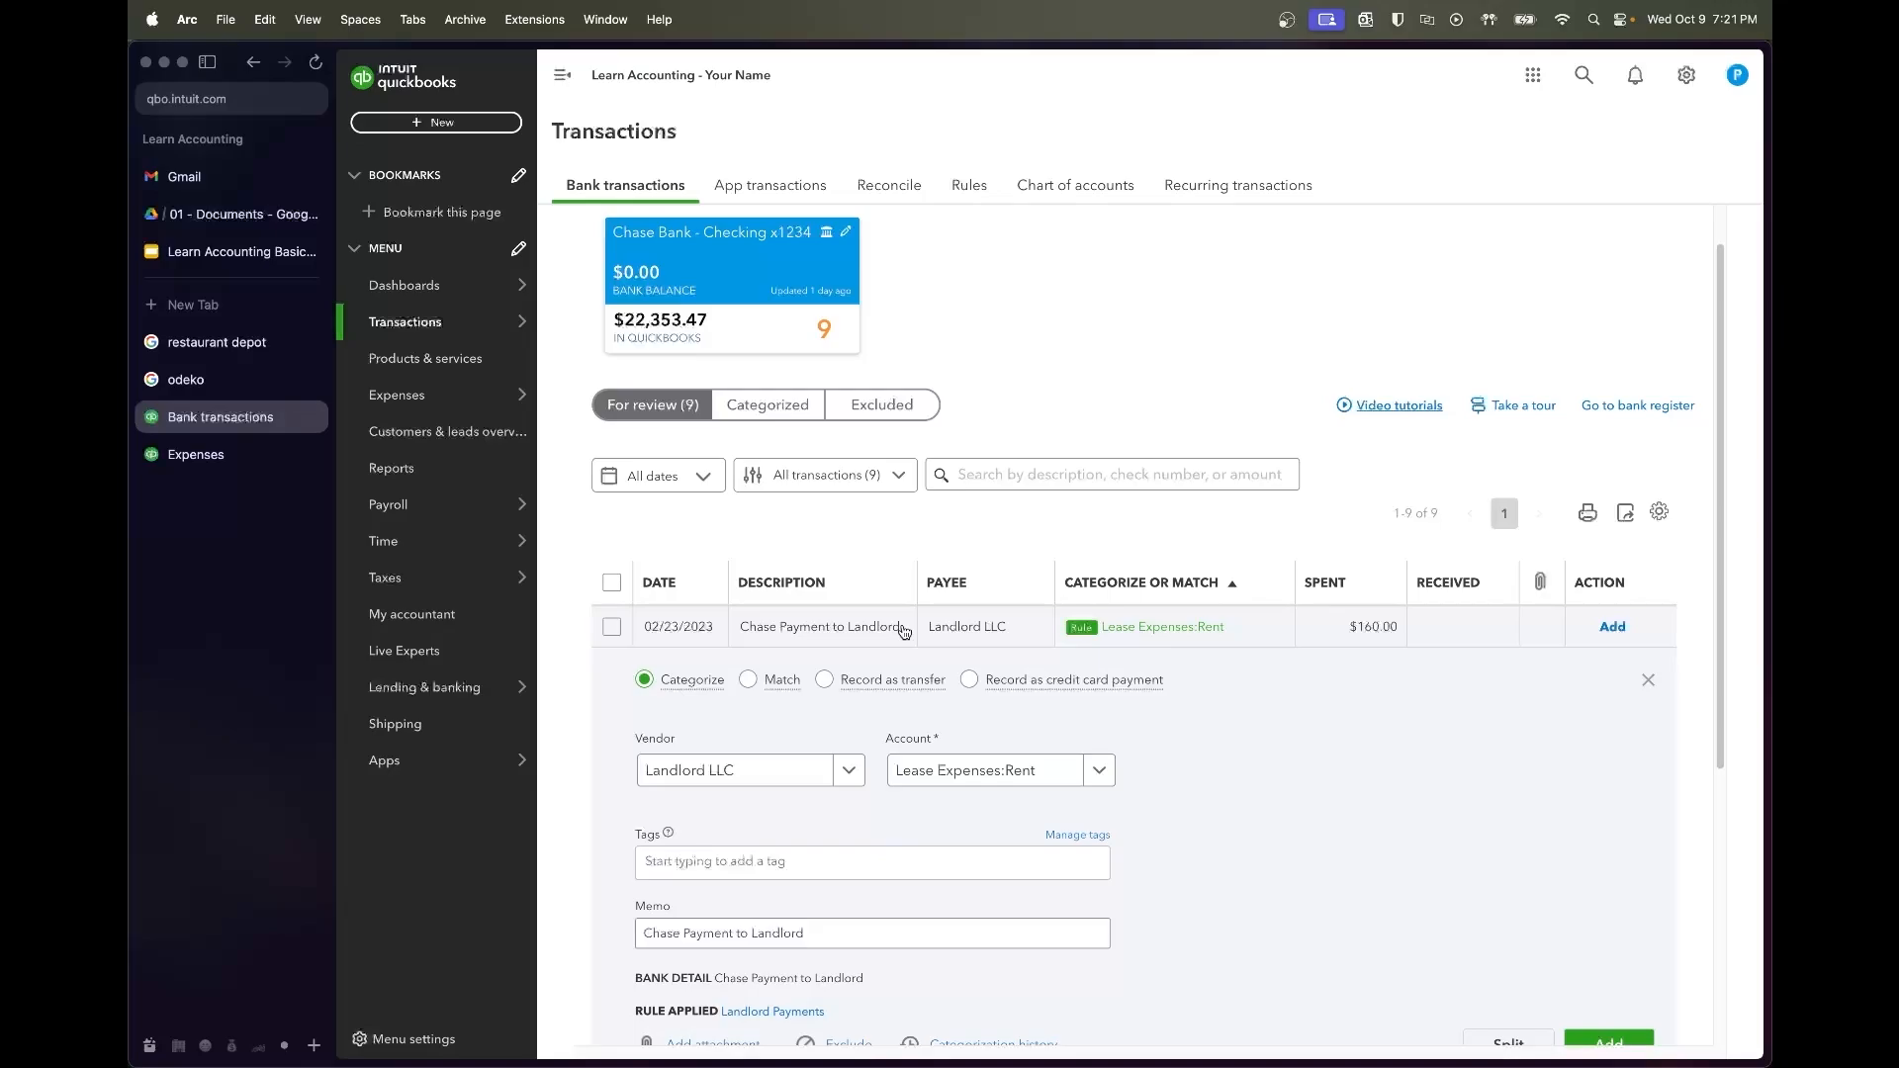
Change the $160 02/23/2023 Landlord LLC payment's account to Repairs & Maintenance and add it
scroll(903, 631, "down", 1)
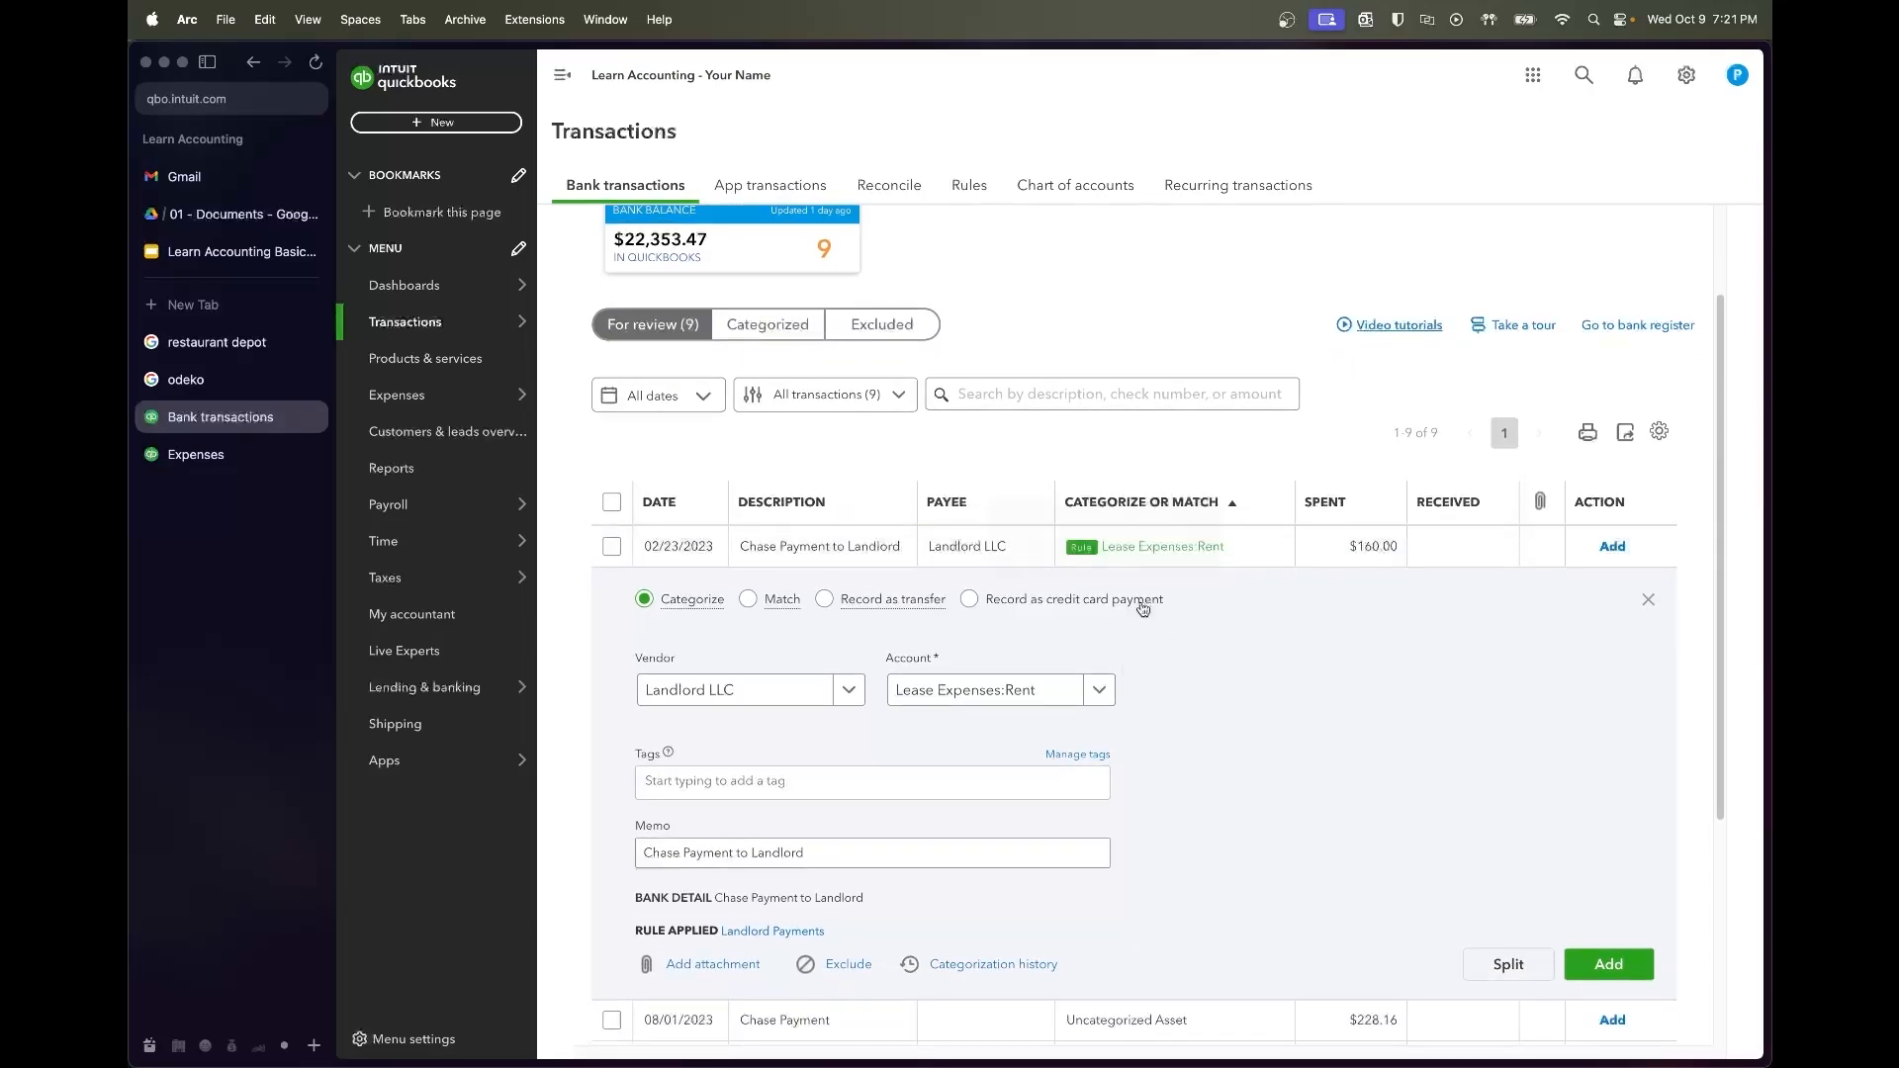
left_click(1014, 698)
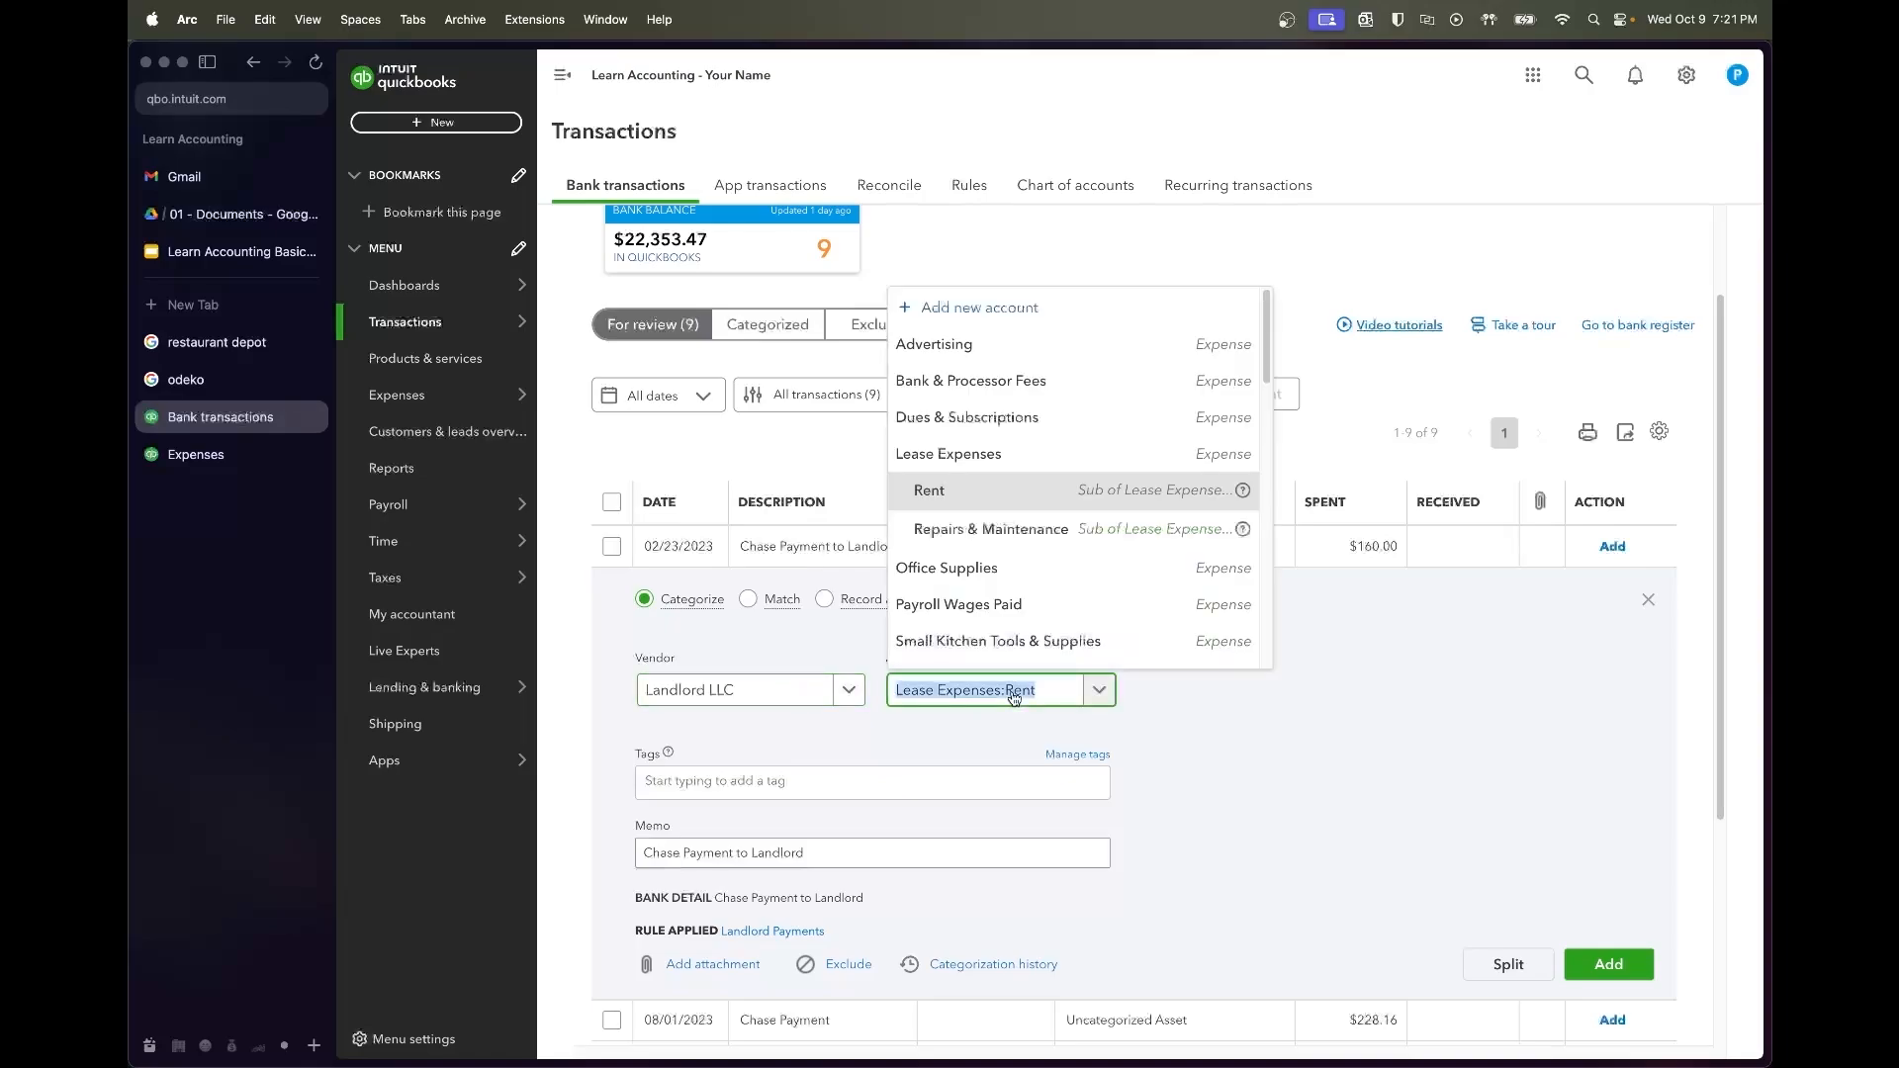
type("repair")
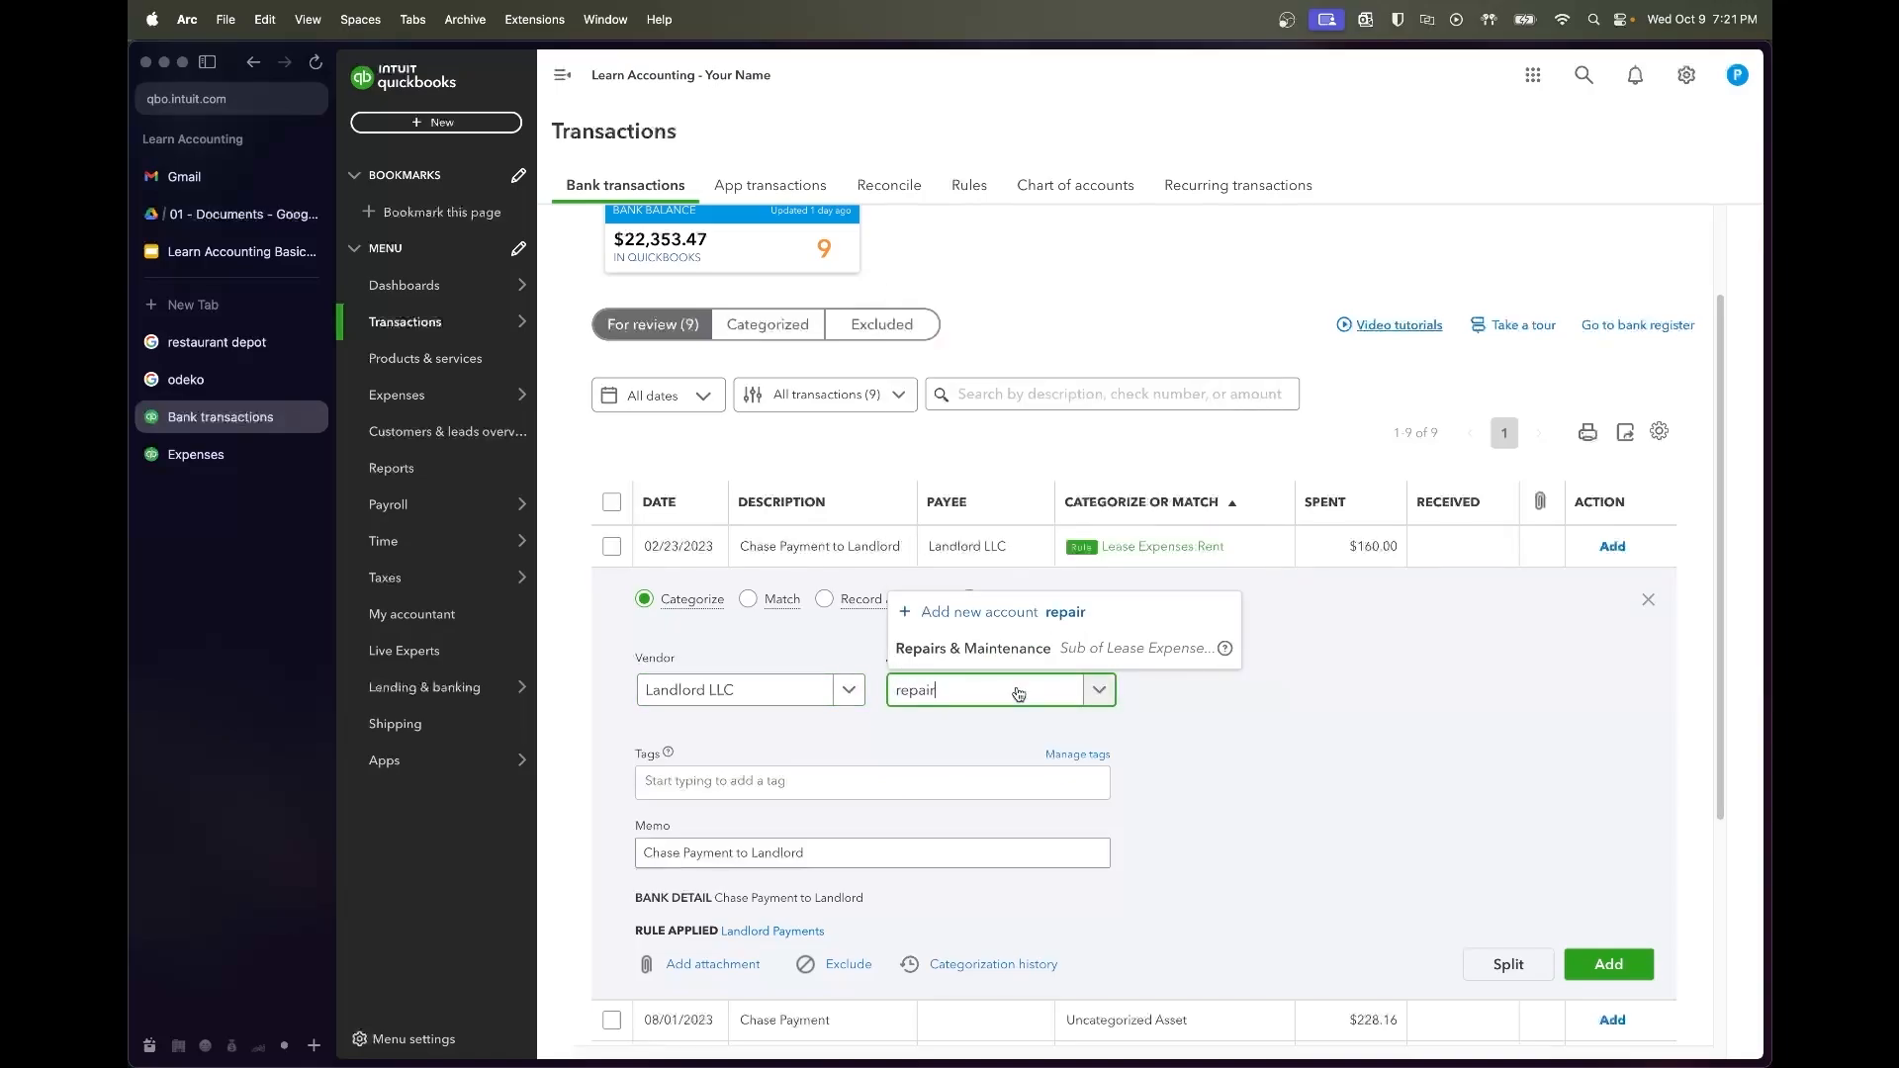
left_click(1018, 663)
left_click(1291, 834)
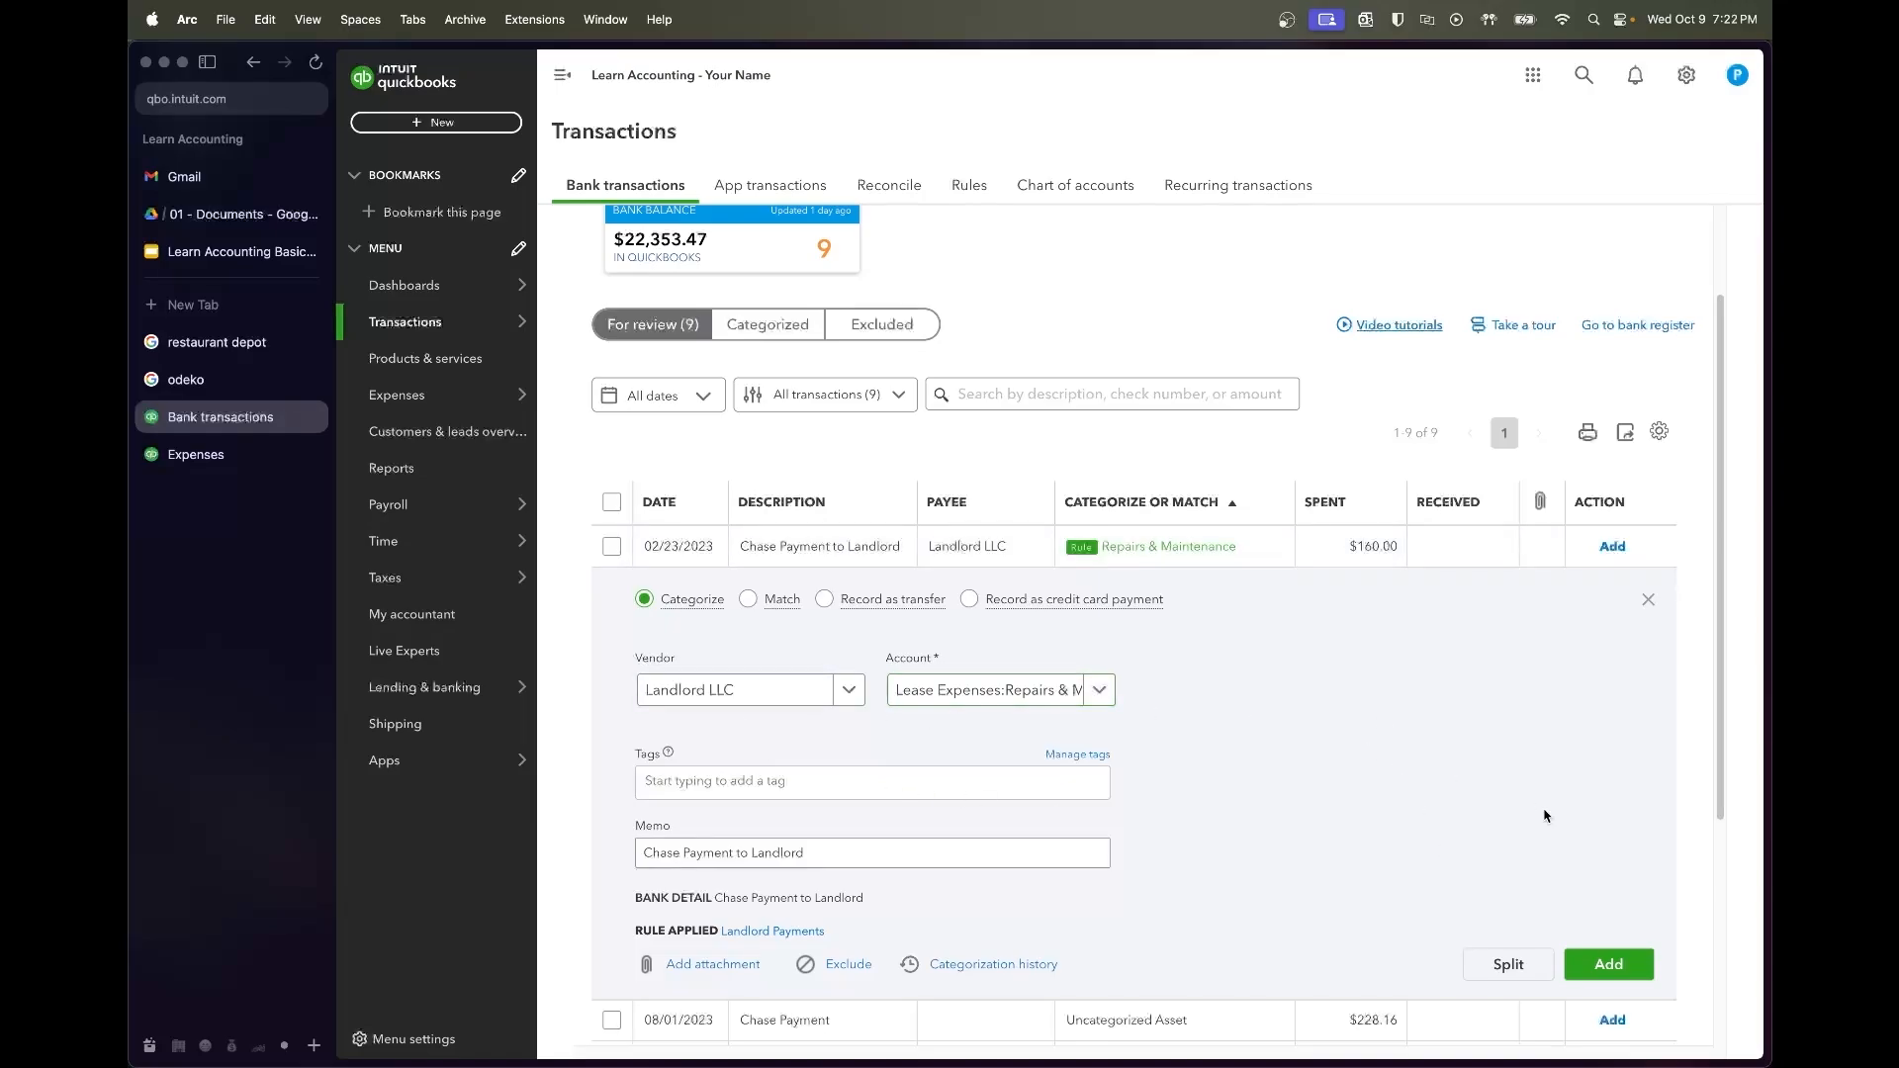
left_click(1612, 962)
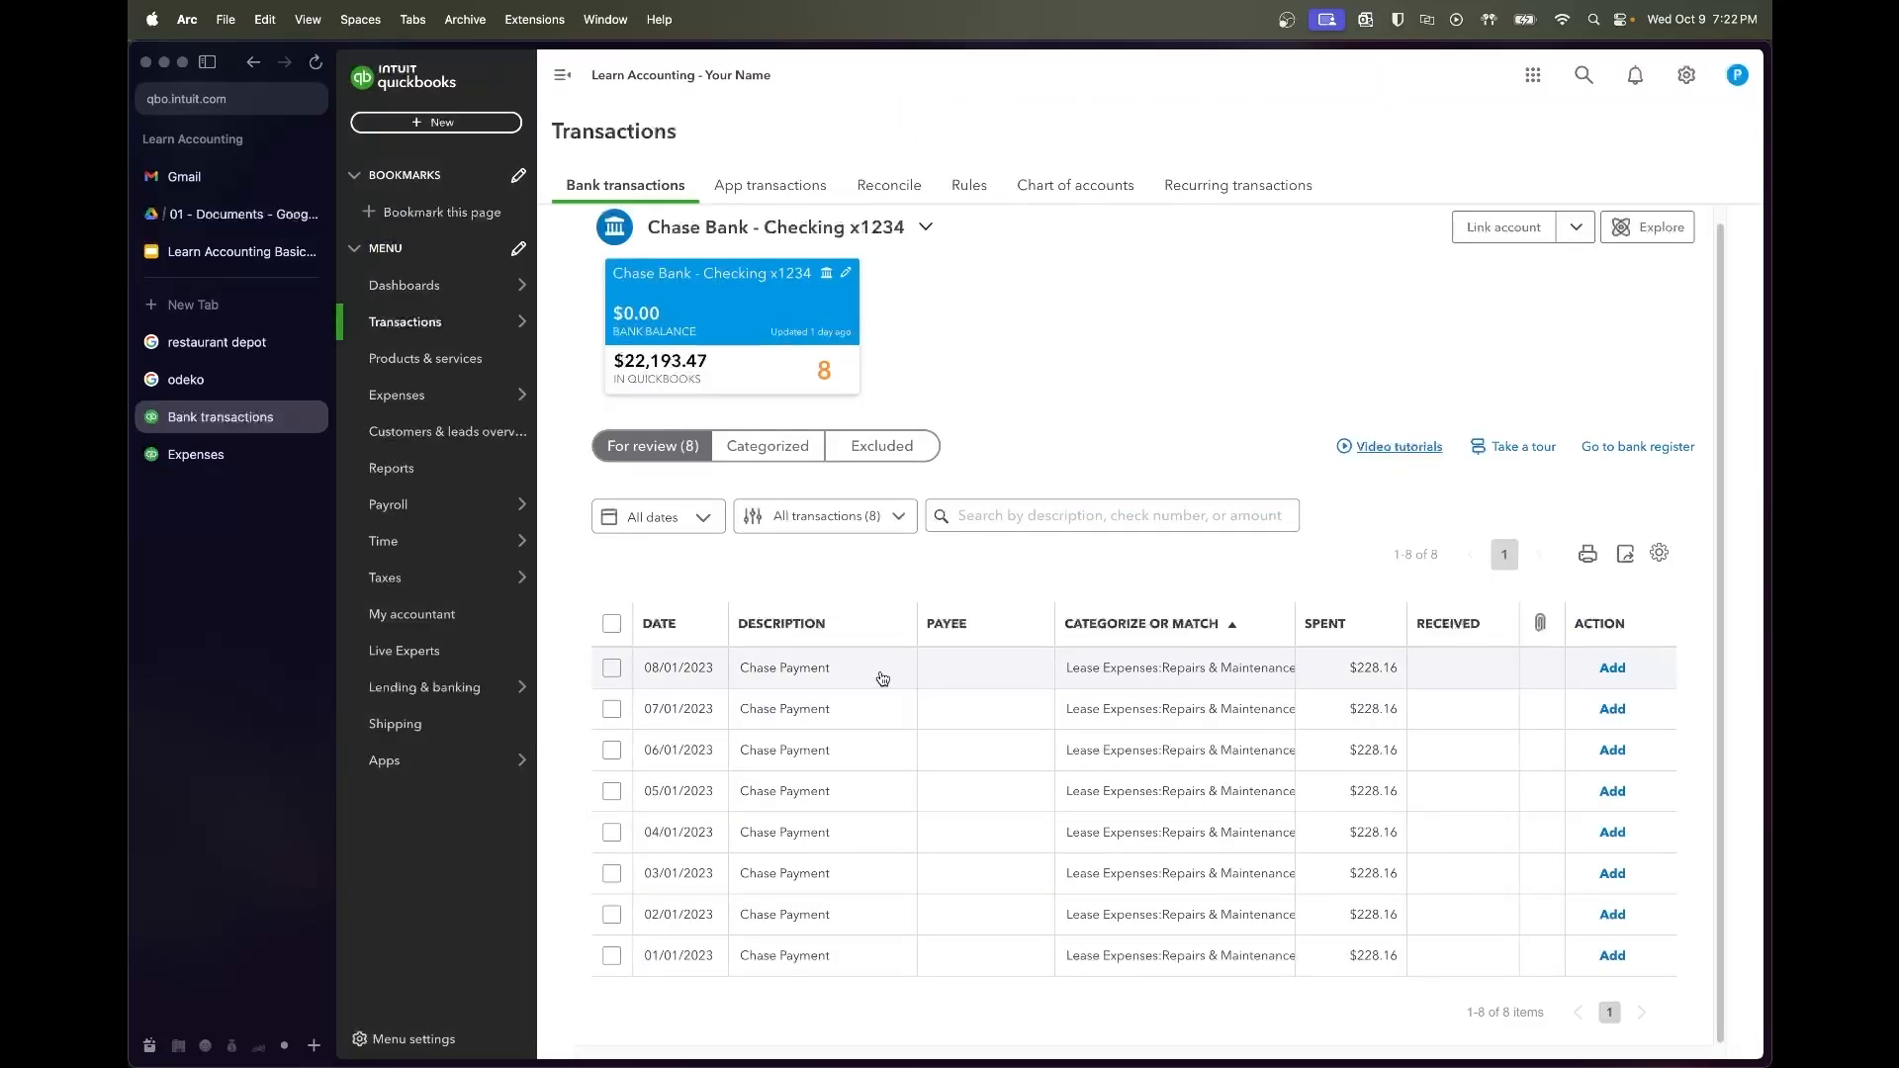
Sort the bank review list by date and expand the 01/01/2023 $228.16 Chase Payment
left_click(719, 629)
left_click(818, 687)
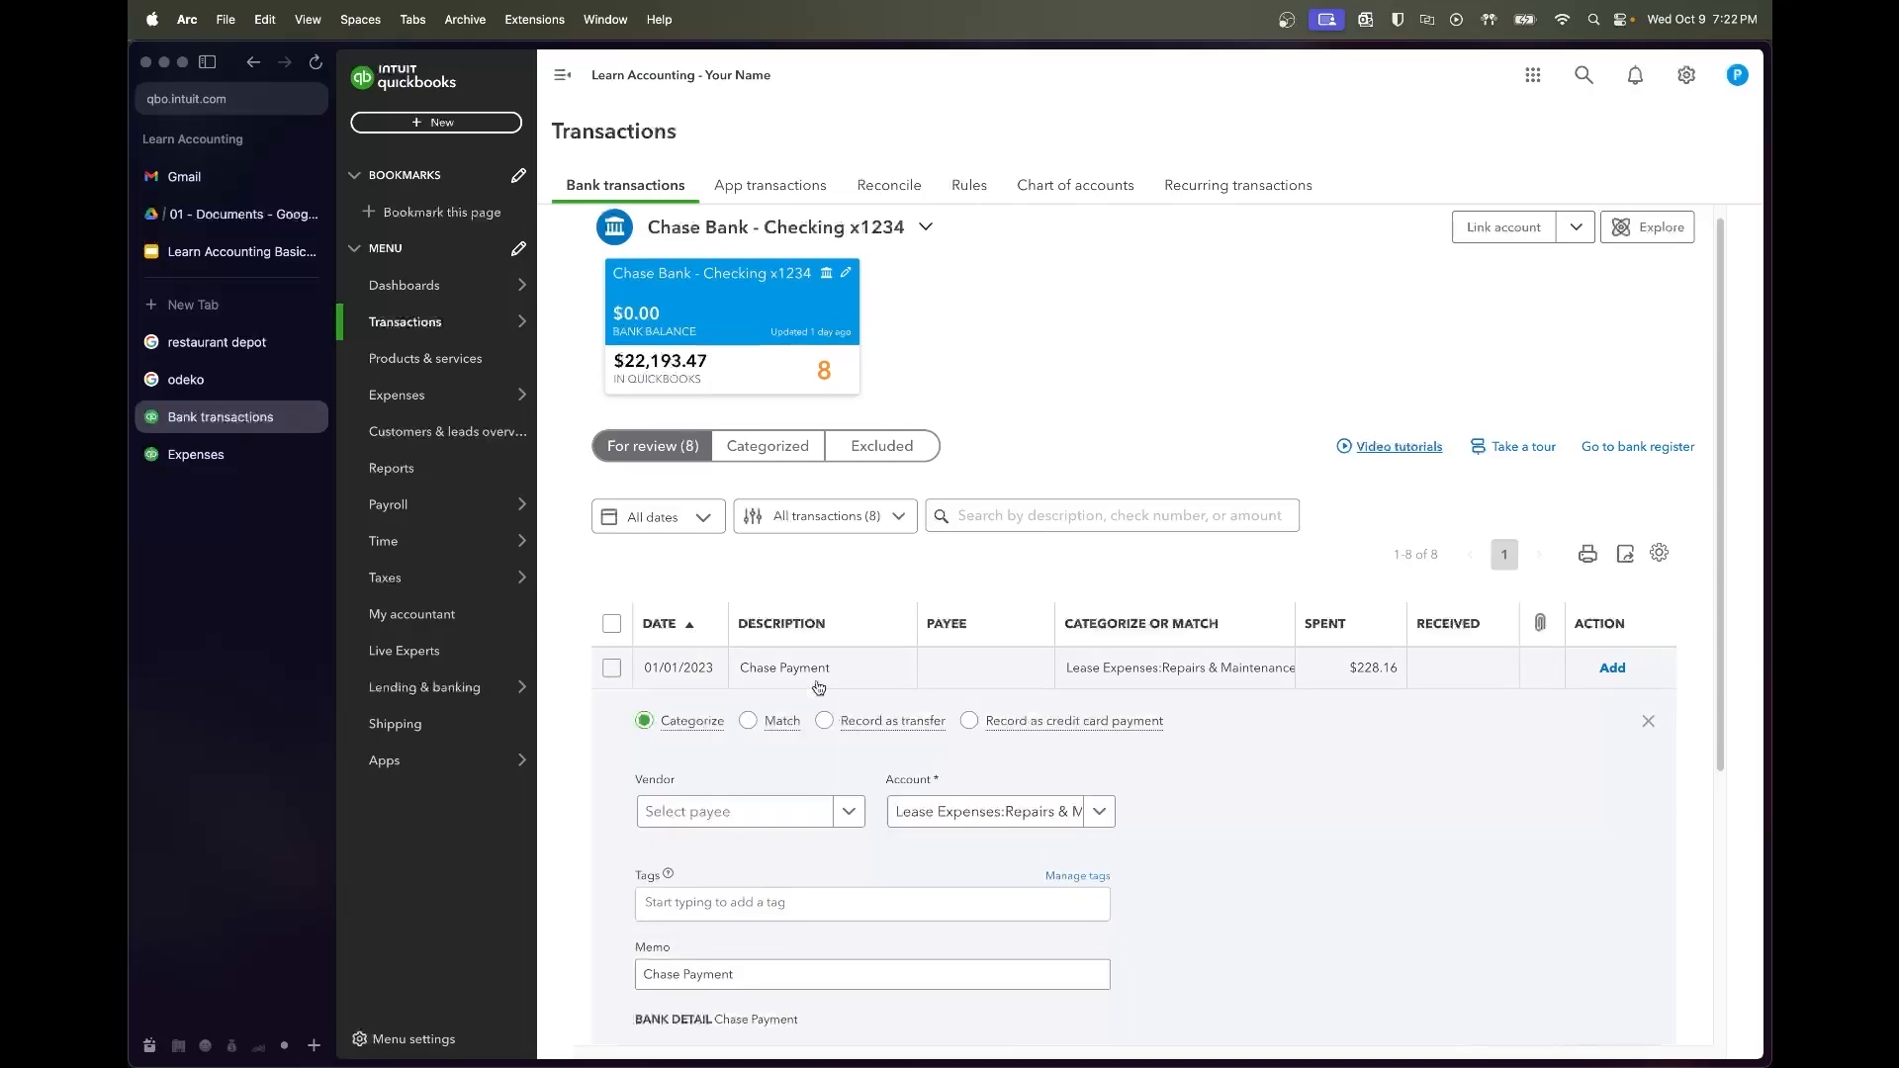
scroll(963, 788, "down", 2)
Open the Chase Loan Amortization Schedule from the Drive documents folder
mouse_move(364, 327)
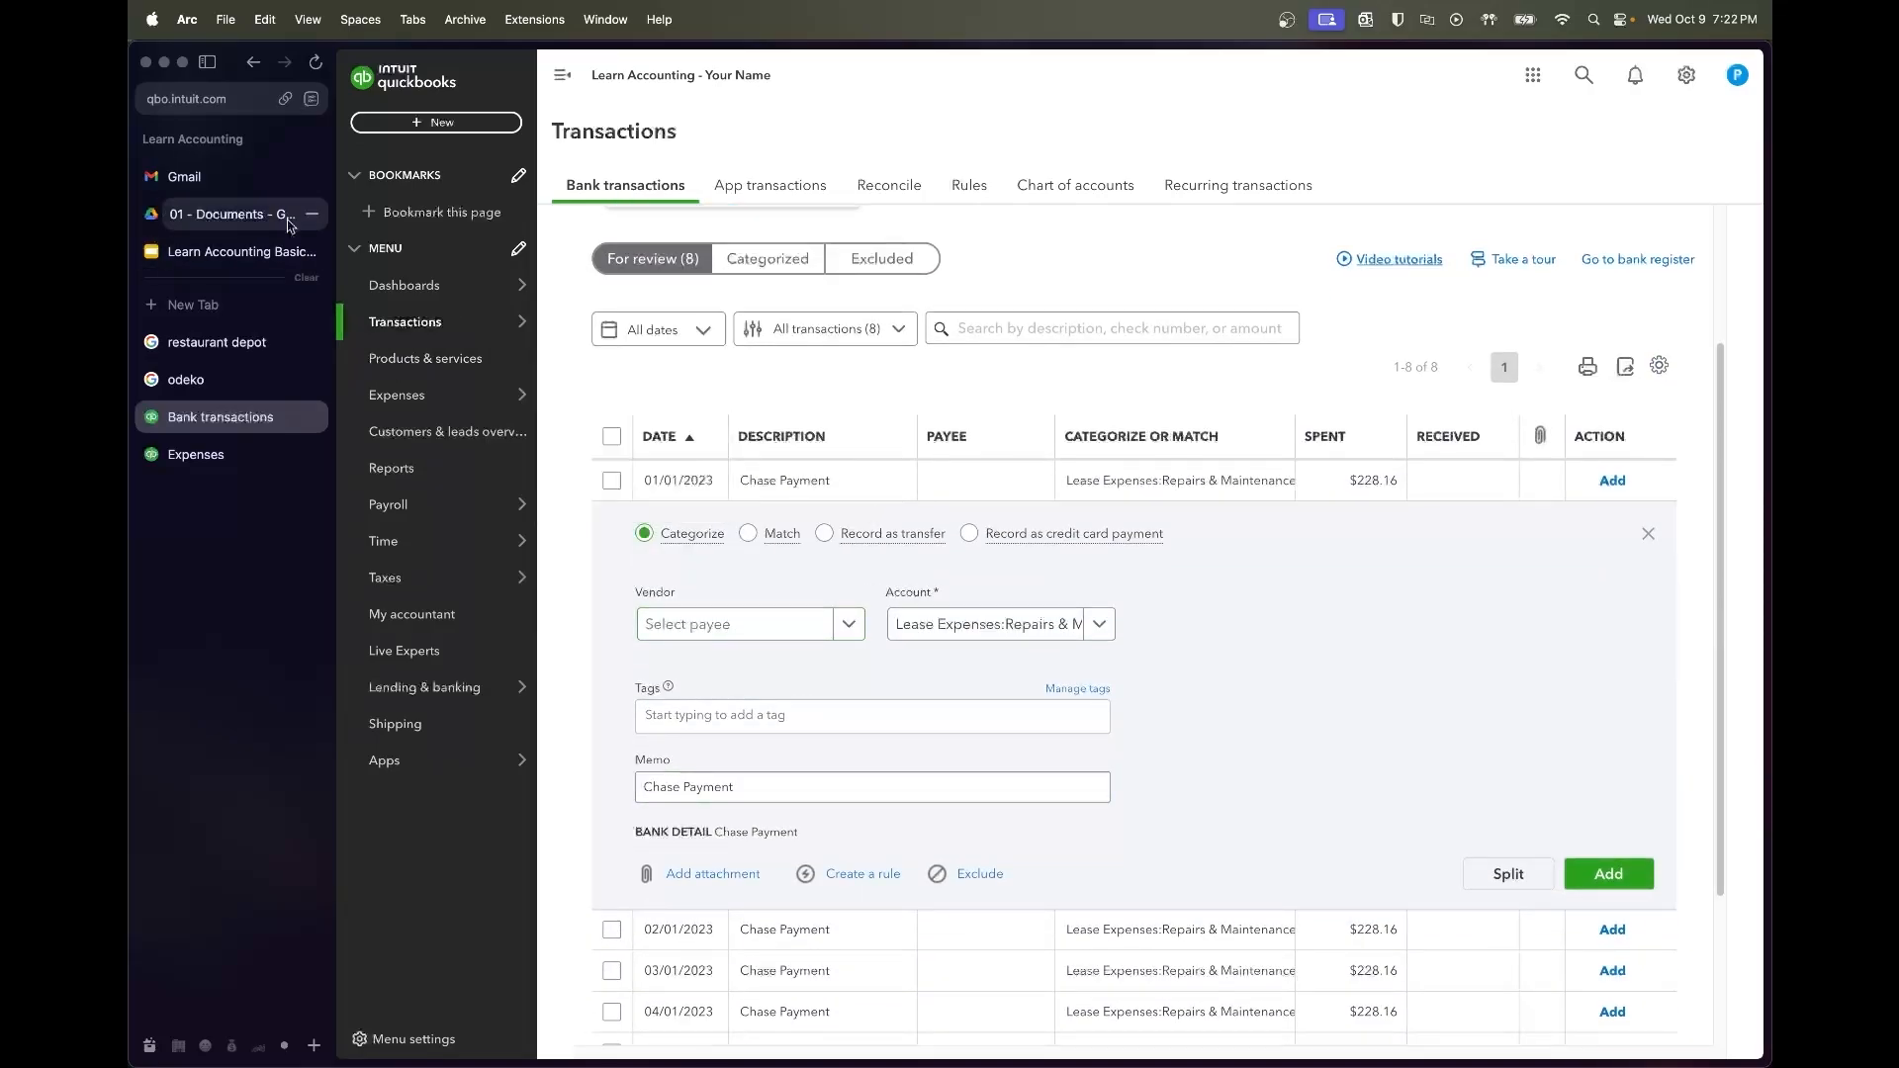
left_click(249, 212)
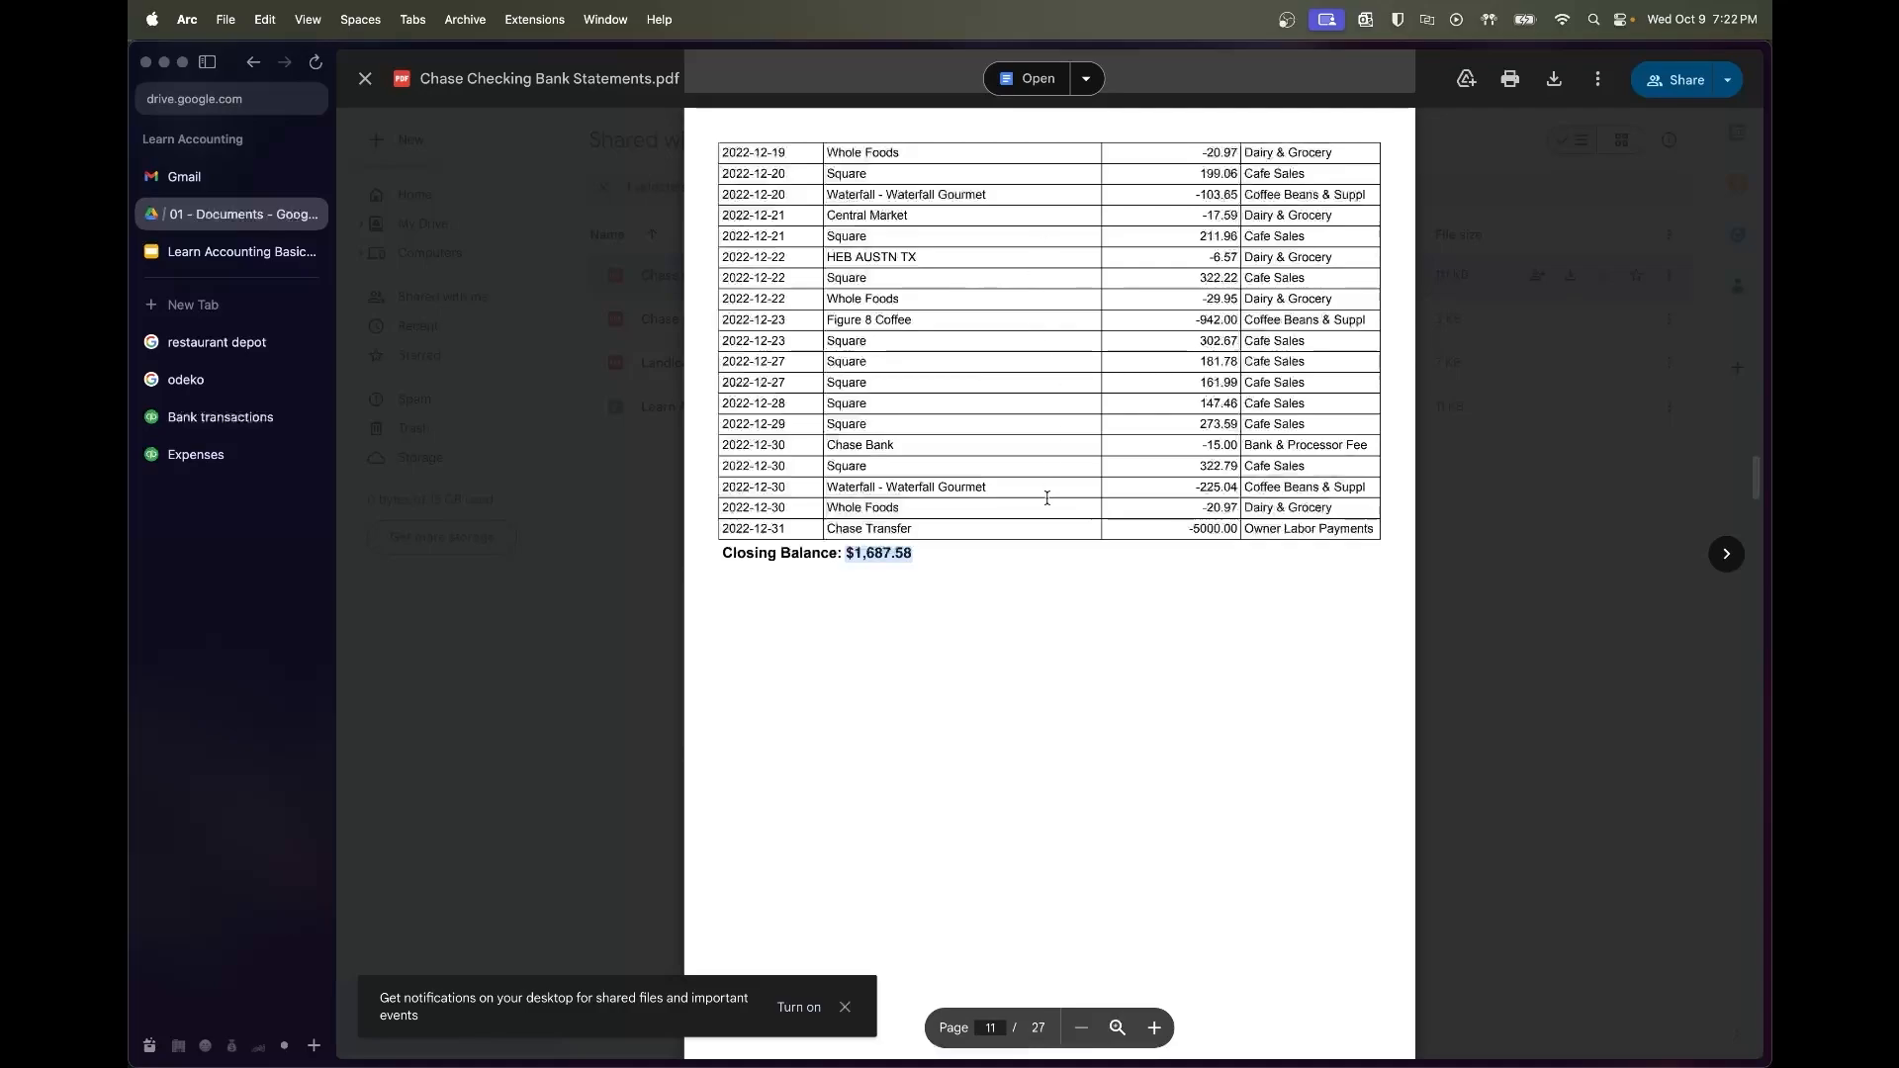
scroll(1040, 519, "down", 3)
left_click(1534, 586)
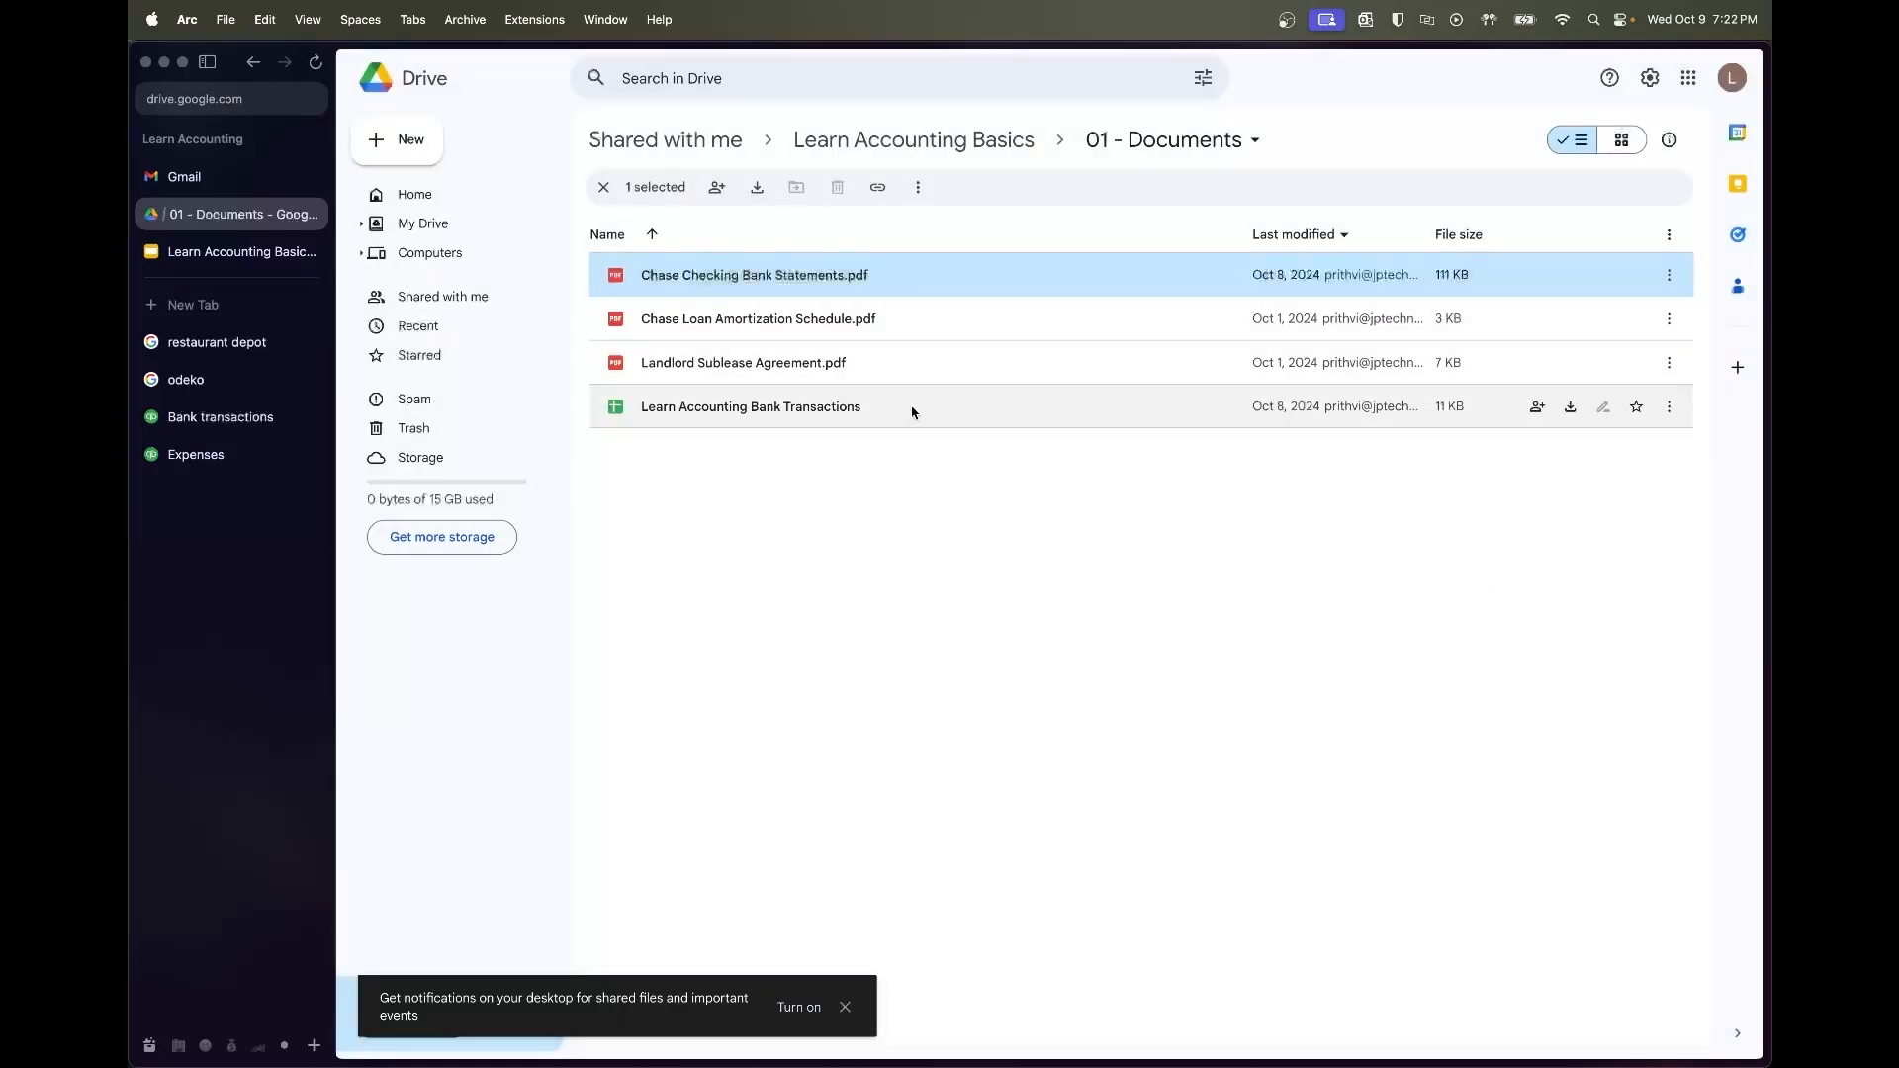
double_click(834, 332)
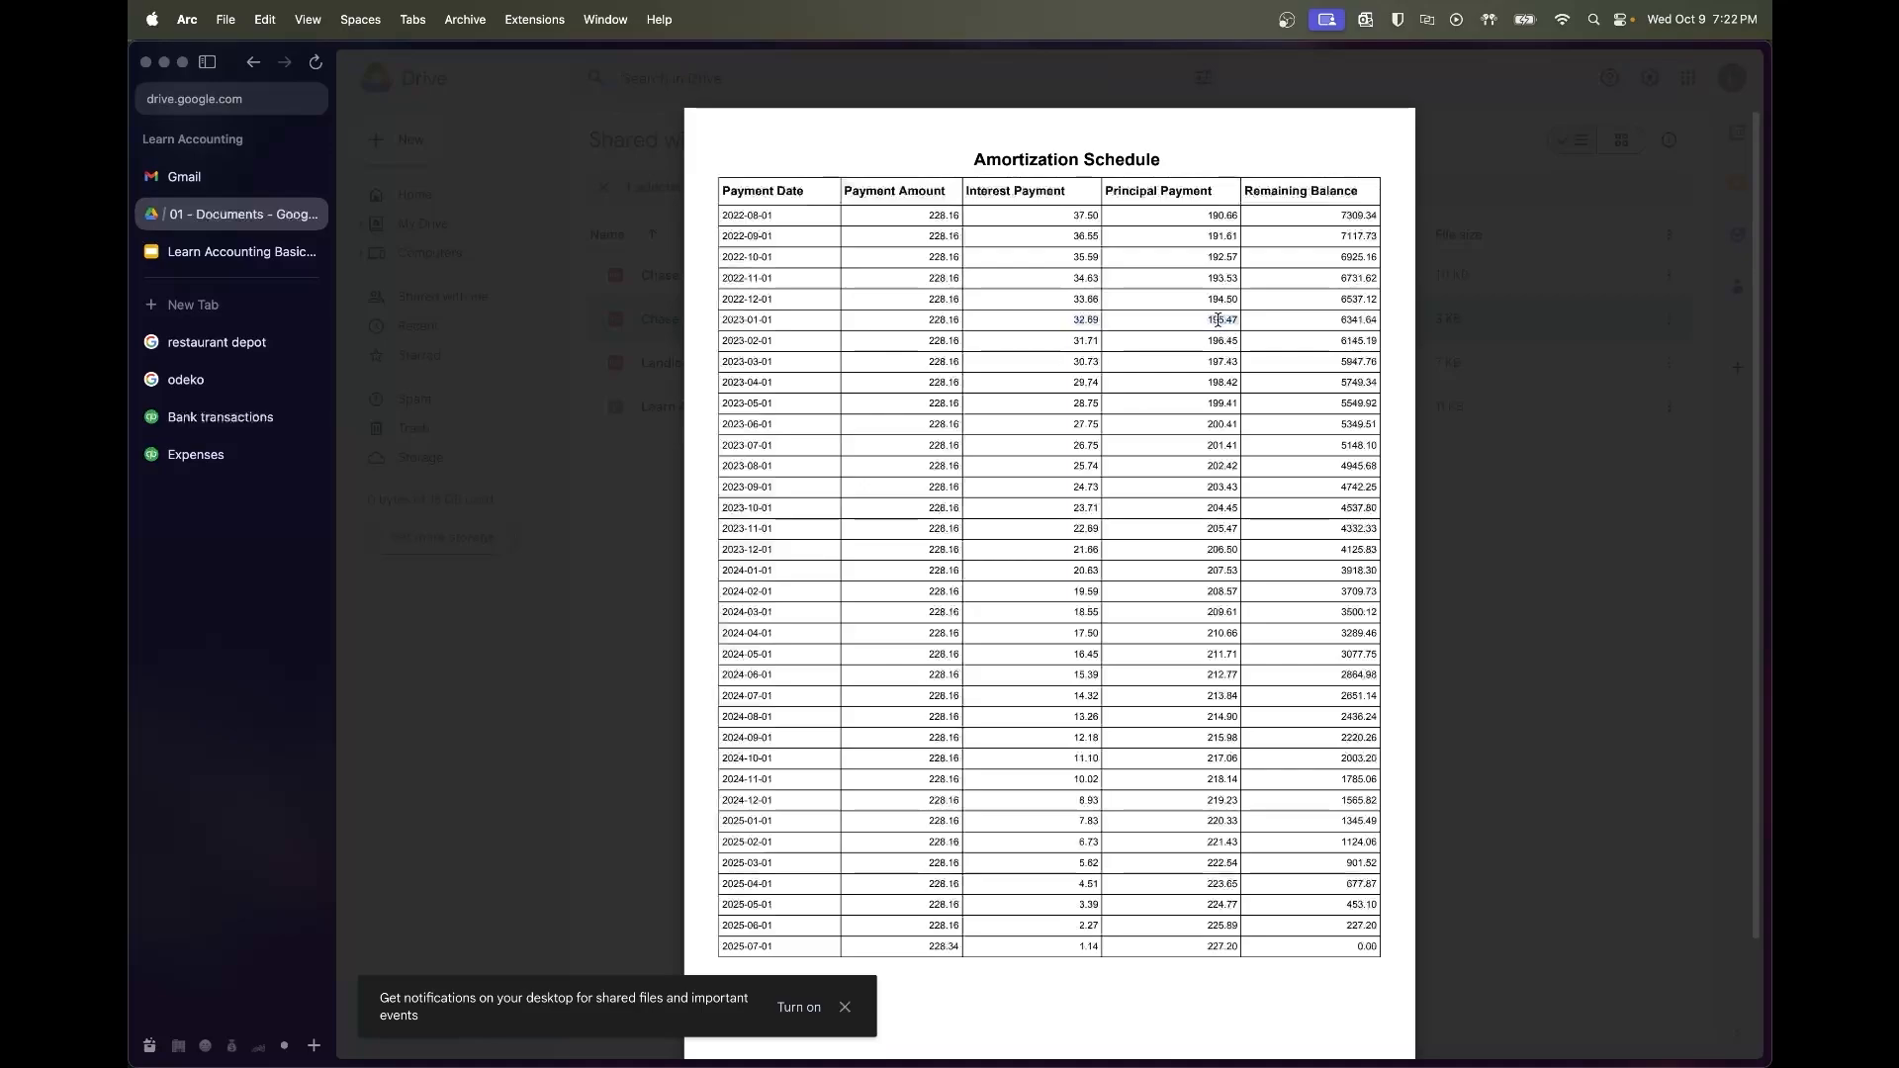
Close the Expenses page and bring up the Split transaction window for the 01/01 payment
left_click(266, 452)
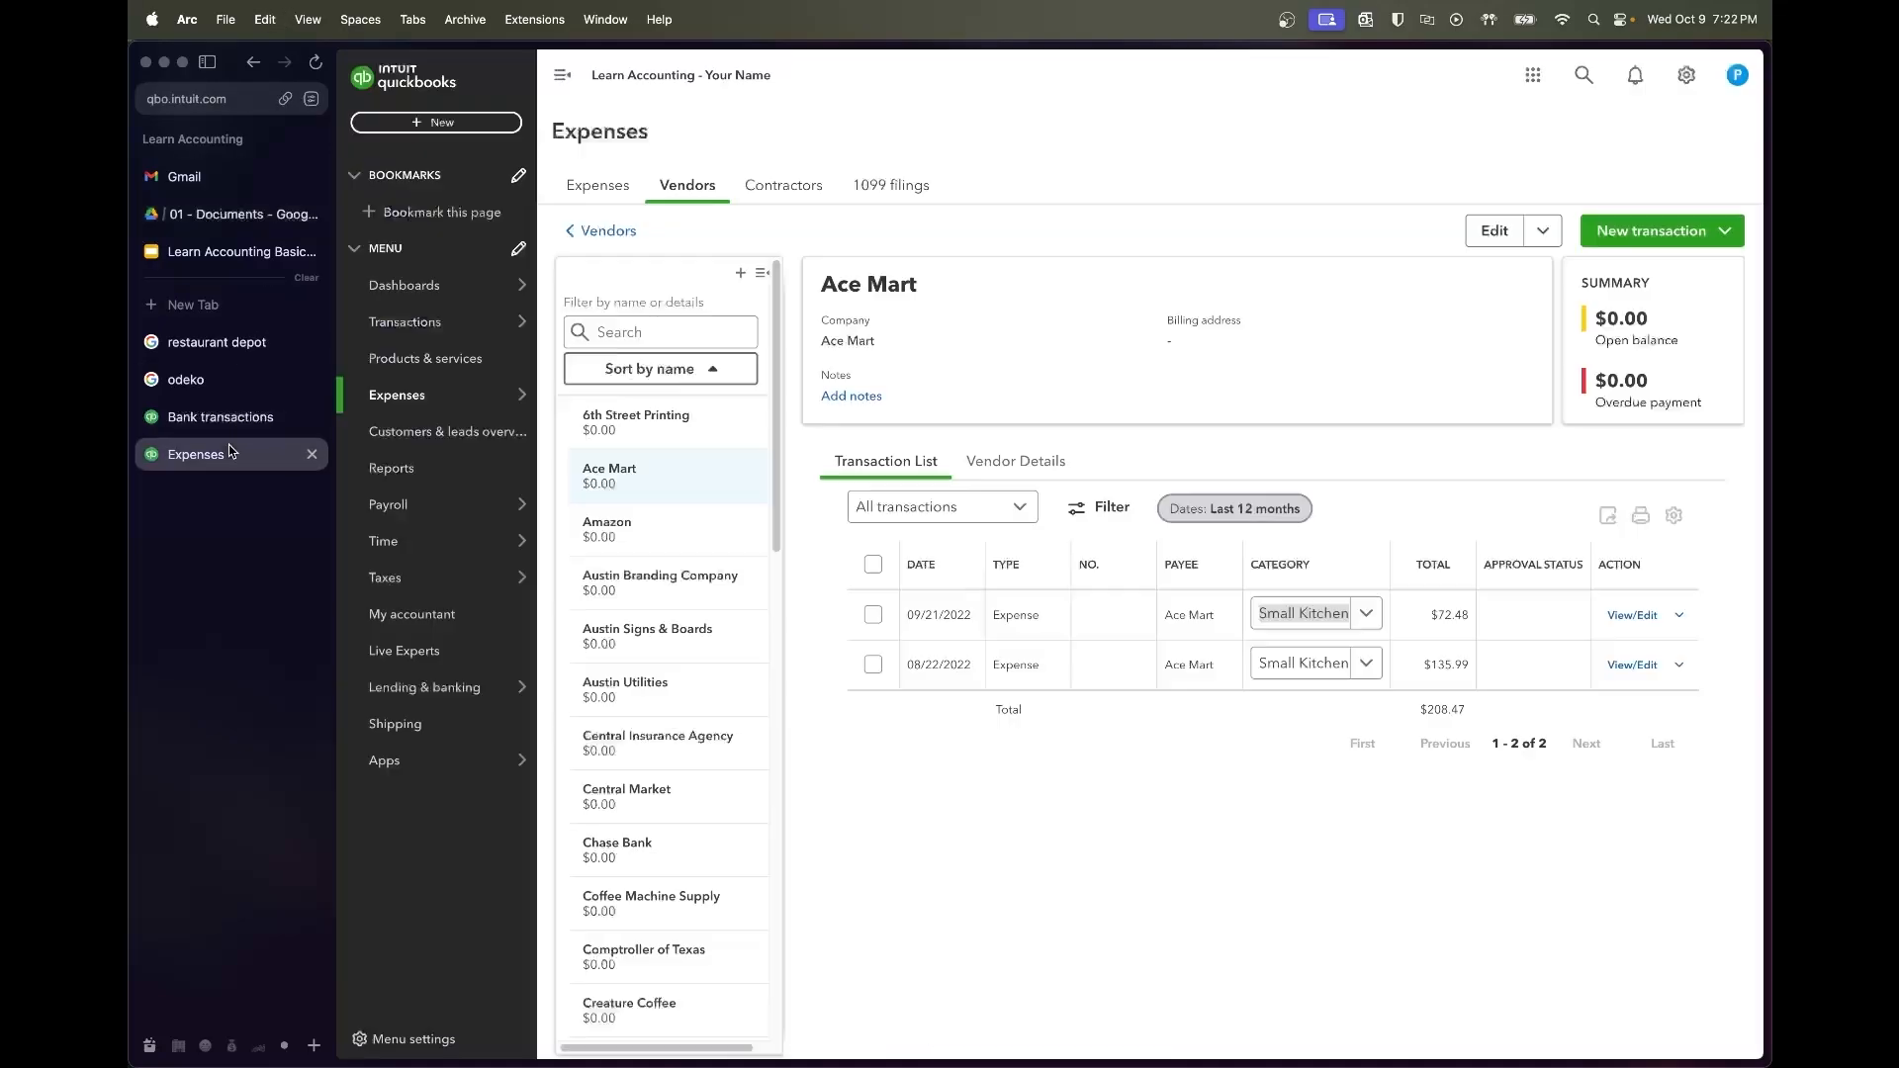
left_click(311, 454)
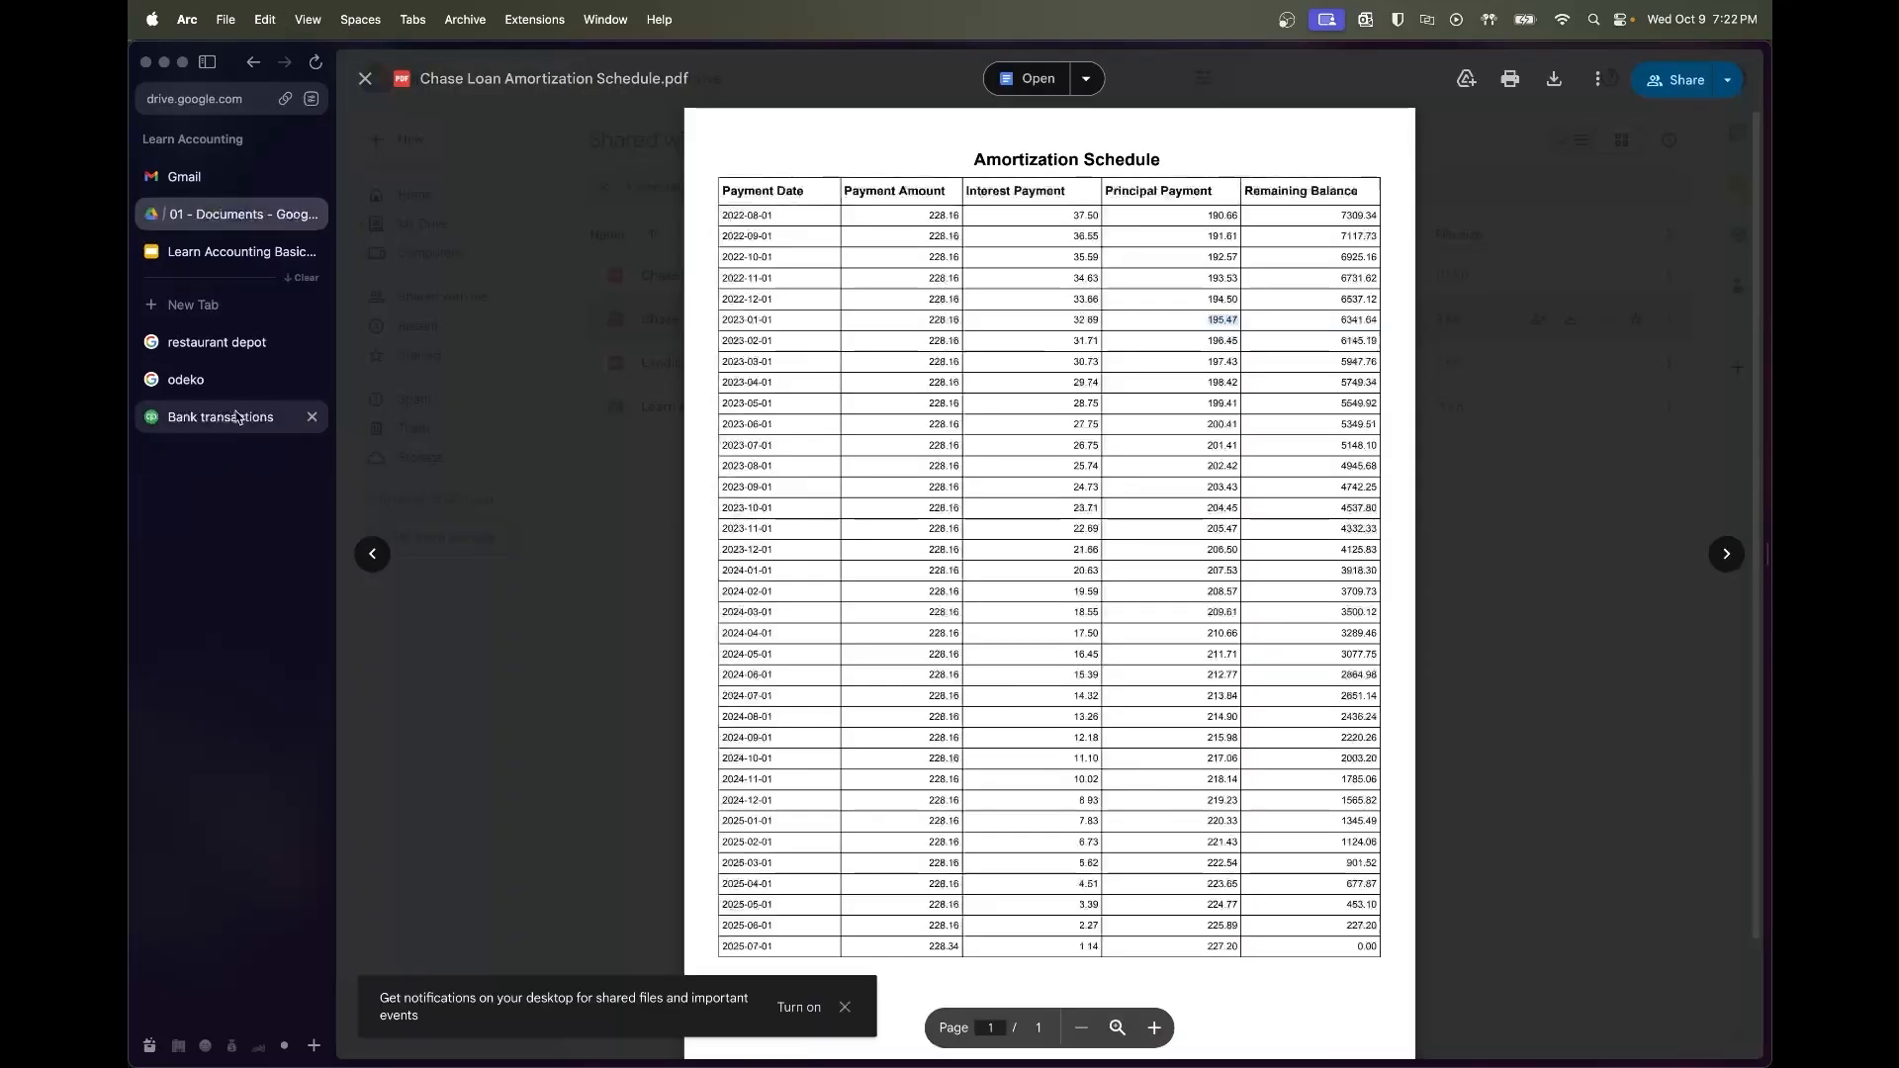
left_click(248, 417)
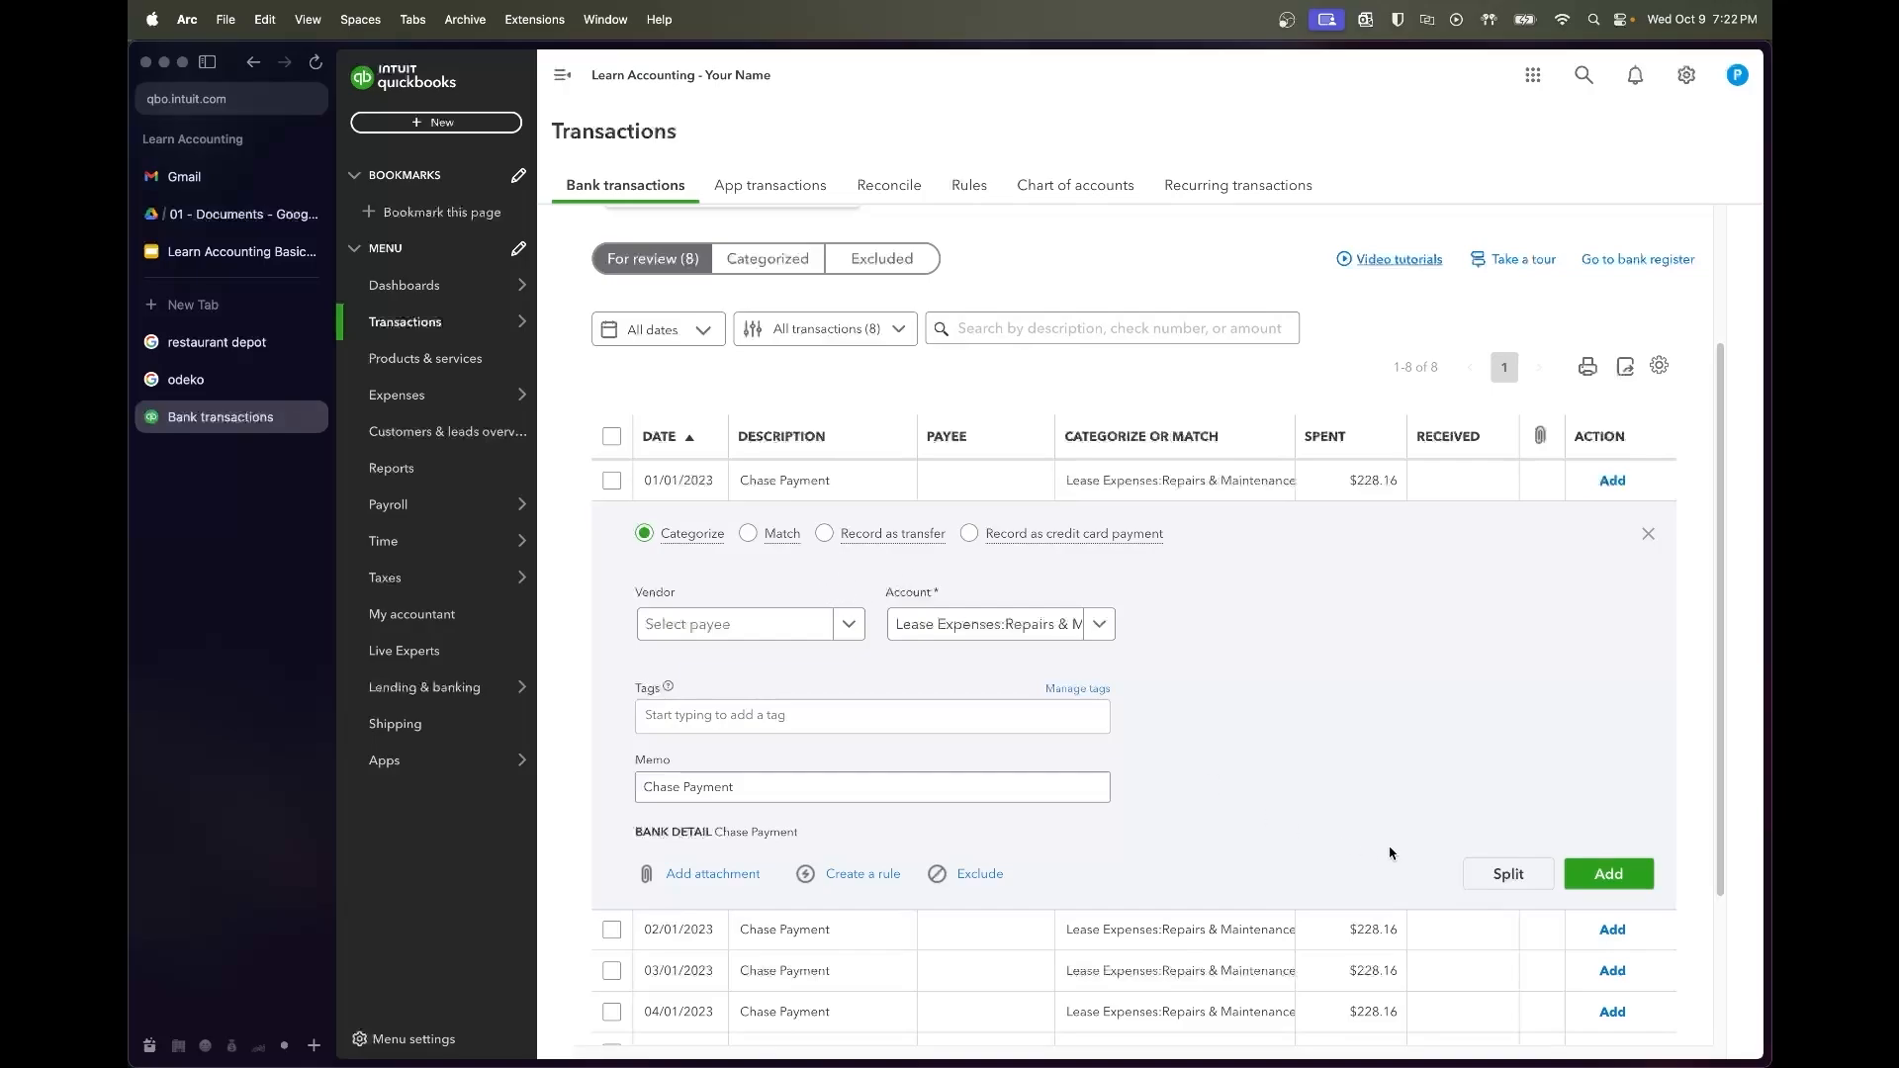
left_click(1507, 873)
Enter split amounts $32.69 and $195.47 and set the payee to Chase Bank
left_click(1229, 537)
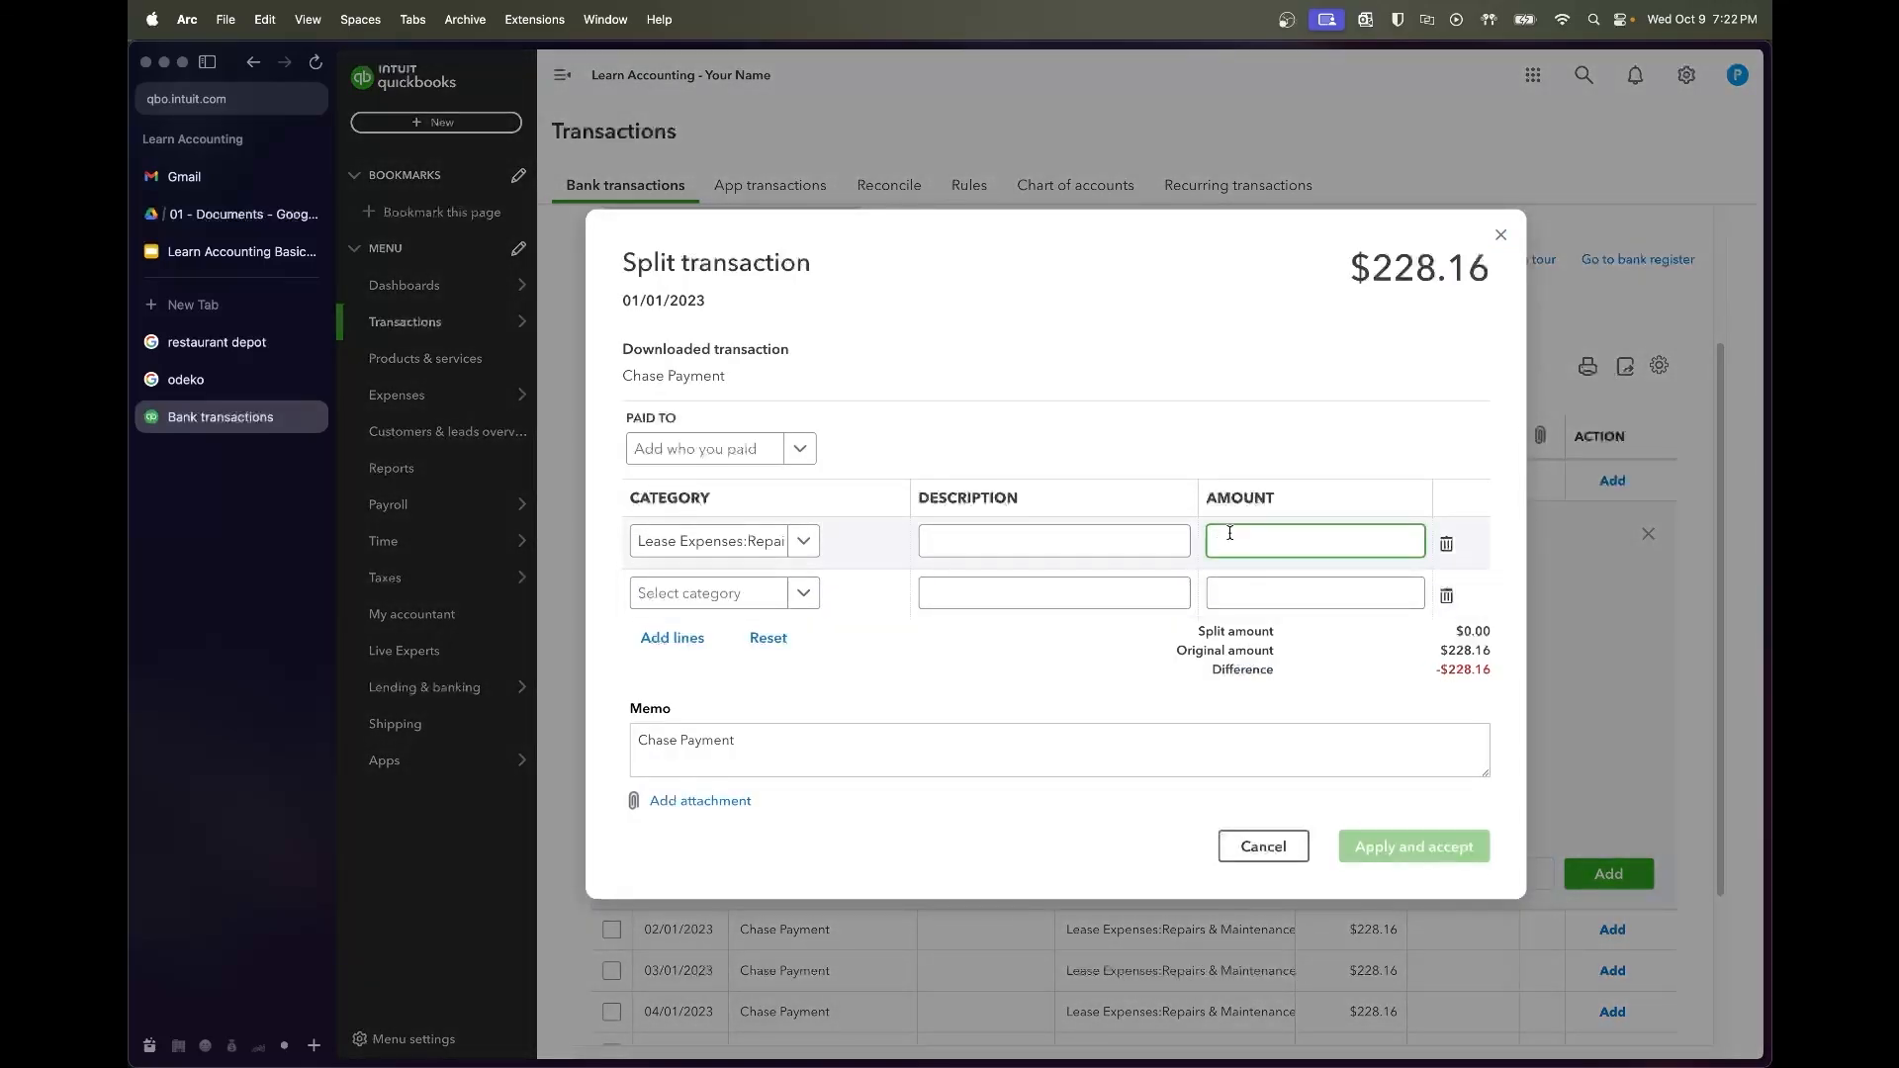
left_click(1266, 591)
left_click(726, 457)
type("Chase Bank")
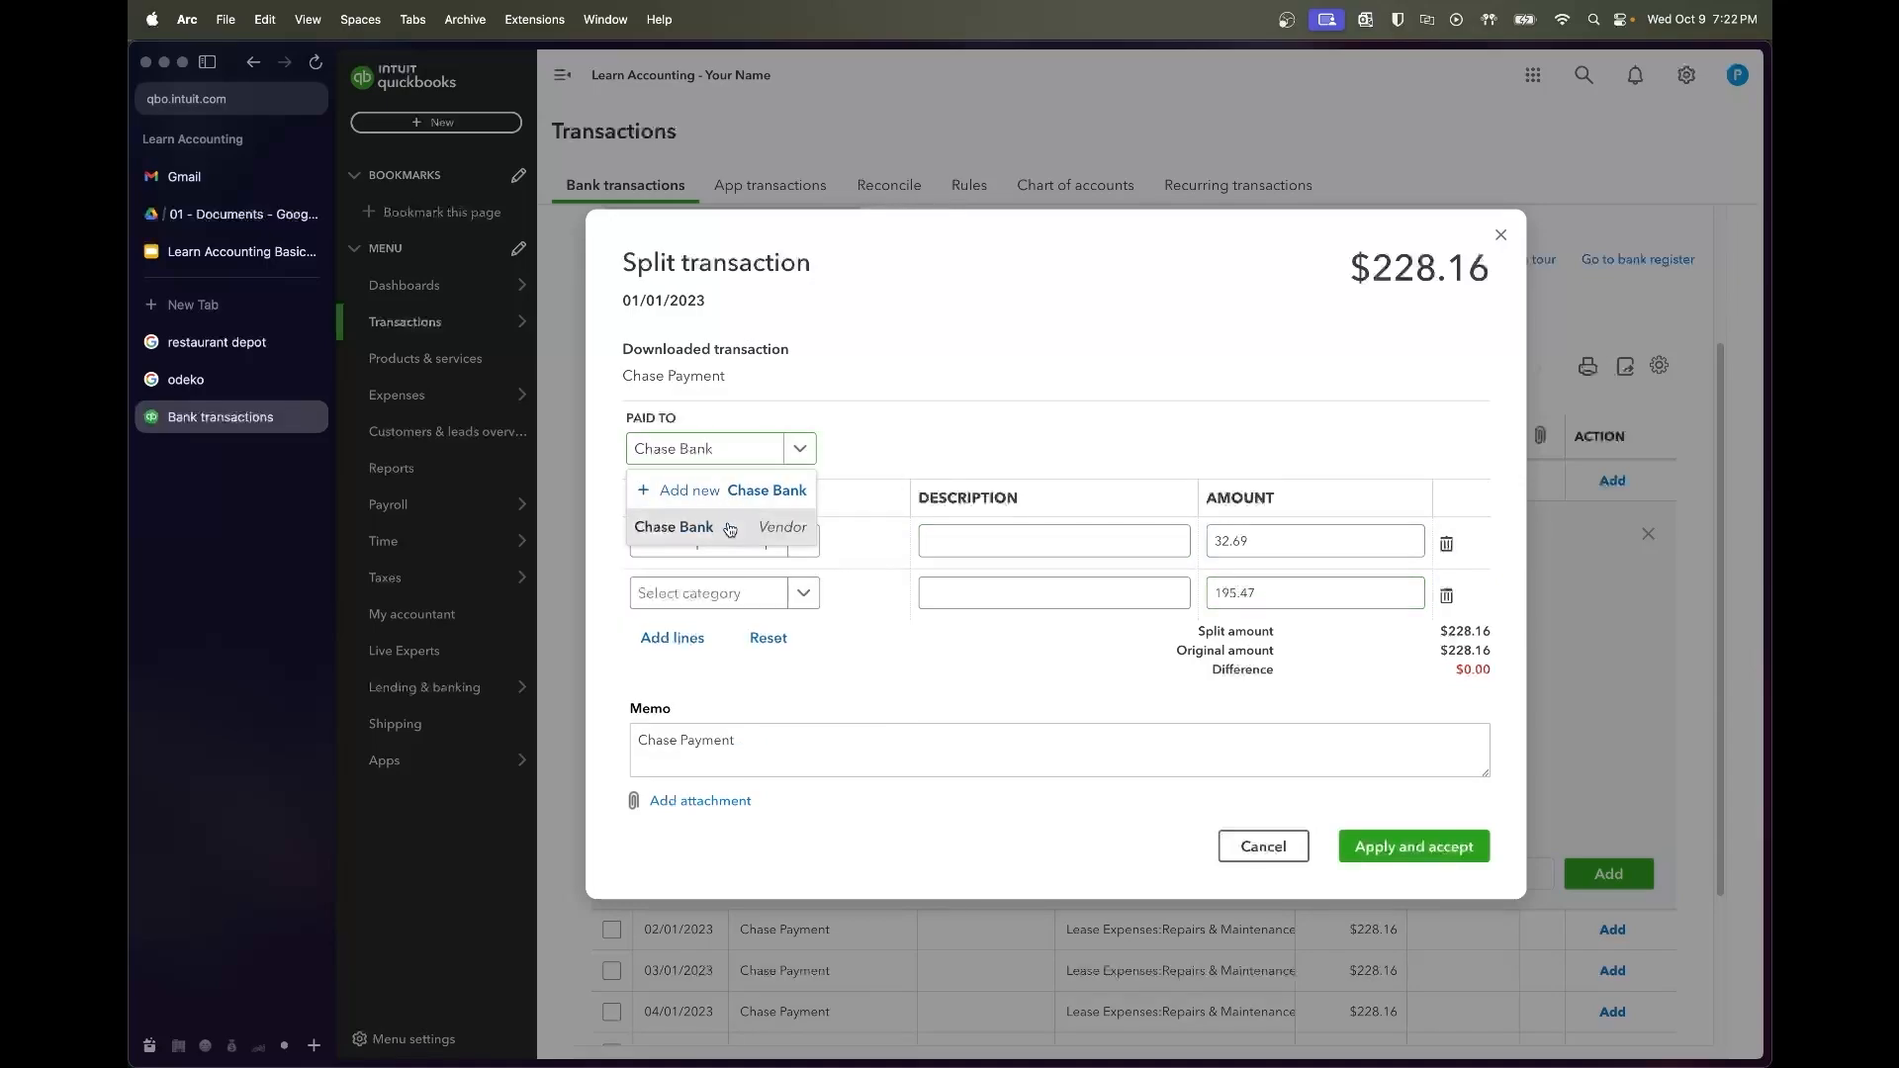
left_click(678, 526)
Categorize the two split lines as Interest Expense and Chase Loan
left_click(726, 541)
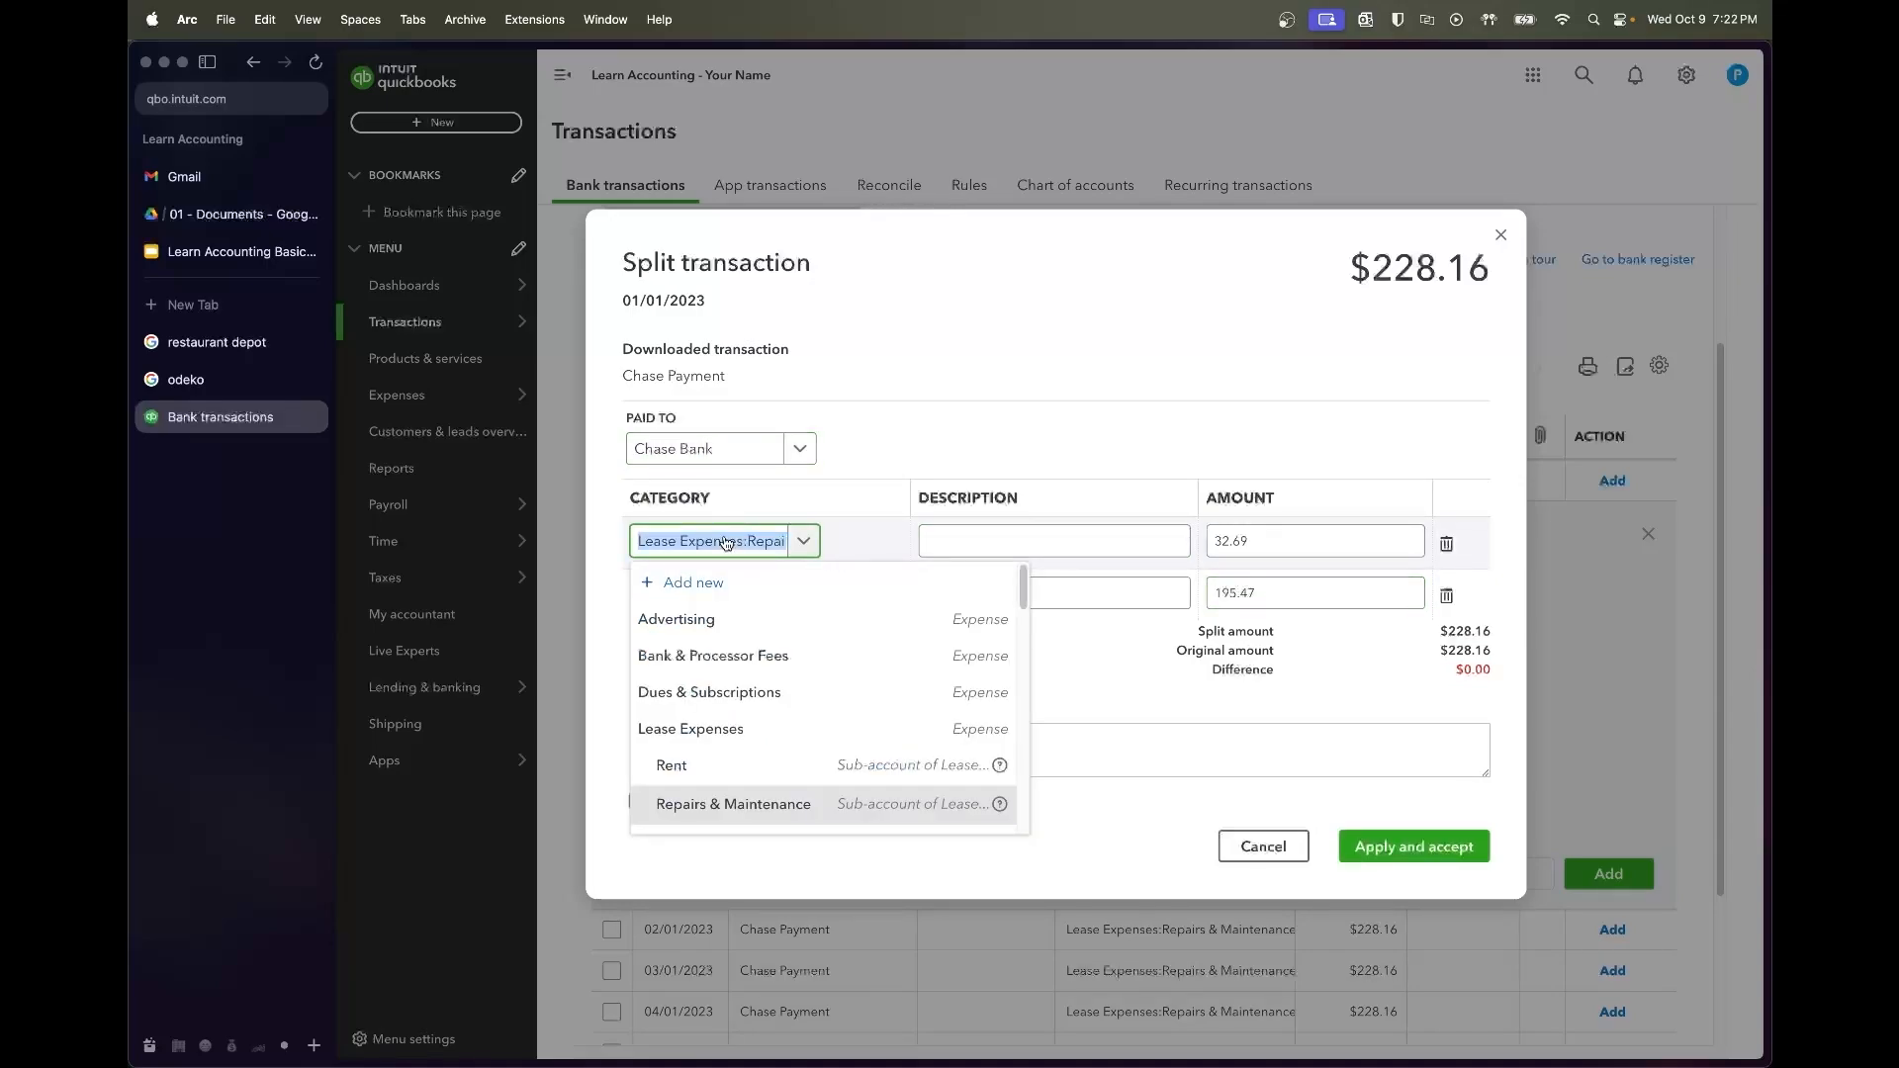
type("interest")
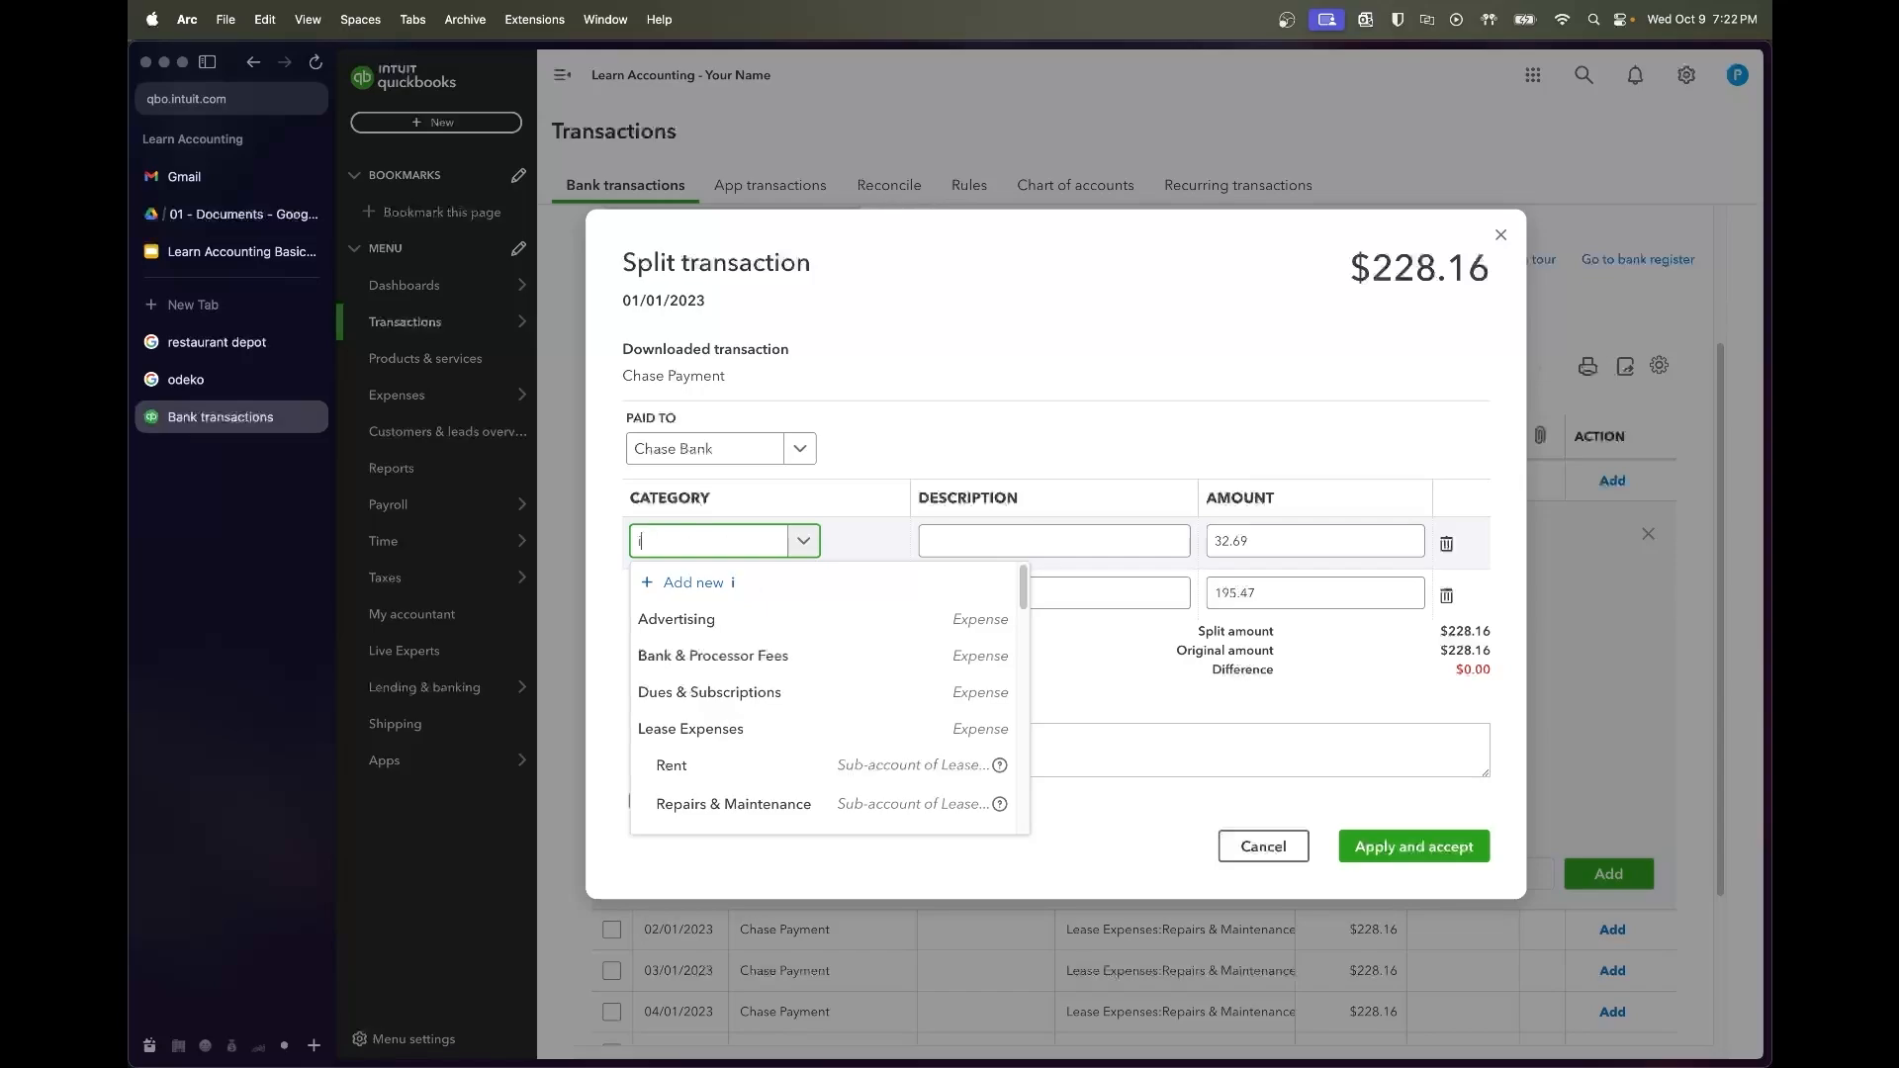
left_click(712, 606)
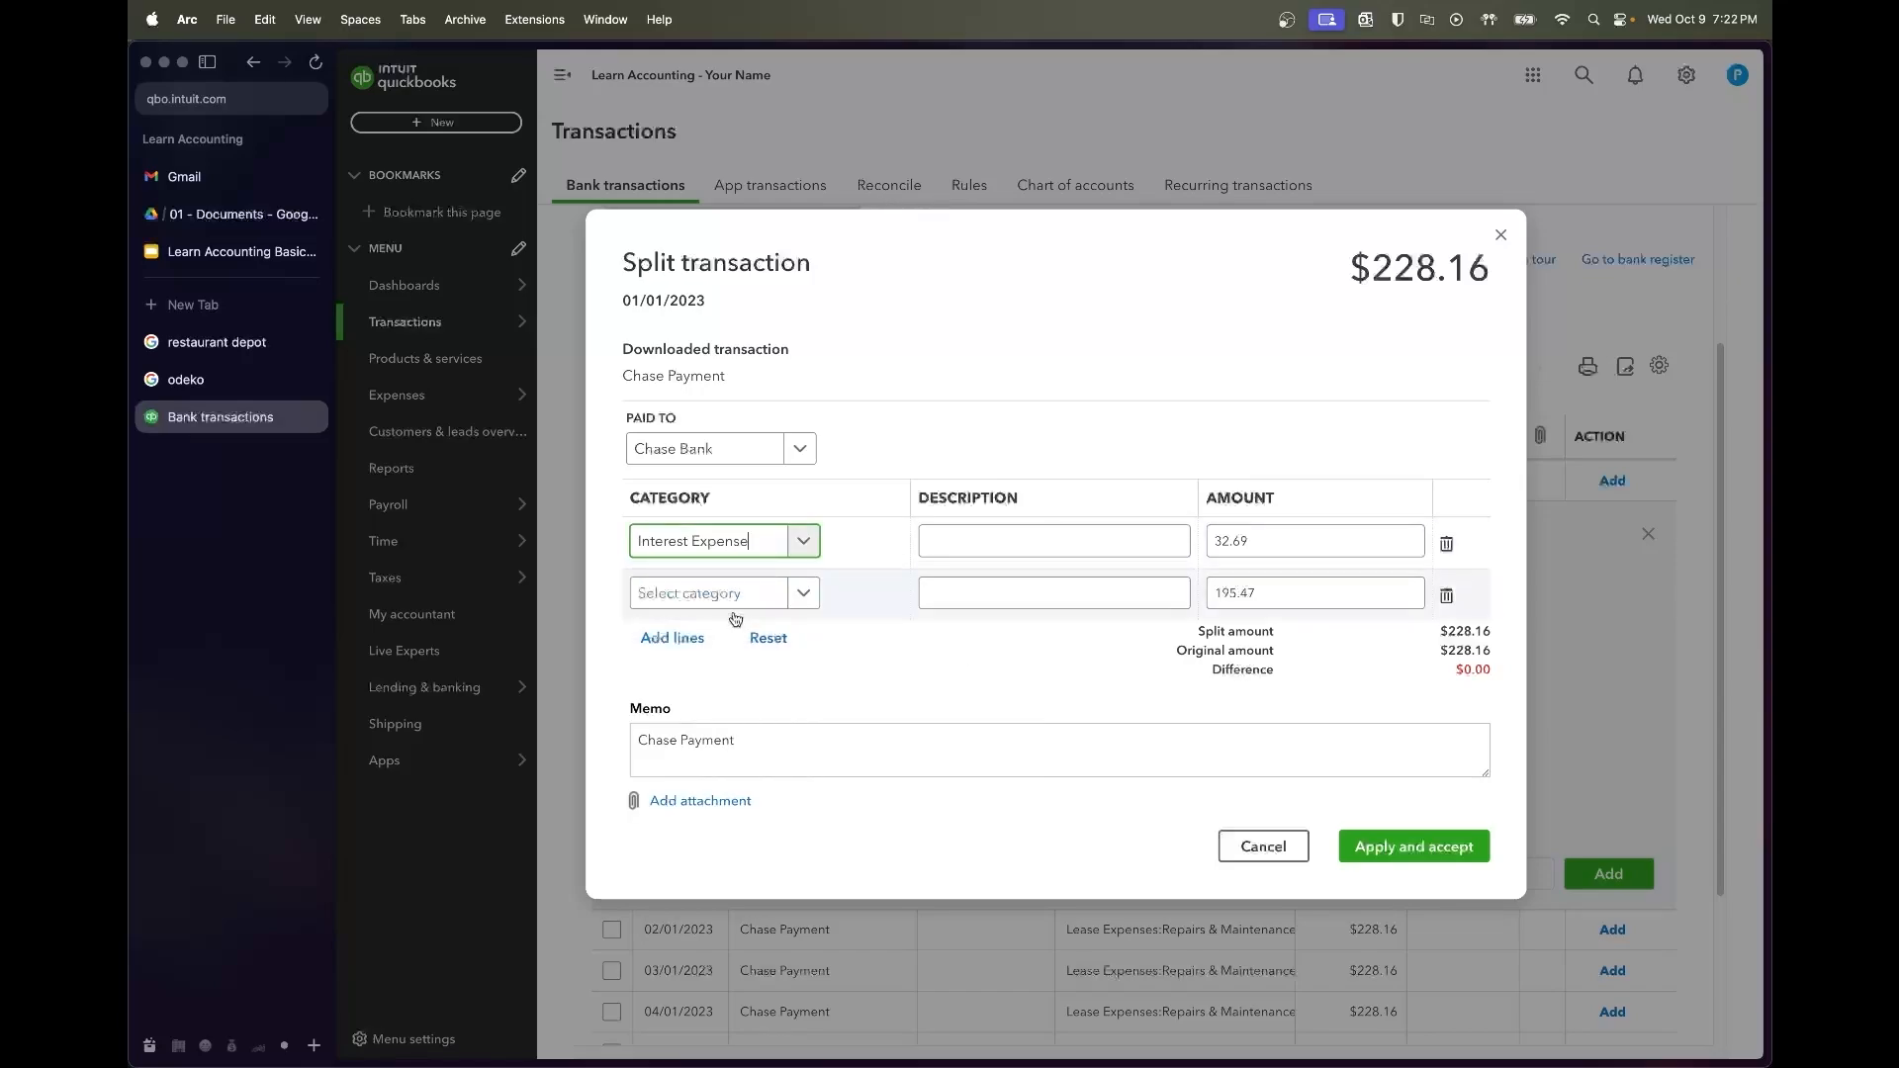
left_click(735, 595)
type("loan")
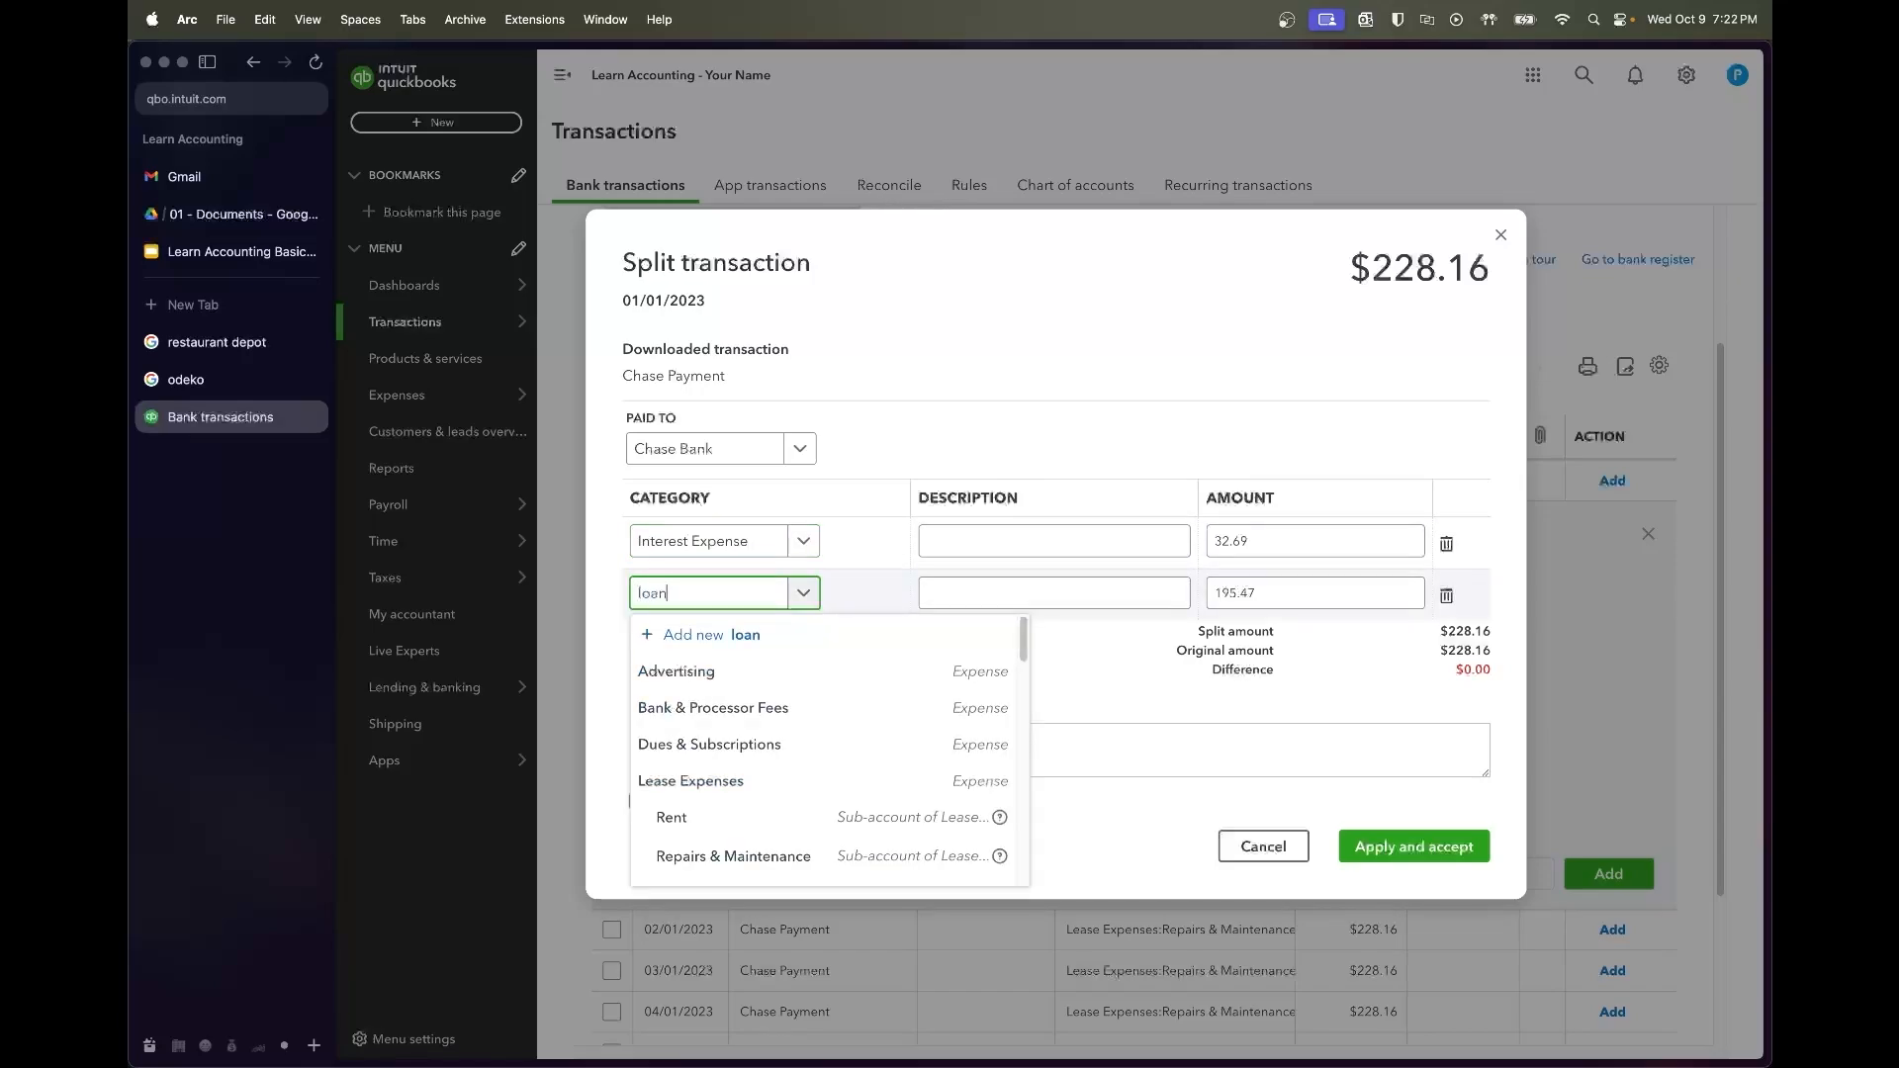
left_click(735, 672)
Add interest and 'Principal Paydown' descriptions, then apply and accept the split
left_click(958, 539)
type("Intere")
key("Tab")
key("Tab")
key("Tab")
key("Tab")
key("shift+Tab")
type("Principal Paydown")
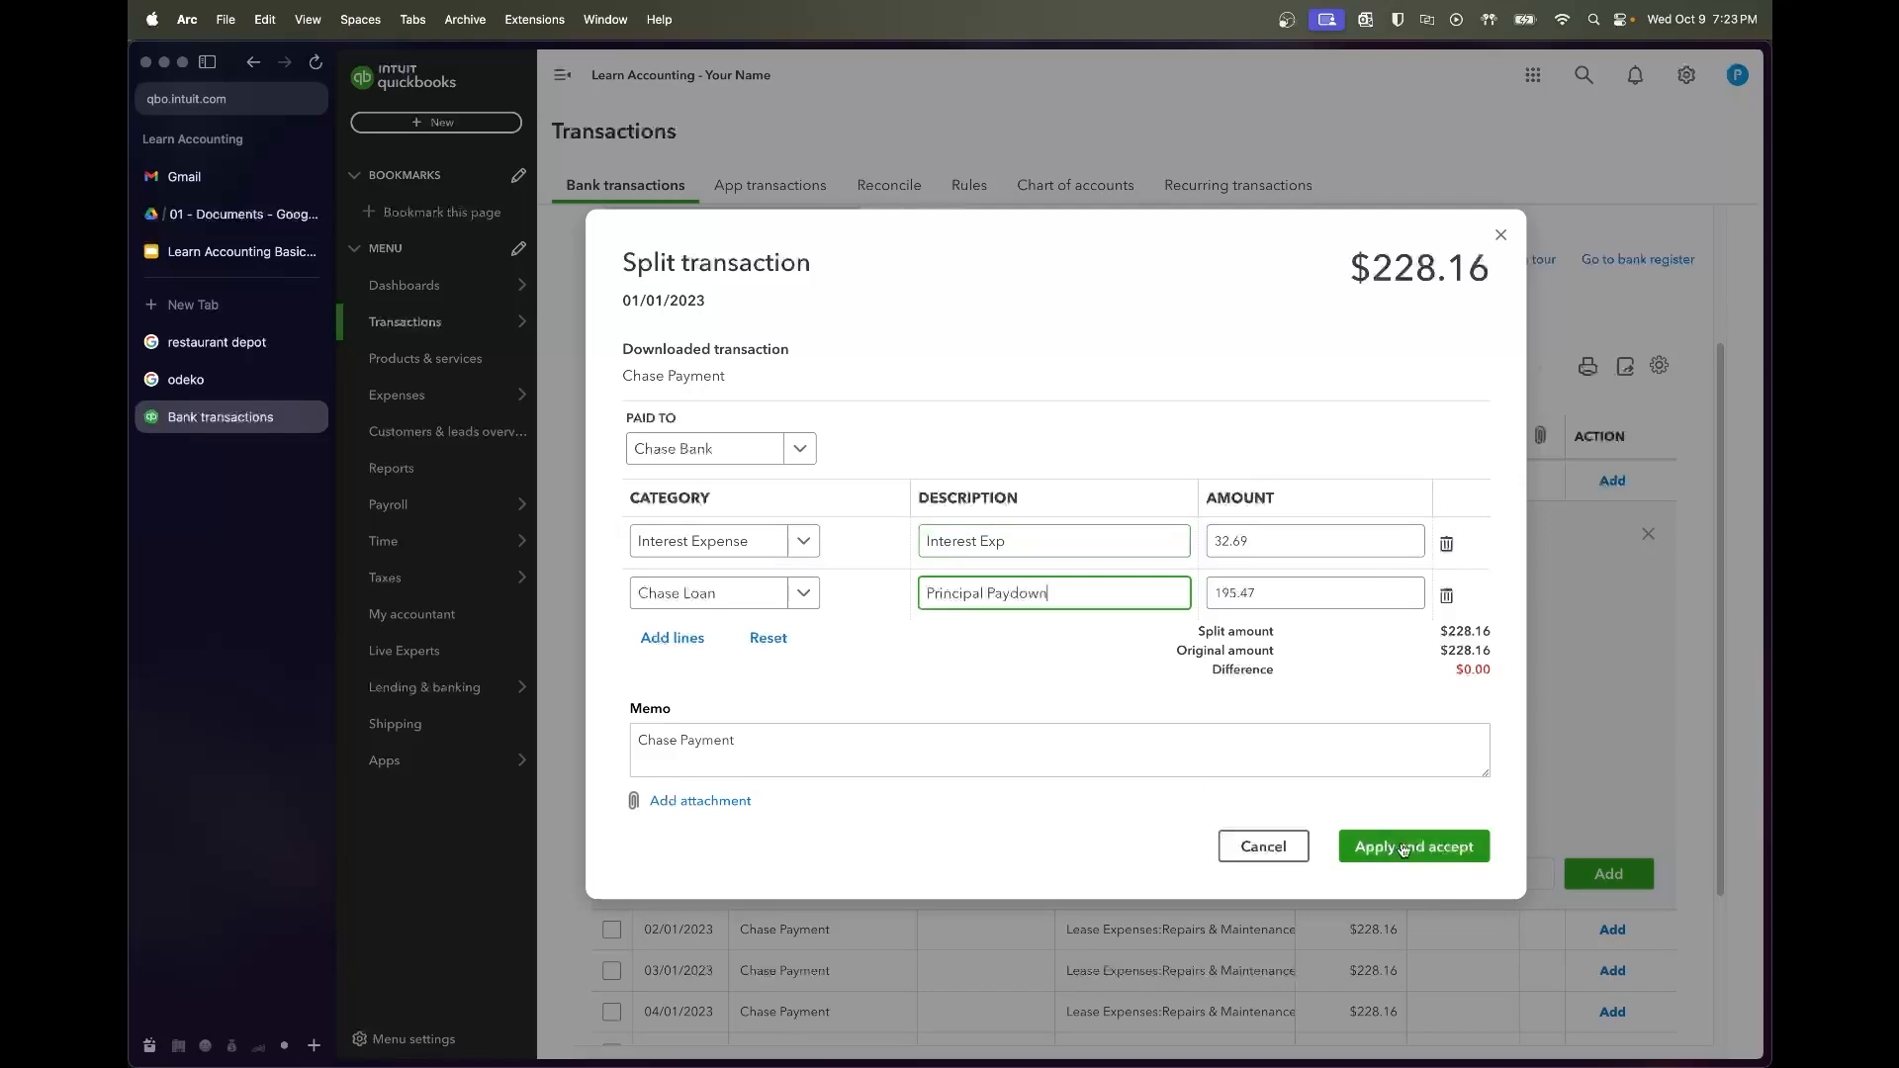
left_click(1405, 848)
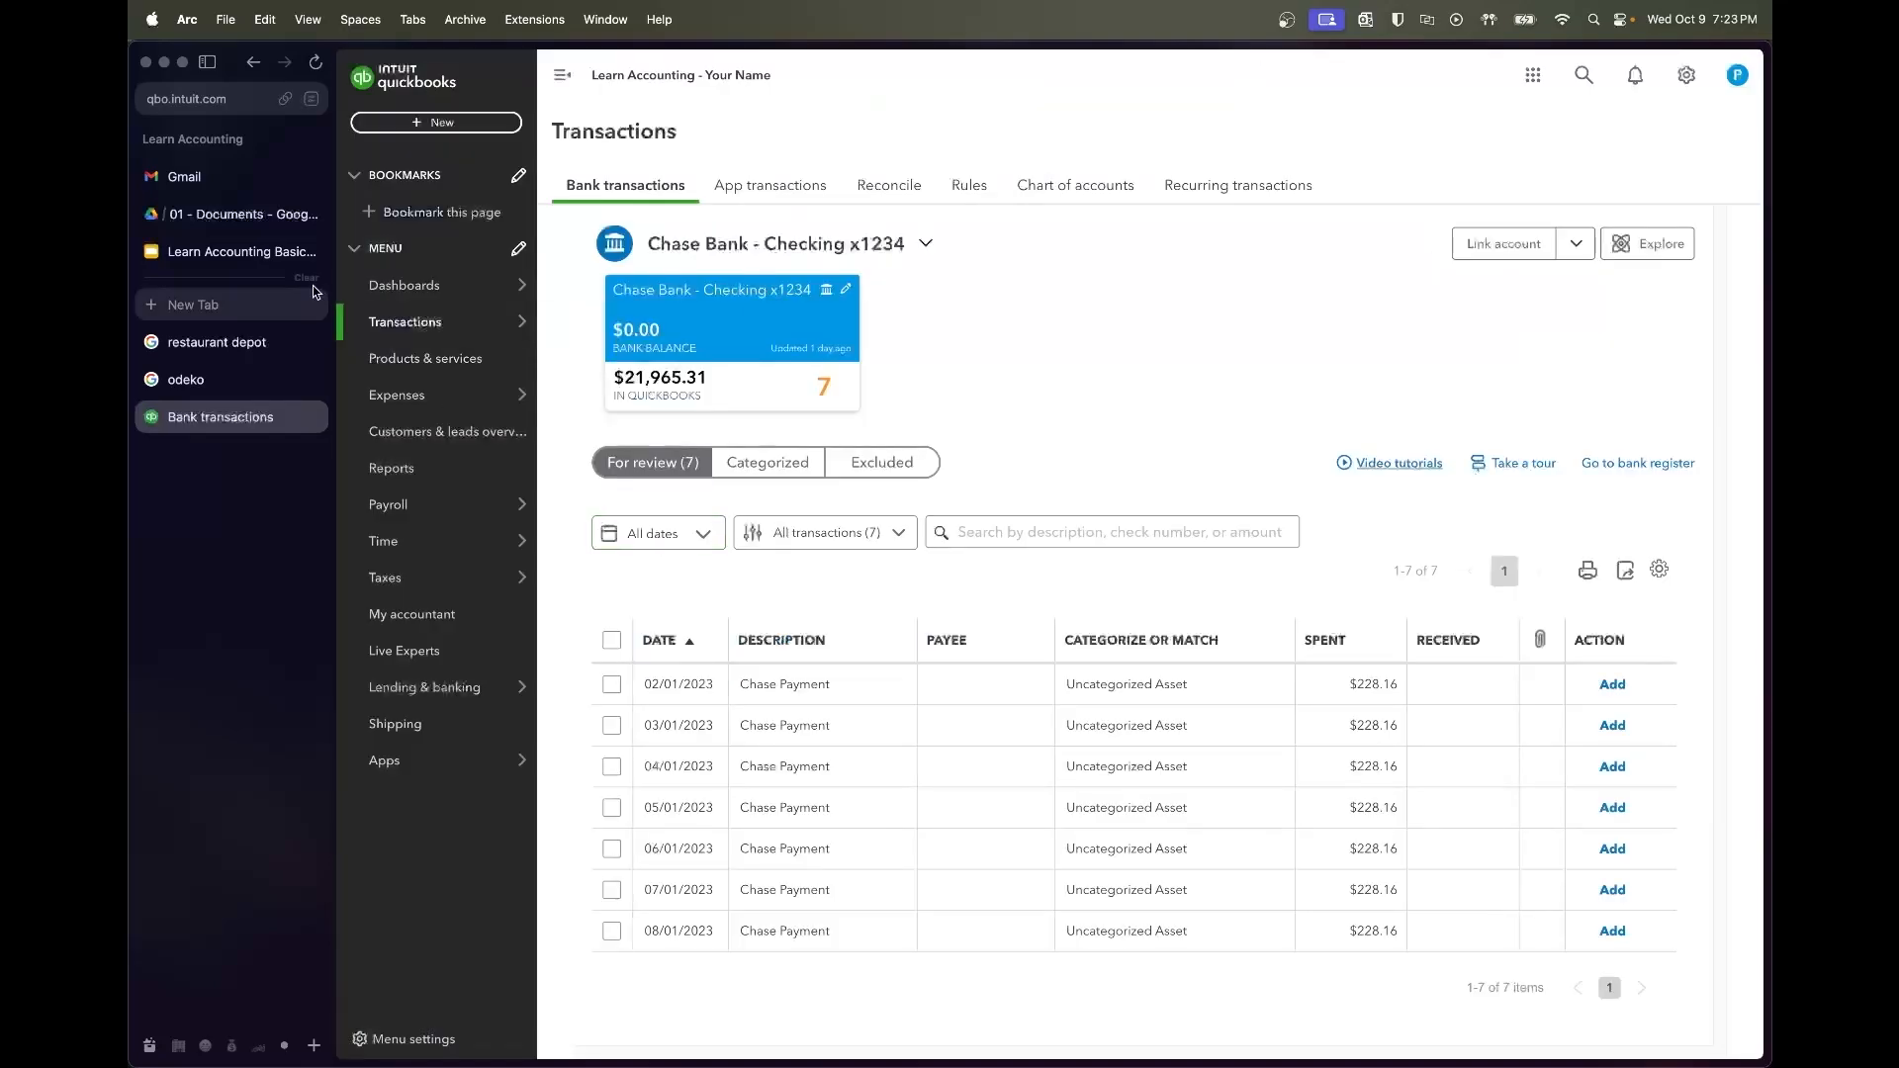
Check the amortization schedule and start splitting the 02/01/2023 Chase Payment
left_click(257, 215)
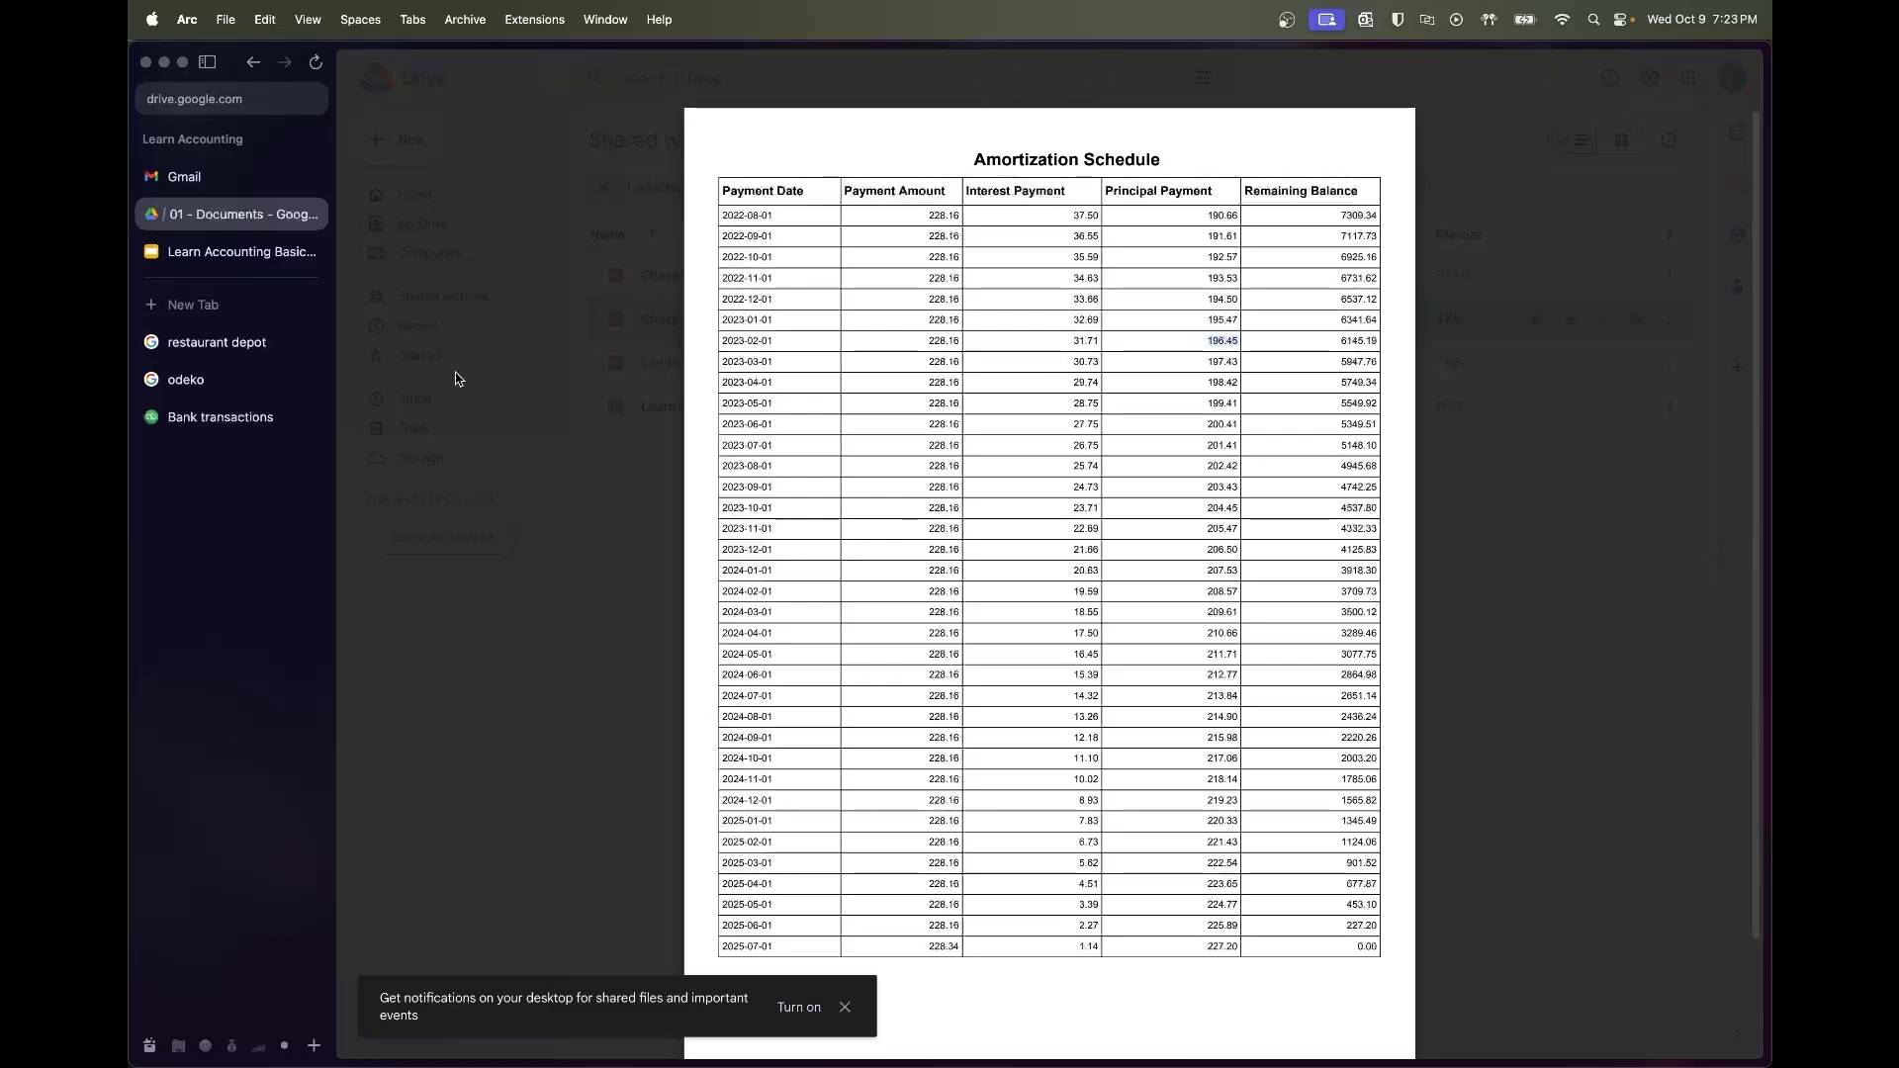
left_click(220, 416)
left_click(847, 706)
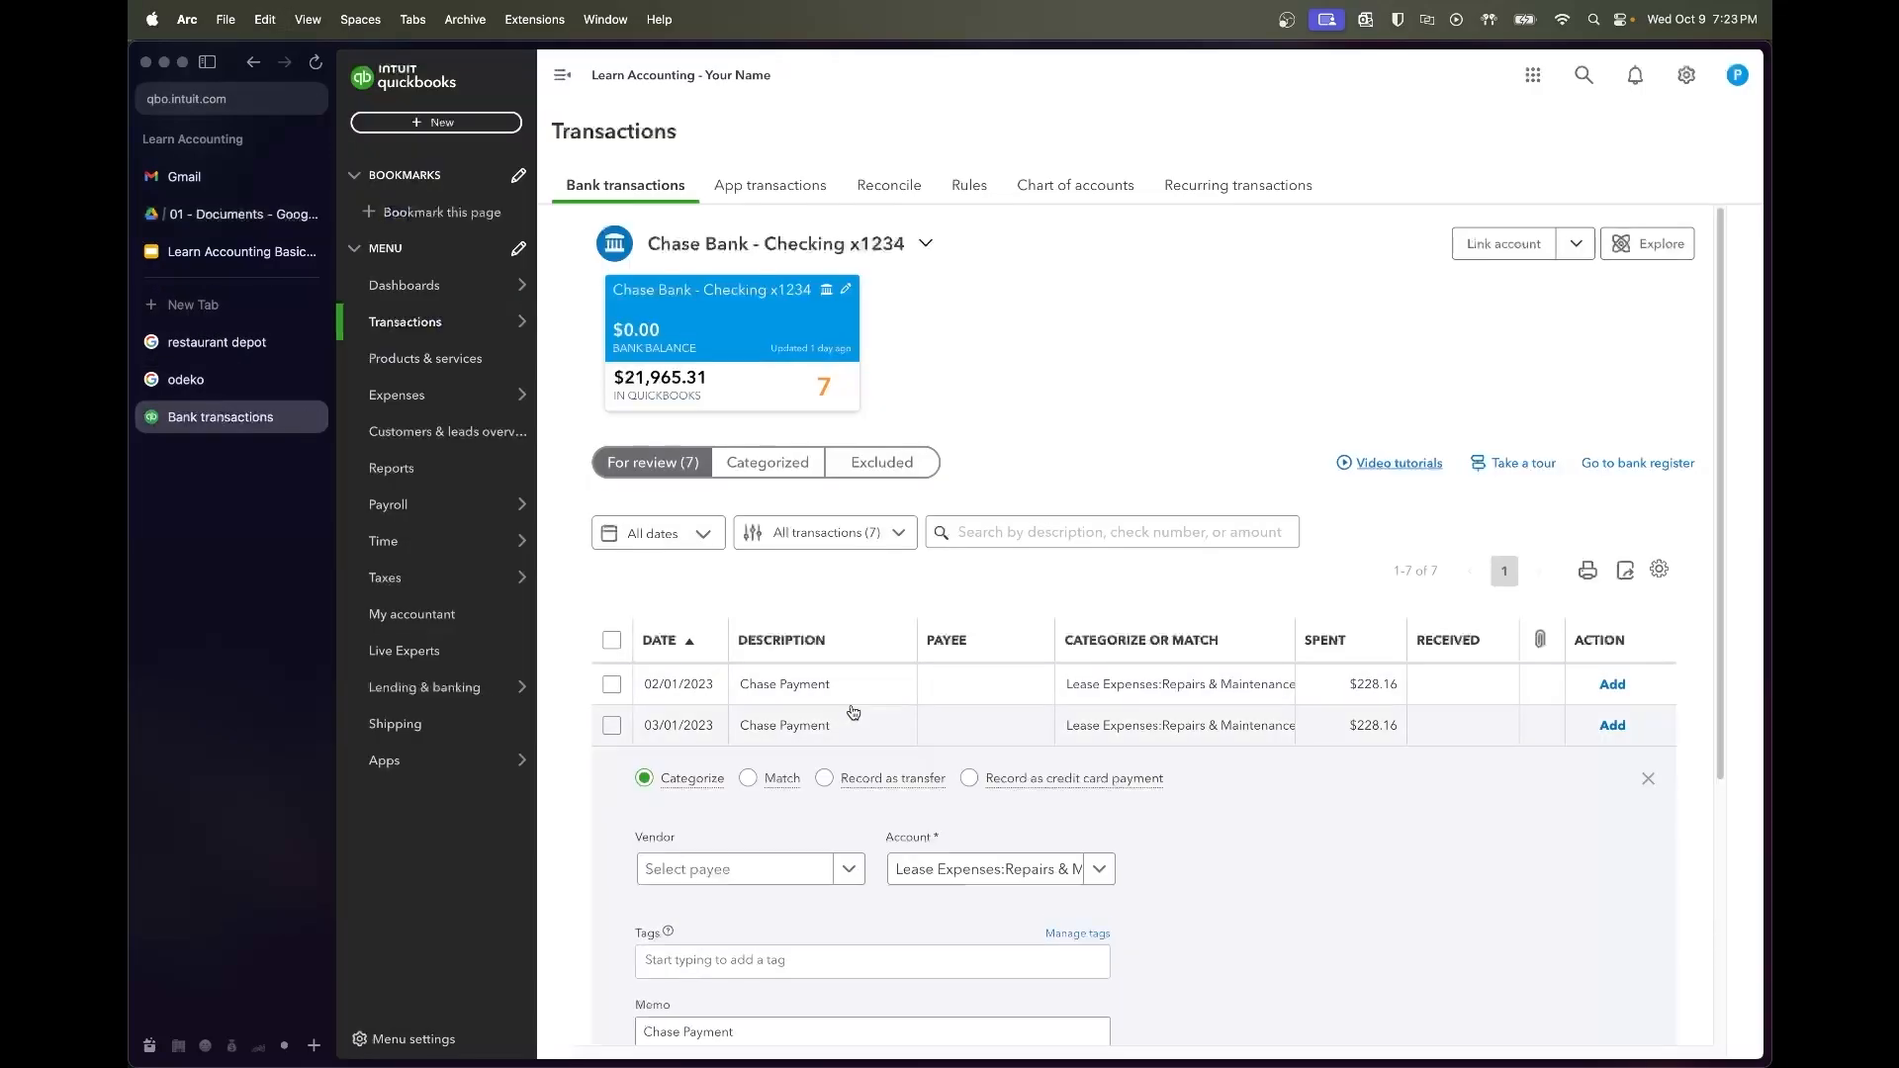
scroll(1461, 851, "down", 5)
left_click(1464, 852)
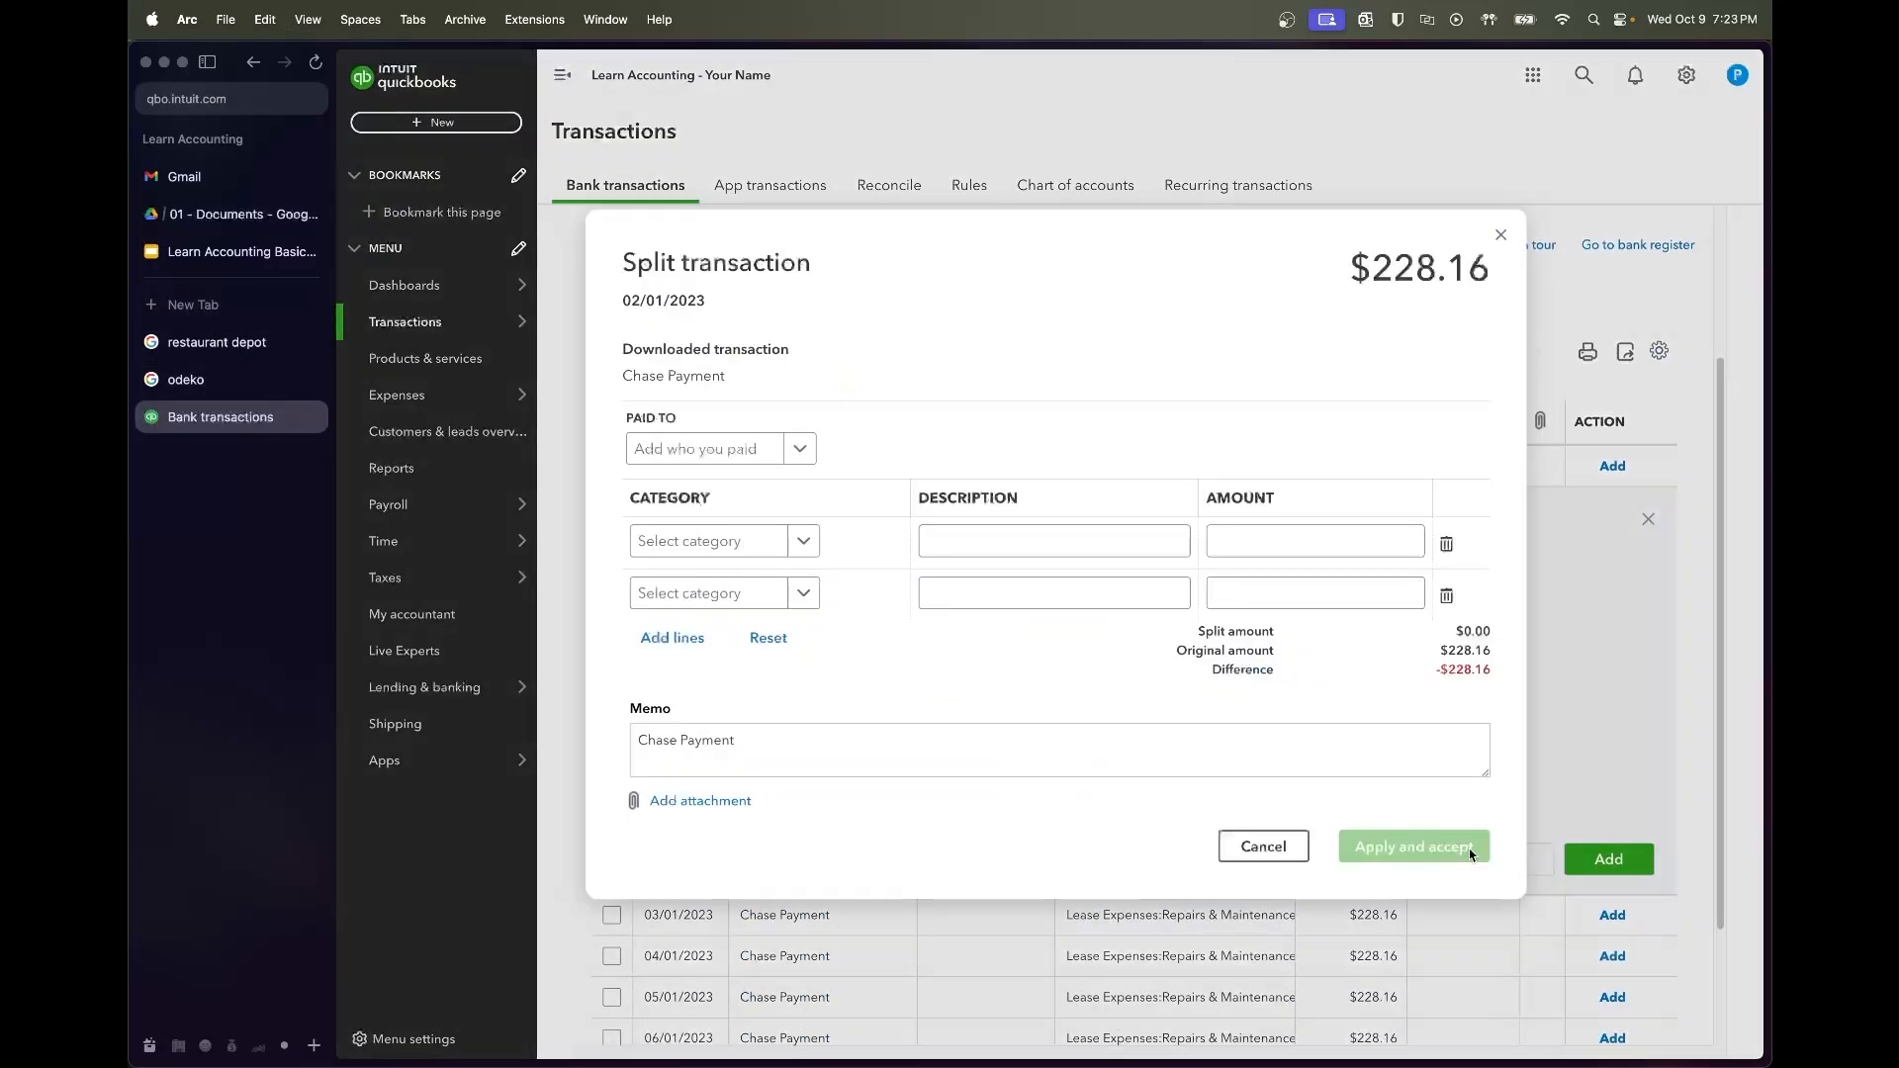
Enter $31.71 and $196.45 with descriptions 'Interest Expense' and 'Principal Paydown'
left_click(1371, 552)
type("31.71")
left_click(1387, 592)
left_click(1139, 534)
type("Interest payme")
type("nt")
double_click(1036, 541)
type("Expense")
key("Tab")
key("Tab")
key("Tab")
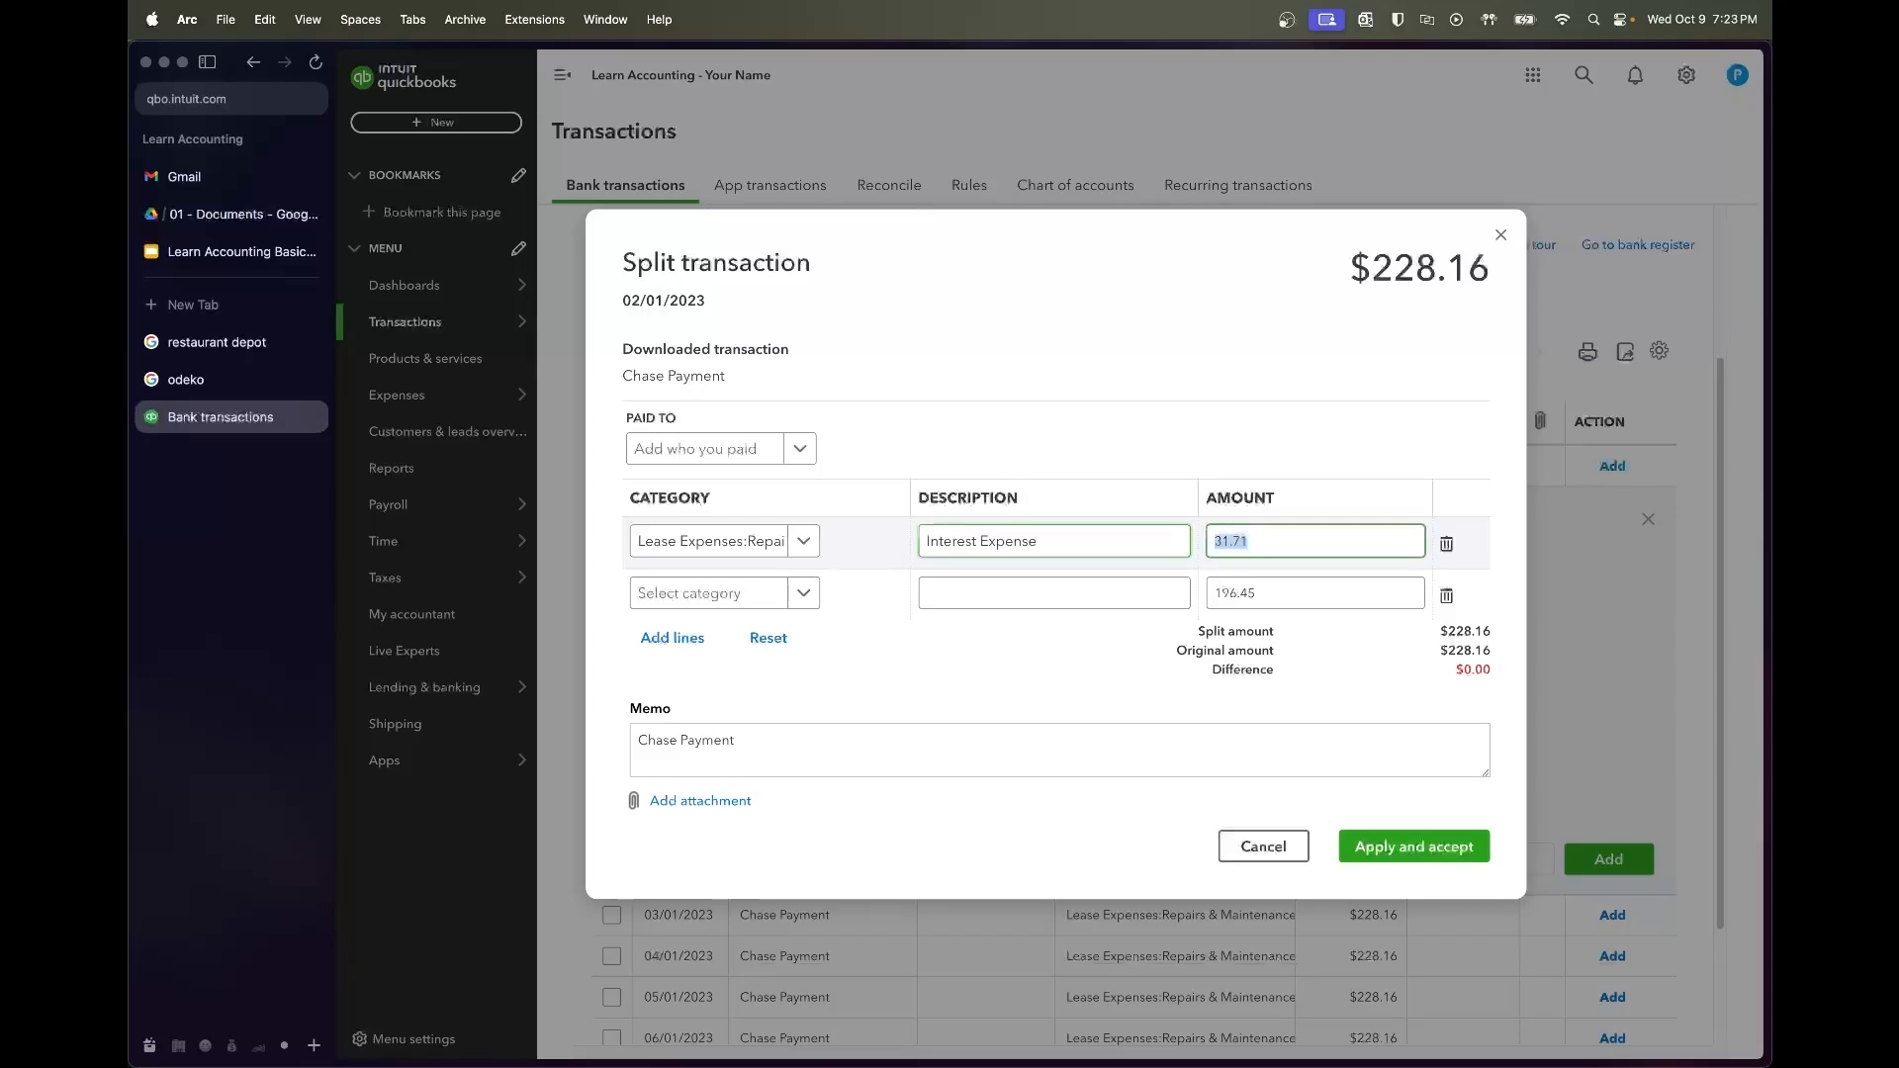
type("Principal Paydown")
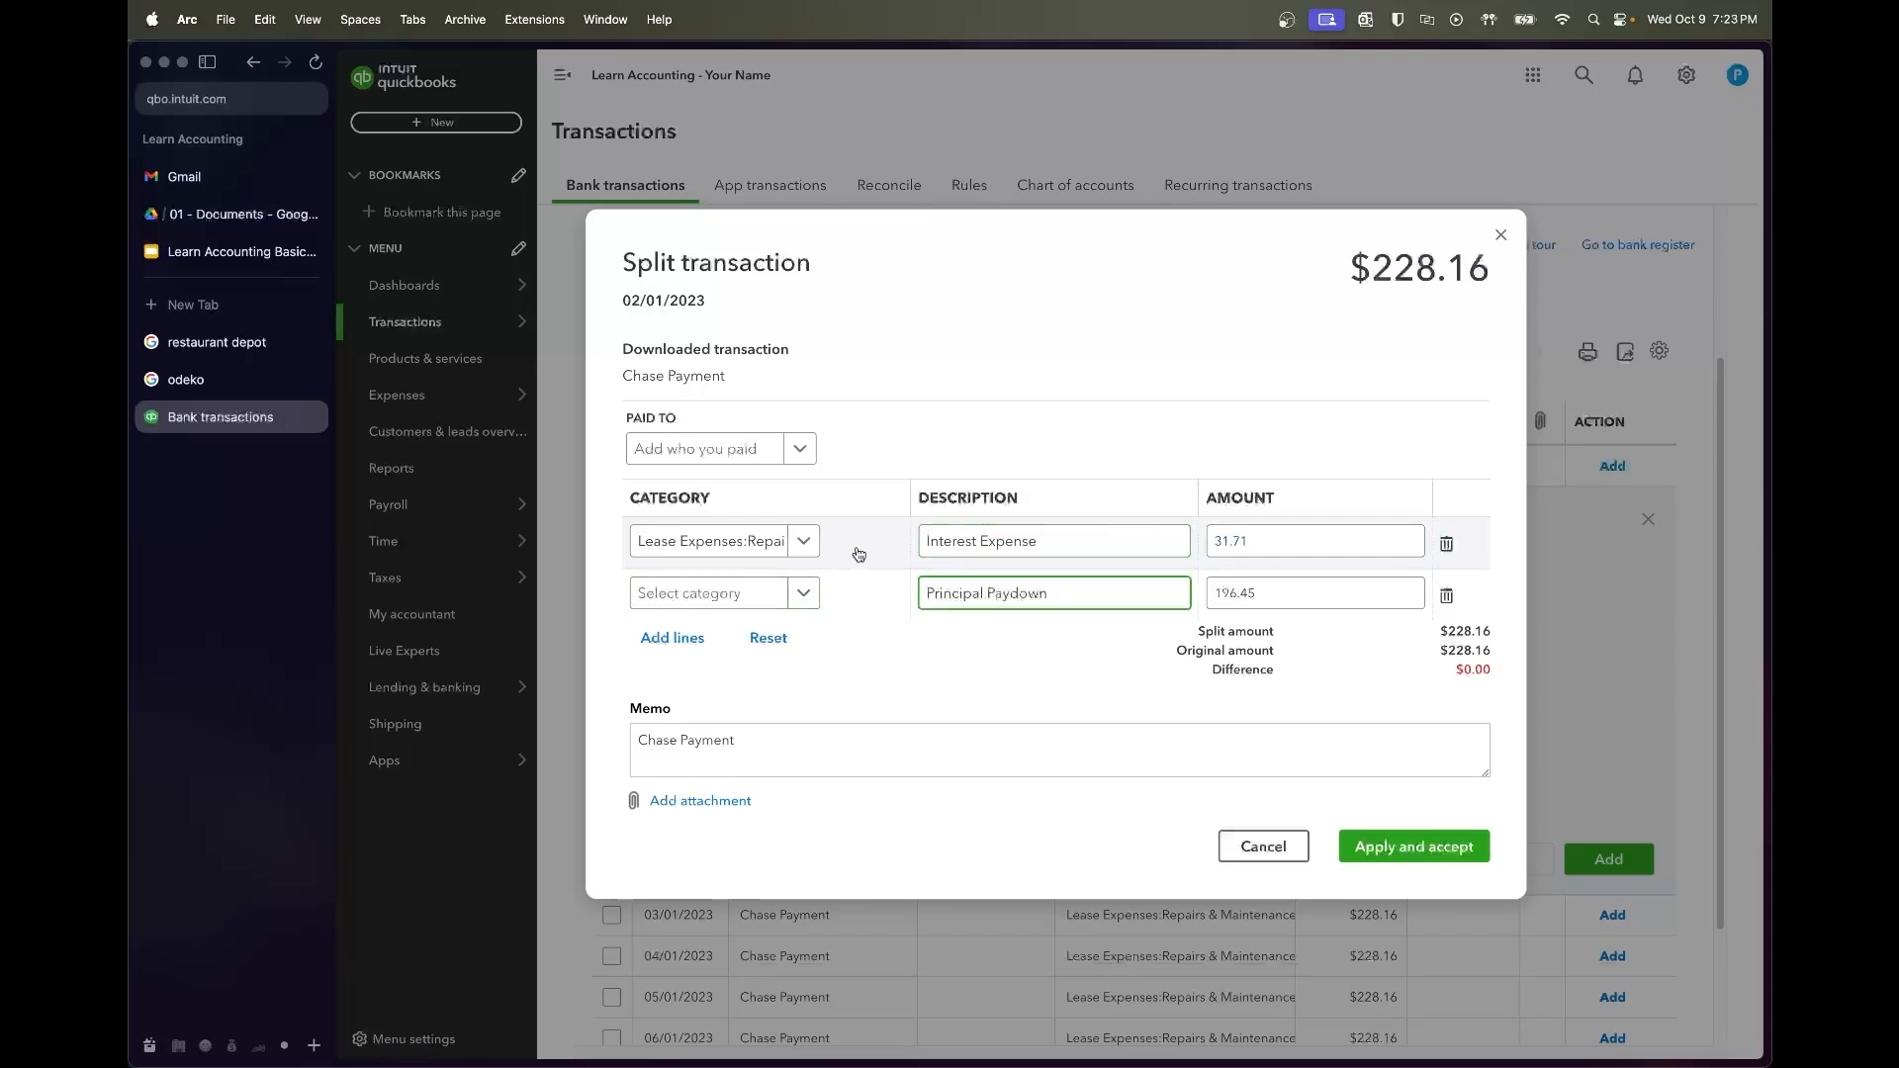
Assign Interest Expense and Chase Loan as the two lines' categories
left_click(708, 541)
type("intreerest")
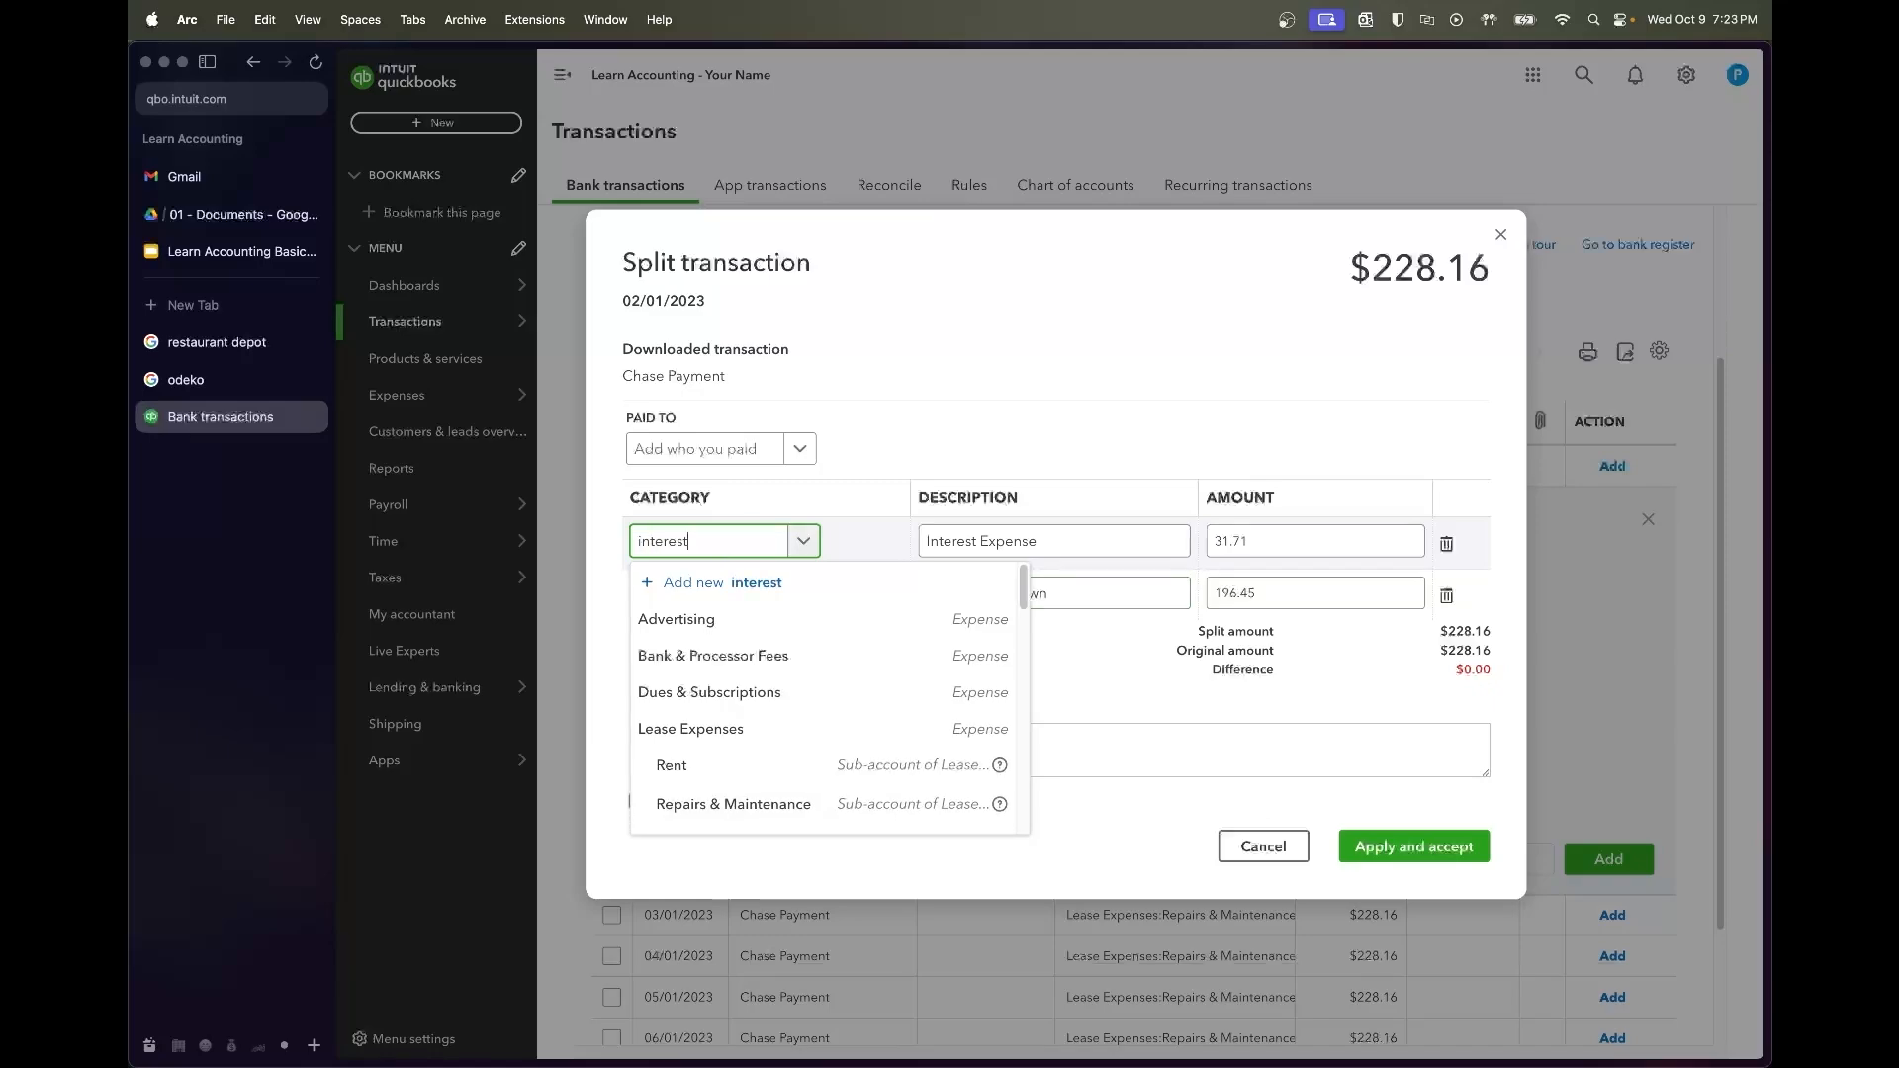
key("Down")
key("Return")
left_click(742, 597)
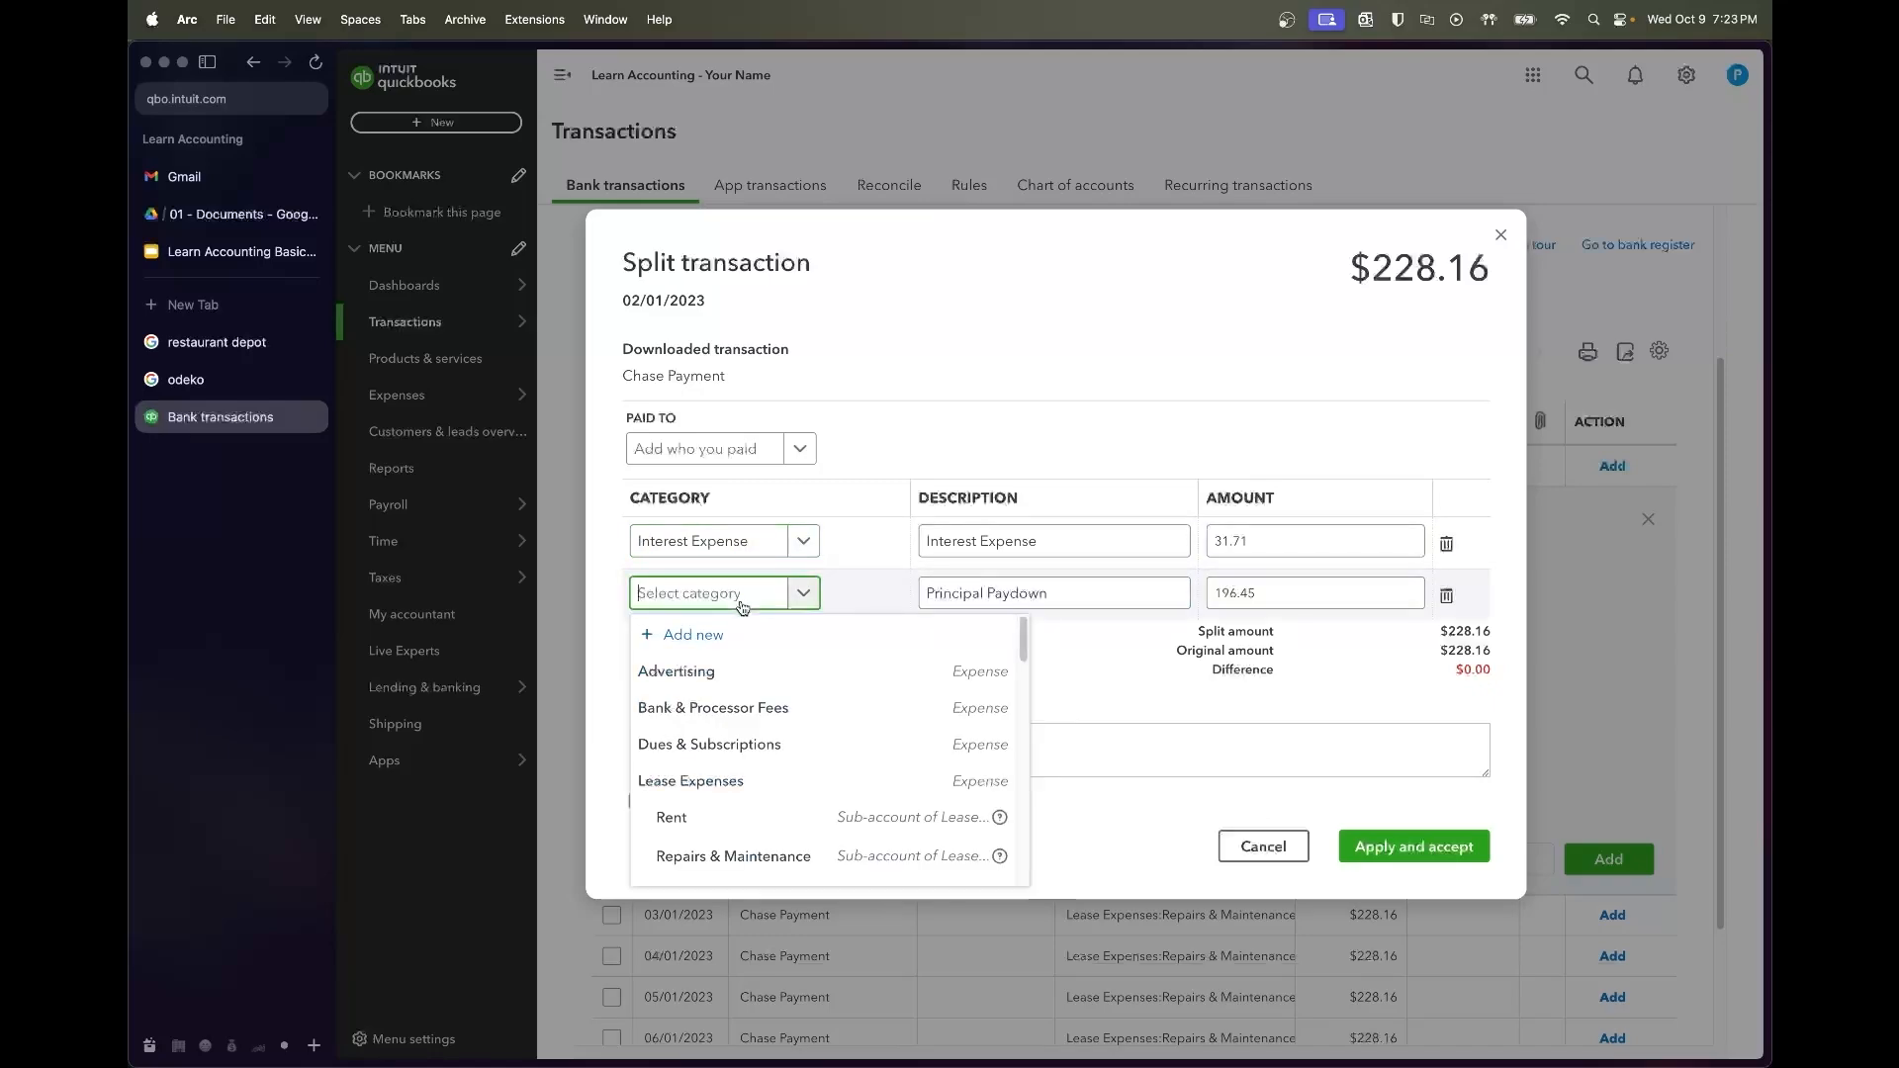
type("loa")
key("Down")
key("Return")
Set the payee to Chase Bank, then apply and accept the split
left_click(725, 455)
type("chase bank")
key("Down")
key("Return")
left_click(1467, 846)
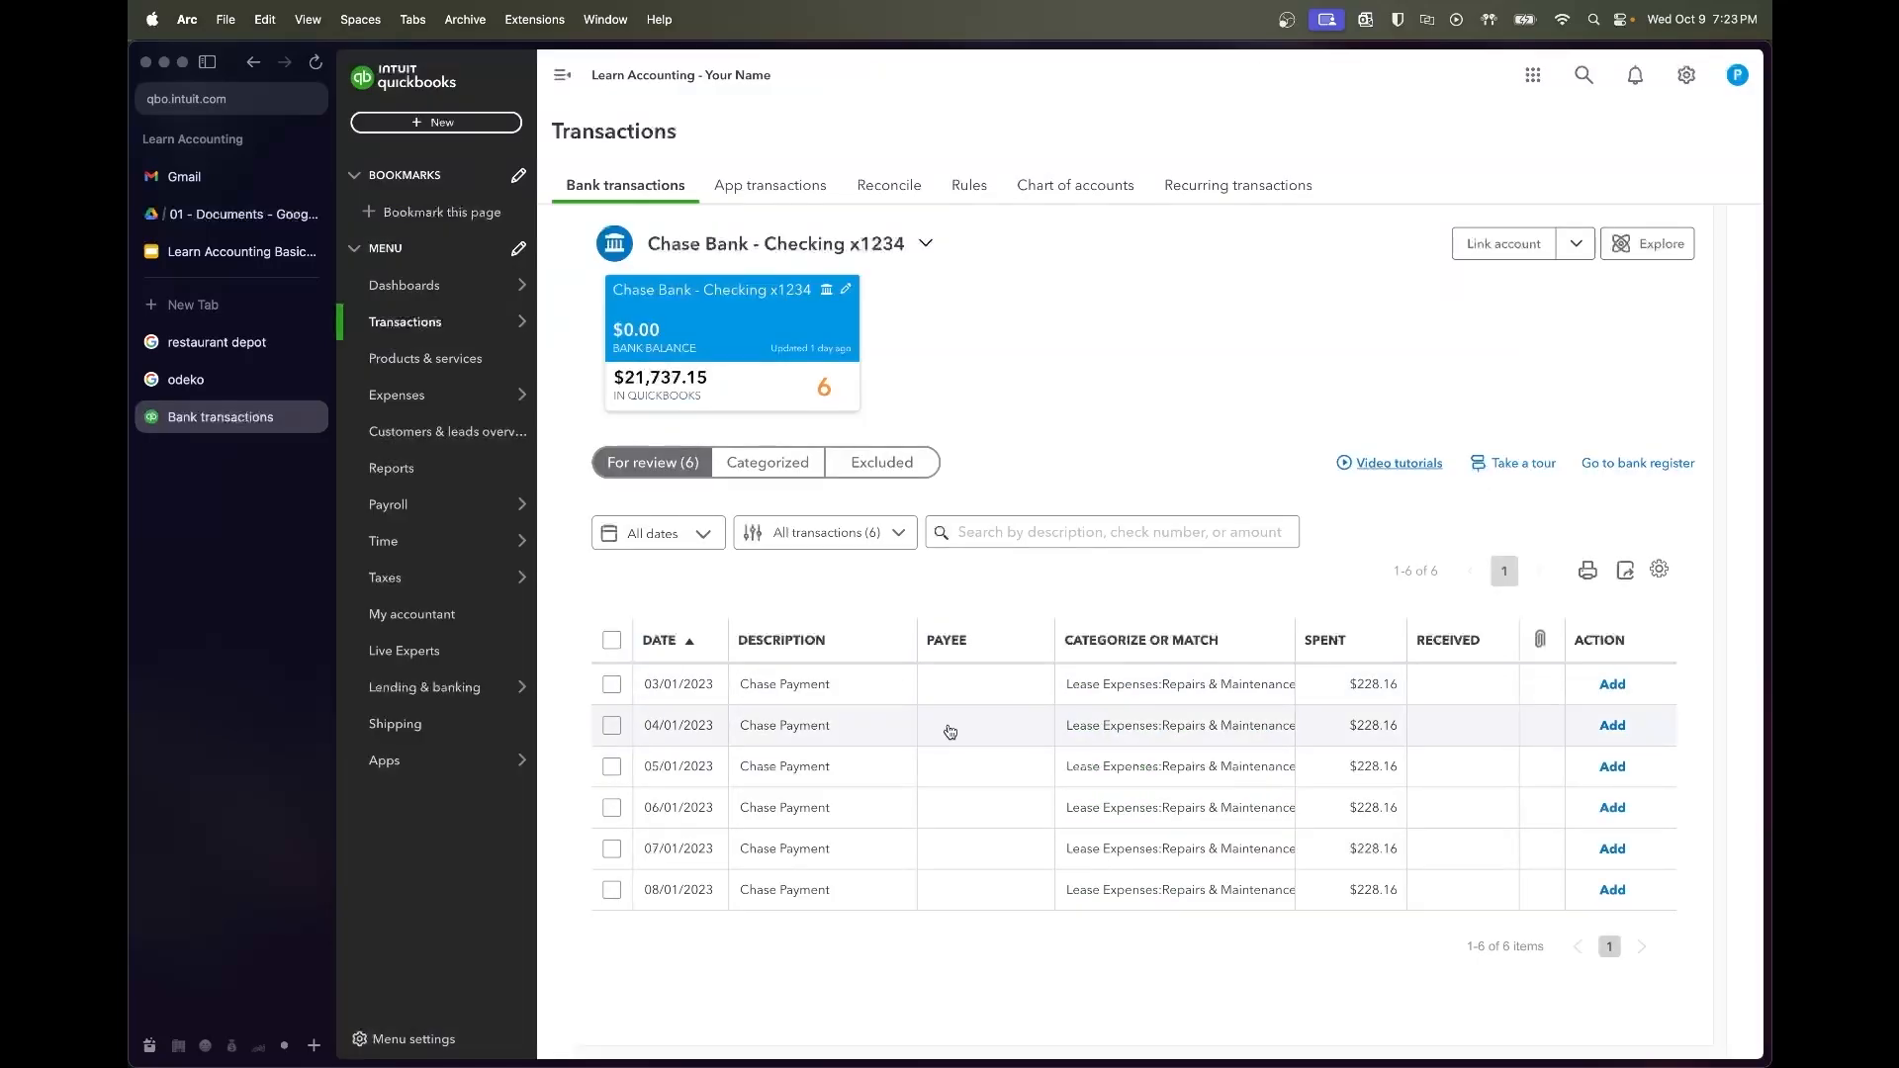
Check the amortization schedule and start splitting the 03/01/2023 Chase Payment
left_click(242, 214)
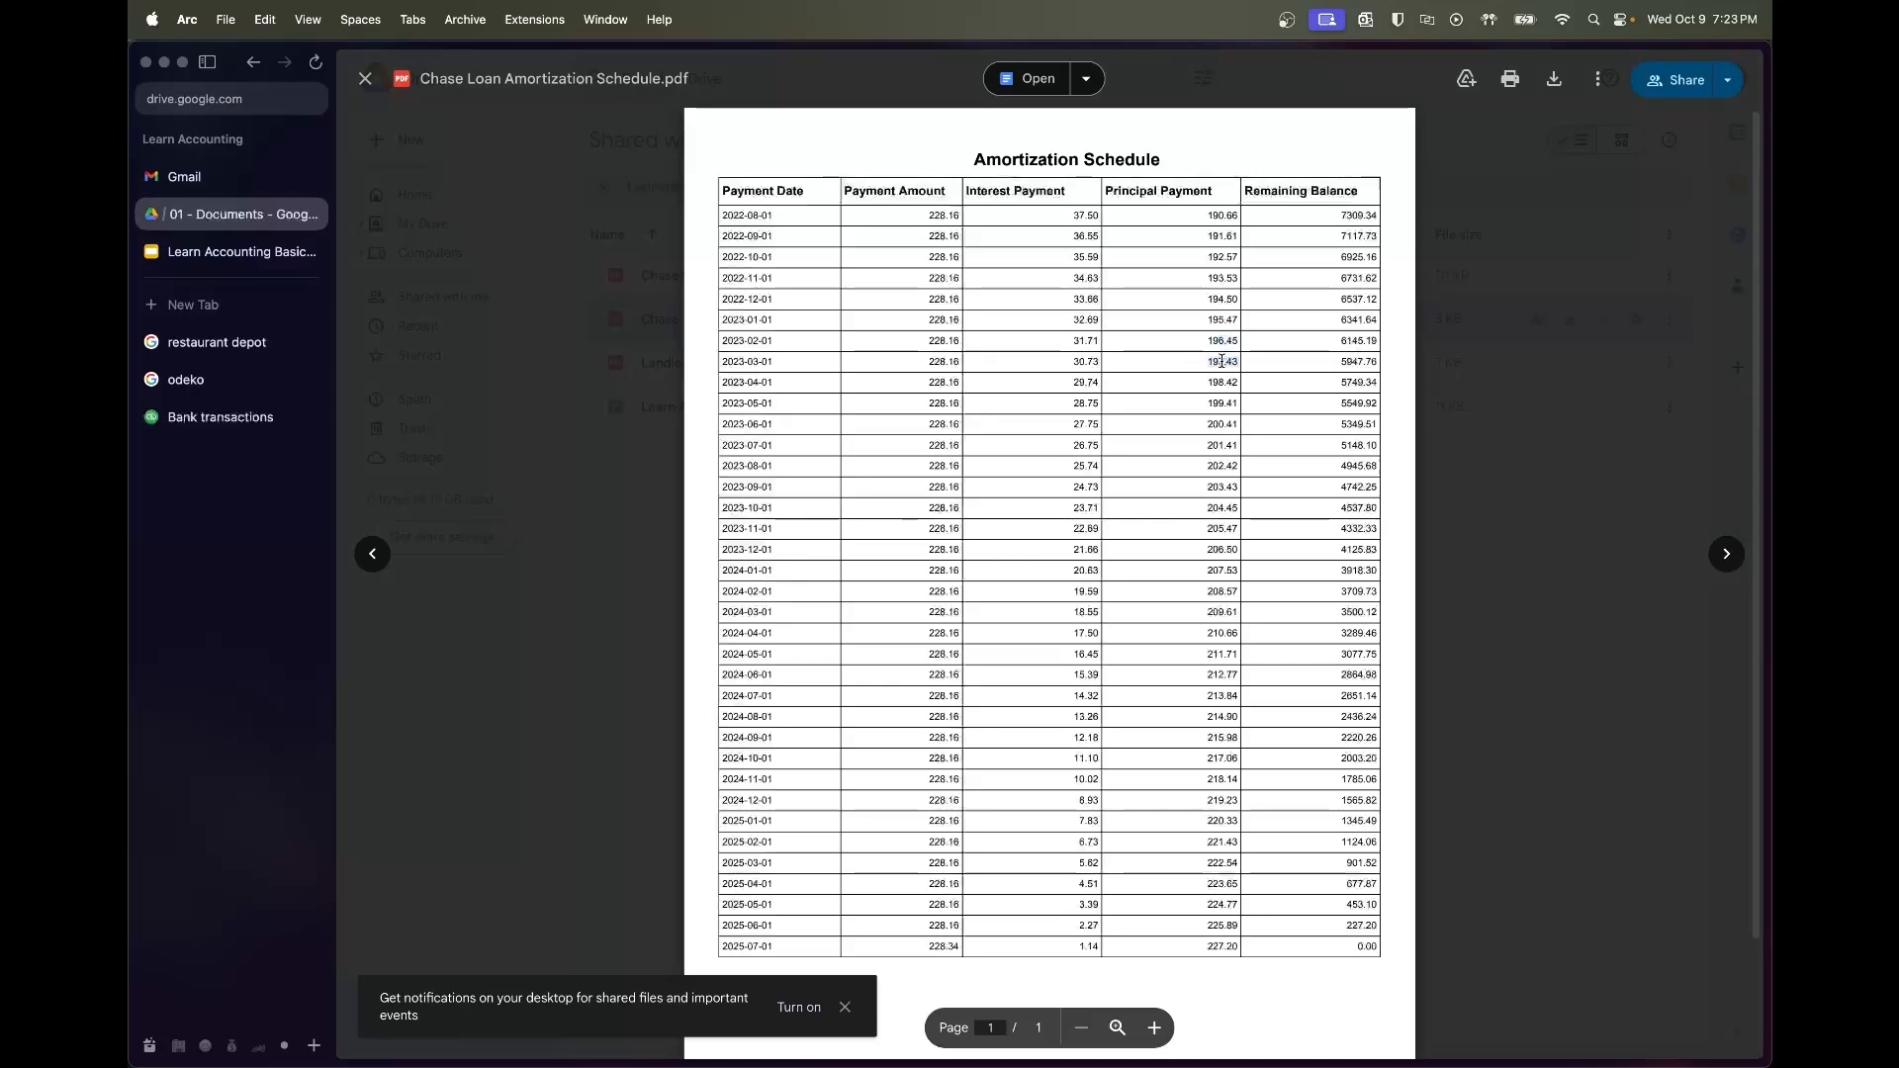
left_click(242, 416)
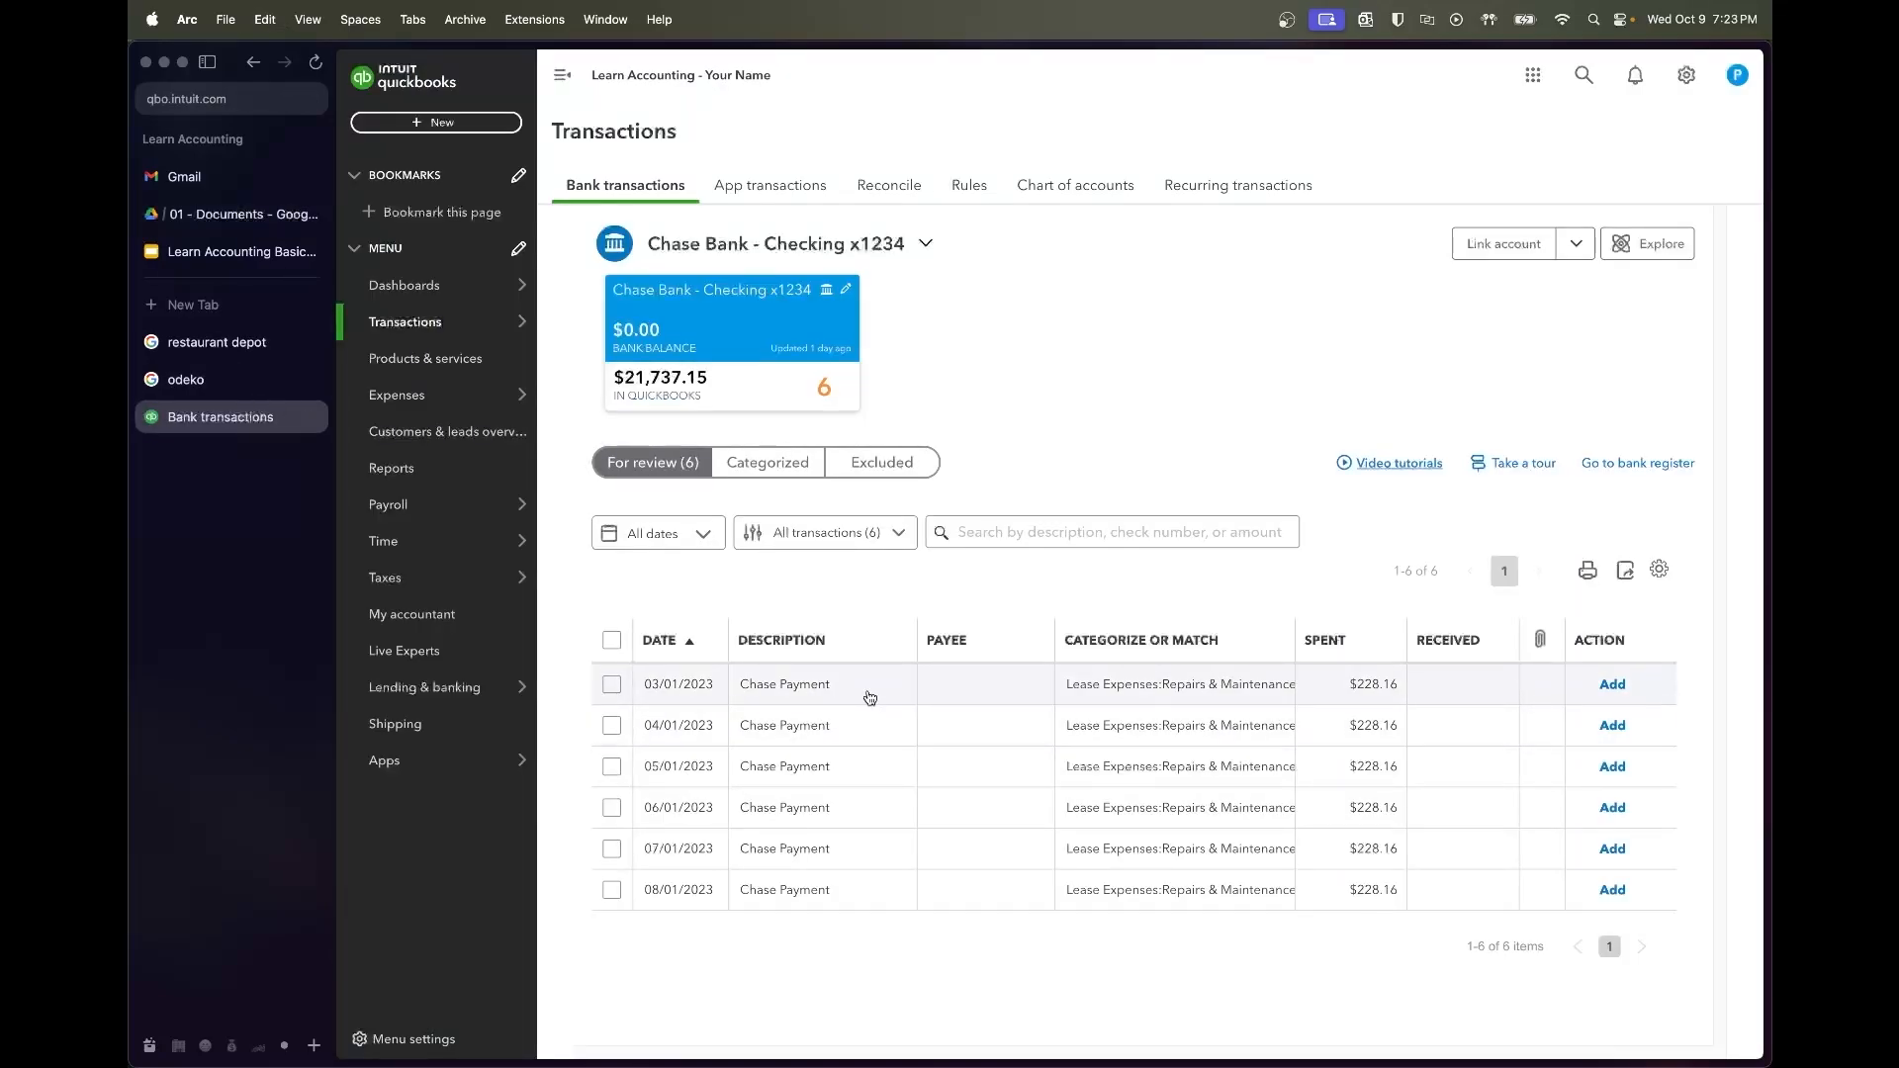
left_click(841, 690)
scroll(831, 742, "down", 3)
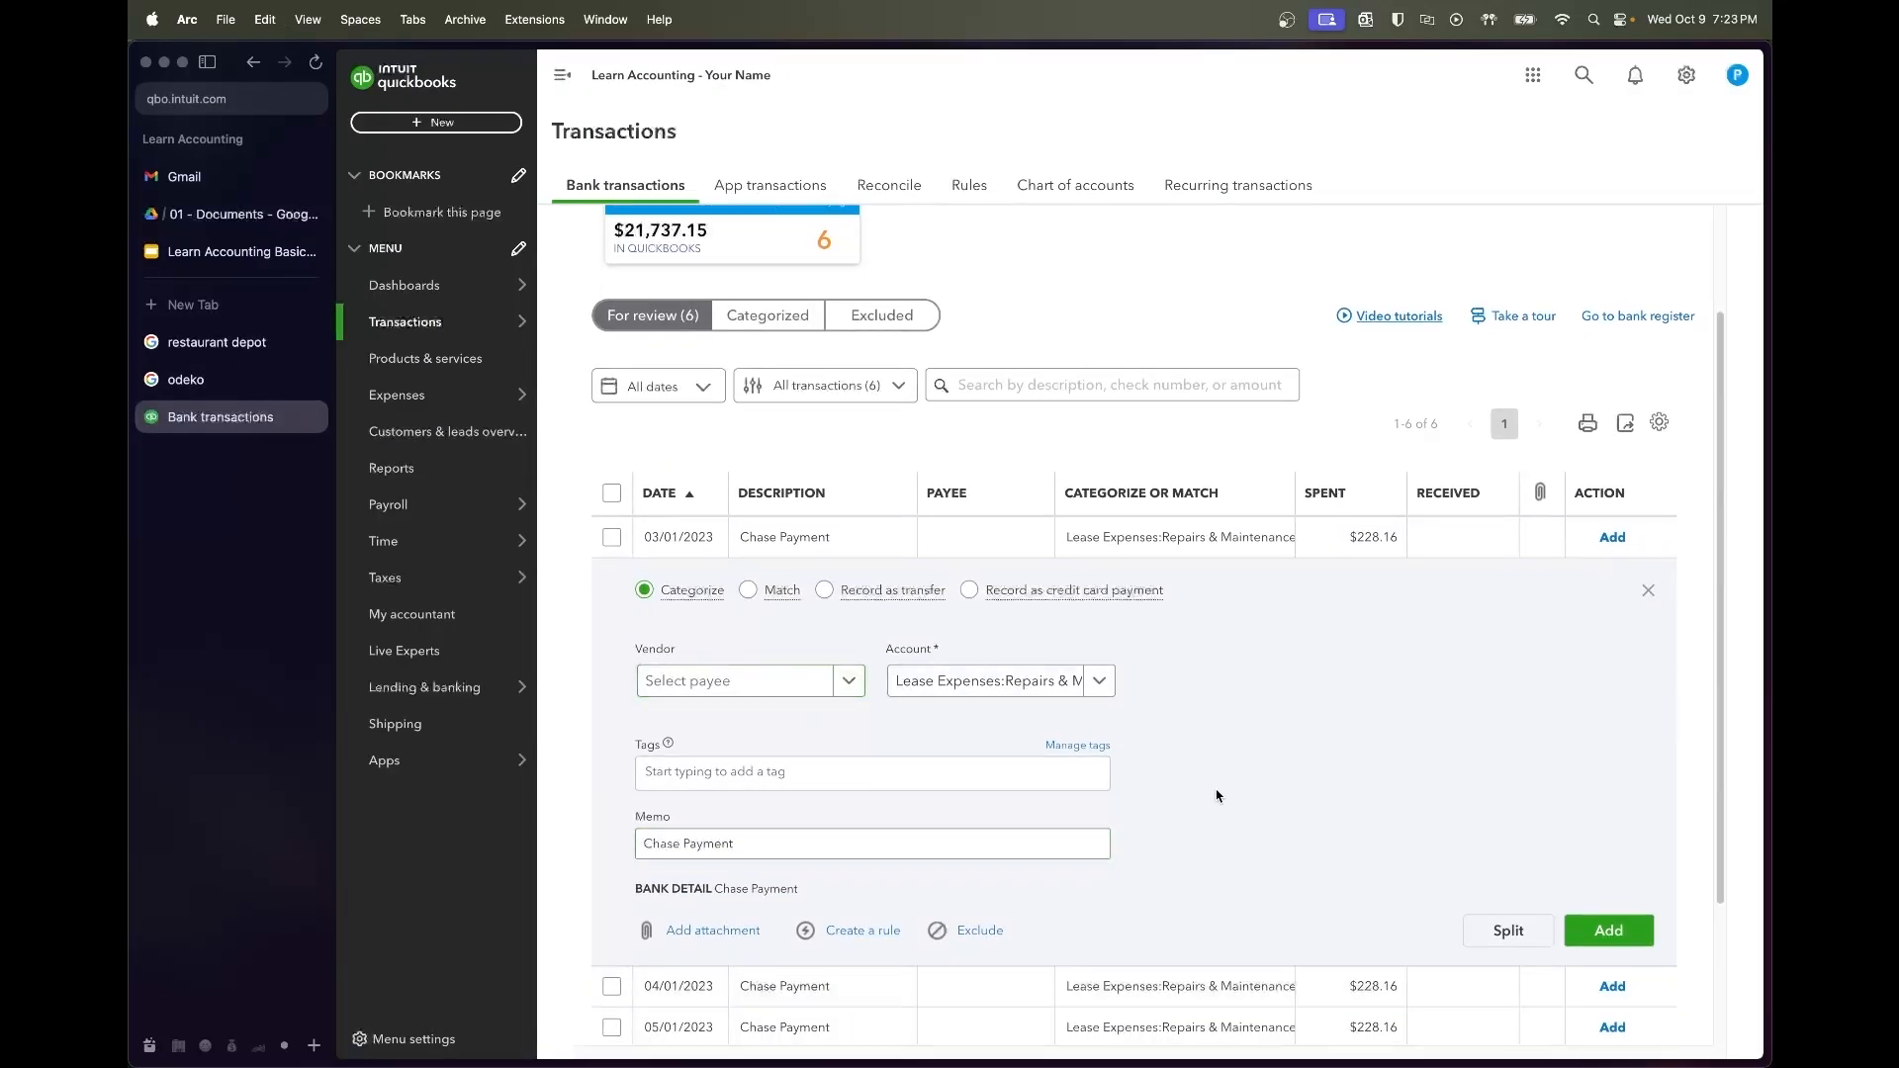
left_click(1473, 919)
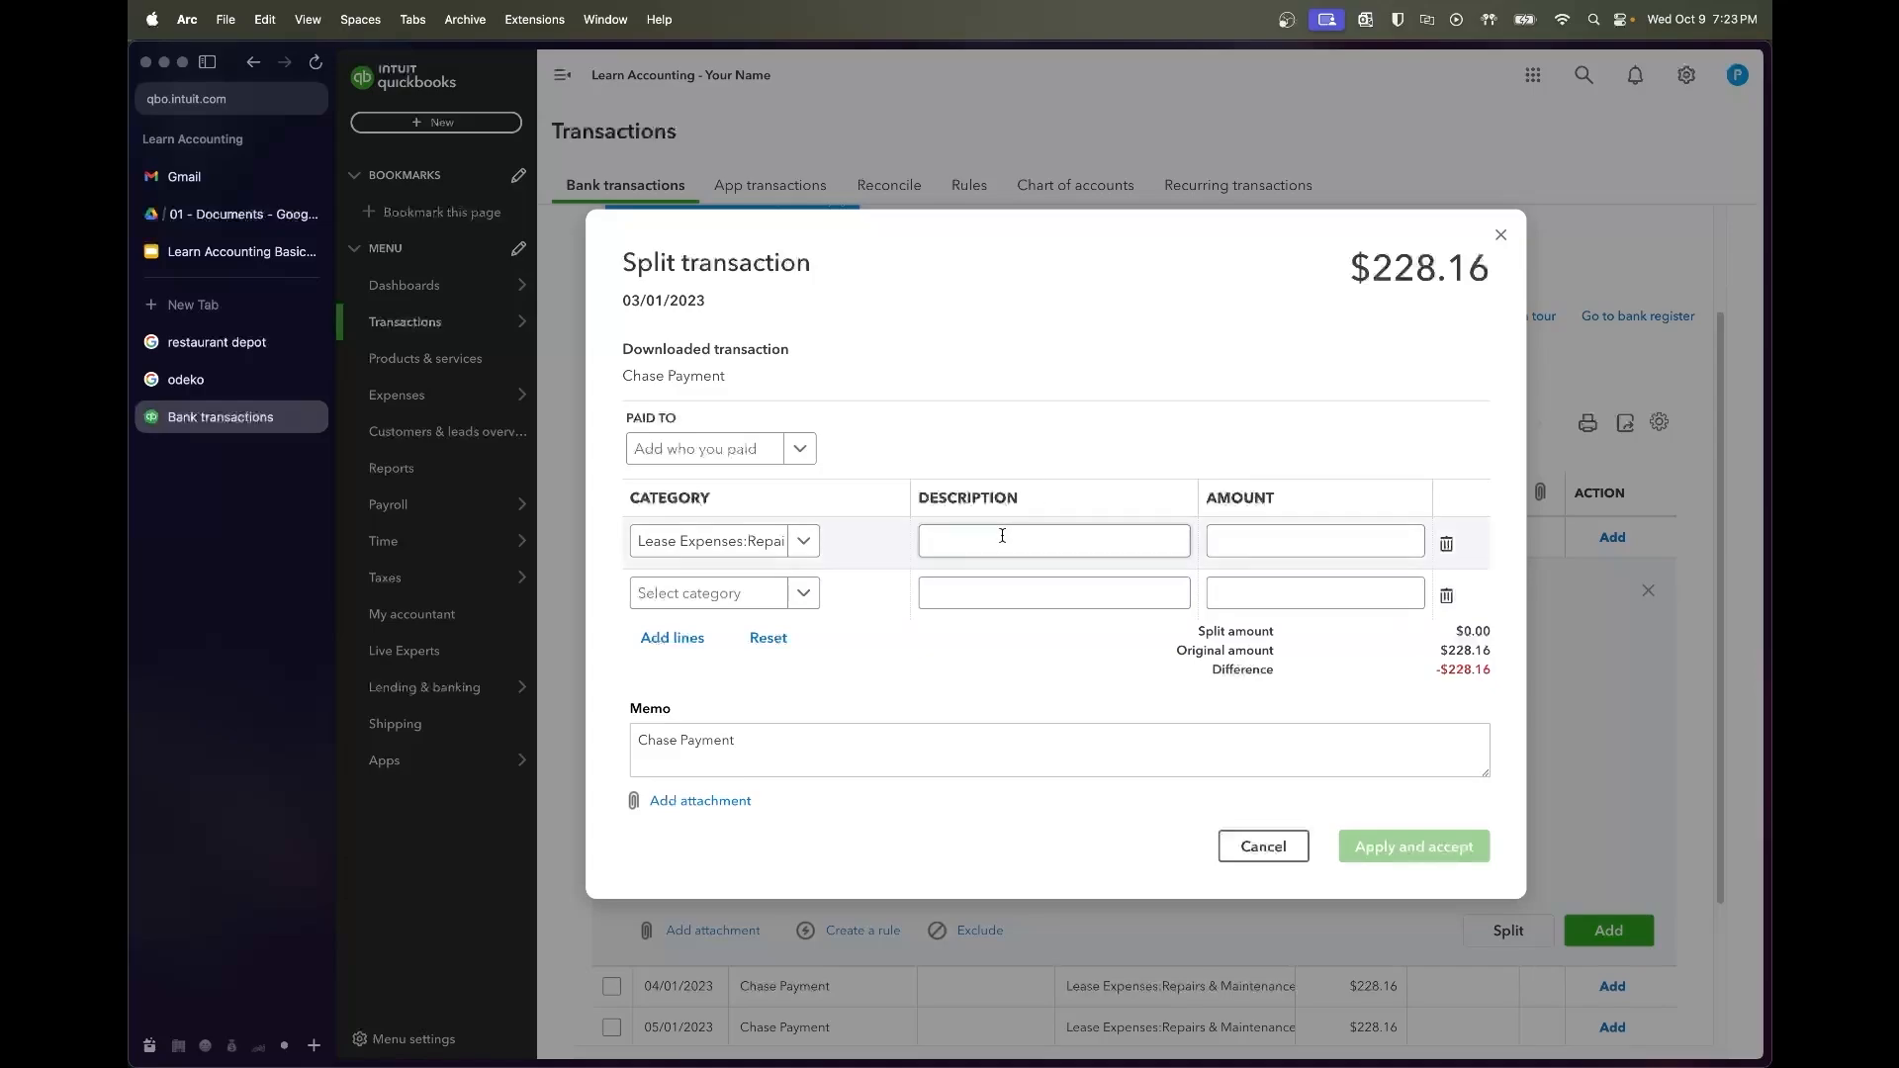
Enter $30.73 interest, leaving $197.43 principal, with descriptions 'Int Exp' and 'Pri Pmt'
left_click(1216, 537)
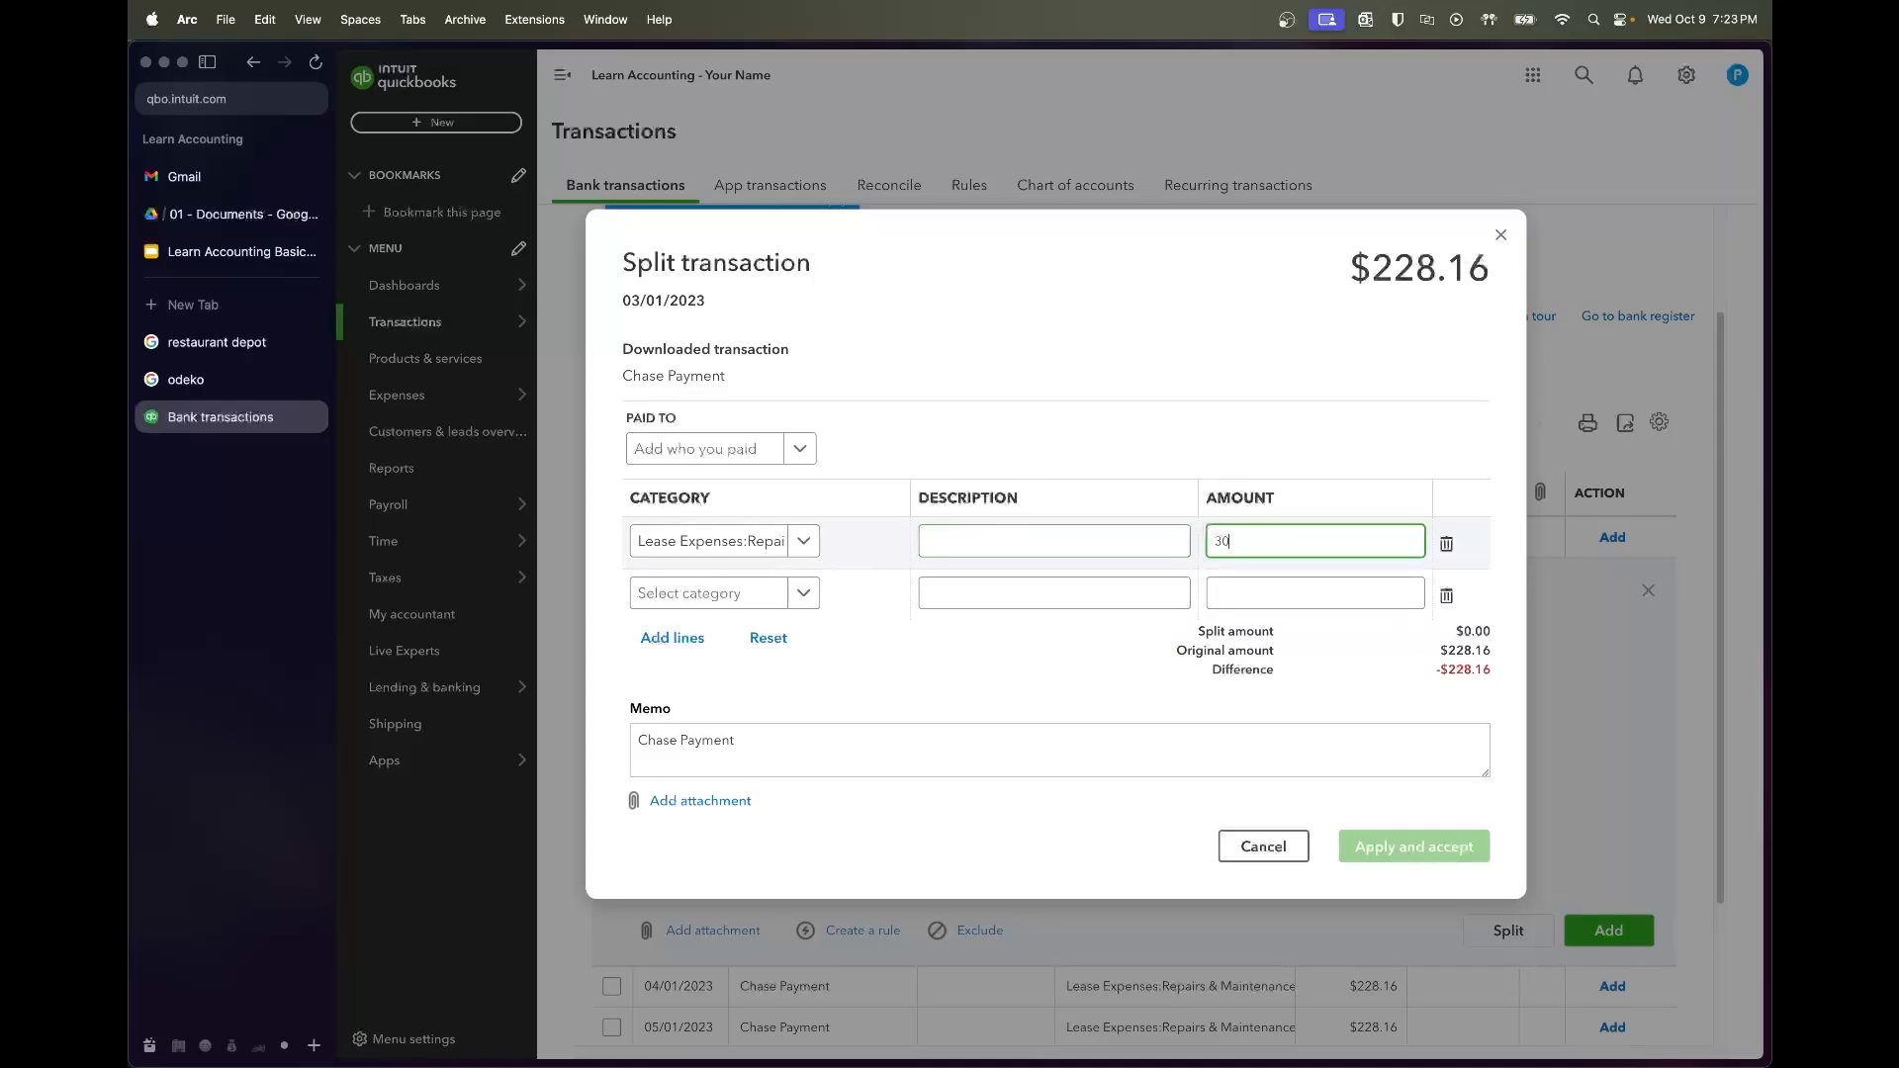
left_click(1246, 594)
left_click(1054, 548)
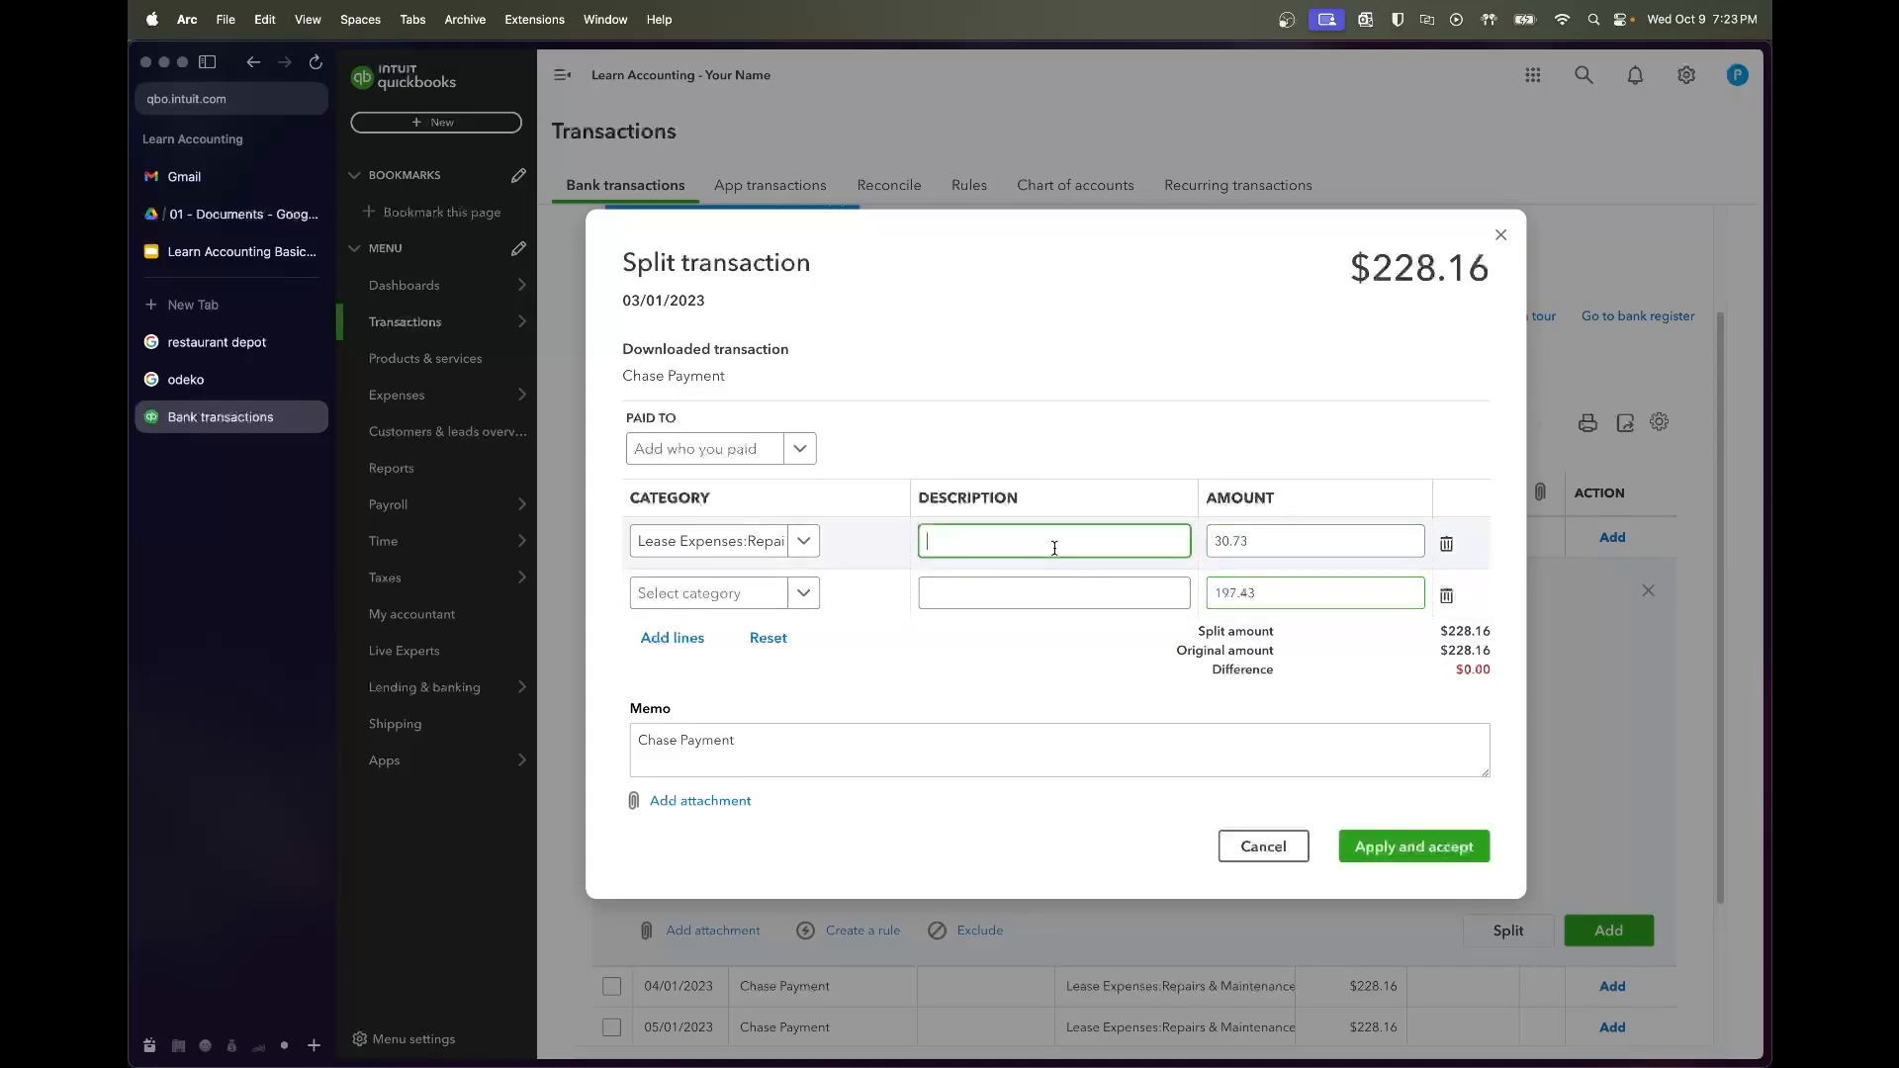
type("interst")
key("super+a")
type("Int Exp")
key("Tab")
key("Tab")
key("Tab")
key("Tab")
type("Pri Pmt")
key("Tab")
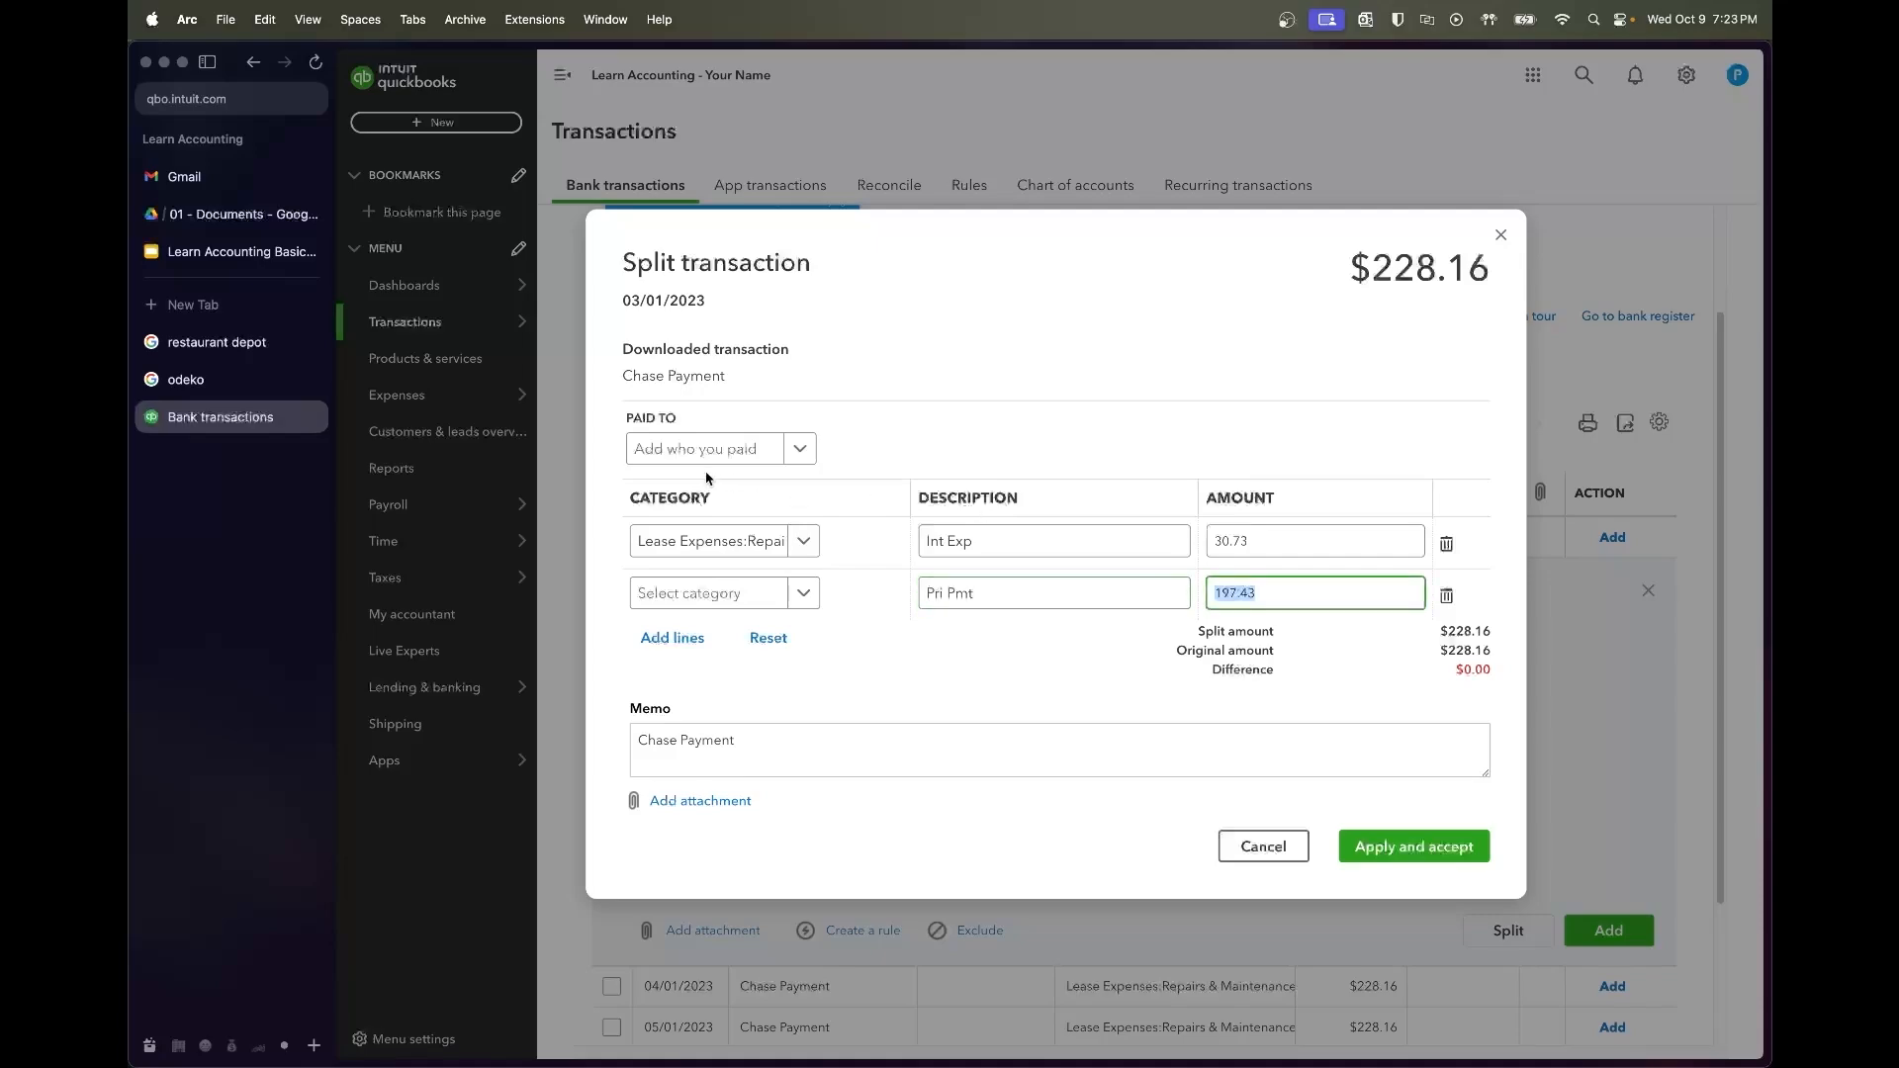
Categorize the principal line as Chase Loan and the interest line as Interest Expense
left_click(733, 593)
type("Chase")
left_click(752, 669)
left_click(737, 551)
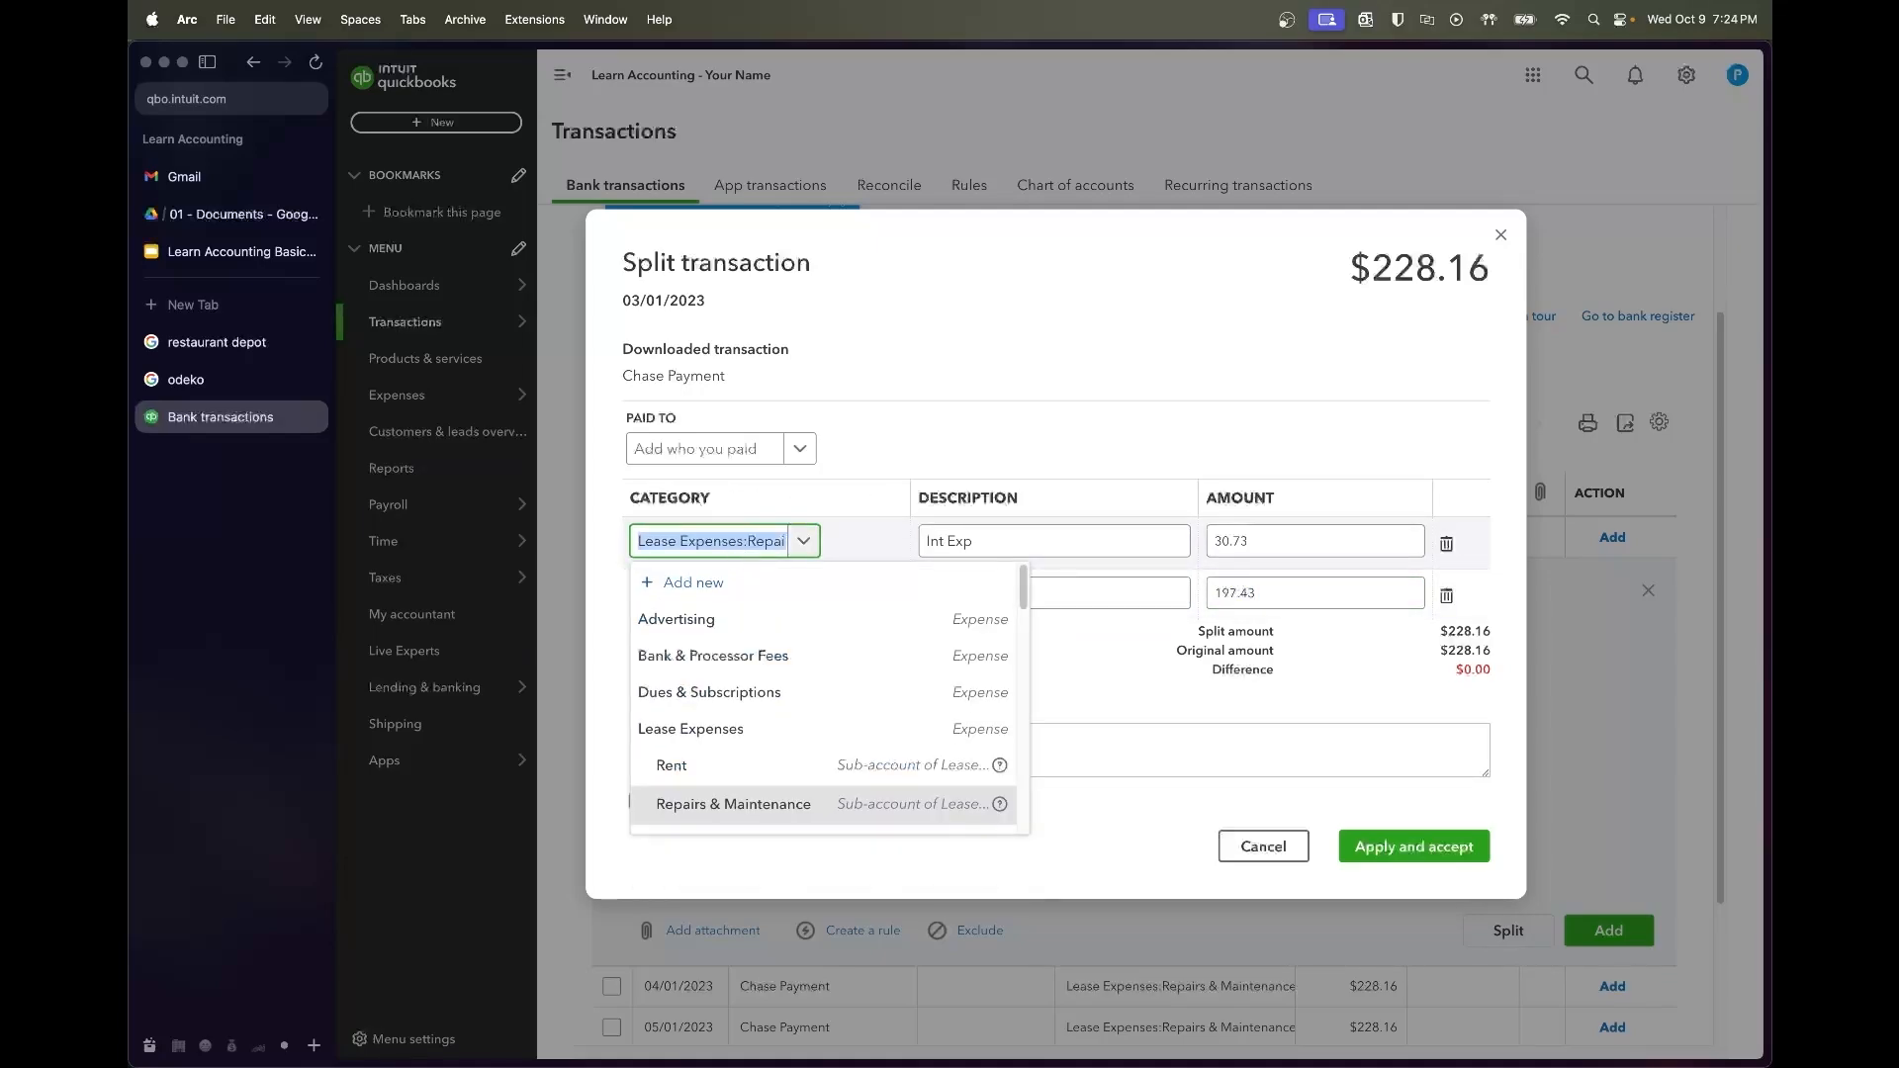
type("interest ex")
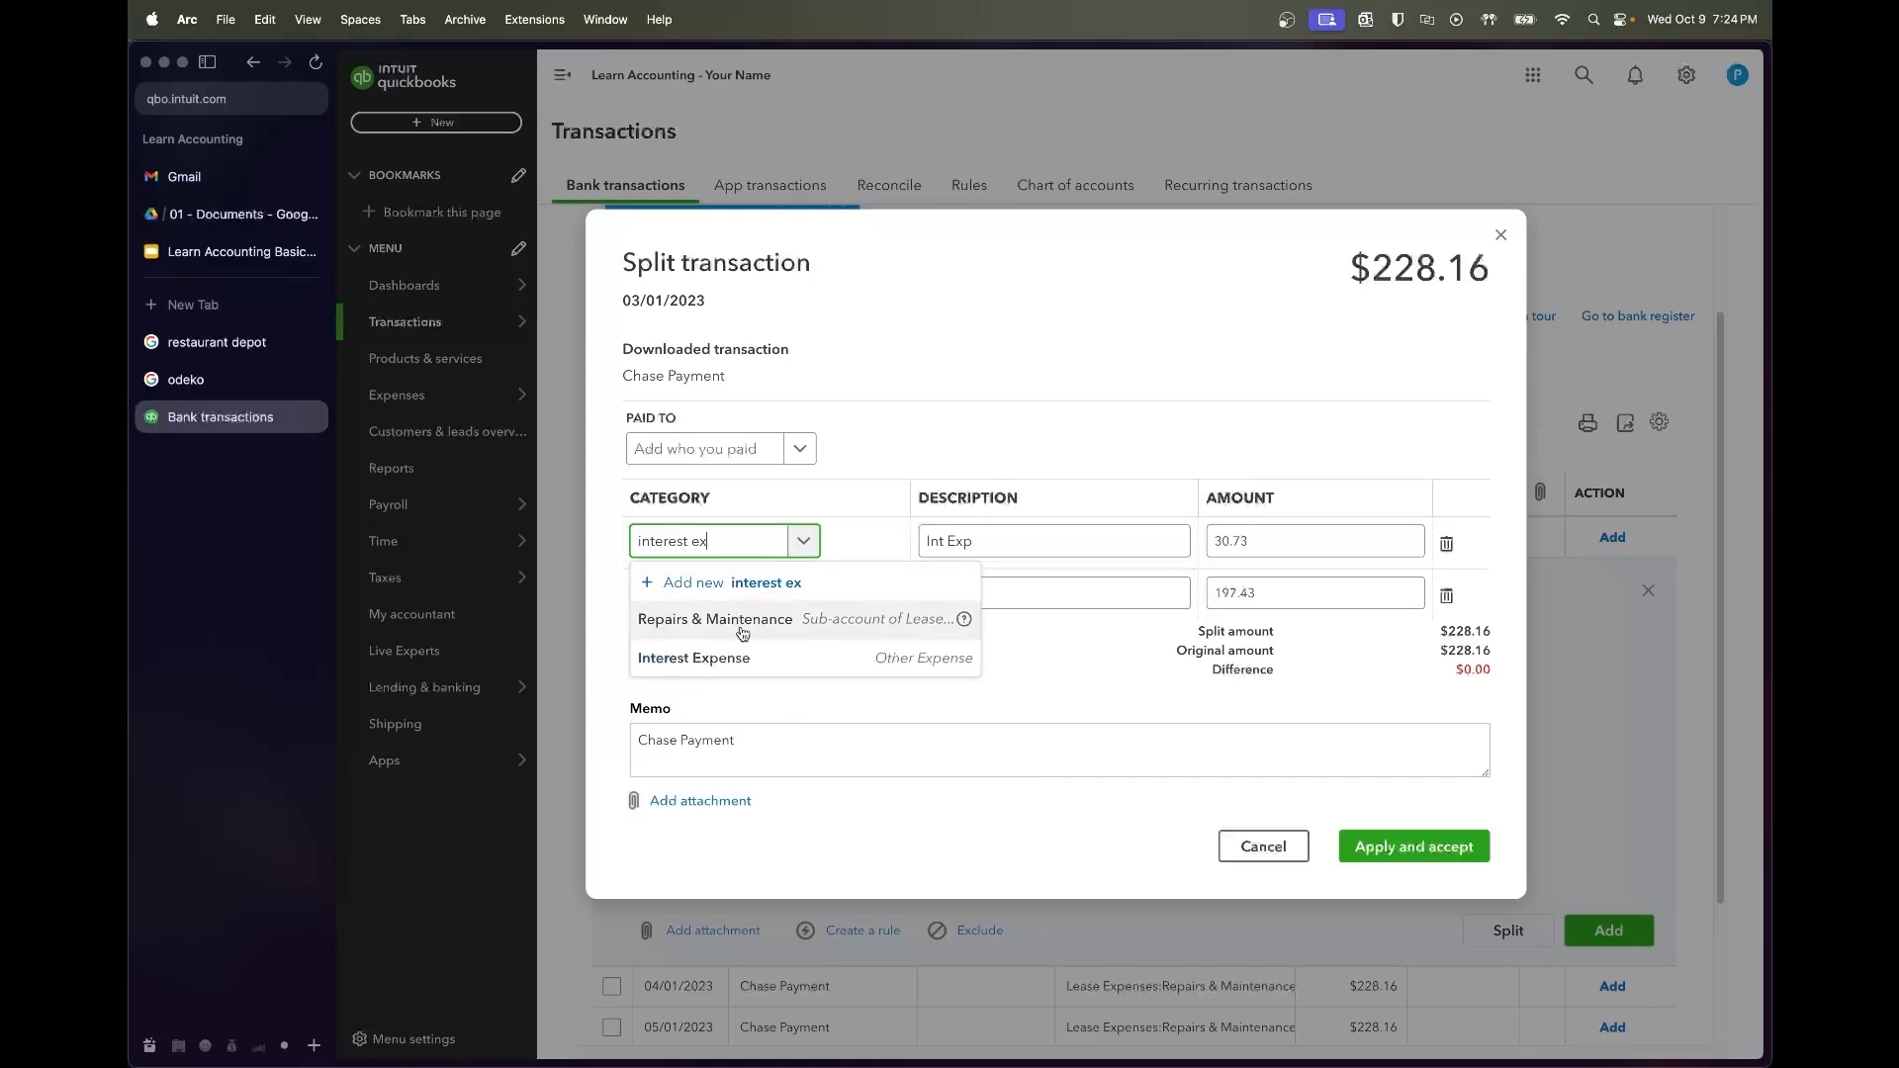
left_click(702, 657)
Set the payee to Chase Bank and accept the split transaction
left_click(729, 448)
type("chase")
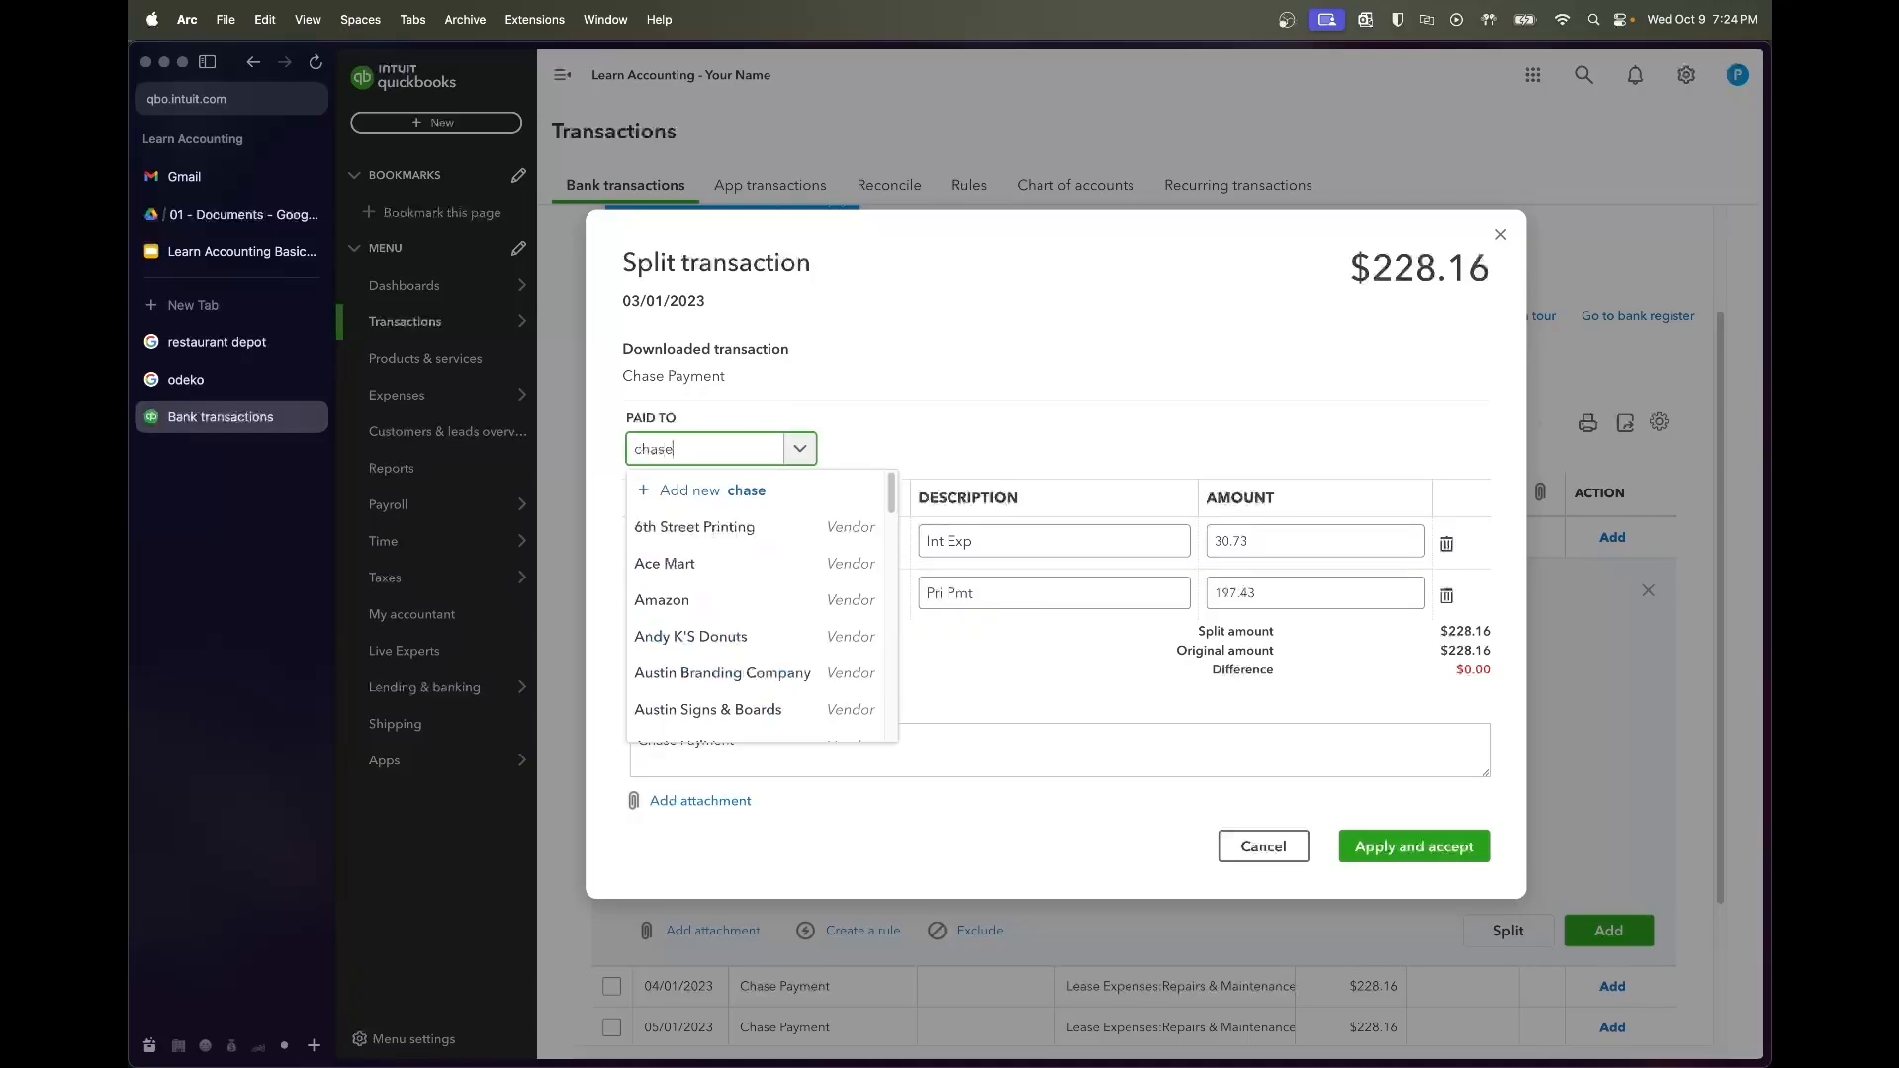
left_click(738, 530)
left_click(738, 540)
left_click(913, 445)
left_click(1439, 850)
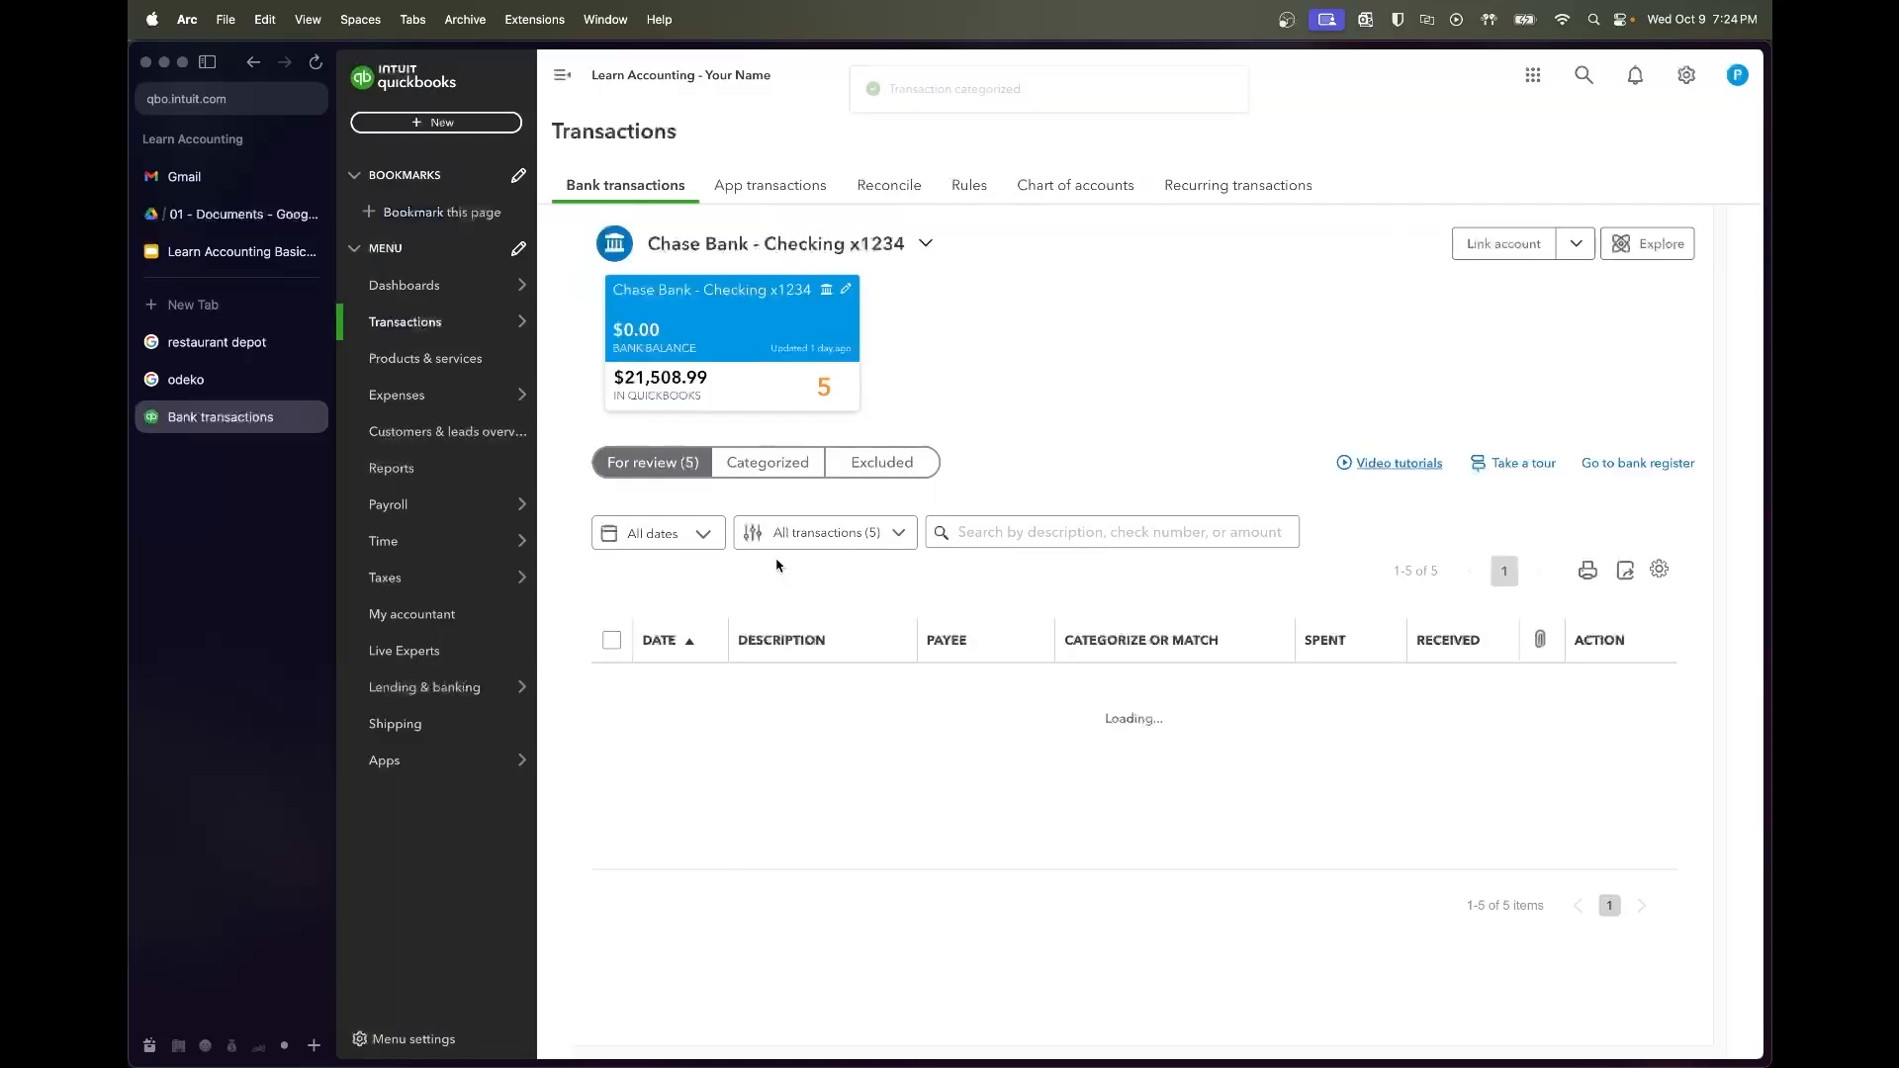
Expand the 04/01/2023 Chase Payment and look up April's principal in the amortization schedule
left_click(790, 687)
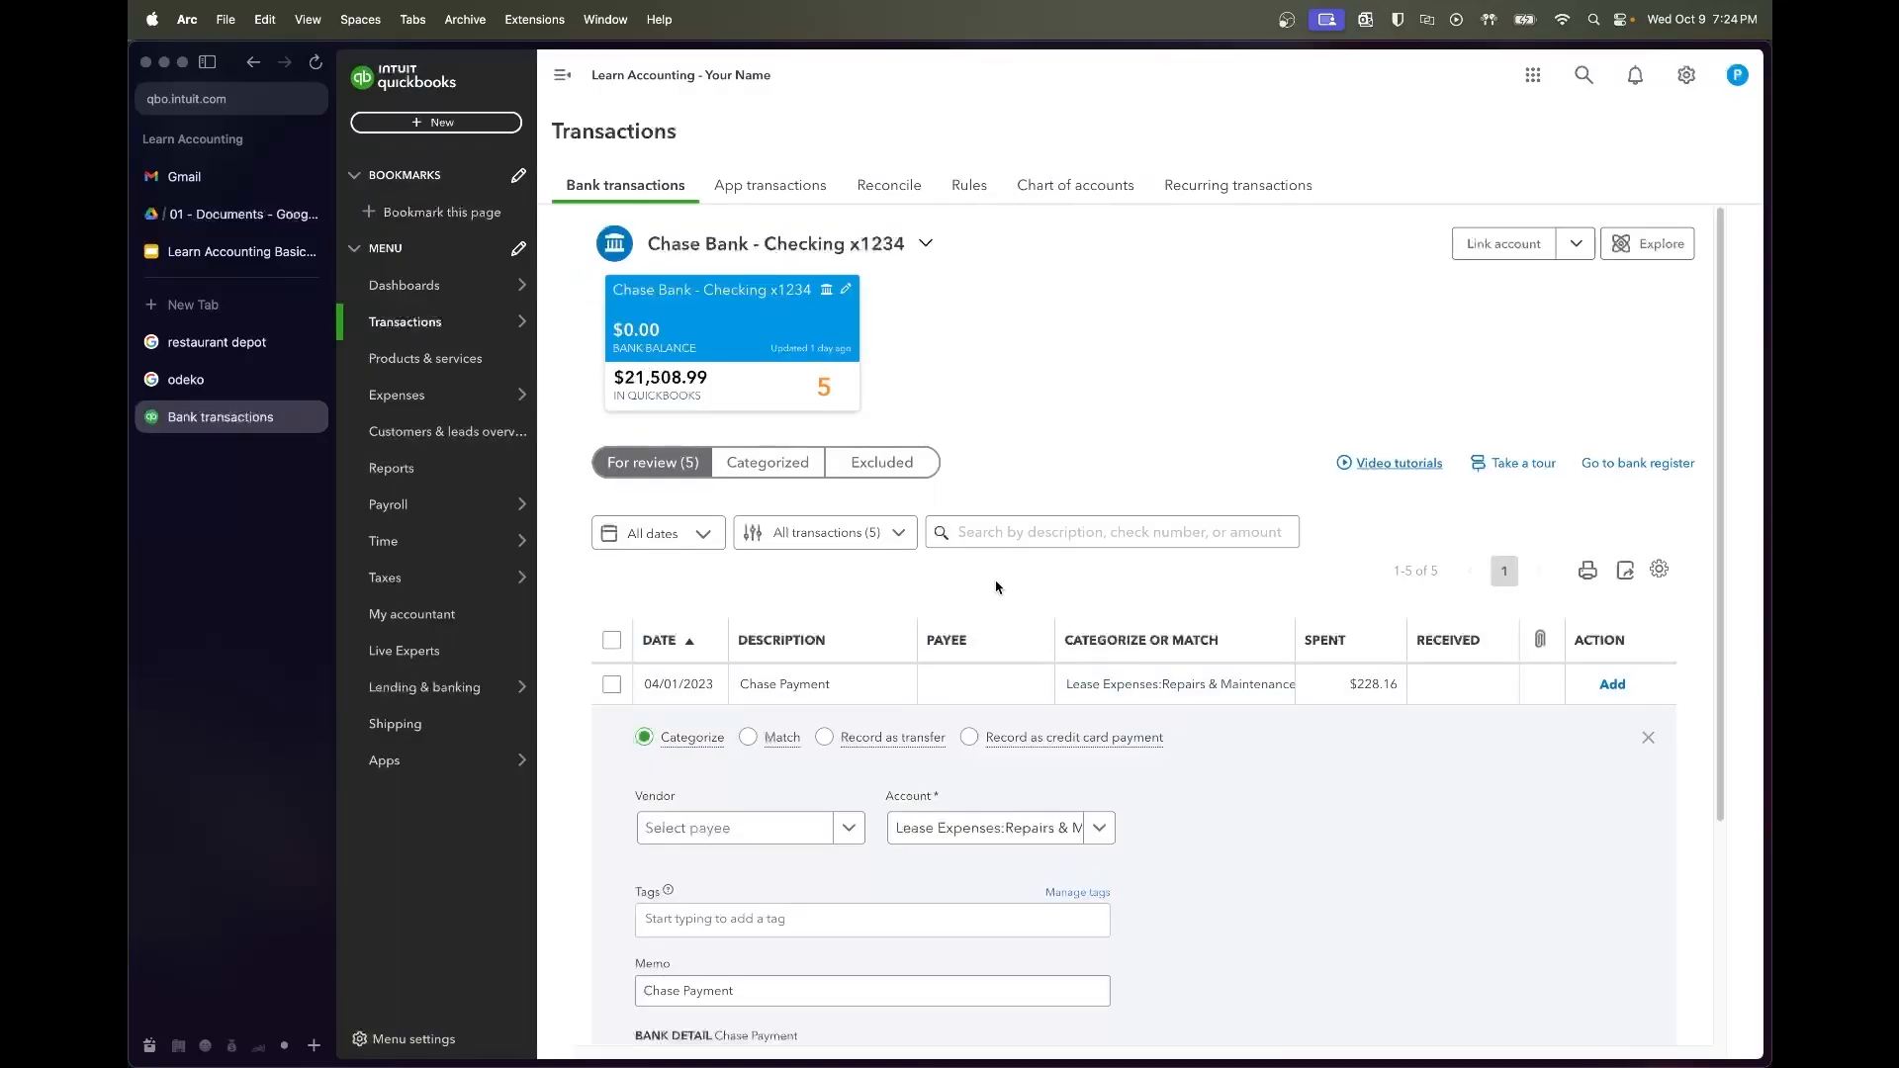
scroll(997, 589, "down", 1)
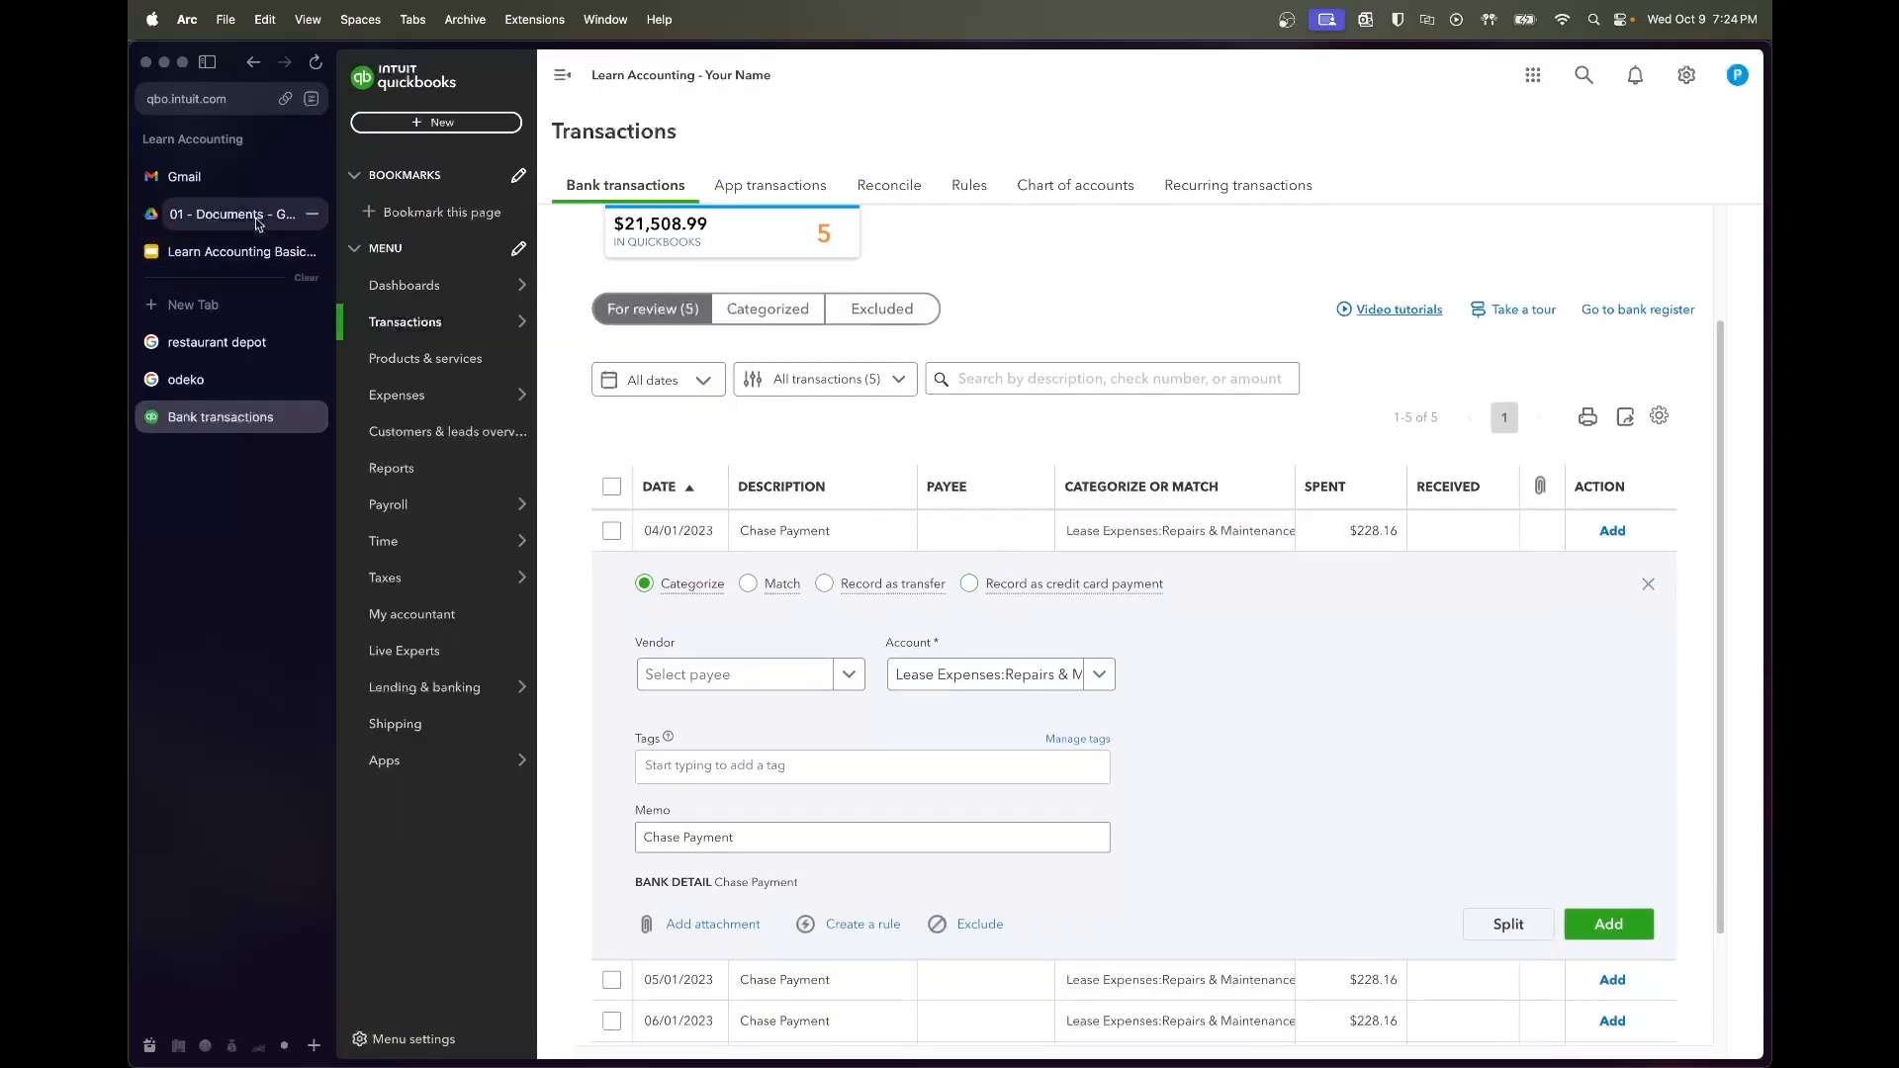
left_click(259, 220)
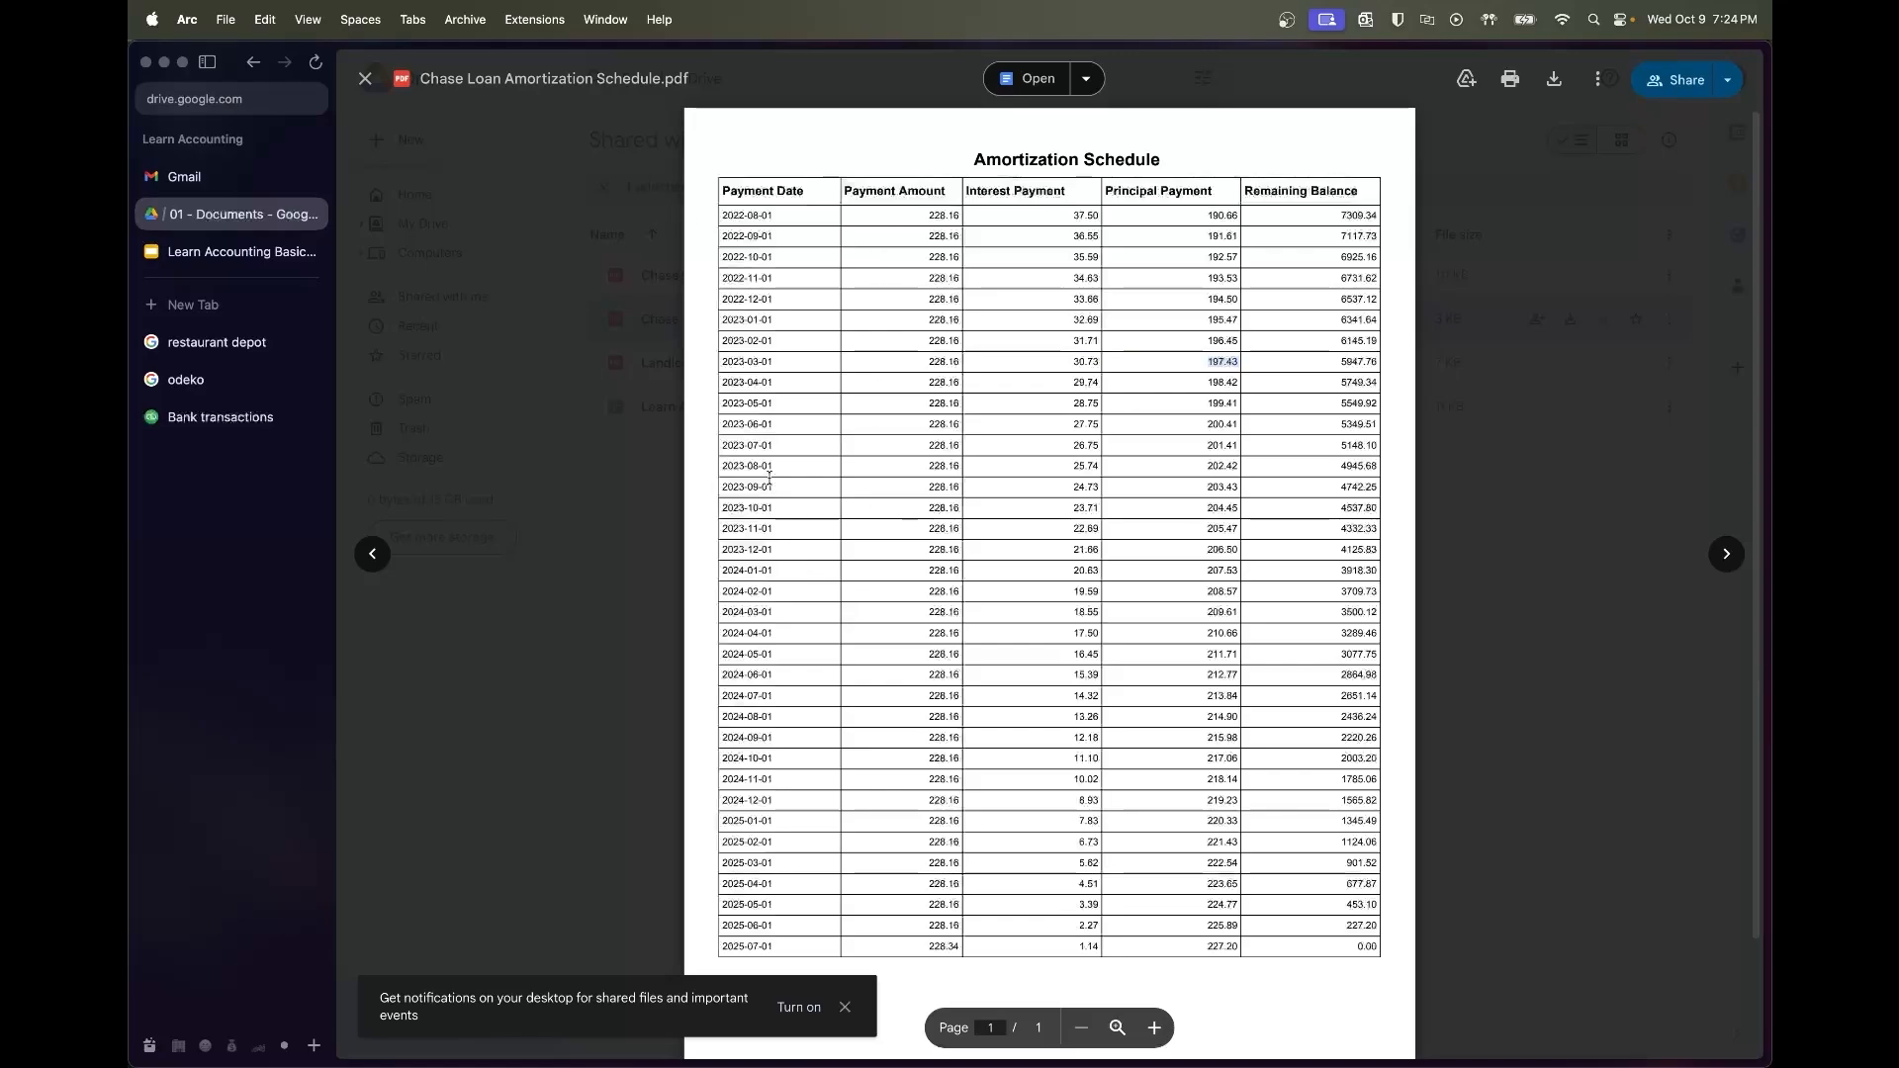
left_click(1218, 383)
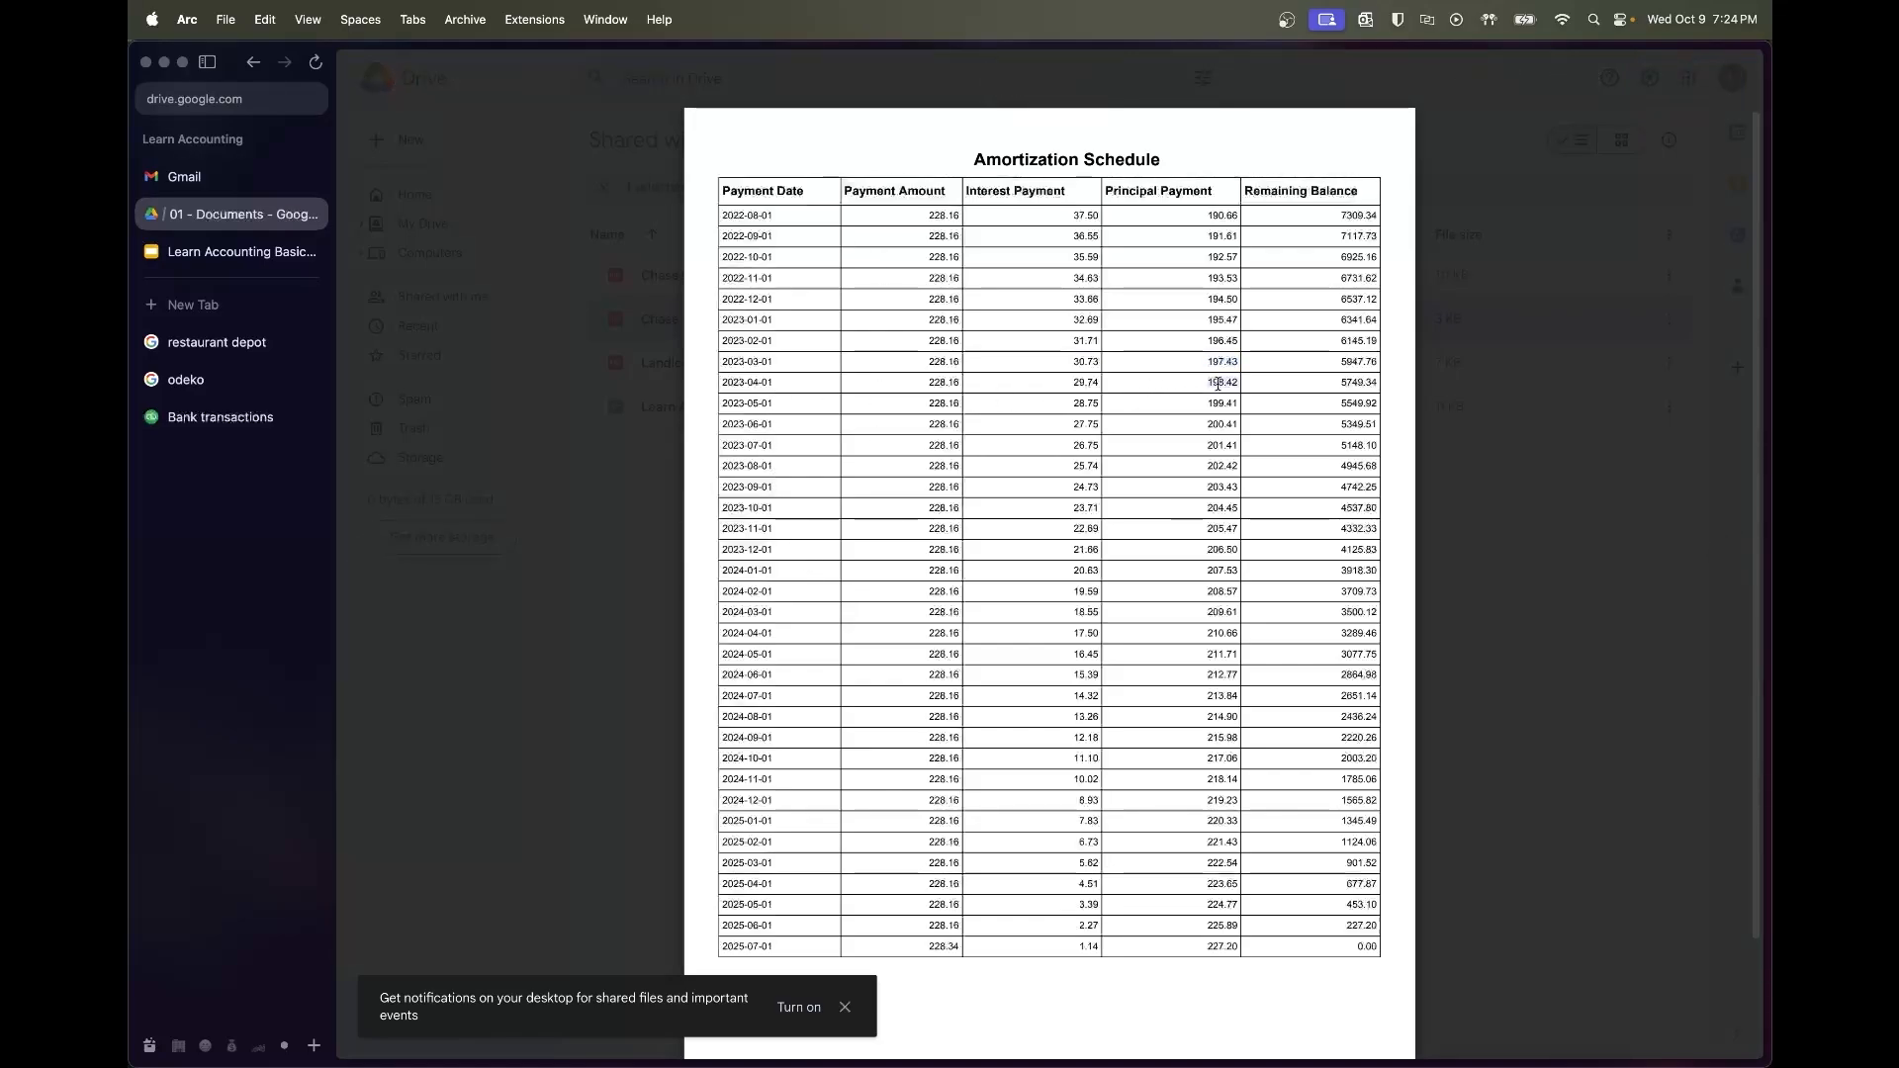
Set the 04/01/2023 payment's vendor to Chase Bank
left_click(286, 426)
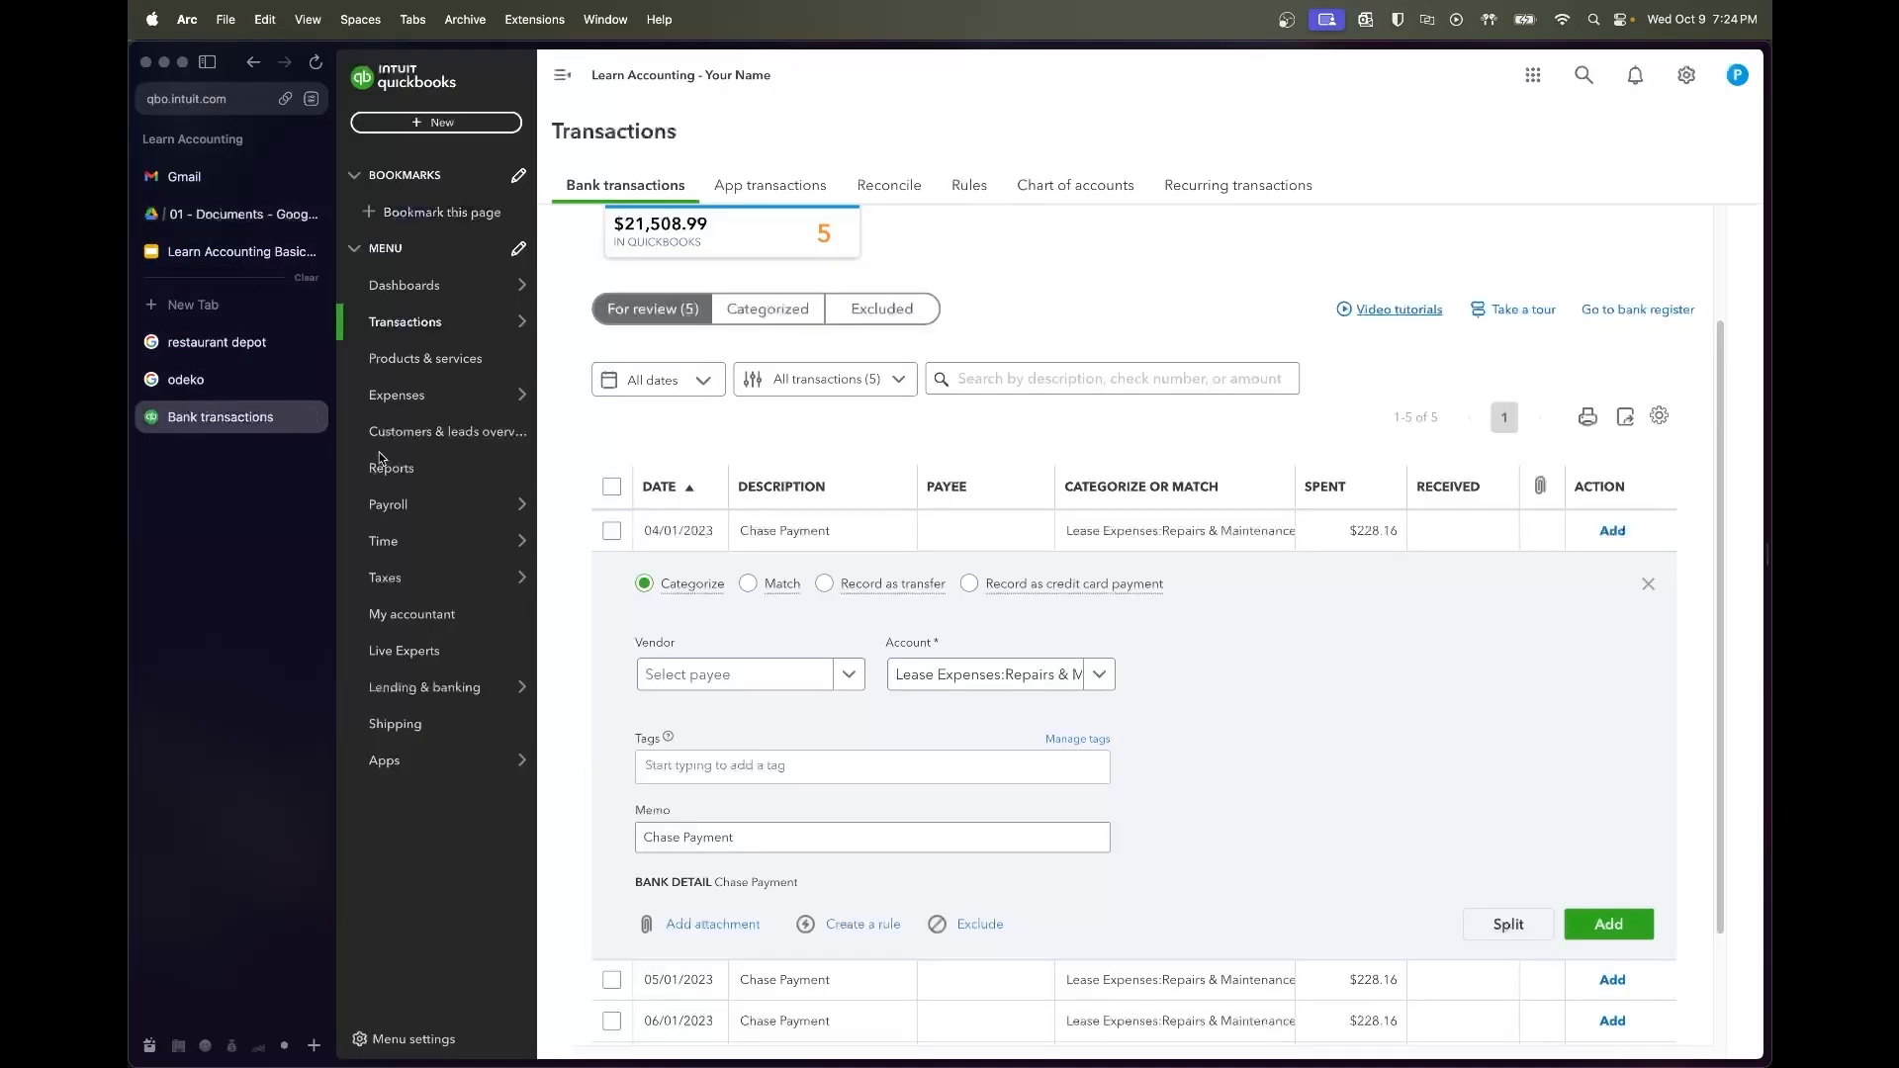
left_click(728, 679)
type("Chase")
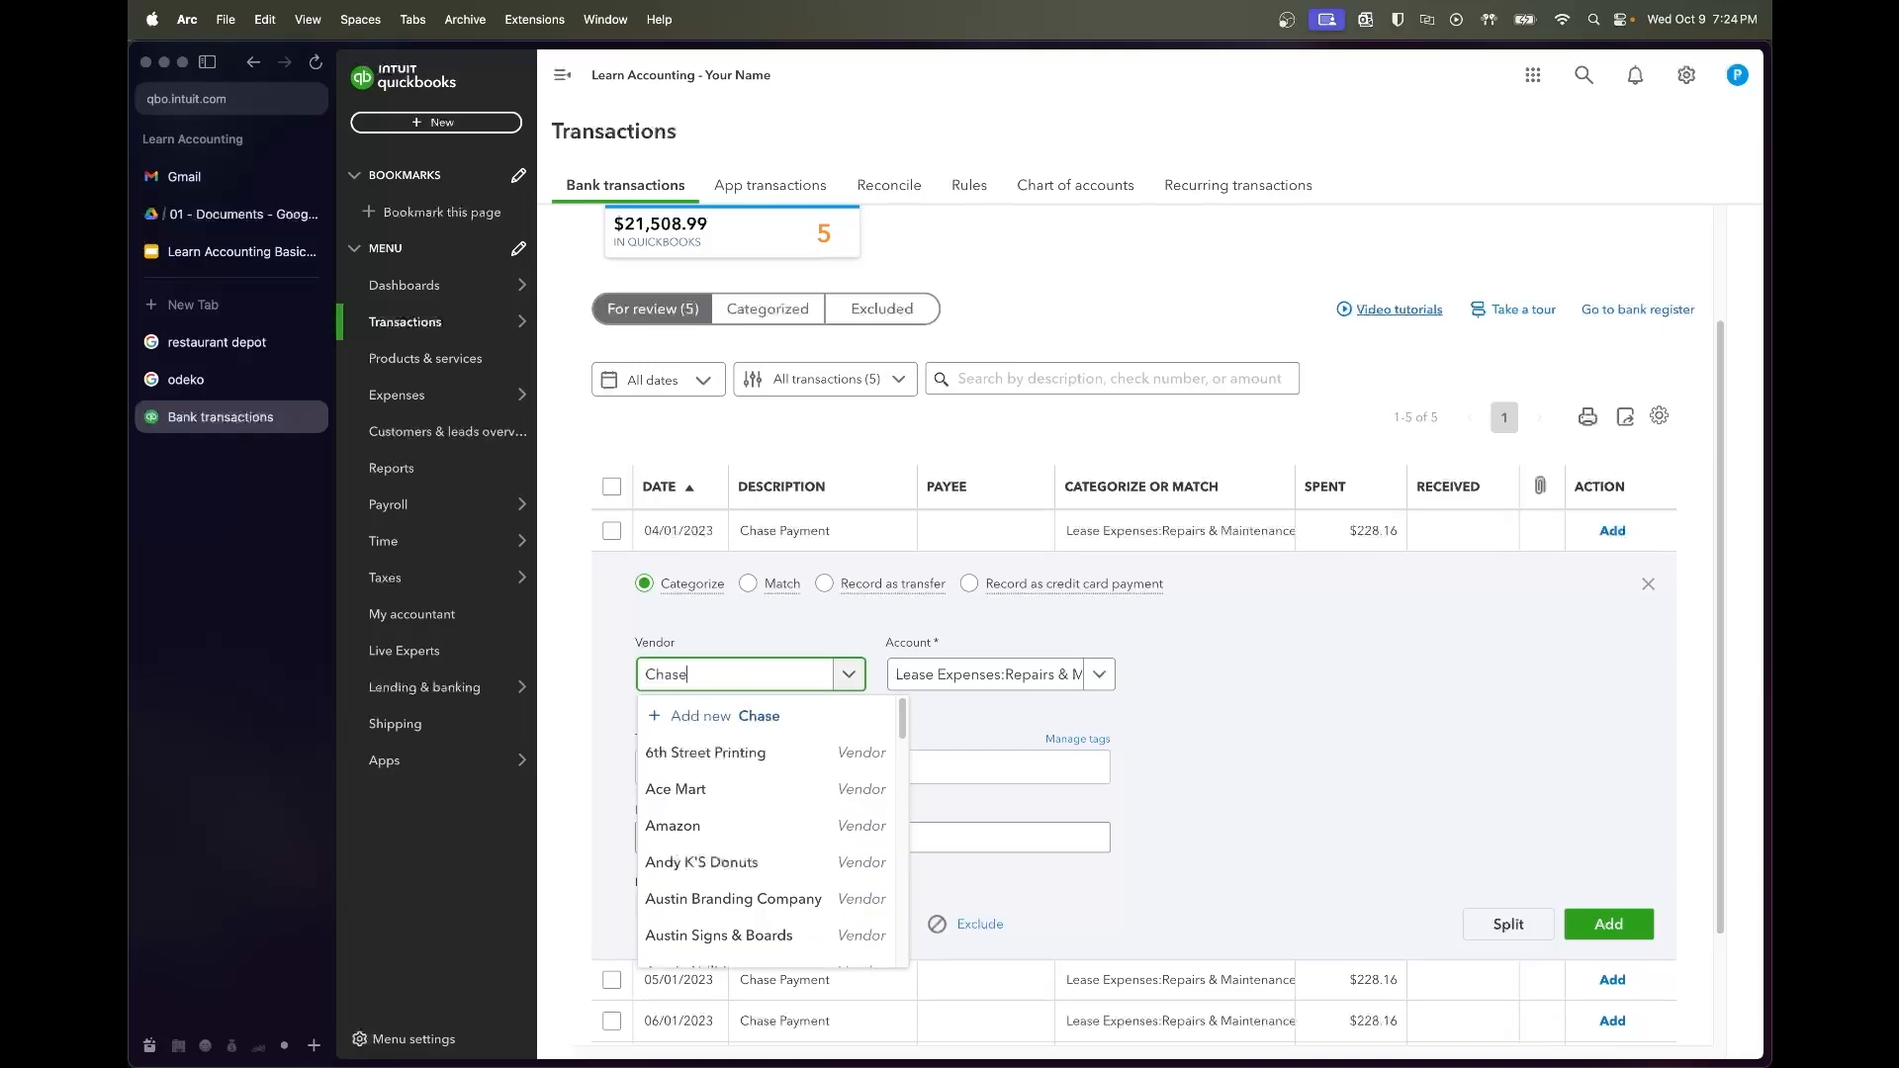
left_click(712, 748)
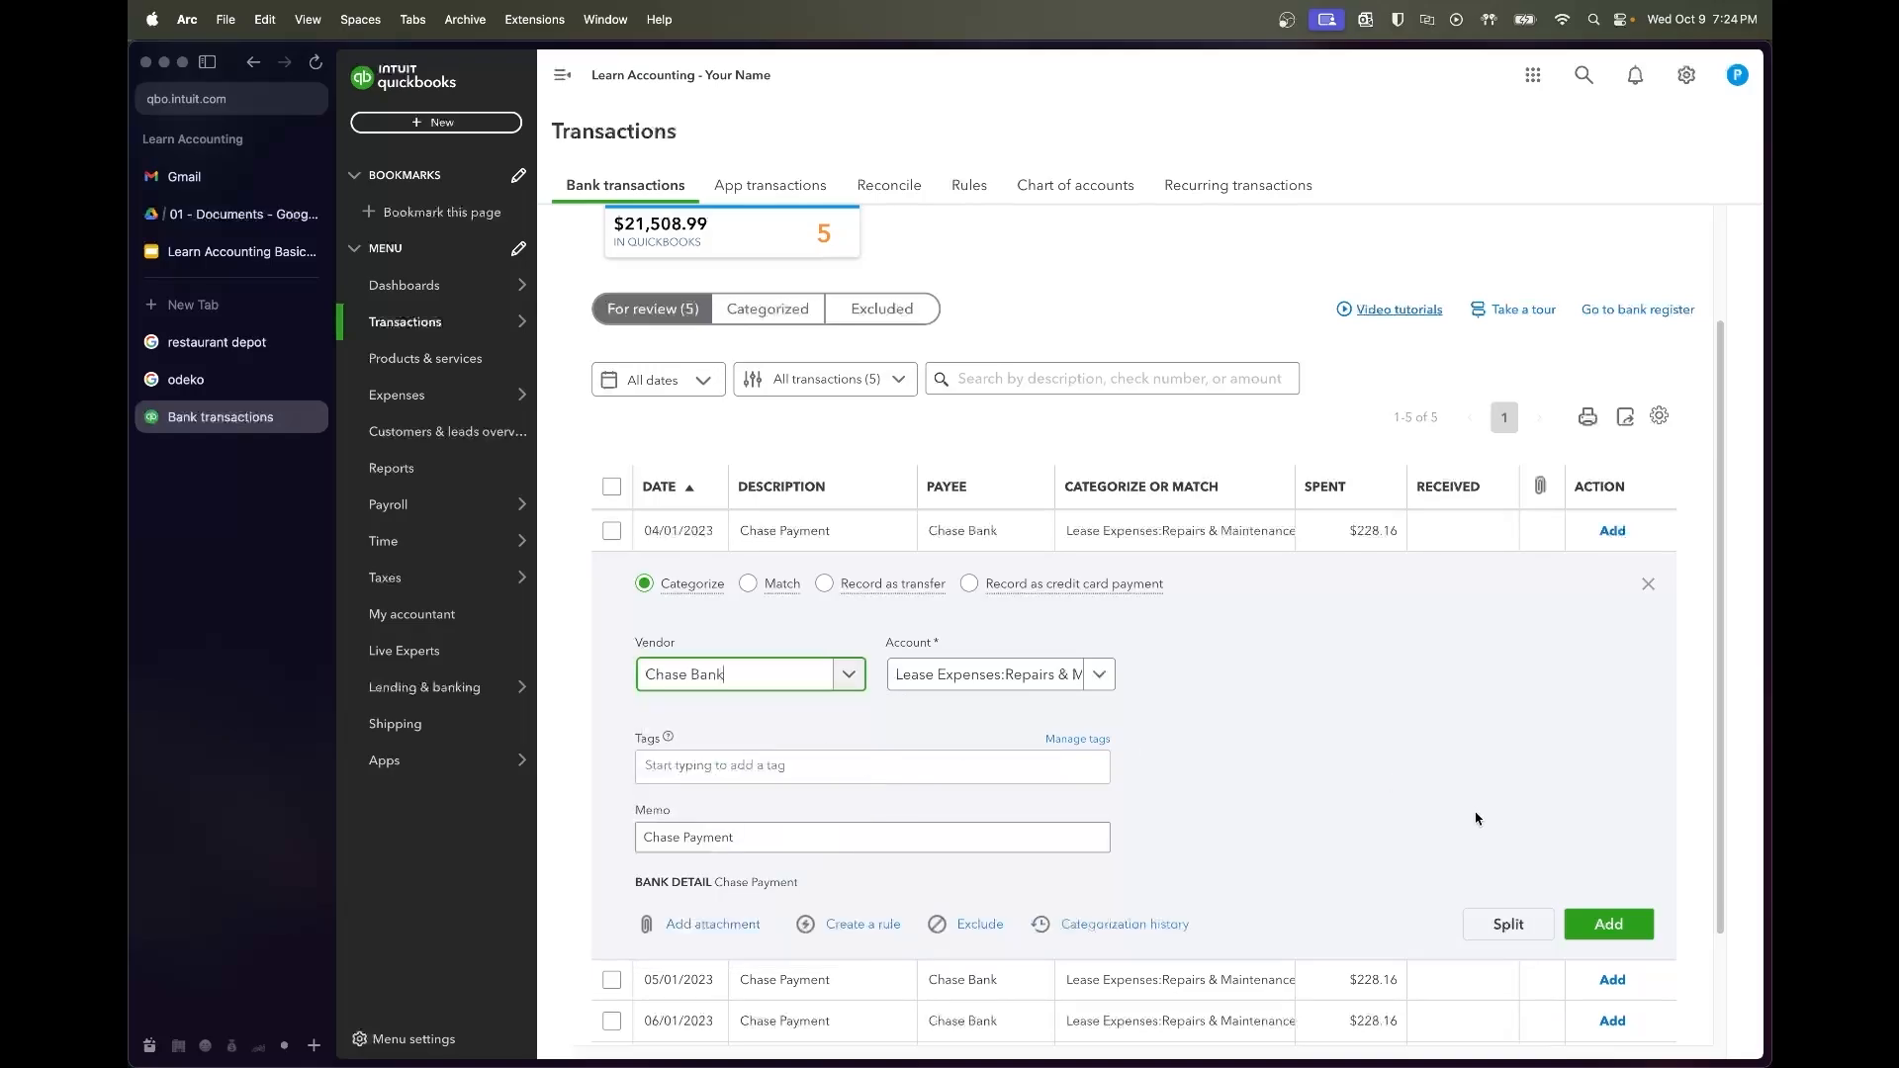
Split it into $29.74 and $198.42 with 'Interest Exp' and principal descriptions
left_click(1462, 924)
left_click(1311, 544)
type("29.74")
left_click(1314, 591)
left_click(1069, 541)
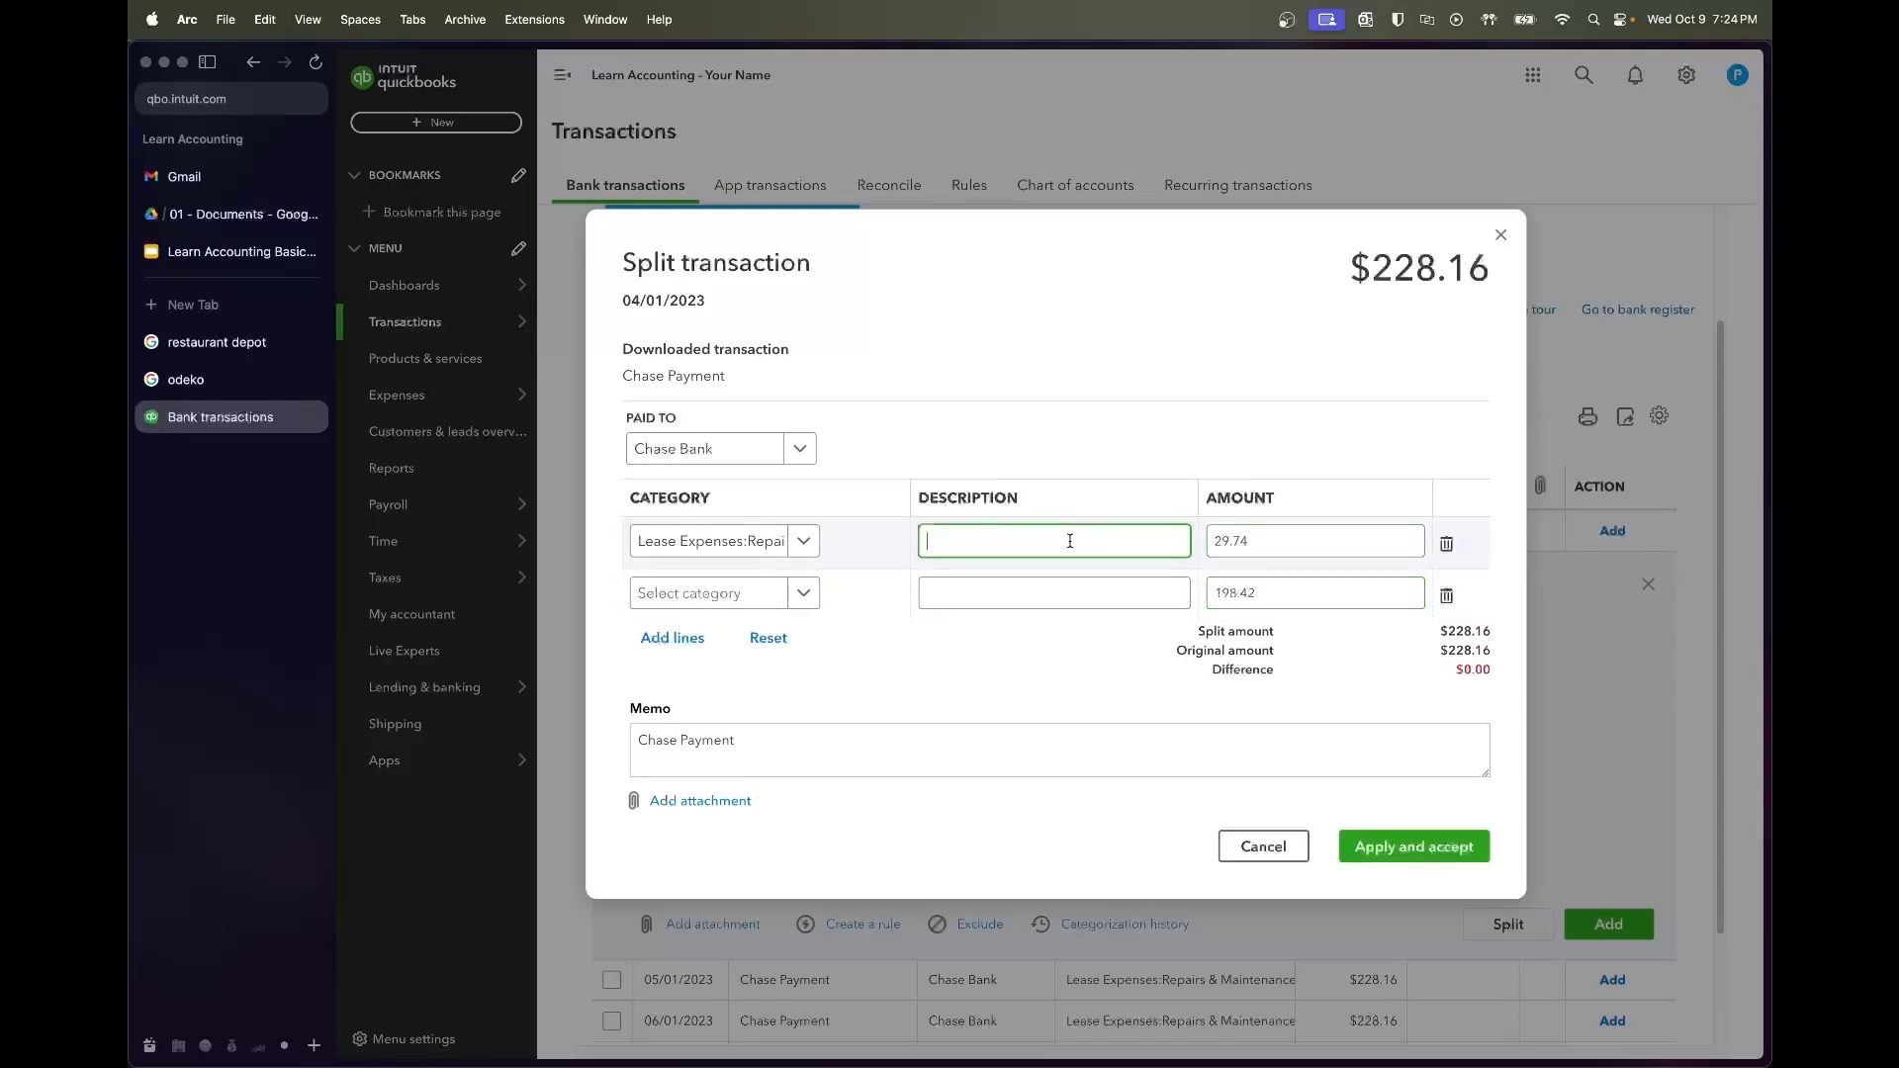
type("Interest Exp")
key("Tab")
key("Tab")
key("Tab")
key("Tab")
key("shift+Tab")
type("Pr")
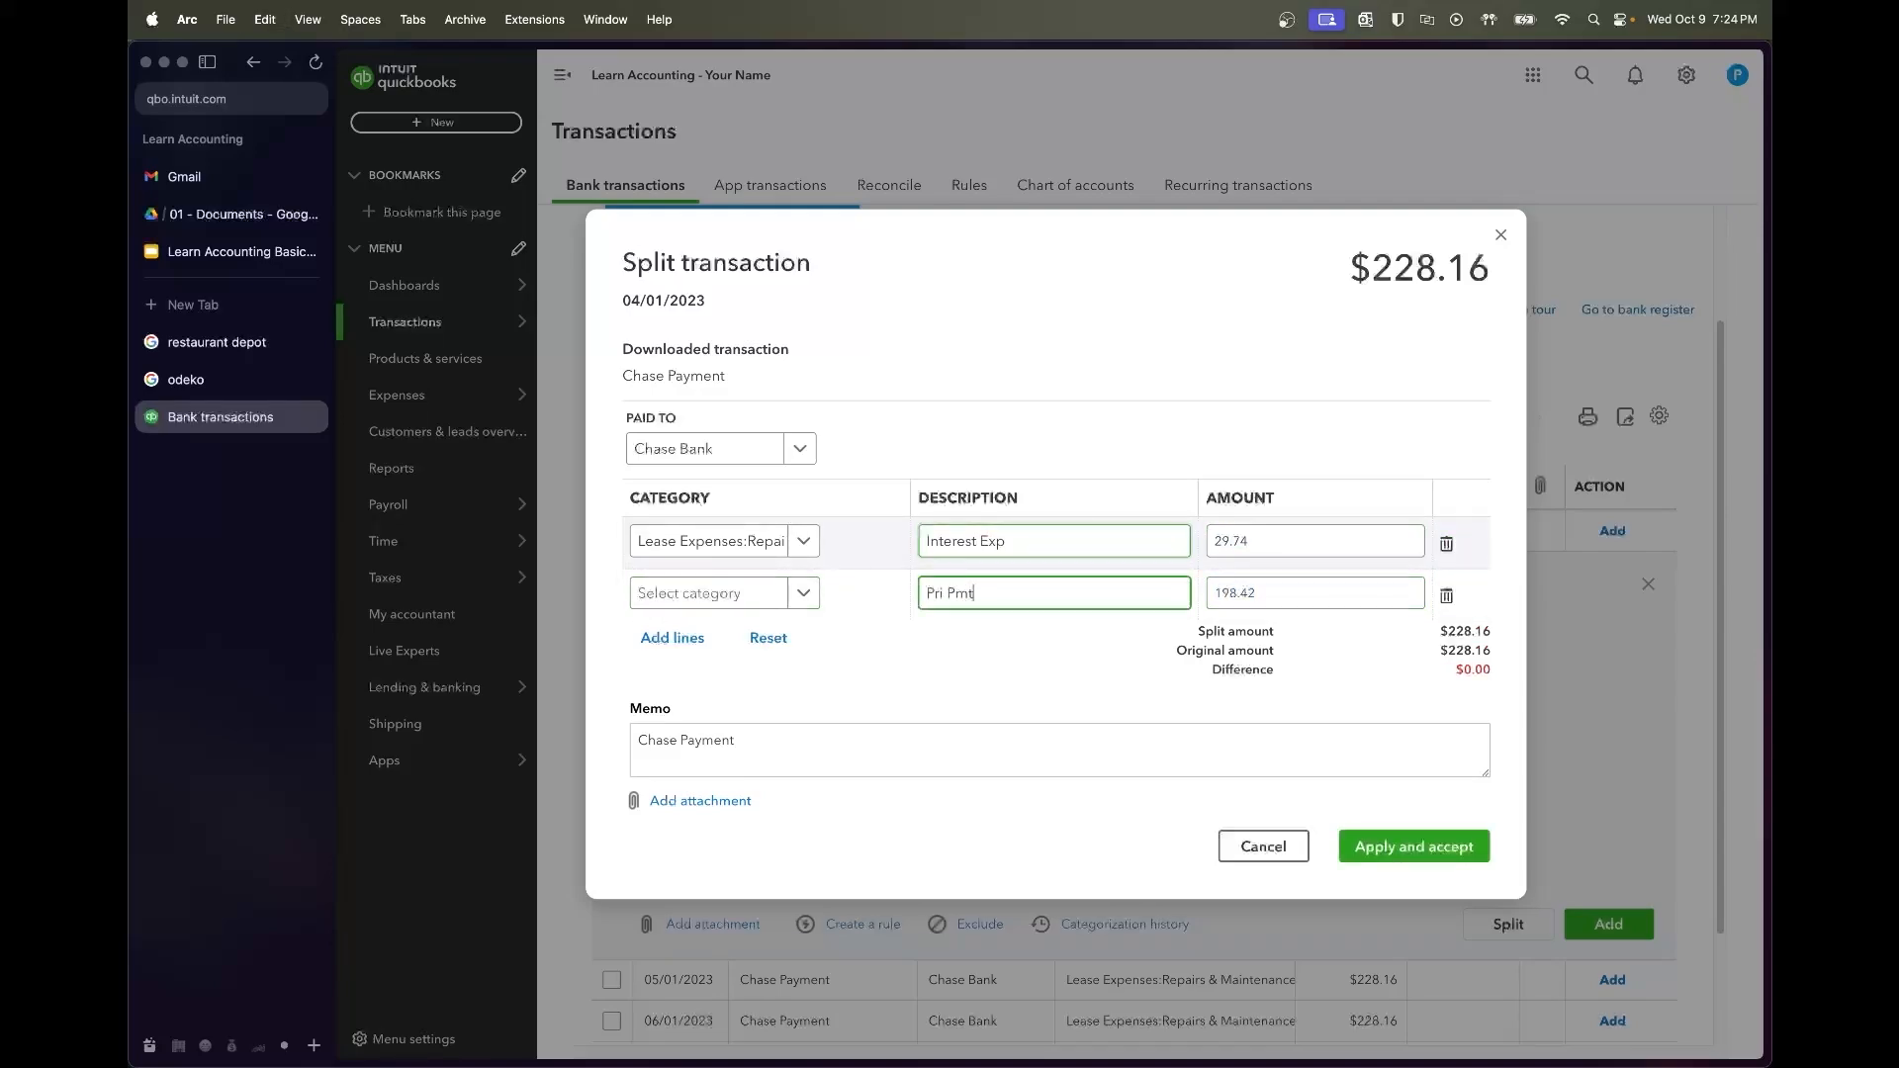
Assign Interest Expense and Chase Loan to the two lines and accept the split
left_click(756, 543)
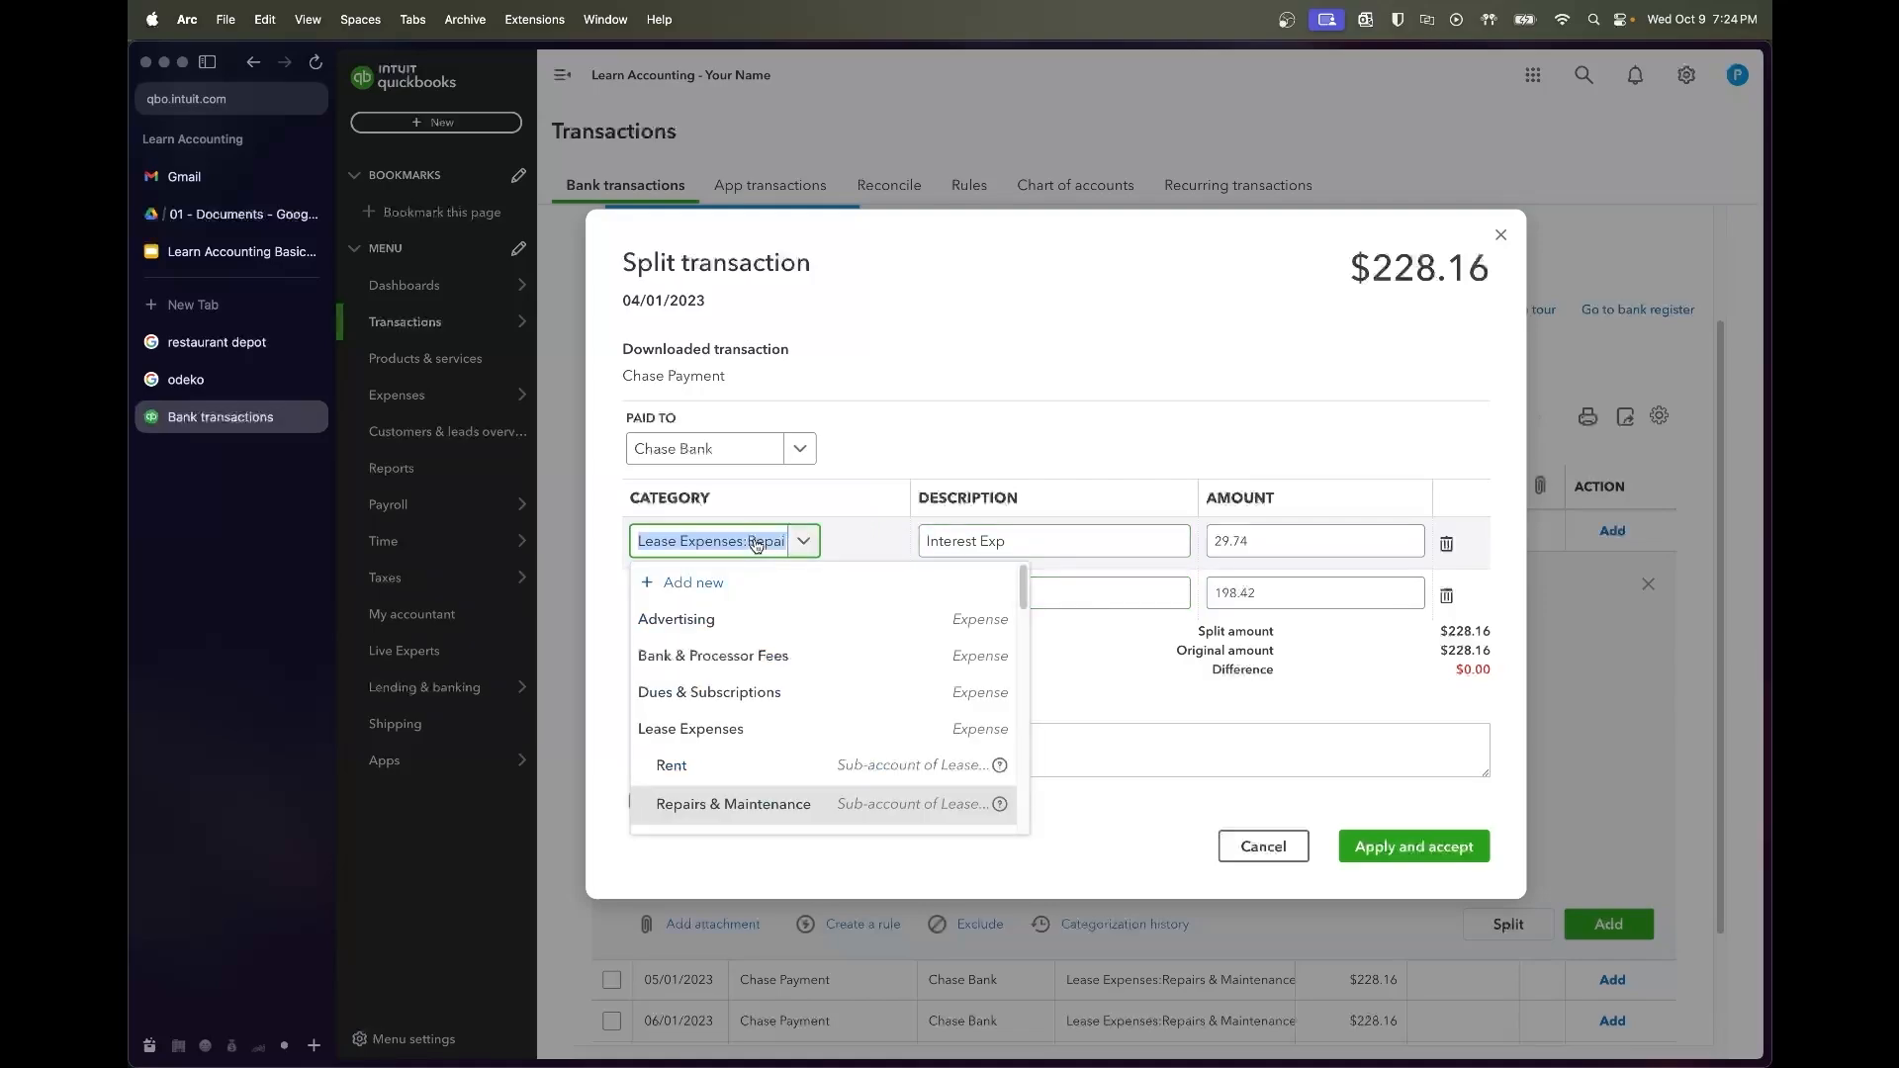
type("interest ex")
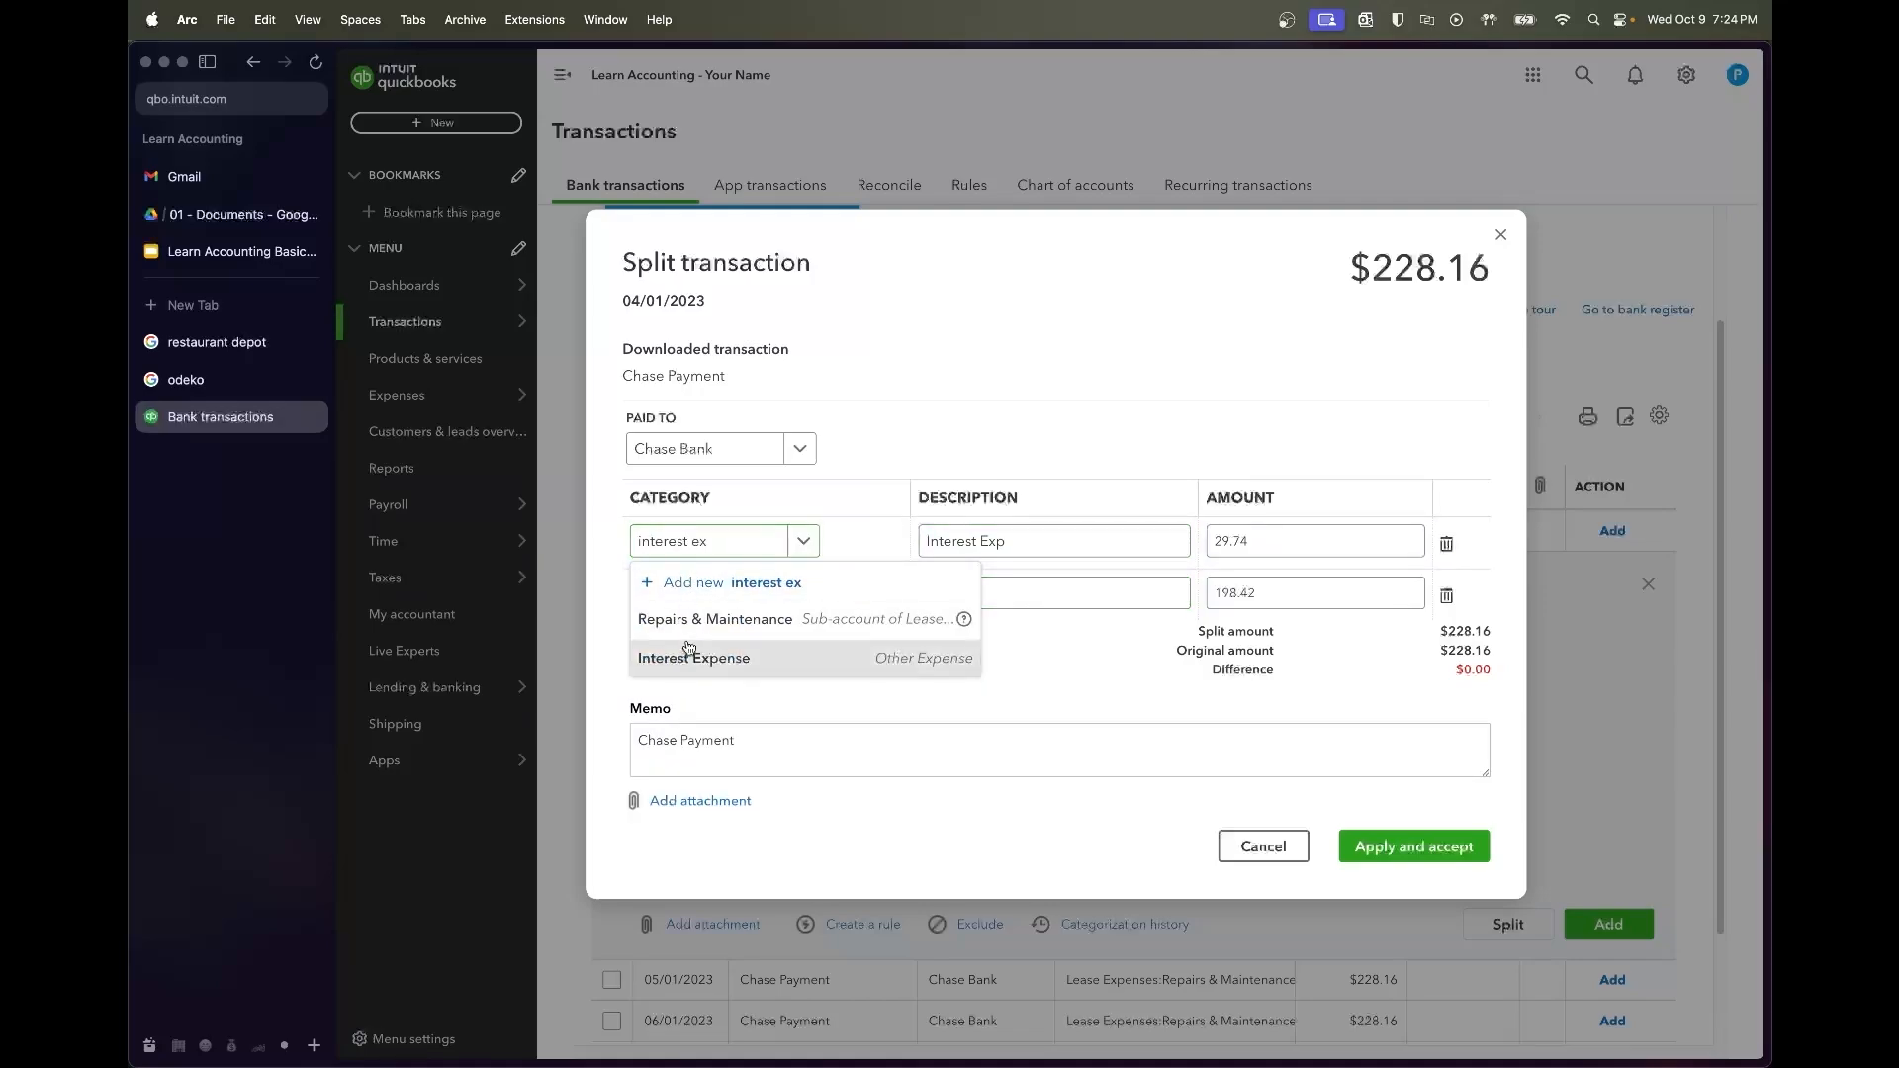
left_click(685, 655)
left_click(710, 599)
type("loan")
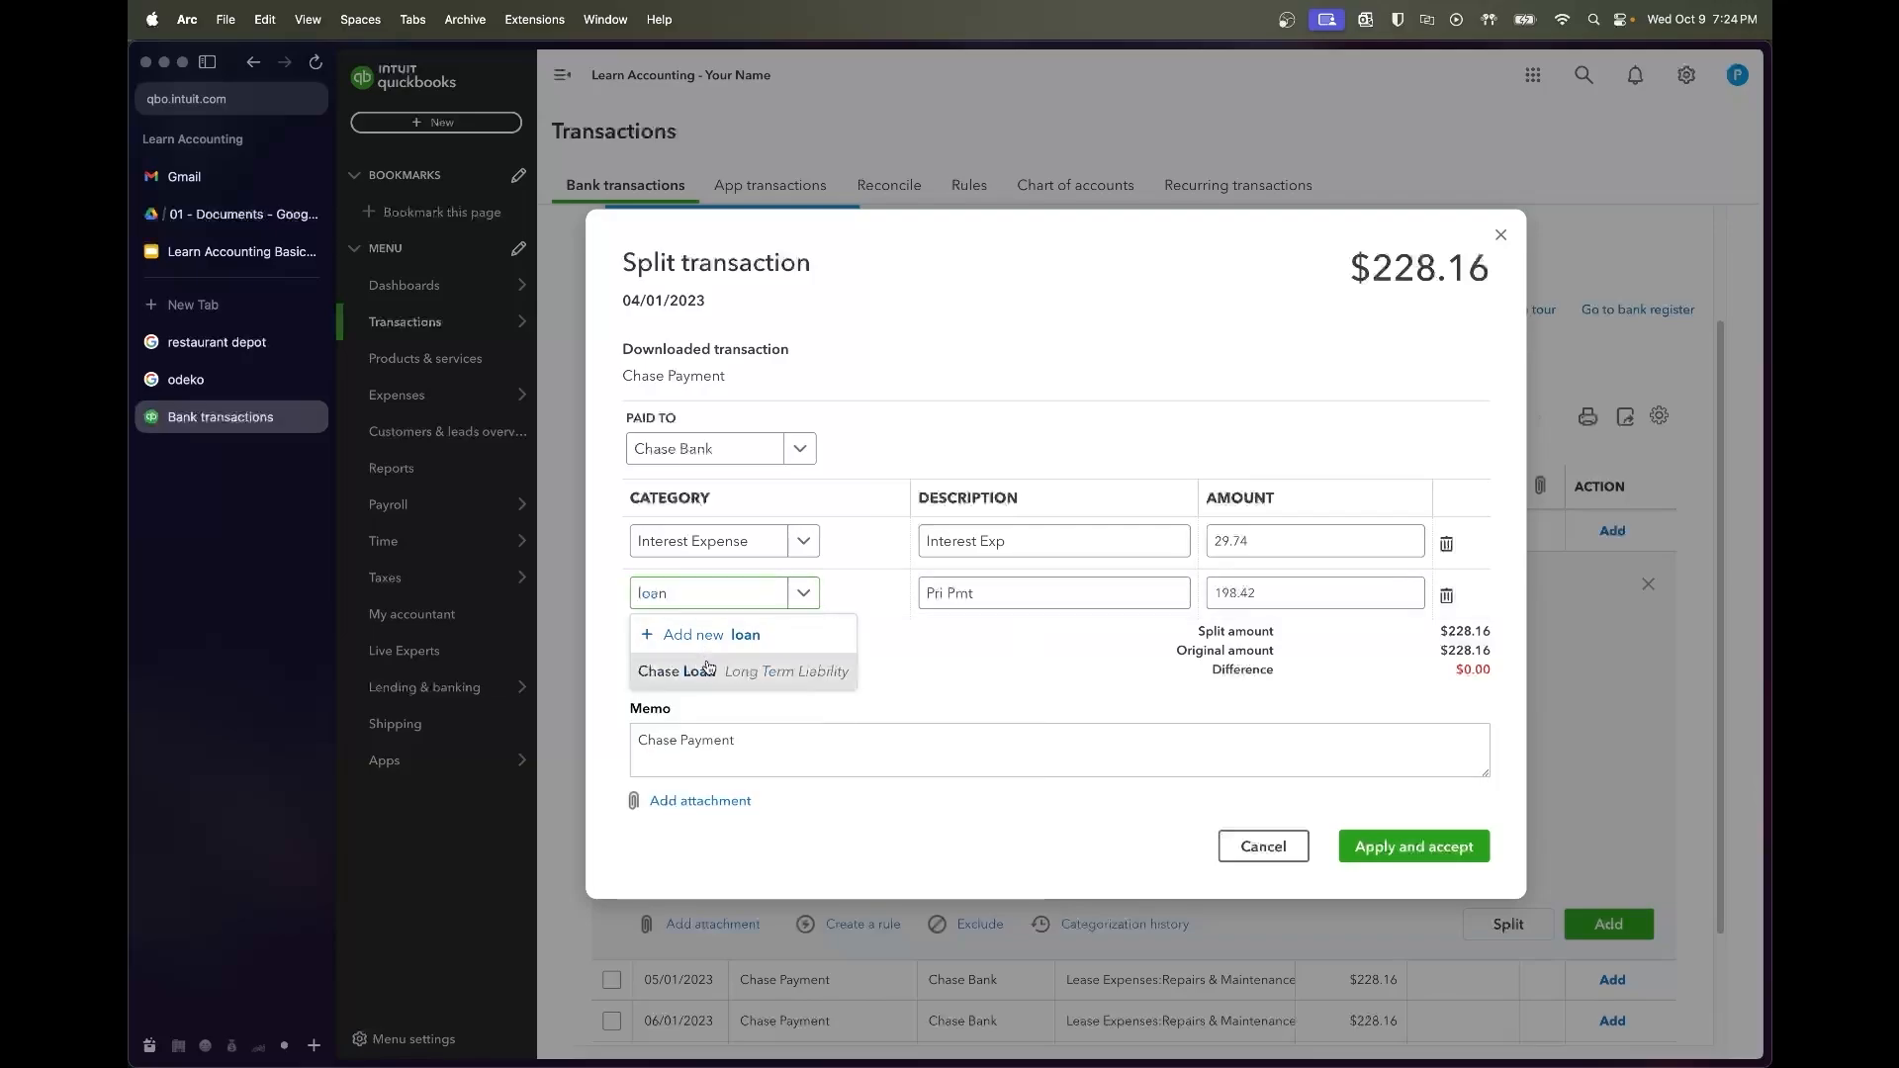
left_click(705, 668)
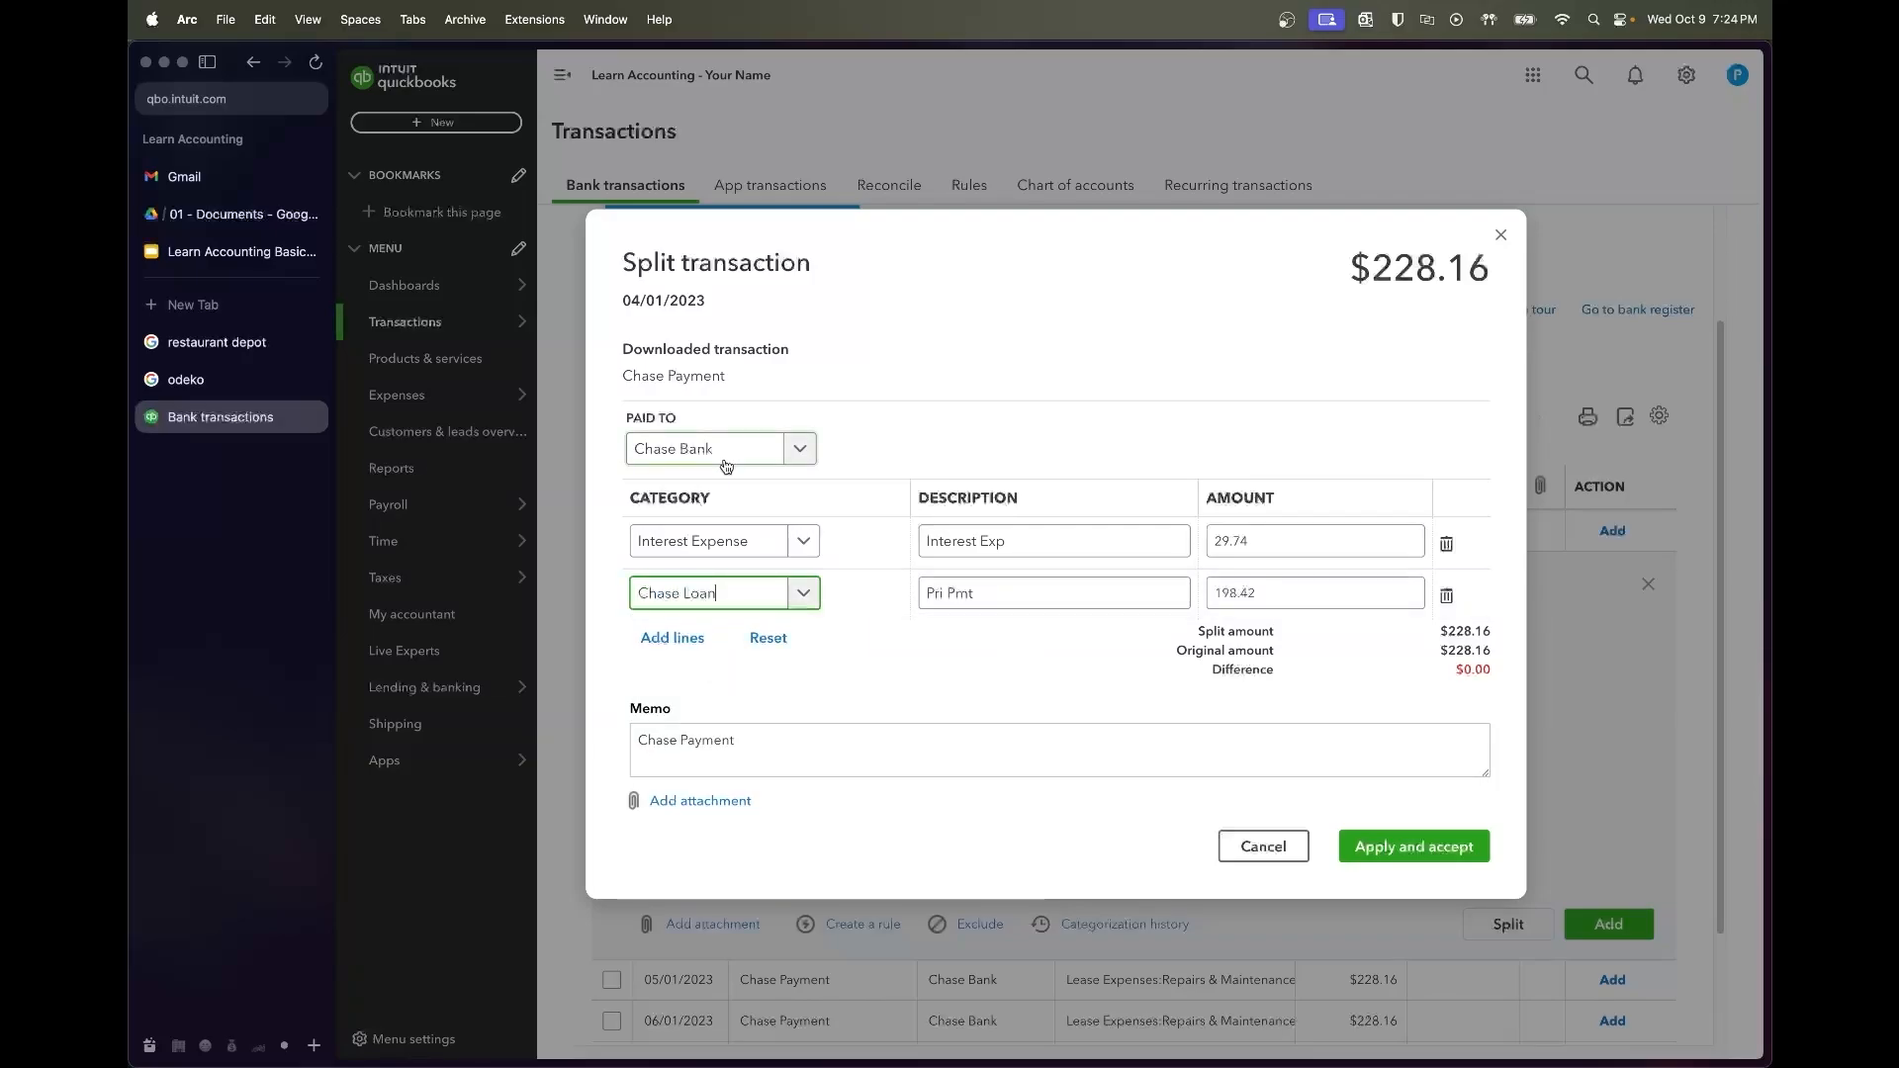
left_click(1442, 860)
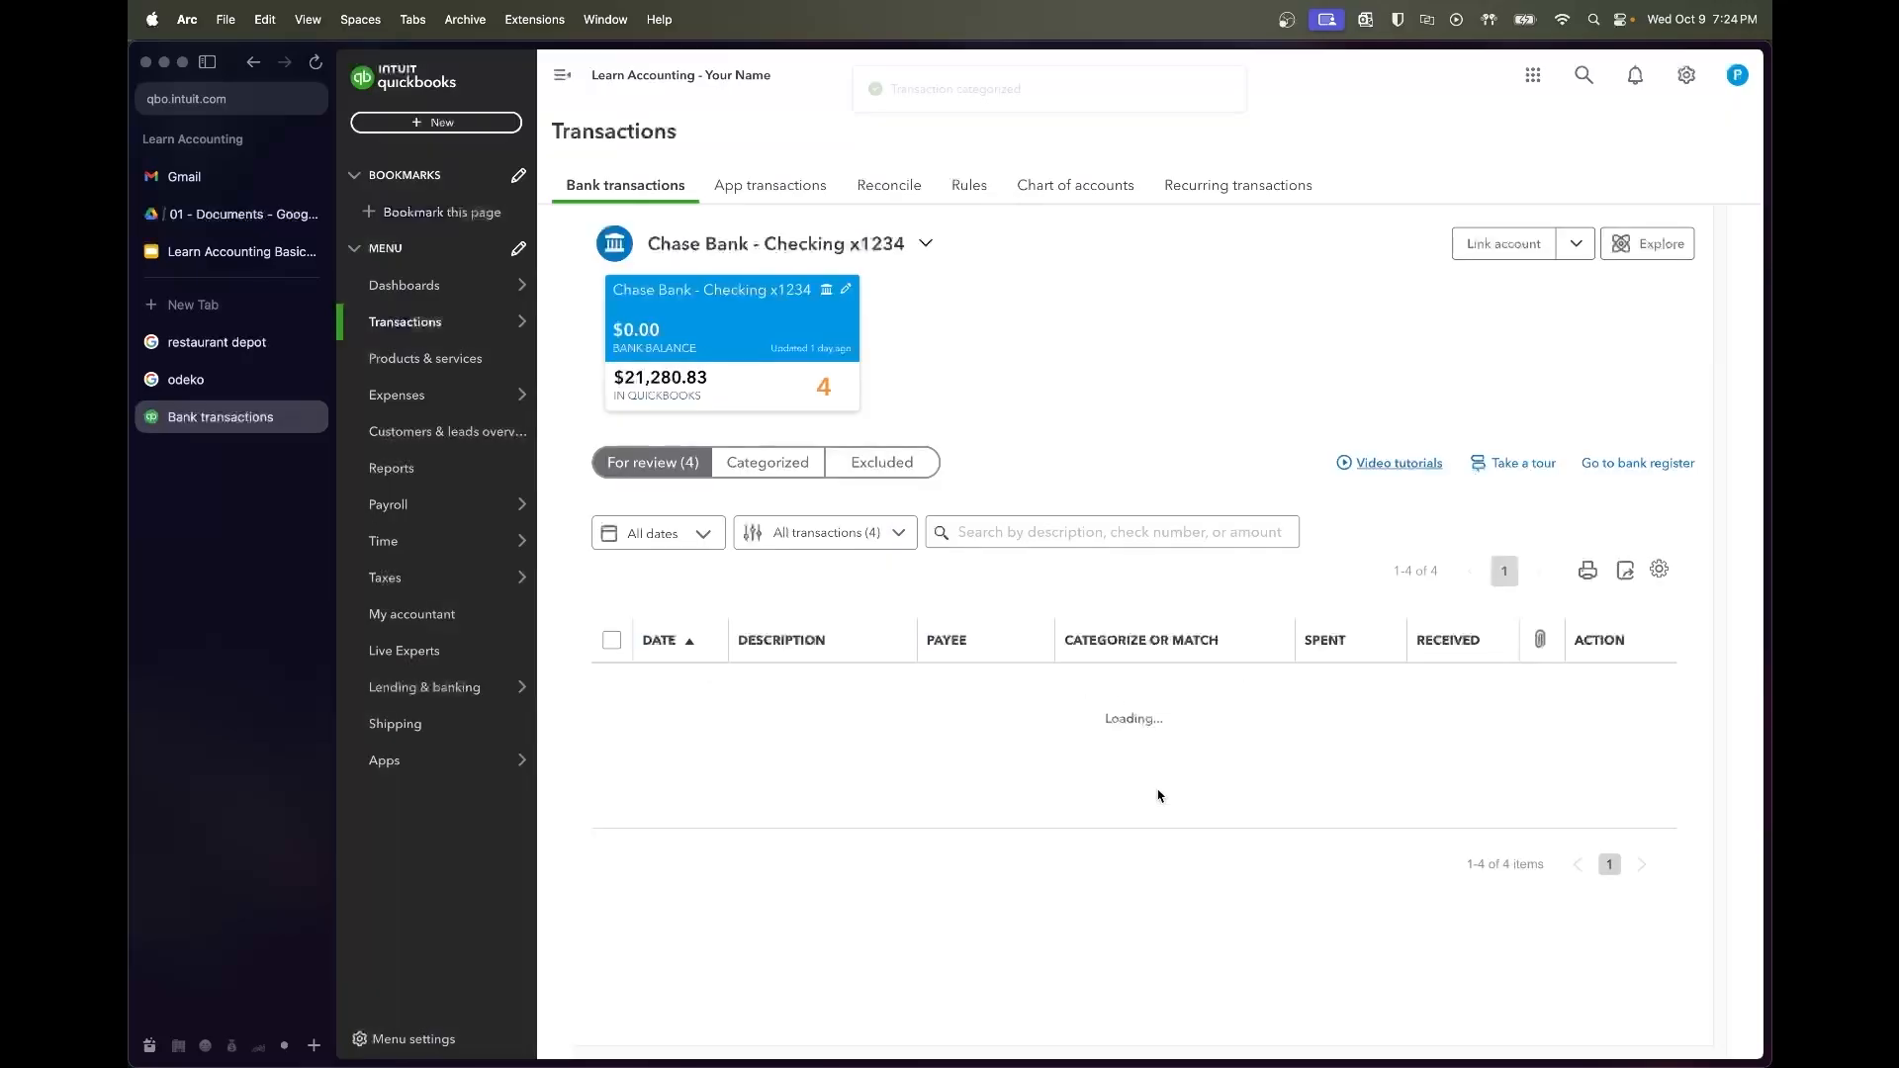
left_click(825, 698)
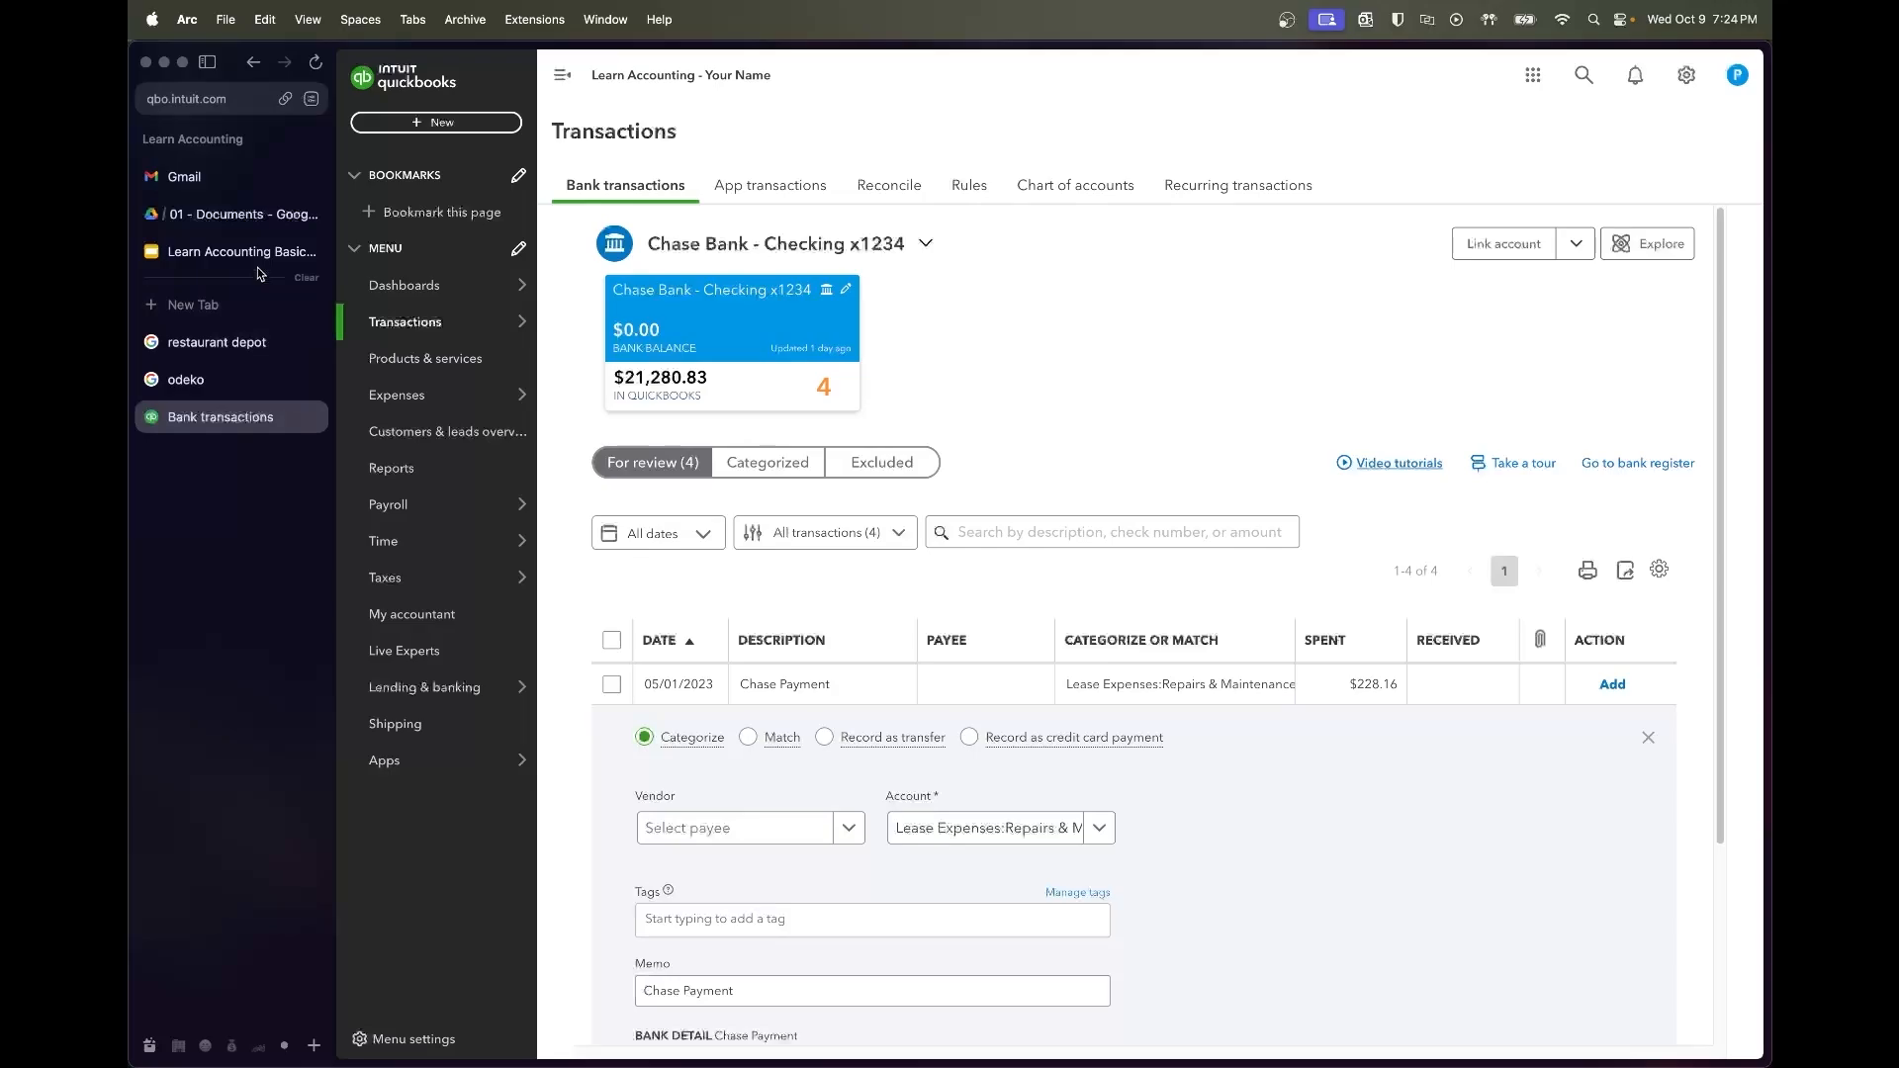
Find the May 2023 principal of 199.41 in the schedule and start splitting the 05/01 payment
left_click(243, 214)
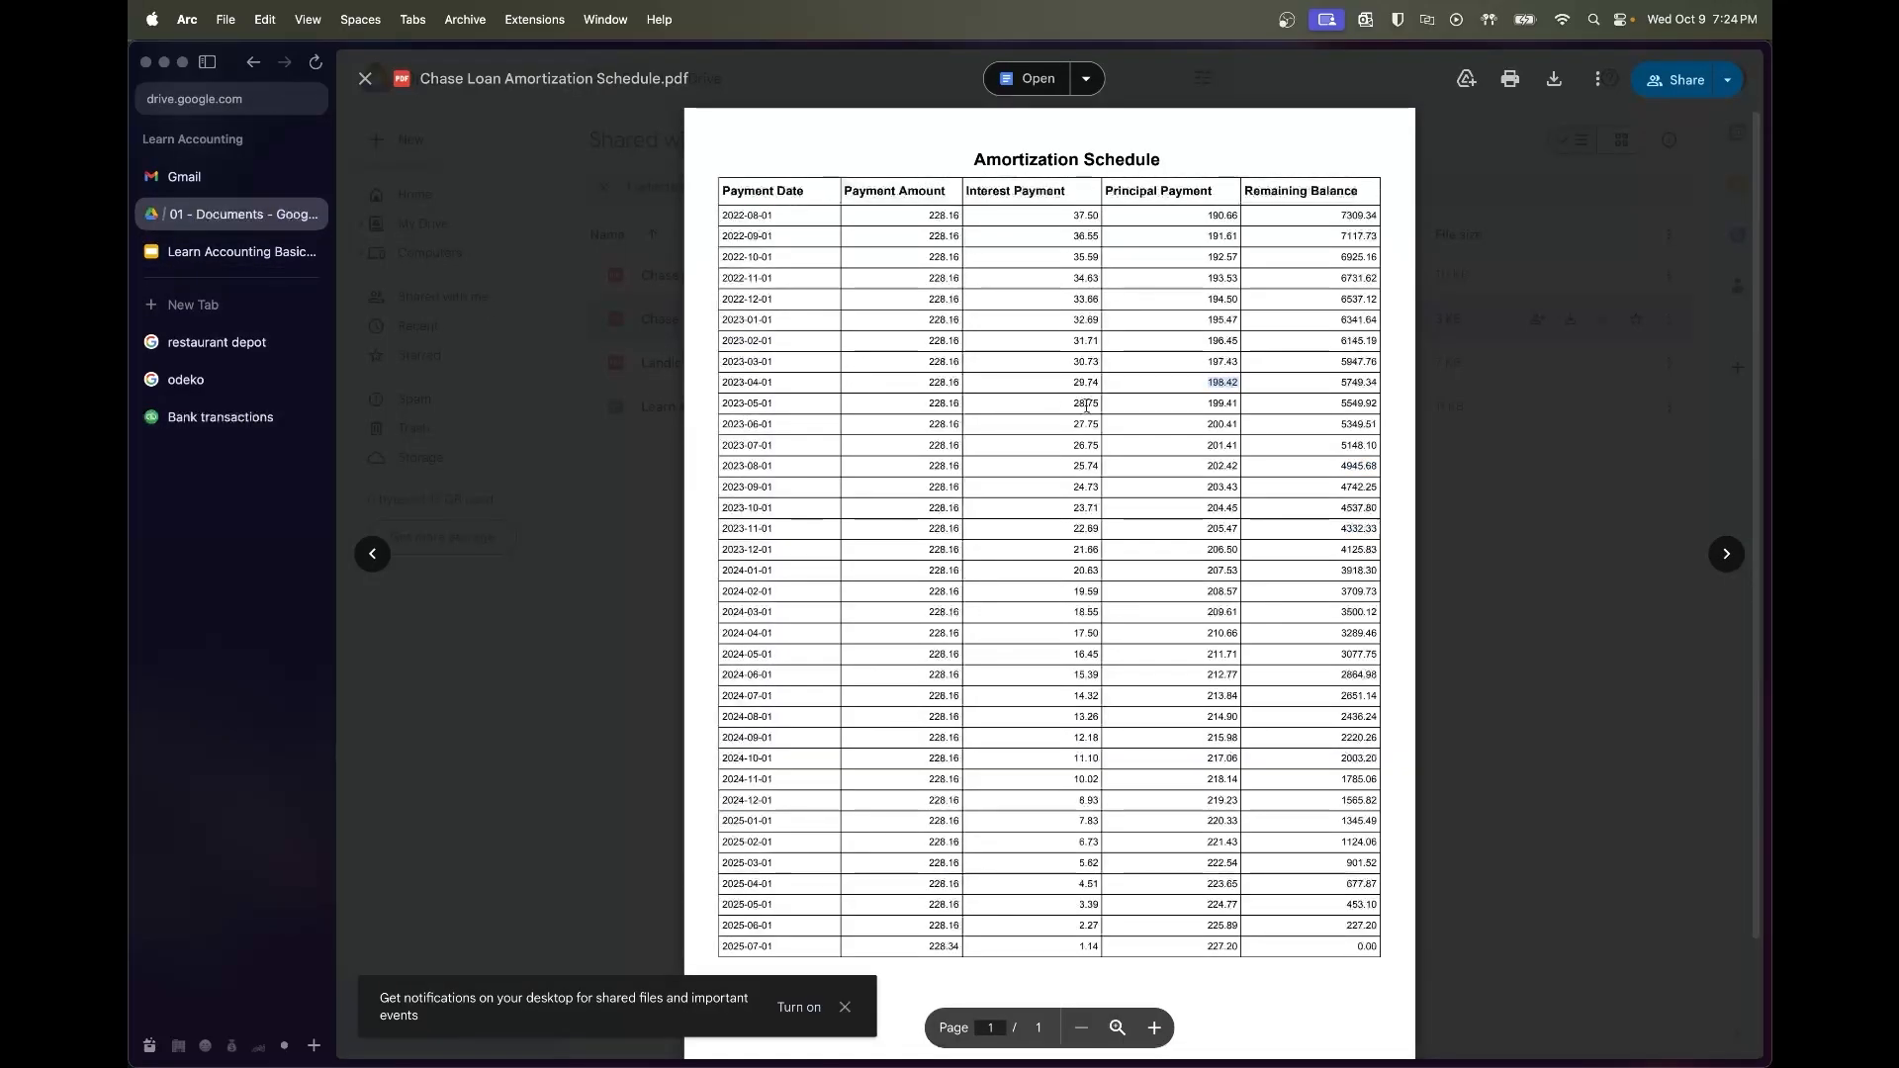
double_click(1223, 403)
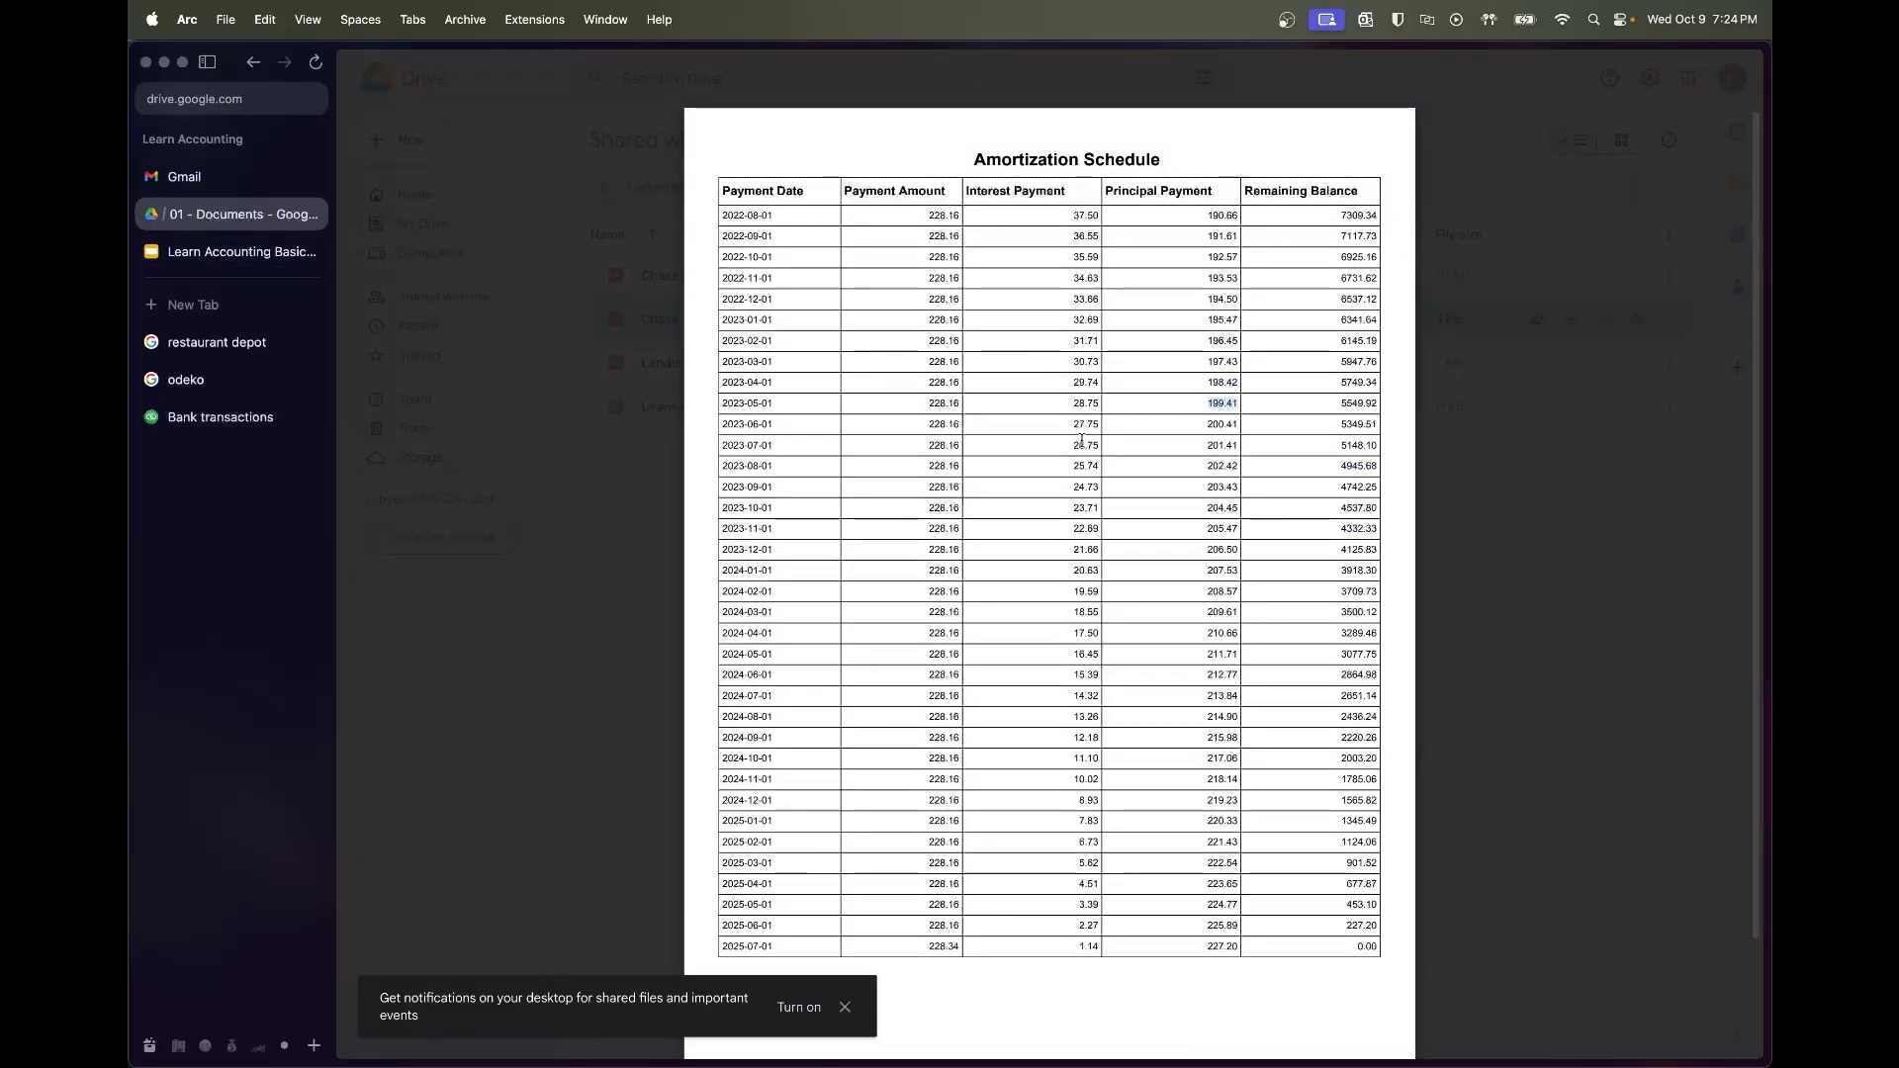
left_click(207, 415)
scroll(1187, 814, "down", 2)
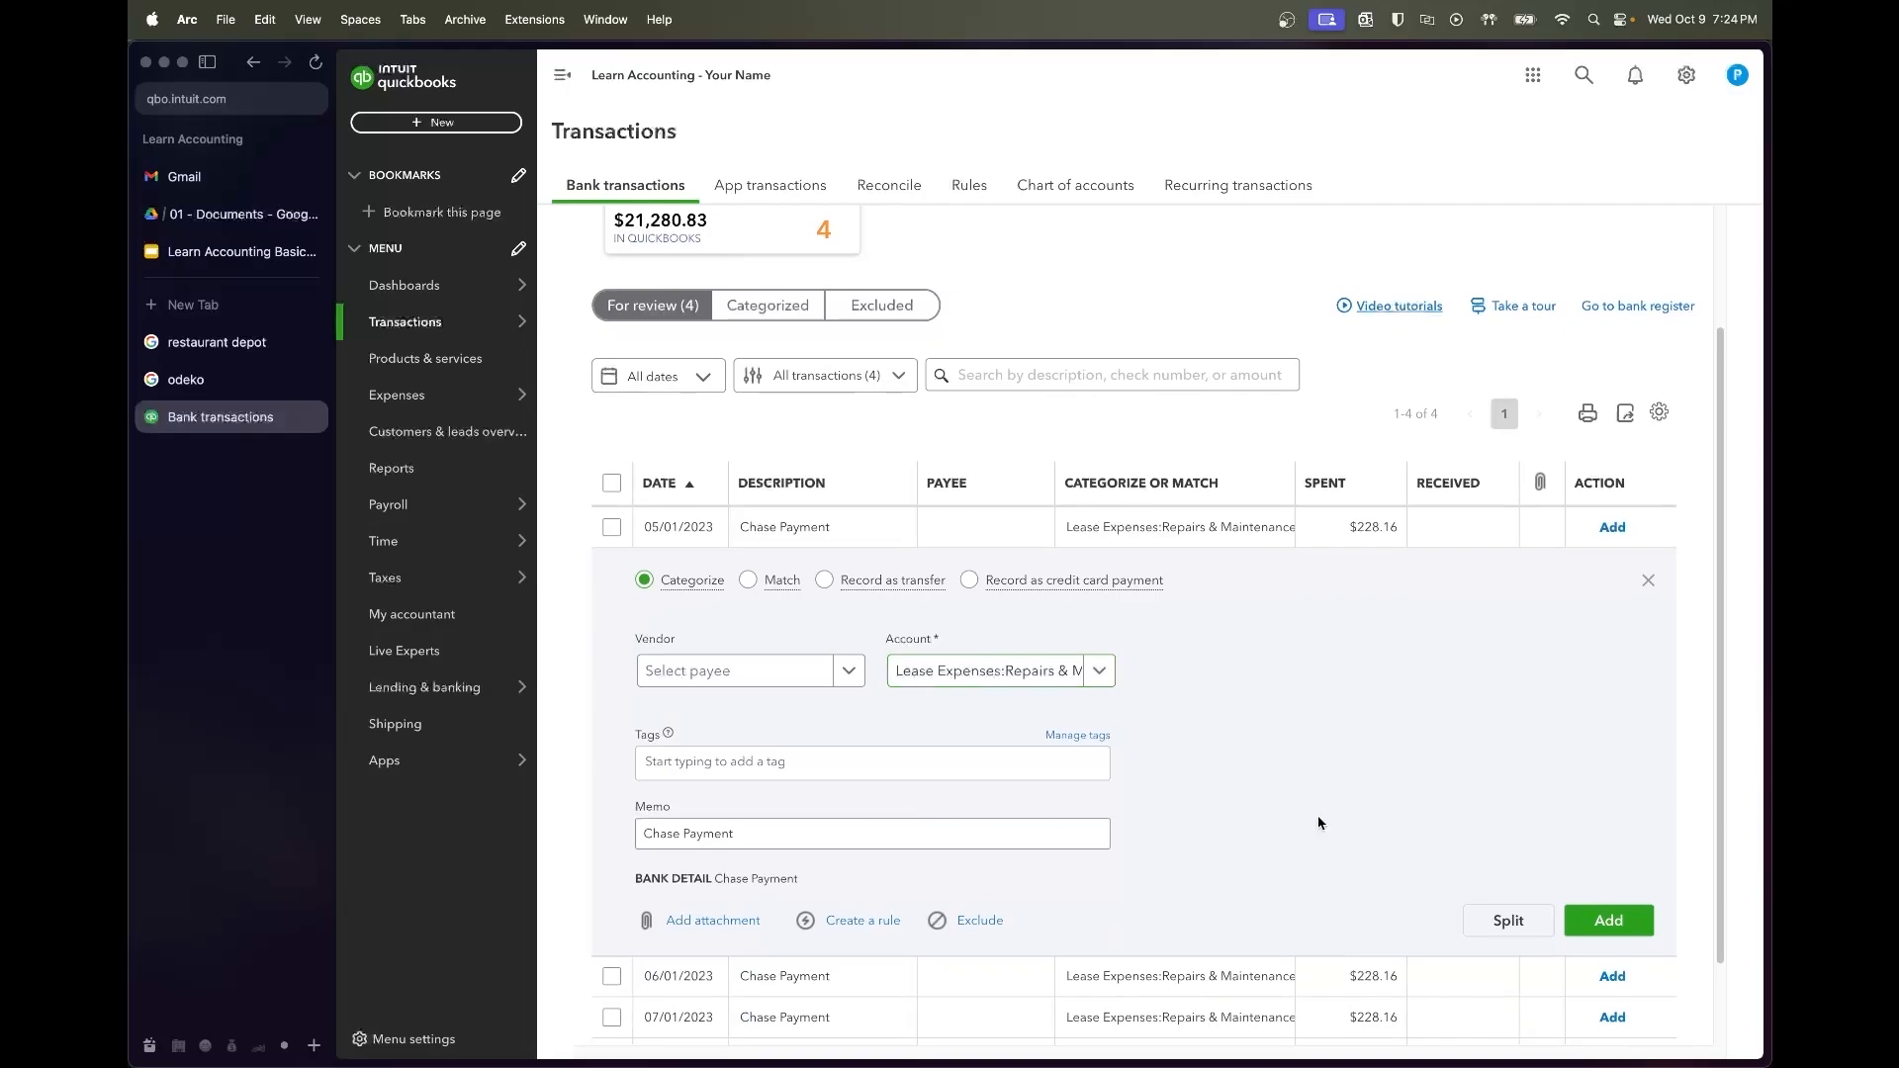
left_click(1529, 917)
Enter $28.75 interest and a 'Principal Paydown' description for the $199.41 line
left_click(1253, 532)
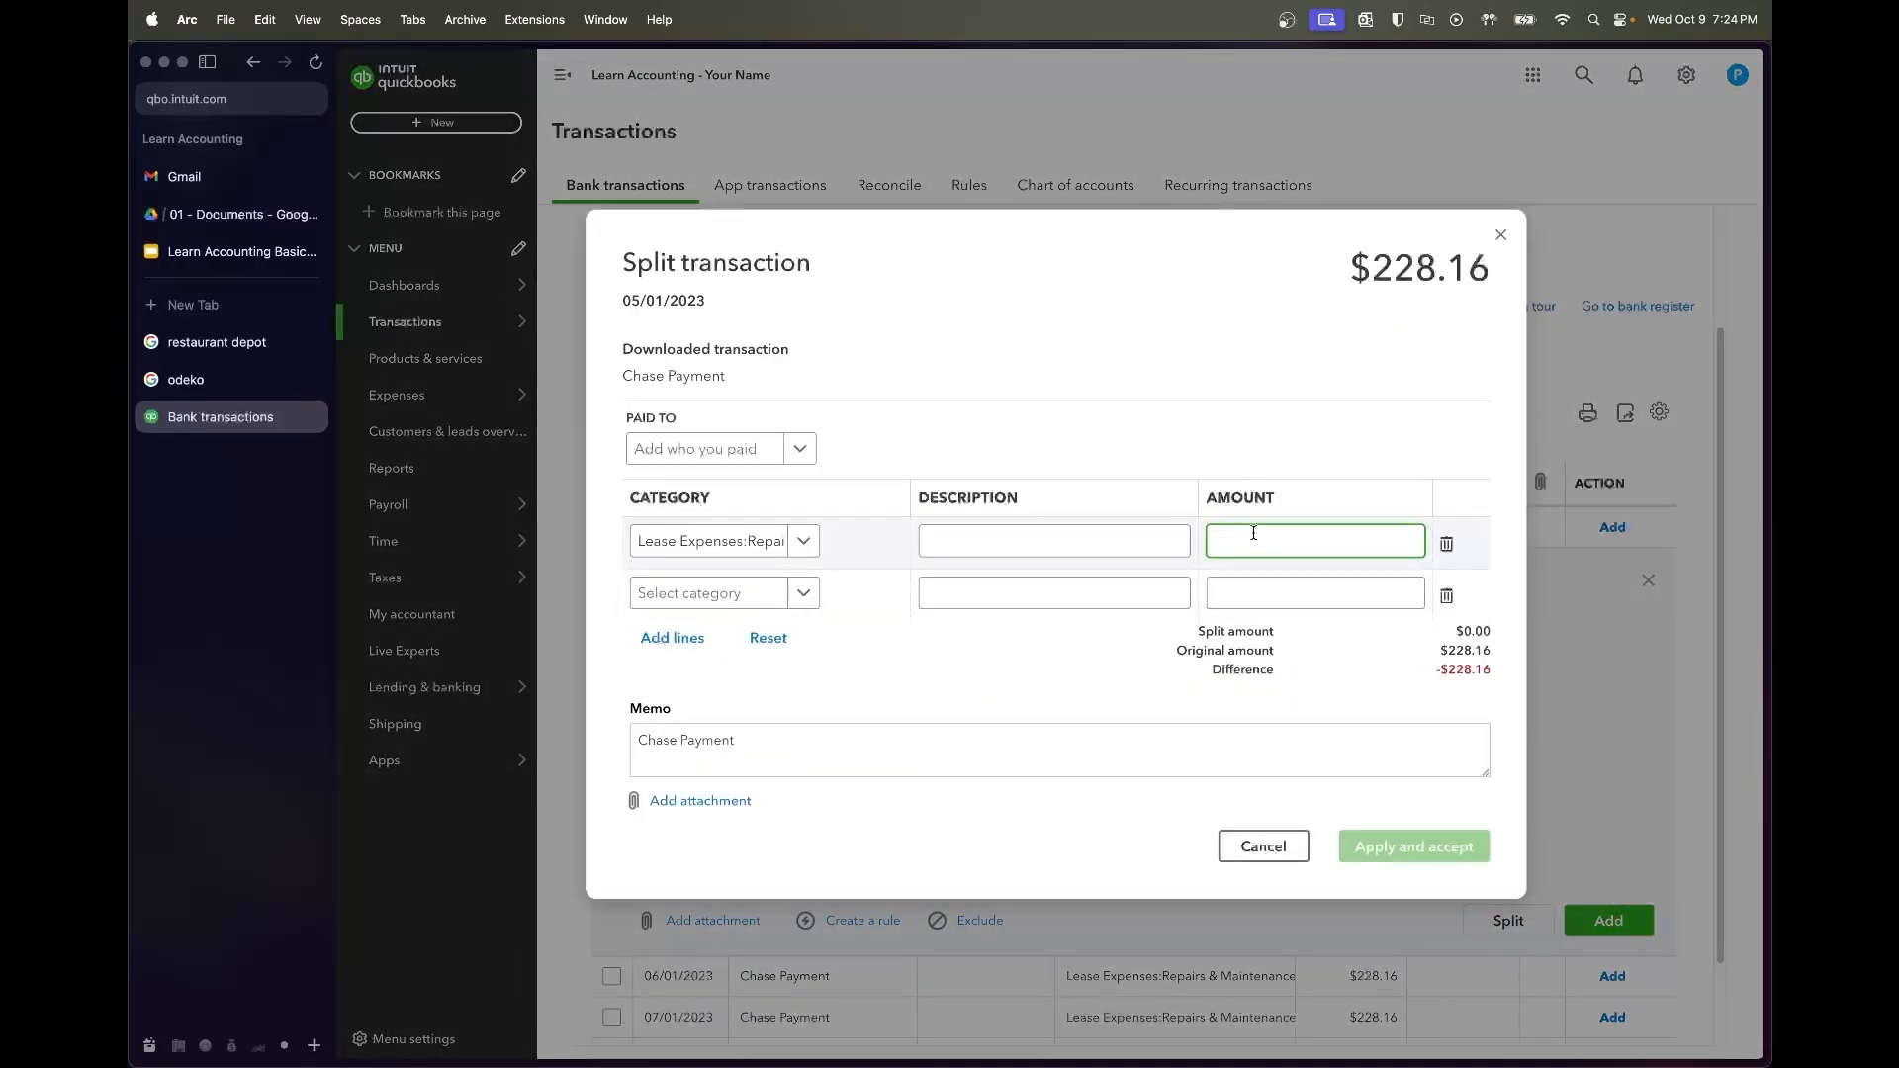
type("28.75")
key("Tab")
left_click(1093, 542)
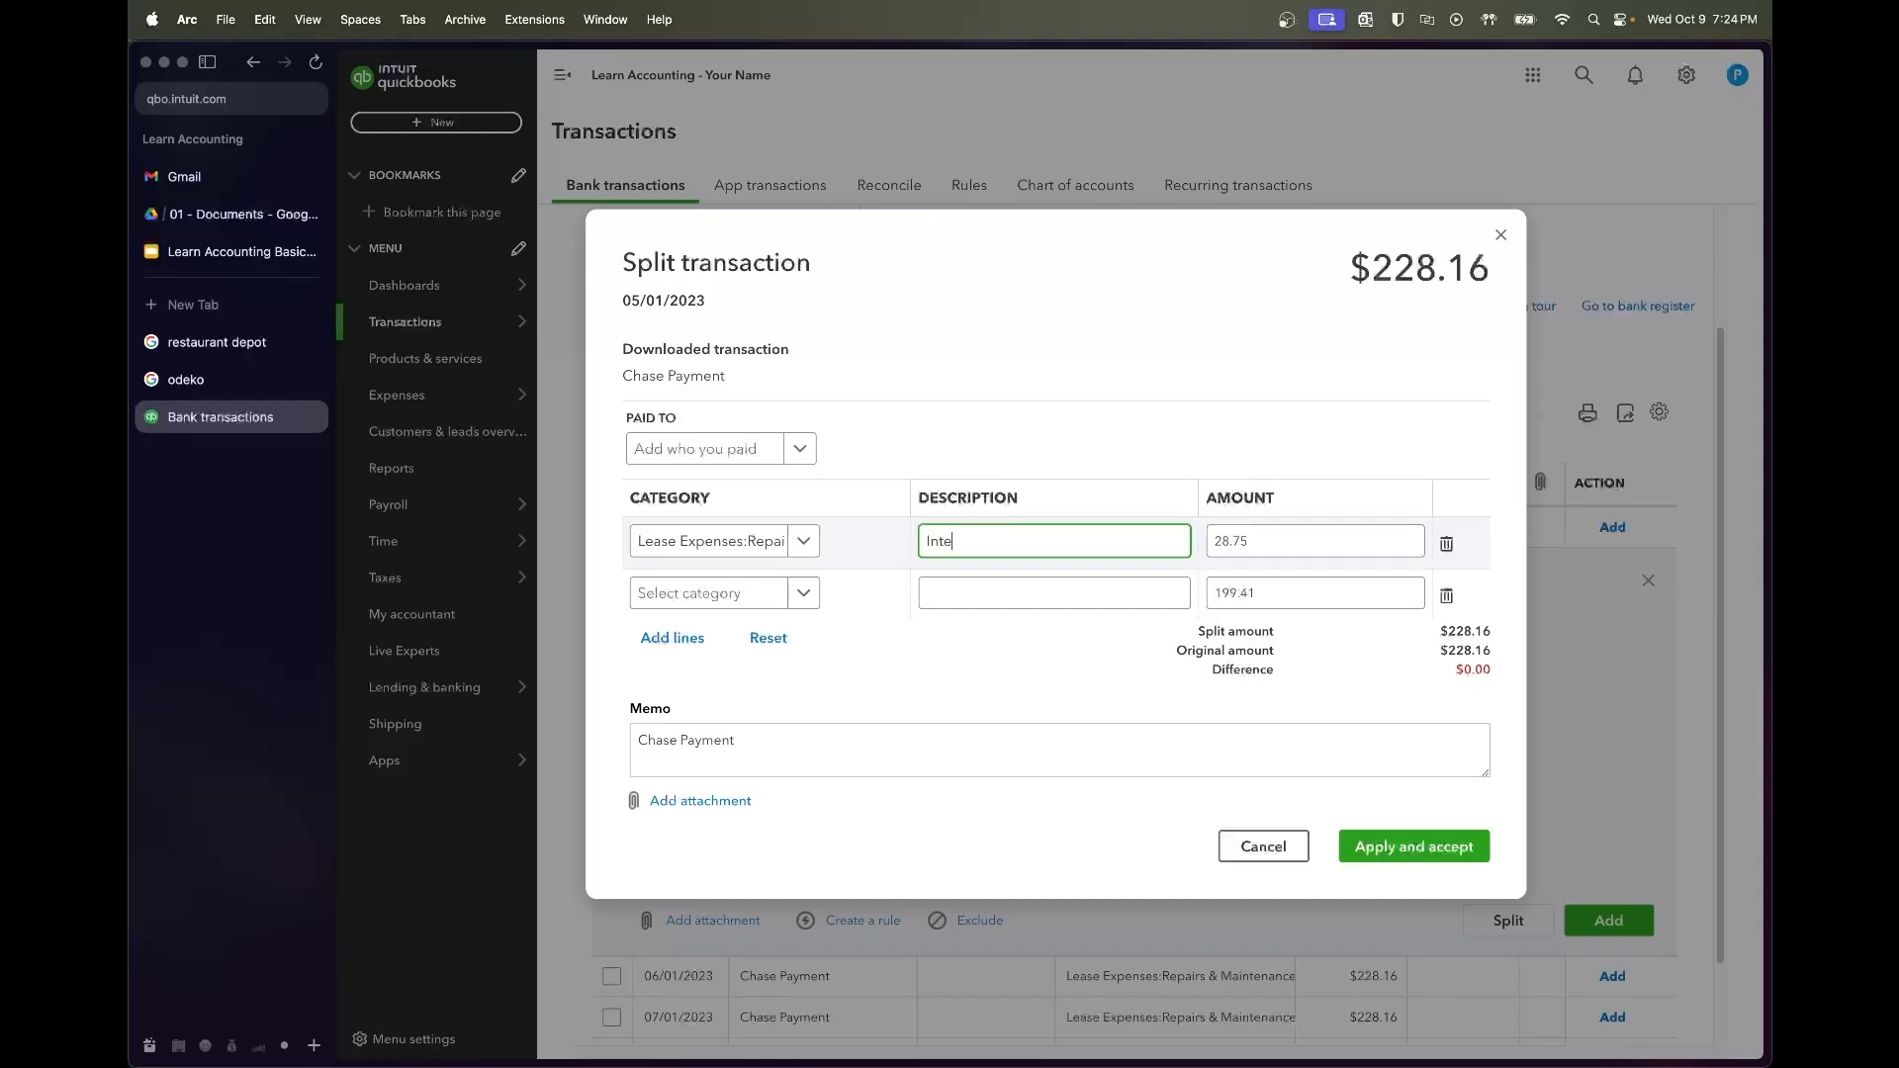
left_click(1091, 593)
type("Principal Paydown")
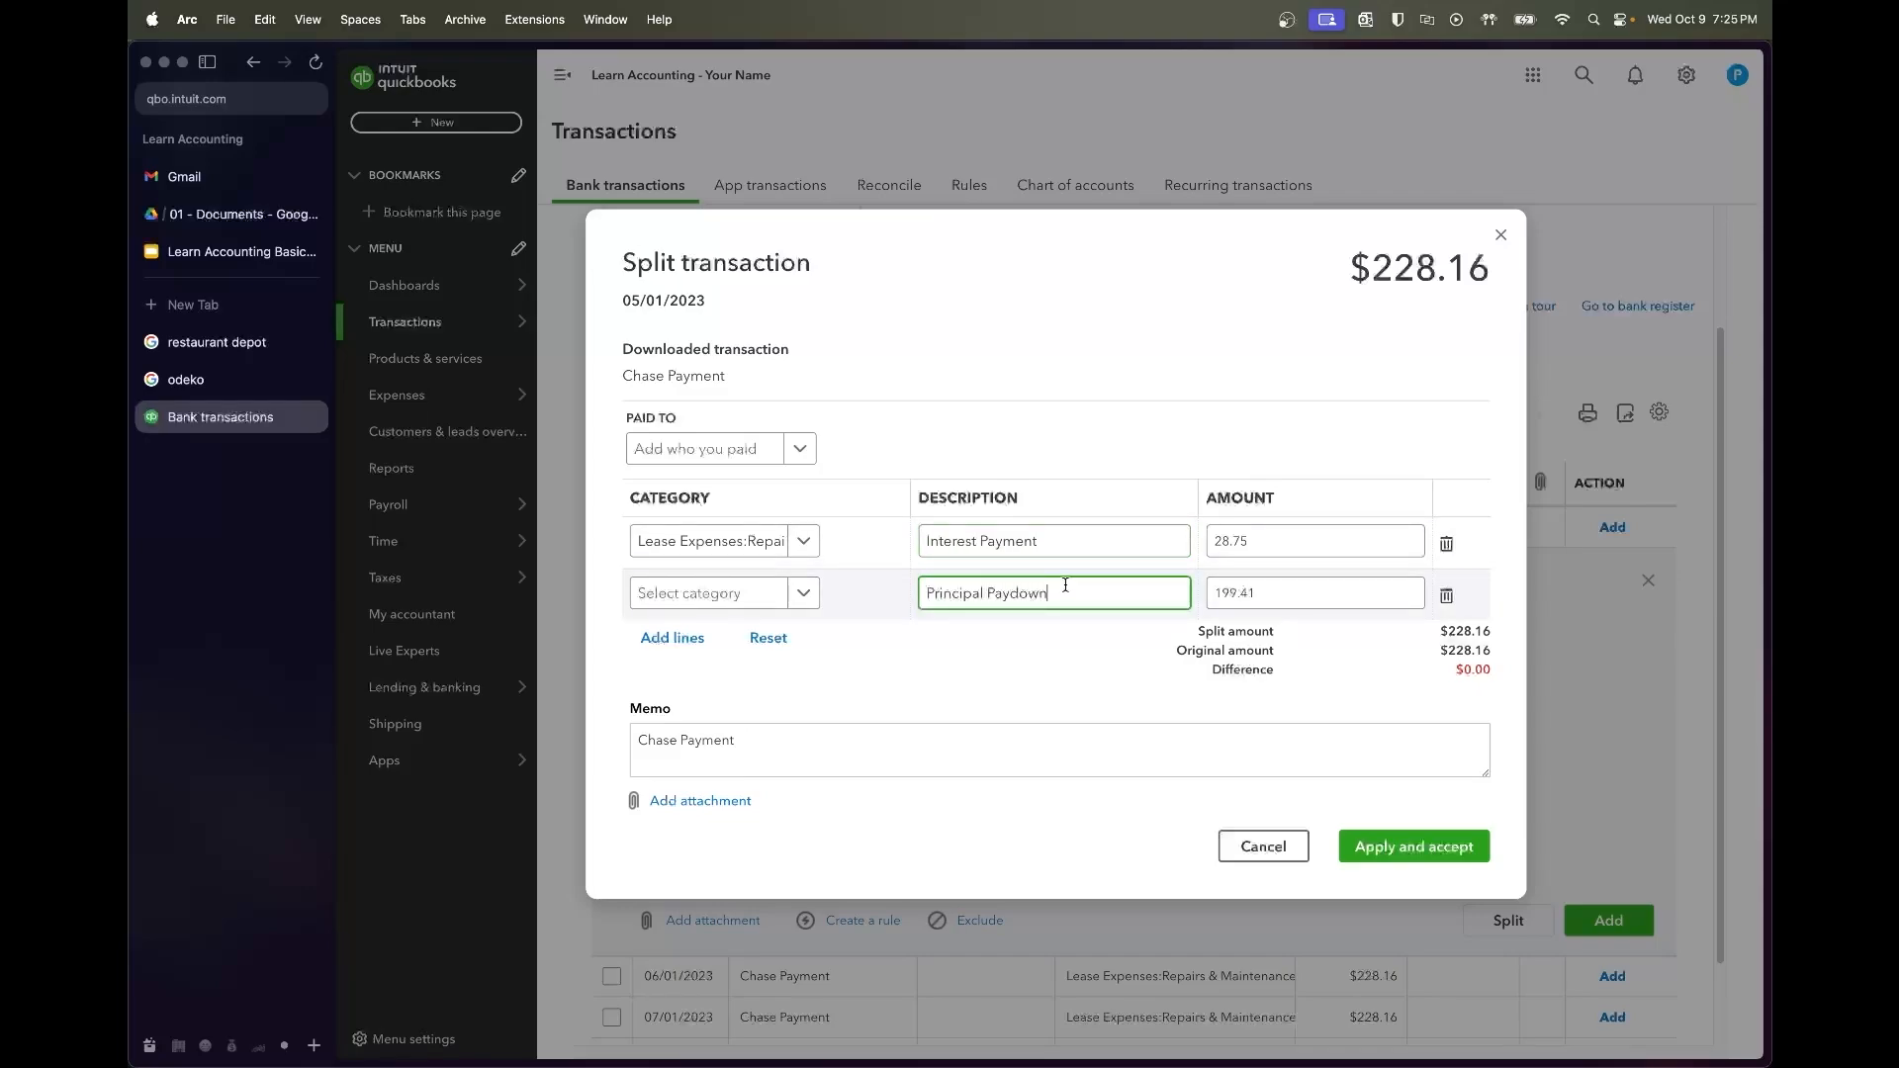
Categorize the lines as Chase Loan and Interest Expense
left_click(741, 596)
type("Loan")
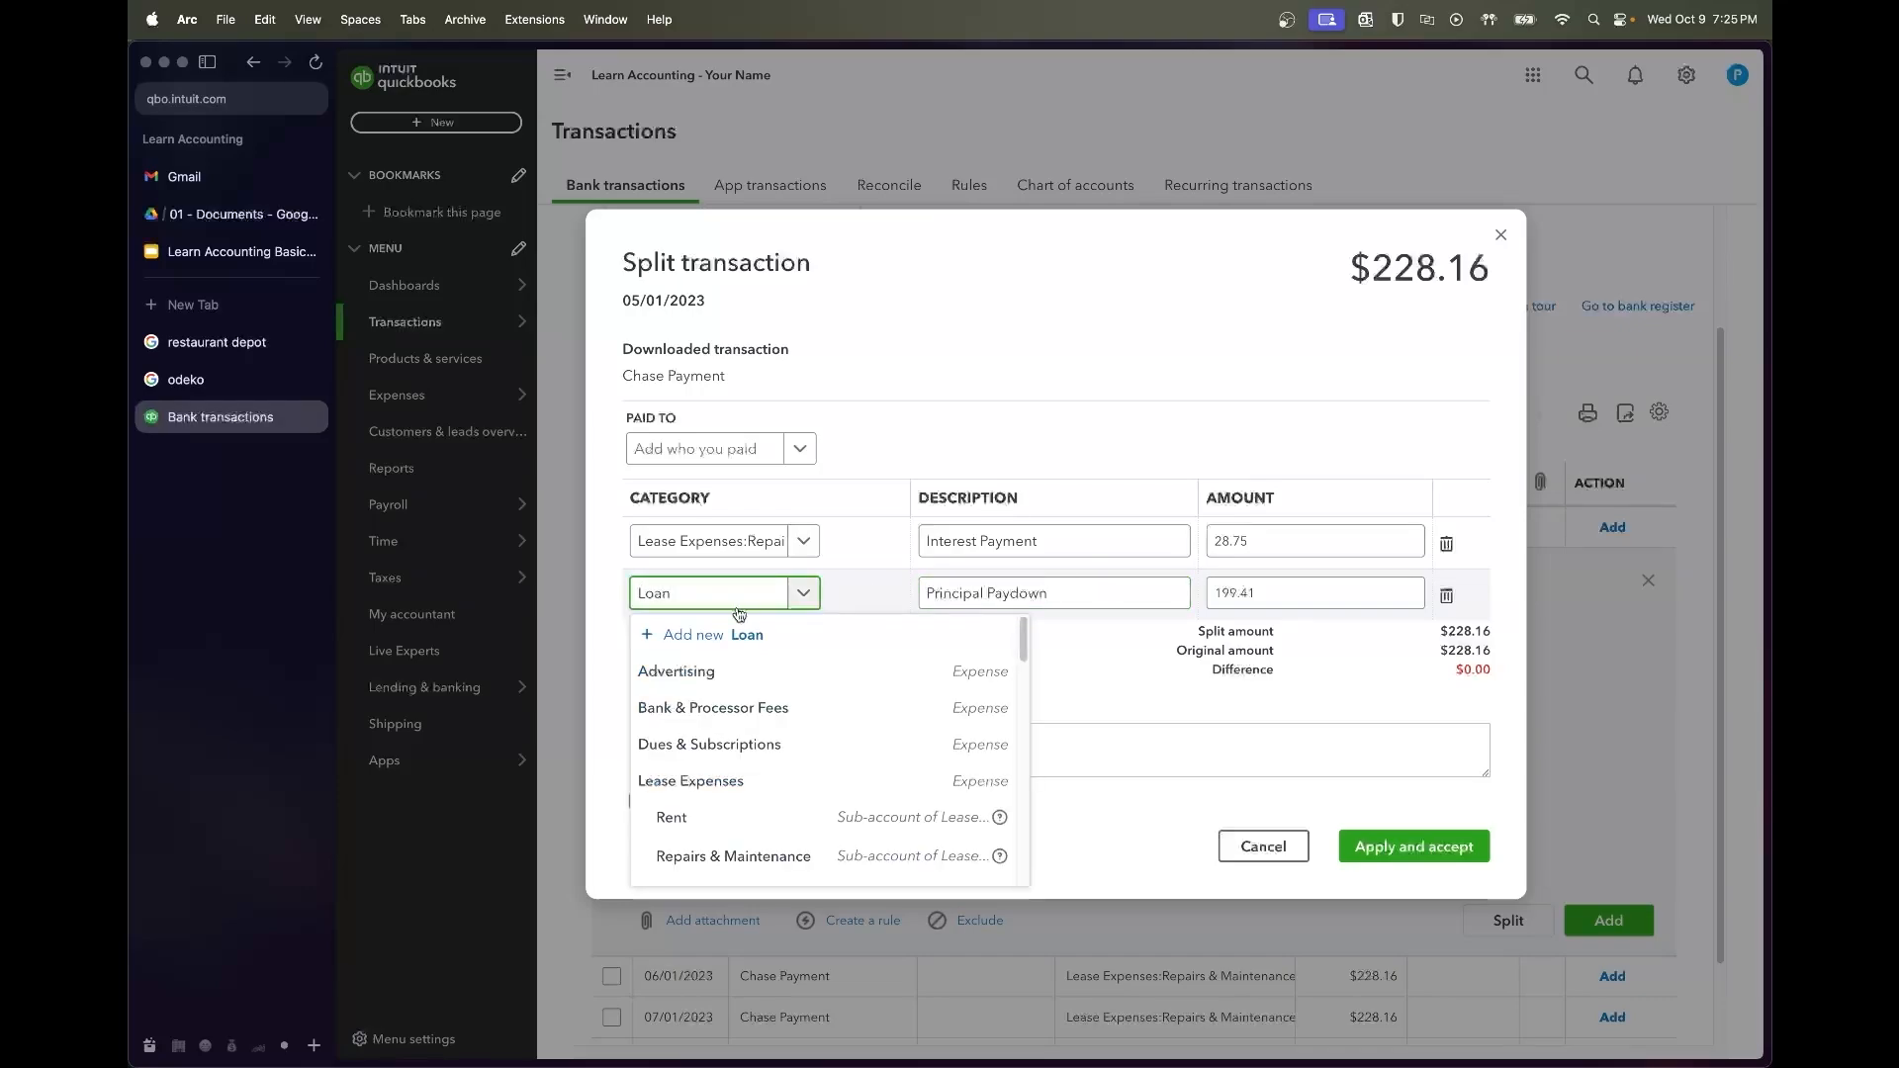
left_click(692, 665)
left_click(707, 541)
type("inter")
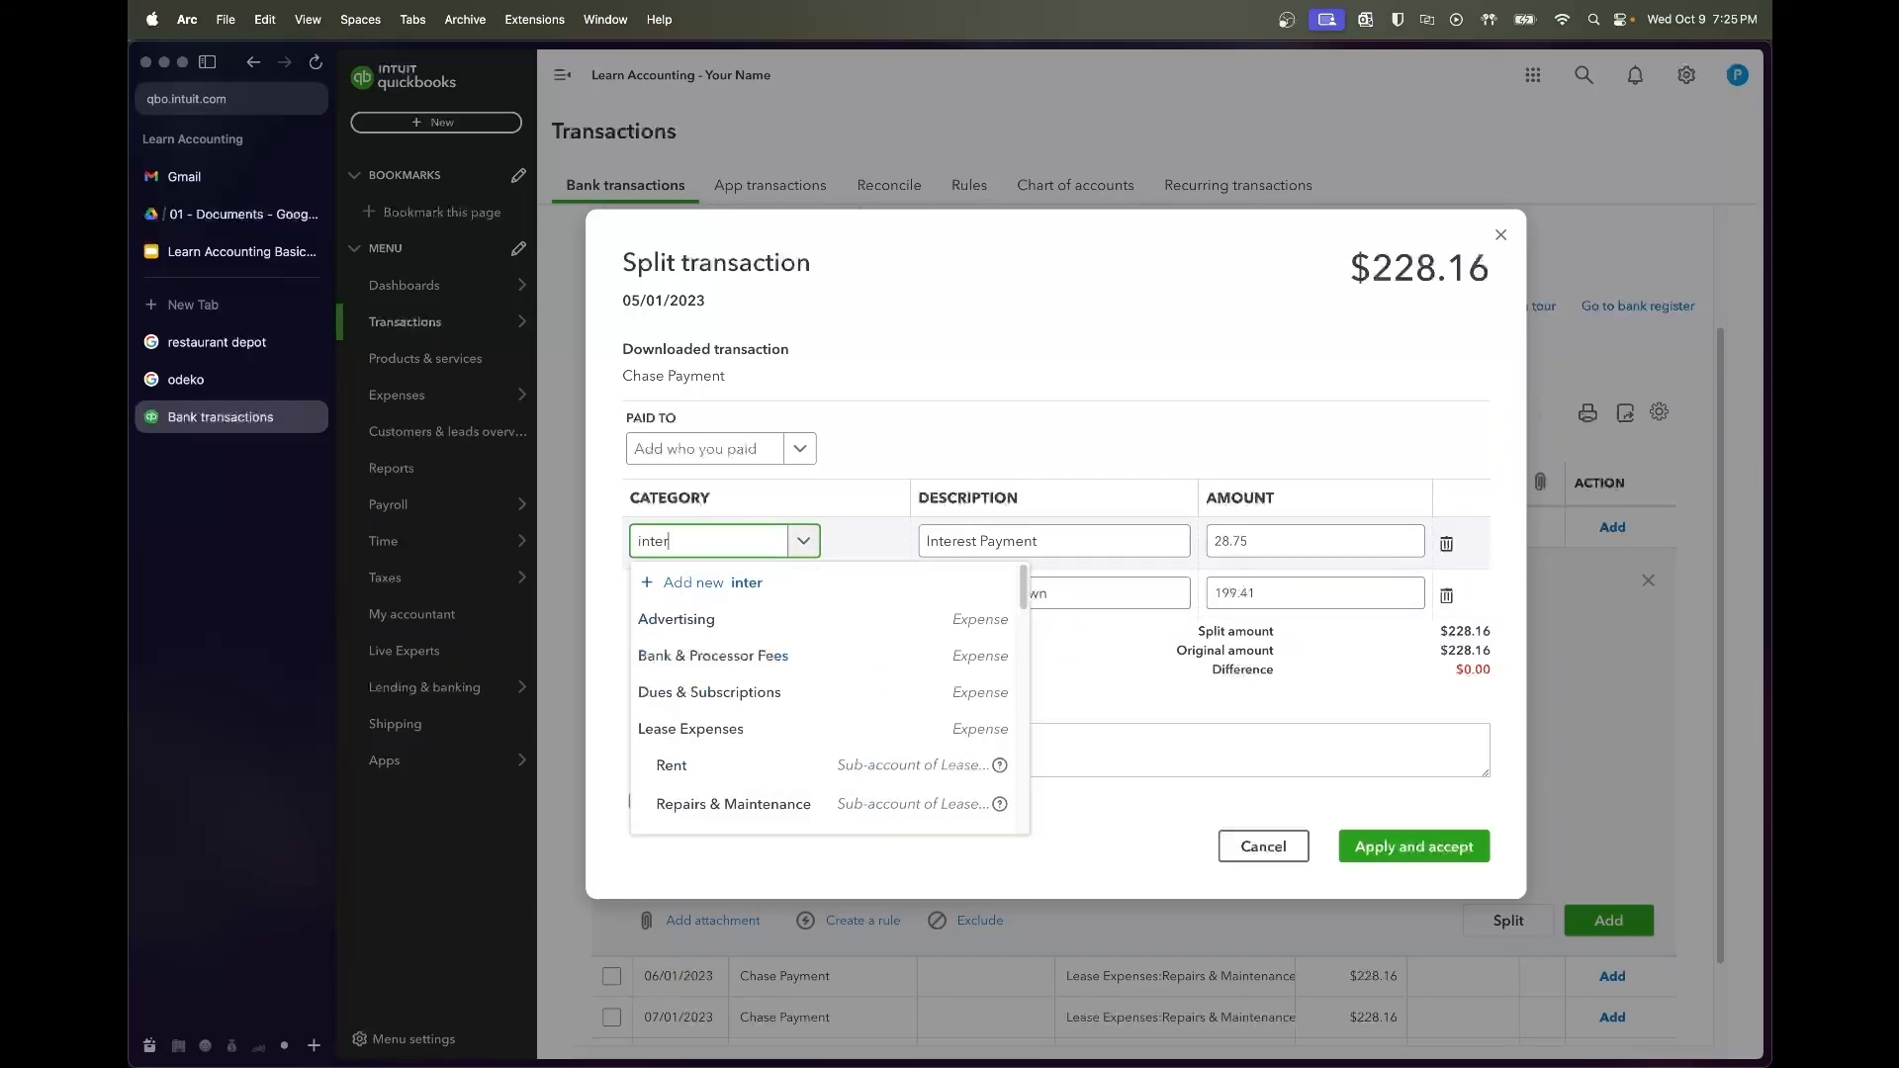
type("es")
key("BackSpace")
type("est")
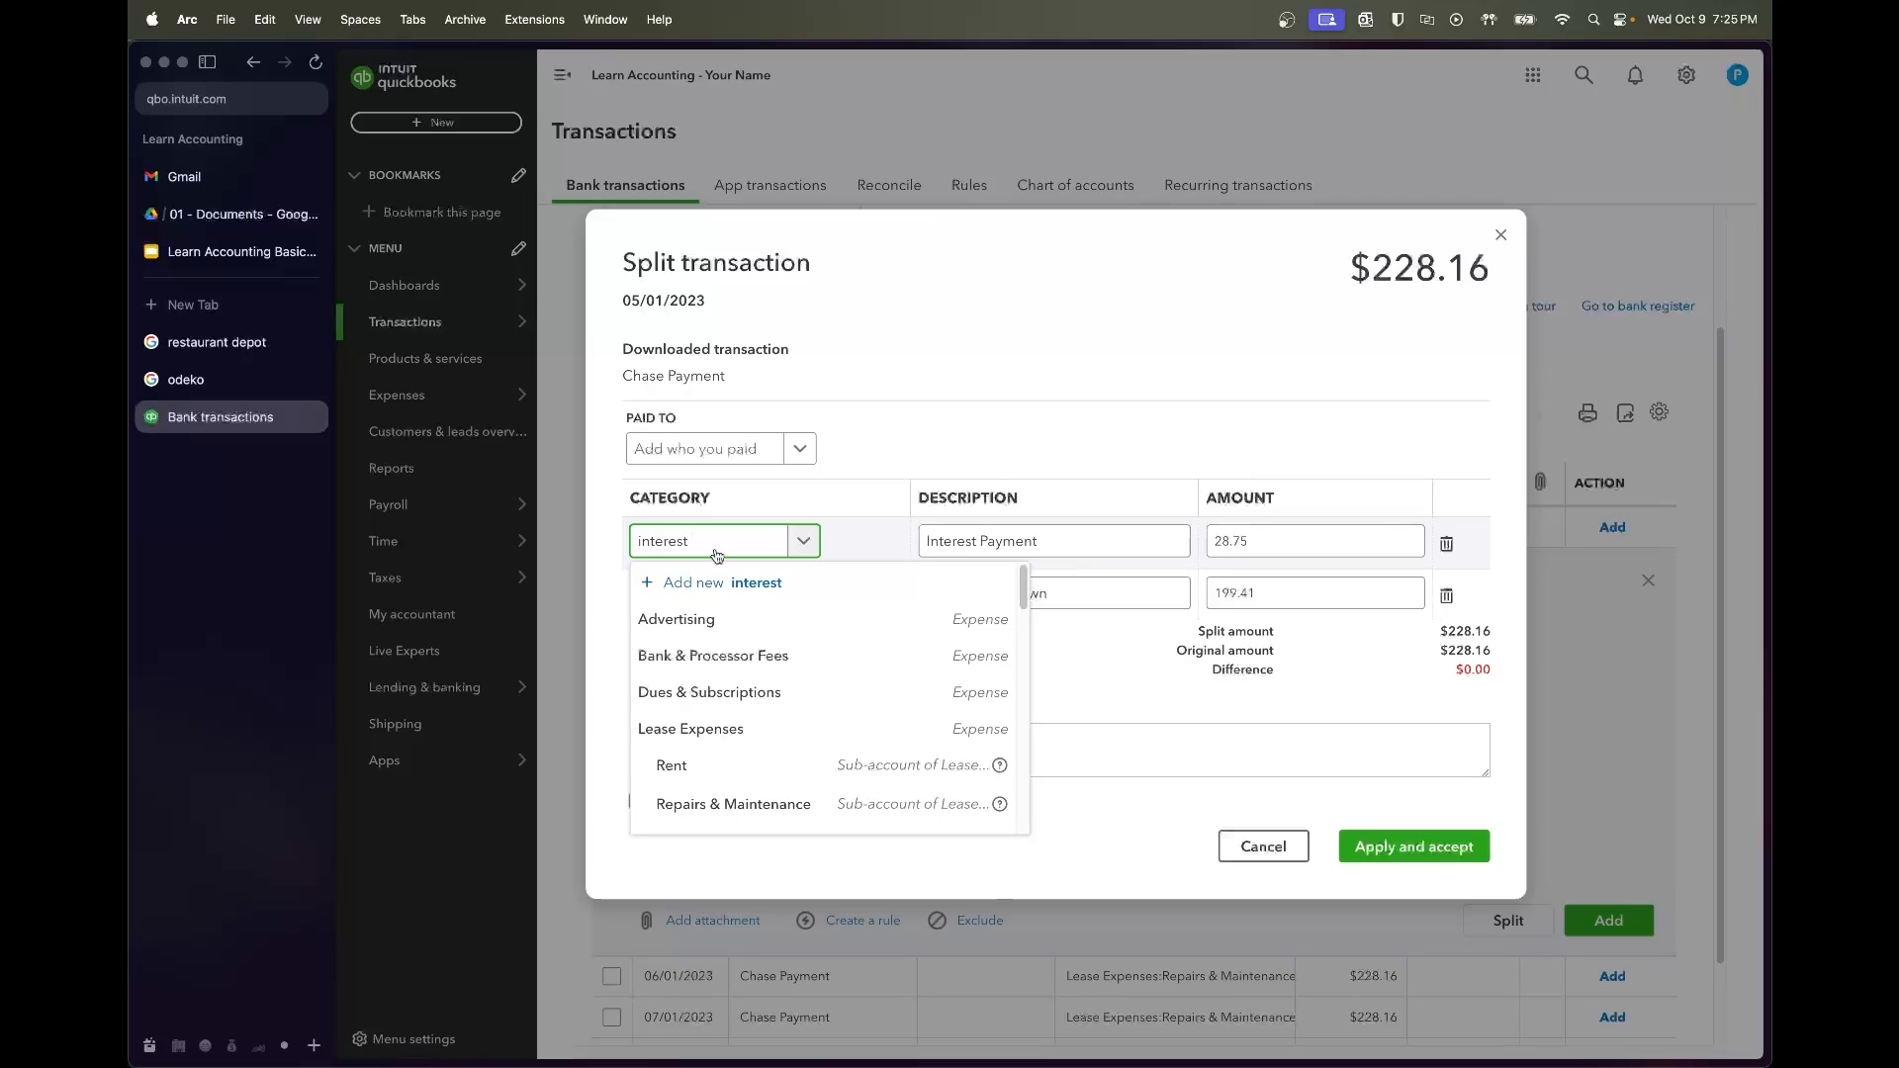
left_click(706, 656)
Set the payee to Chase Bank, then apply and accept the 05/01 split
left_click(706, 449)
type("Chase")
left_click(693, 526)
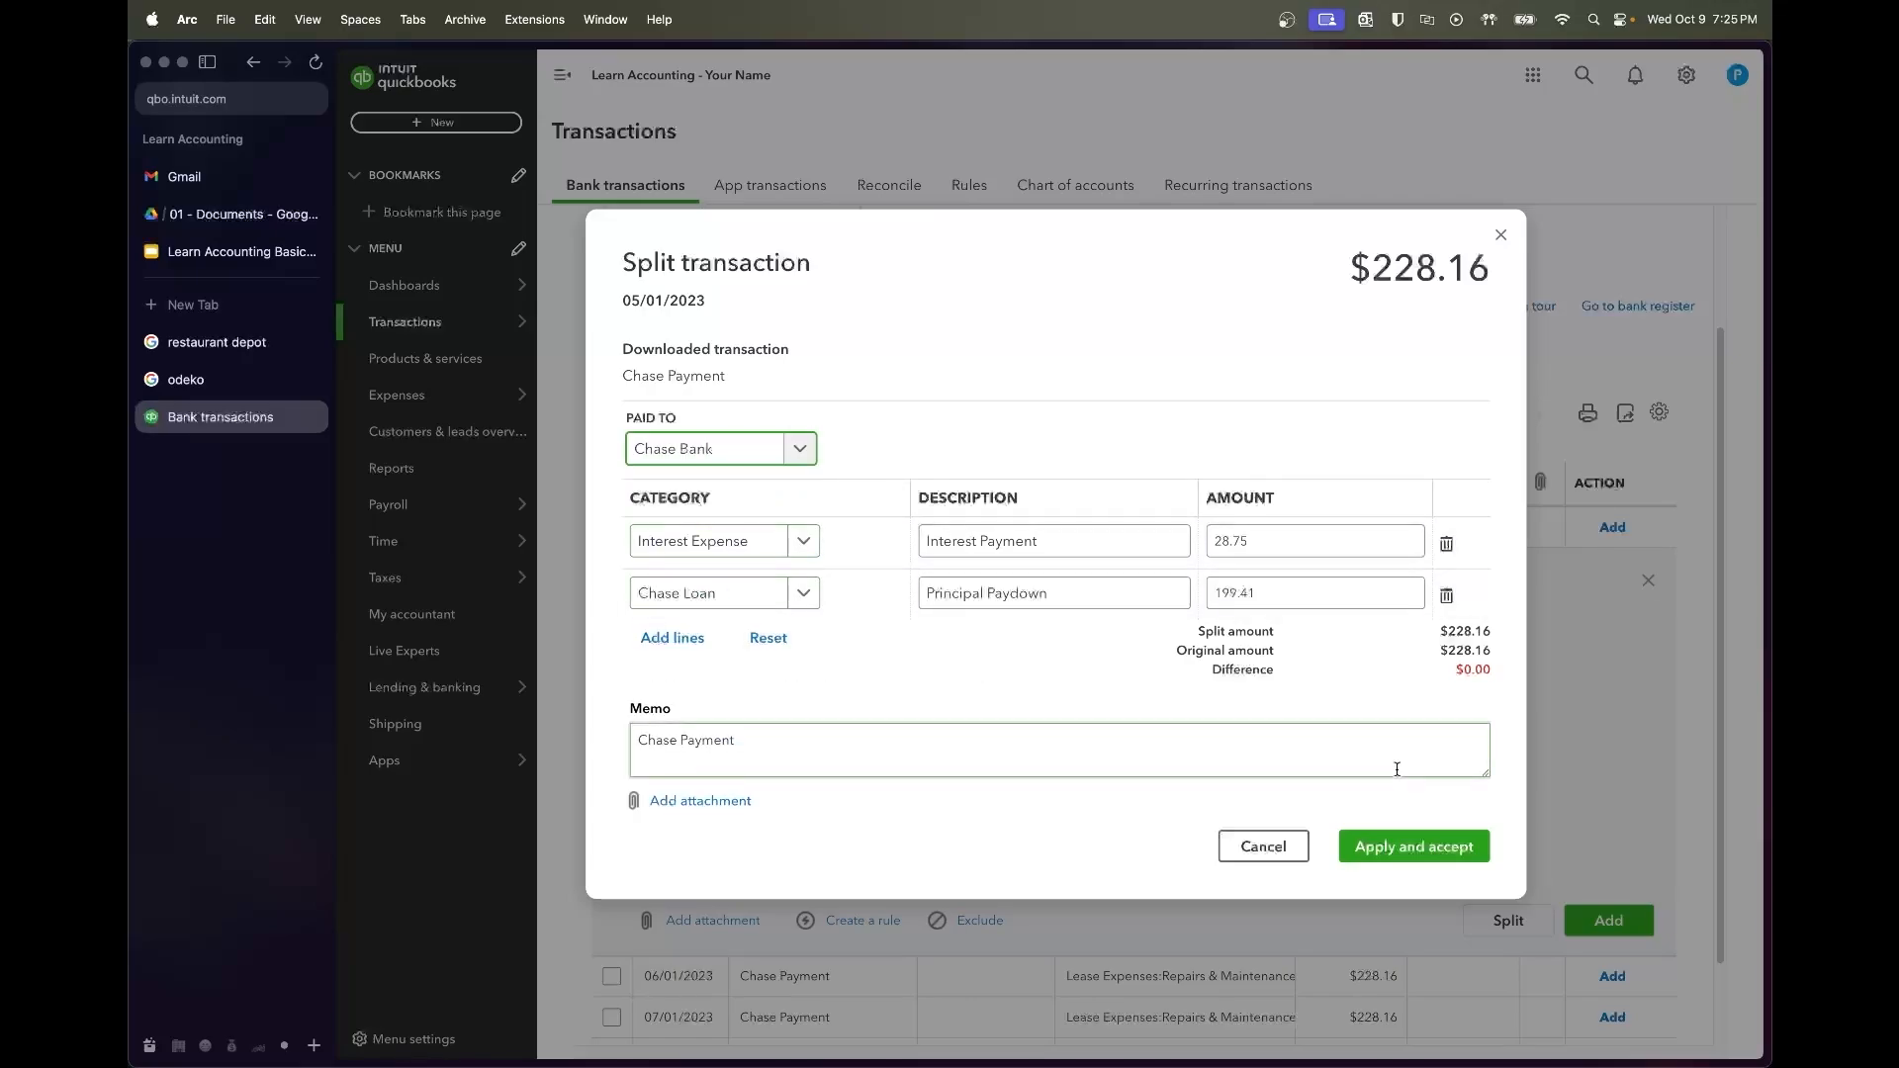
left_click(1413, 847)
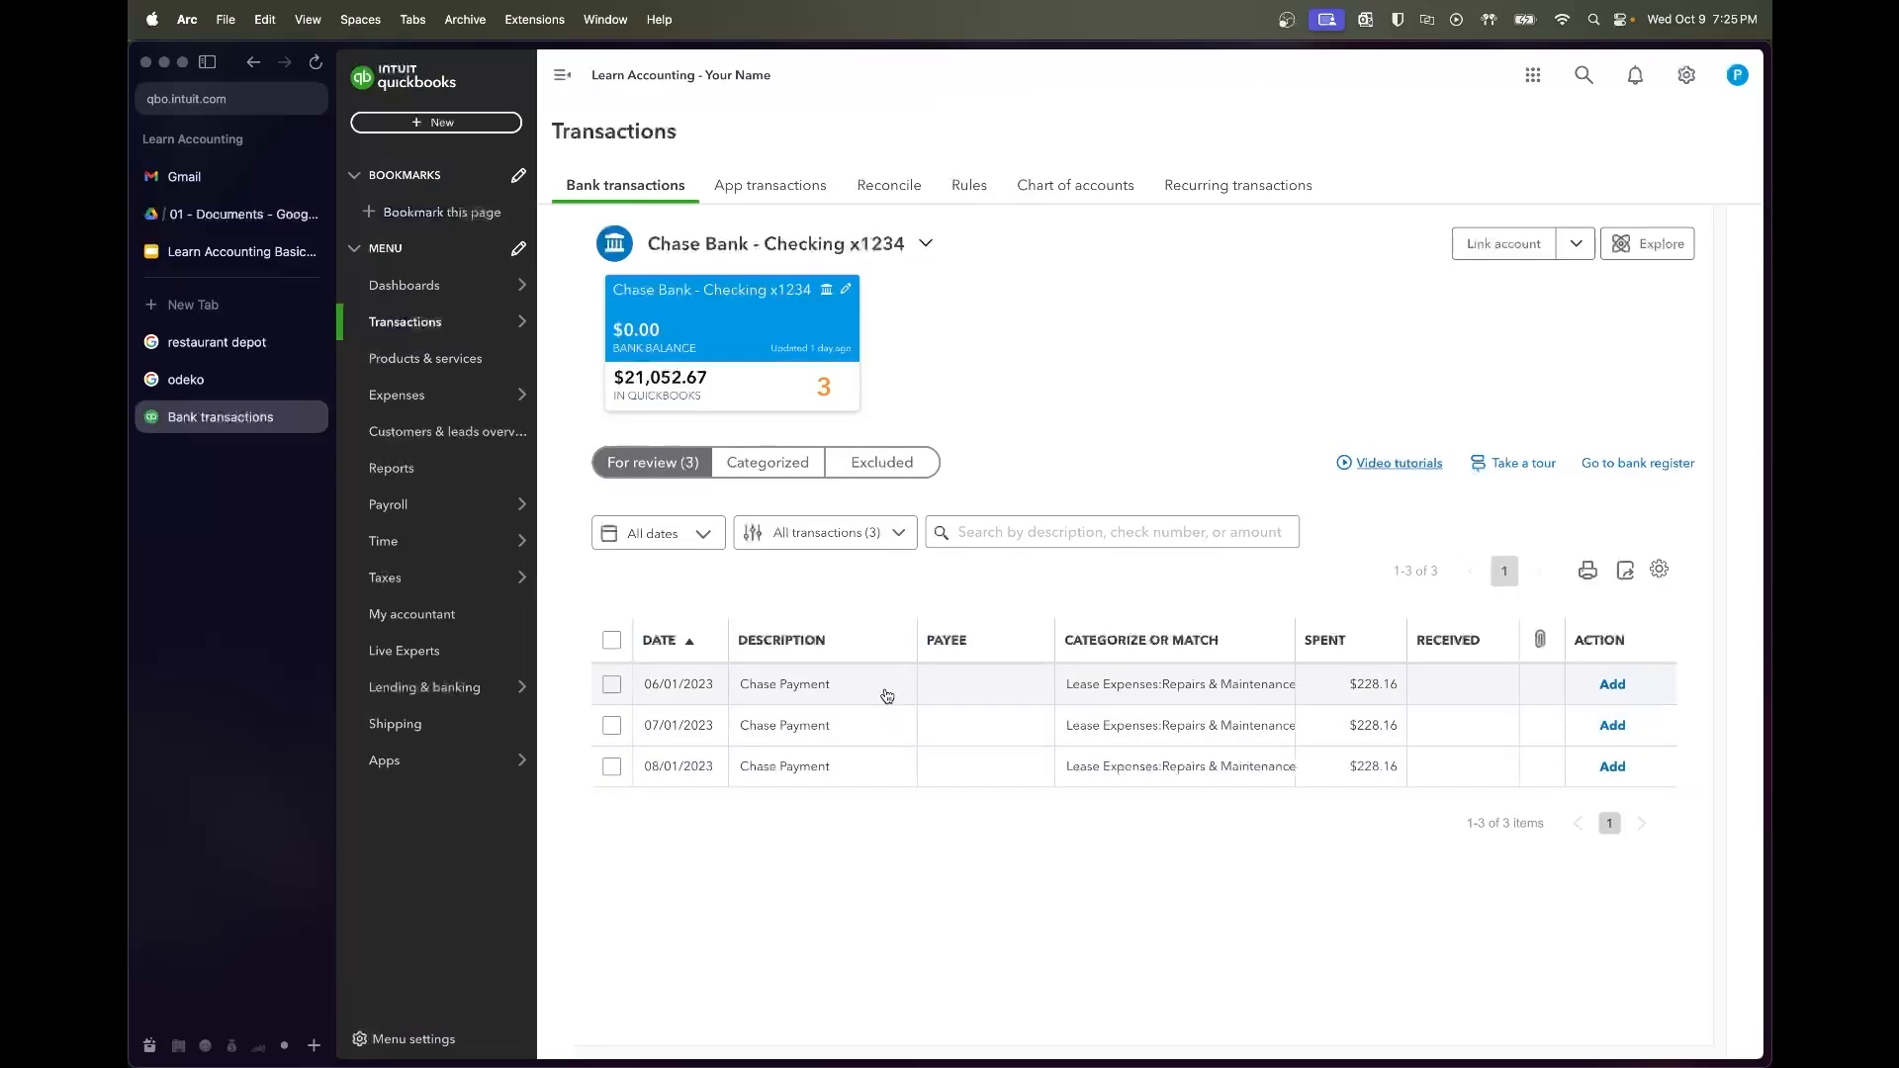
Check the amortization schedule for the 06/01/2023 Chase payment and set the vendor to Chase Bank
left_click(886, 696)
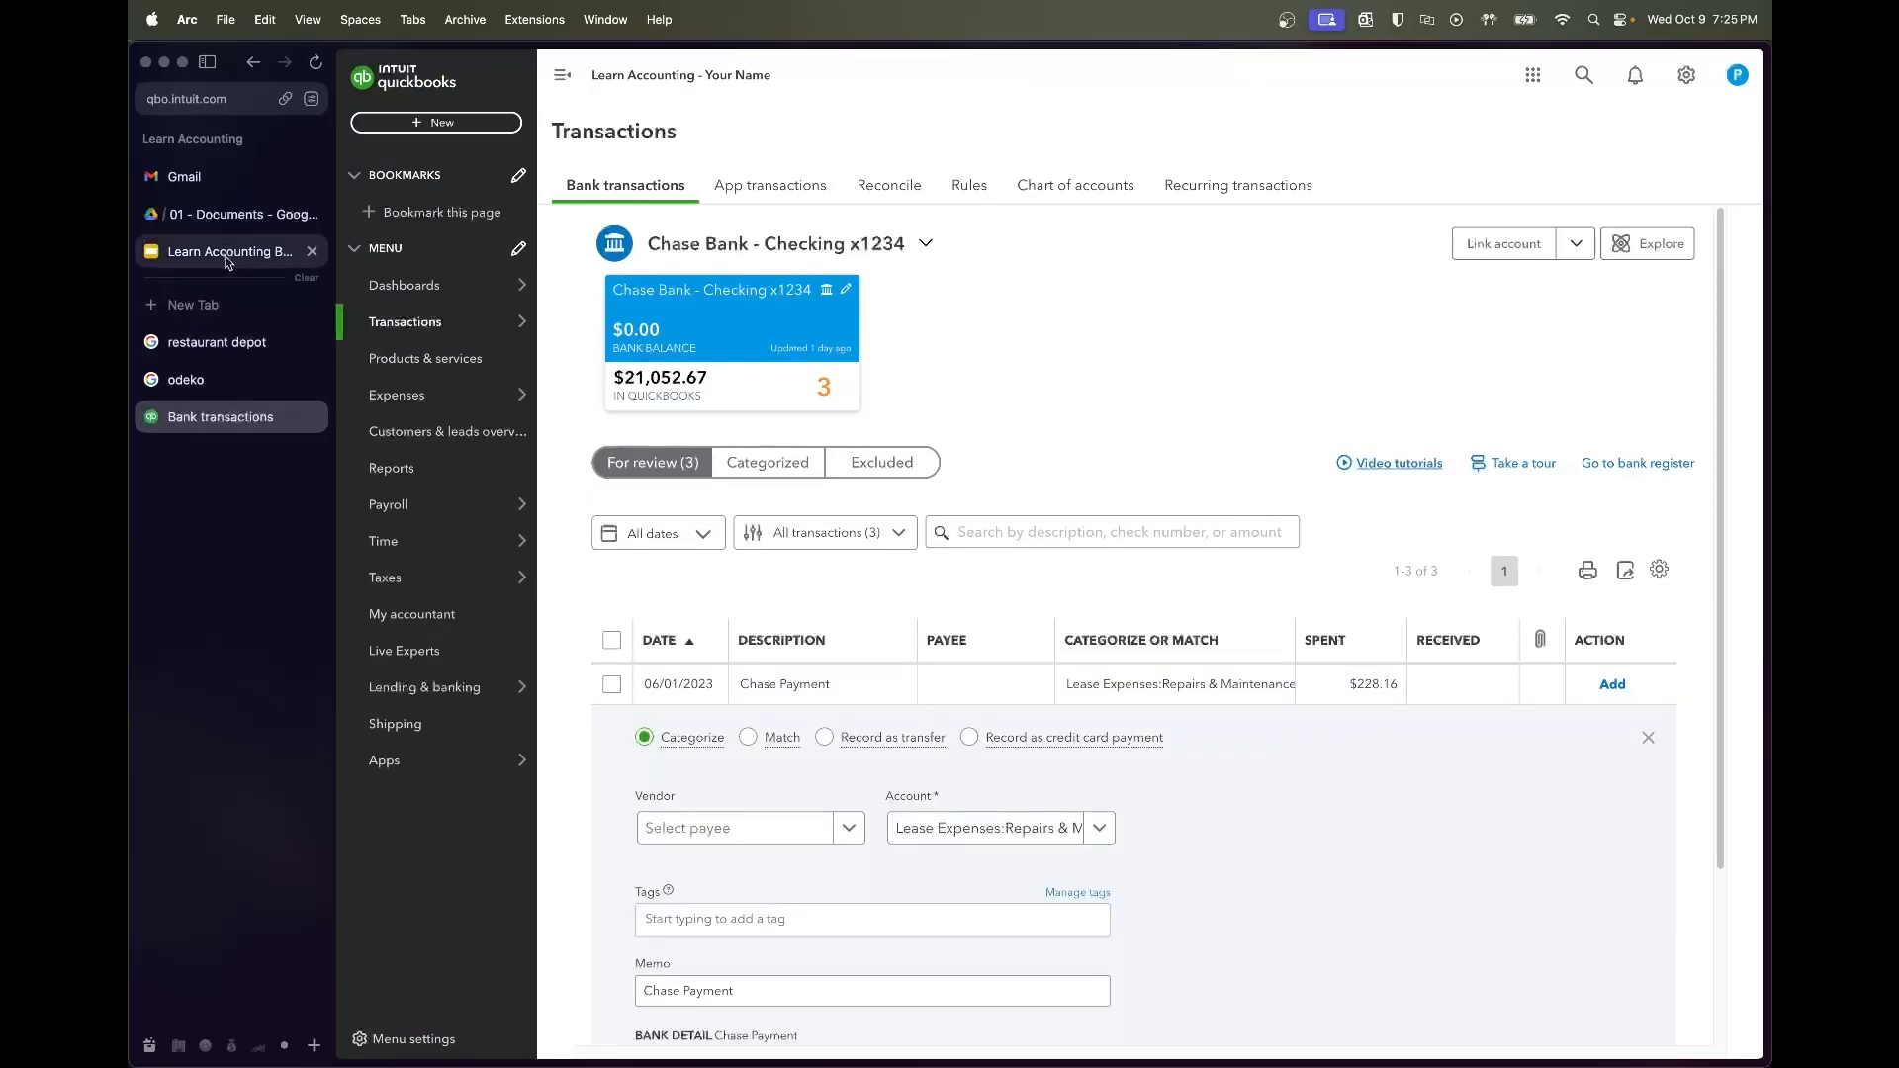
left_click(230, 214)
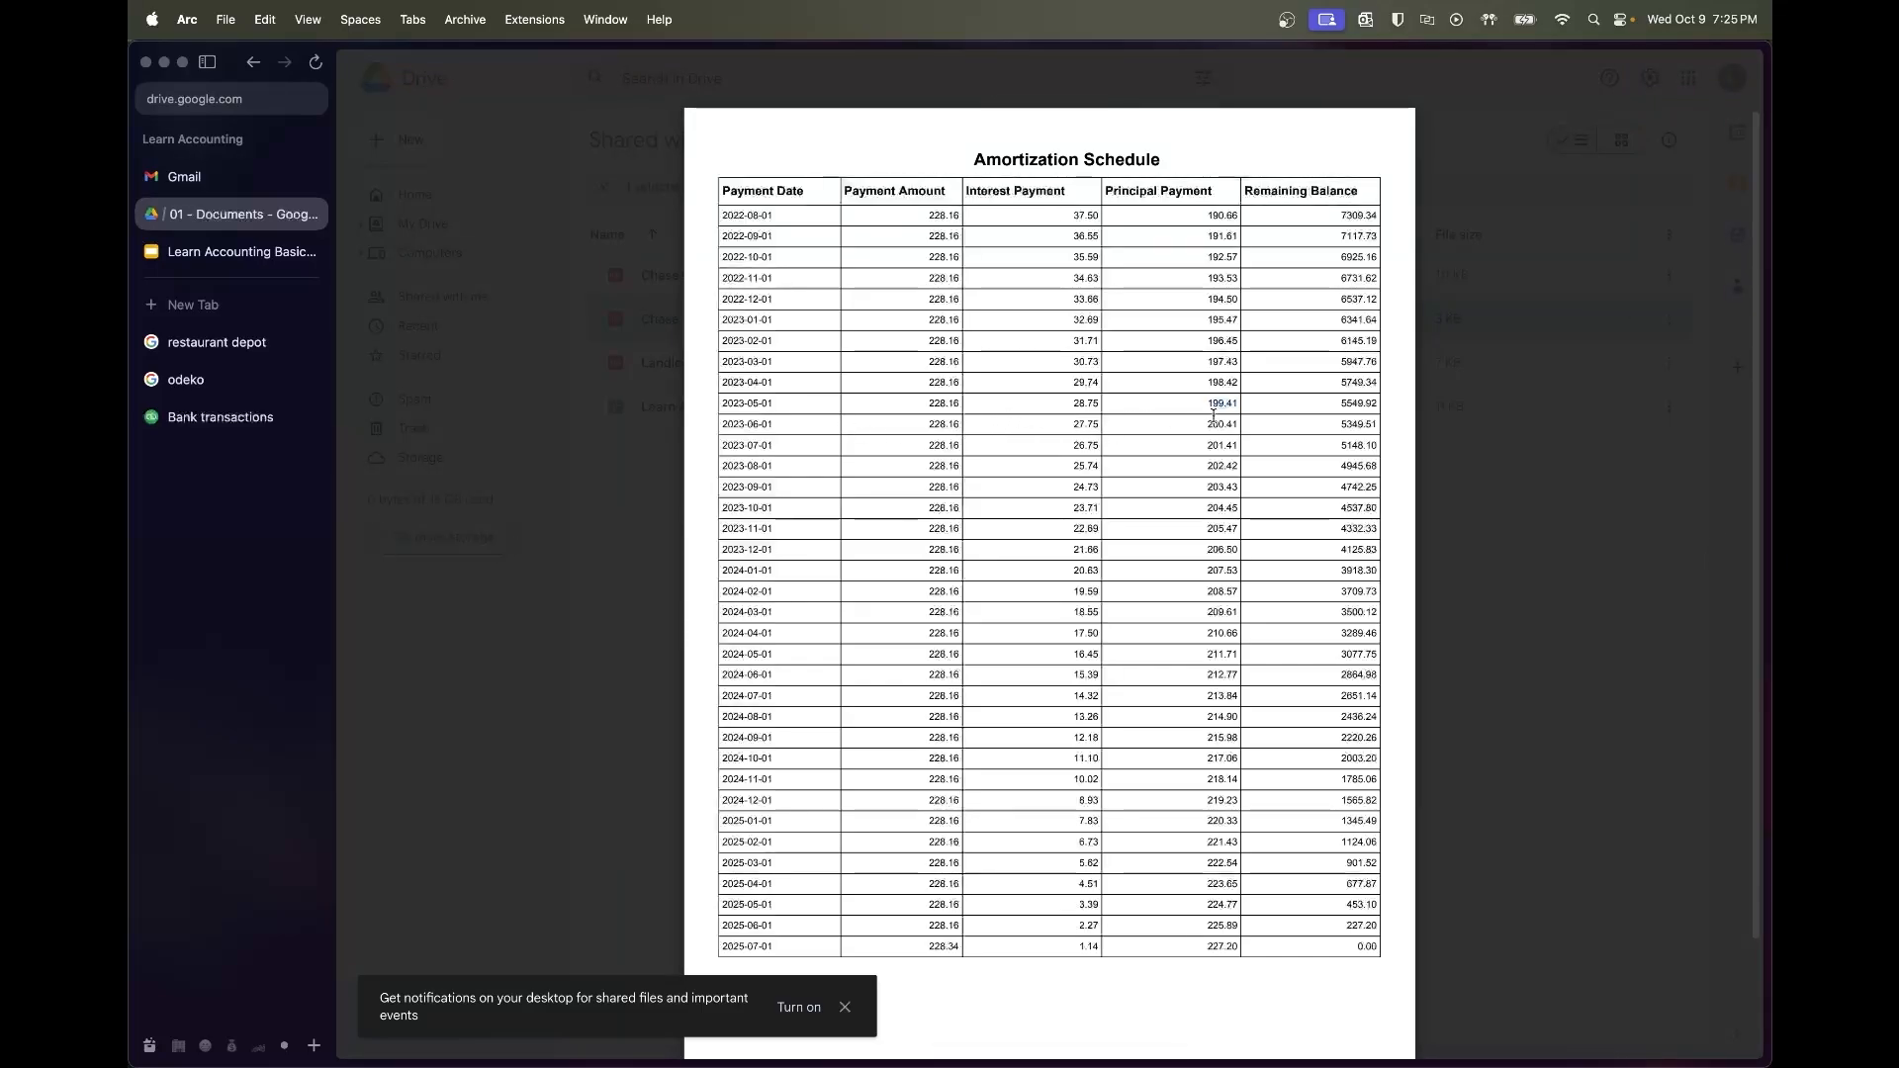
left_click(209, 419)
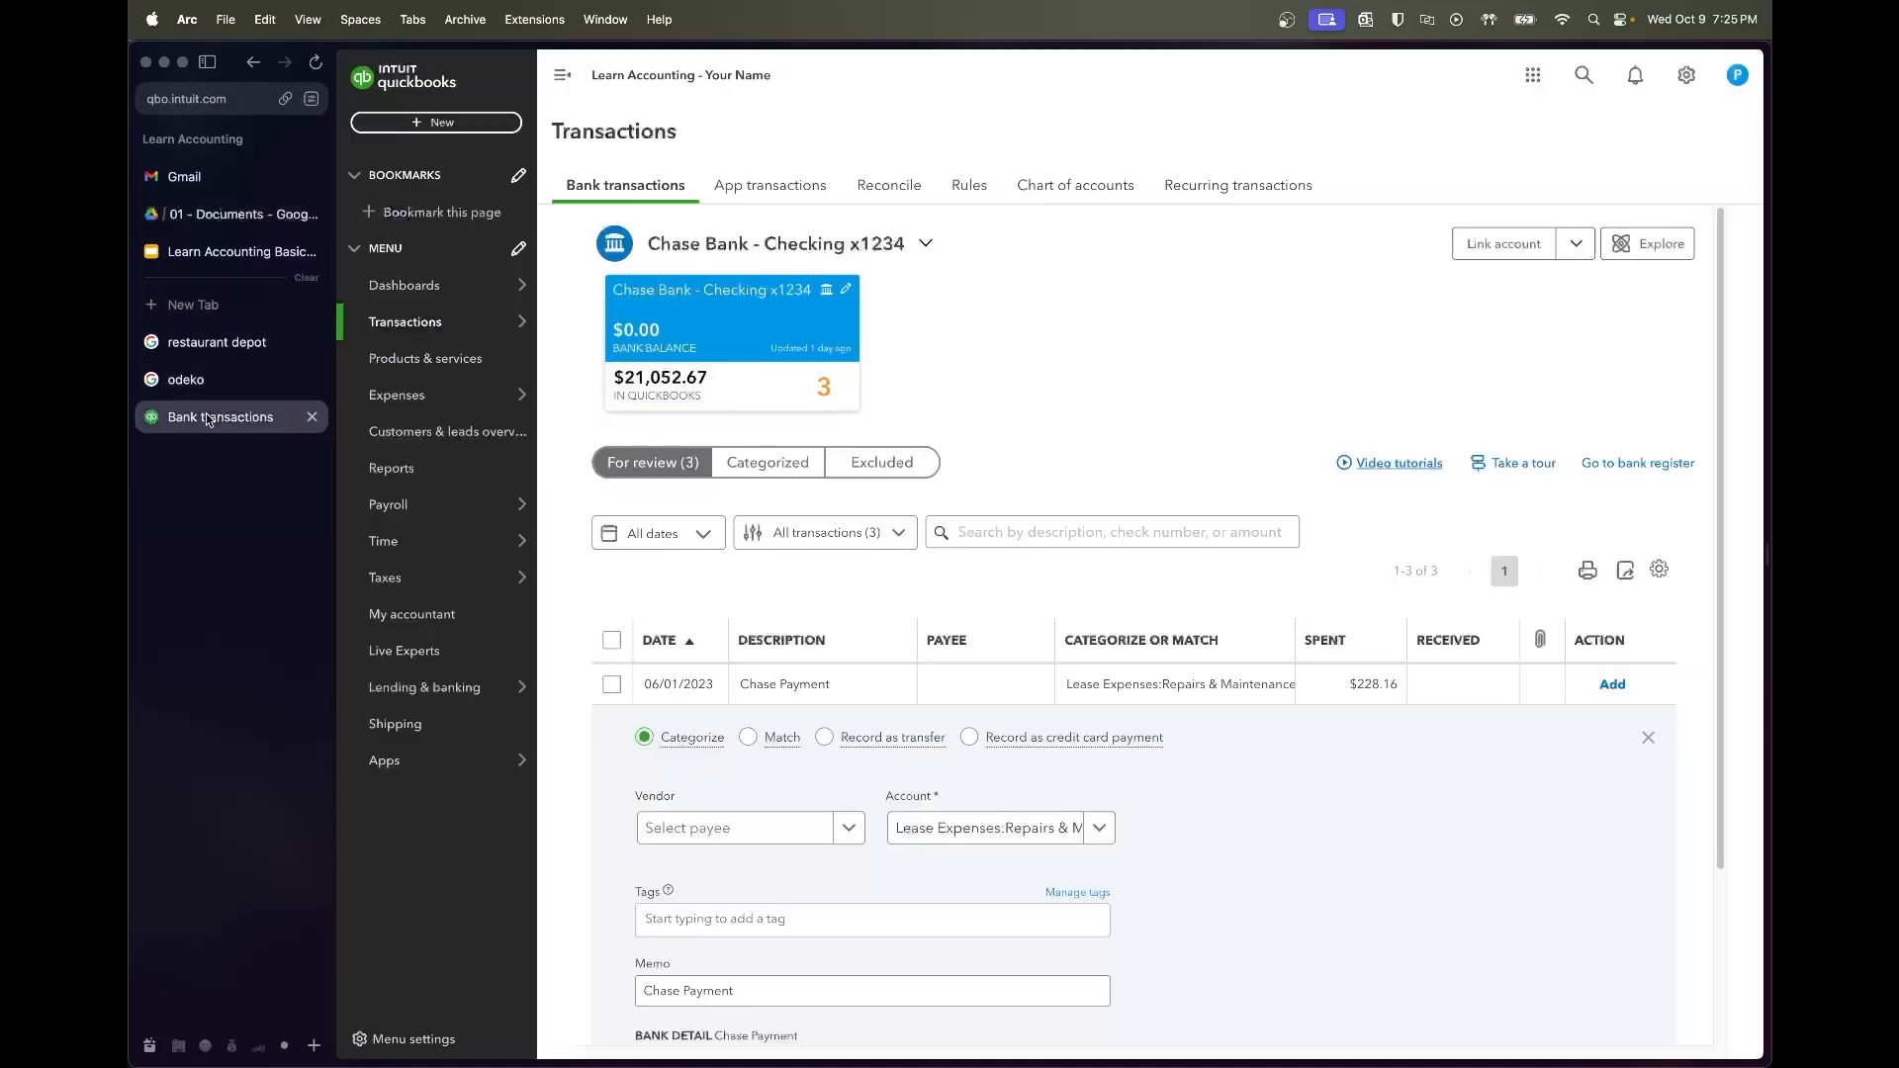
left_click(775, 830)
type("chase")
left_click(763, 788)
scroll(1262, 973, "down", 2)
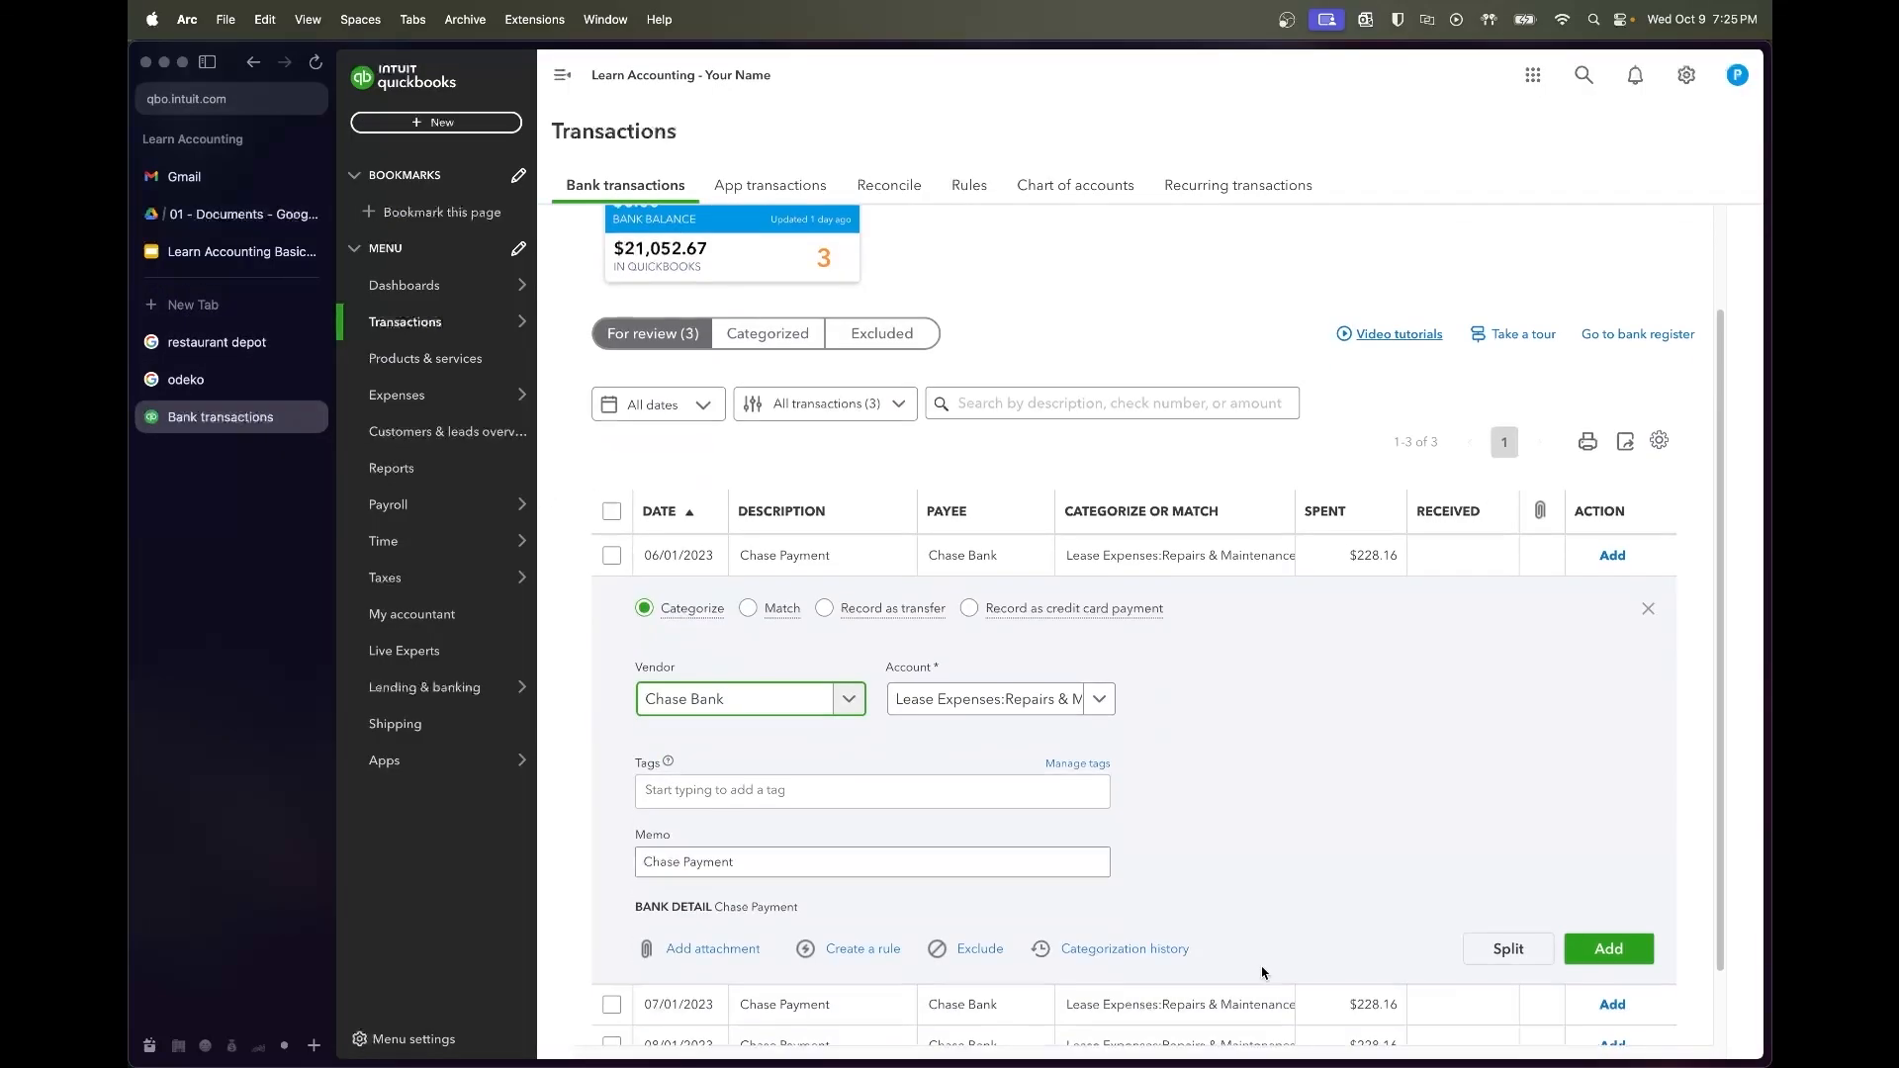
scroll(1262, 973, "down", 1)
Split the payment into two lines of 27.75 and 200.41
left_click(1514, 863)
left_click(1288, 541)
type("27.75")
left_click(1289, 585)
type("200.41")
key("Tab")
Describe the lines 'Interest Exp' and 'Principal Paydow', categorize them Interest Expense and Chase Loan, then accept
left_click(1076, 537)
type("Interest Exp")
key("Tab")
key("Tab")
key("Tab")
key("Tab")
type("Principal Paydow")
key("shift+Tab")
type("loan")
left_click(682, 665)
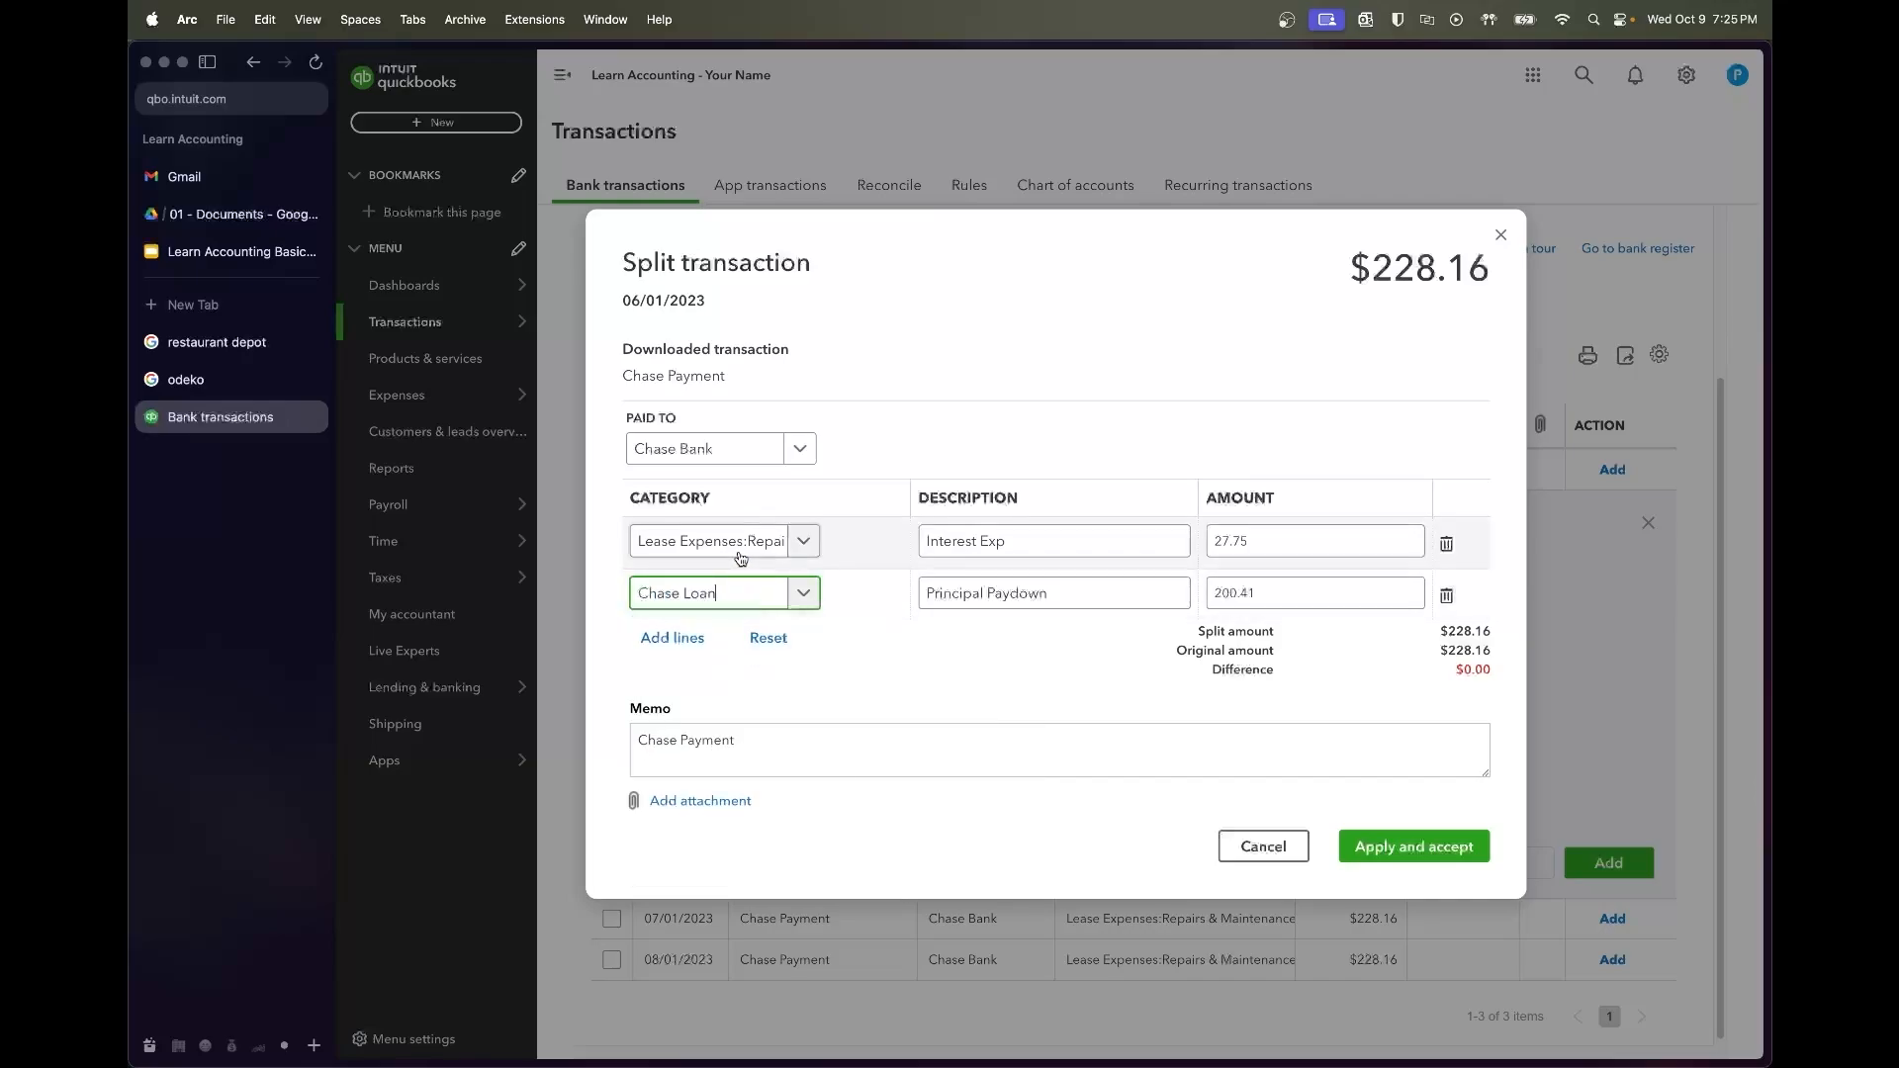
left_click(740, 552)
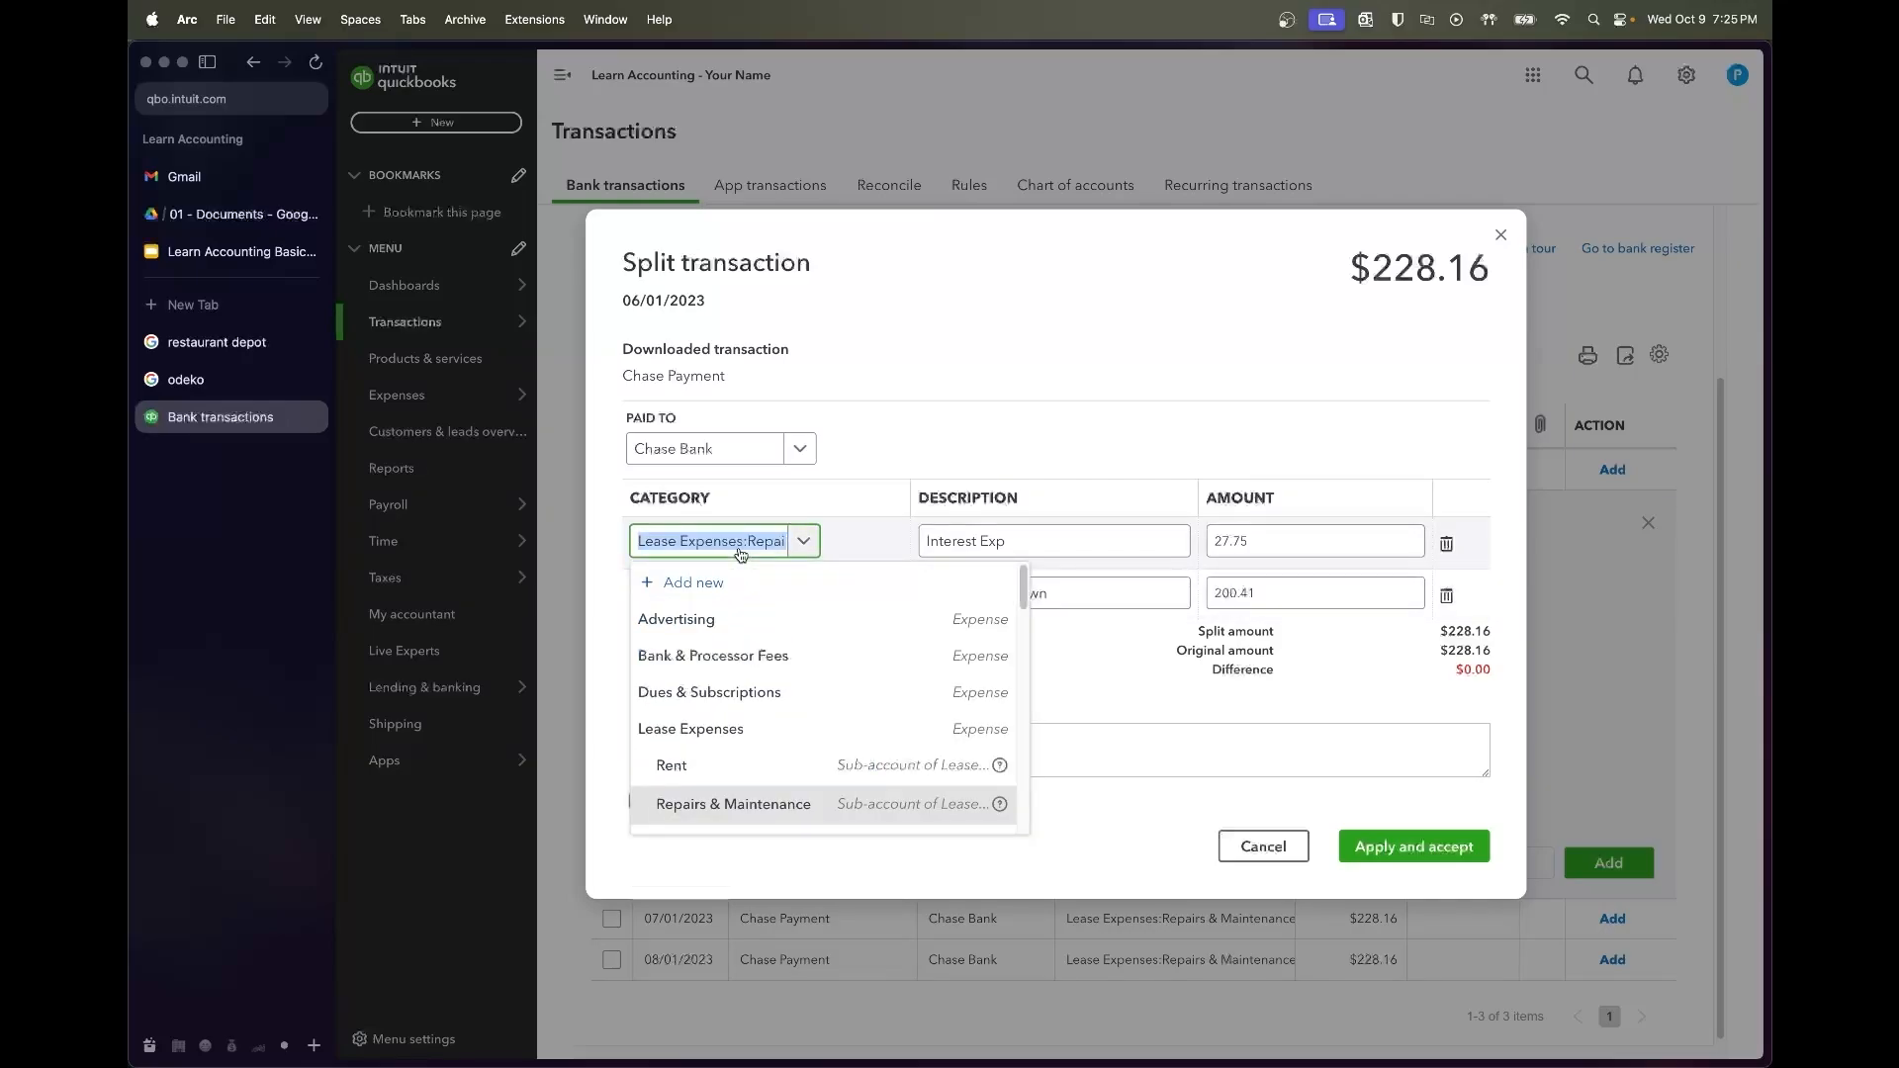
type("interest exp")
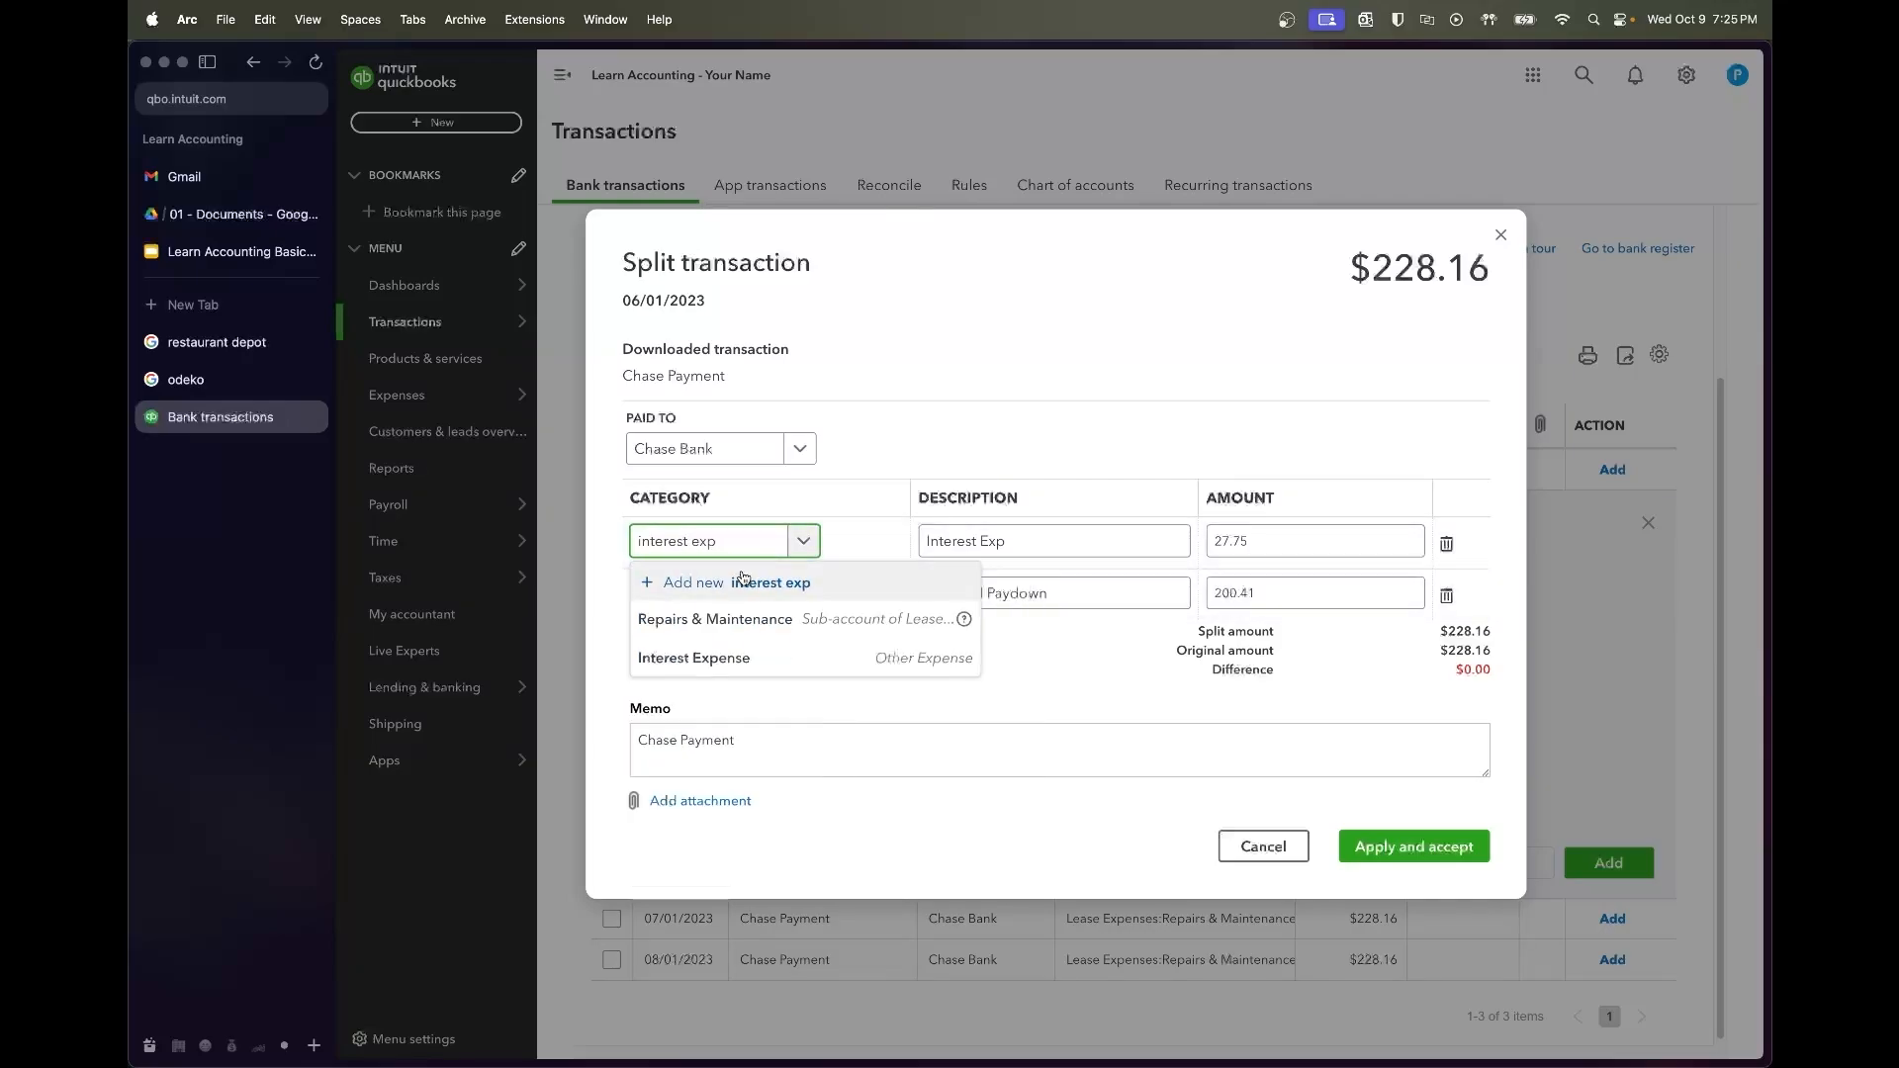
left_click(742, 655)
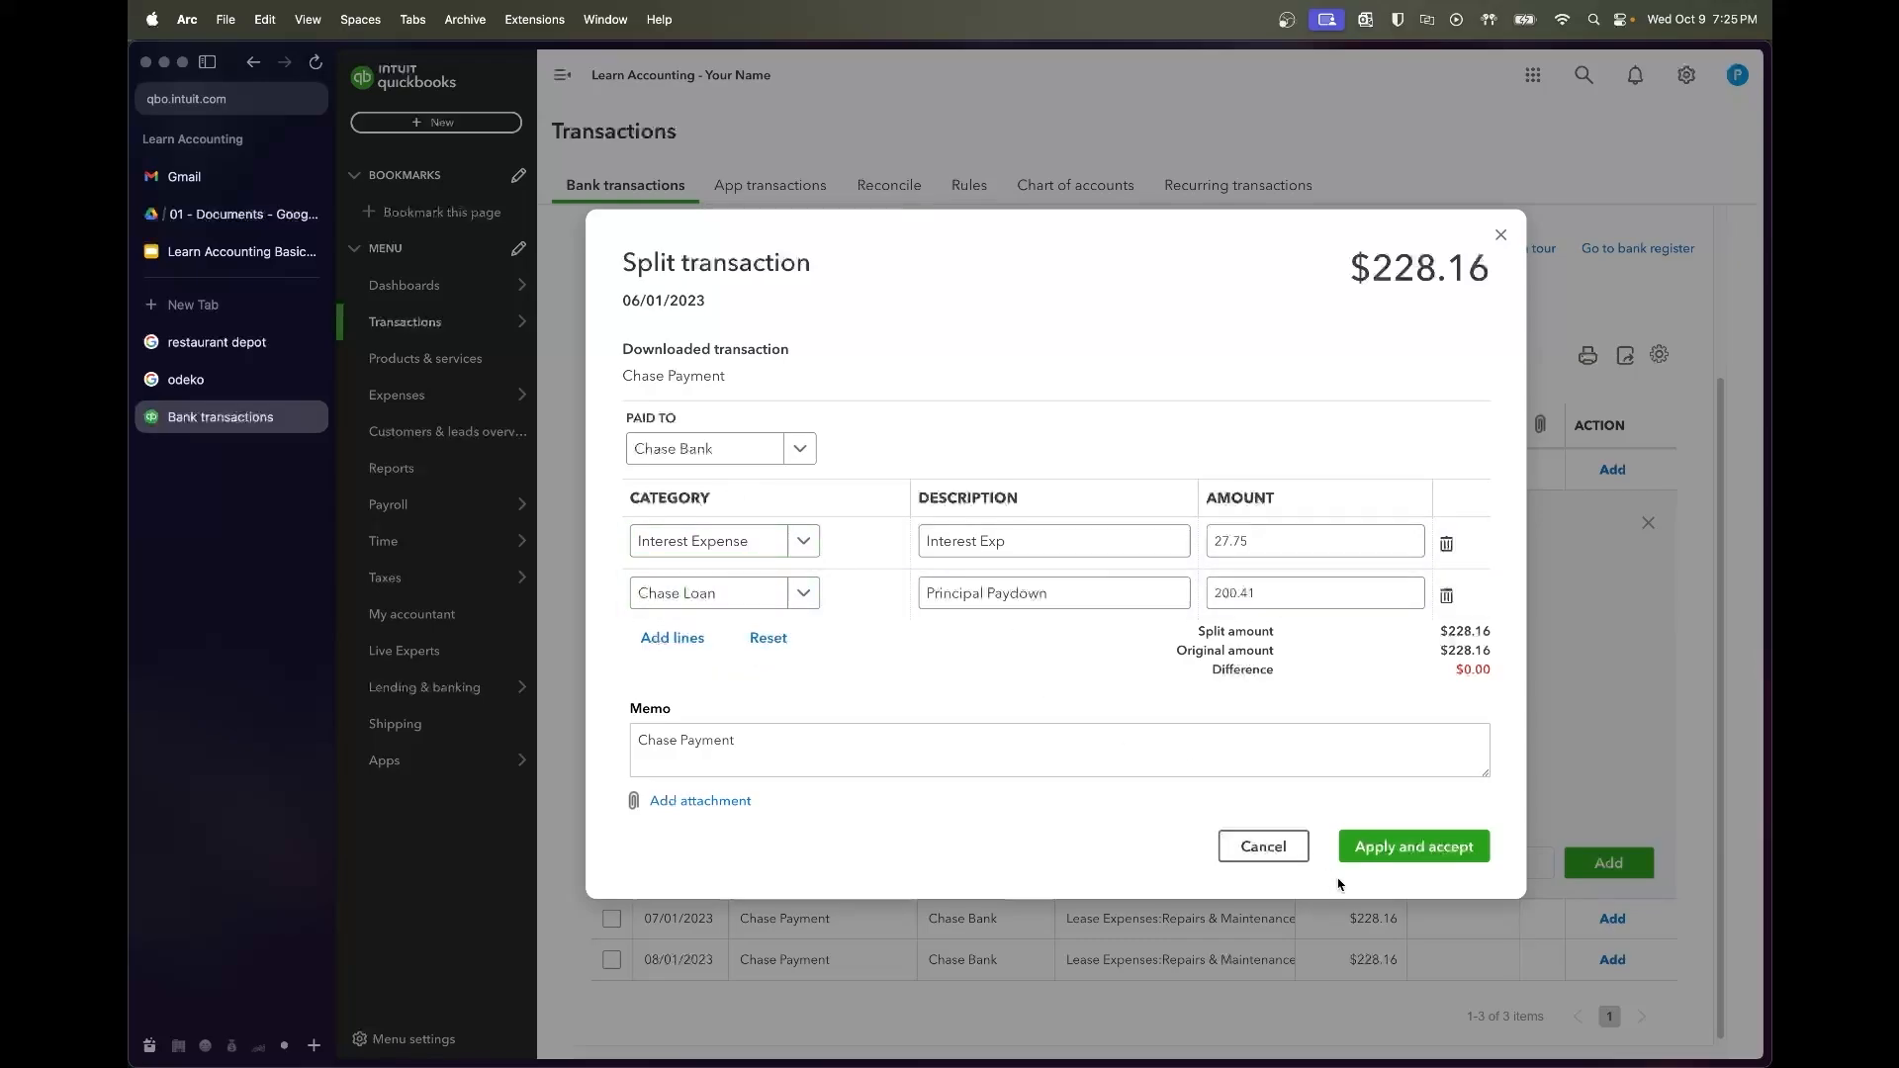
left_click(1389, 849)
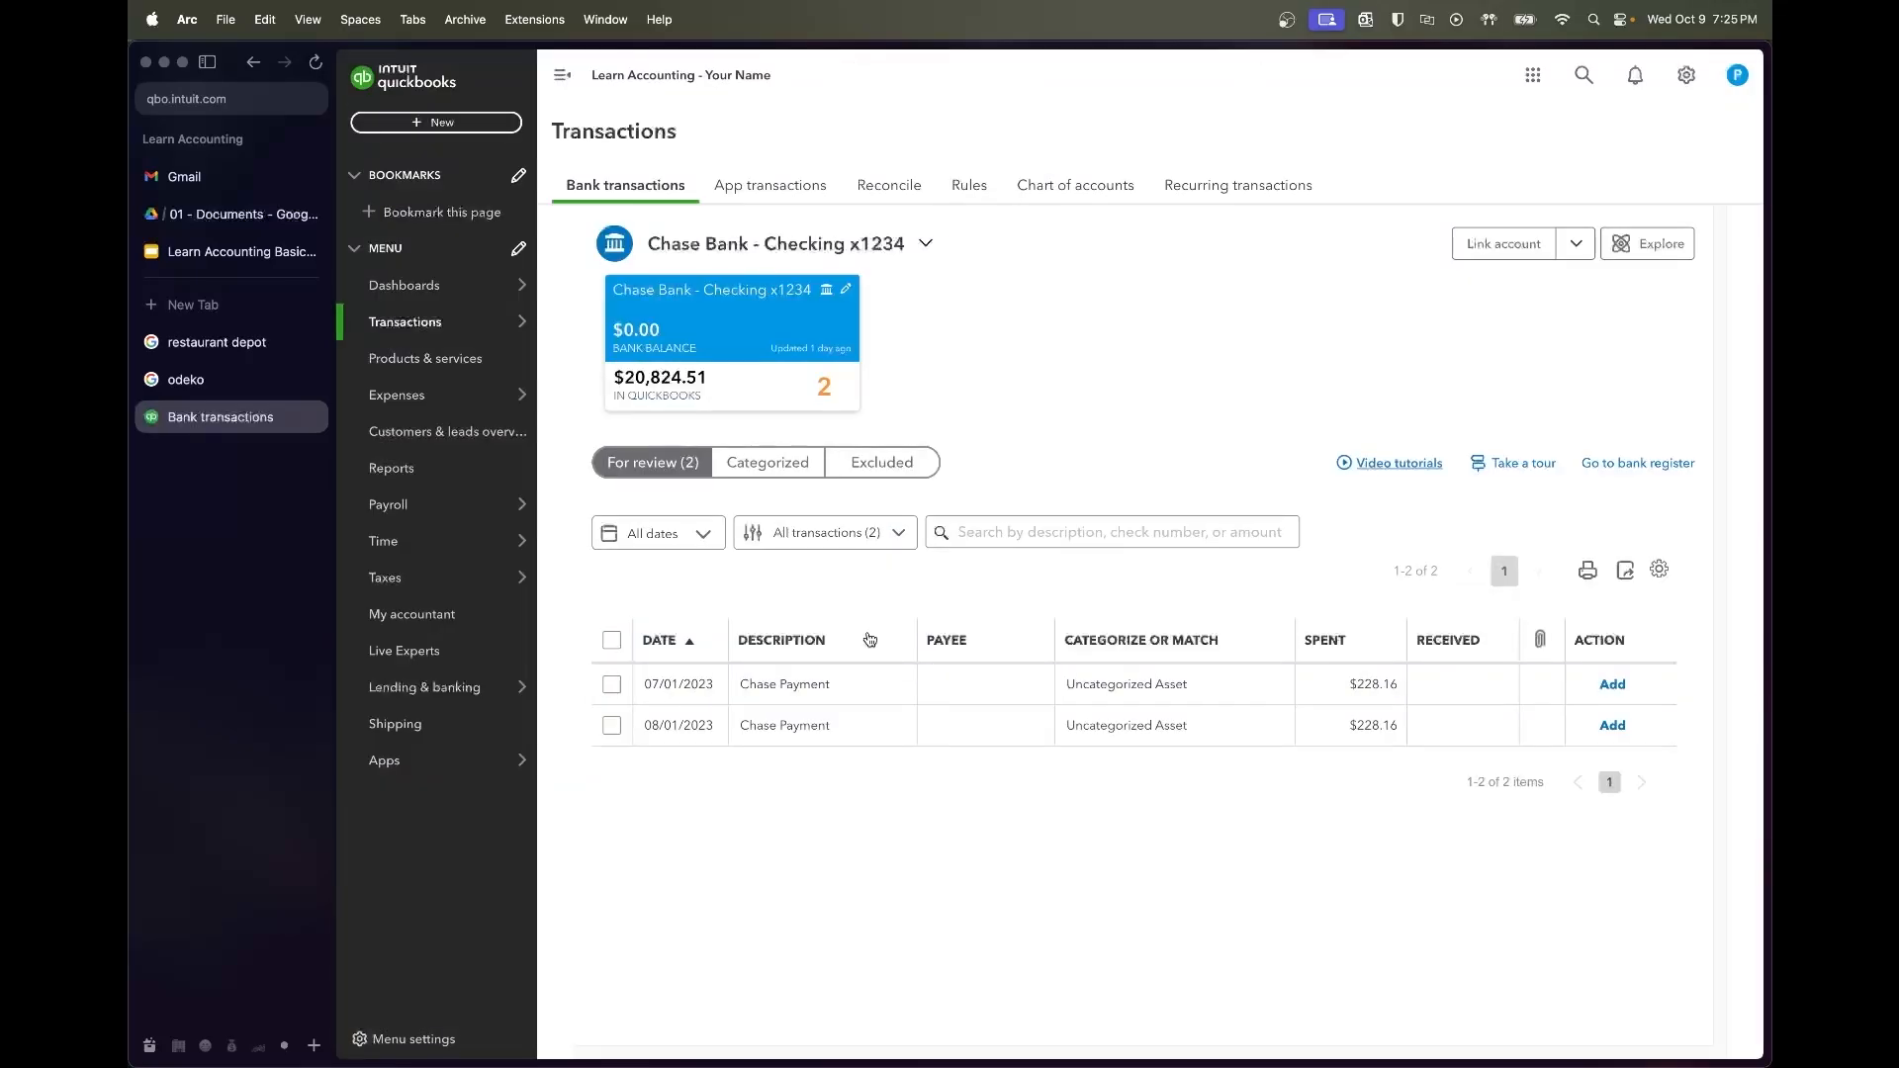
Look up July's amortization figures, split the 07/01/2023 payment, and set the payee to Chase Bank
left_click(817, 680)
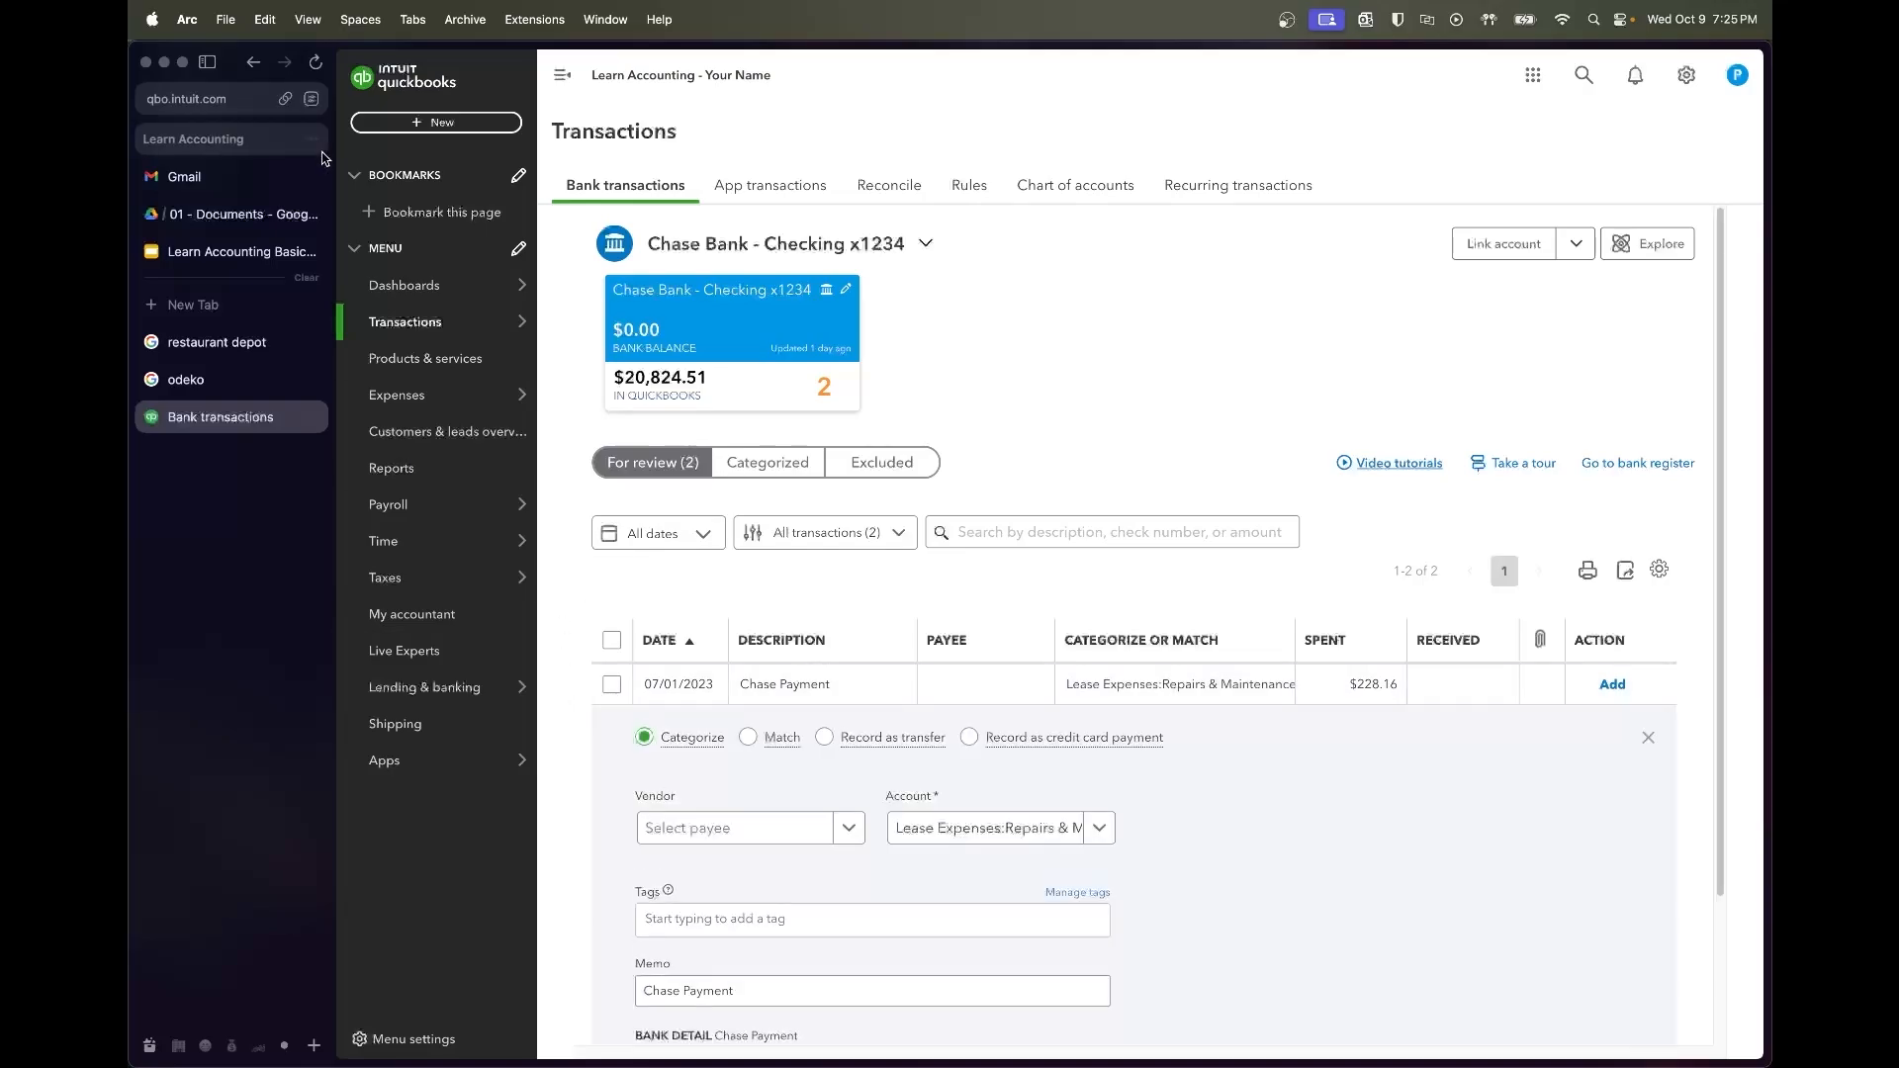
left_click(237, 214)
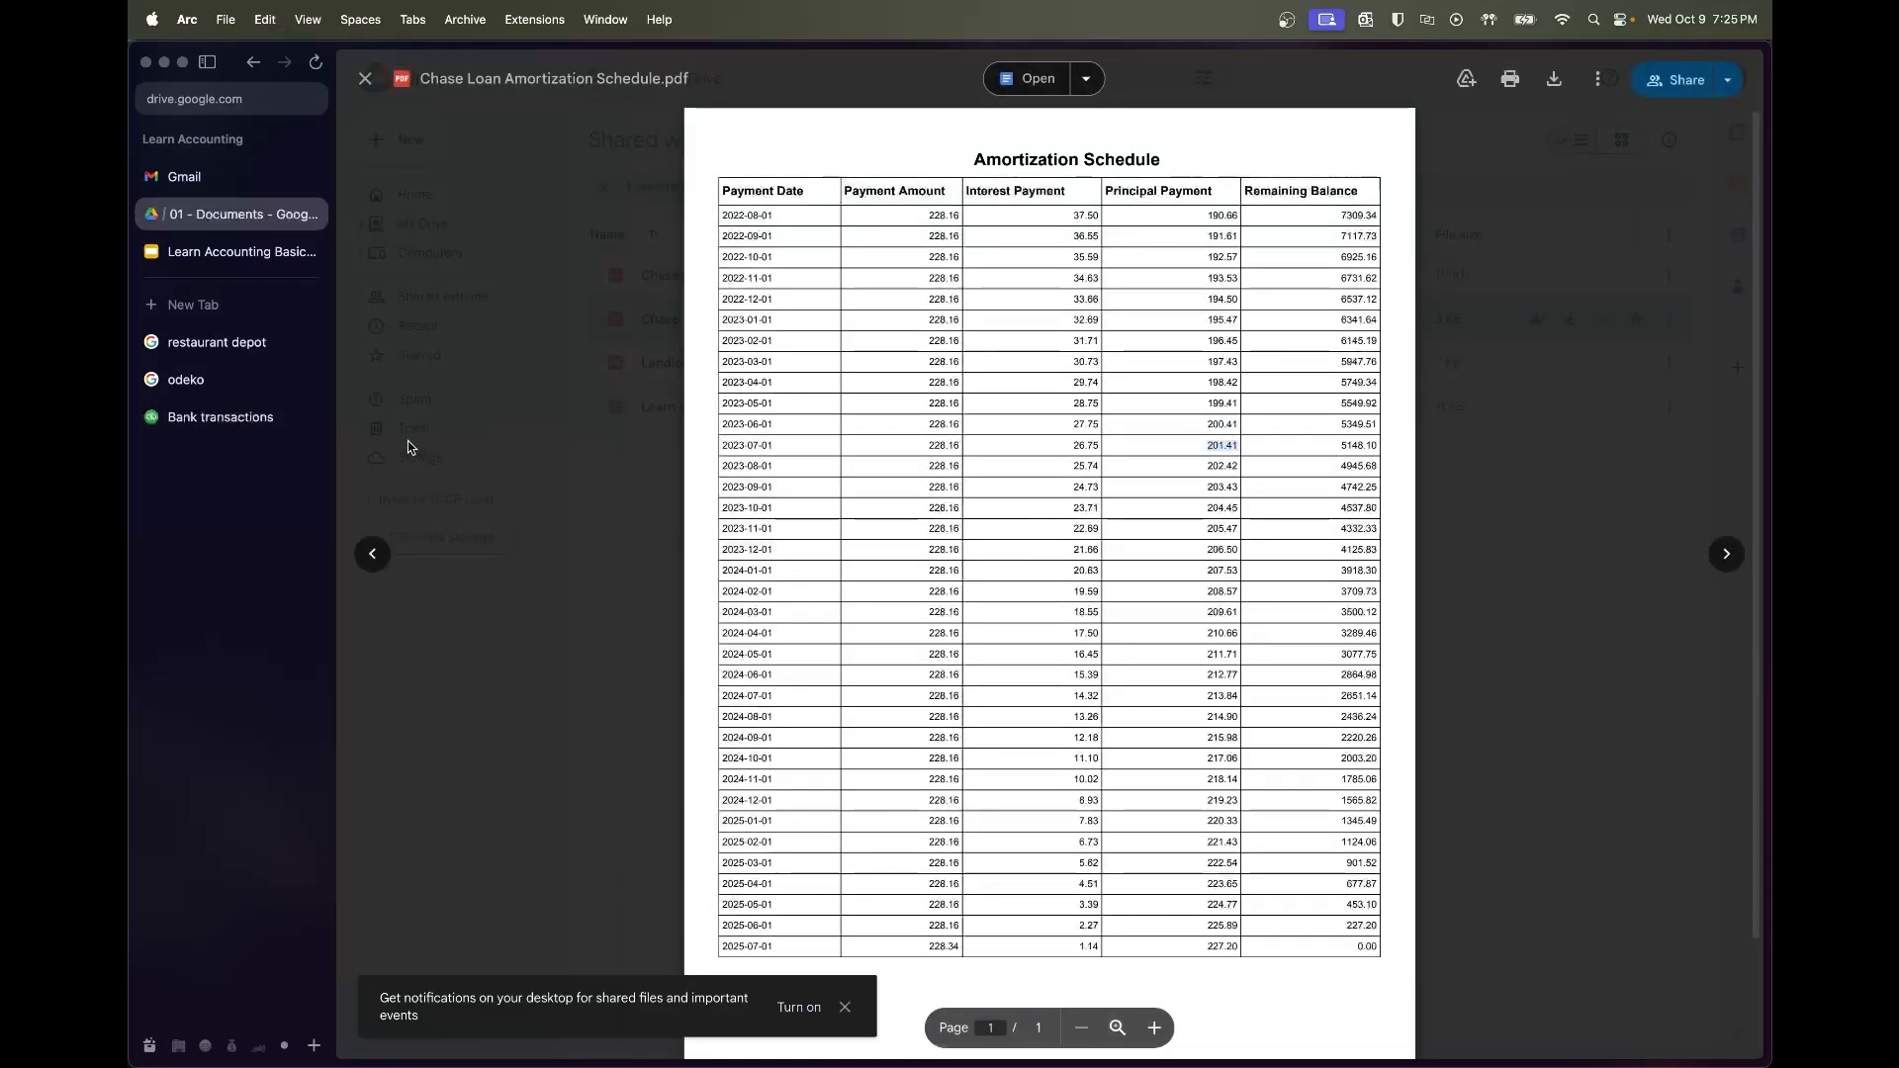
left_click(220, 417)
scroll(848, 940, "down", 3)
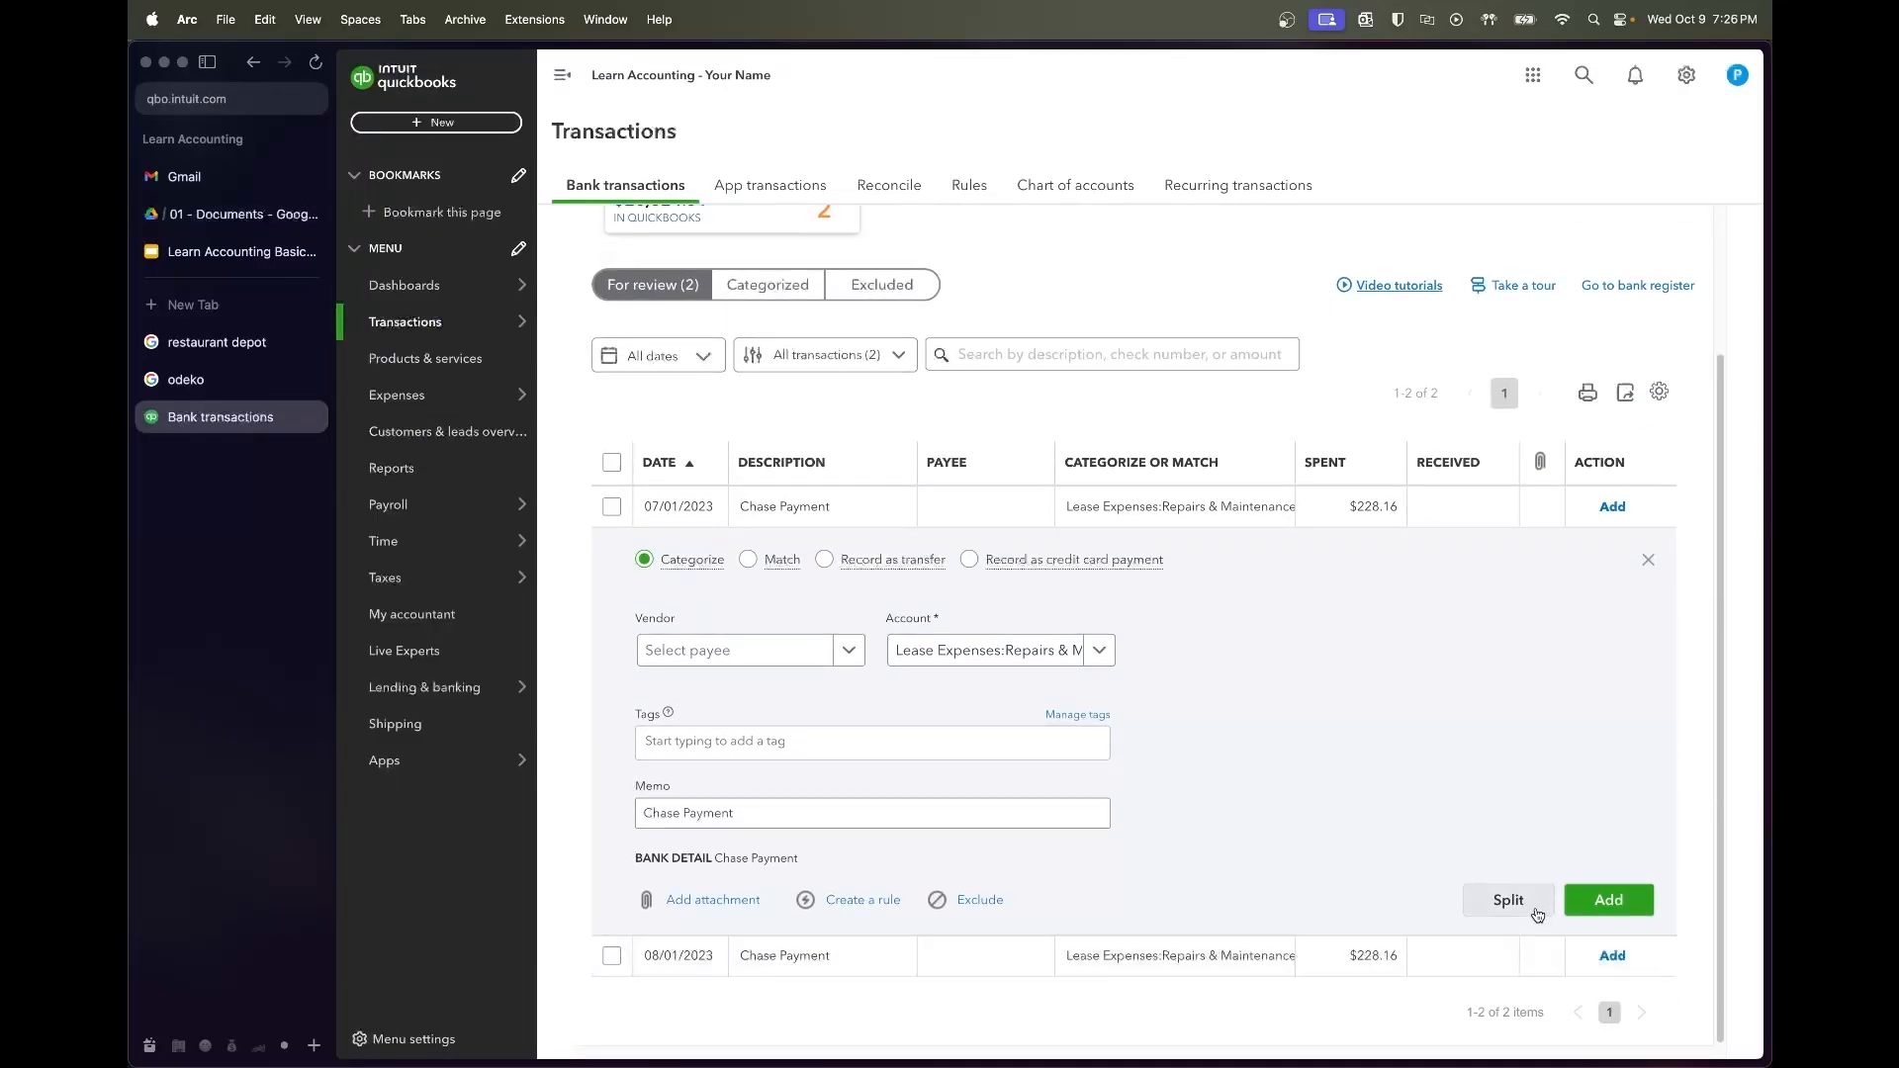
left_click(1508, 900)
left_click(718, 450)
type("cahse")
key("BackSpace")
key("BackSpace")
key("BackSpace")
key("BackSpace")
key("BackSpace")
type("chase")
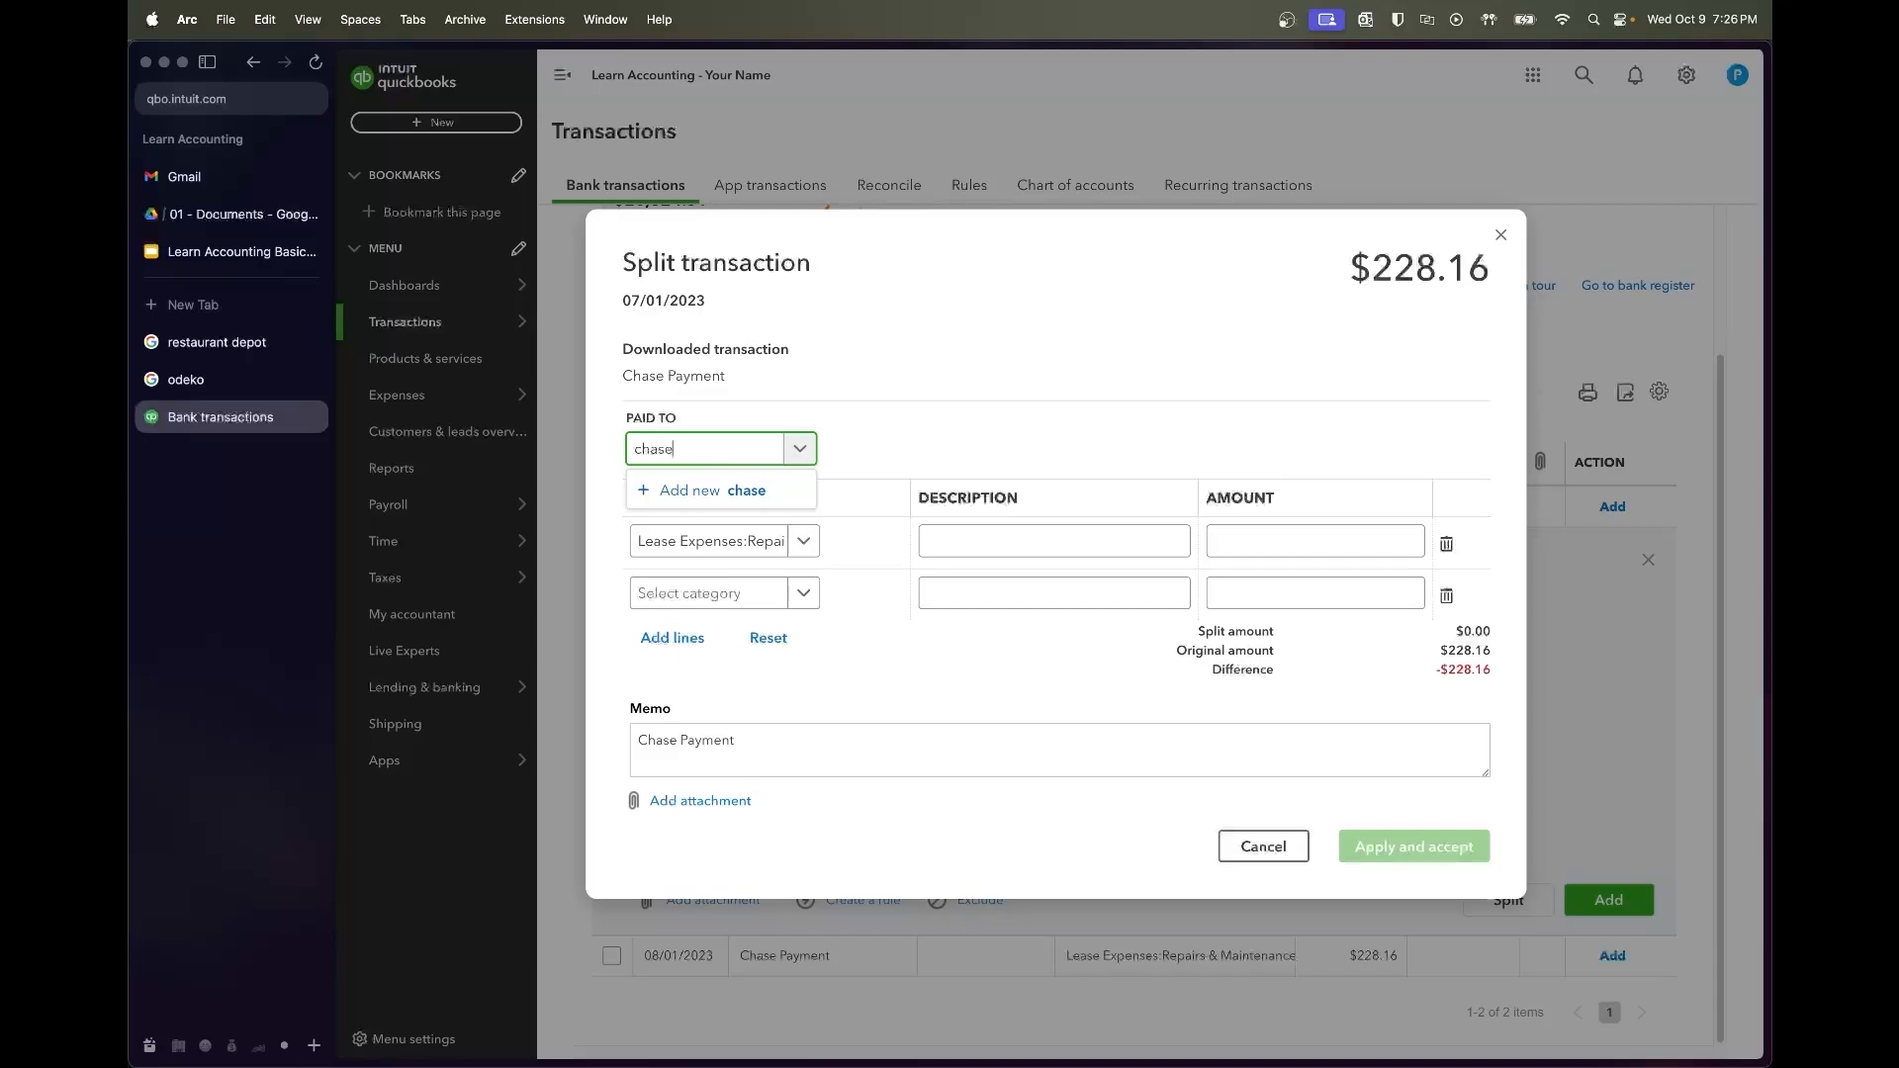
left_click(727, 523)
Enter split amounts 26.75 and 201.41, describing the second line 'Princiapydown'
left_click(1296, 541)
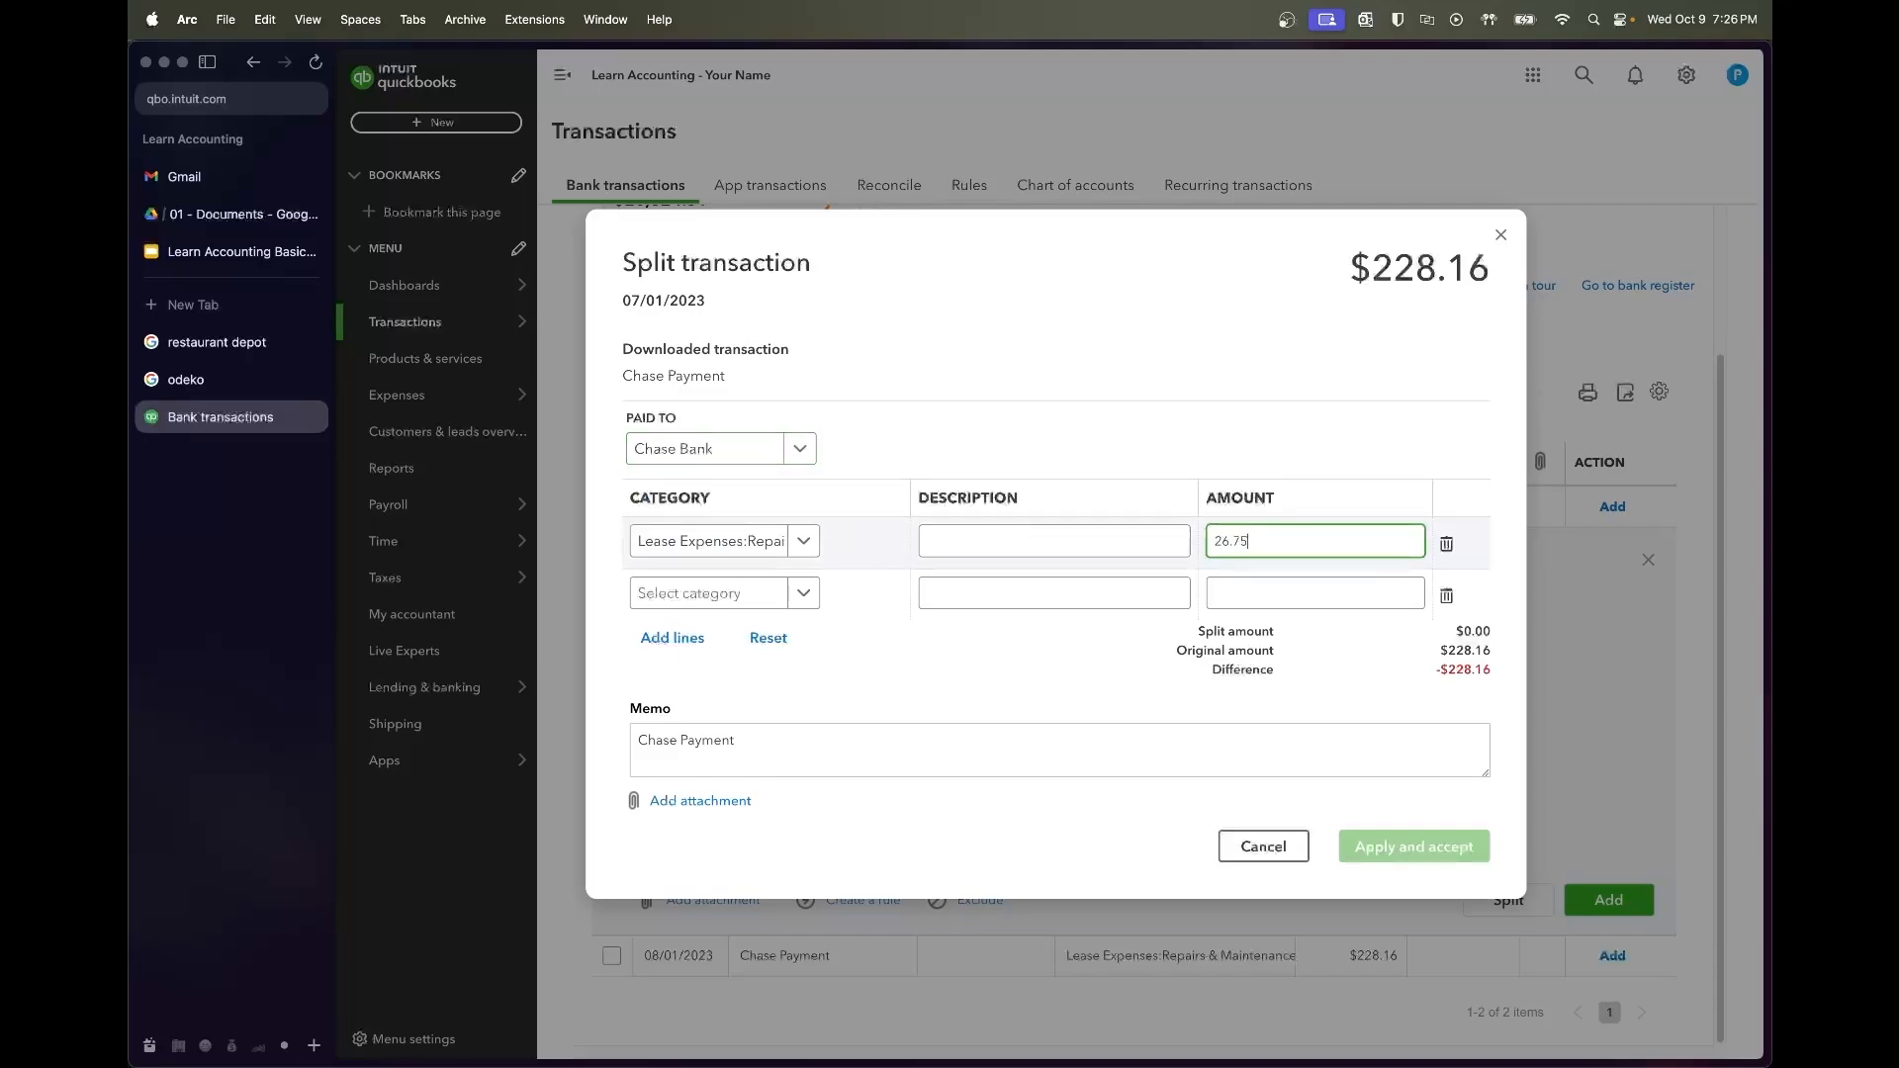
left_click(1306, 593)
type("201.41")
left_click(1132, 543)
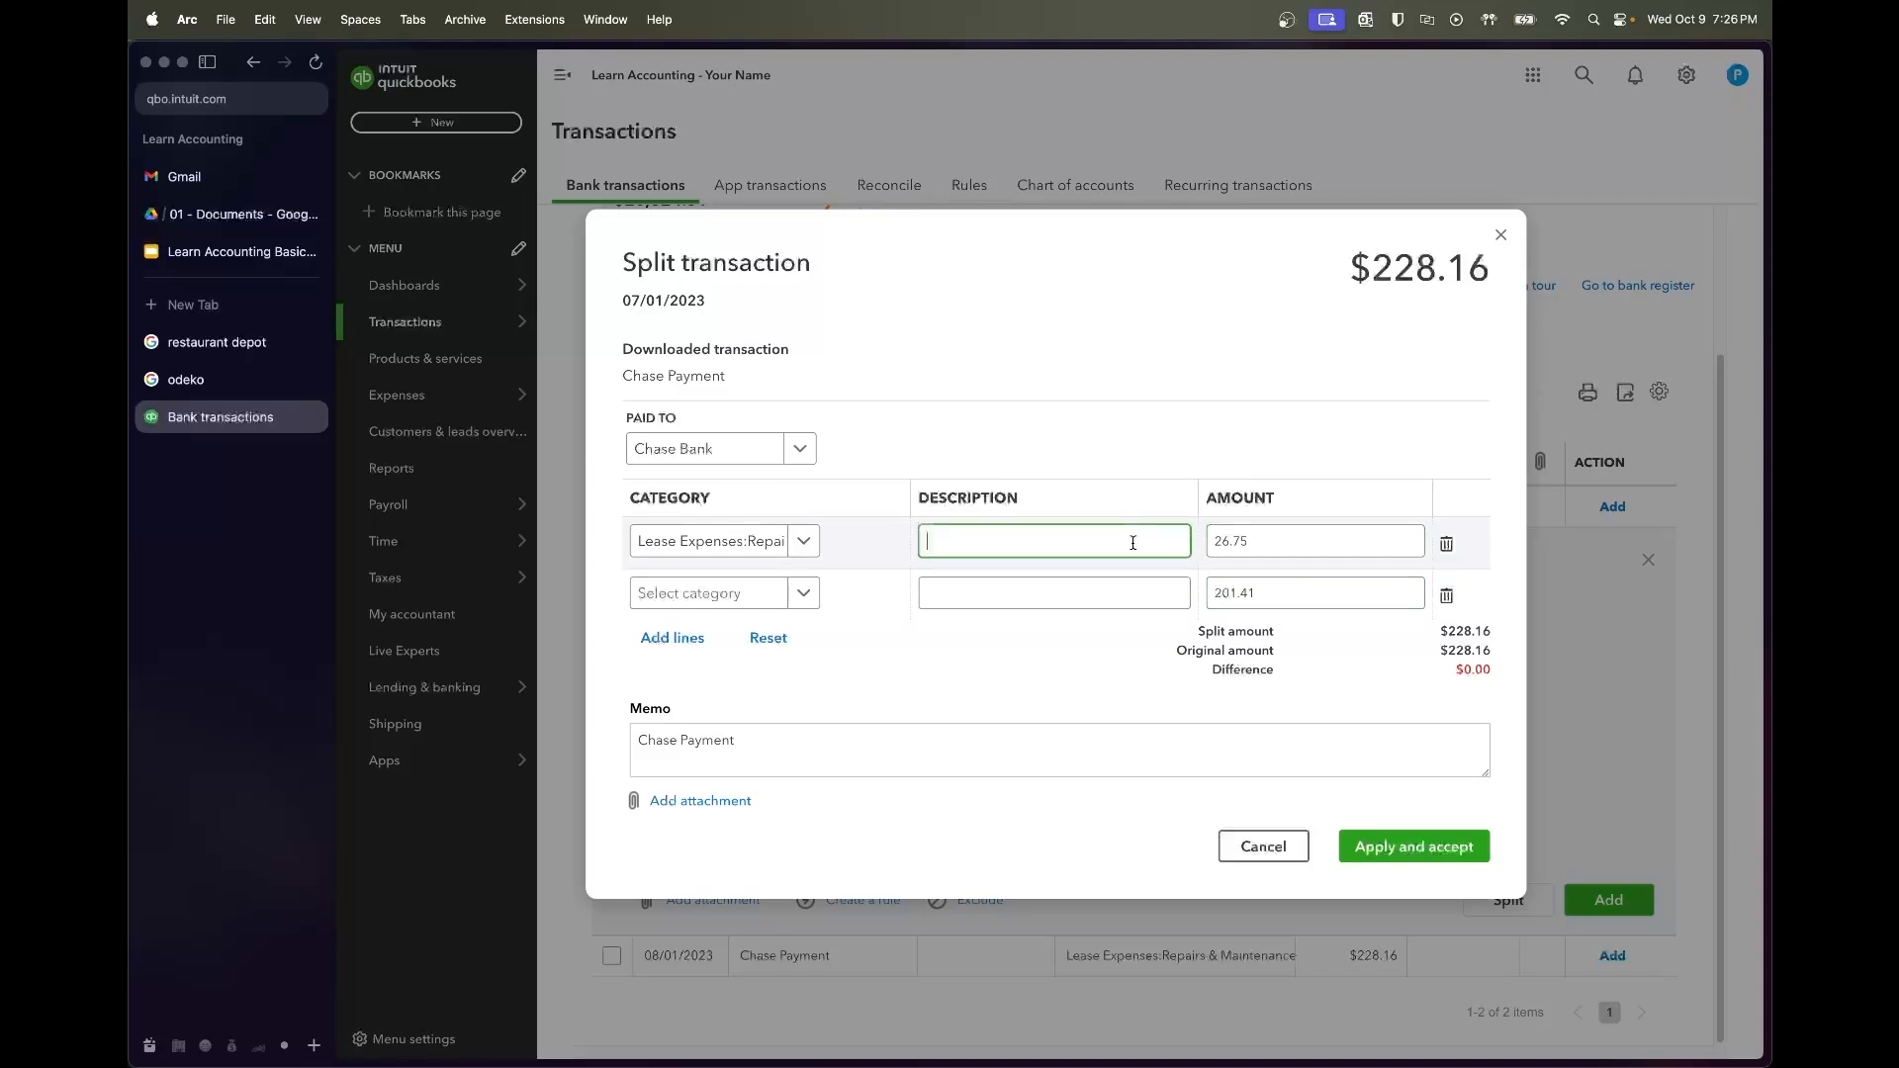
left_click(1123, 581)
type("Princiap")
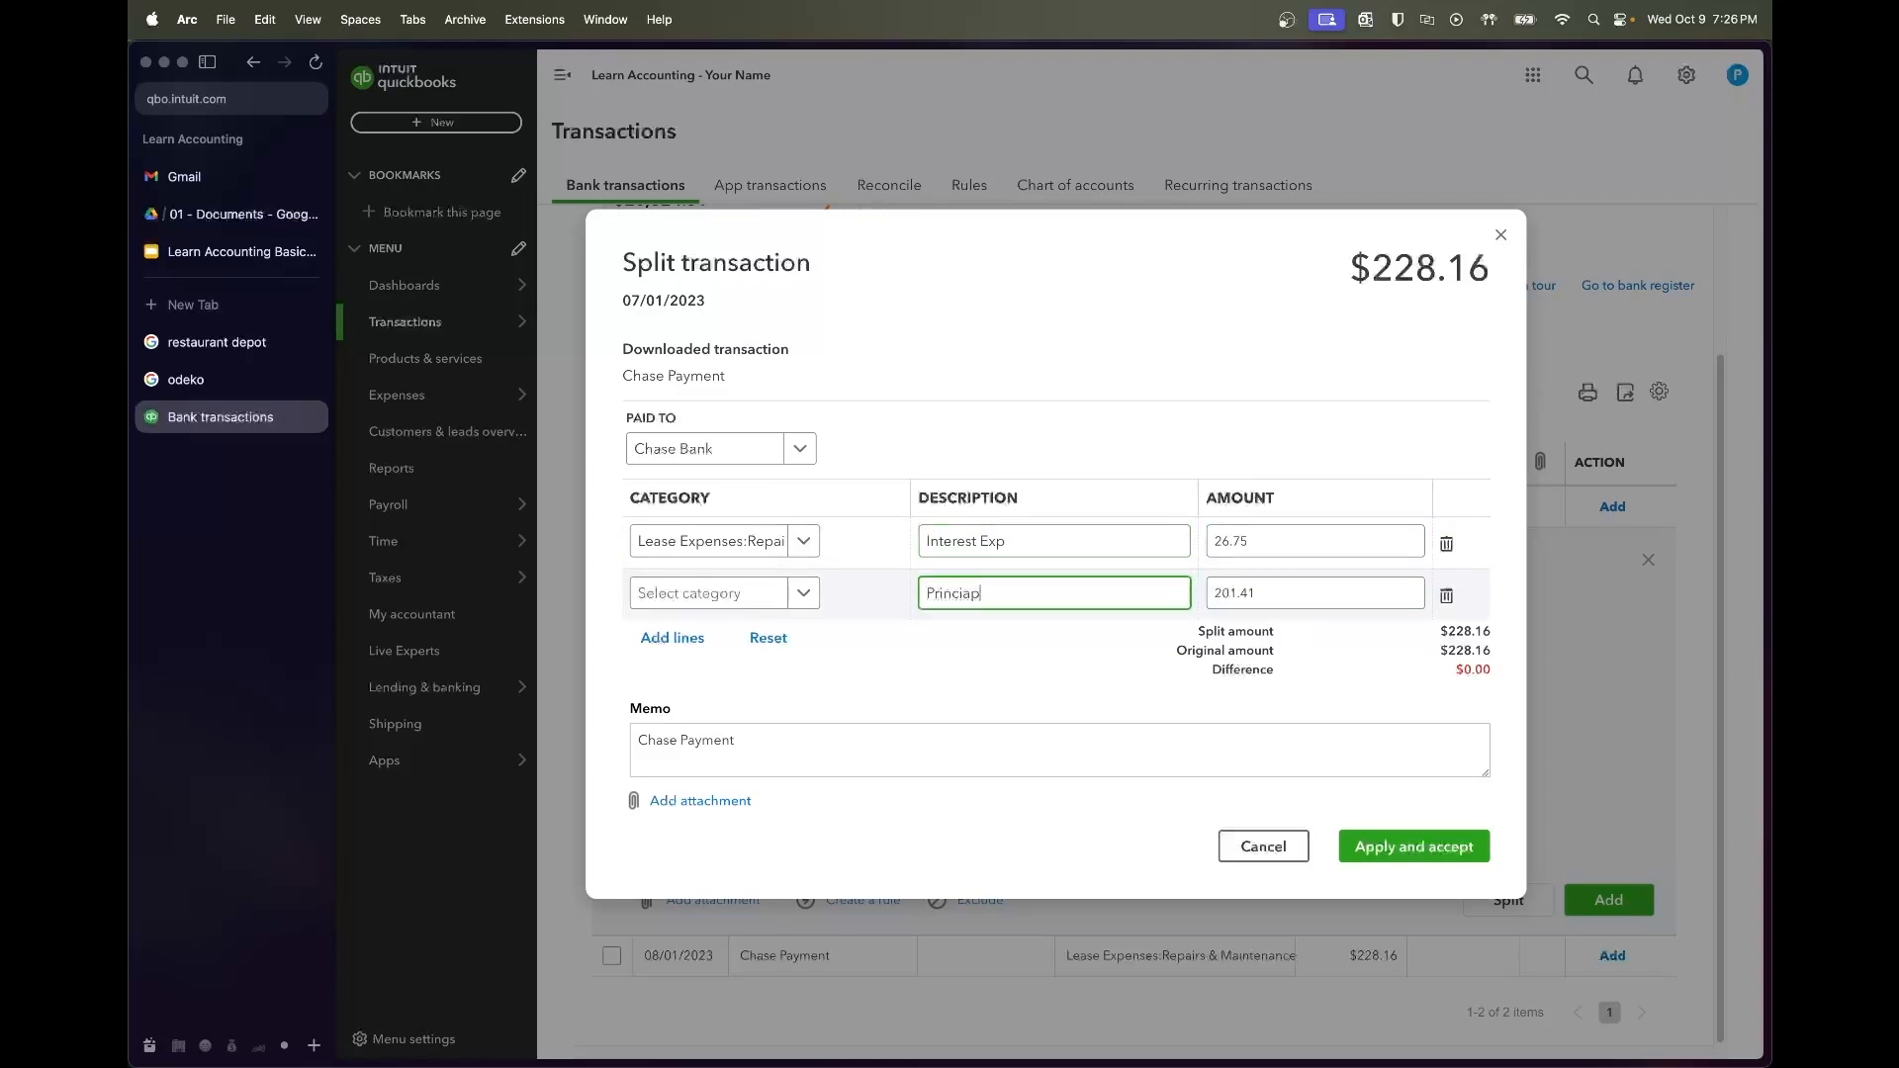
type("ydown")
Categorize the lines as Interest Expense and Chase Loan, then accept the 07/01 payment
left_click(732, 593)
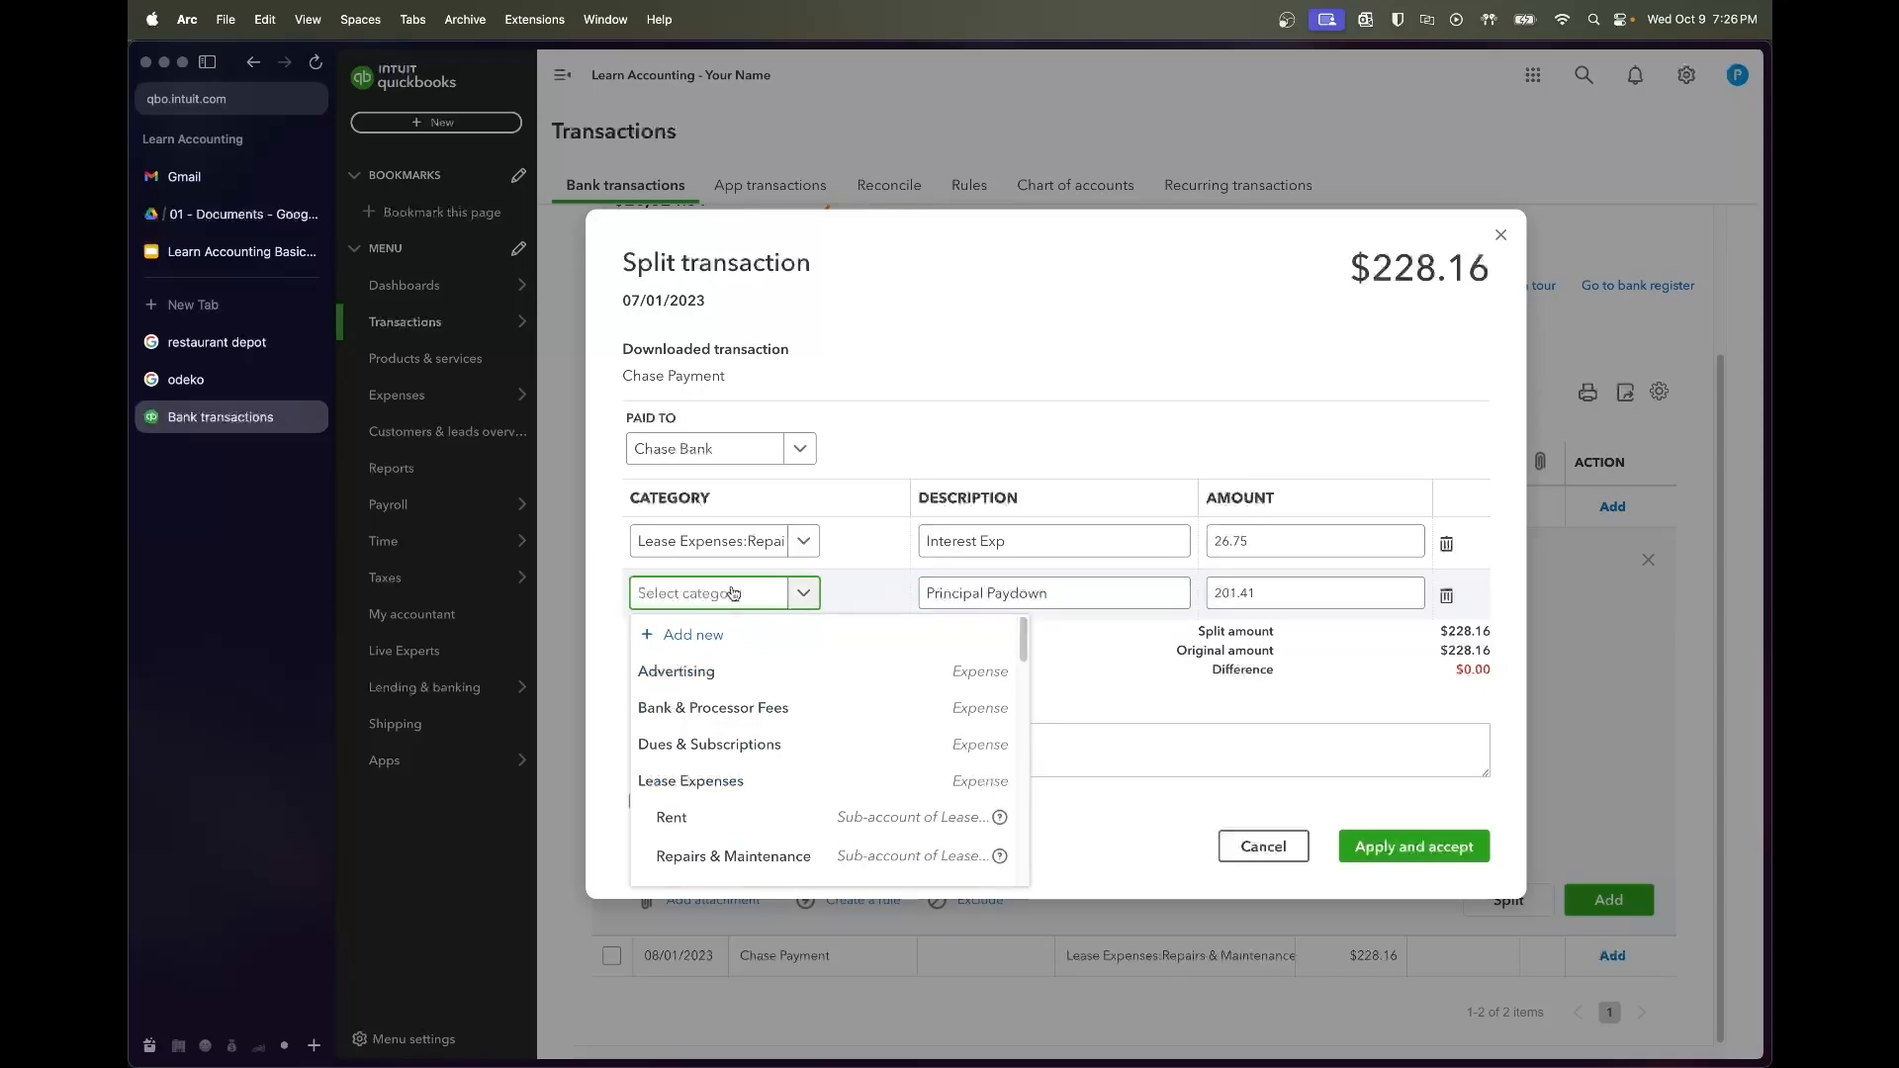
type("loan")
left_click(725, 667)
left_click(716, 545)
type("interest")
left_click(727, 653)
left_click(1047, 737)
left_click(1395, 846)
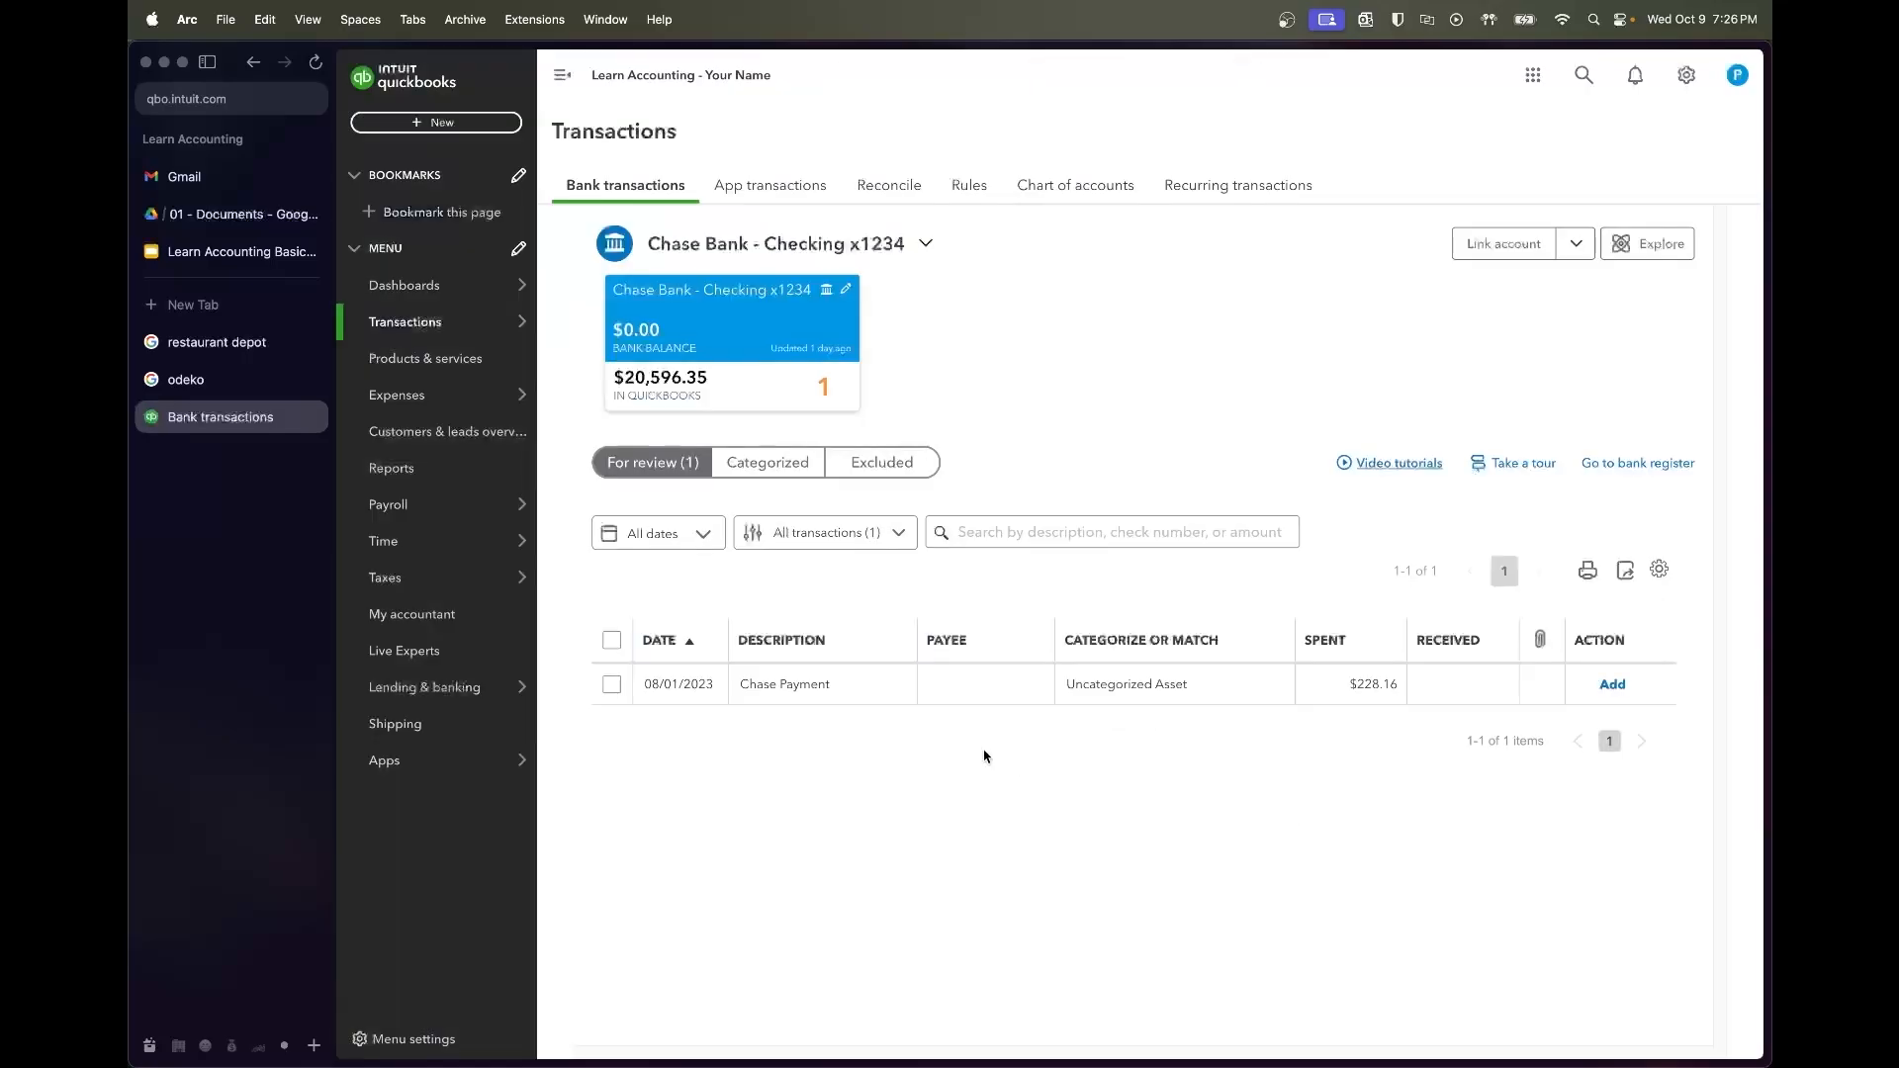
left_click(979, 685)
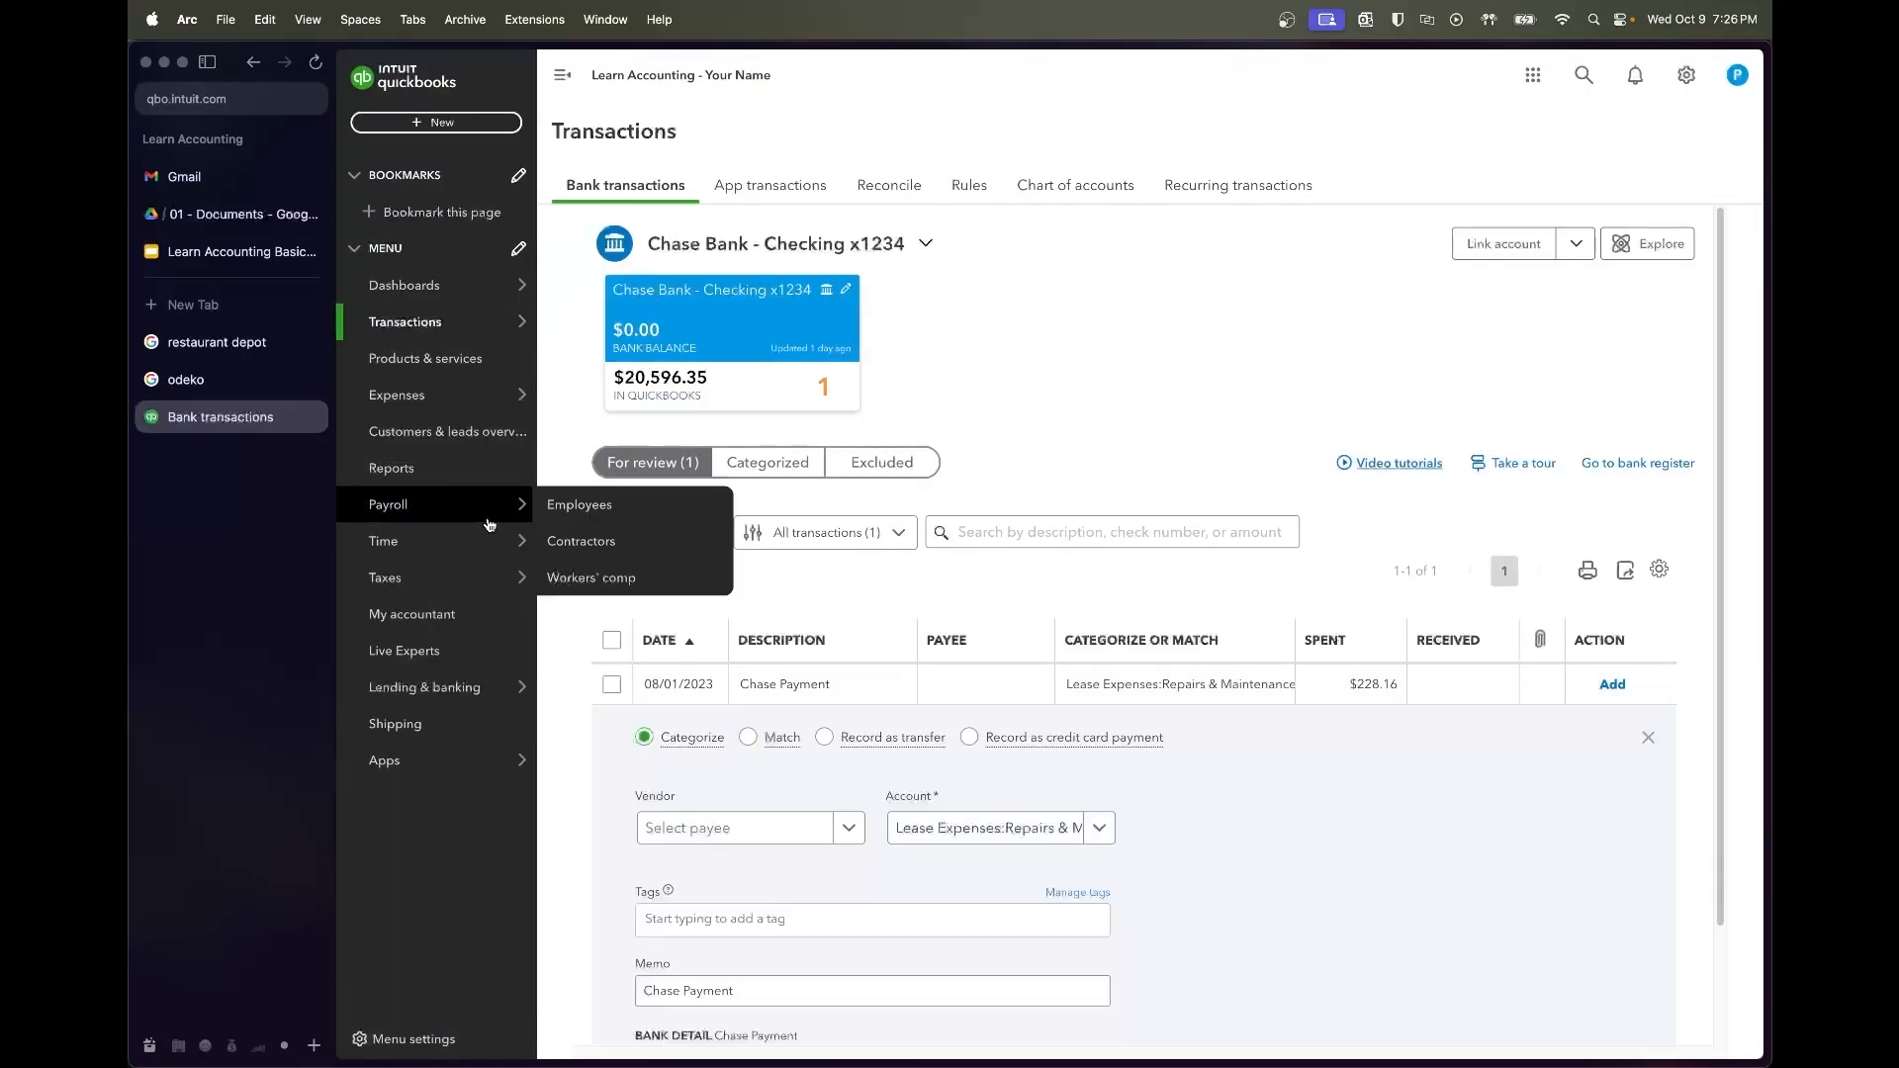
Check August's amortization figures and split the 08/01 payment into 25.74 and 202.42
left_click(190, 212)
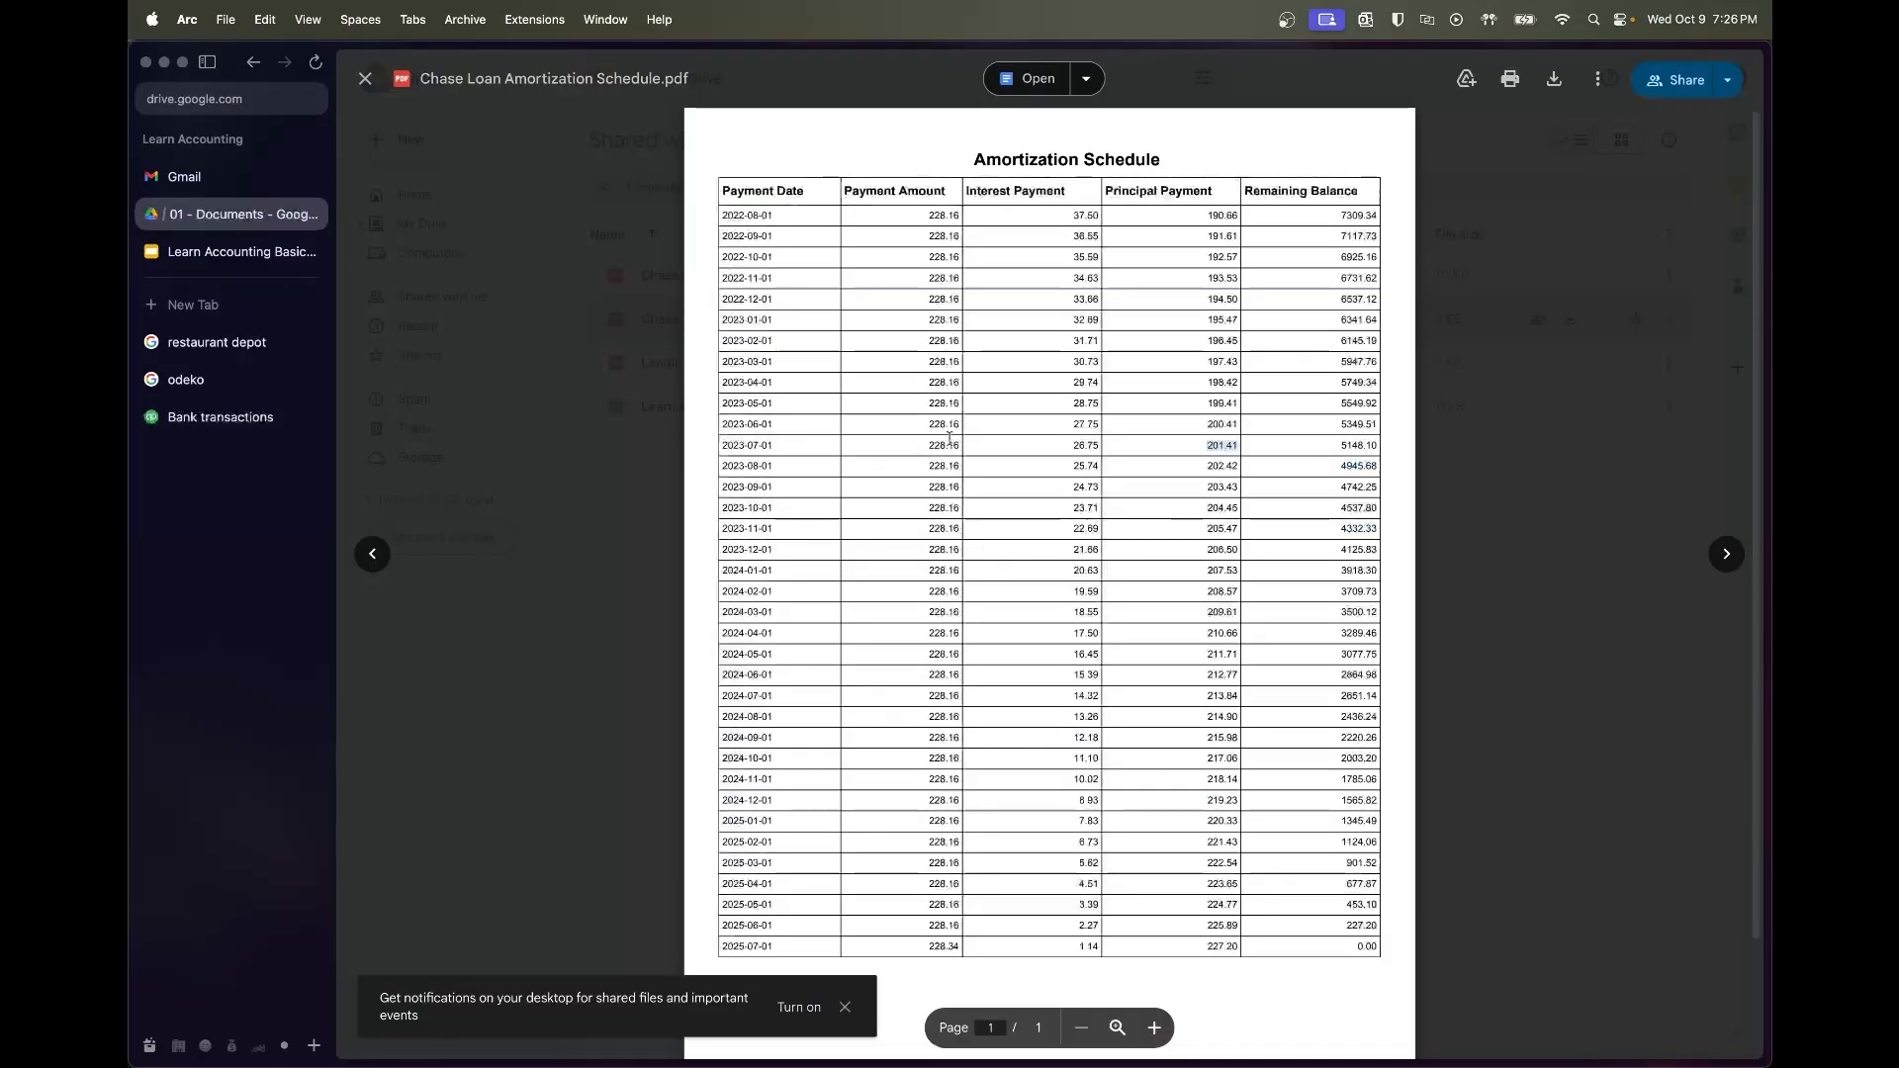
double_click(1193, 465)
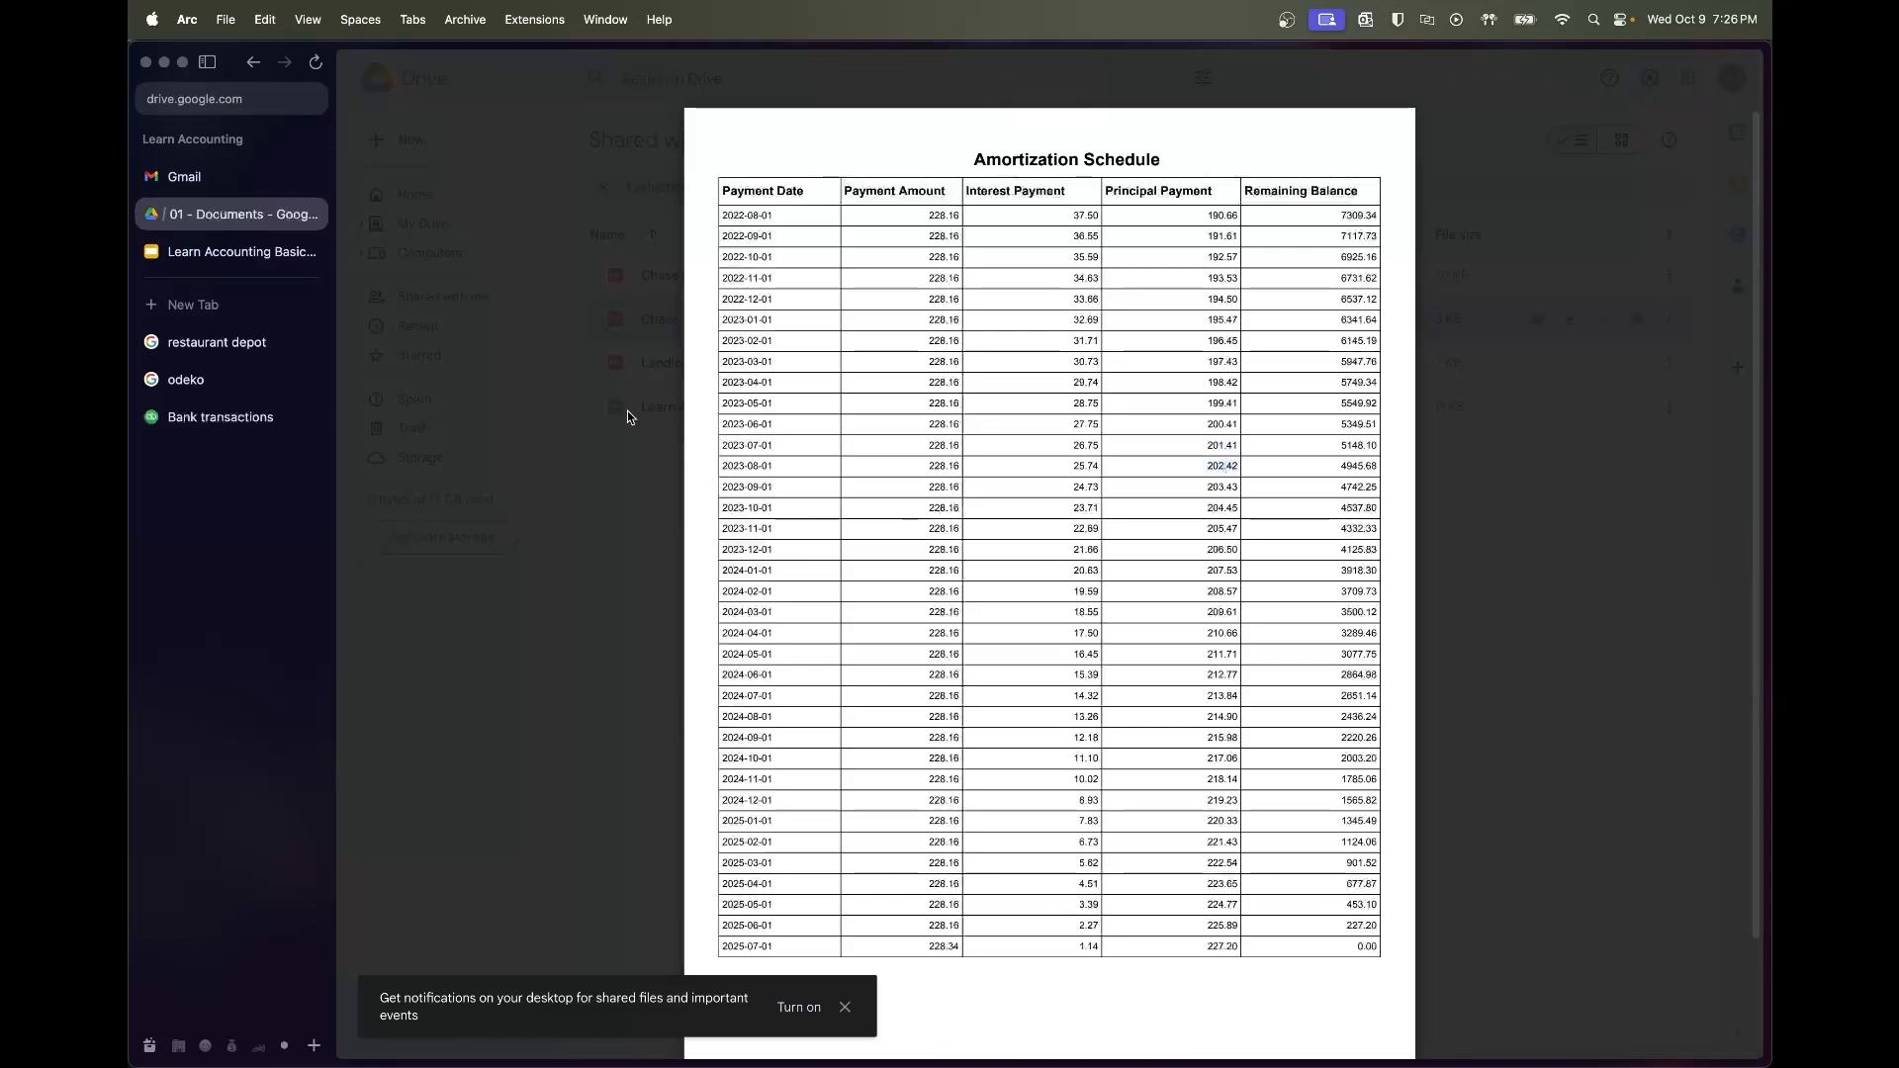
left_click(220, 416)
scroll(968, 839, "down", 2)
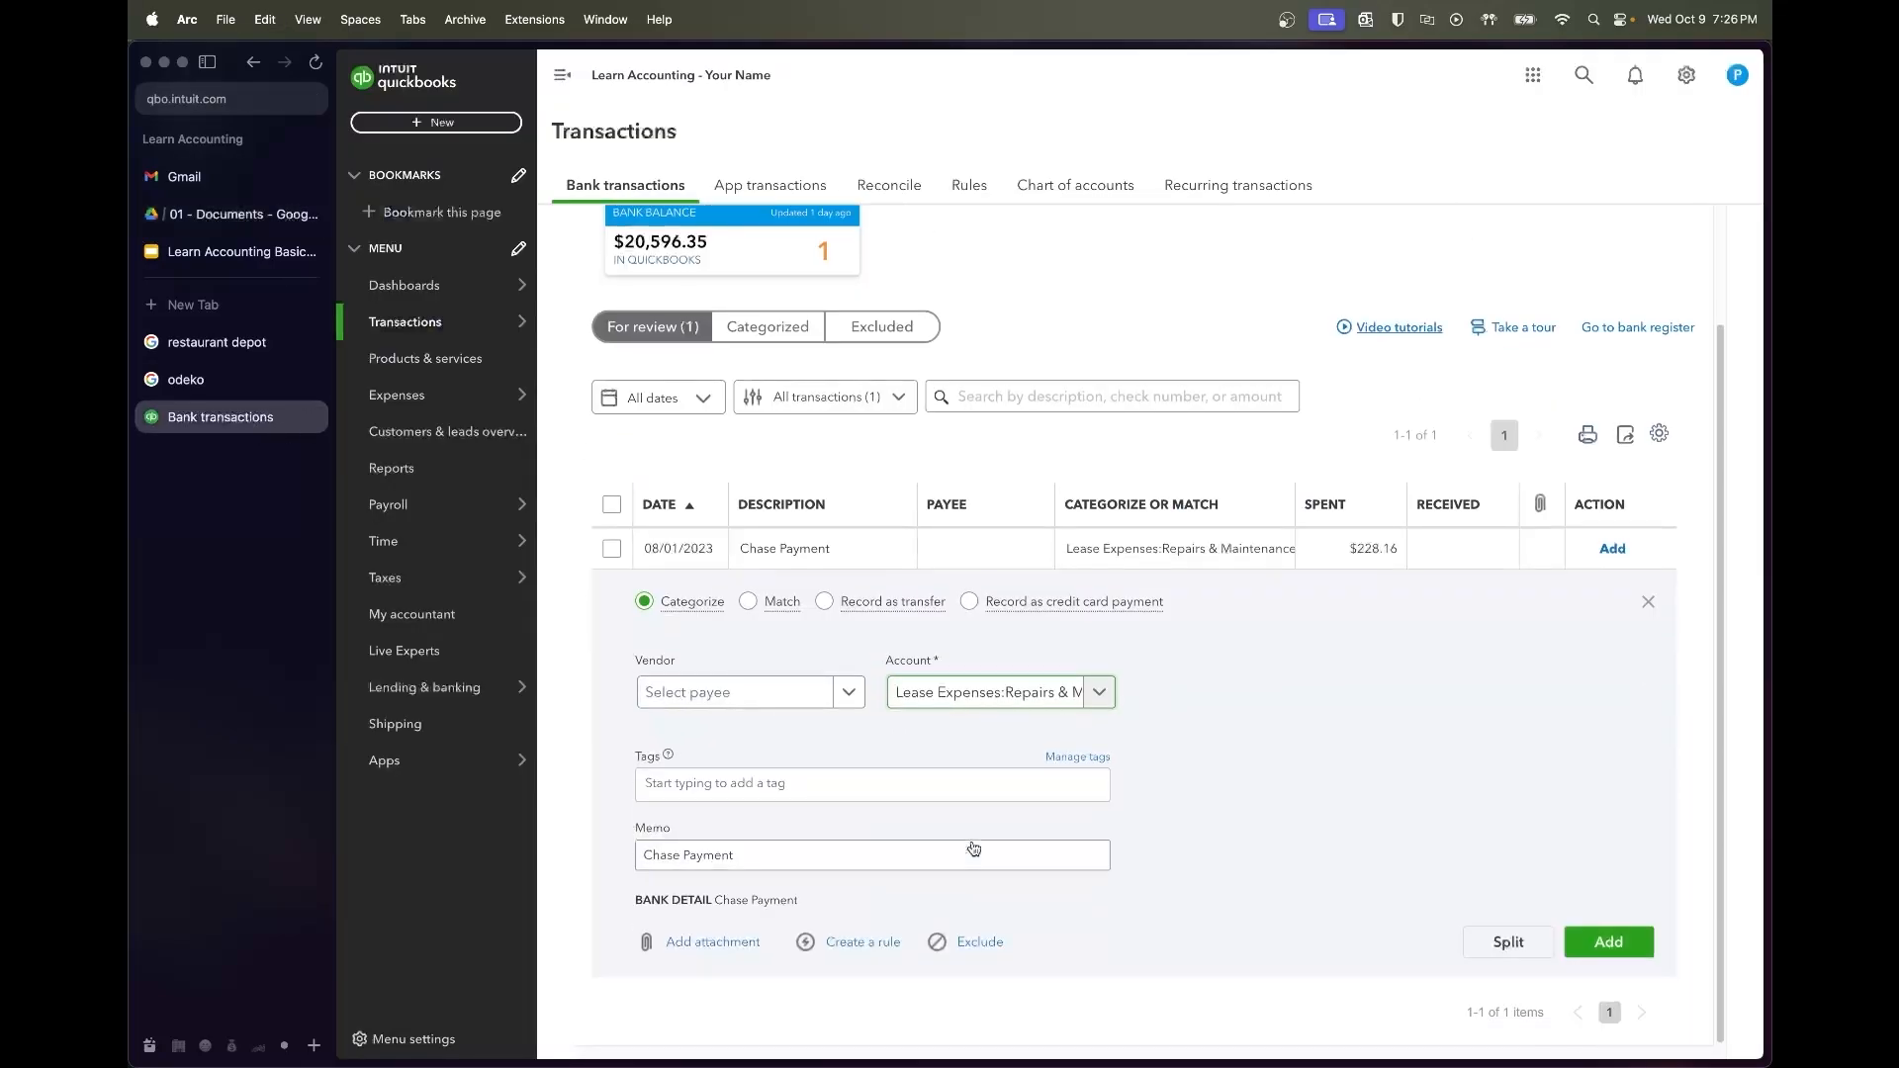
left_click(1506, 941)
left_click(1362, 546)
type("25.74")
left_click(1365, 593)
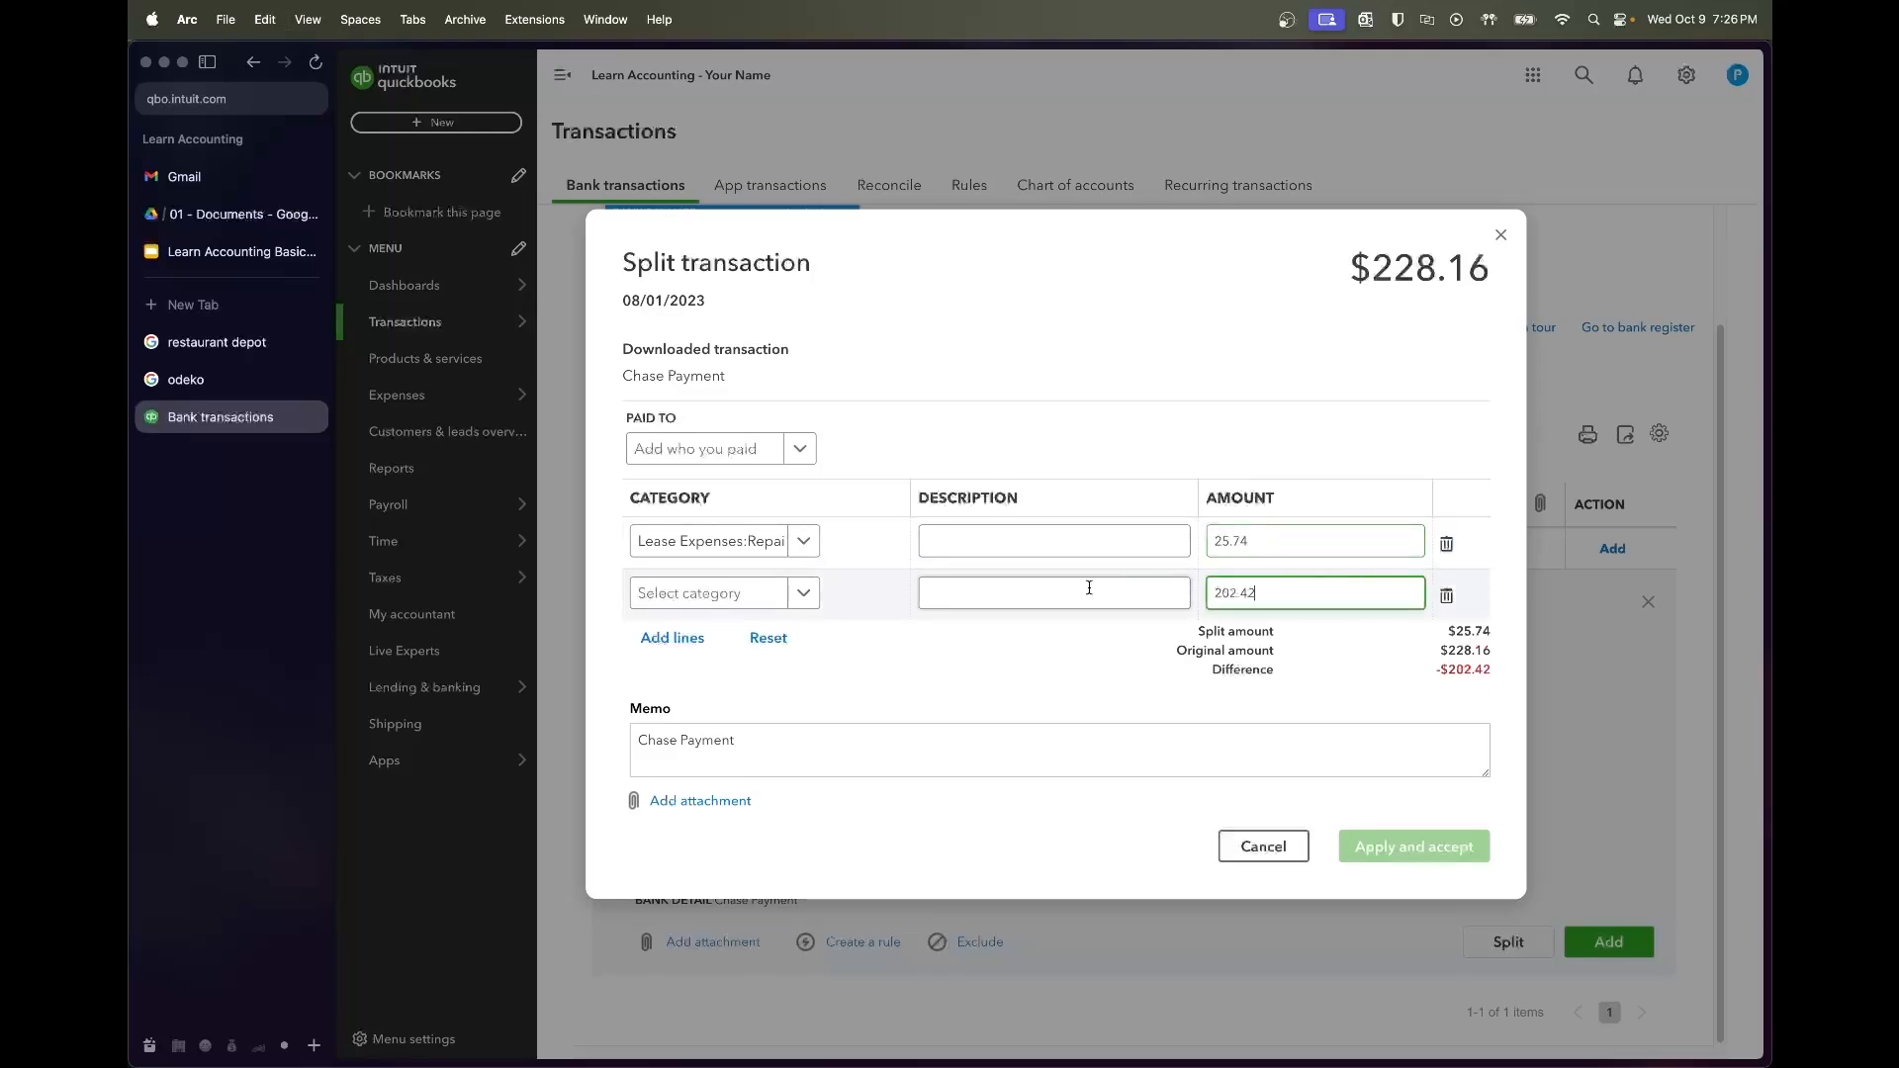
Categorize the first split line as Interest Expense and the second as Chase Loan
left_click(1053, 550)
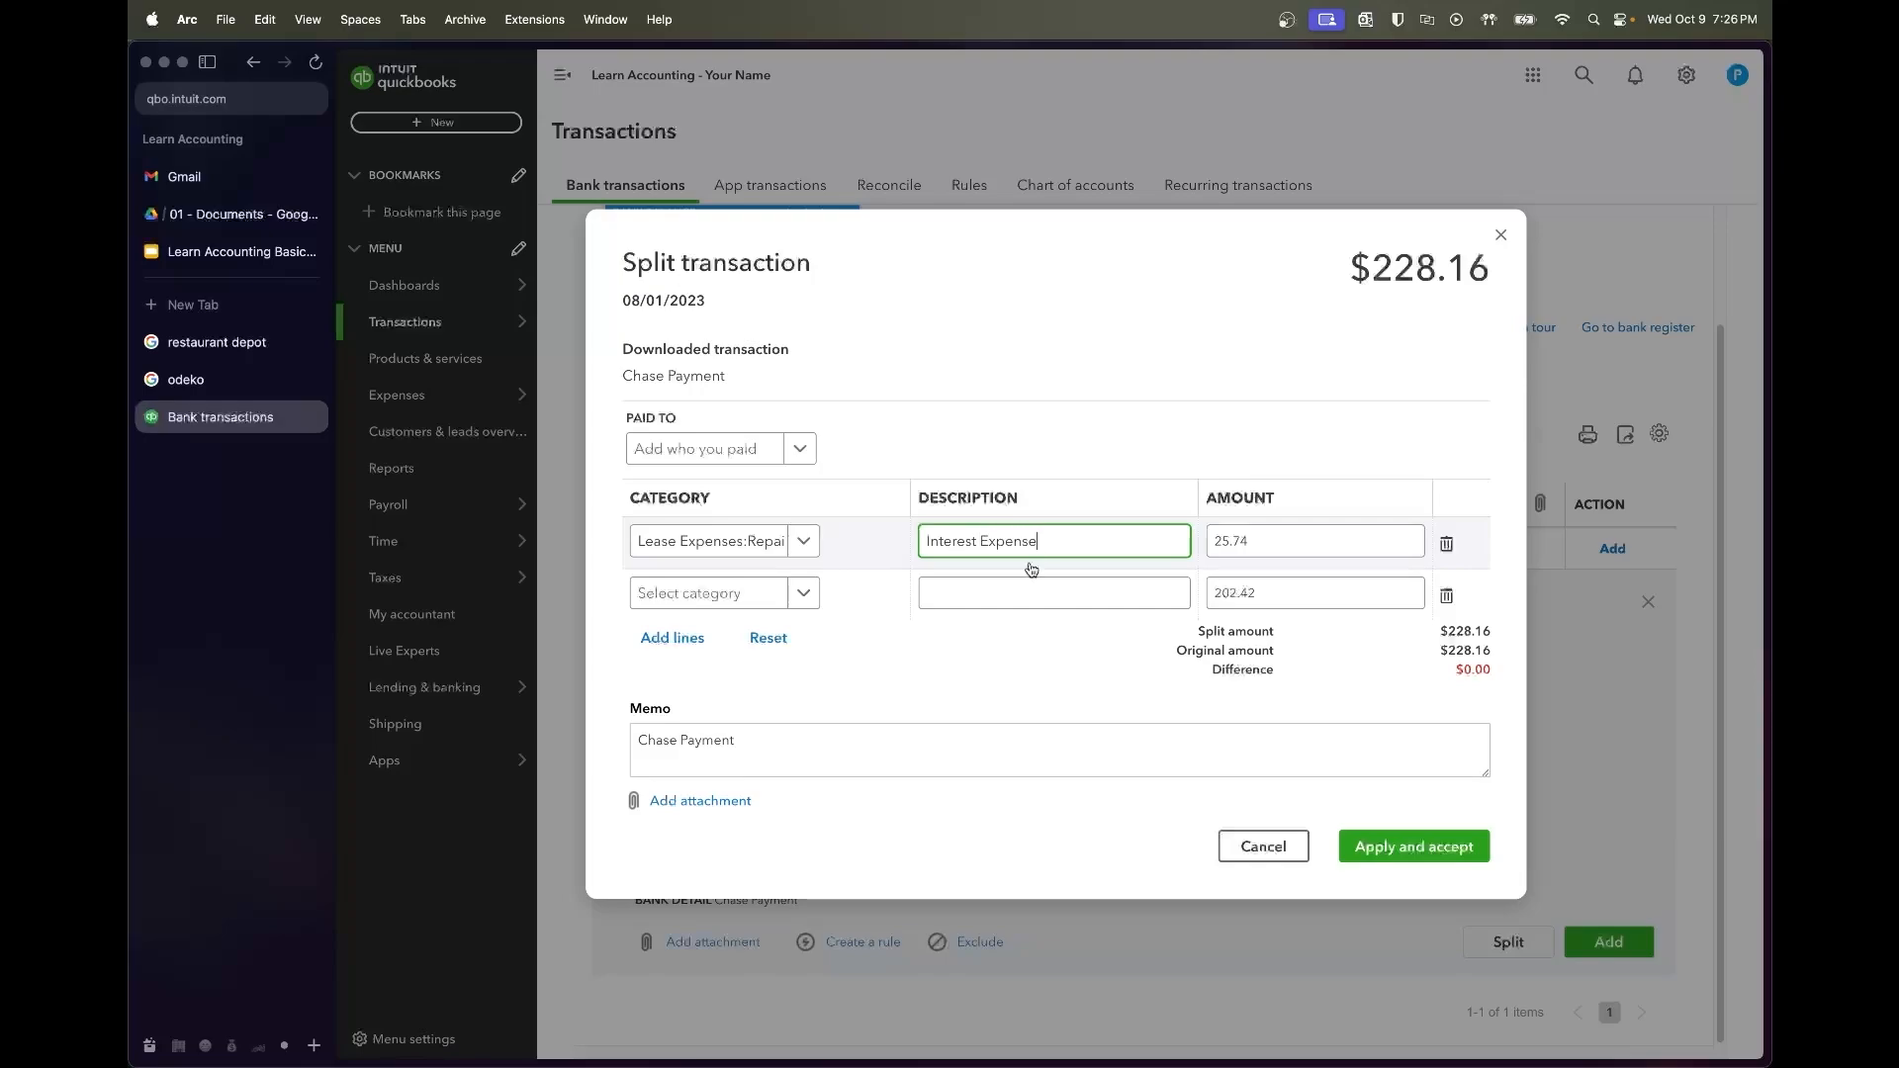
left_click(1023, 584)
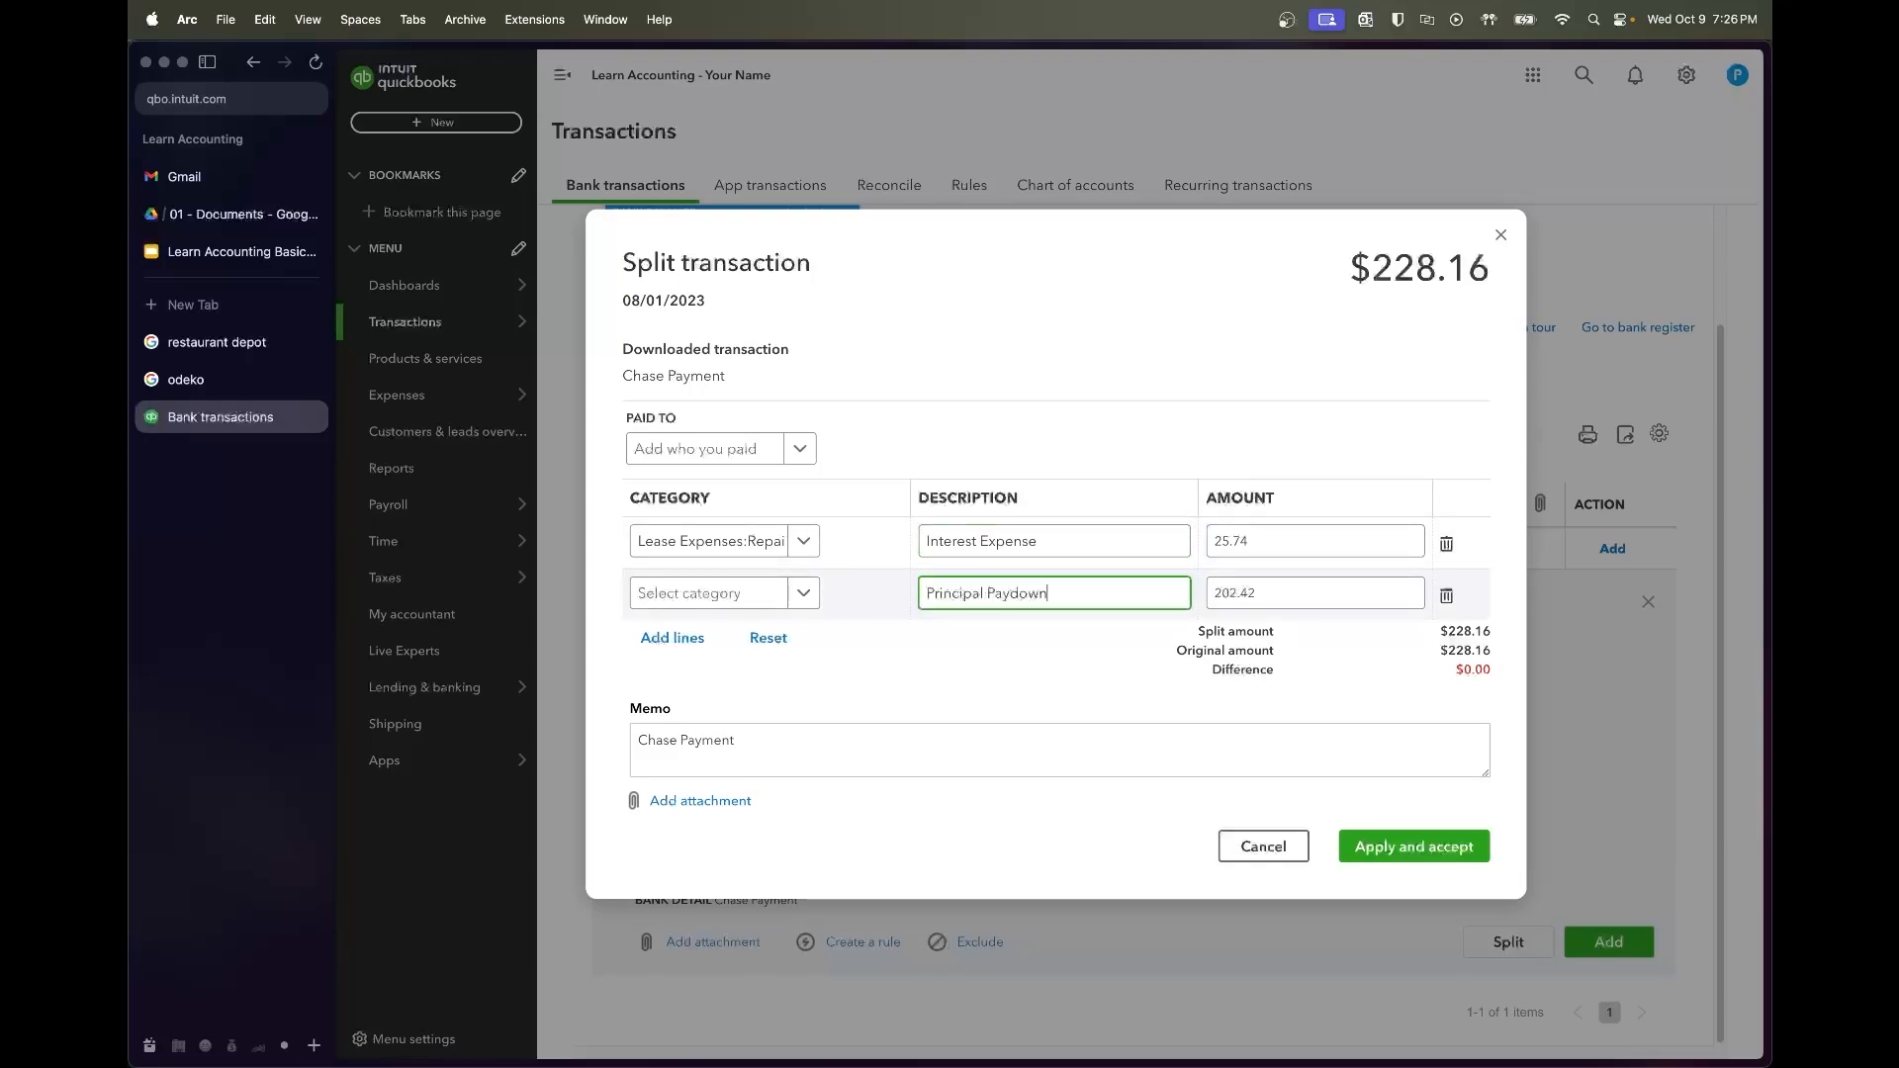
left_click(751, 544)
type("interest")
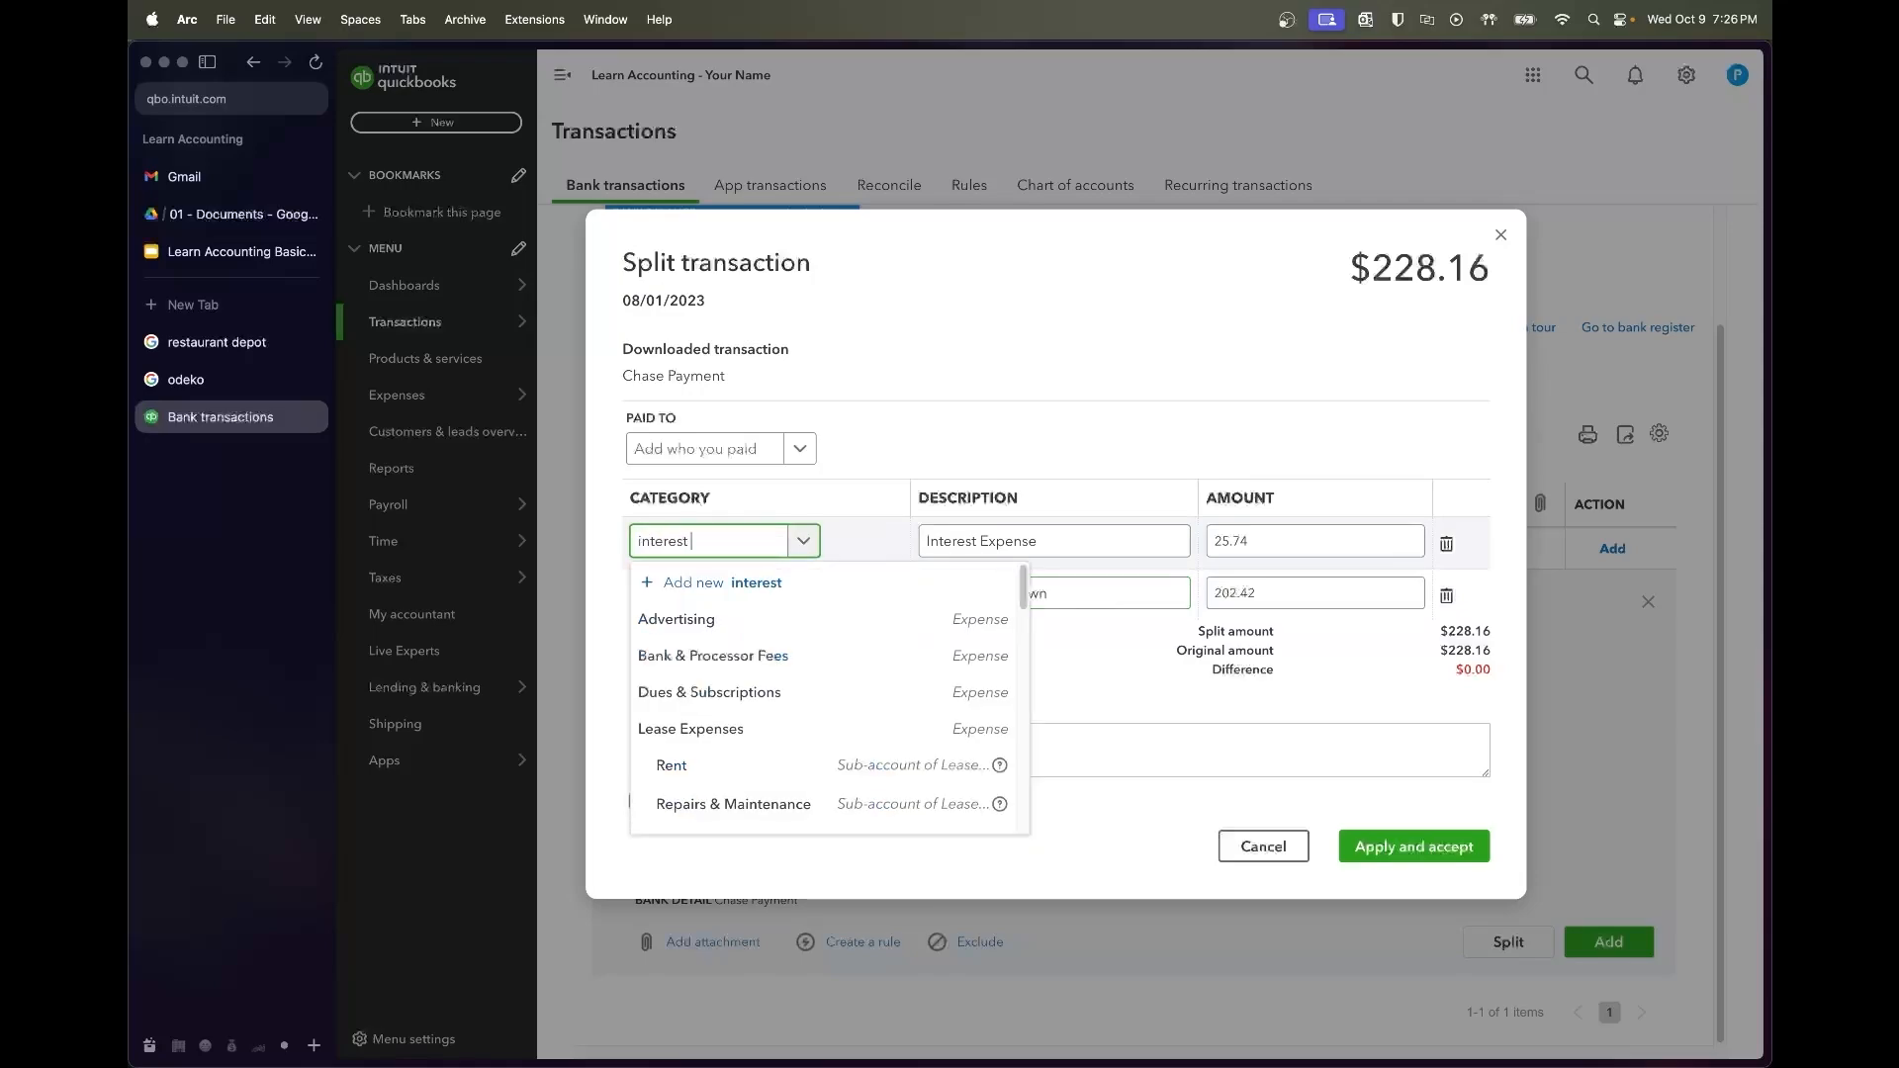
left_click(712, 656)
left_click(653, 593)
type("loan")
left_click(692, 663)
Set the payee to Chase Bank, then apply the split and accept the payment
left_click(732, 451)
type("chase bank")
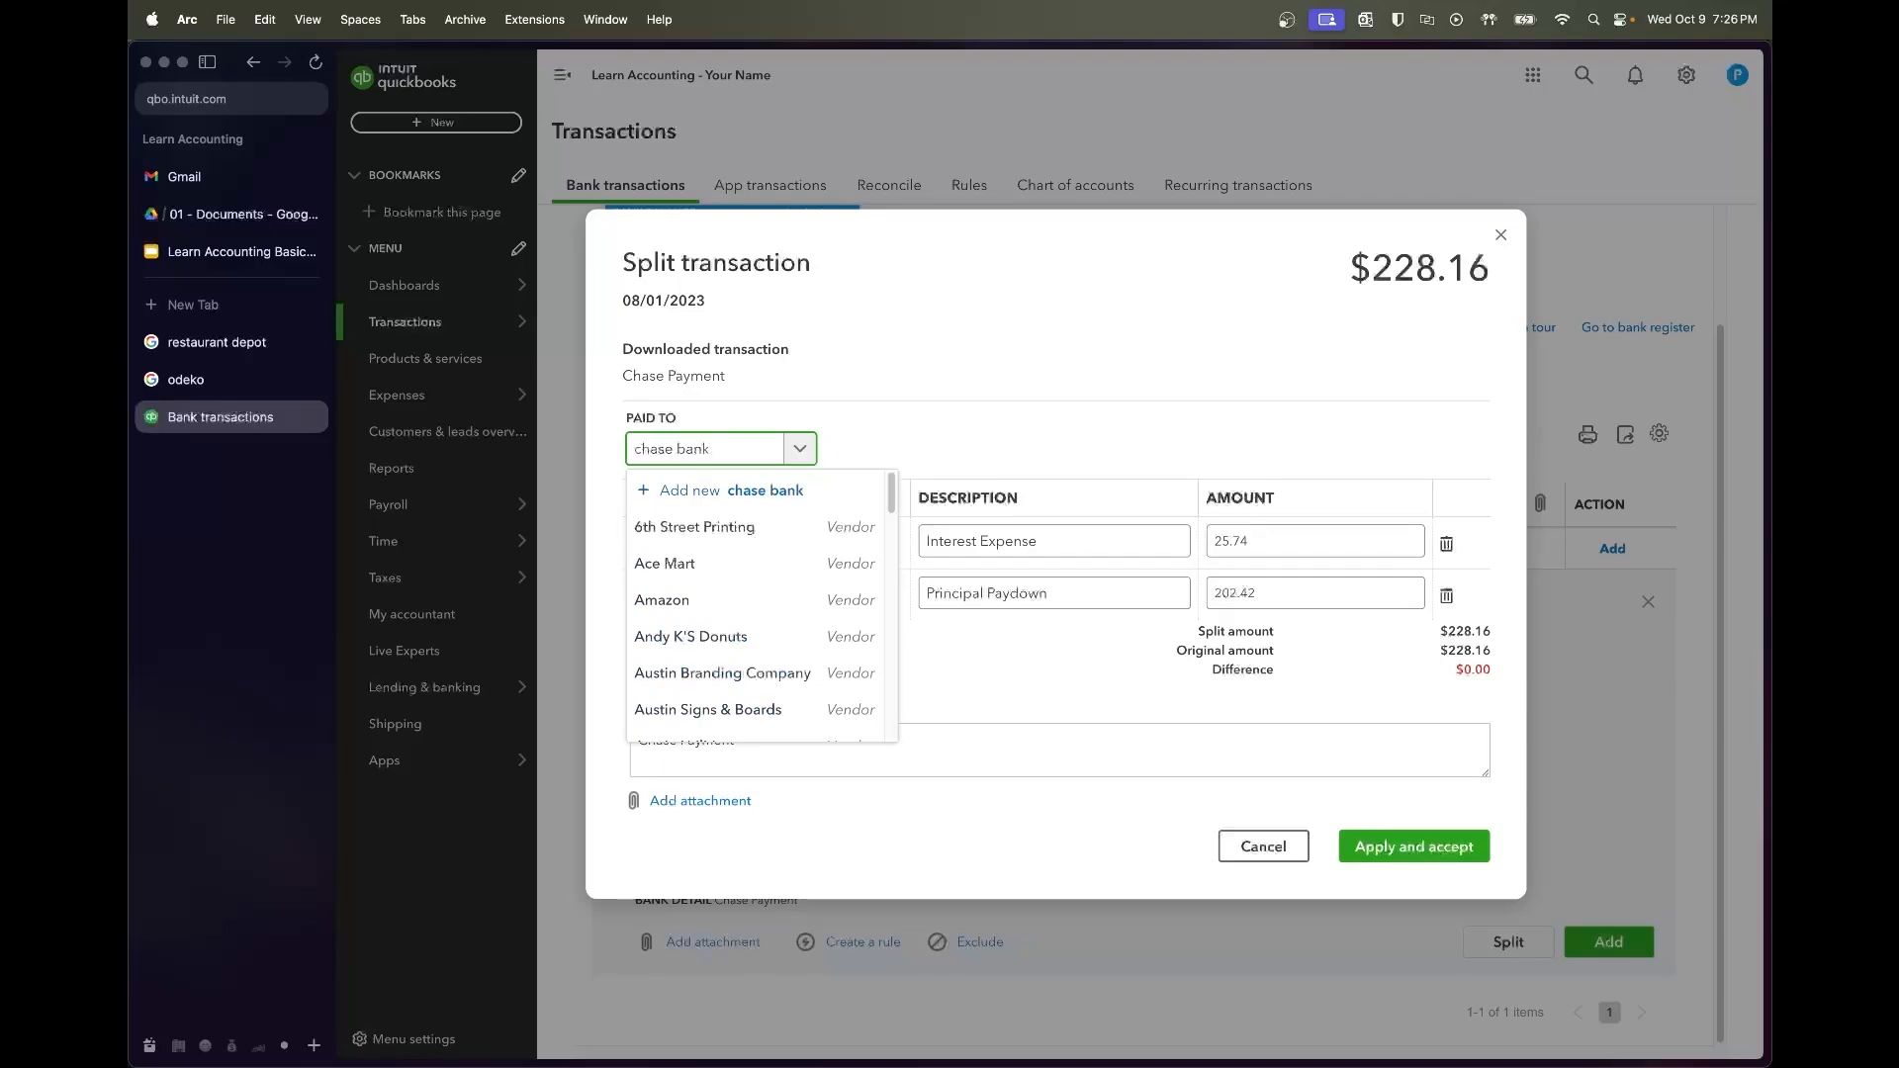
left_click(729, 530)
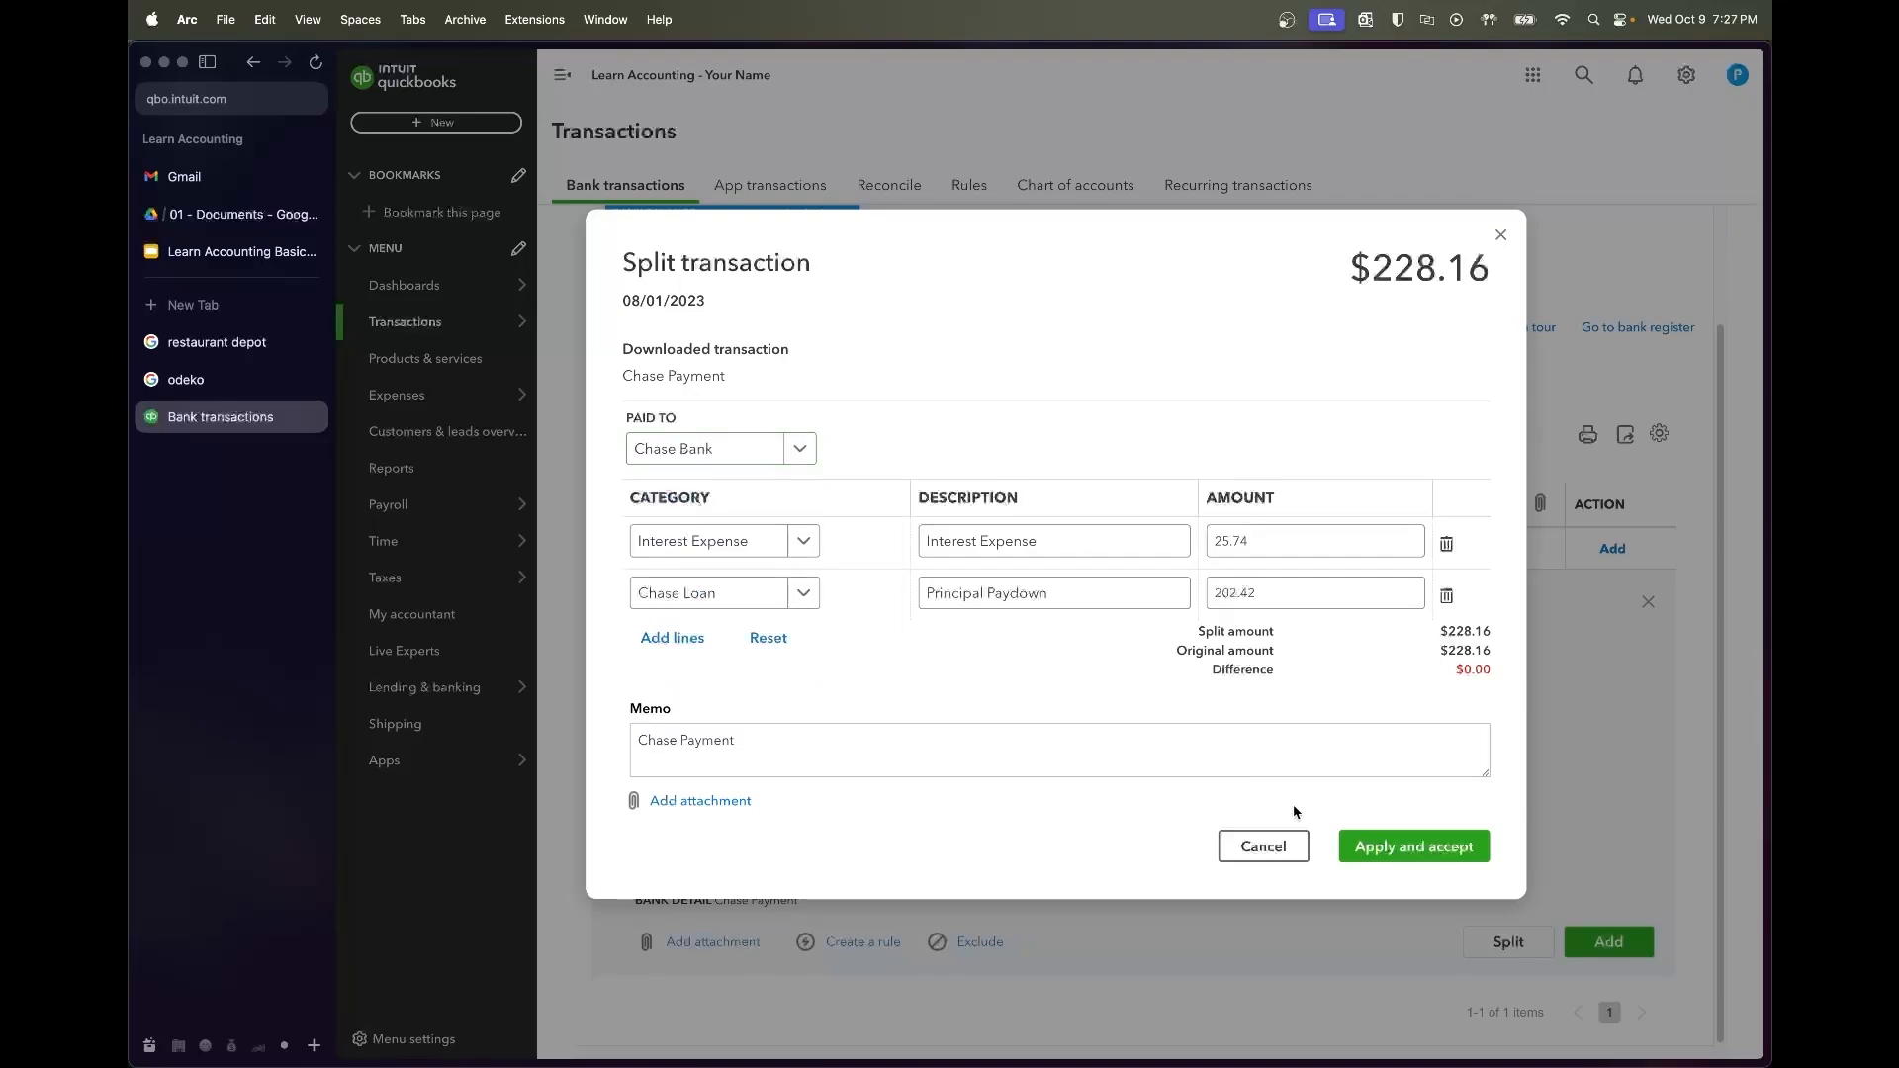
left_click(1393, 861)
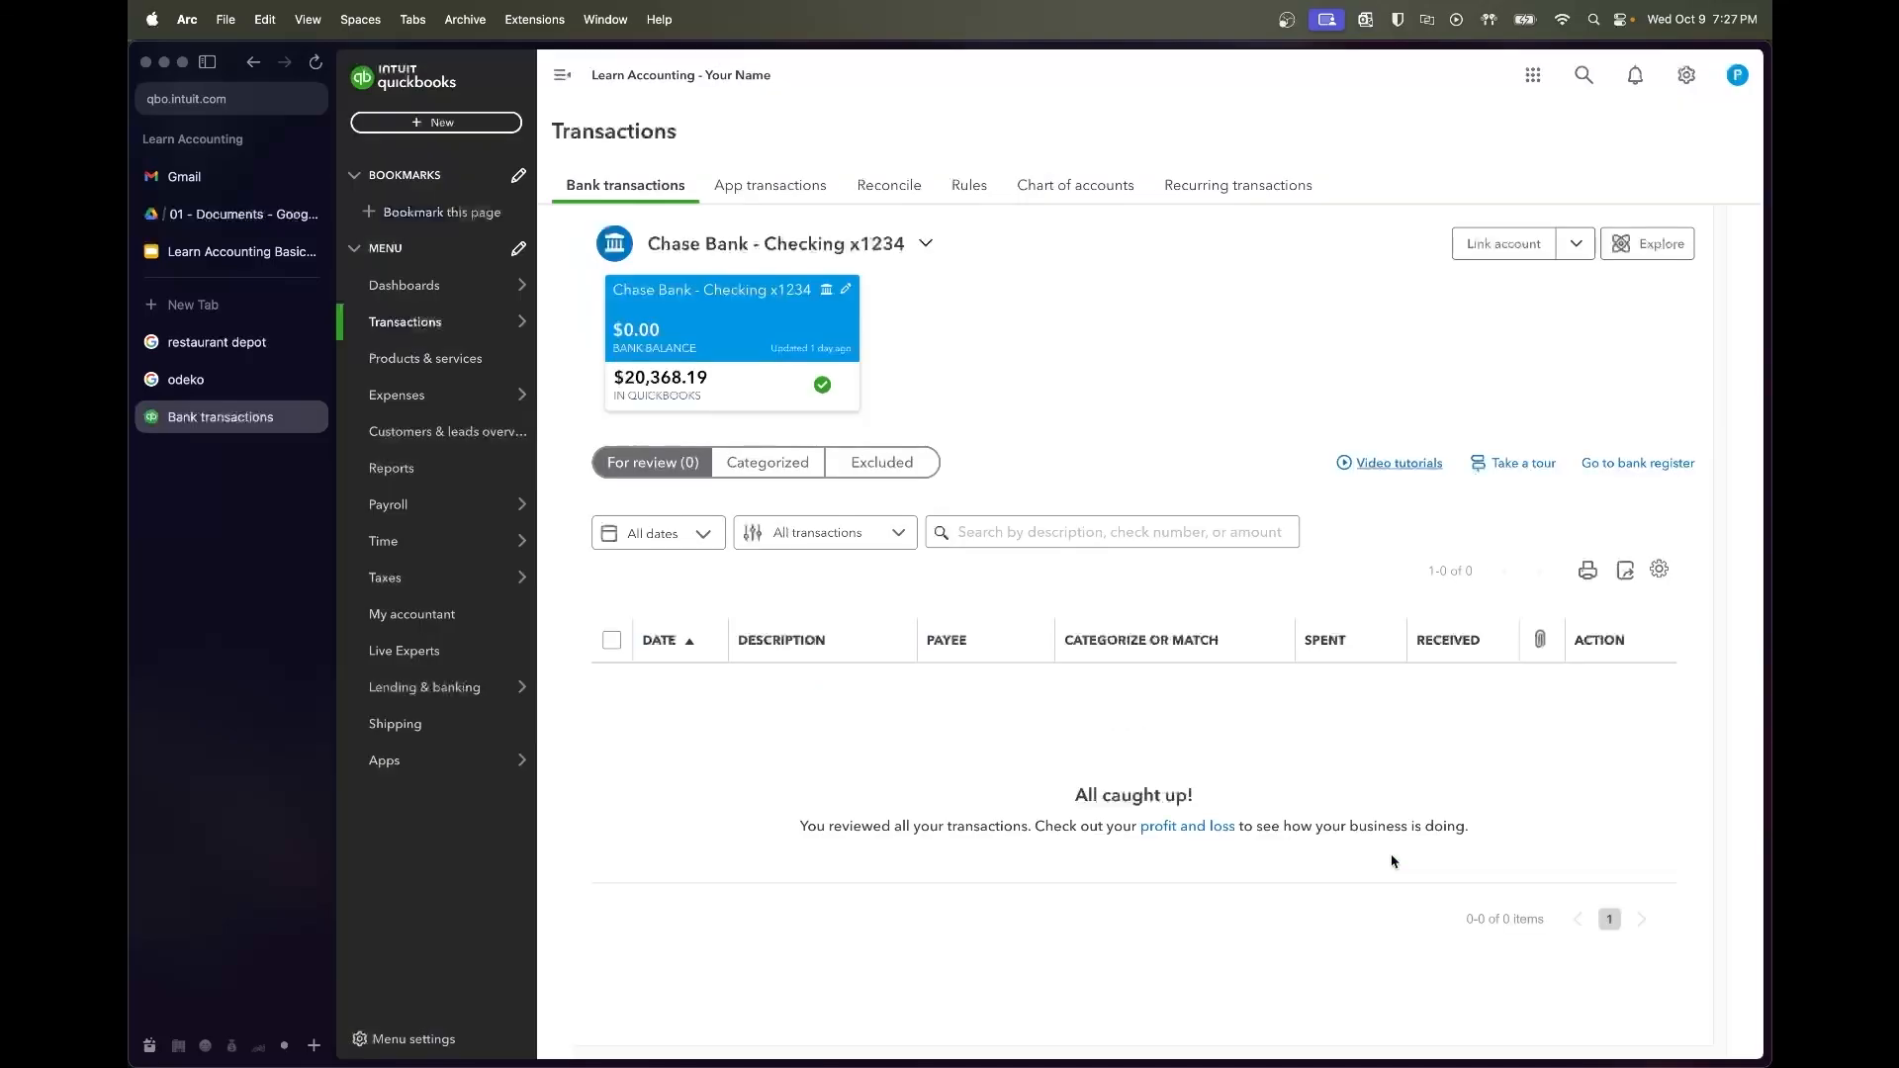
Go to Reconcile under Transactions to reach the Chase Bank - Checking x1234 reconciliation
mouse_move(491, 324)
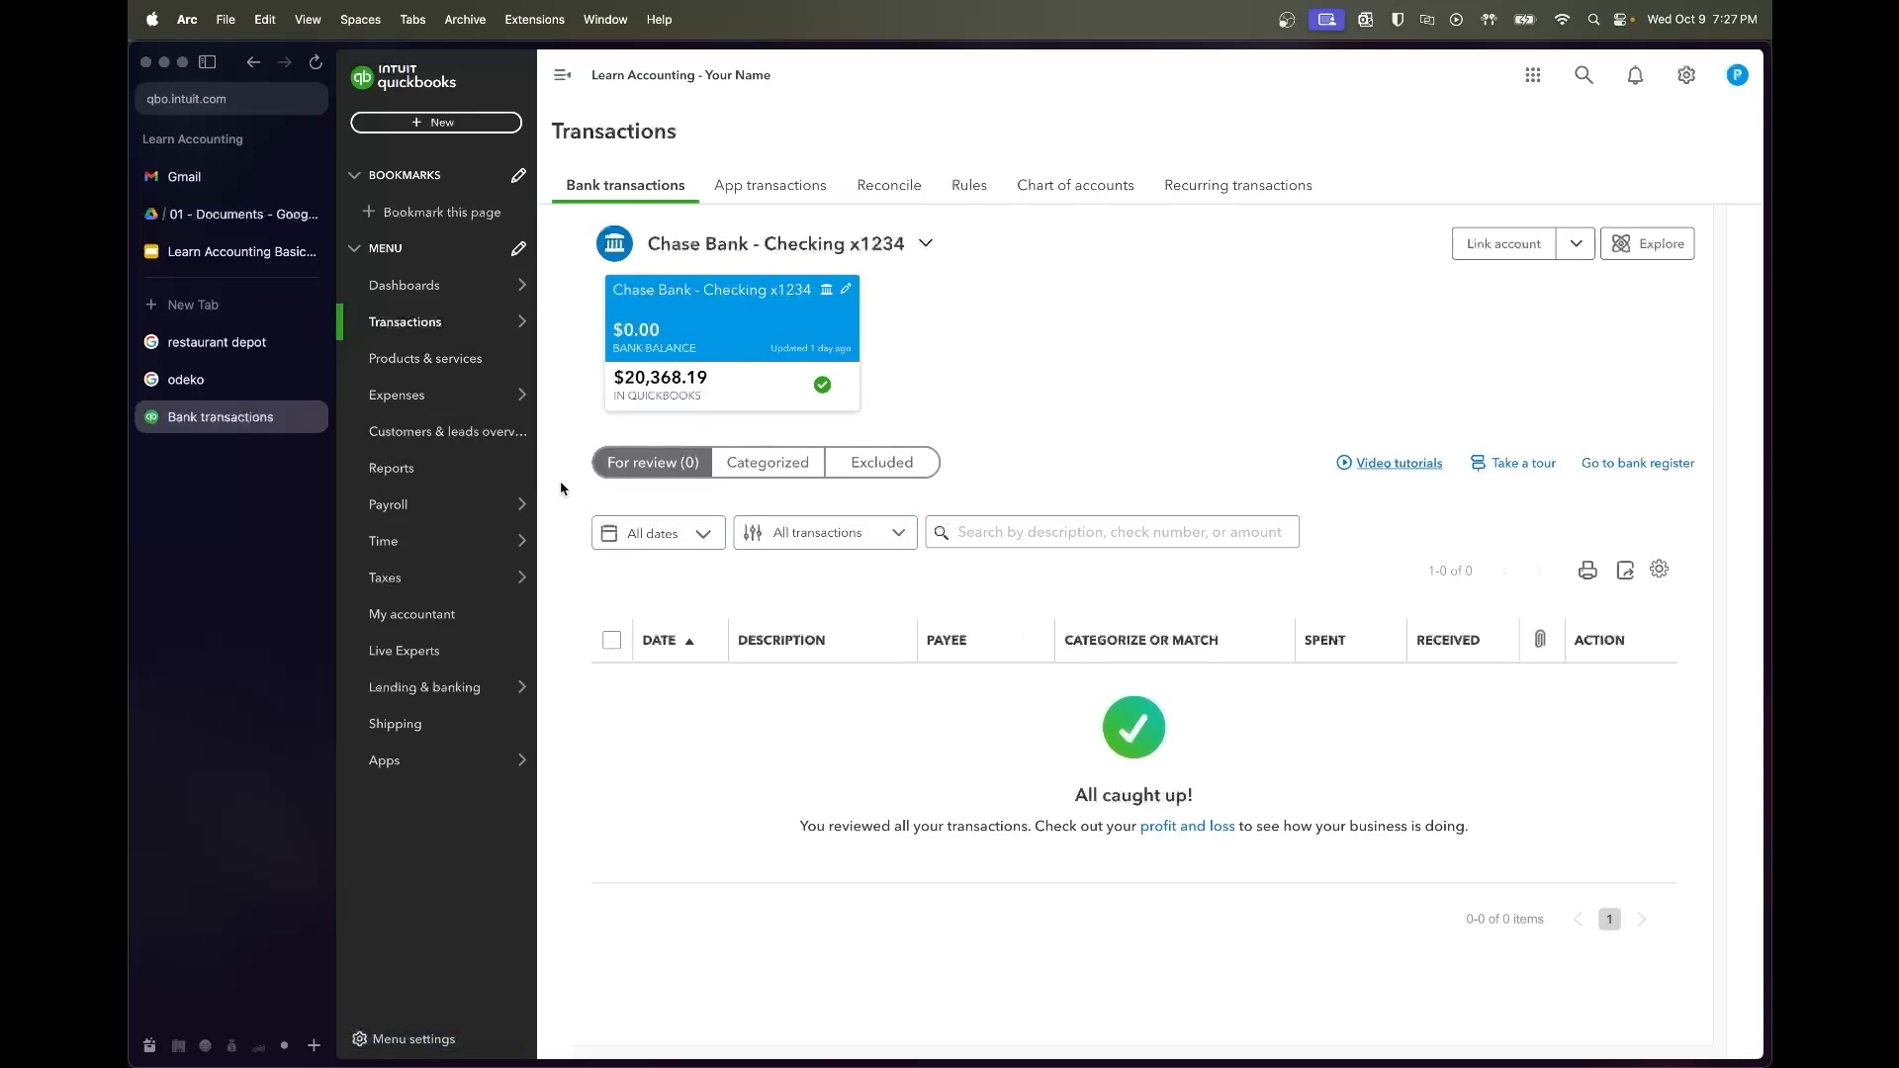
left_click(692, 410)
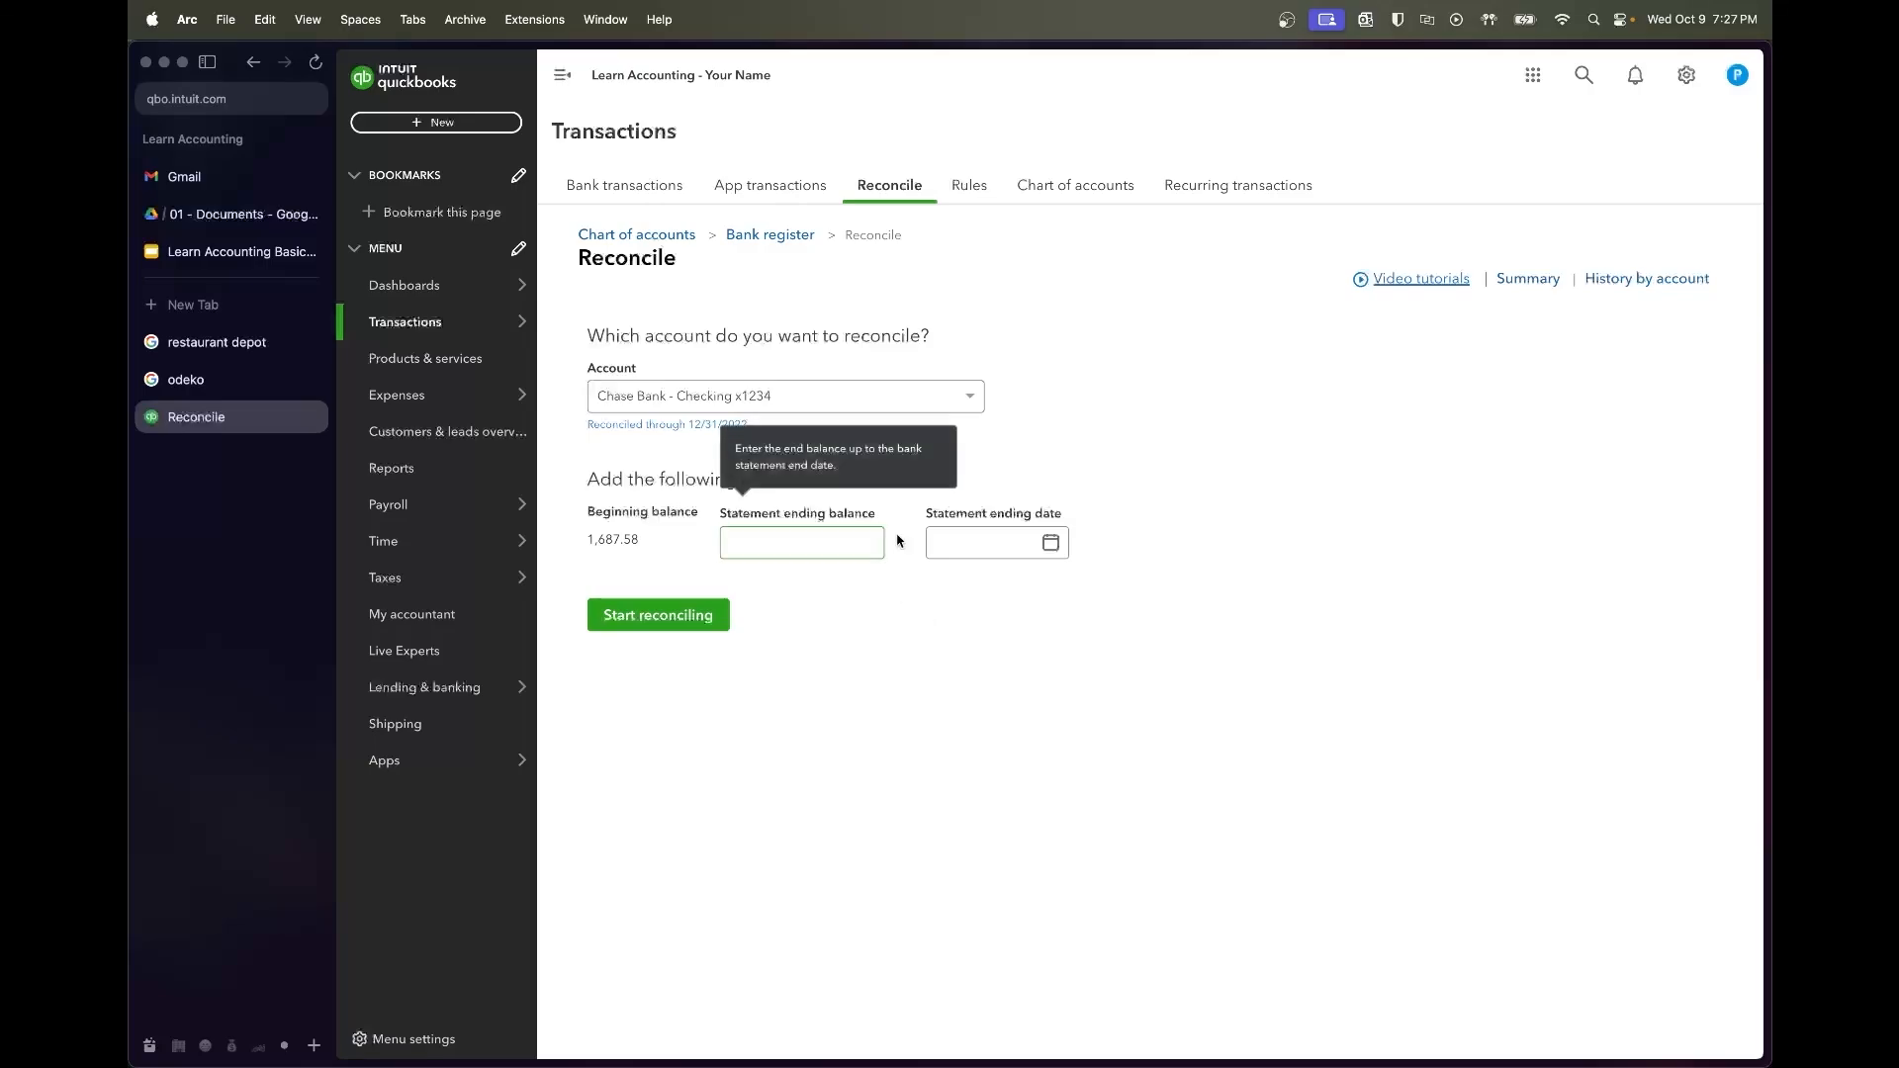
Set the statement ending date to 01/31/2023 and copy January's closing balance from the bank statements PDF
left_click(984, 555)
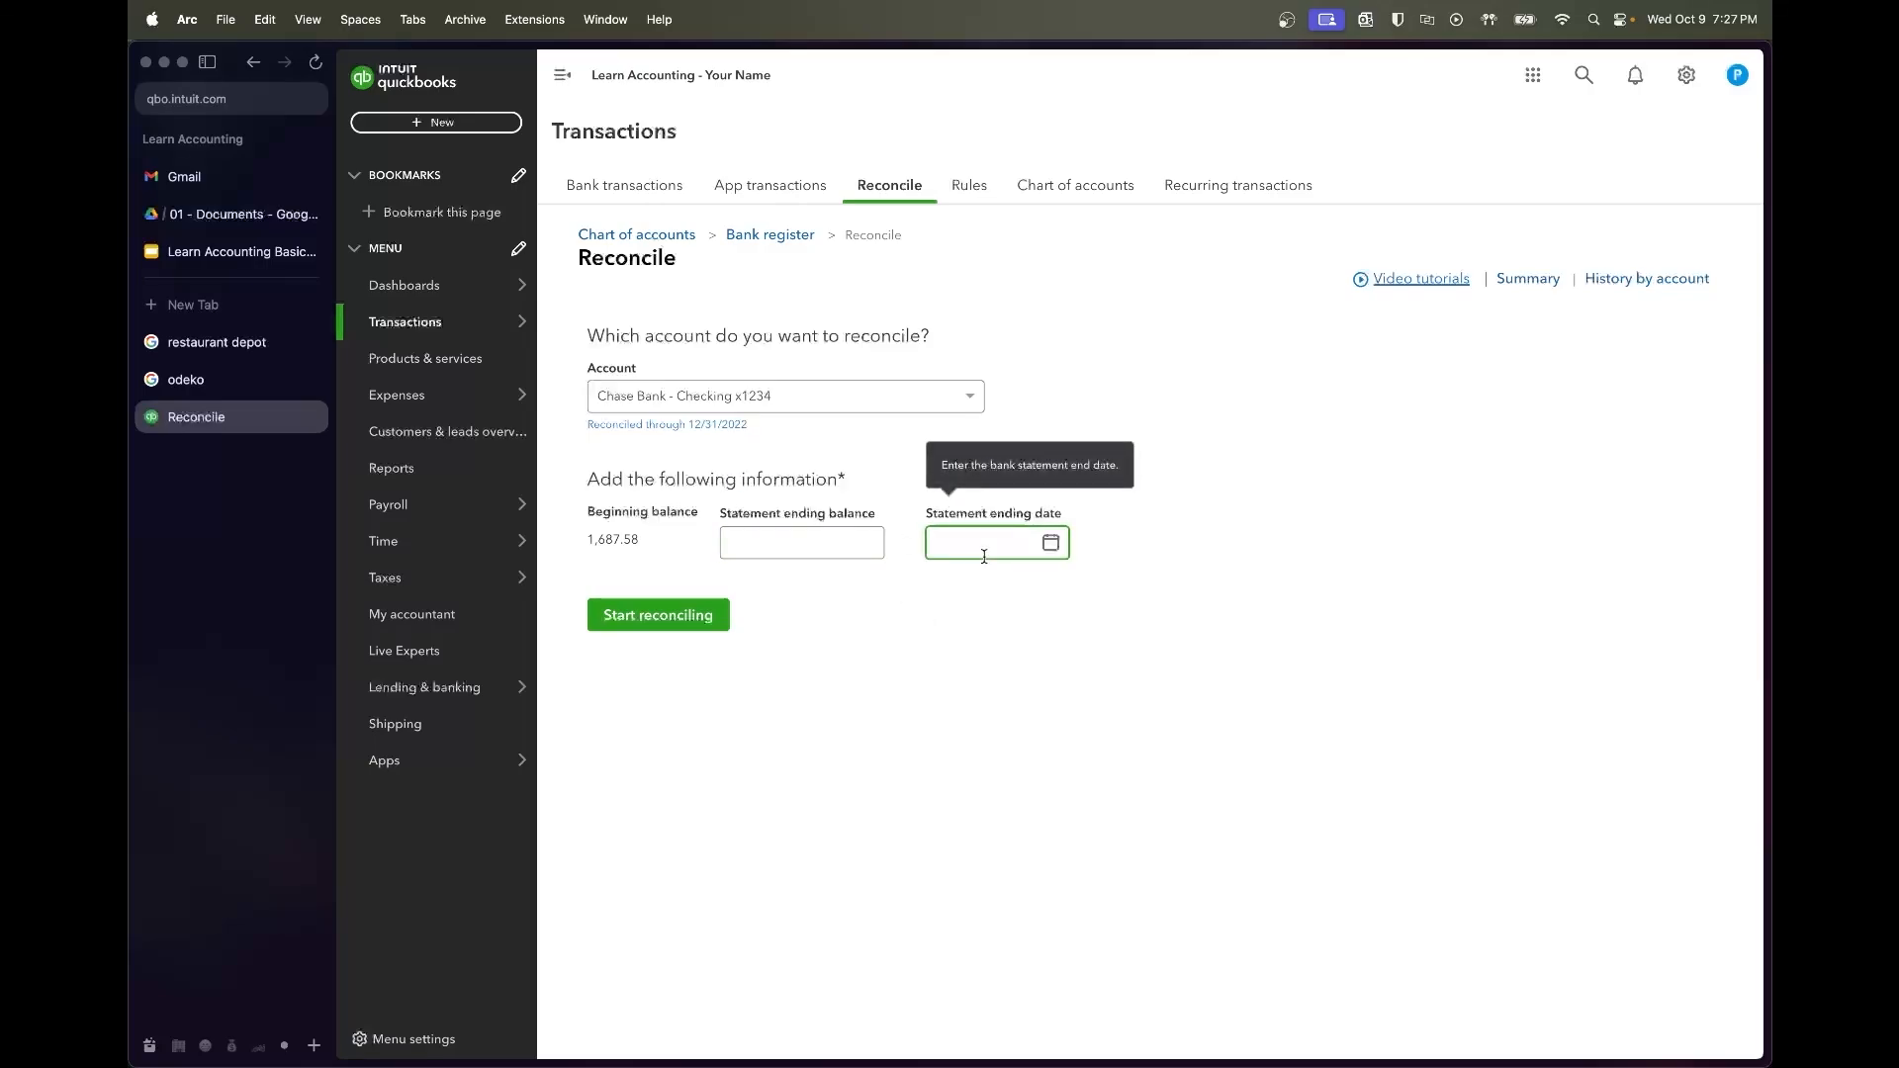
type("1/1")
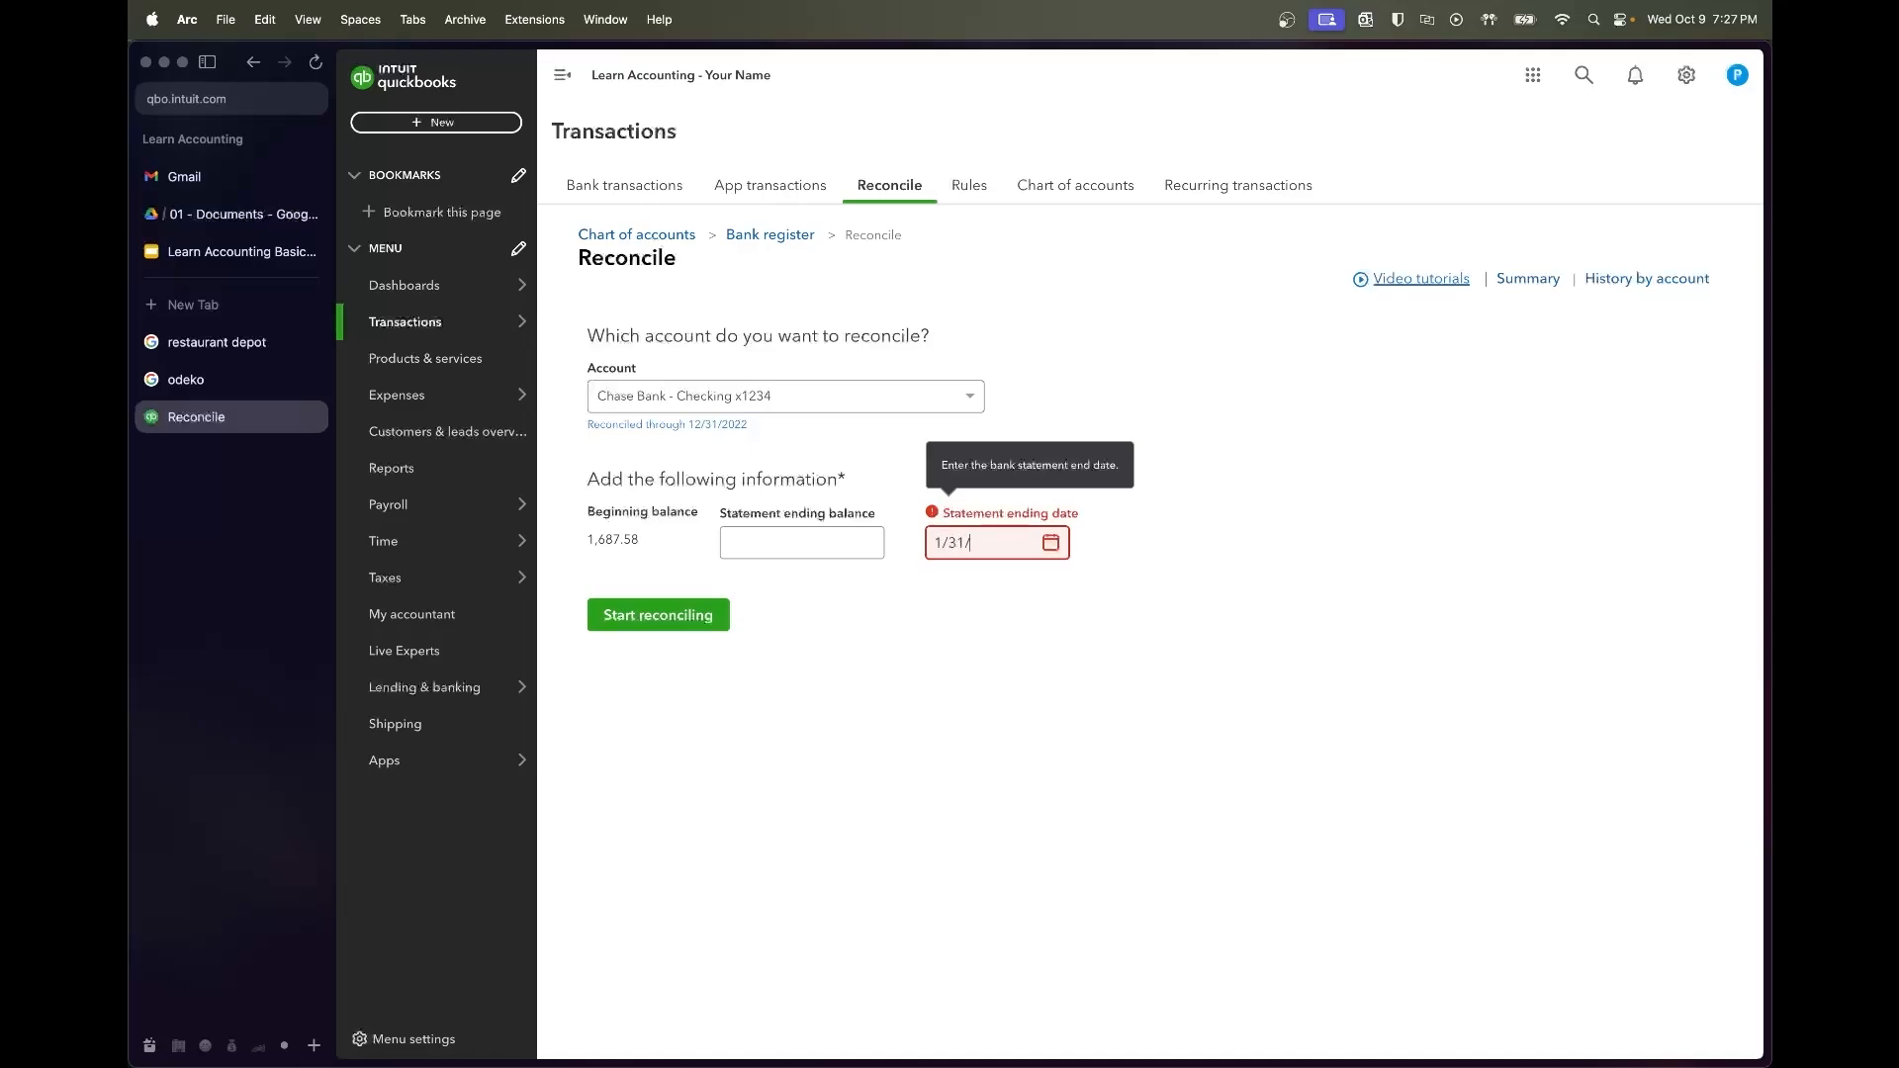
key("Tab")
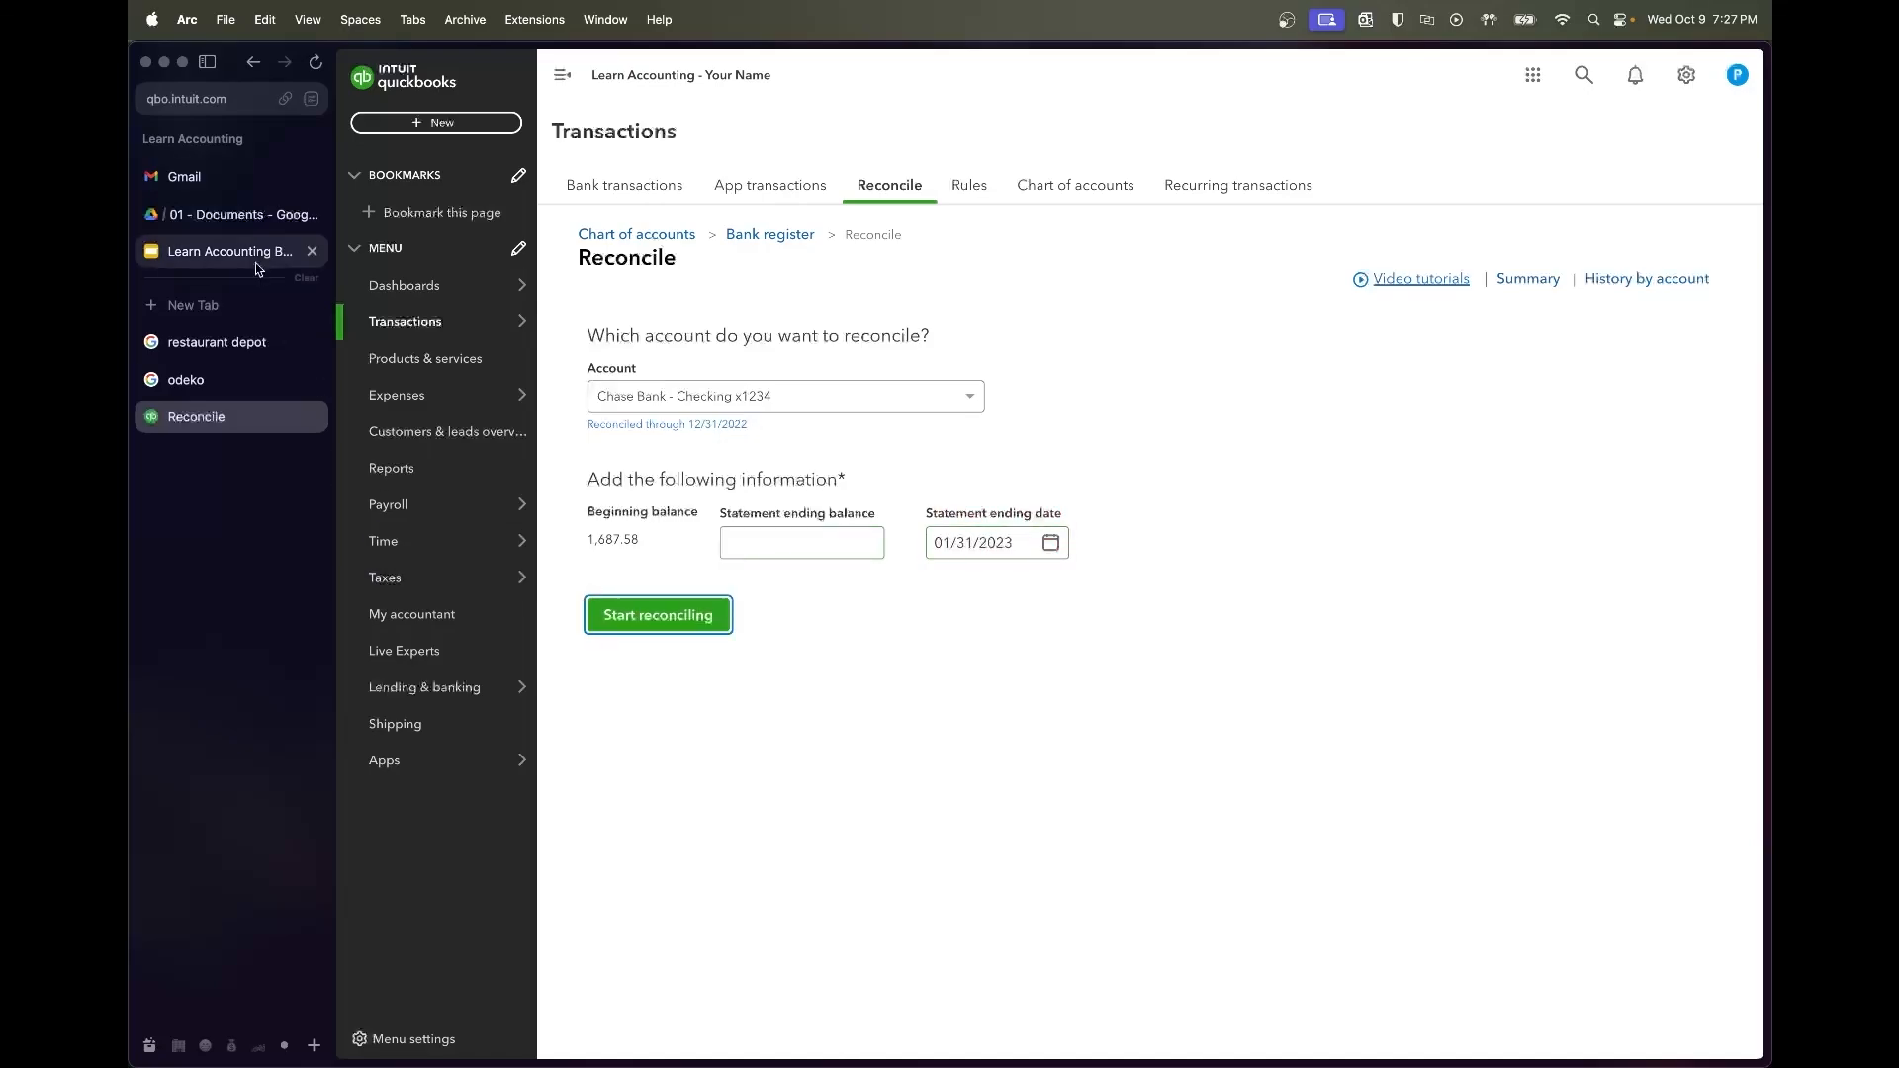
left_click(233, 213)
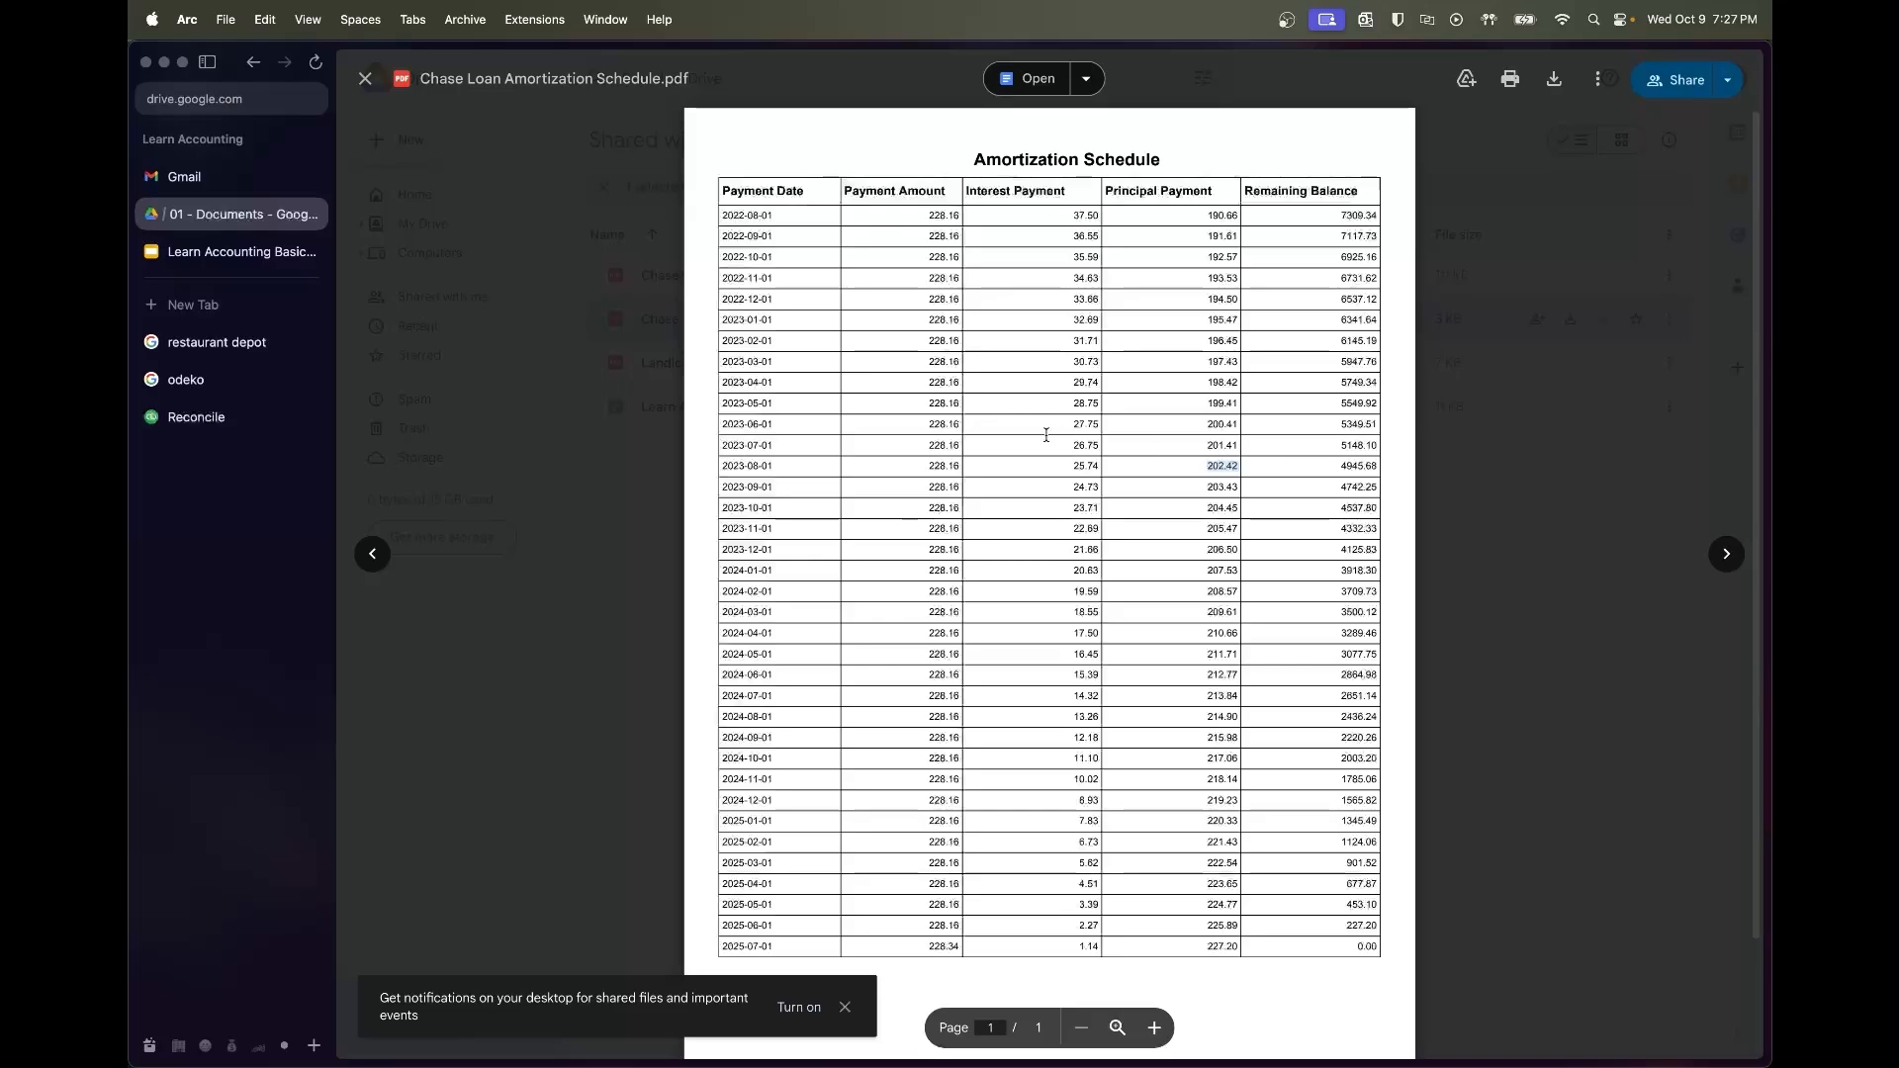
left_click(610, 549)
double_click(761, 276)
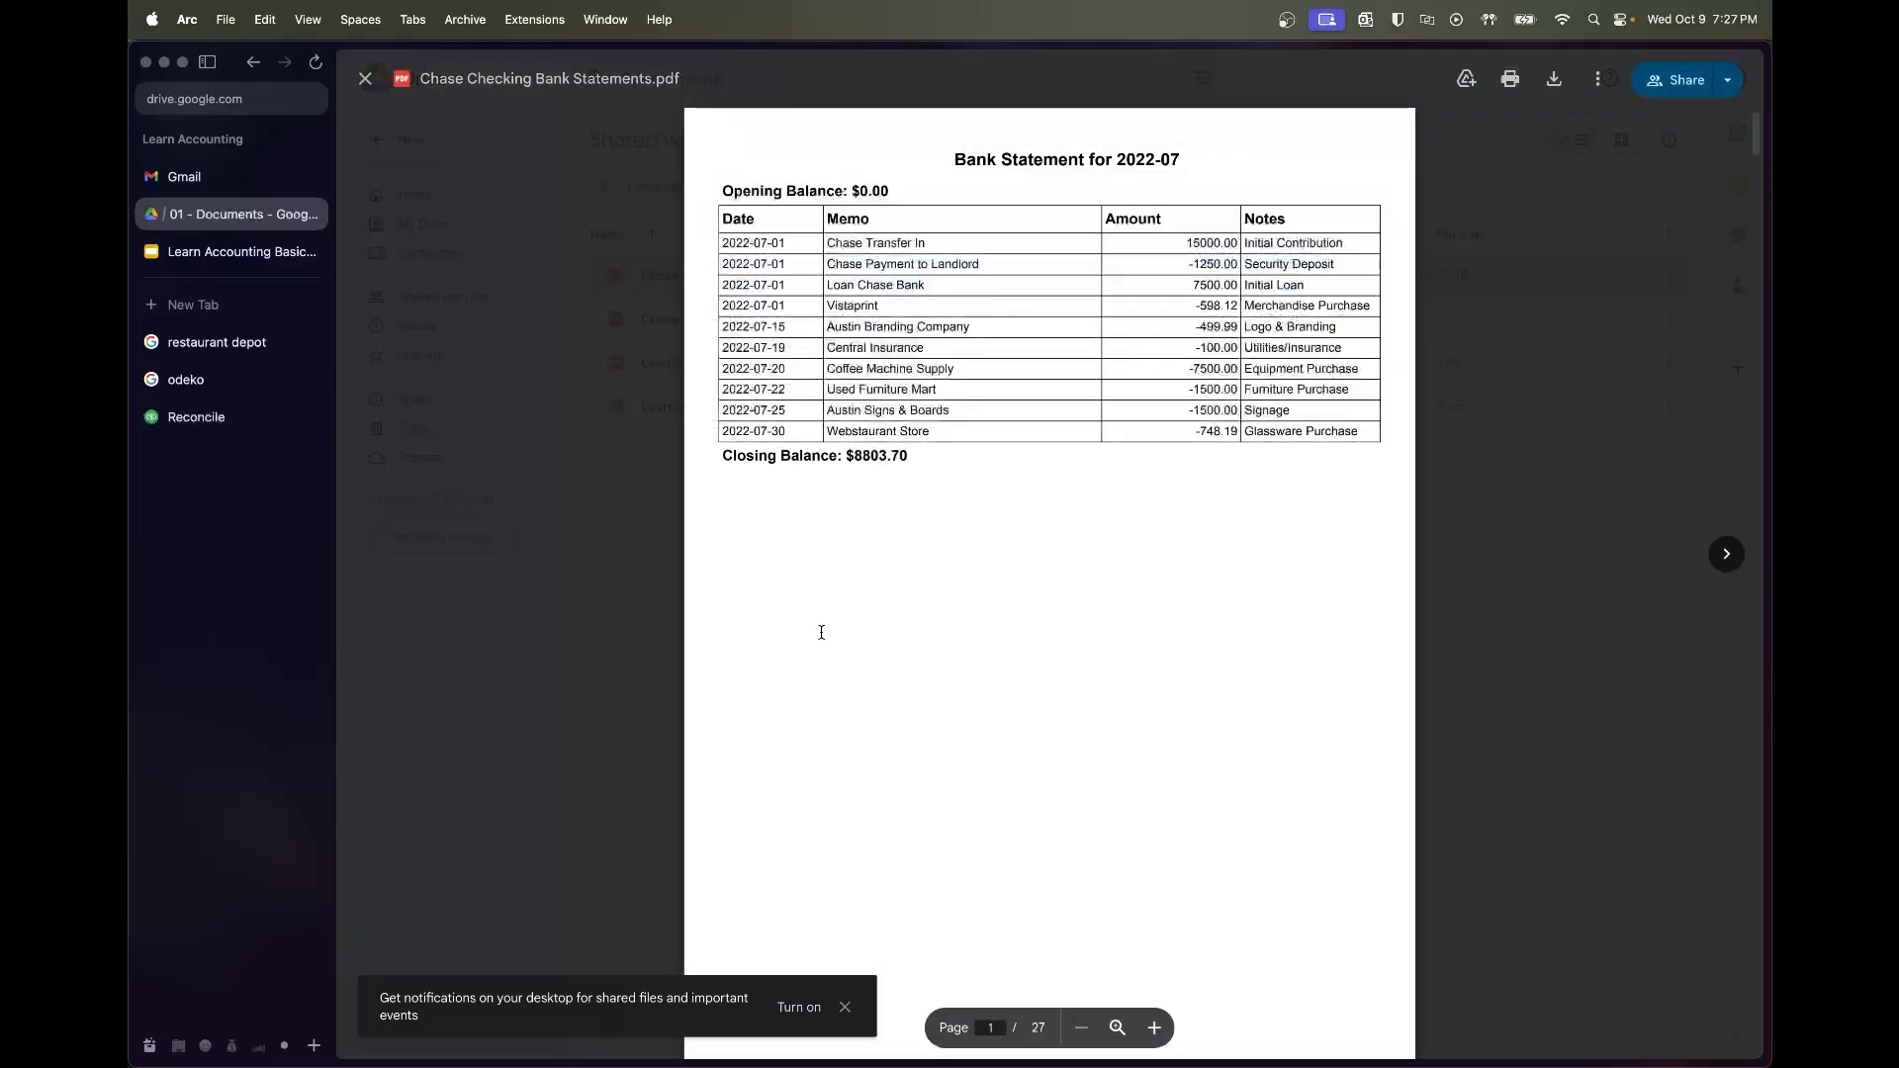
scroll(1165, 404, "down", 20)
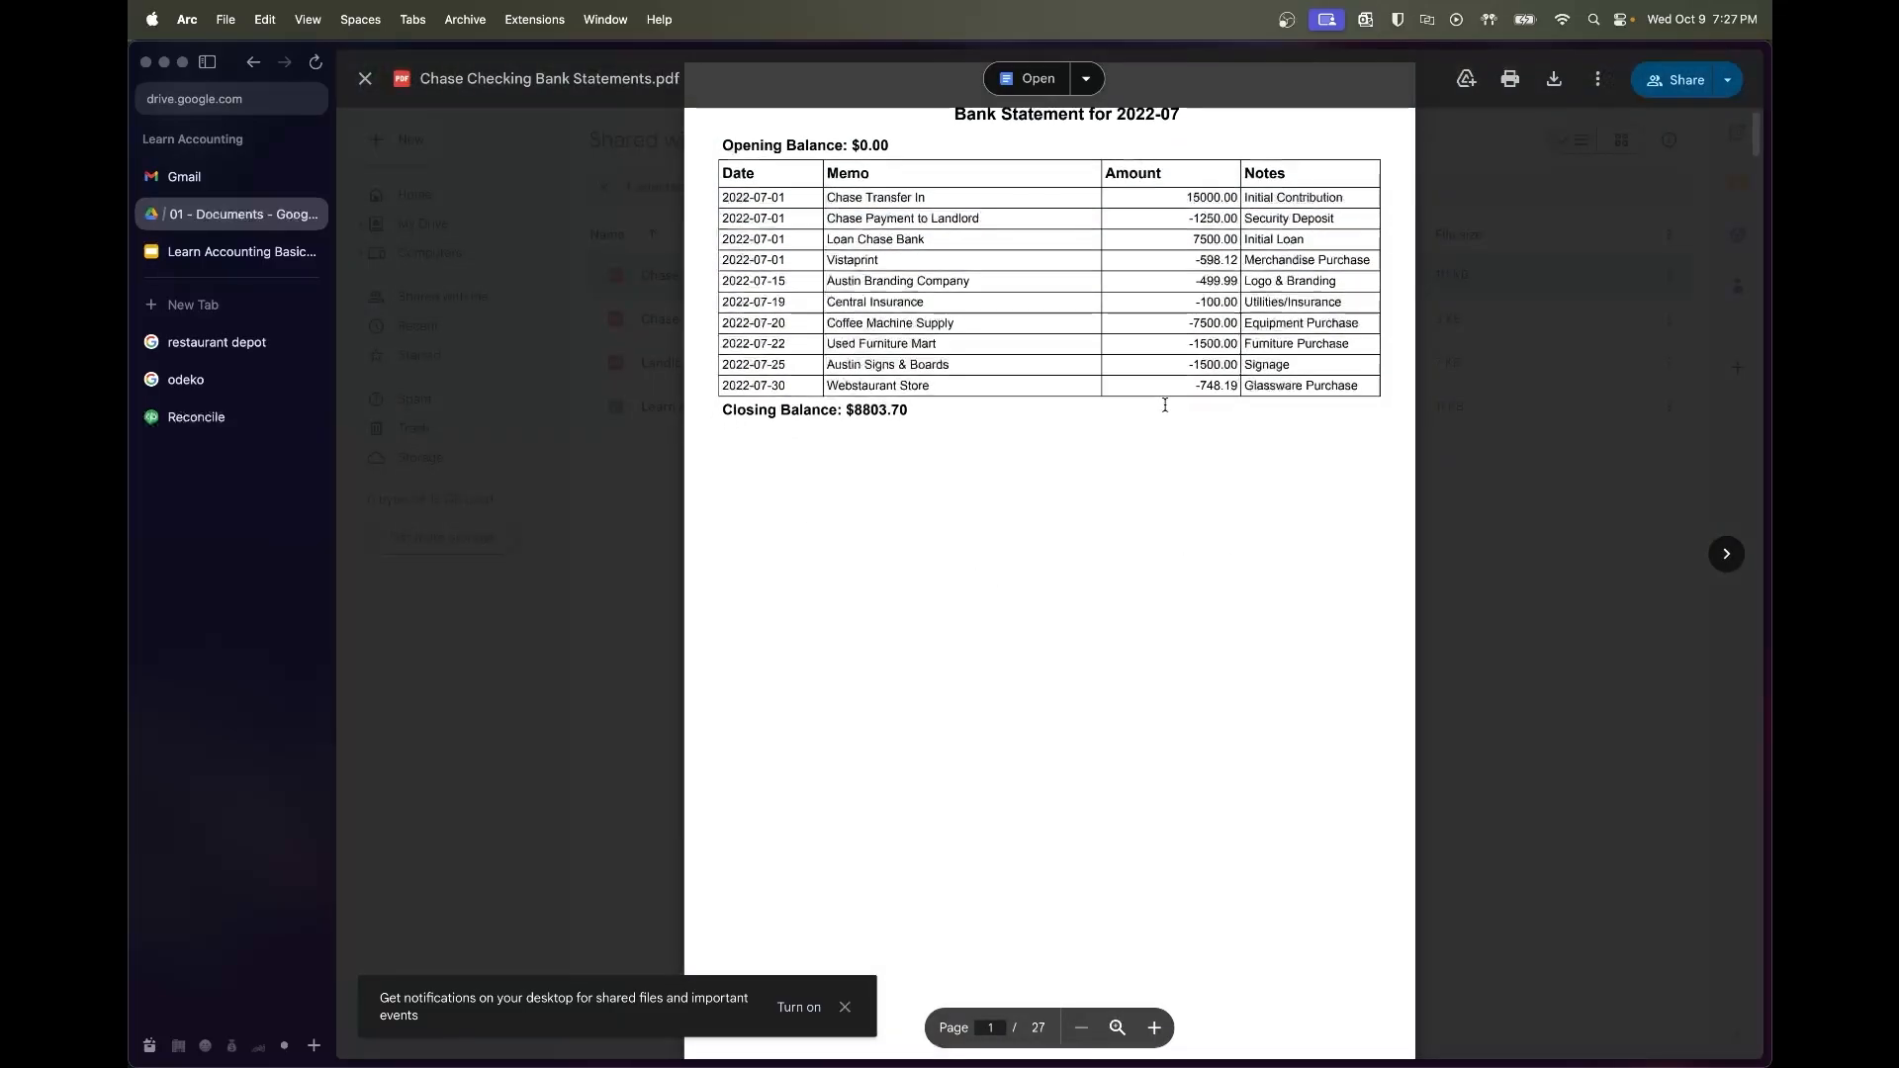
scroll(1165, 404, "down", 20)
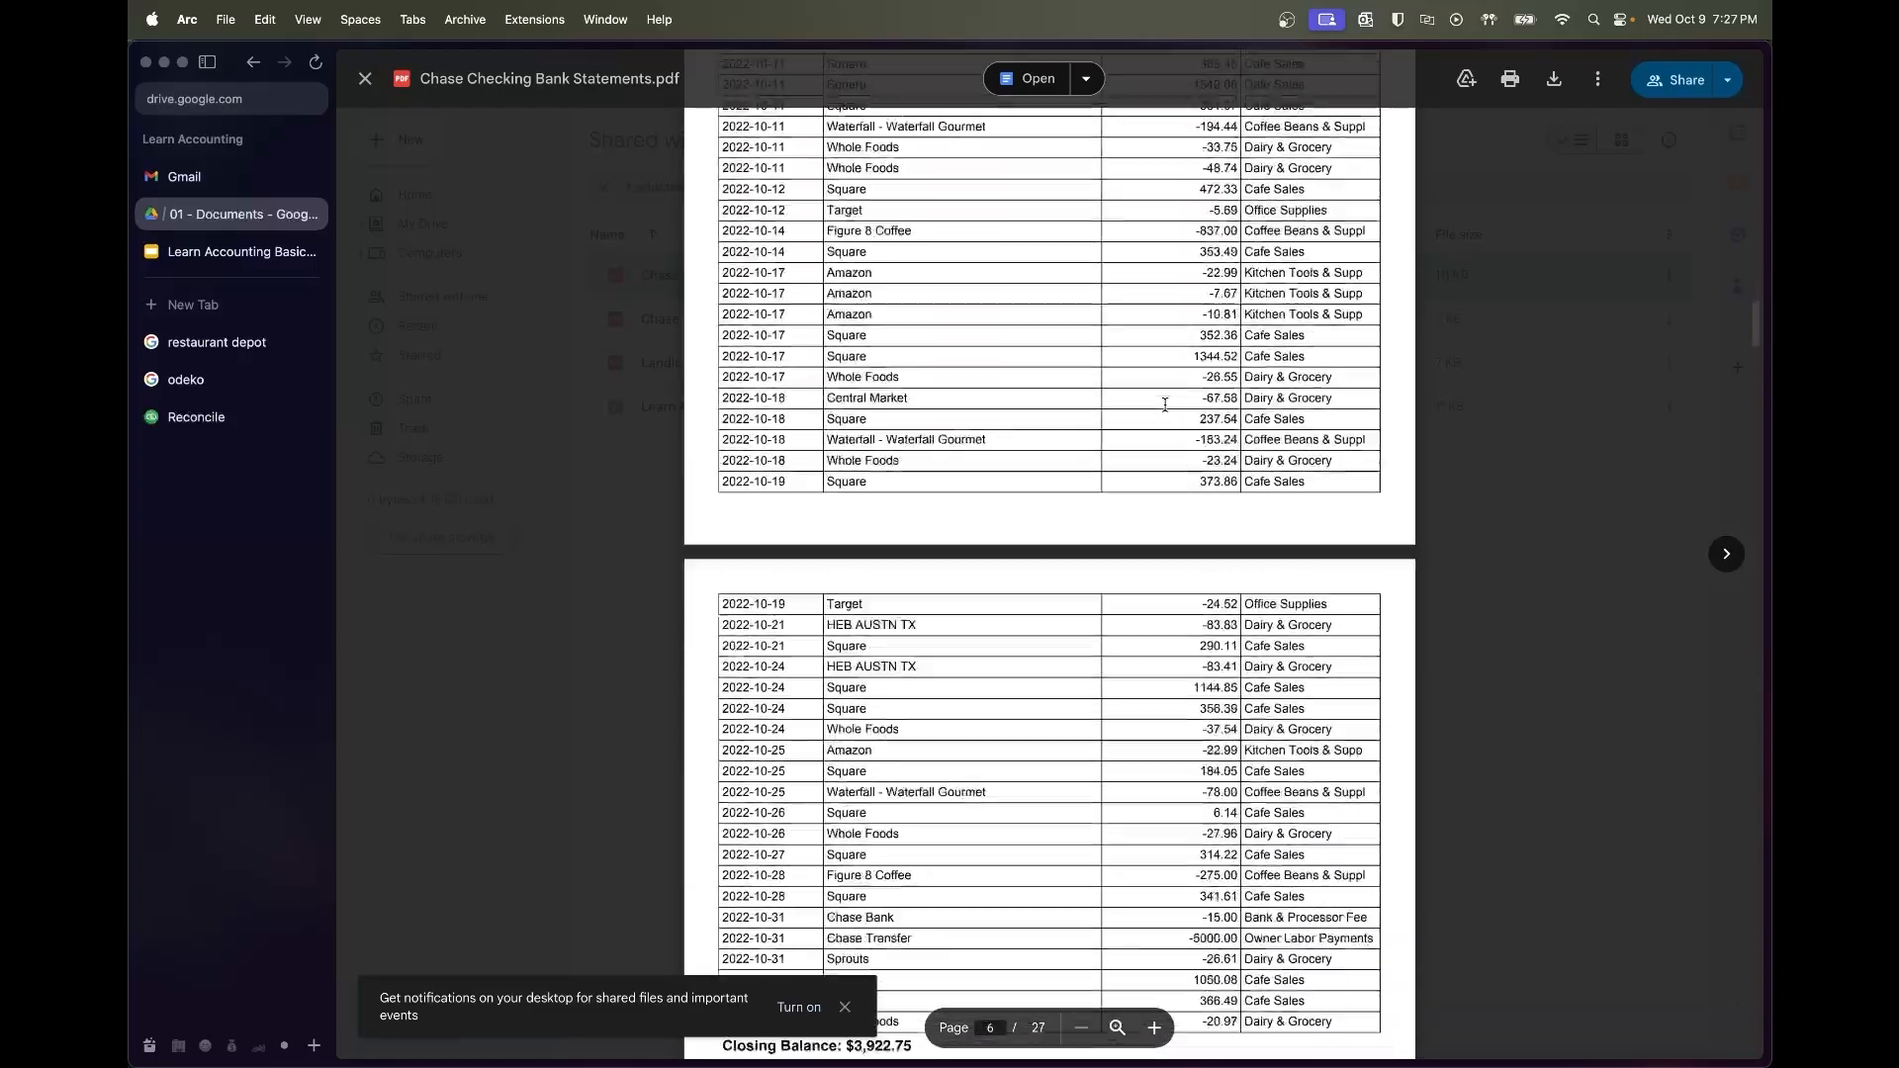
scroll(1165, 405, "down", 20)
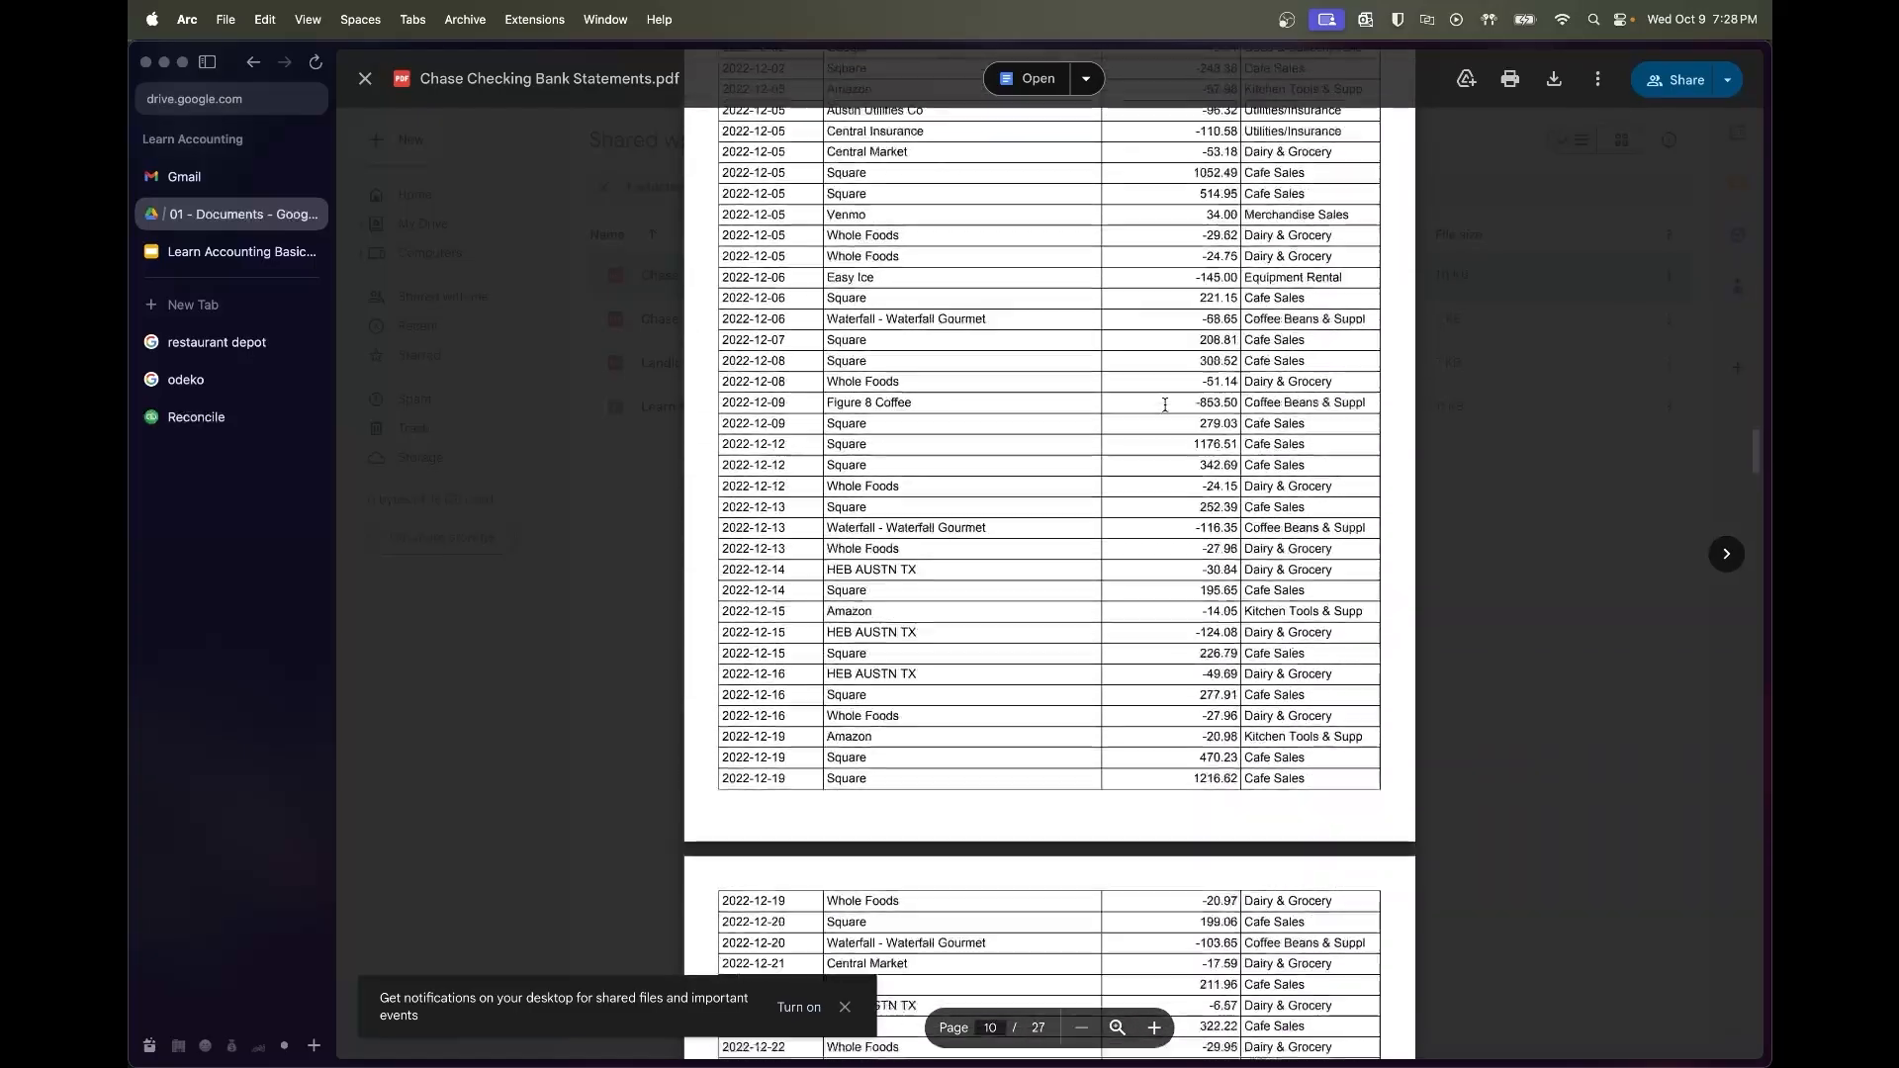
scroll(1165, 405, "down", 20)
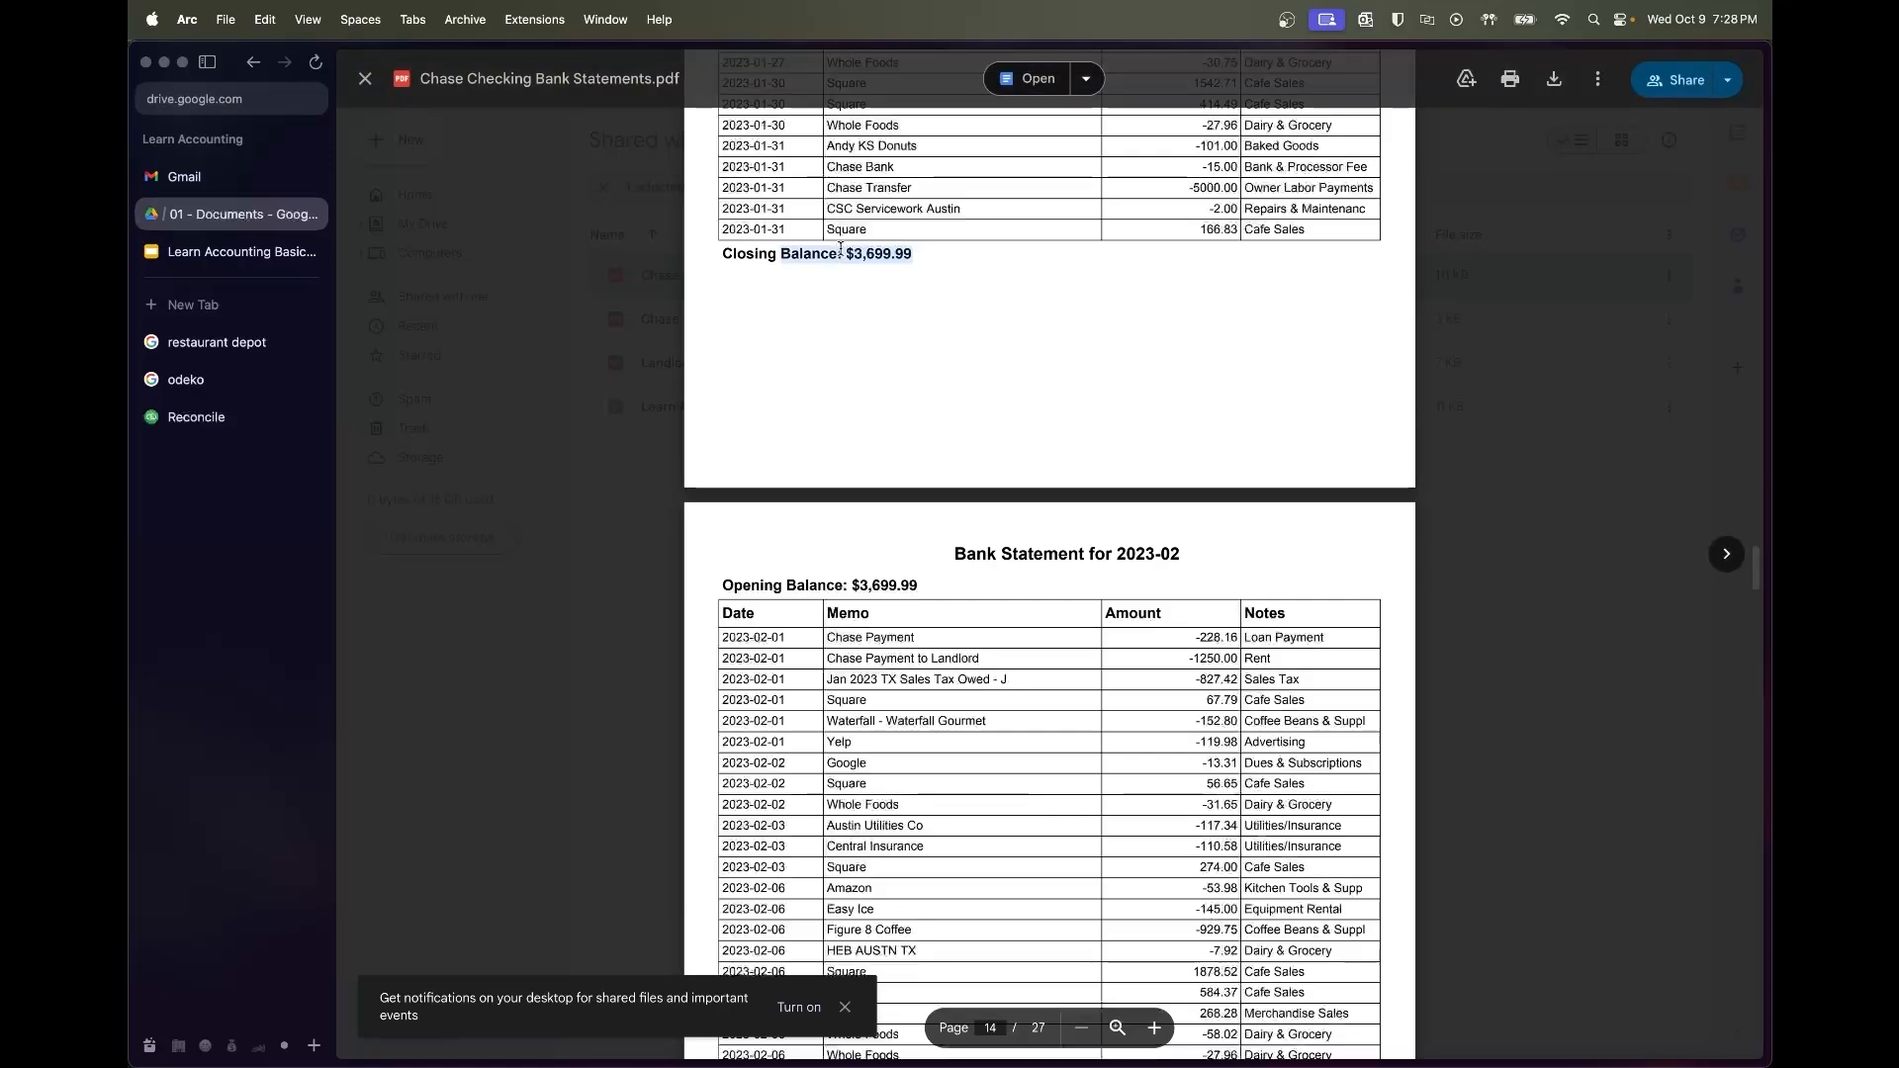
key("super+c")
Paste $3,699.99 as the ending balance and finish the January reconciliation
left_click(196, 417)
left_click(859, 551)
key("super+v")
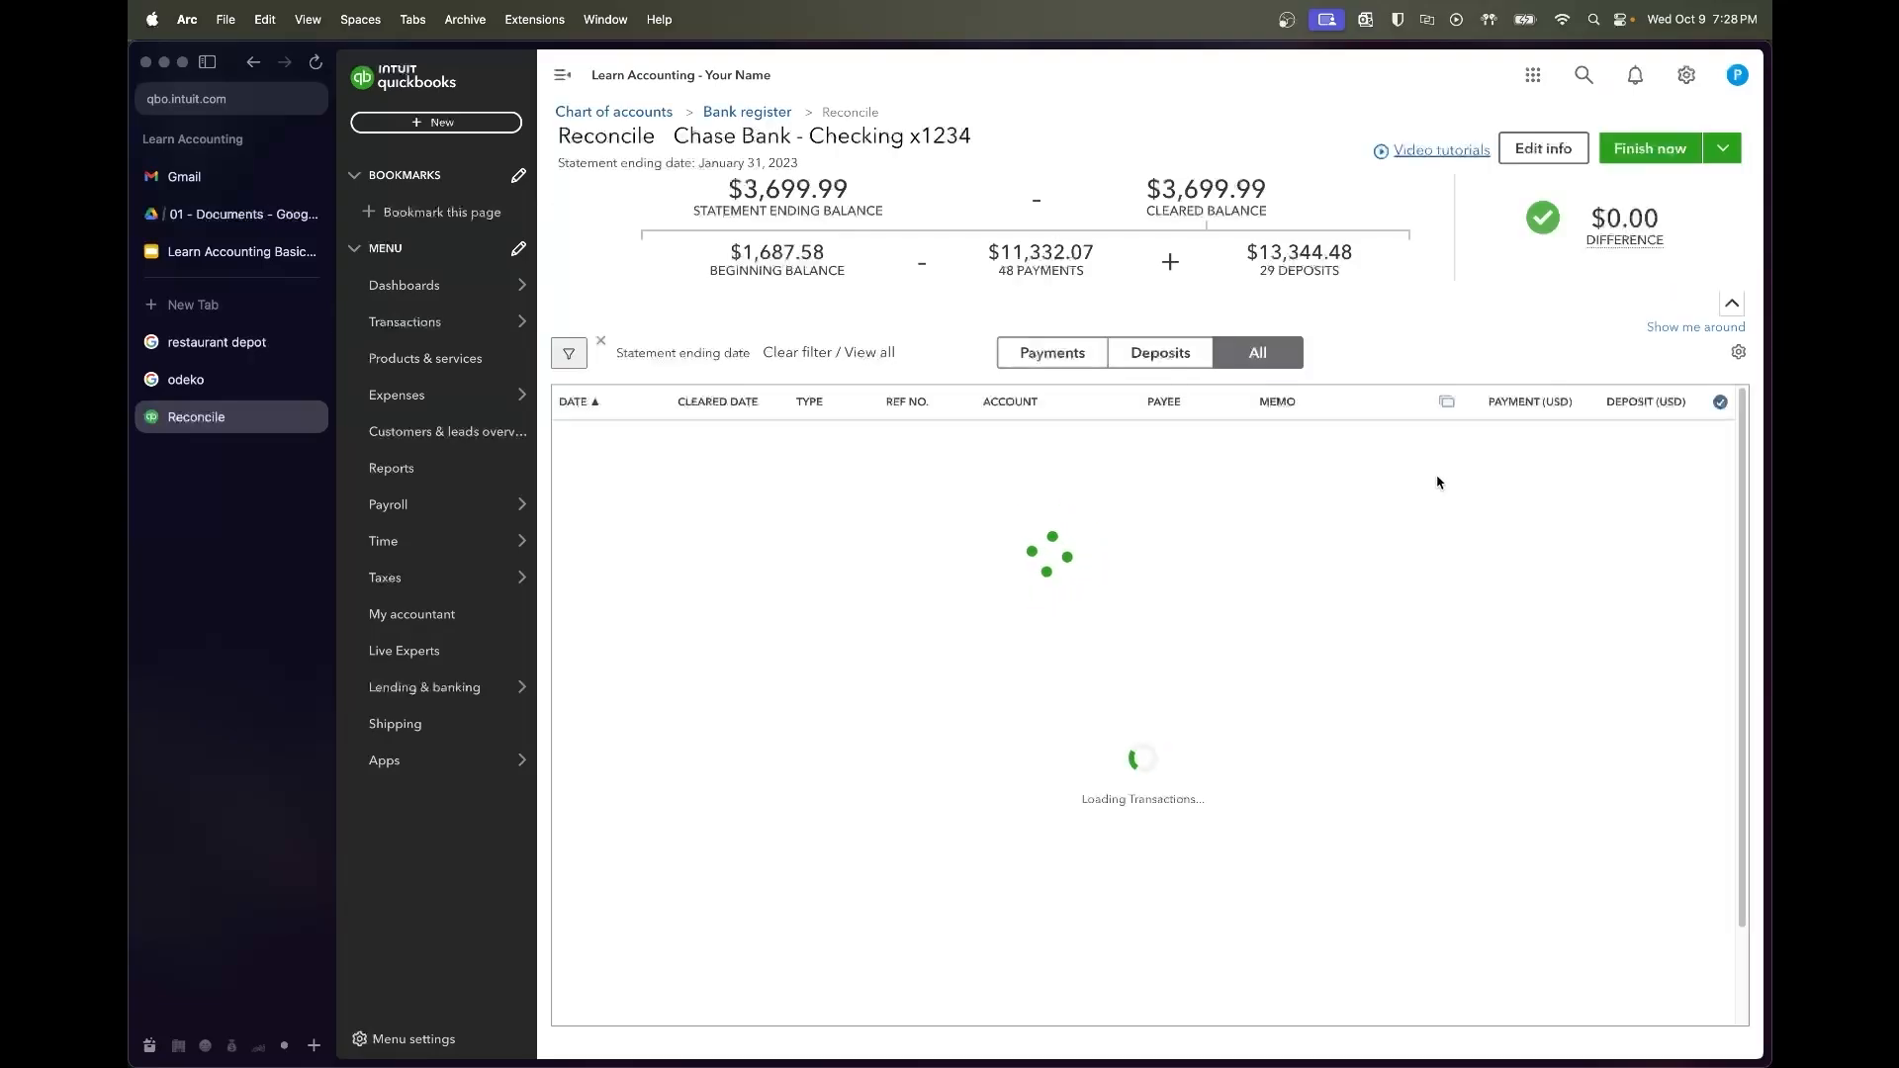
scroll(1590, 594, "down", 10)
scroll(1589, 596, "up", 10)
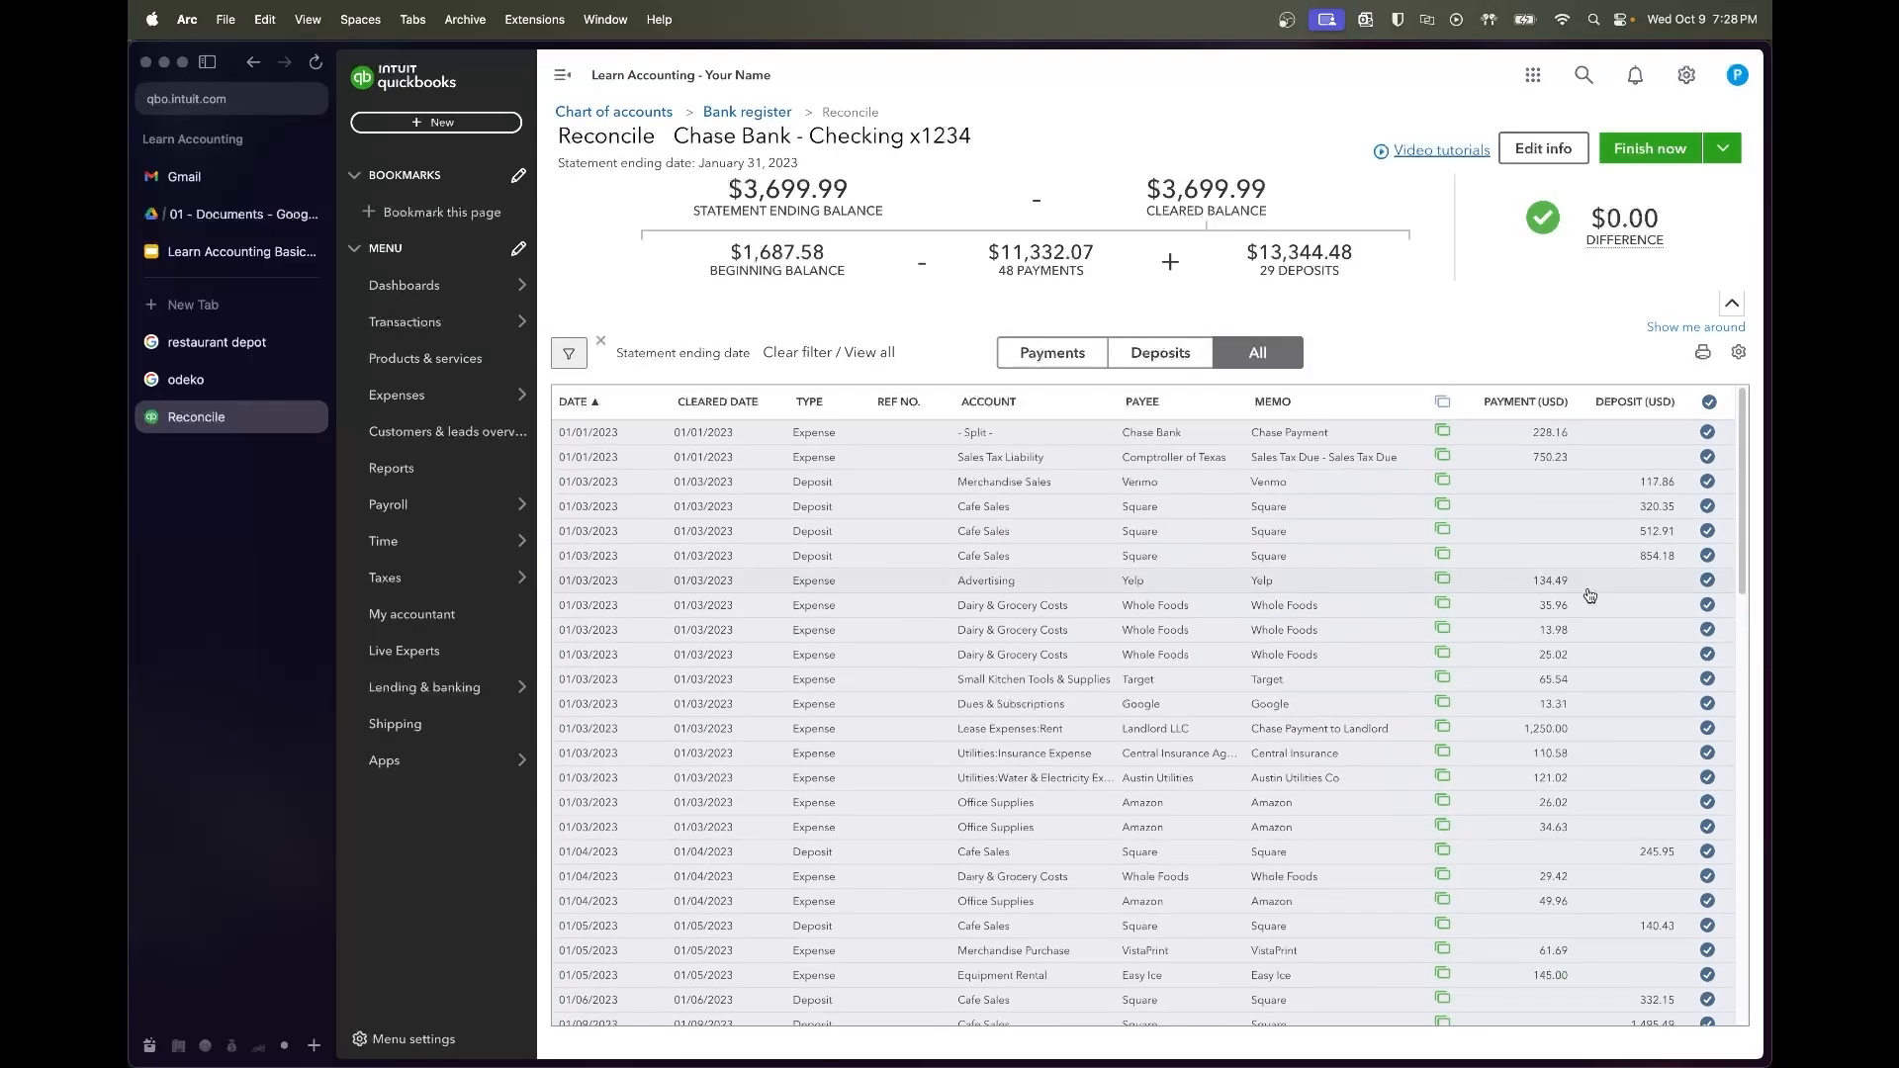
left_click(1637, 150)
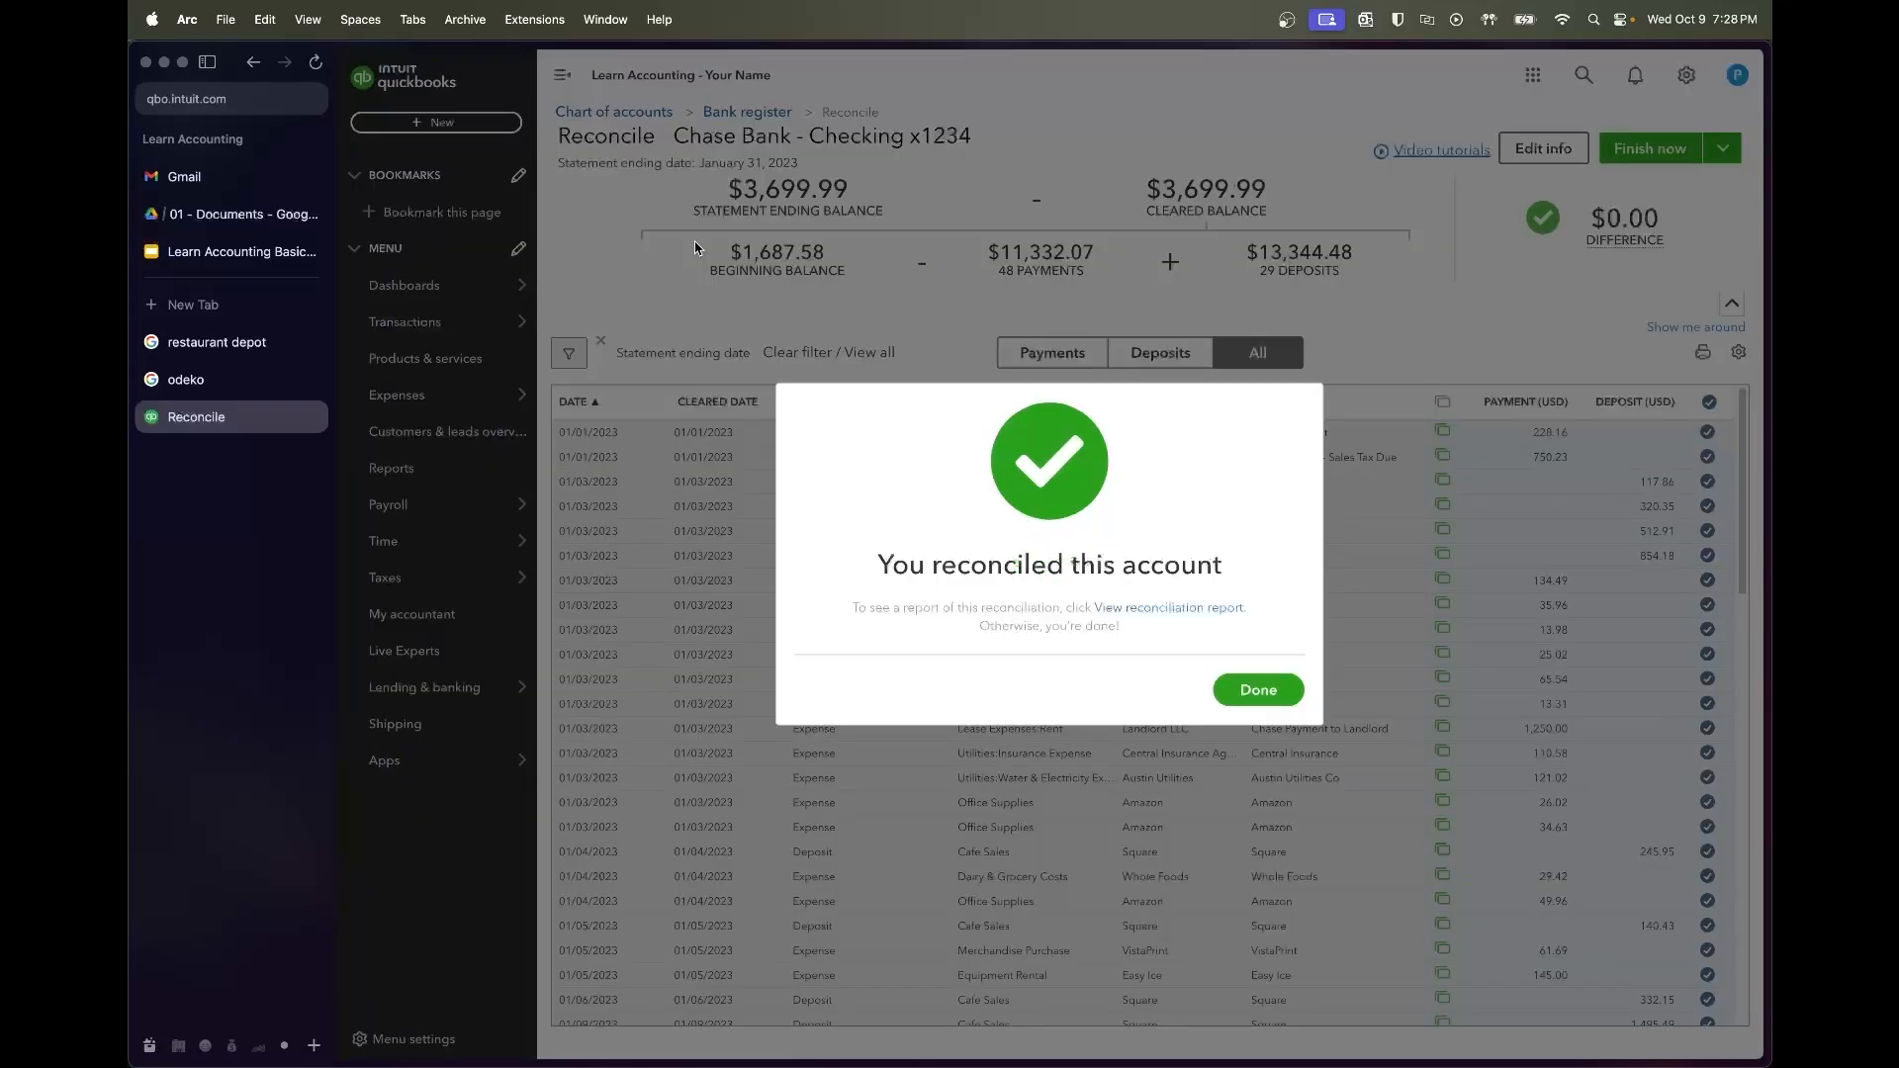
left_click(1248, 689)
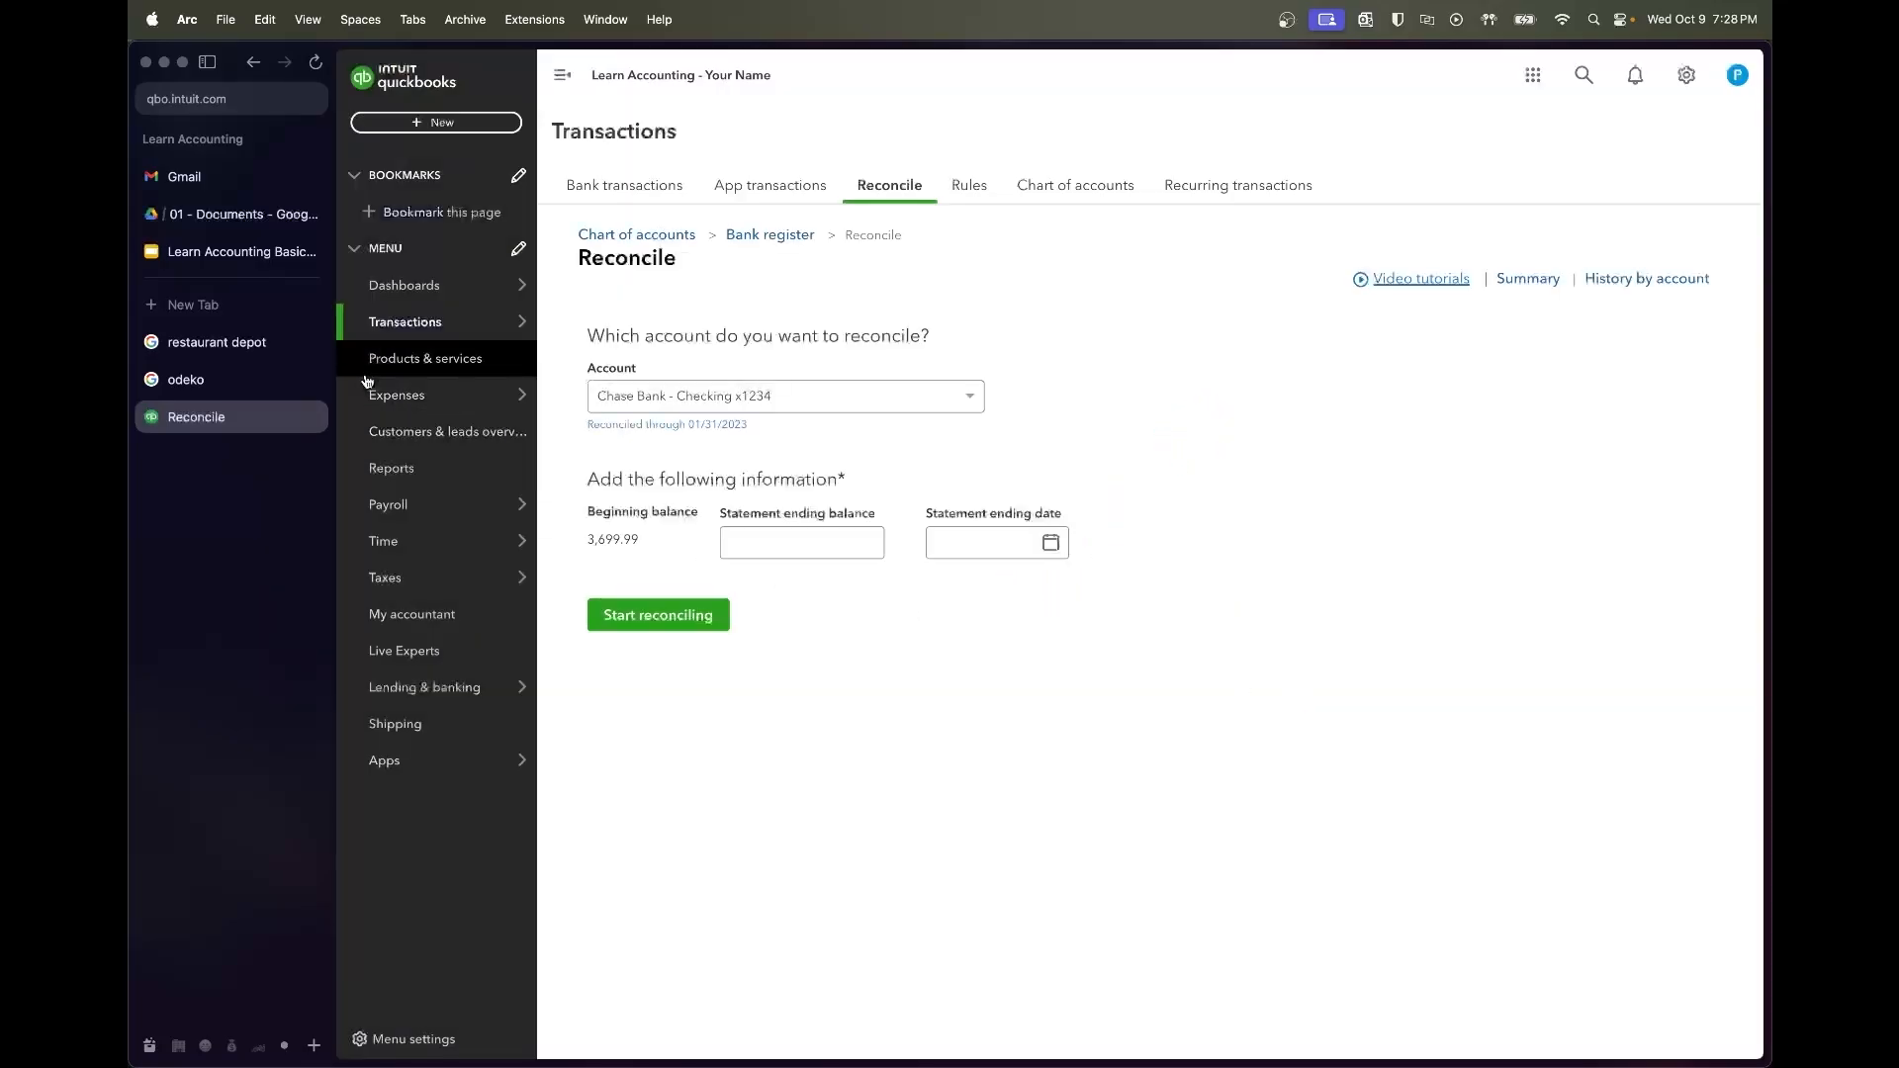
Take February's $6,389.03 closing balance from the statement PDF as the statement ending balance
left_click(255, 228)
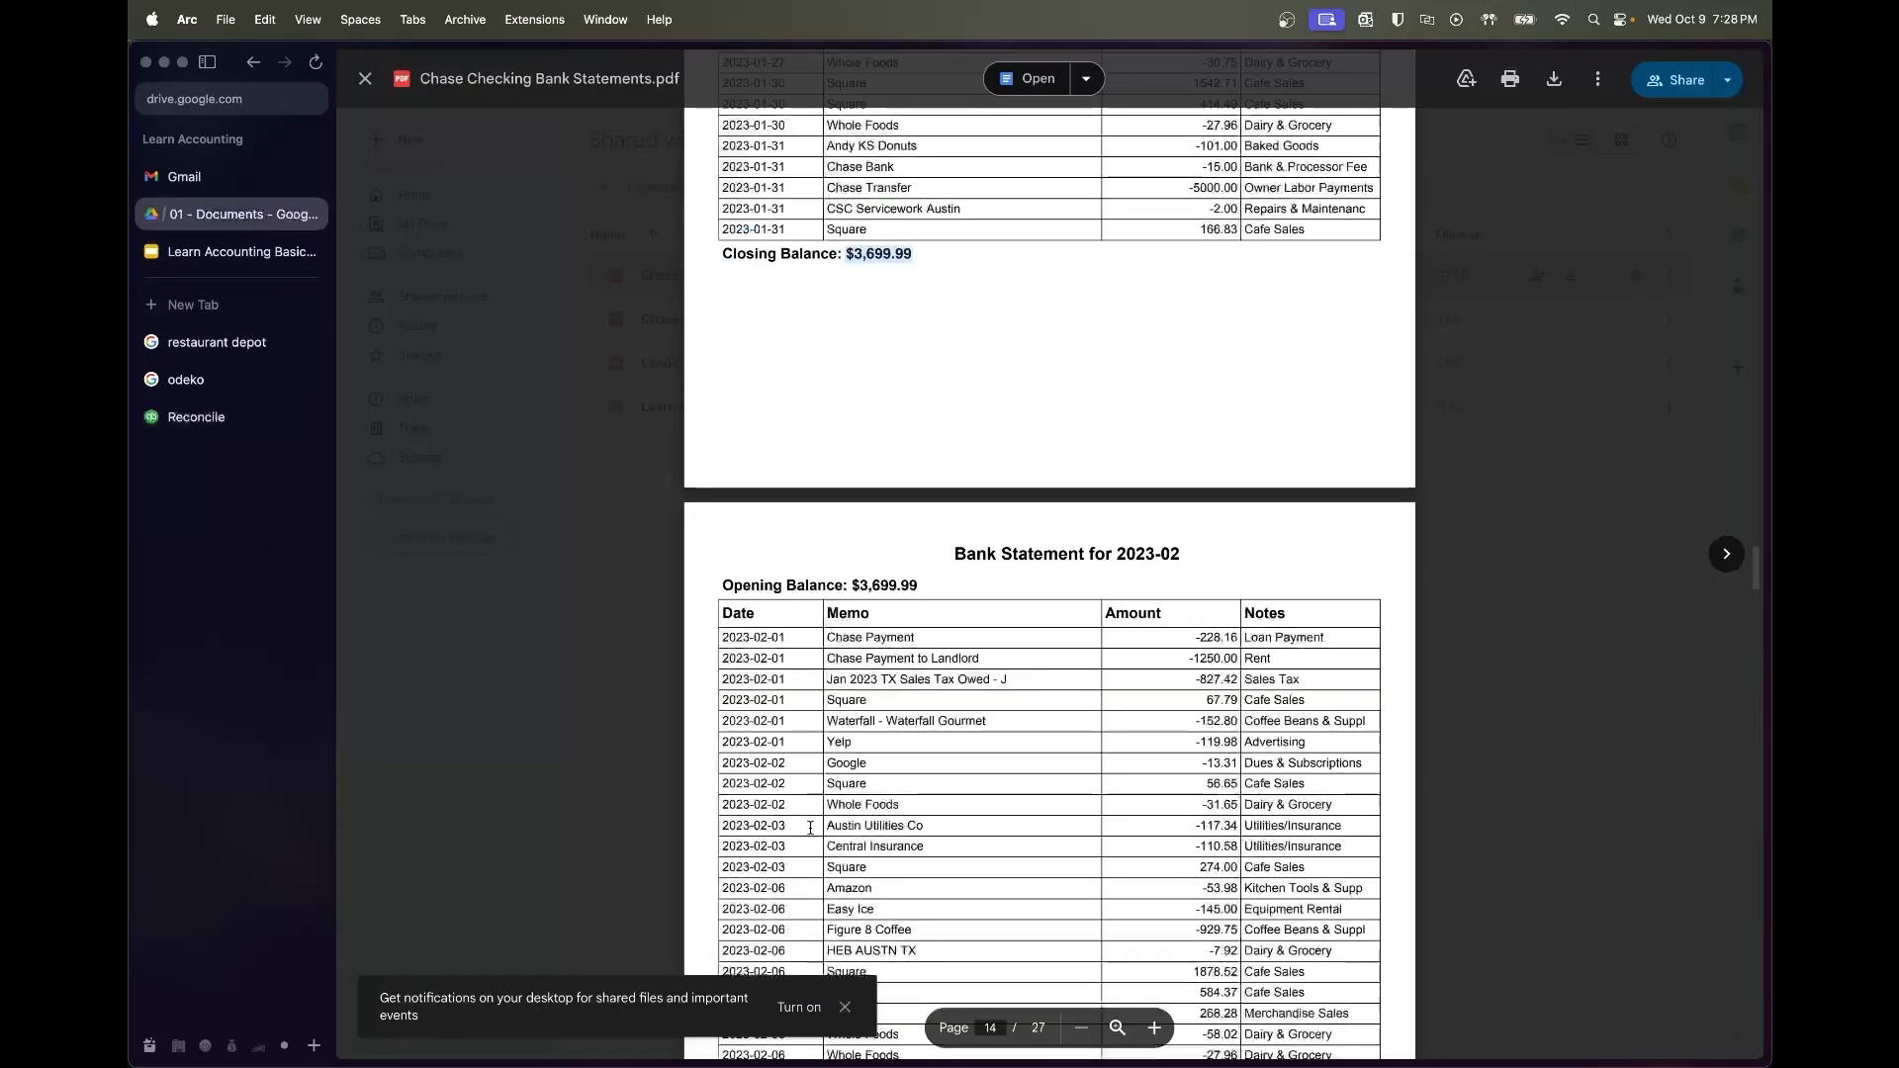
scroll(810, 828, "down", 15)
scroll(810, 828, "down", 3)
double_click(879, 653)
left_click(218, 416)
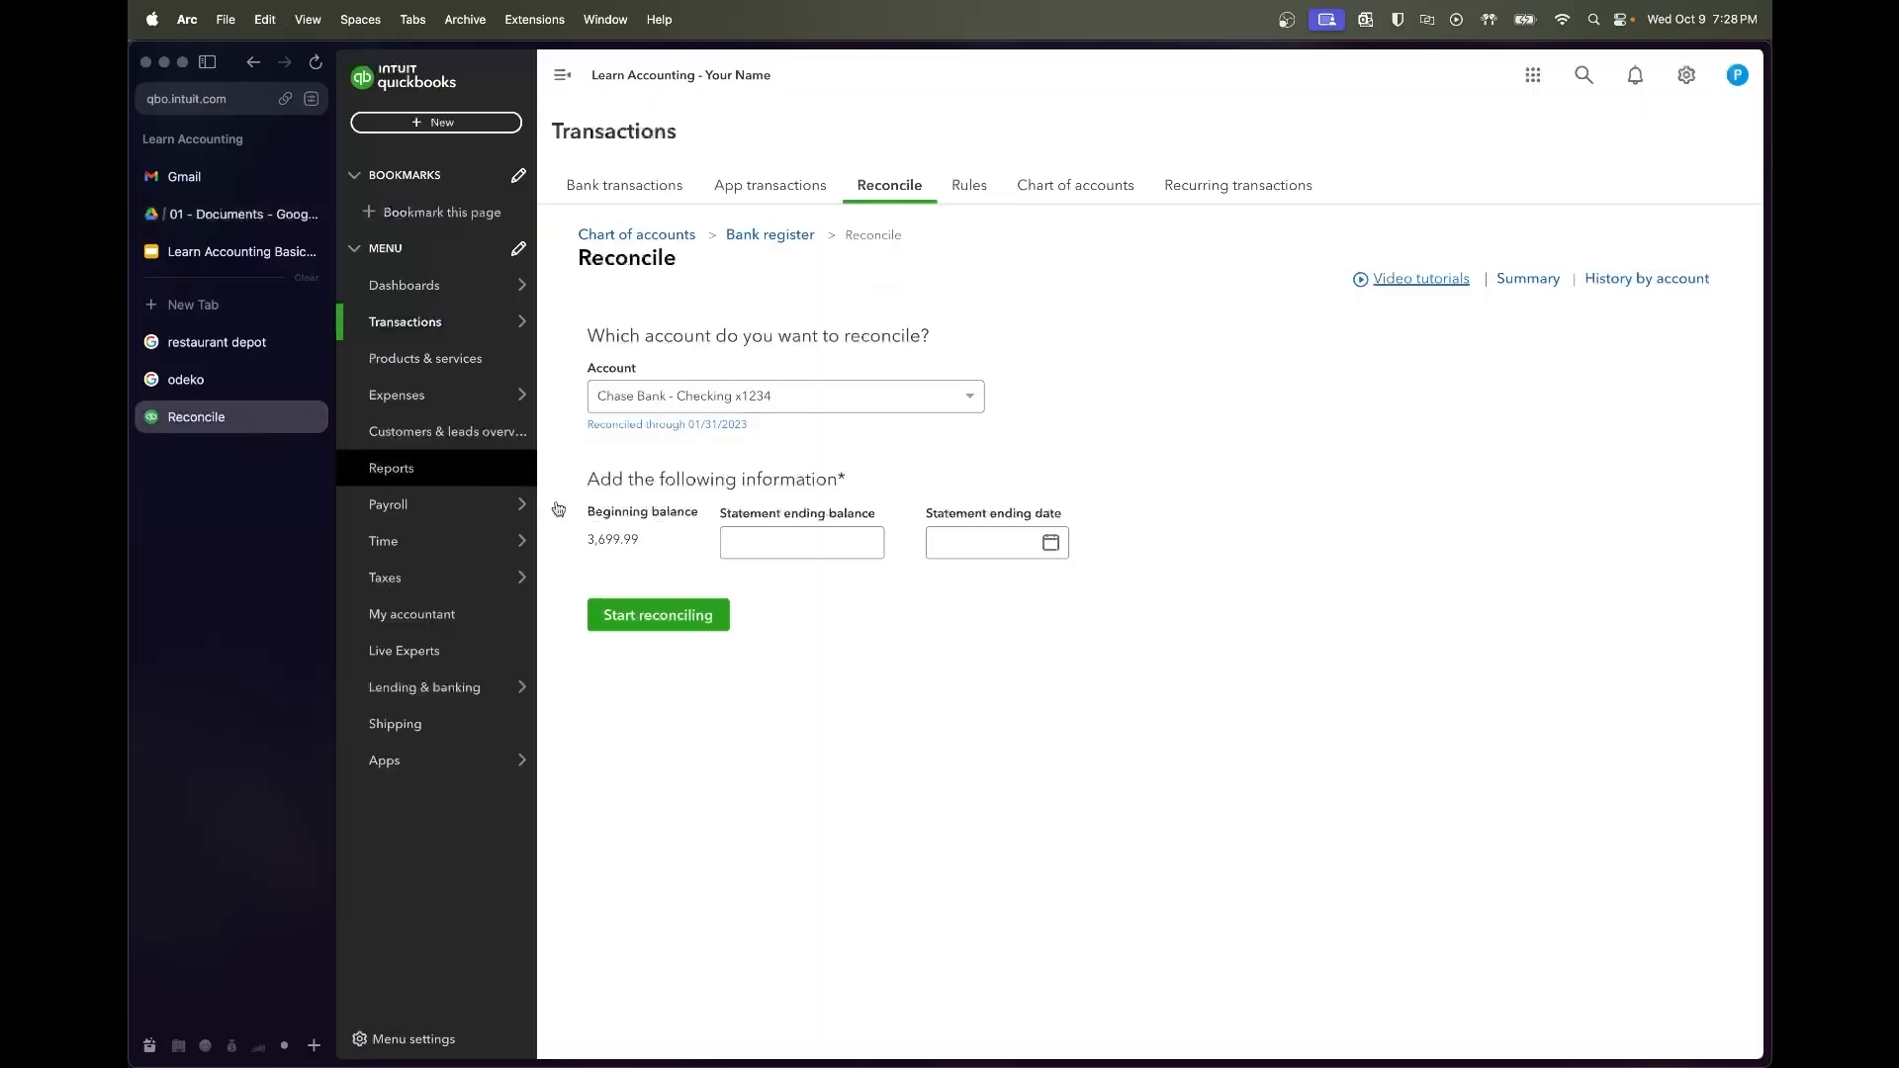
left_click(792, 542)
key("super+v")
Pick 02/28/2023 as the statement ending date in the calendar
left_click(1038, 535)
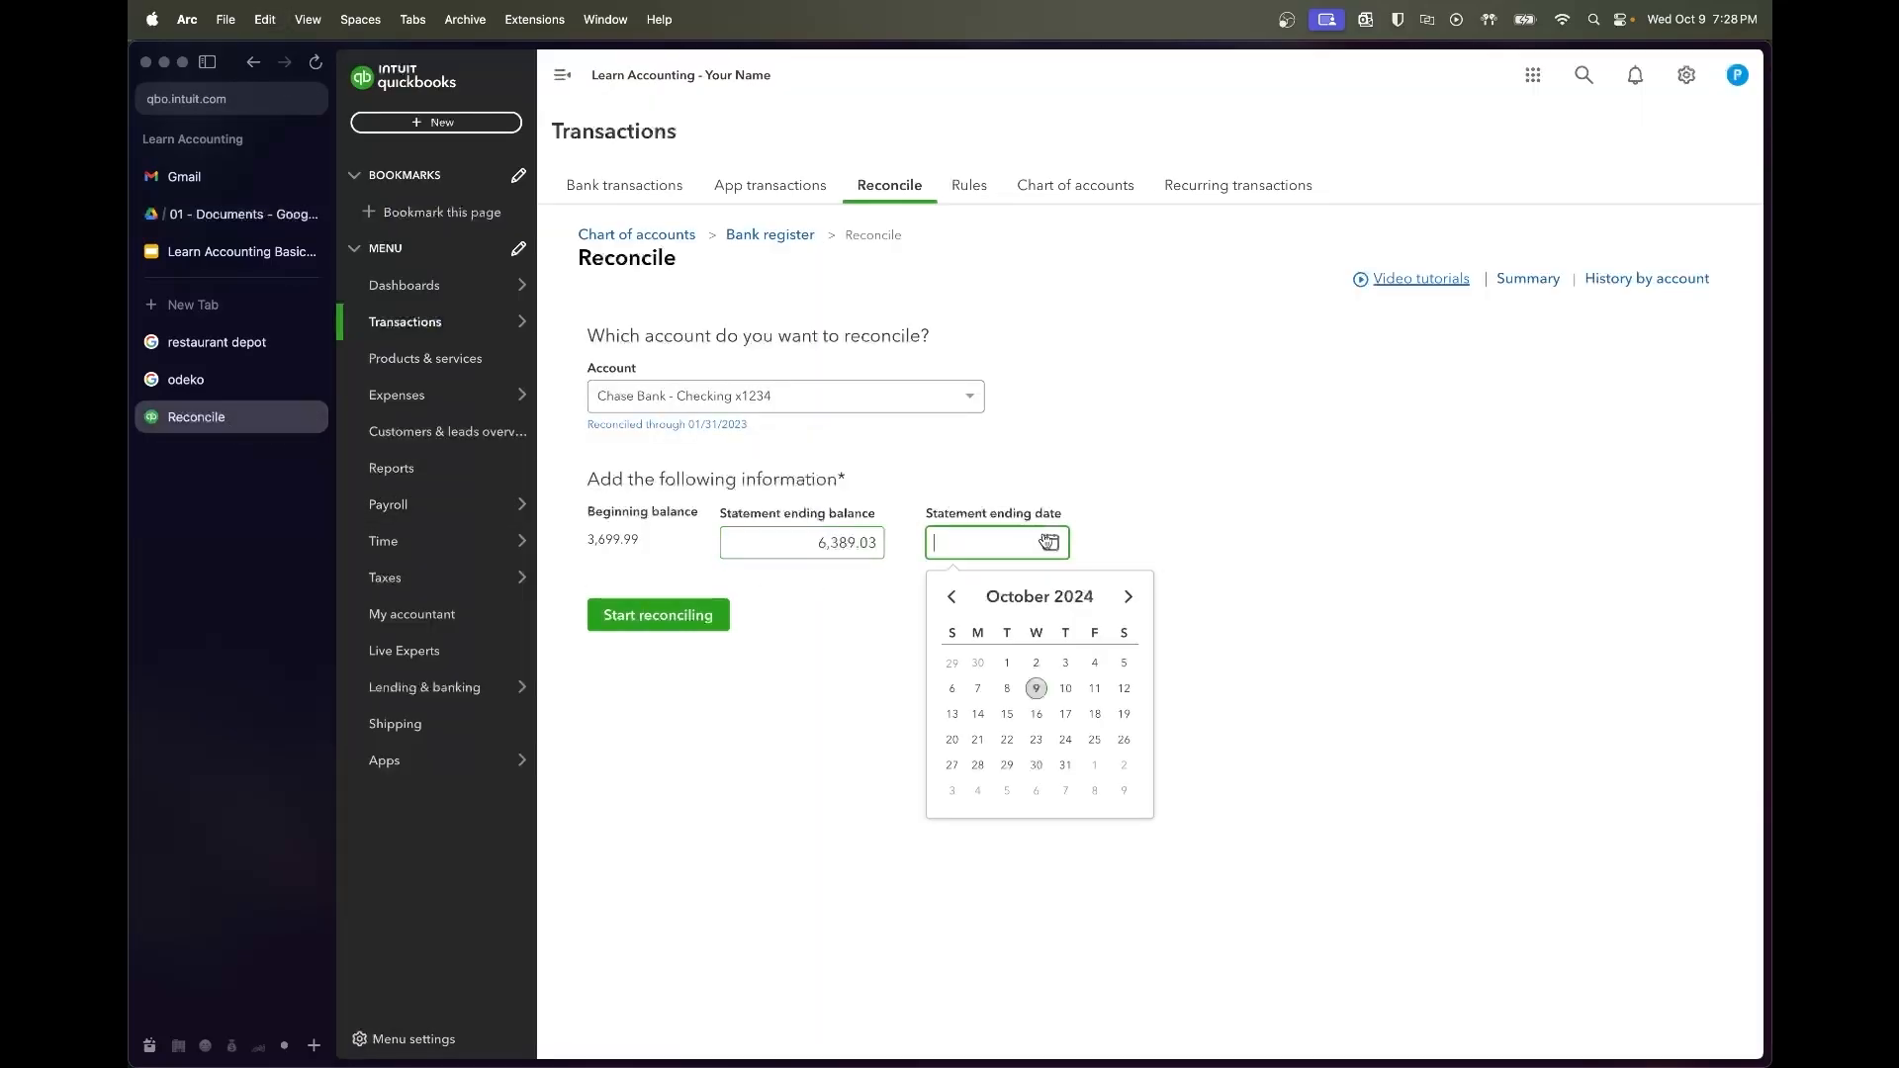
left_click(950, 598)
left_click(950, 599)
left_click(951, 599)
left_click(953, 598)
left_click(953, 598)
left_click(954, 599)
left_click(954, 599)
left_click(953, 598)
left_click(954, 598)
left_click(954, 598)
left_click(953, 599)
left_click(953, 598)
left_click(1007, 766)
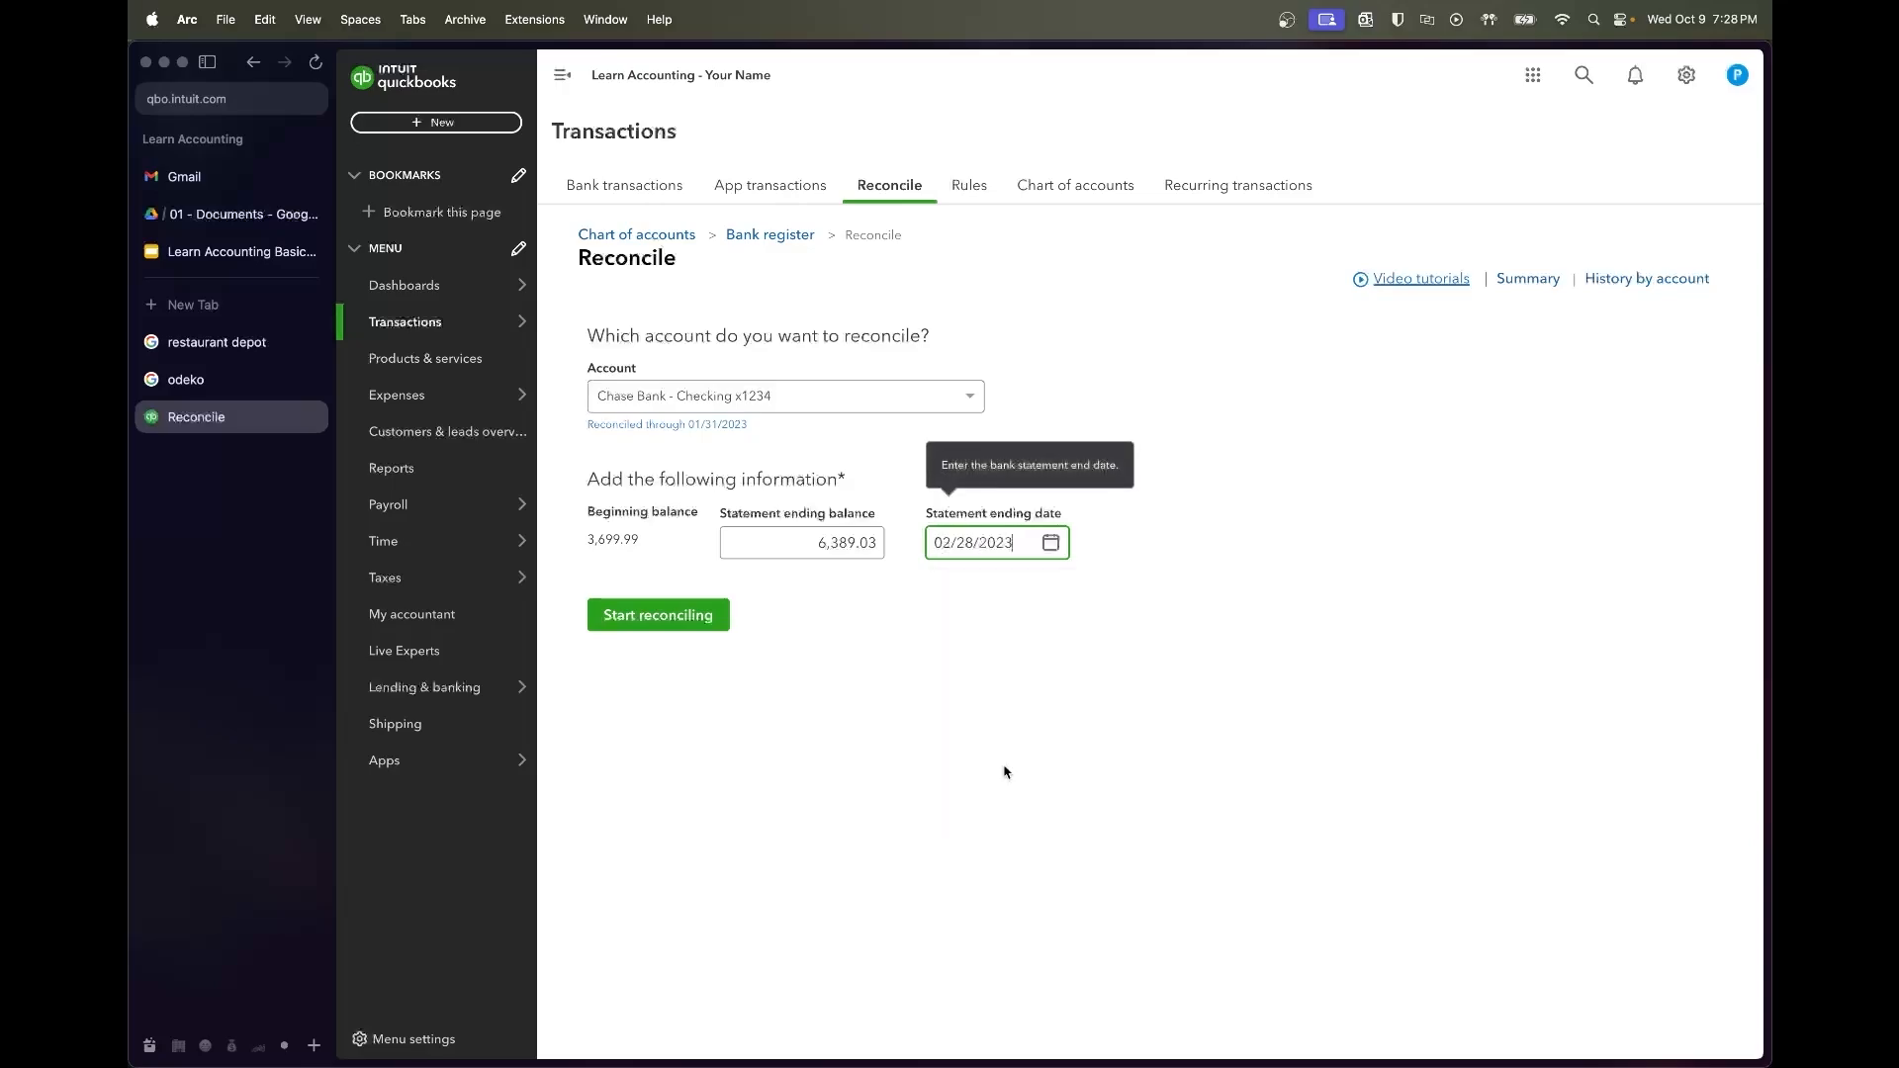
Complete the February reconciliation and return to the bank statements PDF
left_click(649, 629)
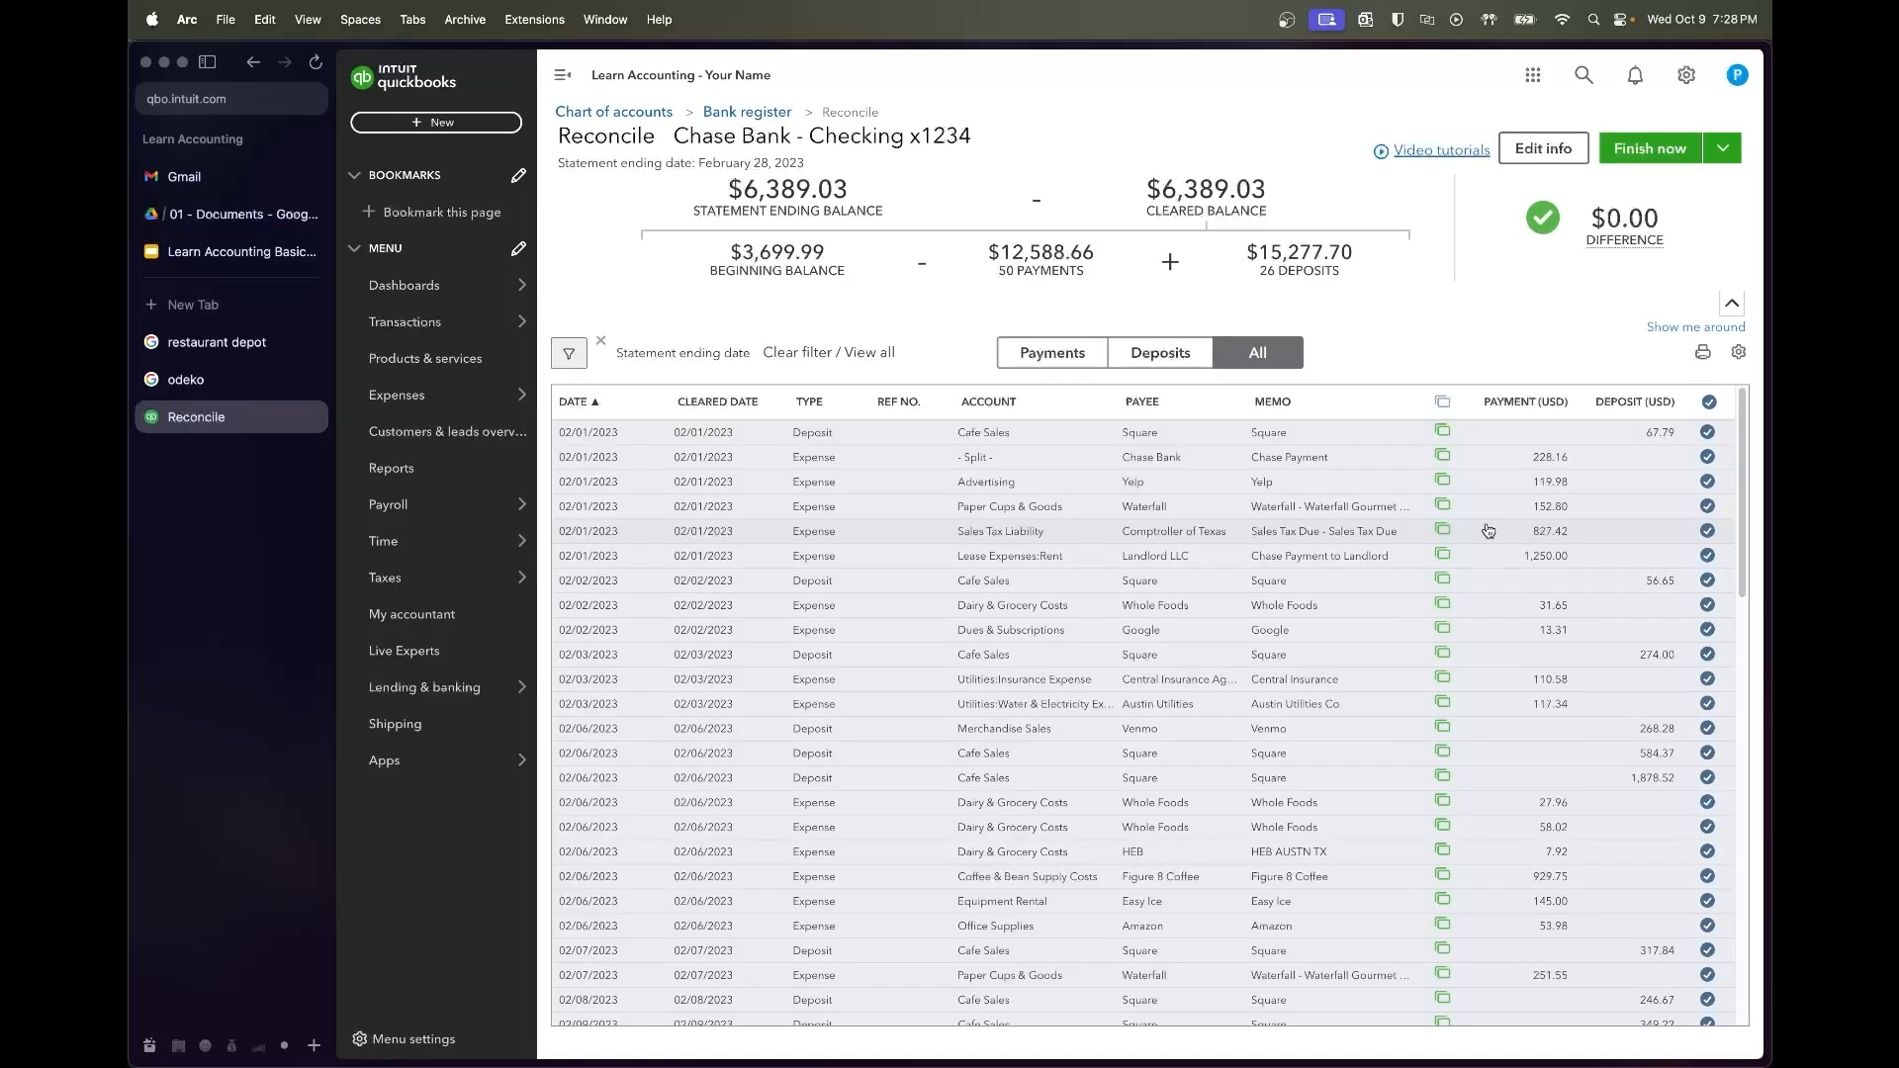
scroll(1489, 531, "down", 12)
left_click(1650, 149)
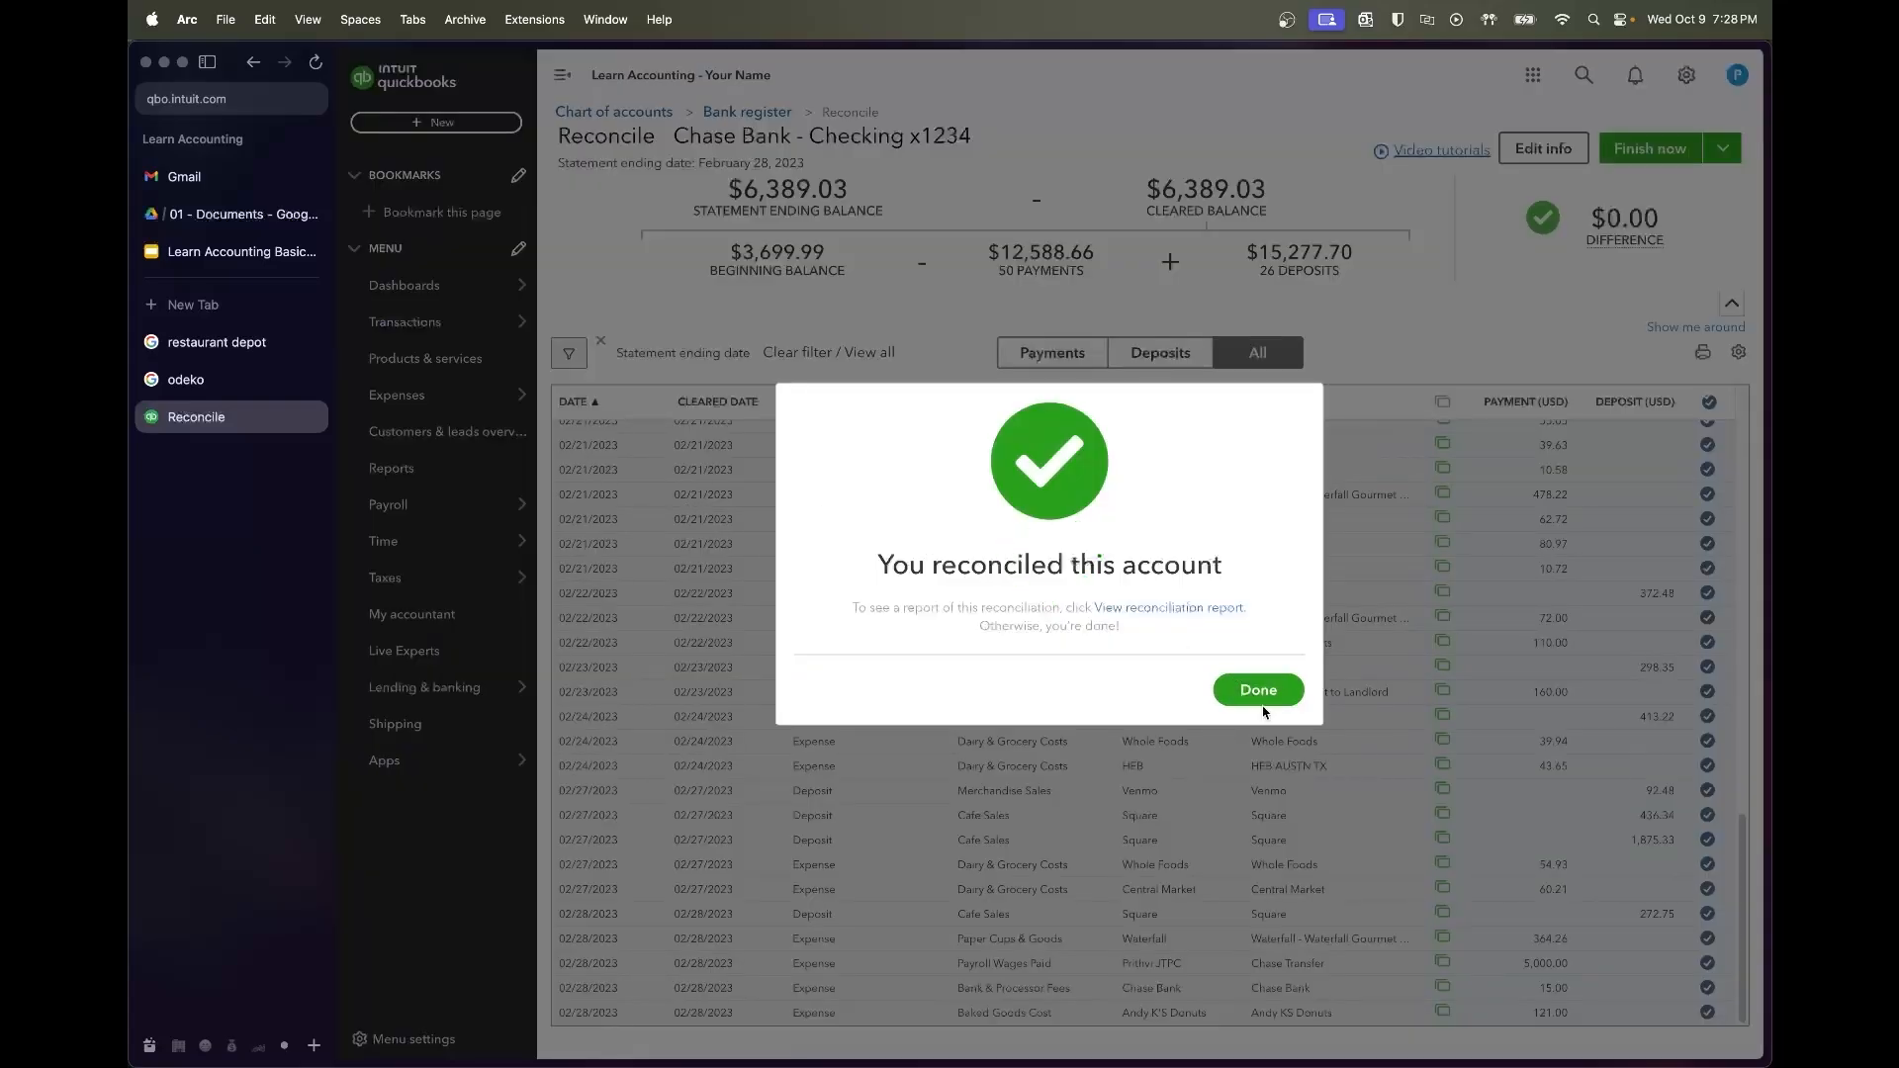
left_click(1258, 691)
left_click(237, 213)
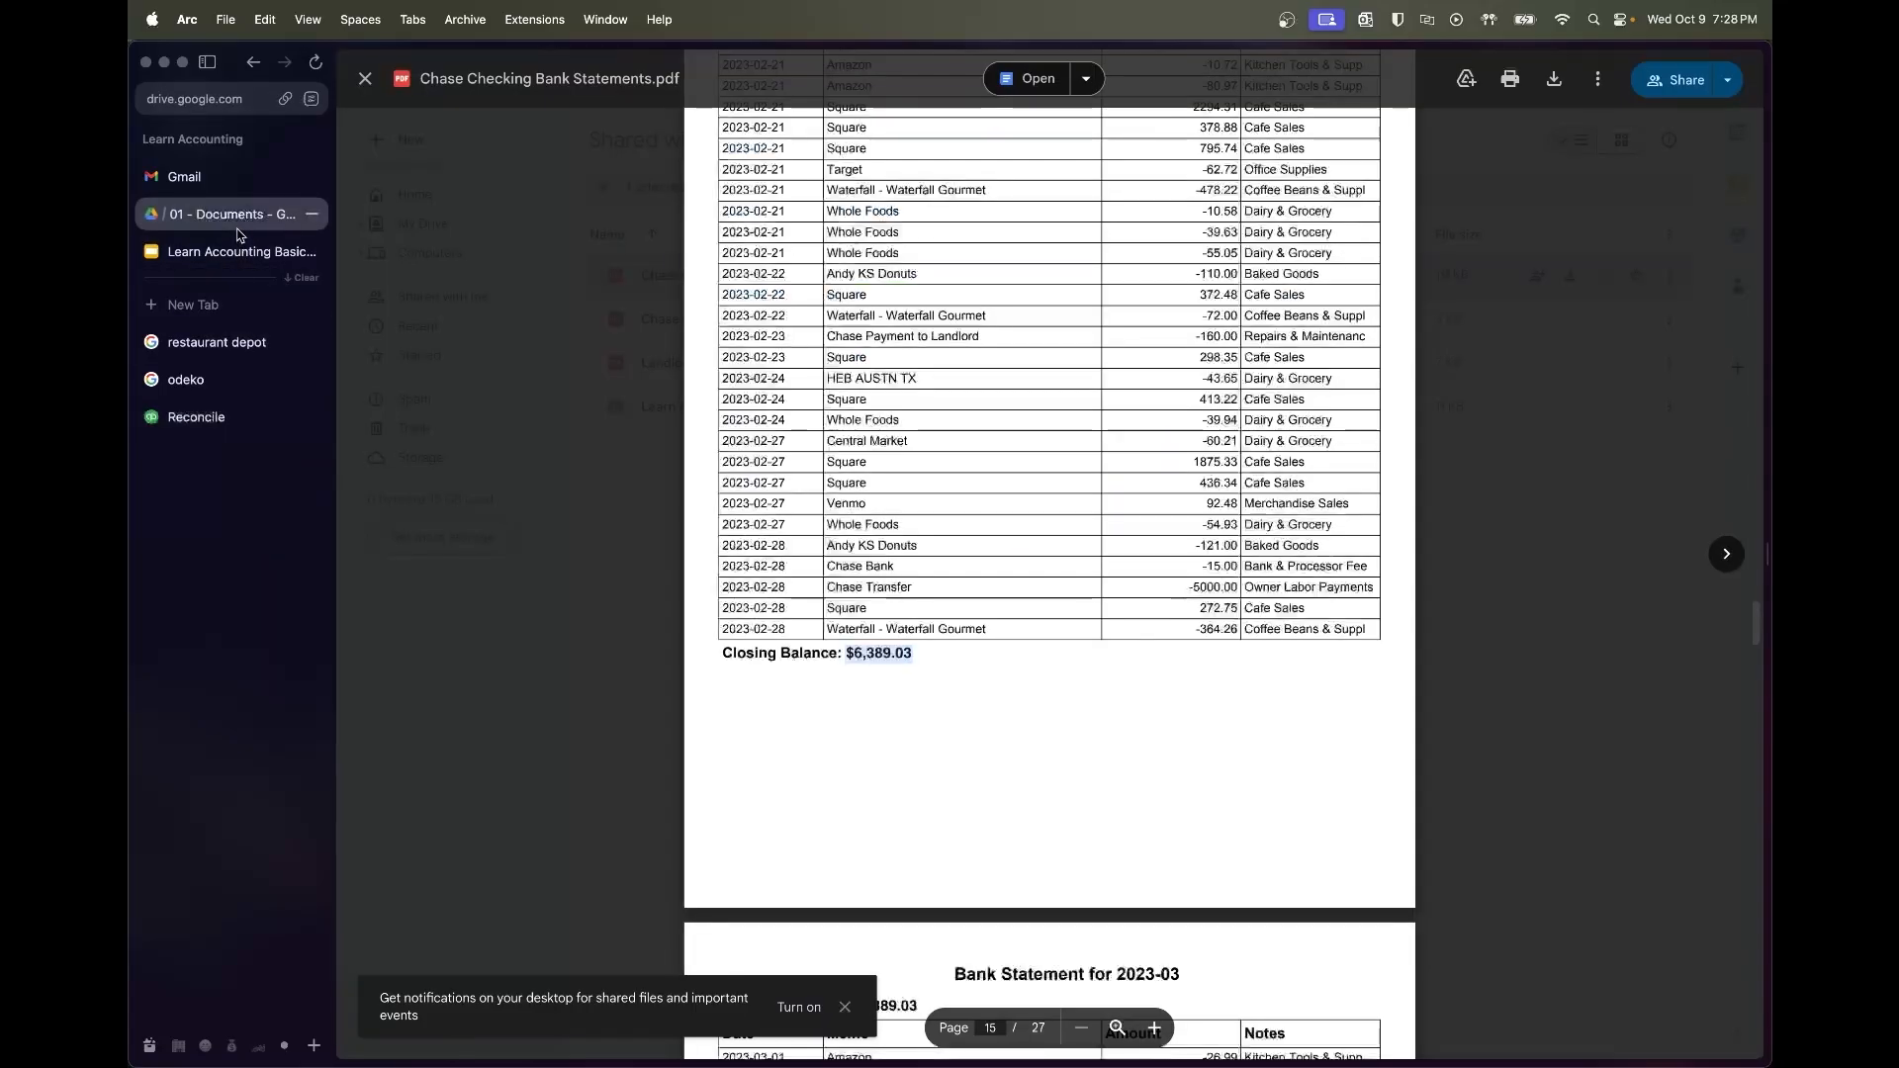
Enter ending date 03/31/2023 and the $8,905.25 March closing balance copied from the PDF
scroll(964, 444, "down", 20)
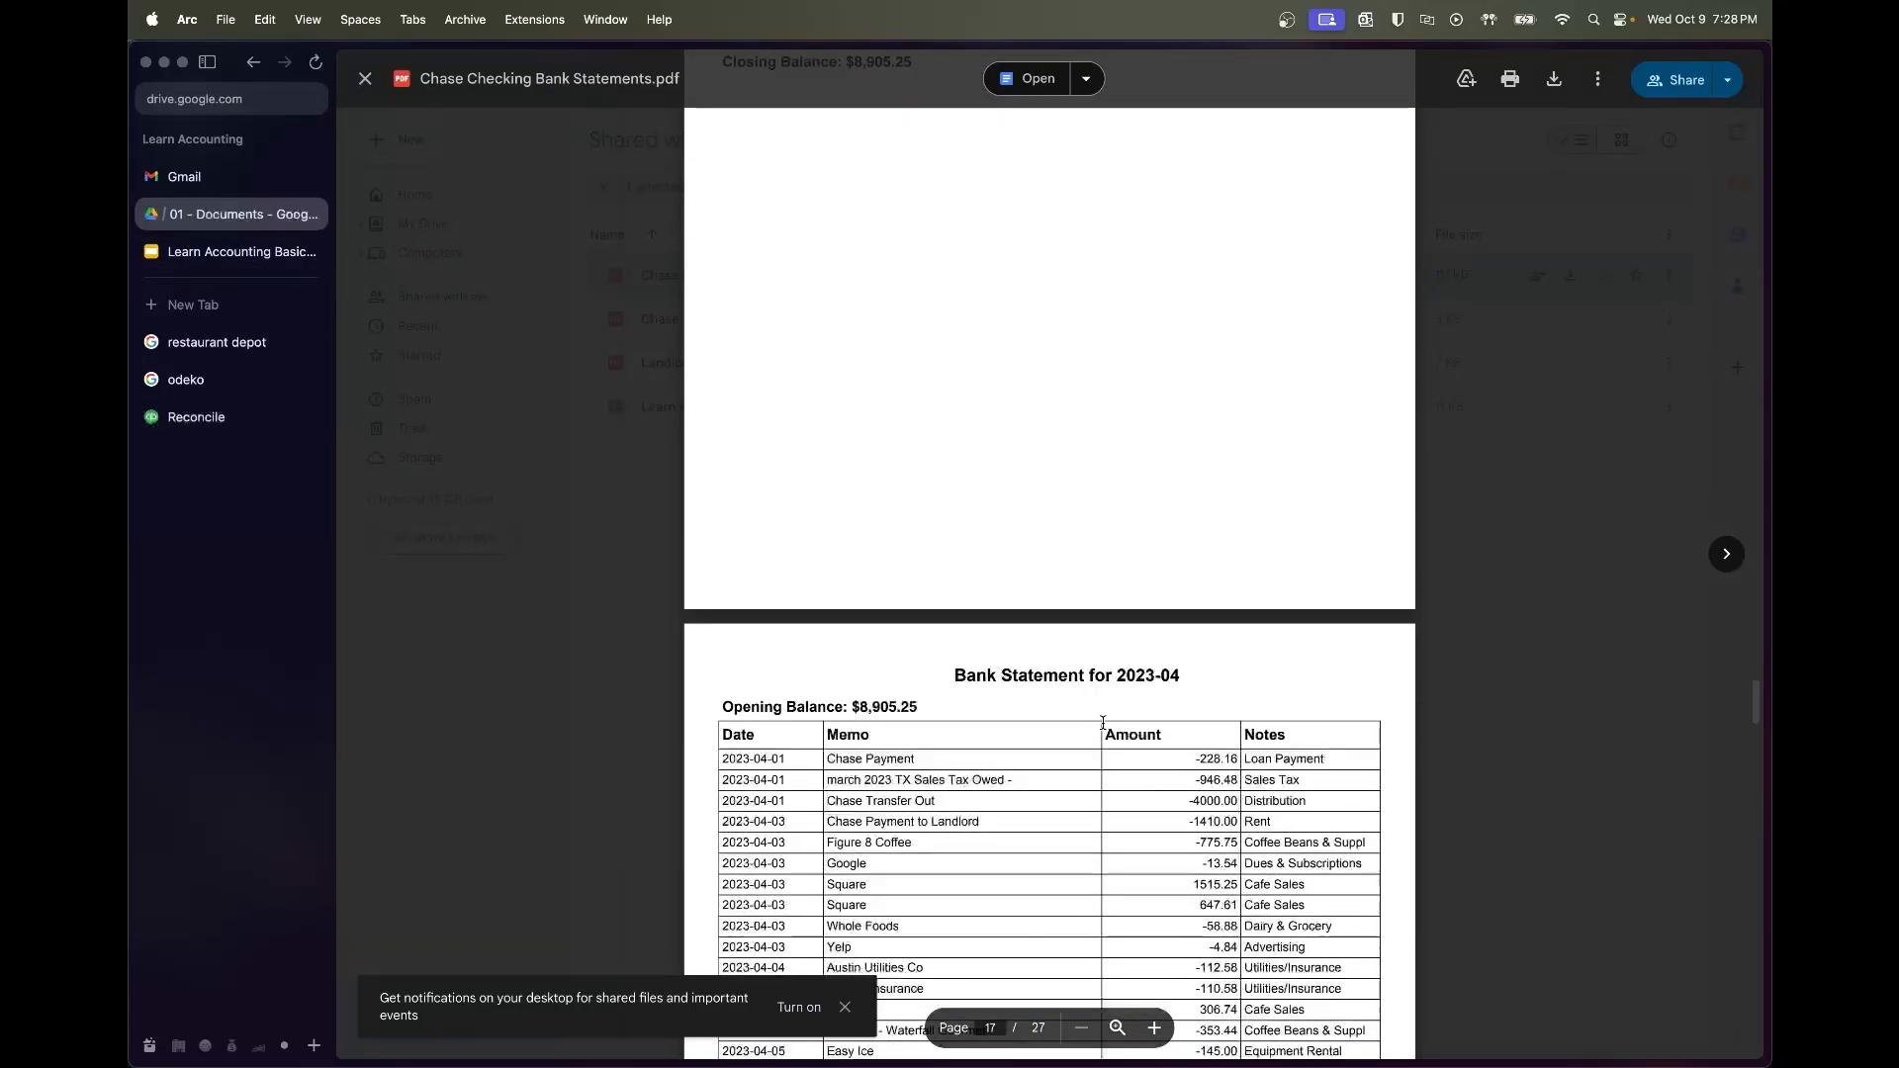
scroll(844, 548, "up", 2)
left_click_drag(913, 554, 847, 555)
key("super+c")
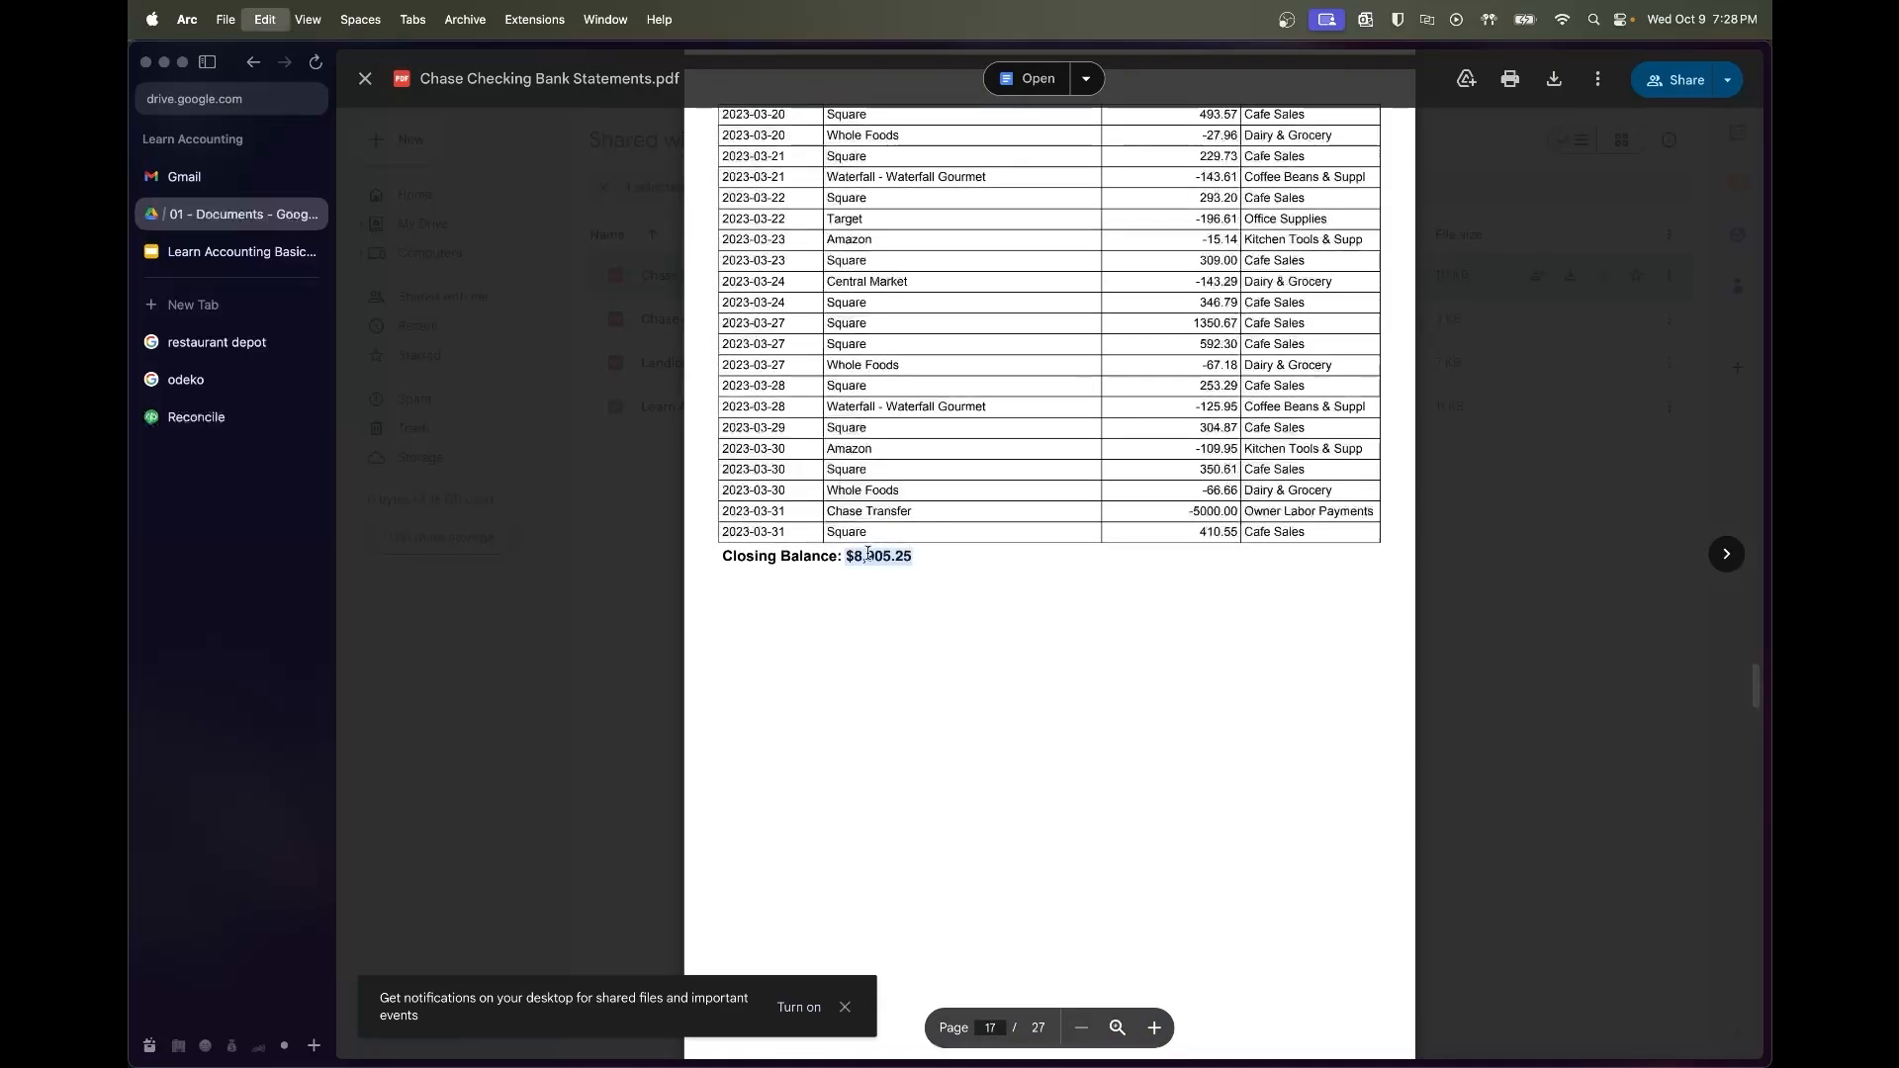
left_click(196, 417)
left_click(1051, 544)
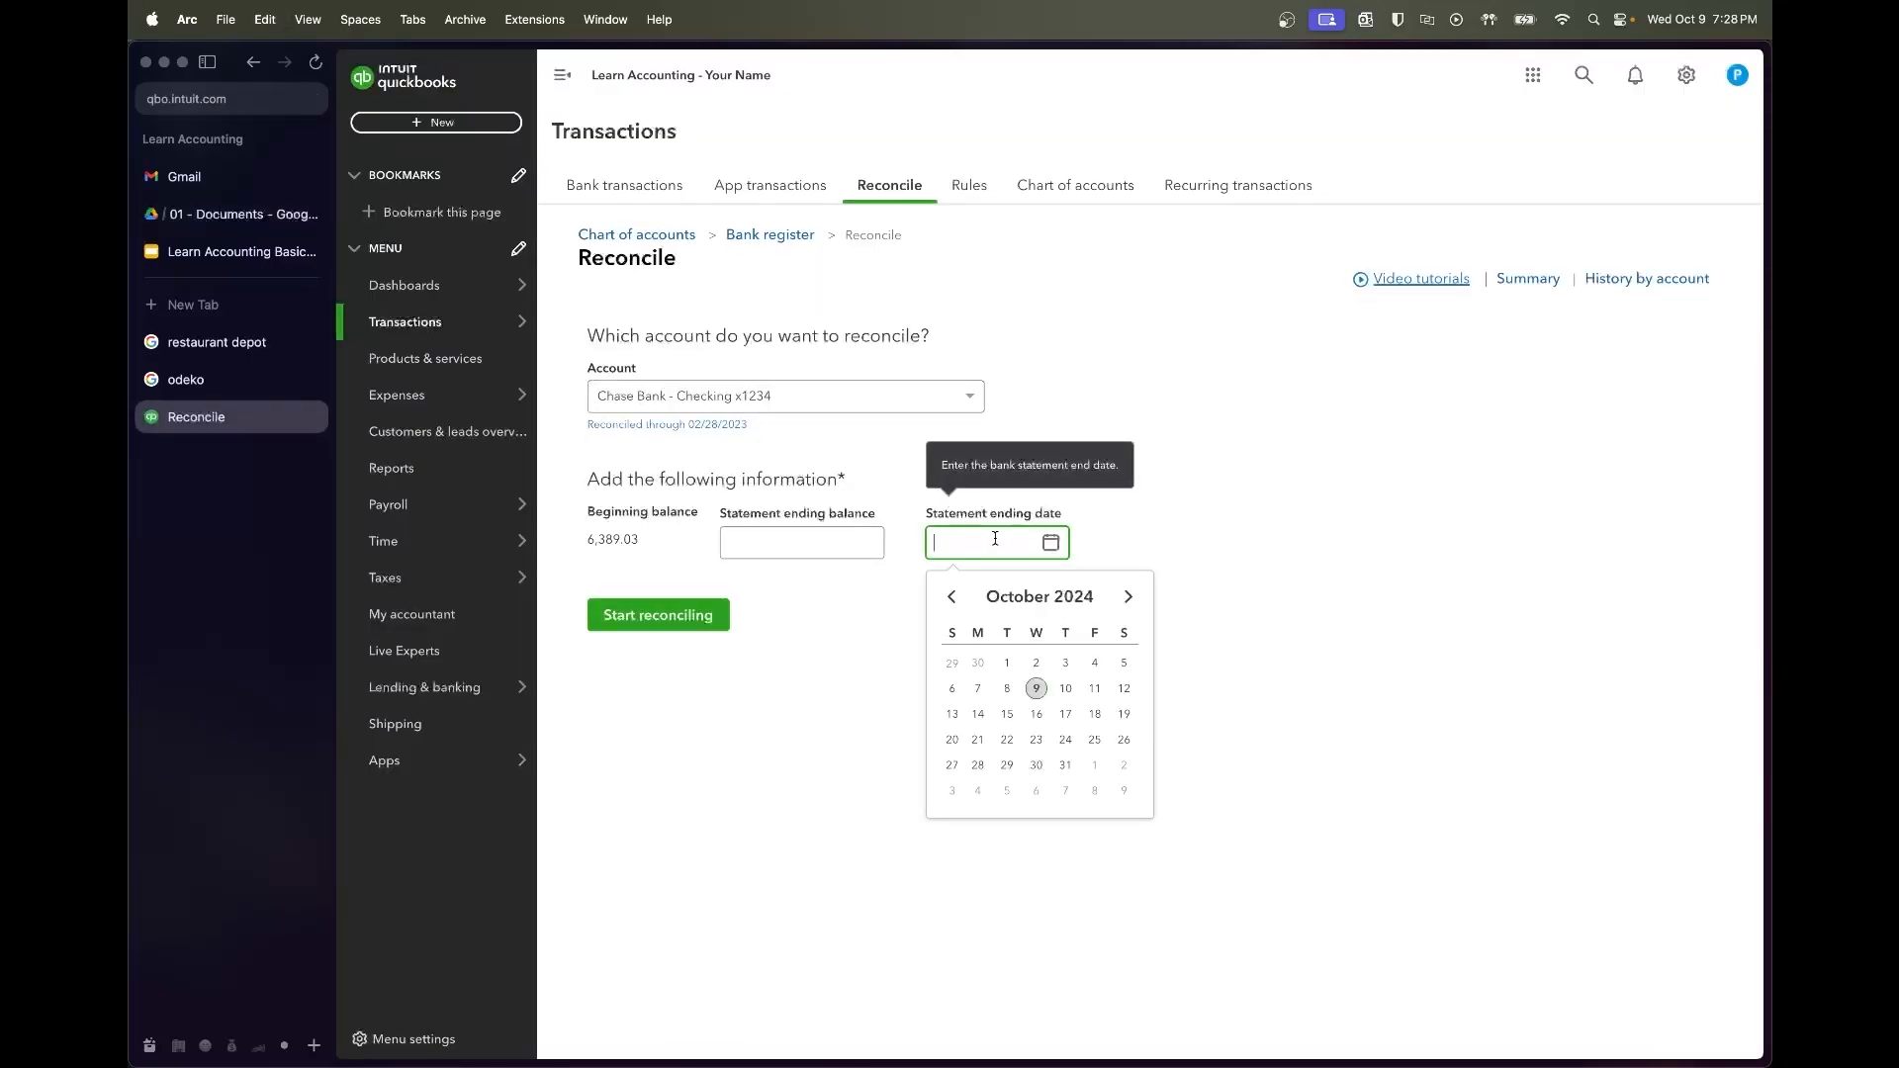
type("3/31/")
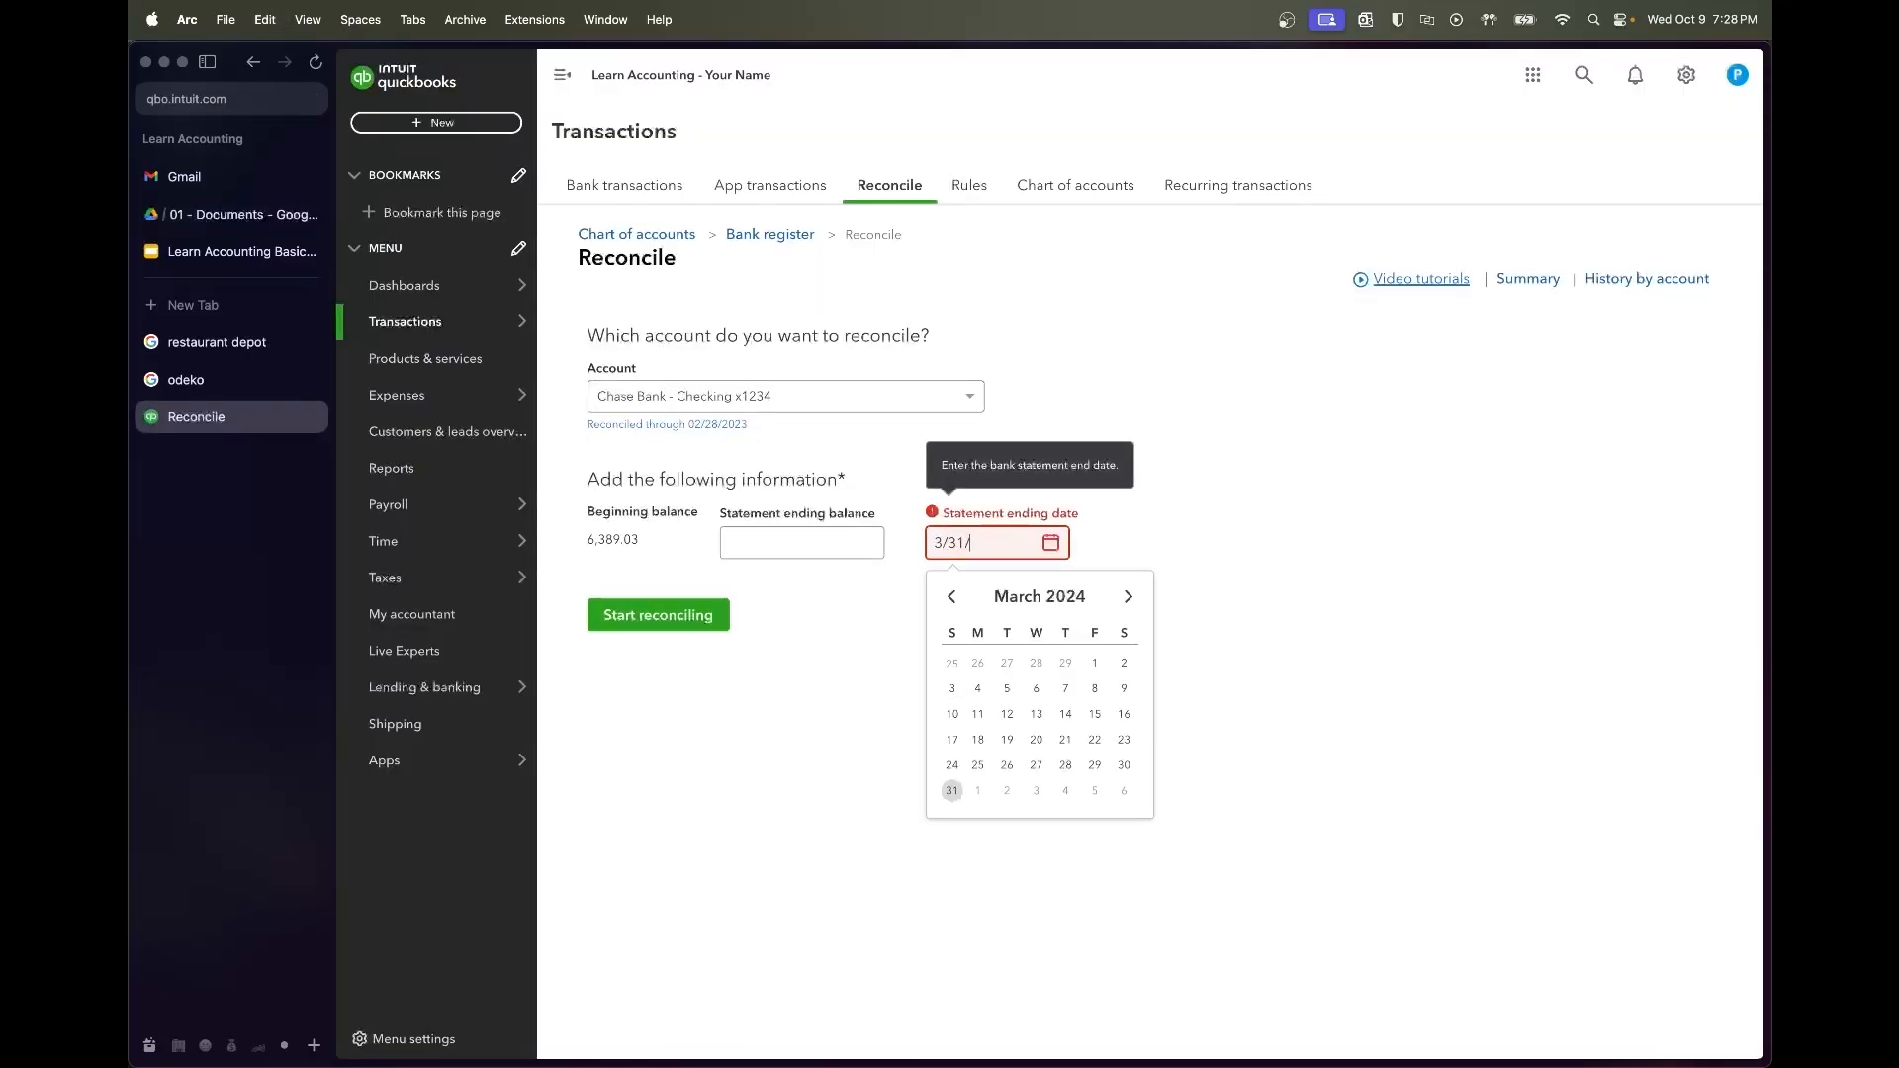
type("2023")
key("Tab")
left_click(843, 546)
key("super+v")
Start and finish the March reconciliation, then dismiss the success message
left_click(852, 594)
left_click(716, 624)
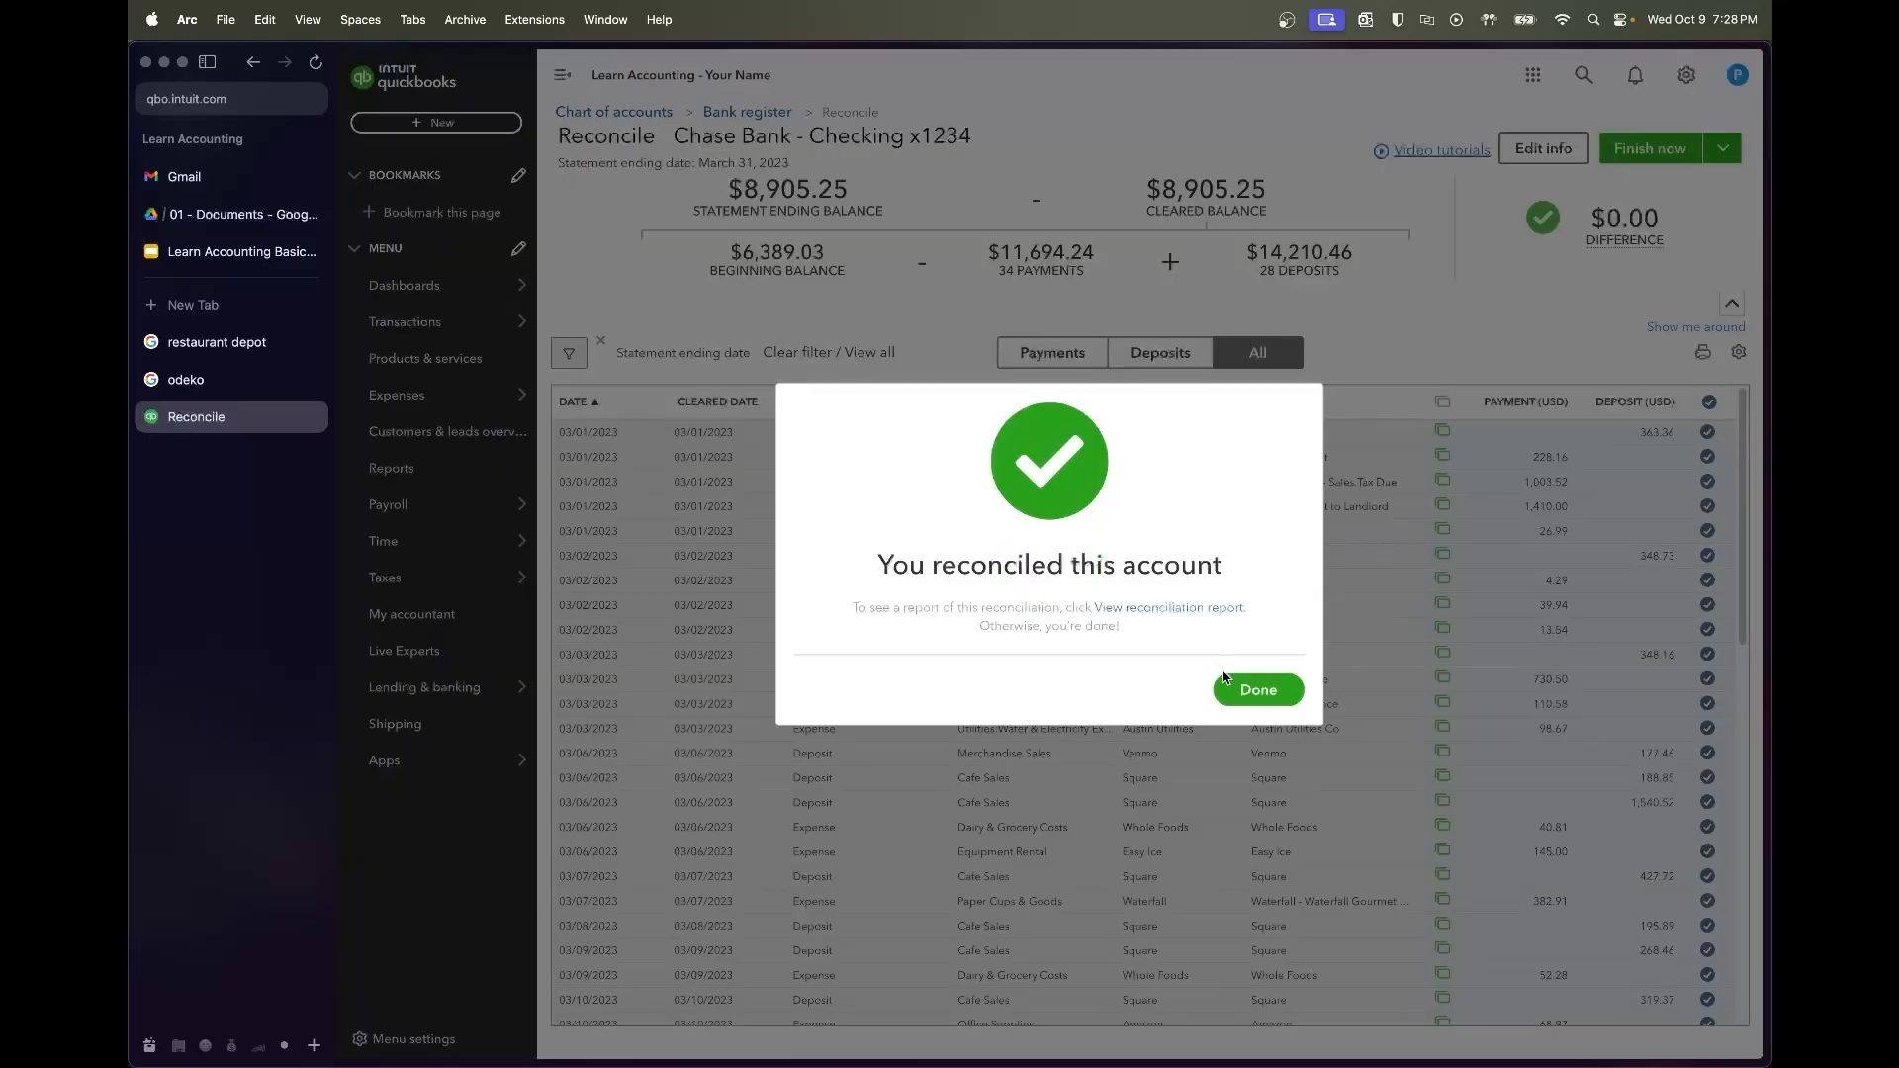
right_click(1224, 677)
left_click(1223, 679)
left_click(1219, 680)
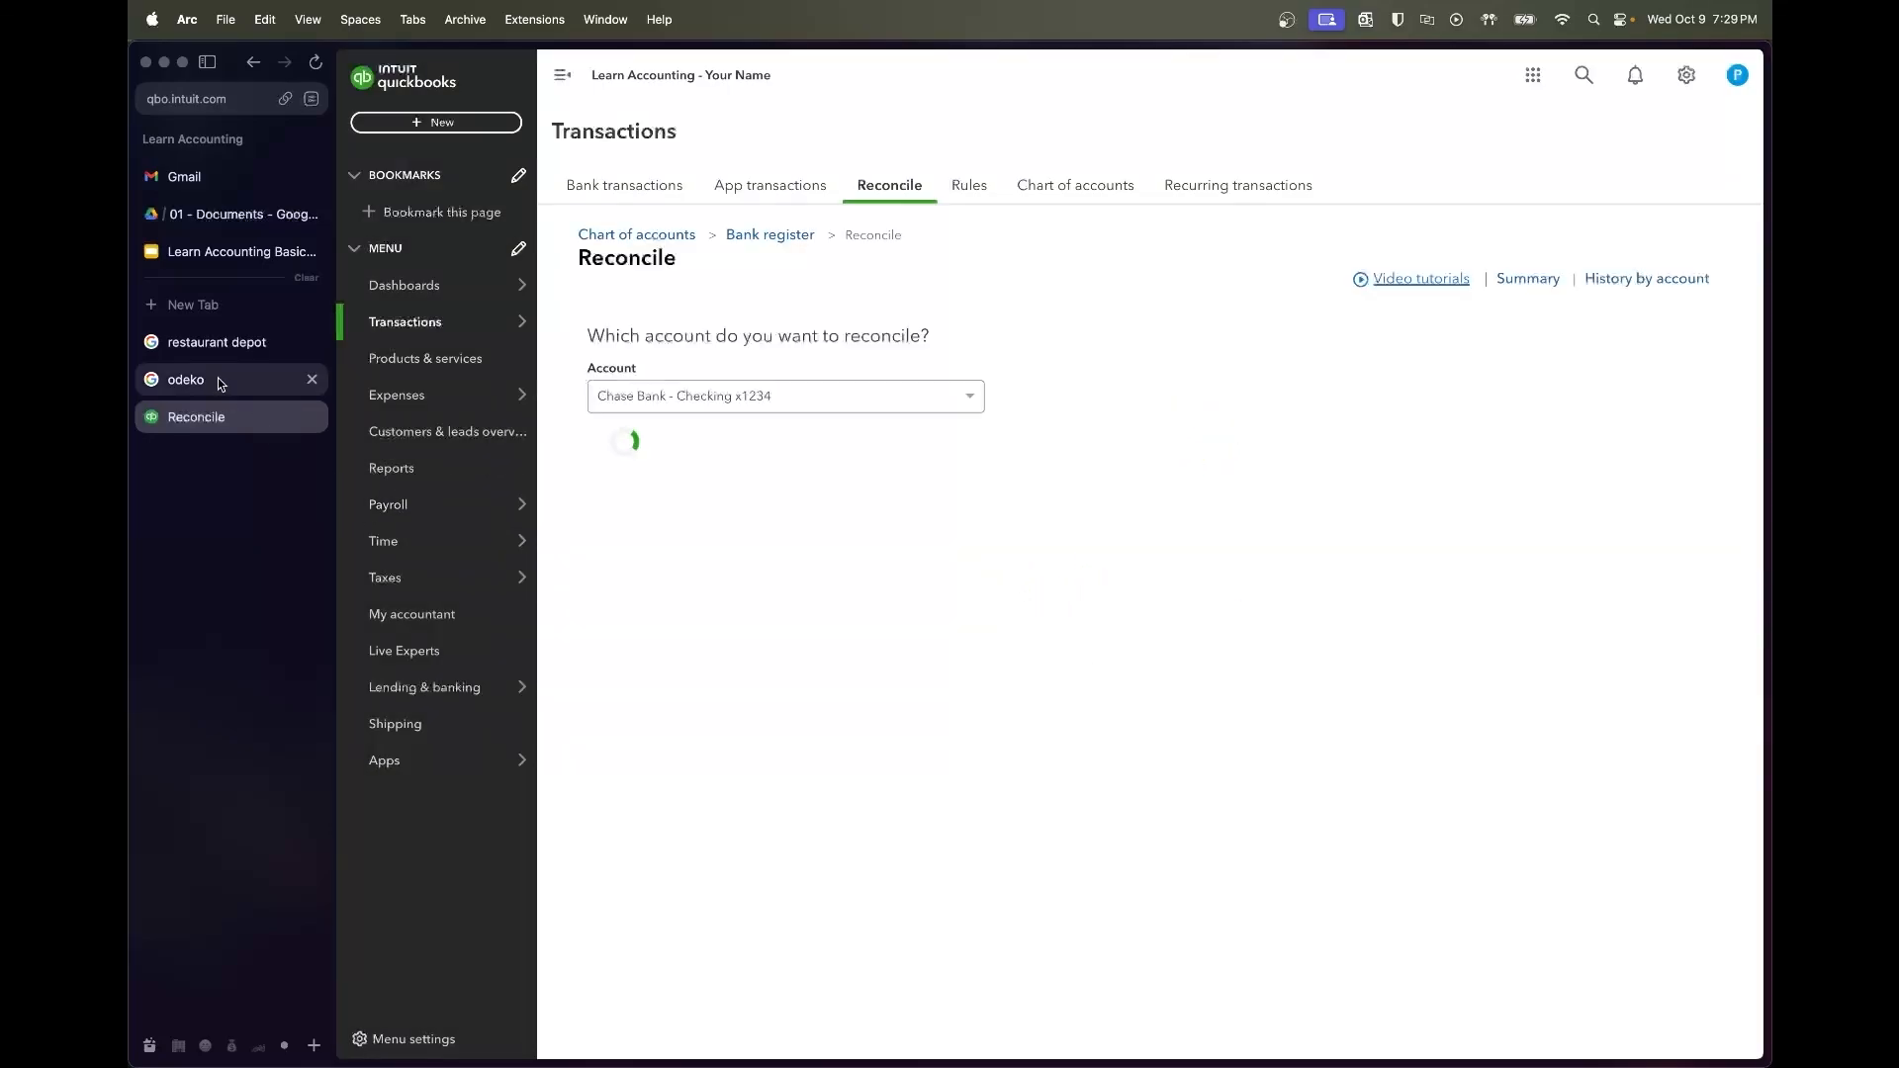
Reconcile April through 04/30/2023 with the $6,160.79 closing balance copied from the statement PDF
left_click(219, 215)
scroll(990, 731, "down", 10)
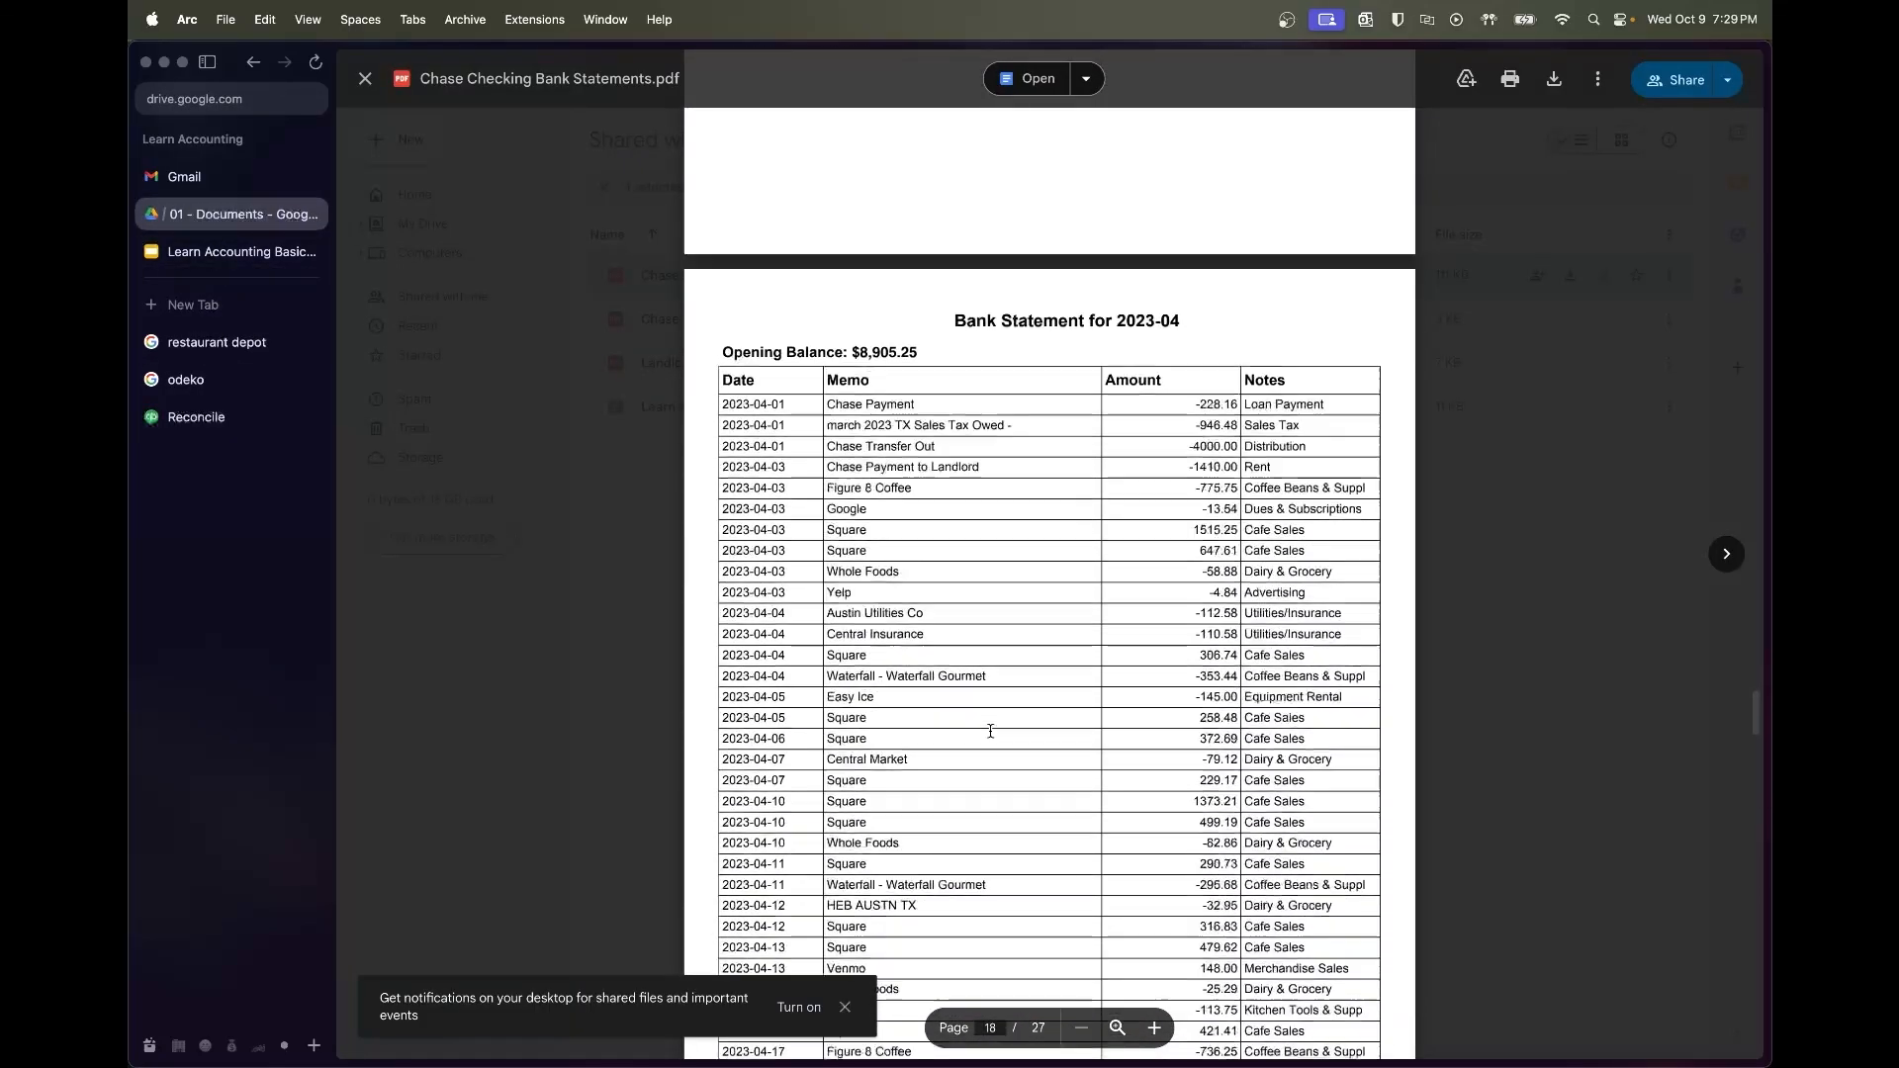
key("super+c")
left_click(238, 420)
left_click(930, 546)
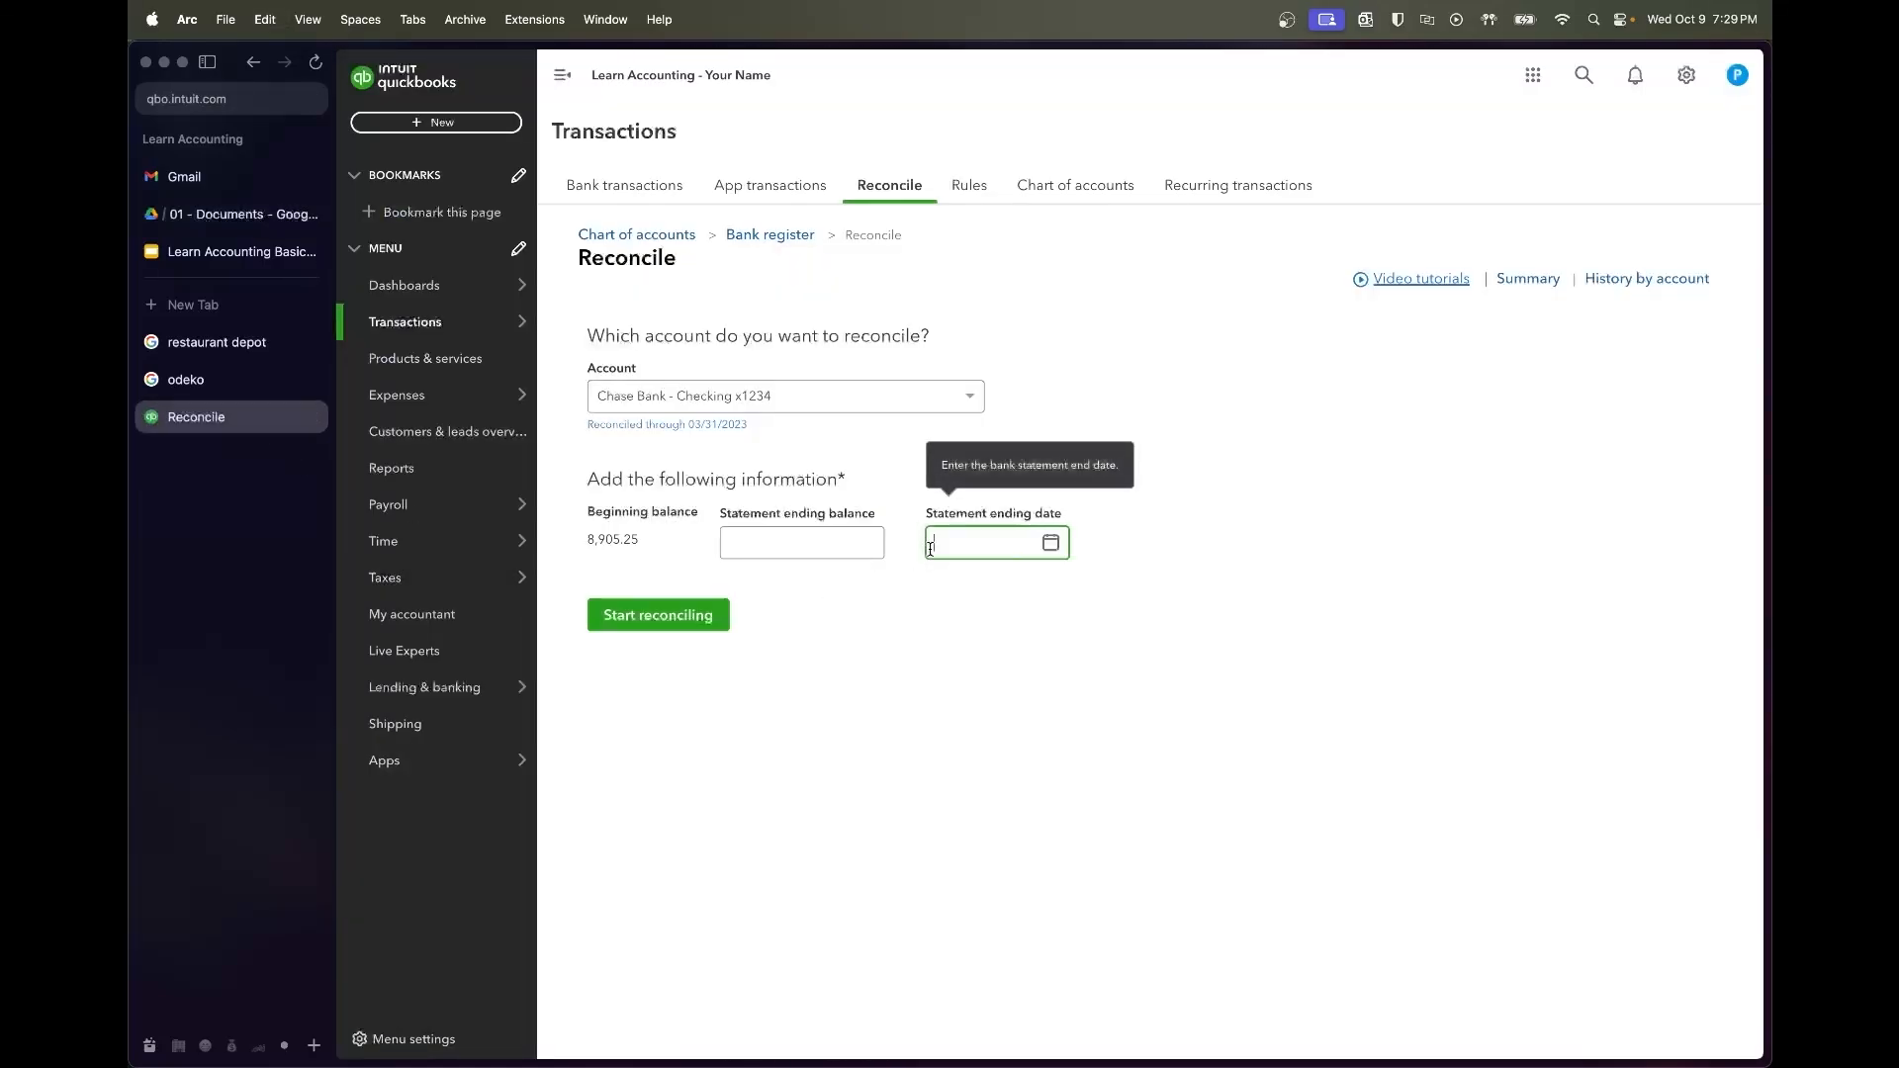
type("4/30/23")
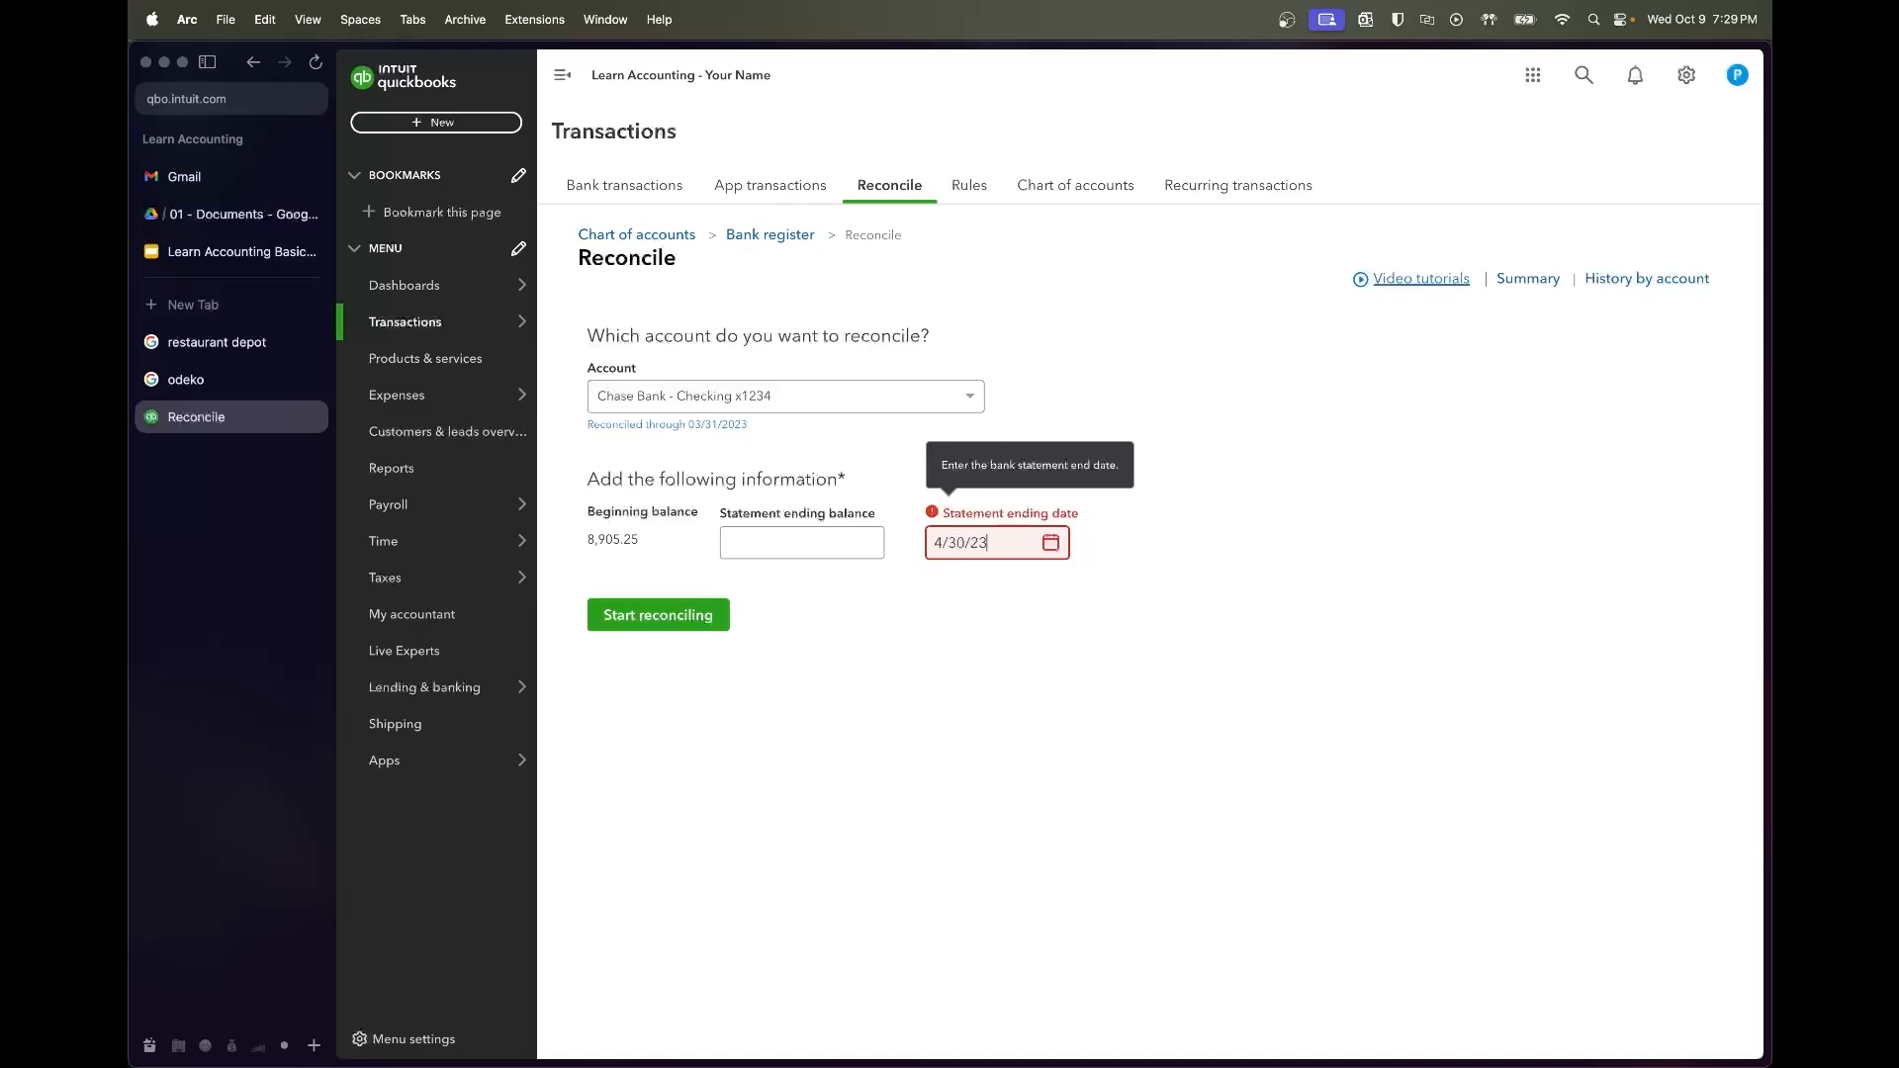
key("shift+Tab")
key("Tab")
key("Tab")
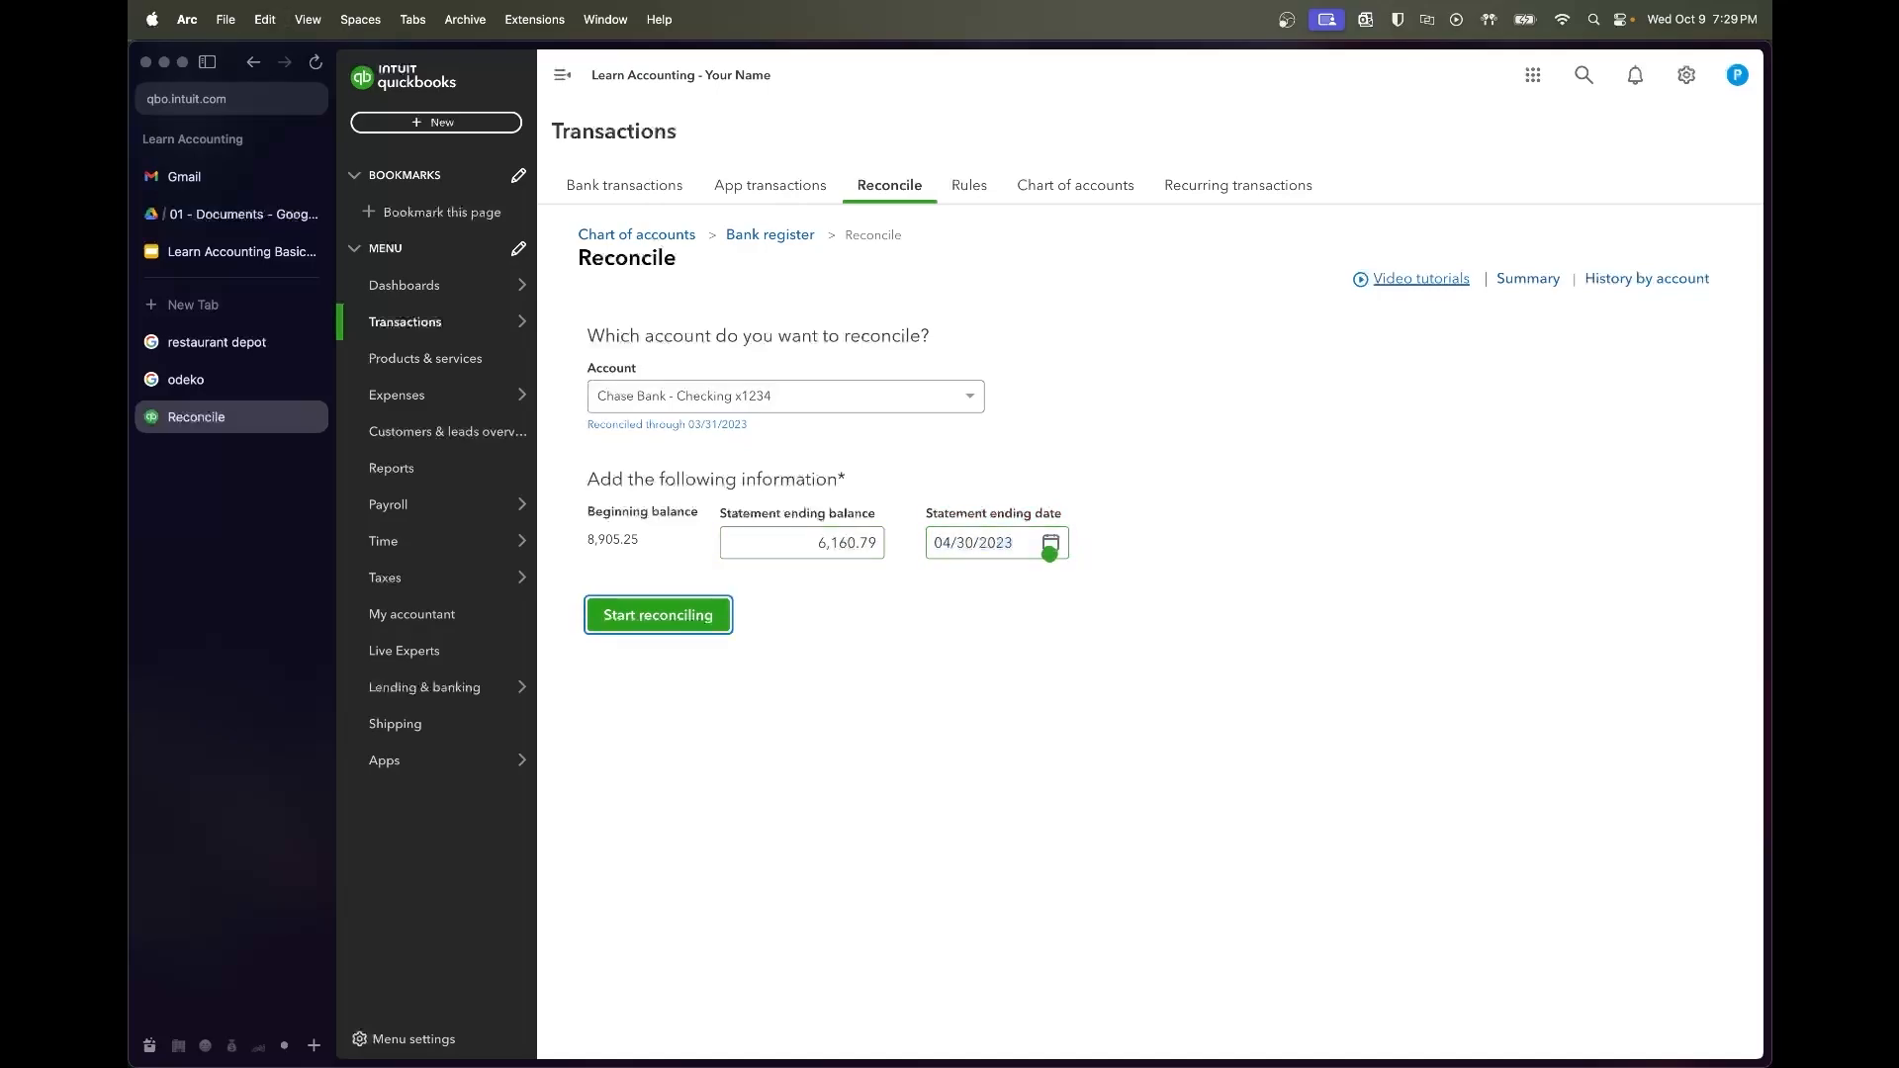
key("Return")
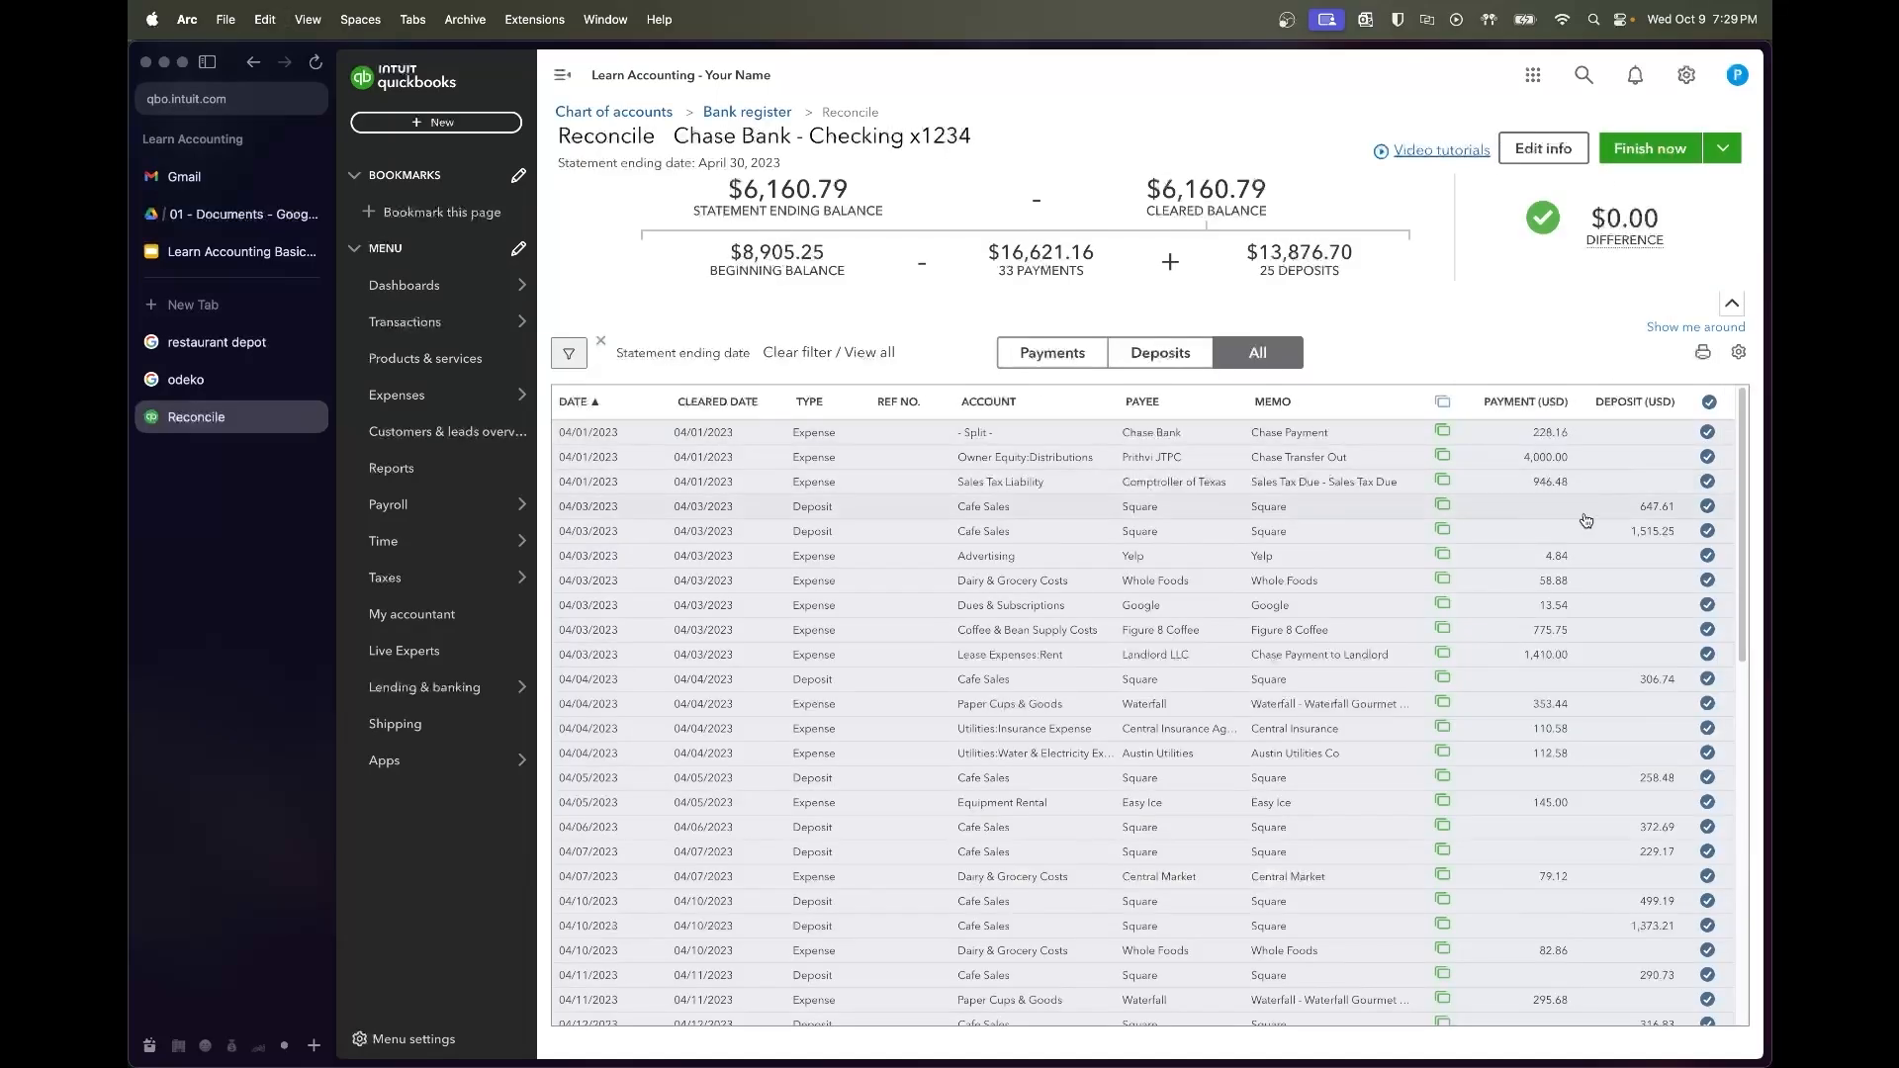
scroll(1587, 521, "down", 10)
left_click(1646, 151)
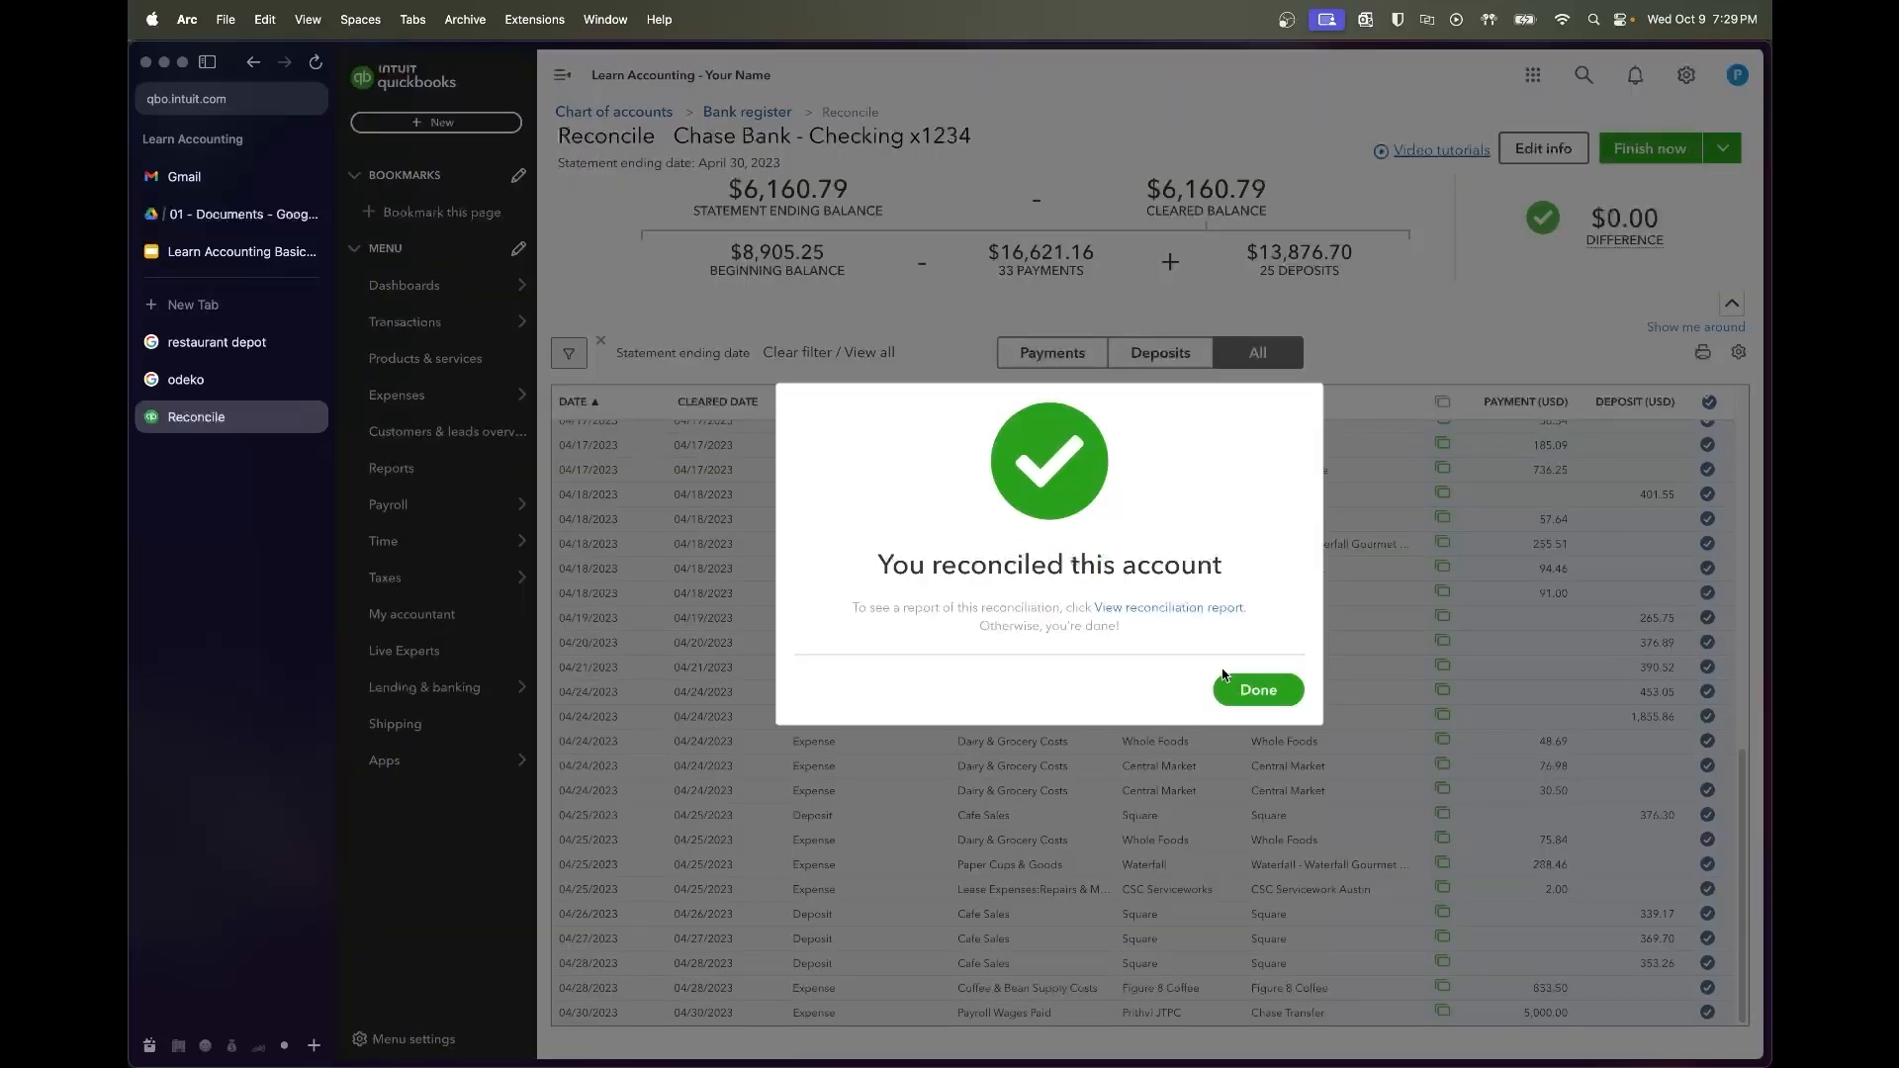
left_click(1232, 684)
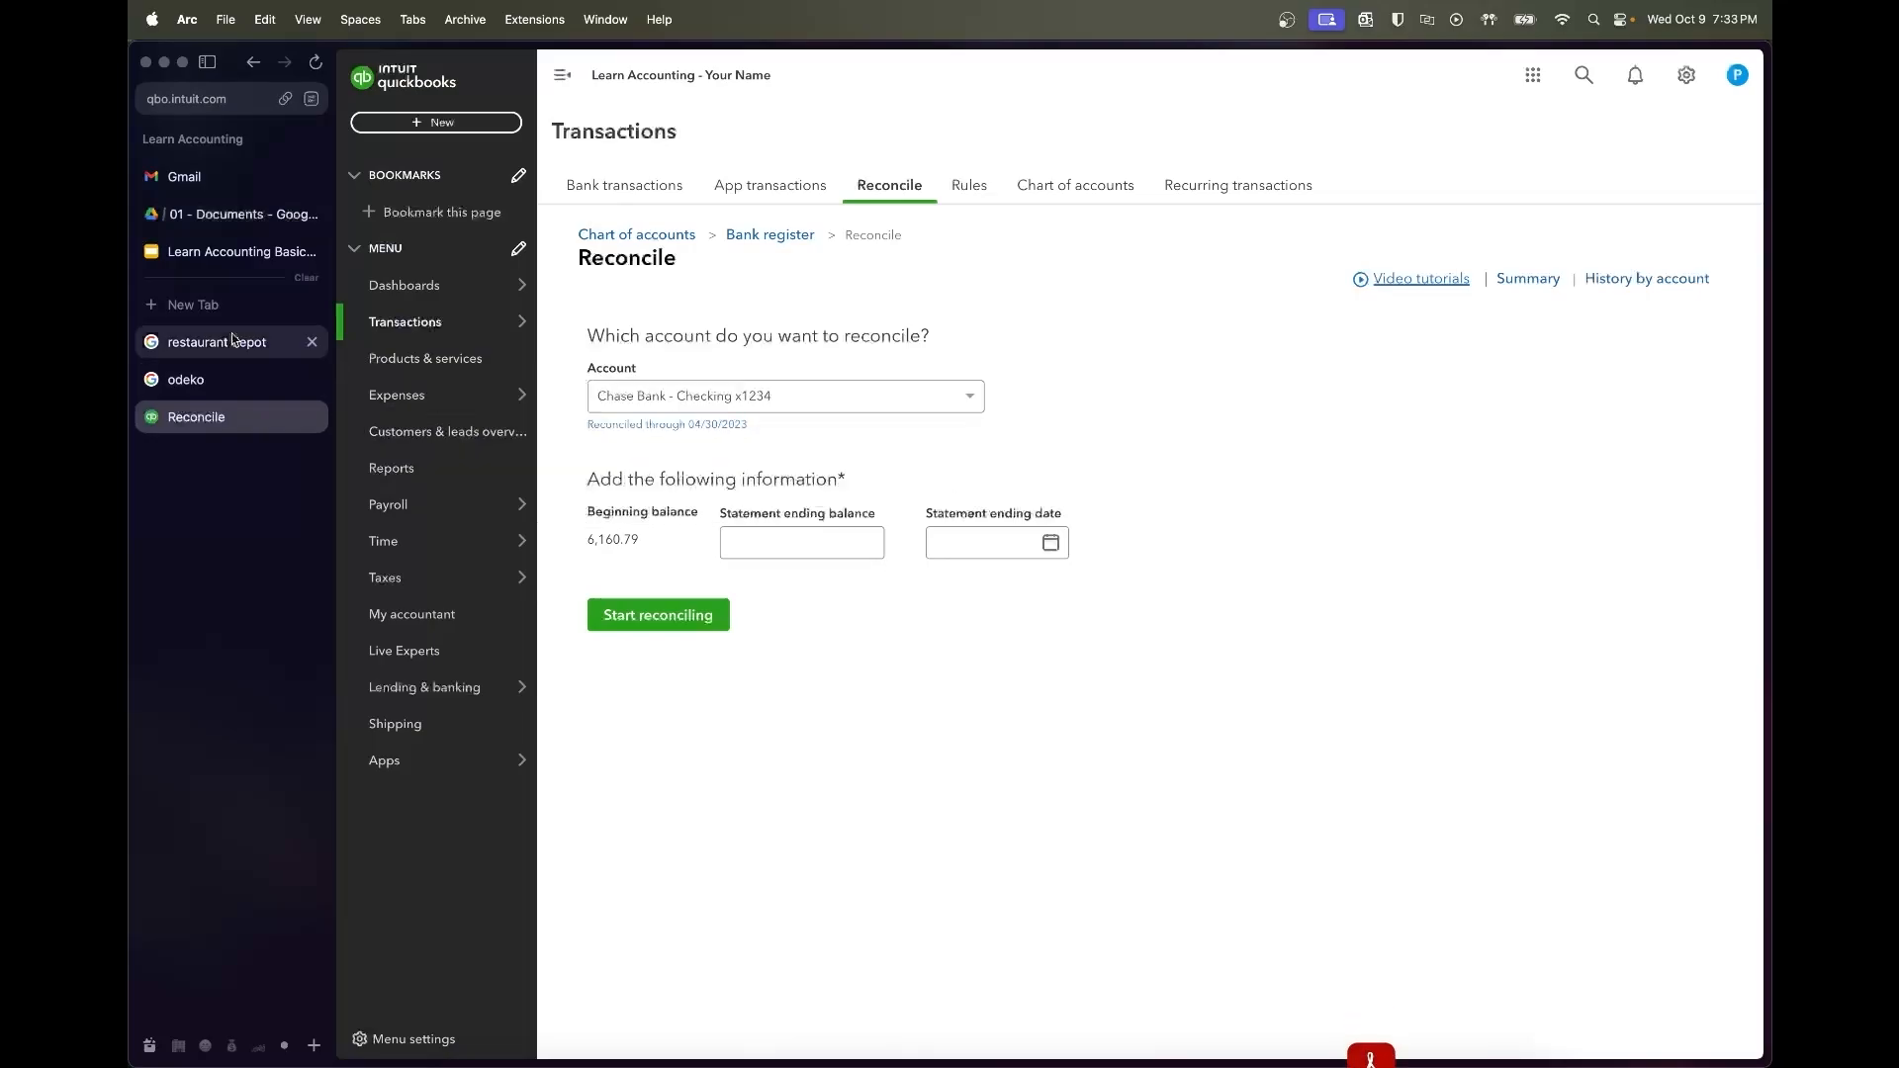
Copy May's closing balance of 11,445.40 from the Chase bank statement PDF
left_click(230, 214)
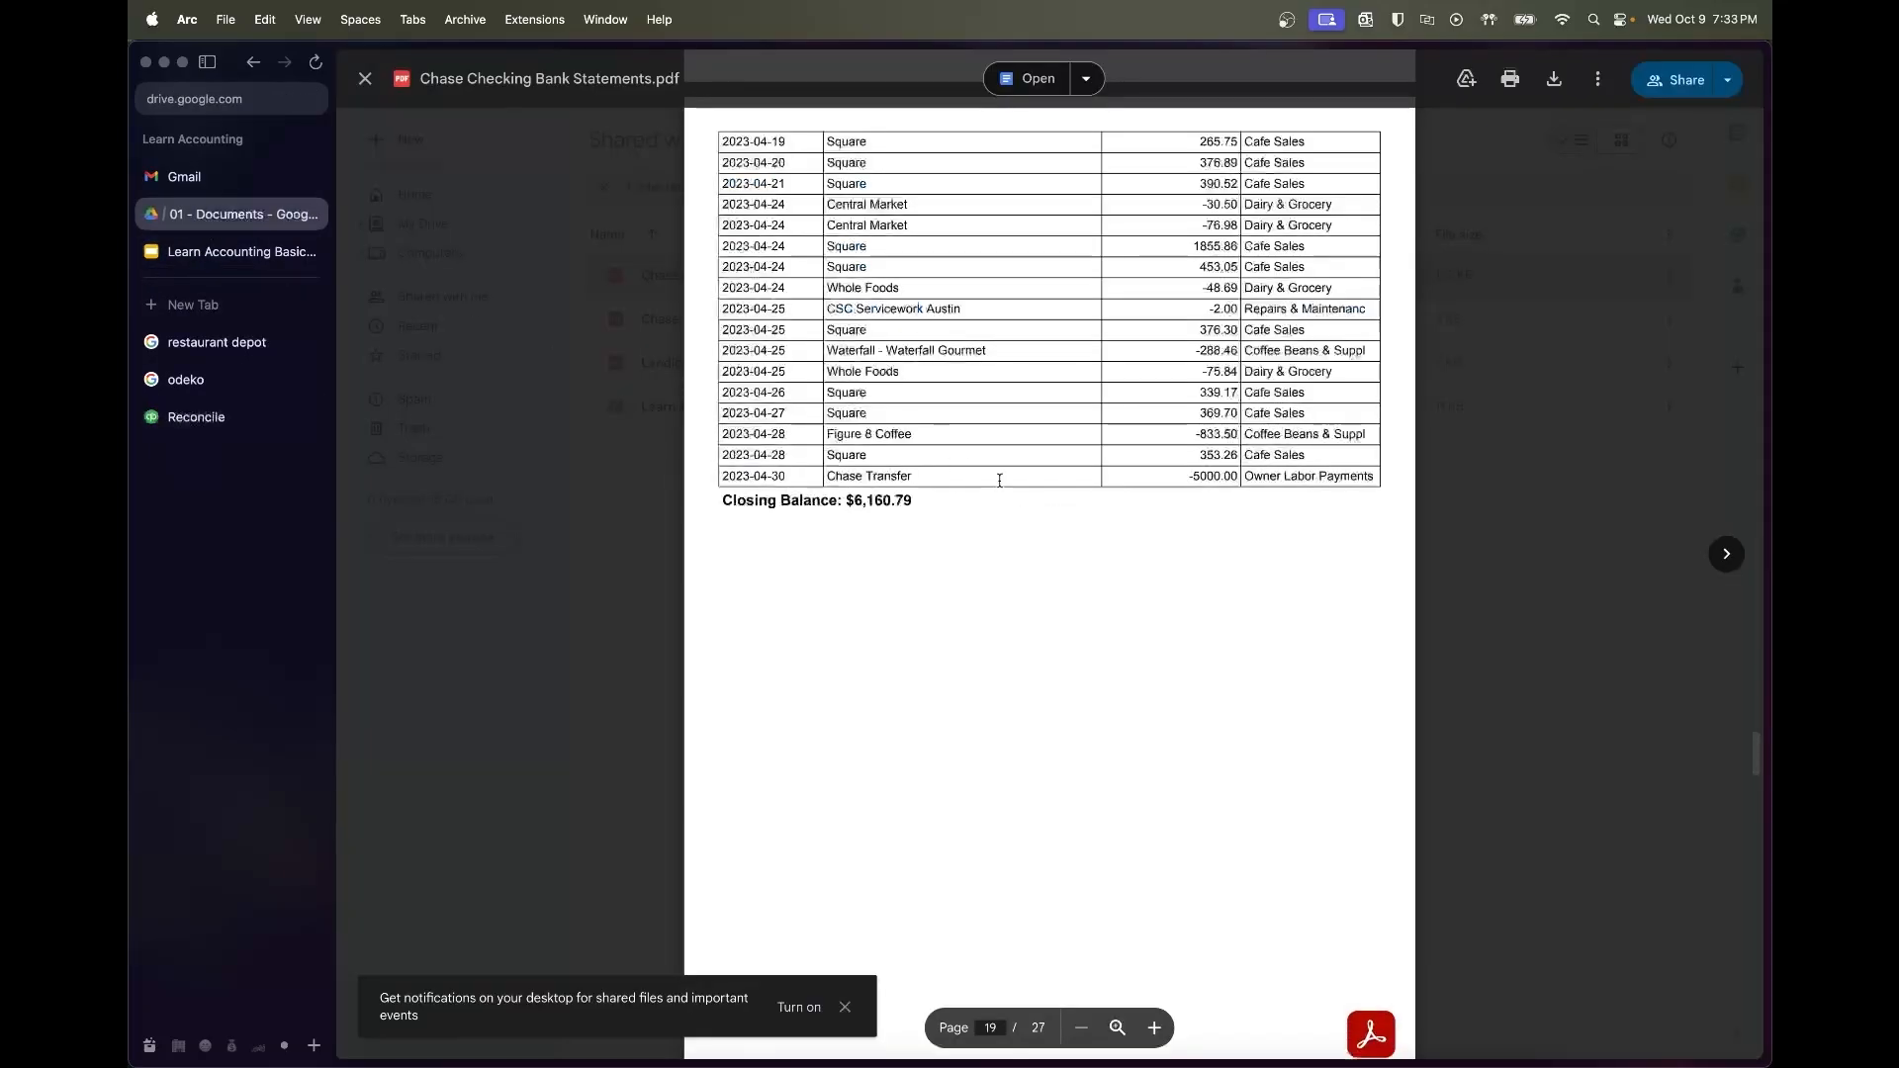
scroll(1122, 778, "down", 5)
scroll(1122, 777, "down", 15)
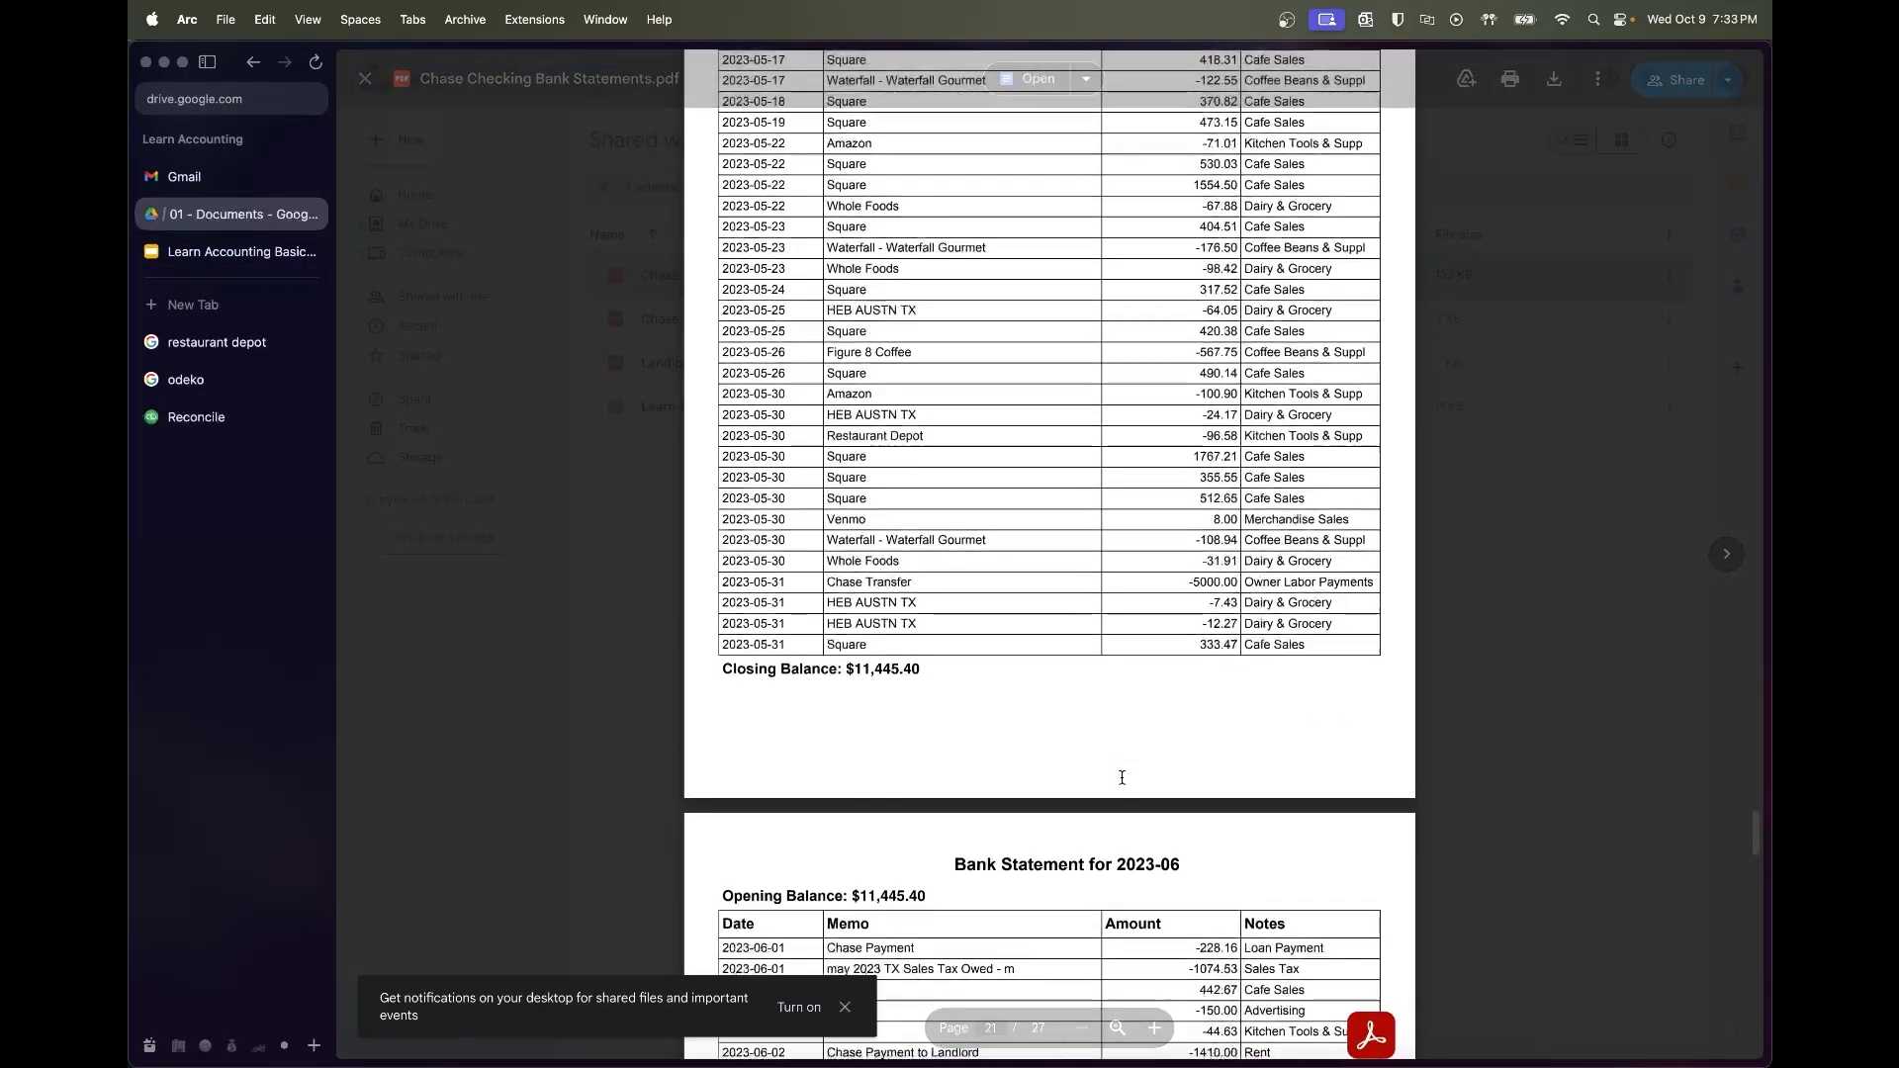
double_click(899, 670)
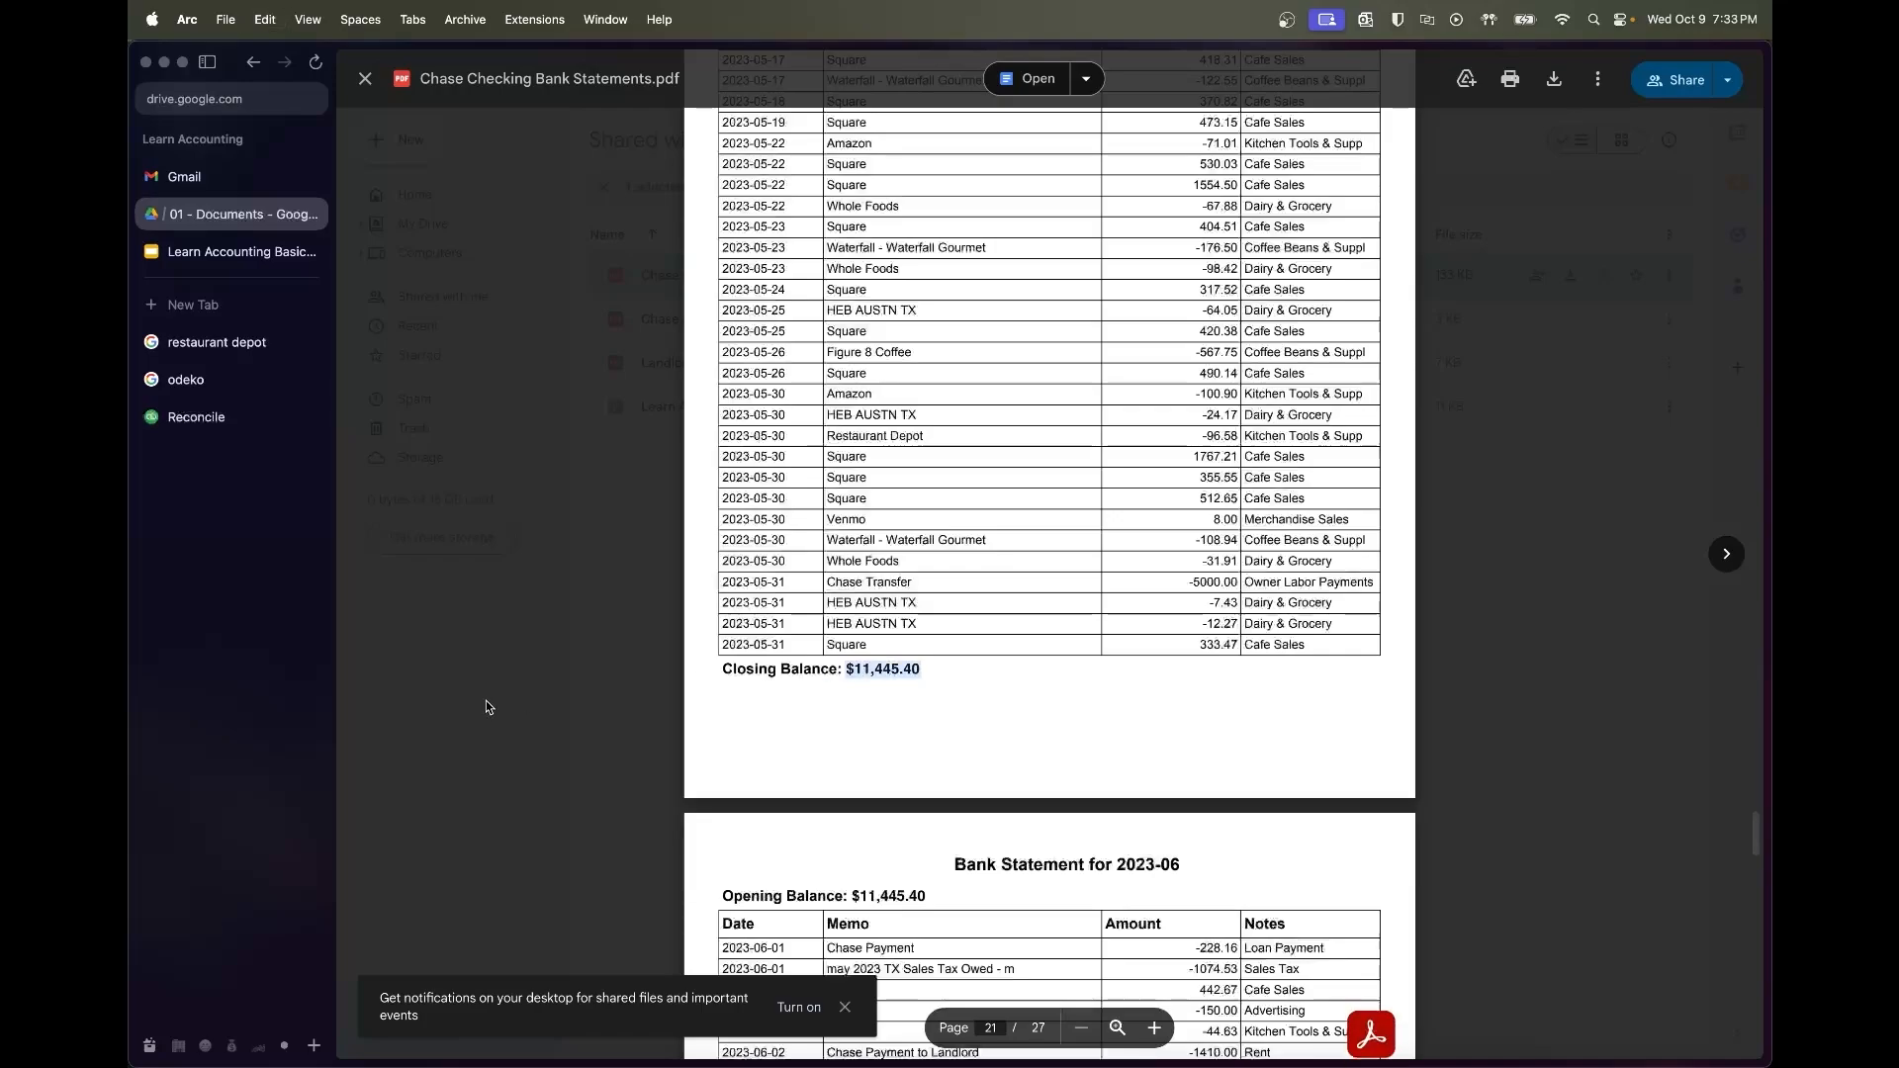
Enter statement ending balance 11,445.40 and ending date 05/31/2023 on the reconcile form
left_click(213, 417)
left_click(852, 556)
key("ctrl+v")
key("Tab")
type("5/")
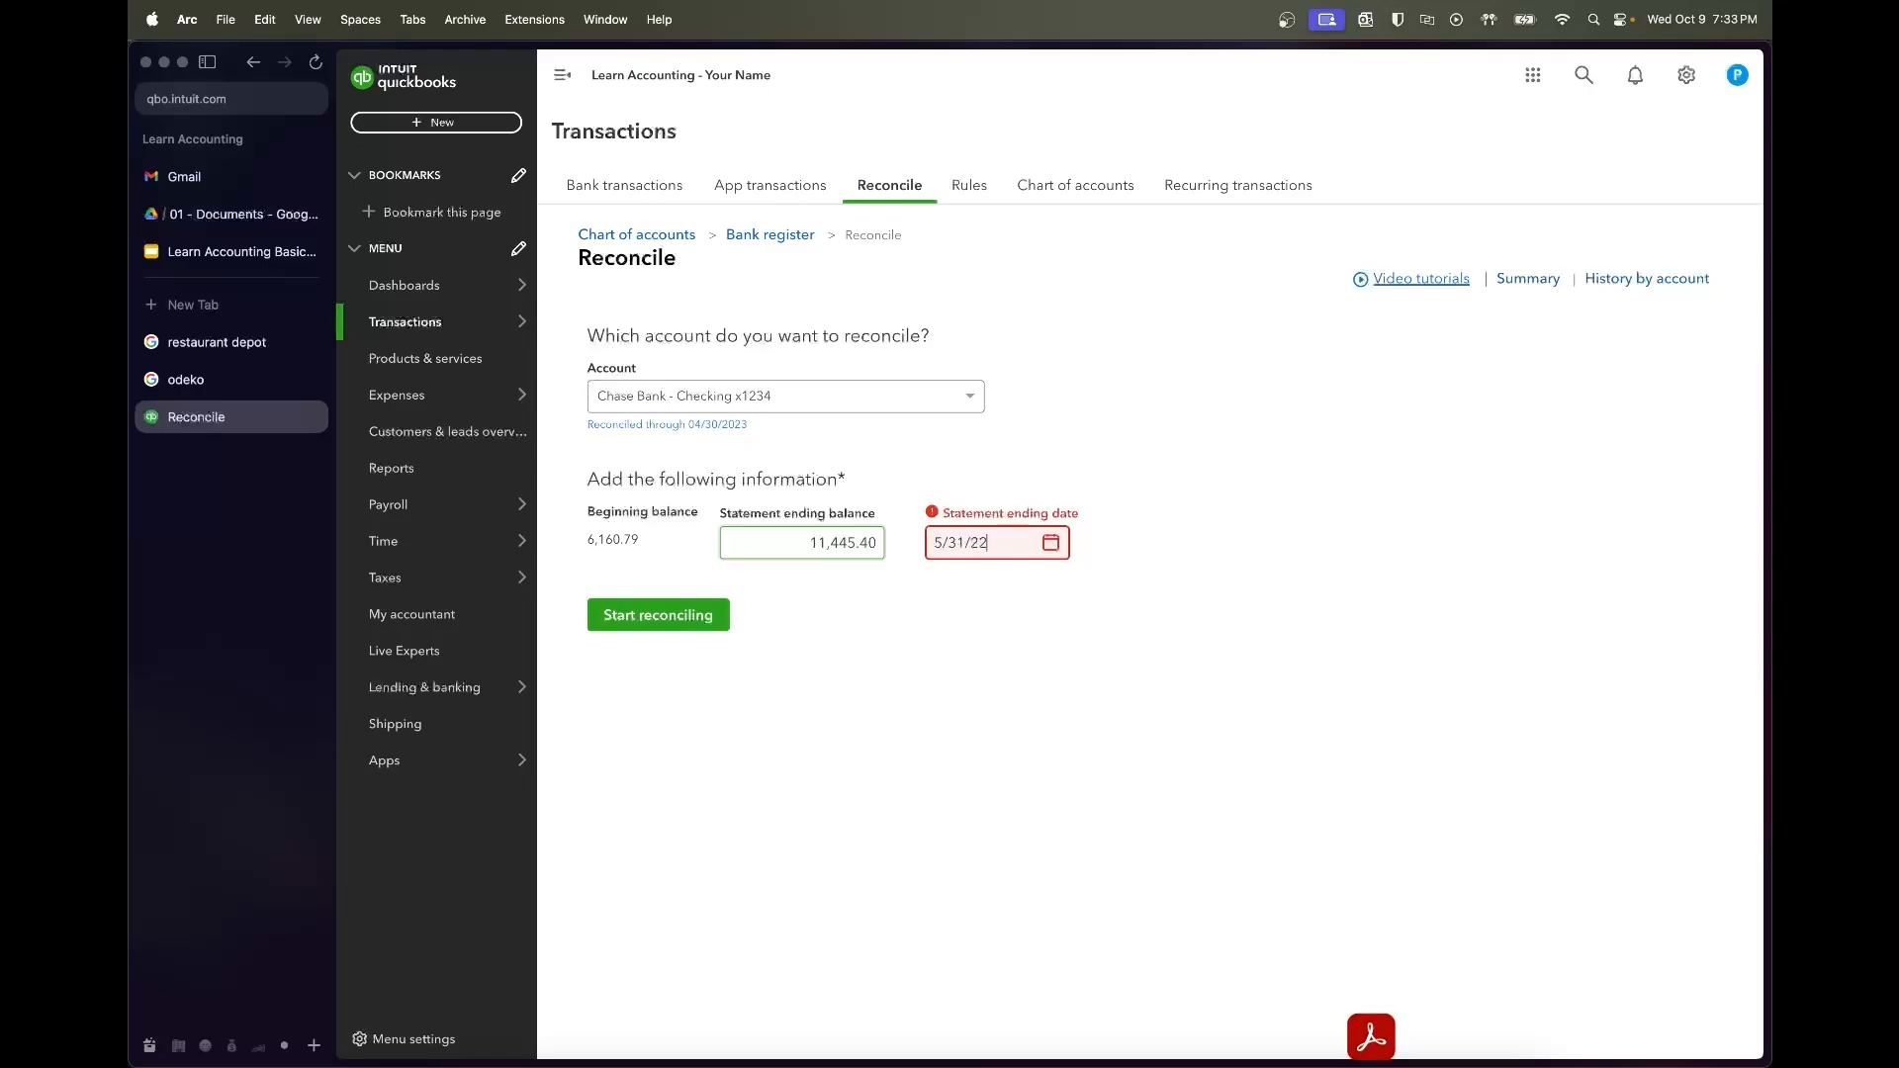
type("31/202")
key("Tab")
key("shift+Tab")
key("Right")
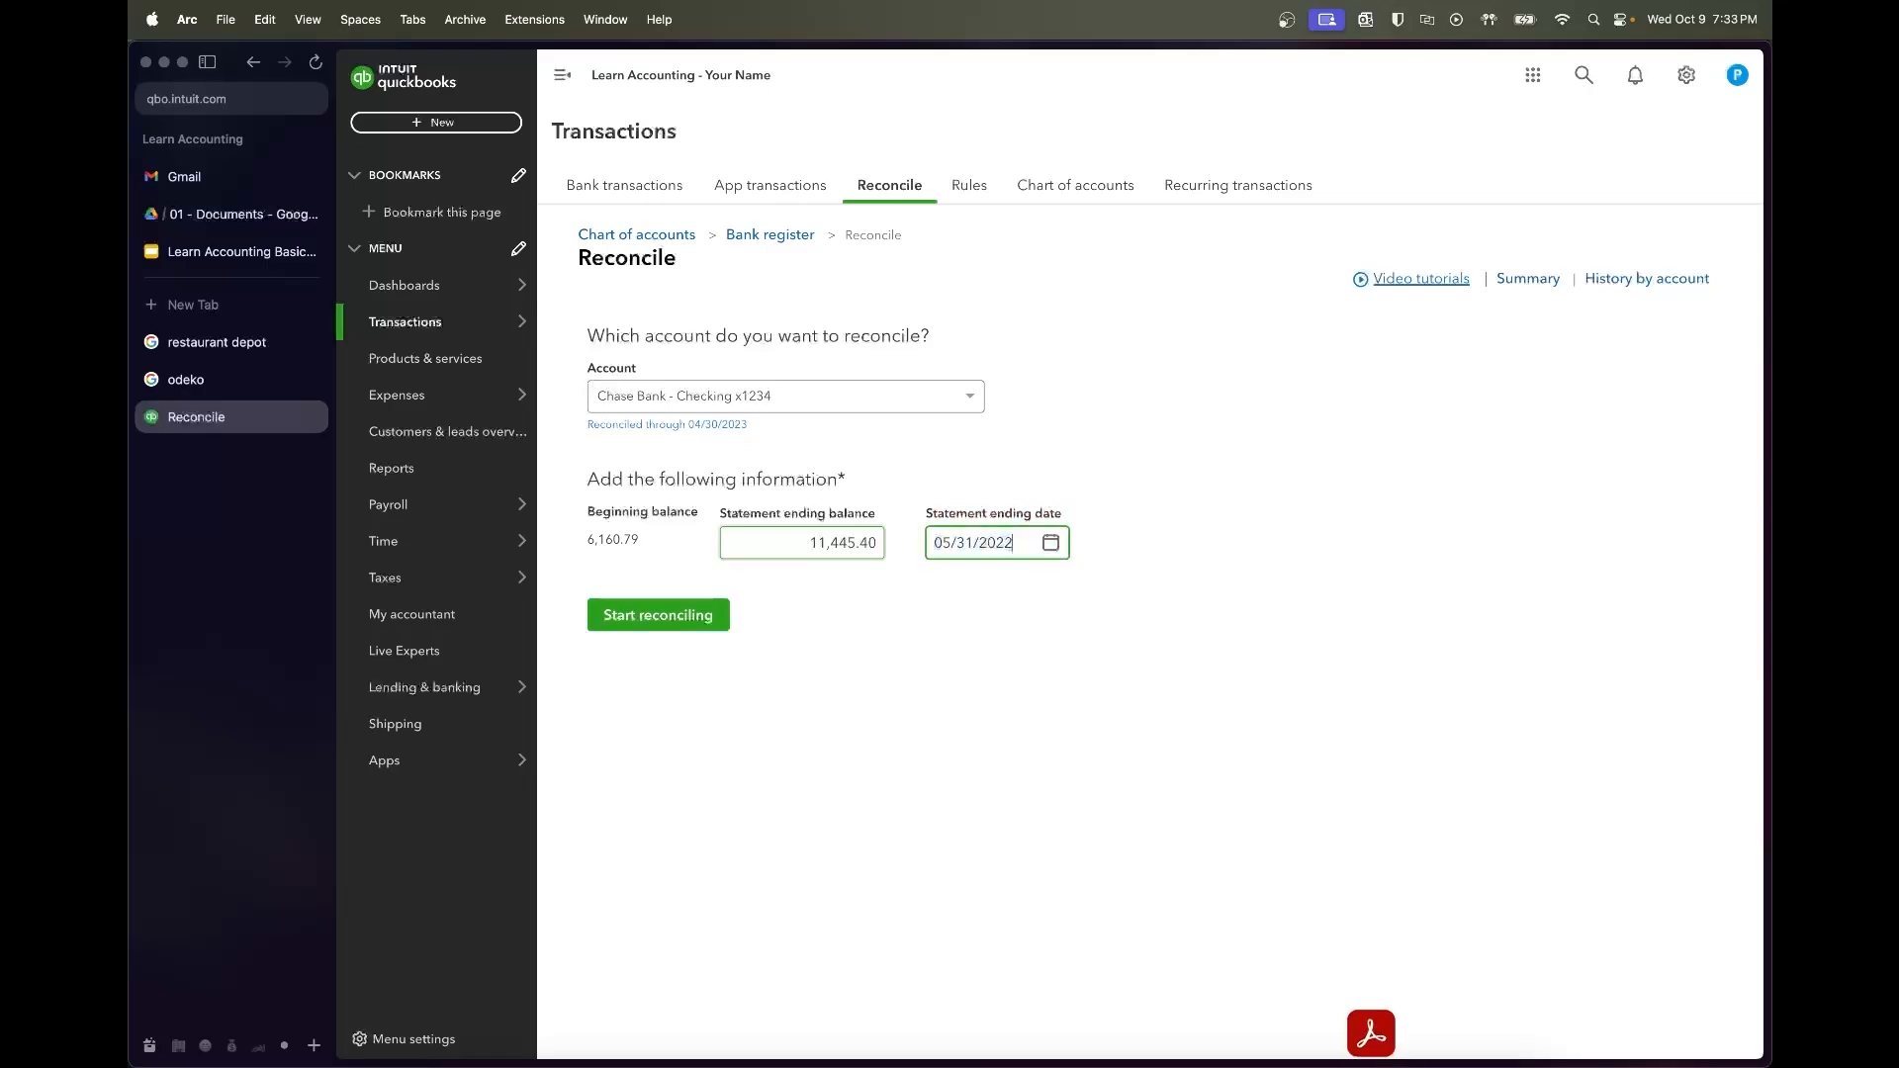
key("Tab")
Start and finish the May reconciliation, then dismiss the success message
key("Return")
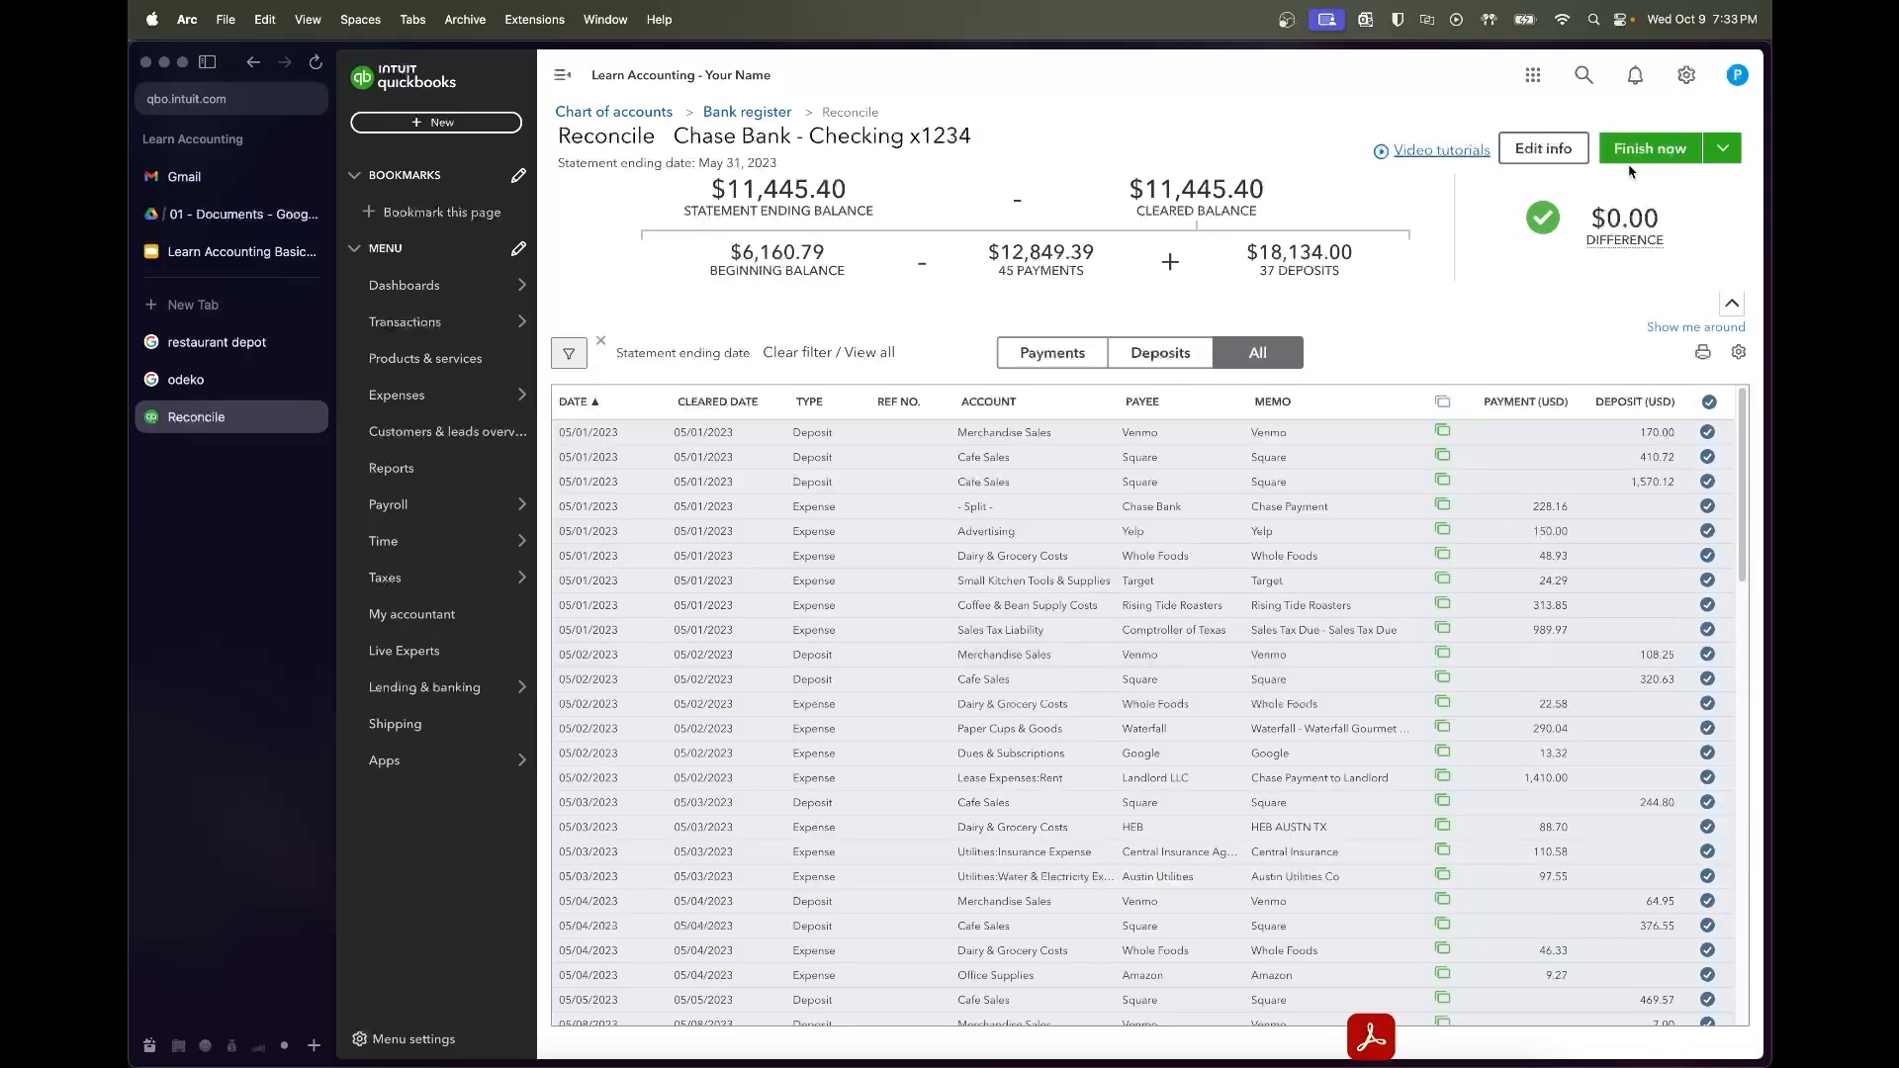
left_click(1645, 159)
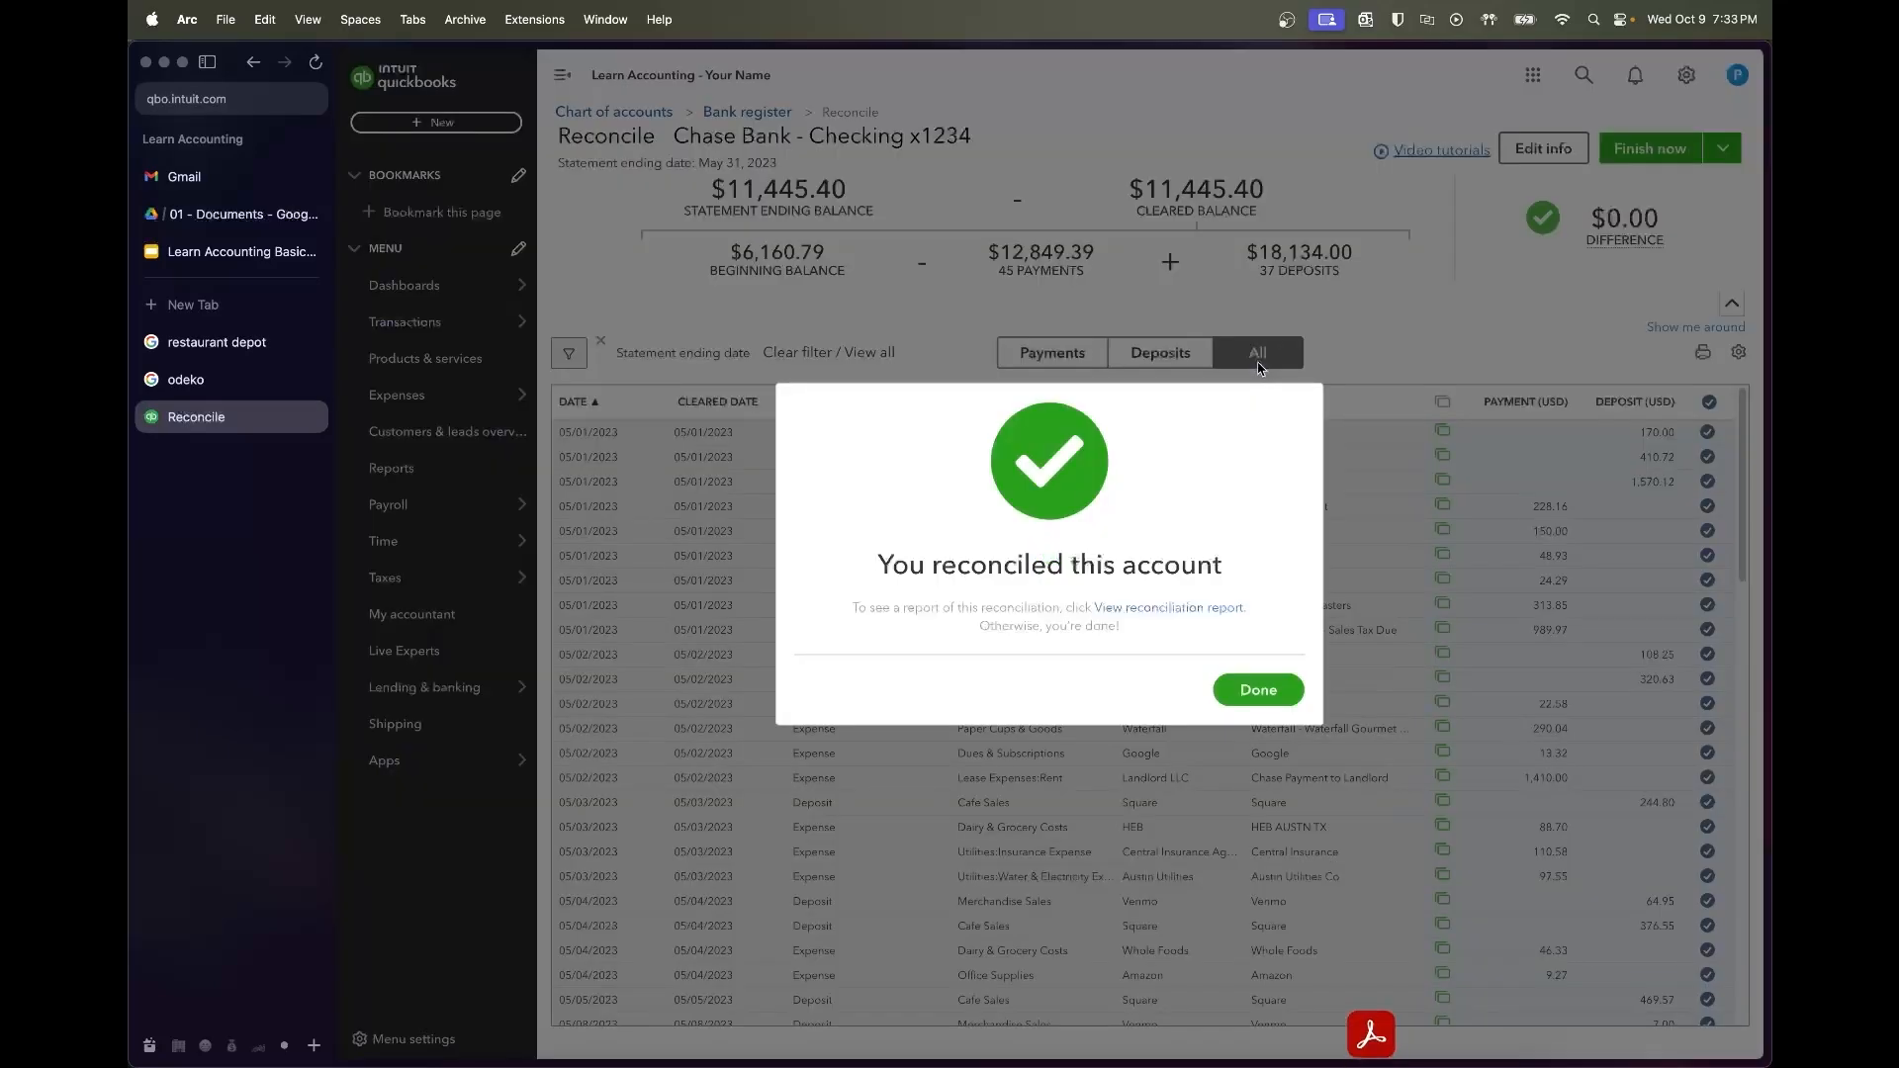
left_click(1248, 692)
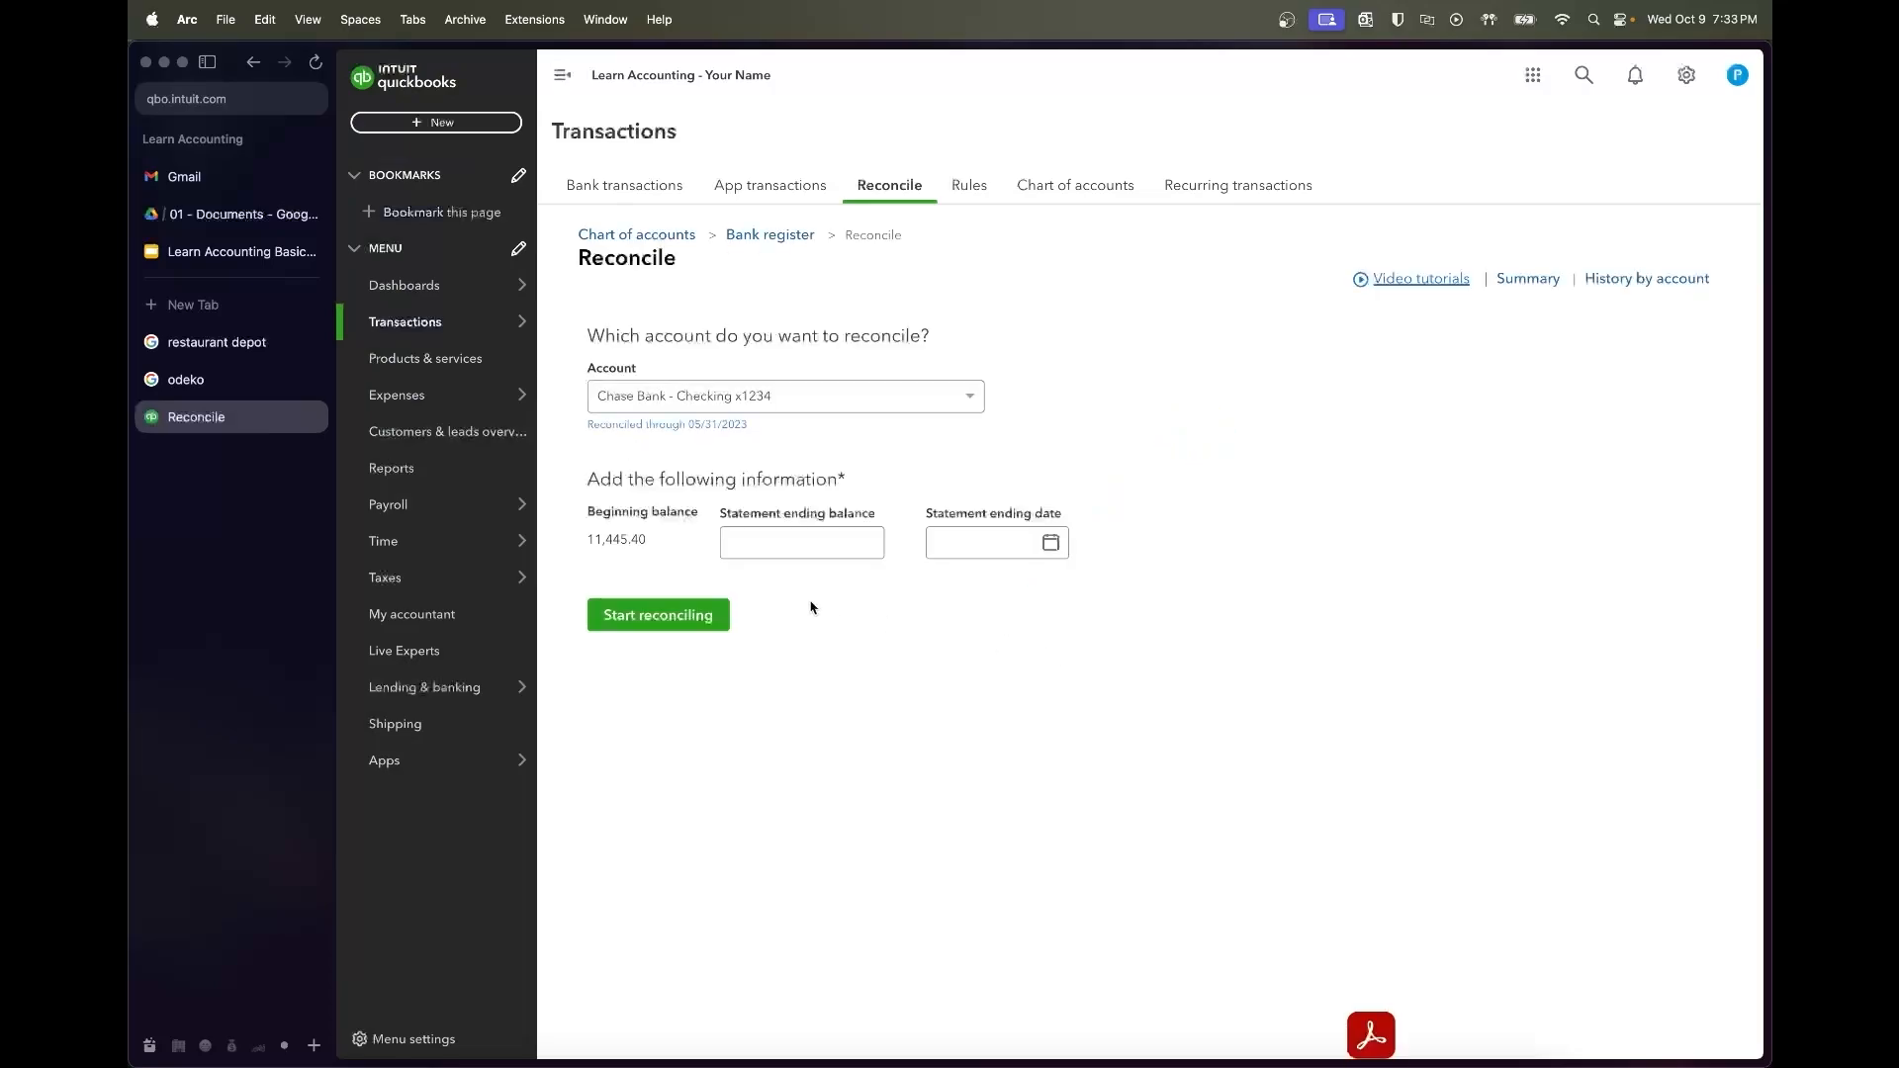
Copy June's closing balance from the PDF and enter 06/30/2023 with balance 14,419.68
left_click(220, 215)
scroll(990, 696, "down", 10)
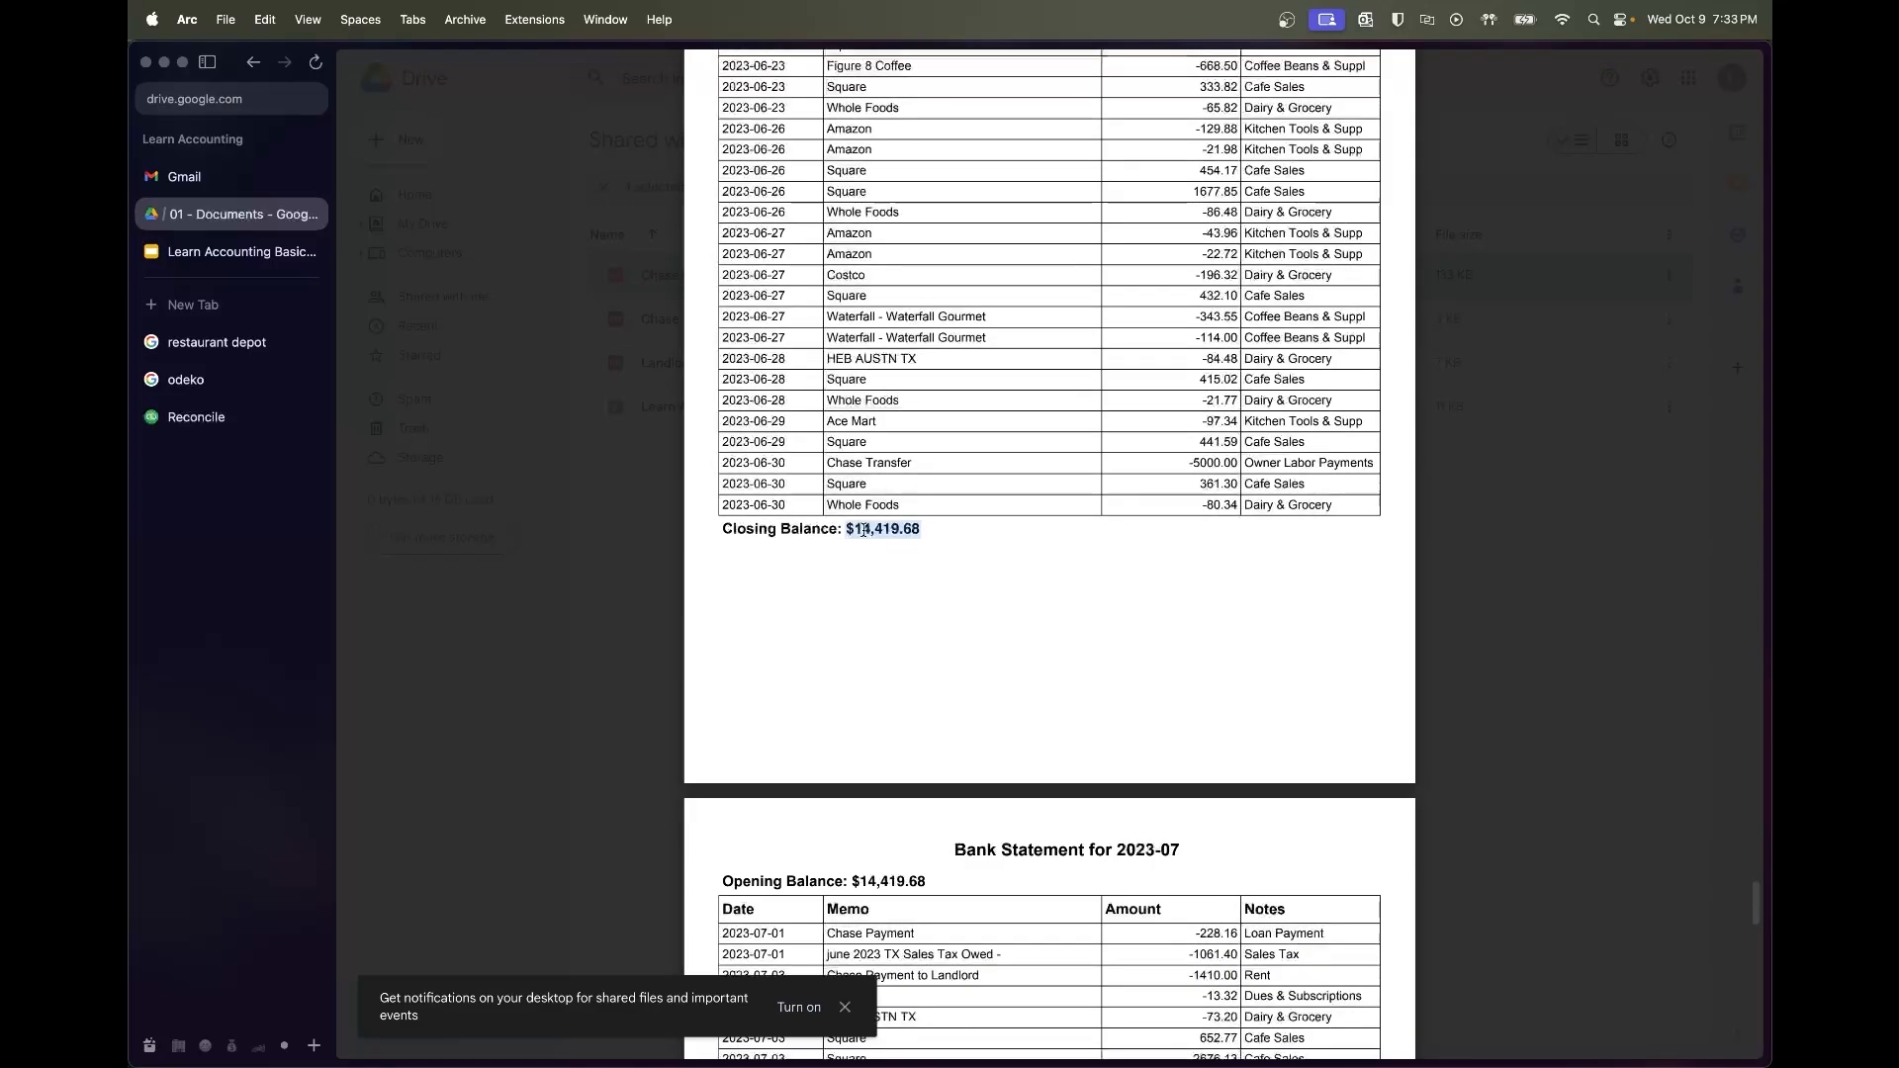
left_click(196, 417)
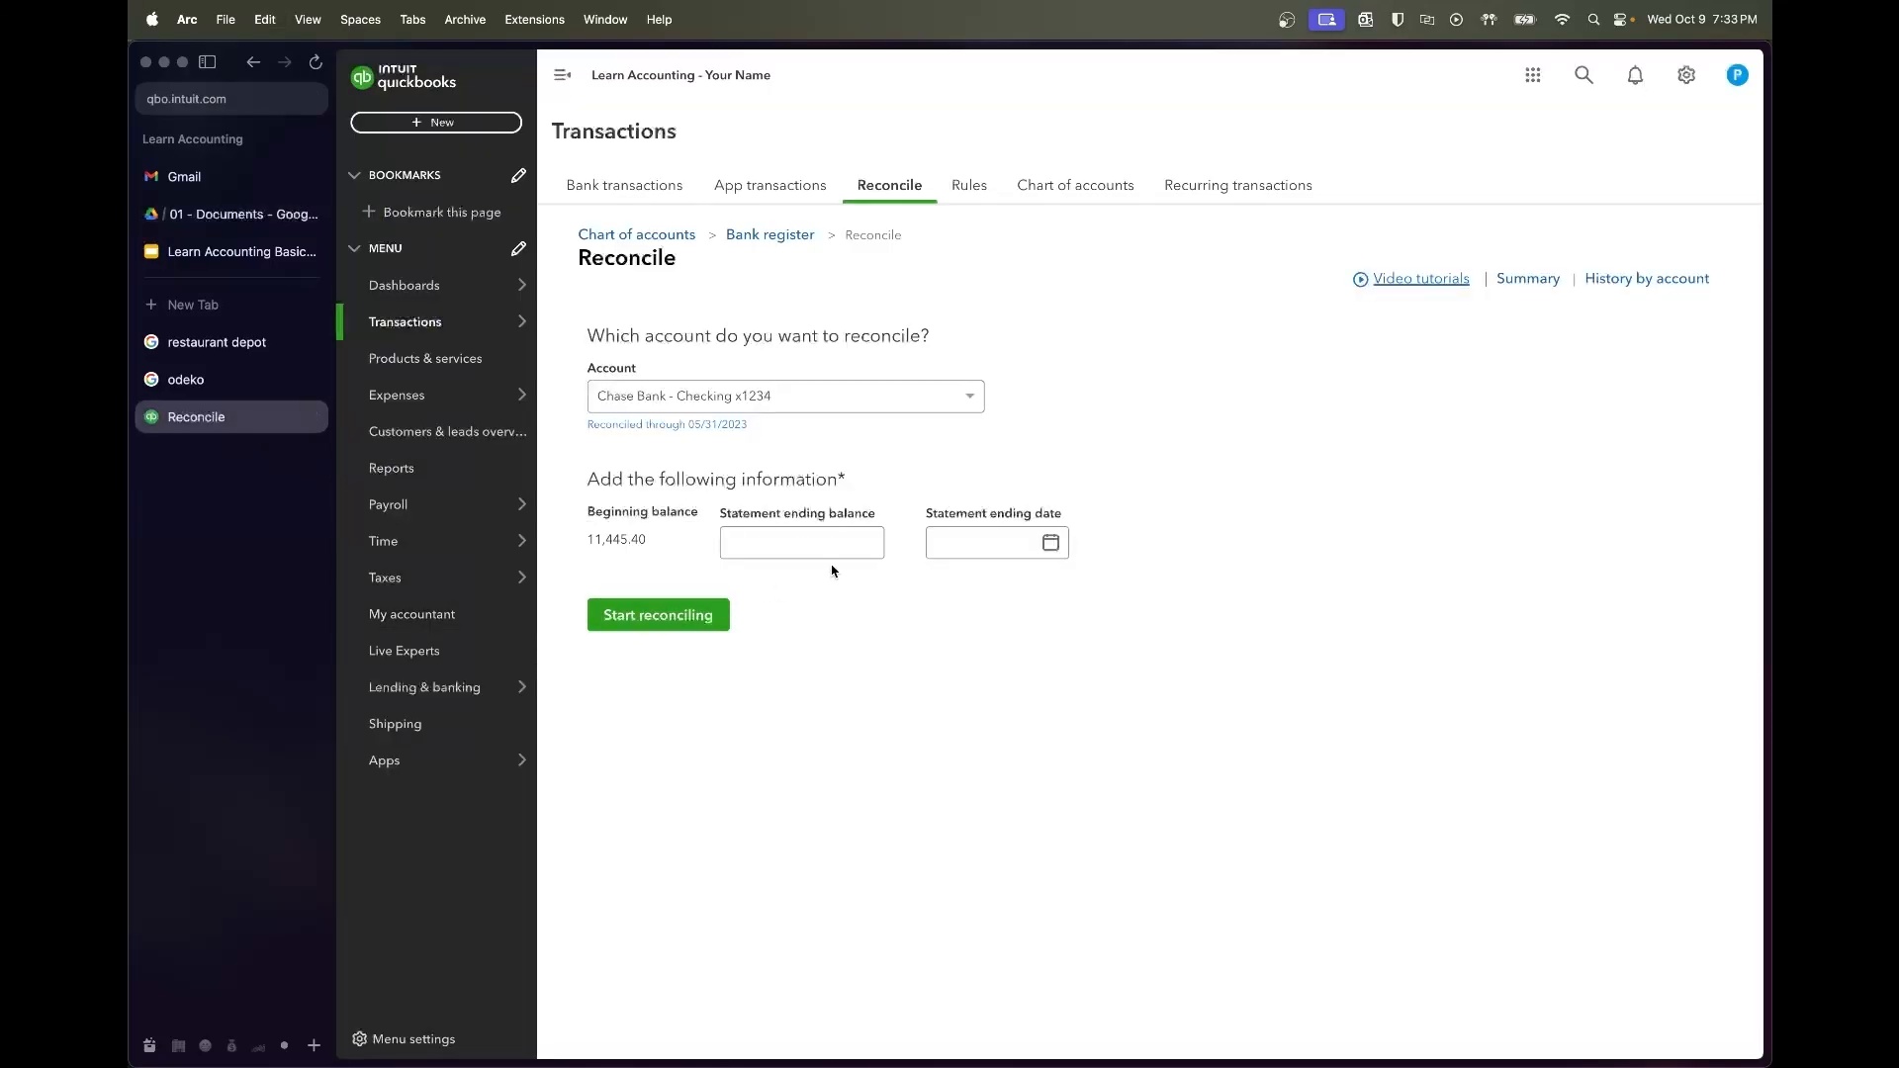
left_click(1000, 534)
type("6/30/")
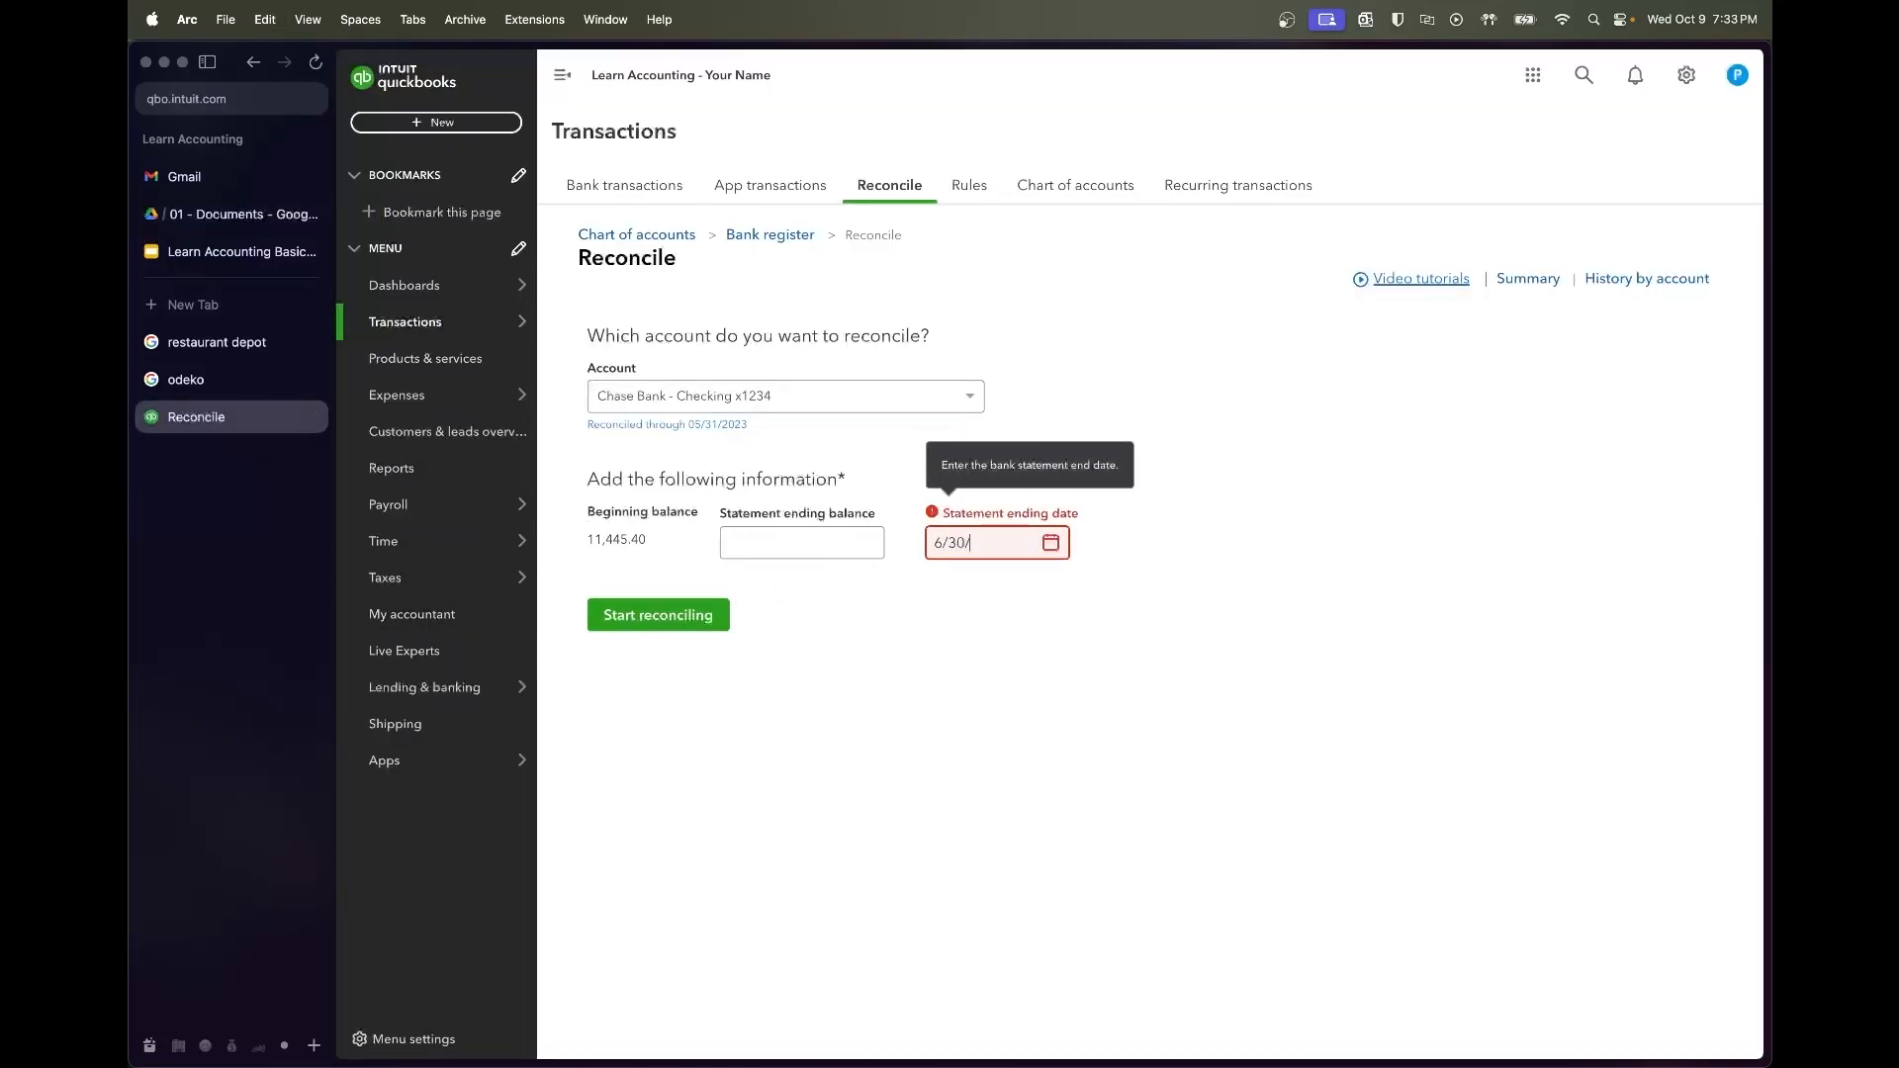
type("2023")
key("Tab")
left_click(840, 550)
type("$14,419.68")
Reconcile the June statement and dismiss the success message
left_click(722, 609)
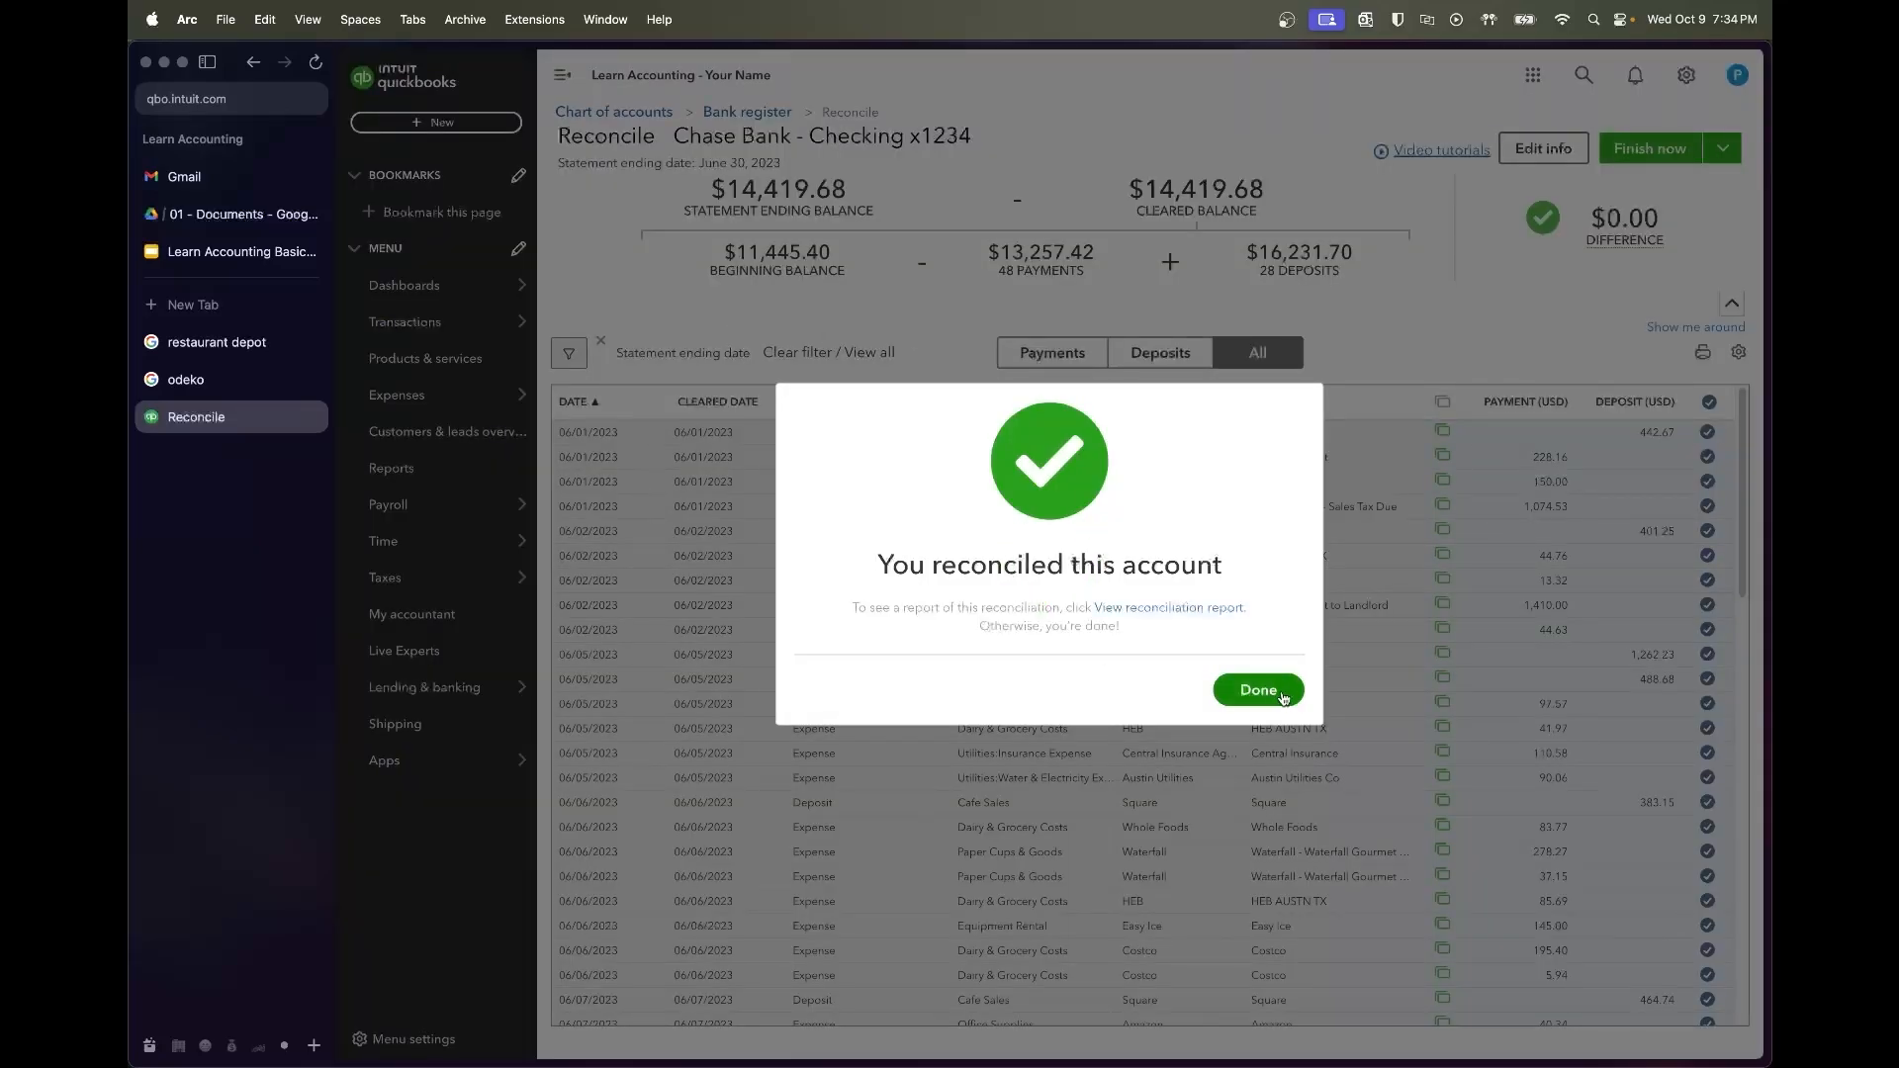
left_click(1258, 687)
mouse_move(400, 339)
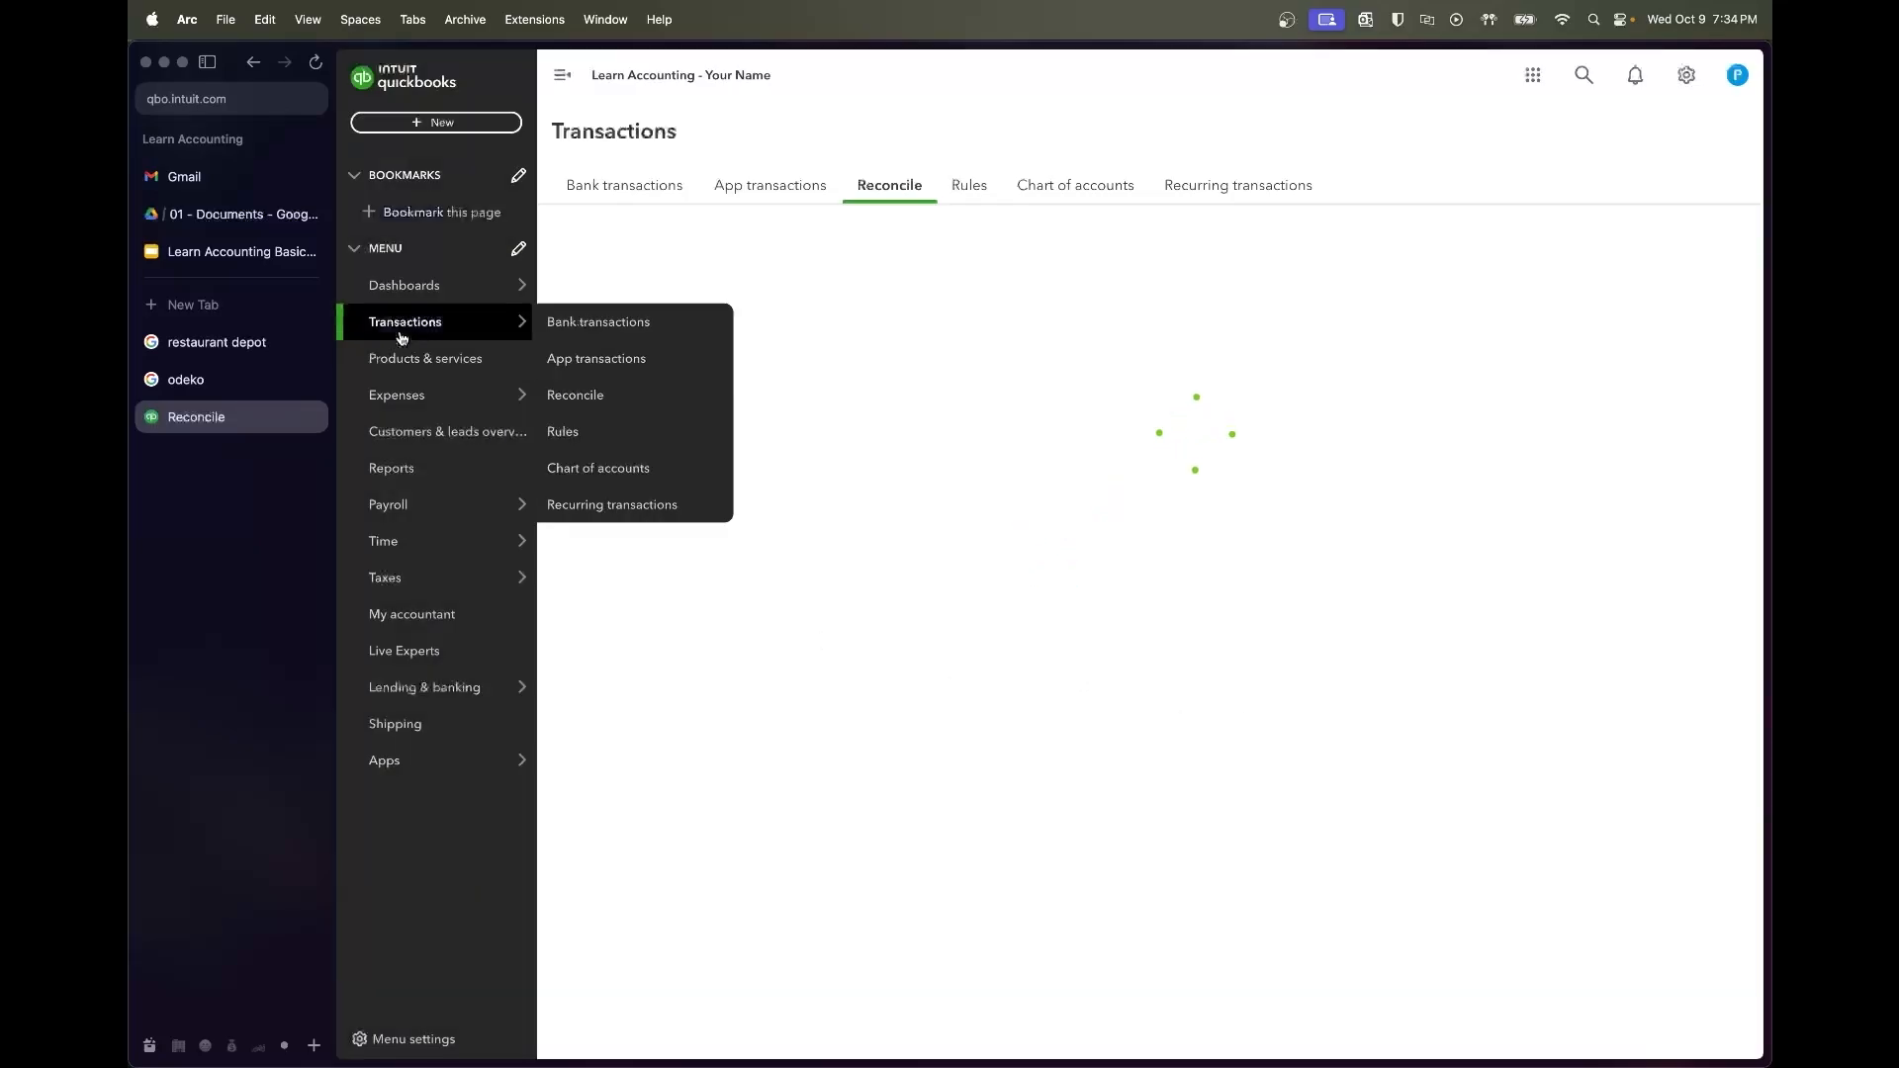
Find July's closing balance of 21,419.78 in the Chase statement PDF
left_click(244, 219)
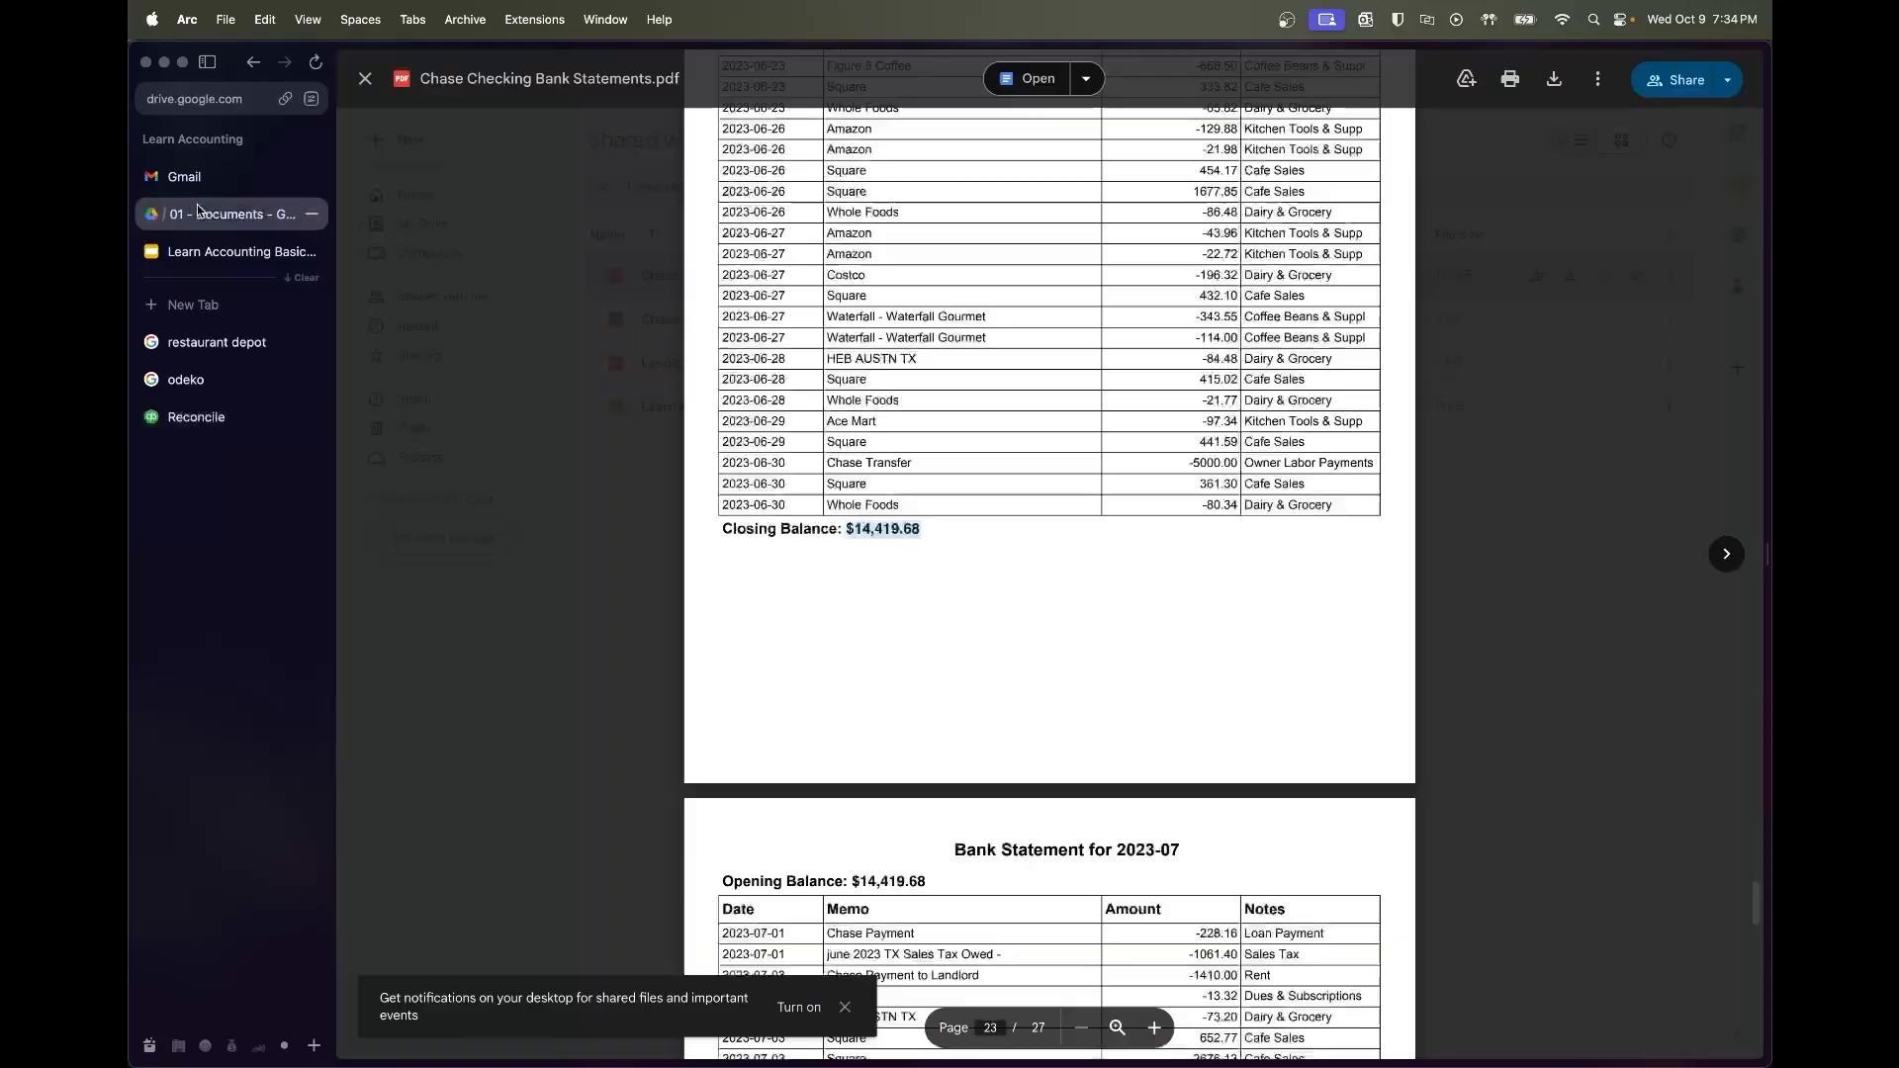
scroll(1103, 648, "down", 10)
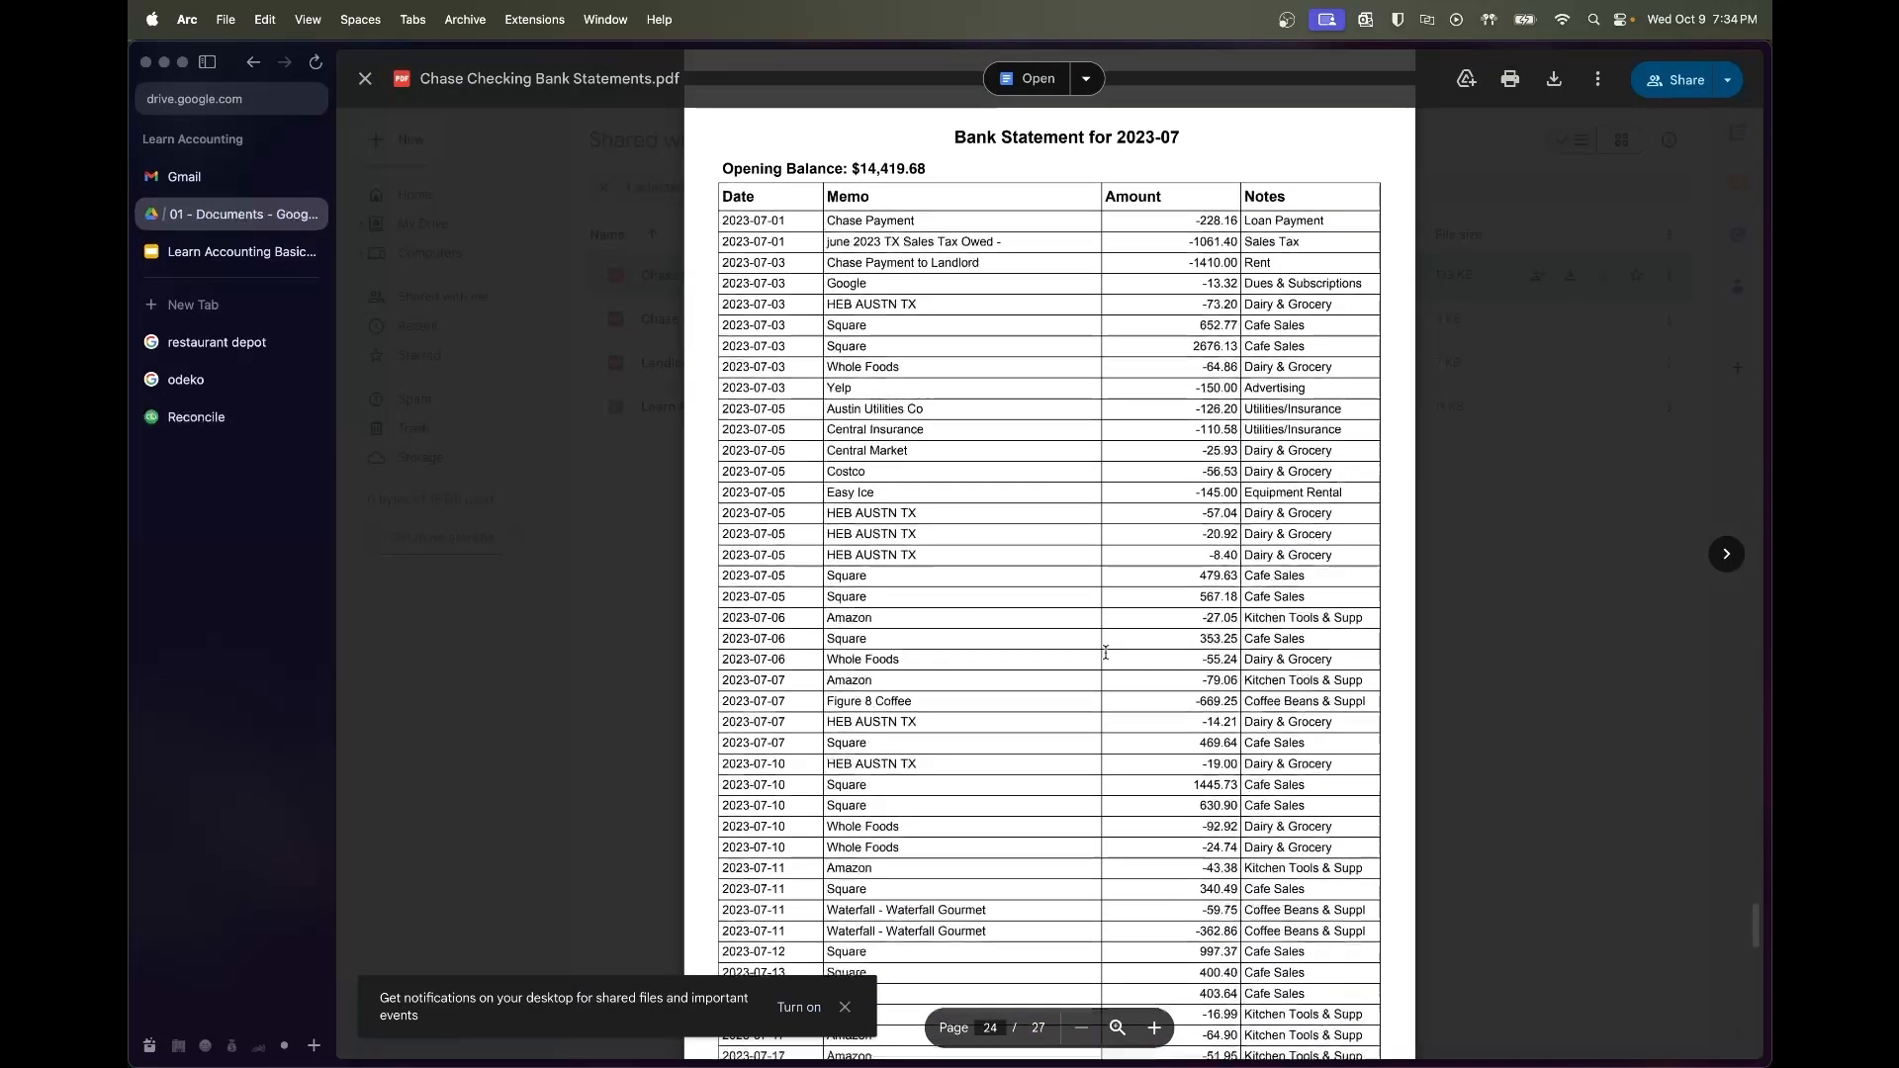
scroll(1106, 651, "up", 2)
scroll(1106, 652, "down", 4)
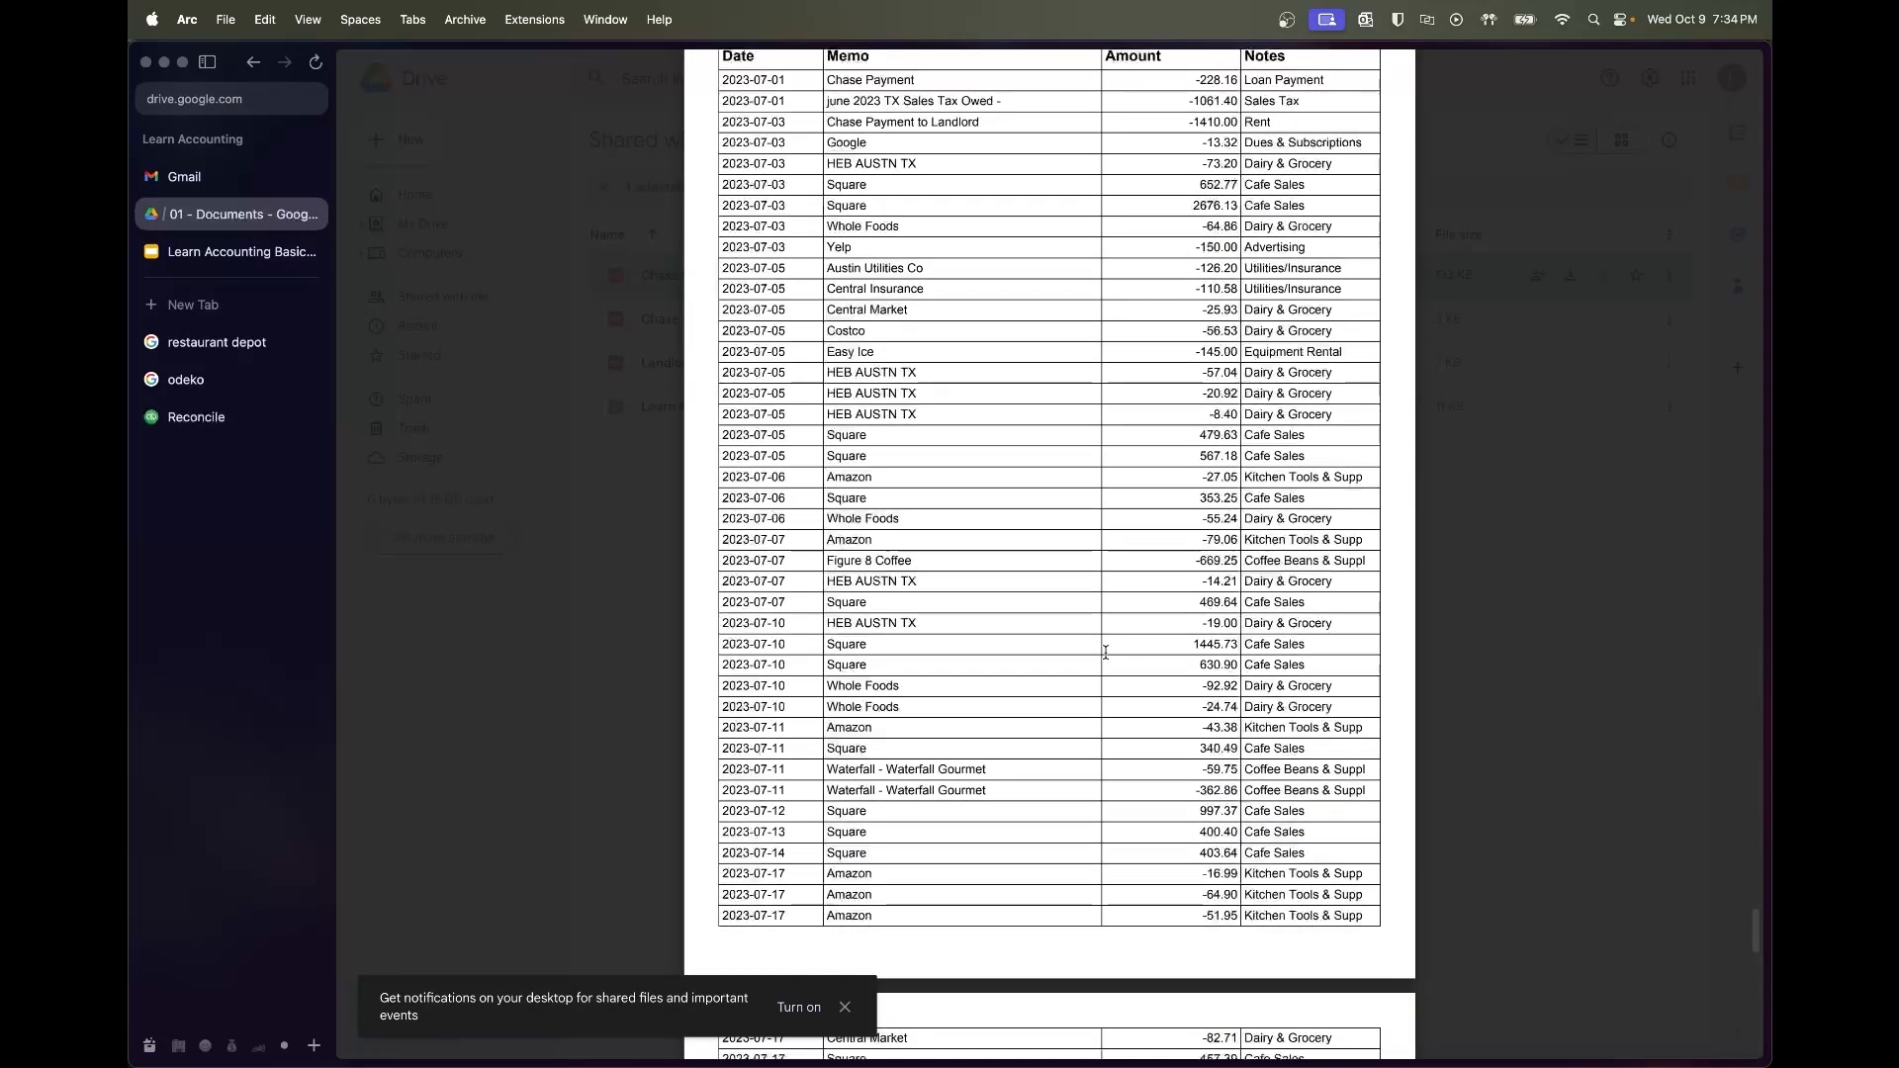
scroll(1106, 652, "down", 13)
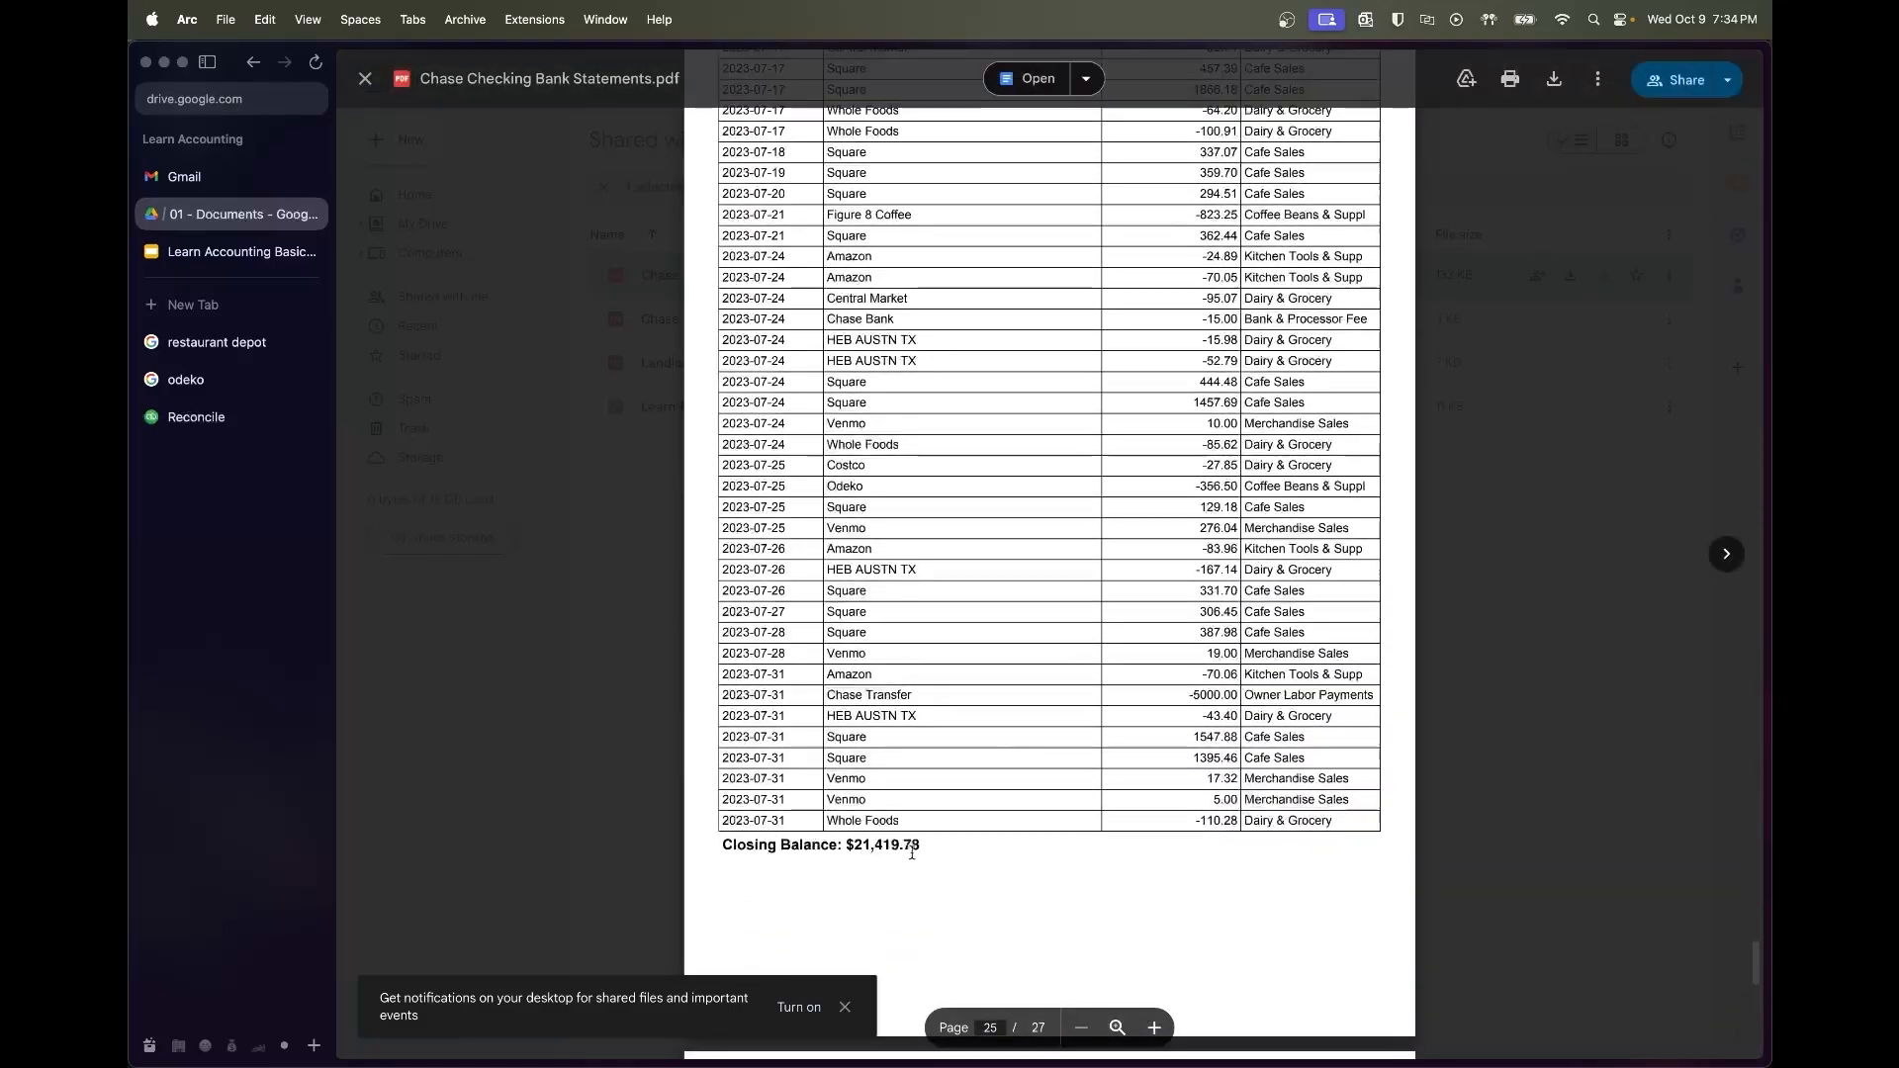
Enter ending date 07/31/2023 and ending balance 21,419.78 on the reconcile form
left_click(196, 417)
left_click(961, 545)
type("7")
key("shift+Tab")
type("$21,419.78")
key("Tab")
Start and finish the July reconciliation, then dismiss the confirmation
key("Return")
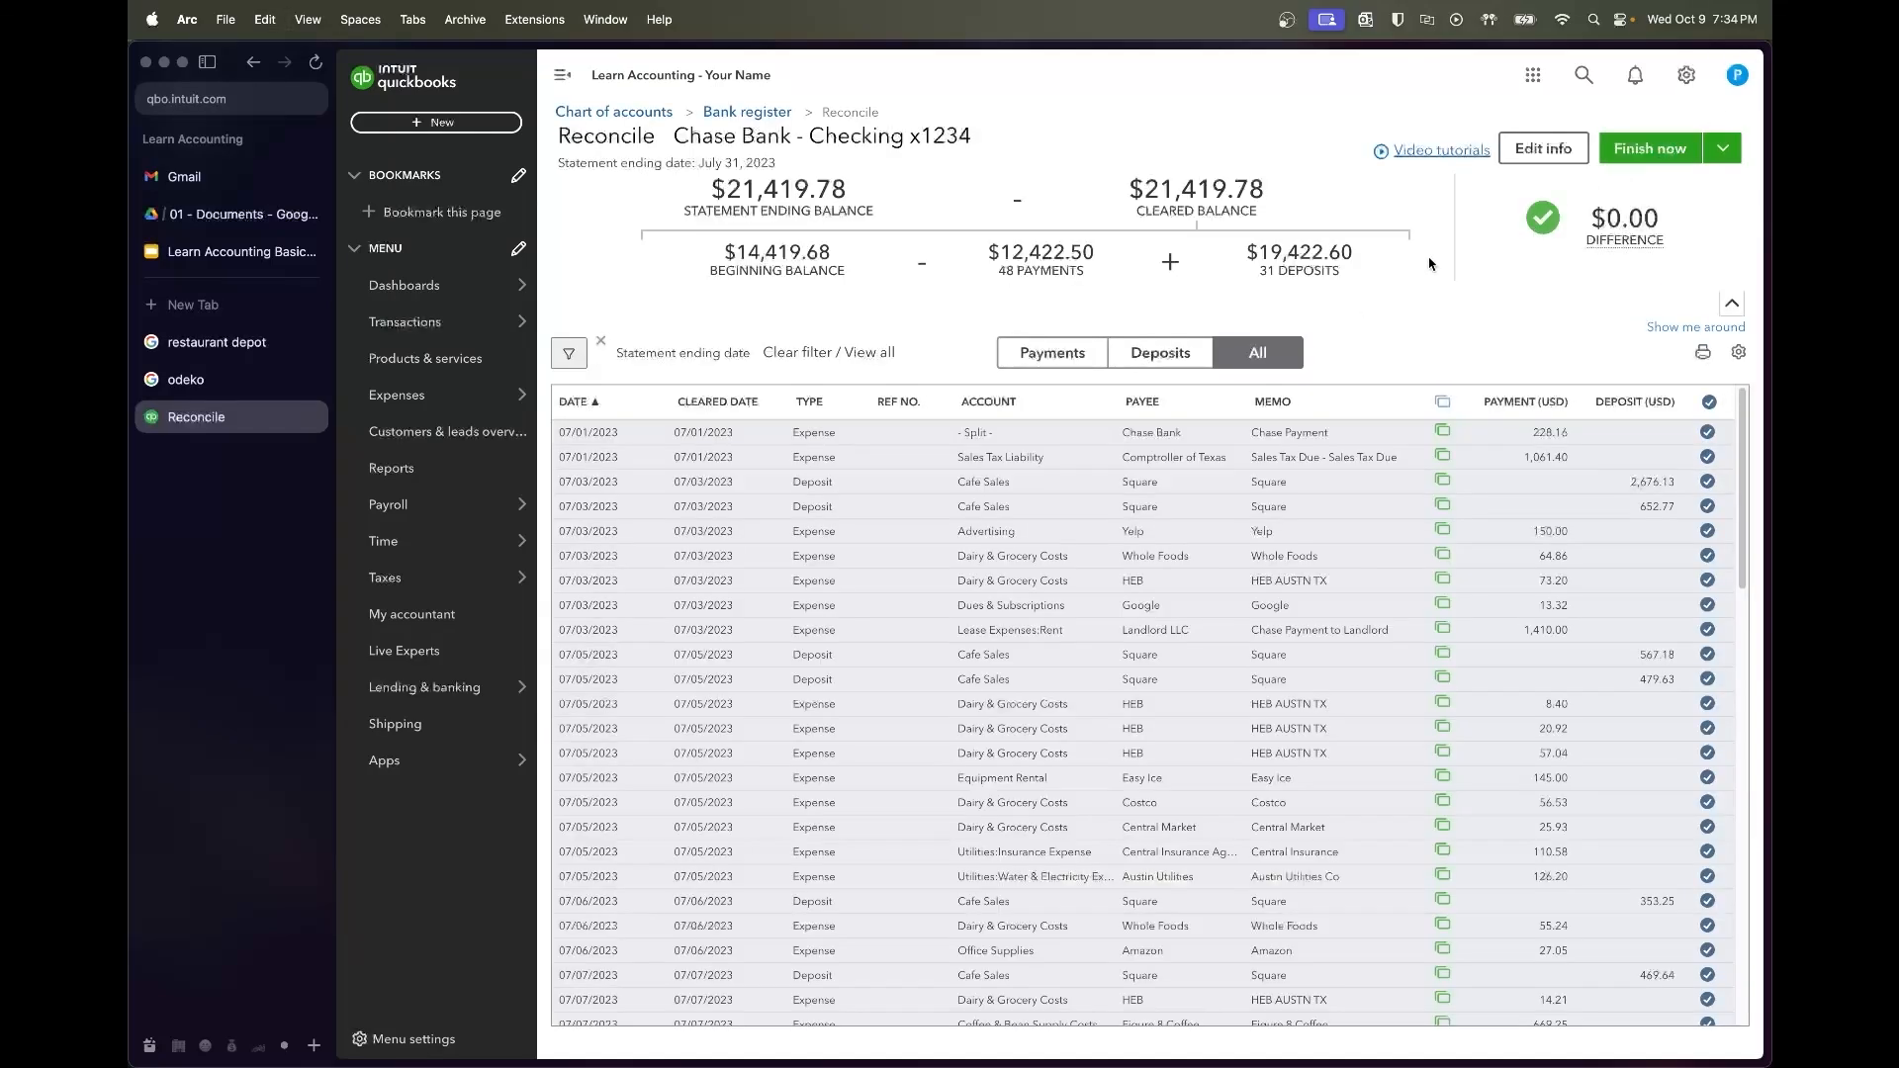
scroll(1505, 638, "down", 14)
left_click(1646, 155)
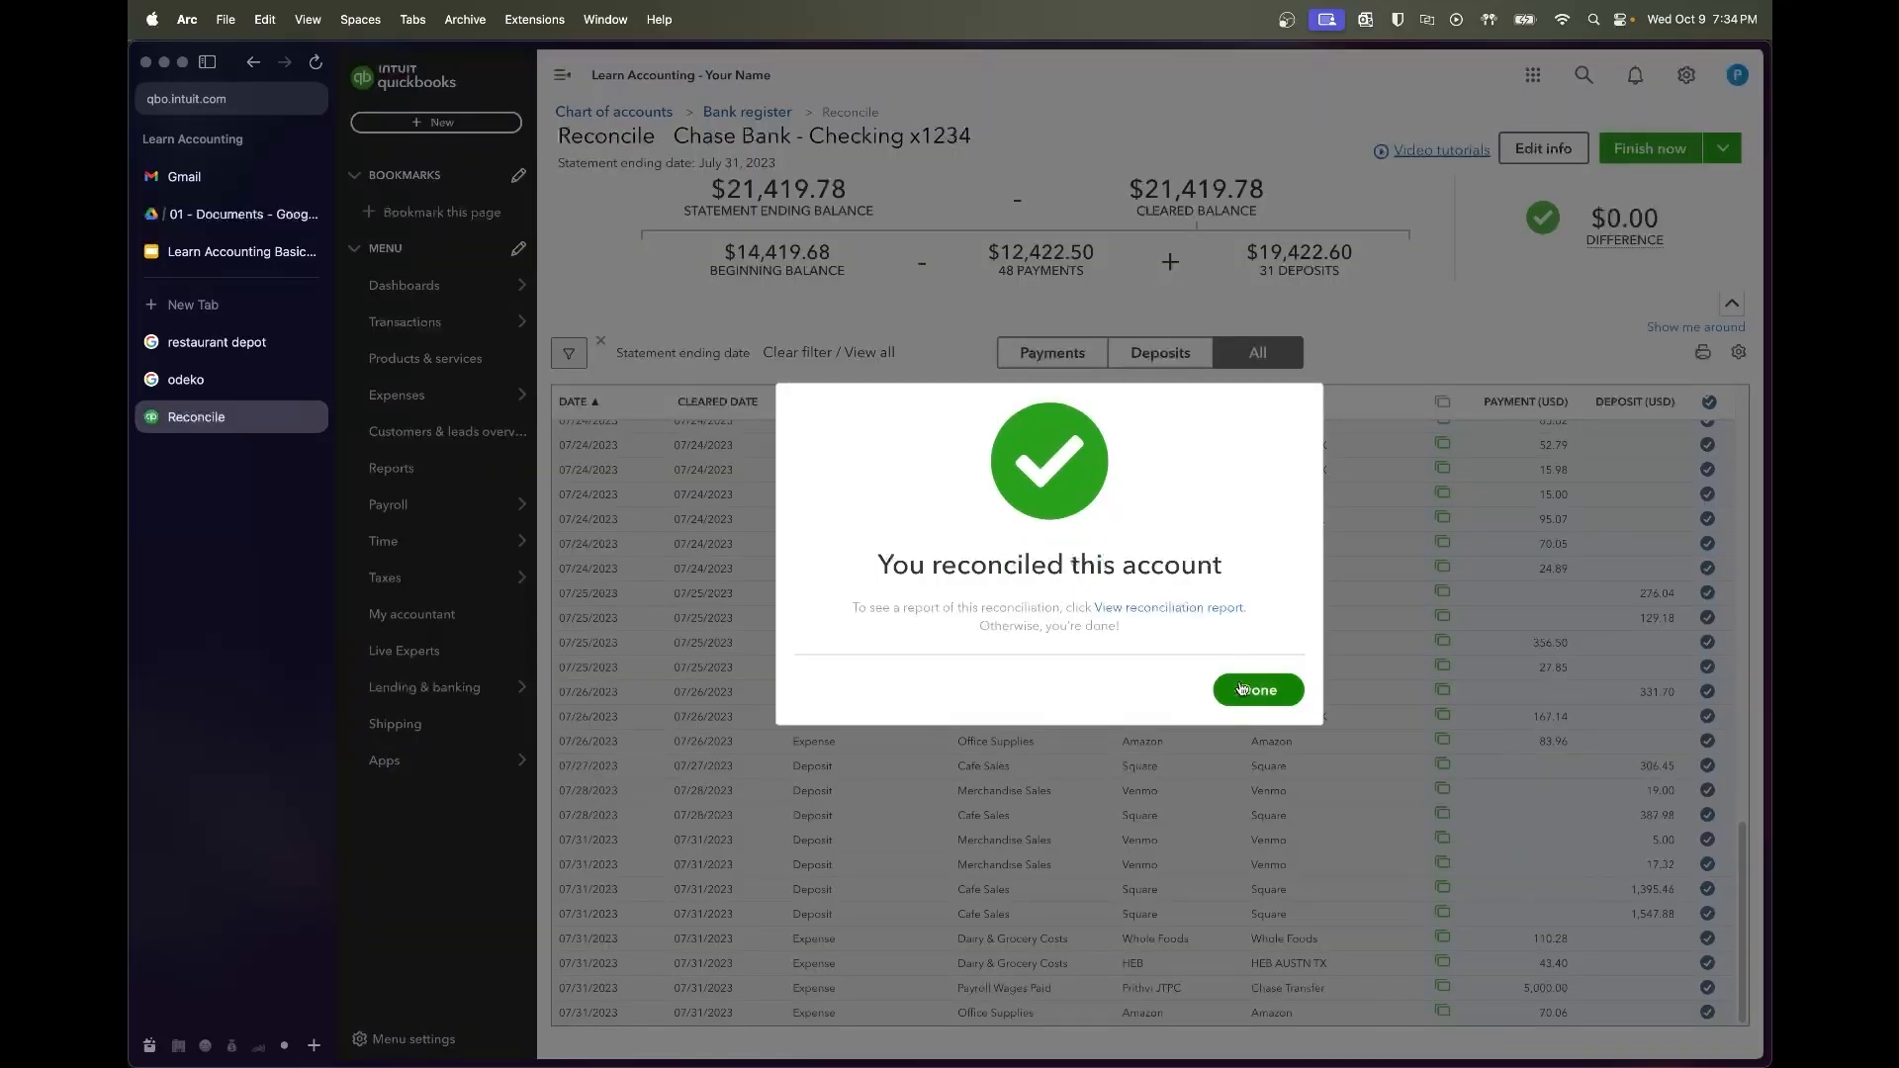
left_click(1242, 687)
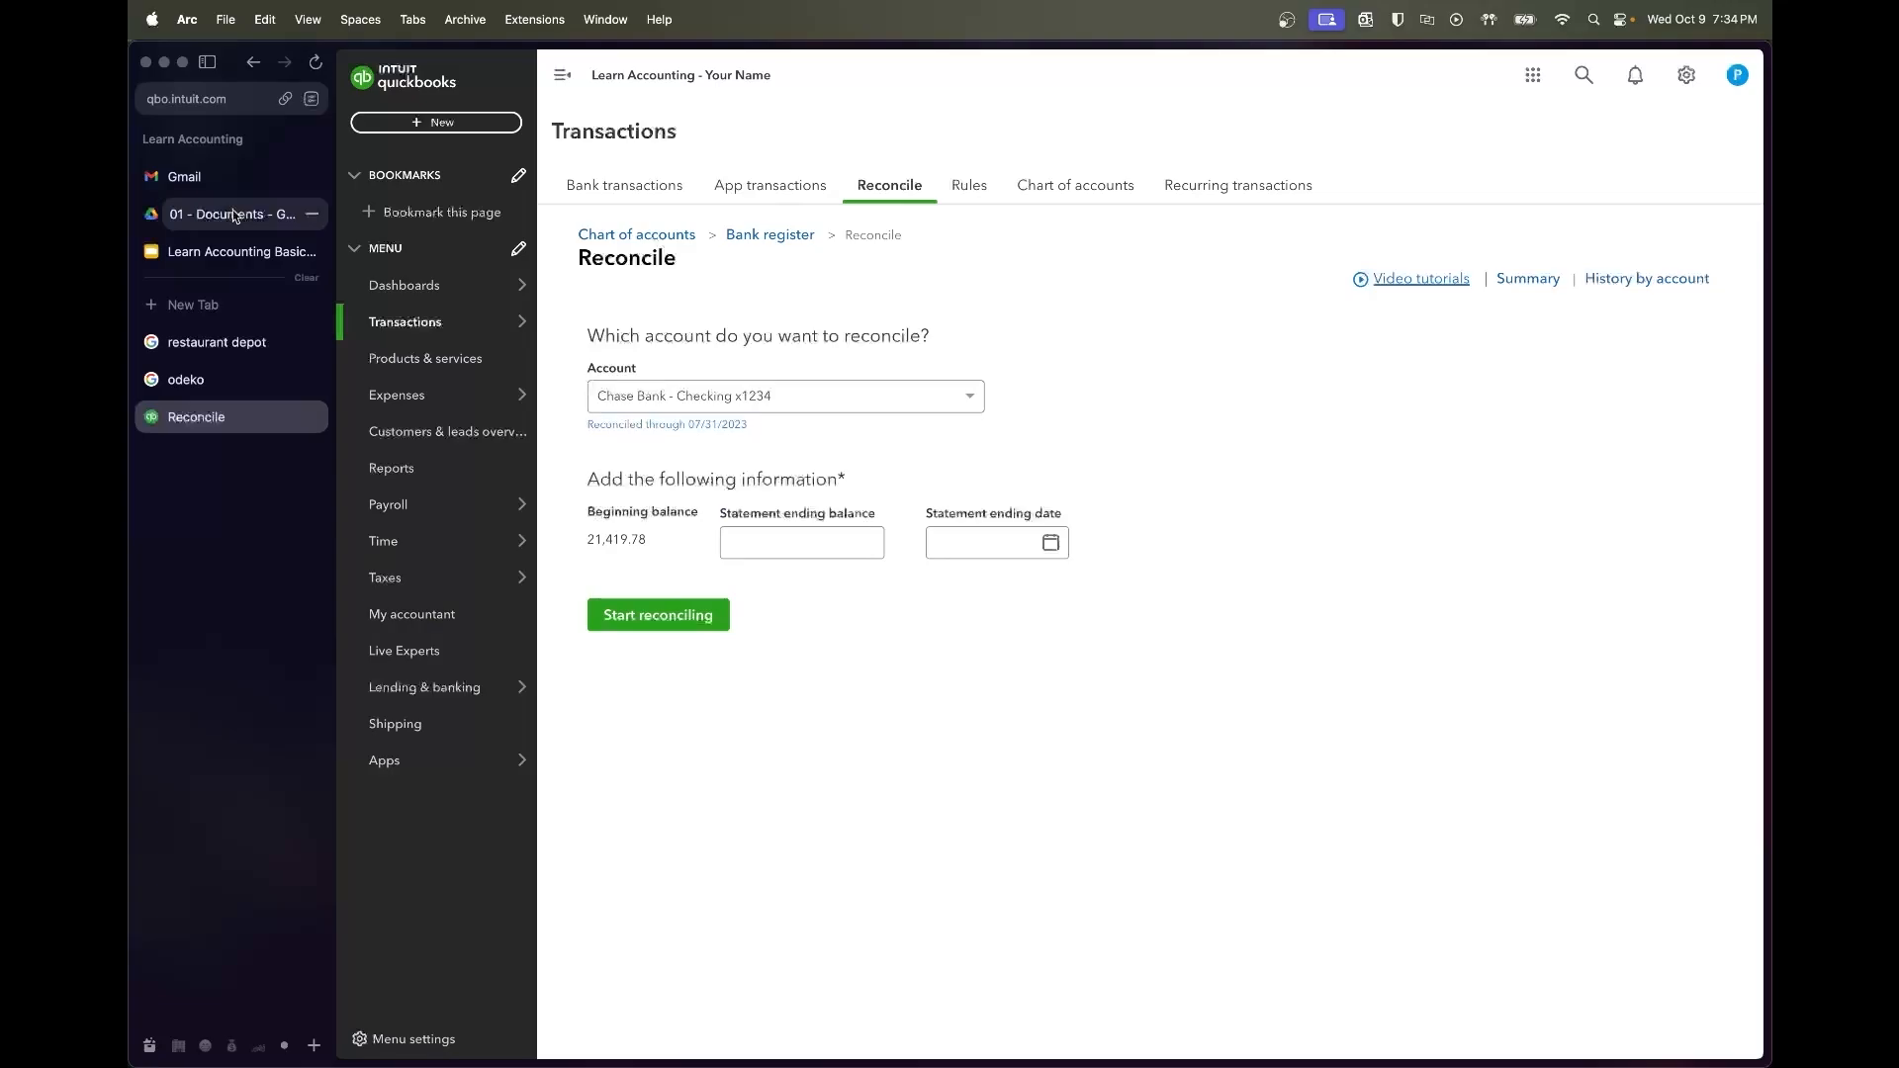
Copy the August closing balance of 20,368.19 from the bank statement PDF
left_click(243, 213)
scroll(1049, 844, "down", 10)
scroll(1049, 844, "down", 7)
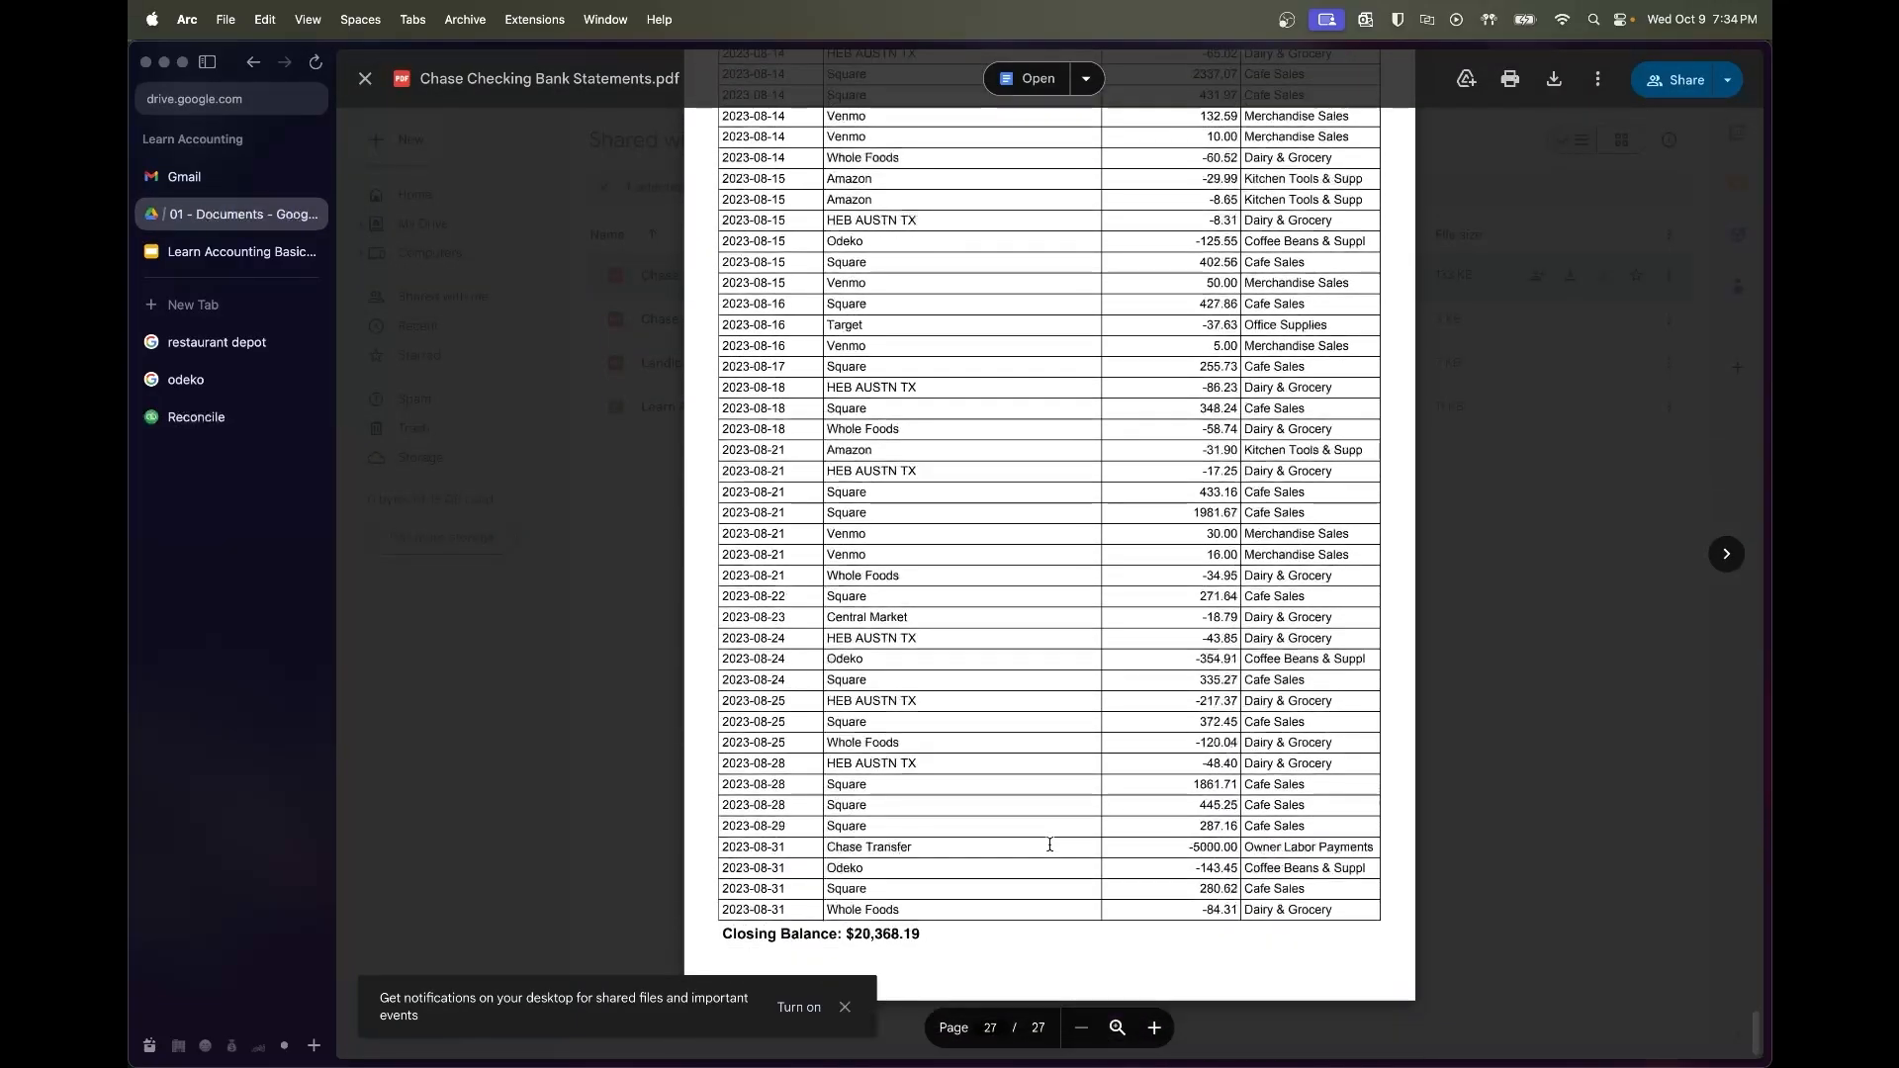
double_click(906, 935)
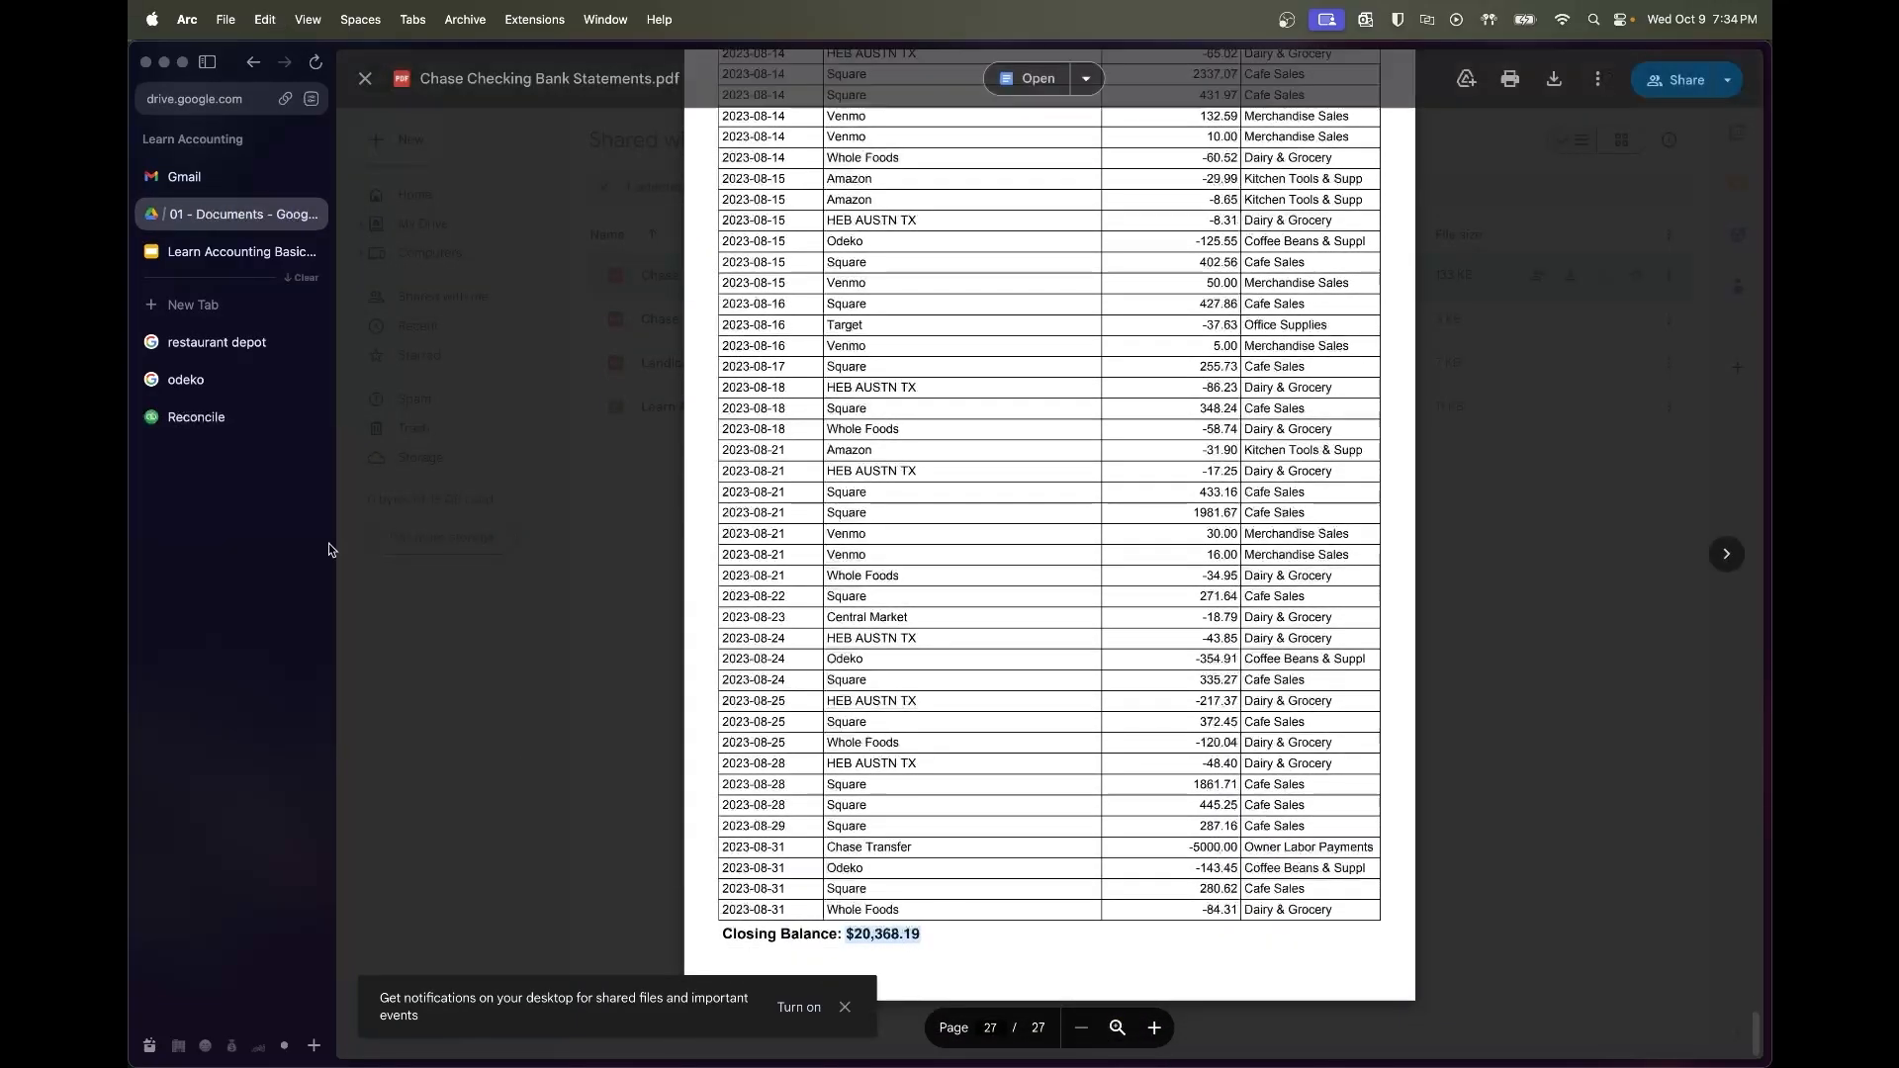
Enter ending date 08/31/2023 and ending balance 20,368.19 on the reconcile form
left_click(196, 417)
left_click(948, 542)
type("8")
key("Tab")
left_click(827, 550)
key("super+v")
left_click(850, 623)
Start reconciling Chase checking and finish the August reconciliation
left_click(693, 634)
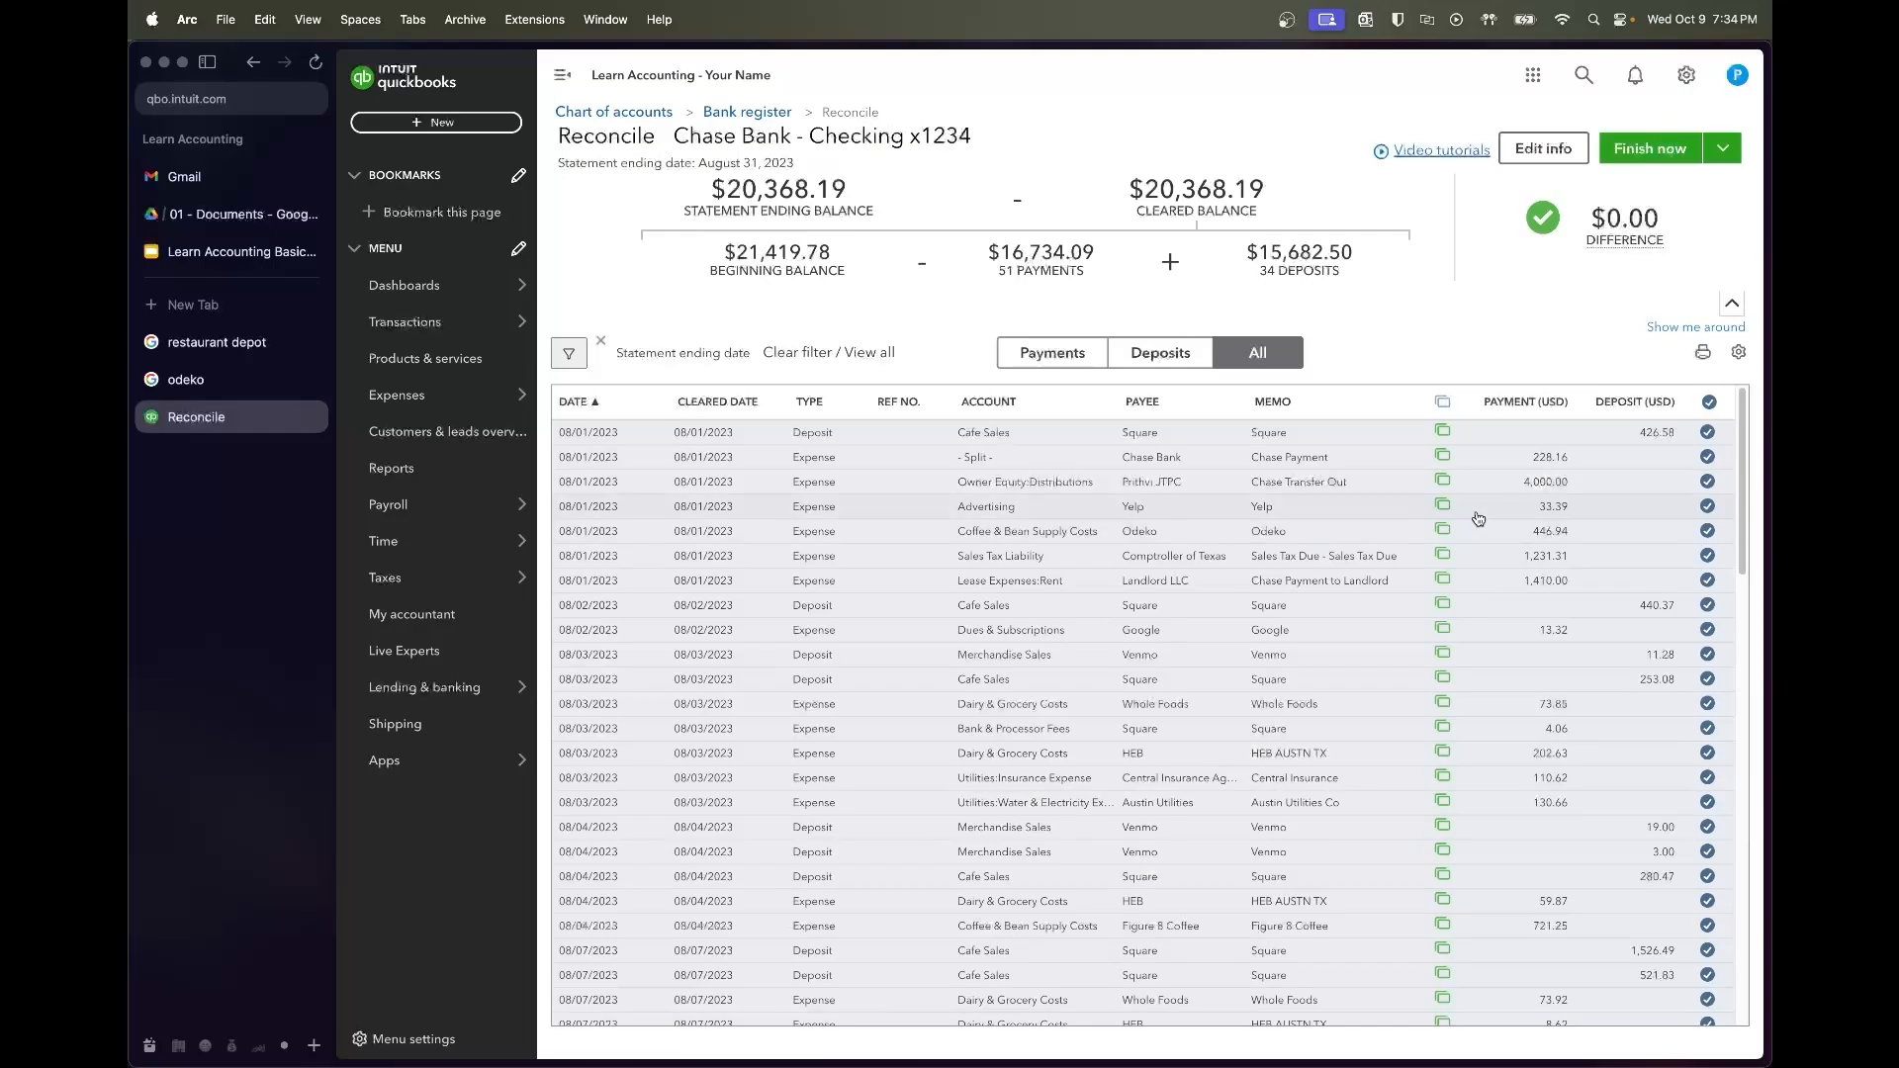
scroll(1264, 546, "down", 15)
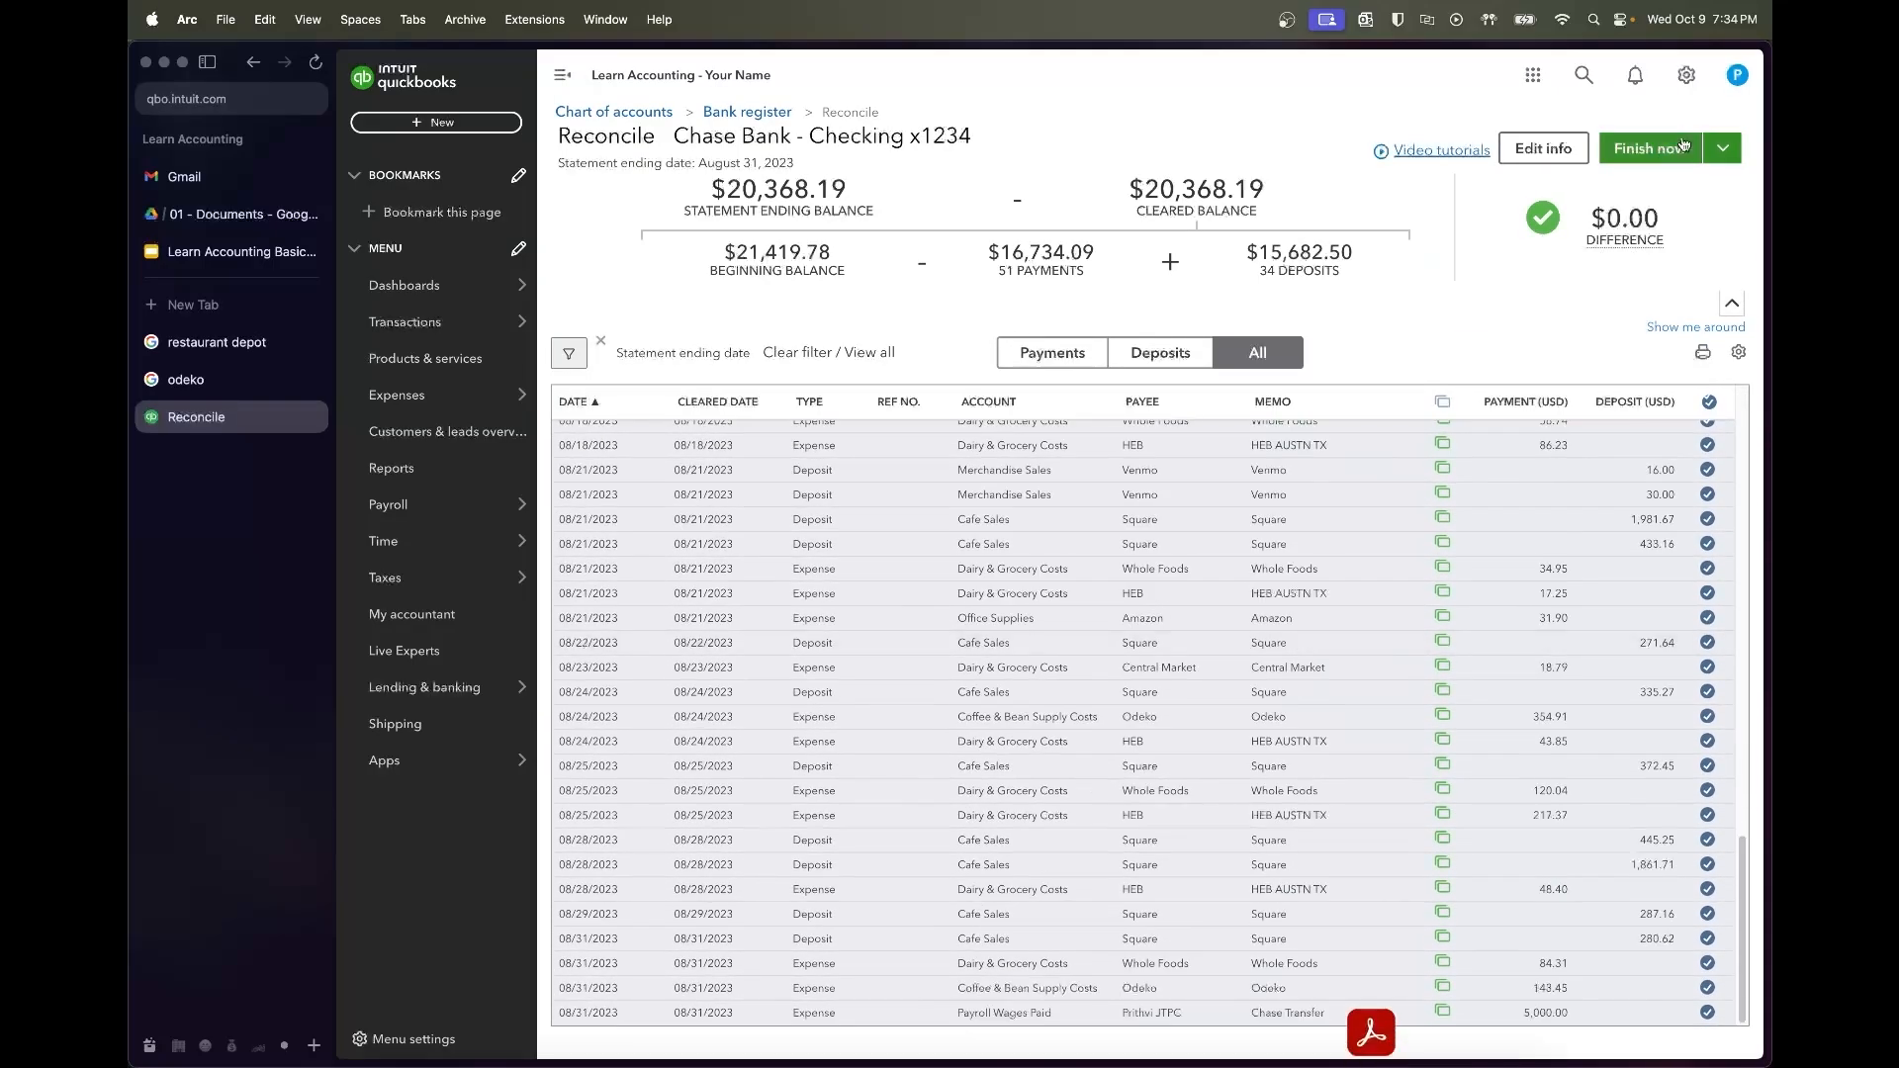
left_click(1654, 156)
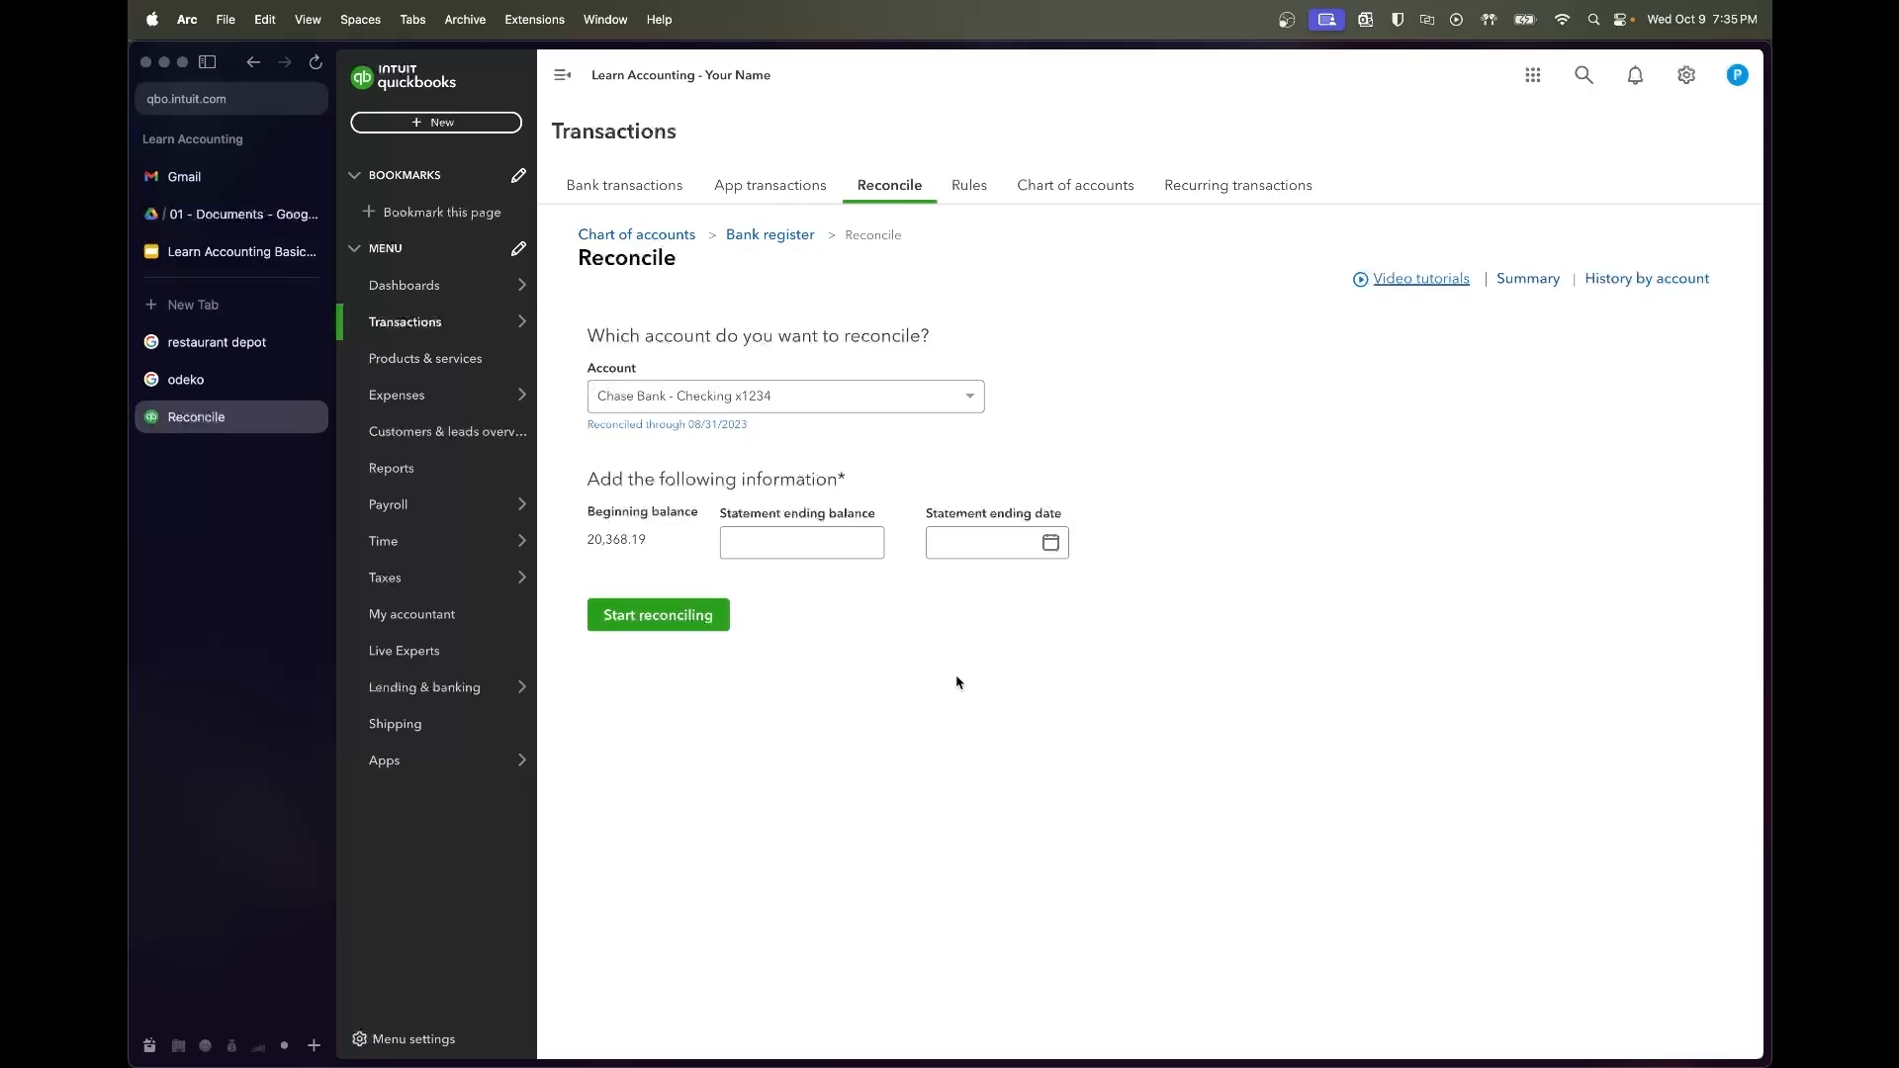
Check the Chase account's bank transactions, then open its reconciliation history
left_click(626, 185)
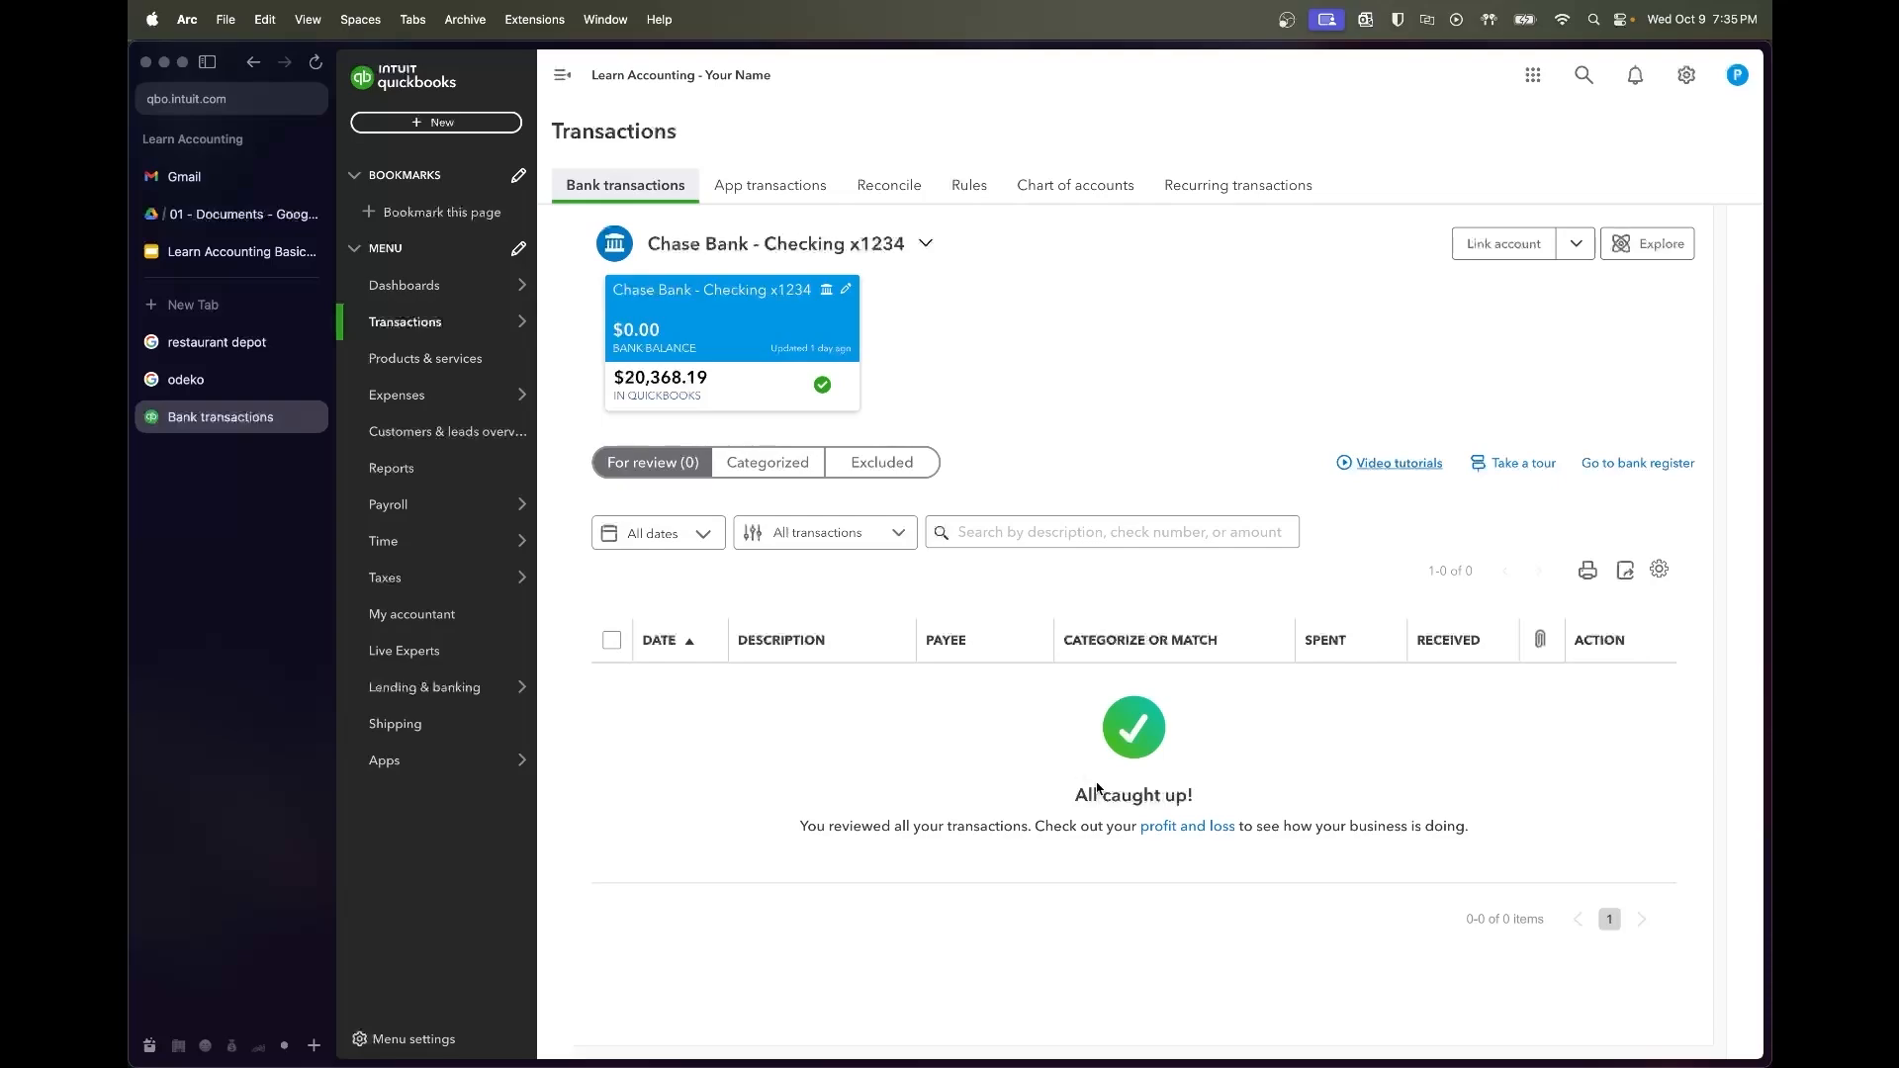
left_click(896, 186)
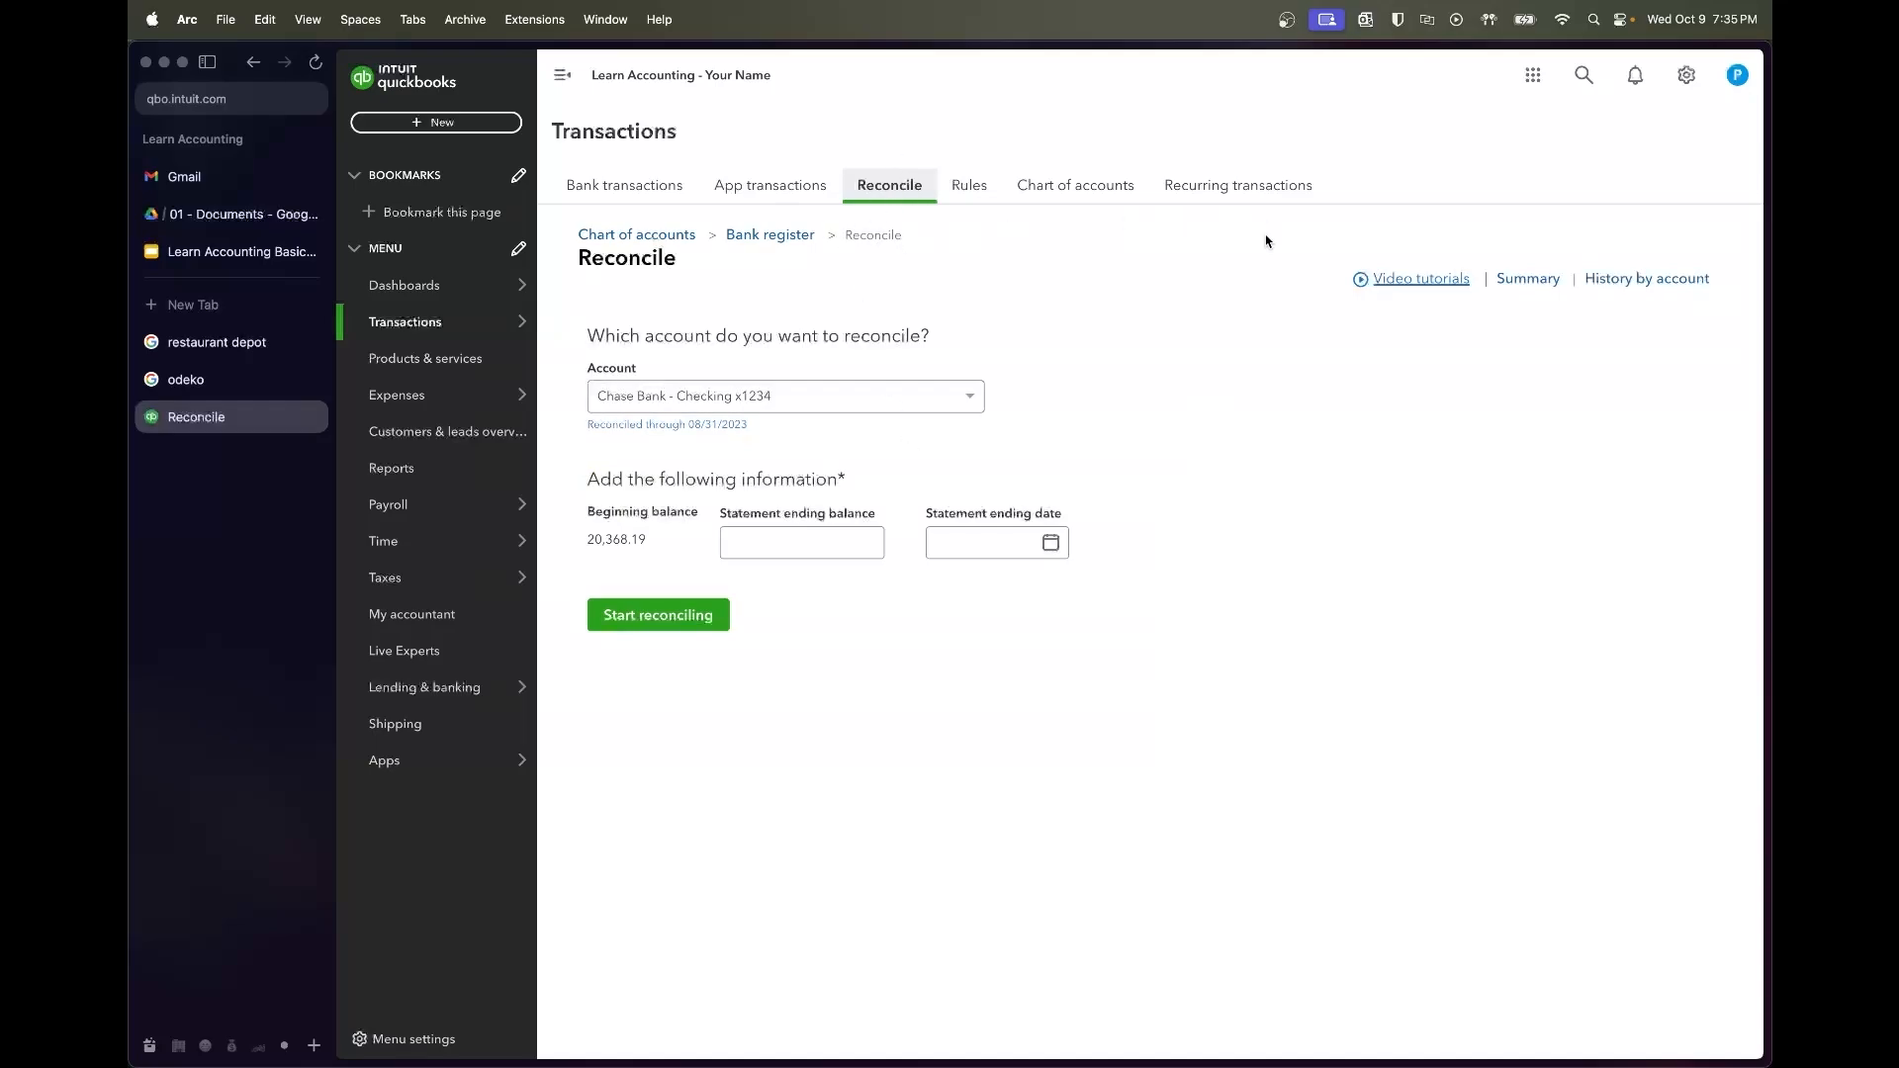
left_click(1647, 278)
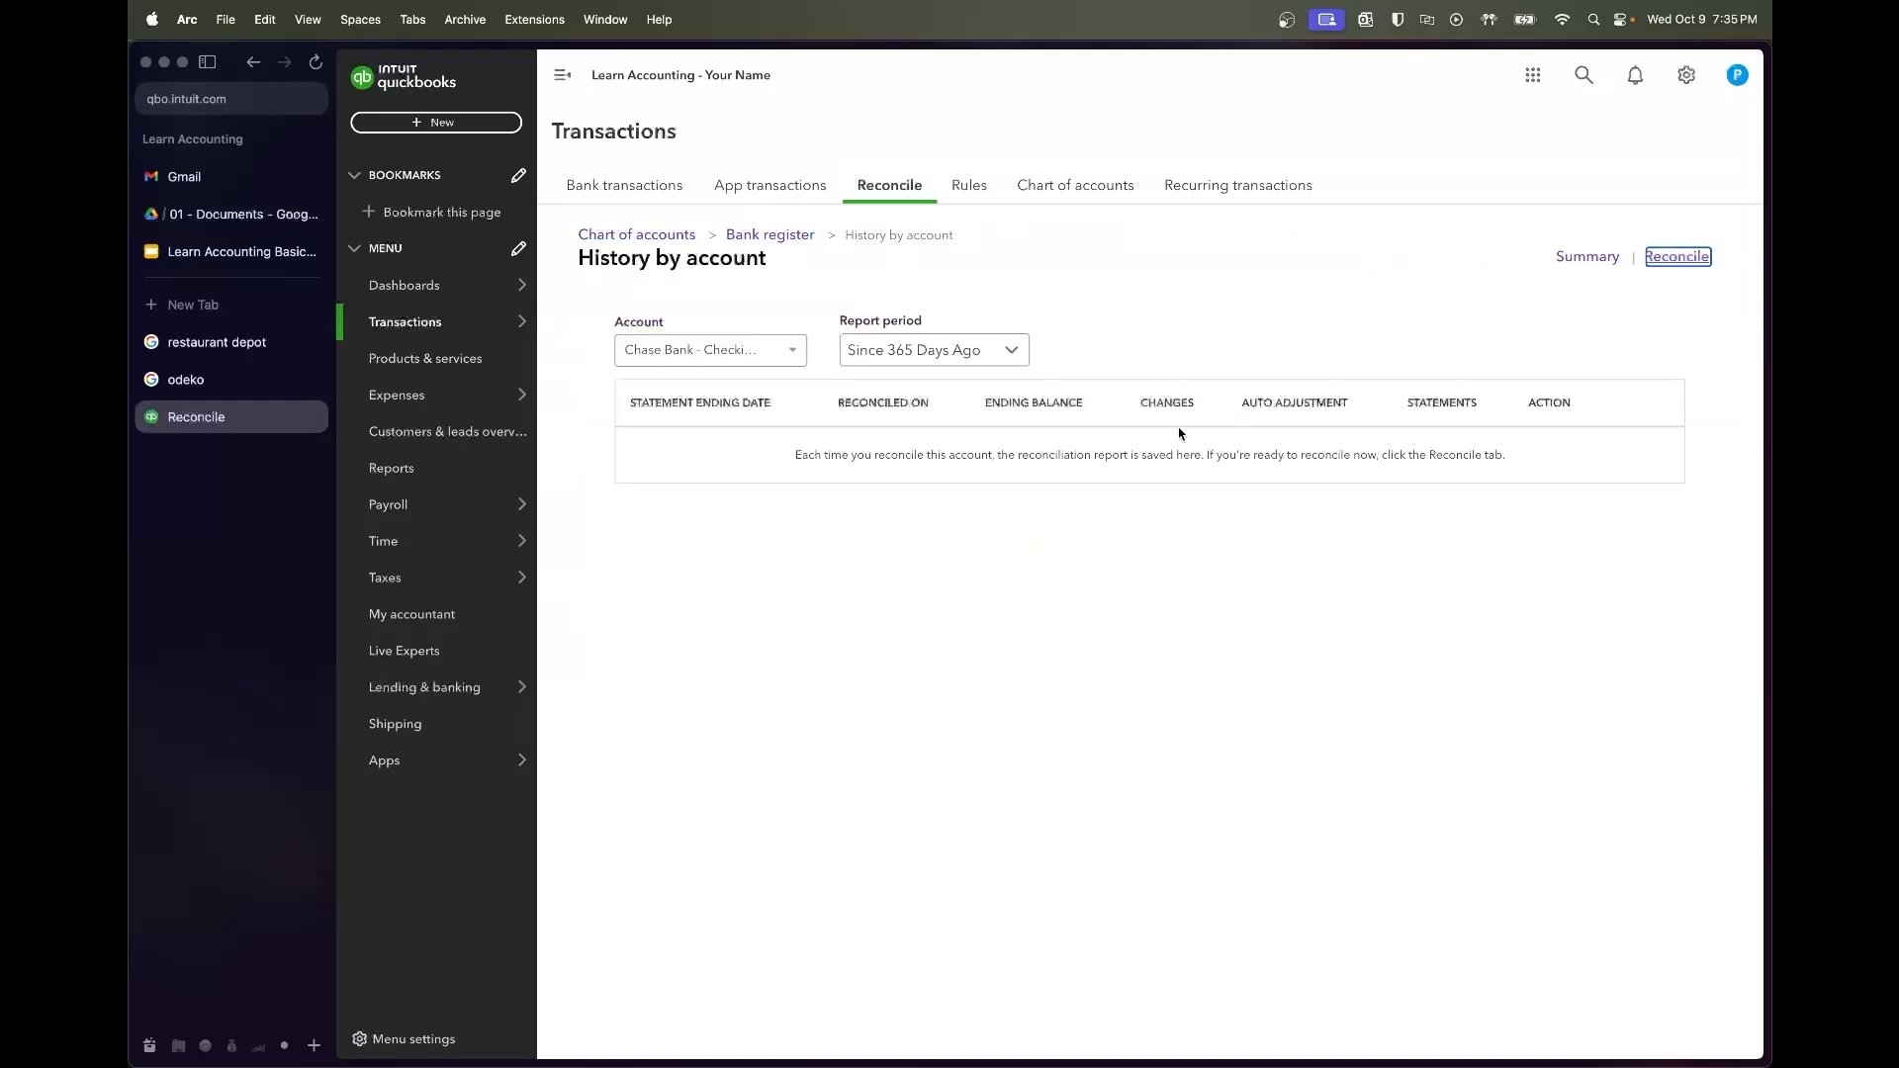
Set the report period to All Dates and view the 08/31/2023 reconciliation report
left_click(934, 346)
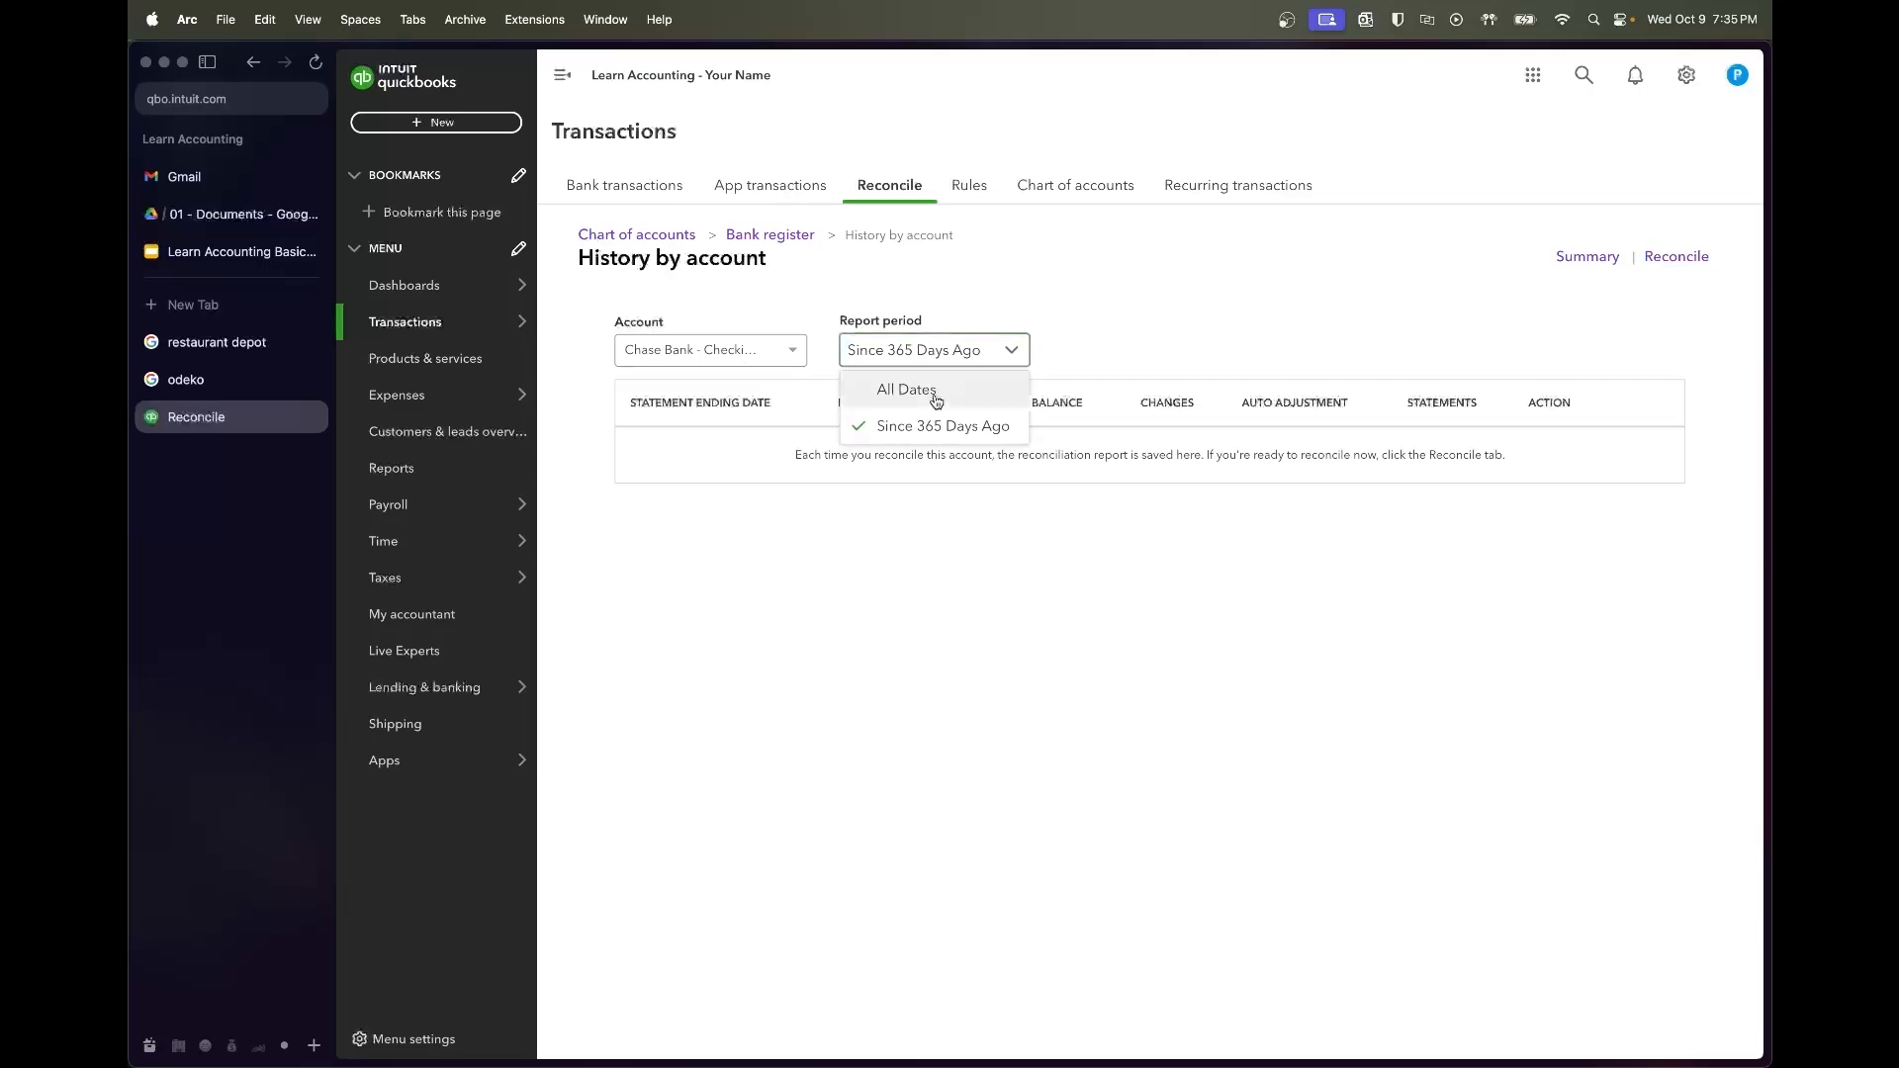
left_click(933, 389)
scroll(881, 633, "down", 5)
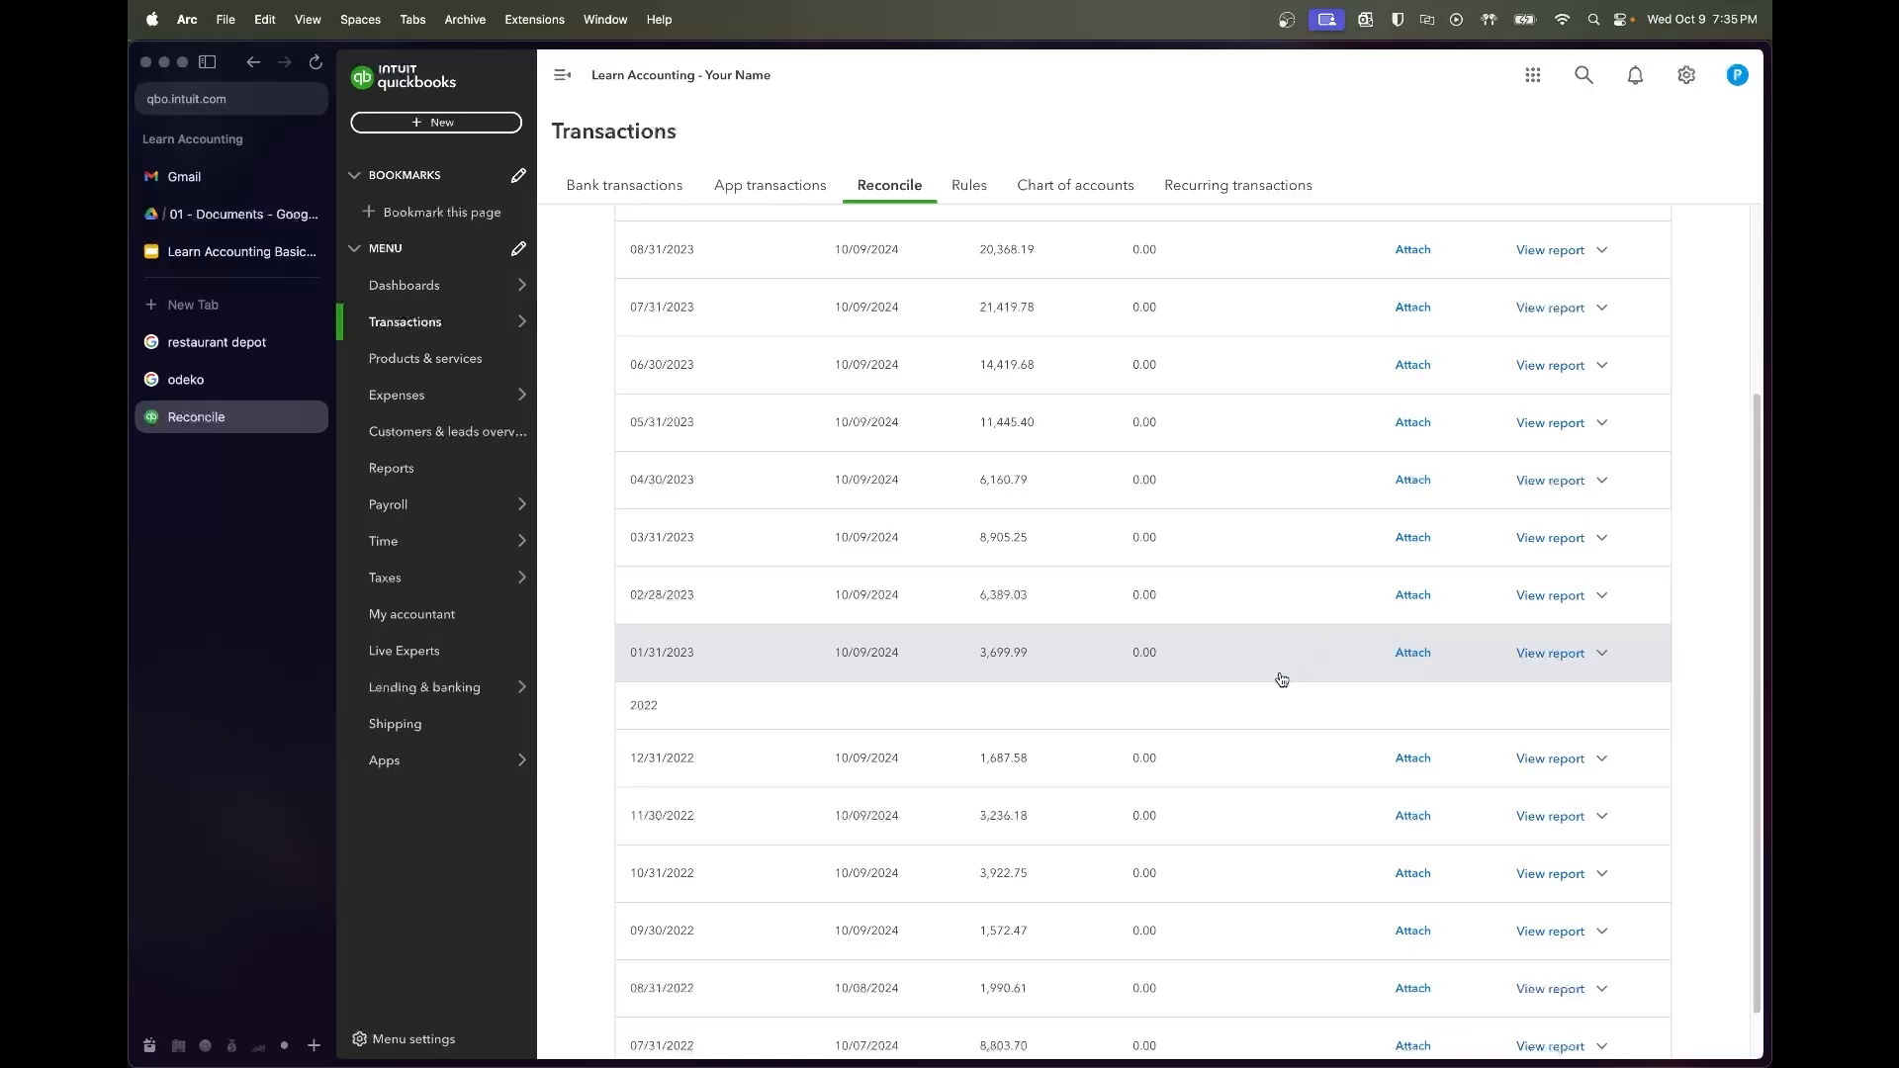
scroll(1281, 679, "up", 1)
left_click(1570, 305)
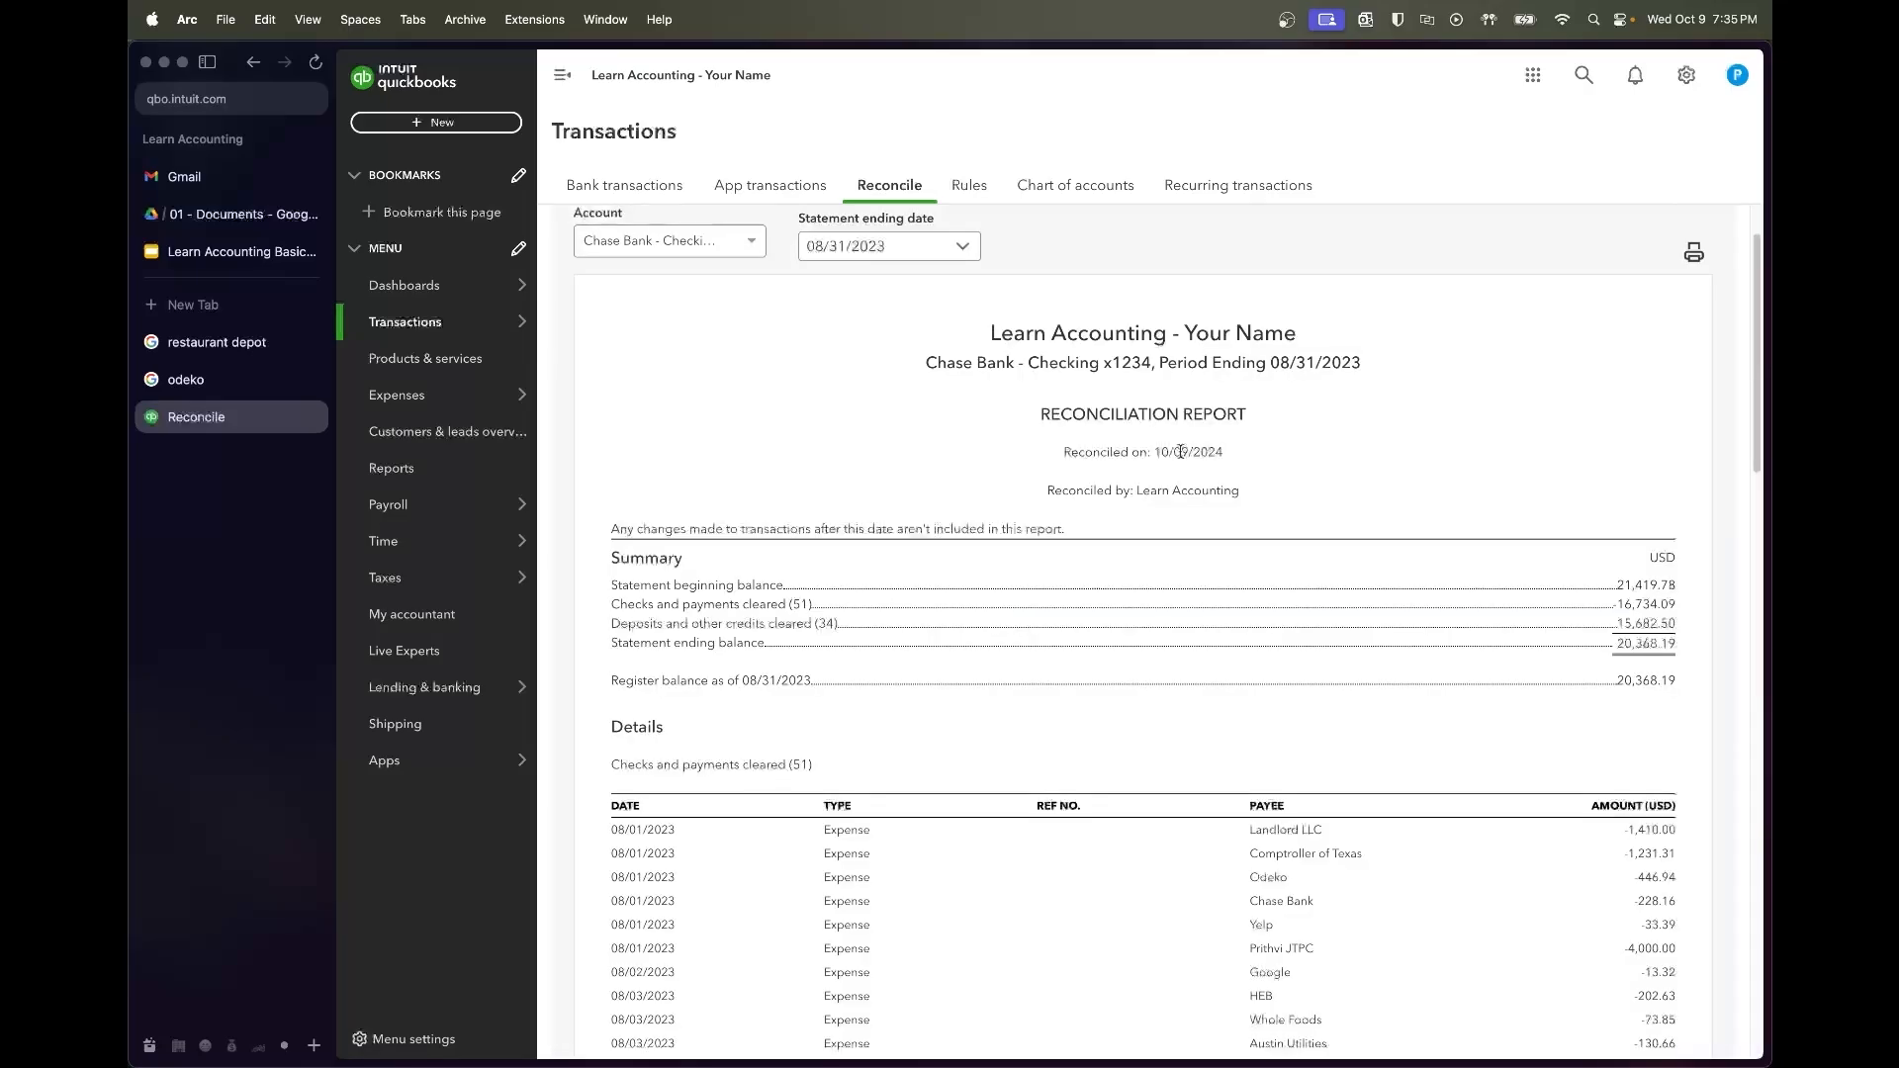
scroll(1048, 653, "down", 6)
scroll(1047, 652, "down", 15)
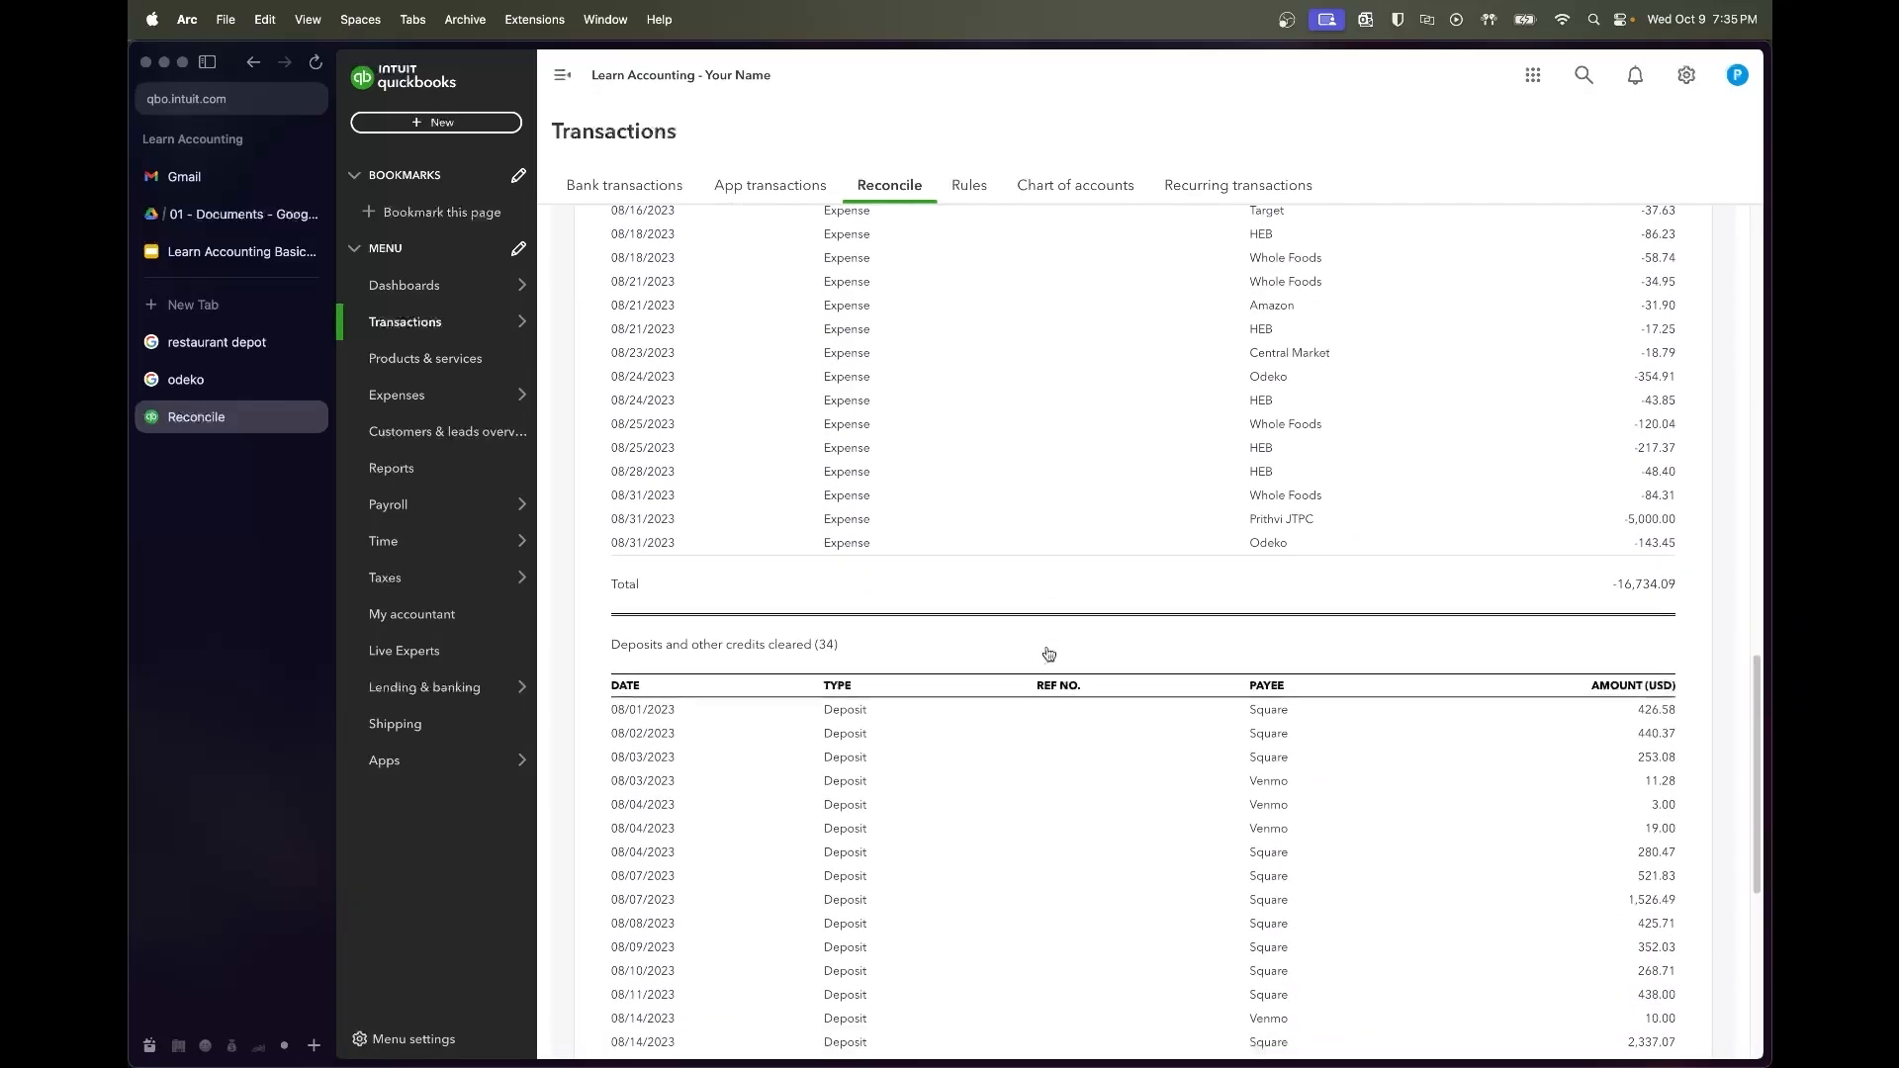
scroll(1047, 653, "up", 20)
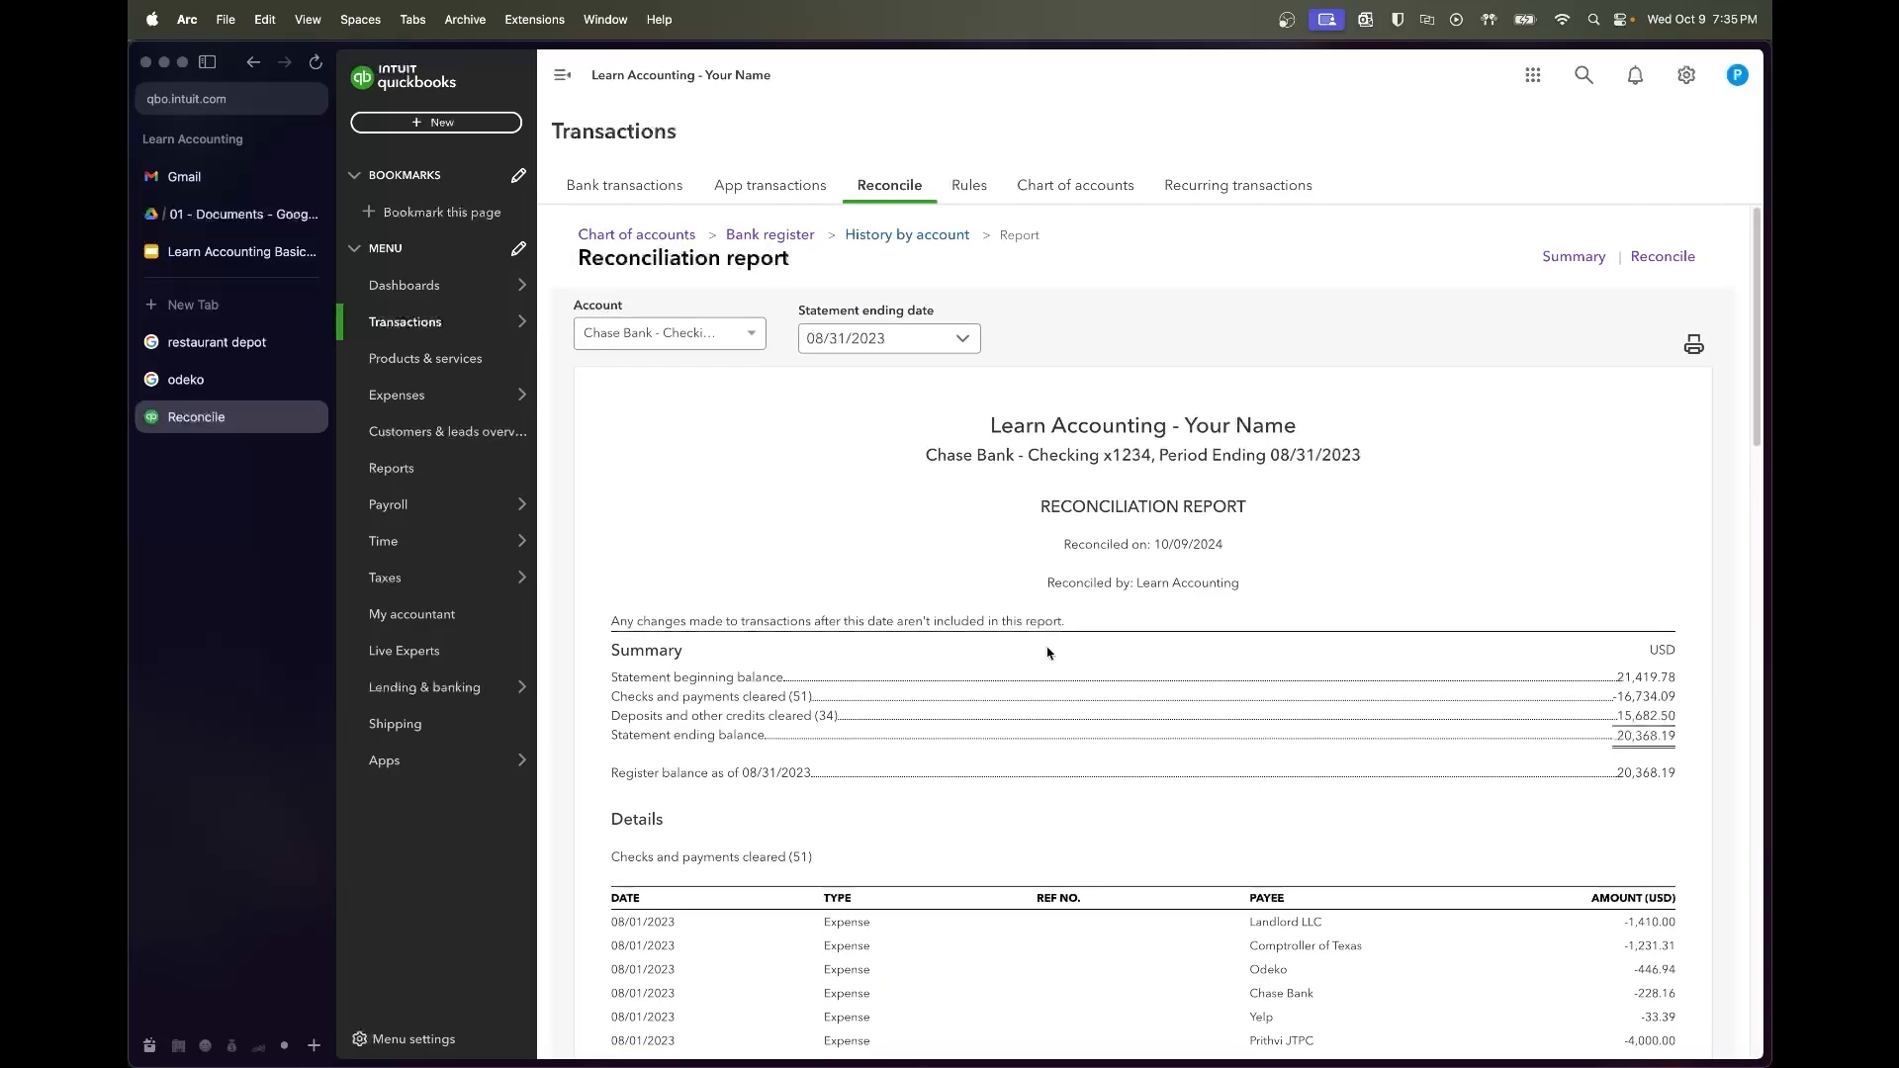
Run the Profit and Loss report for 01/01/2023 to 08/31/2023
left_click(458, 461)
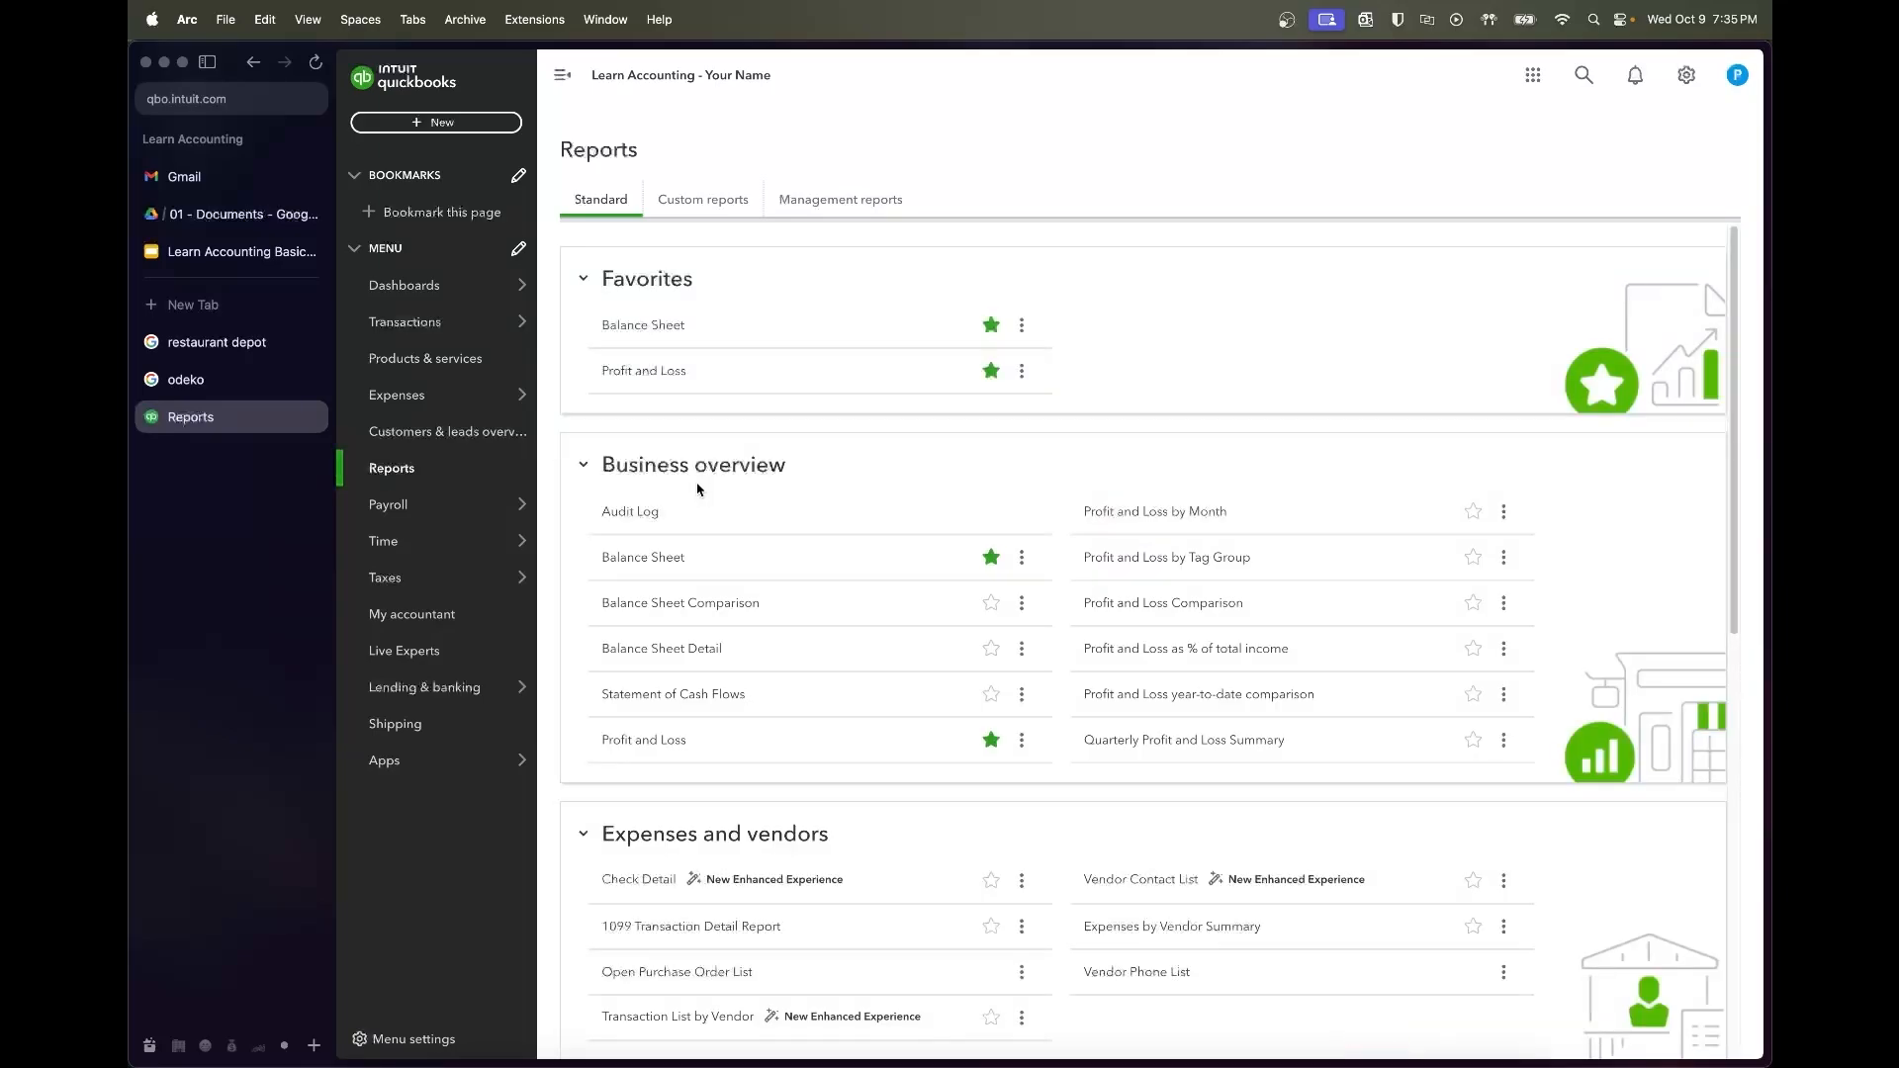
left_click(685, 380)
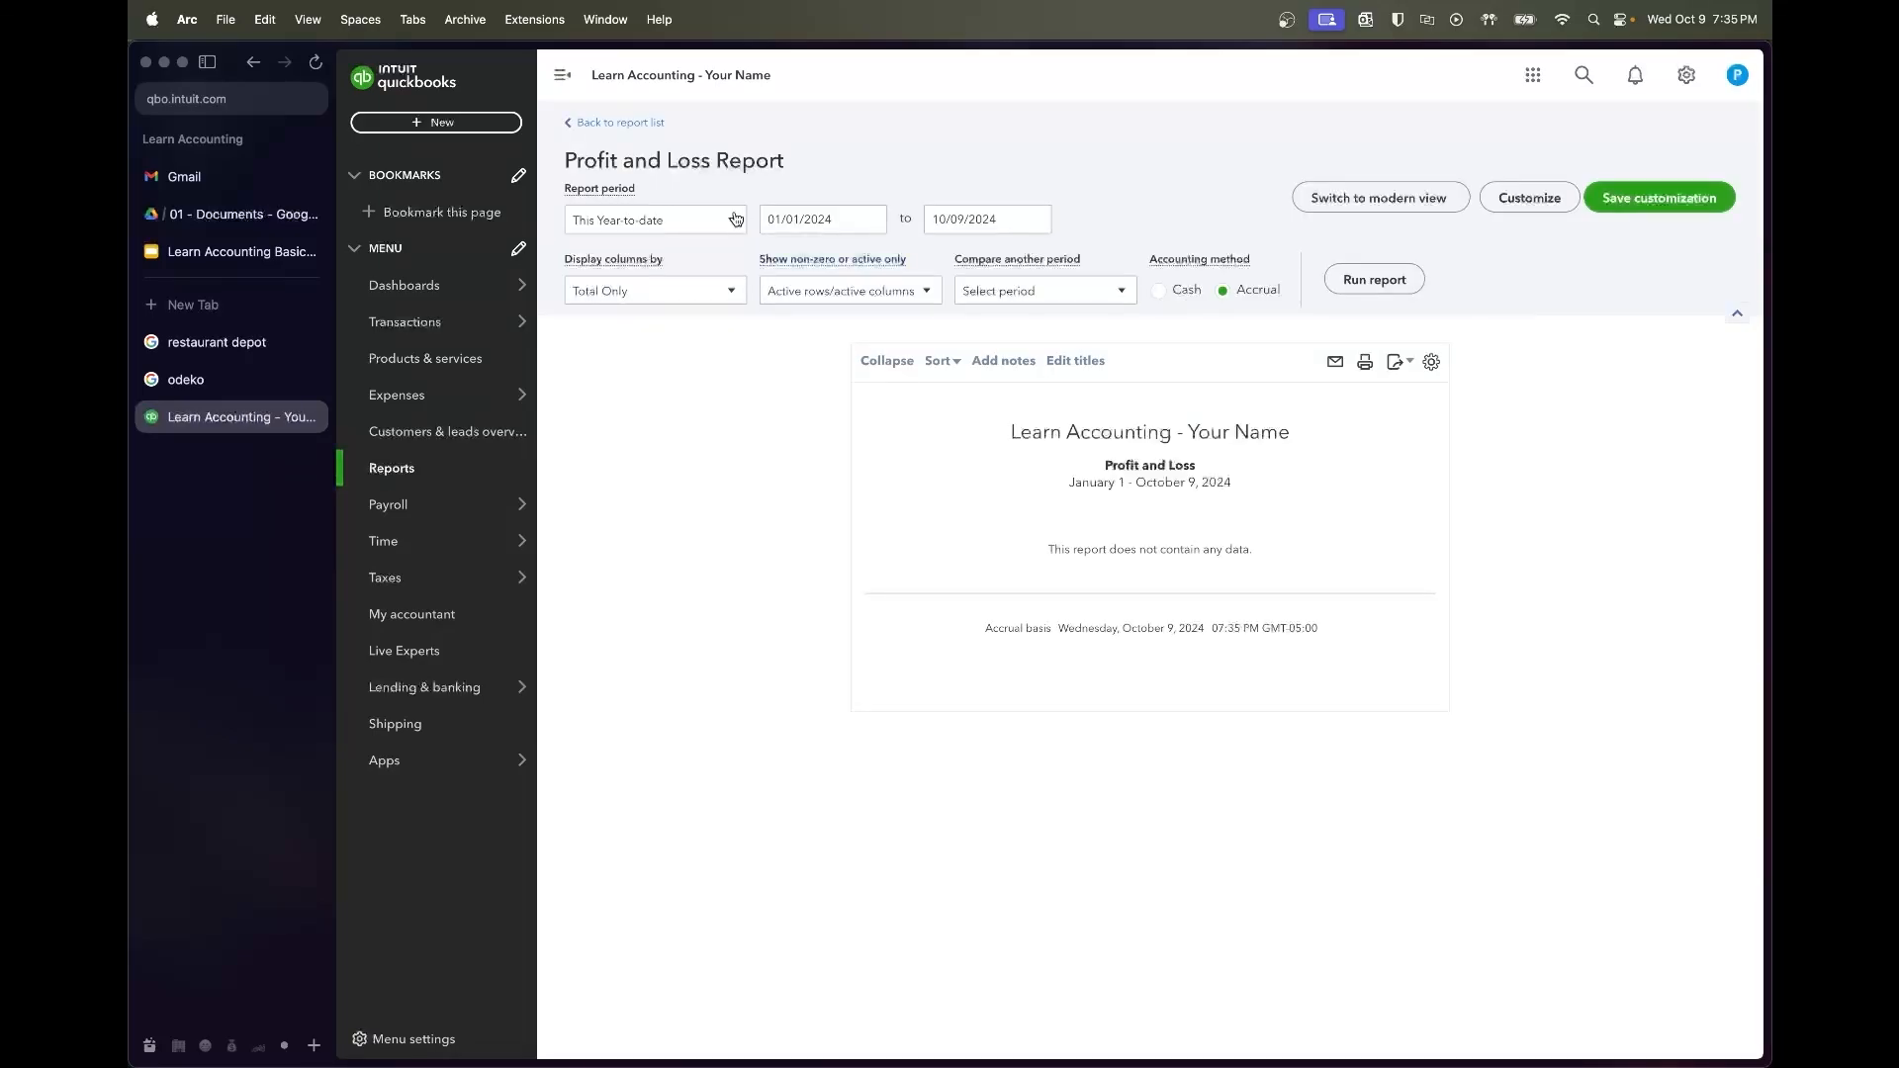
left_click(837, 229)
type("01/01/2023")
key("Tab")
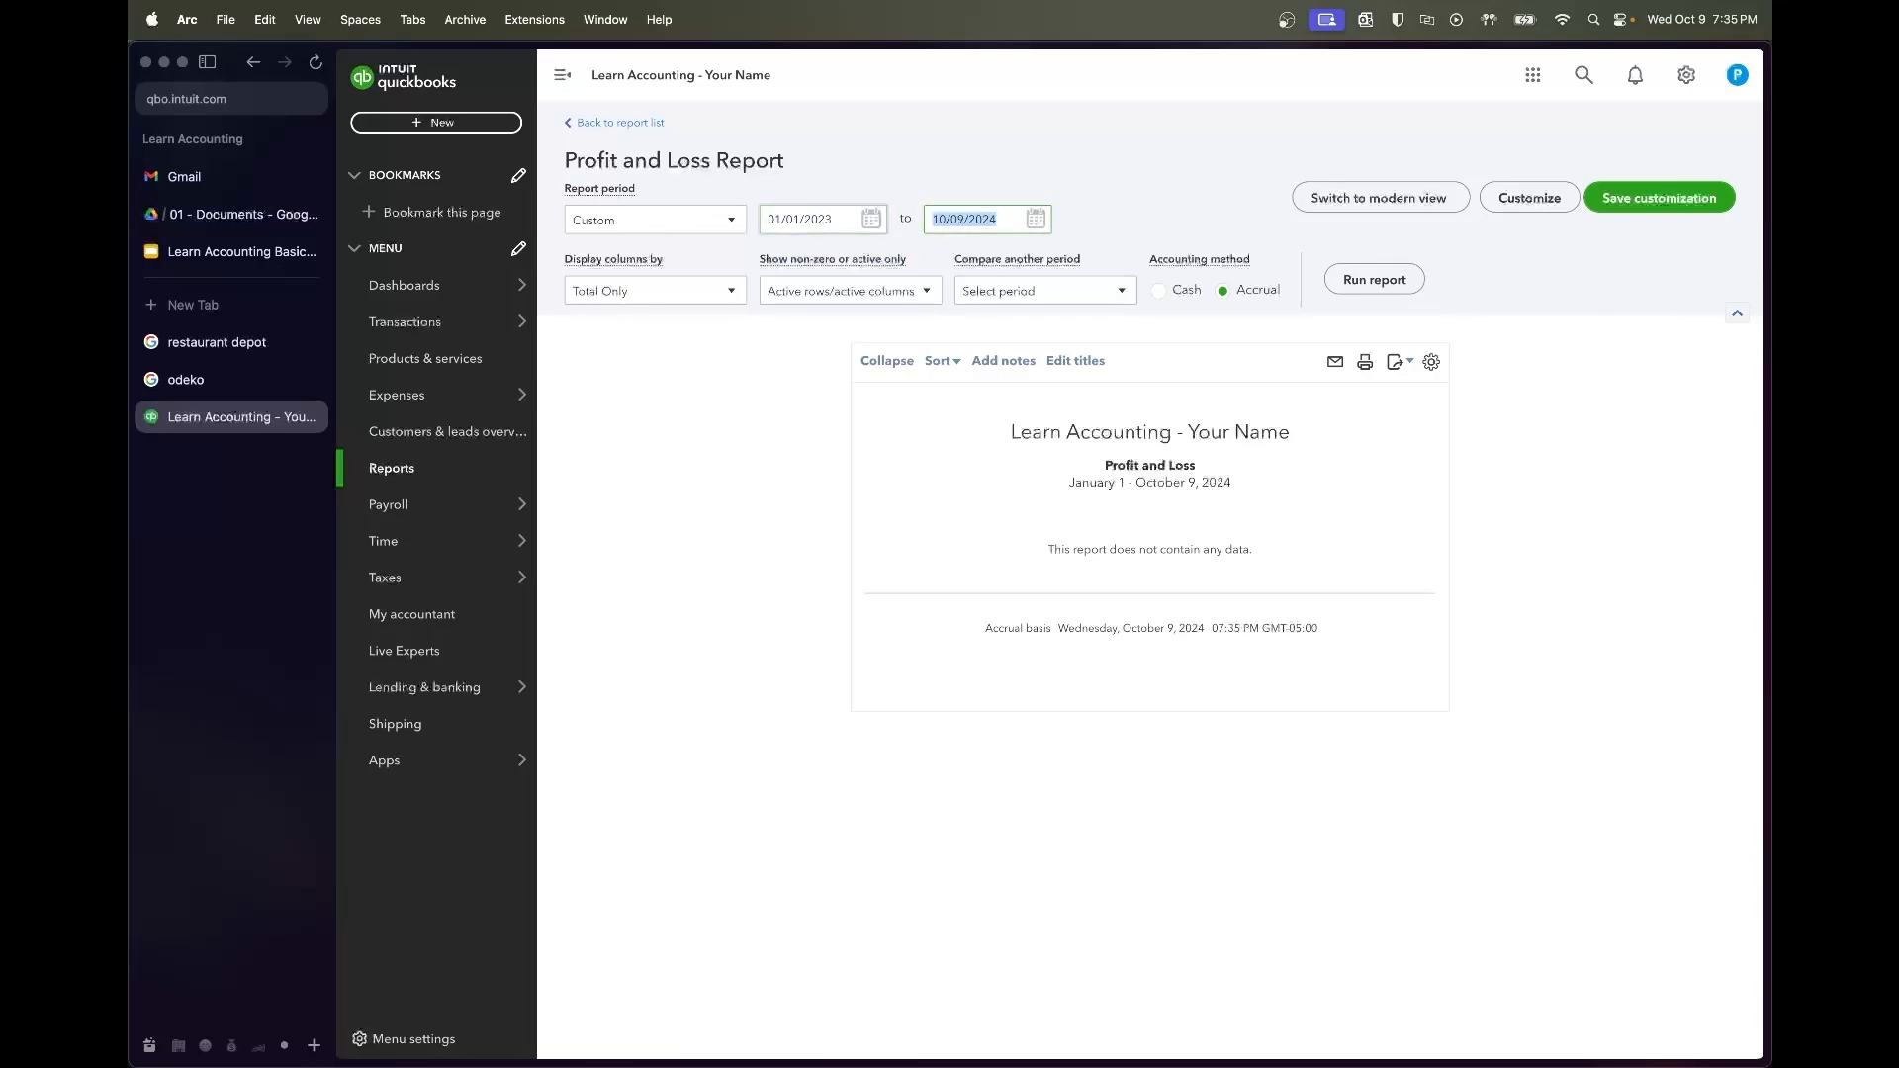
type("8/3")
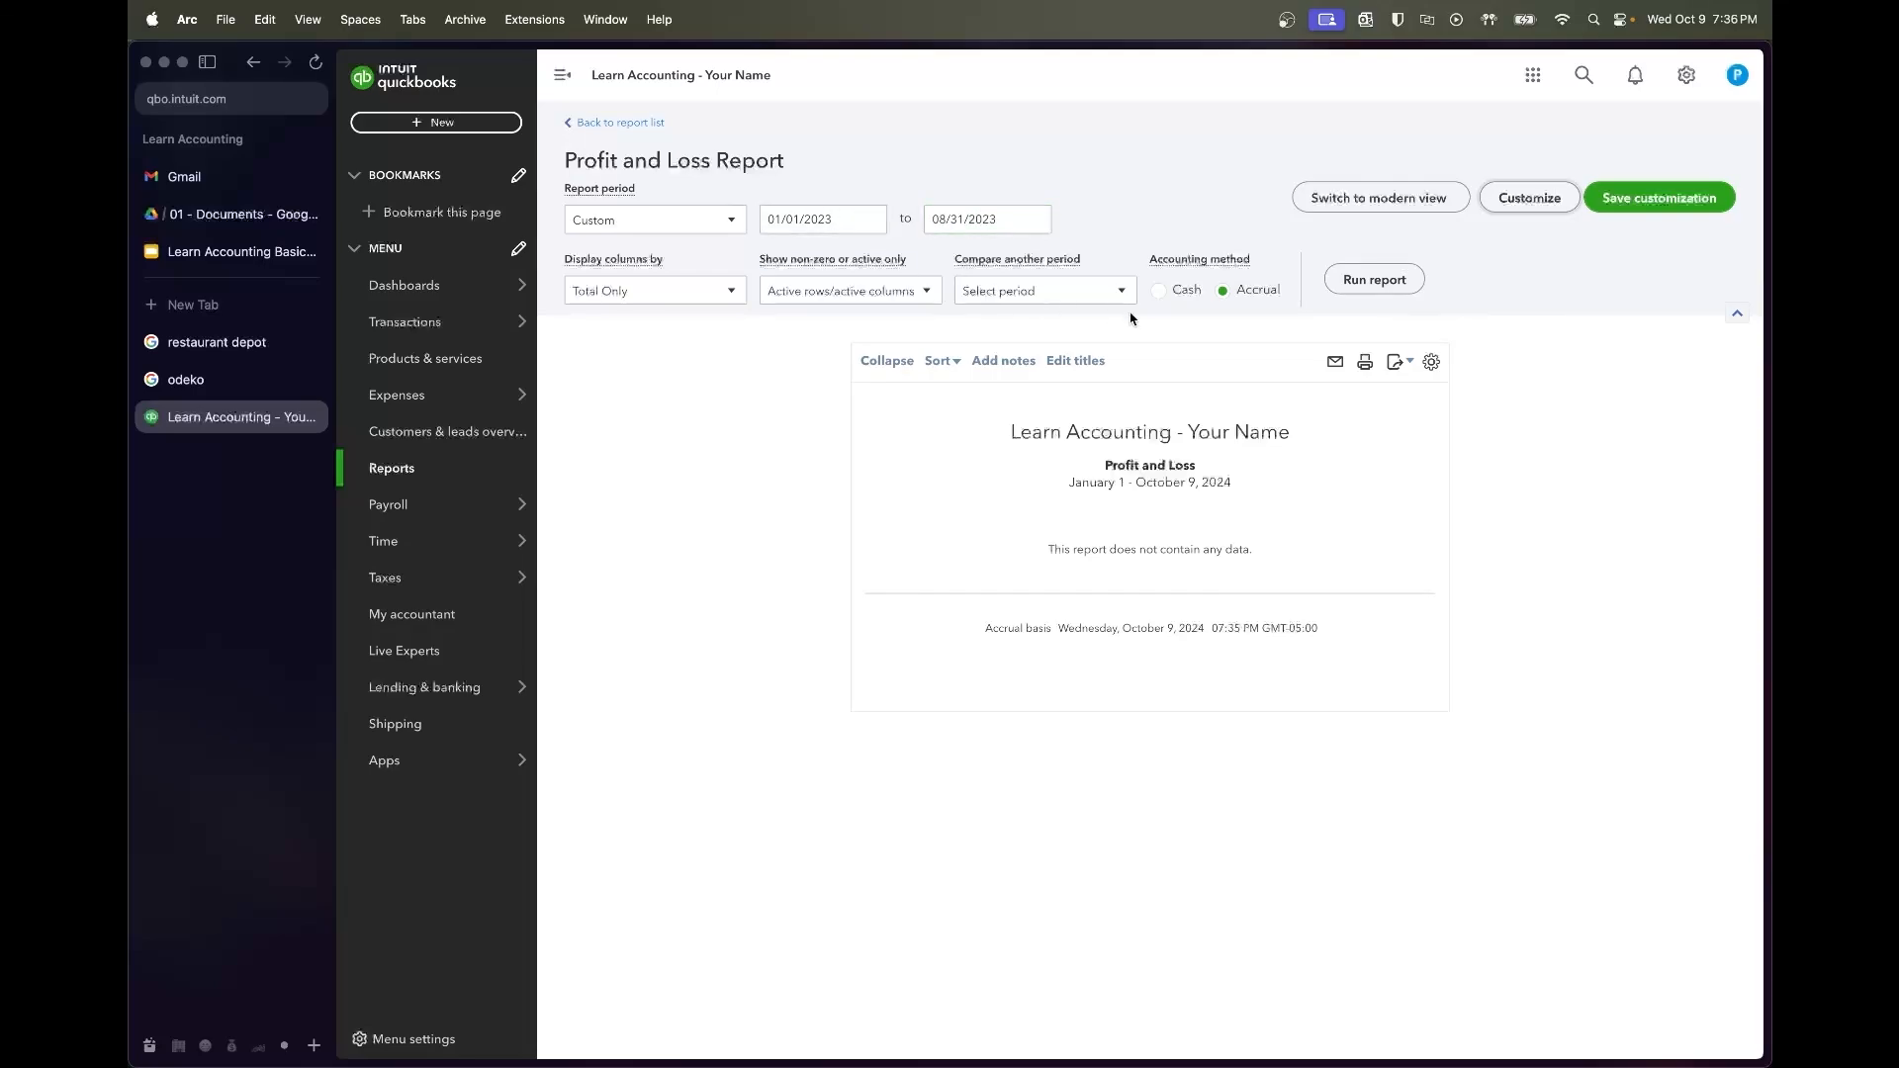
left_click(1370, 282)
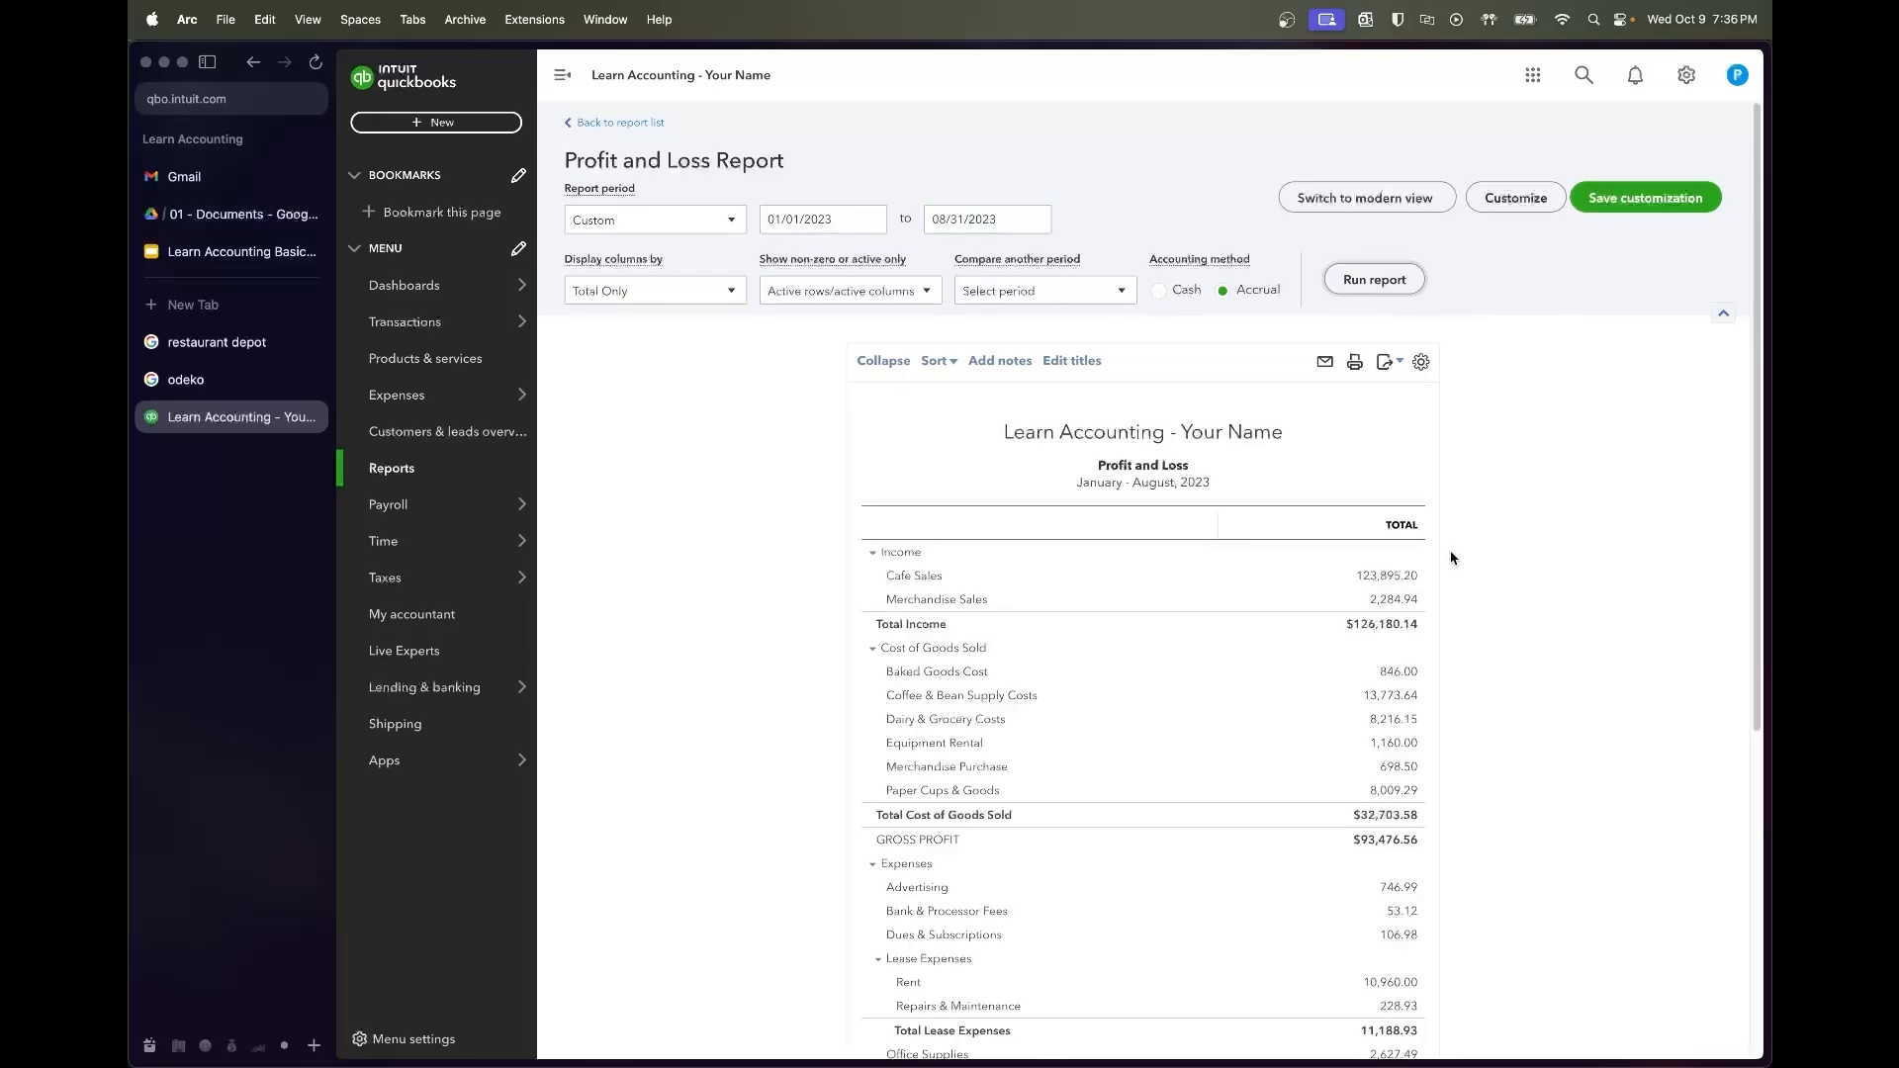
Scroll through the report to review its figures, including Rent of 10,960.00
scroll(1500, 658, "down", 2)
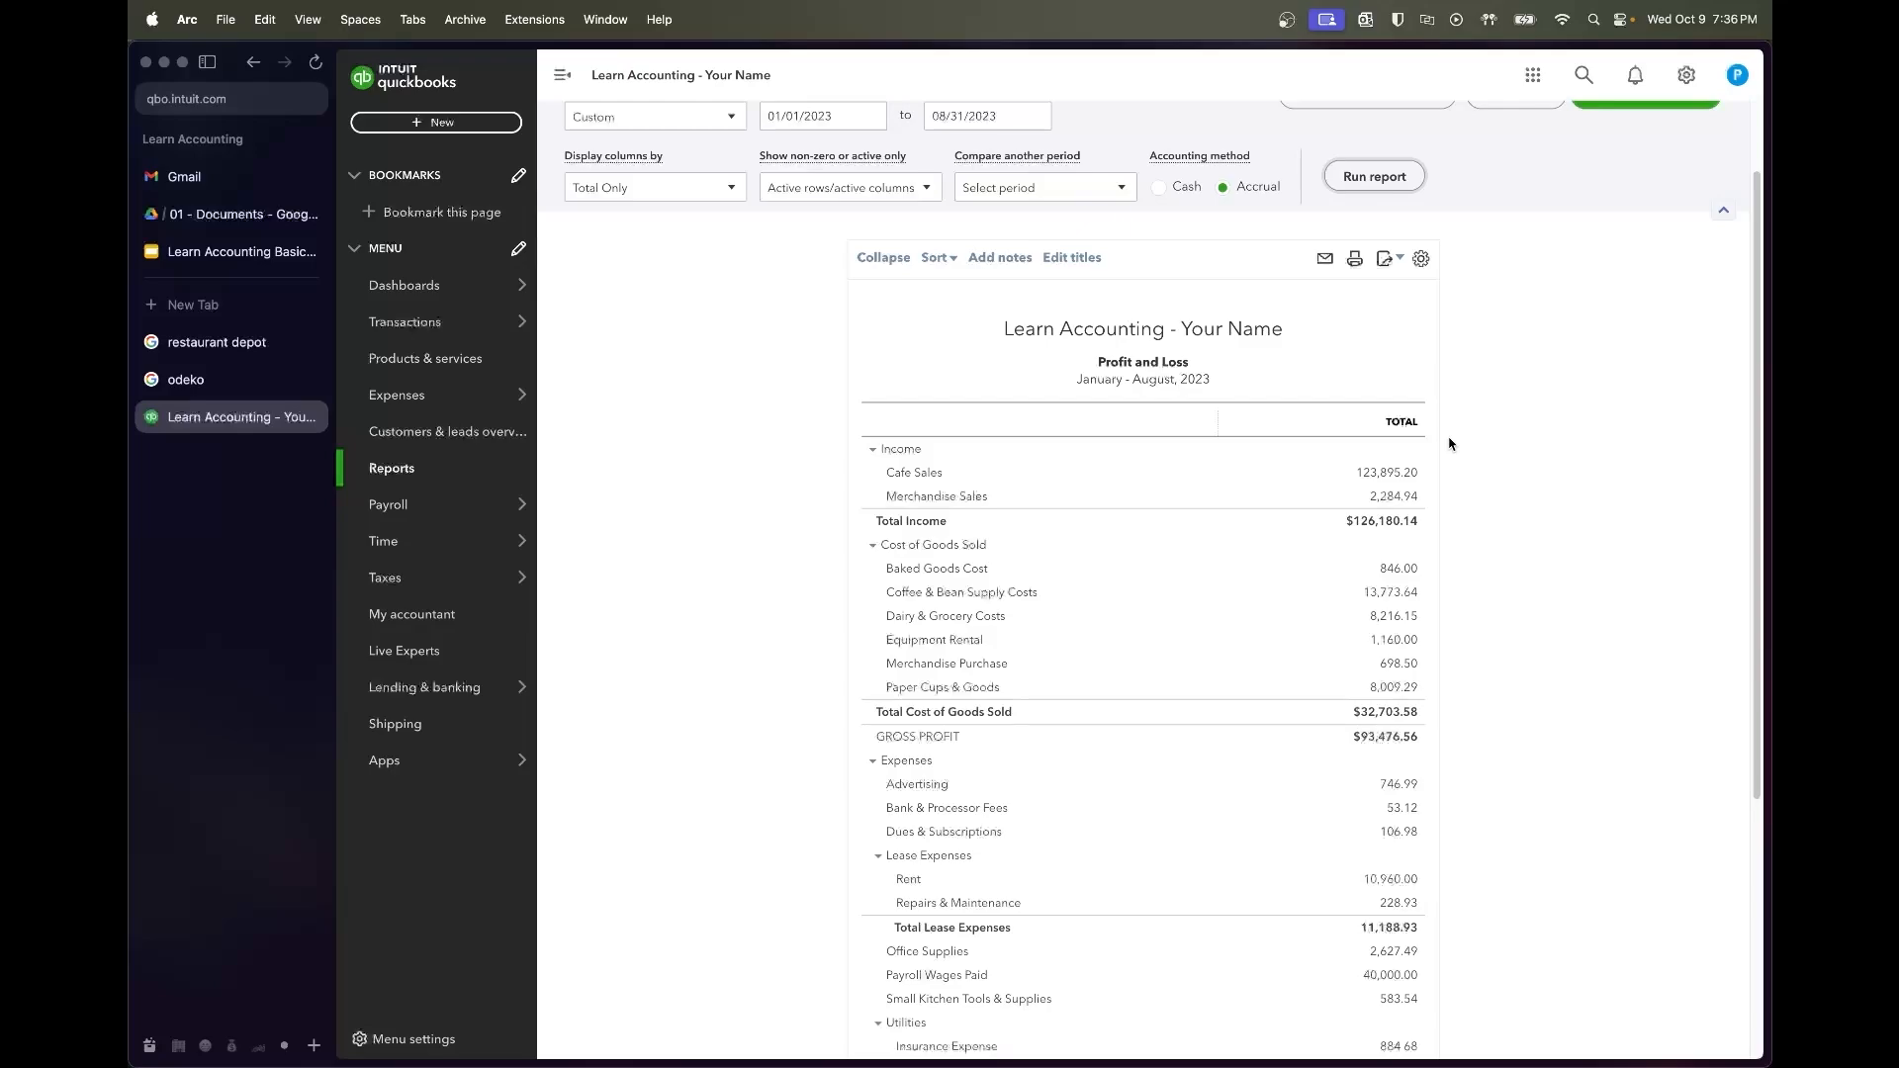
scroll(1449, 450, "down", 2)
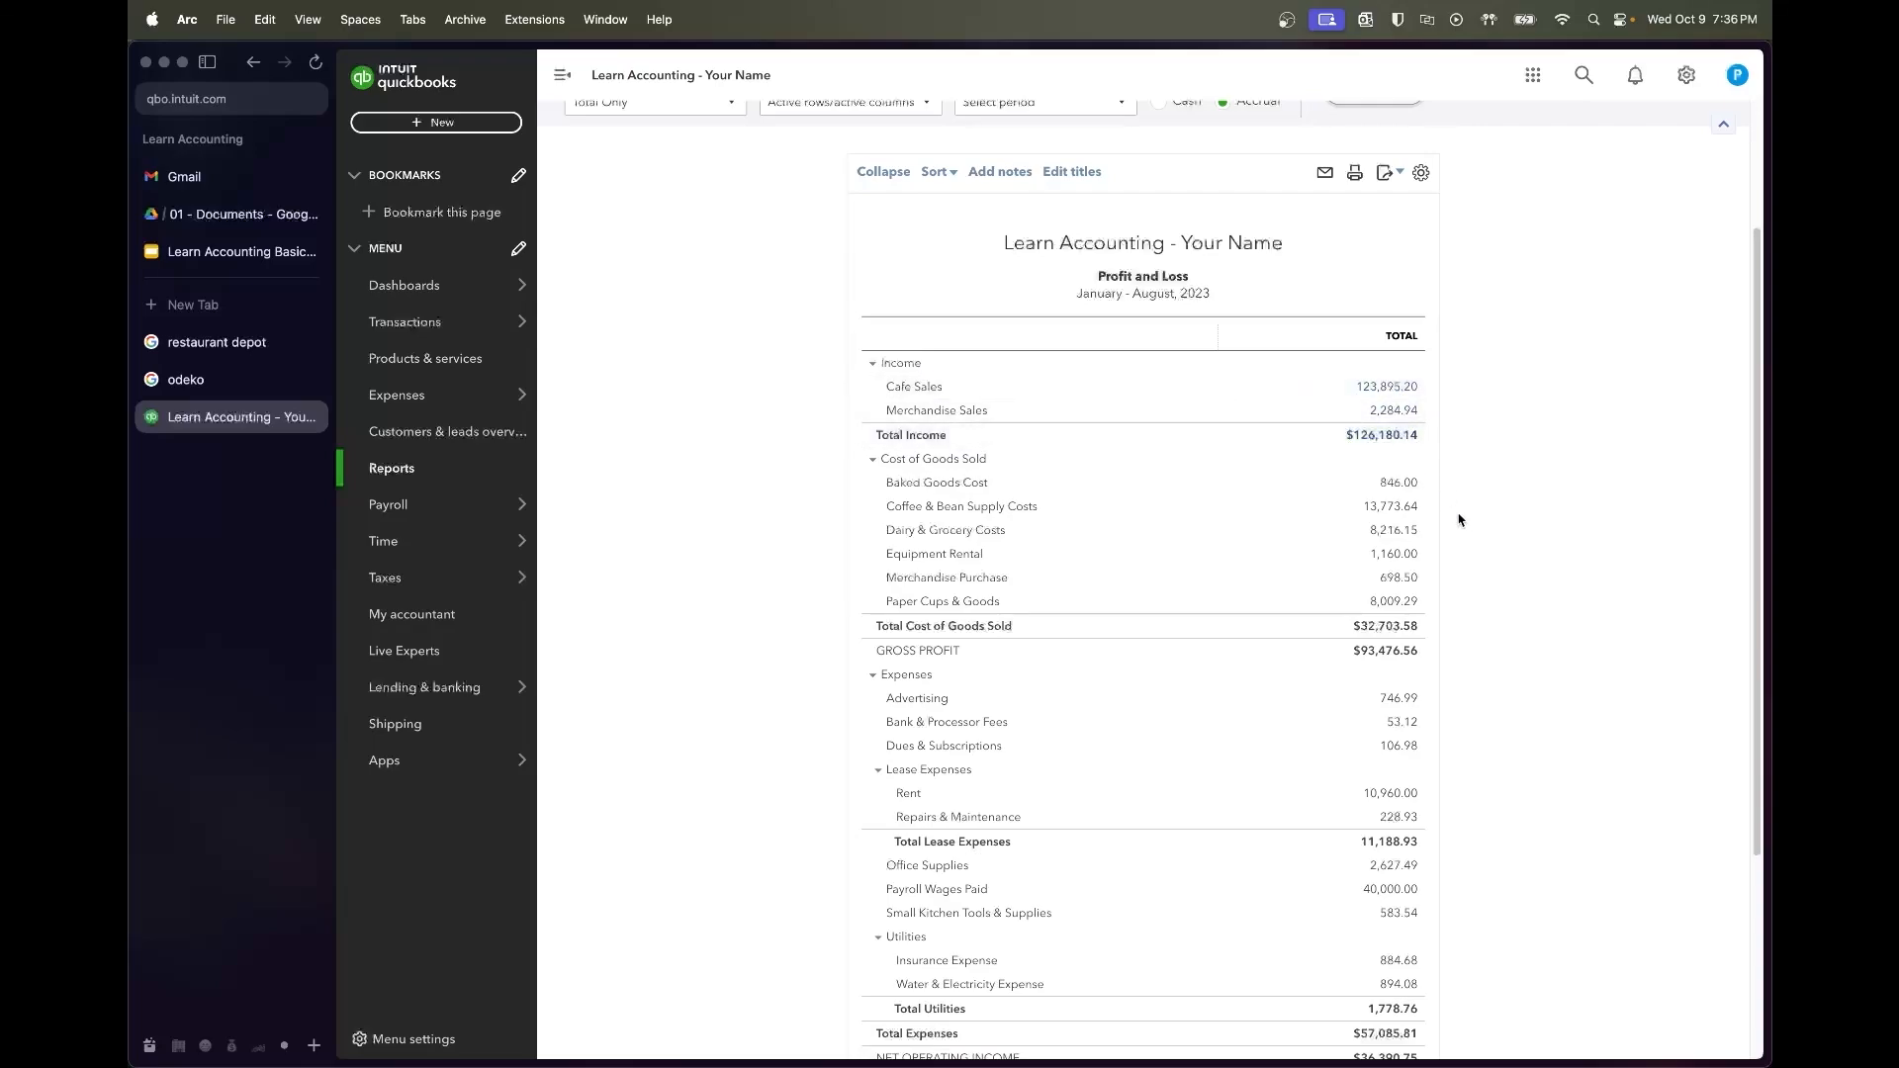
scroll(1467, 531, "down", 3)
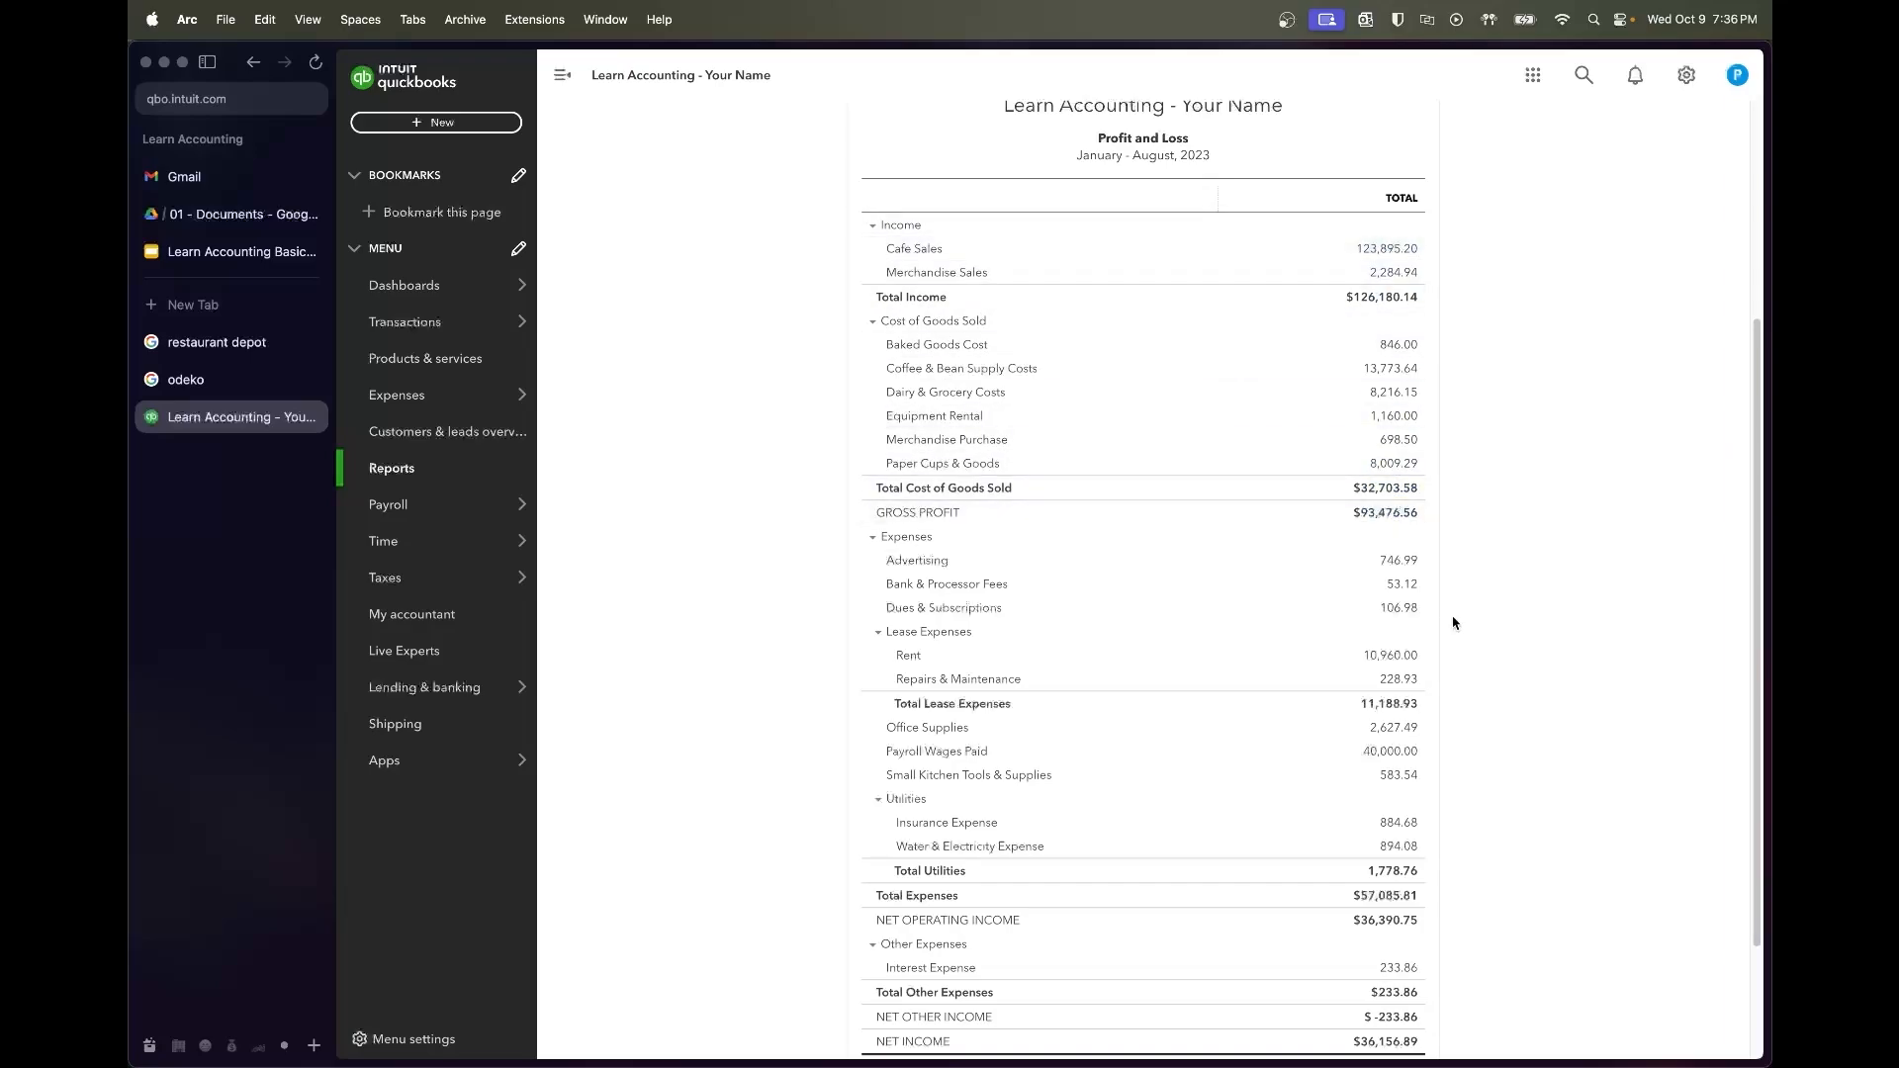
scroll(1522, 647, "down", 3)
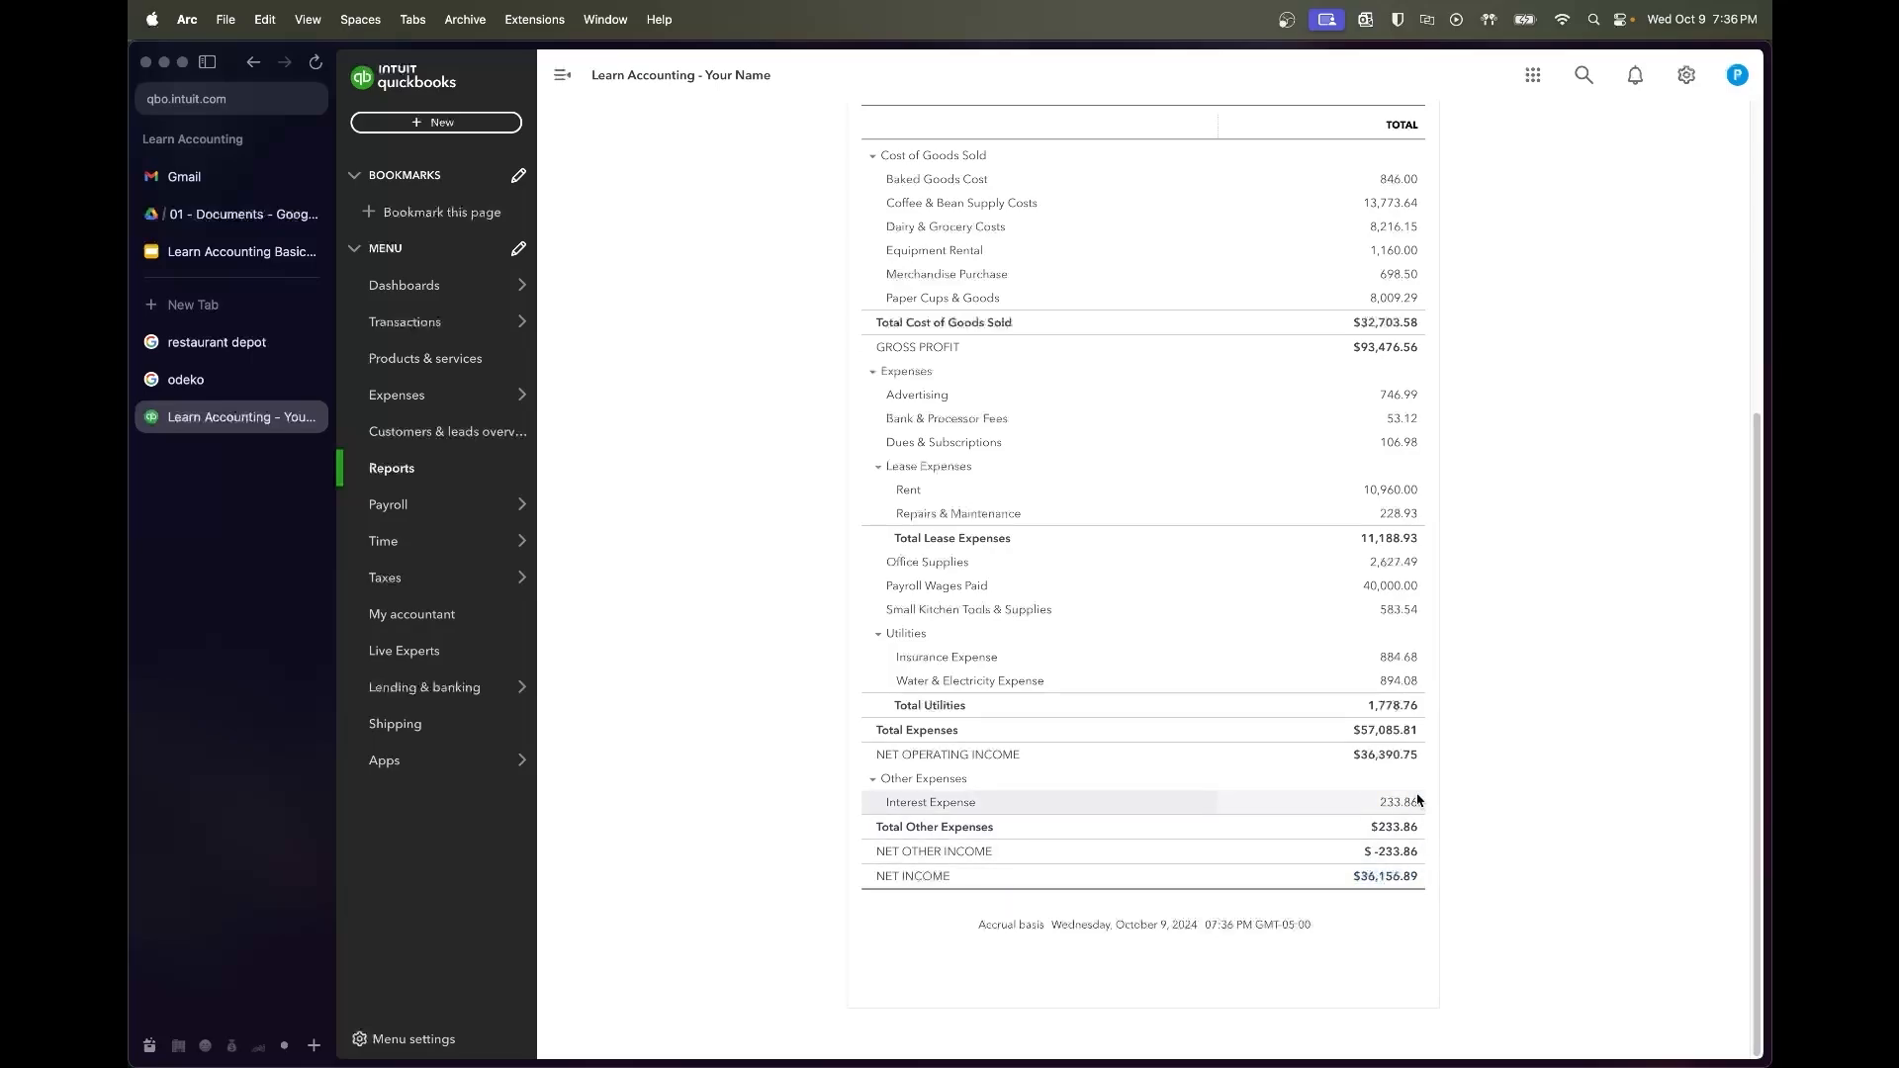
scroll(1419, 799, "up", 5)
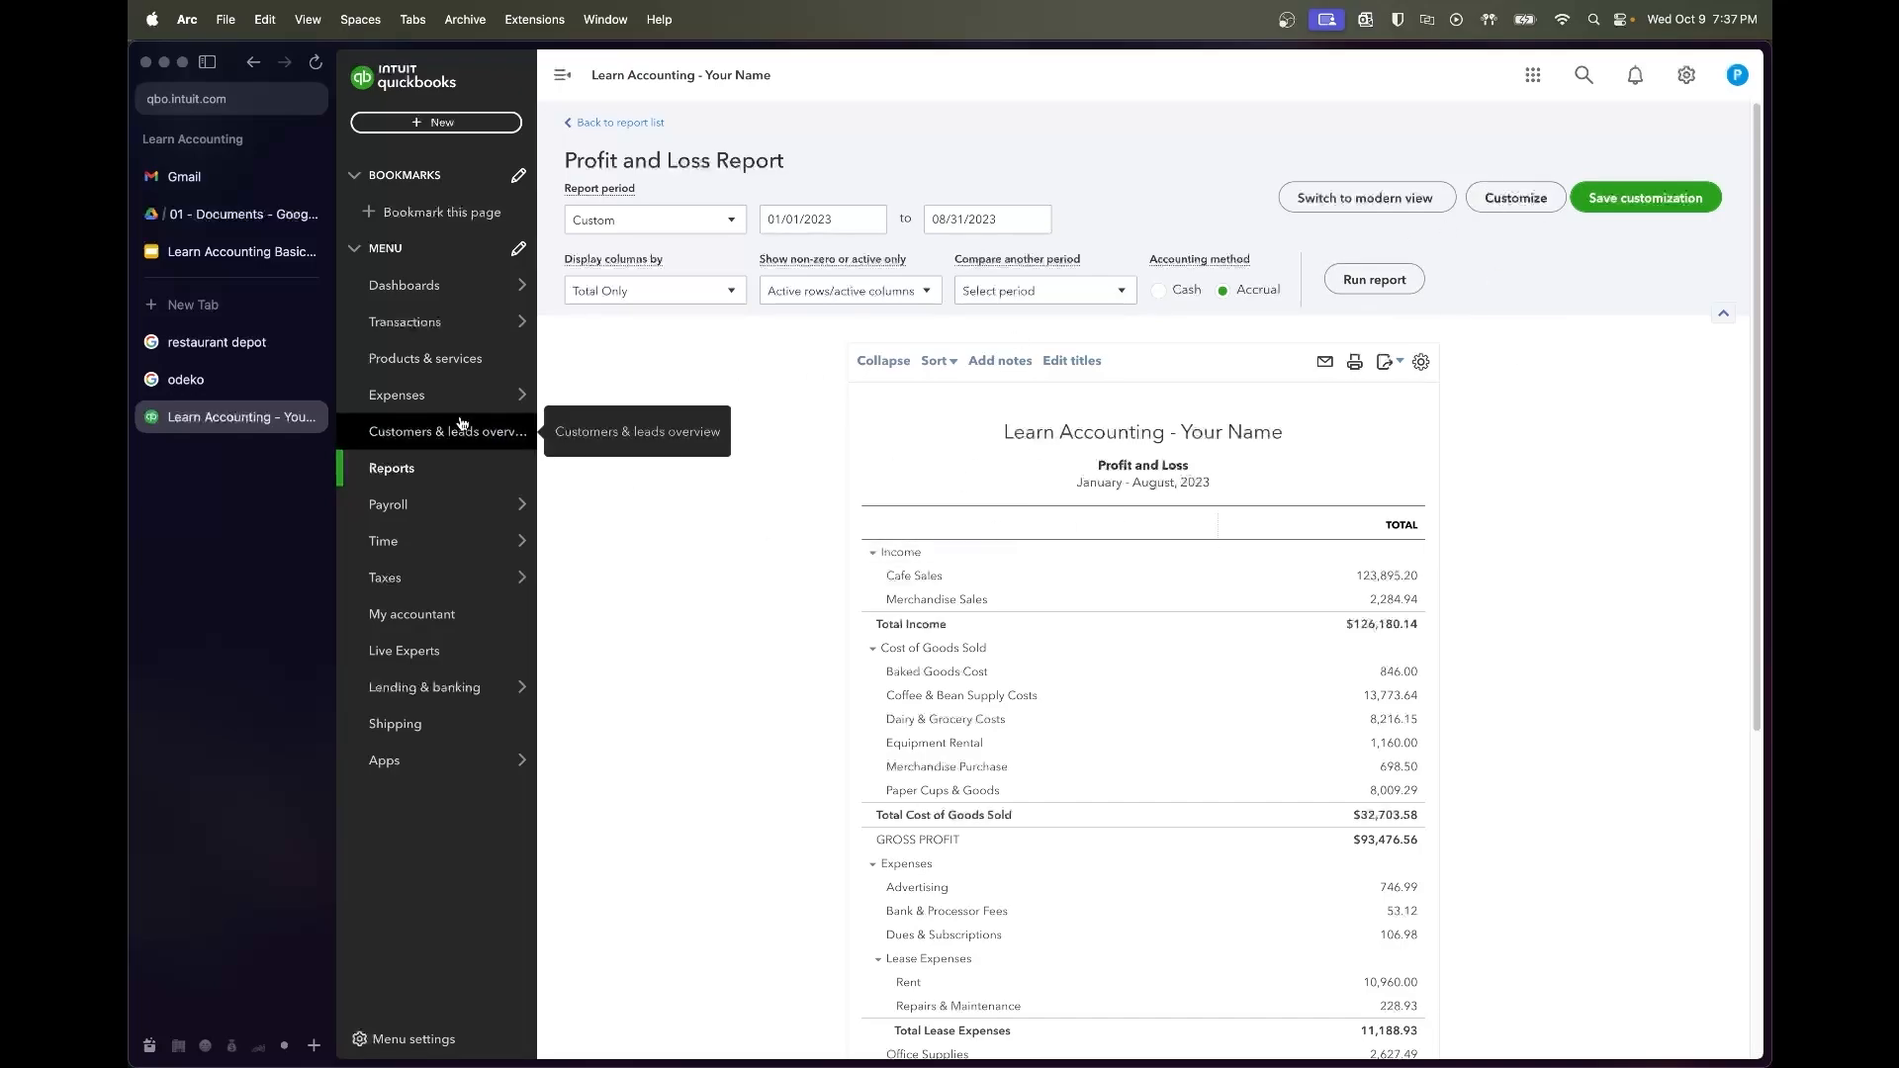
Open the Balance Sheet as of October 9, 2024 and review its $32,118.19 asset and liability-equity totals
left_click(425, 469)
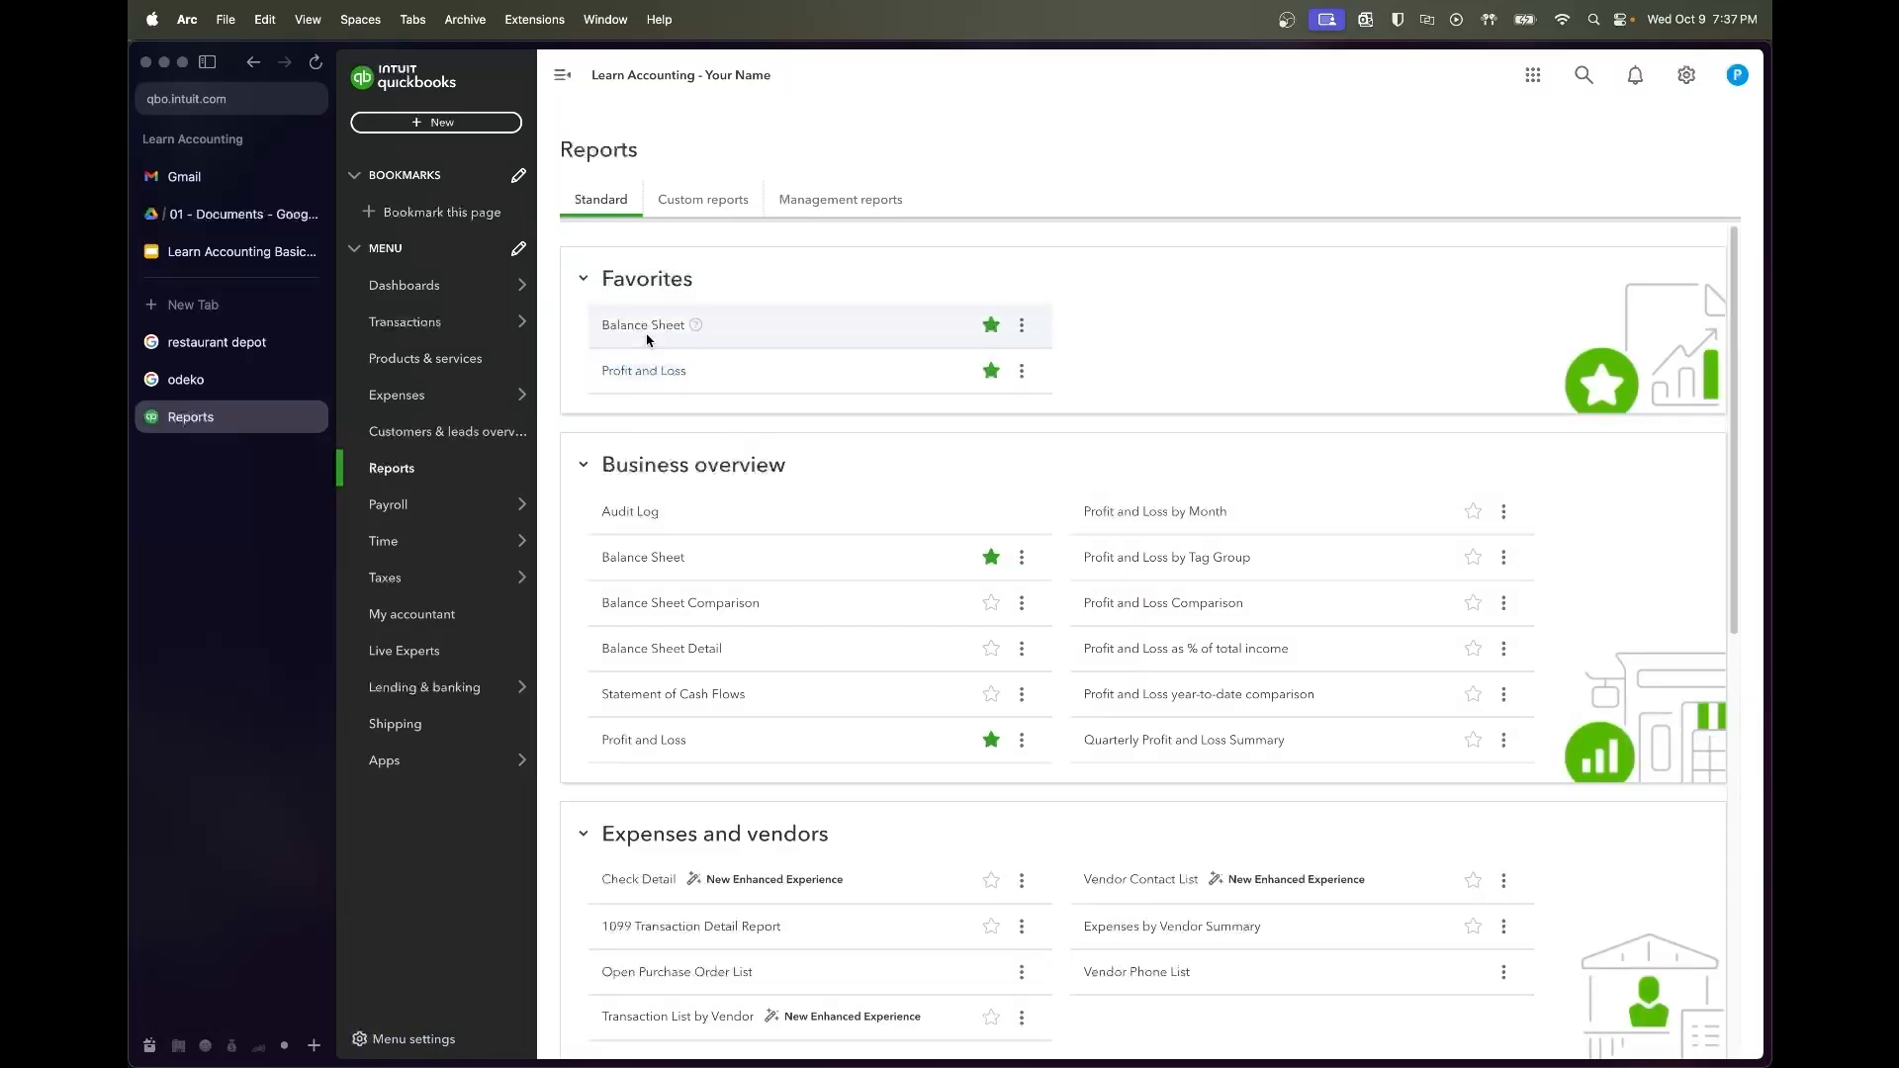
left_click(645, 326)
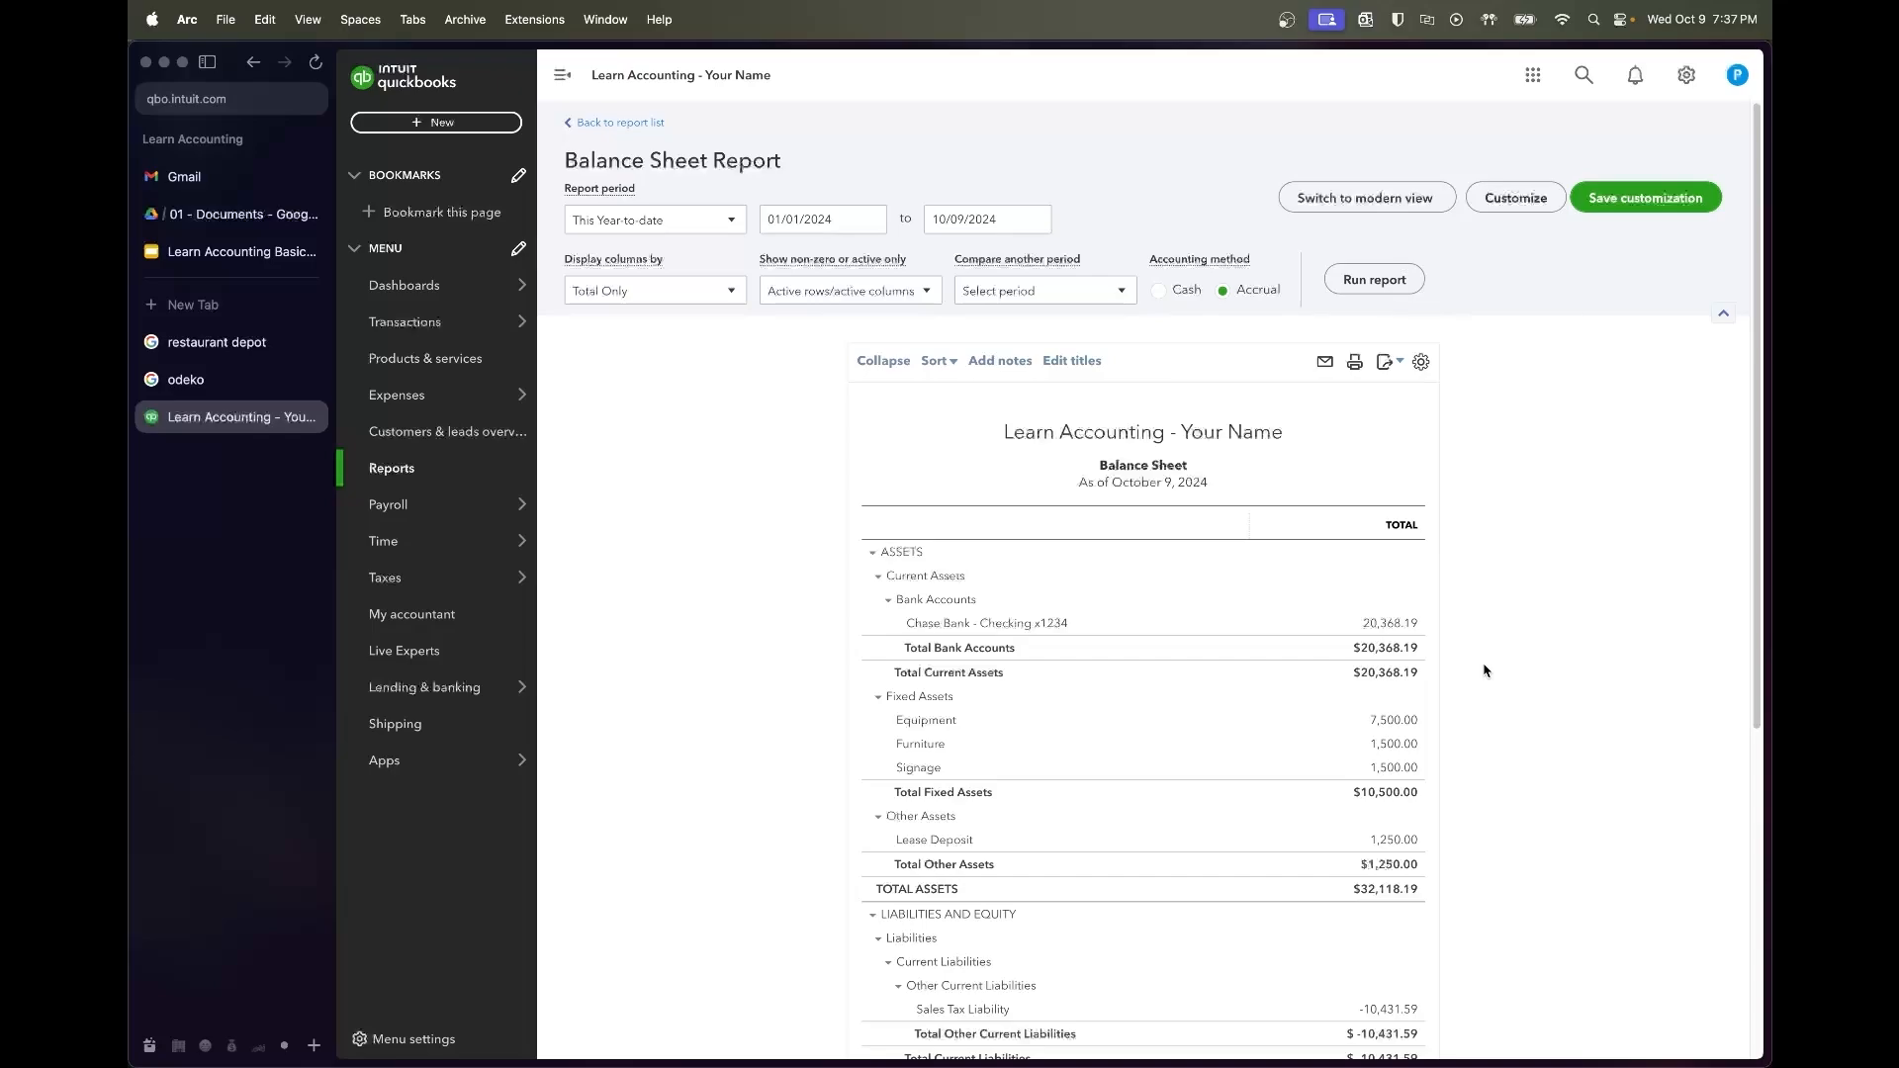
scroll(1483, 671, "down", 3)
scroll(1483, 670, "down", 1)
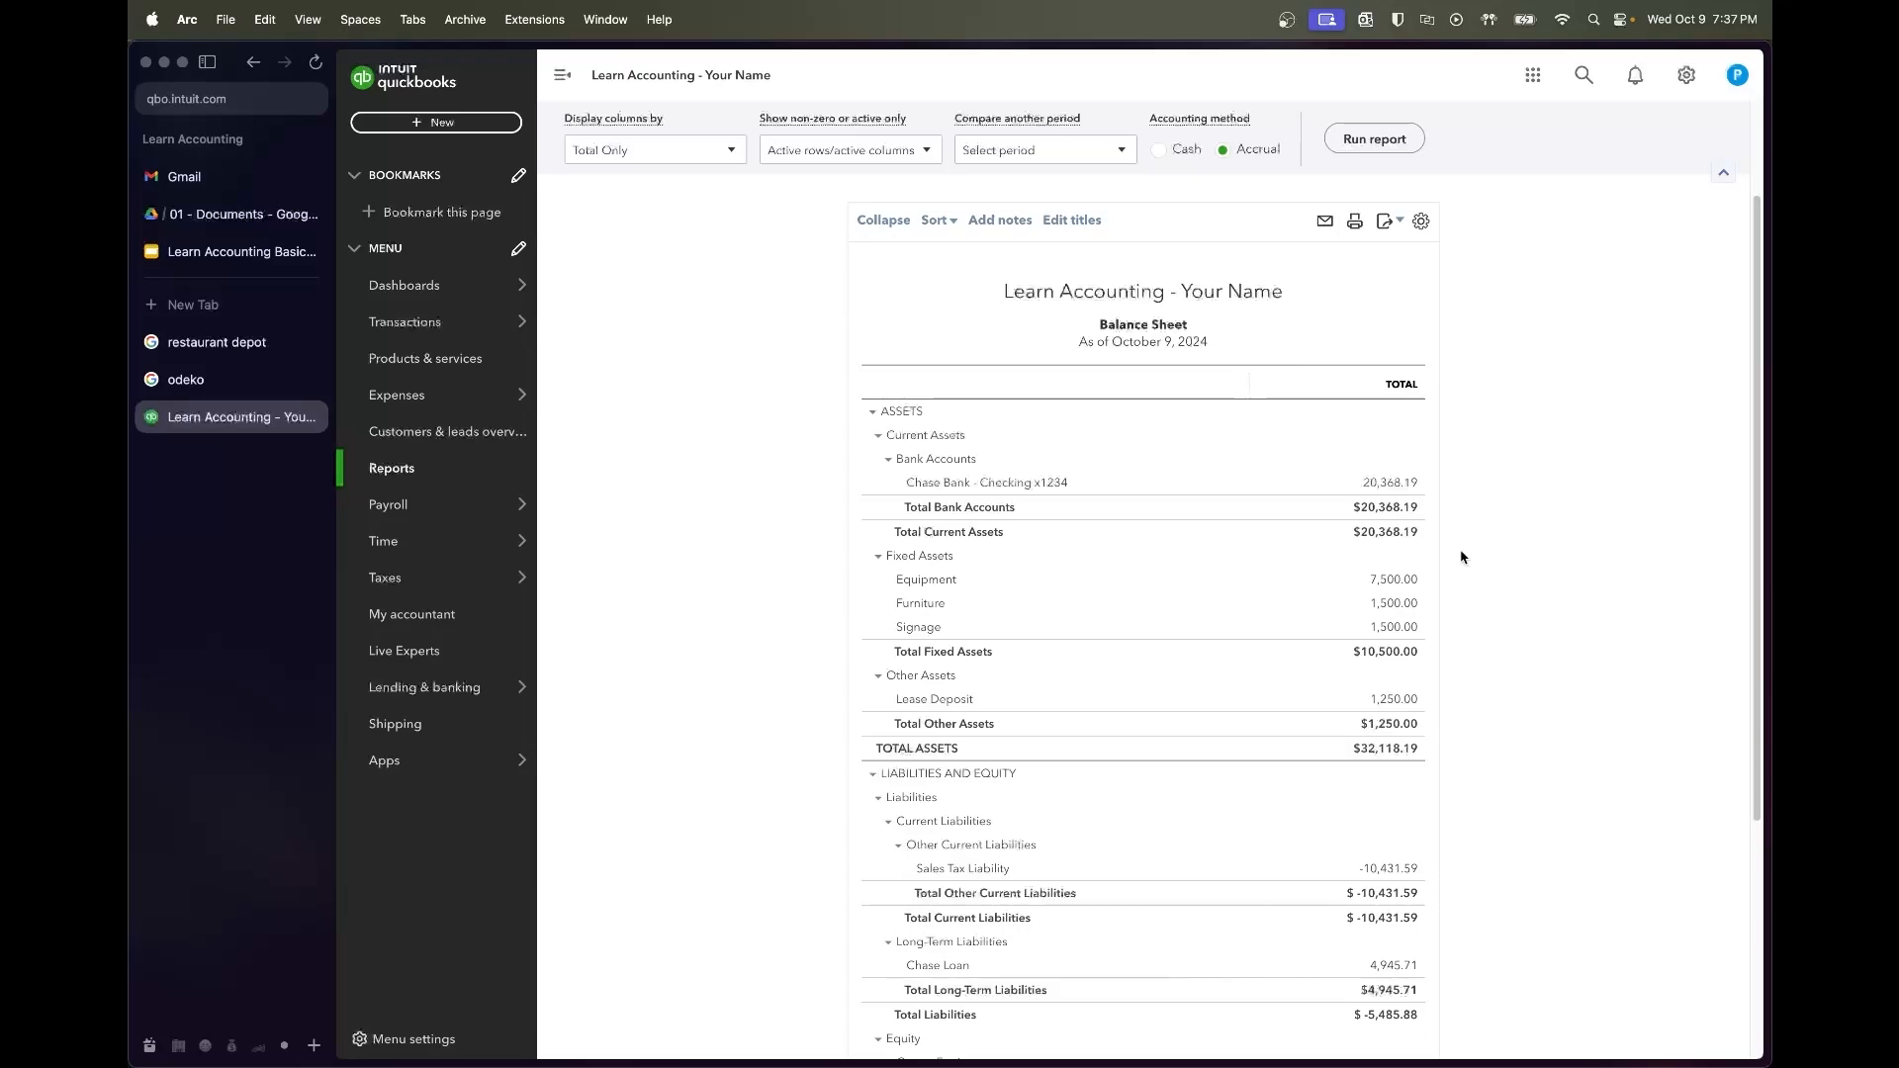
scroll(1449, 564, "down", 2)
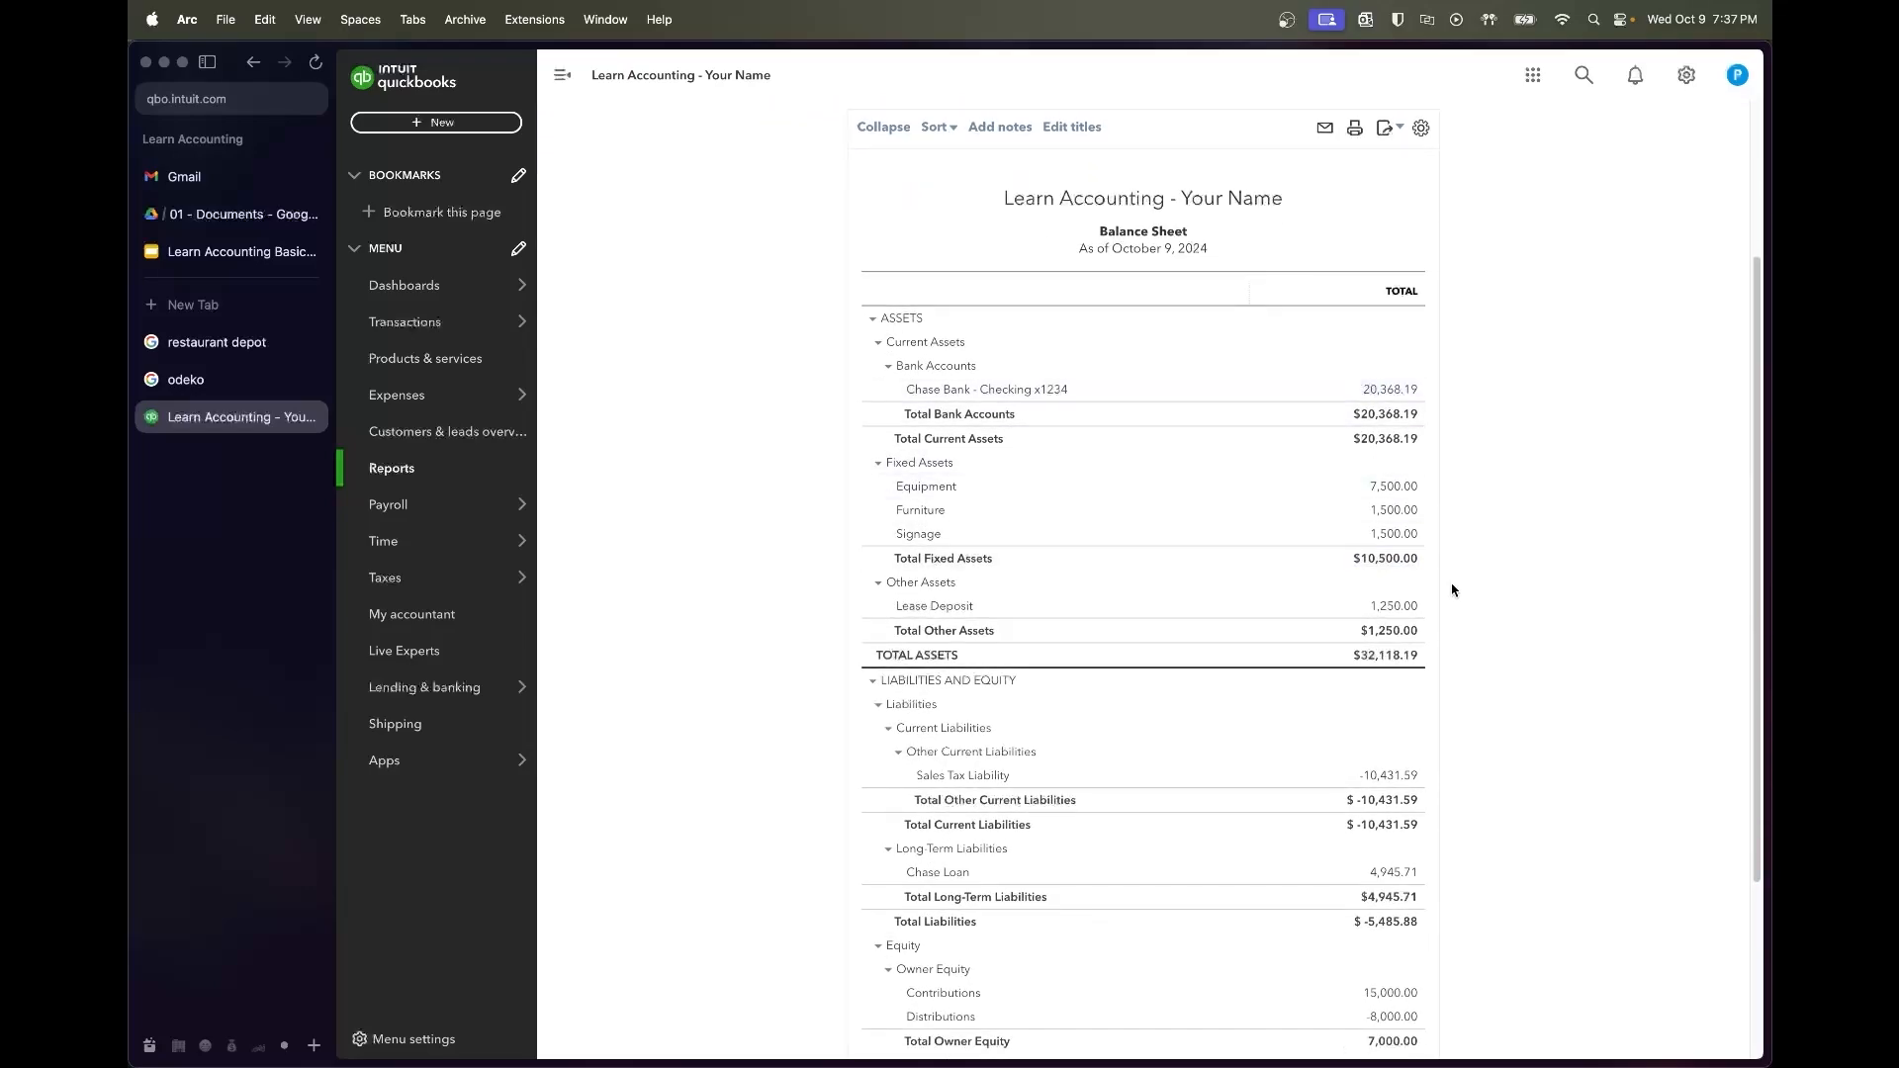
scroll(1449, 589, "down", 2)
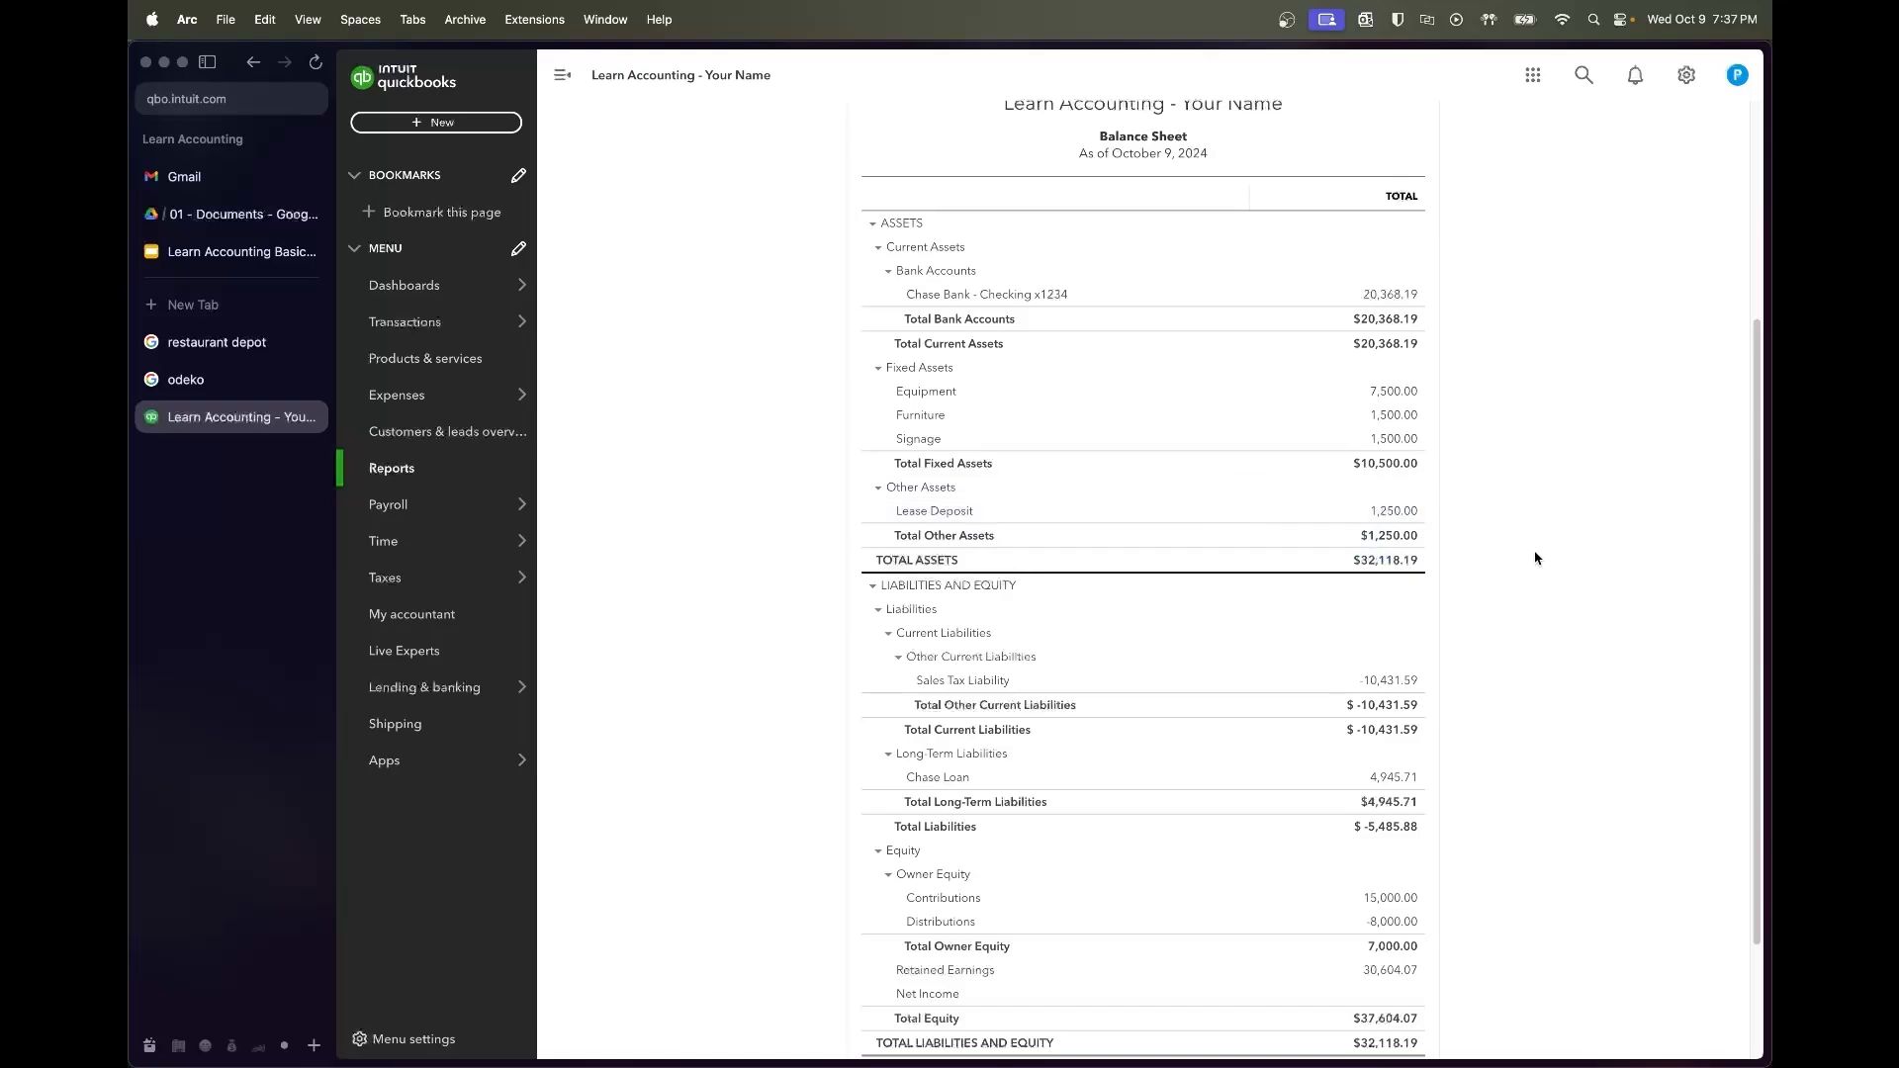
scroll(1536, 554, "down", 3)
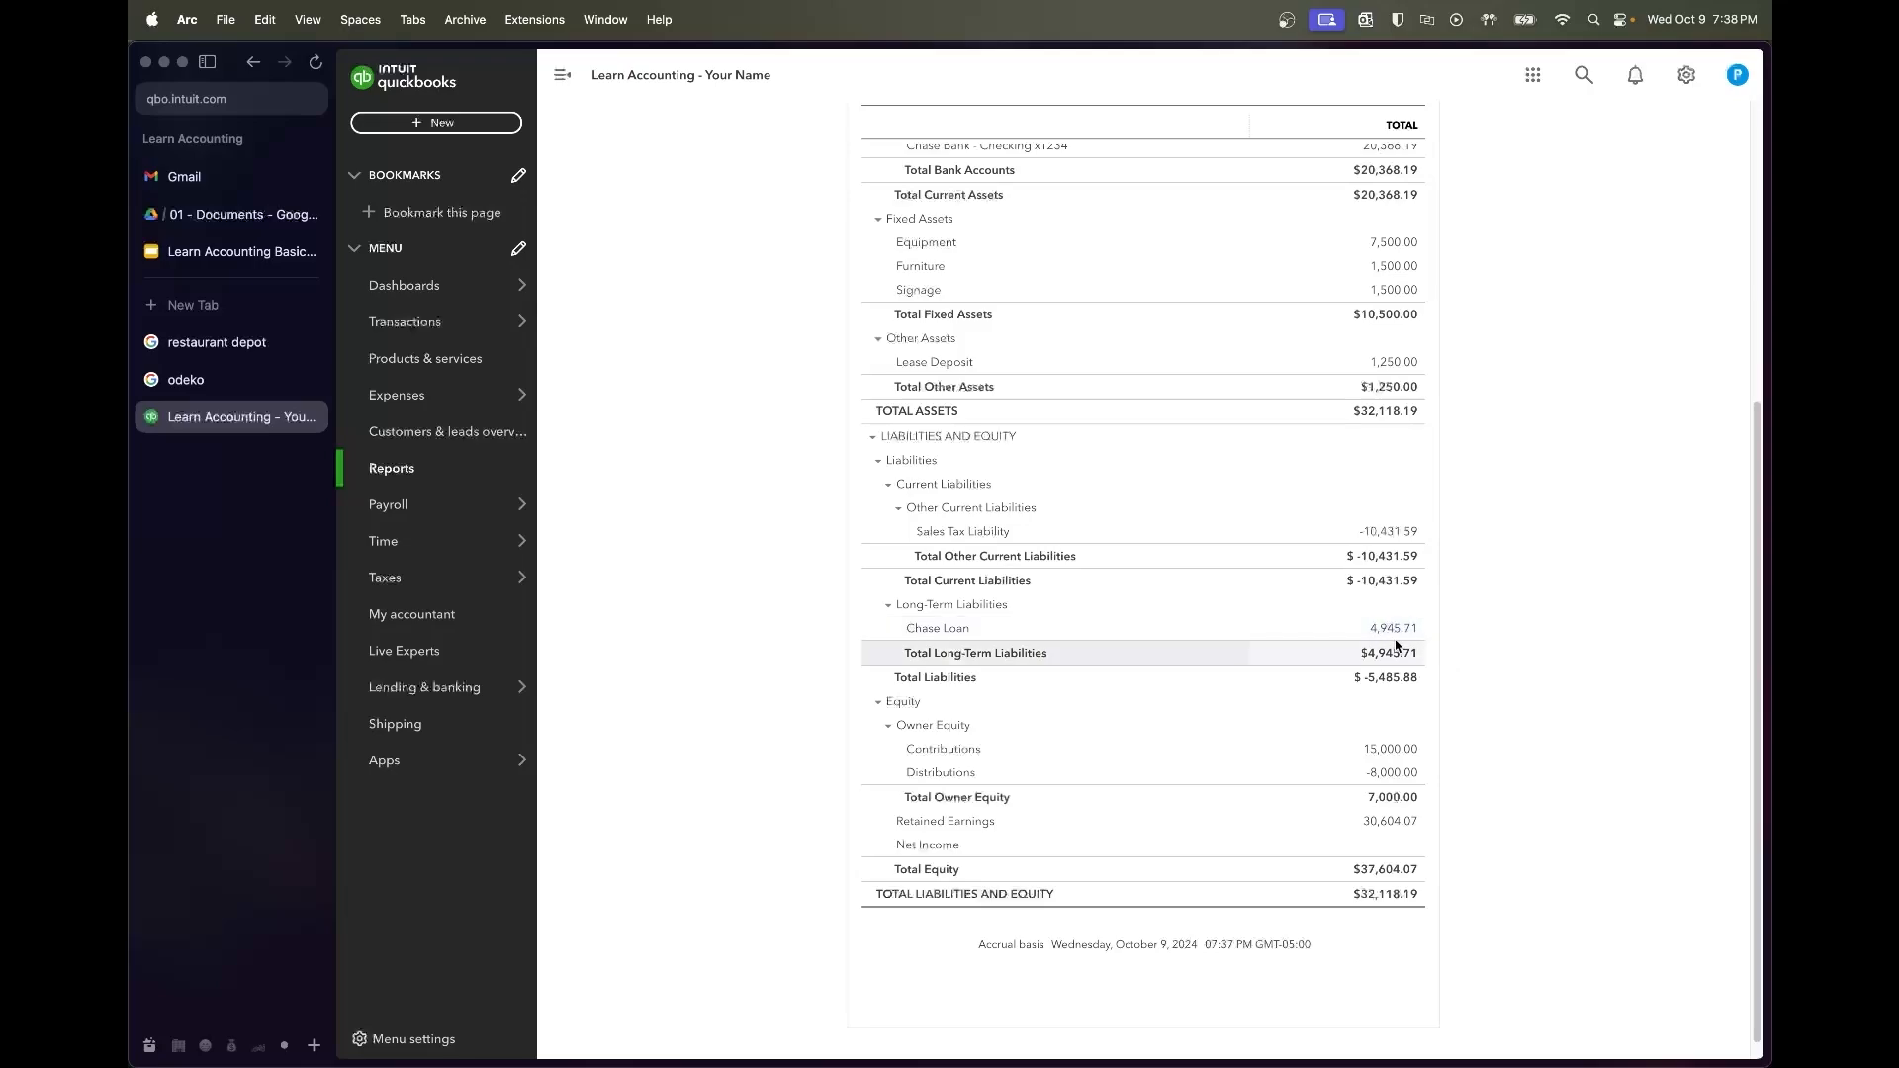
scroll(1475, 704, "down", 1)
scroll(1475, 704, "down", 1)
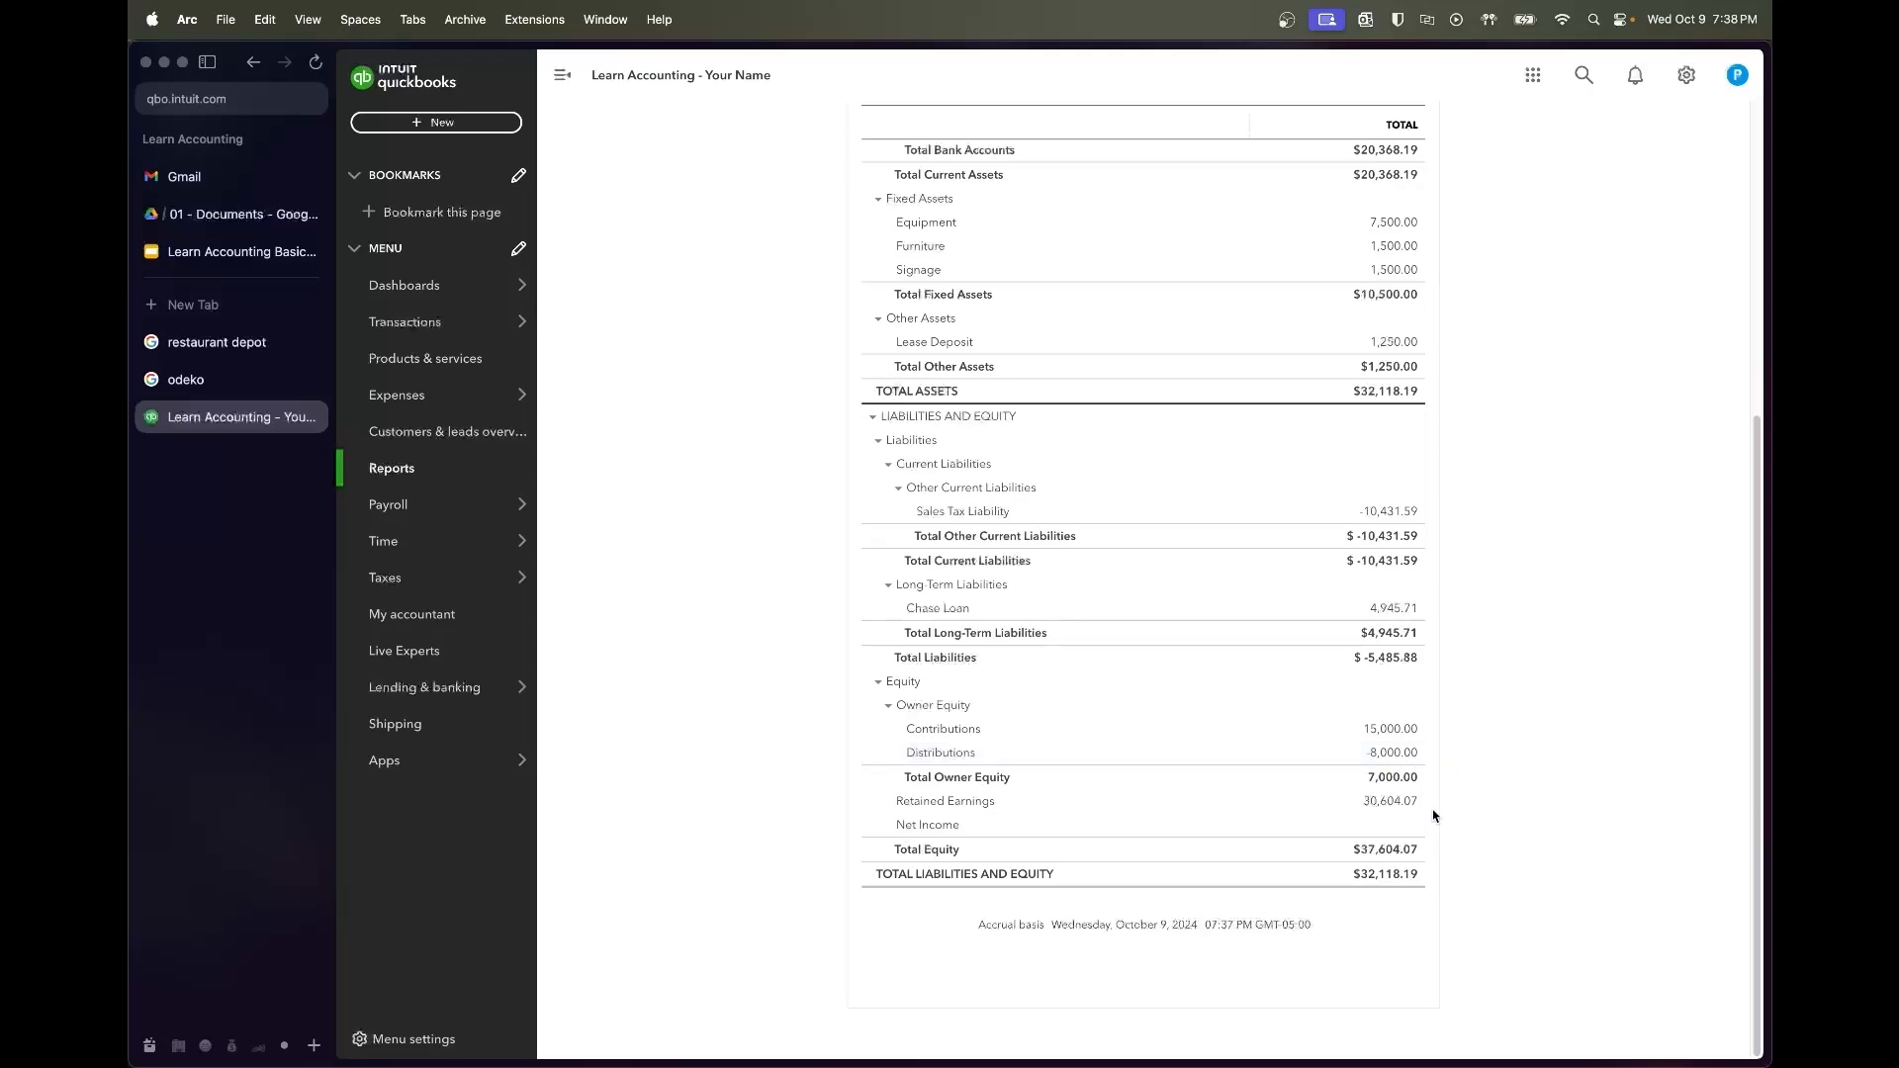
scroll(1490, 800, "up", 10)
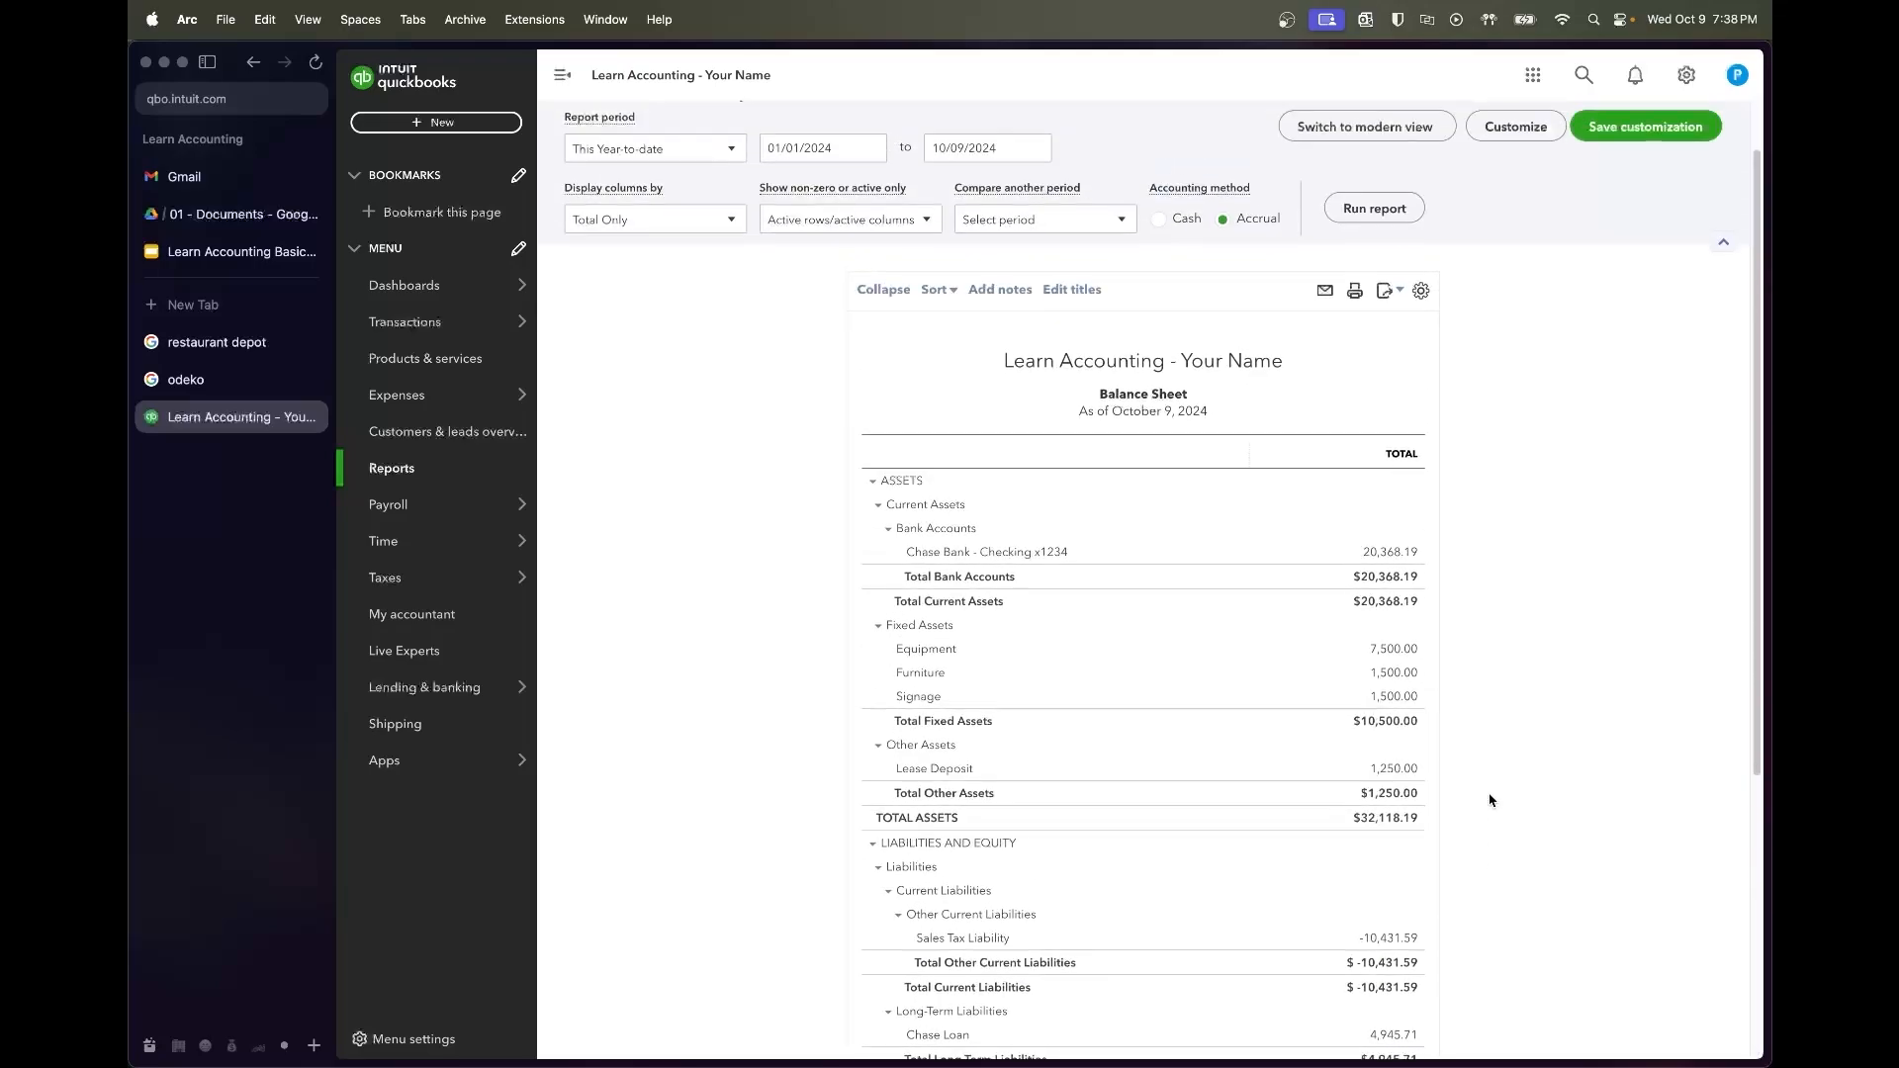
Rerun the Balance Sheet with dates 01/01/2023 to 08/31/2023
left_click(842, 212)
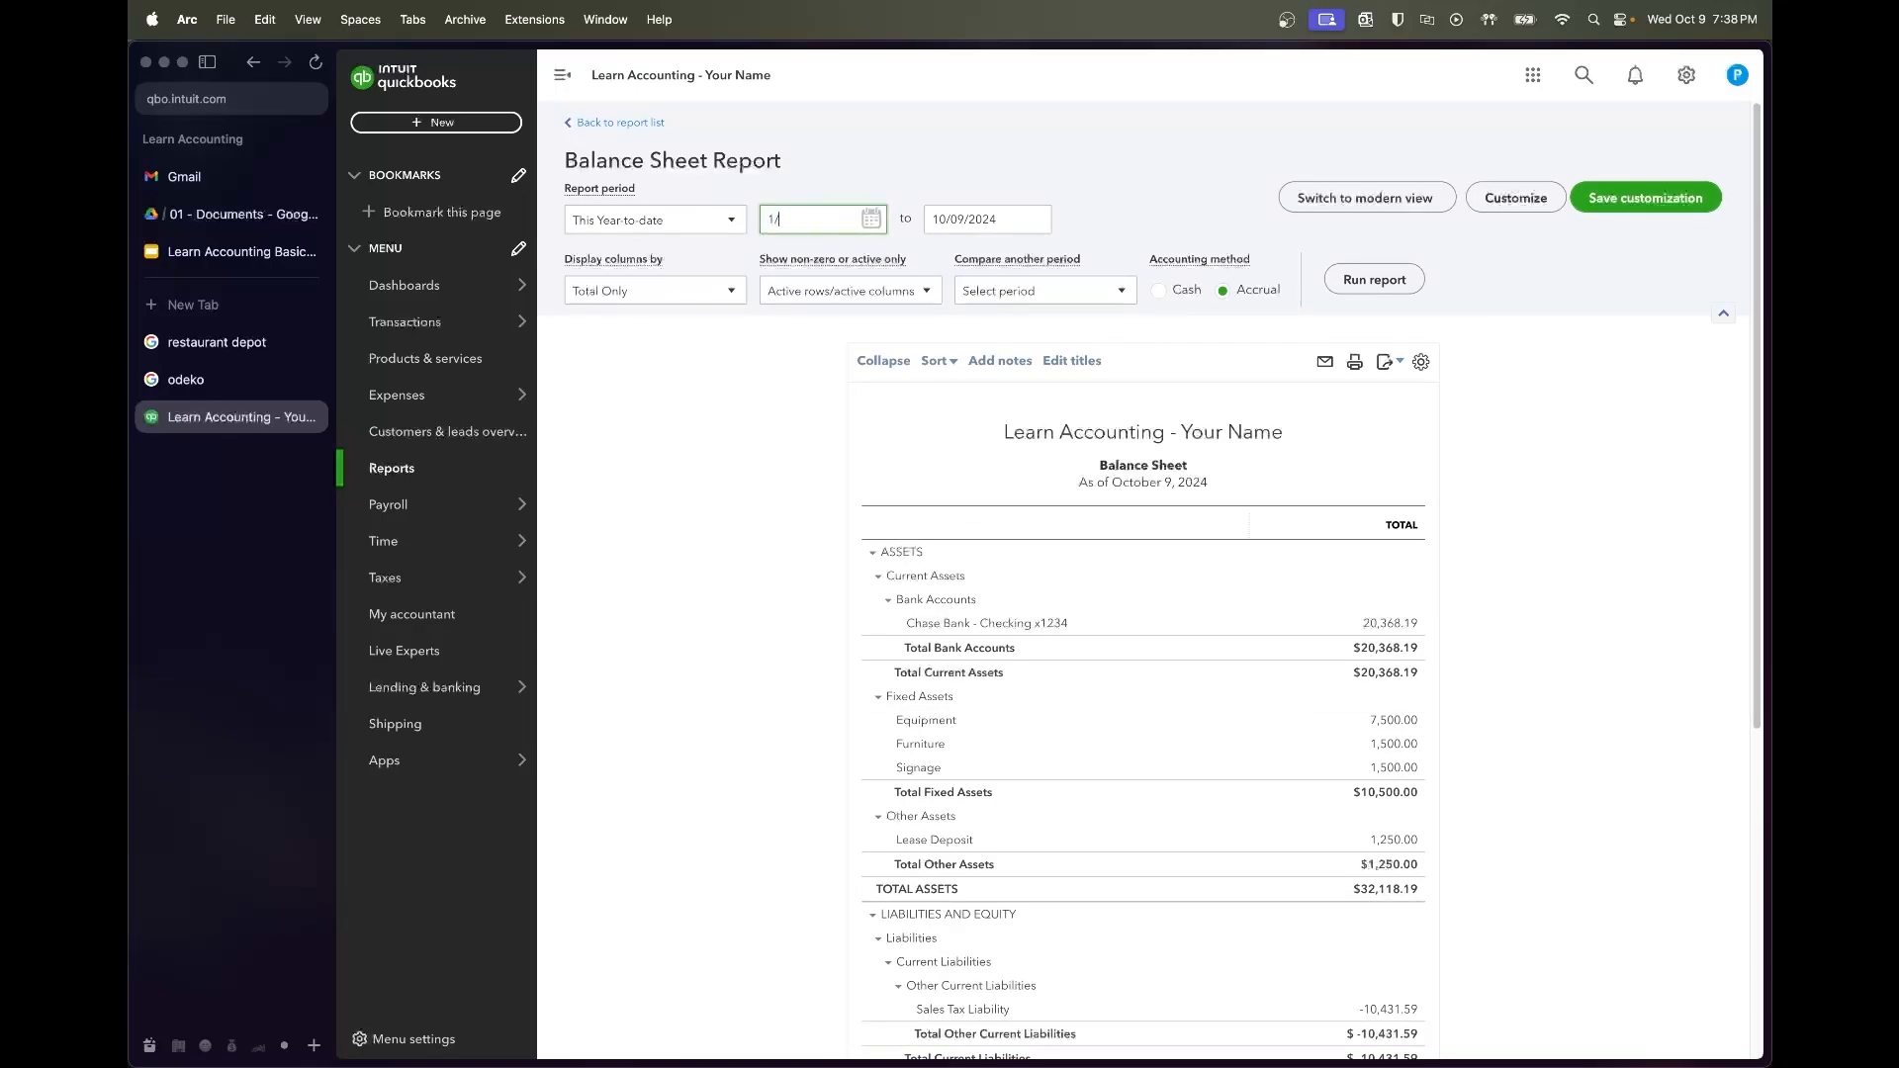
type("1/1/23")
key("Tab")
type("9")
type("/31/23")
key("Tab")
left_click(1378, 291)
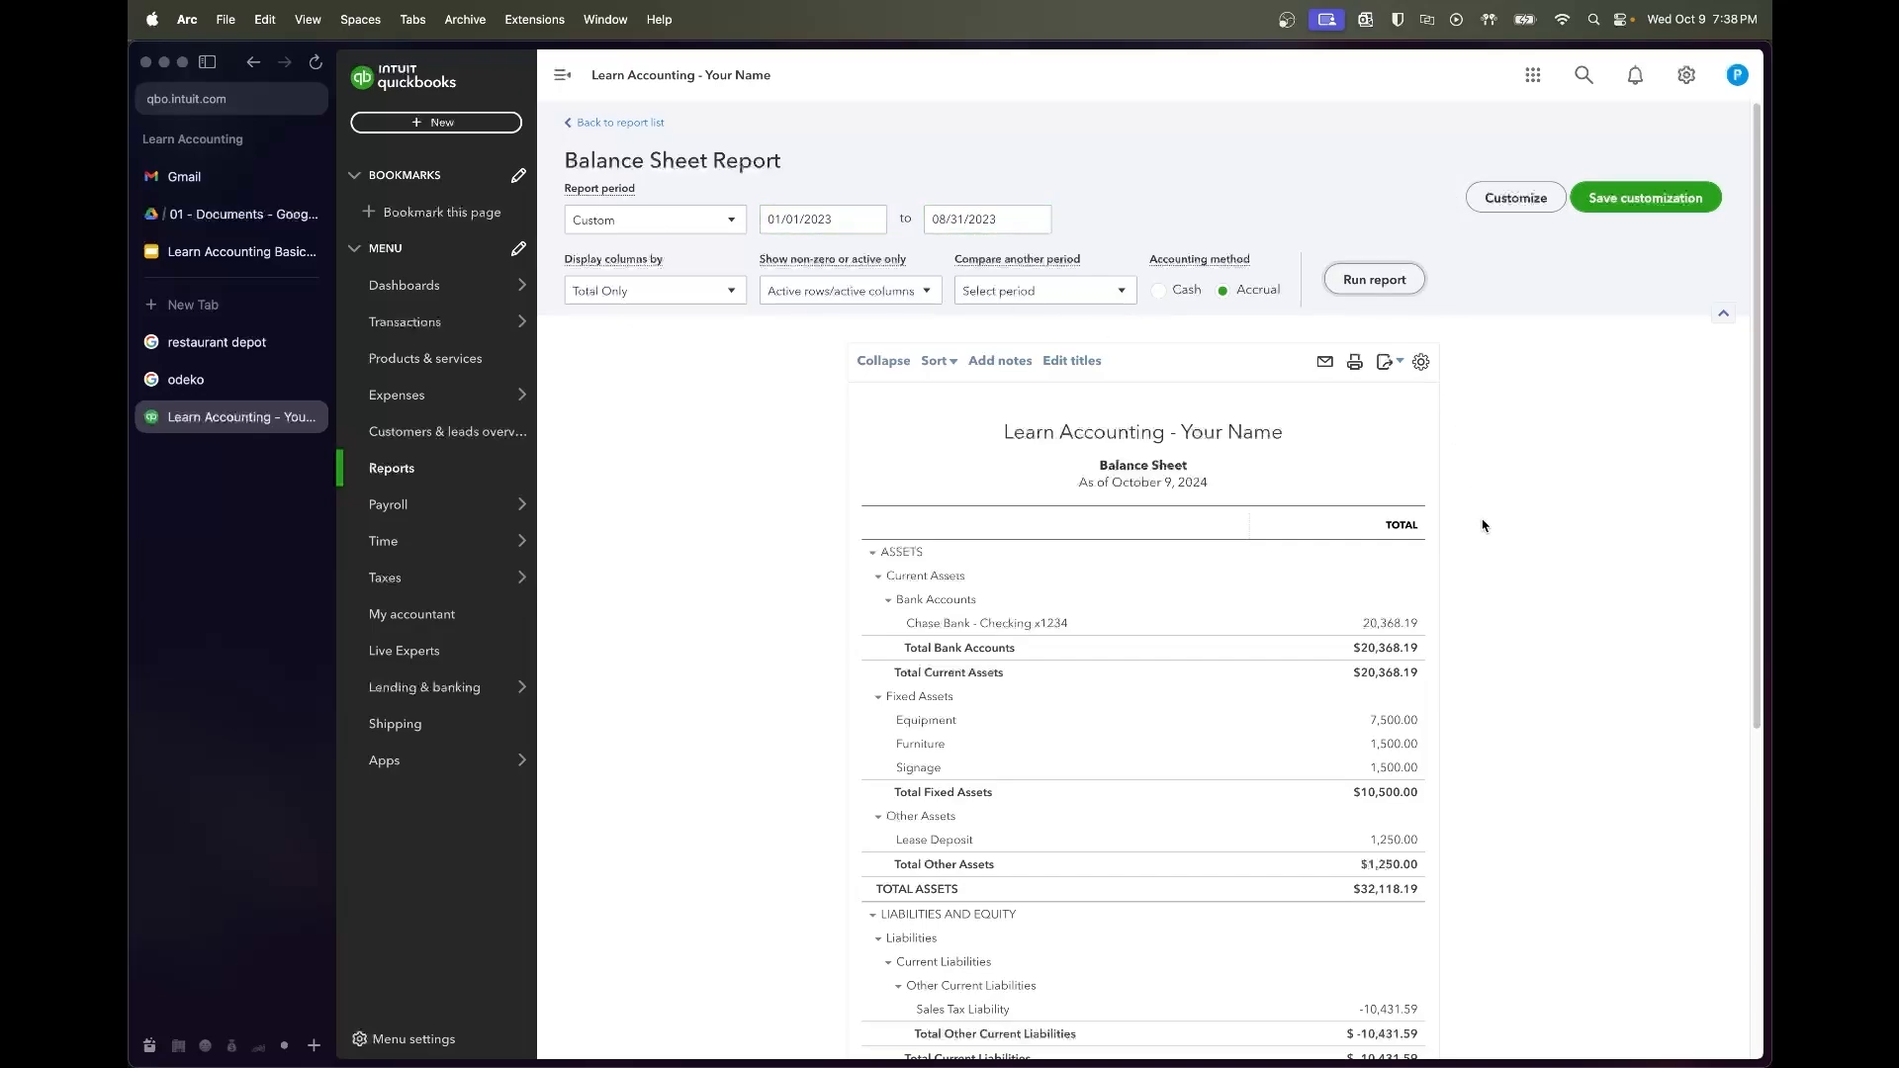
Highlight the Retained Earnings 5,552.82 and equity totals, and close the launched Acrobat app
scroll(1484, 647, "down", 5)
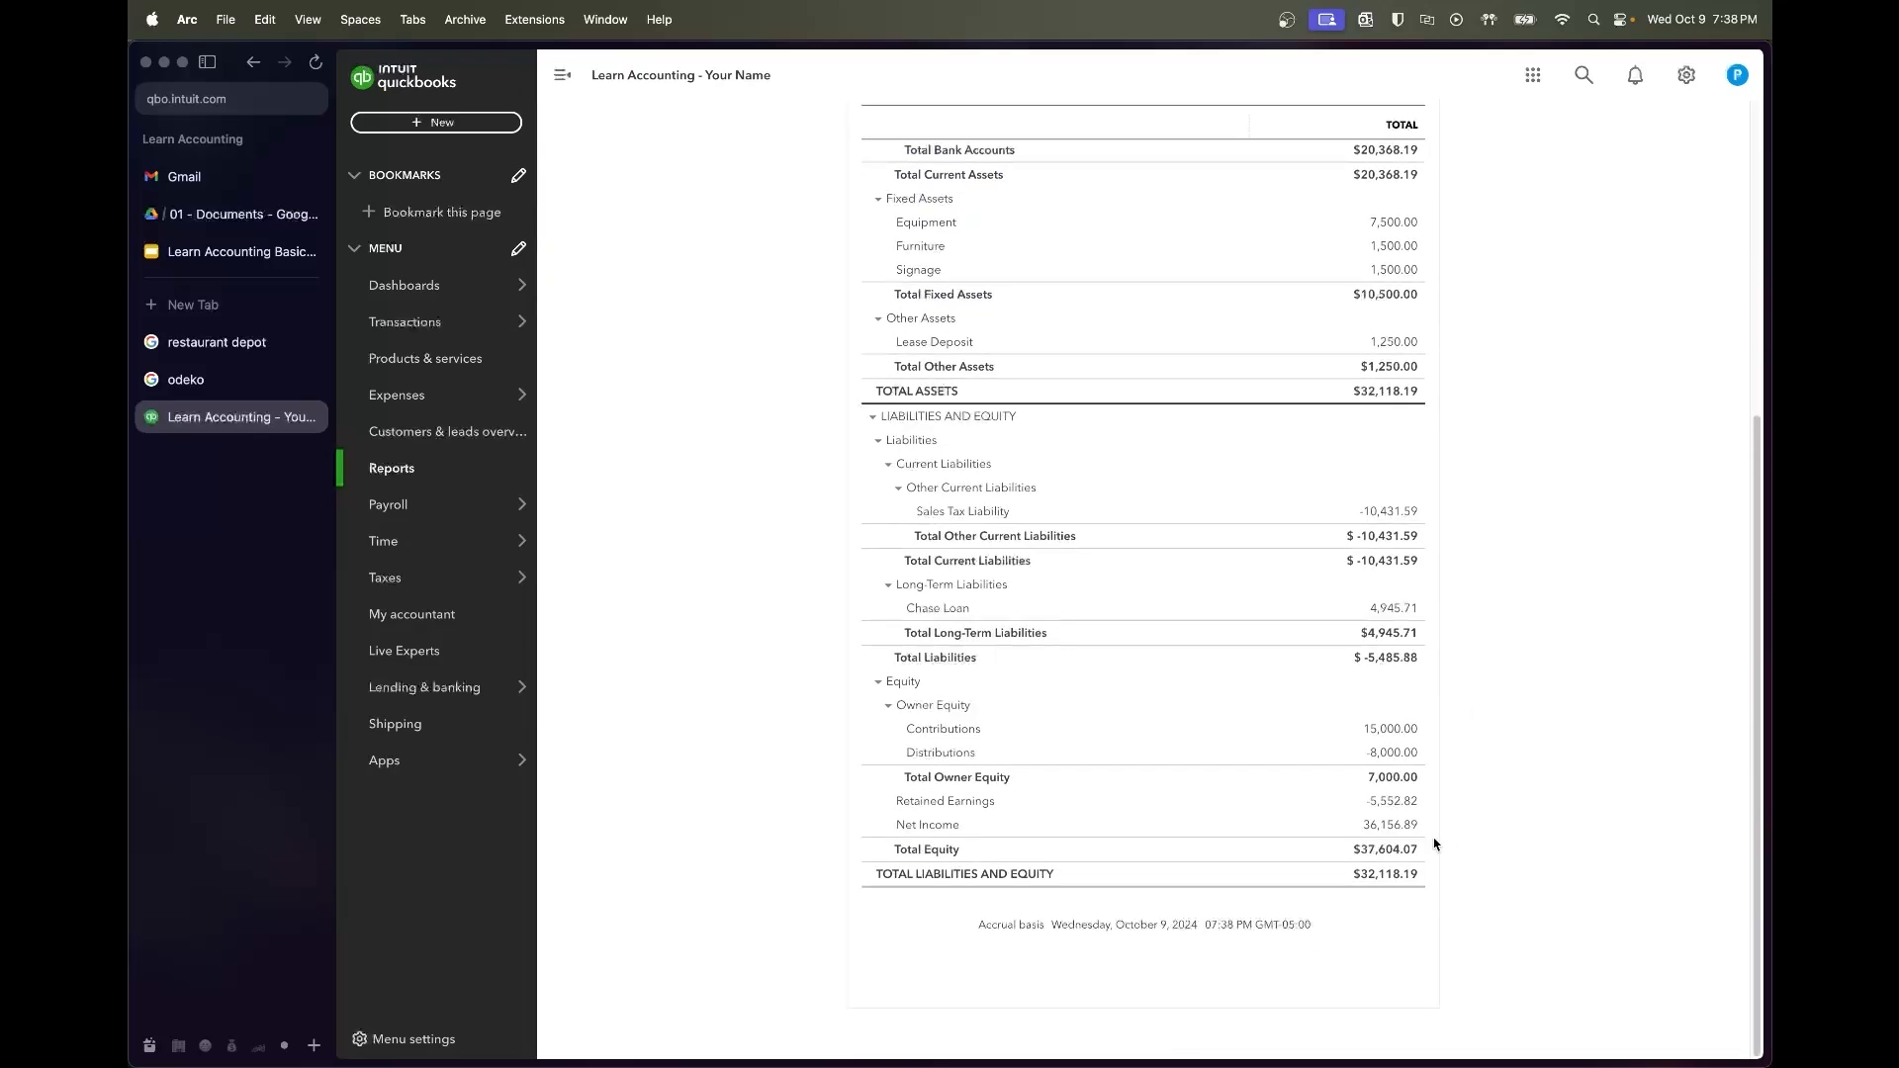
mouse_move(1365, 802)
left_mouse_down()
mouse_move(1431, 803)
mouse_move(1366, 811)
left_mouse_up()
left_click(1433, 804)
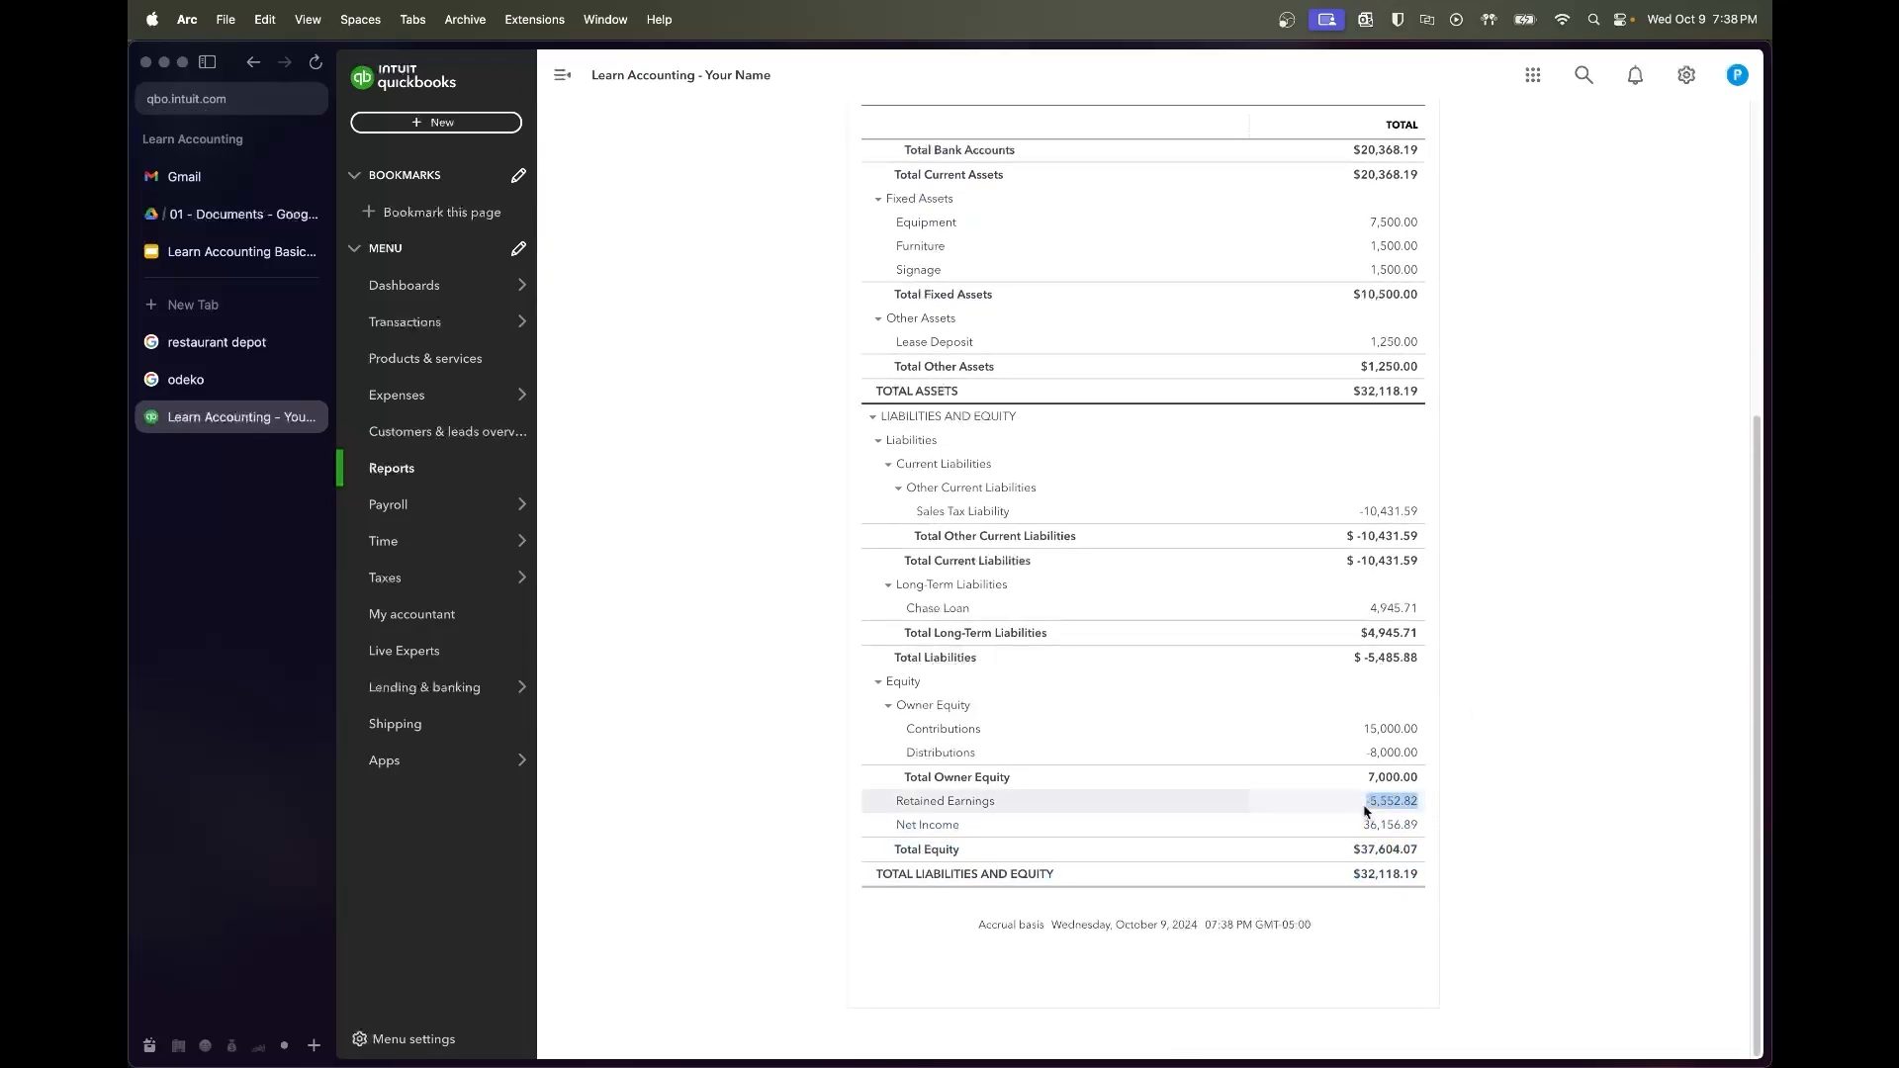
left_click(1439, 809)
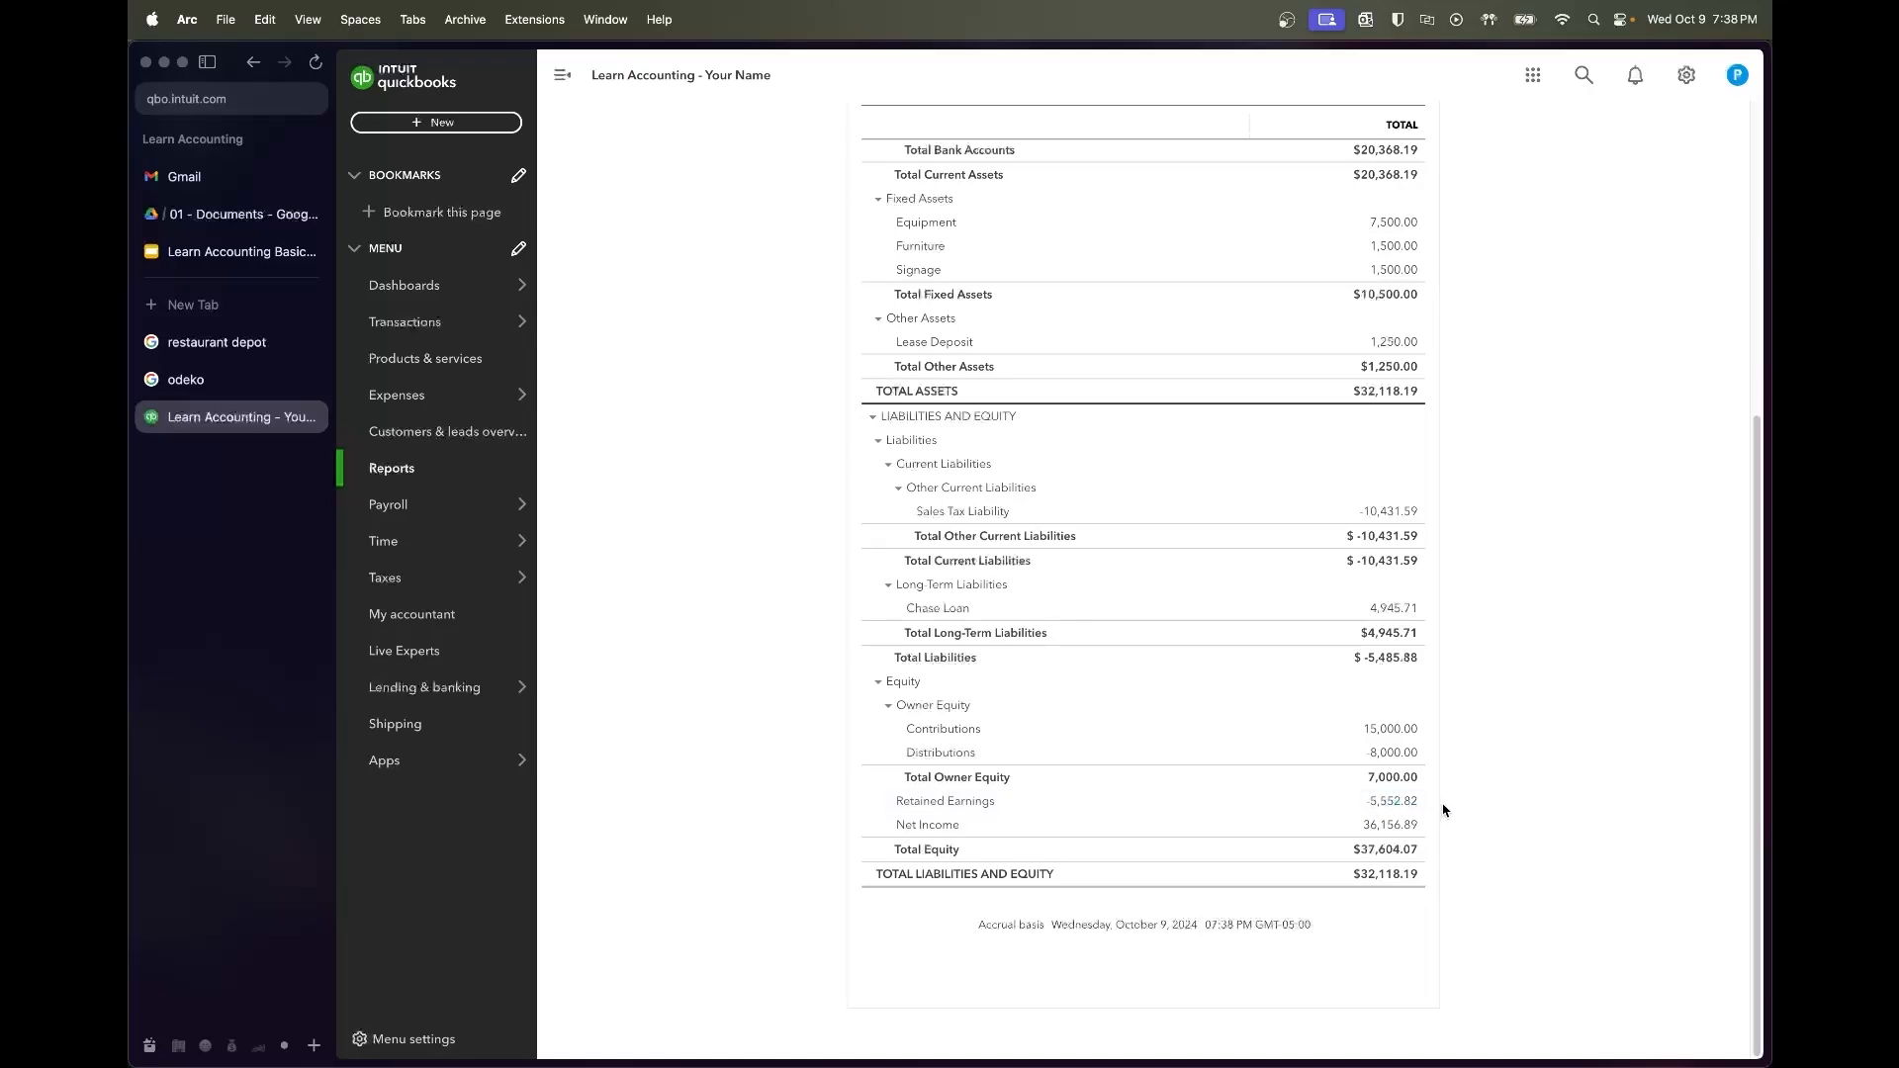
left_click_drag(1368, 801, 1425, 802)
left_click(1425, 803)
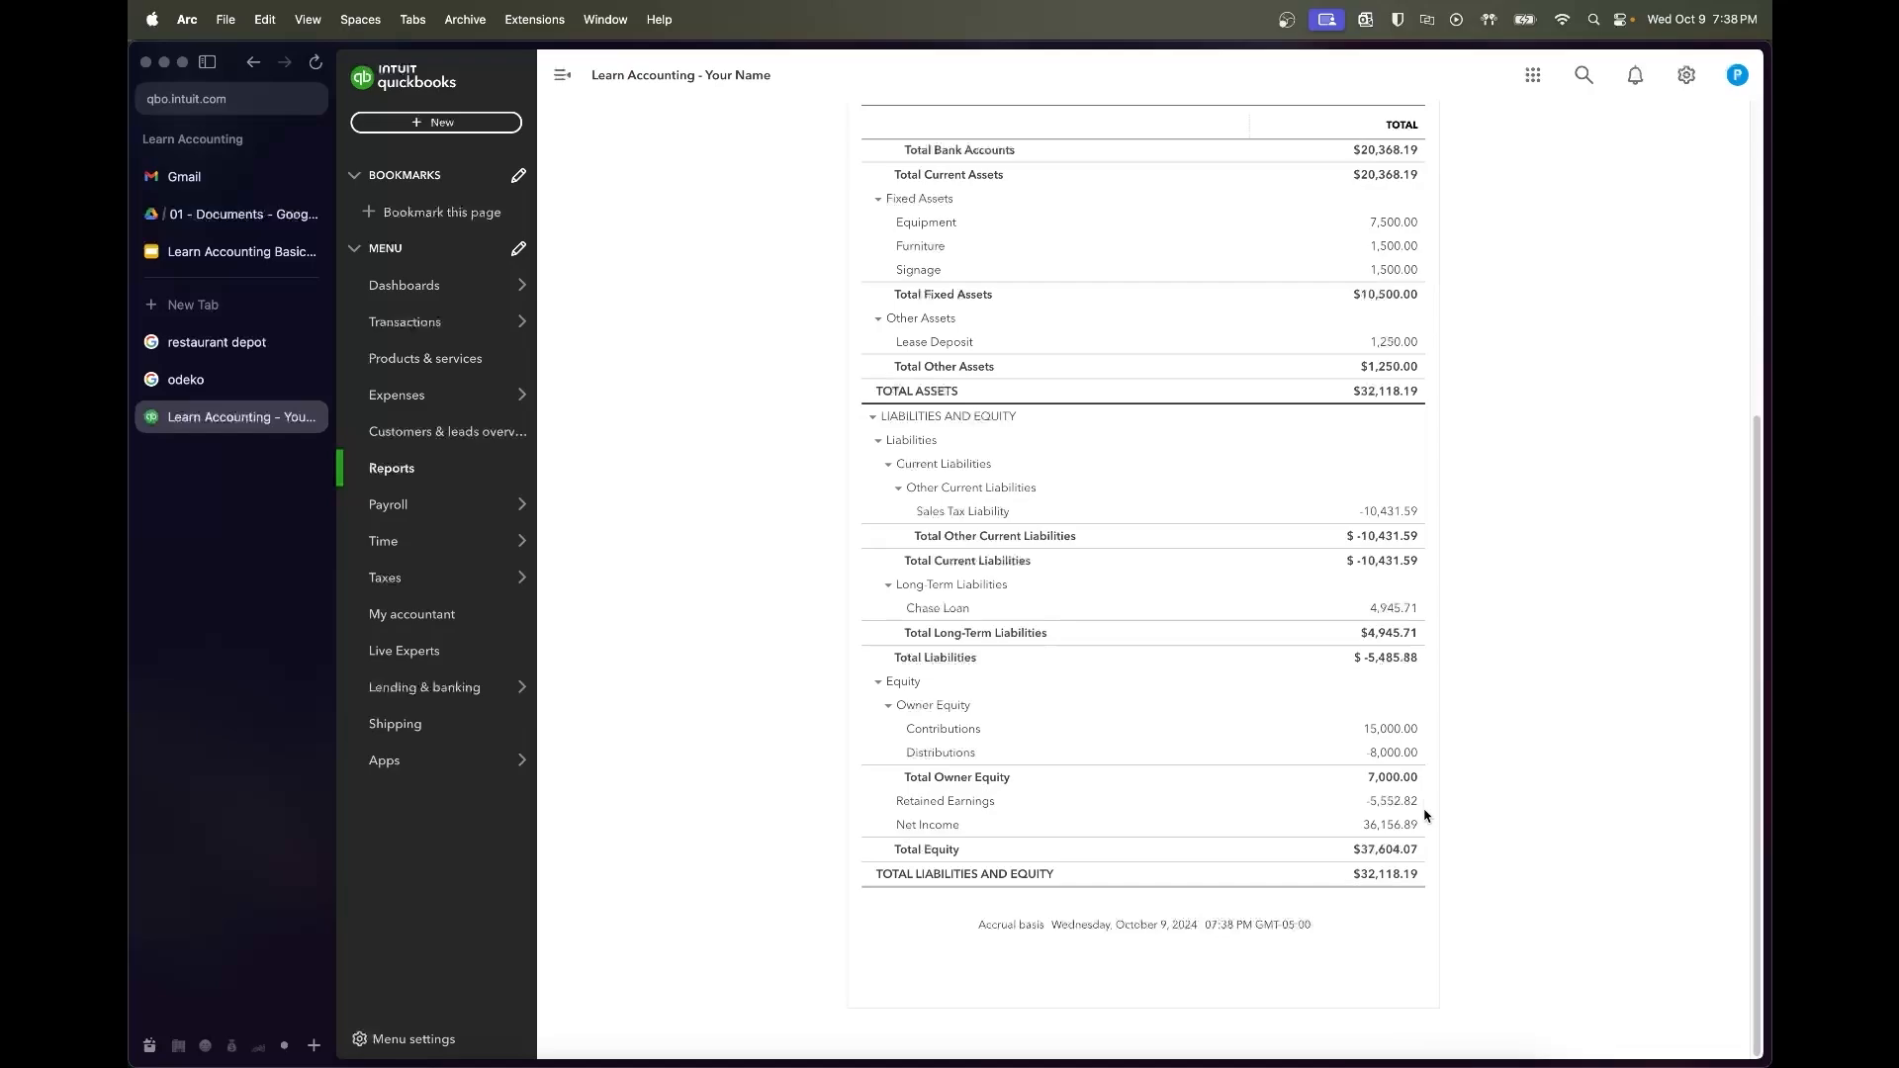
left_click(1385, 1031)
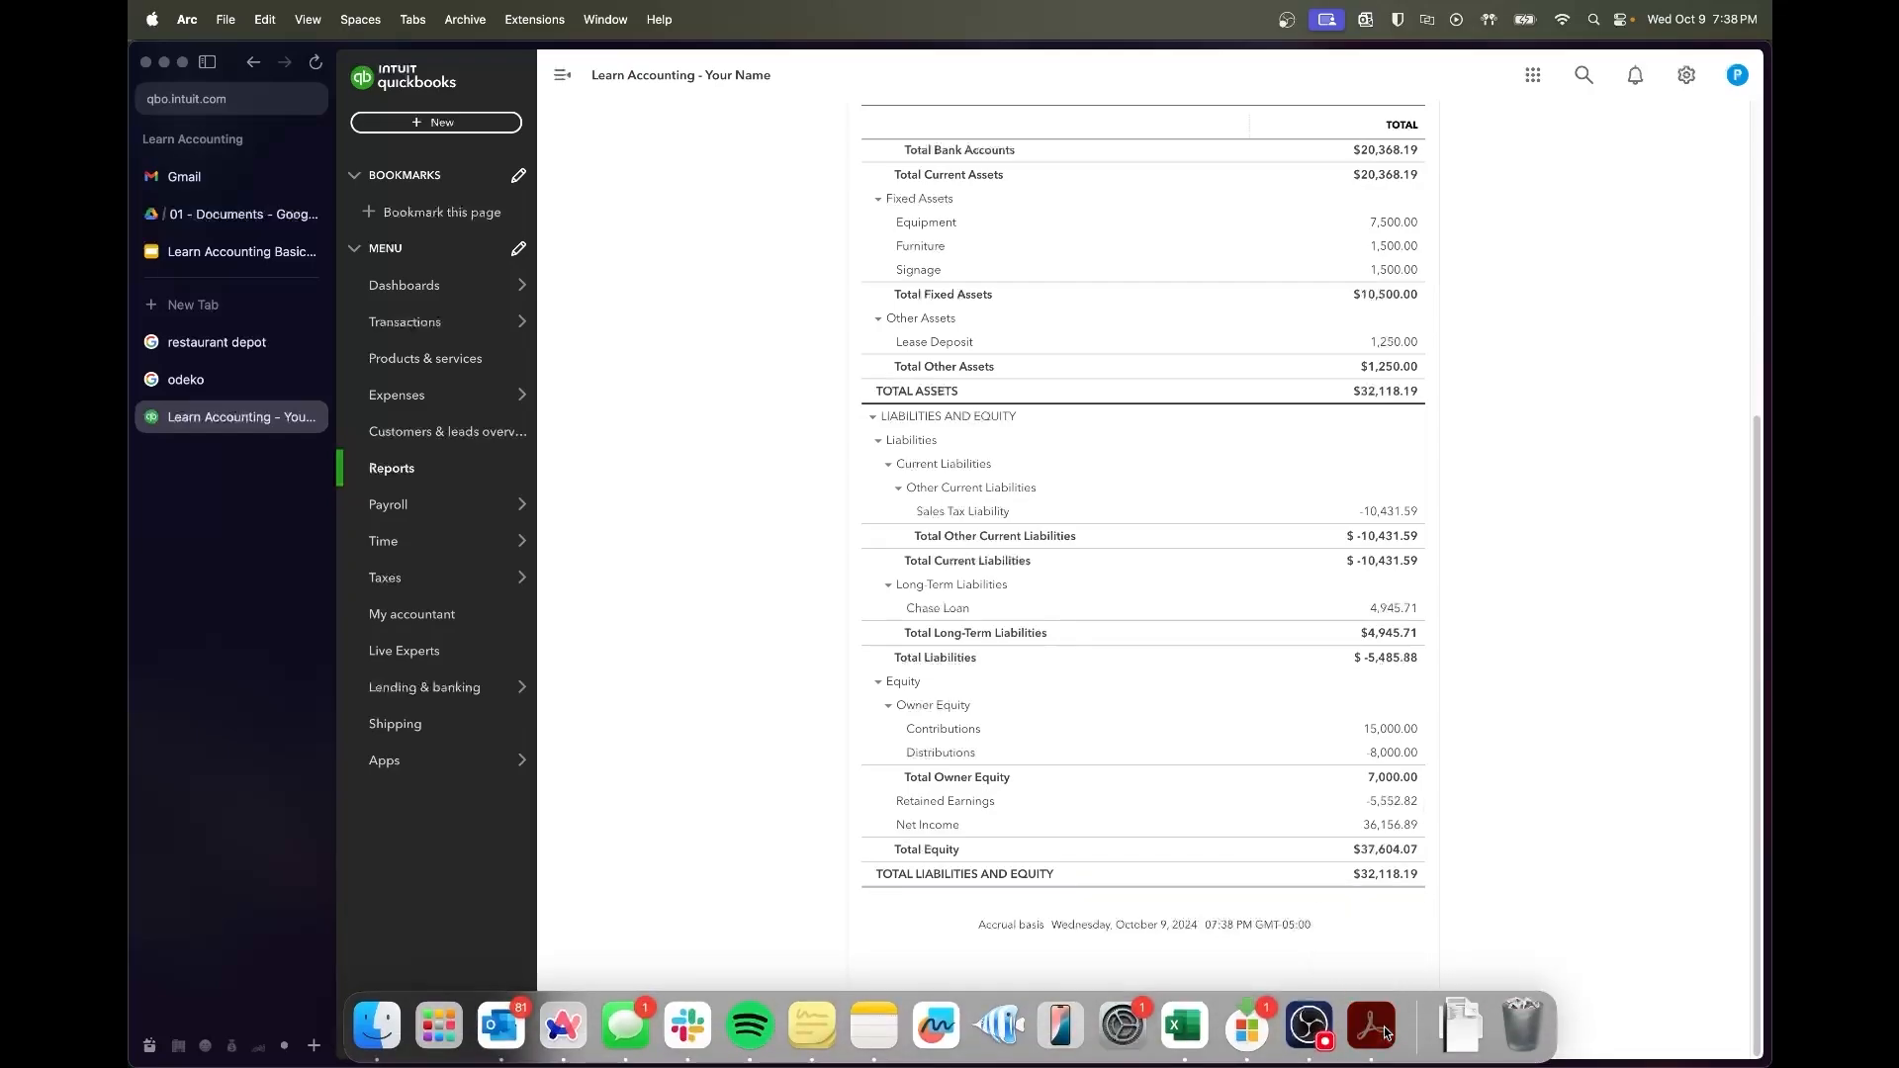
left_click(1389, 957)
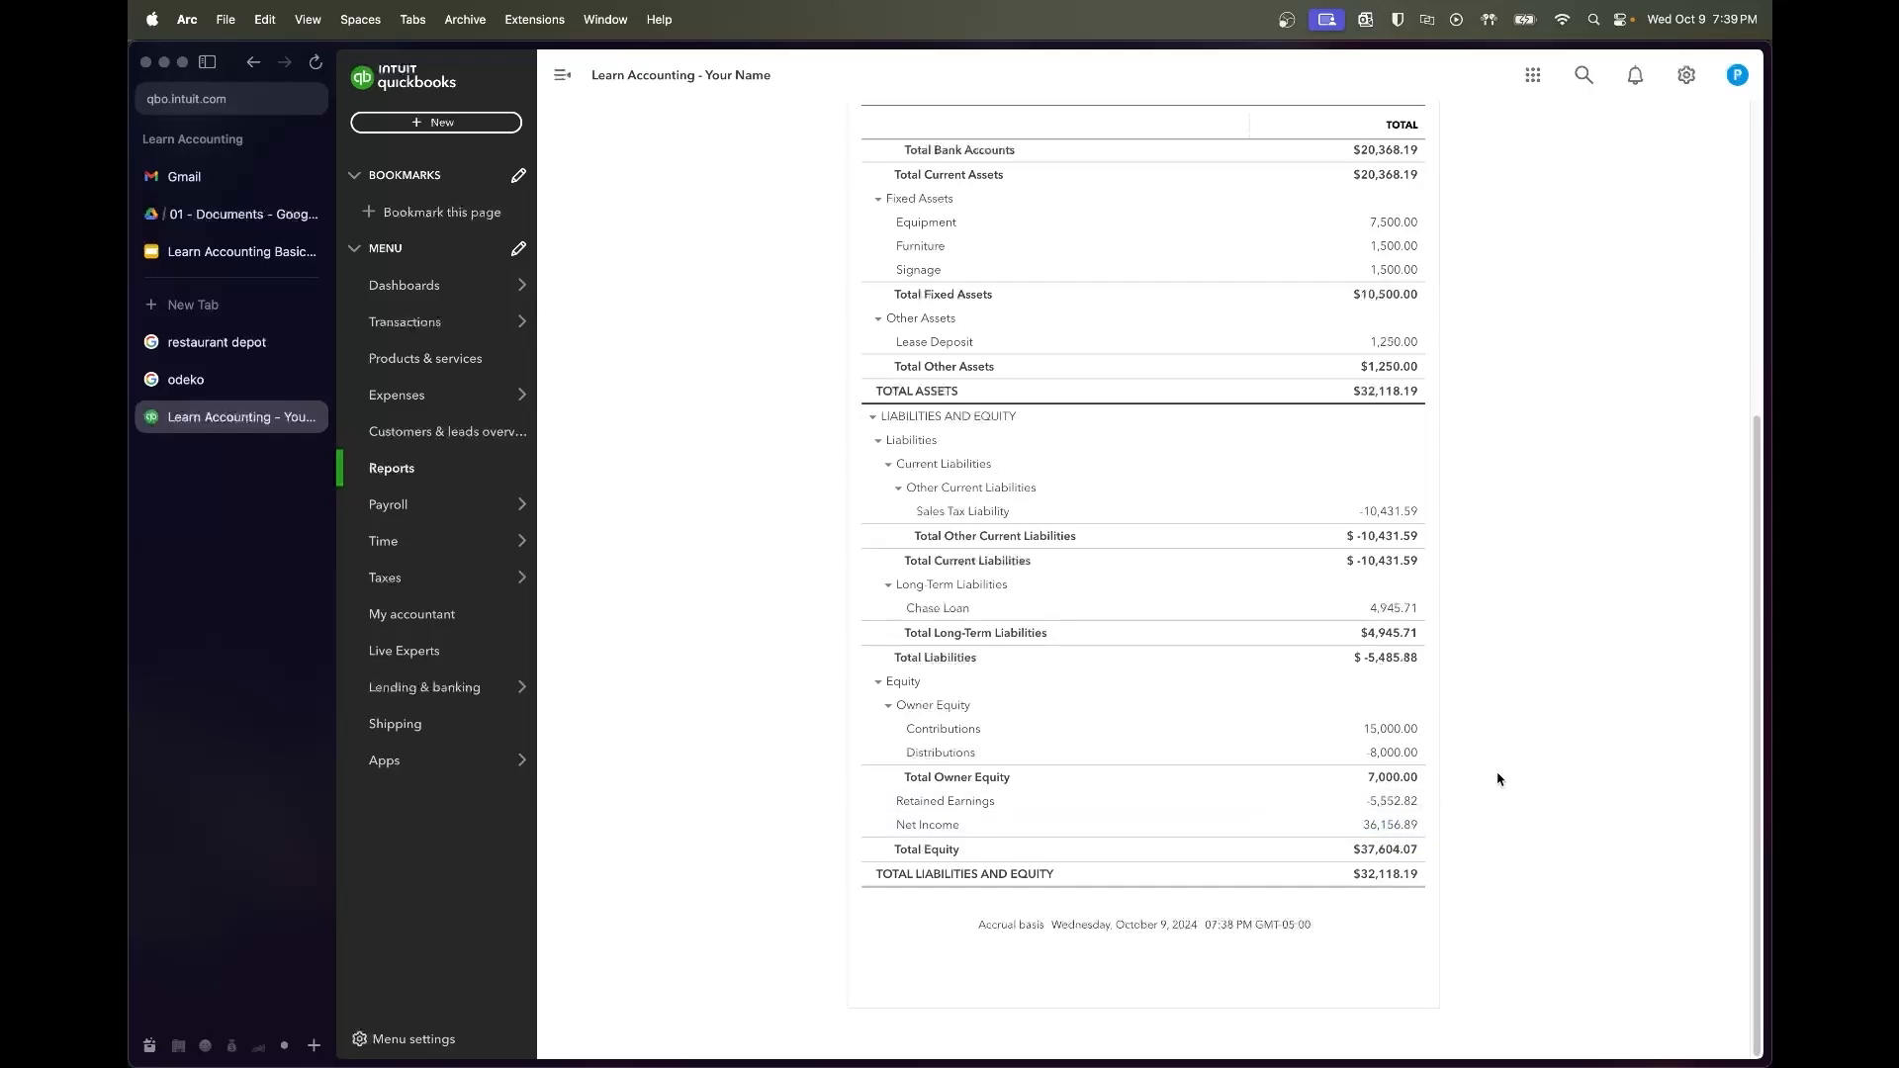
scroll(1497, 778, "up", 1)
scroll(1498, 779, "up", 2)
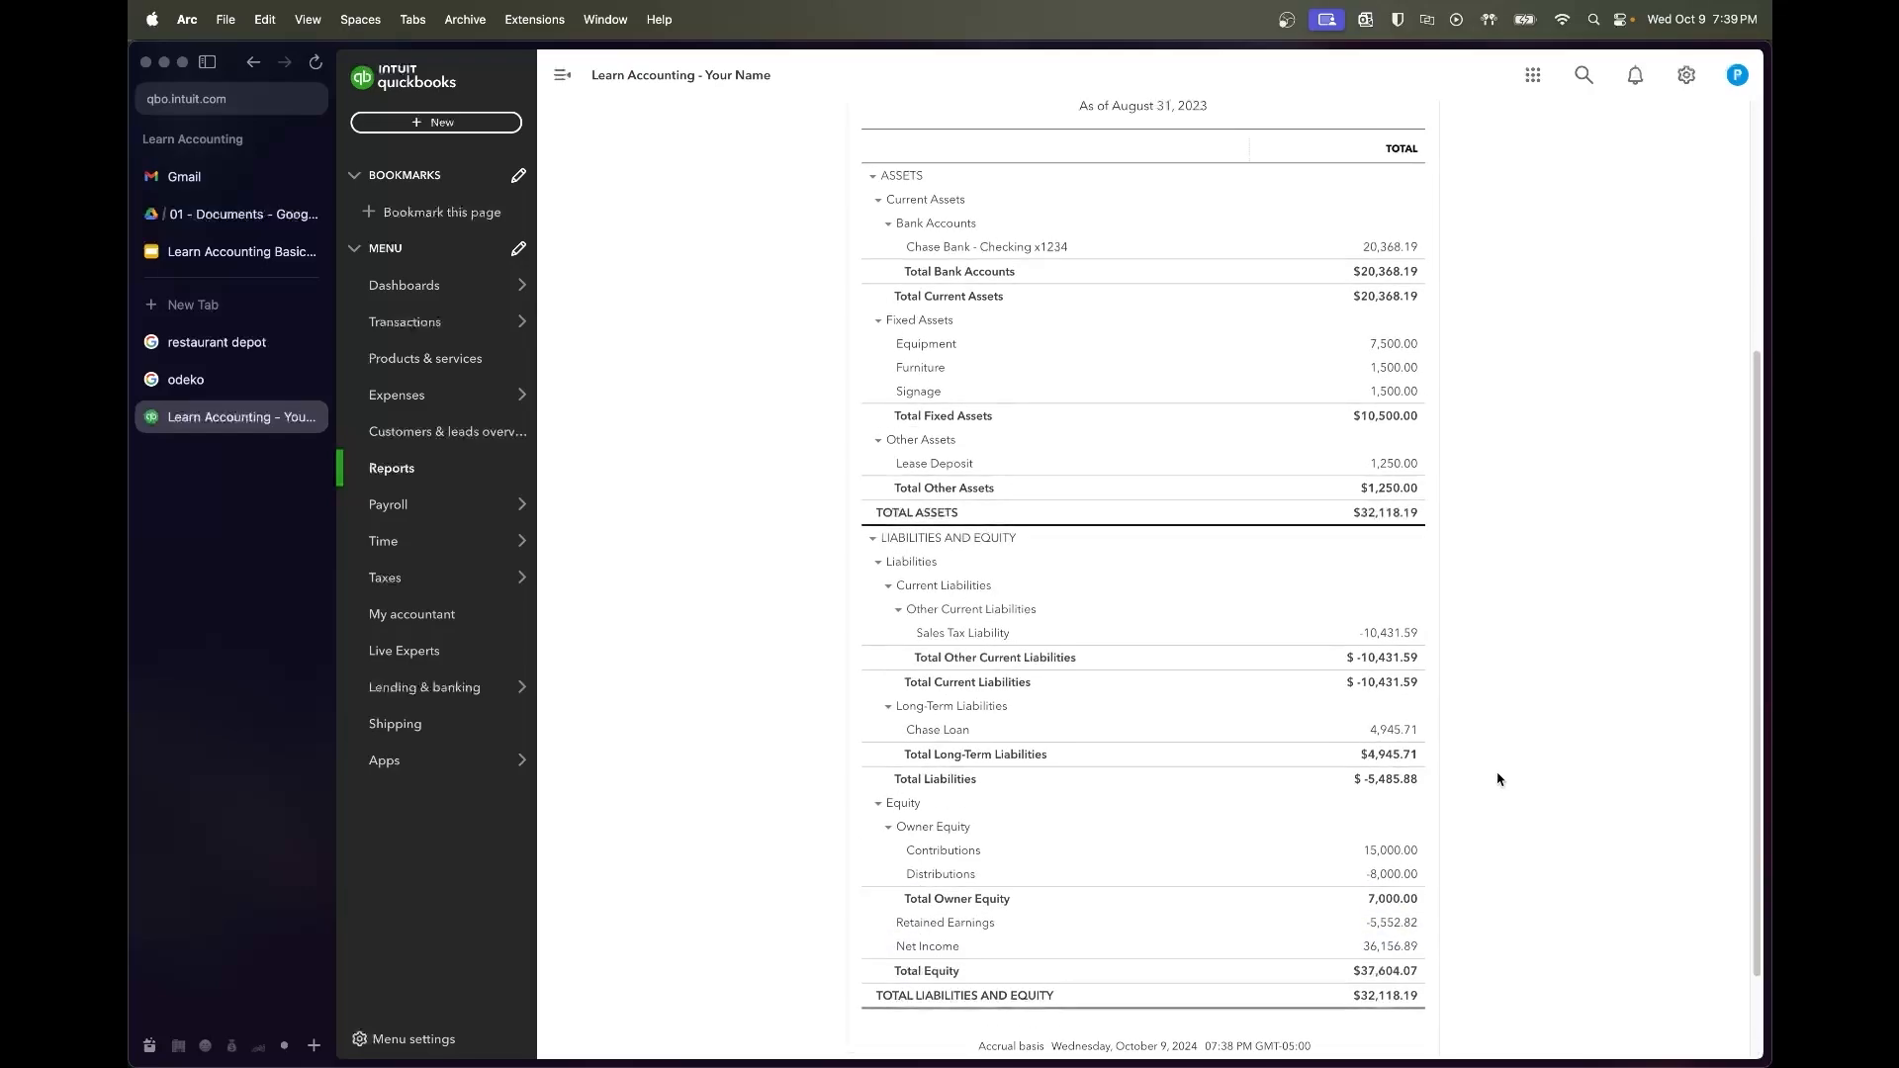
scroll(1498, 779, "up", 5)
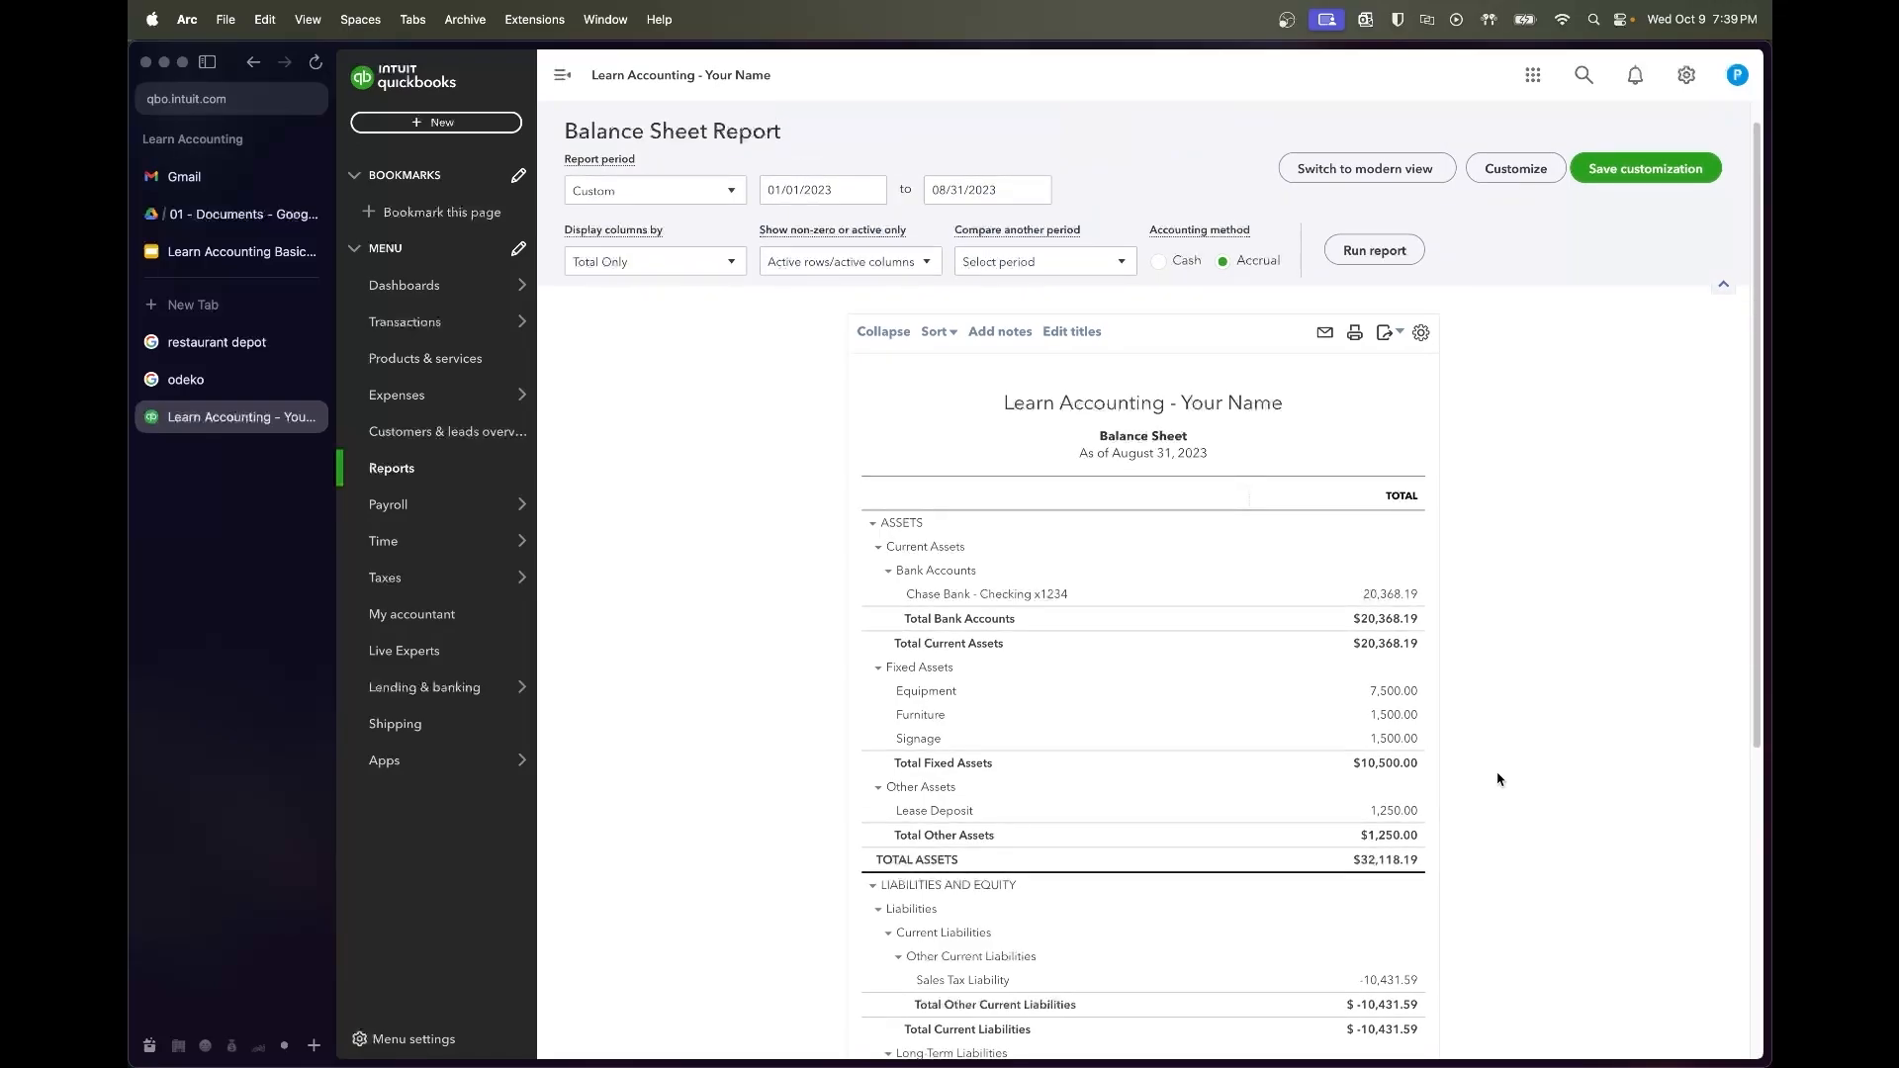
scroll(1497, 778, "down", 2)
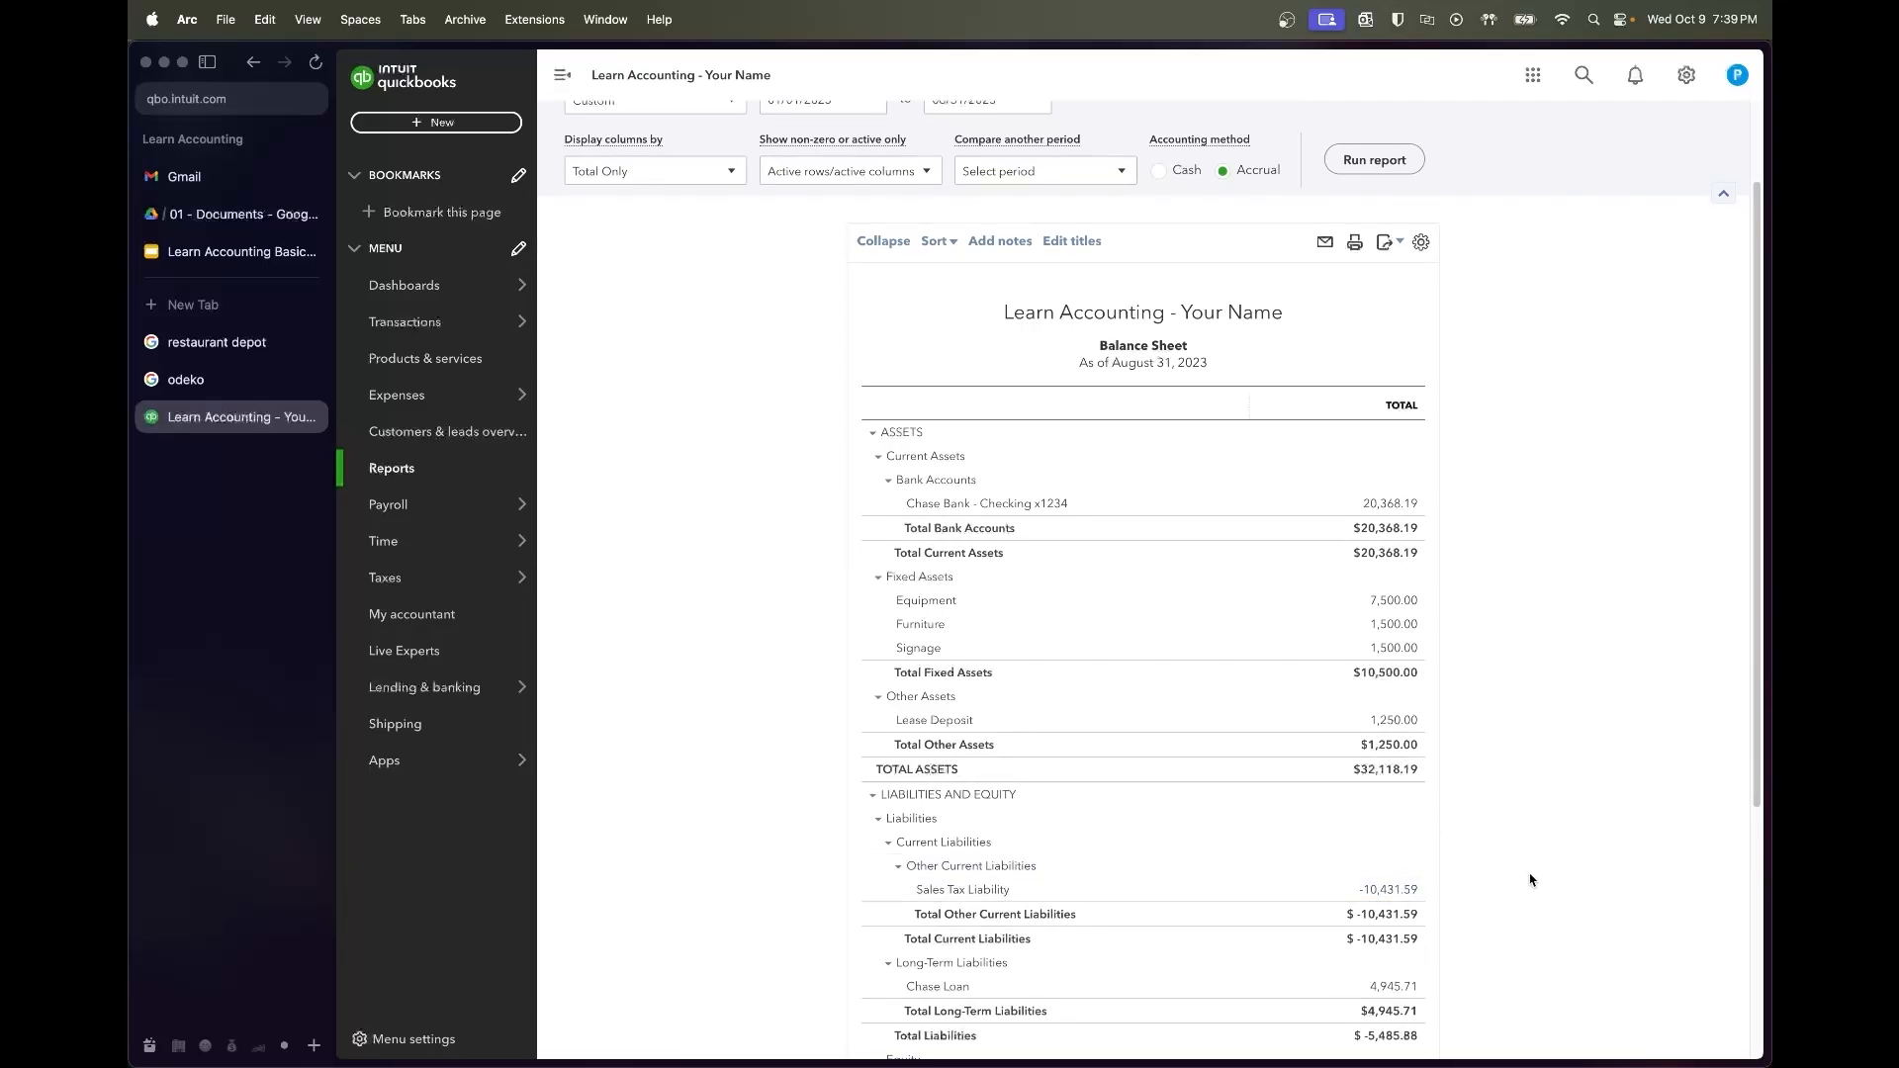
scroll(1530, 879, "down", 8)
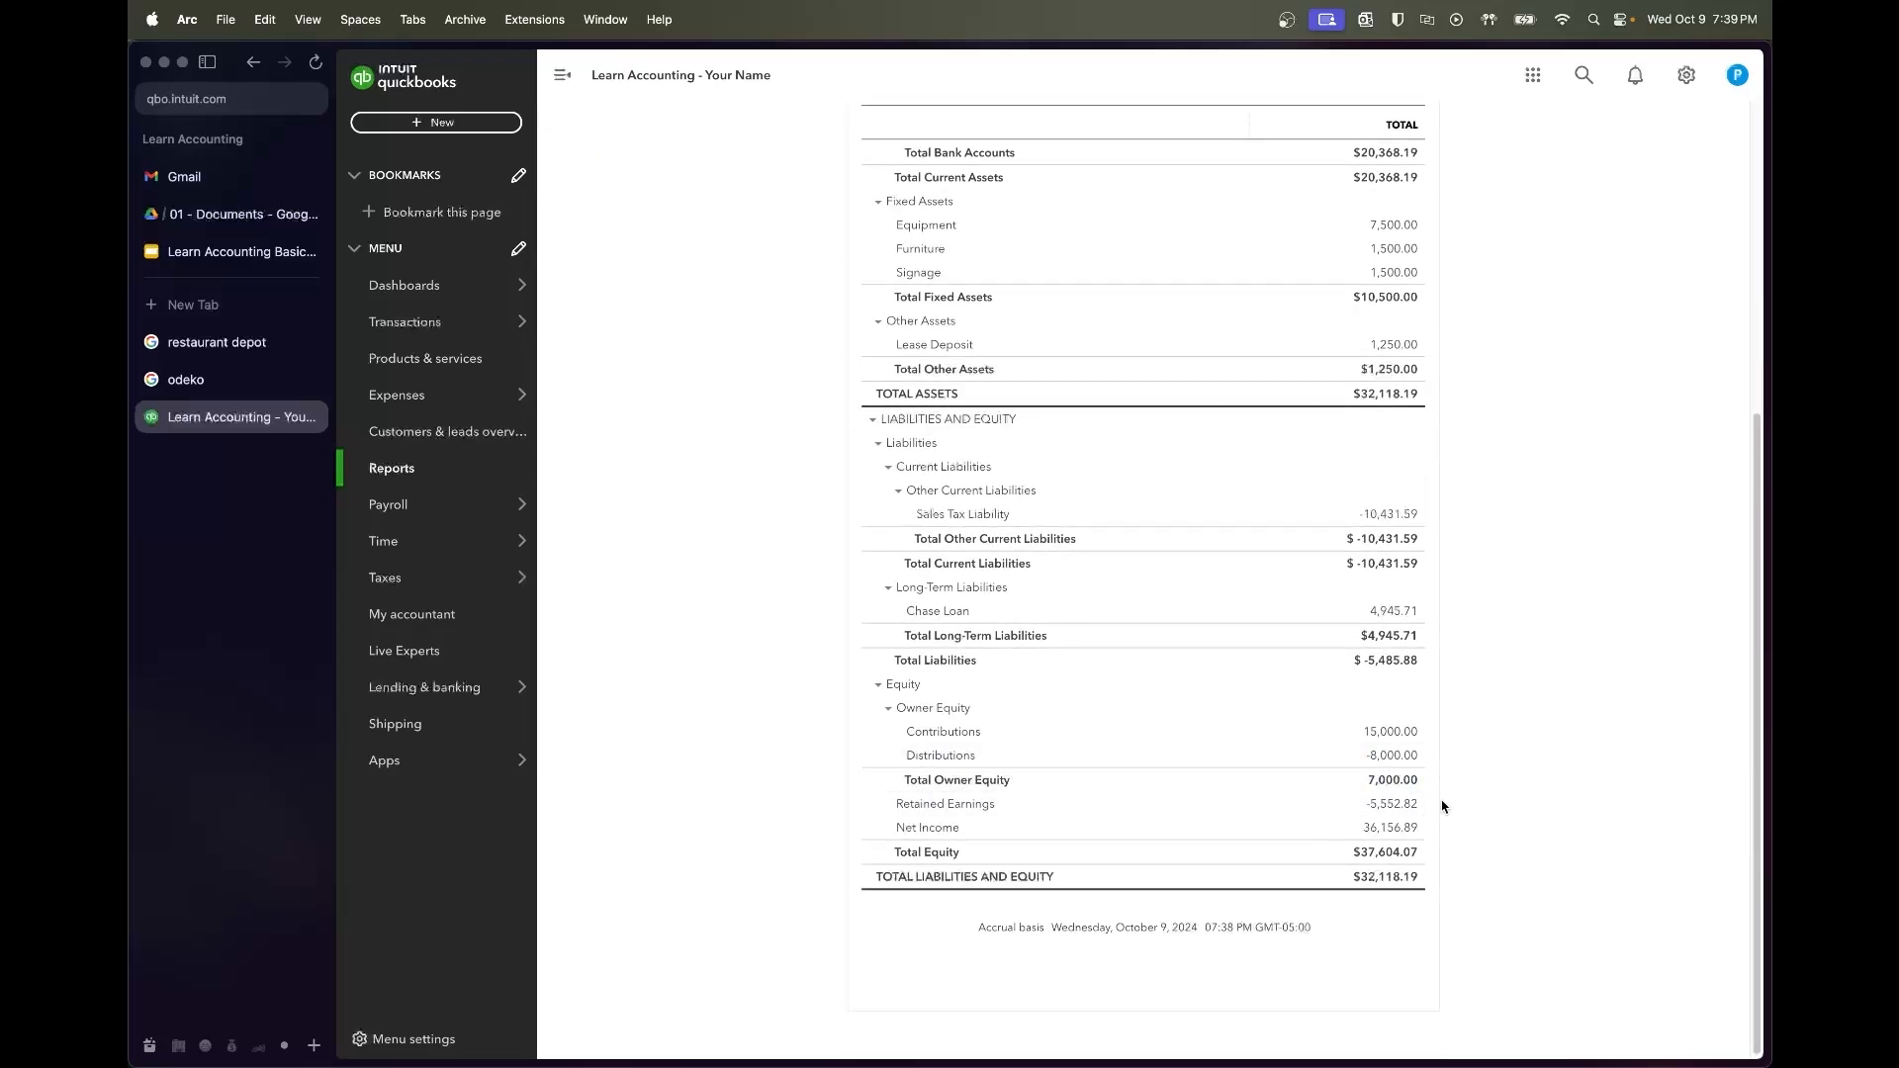
scroll(1446, 808, "up", 4)
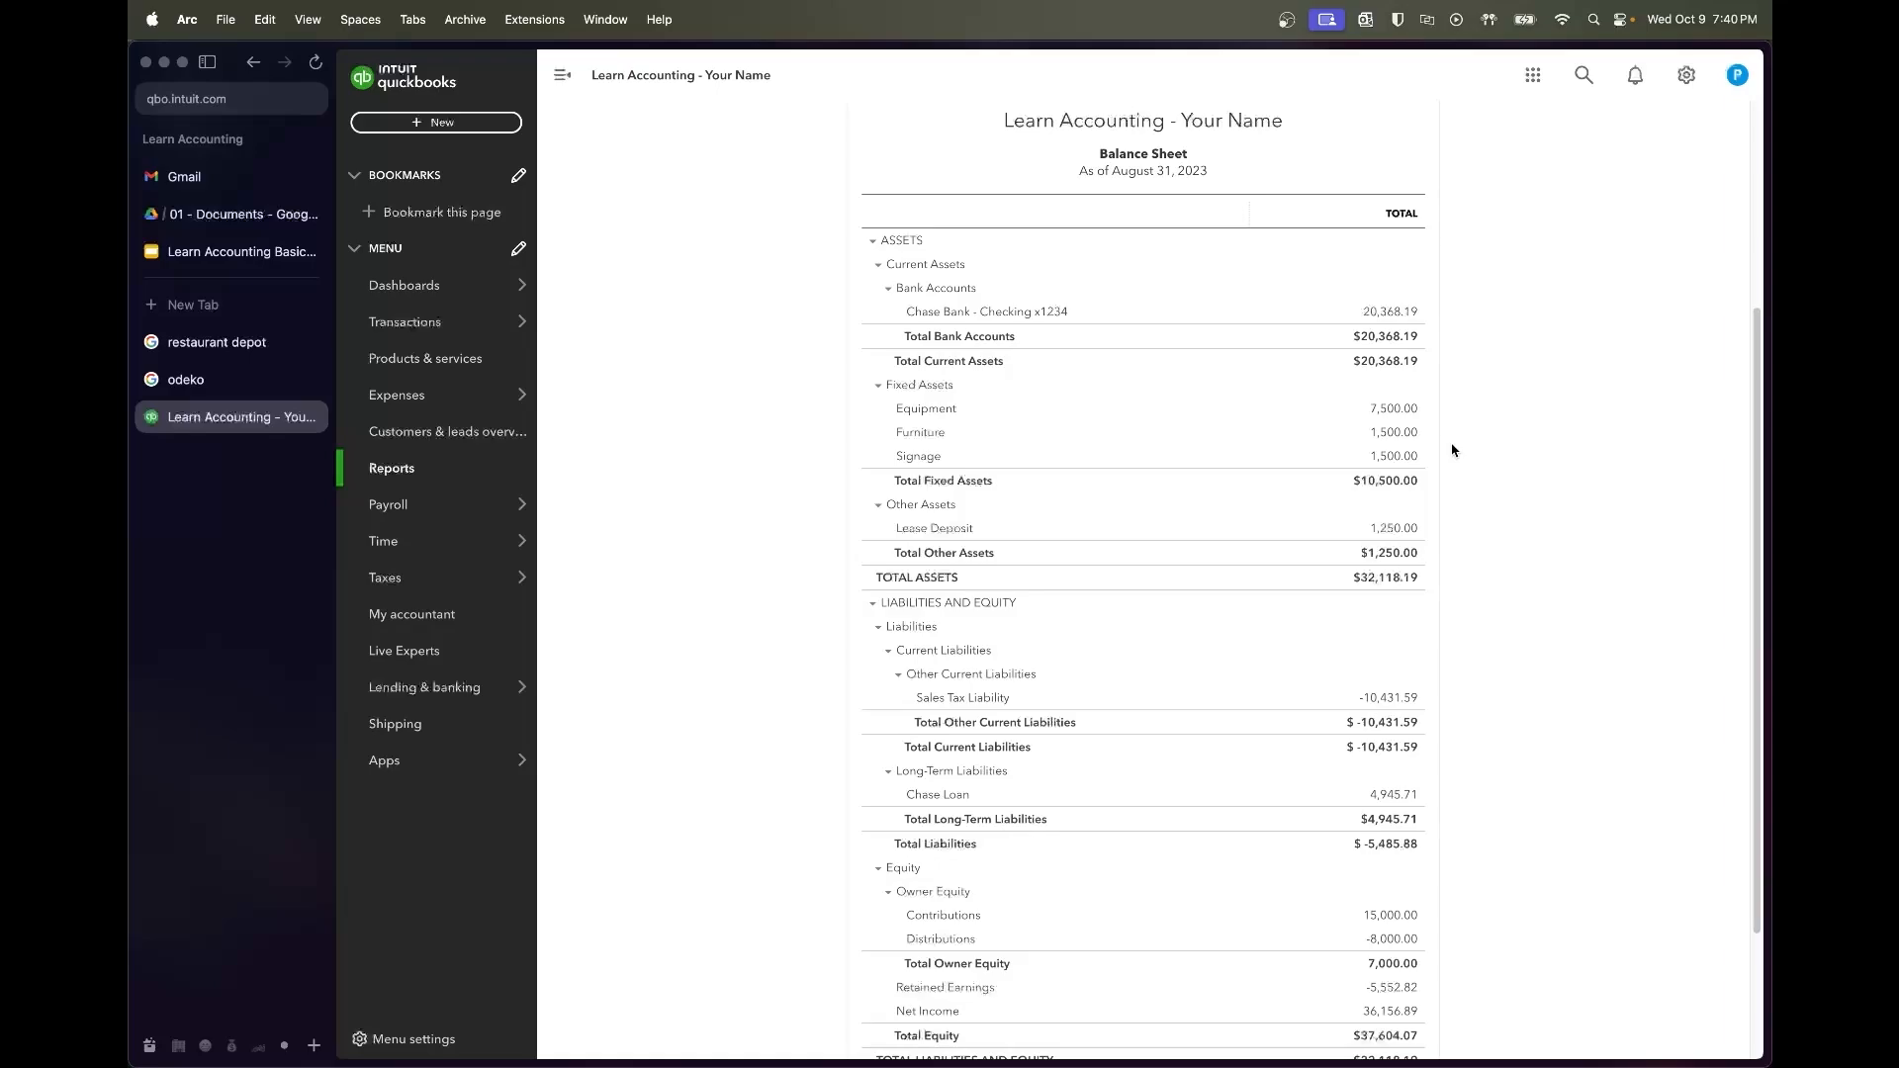
scroll(1452, 450, "up", 4)
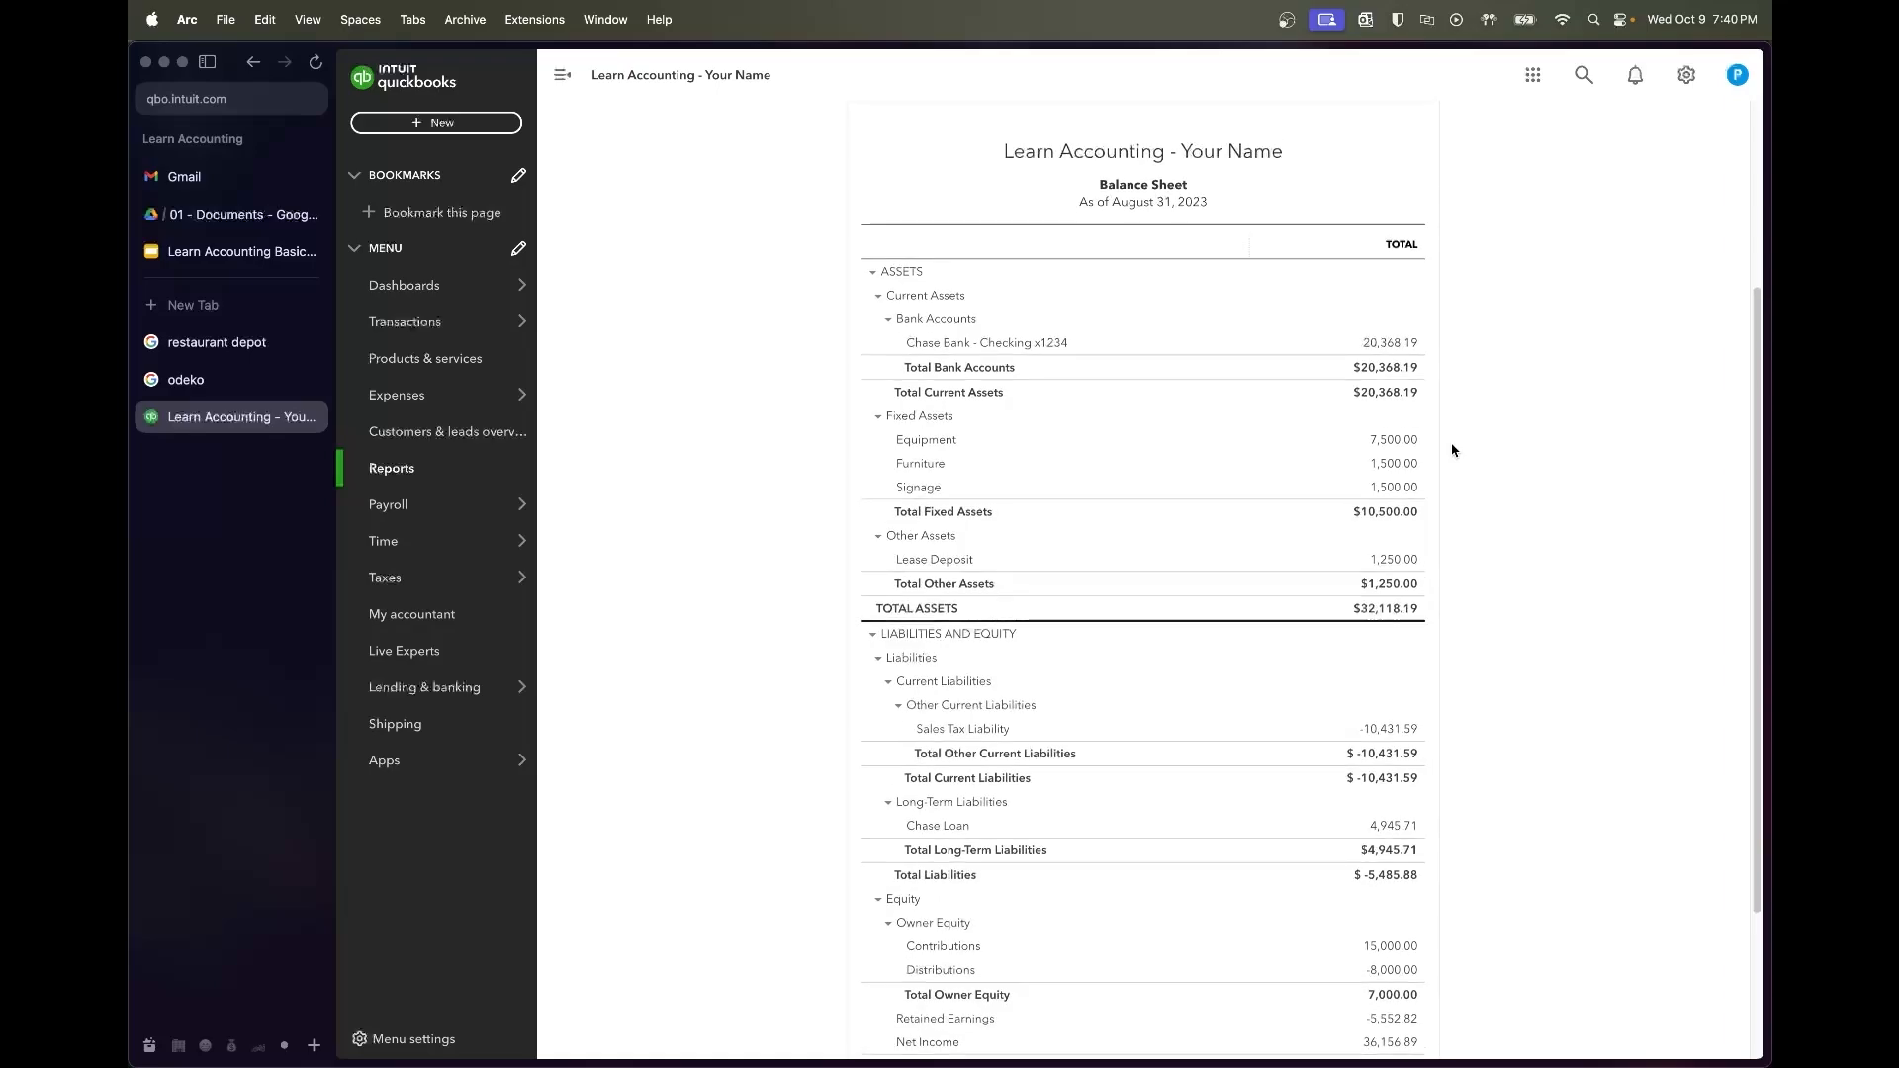
scroll(1452, 450, "up", 3)
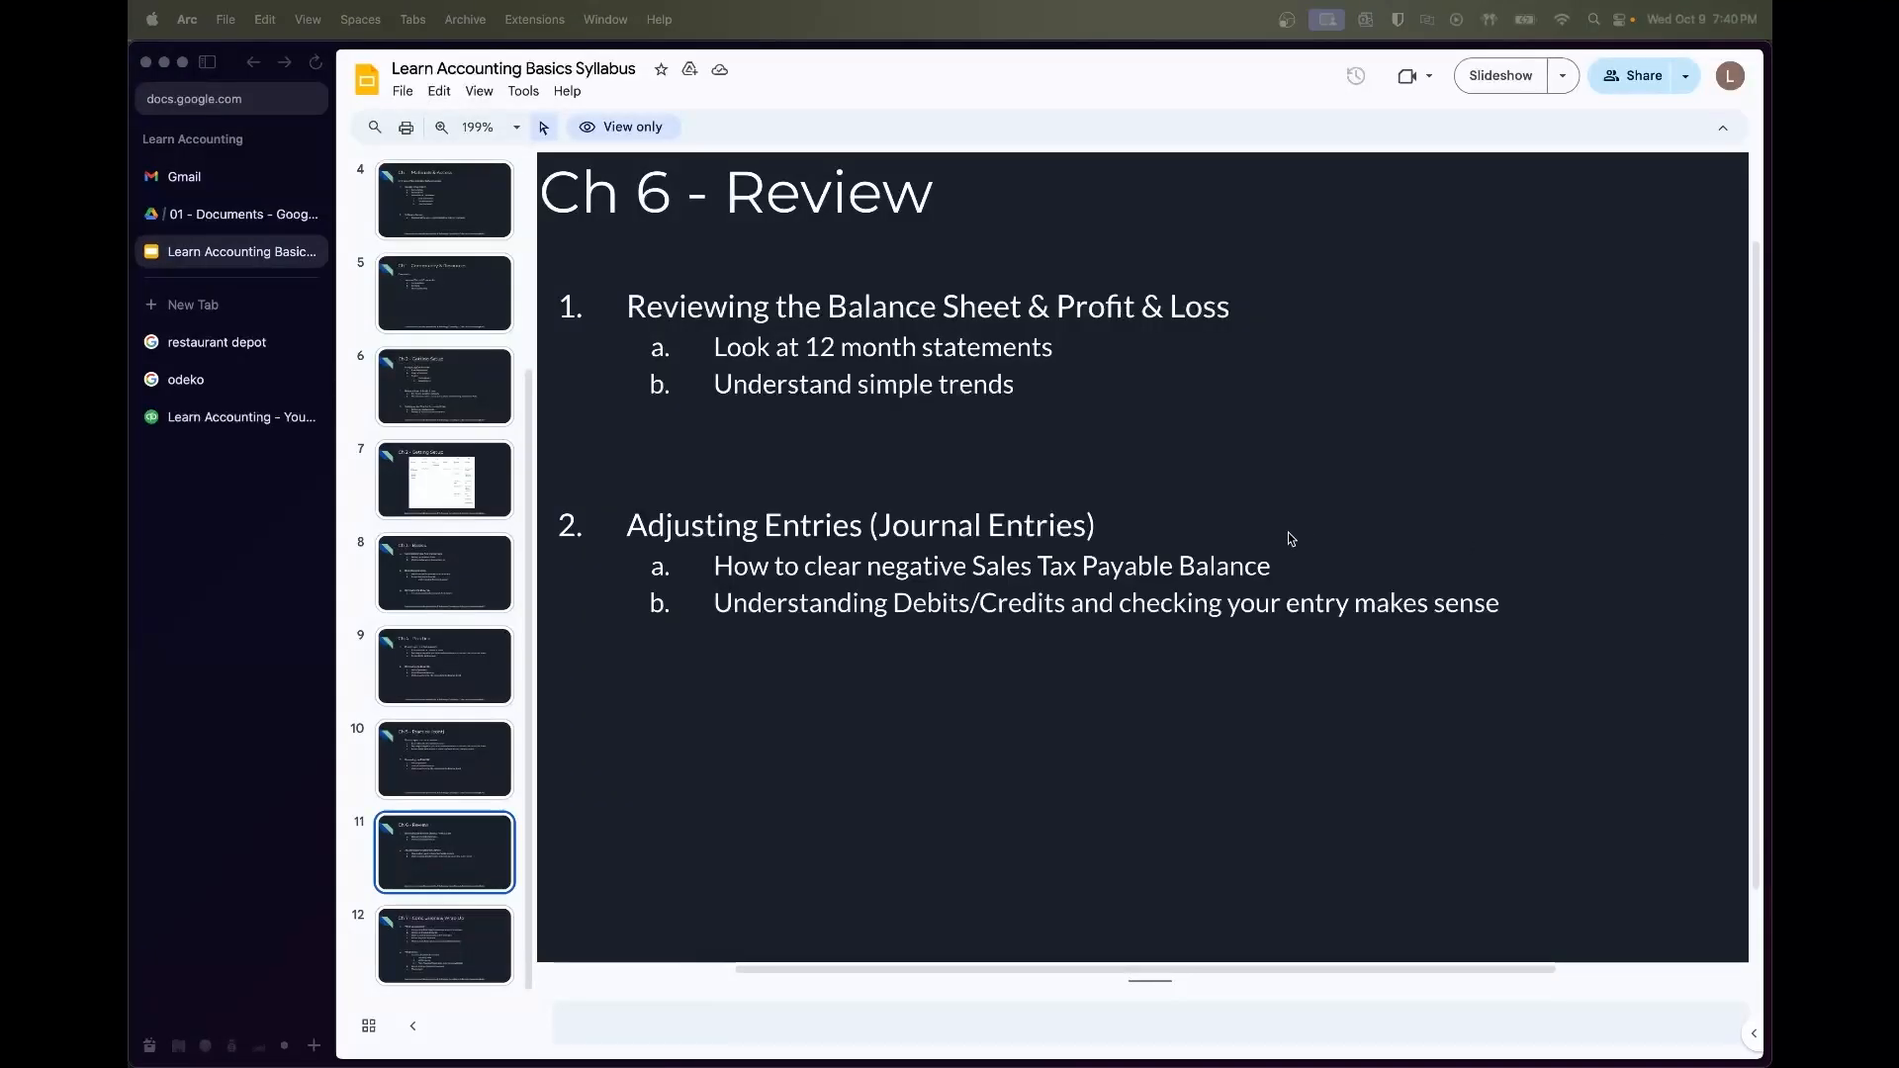
Preview slide 12, Ch 7 - Conclusions & Wrap Up, then step back to the Ch 6 - Review slide
scroll(1291, 539, "down", 3)
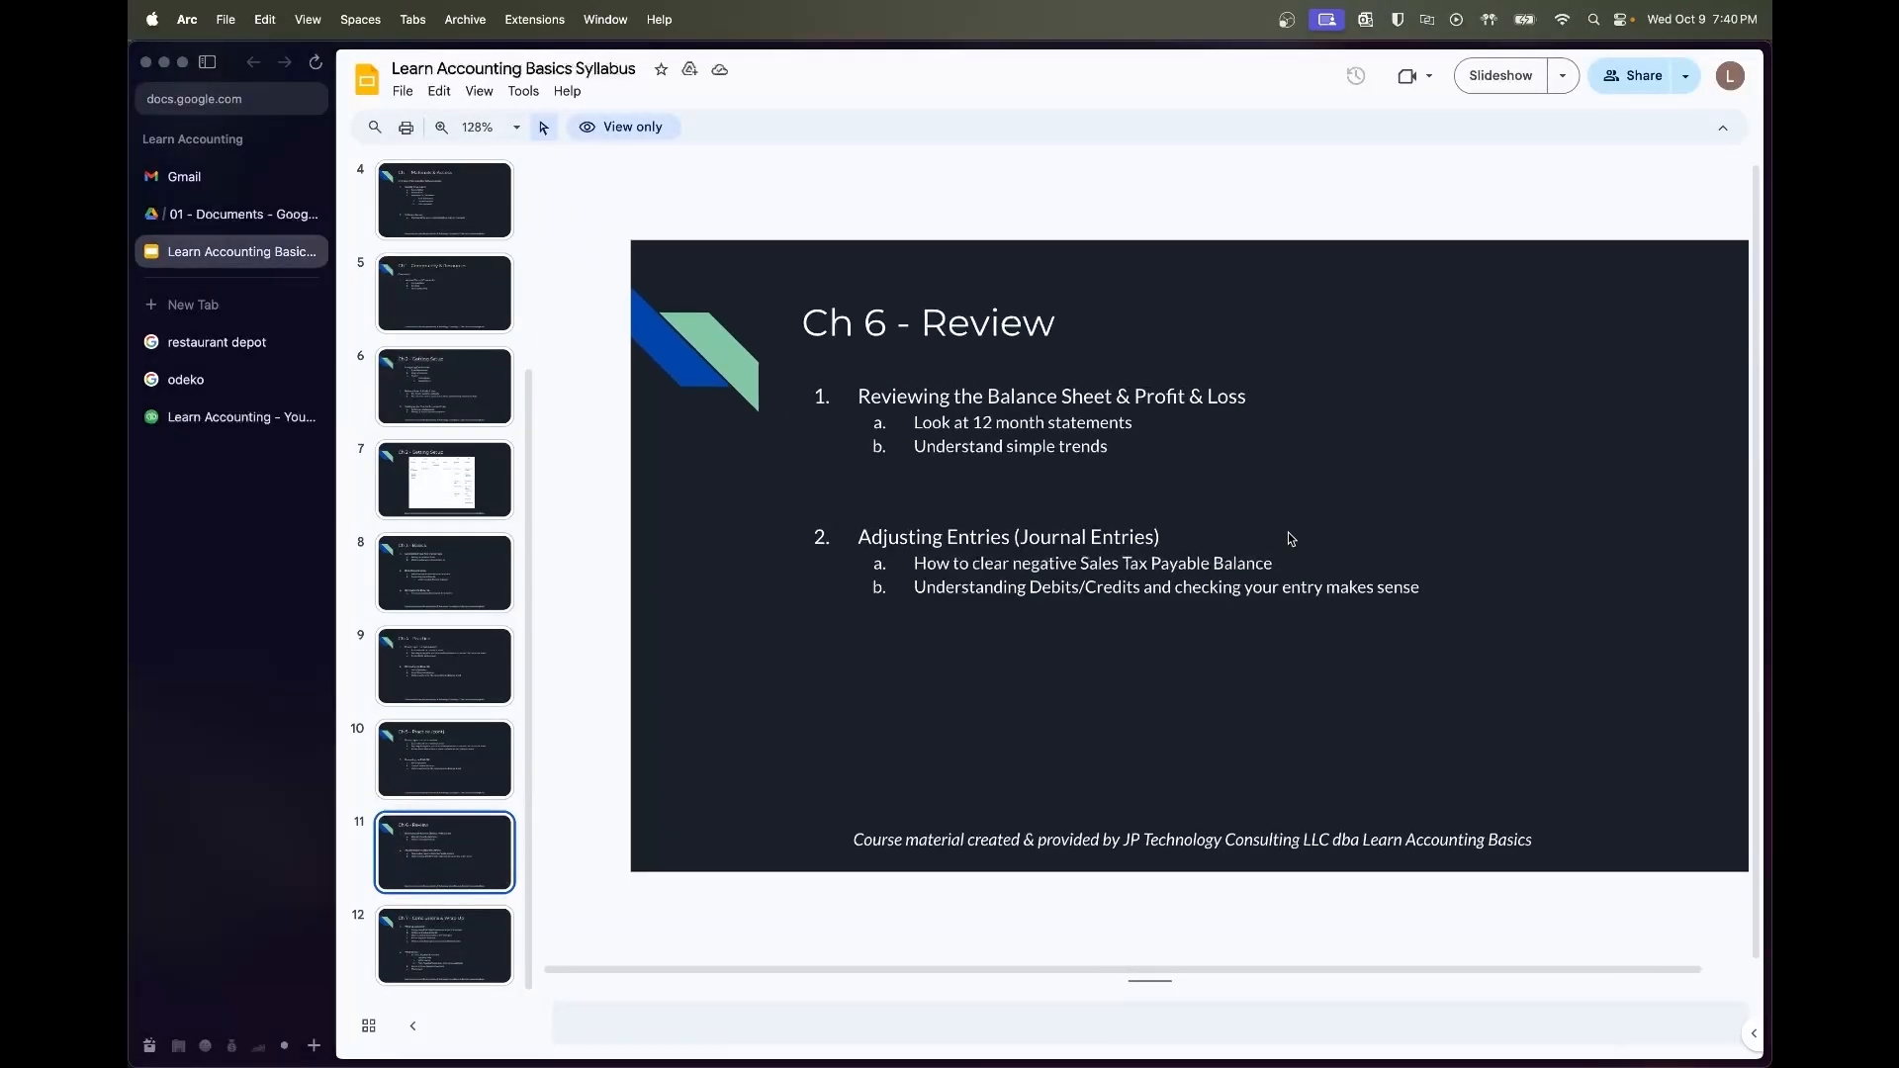
scroll(1286, 534, "right", 2)
scroll(1287, 533, "down", 1)
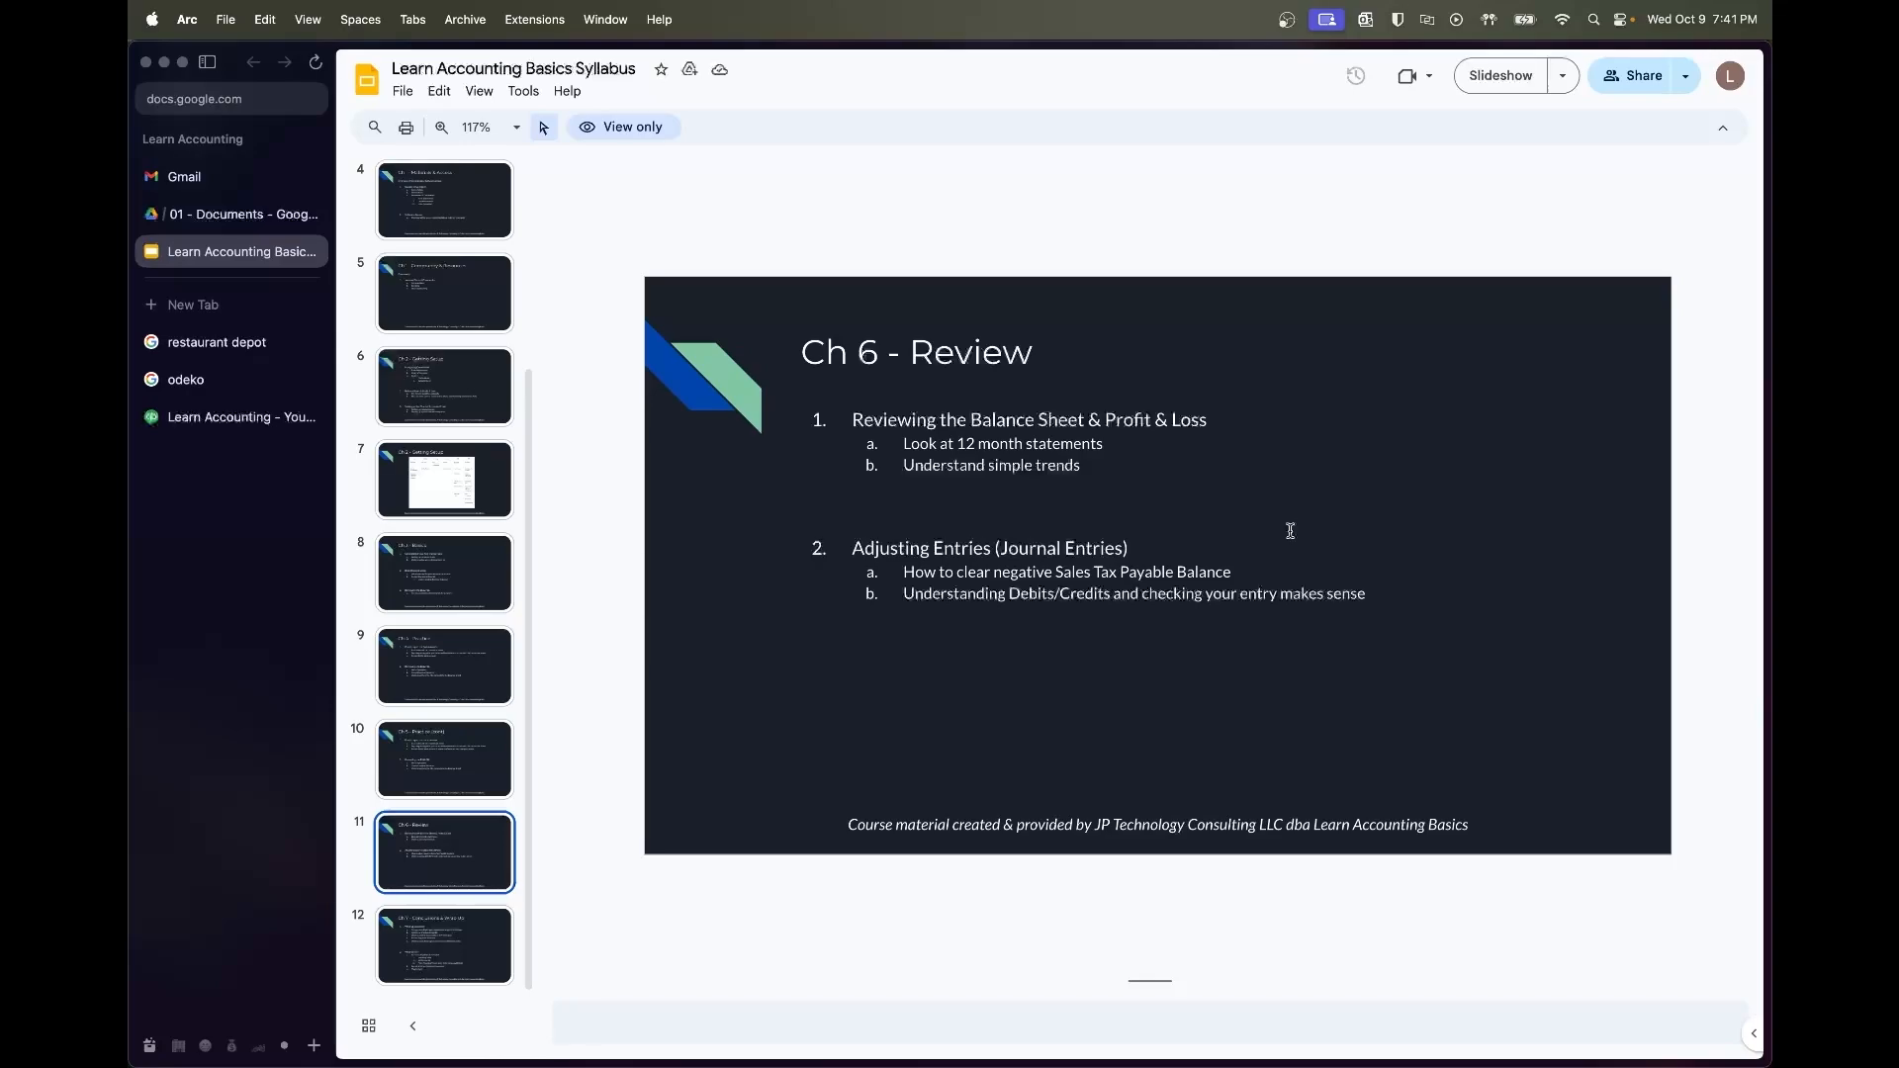
left_click(457, 968)
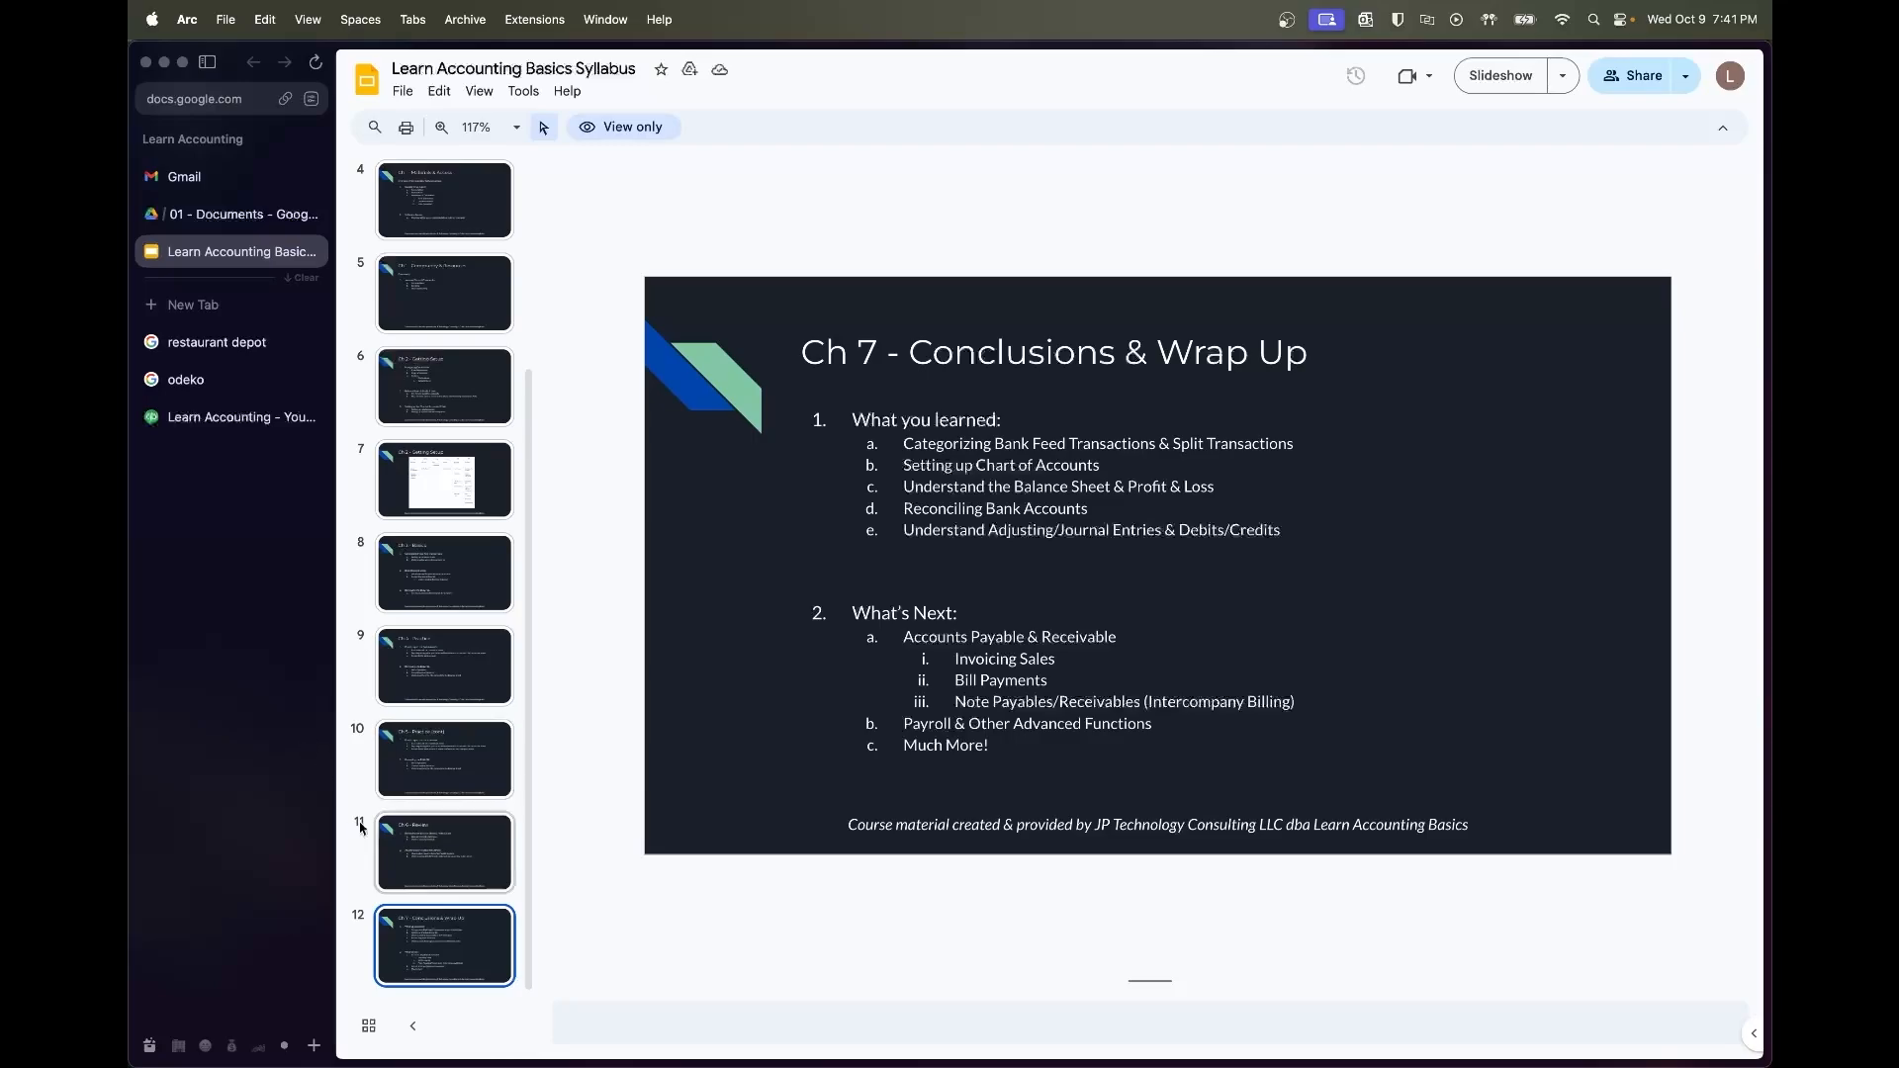
key("Up")
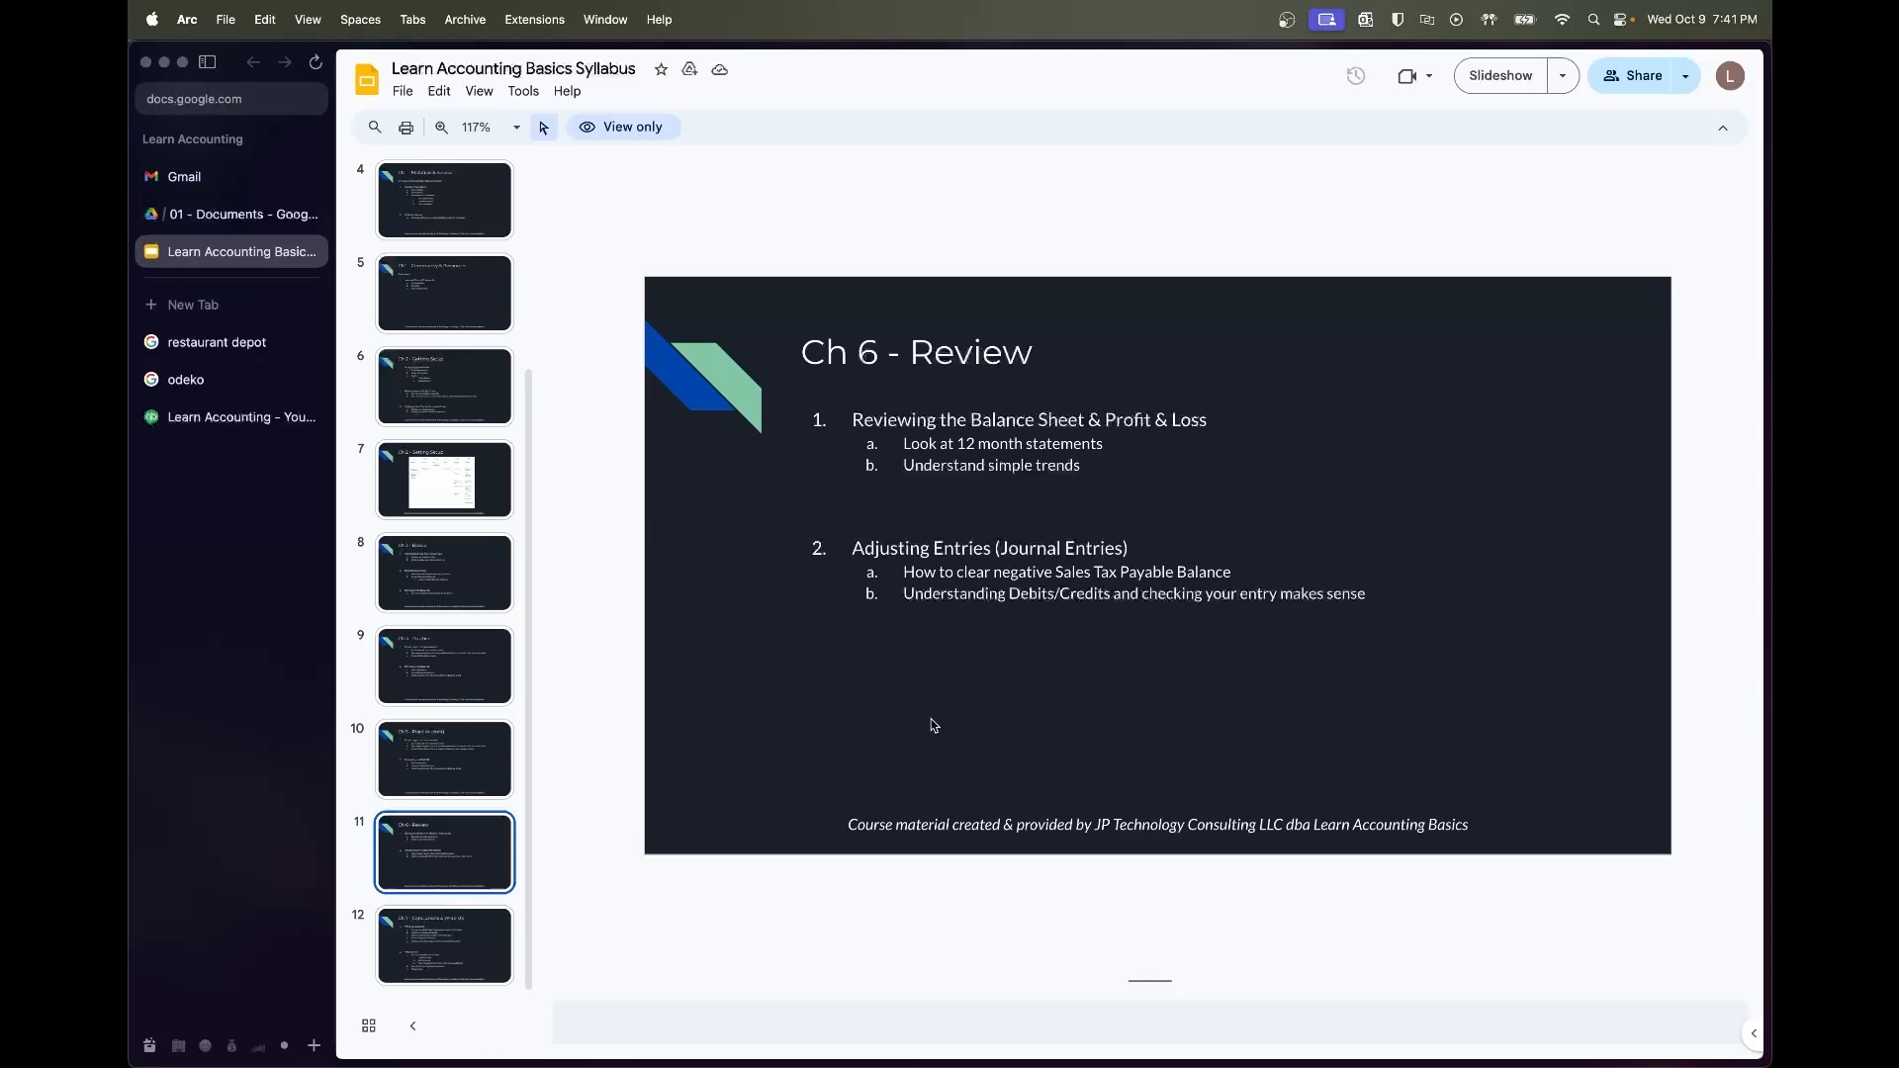
Open Reports in a new browser tab and close the odeko and restaurant depot tabs
left_click(184, 417)
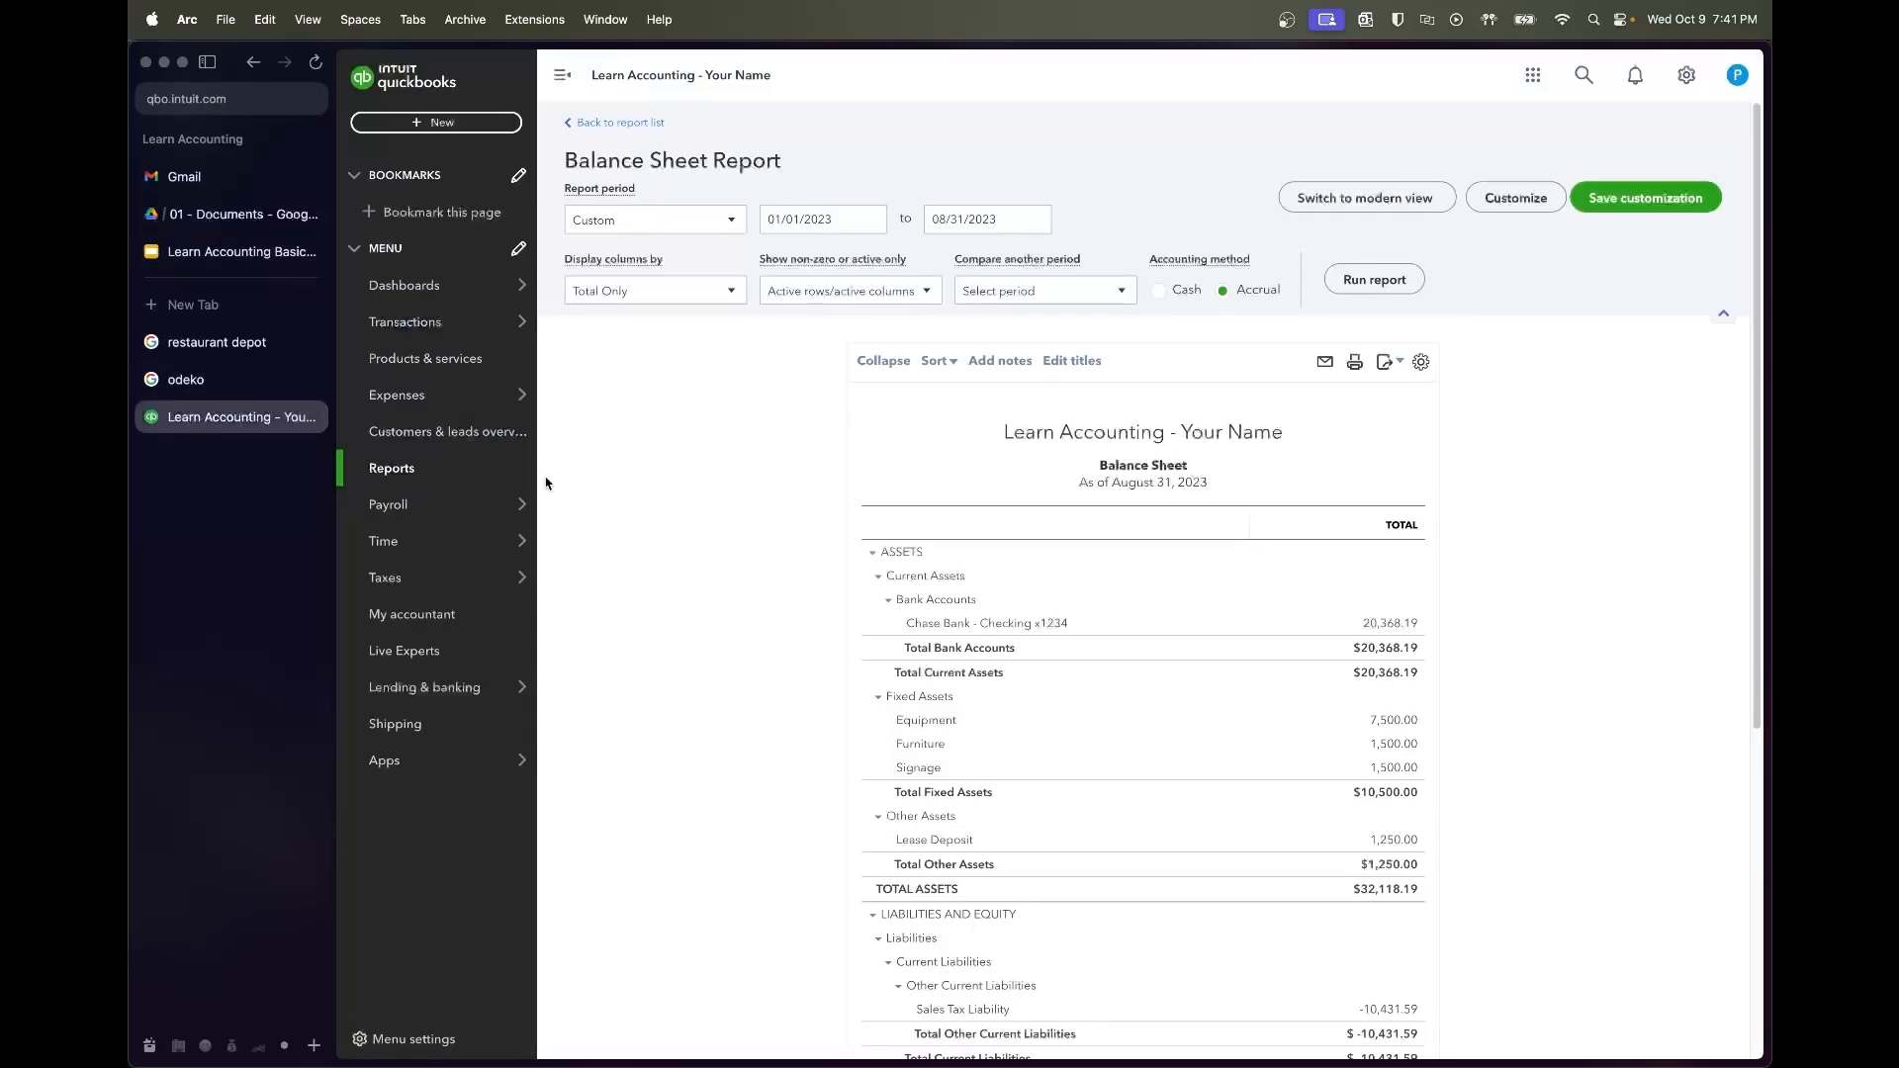
left_click(475, 461)
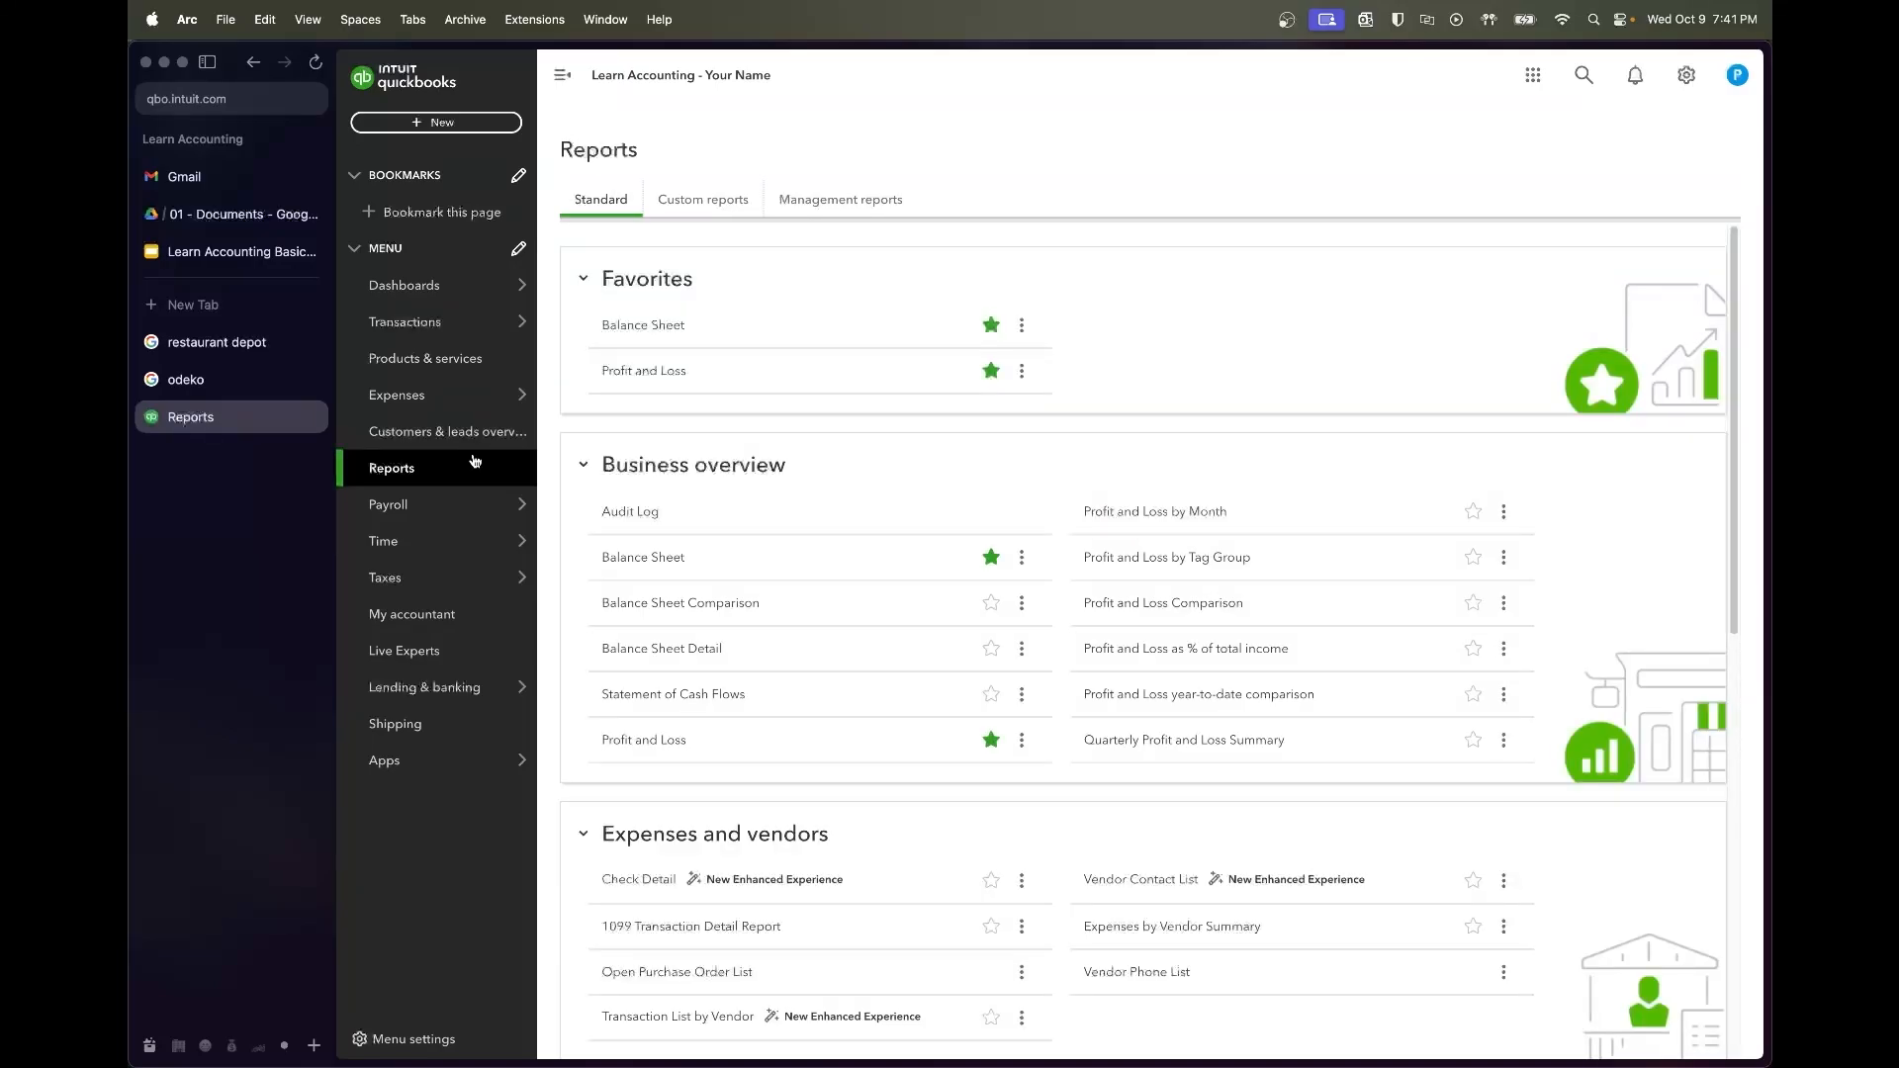
double_click(387, 469)
right_click(388, 469)
left_click(435, 493)
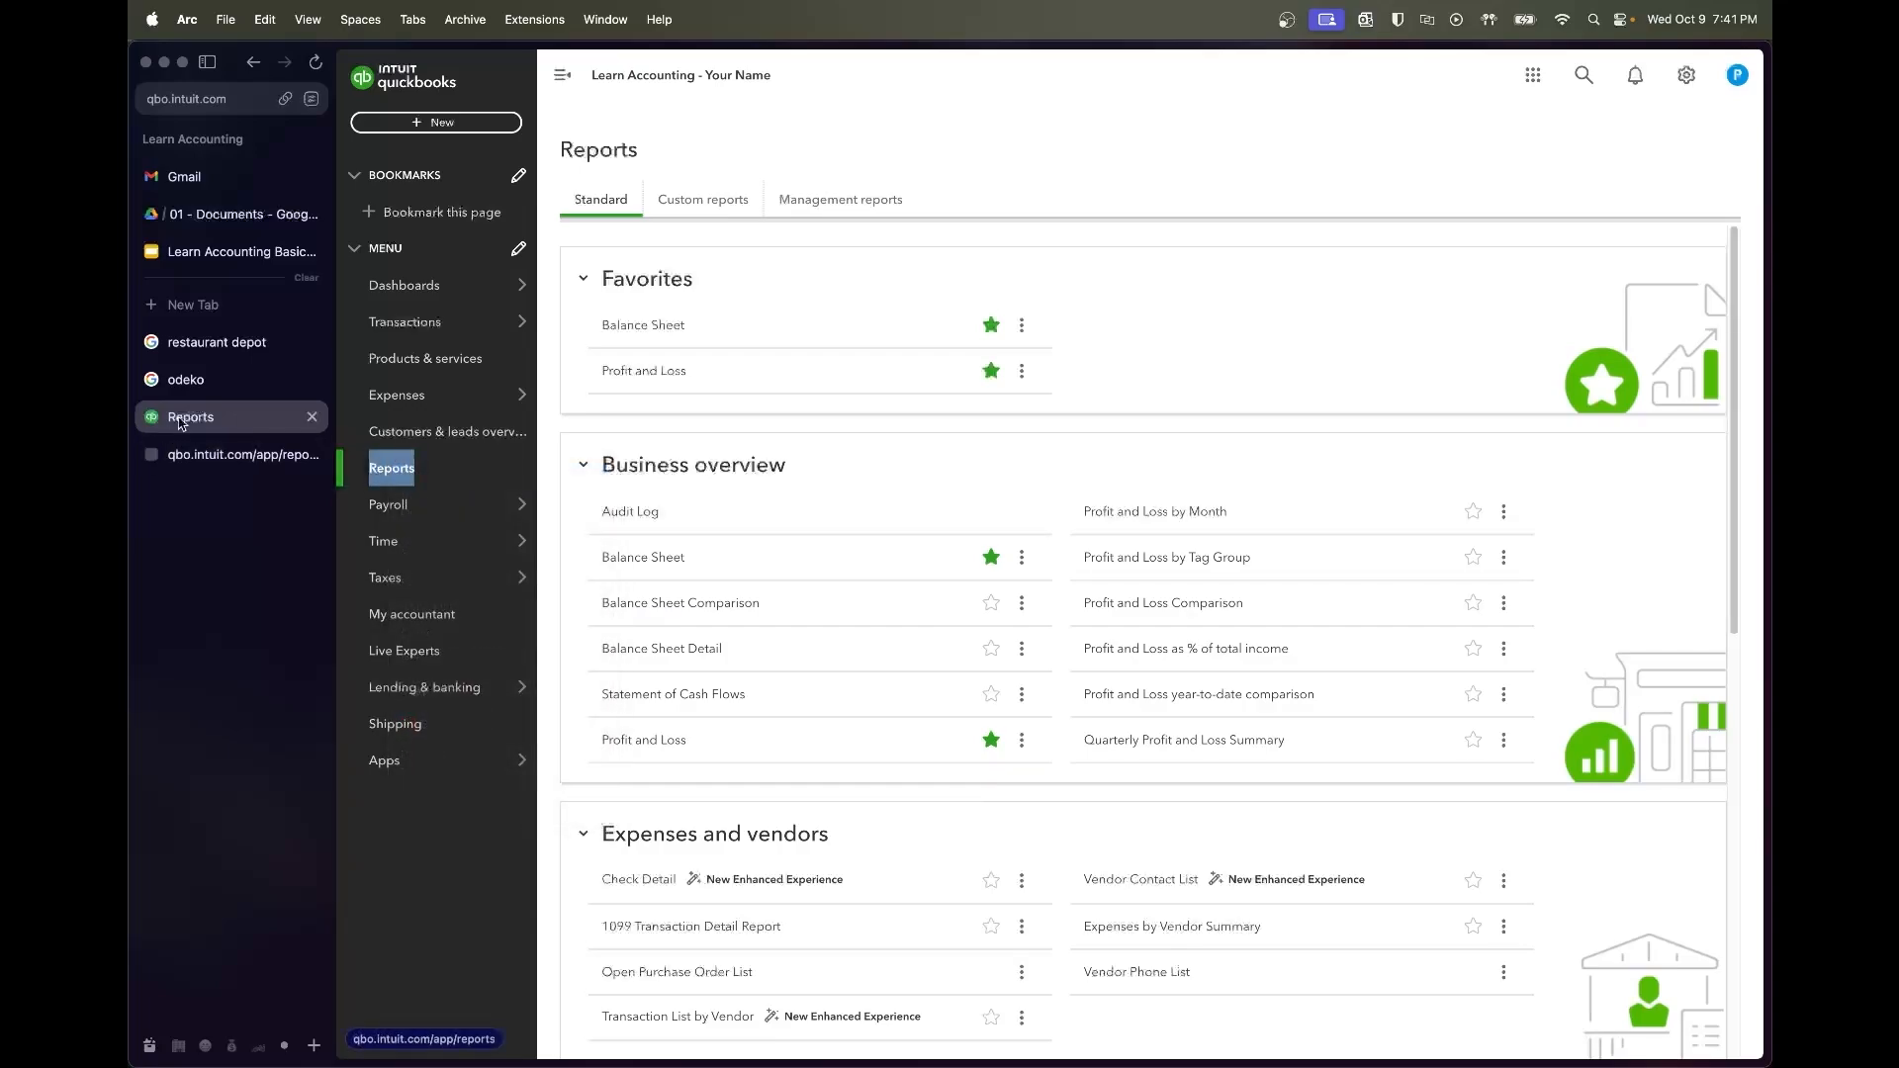
left_click(311, 379)
left_click(311, 341)
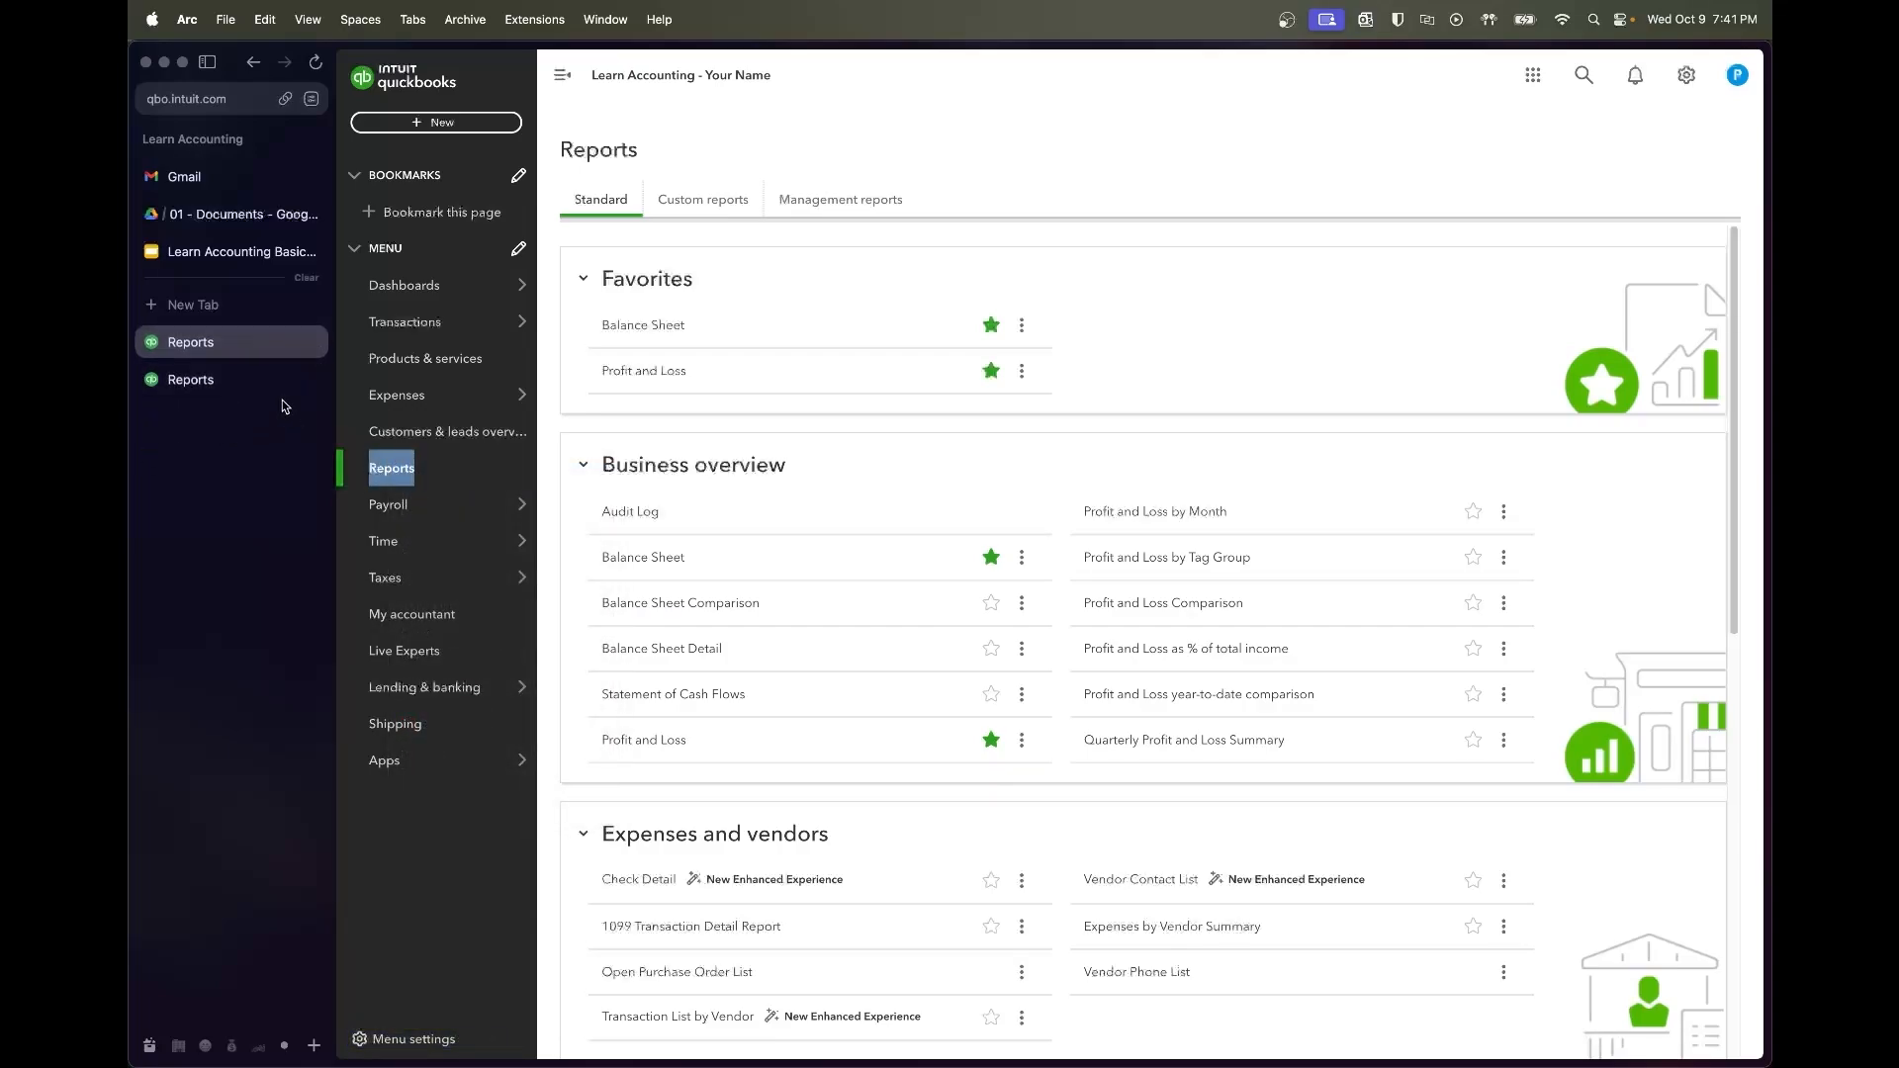
Run the Balance Sheet for 07/01/2022 to 08/31/2023, then switch to the Profit and Loss tab
left_click(643, 325)
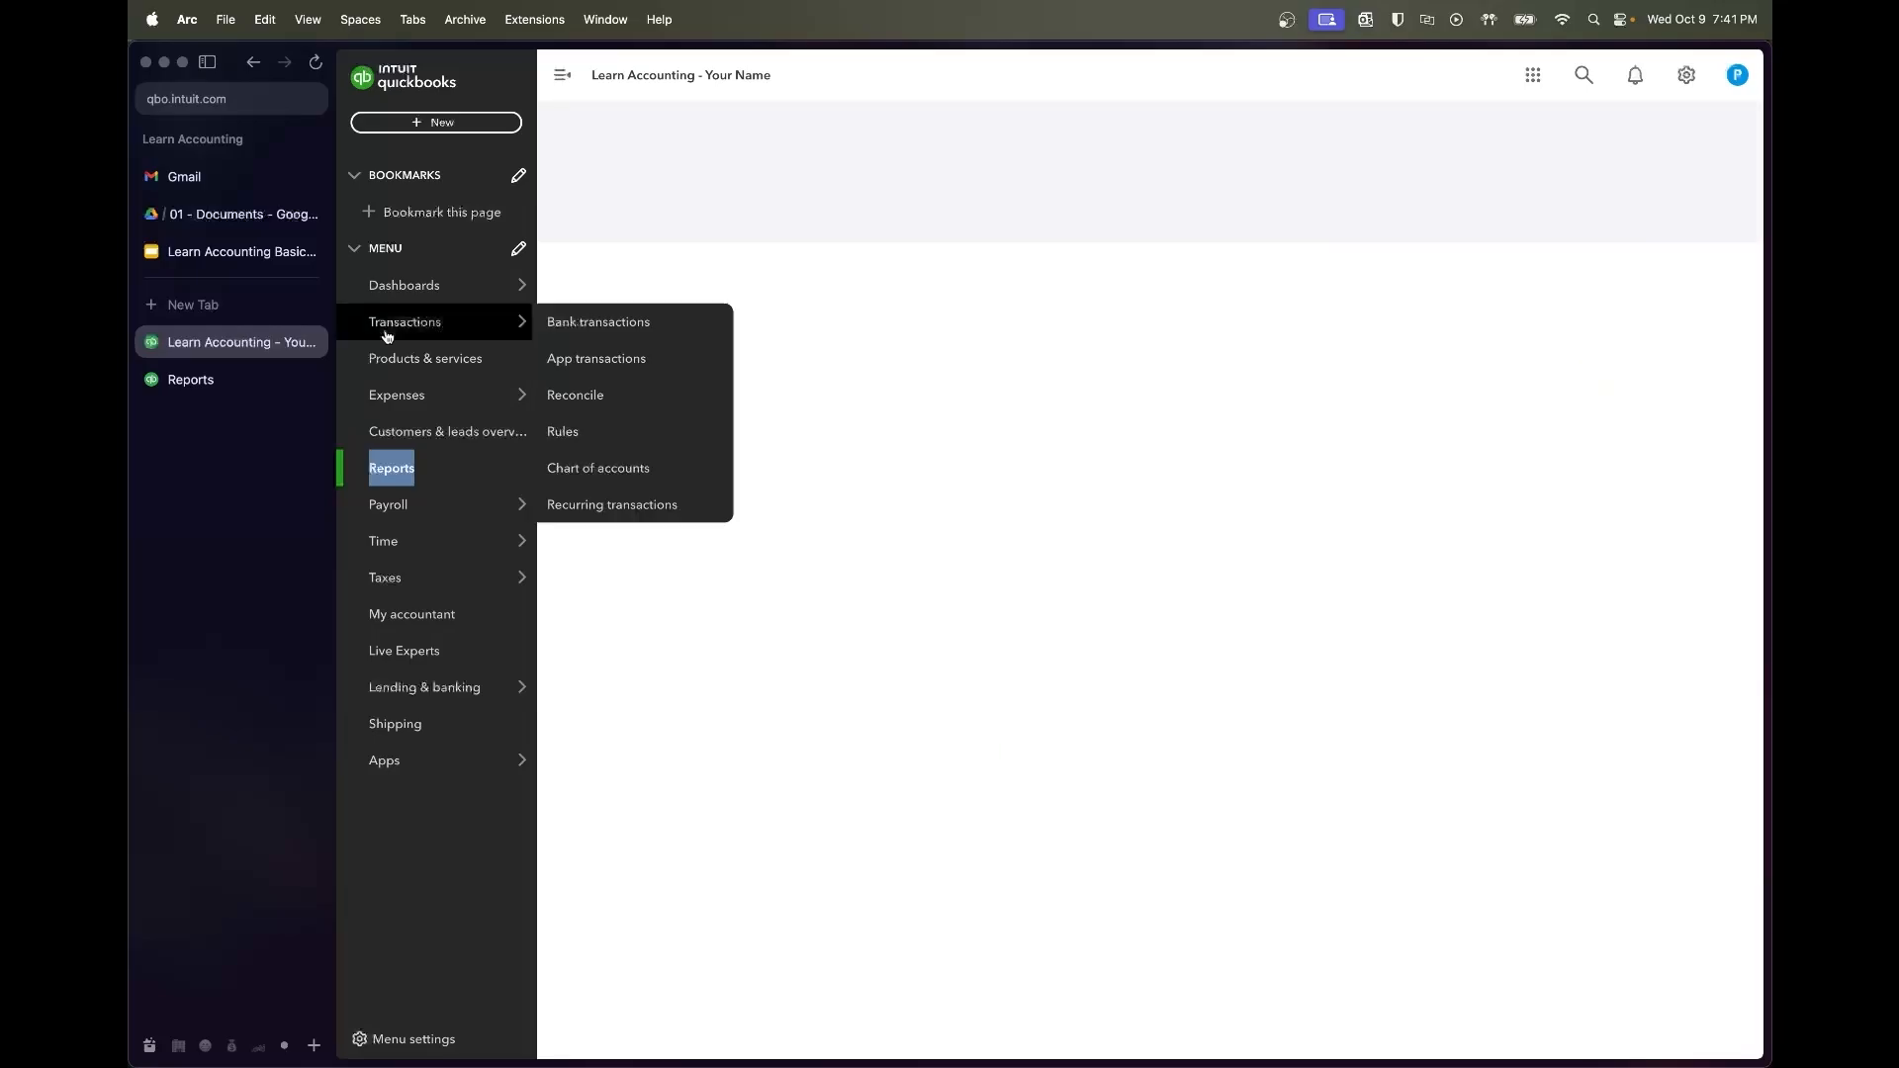
left_click(247, 379)
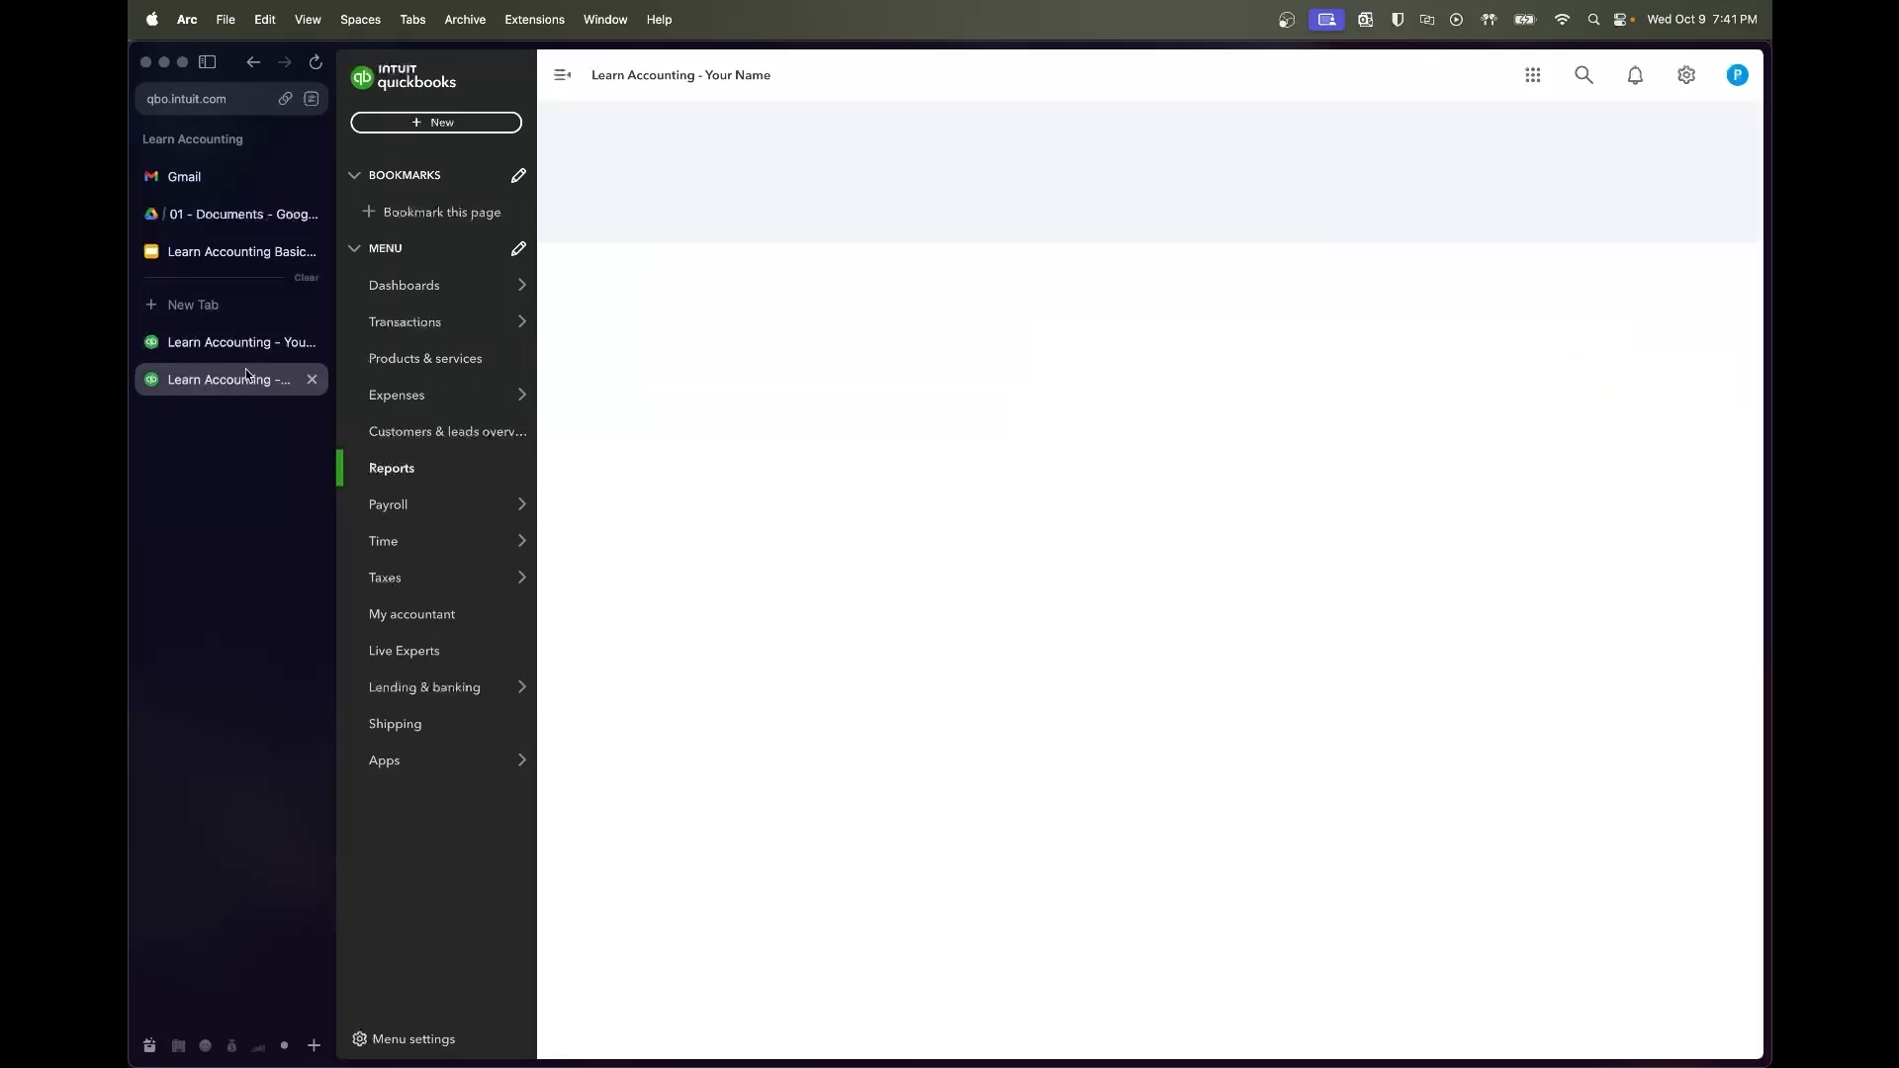
left_click(247, 341)
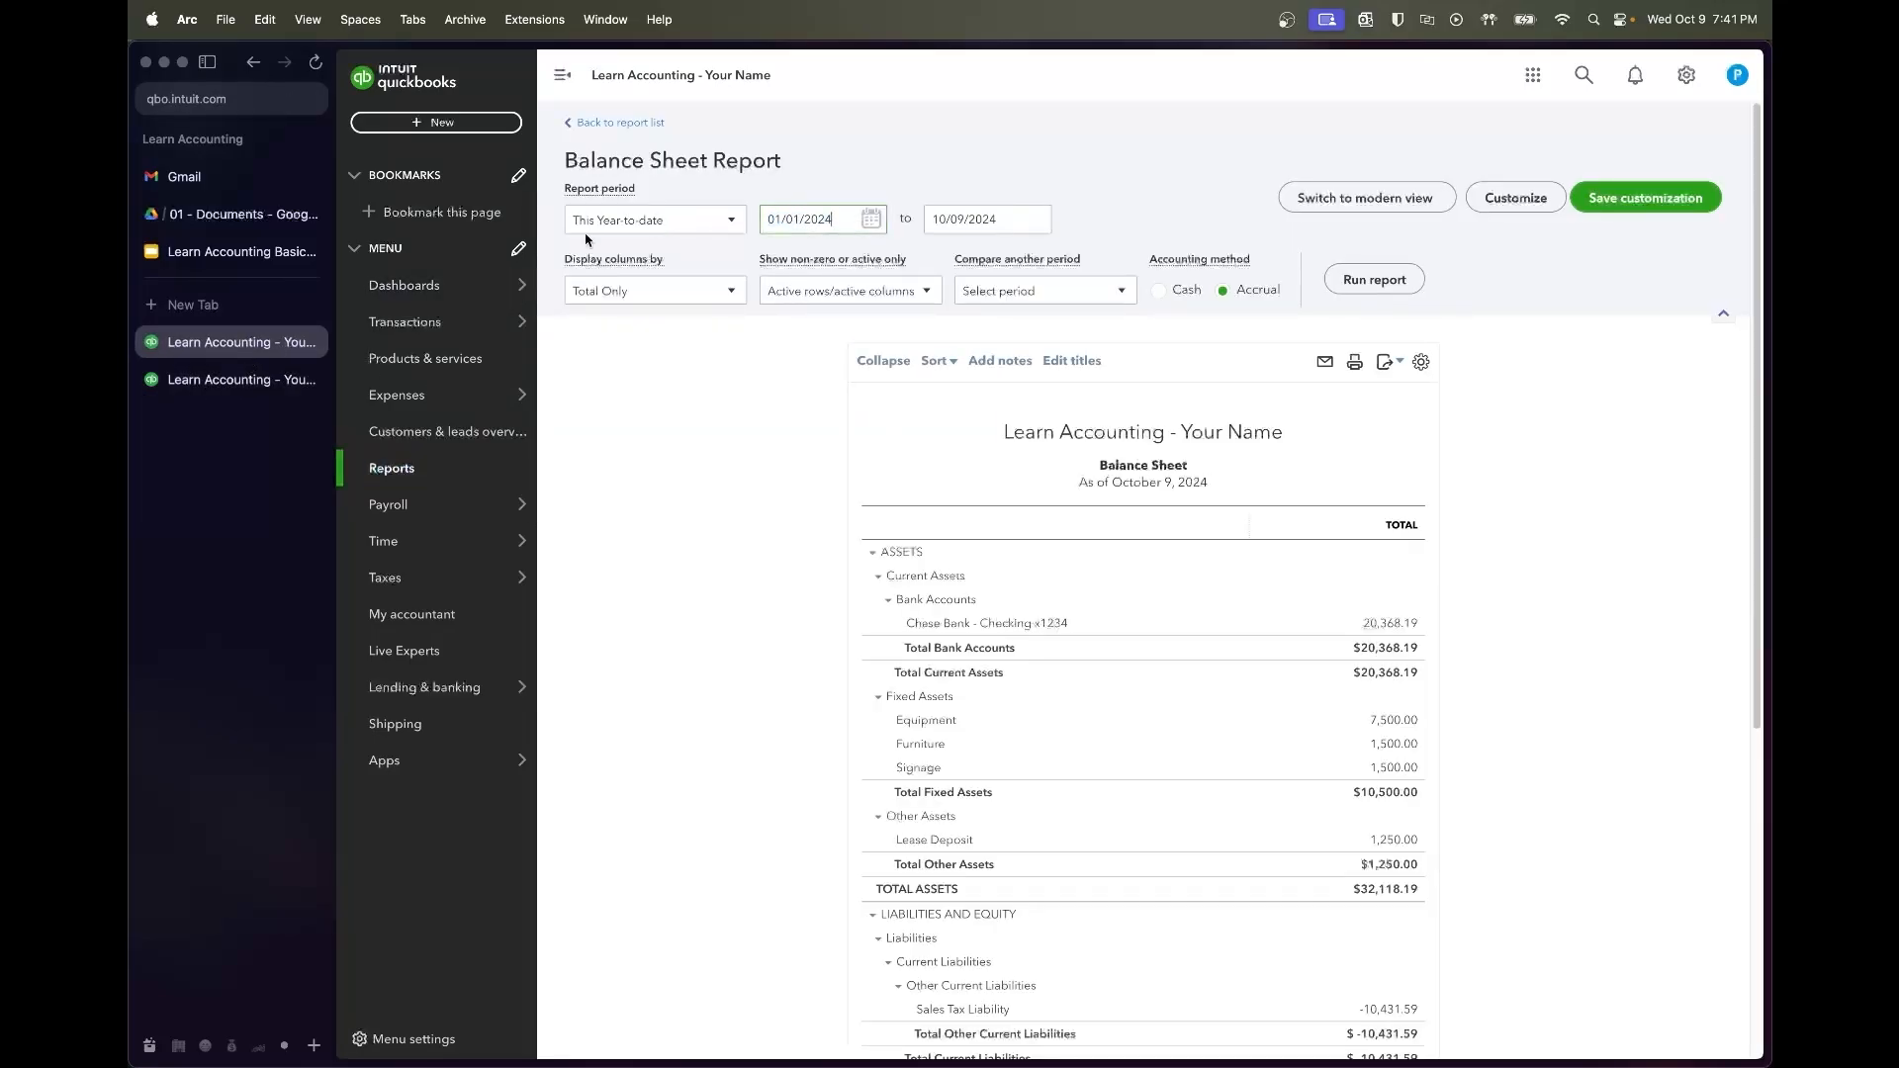
type("07/01/2022")
key("Tab")
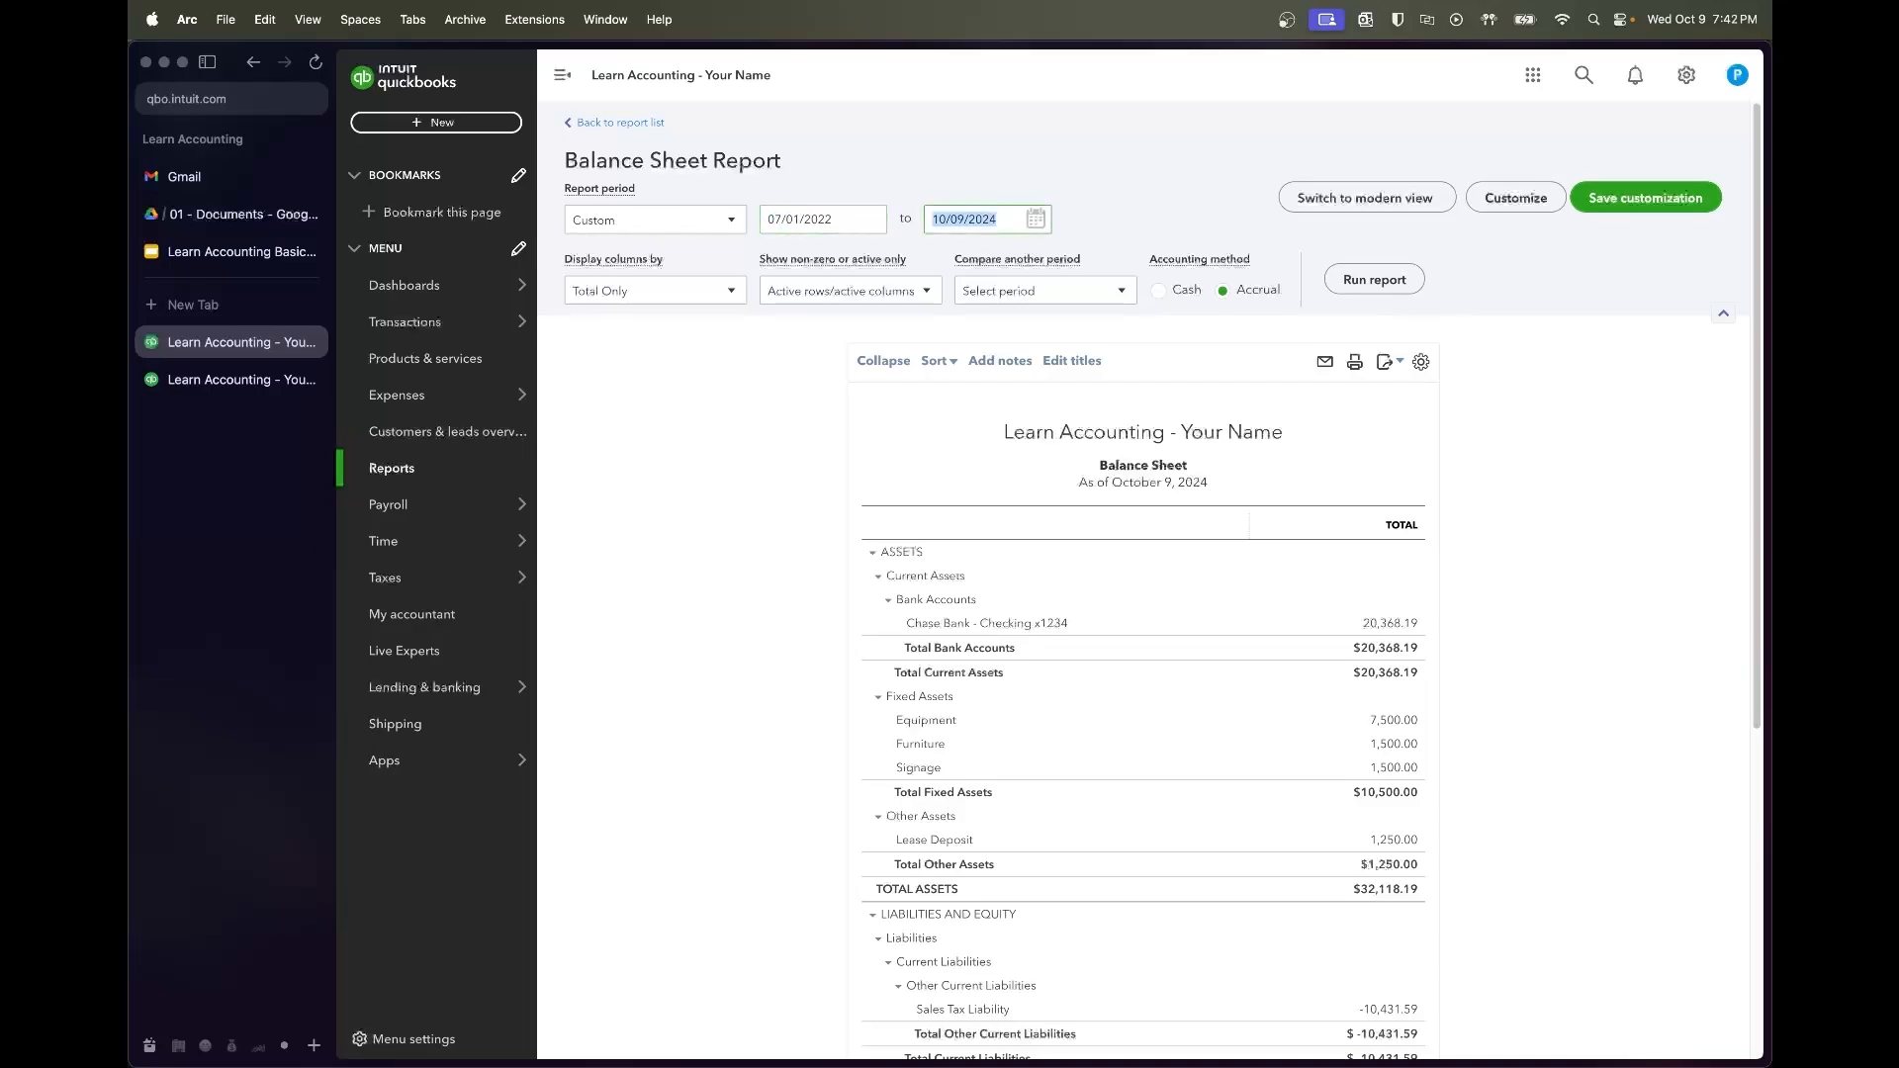
type("08/31/2023")
key("Tab")
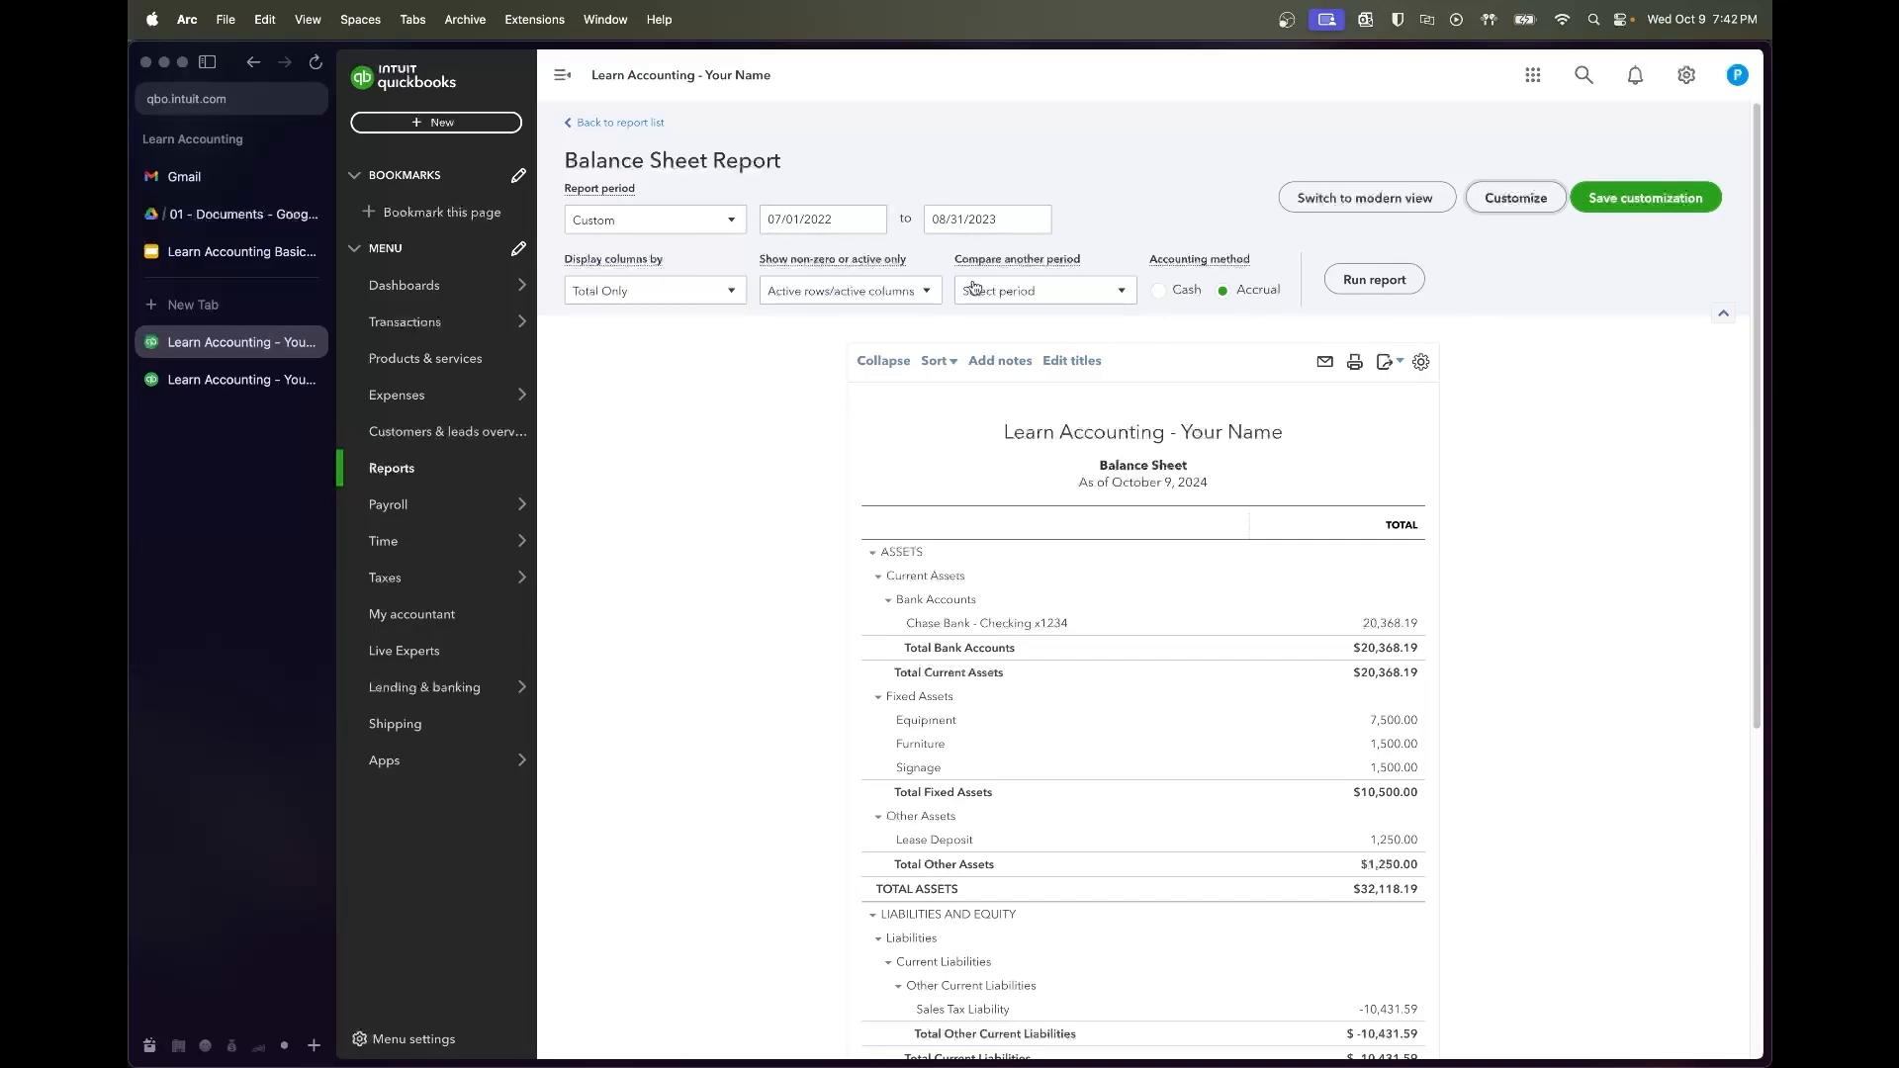
left_click(1344, 289)
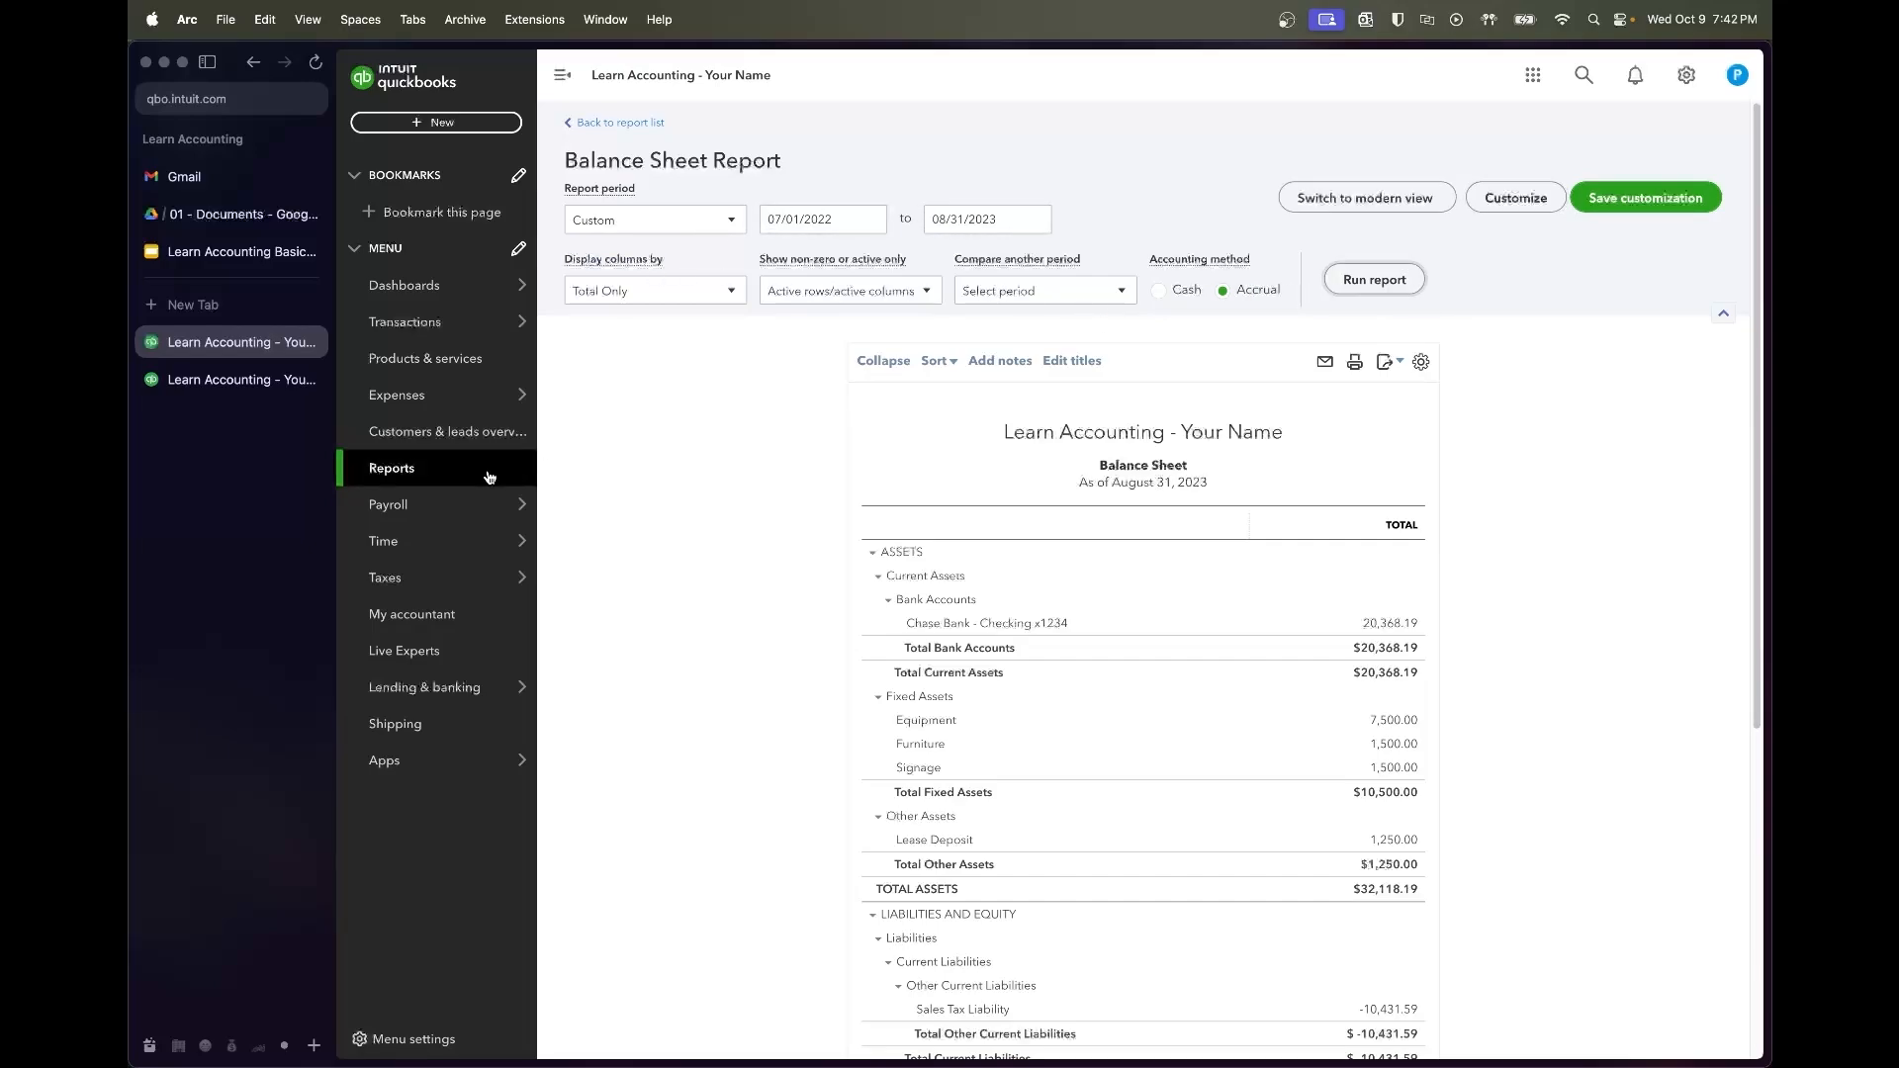
left_click(225, 384)
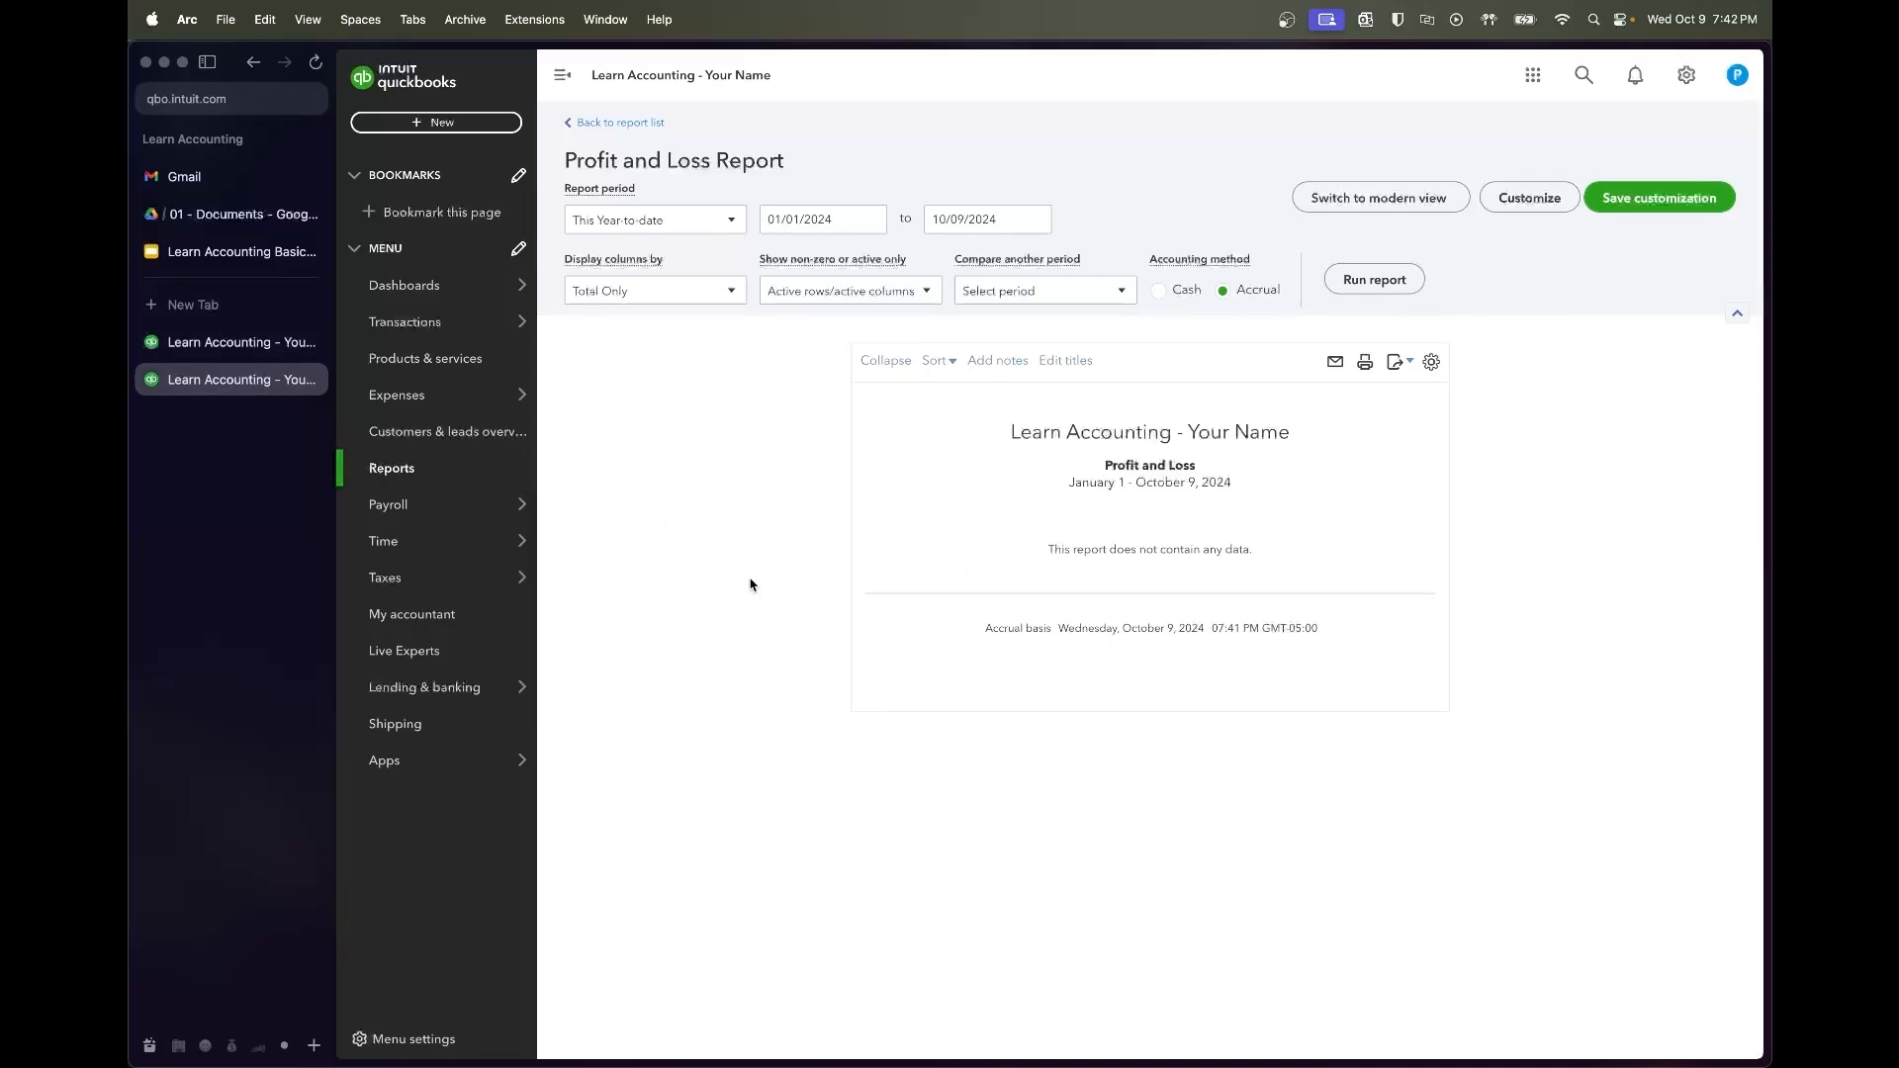
Set the Profit and Loss range to 07/01/2022 through 08/31/2023 and rerun the report
left_click(803, 219)
type("7")
type("/01/2023")
key("Tab")
key("shift+Tab")
type("7/01/202")
key("Tab")
type("8/3")
type("1/2023")
key("Tab")
left_click(1380, 280)
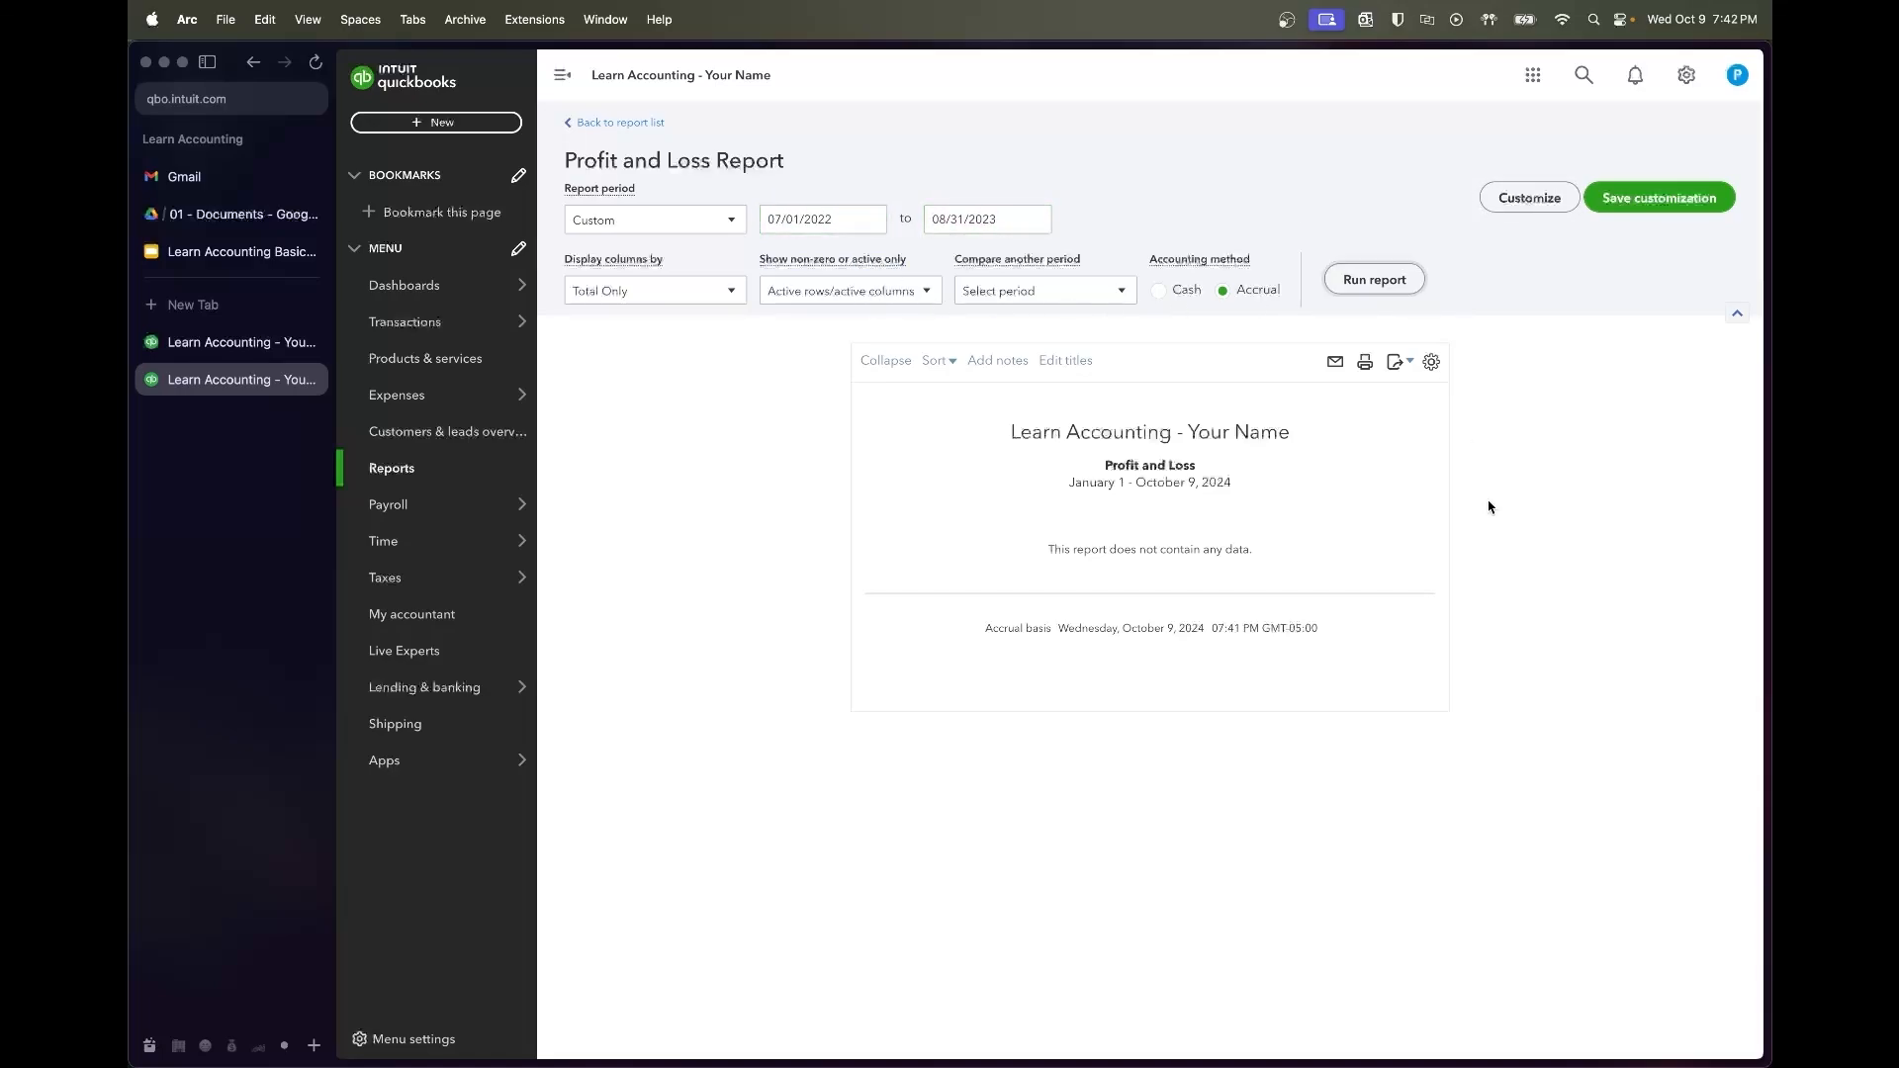
Scroll down to Lease Expenses to check the Rent total of 17,210.00
scroll(1489, 523, "down", 2)
scroll(1489, 523, "down", 3)
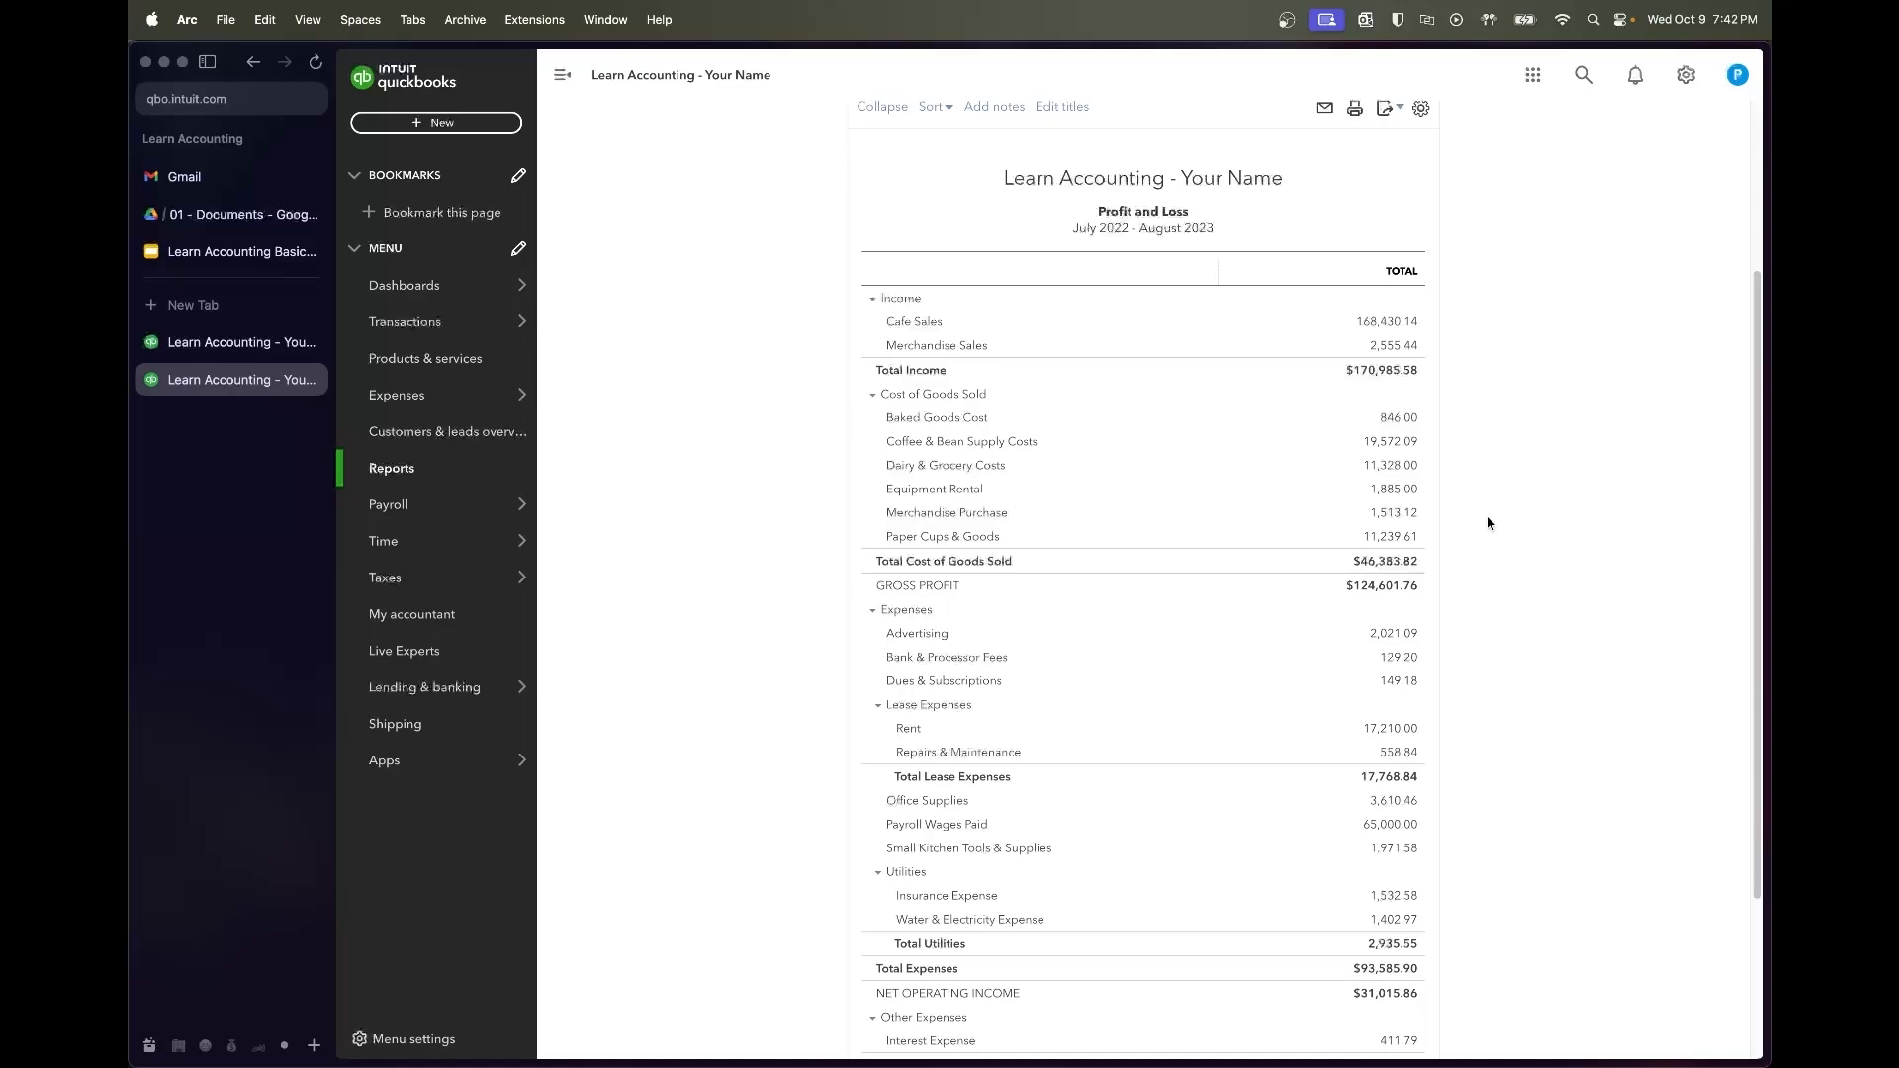
scroll(1489, 523, "down", 3)
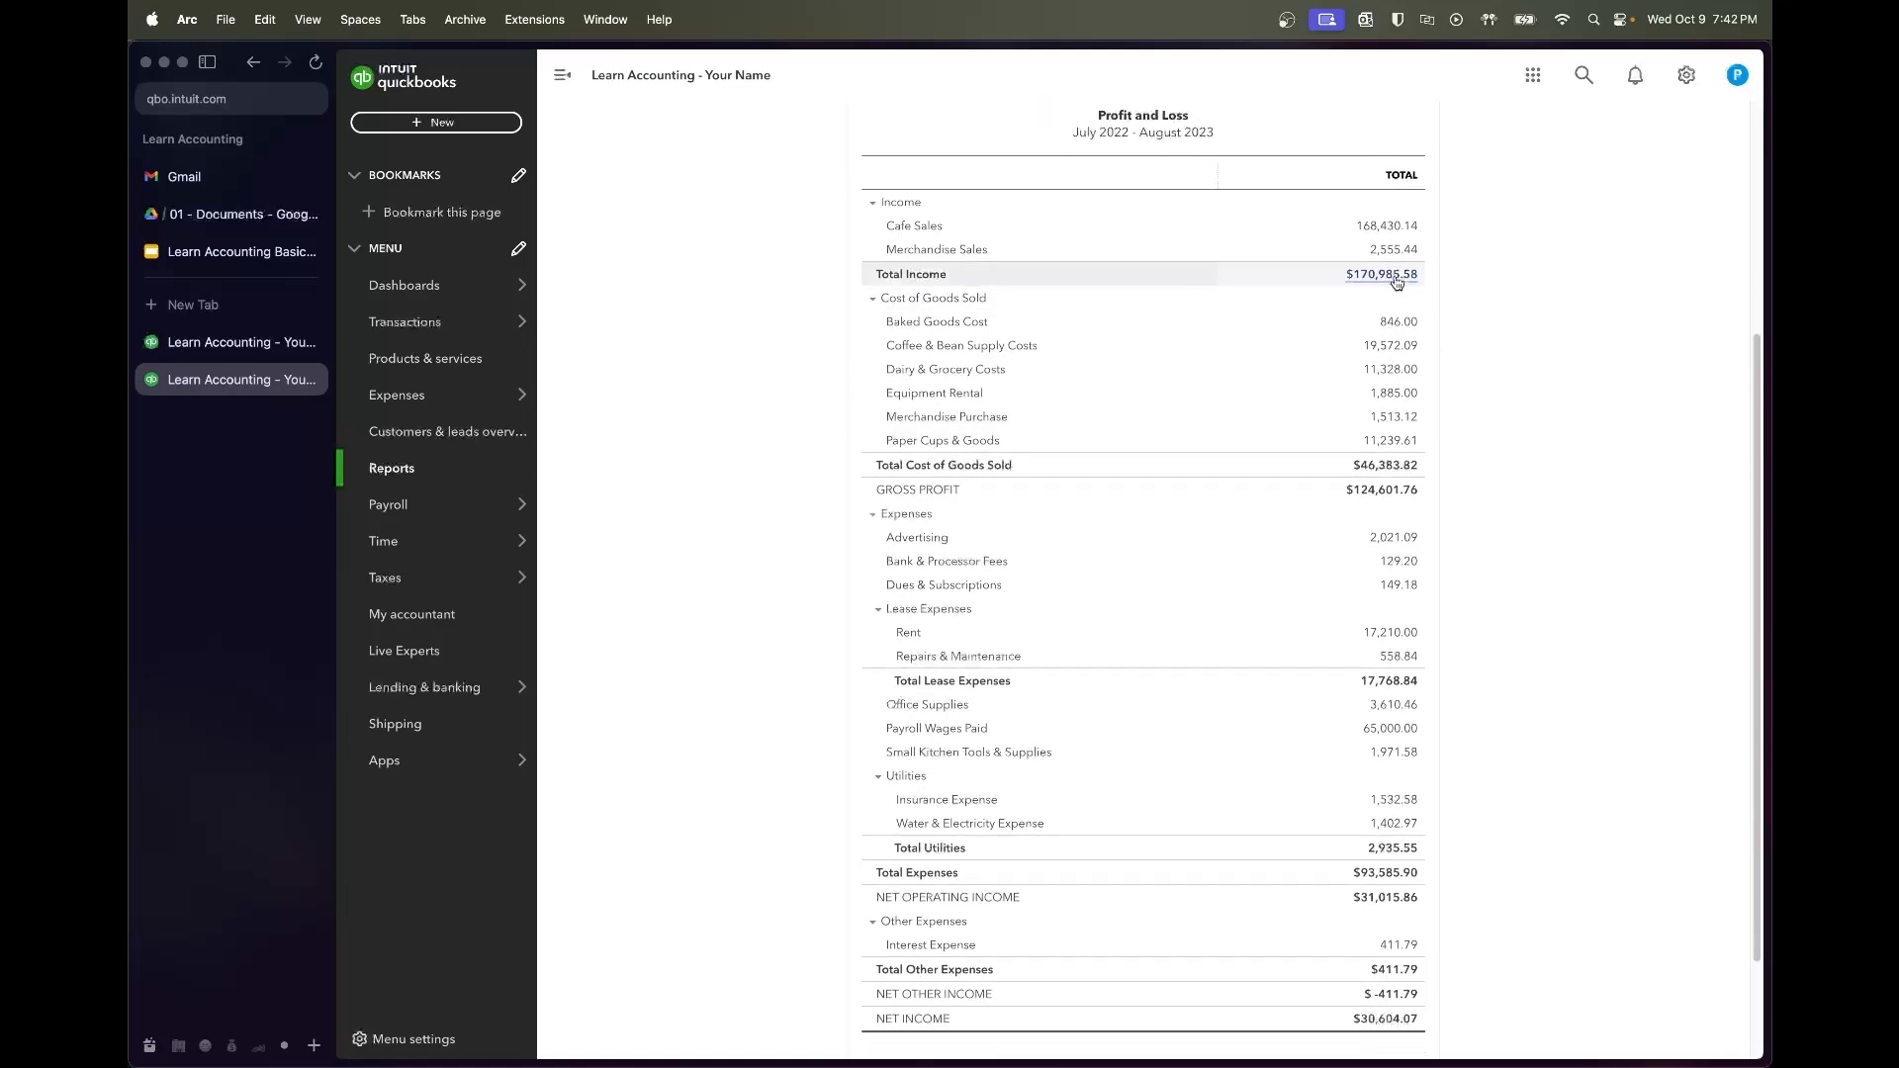
scroll(1532, 423, "down", 1)
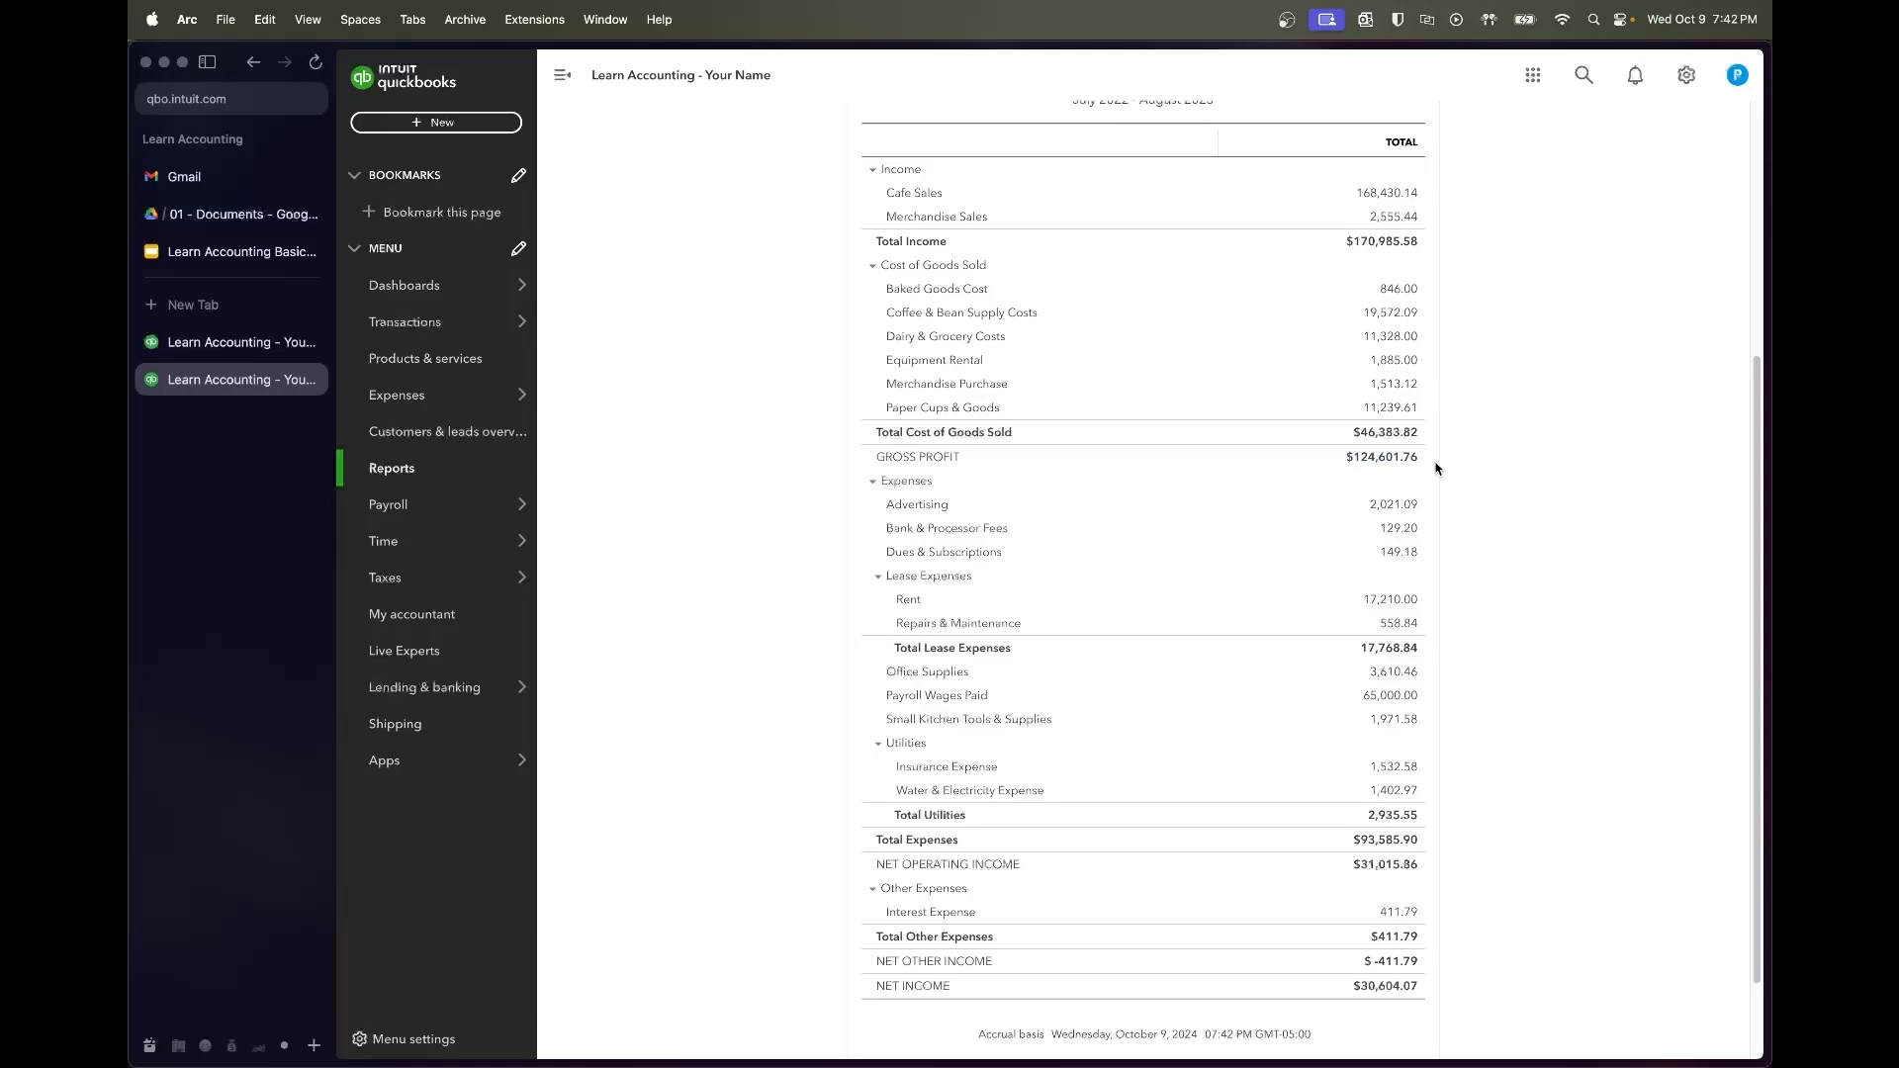
scroll(1437, 469, "down", 2)
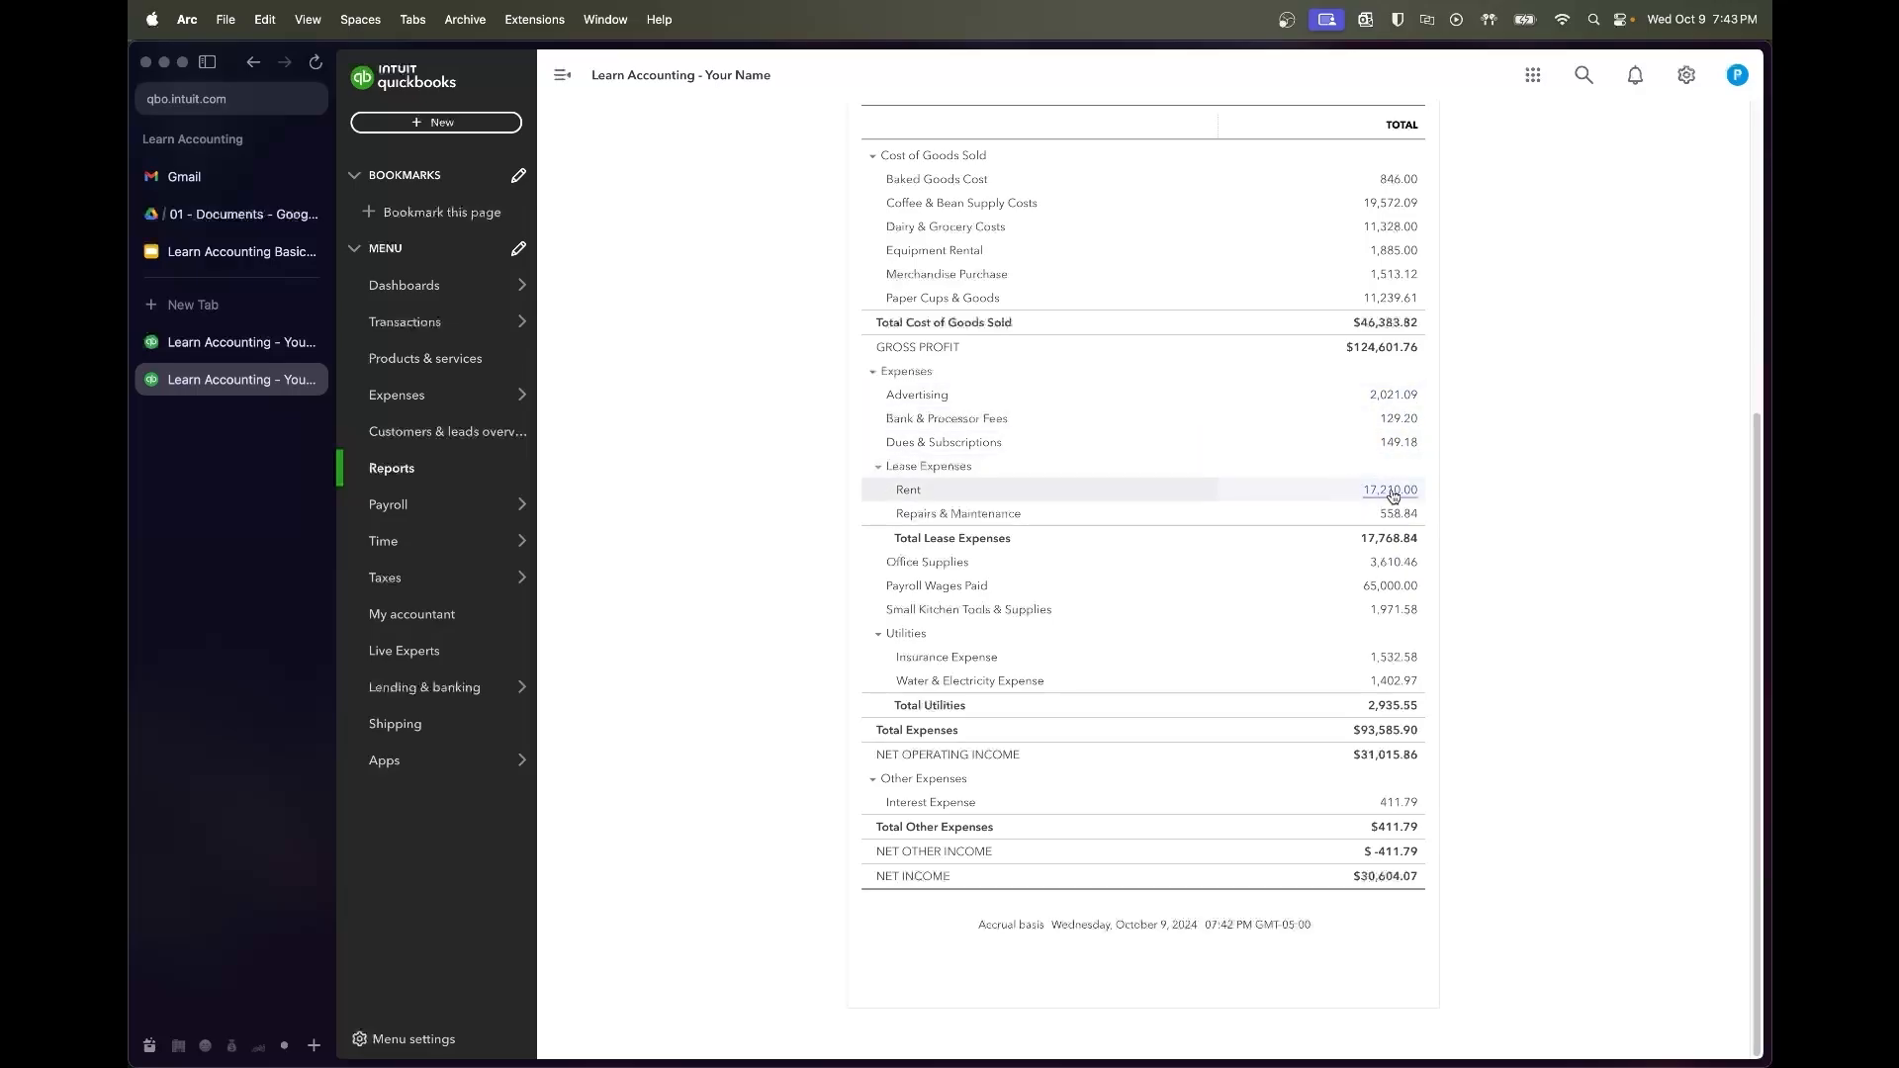
Close the Chase statements PDF and open Landlord Sublease Agreement.pdf in Drive
left_click(156, 215)
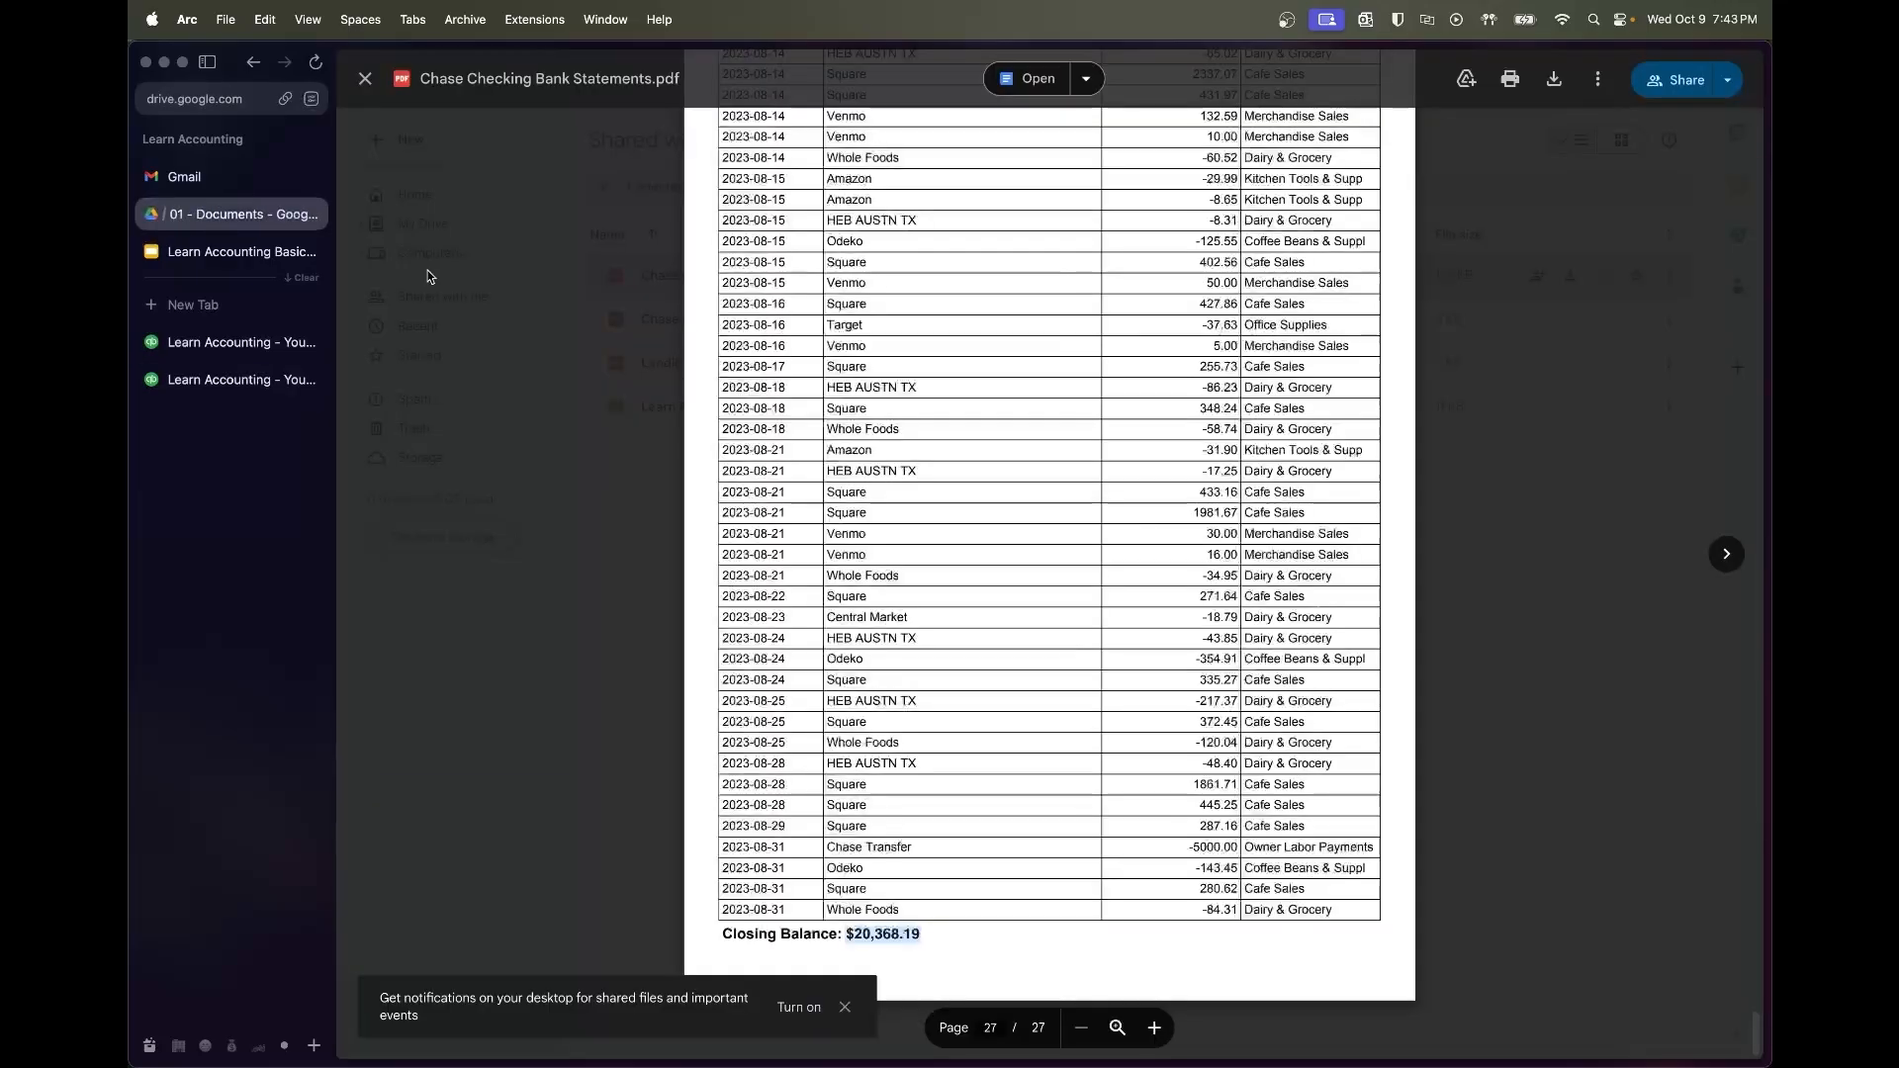
scroll(1049, 494, "up", 10)
key("Escape")
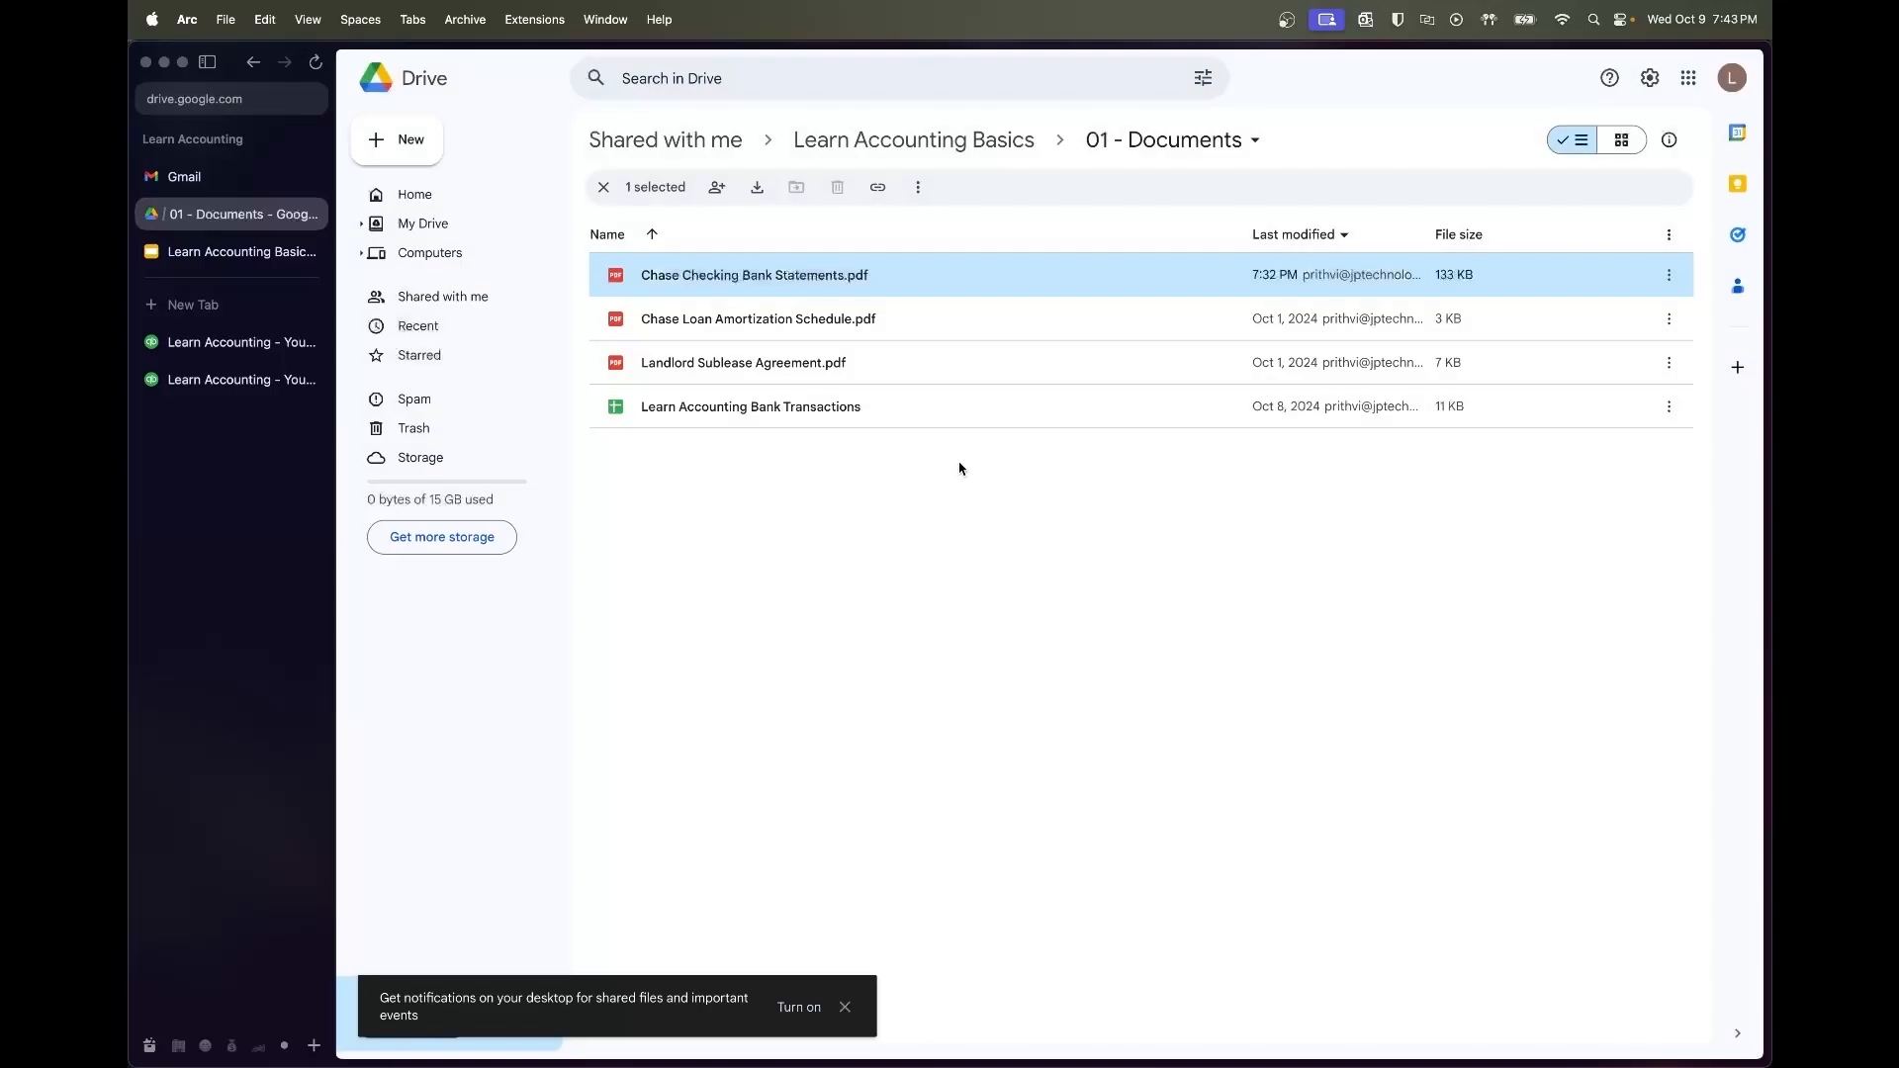
double_click(762, 362)
Read through the agreement, highlighting the $1,250.00 security deposit amount
scroll(989, 560, "down", 5)
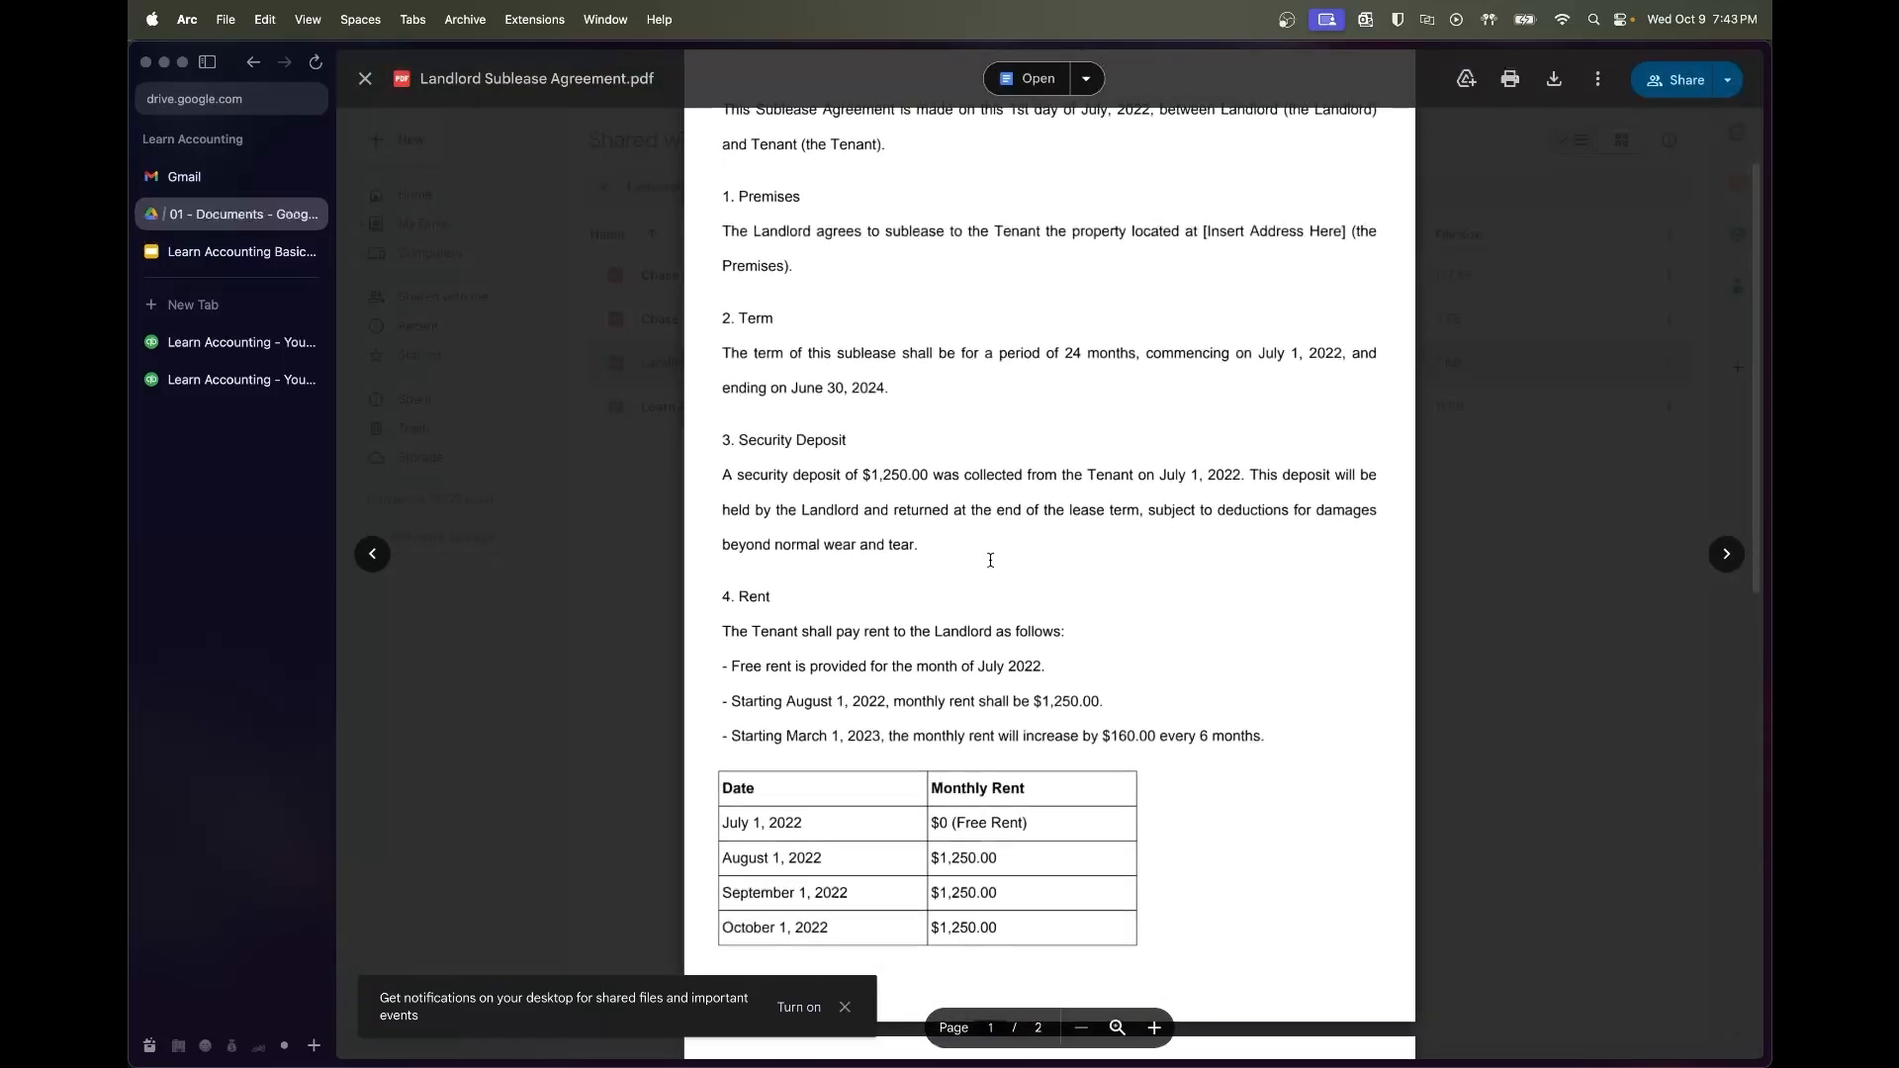
left_click_drag(1032, 547, 1104, 545)
scroll(1136, 594, "down", 4)
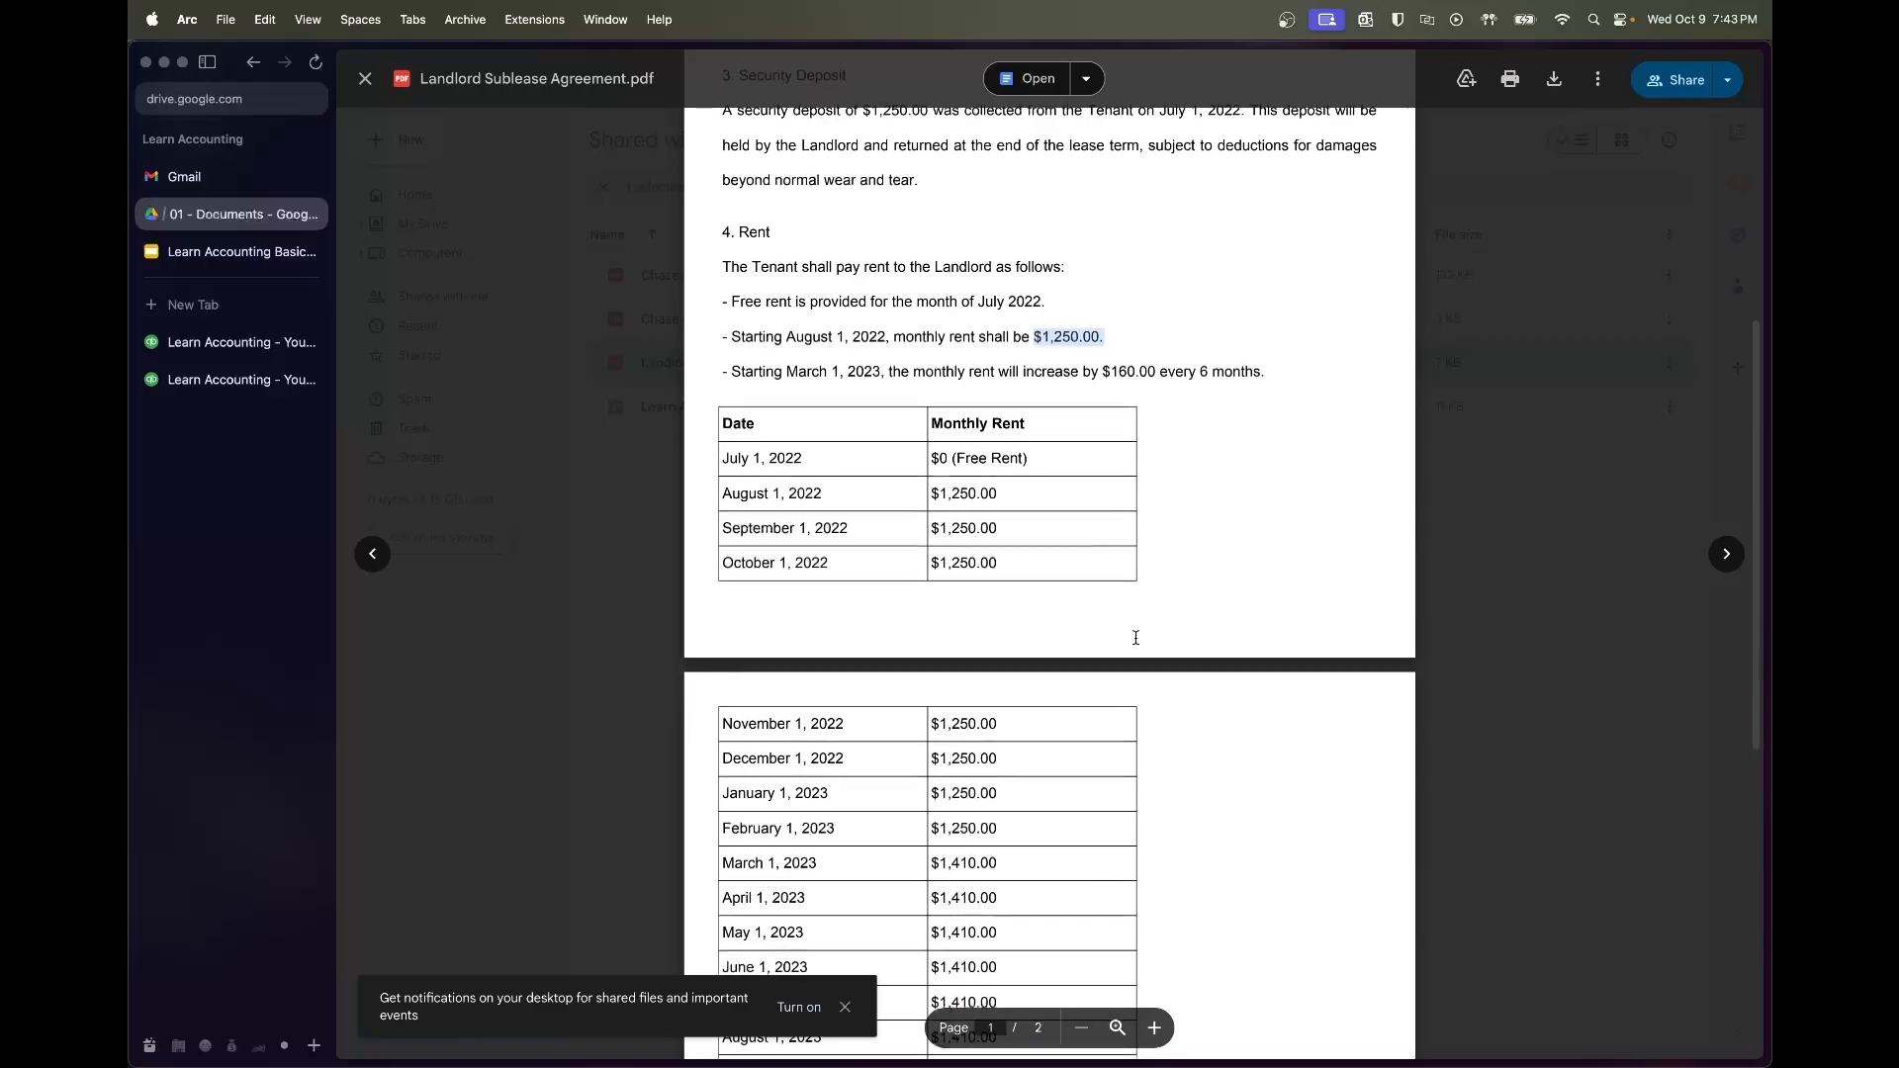
scroll(1136, 637, "down", 2)
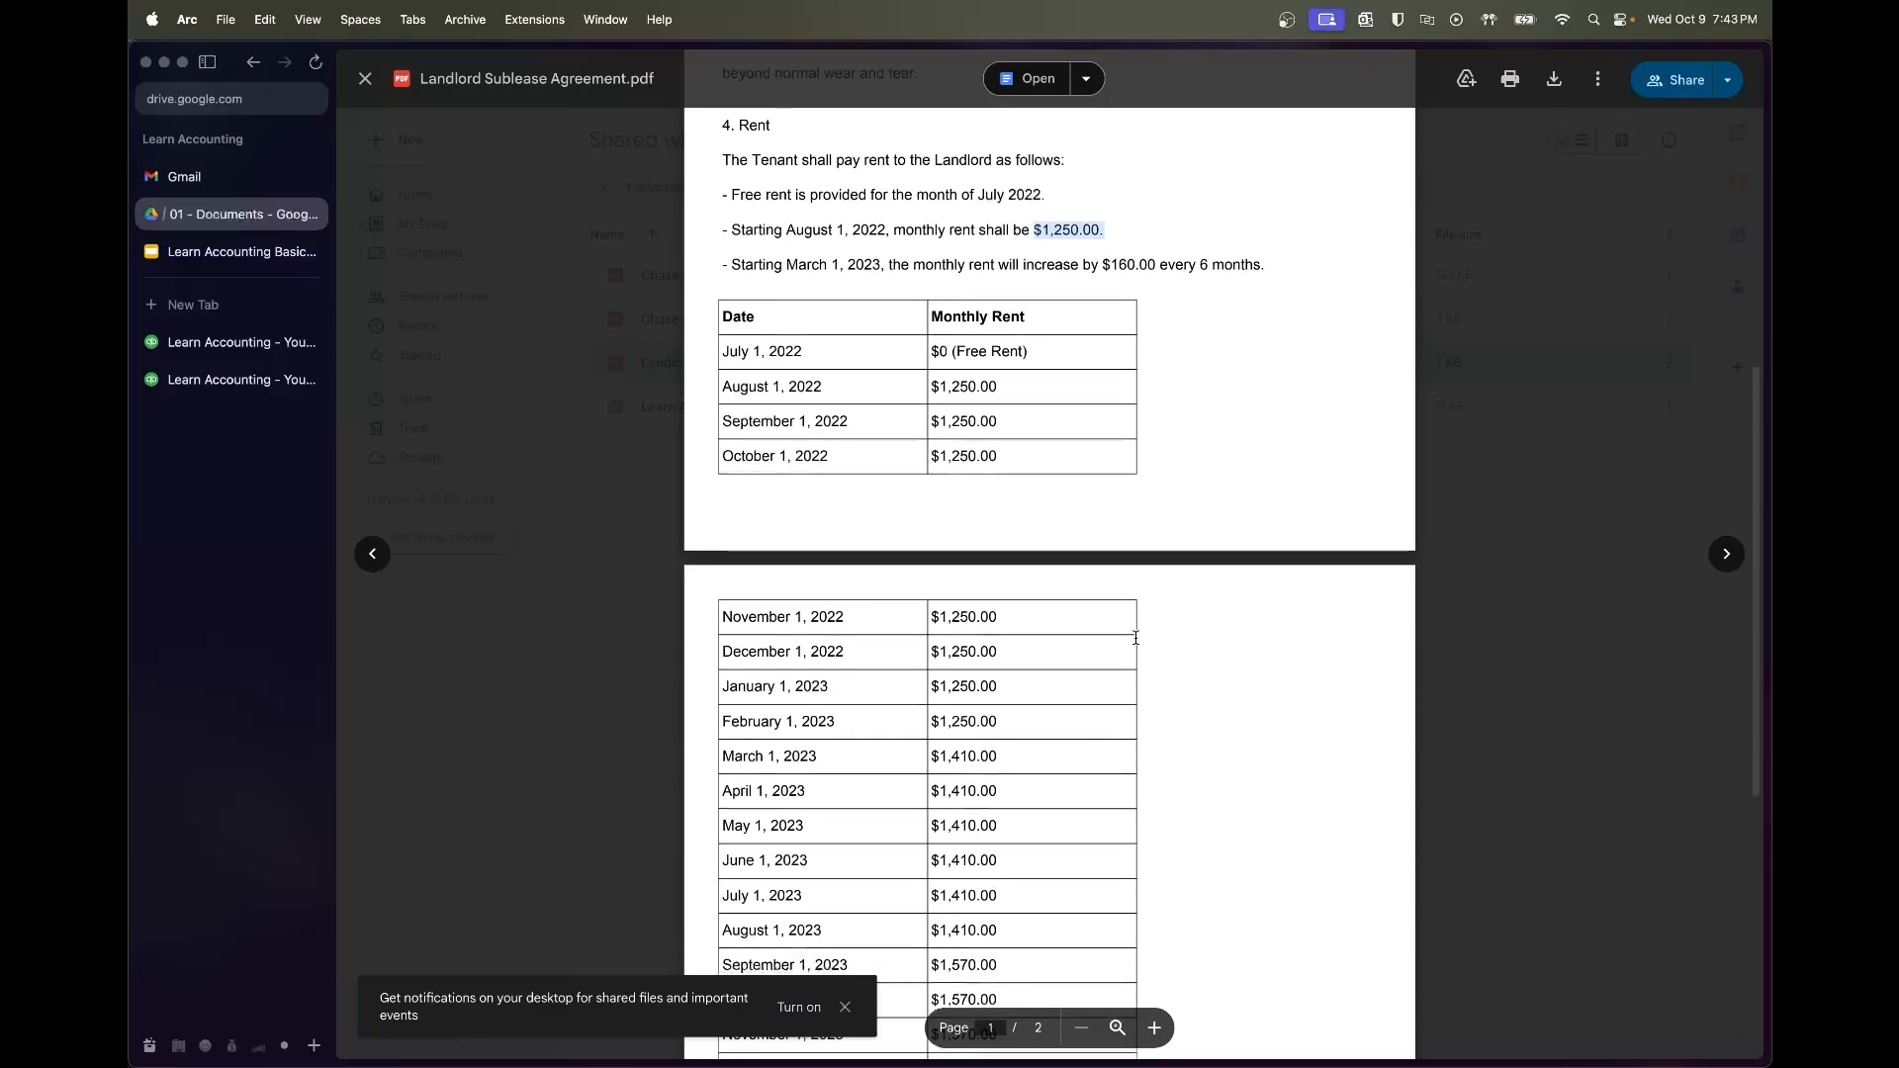
scroll(1135, 637, "up", 3)
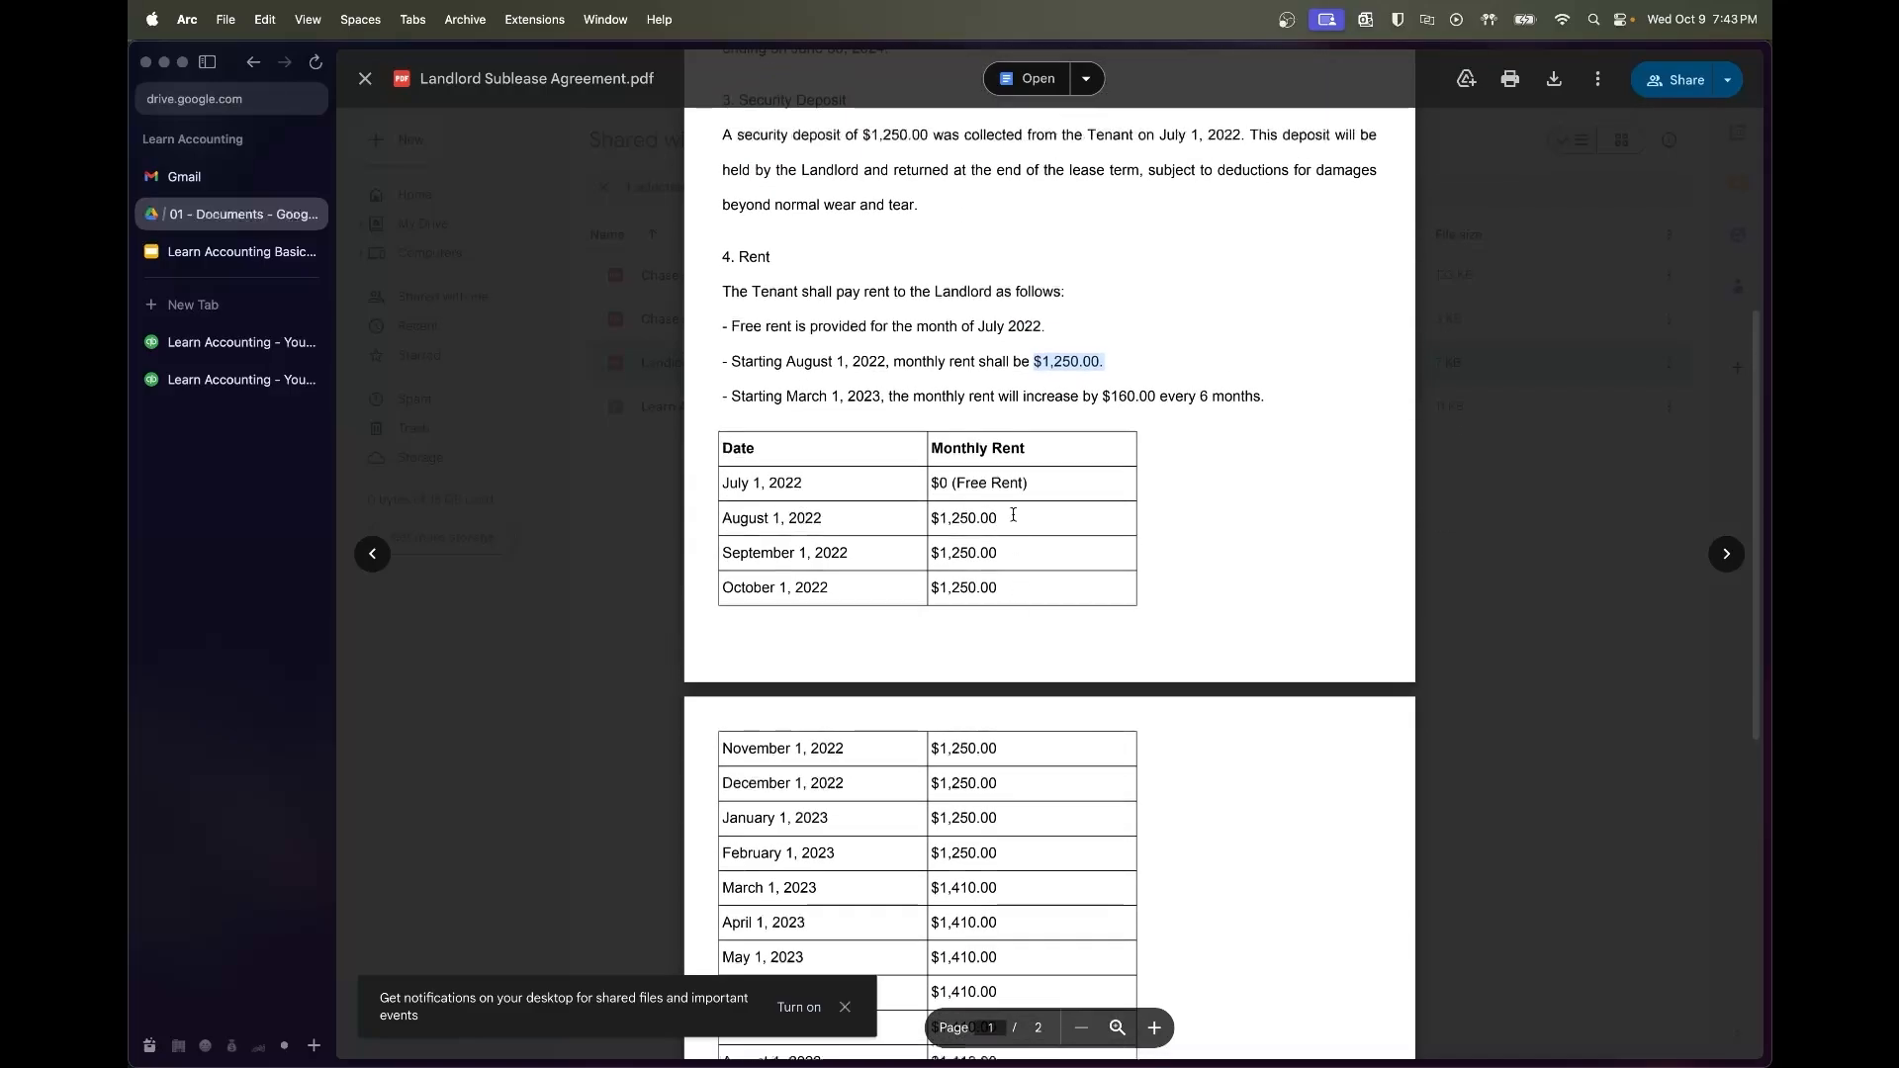
scroll(1018, 848, "down", 5)
scroll(1018, 848, "up", 8)
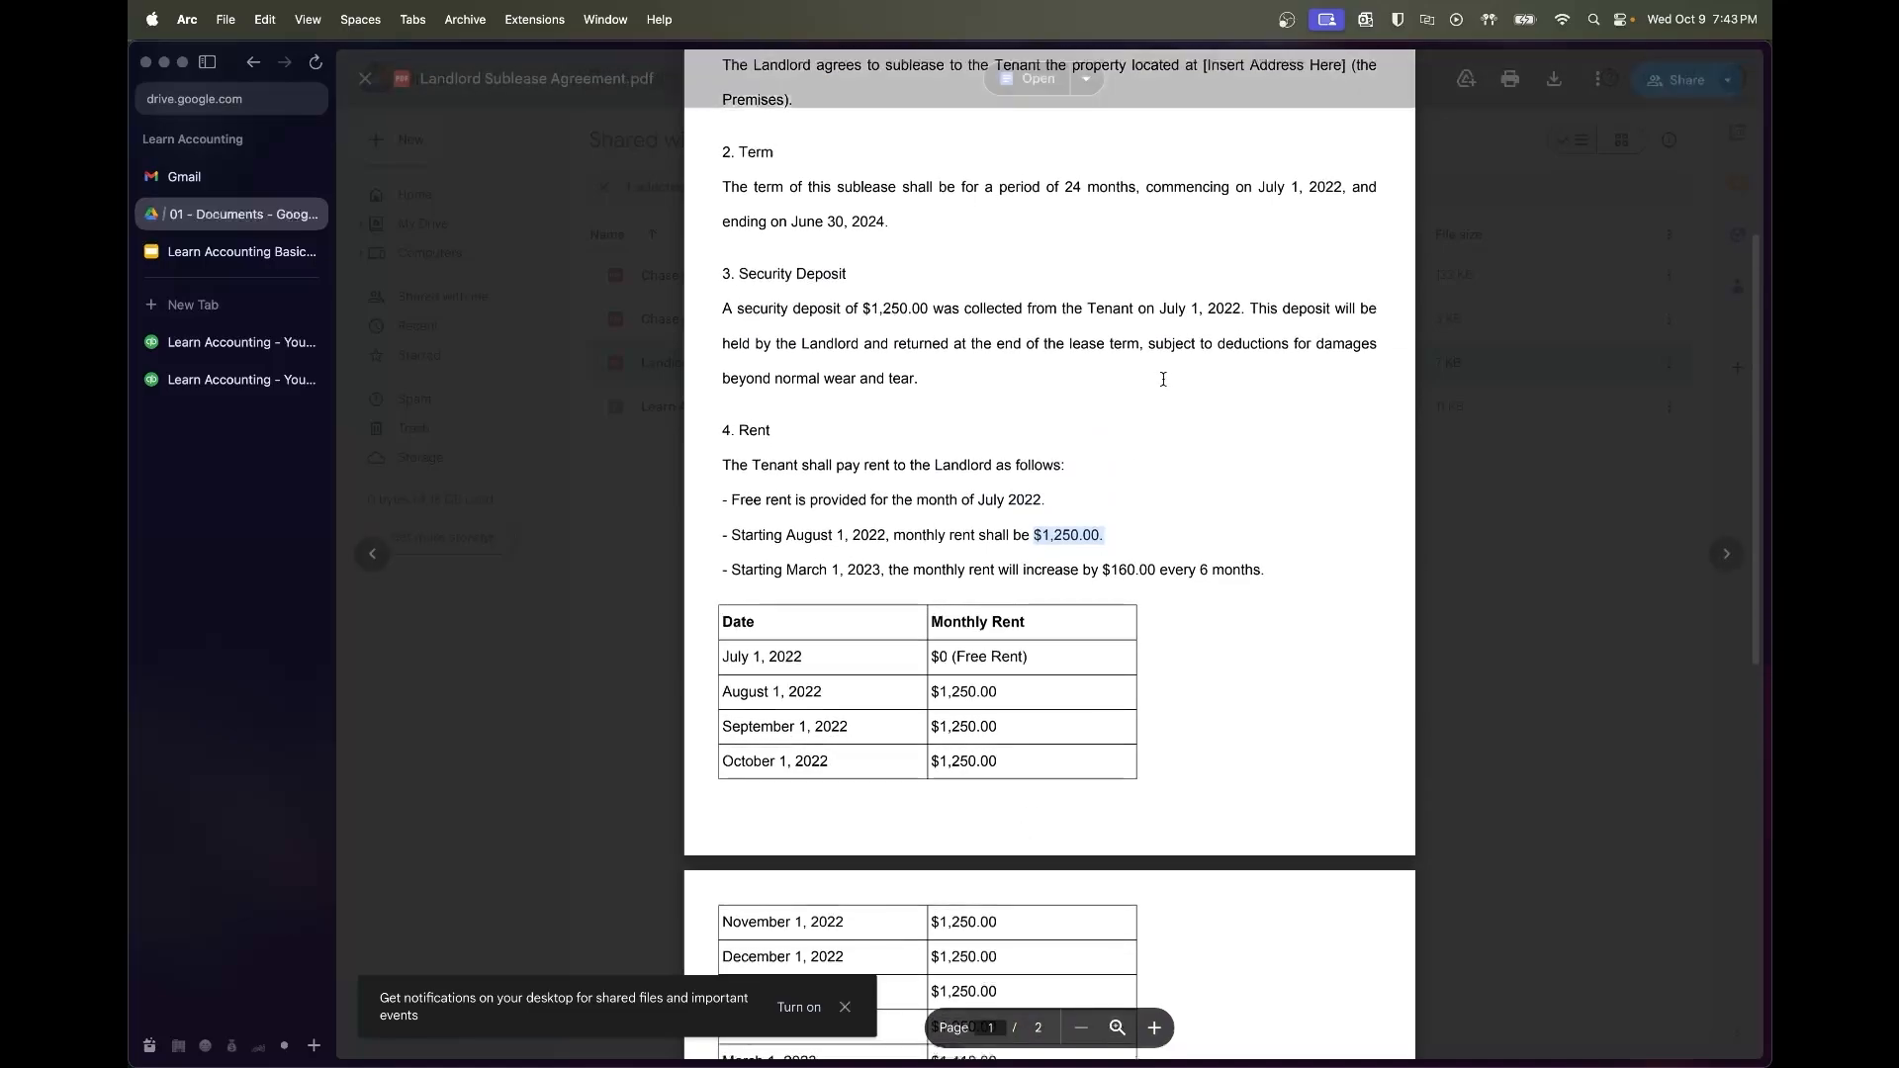
left_click_drag(865, 308, 931, 308)
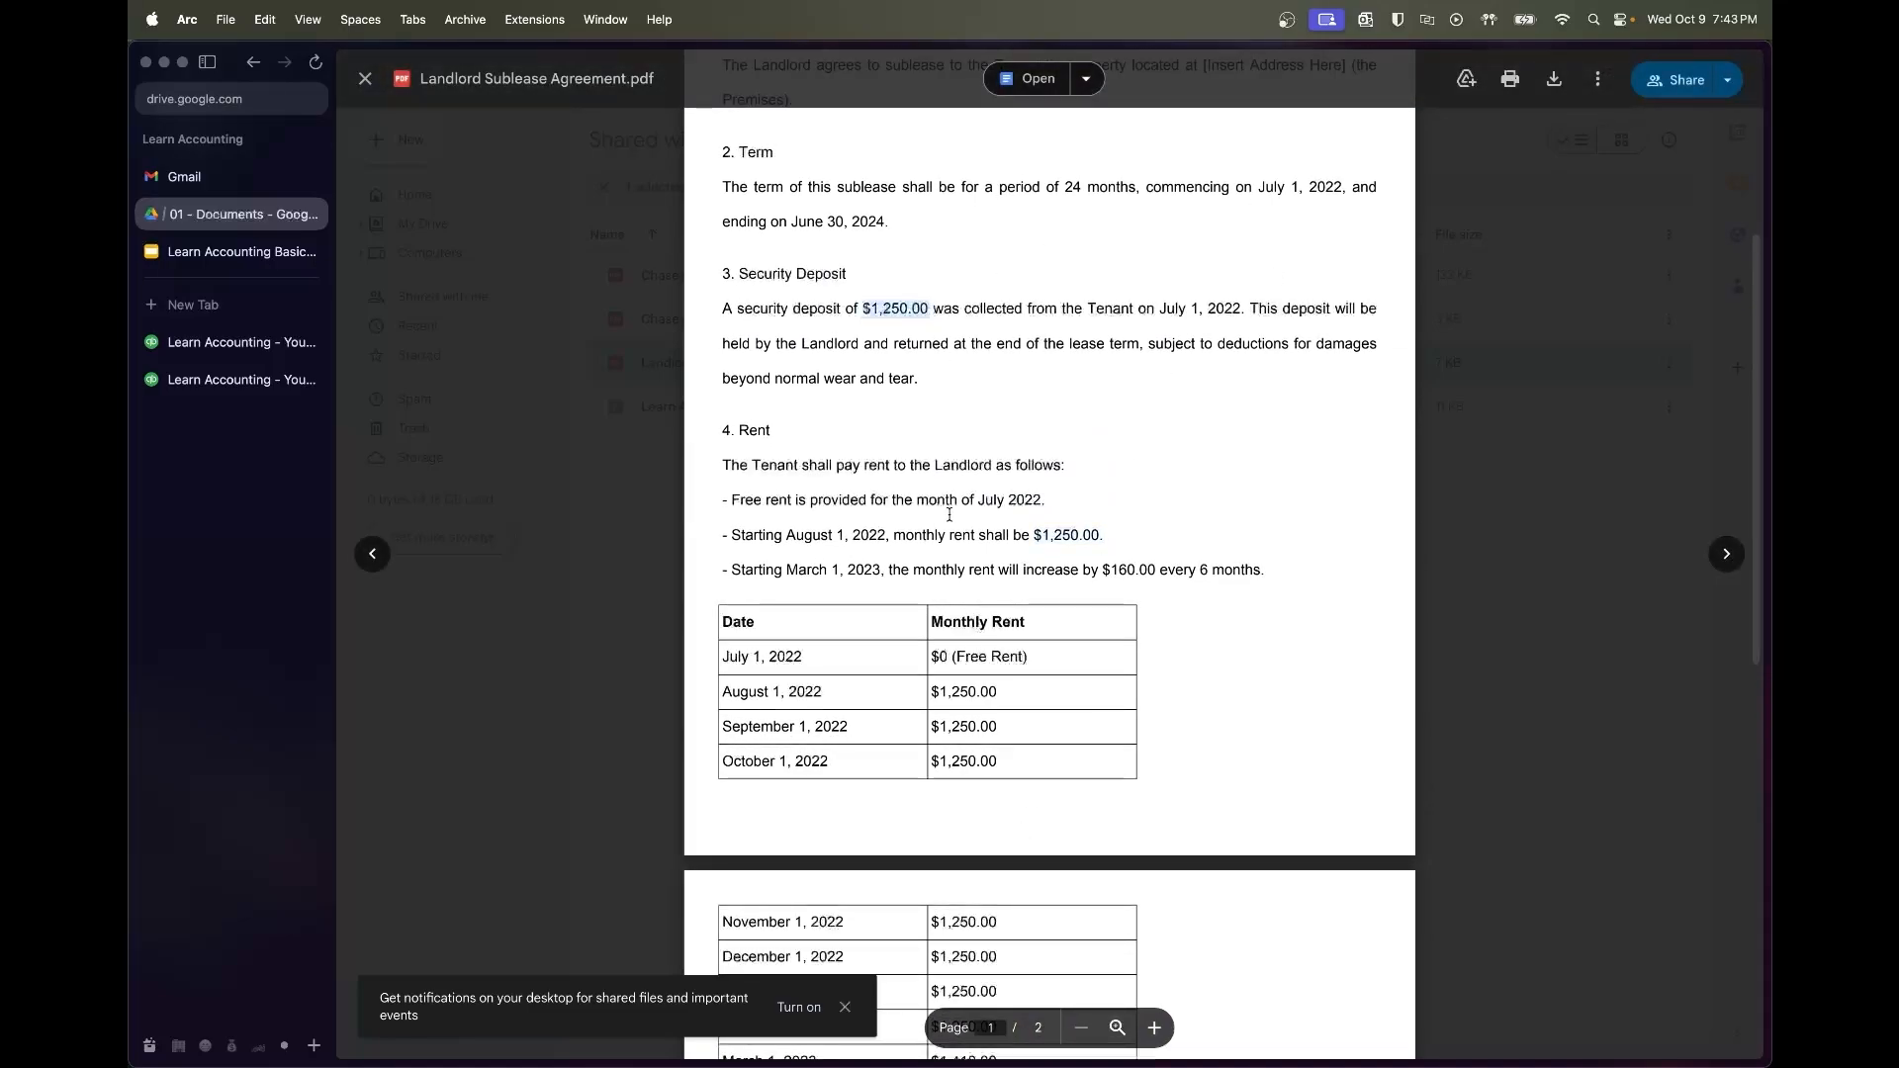
scroll(951, 515, "down", 8)
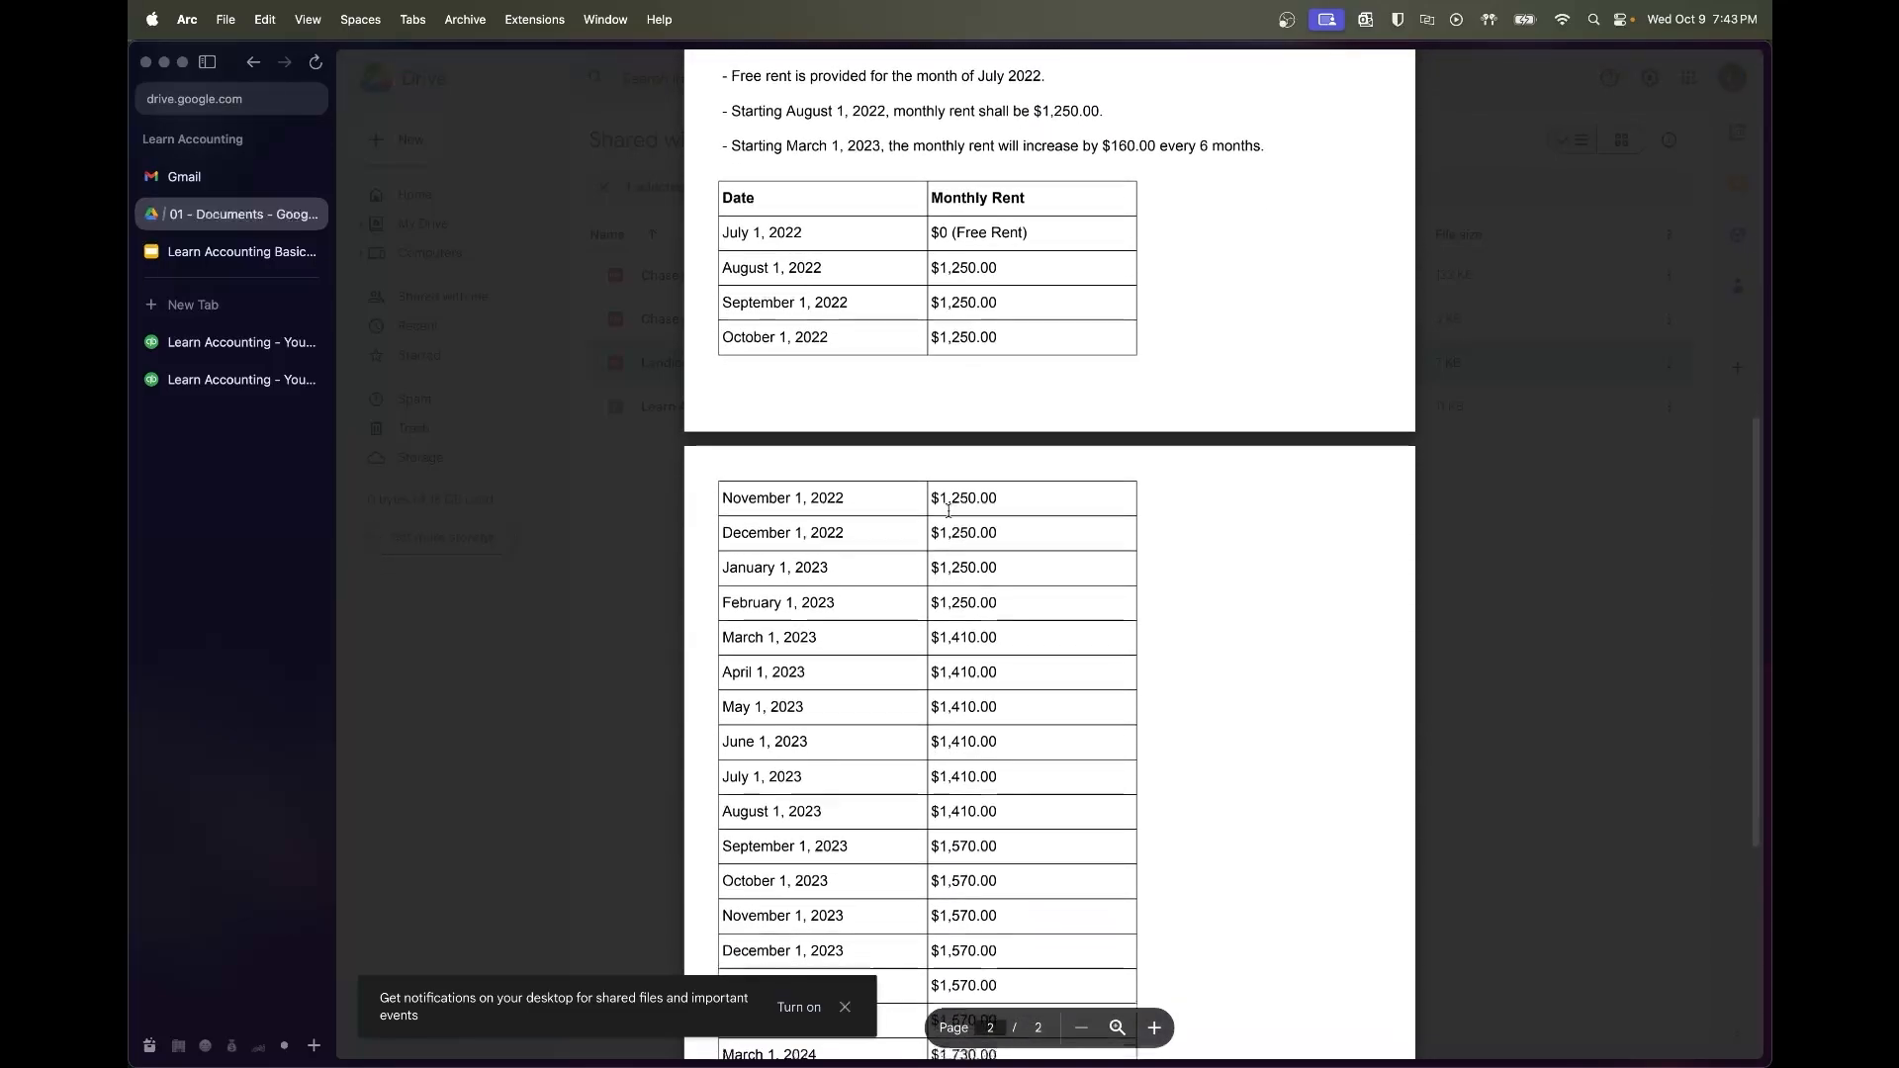
Highlight the $1,250.00 monthly rent amounts in the rent schedule, then bring up system search
double_click(992, 297)
double_click(993, 333)
double_click(992, 494)
left_click(992, 540)
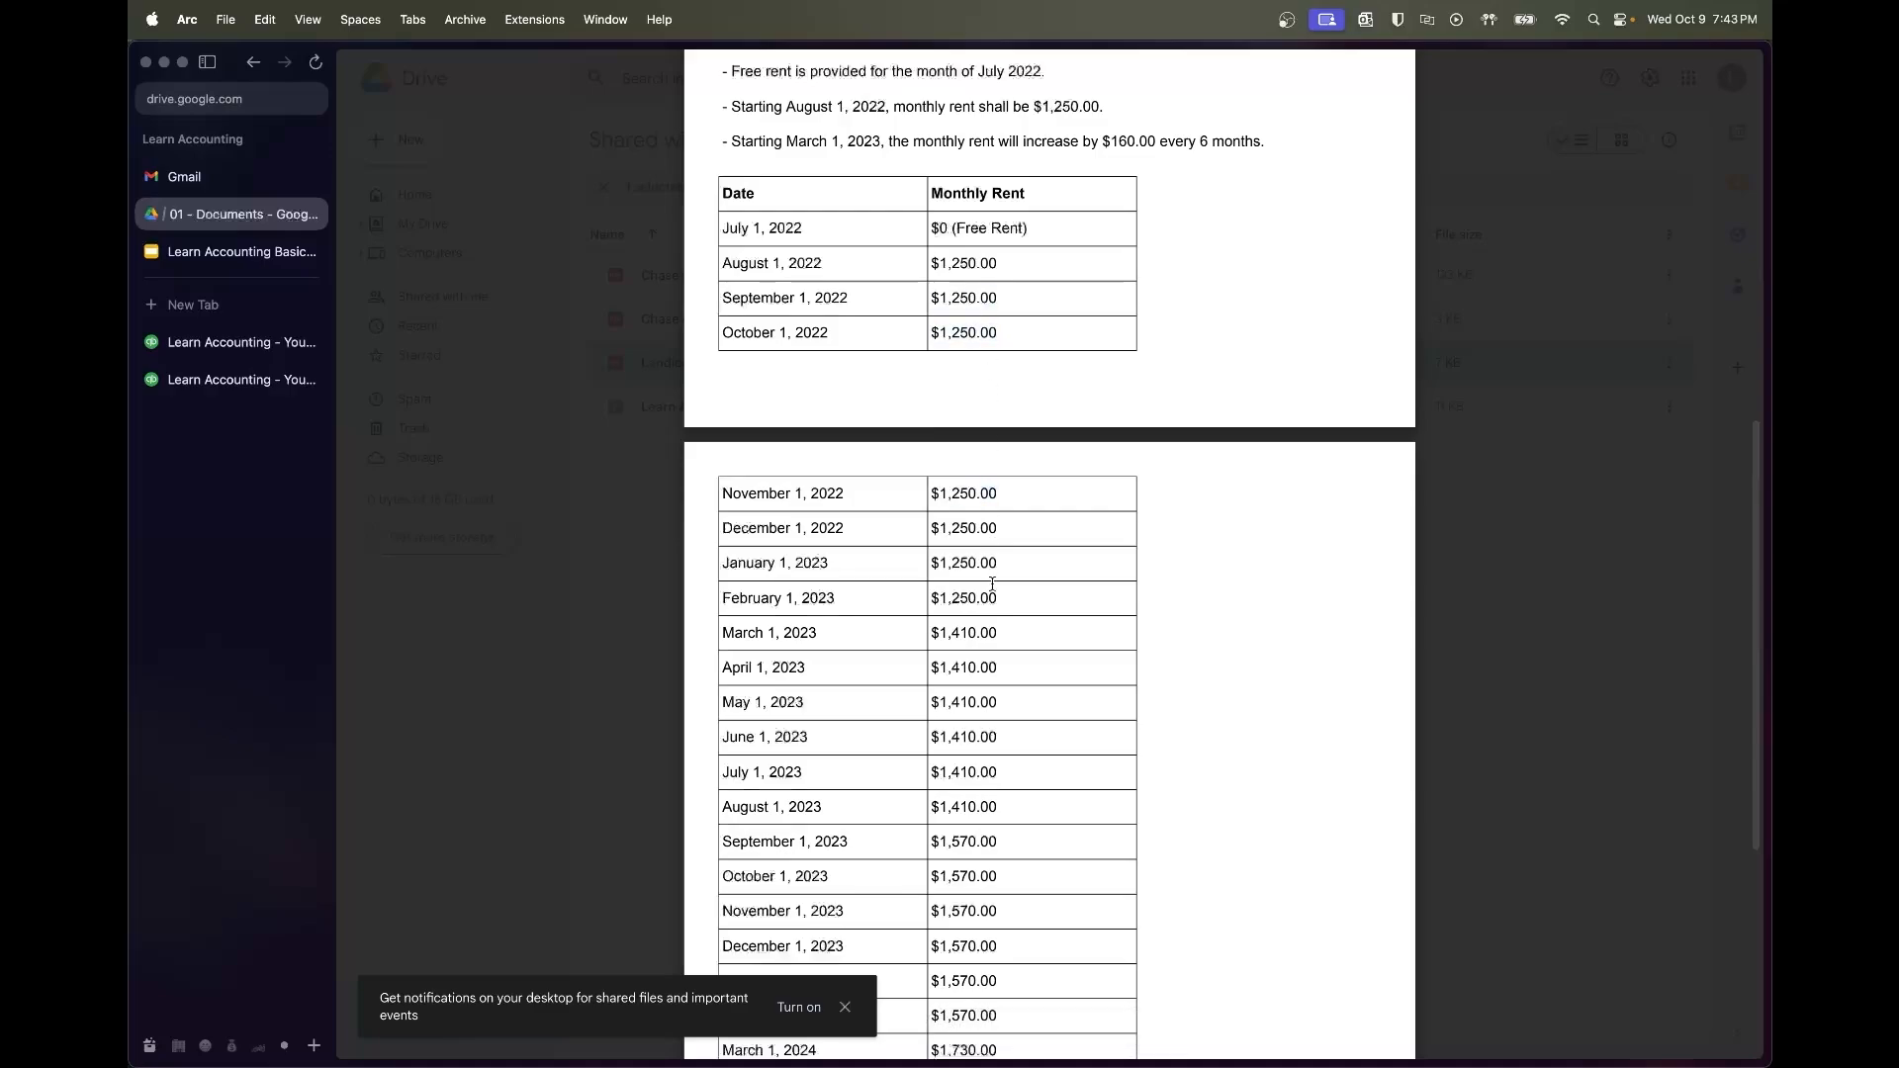
scroll(992, 592, "up", 5)
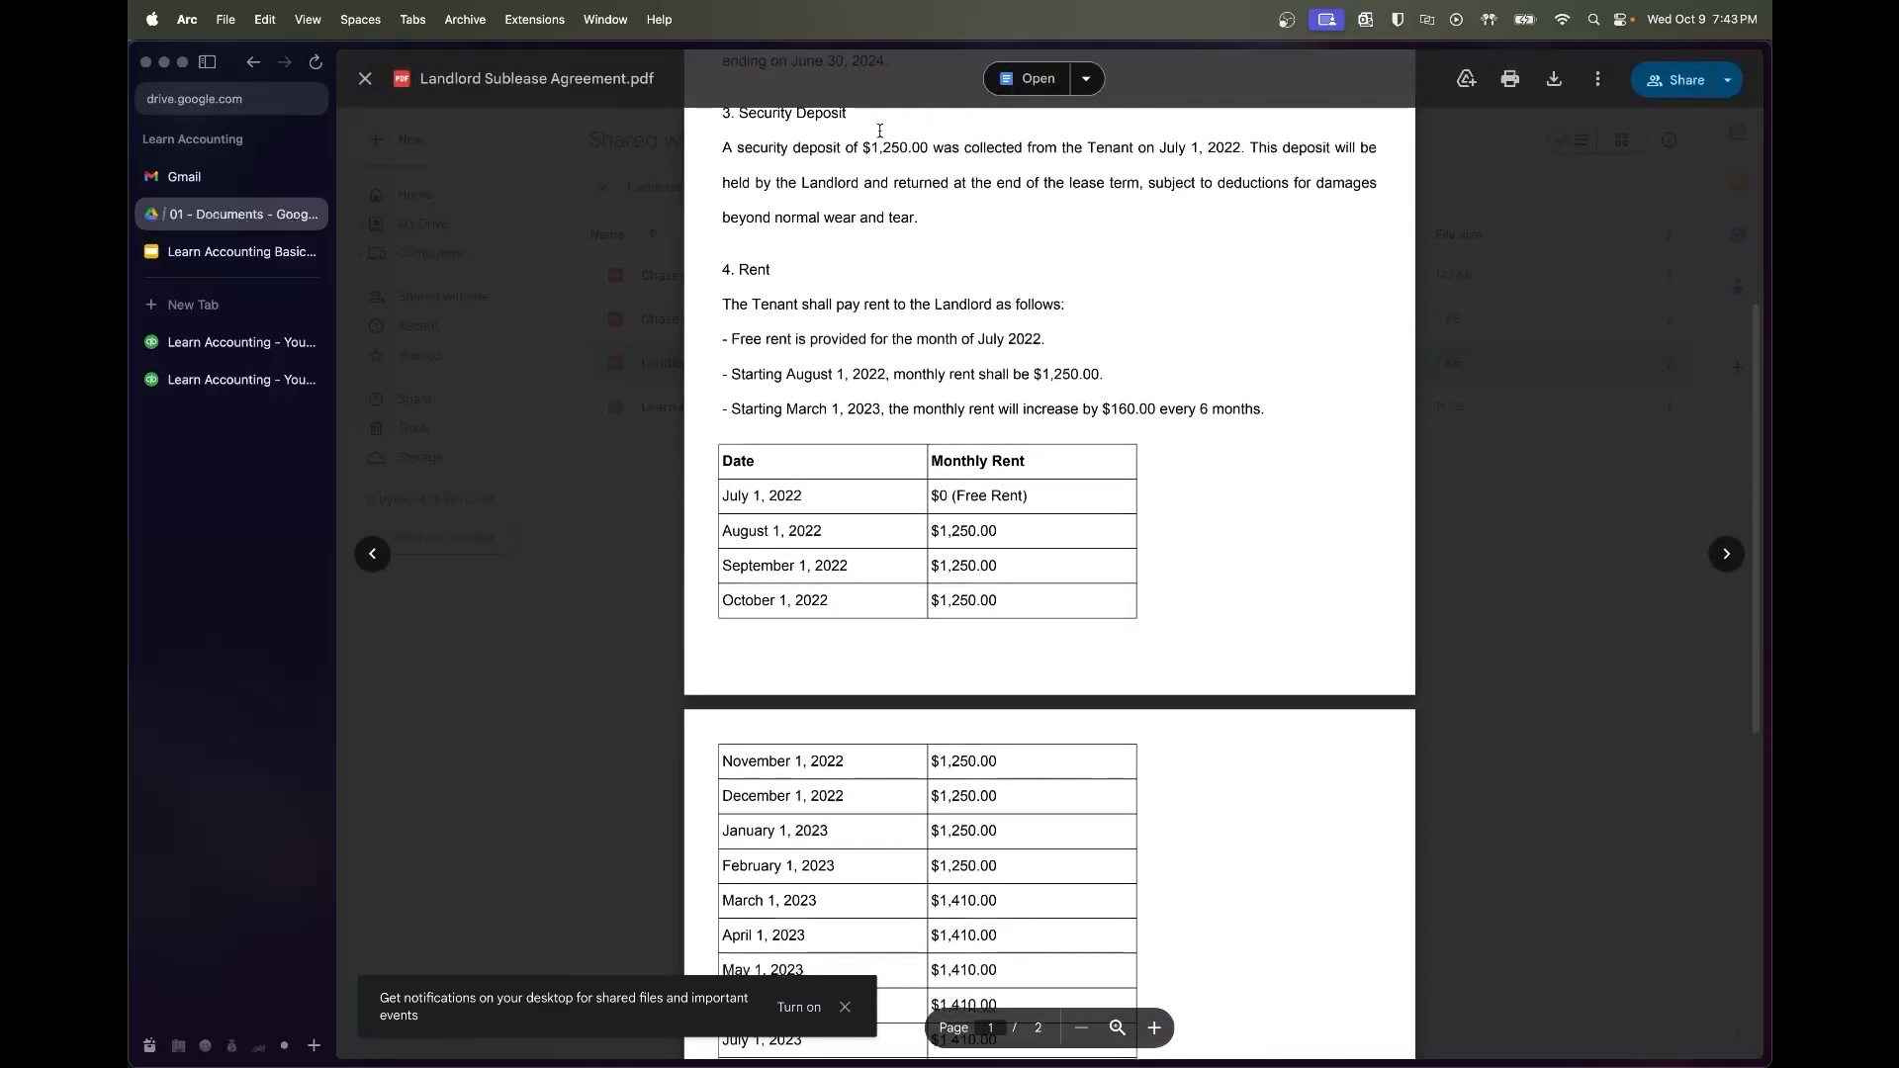
key("super+space")
Launch Calculator and compute 1250 × 8 for the first rent period, giving 10000
type("calc")
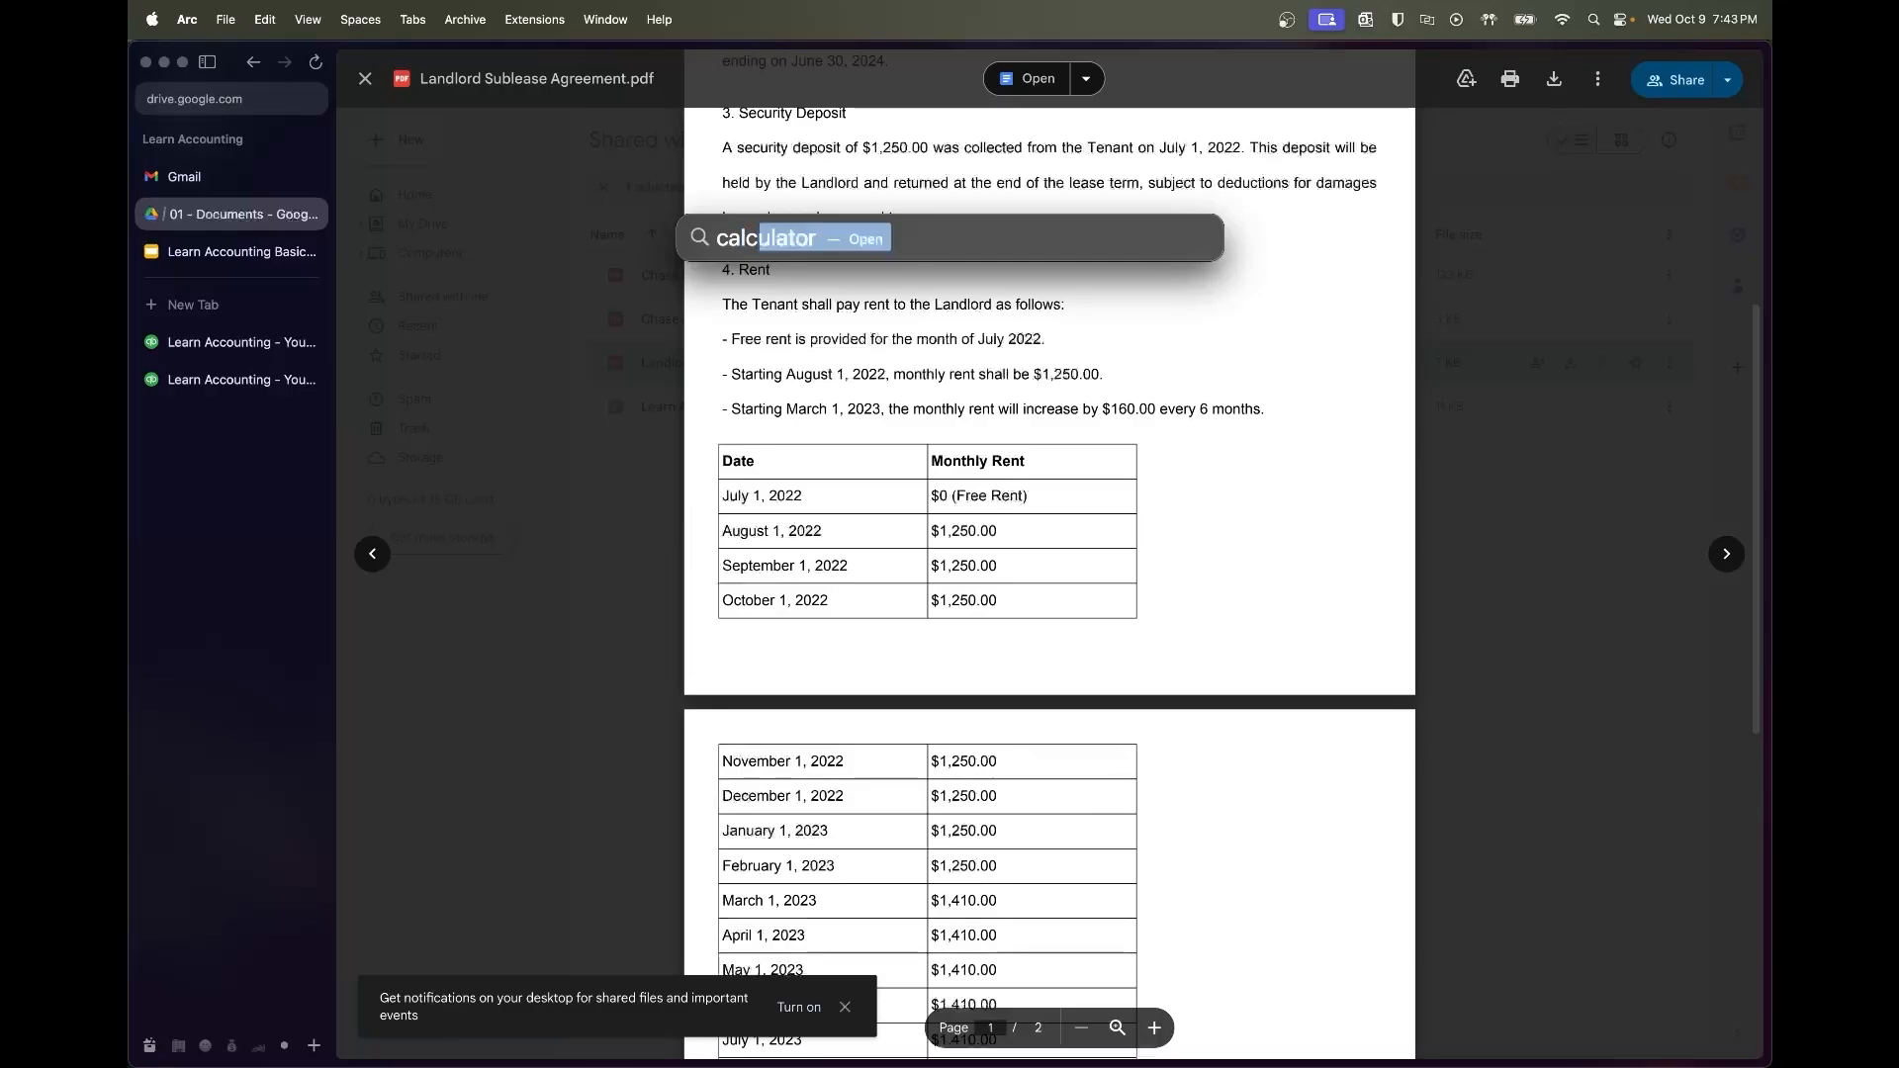
key("Return")
key("Escape")
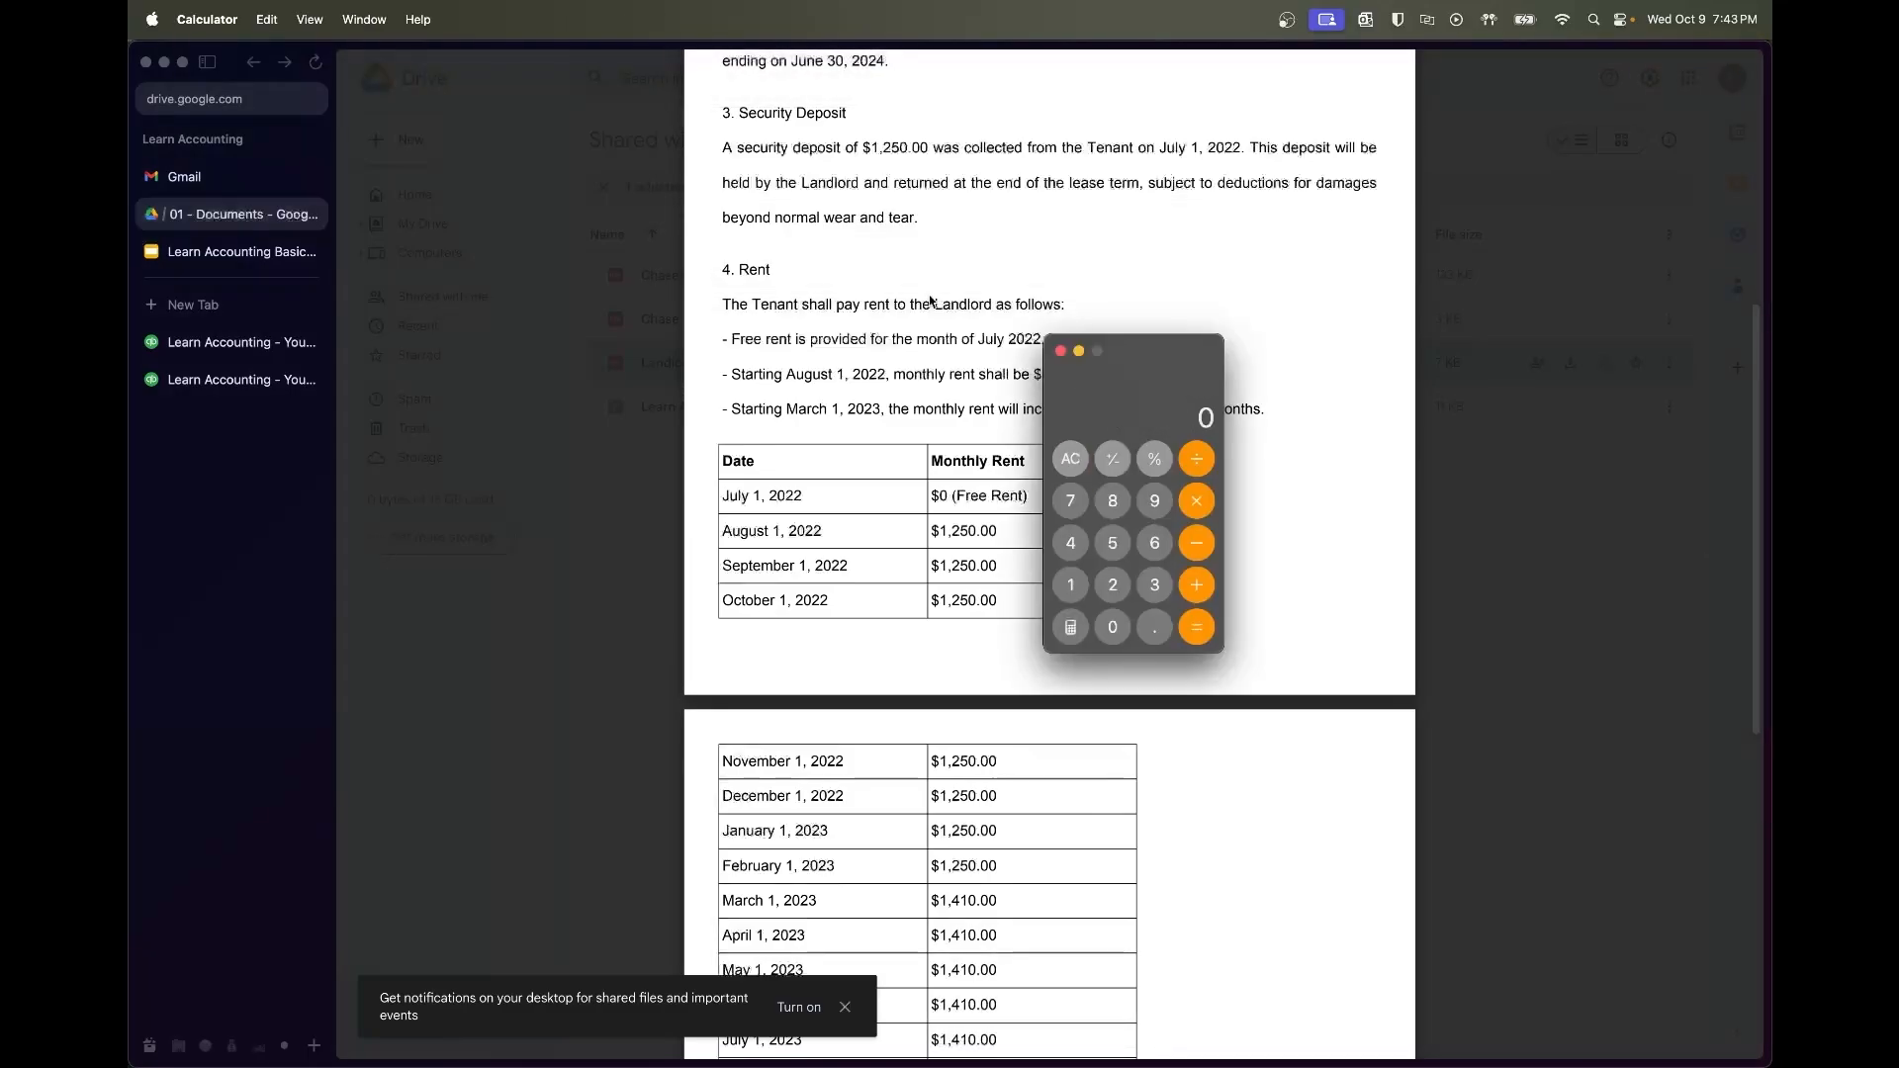
type("1250")
key("asterisk")
type("8")
key("Return")
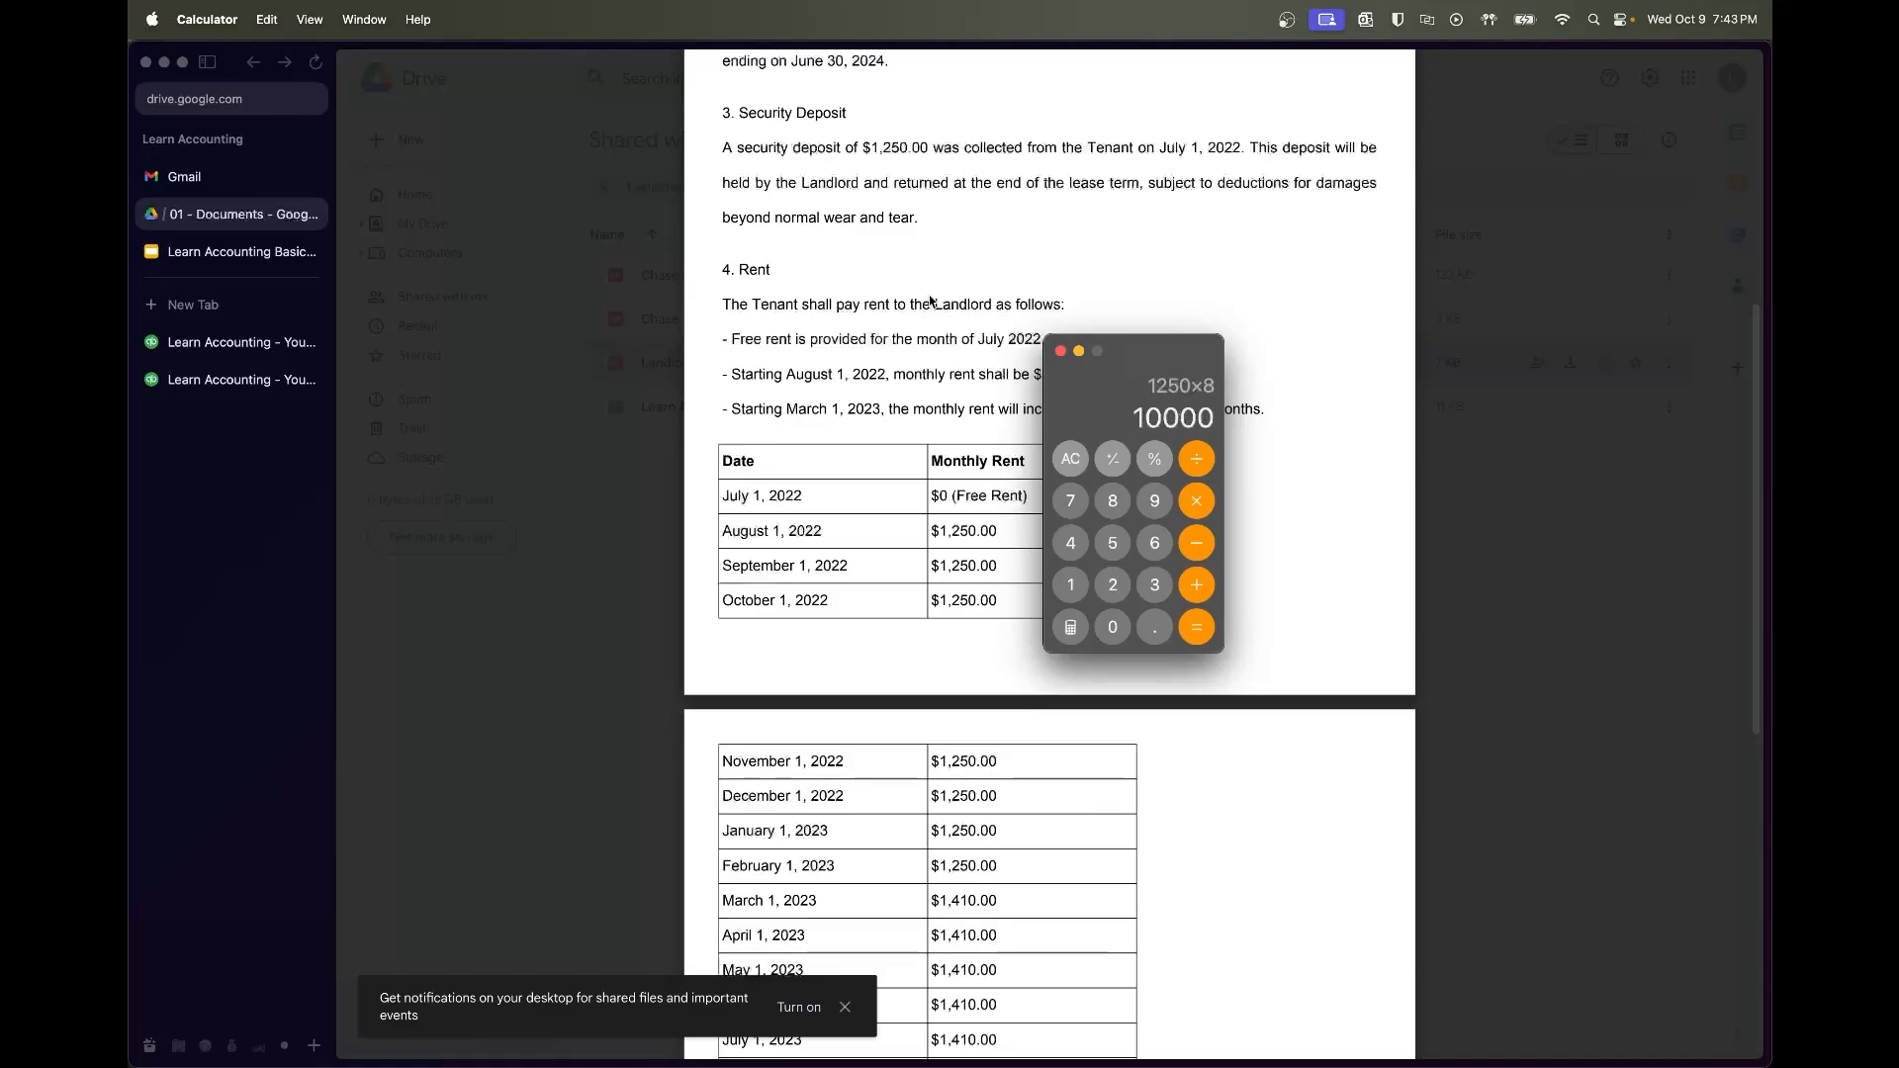
Check the next rent tier in the PDF and compute 1410 × 6, giving 8460
left_click(1091, 885)
scroll(1087, 723, "down", 3)
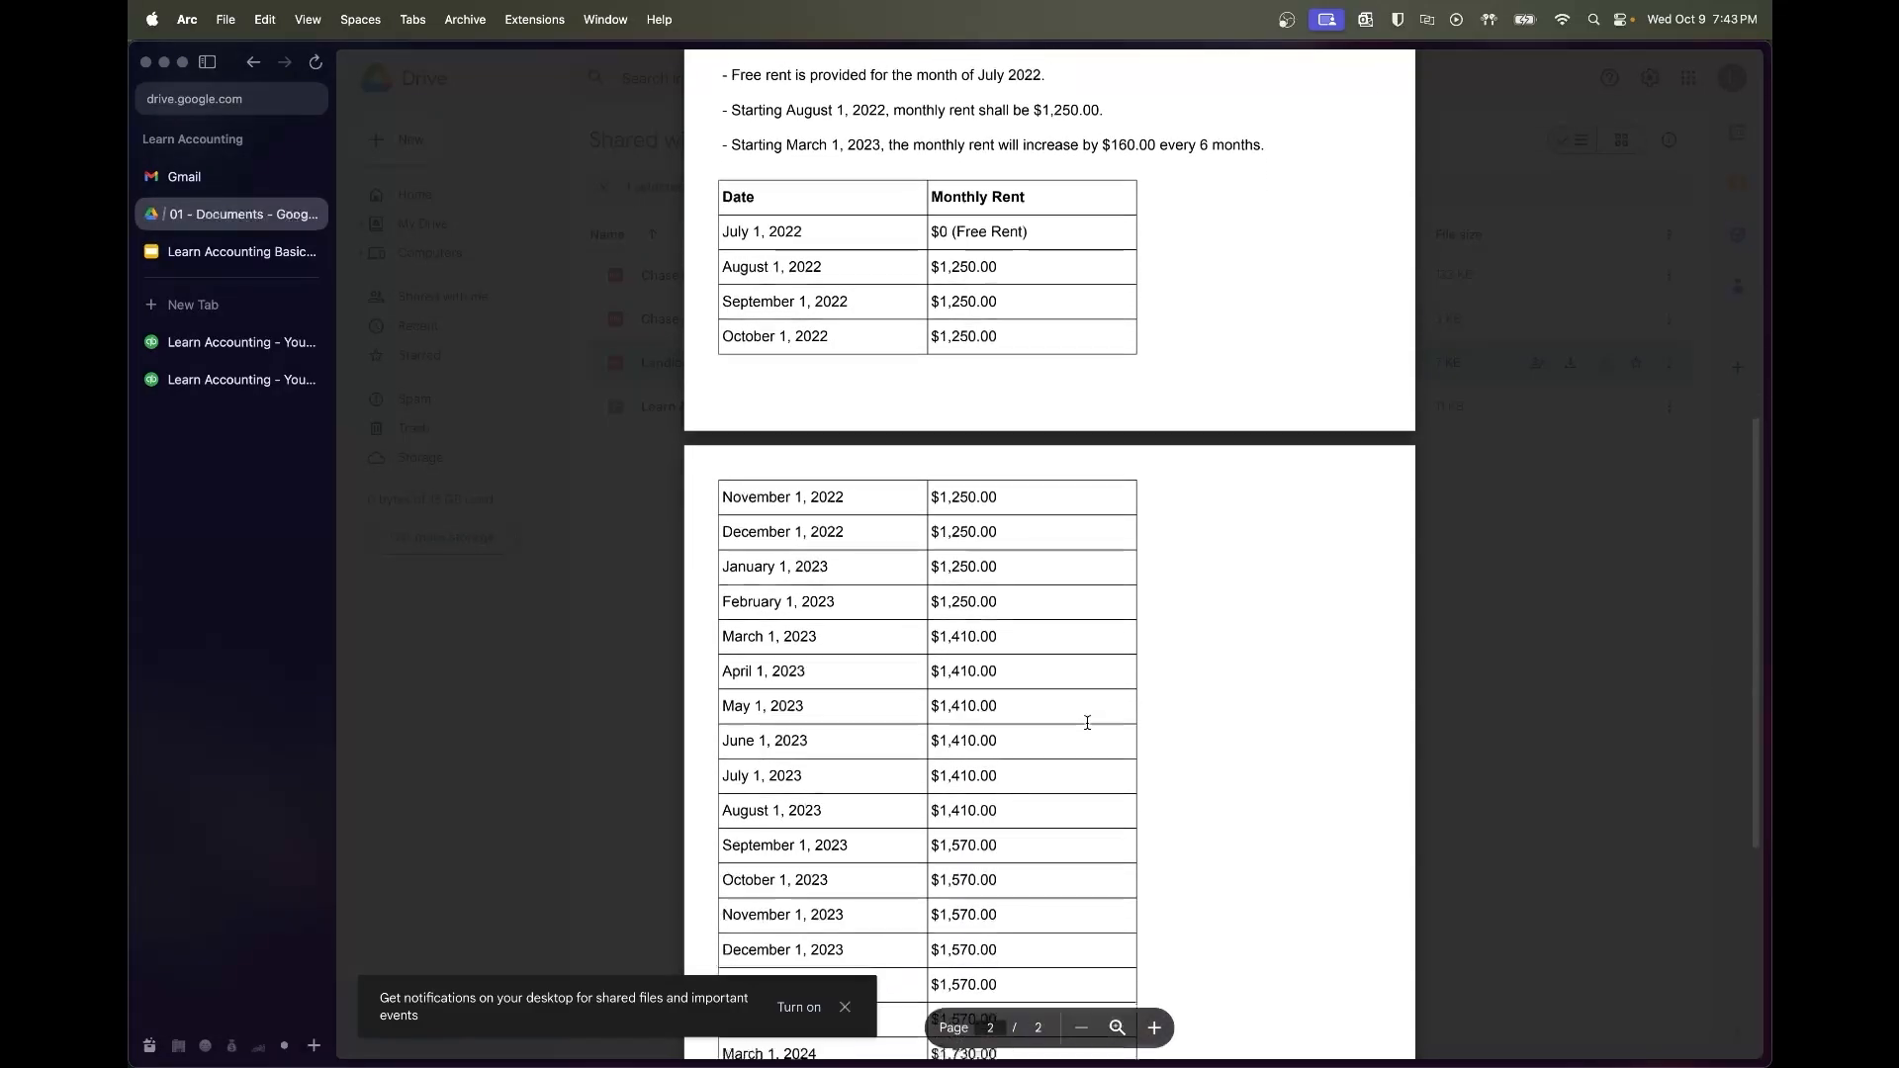
scroll(1087, 723, "down", 1)
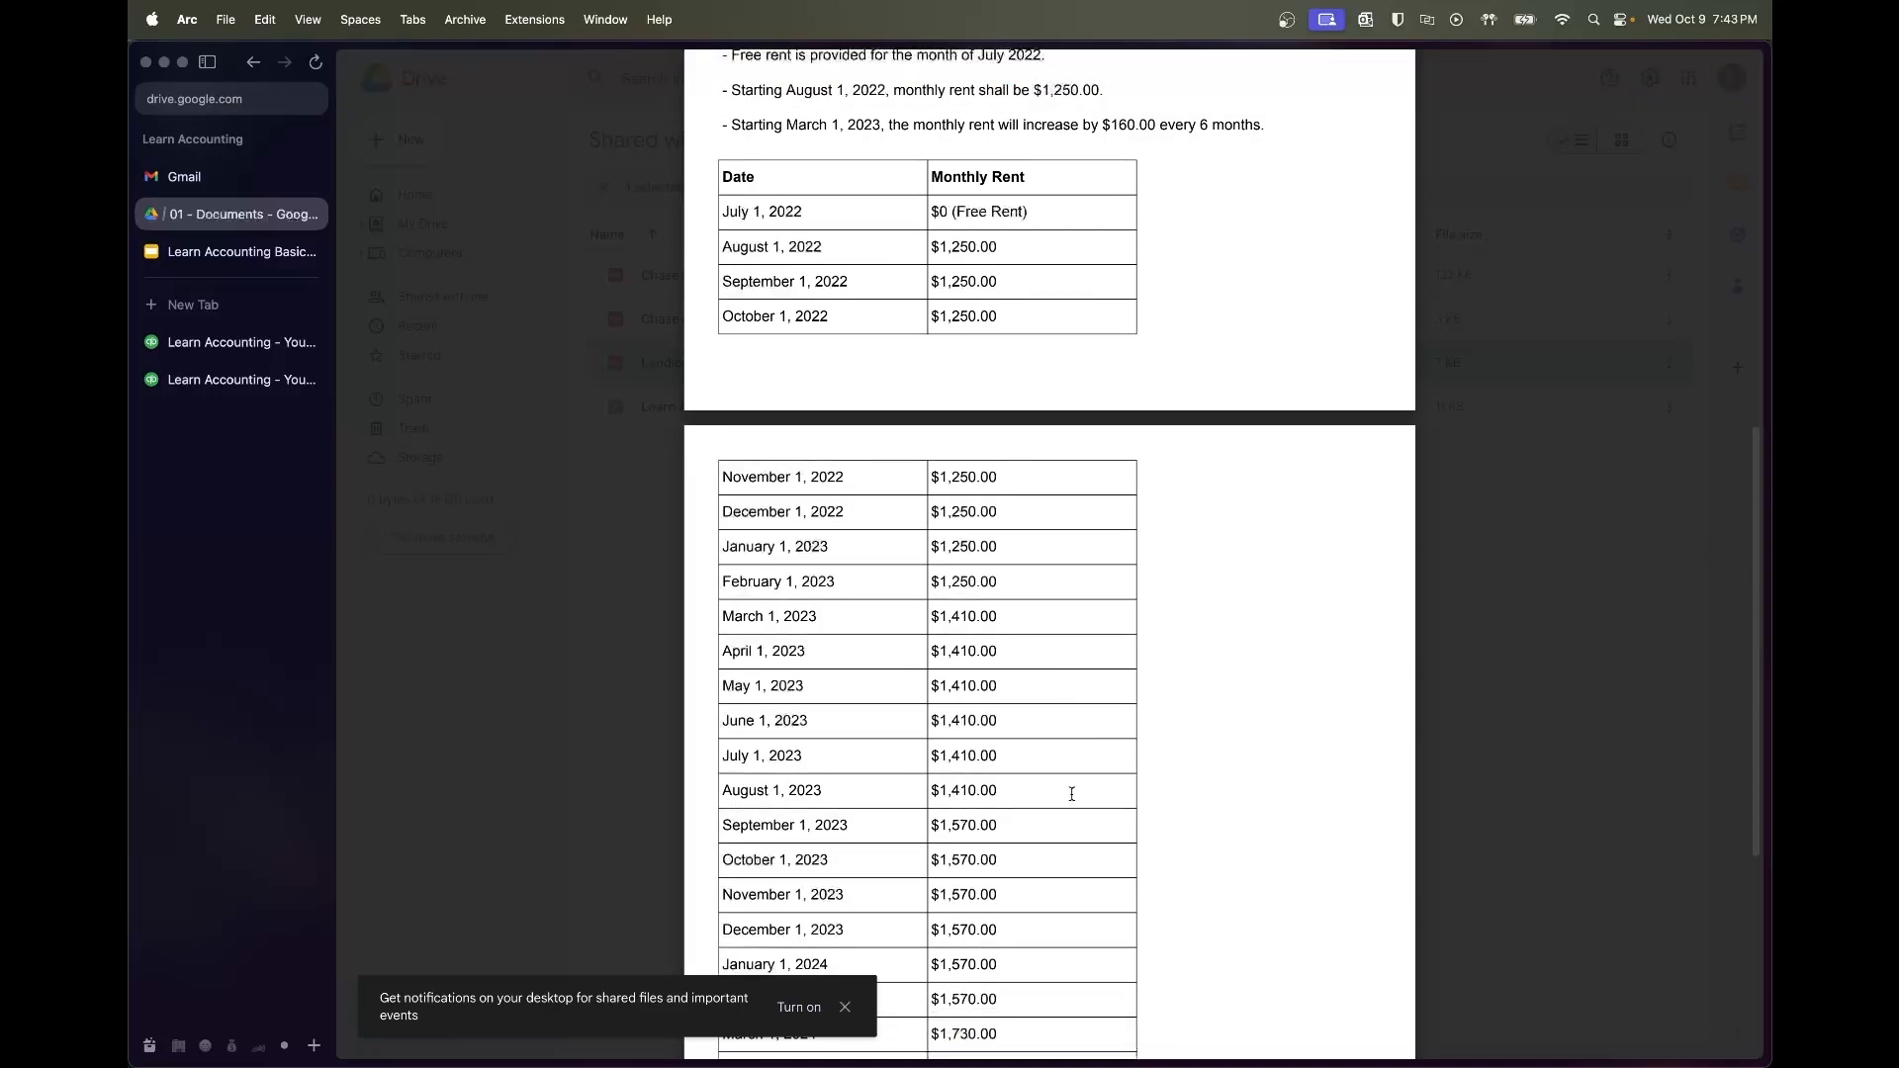
key("super+Tab")
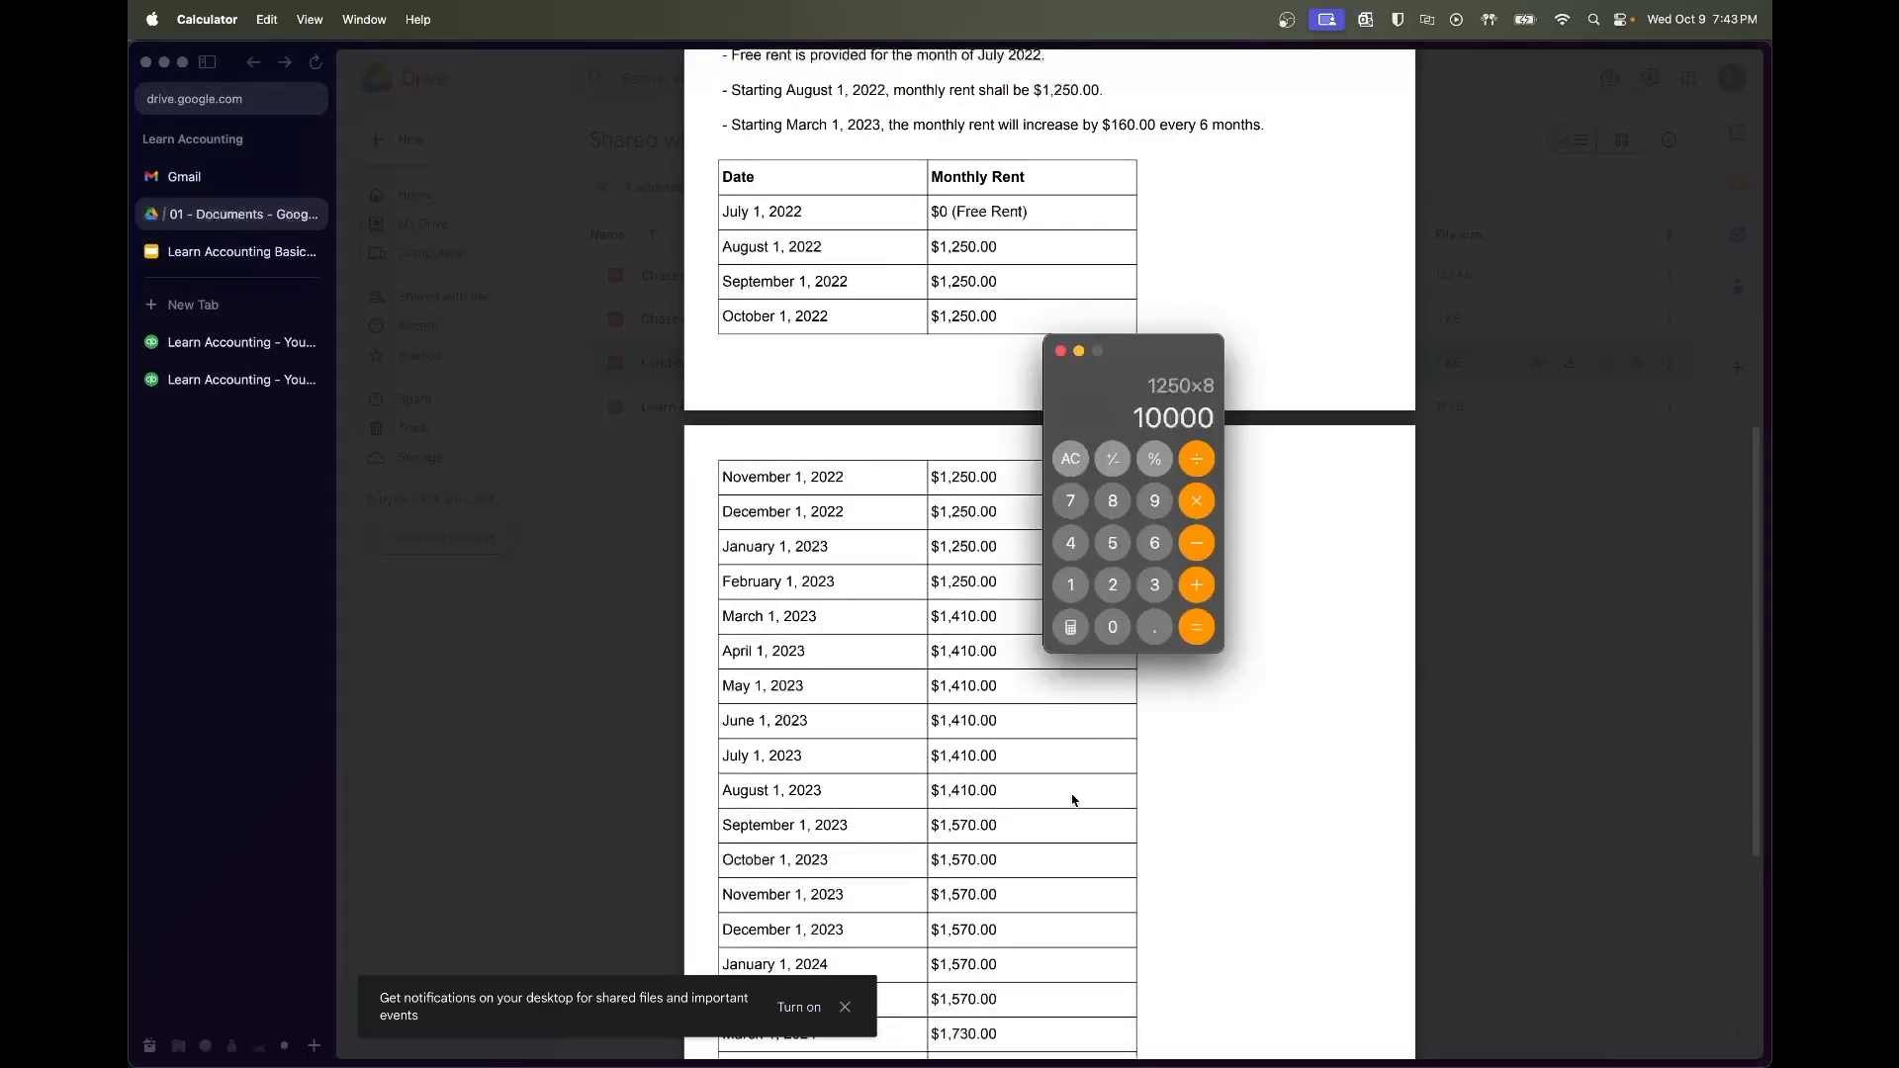
type("1410*")
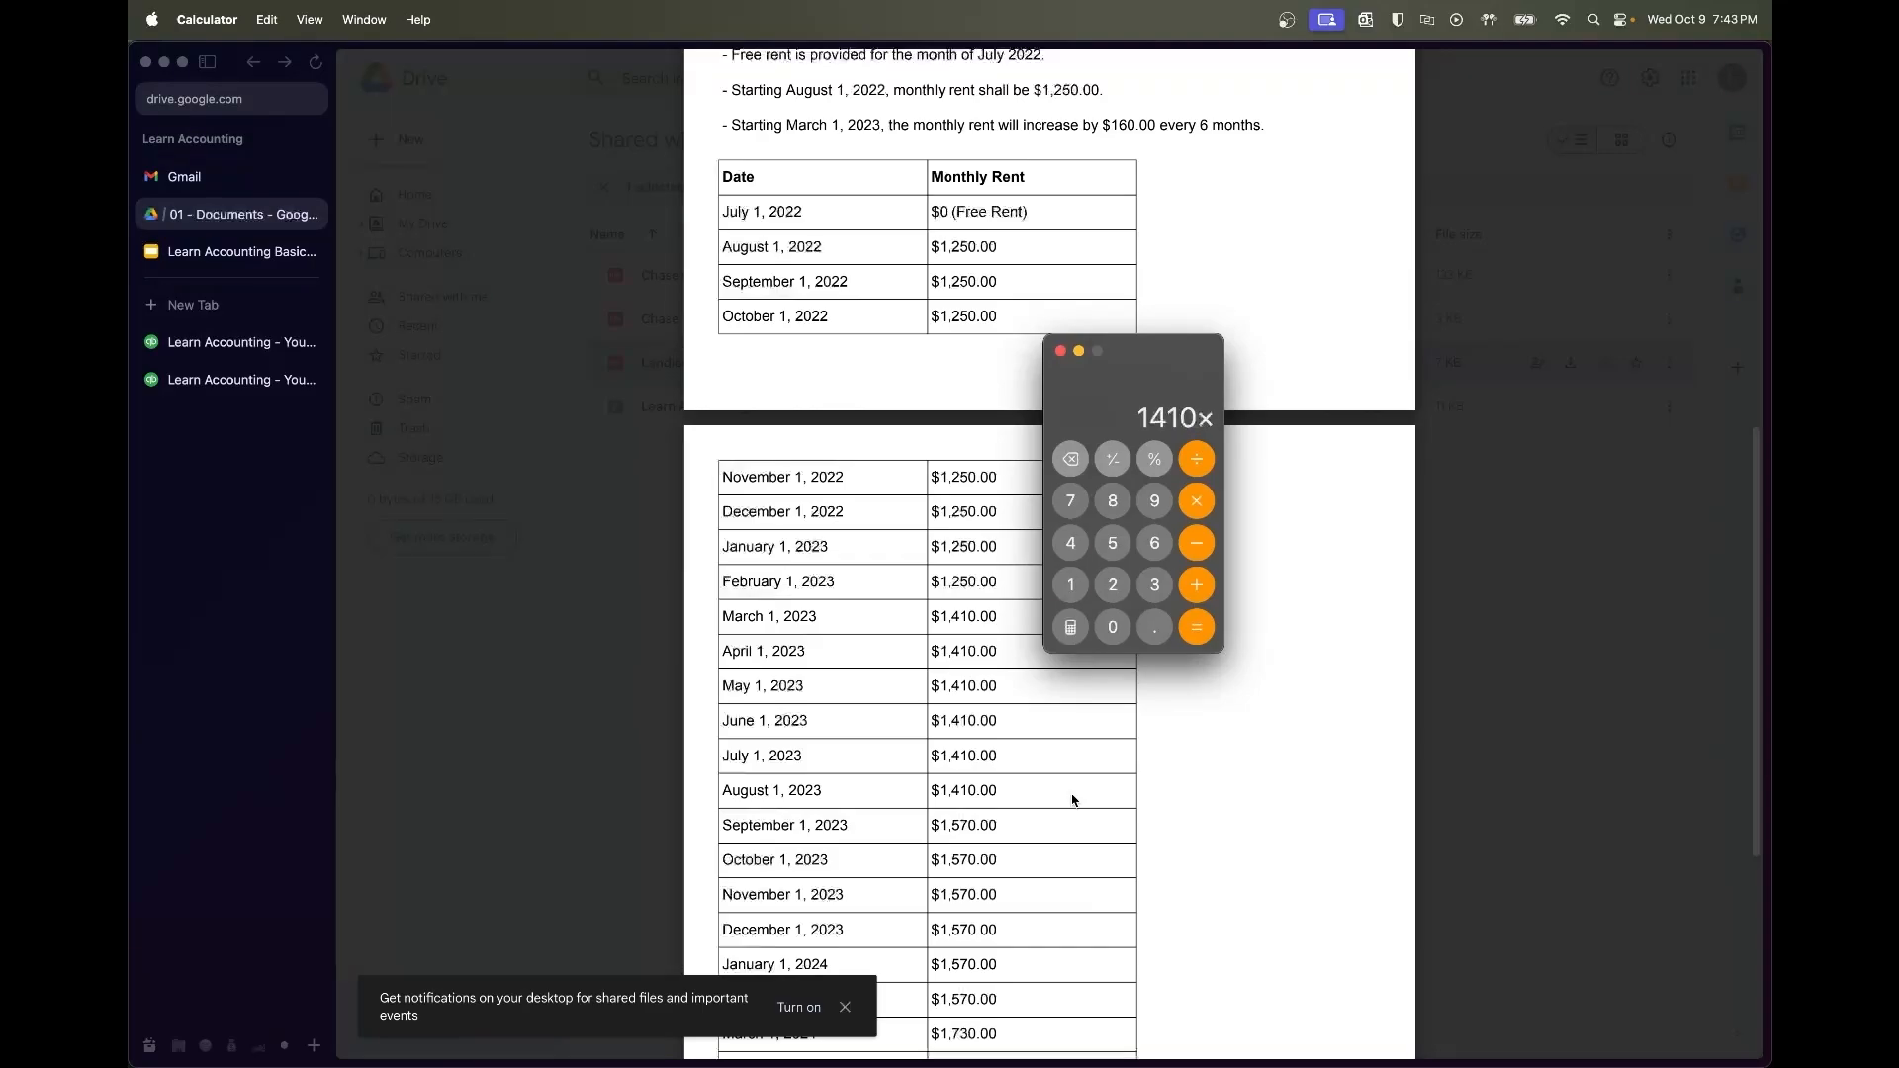
type("6")
key("Return")
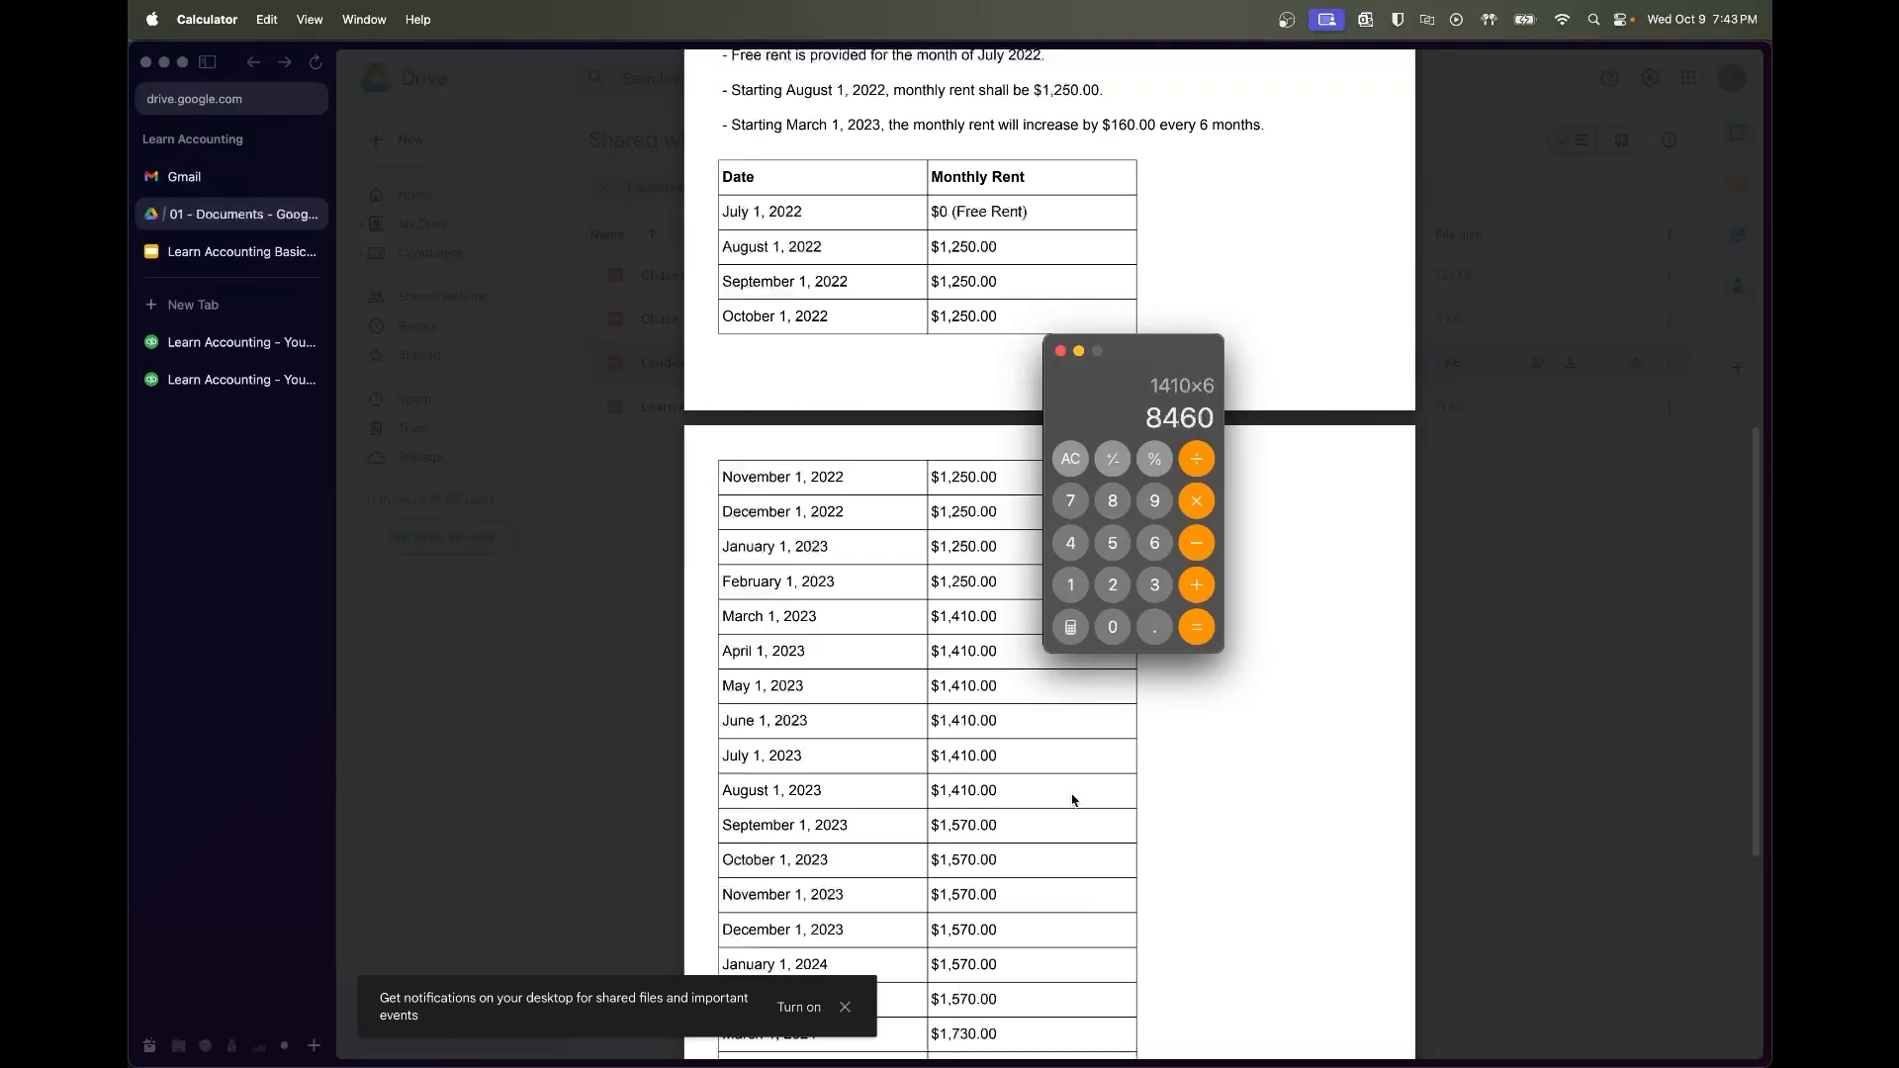
Review the August 2023 through January 2024 rent rows in the schedule
key("super+Tab")
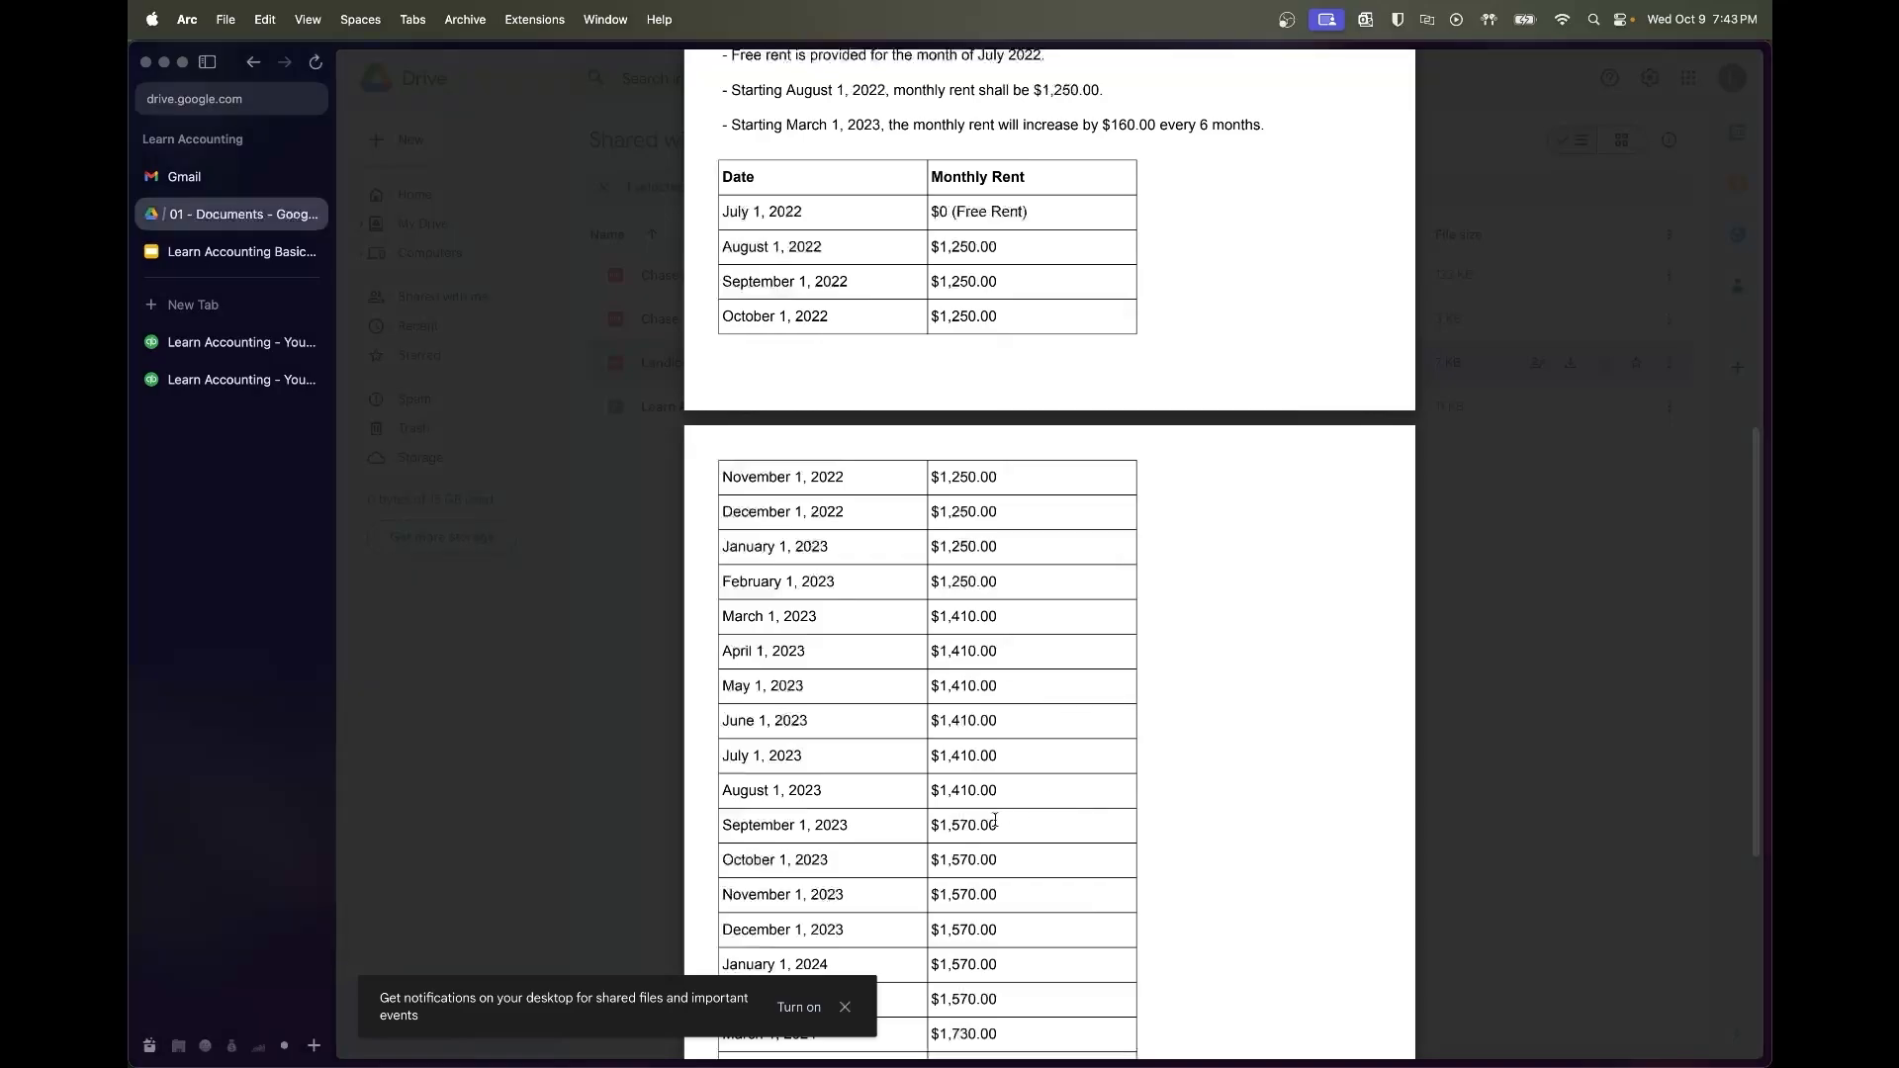
scroll(1029, 806, "down", 3)
scroll(994, 821, "down", 3)
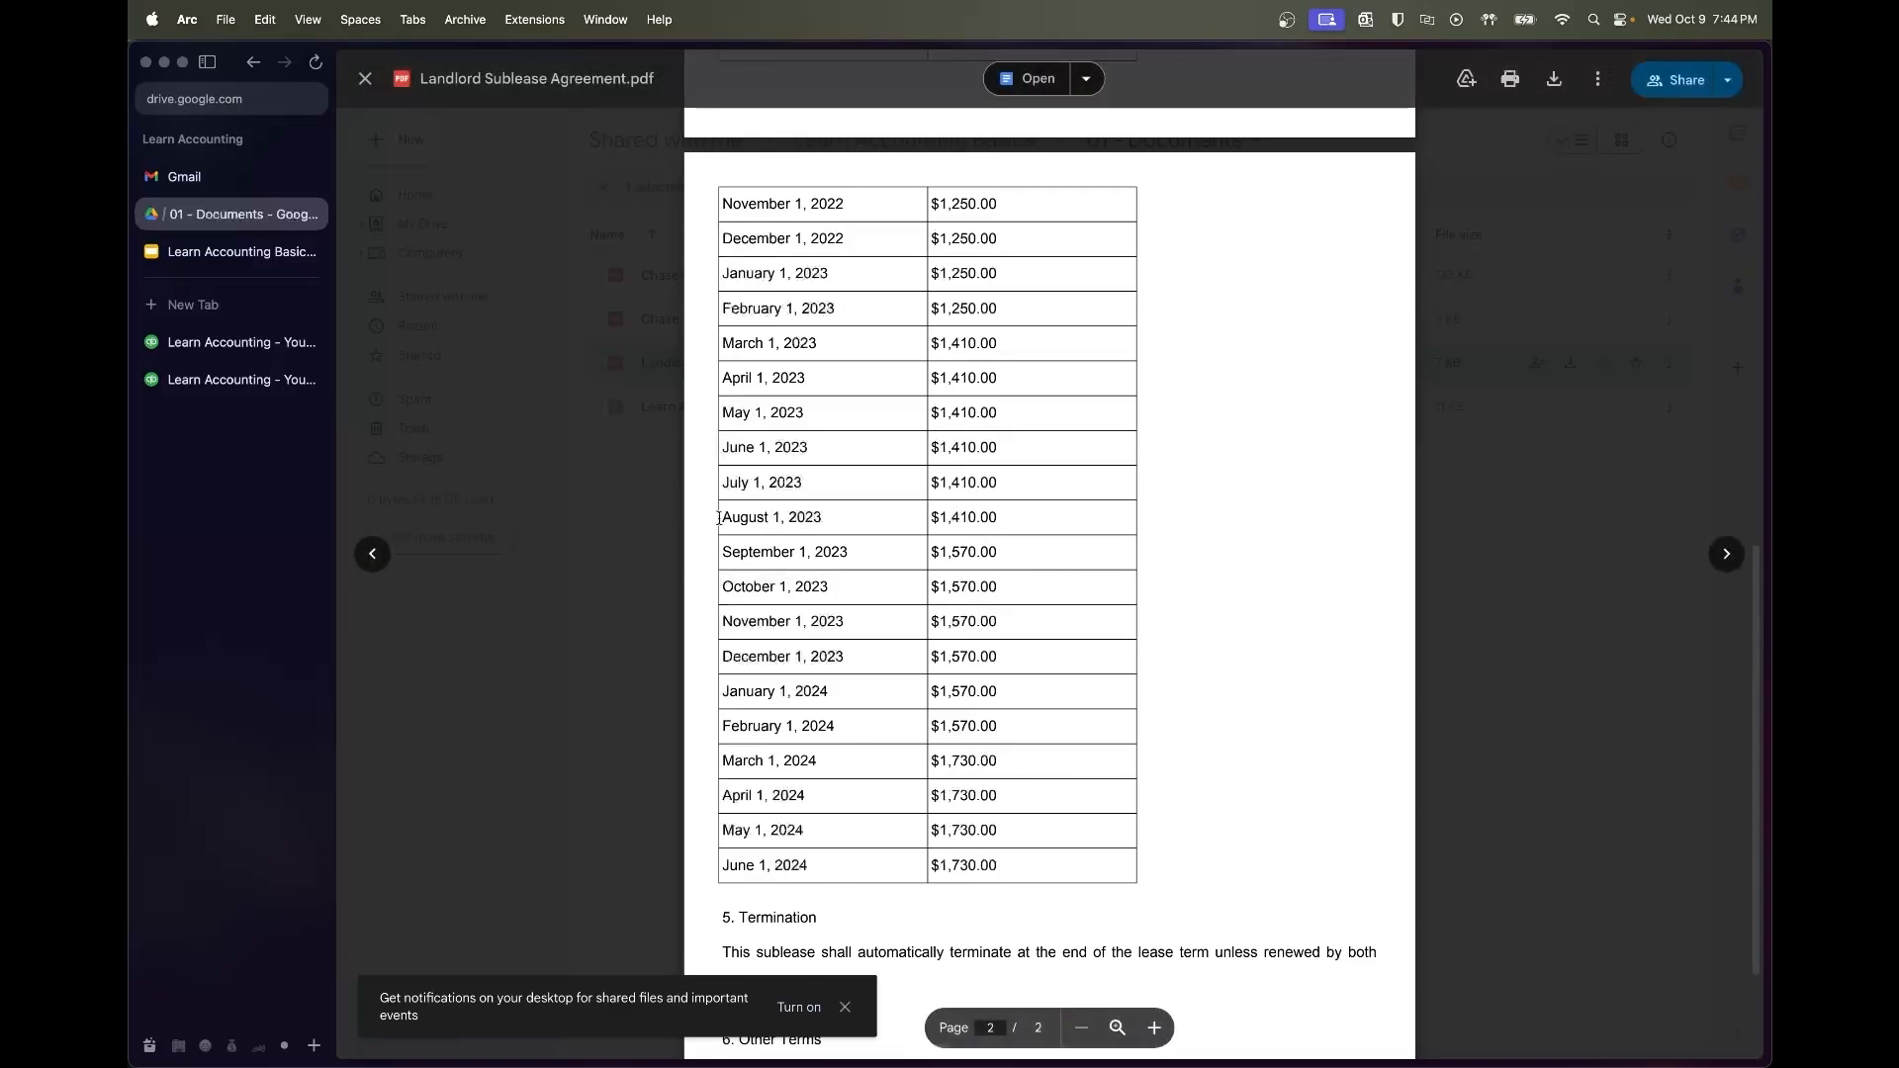
left_click_drag(719, 517, 1010, 519)
left_click_drag(720, 551, 1097, 686)
left_click(1055, 519)
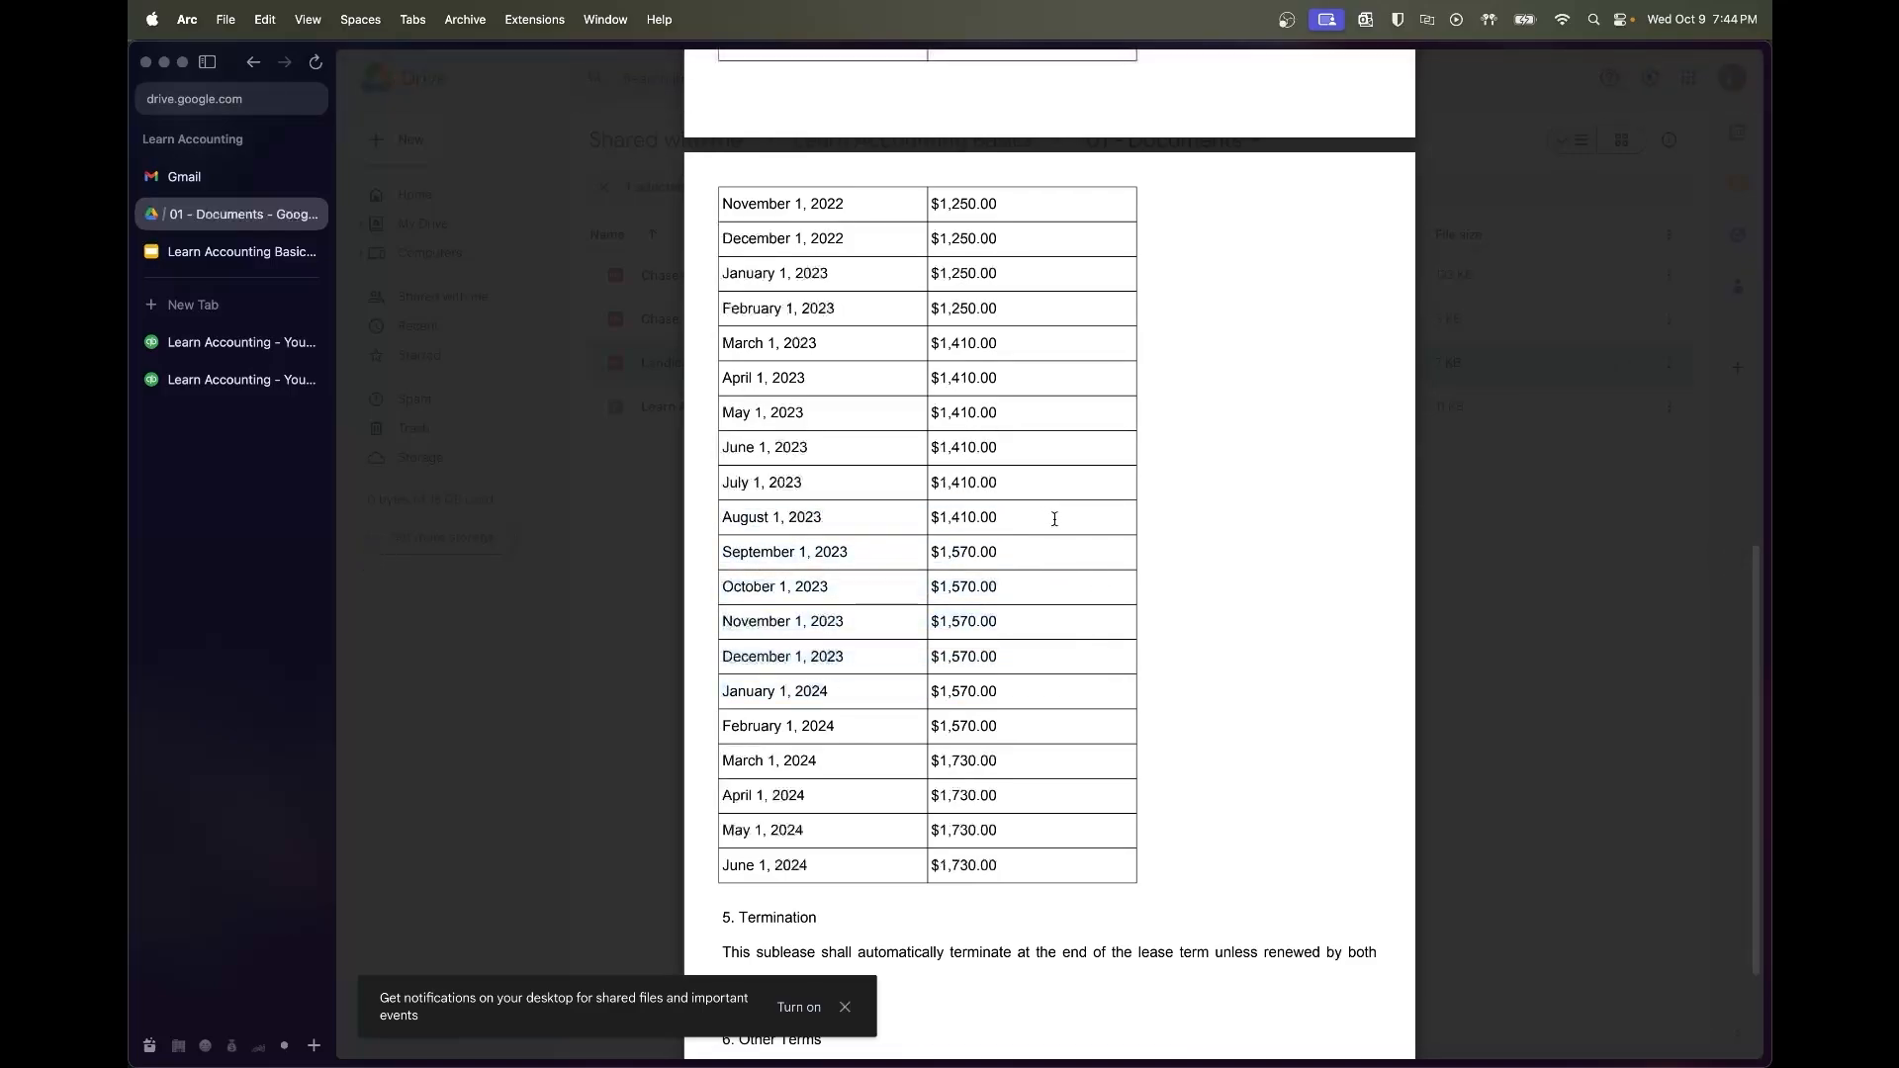
Add 10000 and 8460 in Calculator for a sum of 18460
key("super+Tab")
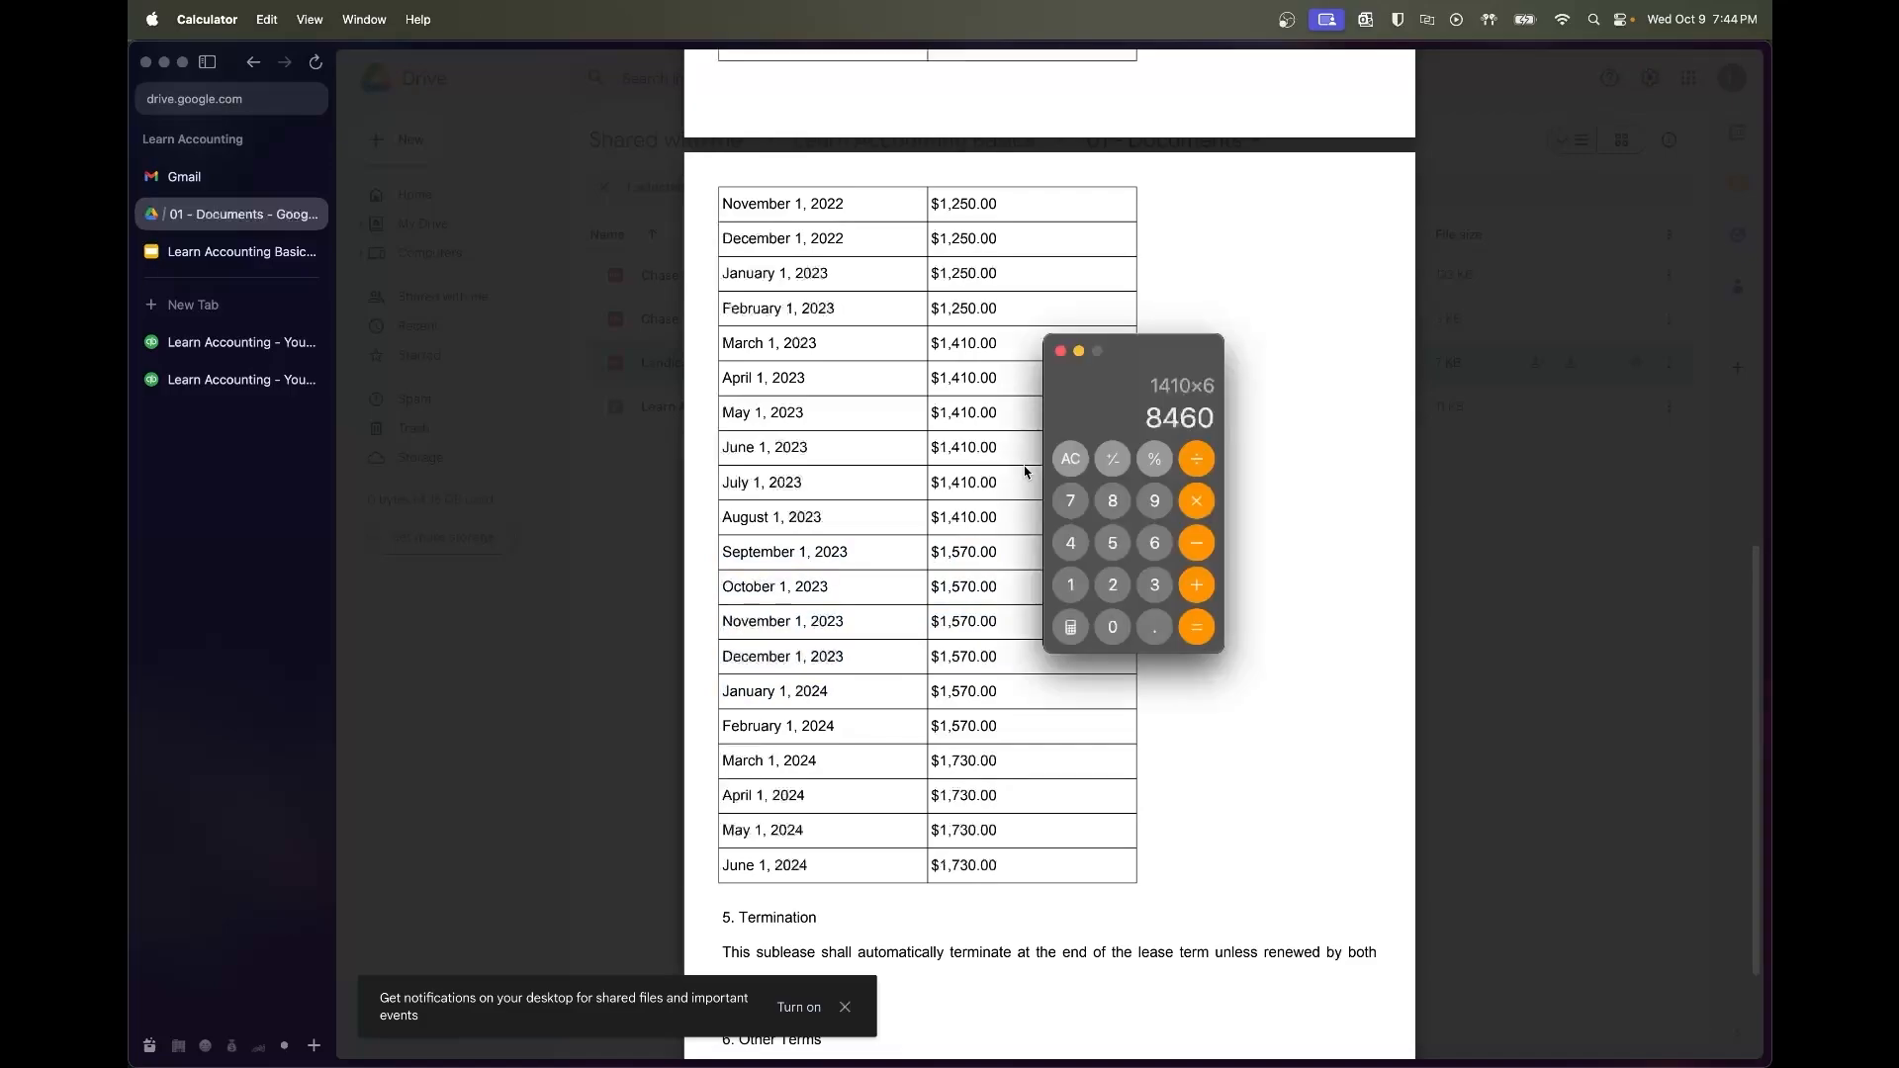
type("+100-")
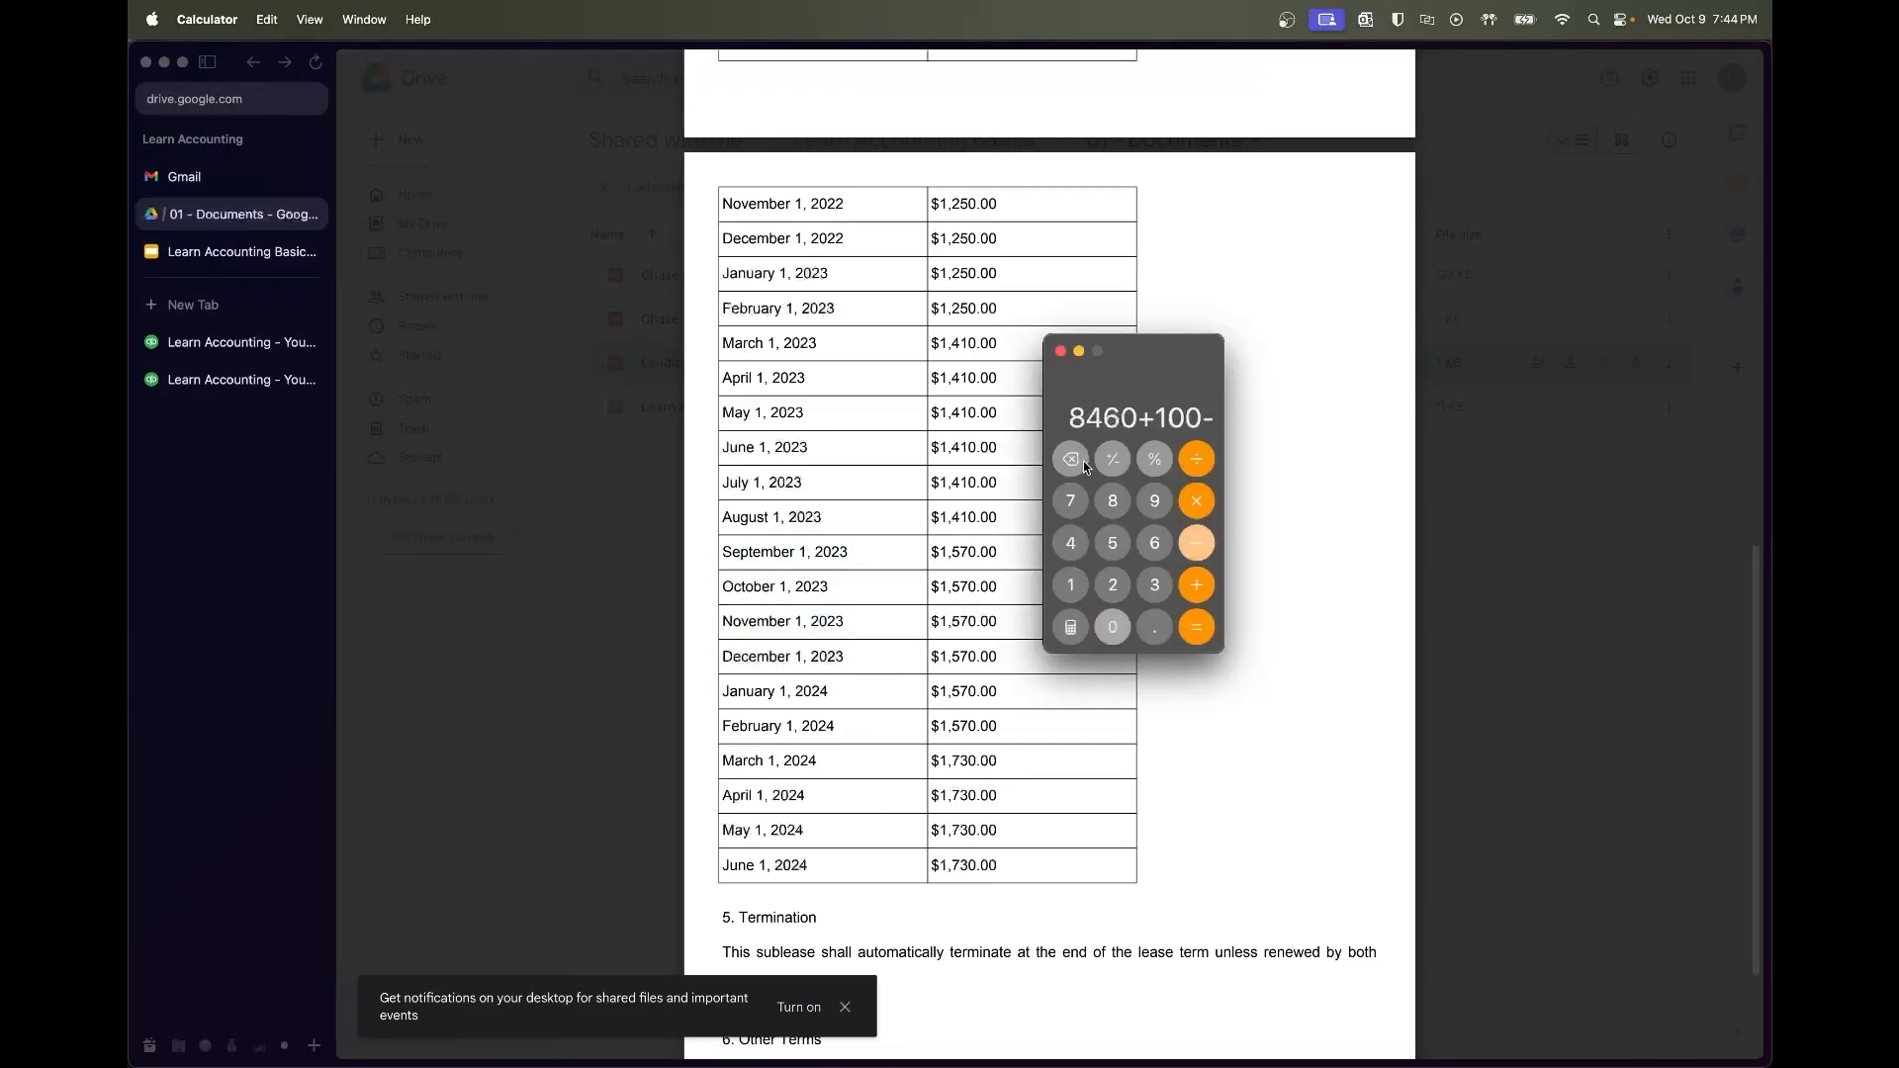
key("BackSpace")
type("0")
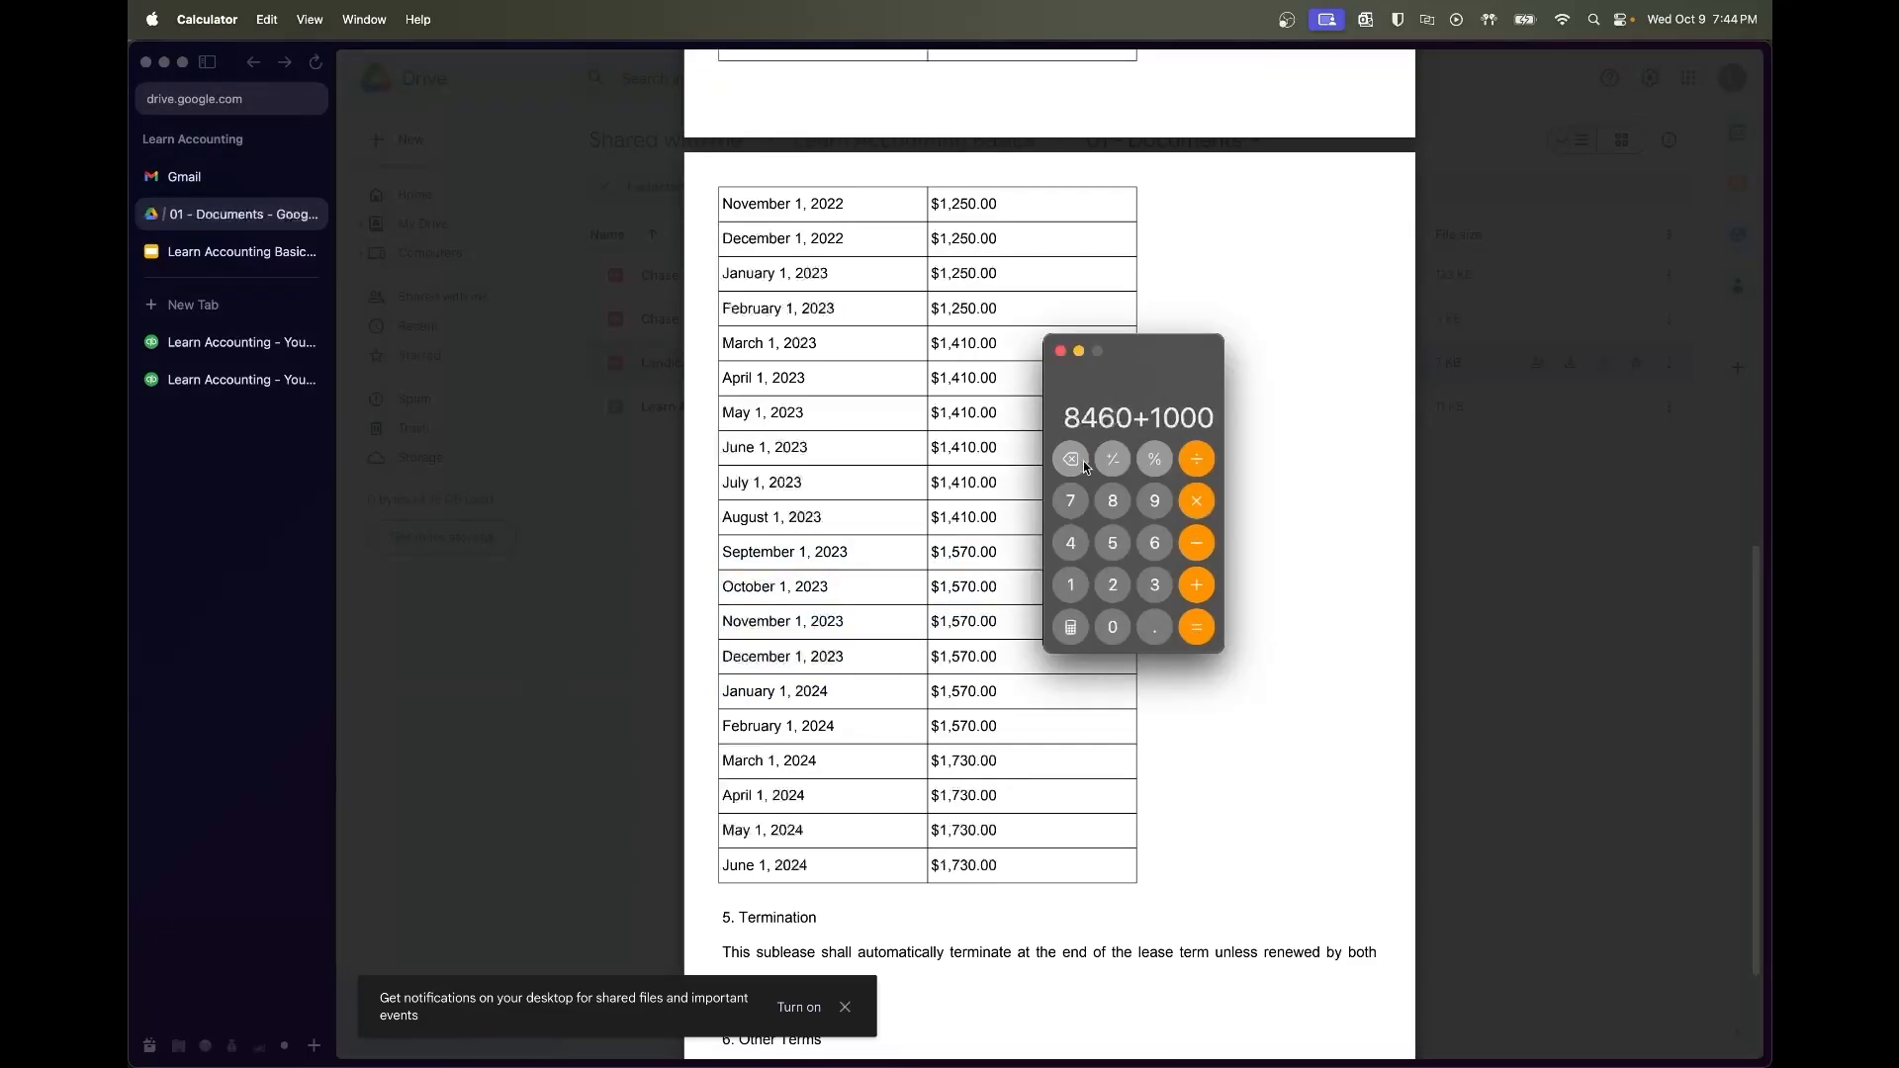
key("Return")
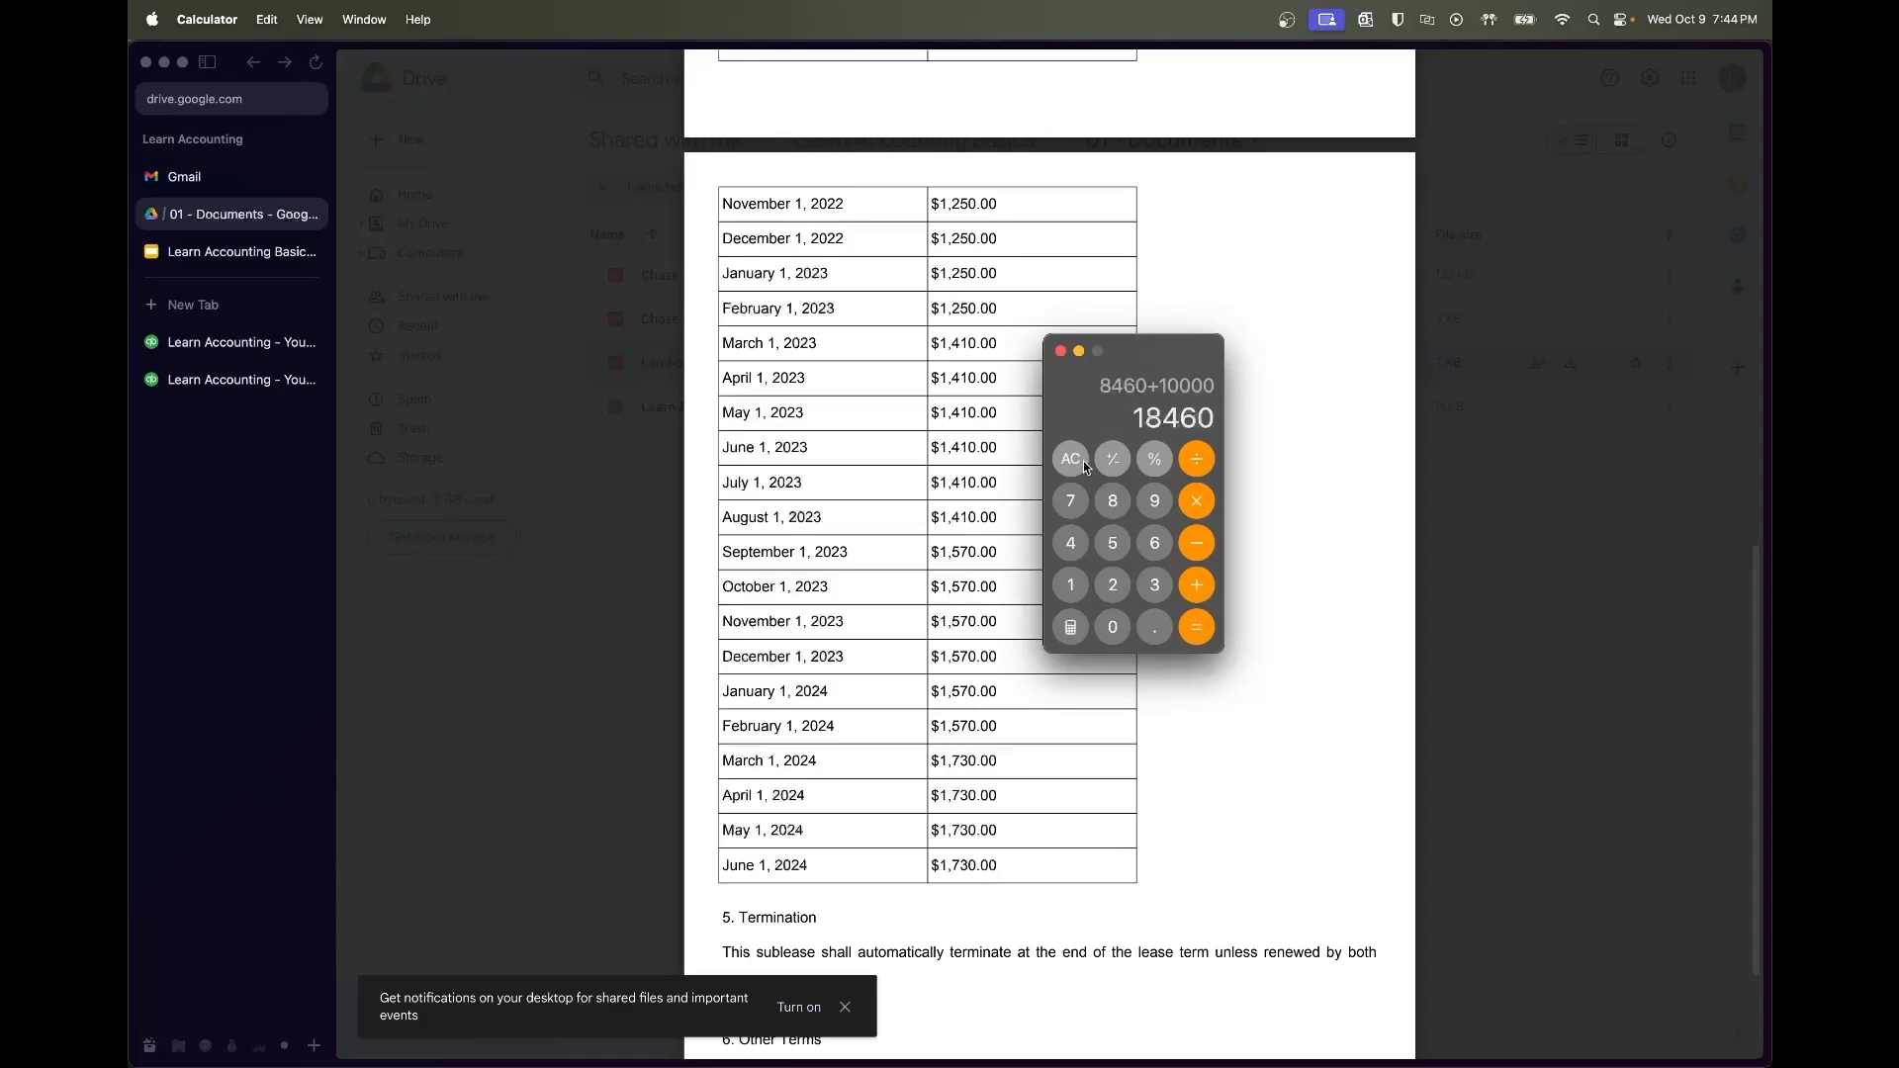
Subtract the 1250 free month to reach 17210, then return to the browser
type("-1250")
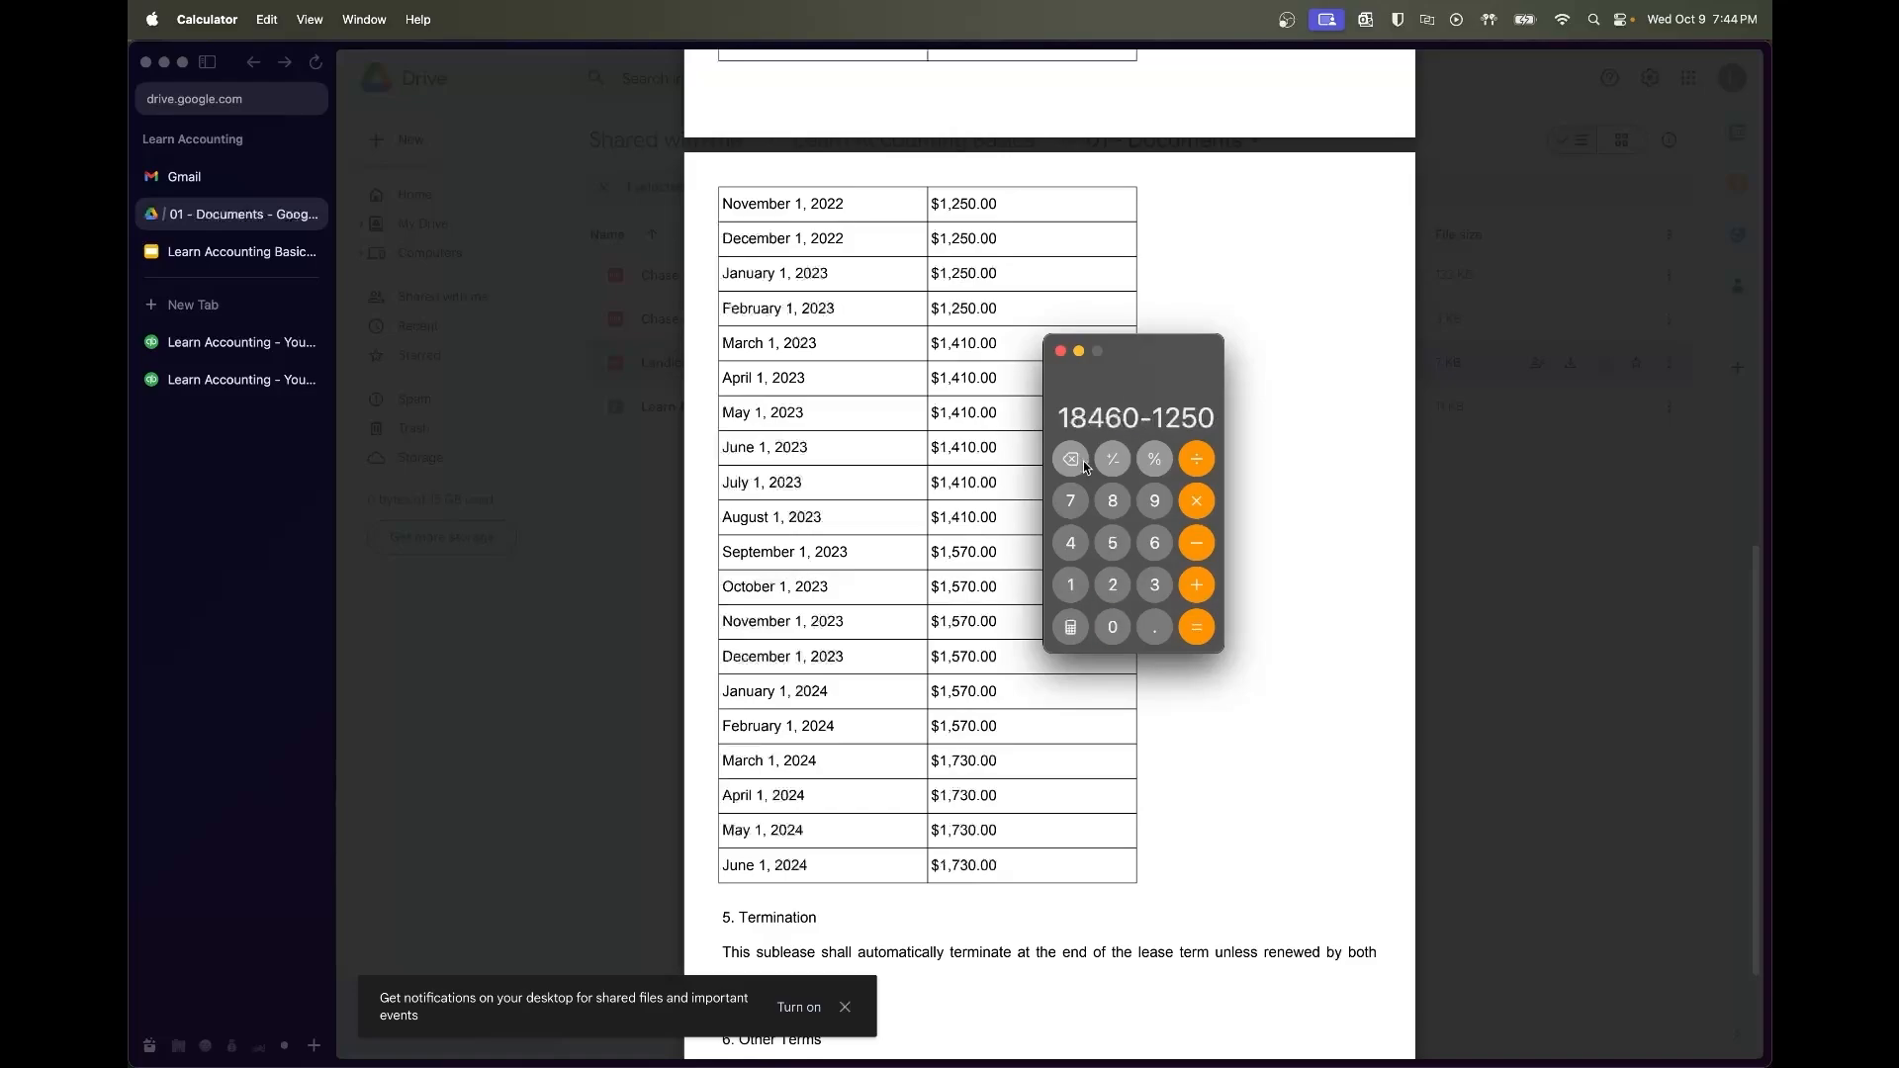
scroll(969, 479, "up", 10)
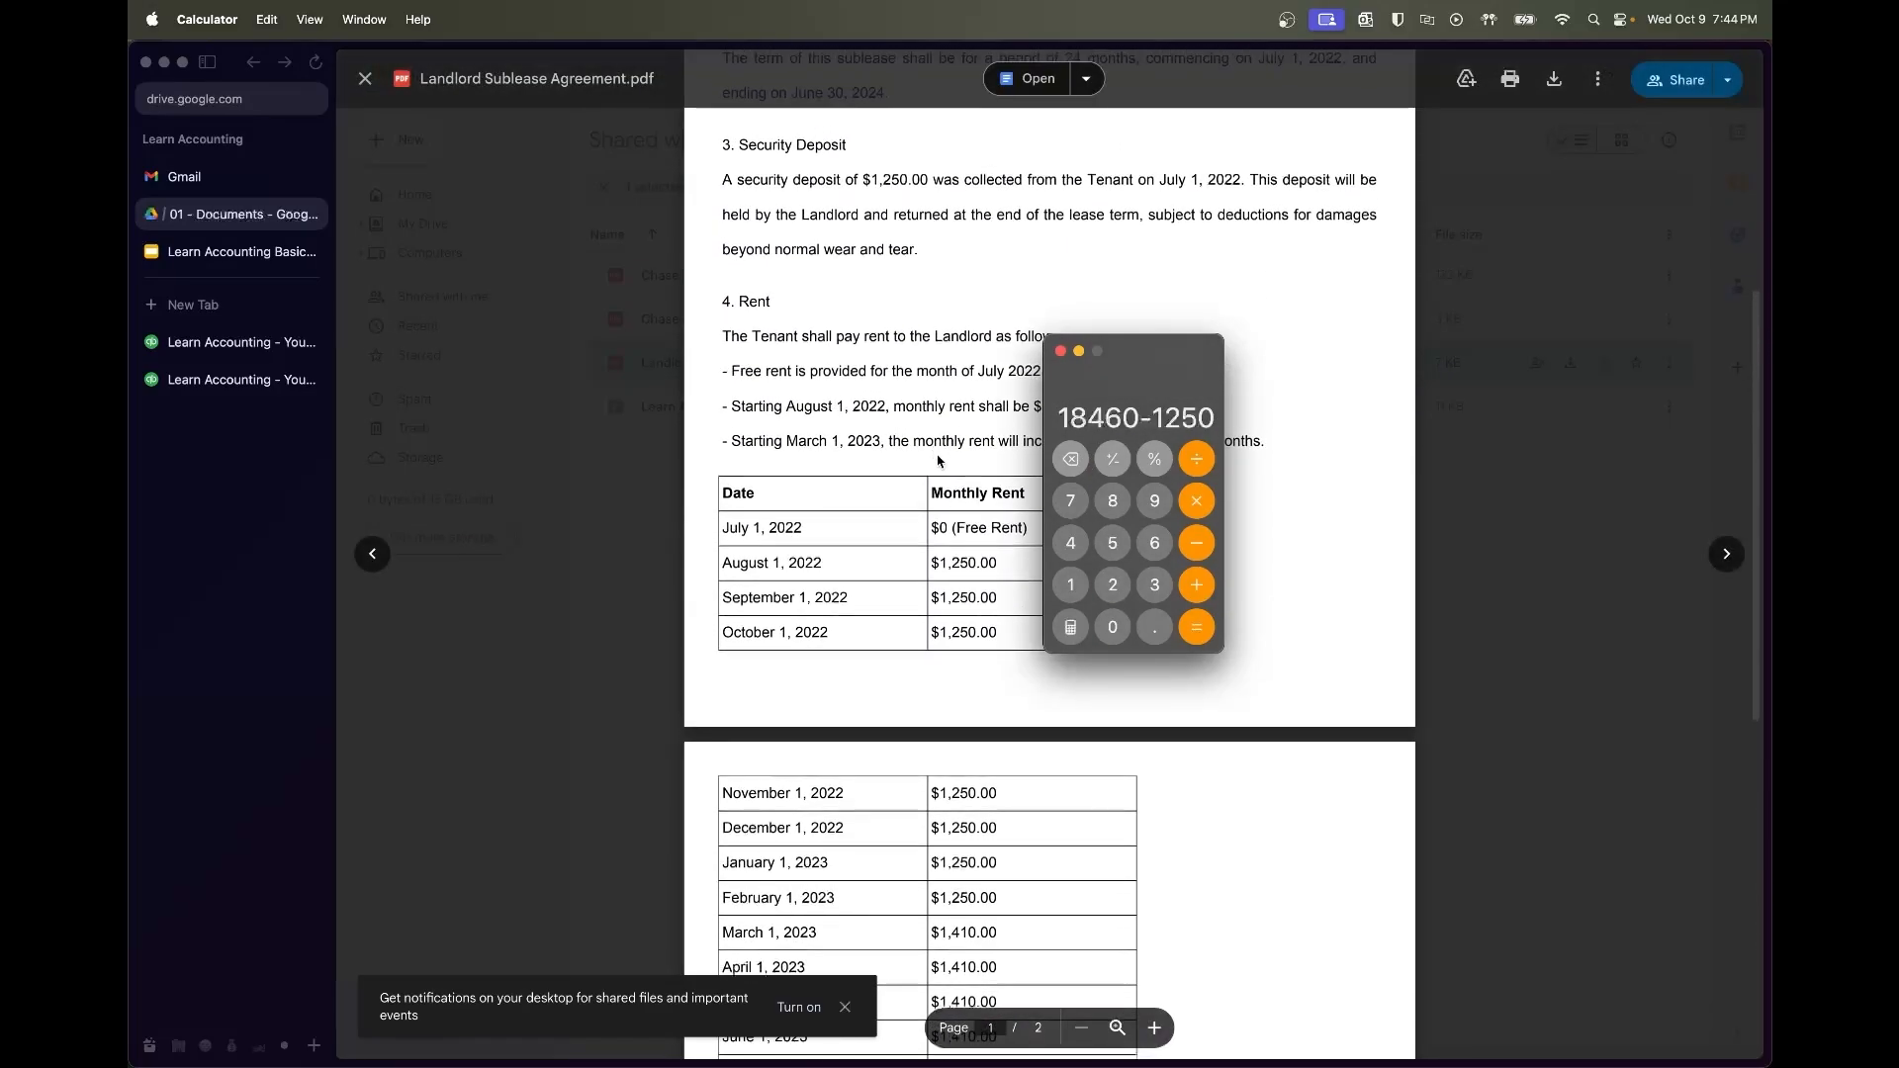
key("Return")
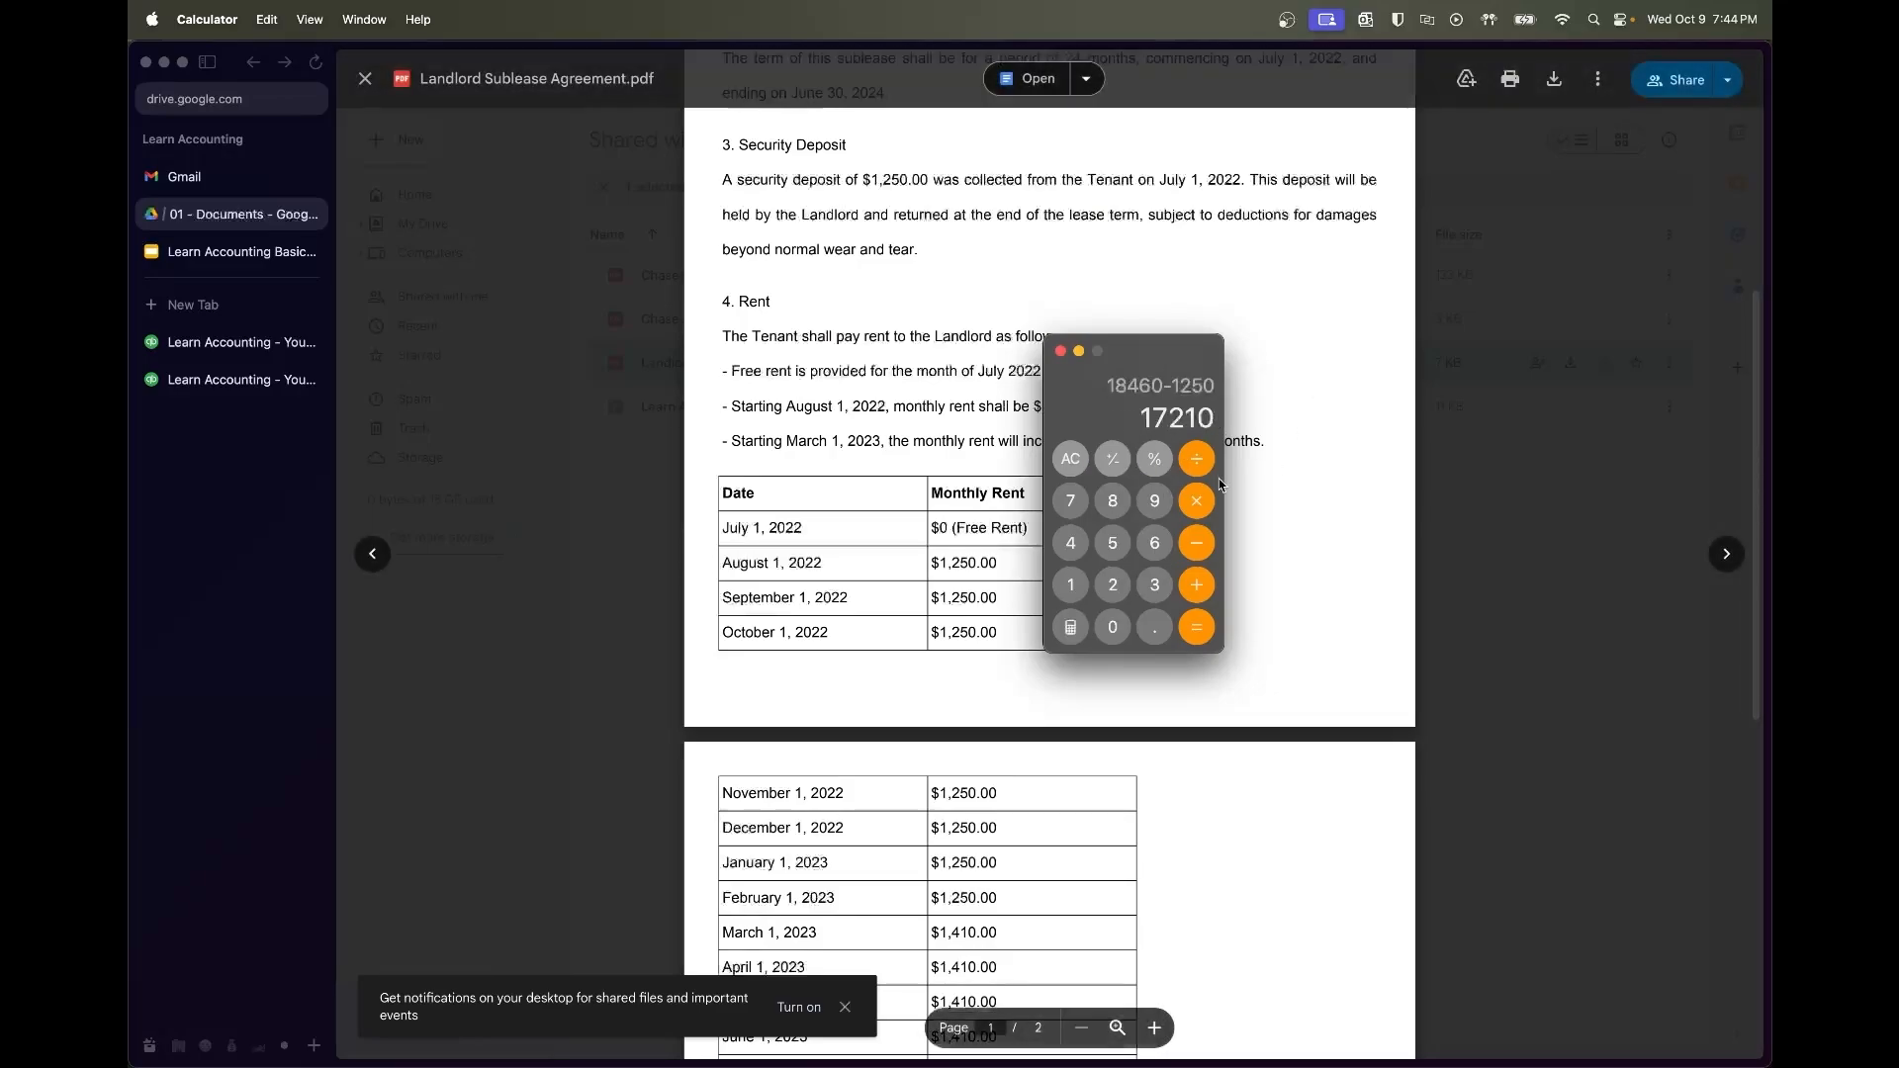
scroll(1029, 539, "down", 3)
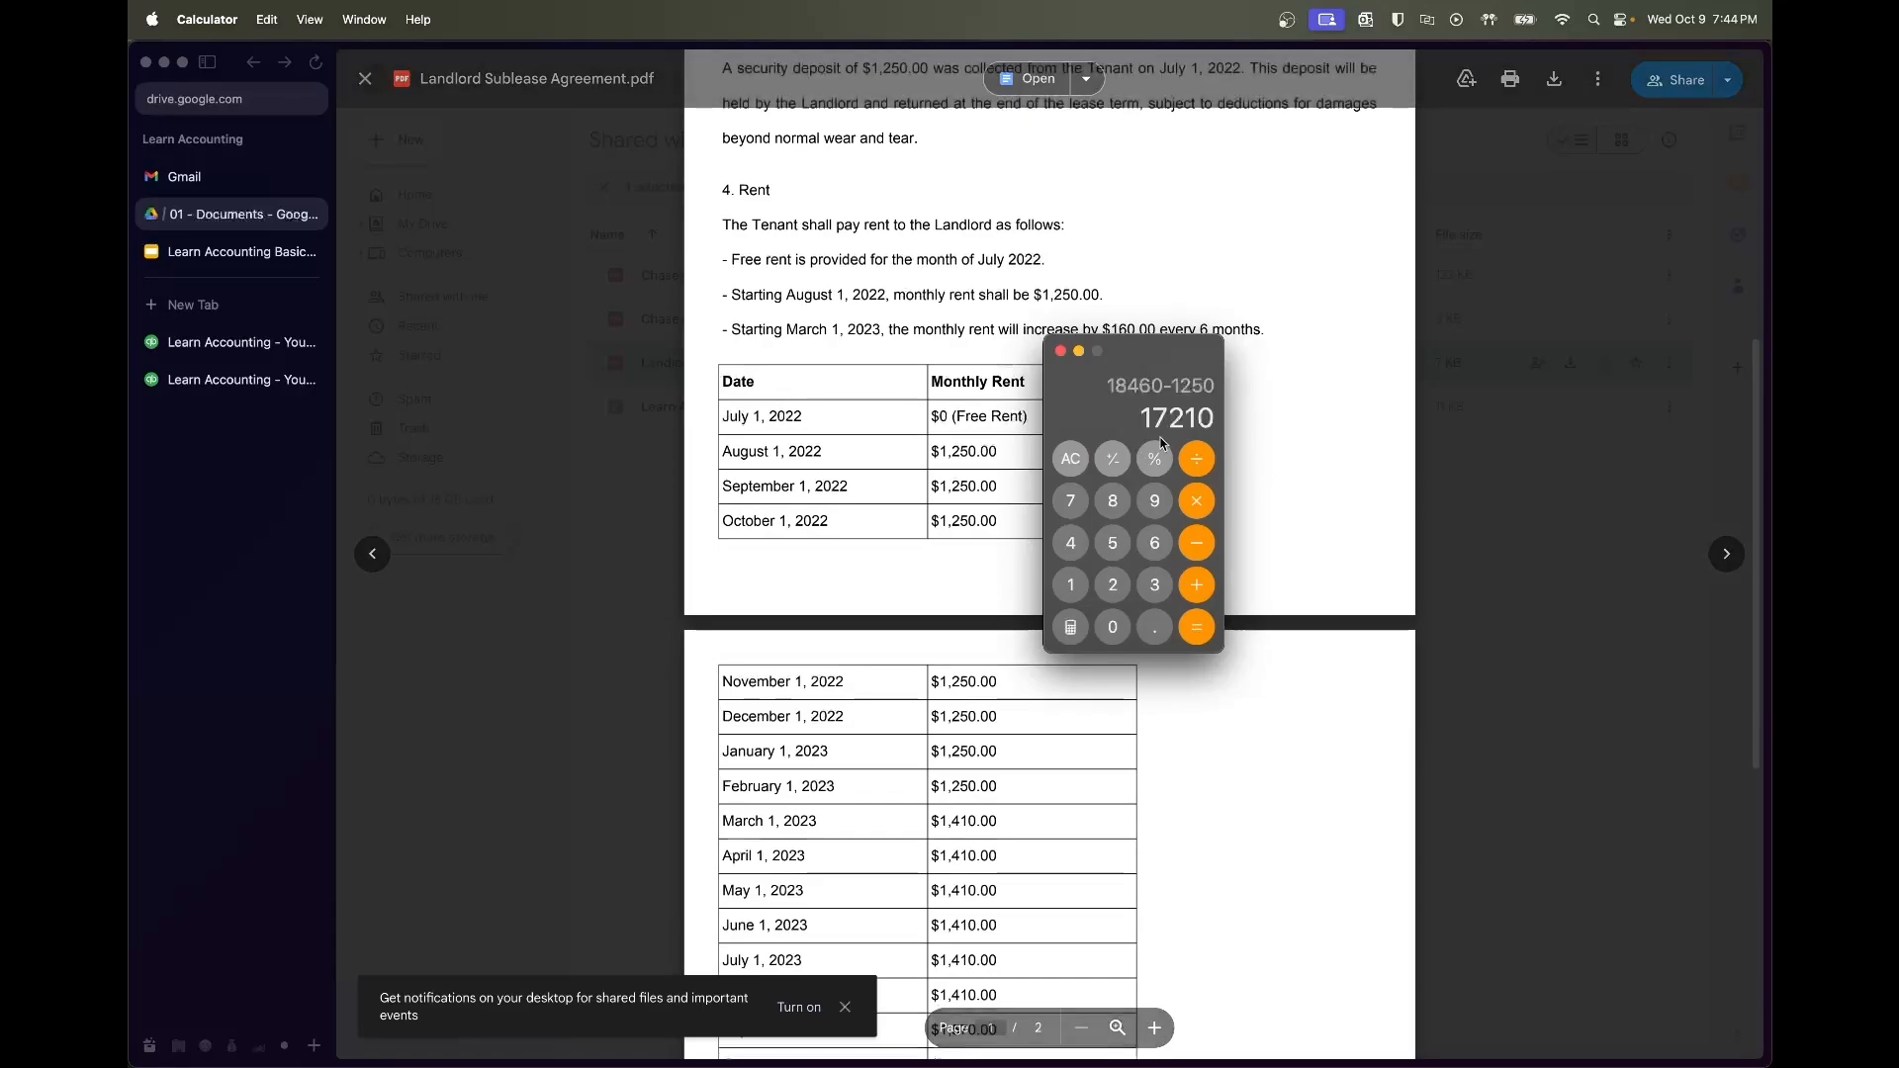
left_click(208, 369)
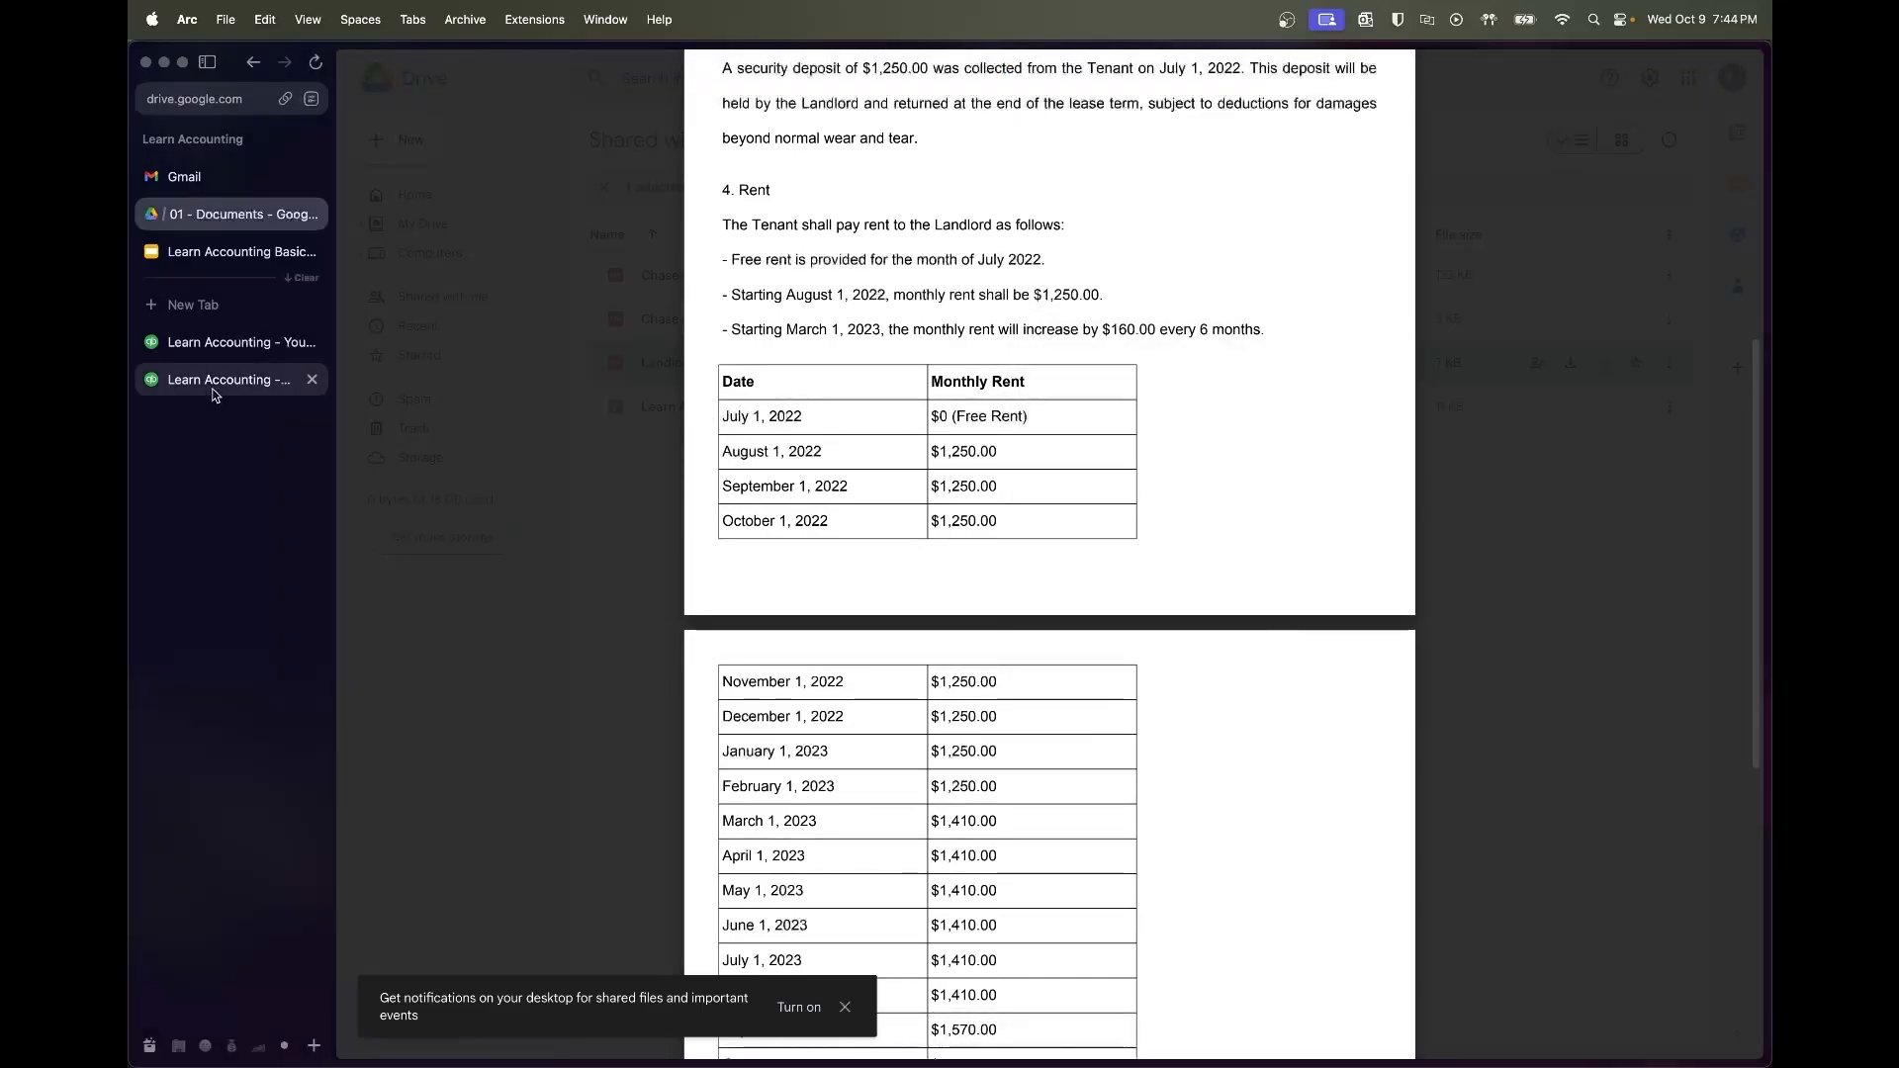
Check that the Profit and Loss Rent line shows 17,210.00
left_click(238, 384)
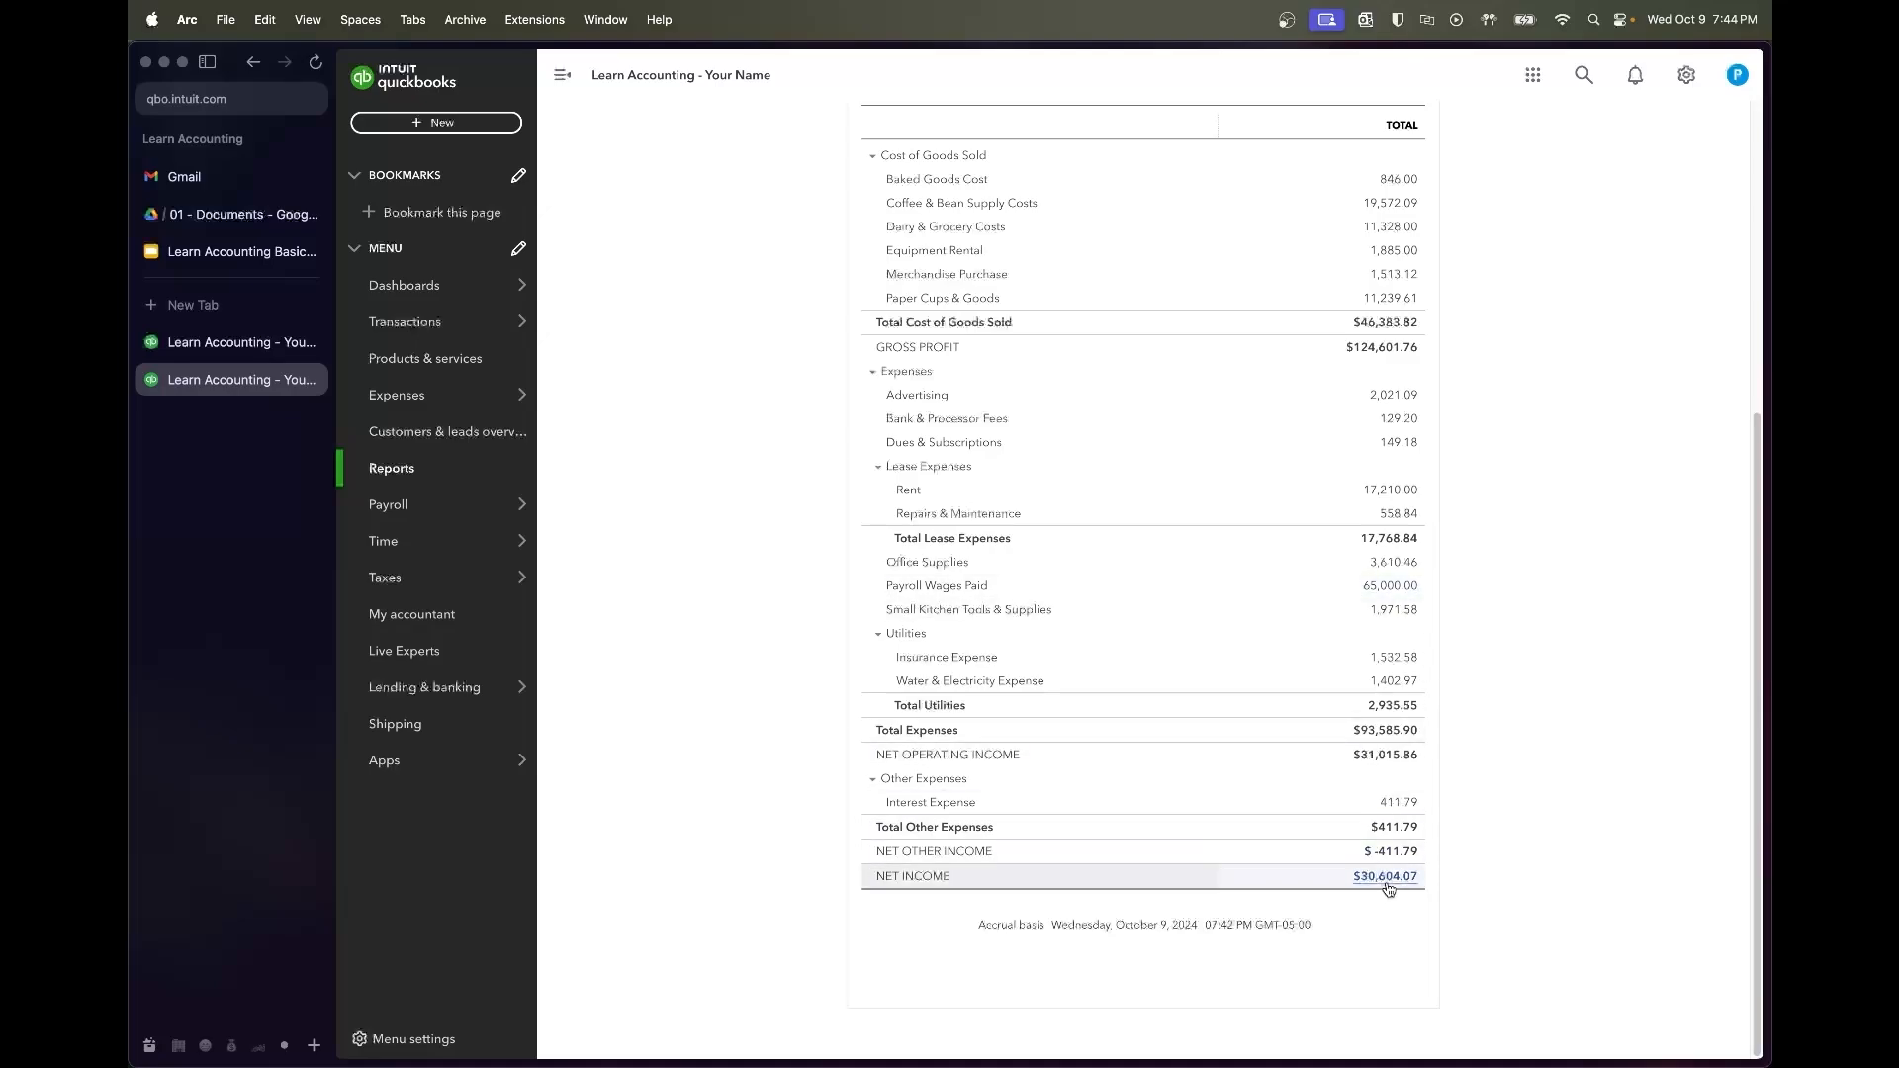
scroll(1380, 306, "up", 2)
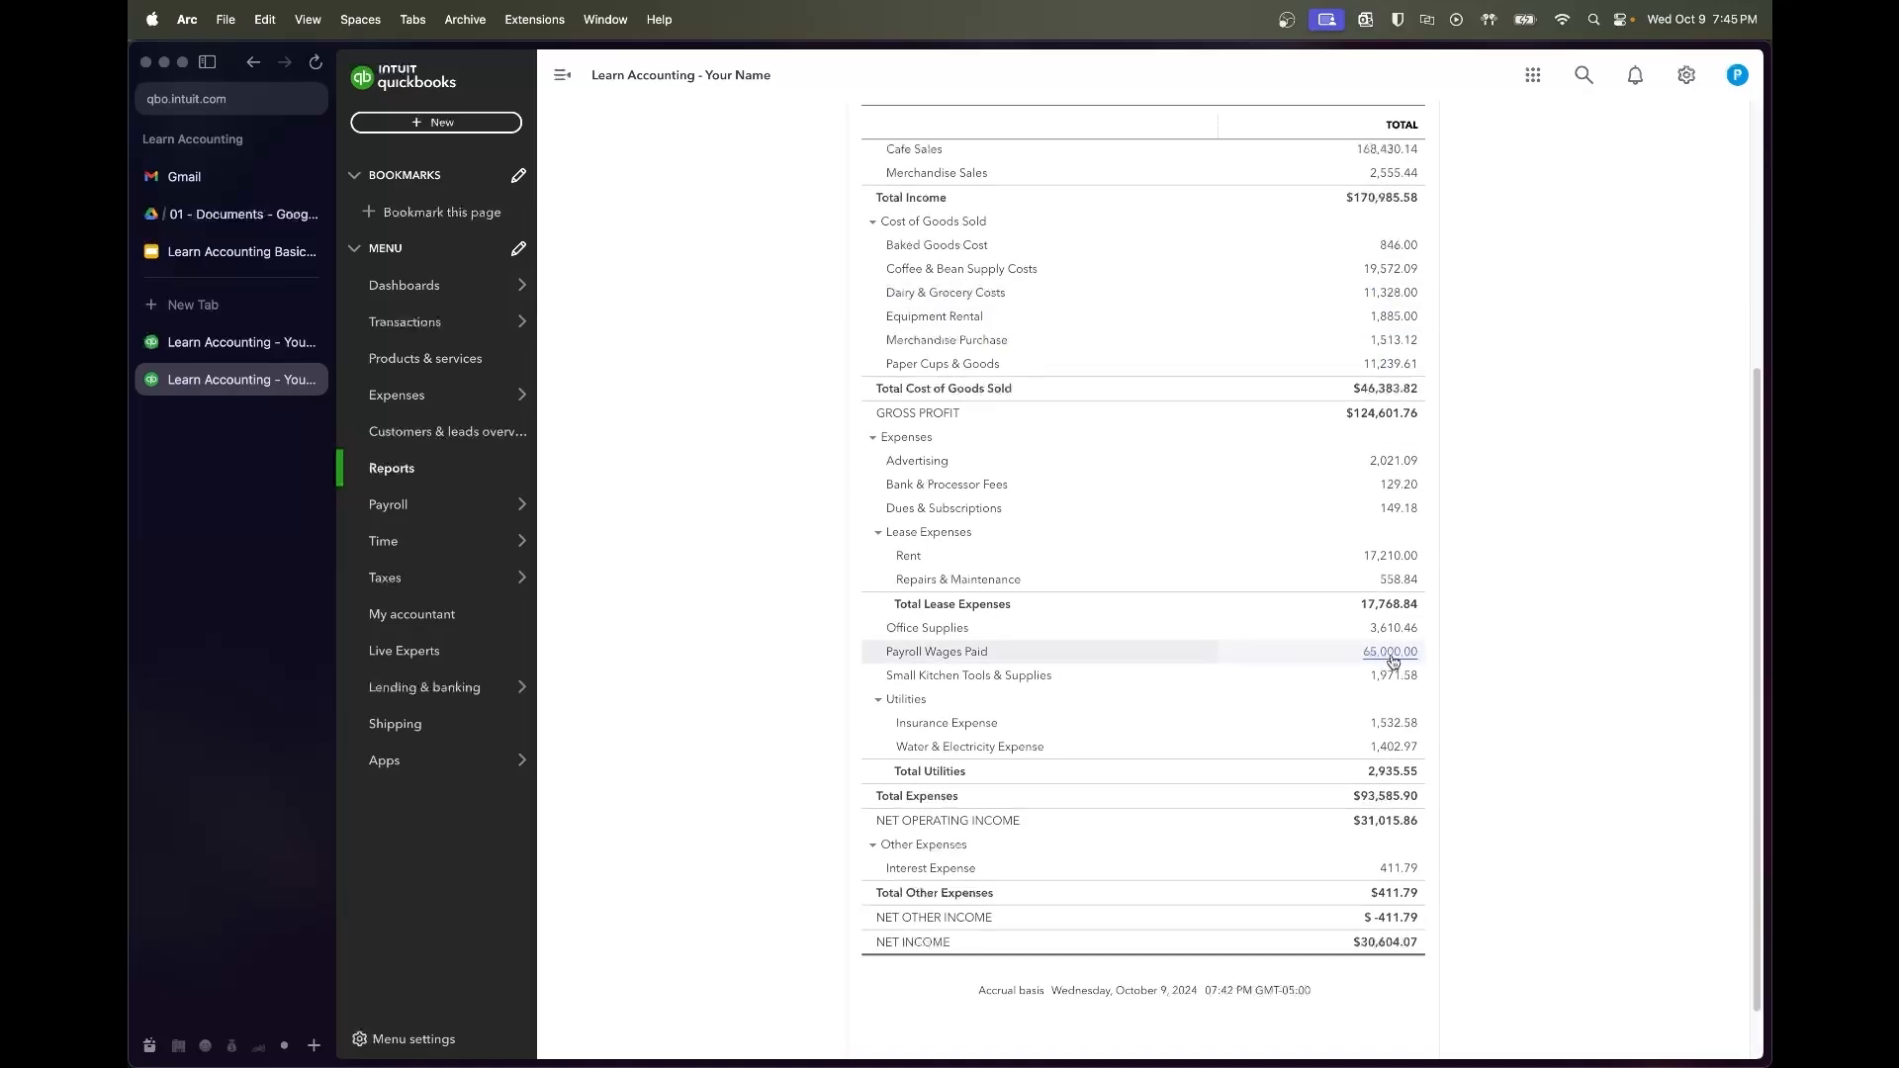
scroll(1343, 597, "up", 4)
Scroll through the Balance Sheet as of August 31, 2023, with total assets $32,118.19
key("ctrl+Tab")
scroll(1464, 690, "up", 3)
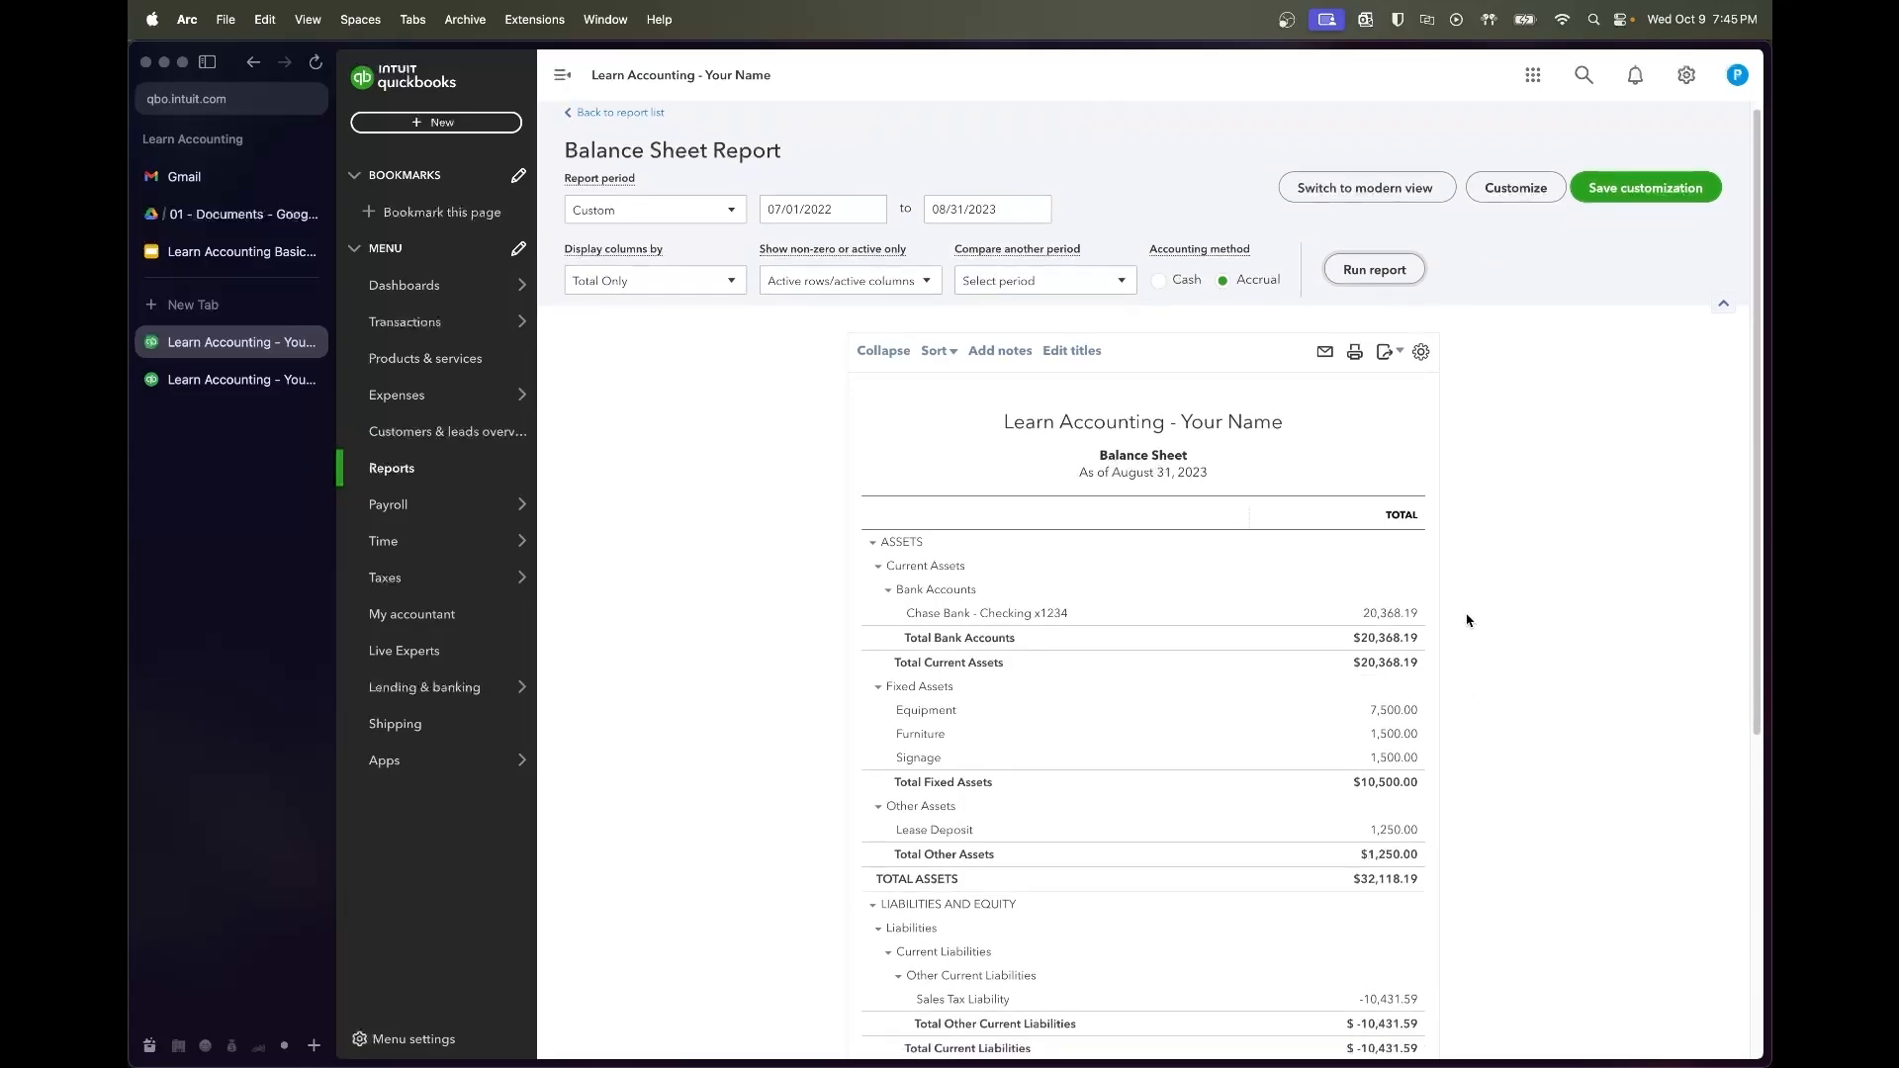
scroll(1467, 620, "down", 1)
scroll(1486, 636, "down", 2)
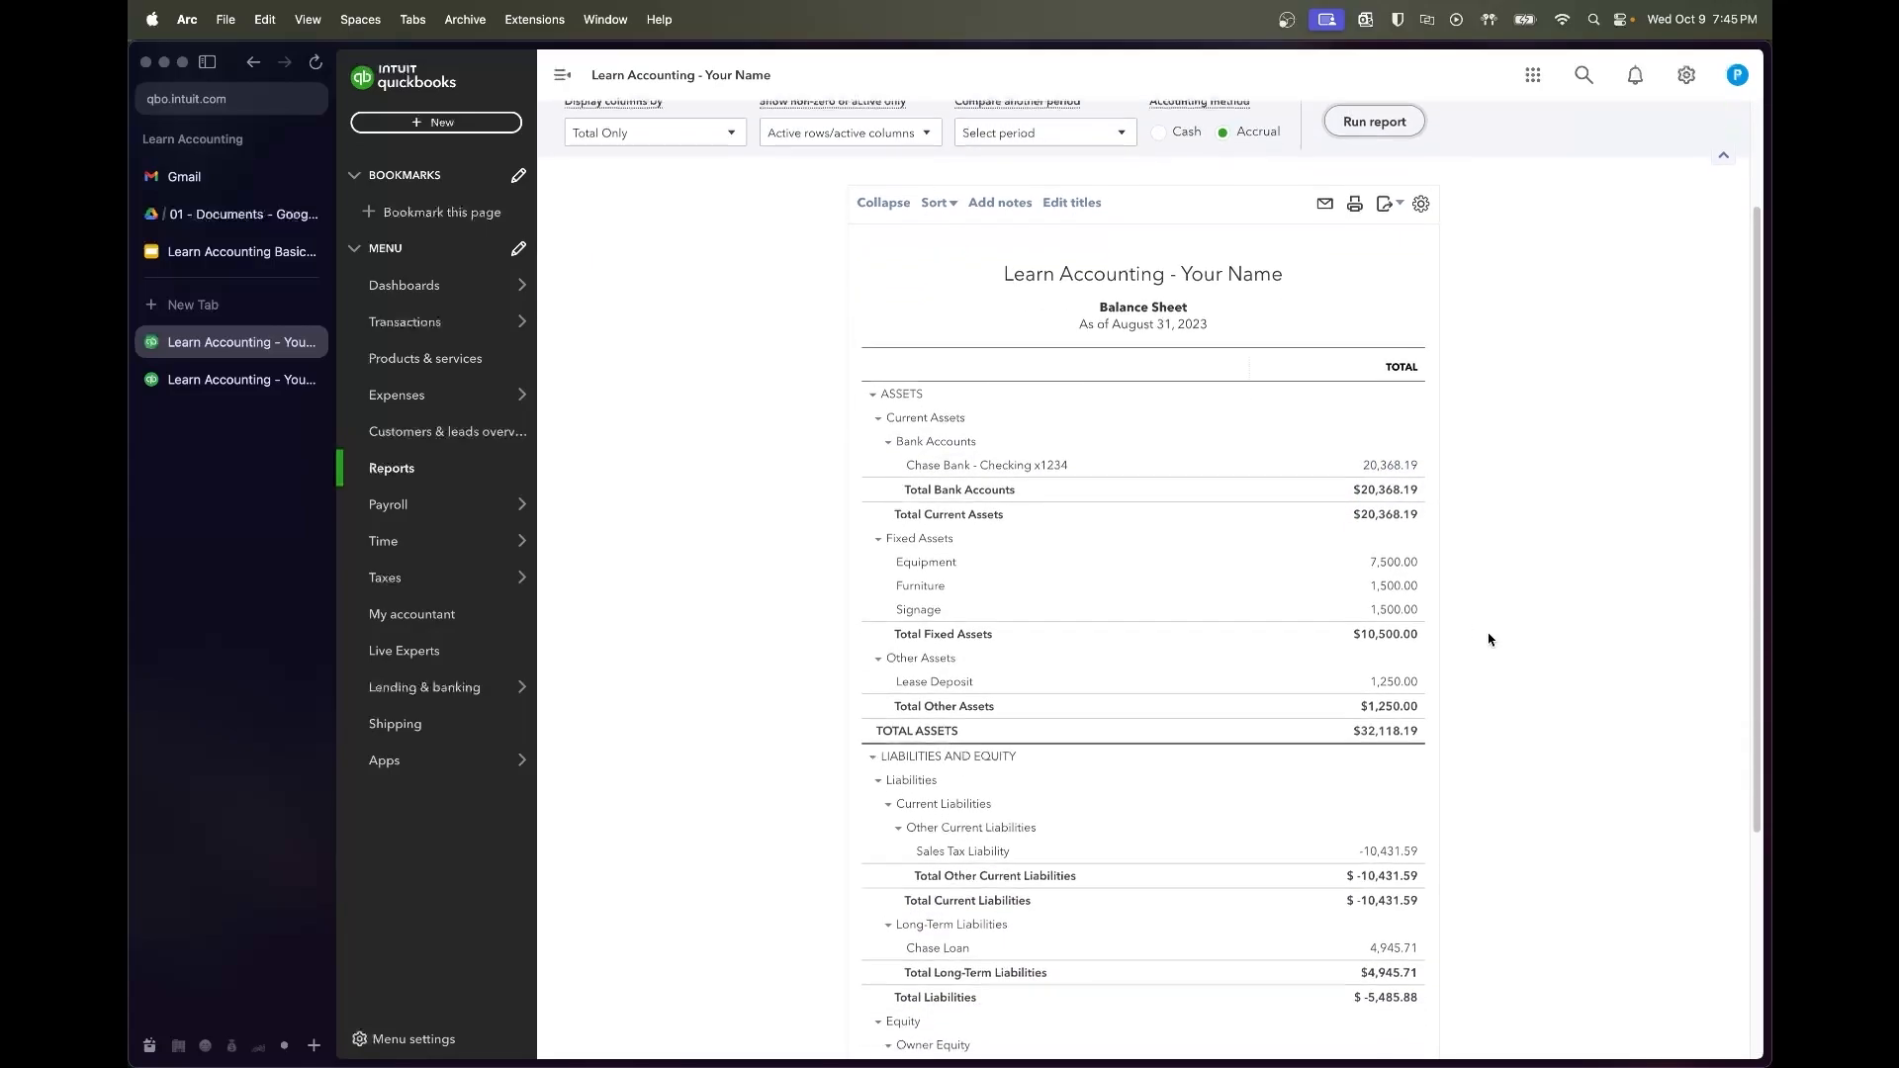
scroll(1457, 586, "down", 7)
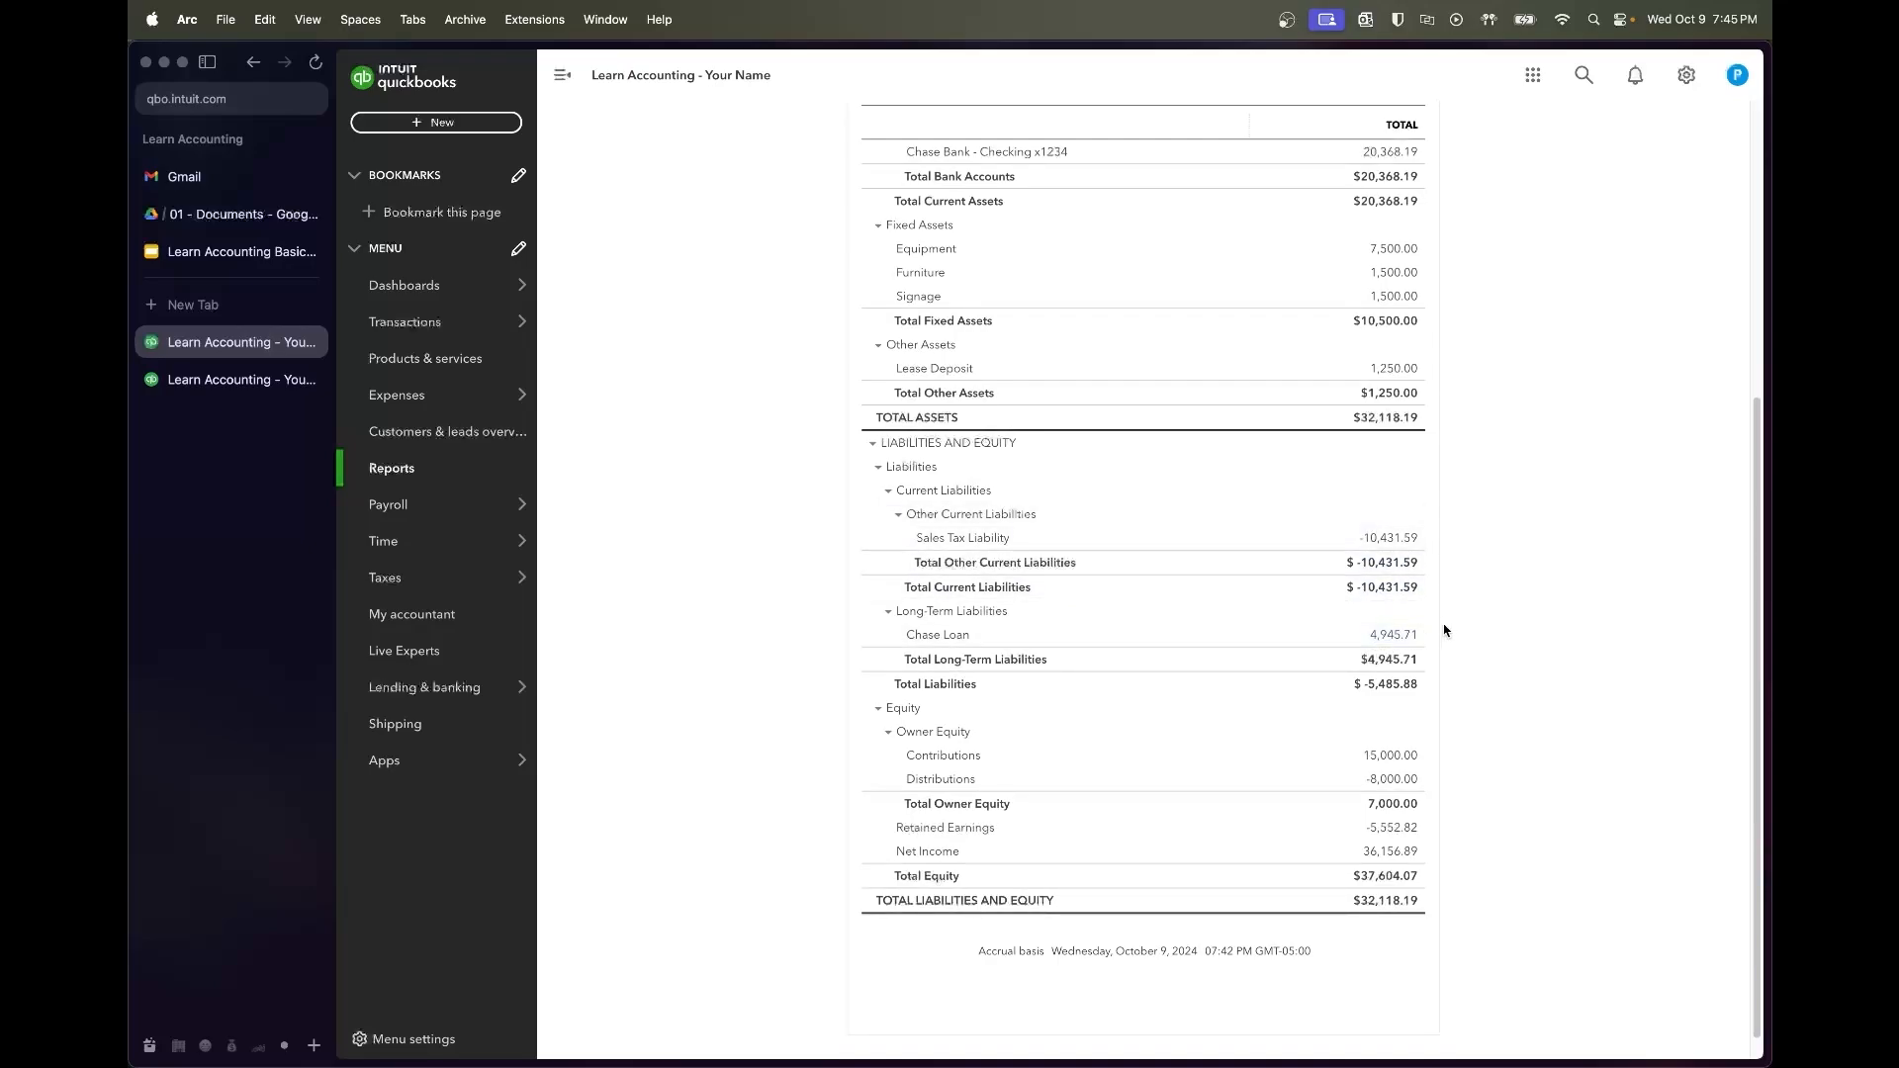
scroll(1485, 676, "down", 1)
scroll(1484, 676, "up", 2)
scroll(1484, 675, "up", 4)
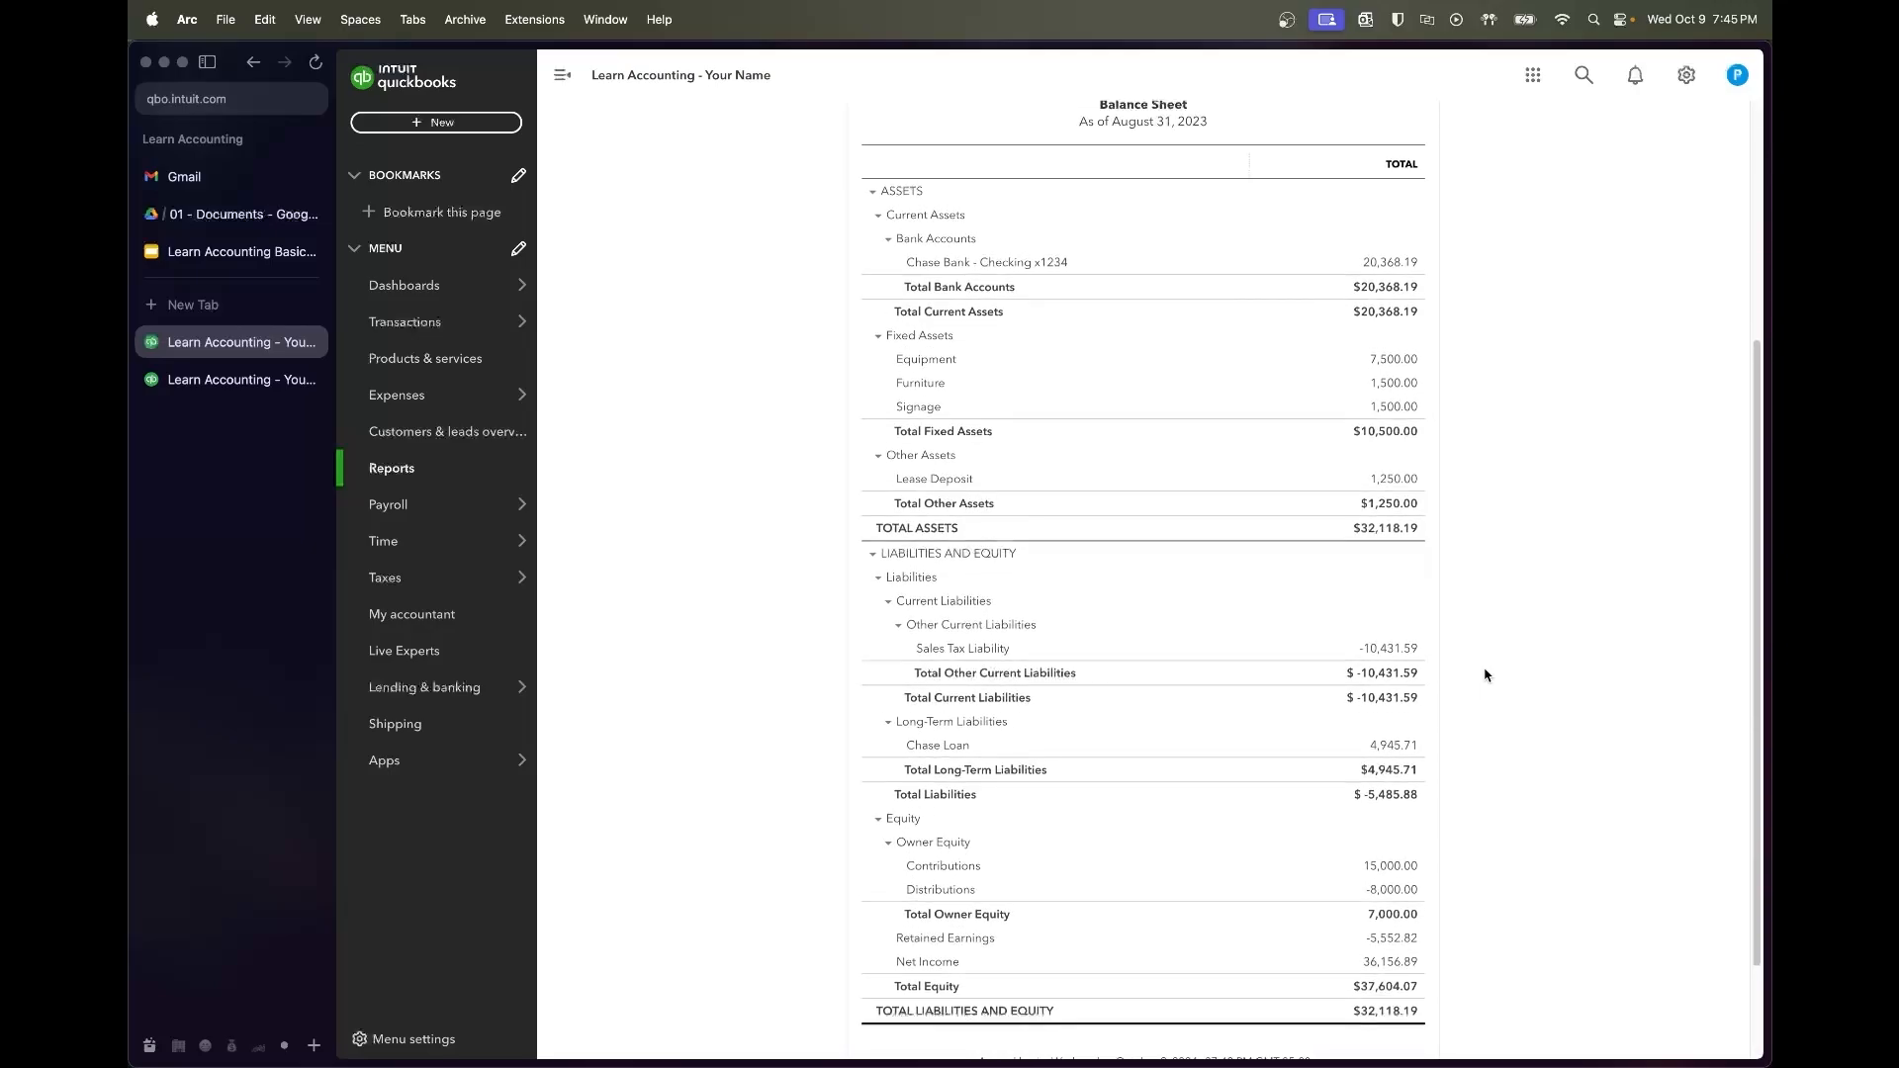
scroll(1485, 675, "down", 4)
scroll(1484, 666, "up", 2)
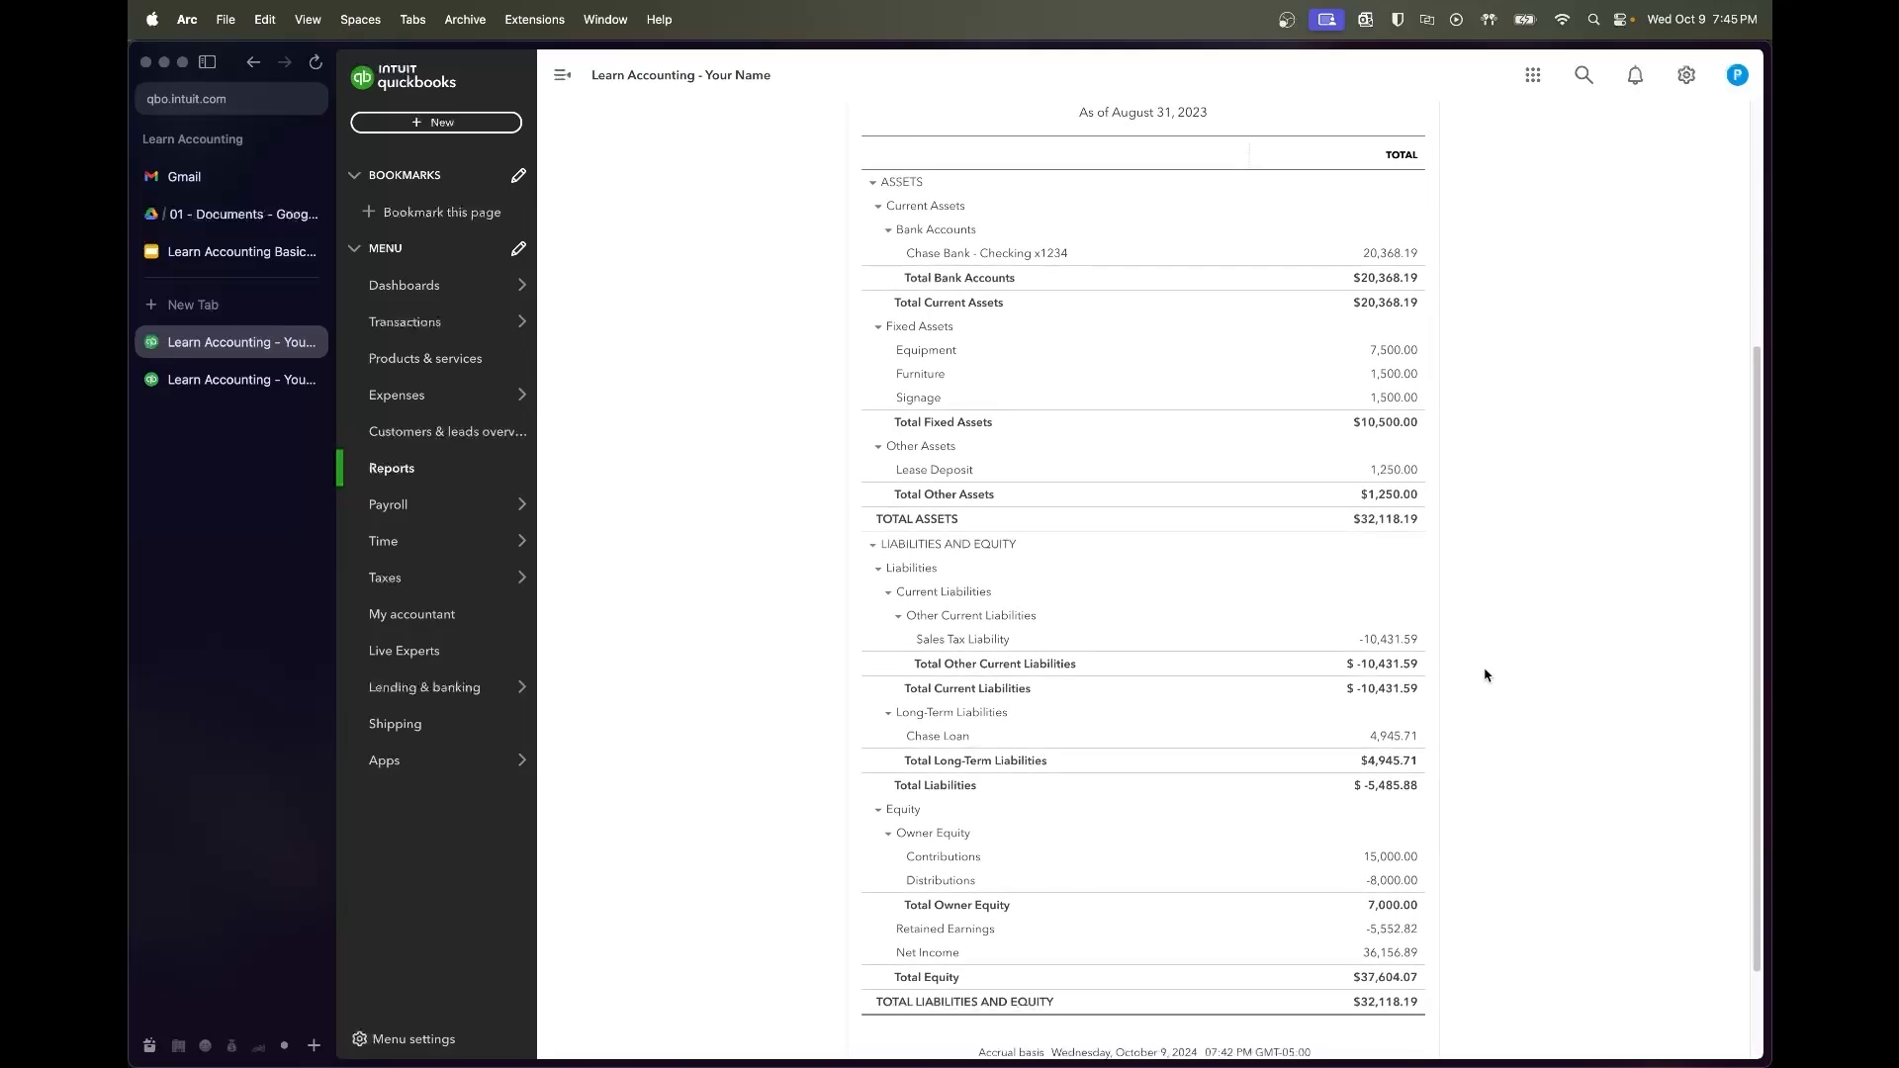
Recheck the Profit and Loss figures, then return to the top of the Balance Sheet
mouse_move(509, 527)
left_click(233, 382)
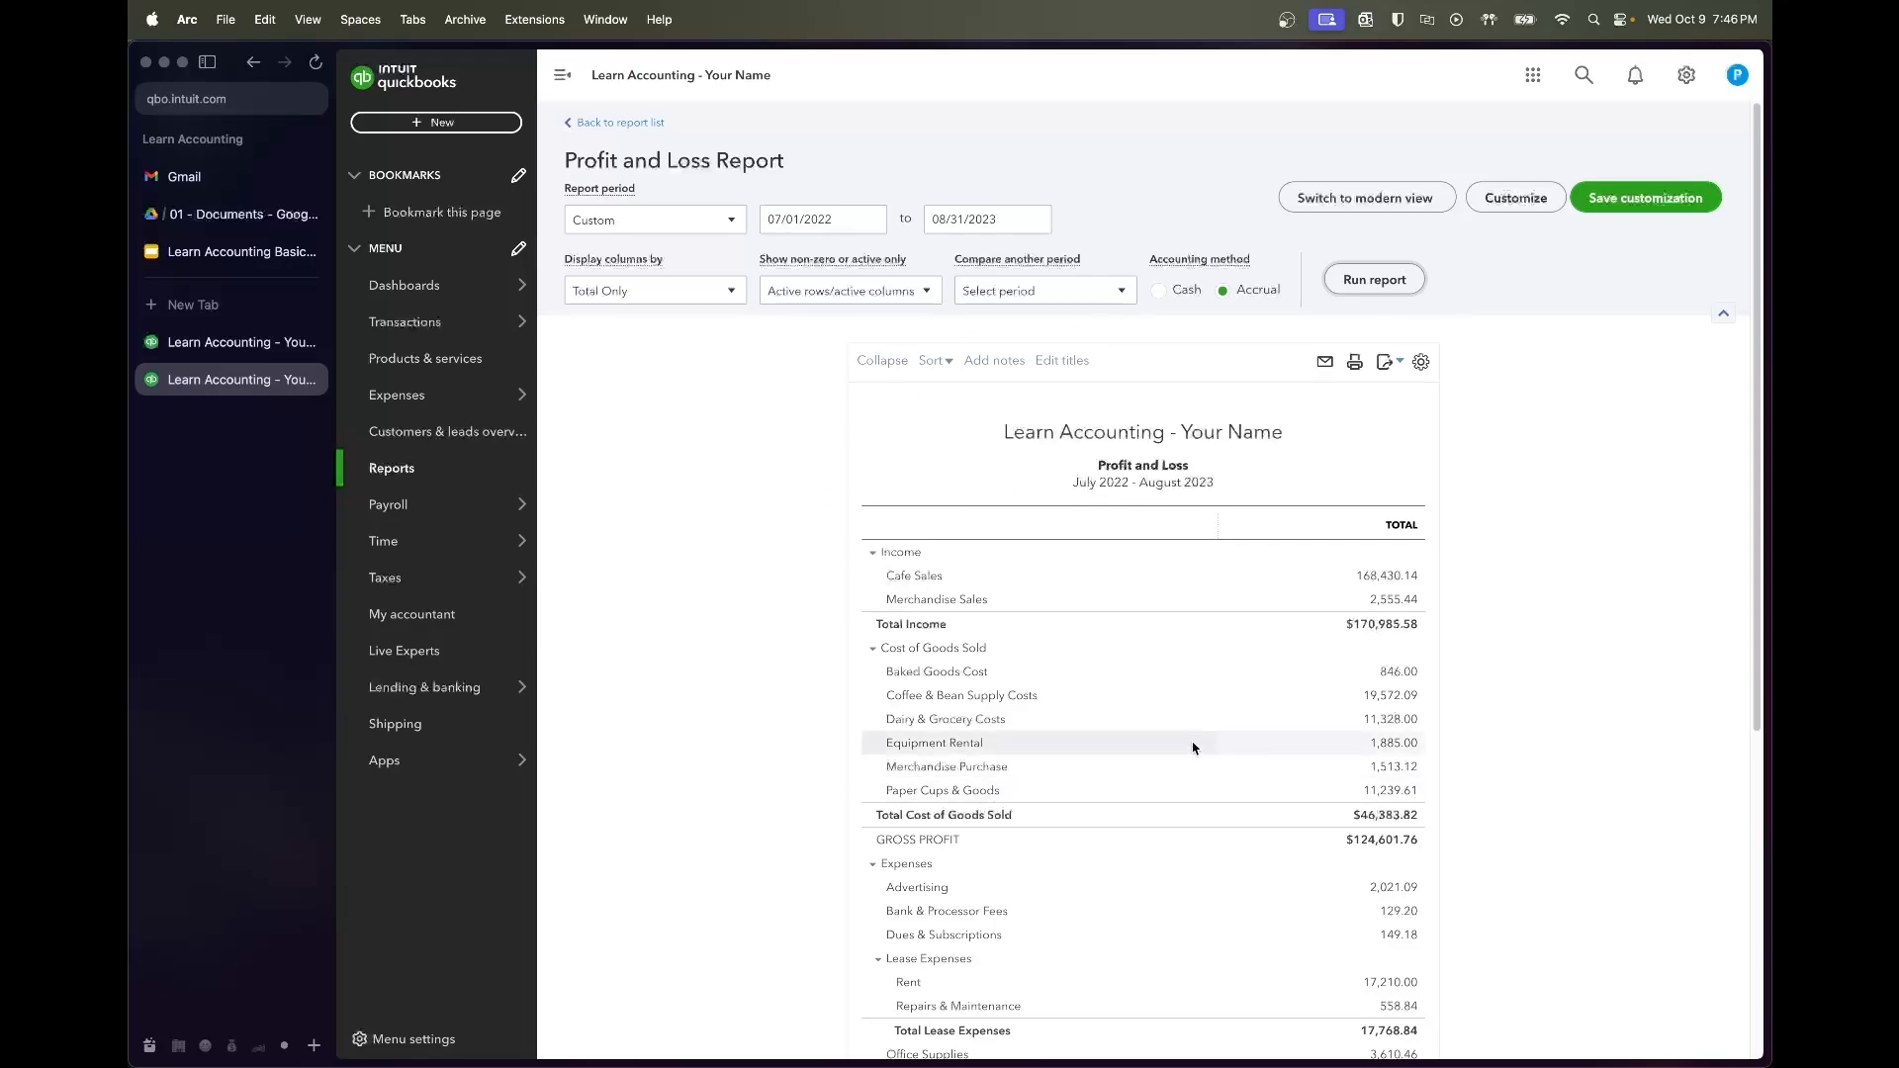
scroll(677, 767, "down", 1)
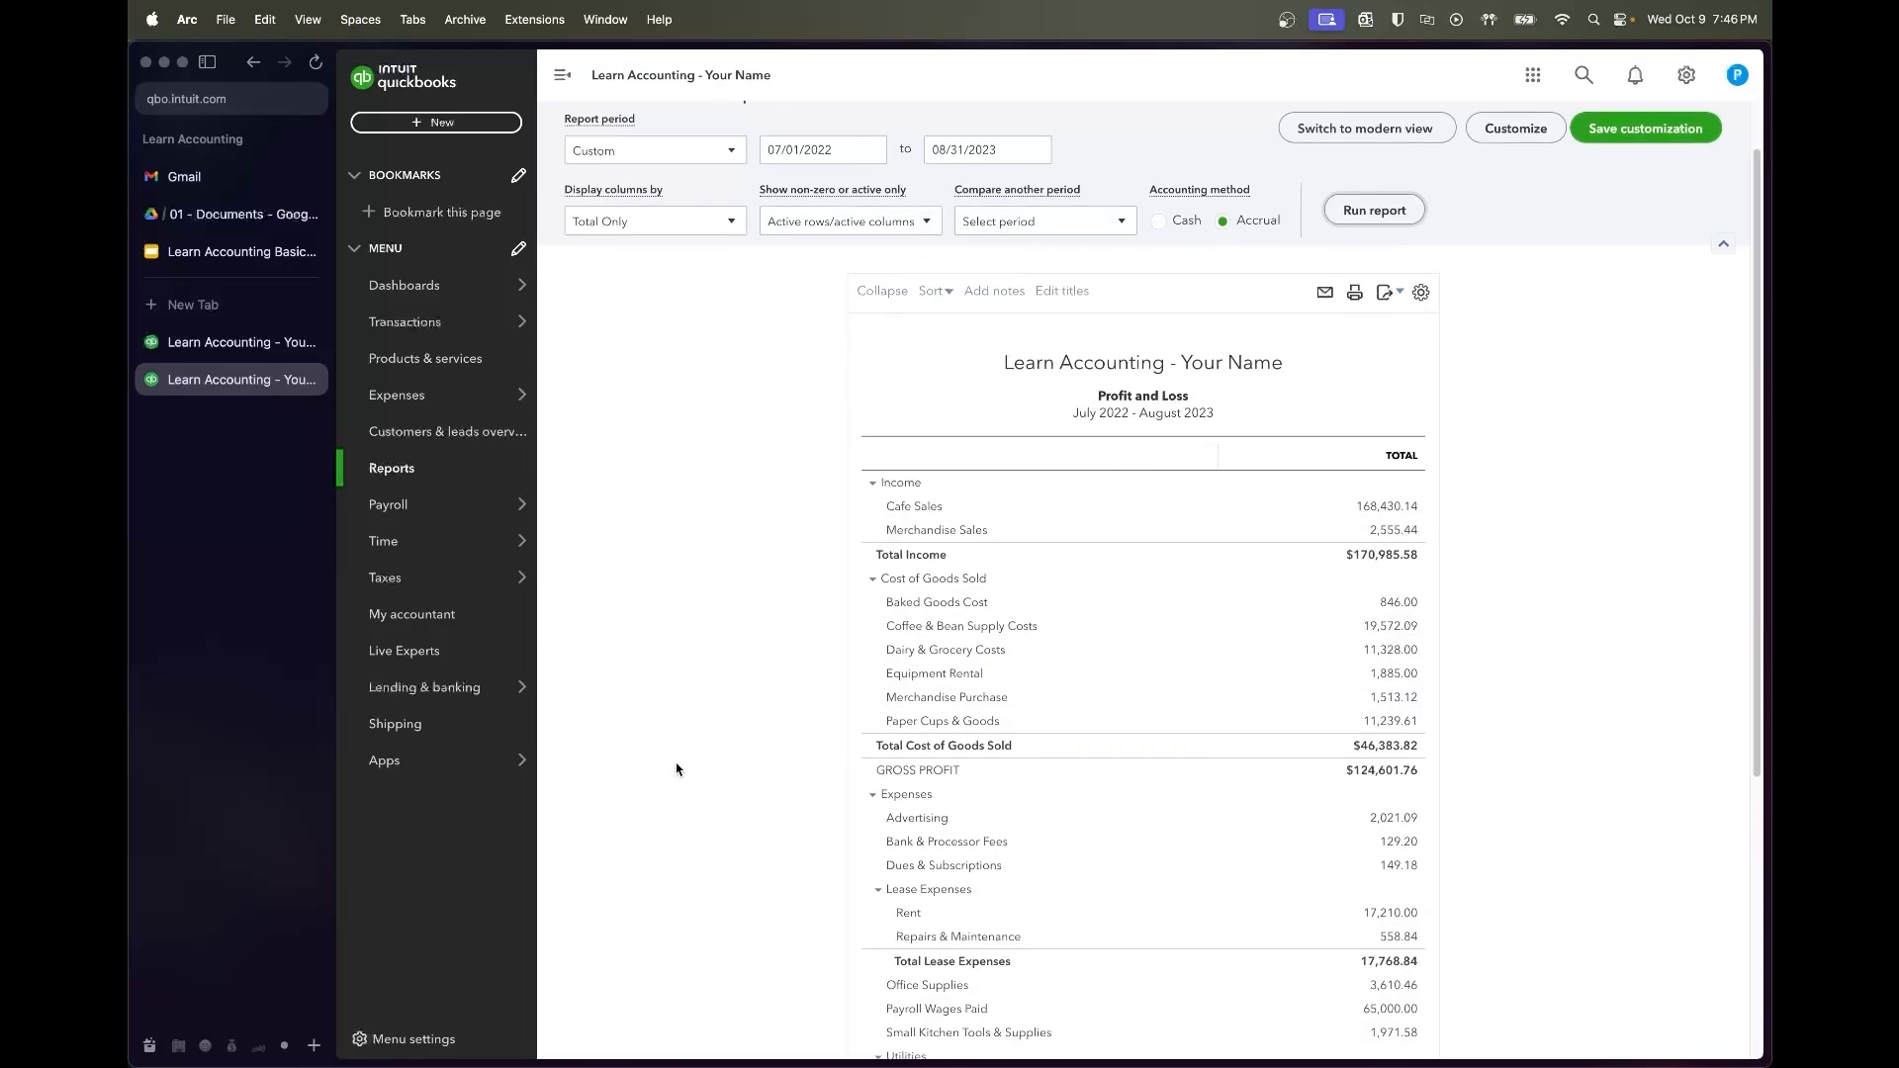
scroll(741, 537, "down", 4)
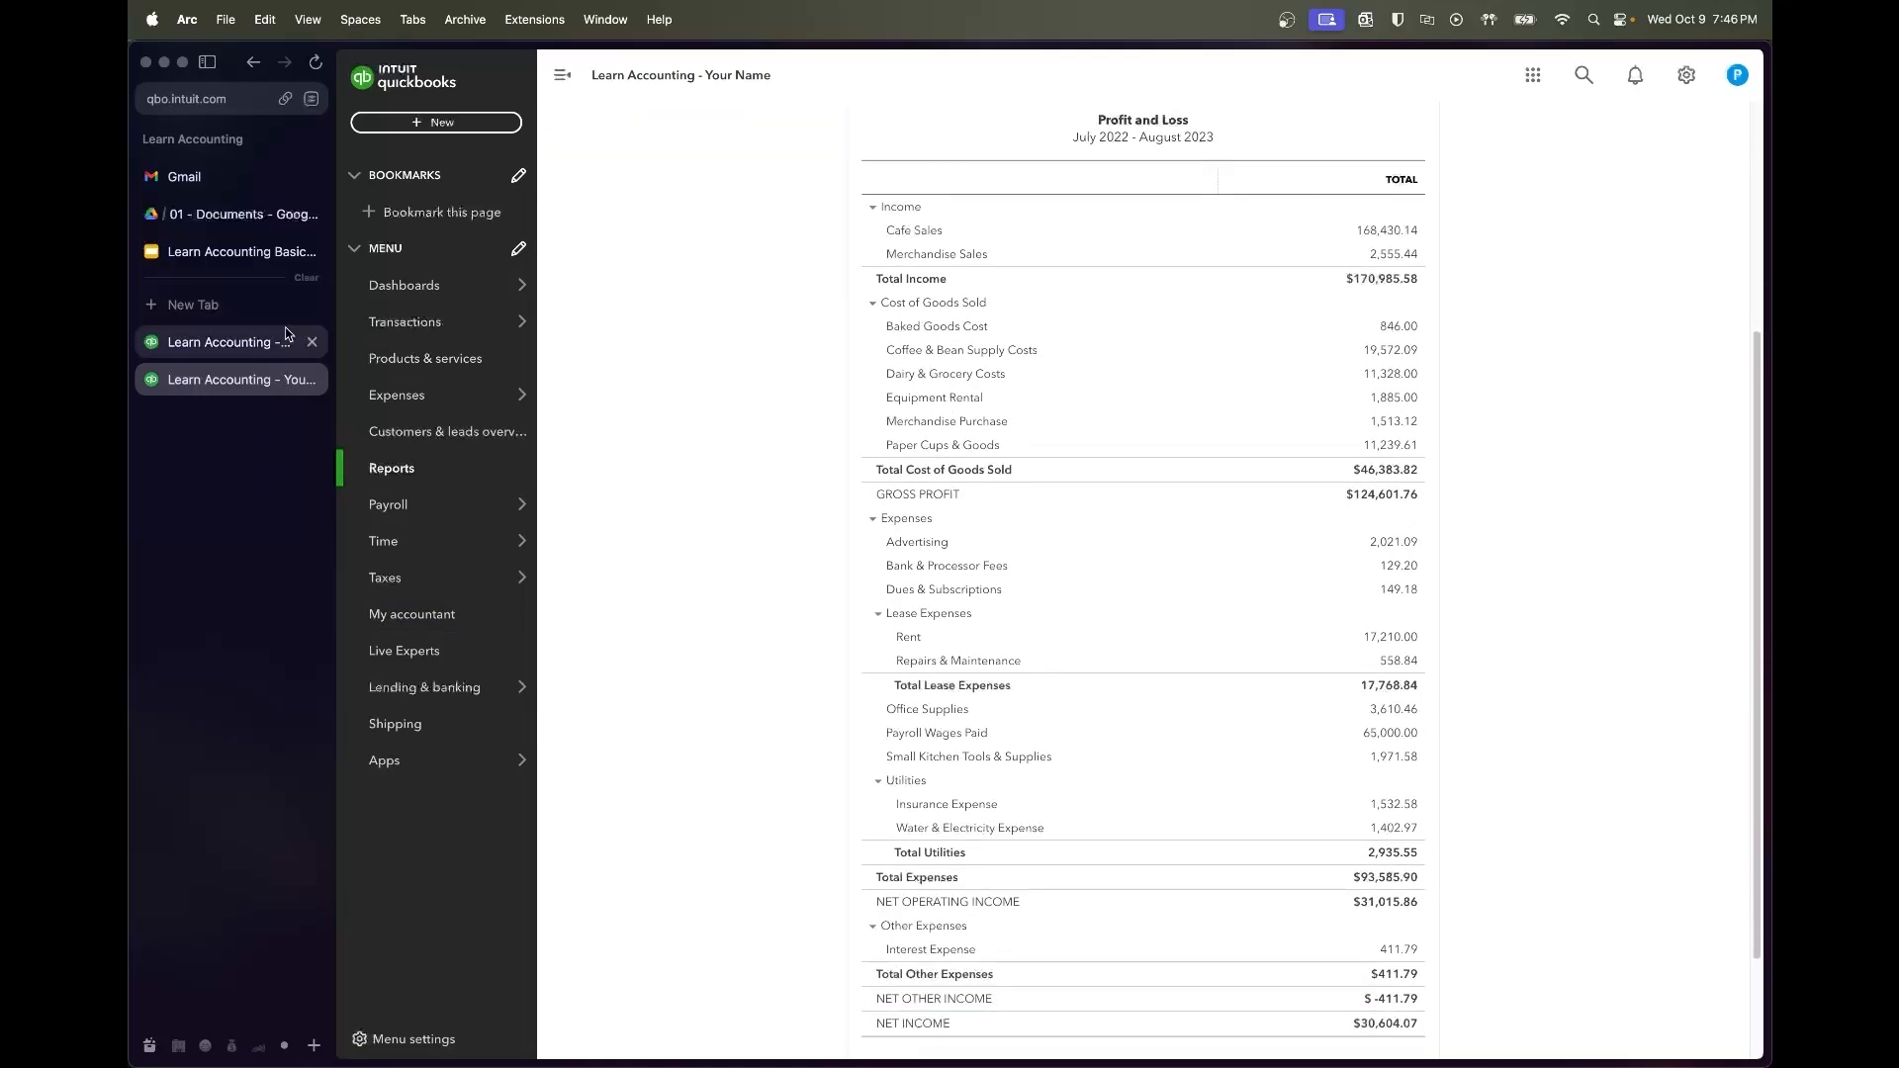
left_click(238, 341)
mouse_move(494, 399)
scroll(1163, 337, "up", 3)
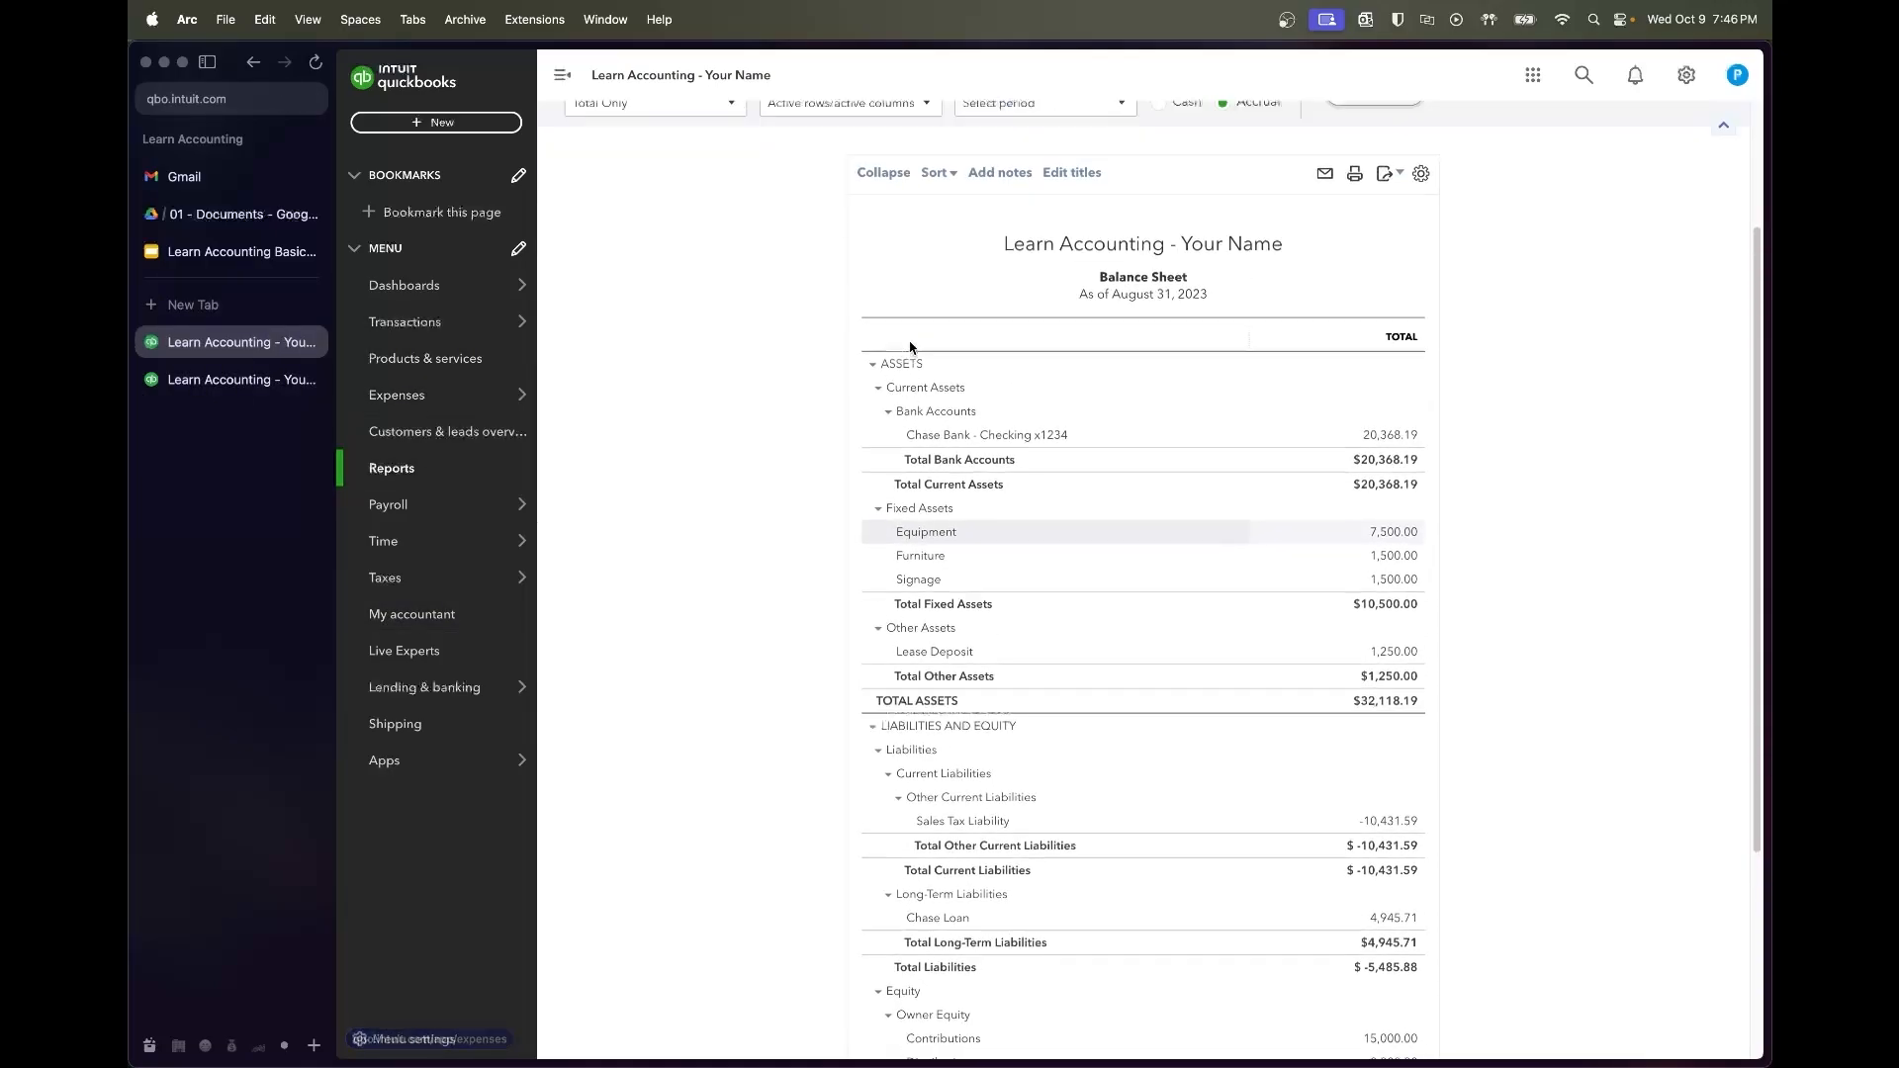
scroll(1163, 337, "up", 1)
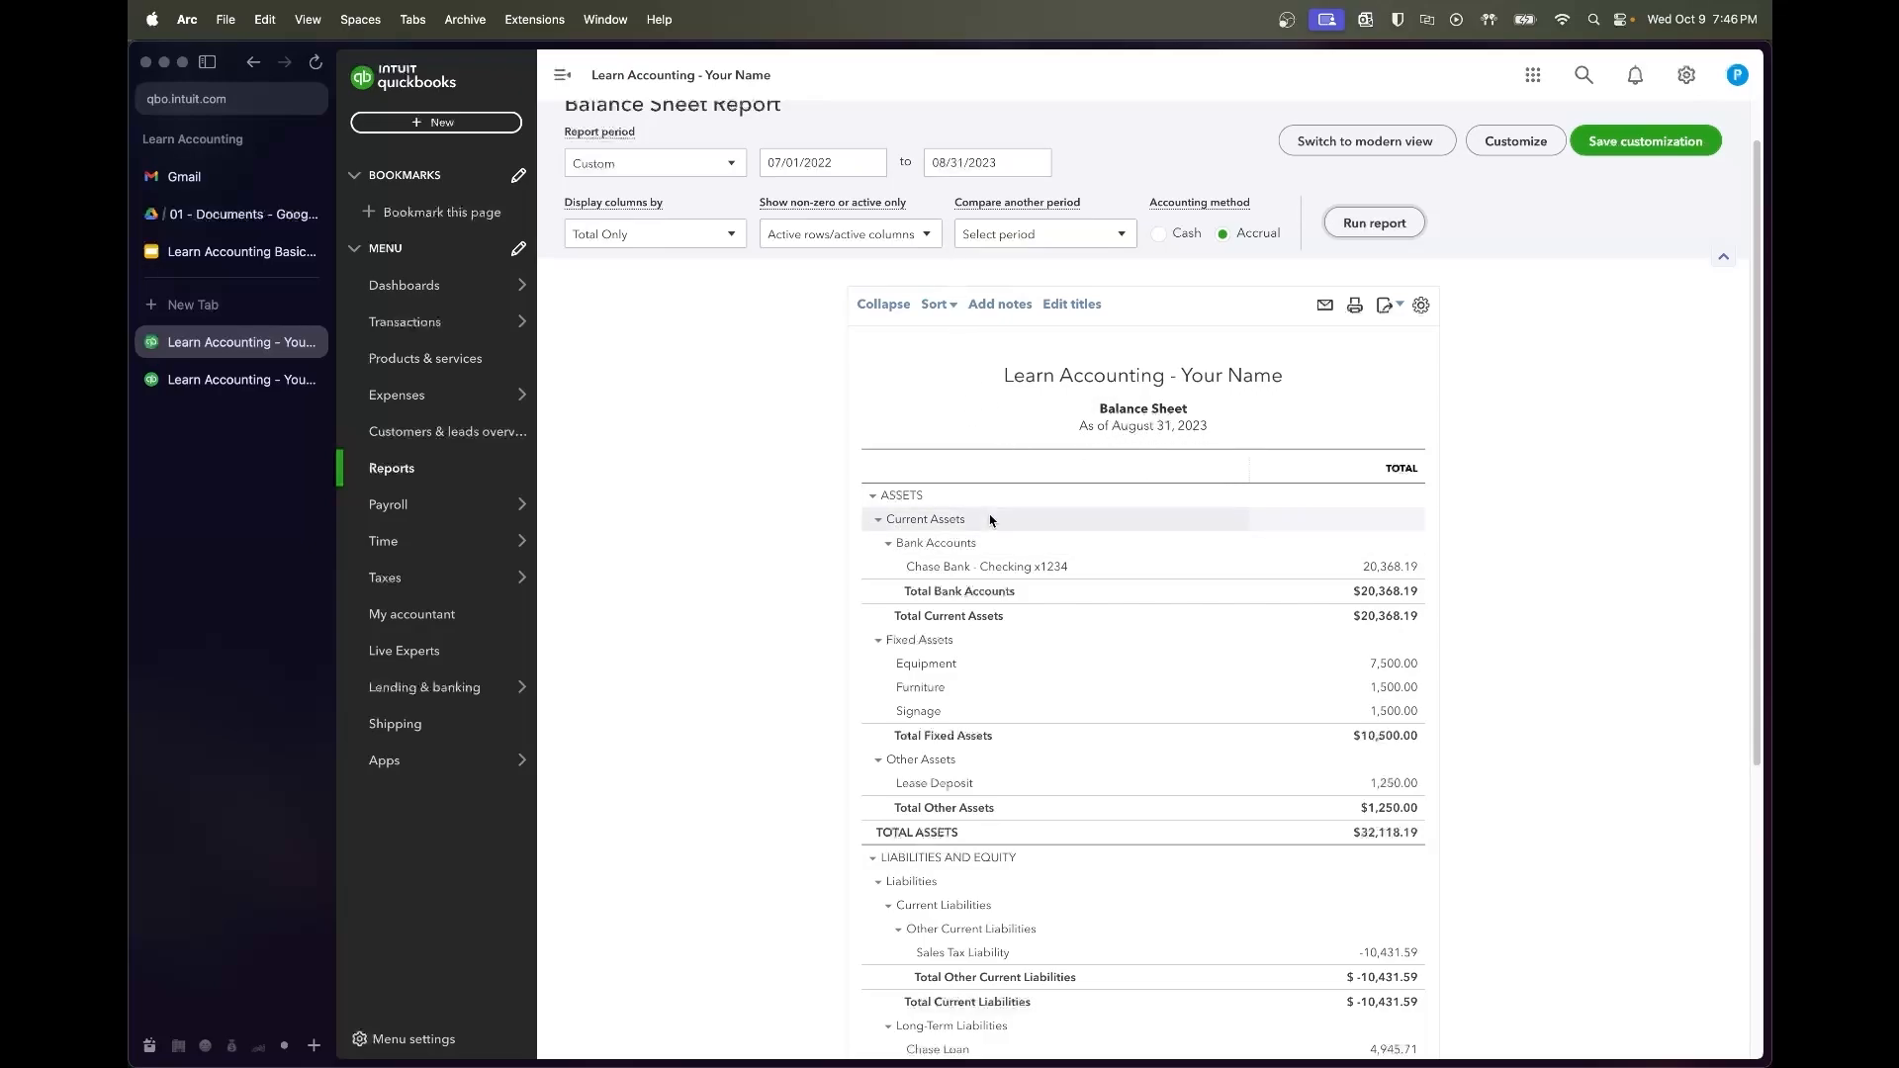
Set the Balance Sheet start date to 08/31/2023 and rerun it
left_click(806, 163)
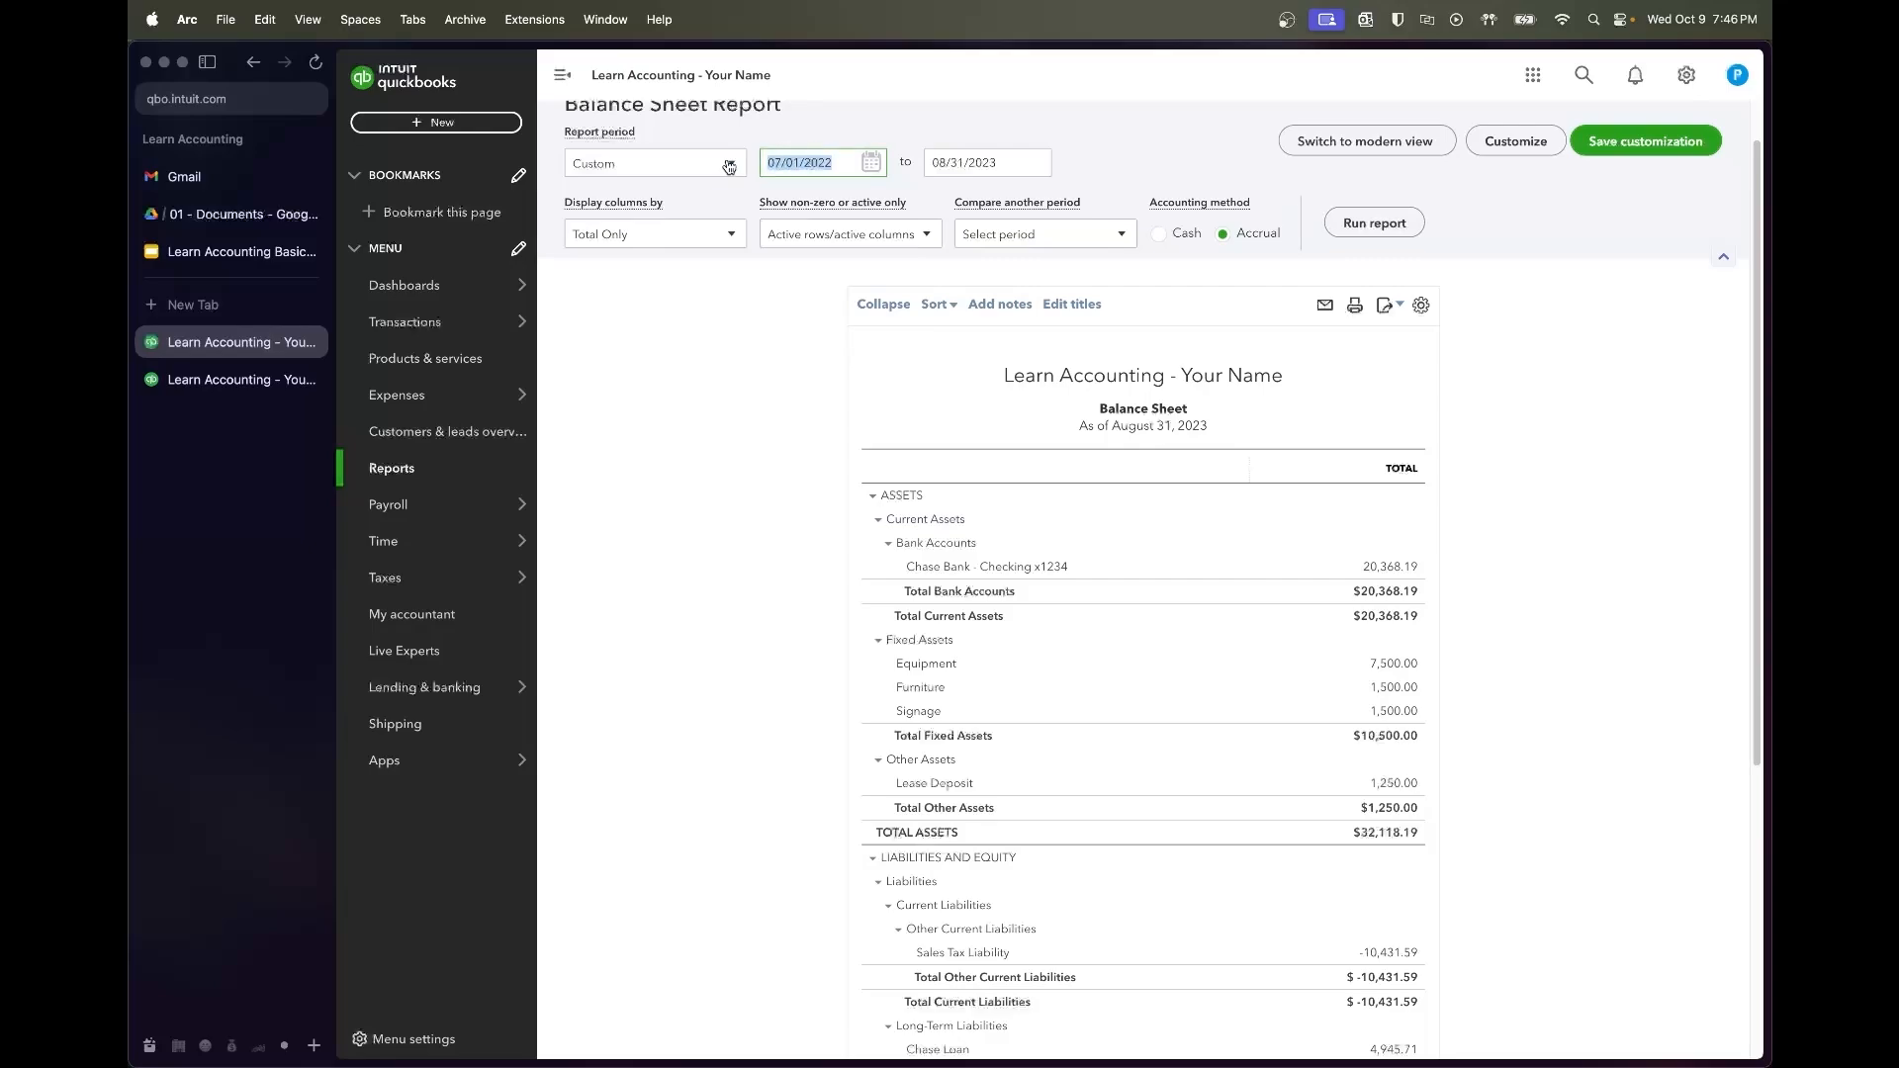
type("8")
key("Tab")
left_click(1371, 226)
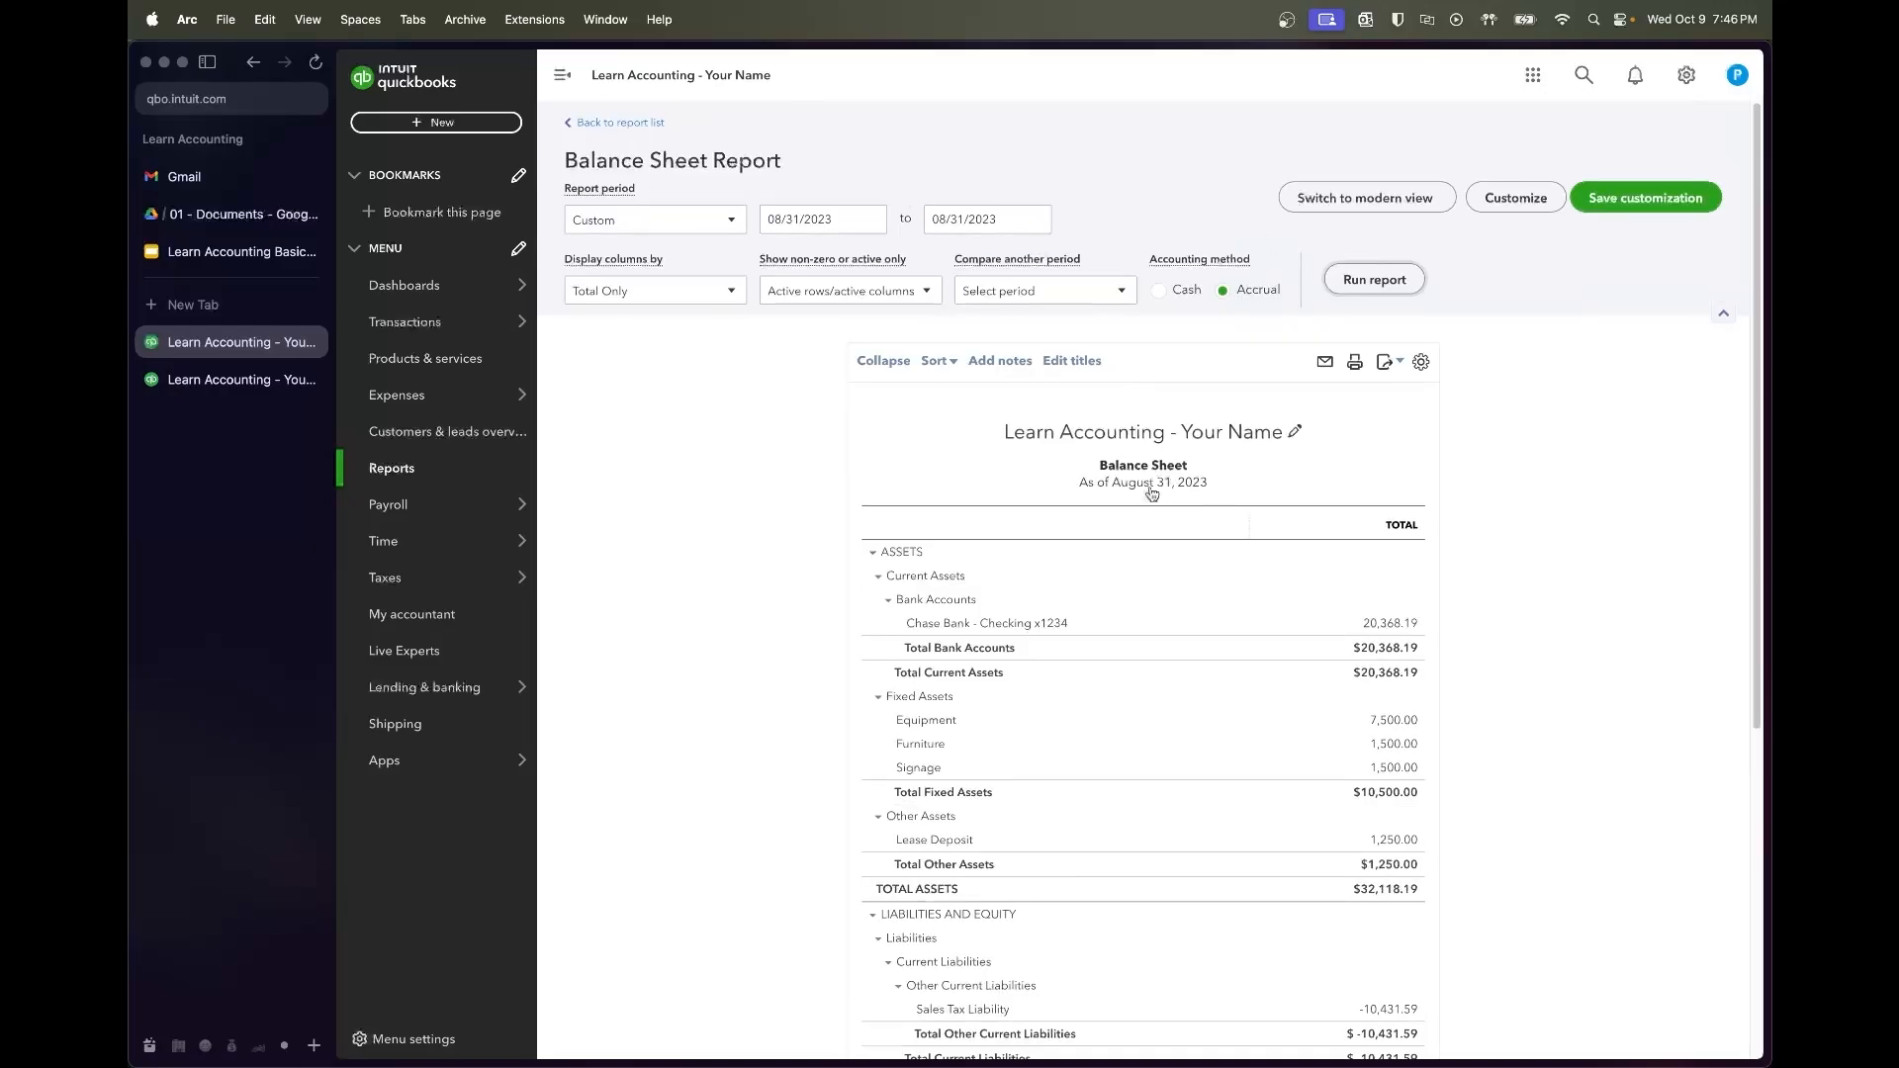
scroll(1174, 538, "down", 5)
scroll(1171, 539, "up", 5)
Add a Previous year (PY) comparison column and rerun the Balance Sheet
left_click(1011, 295)
left_click(982, 339)
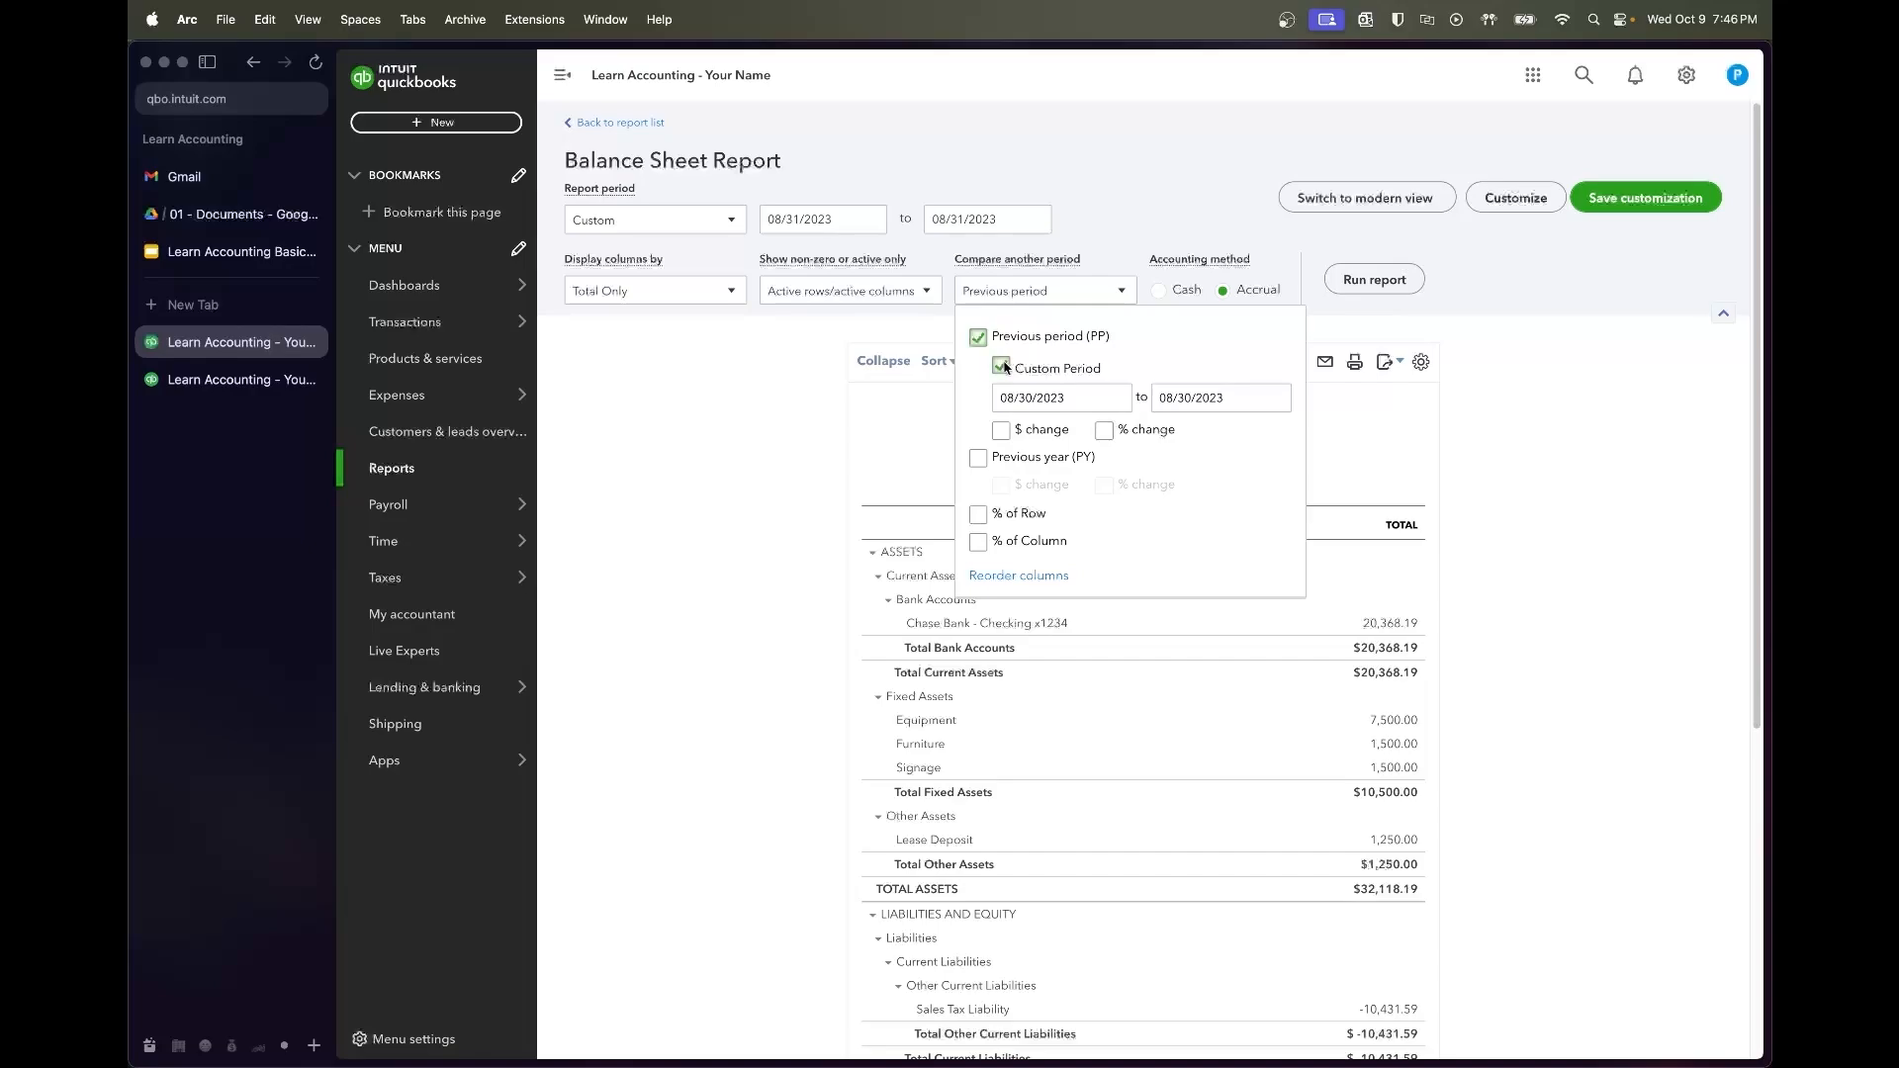
left_click(978, 337)
left_click(979, 460)
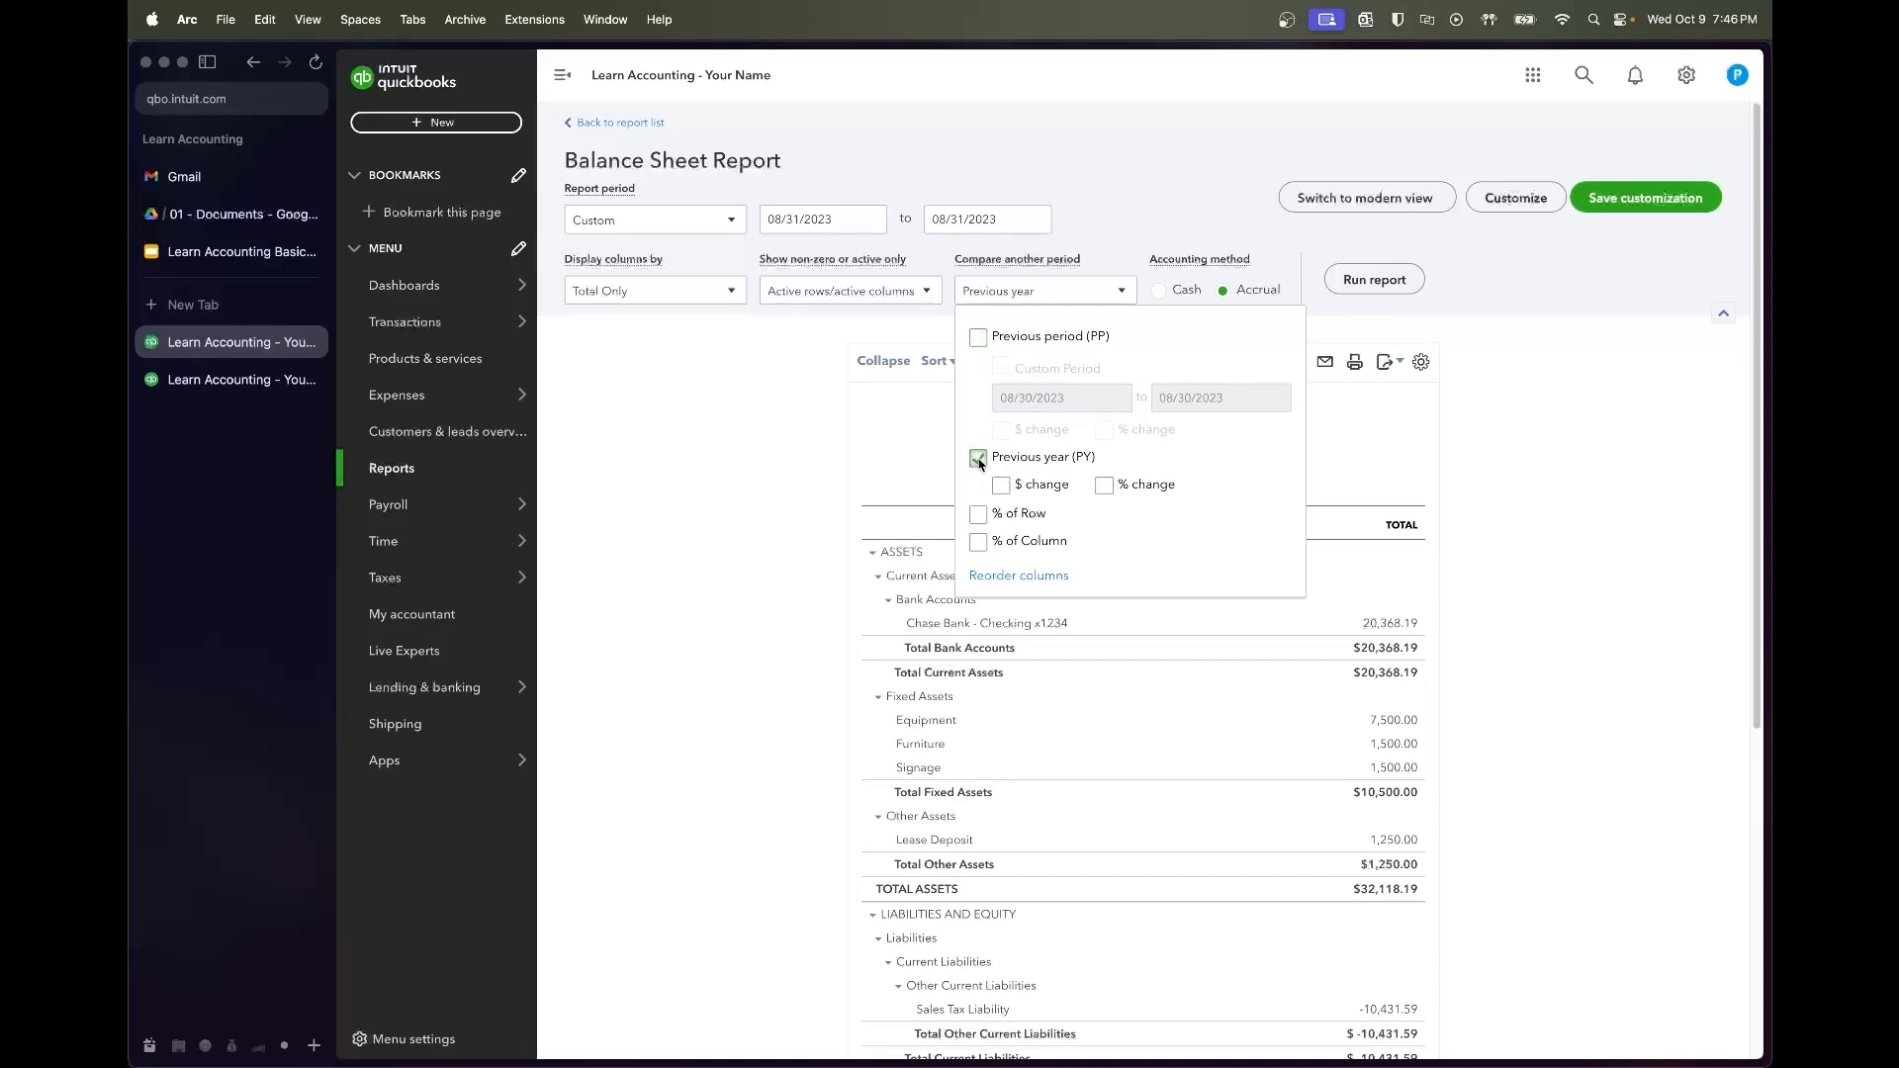
left_click(1107, 303)
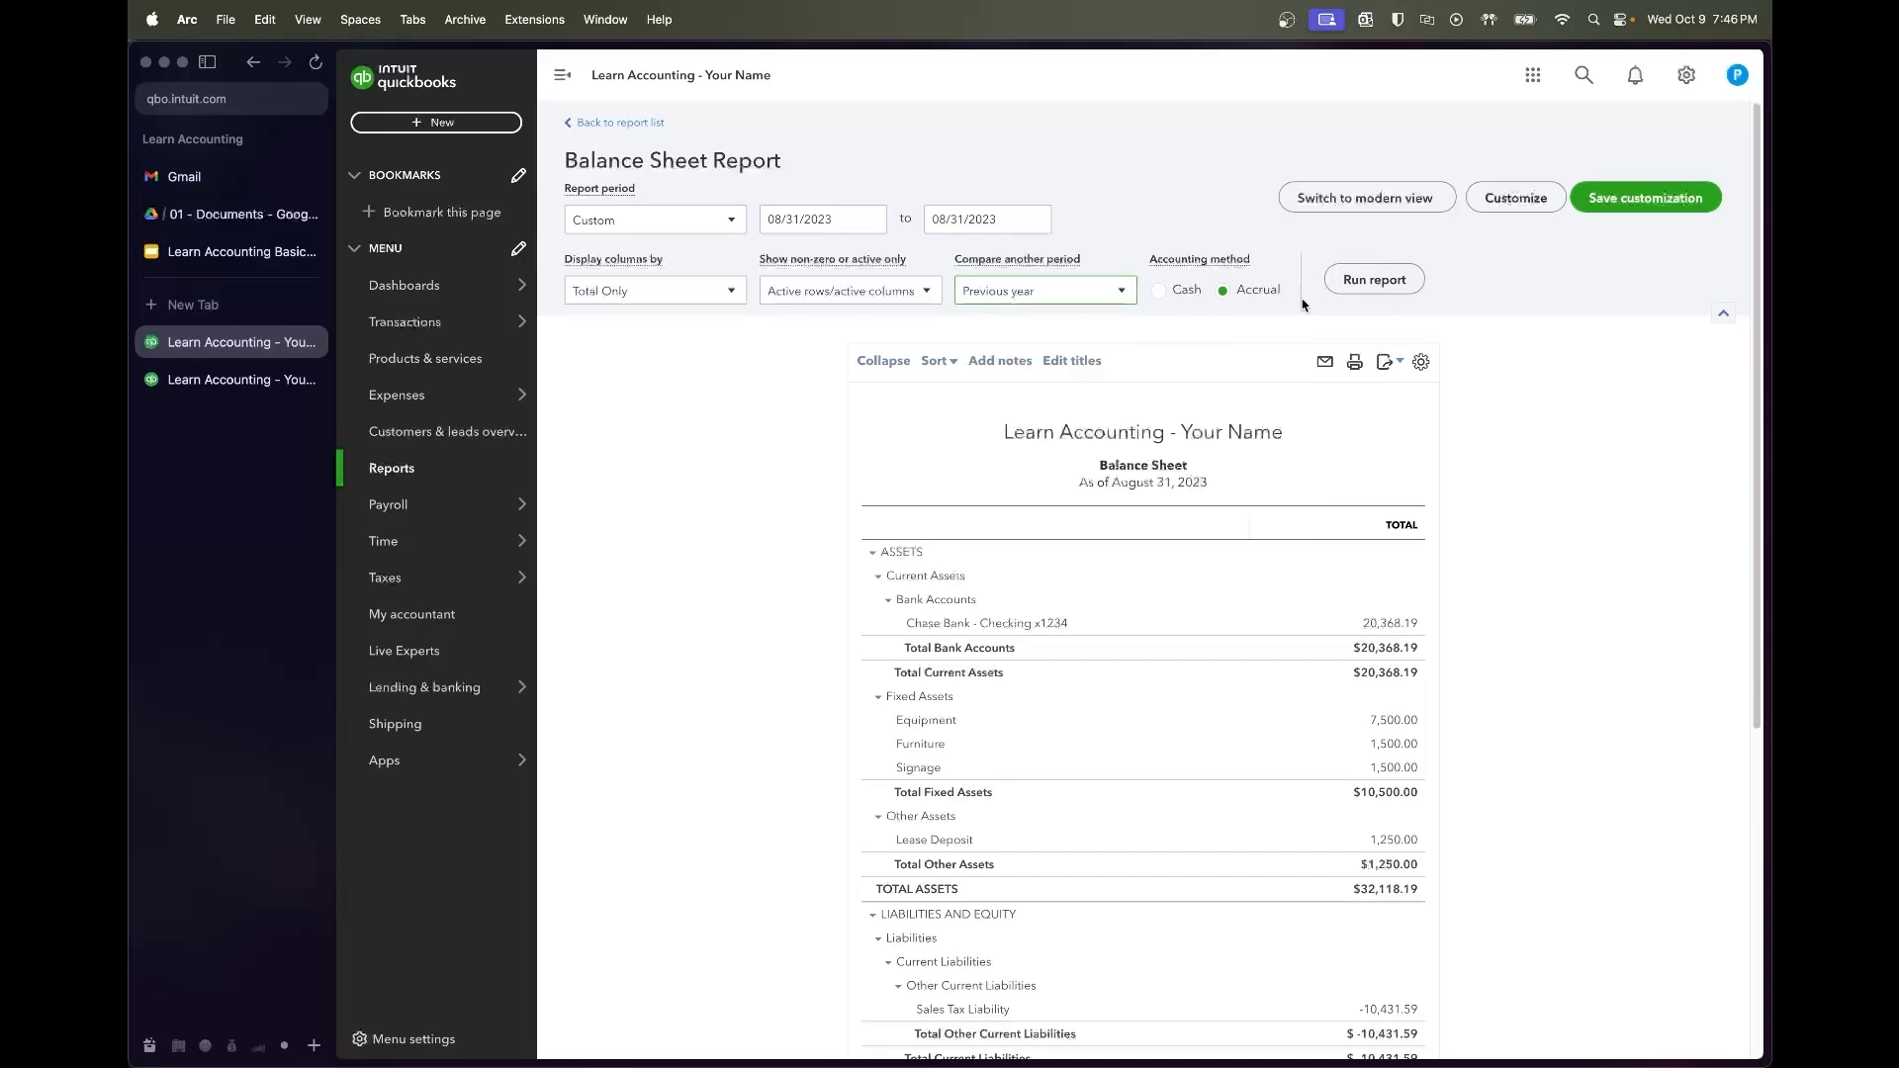
left_click(1367, 281)
Review the comparison: total liabilities $-5,485.88 against total equity $37,604.07
scroll(1404, 412, "down", 3)
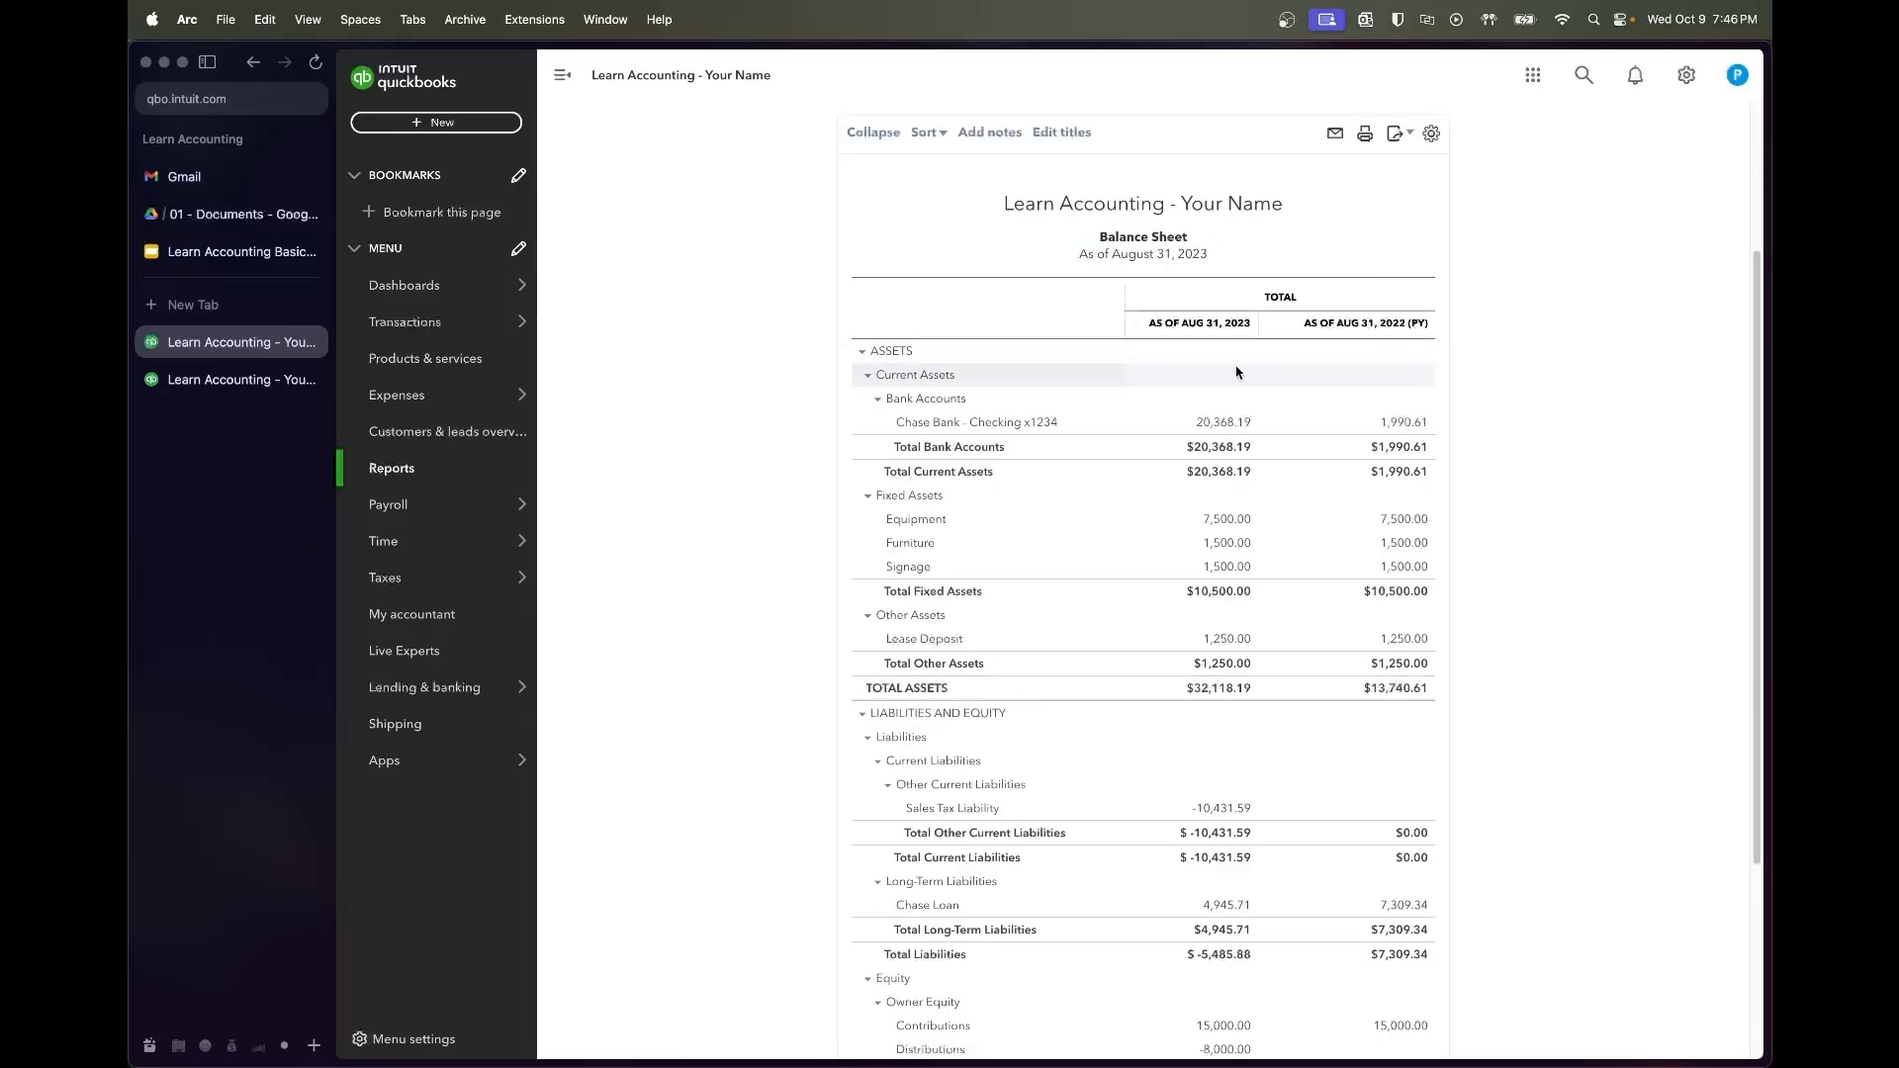
scroll(1234, 452, "down", 2)
scroll(1234, 452, "down", 2)
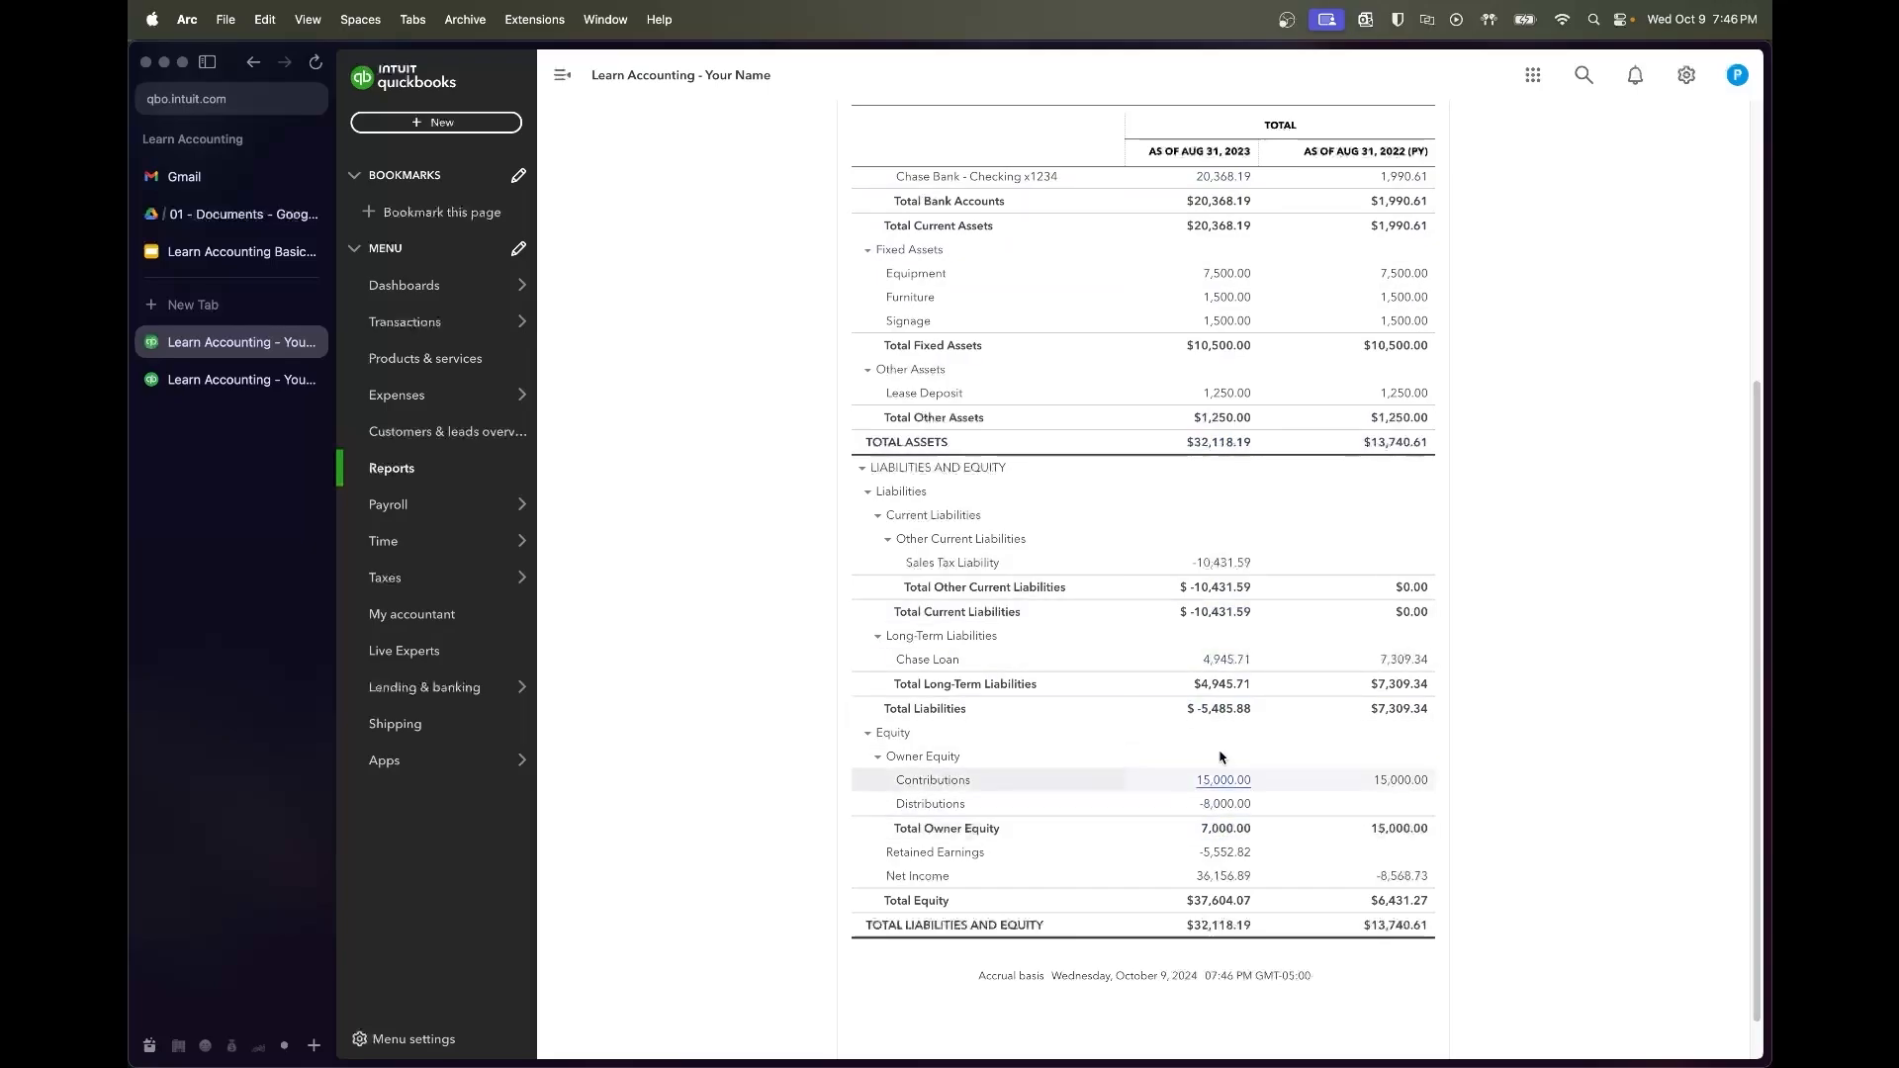
scroll(1217, 821, "up", 4)
scroll(1377, 410, "down", 5)
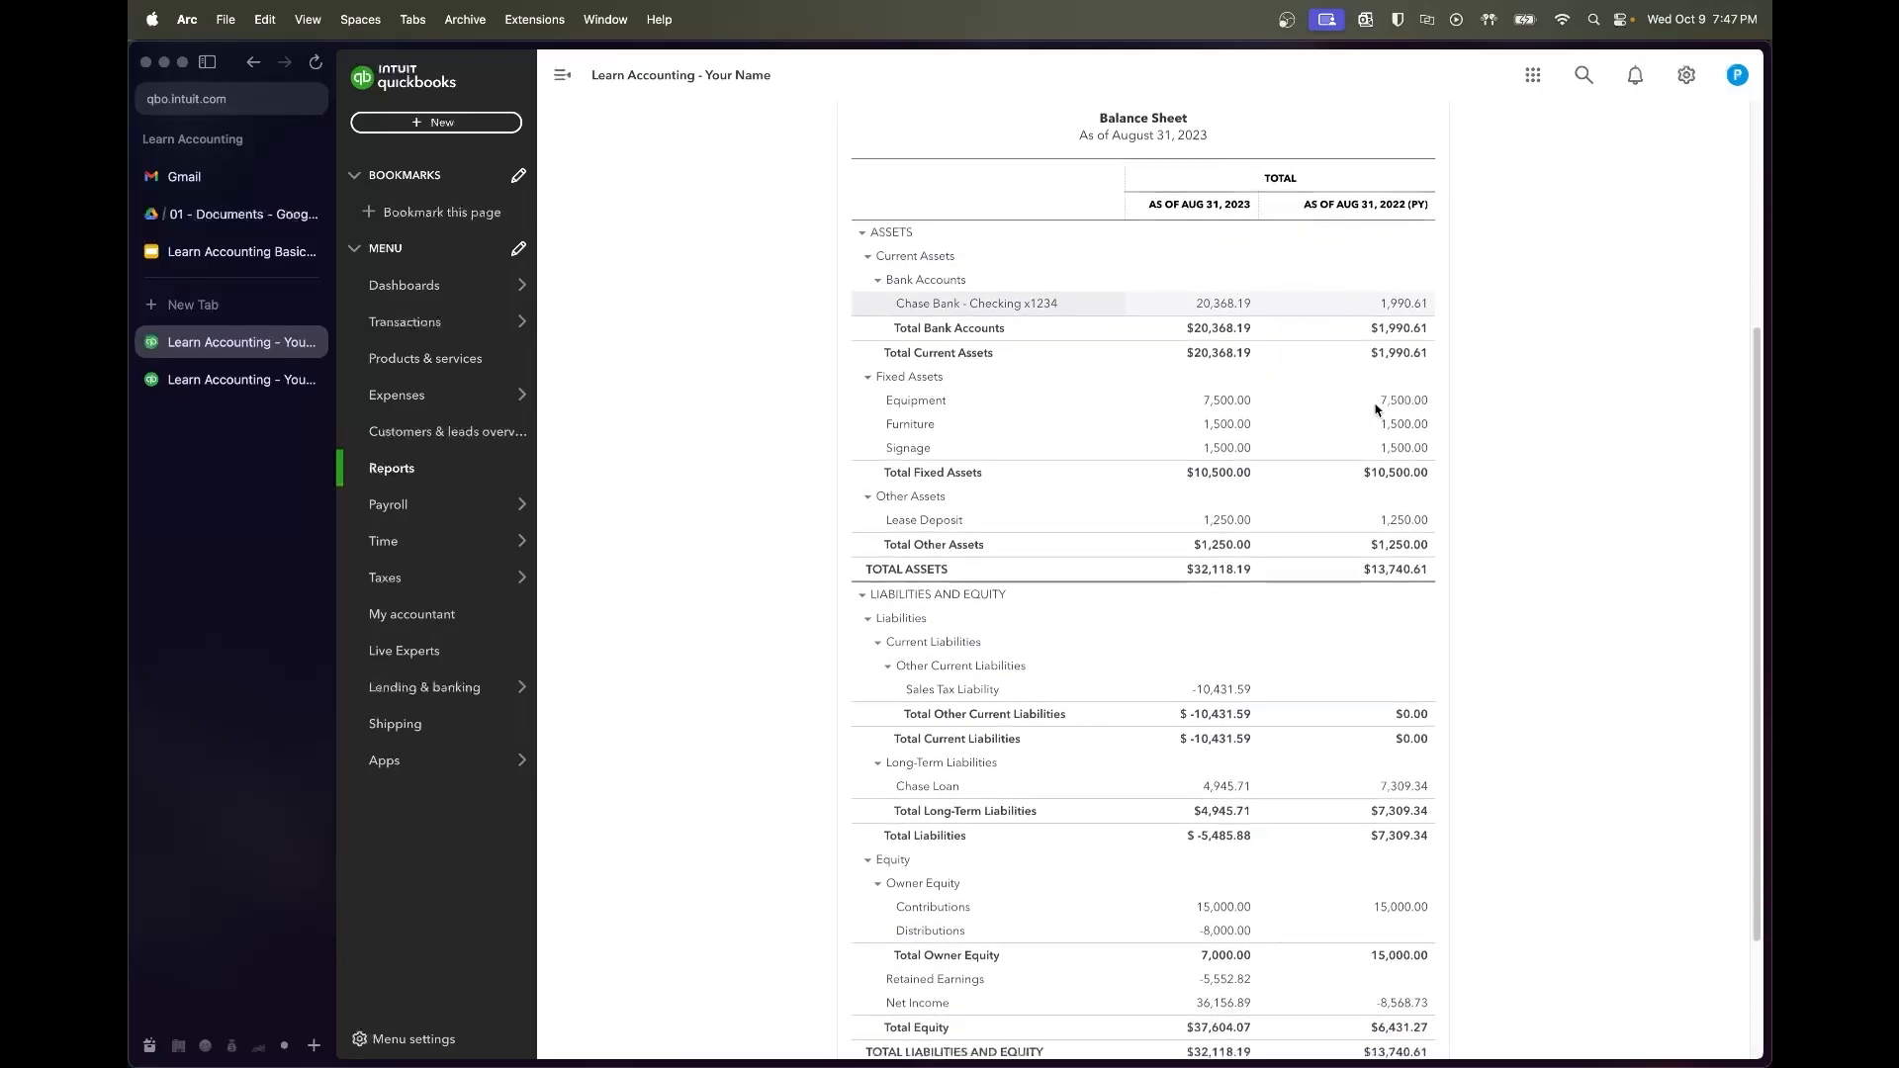
scroll(1377, 411, "up", 4)
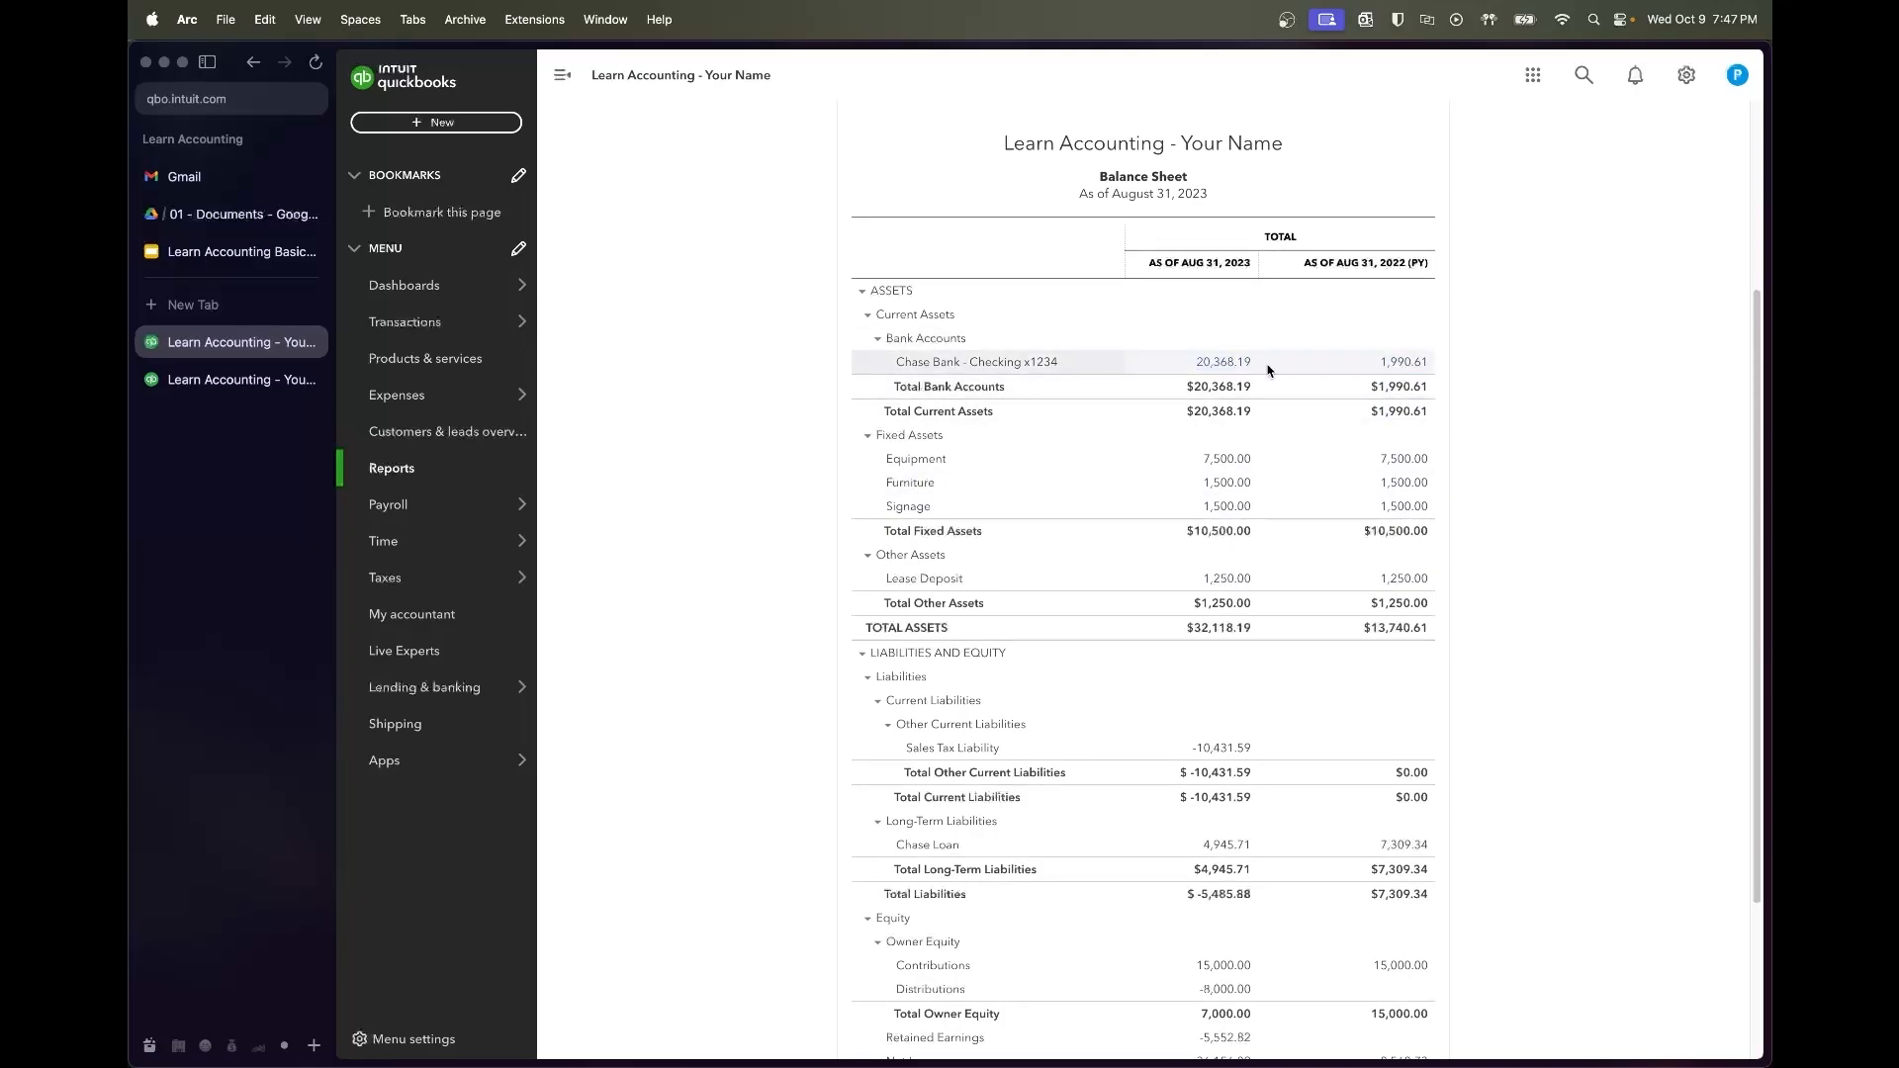
scroll(1316, 501, "down", 5)
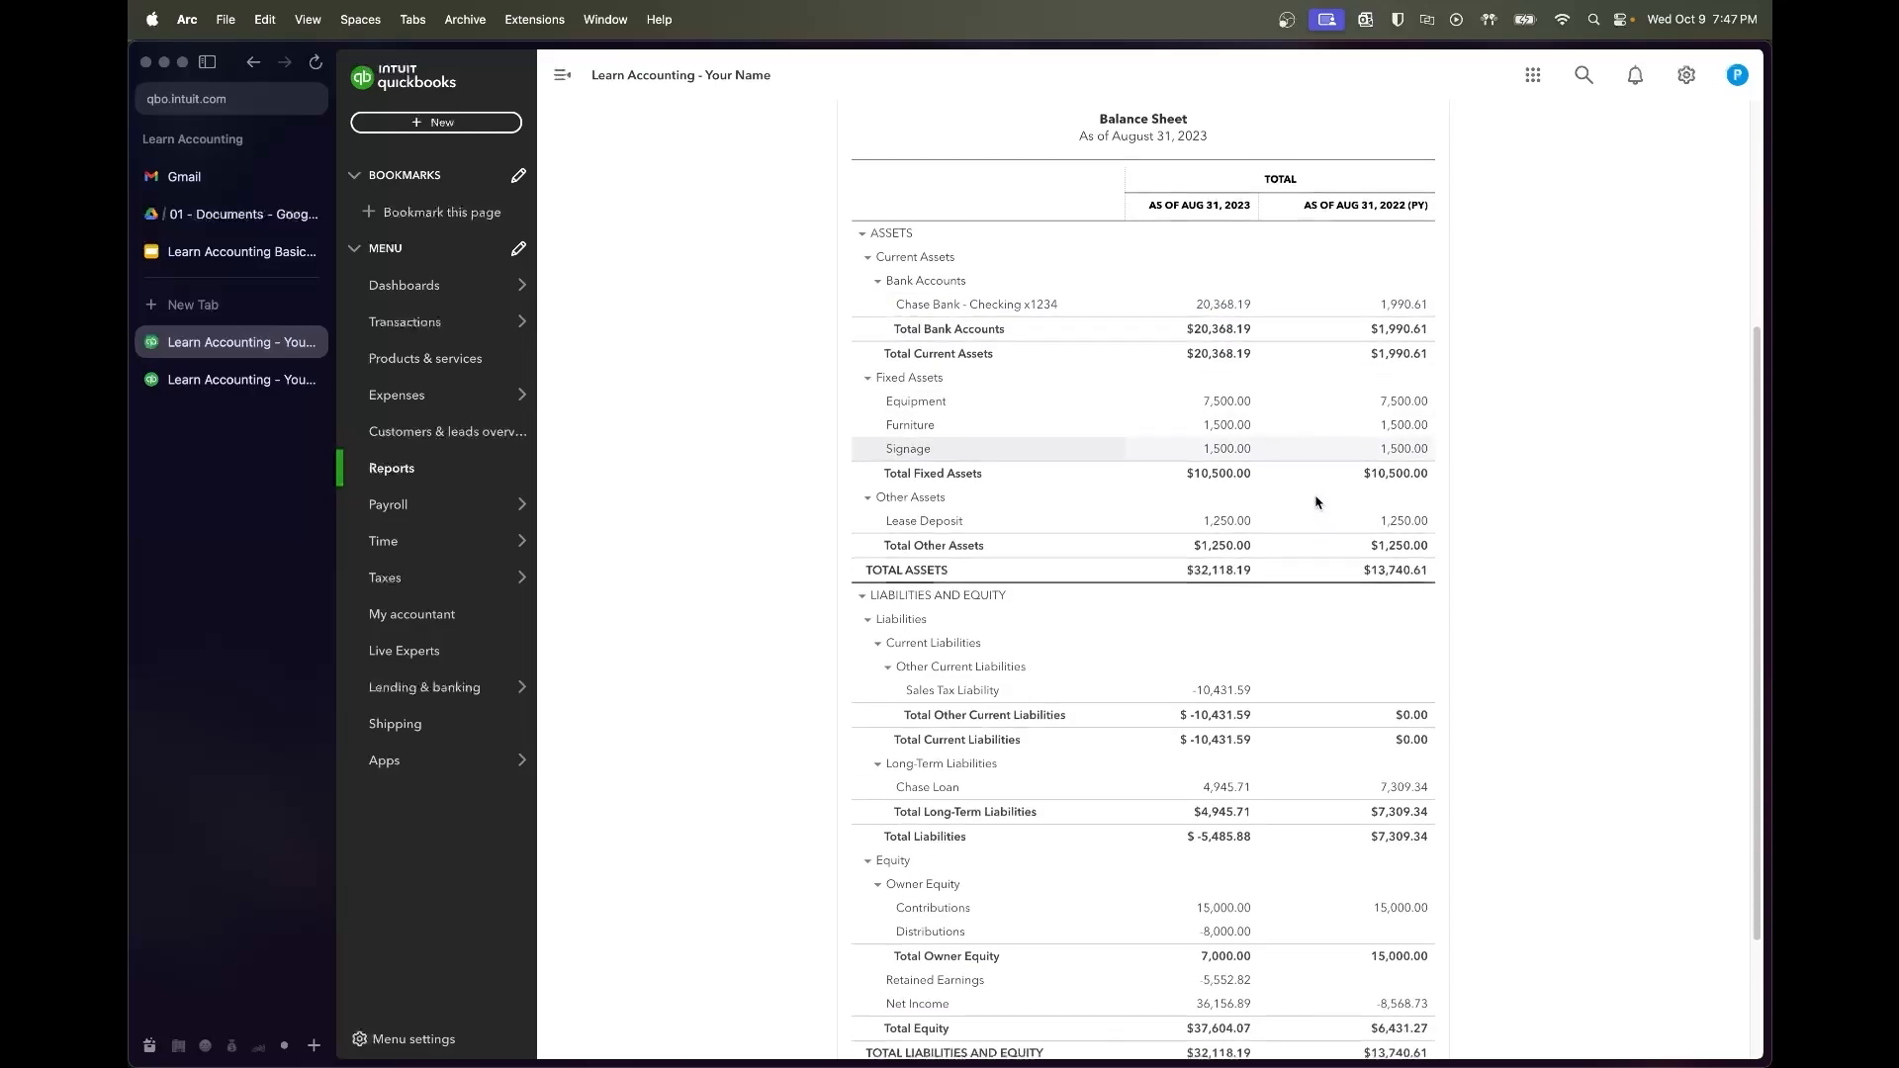
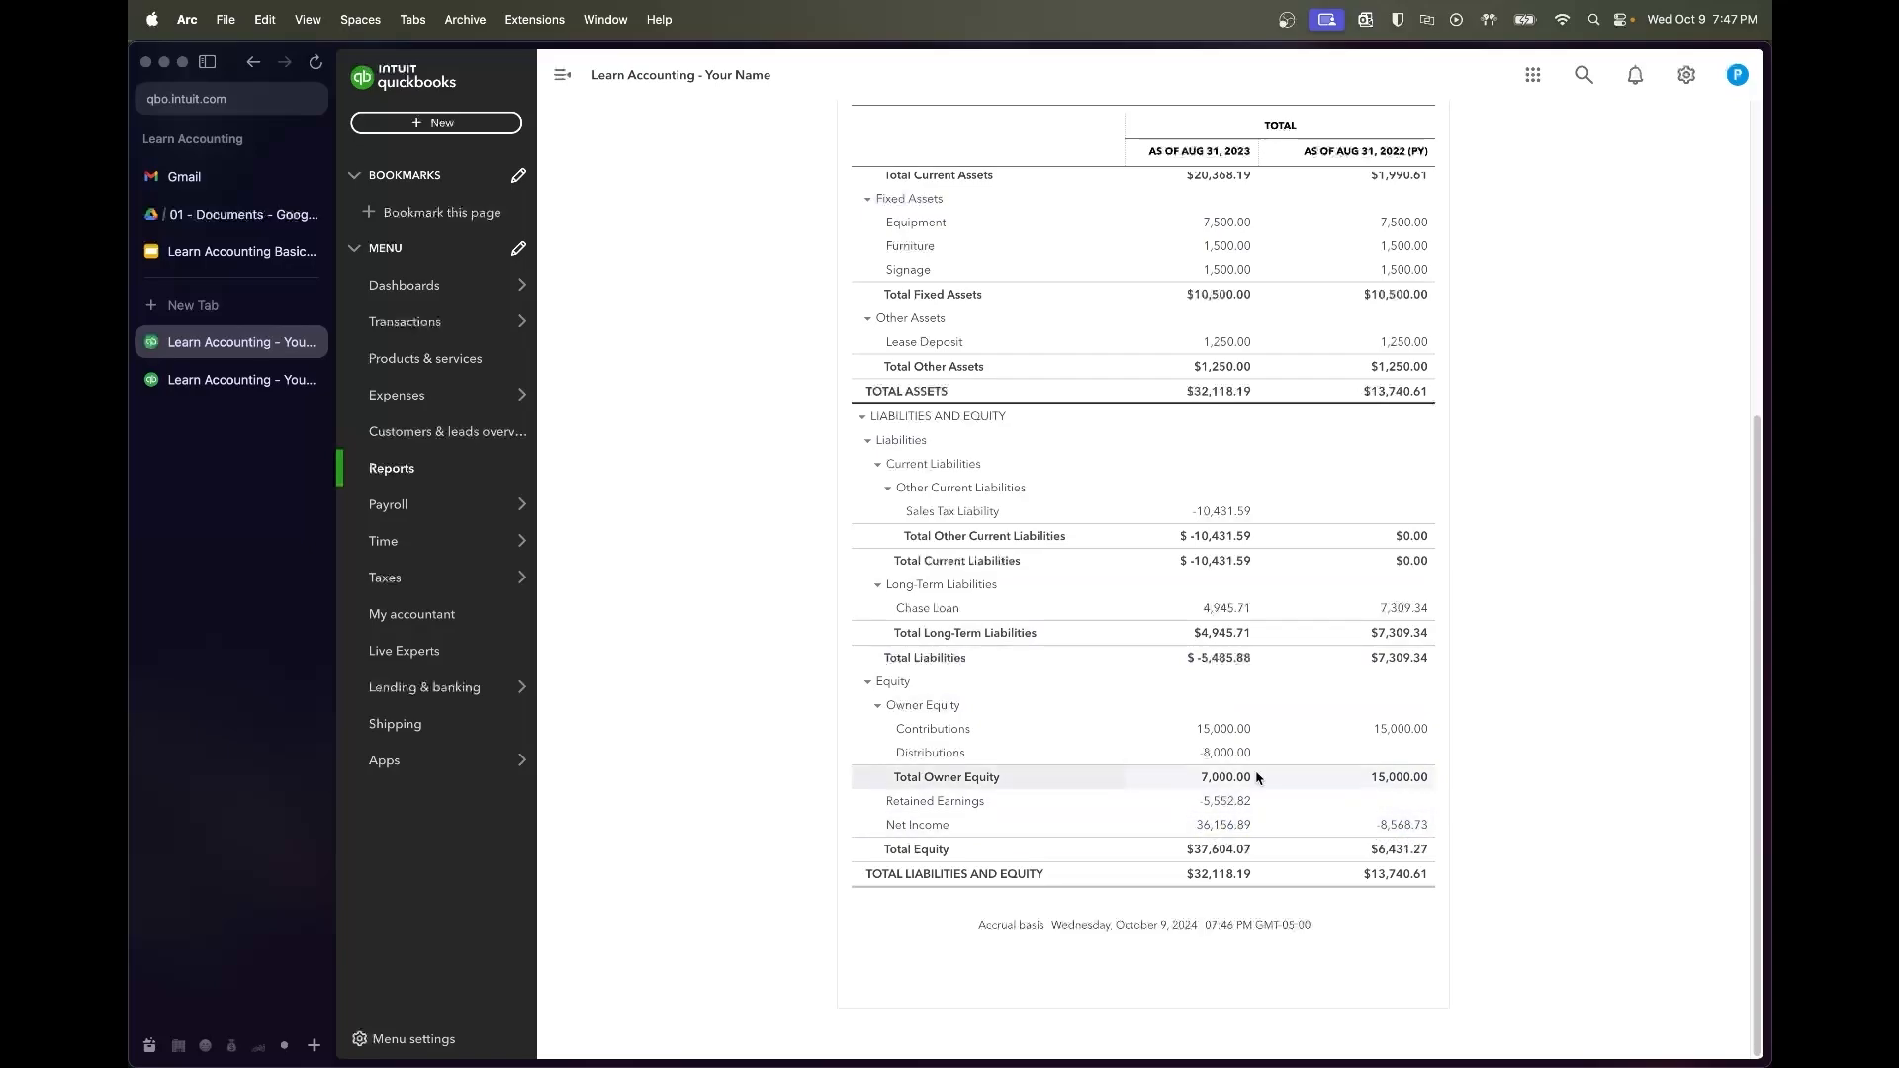
Set the Balance Sheet period to 07/01/2022–08/31/2023 and rerun it
scroll(1286, 751, "up", 1)
scroll(1286, 747, "up", 5)
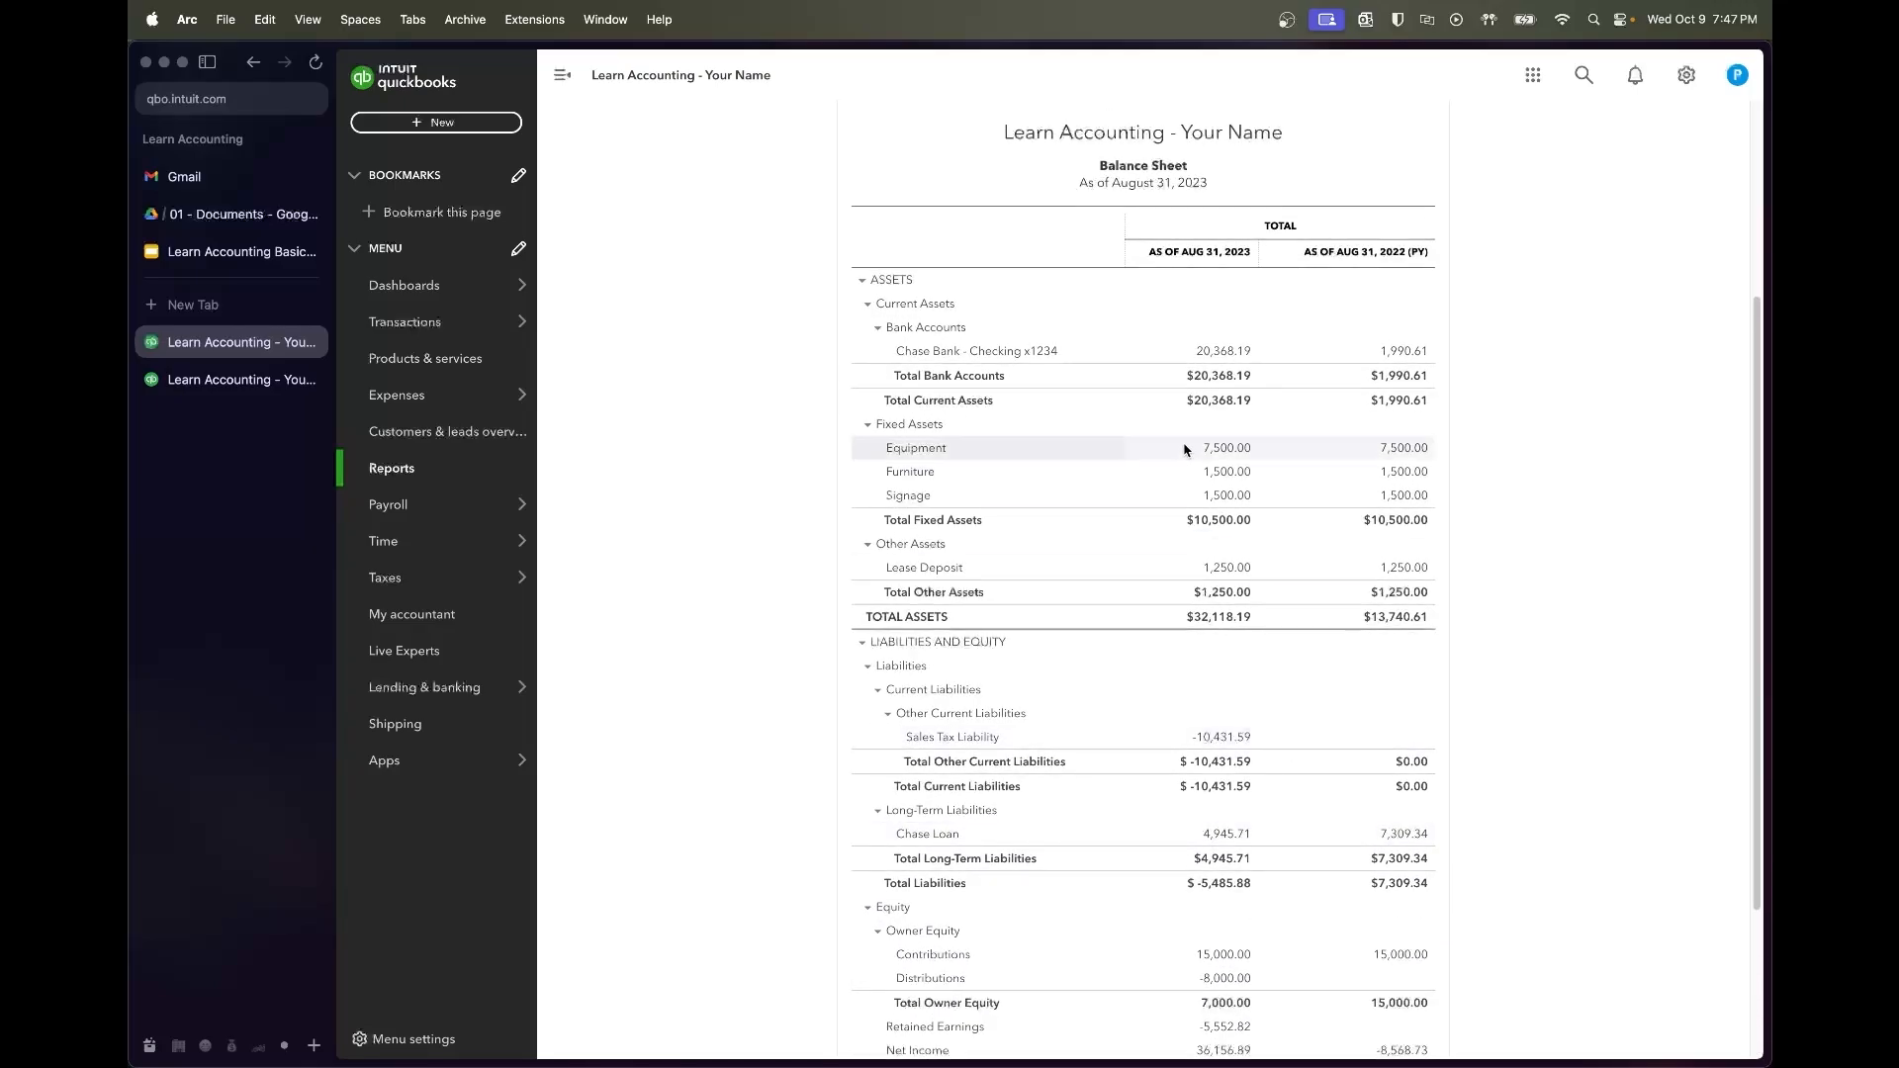
scroll(1088, 450, "up", 6)
left_click_drag(842, 223, 618, 231)
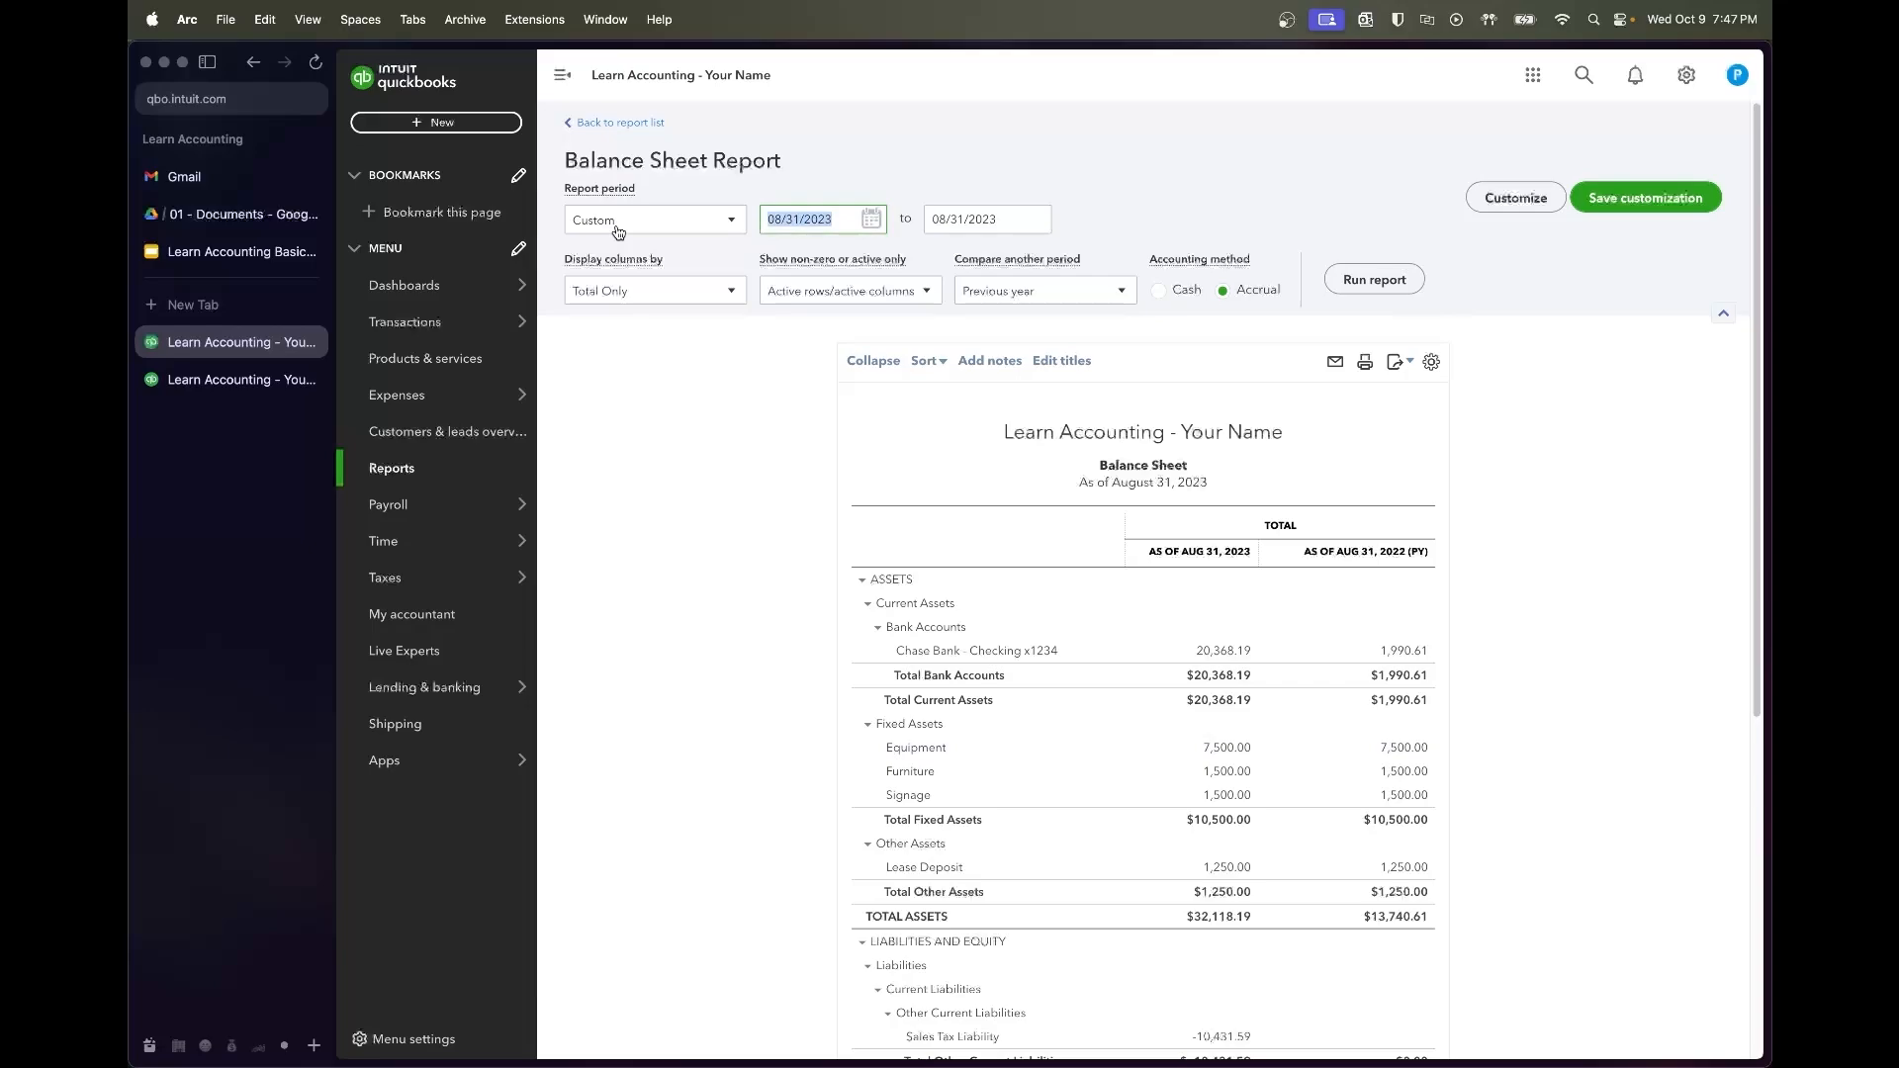
type("7/01/202")
key("Tab")
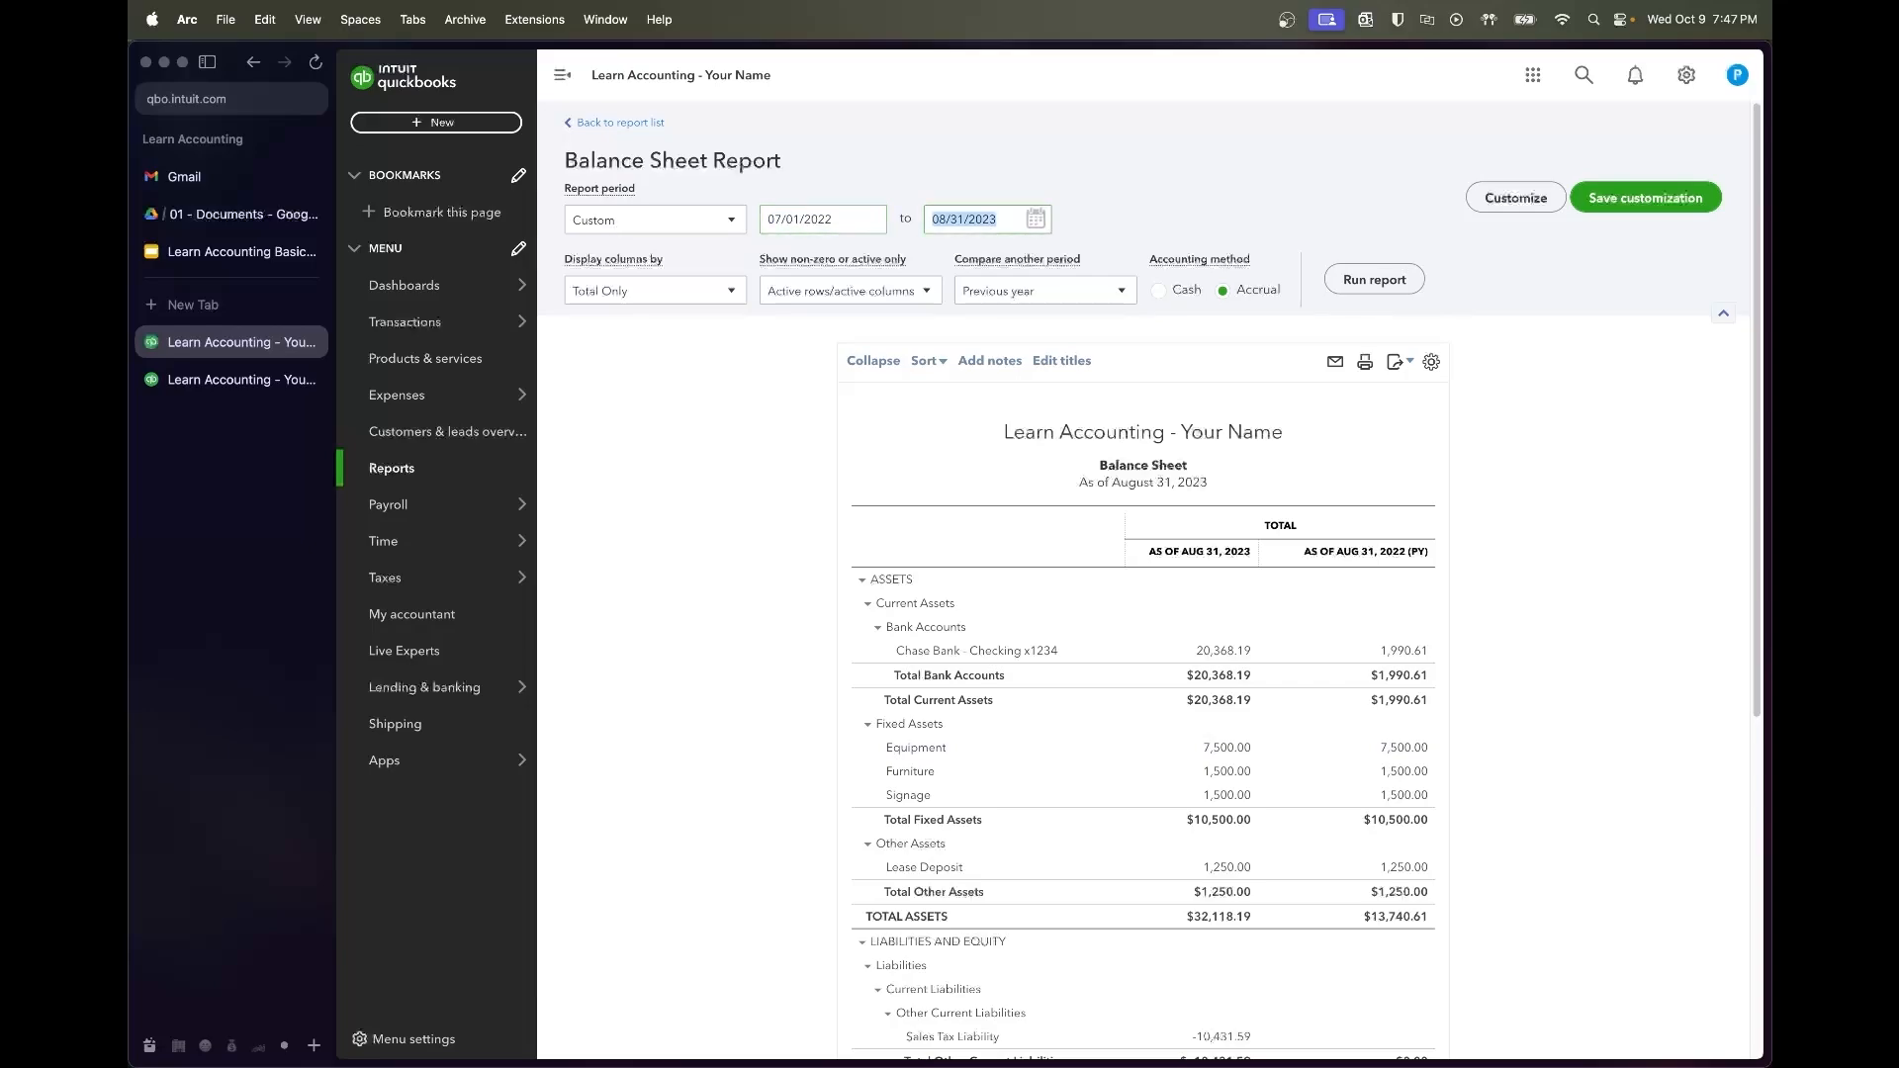
type("8/31/202")
key("Tab")
left_click(1013, 227)
type("3")
type("/31/23")
key("Tab")
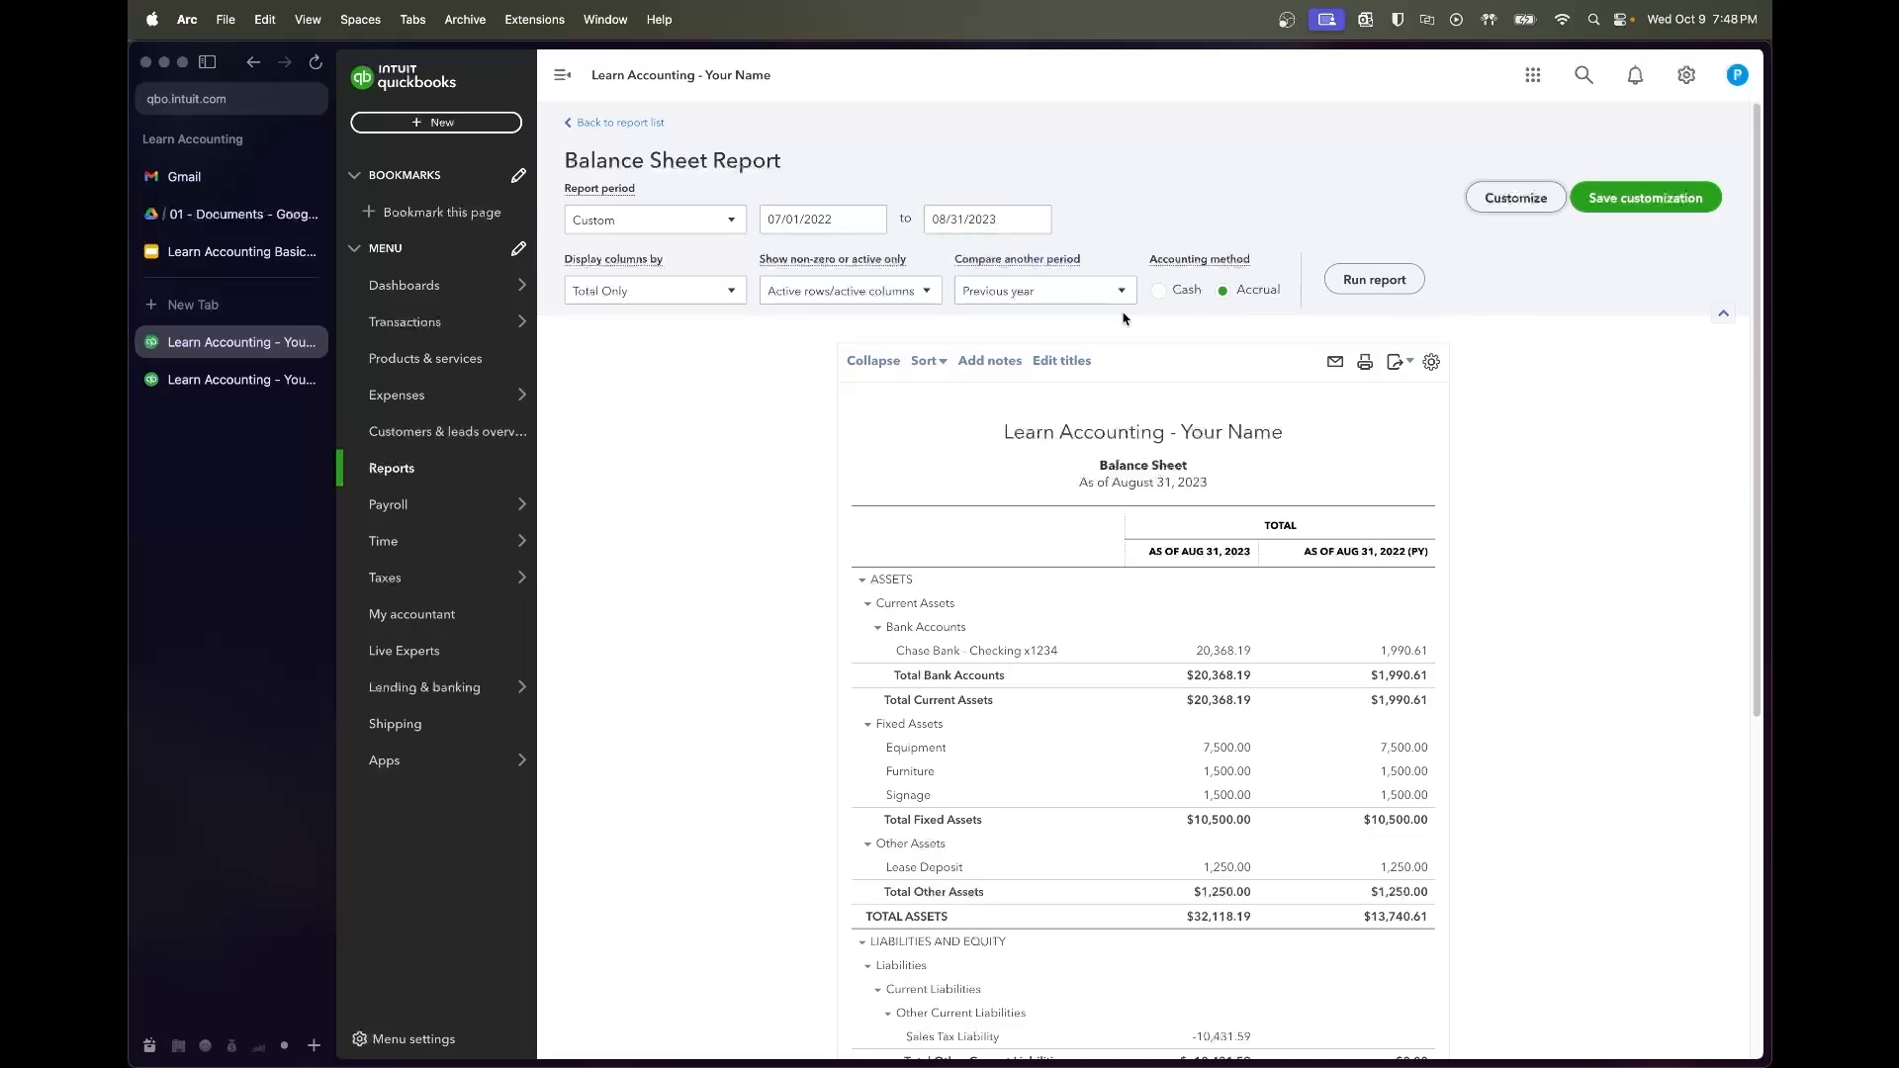
left_click(1369, 281)
scroll(1381, 408, "down", 5)
scroll(1177, 198, "up", 3)
Remove the Previous year comparison so only the Total column shows, balancing at $32,118.19
left_click(1093, 220)
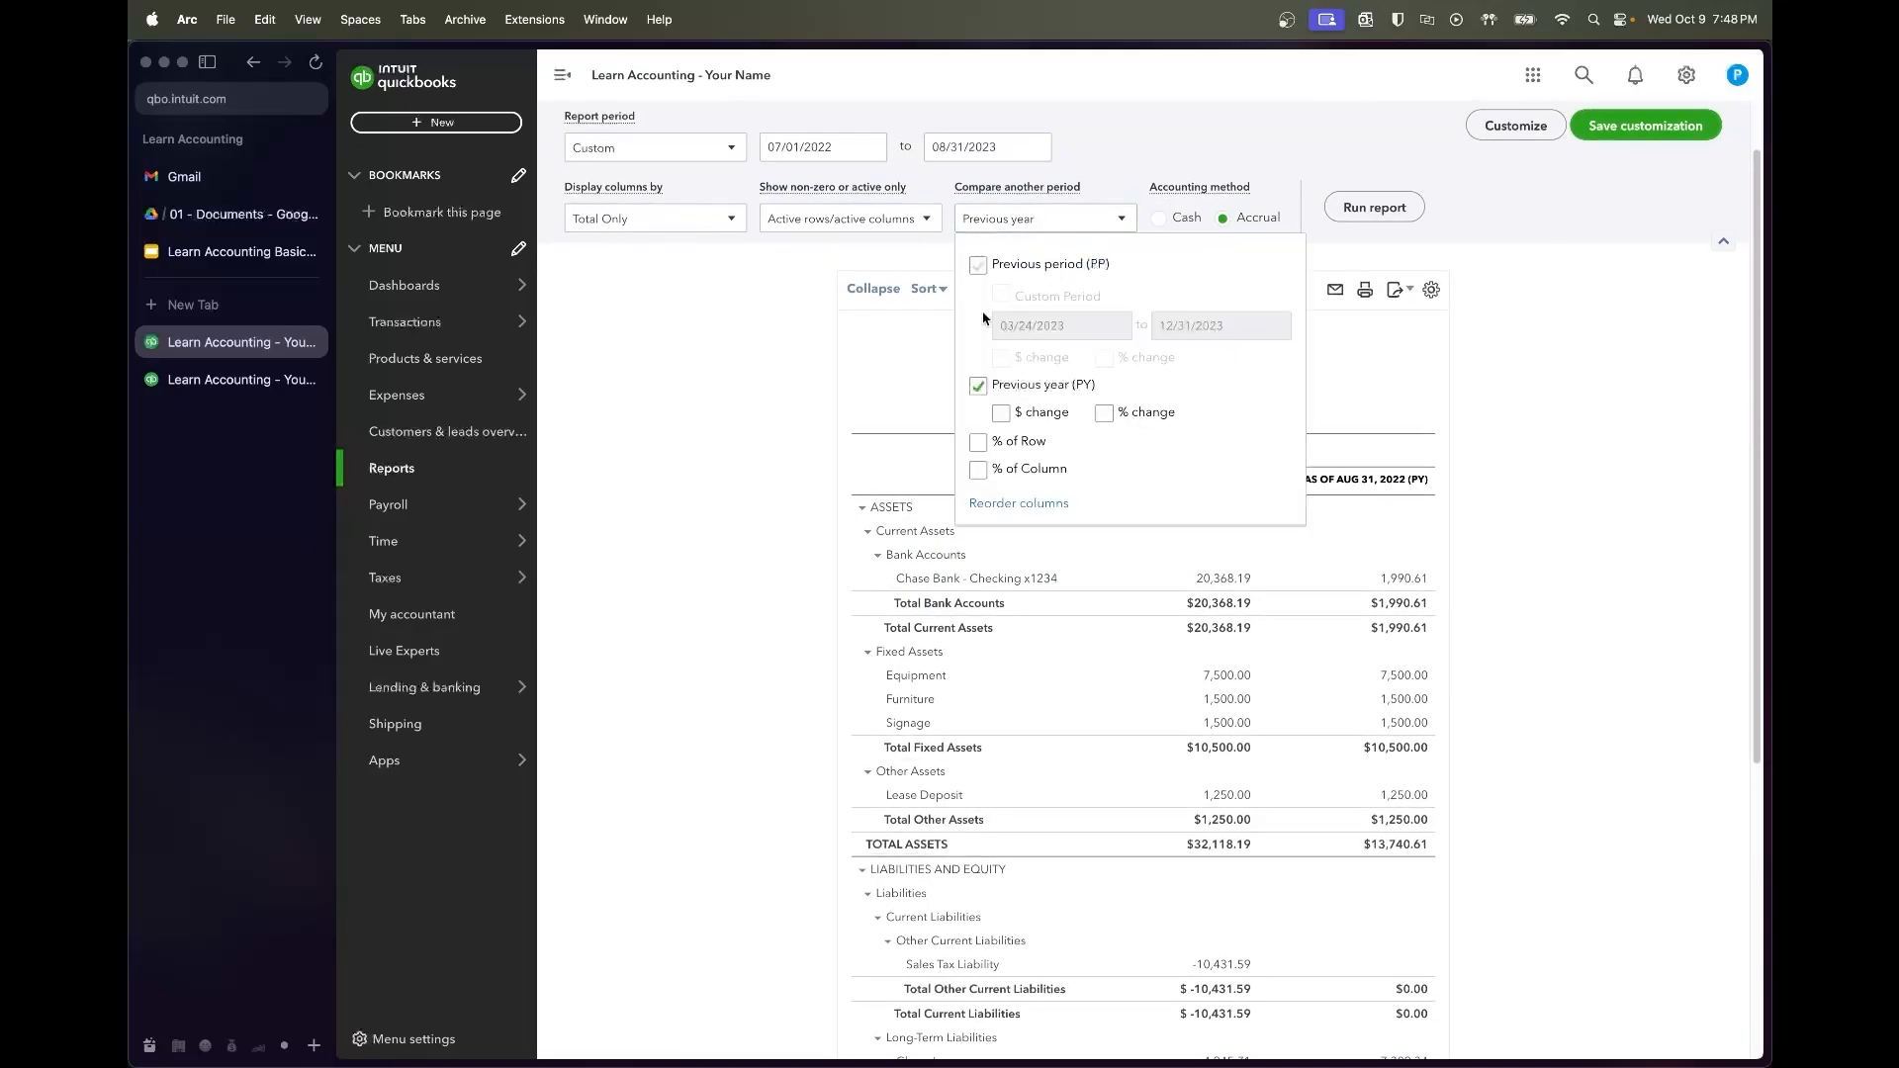
left_click(978, 386)
left_click(1314, 178)
scroll(1313, 178, "down", 3)
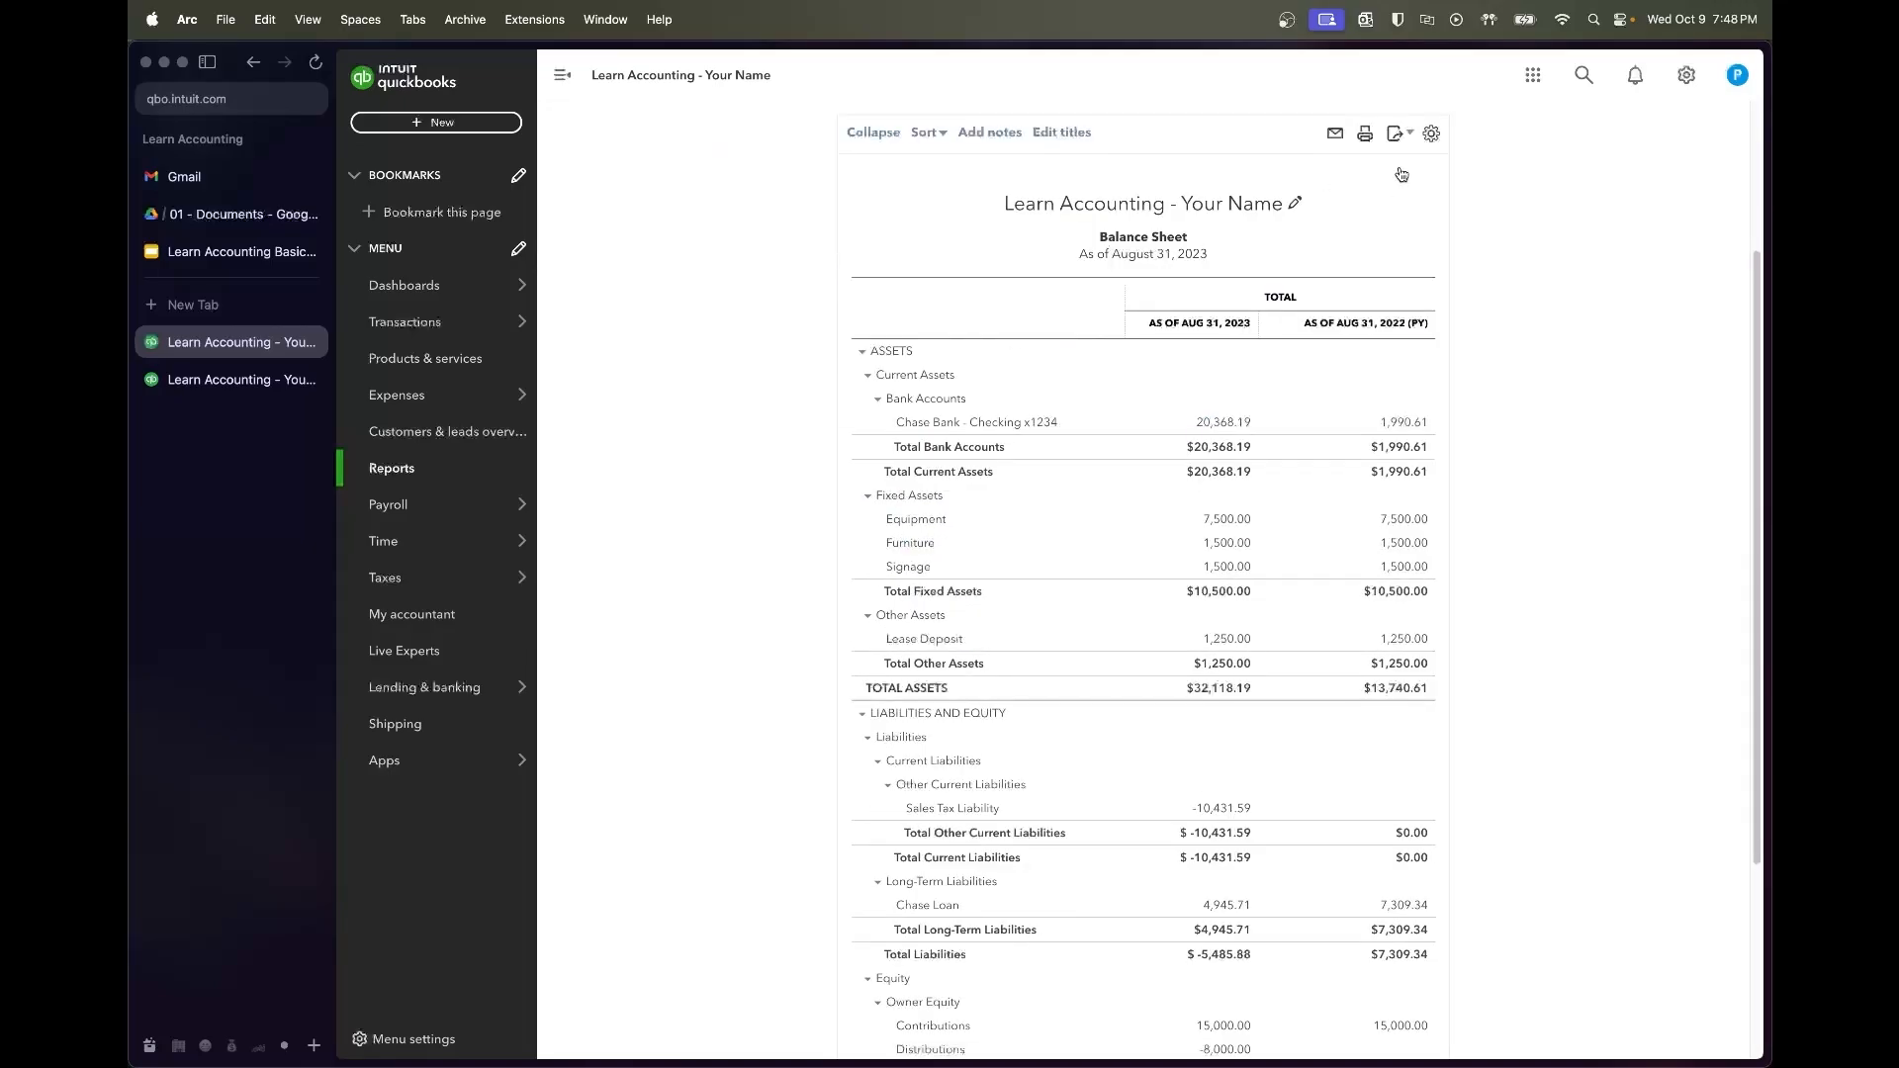
scroll(1385, 178, "up", 2)
scroll(1565, 265, "down", 4)
scroll(1566, 265, "up", 4)
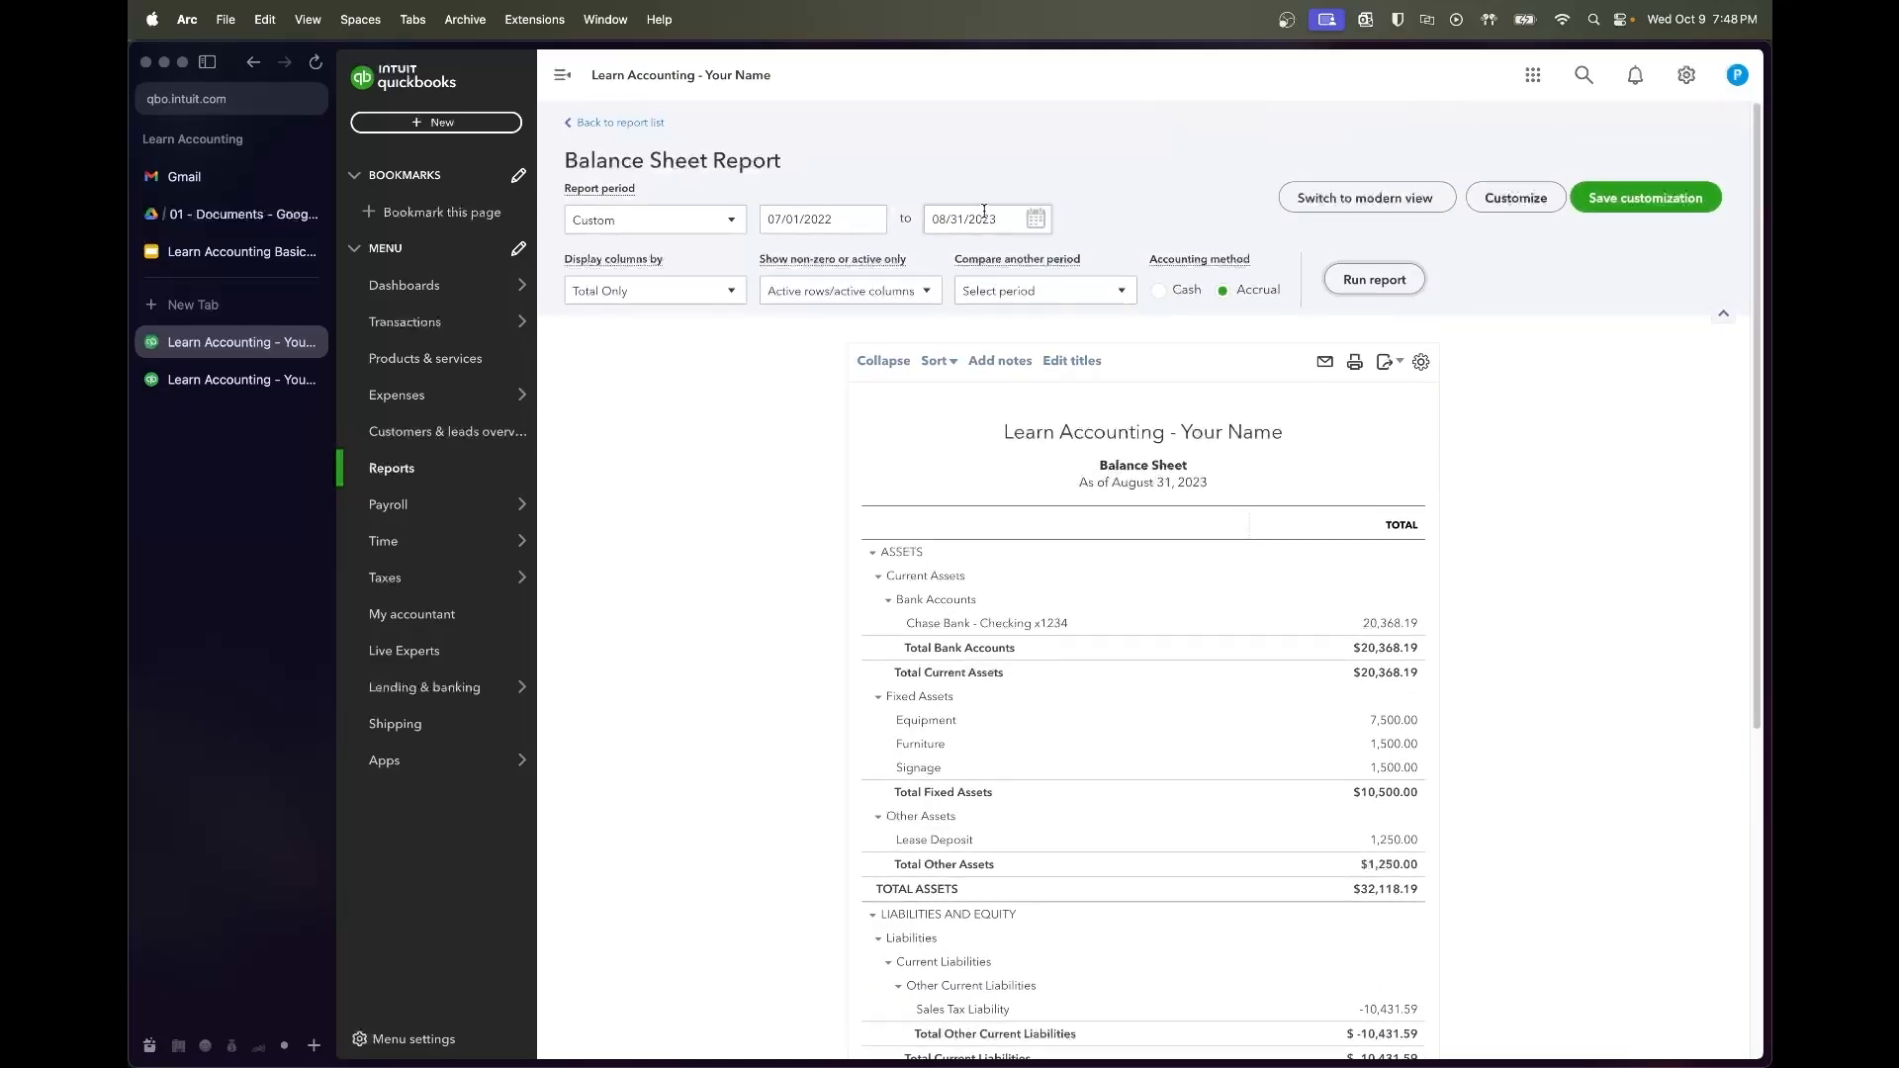
scroll(1103, 495, "down", 5)
scroll(1101, 446, "down", 5)
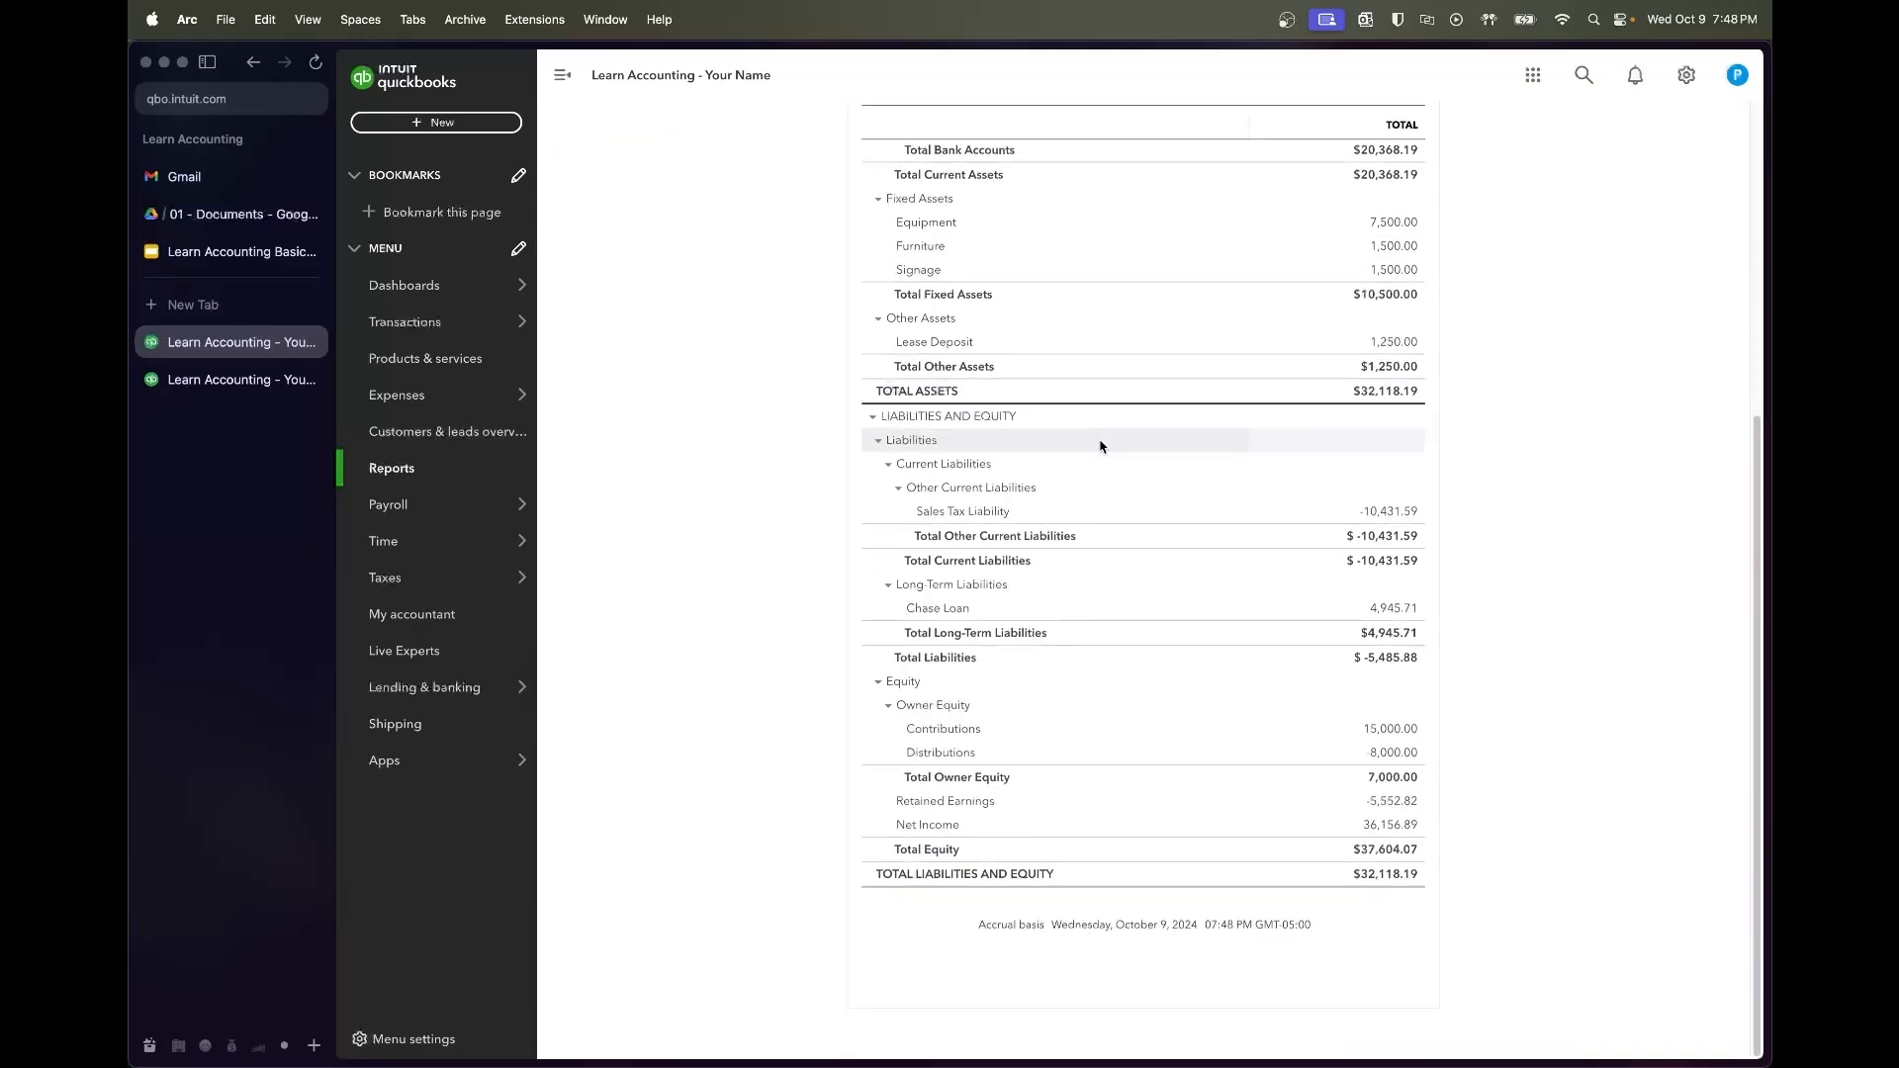
List the twelve Sales Tax Liability transactions behind the -10,431.59 balance
left_click(1388, 514)
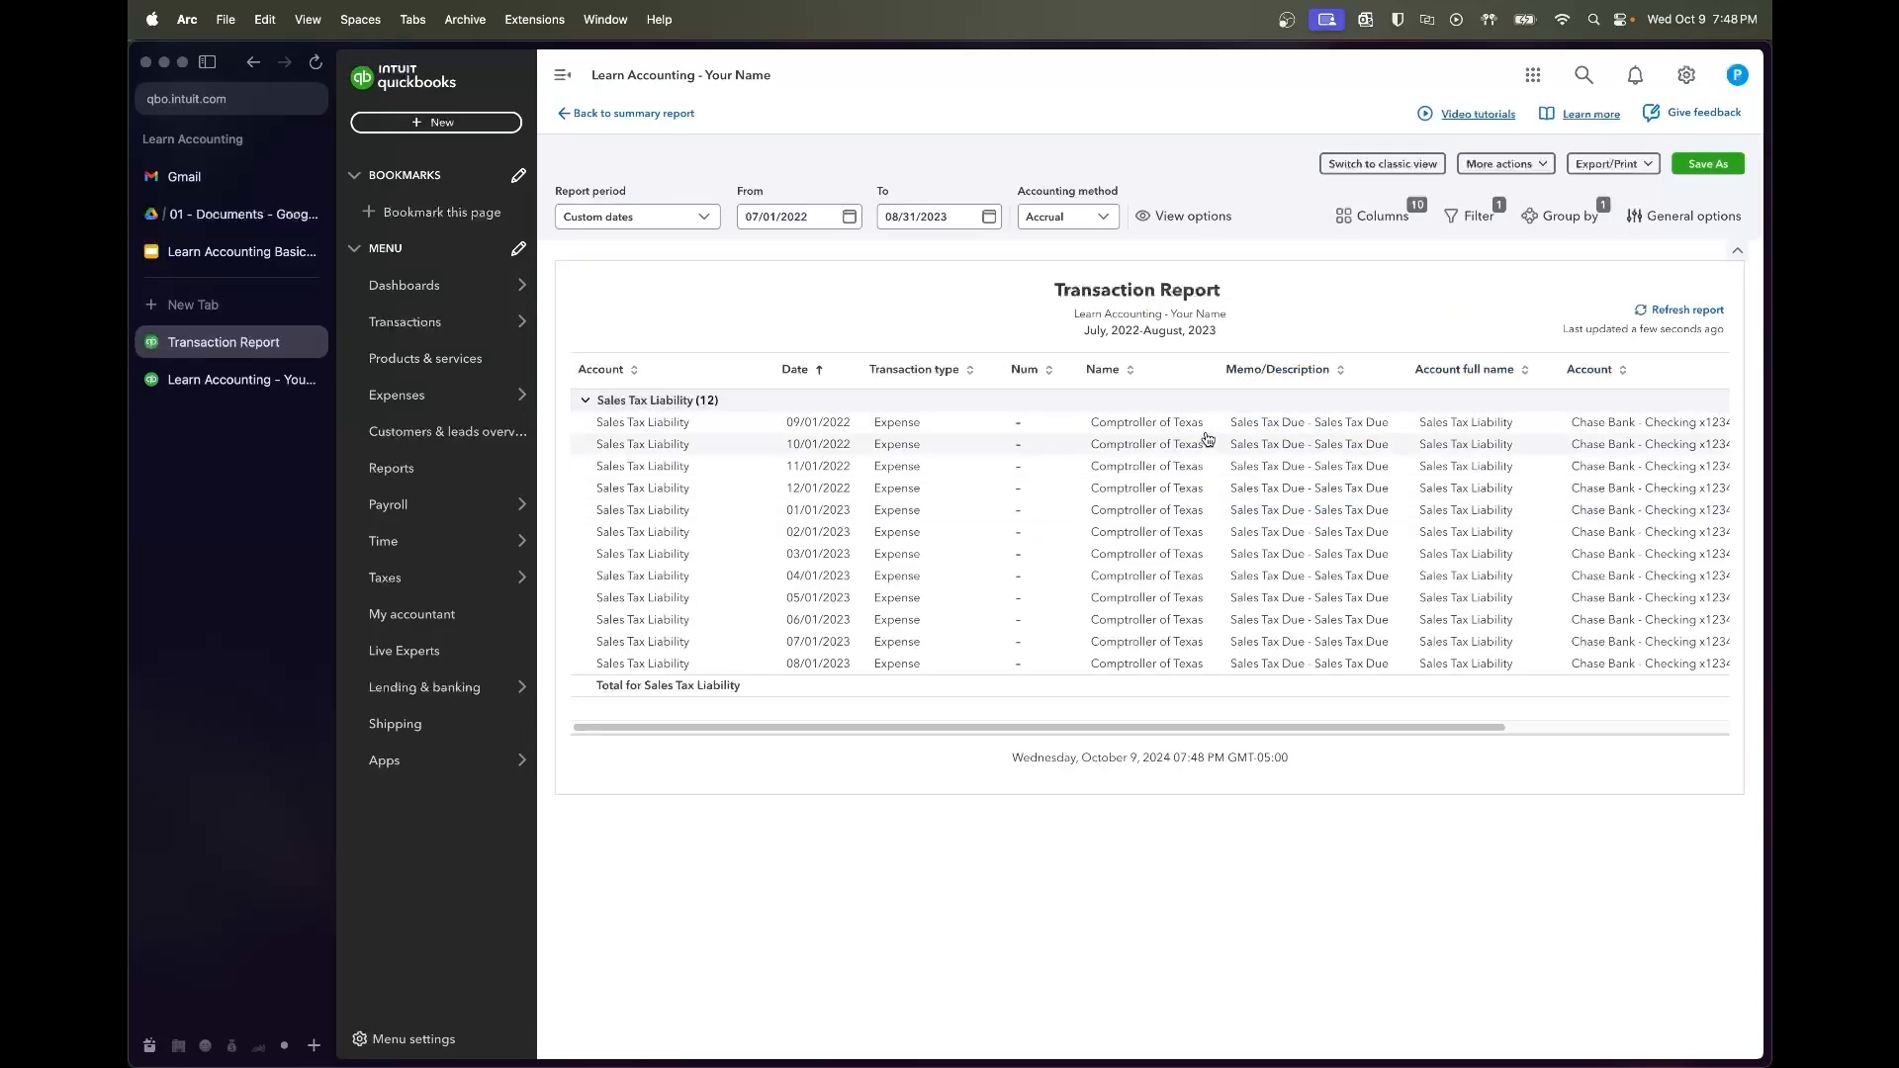
scroll(1208, 439, "right", 5)
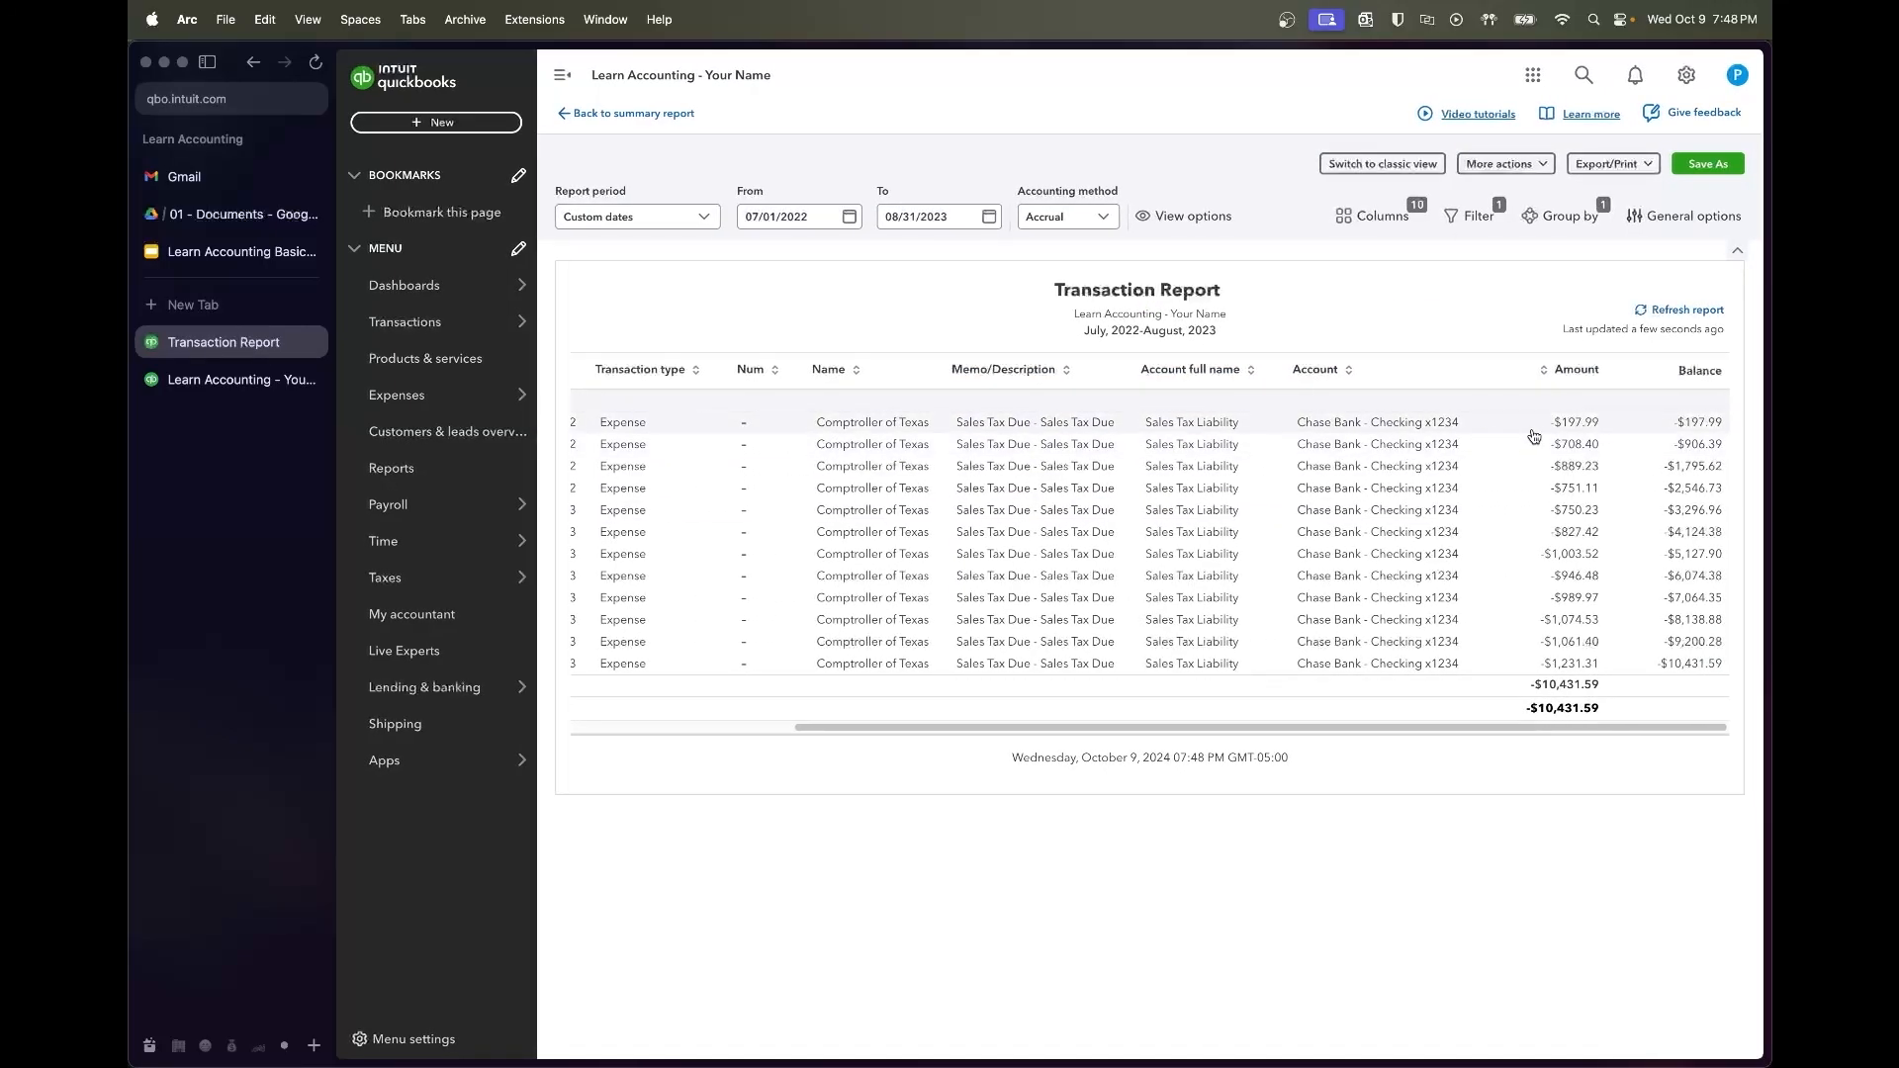
scroll(1483, 474, "left", 5)
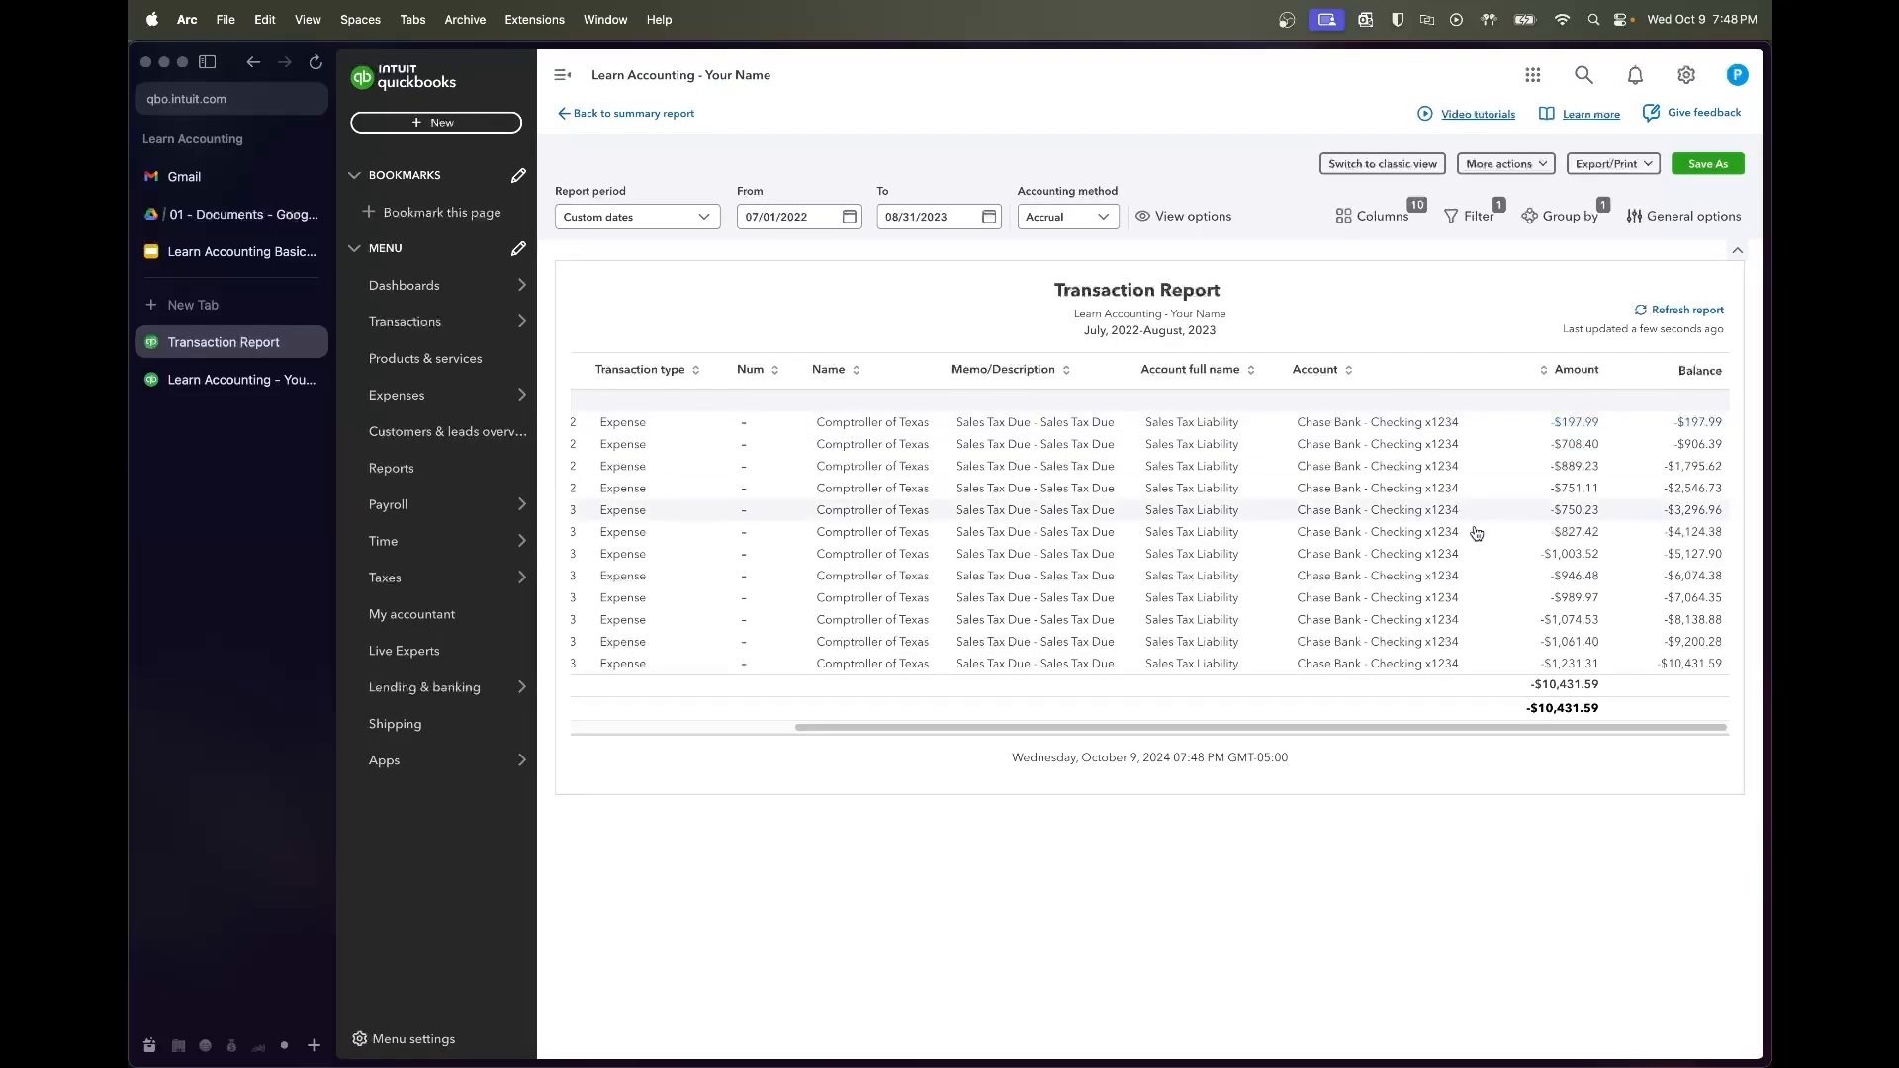
scroll(989, 492, "right", 5)
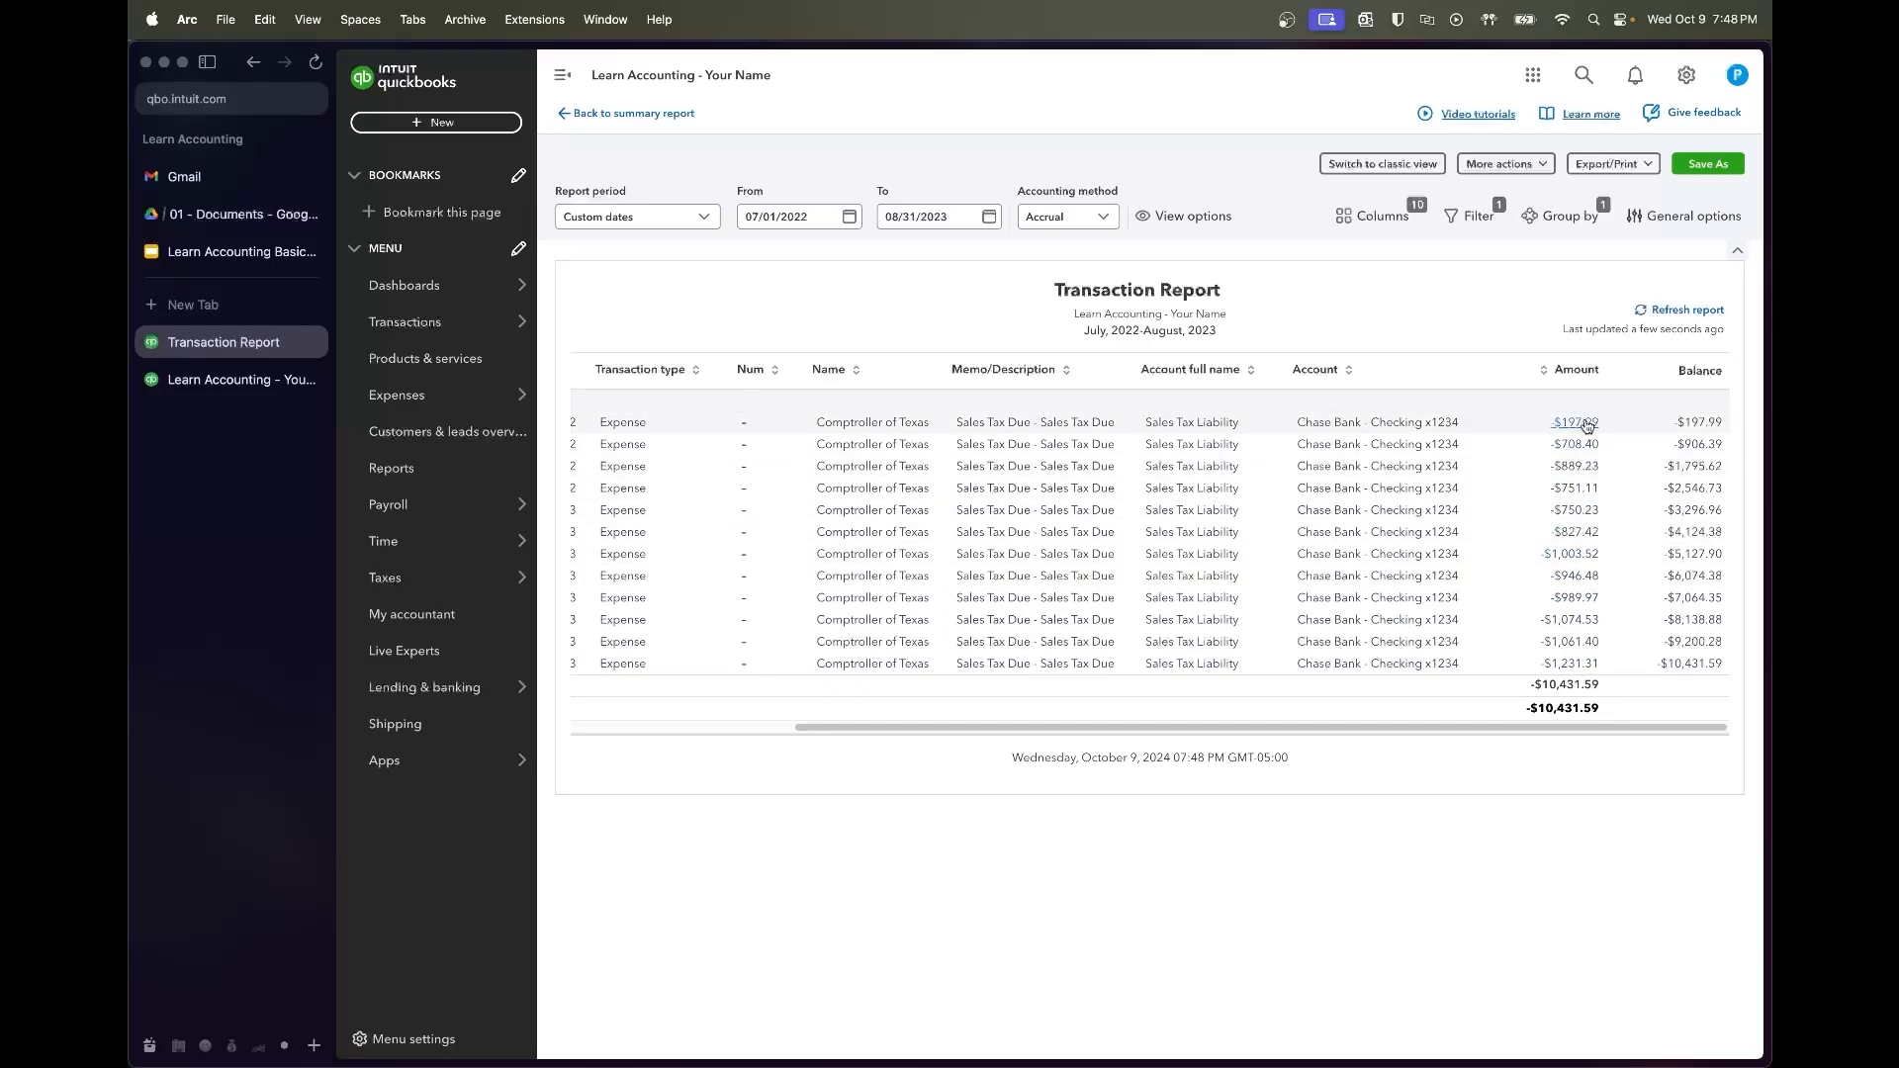
scroll(1265, 566, "left", 5)
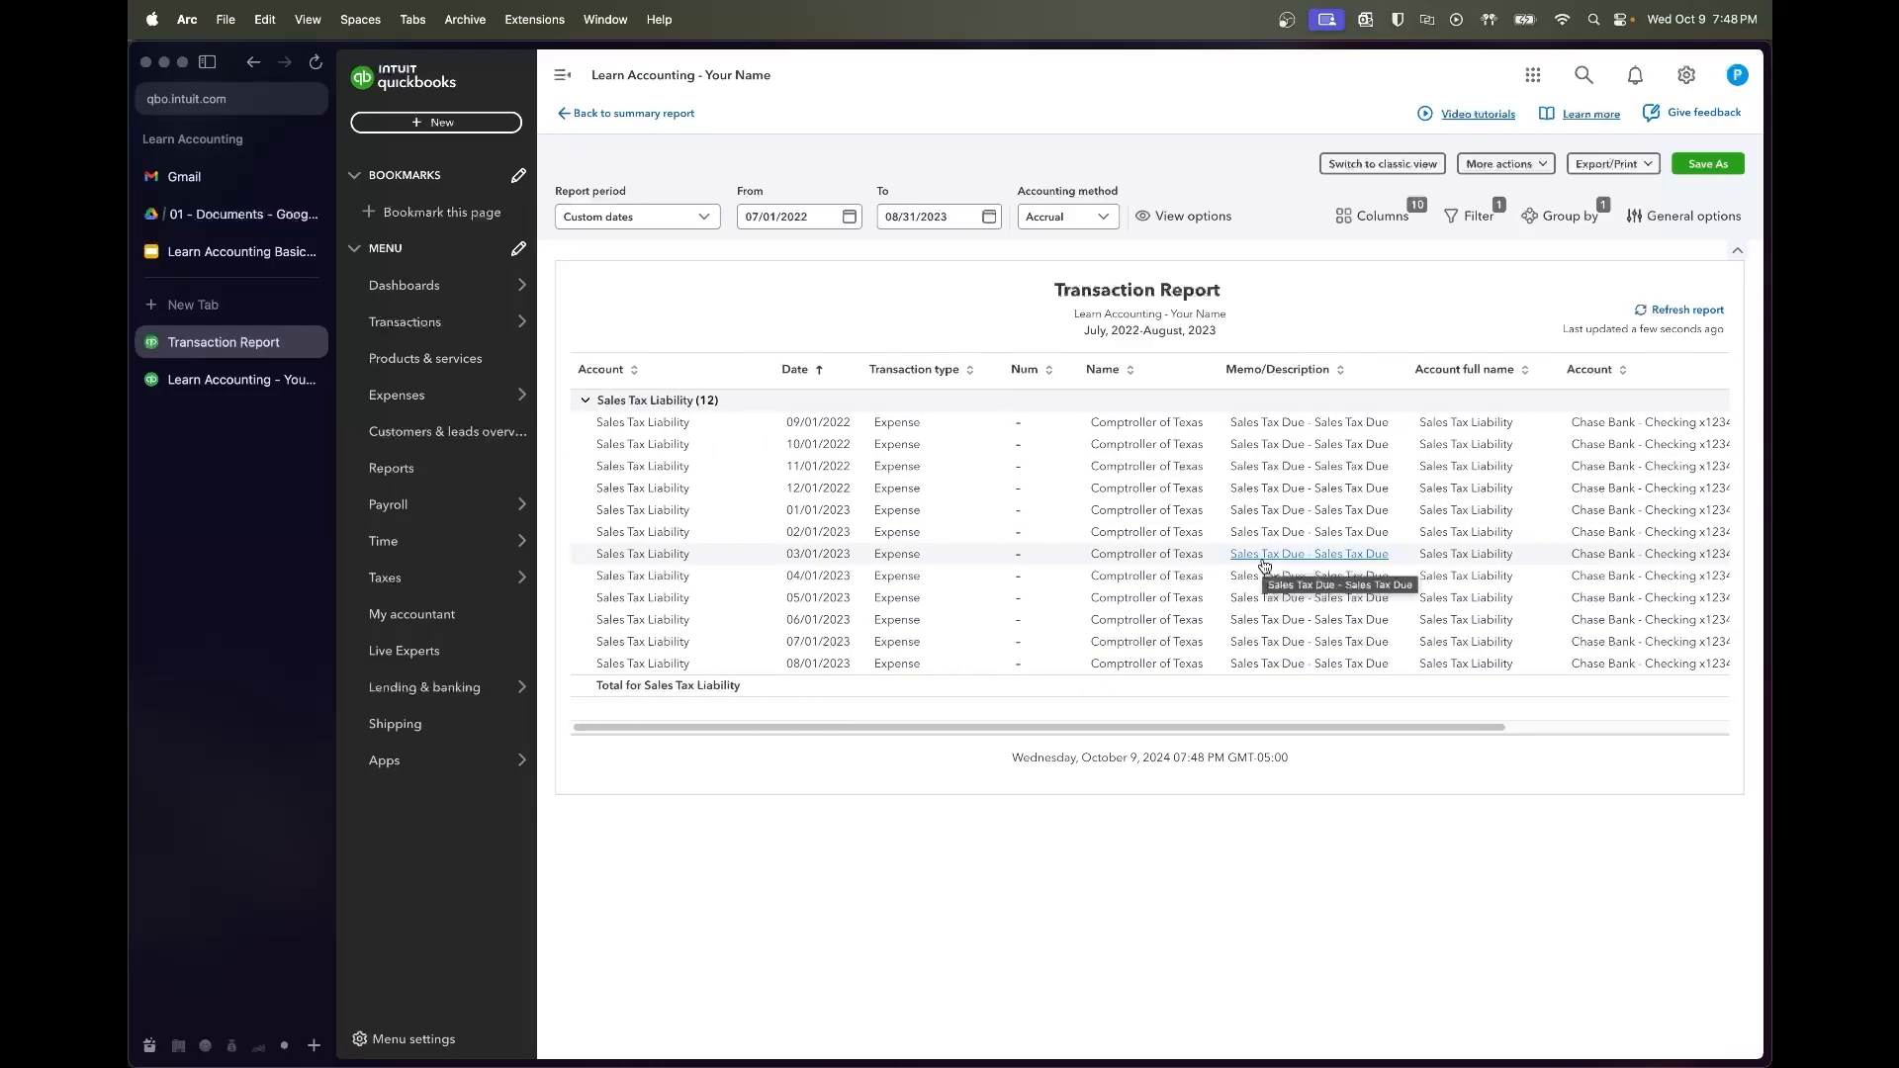
Bring up the July 2022–August 2023 Profit and Loss, showing net income of $30,604.07
left_click(294, 382)
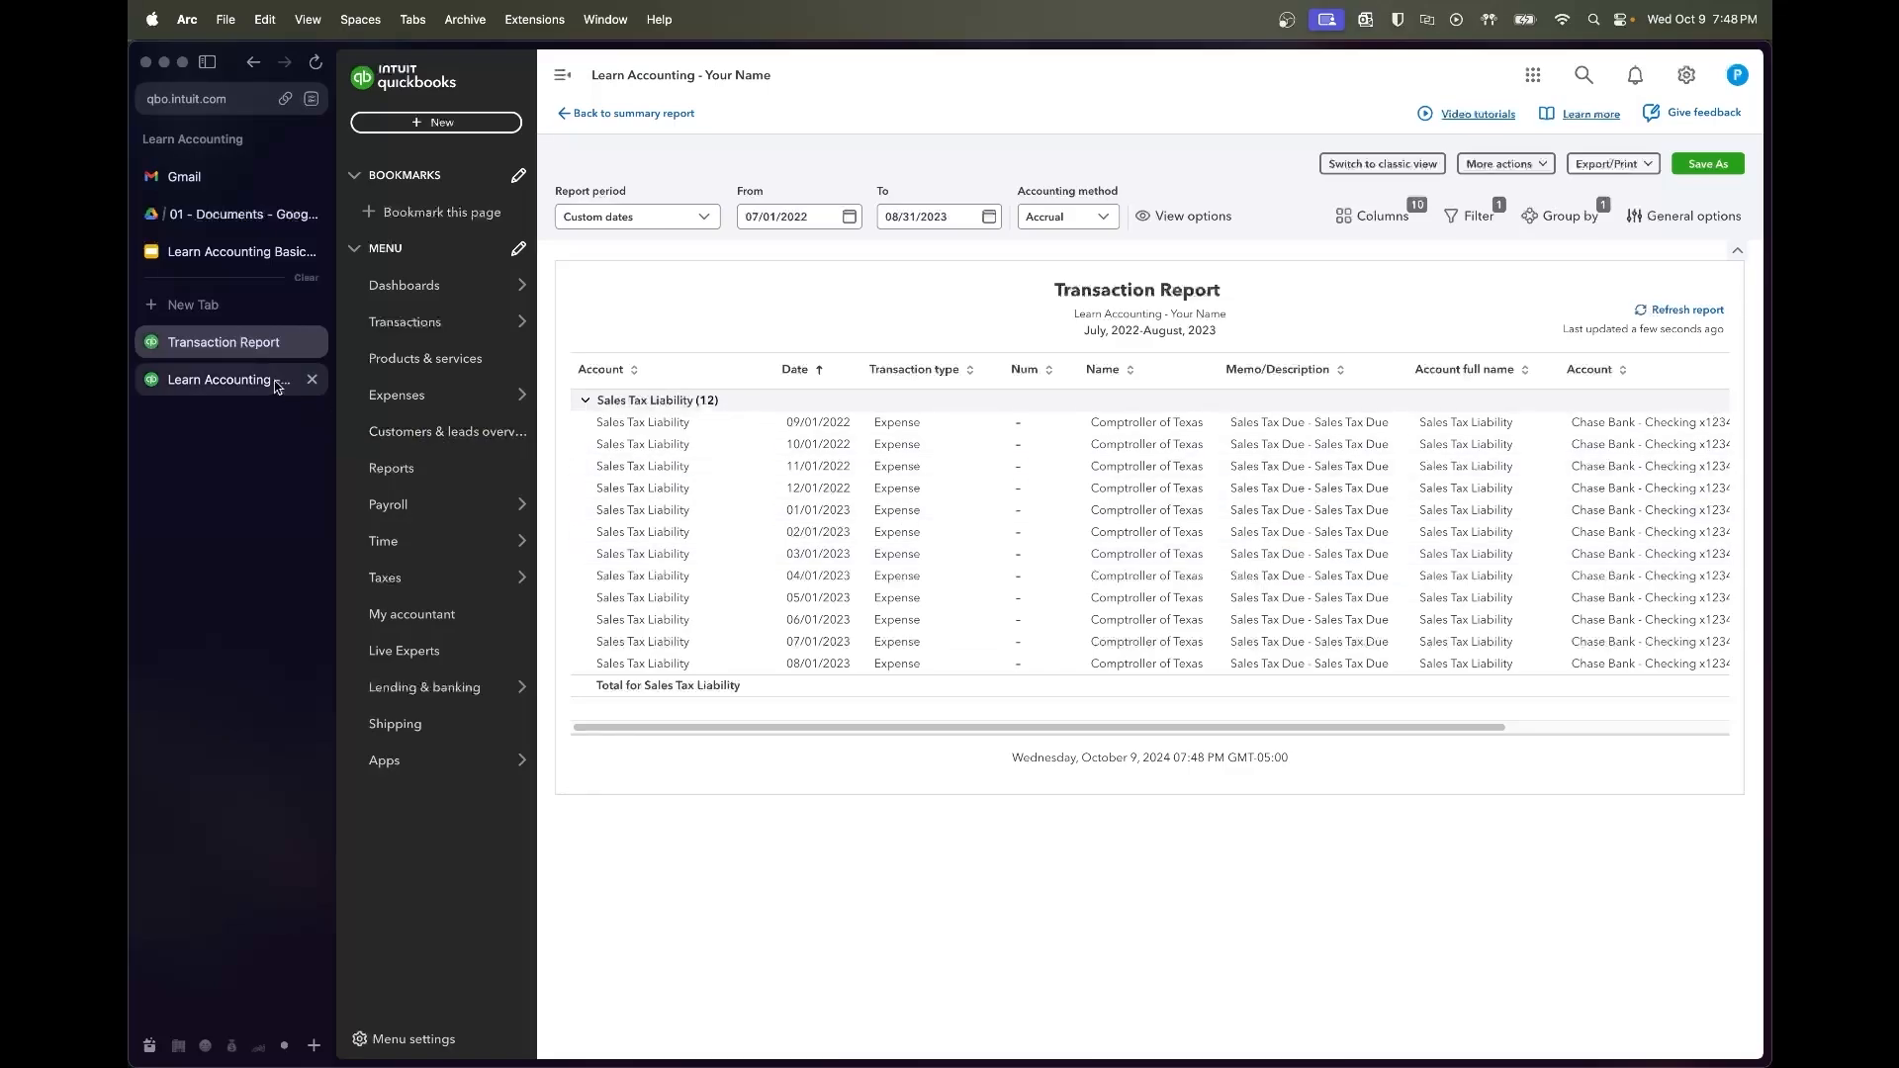
scroll(1033, 465, "down", 2)
scroll(1033, 465, "up", 3)
scroll(1032, 465, "up", 1)
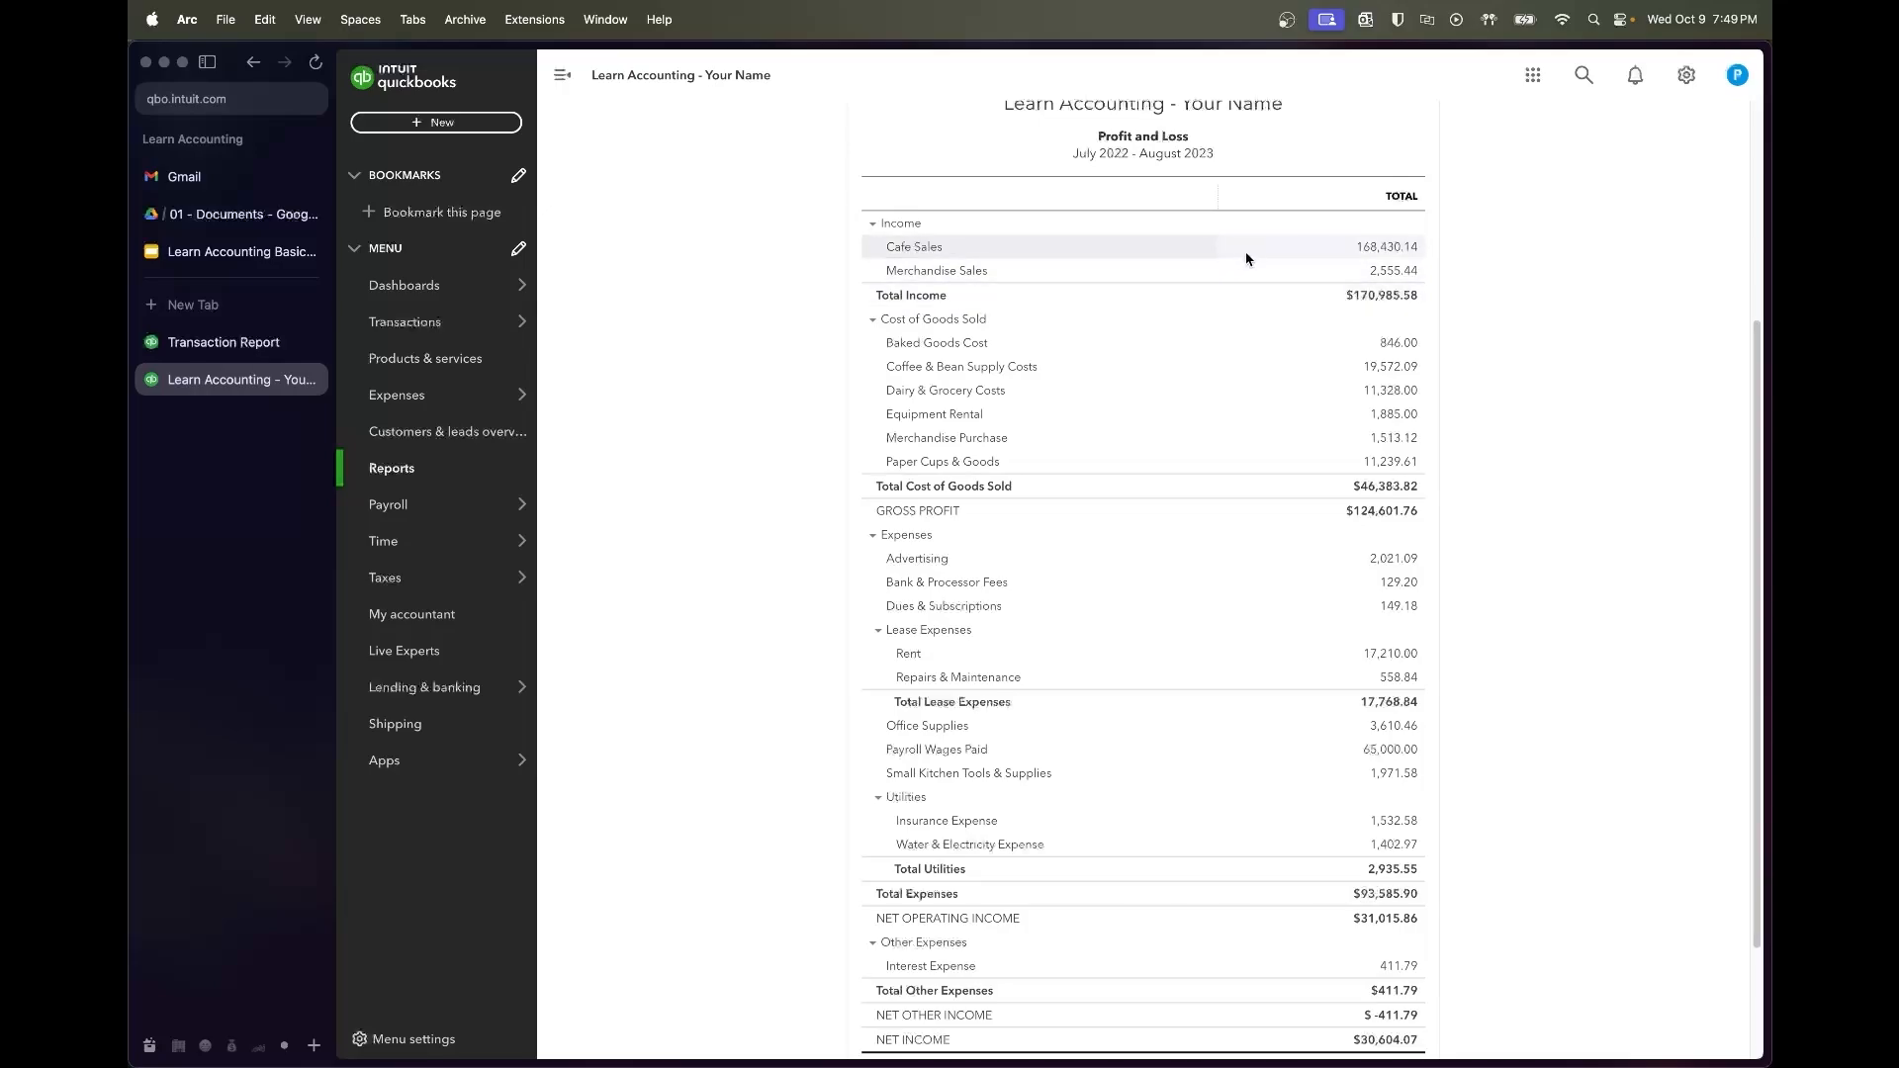
left_click(1363, 247)
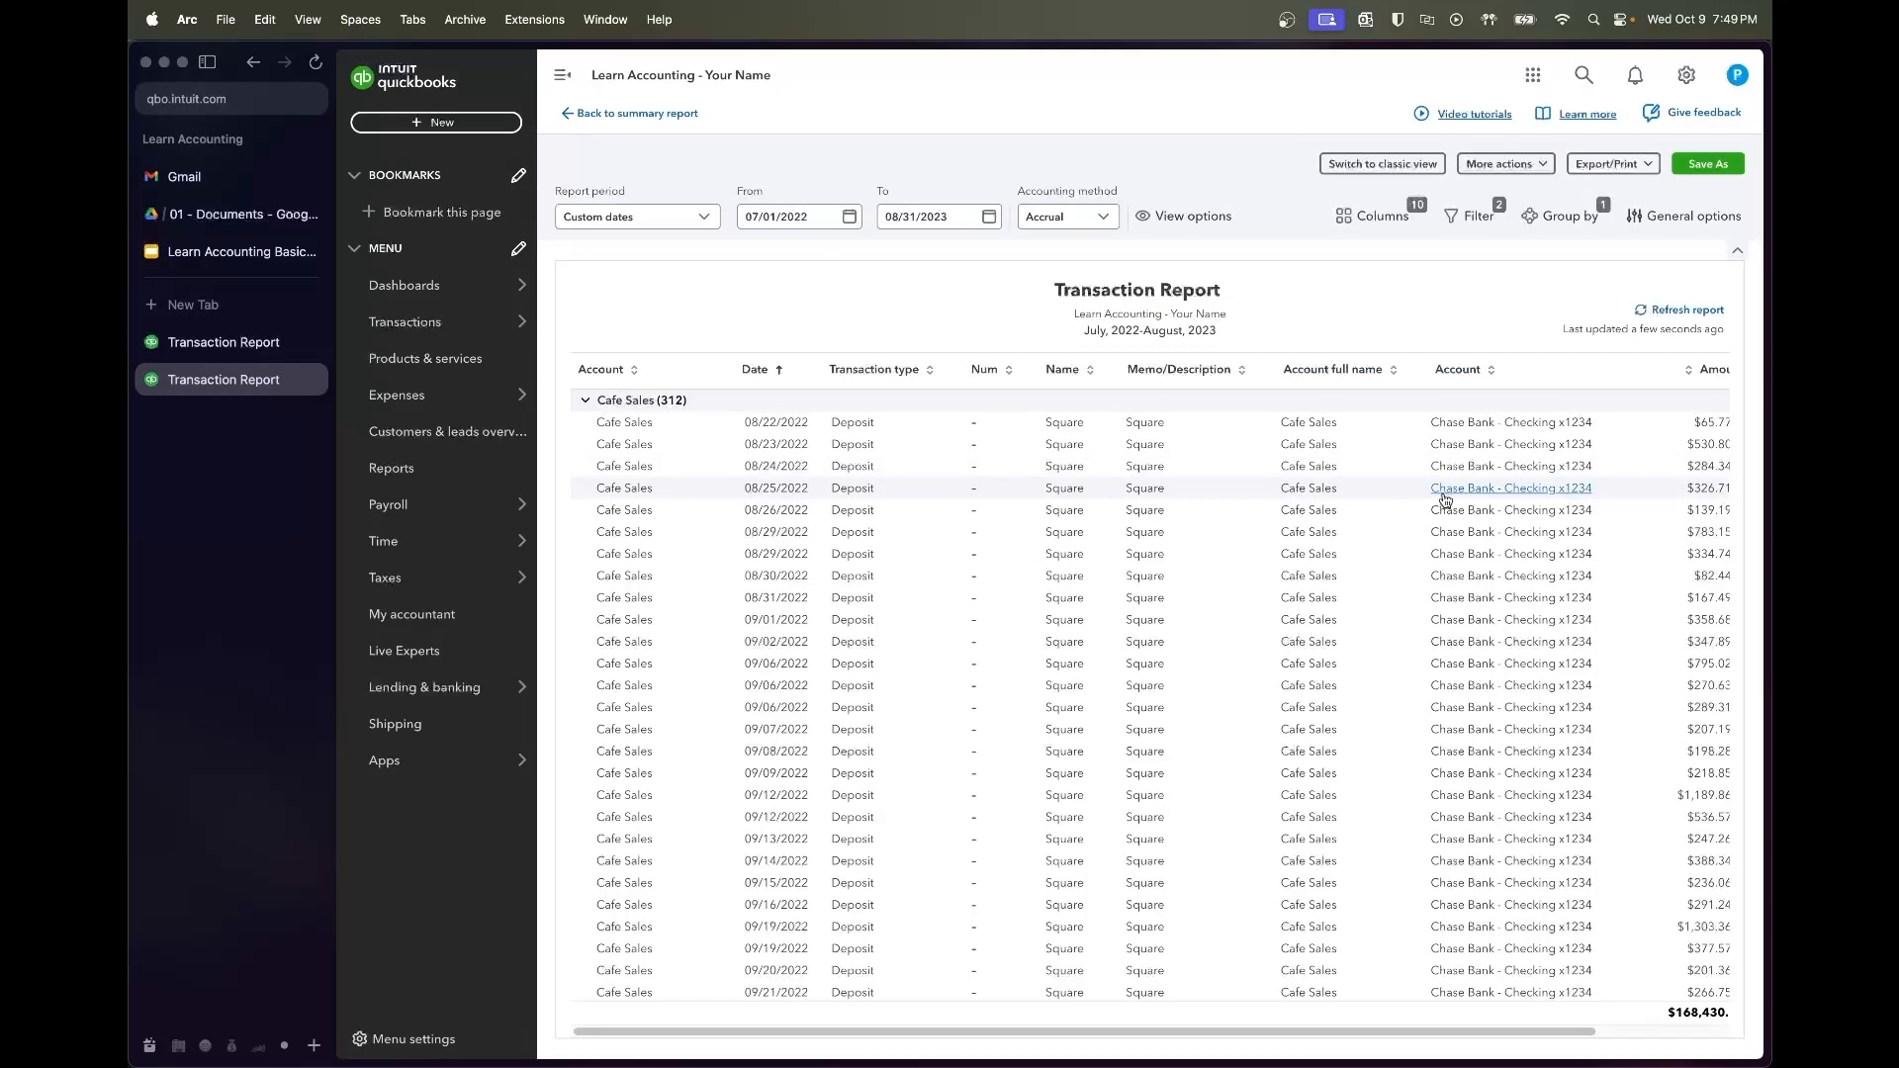
scroll(1448, 500, "right", 1)
scroll(1448, 501, "right", 1)
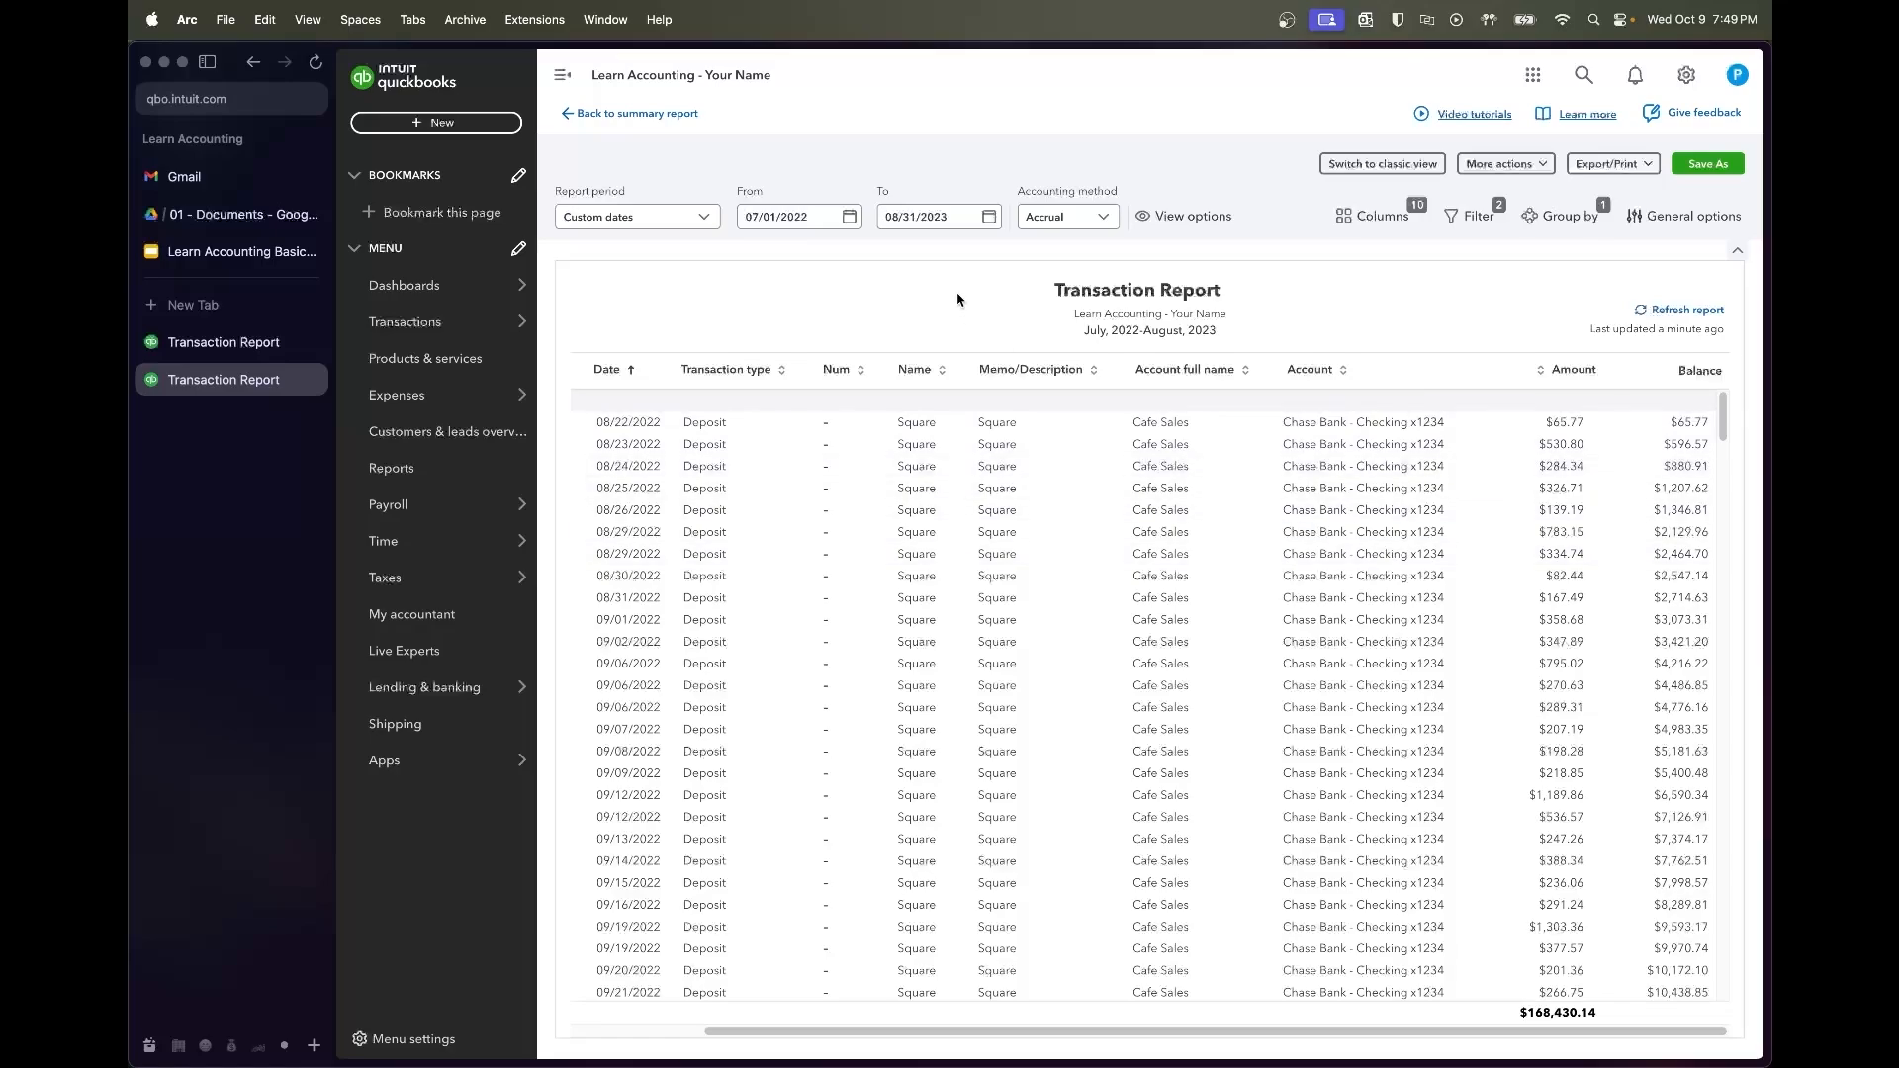
left_click(678, 115)
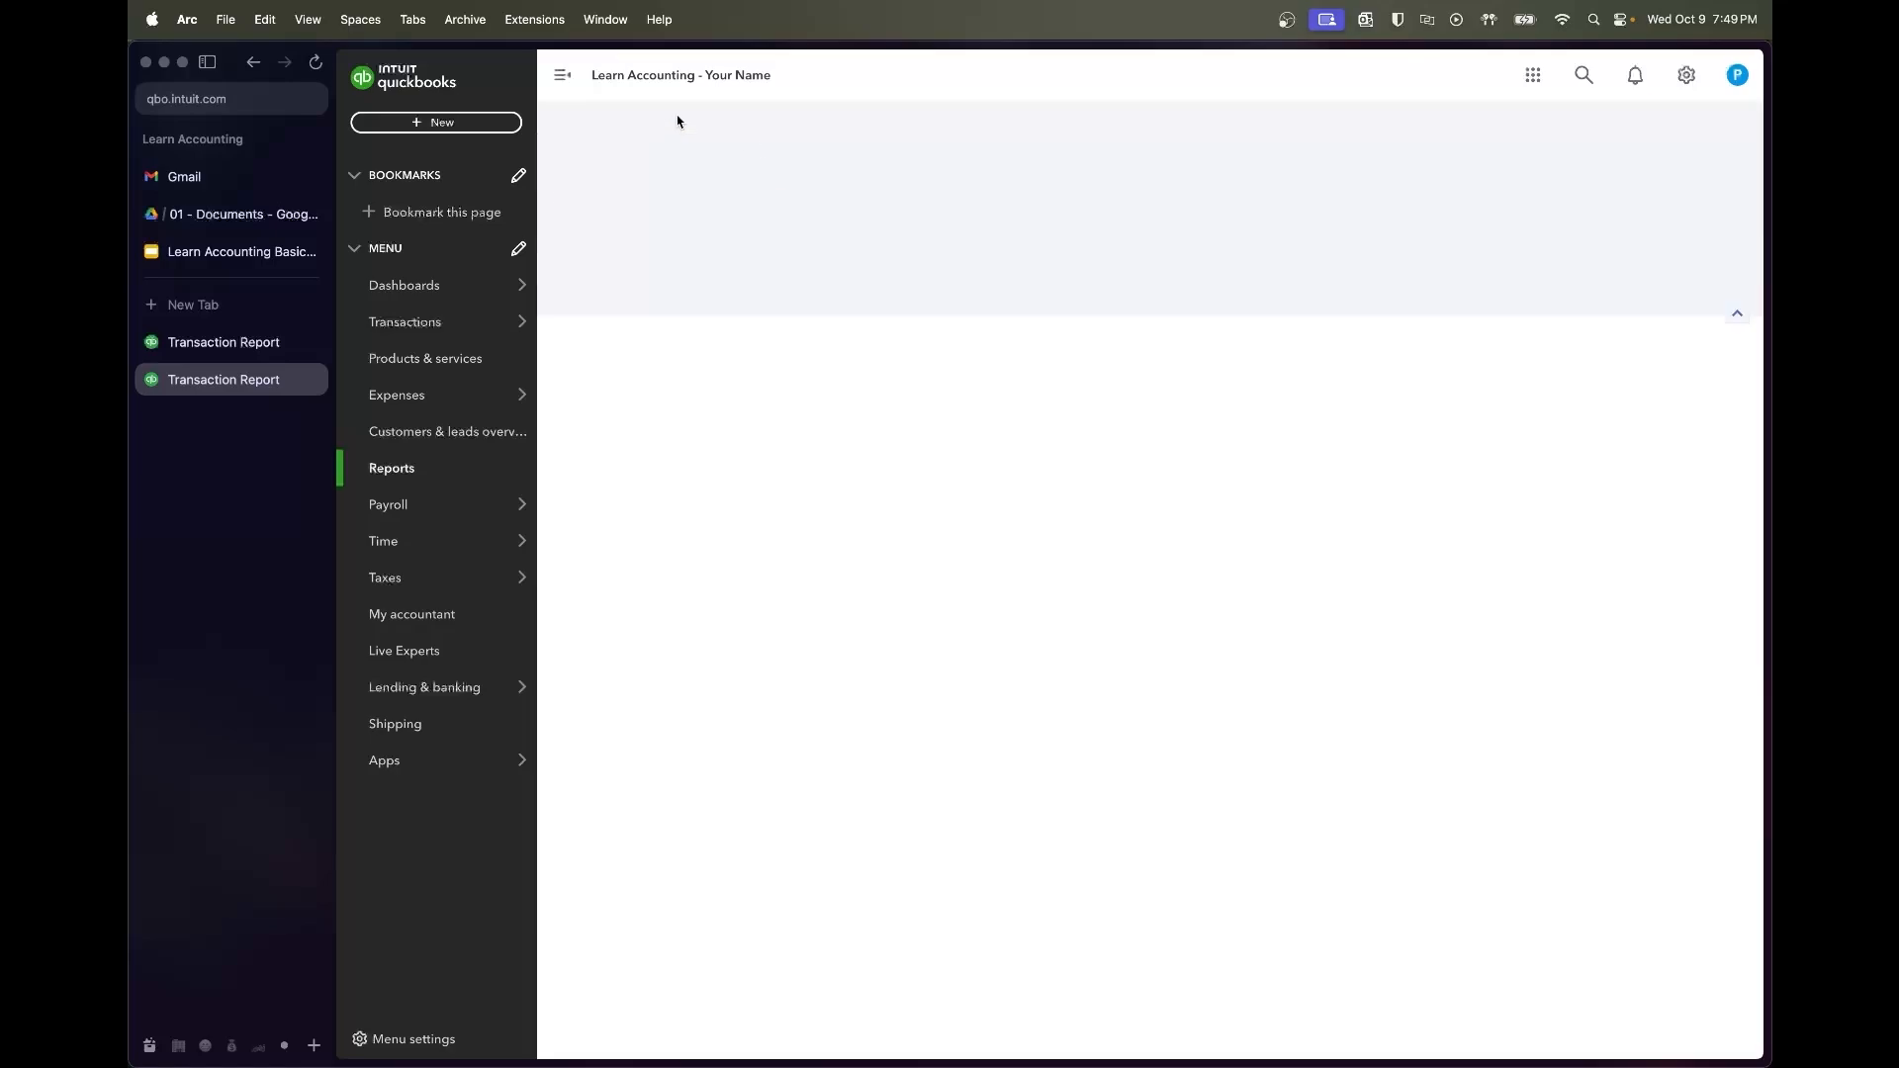
scroll(923, 510, "up", 3)
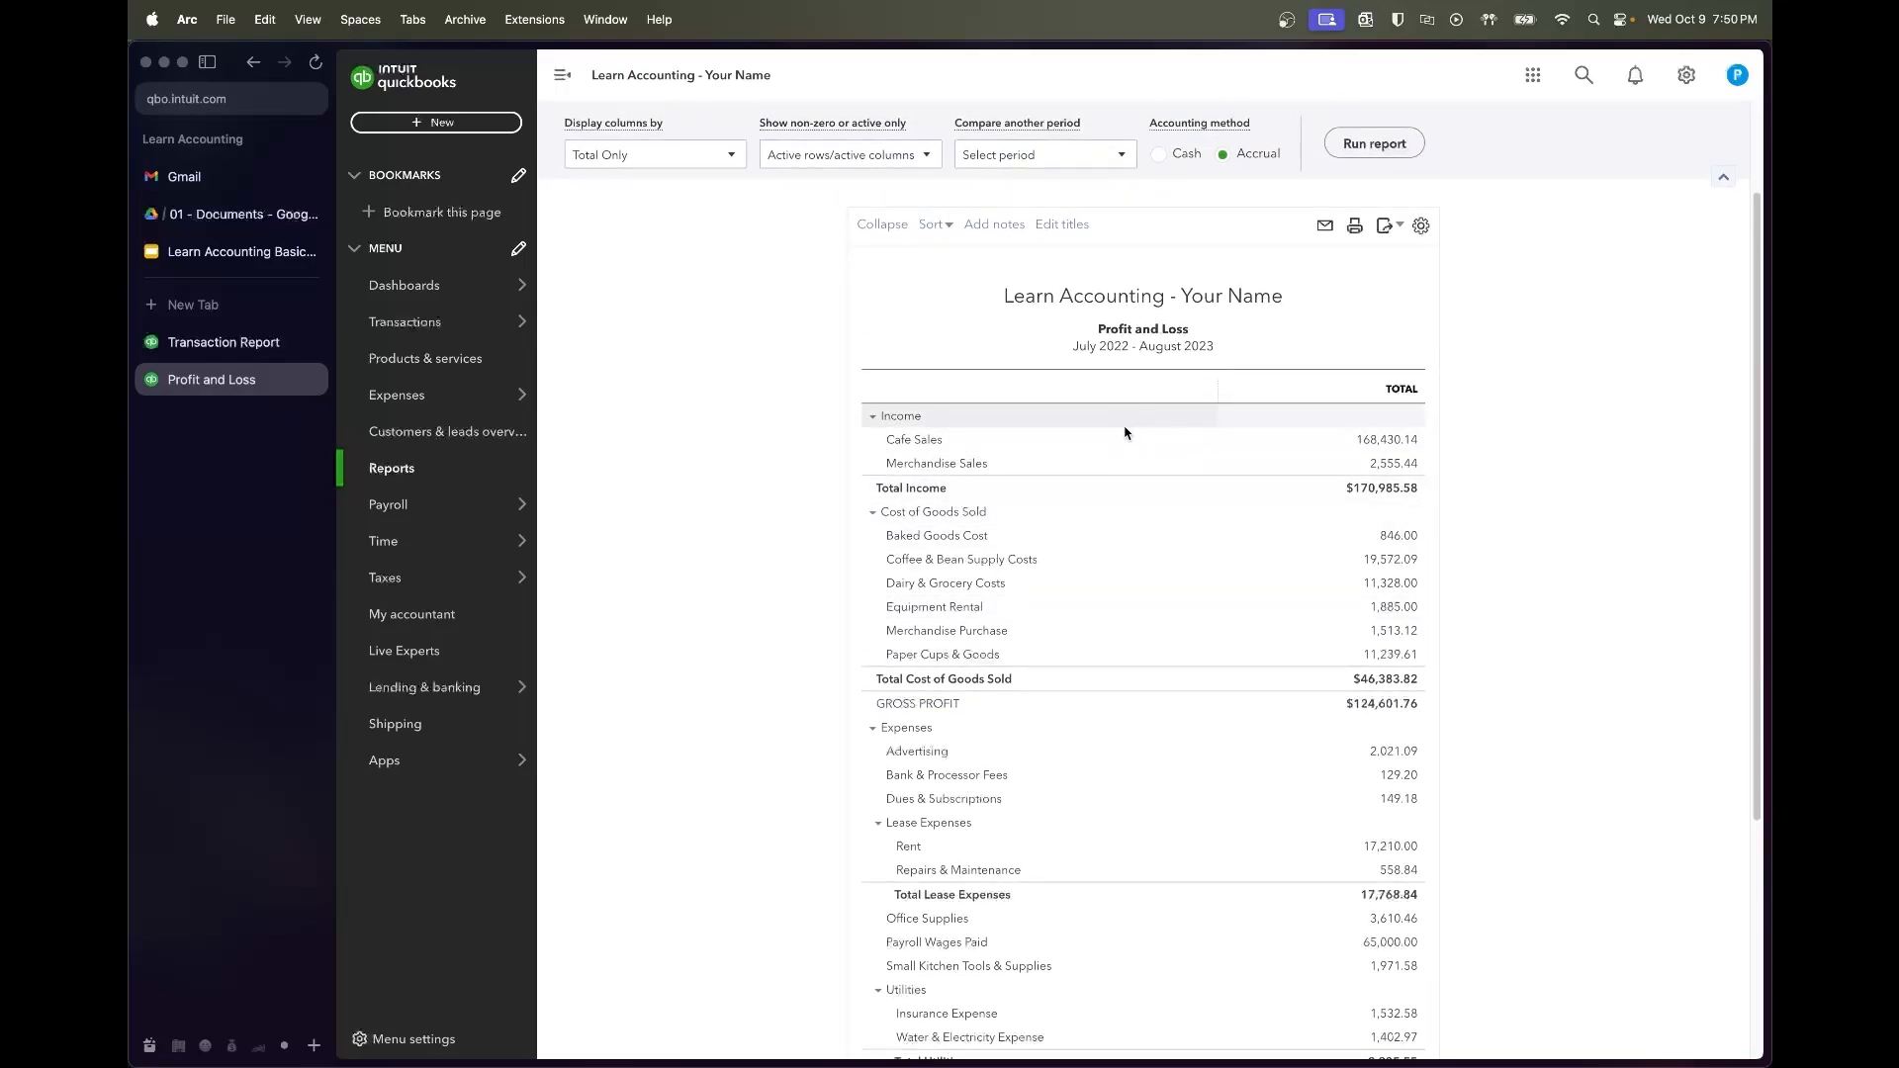
scroll(1157, 469, "up", 1)
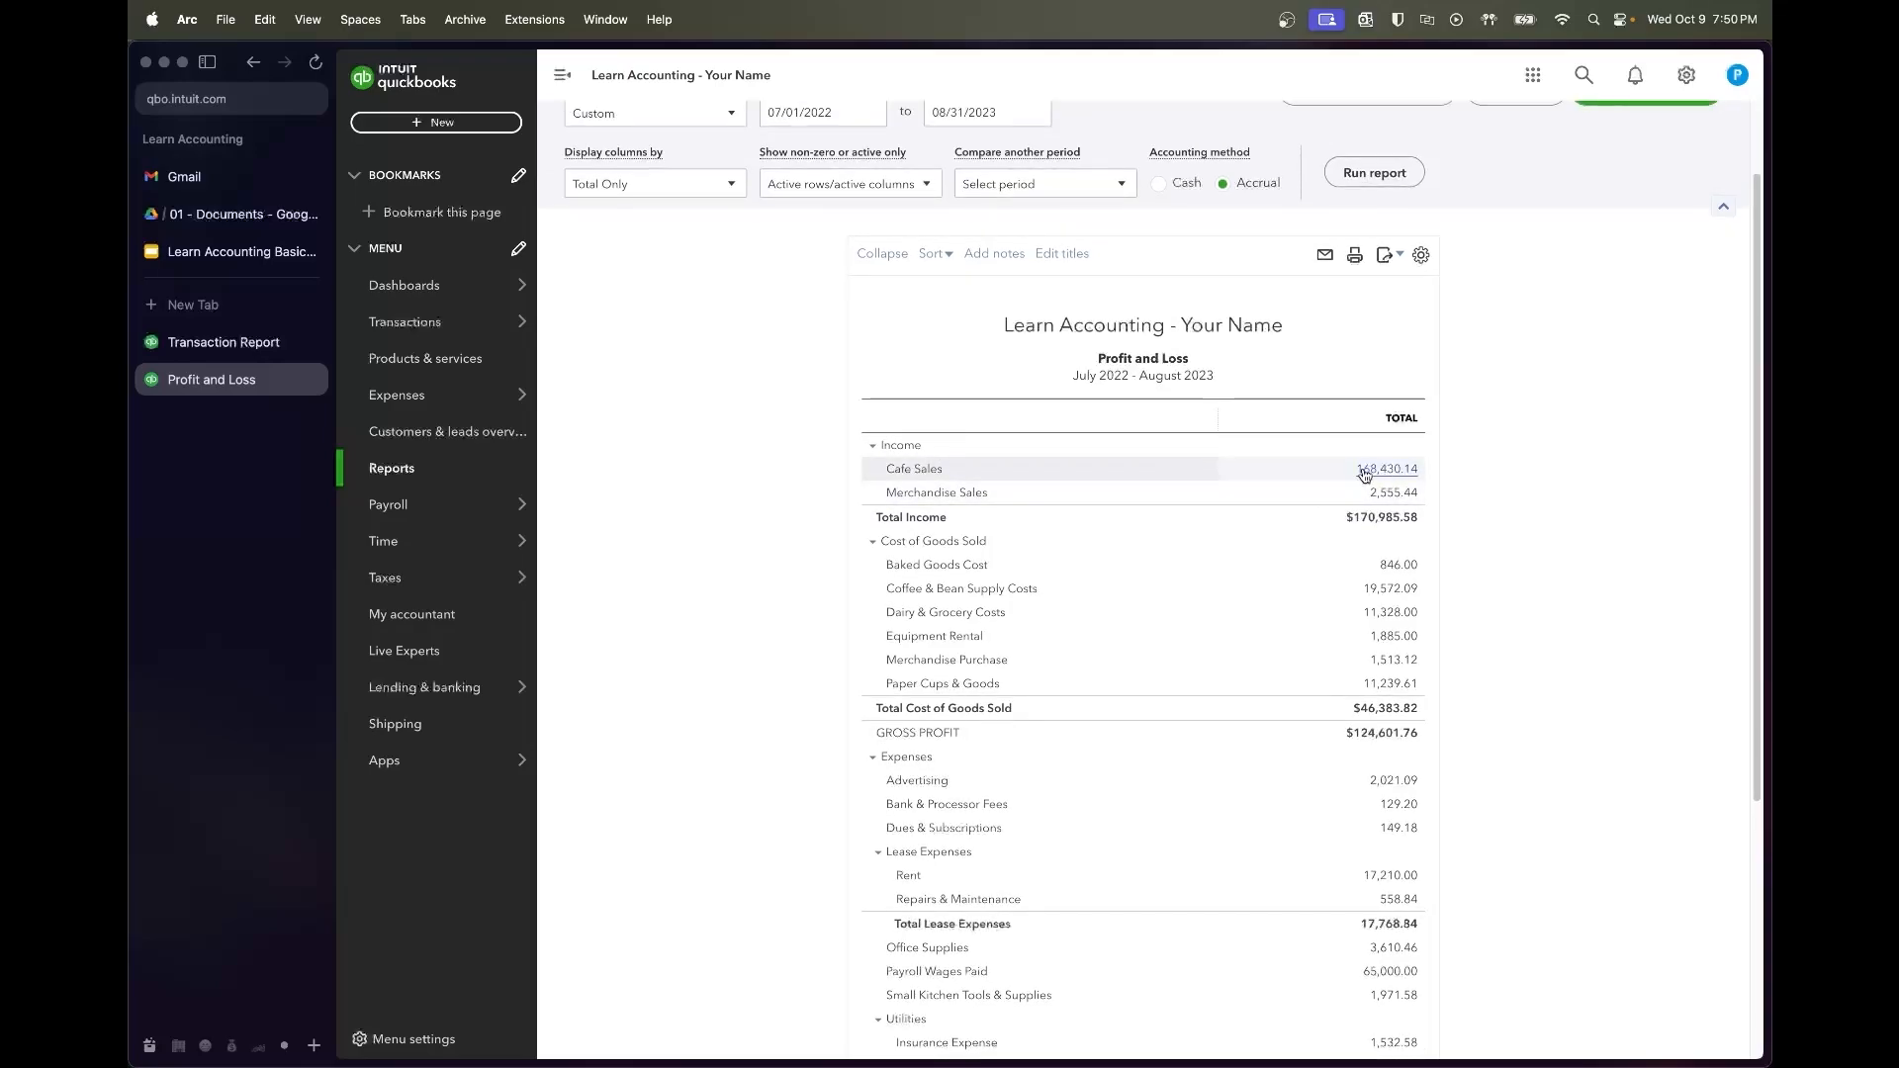
left_click(224, 342)
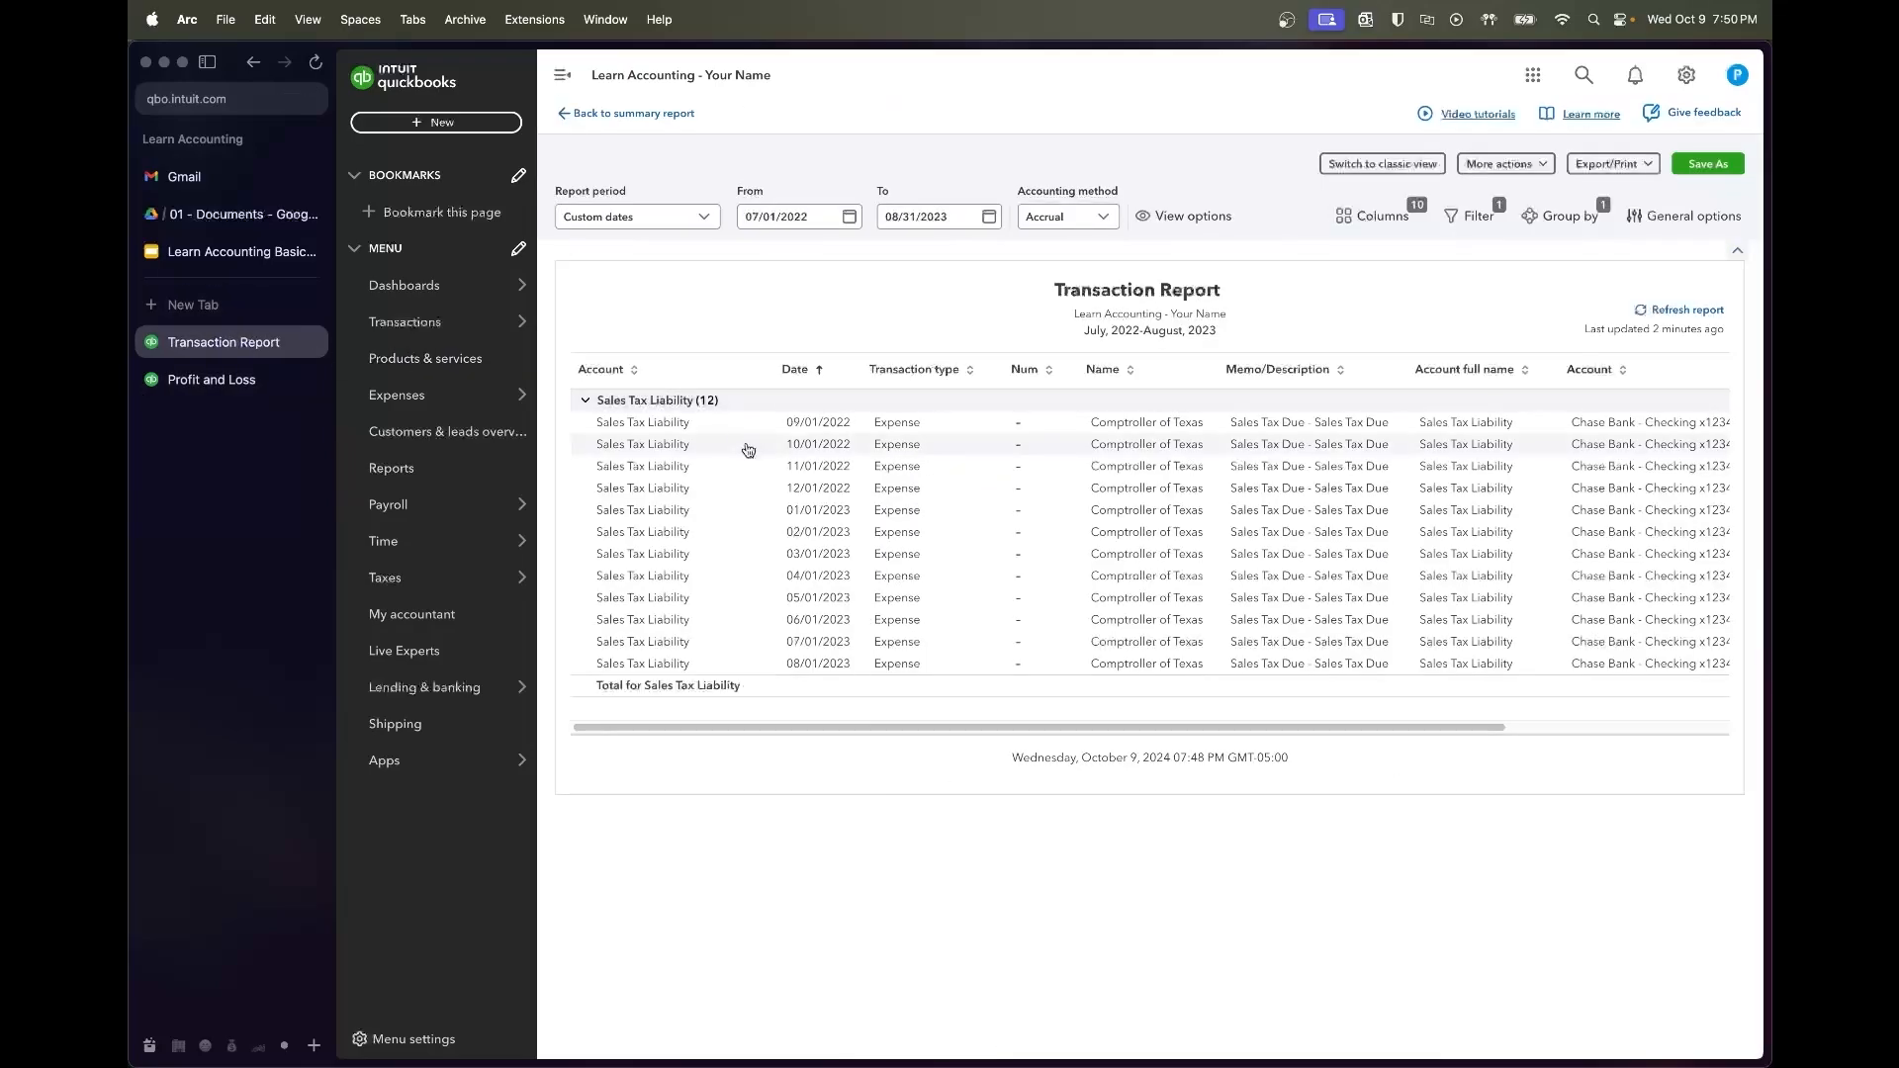
scroll(1345, 463, "right", 5)
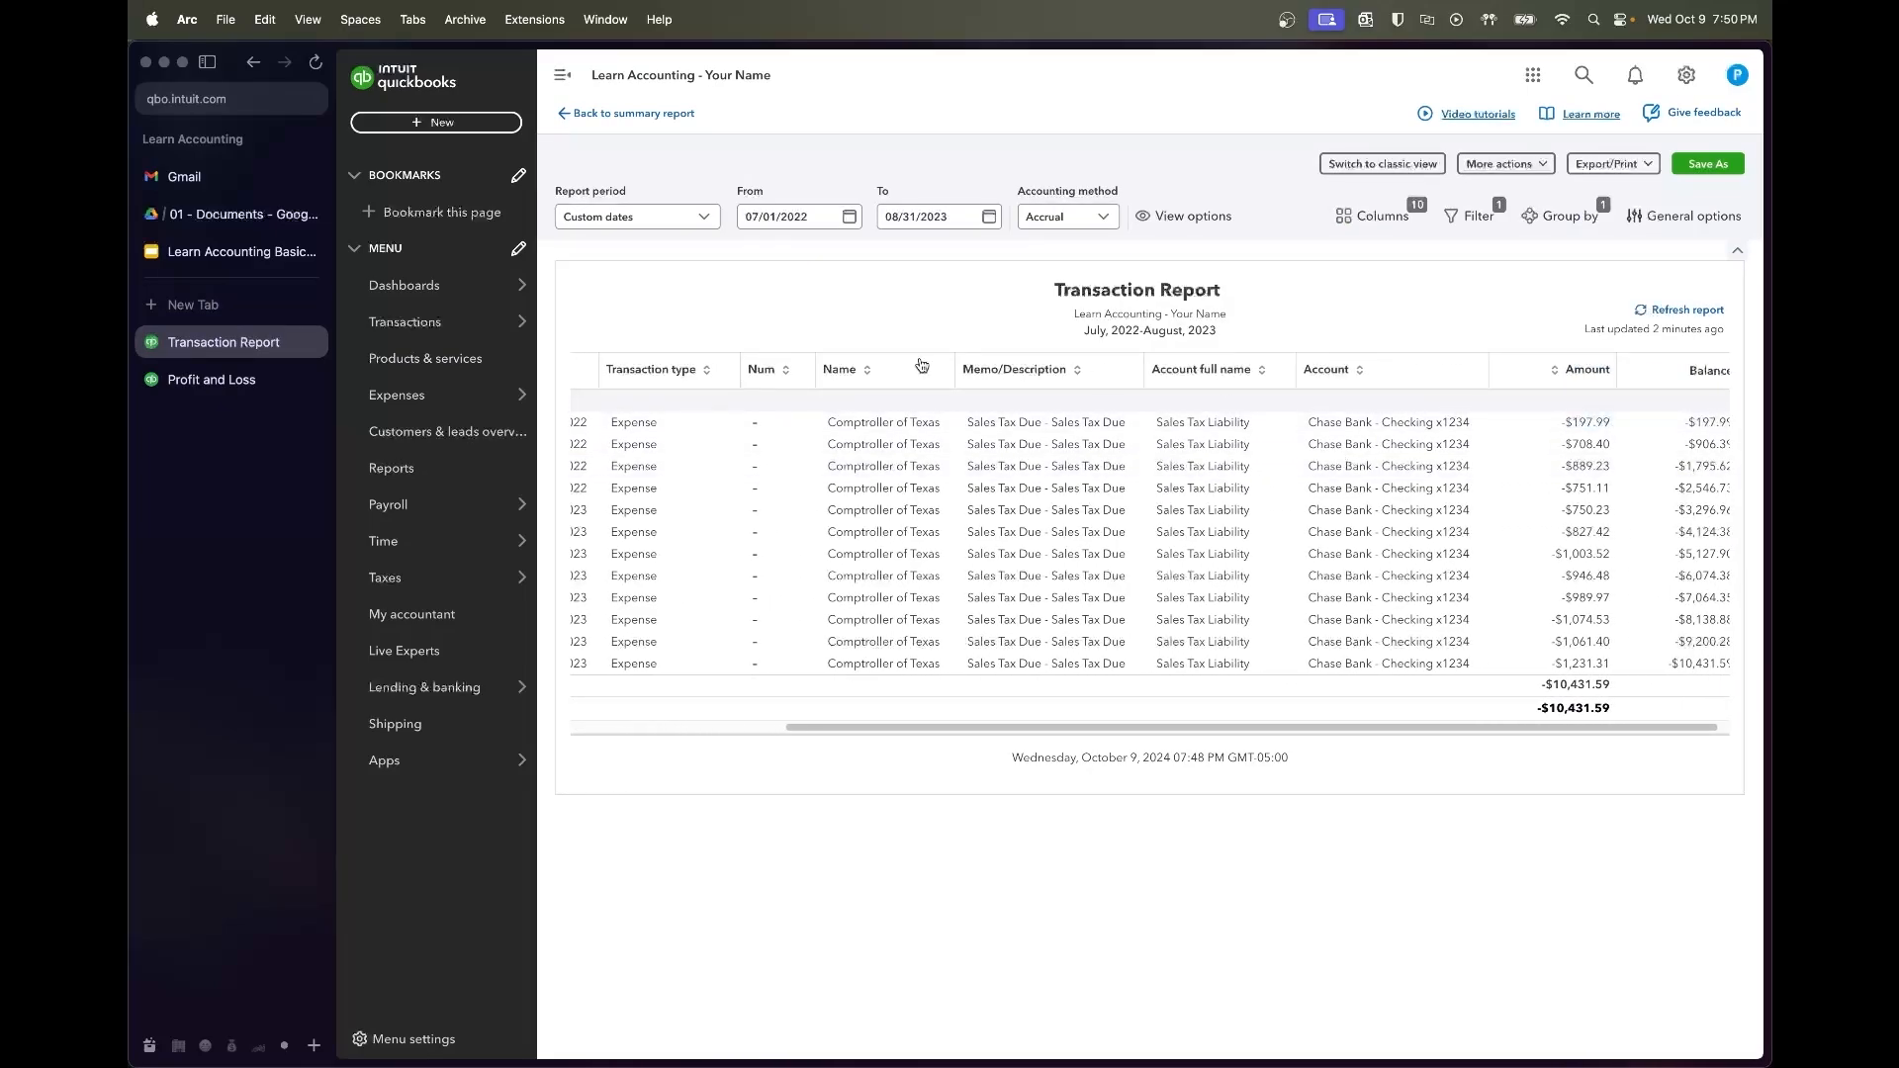
left_click(211, 379)
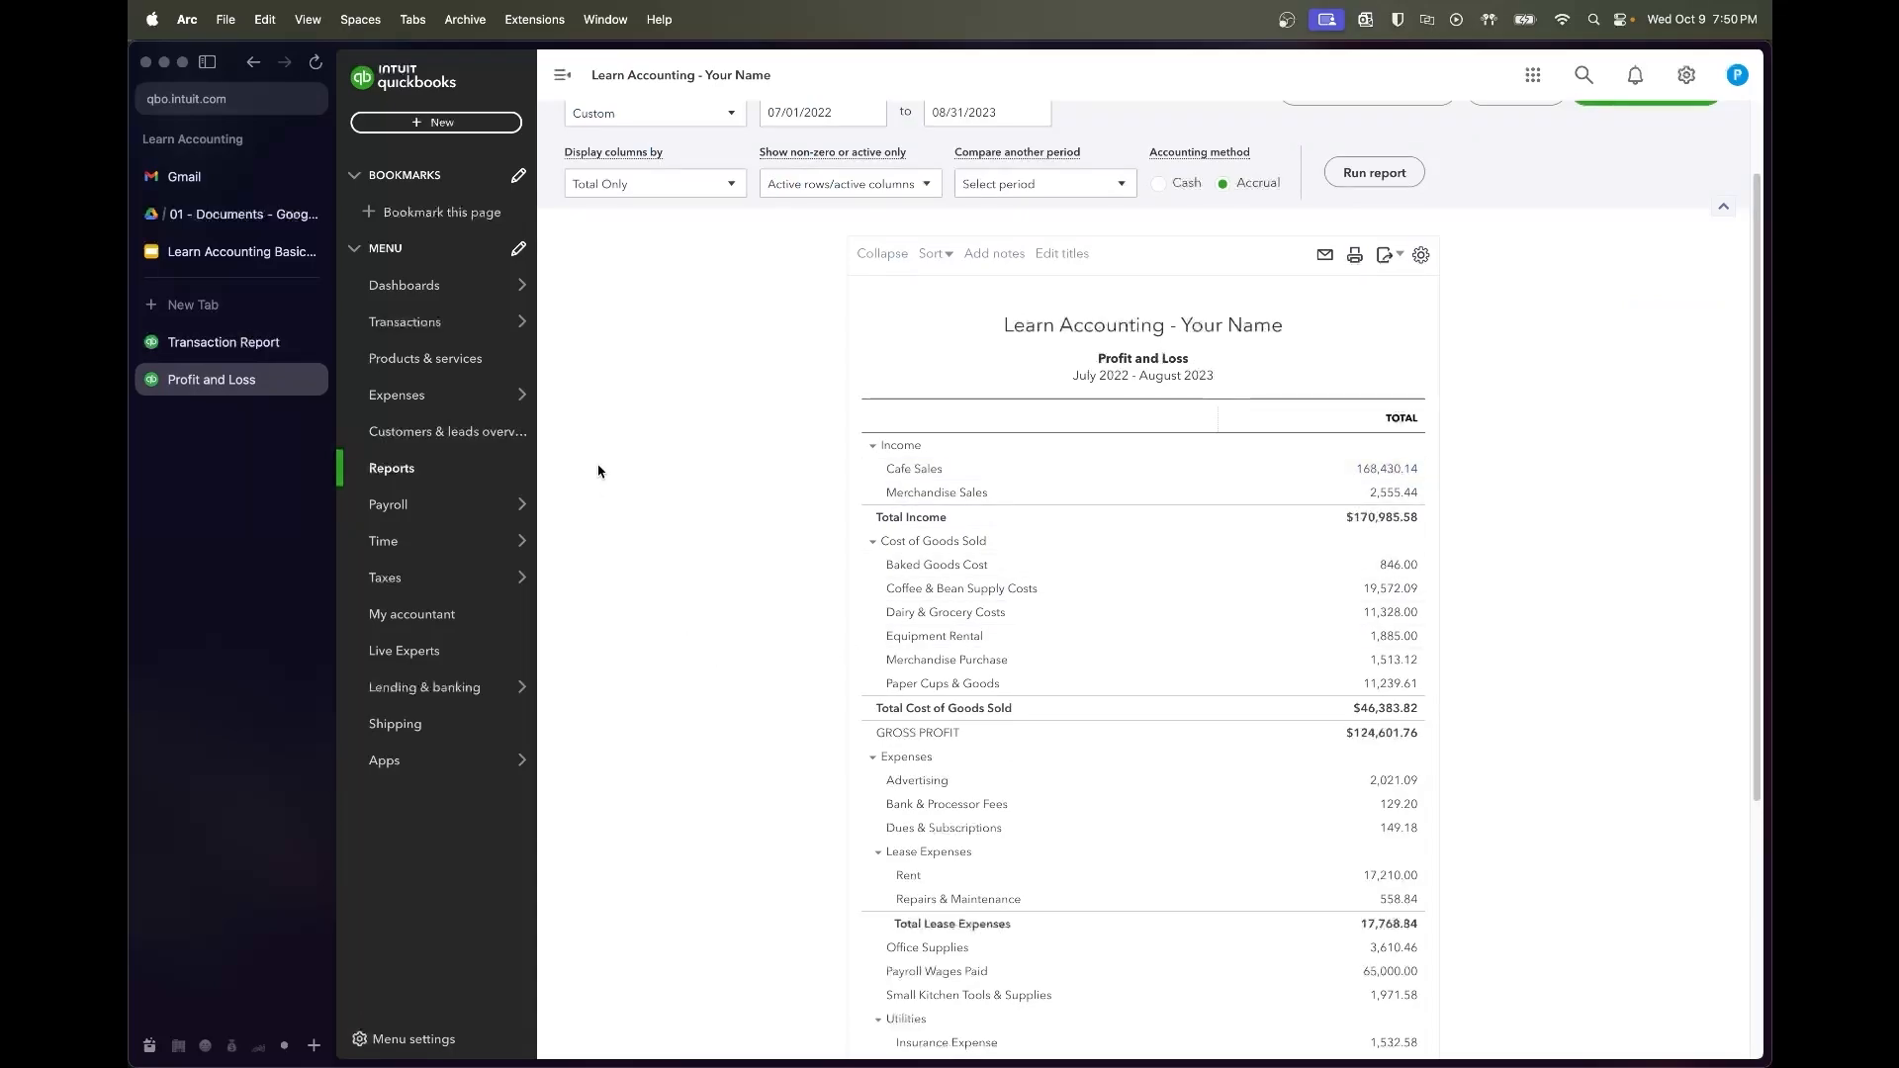
scroll(598, 470, "up", 2)
Open the Transactions section in a separate tab and glance over the open reports
mouse_move(393, 298)
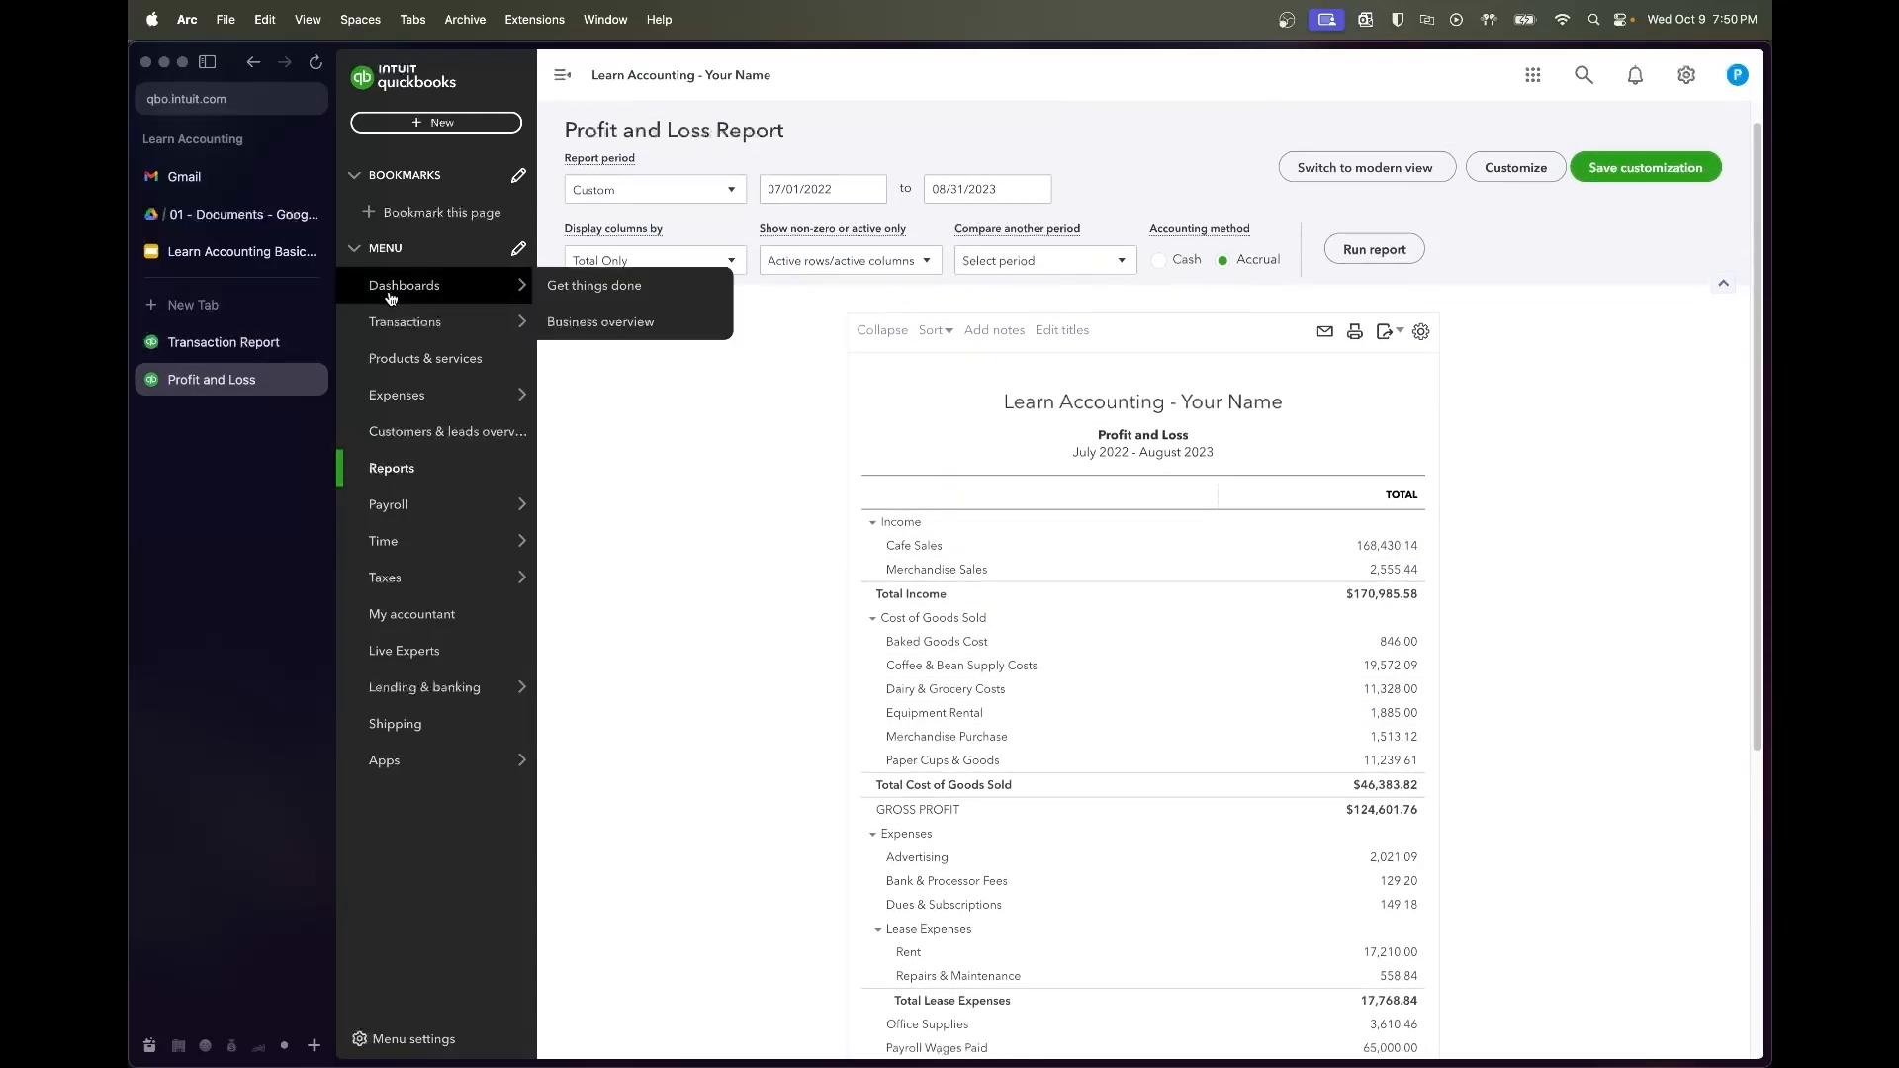
right_click(417, 326)
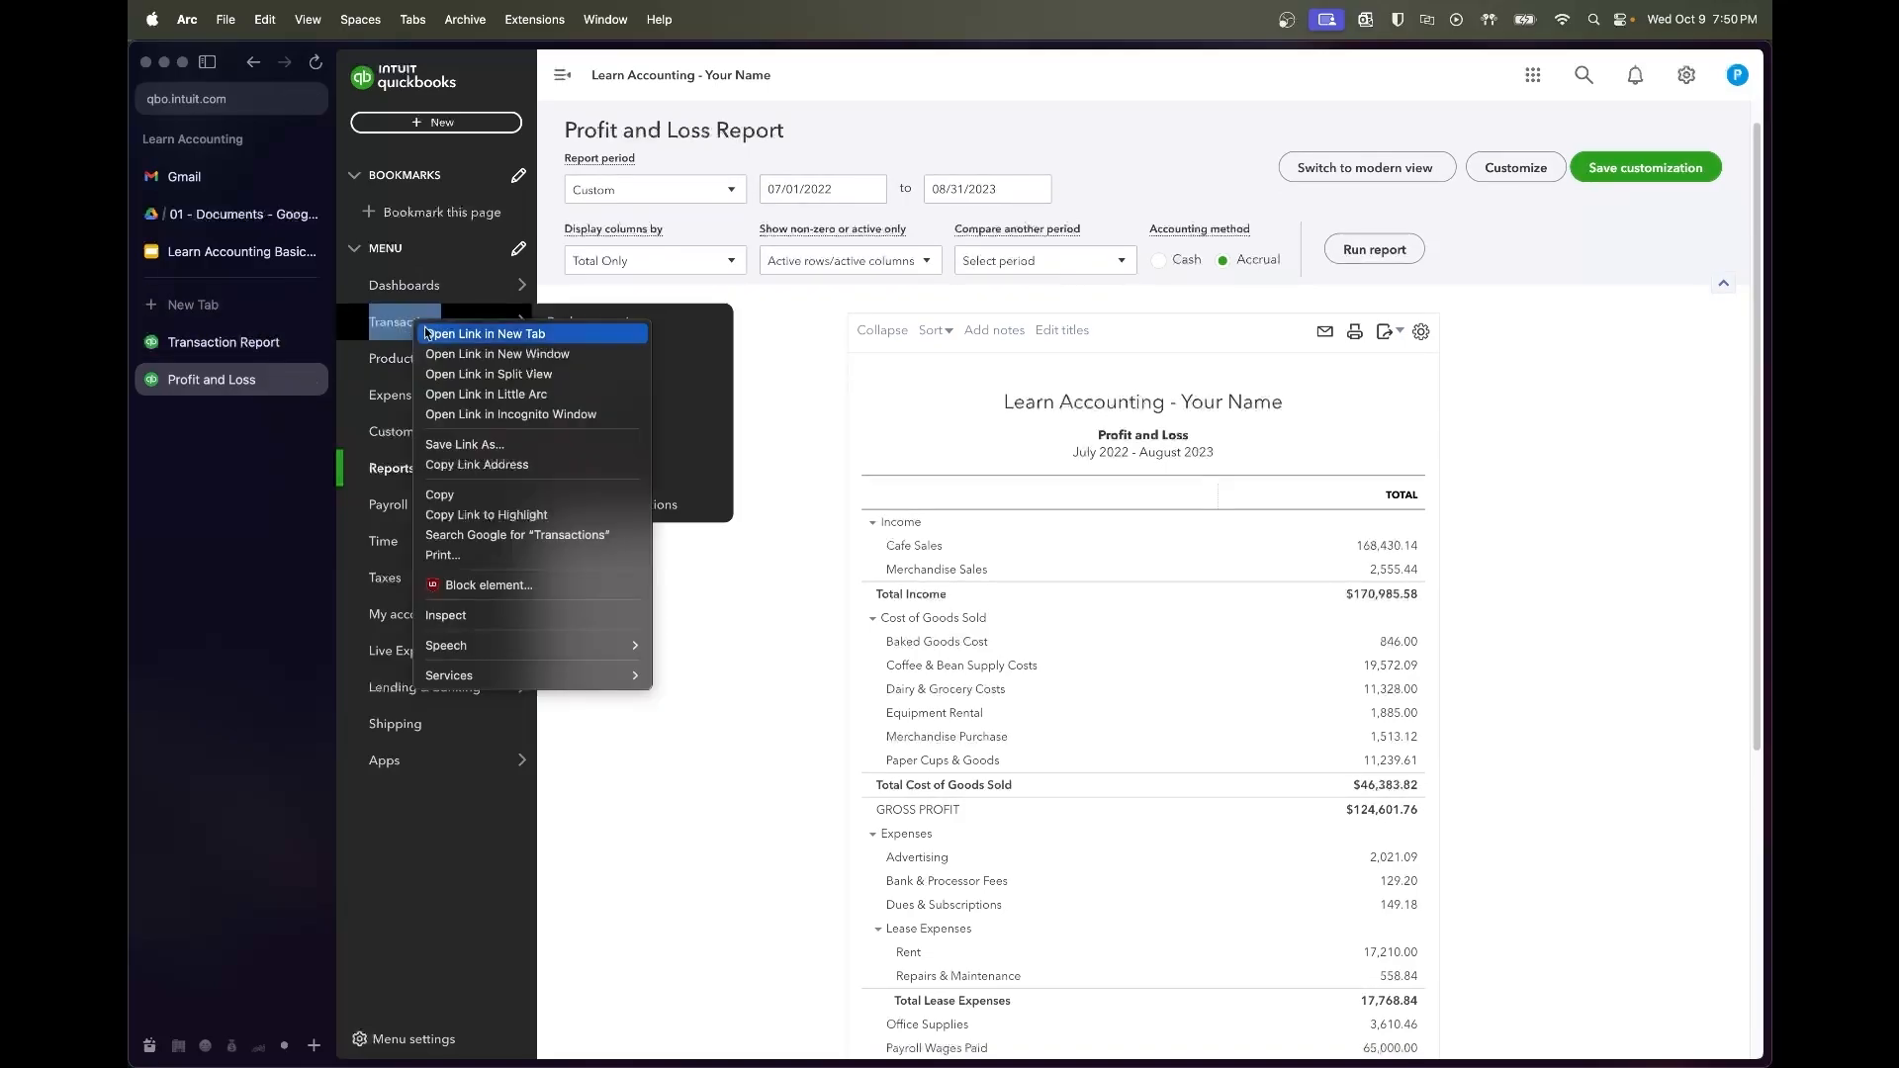
left_click(463, 354)
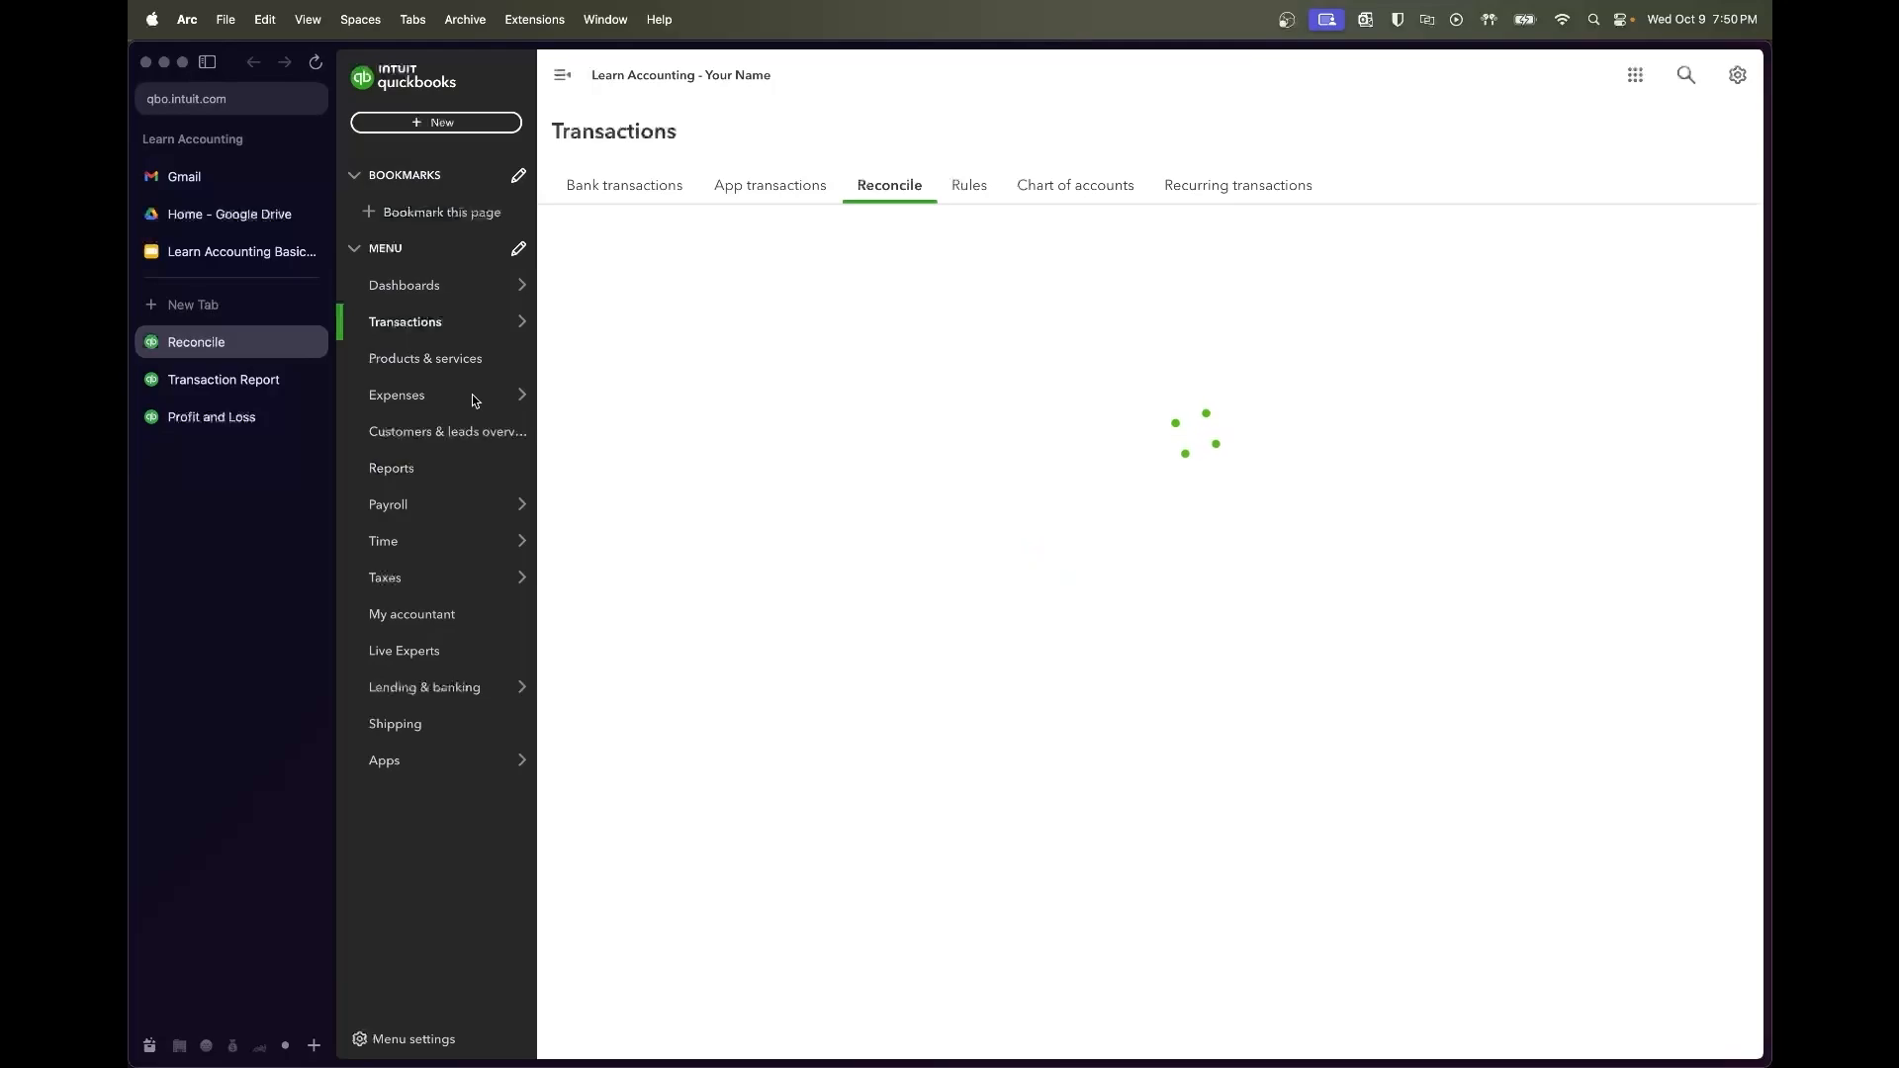
left_click(228, 387)
left_click(222, 416)
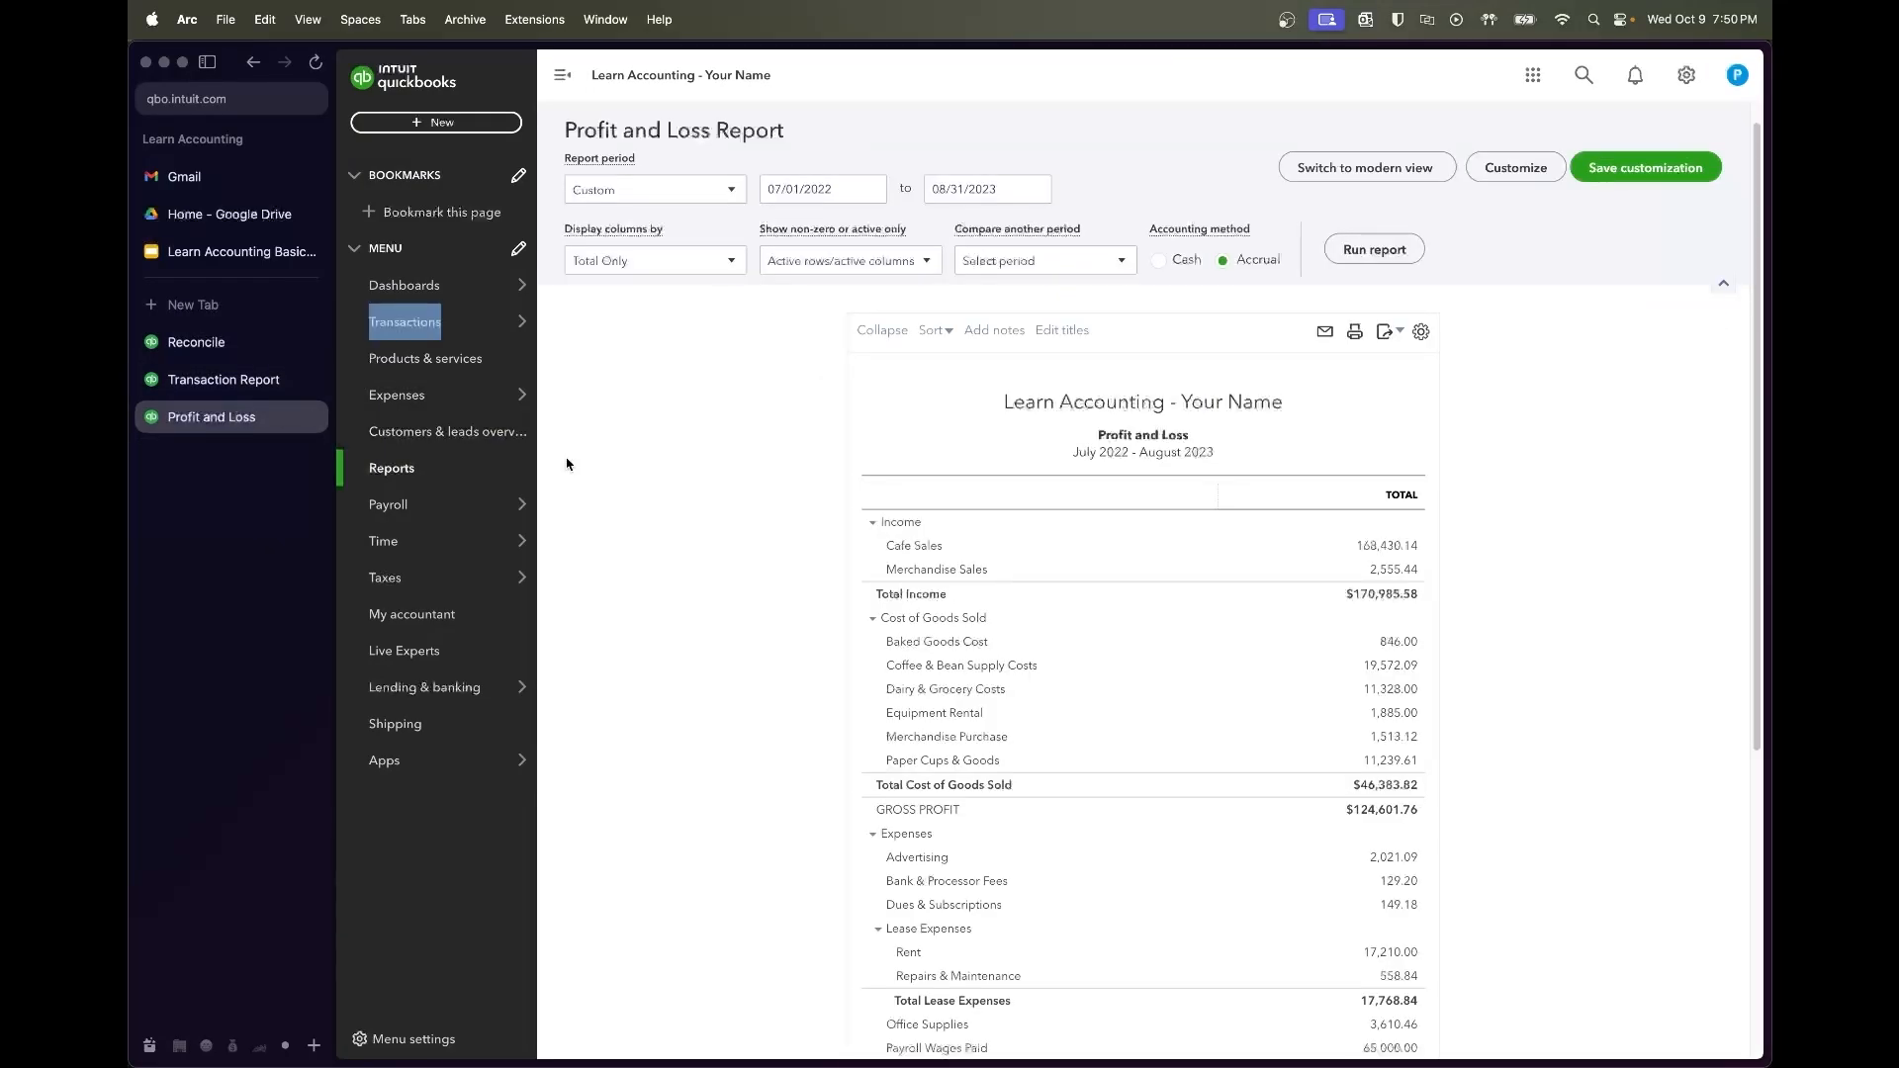
left_click(250, 384)
scroll(1222, 503, "left", 5)
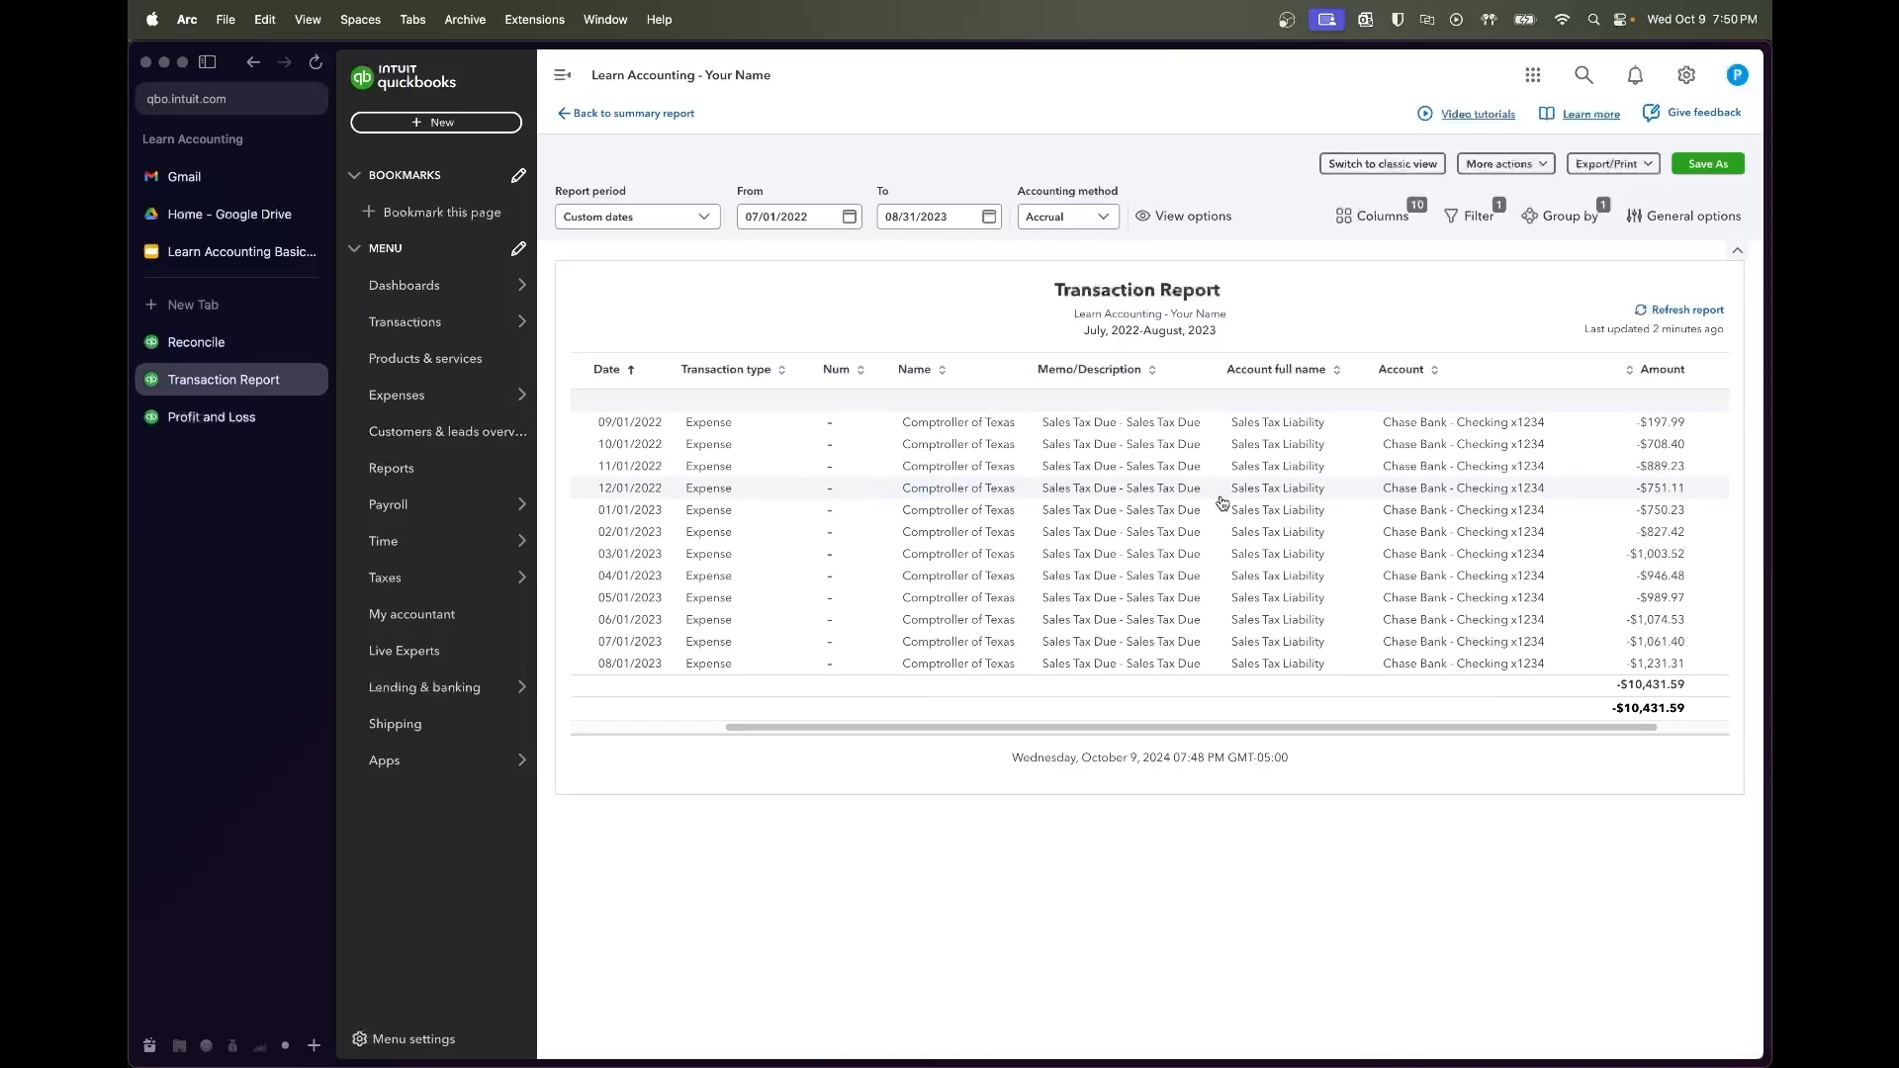
scroll(1222, 500, "right", 6)
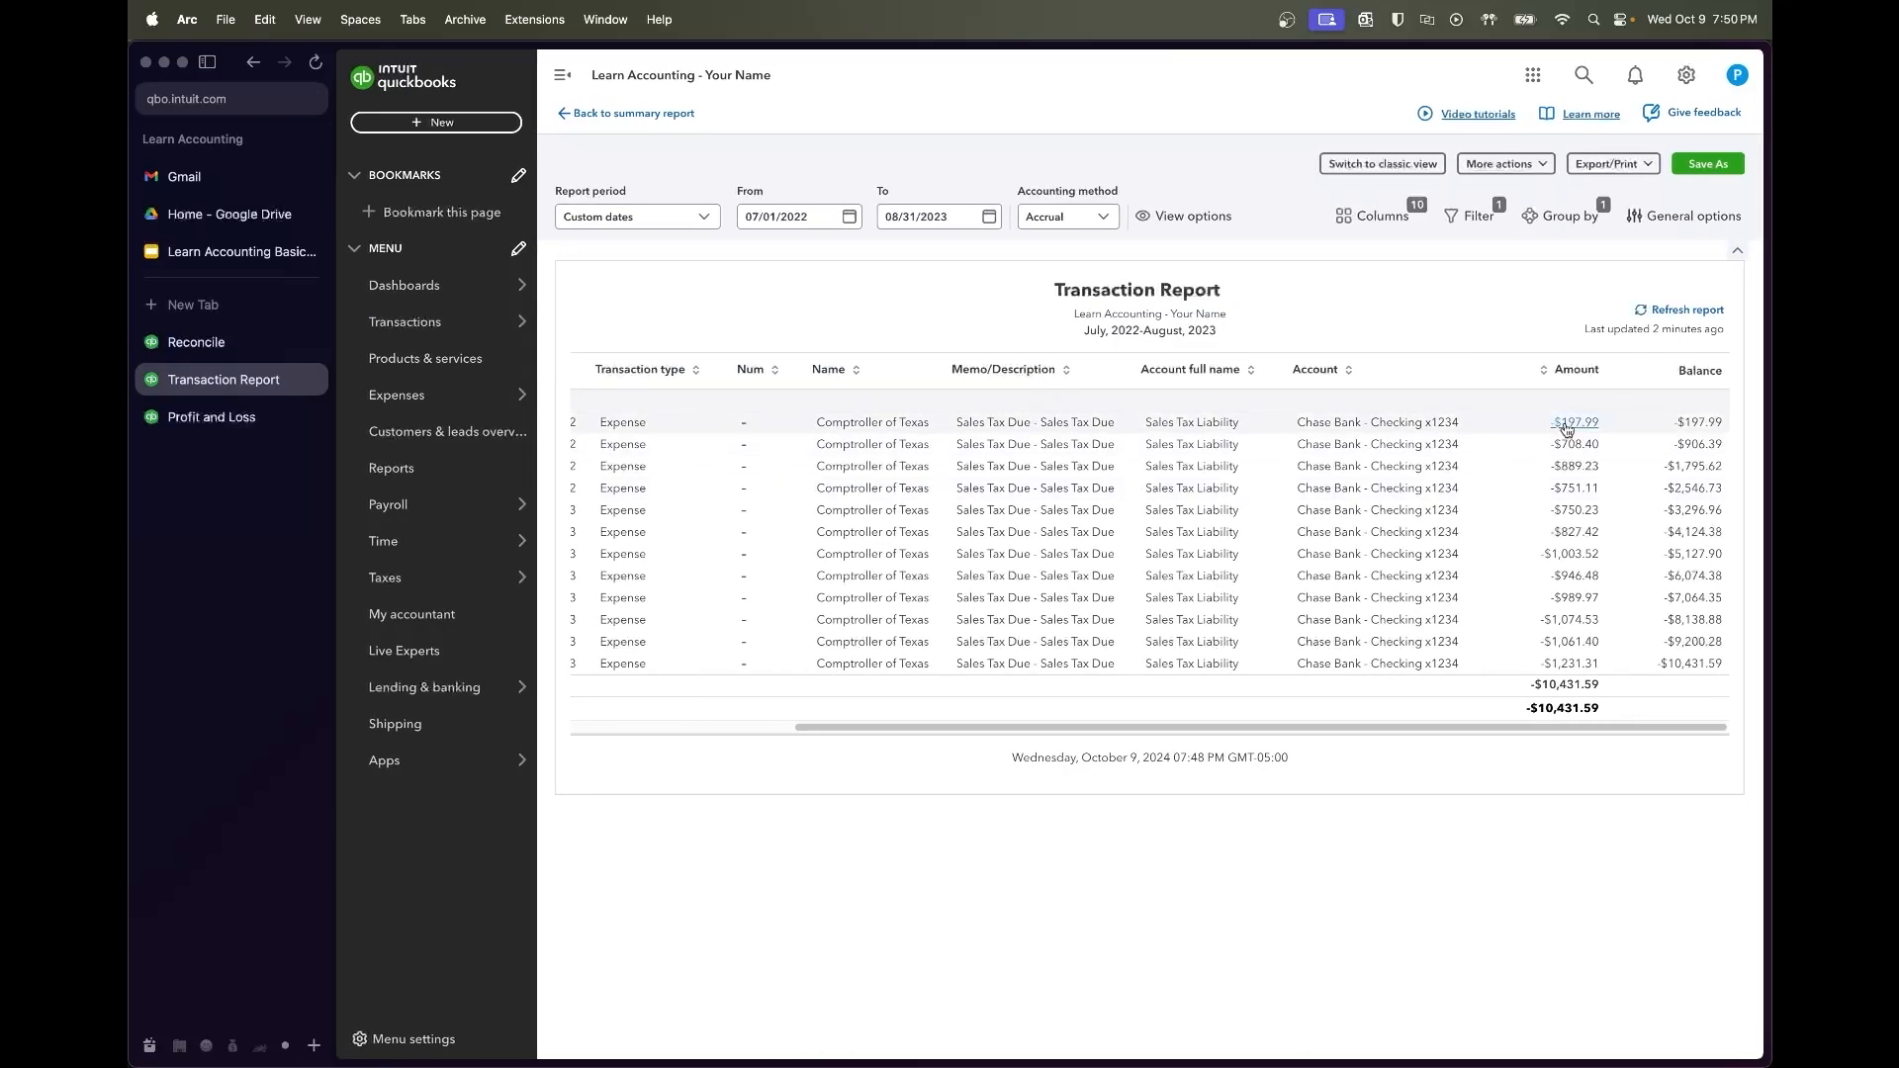
Go to the Chase Bank checking bank transactions page and bring up the + New list
left_click(227, 341)
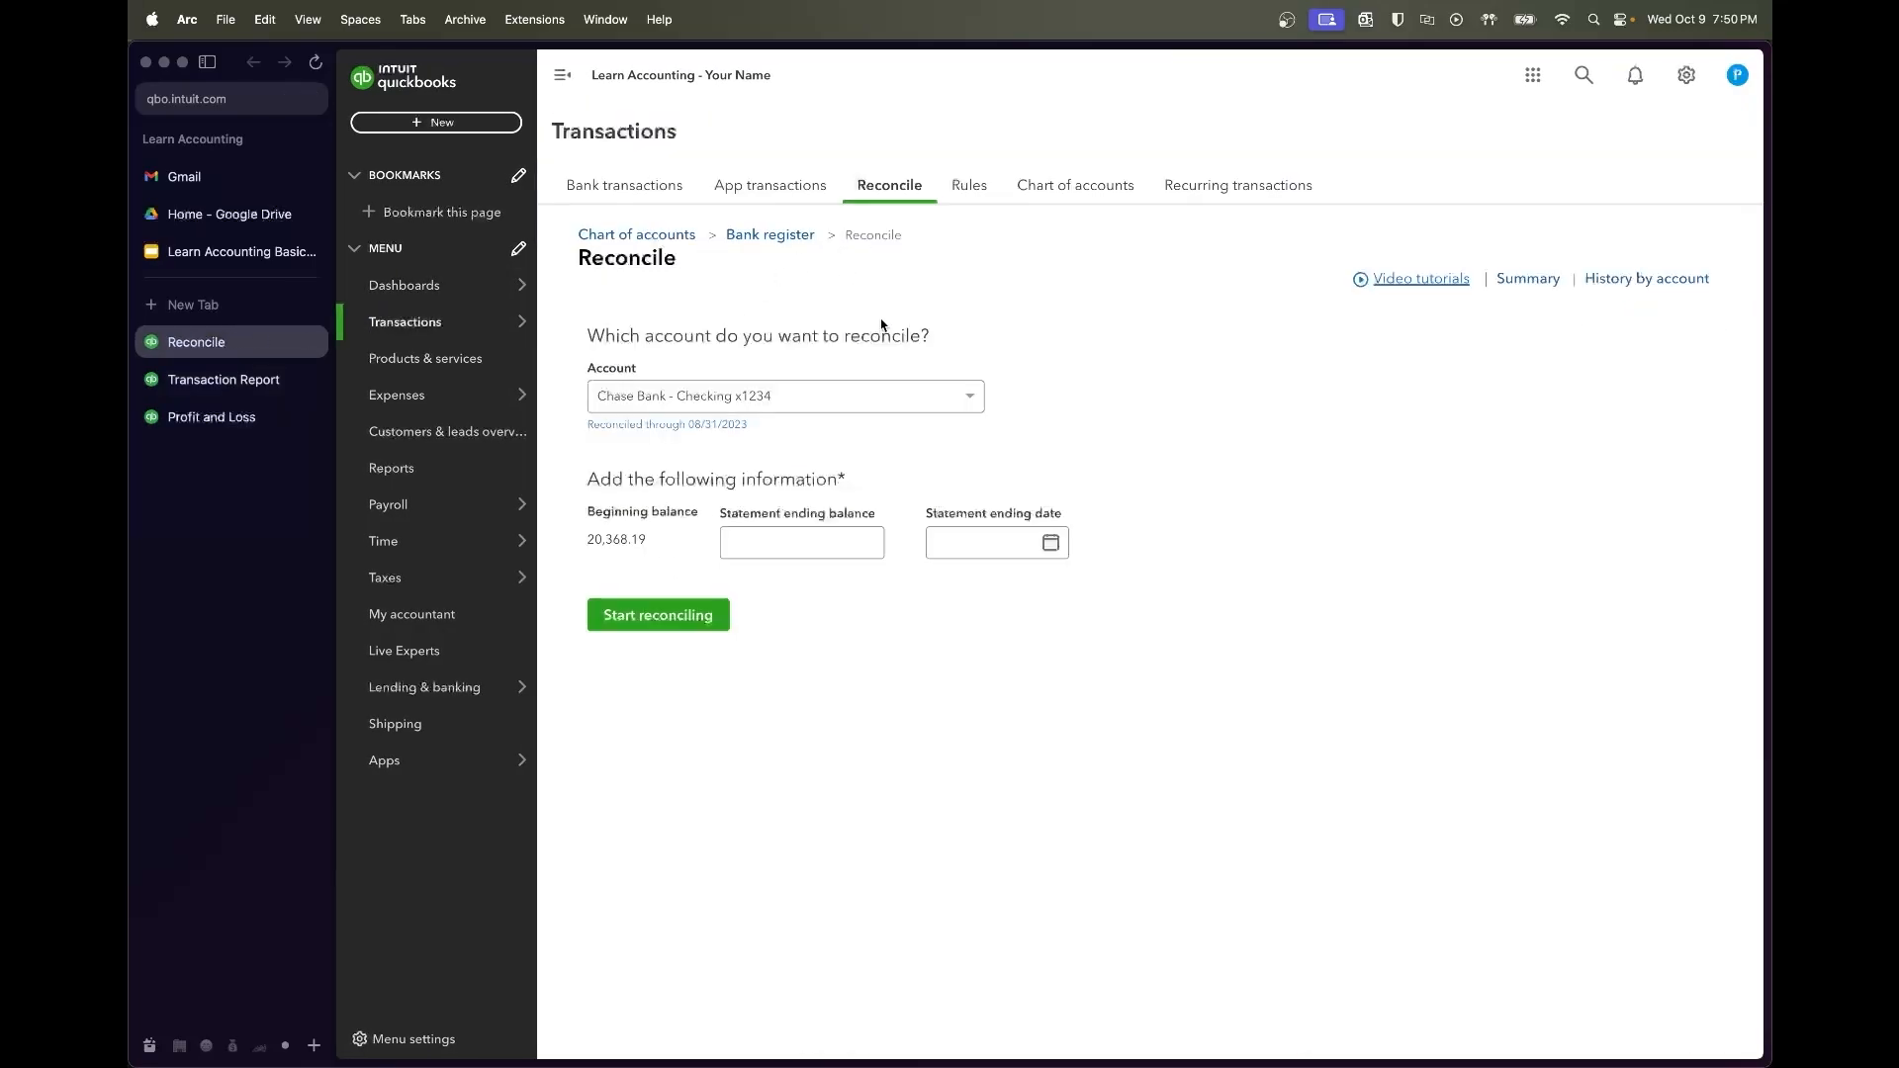
mouse_move(423, 317)
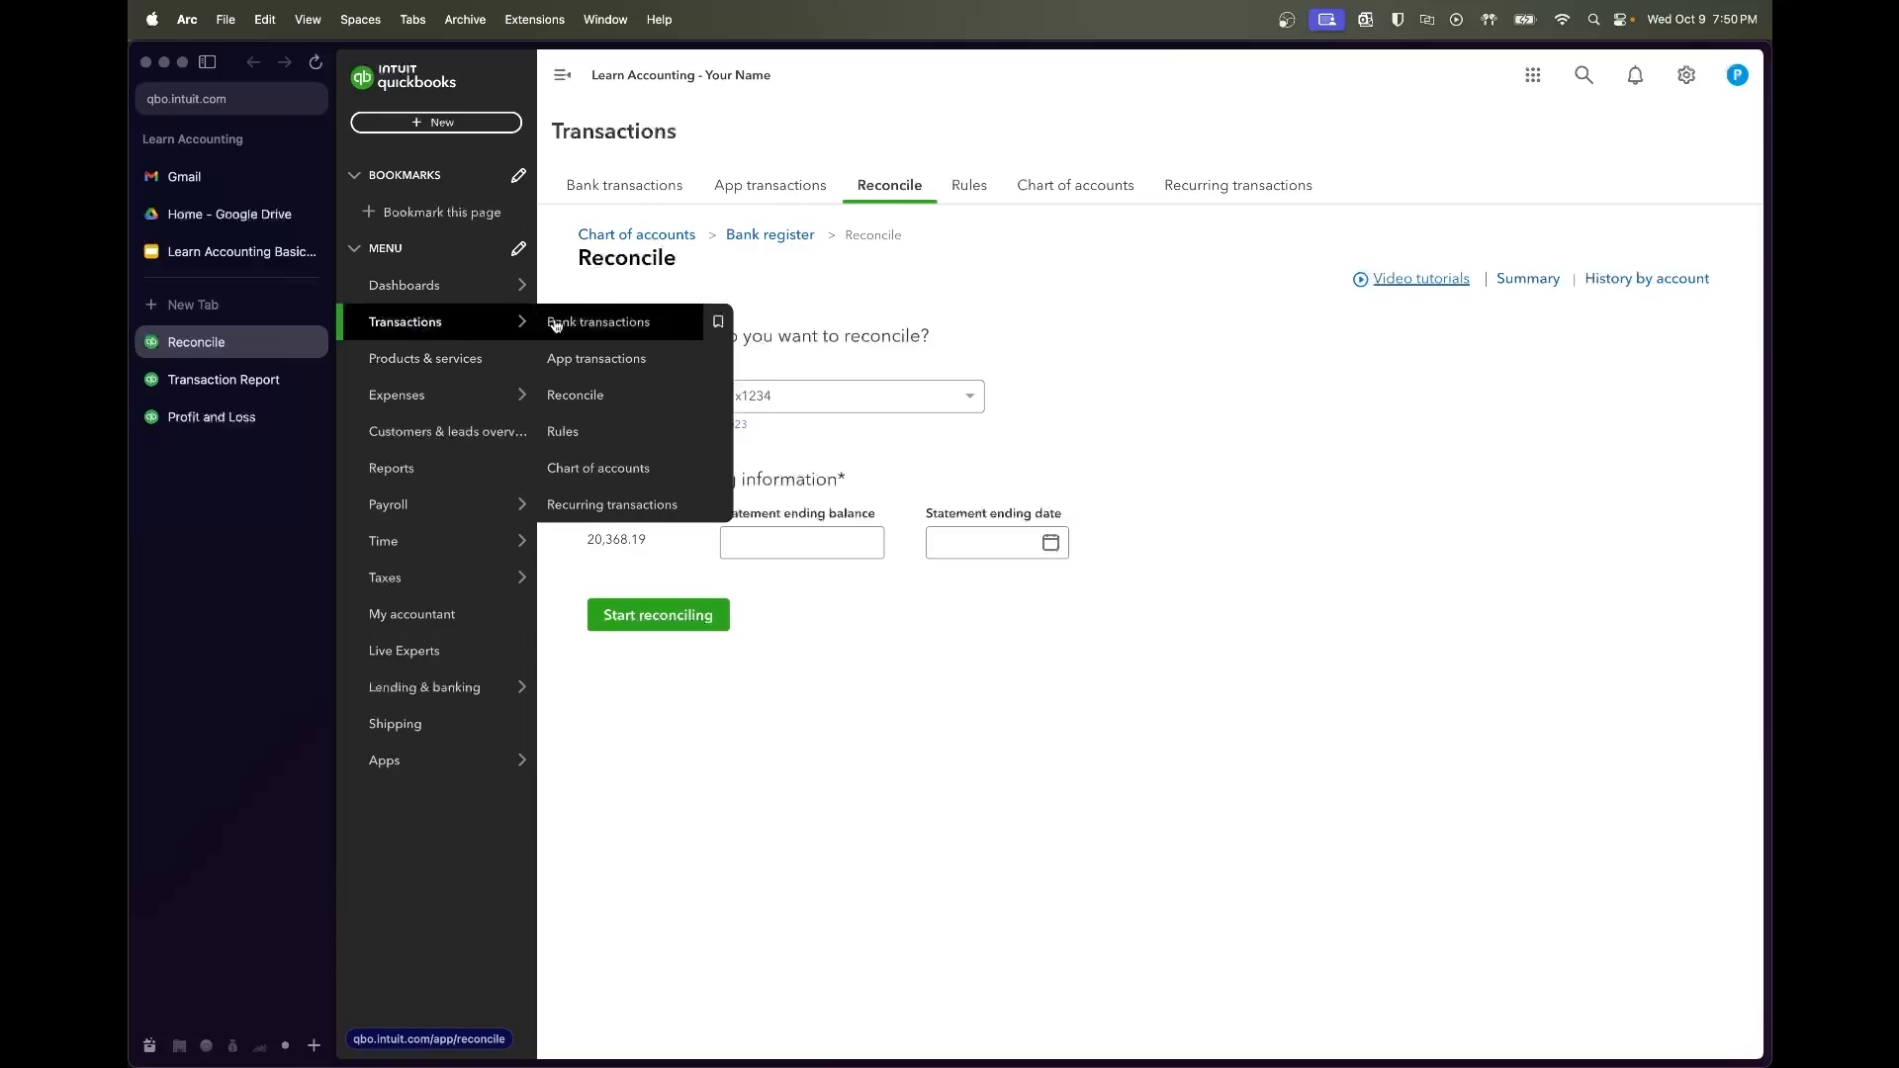
left_click(698, 321)
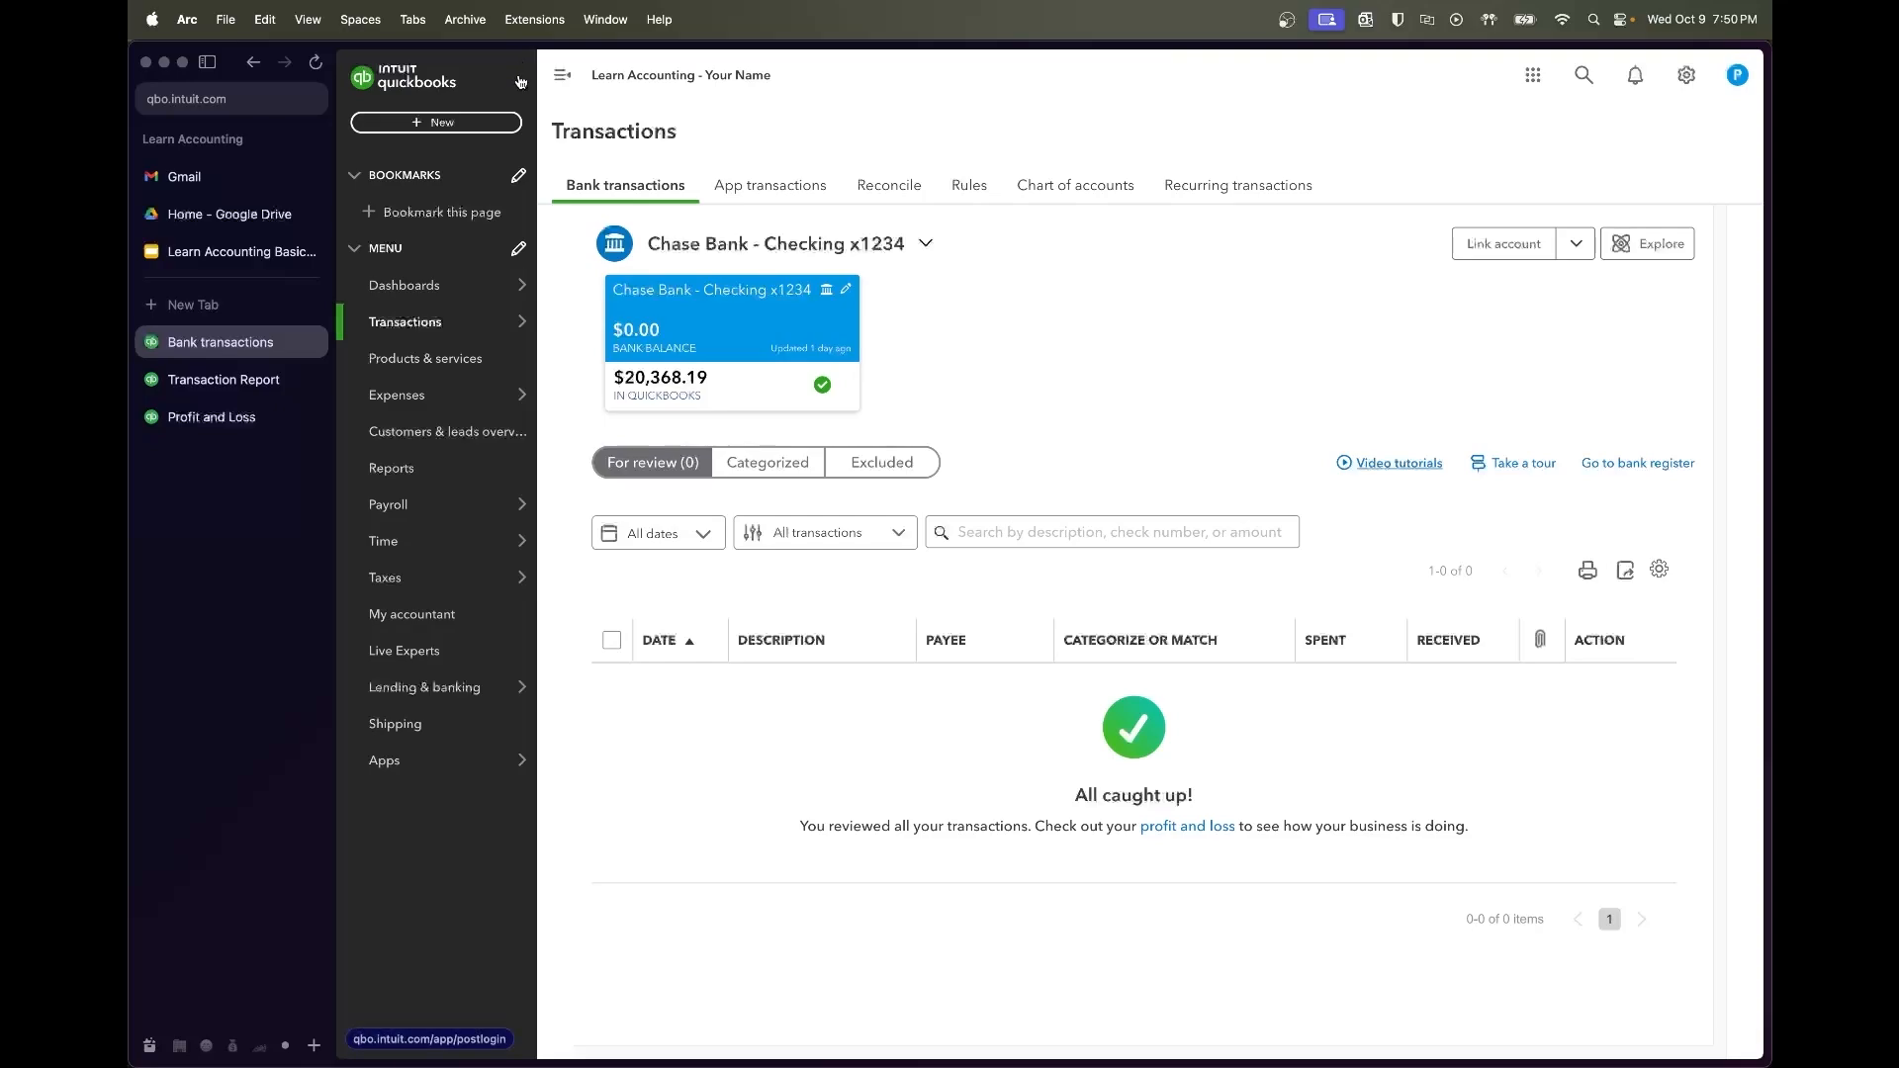
left_click(489, 122)
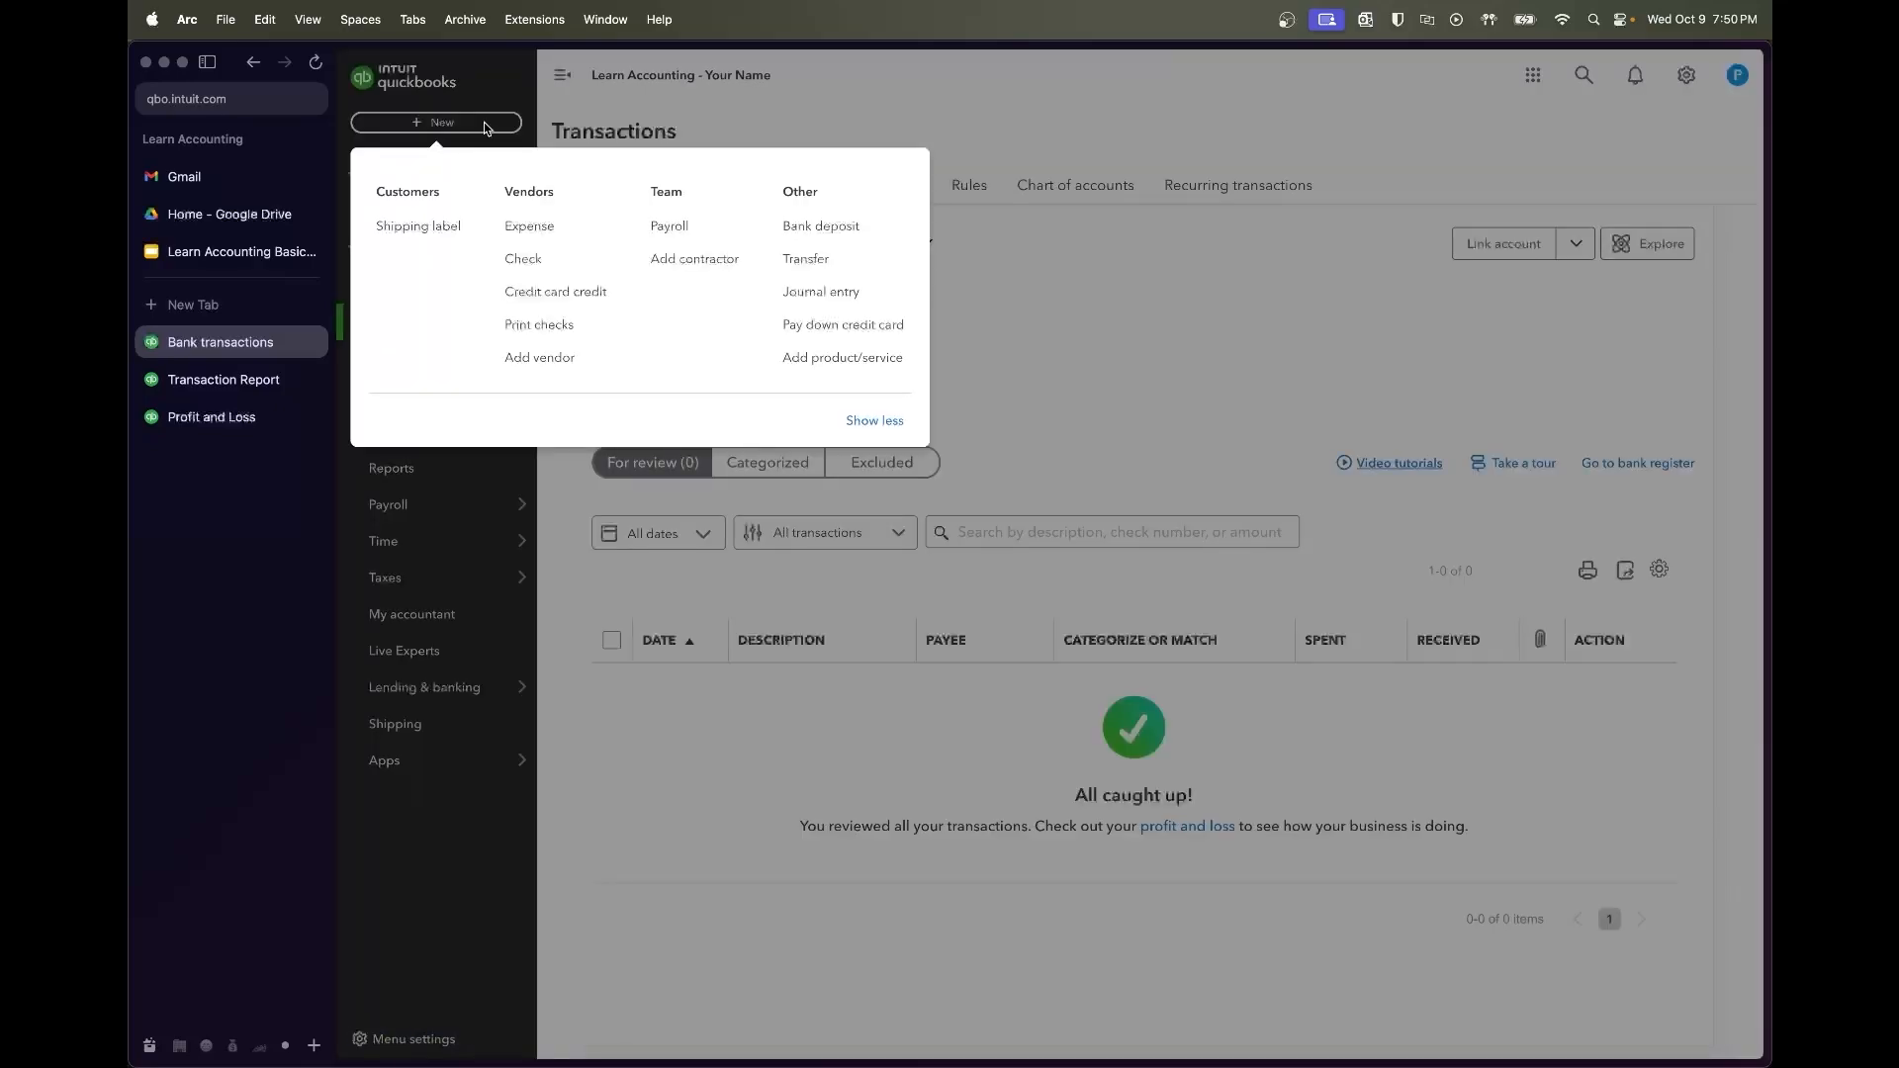
Start a new journal entry and review the sales tax payments in the Transaction Report
left_click(821, 291)
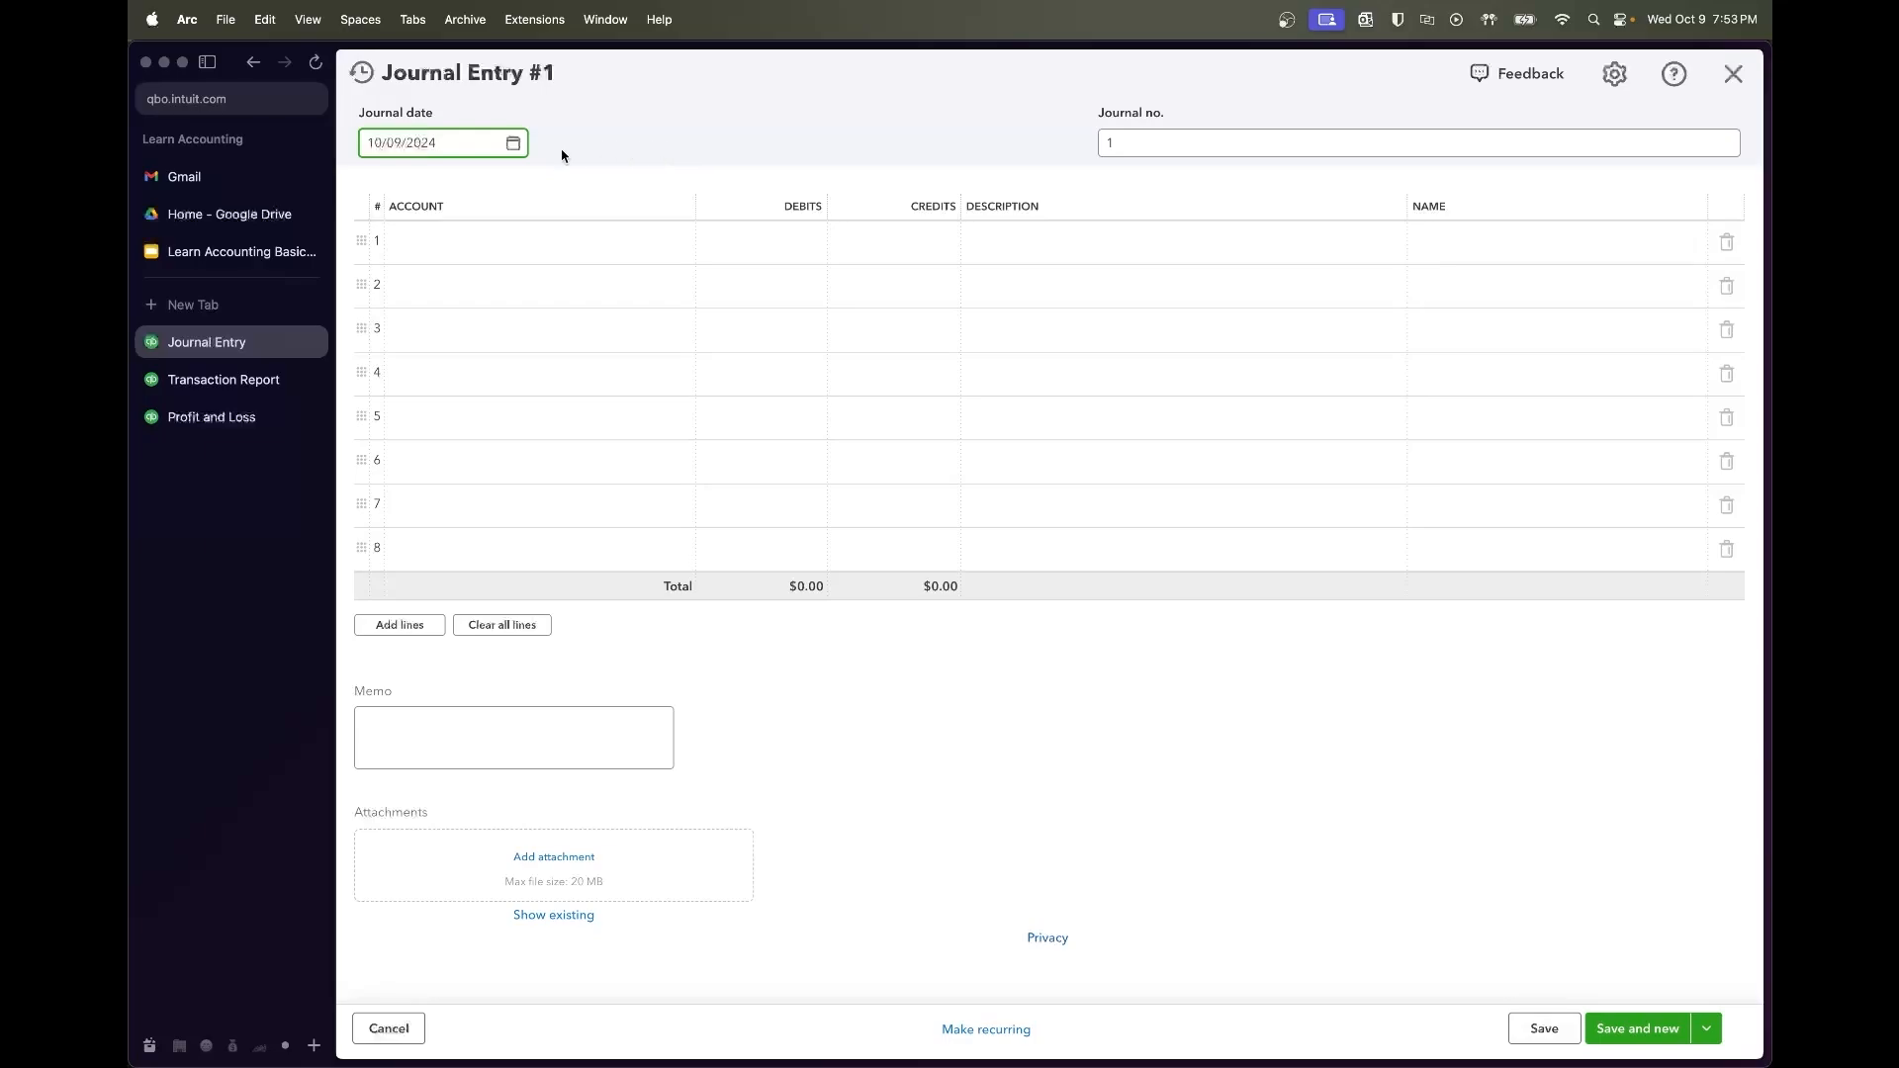
left_click(265, 379)
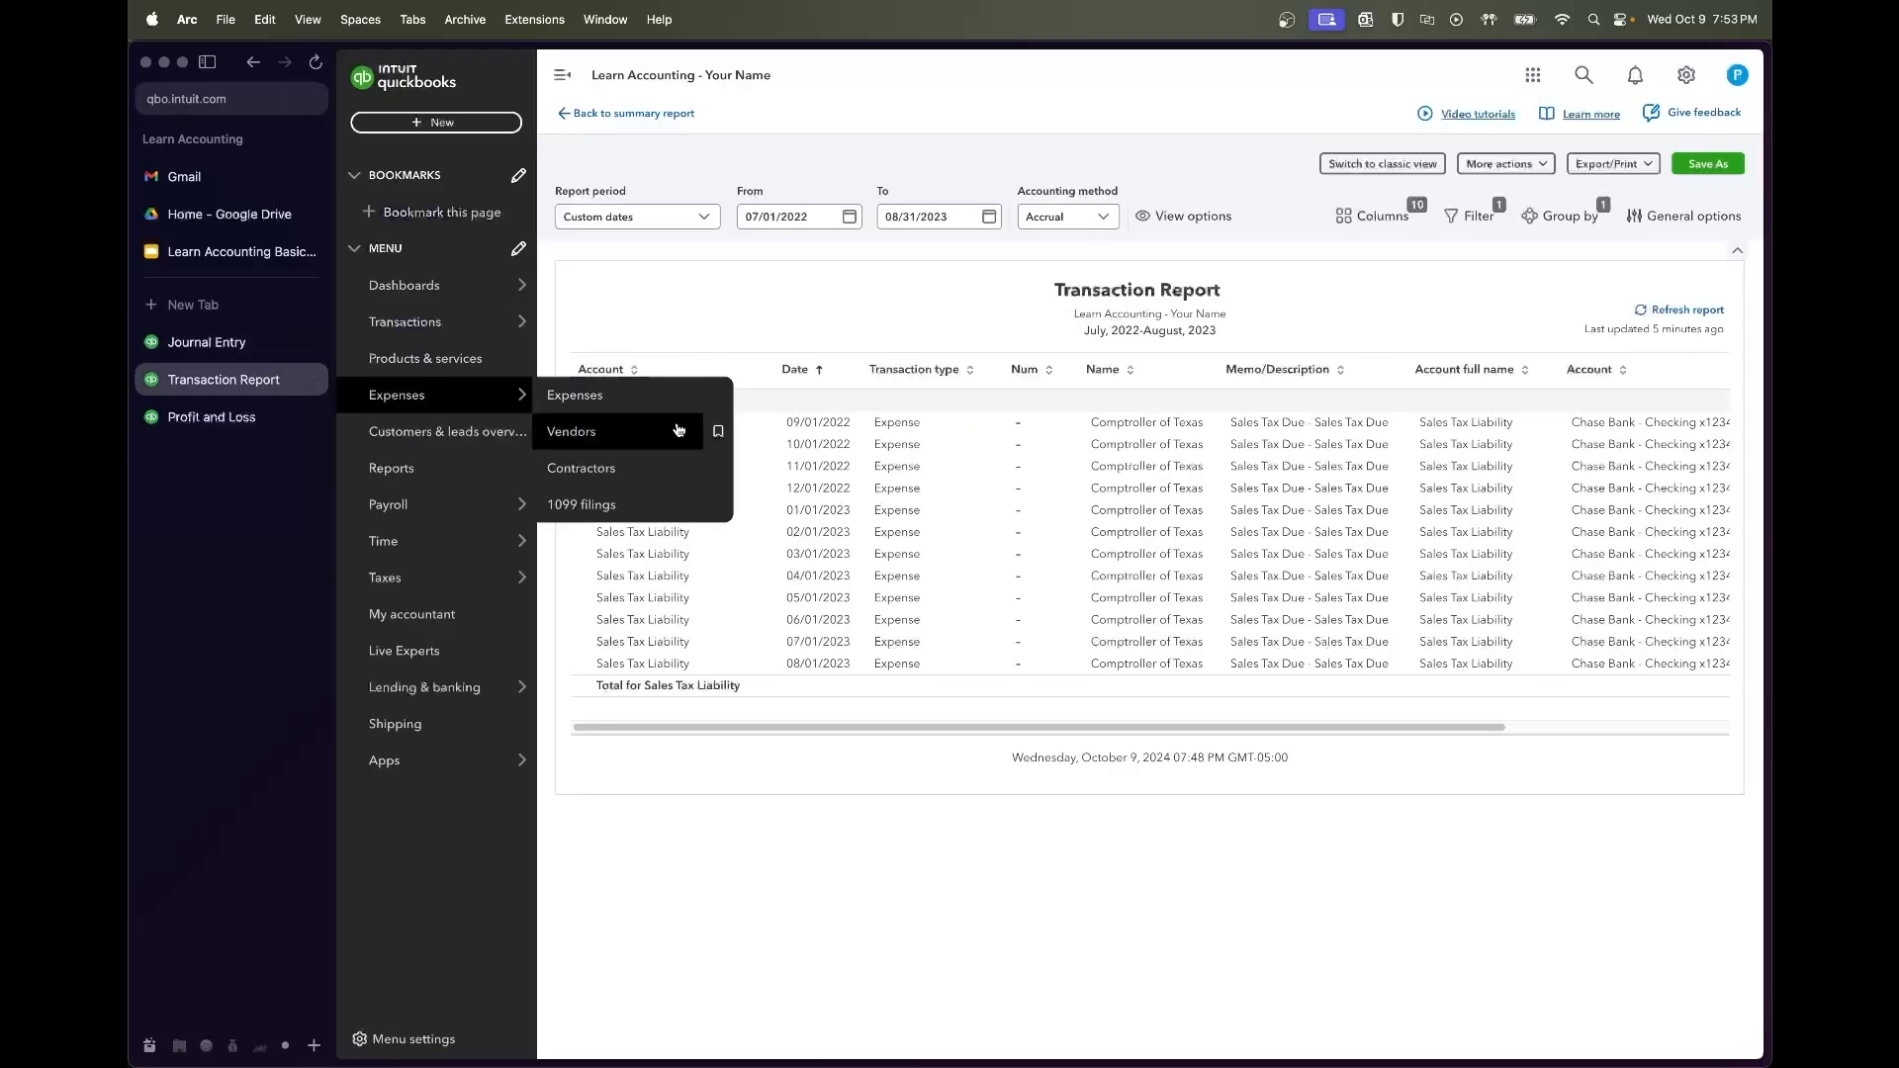
scroll(880, 438, "right", 10)
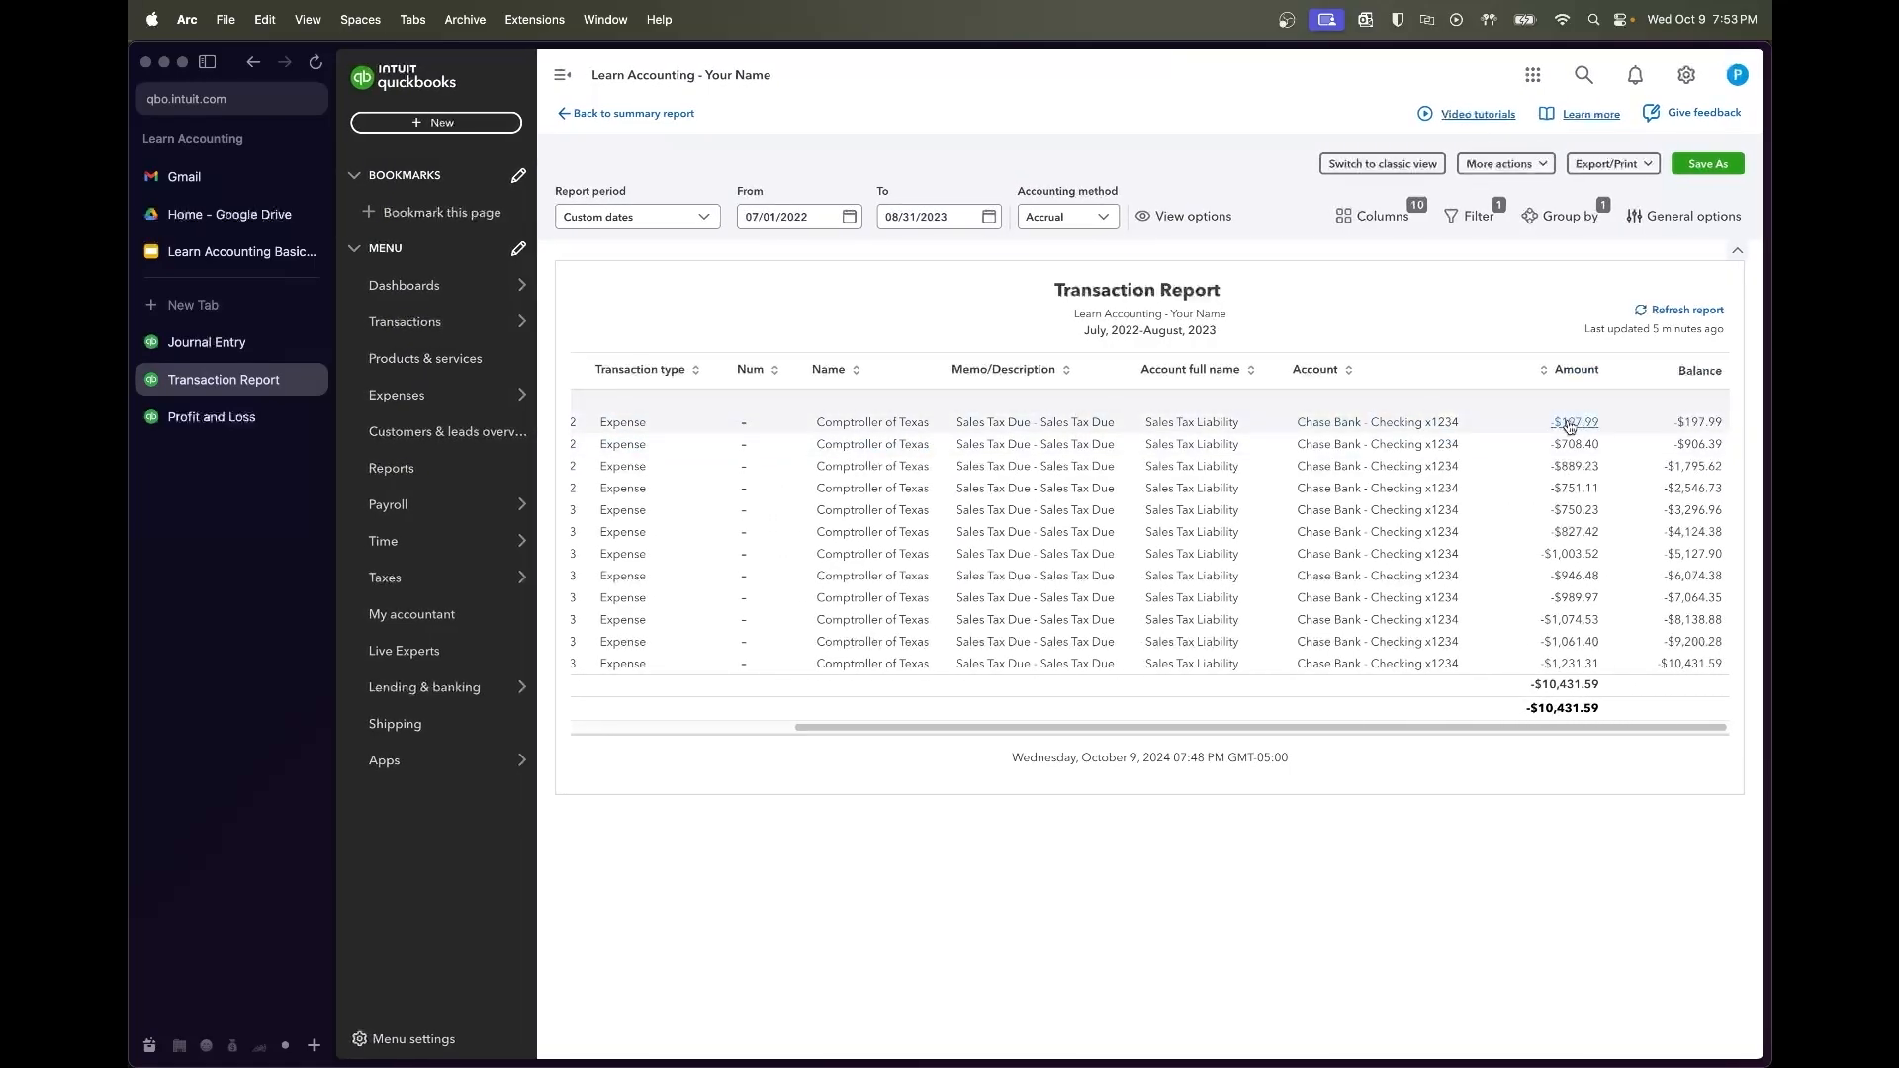
scroll(1548, 432, "left", 10)
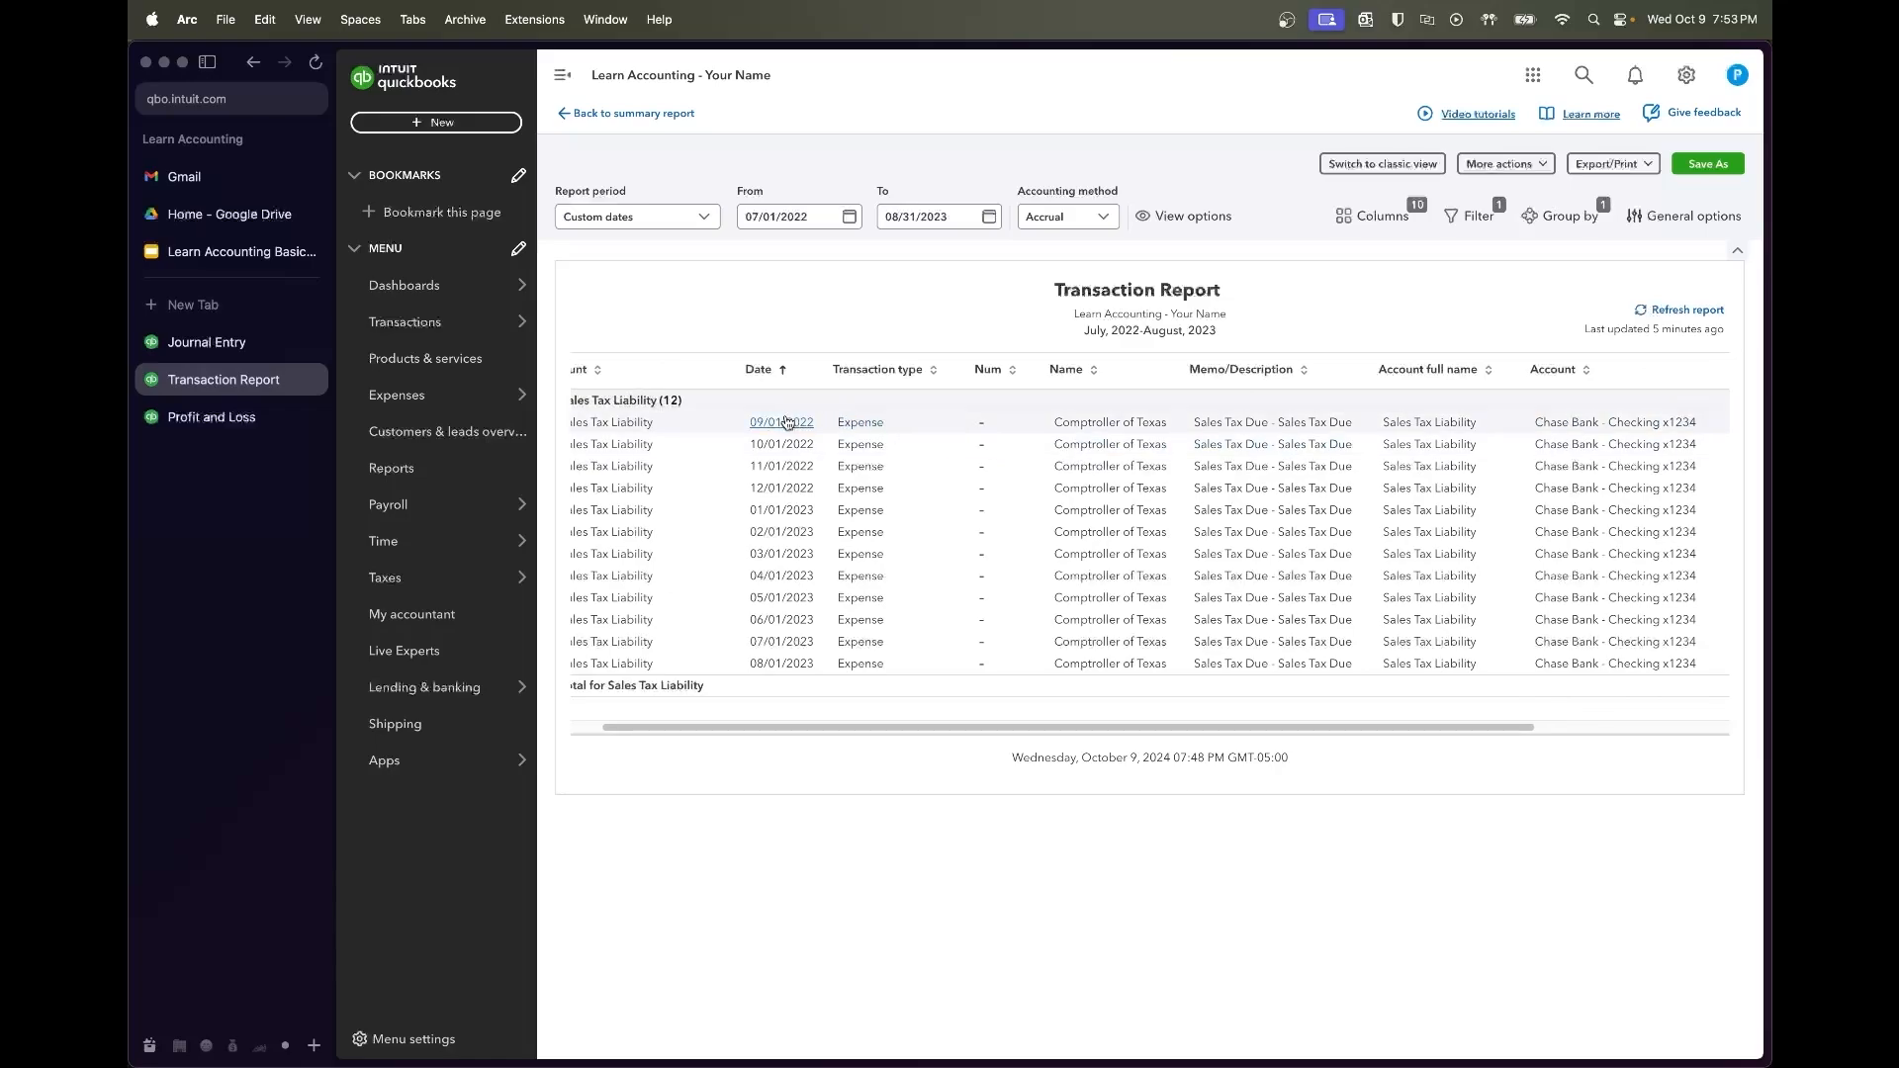
scroll(796, 432, "right", 5)
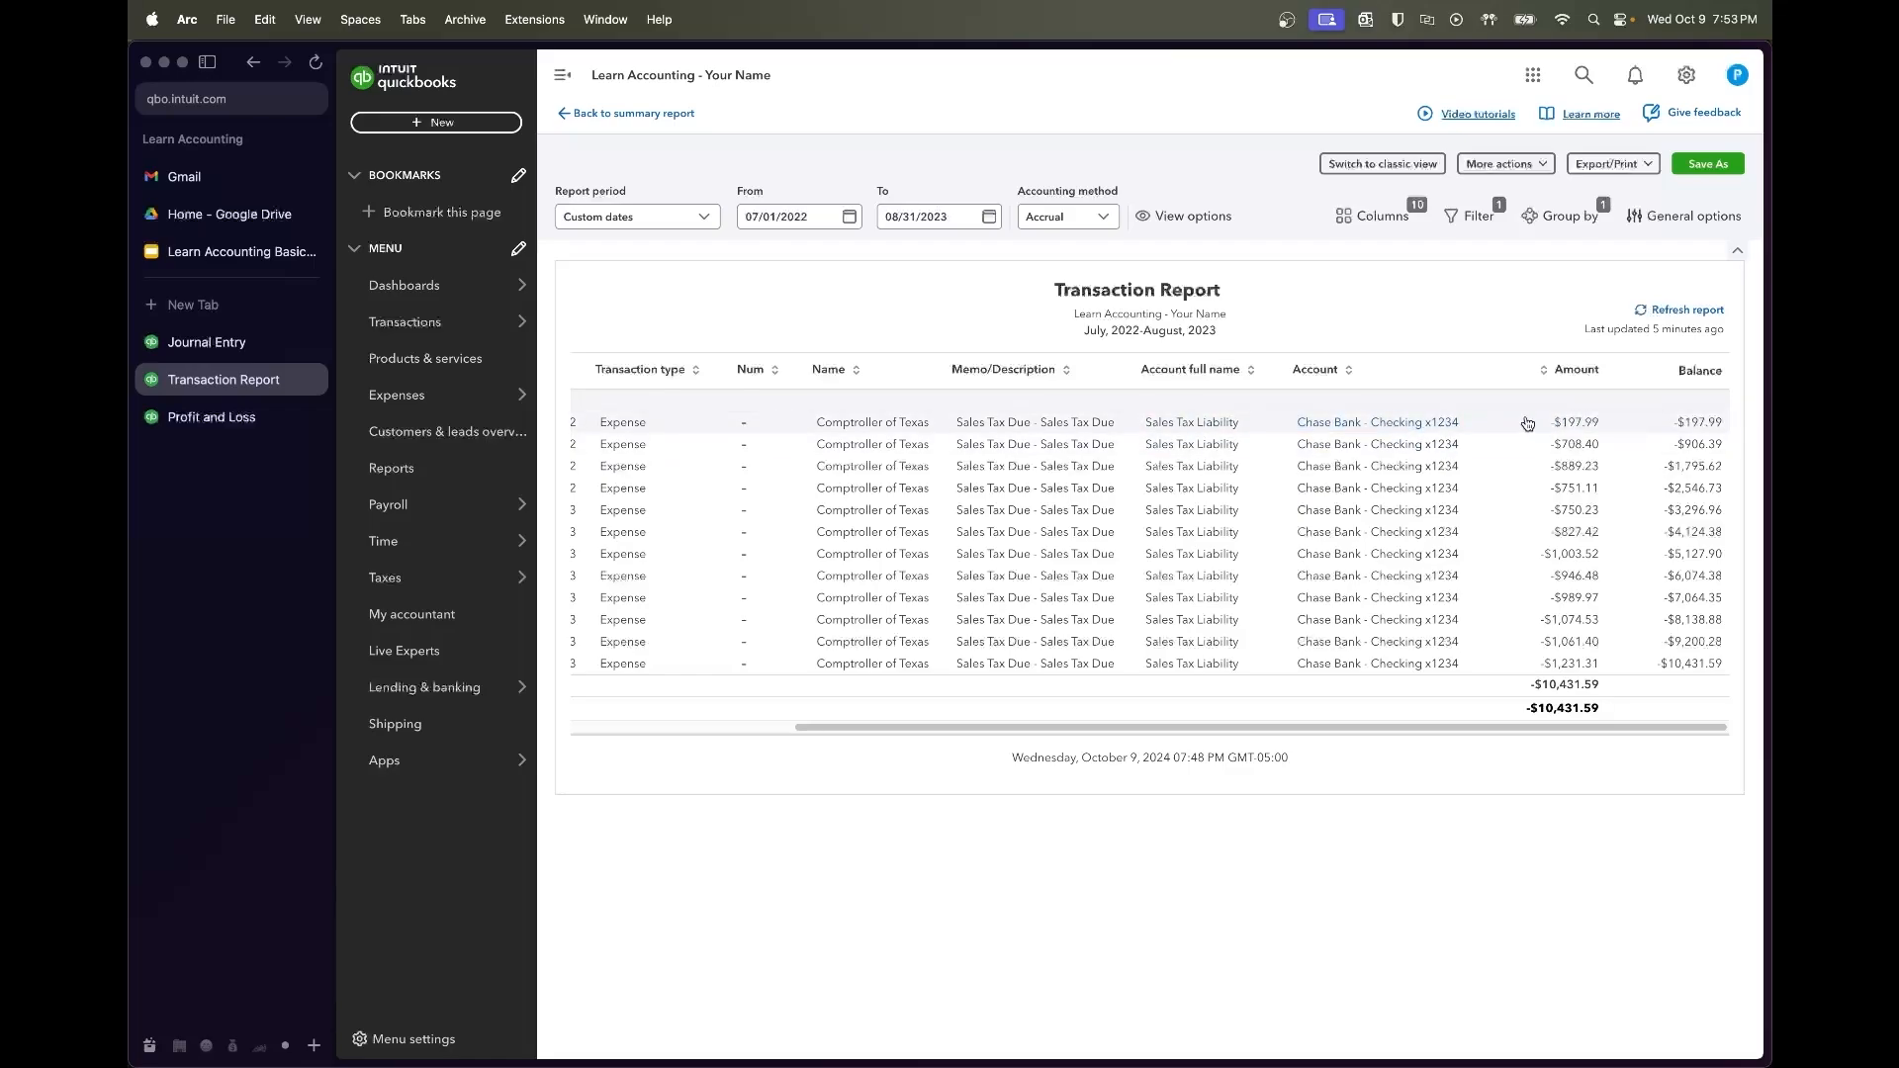
scroll(1518, 424, "left", 4)
scroll(1519, 426, "left", 2)
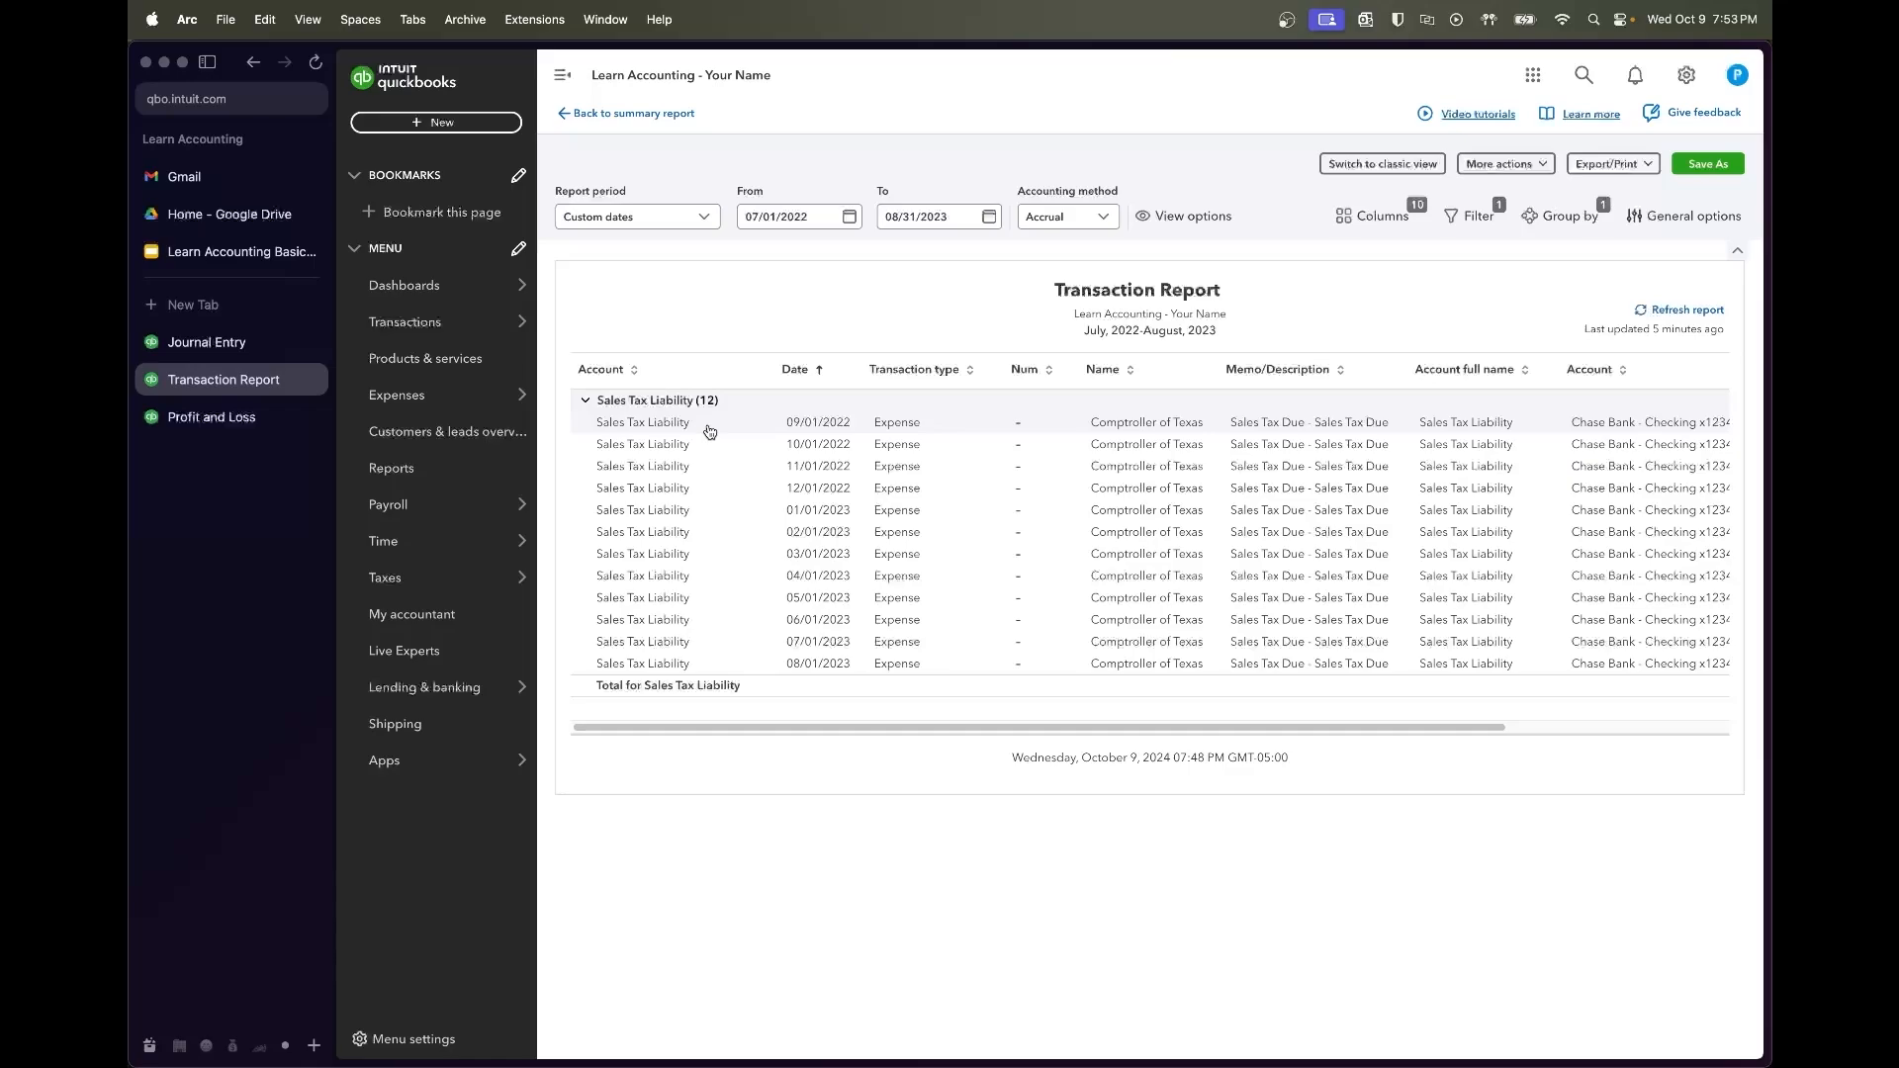
Break the Profit and Loss columns out by month and rerun it
left_click(210, 416)
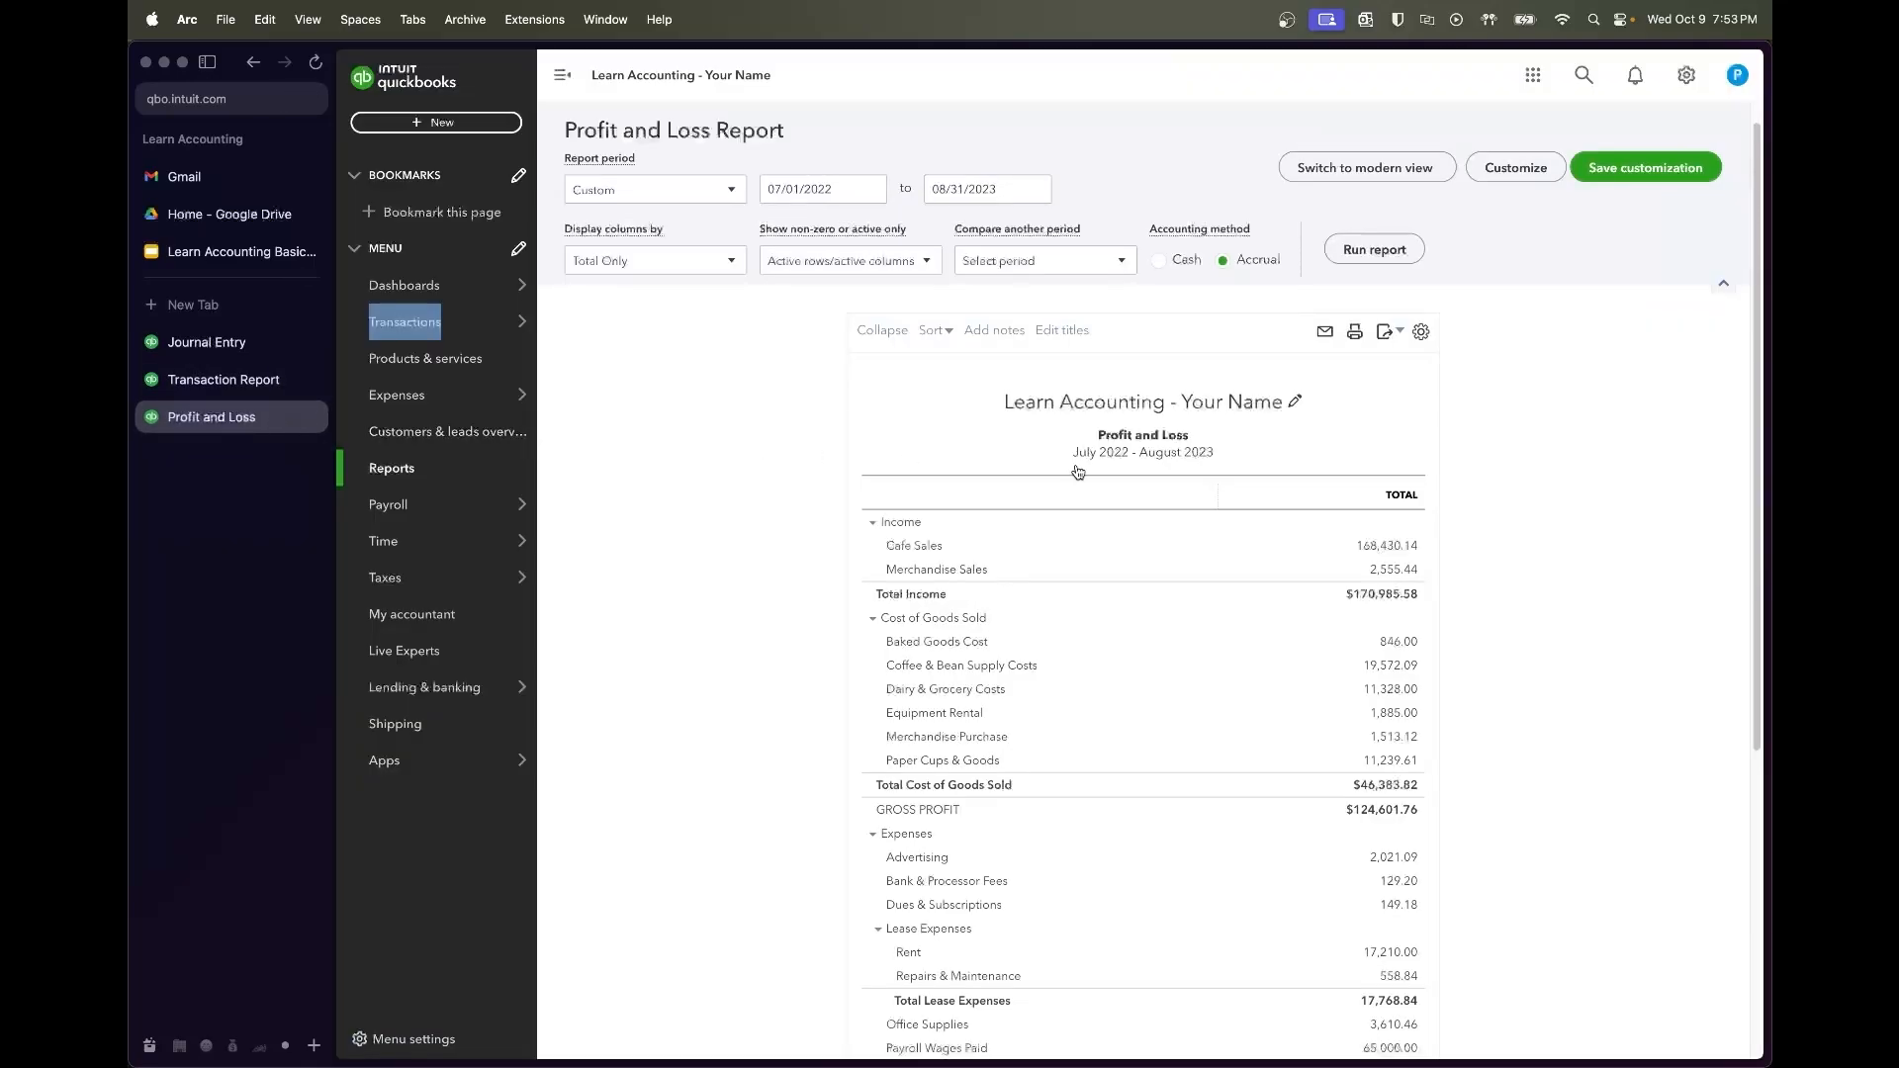
left_click(695, 264)
left_click(682, 376)
left_click(1374, 249)
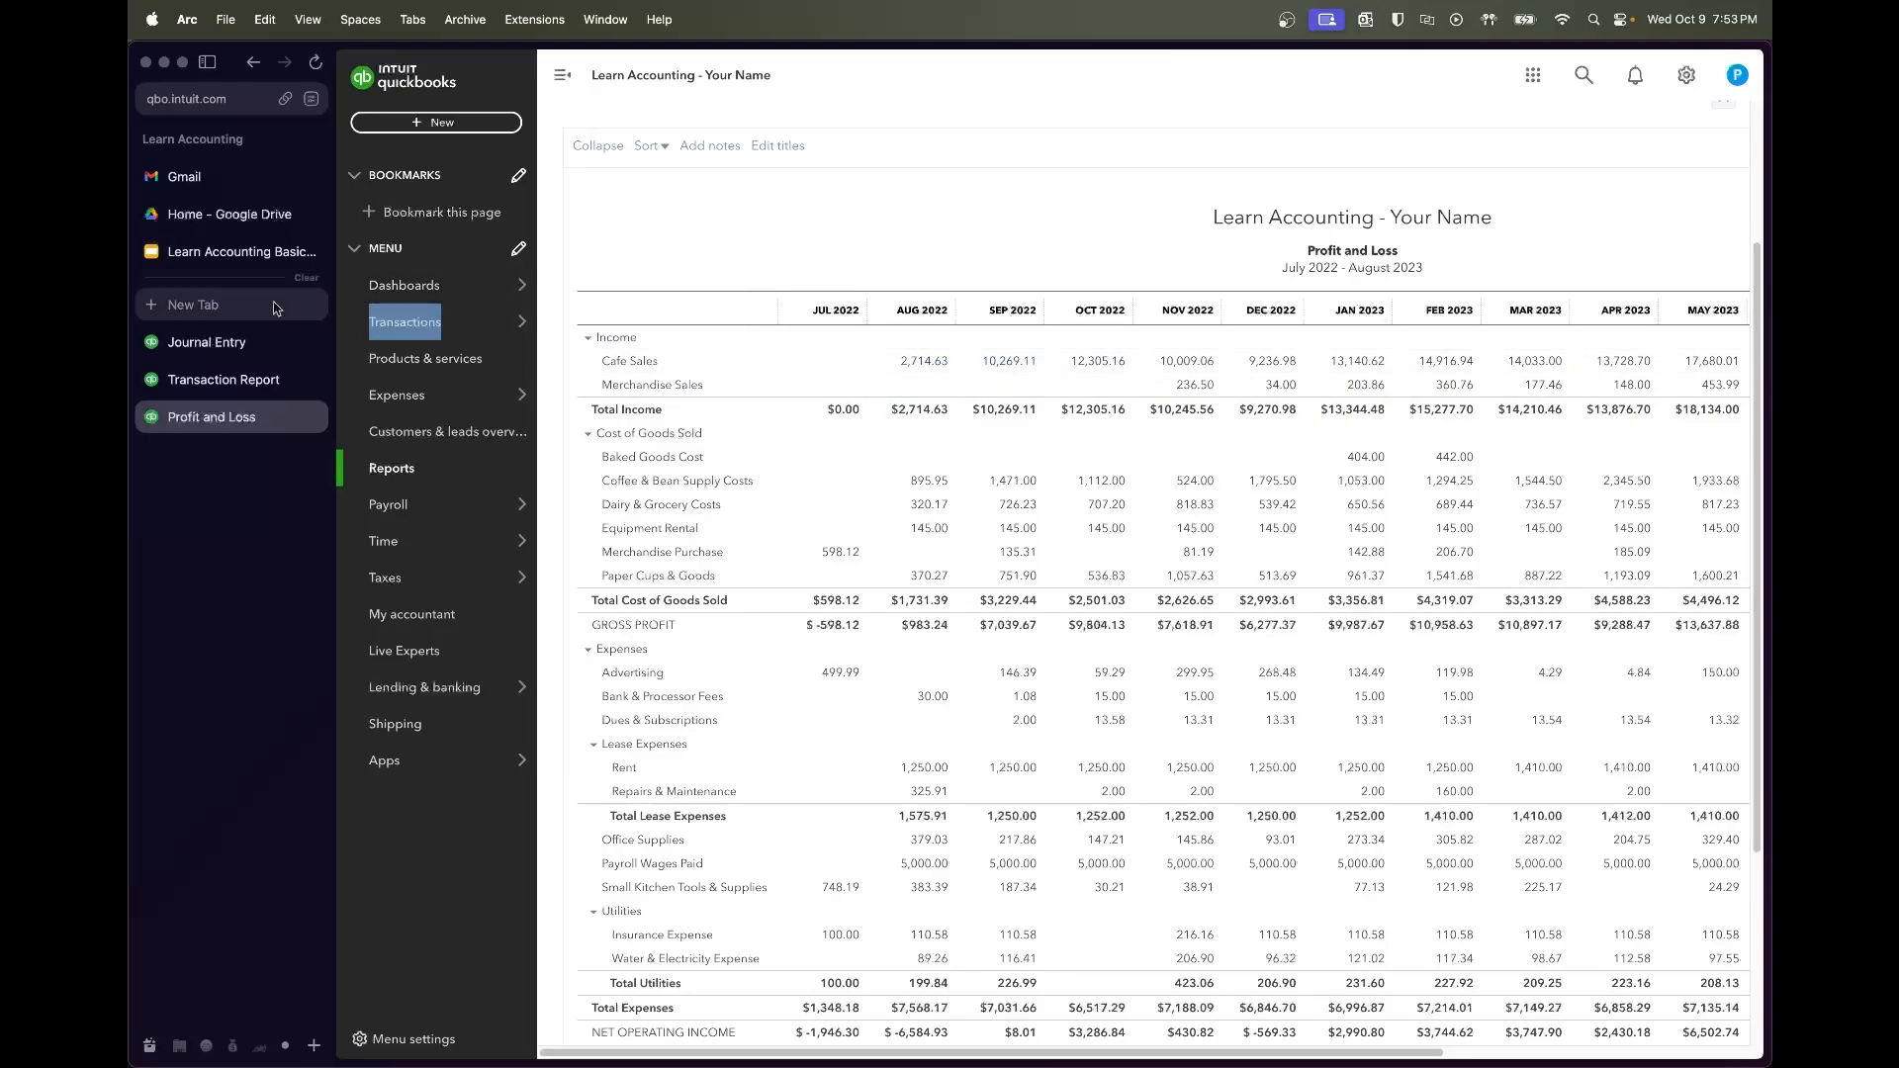
Date the new journal entry 08/31/2022
left_click(206, 342)
left_click_drag(485, 146, 342, 148)
type("8")
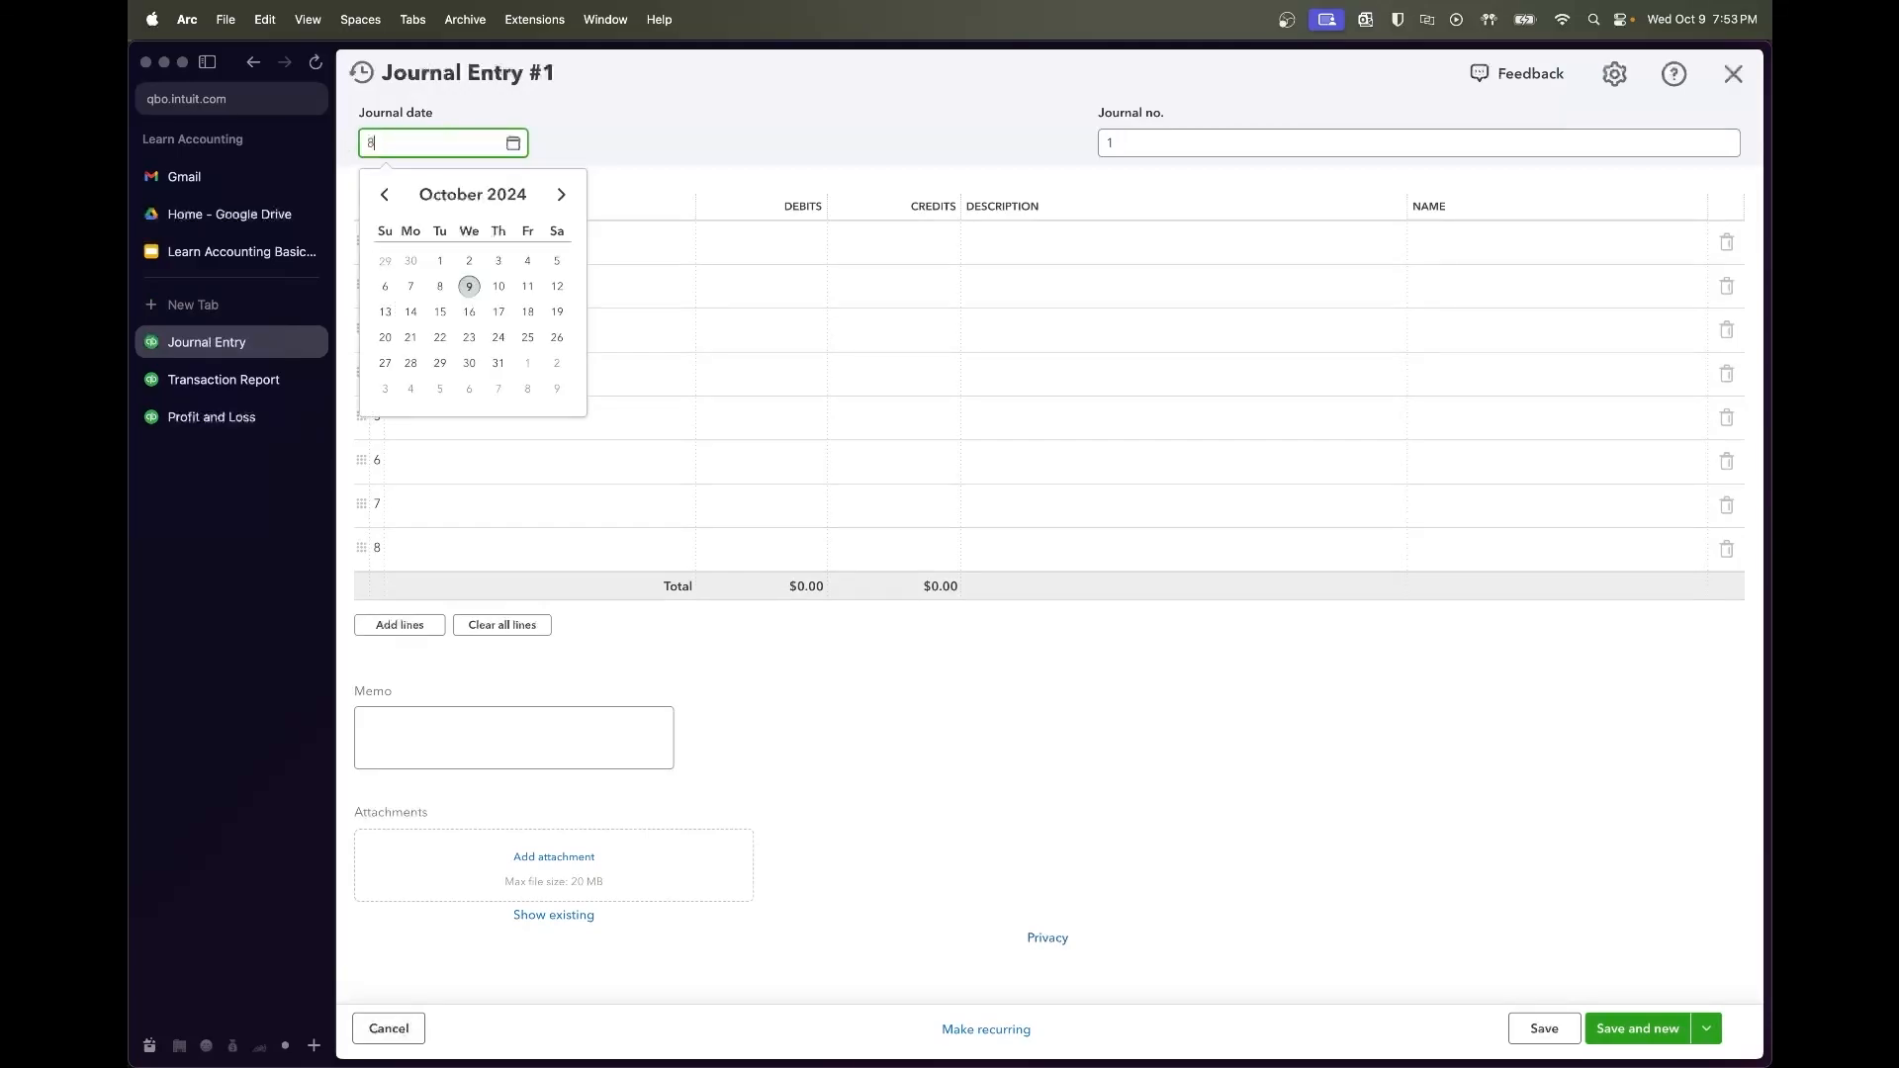
type("/31/2022")
key("Tab")
Set the first journal line's account to Cafe Sales
left_click(545, 228)
left_click(539, 241)
type("sa")
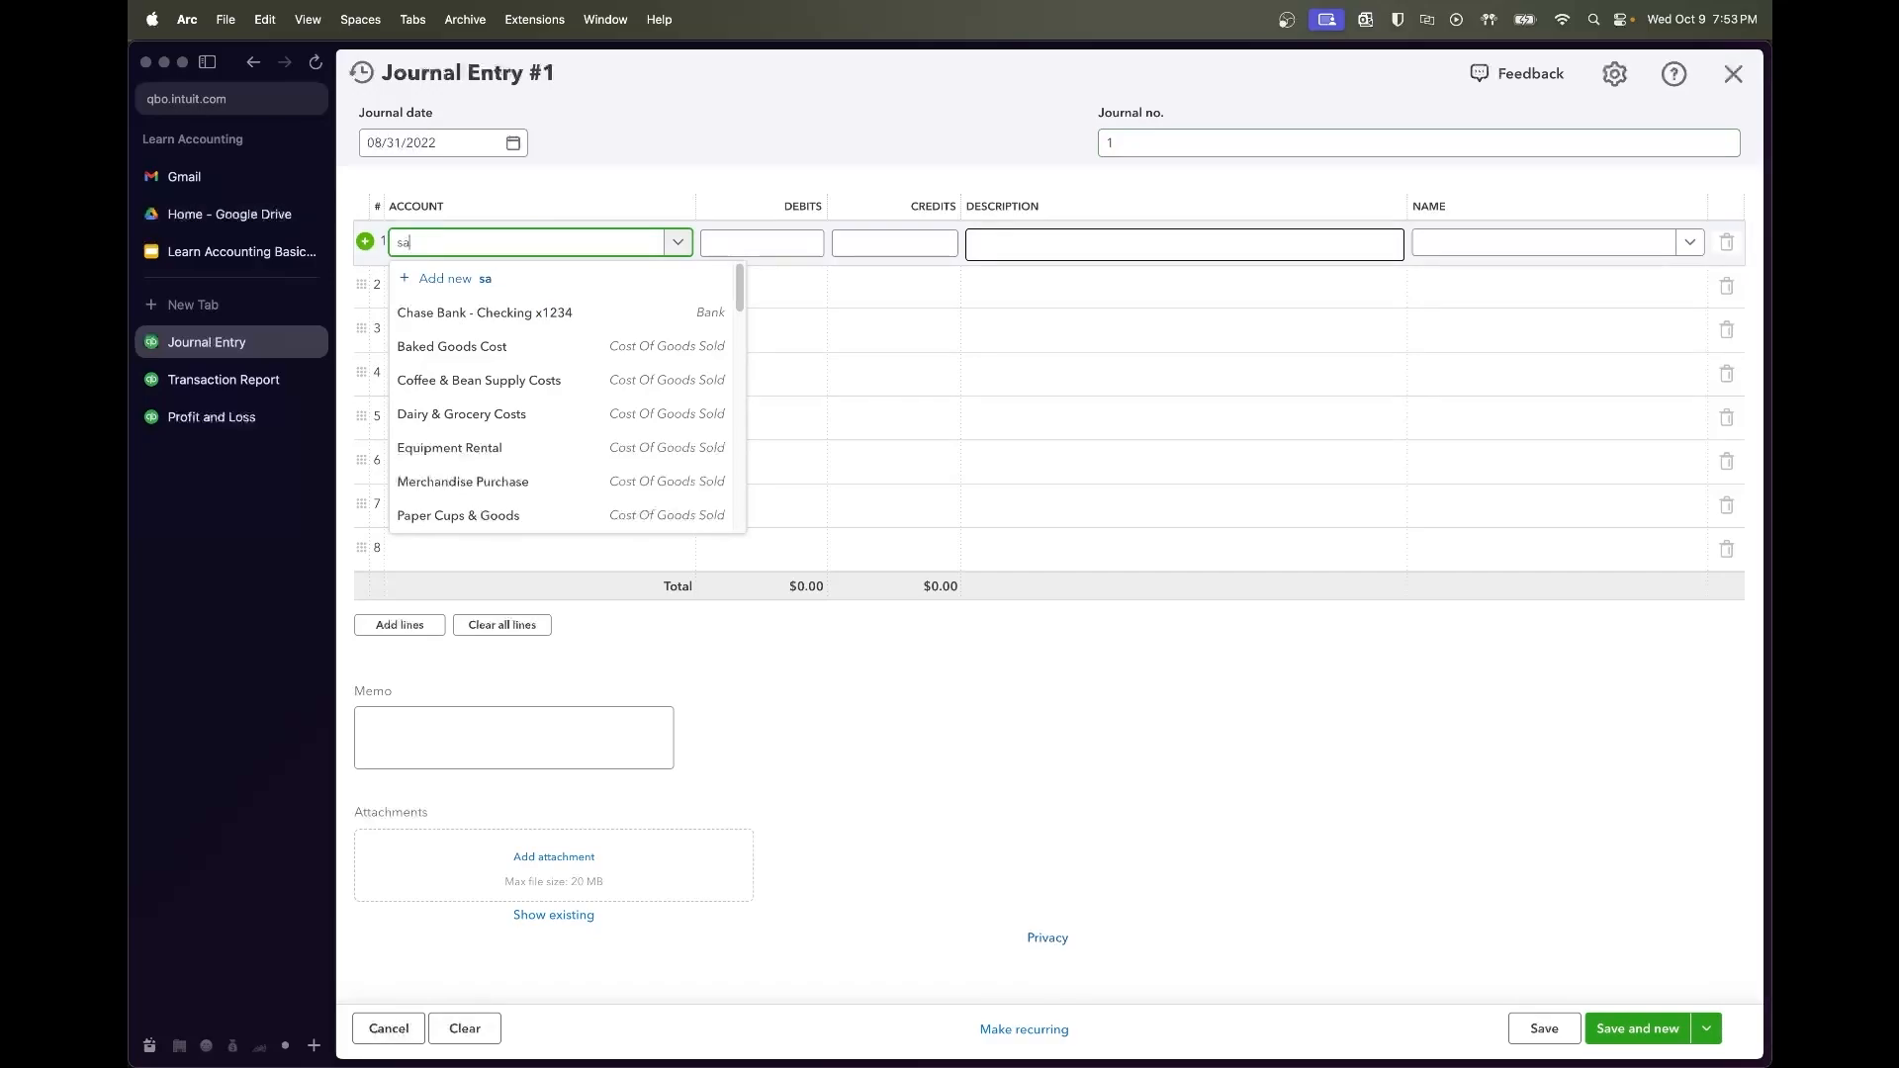
type("les taincome")
key("super+a")
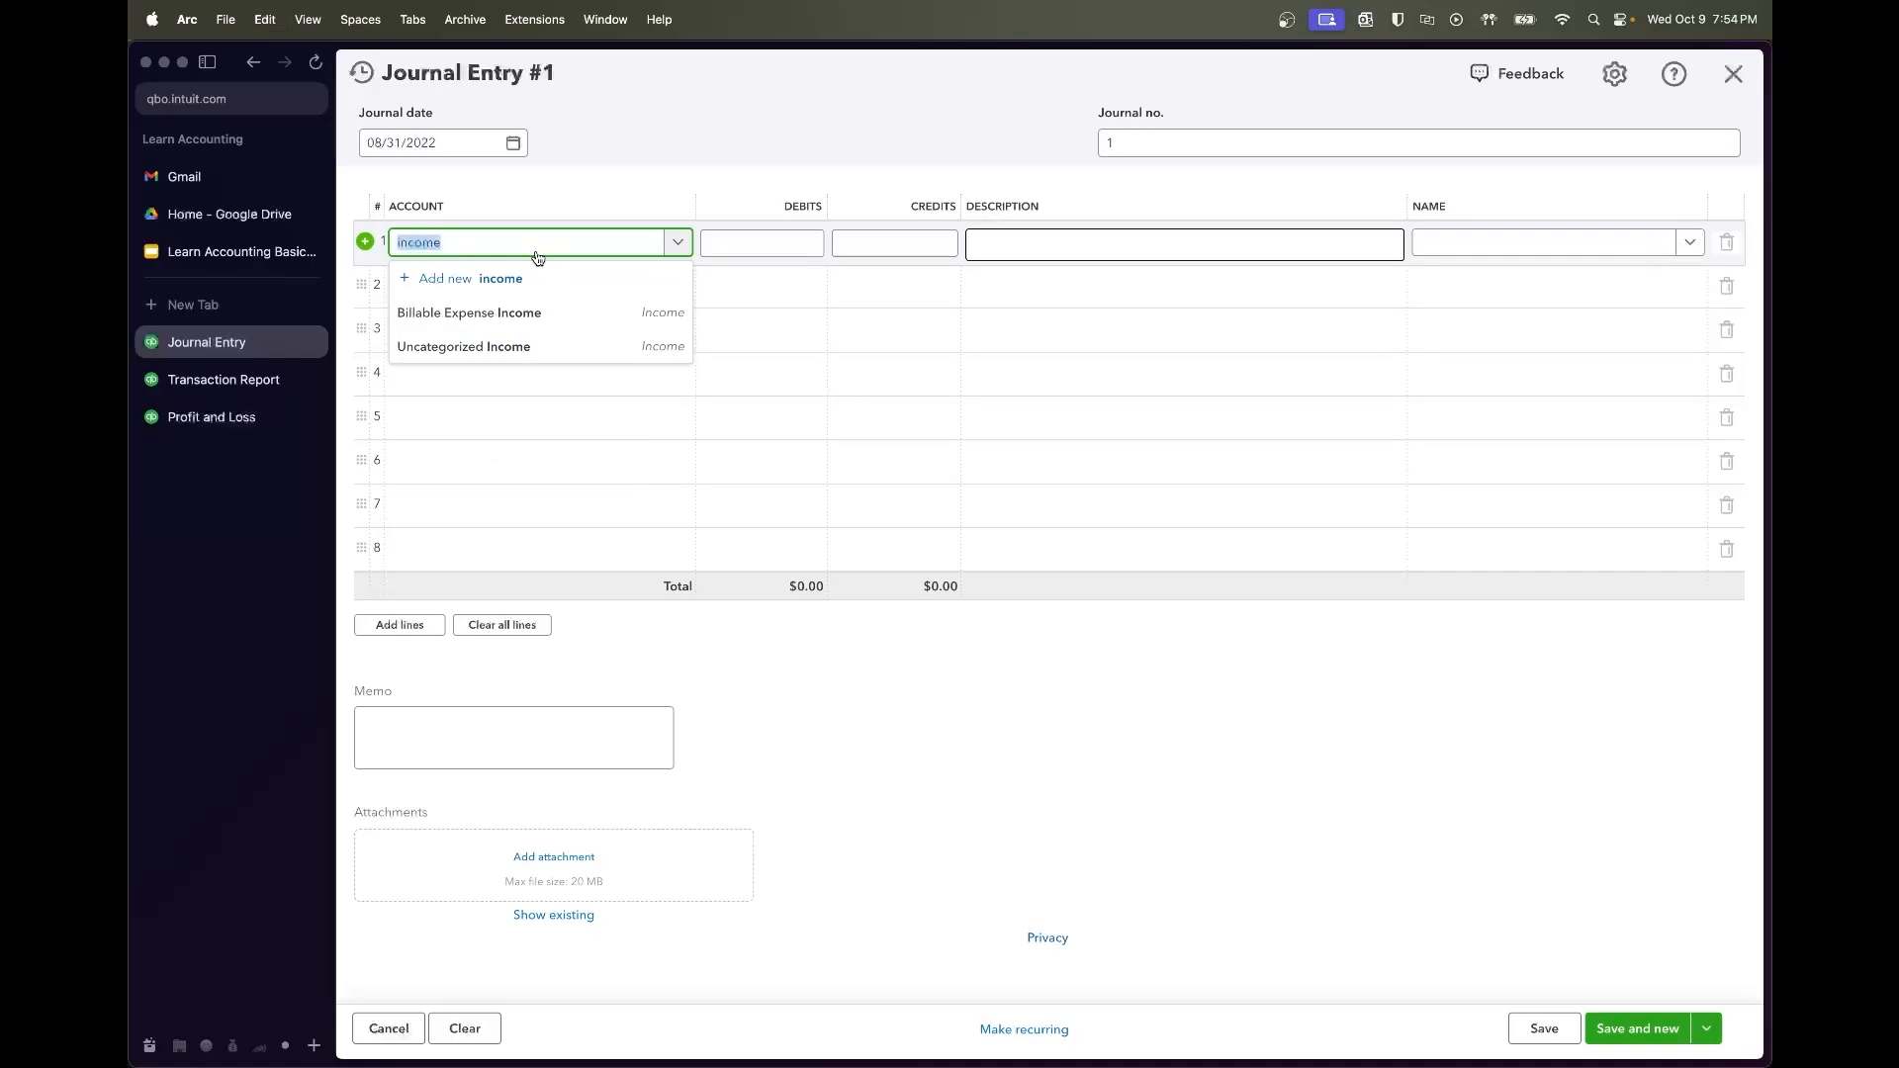
type("cafe sales")
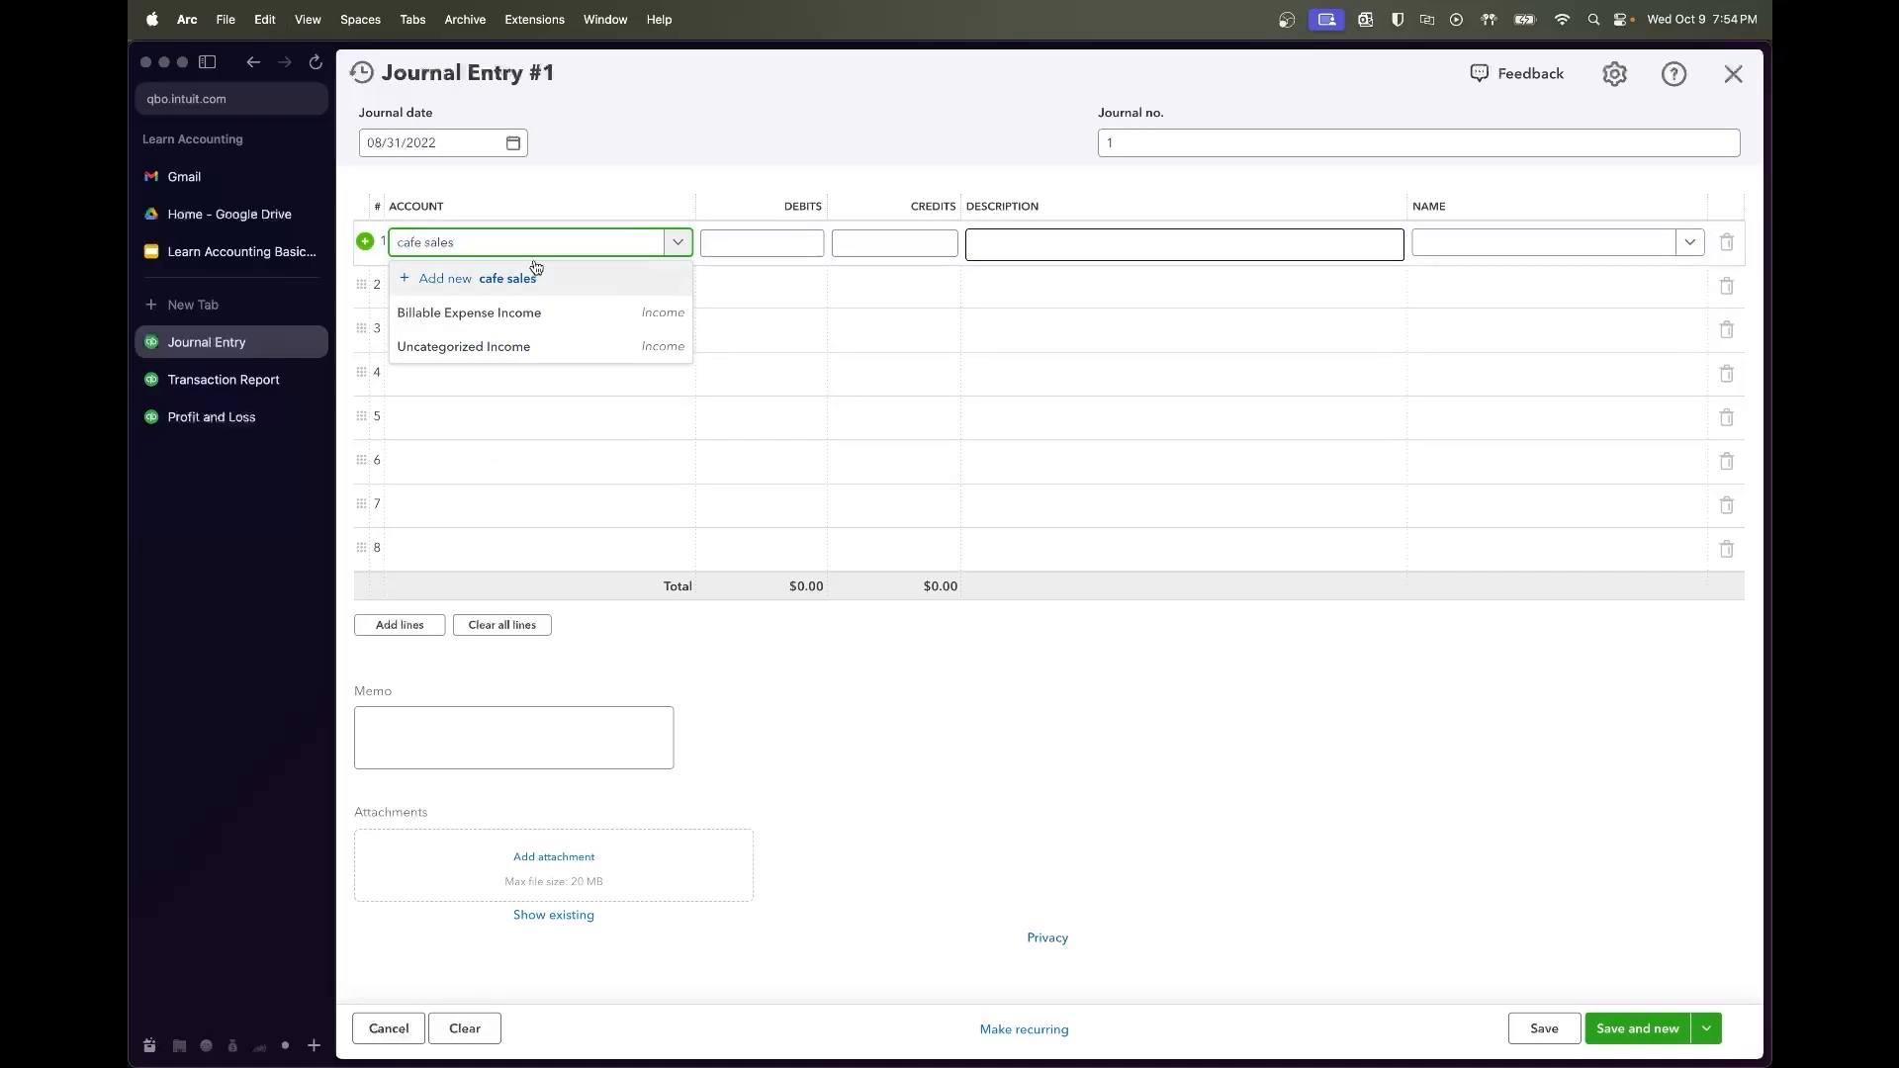
left_click(521, 312)
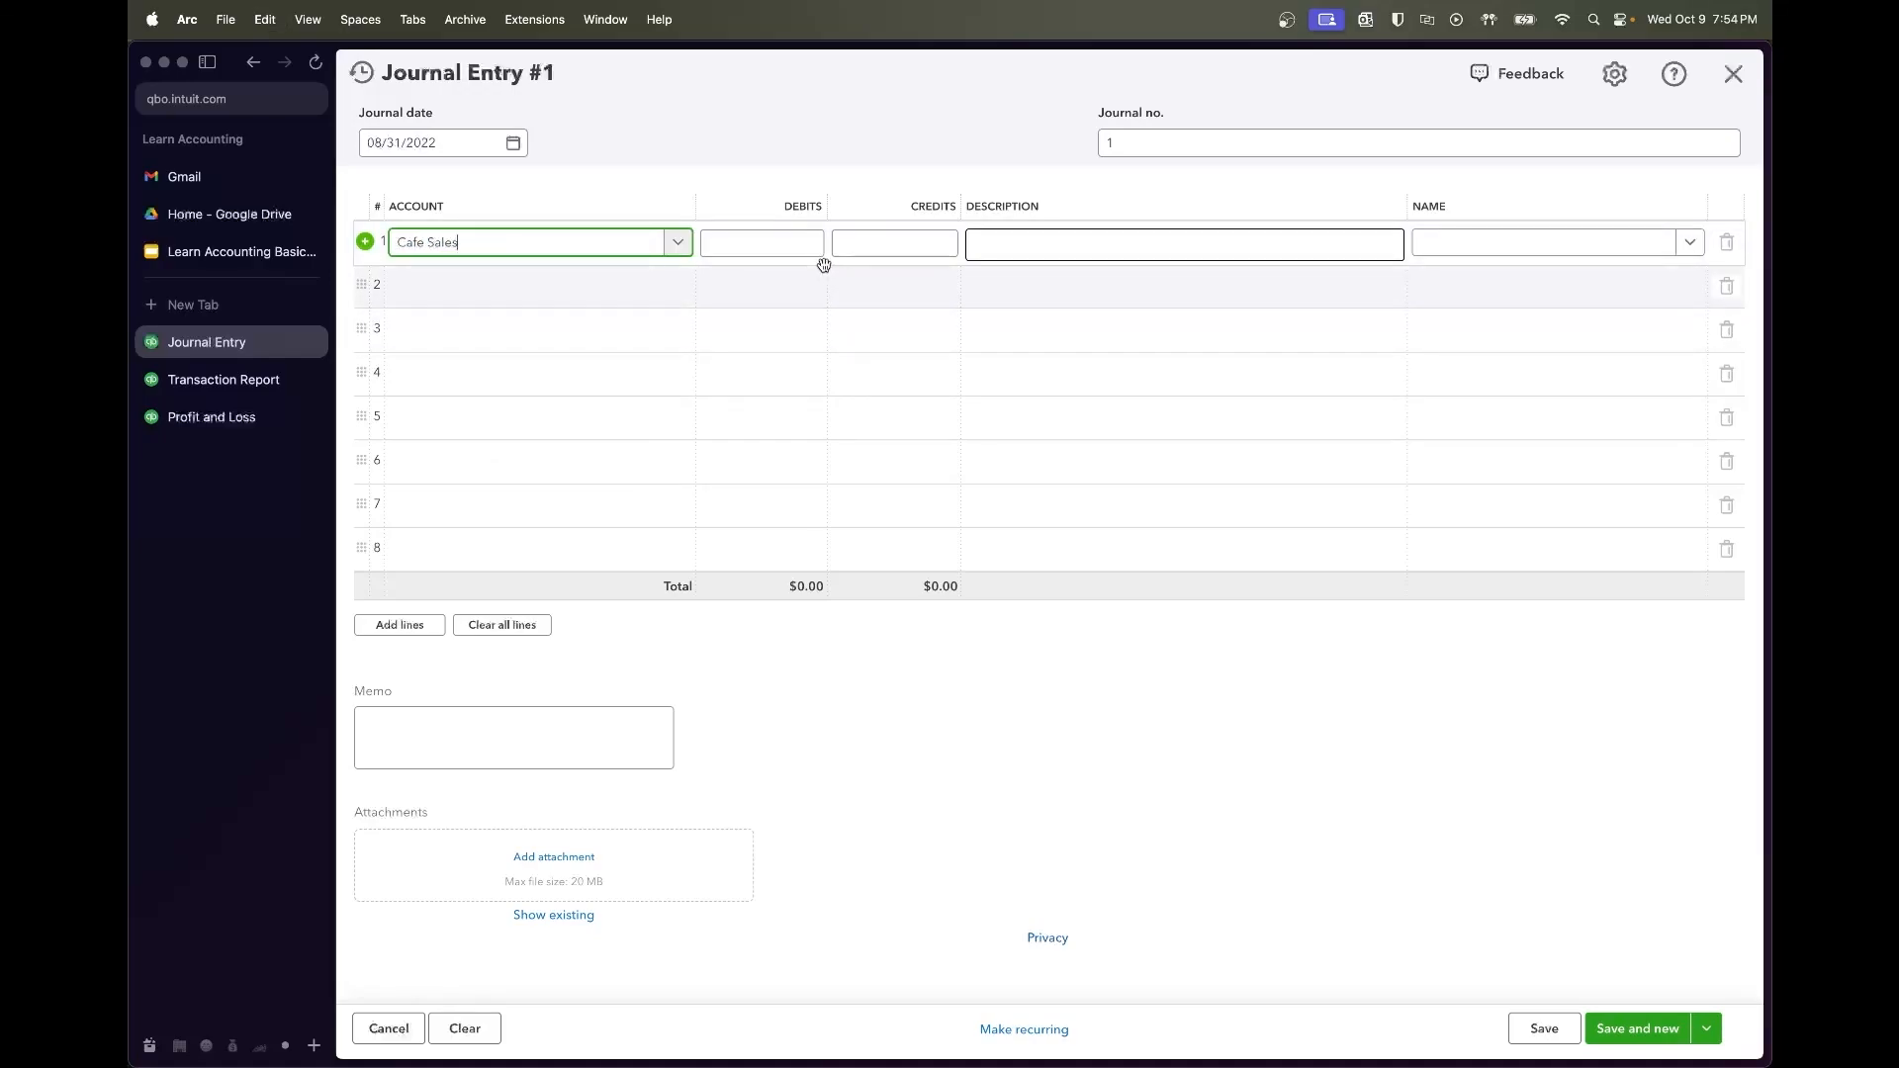
Debit the first line $197.99, matching the first sales tax payment
left_click(784, 245)
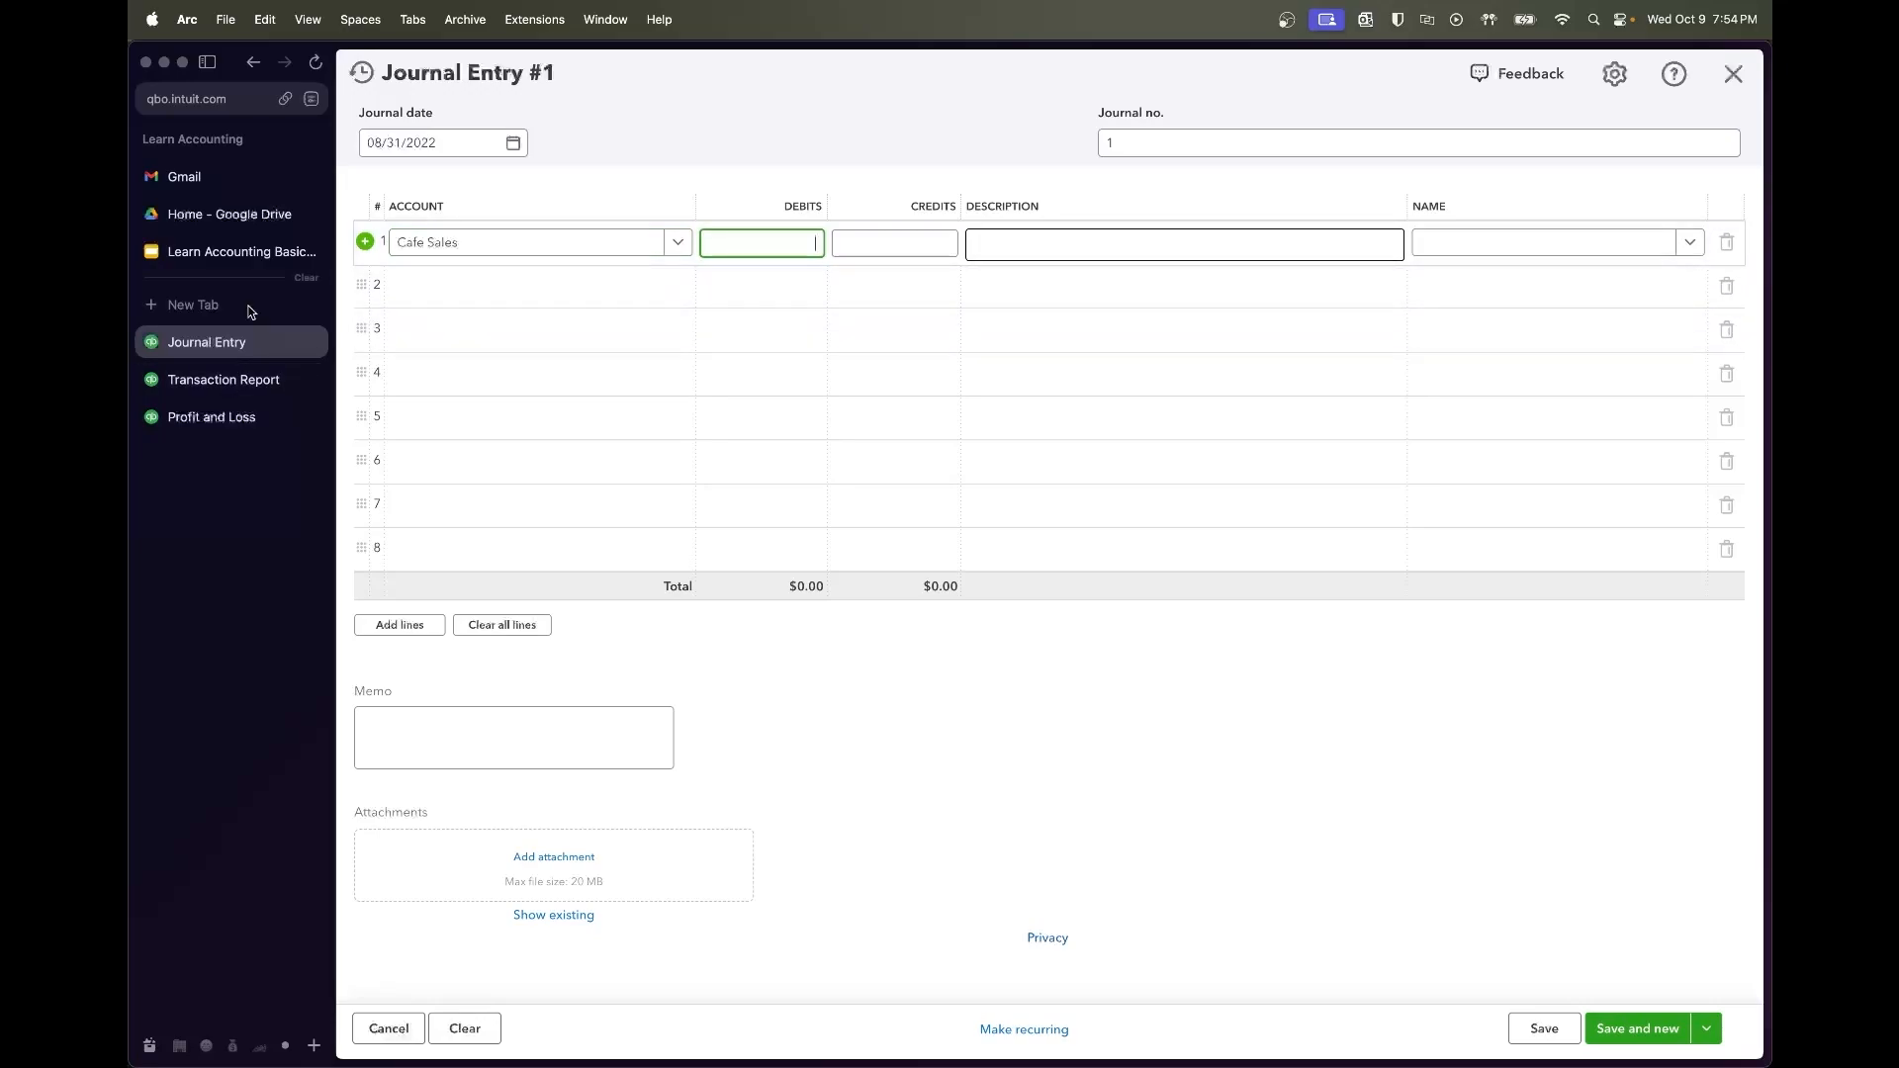
left_click(229, 375)
scroll(1088, 446, "right", 3)
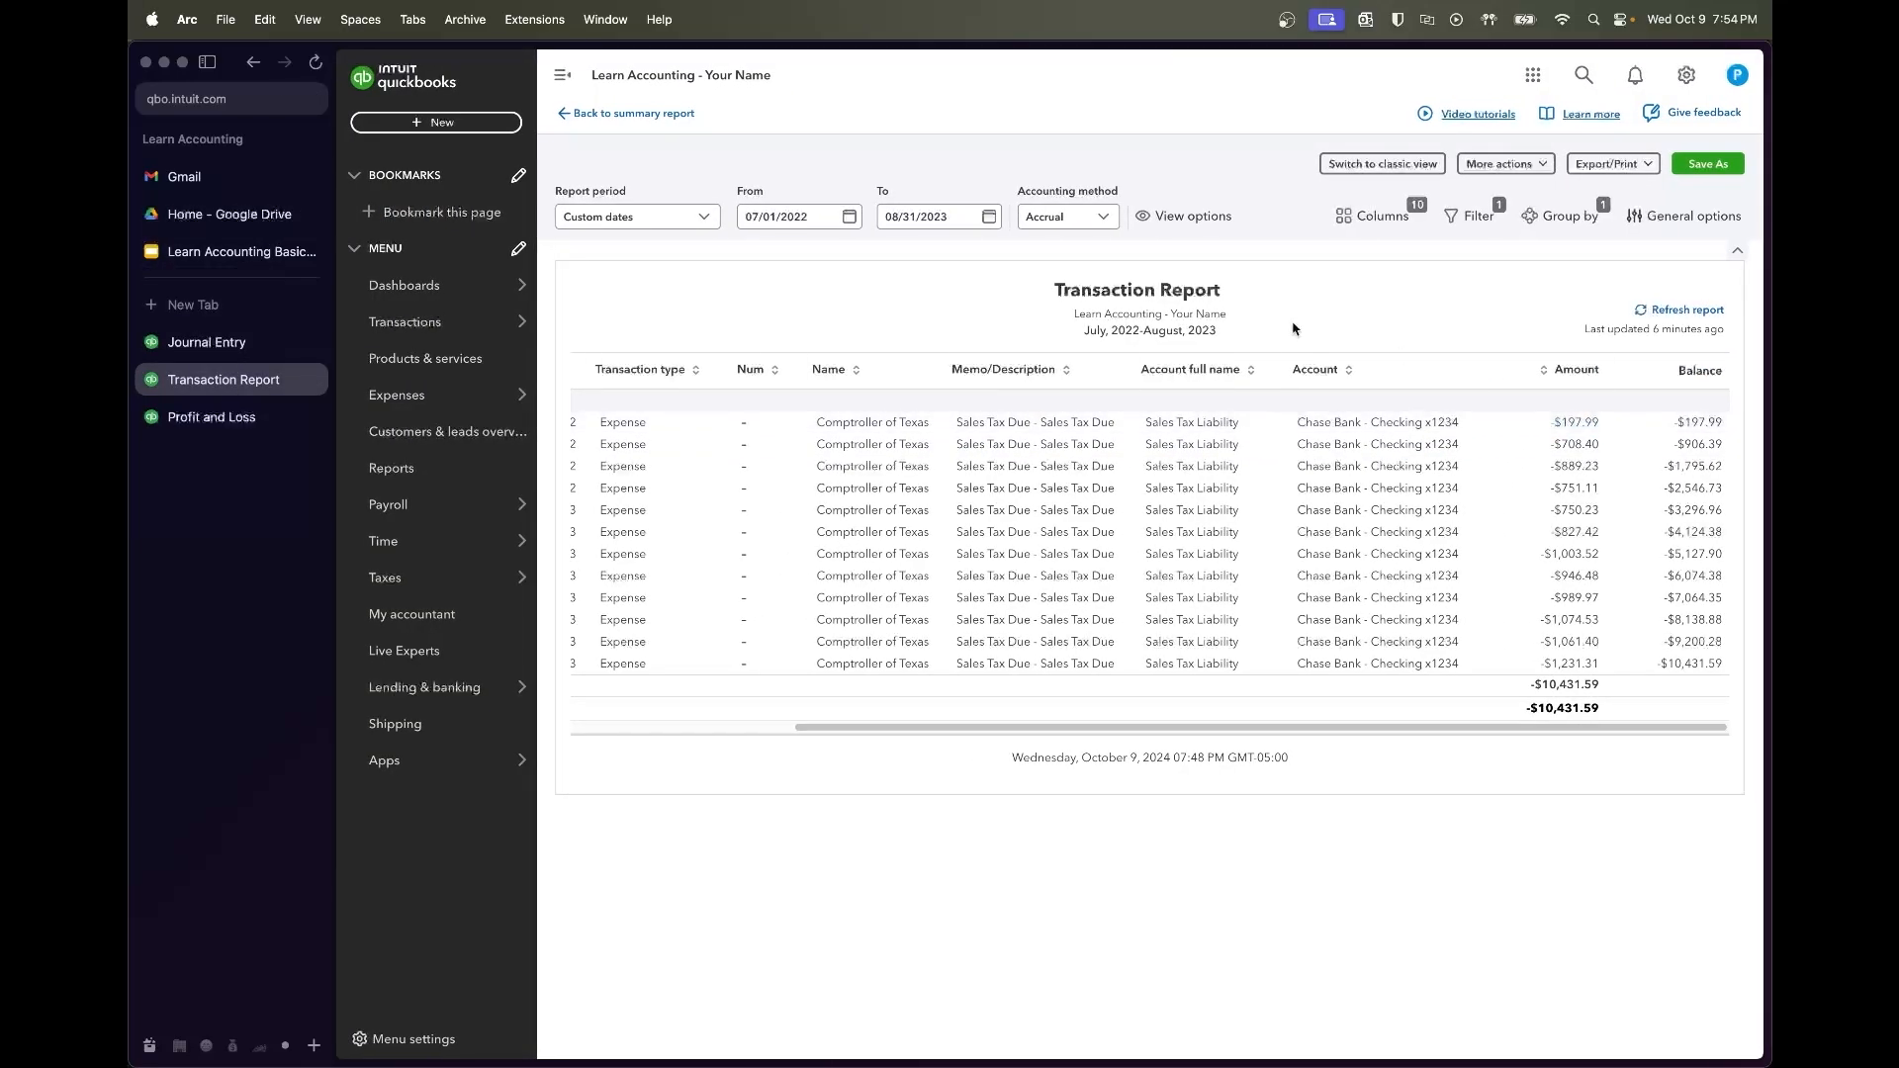
left_click(238, 341)
type("197.99")
key("Tab")
left_click(1000, 247)
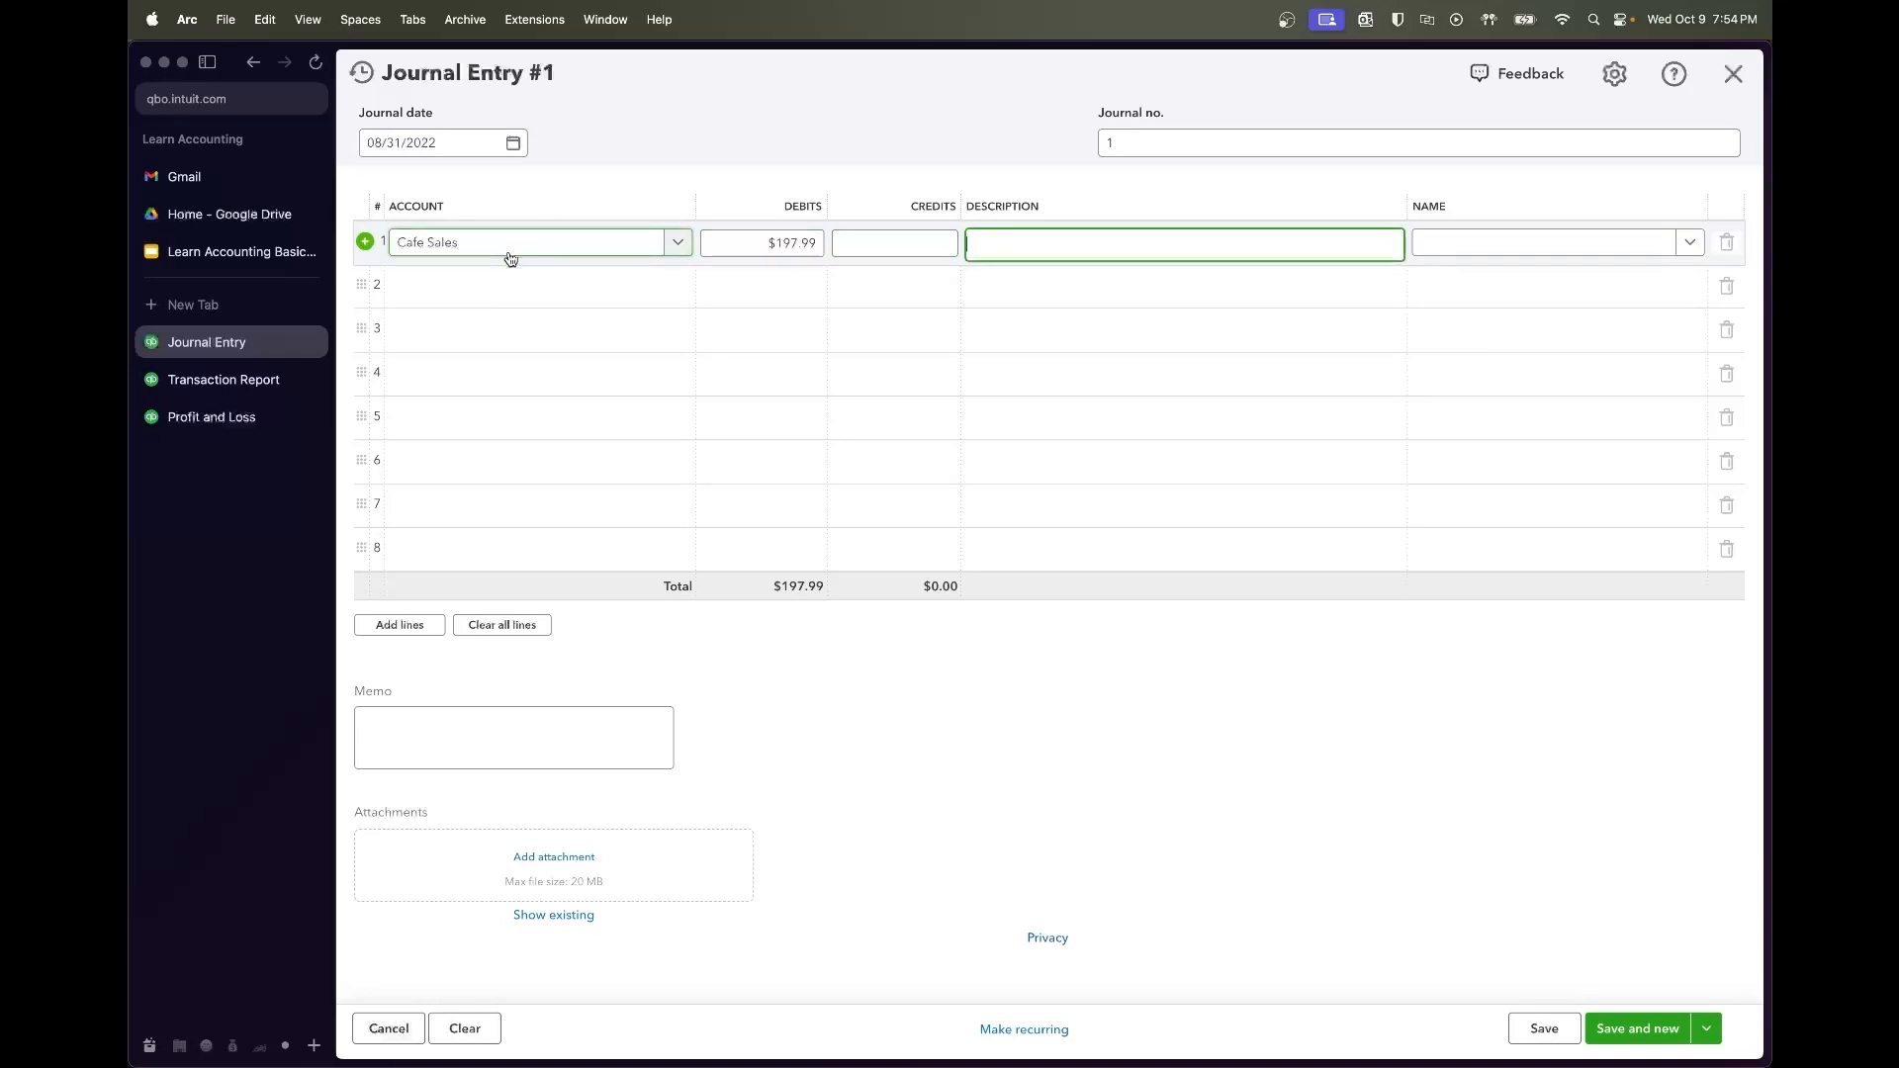
left_click(431, 293)
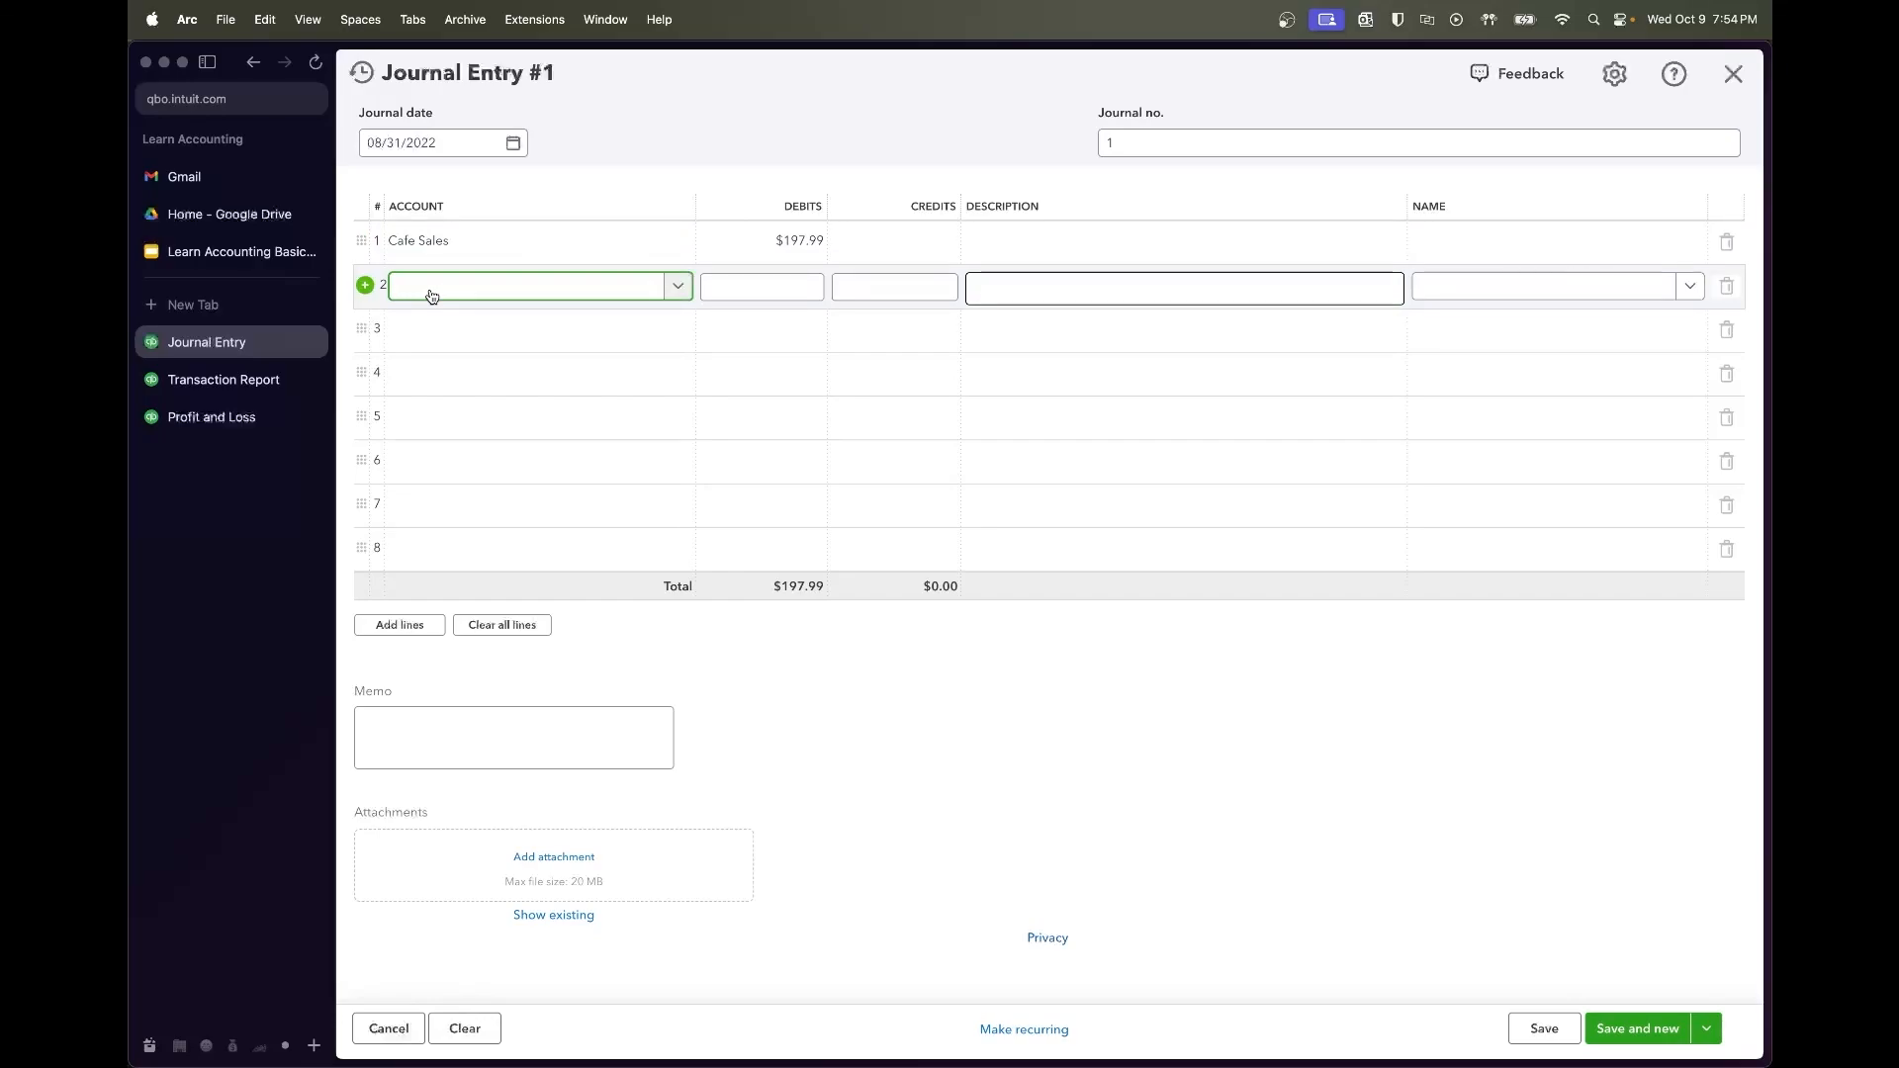
Put Sales Tax Liability on line 2 with Comptroller of Texas and add the line descriptions
type("sales")
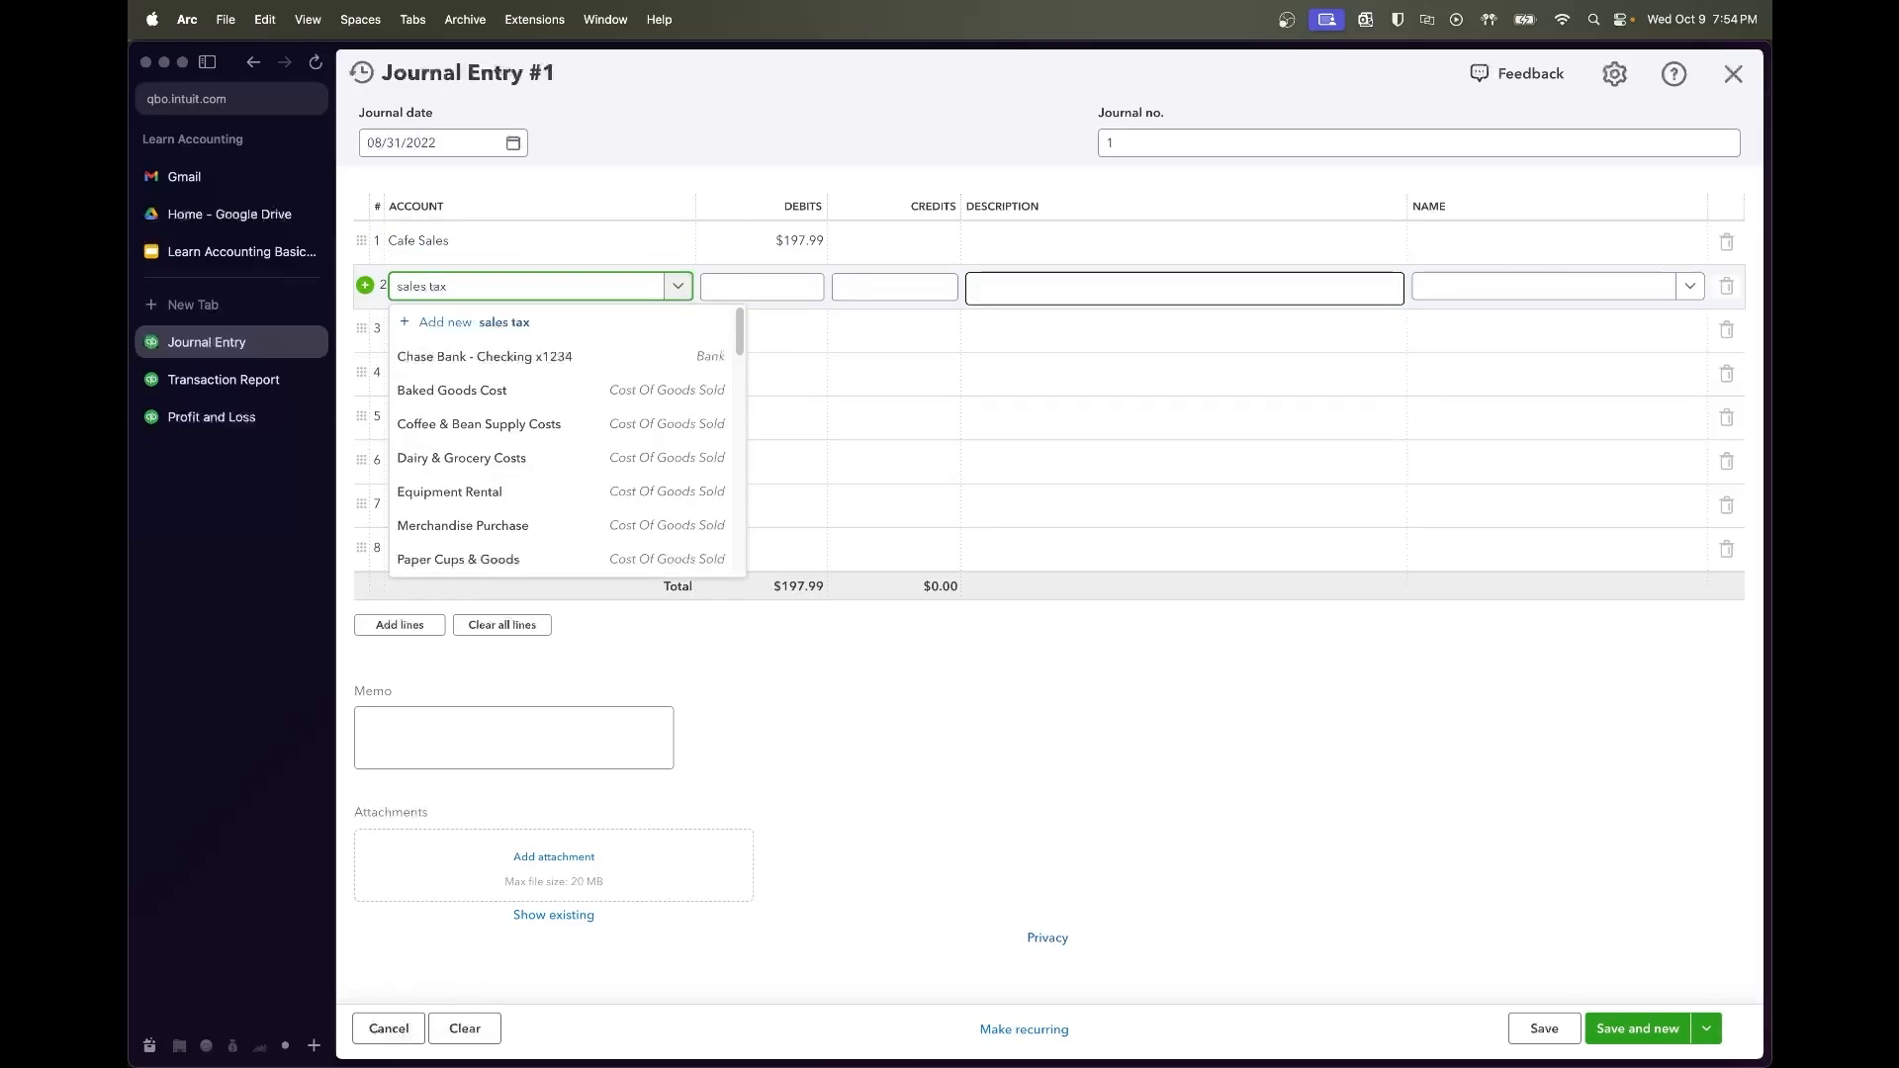
type(" tax")
left_click(431, 348)
left_click(755, 246)
left_click(1035, 244)
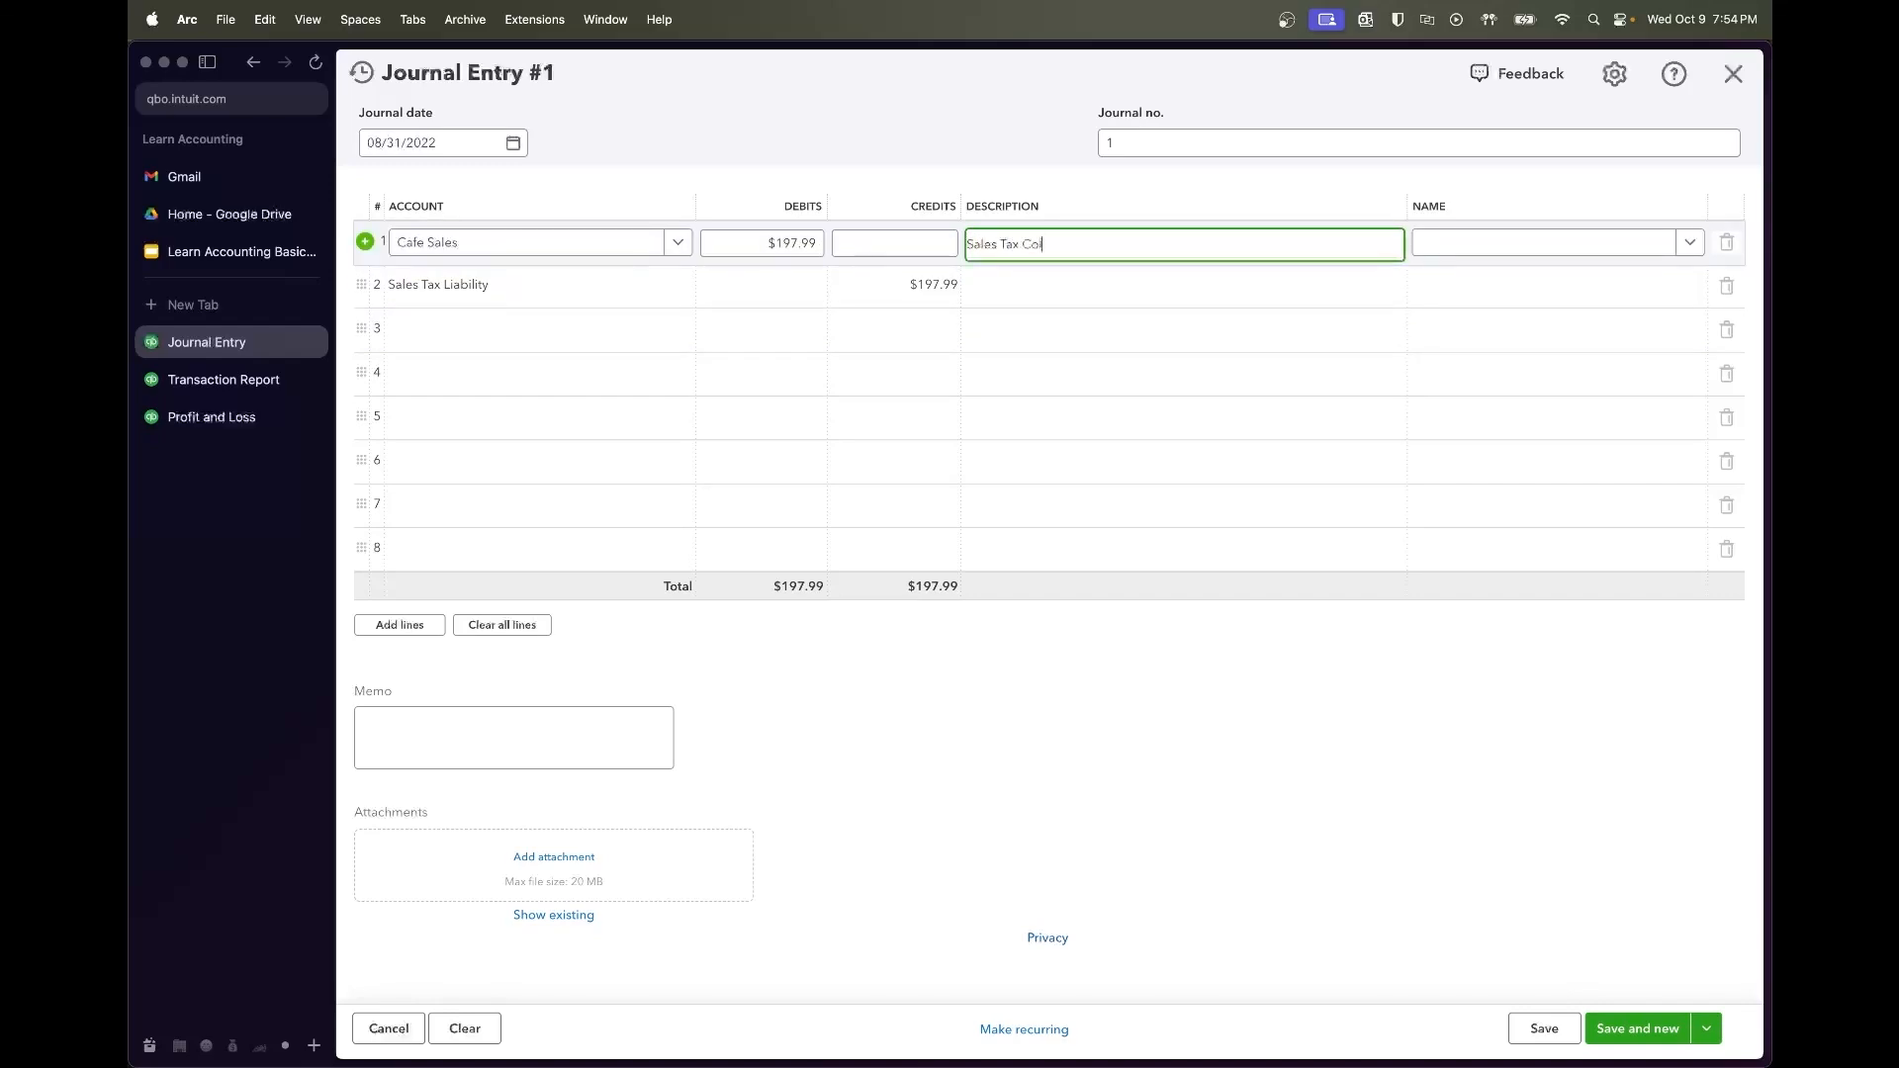
key("Tab")
key("Tab")
key("Tab")
key("Tab")
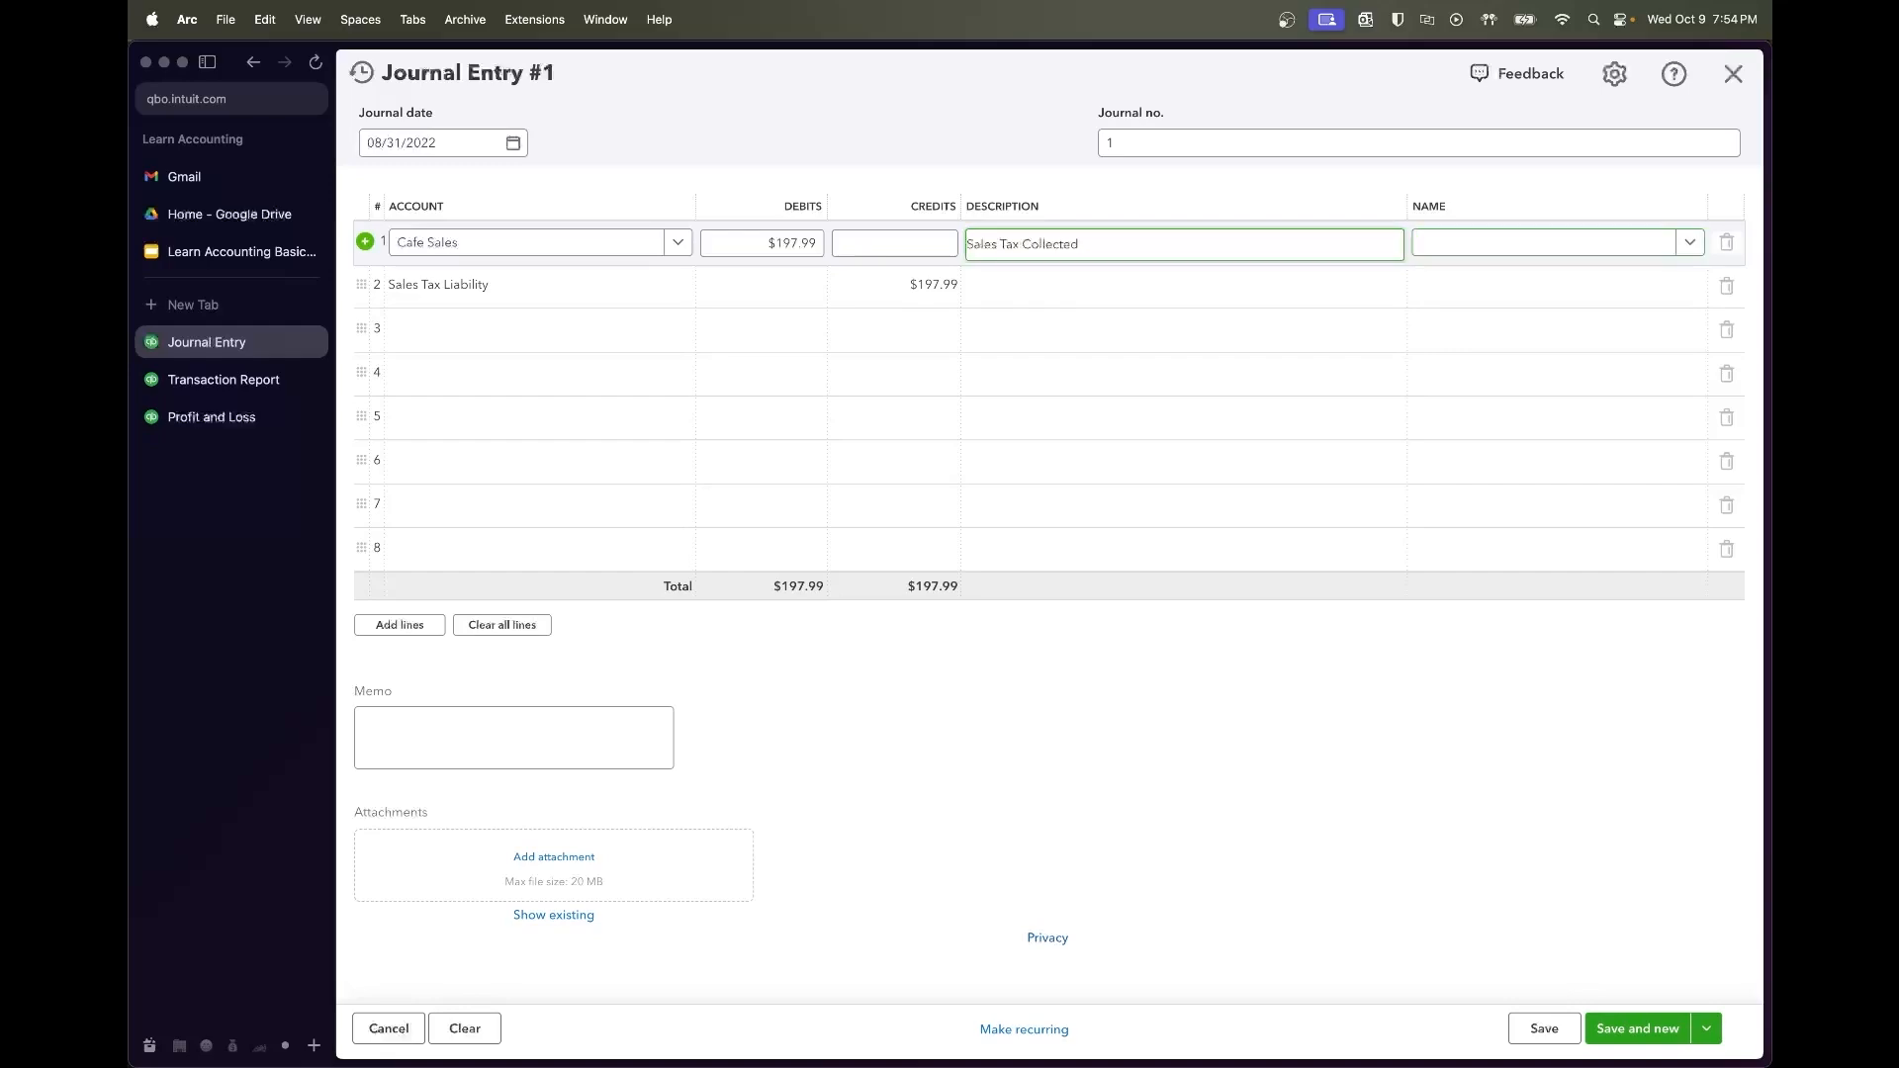
key("Tab")
type("D")
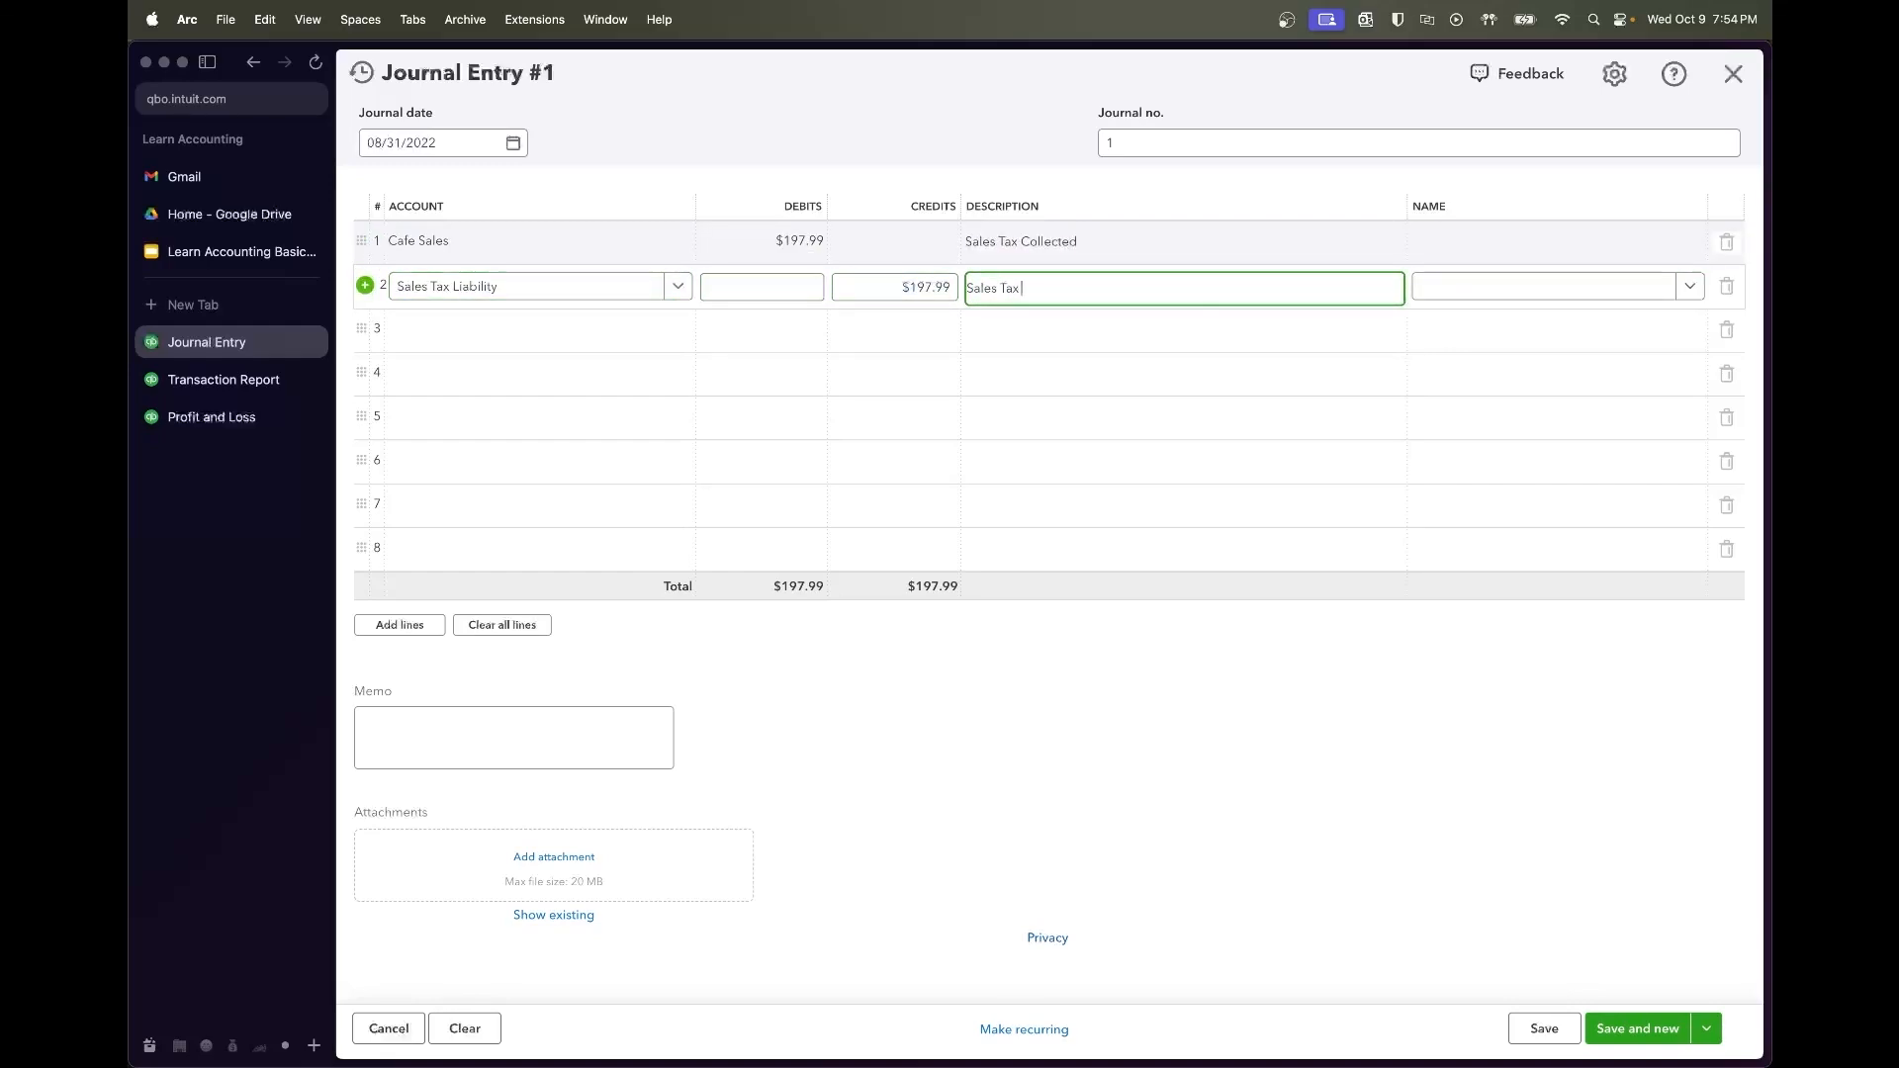
key("Tab")
type("Texas Comp")
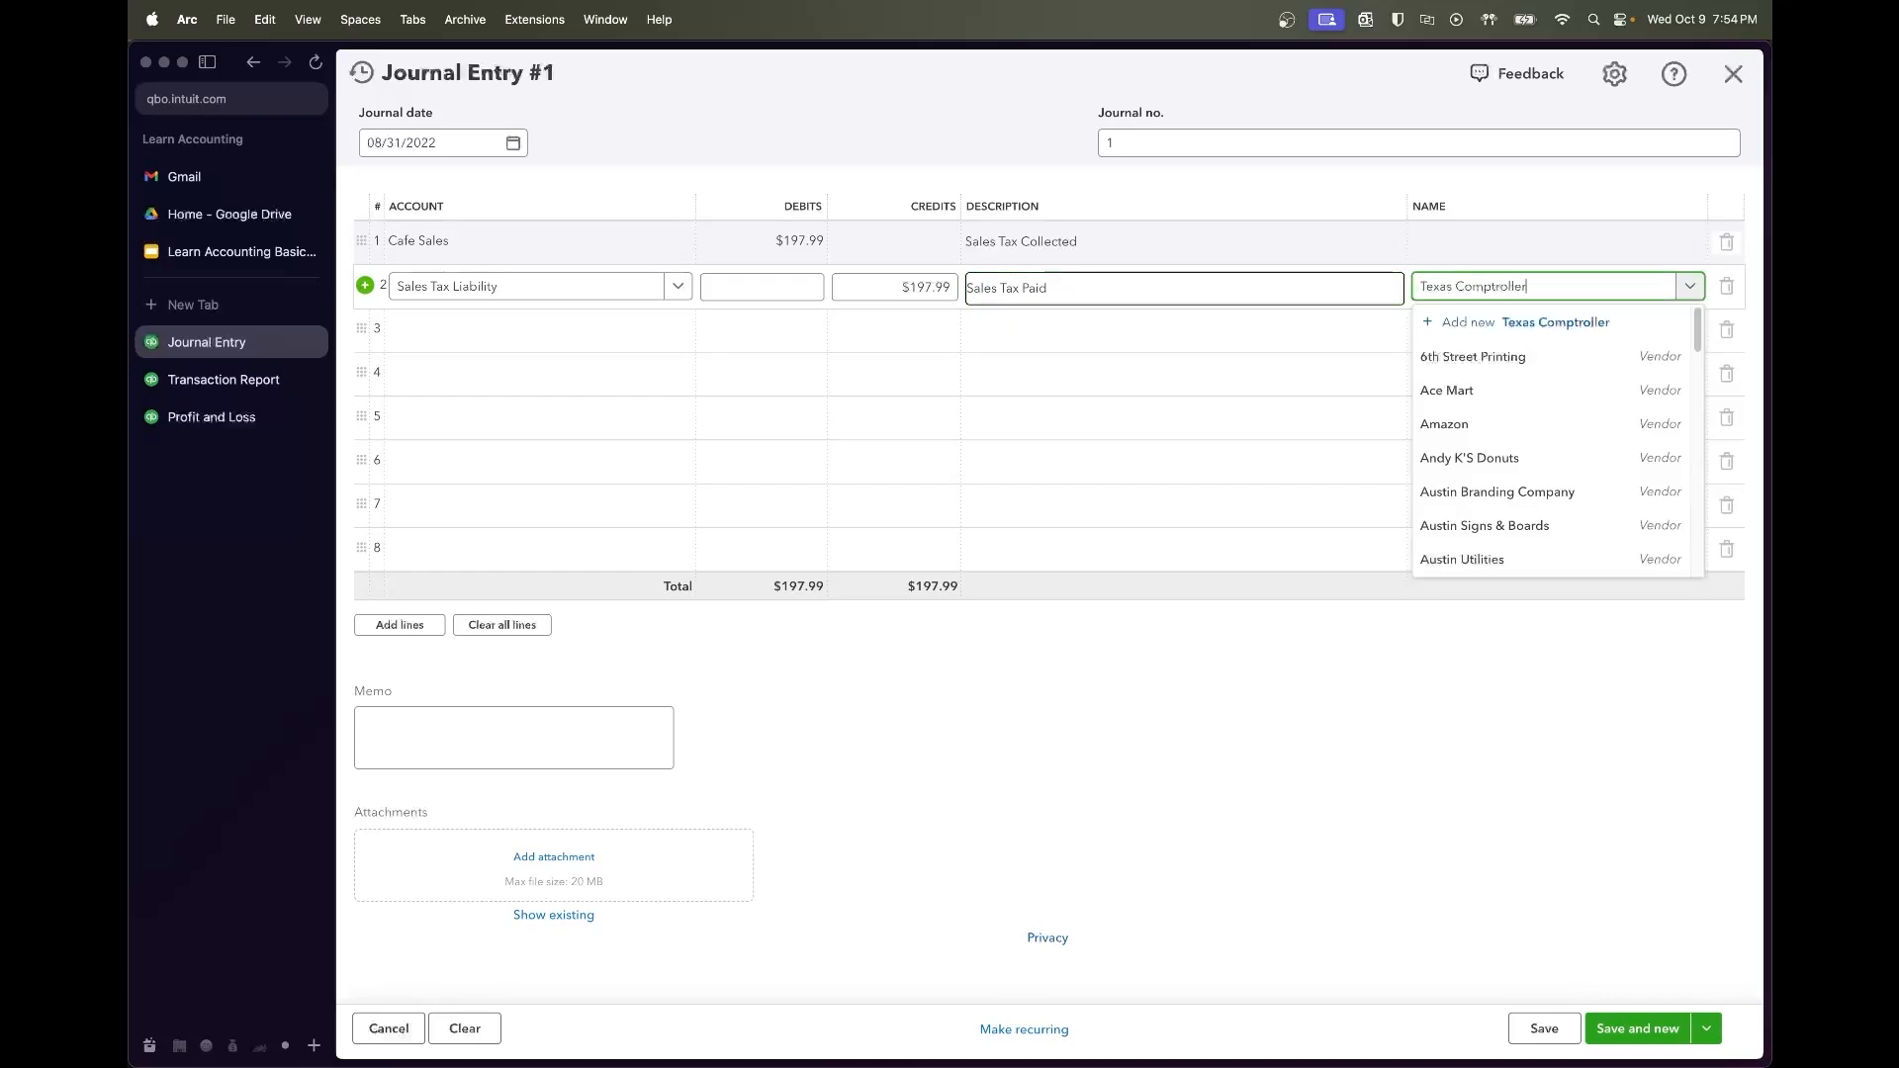
left_click(1421, 364)
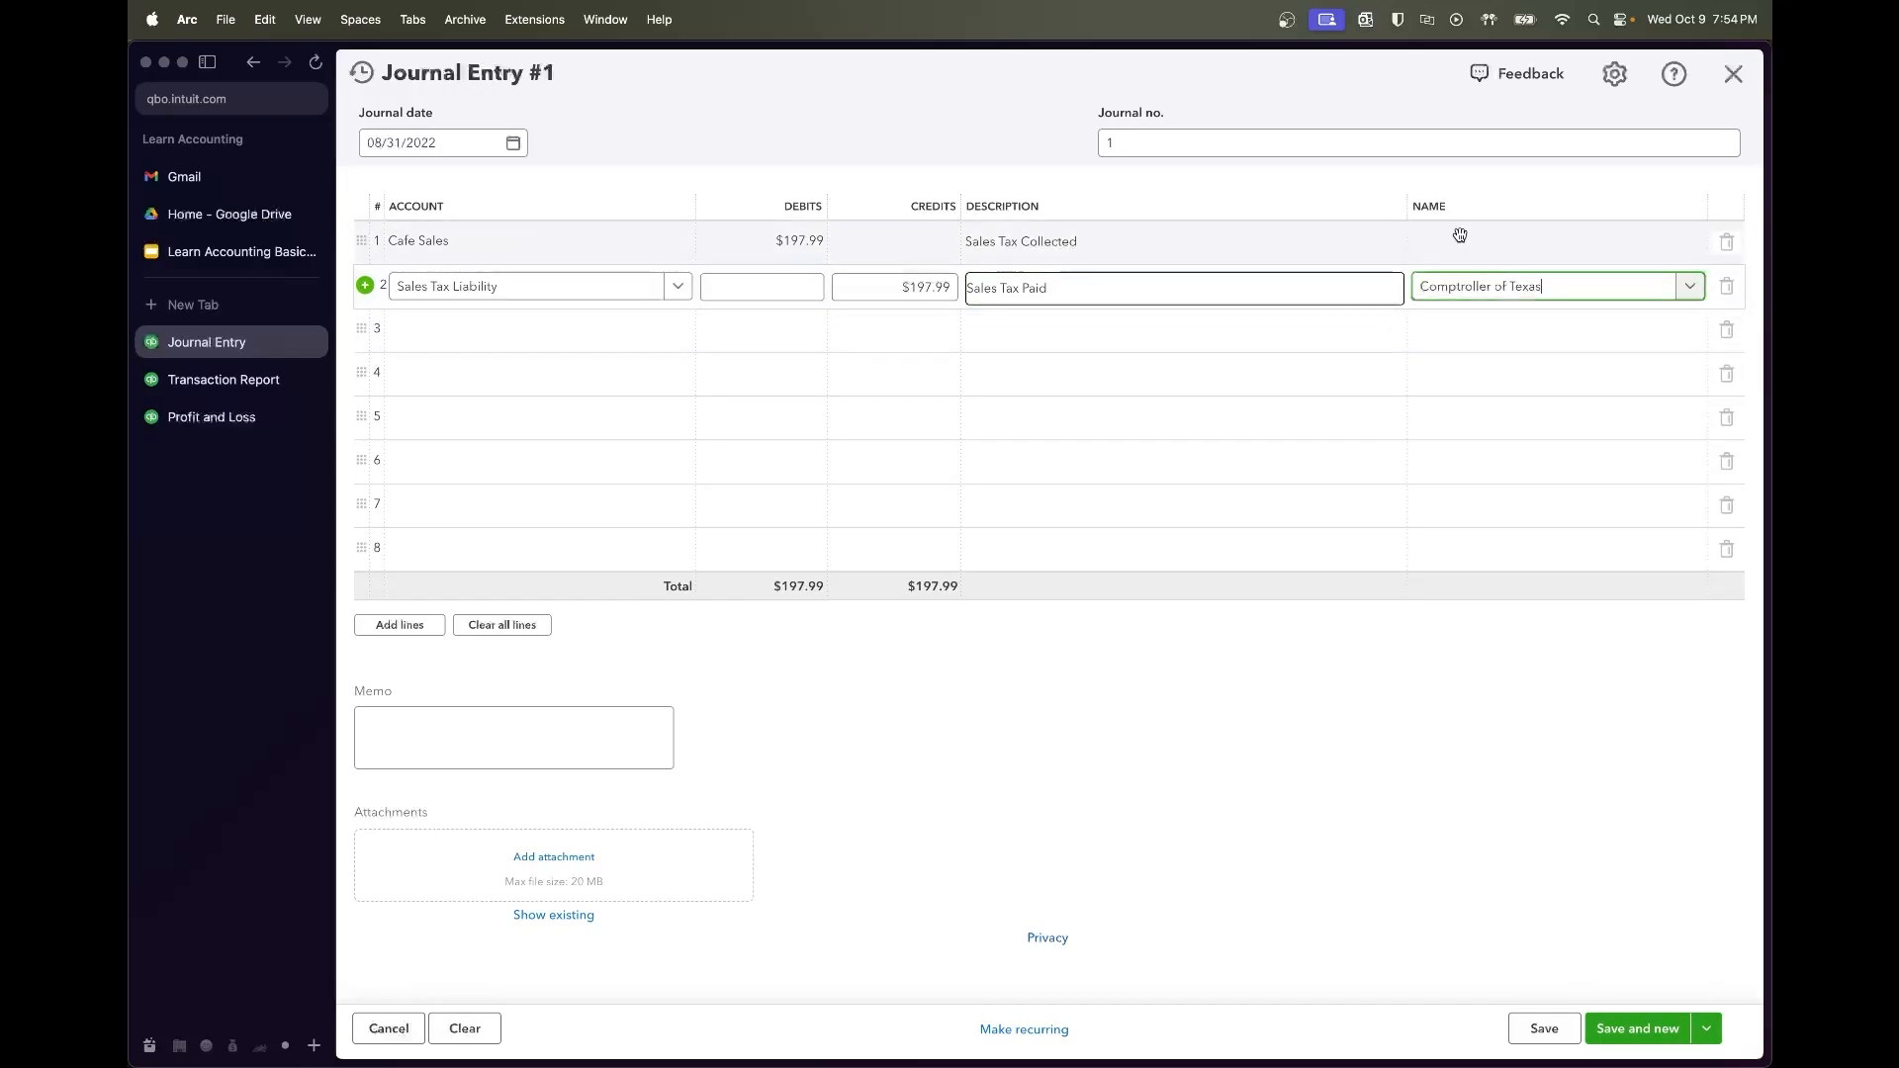
Assign Square to line 1, number the entry Sales Tax 22-8, and save
left_click(1461, 242)
type("Square")
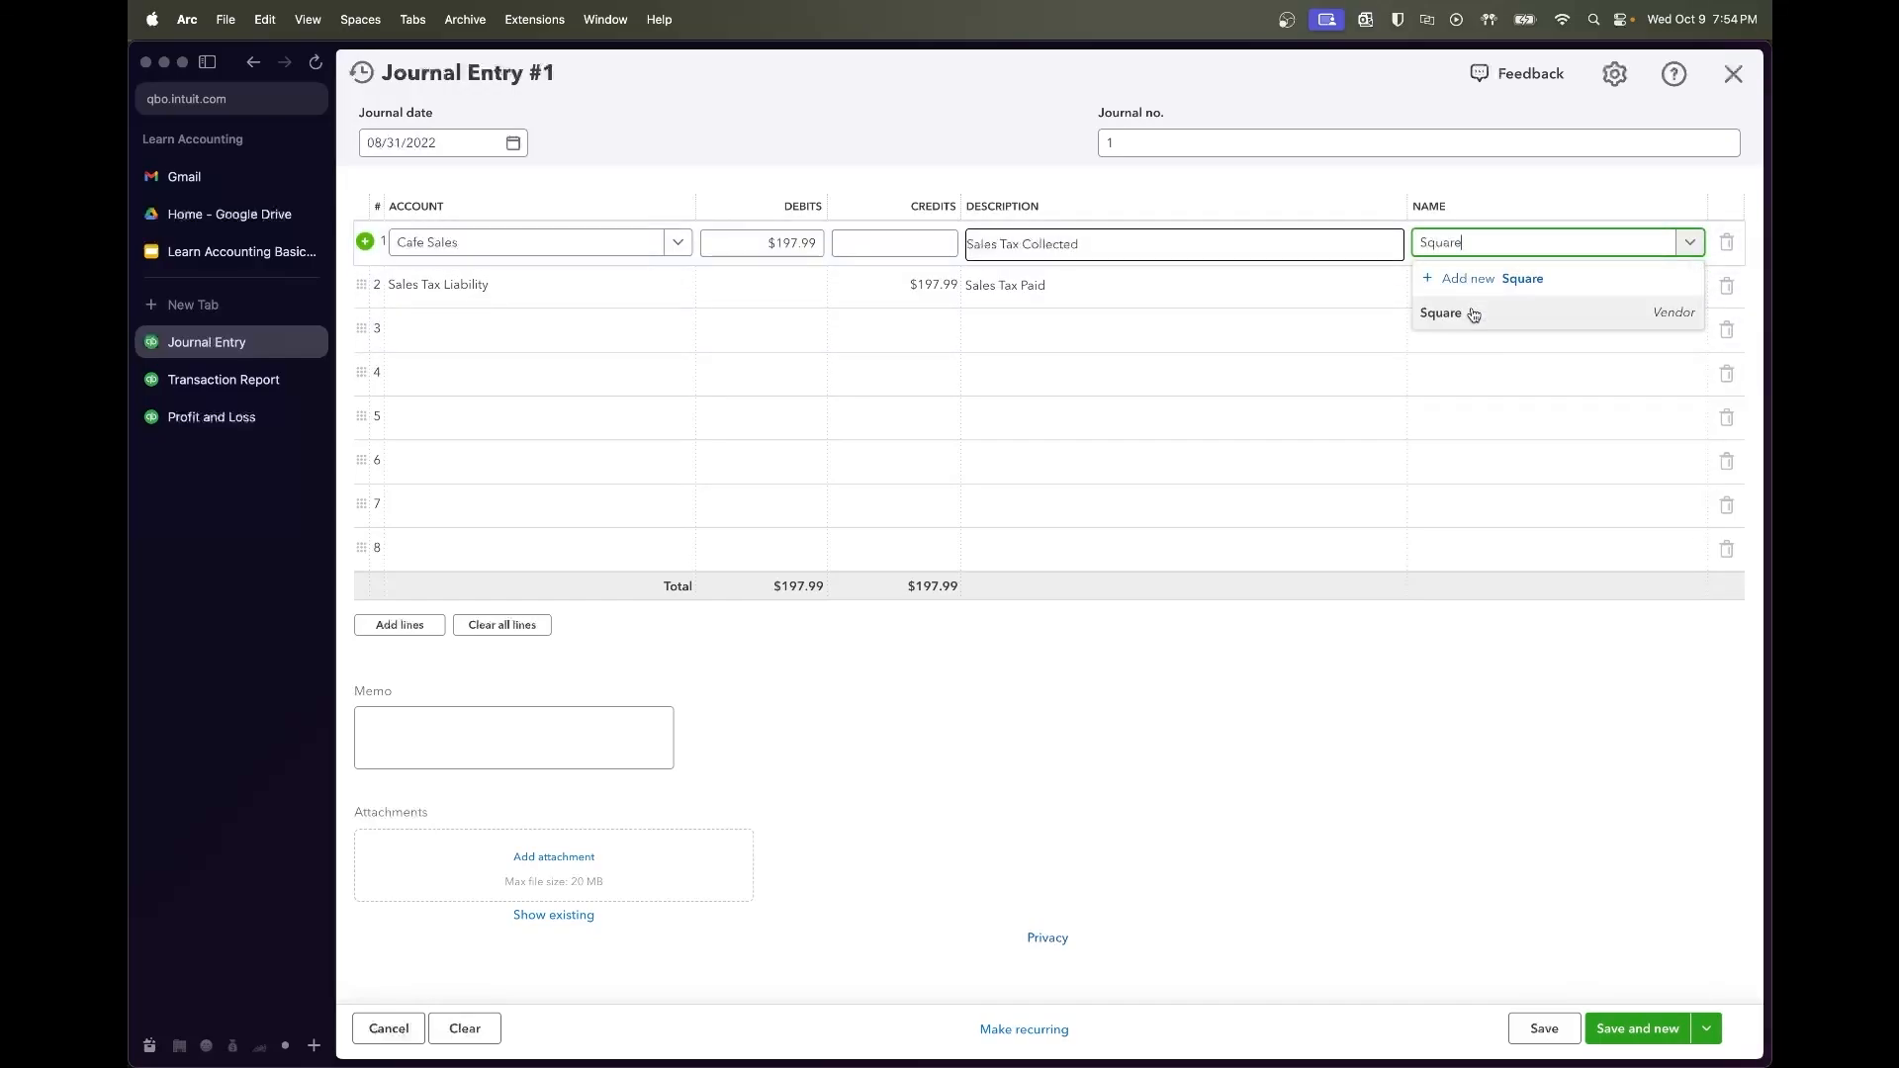
left_click(1471, 314)
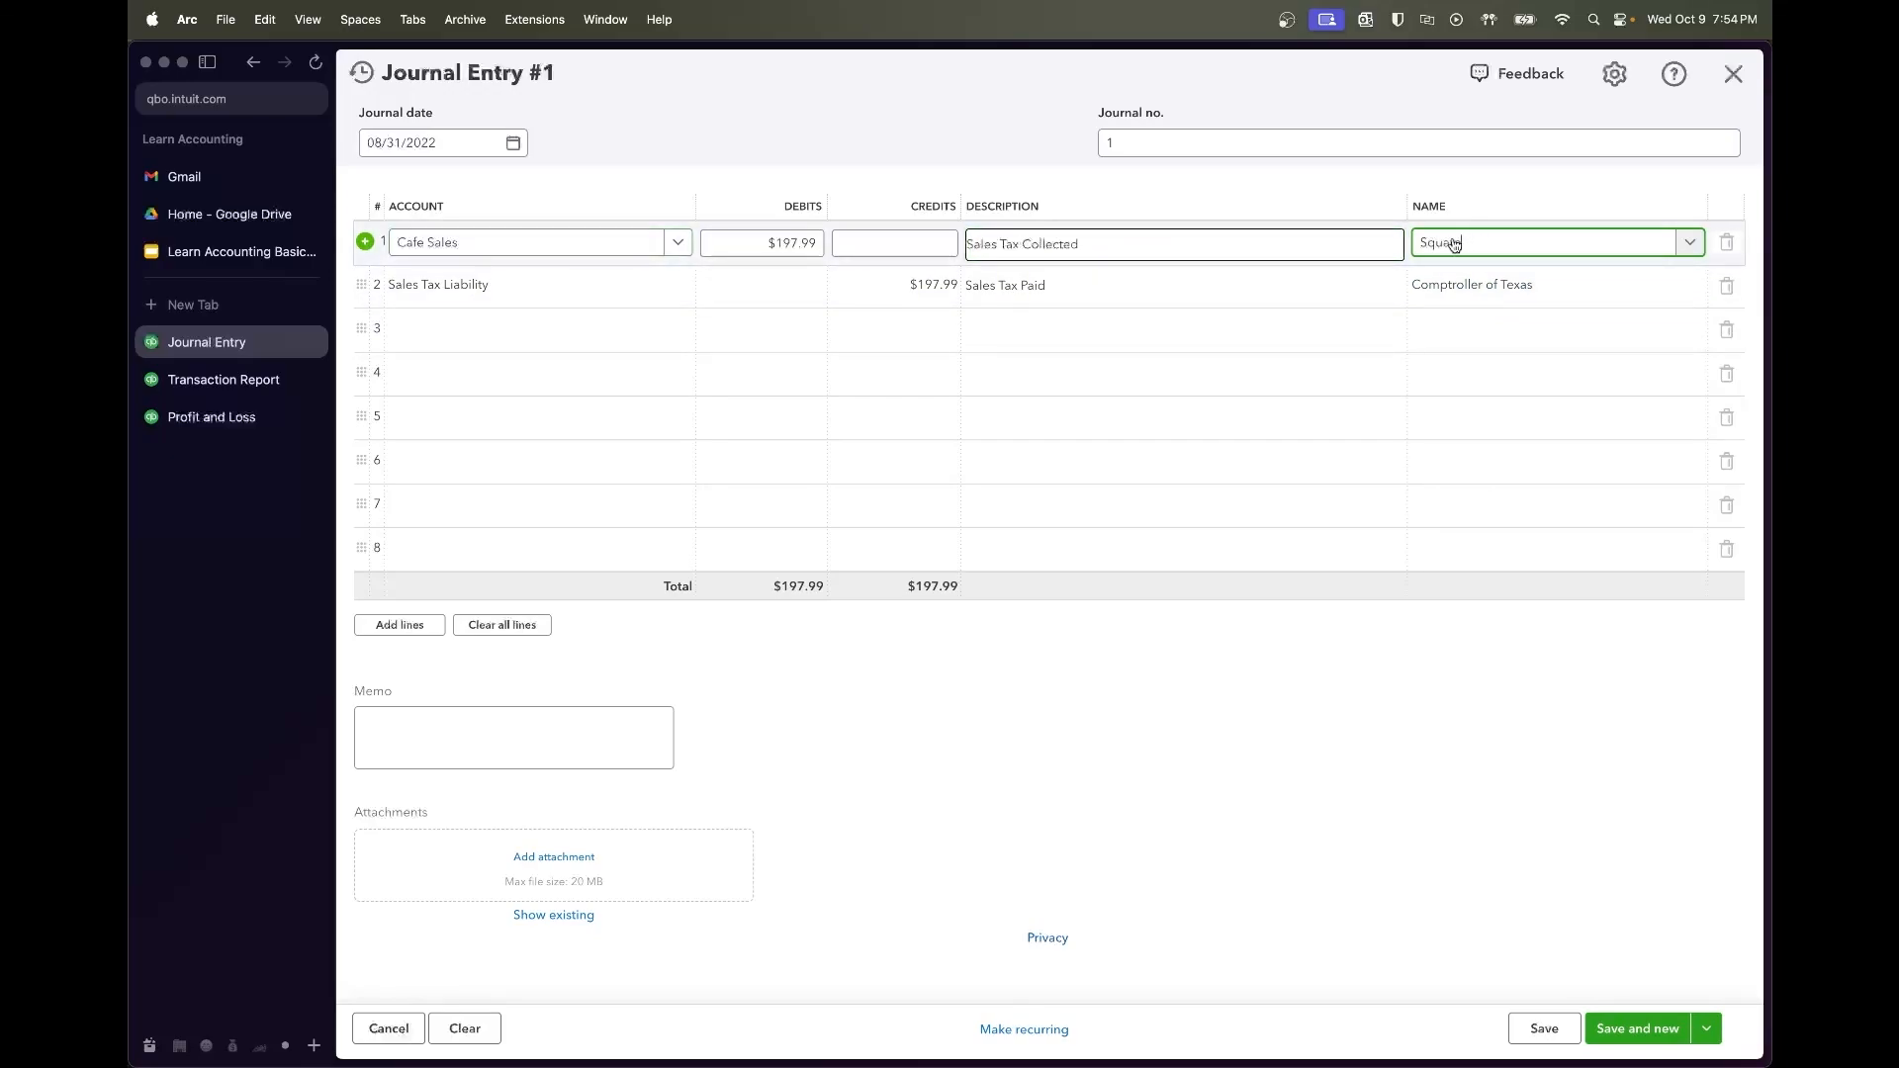
left_click(1105, 146)
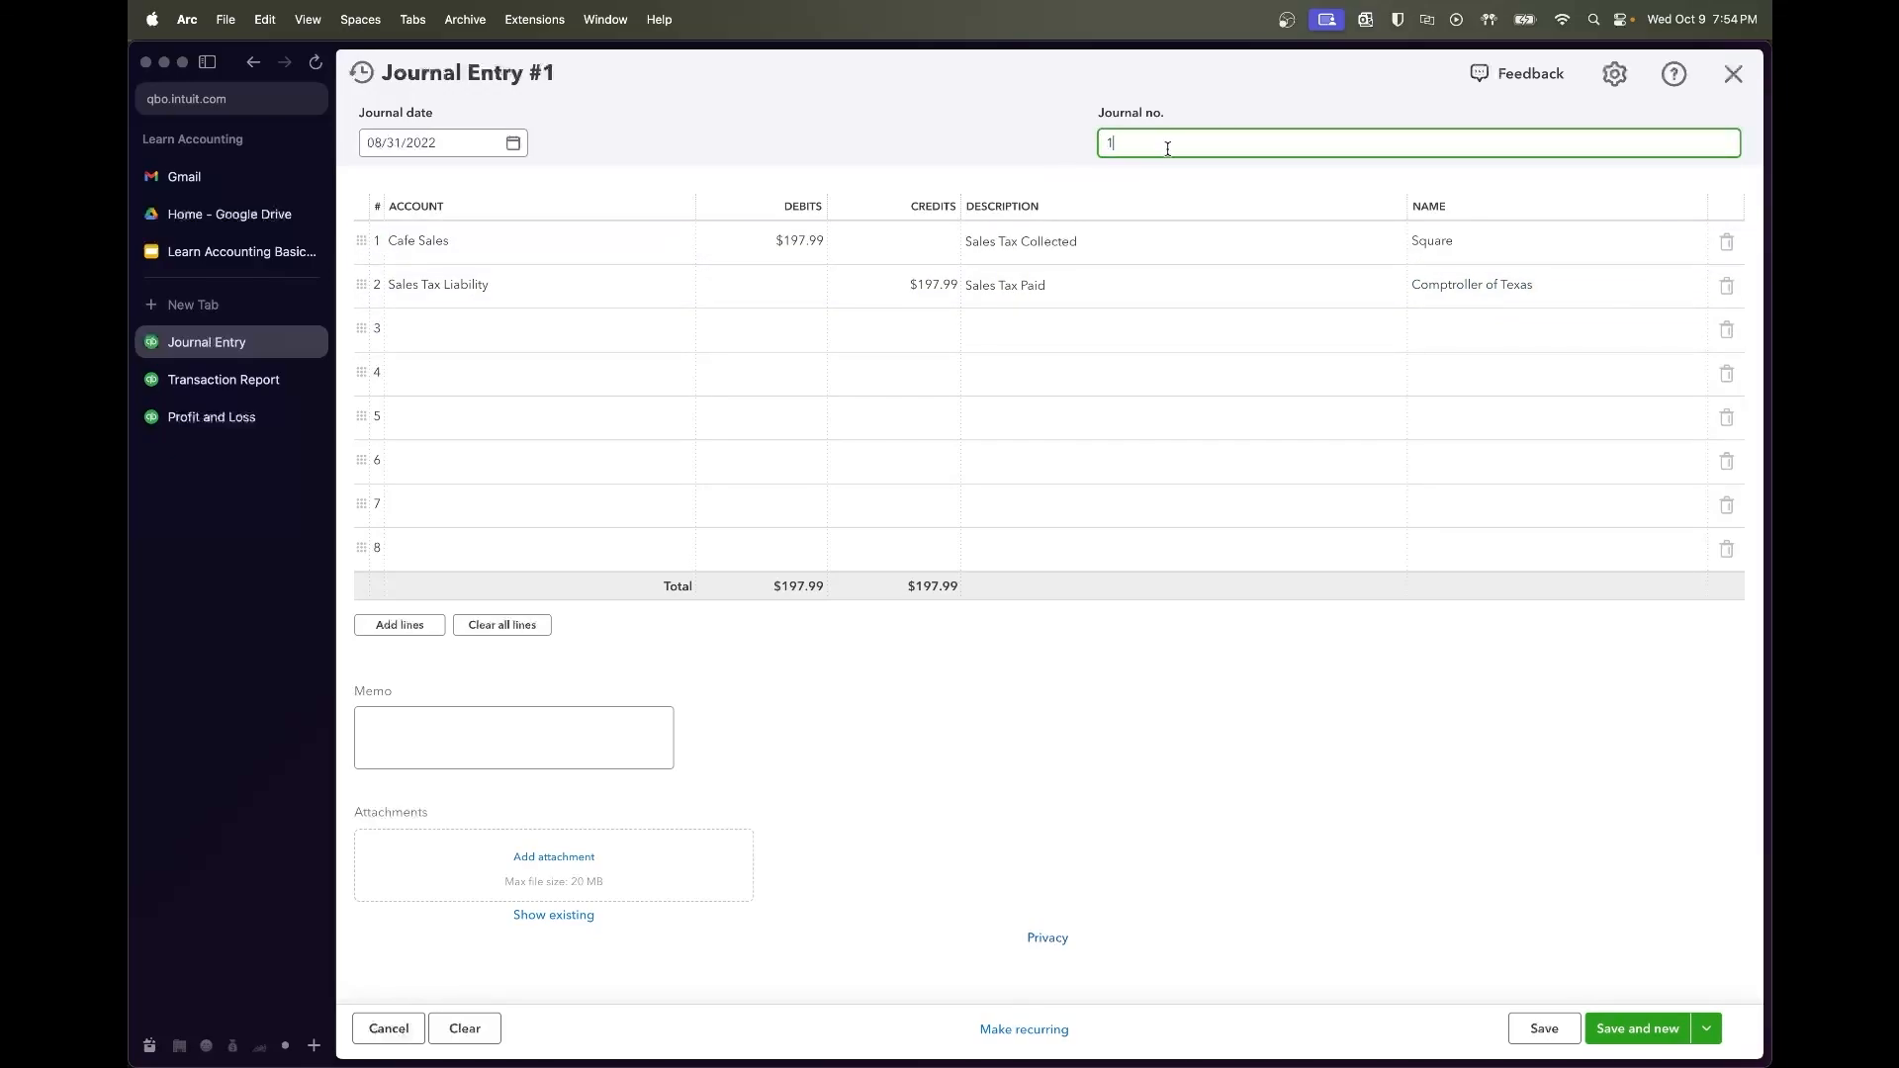
type("Sales Tax 22-8")
left_click(1540, 1026)
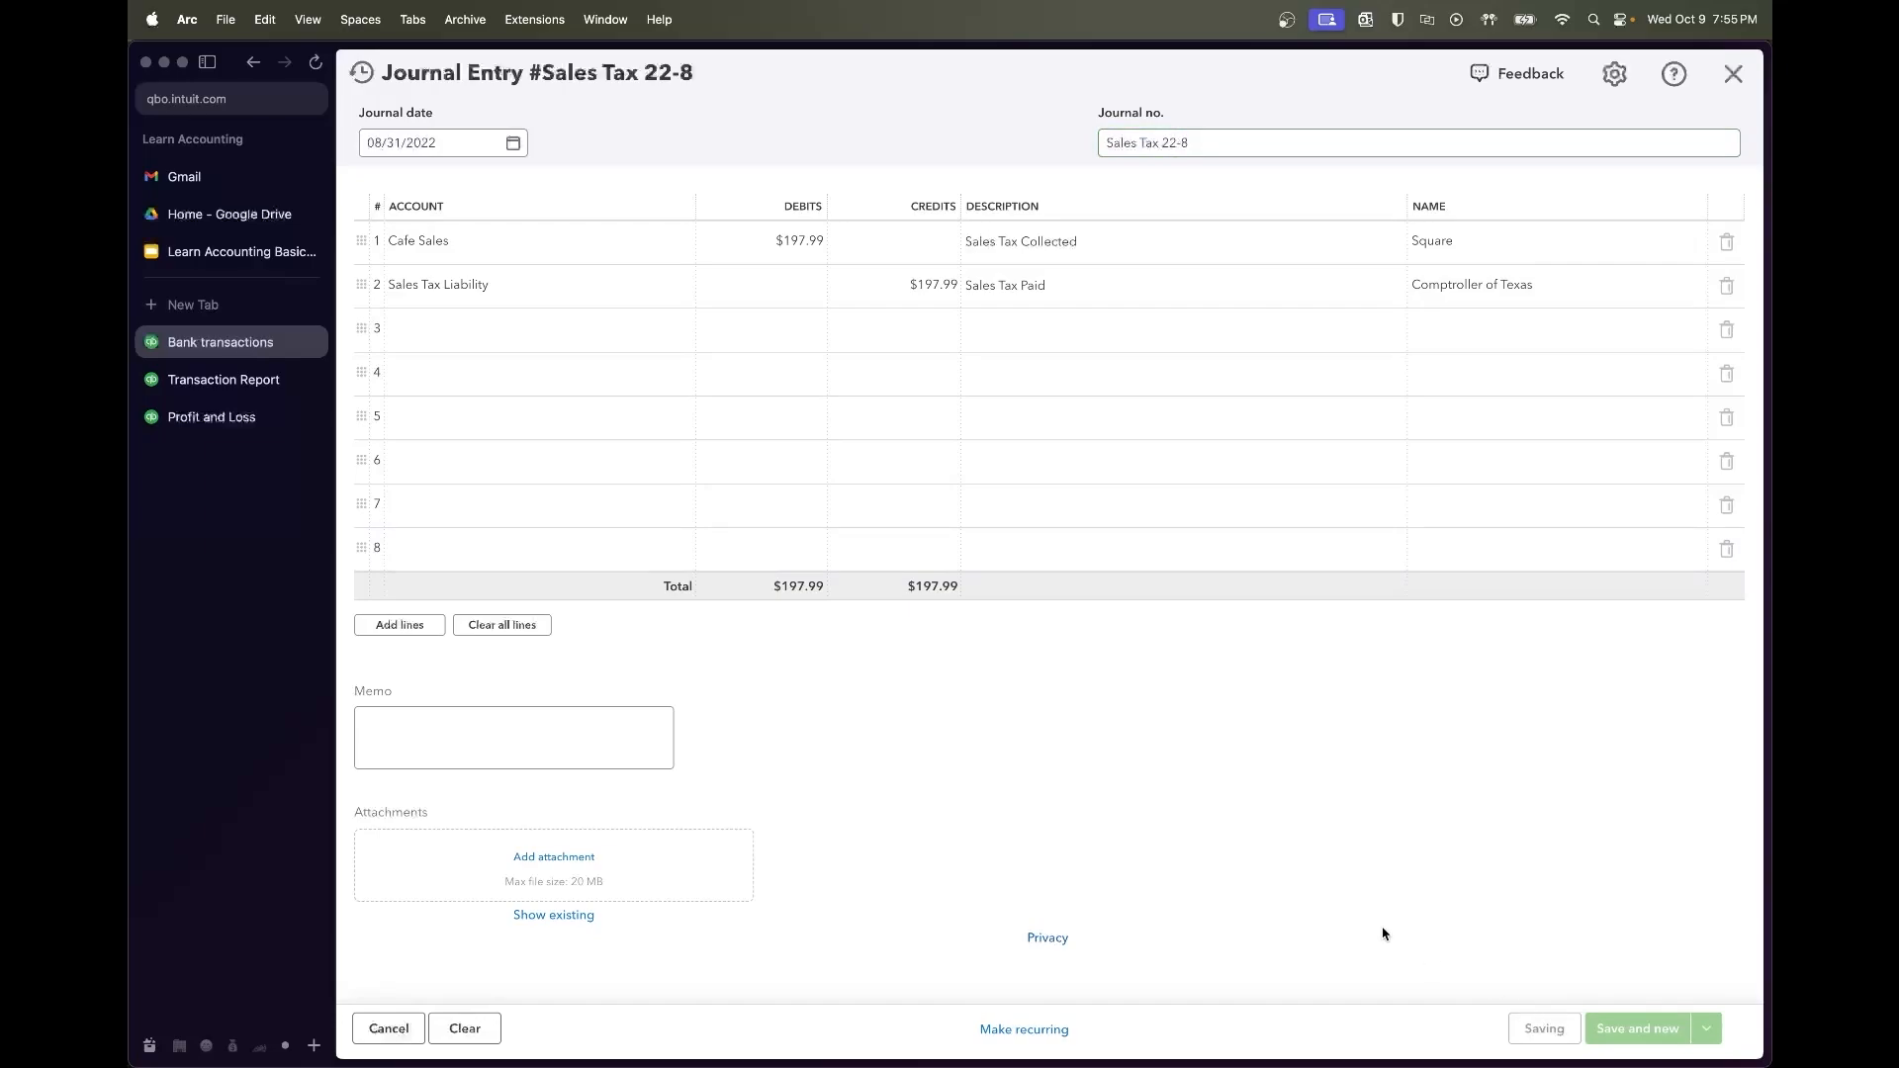
left_click(251, 388)
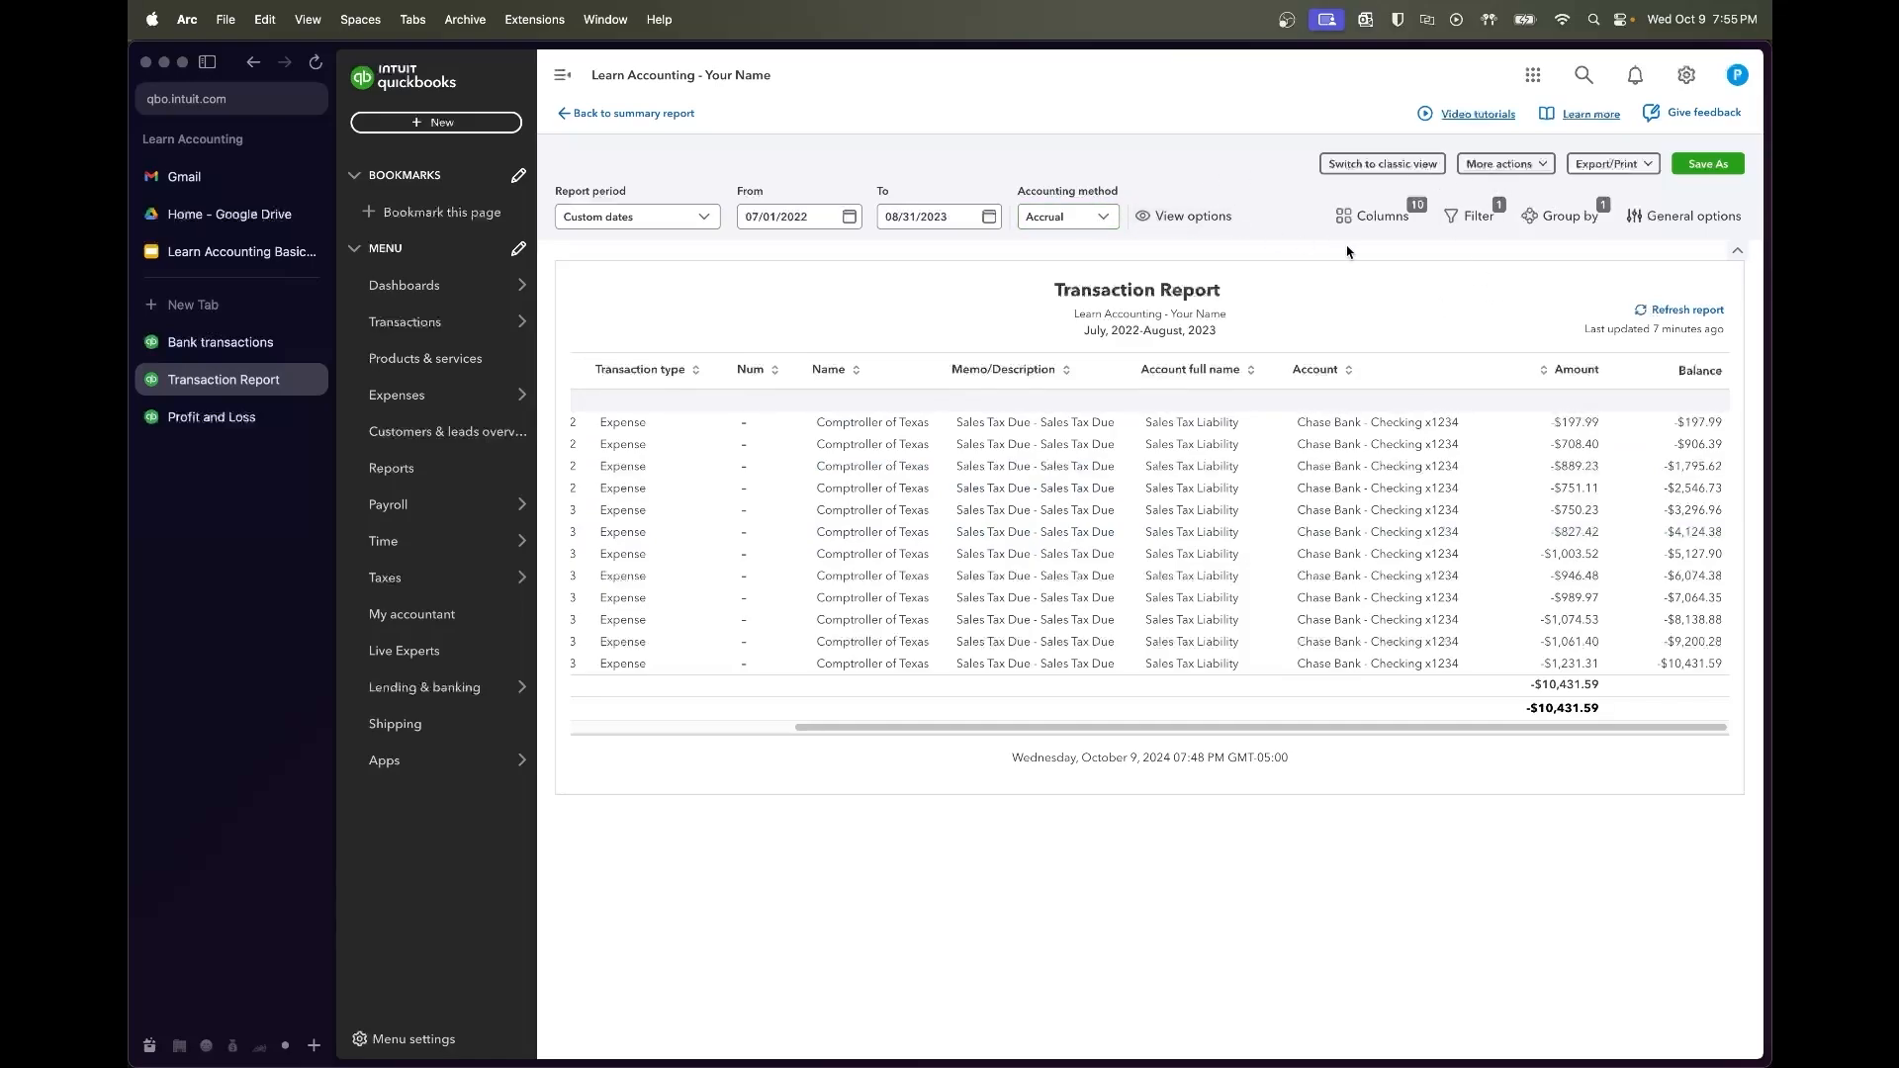
left_click(1687, 310)
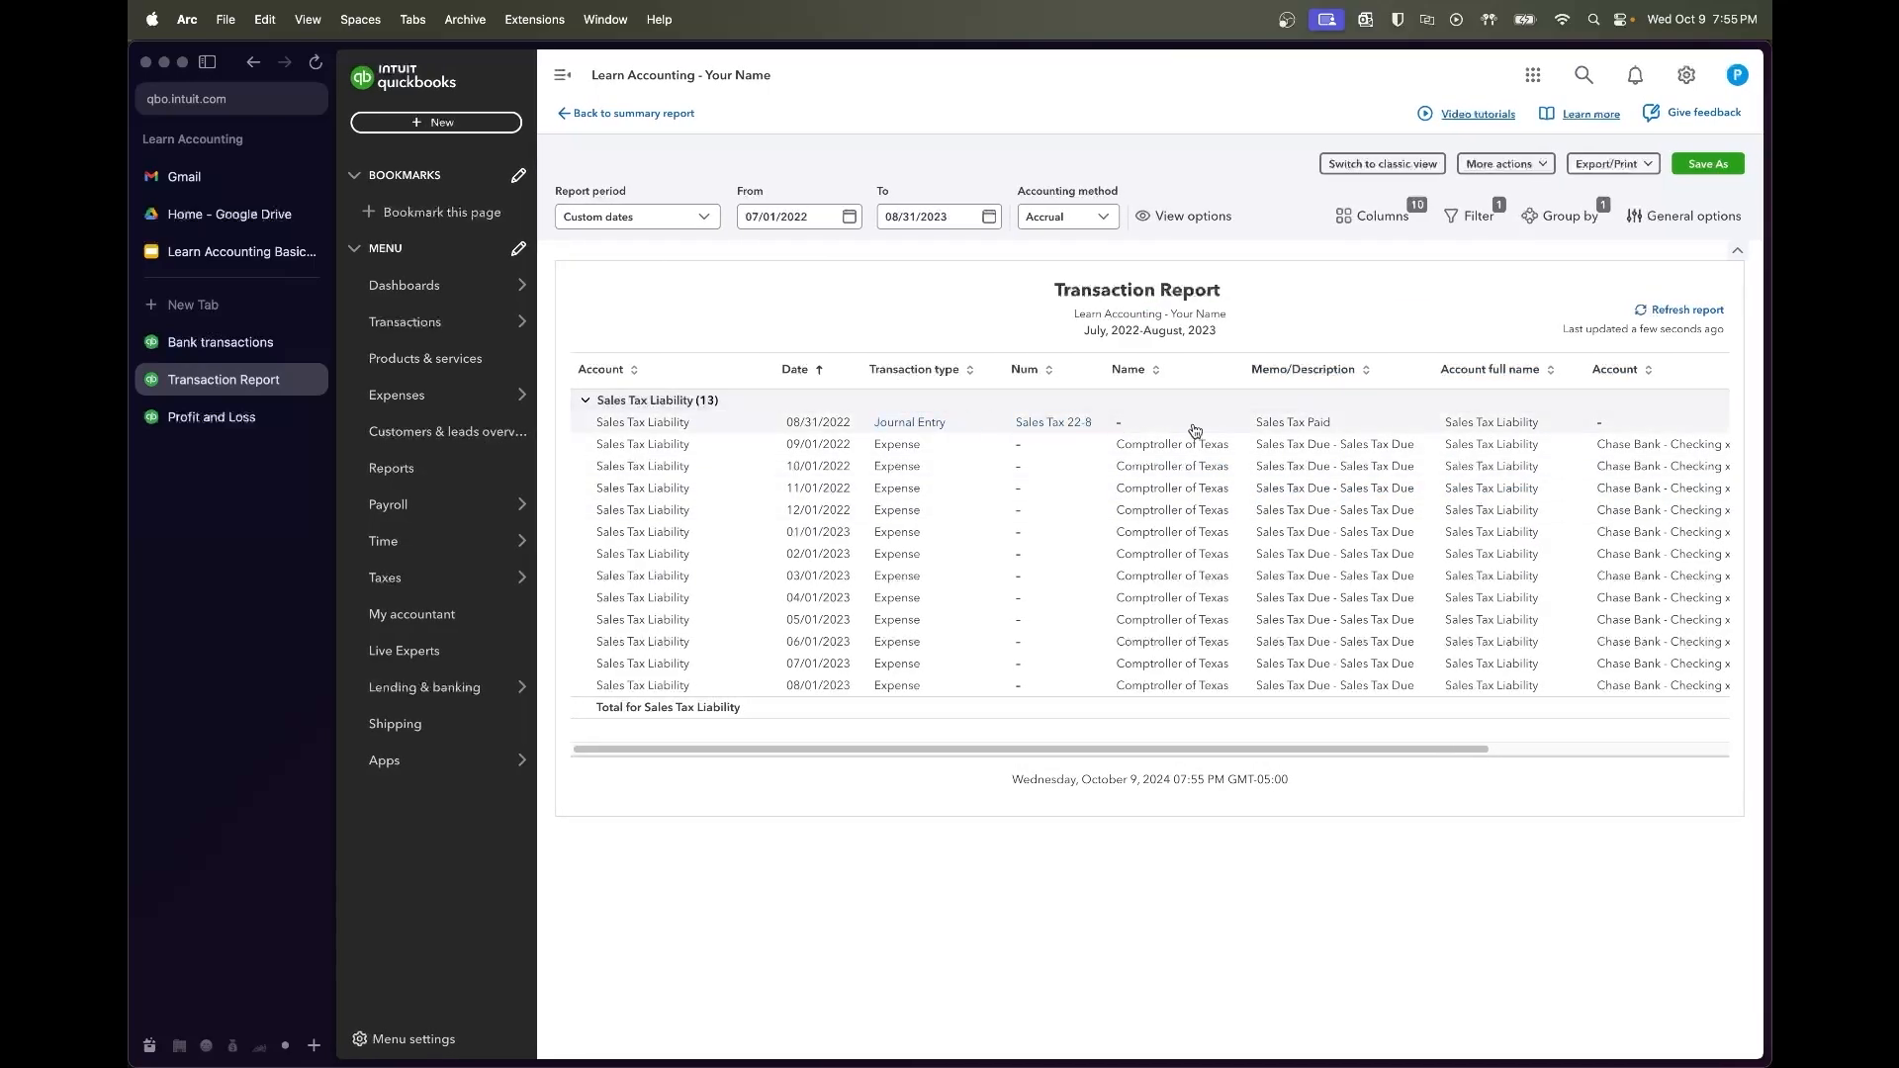
scroll(1281, 421, "right", 6)
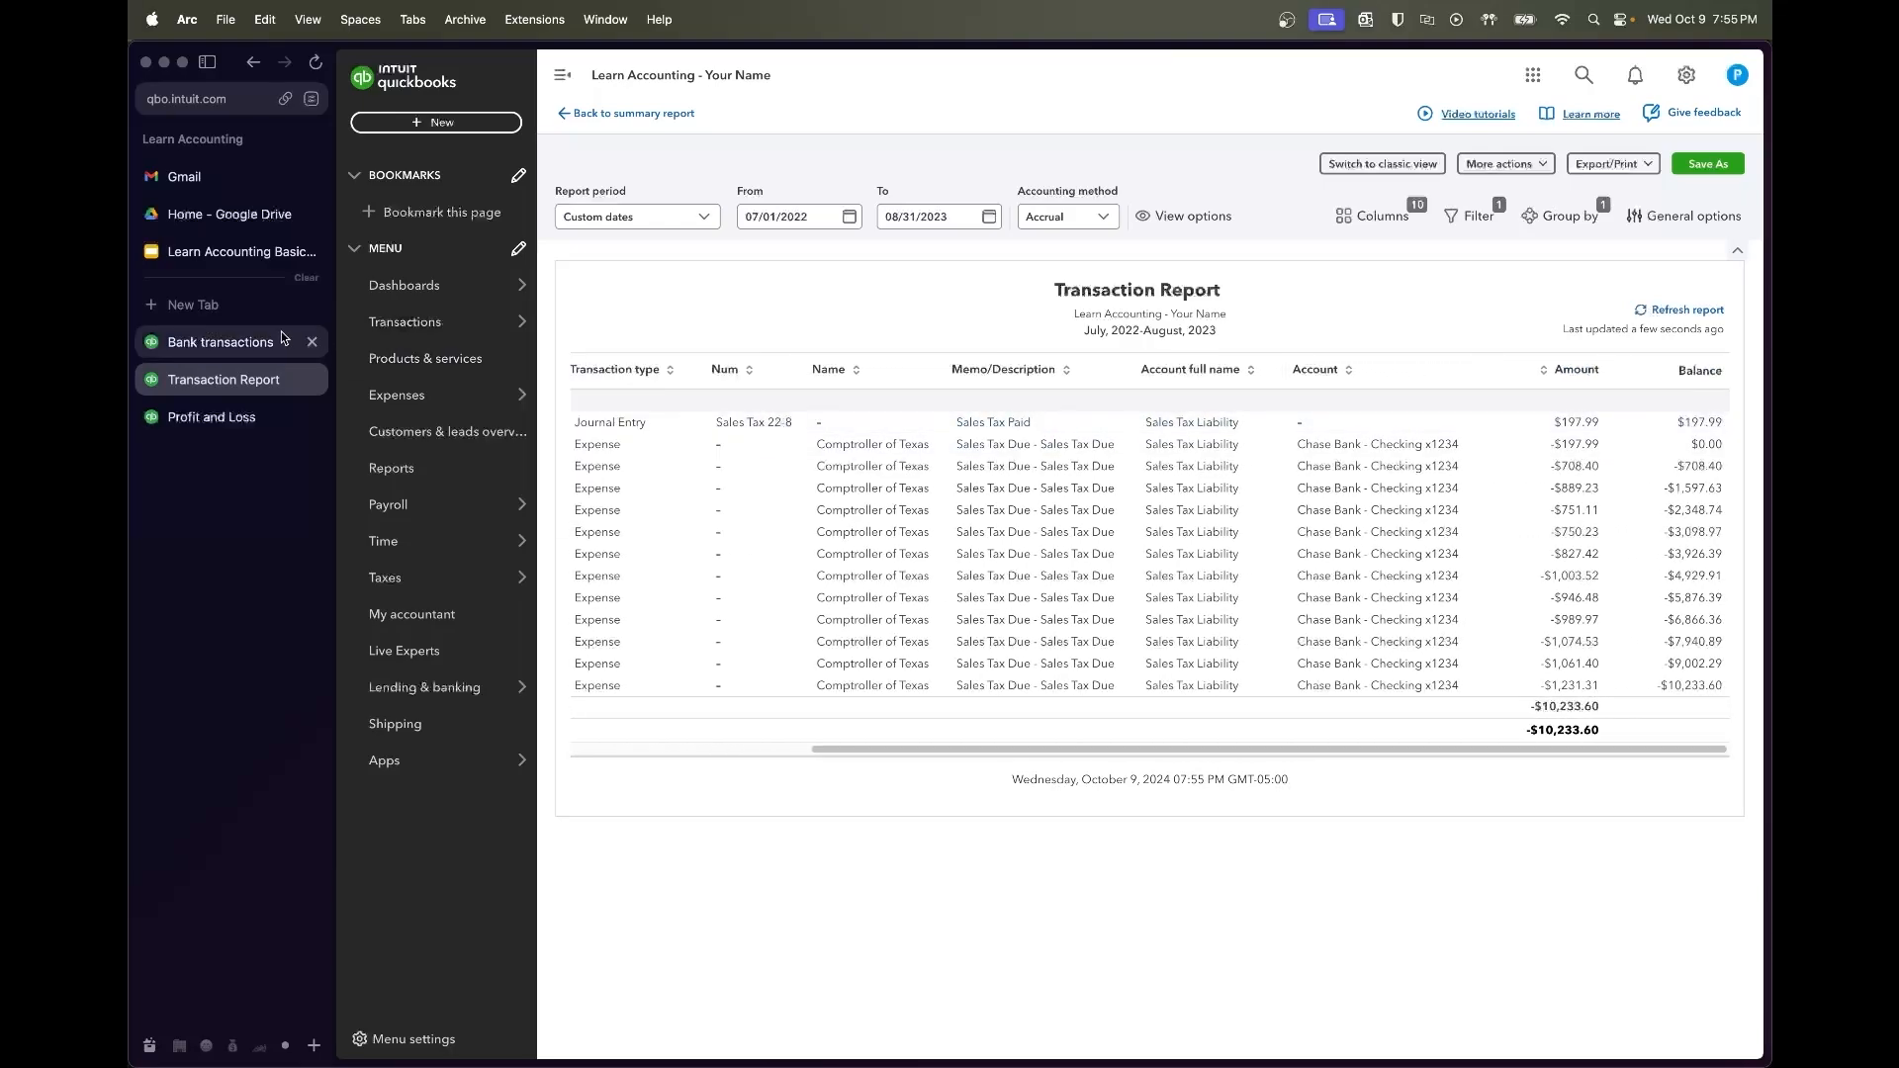
Change line 2's description from Sales Tax Paid to Sales Tax Collected and save
left_click(228, 342)
left_click(1045, 307)
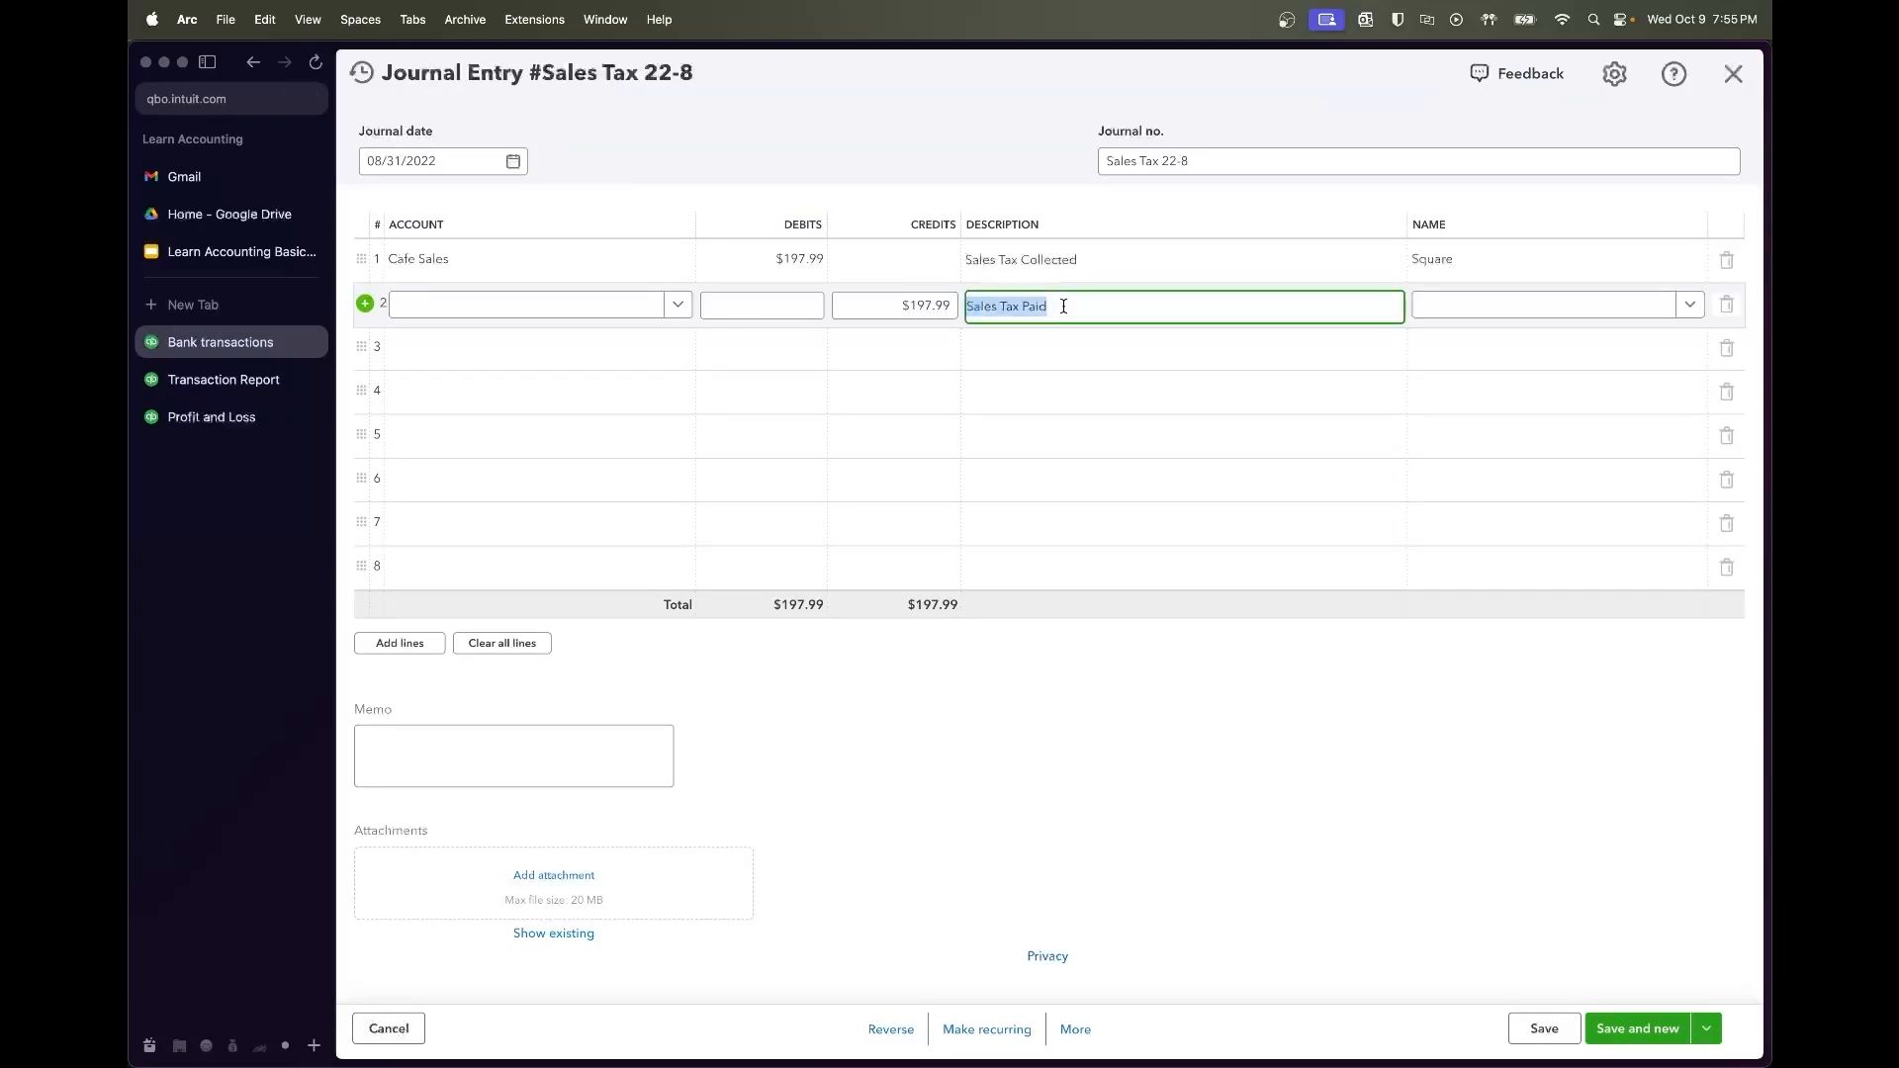
left_click_drag(1048, 306, 1029, 307)
key("BackSpace")
key("BackSpace")
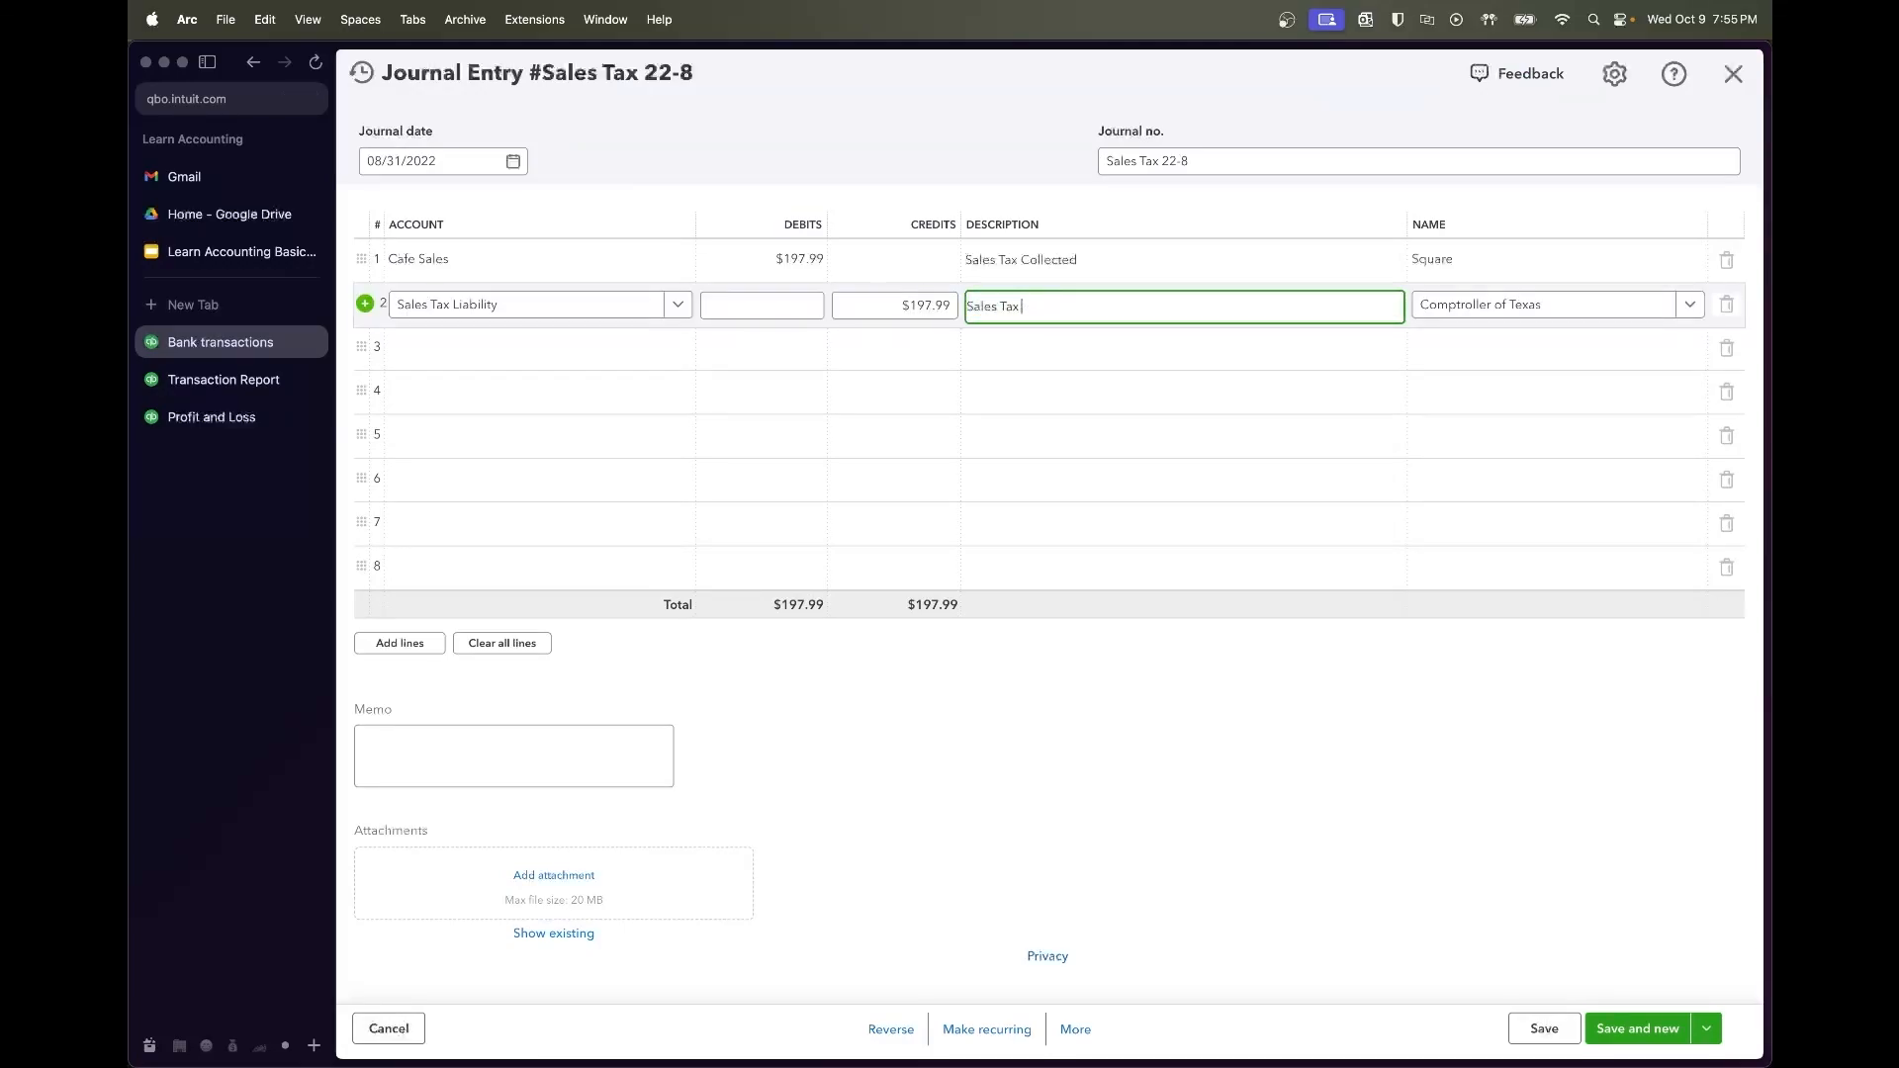
type("Collected")
left_click(1134, 650)
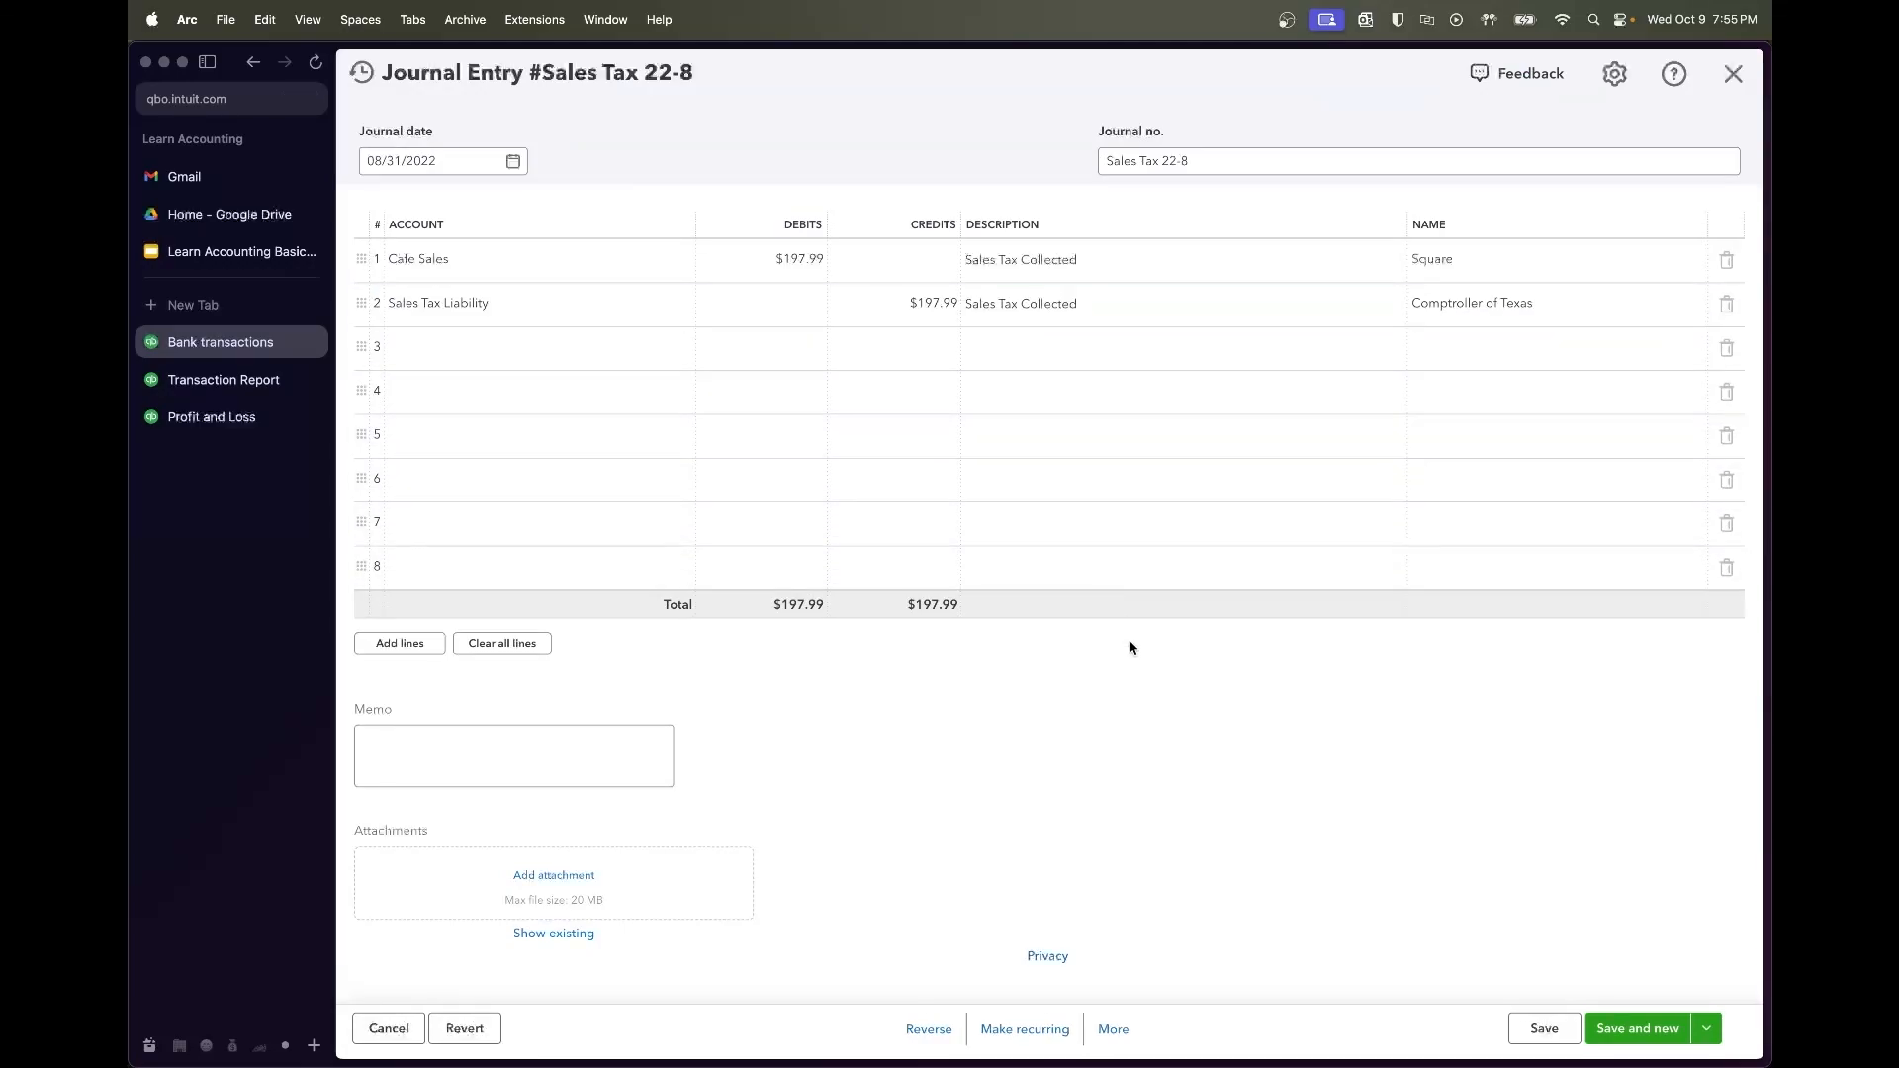
left_click(1544, 1029)
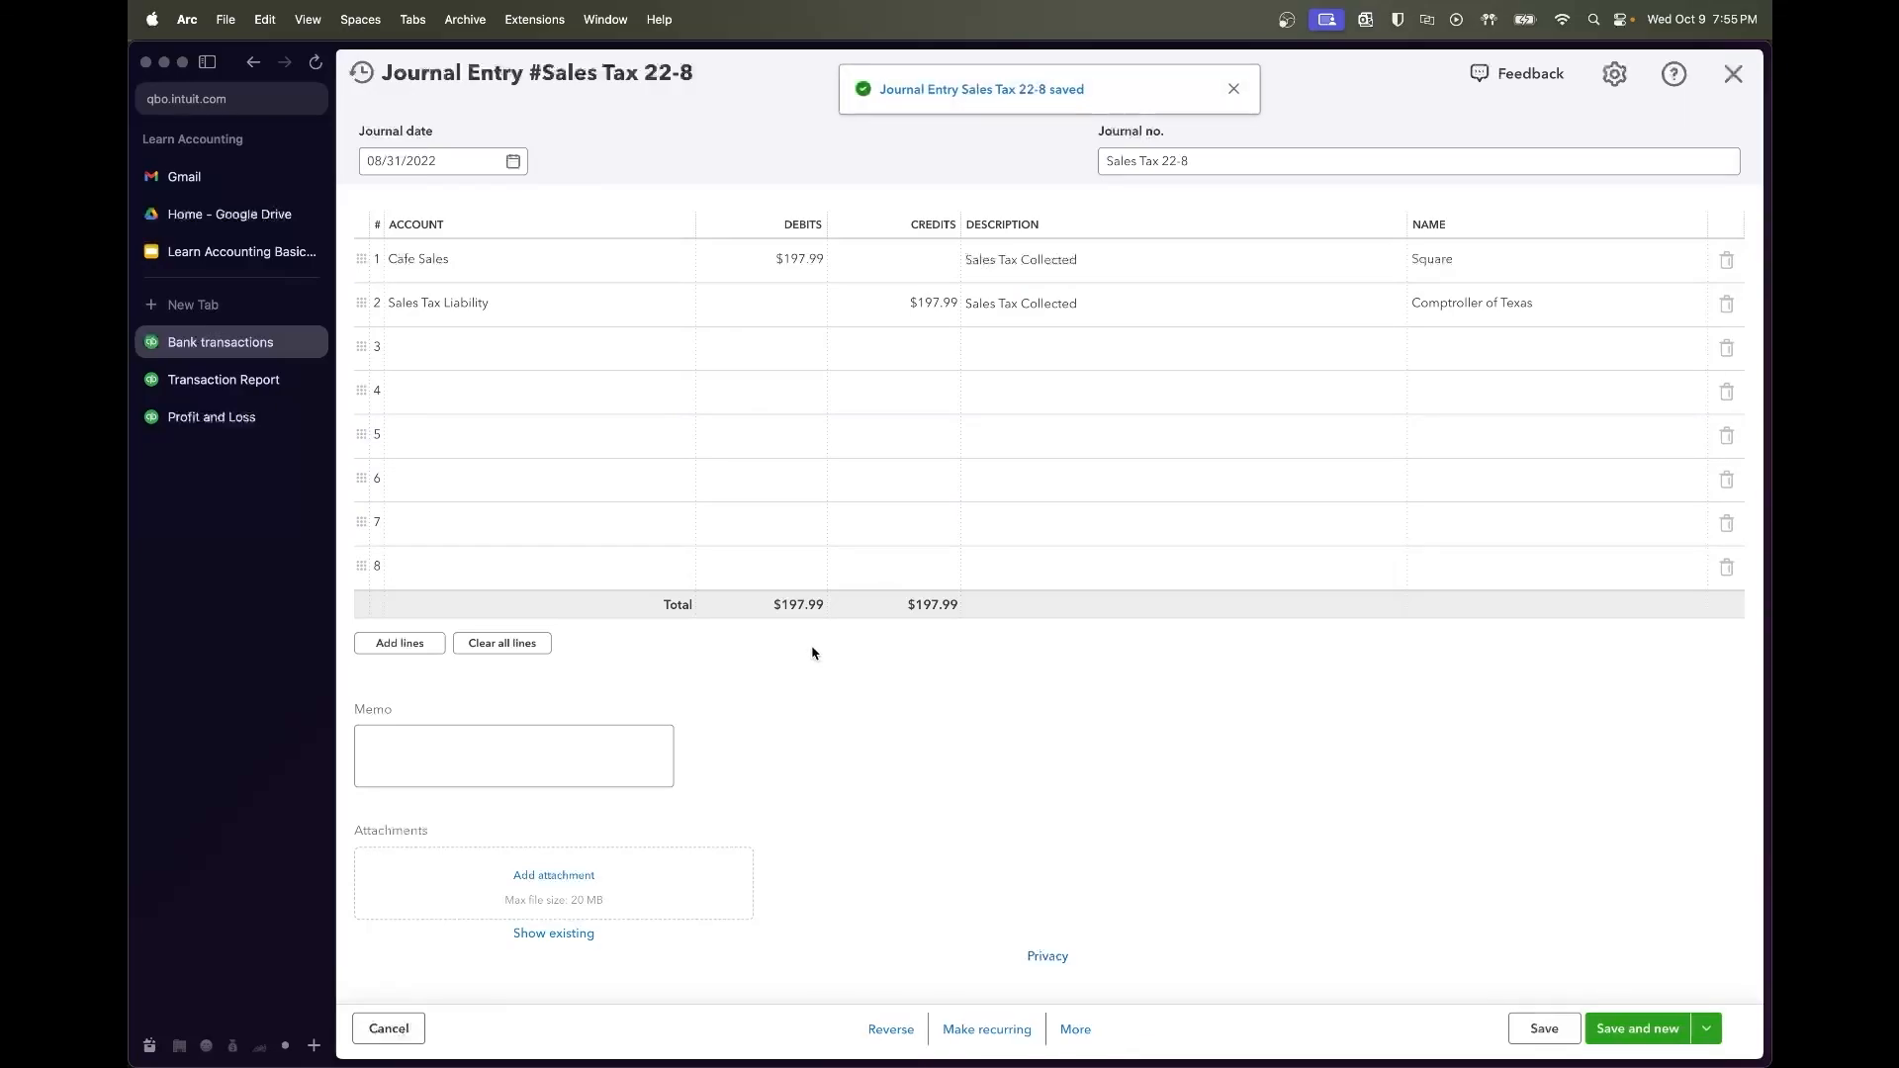
Refresh the Transaction Report so the Sales Tax 22-8 memo reads Sales Tax Collected
left_click(242, 378)
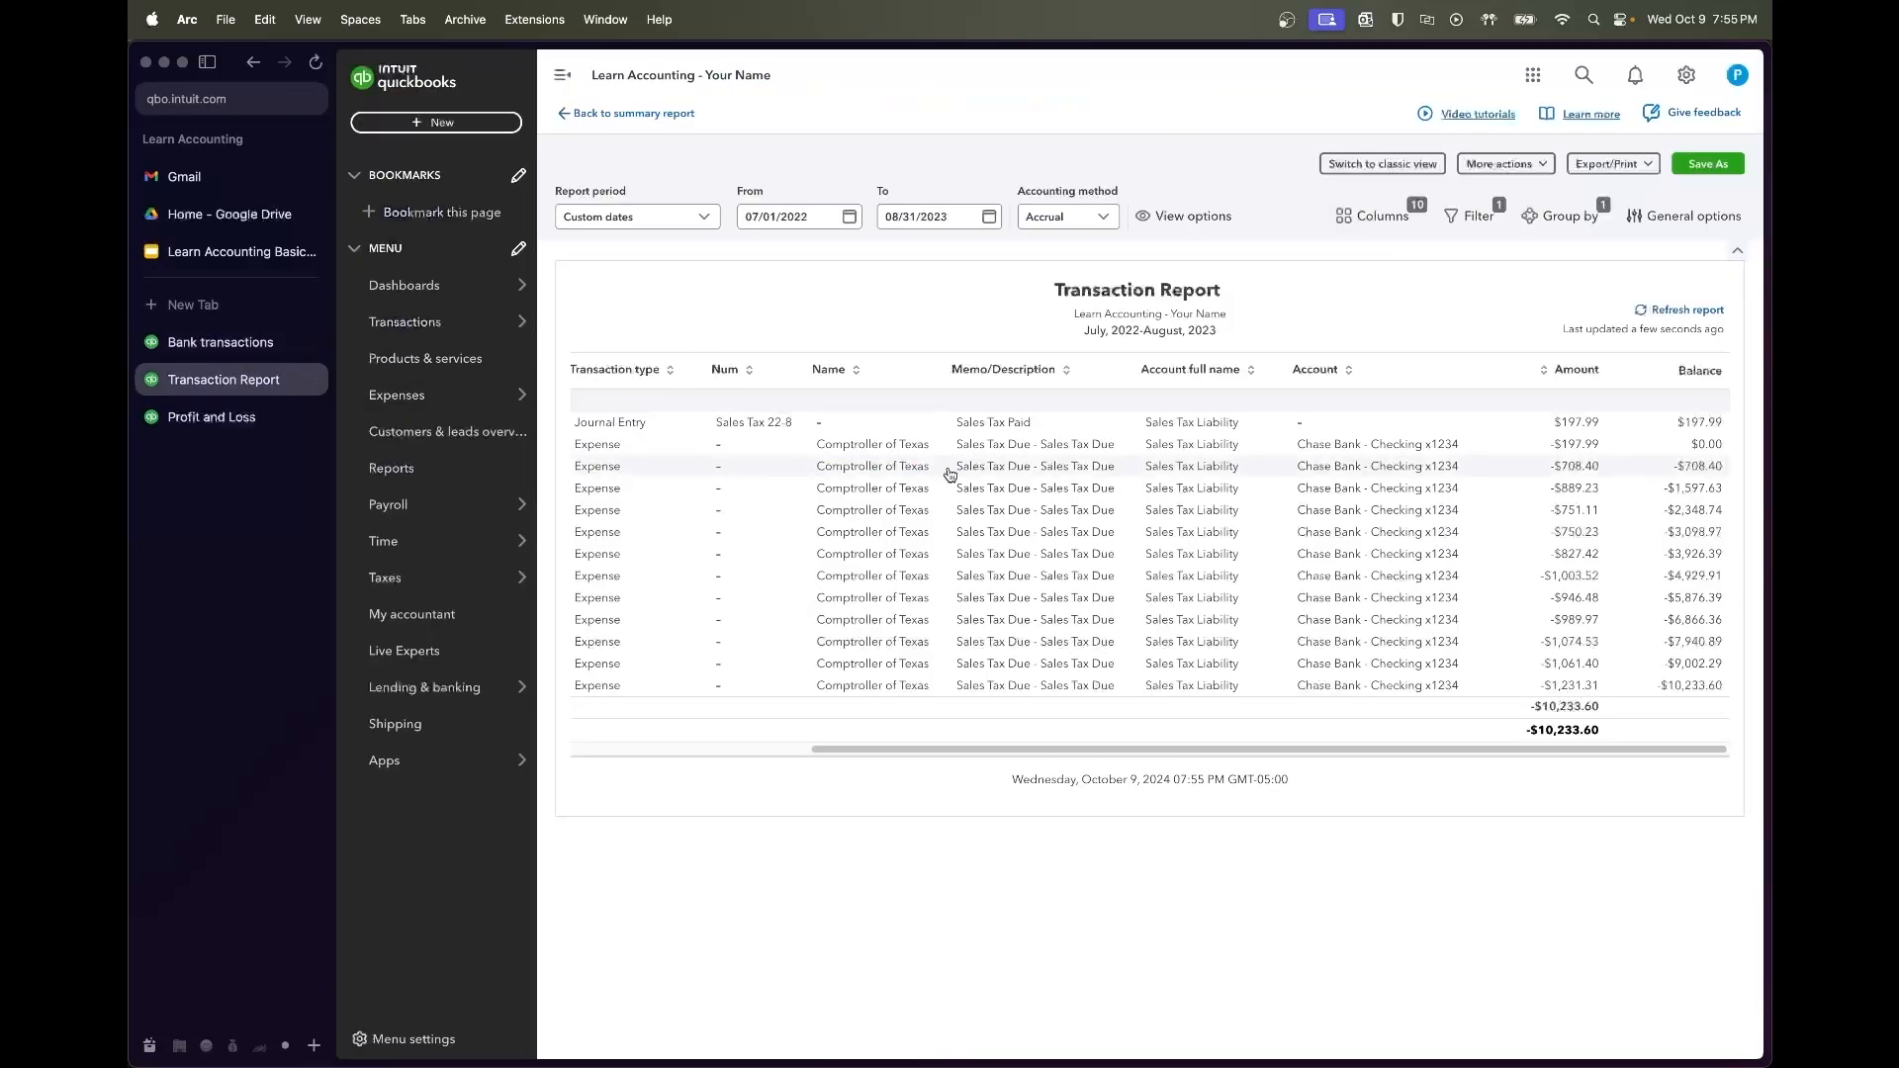
left_click(1647, 312)
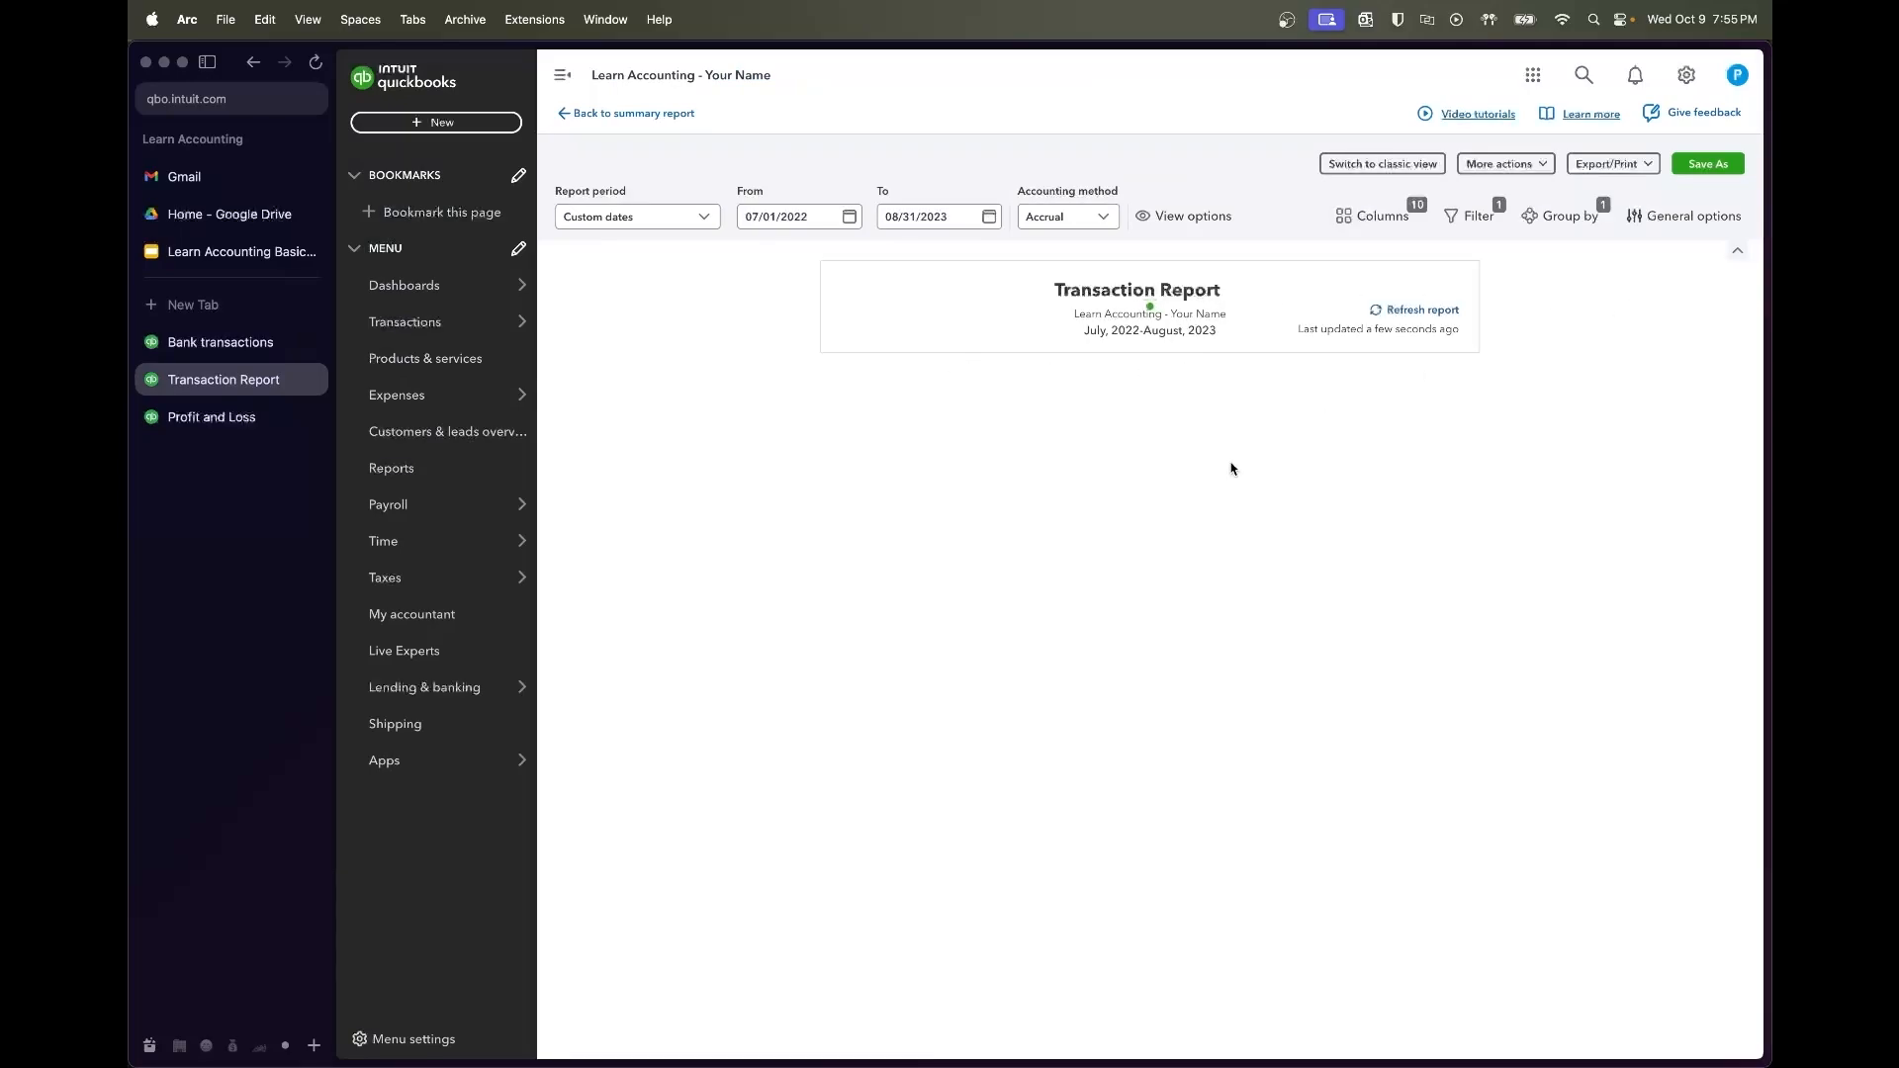
scroll(1081, 501, "right", 1)
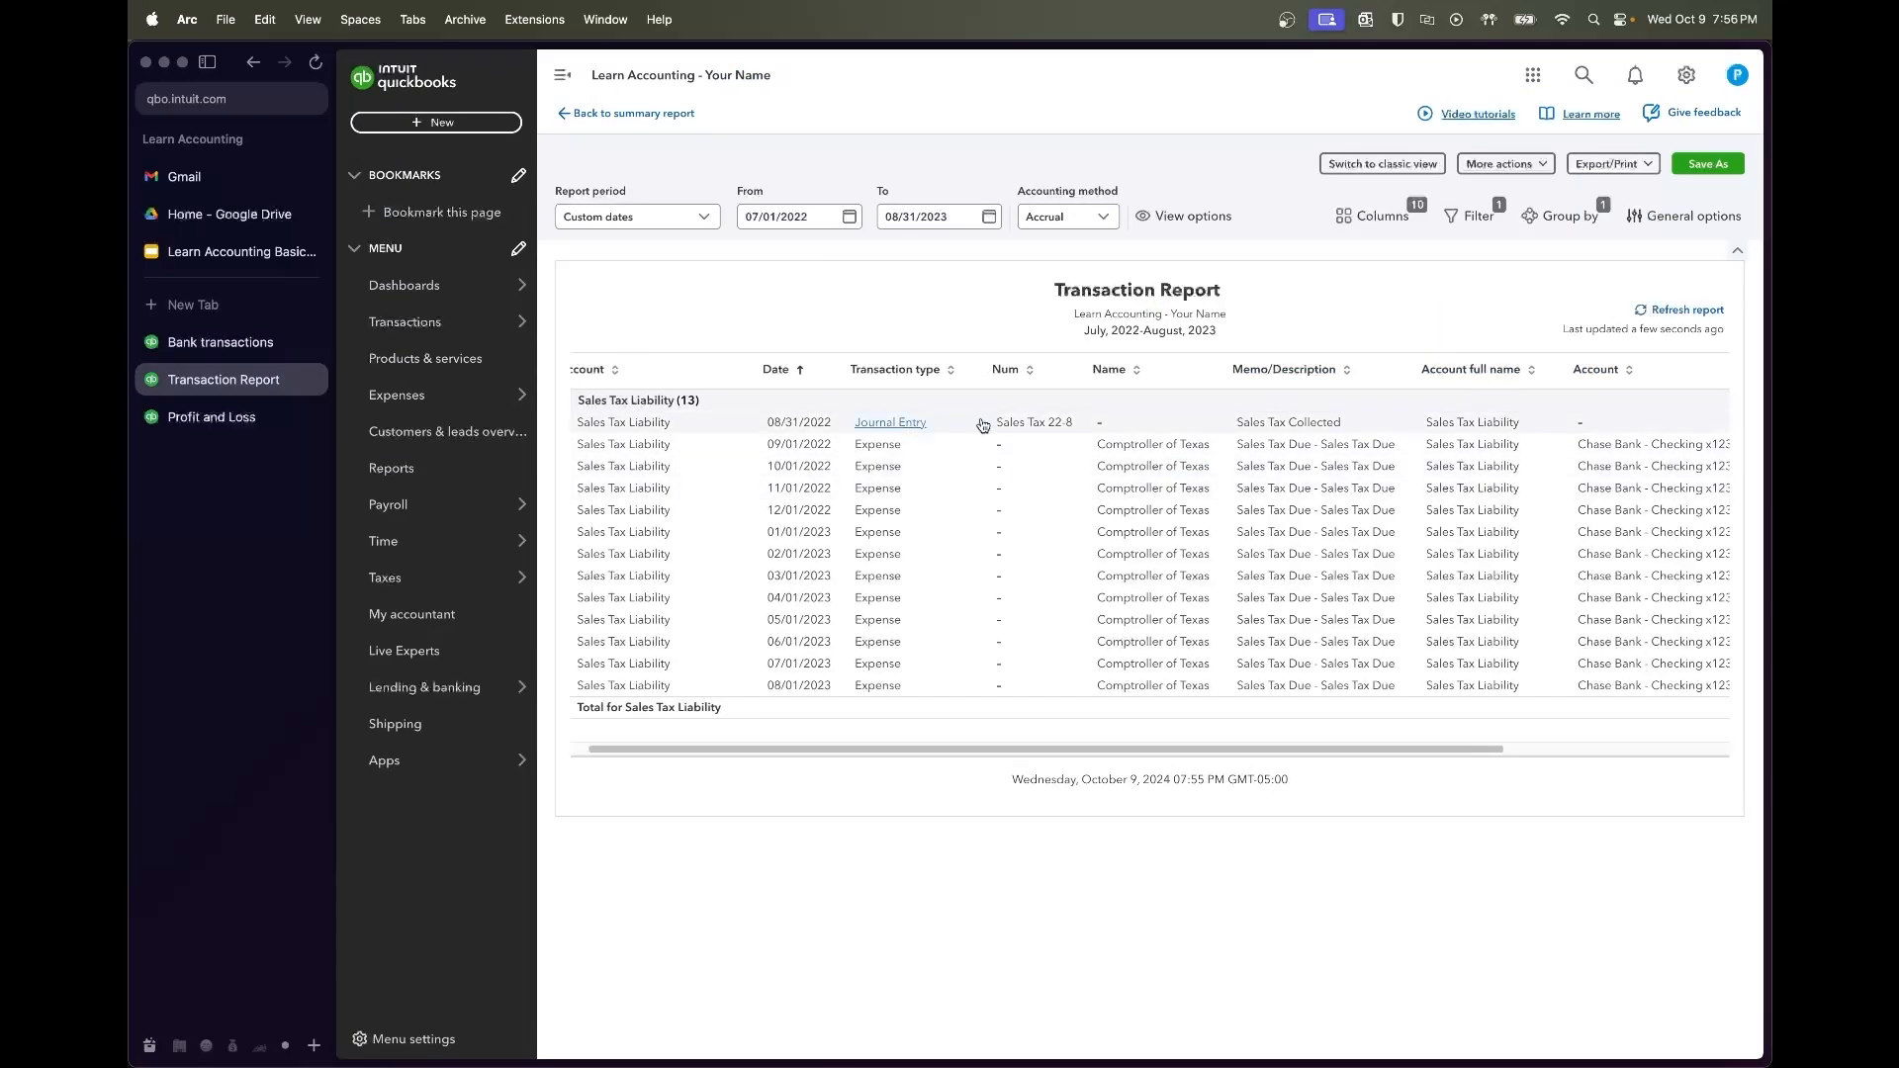
scroll(919, 426, "right", 5)
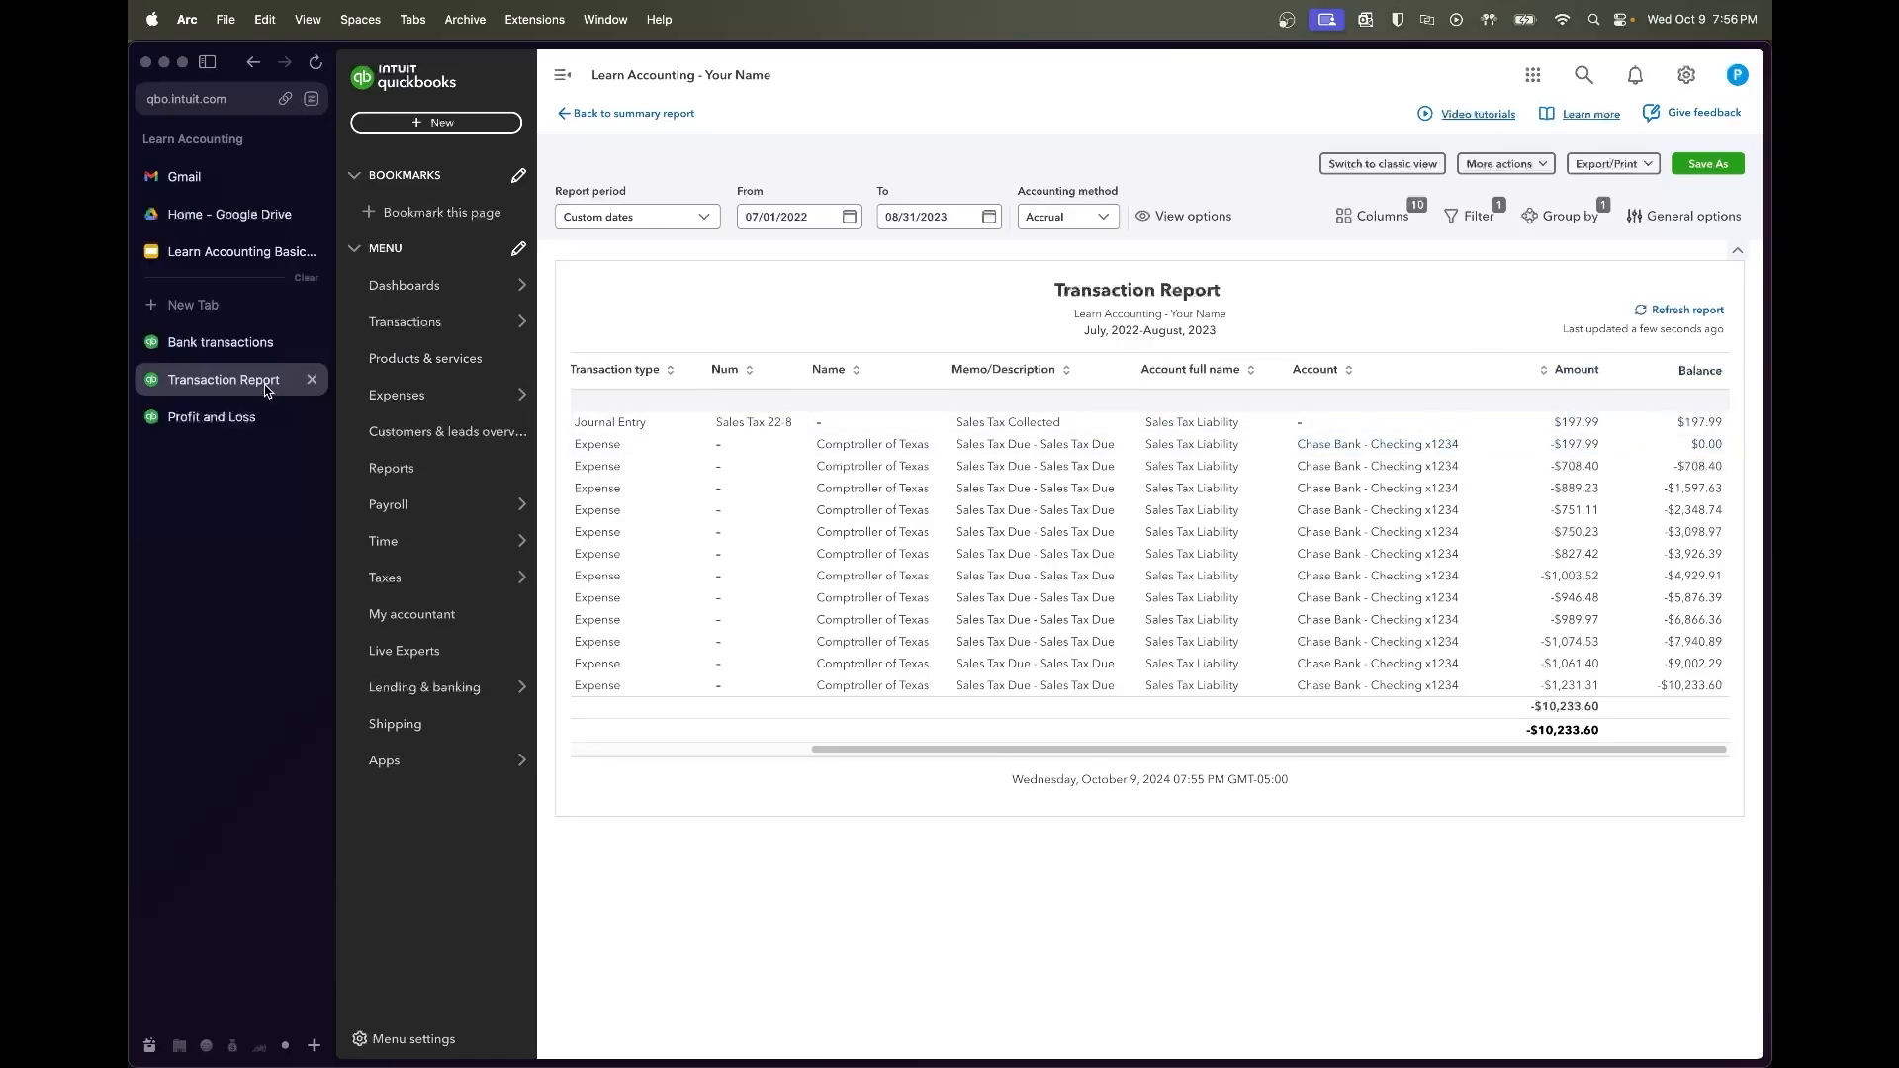
right_click(394, 470)
left_click(426, 479)
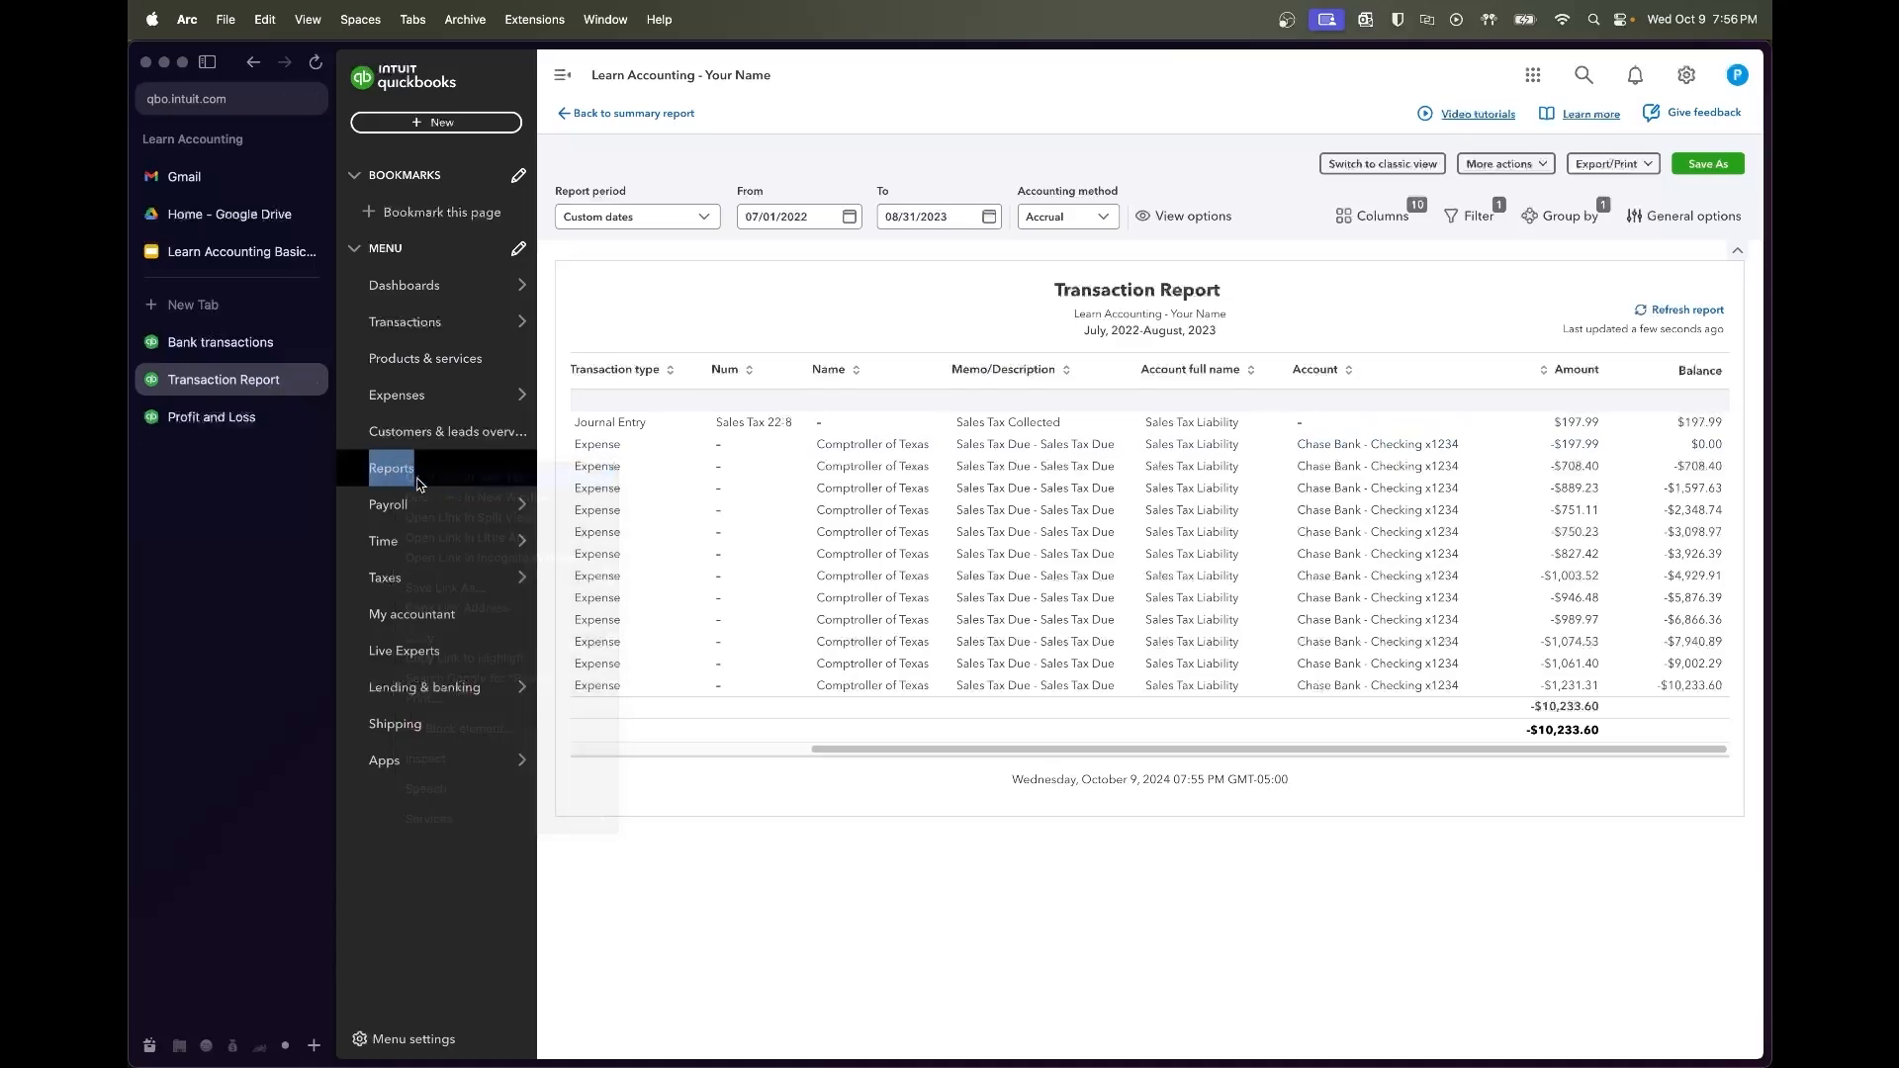
Run a Balance Sheet for 07/01/2022 to 09/30/2022, showing Sales Tax Liability at 0.00
left_click(230, 454)
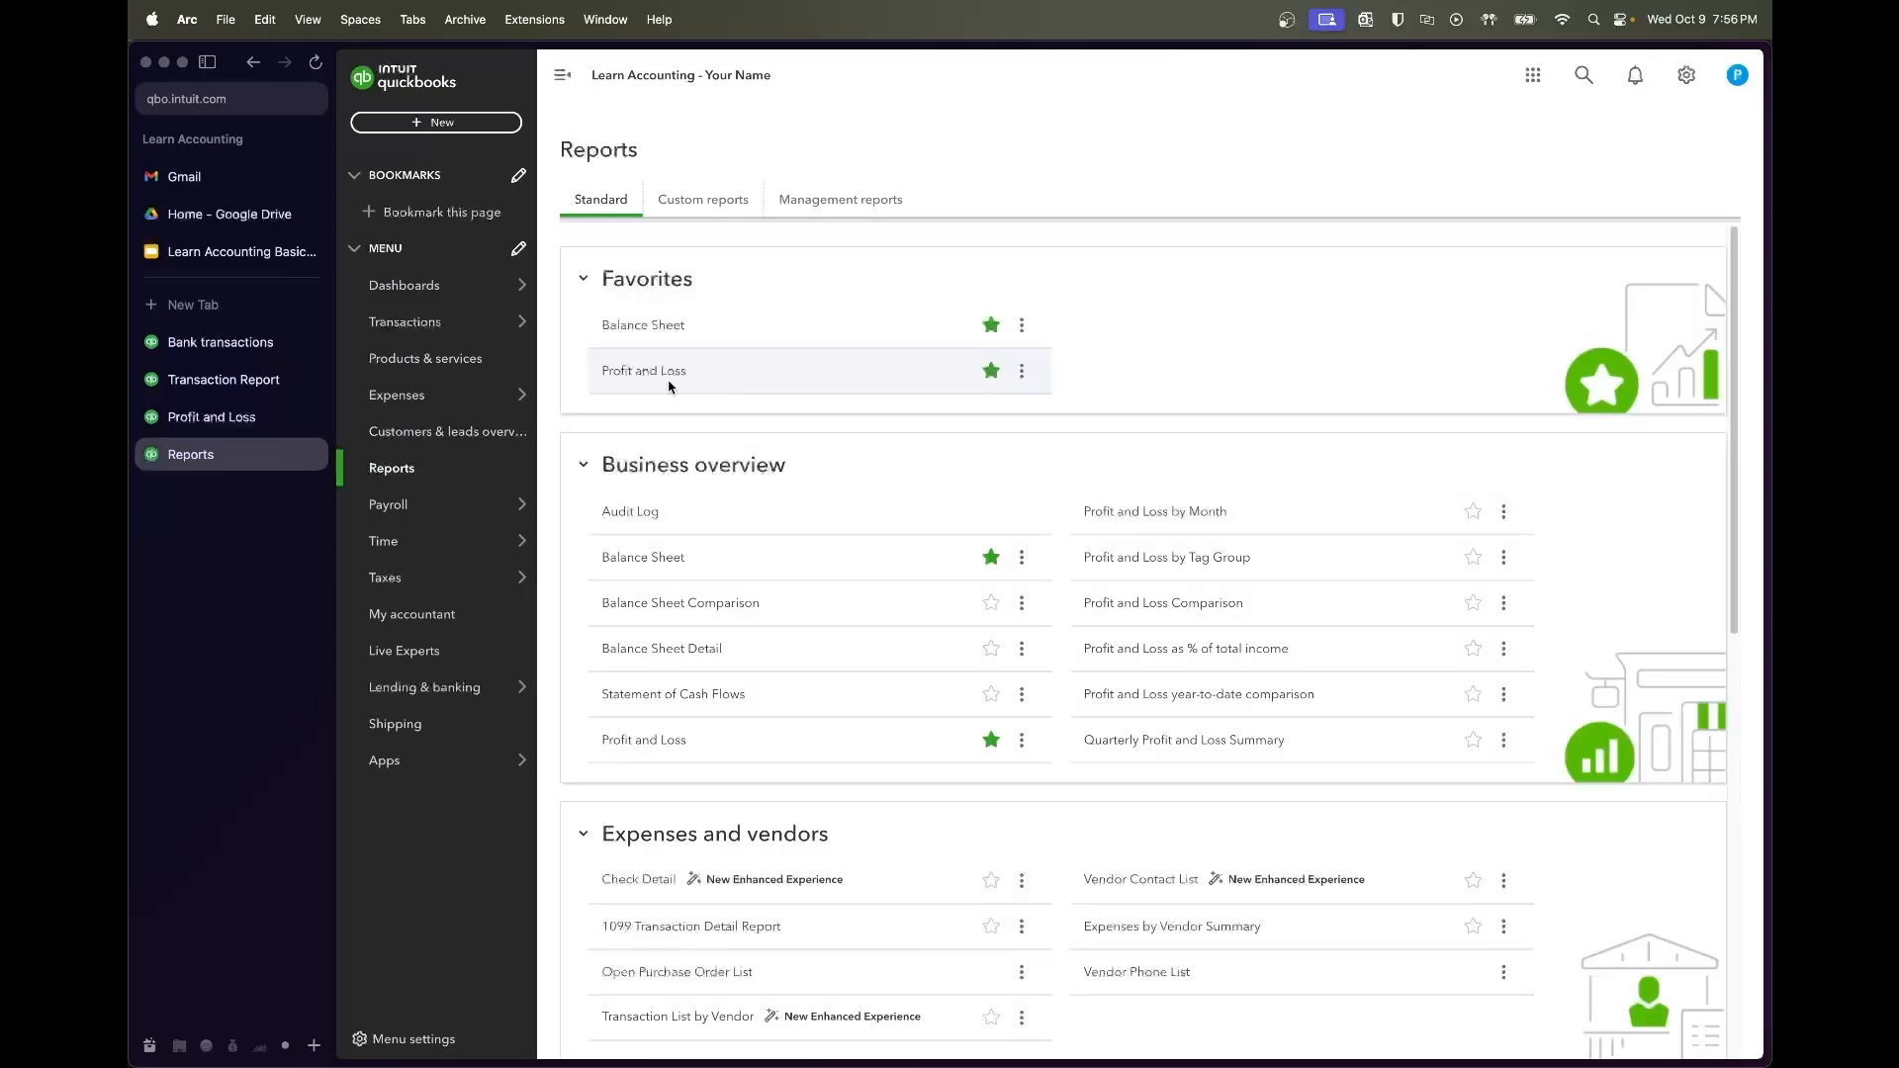
left_click(648, 330)
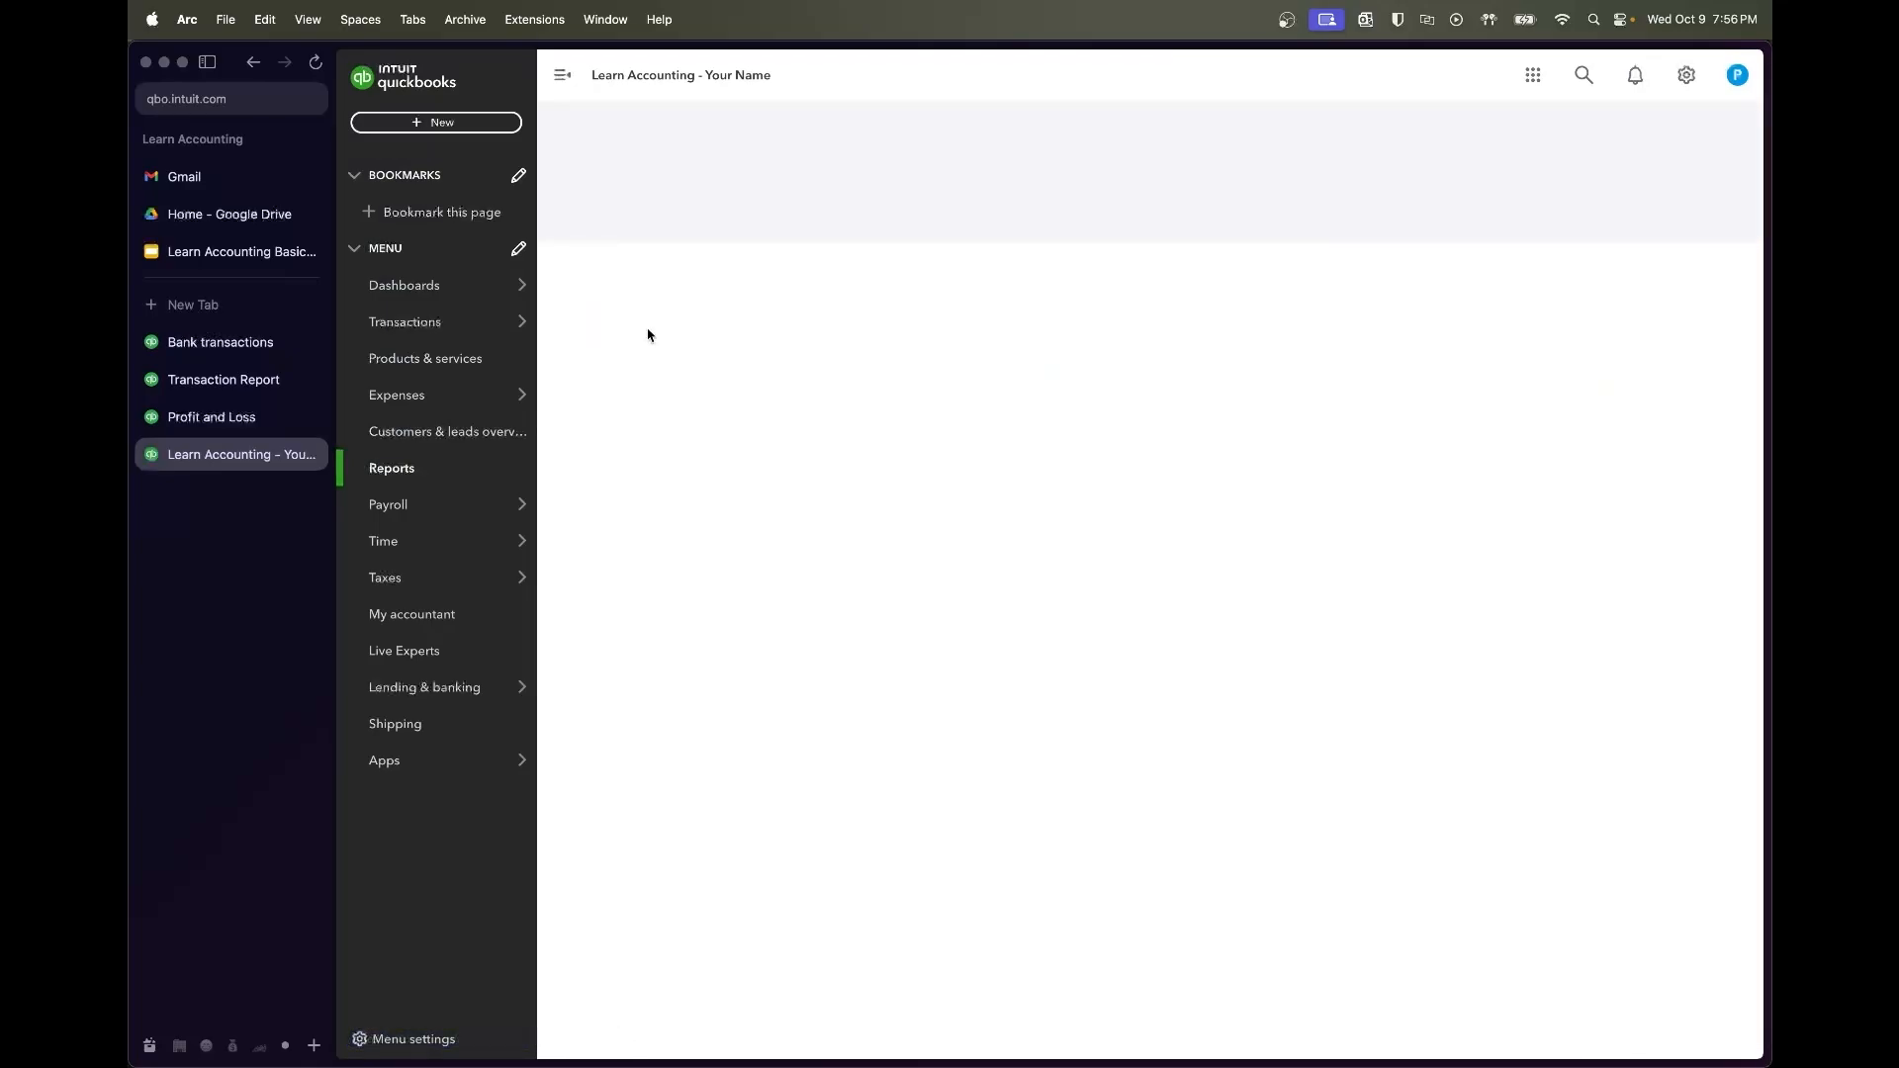
left_click(830, 220)
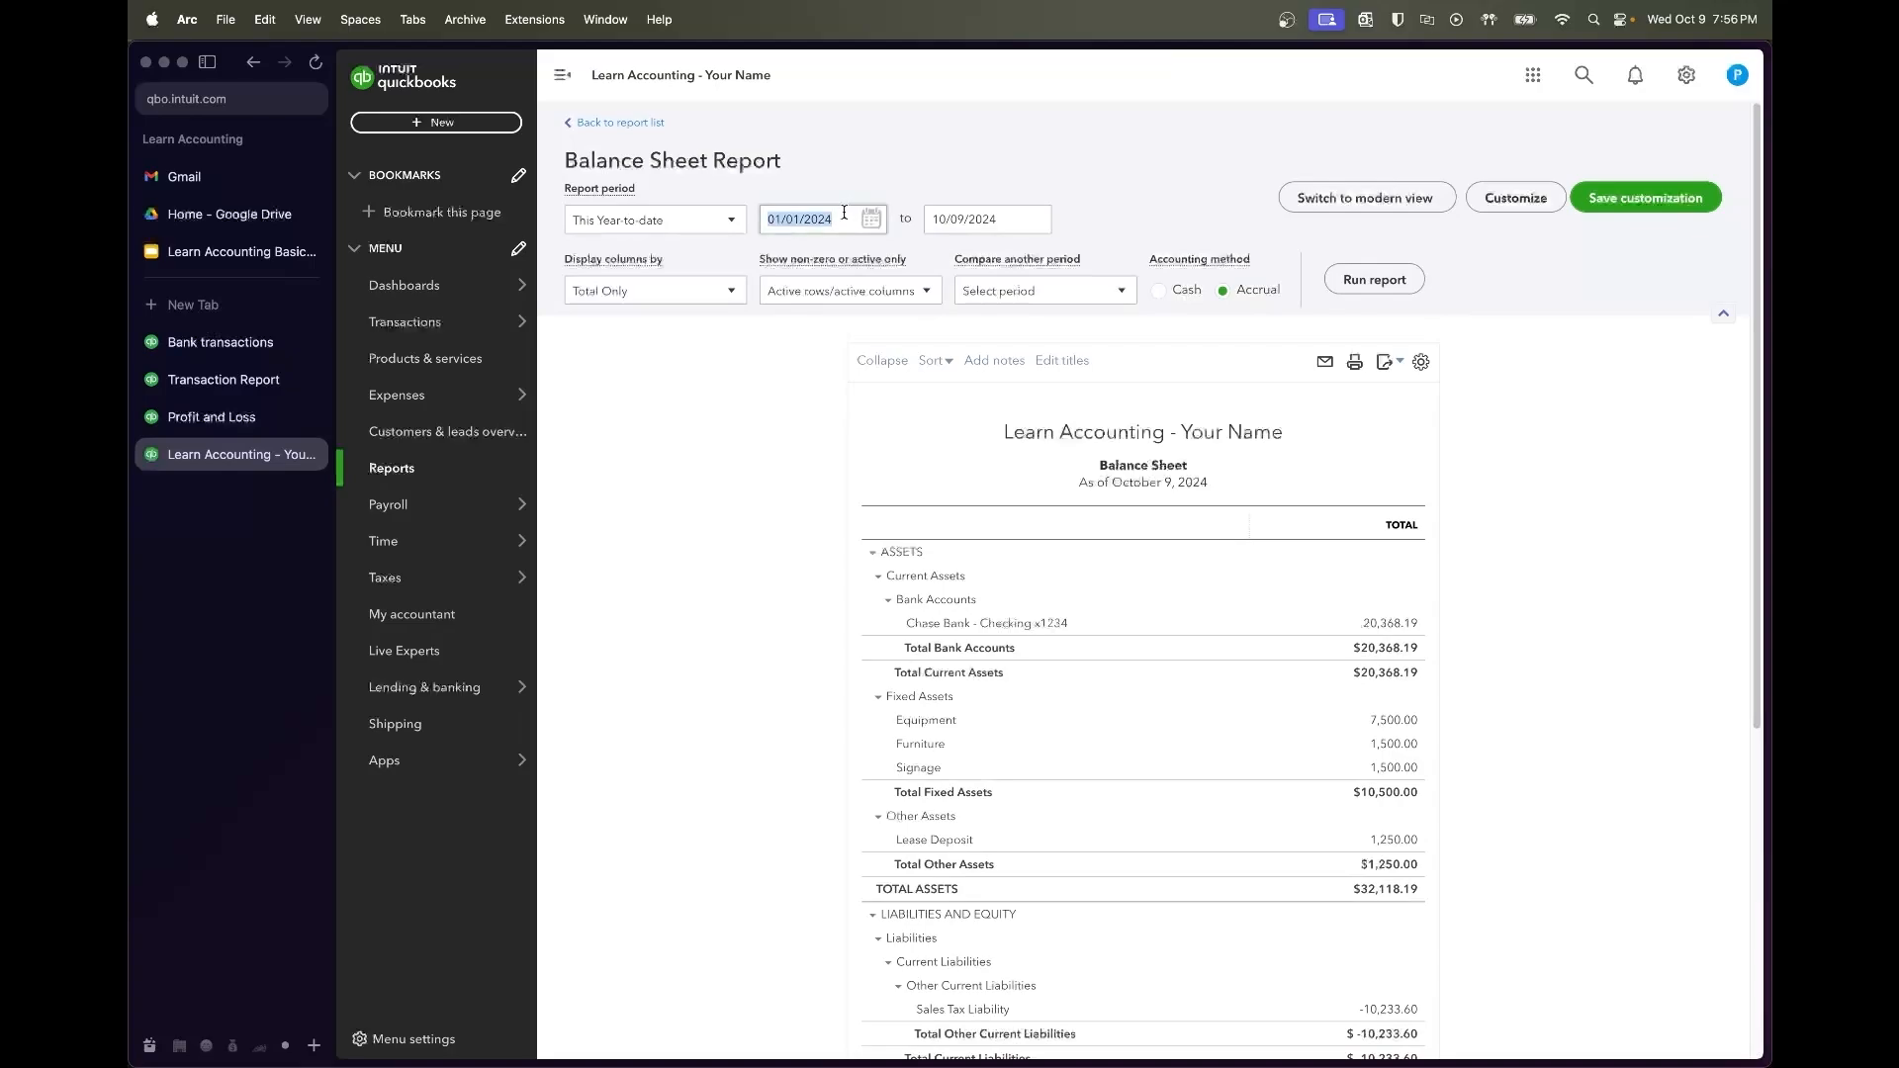
type("7/01/202")
key("Tab")
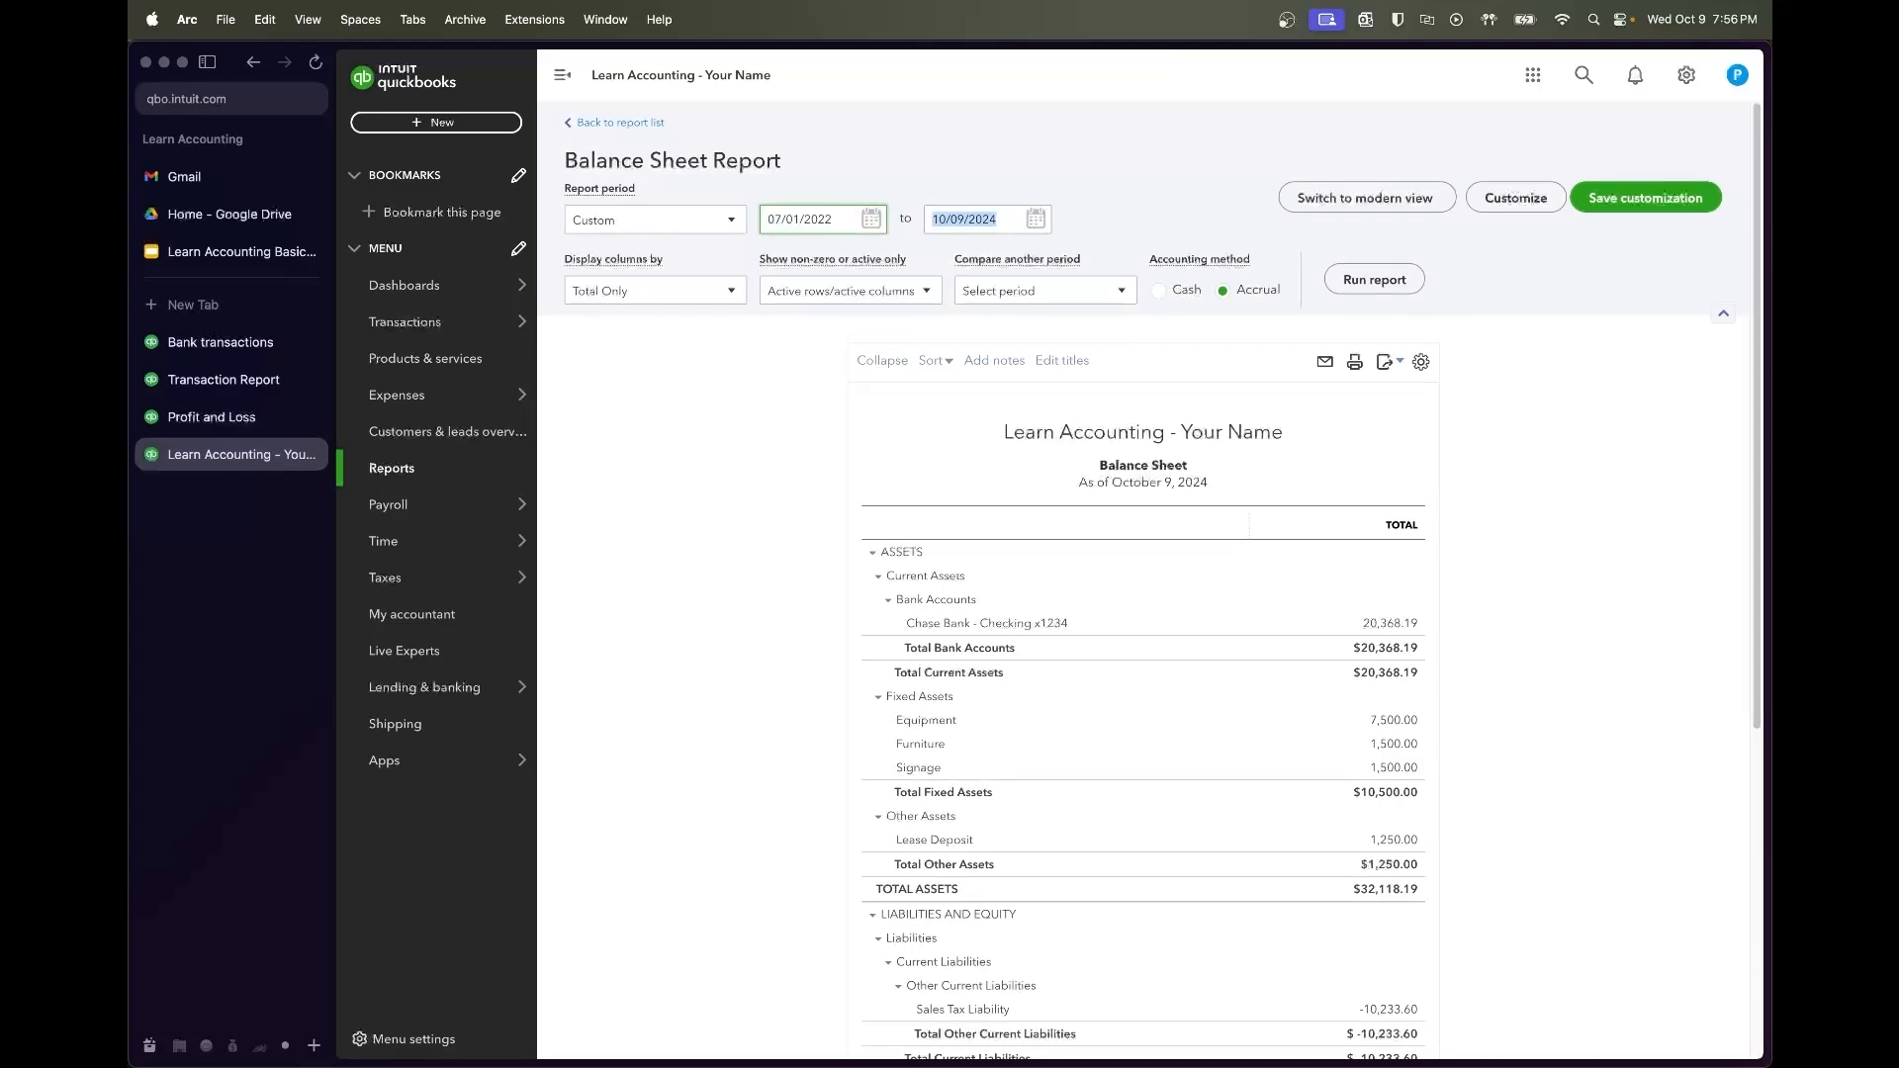
type("9/30/202")
key("Tab")
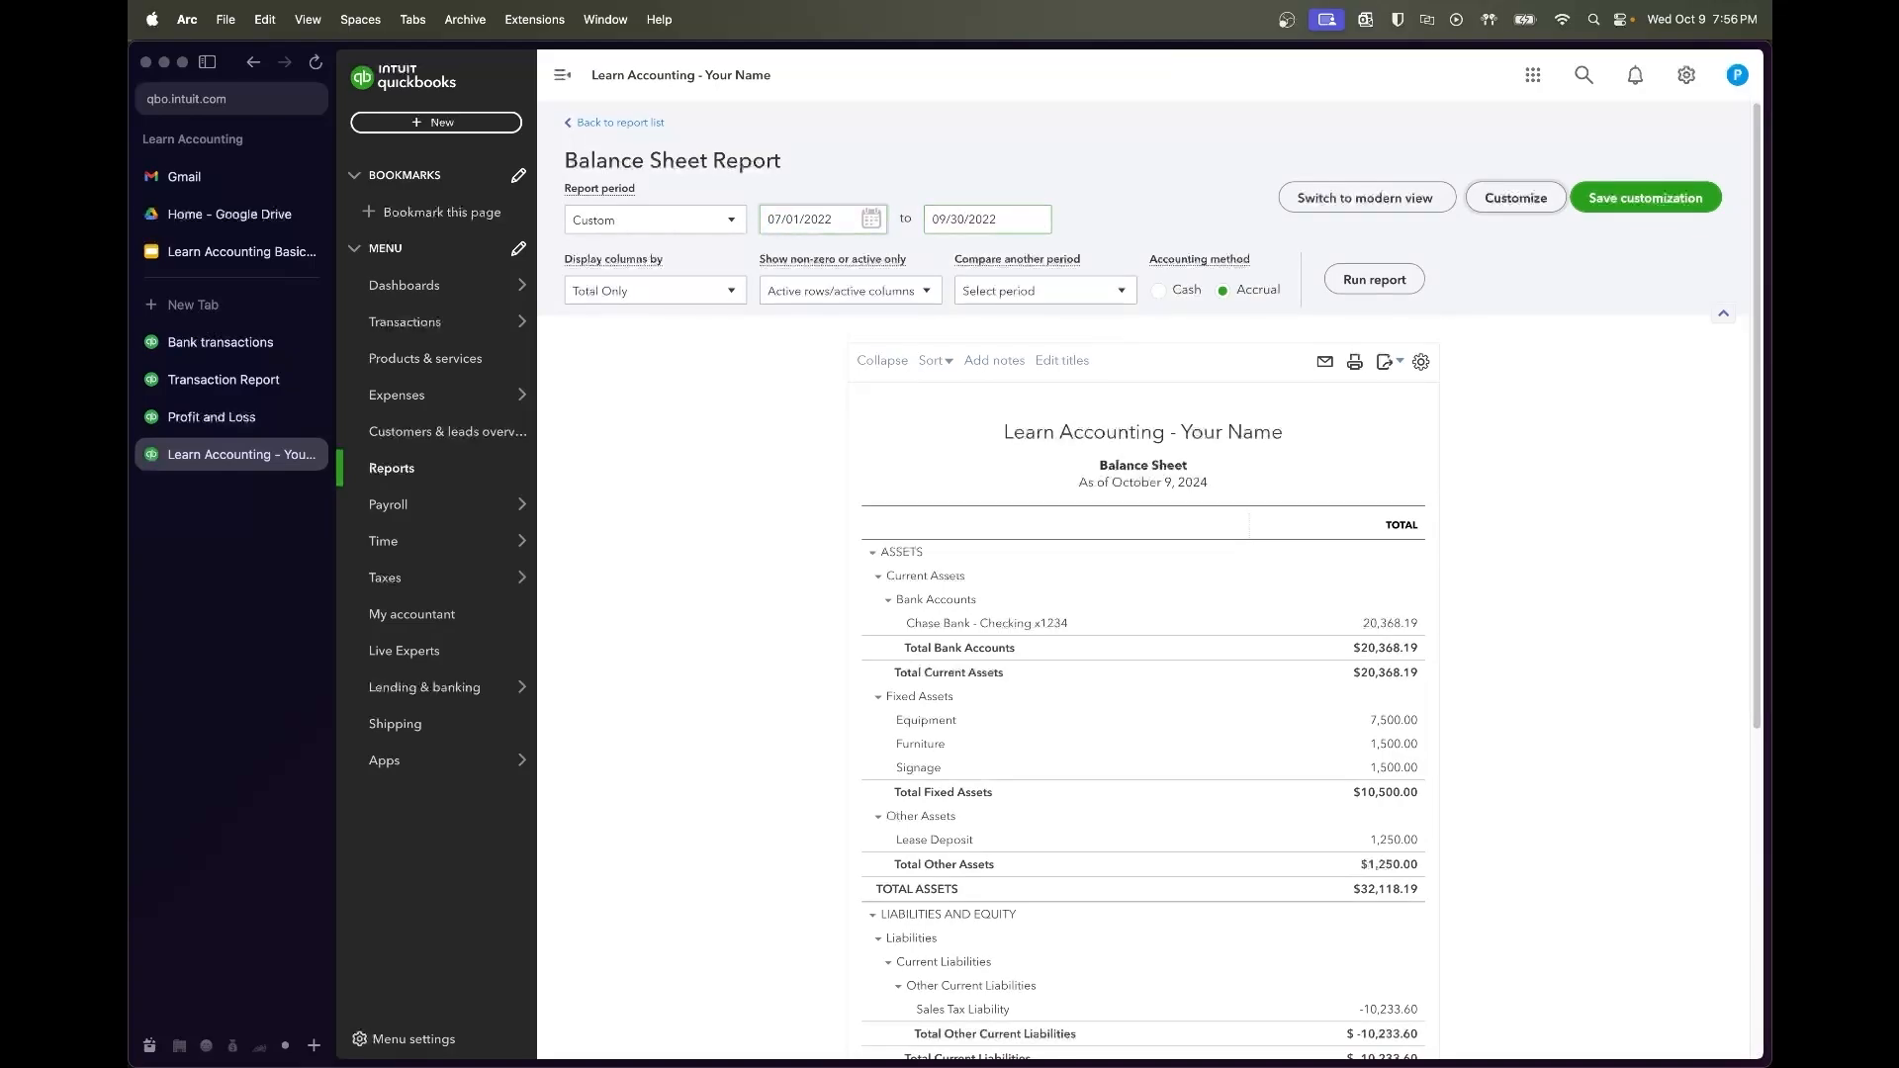
left_click(1373, 280)
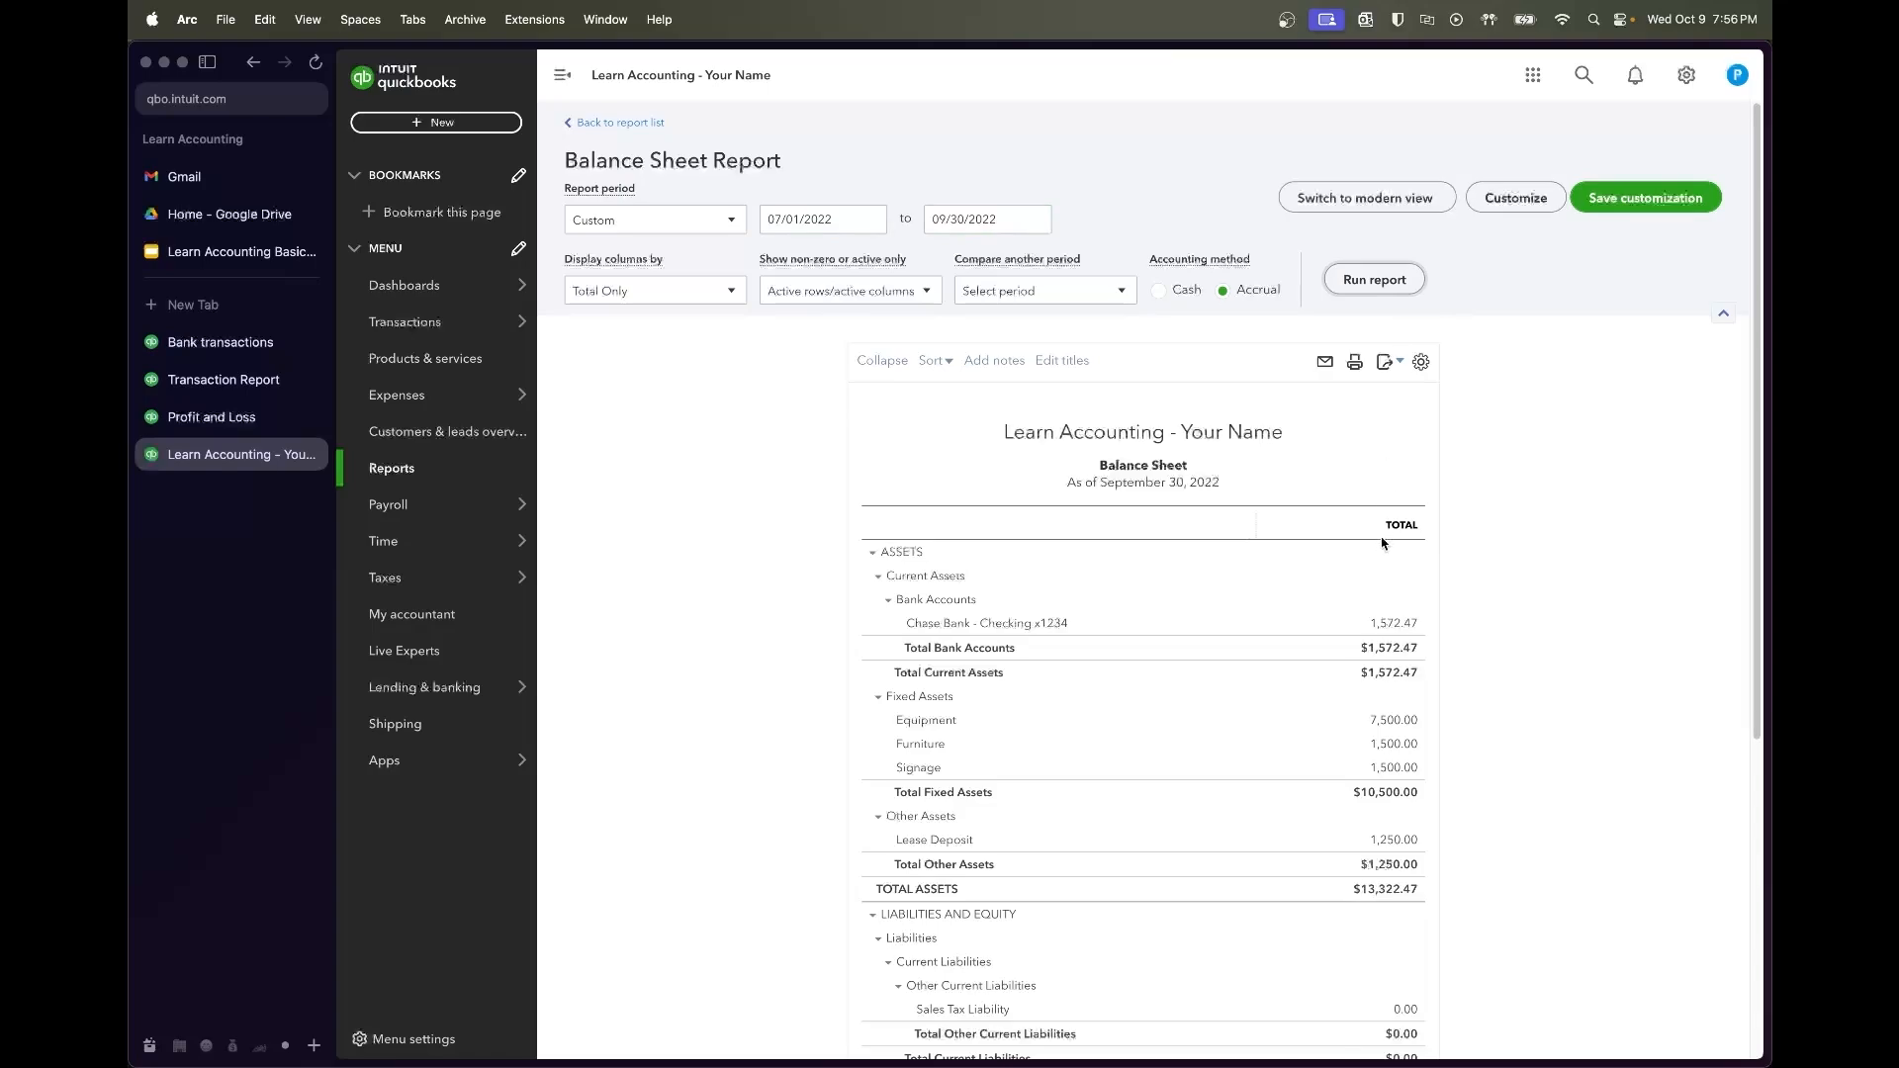
scroll(1632, 648, "down", 5)
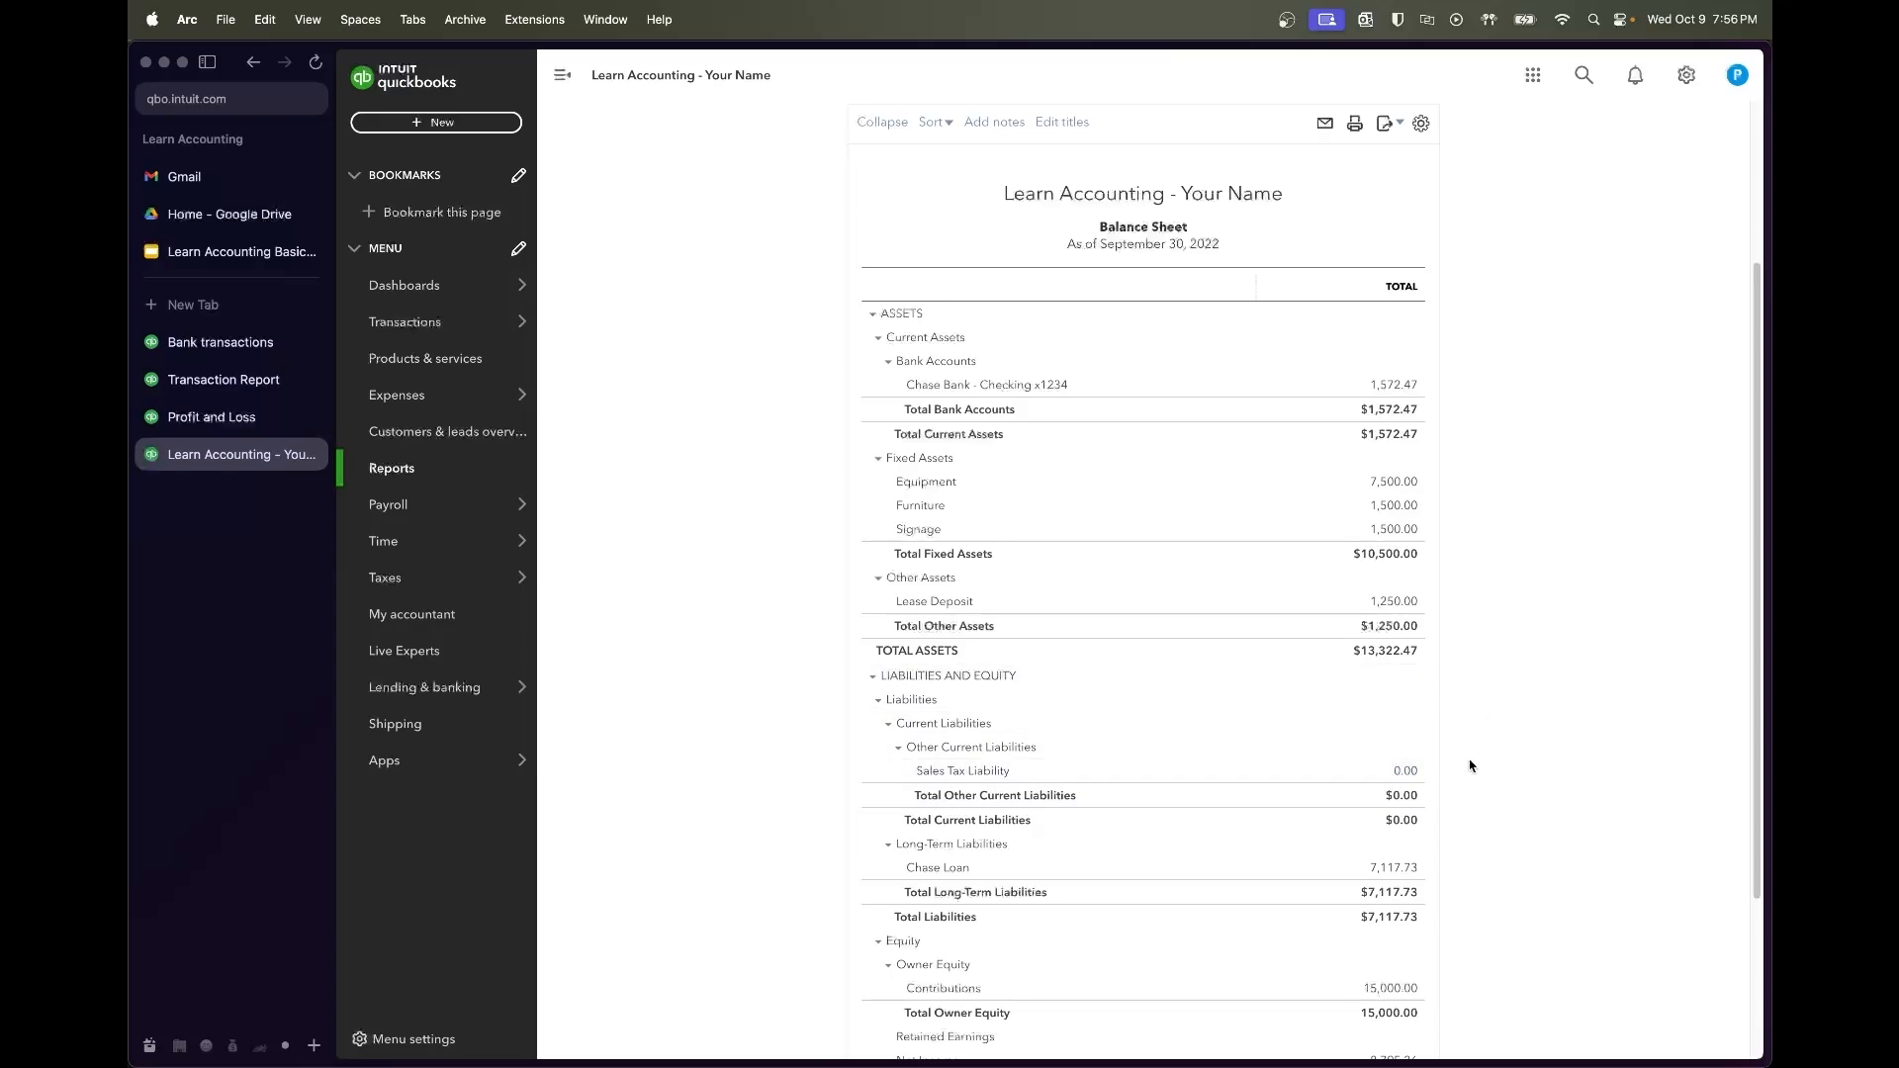
Cycle back through the transaction report and journal entry to the monthly Profit and Loss
left_click(253, 376)
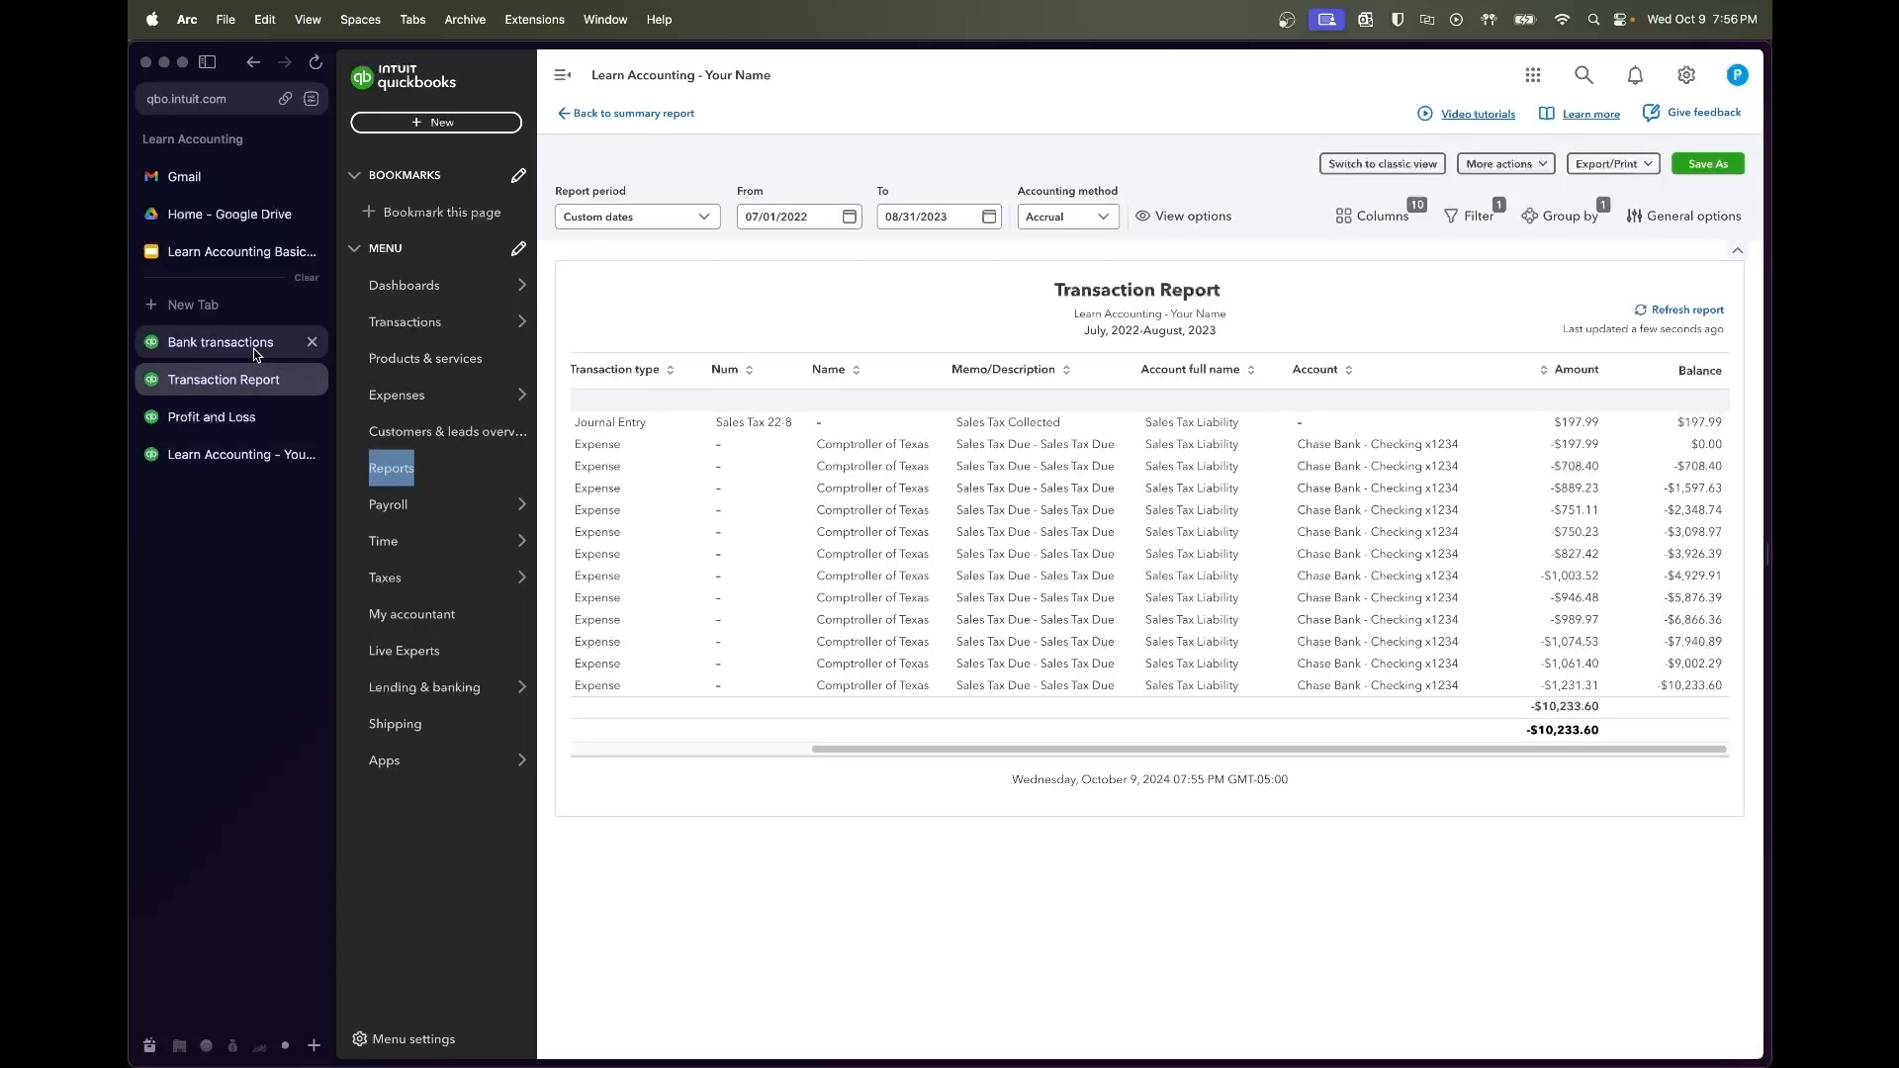
left_click(253, 347)
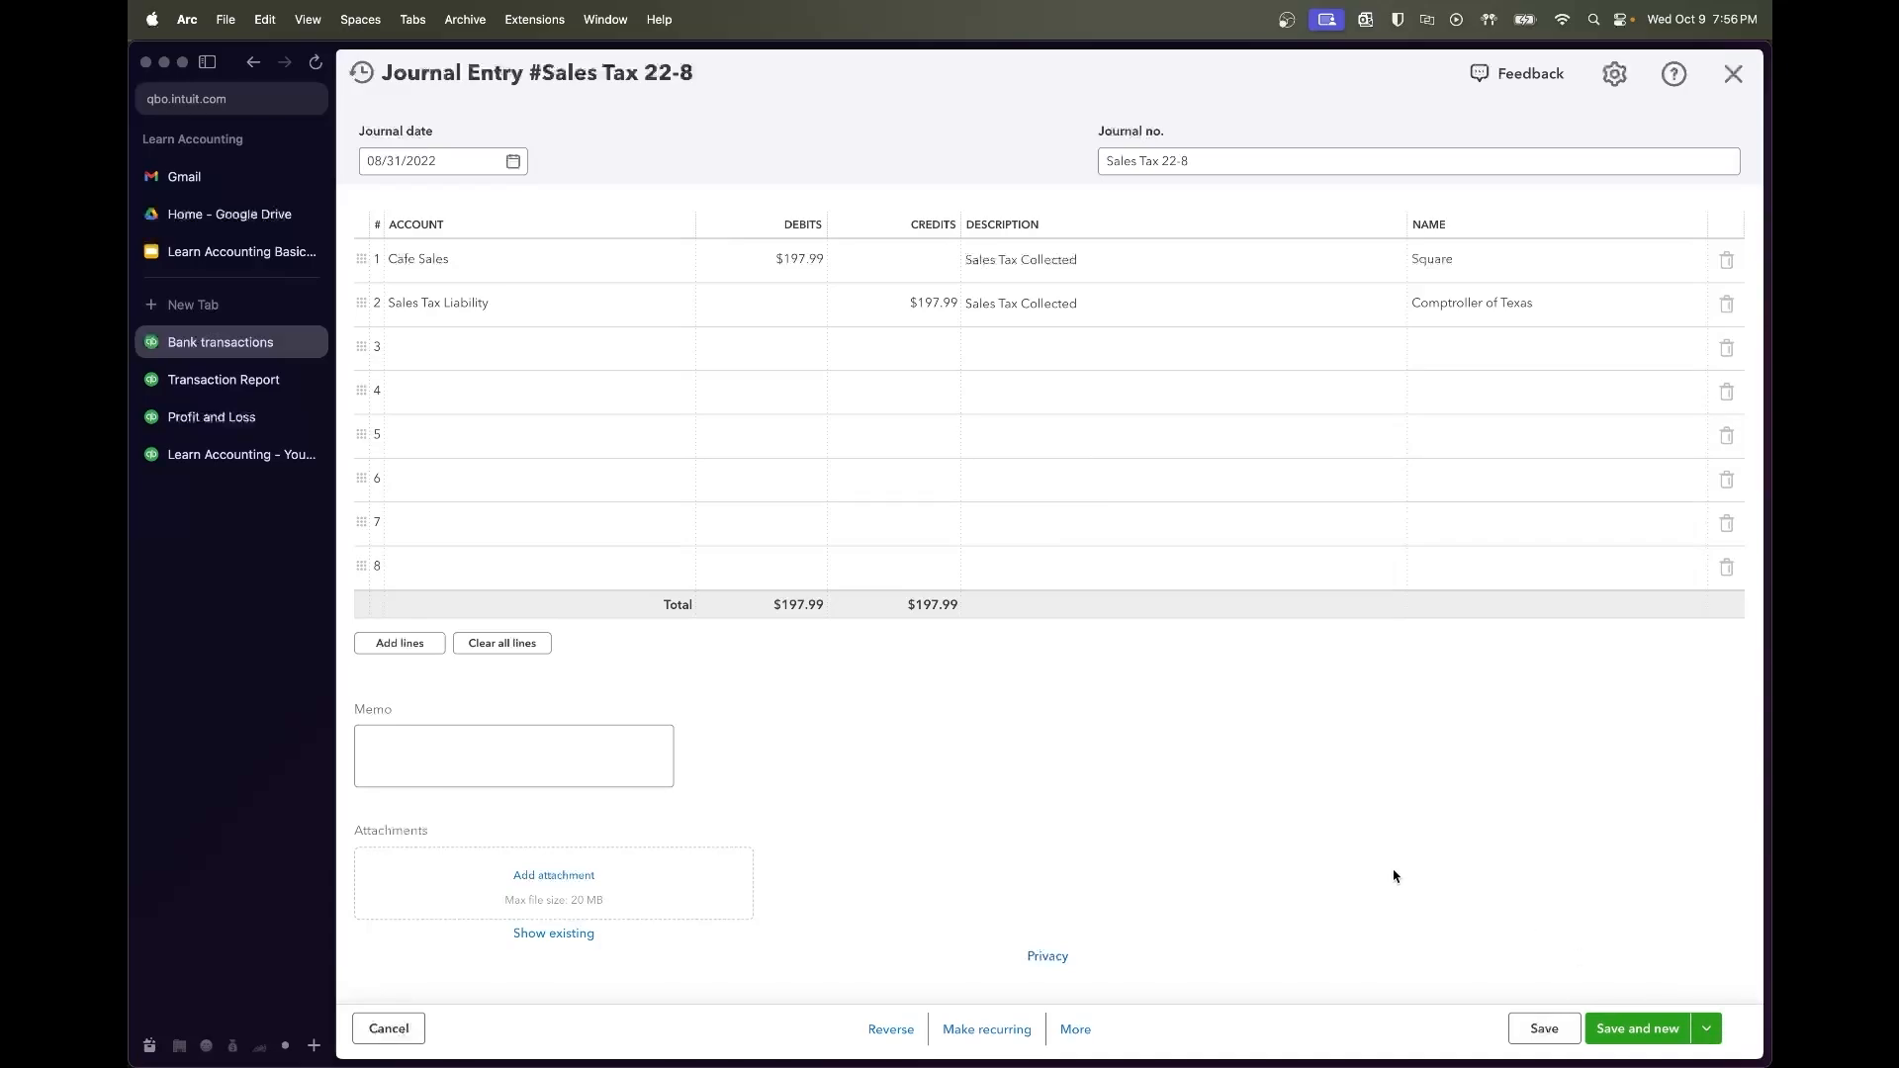
left_click(233, 416)
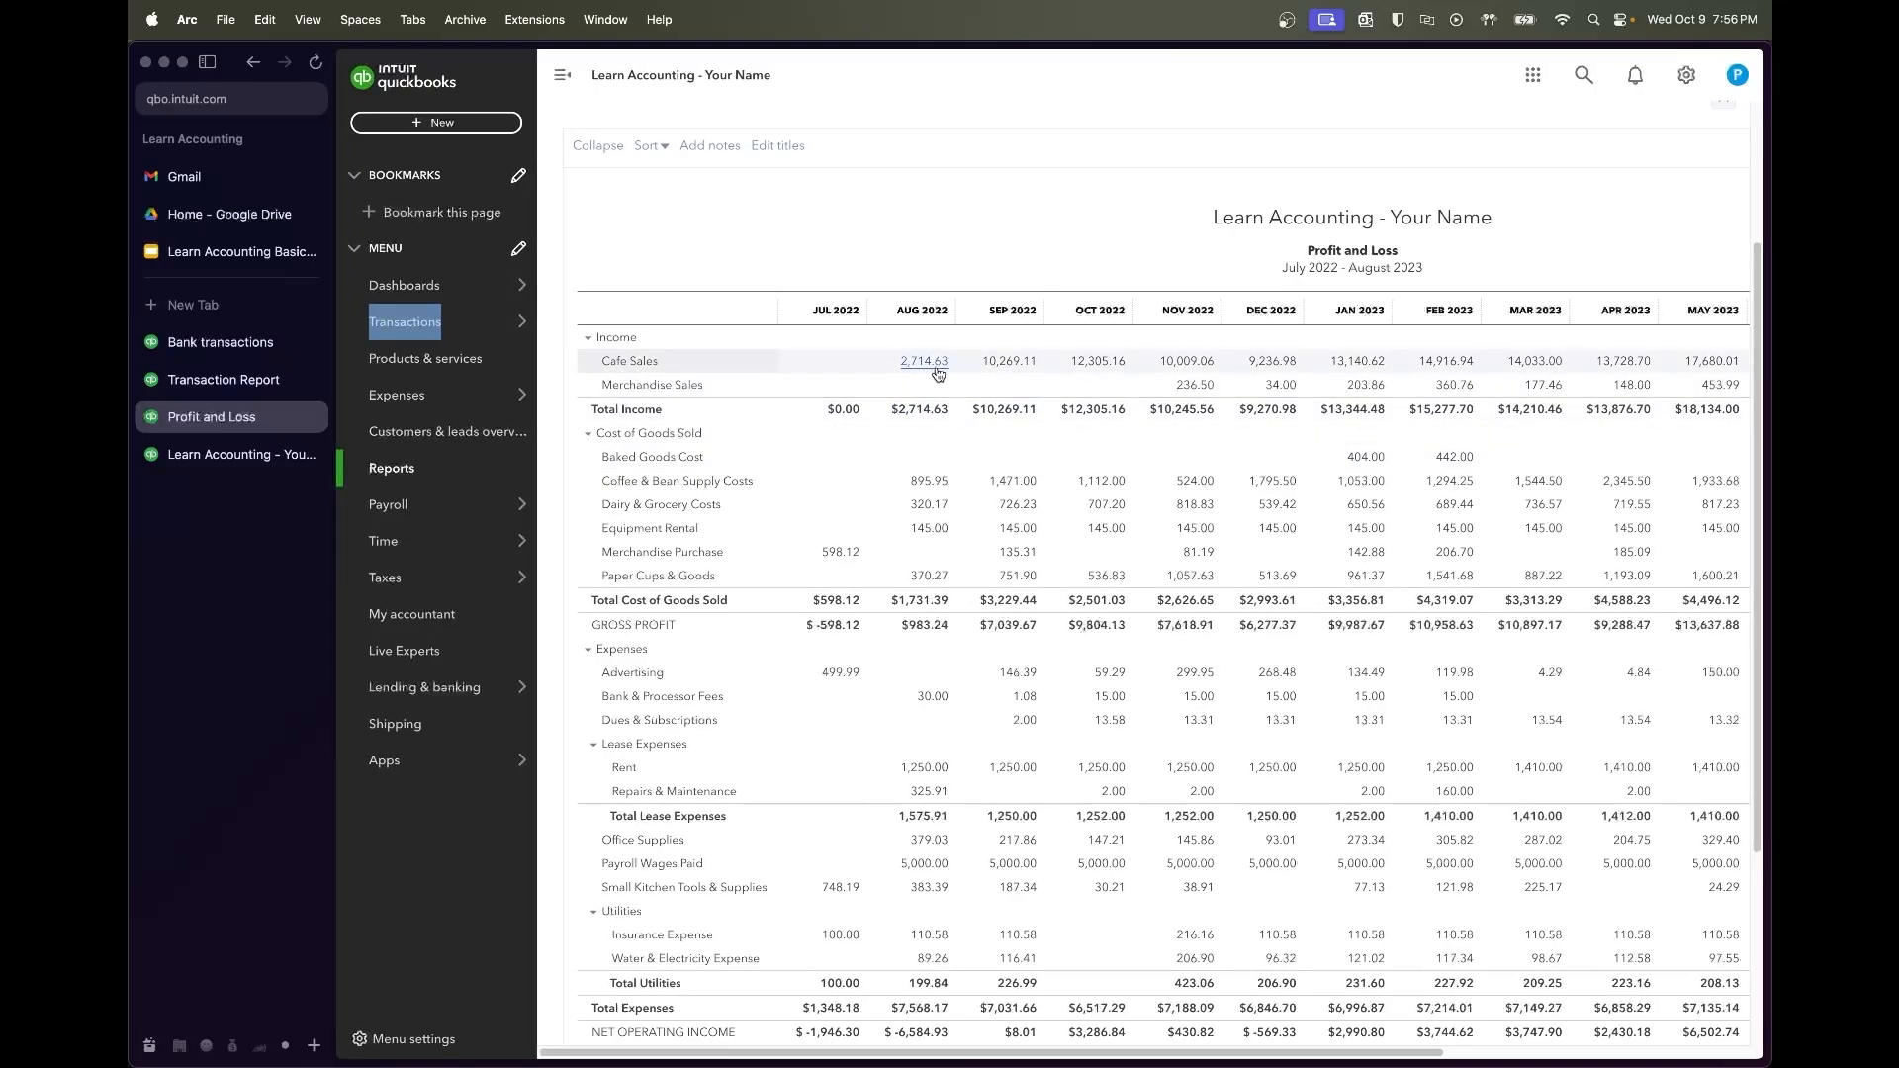
Rerun the Profit and Loss so August 2022 Cafe Sales drop to 2,516.64, then return to the transaction report
scroll(1010, 399, "right", 5)
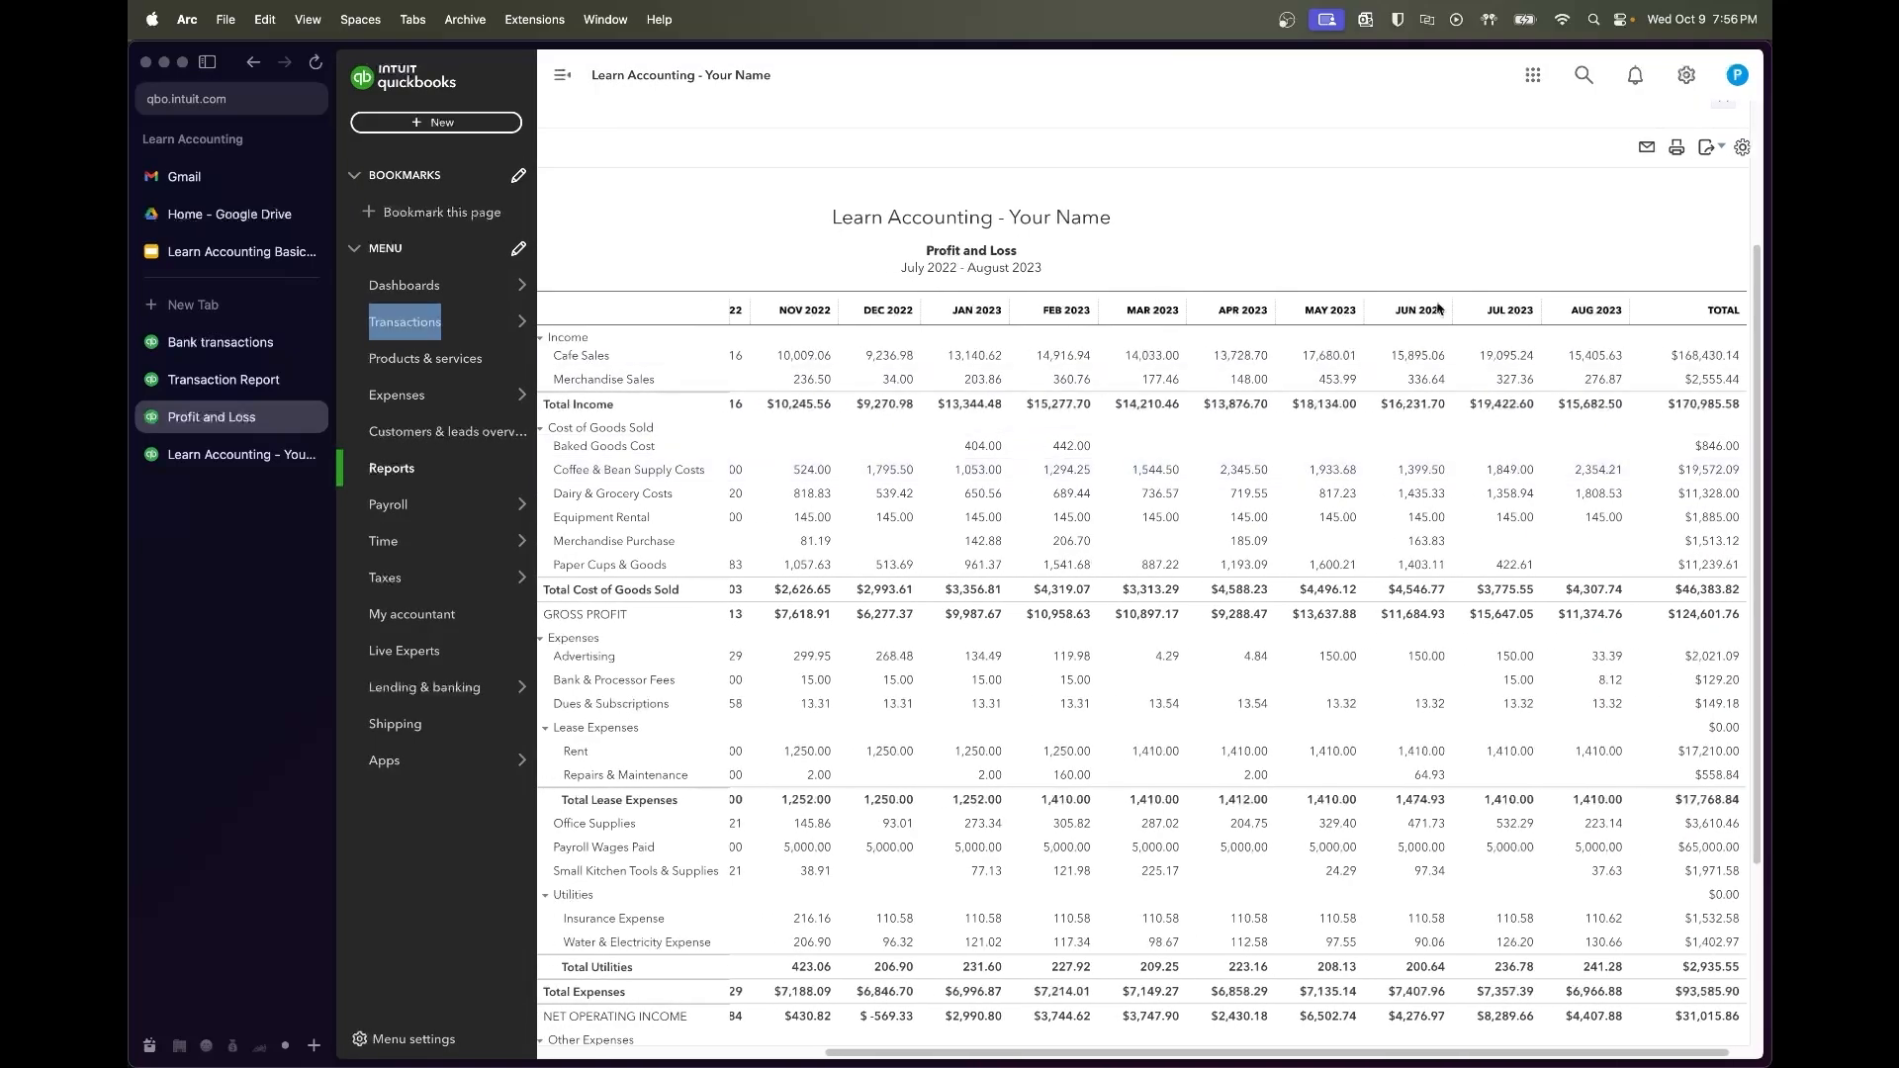
scroll(1437, 309, "up", 3)
left_click(1377, 281)
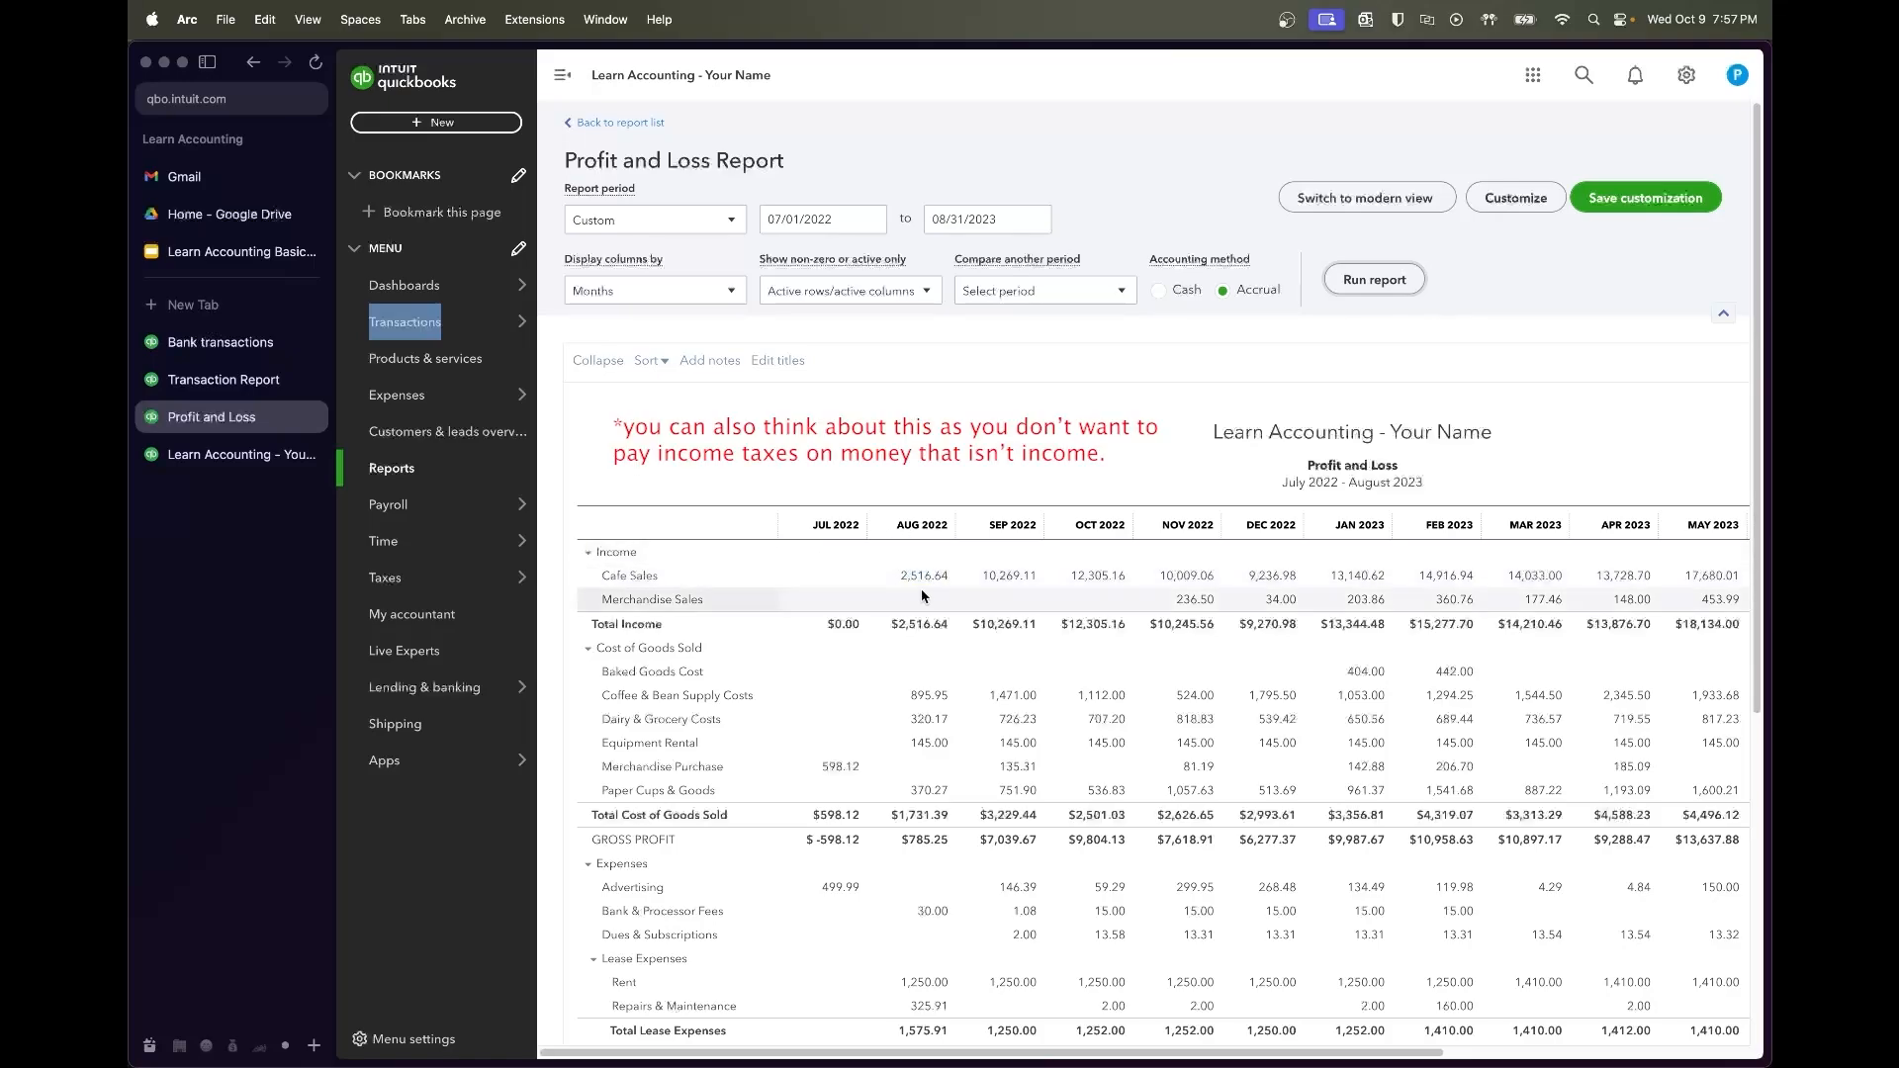
left_click(258, 391)
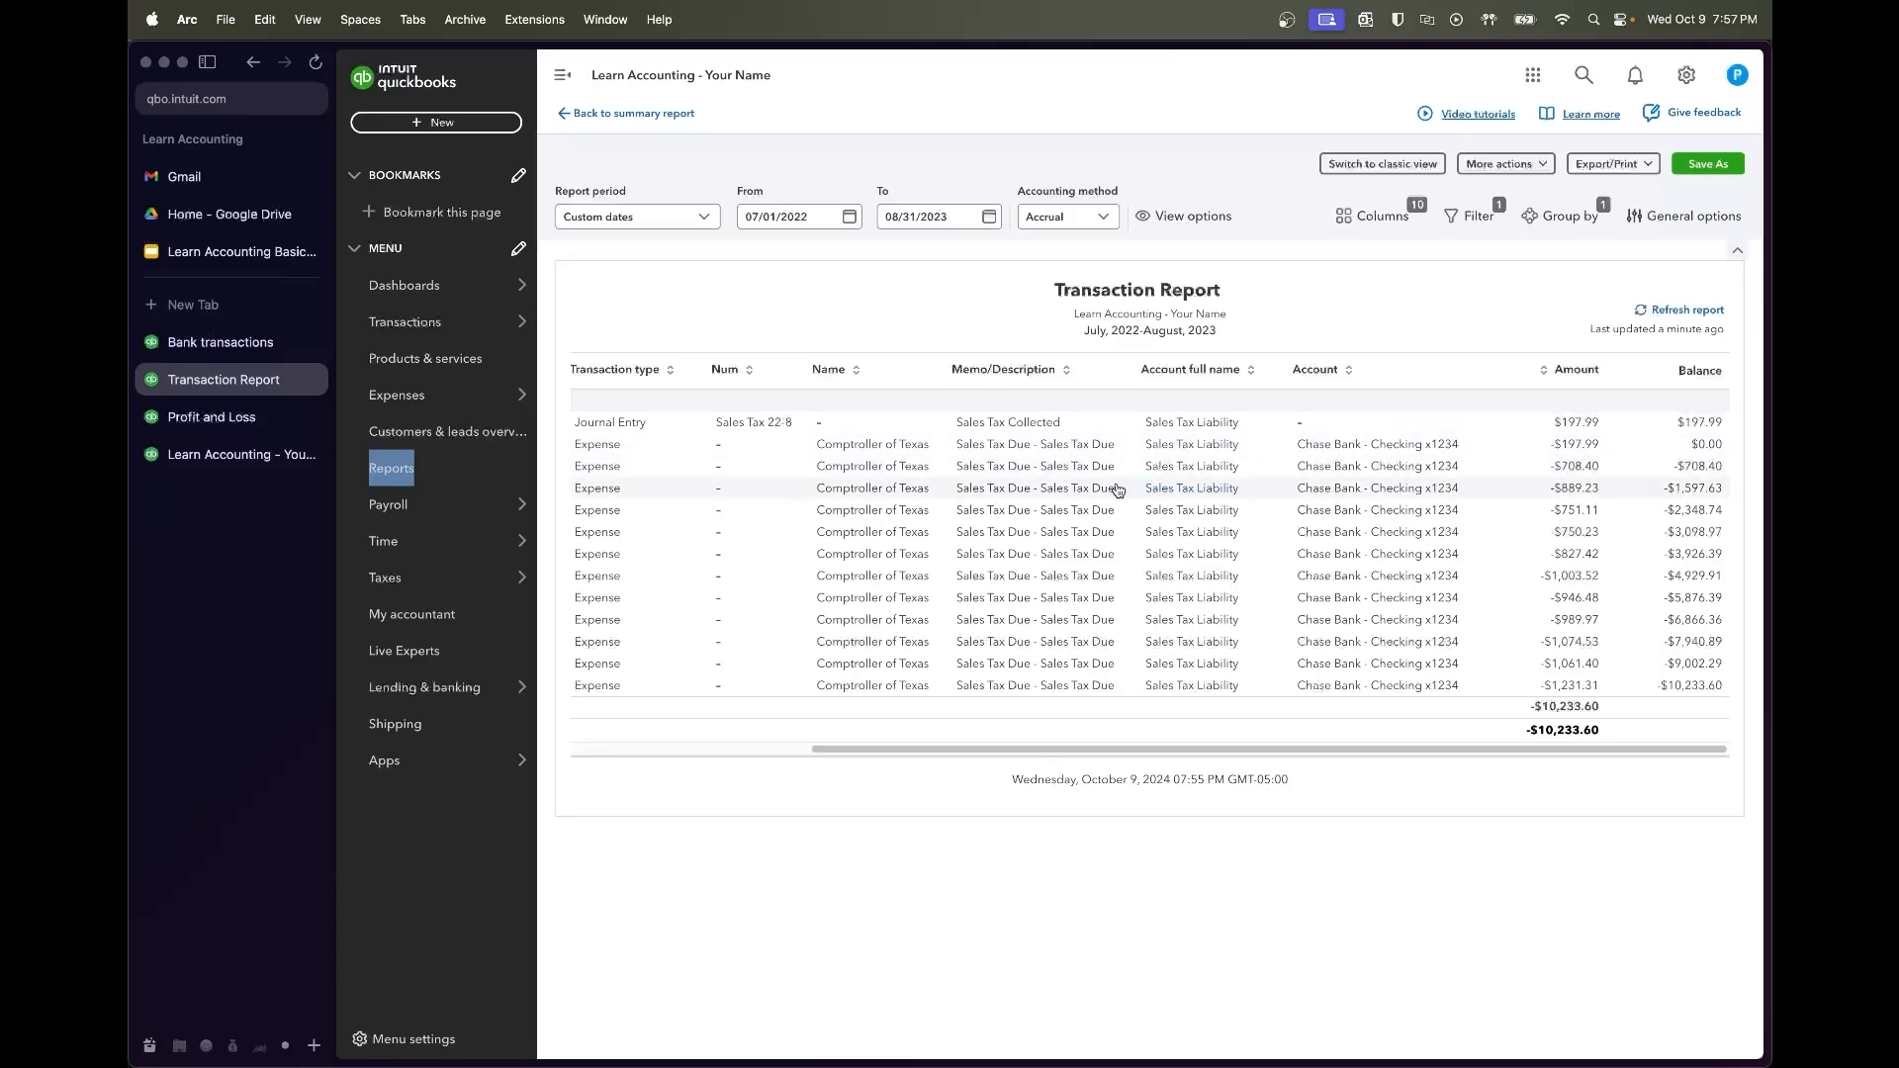
Scan the Transaction Report columns, then reopen the Sales Tax 22-8 entry balanced at $197.99
scroll(1118, 491, "left", 3)
scroll(1117, 490, "right", 3)
scroll(1117, 491, "left", 3)
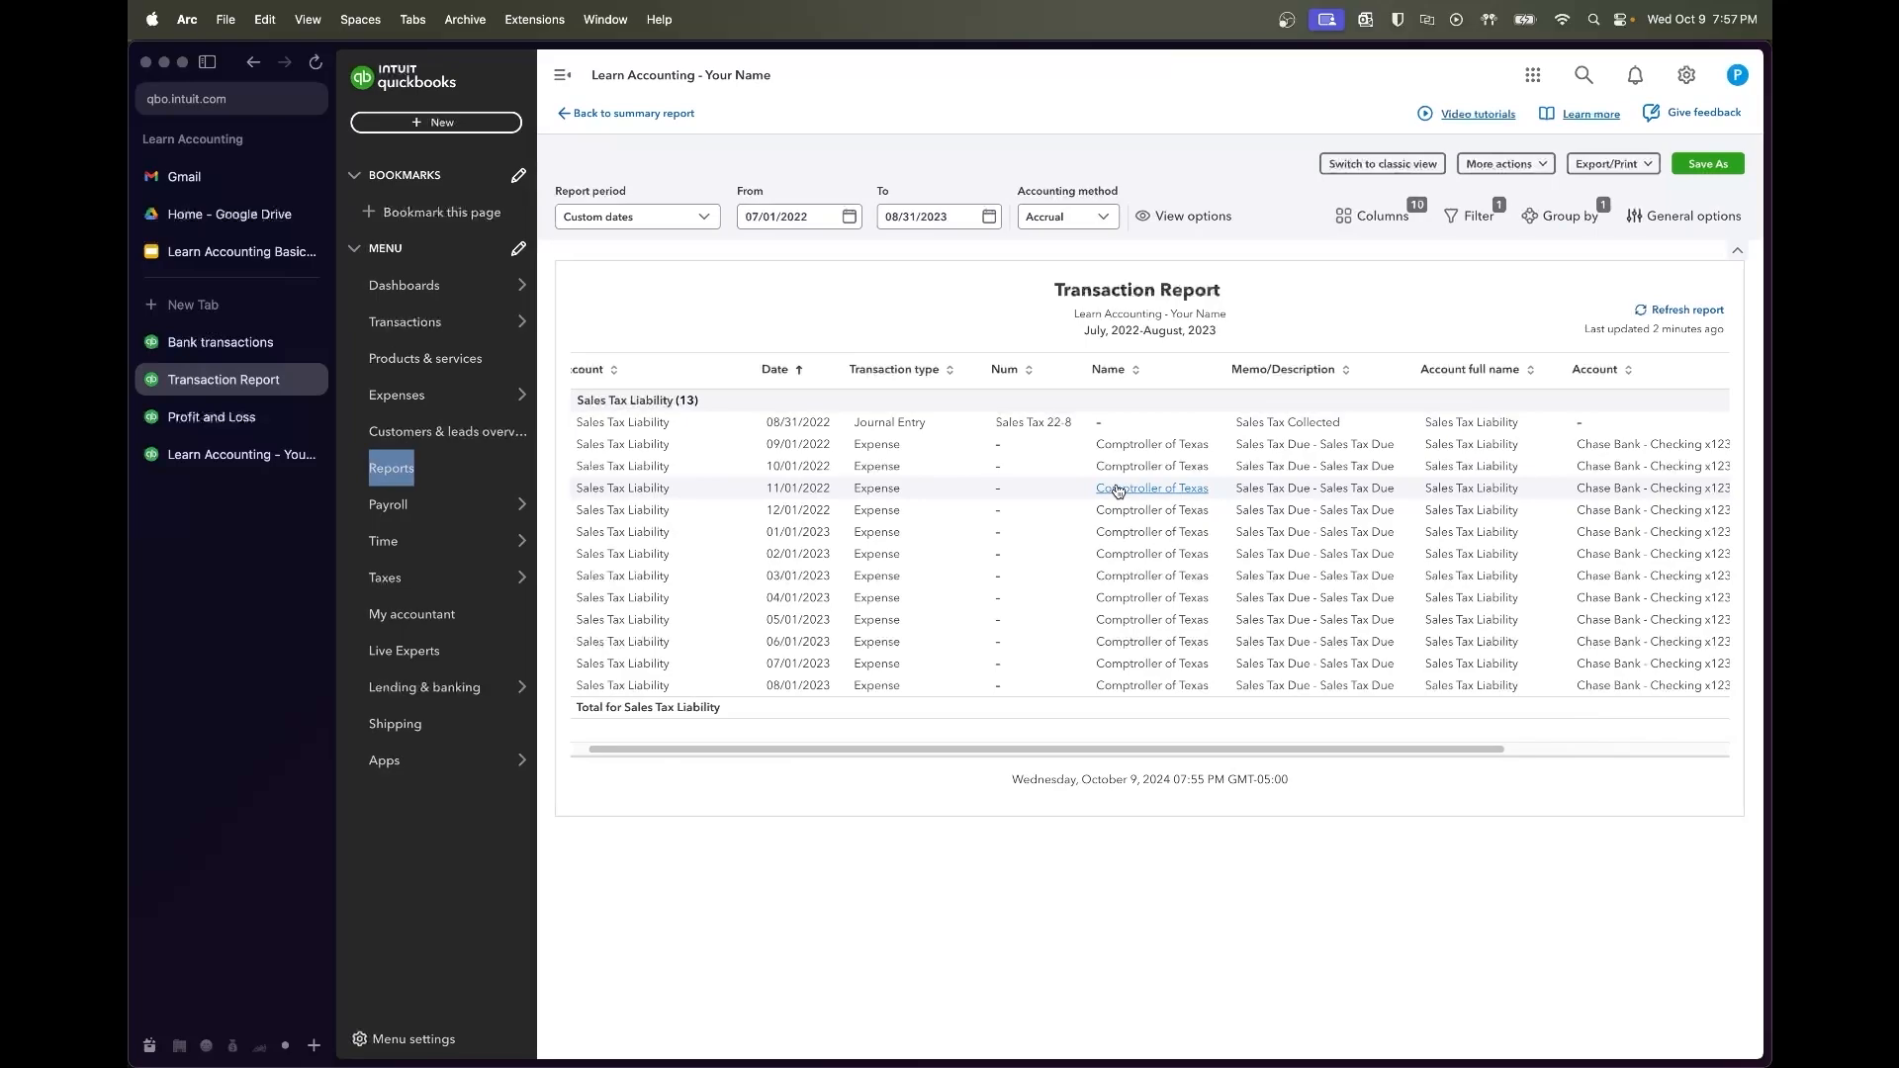
scroll(1117, 491, "right", 5)
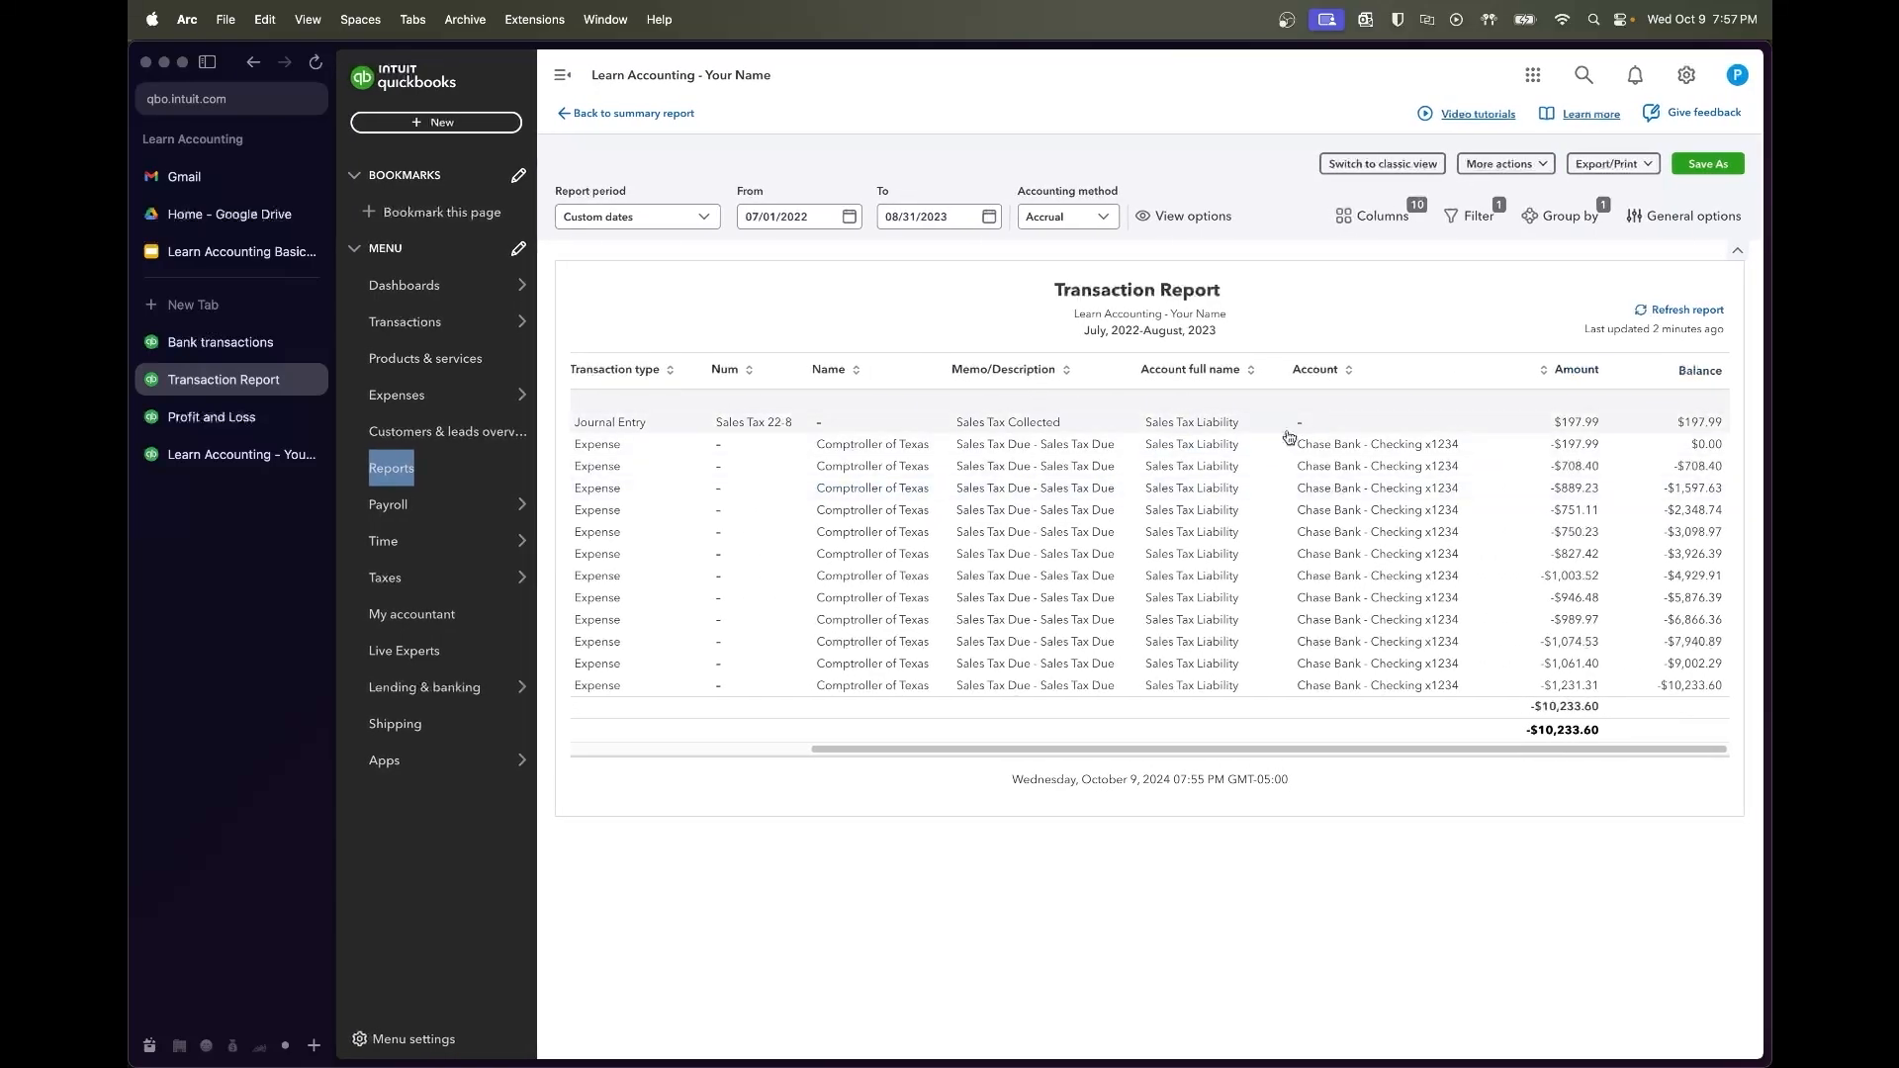
scroll(692, 465, "left", 5)
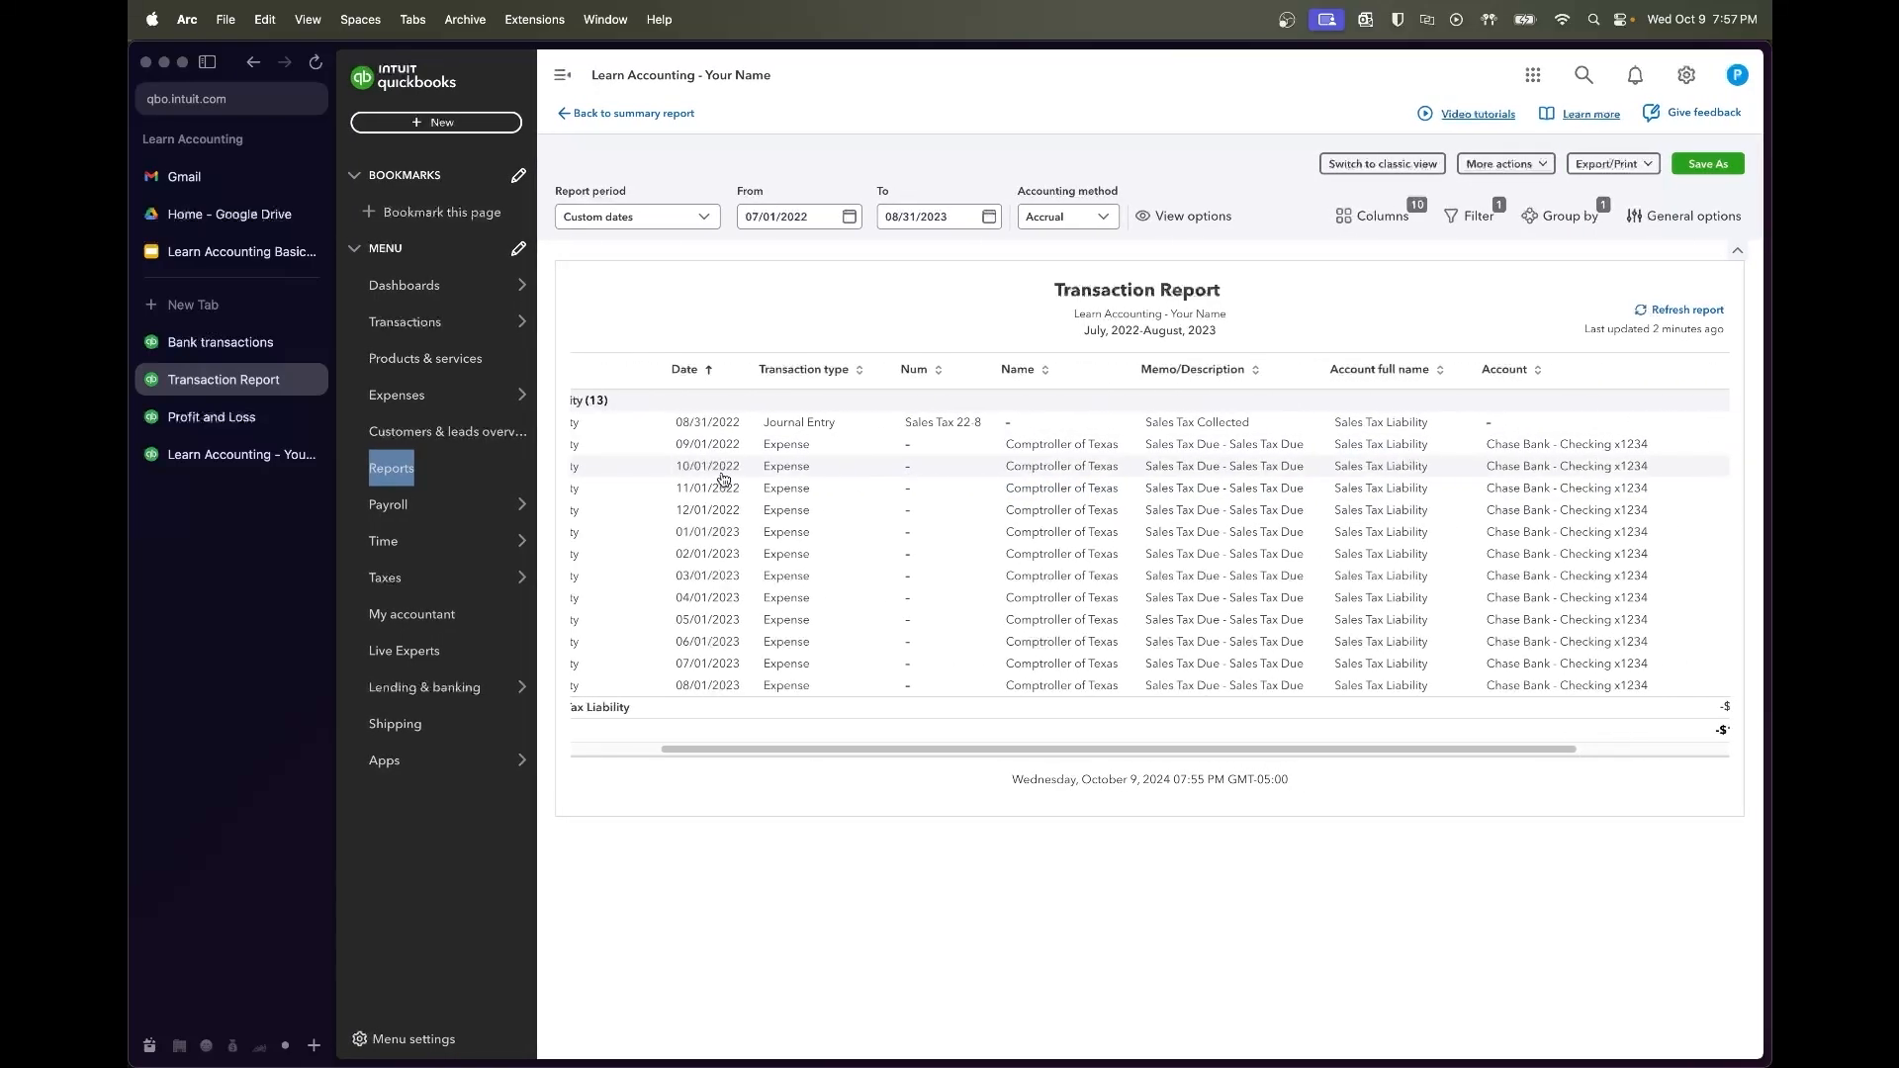
scroll(900, 472, "right", 3)
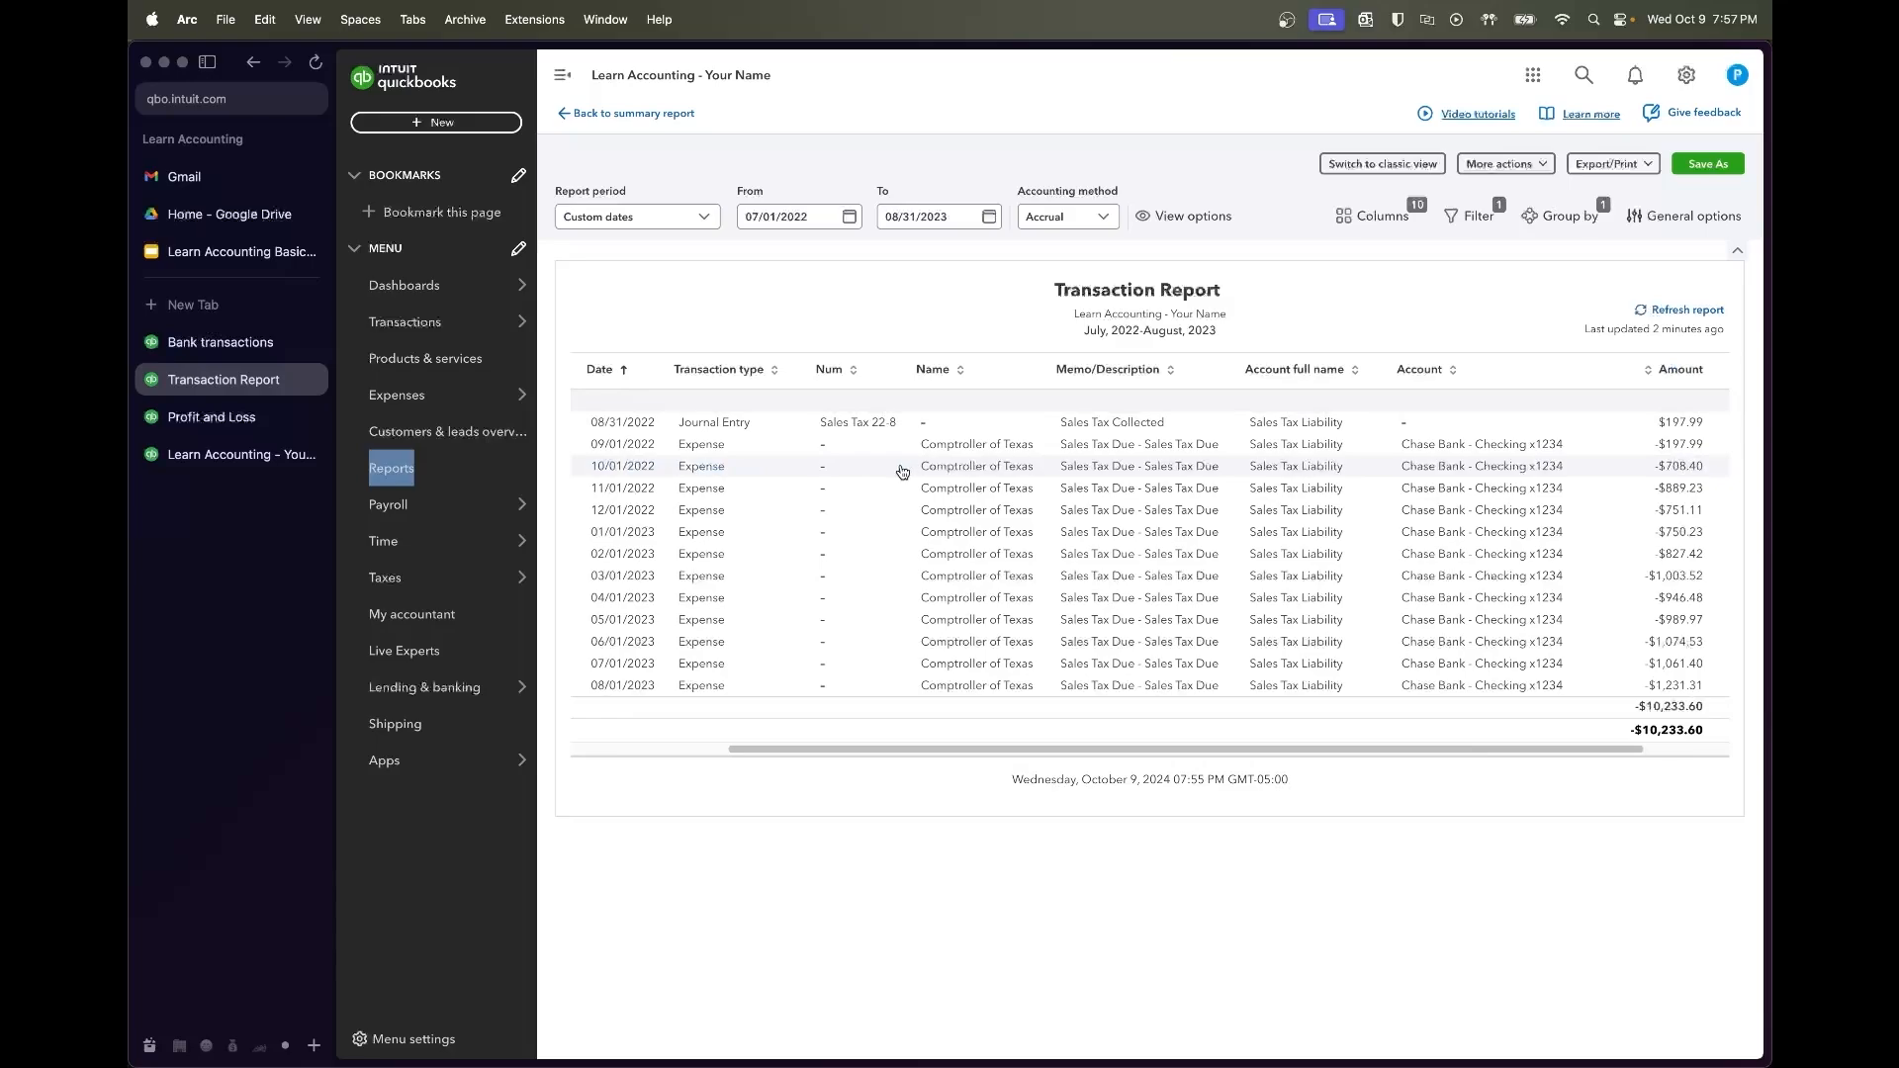
scroll(902, 472, "right", 2)
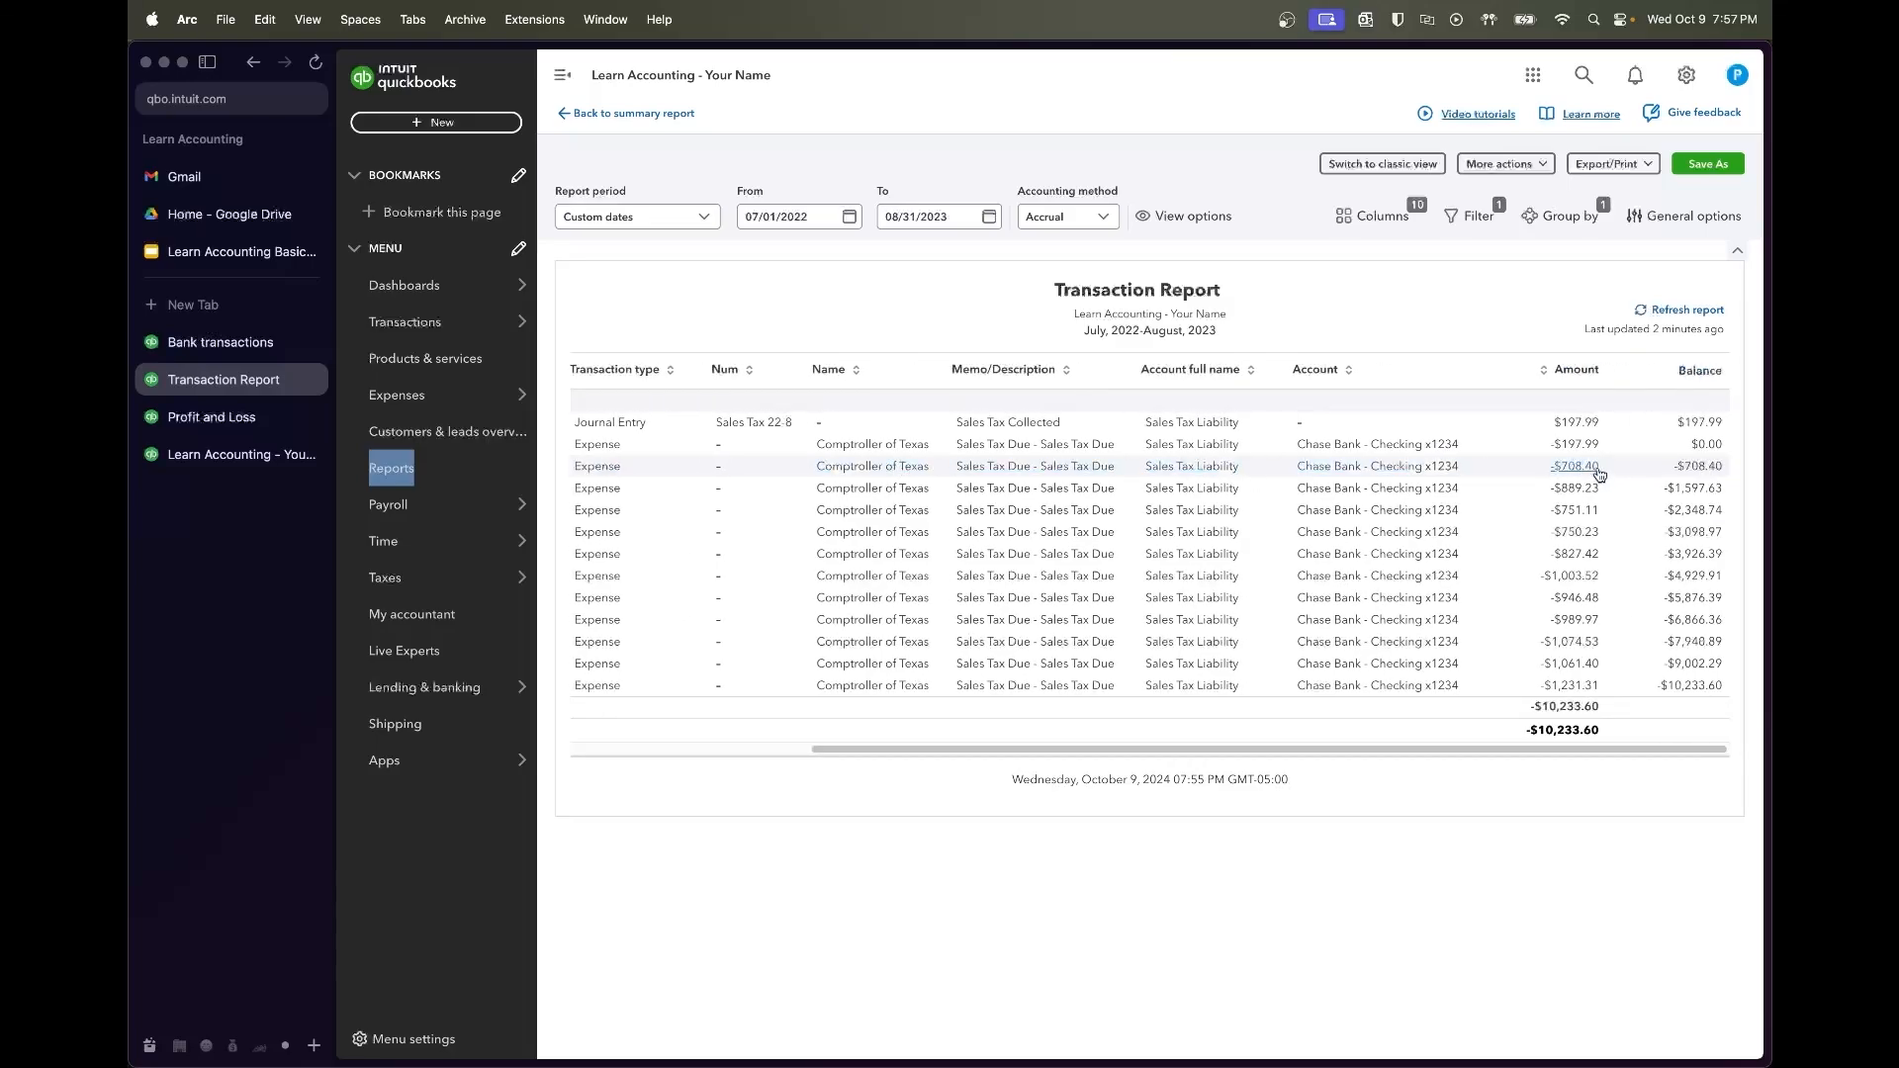
mouse_move(500, 329)
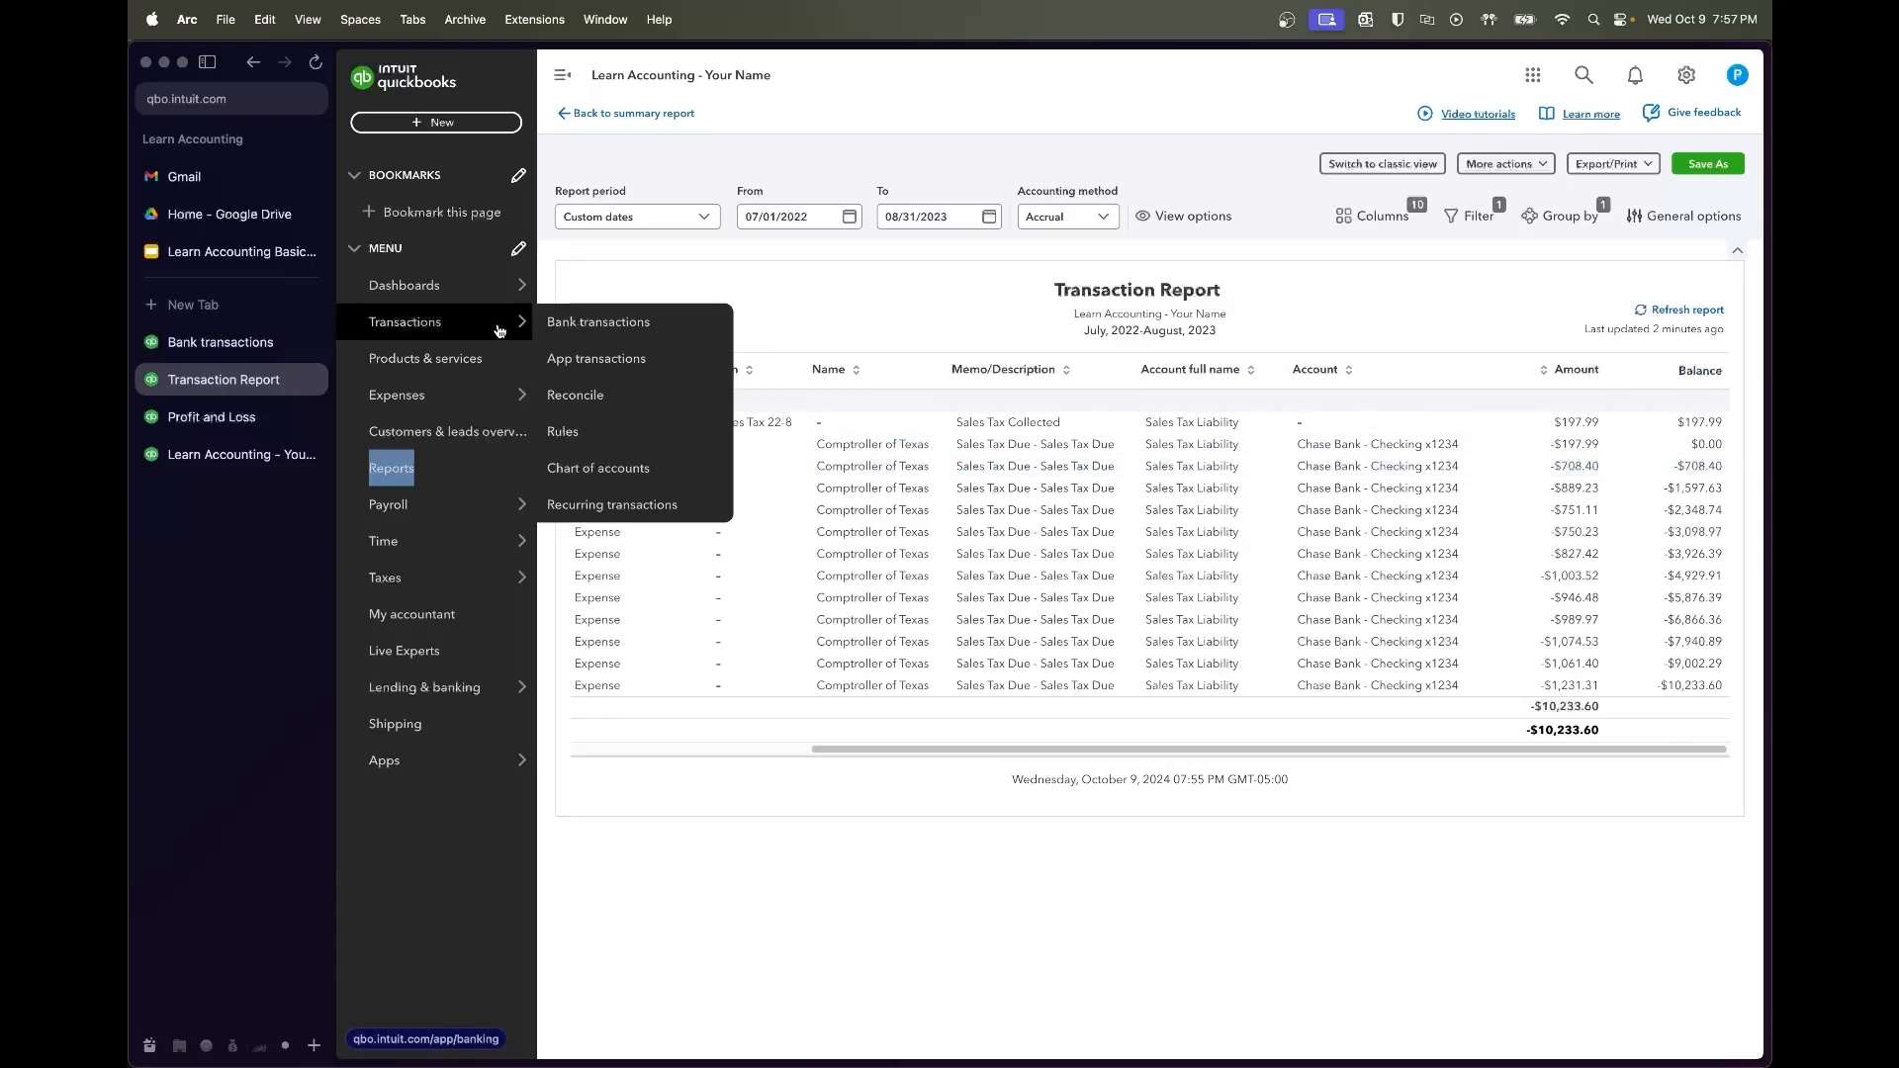
left_click(249, 344)
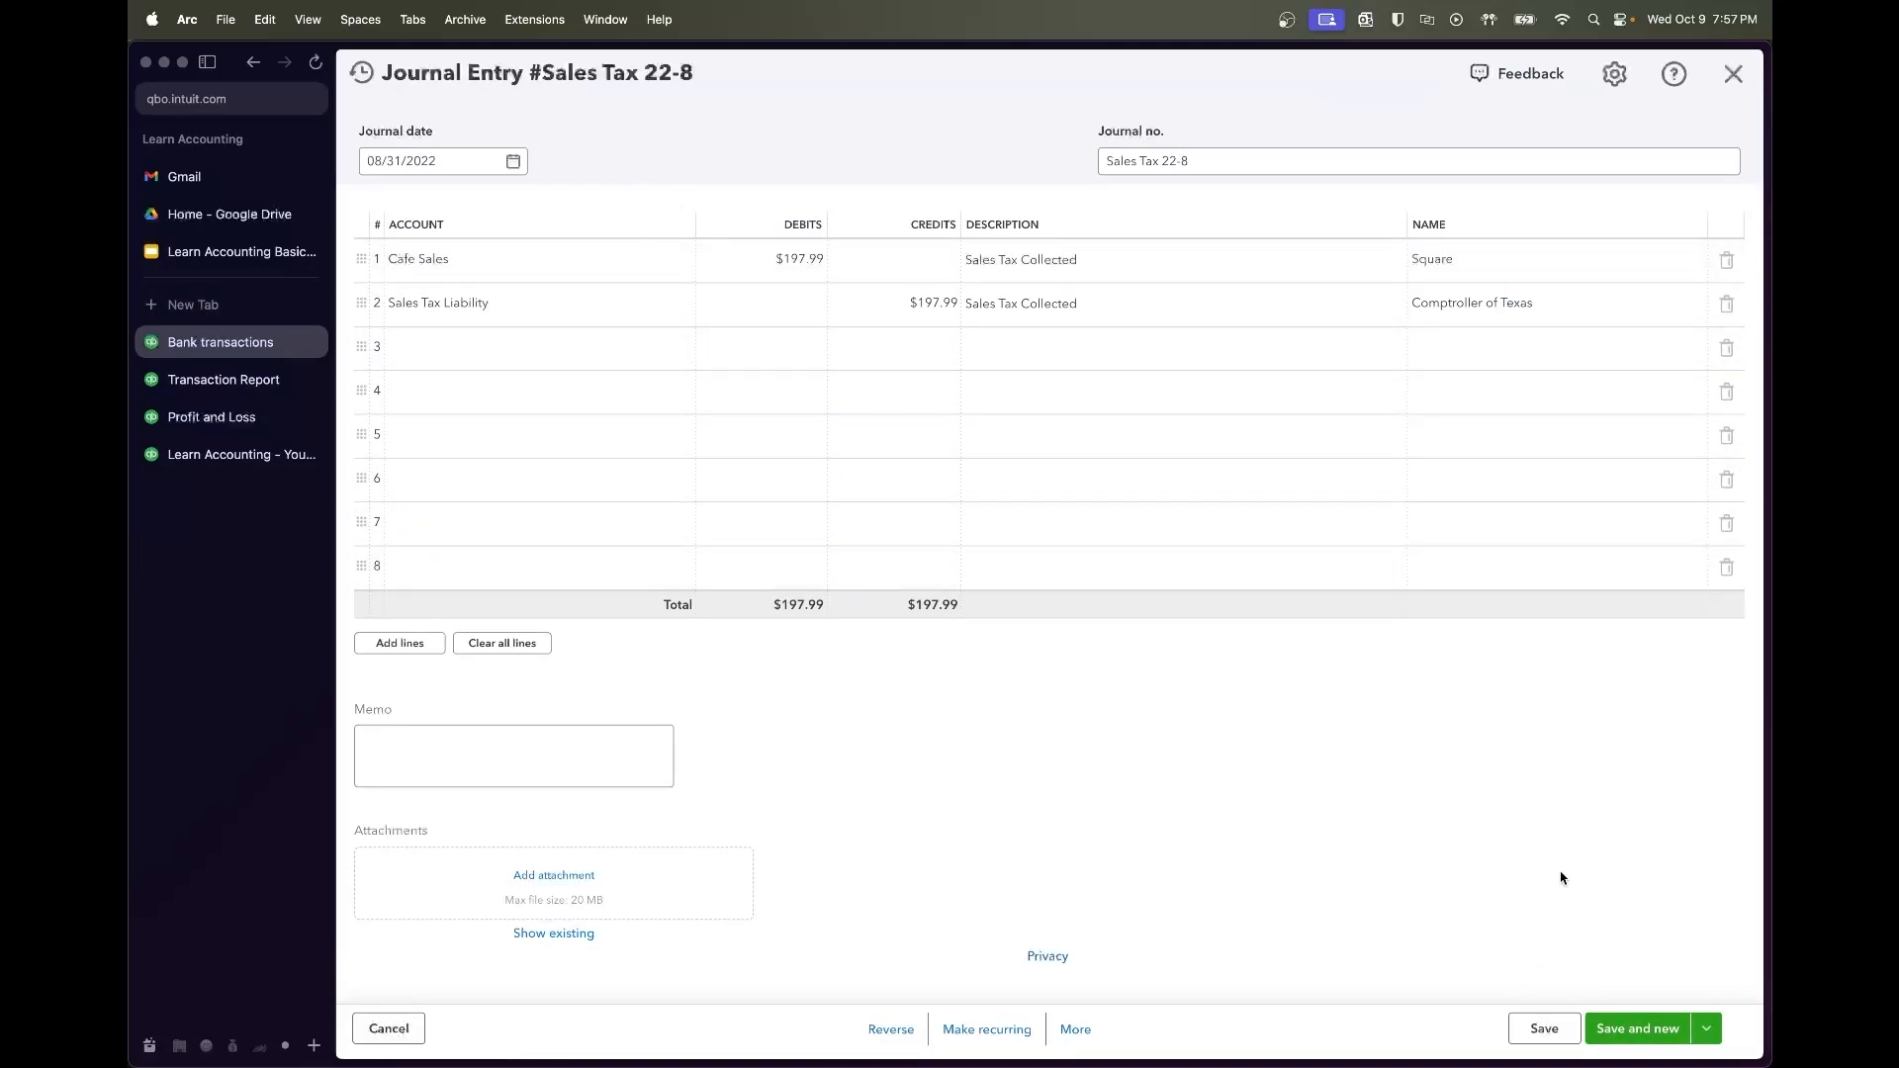
Copy the journal entry and check its number, Sales Tax 22-9
left_click(1075, 1029)
left_click(1064, 880)
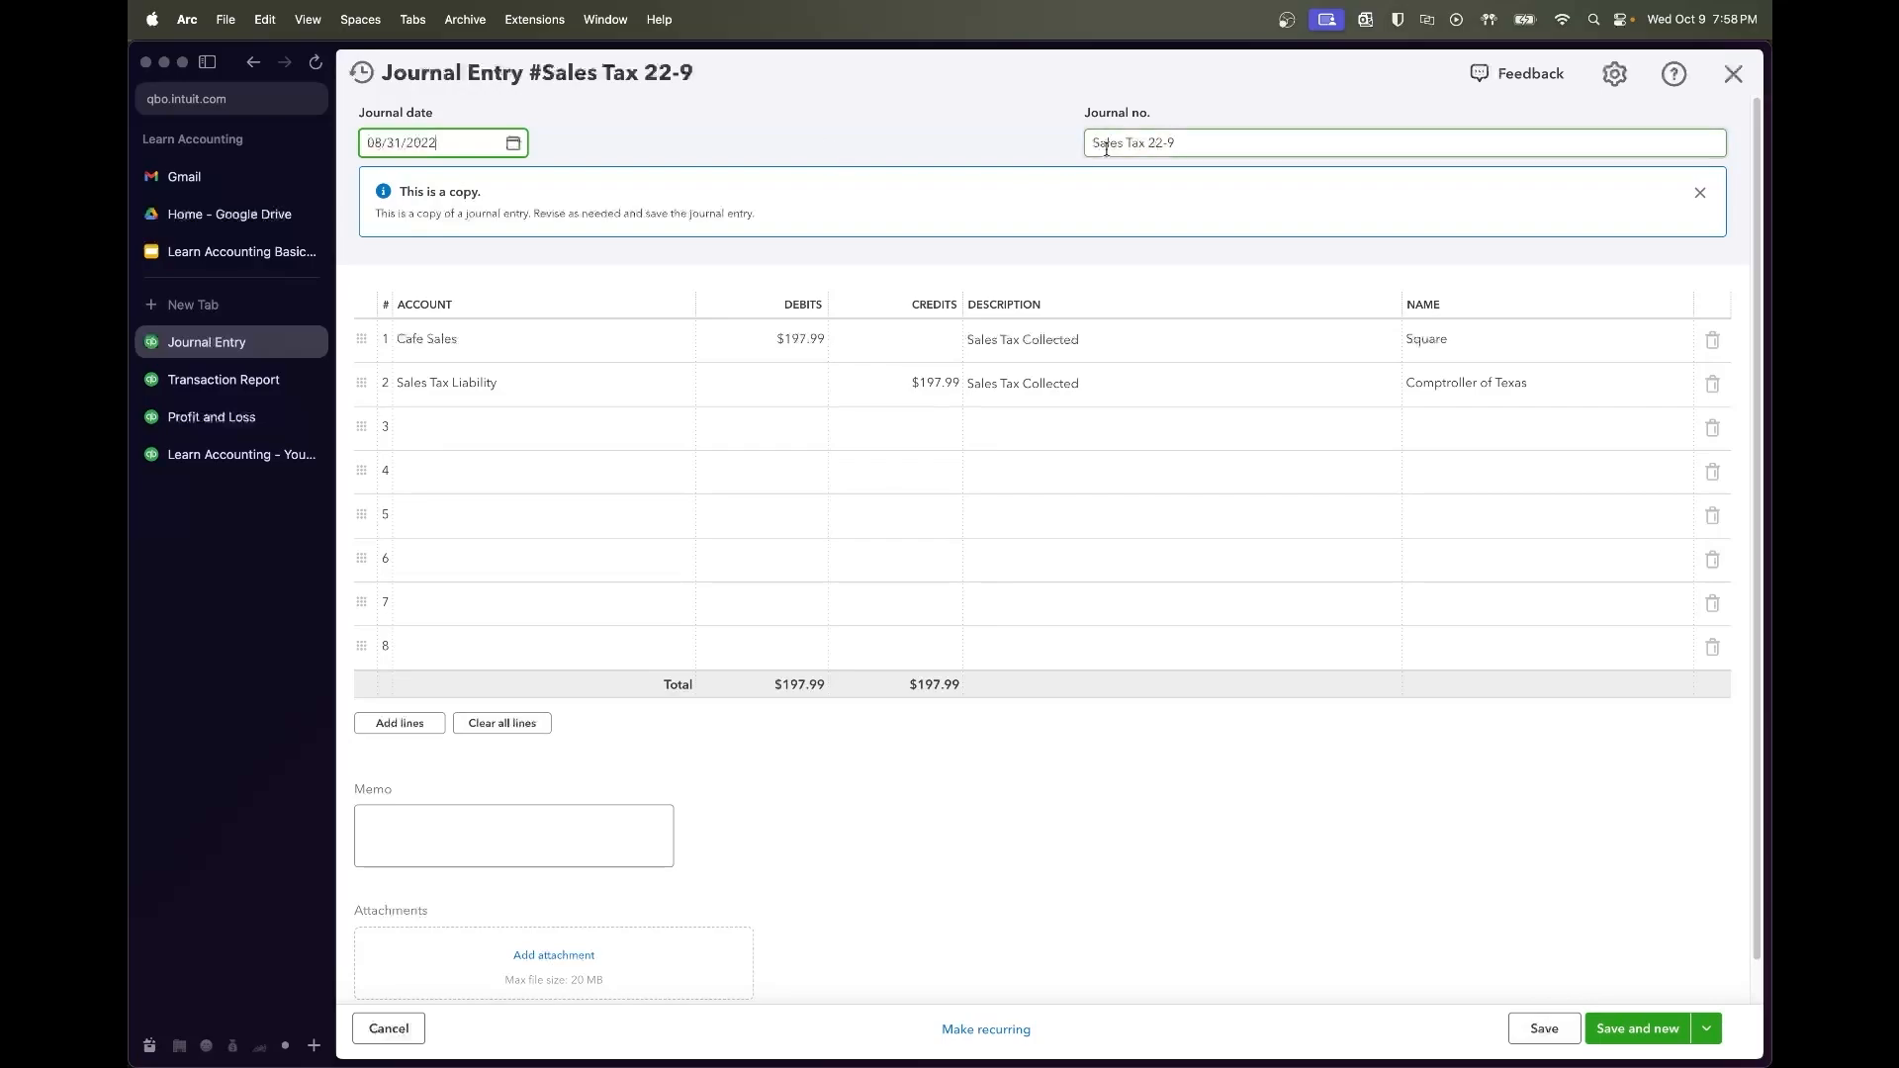
left_click_drag(1087, 144, 1173, 144)
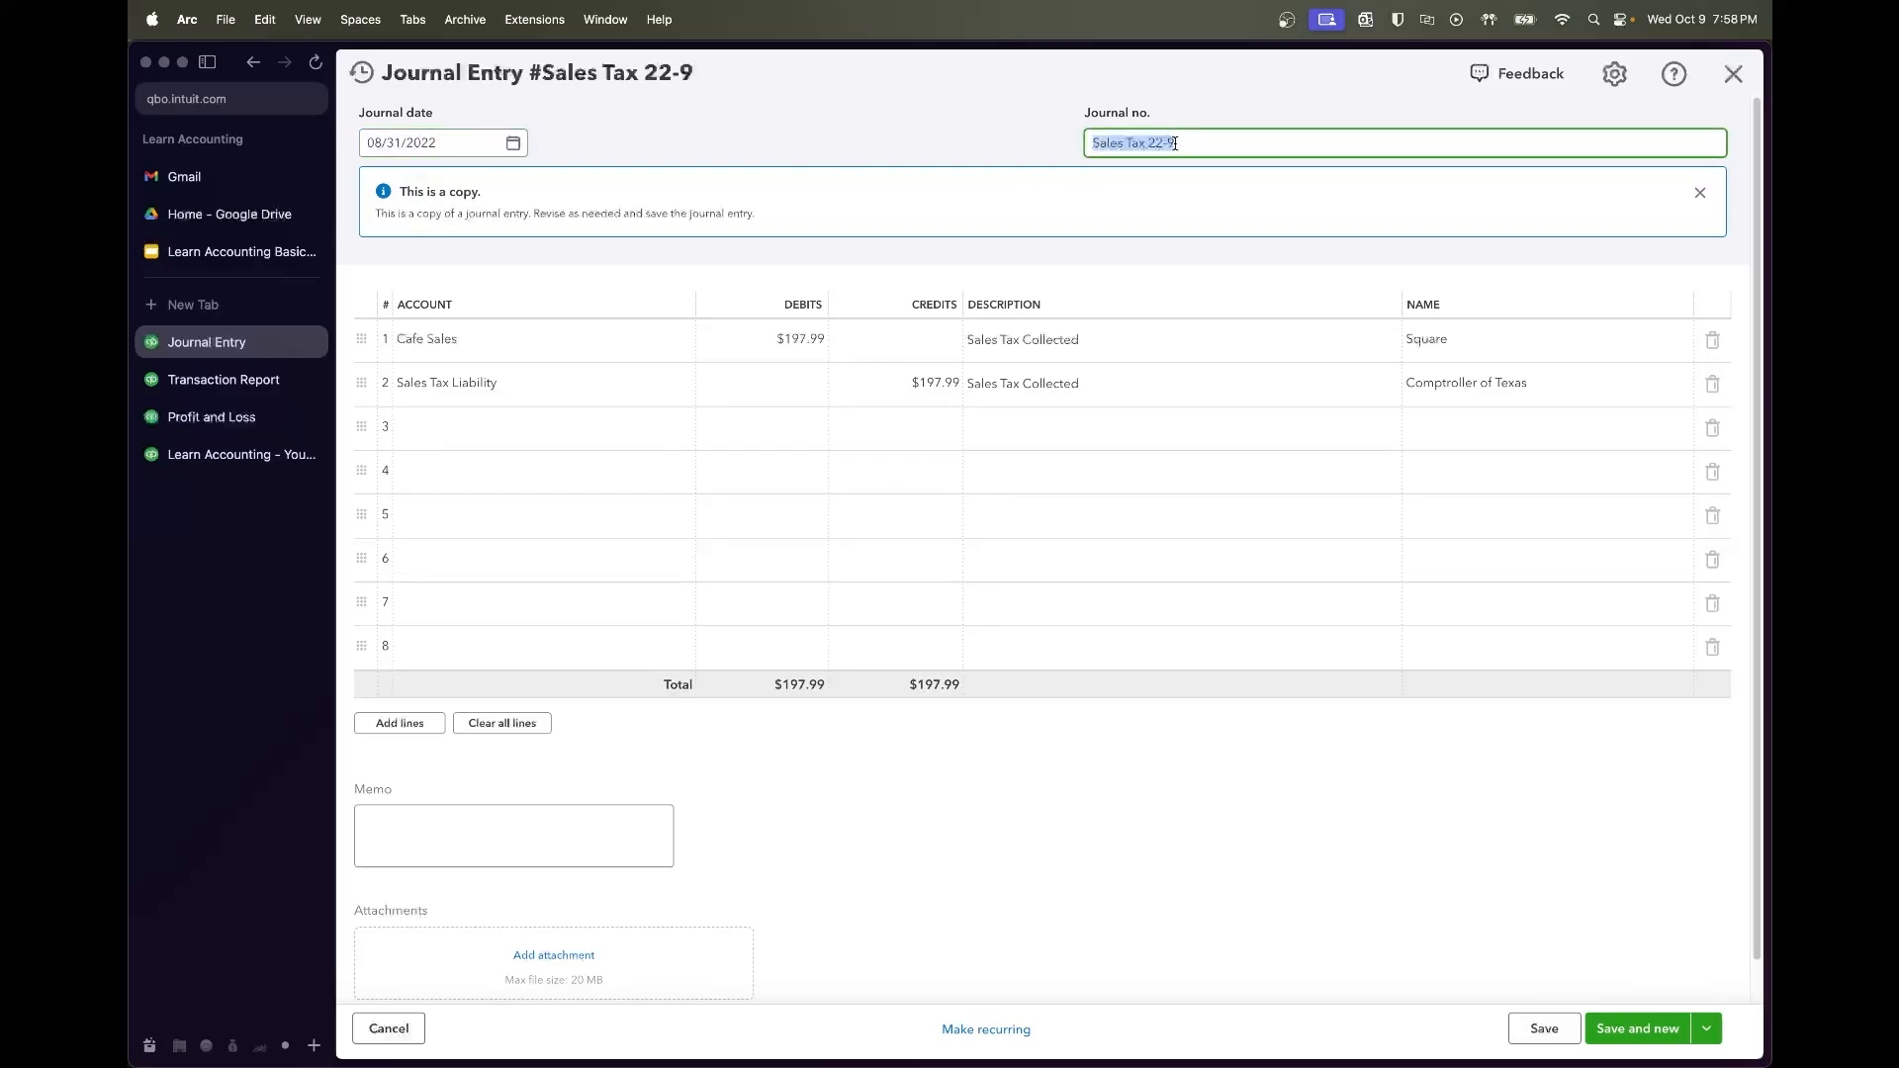
left_click(1187, 144)
Date the copy 09/30/2022 and switch back to the Transaction Report
left_click(513, 145)
left_click(560, 193)
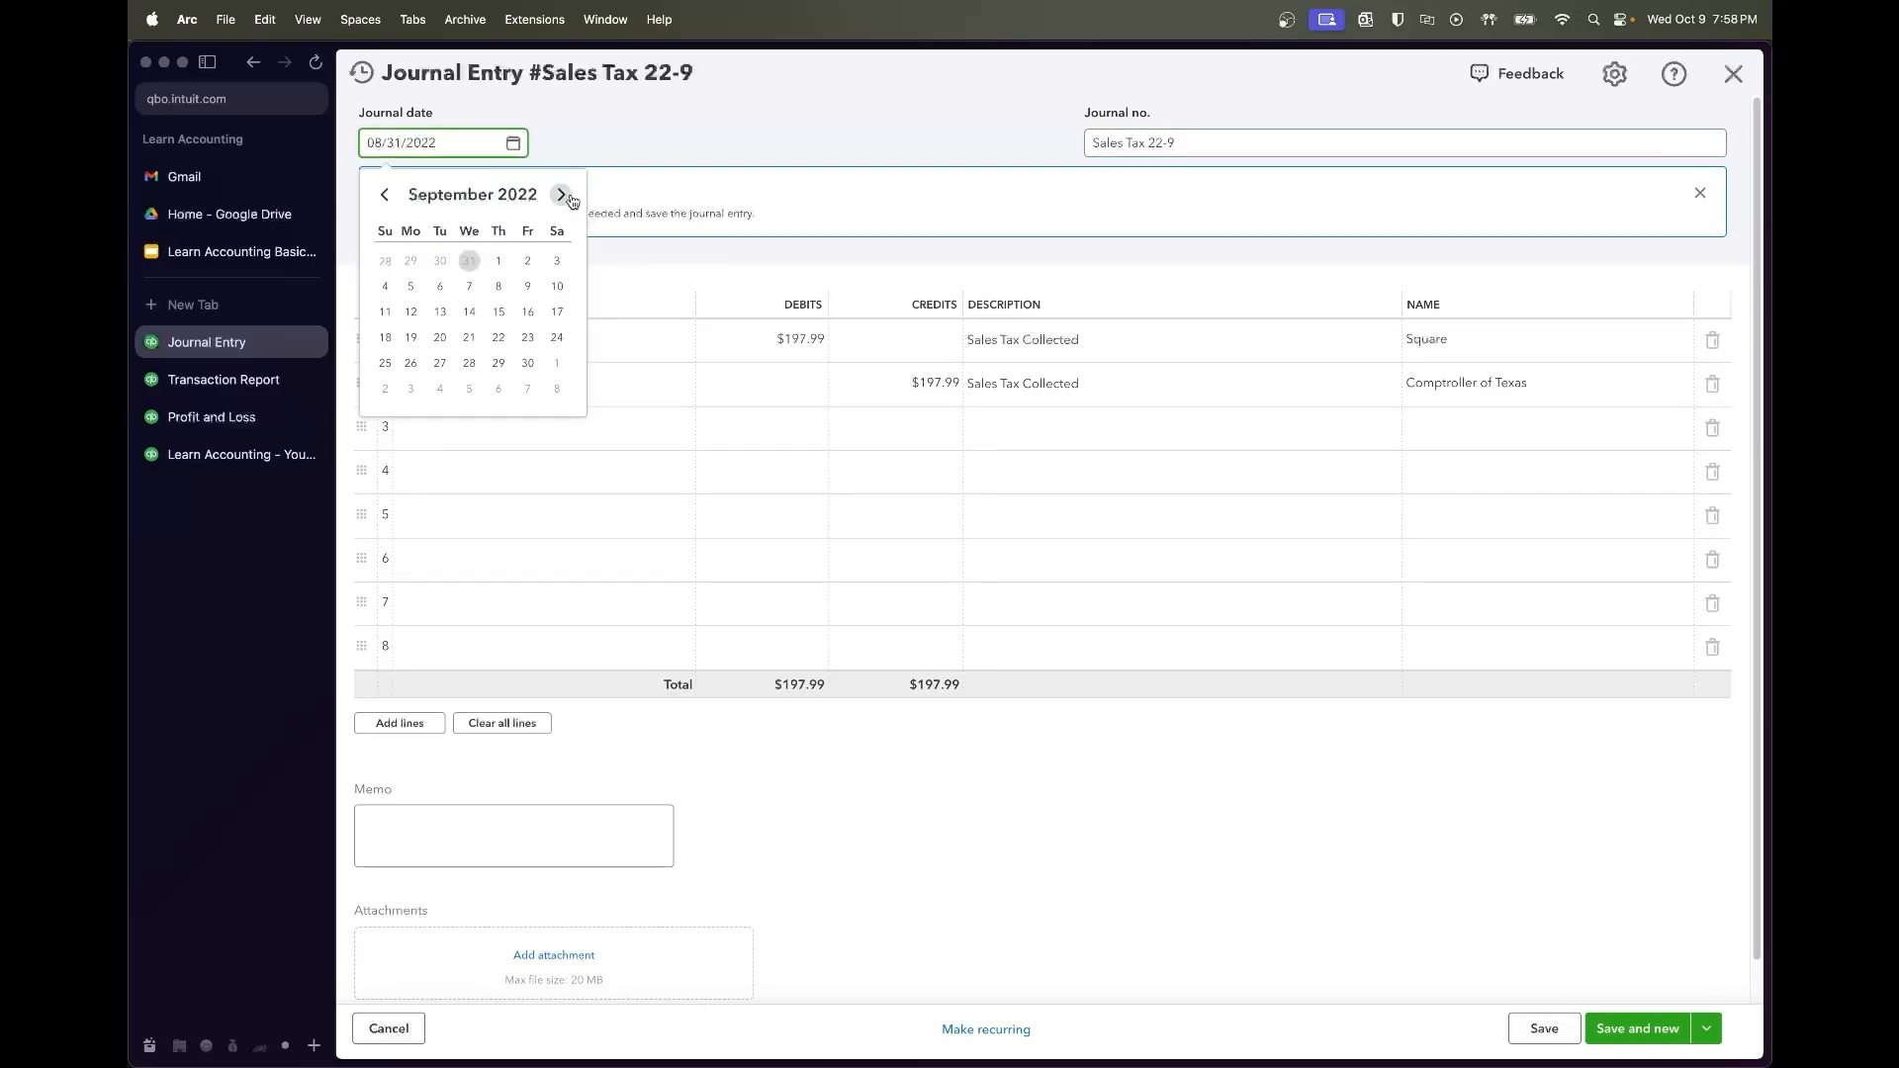
left_click(528, 362)
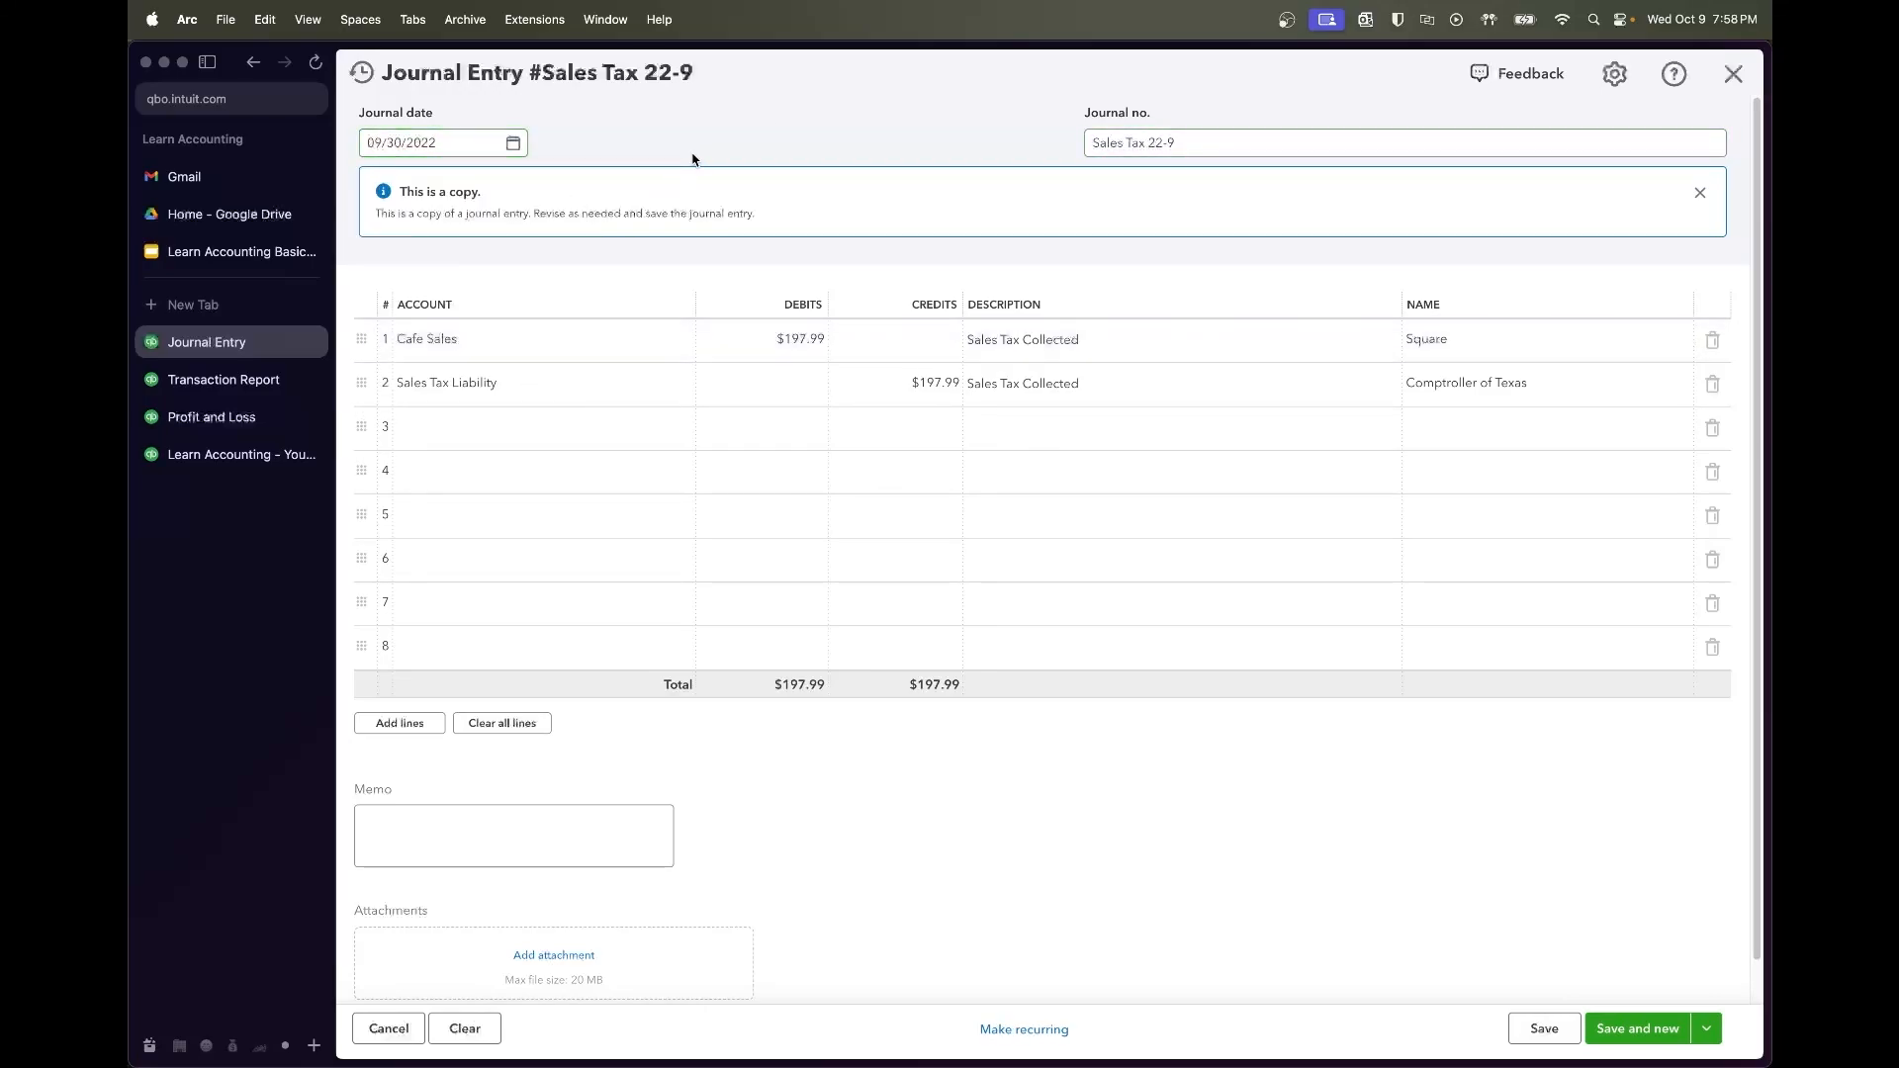
left_click(250, 386)
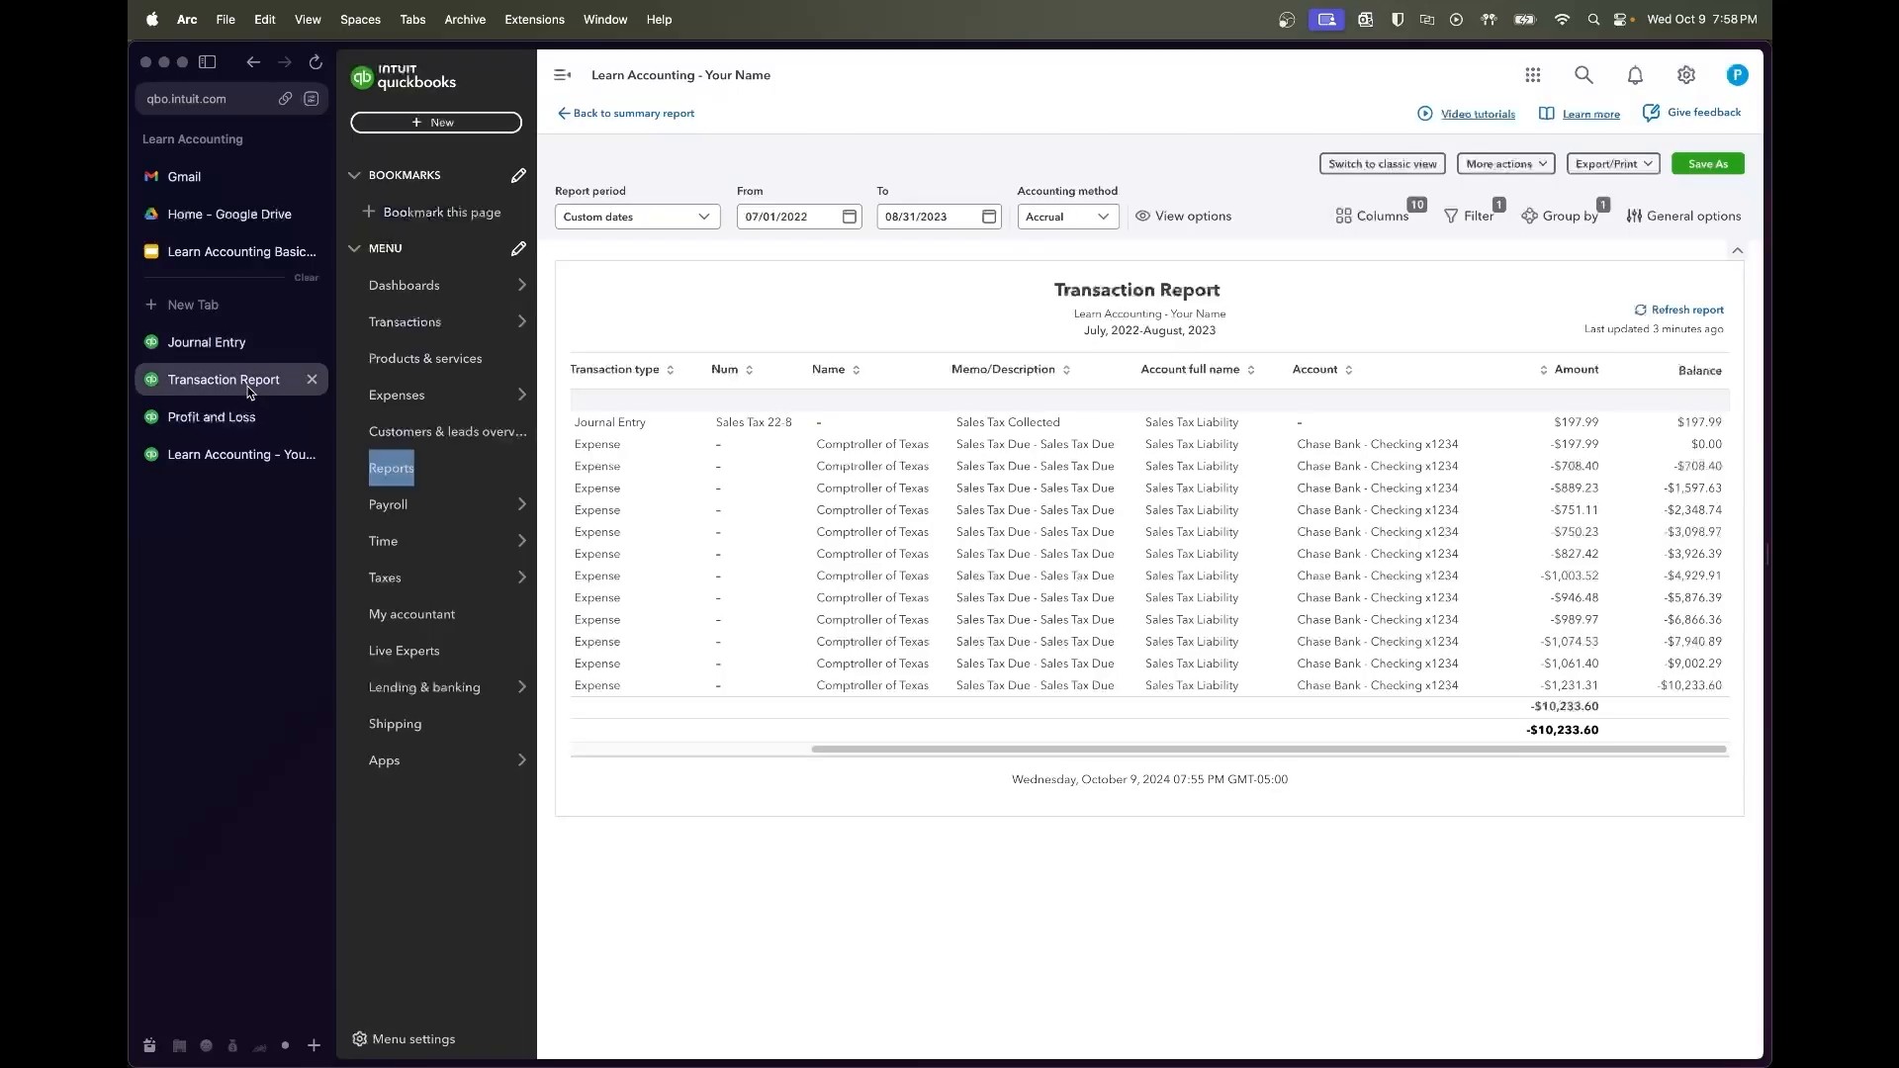
Enter $708.40 as the Cafe Sales debit and Sales Tax Liability credit
left_click(198, 348)
left_click(781, 343)
type("708.40")
left_click(904, 386)
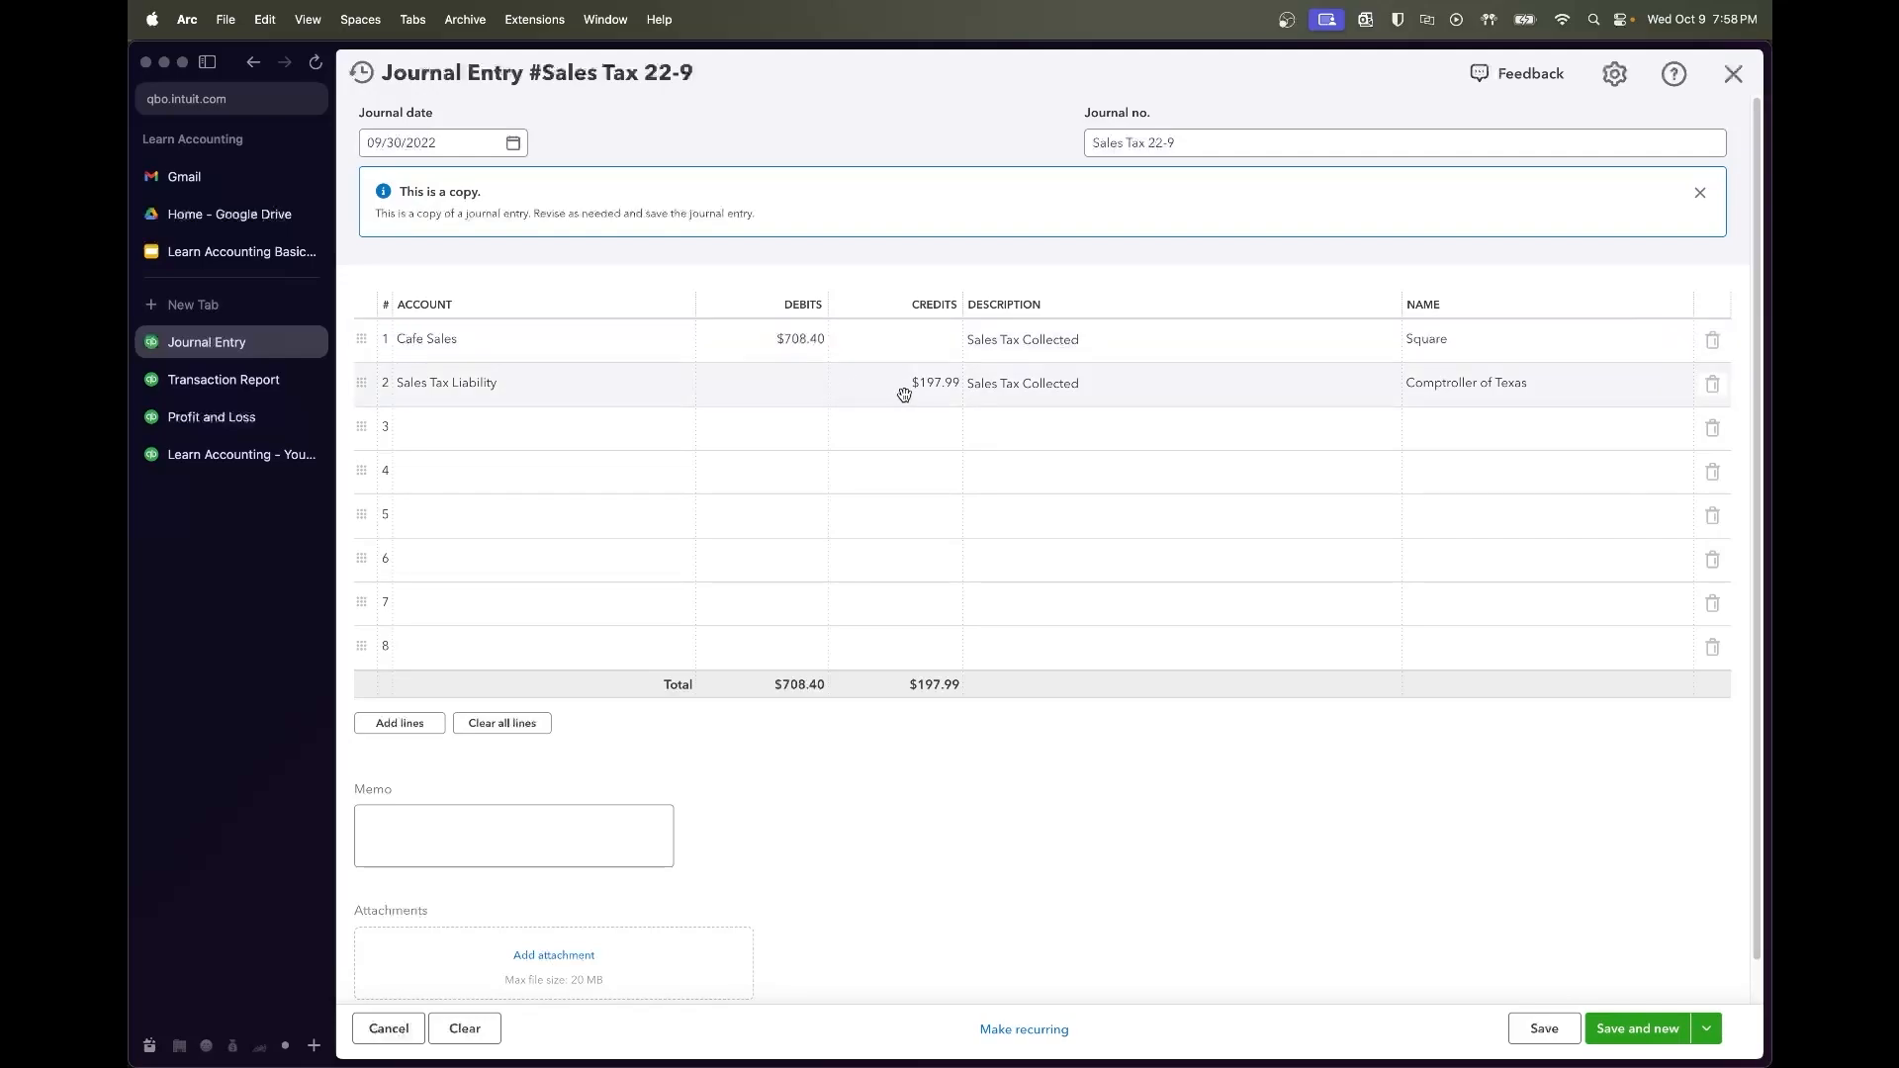
type("708.40")
key("Tab")
left_click(1113, 827)
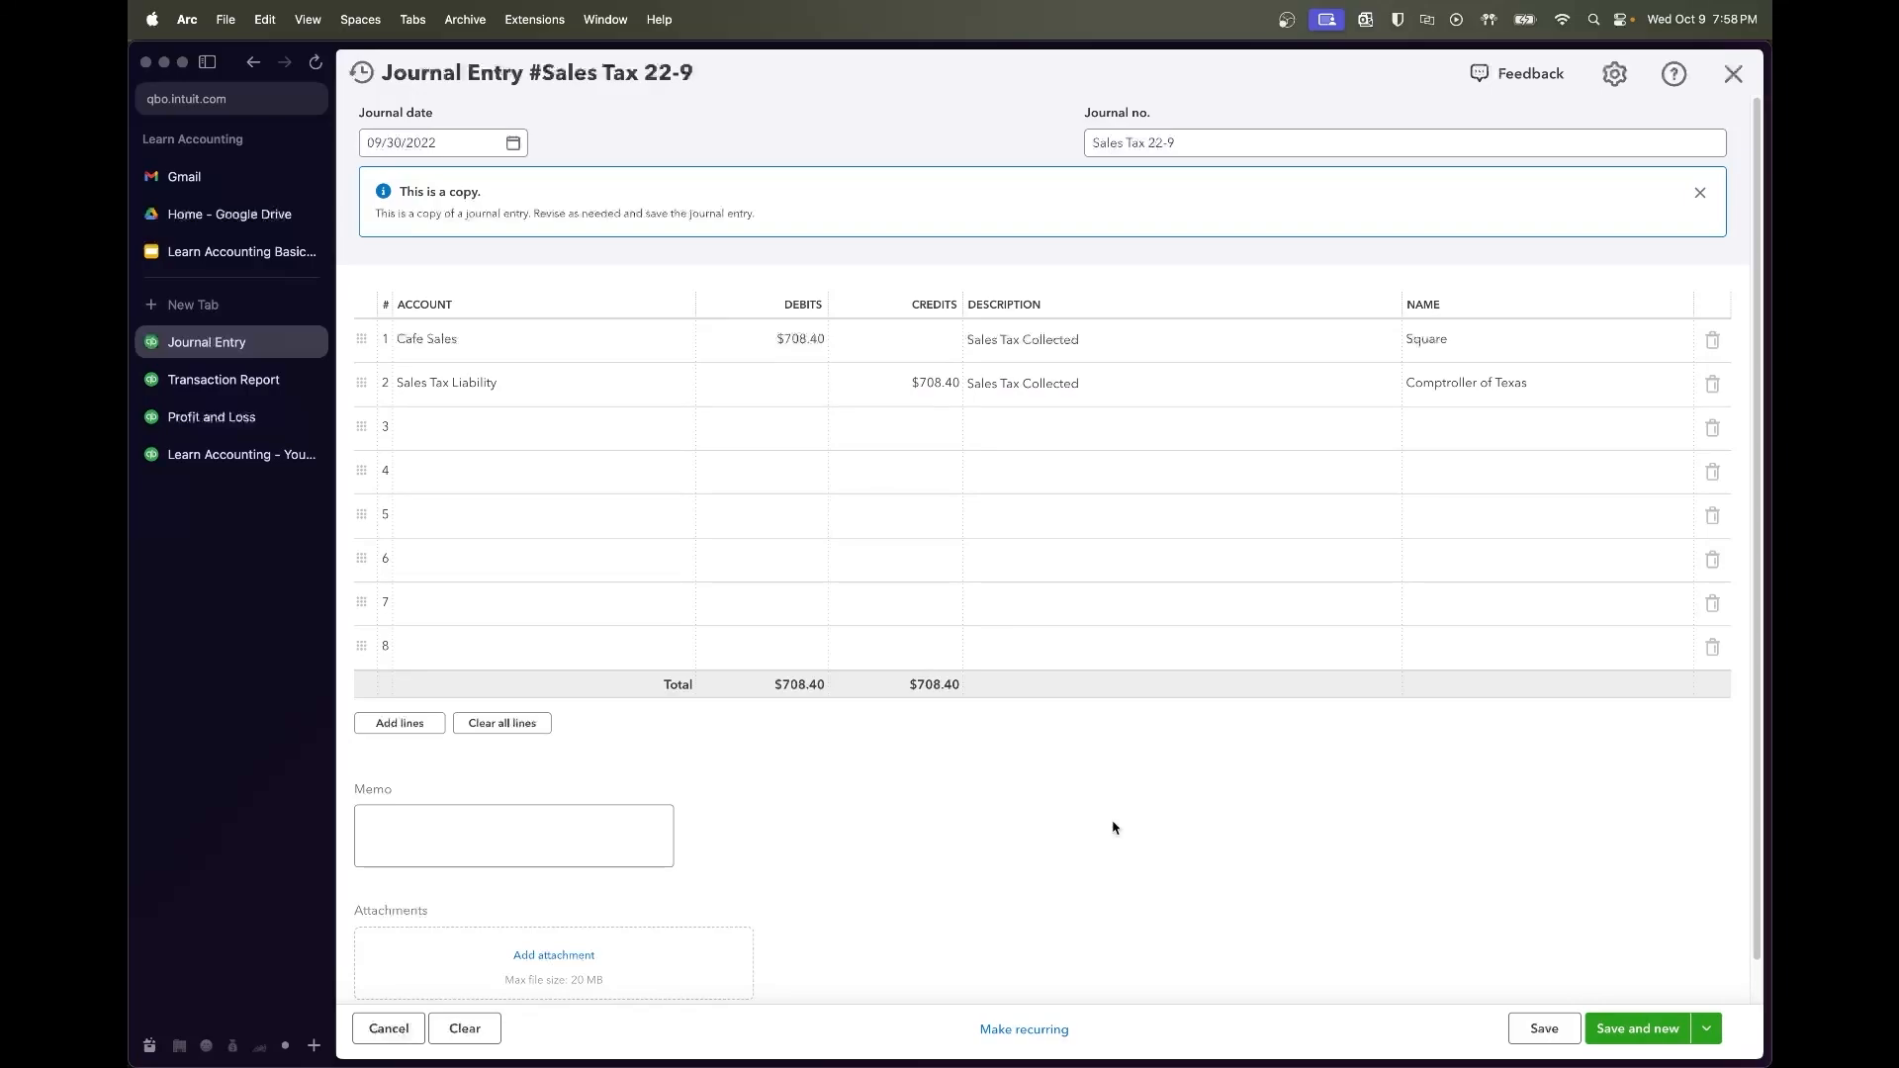
Move the amounts so Cafe Sales is credited 708.40 and the liability debited, then try saving
left_click(879, 343)
type("7")
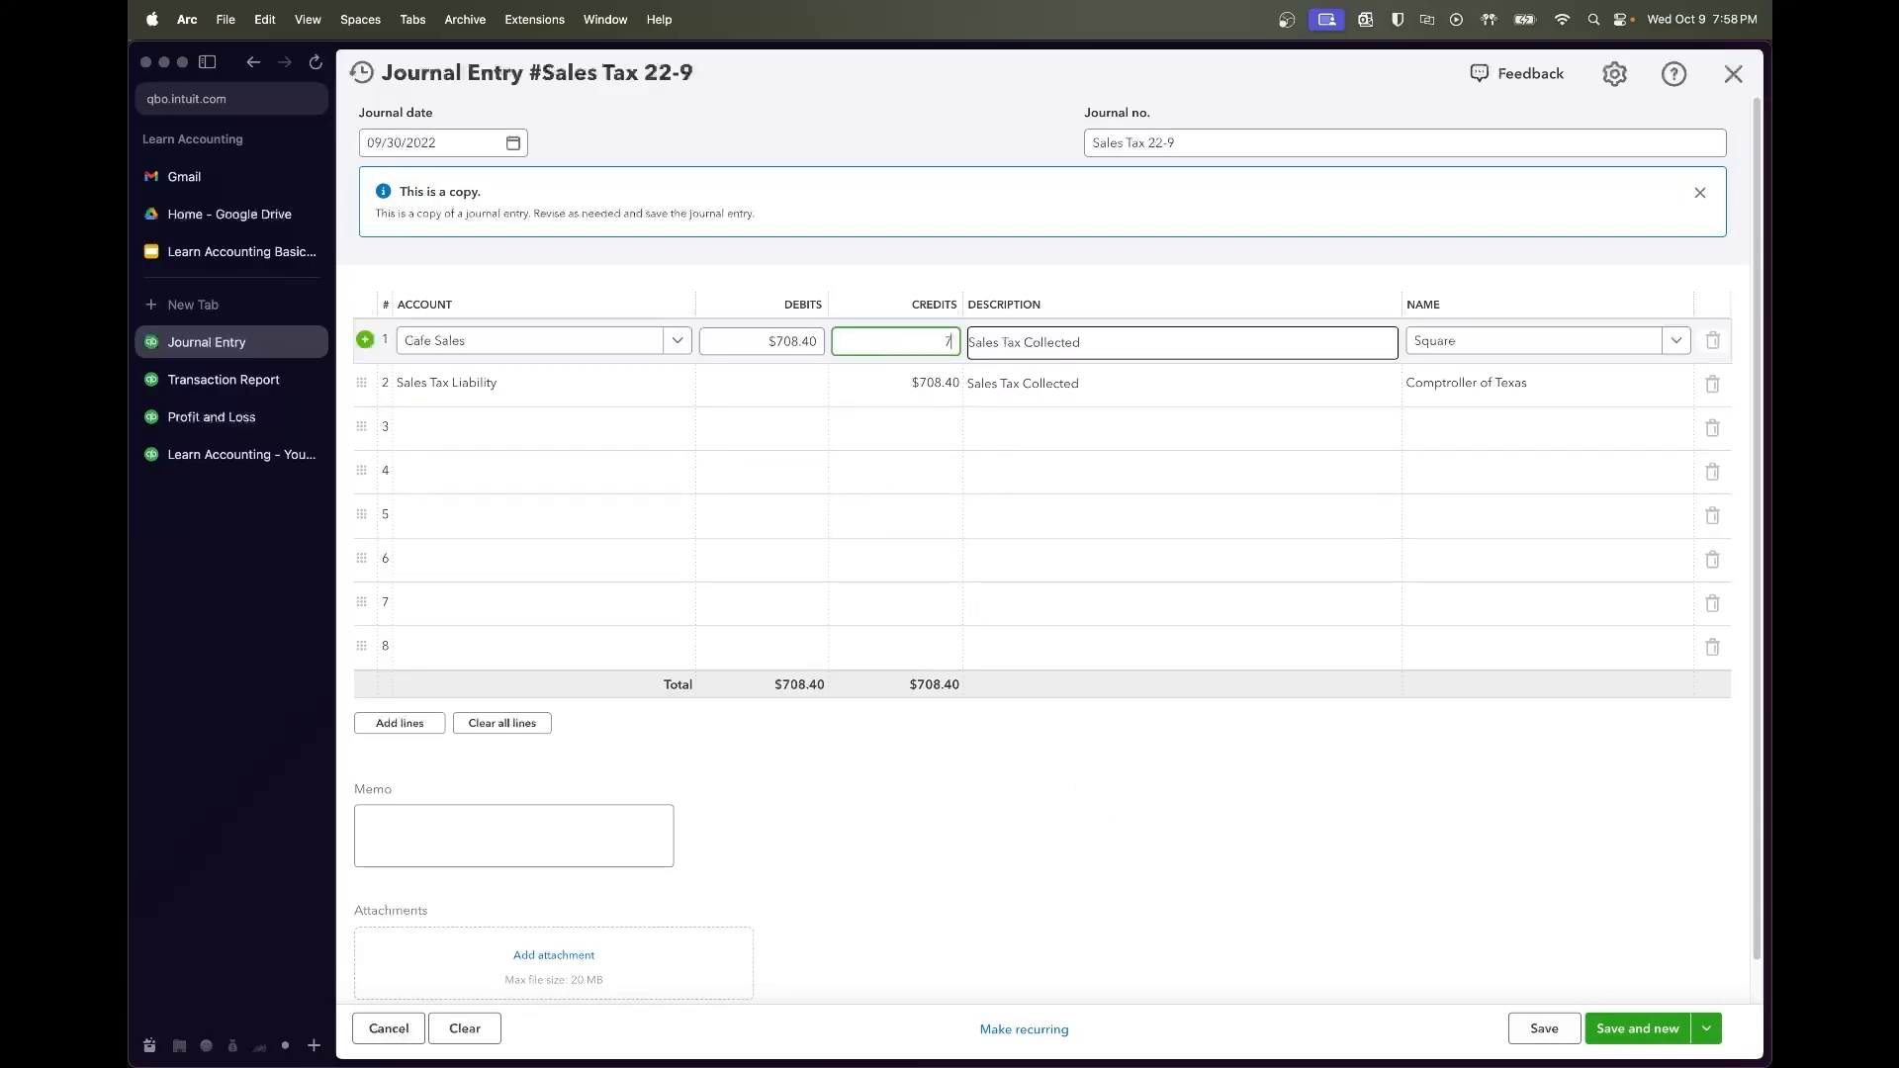
type("08.40")
left_click(866, 371)
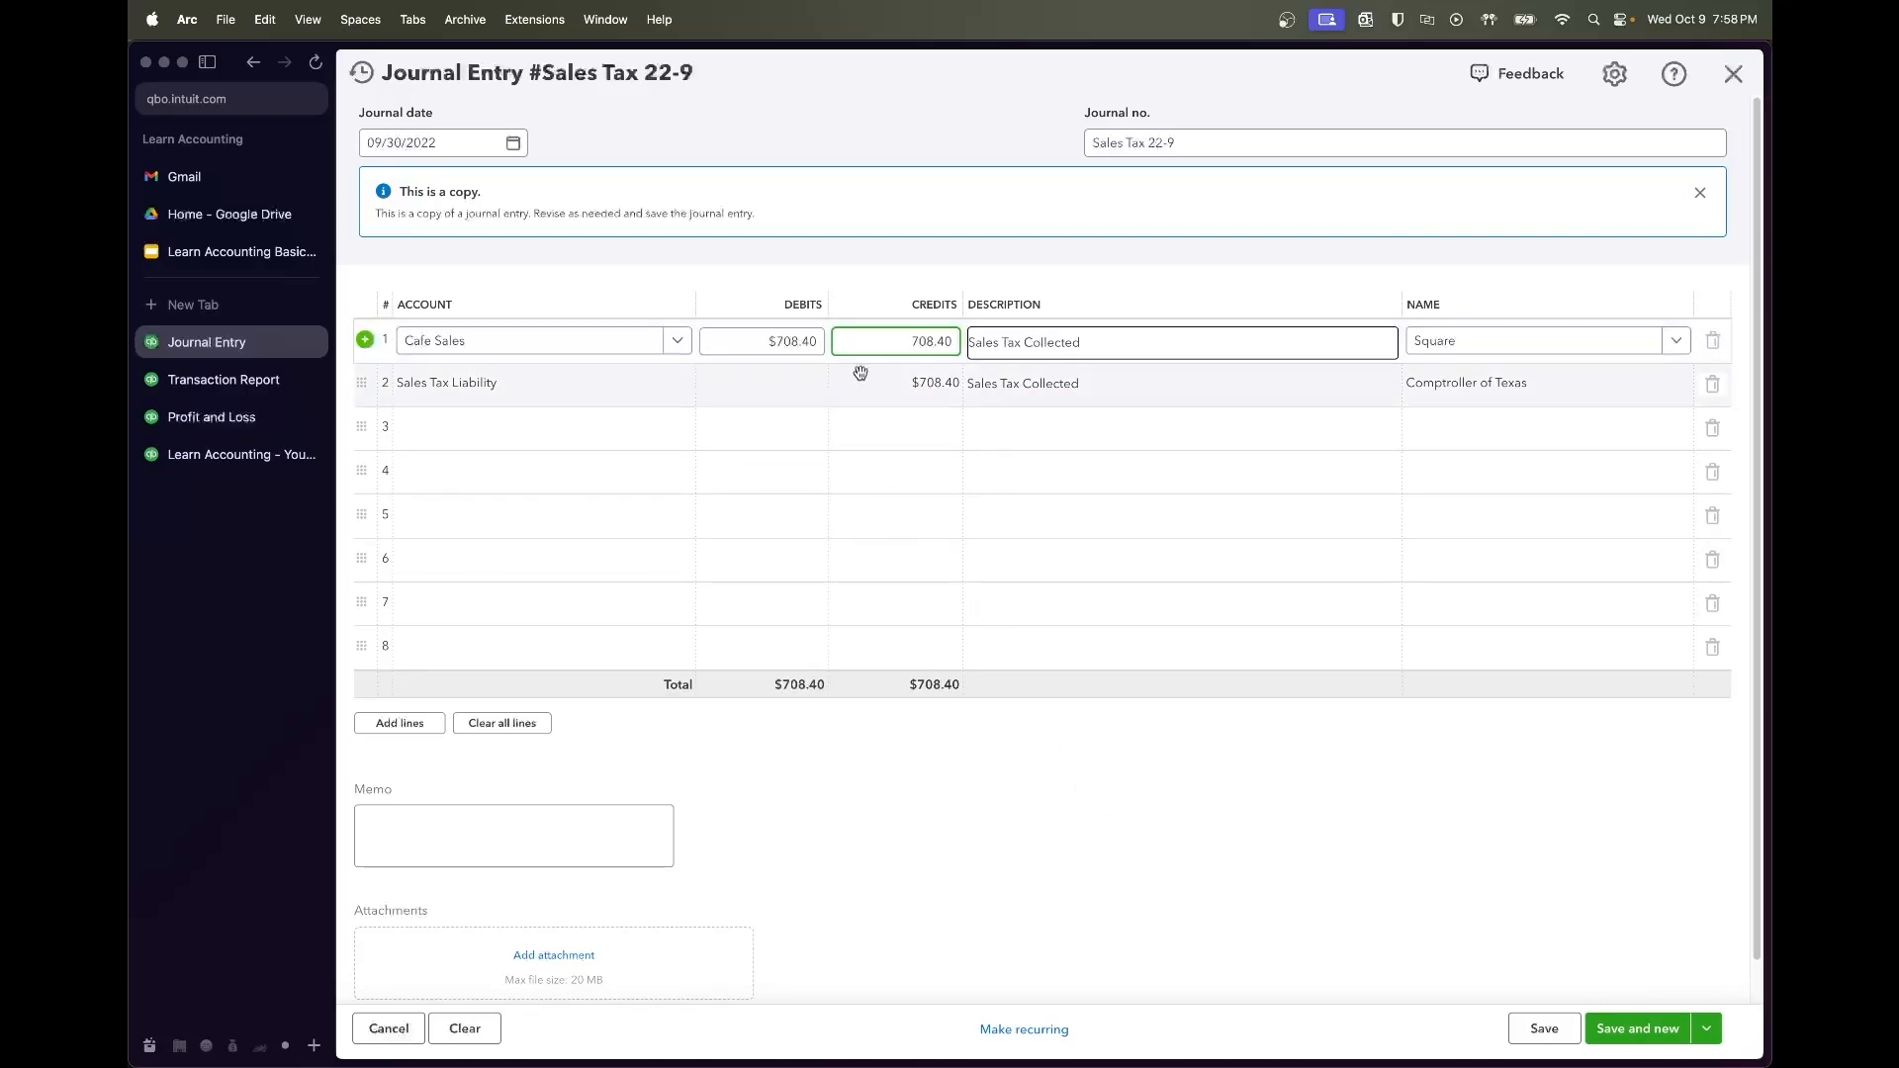
left_click(791, 383)
type("709.40")
key("Tab")
left_click(875, 752)
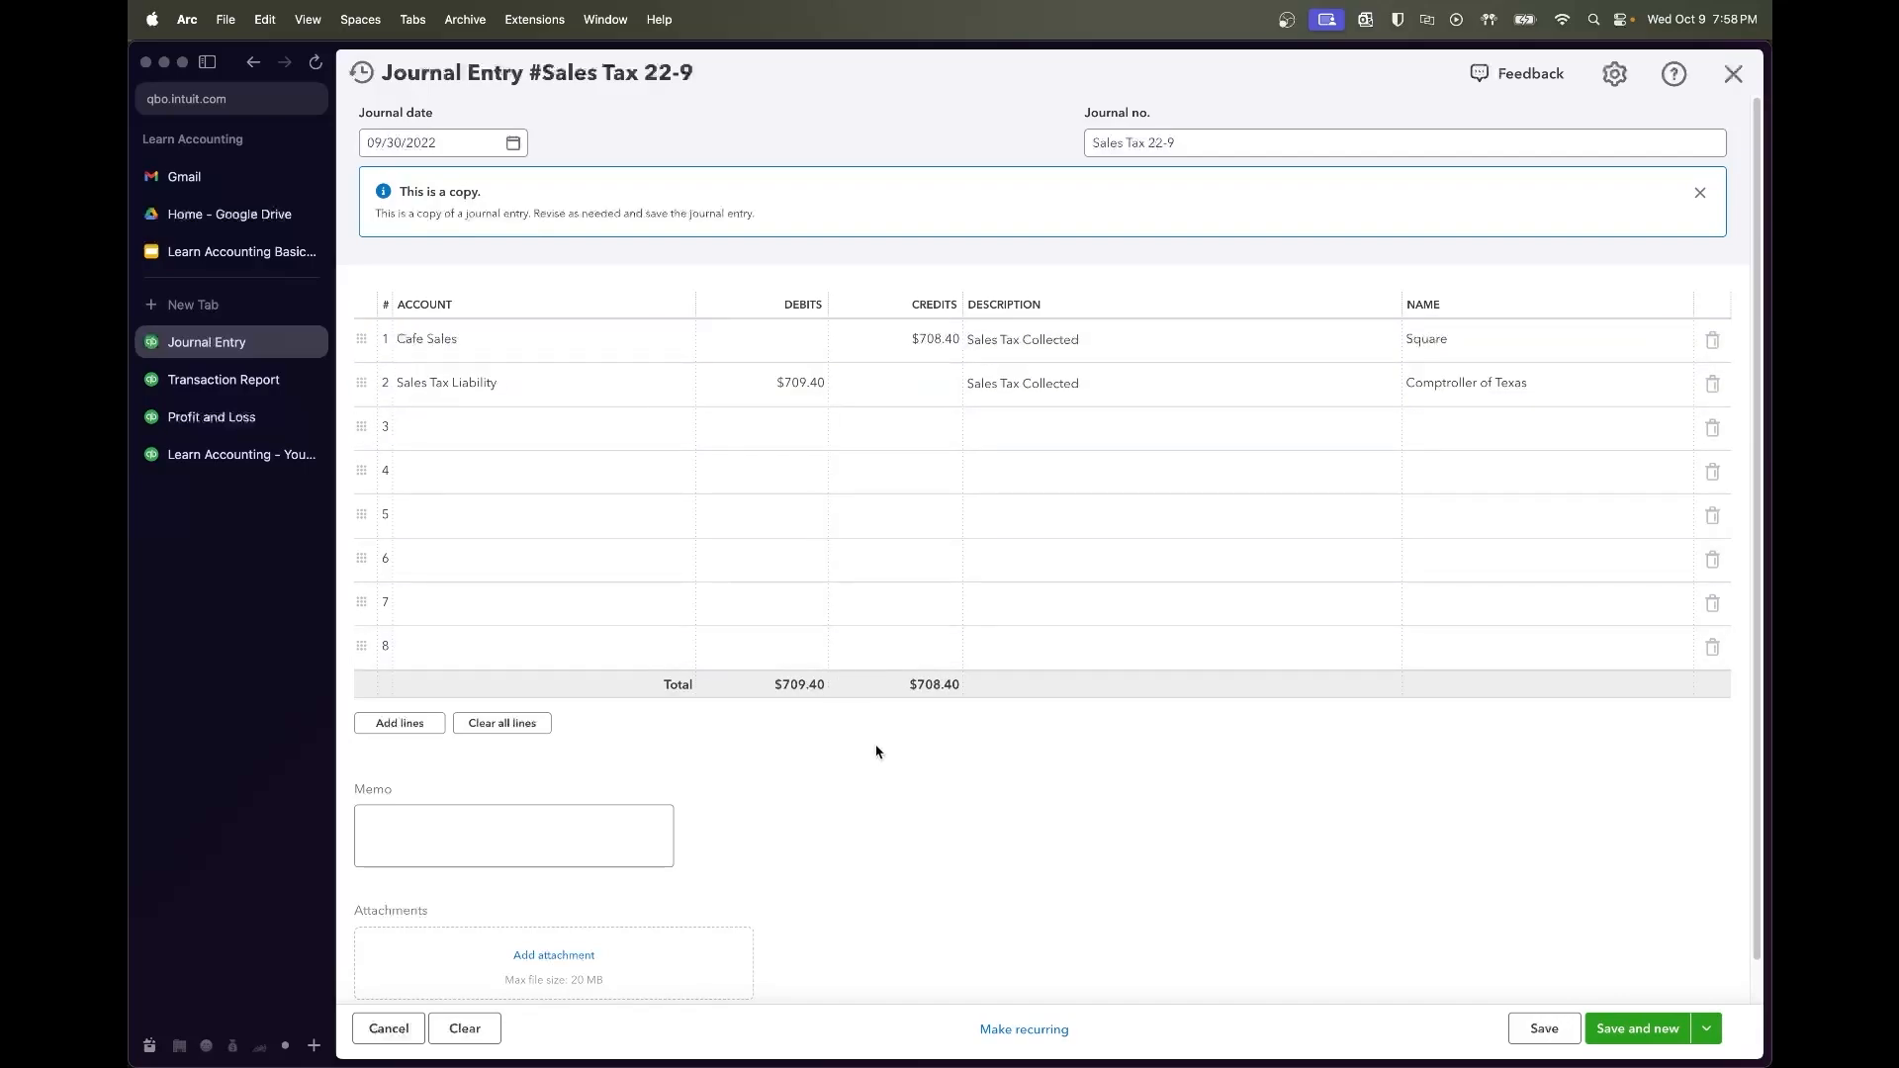
left_click(1536, 1031)
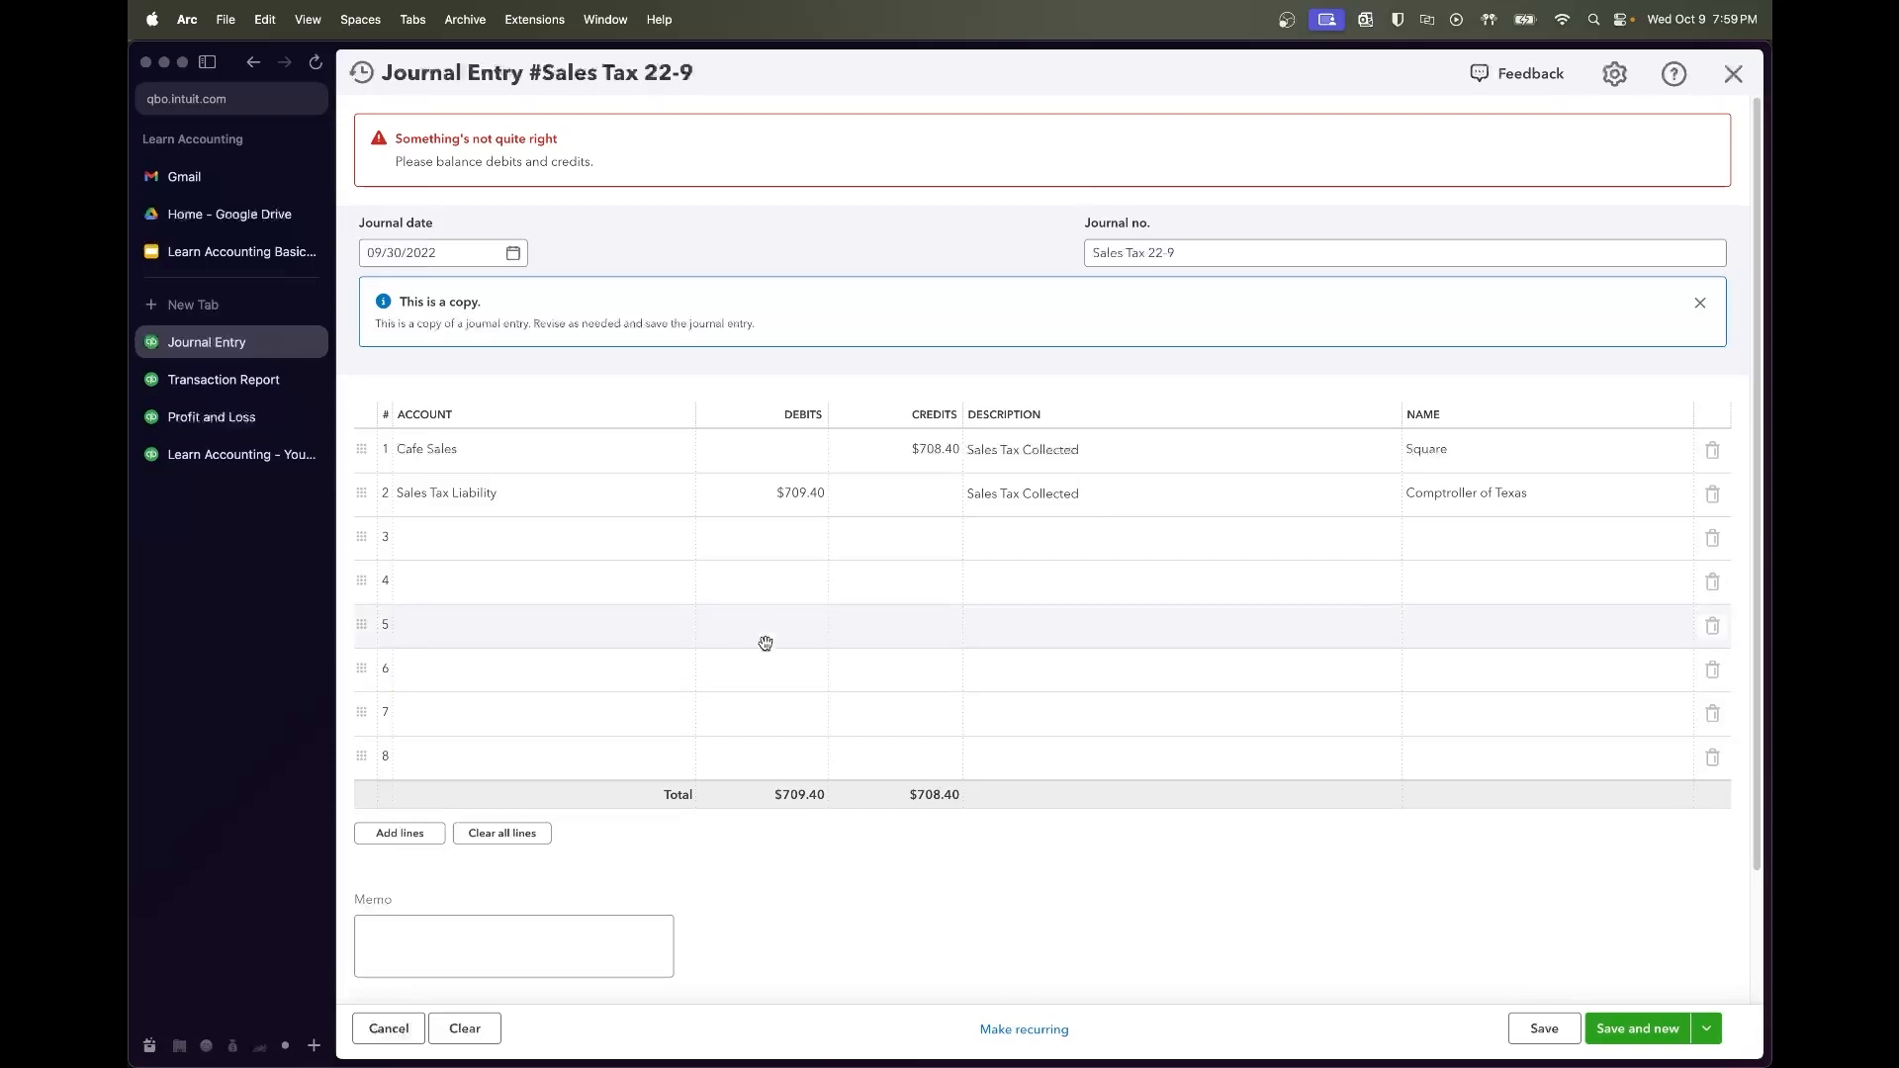
Correct the 709.40 typo to 708.40, save the balanced entry, and return to the report
left_click(782, 504)
type("708.40")
key("Tab")
left_click(925, 900)
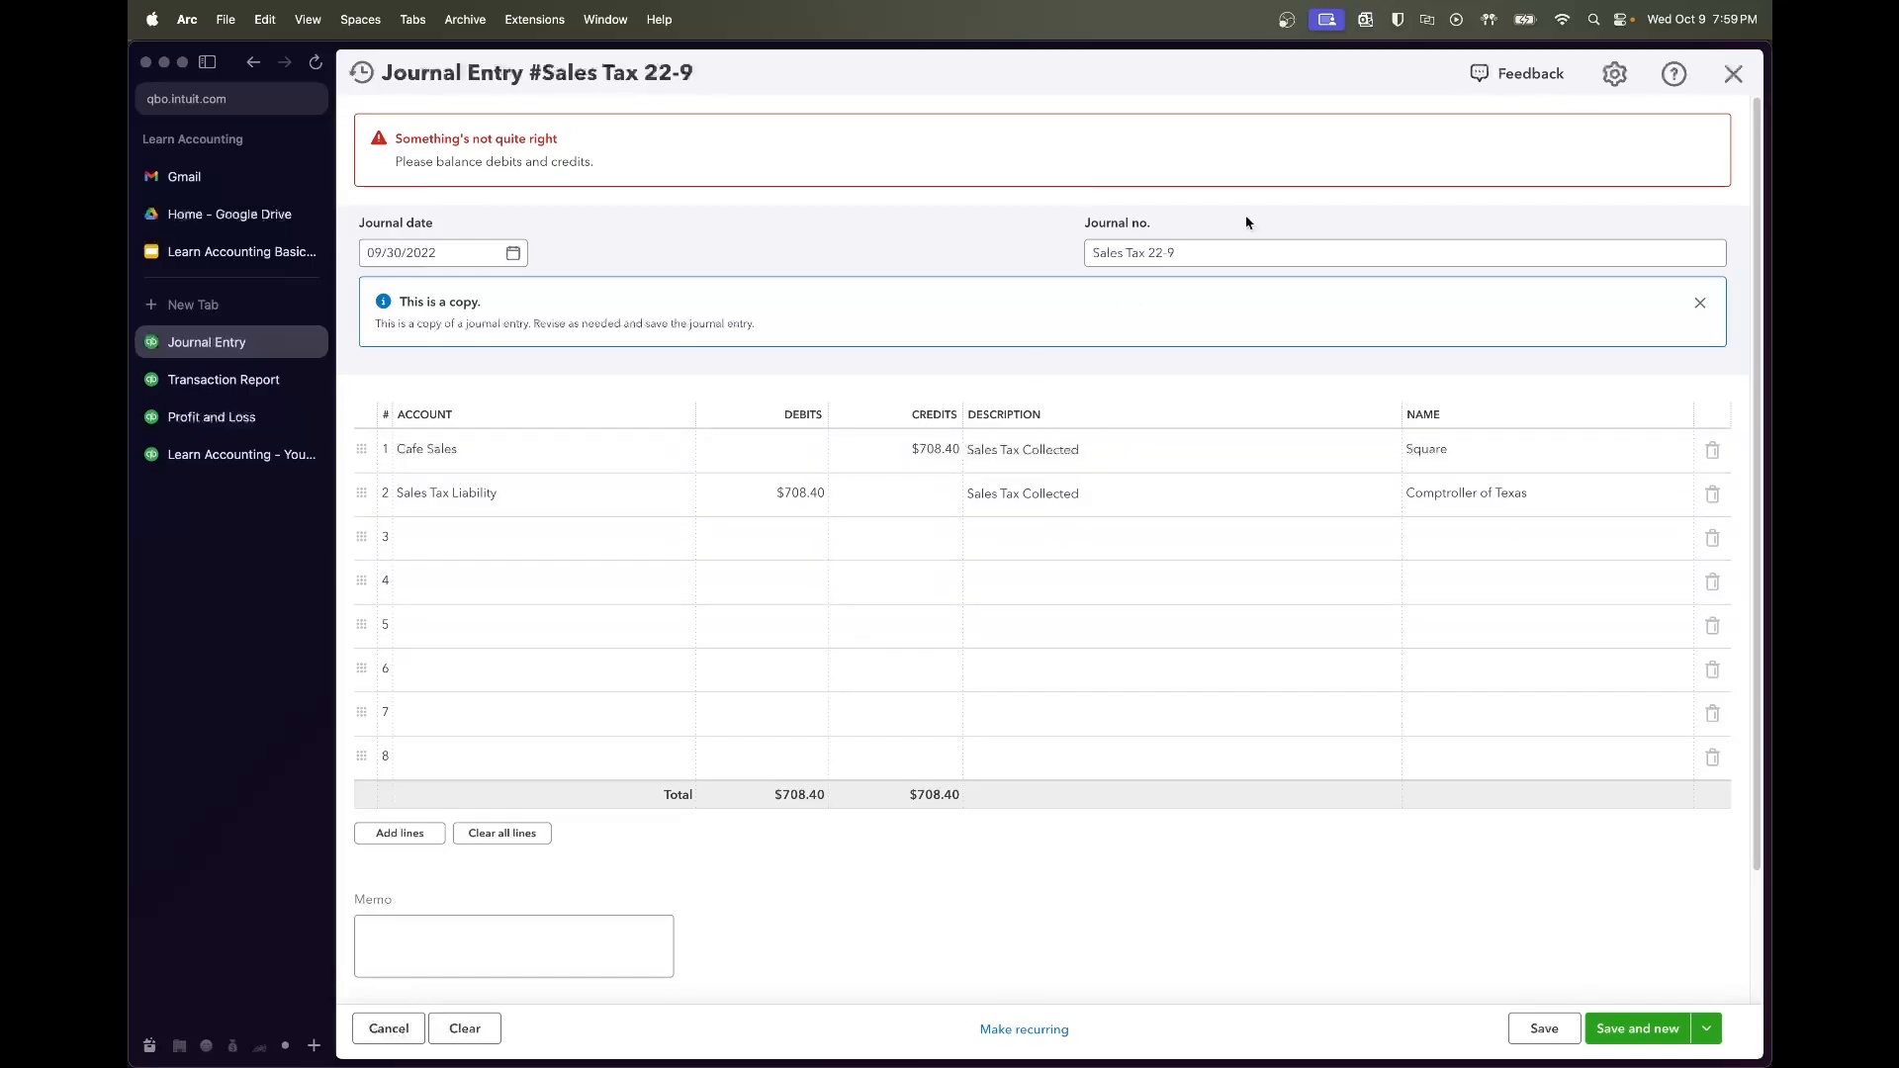
scroll(788, 310, "down", 2)
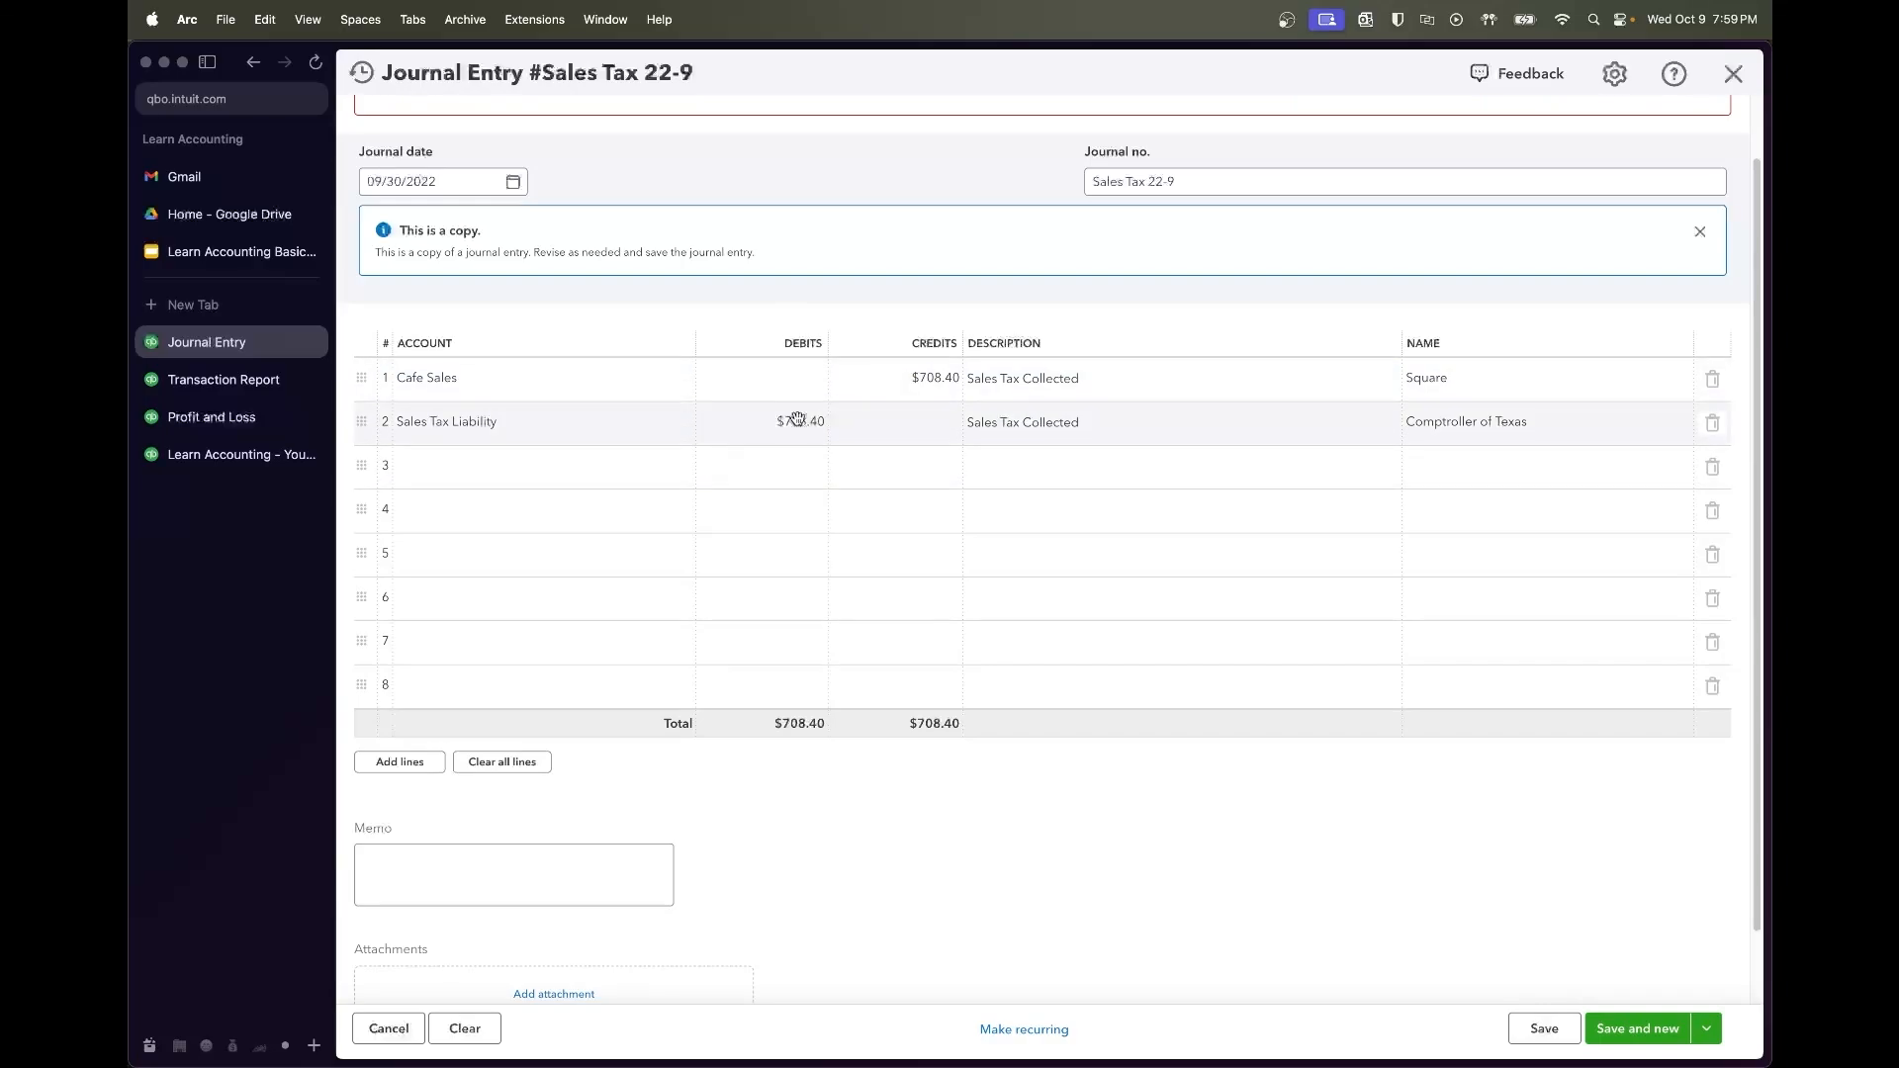
left_click(1549, 1031)
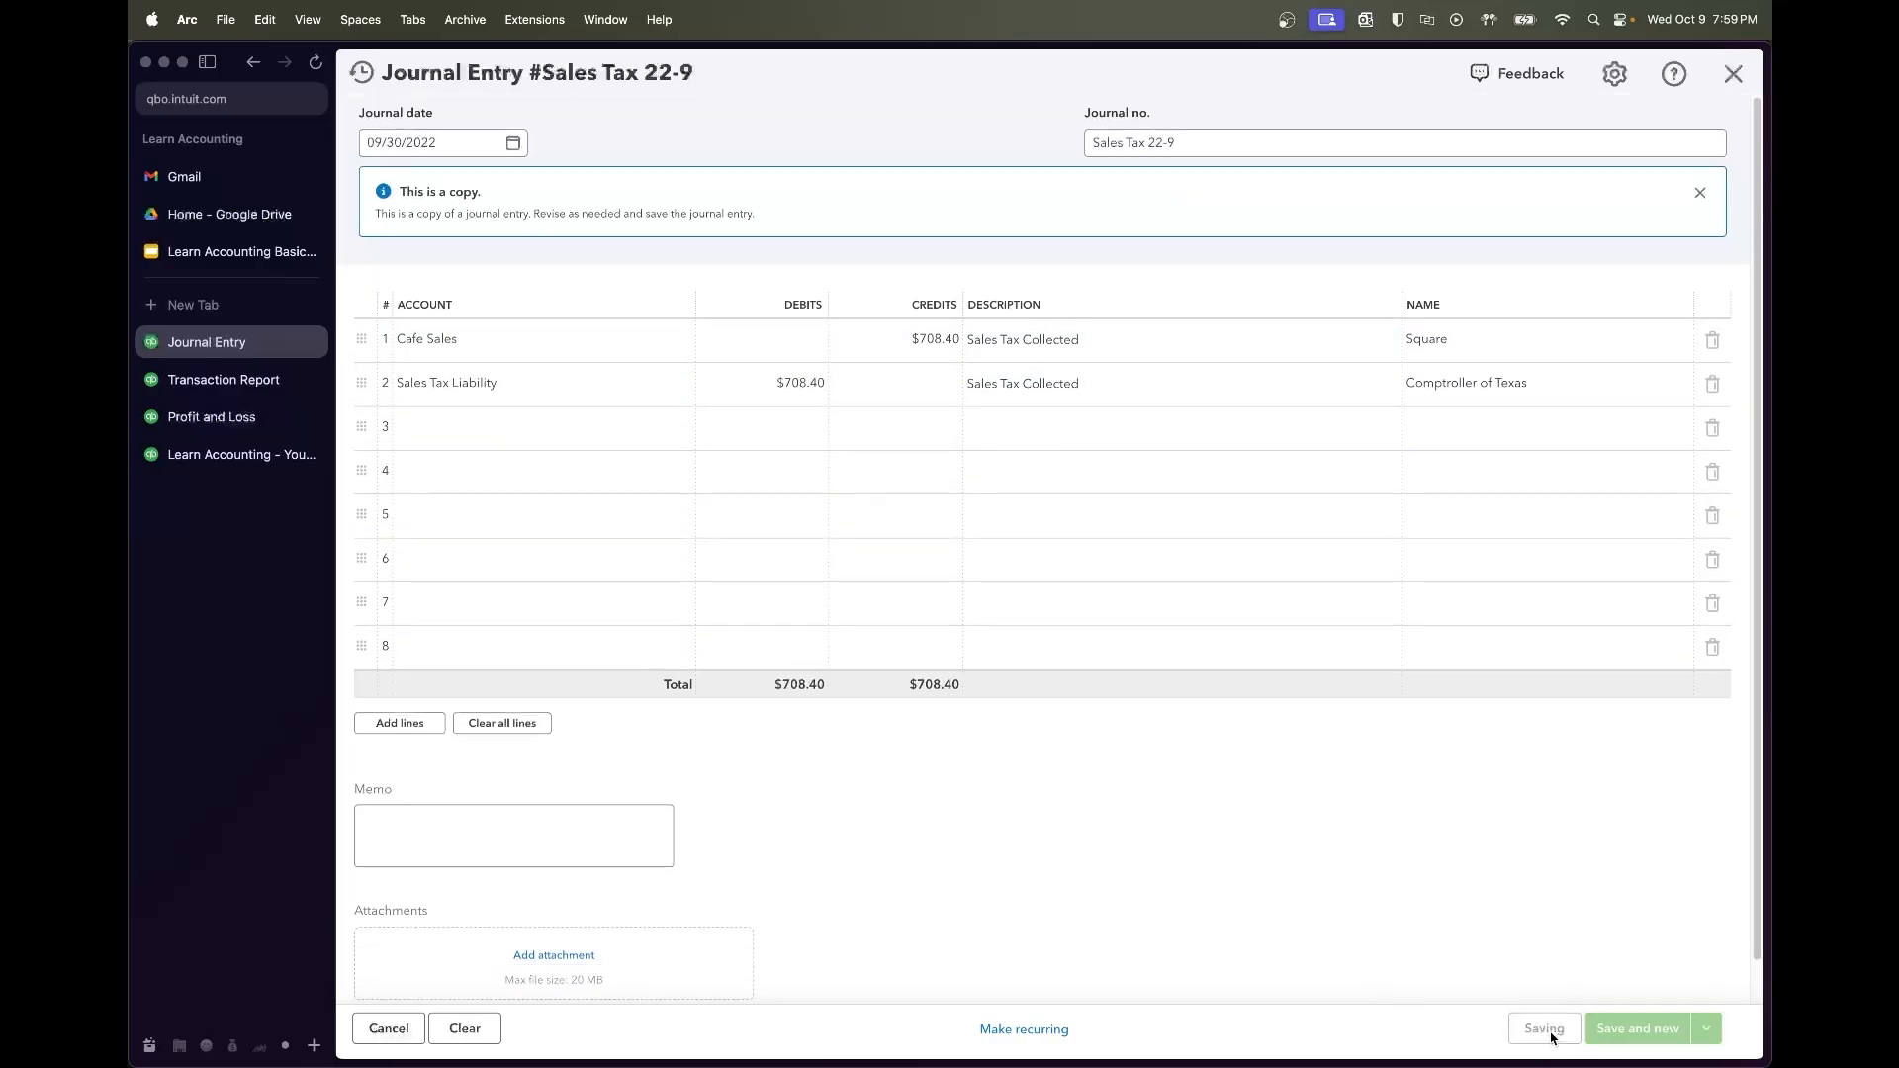
left_click(256, 390)
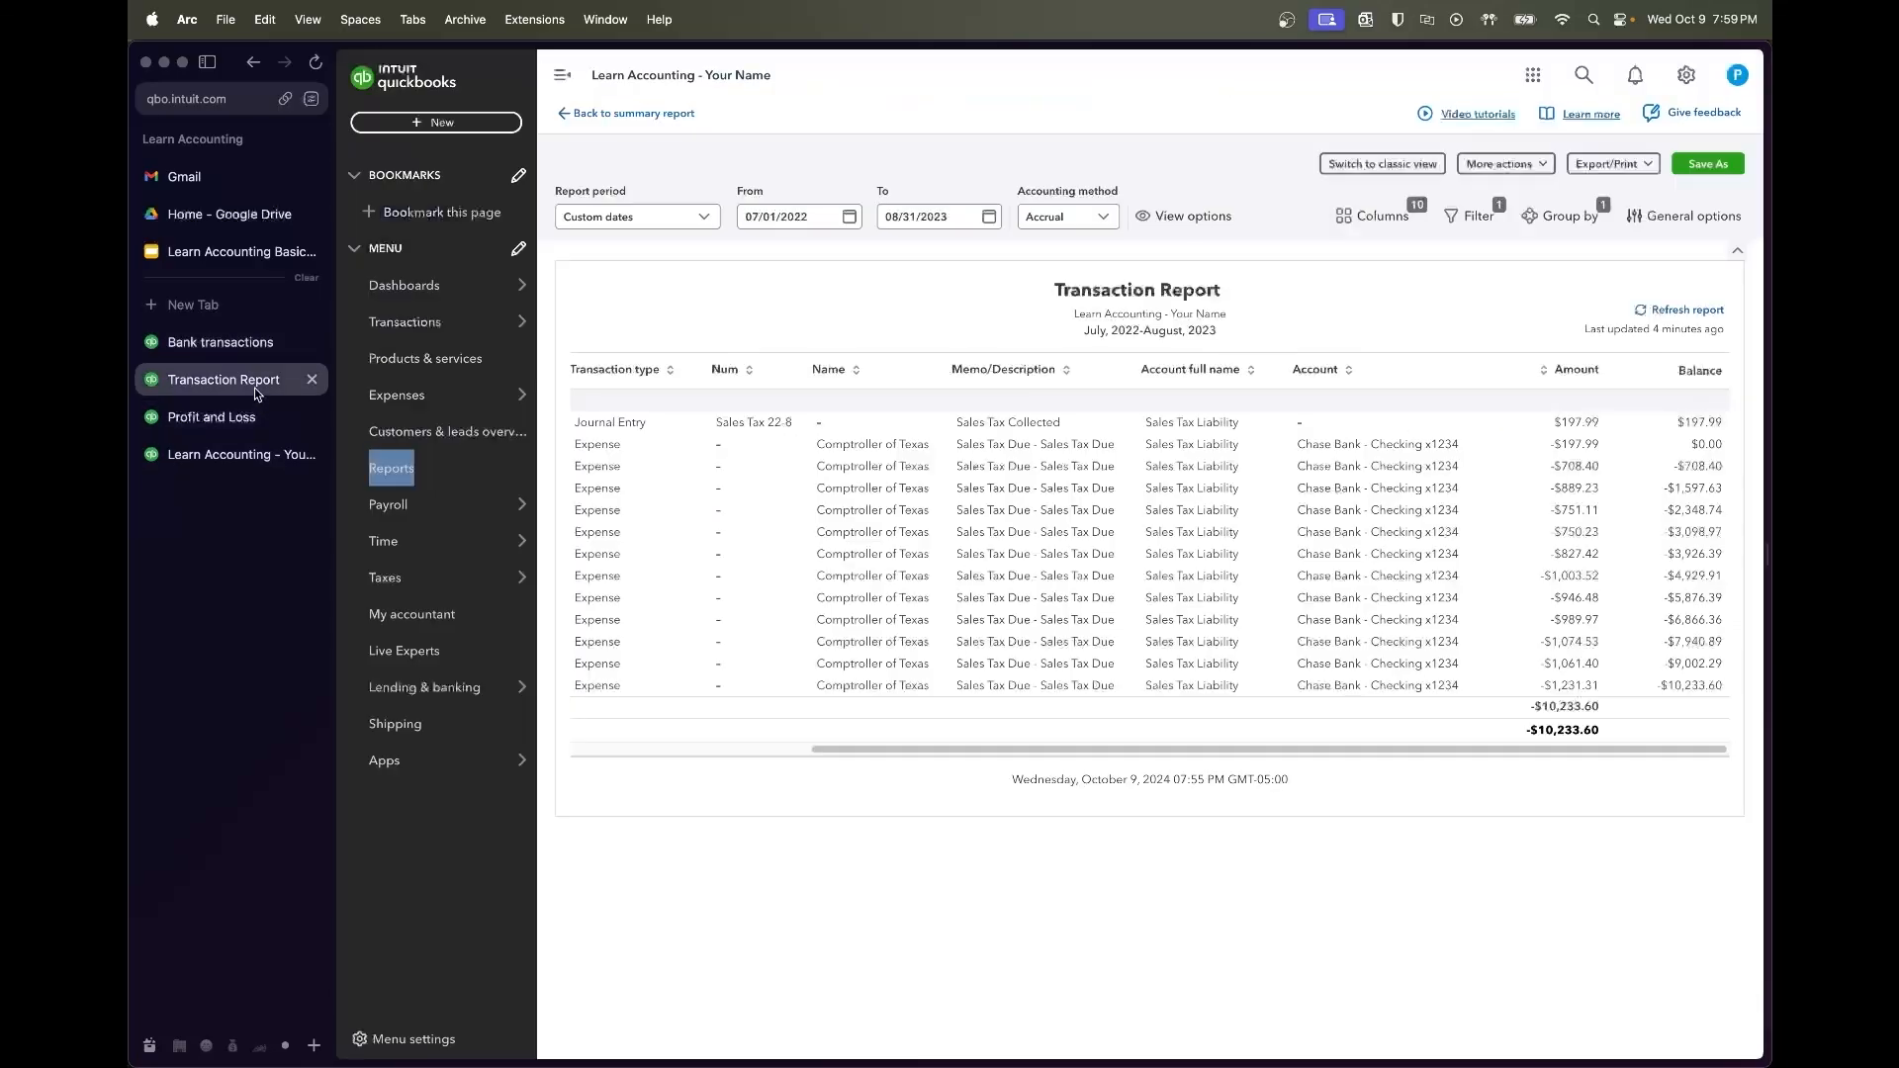
Refresh the transaction report and rerun Profit and Loss, showing September Cafe Sales at 10,977.51
left_click(1700, 313)
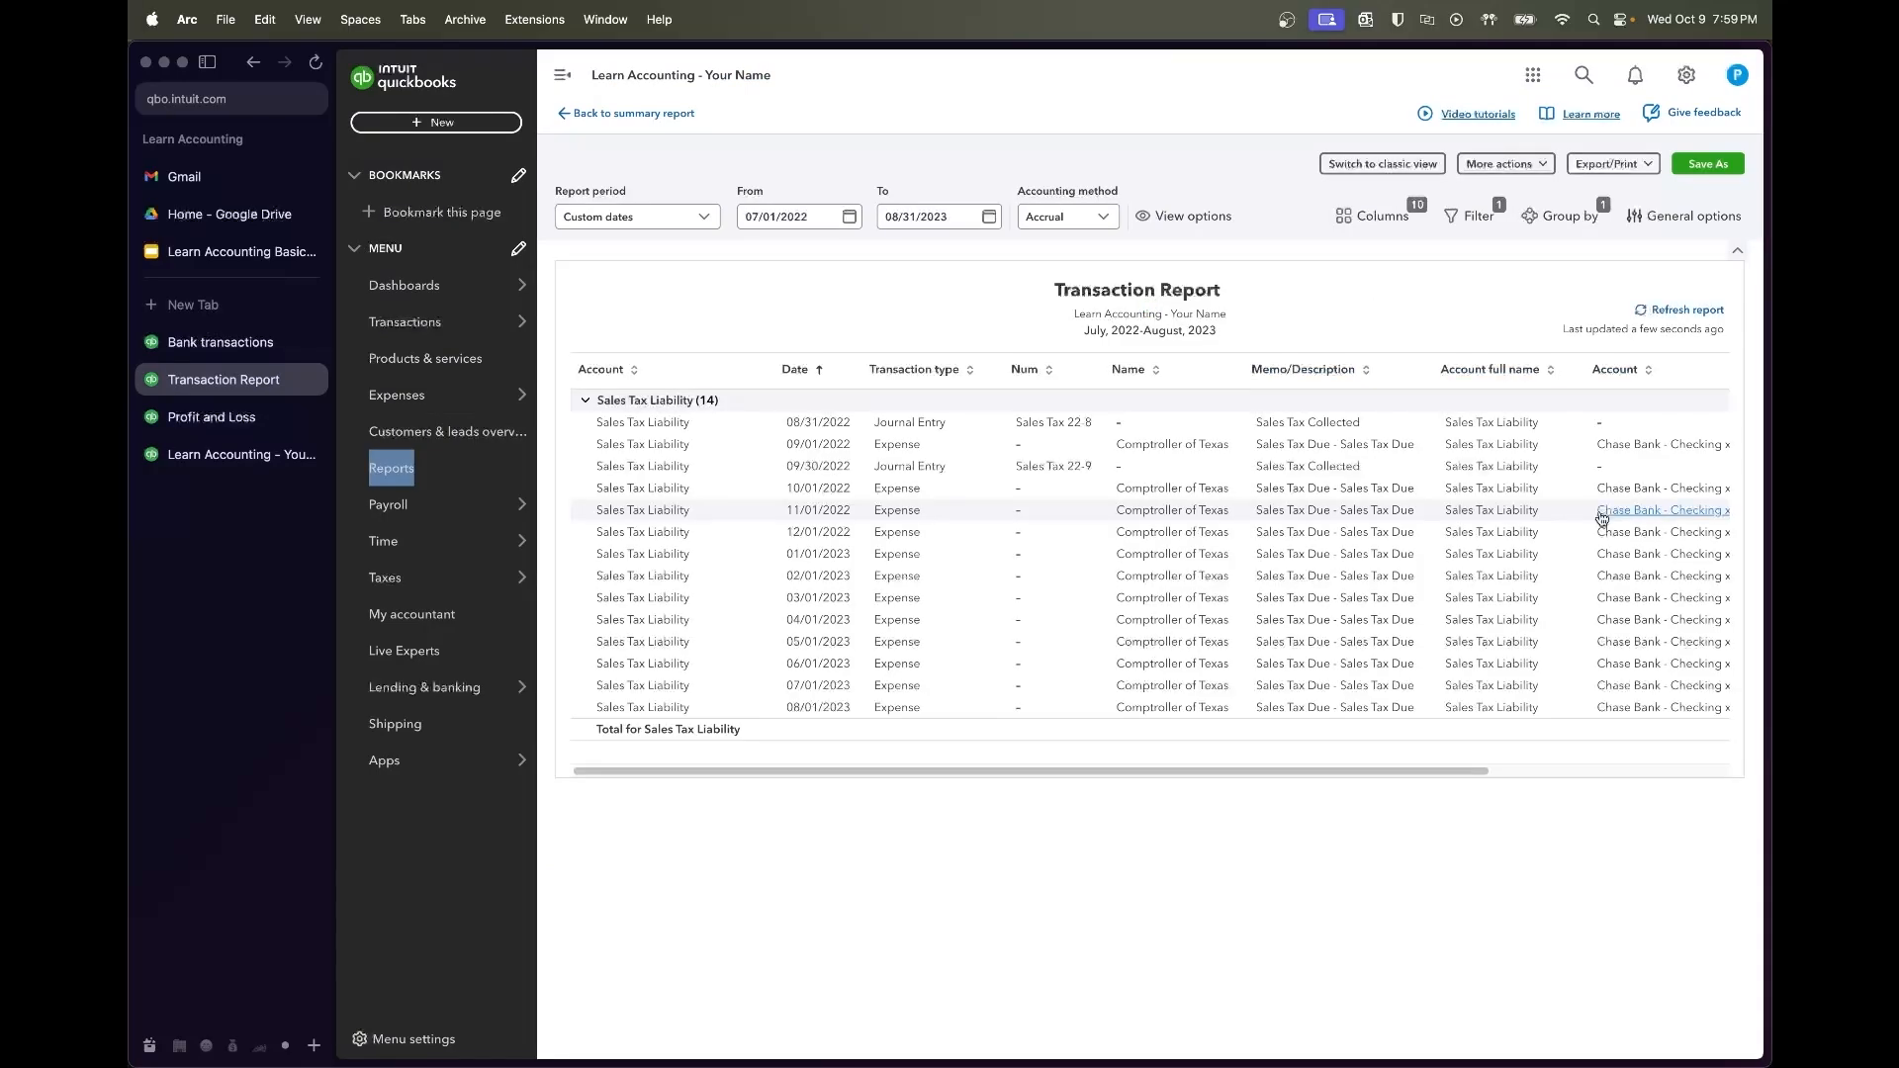
scroll(1551, 450, "right", 5)
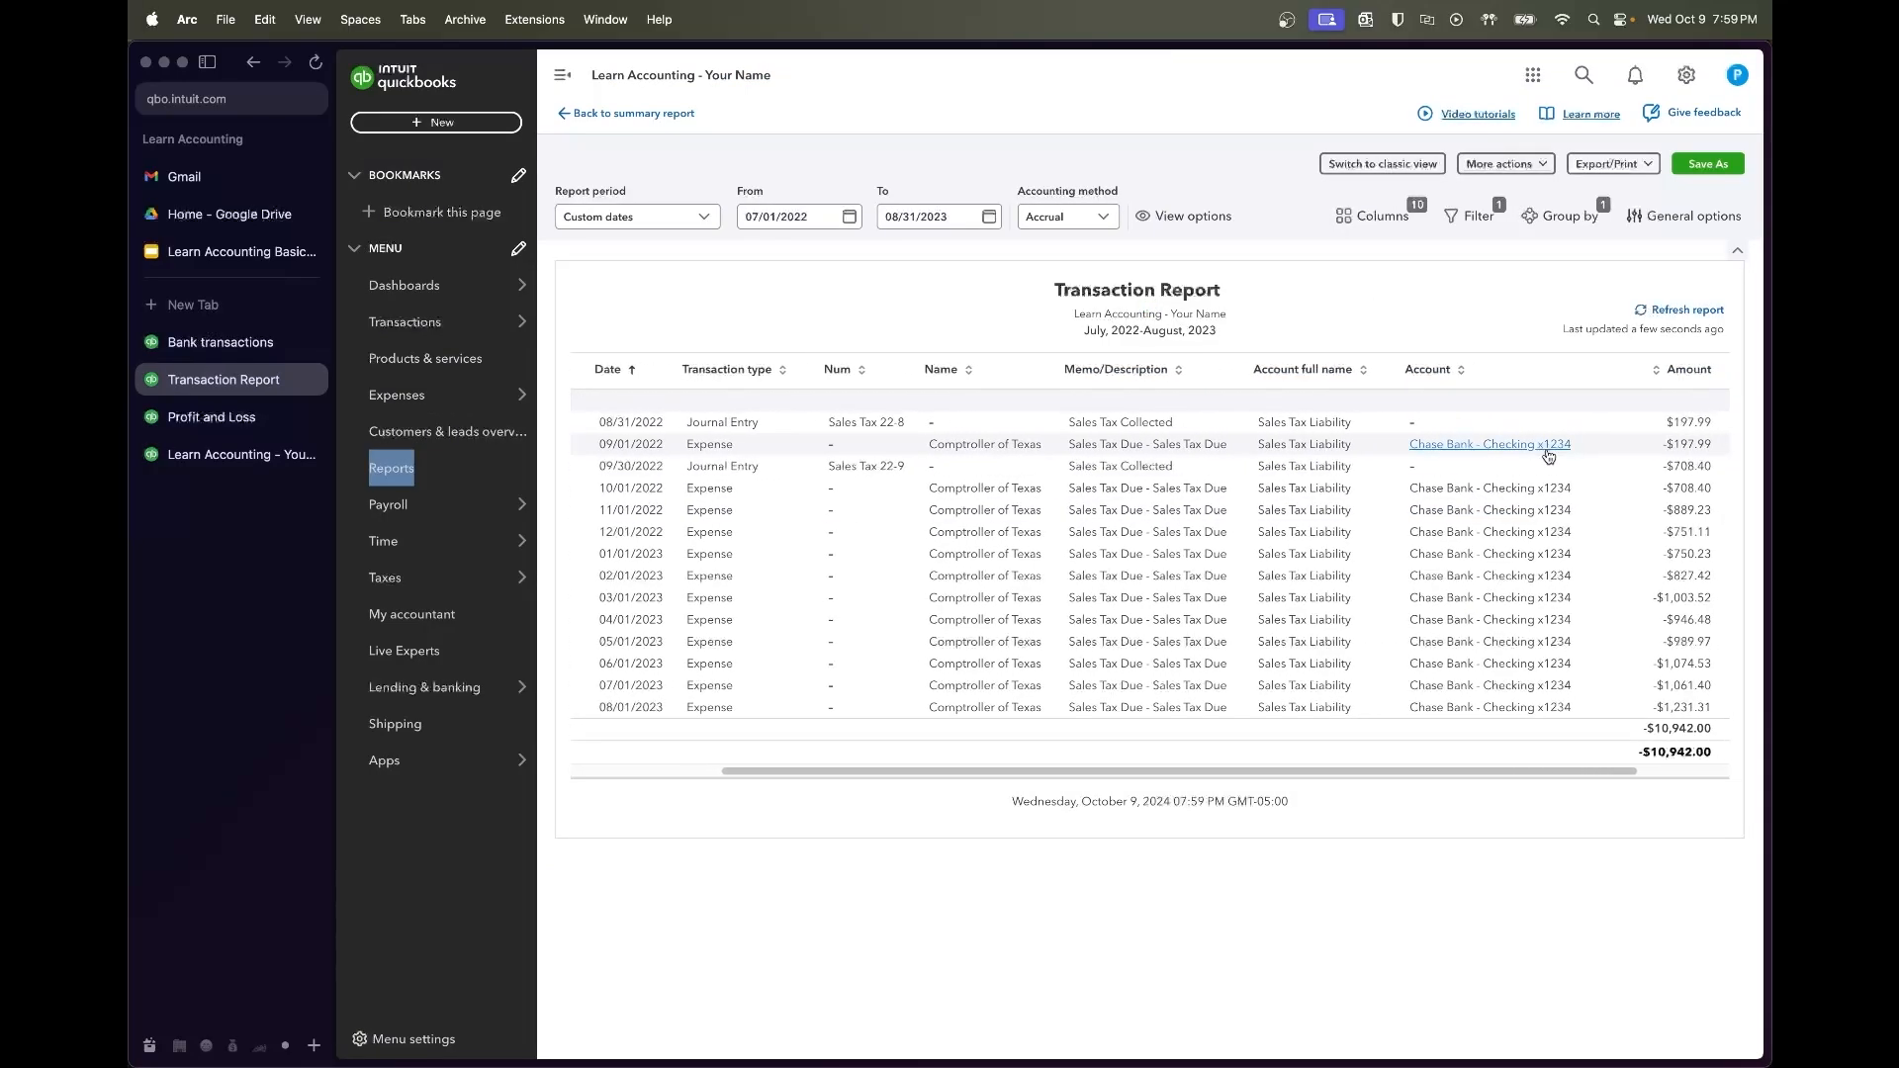
scroll(1549, 456, "right", 2)
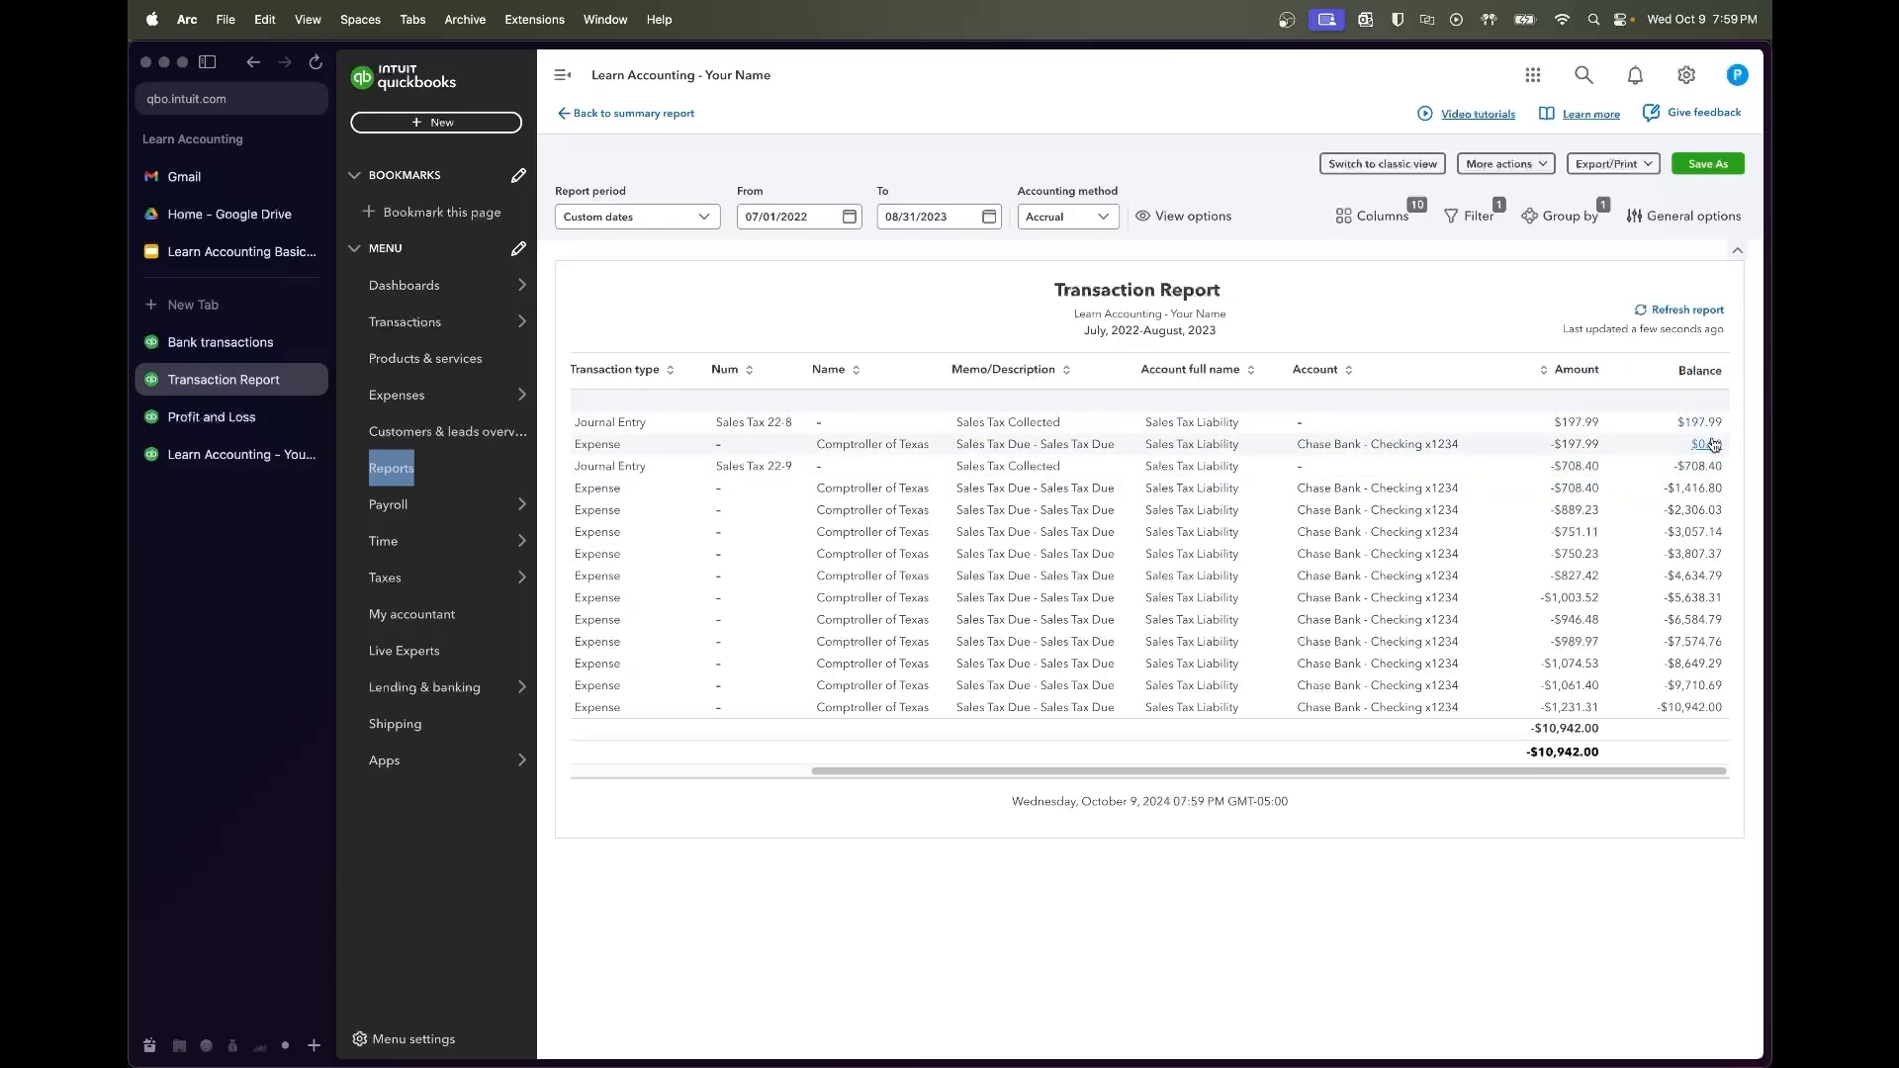
left_click(212, 416)
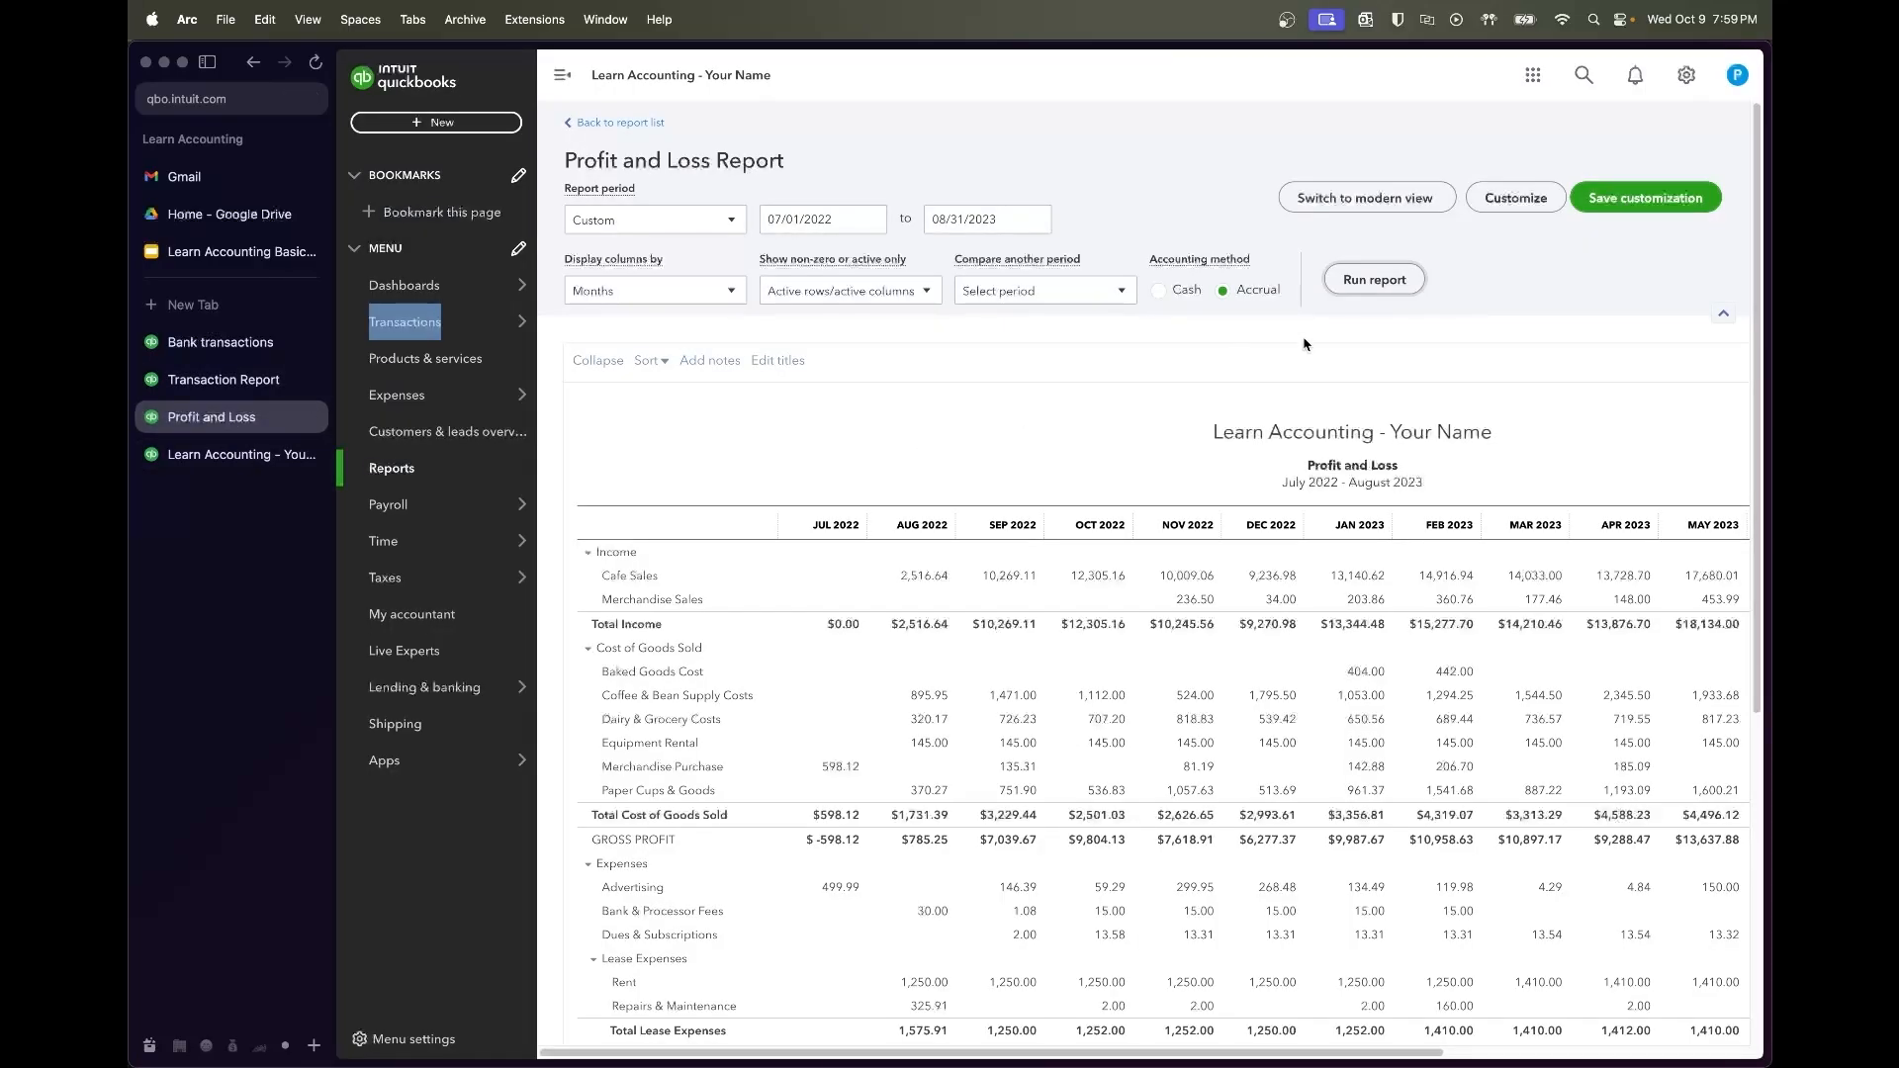
left_click(1375, 280)
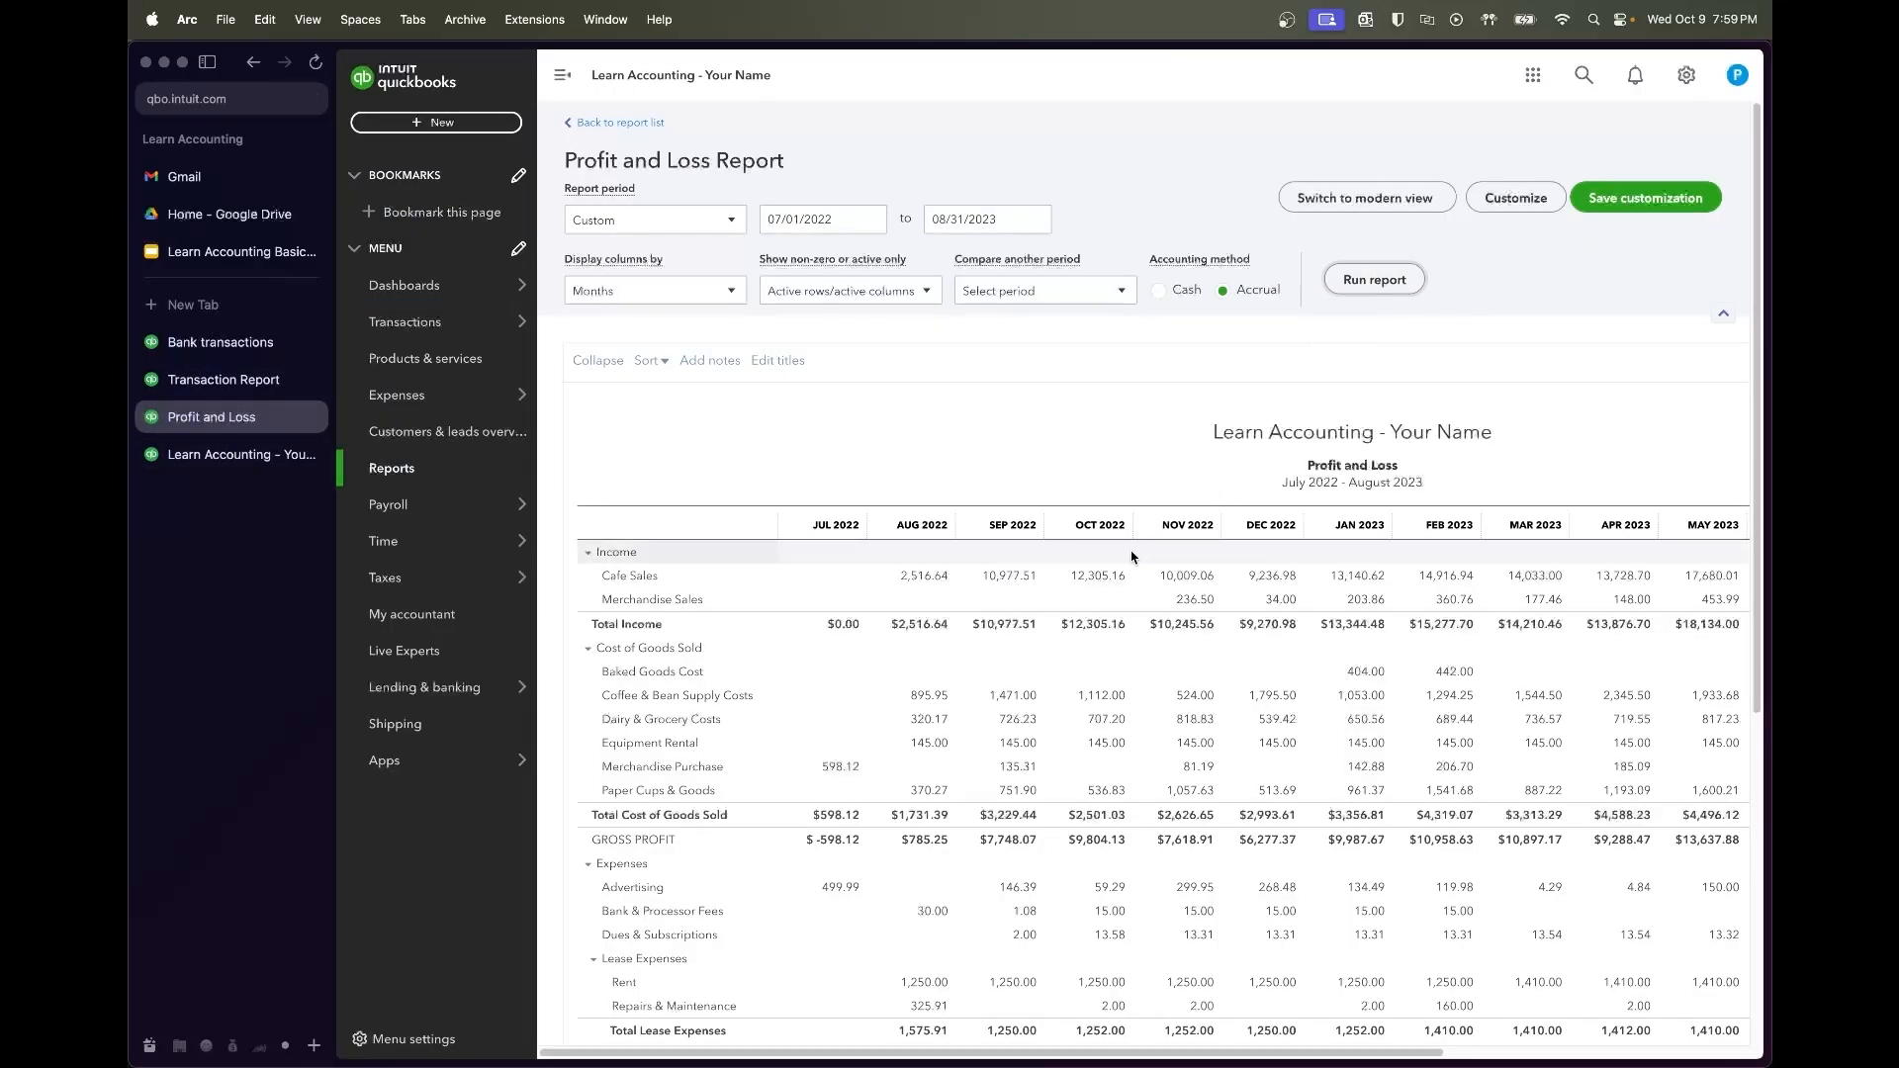
scroll(1069, 546, "down", 1)
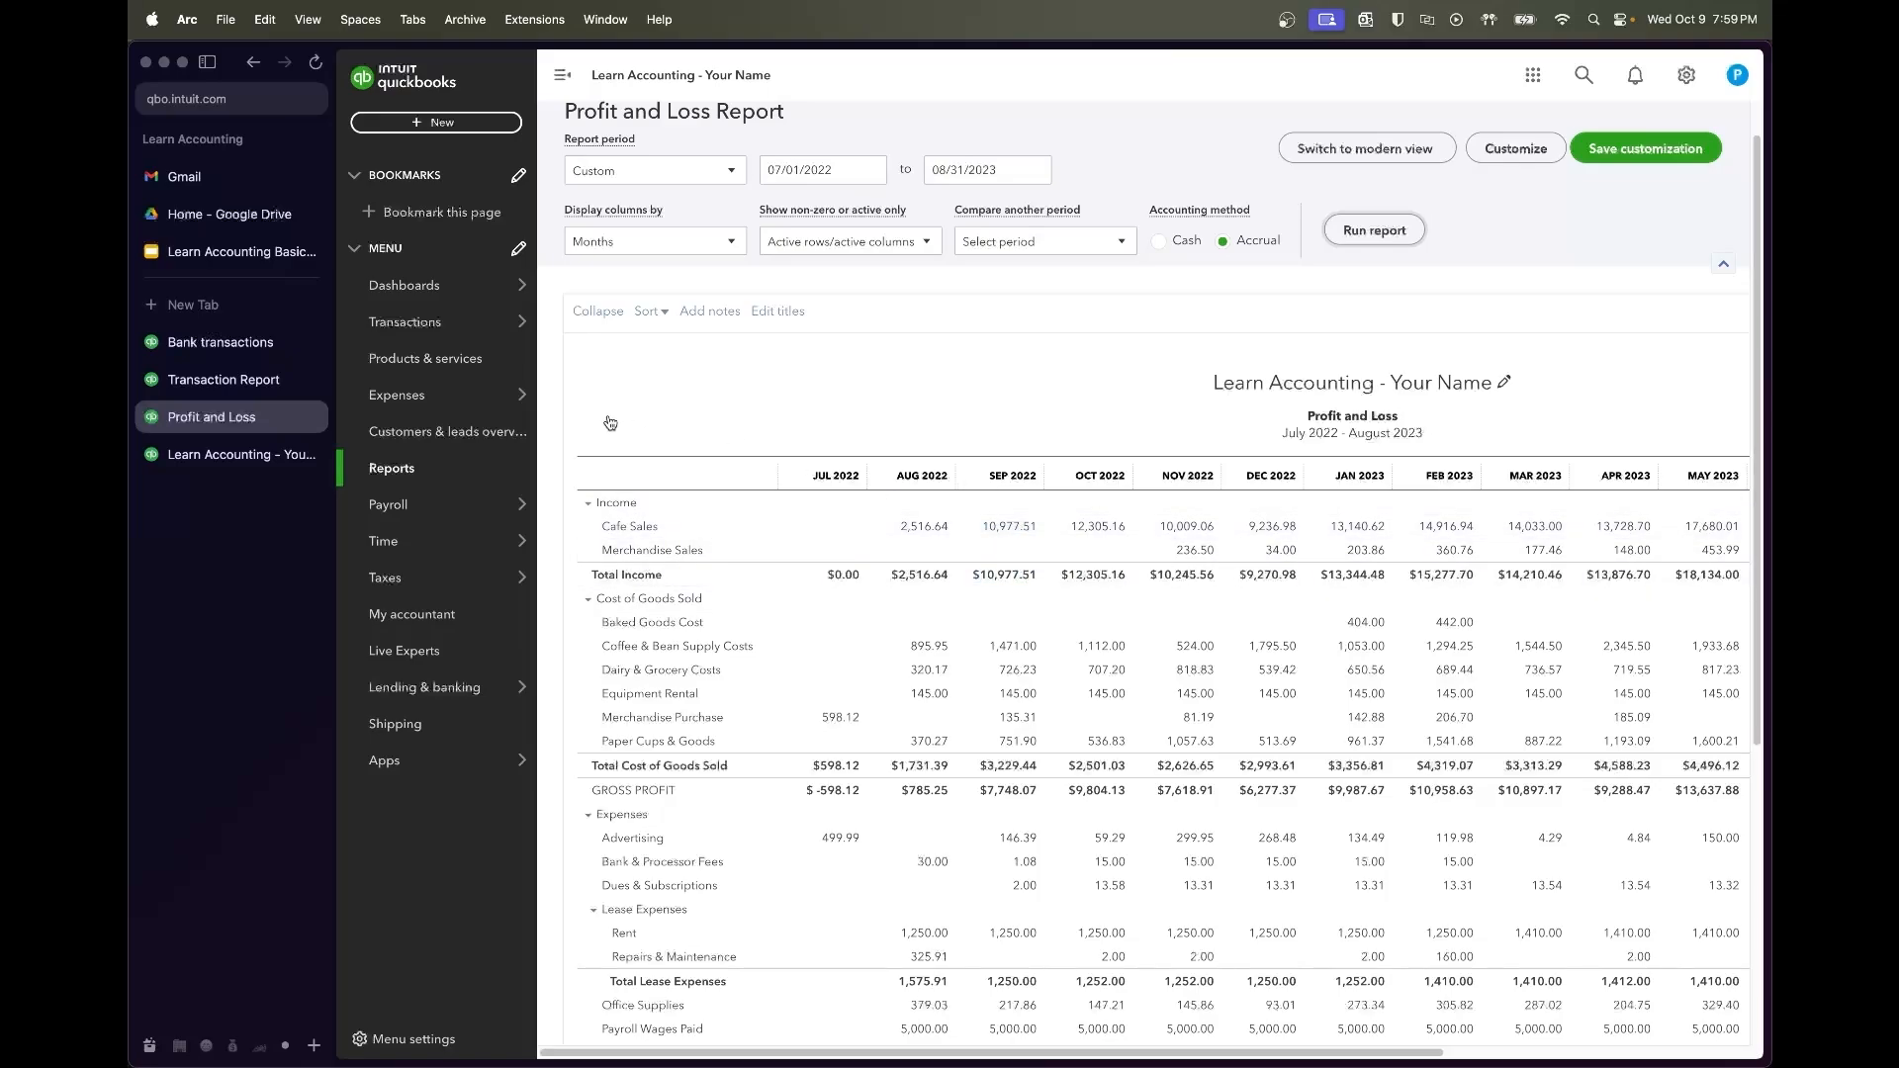
left_click(206, 348)
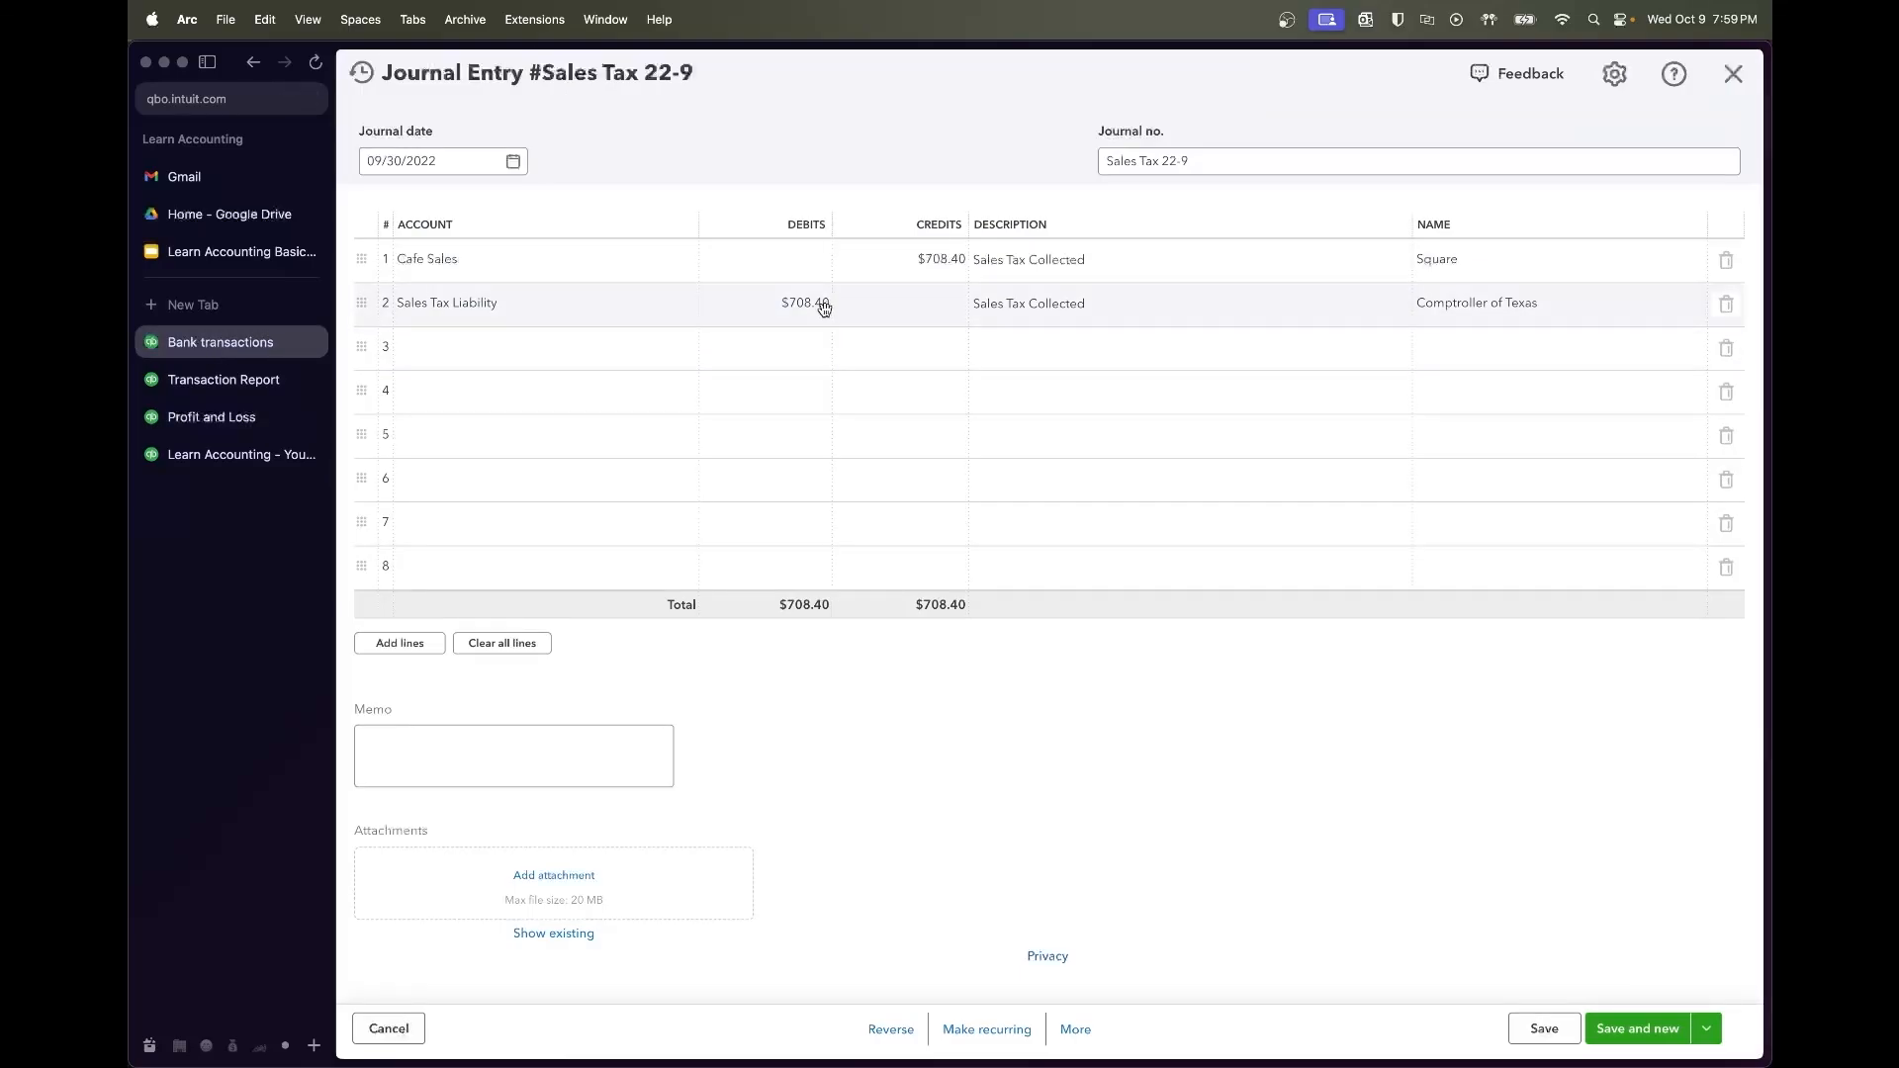
Reopen the 09/30/2022 Sales Tax 22-9 entry from Recent Journal Entries
left_click(1731, 75)
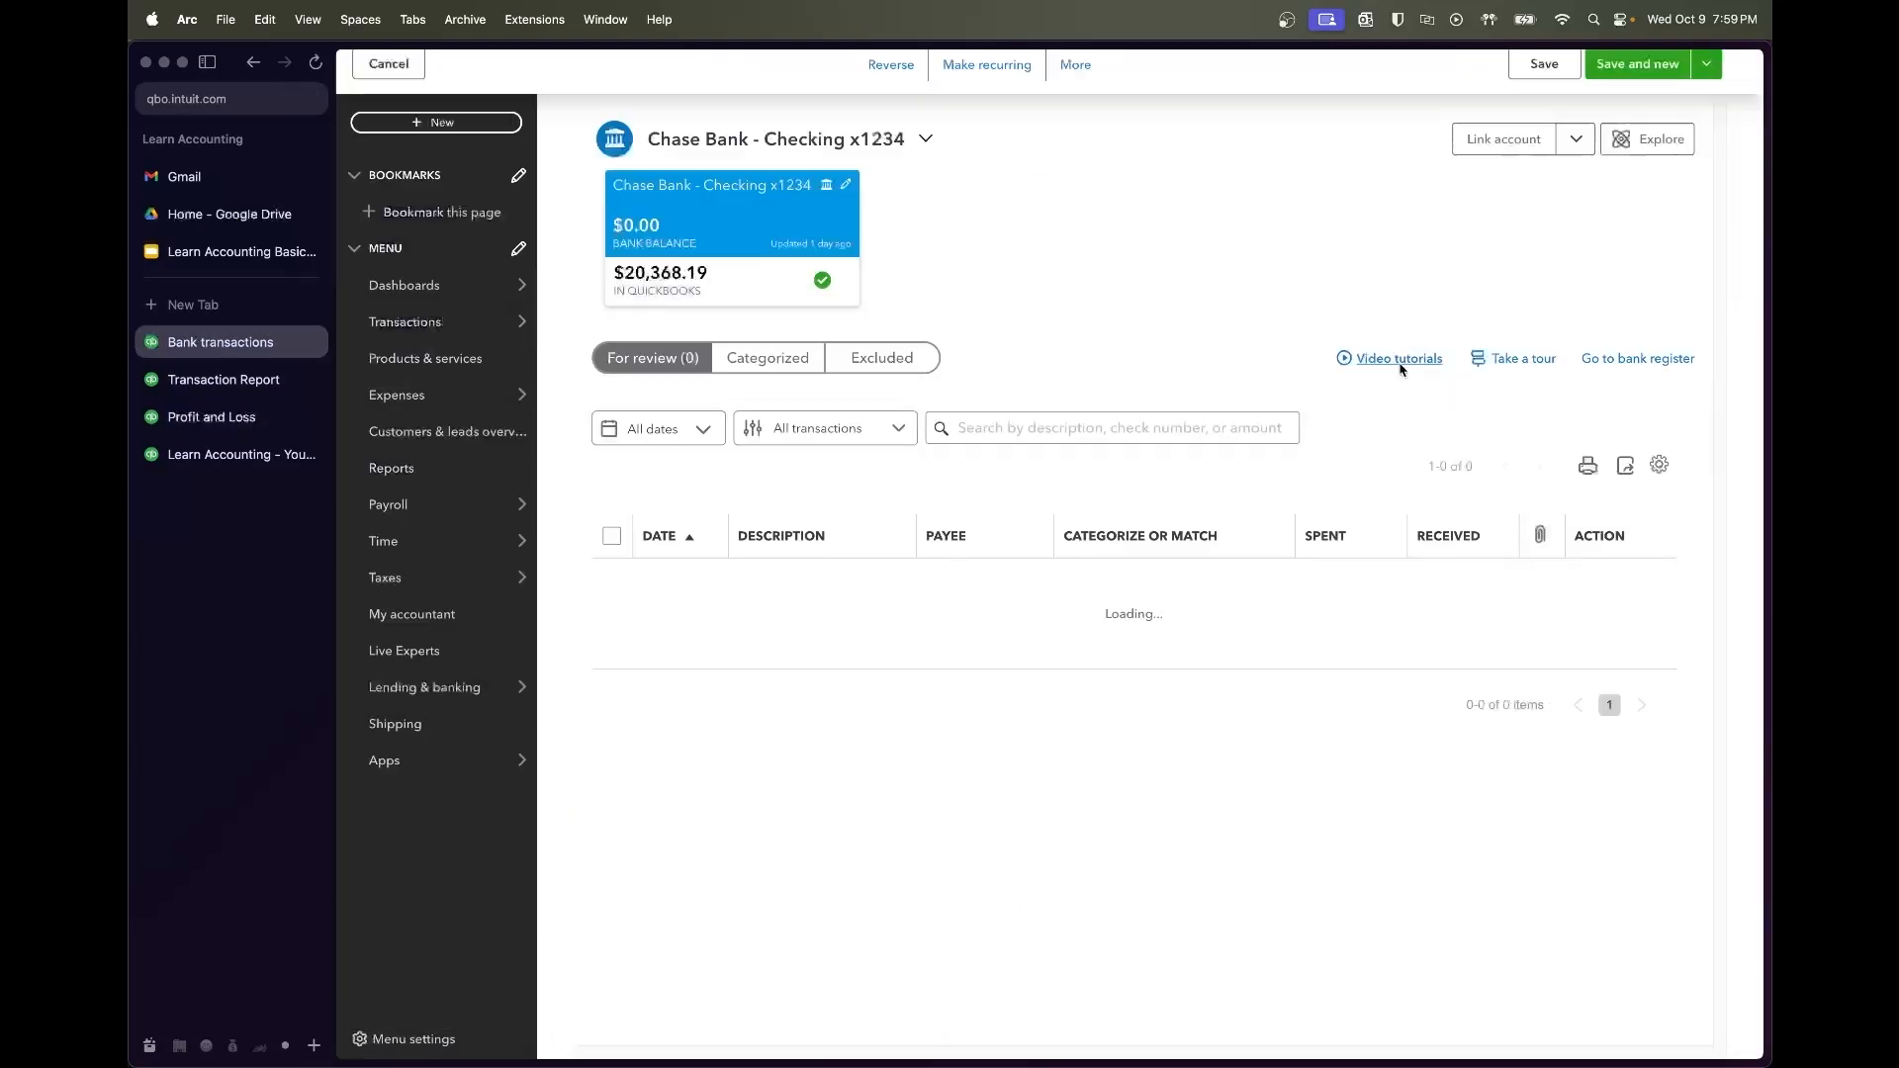
left_click(464, 128)
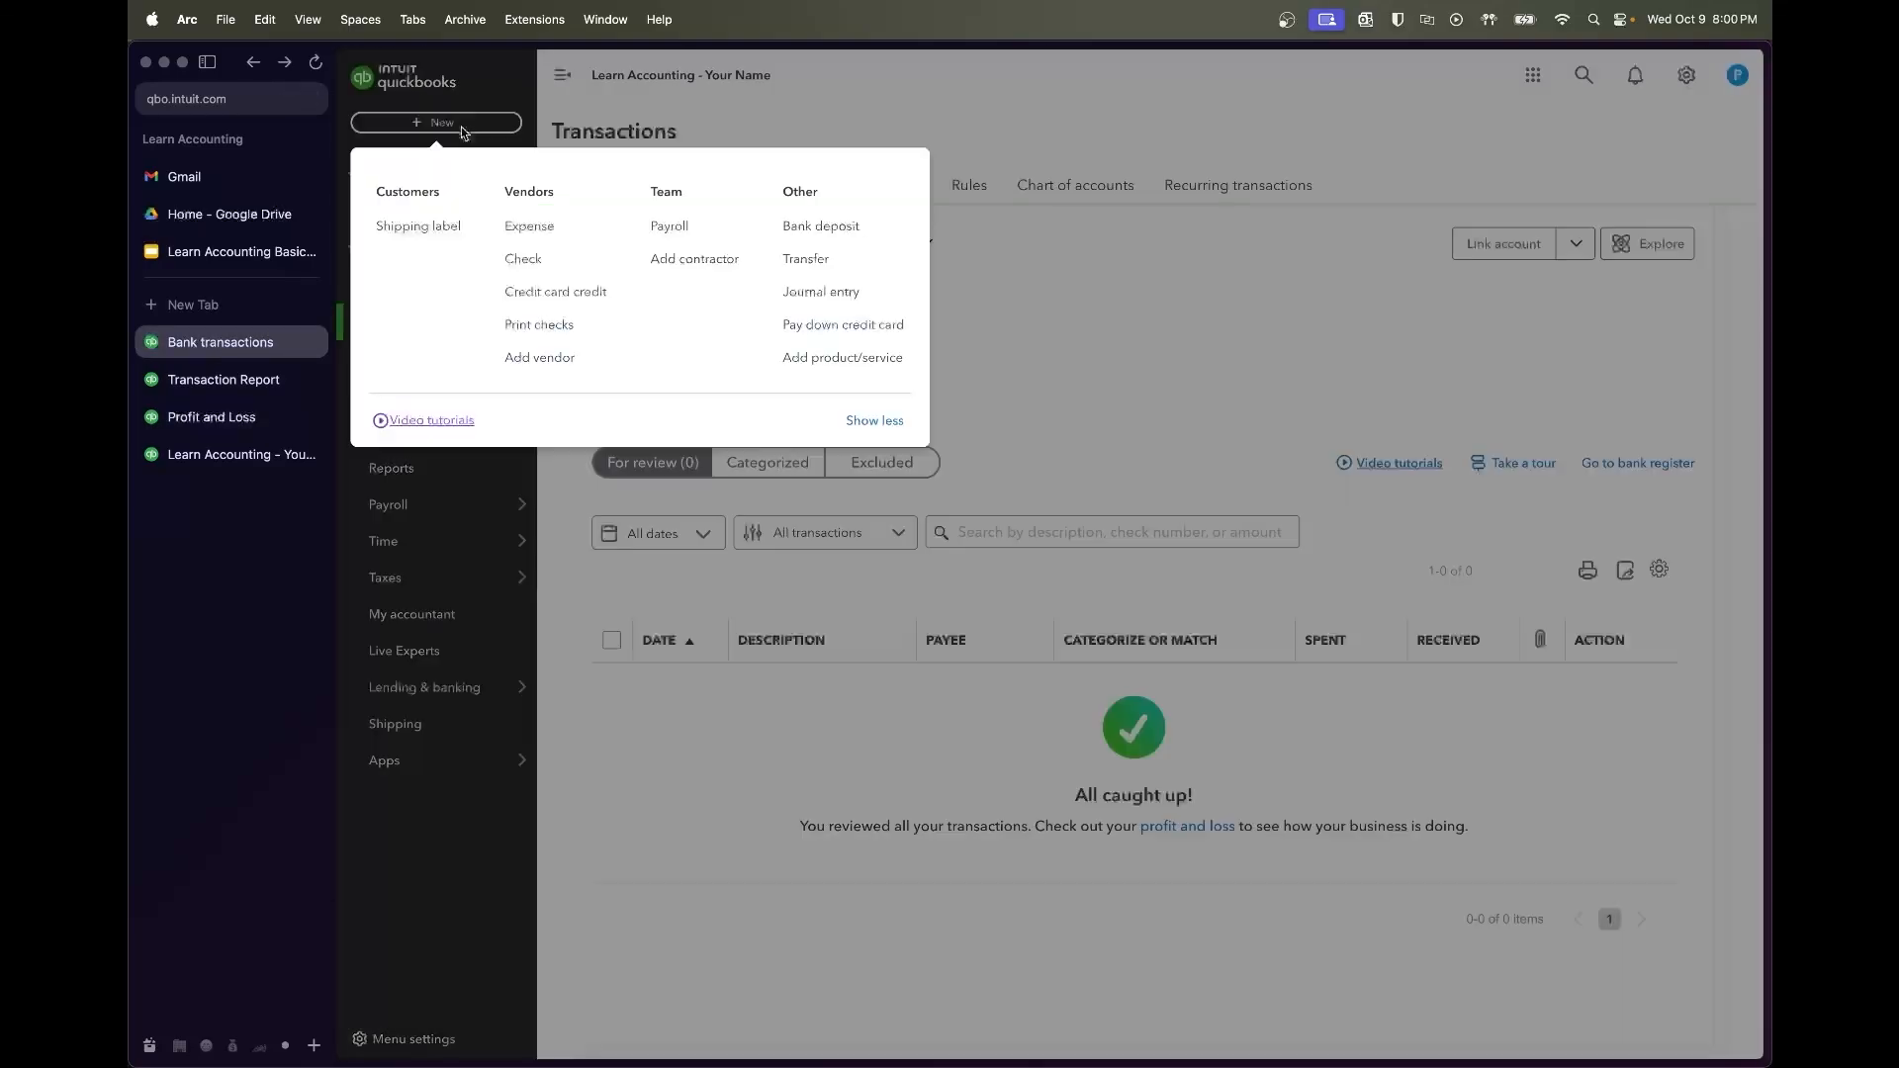
left_click(824, 291)
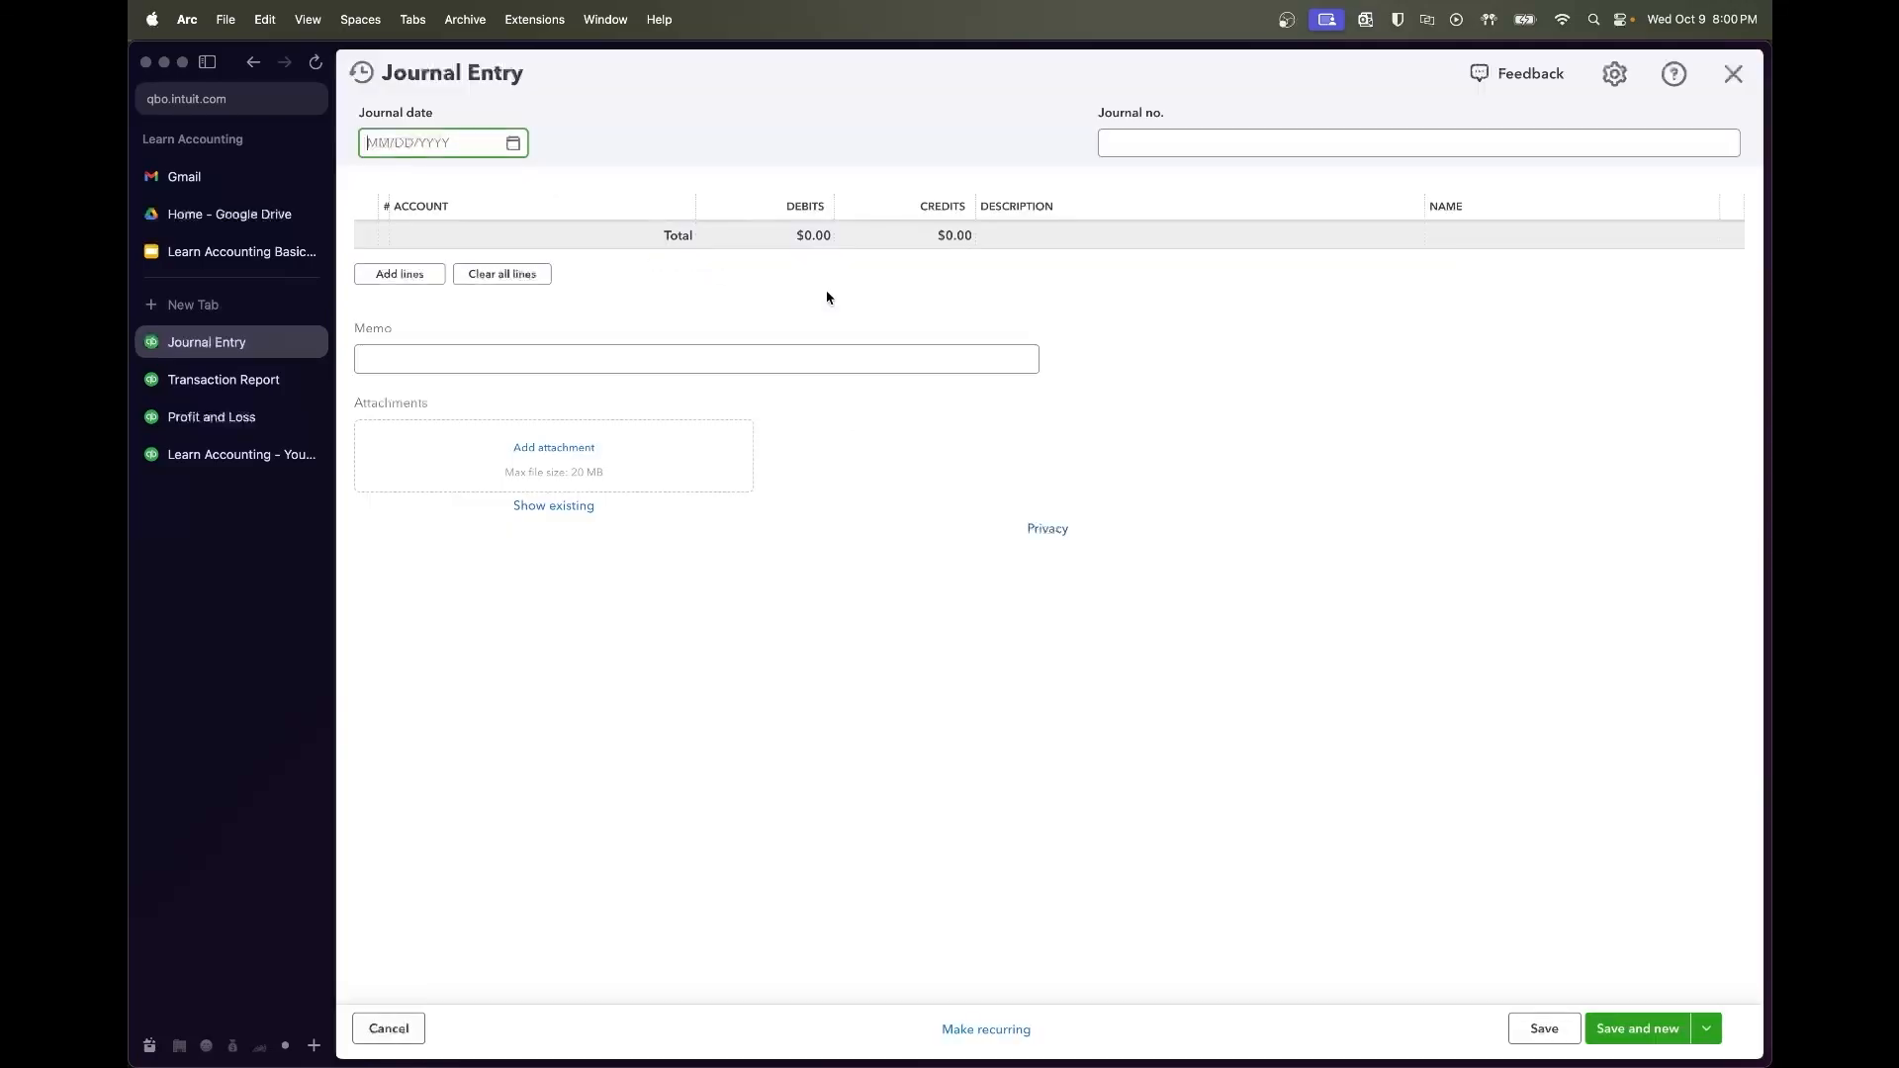
left_click(366, 73)
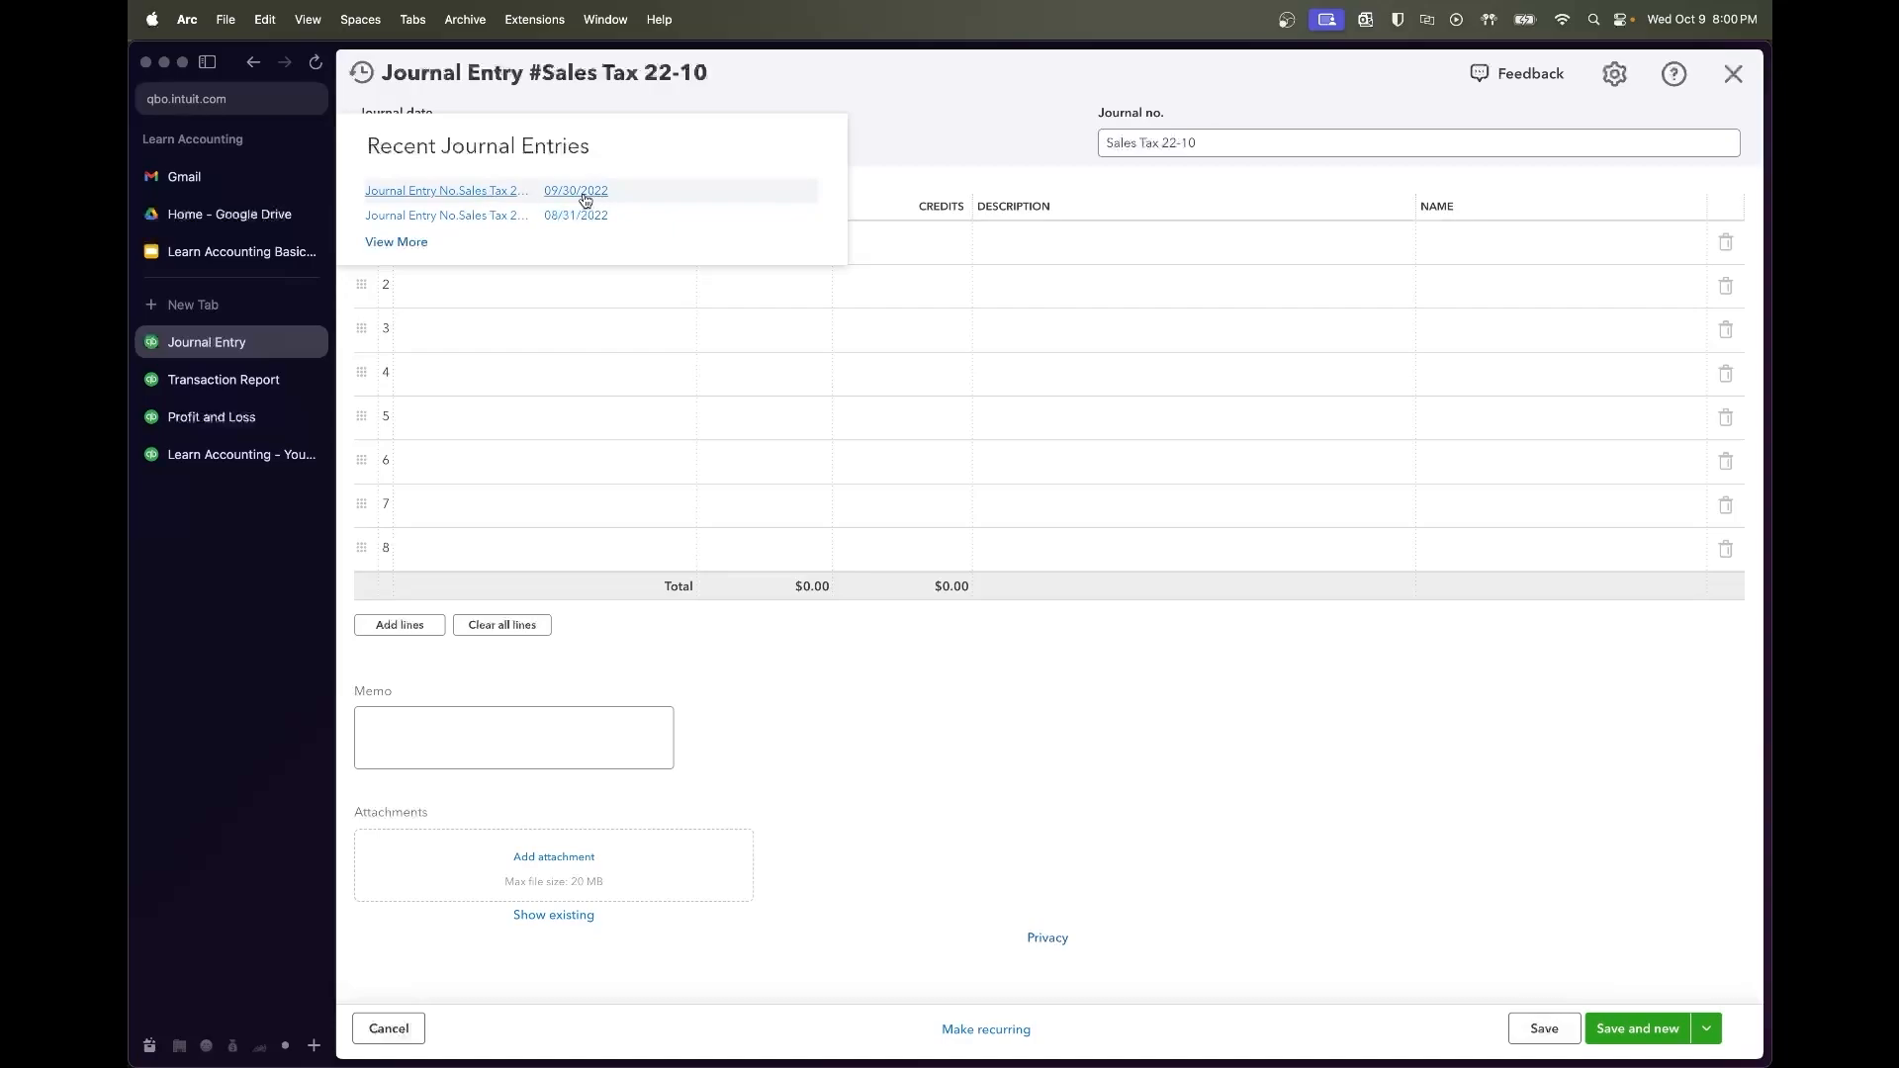
left_click(476, 193)
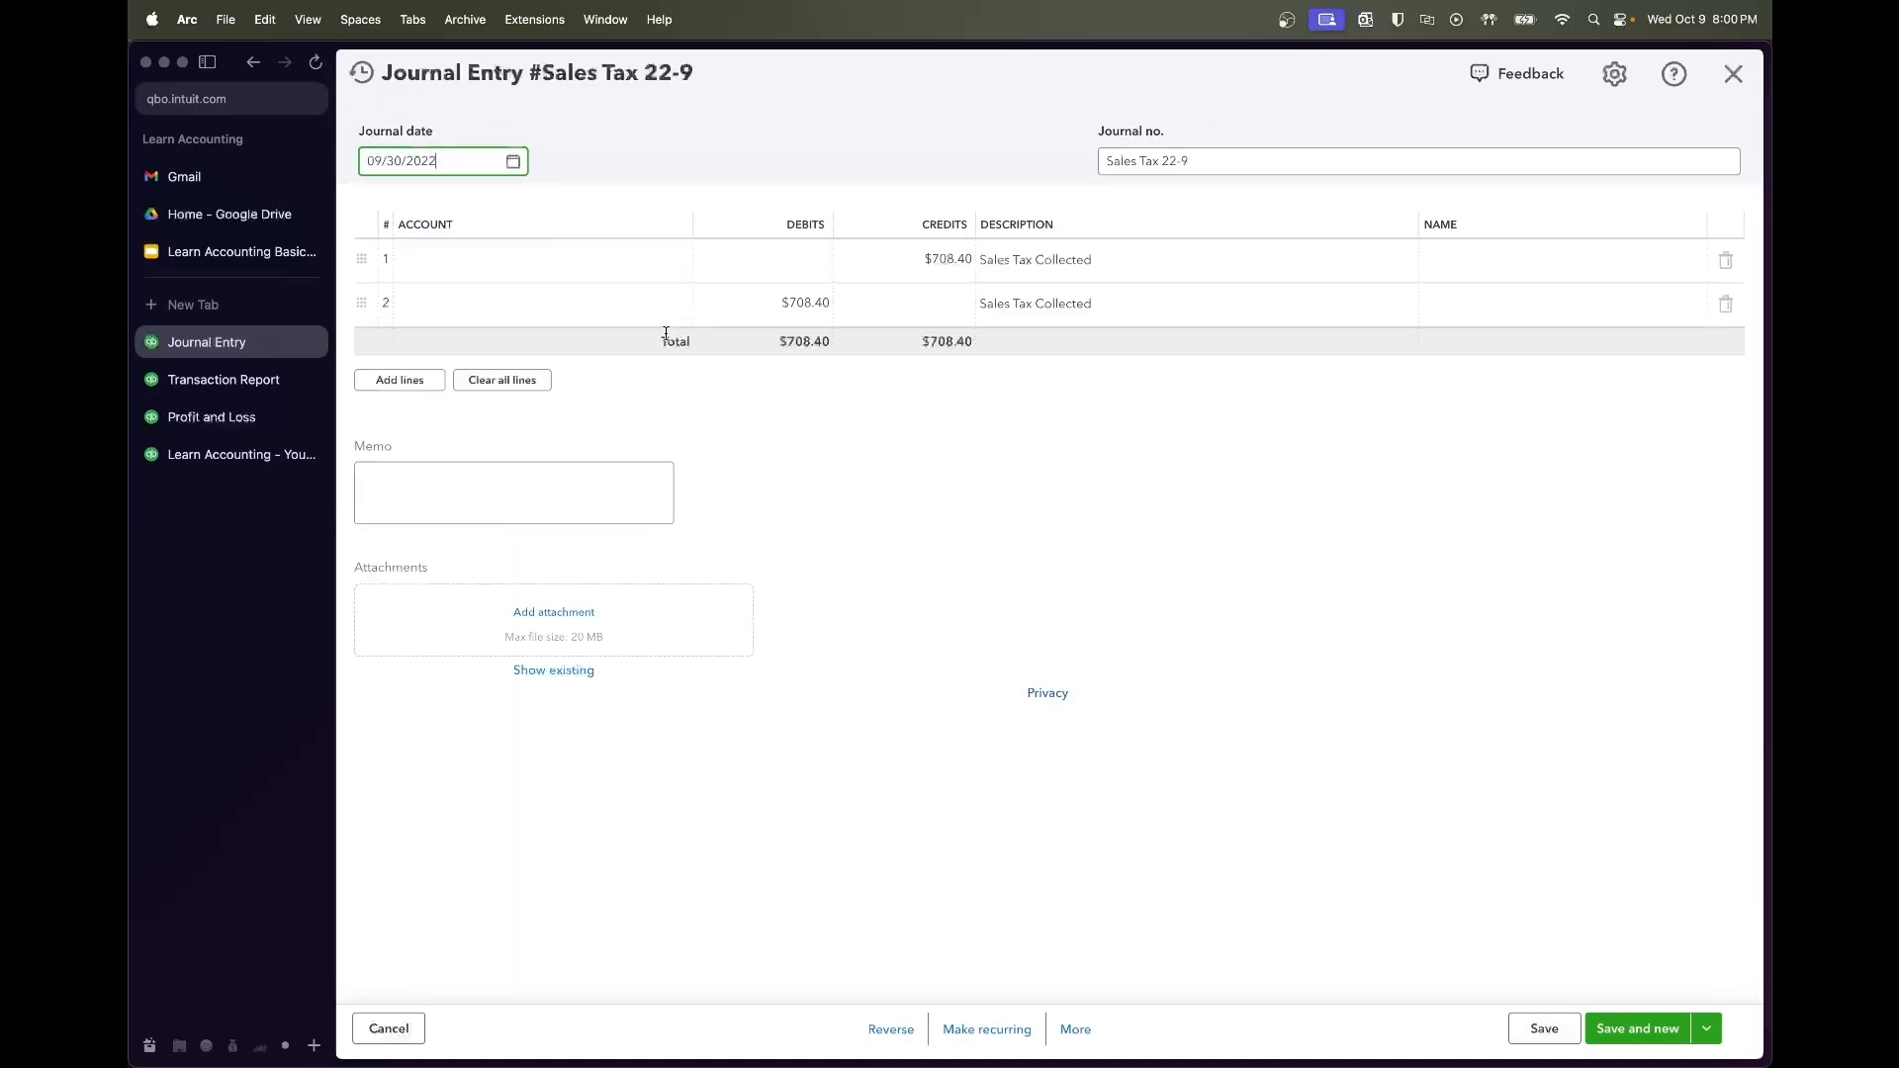
Swap the $708.40 so Cafe Sales is debited and Sales Tax Liability credited, then save
left_click(821, 276)
left_click(899, 259)
key("cmd+x")
left_click(799, 269)
key("cmd+v")
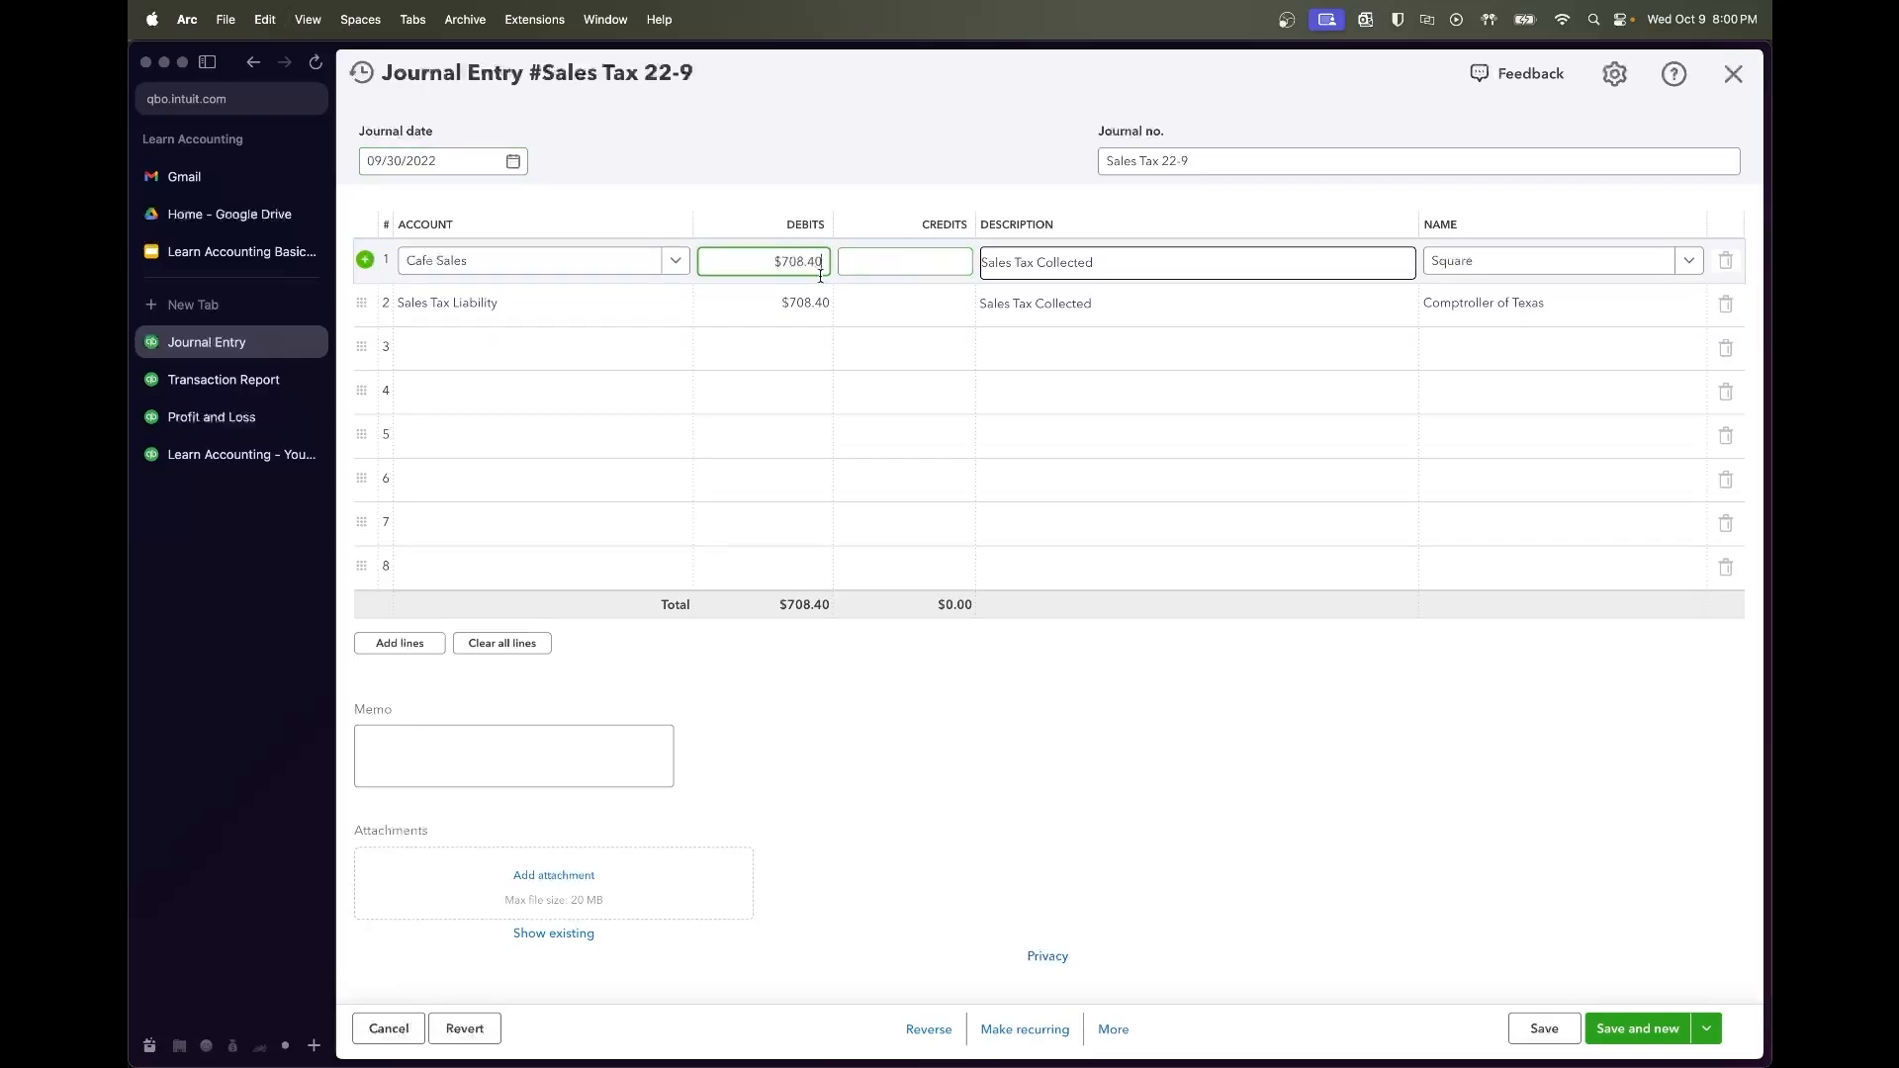
left_click(905, 303)
key("cmd+v")
key("Tab")
left_click(1098, 661)
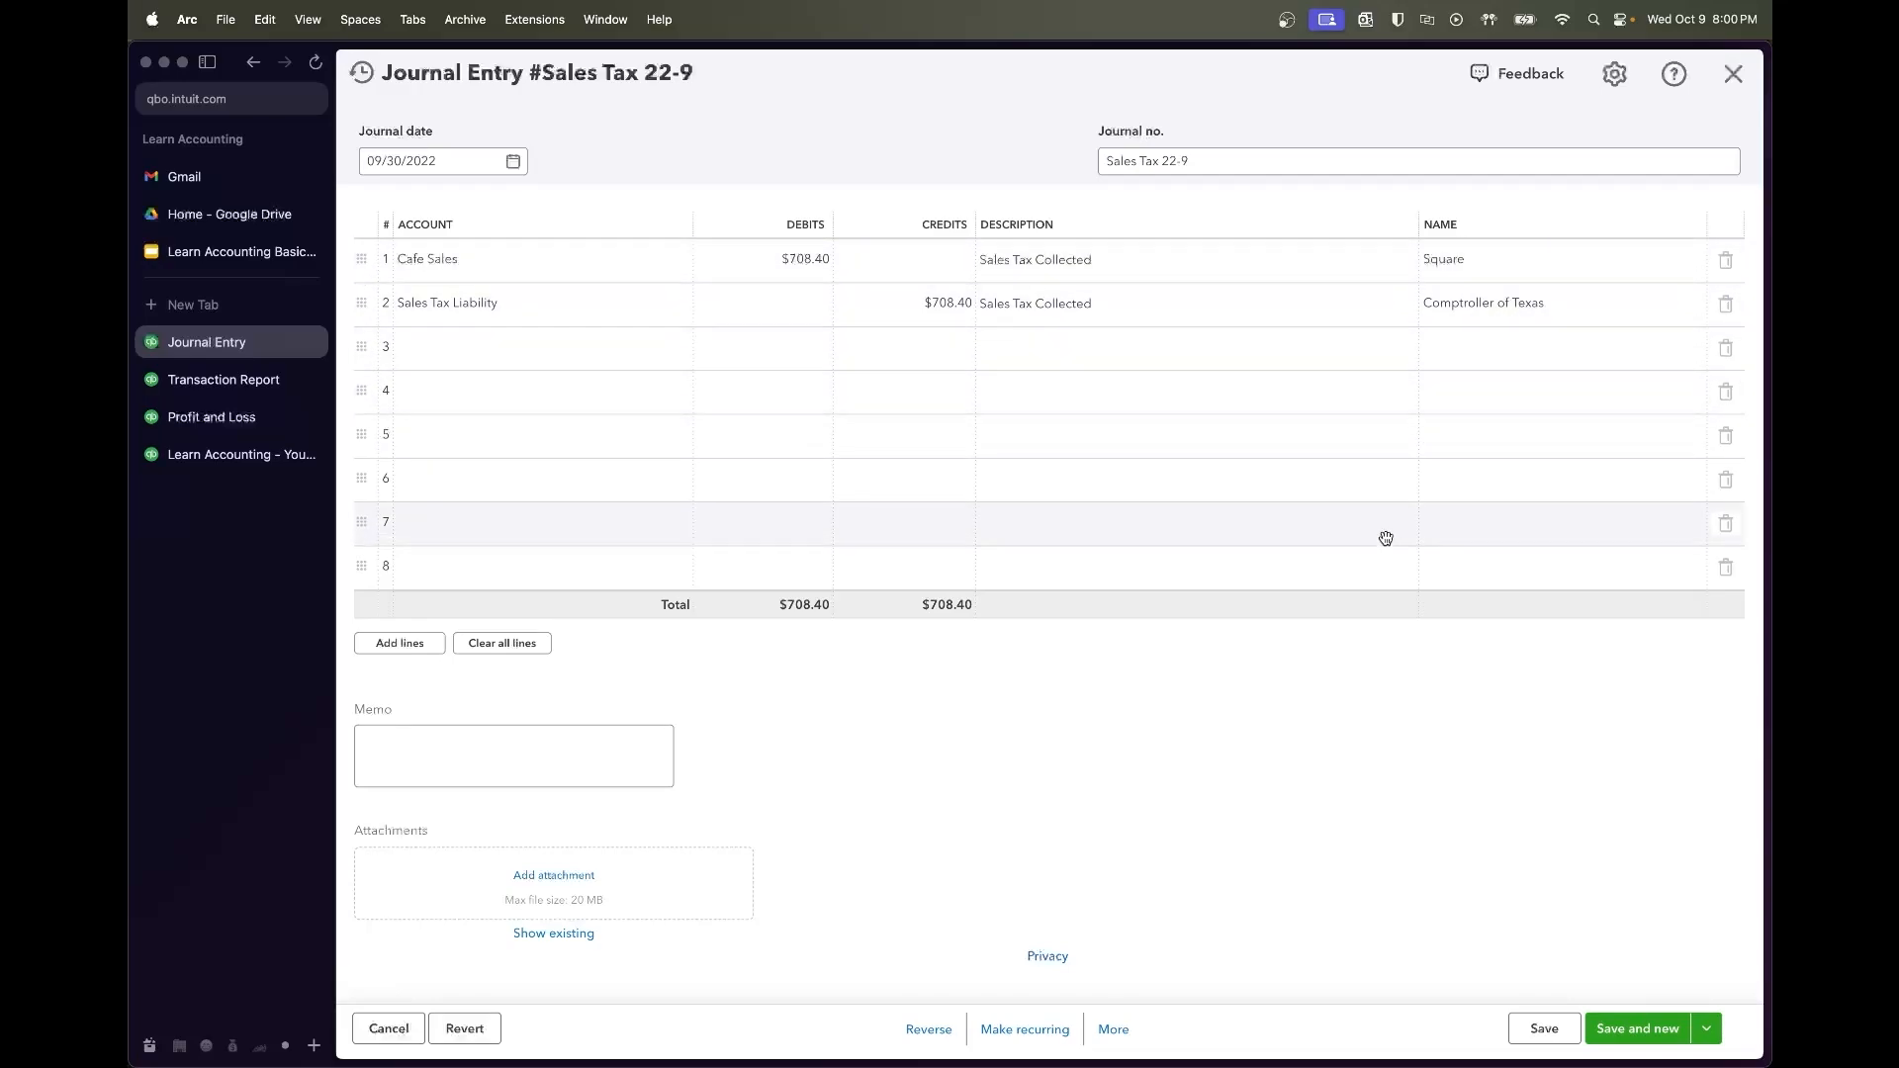
left_click(1518, 1026)
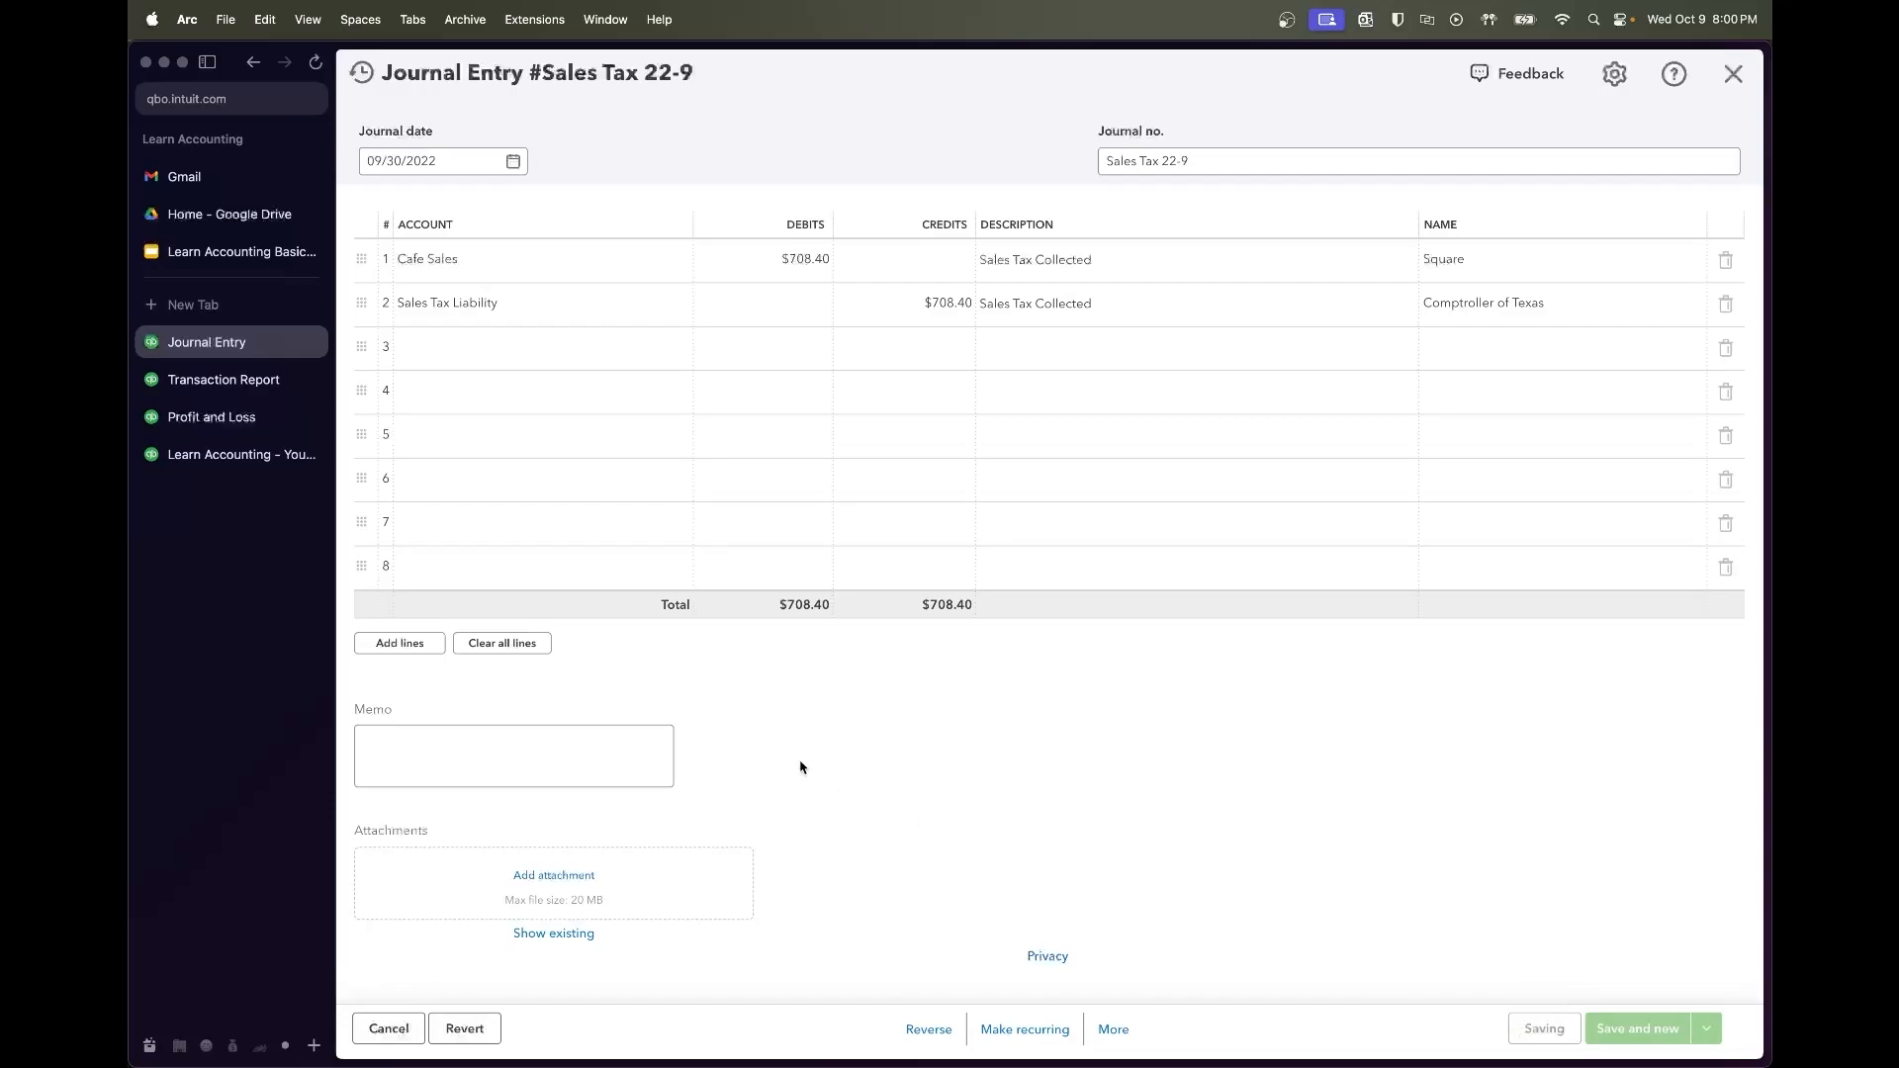
Refresh the transaction report, review Profit and Loss, then reopen the Sales Tax 22-9 entry
left_click(224, 379)
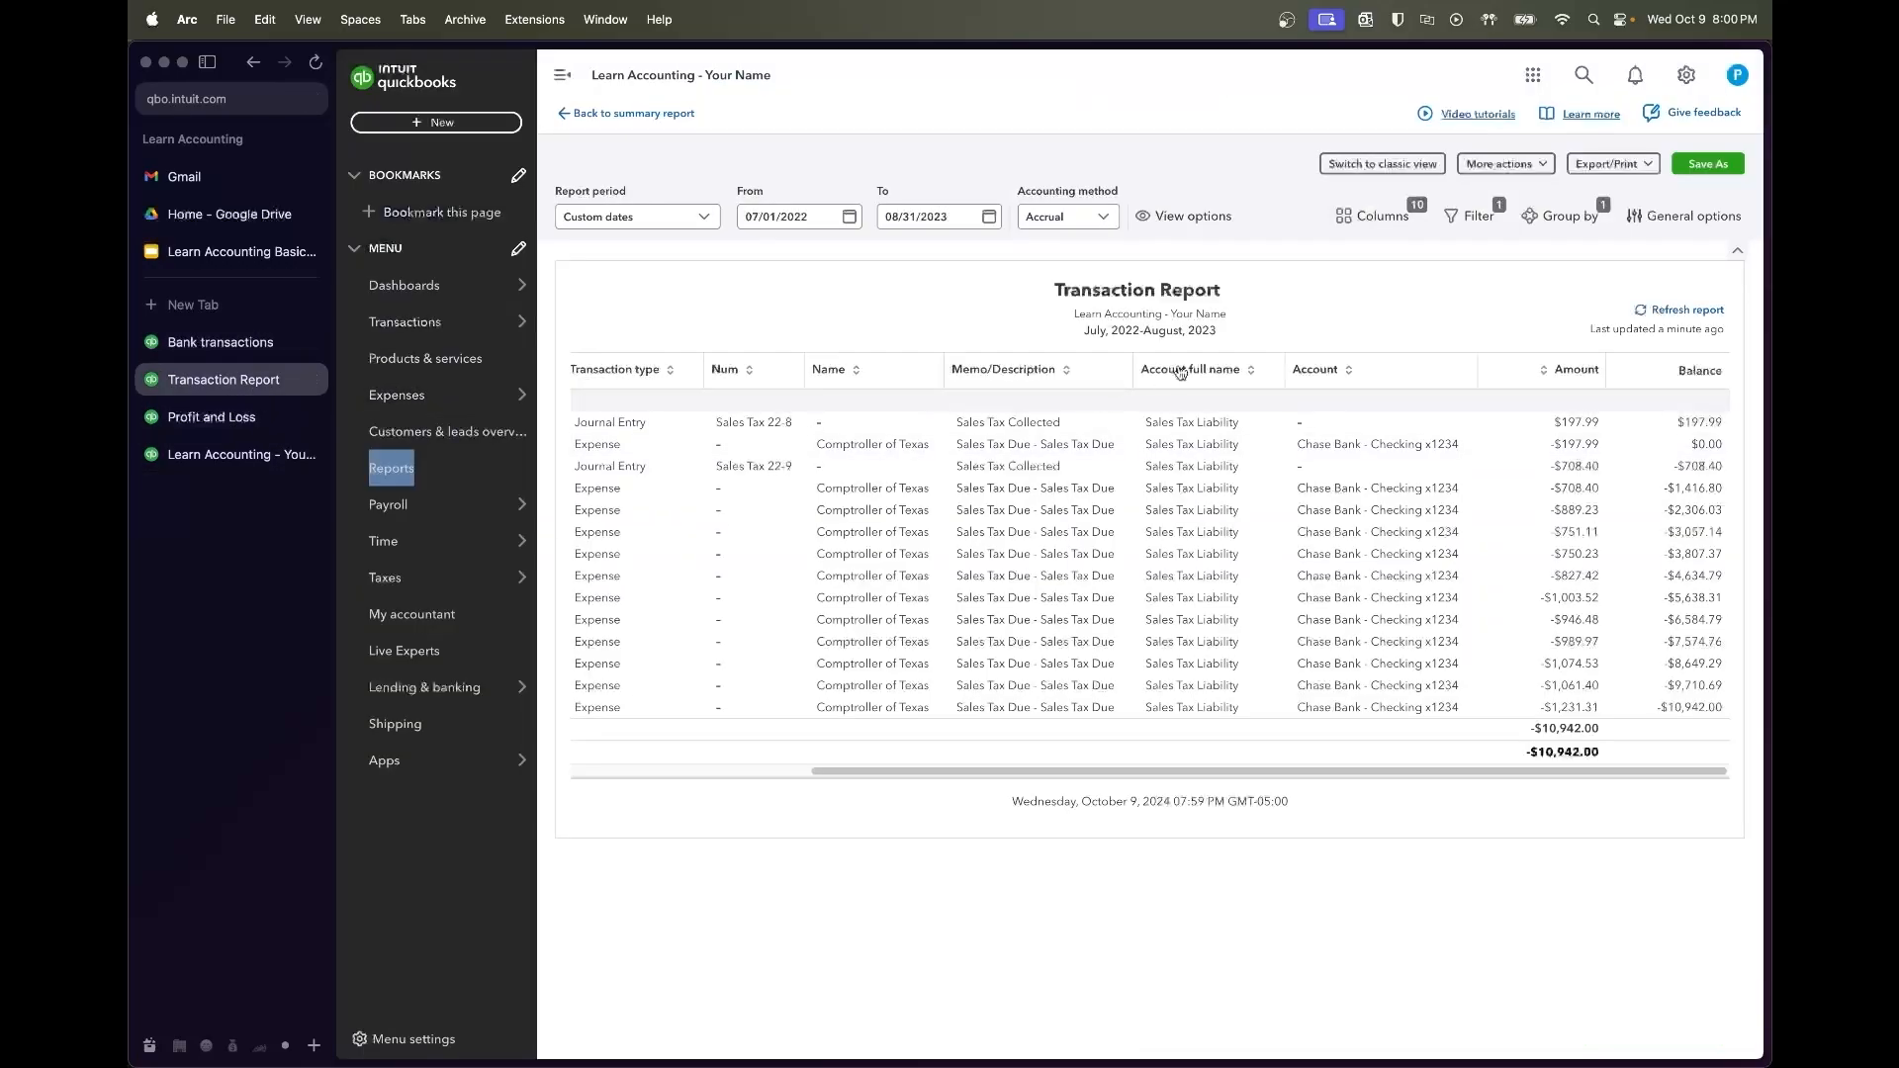
left_click(1669, 309)
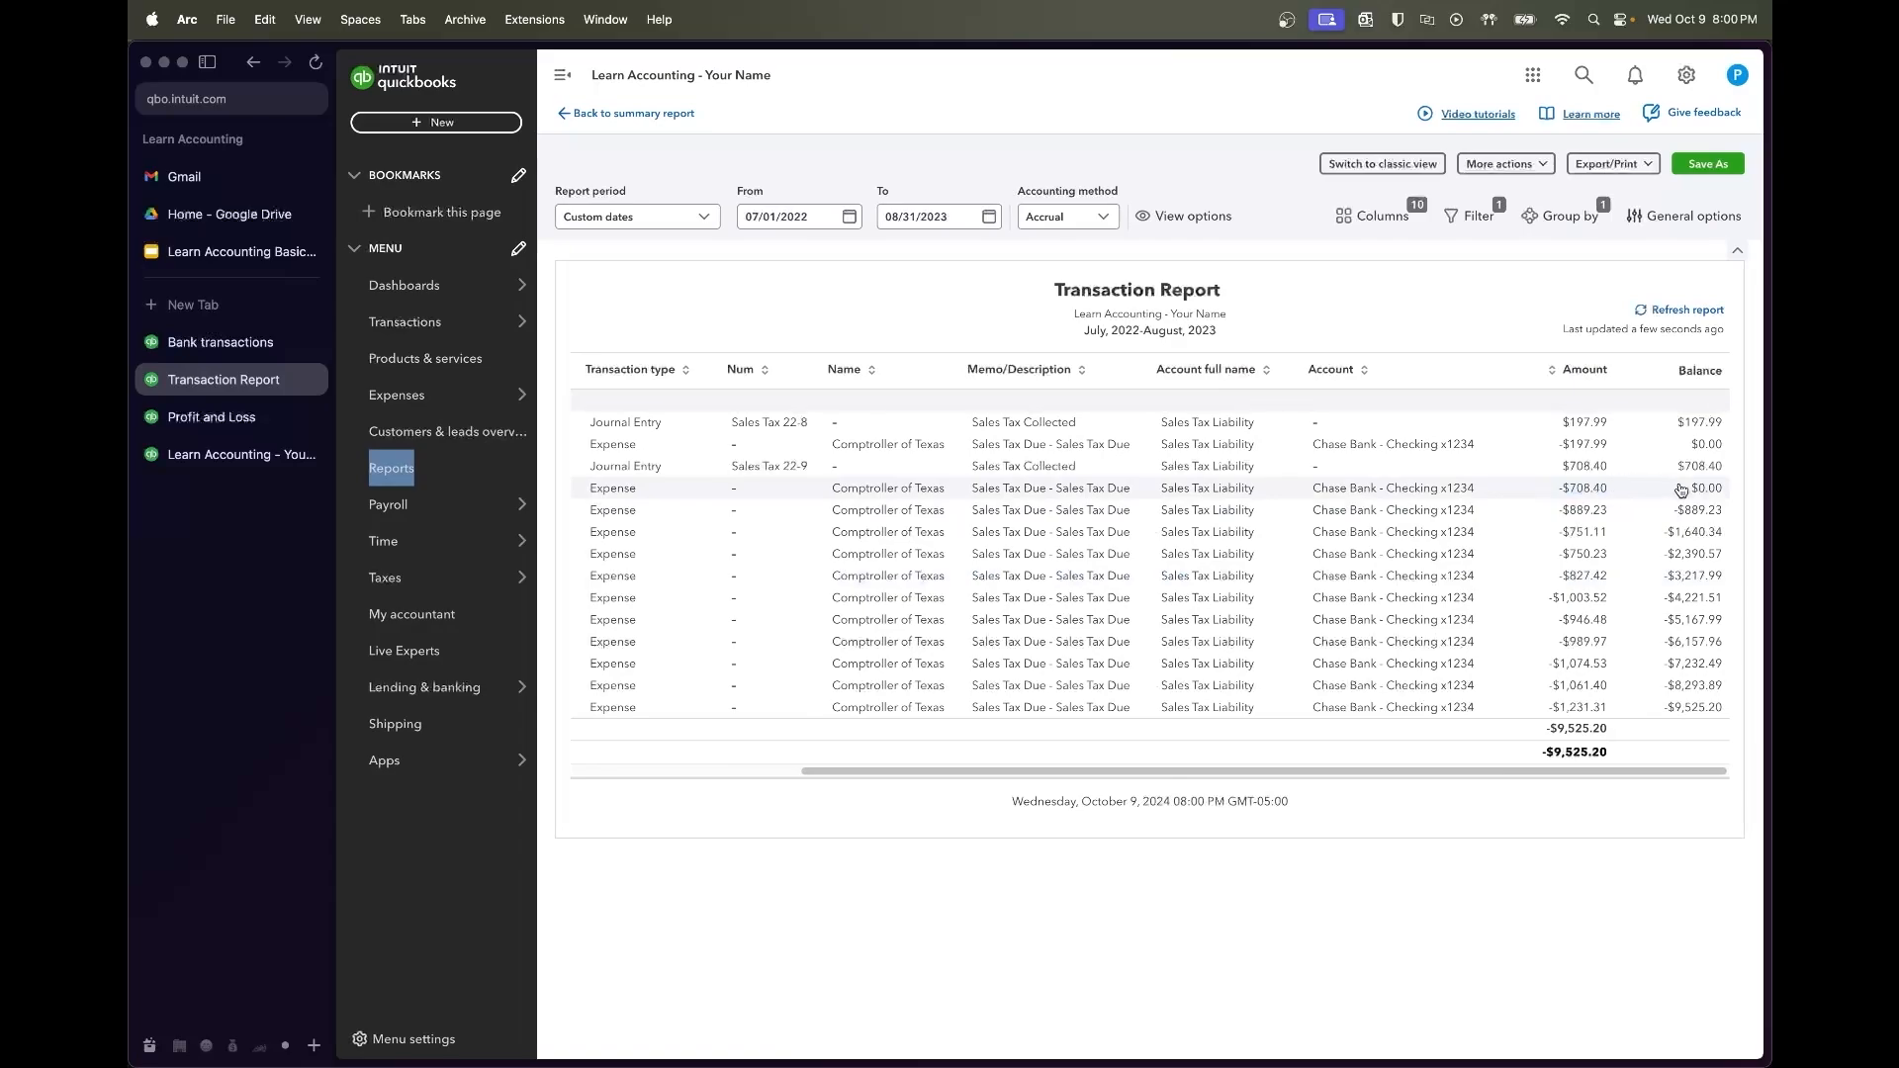
left_click(210, 417)
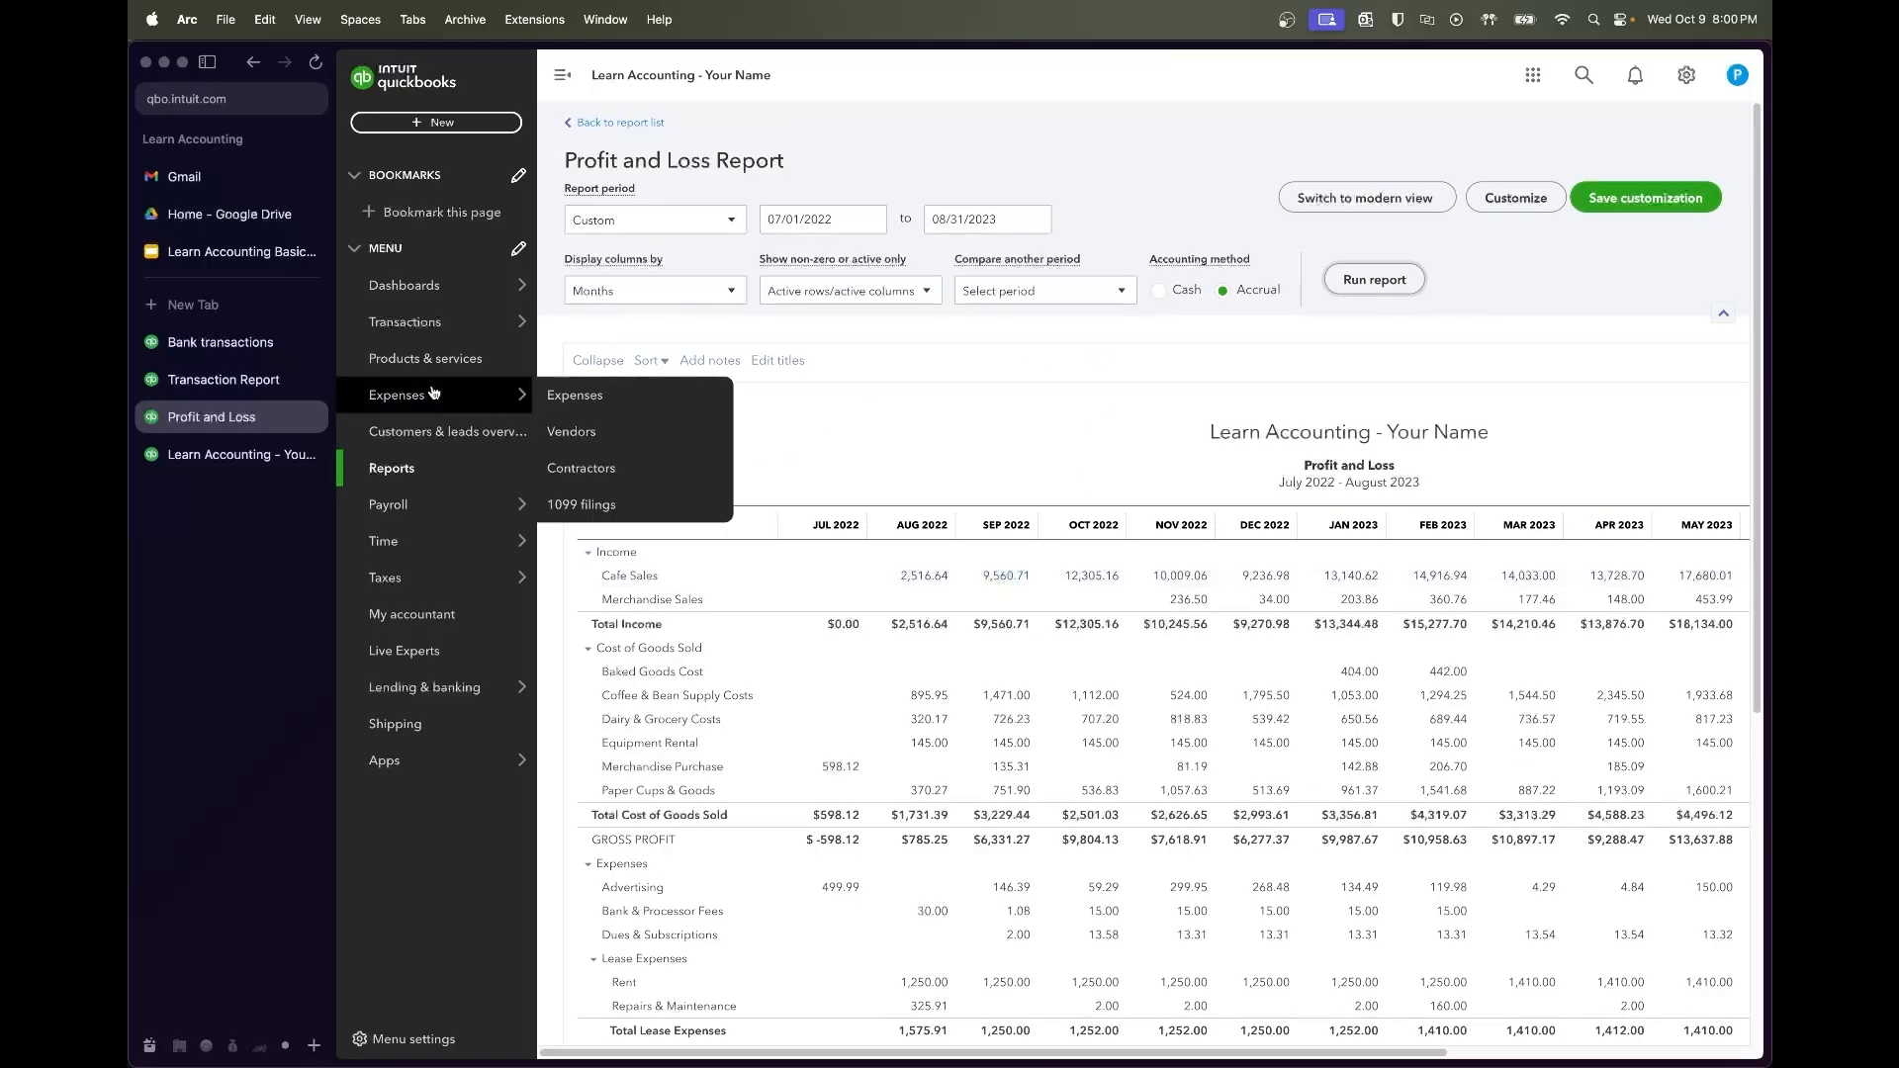
left_click(218, 350)
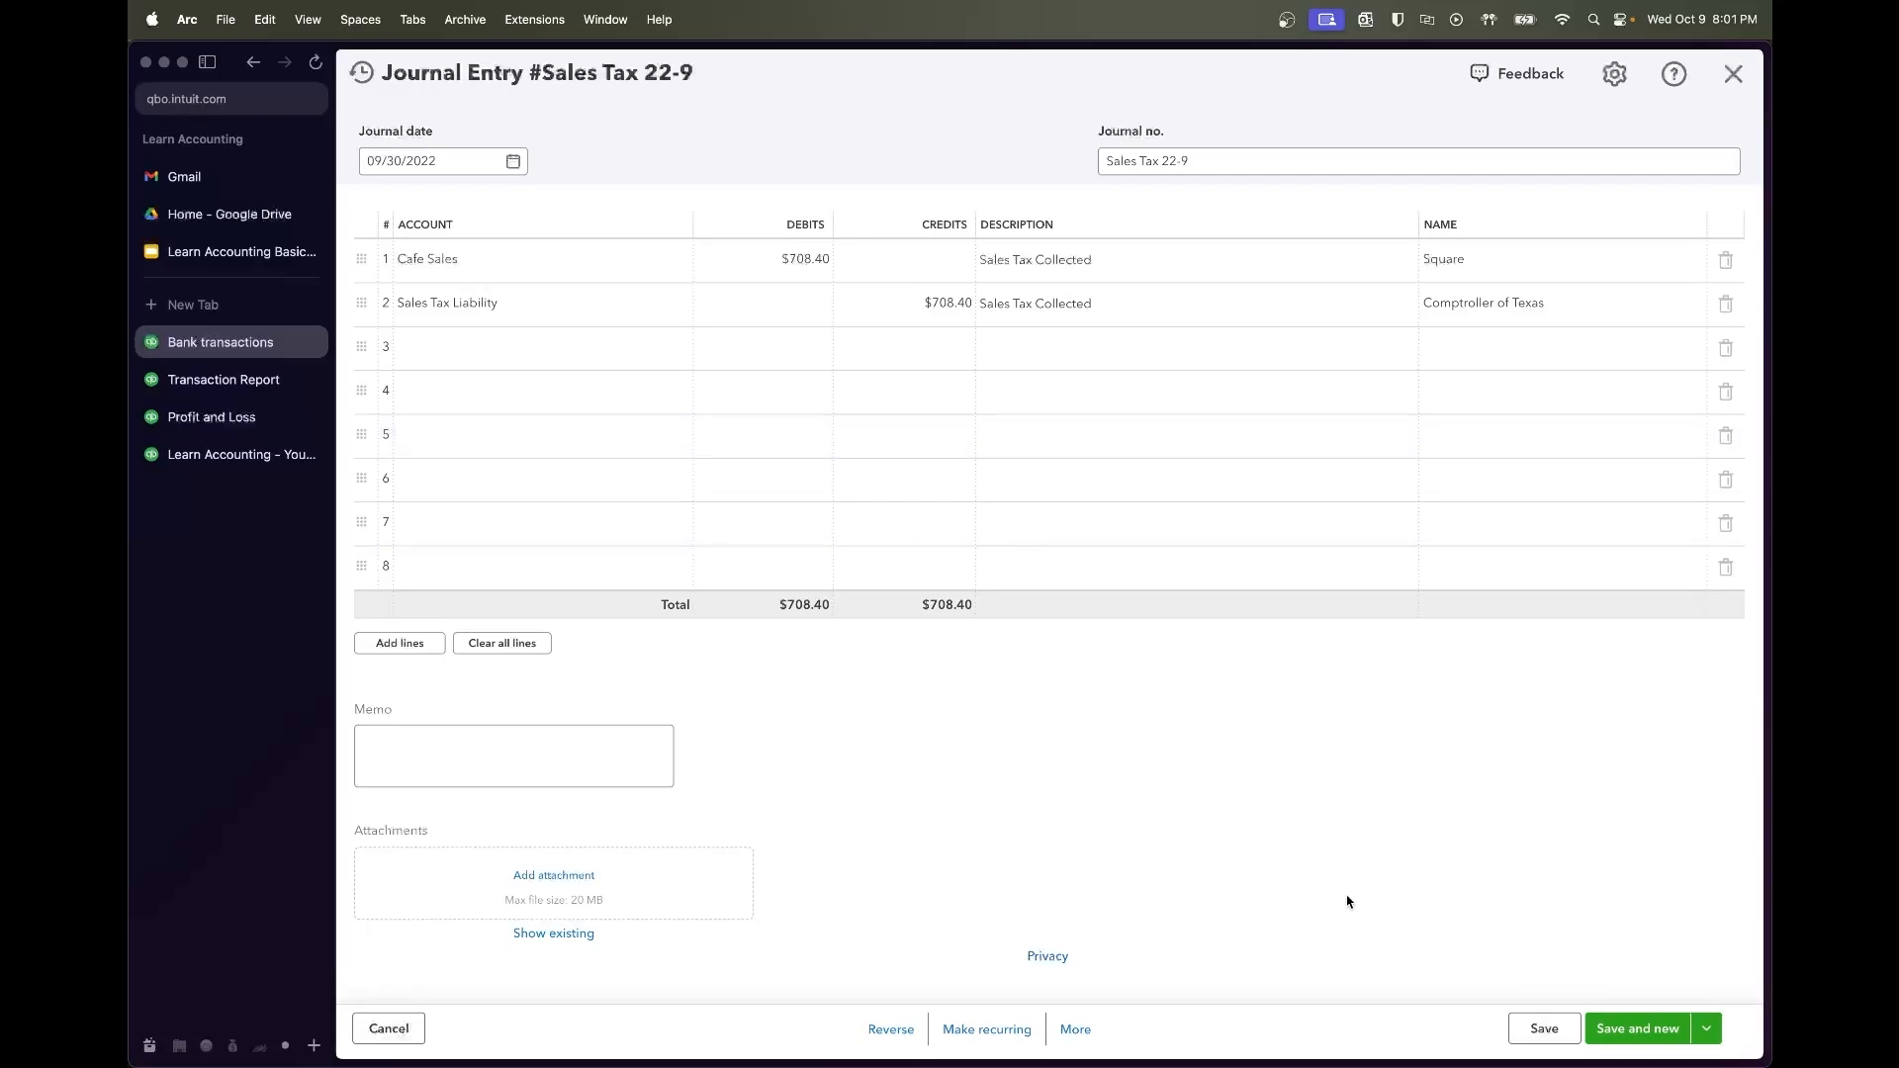
Save Sales Tax 22-9, copy it, and check the Transaction Report before returning
left_click(1544, 1028)
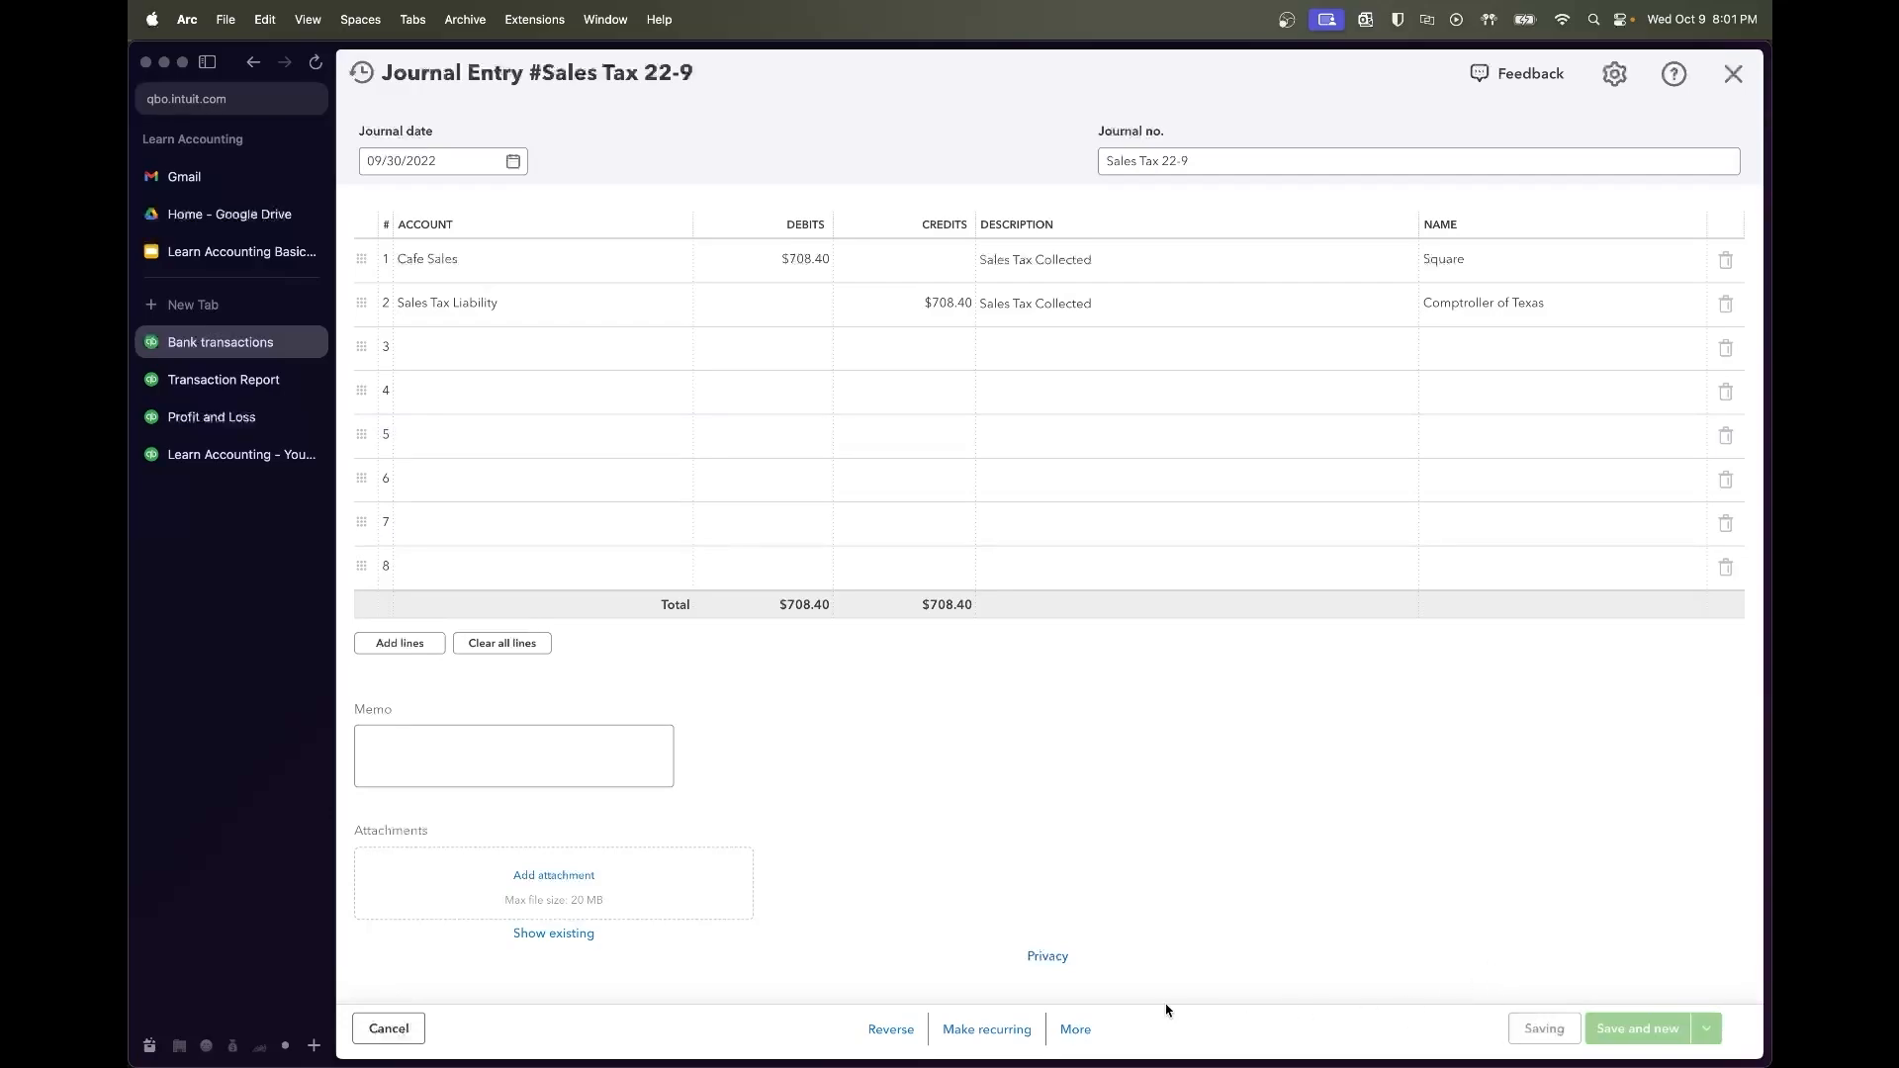
left_click(1076, 1028)
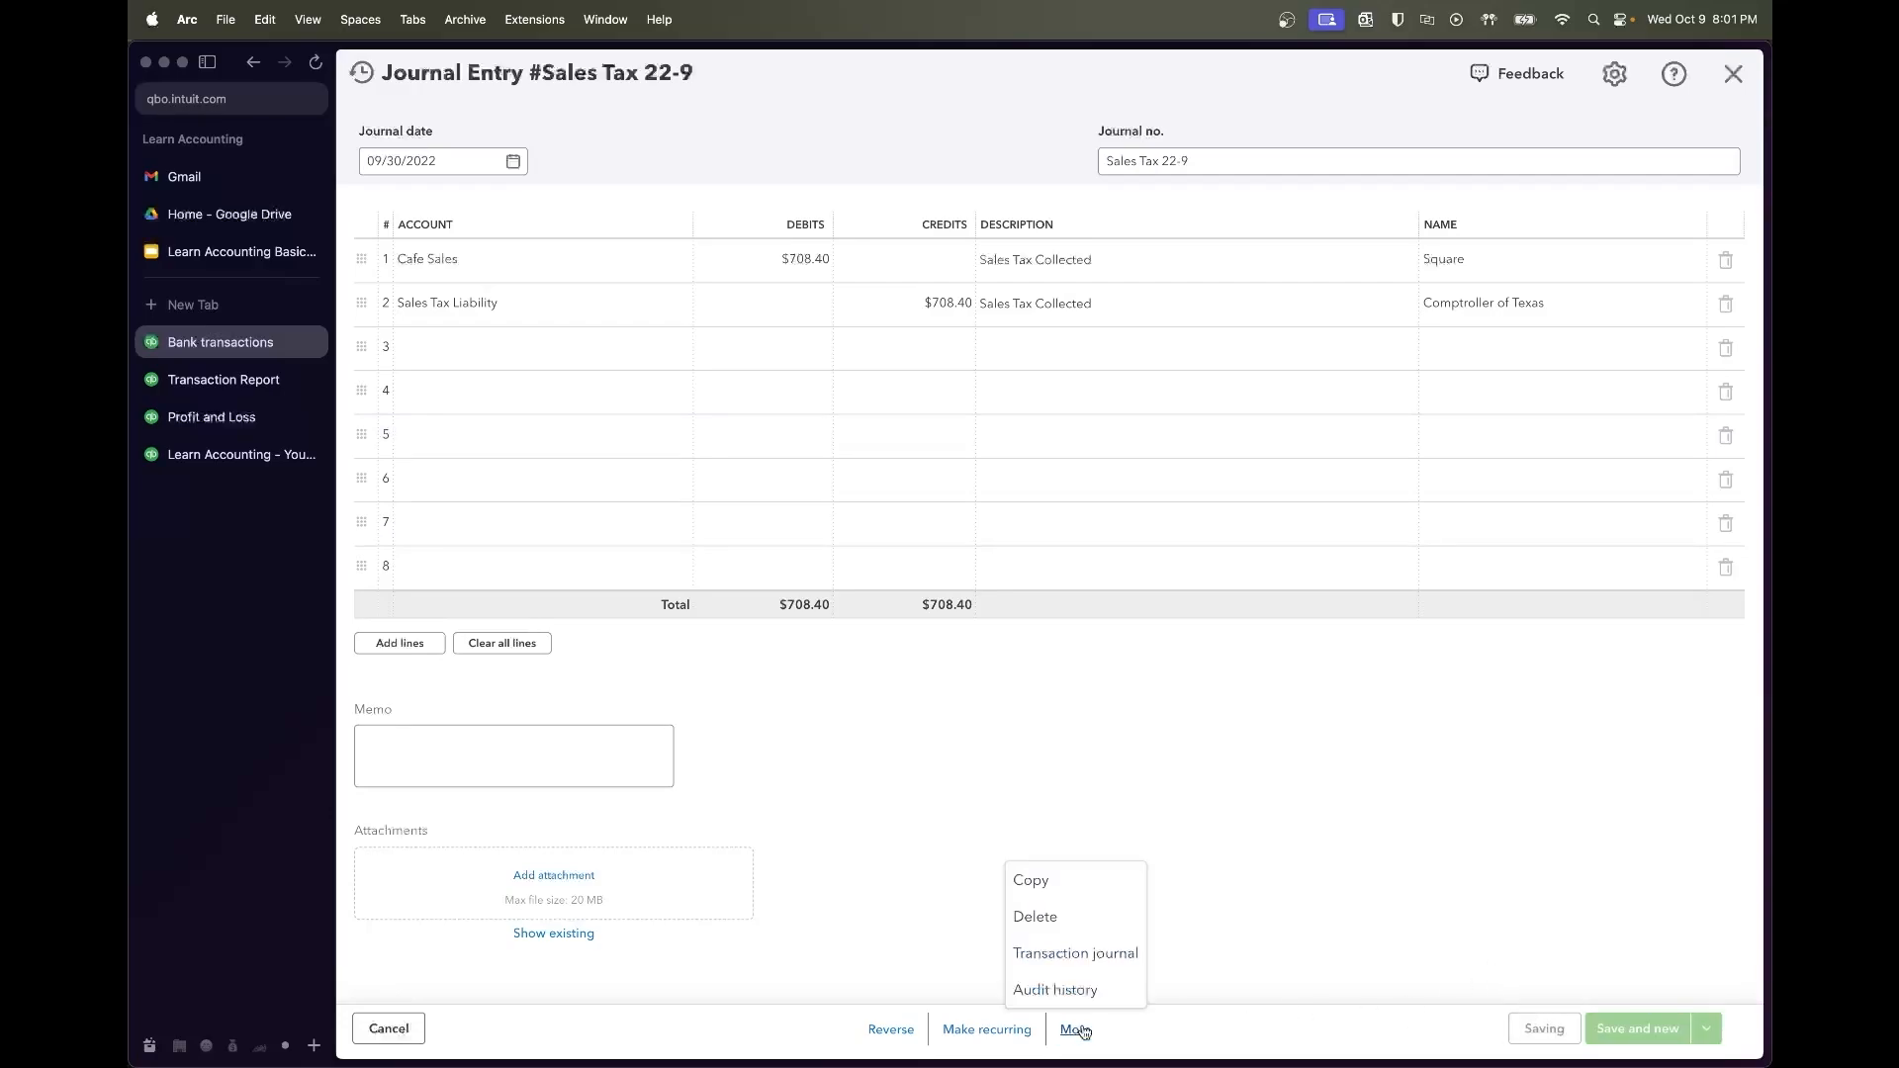
left_click(1080, 894)
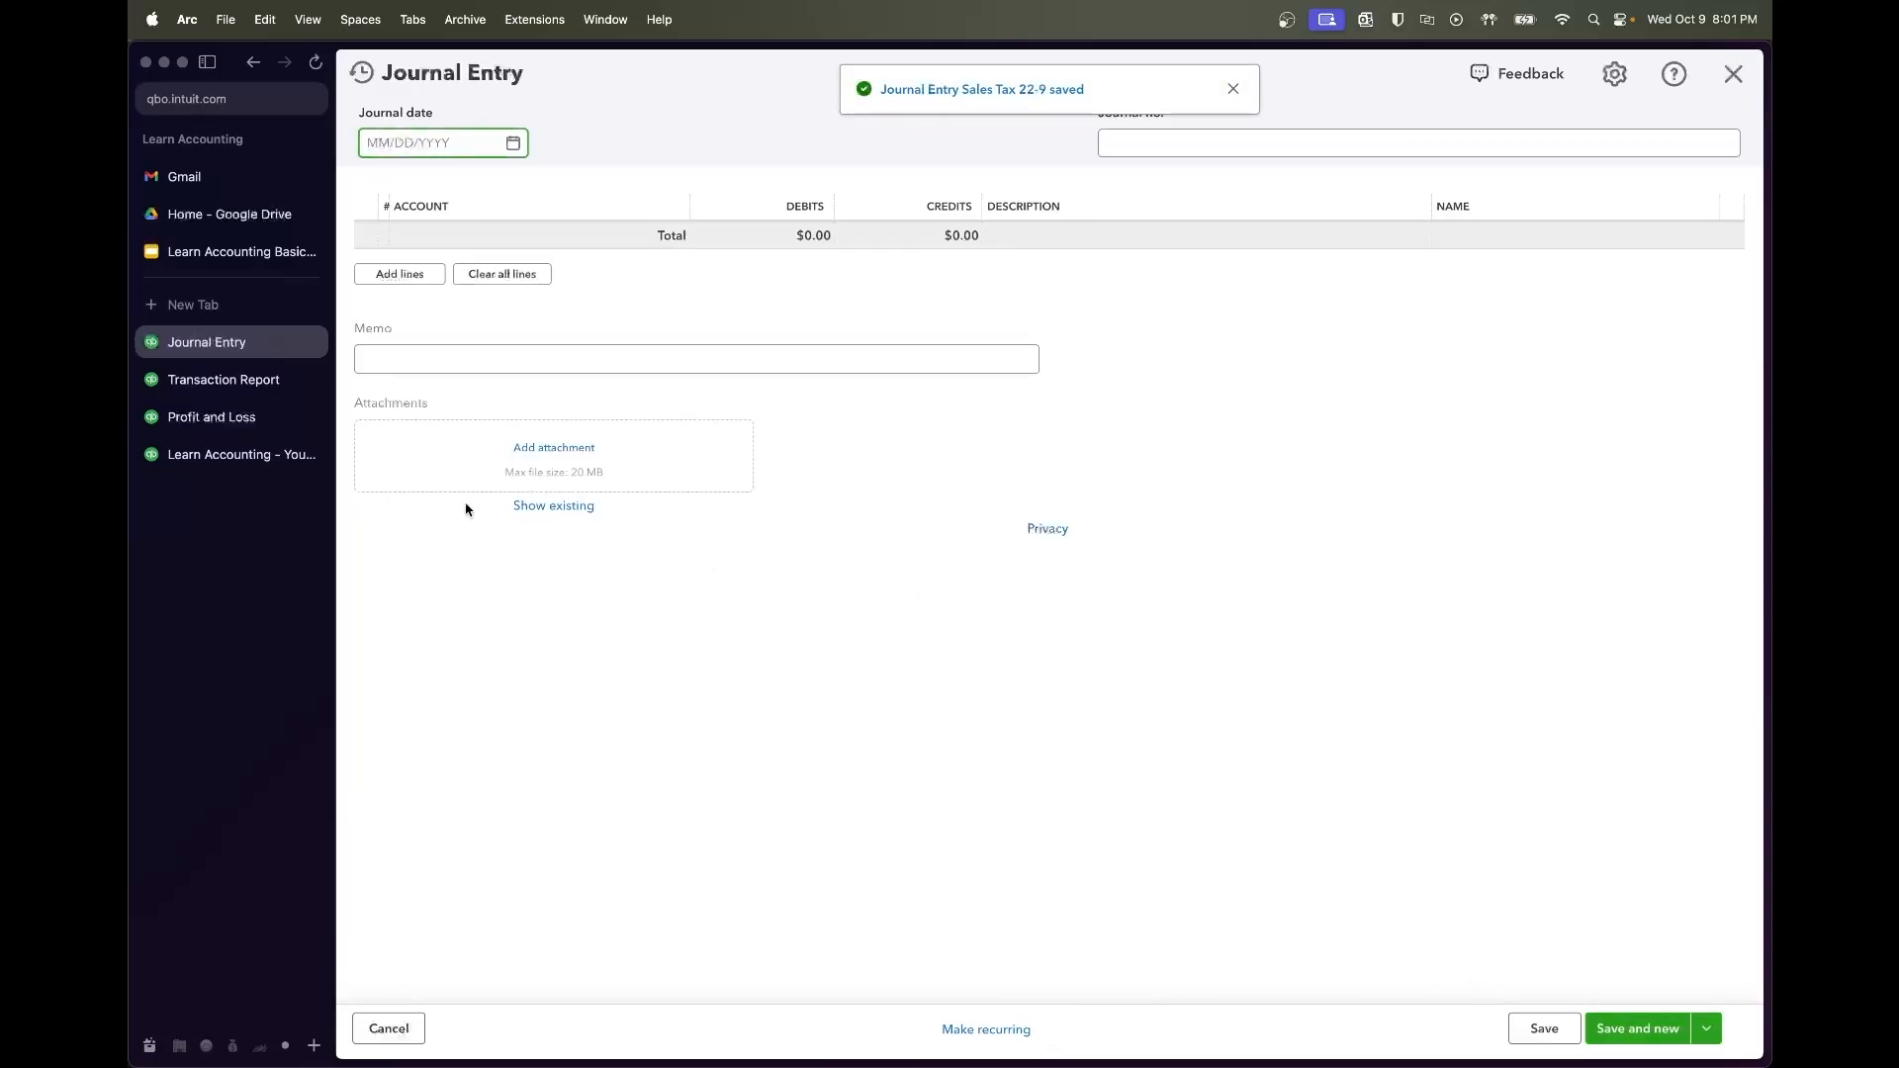
left_click(224, 379)
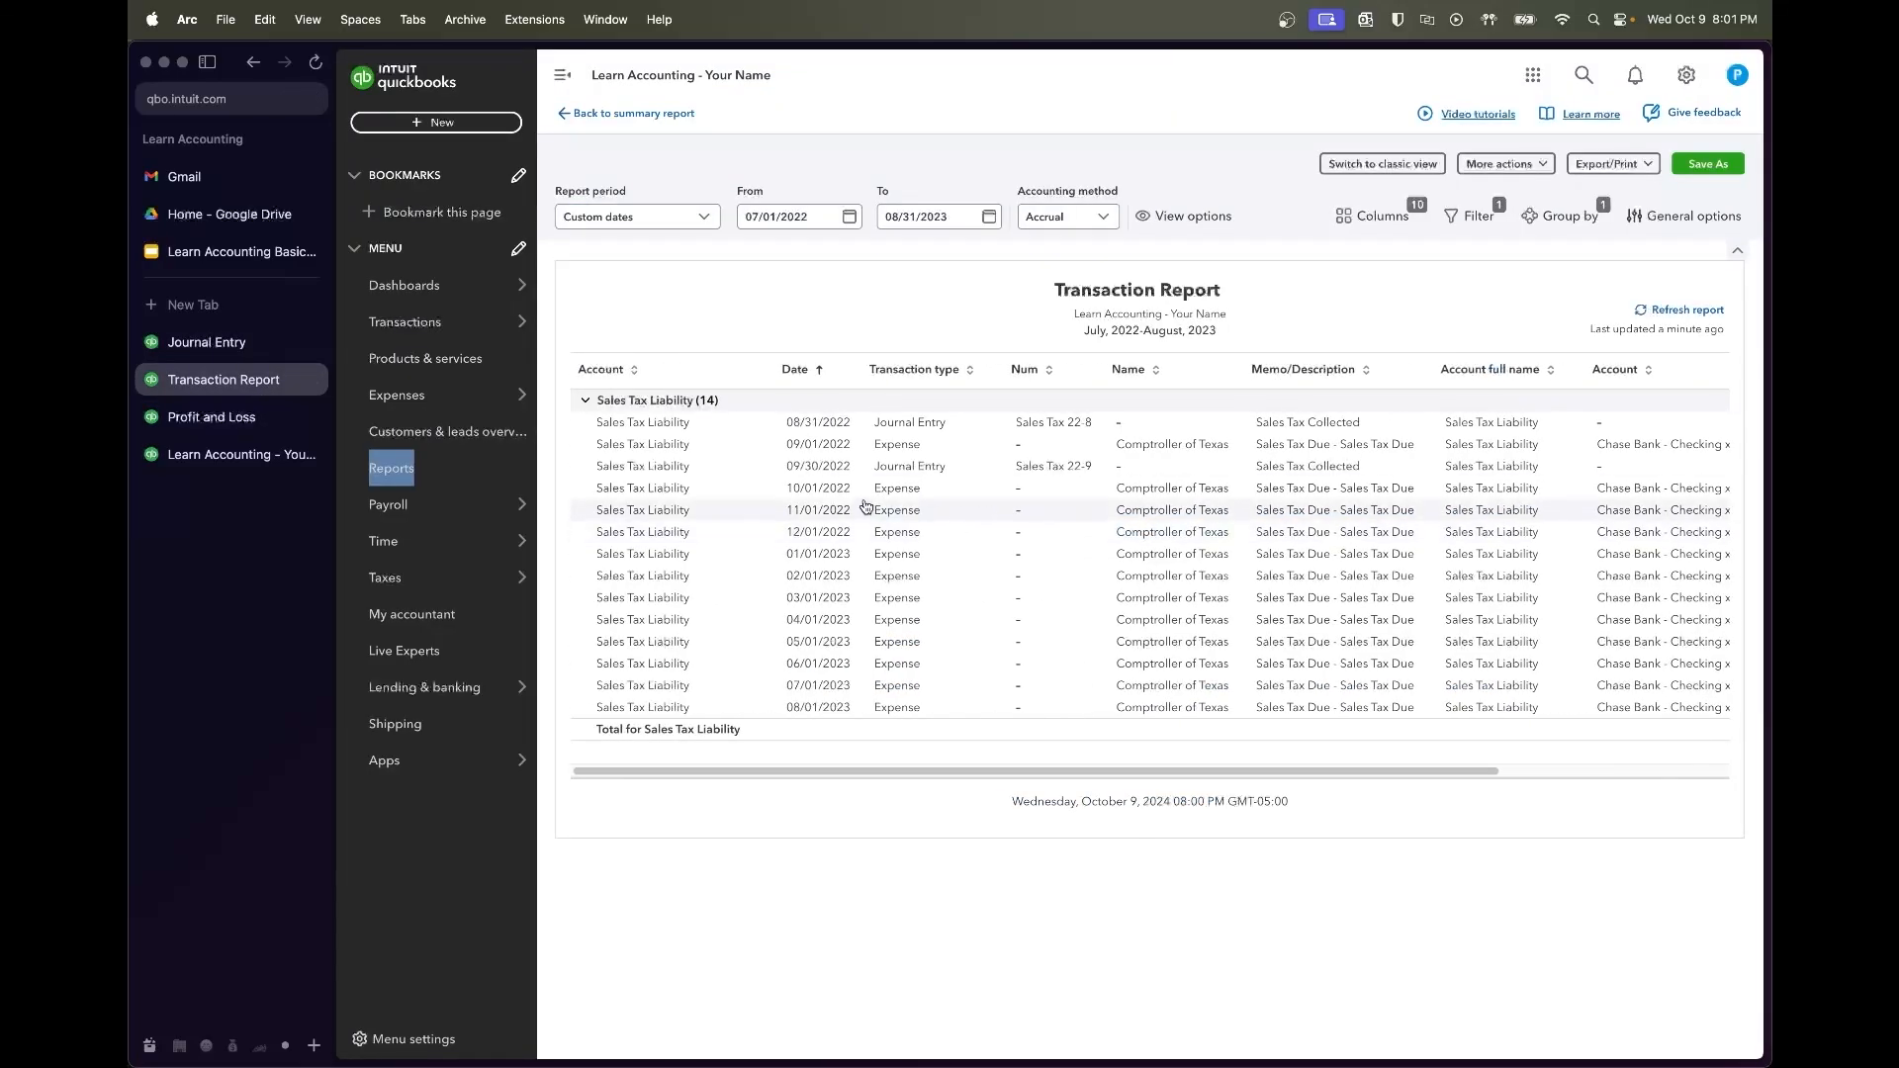
scroll(863, 519, "right", 4)
scroll(862, 523, "right", 2)
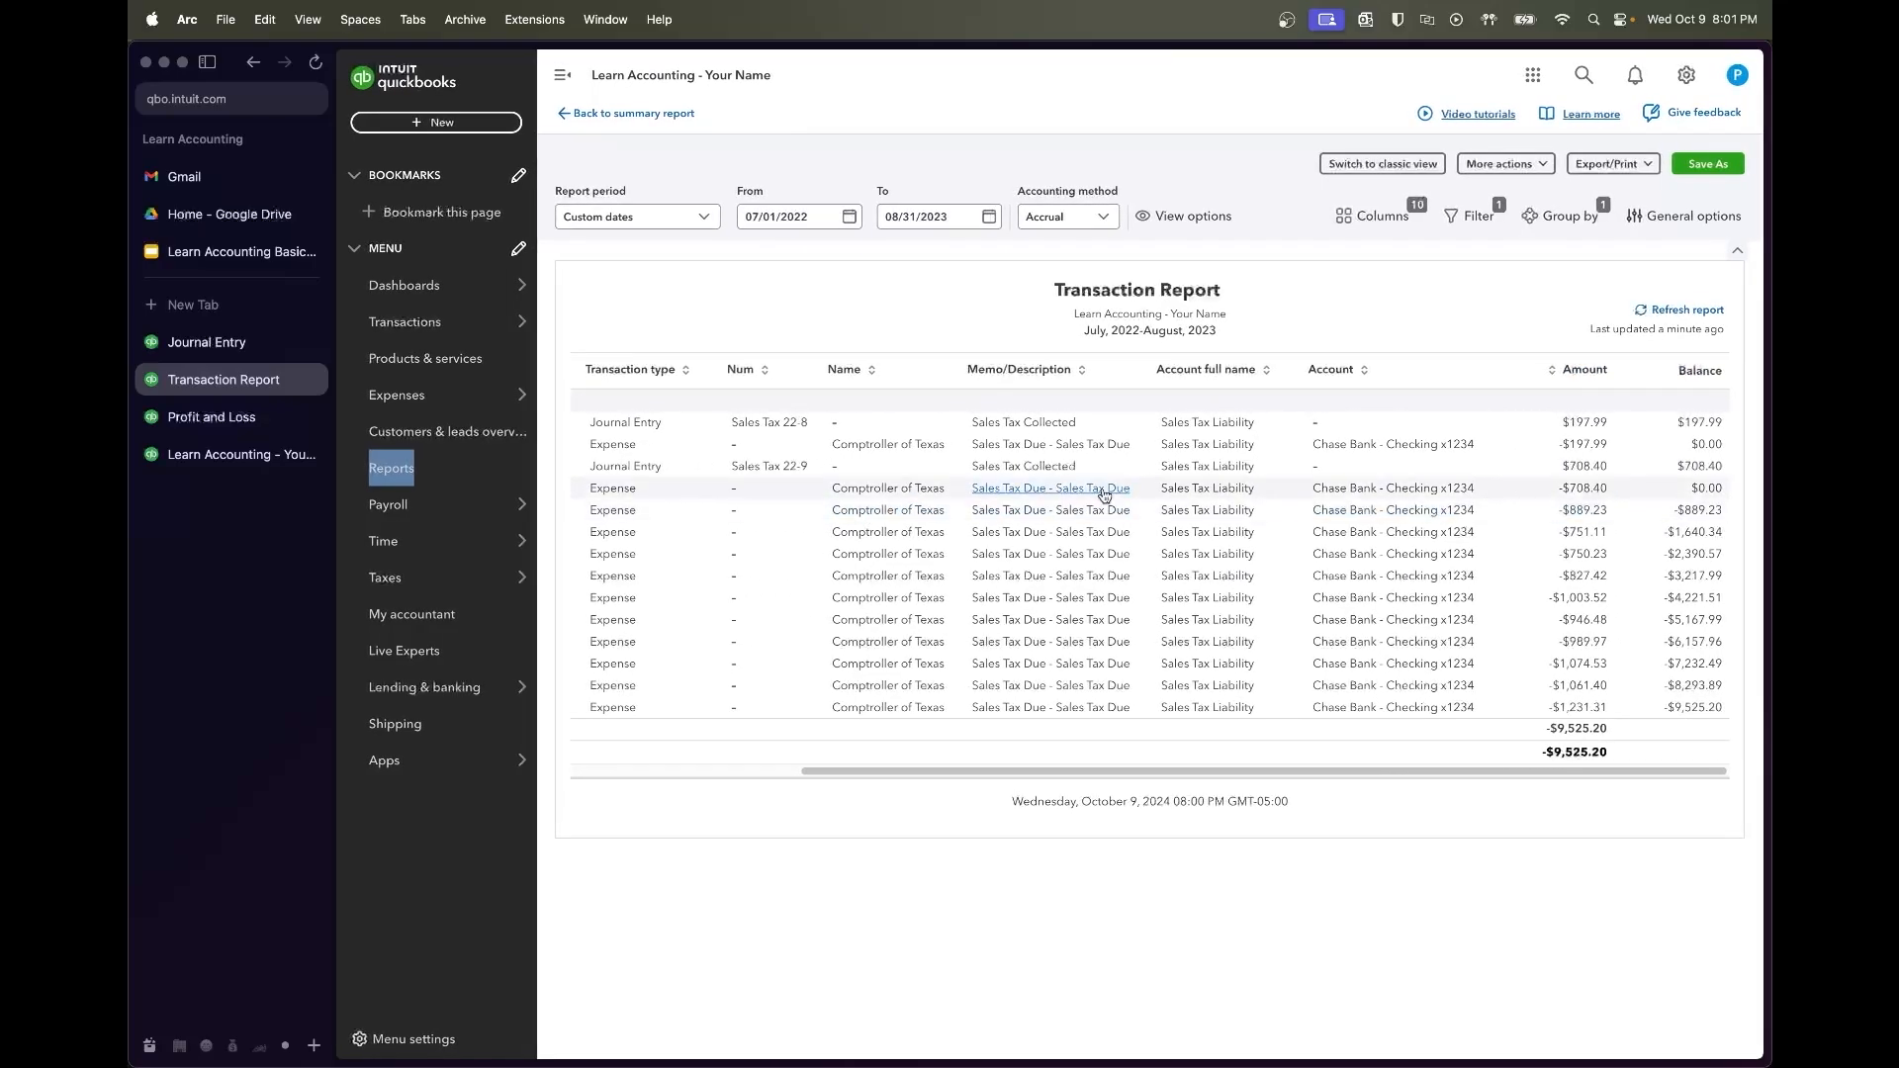
left_click(206, 341)
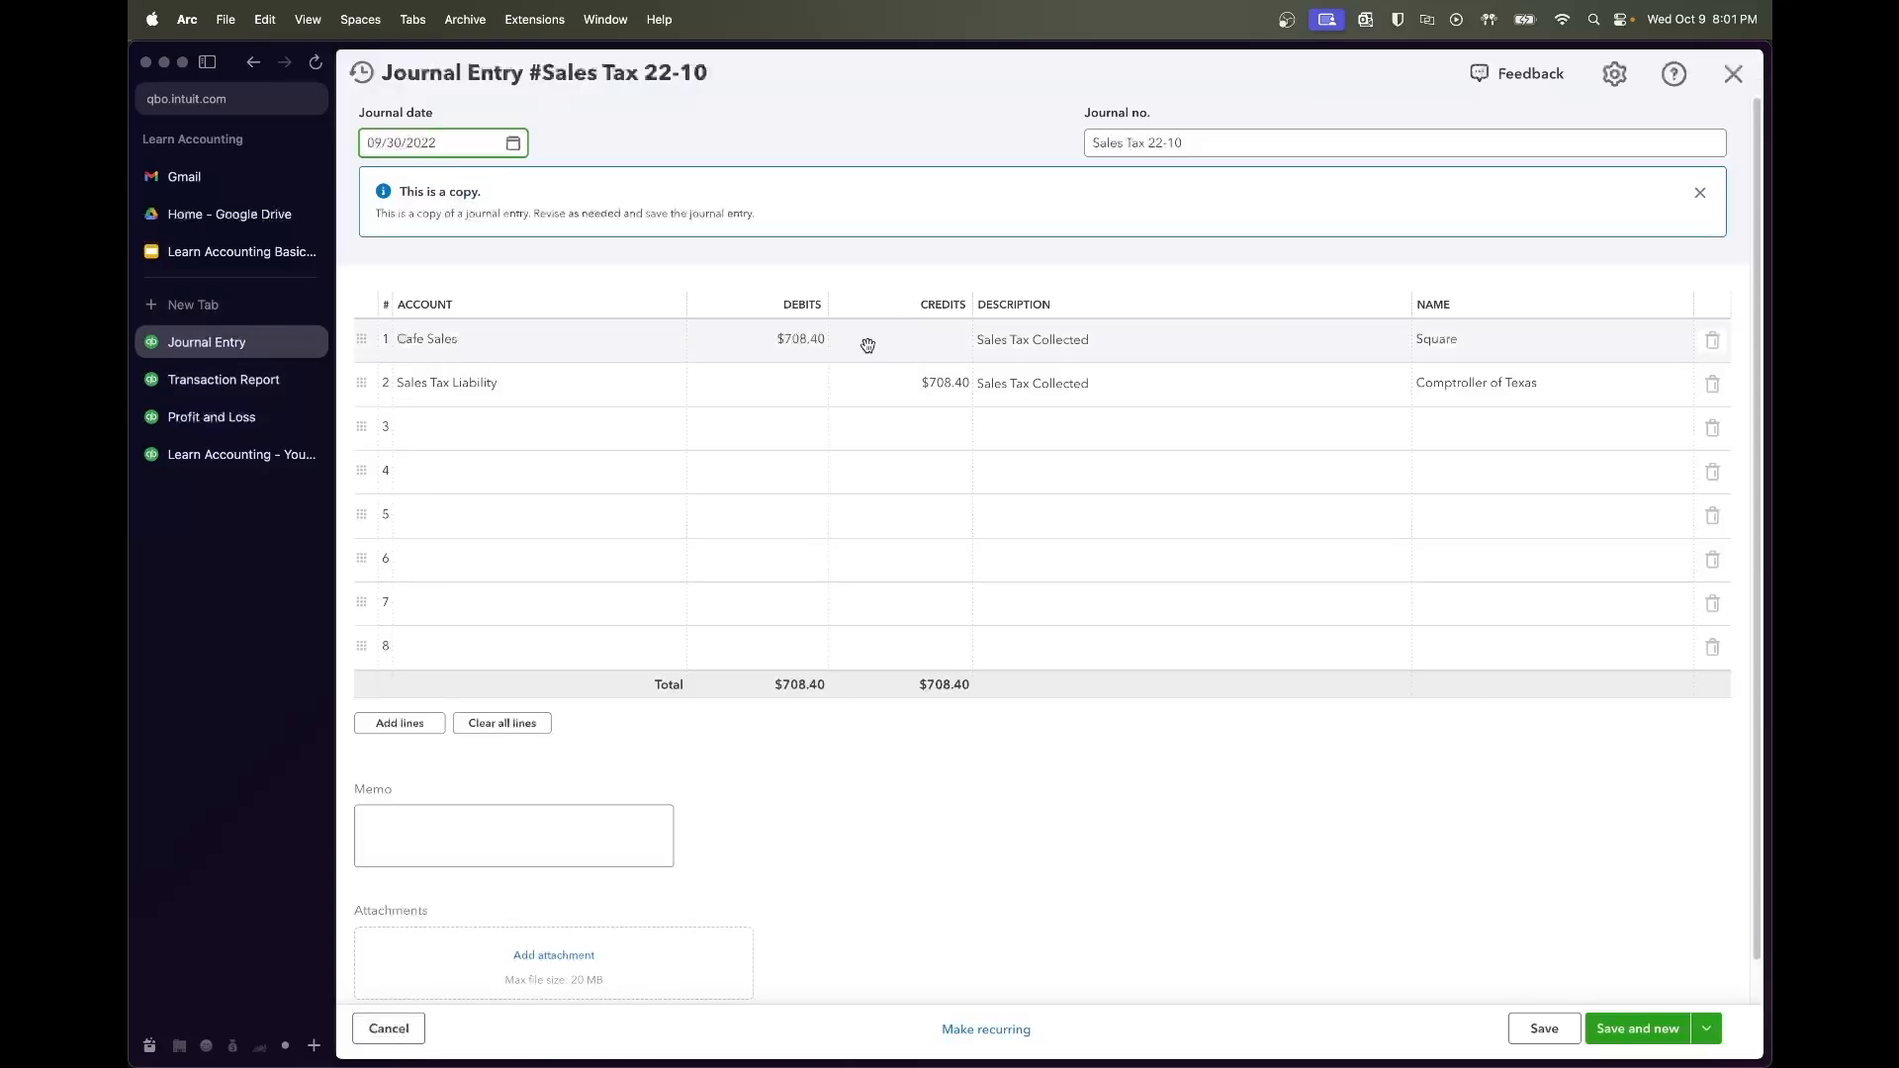
Set the copy to $889.23 dated 10/31/2022, save it as Sales Tax 22-10, and copy it
left_click(823, 341)
type("889.23")
left_click(831, 376)
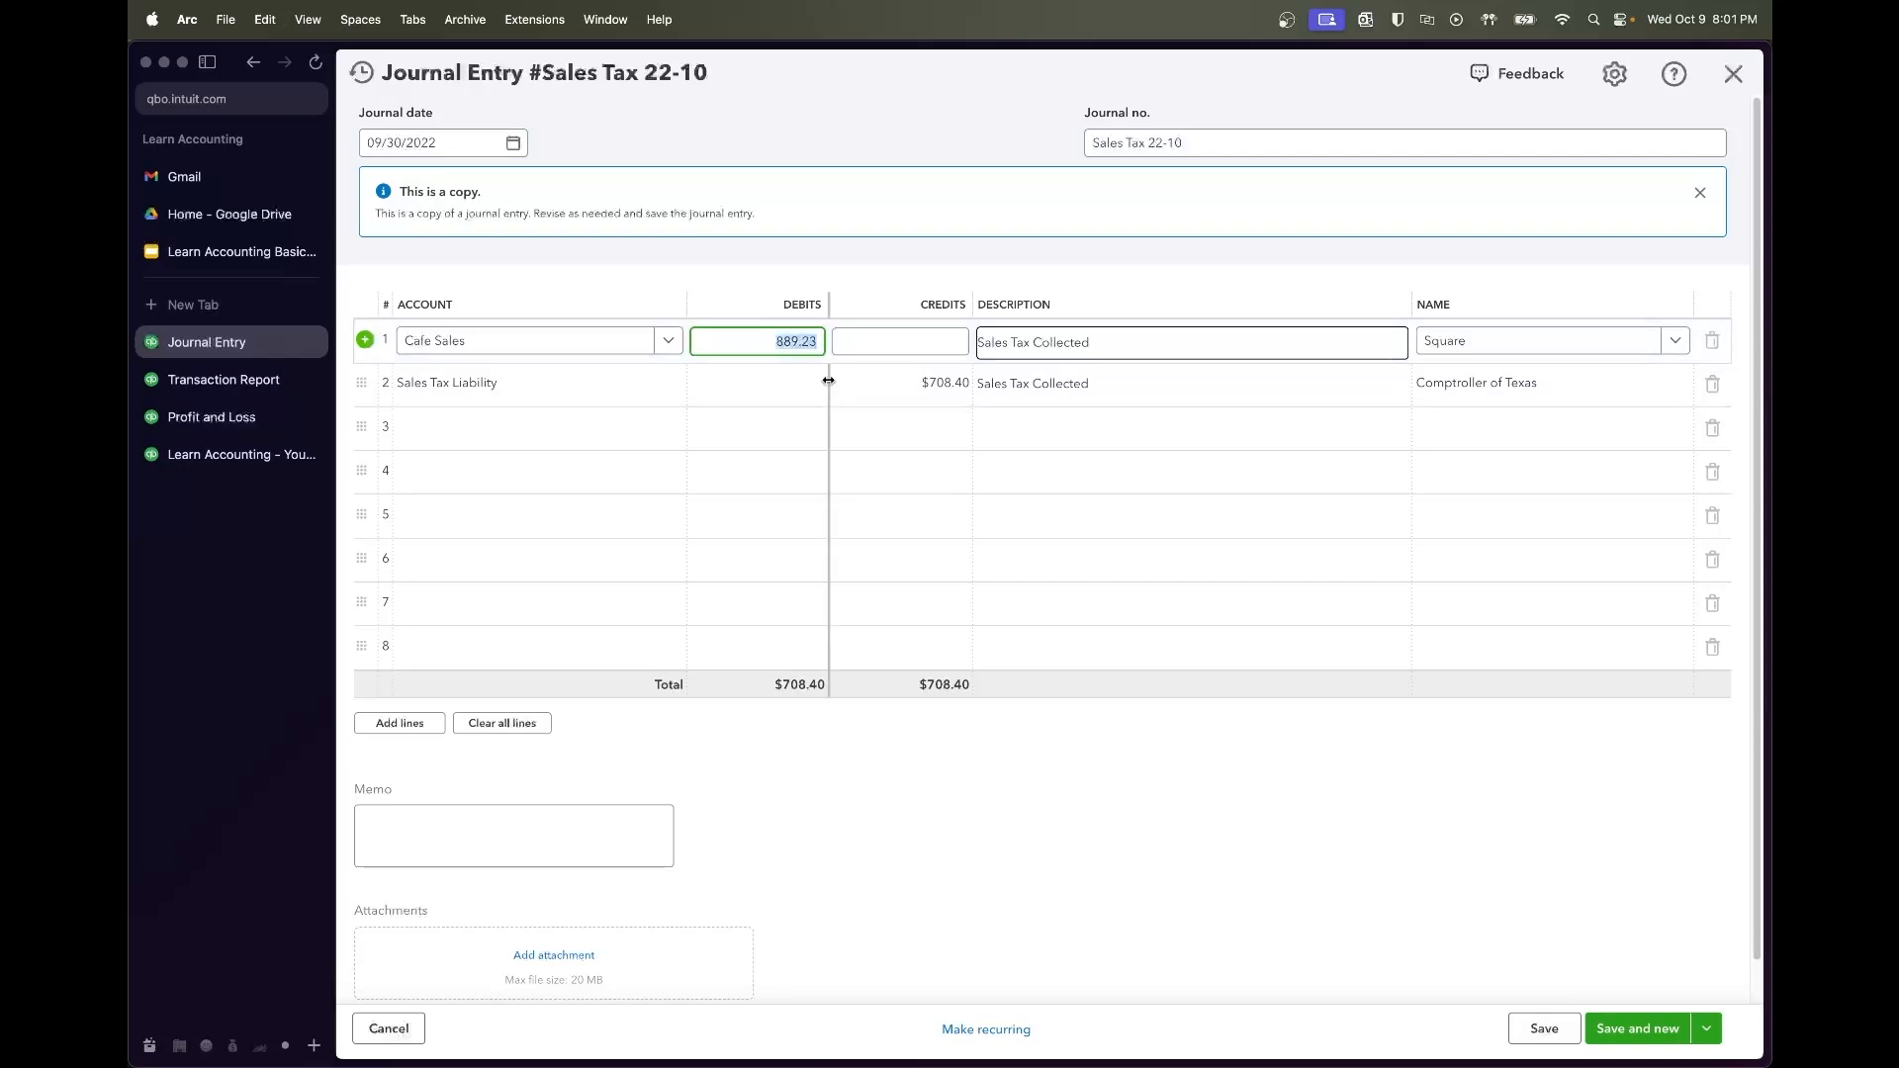
type("889.23")
left_click(1250, 835)
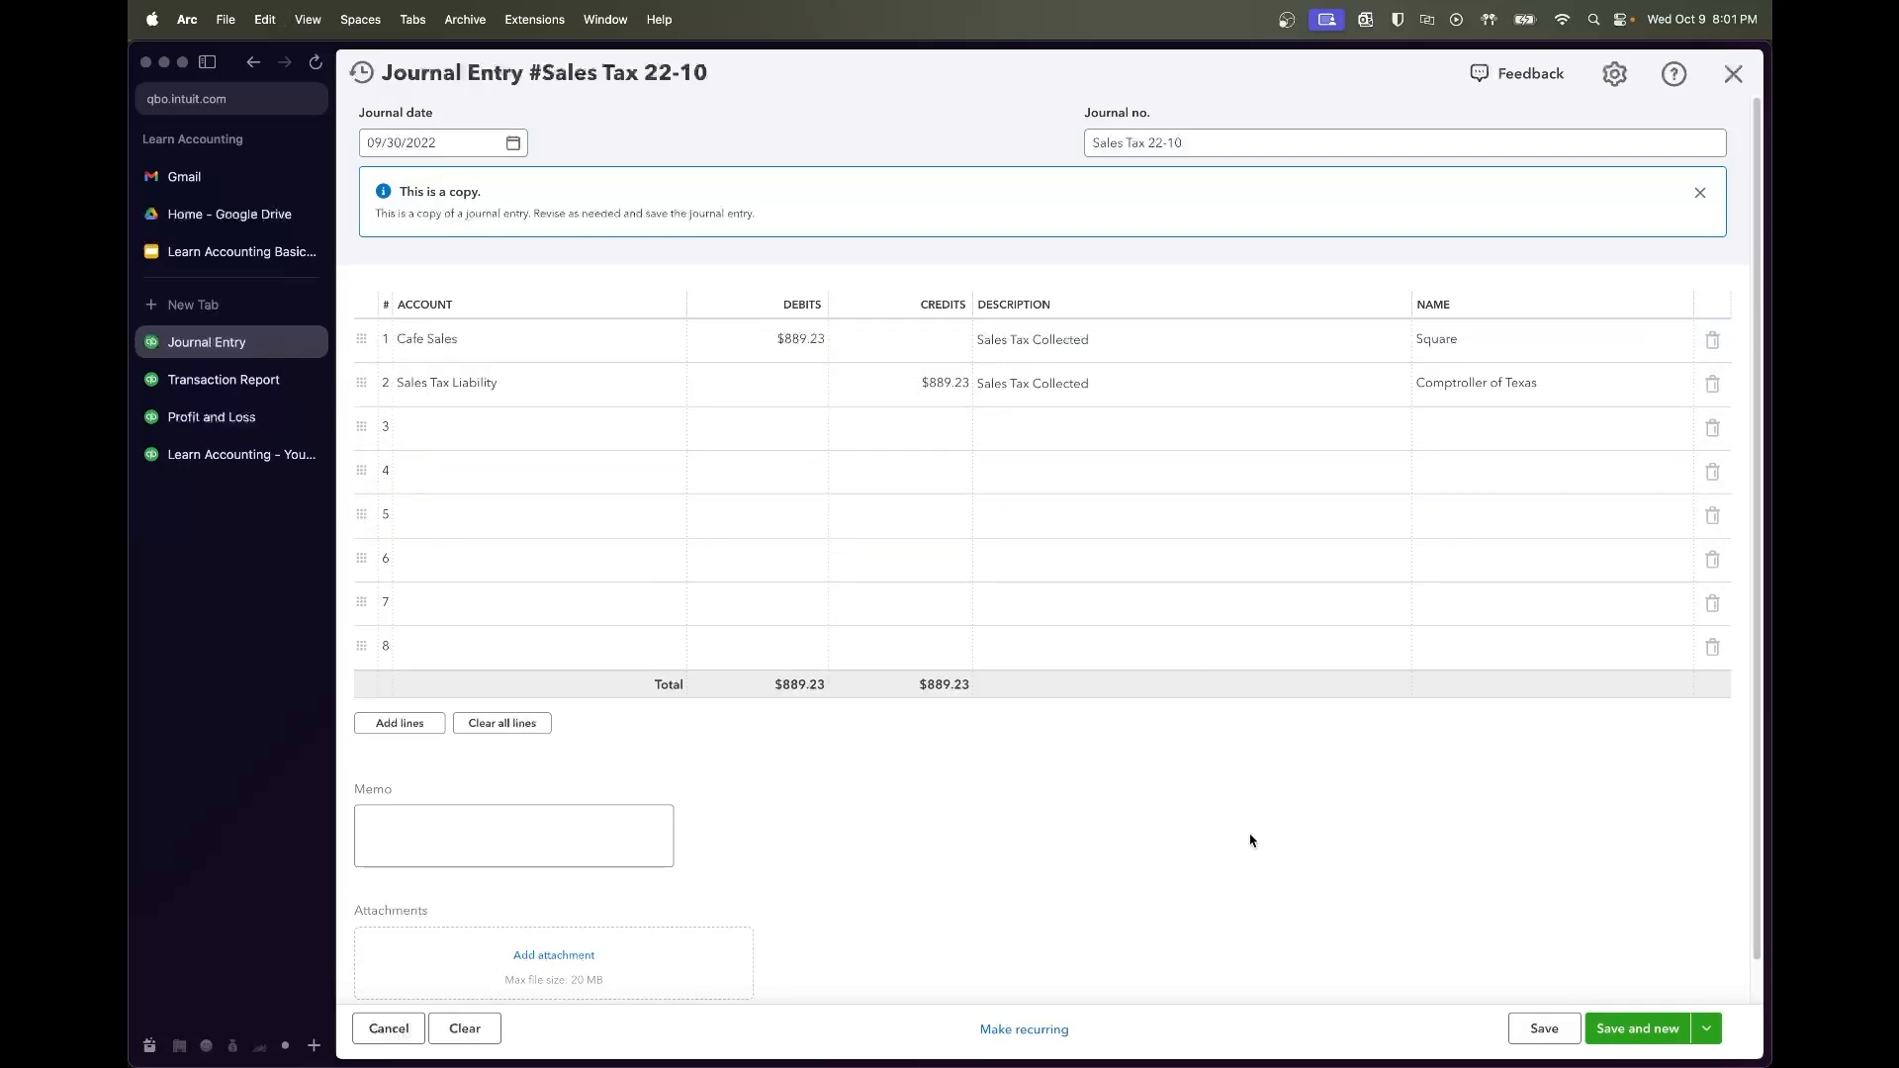
left_click(512, 146)
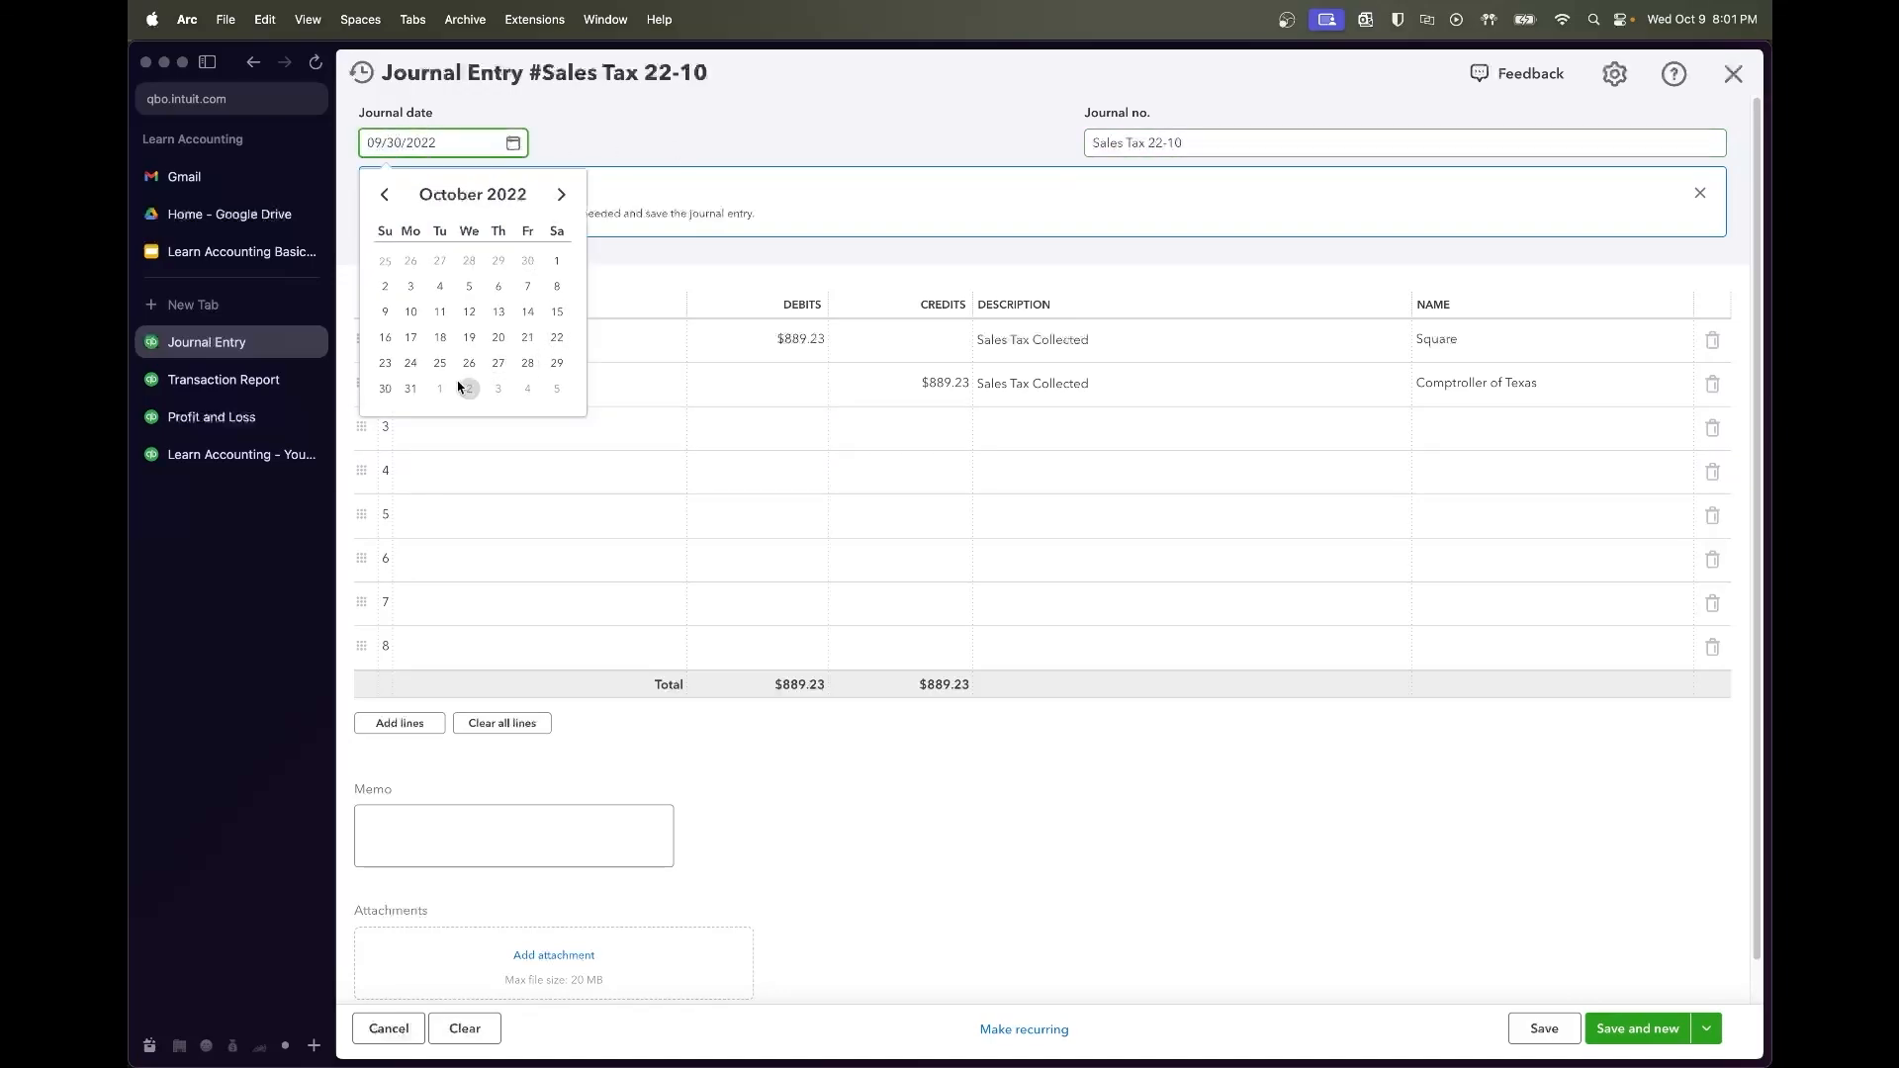
left_click(411, 388)
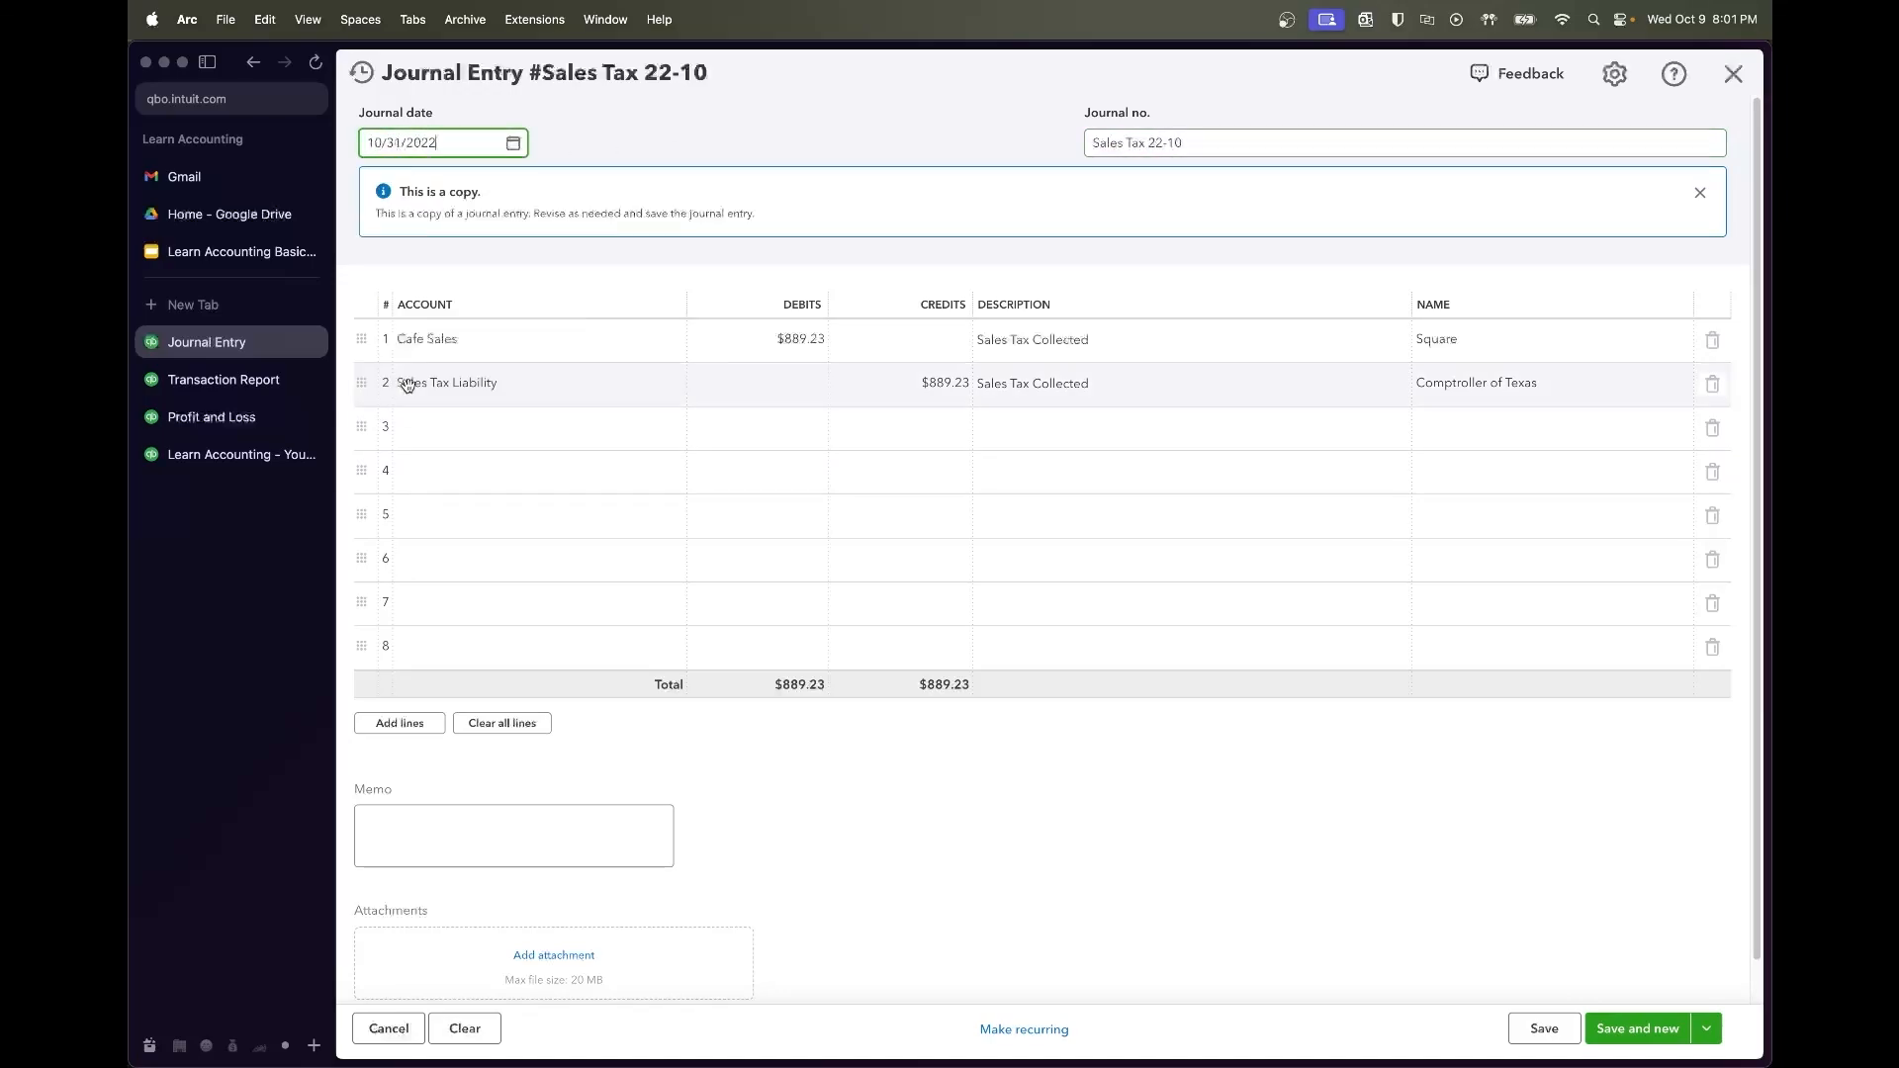
left_click(1544, 1029)
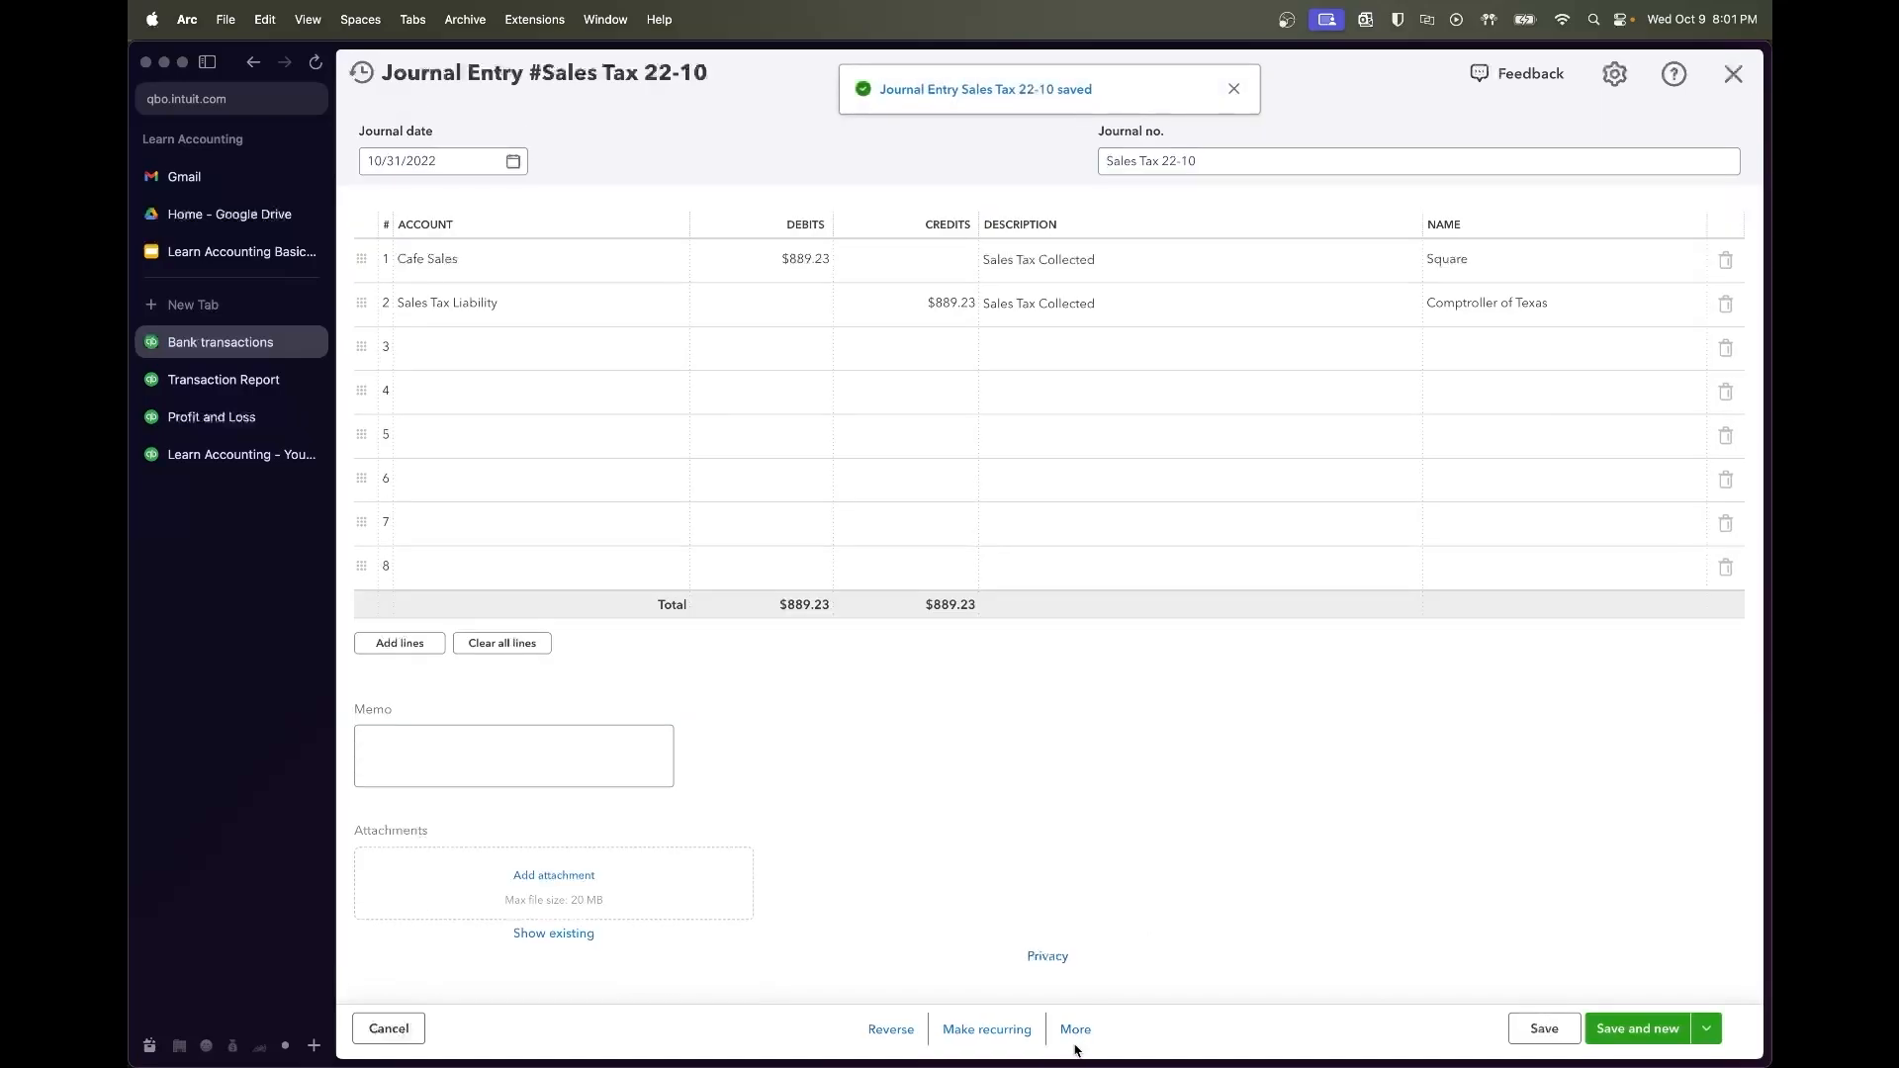
left_click(1075, 1028)
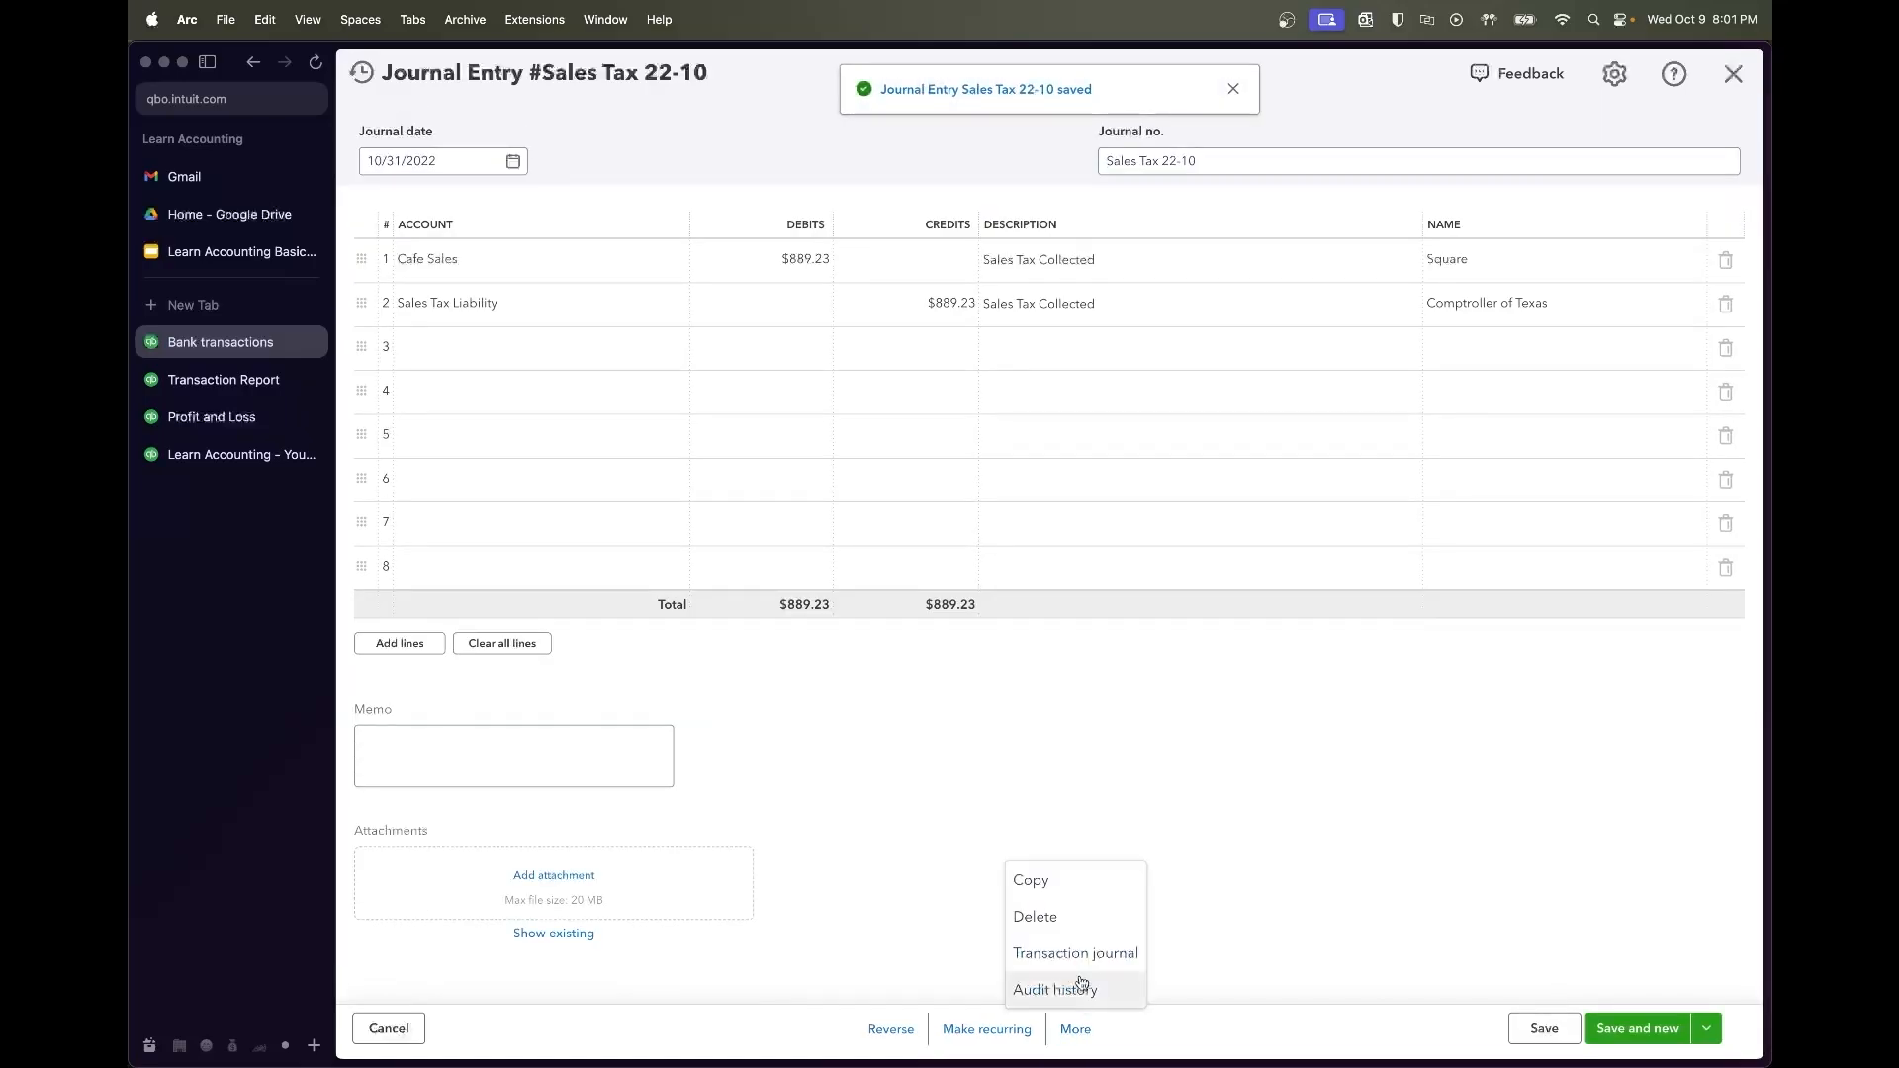
left_click(1081, 885)
left_click(245, 380)
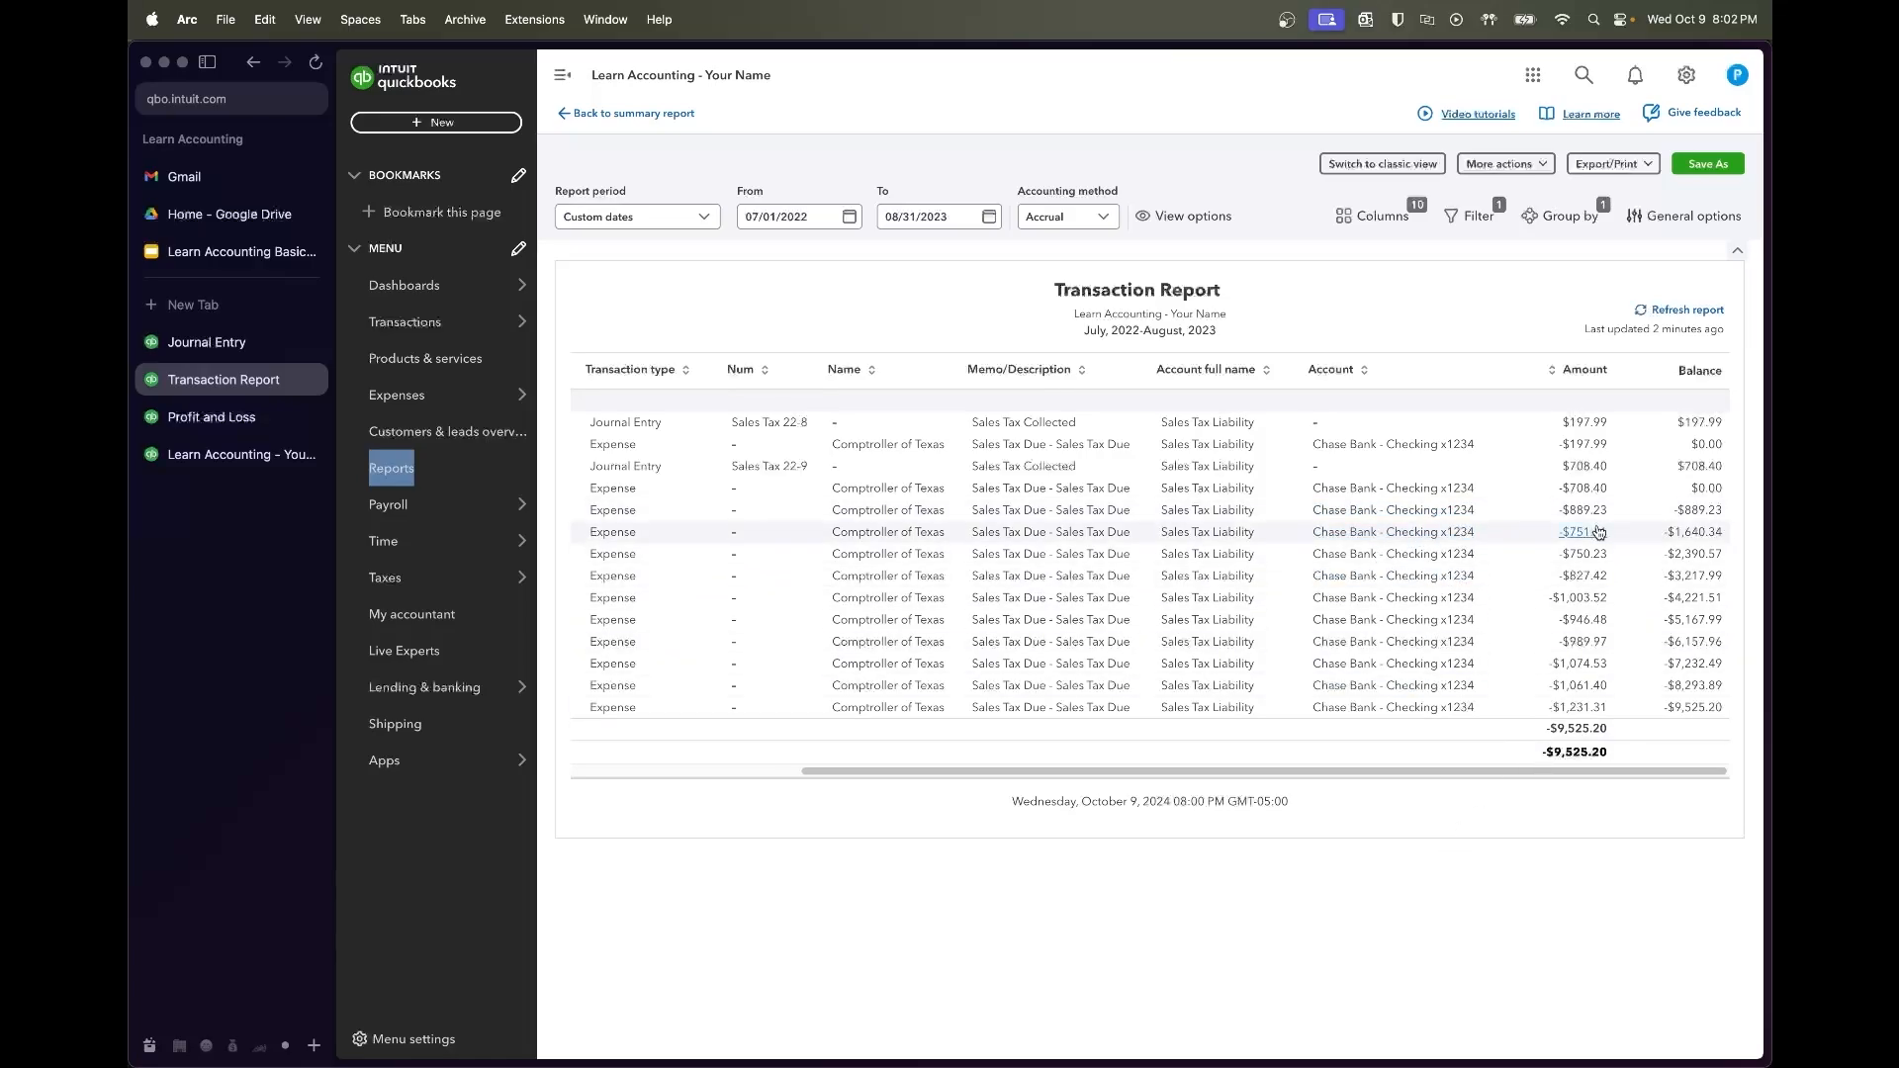
Change the copied entry's amounts to $751.11 and date it 11/30/2022
left_click(207, 341)
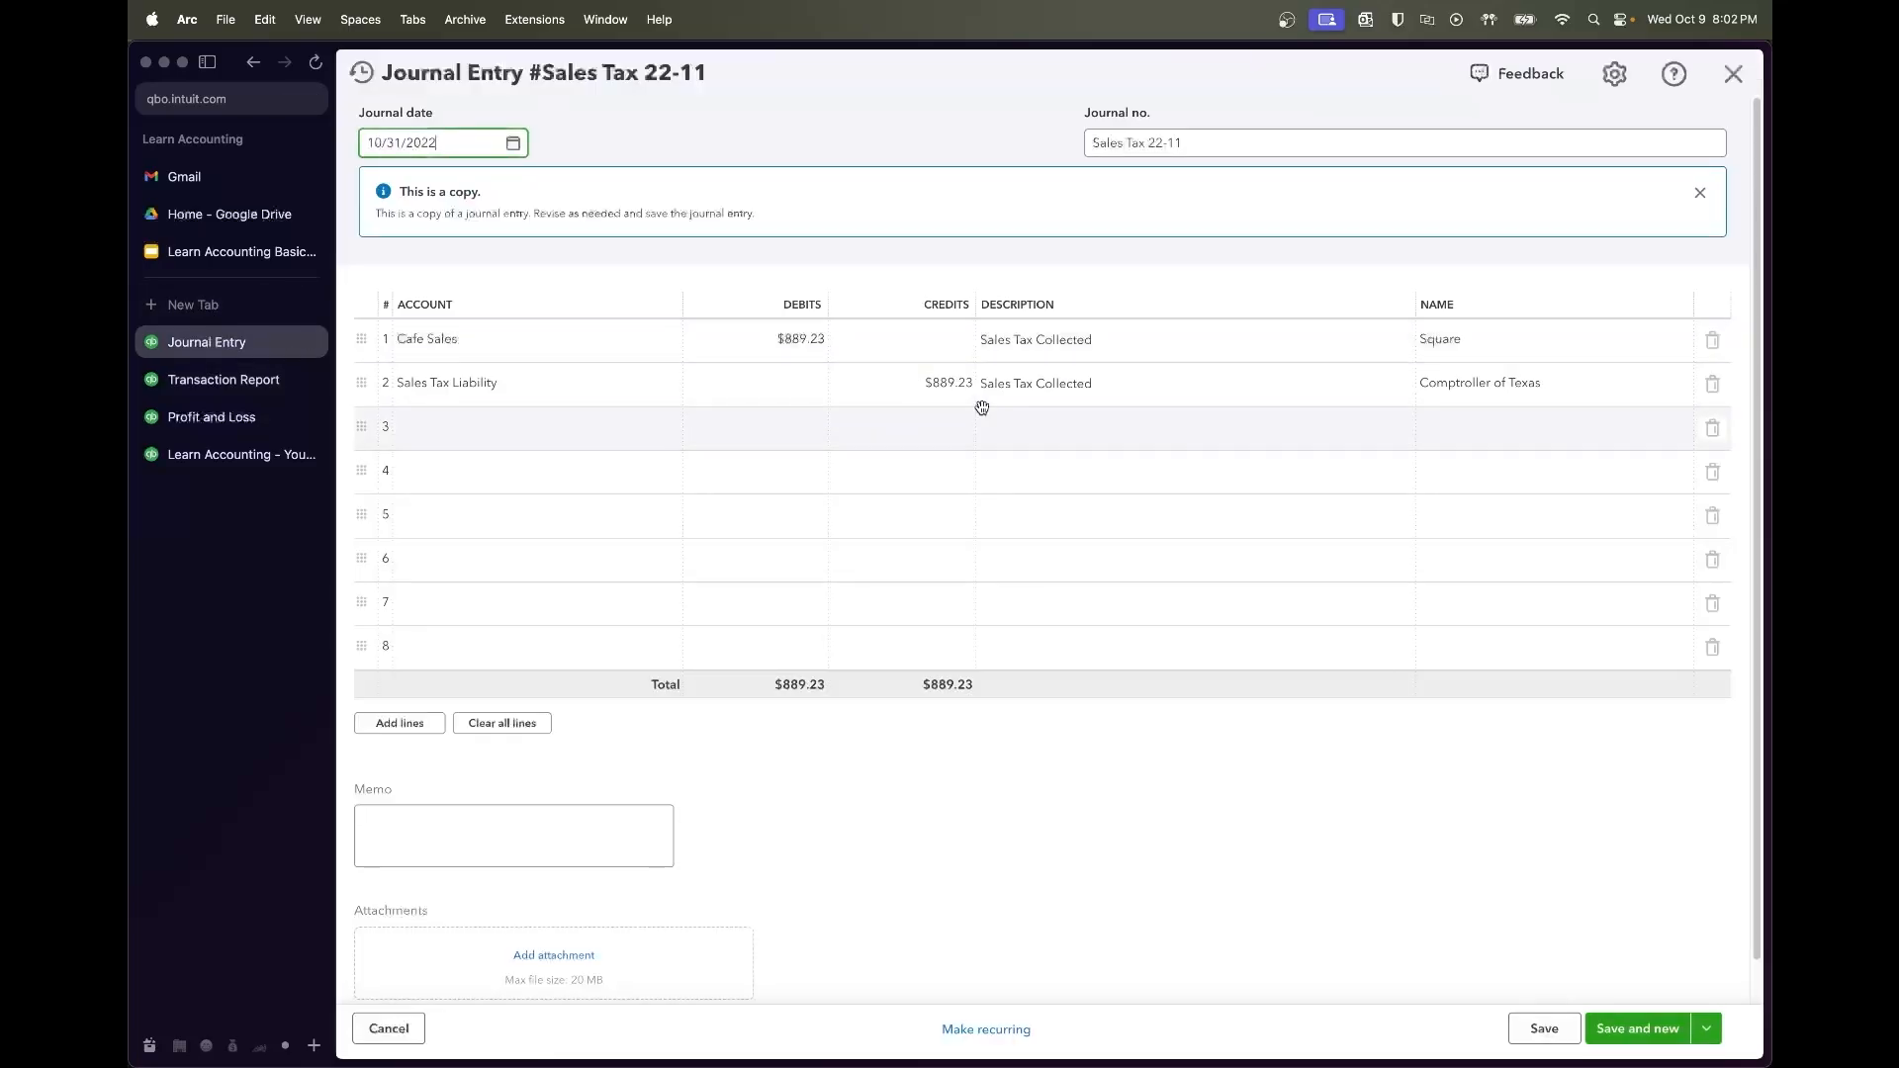
left_click(815, 344)
type("751.11")
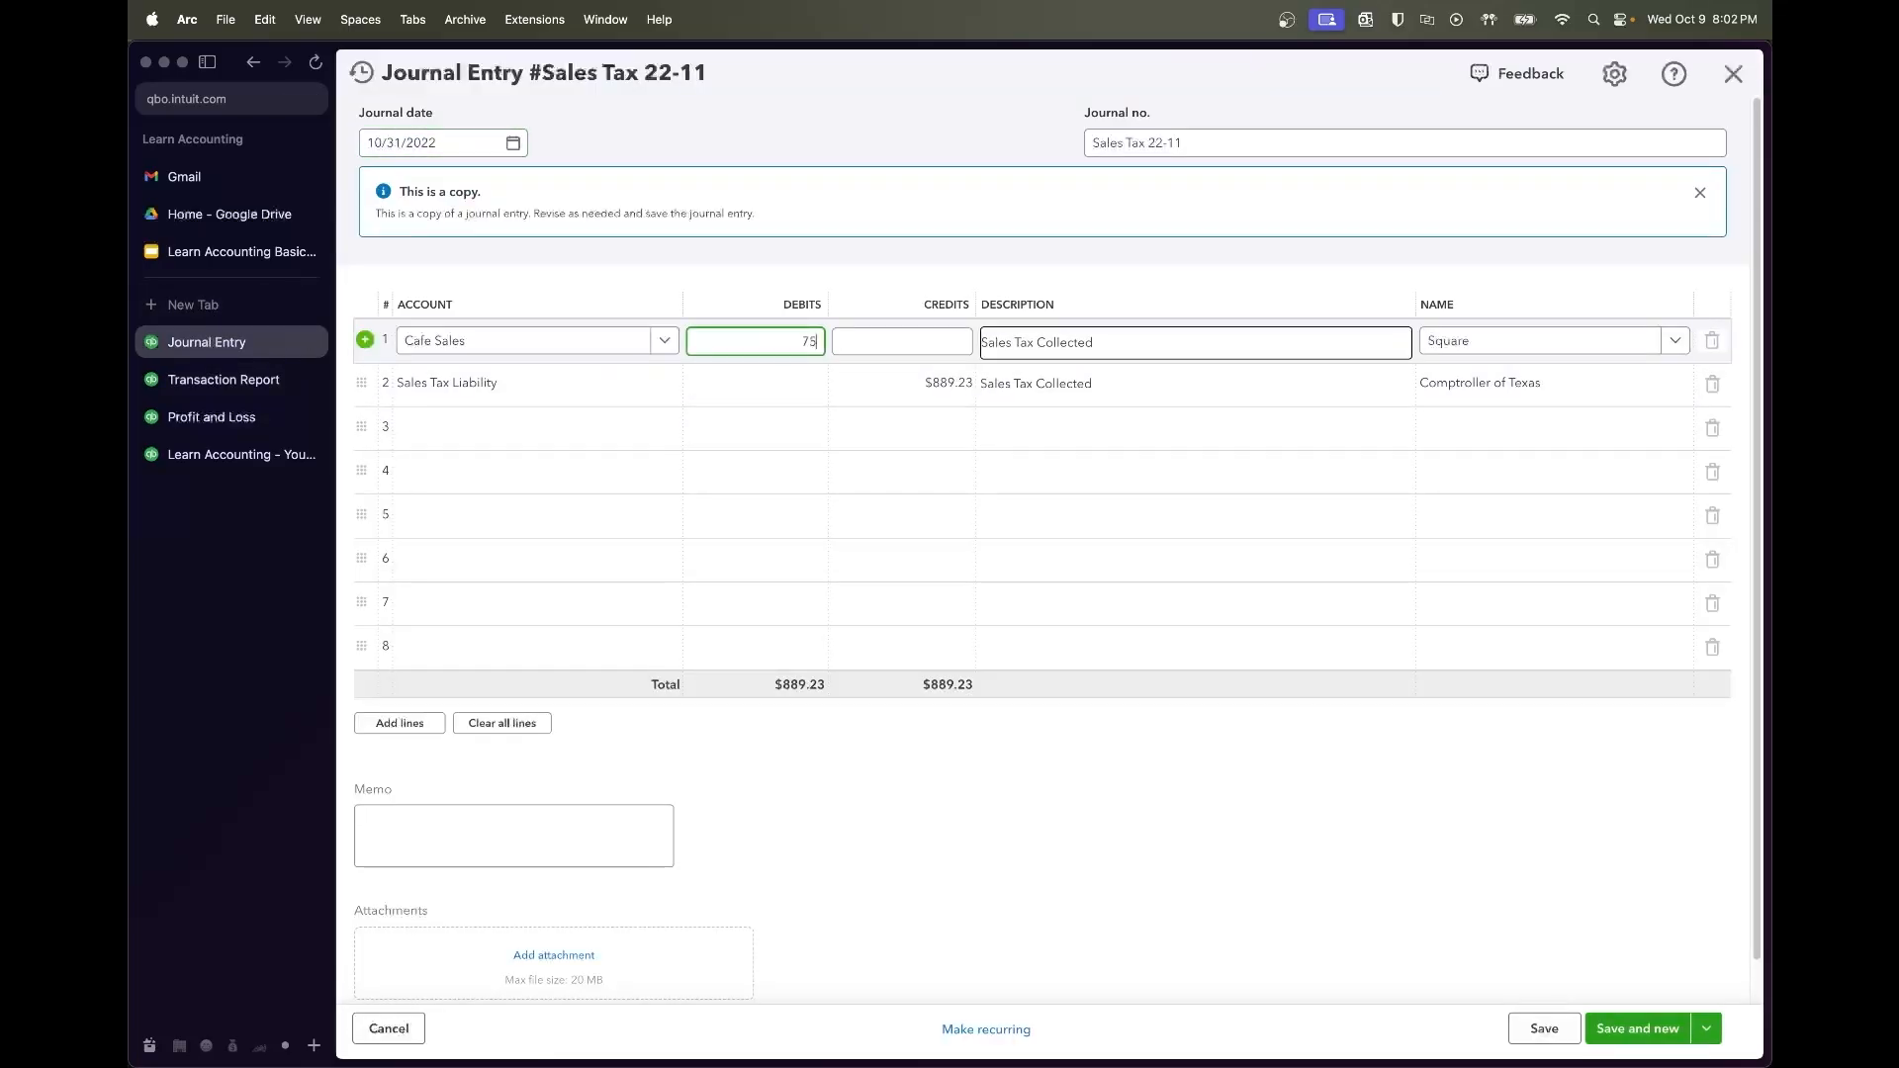
left_click(903, 380)
left_click(1079, 904)
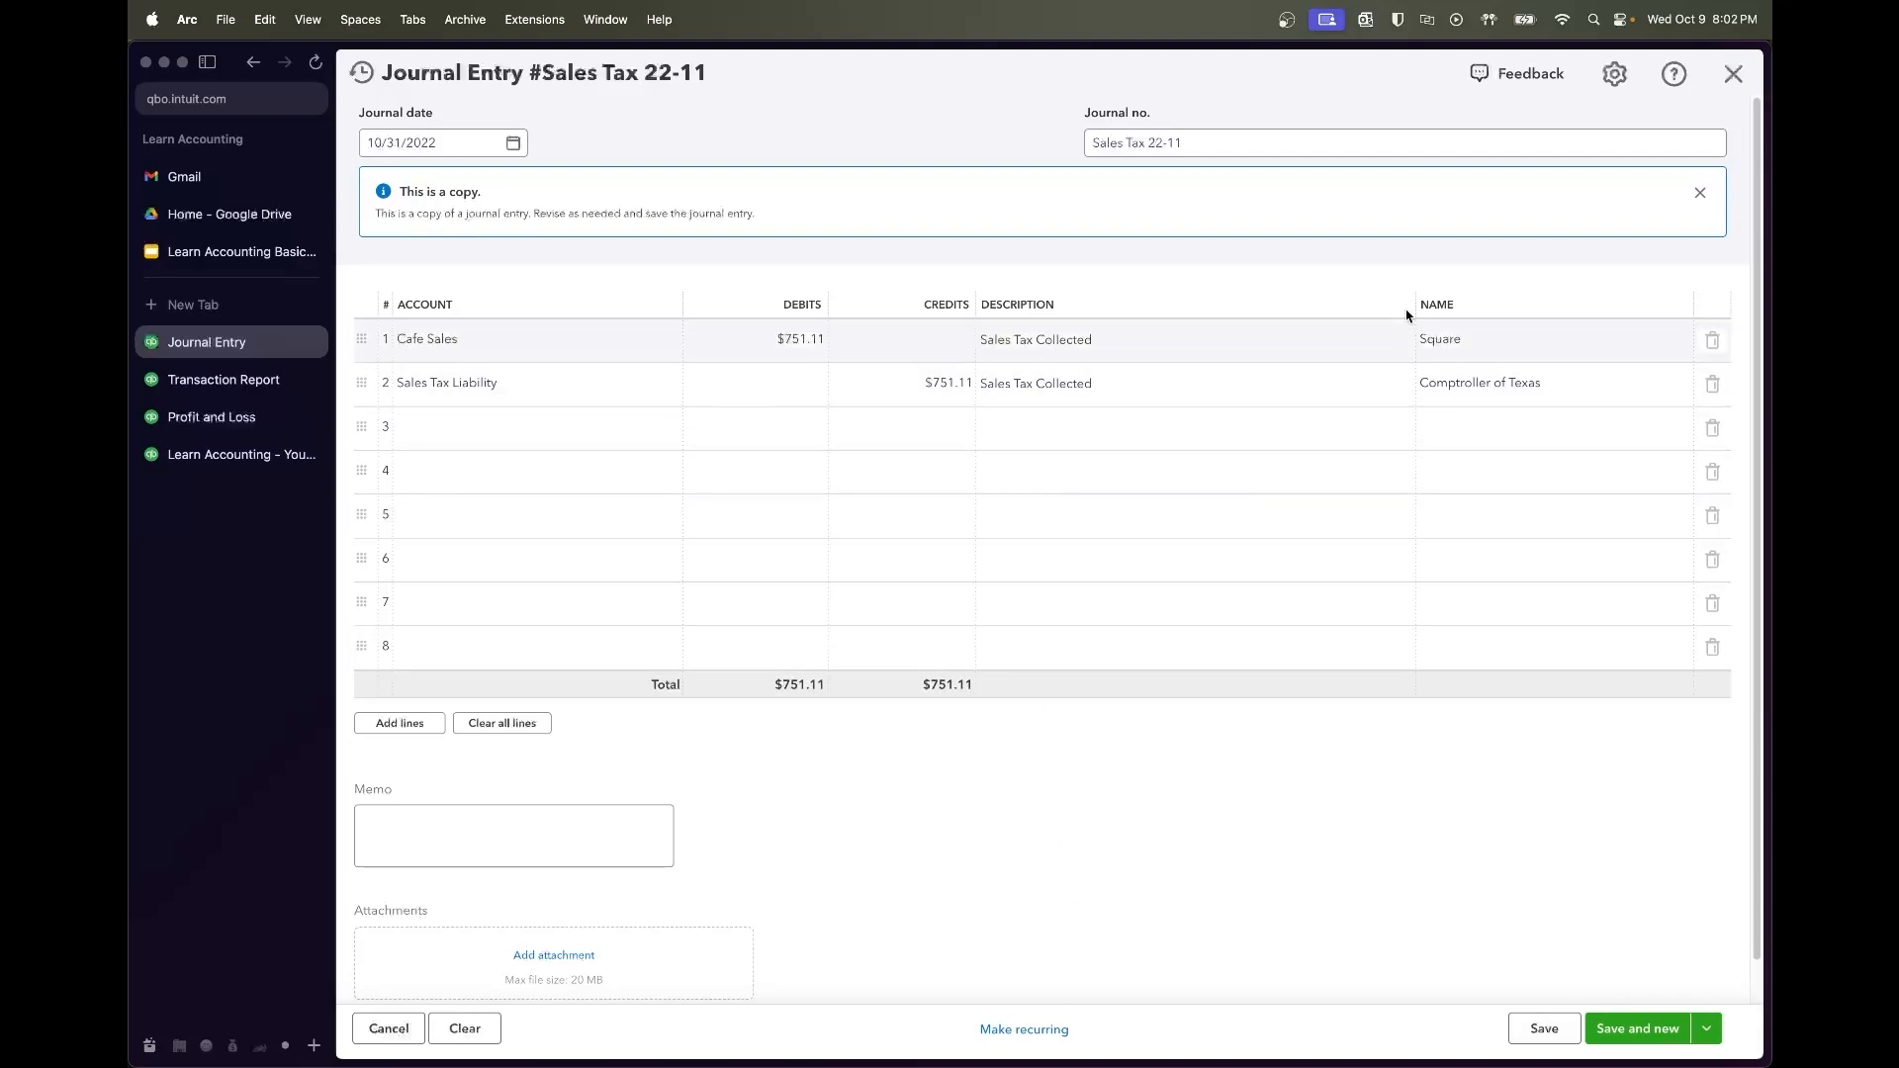
left_click(510, 147)
left_click(559, 192)
left_click(484, 364)
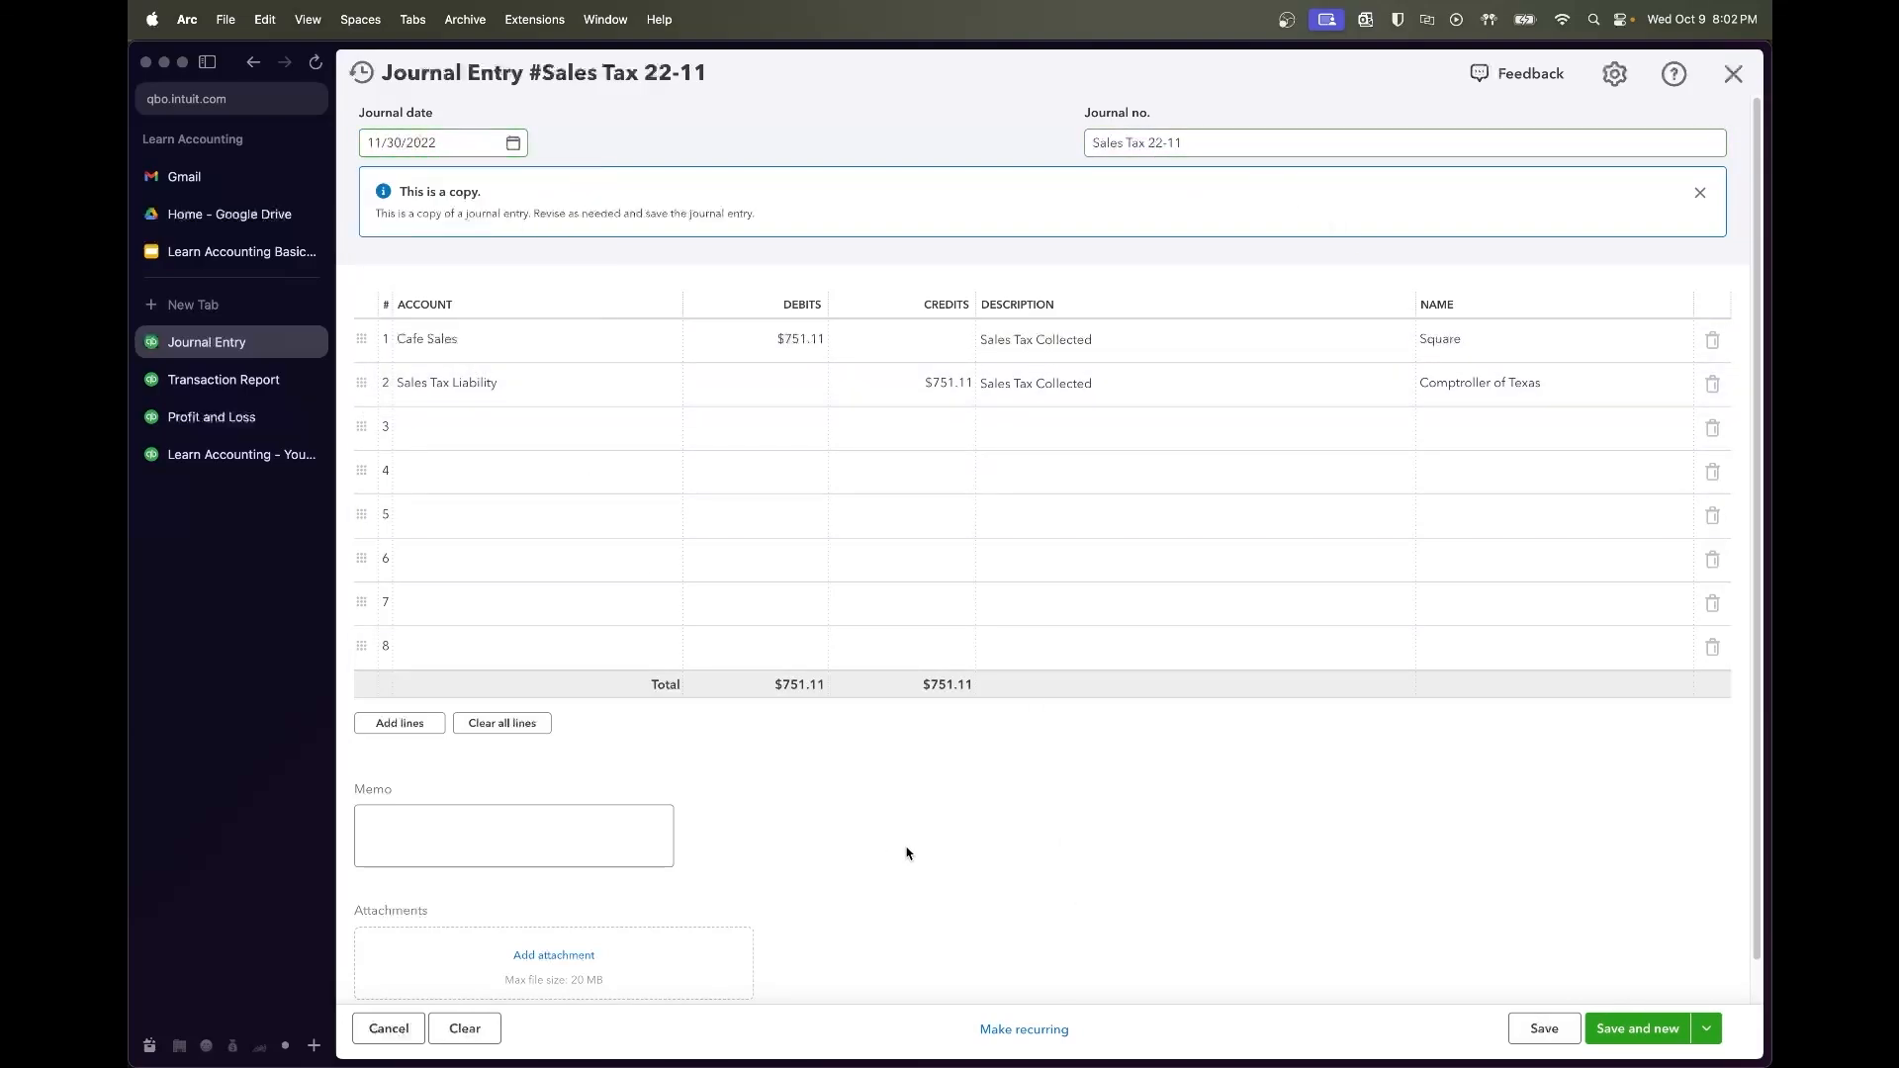
Save Sales Tax 22-11, copy it for next month, and review the Transaction Report
left_click(1544, 1029)
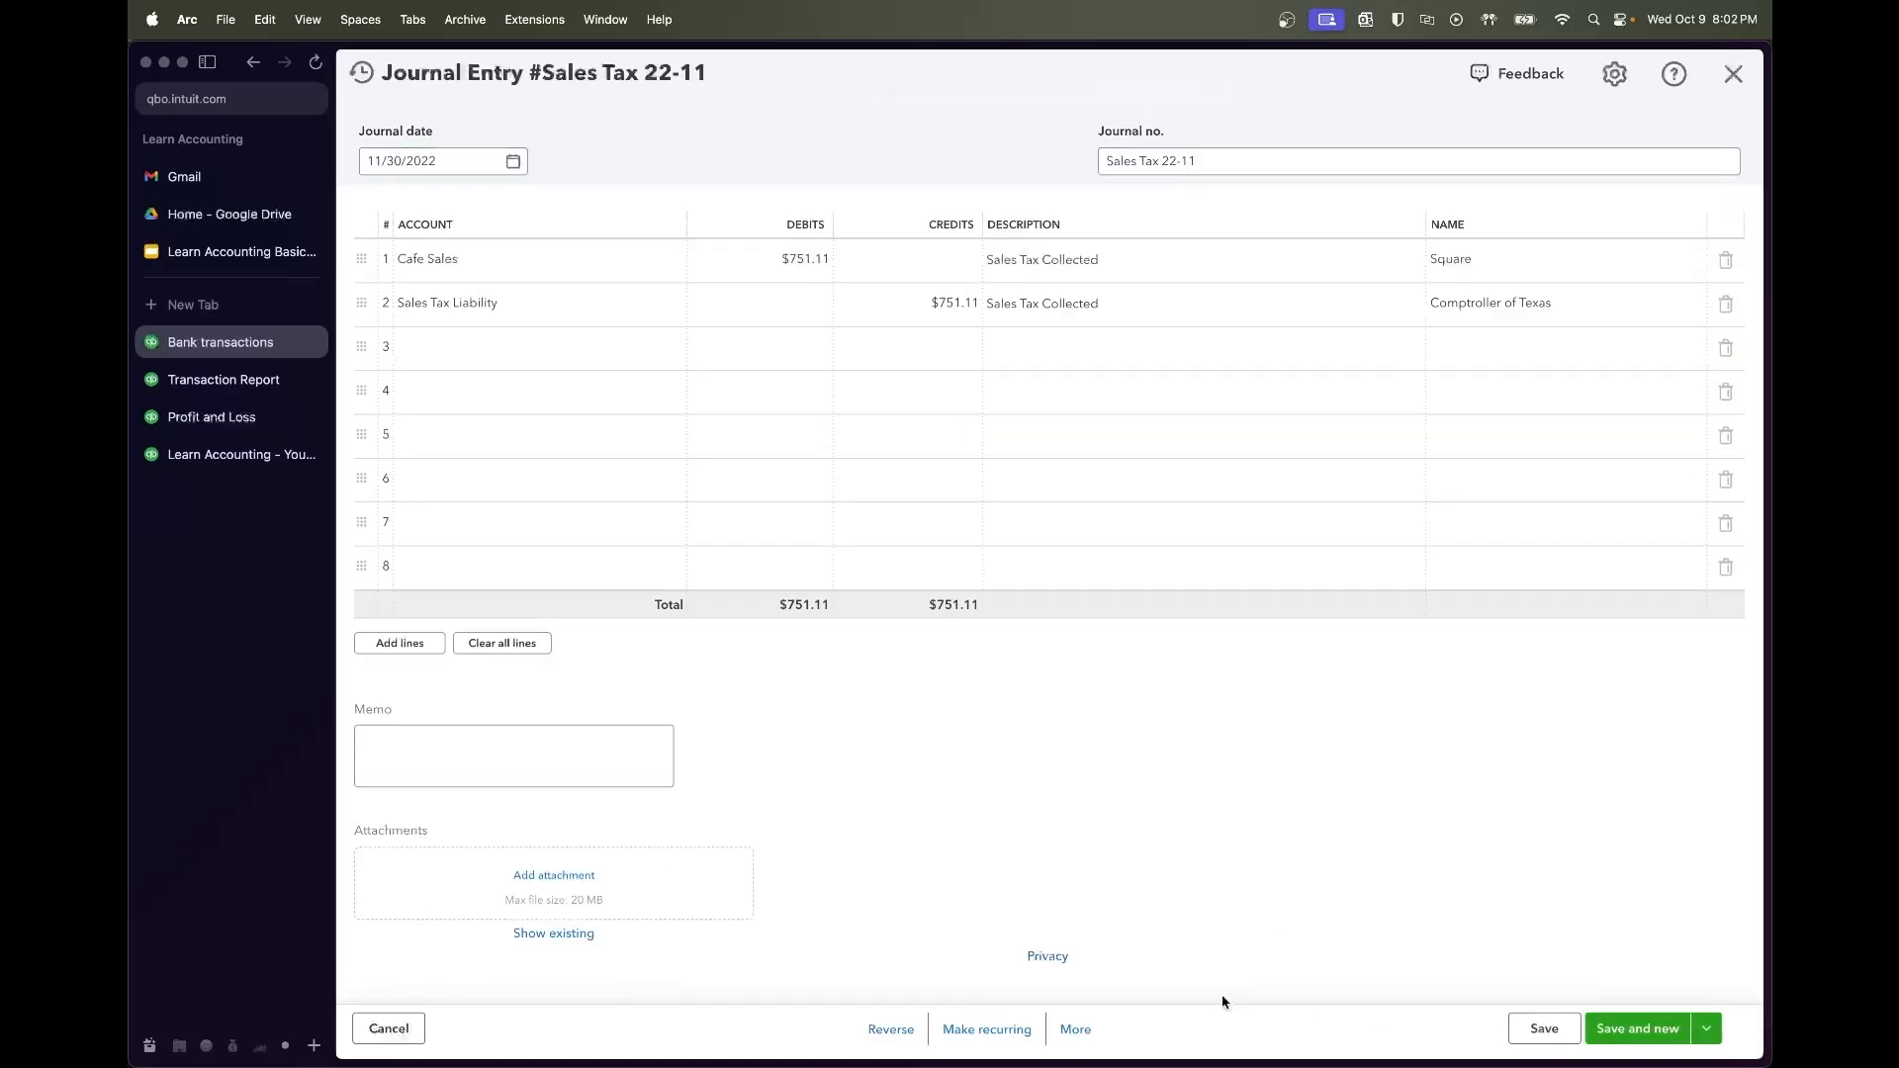
left_click(1074, 1028)
left_click(1075, 881)
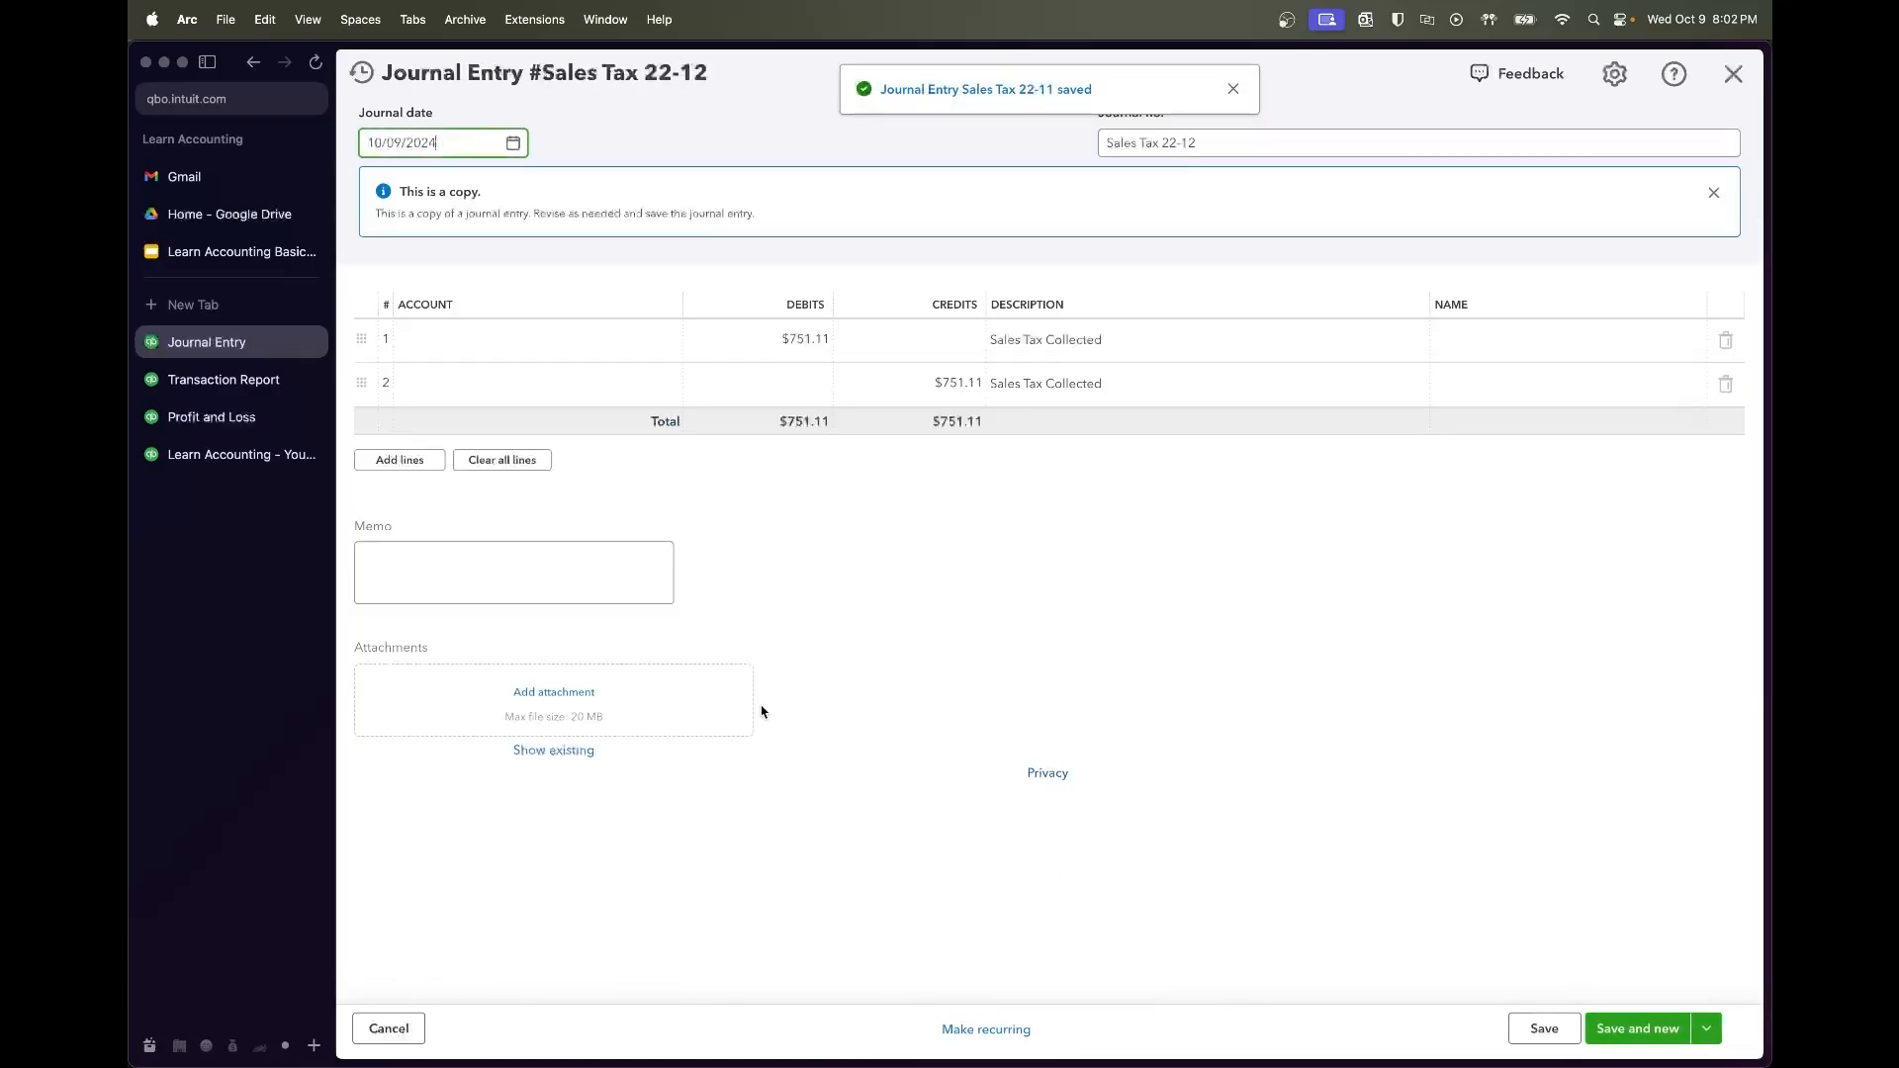
left_click(223, 379)
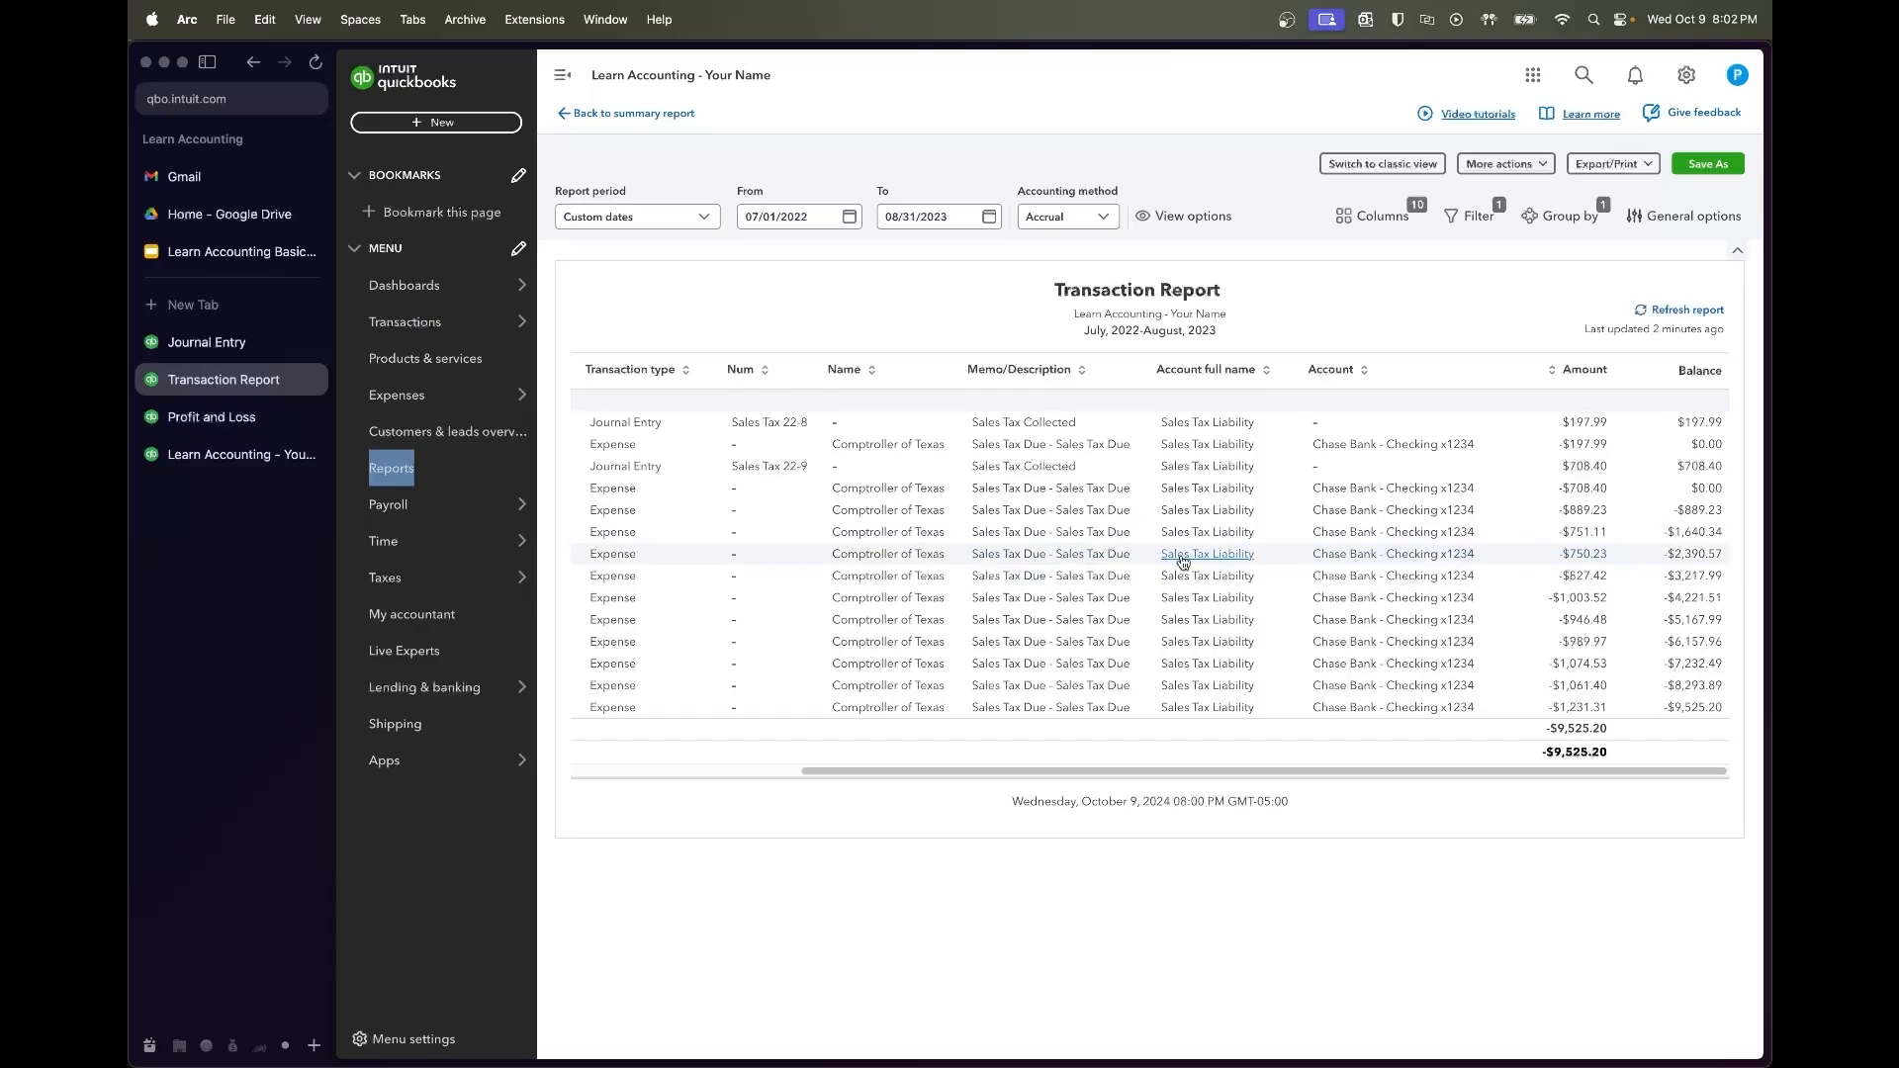
scroll(1093, 558, "left", 10)
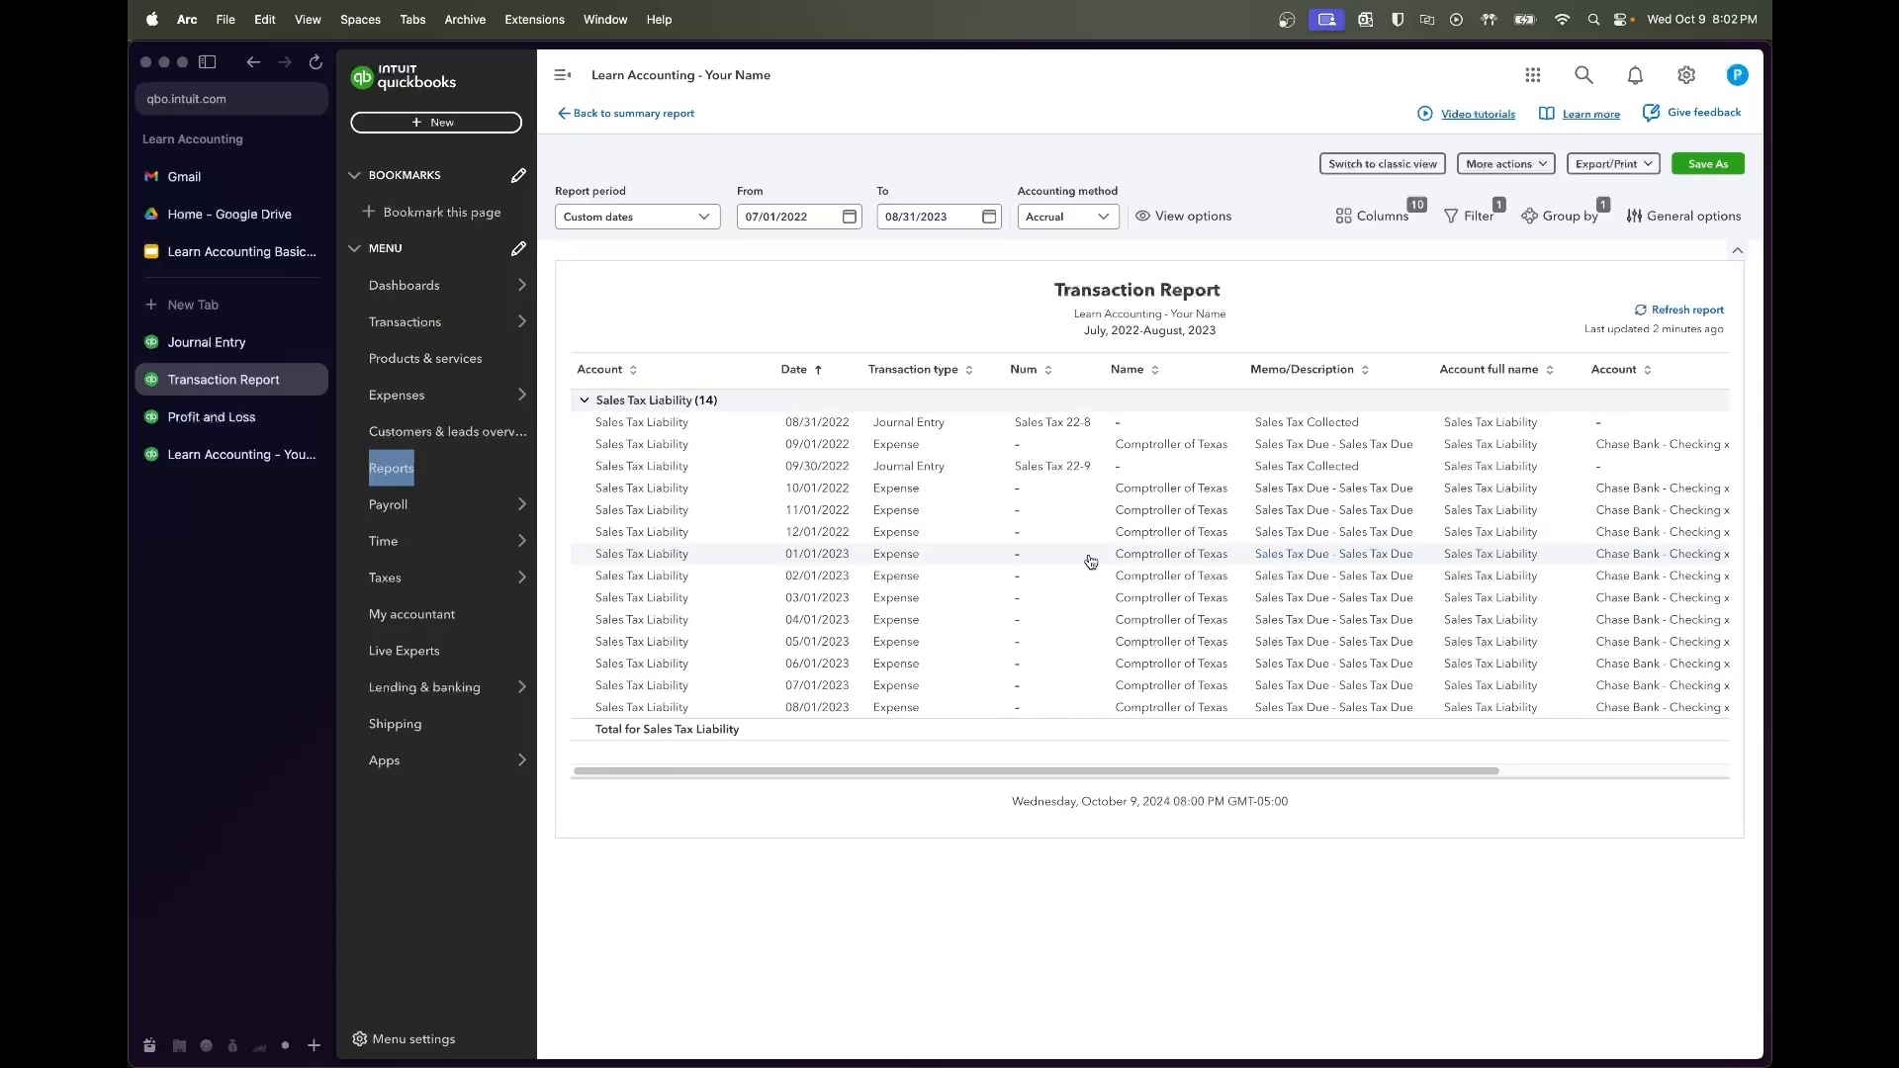
scroll(1091, 559, "right", 10)
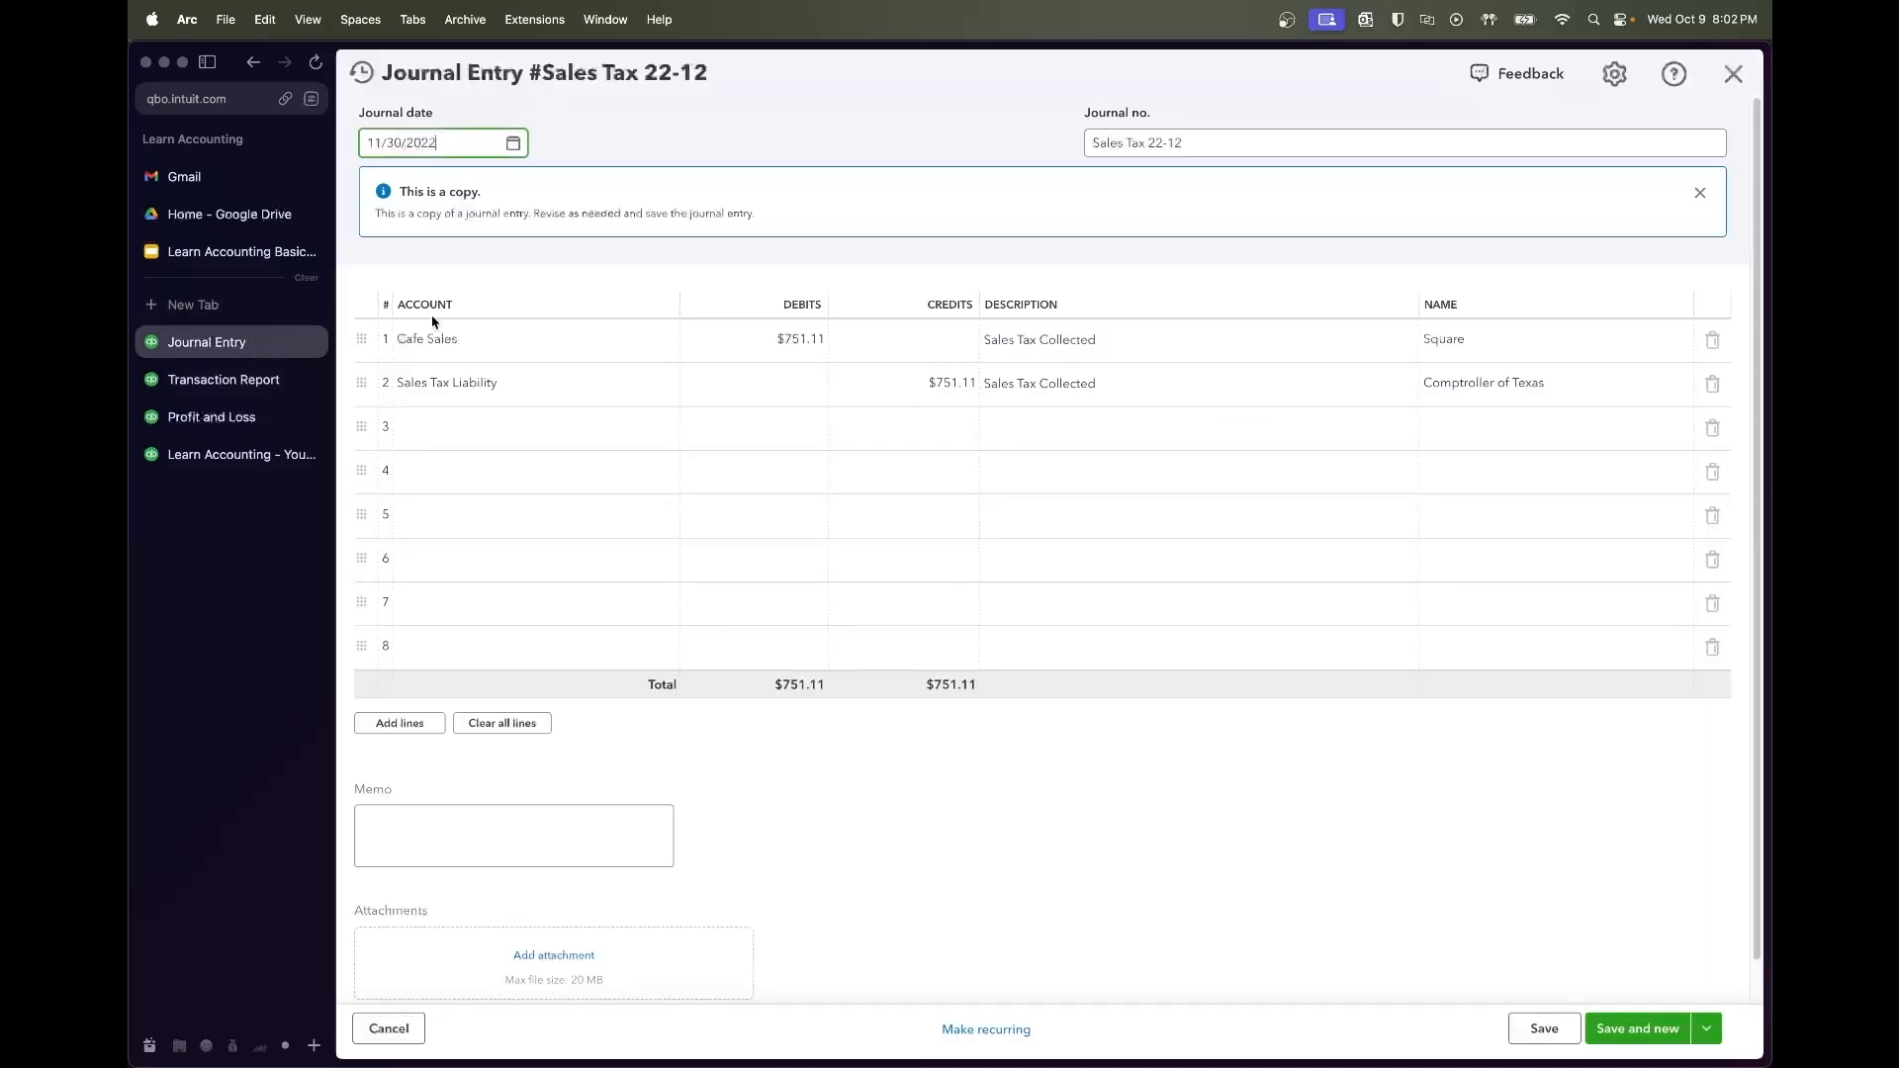
Enter $750.23 as both the debit and credit on the copied entry
left_click(258, 342)
left_click(746, 337)
type("750.23")
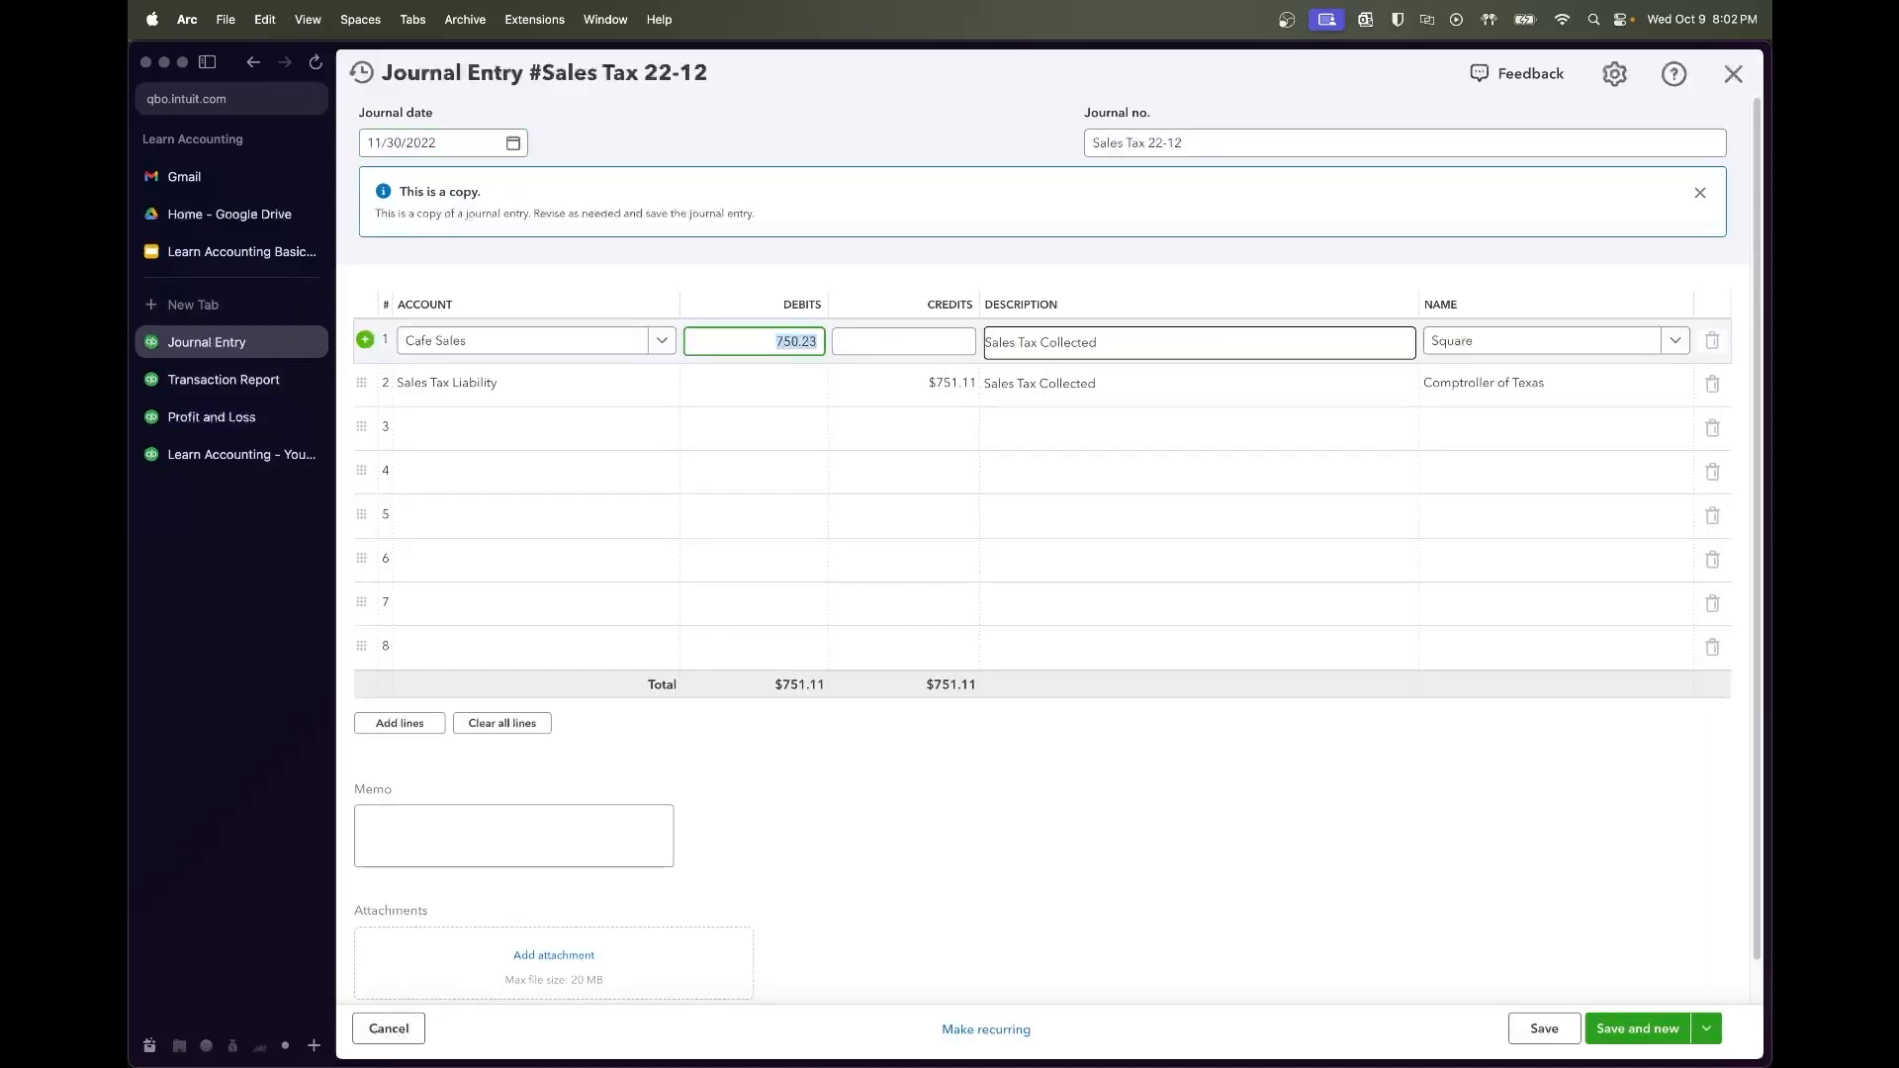
left_click(942, 398)
key("super+v")
key("Tab")
left_click(1108, 786)
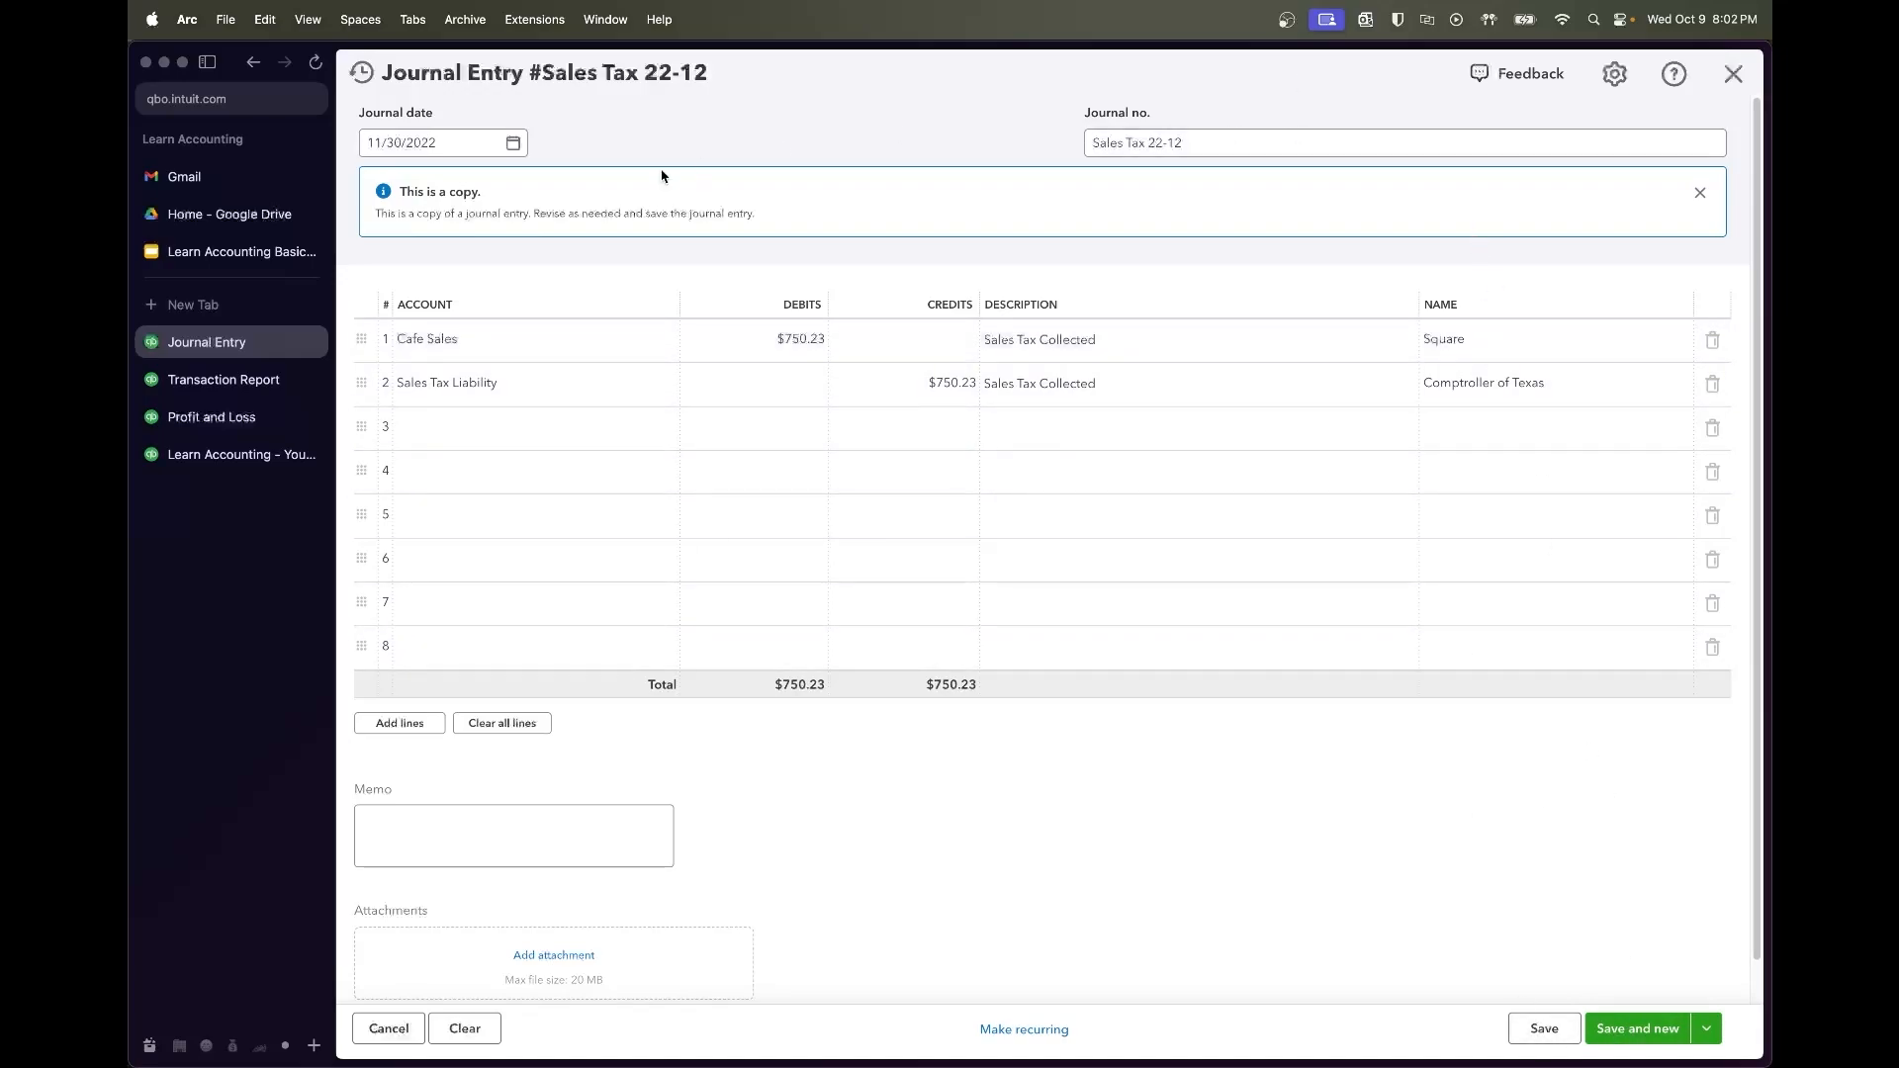
Date it 12/31/2022, save Sales Tax 22-12, and copy it as Sales Tax 22-13
left_click(515, 147)
left_click(561, 194)
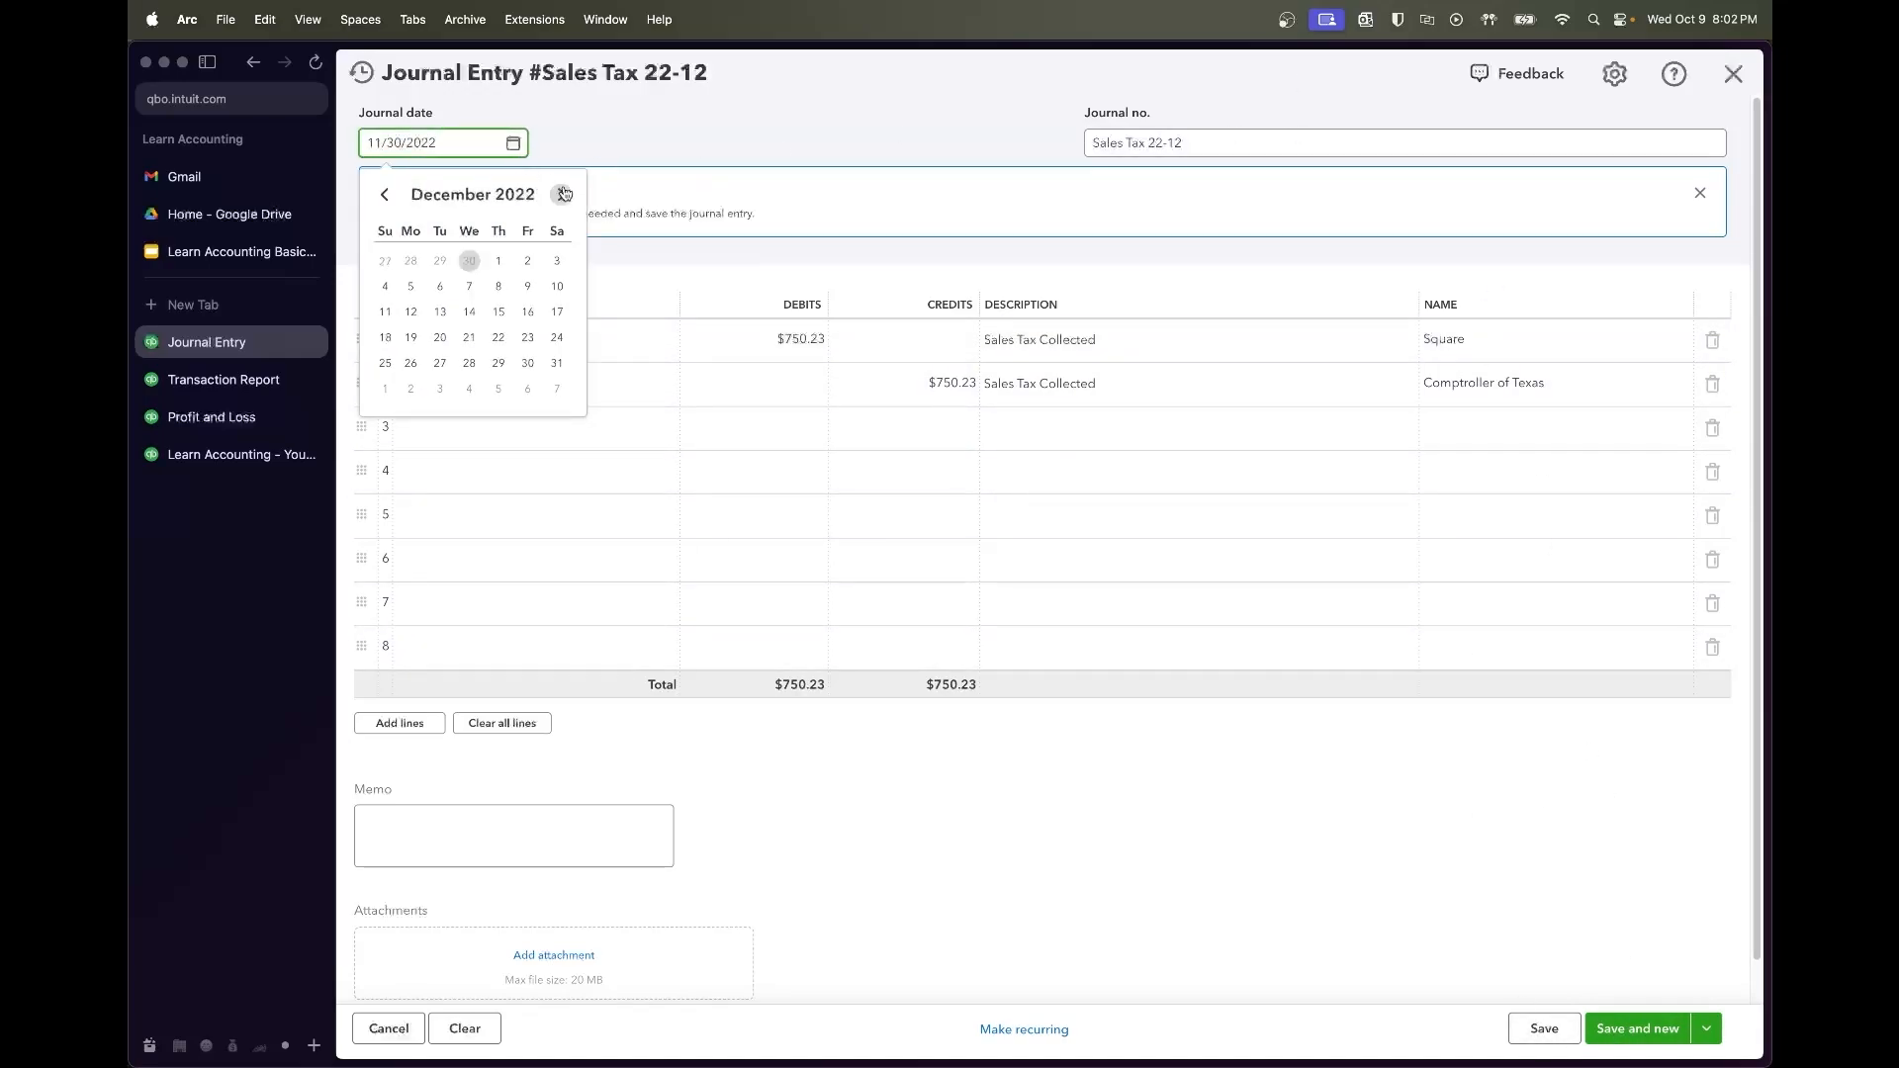
left_click(552, 363)
right_click(891, 857)
left_click(1252, 973)
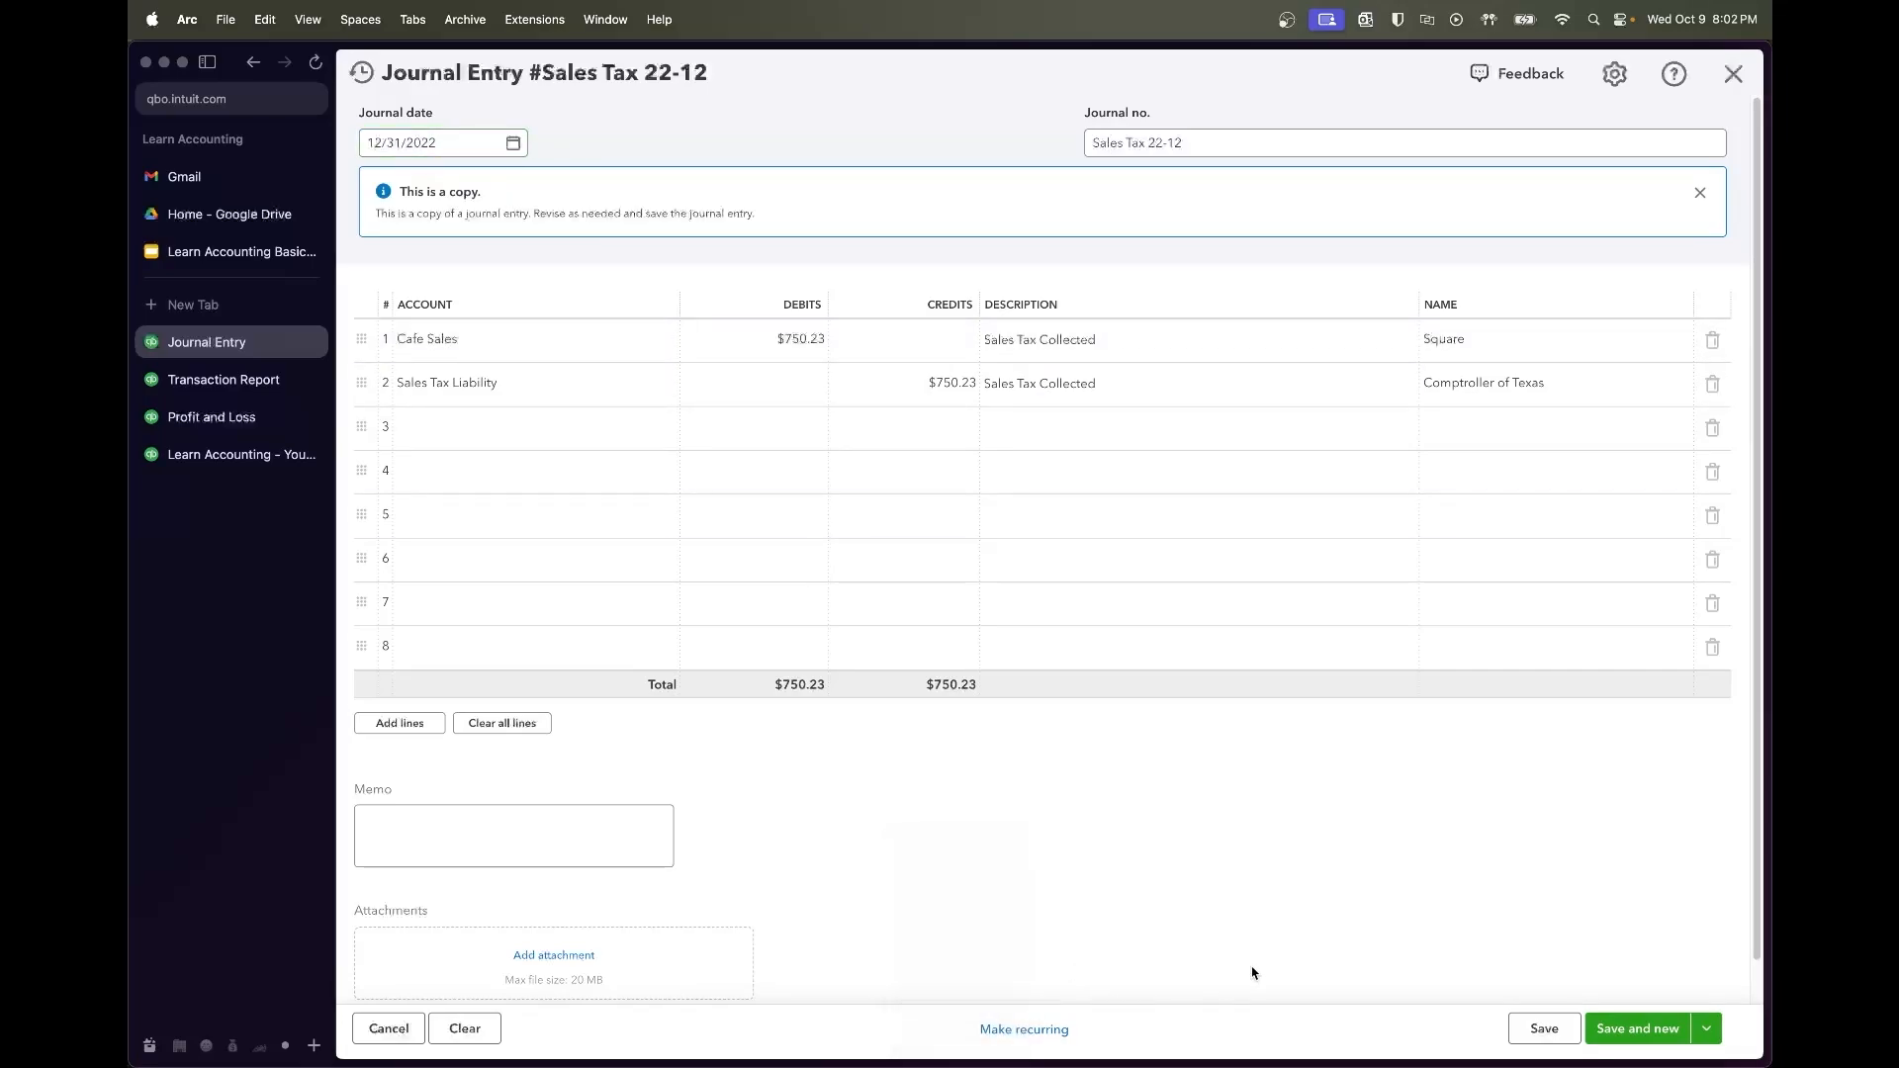
left_click(1523, 1029)
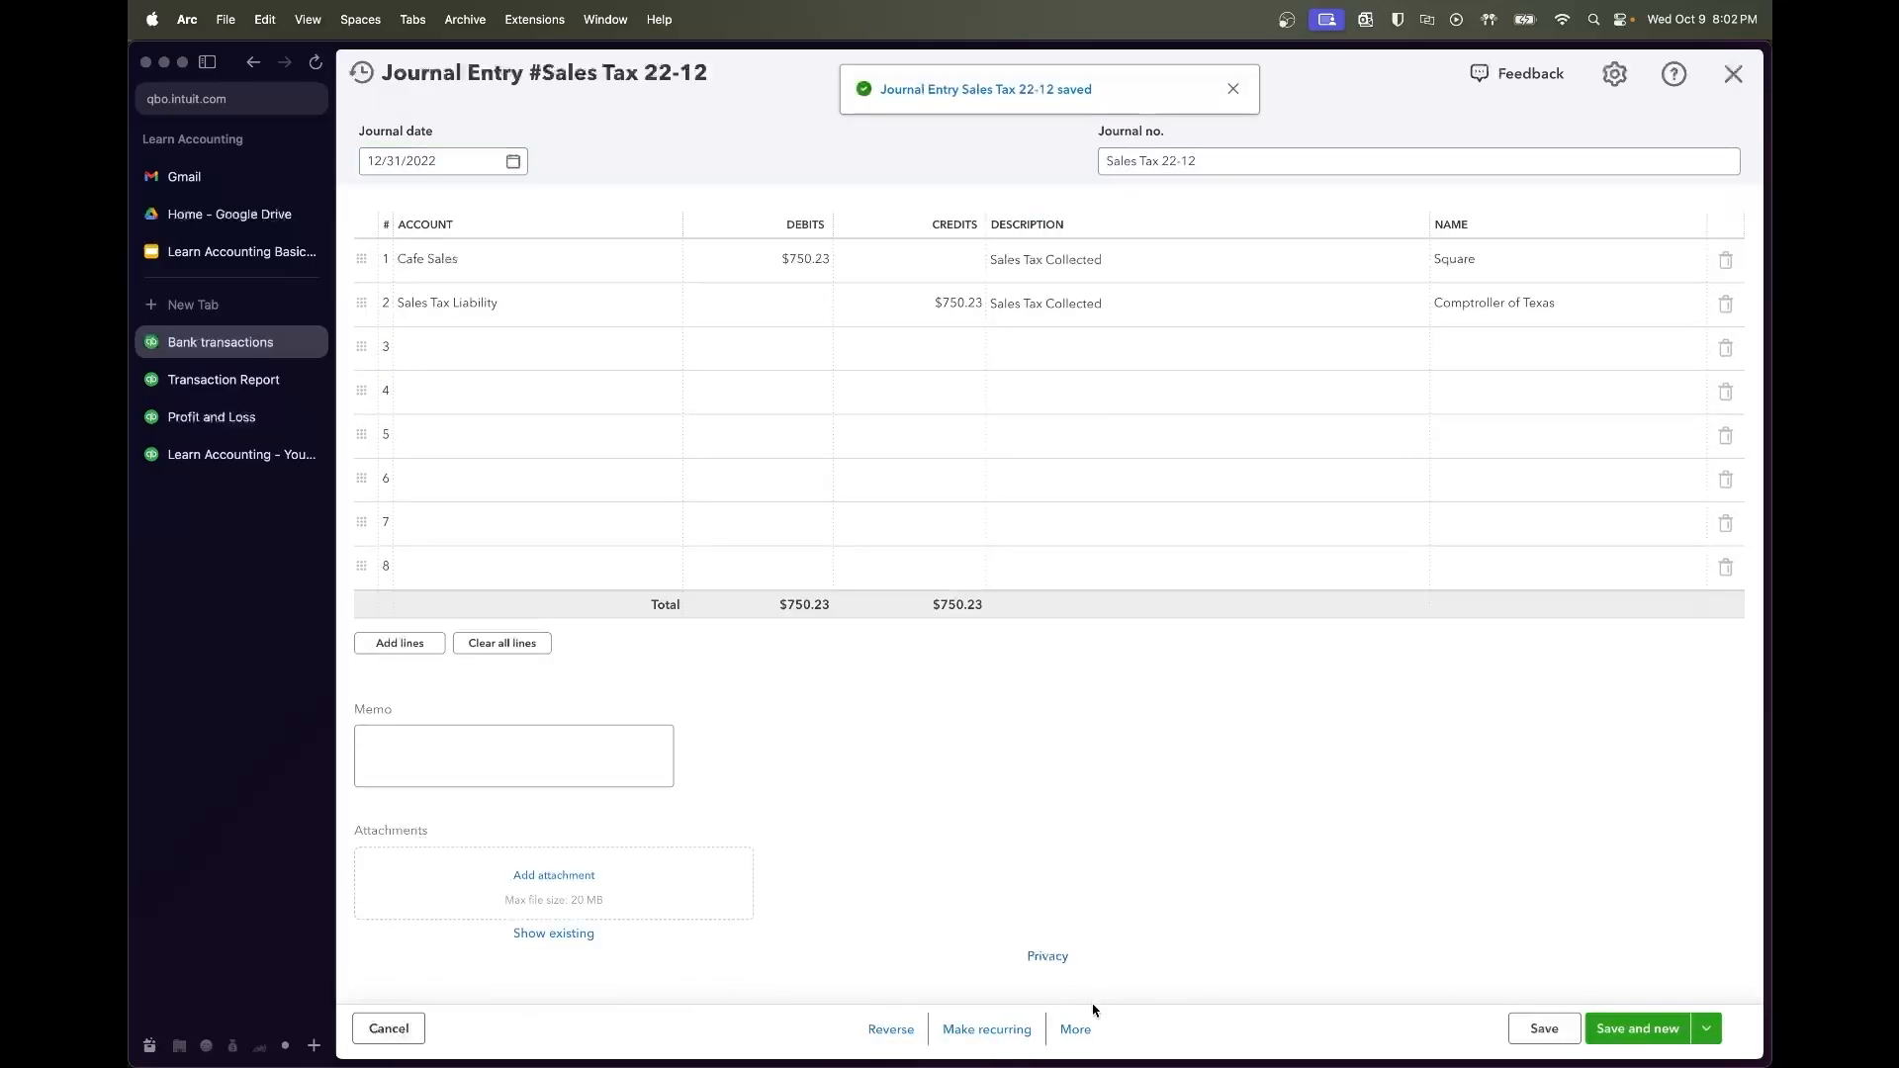
left_click(1067, 1029)
left_click(1035, 879)
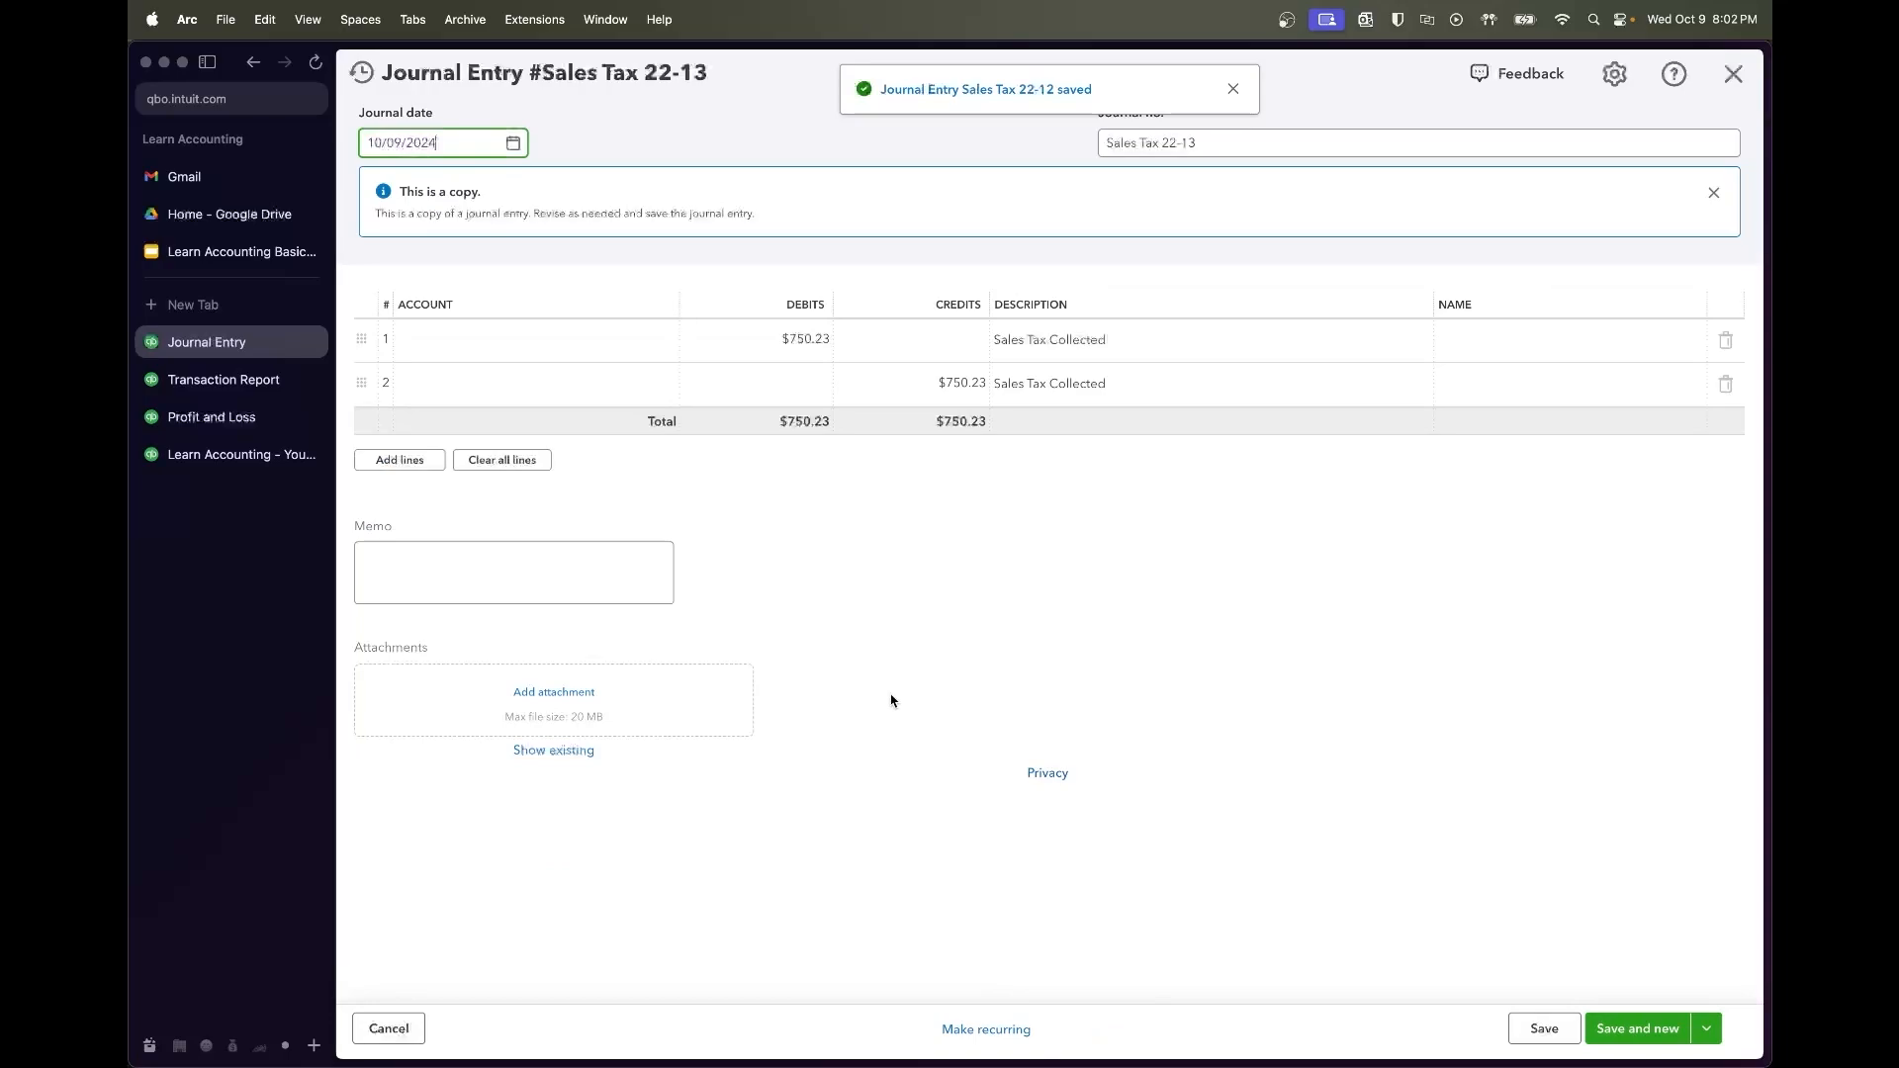
Check January's amount in the Transaction Report, then enter $827.42 as debit and credit
left_click(194, 386)
scroll(1136, 577, "left", 1)
scroll(1136, 577, "left", 10)
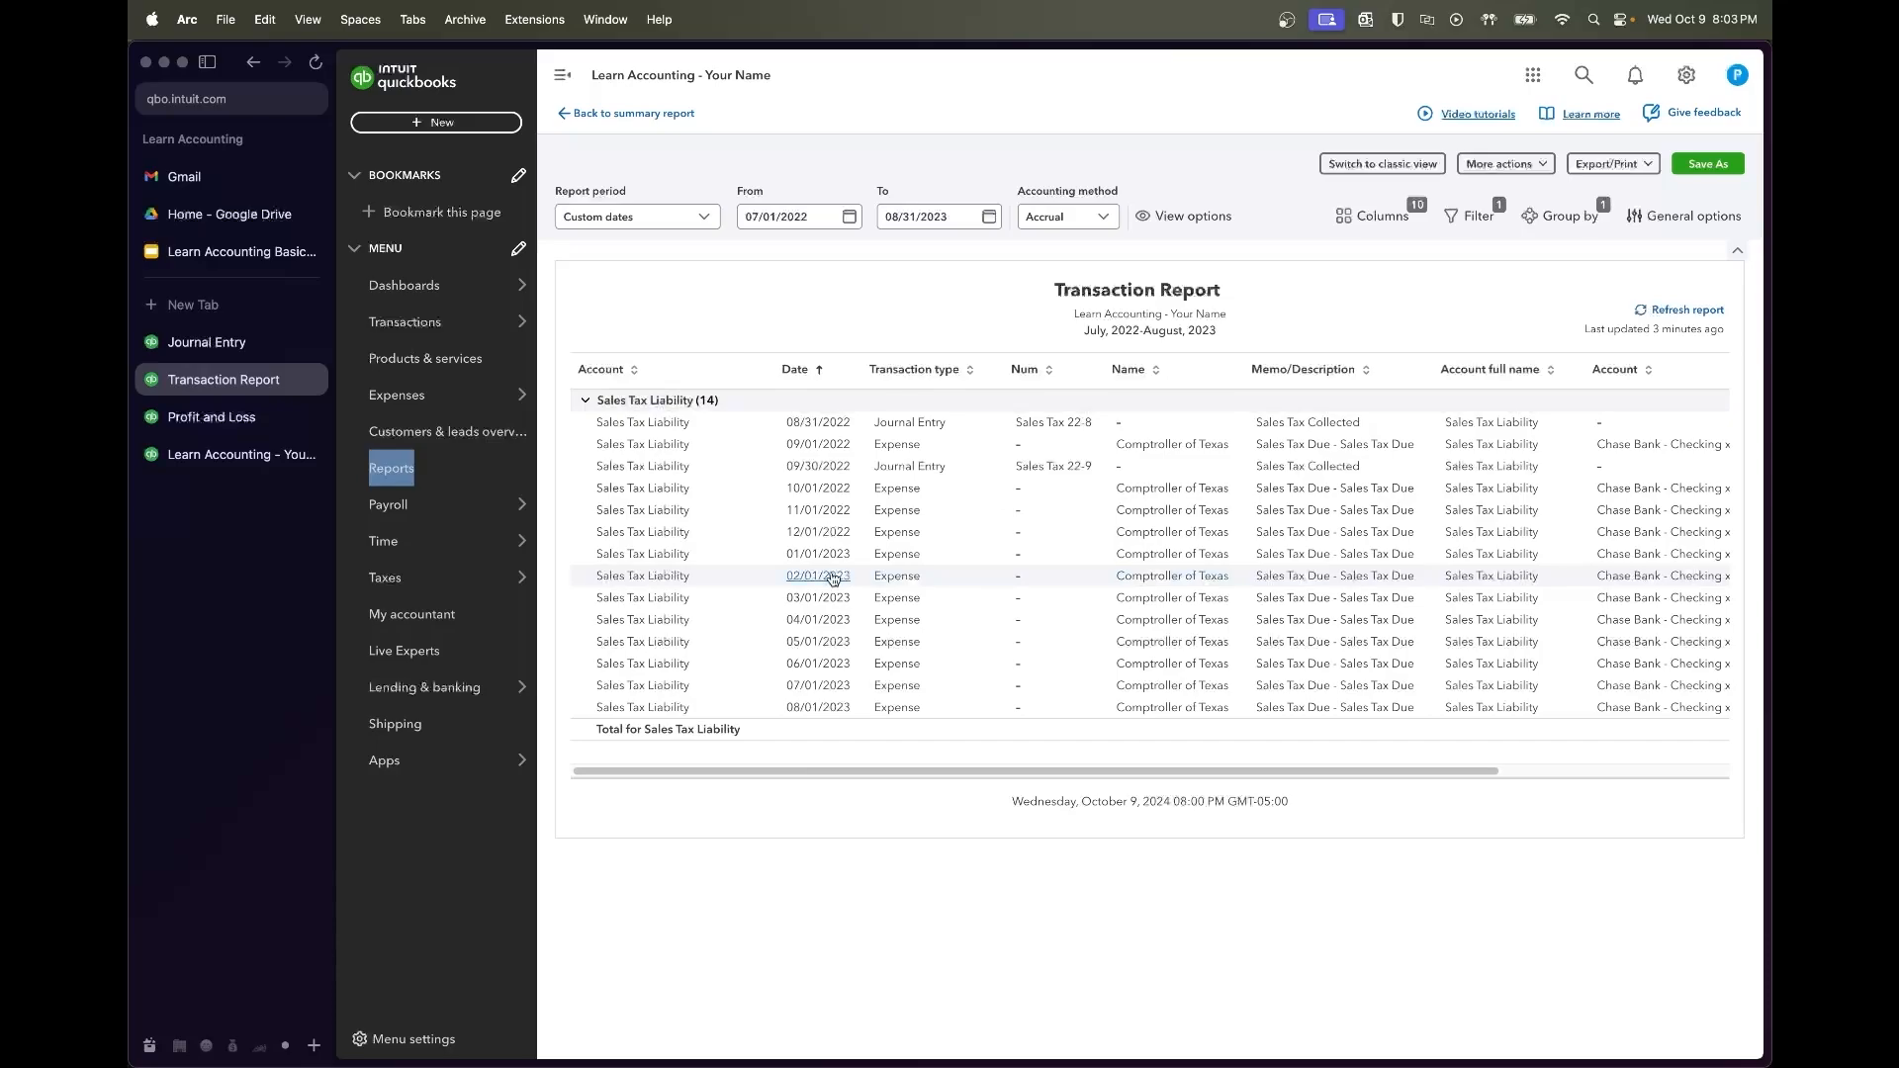
scroll(969, 579, "right", 10)
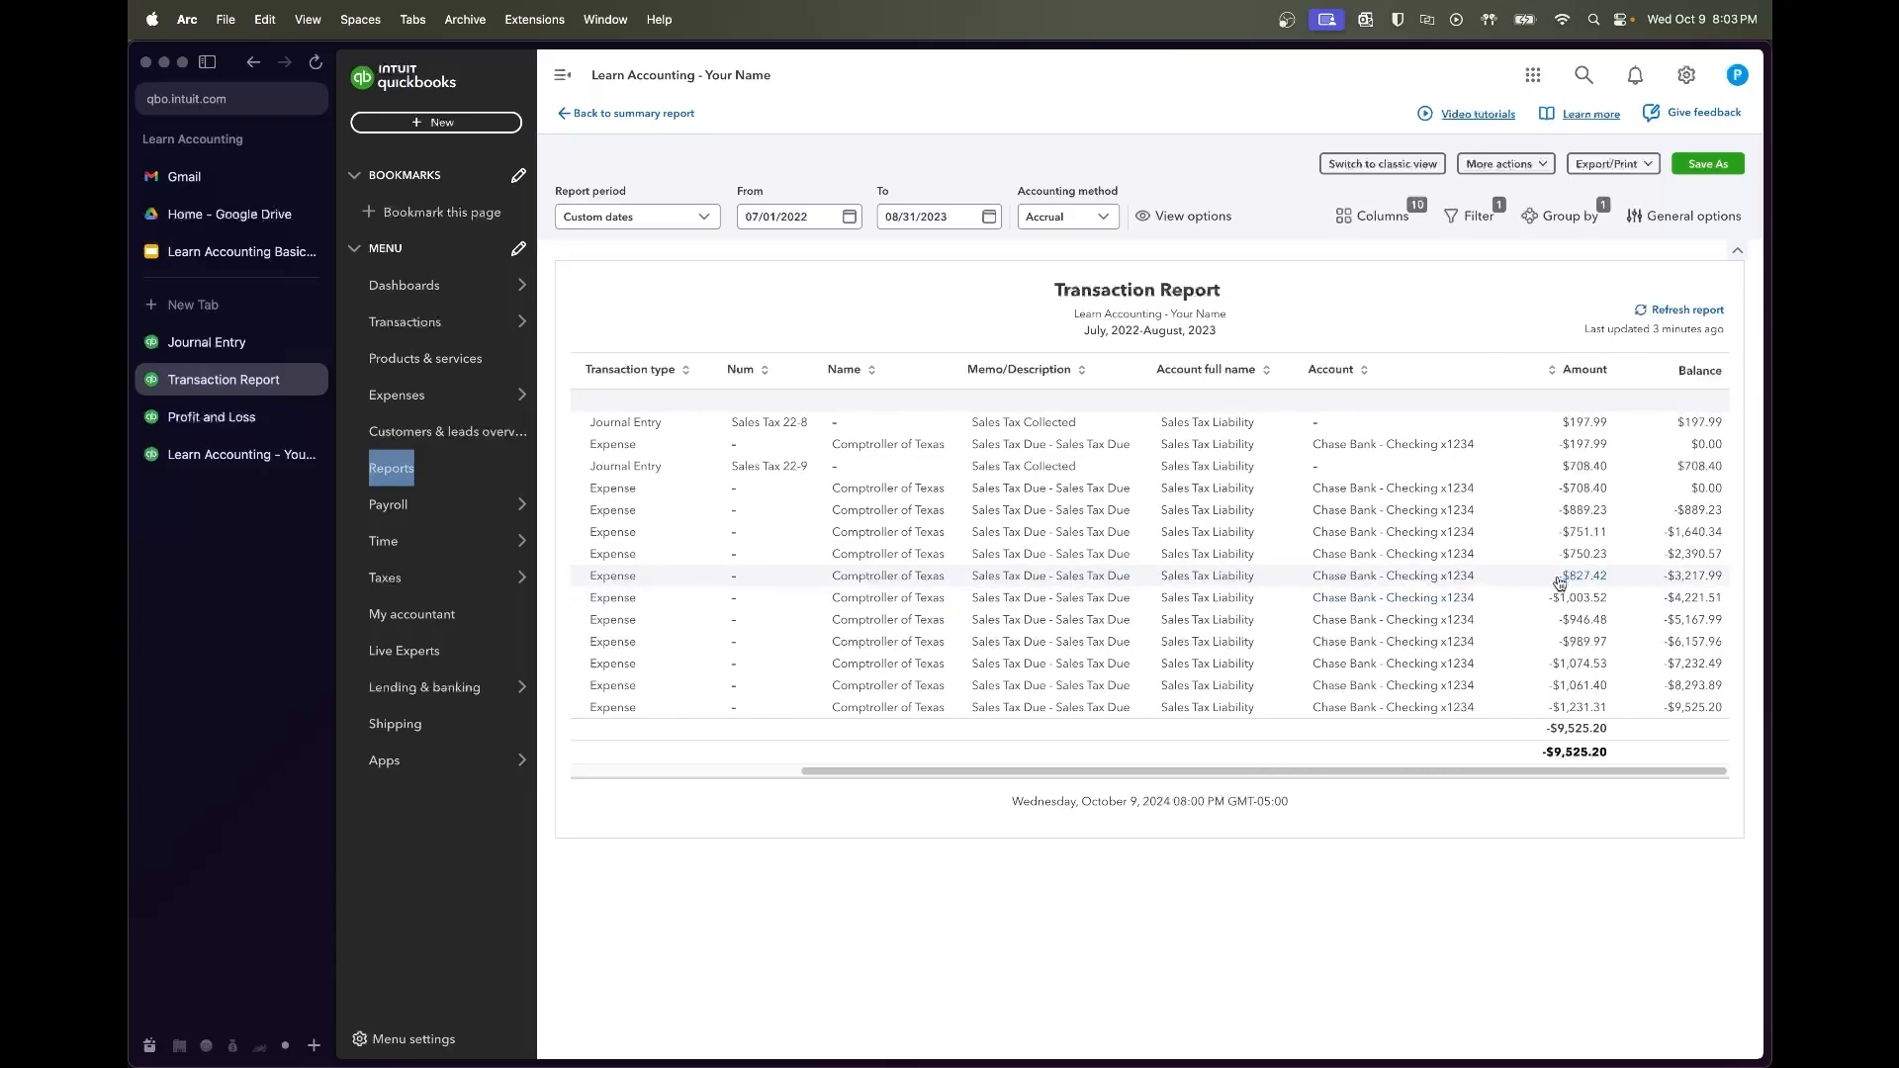
scroll(1560, 583, "left", 10)
scroll(1560, 583, "right", 10)
left_click(234, 348)
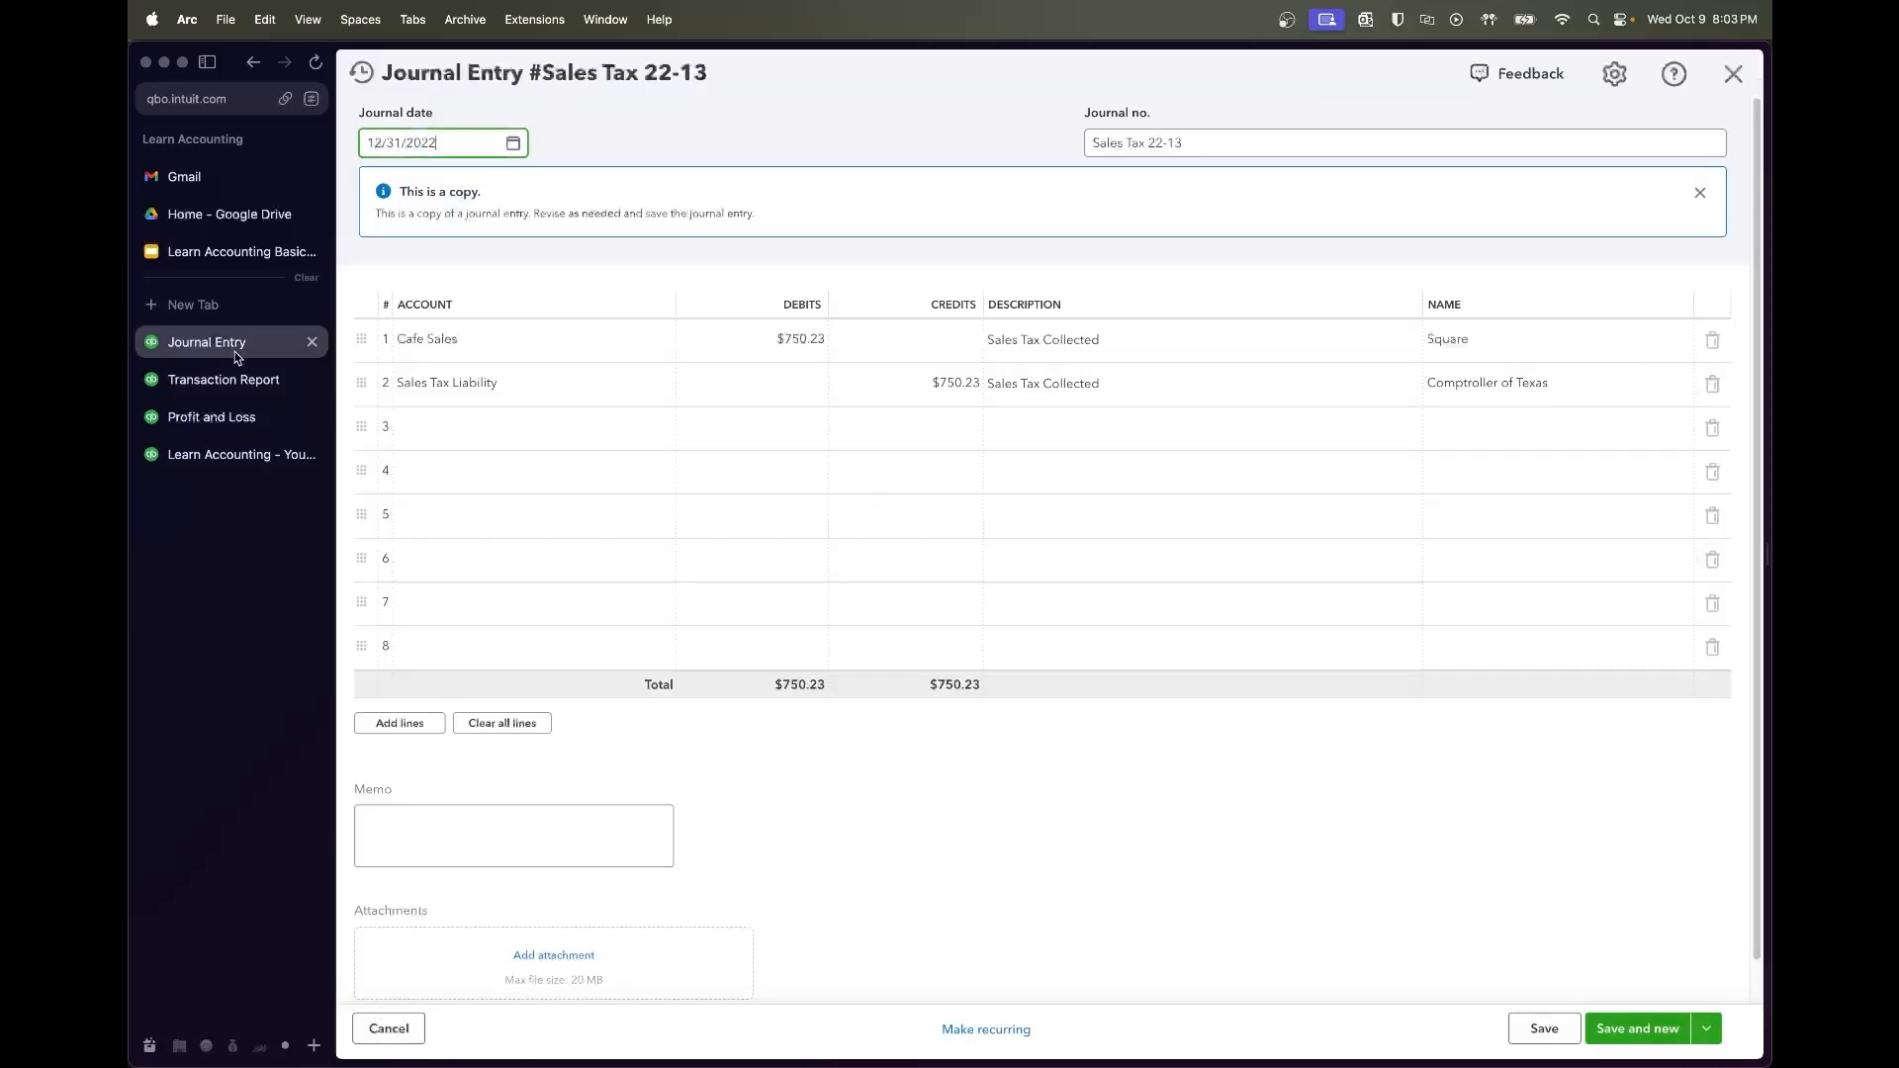
left_click(776, 343)
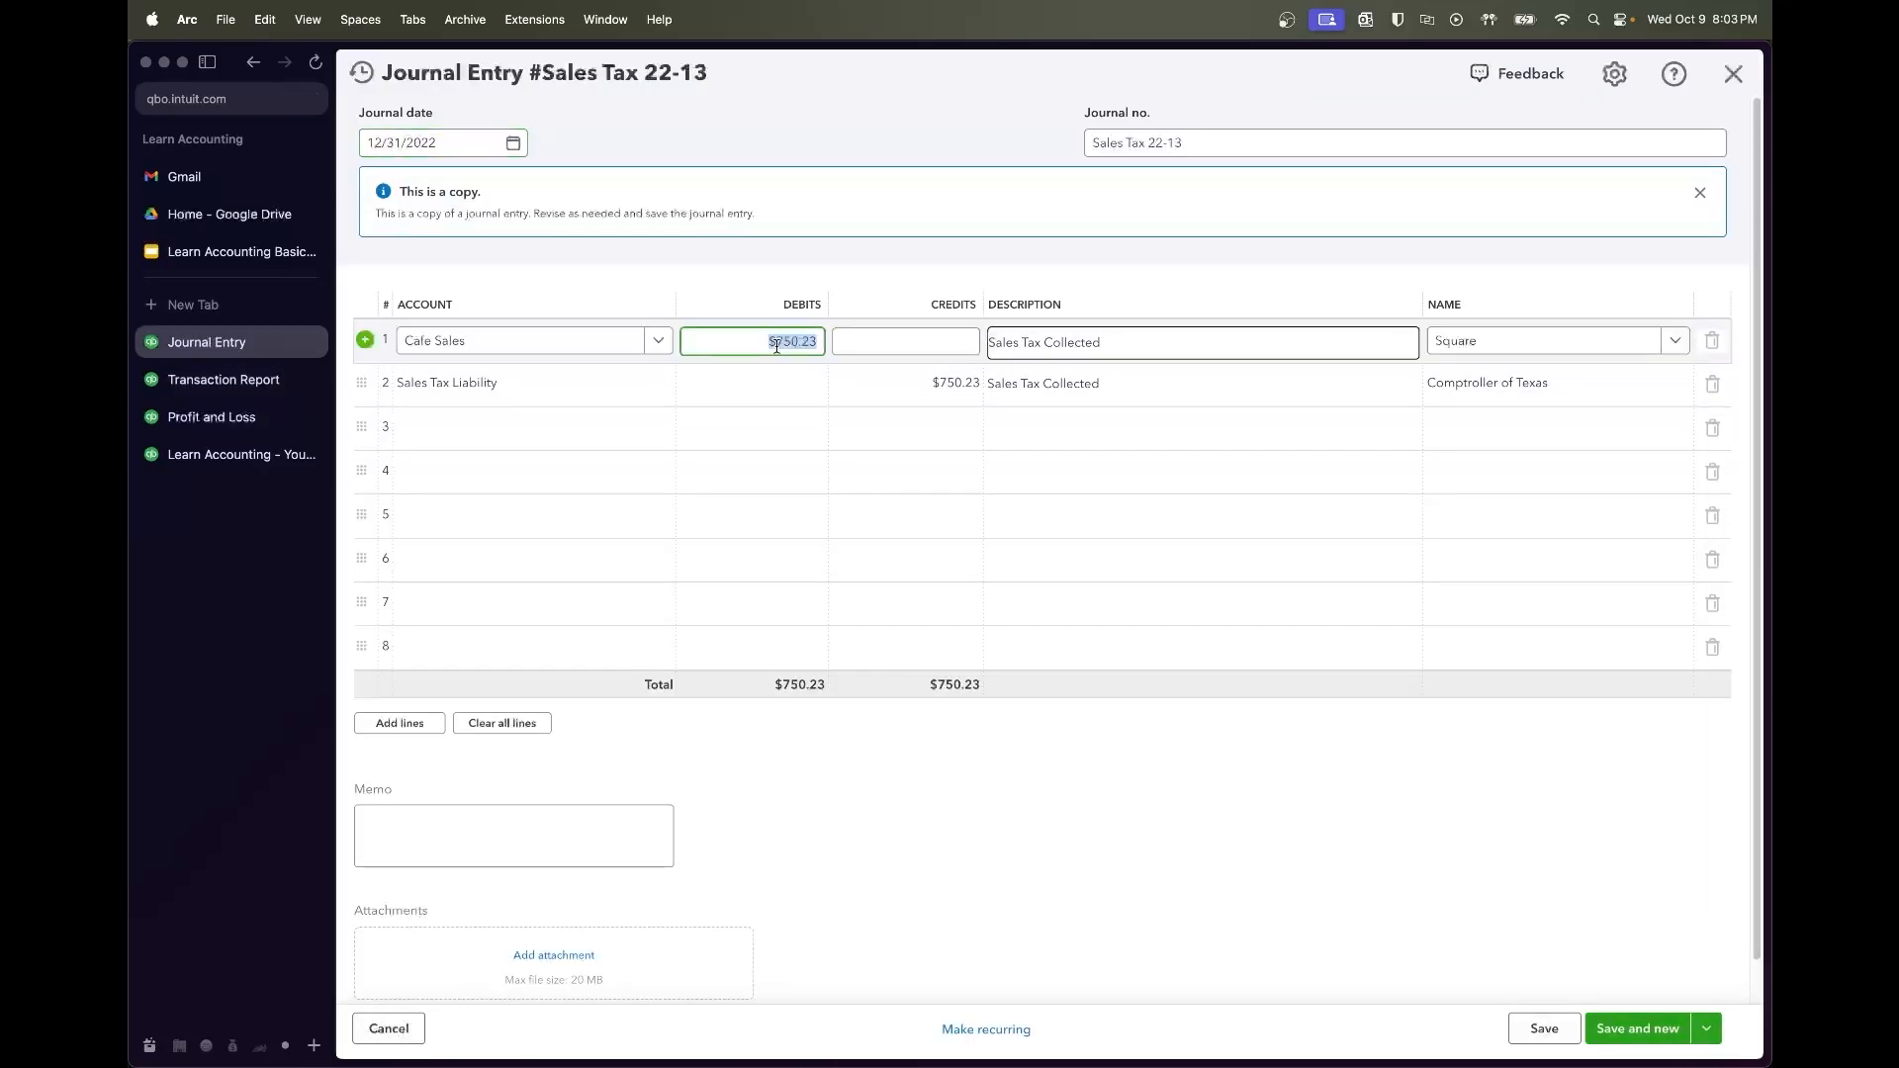
key("Tab")
left_click(820, 341)
key("super+c")
left_click(911, 382)
key("super+v")
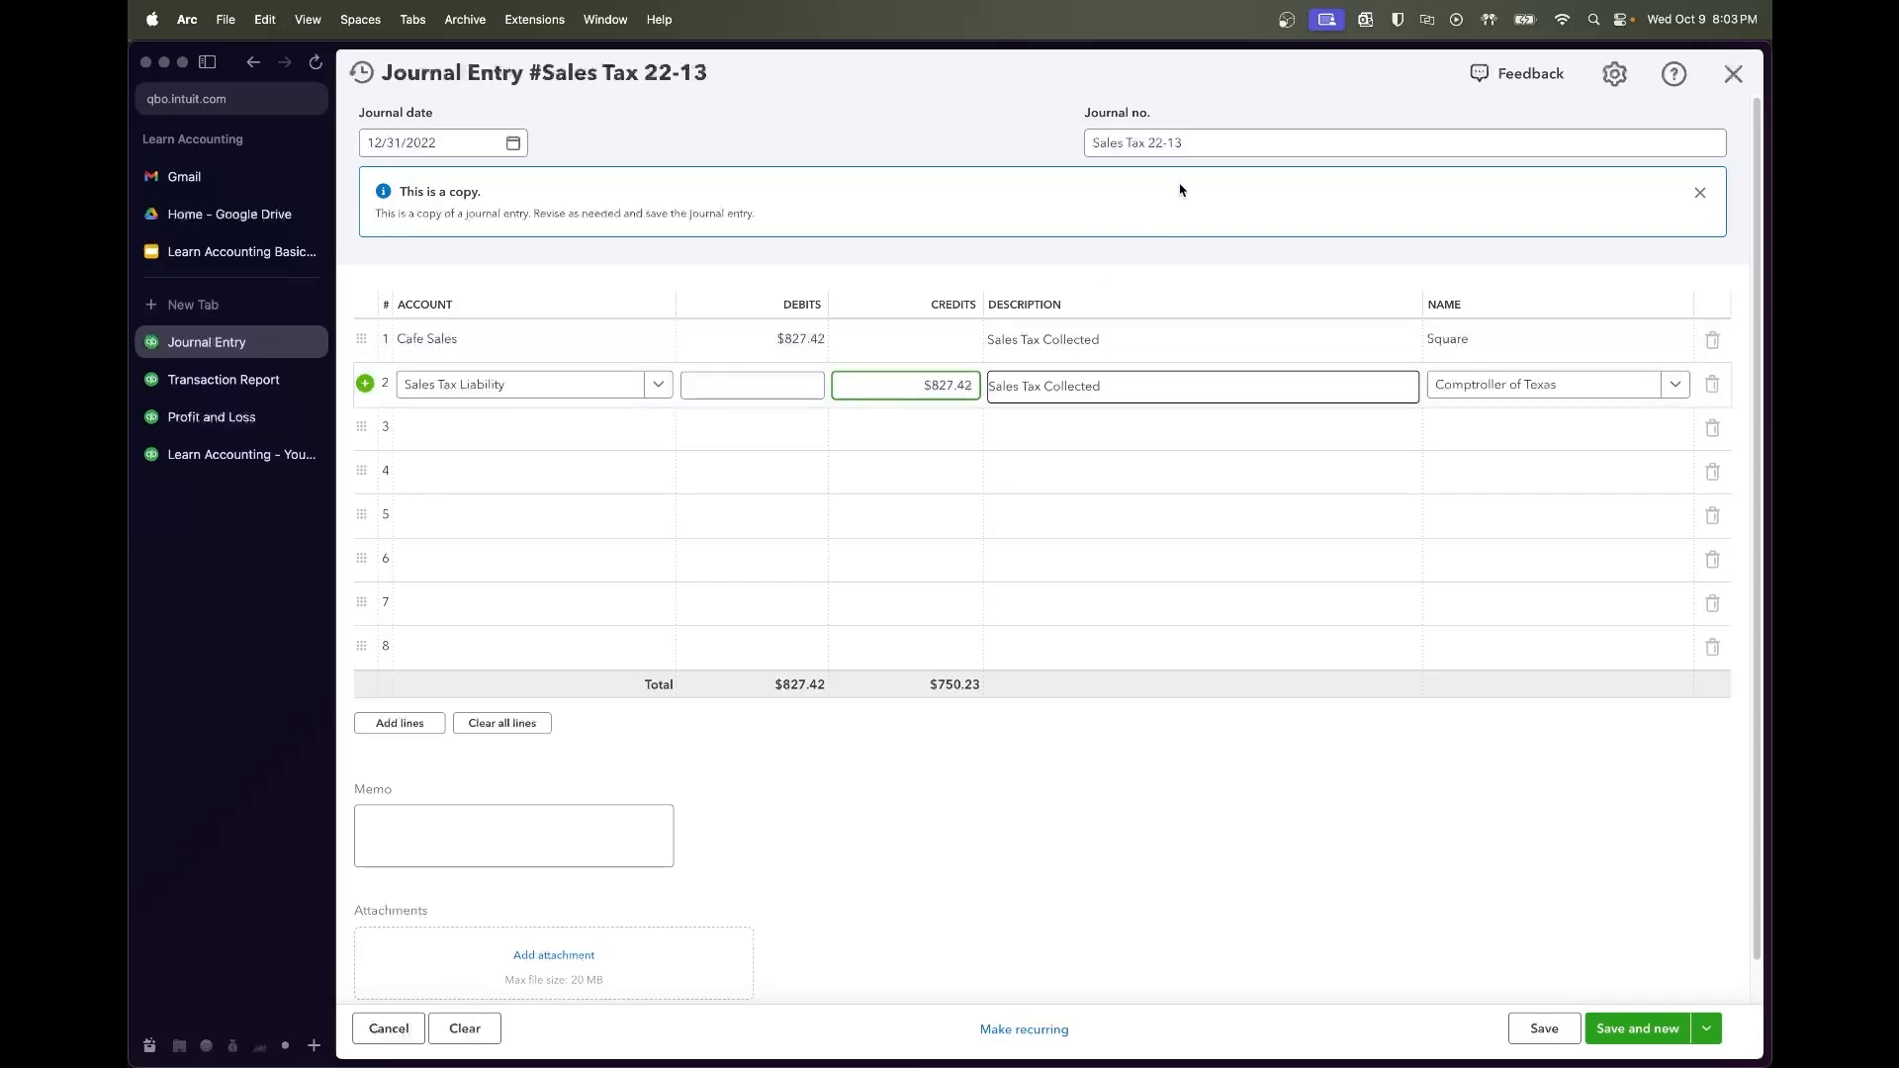
Renumber the entry Sales Tax 23-1, date it 01/31/2023, save, and copy it
left_click(1191, 144)
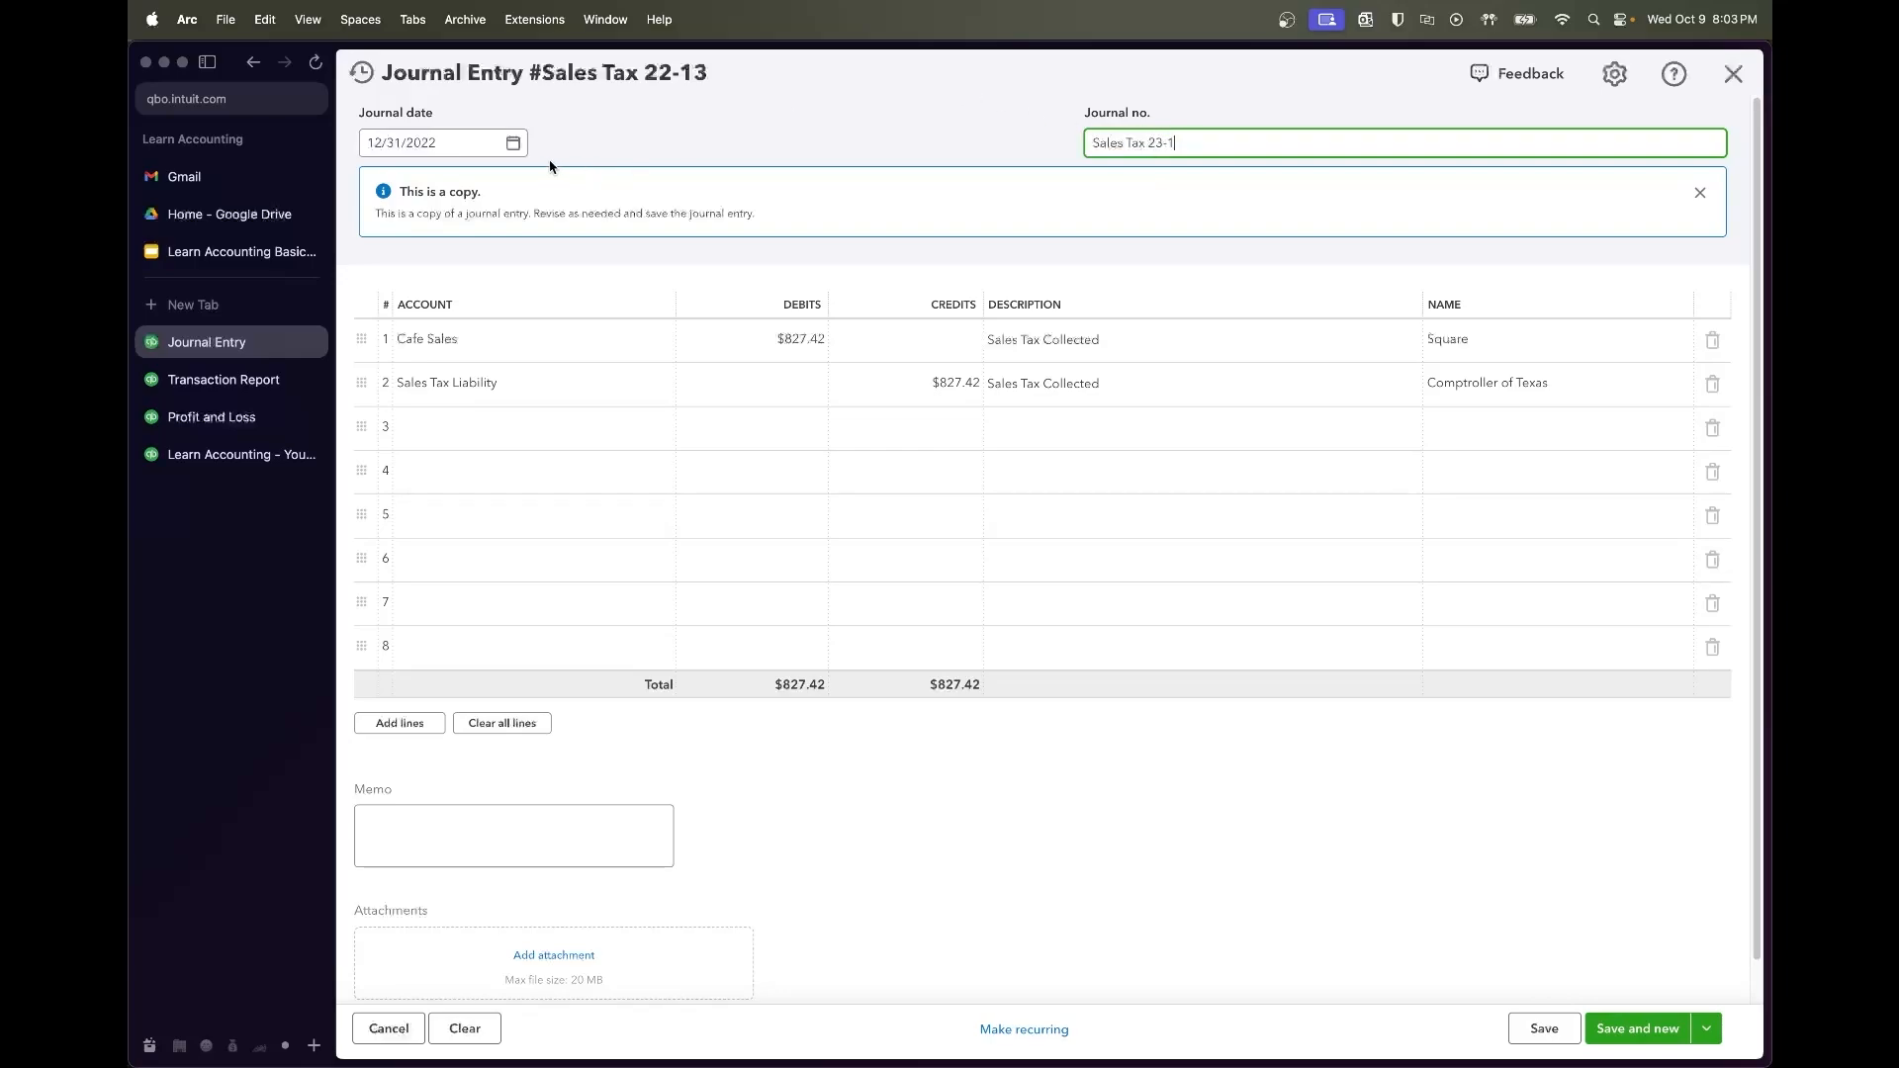
left_click(513, 145)
left_click(561, 194)
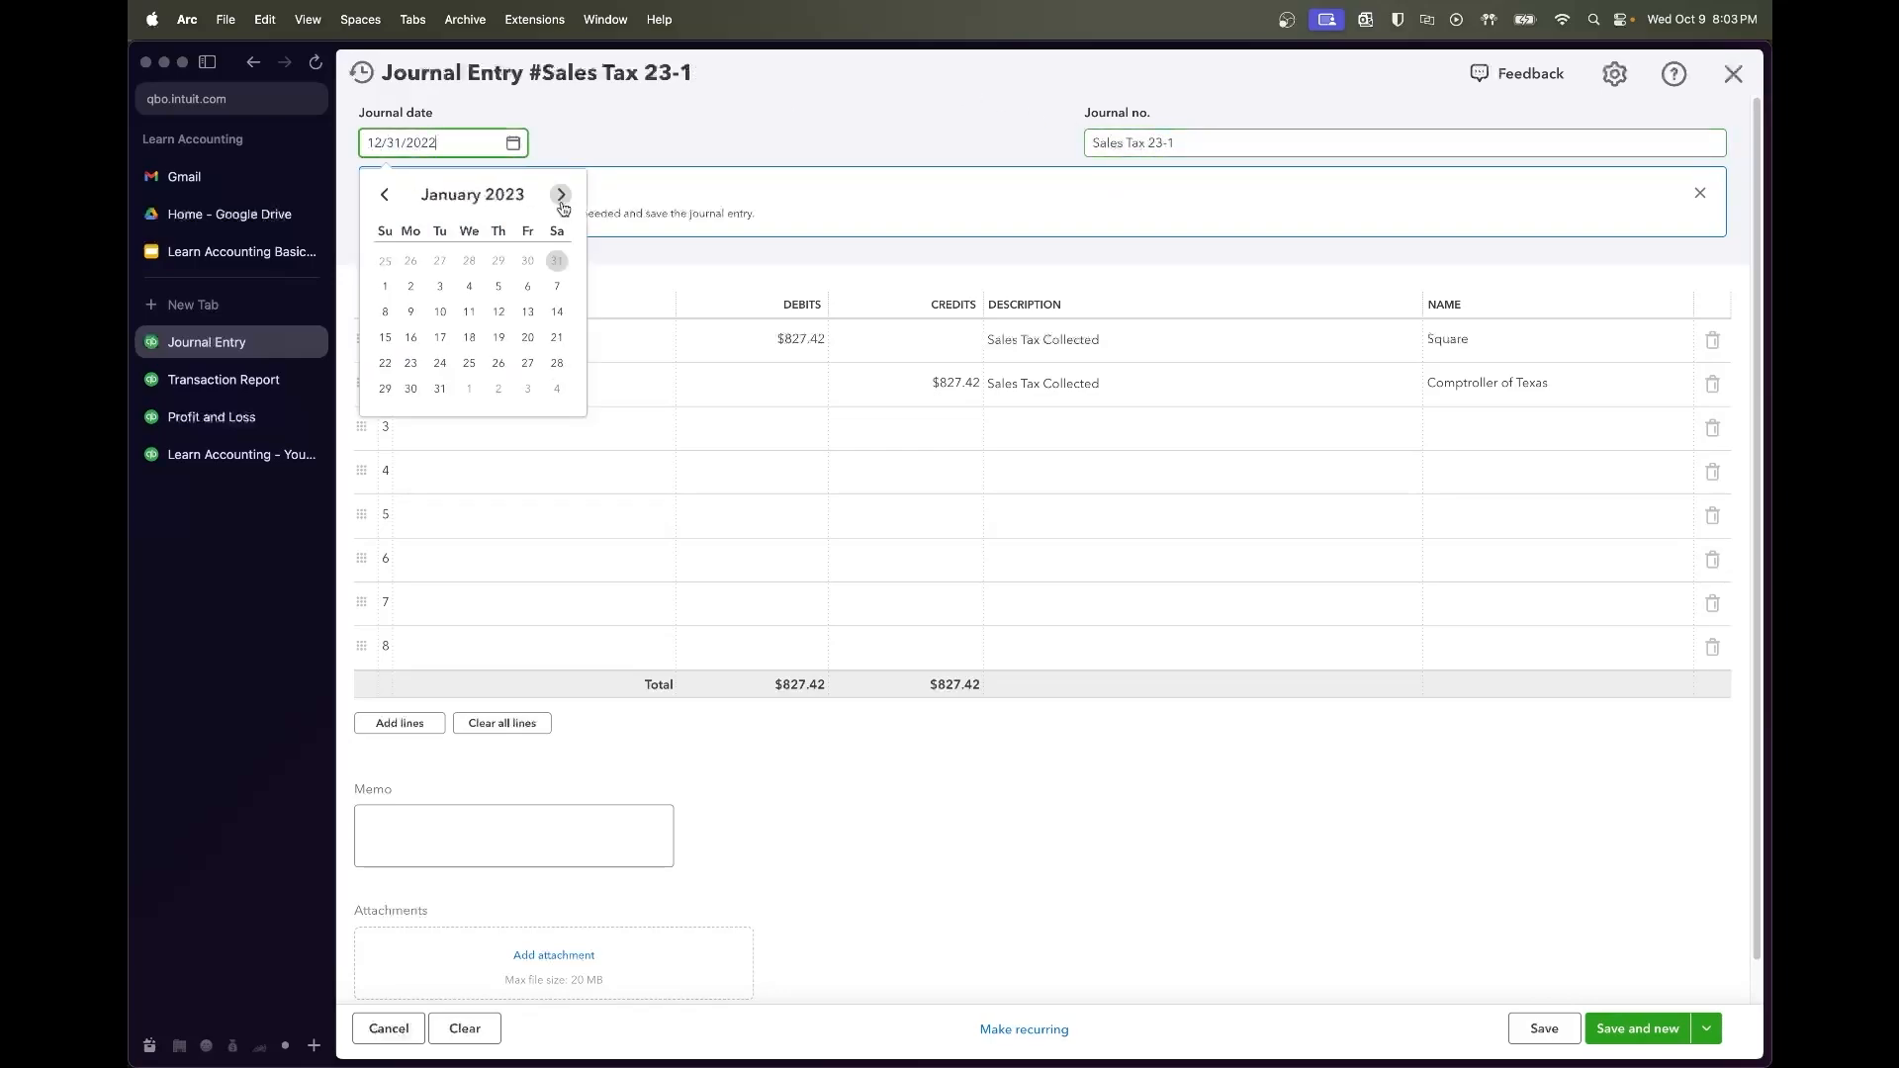
left_click(441, 389)
left_click(1523, 1029)
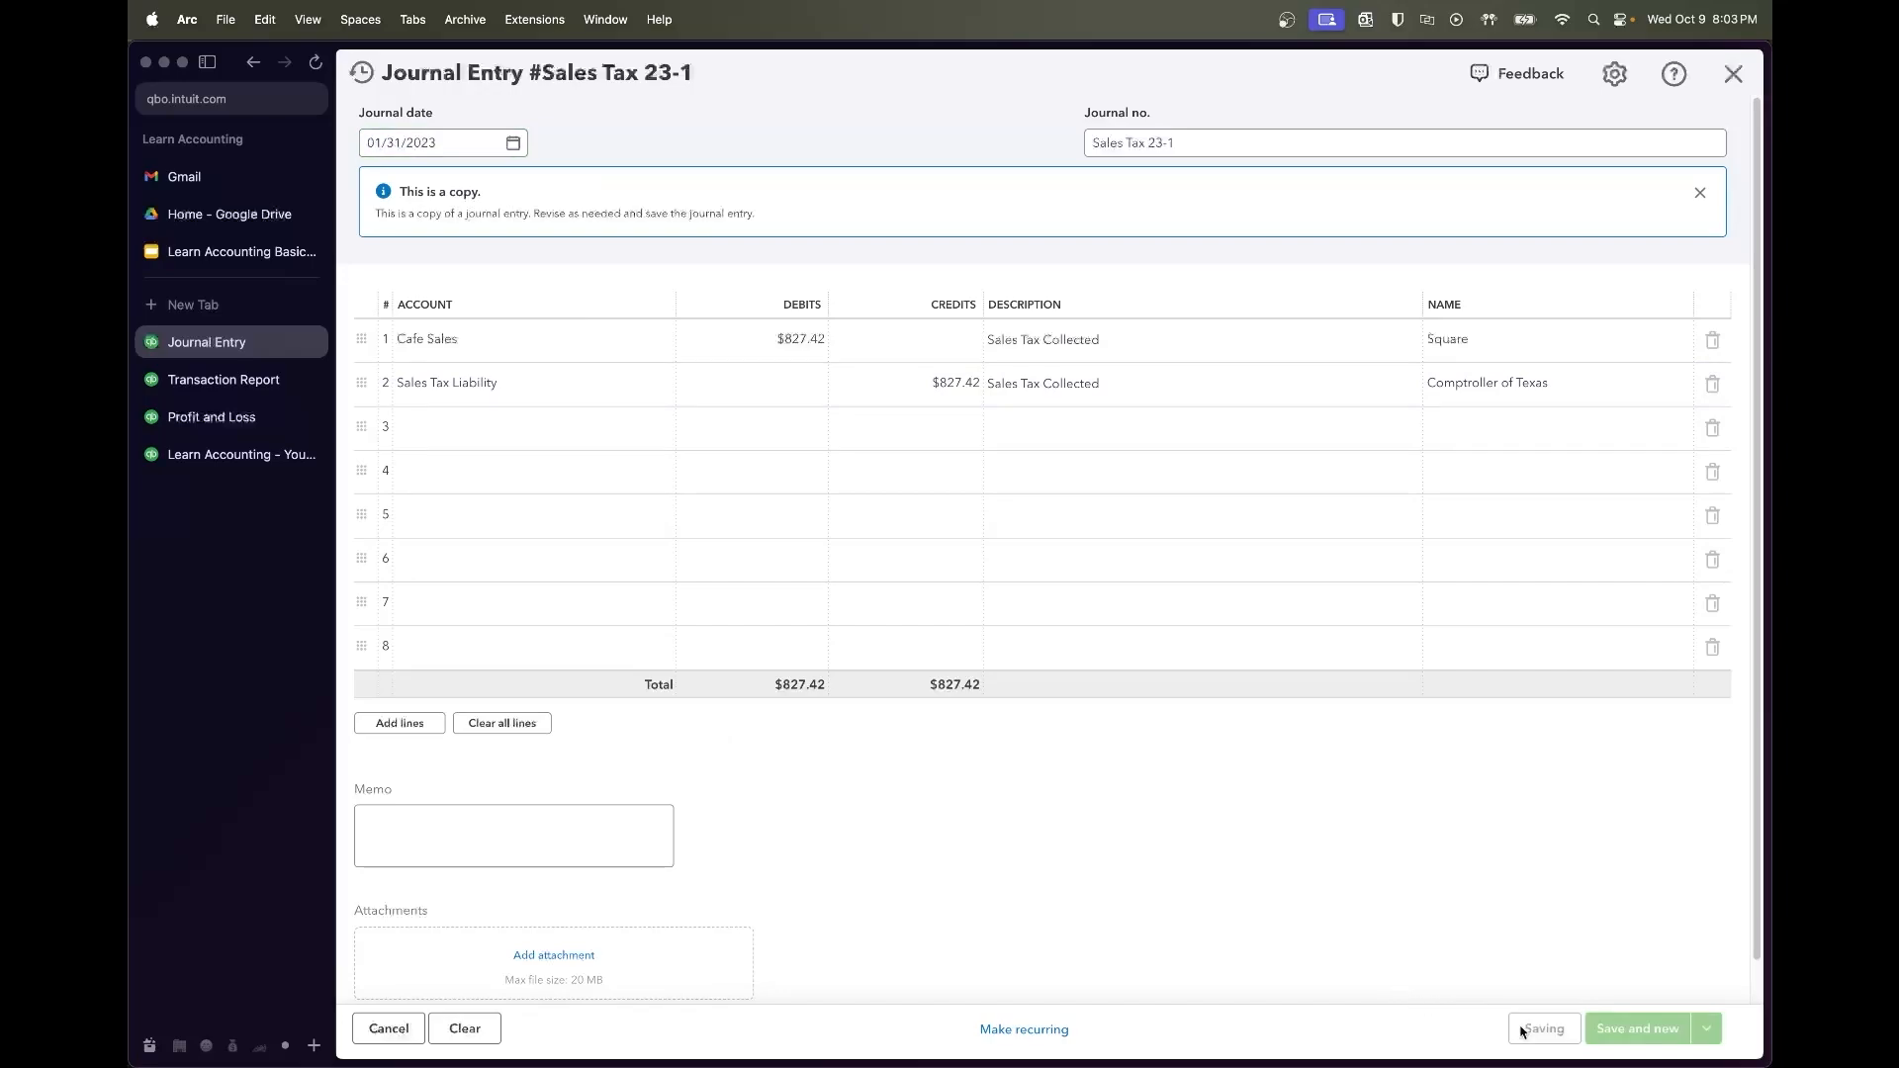
left_click(1075, 1029)
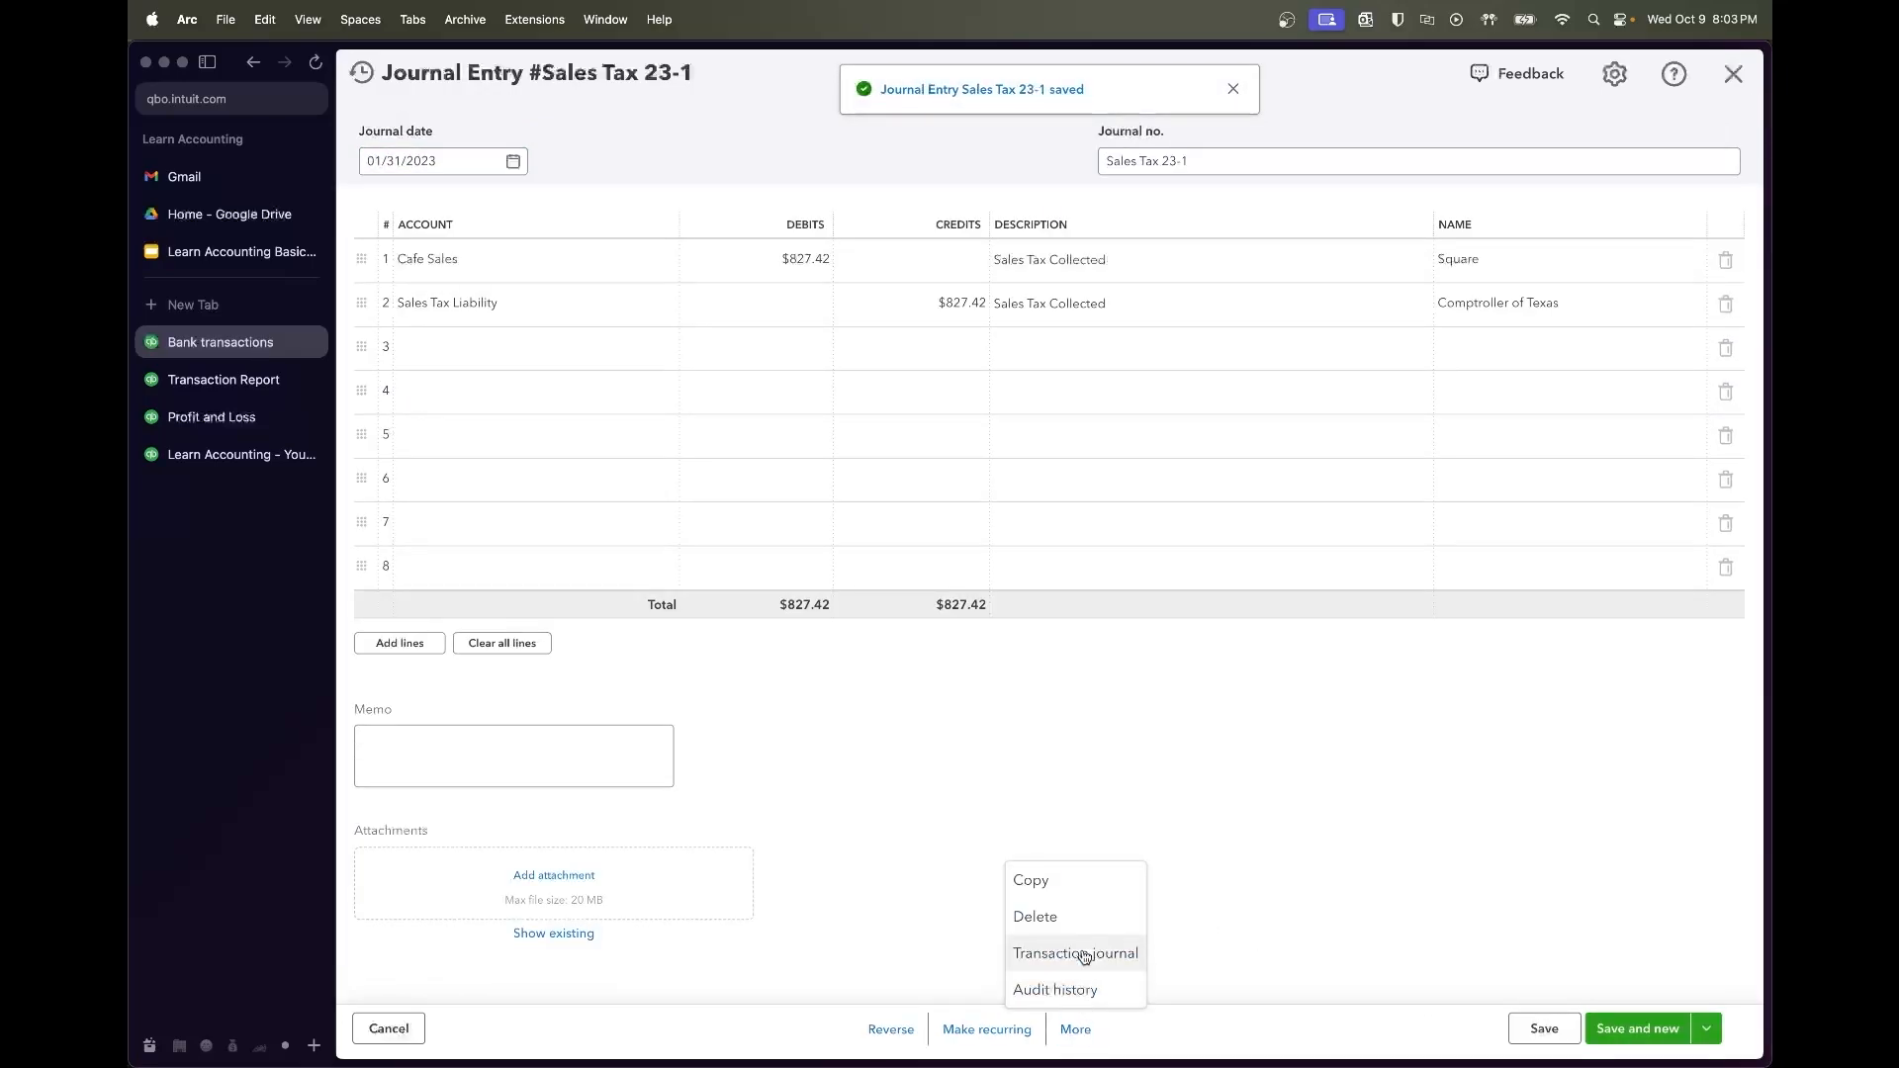
left_click(1075, 893)
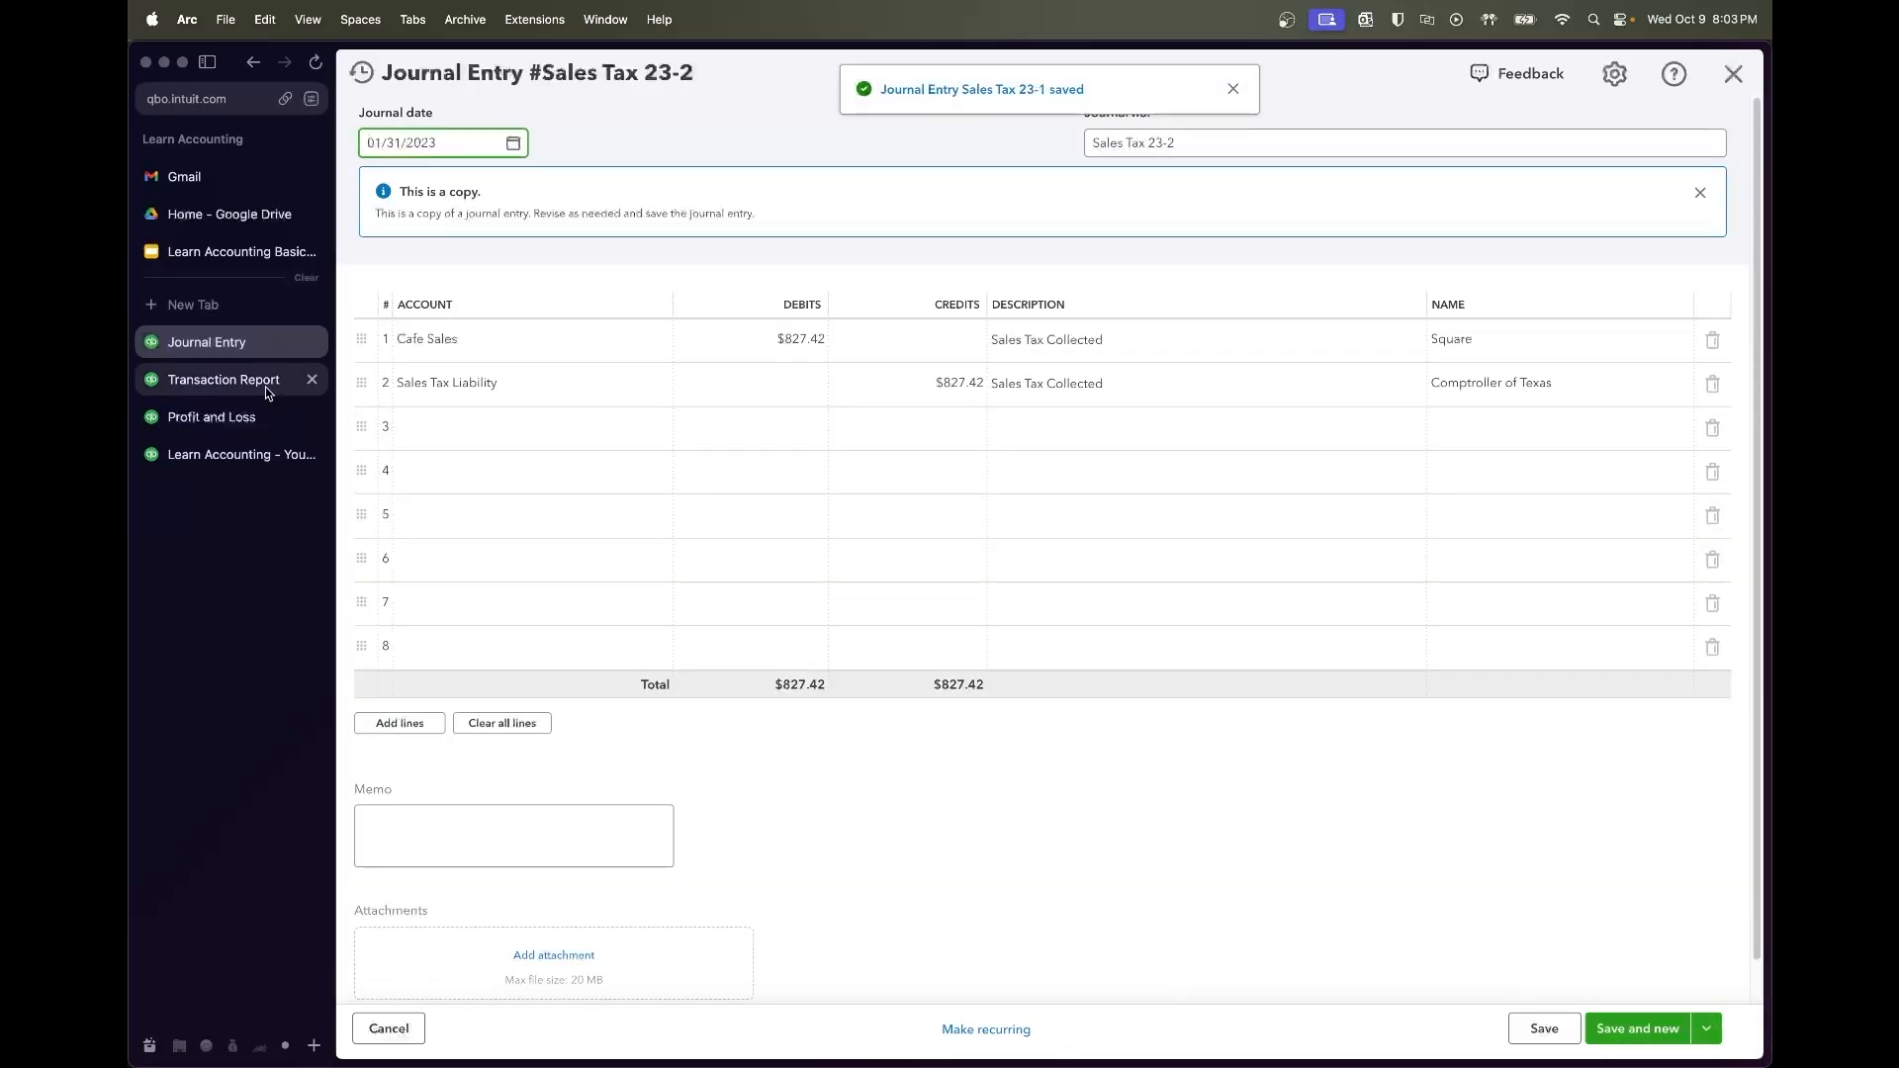
Enter $1,003.52 as the Cafe Sales debit and Sales Tax Liability credit
left_click(265, 388)
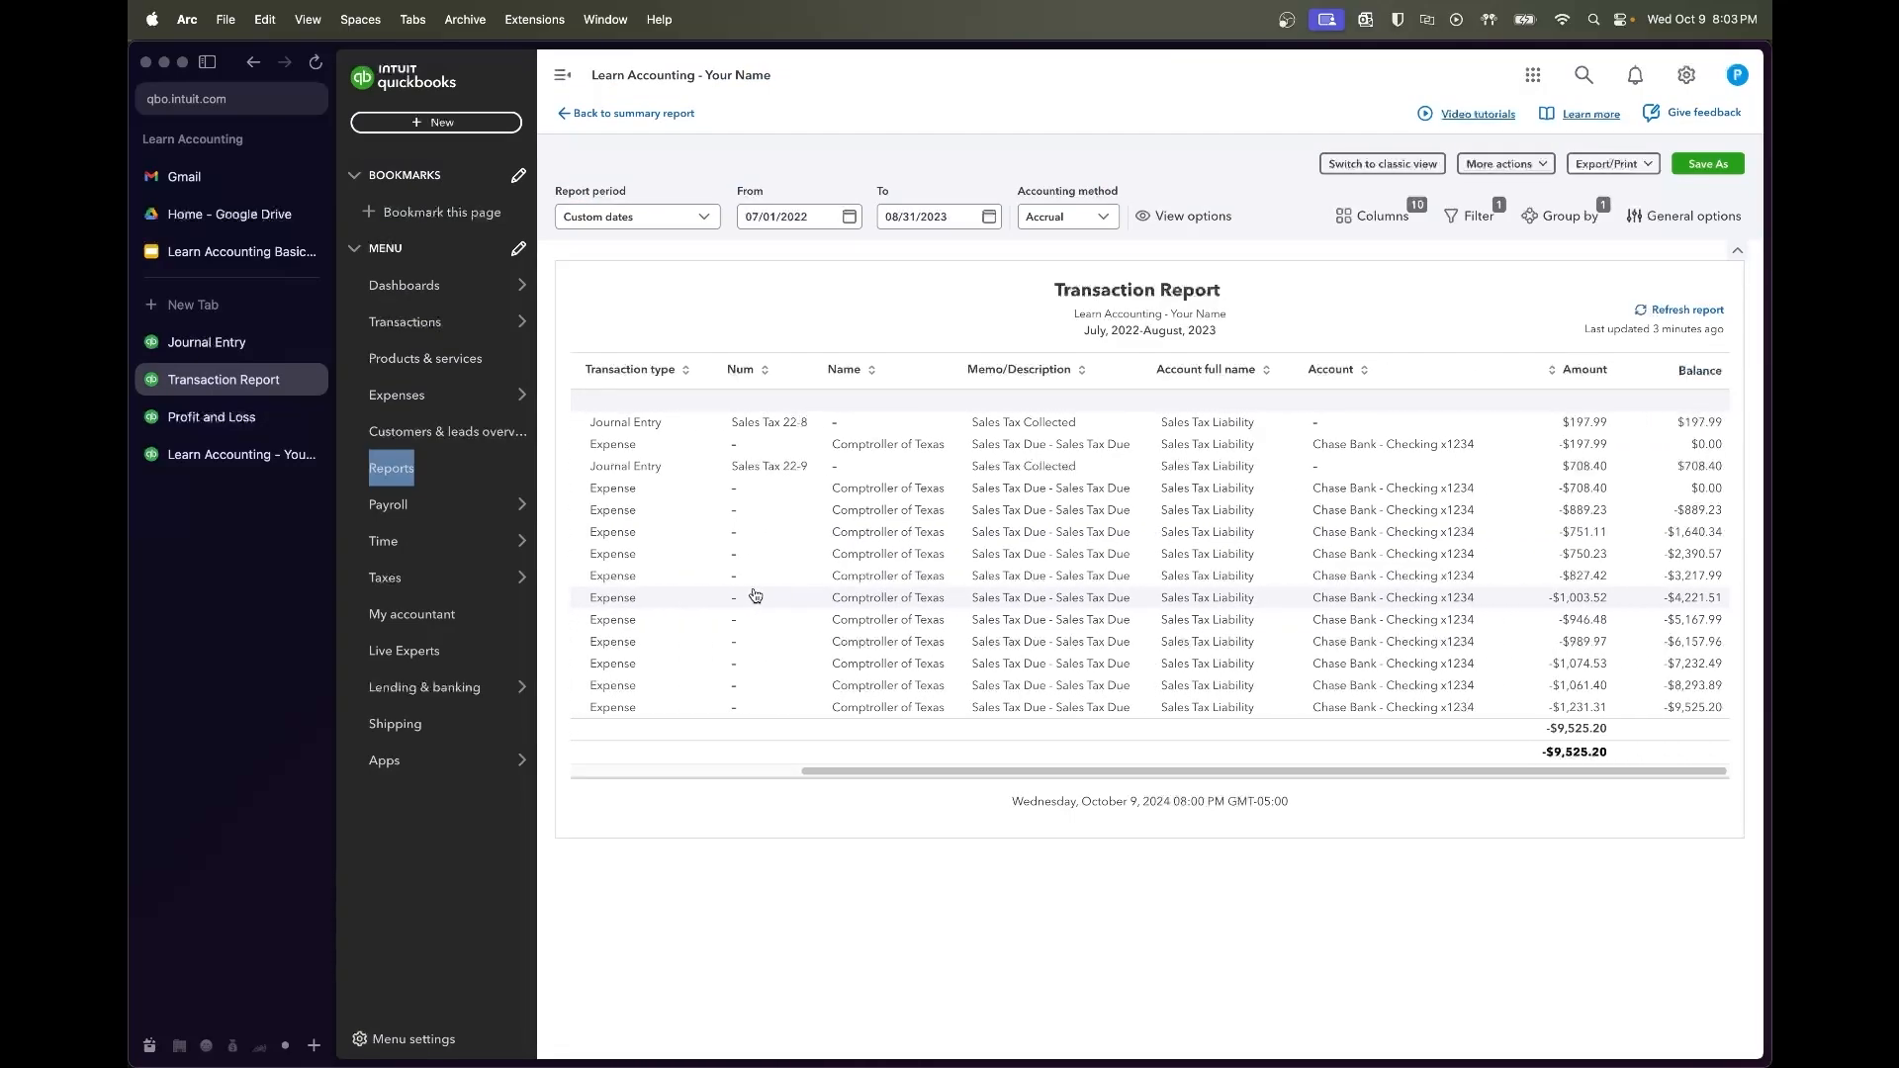
left_click(222, 342)
left_click(788, 341)
type("1003.52")
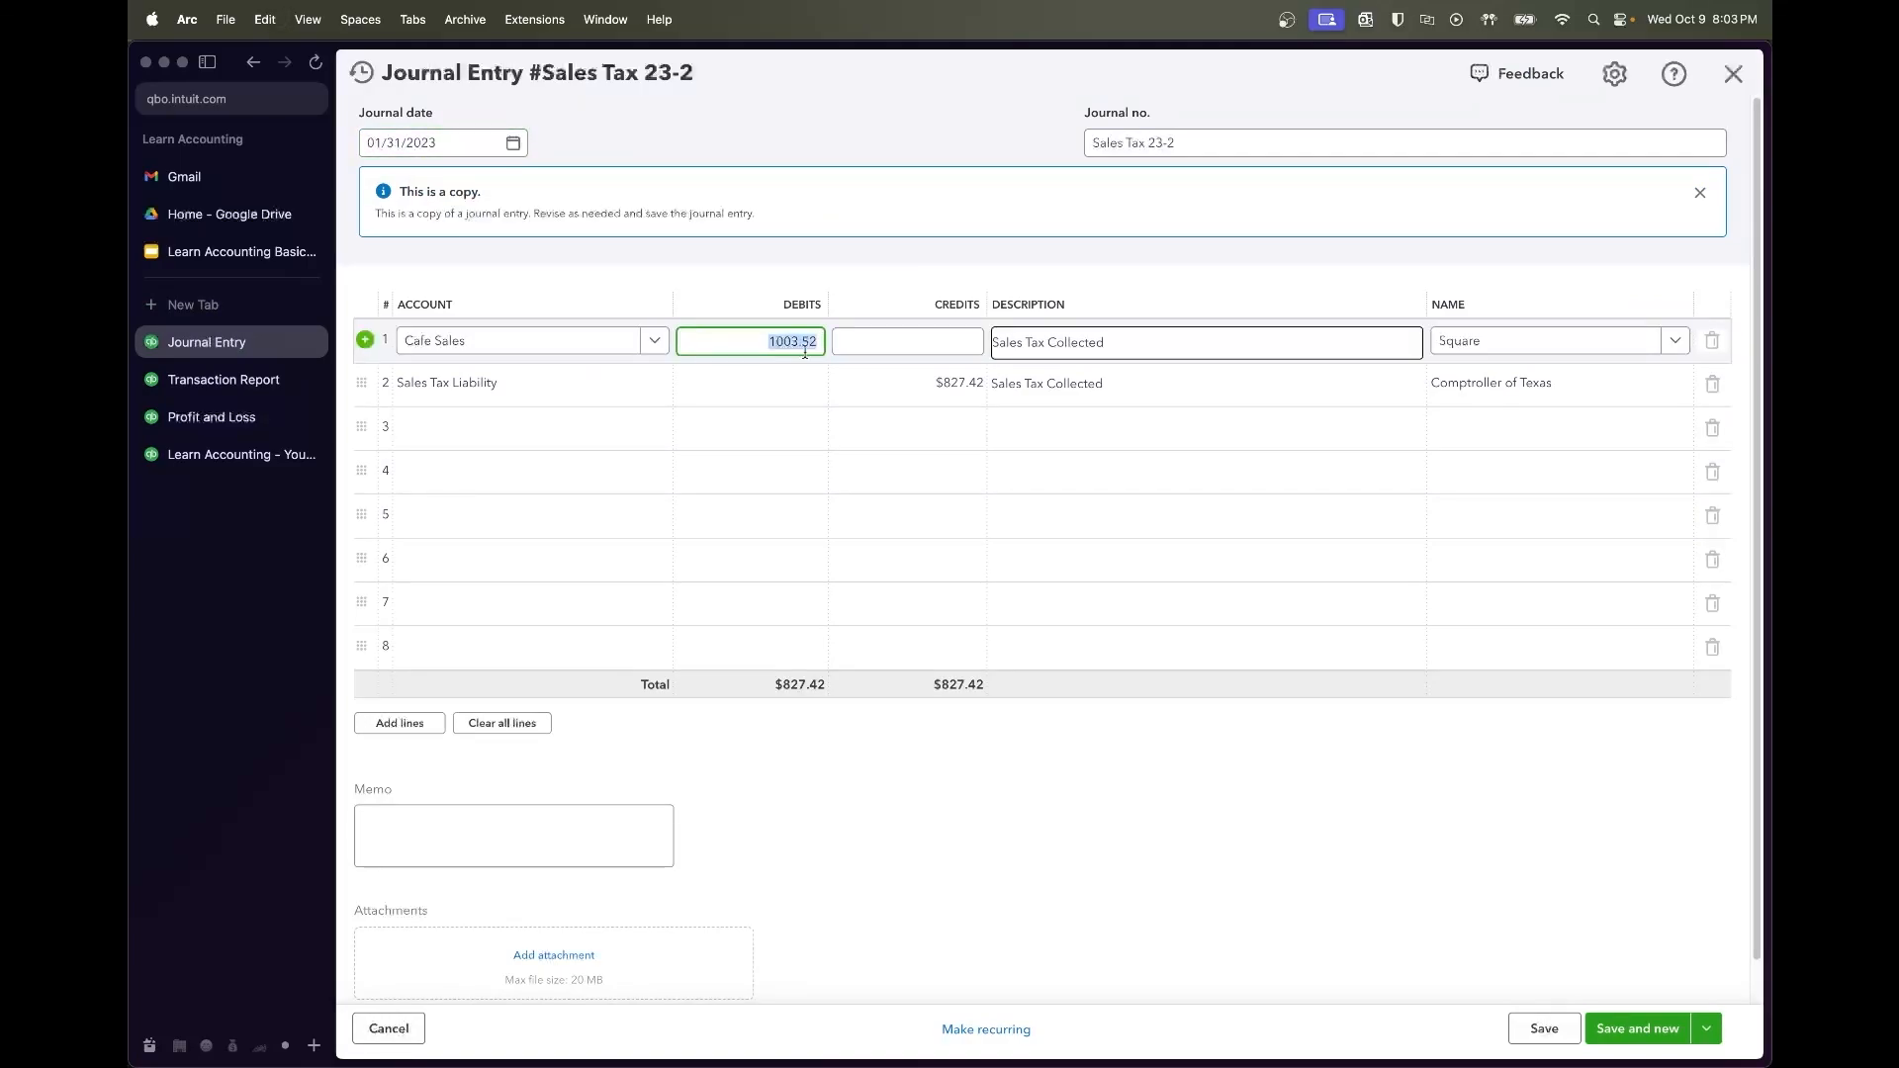
key("super+c")
left_click(885, 385)
key("super+v")
key("Tab")
left_click(1058, 750)
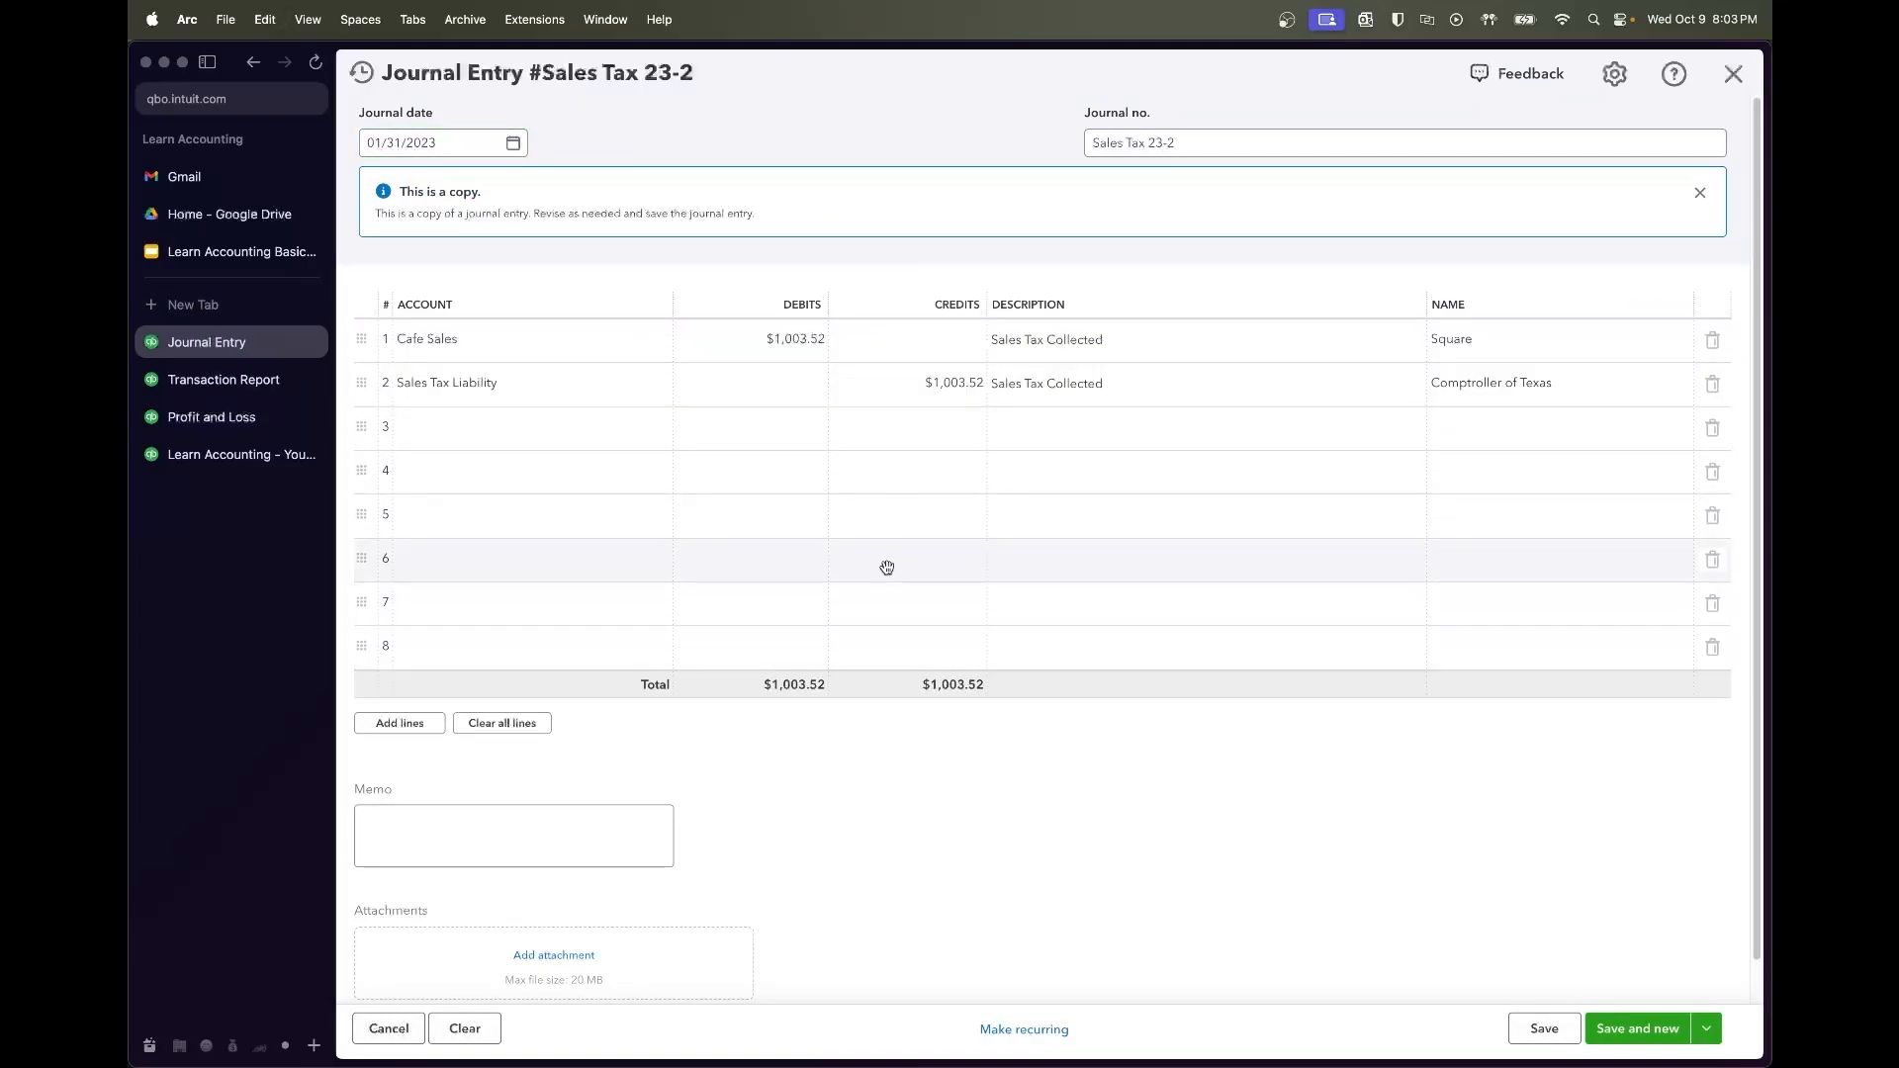
Date Sales Tax 23-2 02/28/2023, save it, and copy it for next month
left_click(489, 145)
left_click(561, 194)
left_click(440, 363)
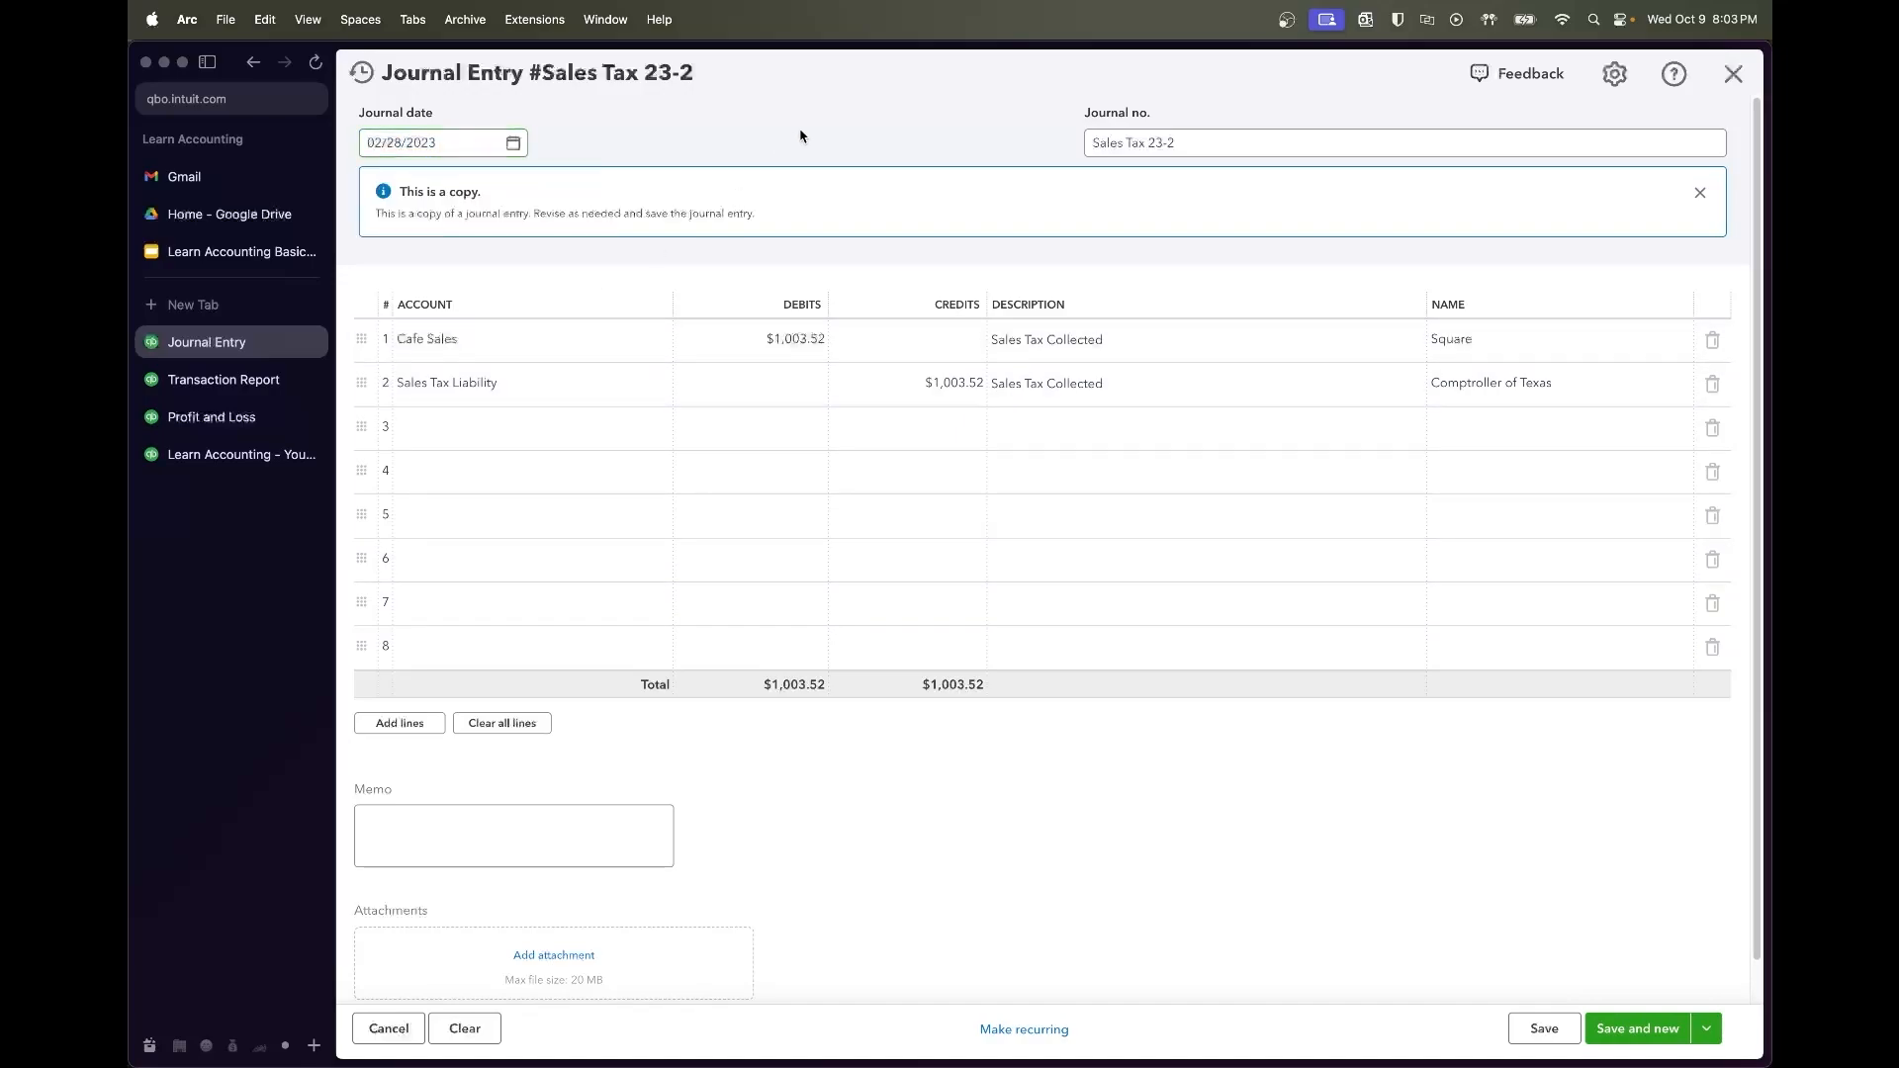
left_click(1252, 151)
left_click(1011, 145)
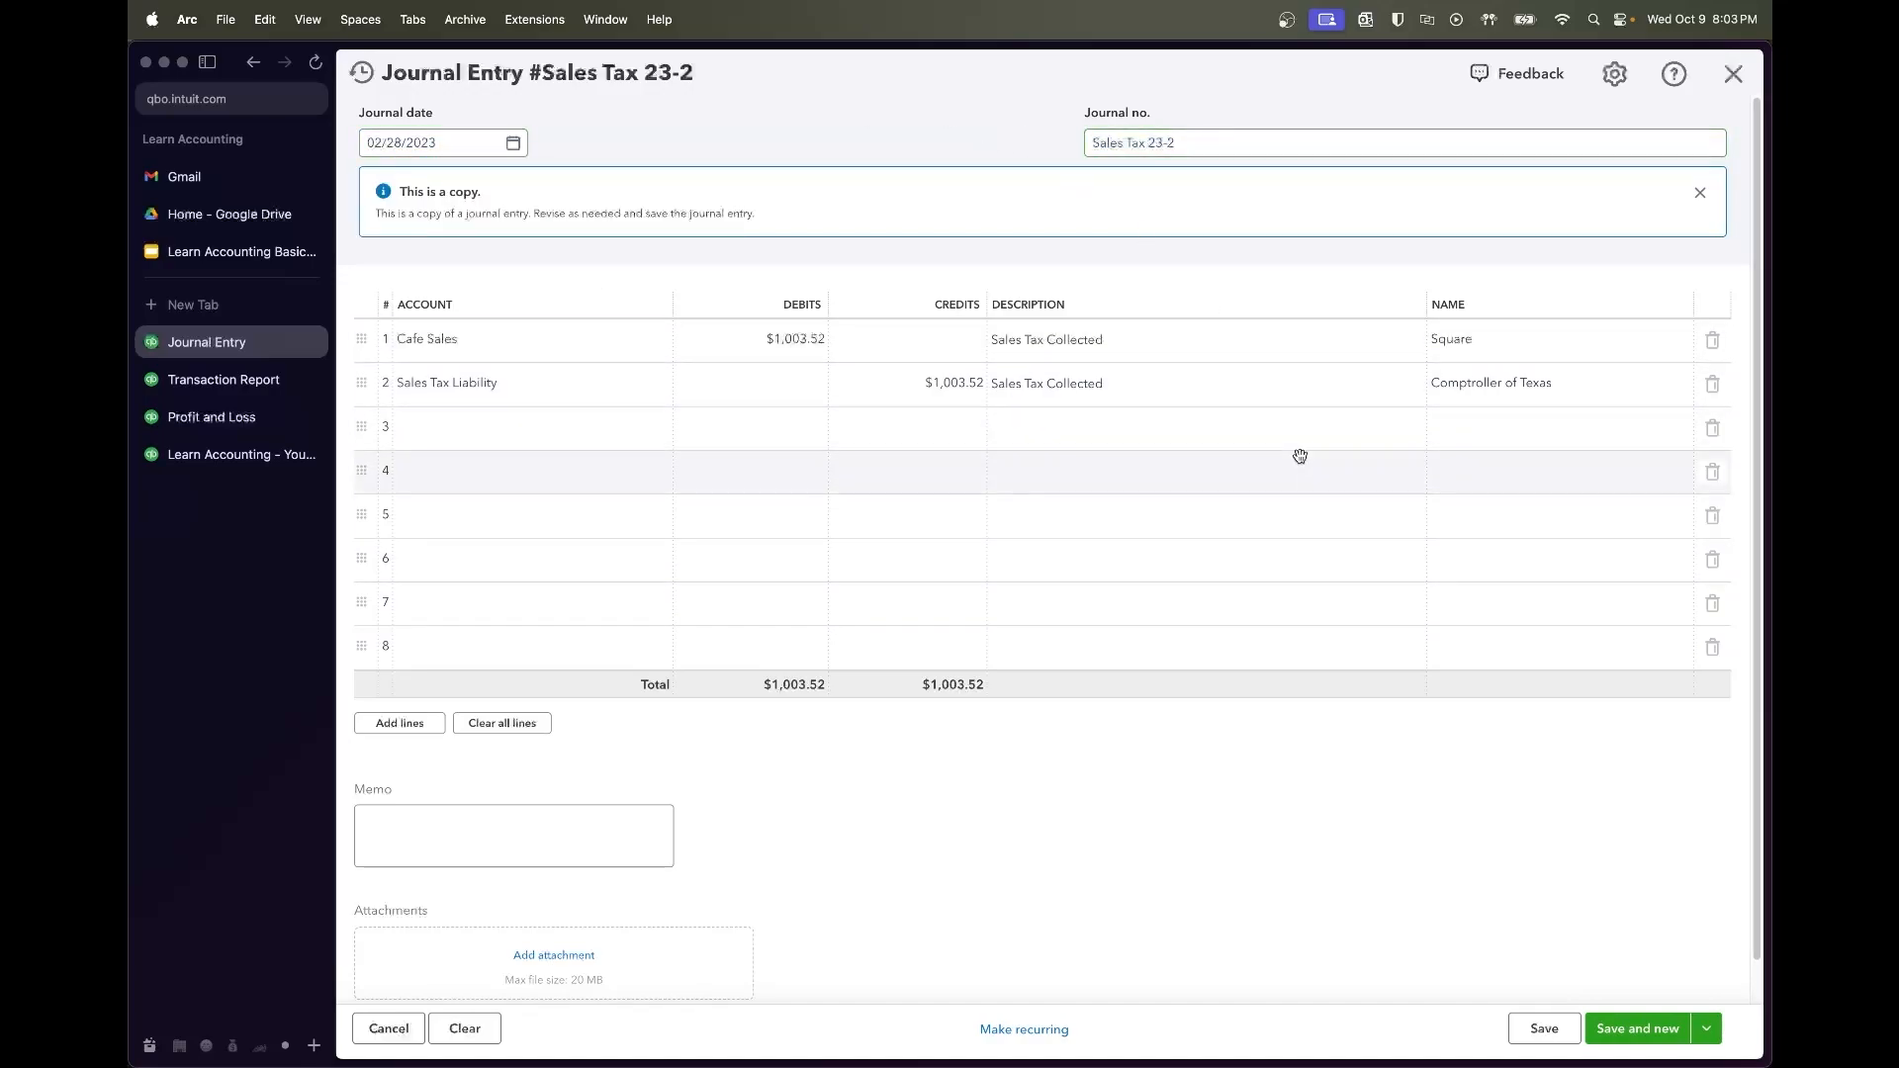
mouse_move(1536, 1036)
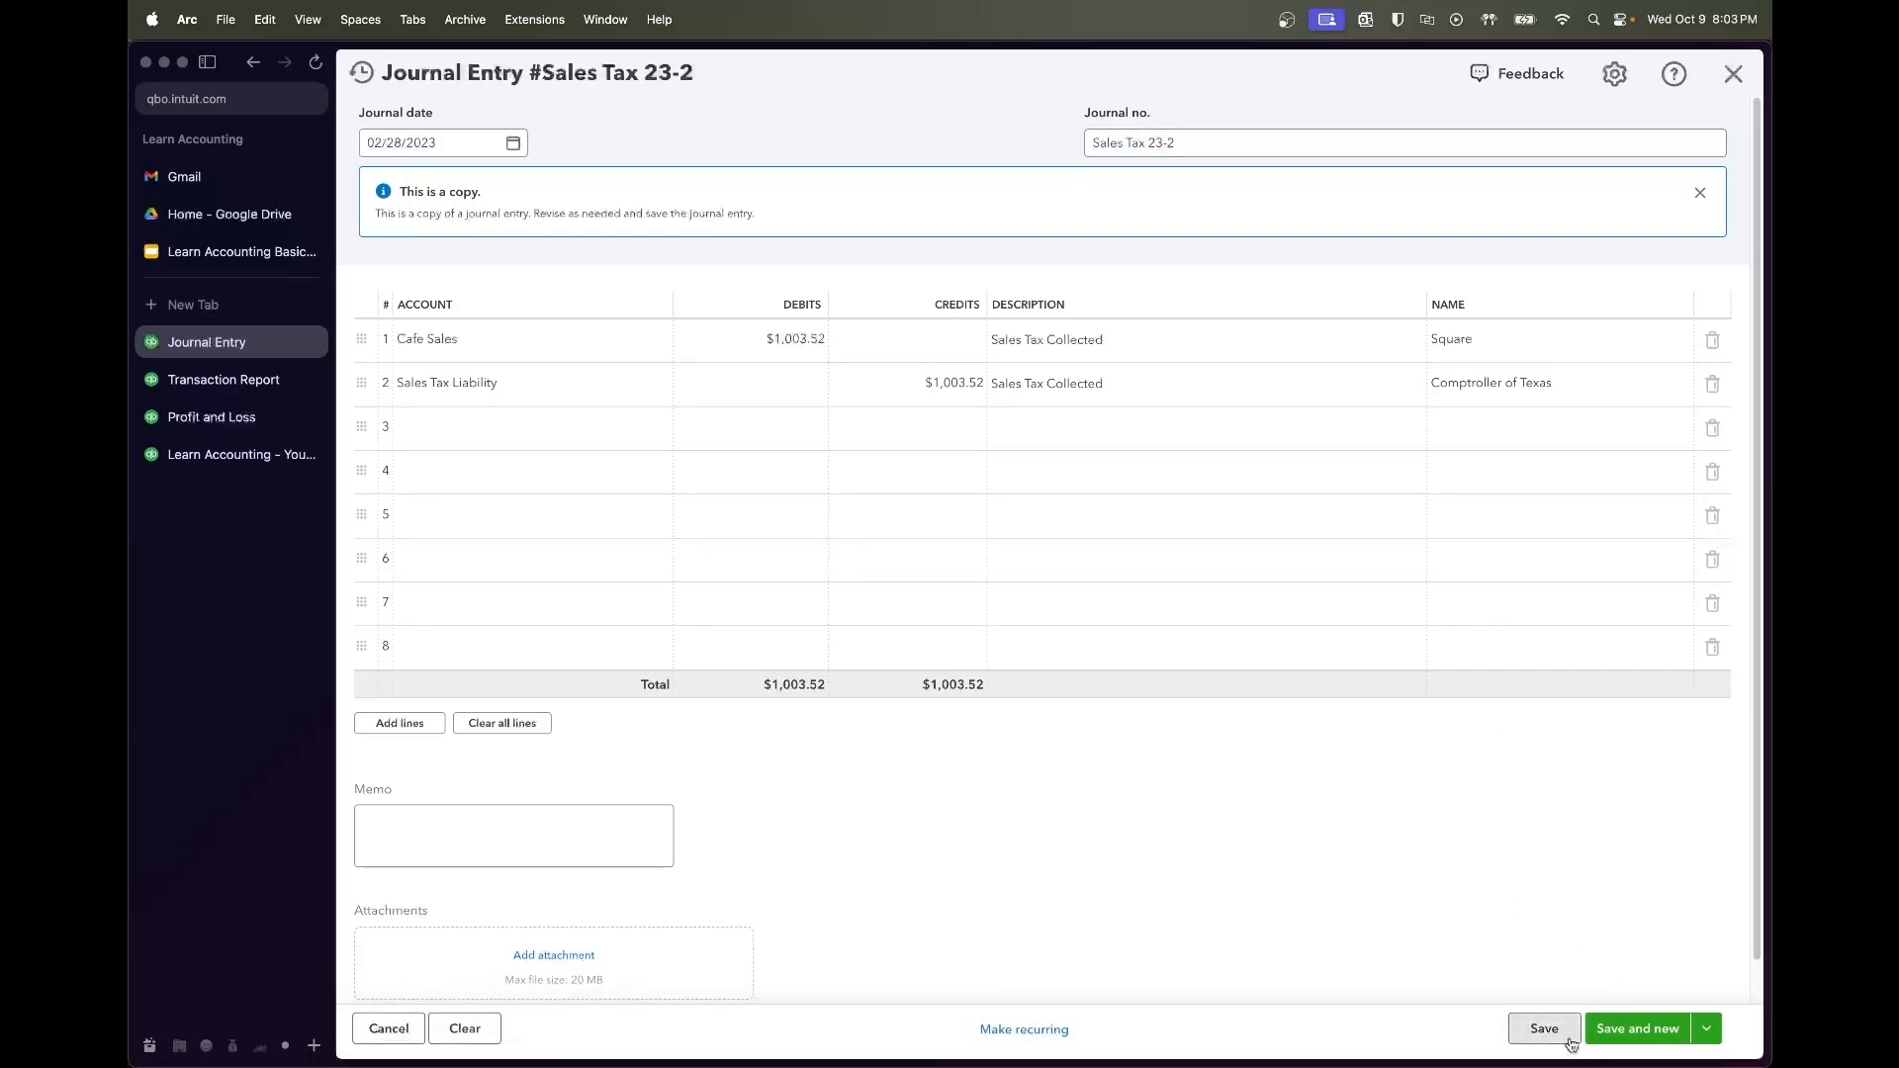
left_click(1571, 1039)
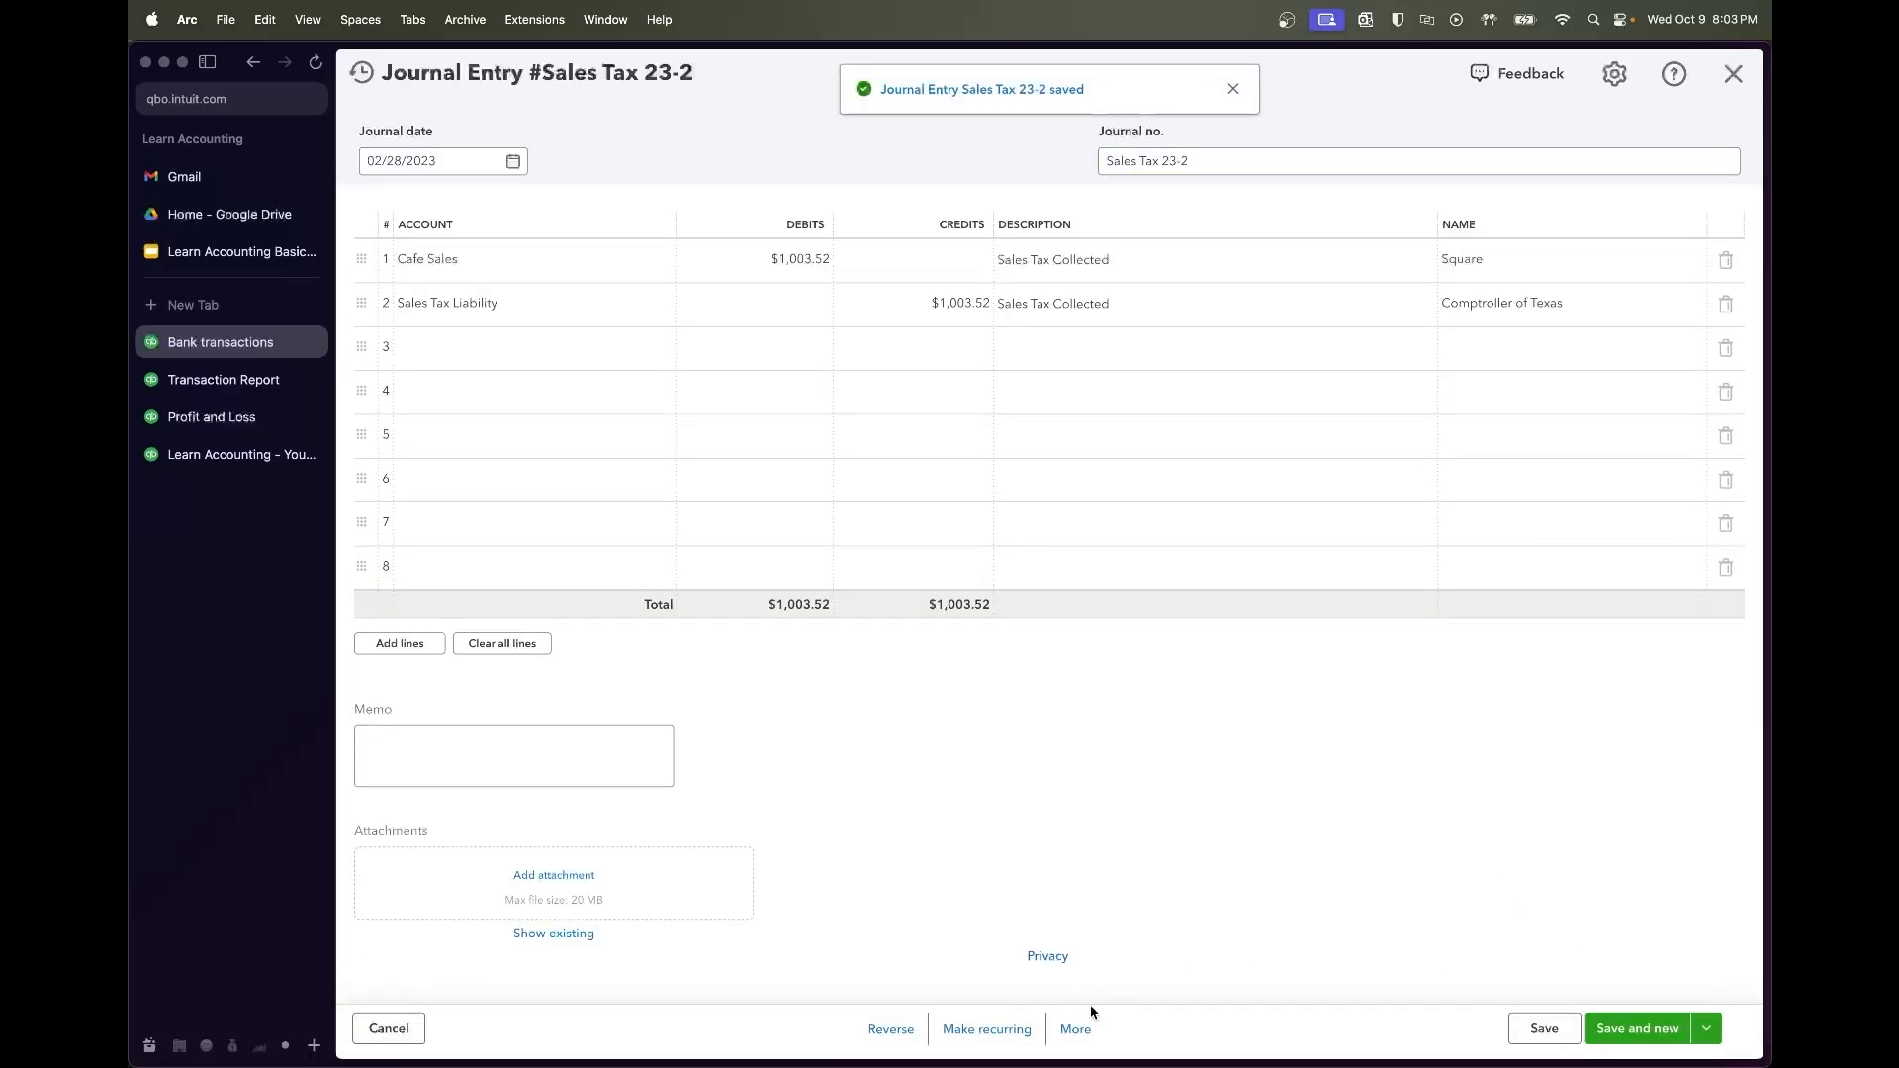
left_click(1085, 1031)
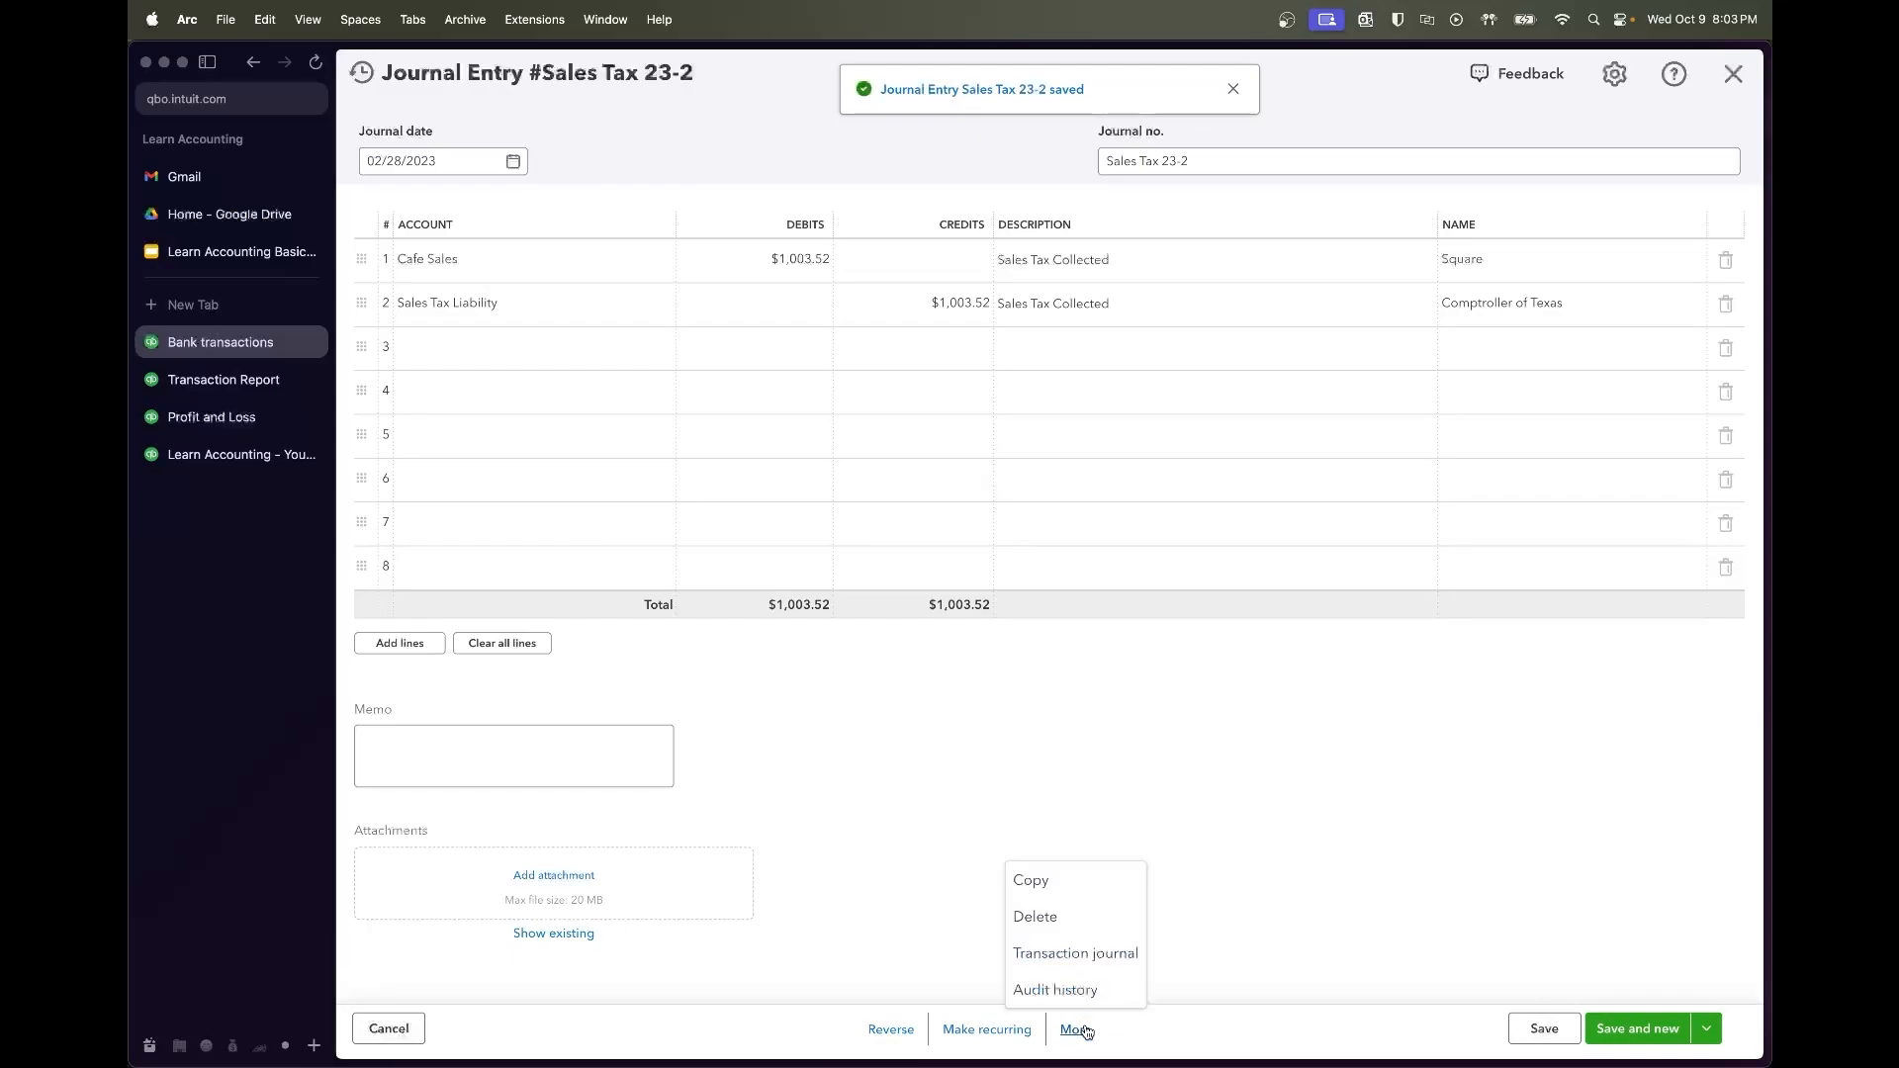
left_click(1042, 898)
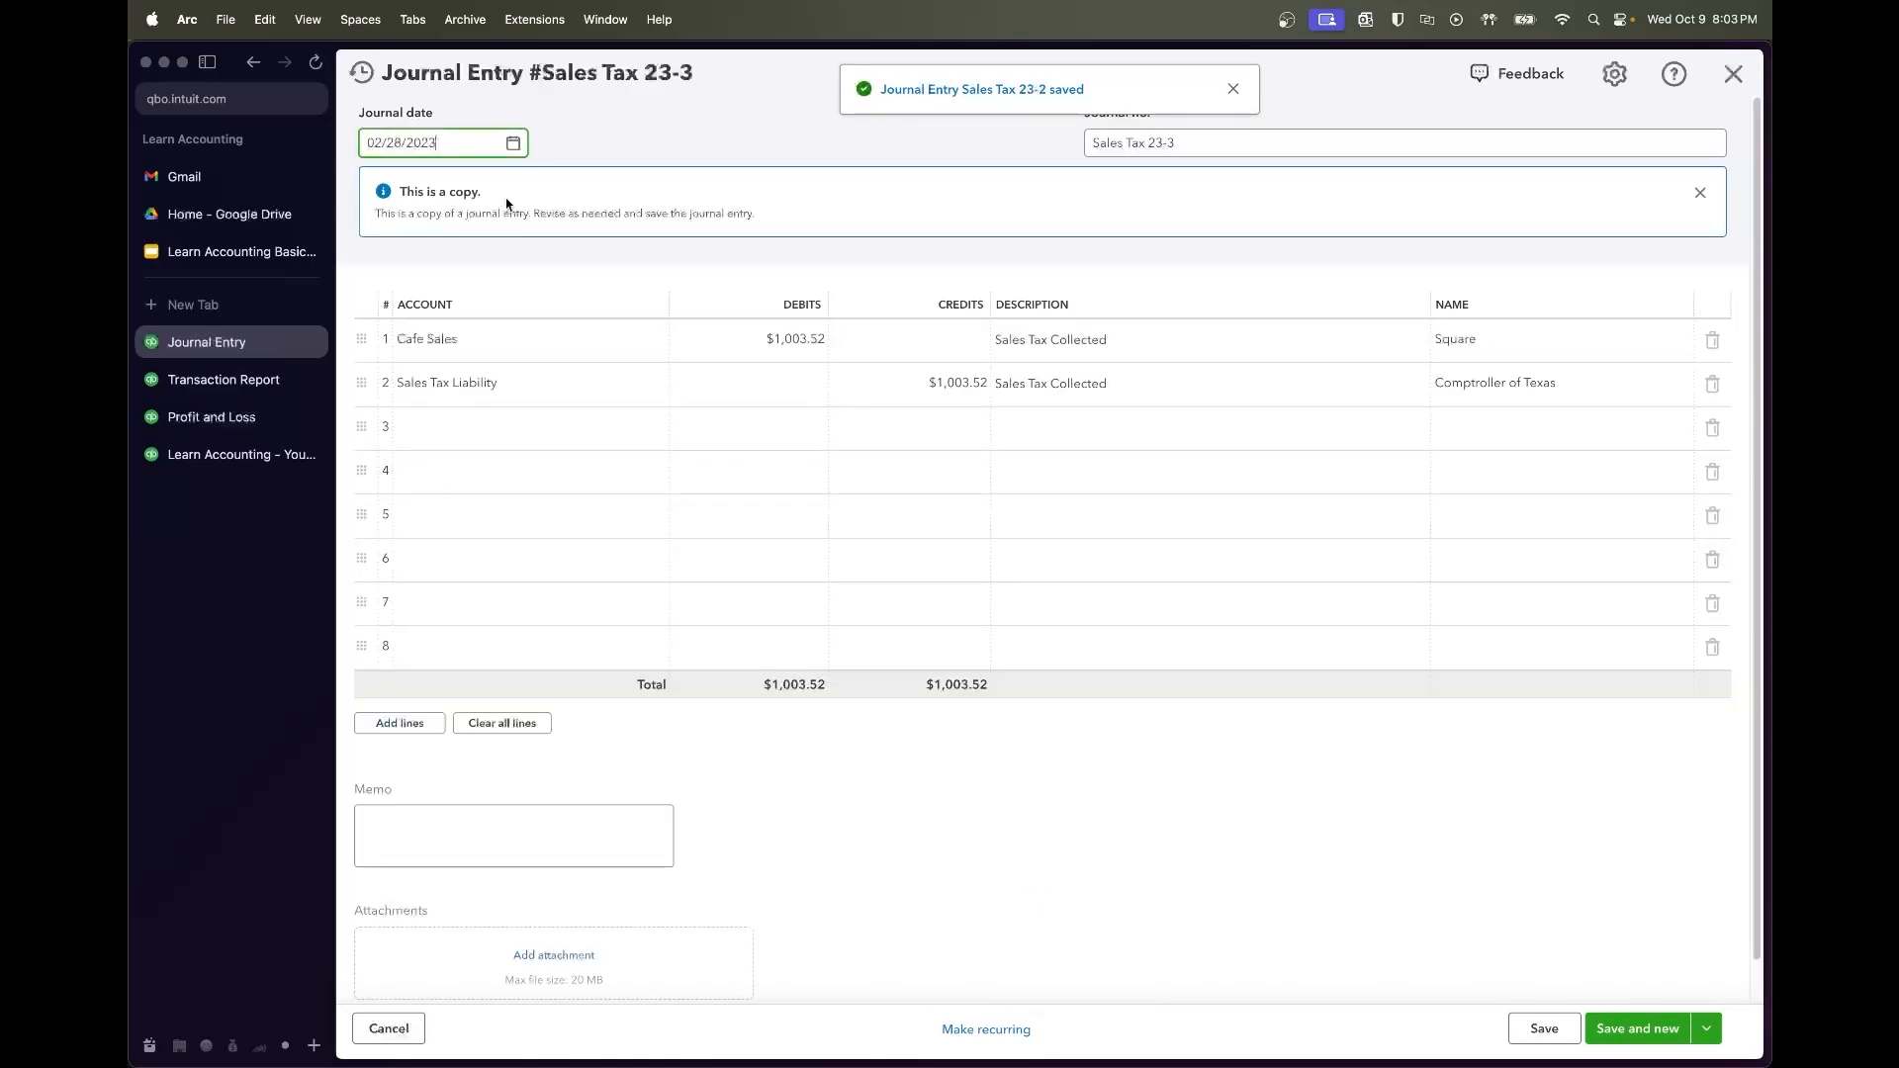
Enter 946.48 from the transaction report as the Cafe Sales debit and Sales Tax Liability credit
left_click(292, 380)
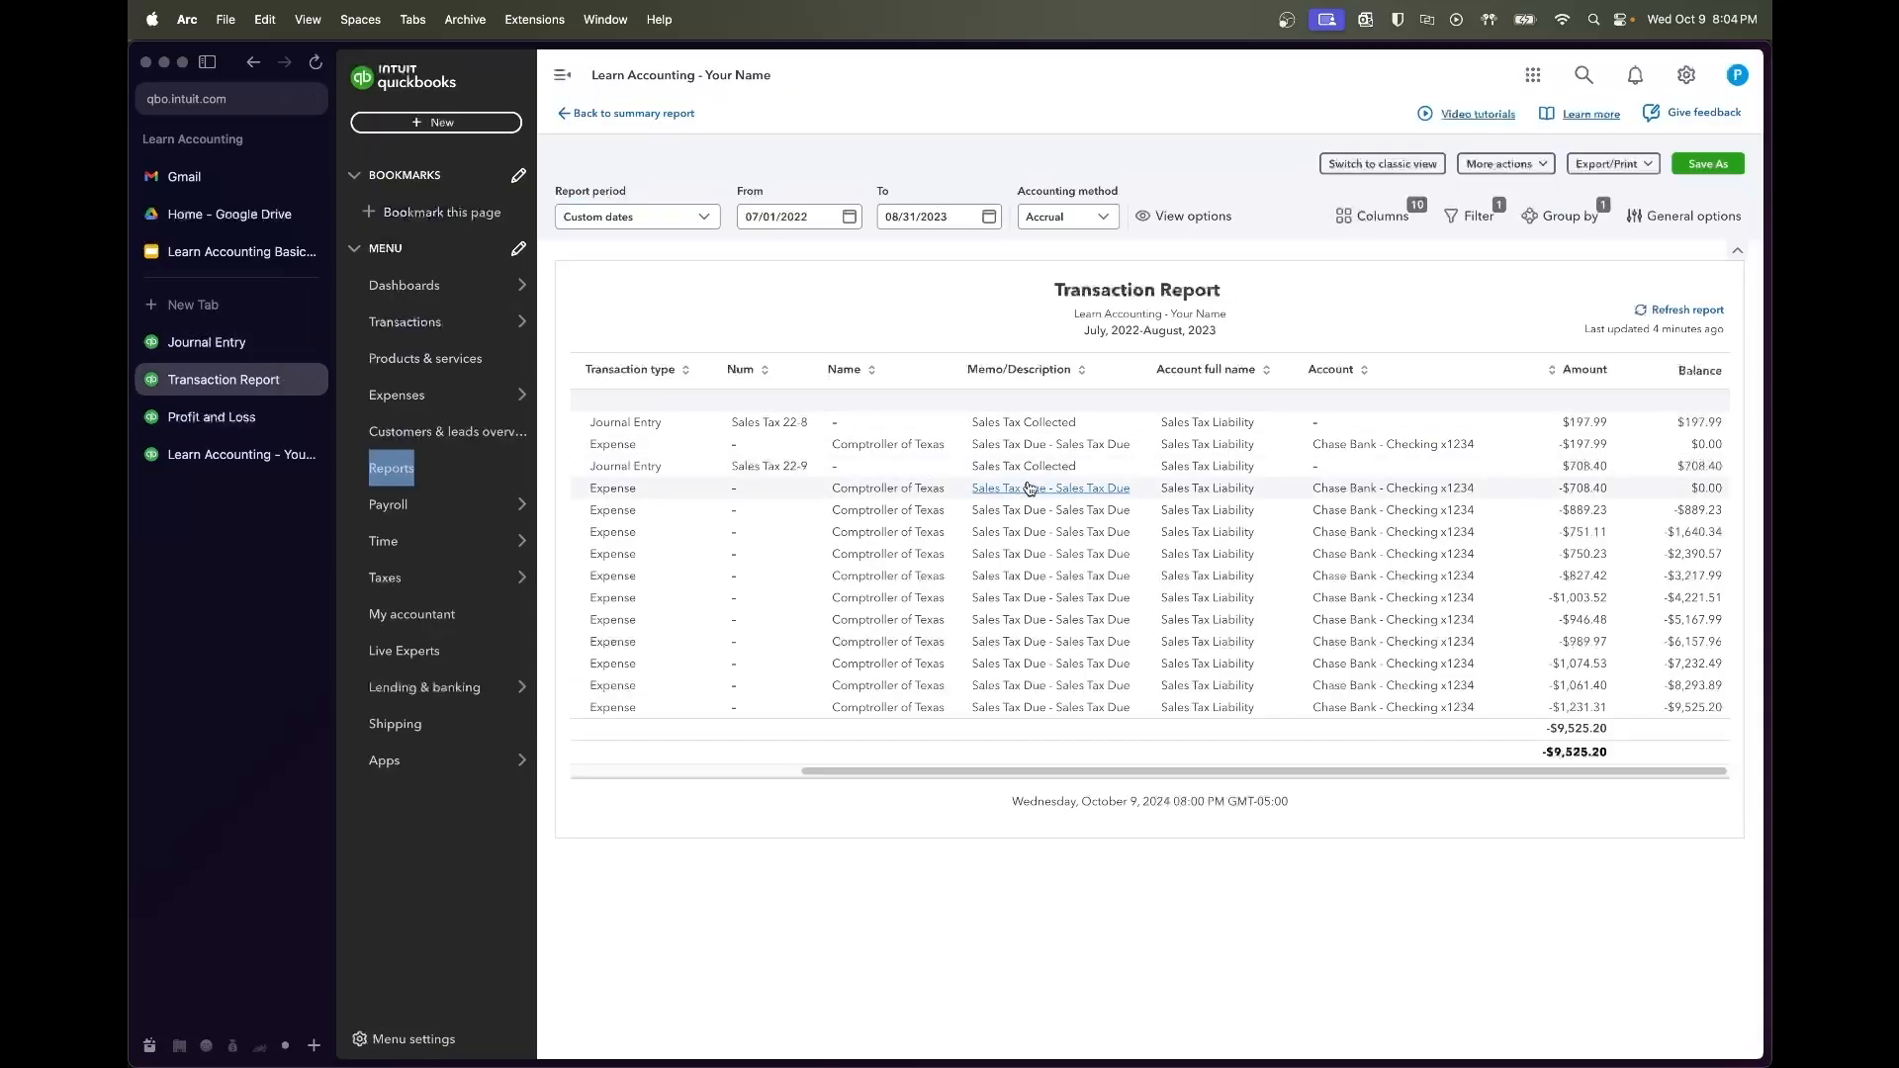
scroll(978, 607, "left", 2)
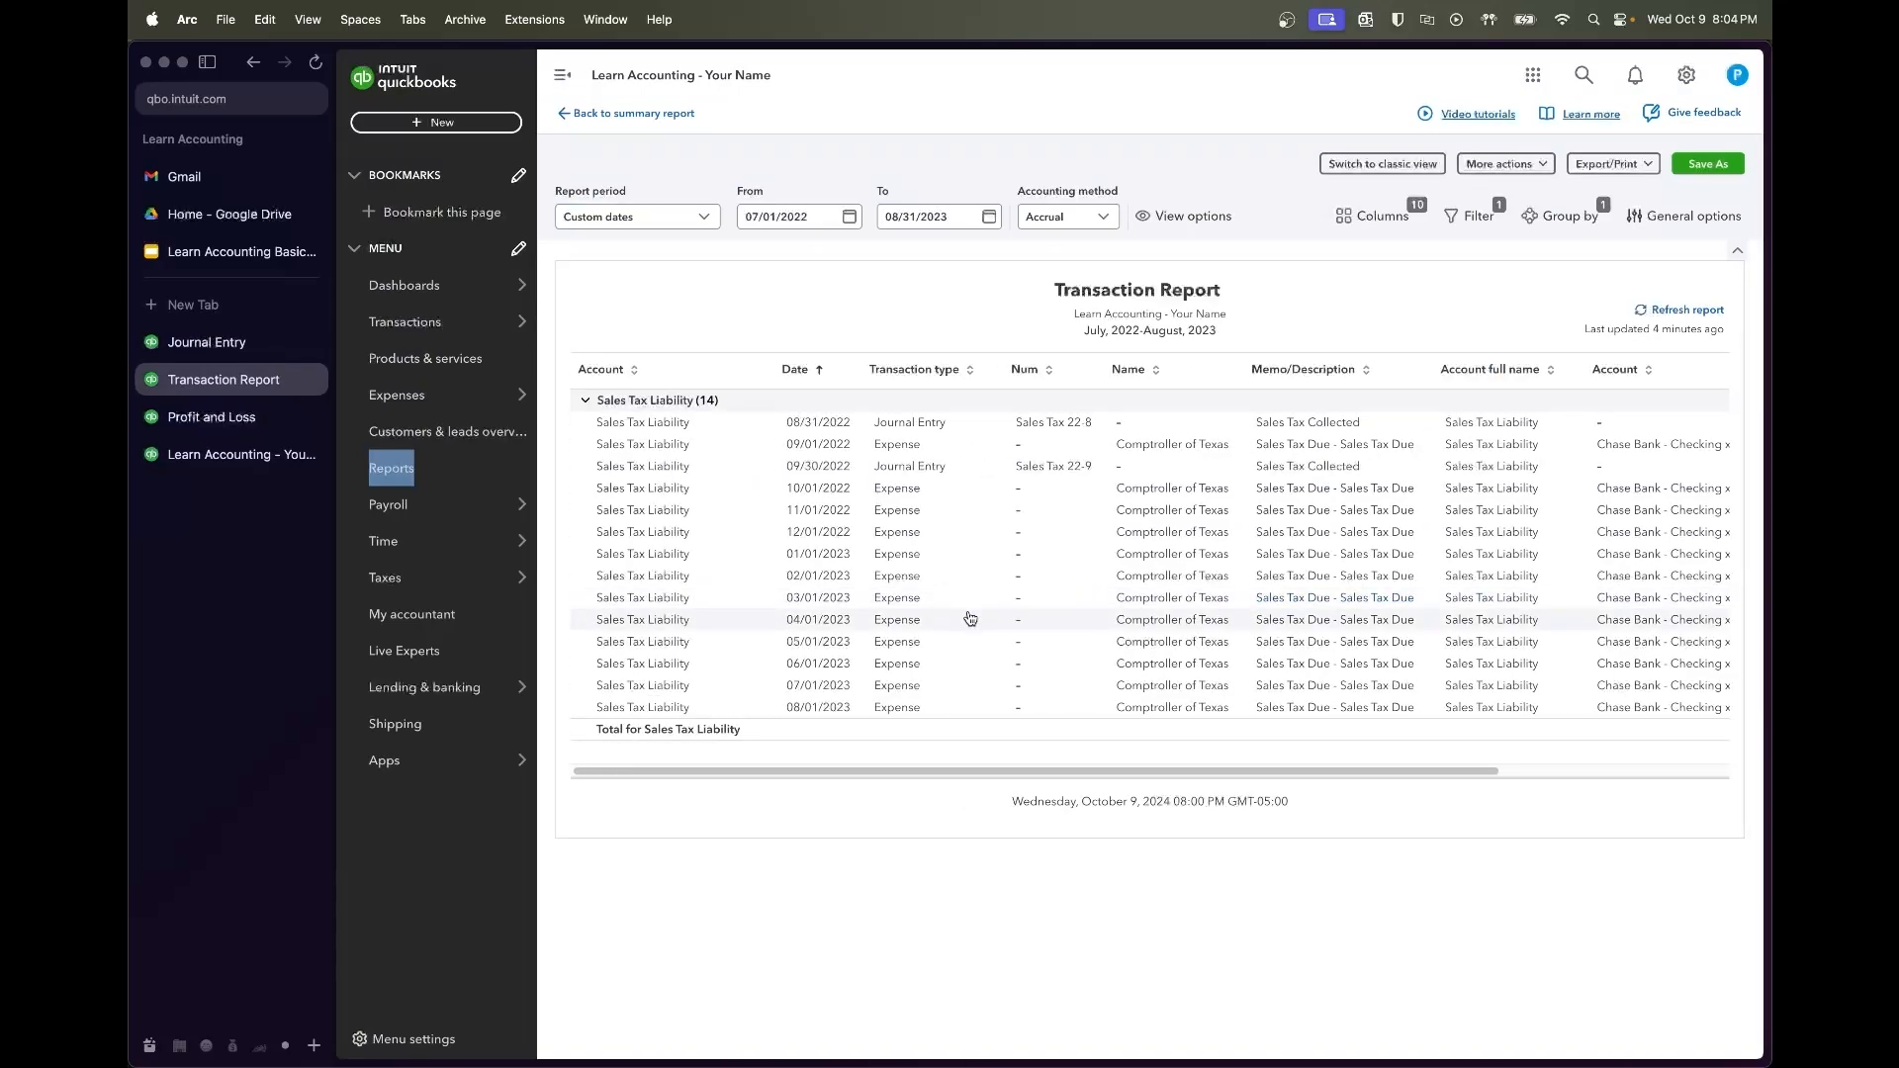
scroll(969, 619, "right", 8)
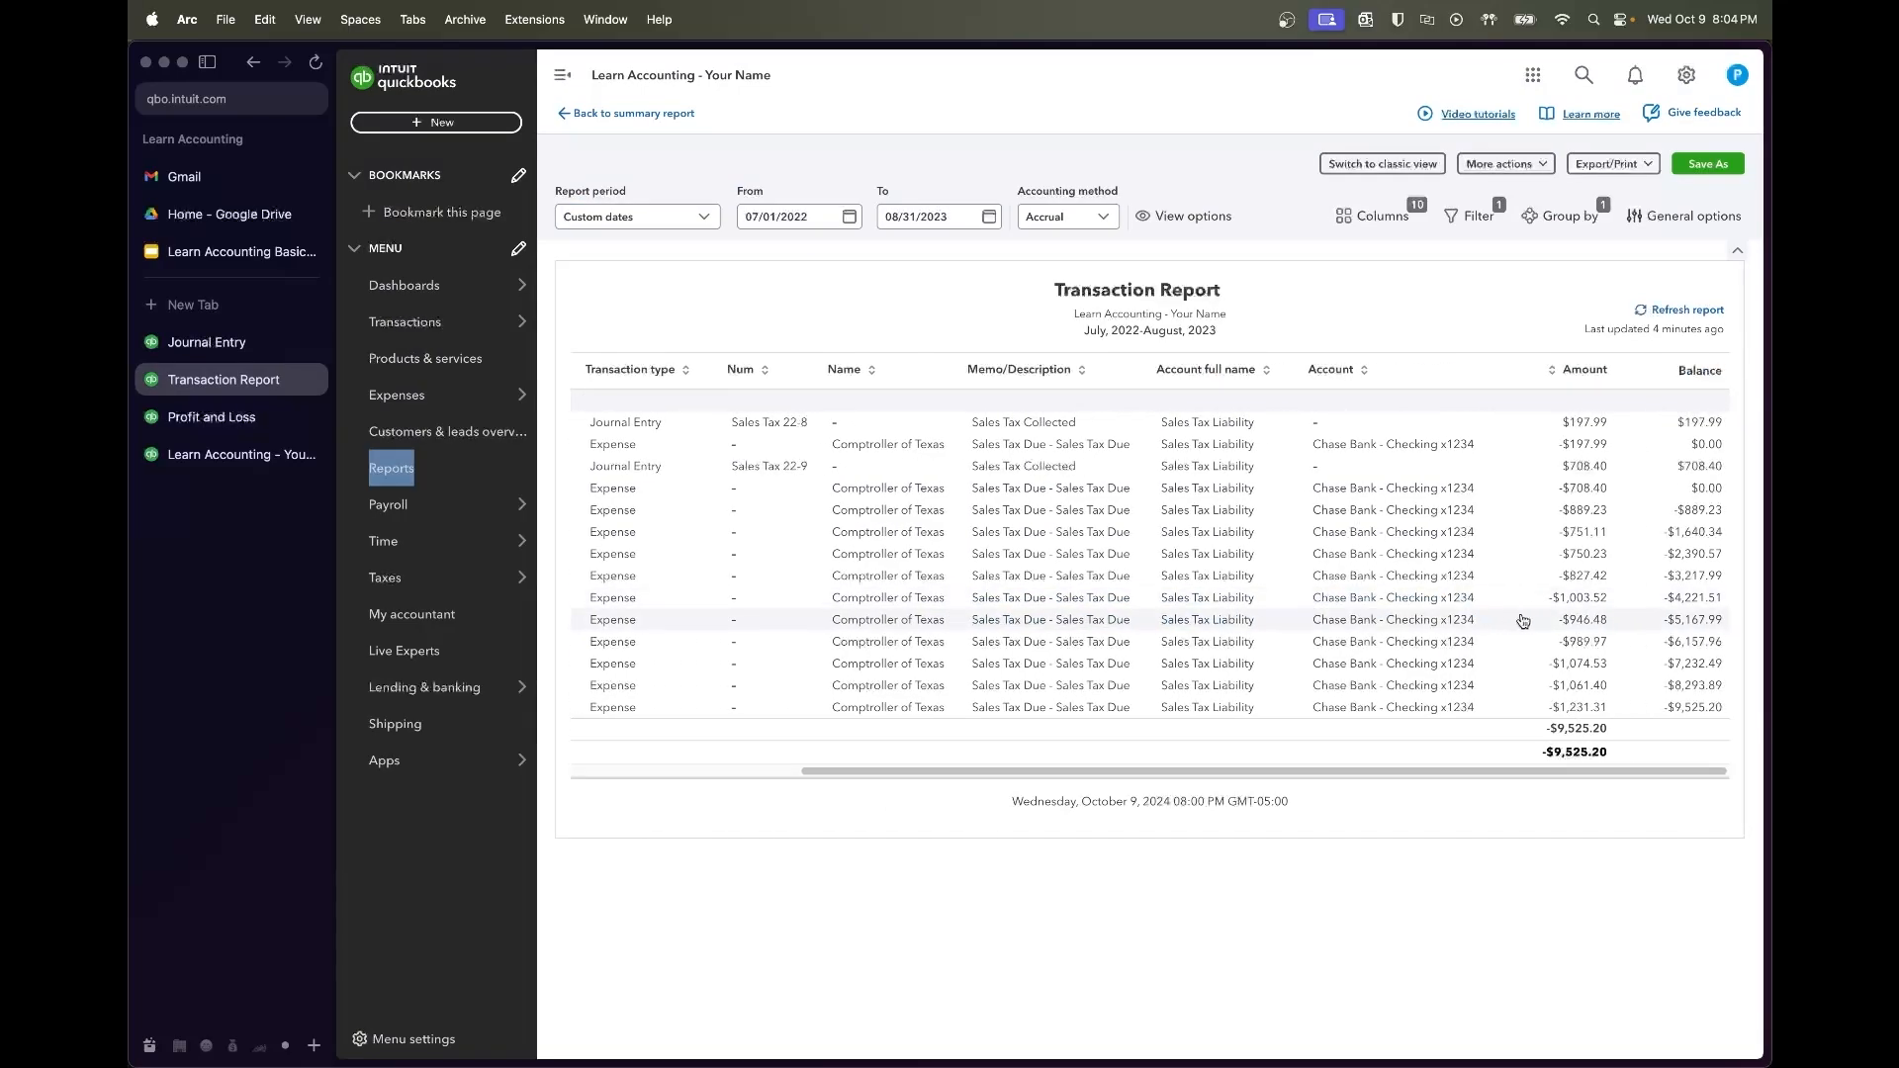
mouse_move(469, 339)
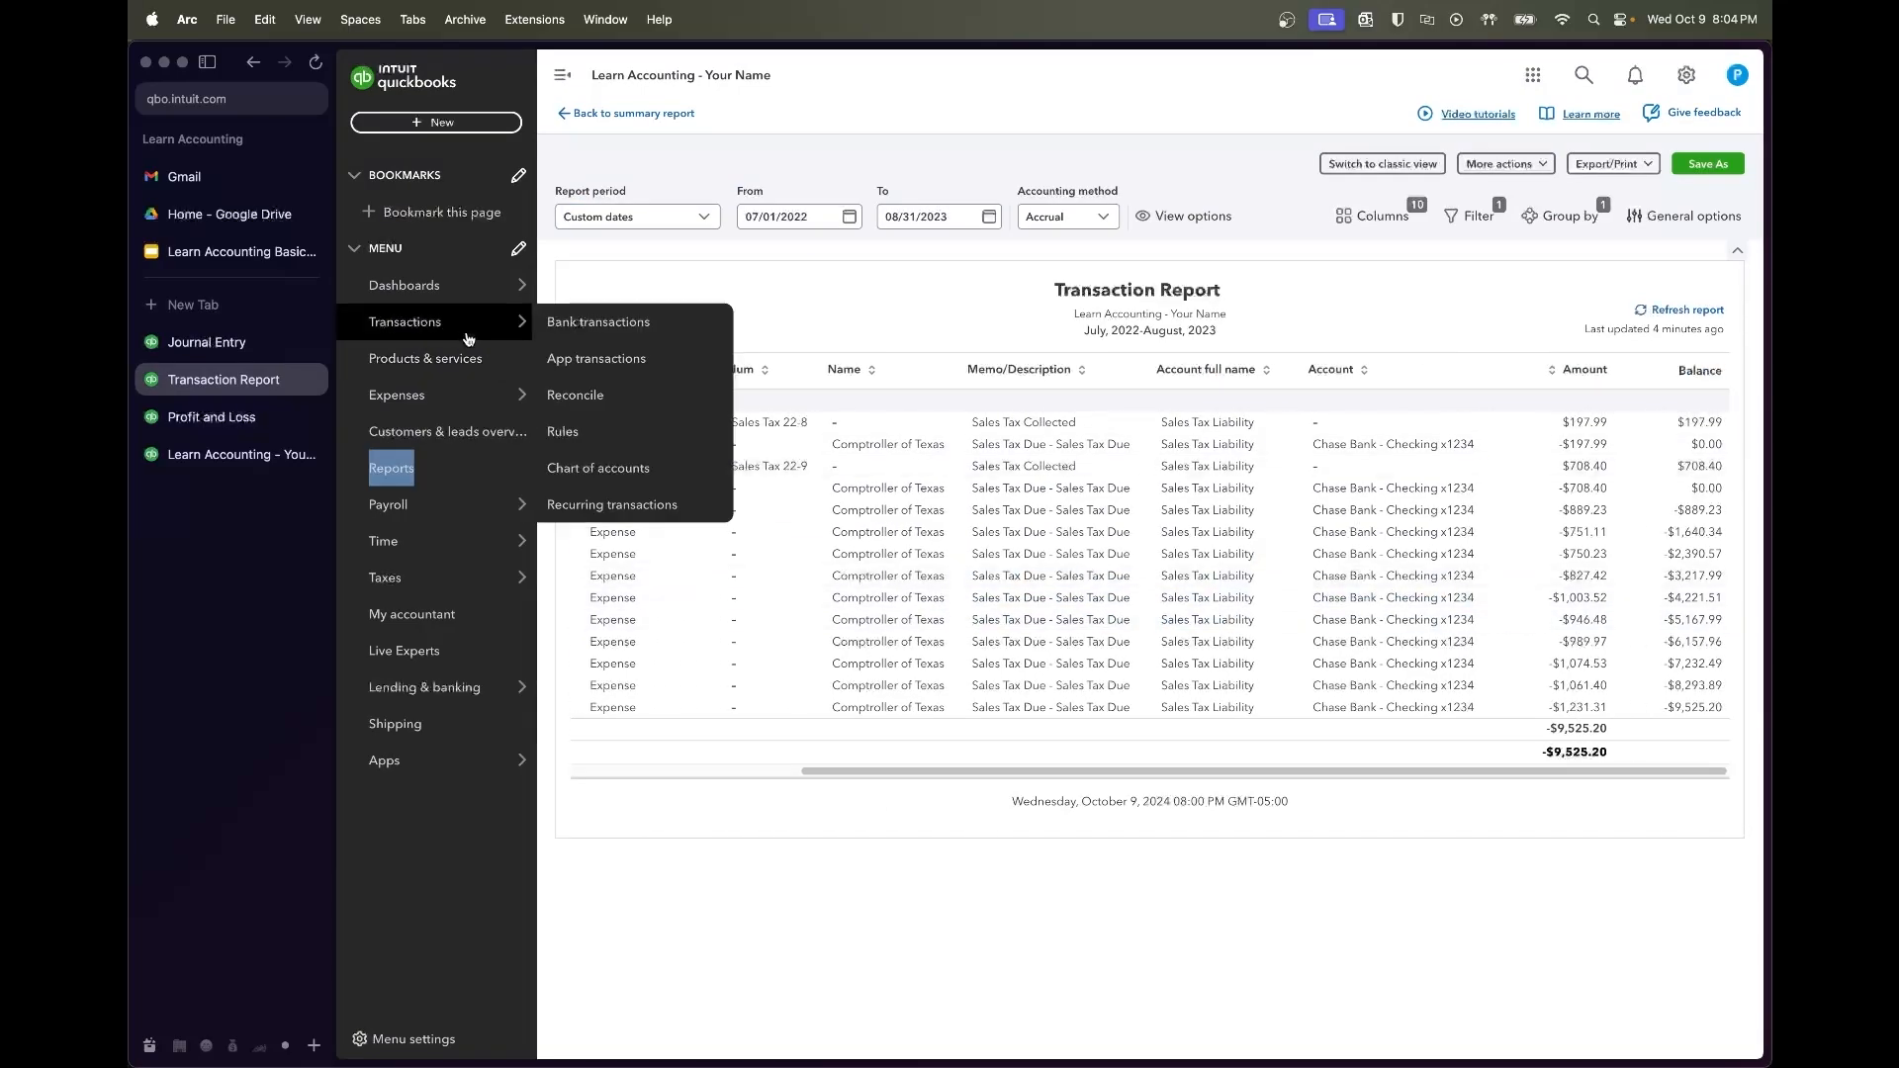
left_click(207, 341)
left_click(735, 344)
type("946.48")
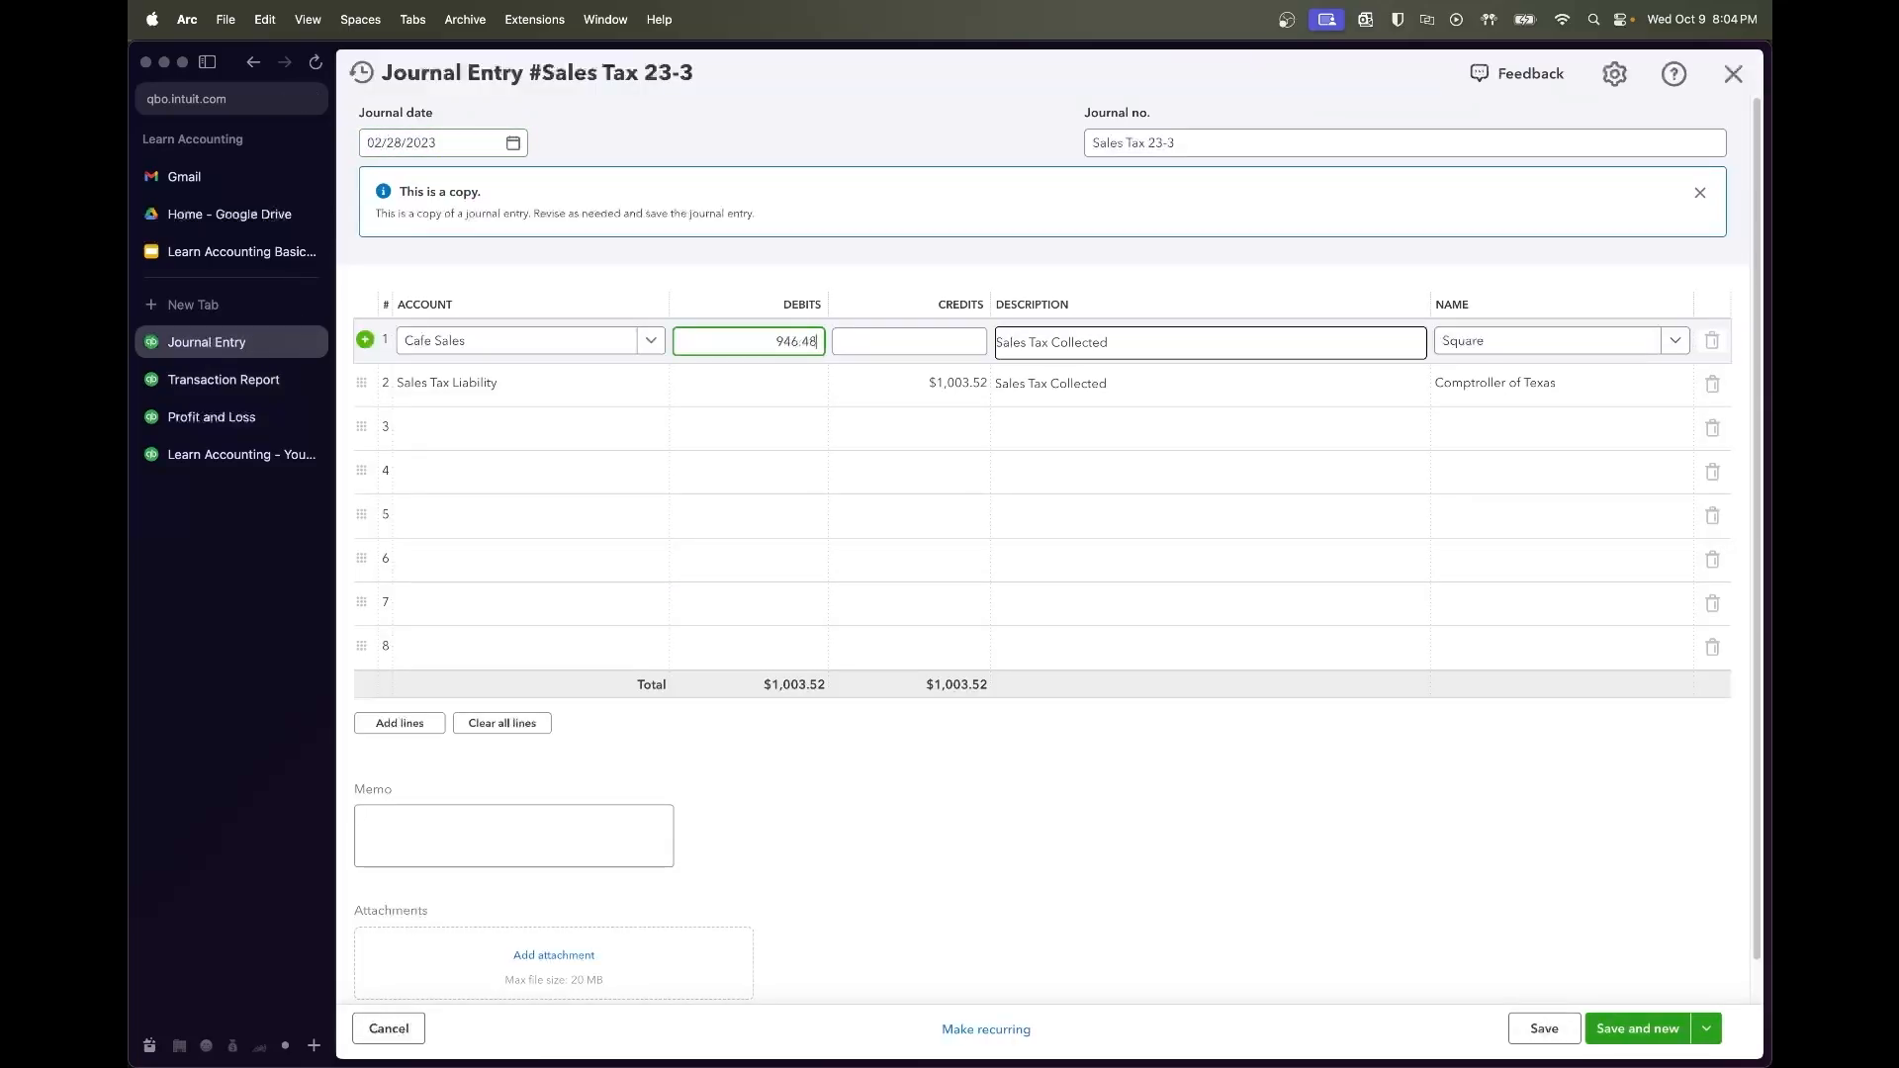
key("Tab")
left_click(828, 354)
left_click(807, 343)
key("super+c")
left_click(888, 370)
key("super+v")
key("Tab")
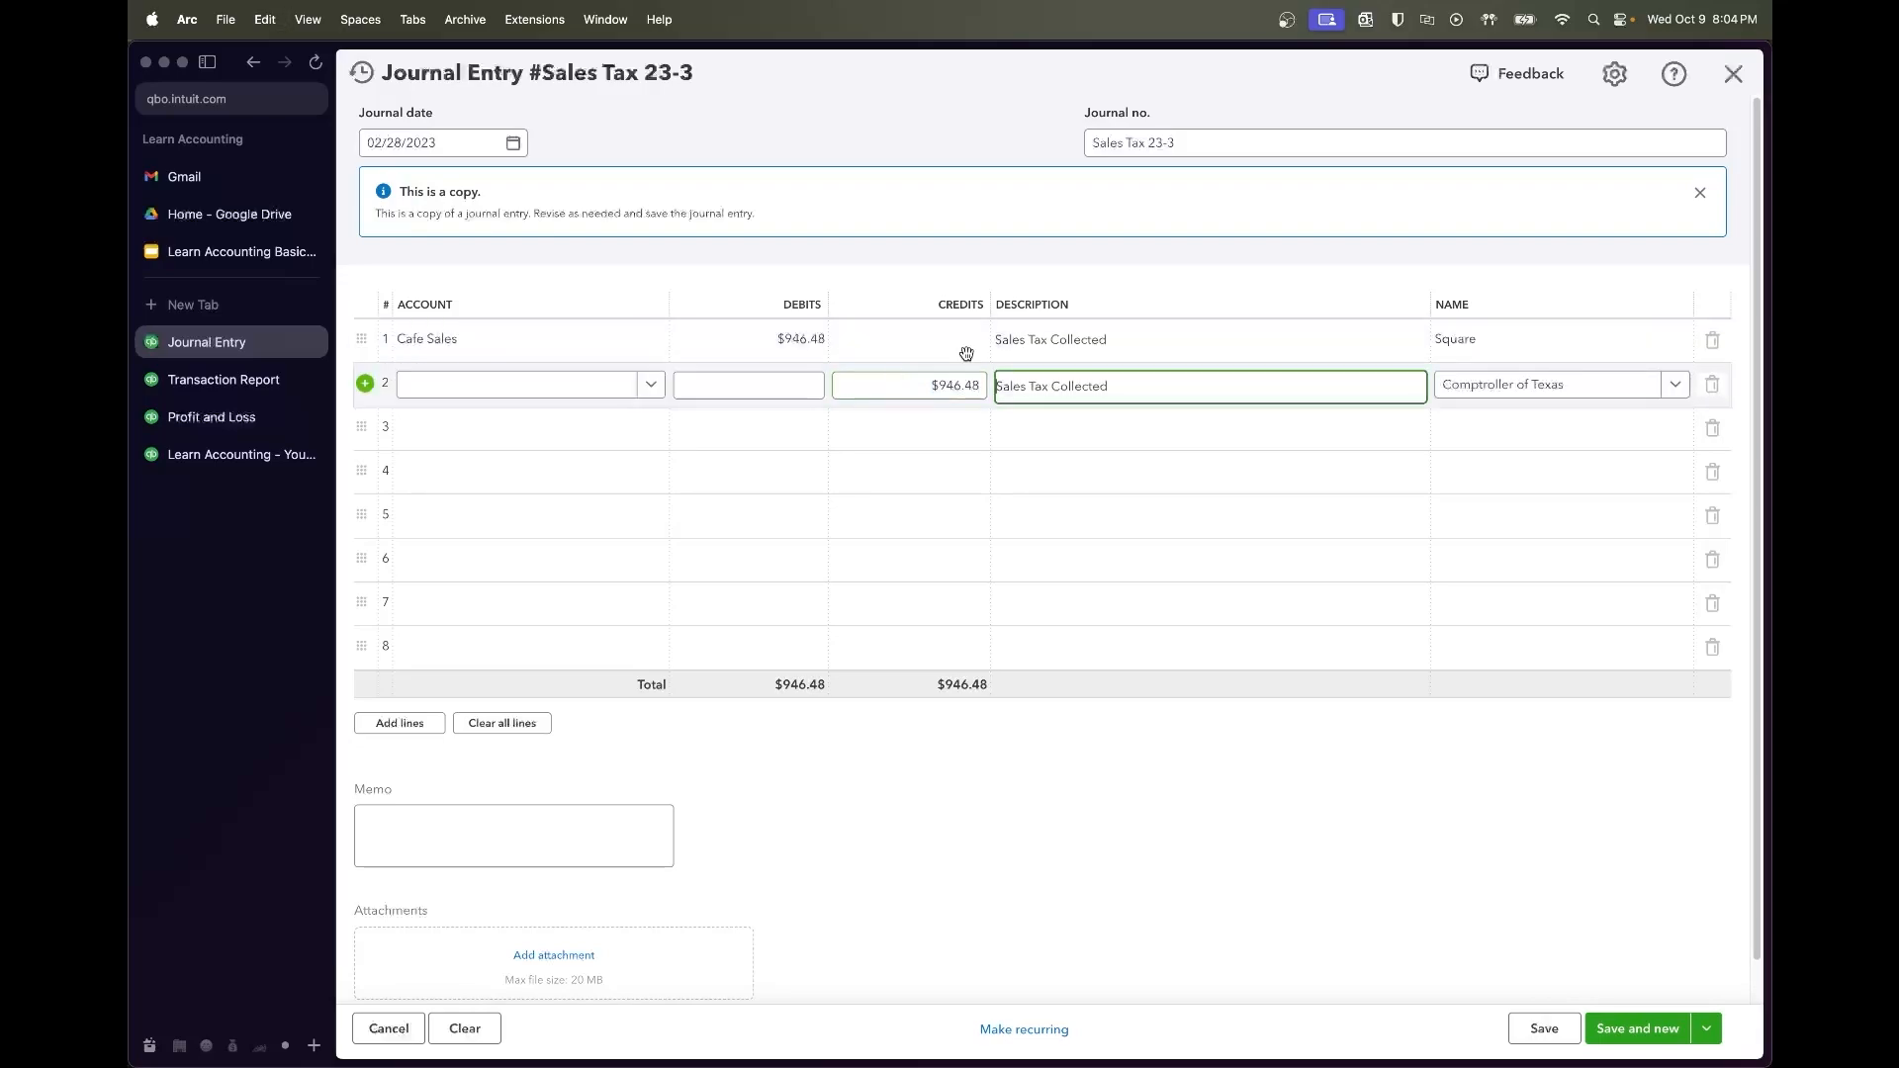
Date the entry 03/31/2023, save it, and start a copy numbered Sales Tax 23-4
left_click(515, 145)
left_click(561, 195)
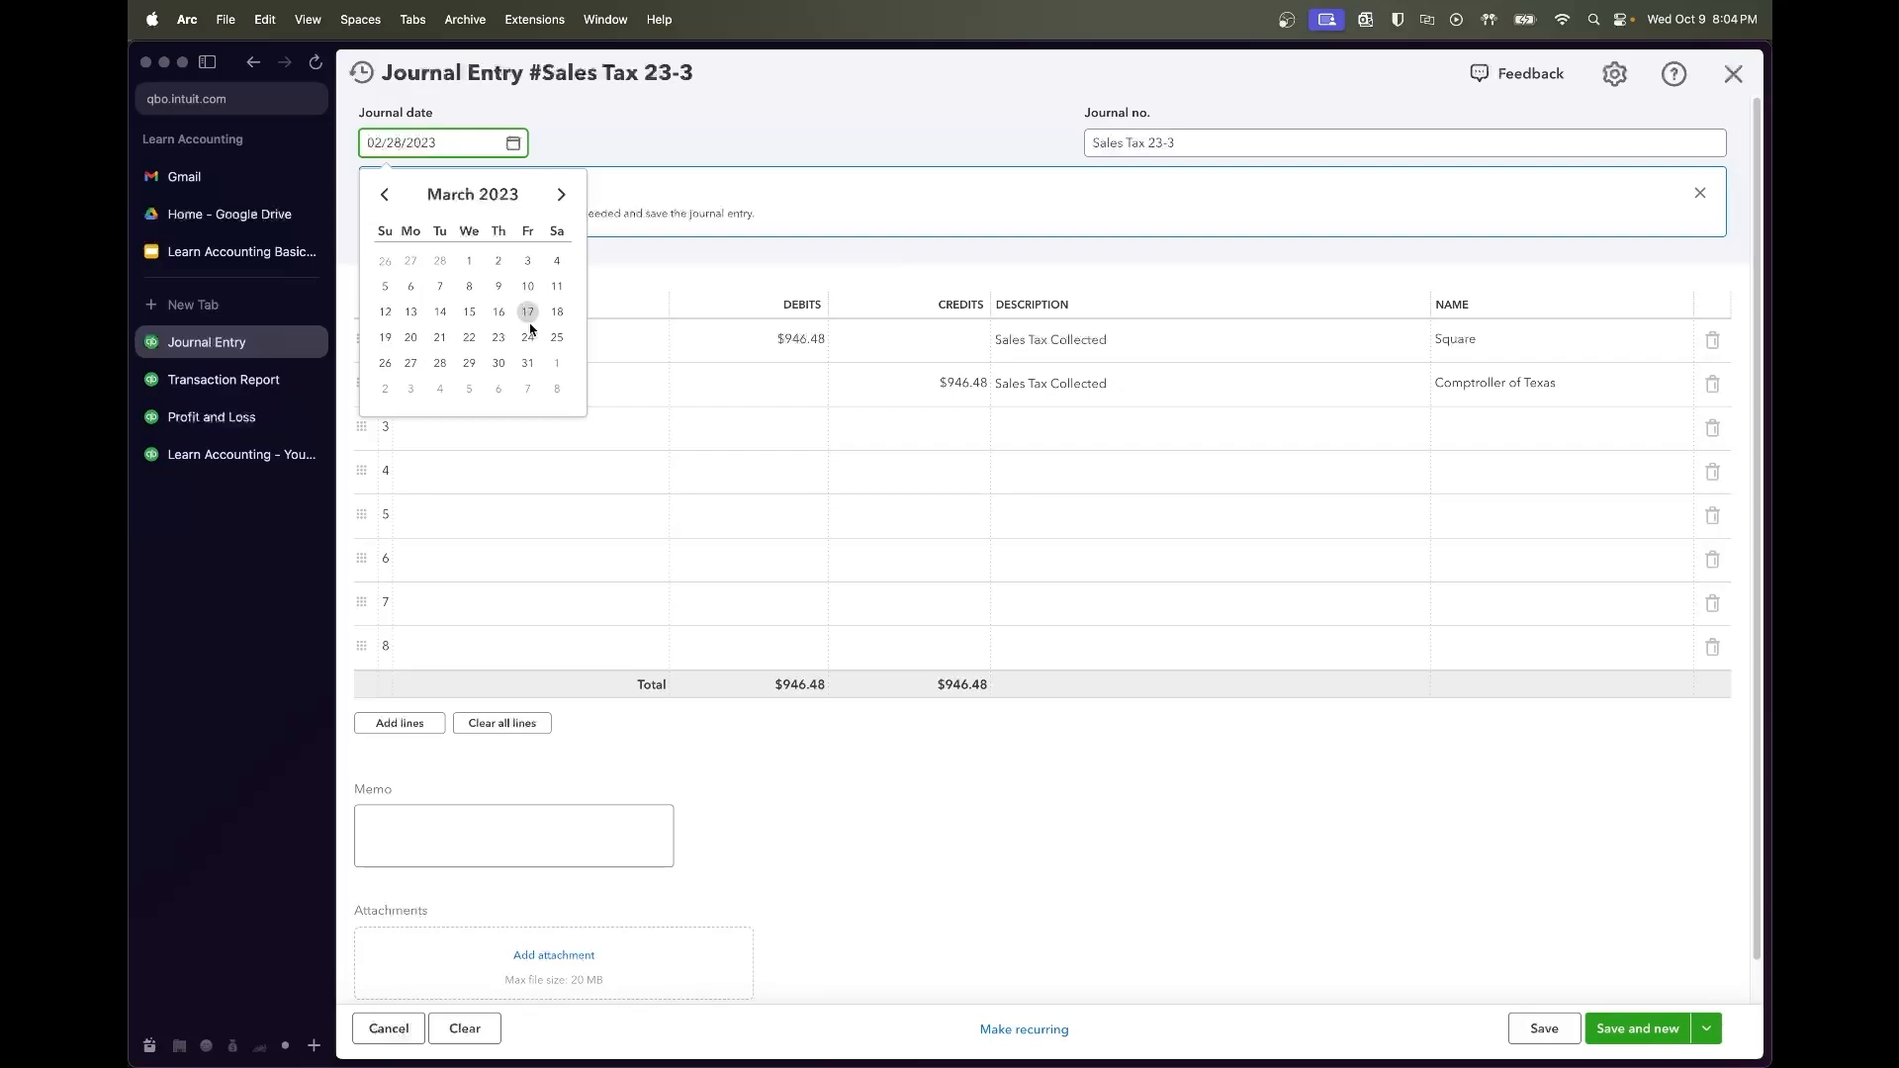
left_click(527, 363)
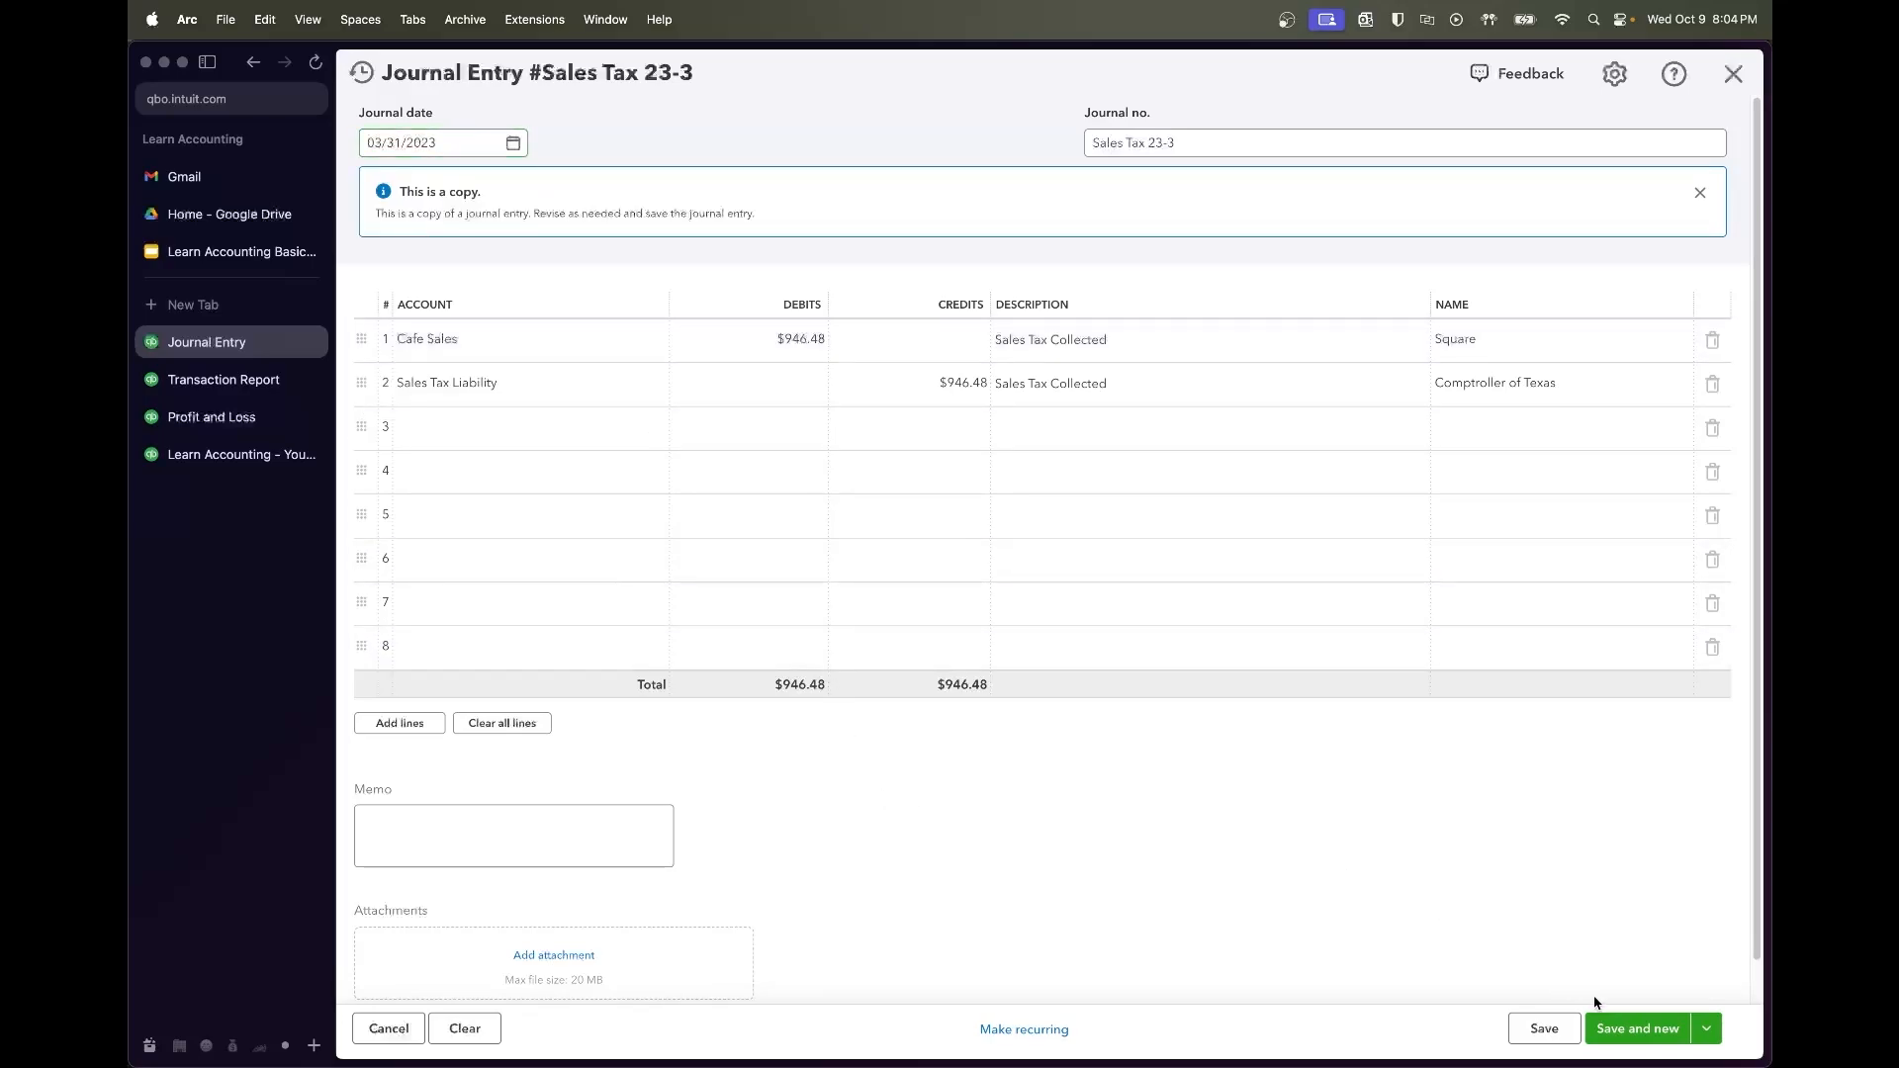
left_click(1546, 1029)
left_click(1075, 1029)
left_click(1065, 893)
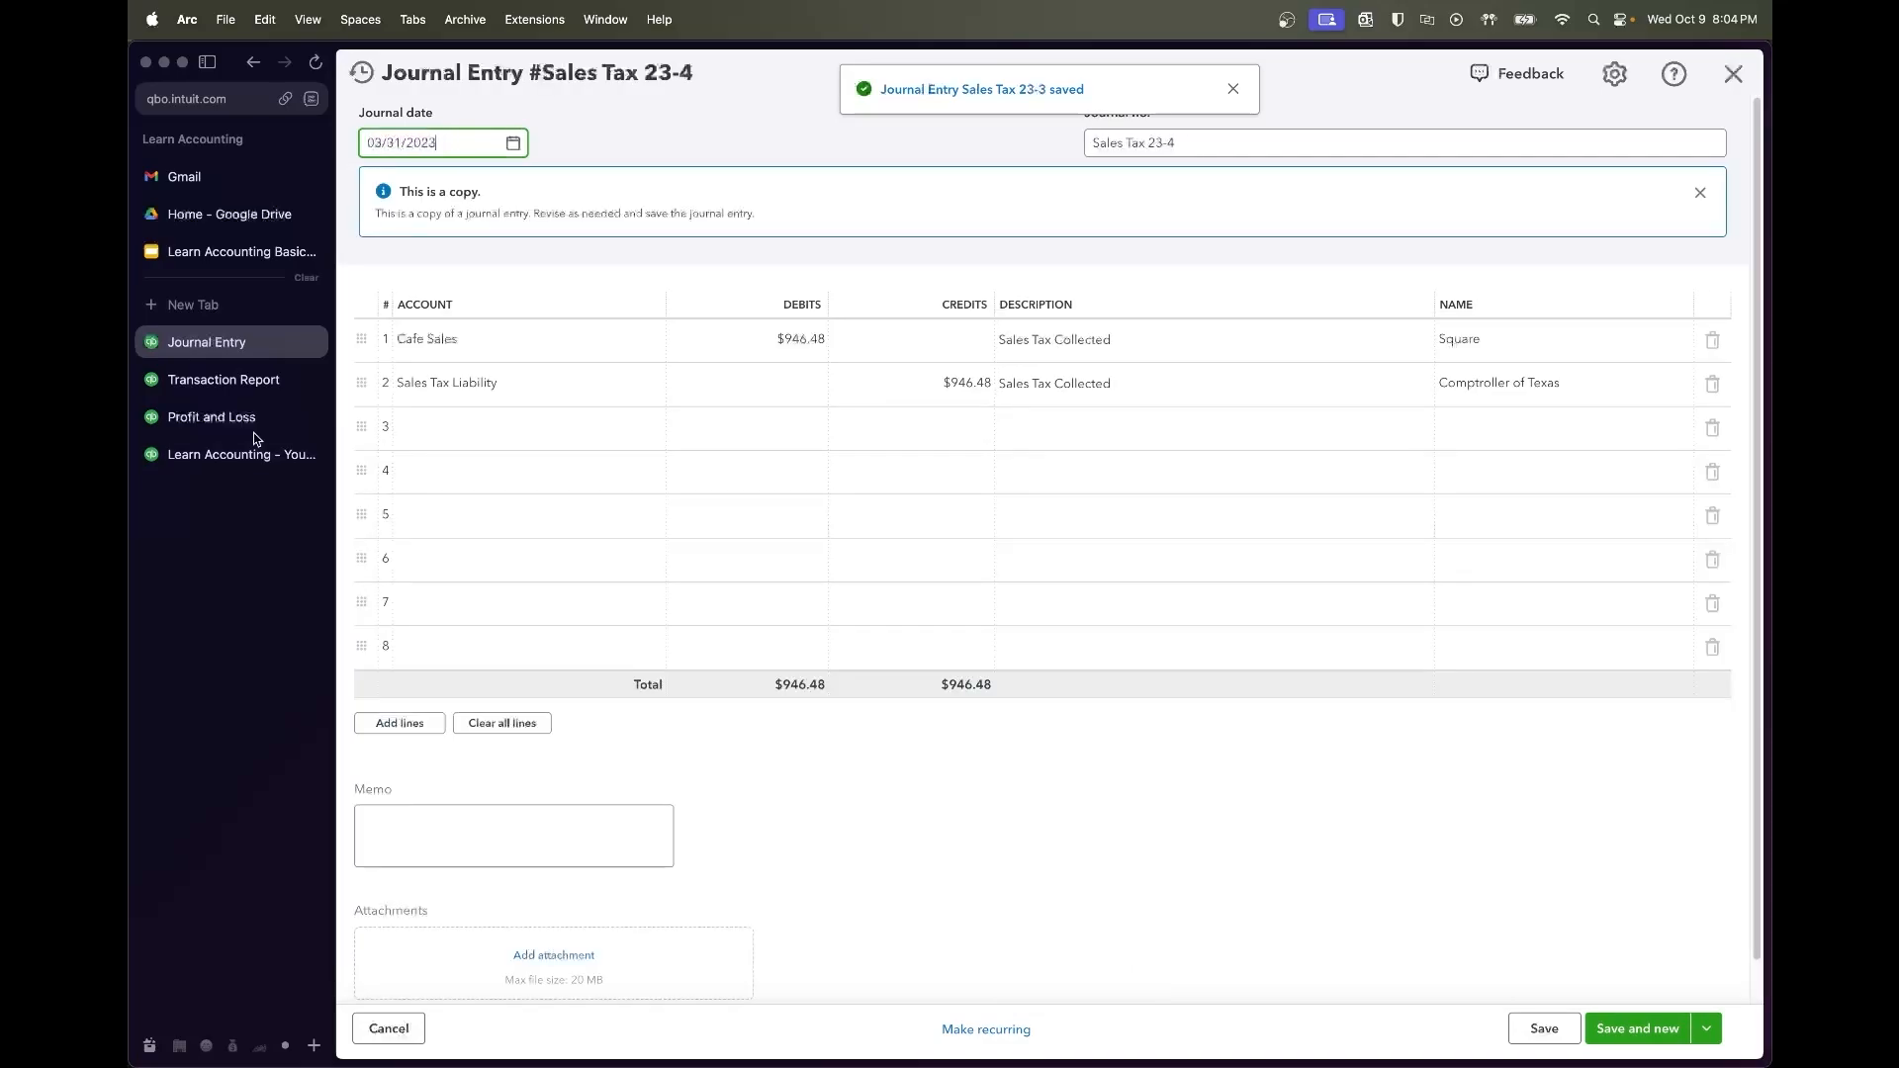
Enter 989.97 from the transaction report as the Sales Tax 23-4 debit, balancing the credit
left_click(224, 380)
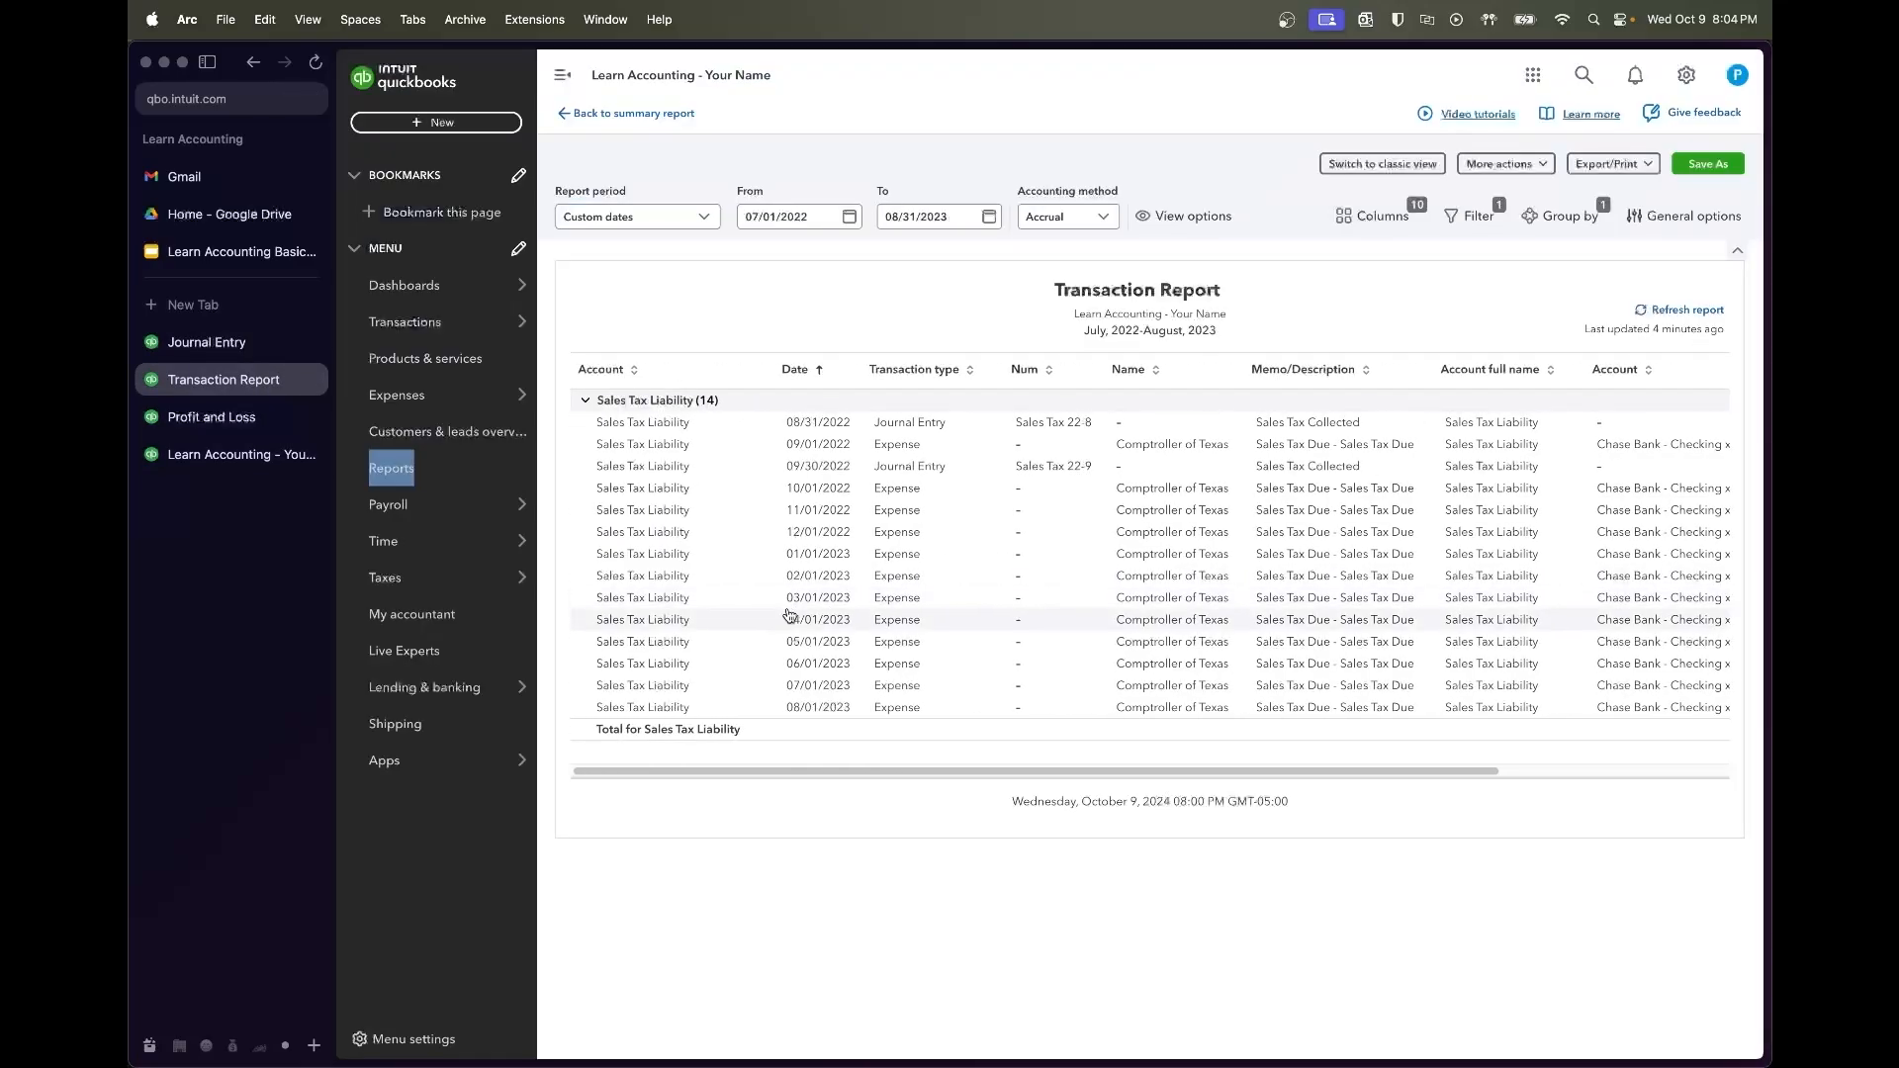
scroll(797, 641, "right", 2)
scroll(796, 641, "right", 4)
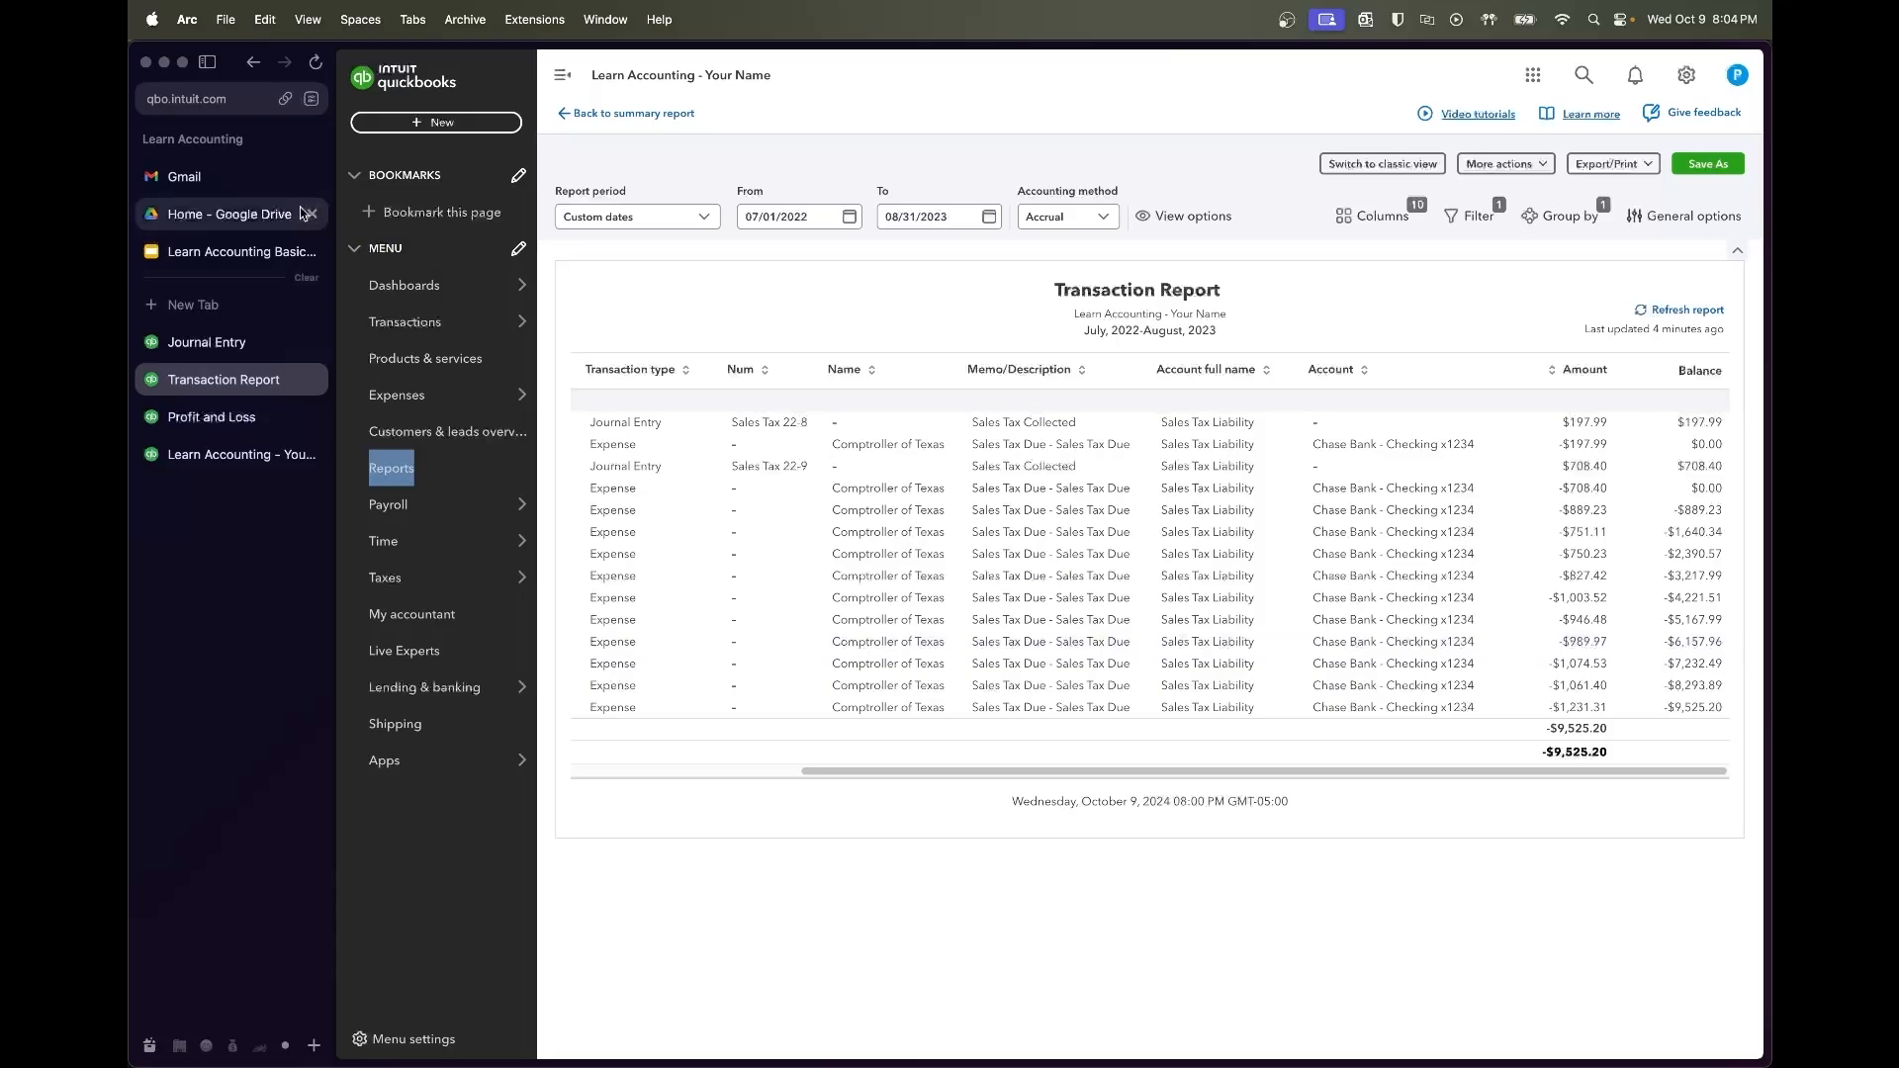
left_click(252, 341)
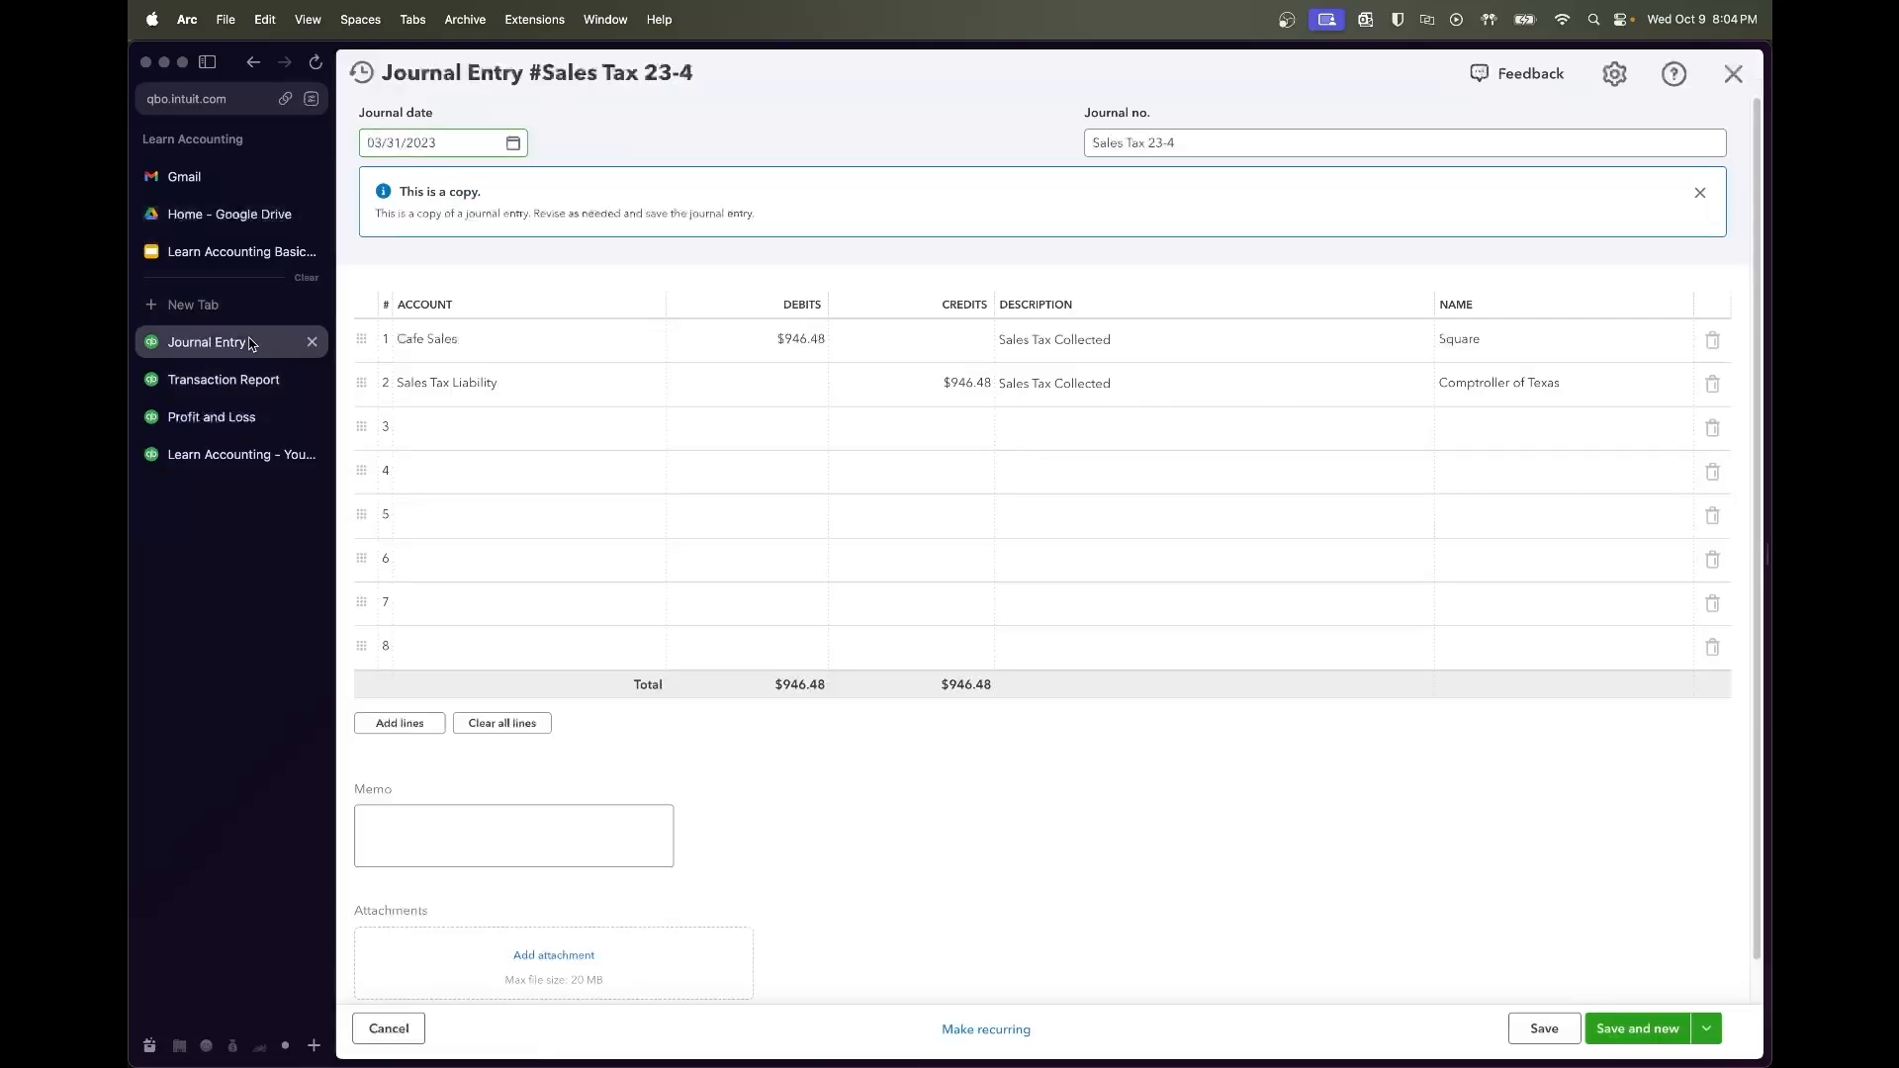
left_click(813, 341)
type("98")
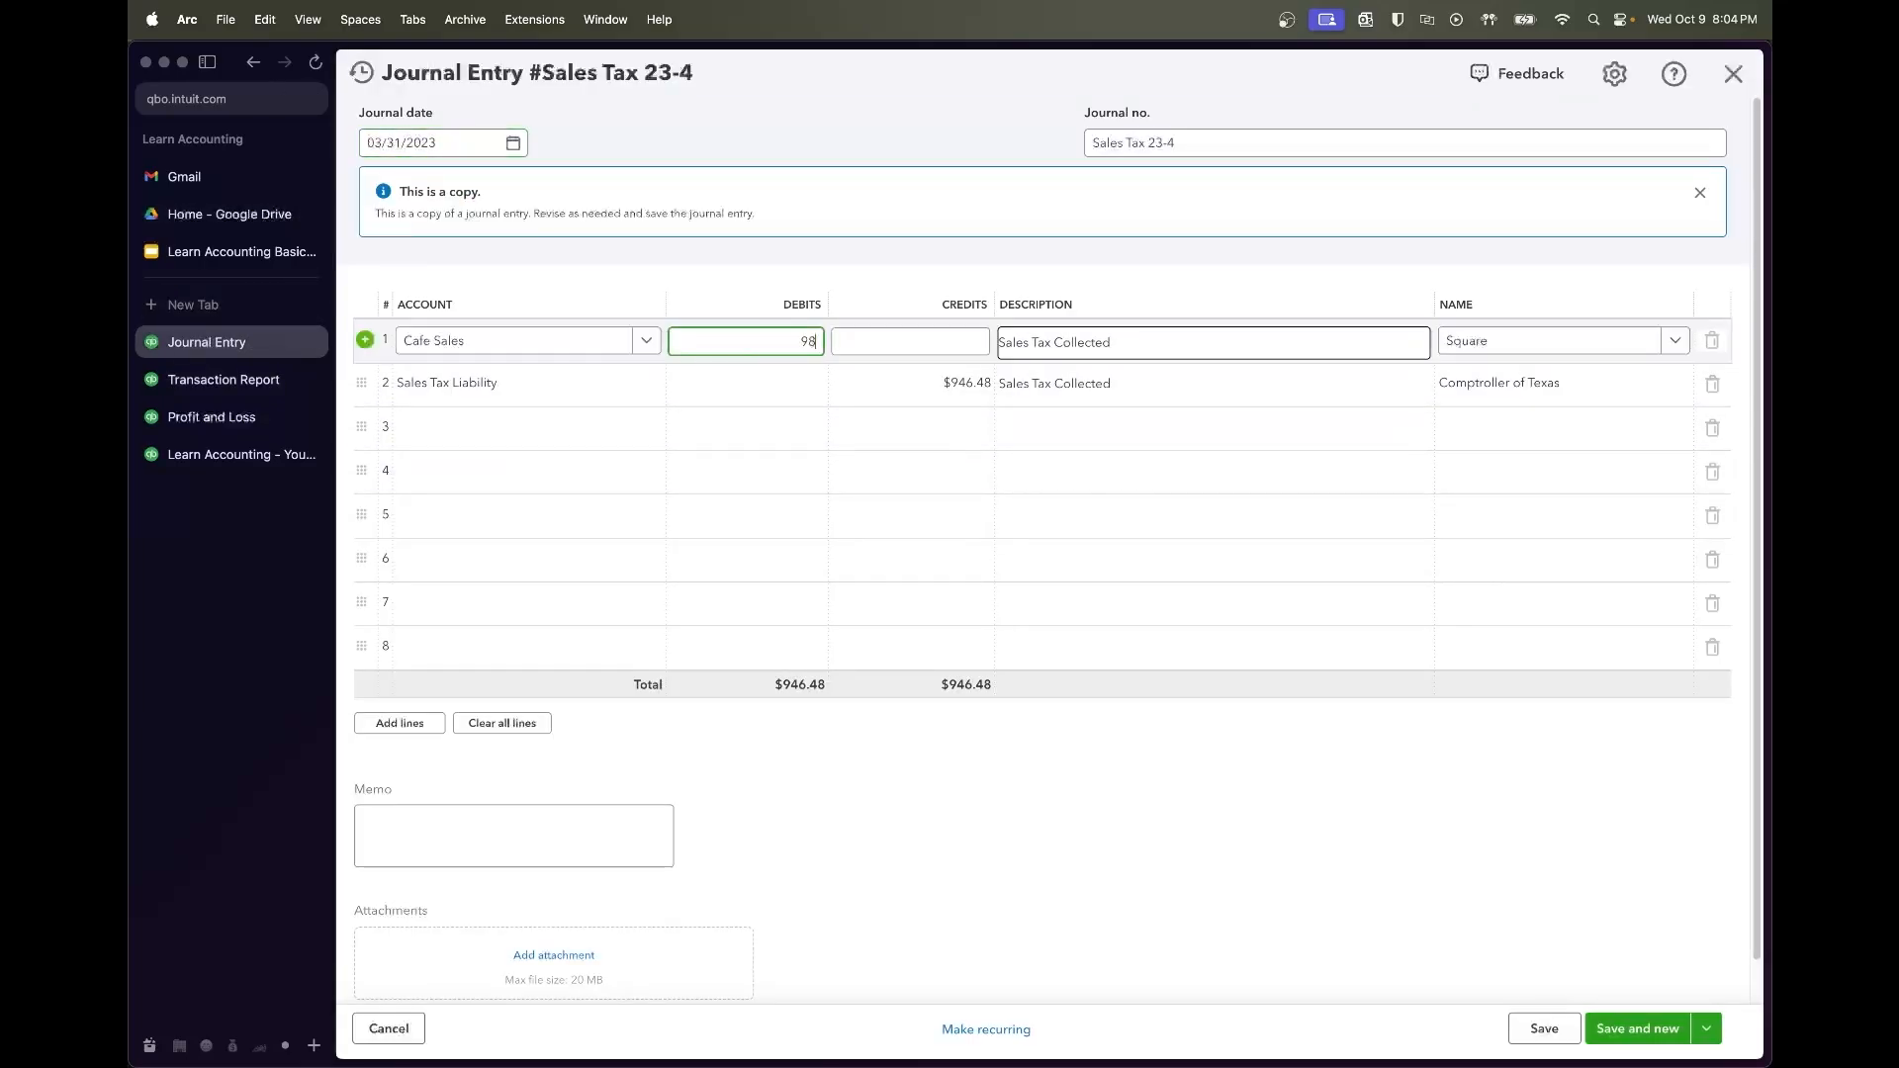
type("9.97")
left_click(878, 382)
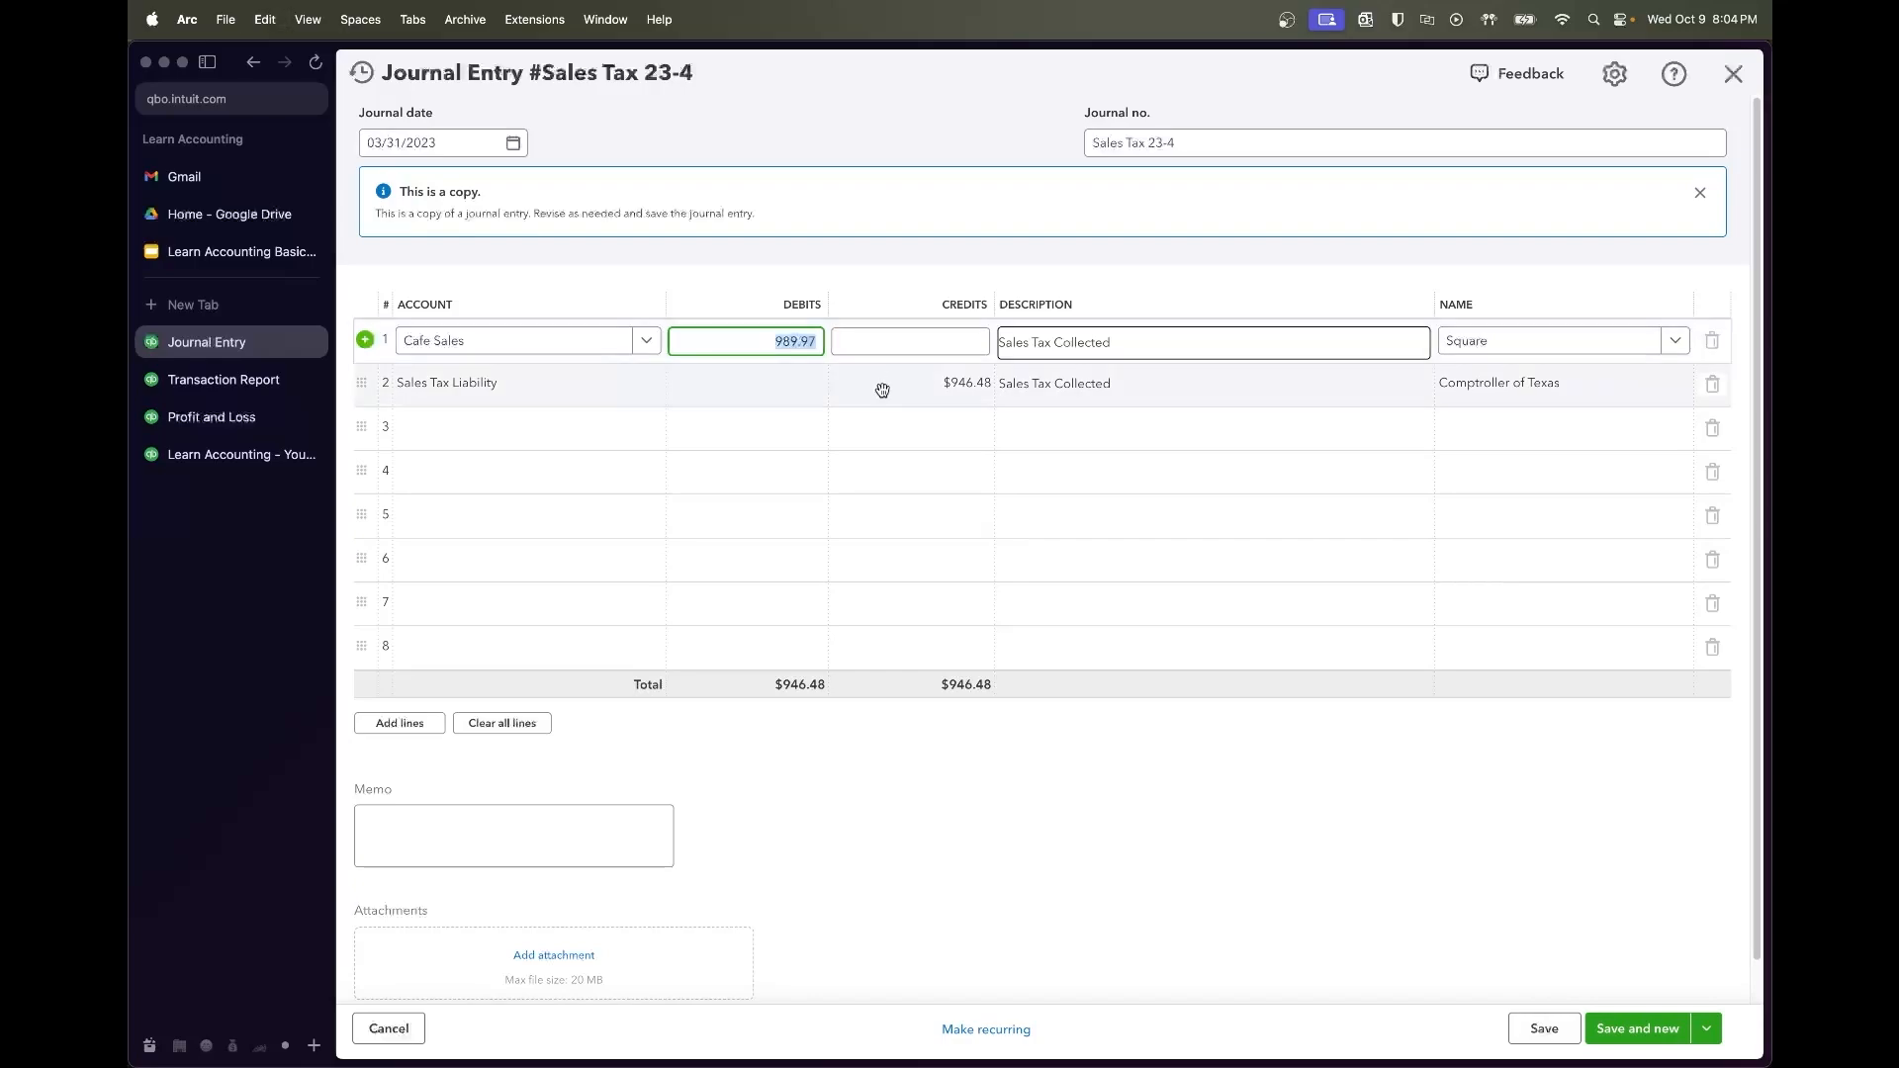
Date the entry 04/30/2023, save it, and review the Sales Tax Liability transaction report
left_click(512, 144)
left_click(561, 194)
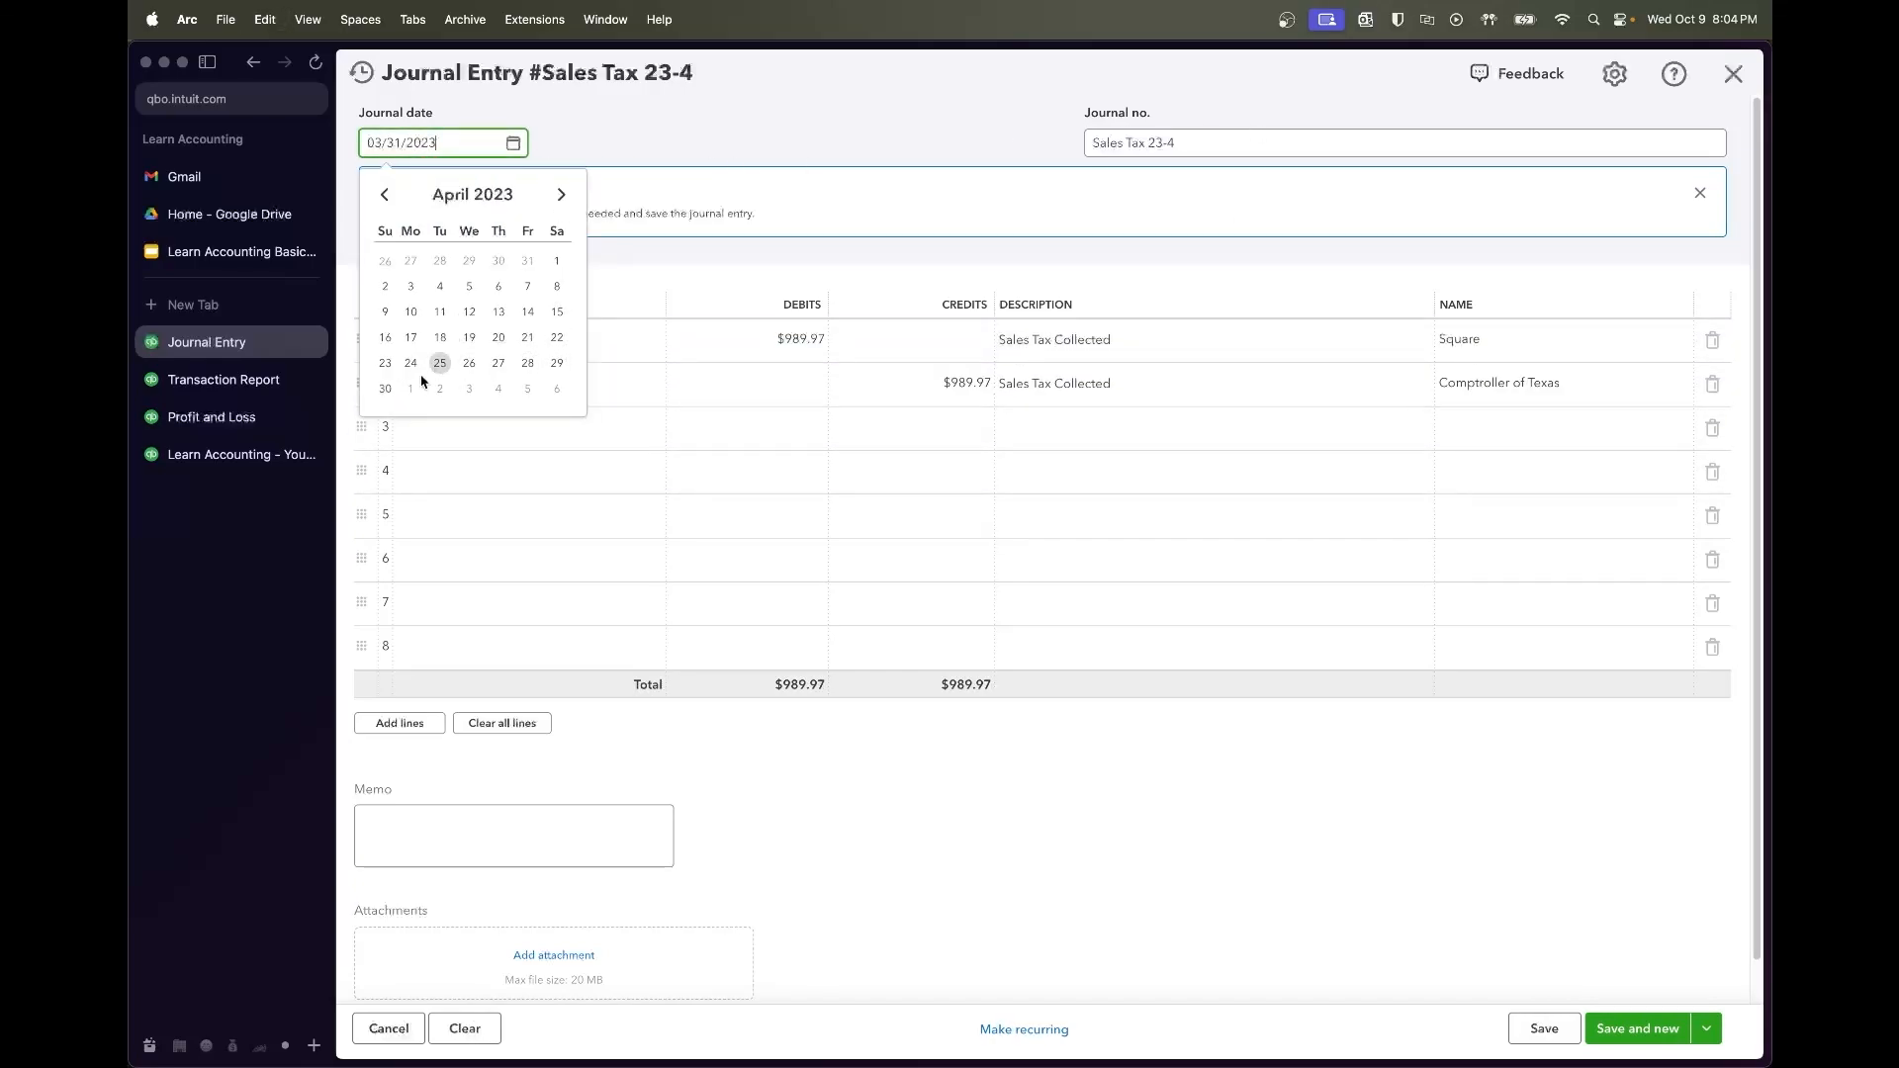
left_click(385, 389)
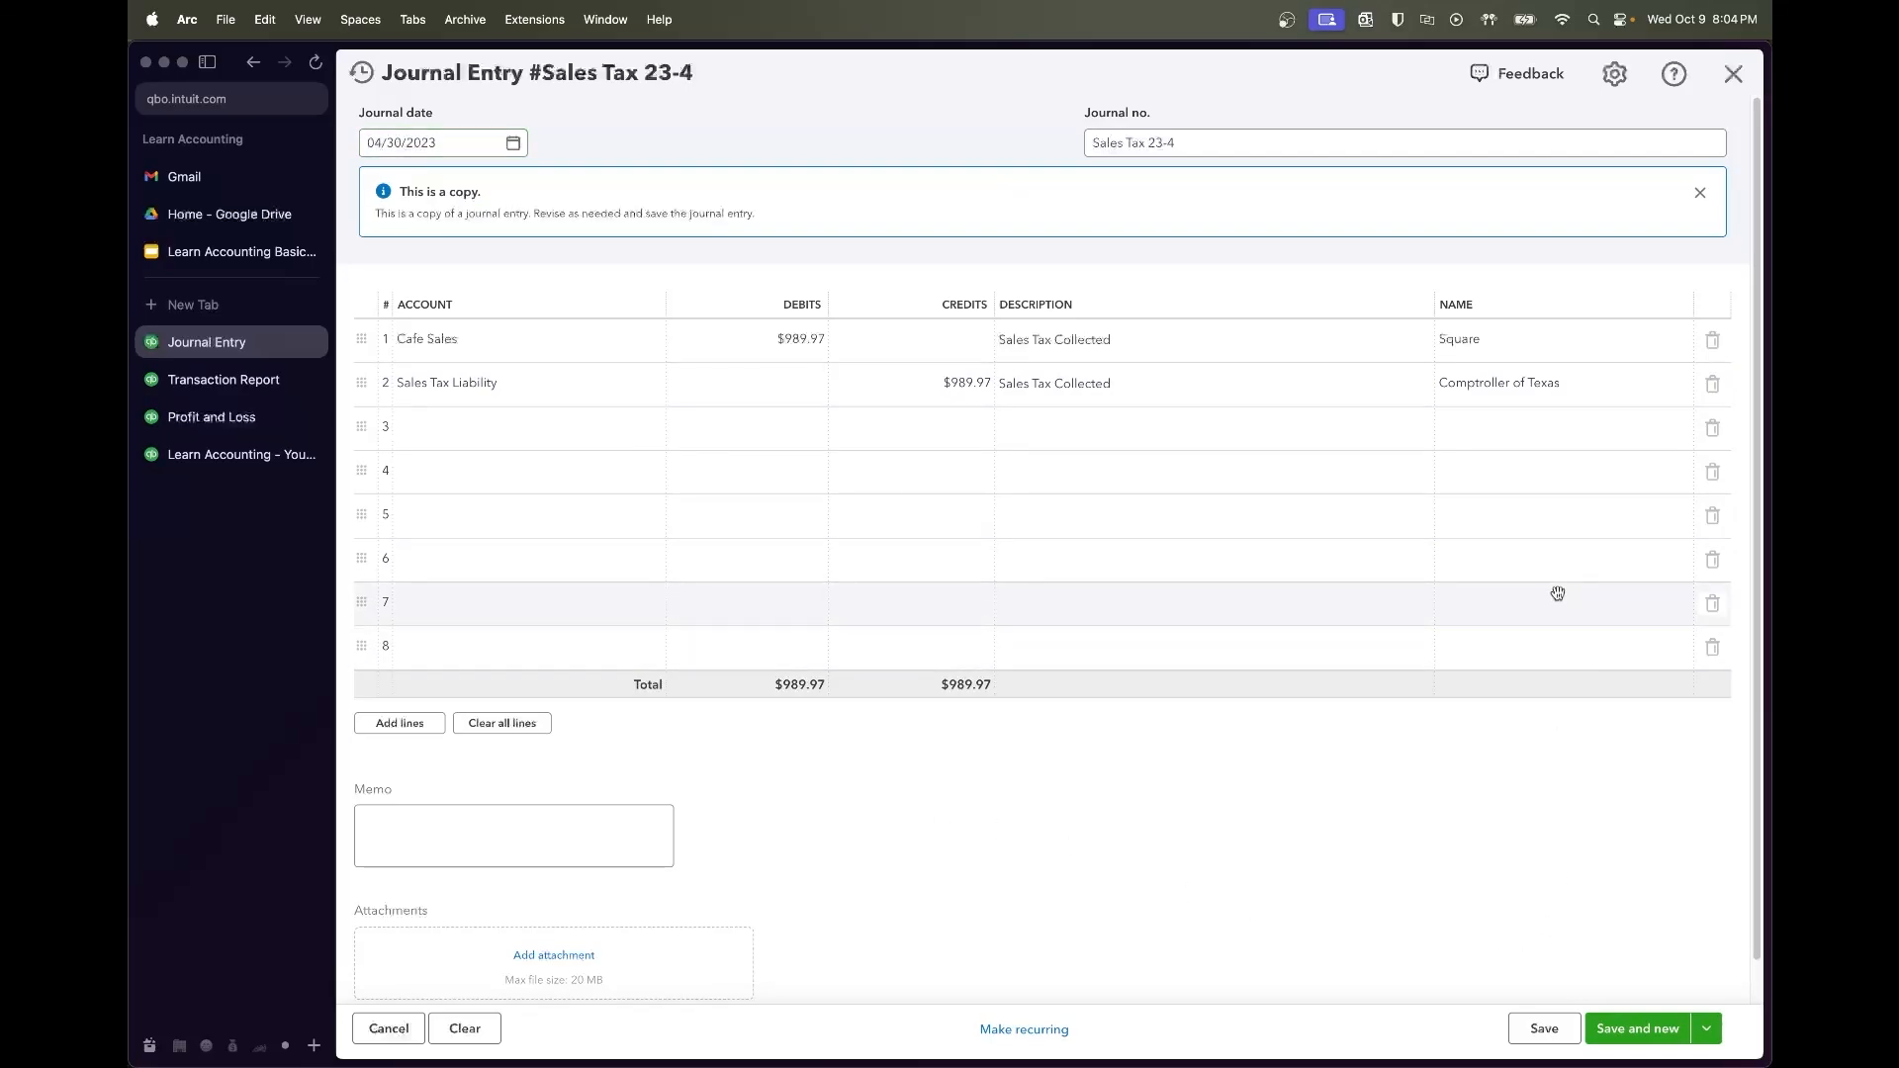
left_click(1538, 1028)
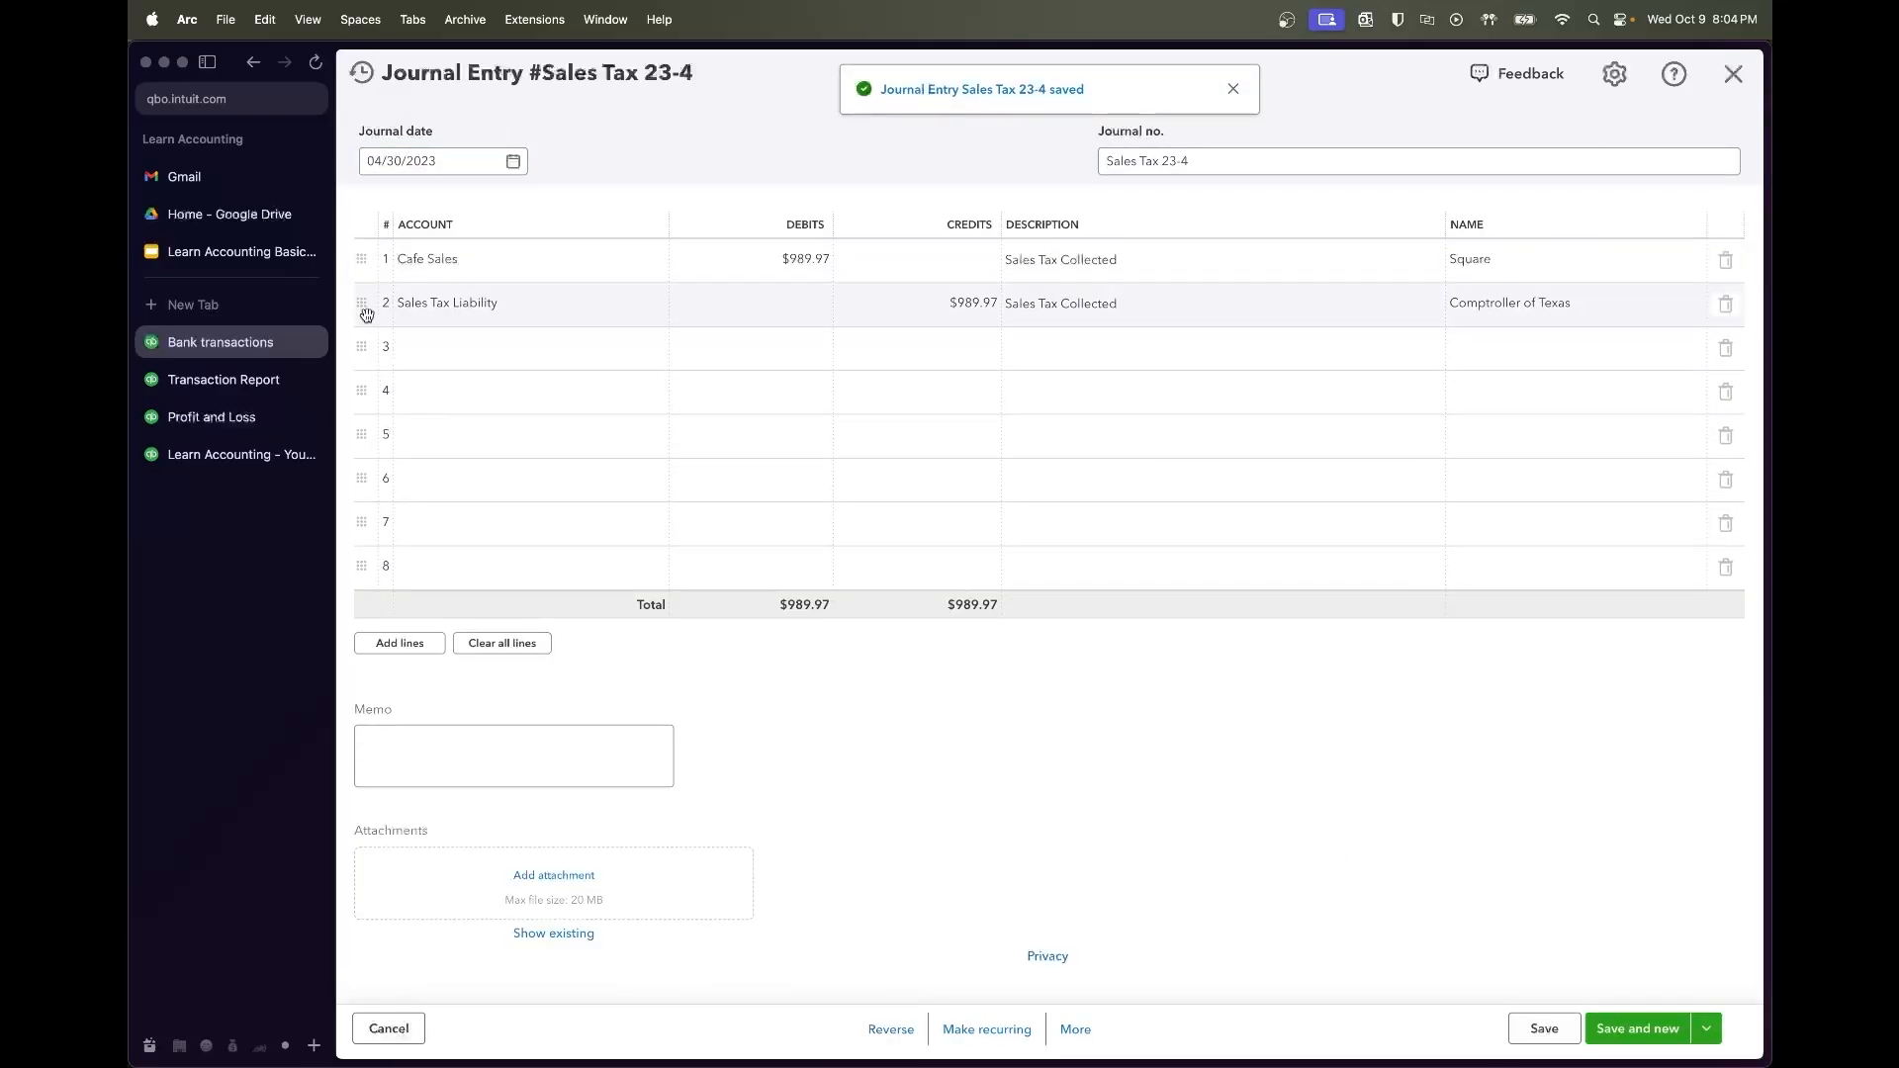
left_click(202, 393)
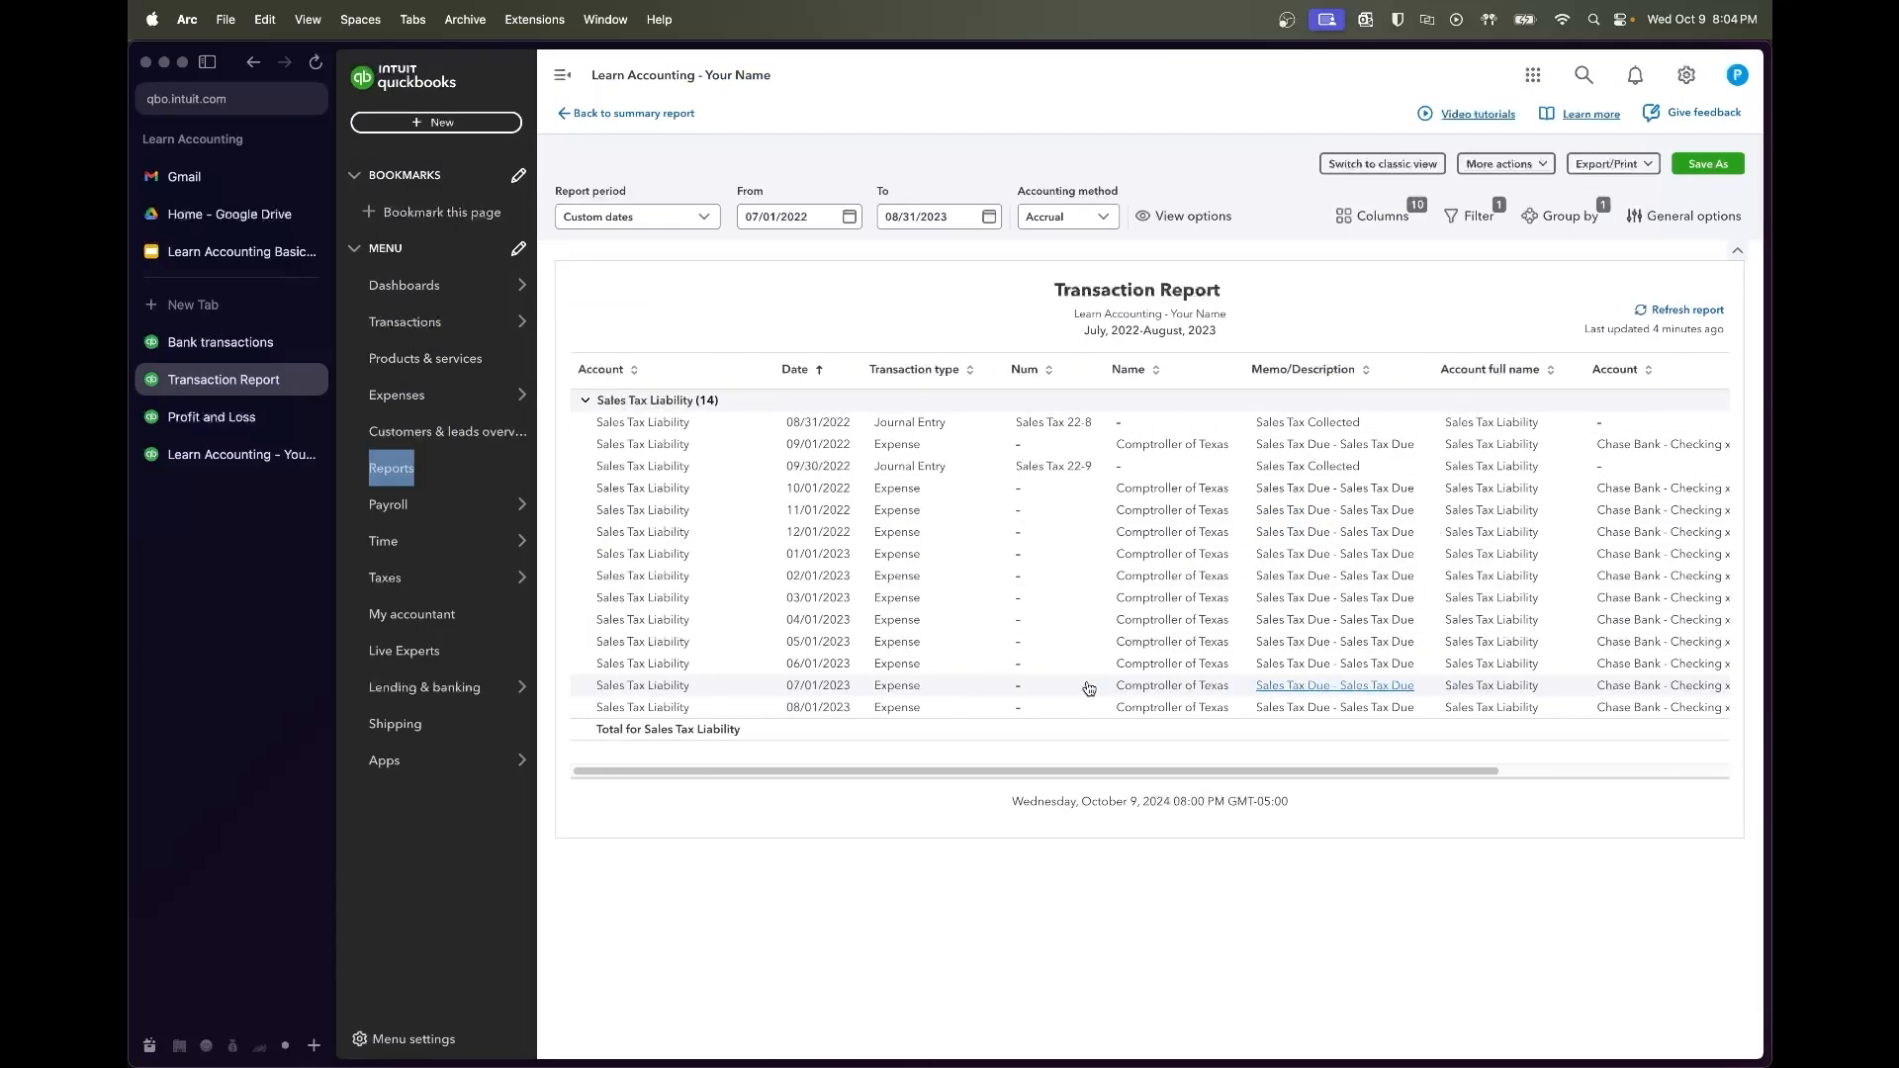
scroll(998, 674, "right", 5)
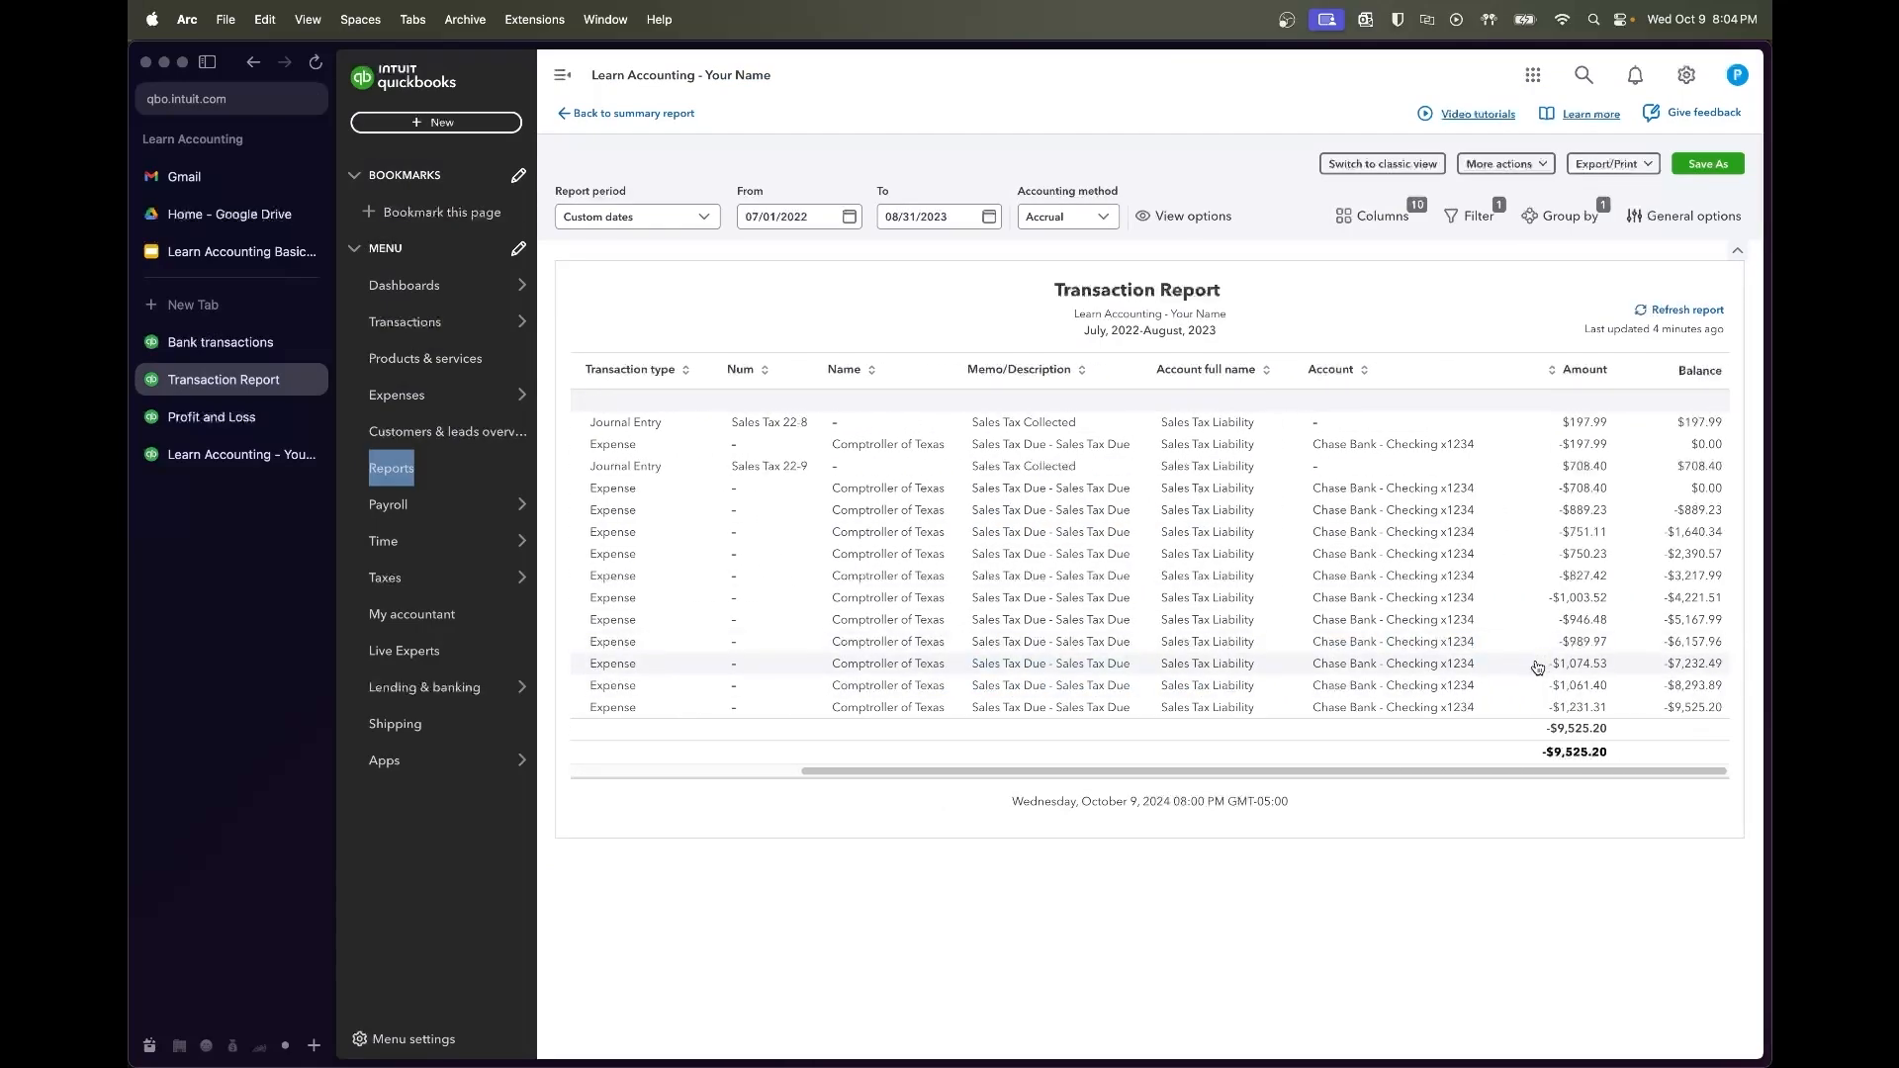
Change Sales Tax 23-4's line 1 debit and line 2 credit to 1074.53
left_click(219, 342)
left_click(773, 257)
type("1074.53")
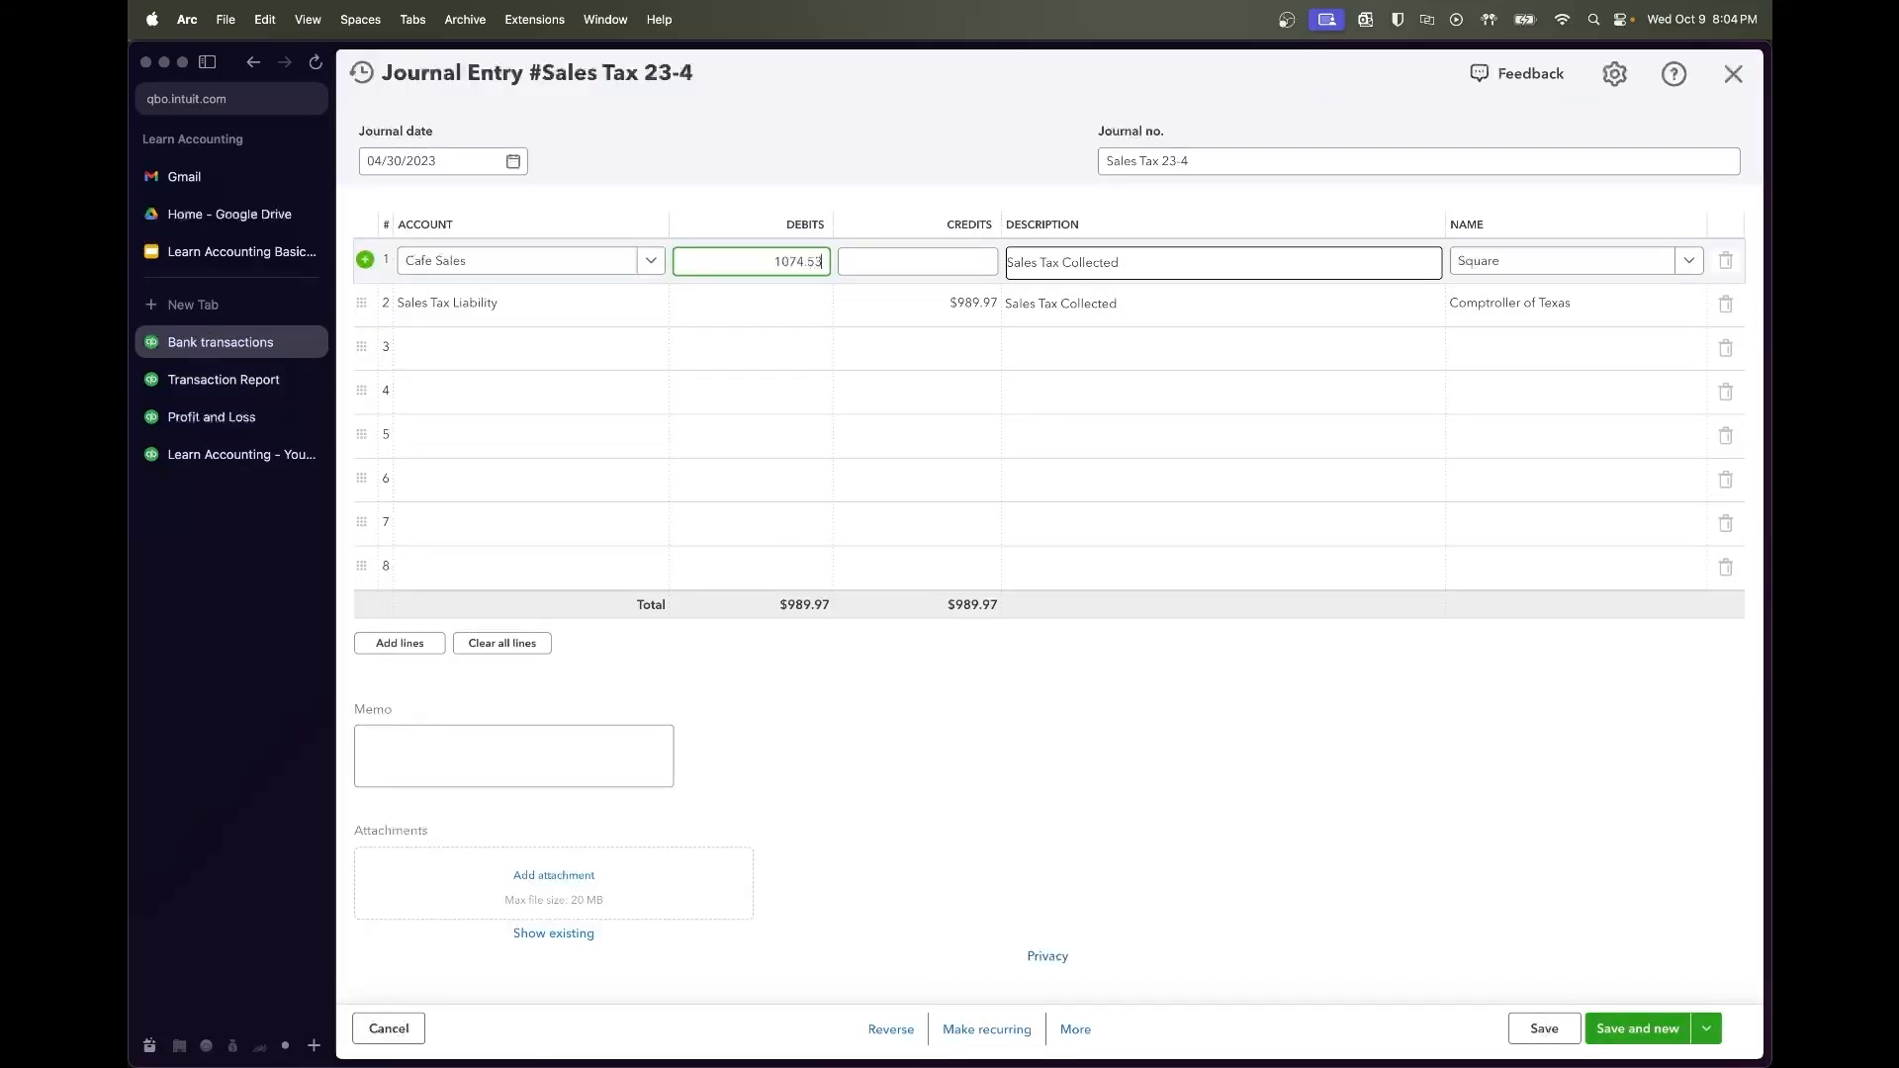
key("super+a")
key("super+c")
left_click(903, 295)
key("super+v")
key("Tab")
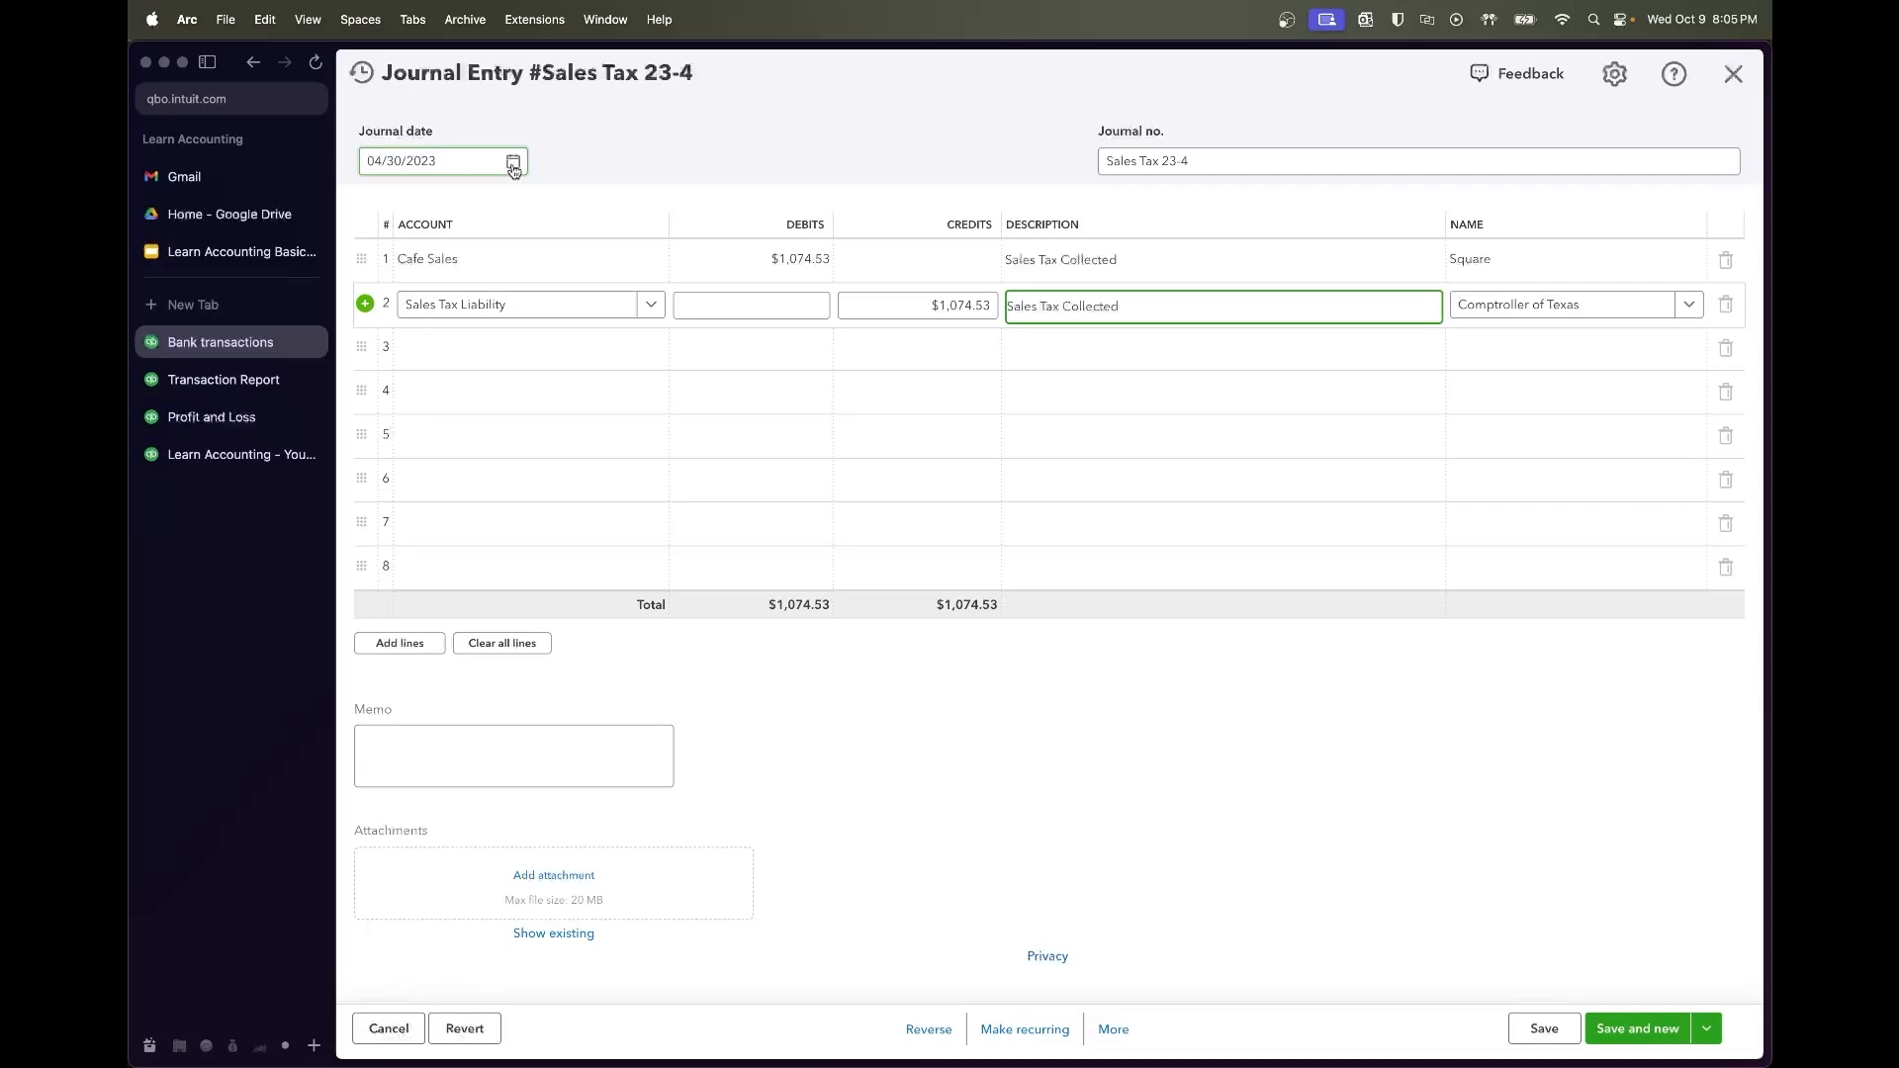
left_click(1136, 860)
Copy the entry as Sales Tax 23-5, discarding the unsaved amount edits
left_click(1112, 1029)
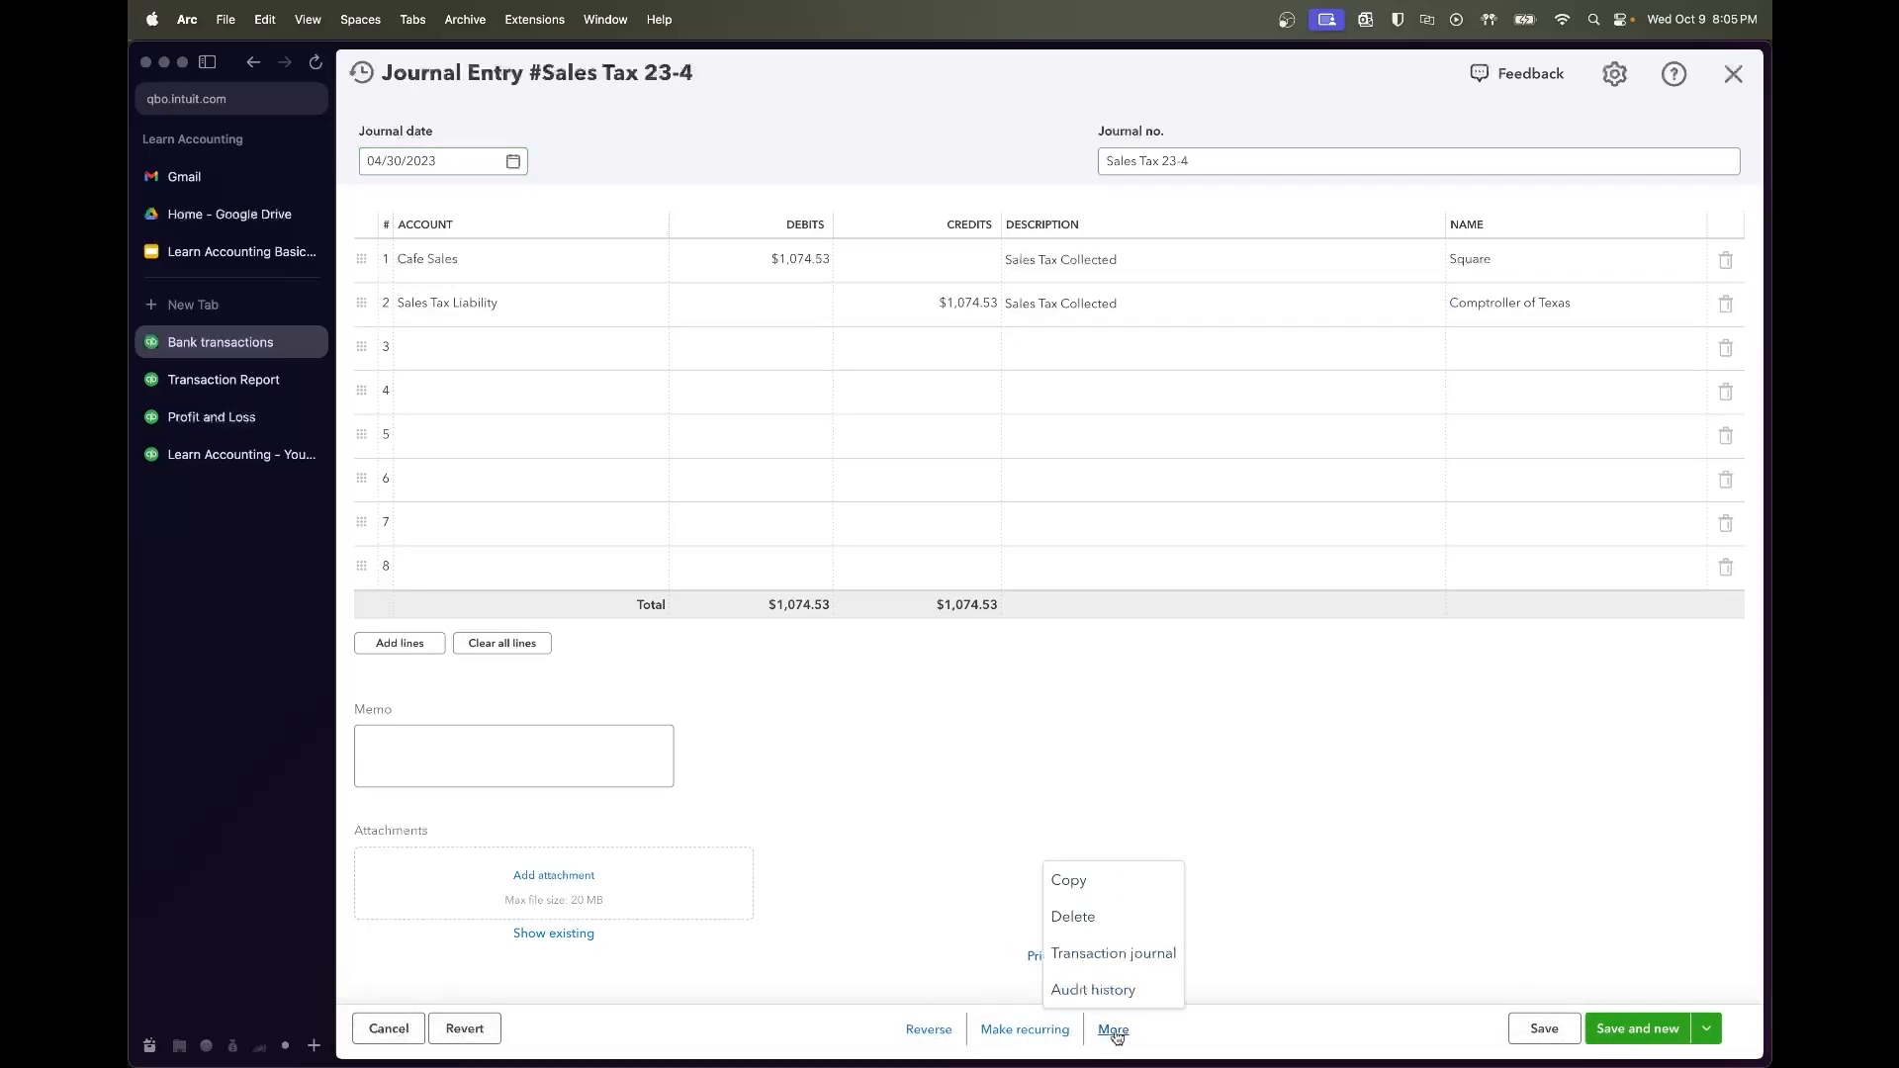
left_click(1131, 888)
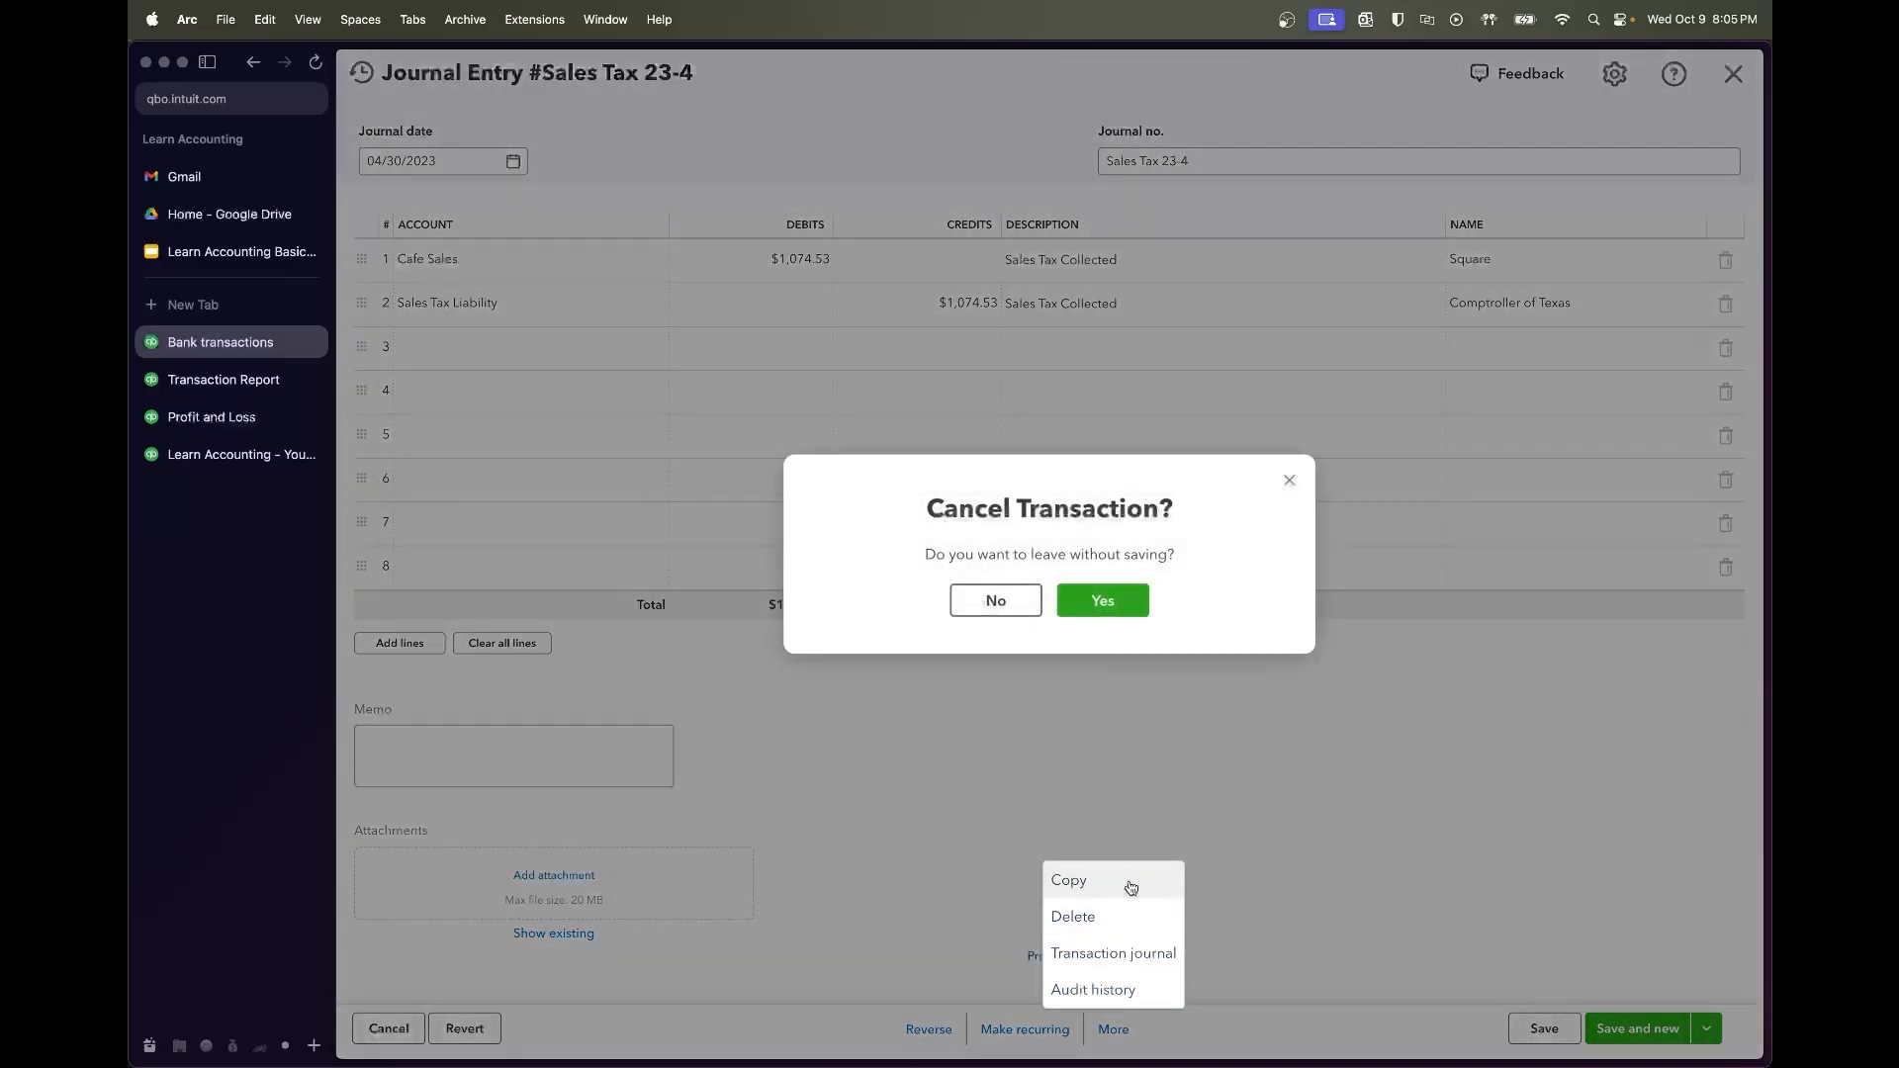
left_click(1103, 601)
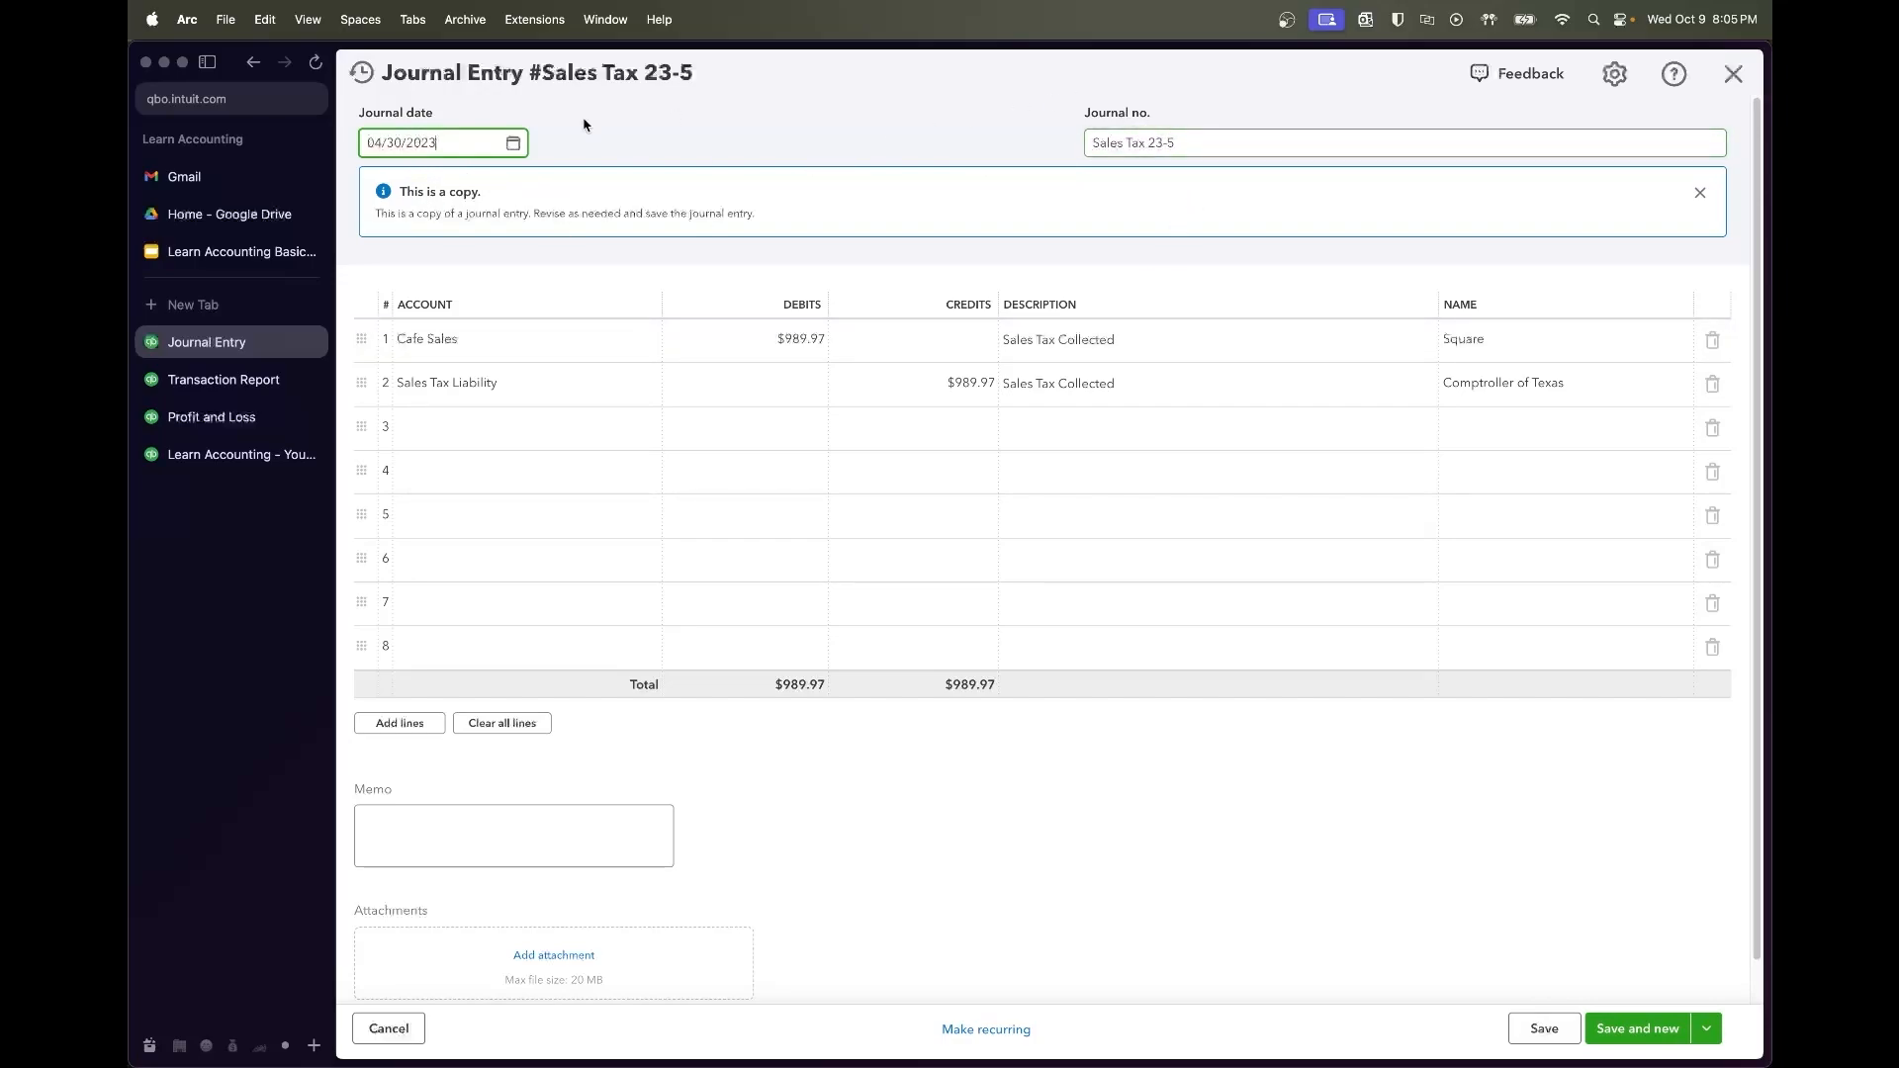
Date Sales Tax 23-5 05/31/2023 and look up May's amount in the transaction report
left_click(514, 143)
left_click(559, 194)
left_click(470, 363)
left_click(246, 385)
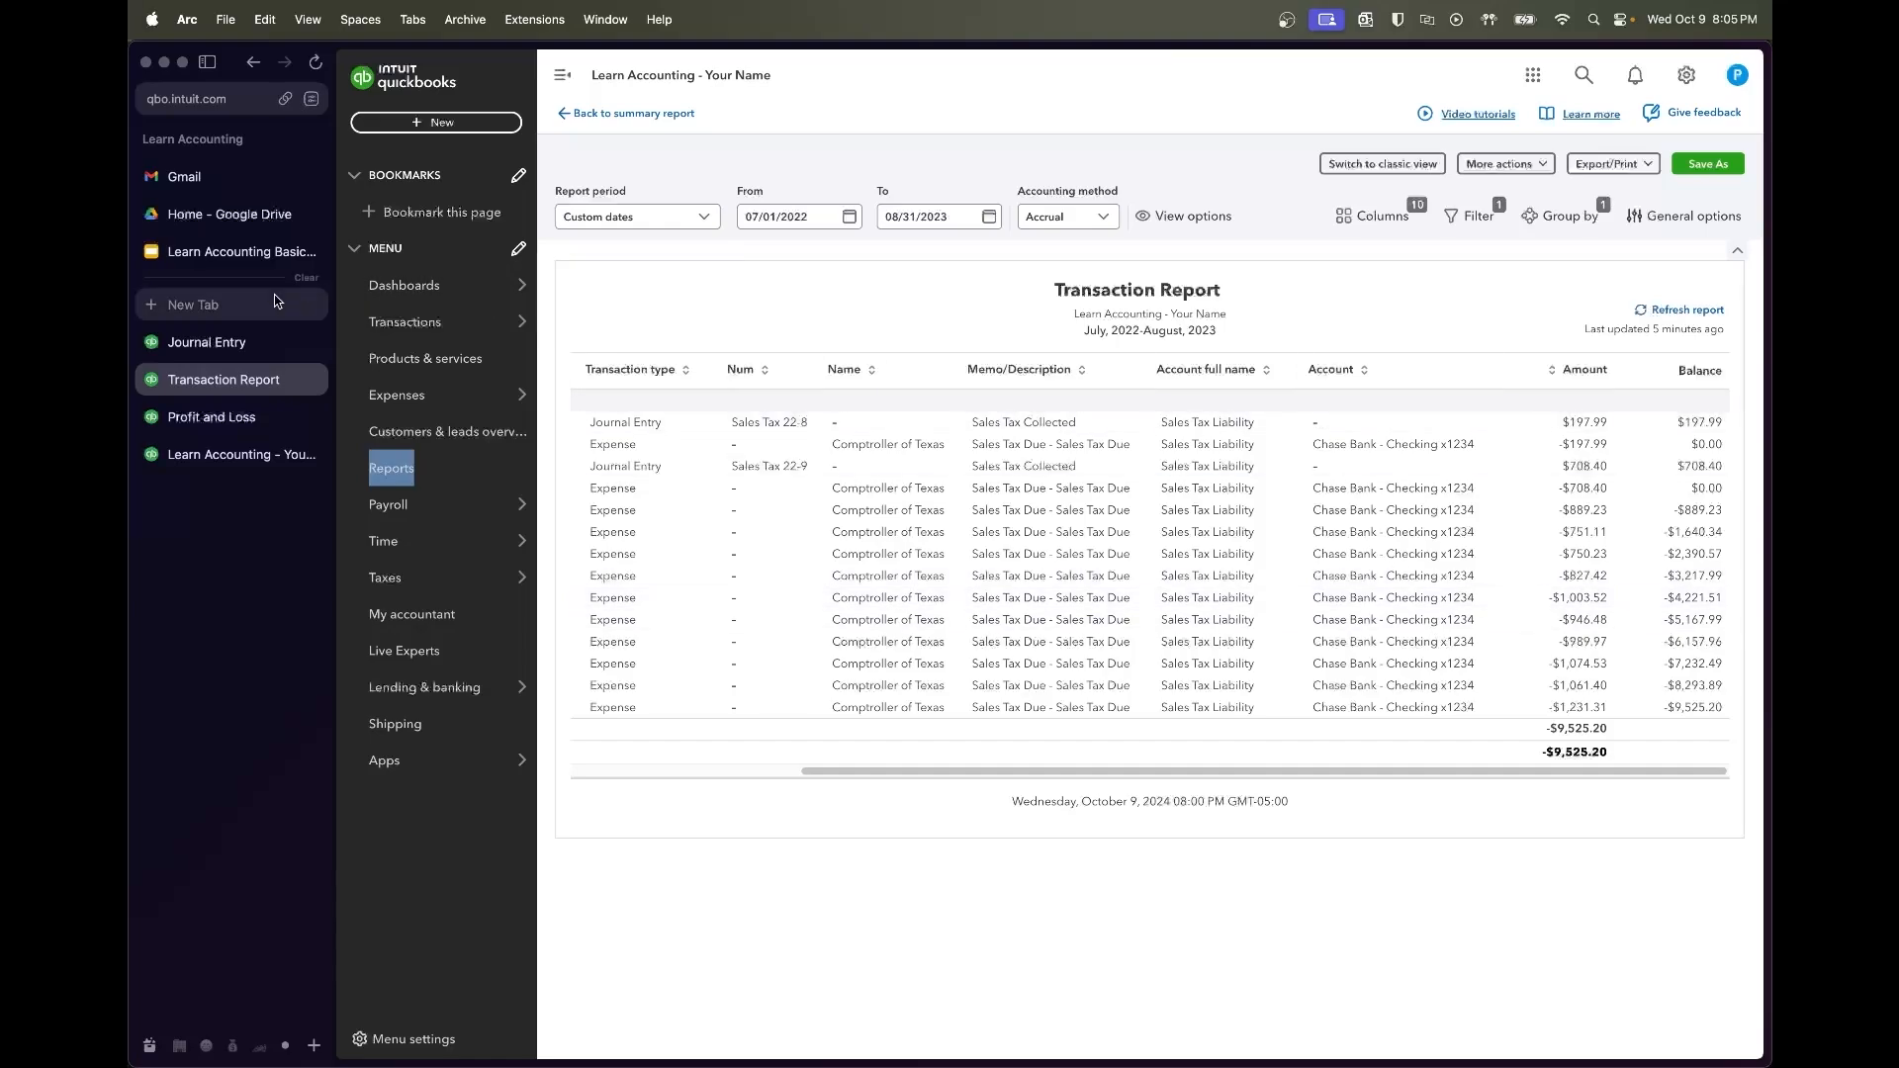
left_click(226, 342)
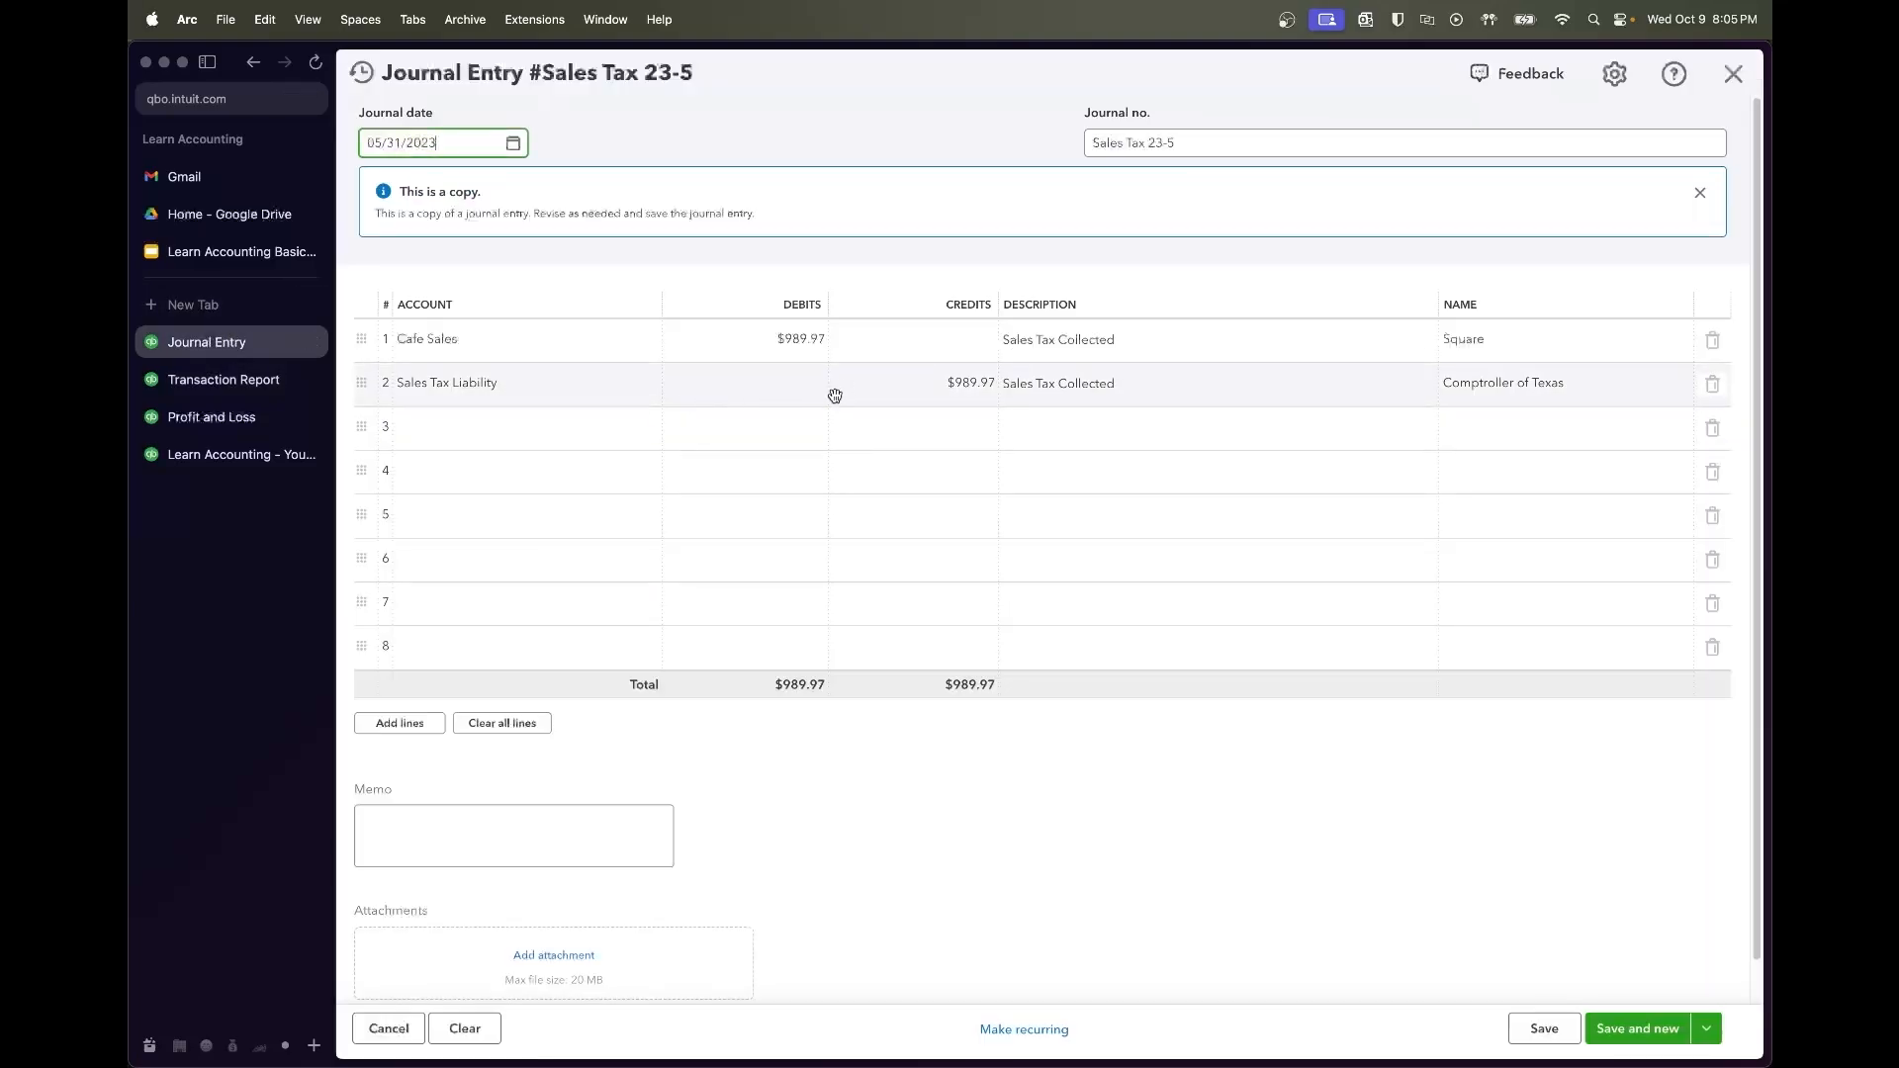
left_click(770, 345)
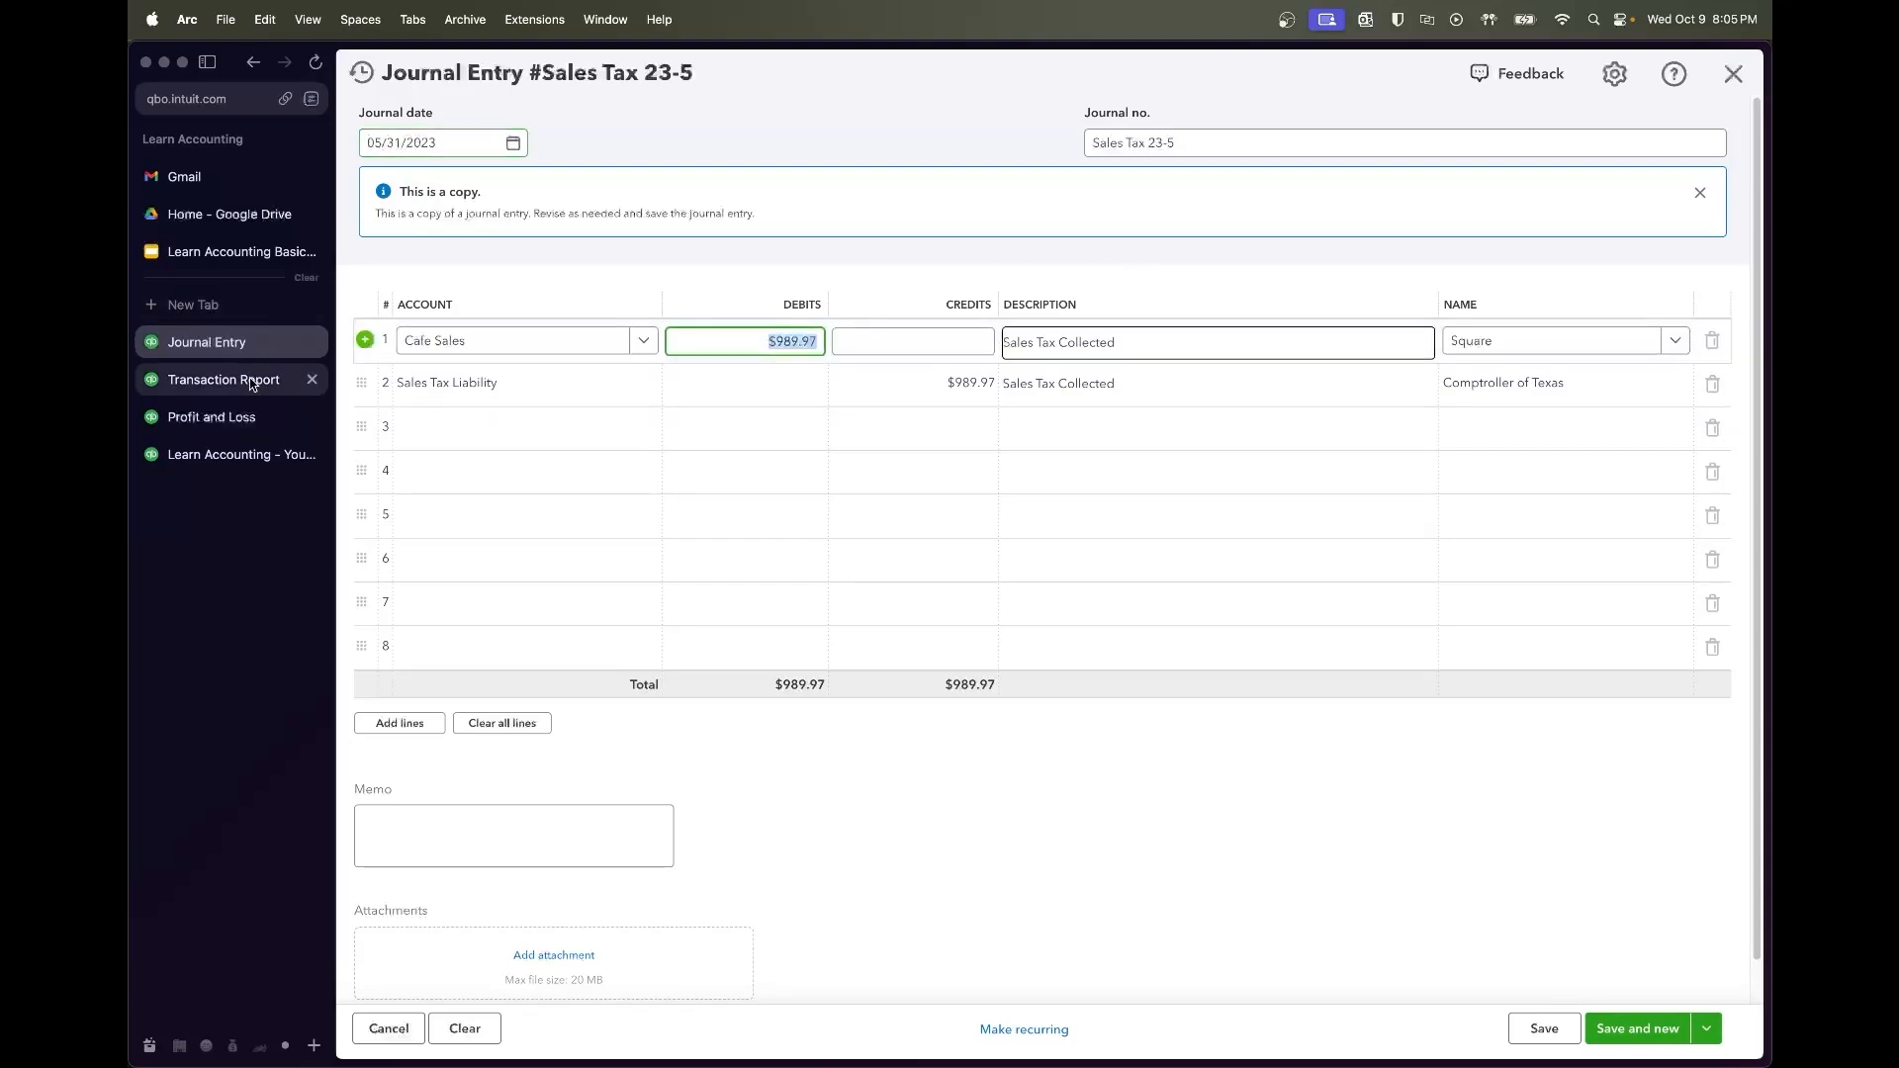
left_click(255, 384)
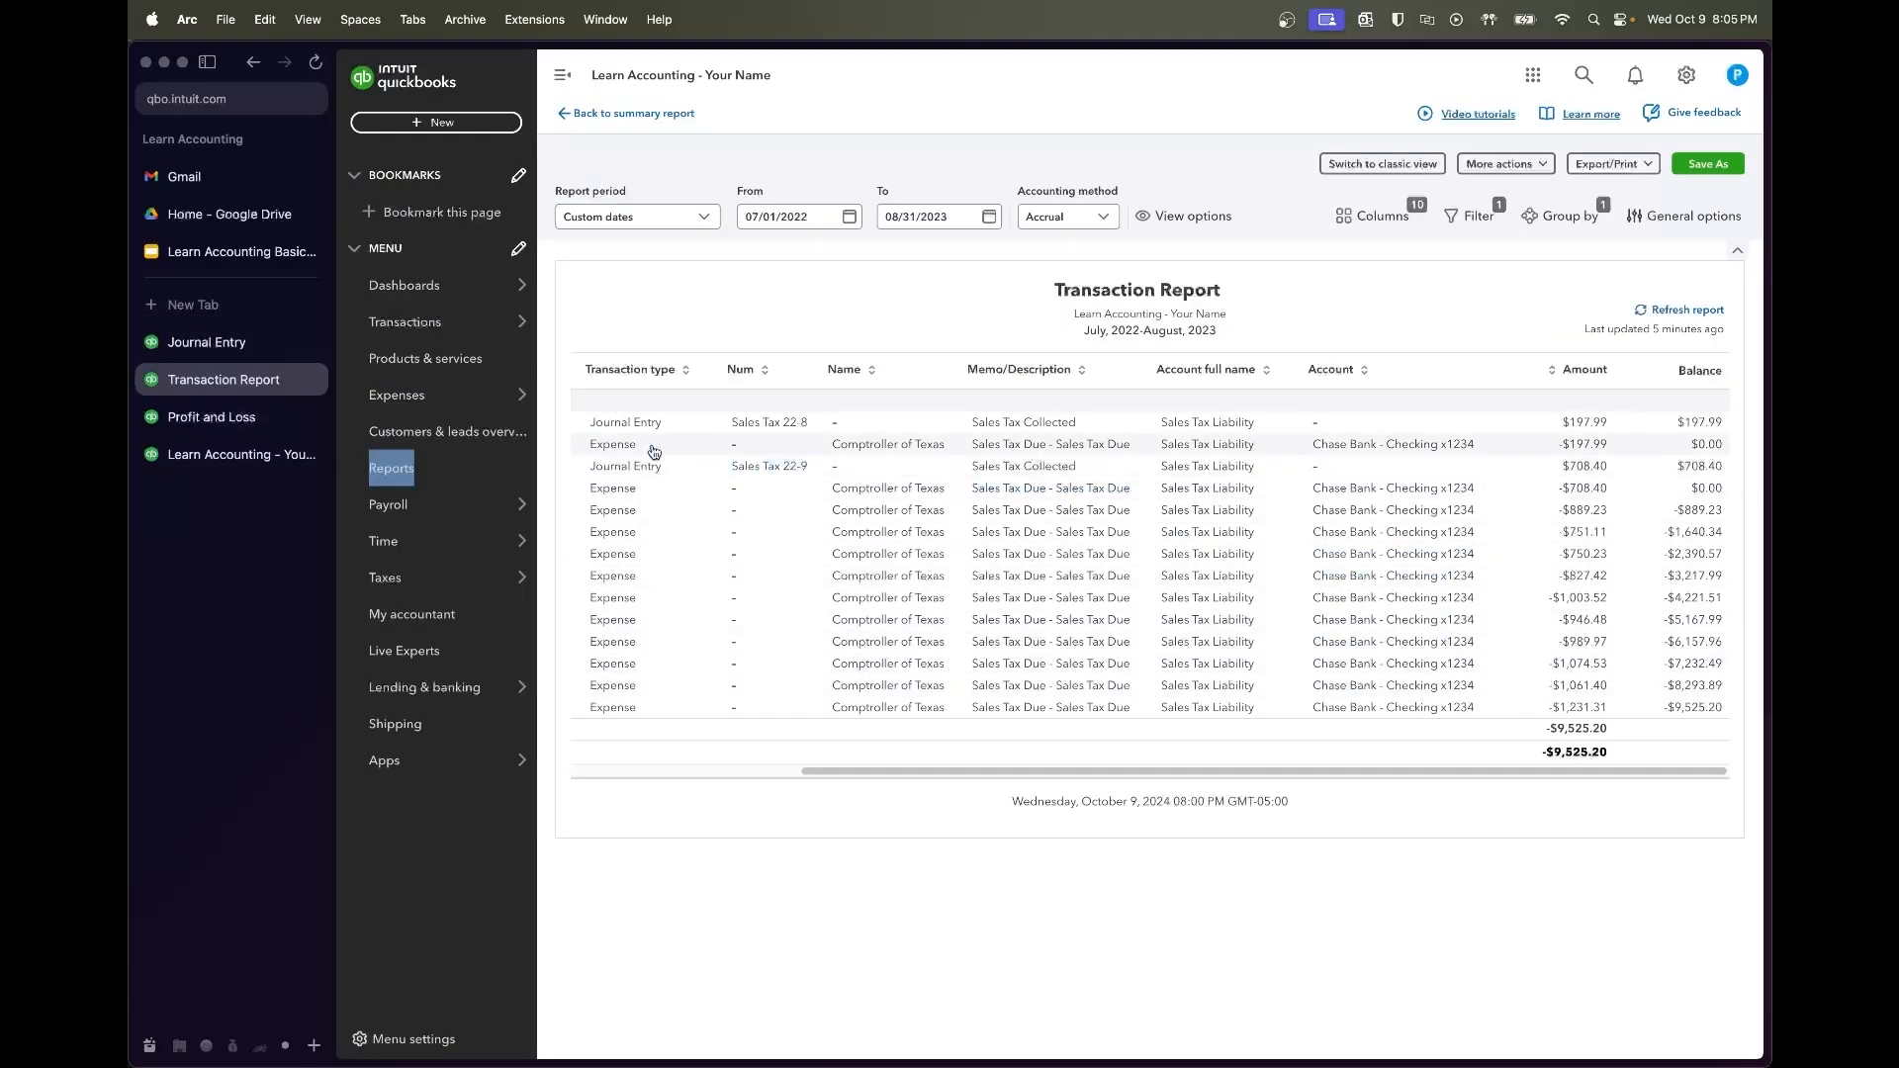
left_click(225, 339)
Enter 1074.53 as the Cafe Sales debit and Sales Tax Liability credit, then save
type("10")
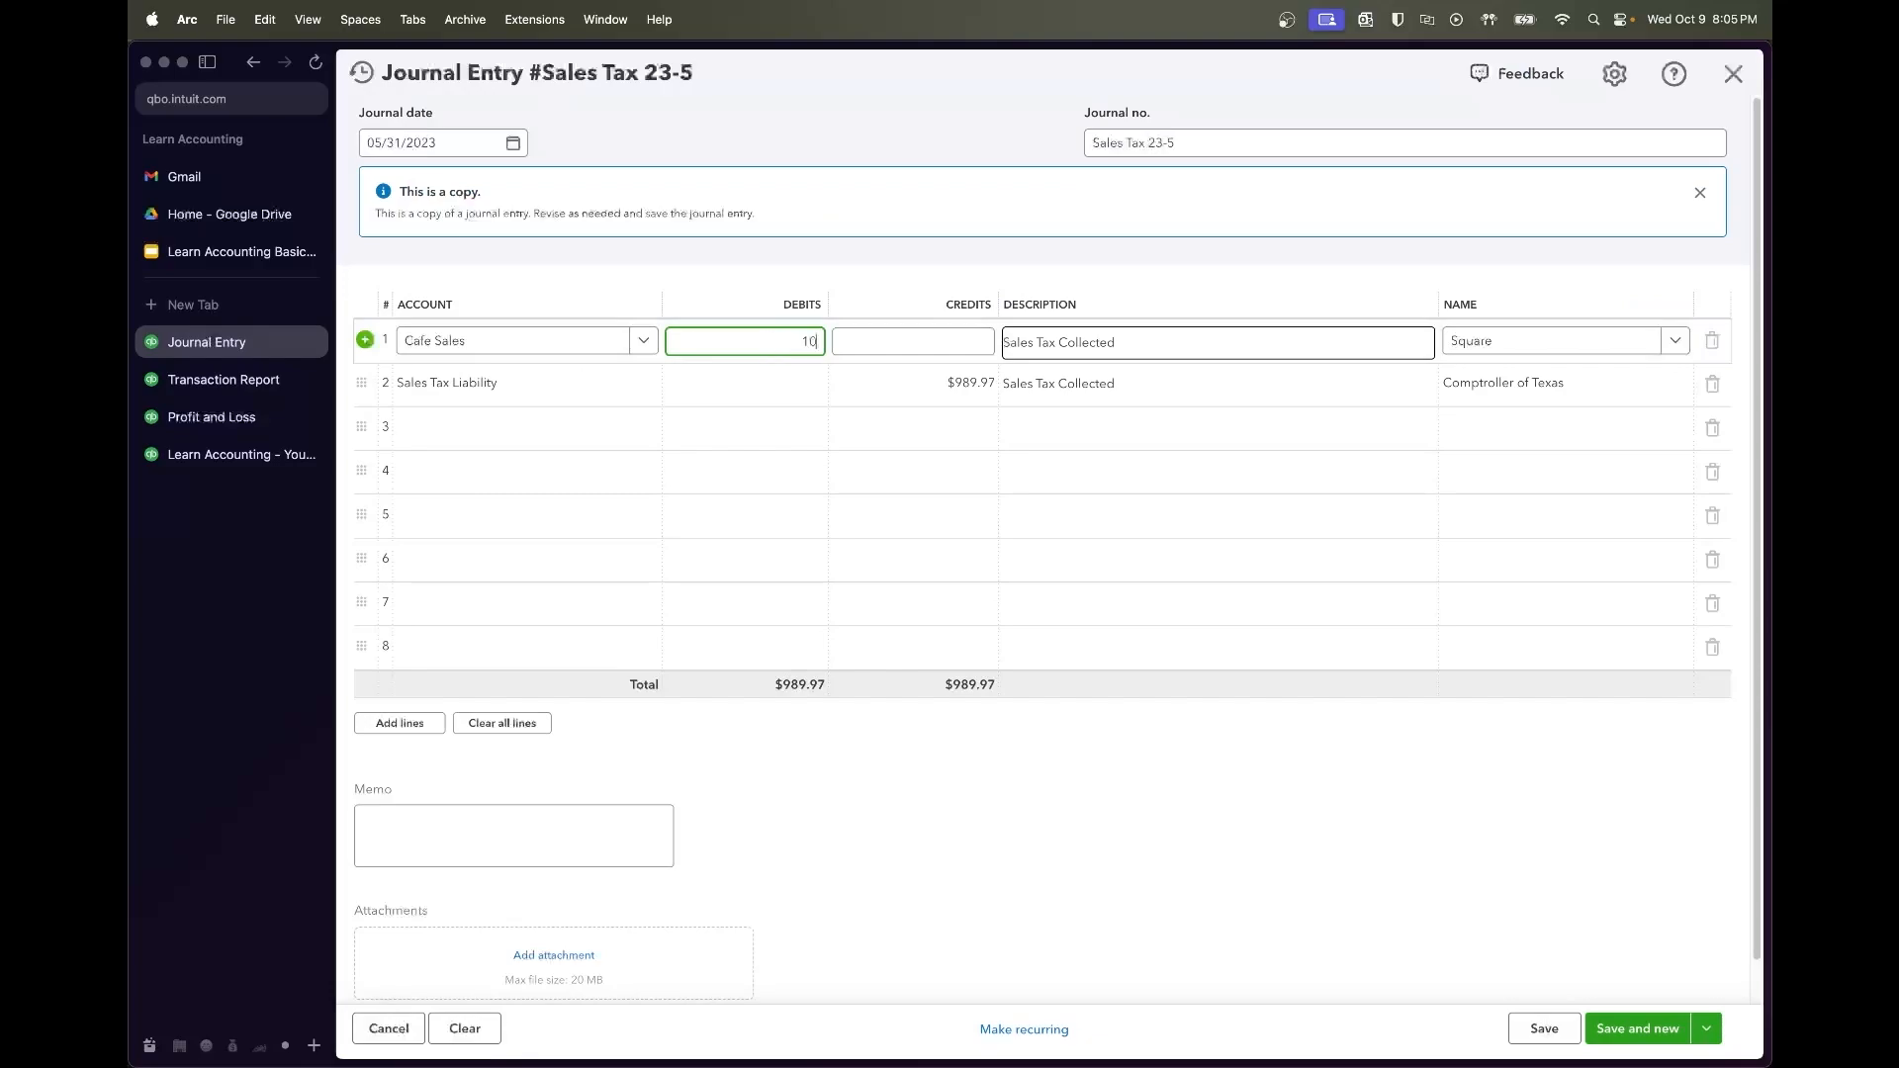
key("Tab")
left_click(757, 345)
key("super+c")
left_click(895, 377)
key("super+v")
key("Tab")
left_click(1165, 836)
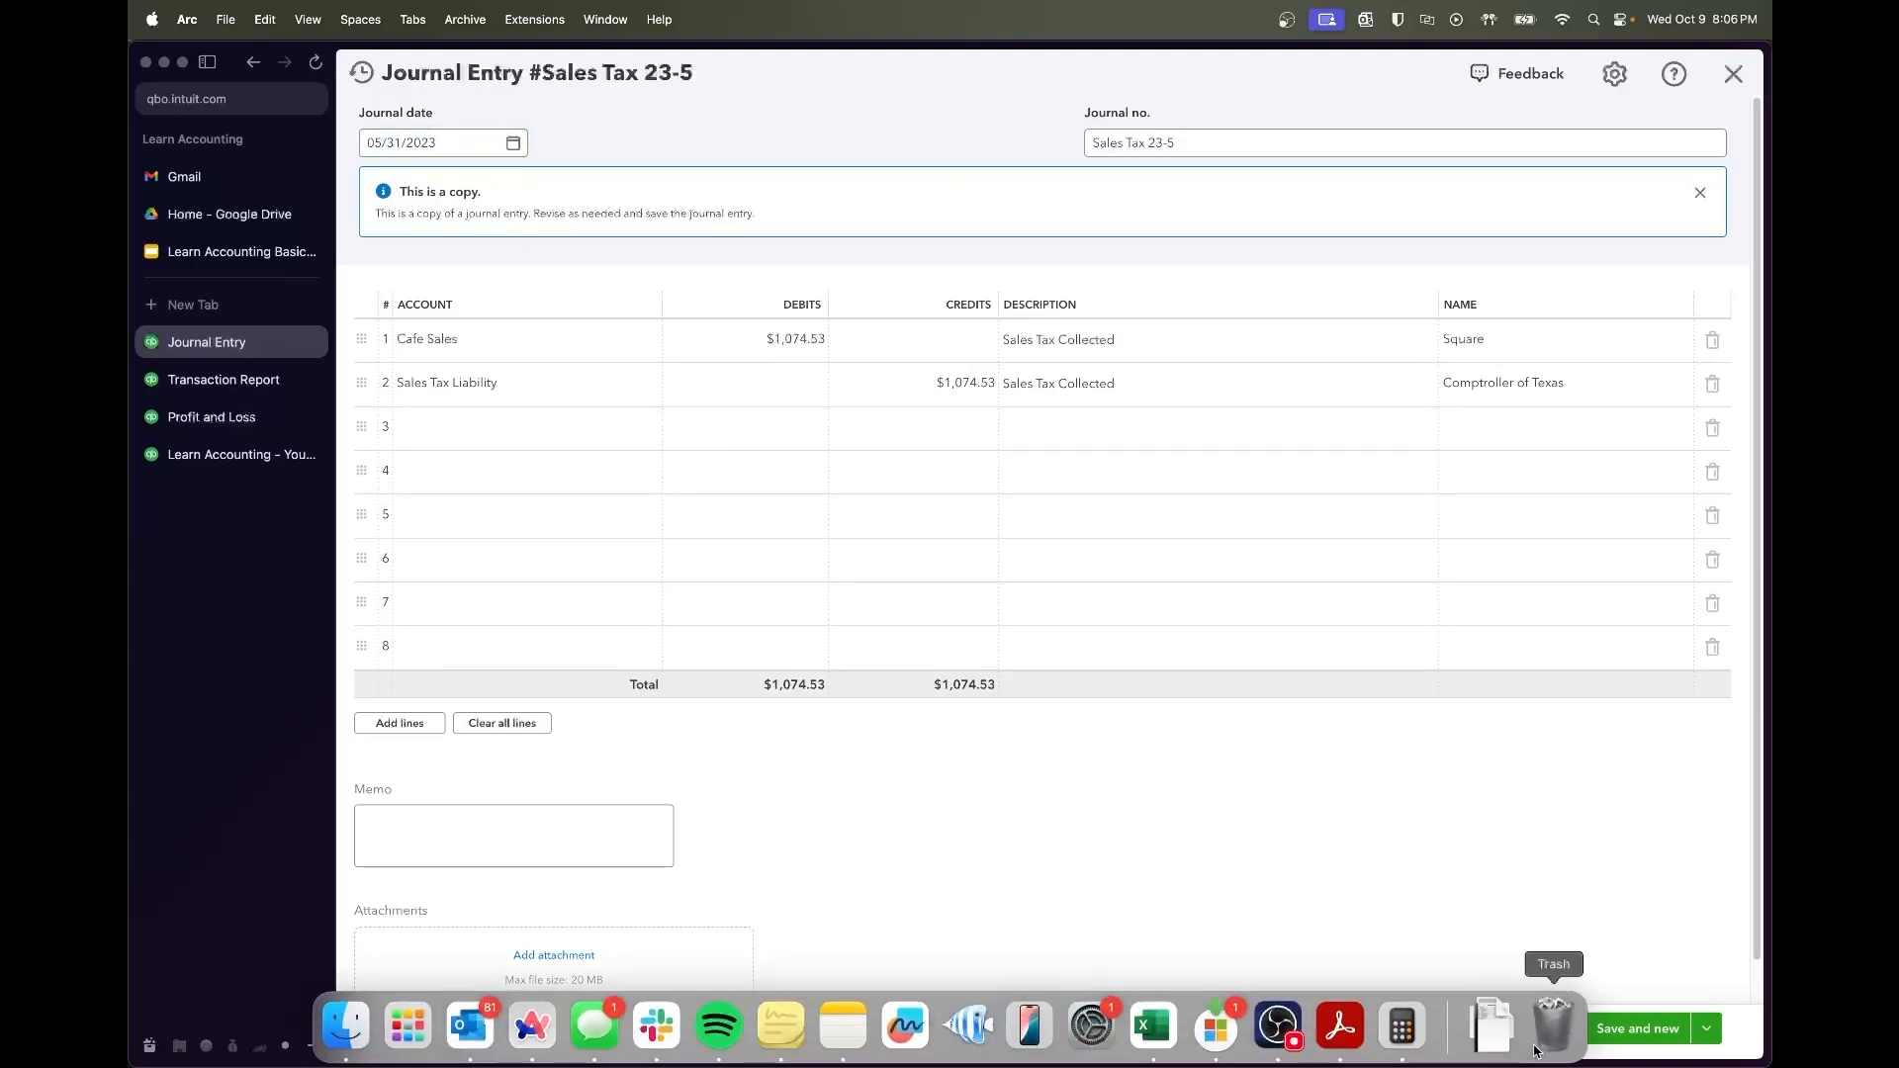
left_click(1547, 1038)
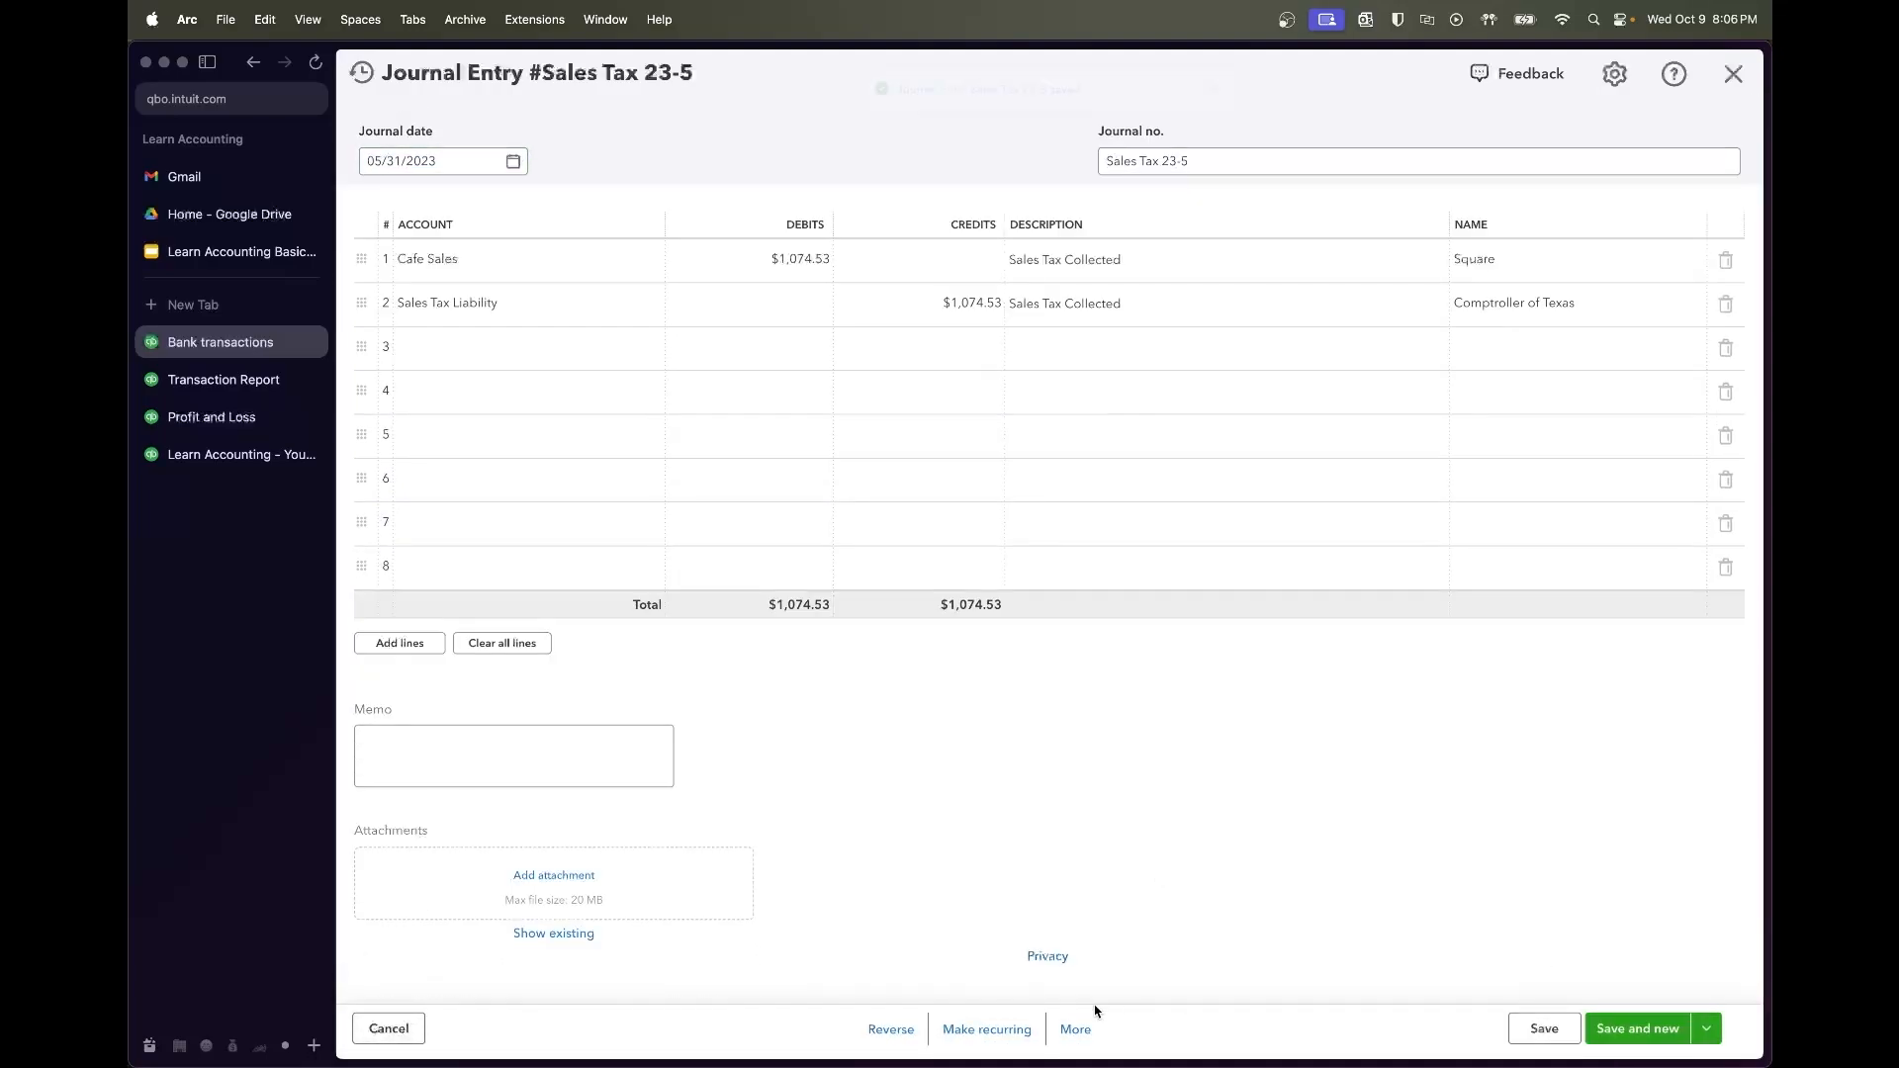
Copy the entry as Sales Tax 23-6 with 1061.40 as line 1 debit and line 2 credit
left_click(1075, 1029)
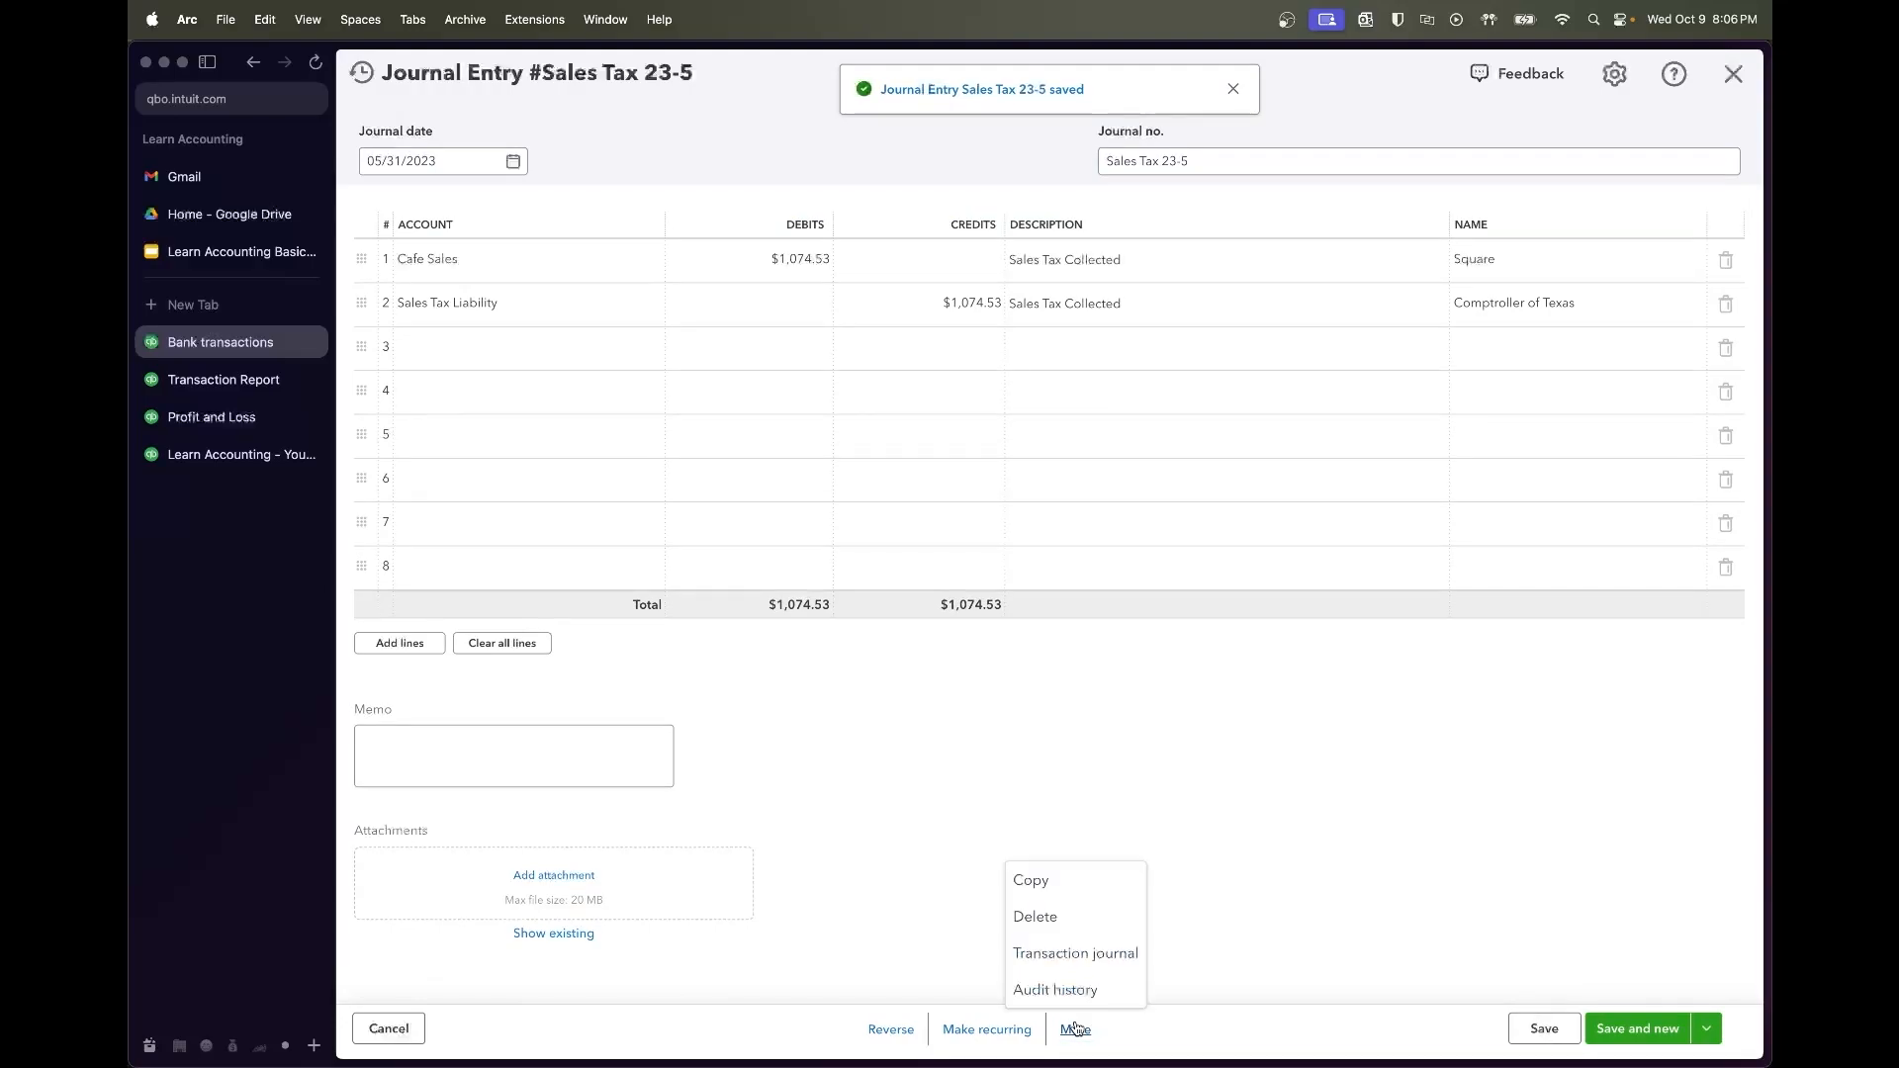
left_click(1024, 880)
left_click(223, 379)
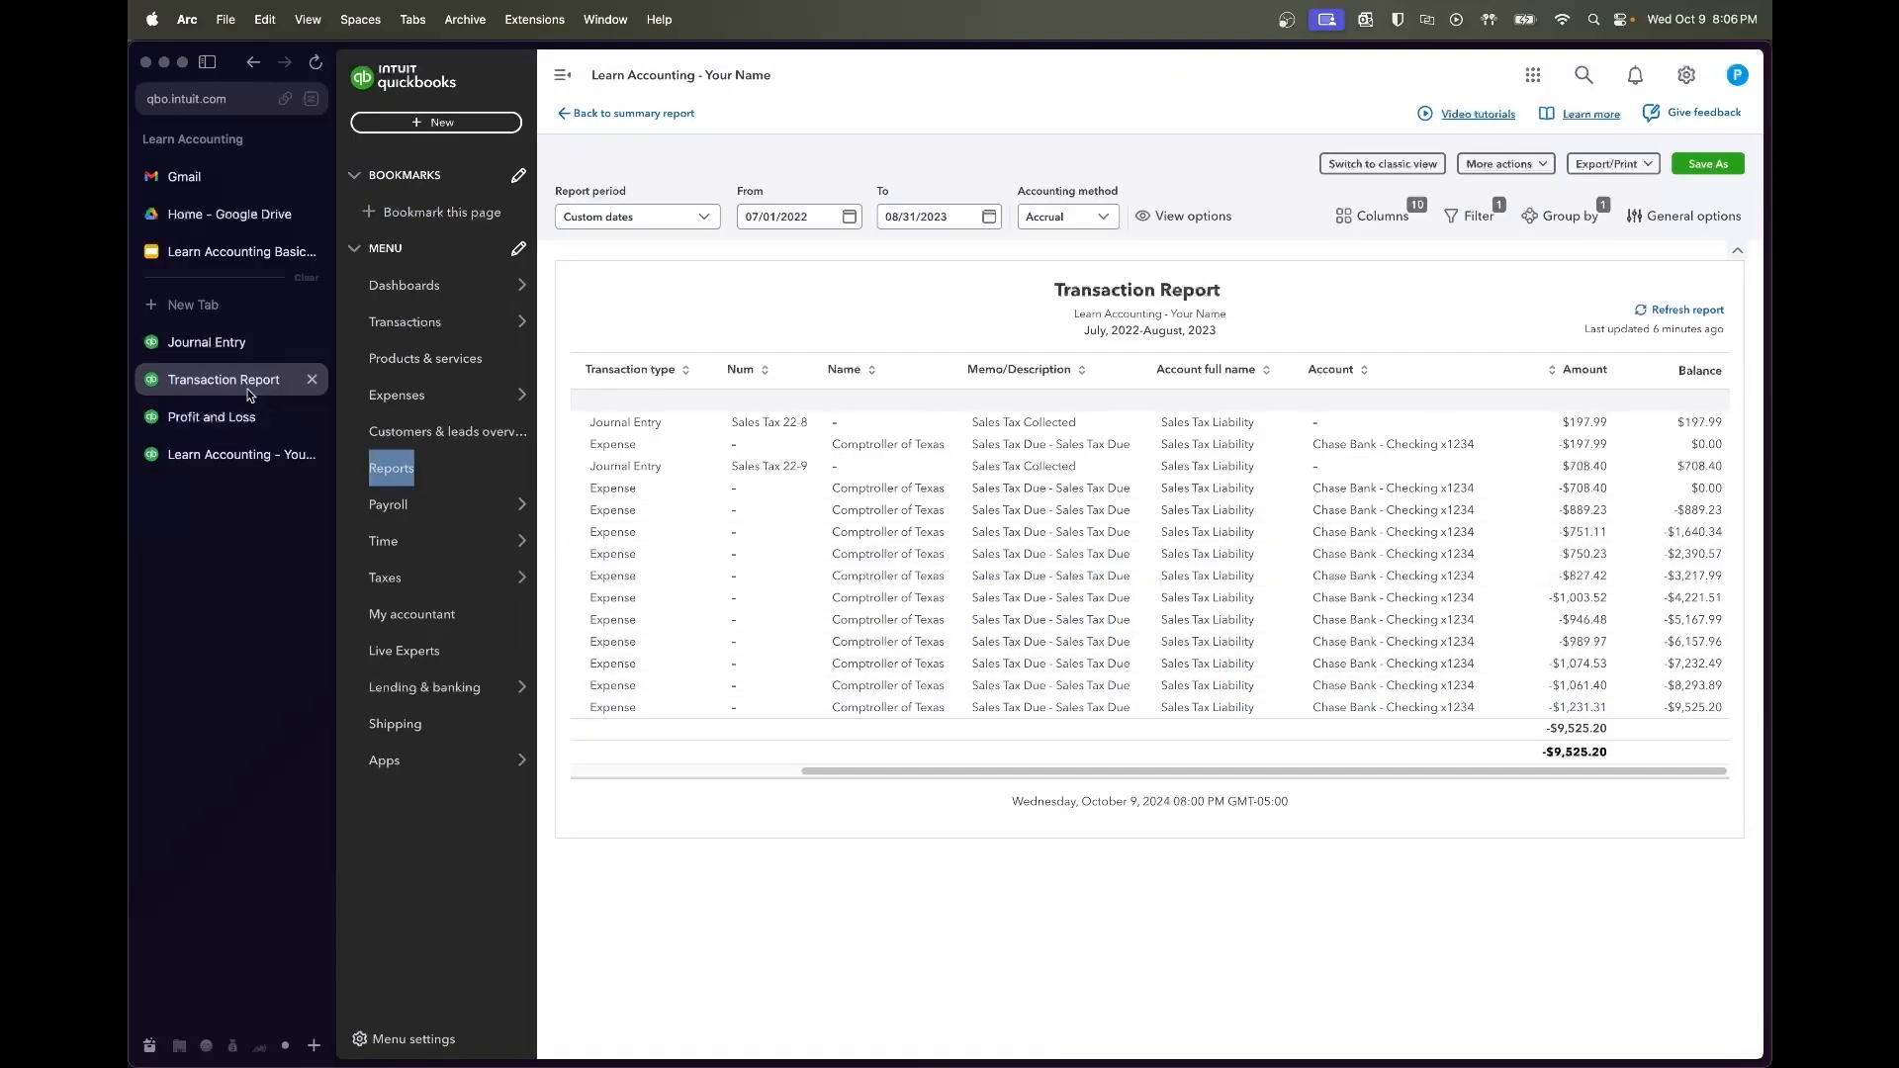
left_click(207, 342)
left_click(775, 340)
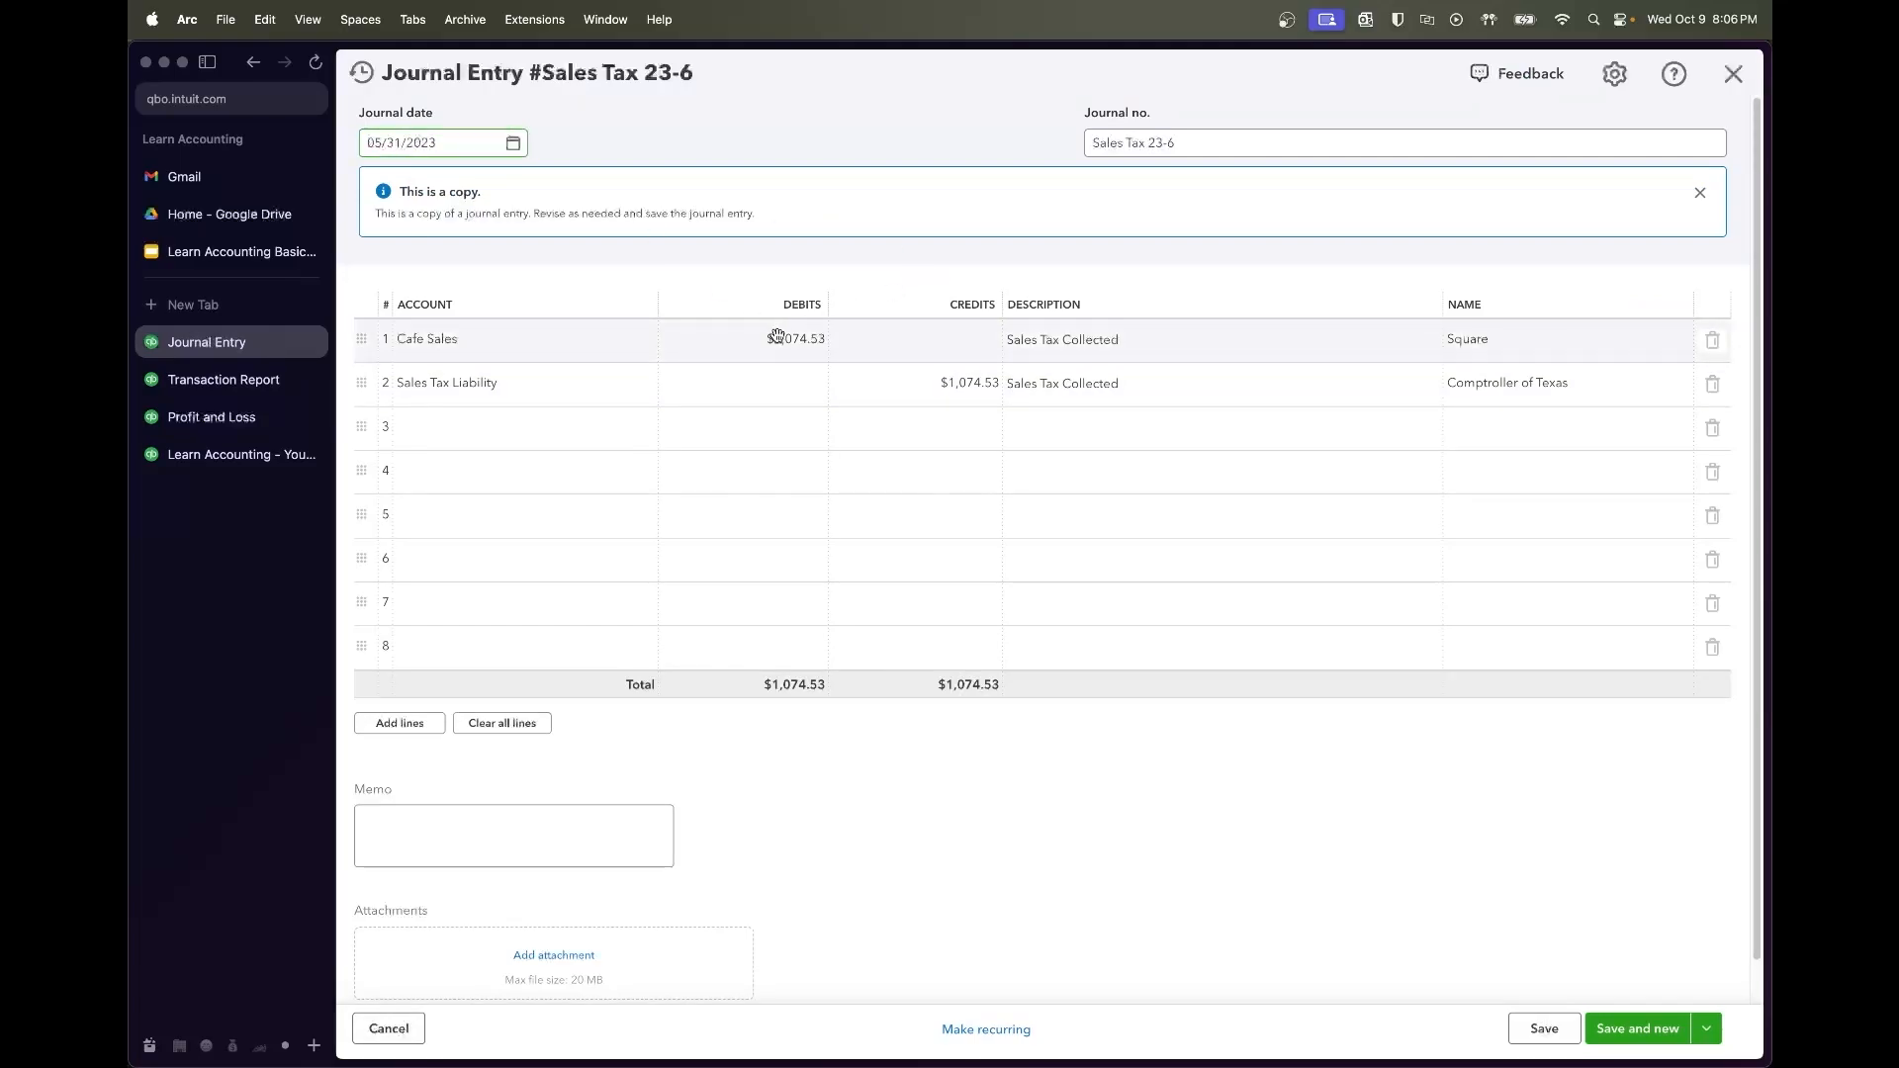
type("1061")
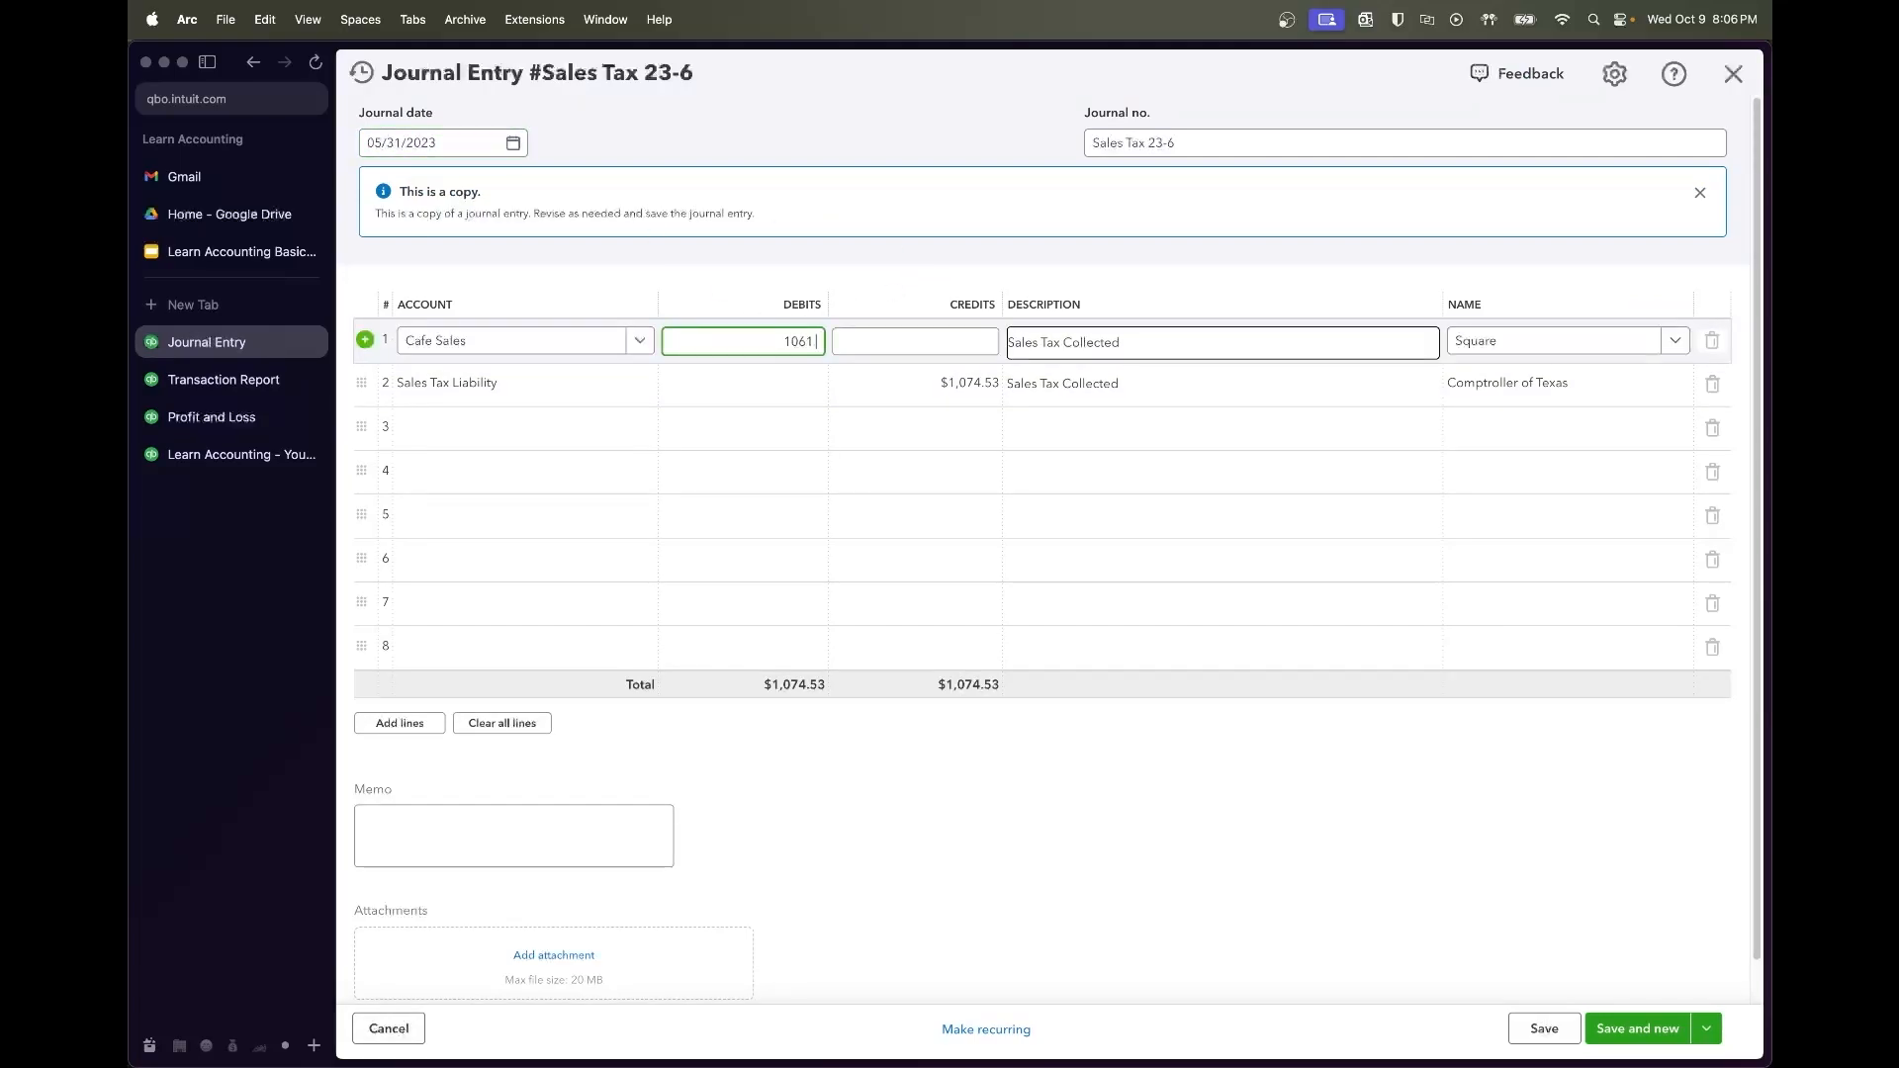
type(".40")
key("super+a")
key("super+c")
left_click(923, 409)
left_click(923, 389)
key("super+v")
left_click(1161, 389)
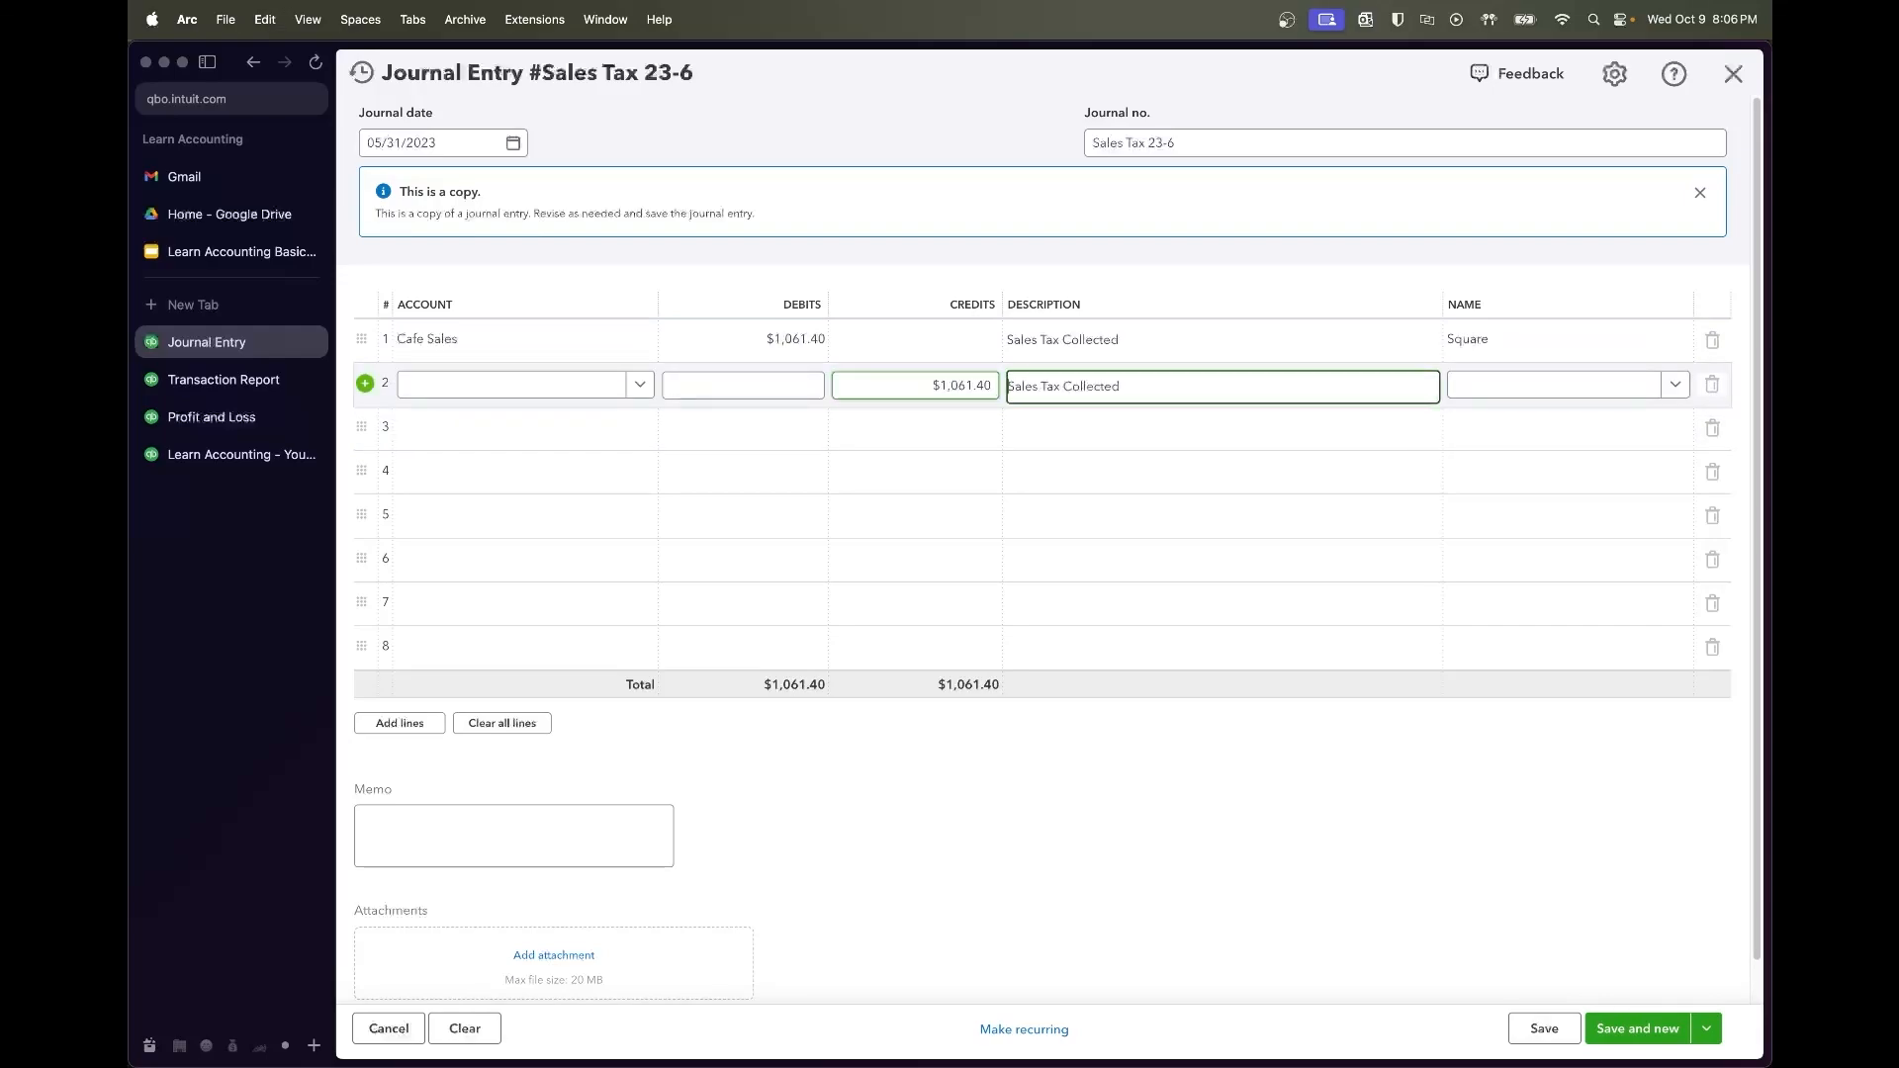
Date it 06/30/2023, save it, and check July's amount in the transaction report
left_click(512, 144)
left_click(560, 195)
left_click(527, 363)
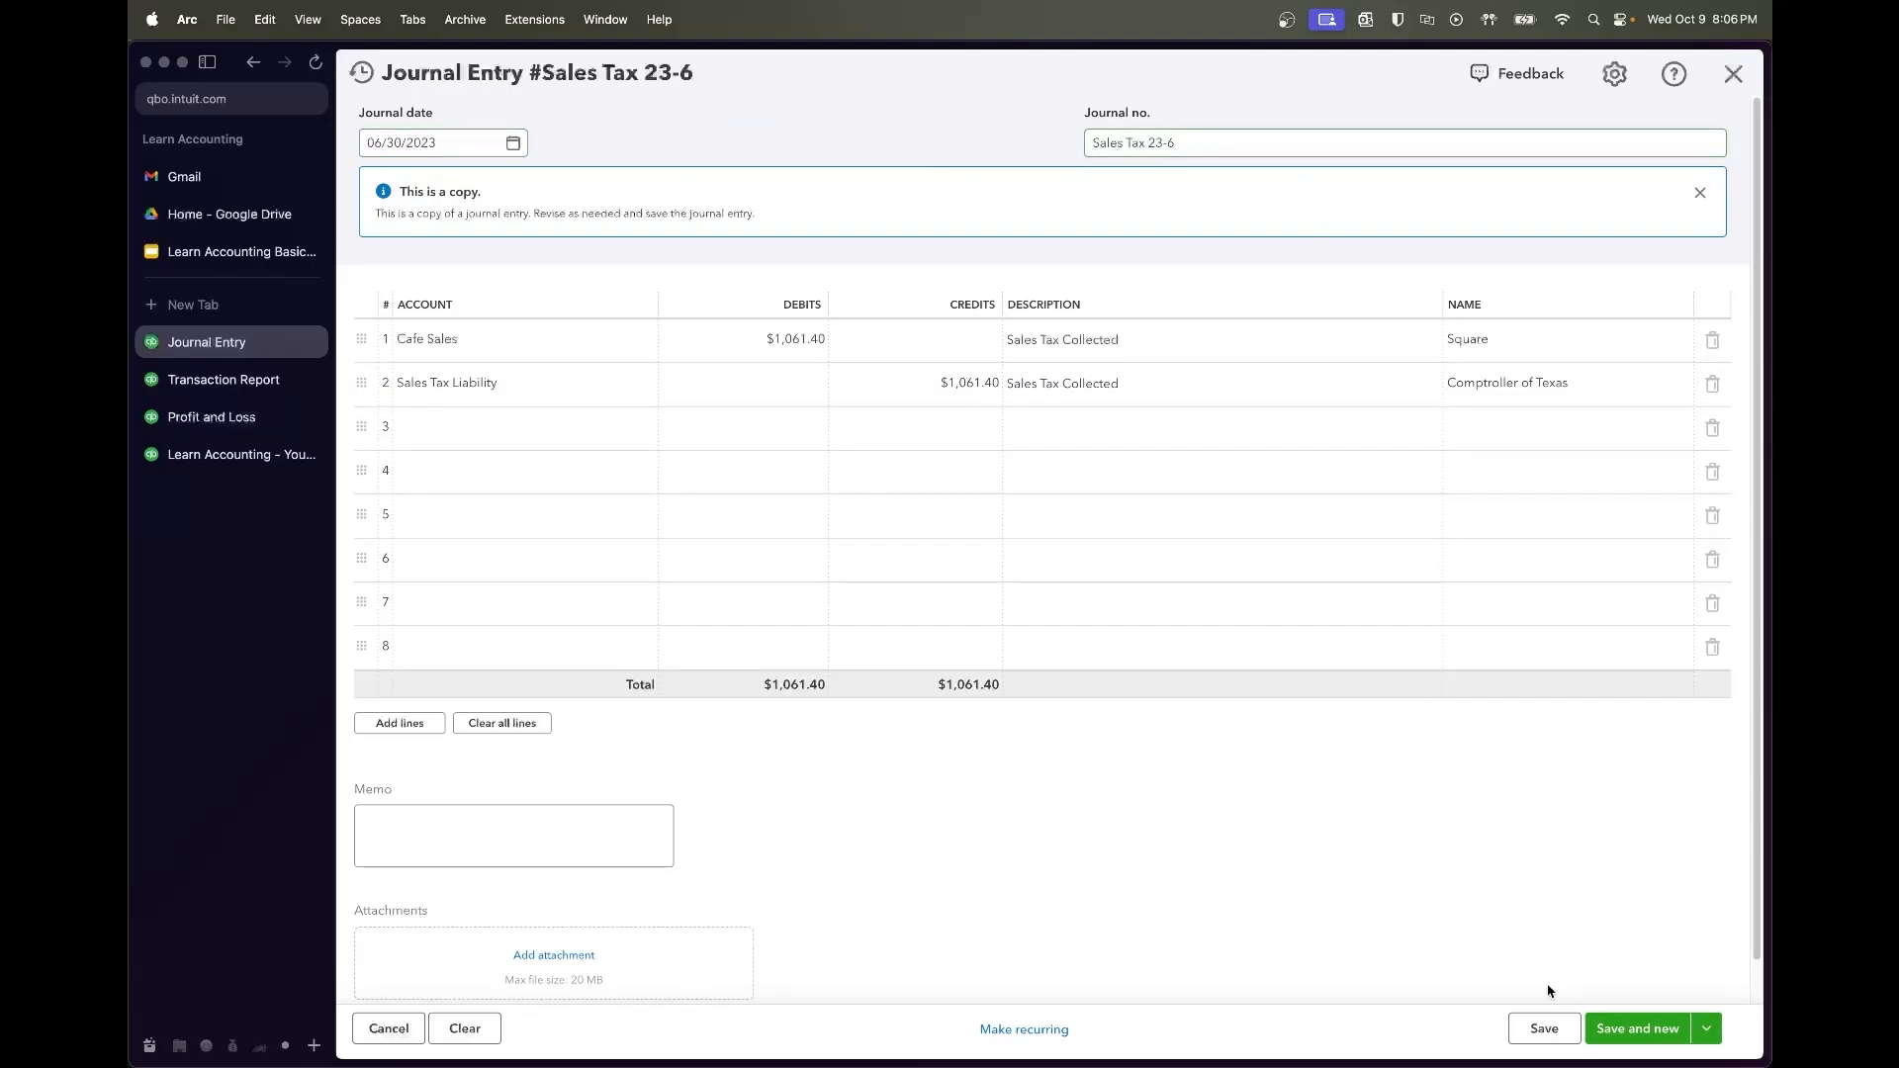
left_click(1544, 1029)
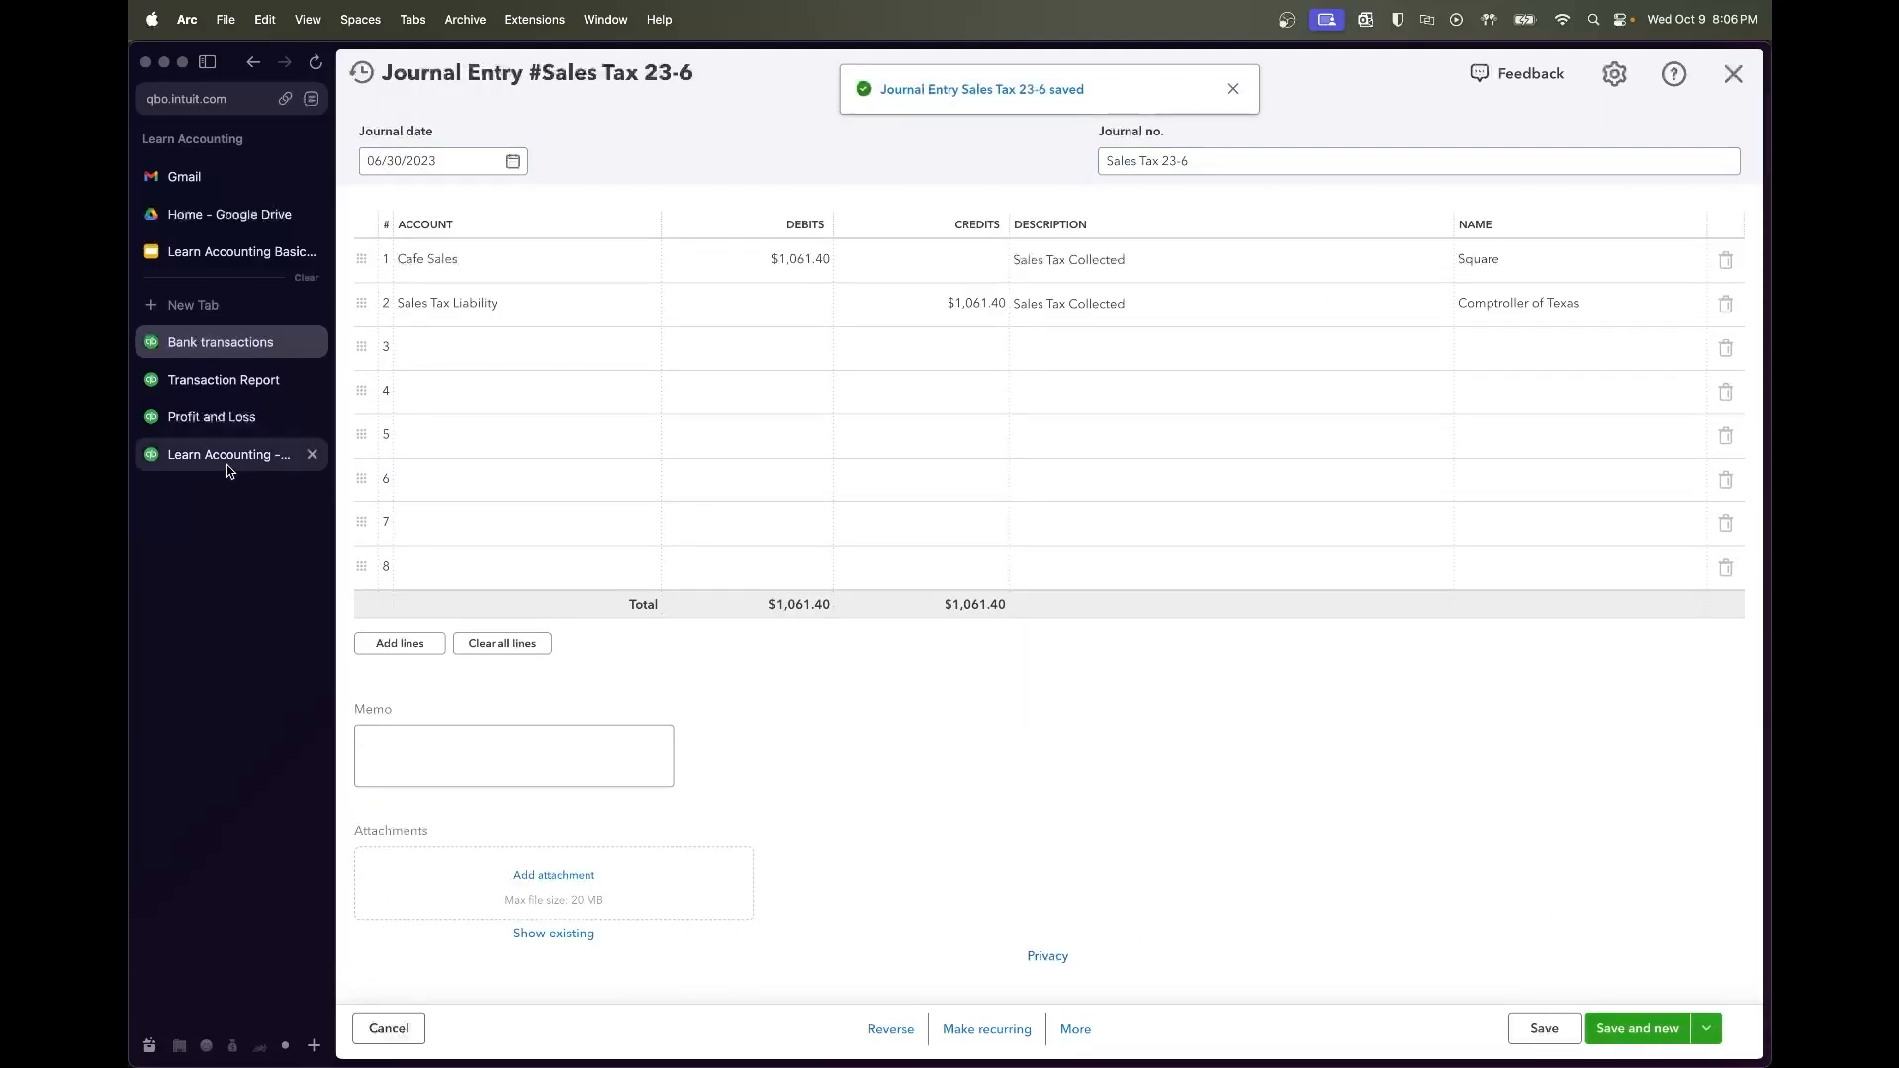
left_click(224, 409)
left_click(218, 388)
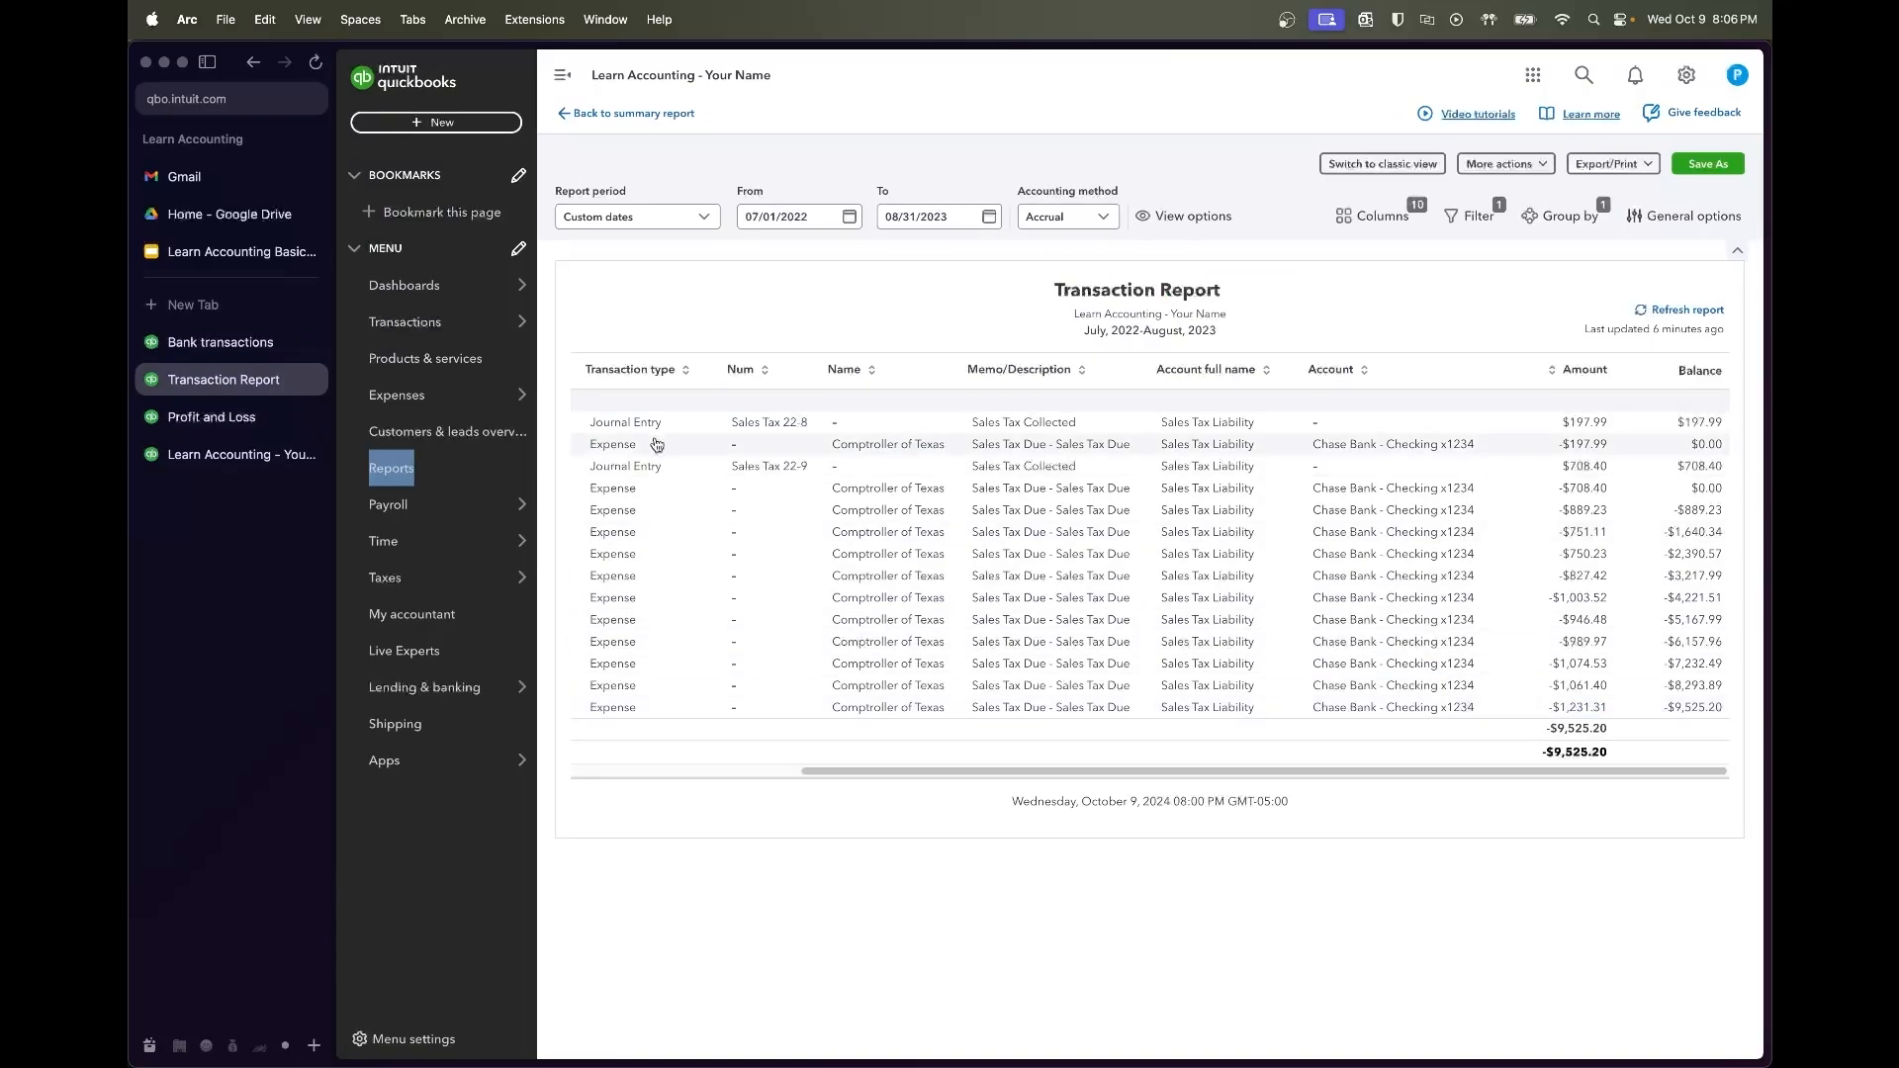
left_click(238, 343)
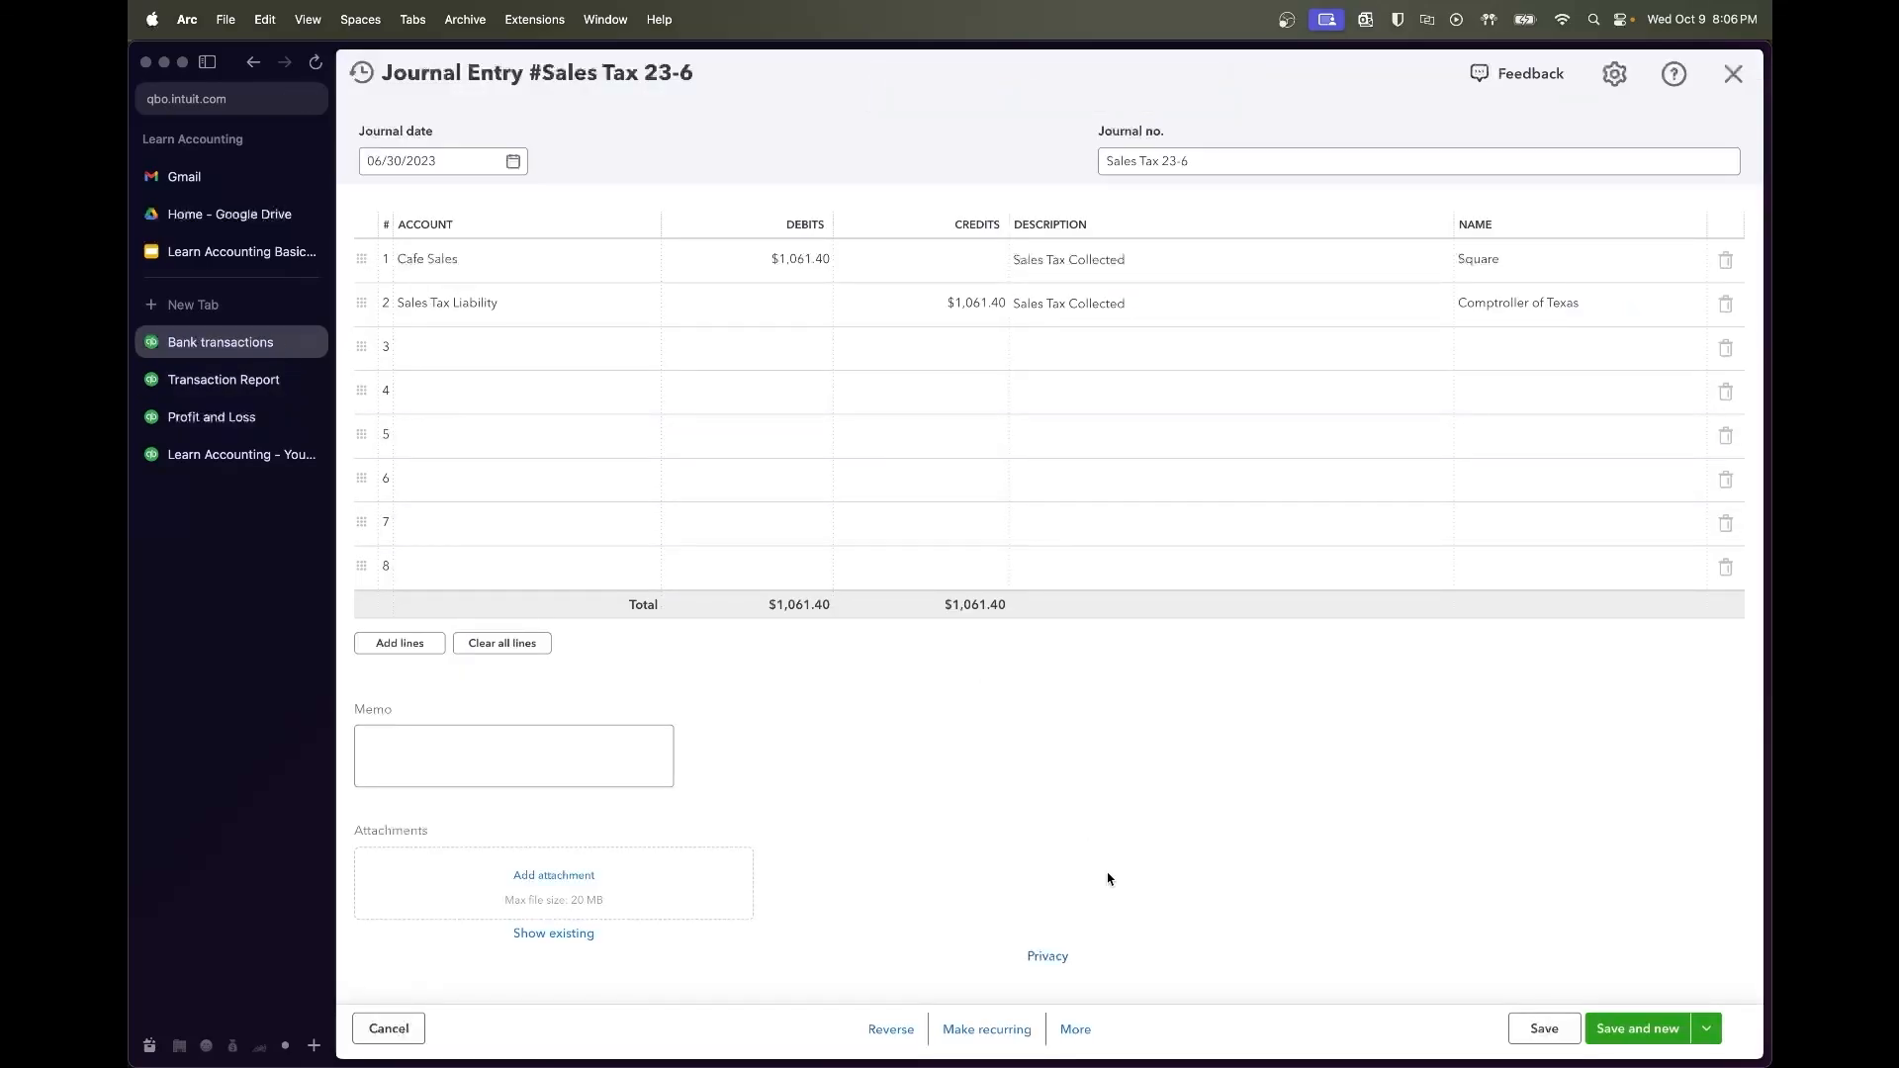
left_click(1075, 1029)
Copy the entry as Sales Tax 23-7 with 1231.31 as line 1 debit and line 2 credit
left_click(1068, 890)
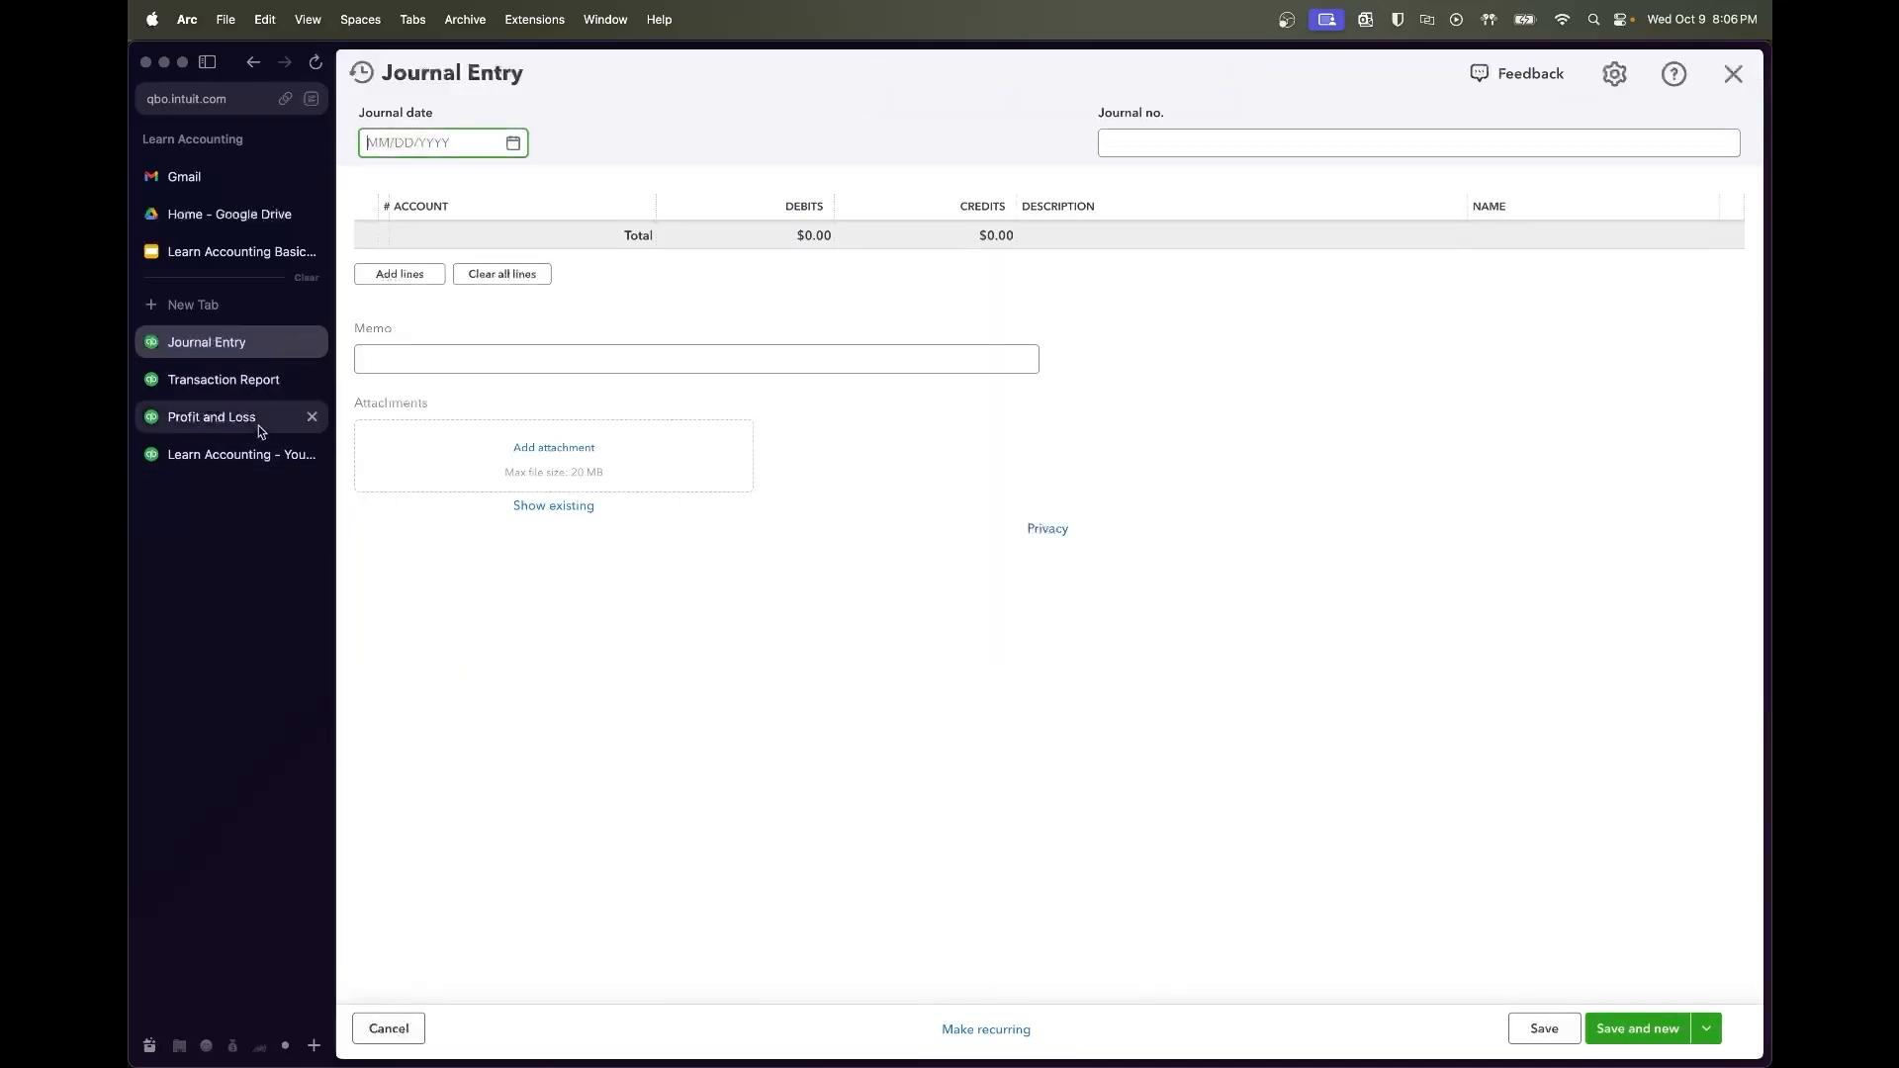
left_click(241, 386)
left_click(212, 343)
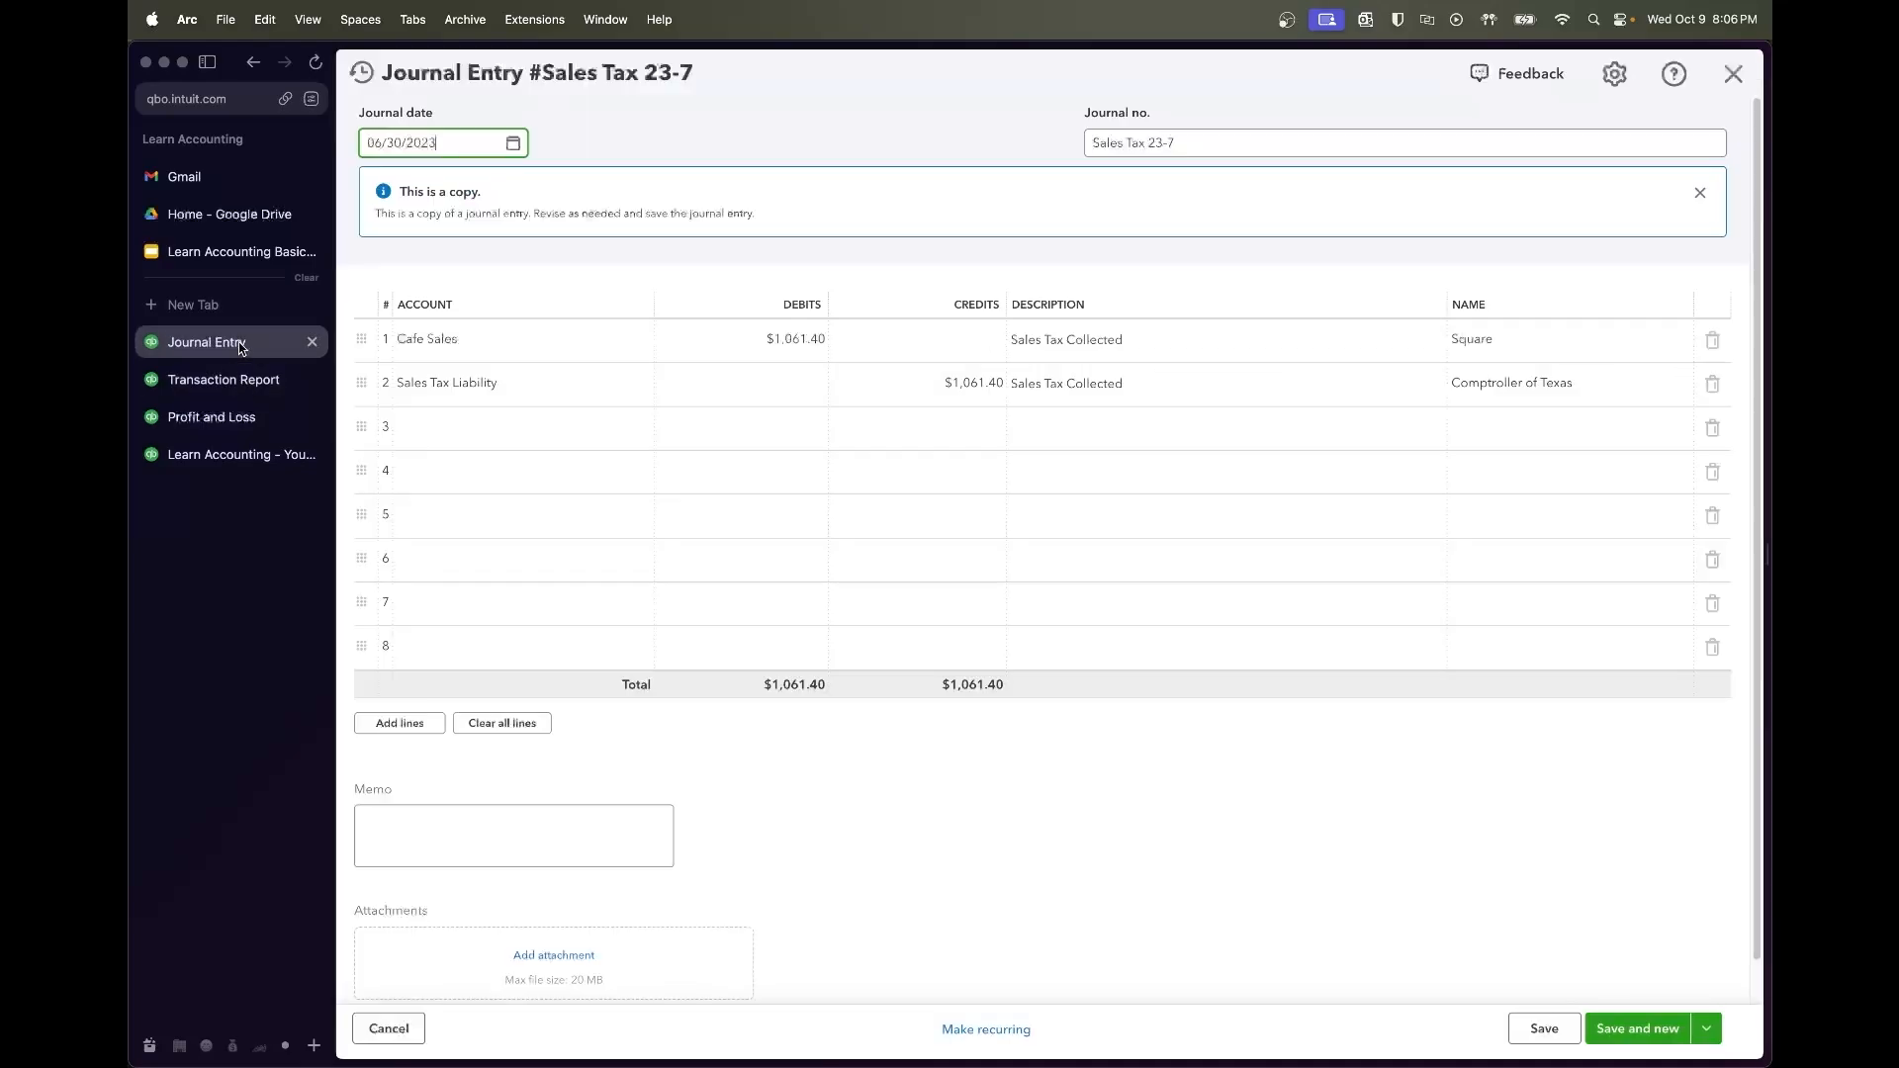
left_click(759, 327)
type("12")
type("31.31a")
key("BackSpace")
key("super+a")
key("super+c")
left_click(877, 393)
key("super+v")
key("Tab")
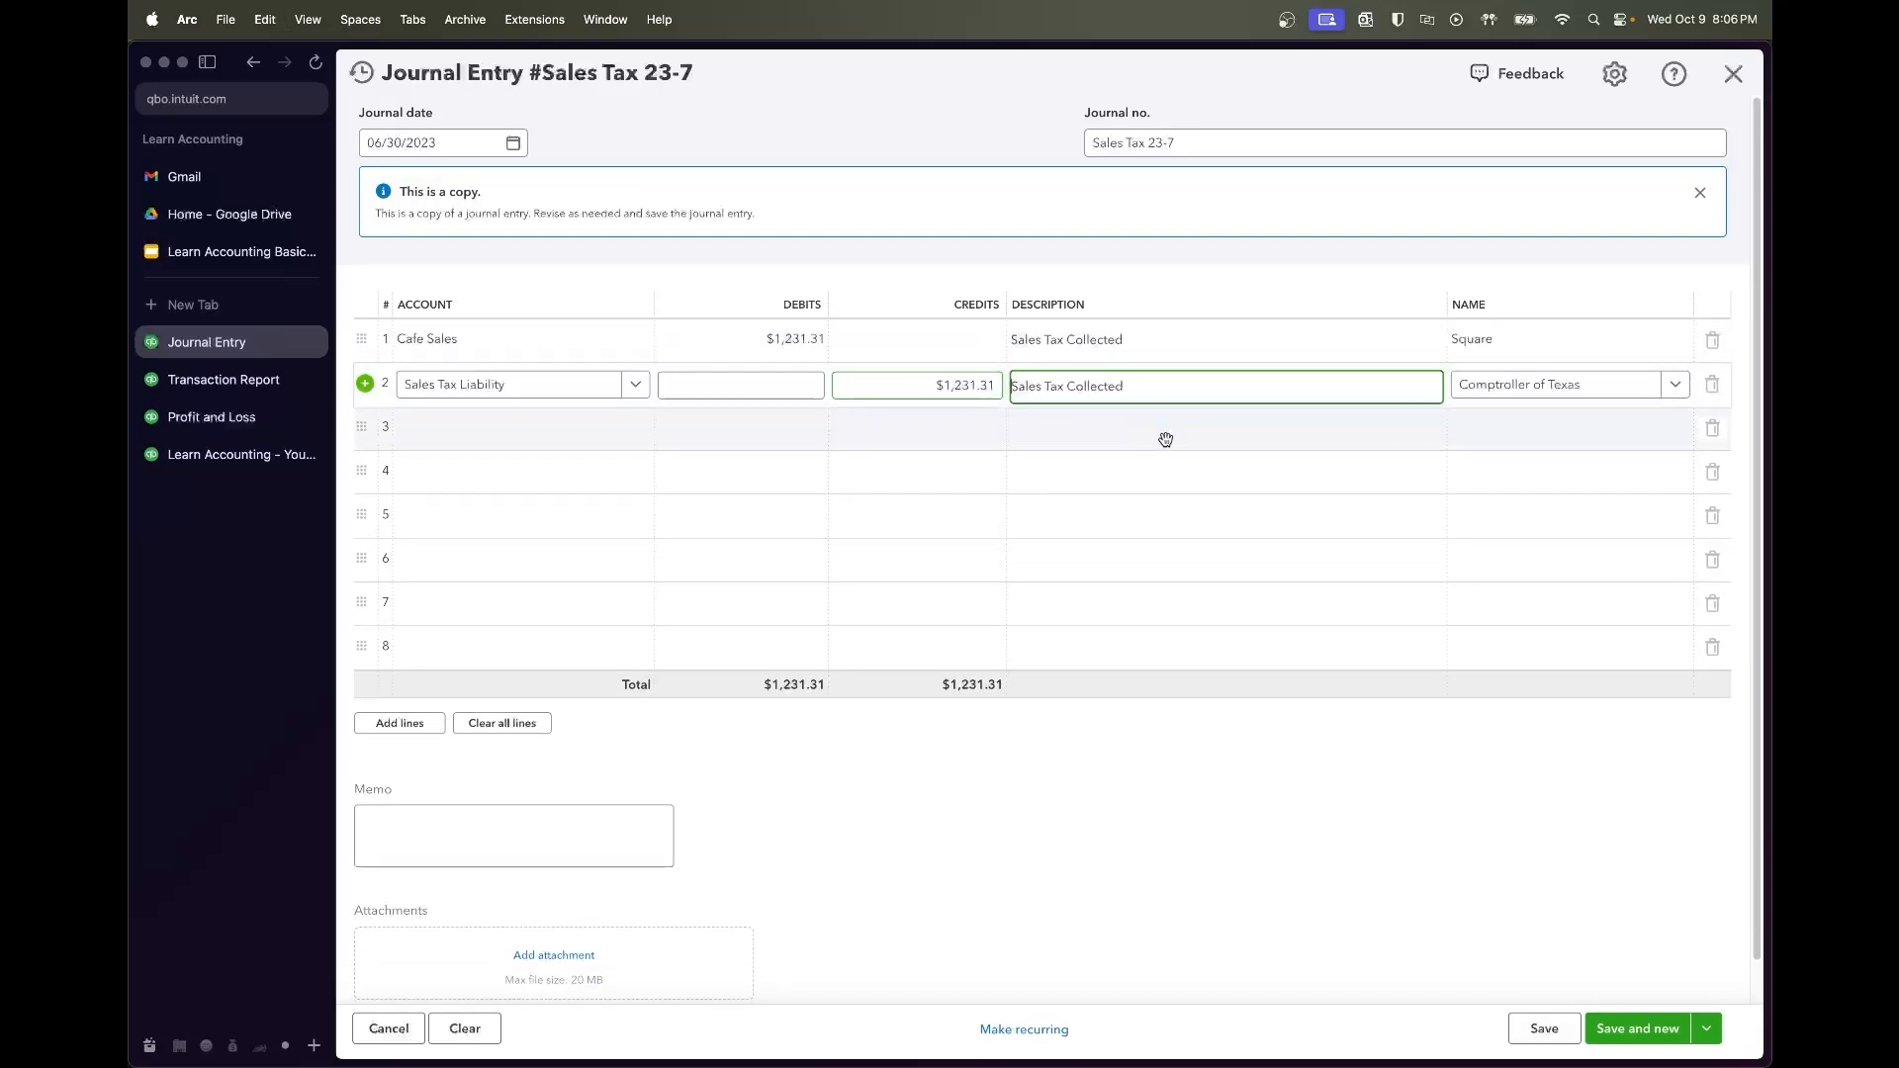
Date Sales Tax 23-7 07/31/2023, save it, and close the journal entry
left_click(513, 144)
left_click(560, 194)
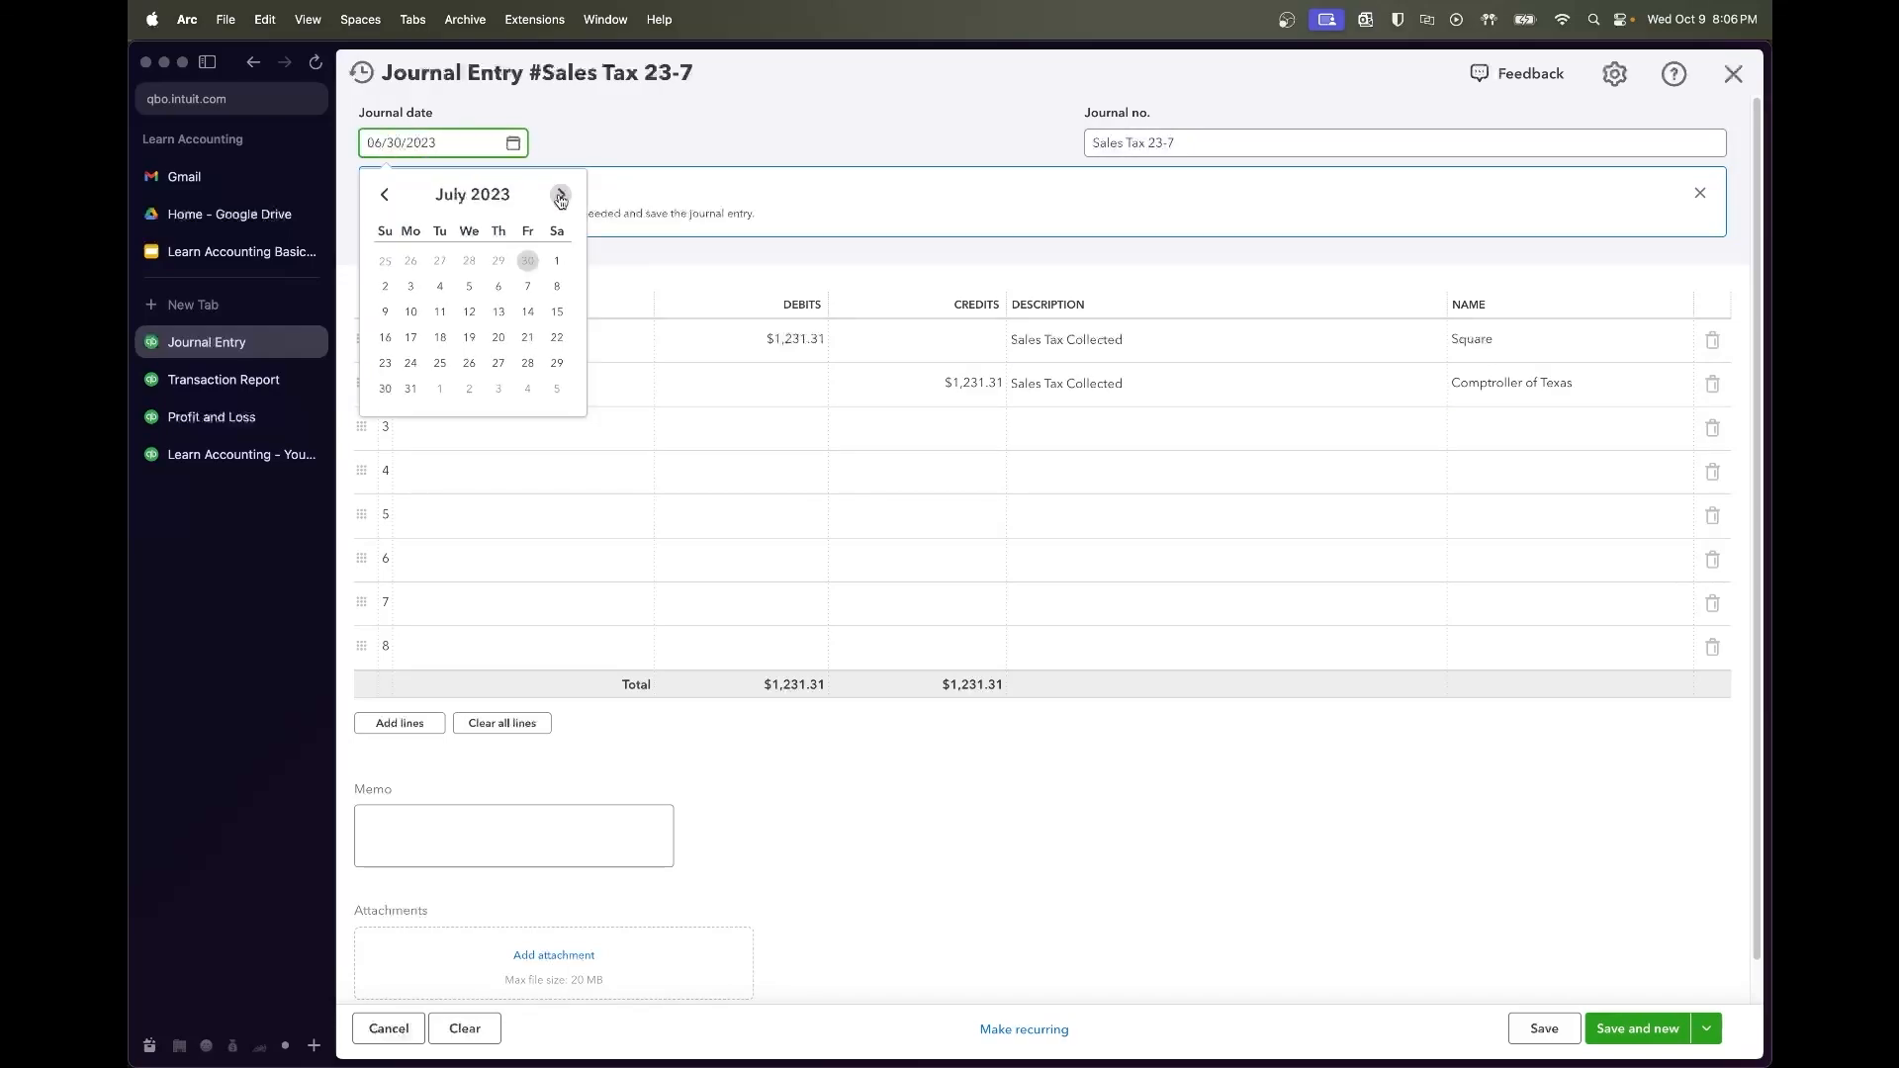
left_click(412, 389)
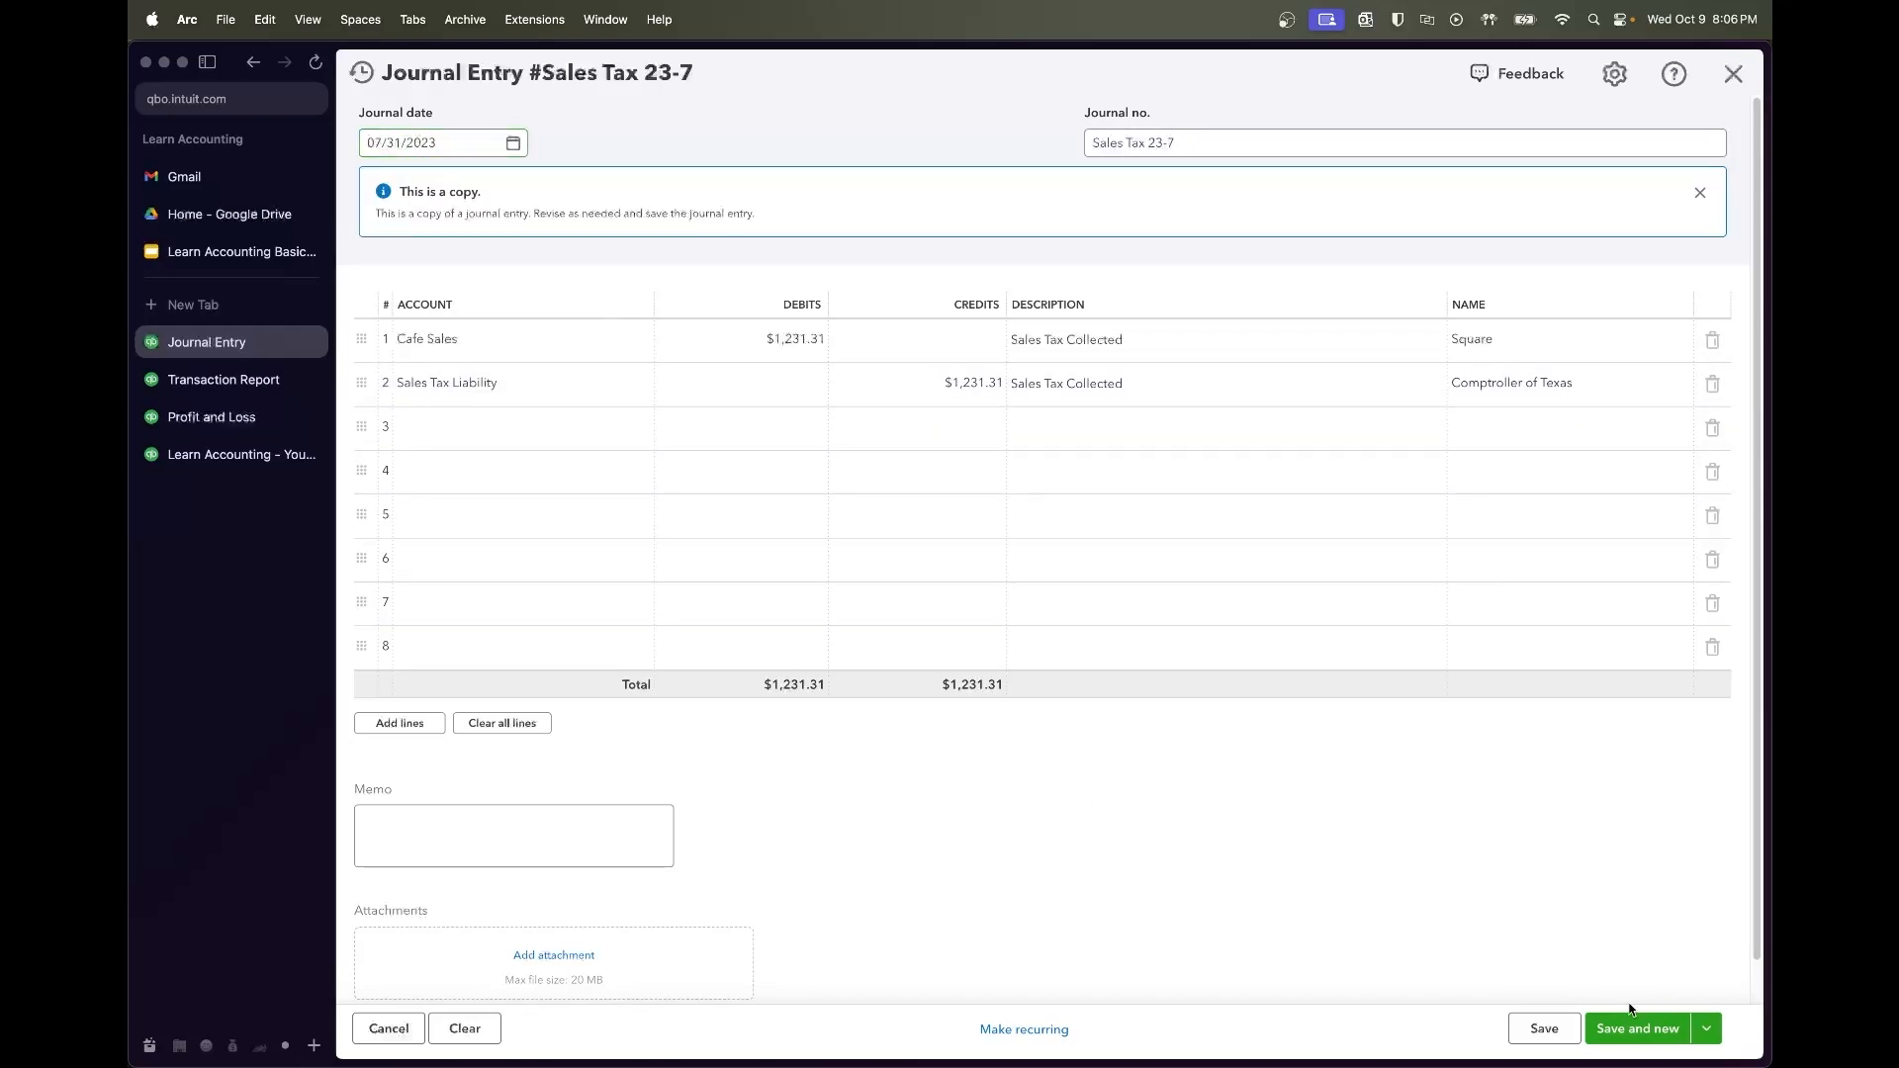
left_click(1562, 1024)
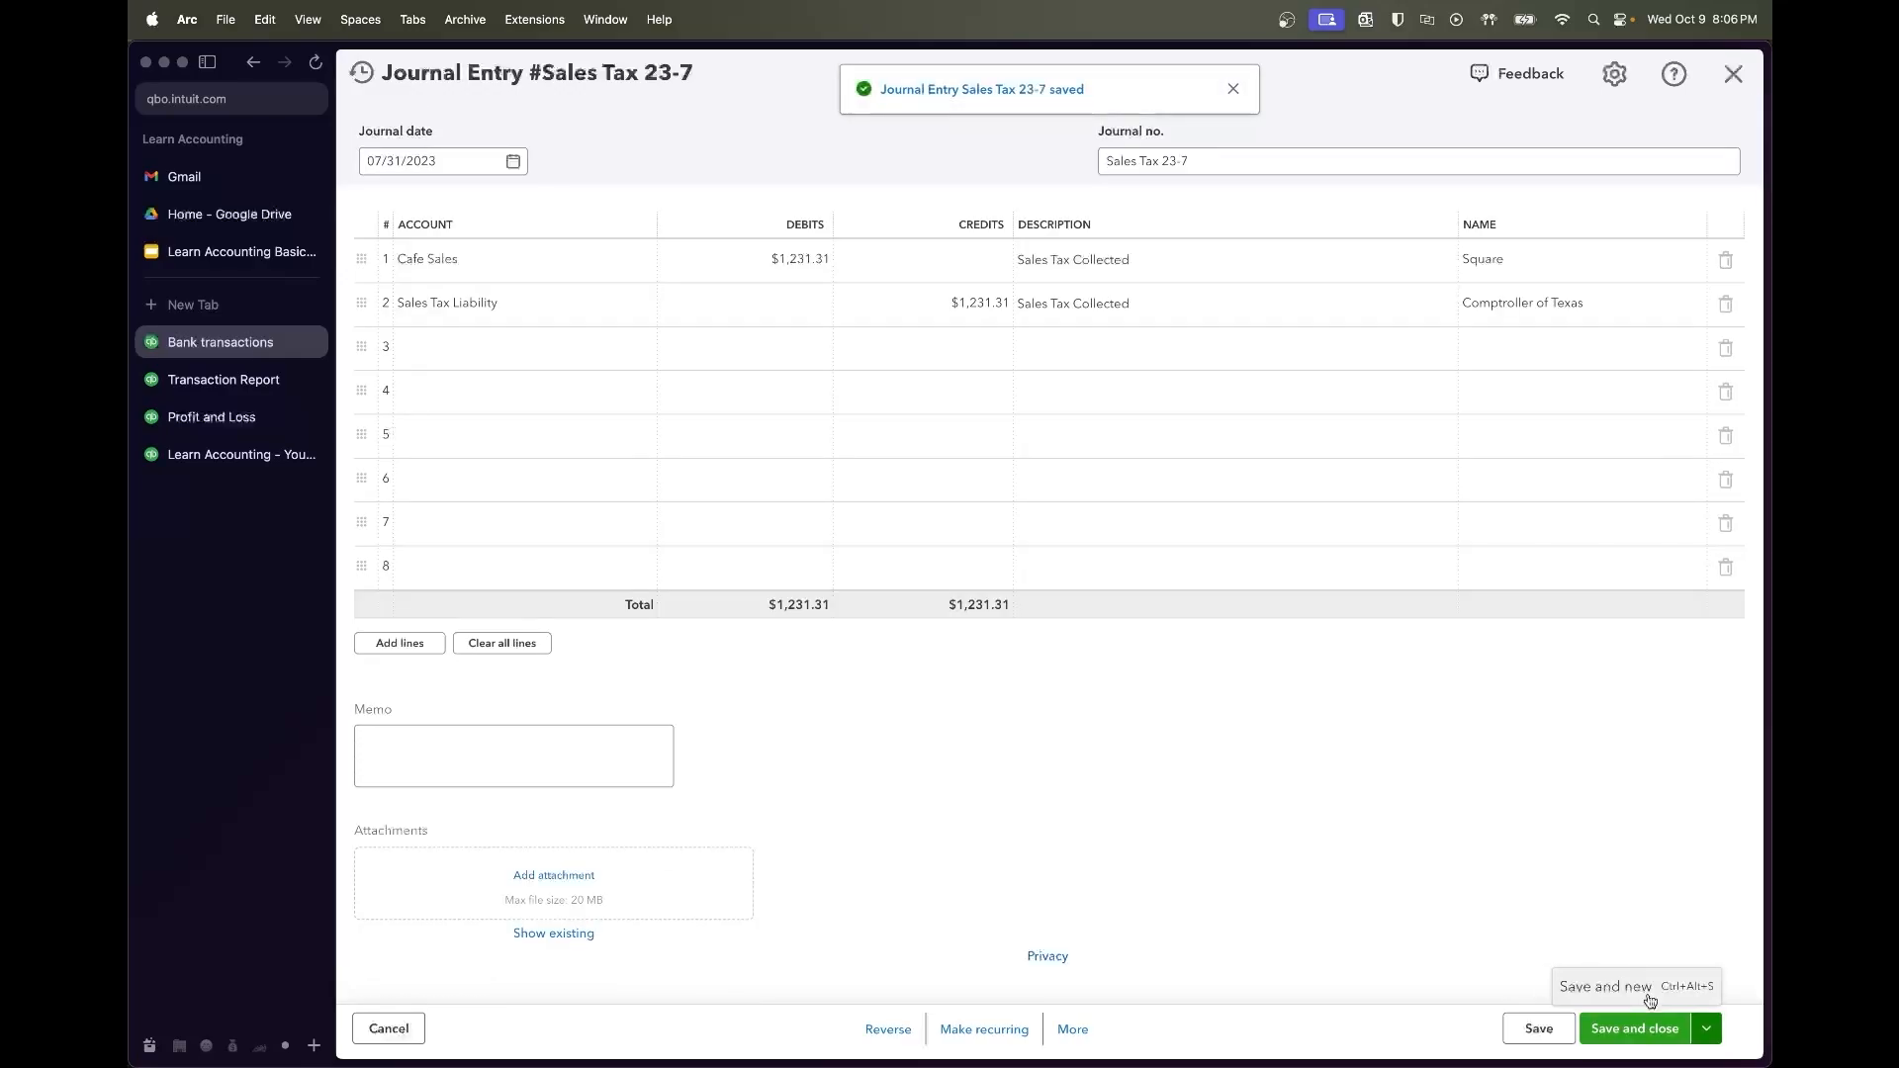
left_click(1733, 75)
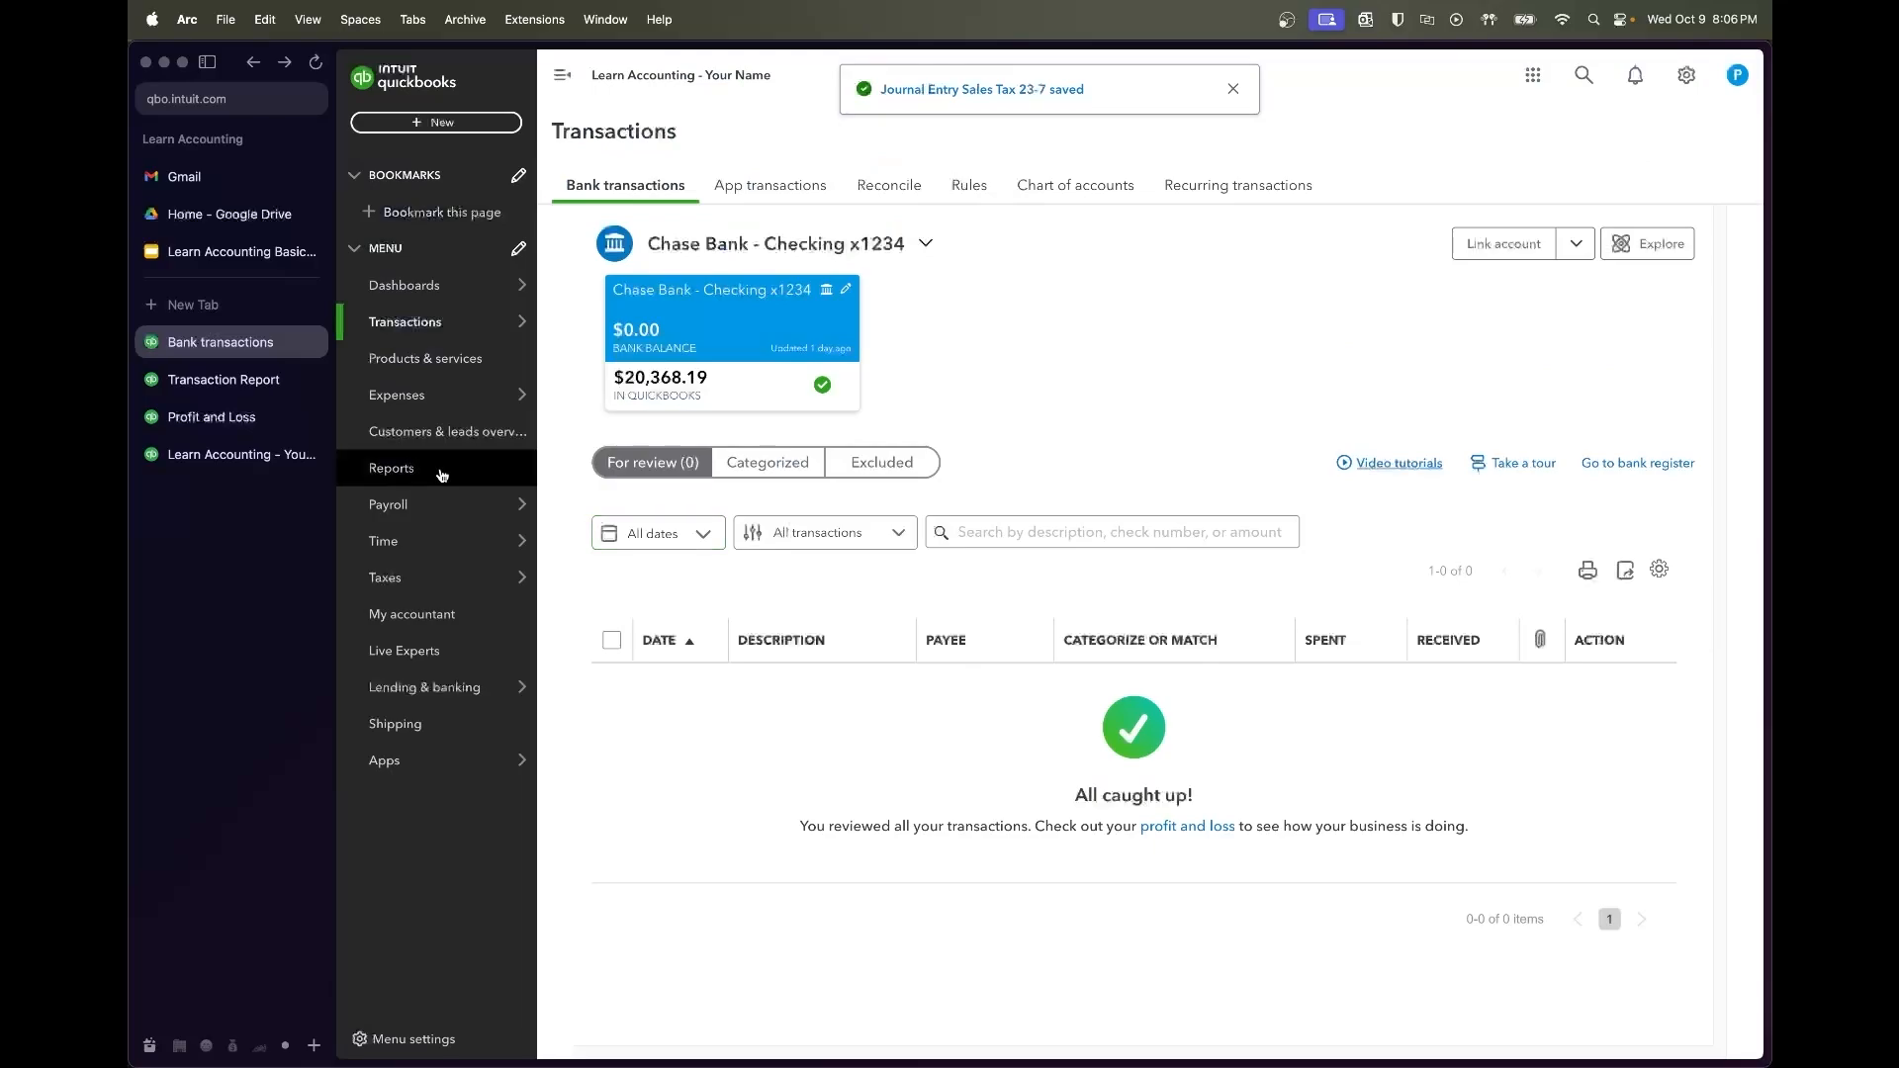
Refresh the Transaction Report to confirm Sales Tax 23-7 at $1,231.31 brings the balance to $0.00
left_click(206, 390)
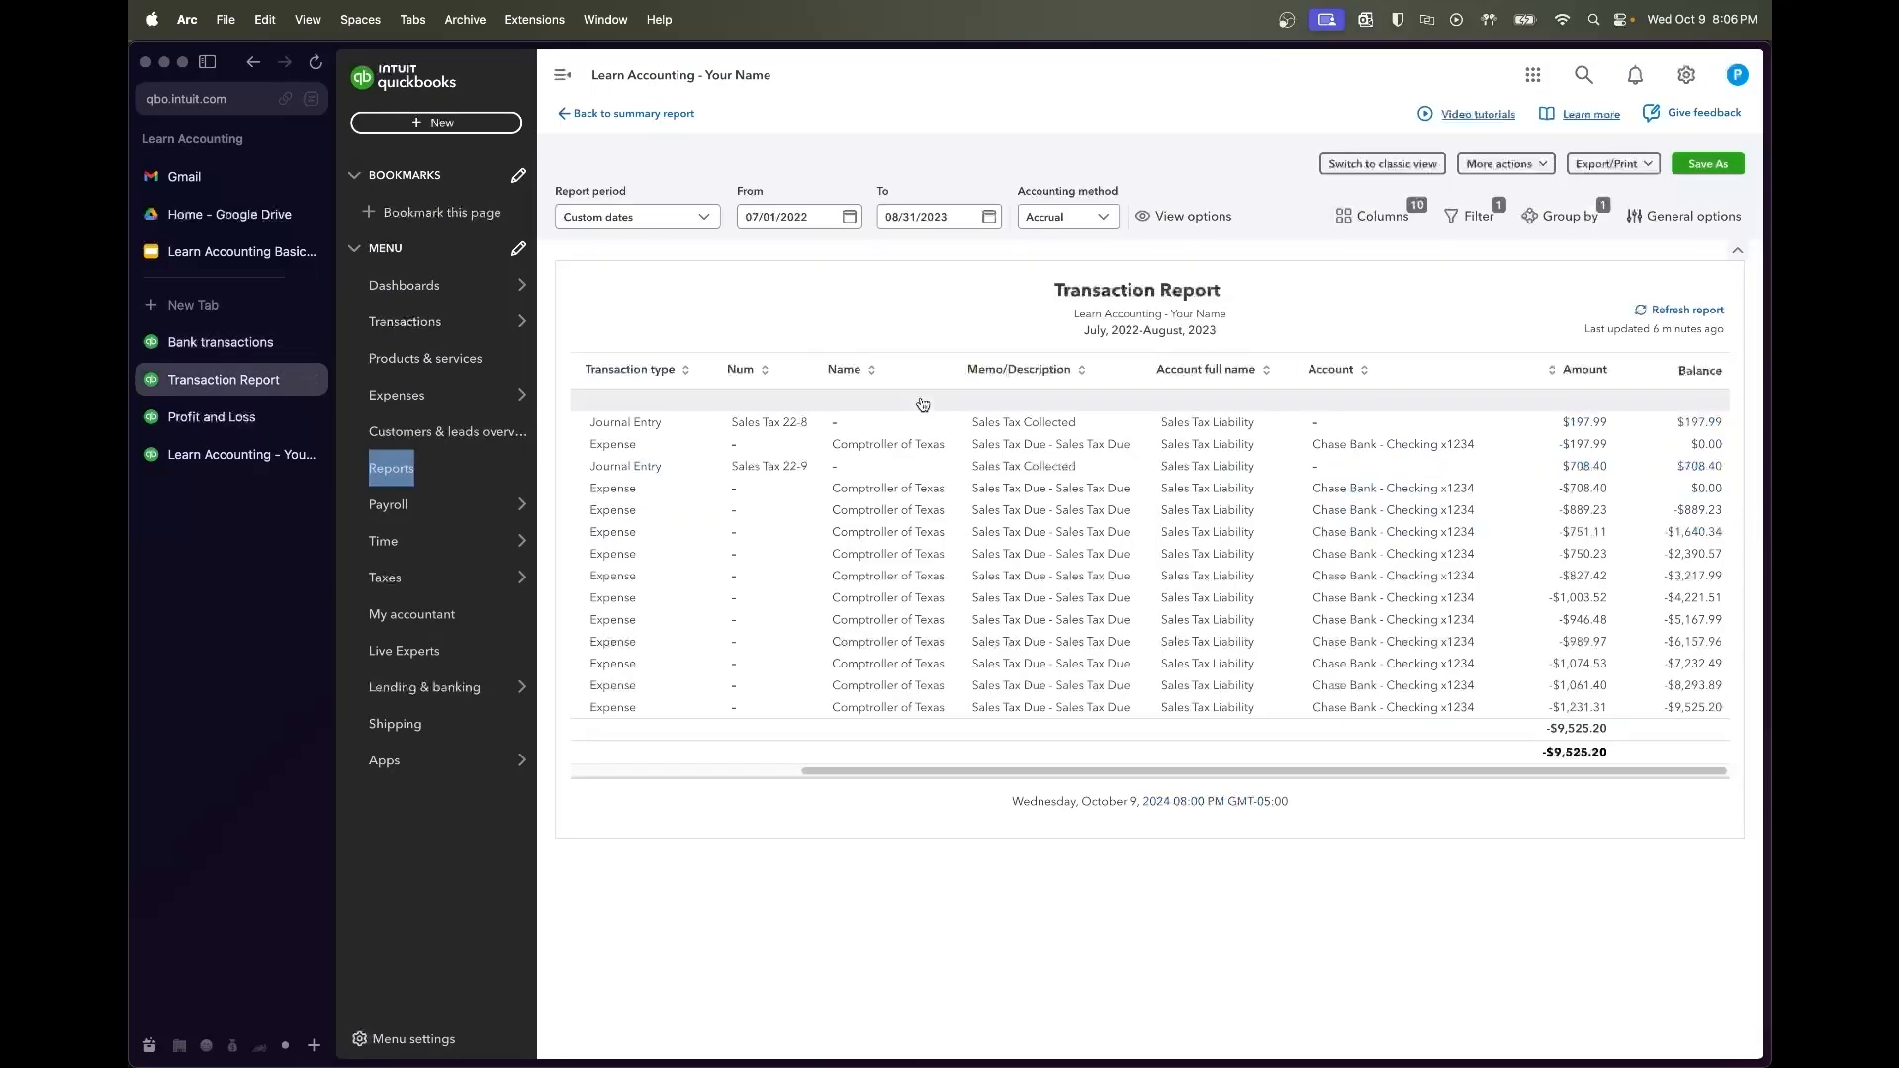
left_click(1685, 310)
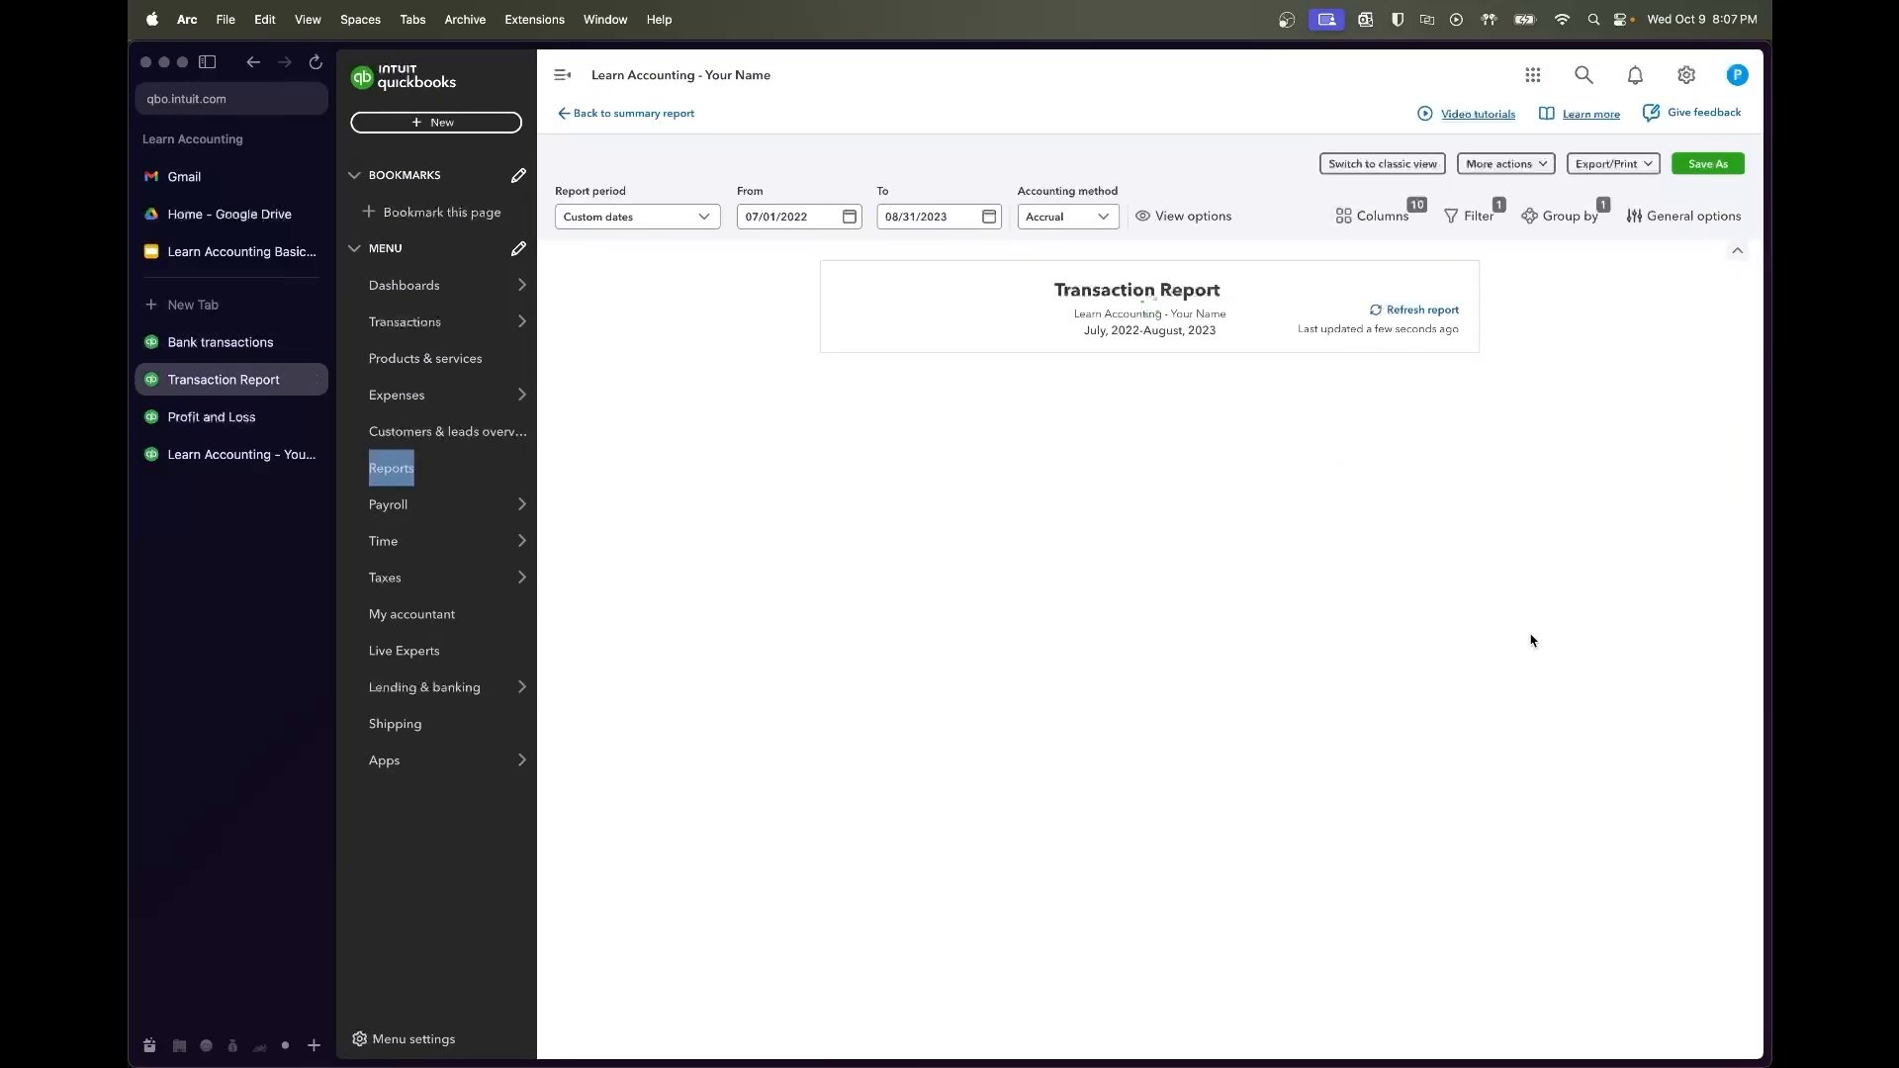
scroll(1531, 641, "right", 5)
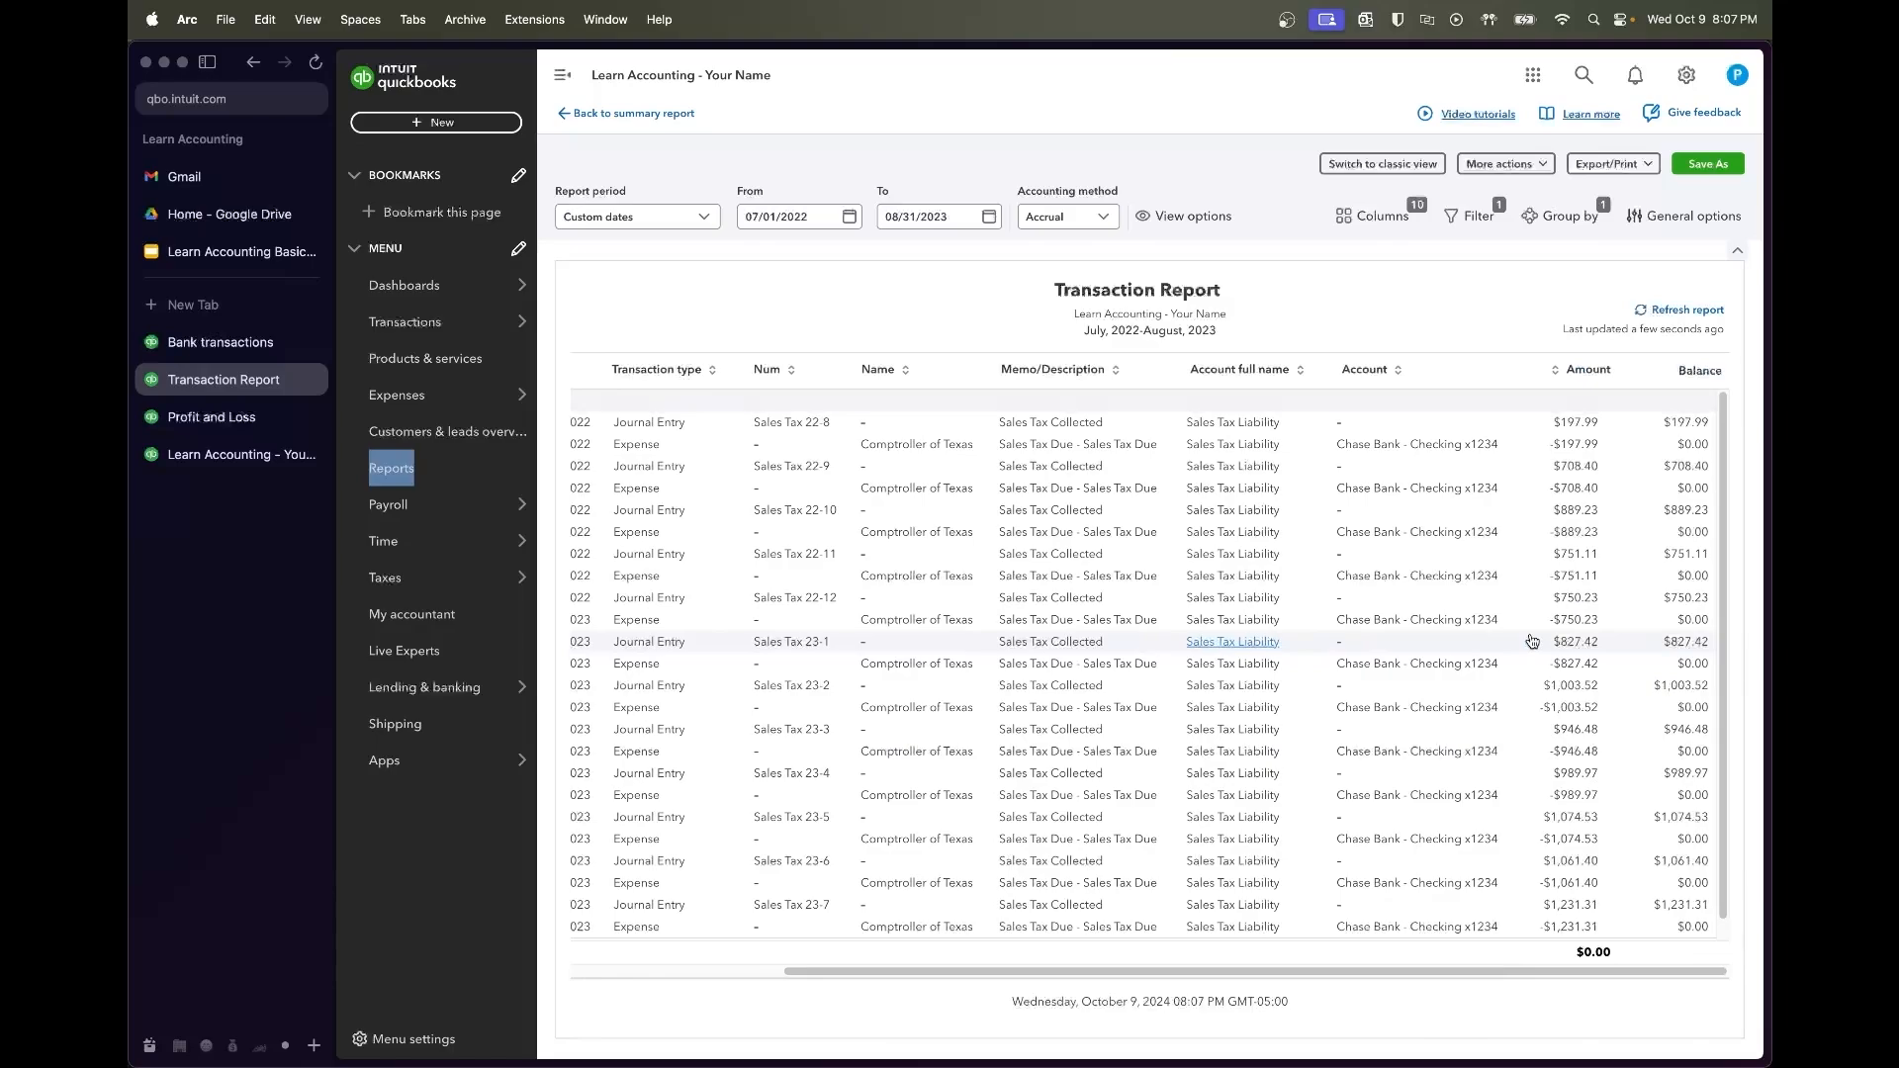
scroll(1531, 641, "down", 1)
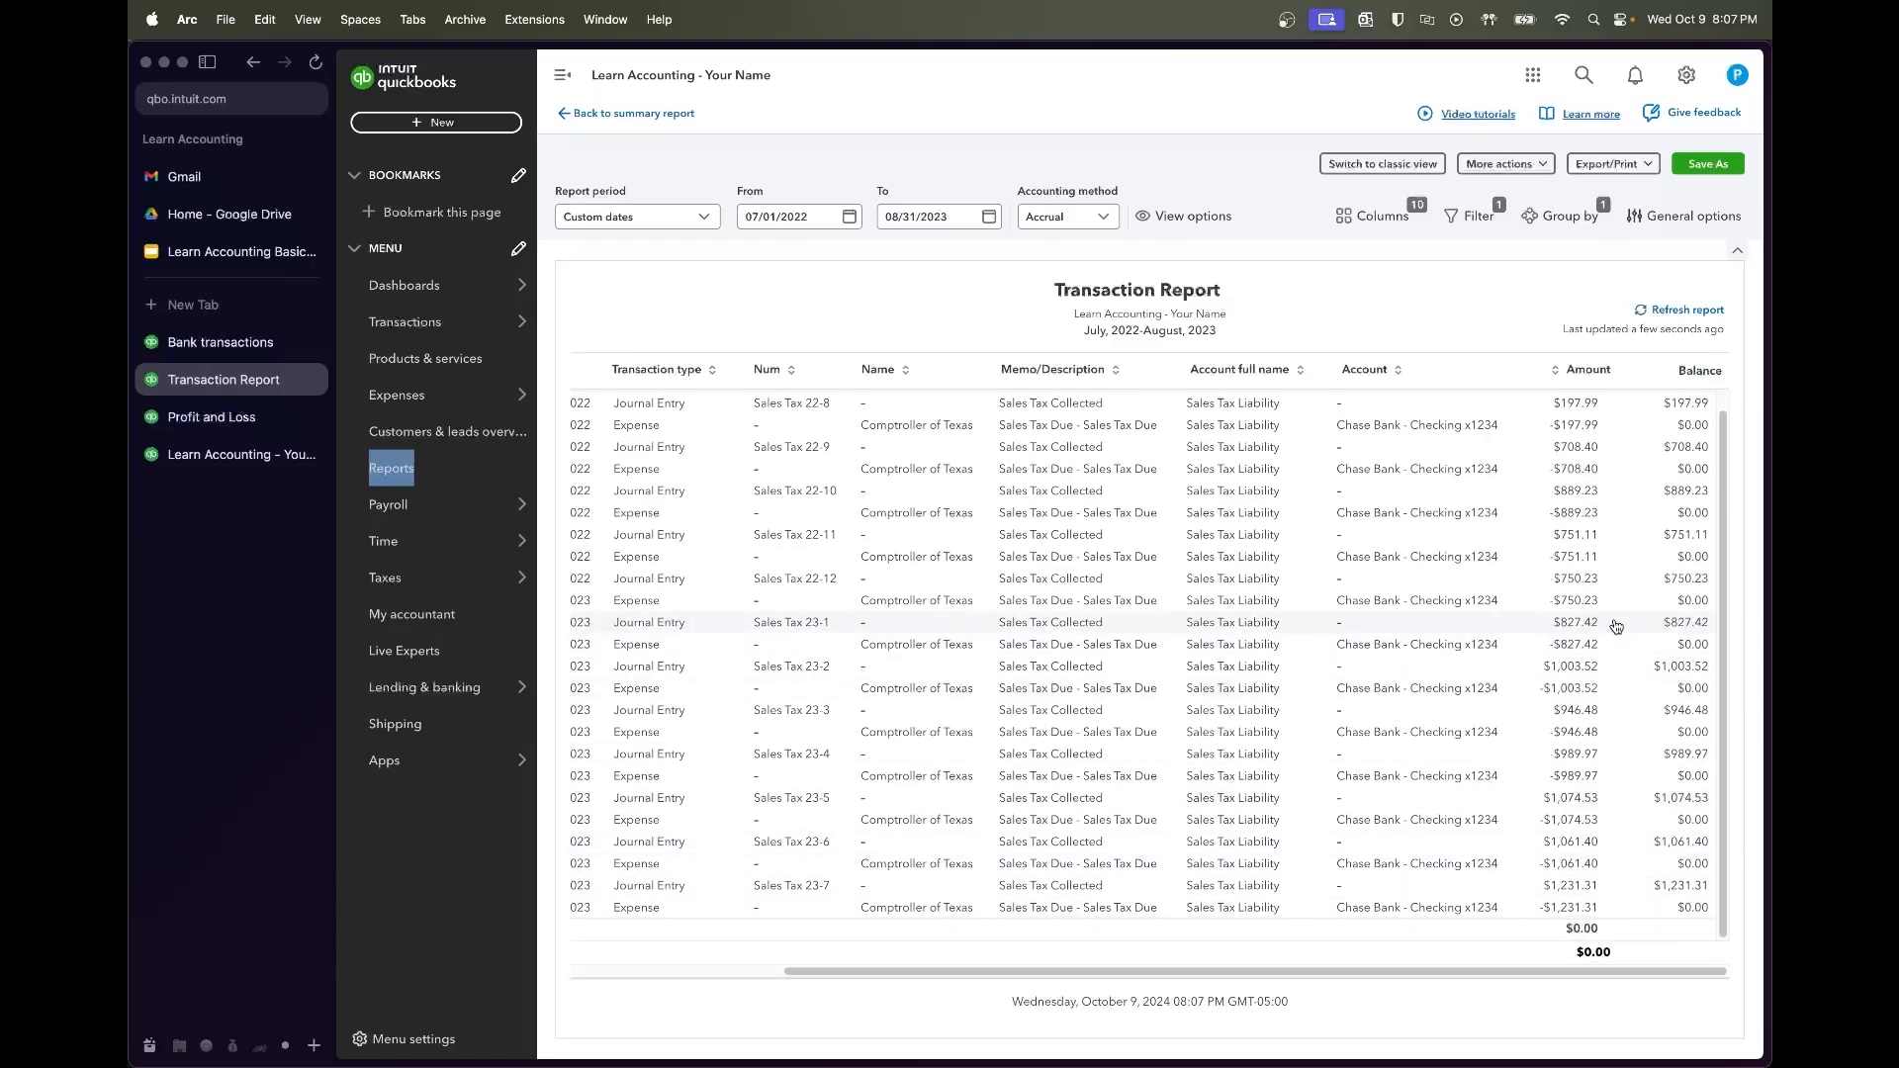
scroll(1615, 529, "up", 1)
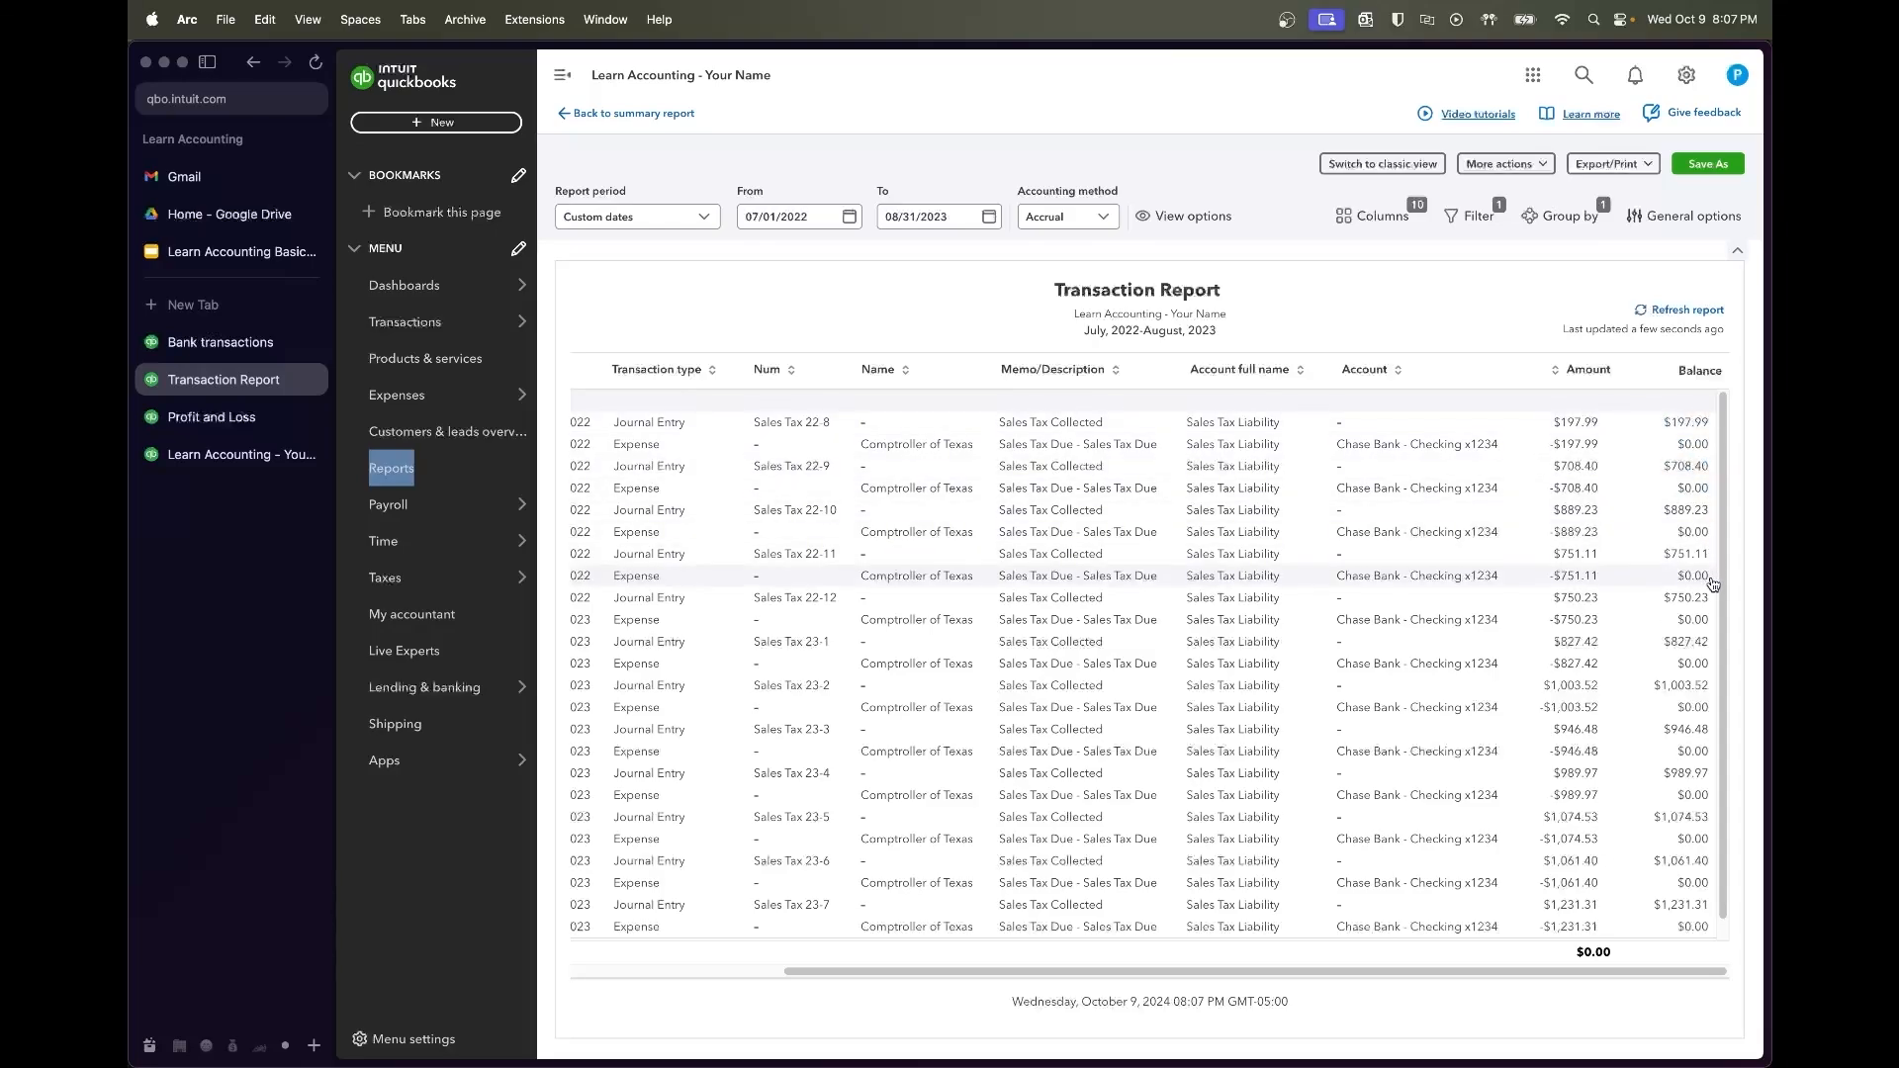
scroll(1716, 693, "down", 1)
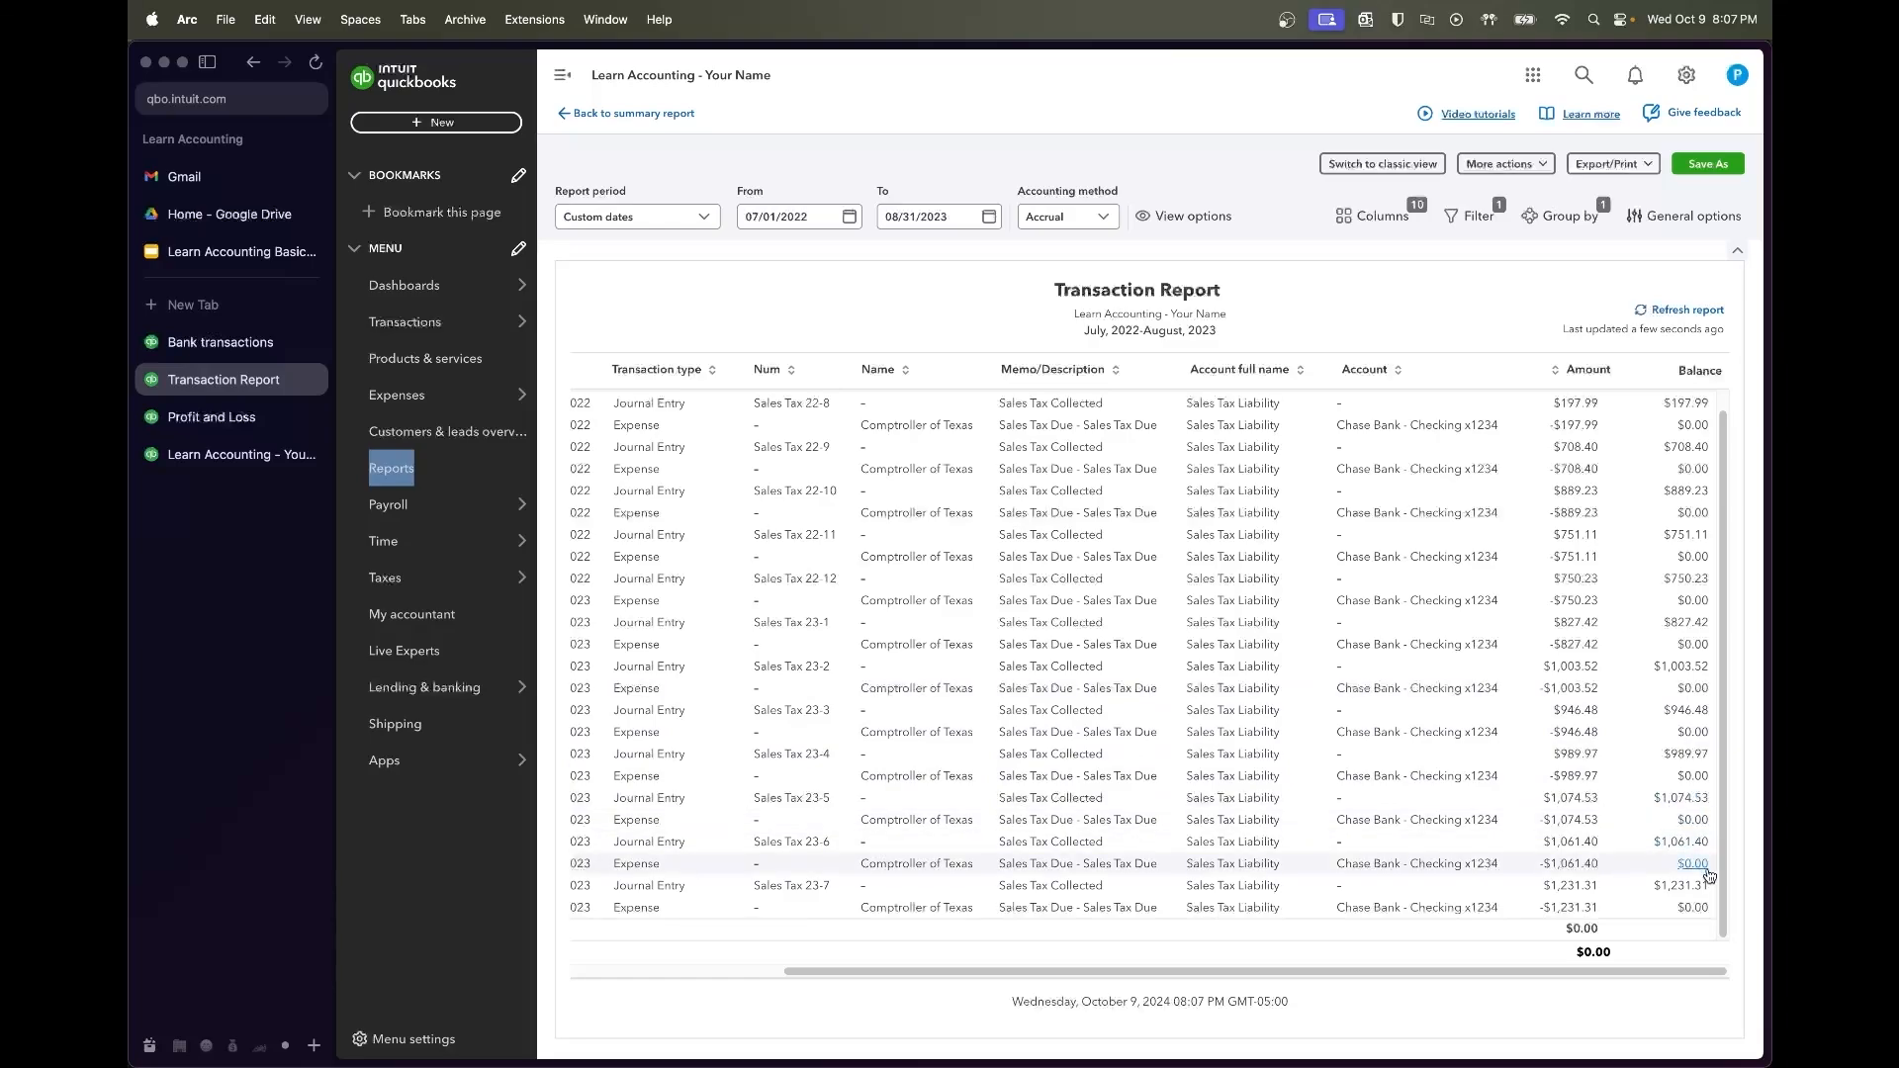
Open the August 31, 2023 Balance Sheet and check Sales Tax Liability shows 0.00
left_click(633, 113)
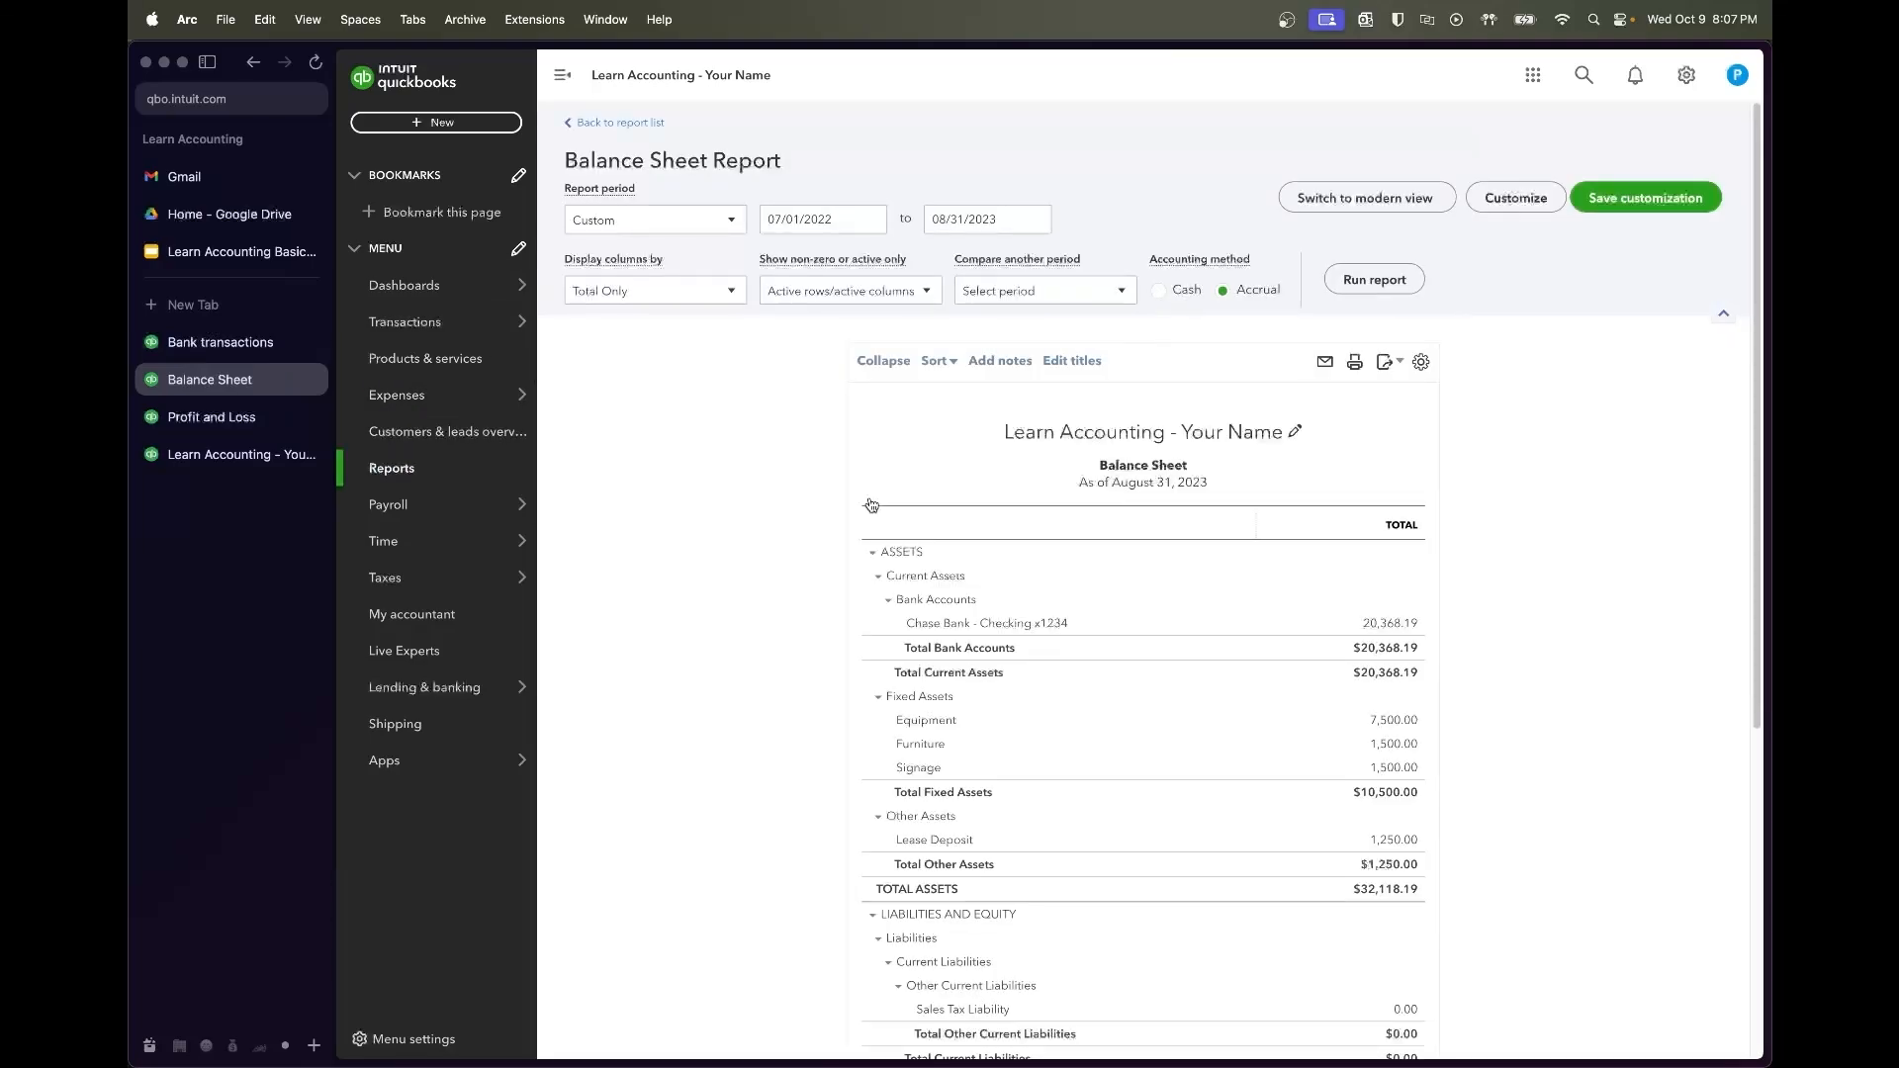
scroll(788, 843, "down", 5)
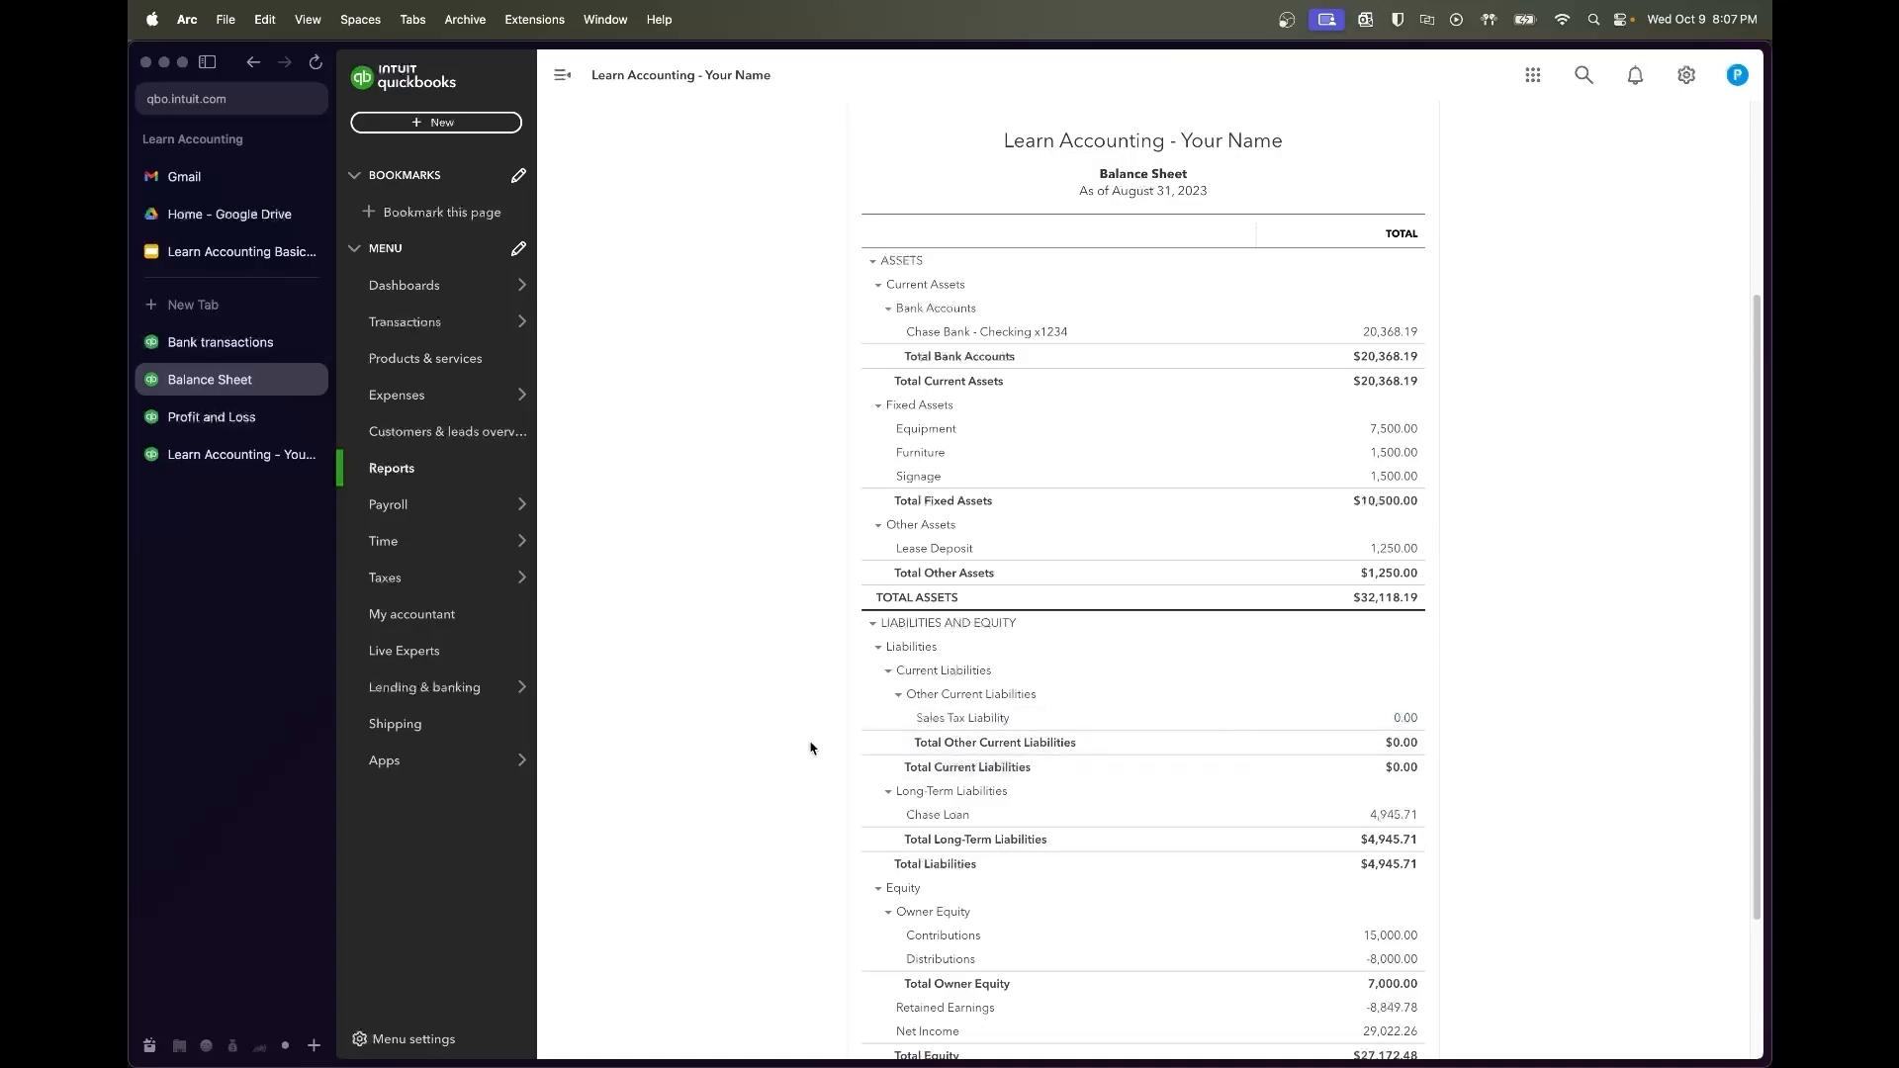
Rerun the monthly Profit and Loss and review total income of $160,553.99 across the columns
left_click(249, 433)
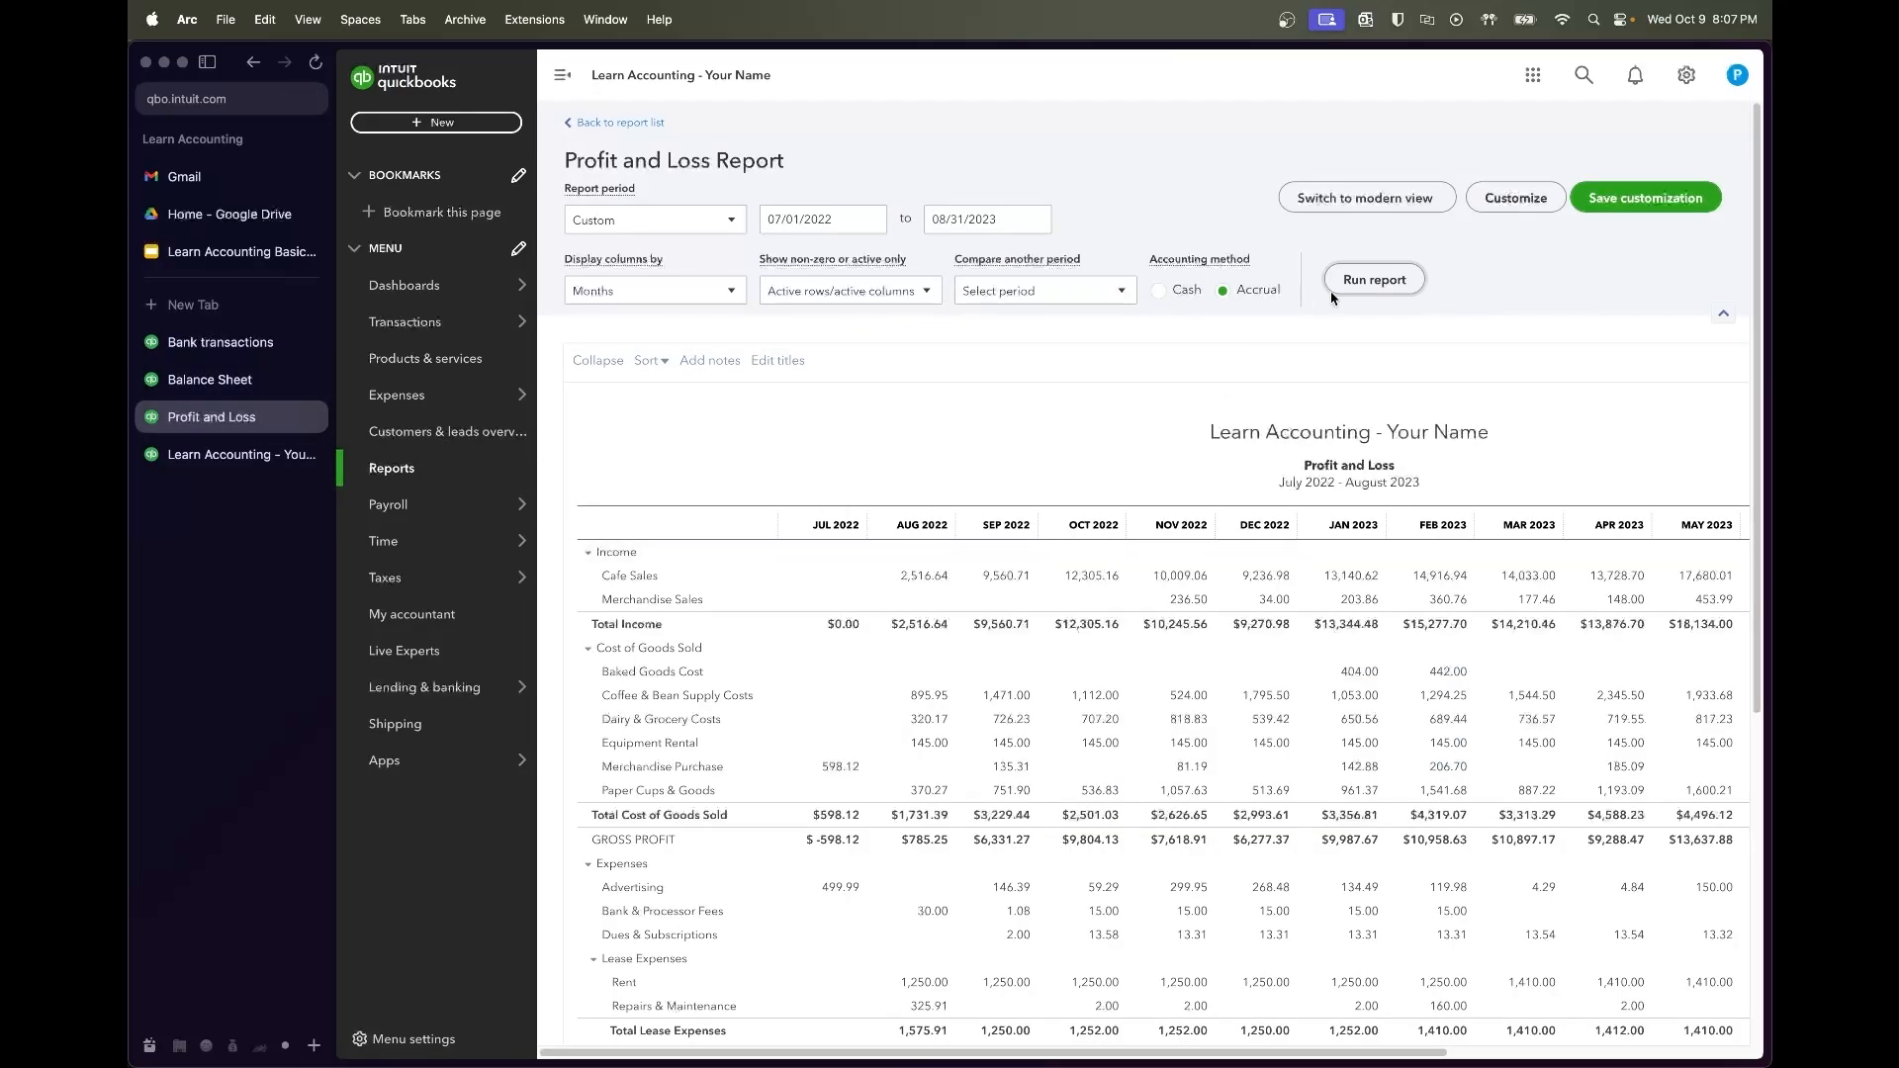
left_click(1363, 281)
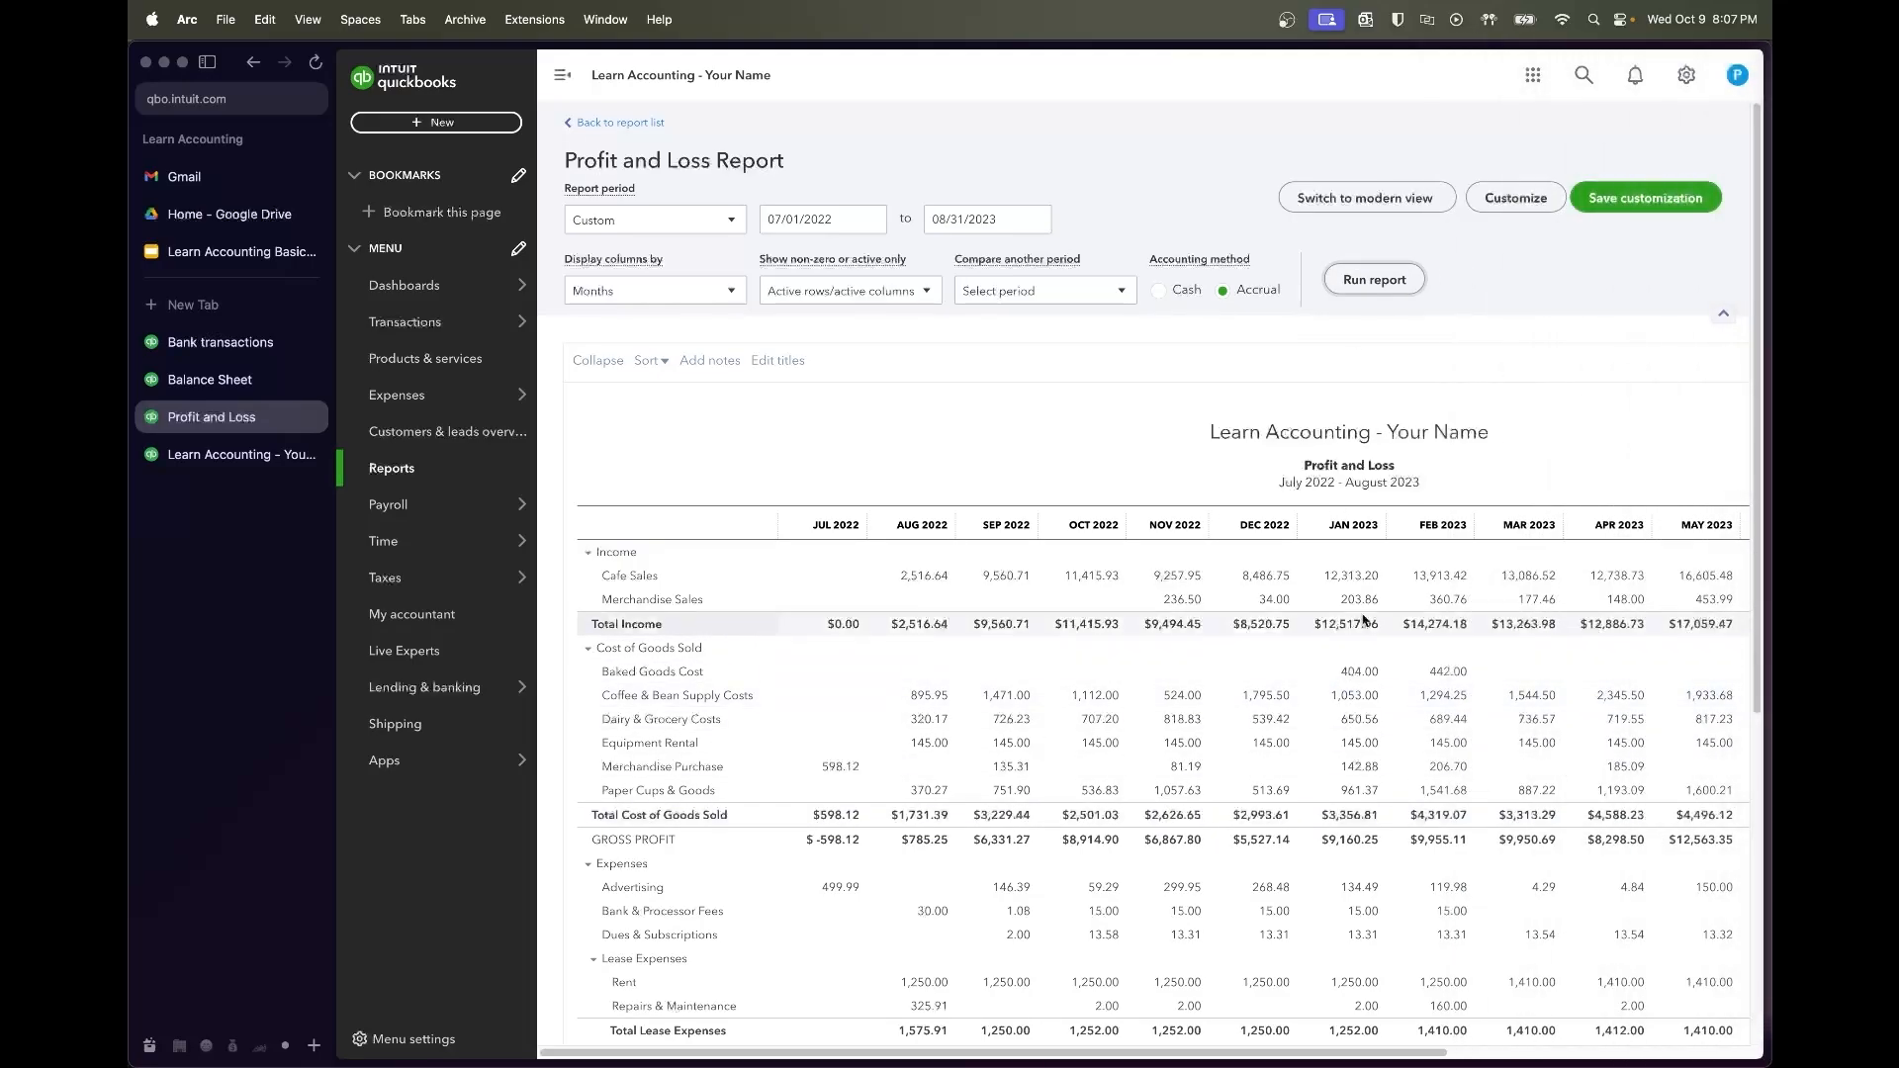
scroll(1363, 620, "right", 3)
scroll(1363, 620, "right", 5)
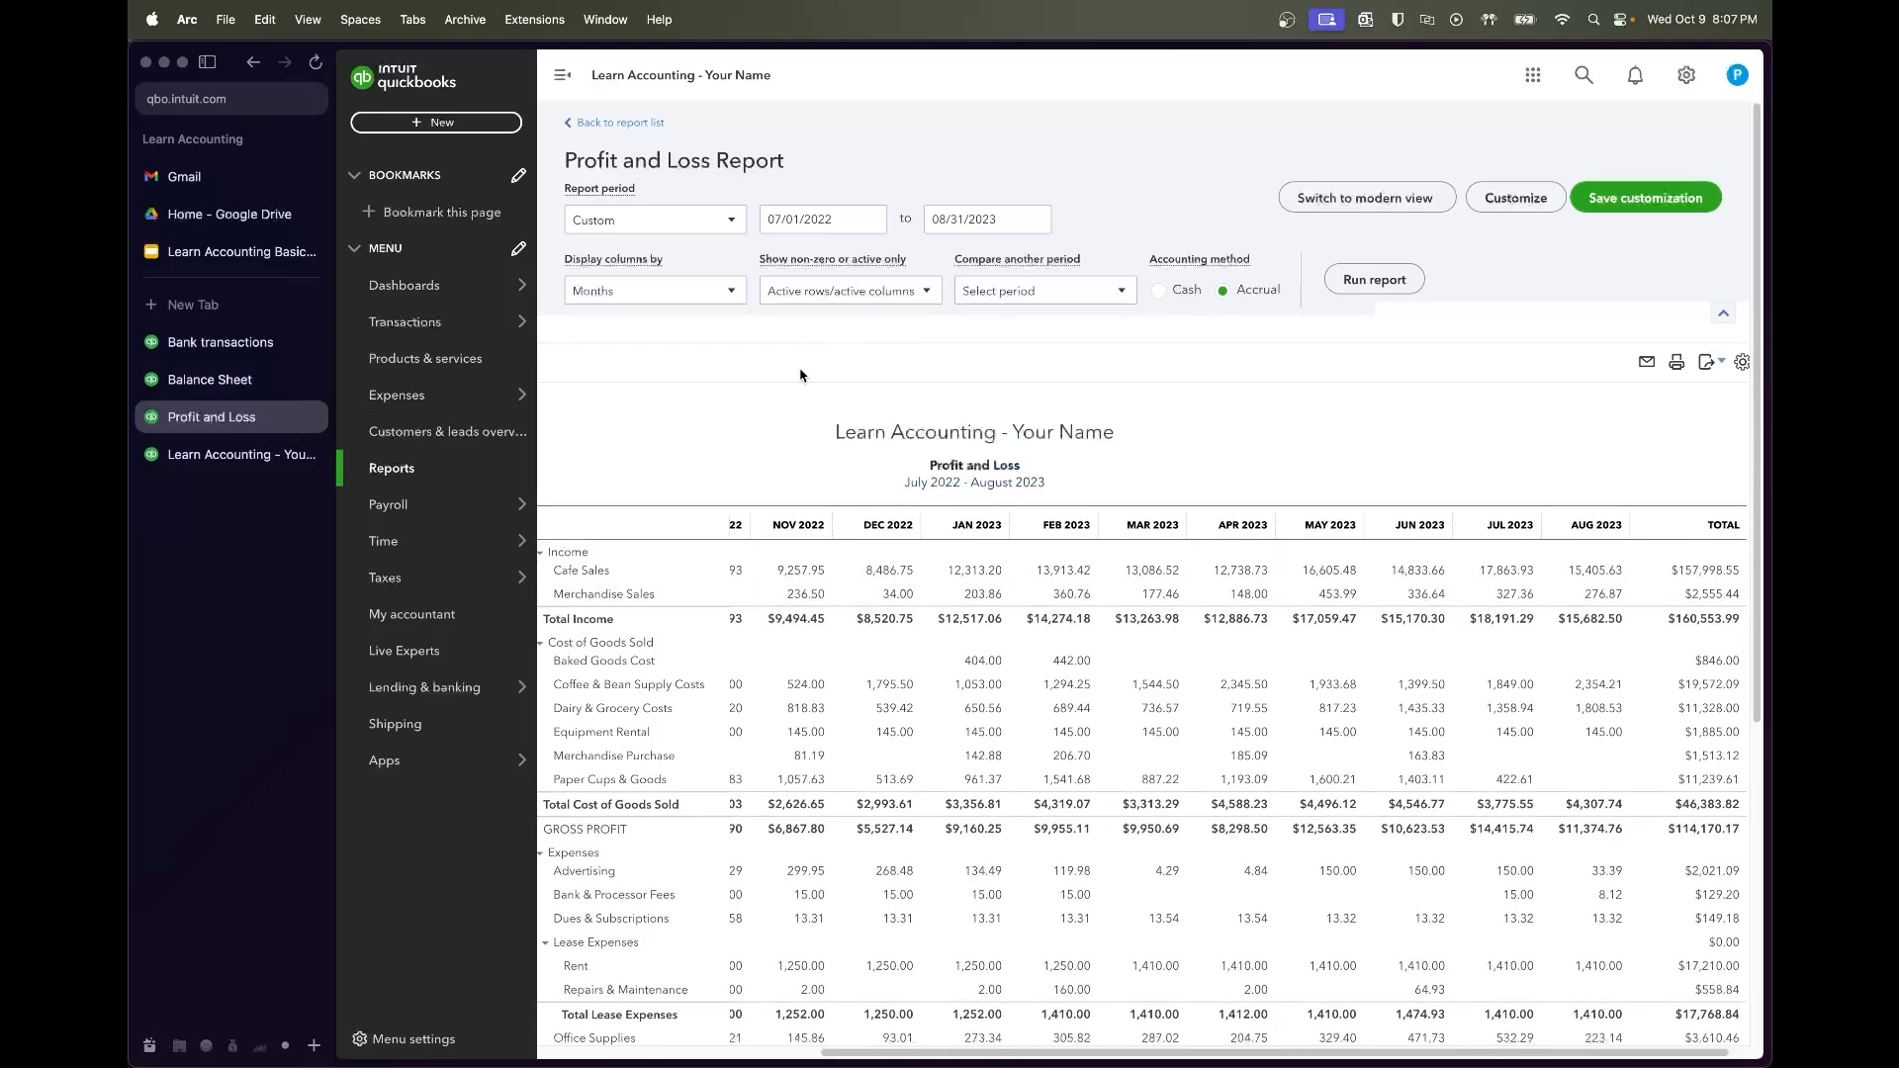
scroll(1092, 469, "down", 7)
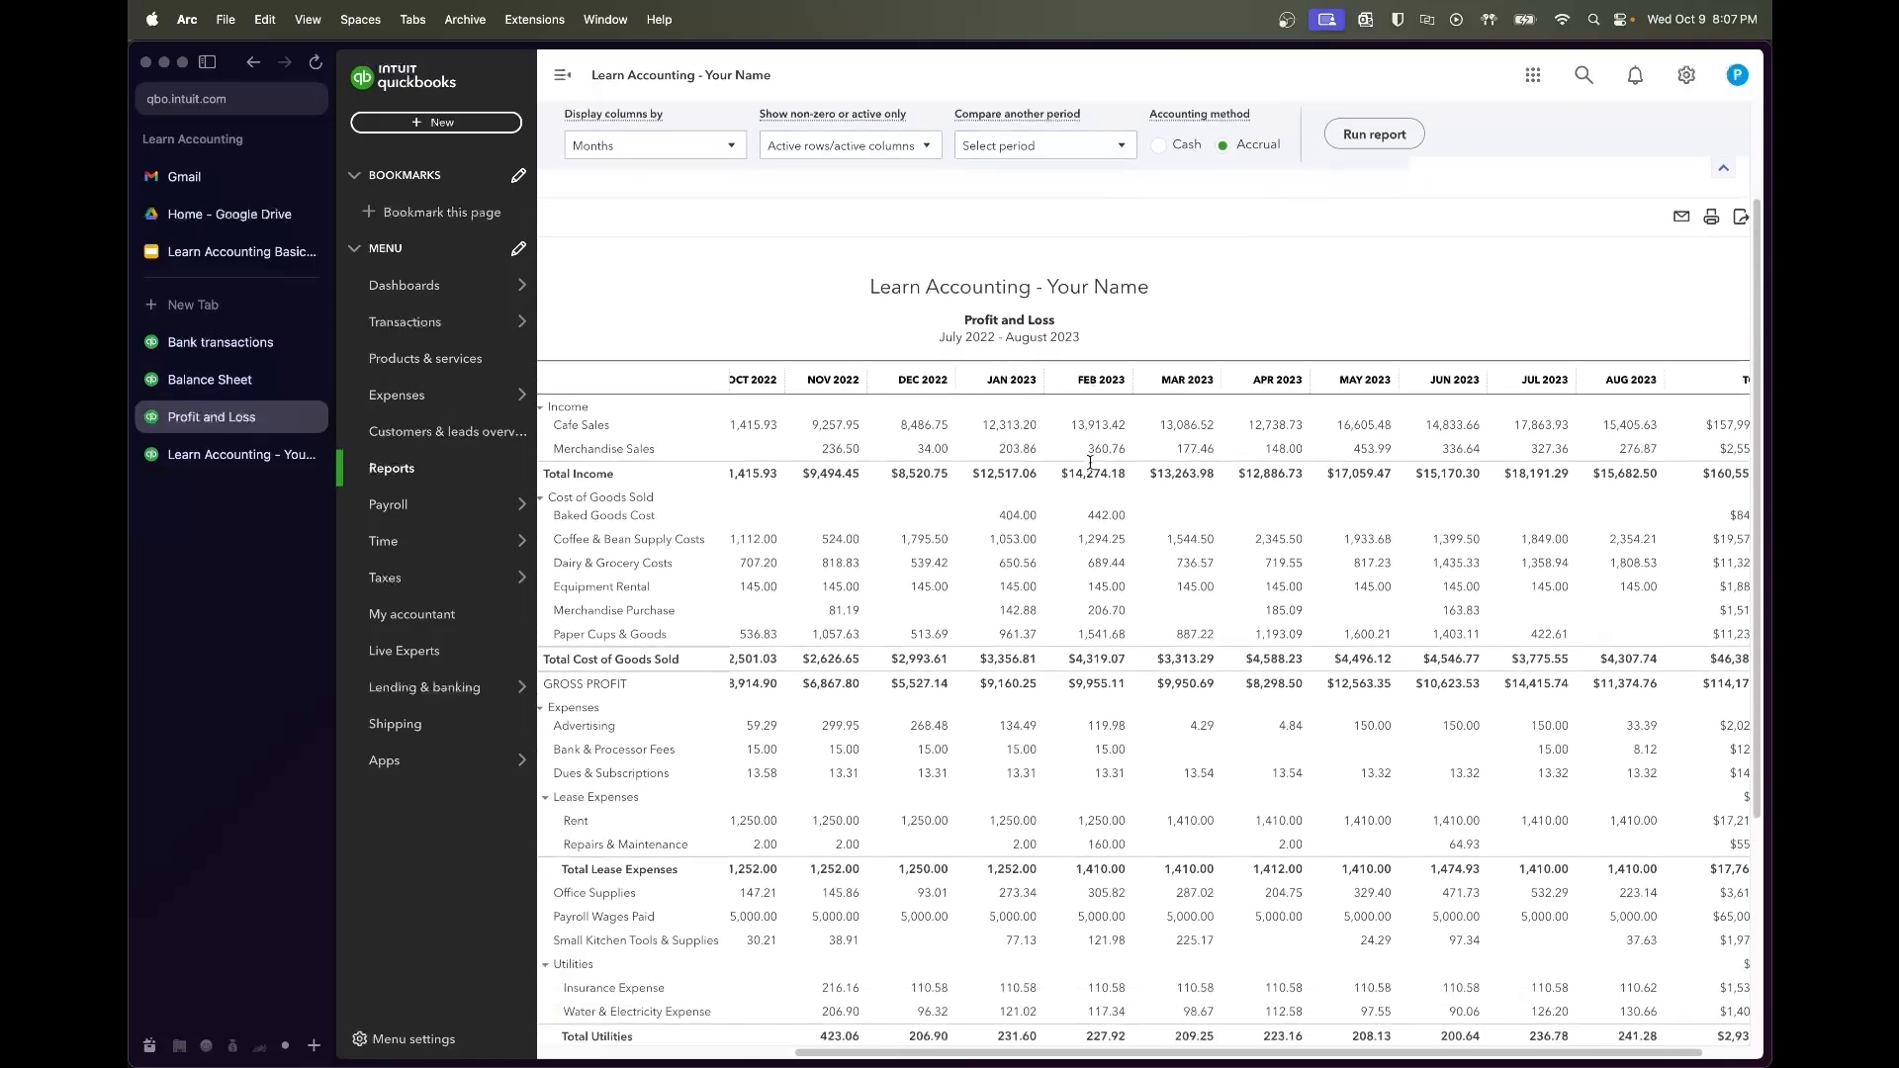
scroll(1092, 469, "down", 2)
scroll(1092, 469, "left", 3)
scroll(1092, 468, "up", 8)
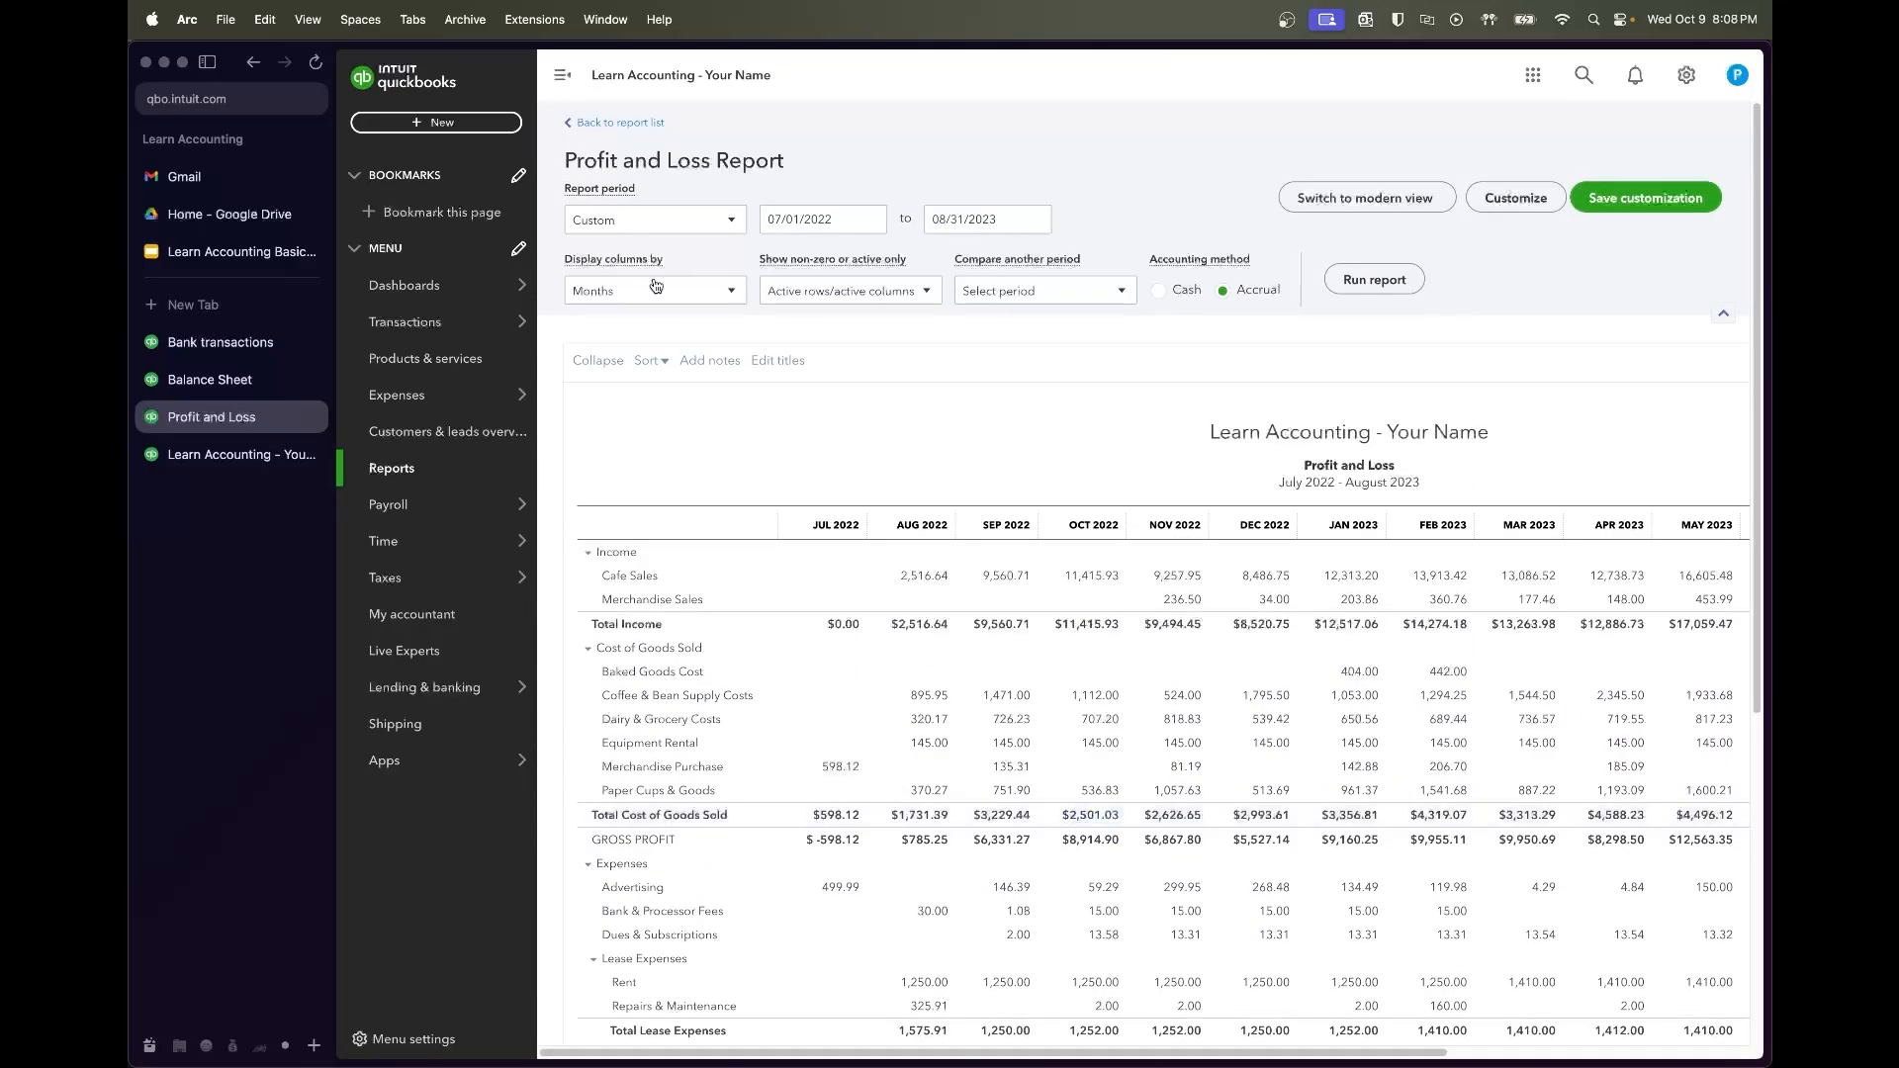
left_click(654, 284)
Regroup the Profit and Loss columns by Quarters, rerun it, and review the quarterly figures
left_click(644, 433)
left_click(1375, 281)
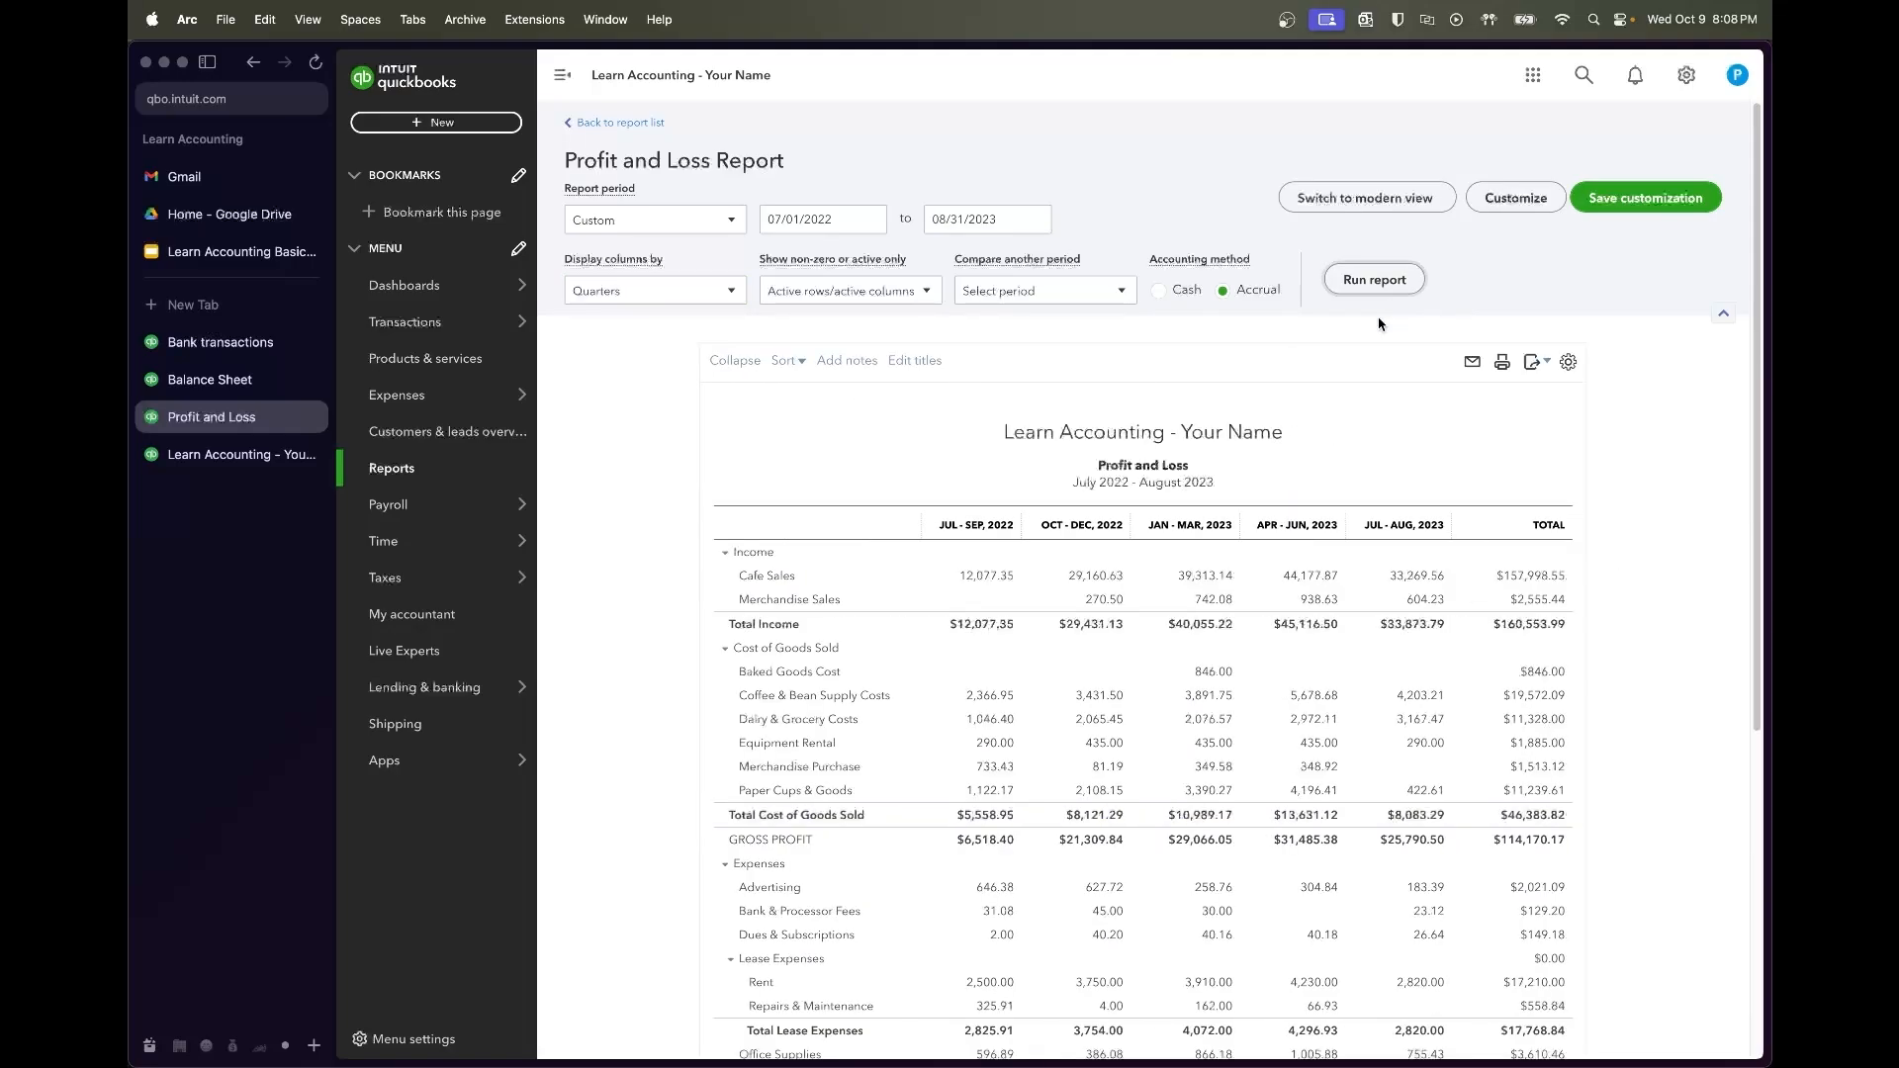
scroll(1582, 569, "down", 1)
scroll(1486, 563, "down", 2)
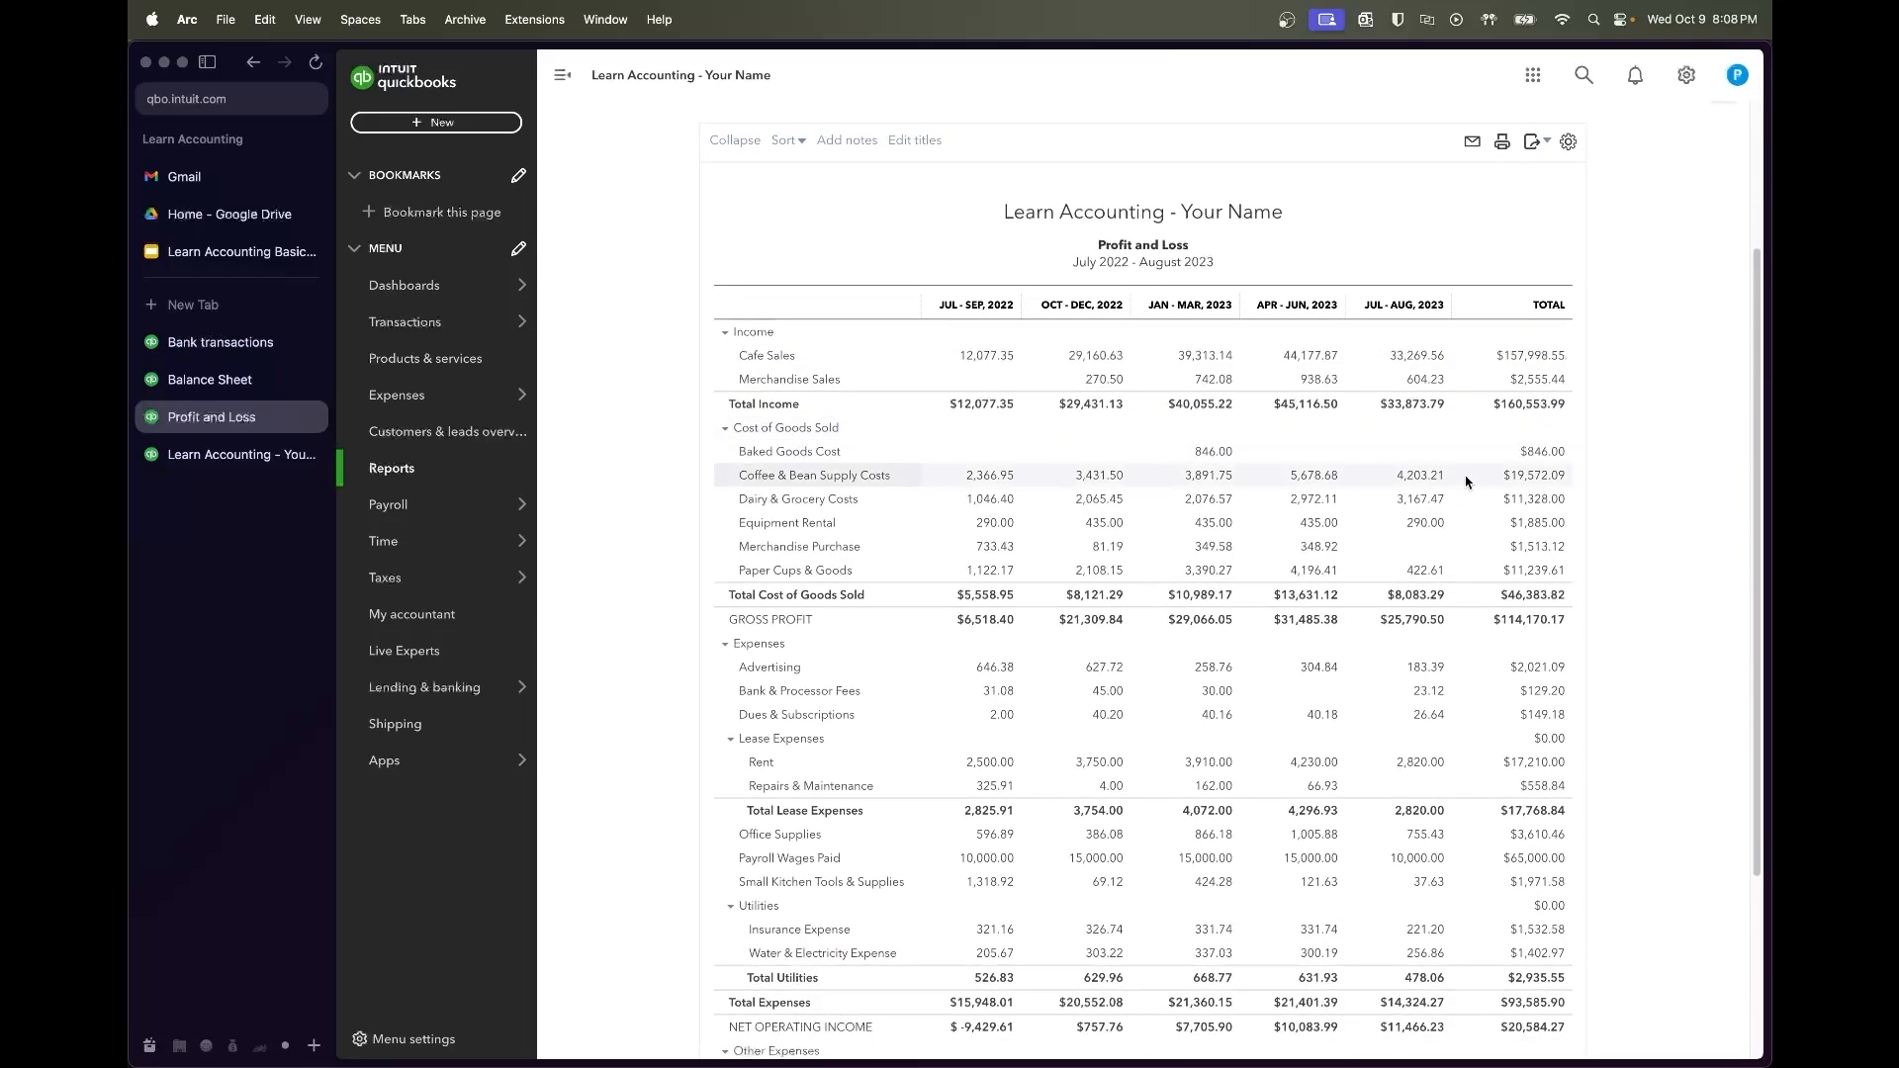
scroll(1466, 482, "down", 1)
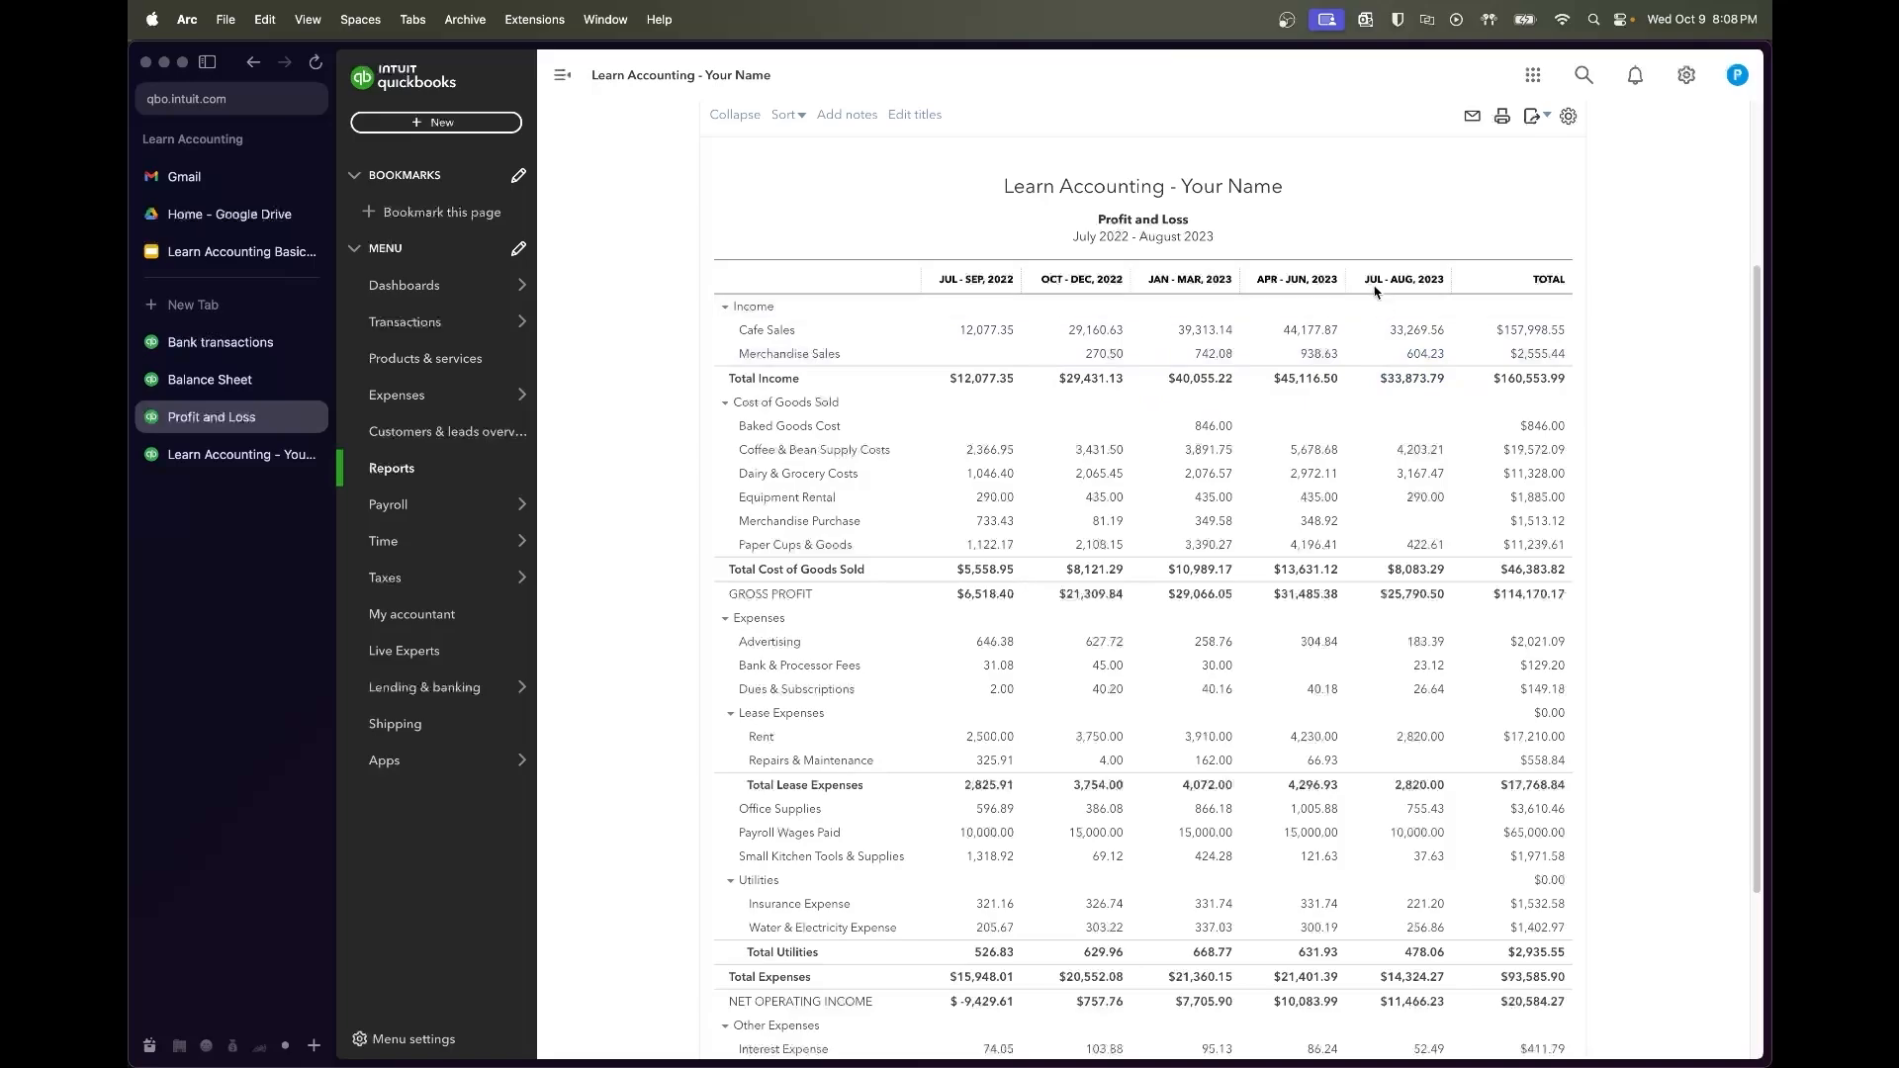
left_click_drag(1364, 278, 1441, 275)
scroll(1442, 276, "up", 2)
left_click(1403, 412)
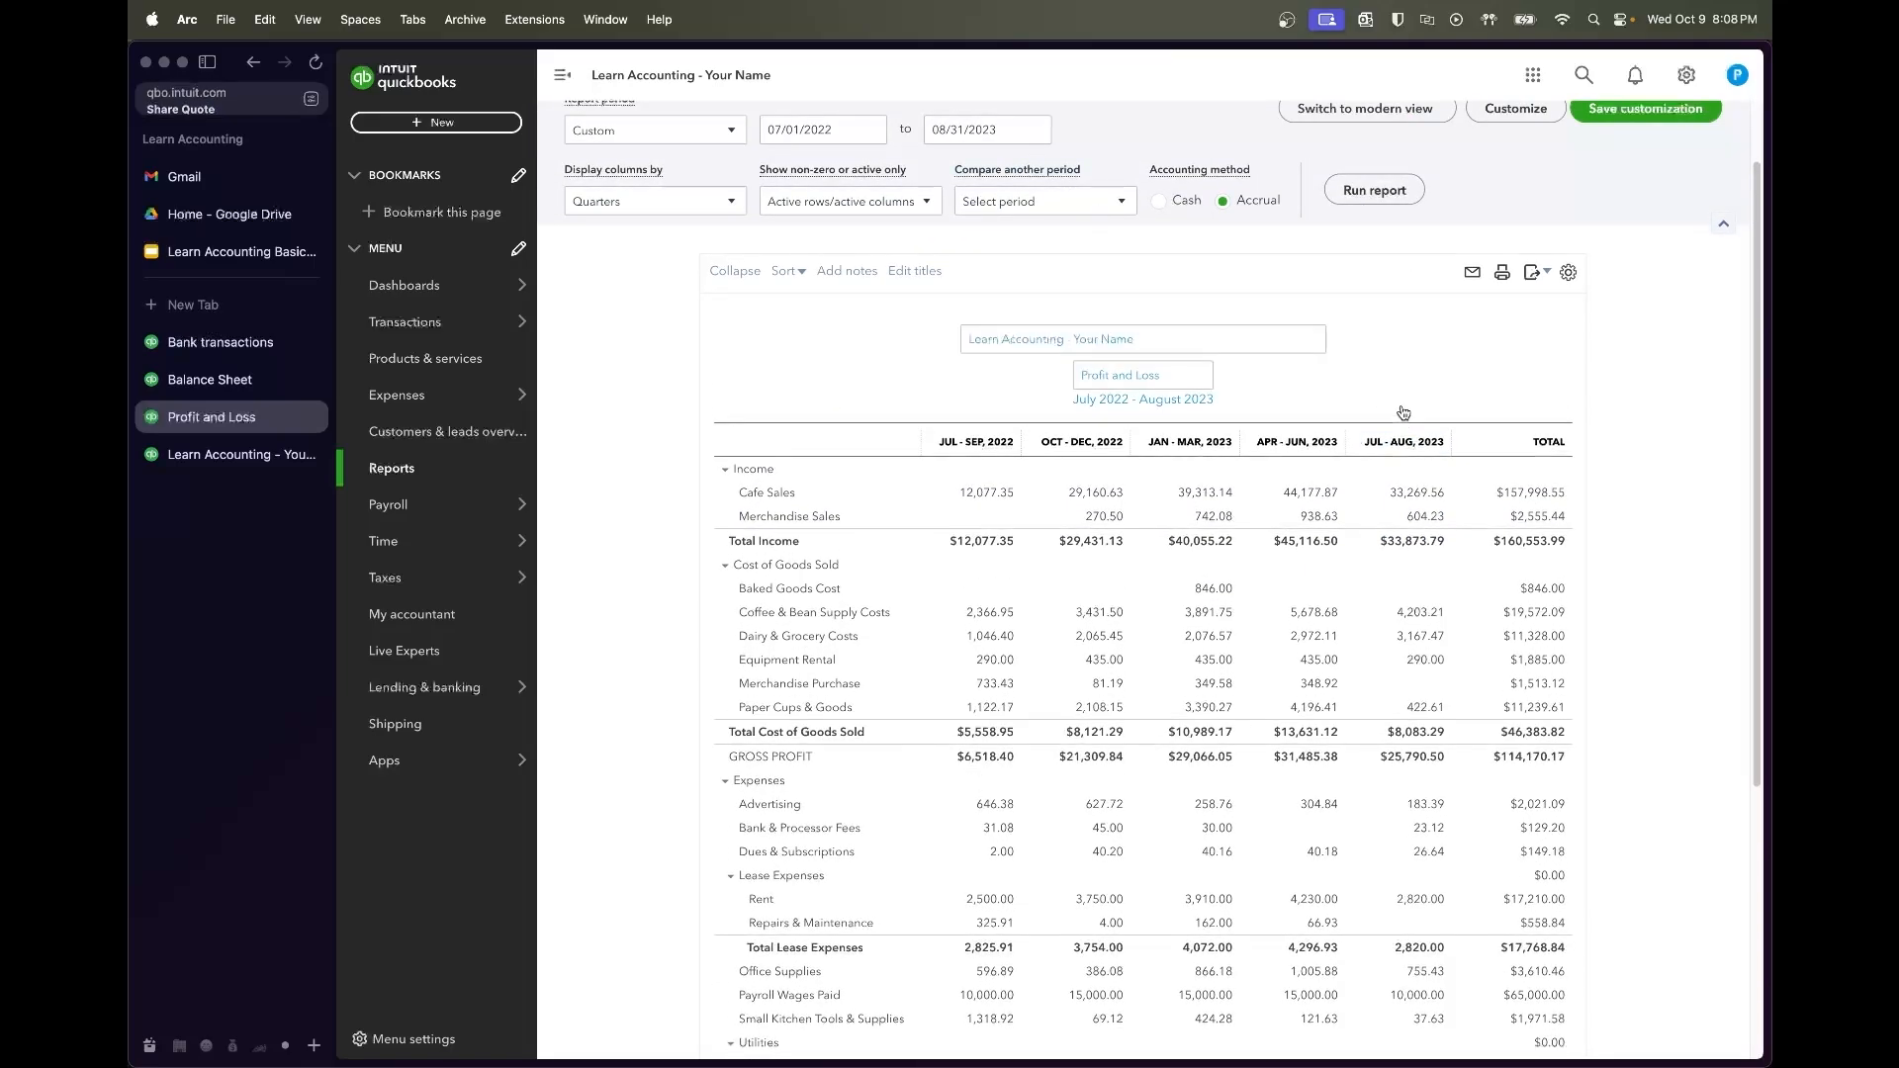
scroll(1427, 444, "down", 2)
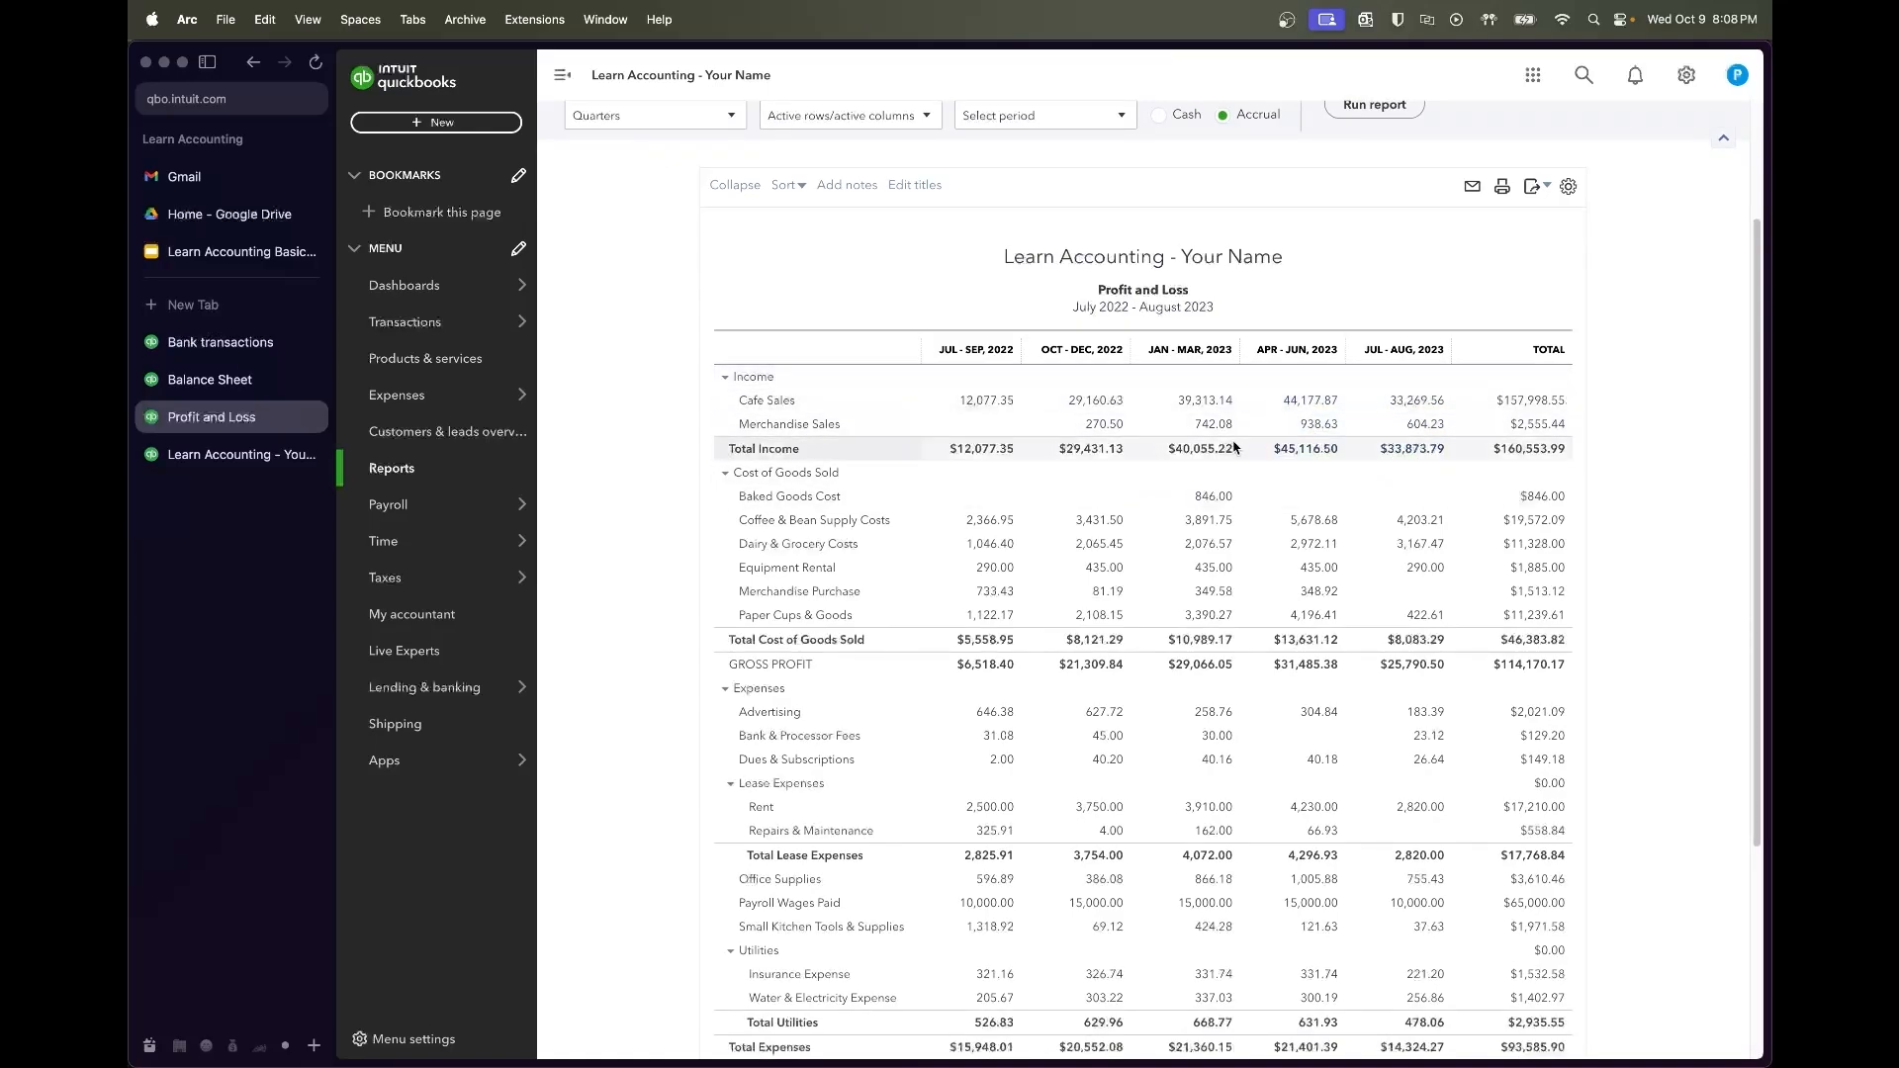
scroll(1321, 574, "down", 2)
scroll(1320, 581, "down", 4)
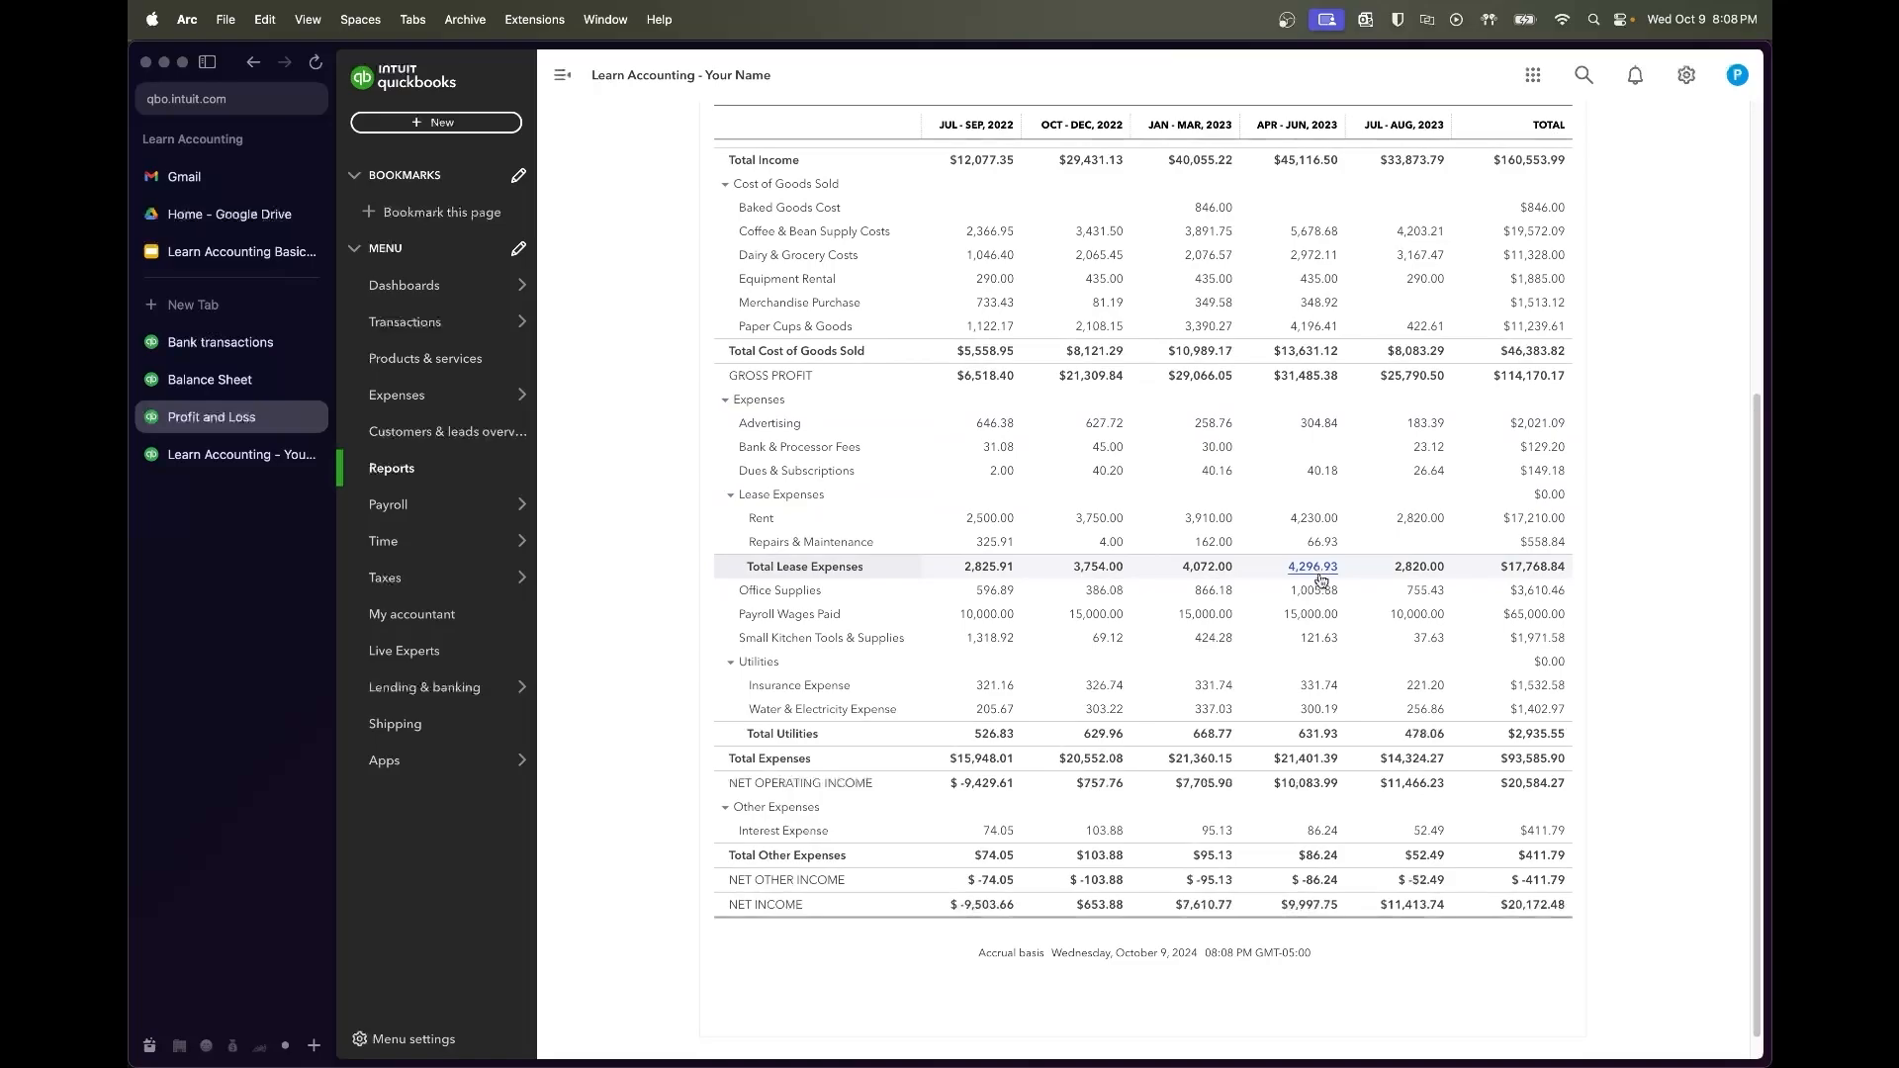
scroll(1321, 579, "up", 7)
Check the report's export options, then return to the syllabus's Ch 6 - Review slide
left_click(1534, 255)
left_click(1666, 330)
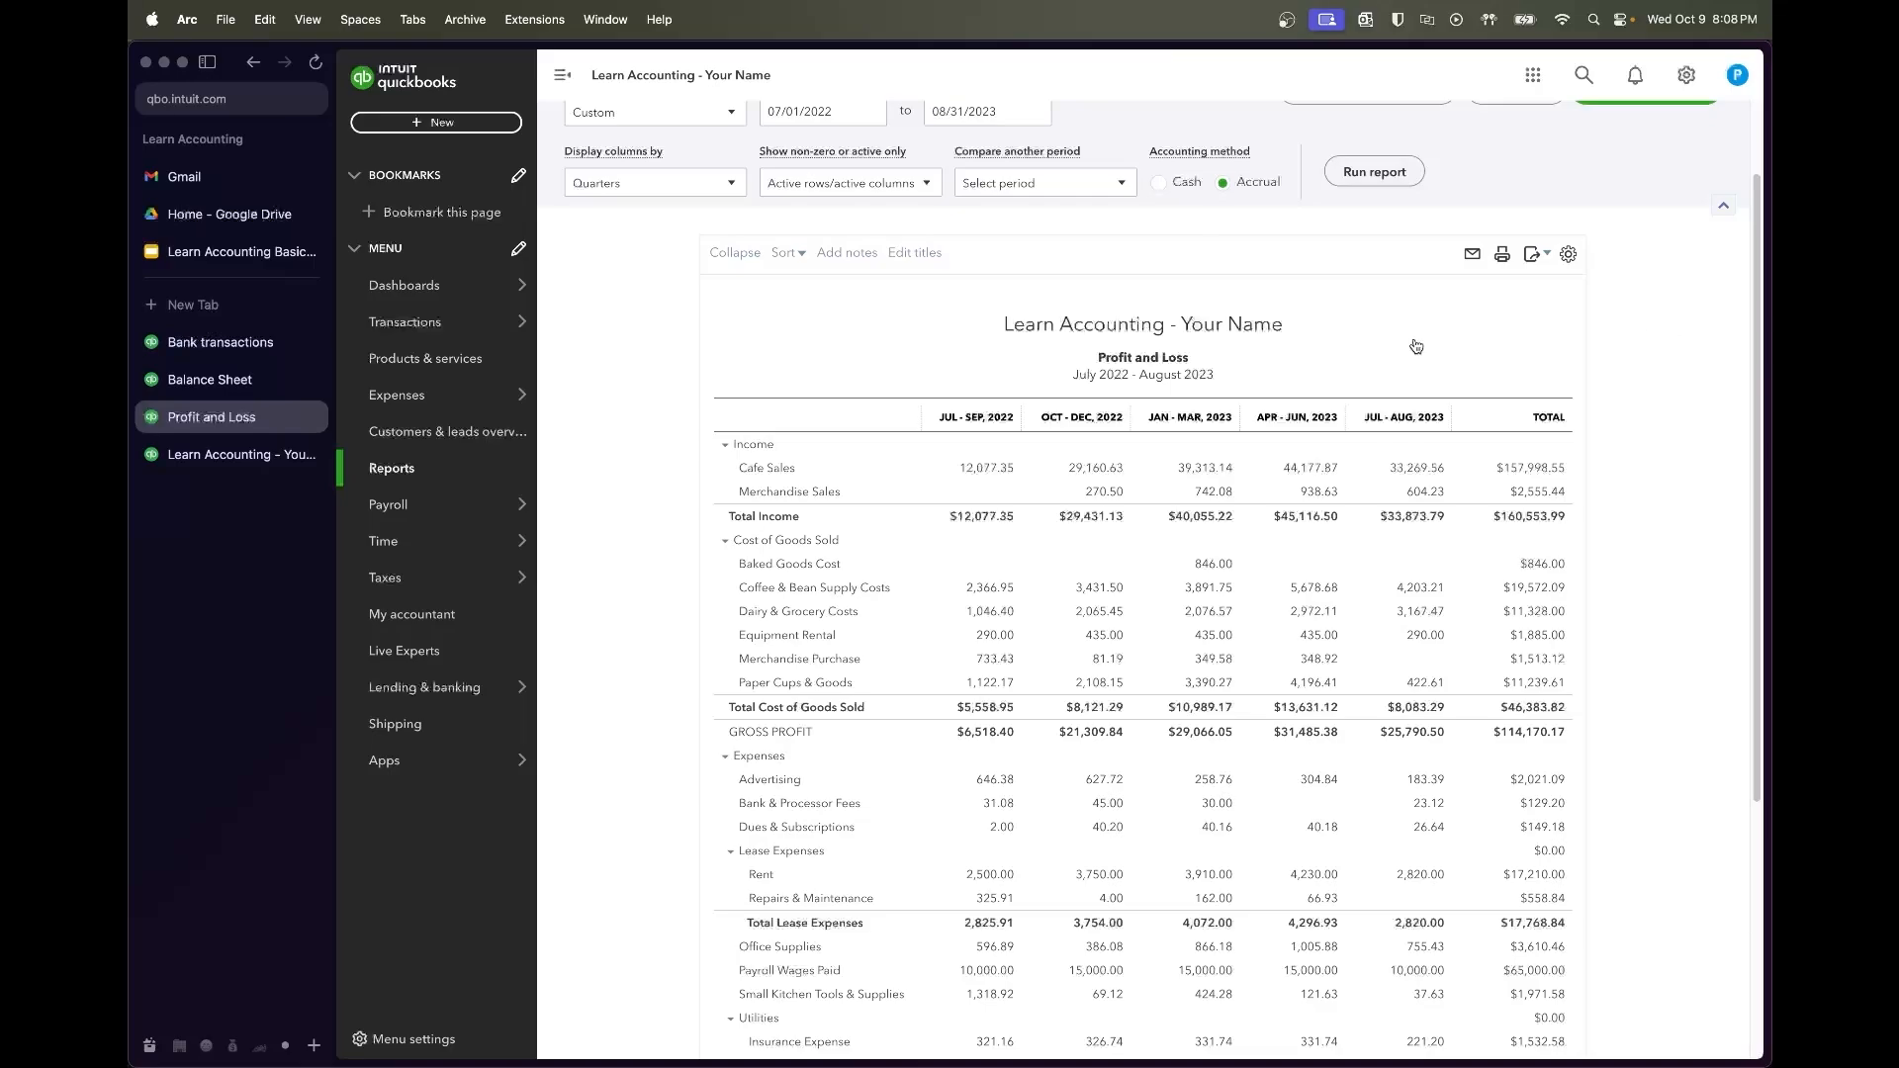
left_click(237, 251)
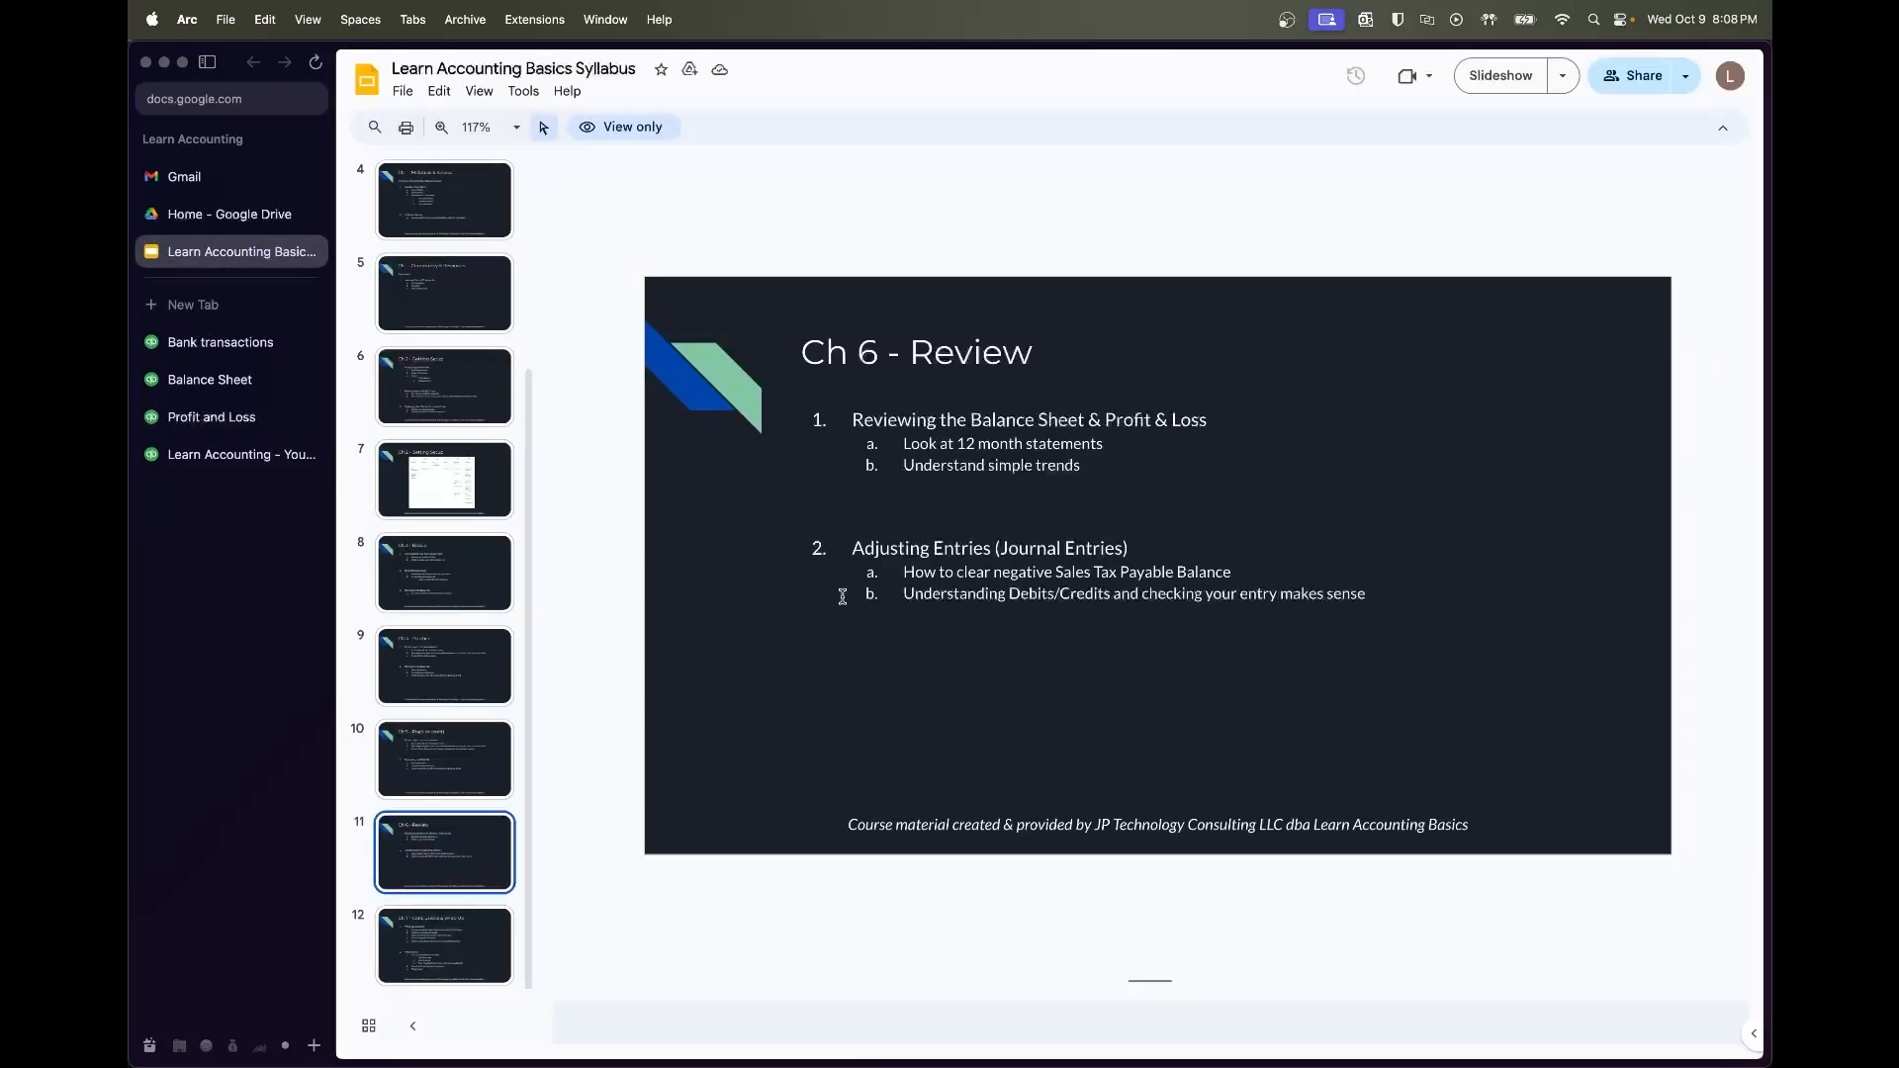
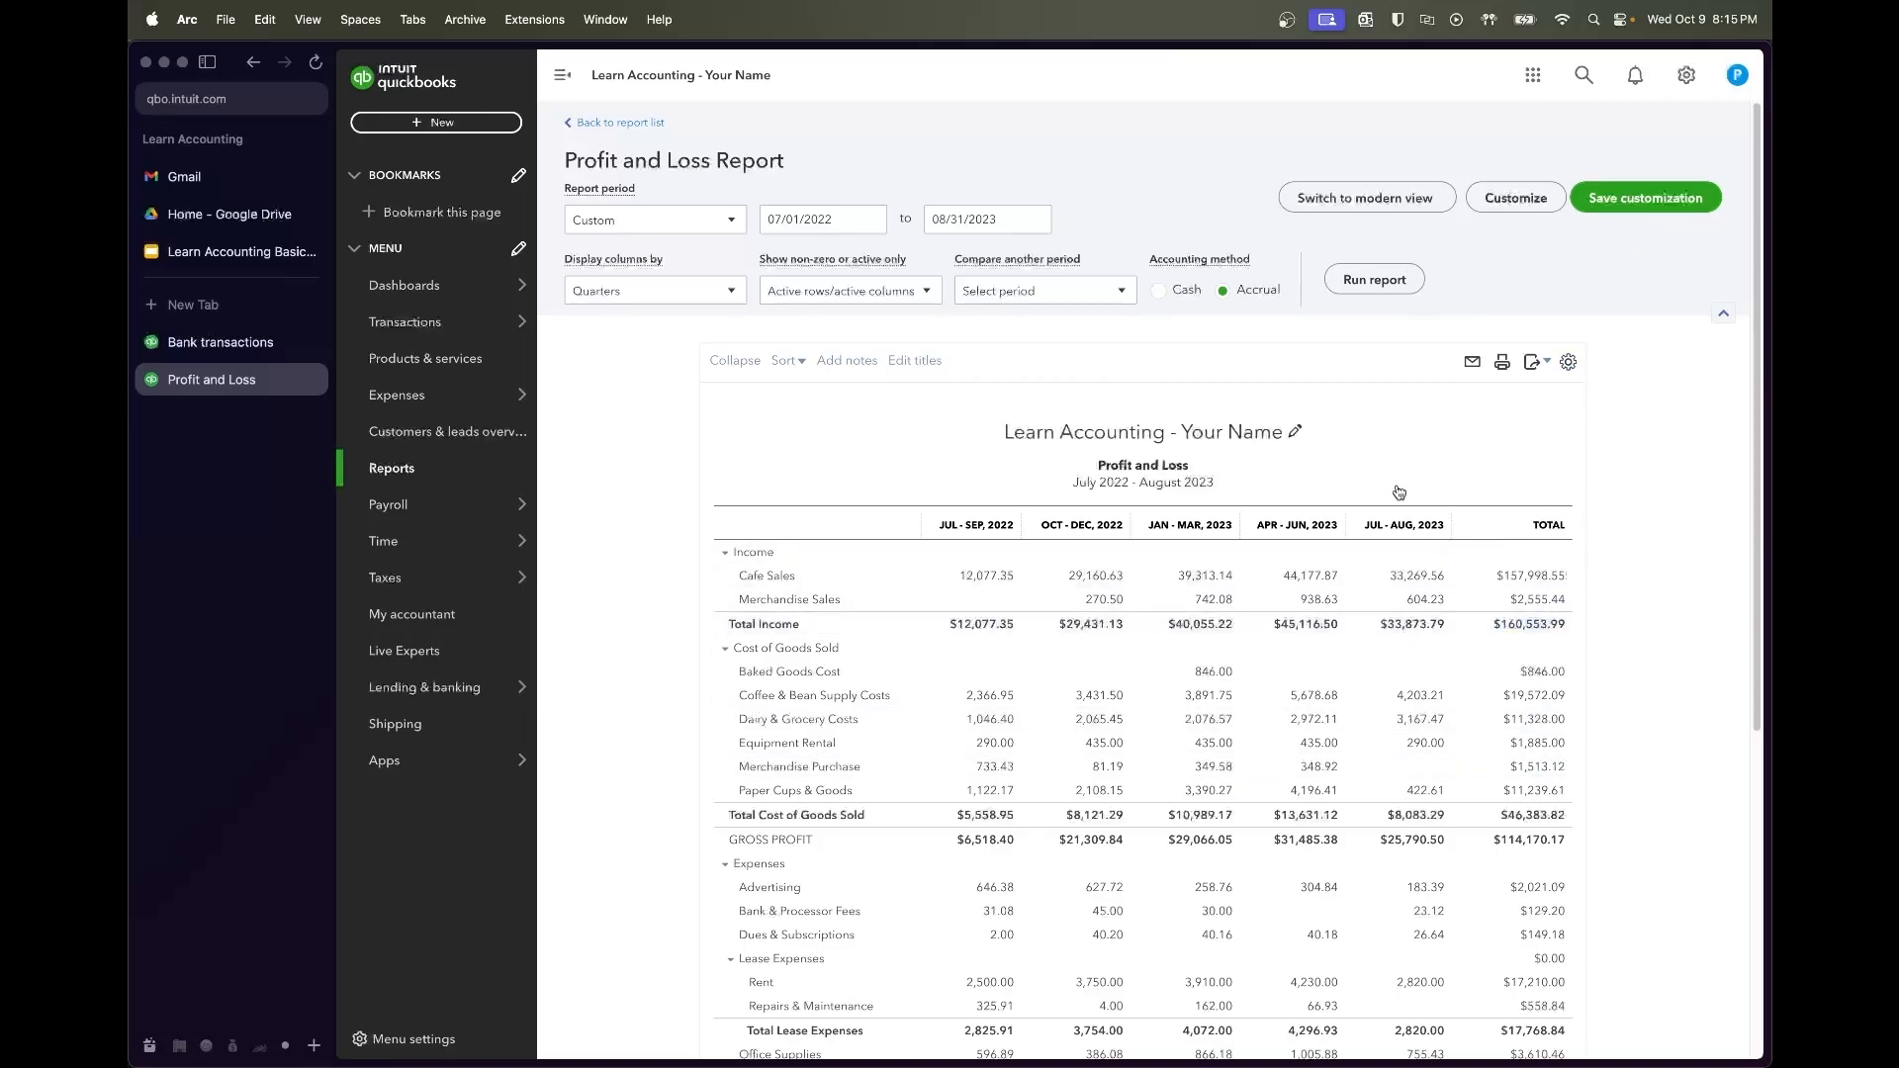
Change the Profit and Loss column breakdown from Quarters to Months
left_click(714, 295)
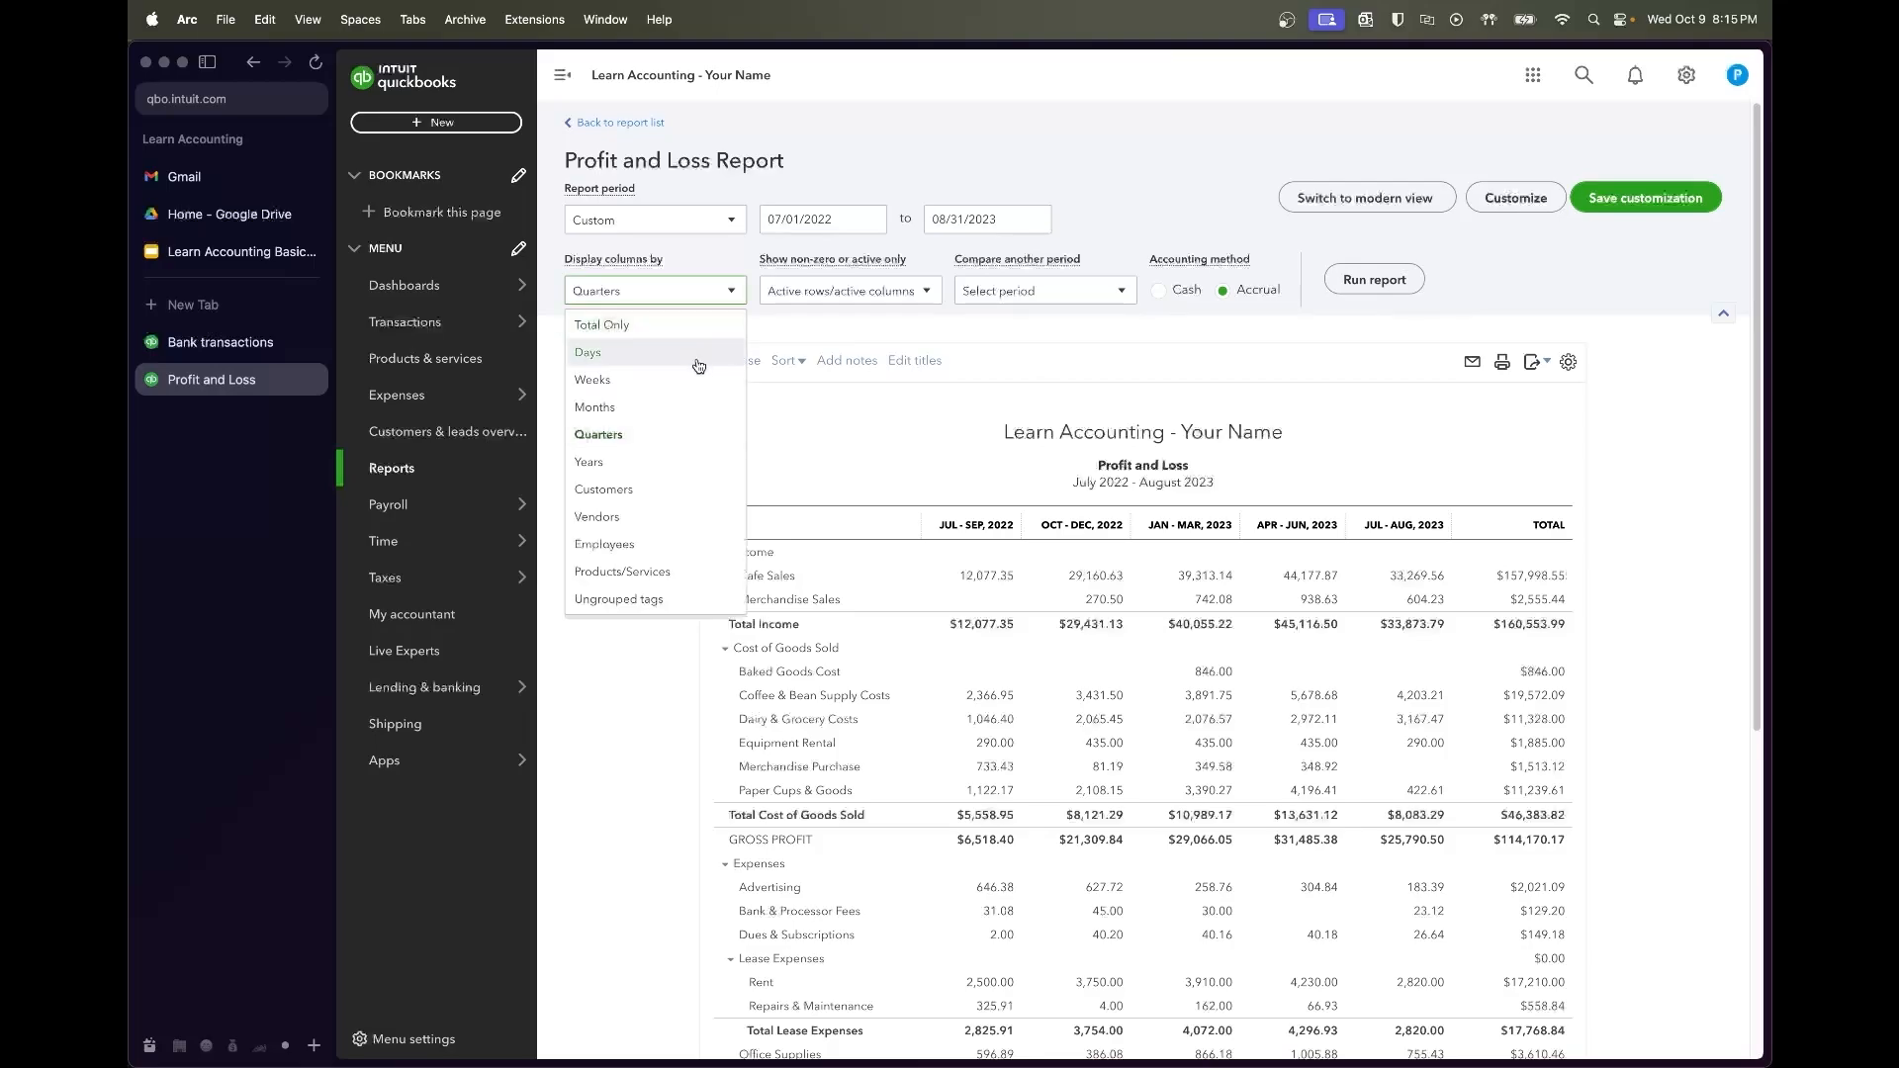
left_click(691, 409)
Rerun the report with monthly columns and export it to Excel
left_click(1374, 280)
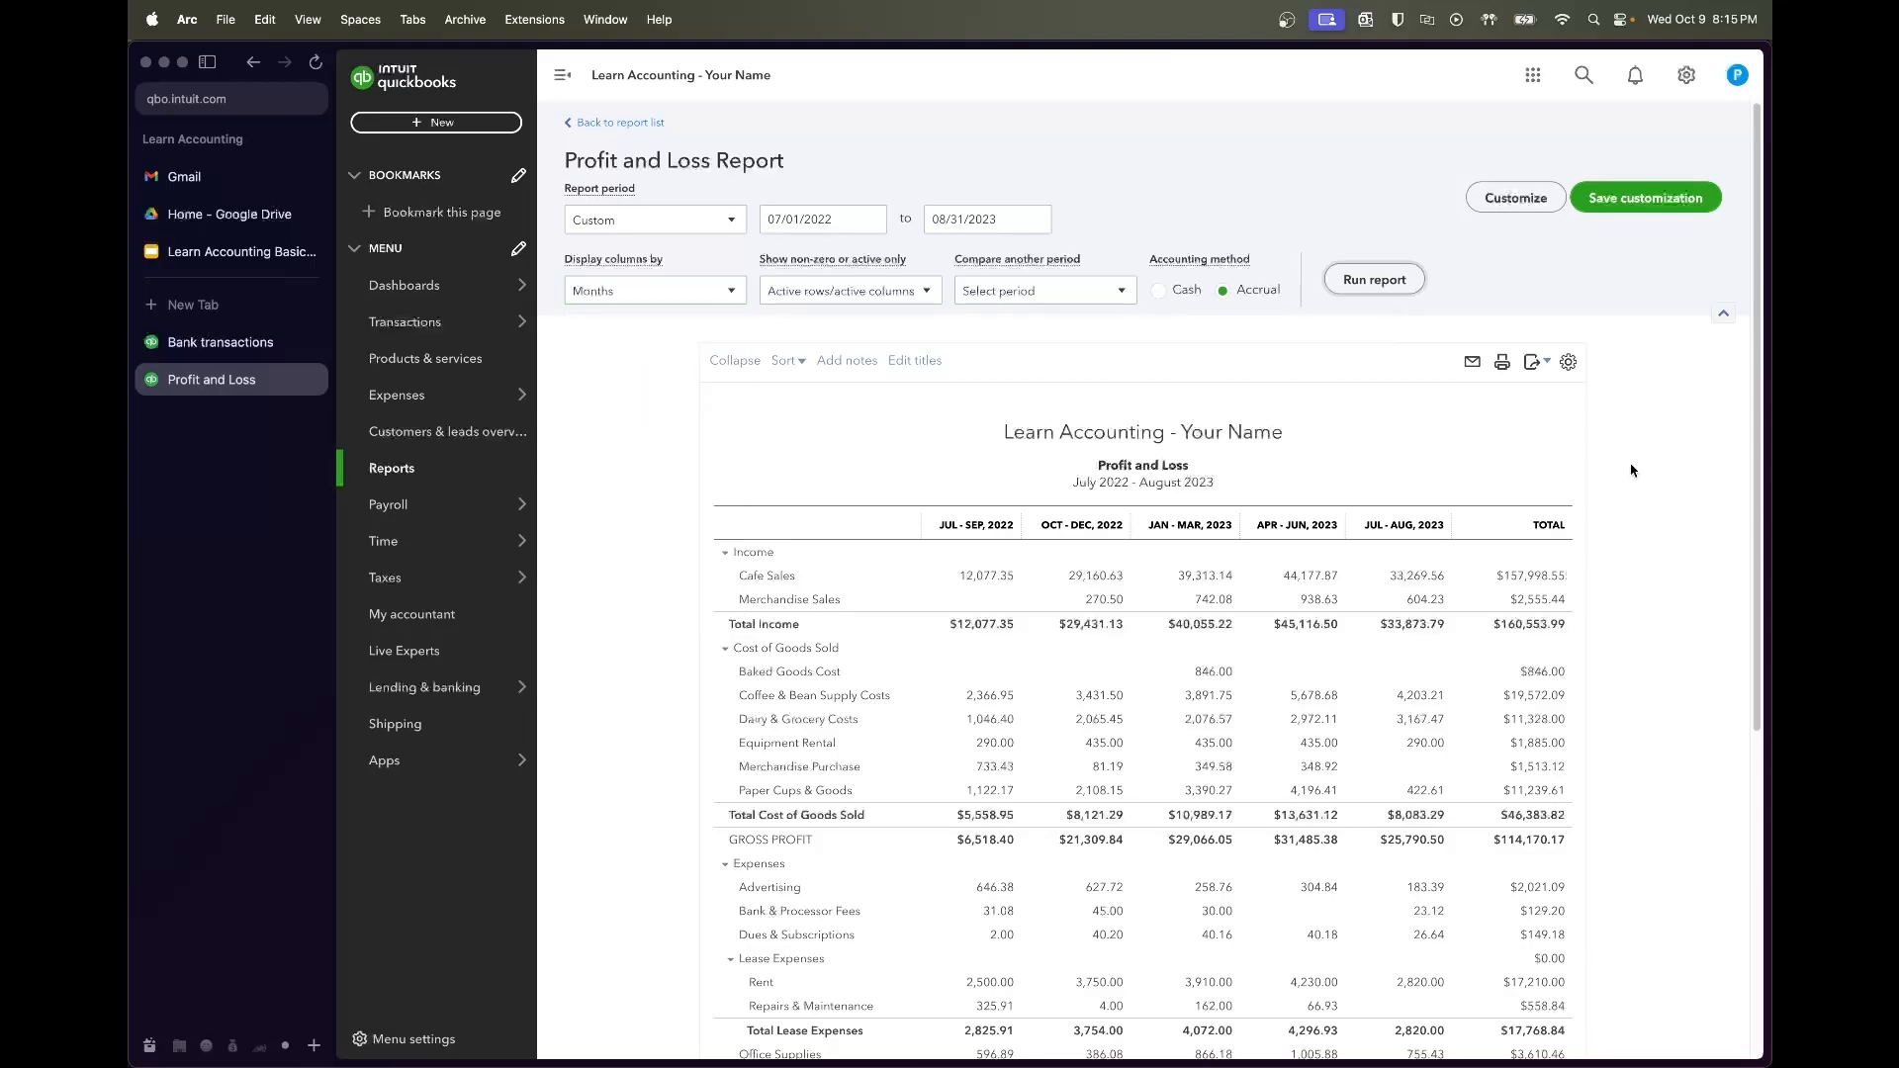
scroll(1527, 445, "right", 4)
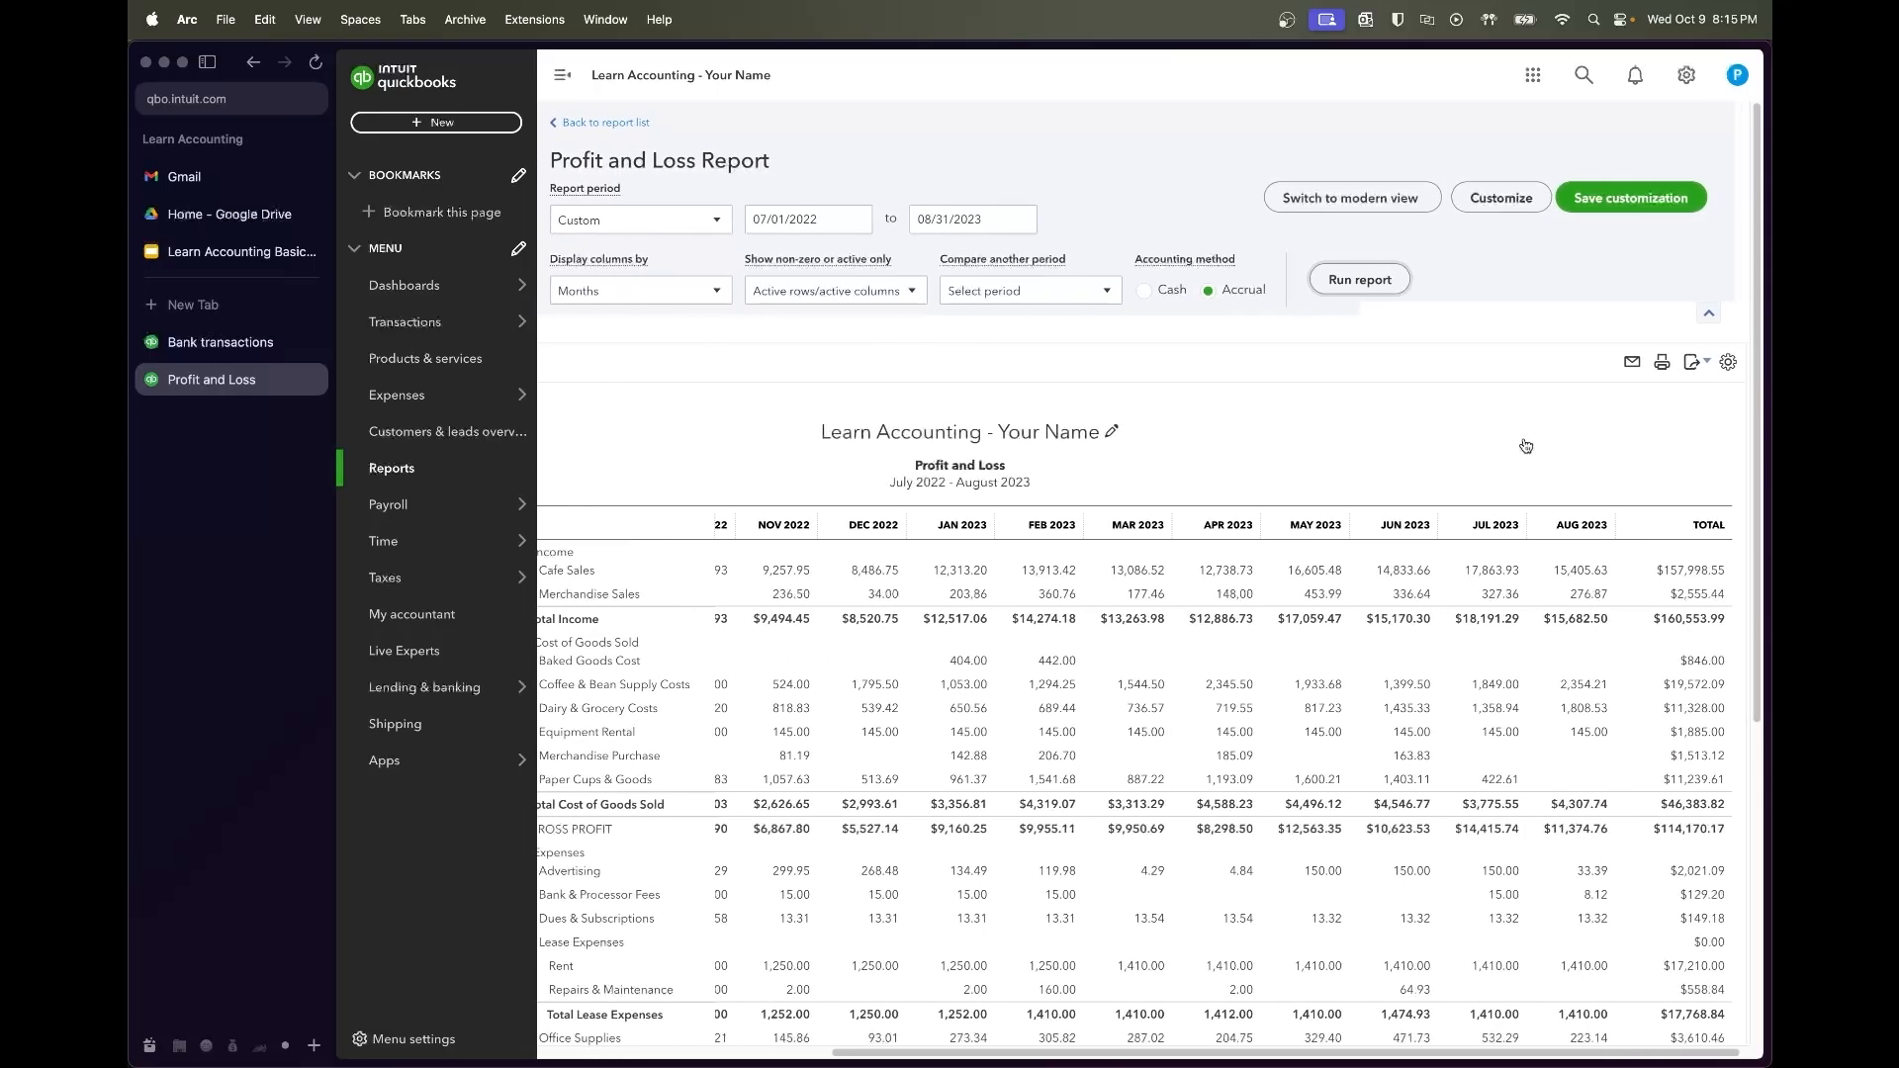
left_click(1707, 362)
left_click(1693, 411)
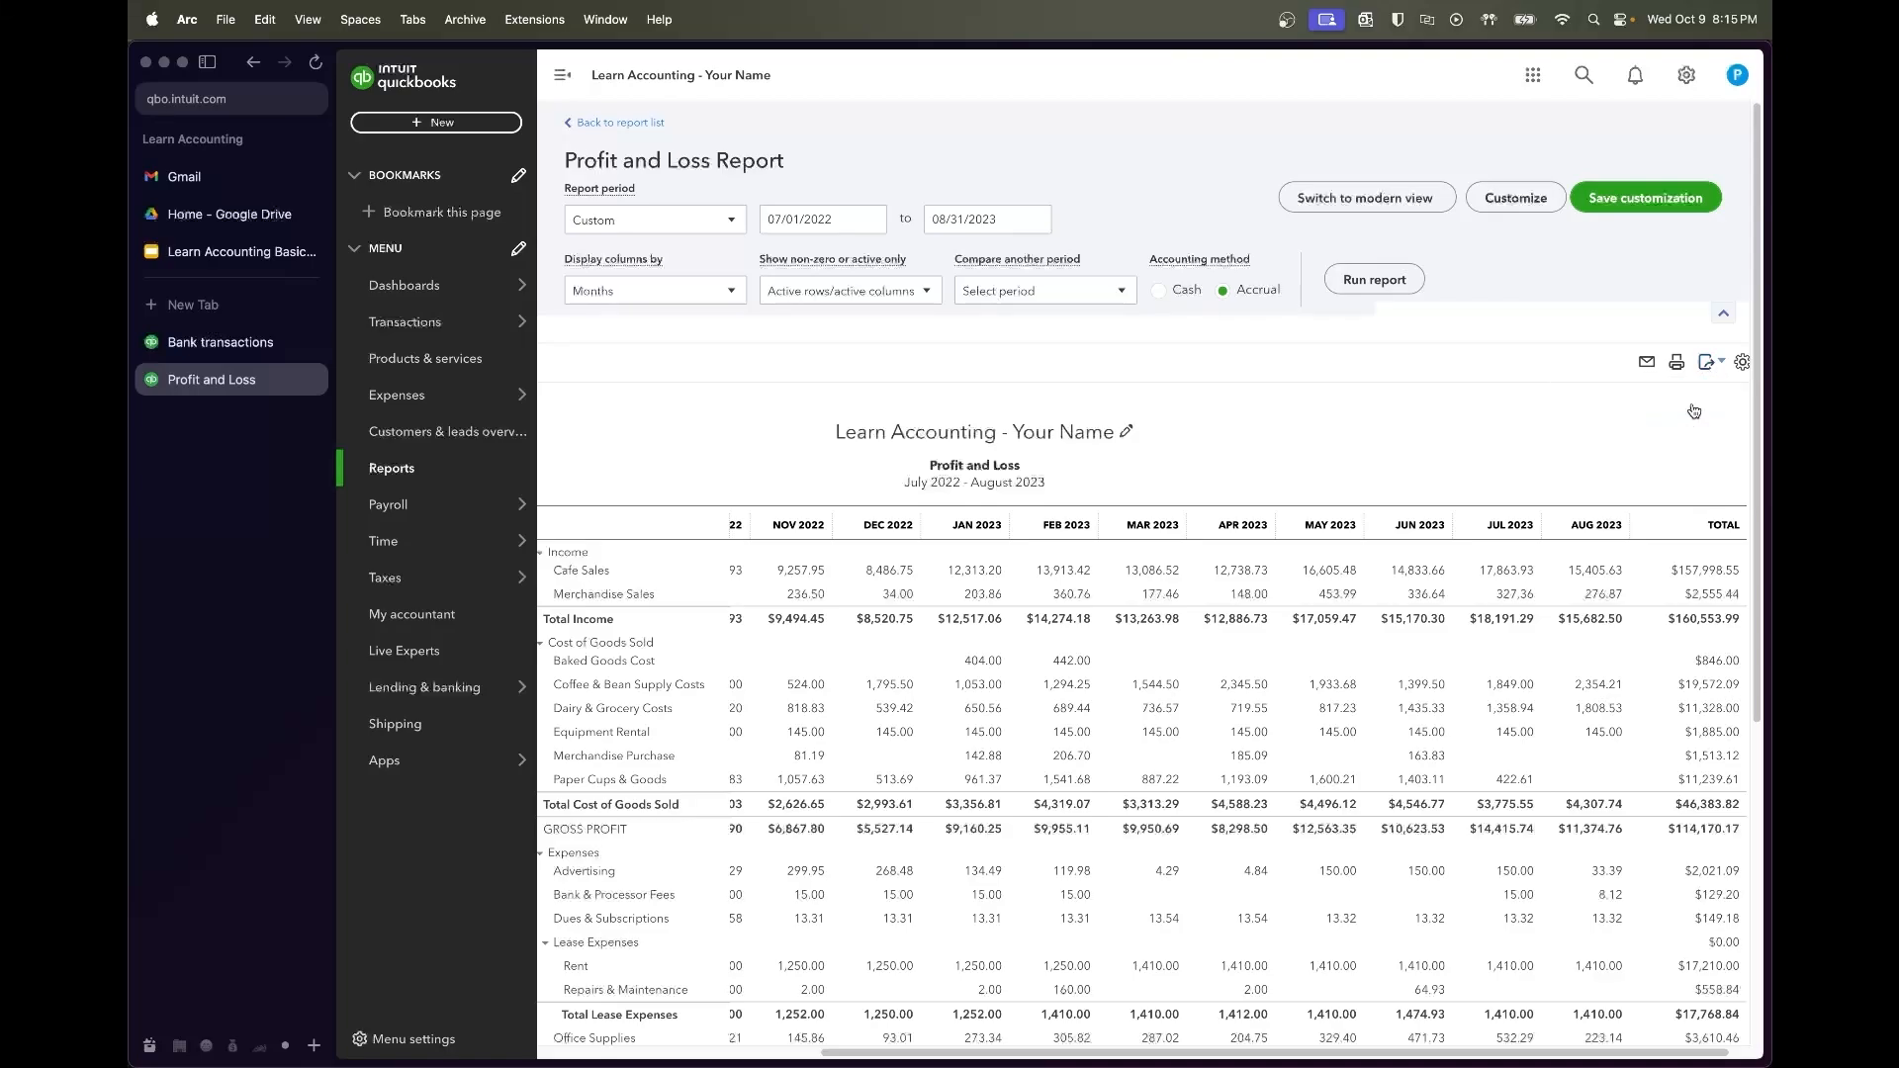
Switch to Google Drive's 01 - Documents folder and close the PDF preview
scroll(1293, 475, "left", 5)
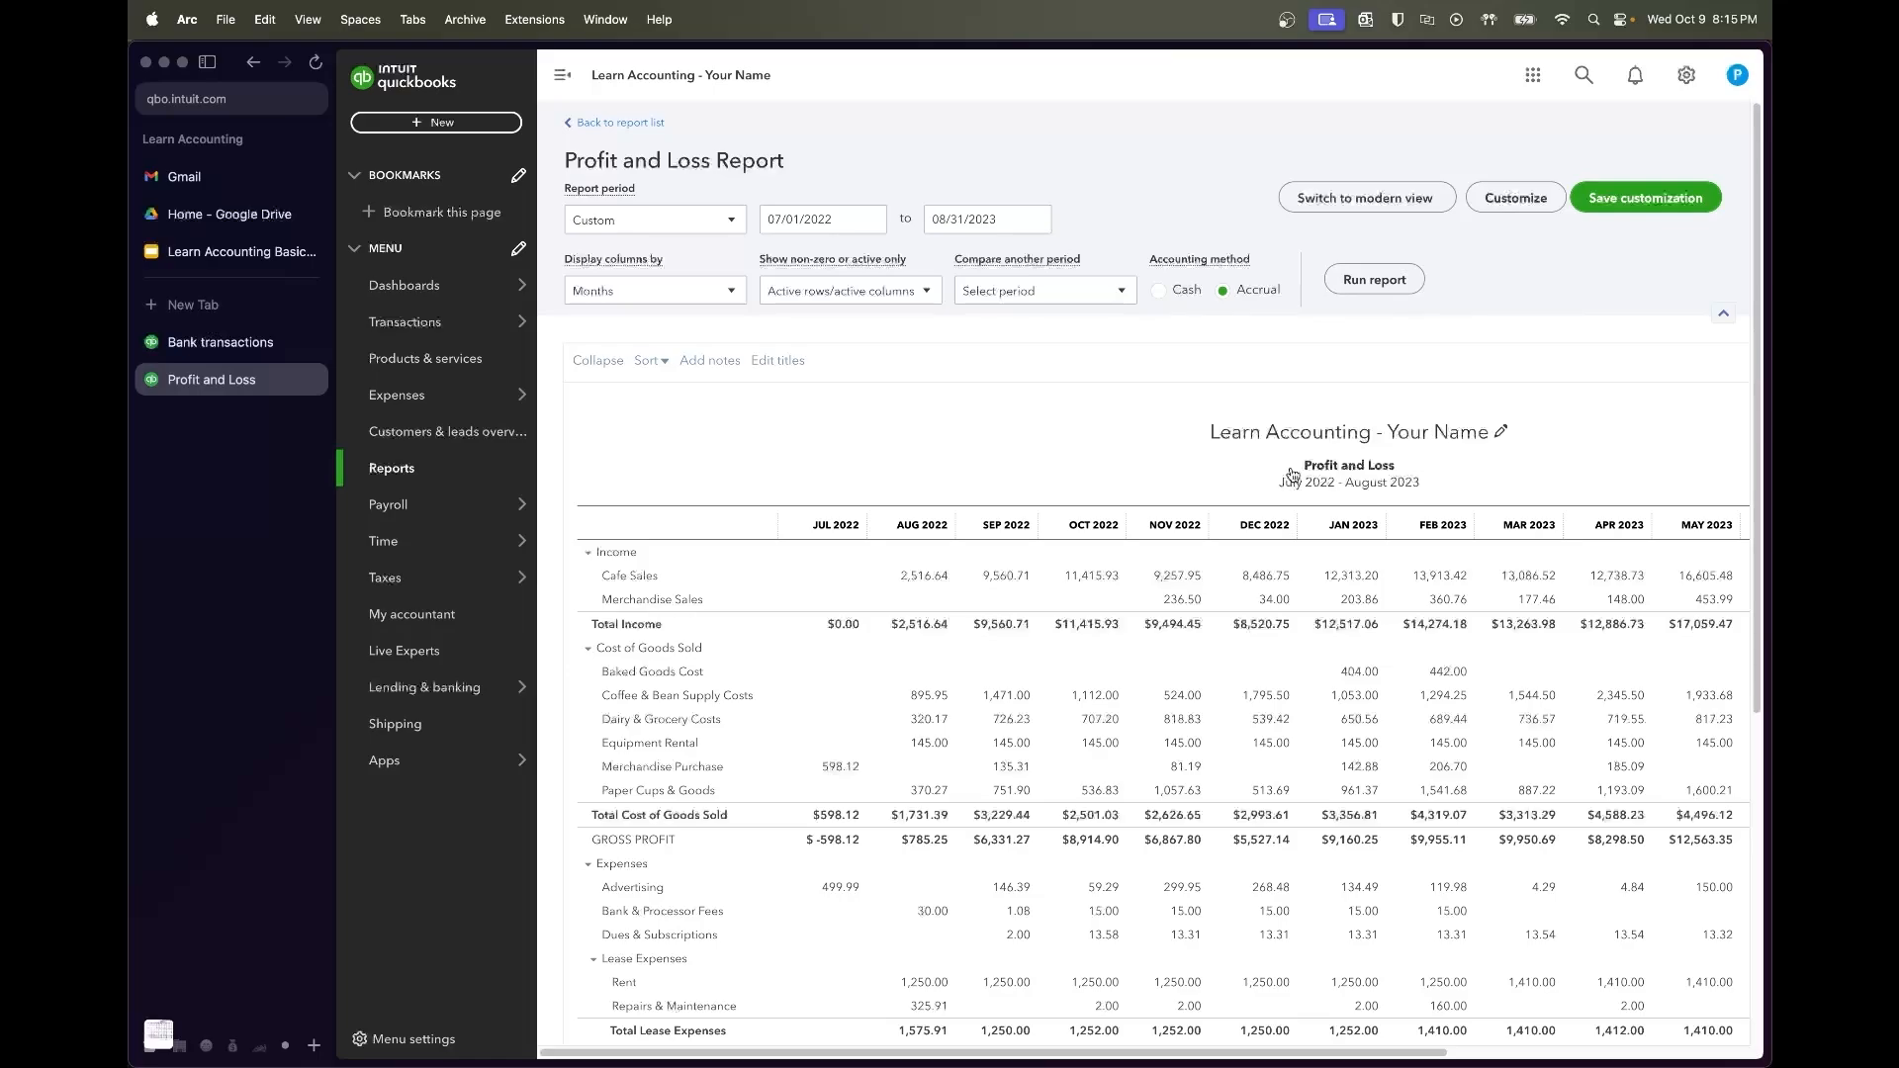
scroll(1293, 474, "right", 5)
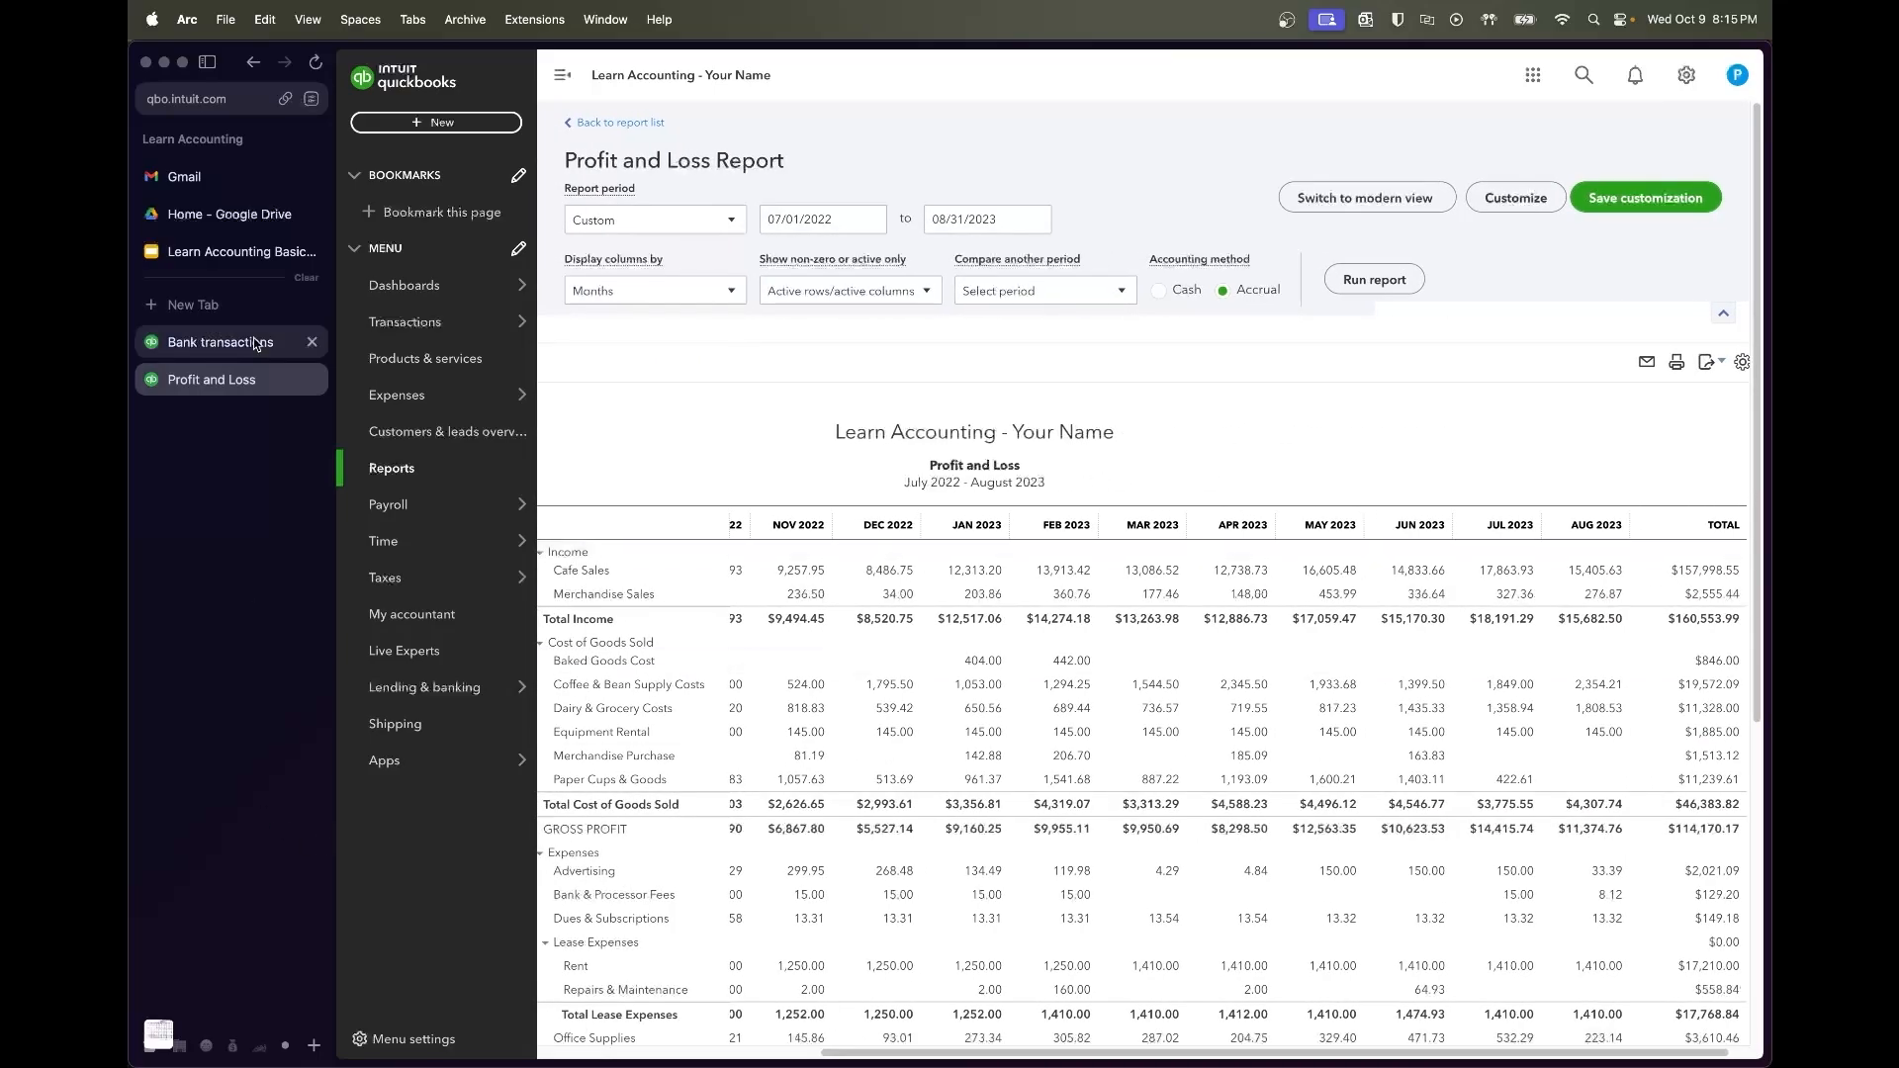
left_click(206, 220)
left_click(601, 346)
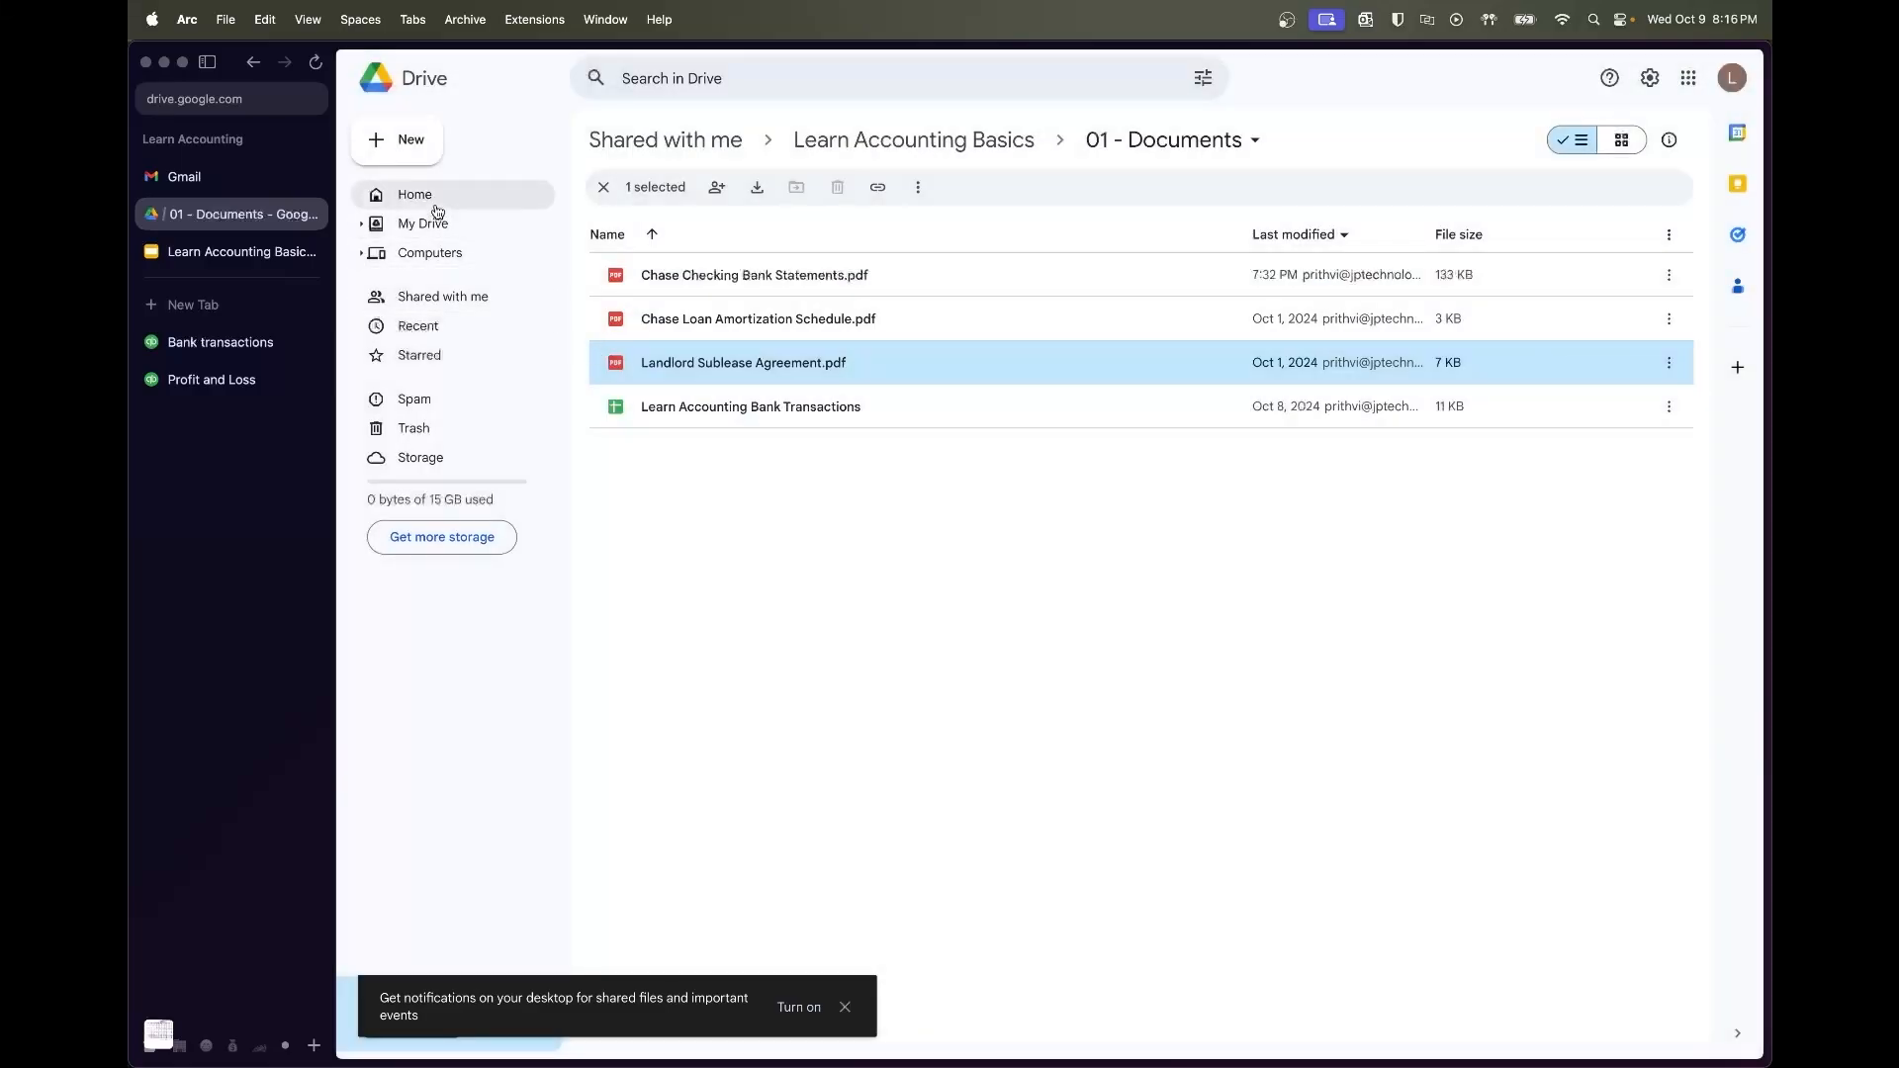
Upload the exported Profit and Loss xlsx to the Drive home page
left_click(850, 137)
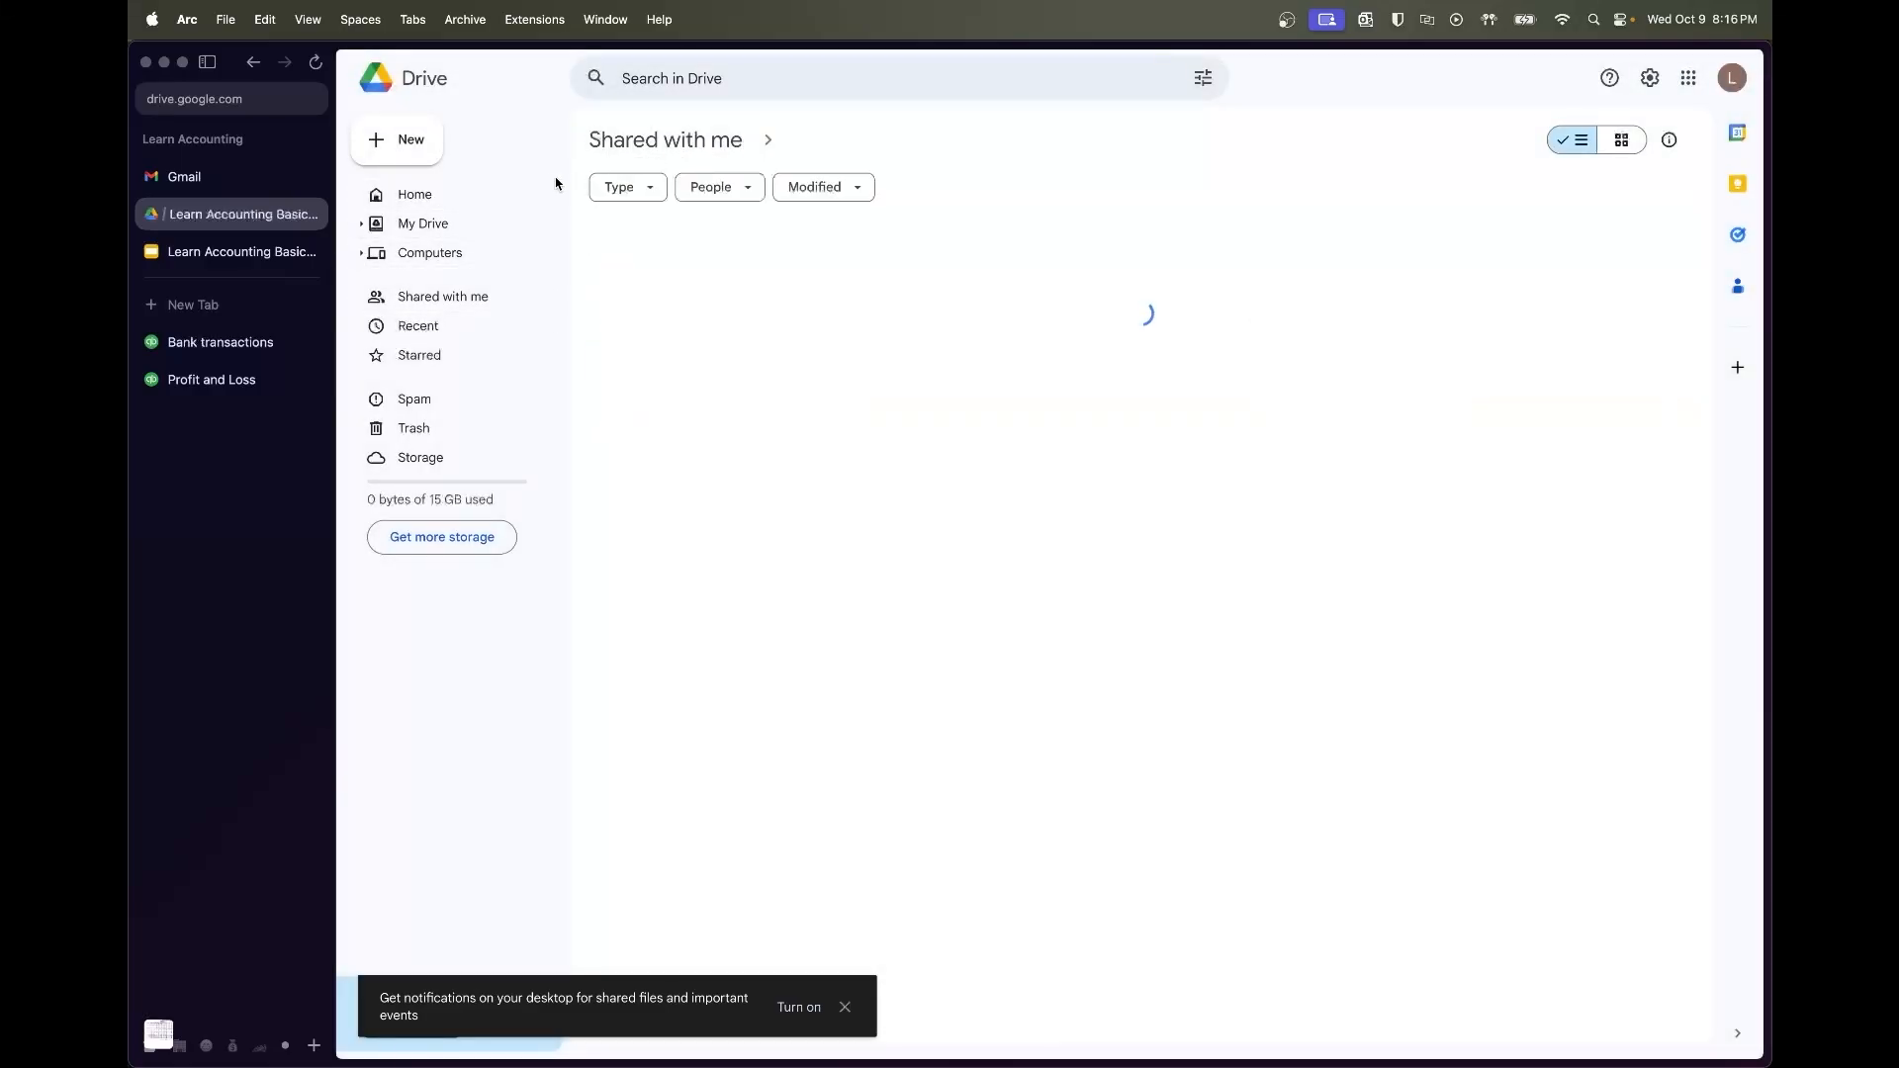
left_click(503, 198)
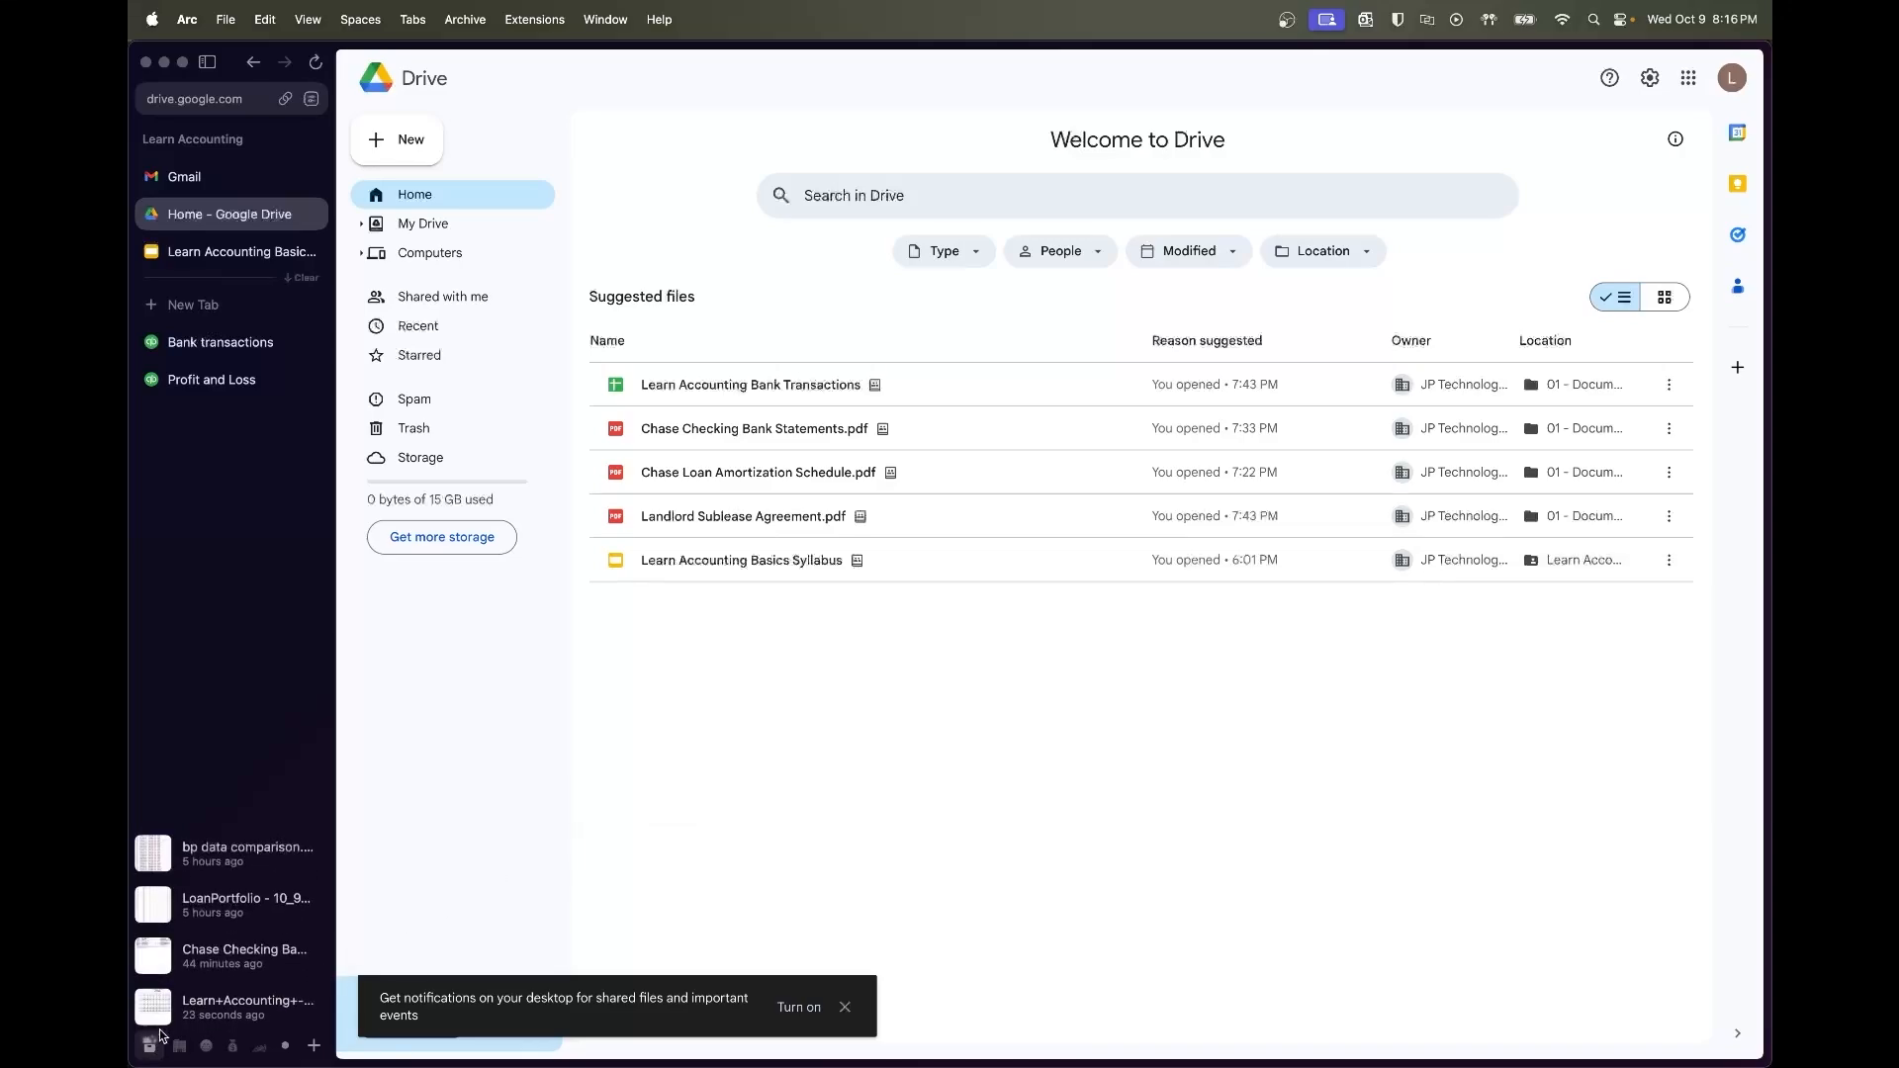
left_click_drag(166, 1024, 880, 402)
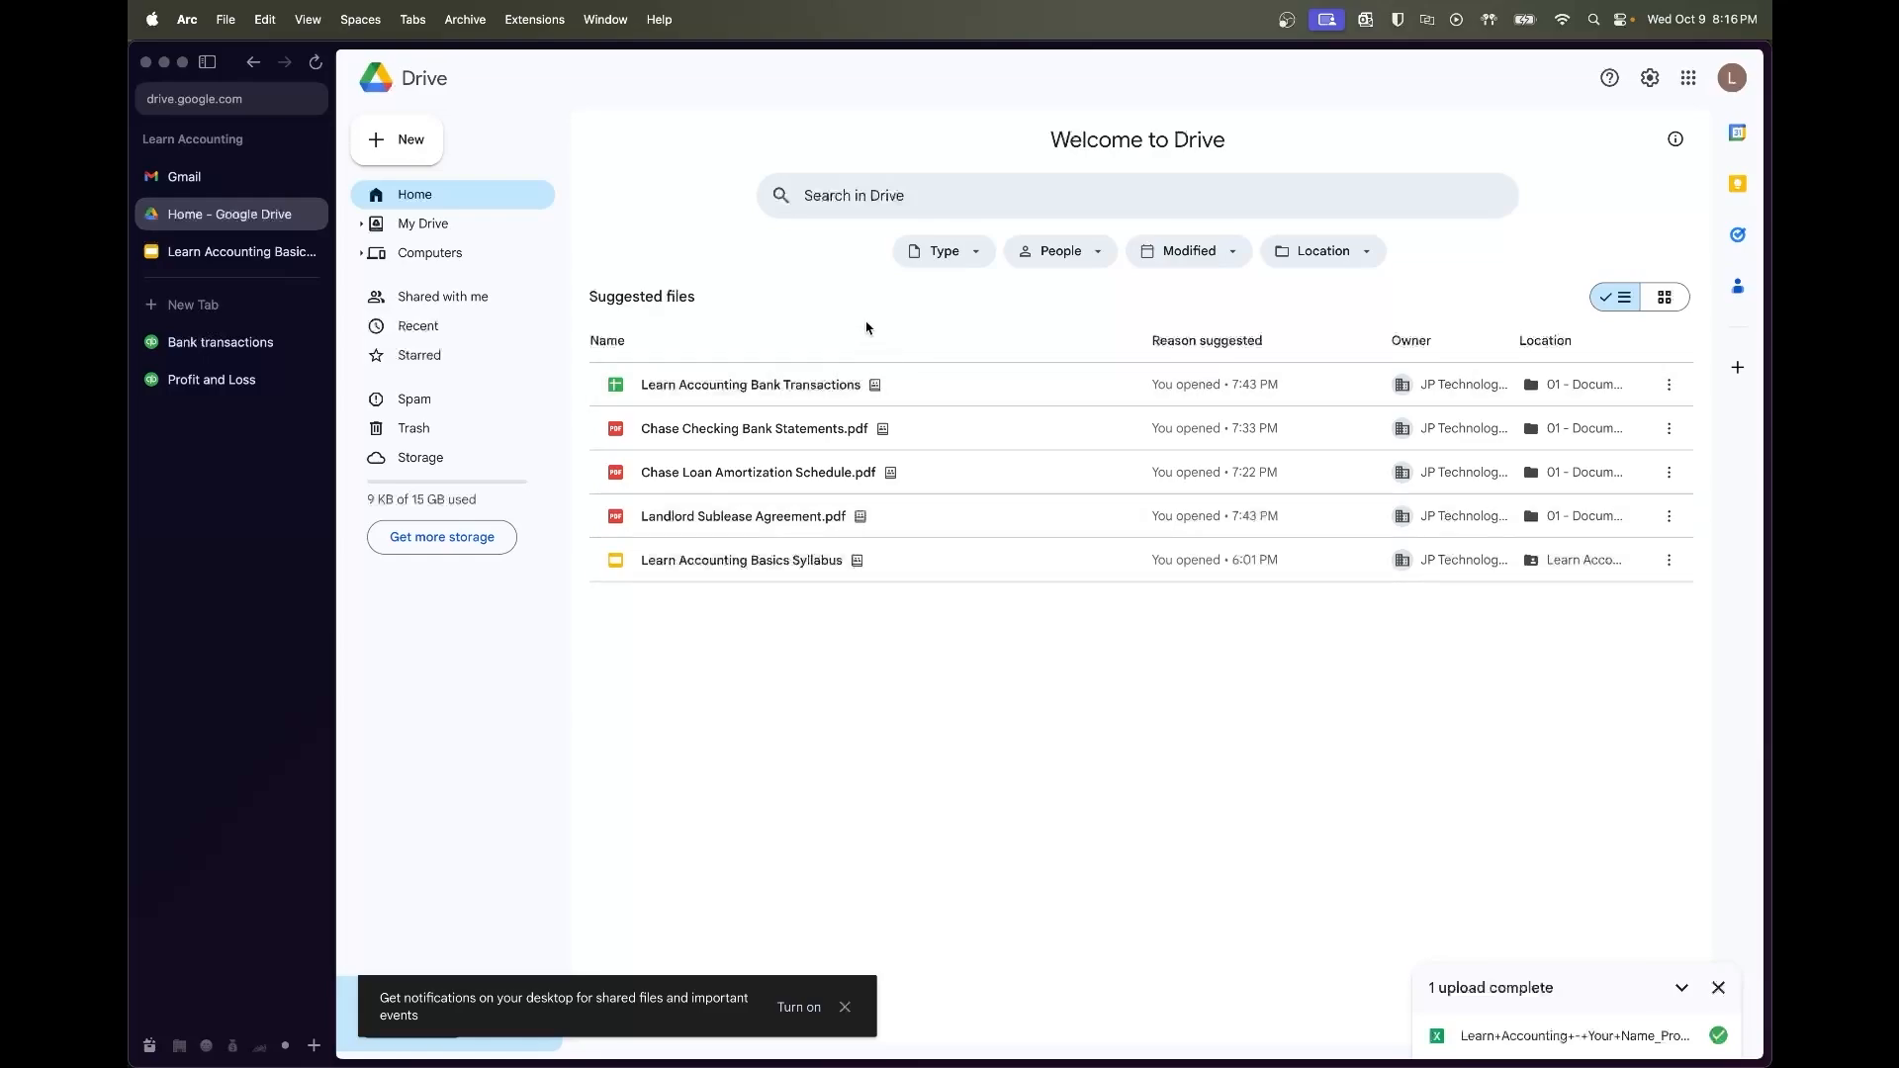
left_click(314, 66)
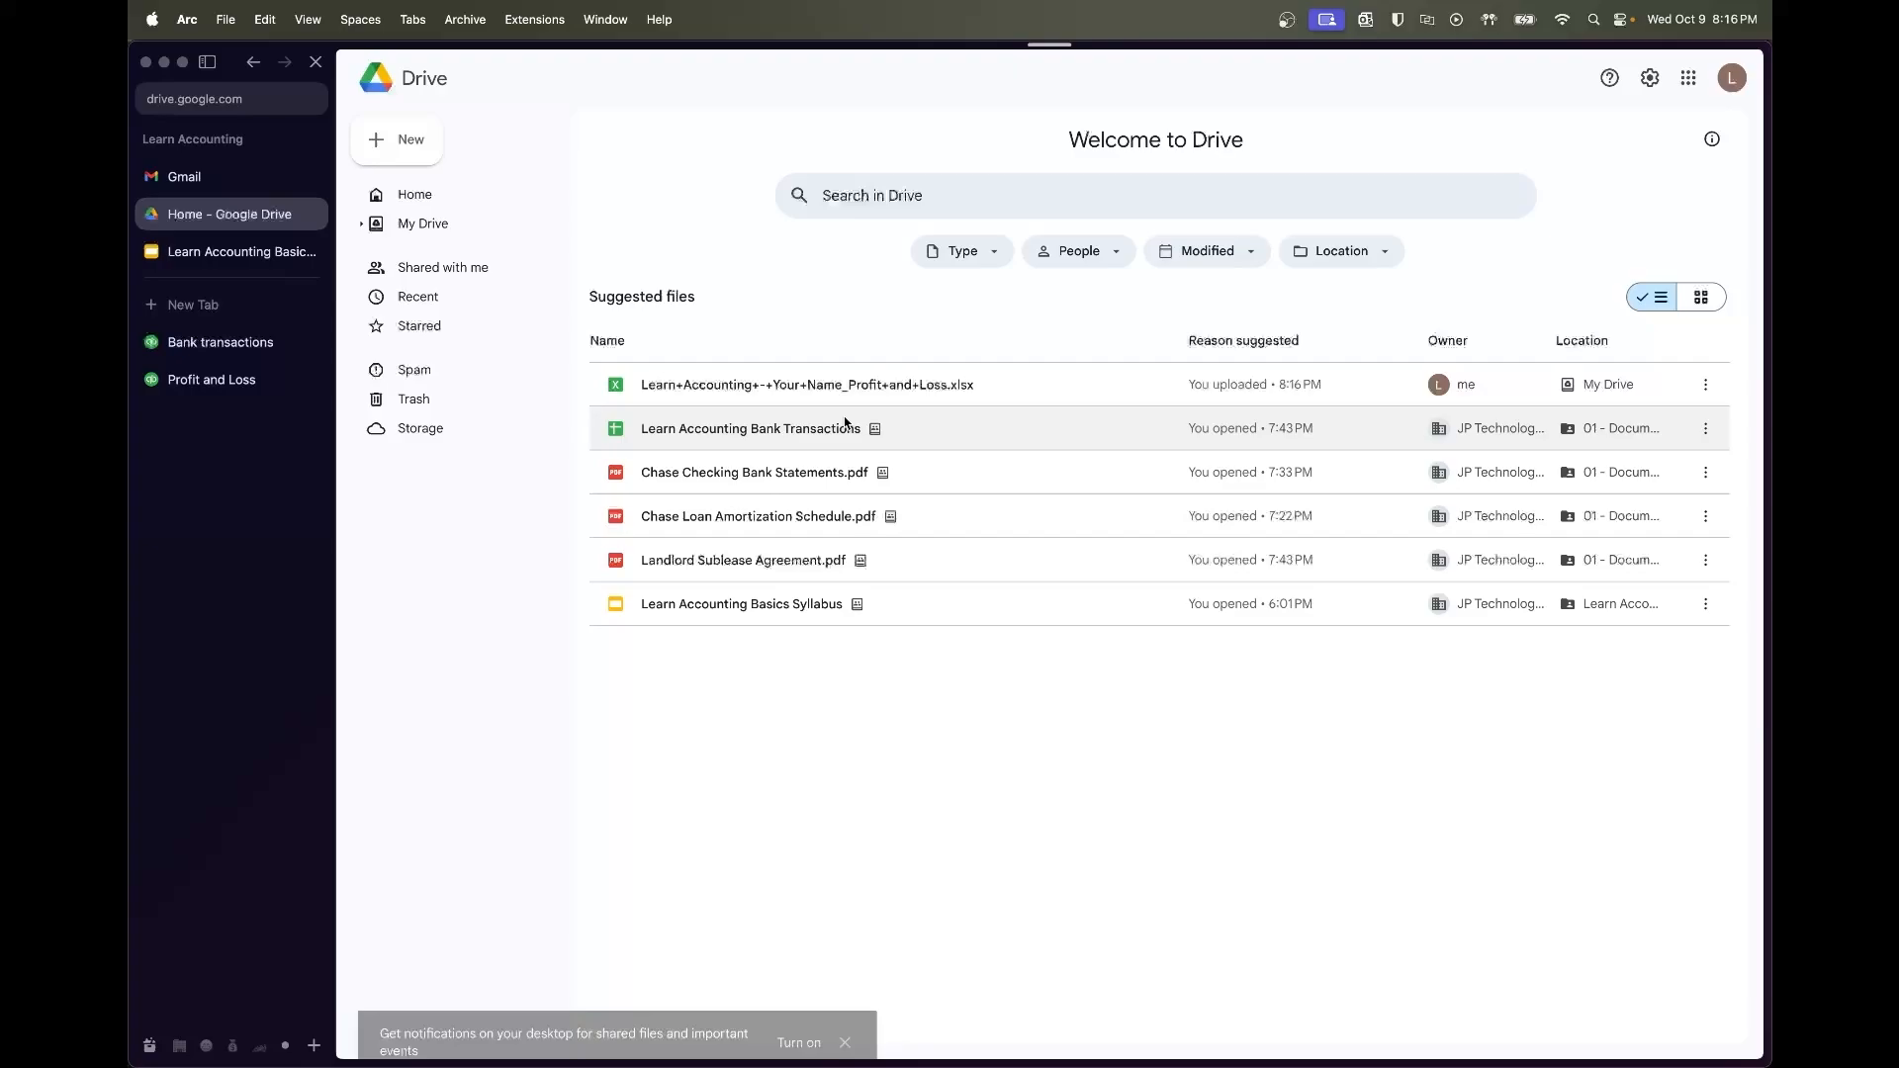
Open the uploaded Profit and Loss xlsx in Google Sheets in a full tab
left_click(823, 396)
double_click(823, 402)
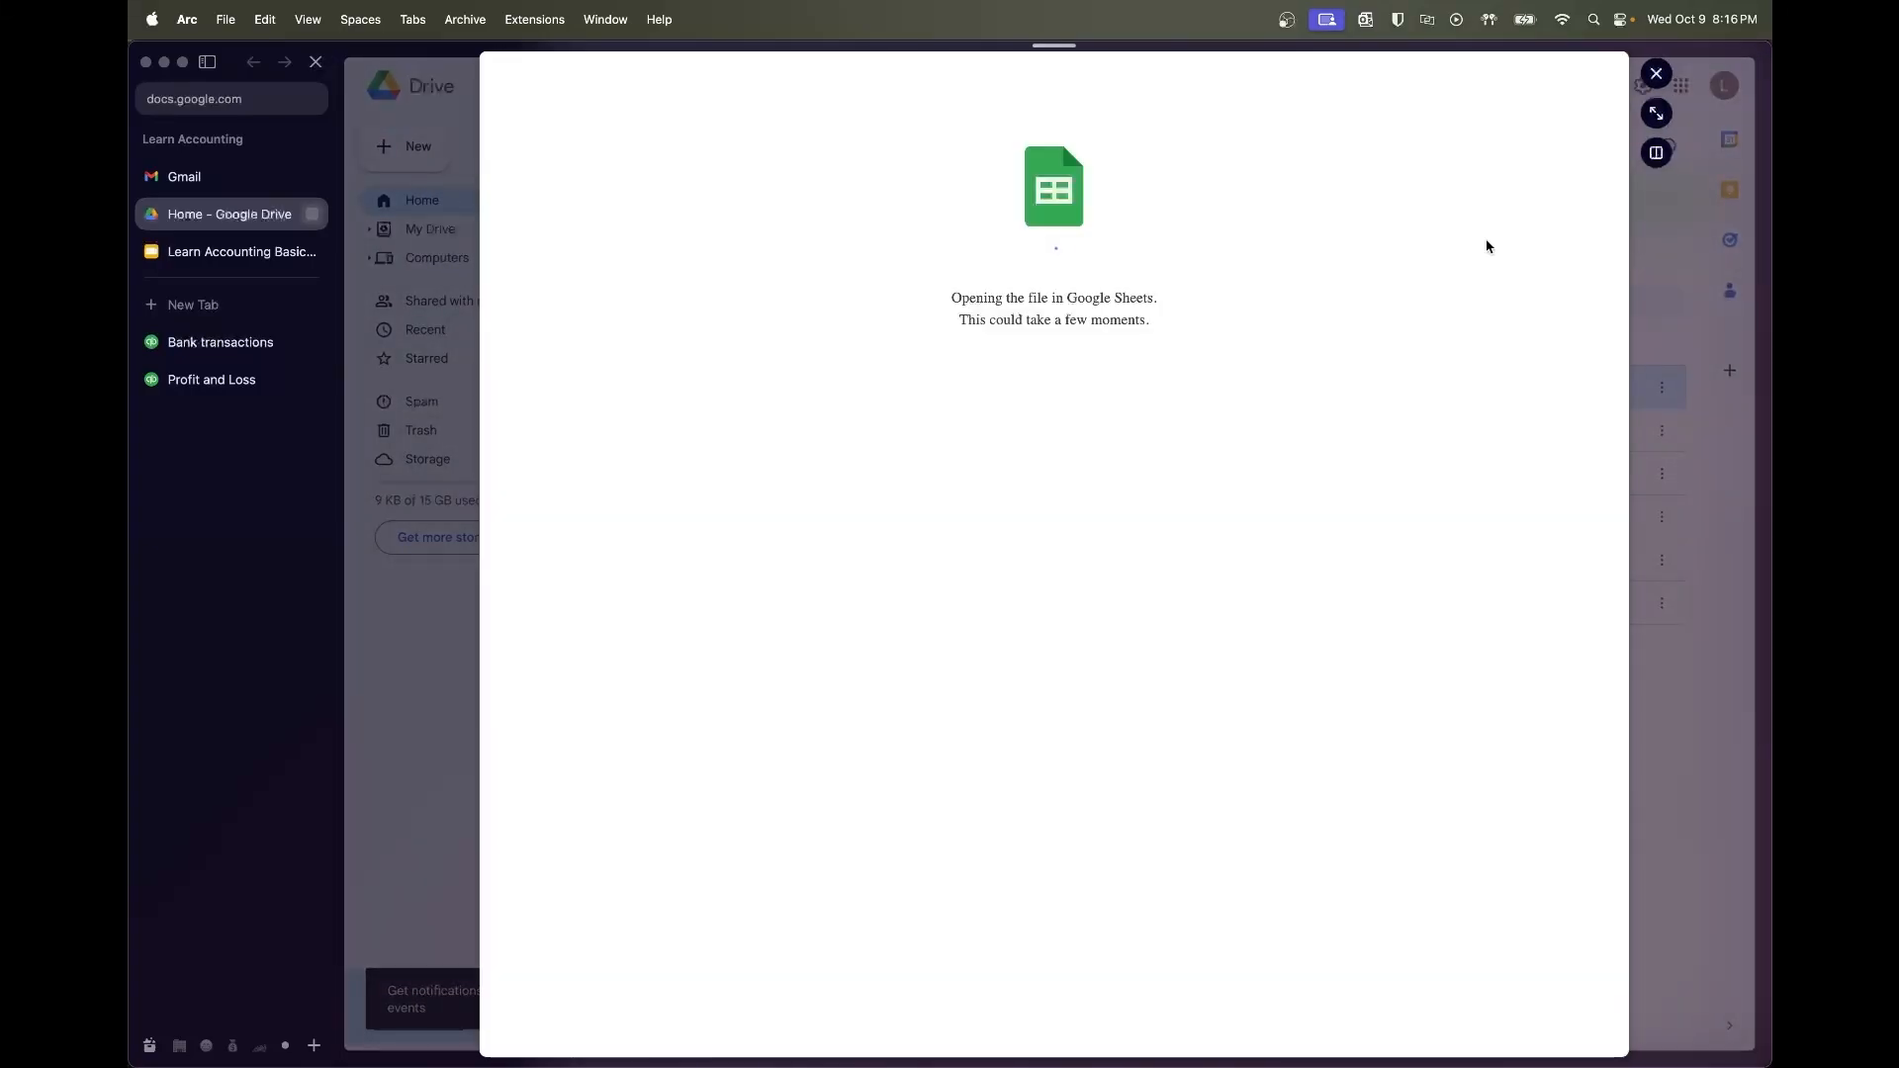
left_click(1656, 113)
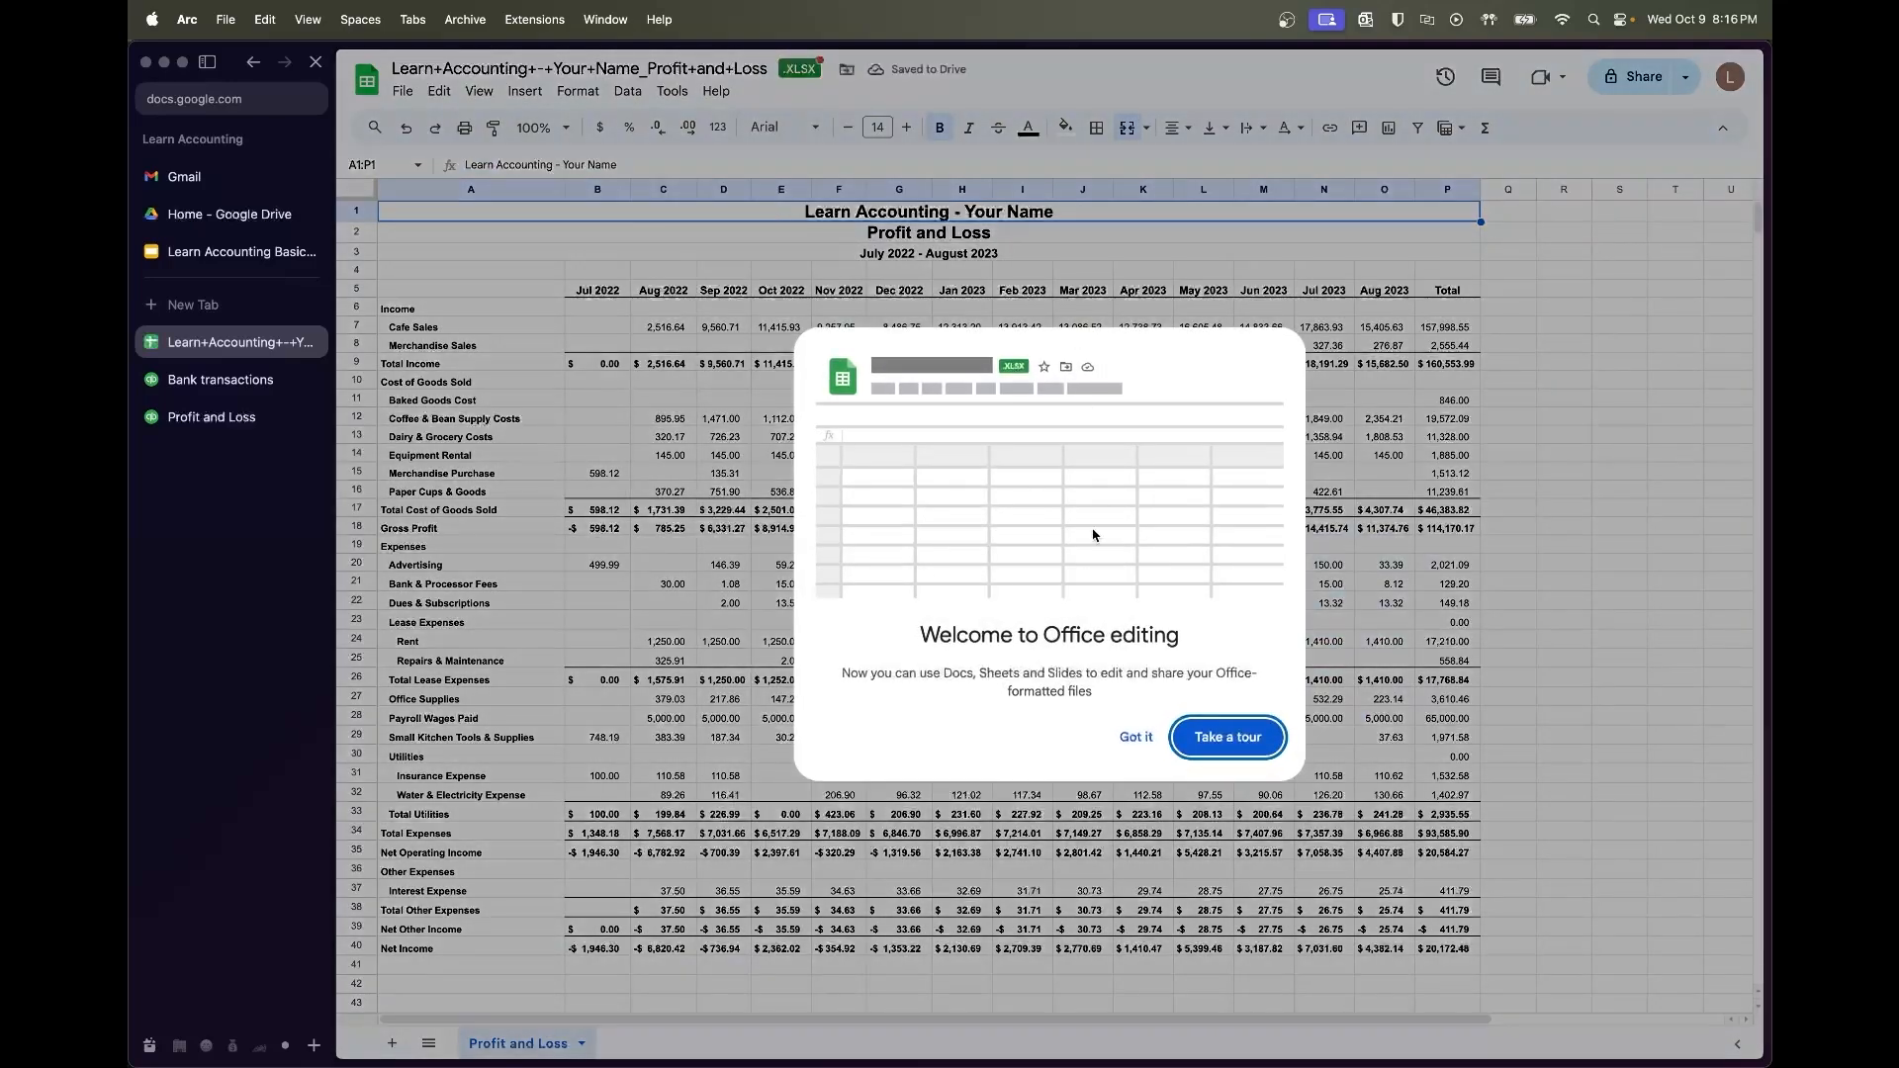
Dismiss the Office editing notice and close the File > Import window without importing
left_click(1135, 737)
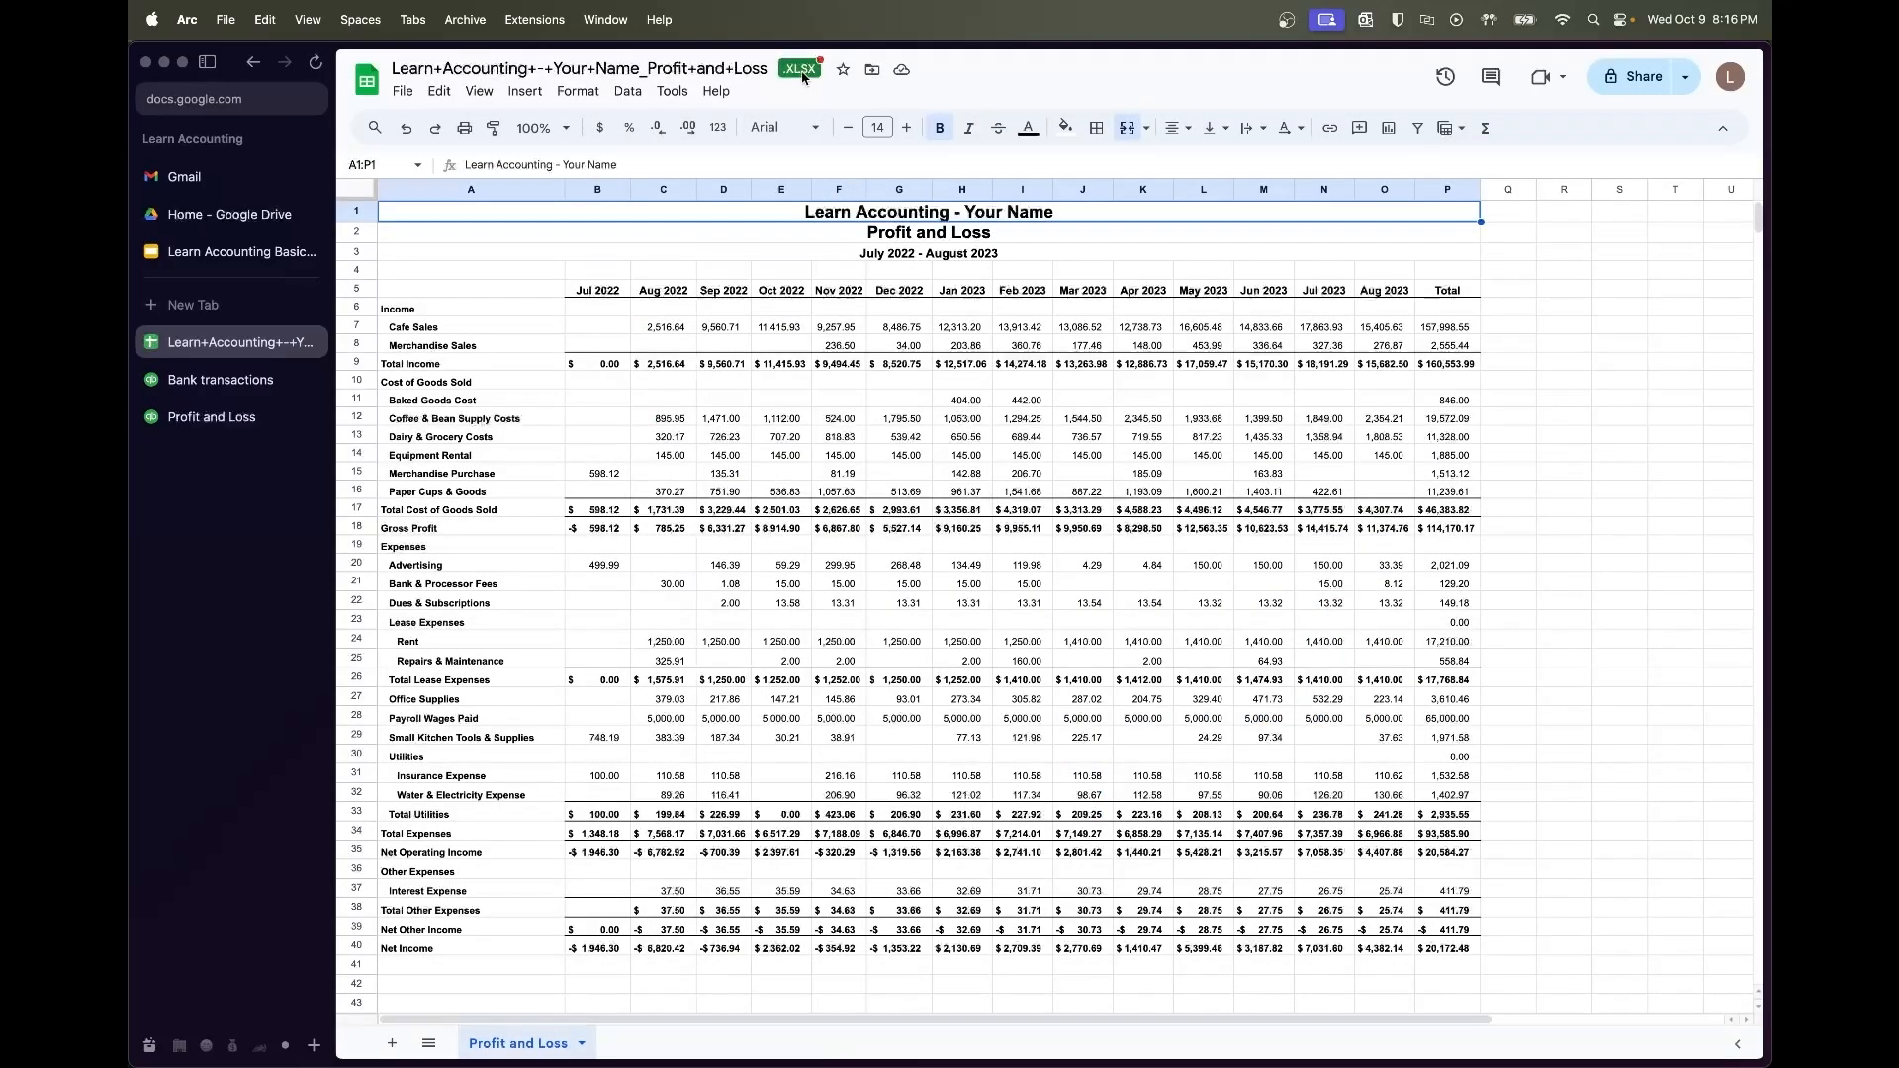
left_click(404, 91)
left_click(435, 183)
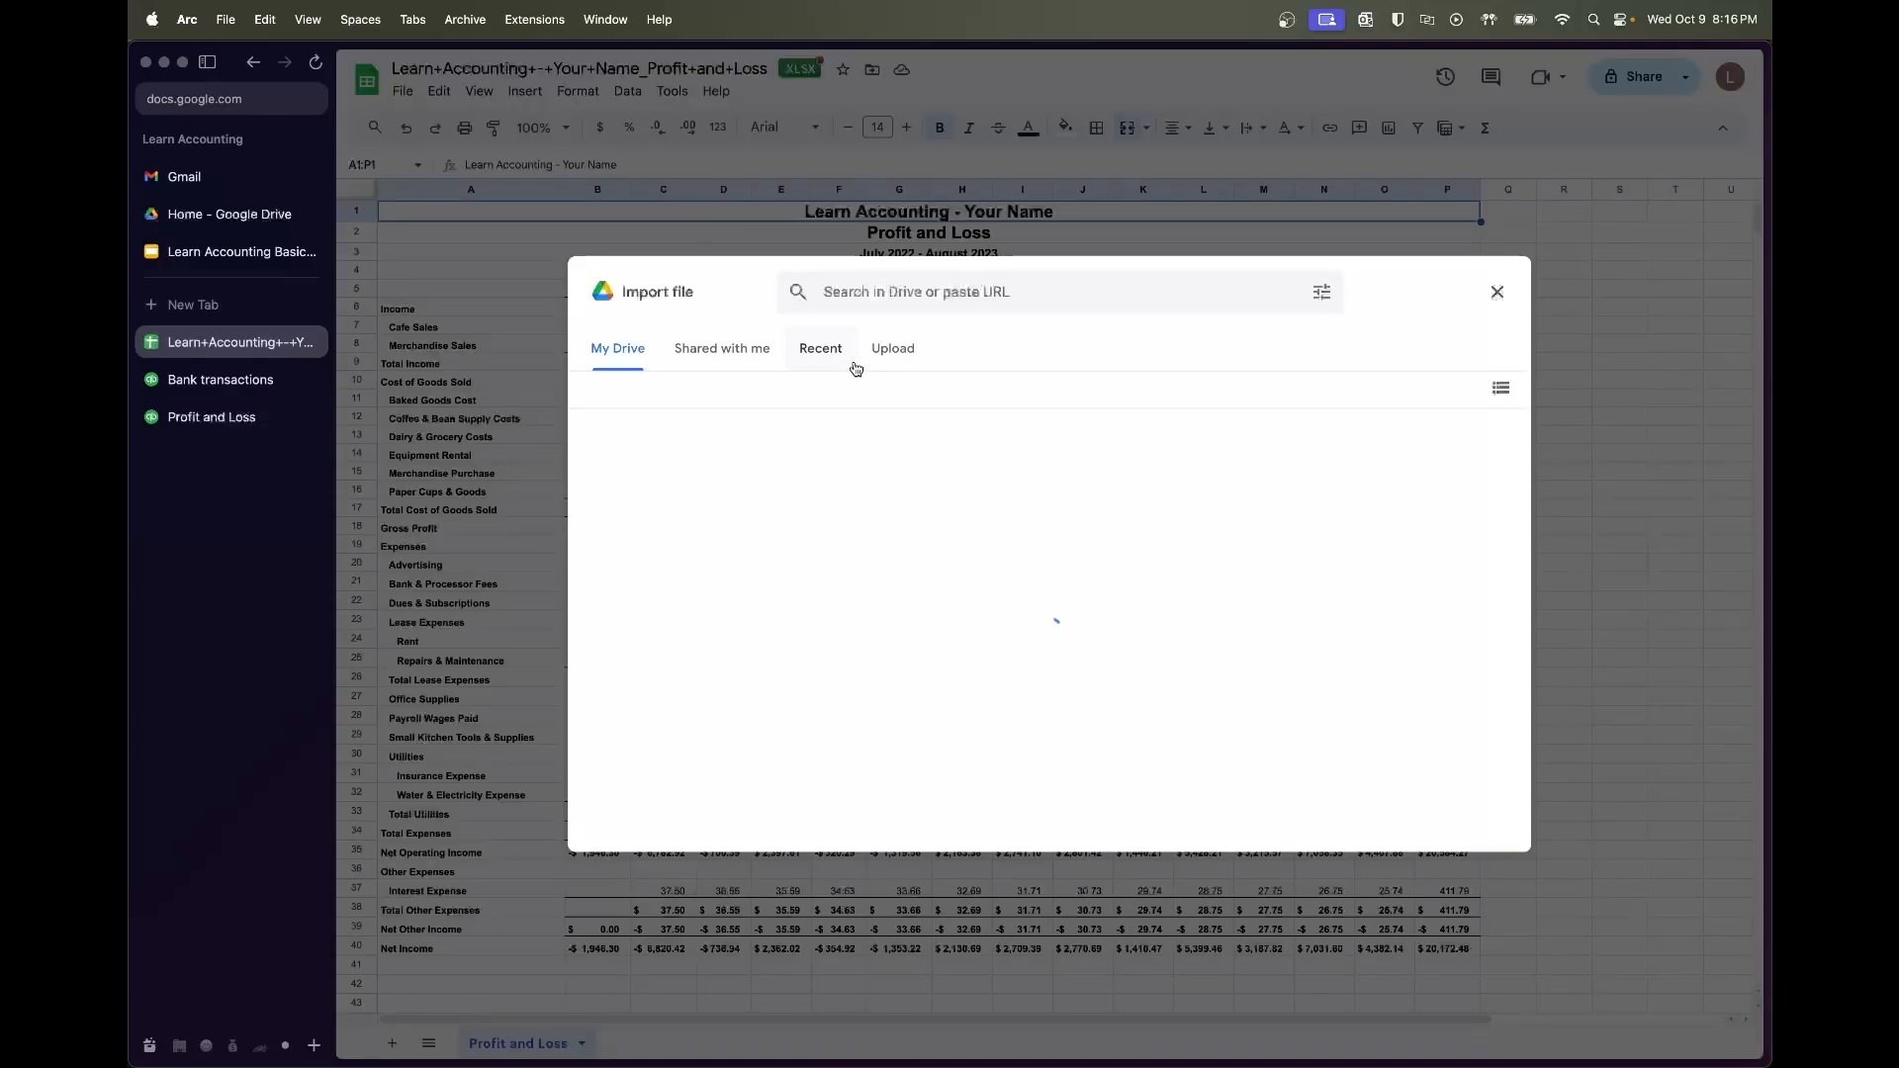
left_click(900, 364)
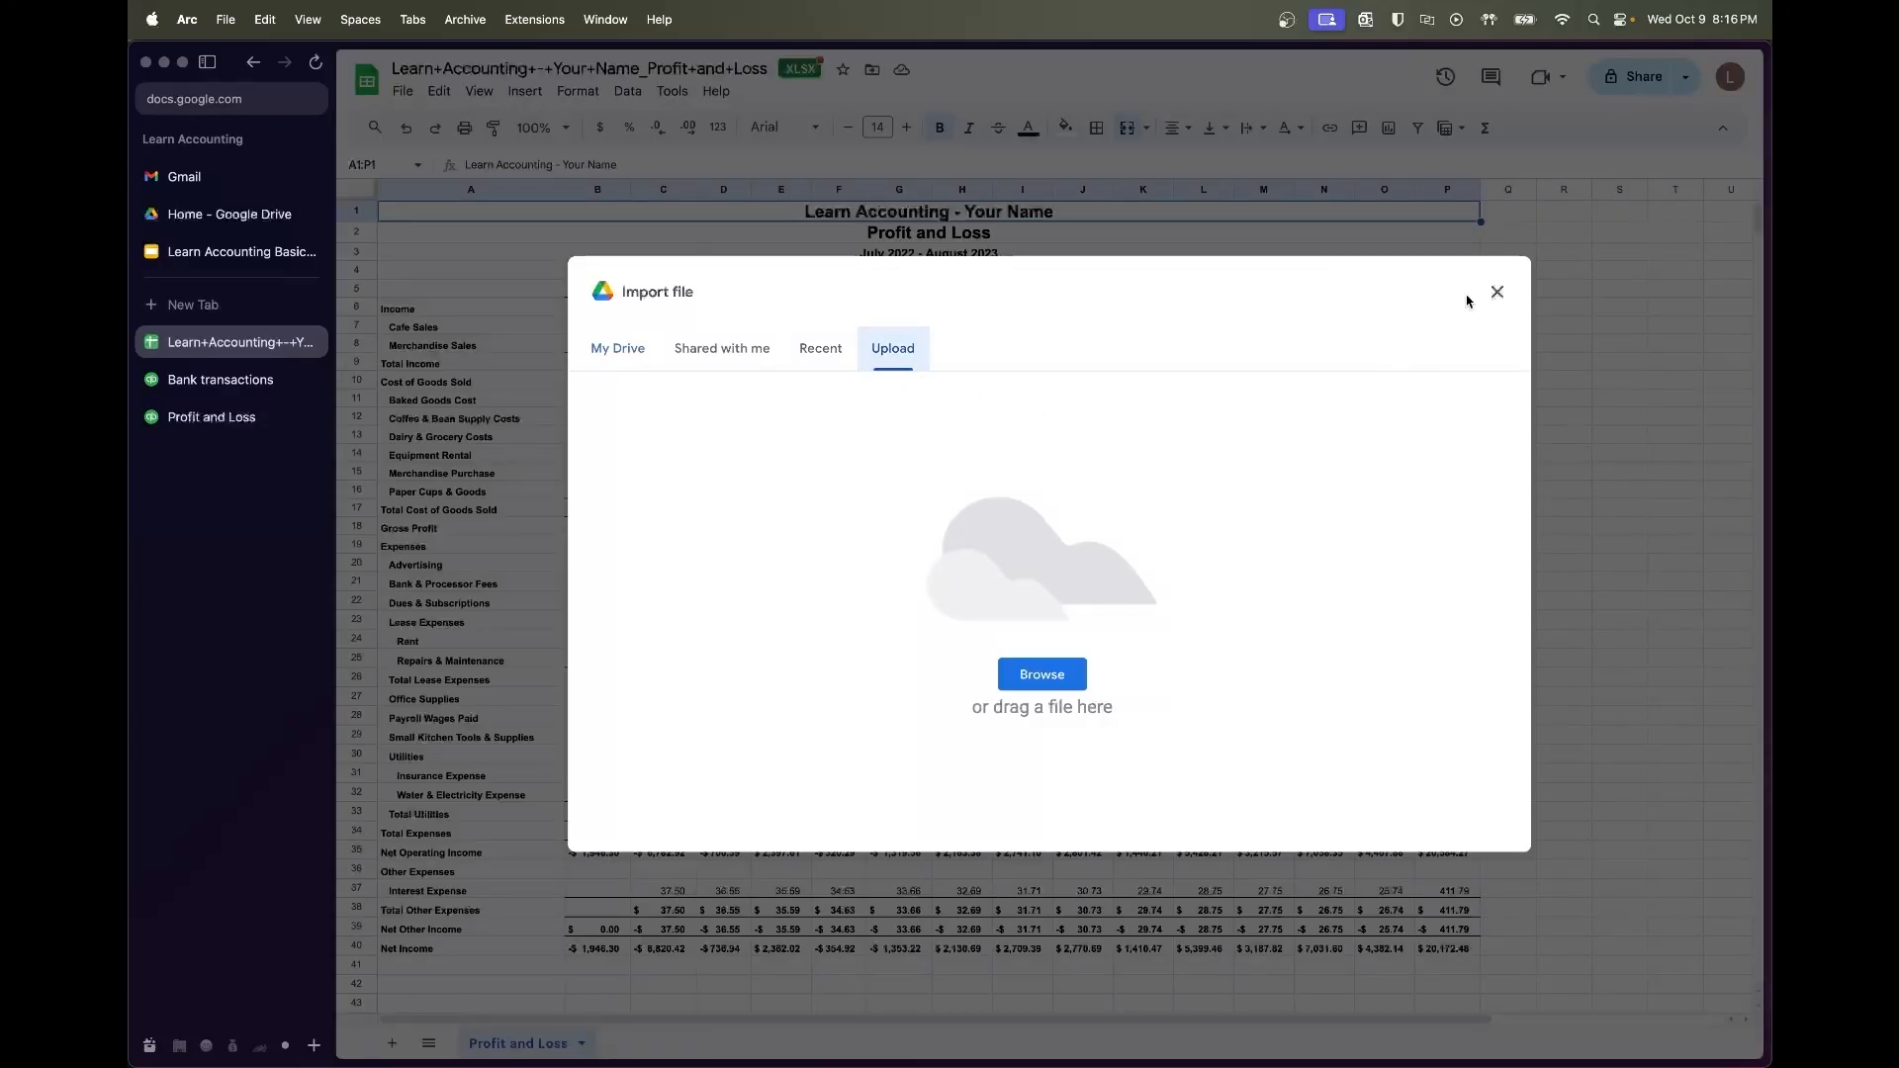
left_click(1497, 292)
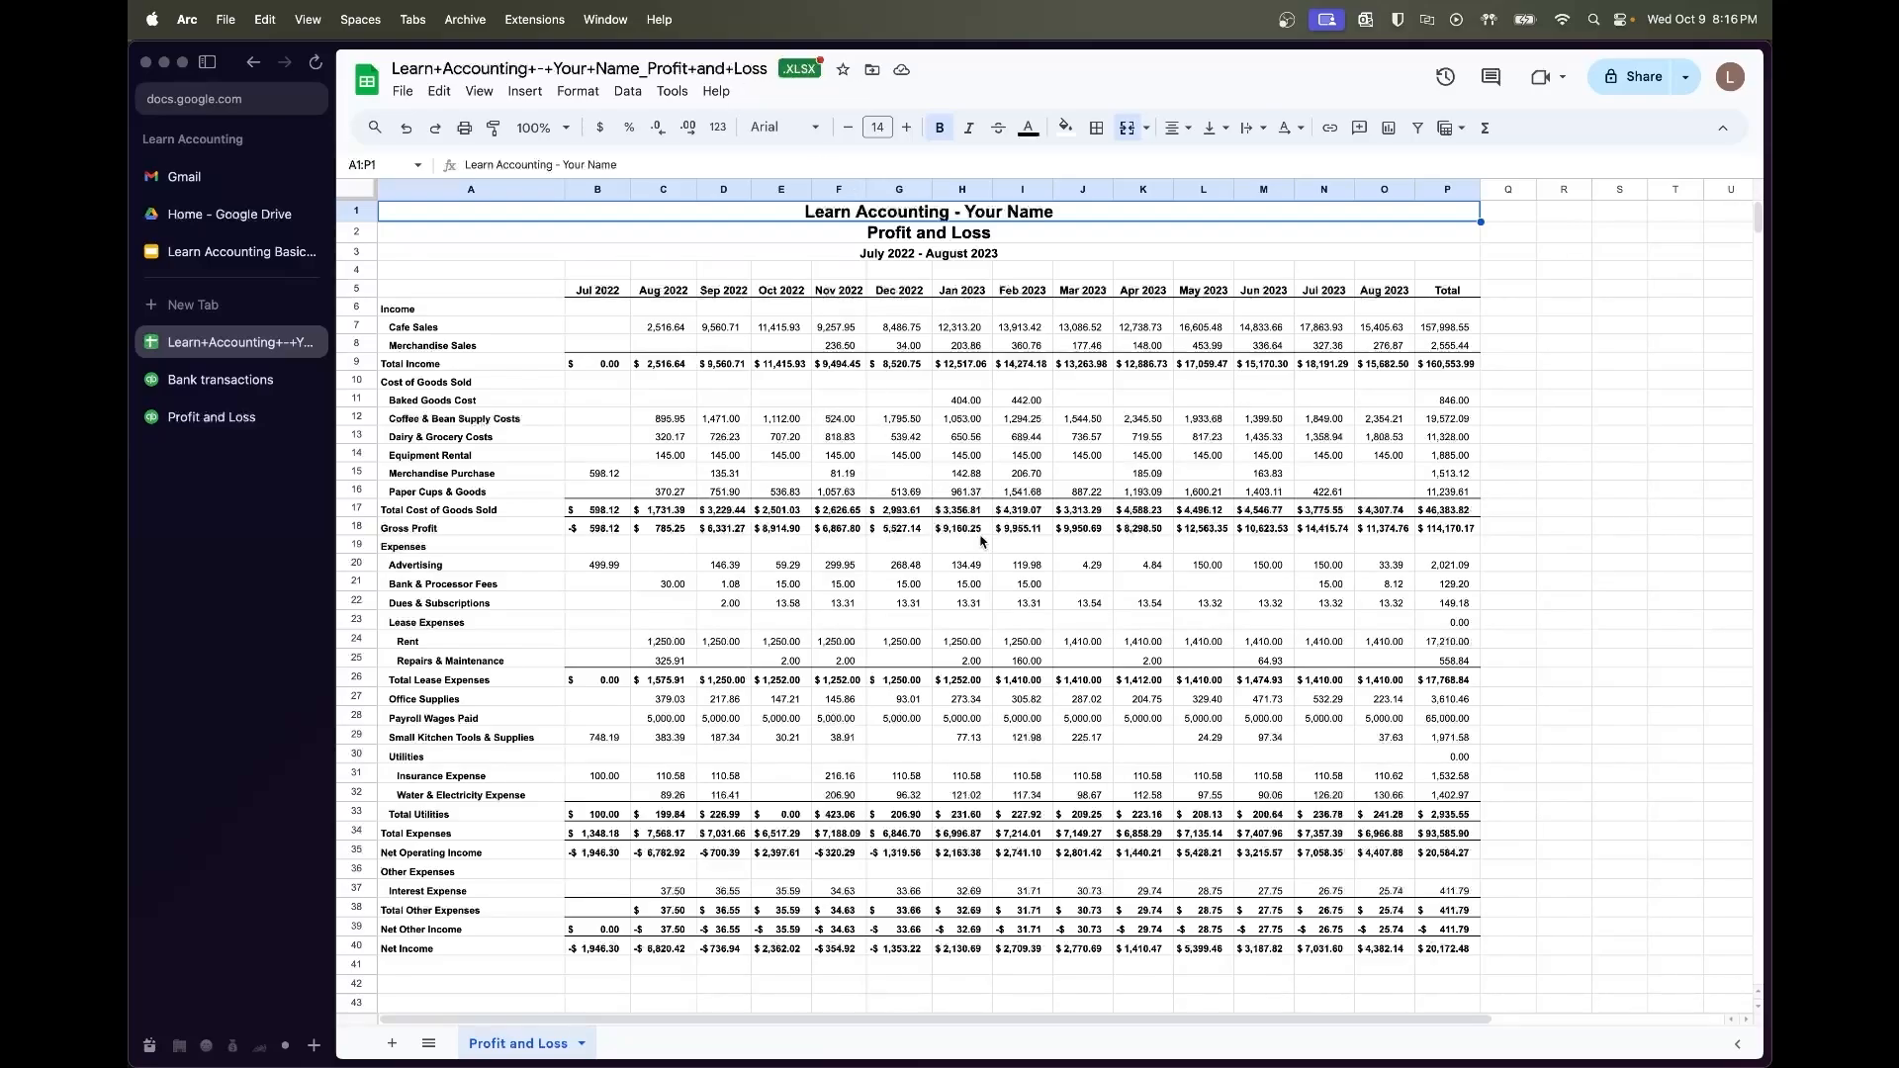
Spot-check the January 2023 Advertising and August 2022 Cafe Sales values
scroll(985, 537, "down", 2)
scroll(985, 537, "down", 1)
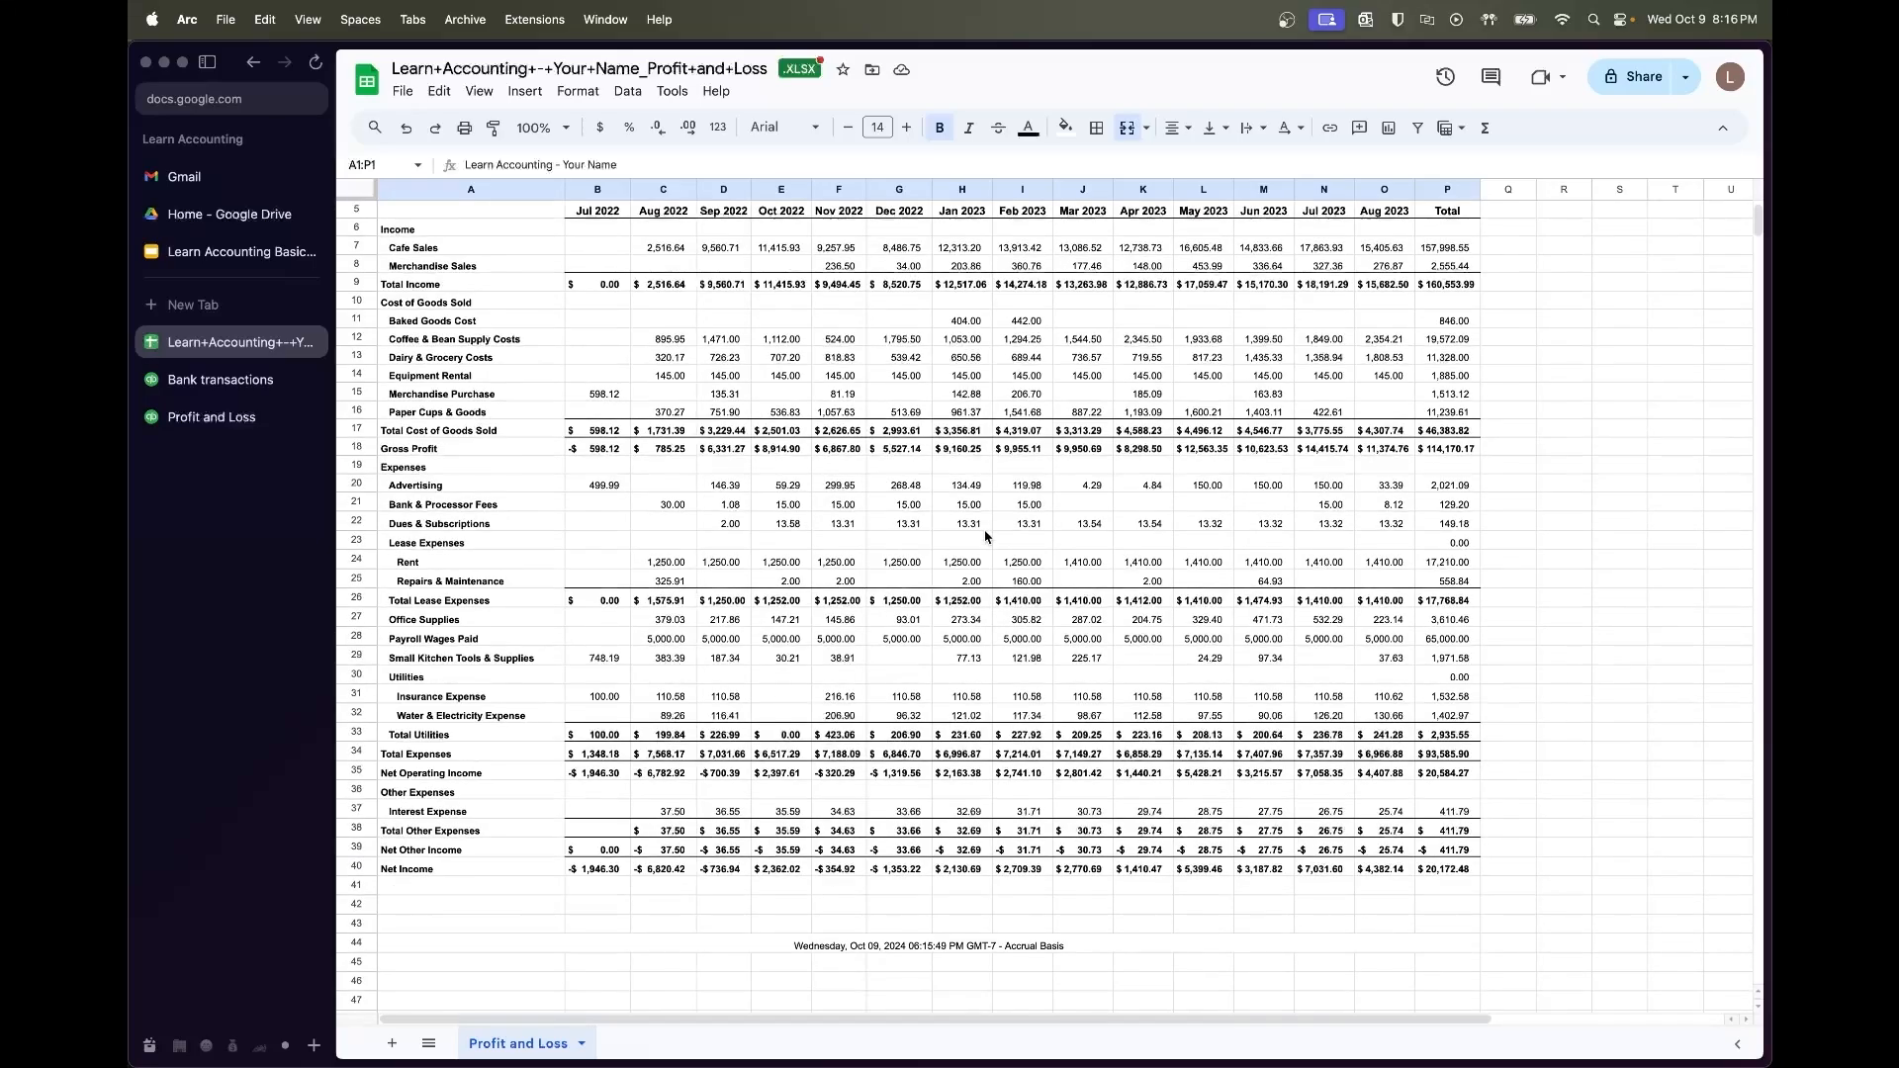
scroll(985, 537, "up", 2)
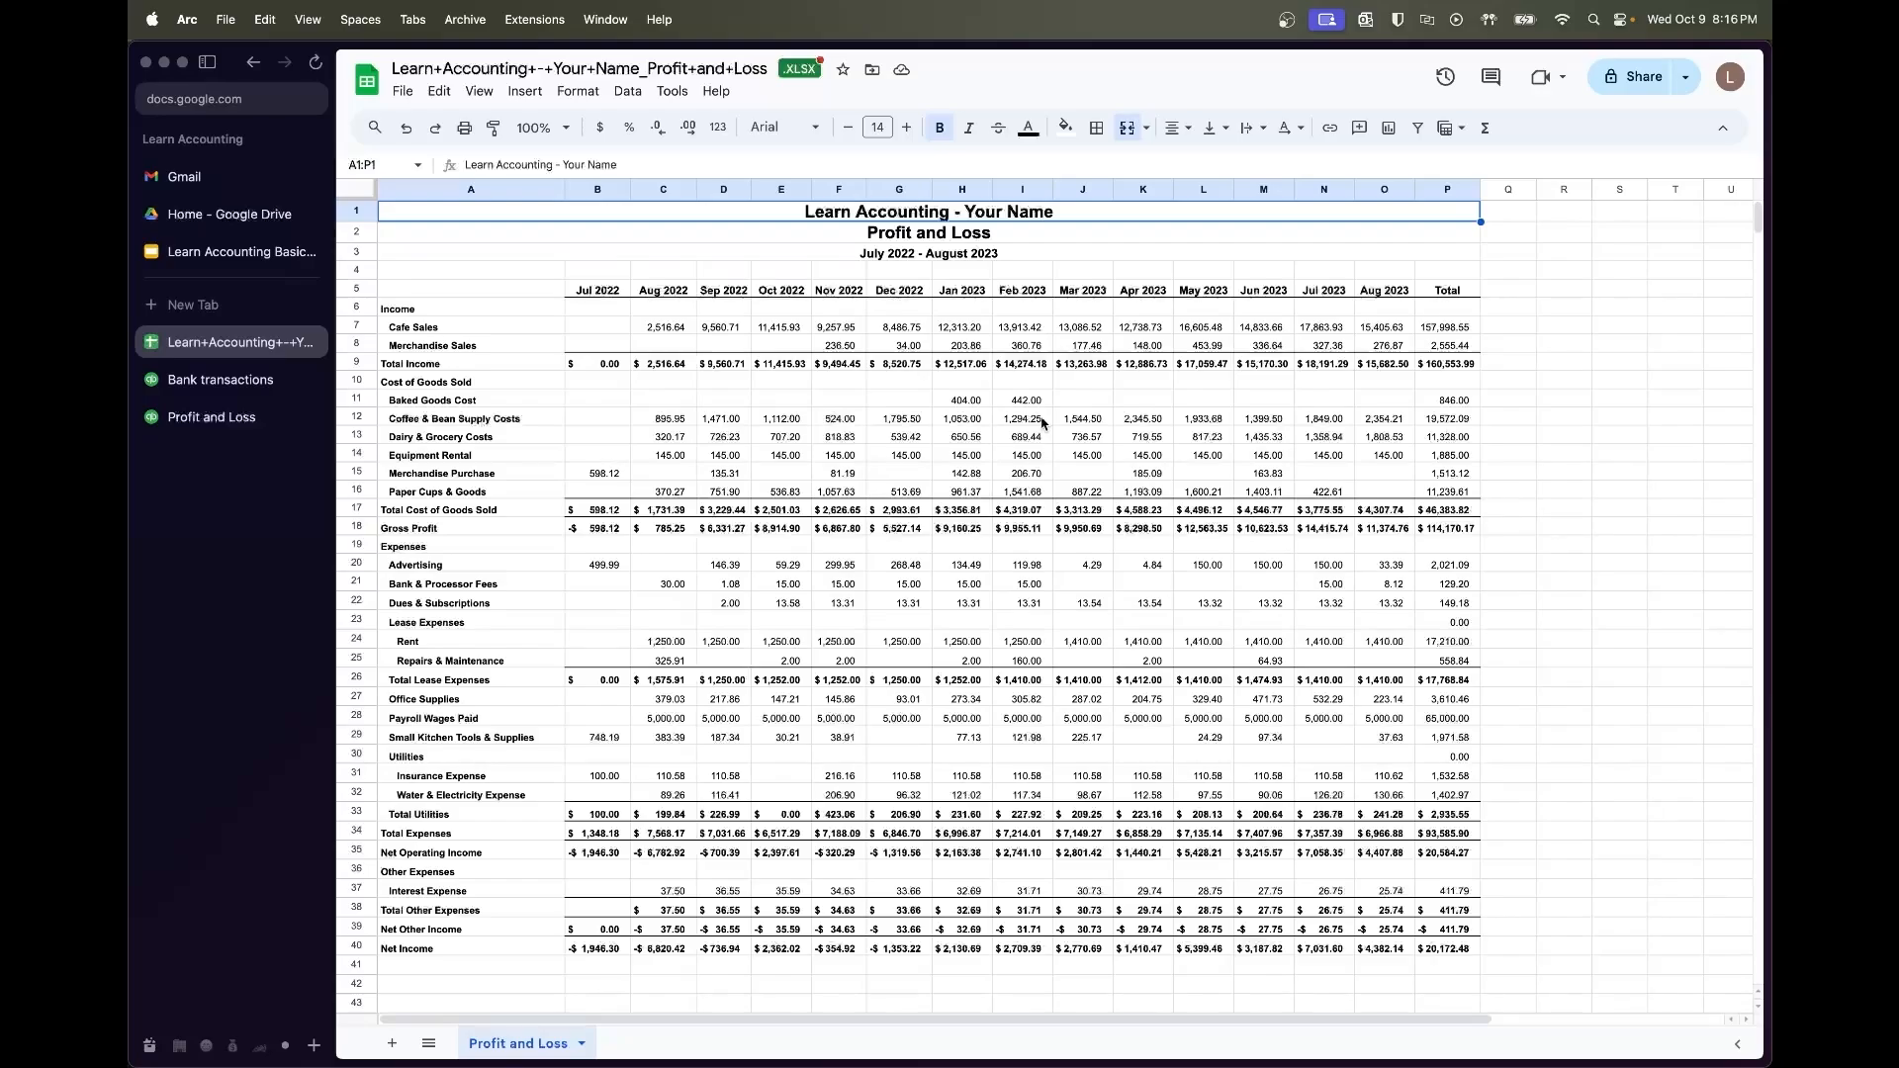
left_click(958, 567)
scroll(982, 698, "down", 2)
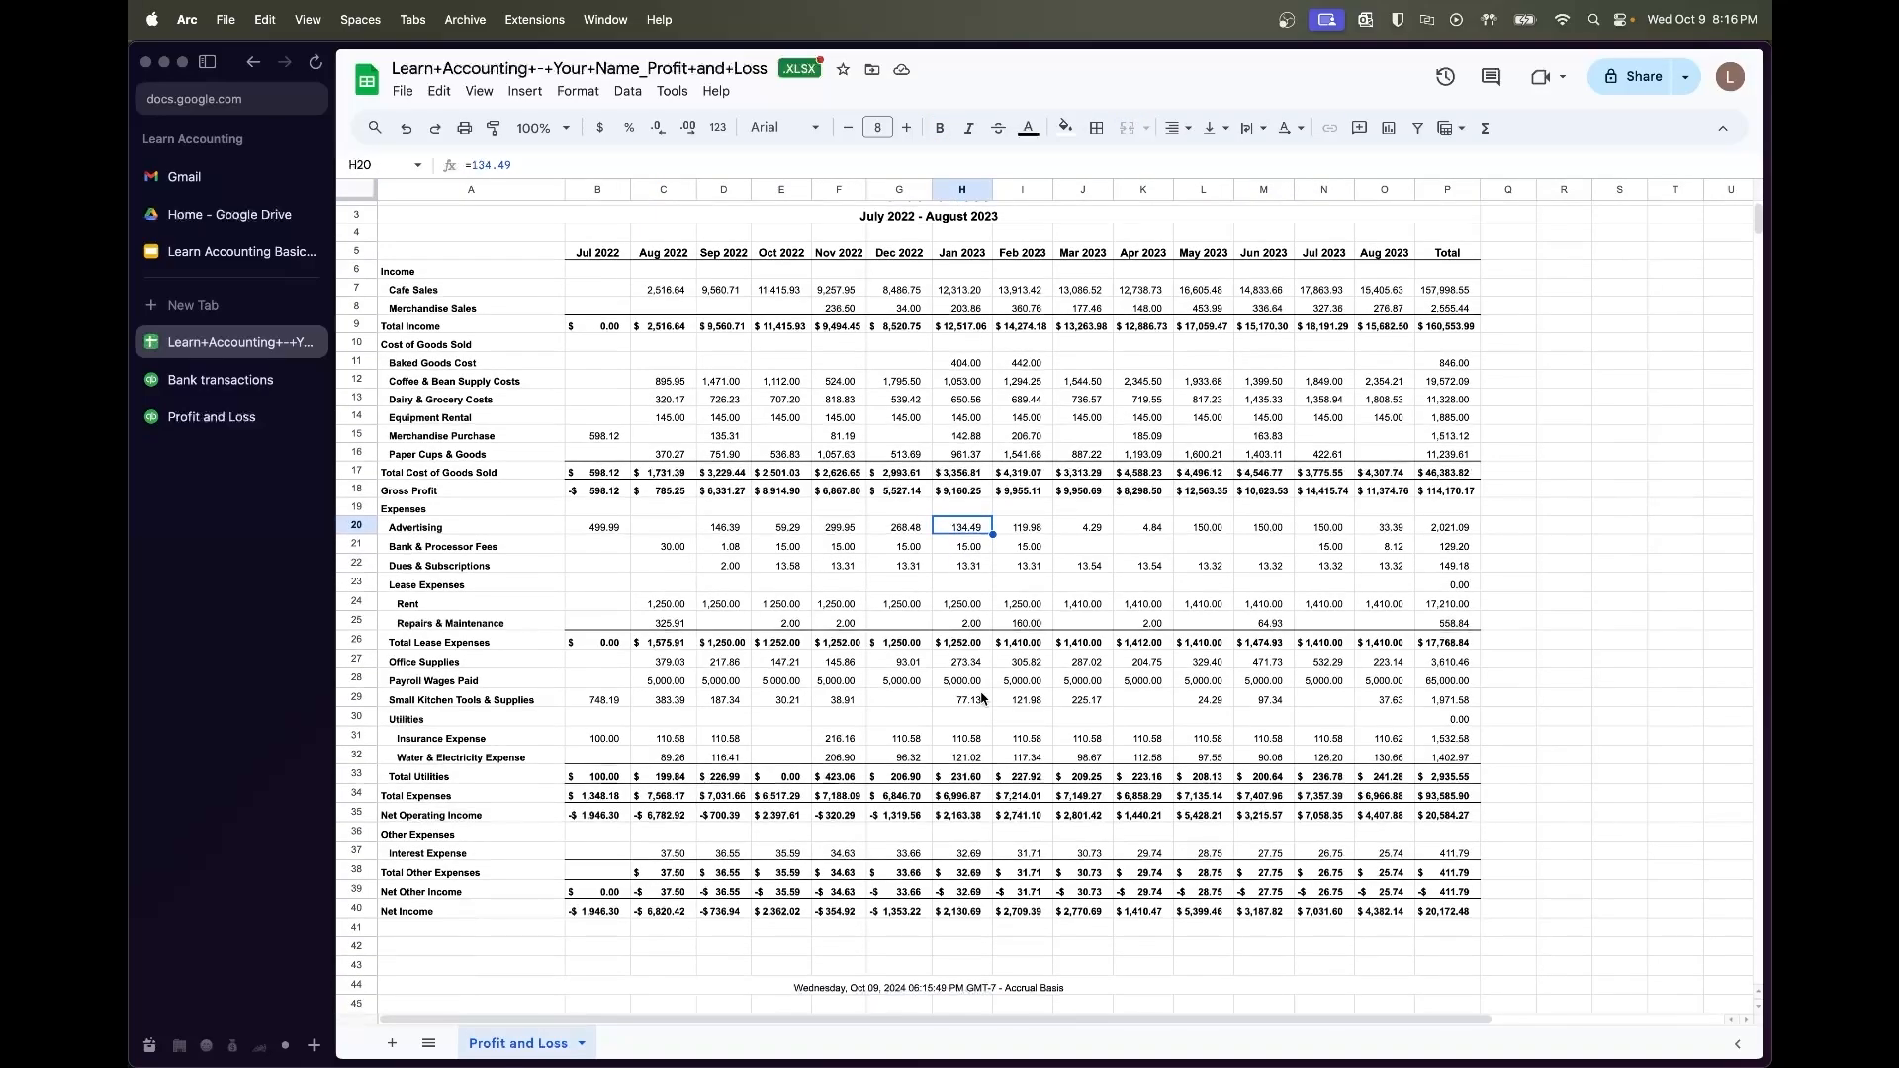
scroll(1038, 653, "up", 2)
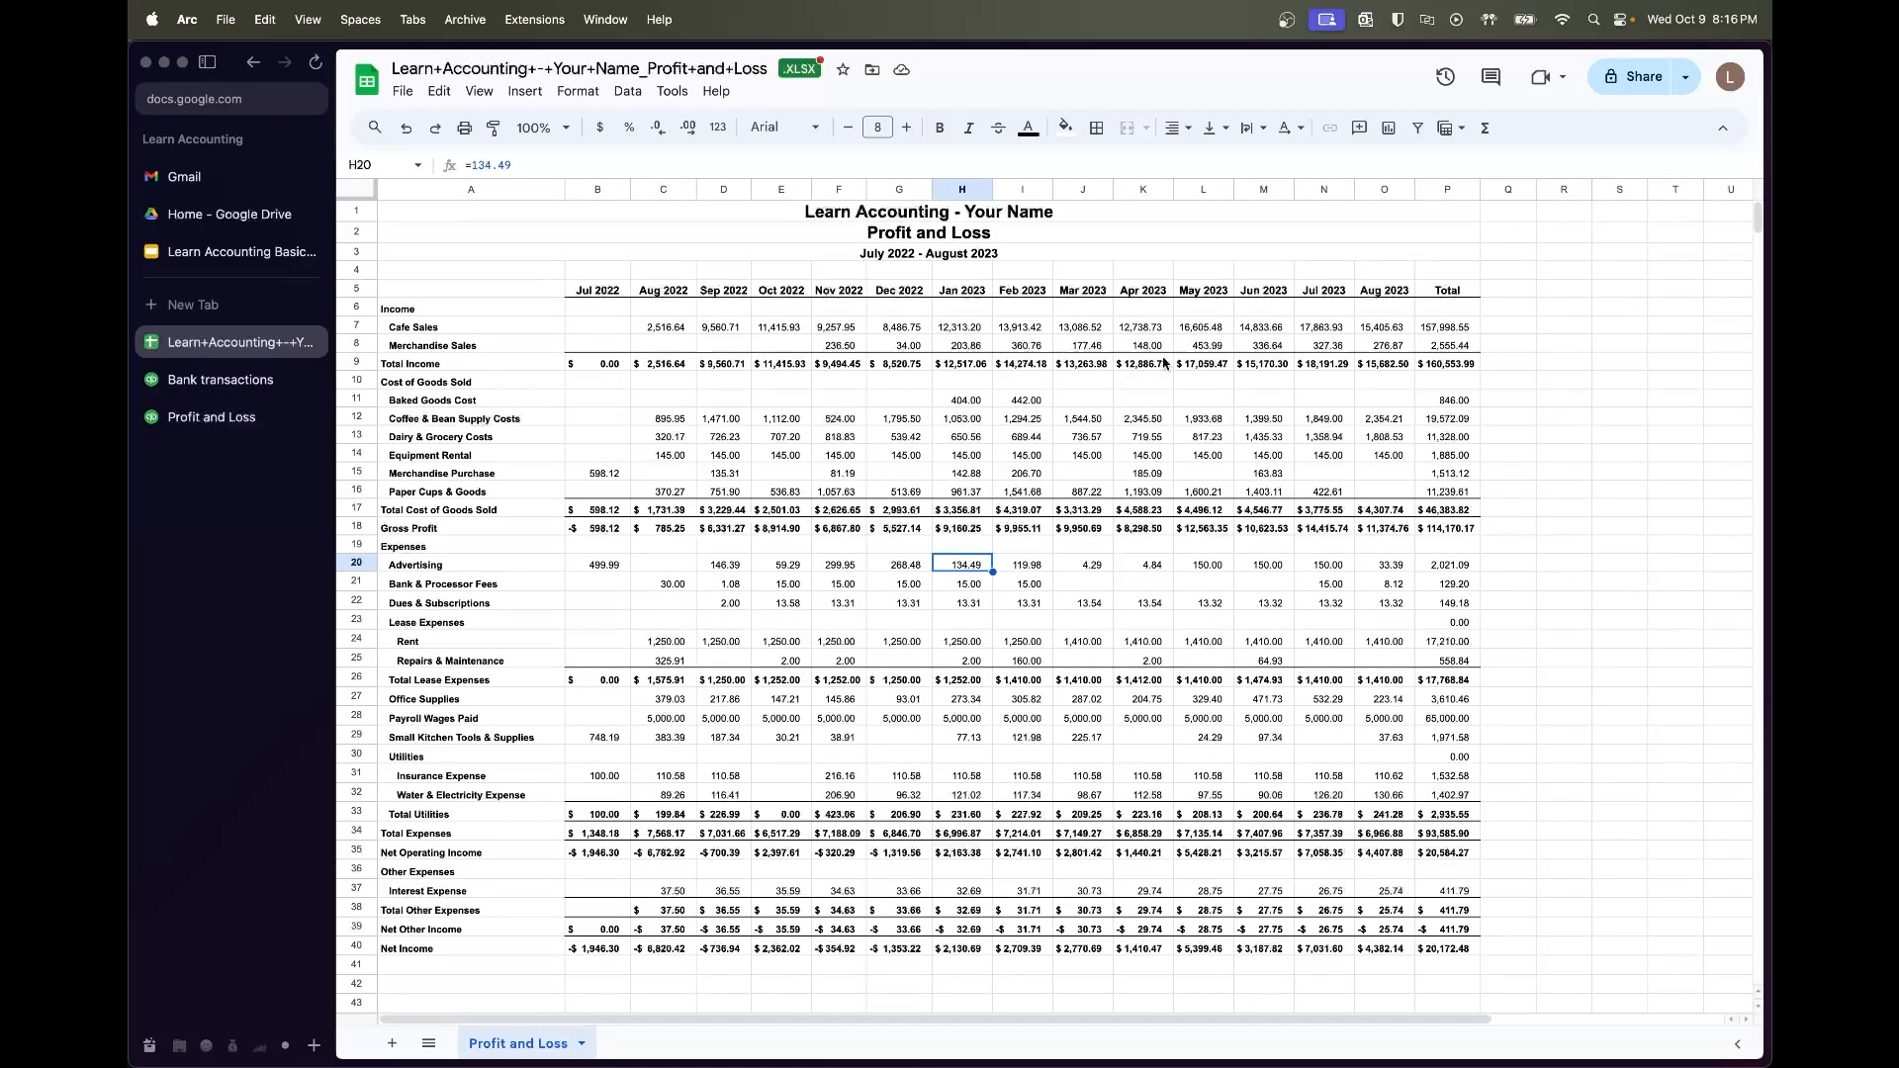
left_click(683, 327)
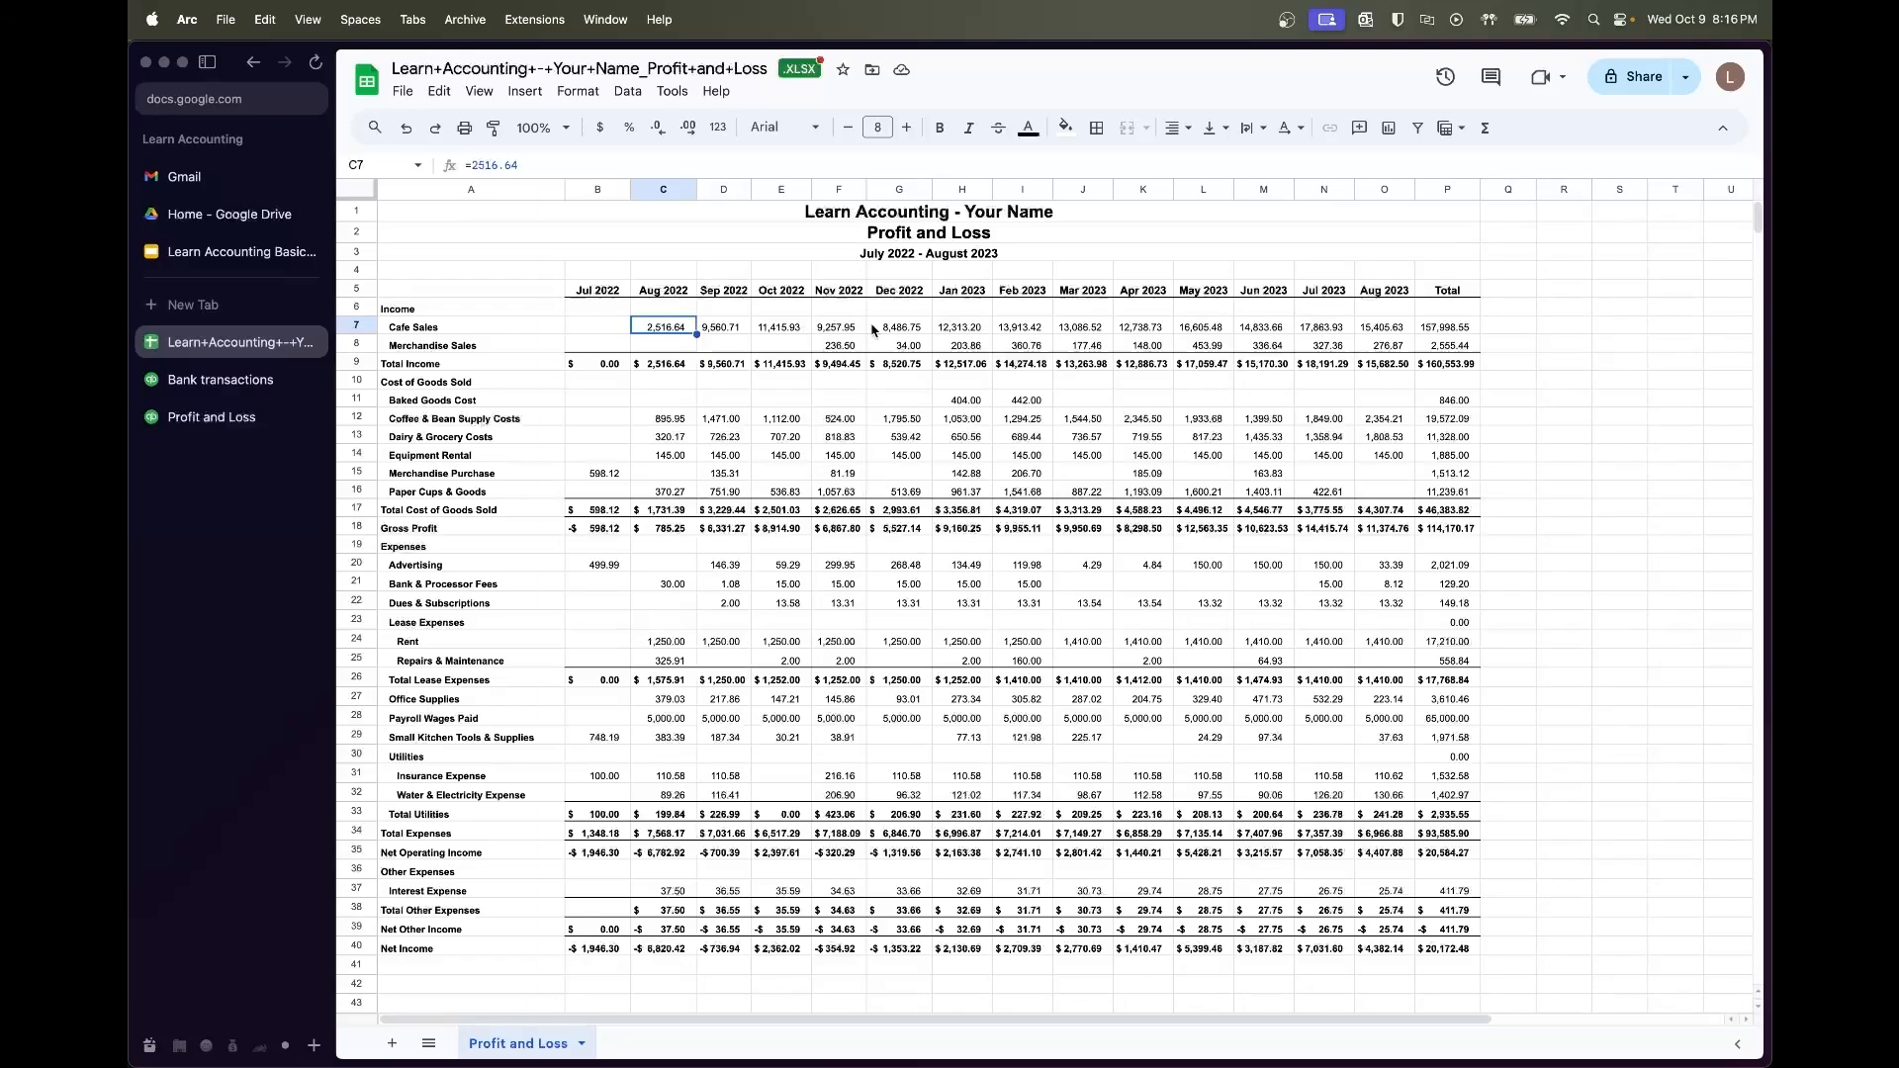
scroll(1001, 350, "down", 1)
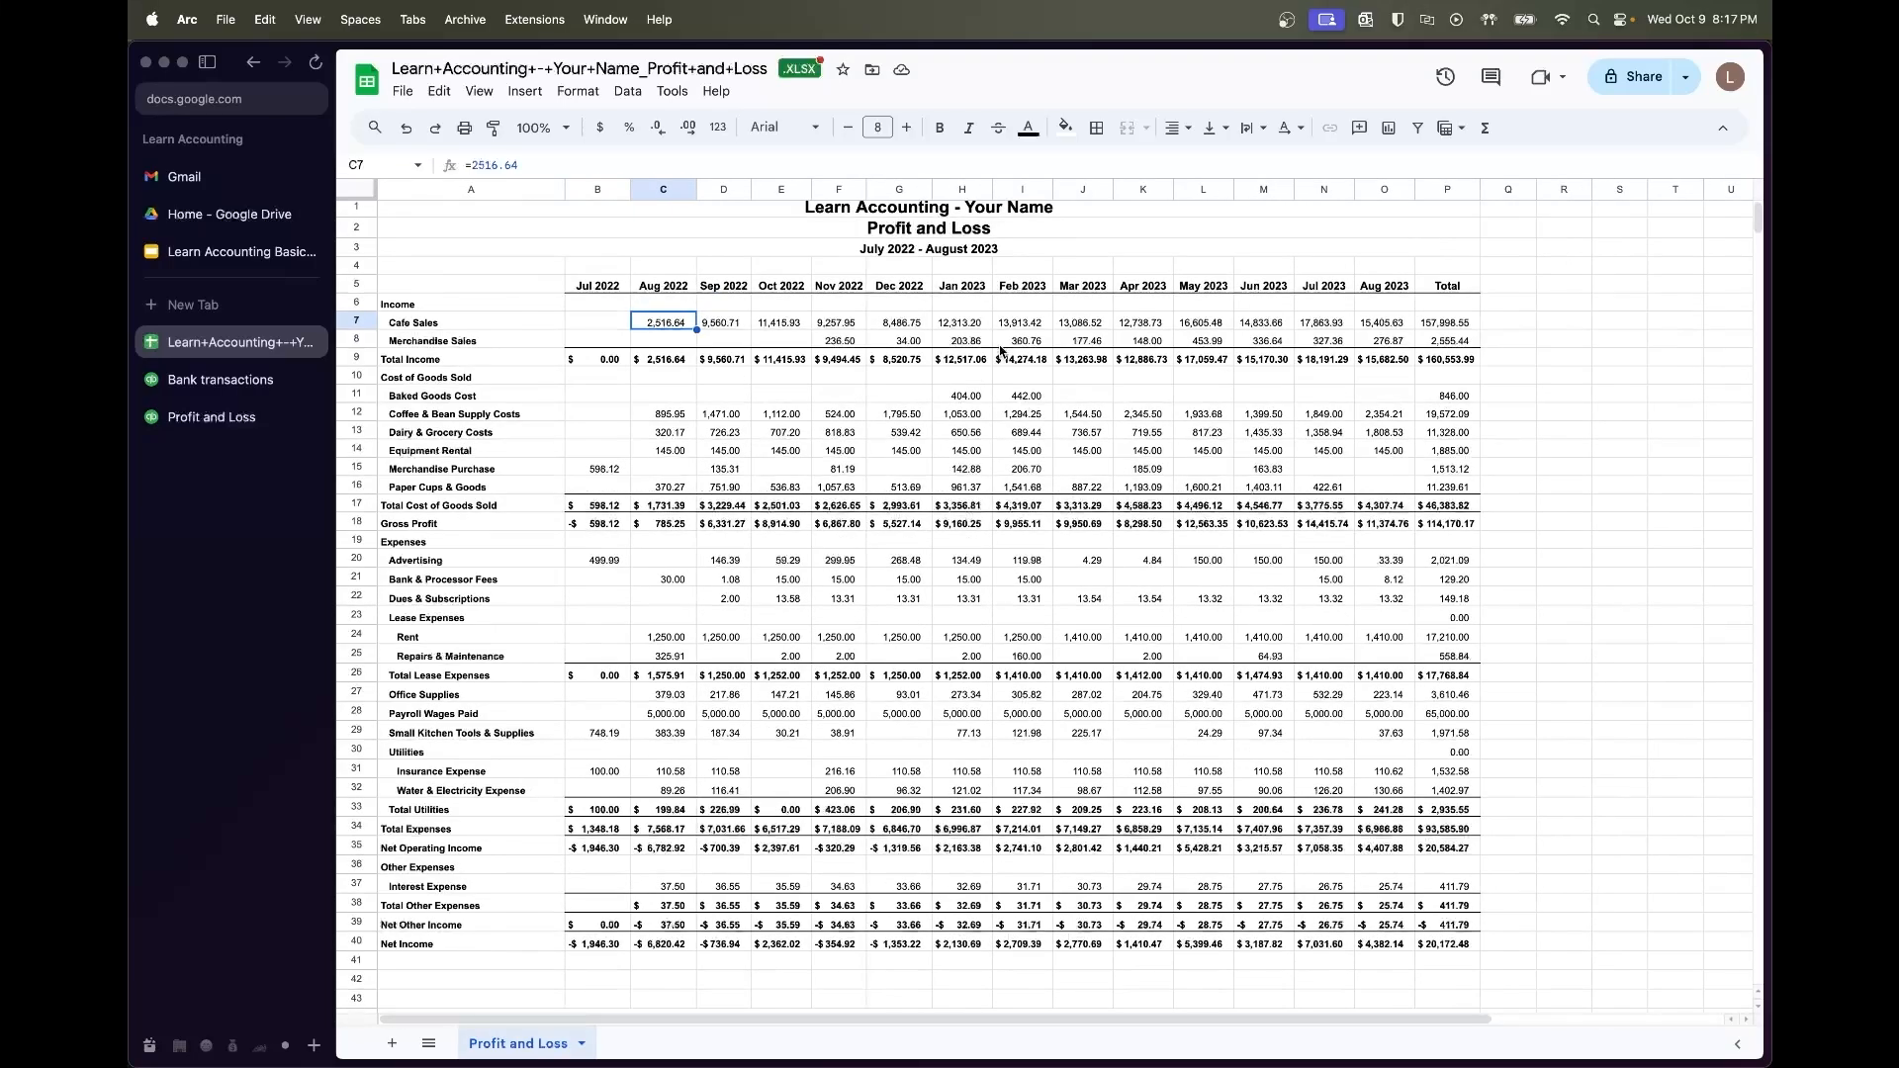
Confirm Cafe Sales months sum to 157,998.55 and inspect the Total Income and Gross Profit formulas
left_click(1382, 324, "shift")
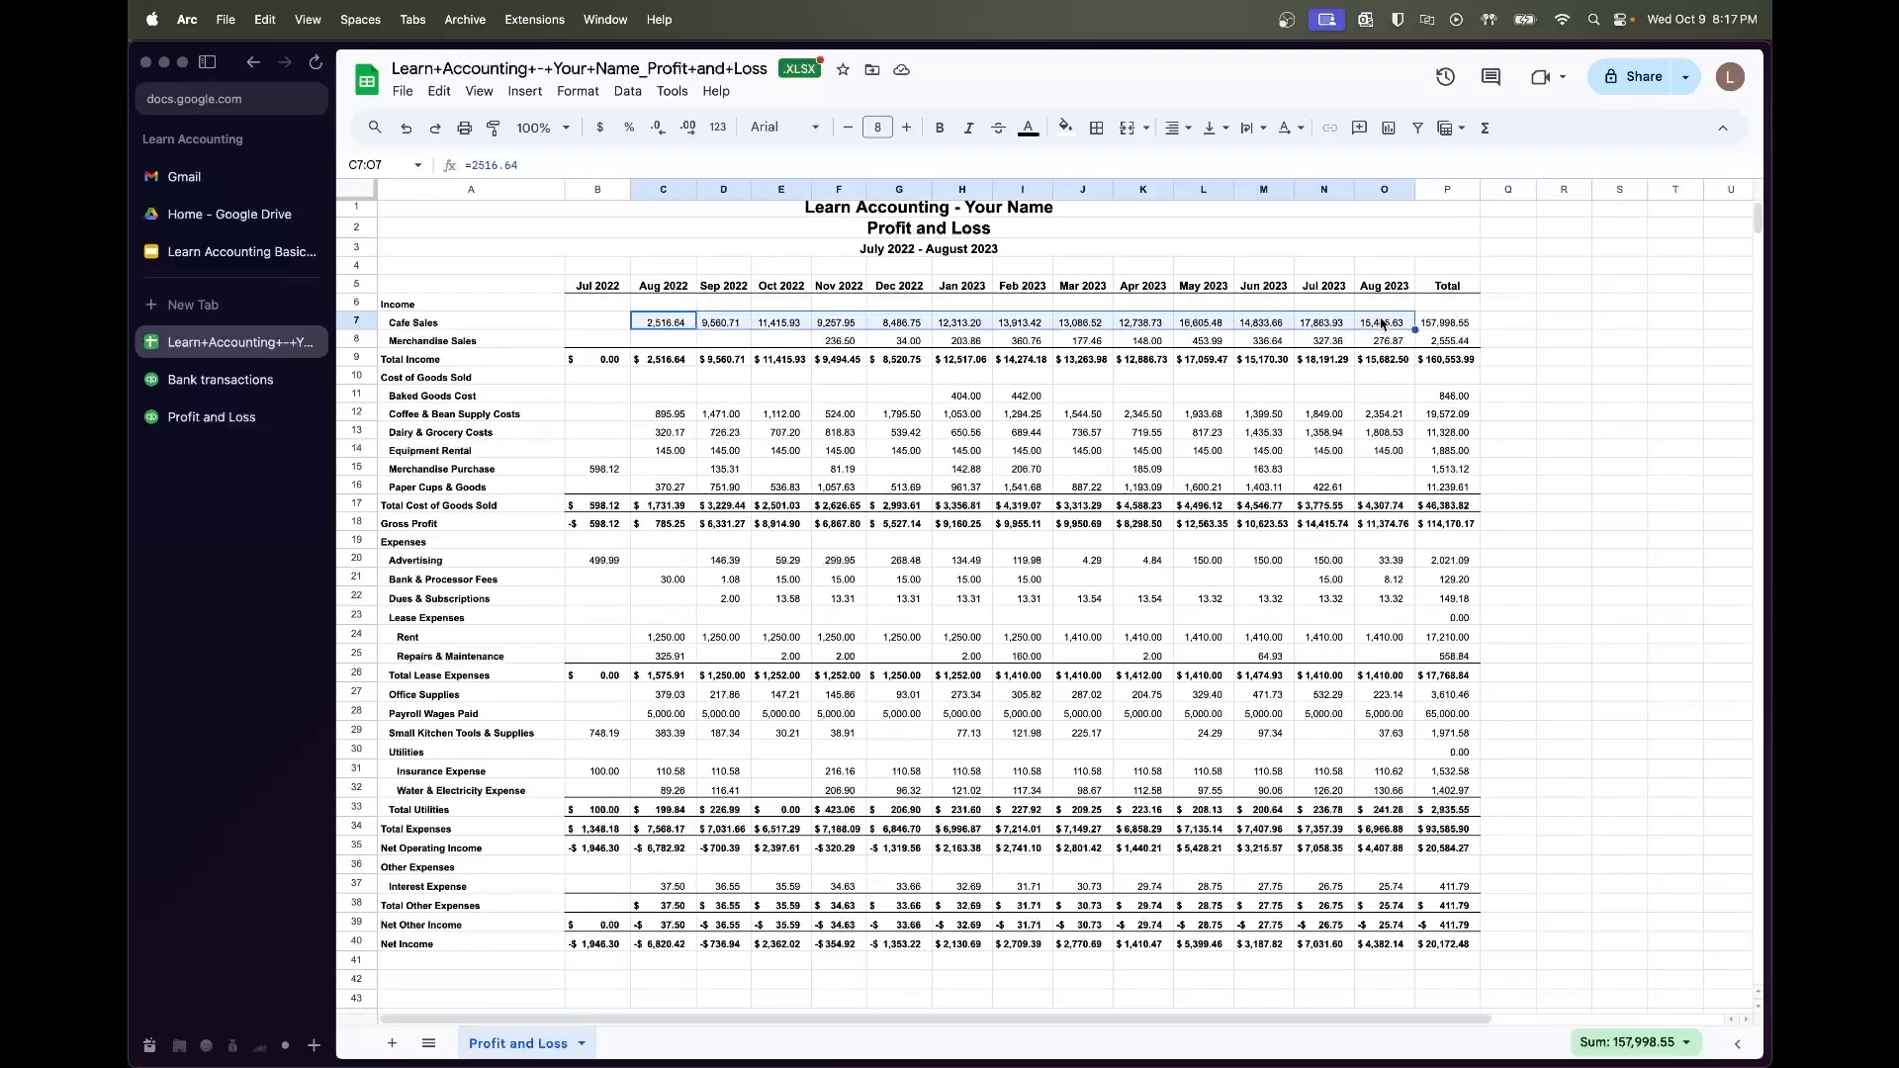
left_click(1521, 324)
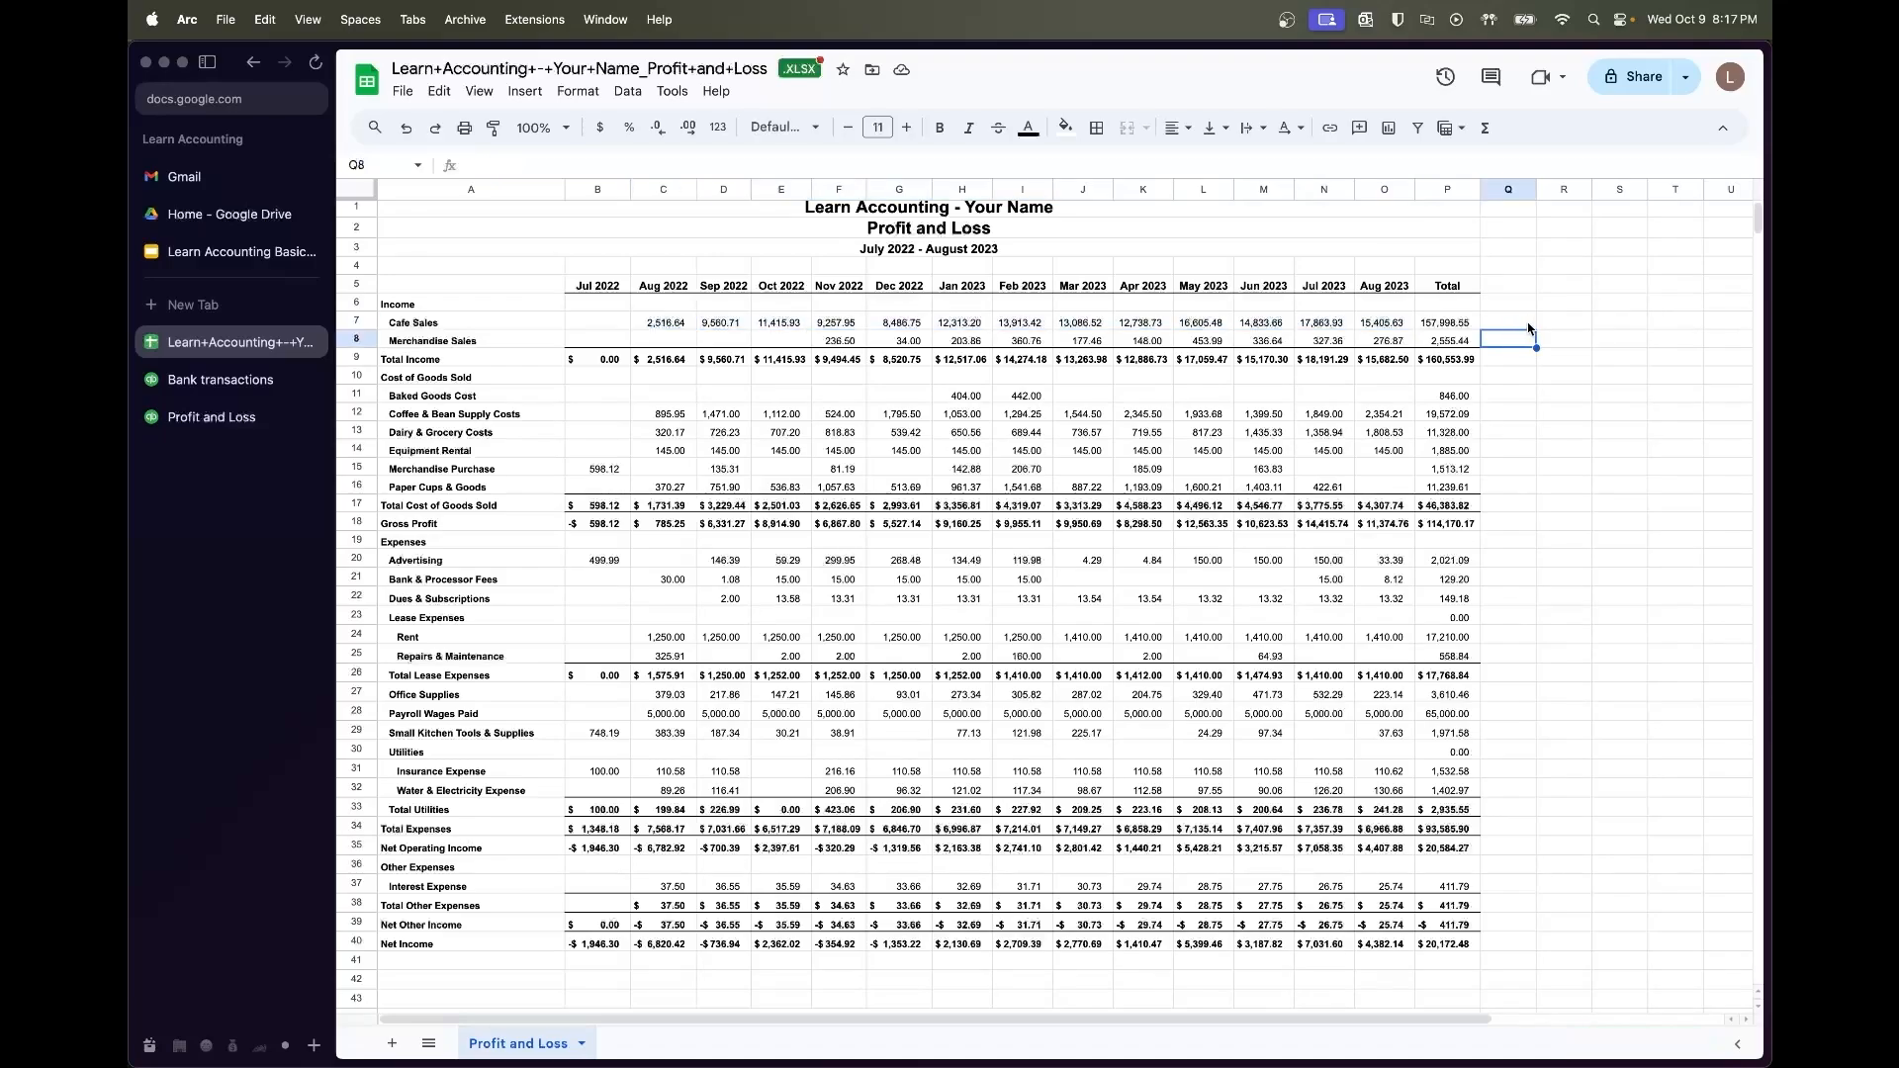
left_click(1446, 365)
left_click(1466, 526)
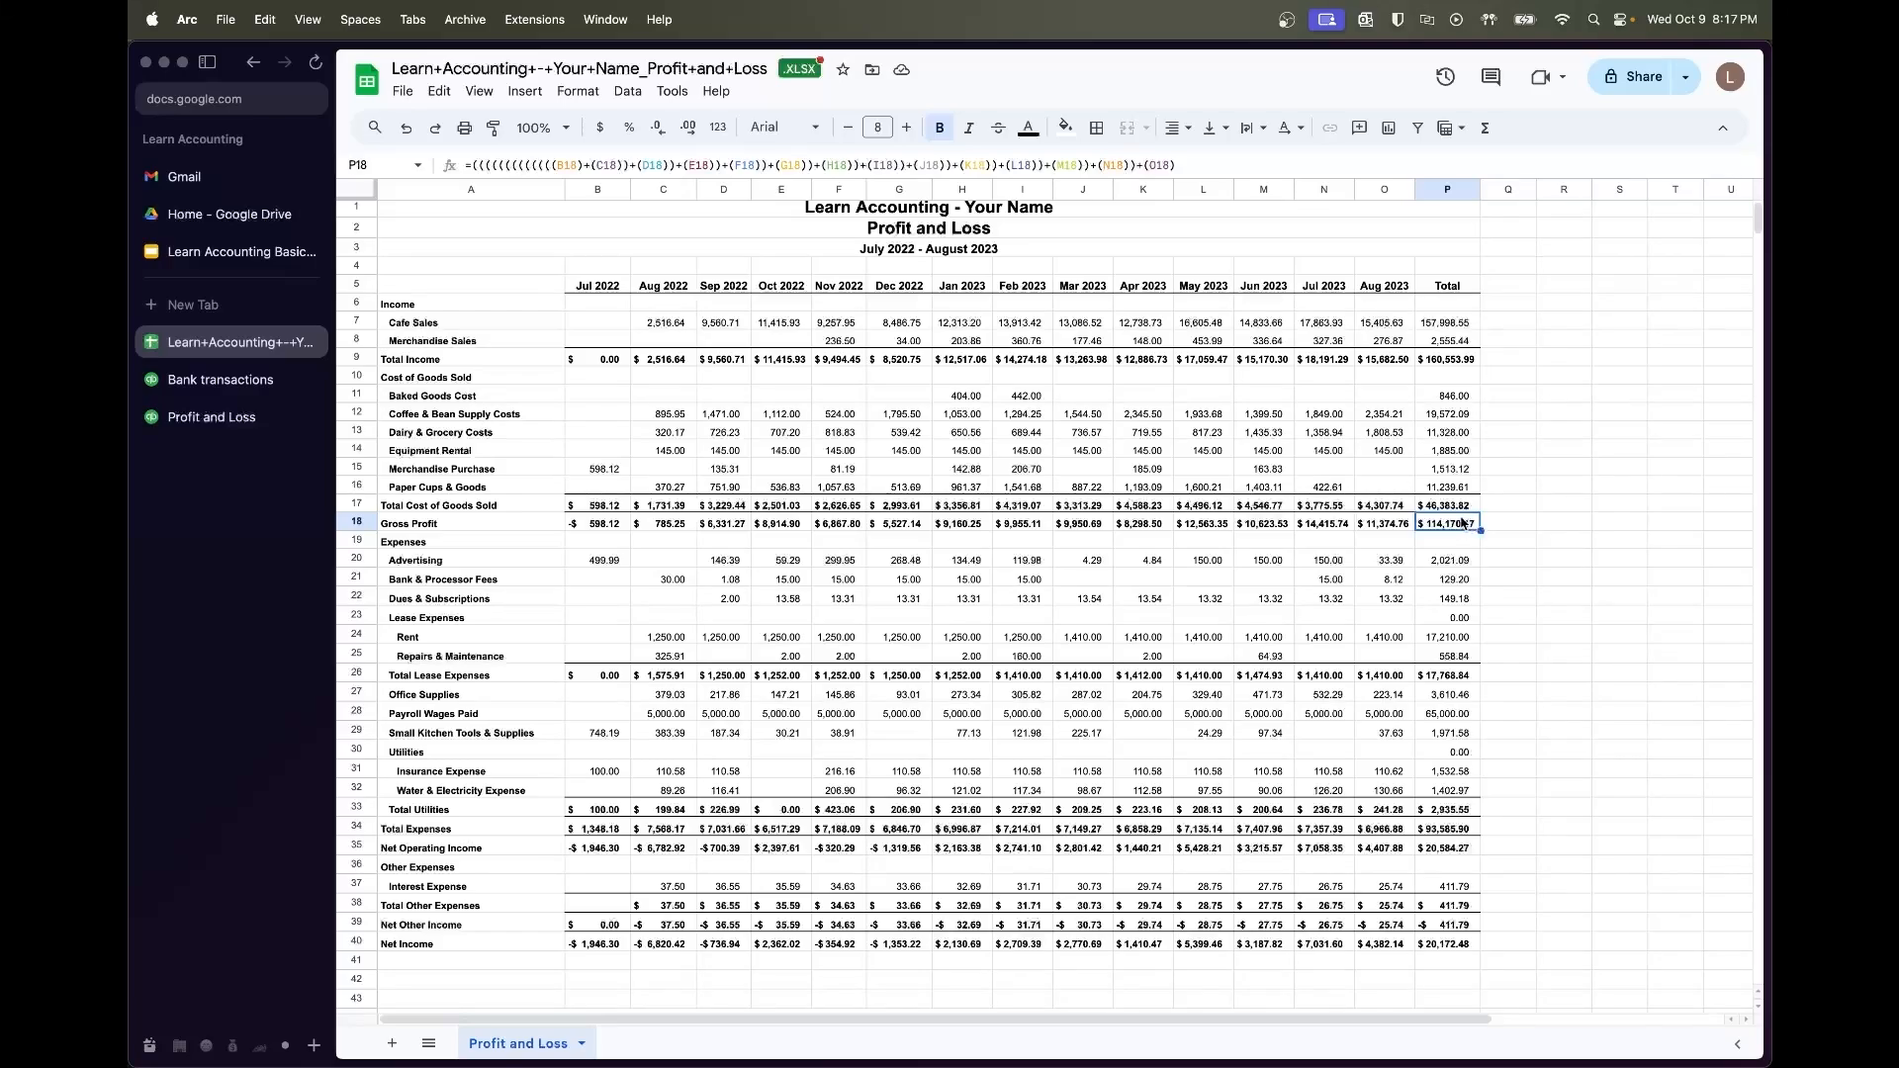
left_click(1577, 524)
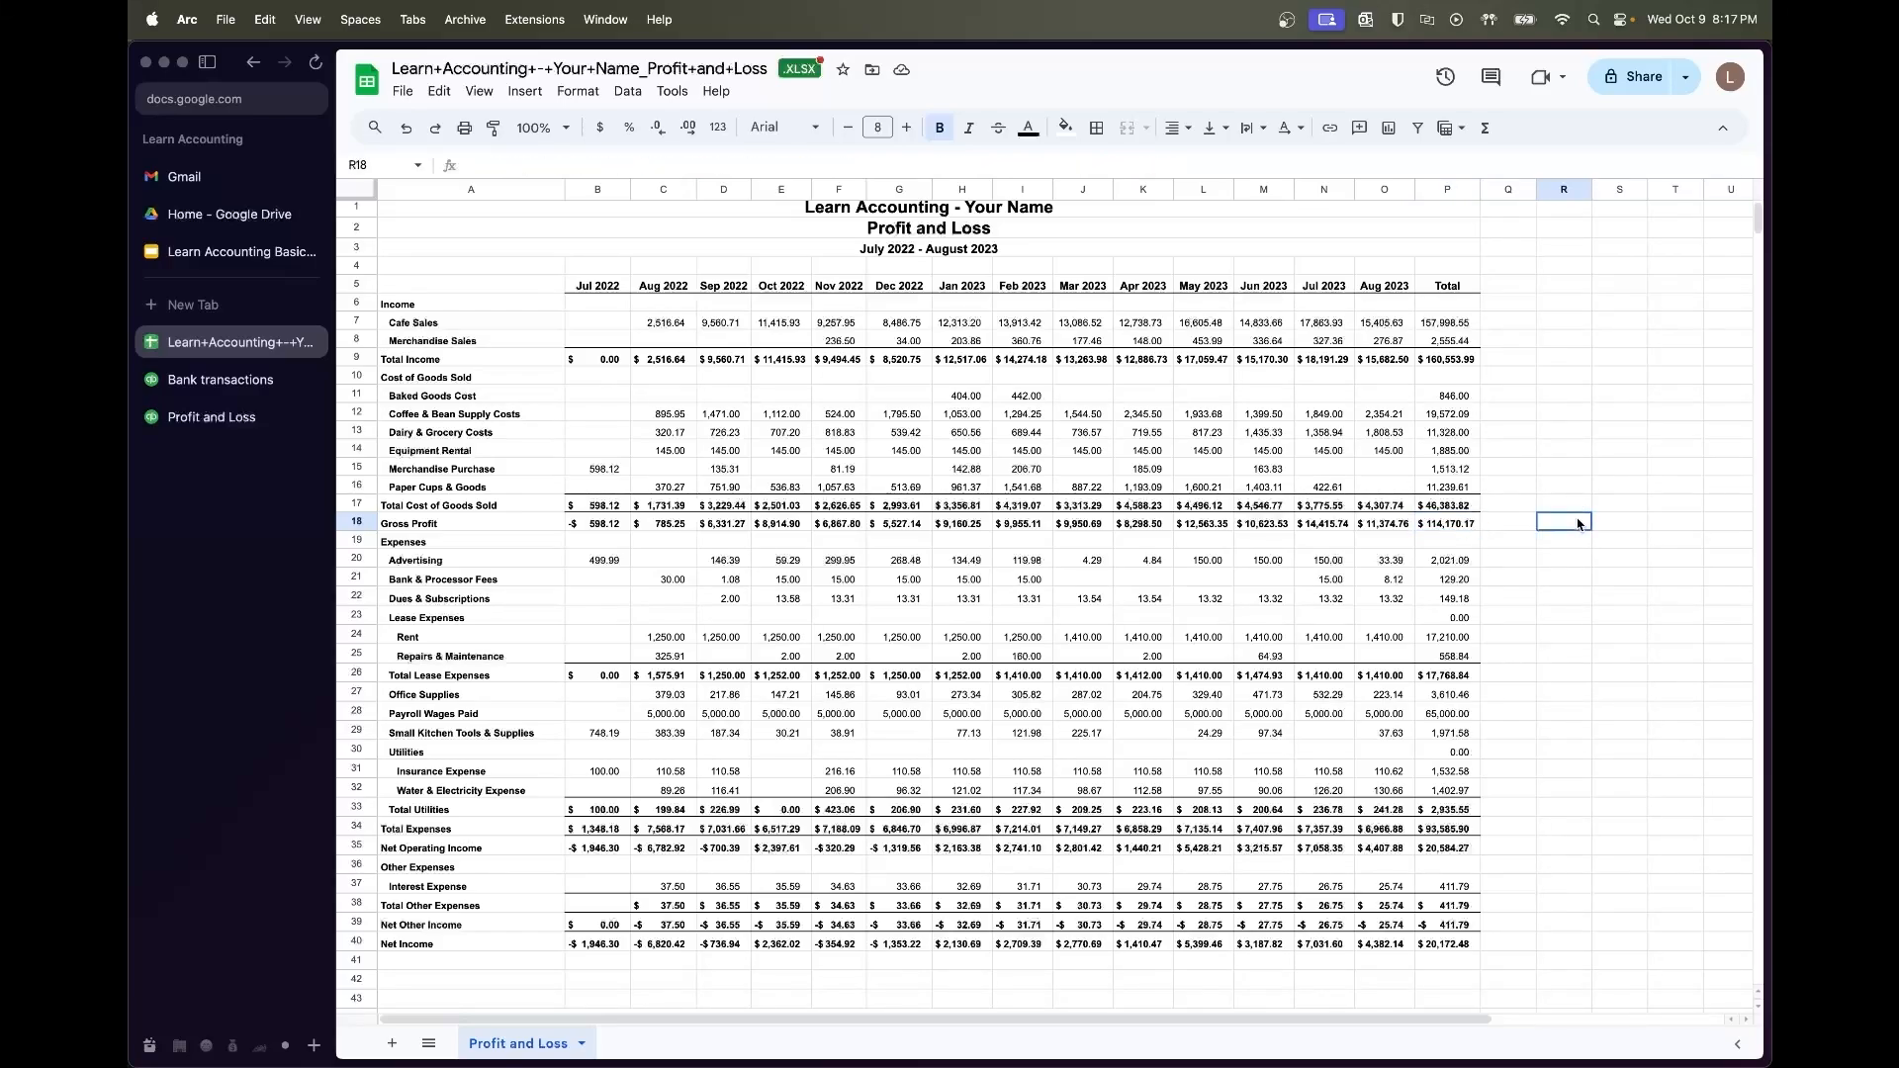
left_click(1545, 362)
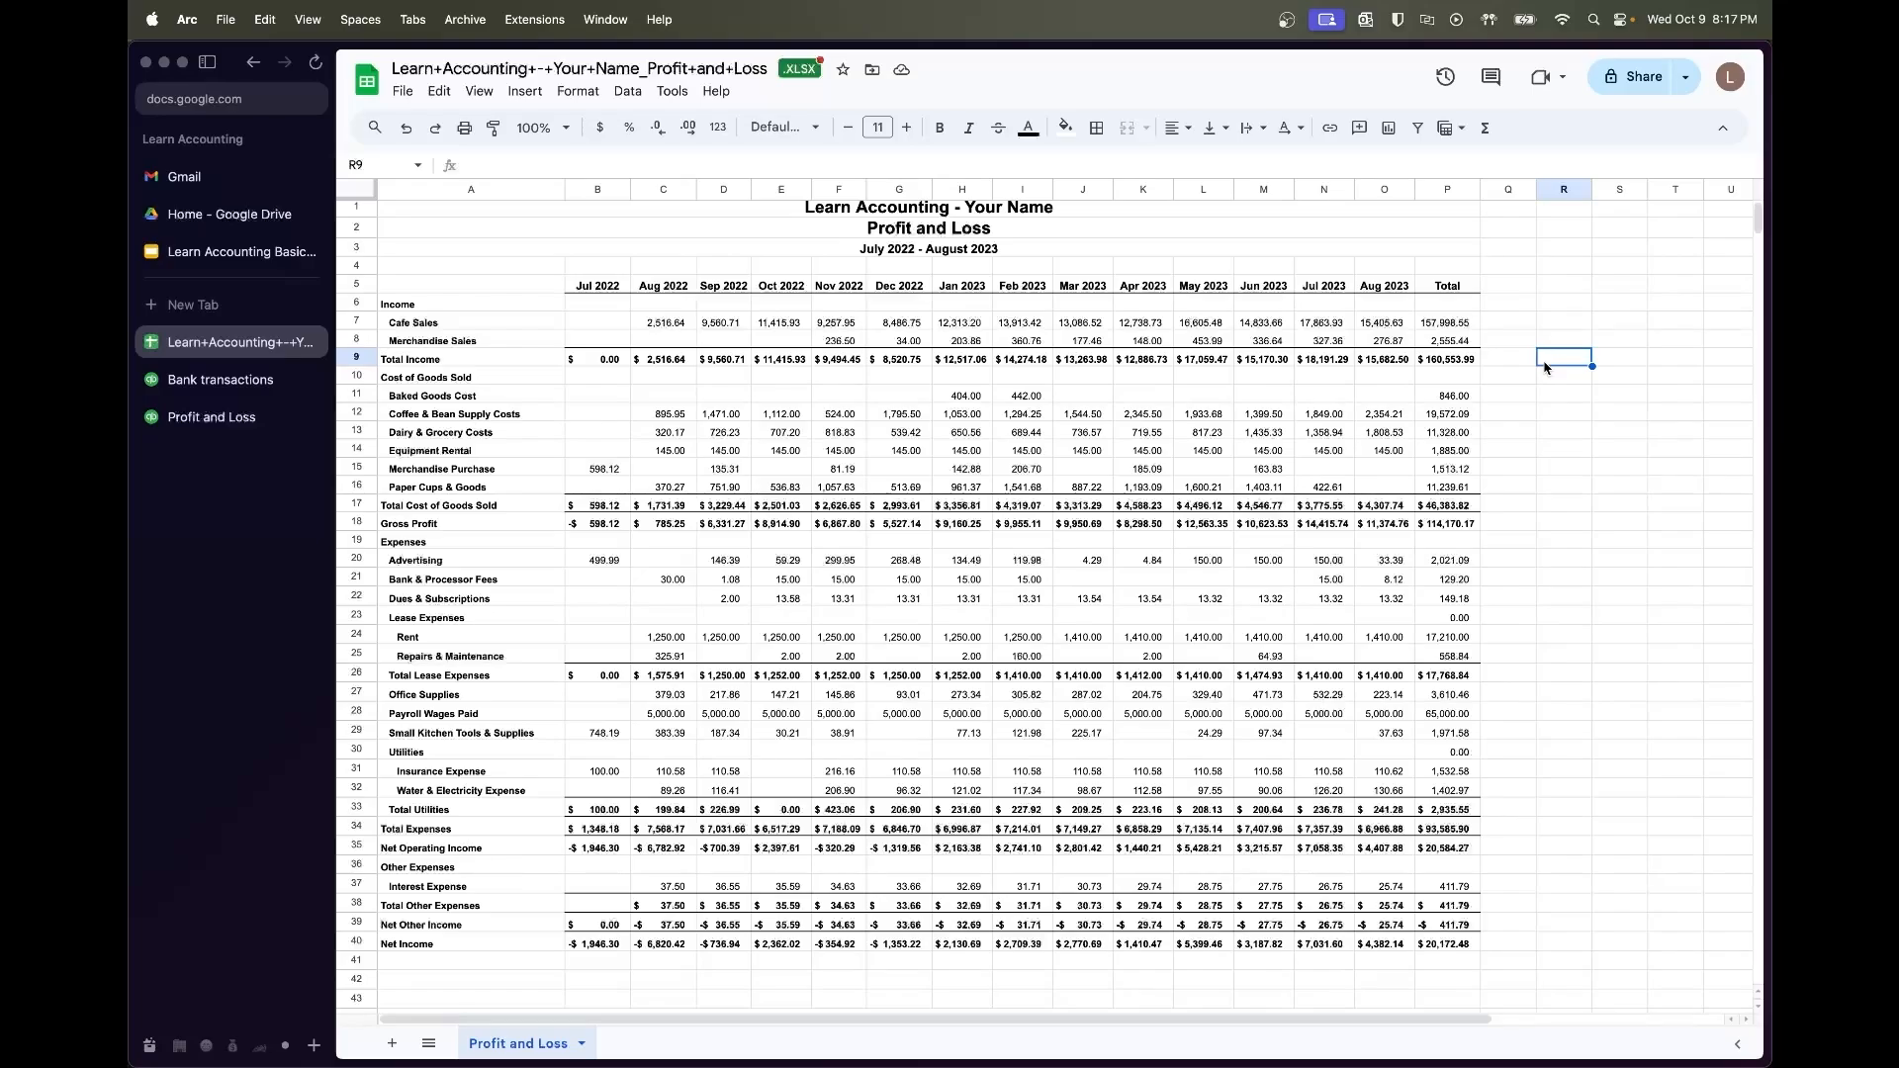
Fill the Total Cost of Goods Sold row light yellow
left_click(1412, 509)
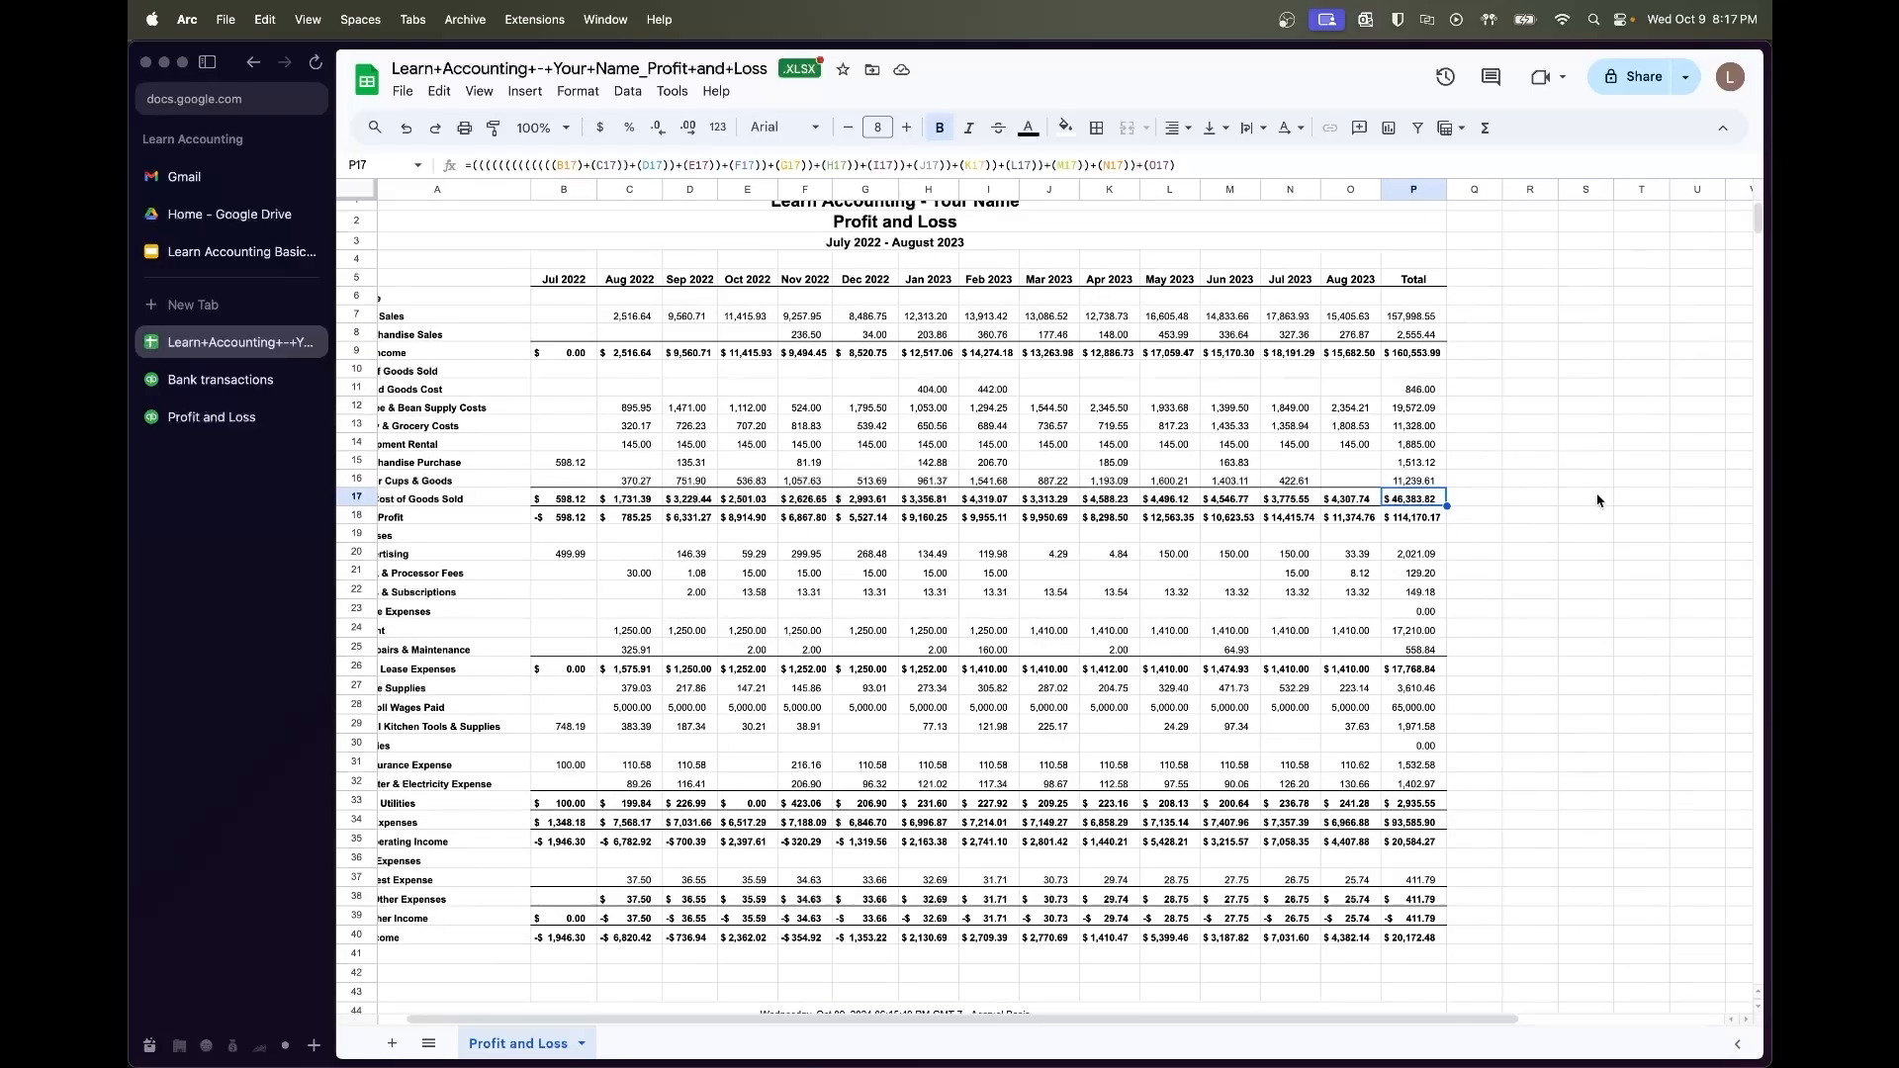
scroll(1597, 500, "right", 2)
scroll(1597, 500, "left", 2)
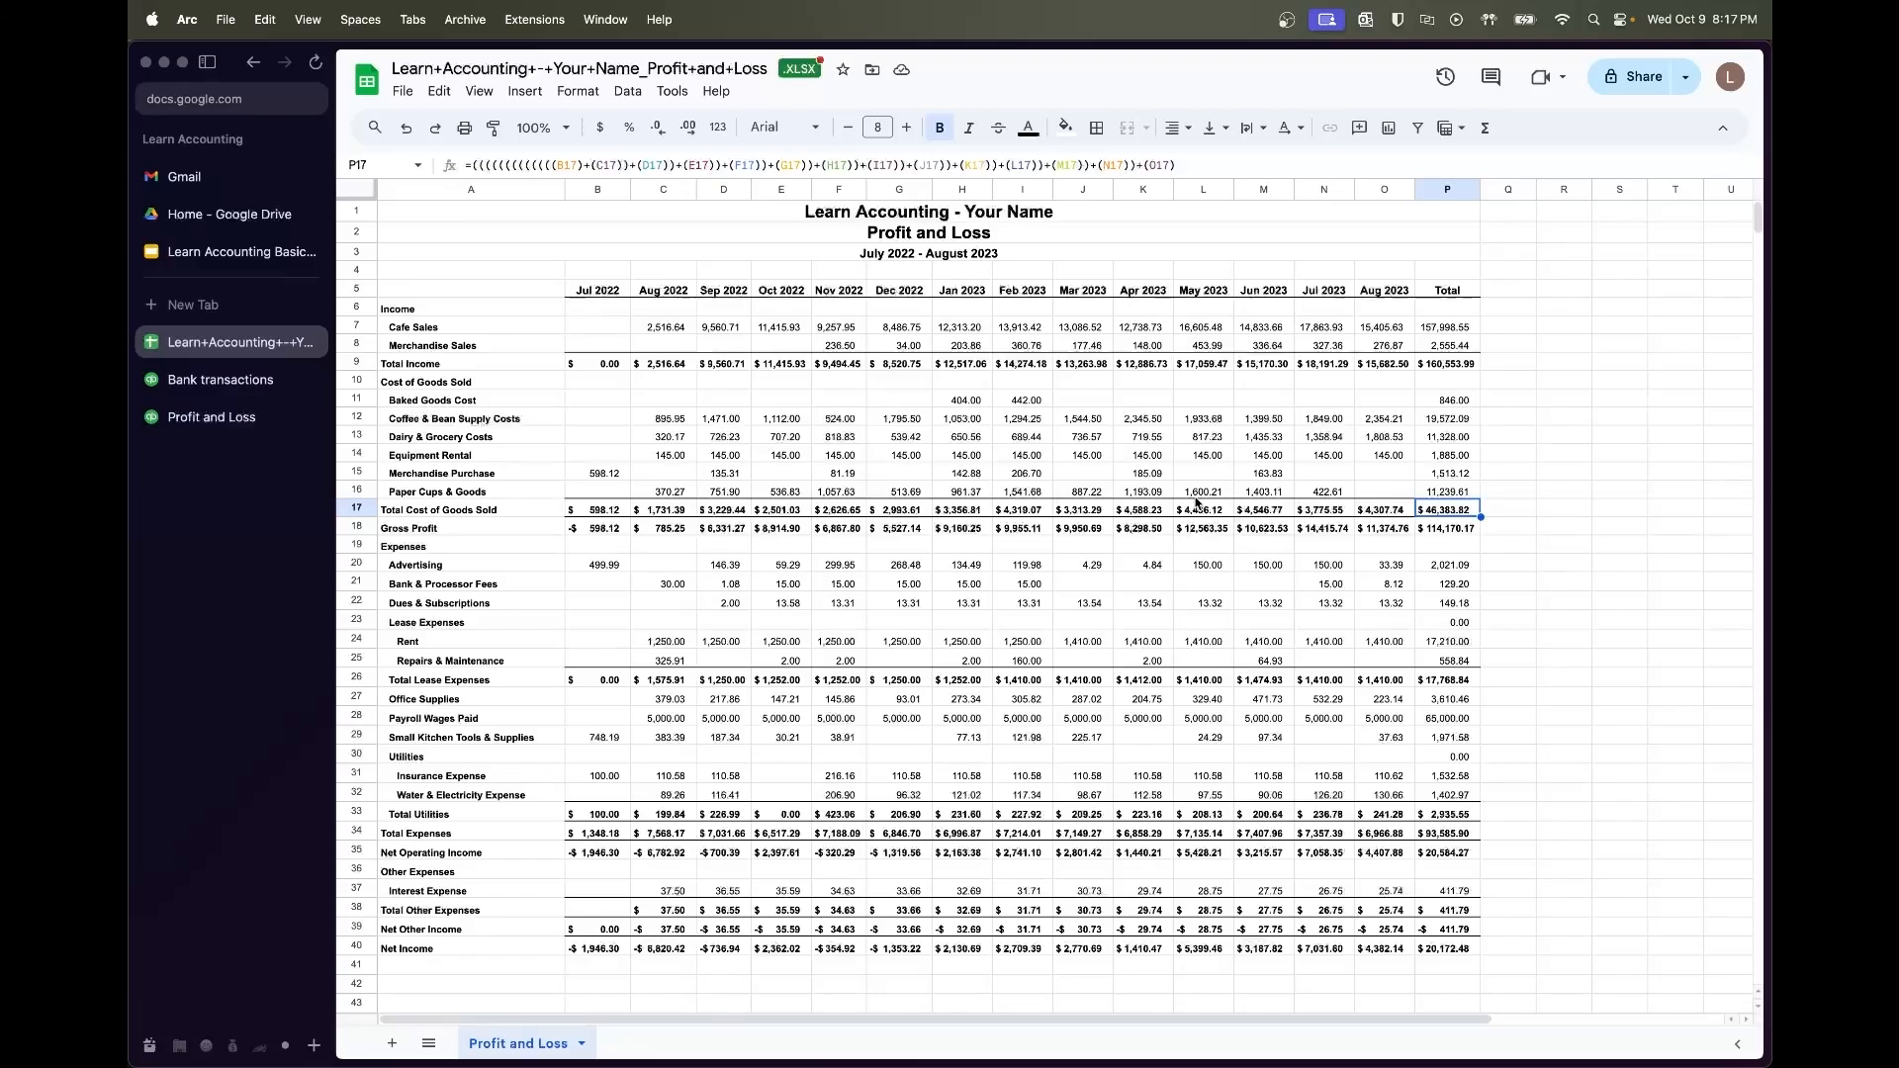
left_click(443, 508, "shift")
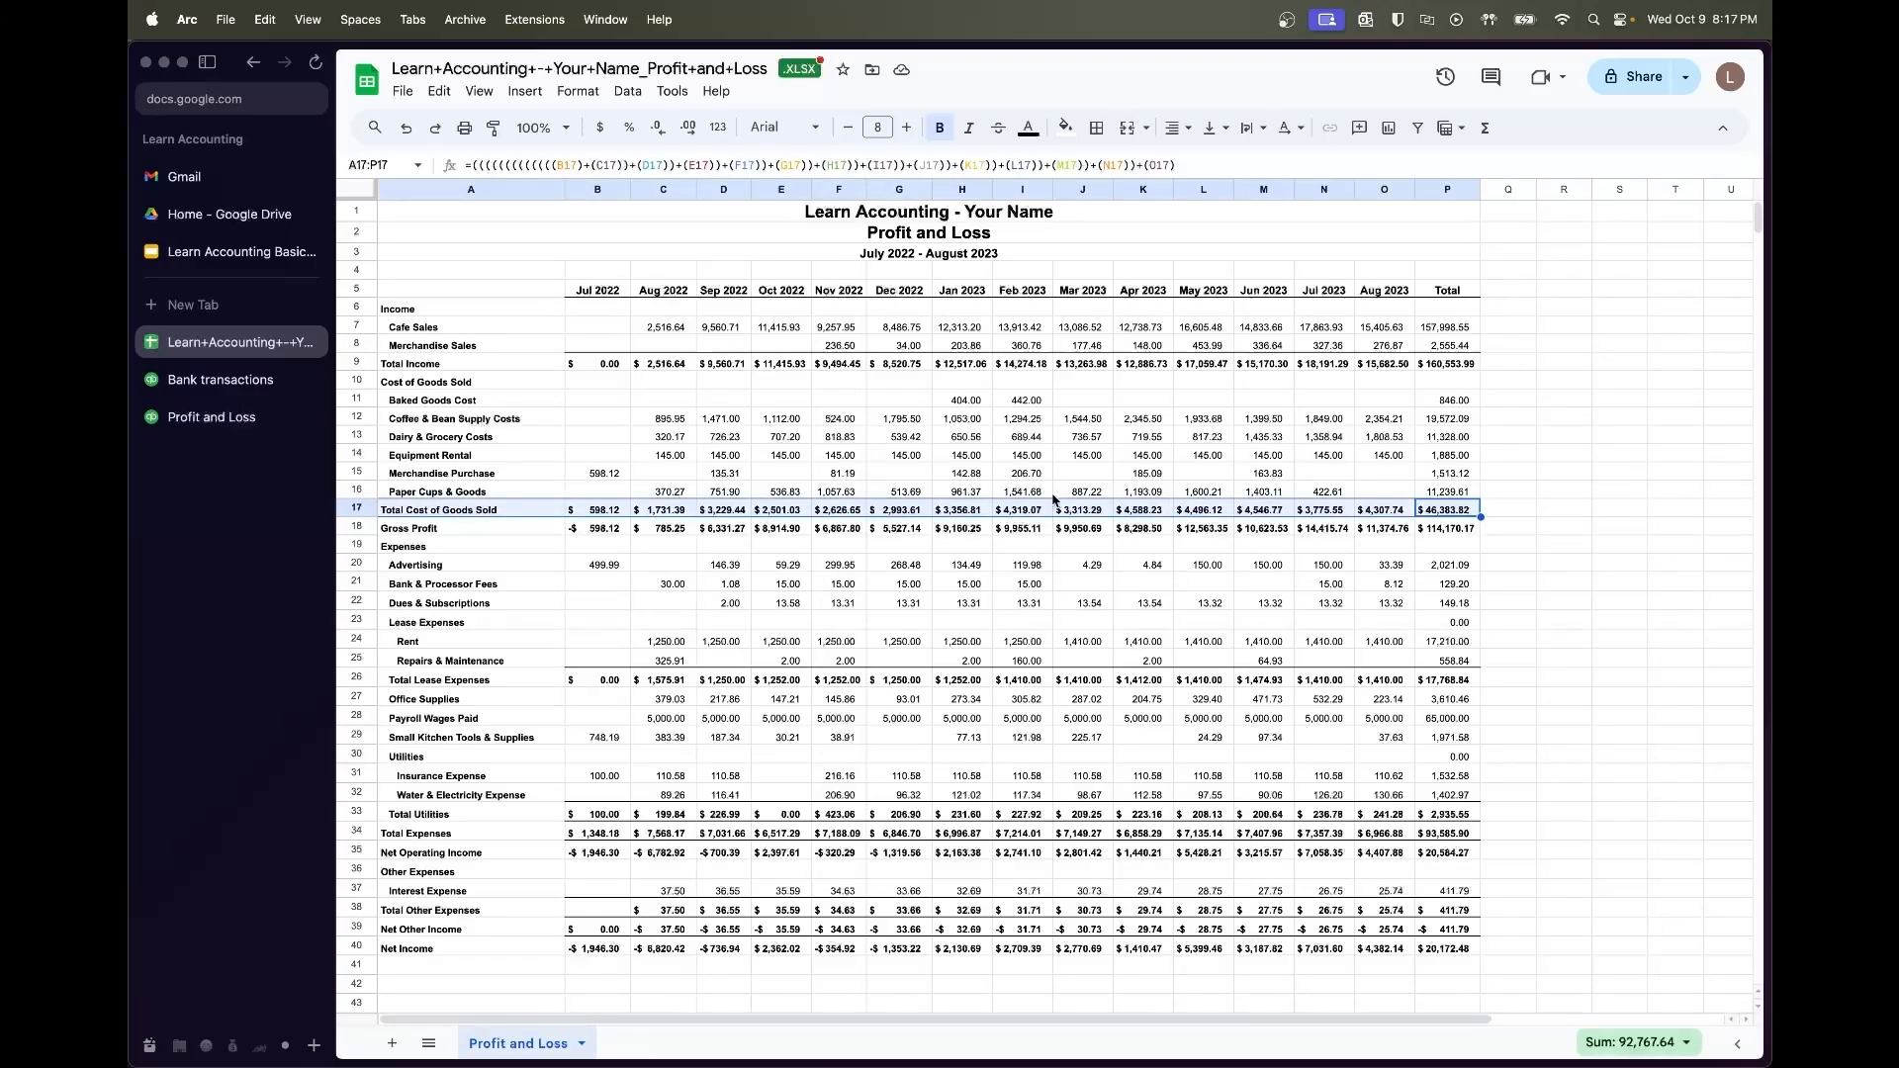
left_click(1065, 126)
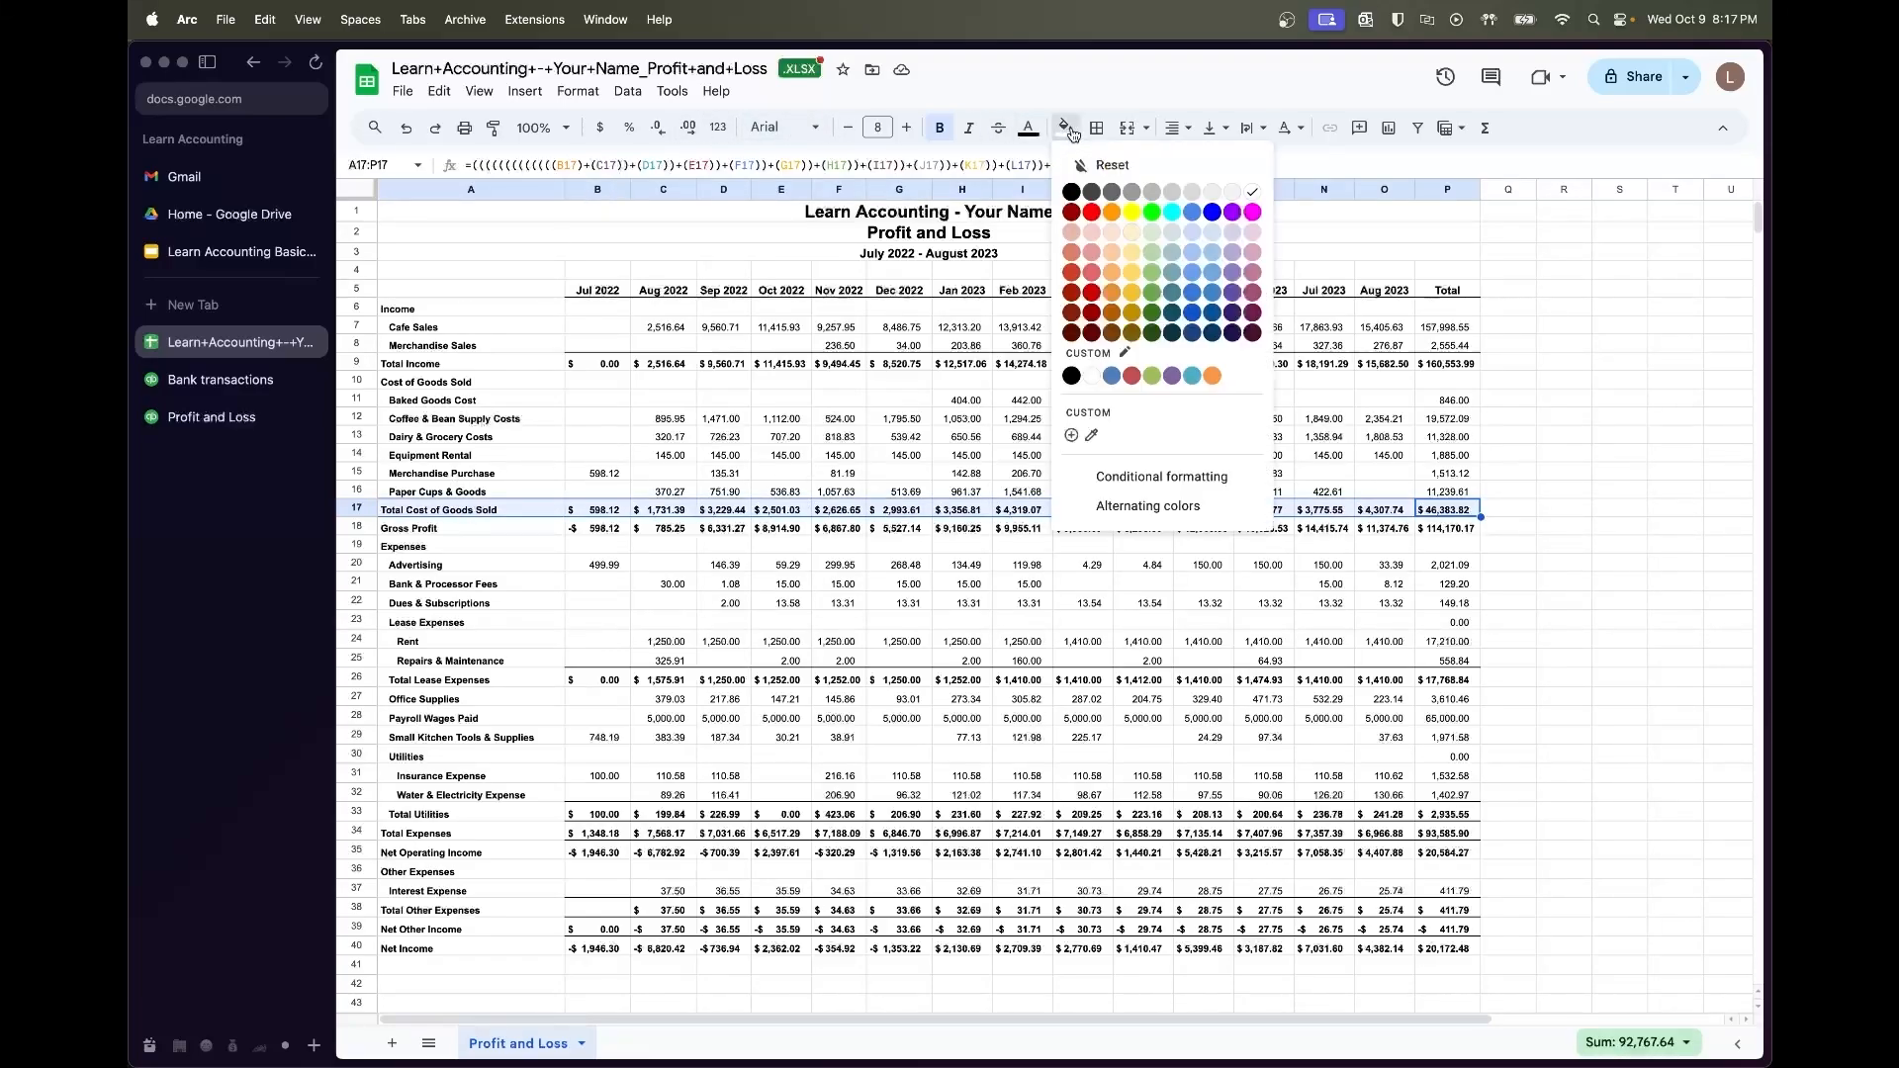
left_click(1124, 241)
Fill the Total Income row light green
left_click(441, 364)
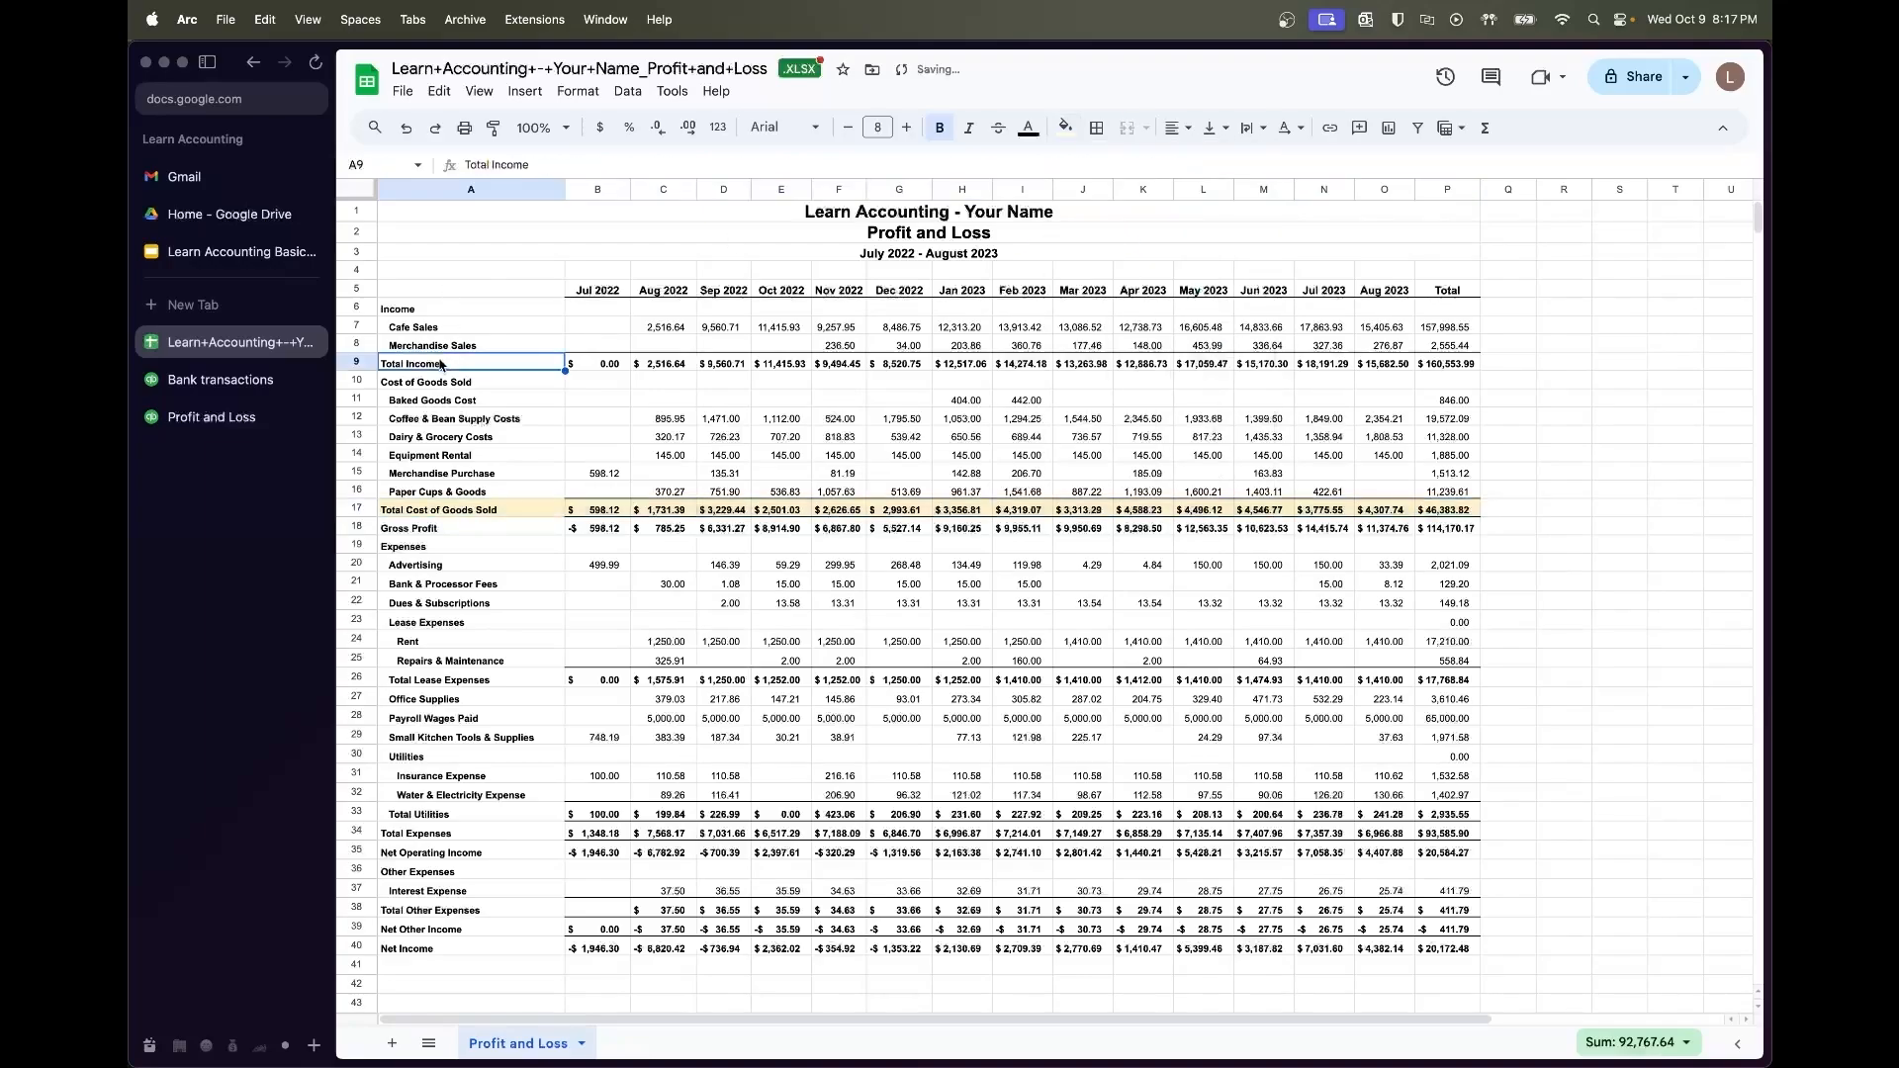
left_click(1437, 362, "shift")
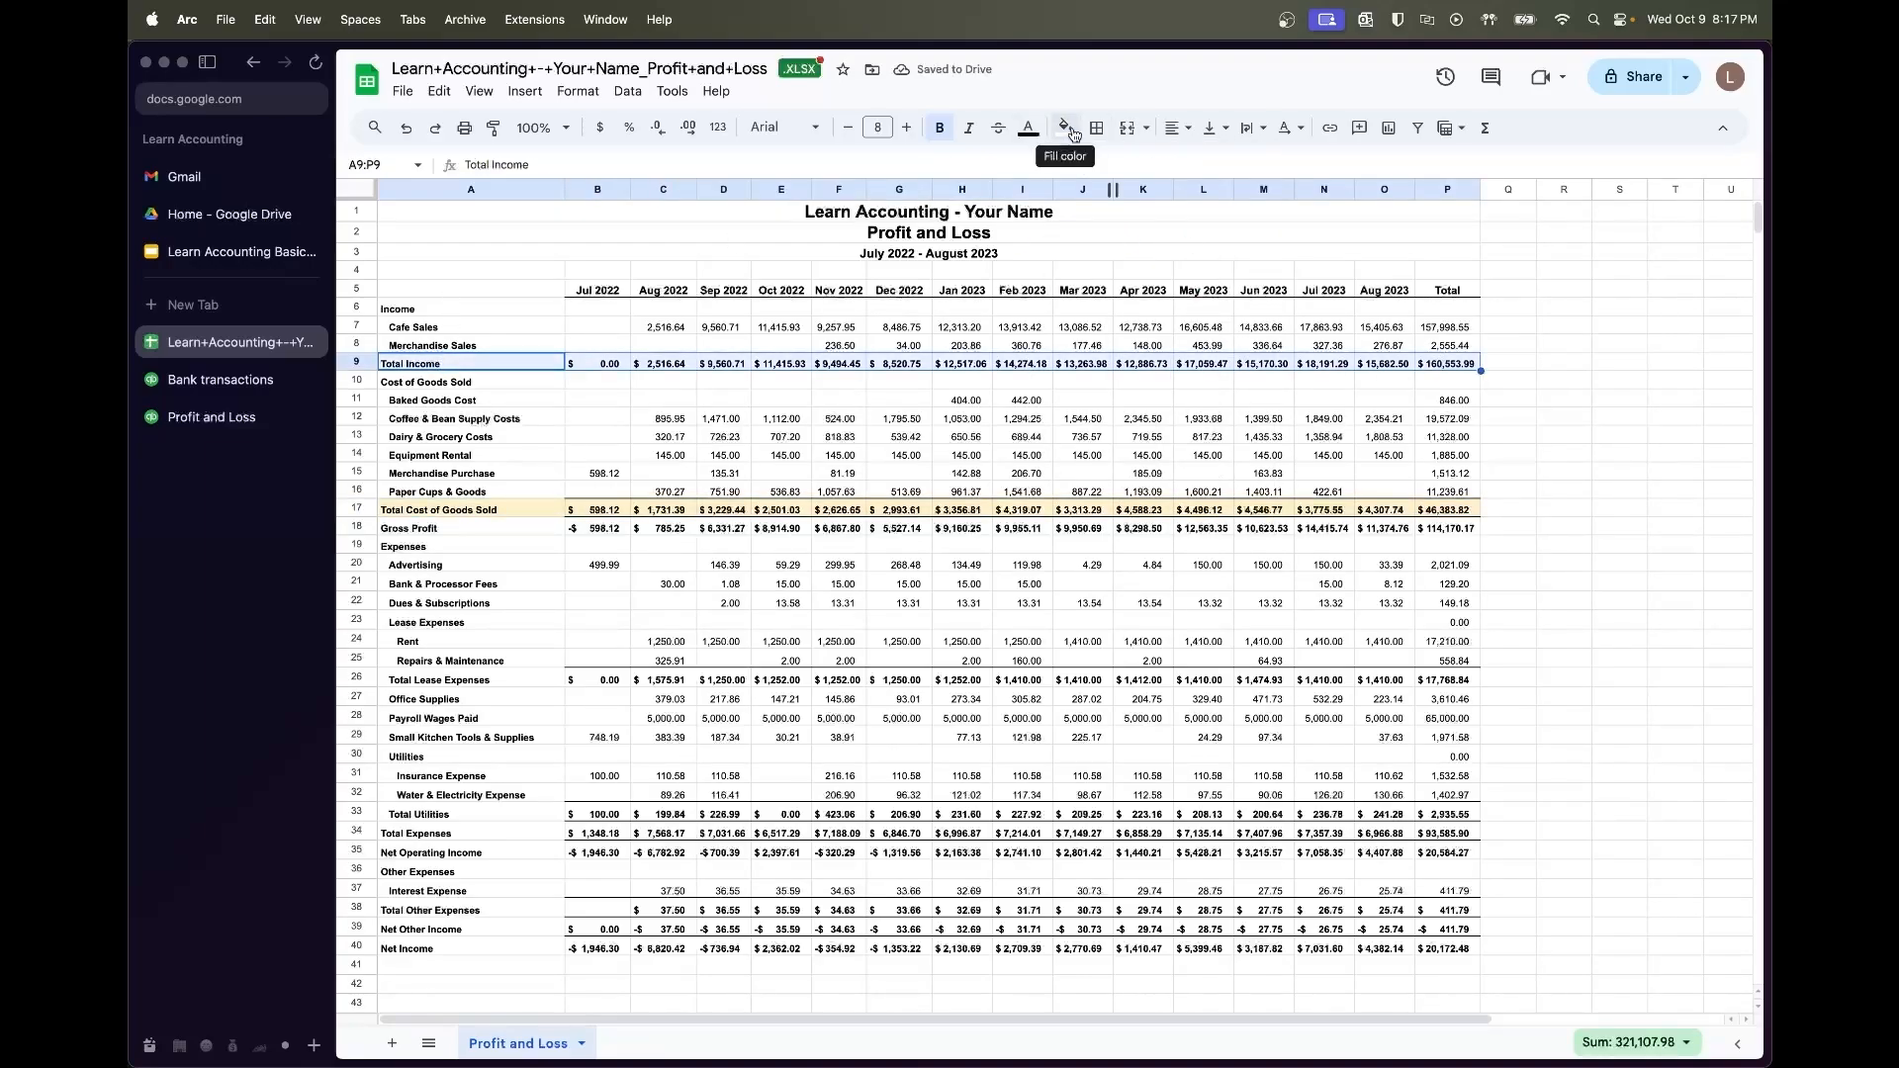
left_click(1065, 127)
left_click(1162, 240)
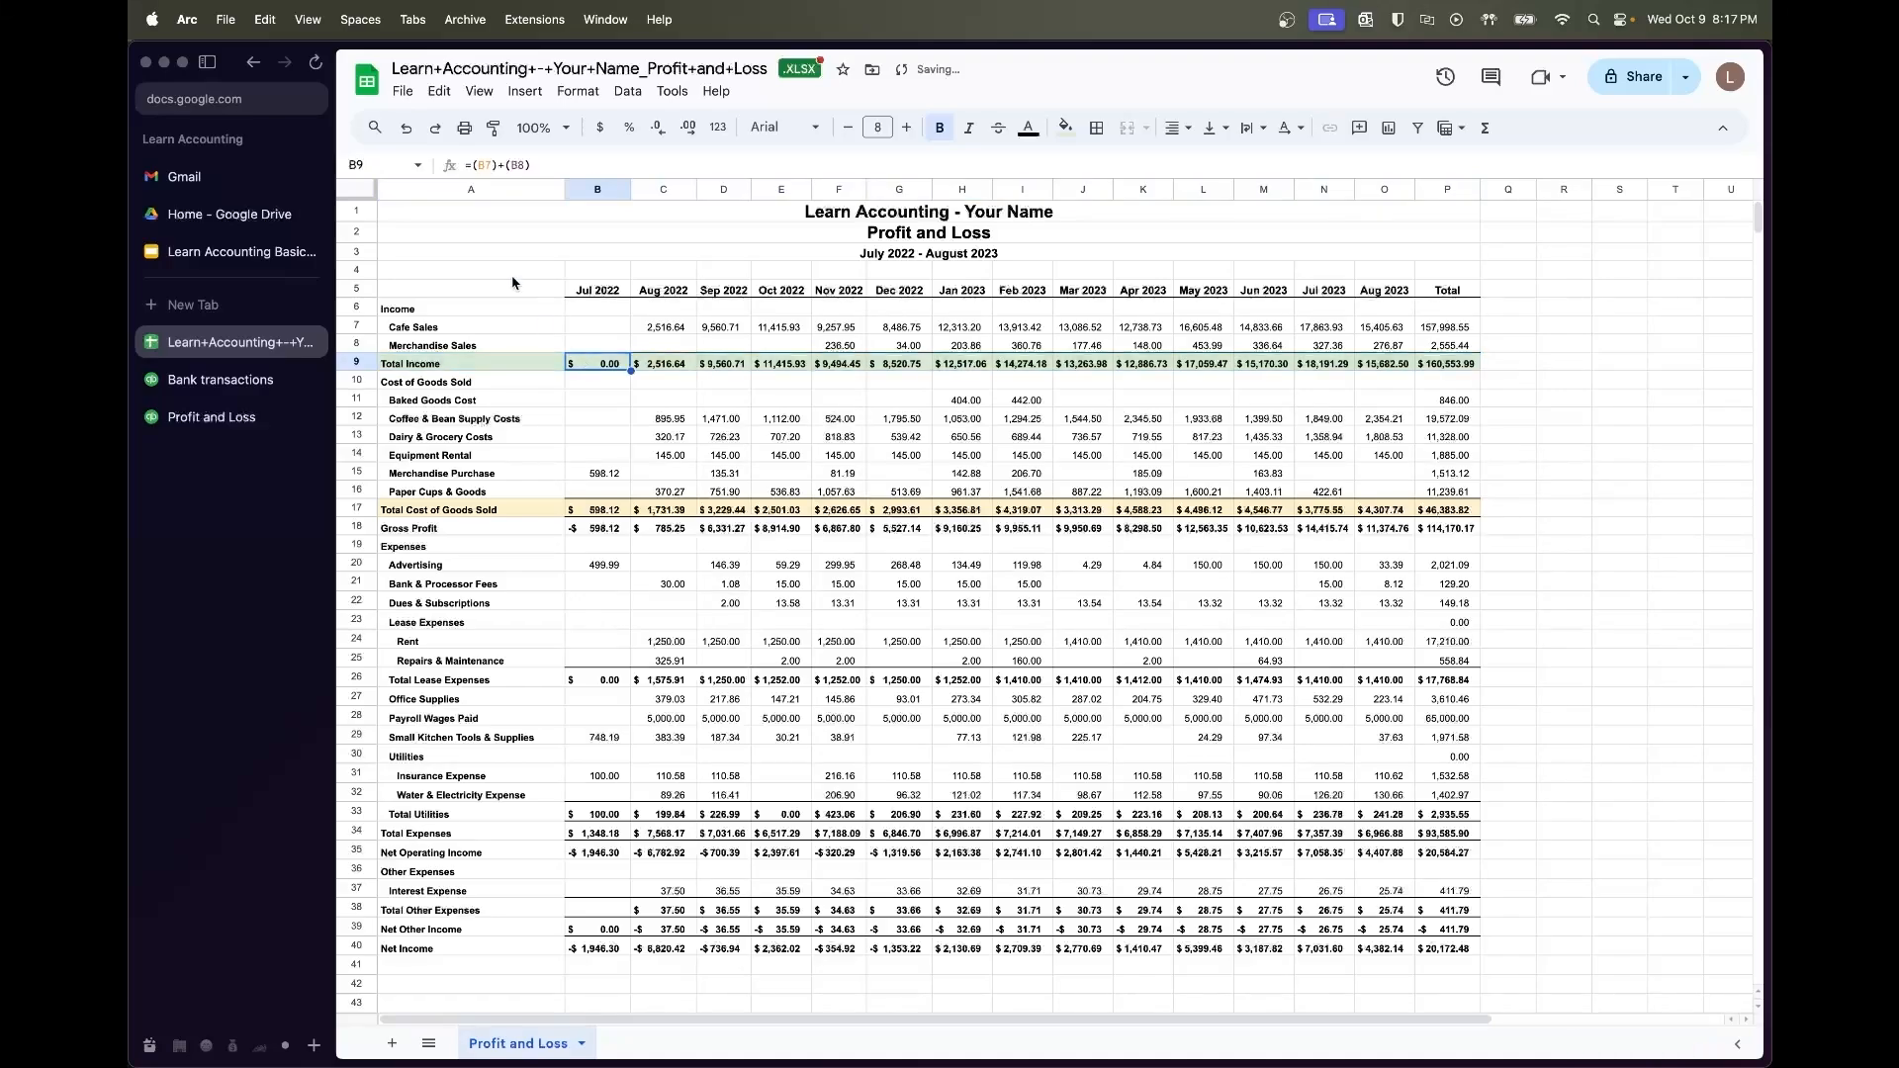
Try View > Freeze > 1 column, dismissing the merged-cell error
left_click(471, 190)
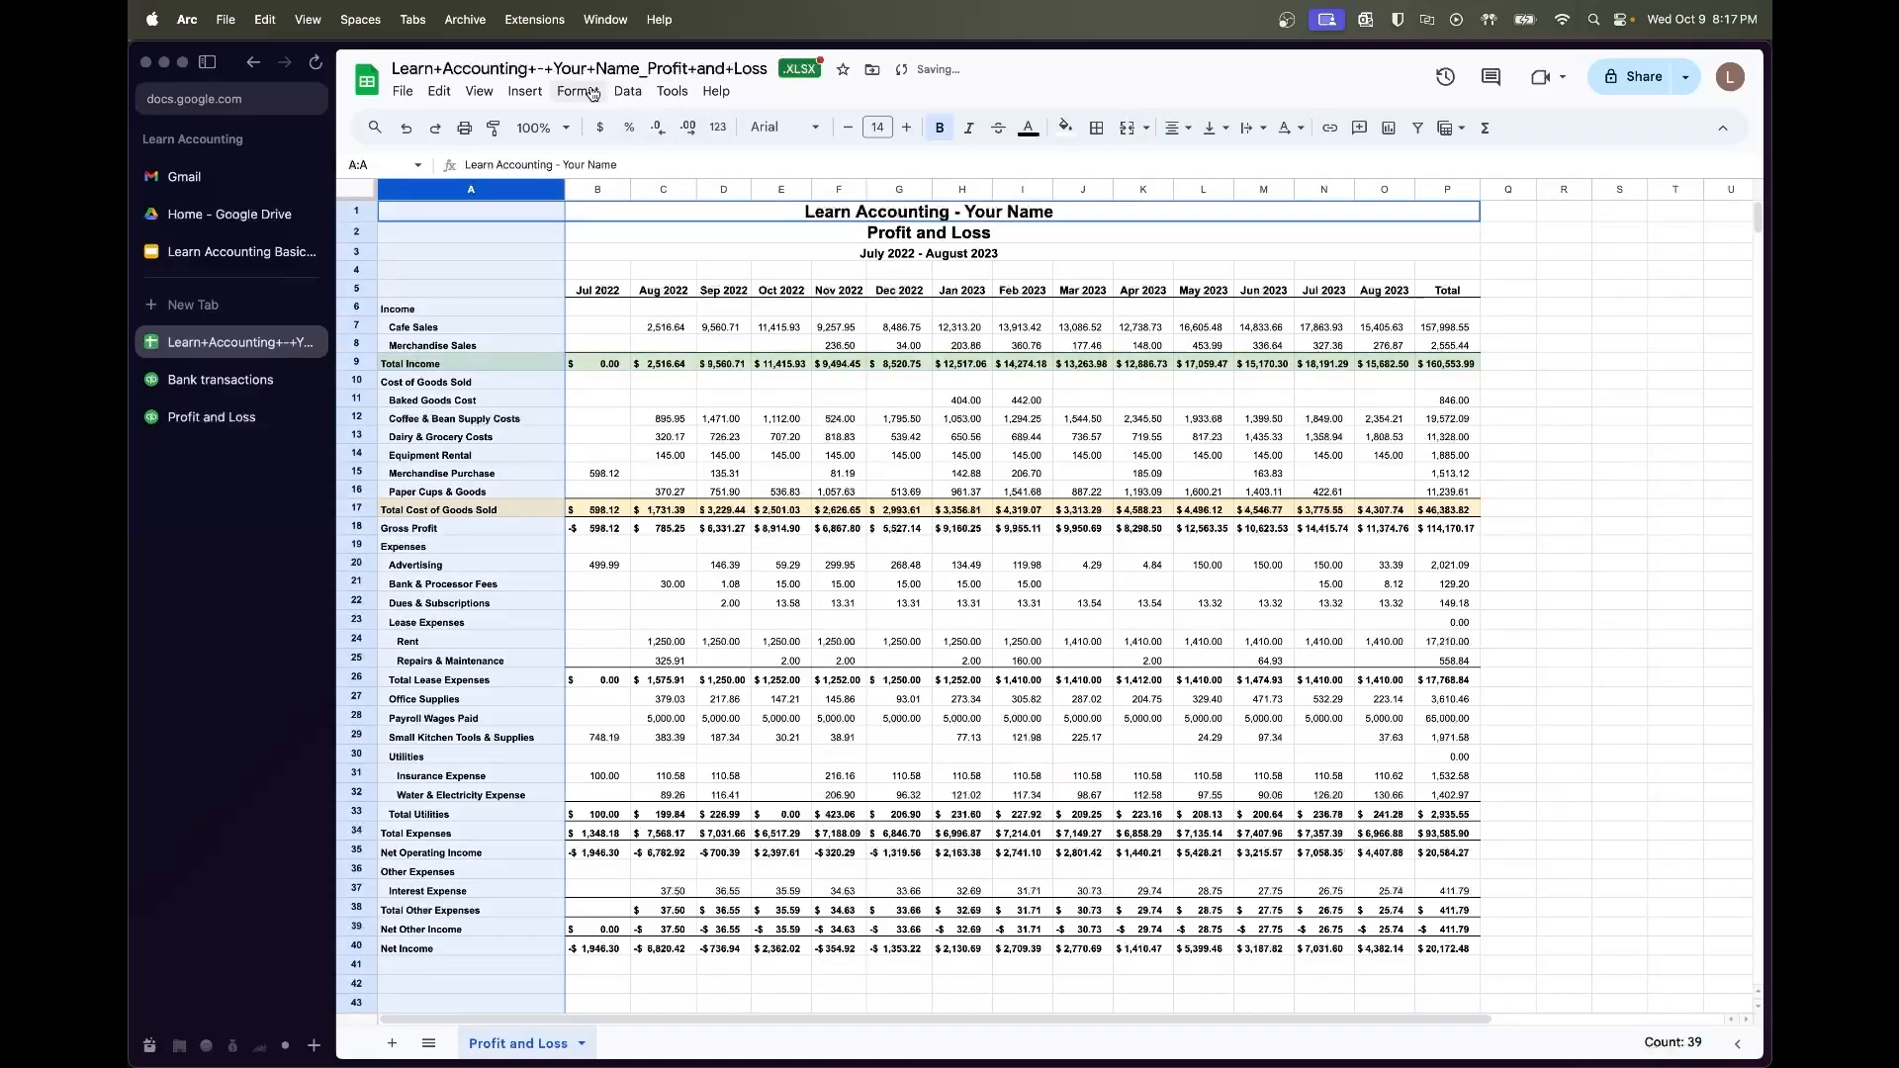
left_click(479, 91)
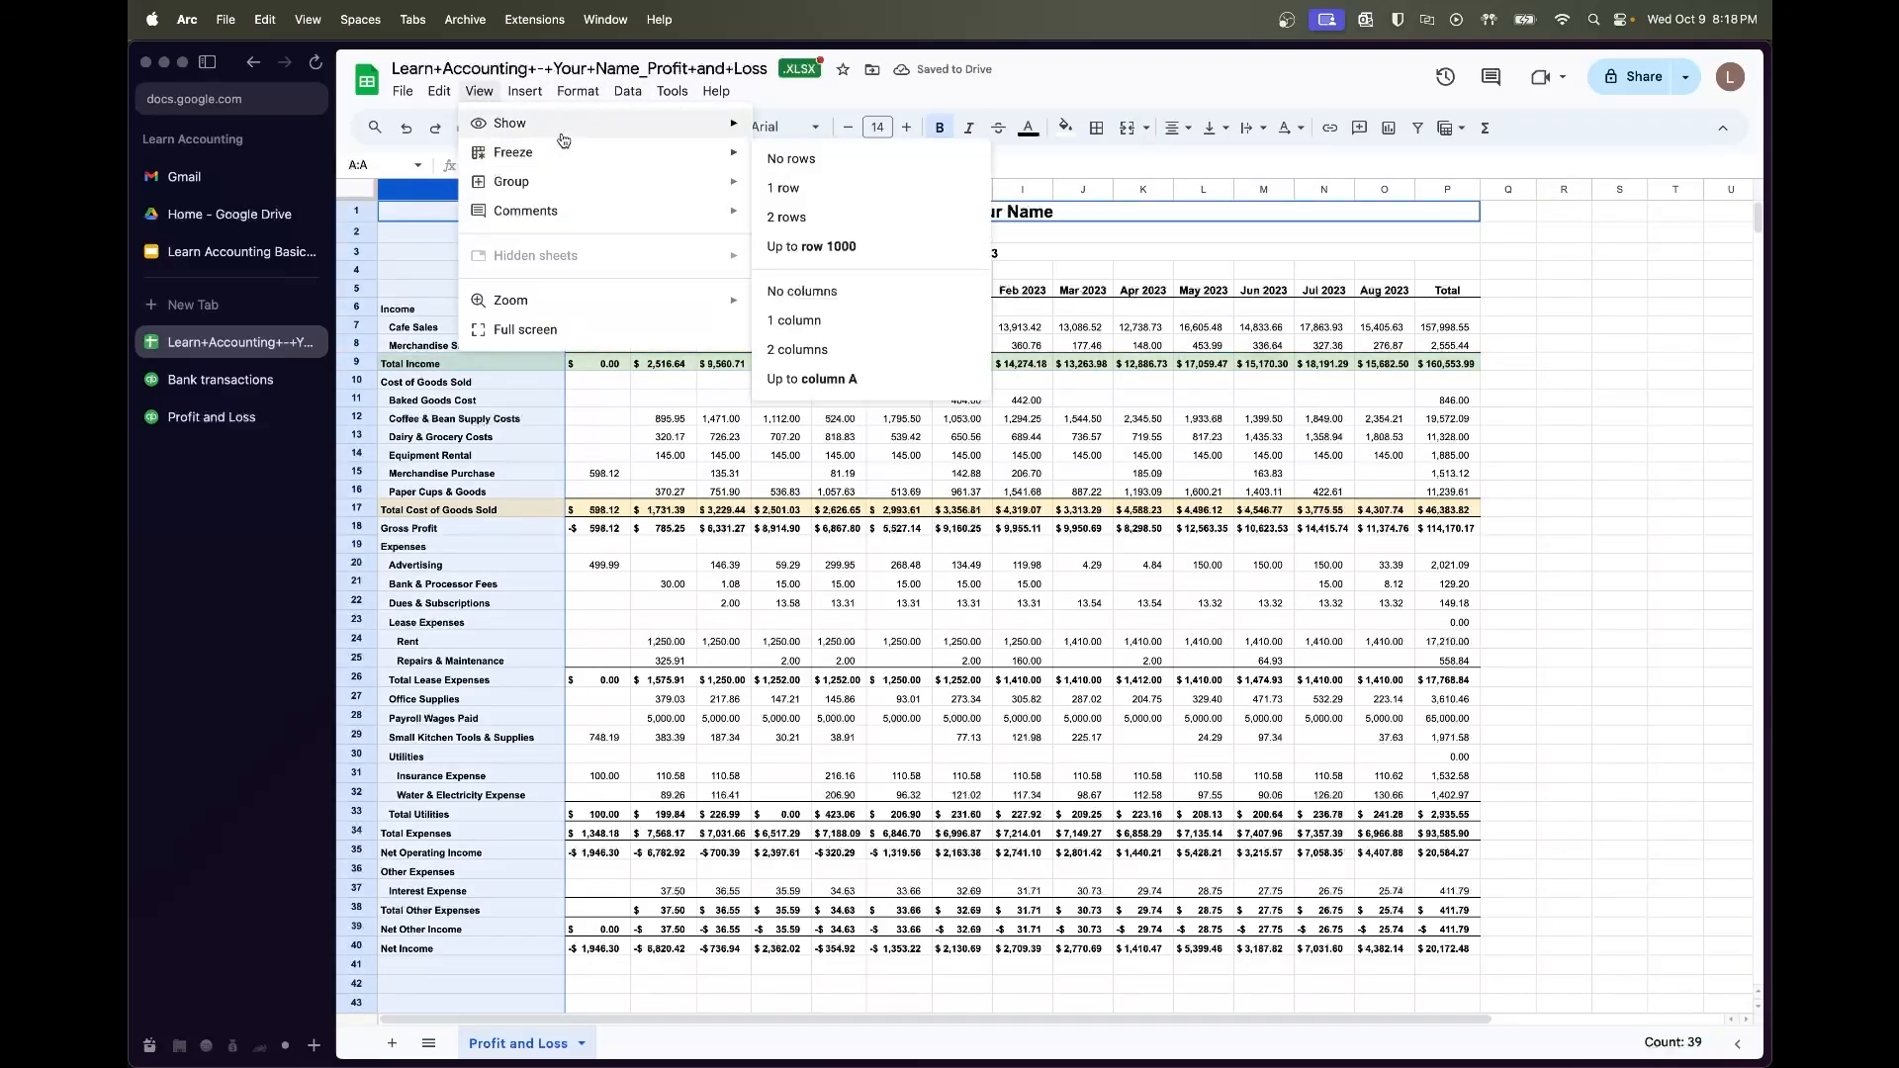
mouse_move(559, 152)
left_click(794, 315)
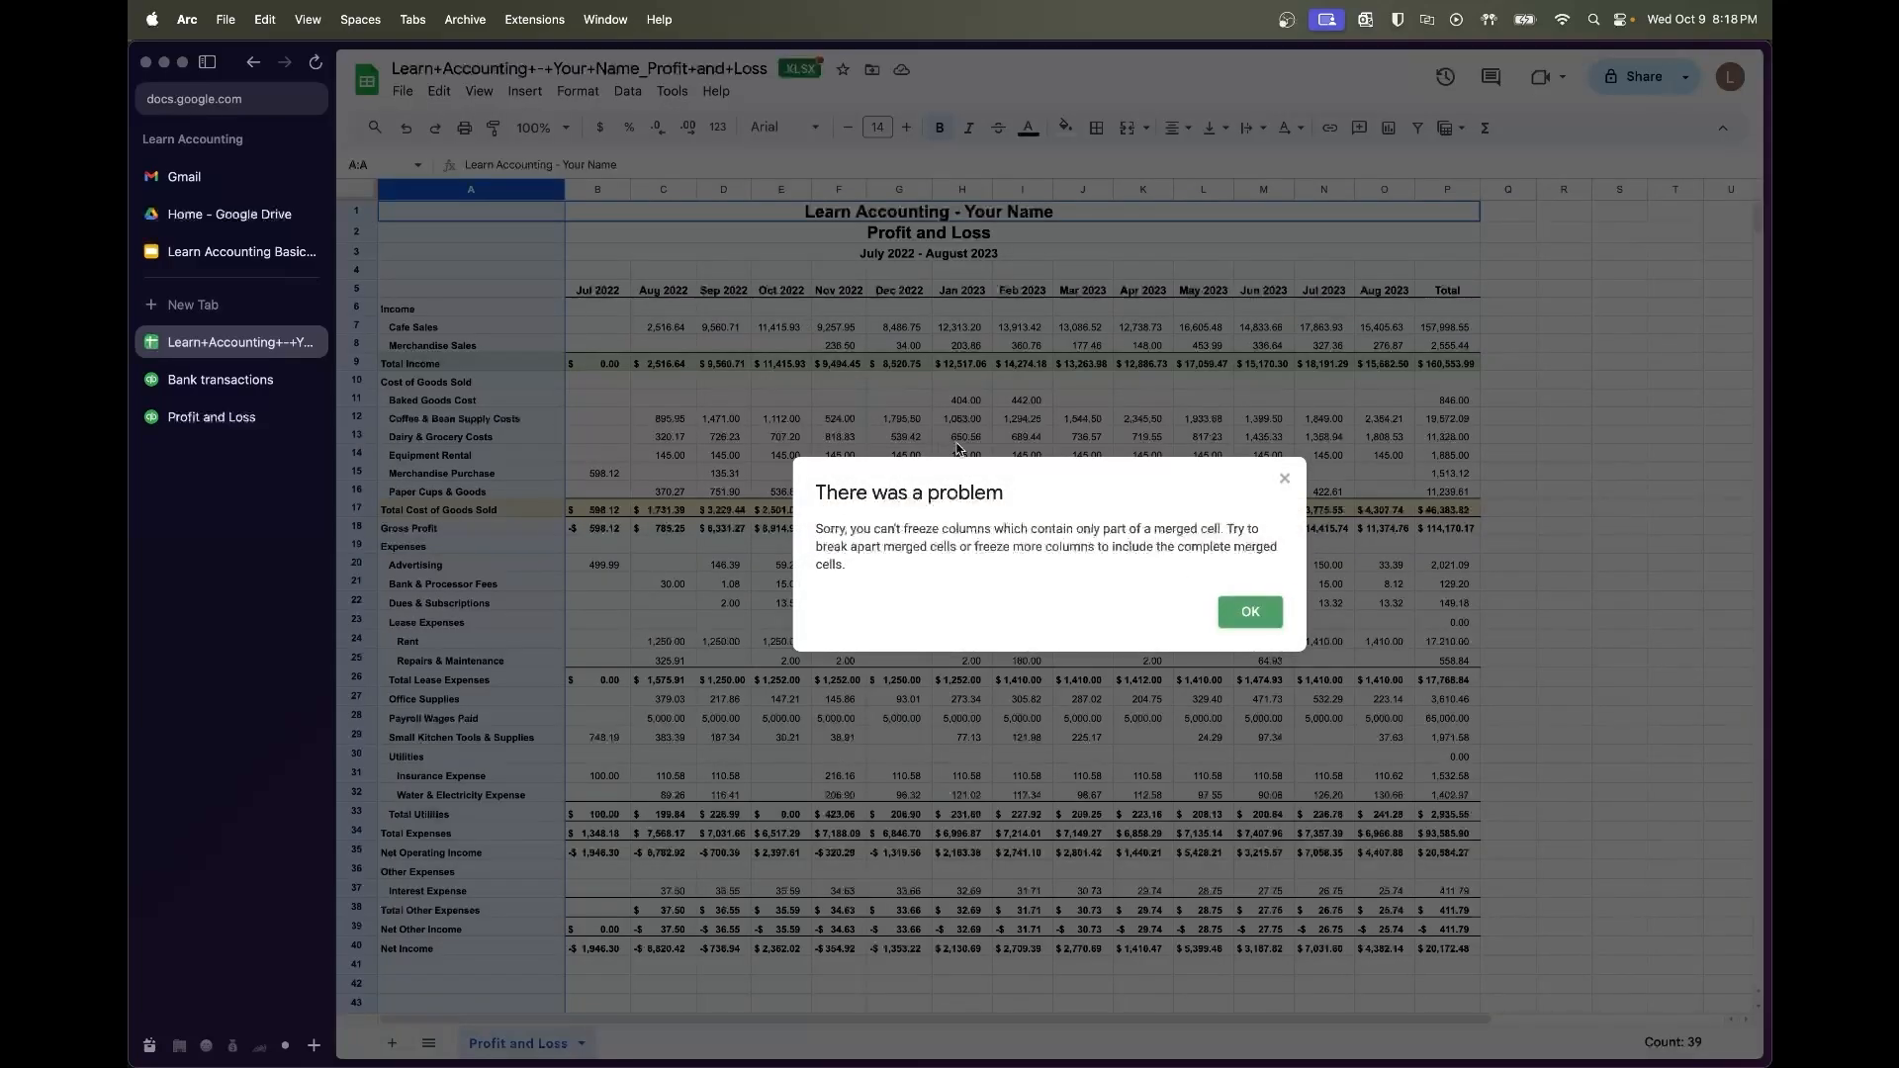
left_click(1238, 609)
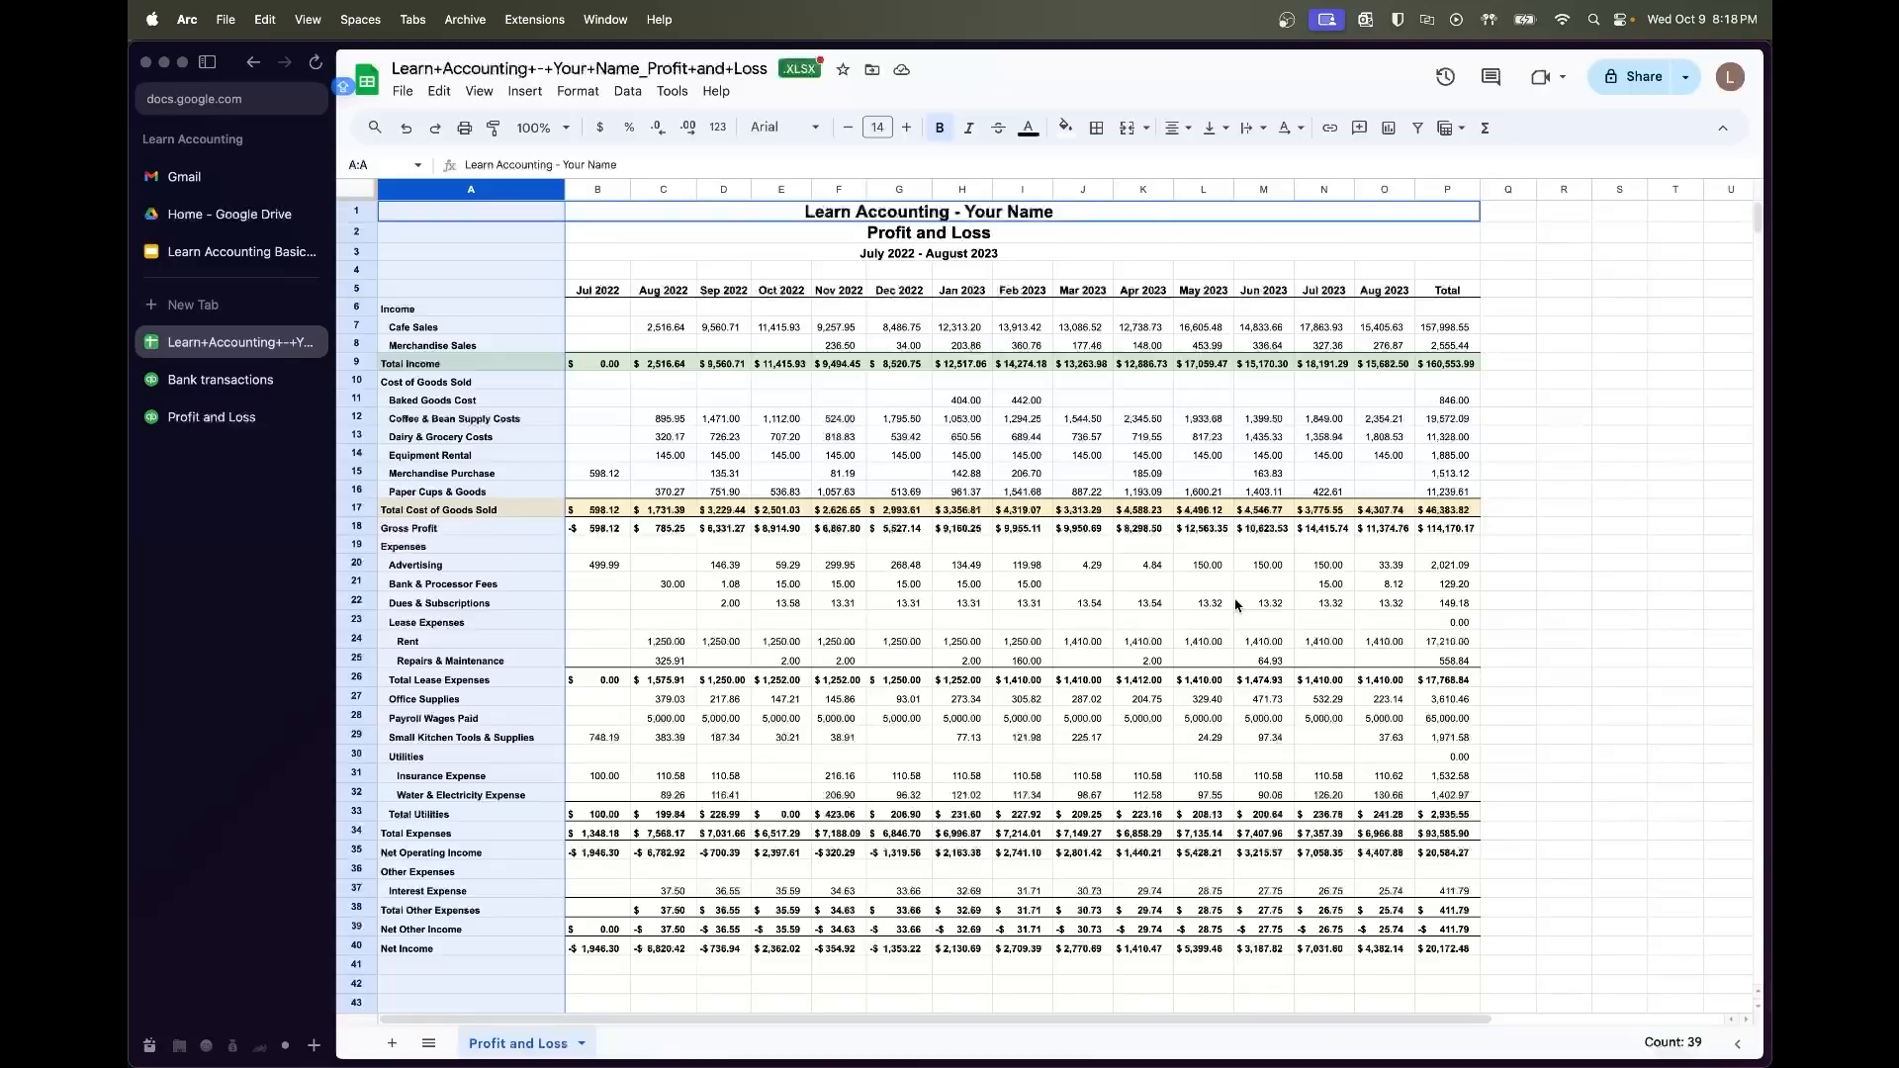
left_click(961, 473)
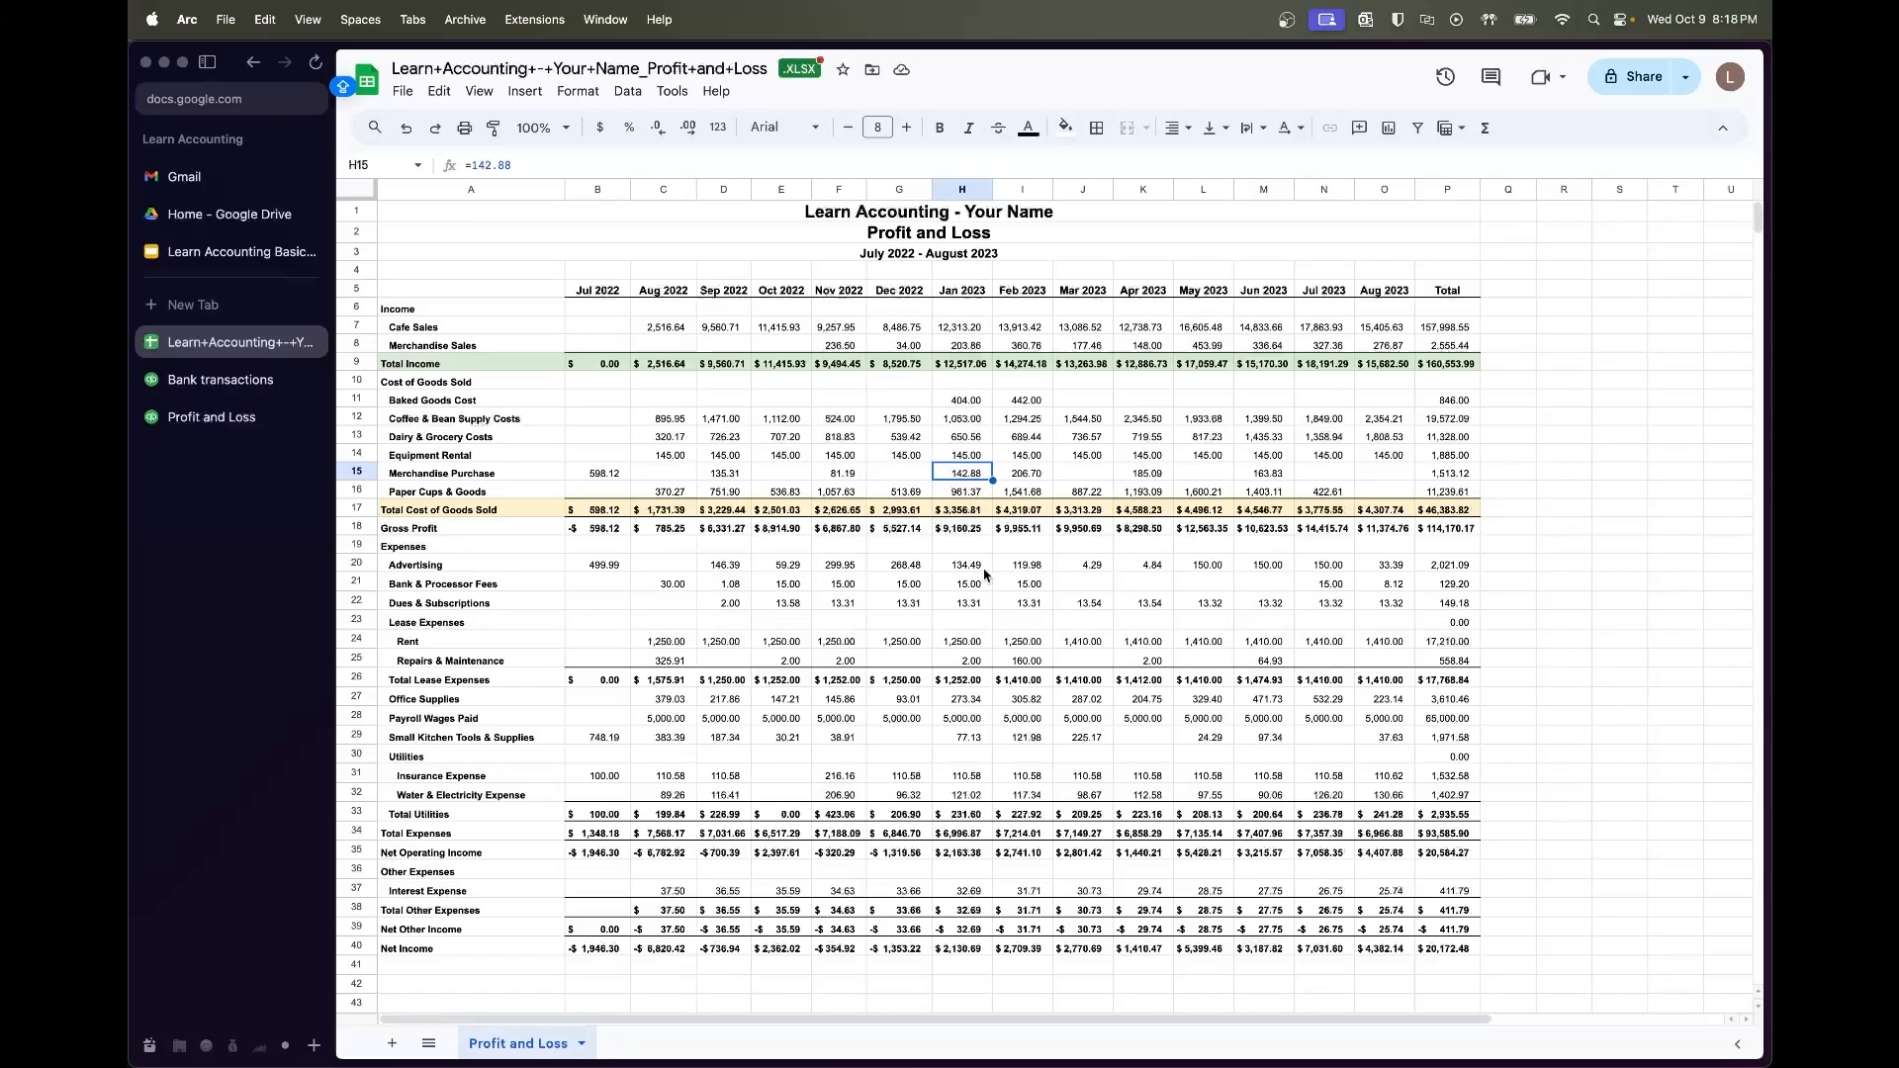
Fill the Net Income row light pink
scroll(1040, 767, "down", 2)
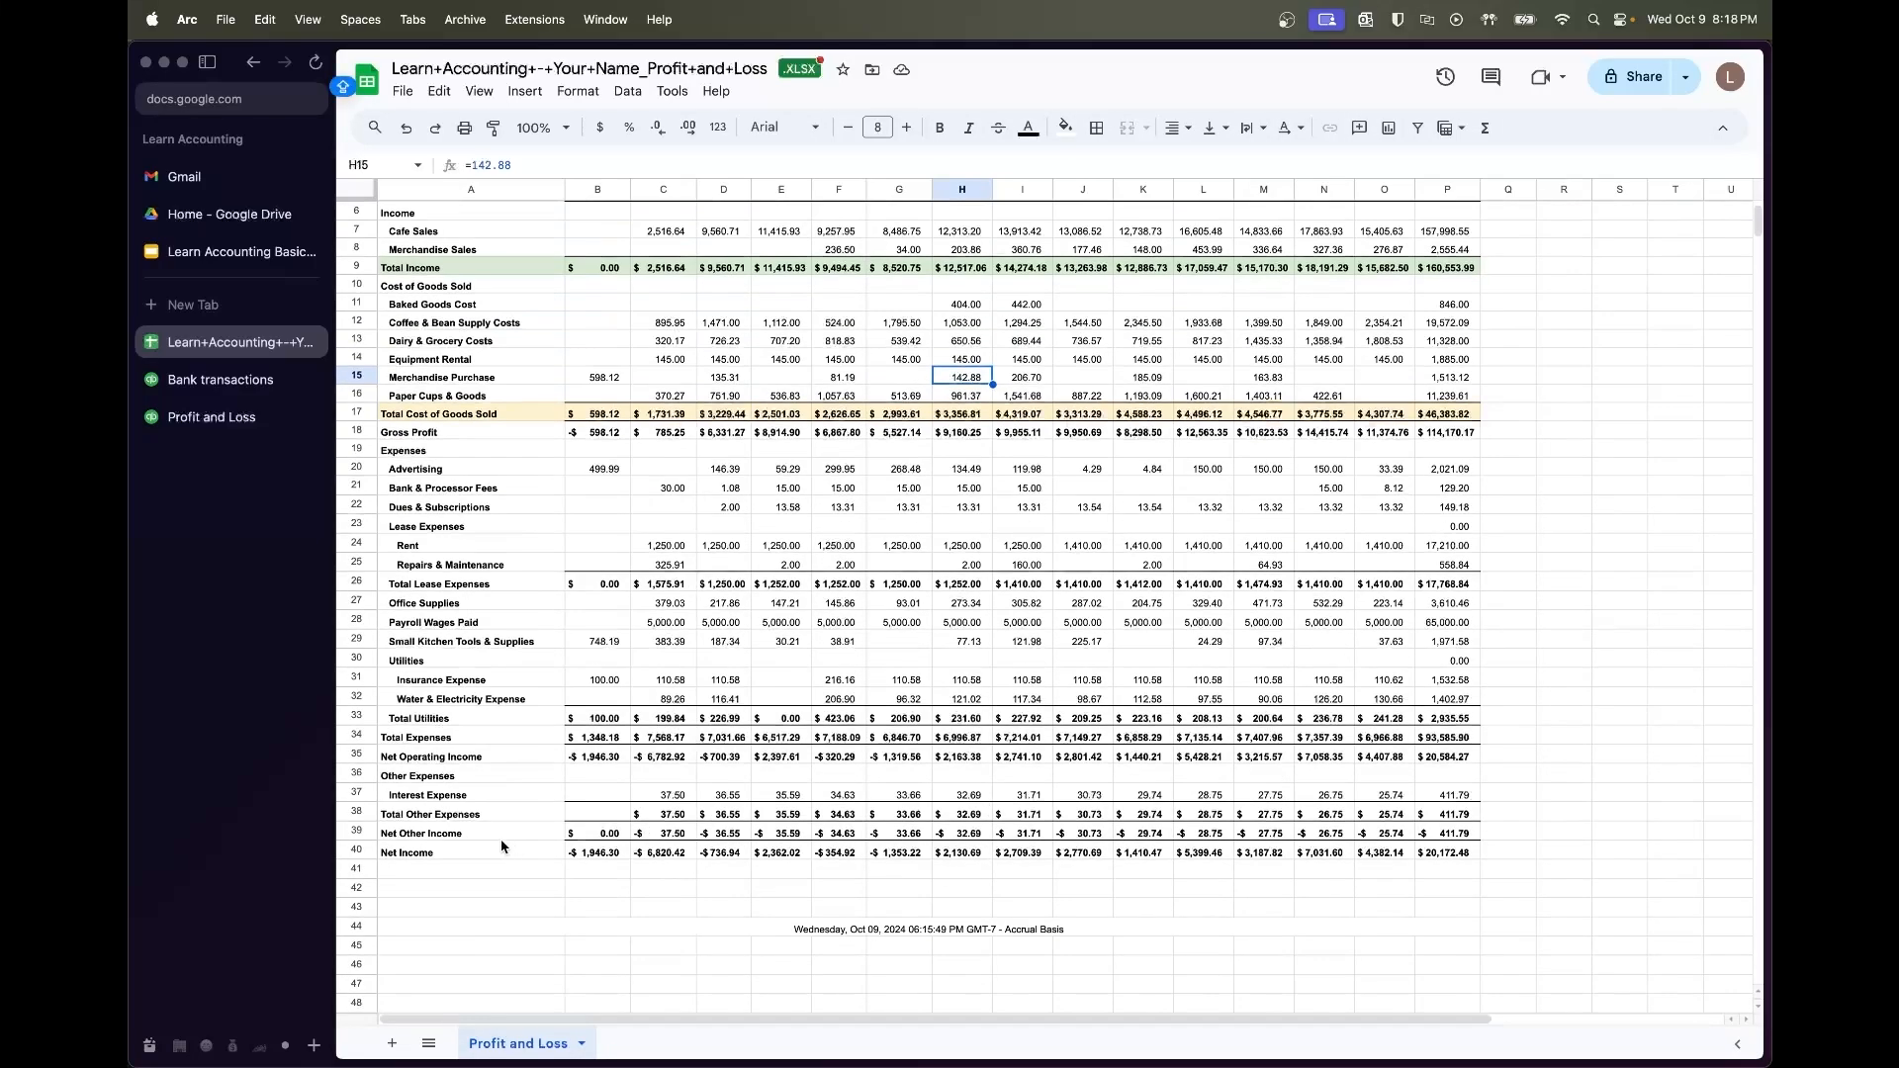
left_click(463, 850)
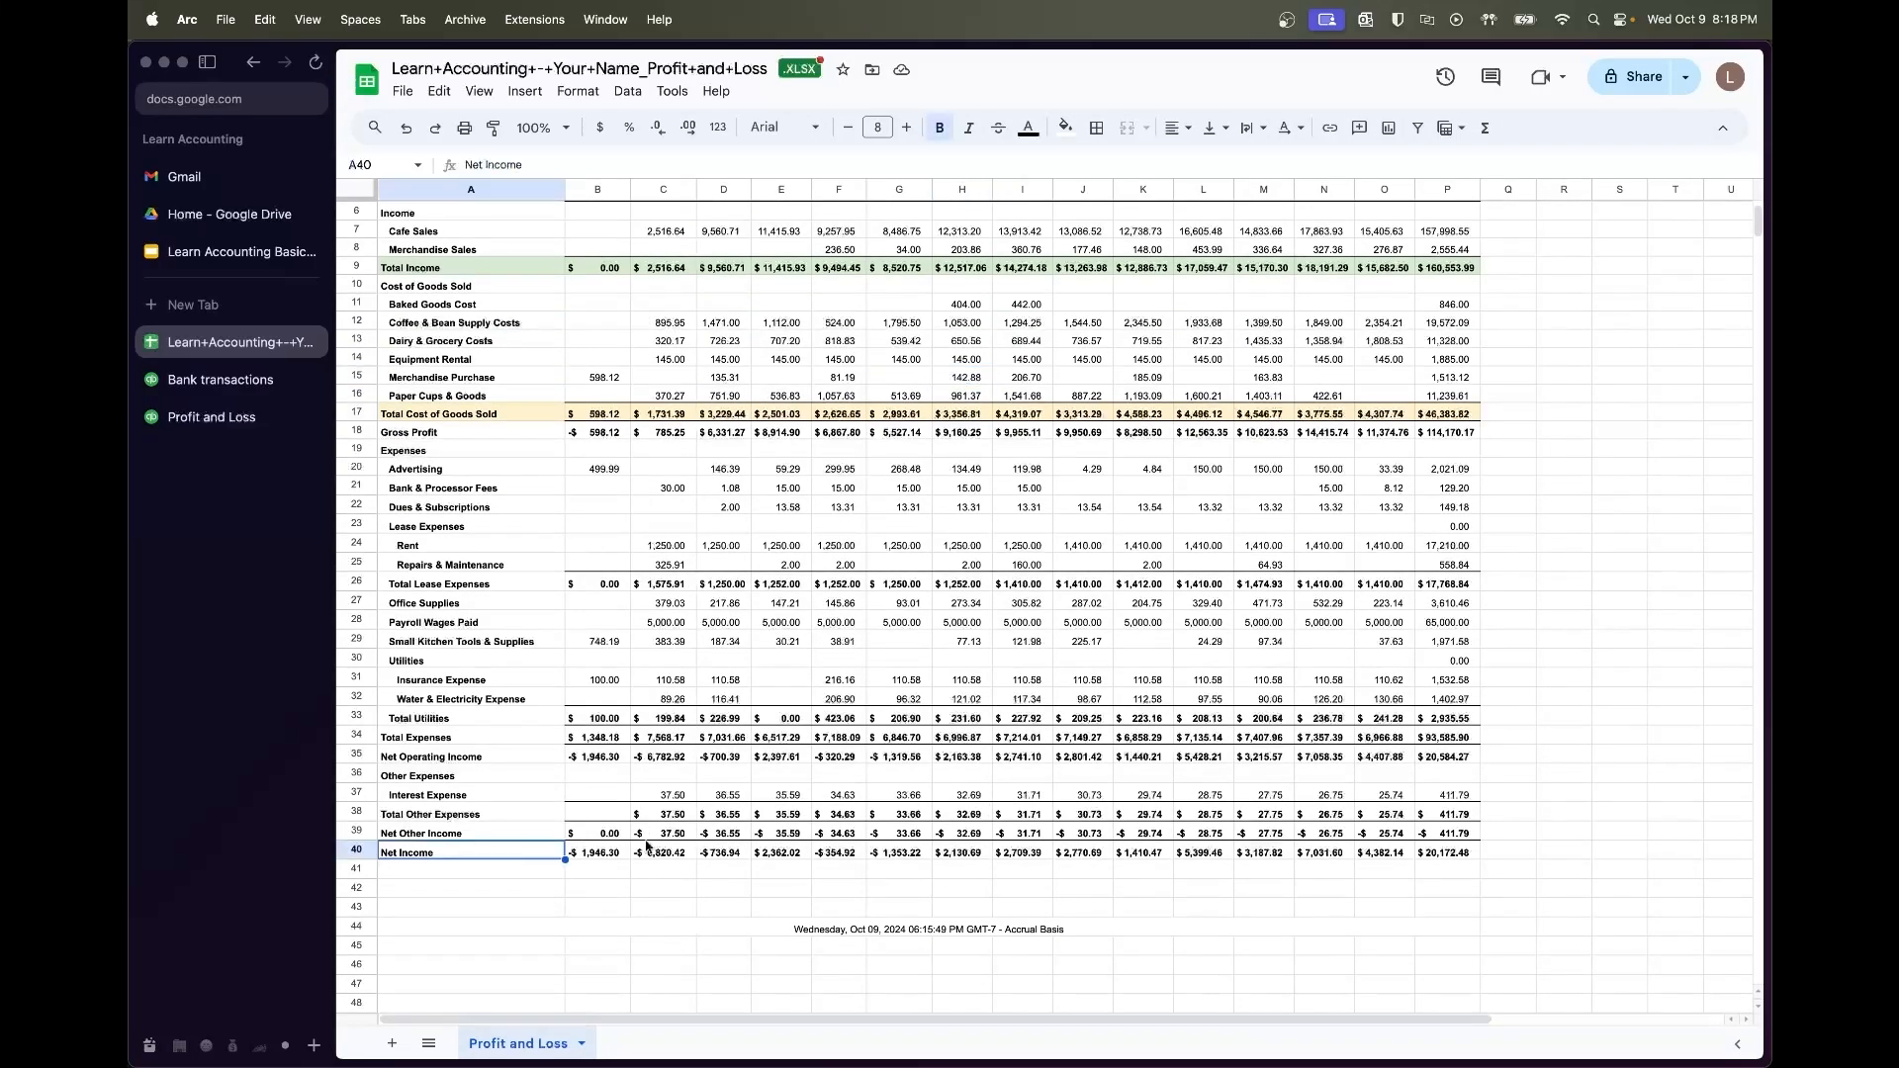
left_click(1431, 854, "shift")
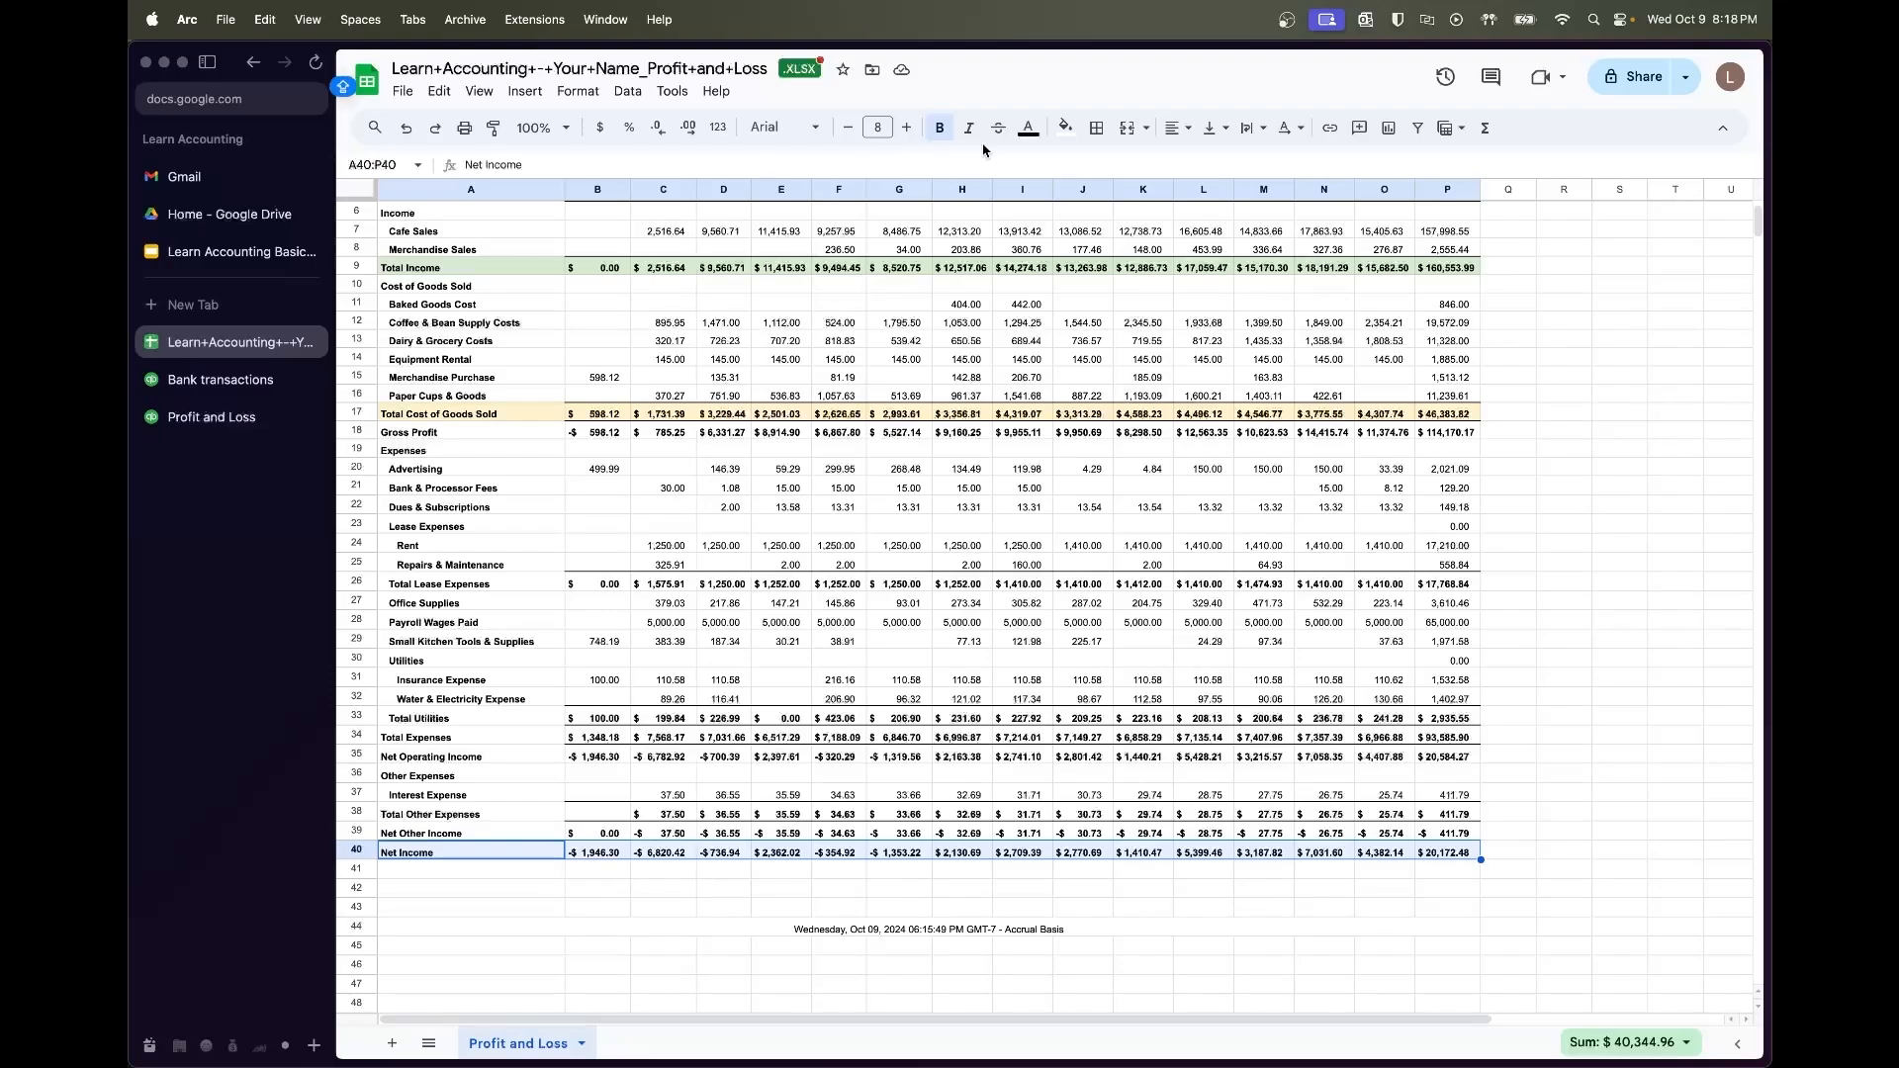
left_click(1066, 128)
left_click(1110, 237)
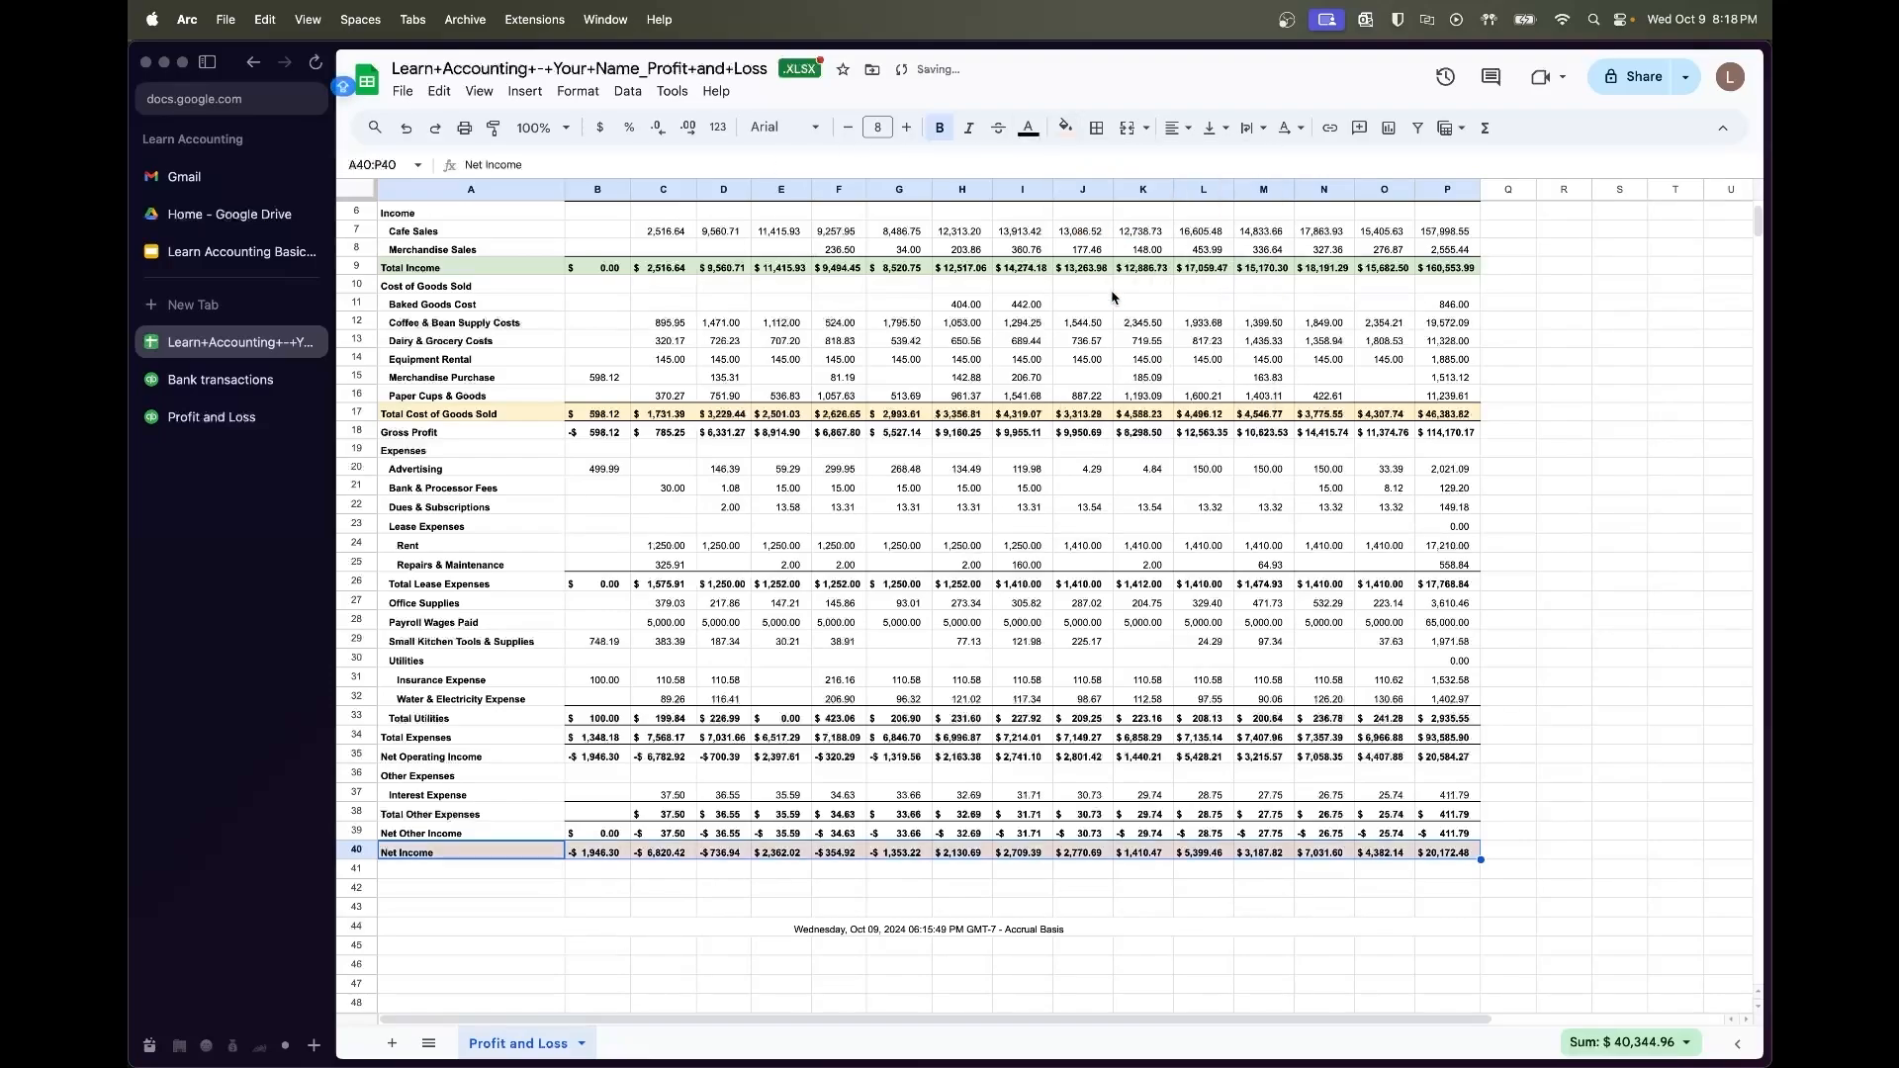
left_click(1137, 526)
Fill the Payroll Wages Paid row light cornflower blue
scroll(732, 551, "up", 2)
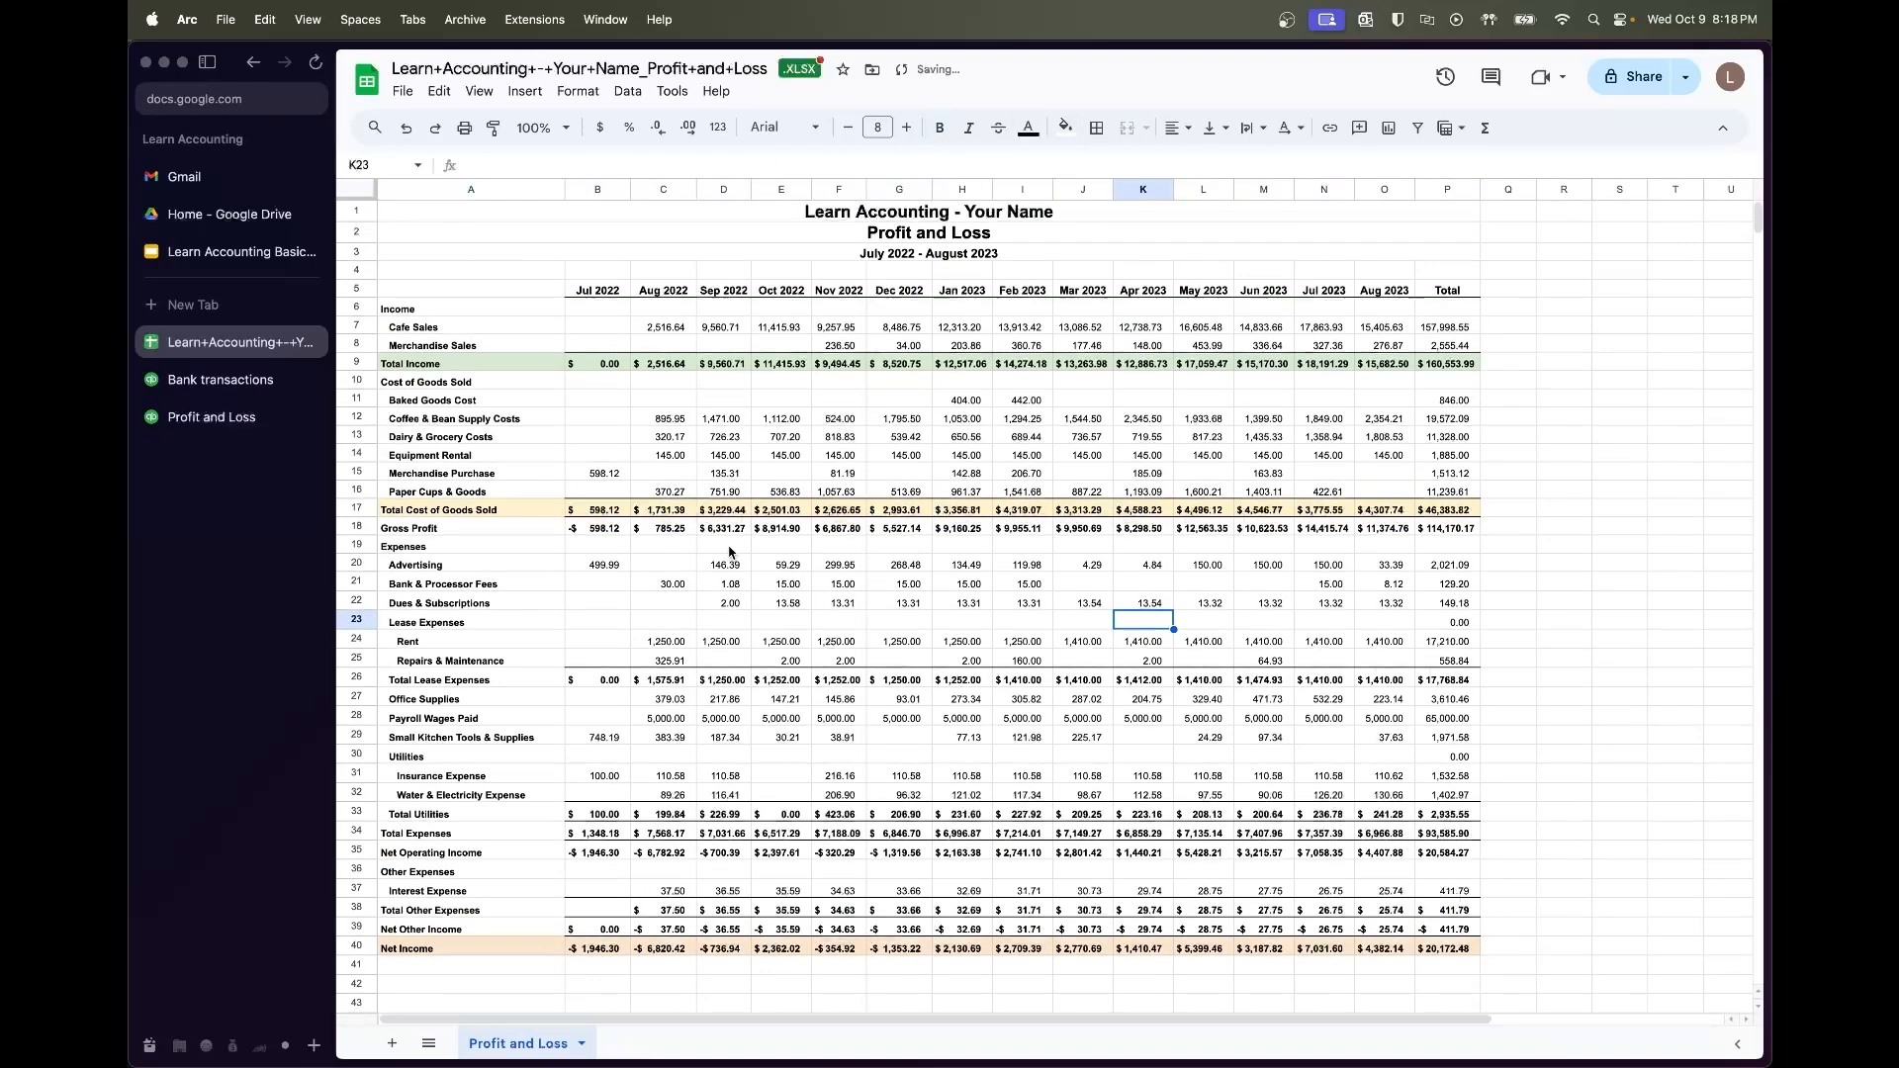
left_click(444, 719)
left_click(1442, 719, "shift")
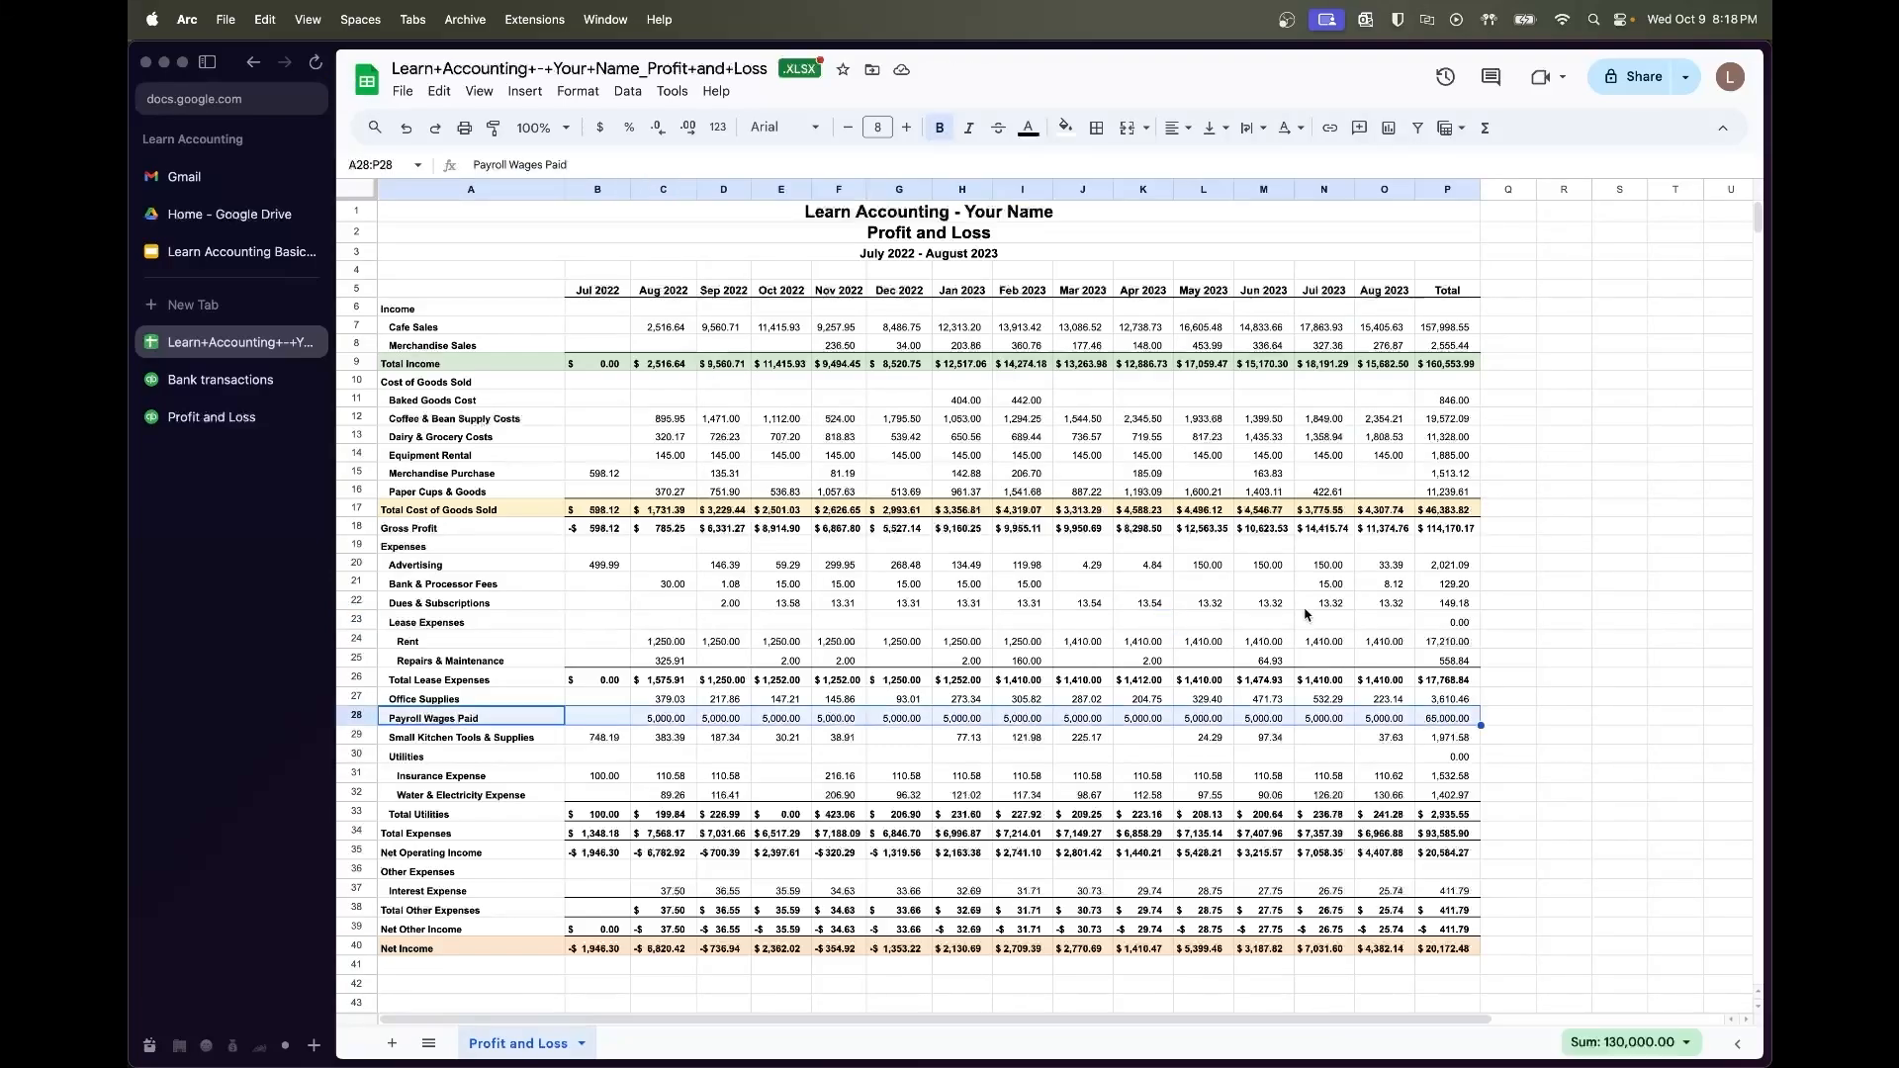
left_click(1066, 128)
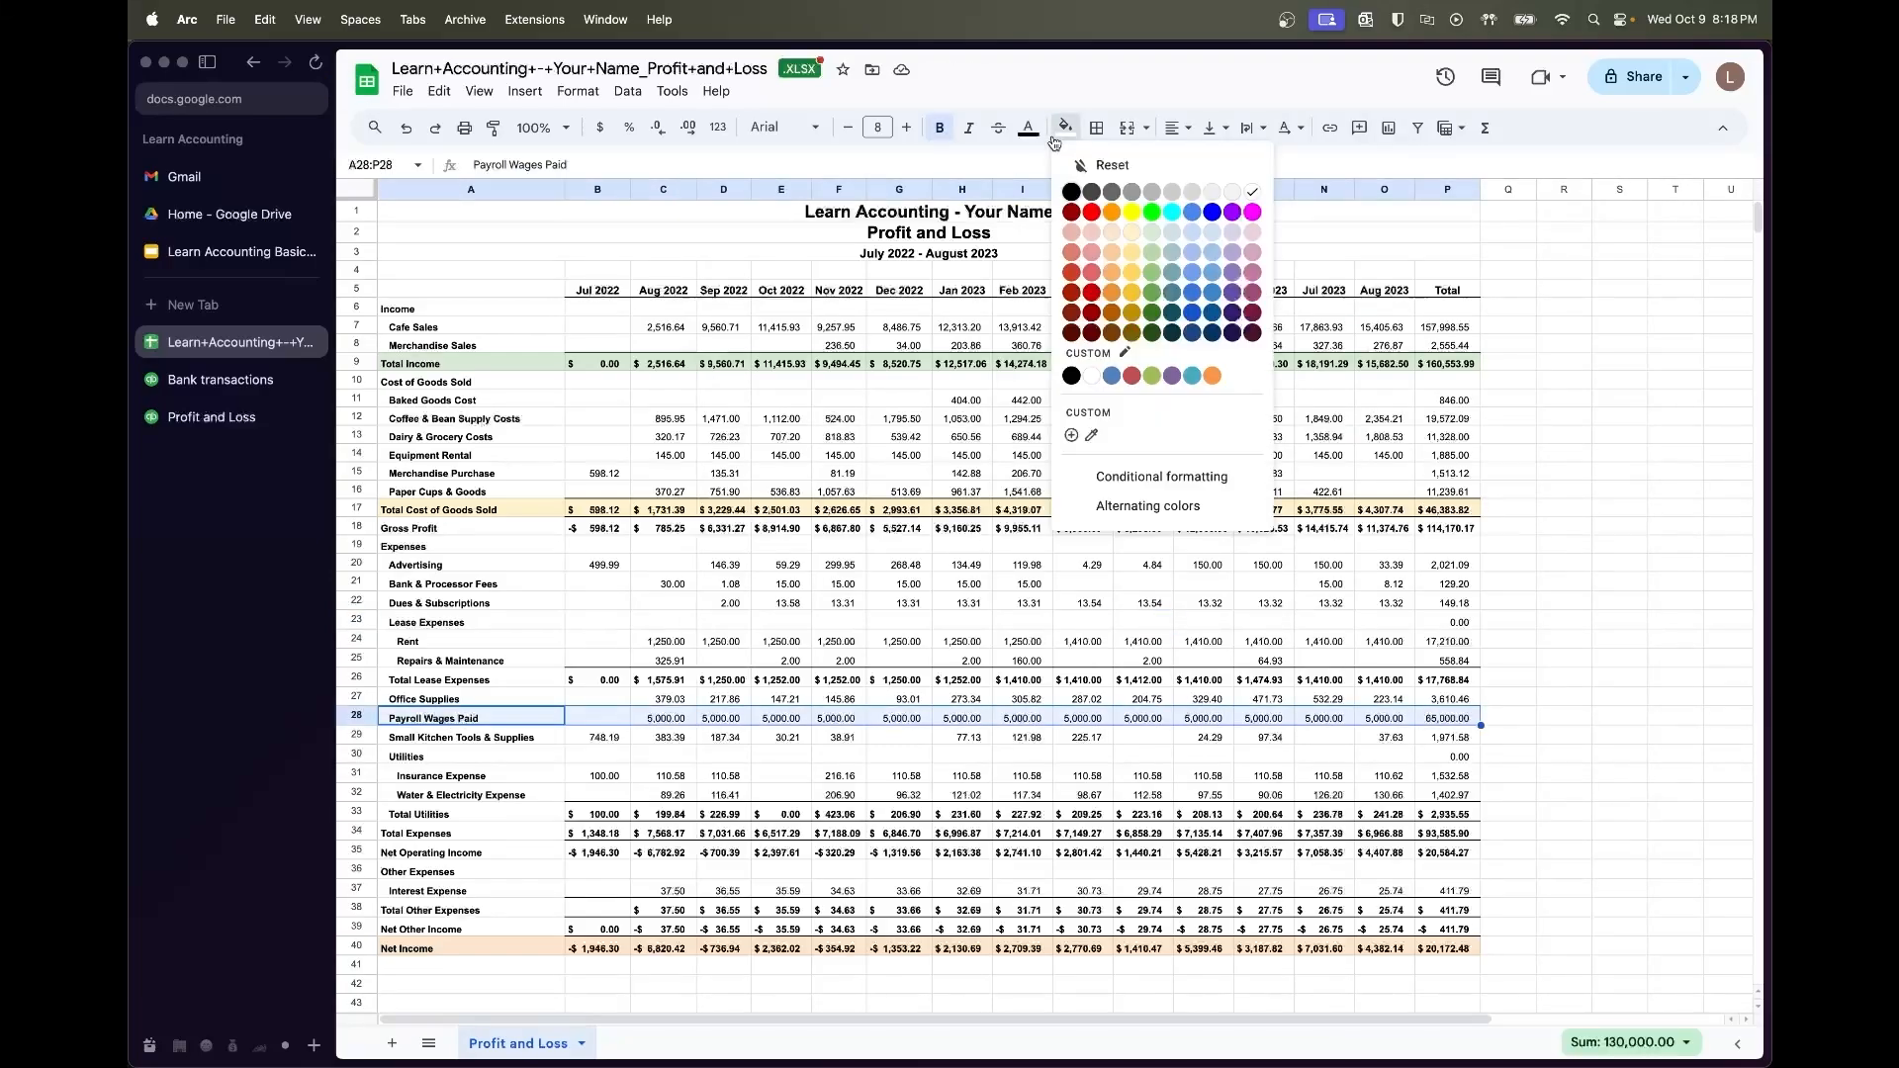
left_click(1187, 240)
left_click(1570, 794)
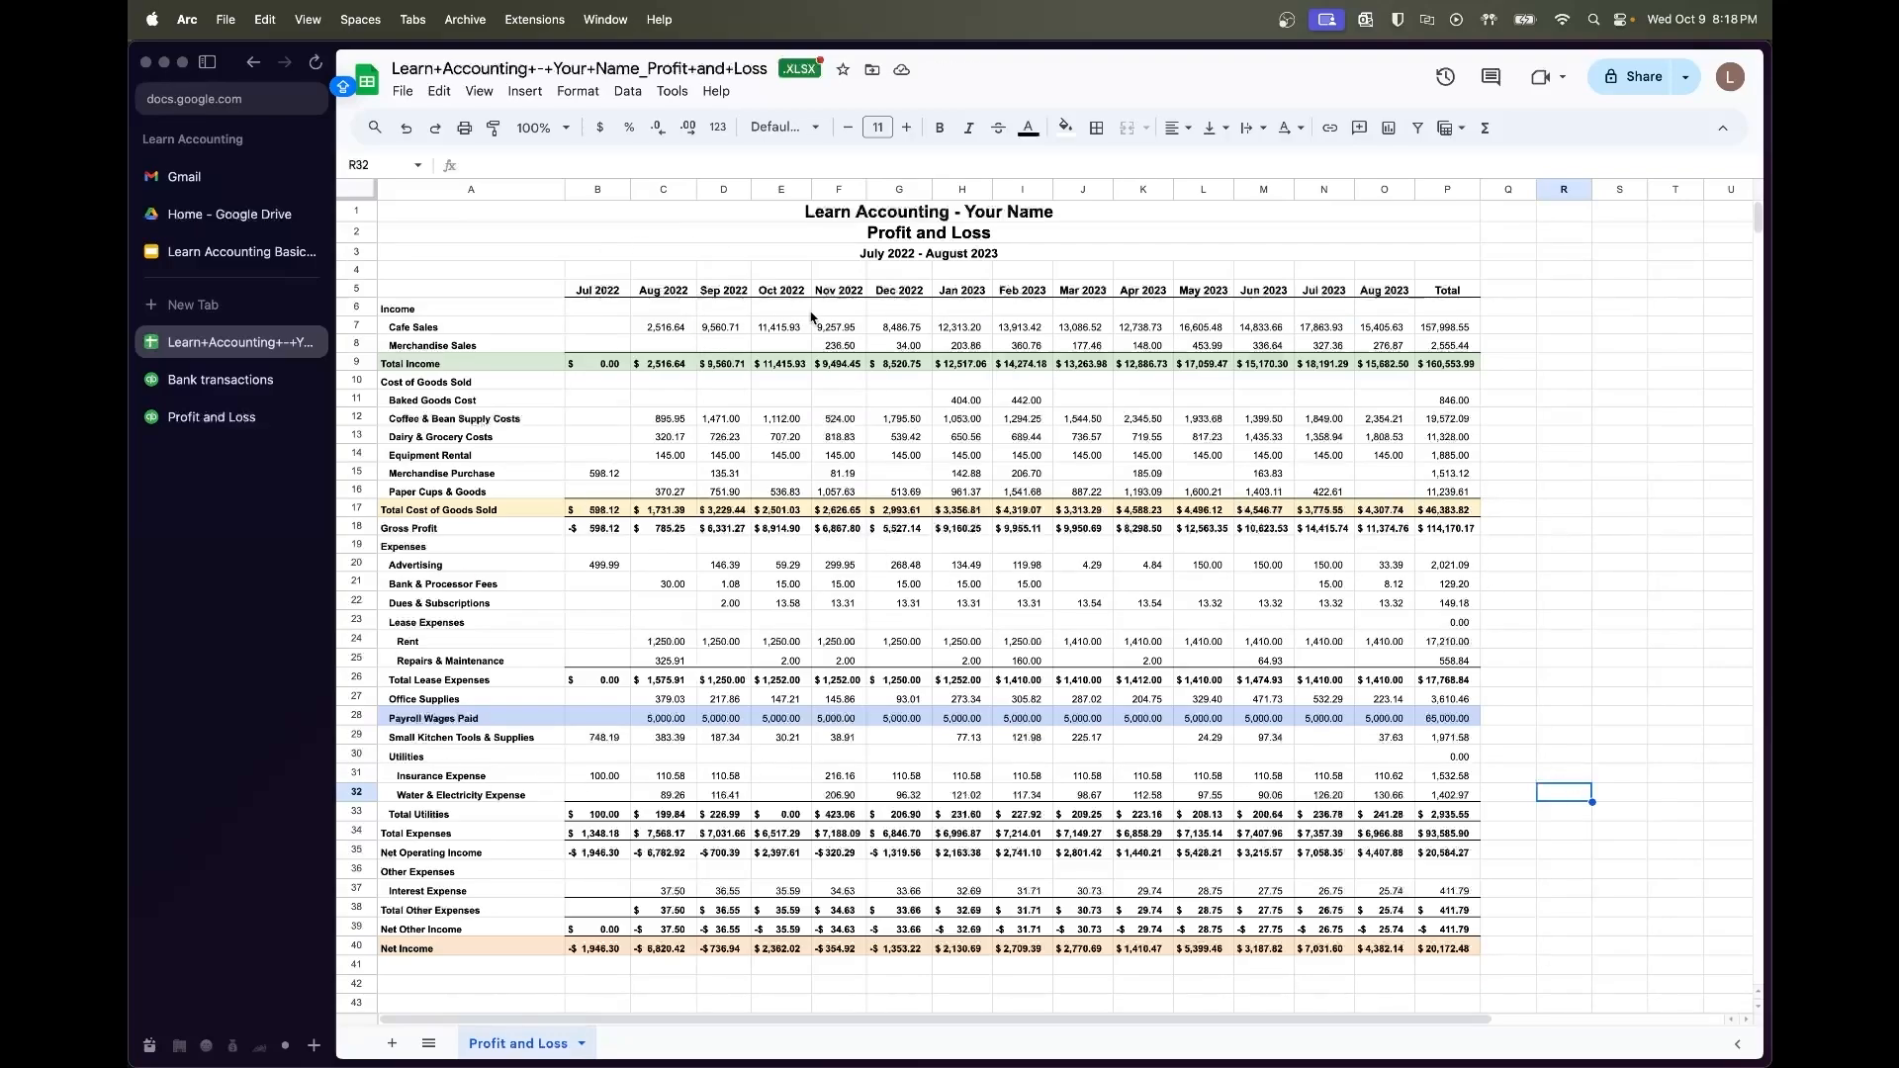
Fill the Advertising row light pink
left_click(466, 569)
left_click(1464, 572, "shift")
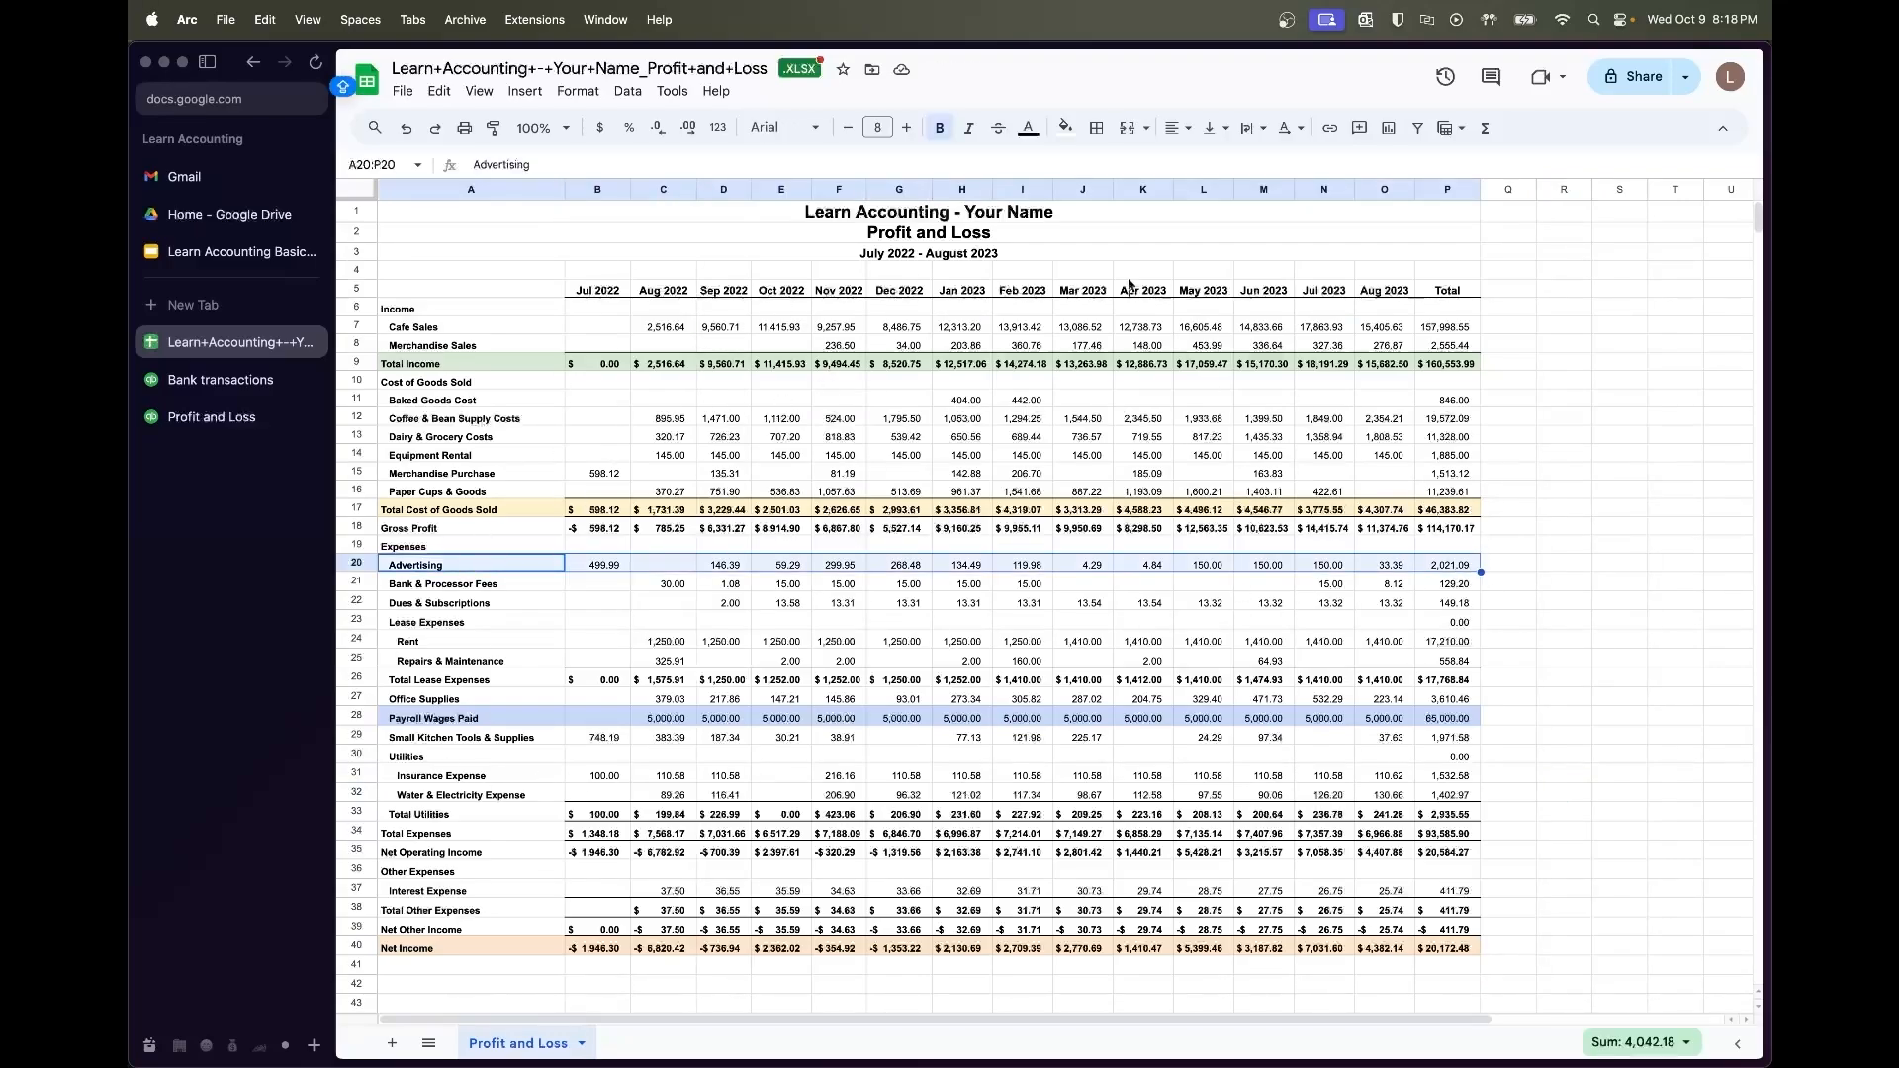
left_click(1068, 130)
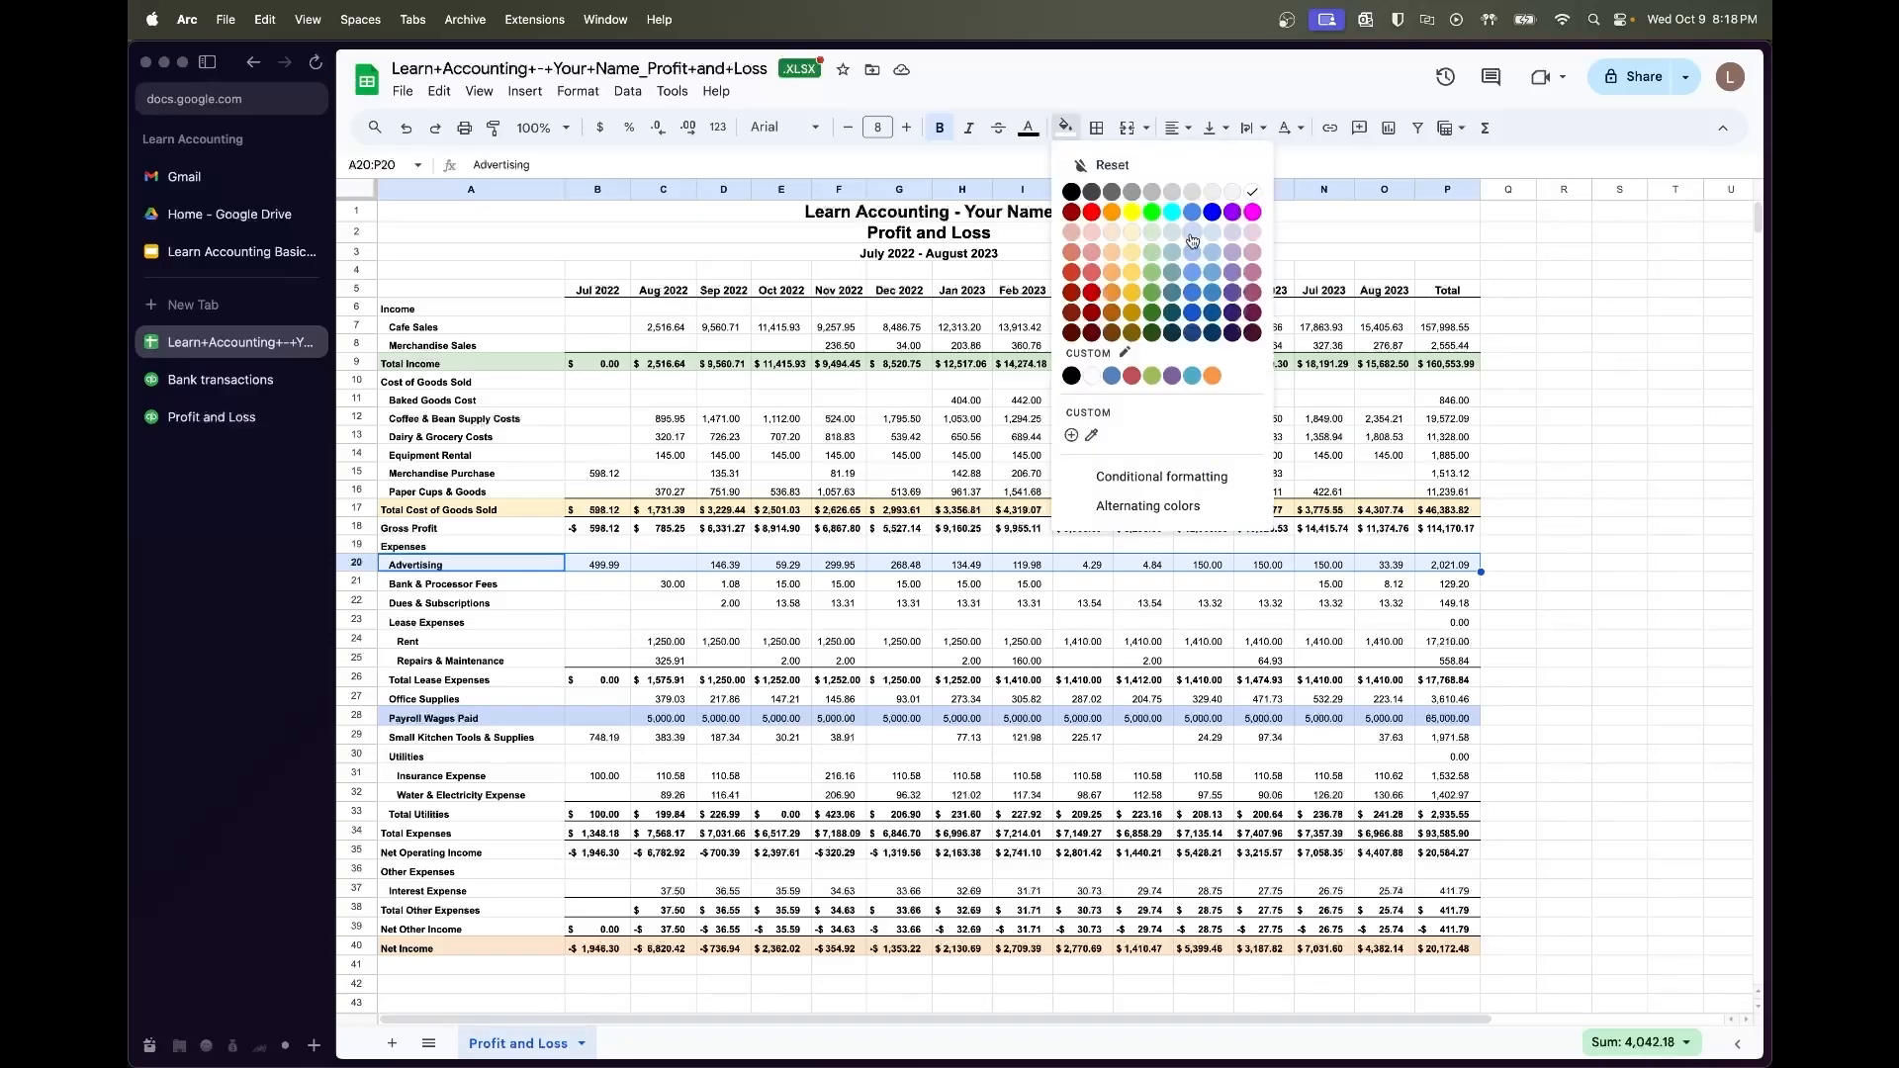
left_click(1252, 233)
left_click(1509, 527)
left_click(1582, 603)
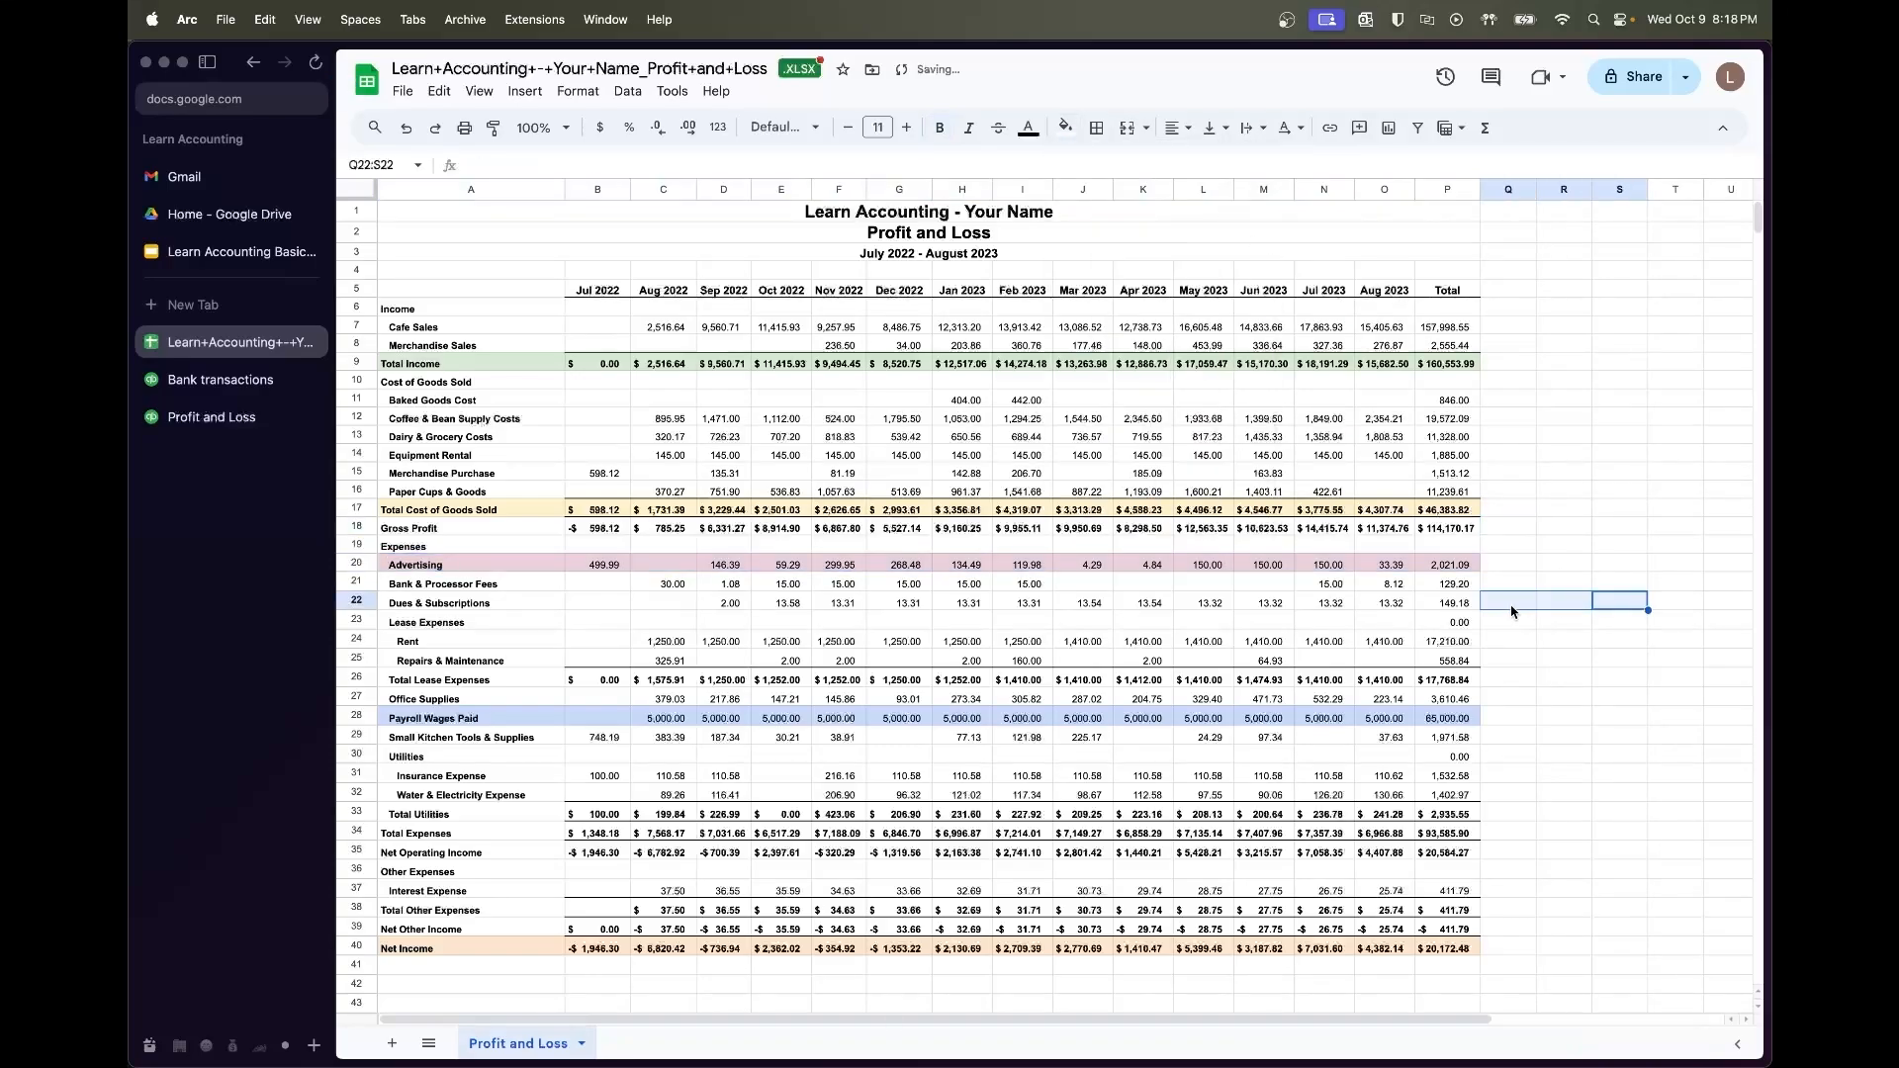
scroll(1523, 608, "right", 1)
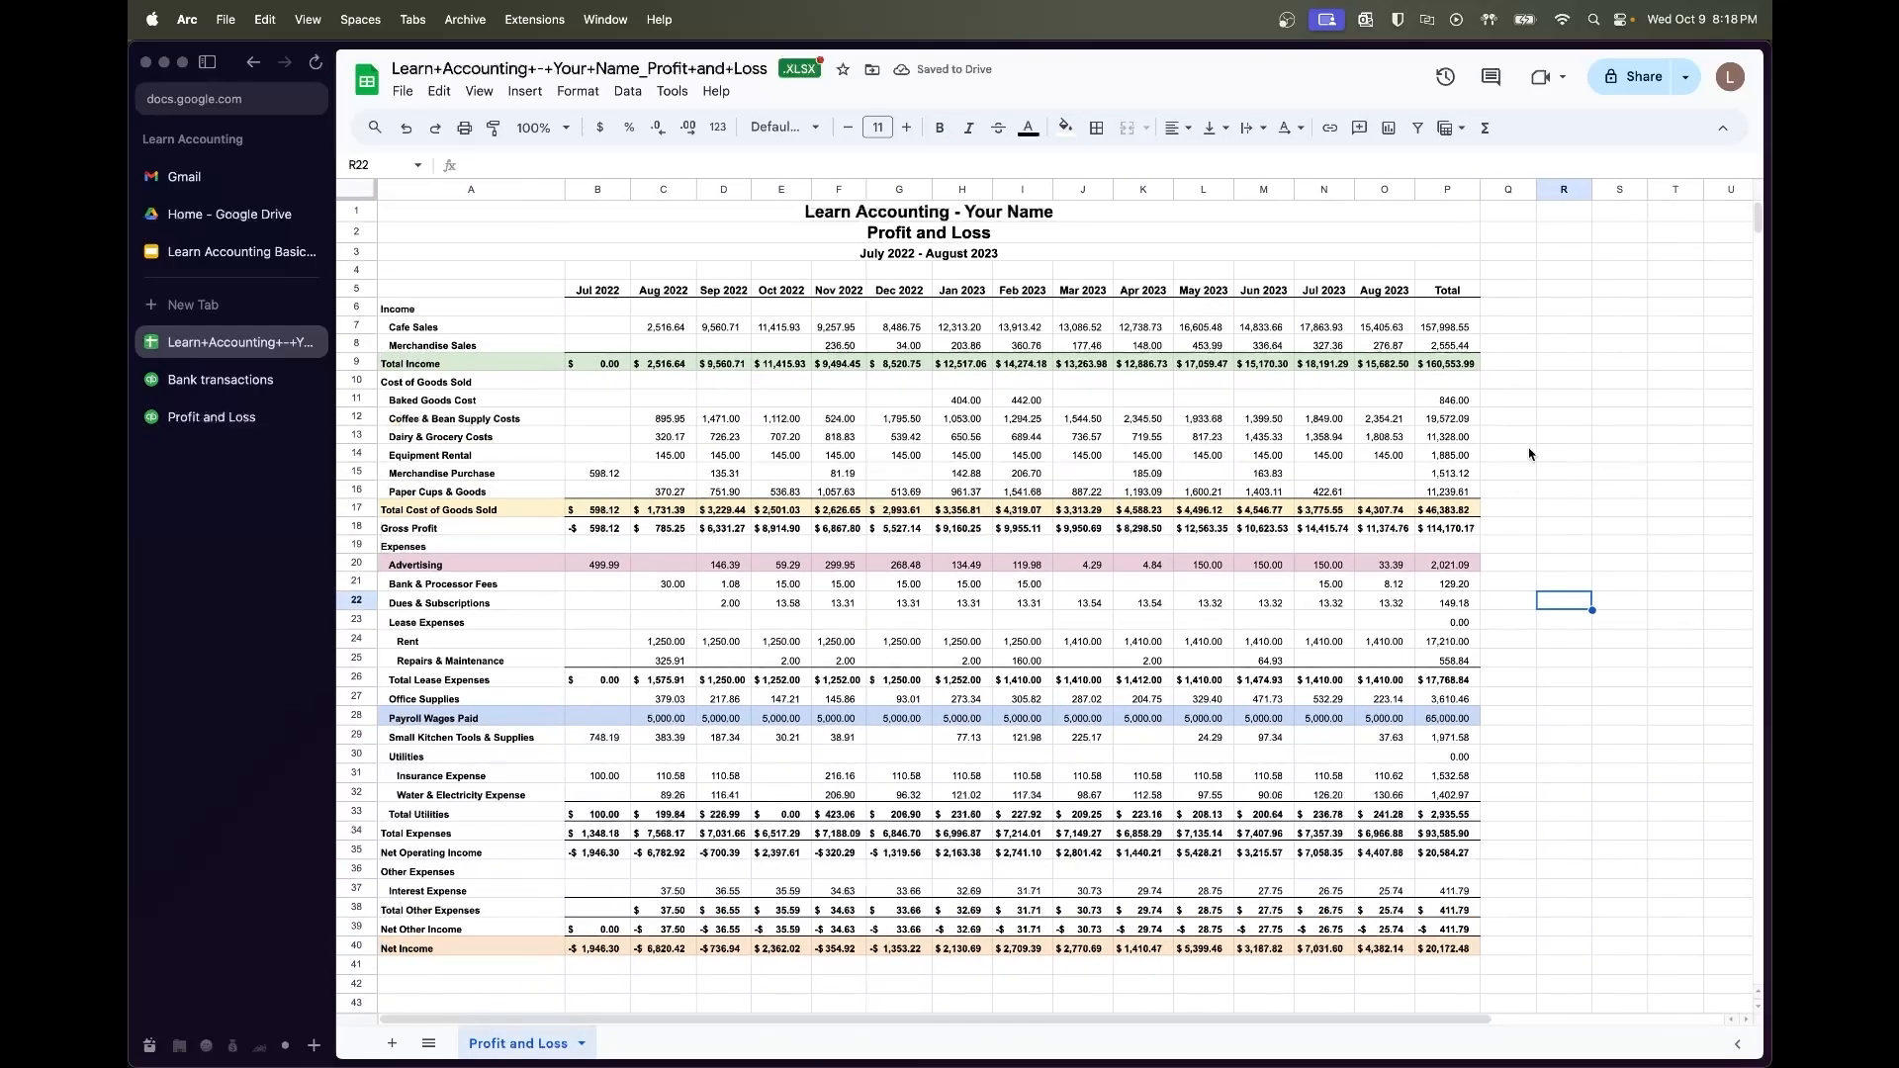
left_click(1567, 330)
Type the heading GROSS PROFIT MARGIN into cell R7 and open Arc's command bar
type("CRO")
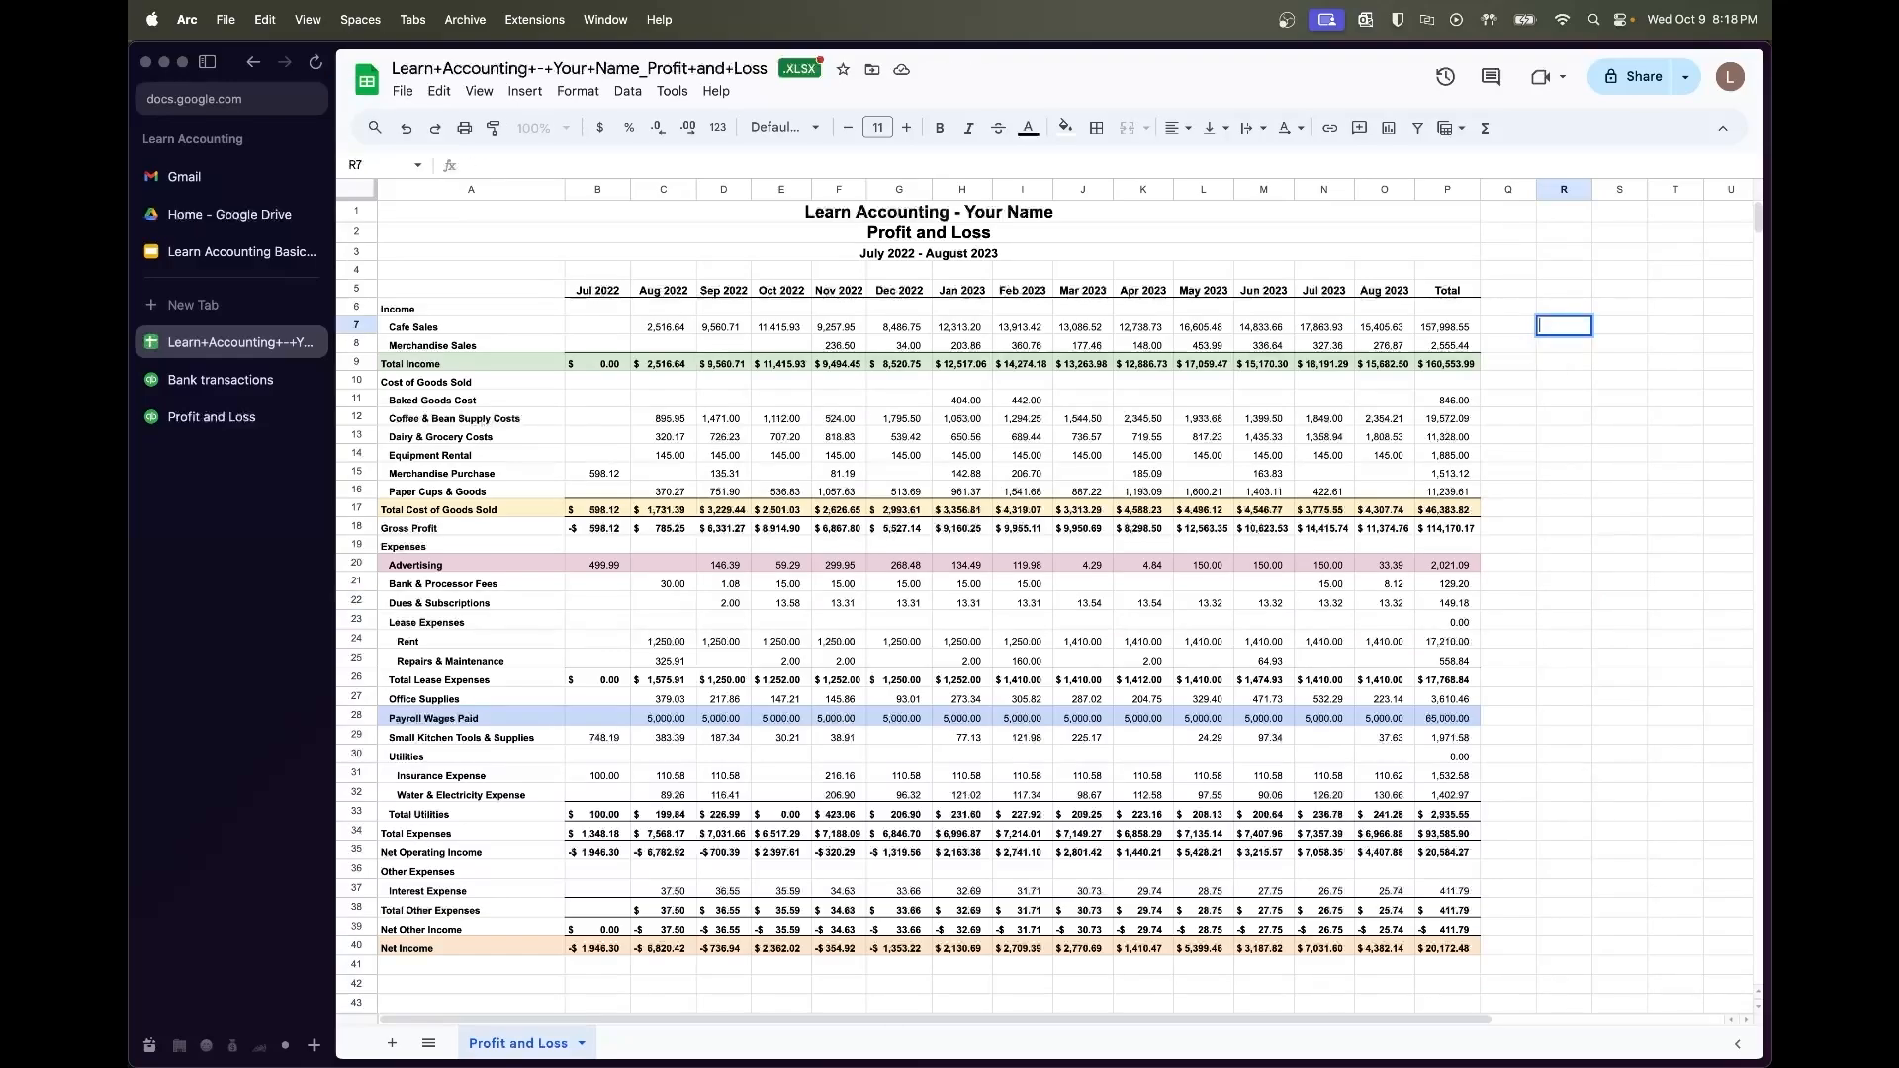
type("GROSS PROFI")
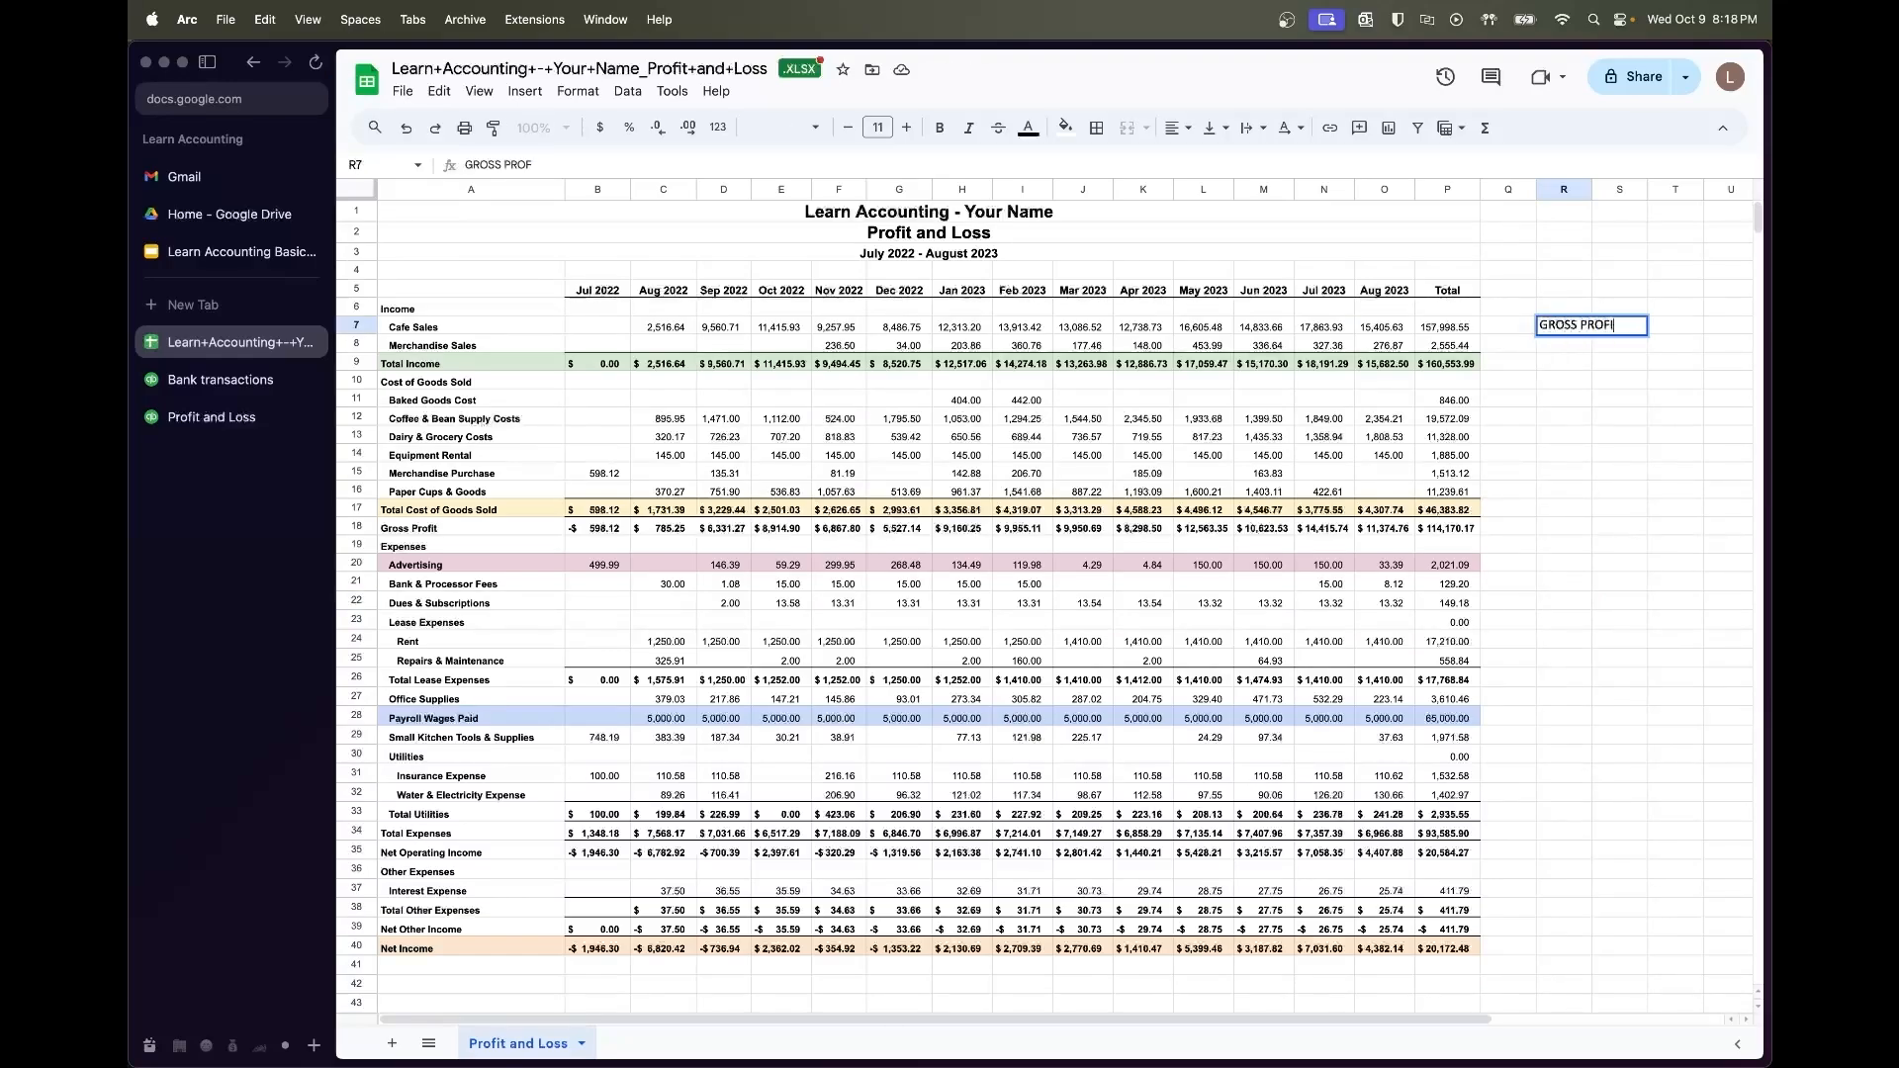
type("T MARGIN")
key("Return")
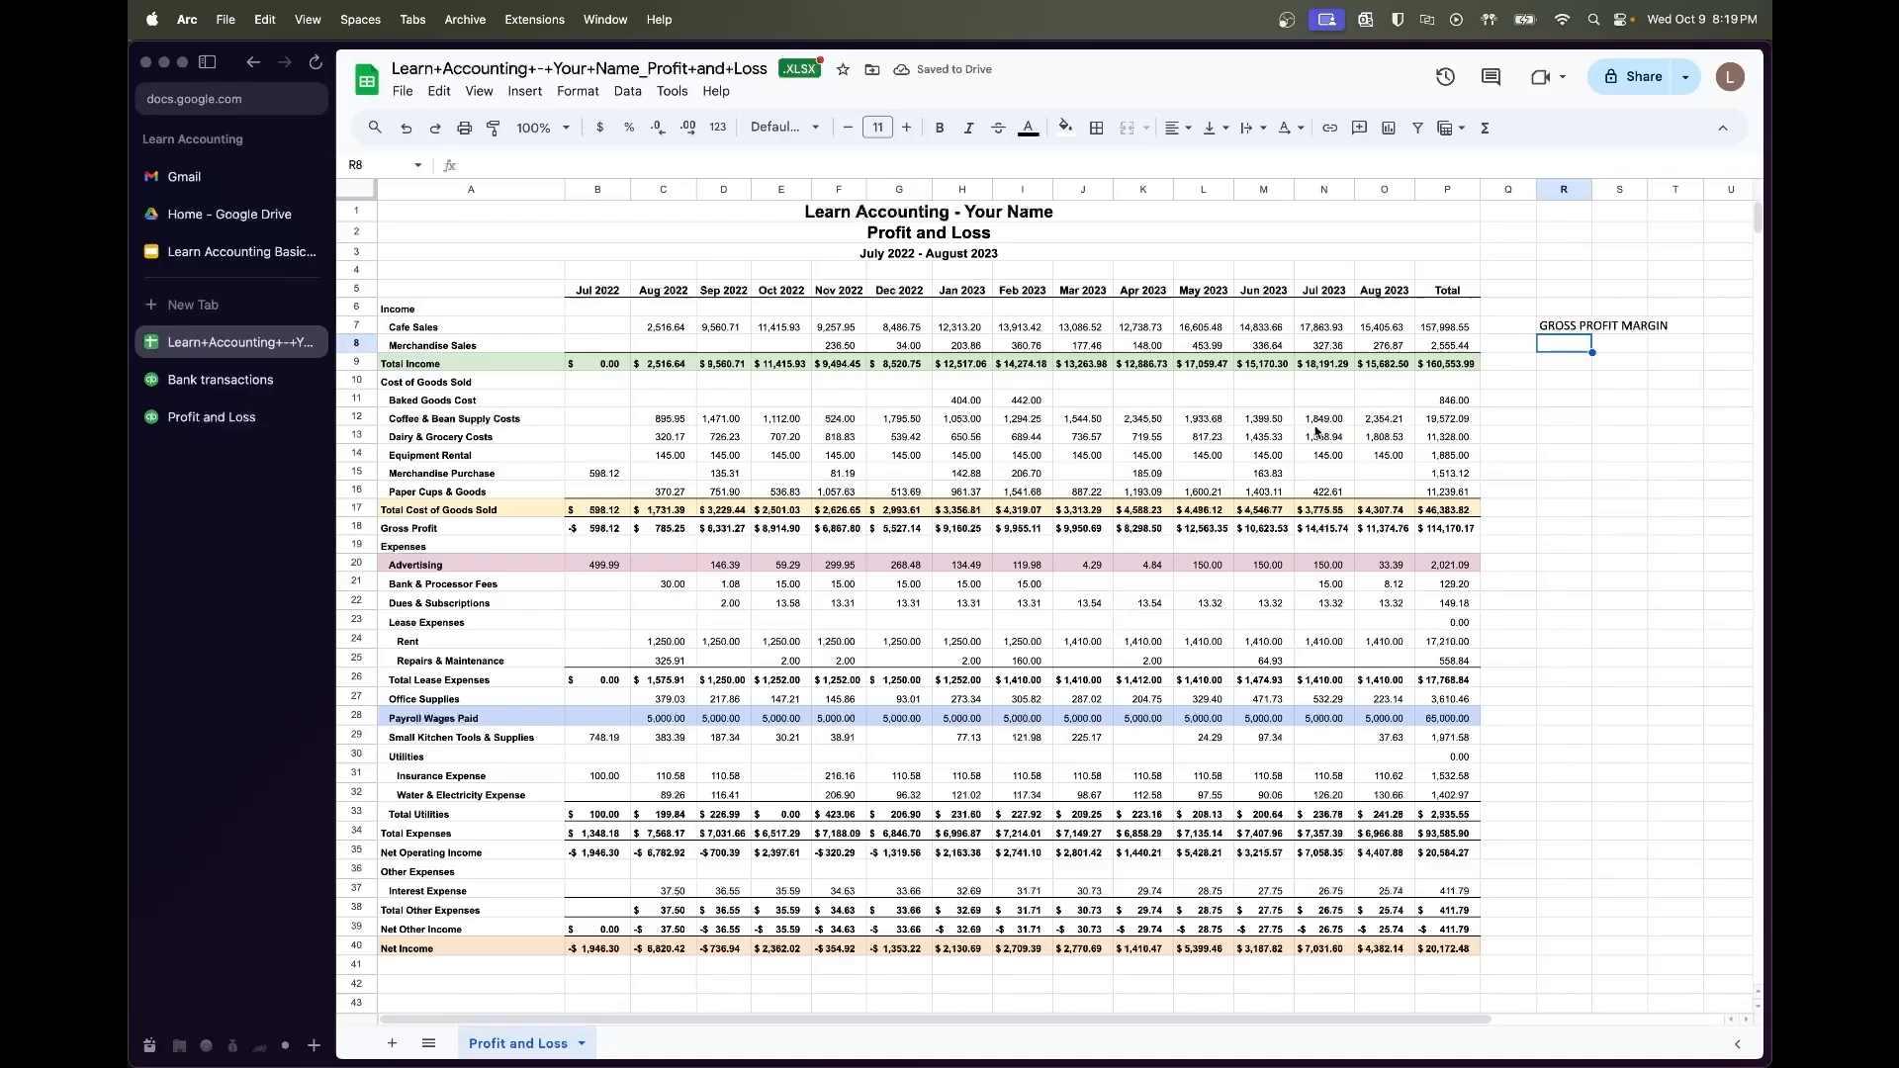
key("super+t")
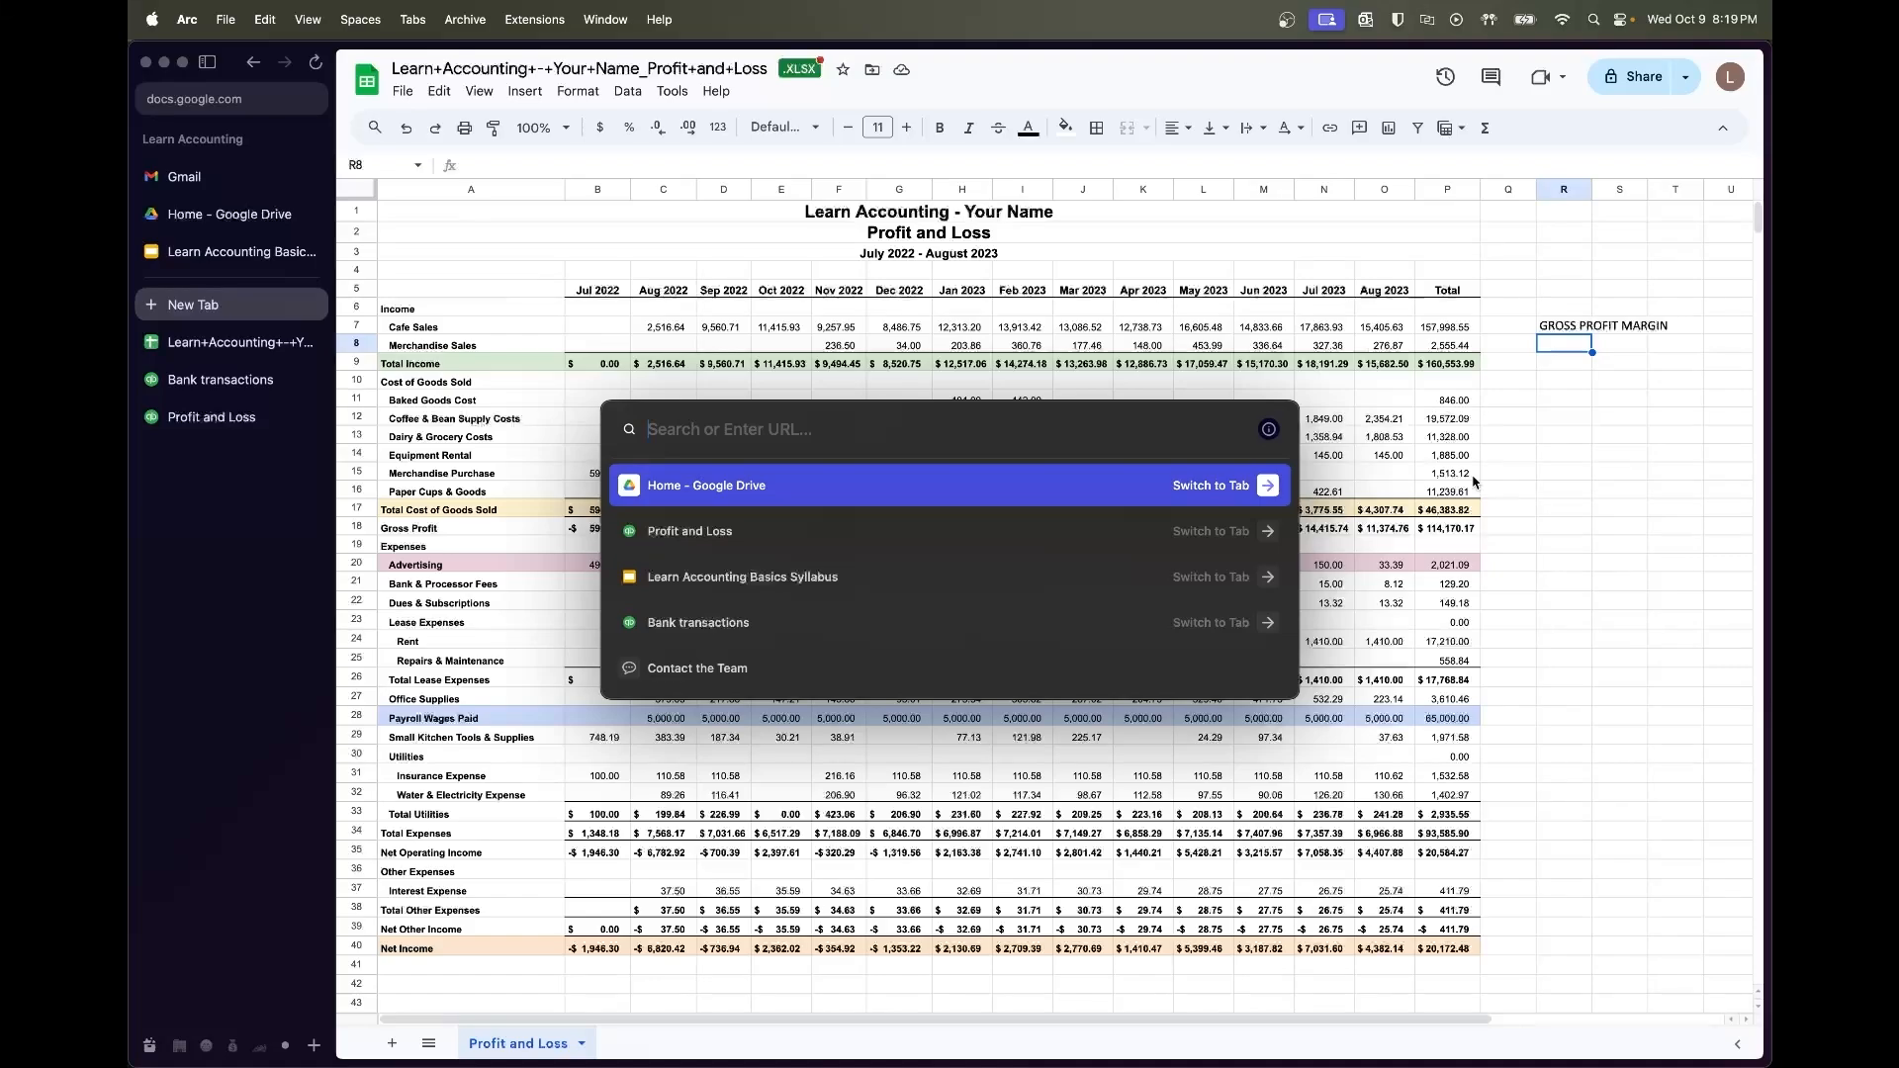
Search 'formula for gross profit' and return to the spreadsheet with the formula
type("formula for ")
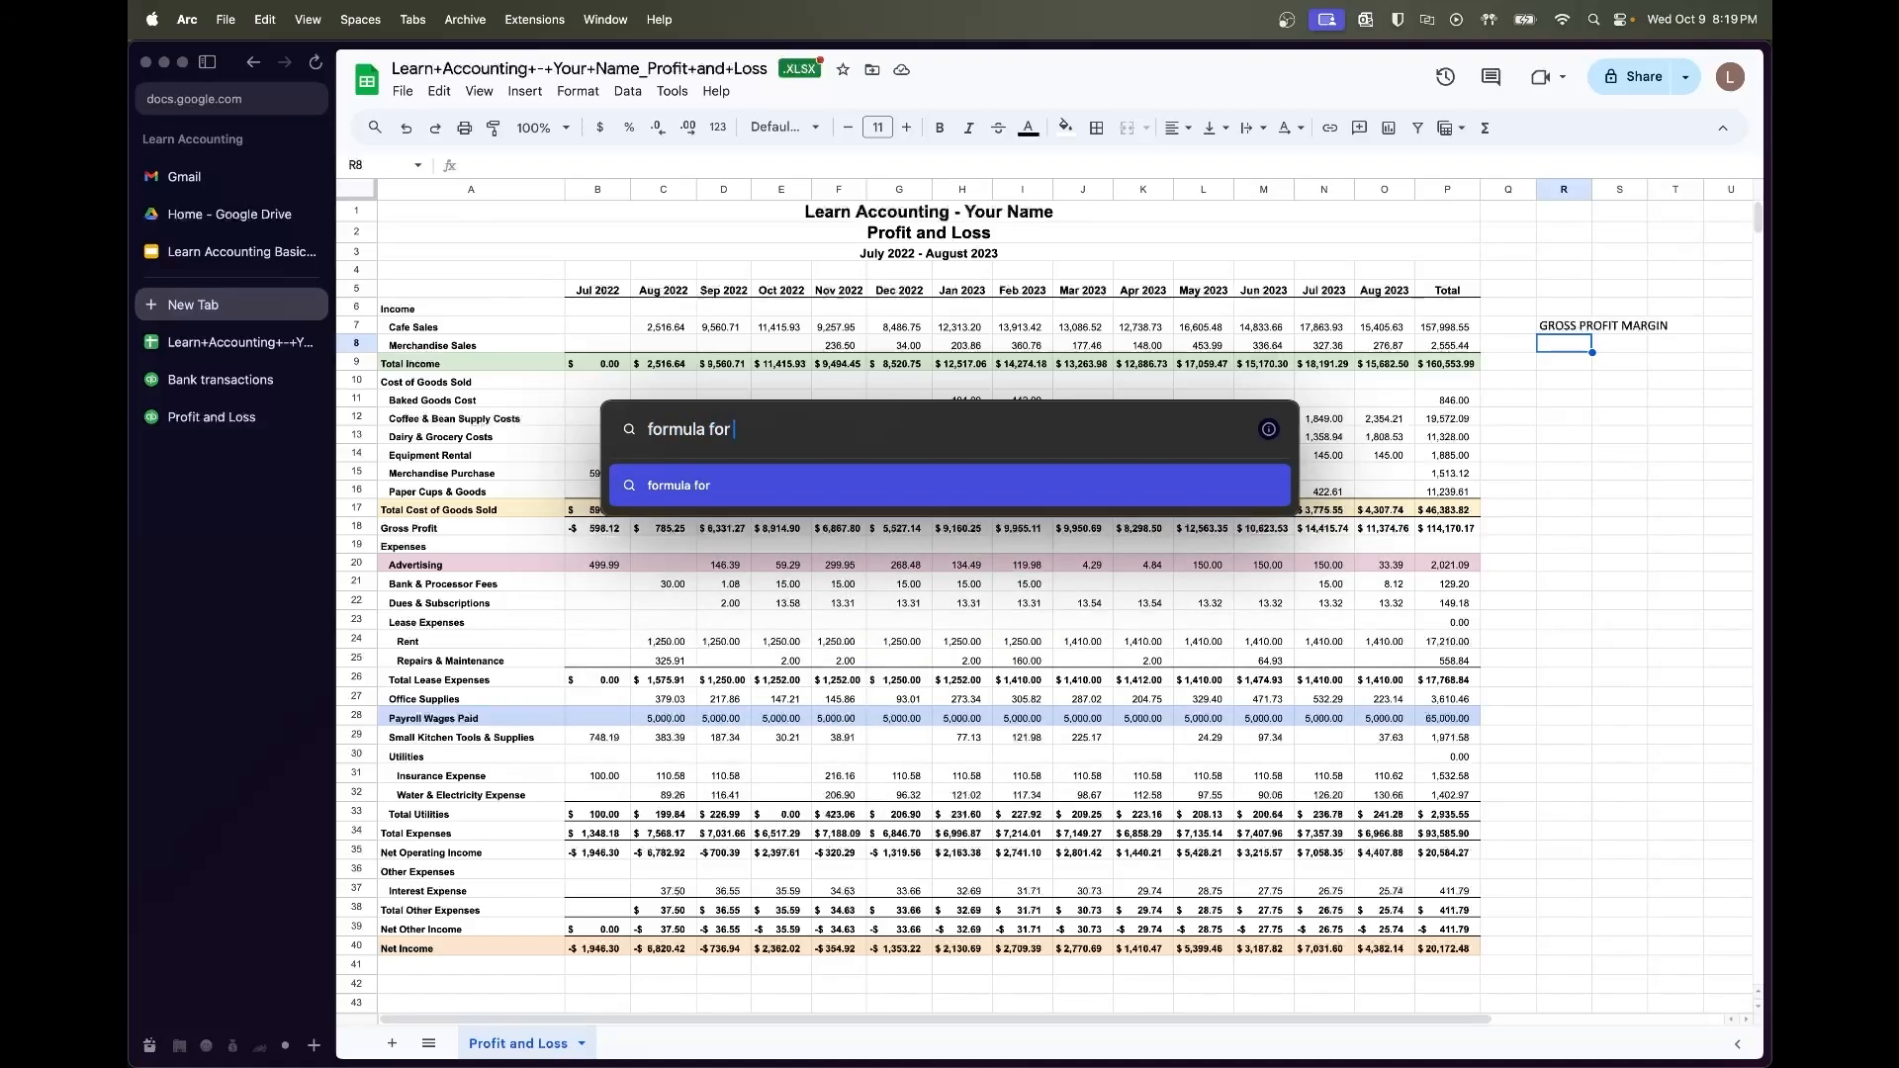
type("gross pro")
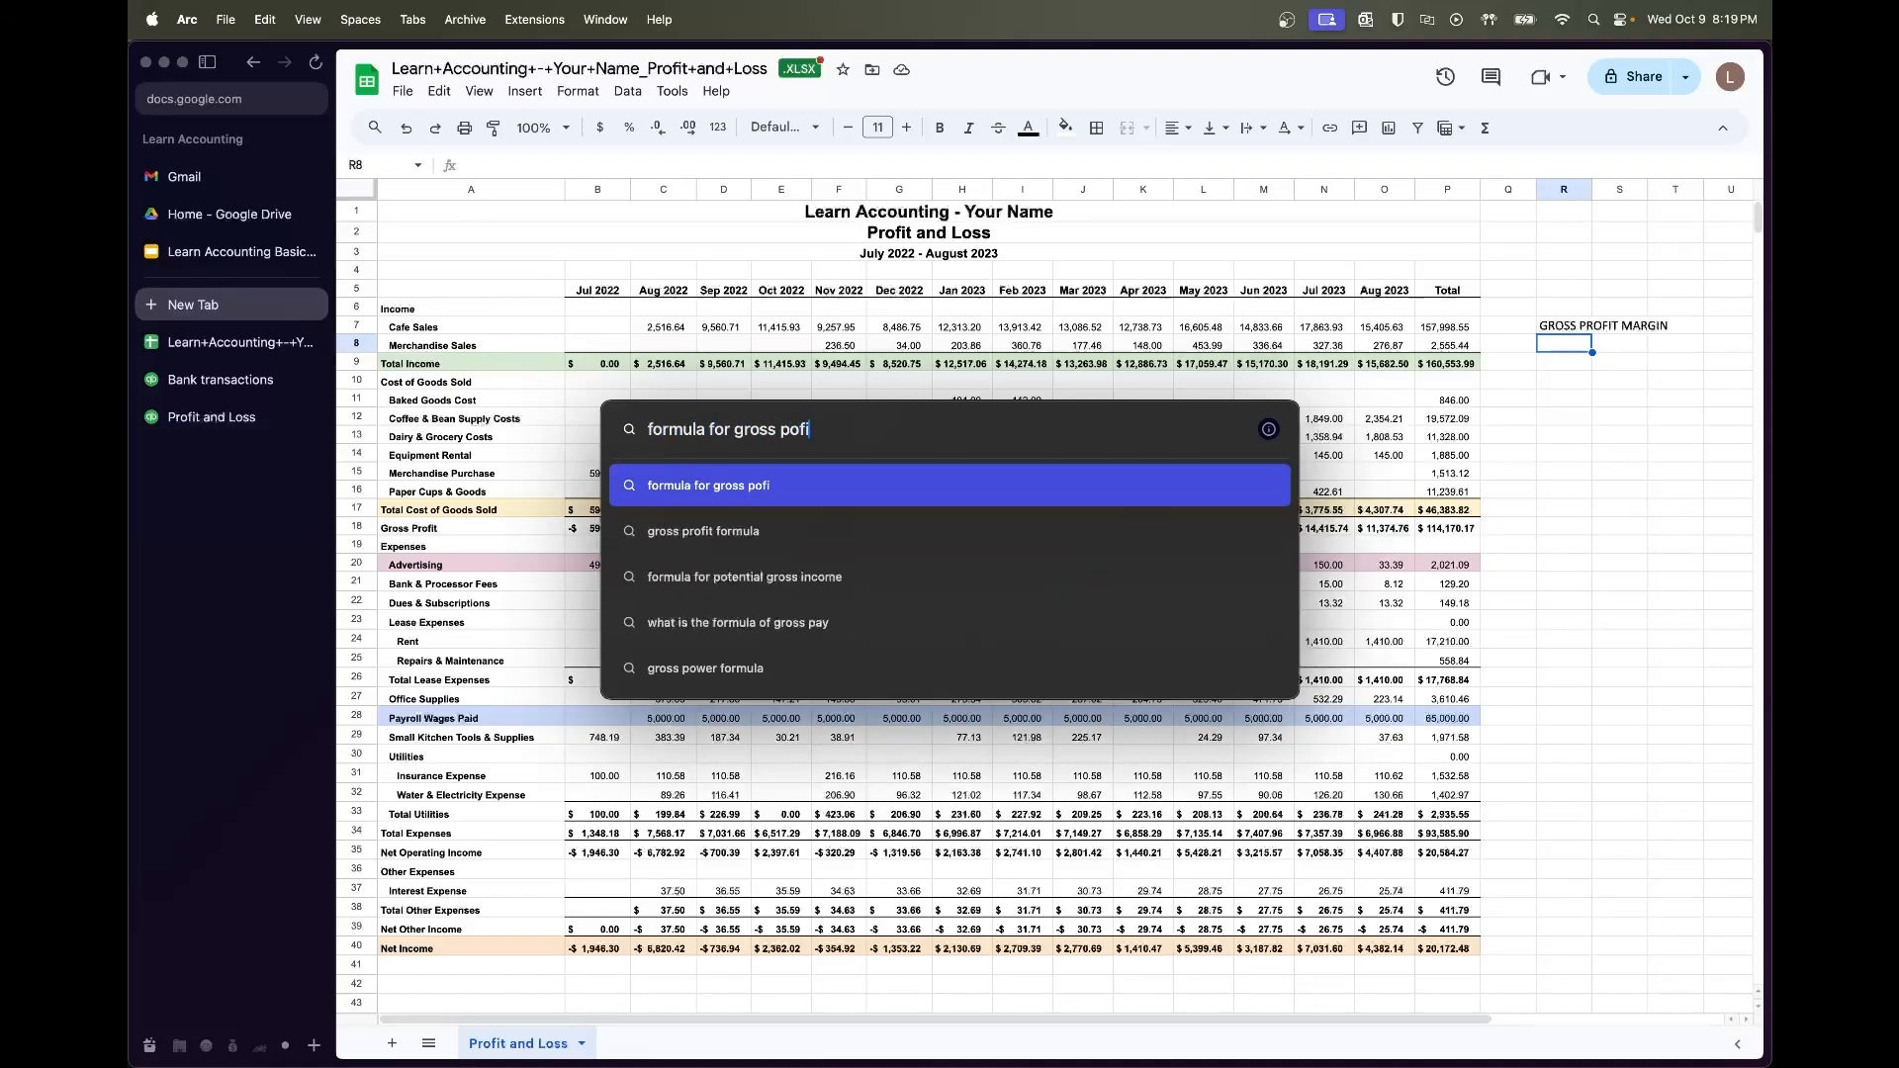
type("fit")
key("Return")
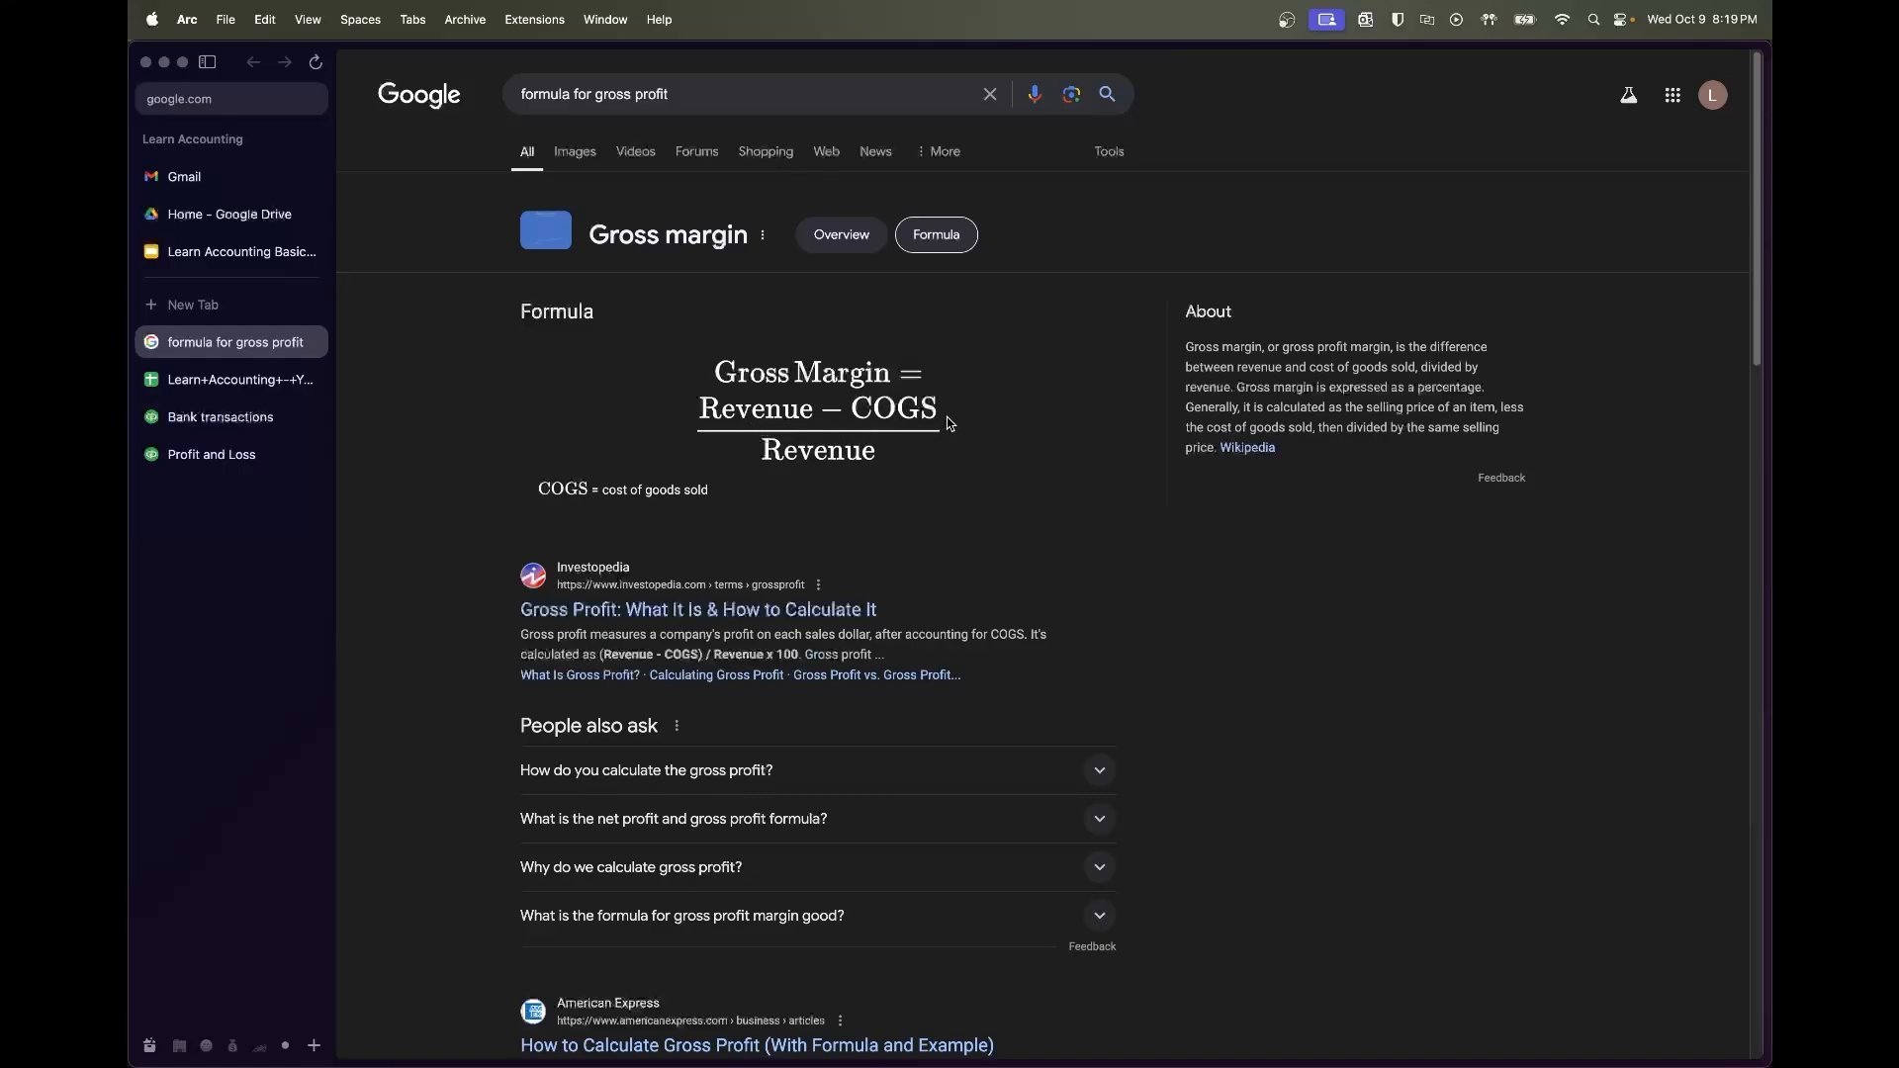
left_click(249, 383)
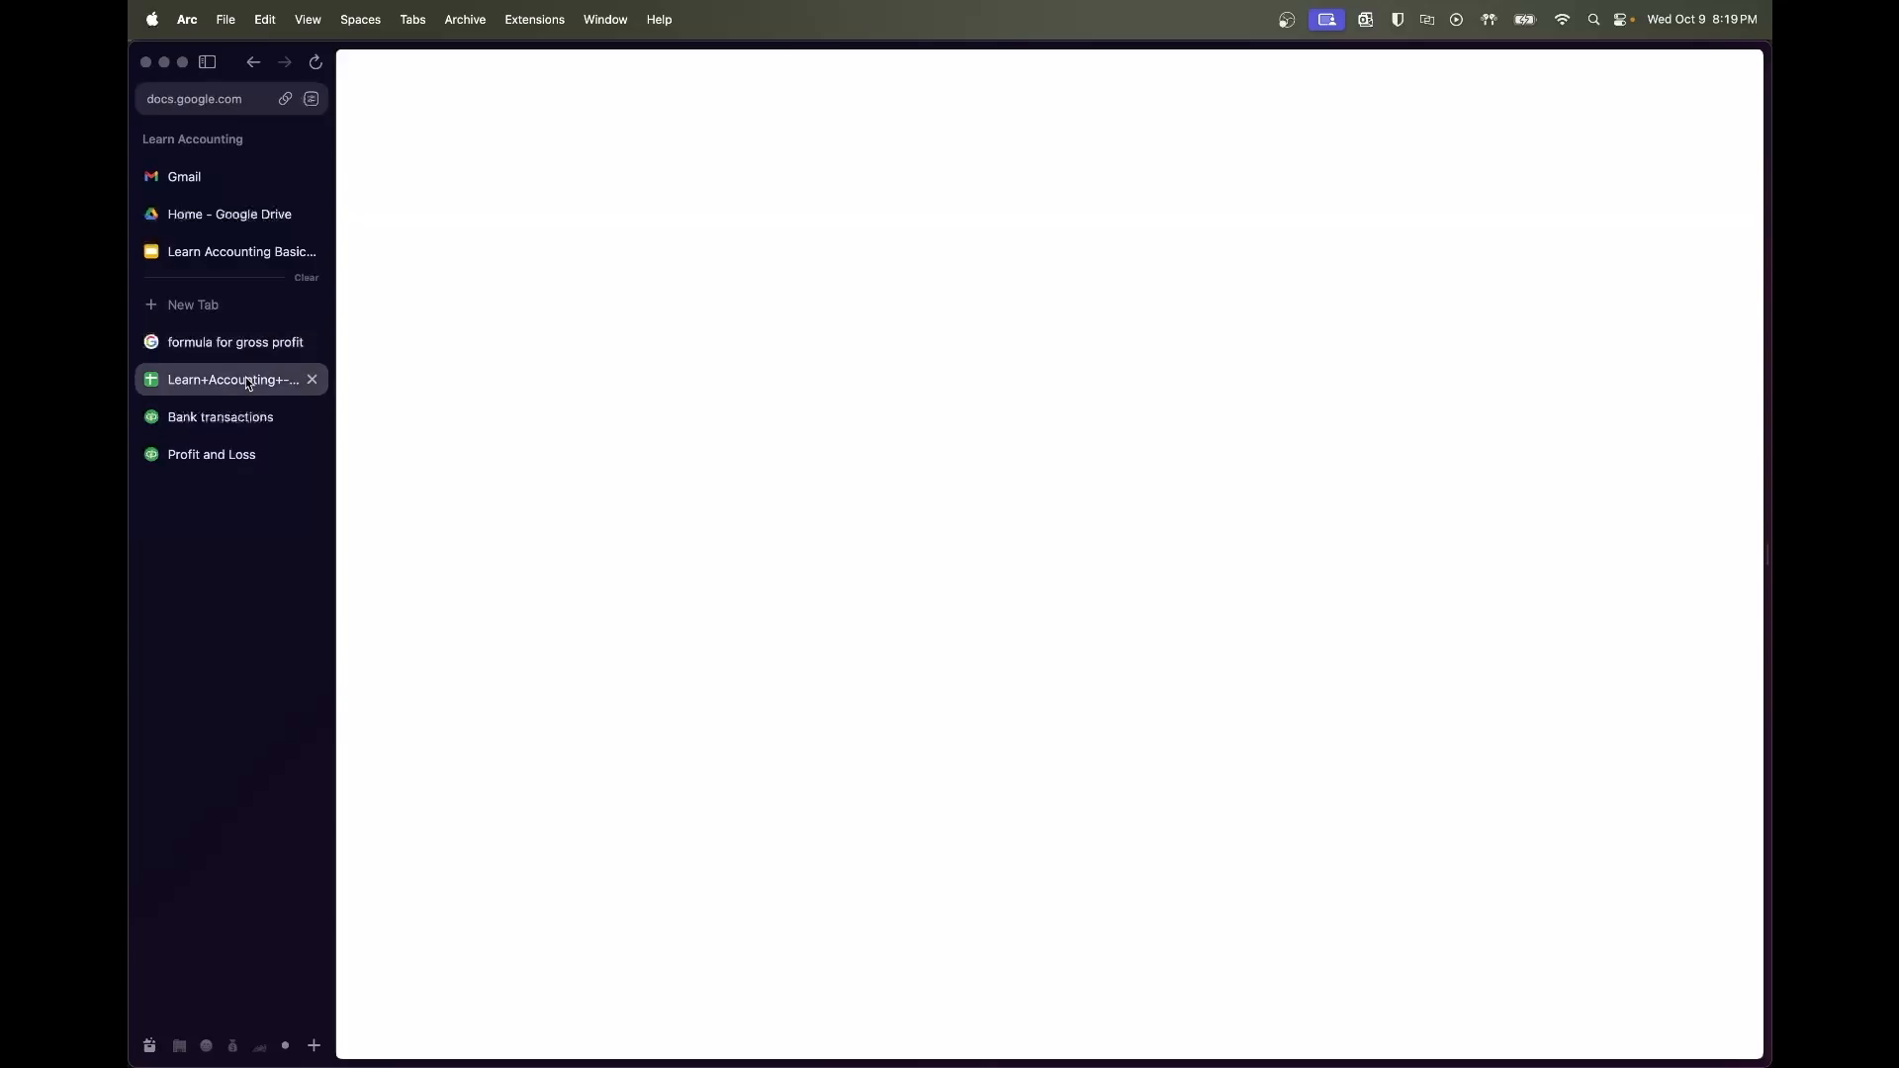
Start a formula in R8, rechecking the gross profit formula in the search results
left_click(1444, 368)
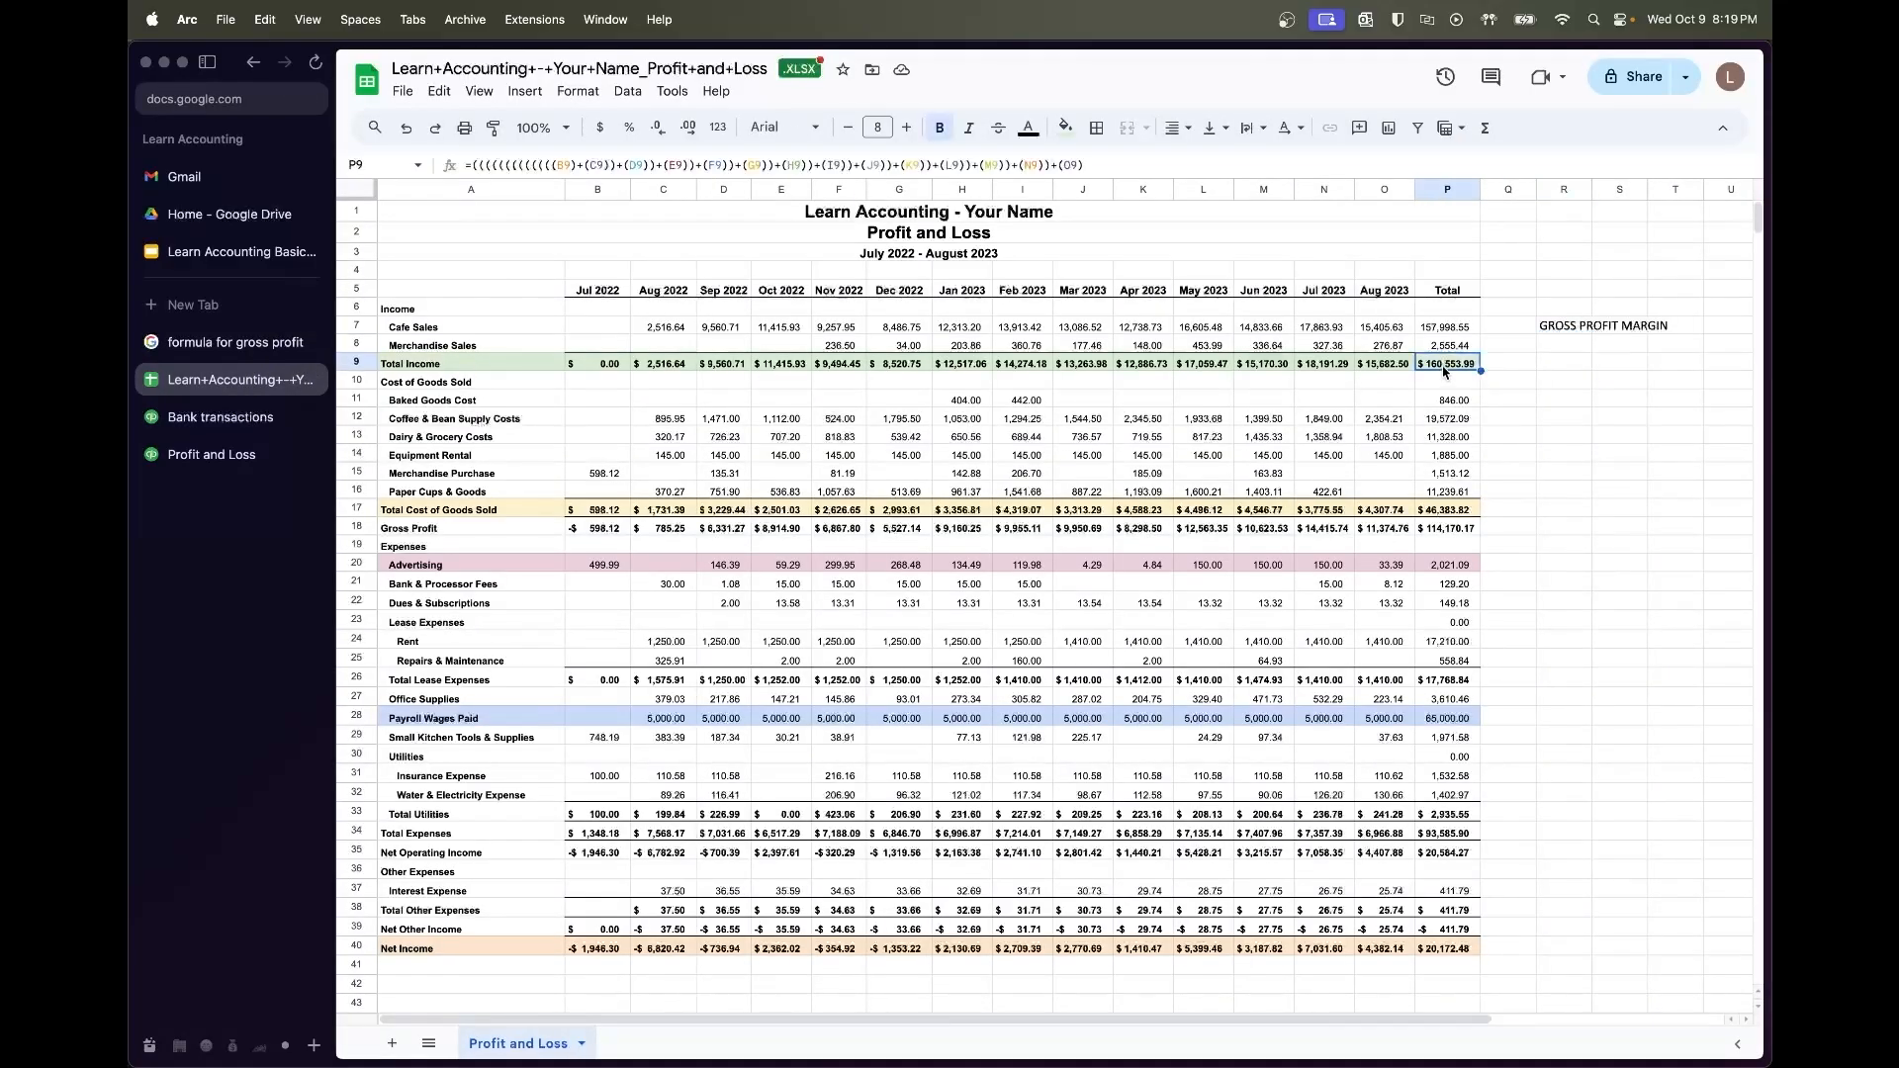
left_click(1559, 344)
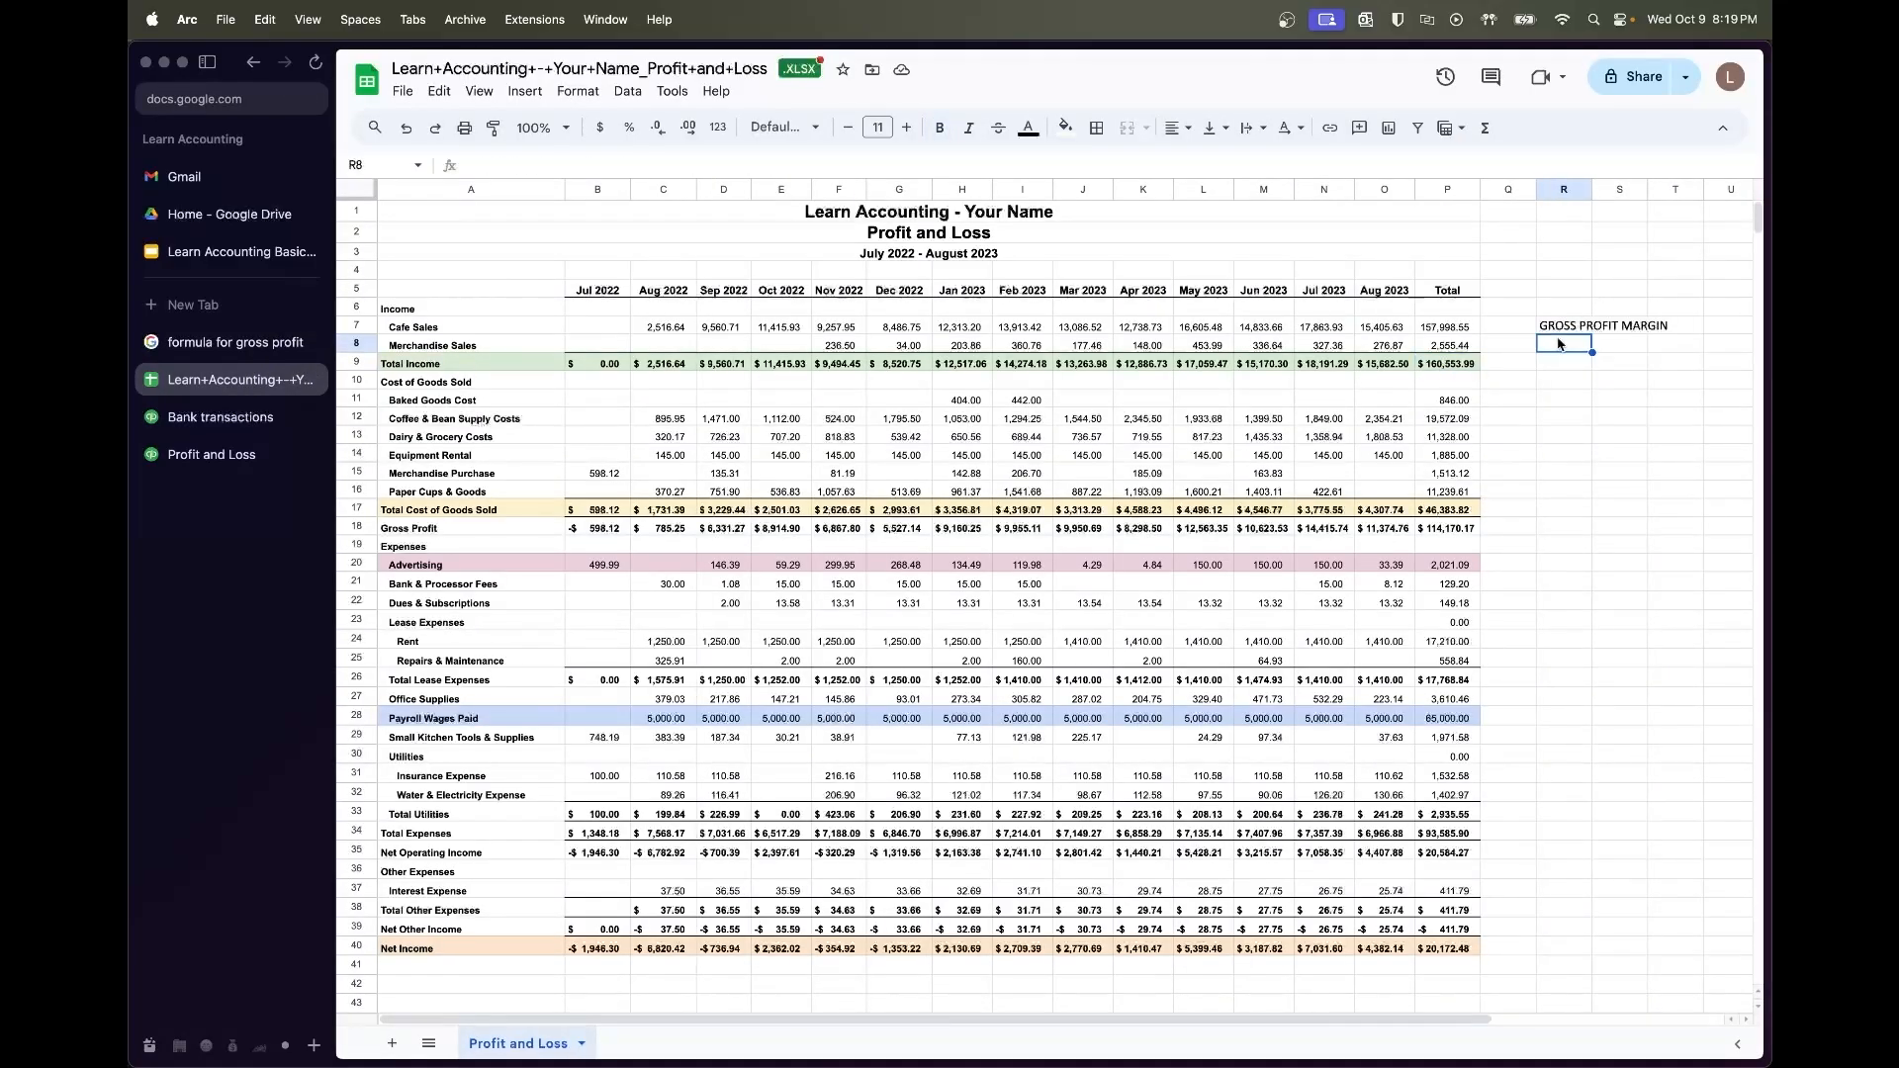
type("=")
left_click(1456, 369)
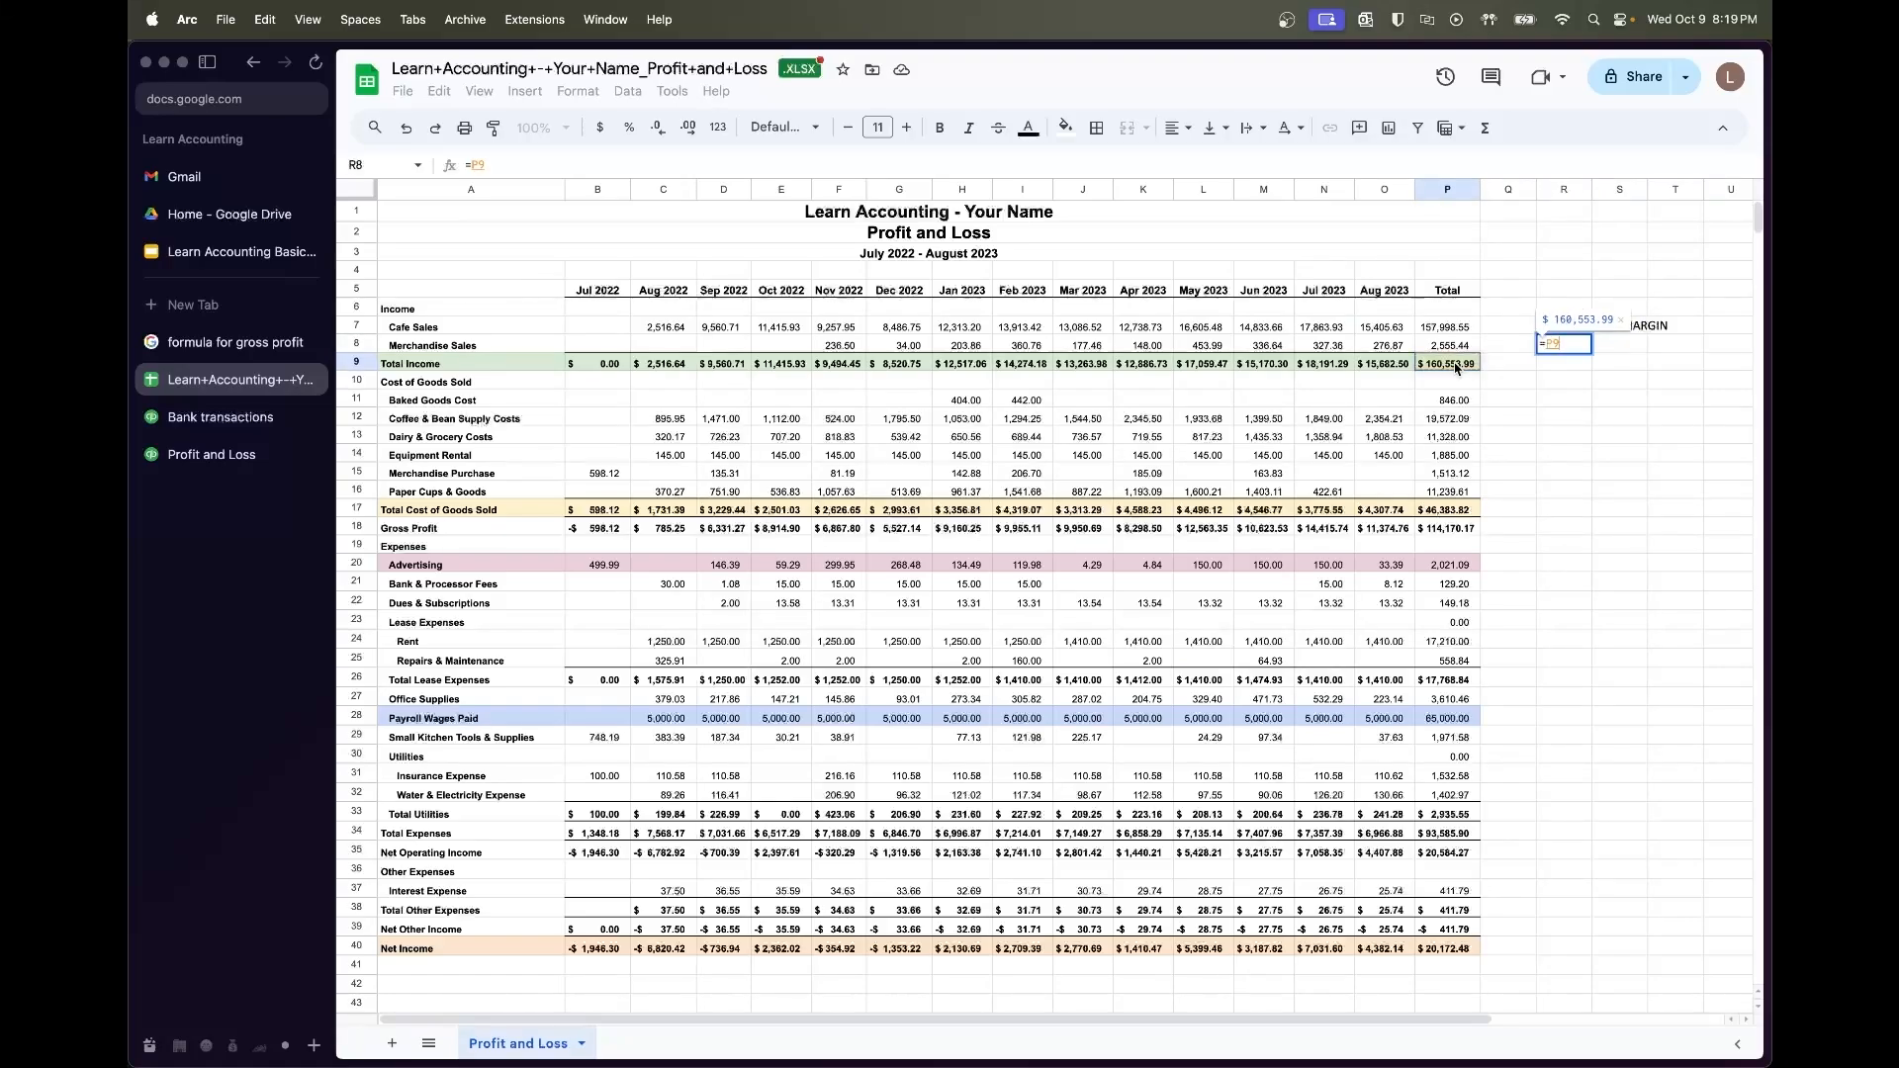
key("BackSpace")
key("BackSpace")
key("BackSpace")
type("=(")
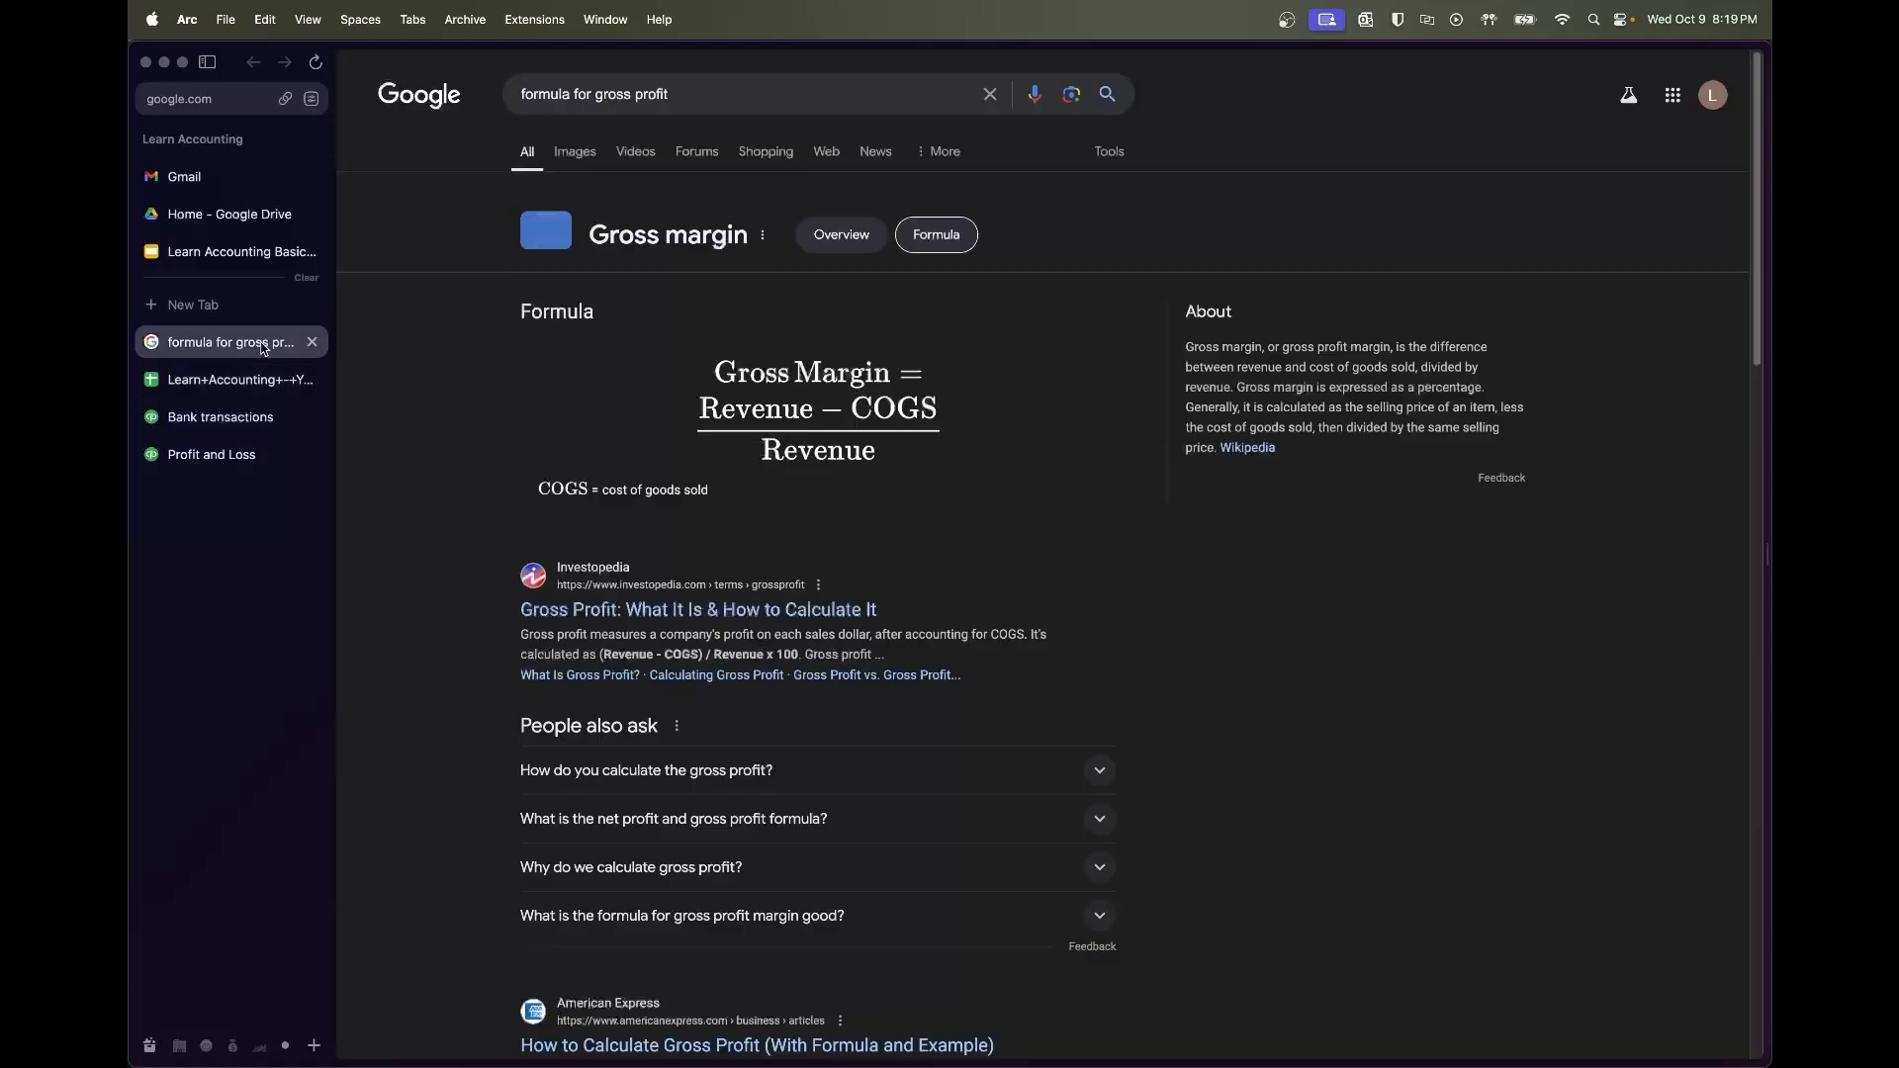
left_click(235, 342)
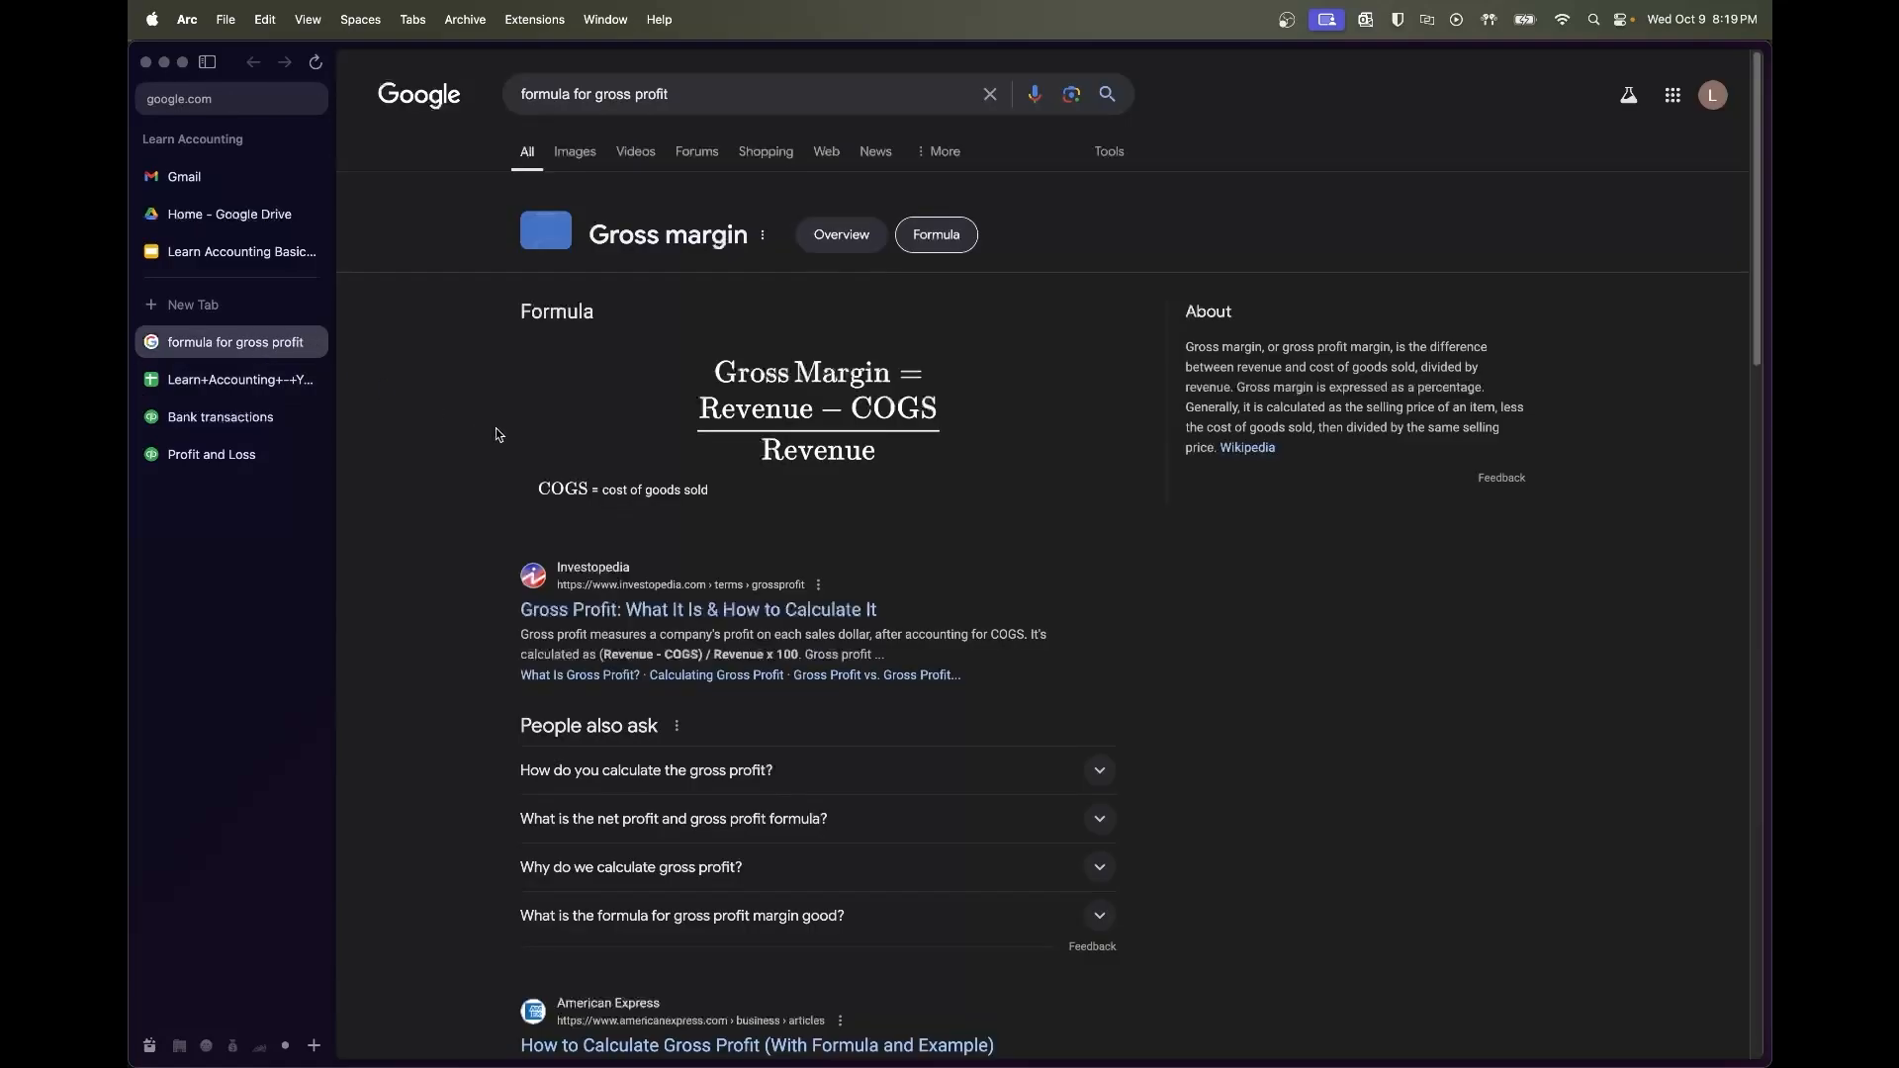
left_click(240, 380)
Enter =(P9-P17)/P9 in R8 for the gross profit margin
left_click(1455, 371)
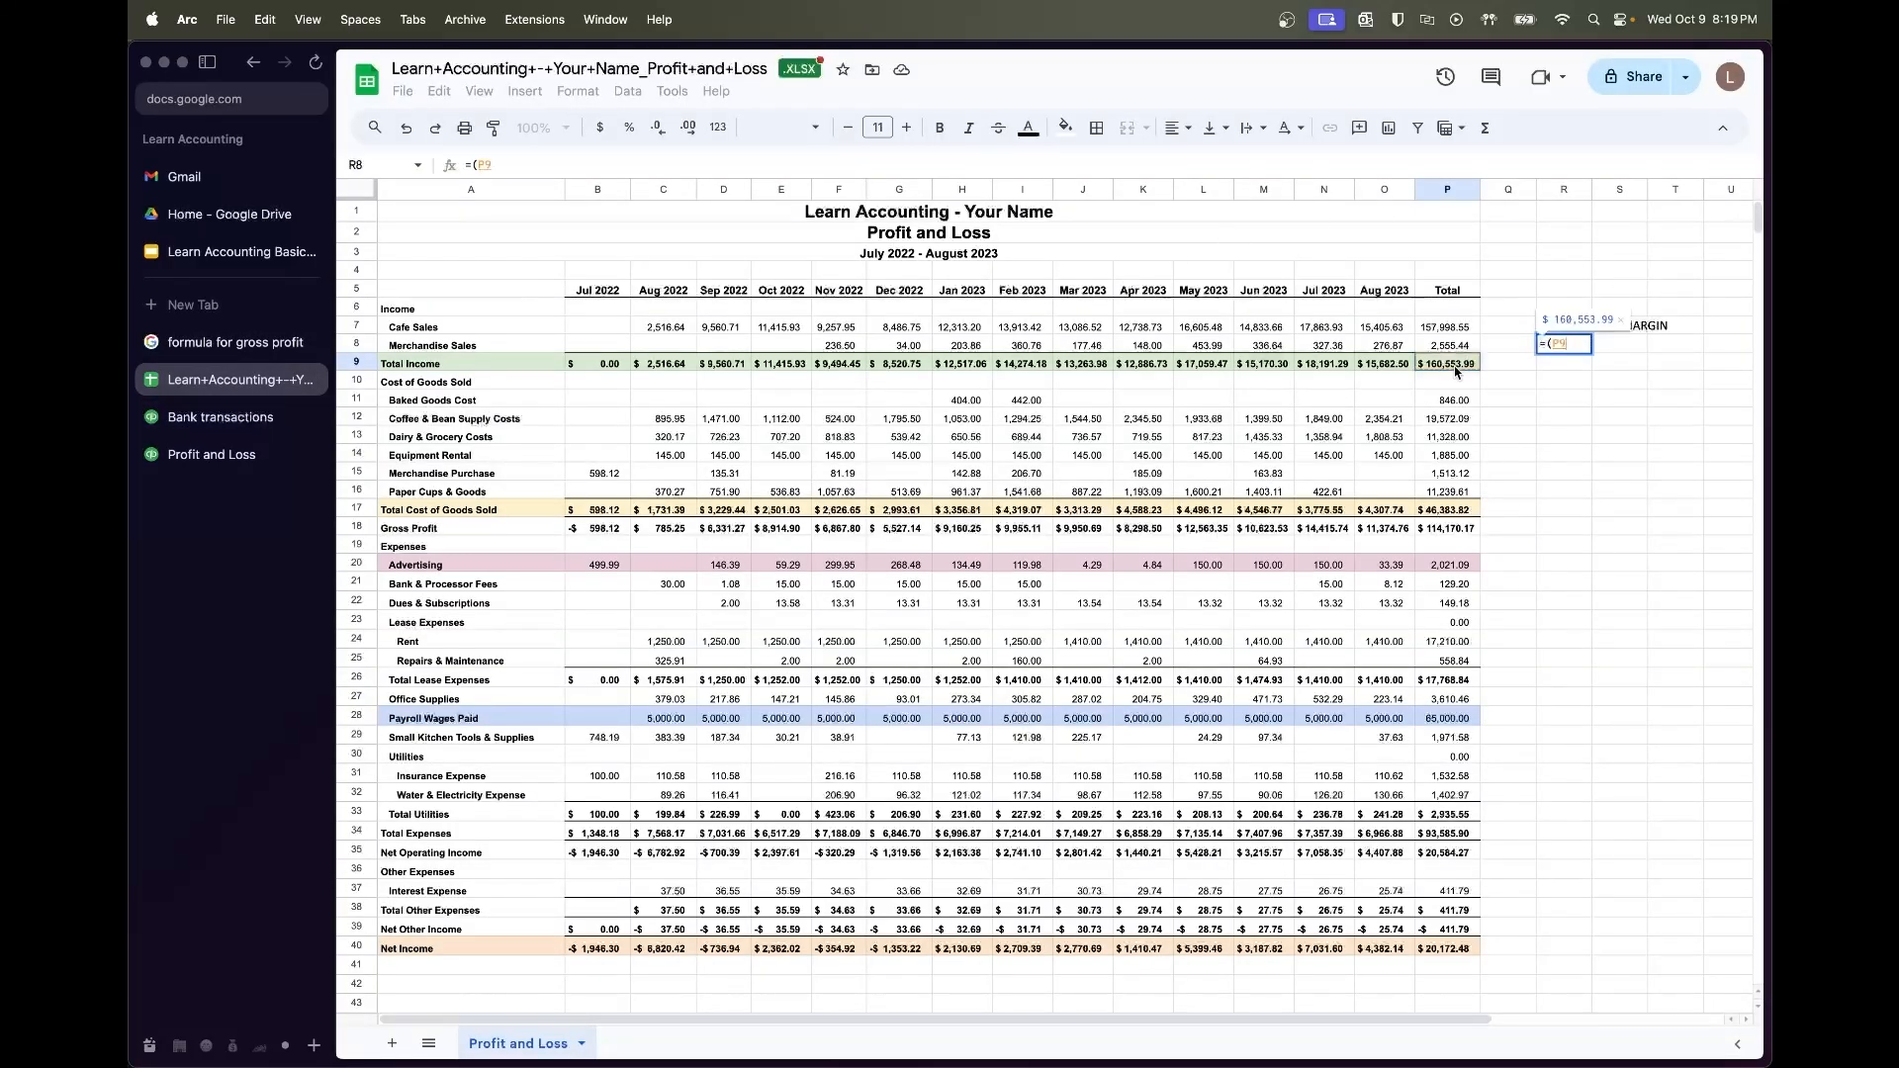
type("-")
left_click(1450, 511)
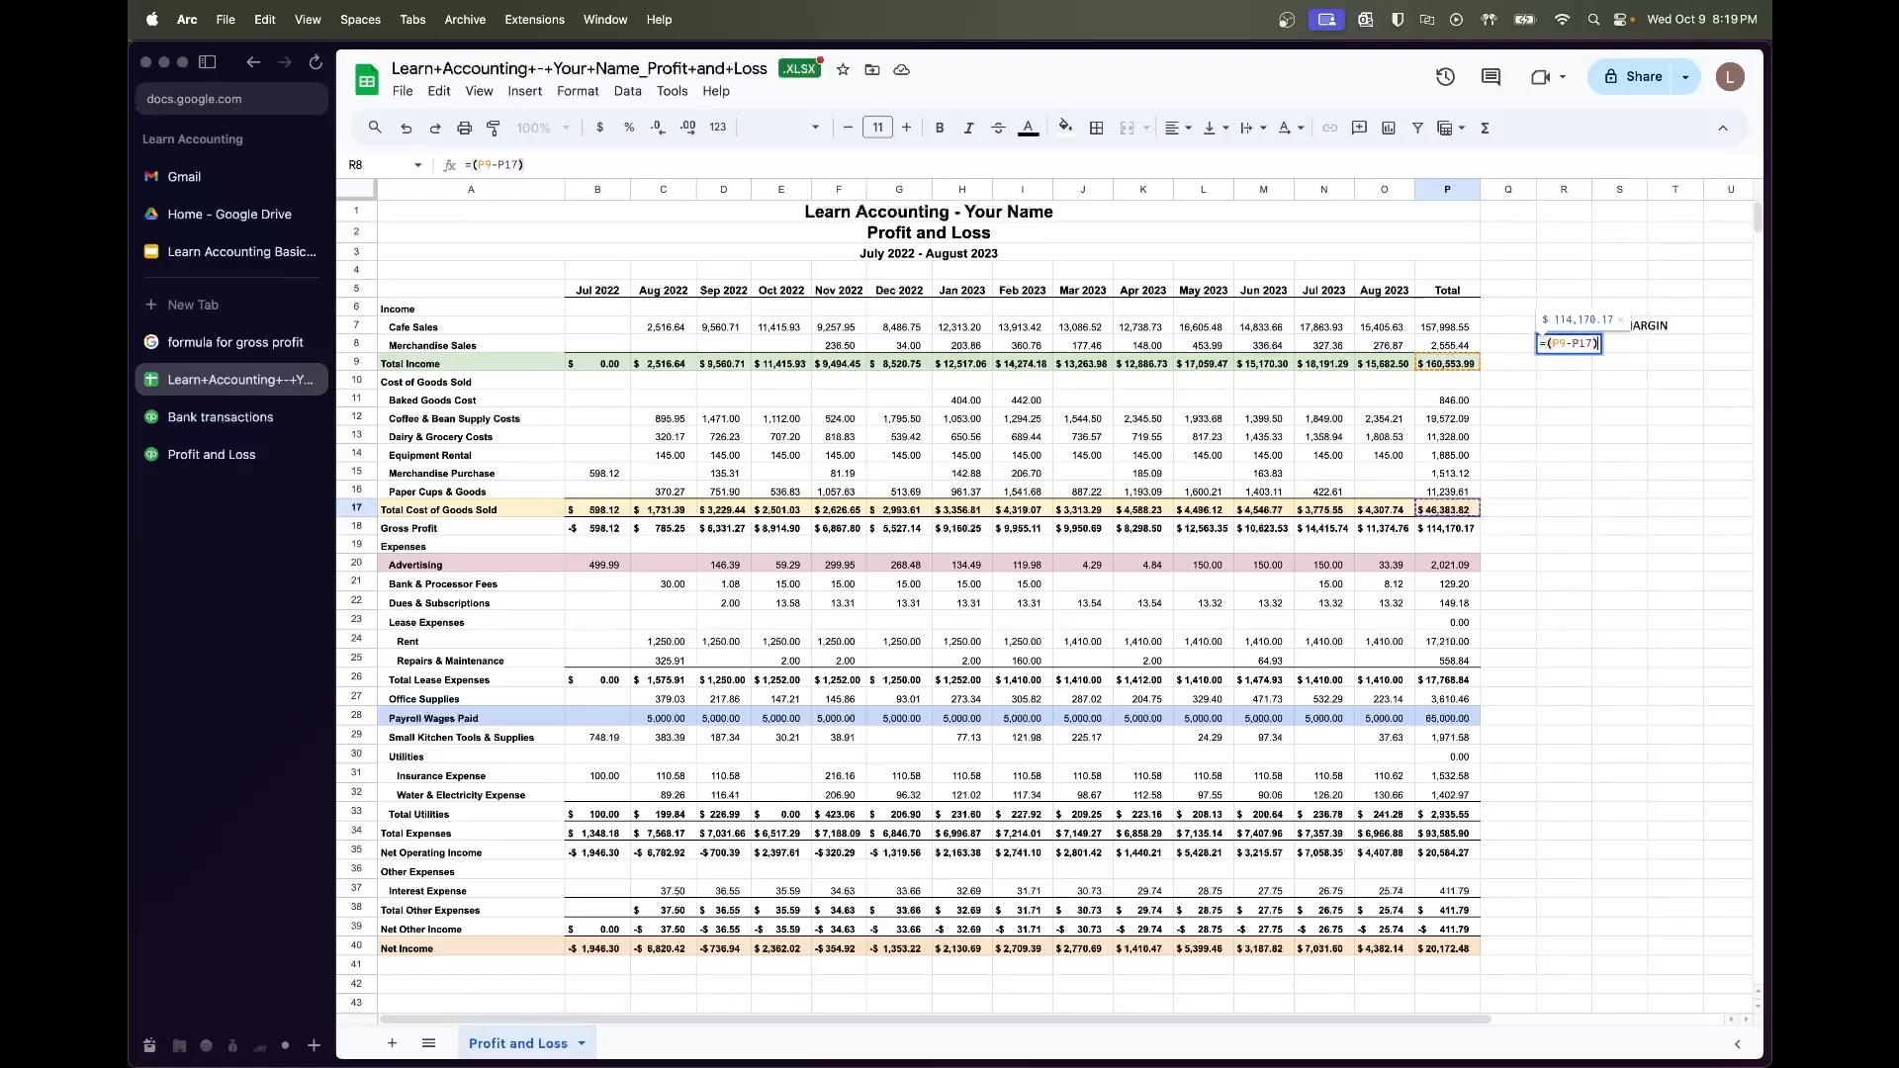
type(")/")
left_click(1439, 366)
key("Return")
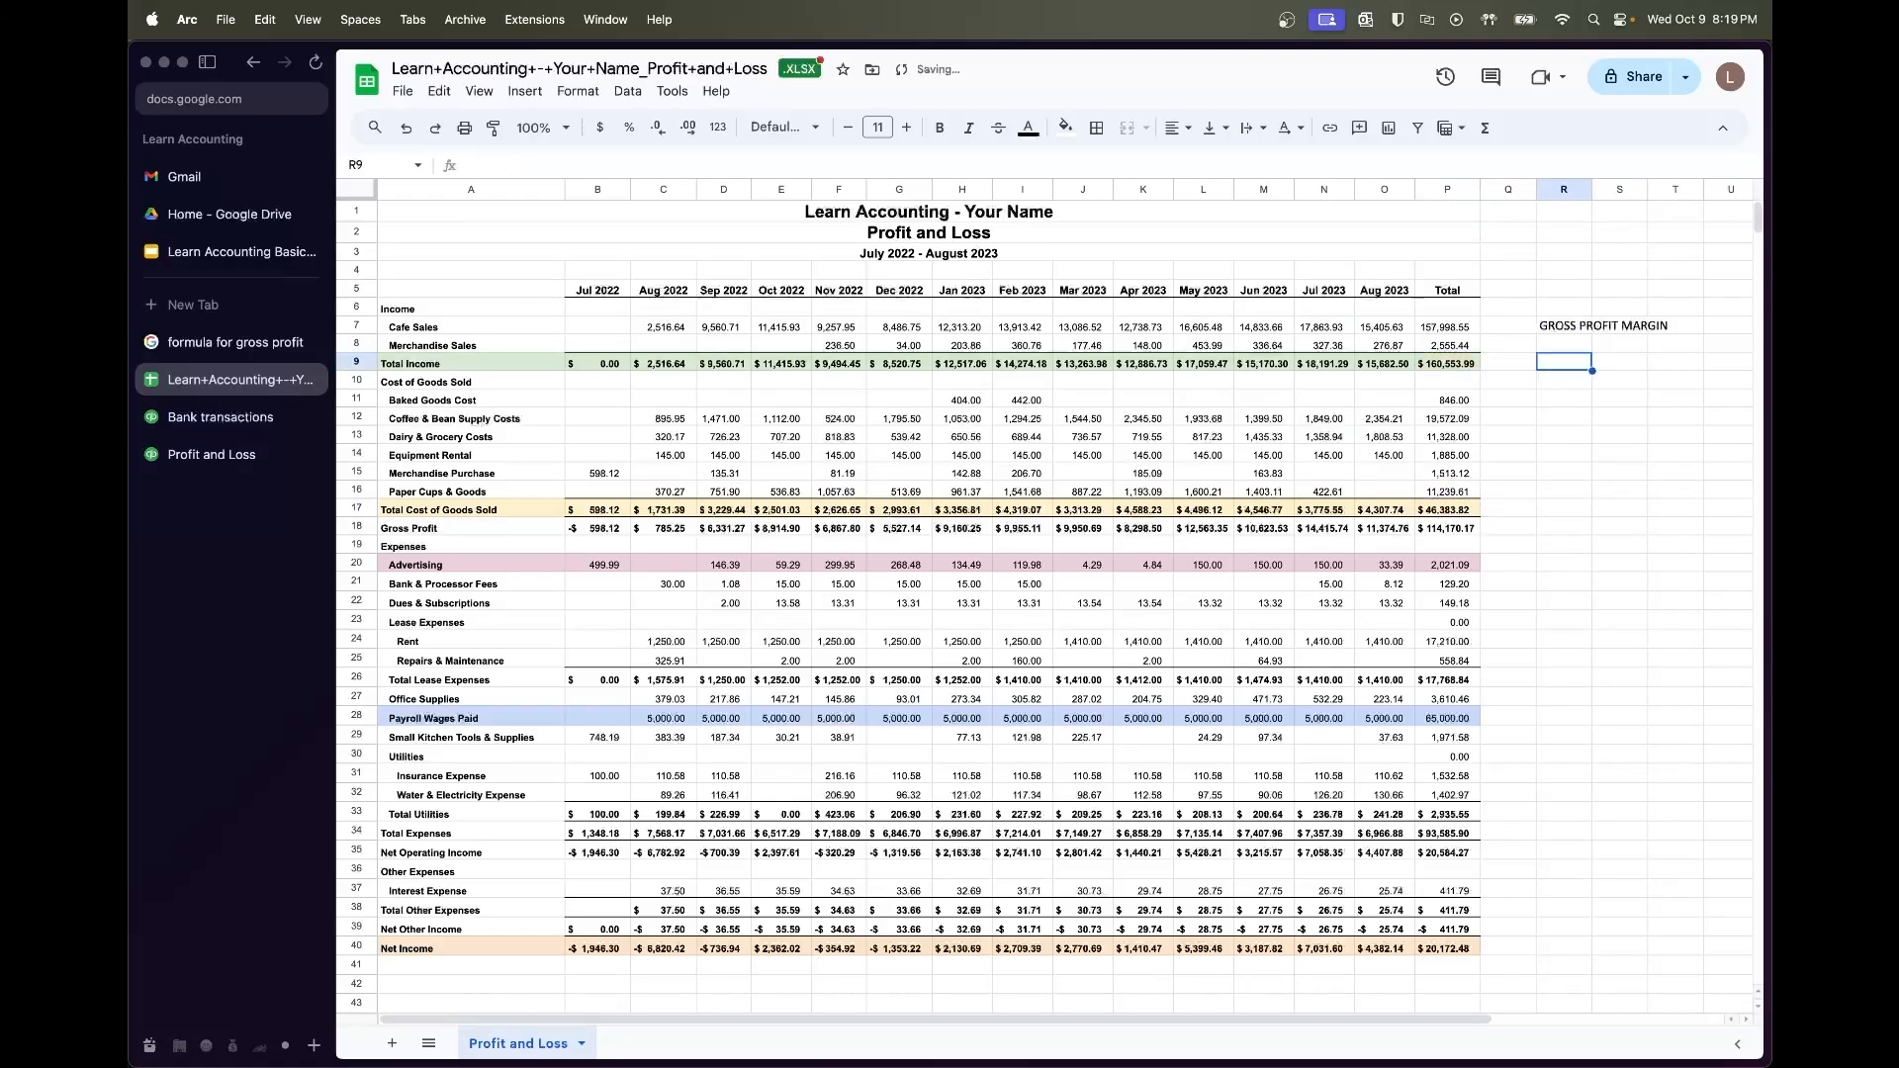
Format R8 as a percentage so it shows 71.11%
left_click(1573, 348)
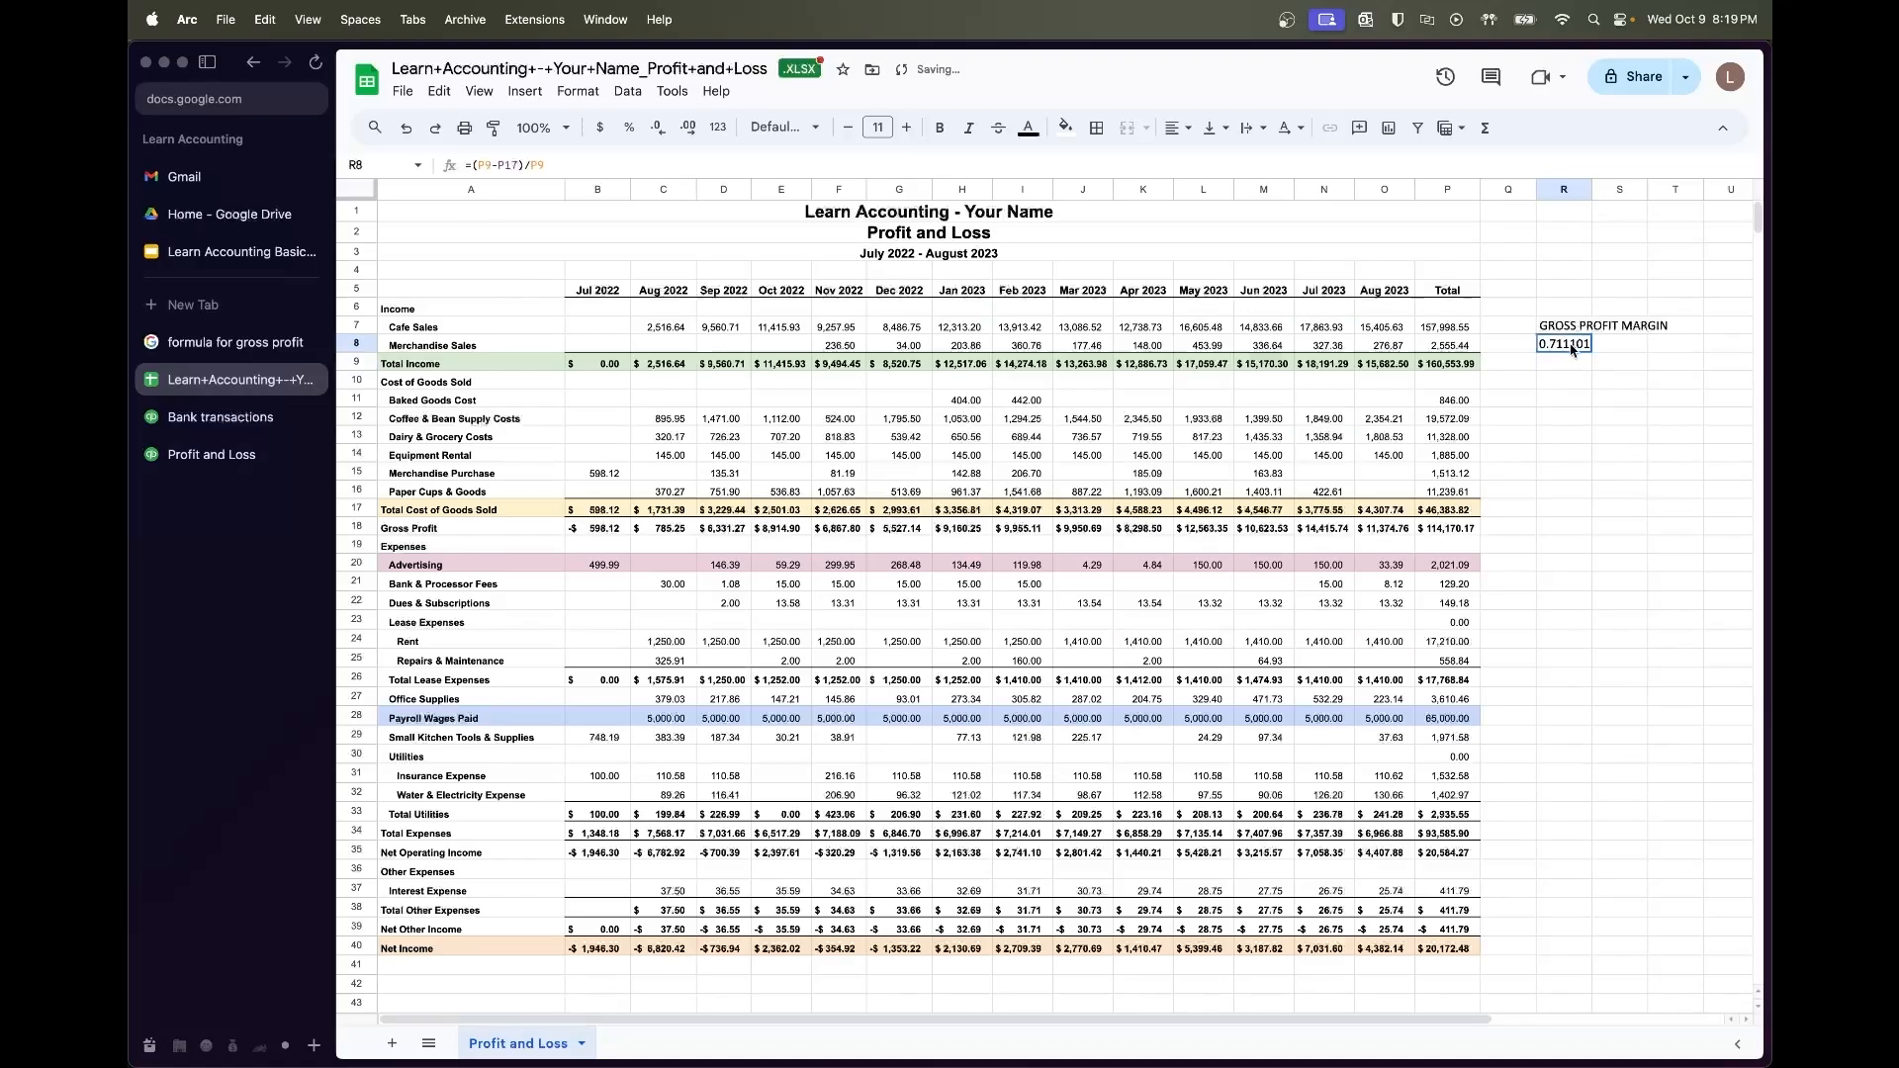
left_click(629, 128)
left_click(687, 127)
left_click(687, 128)
left_click(658, 128)
left_click(658, 128)
left_click(1657, 381)
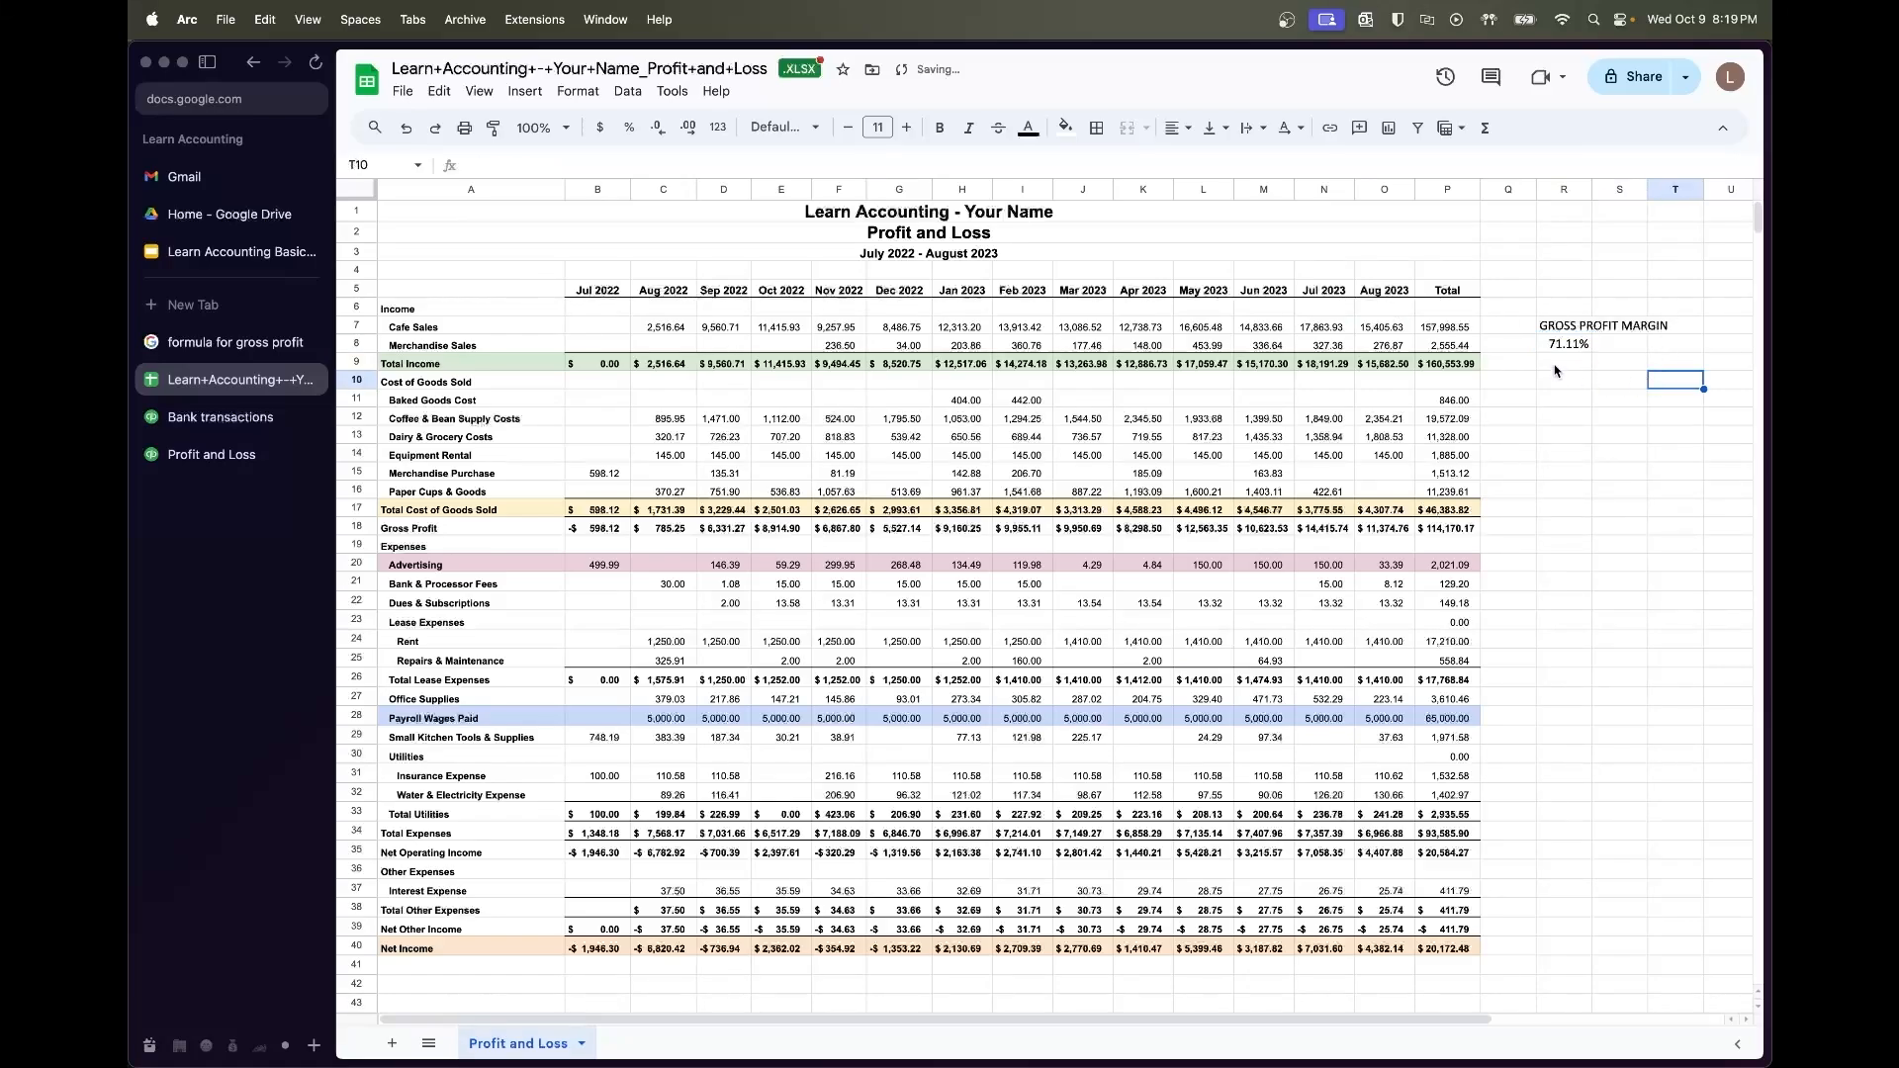
left_click(1559, 351)
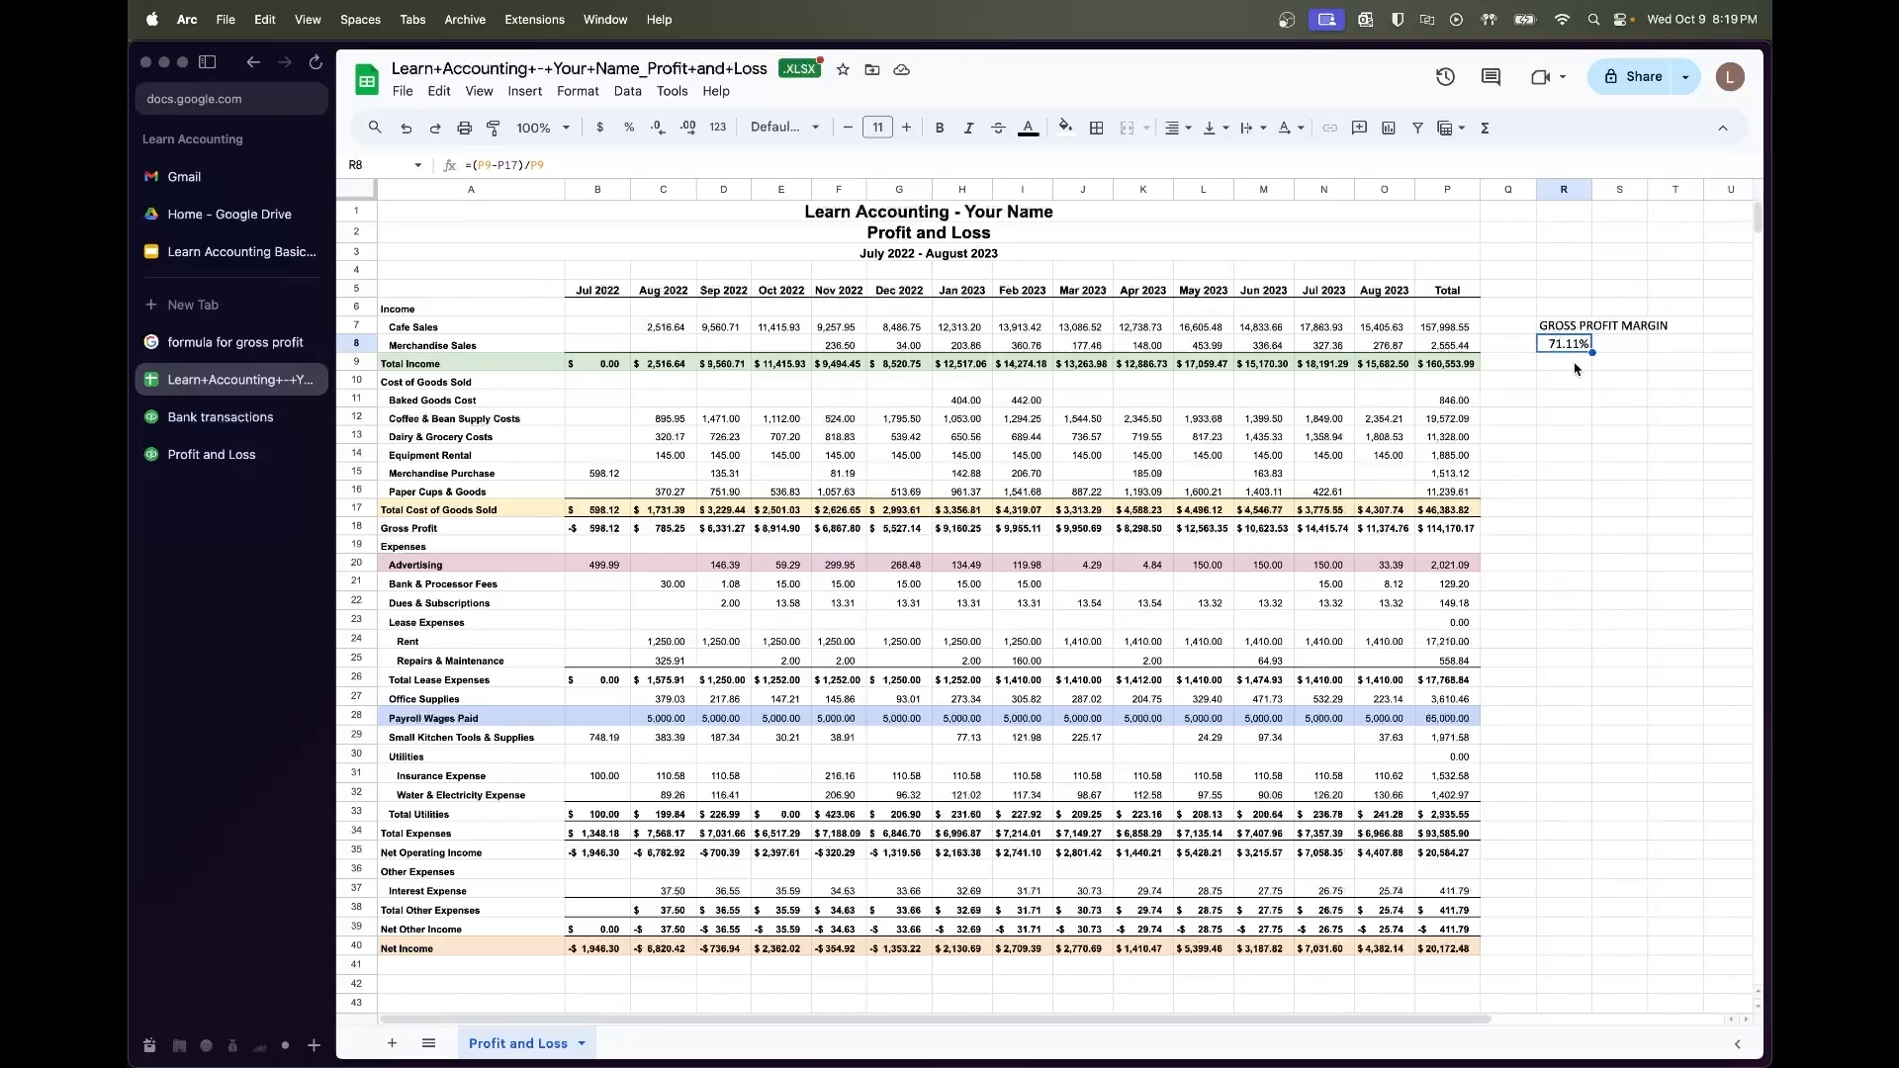
Enter 80% in cell R10
left_click(1546, 488)
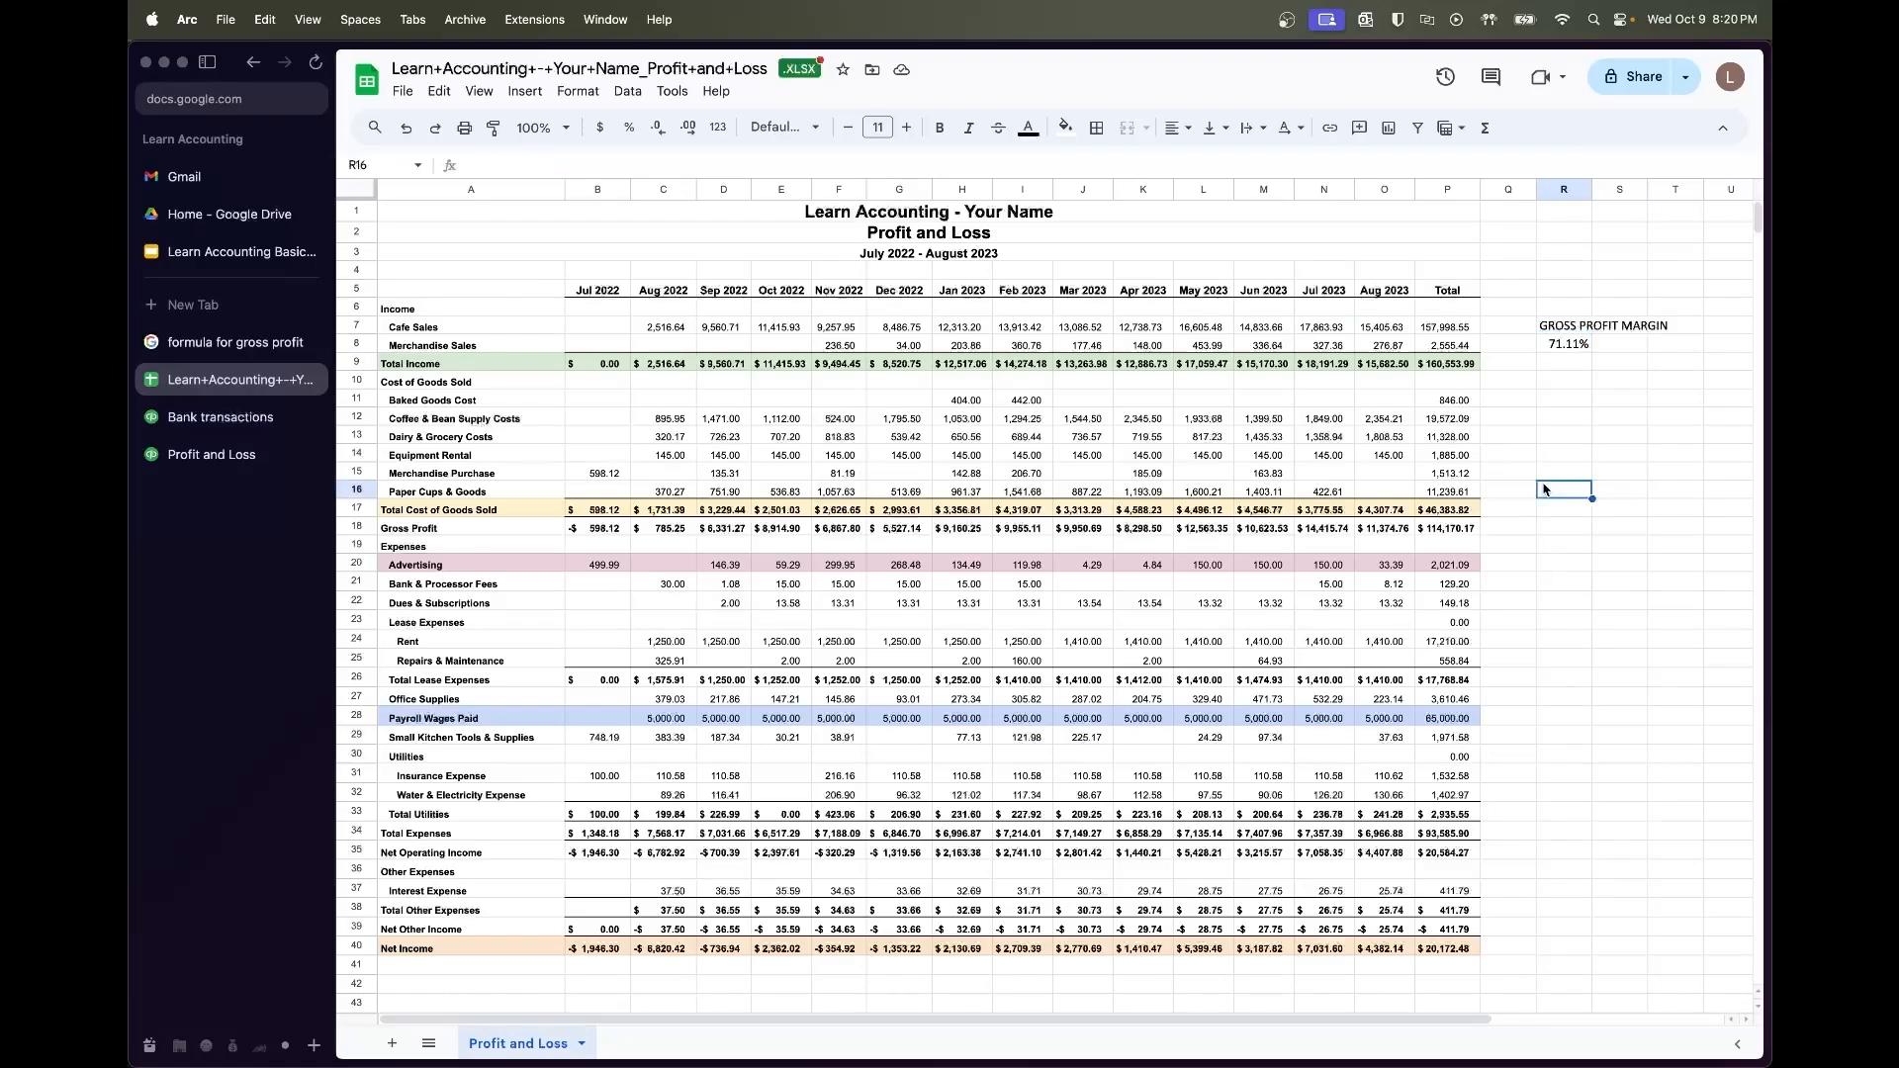
left_click(1561, 379)
type("80%")
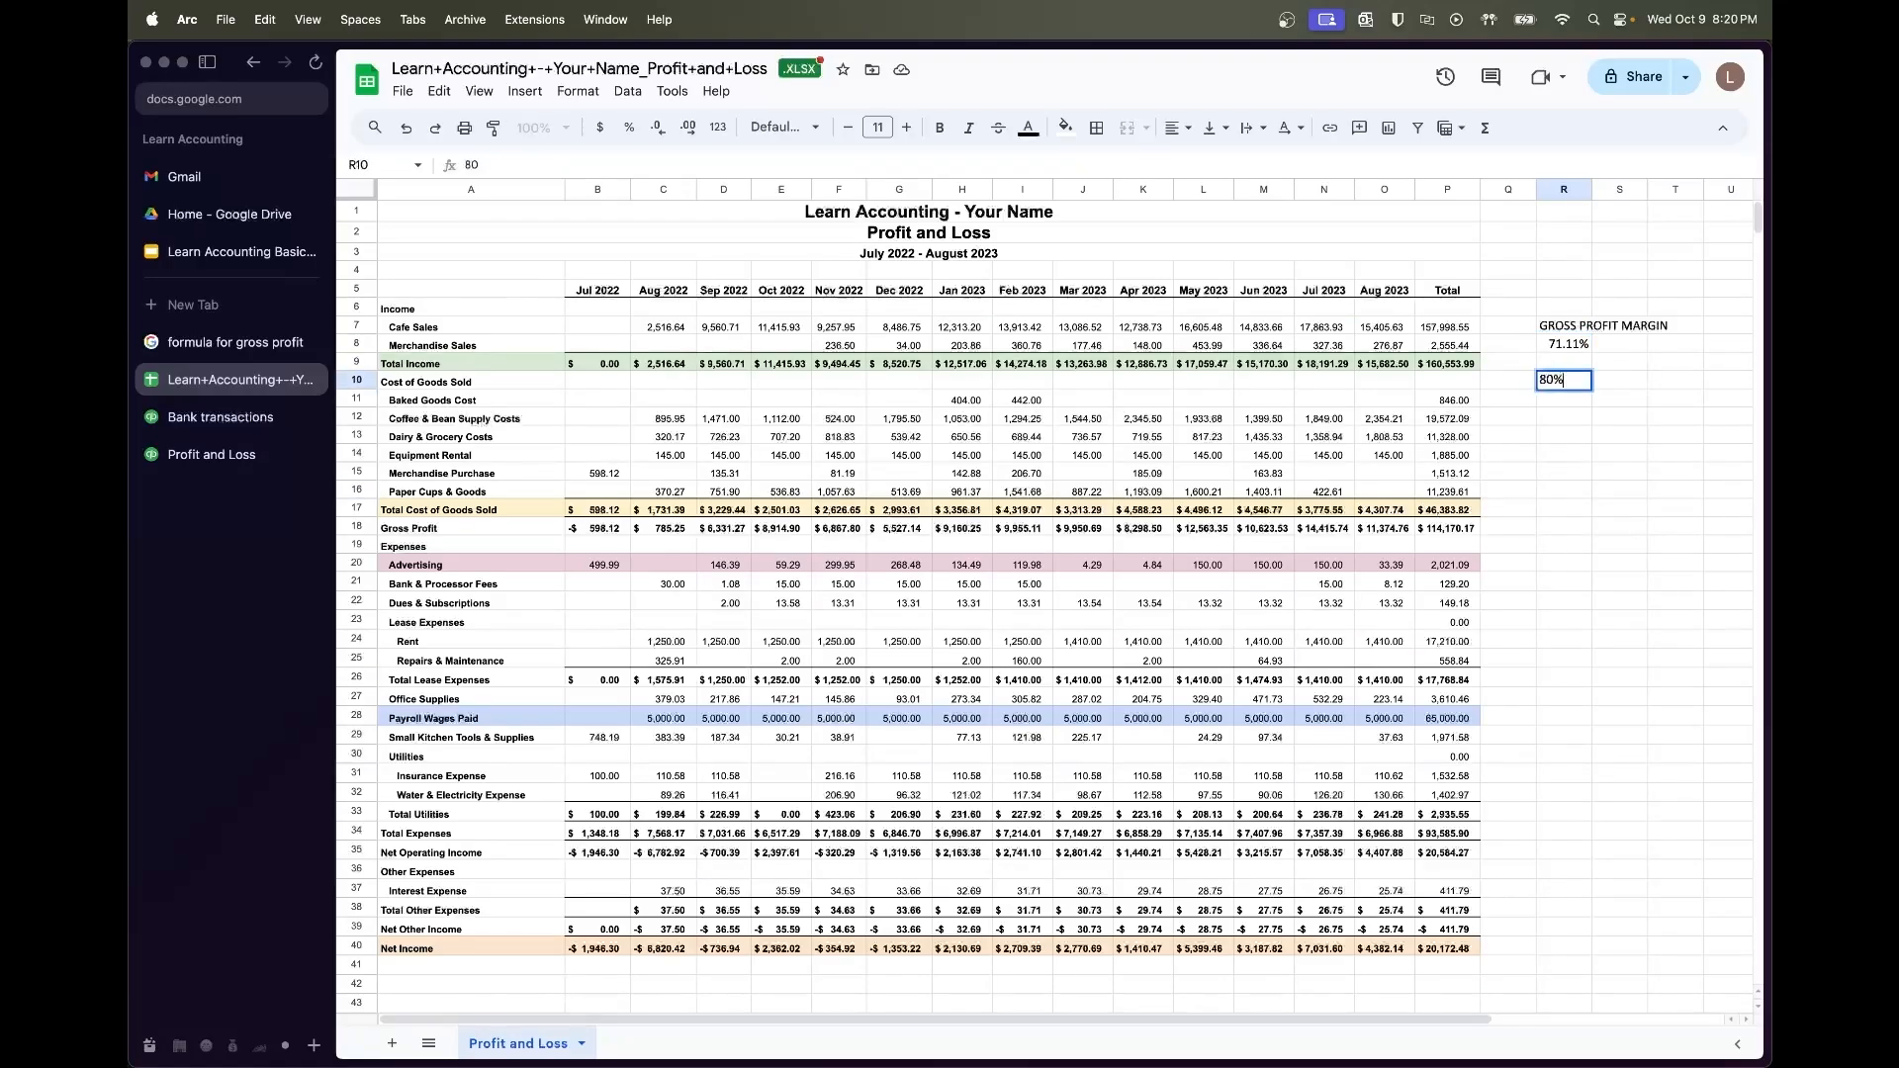
key("Return")
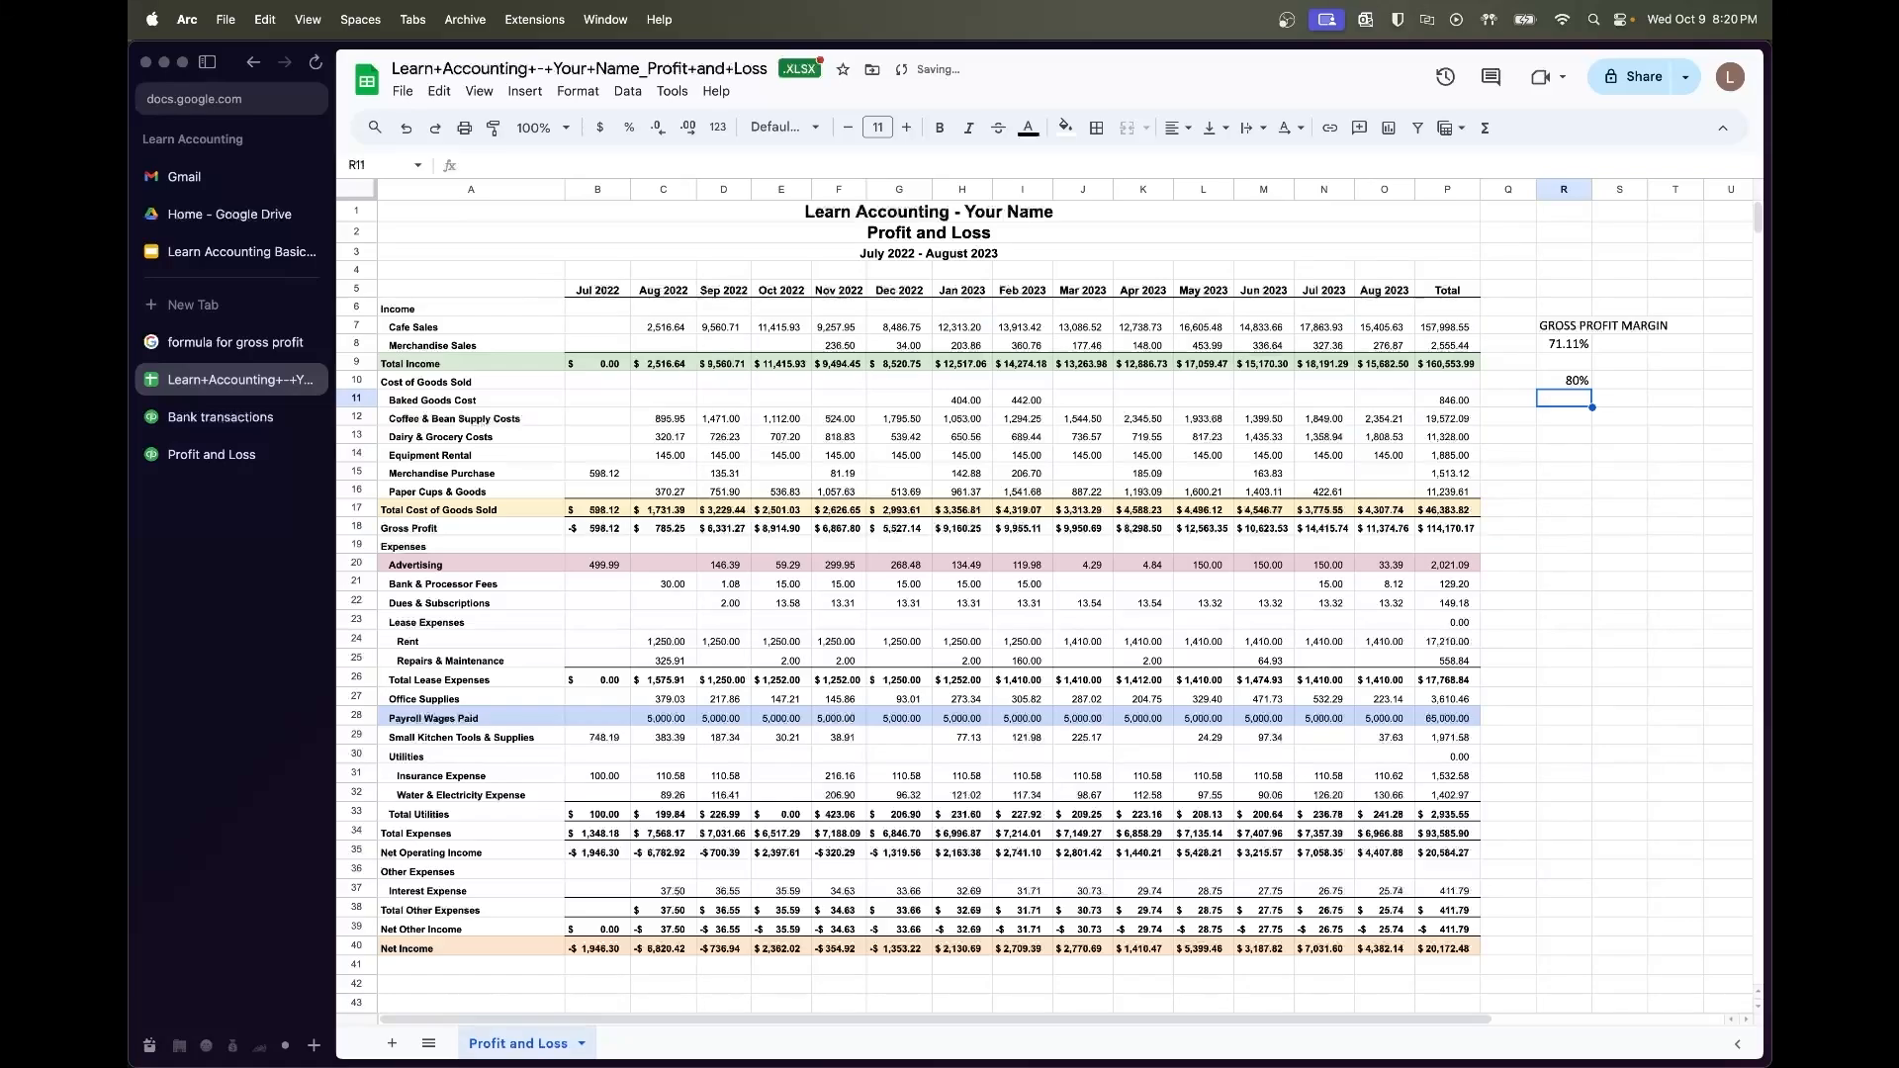
Recheck the gross profit formula and review the P17 and P9 totals
left_click(235, 341)
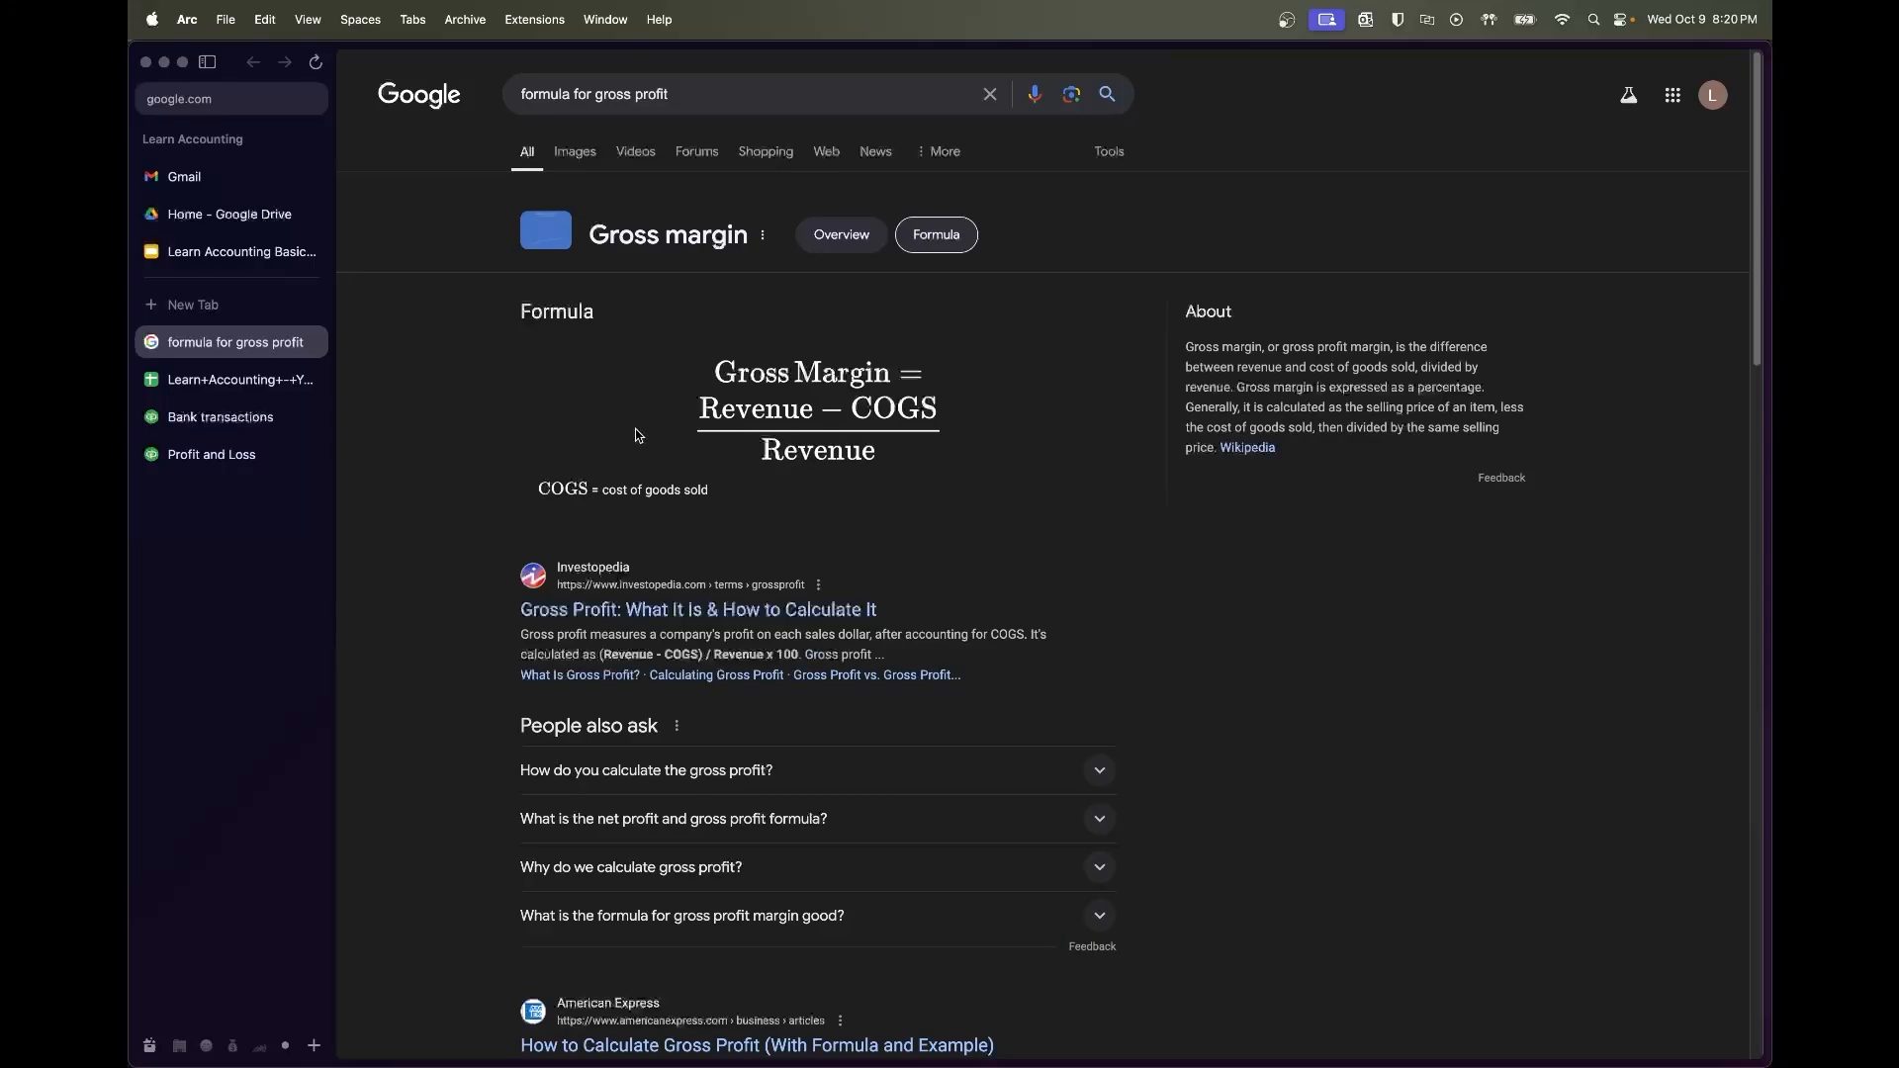
left_click(189, 390)
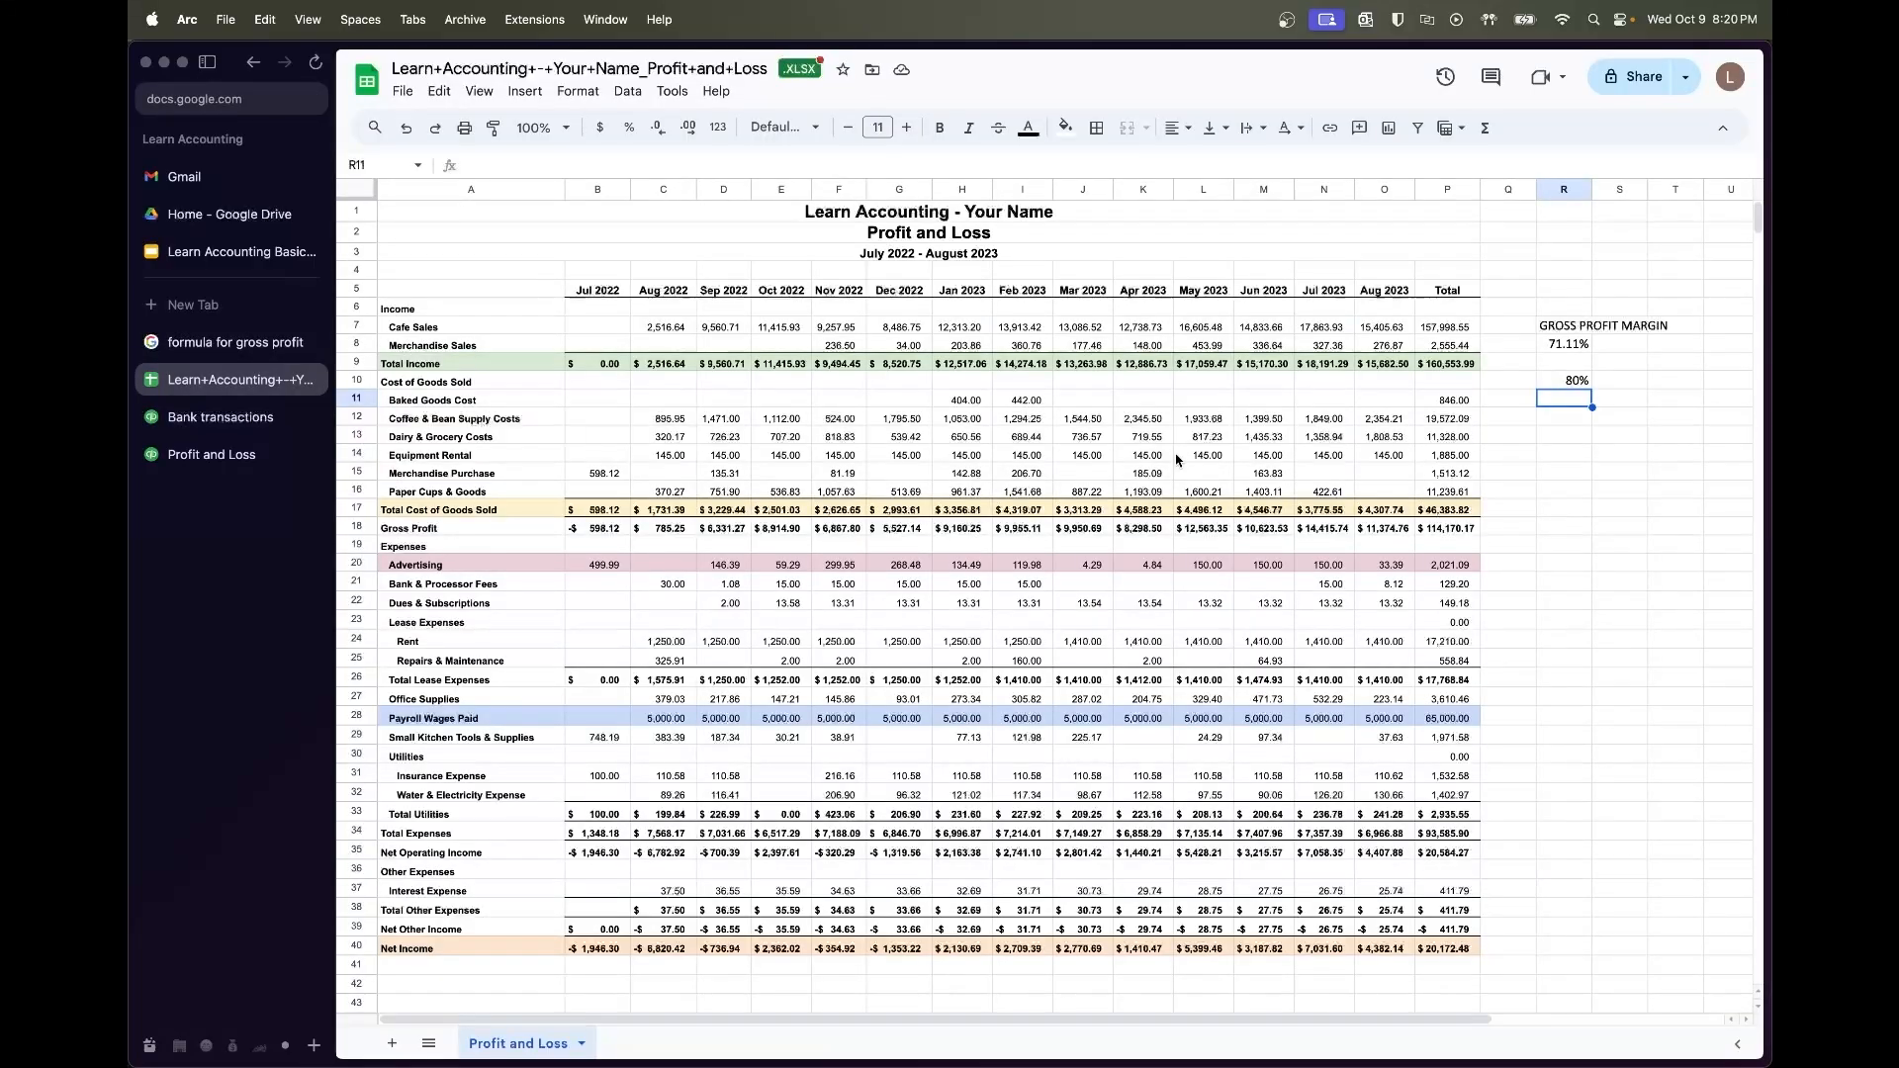
left_click(1422, 513)
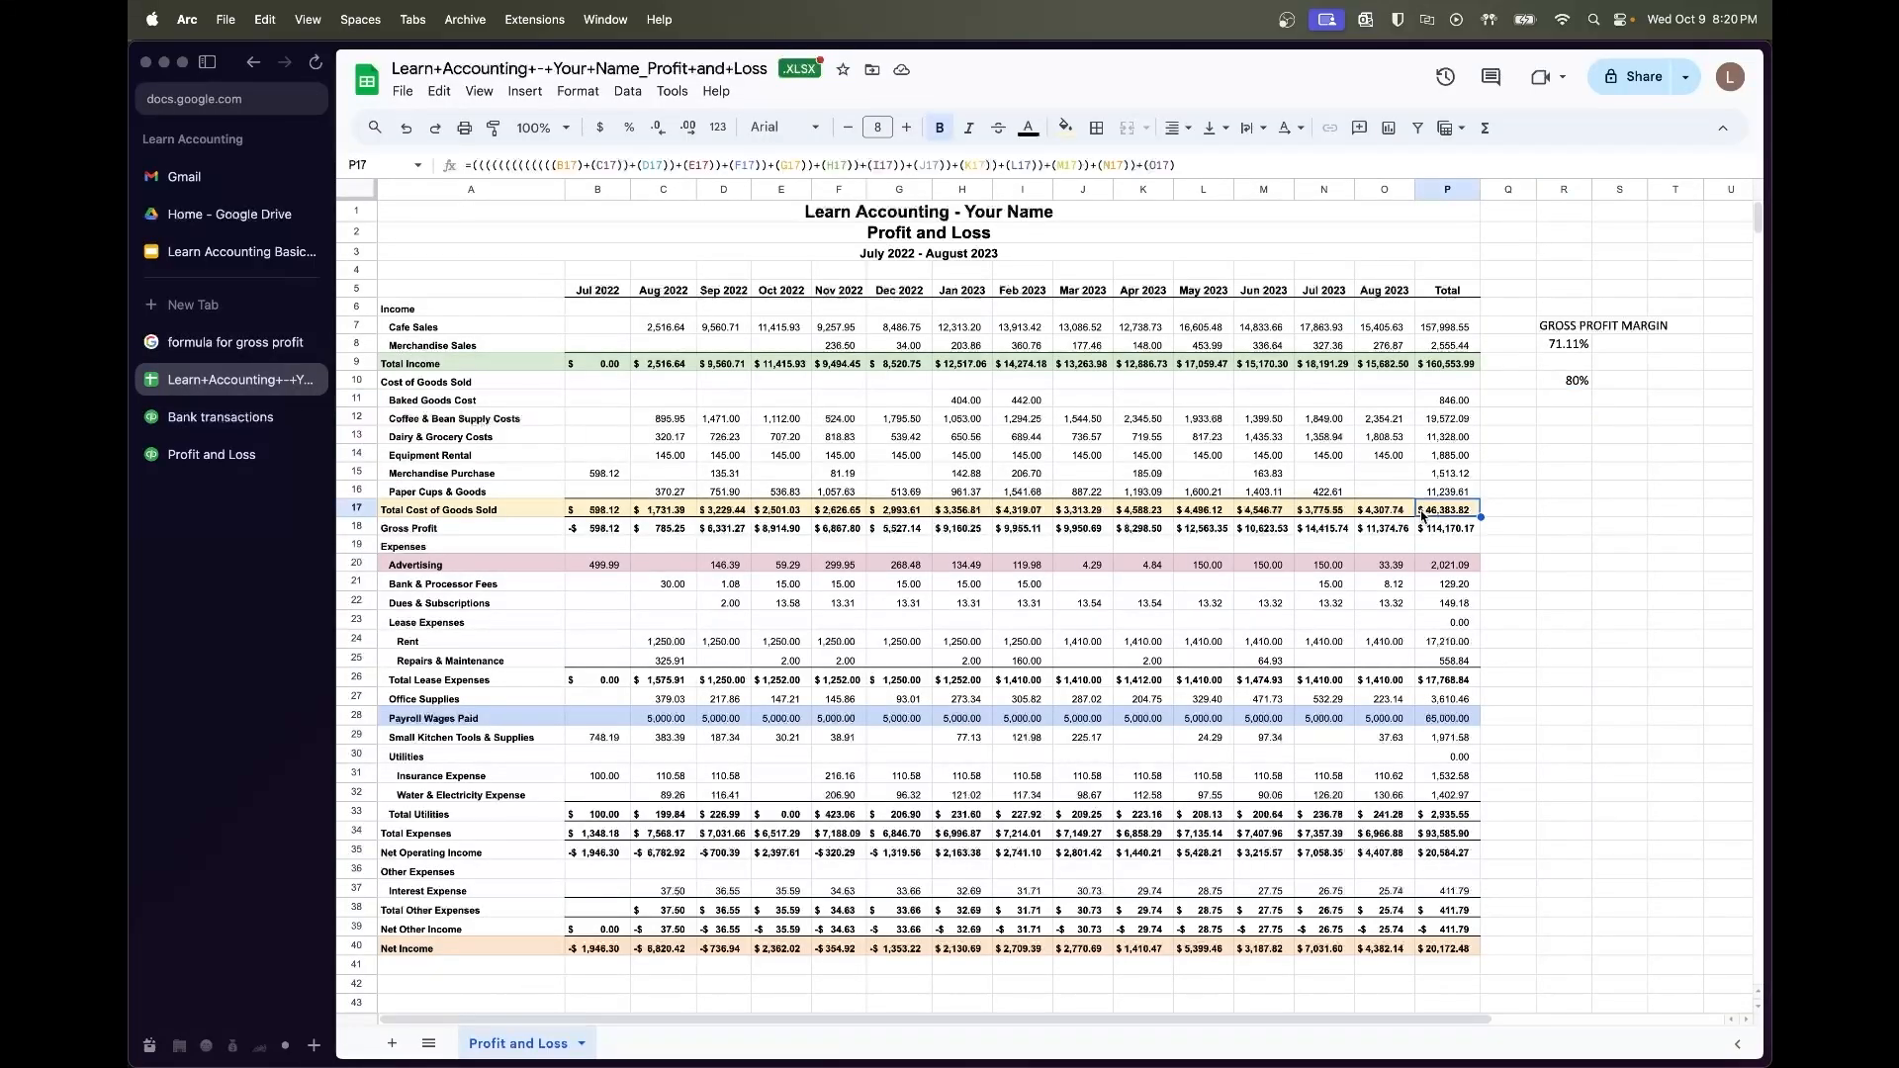
left_click(1456, 365)
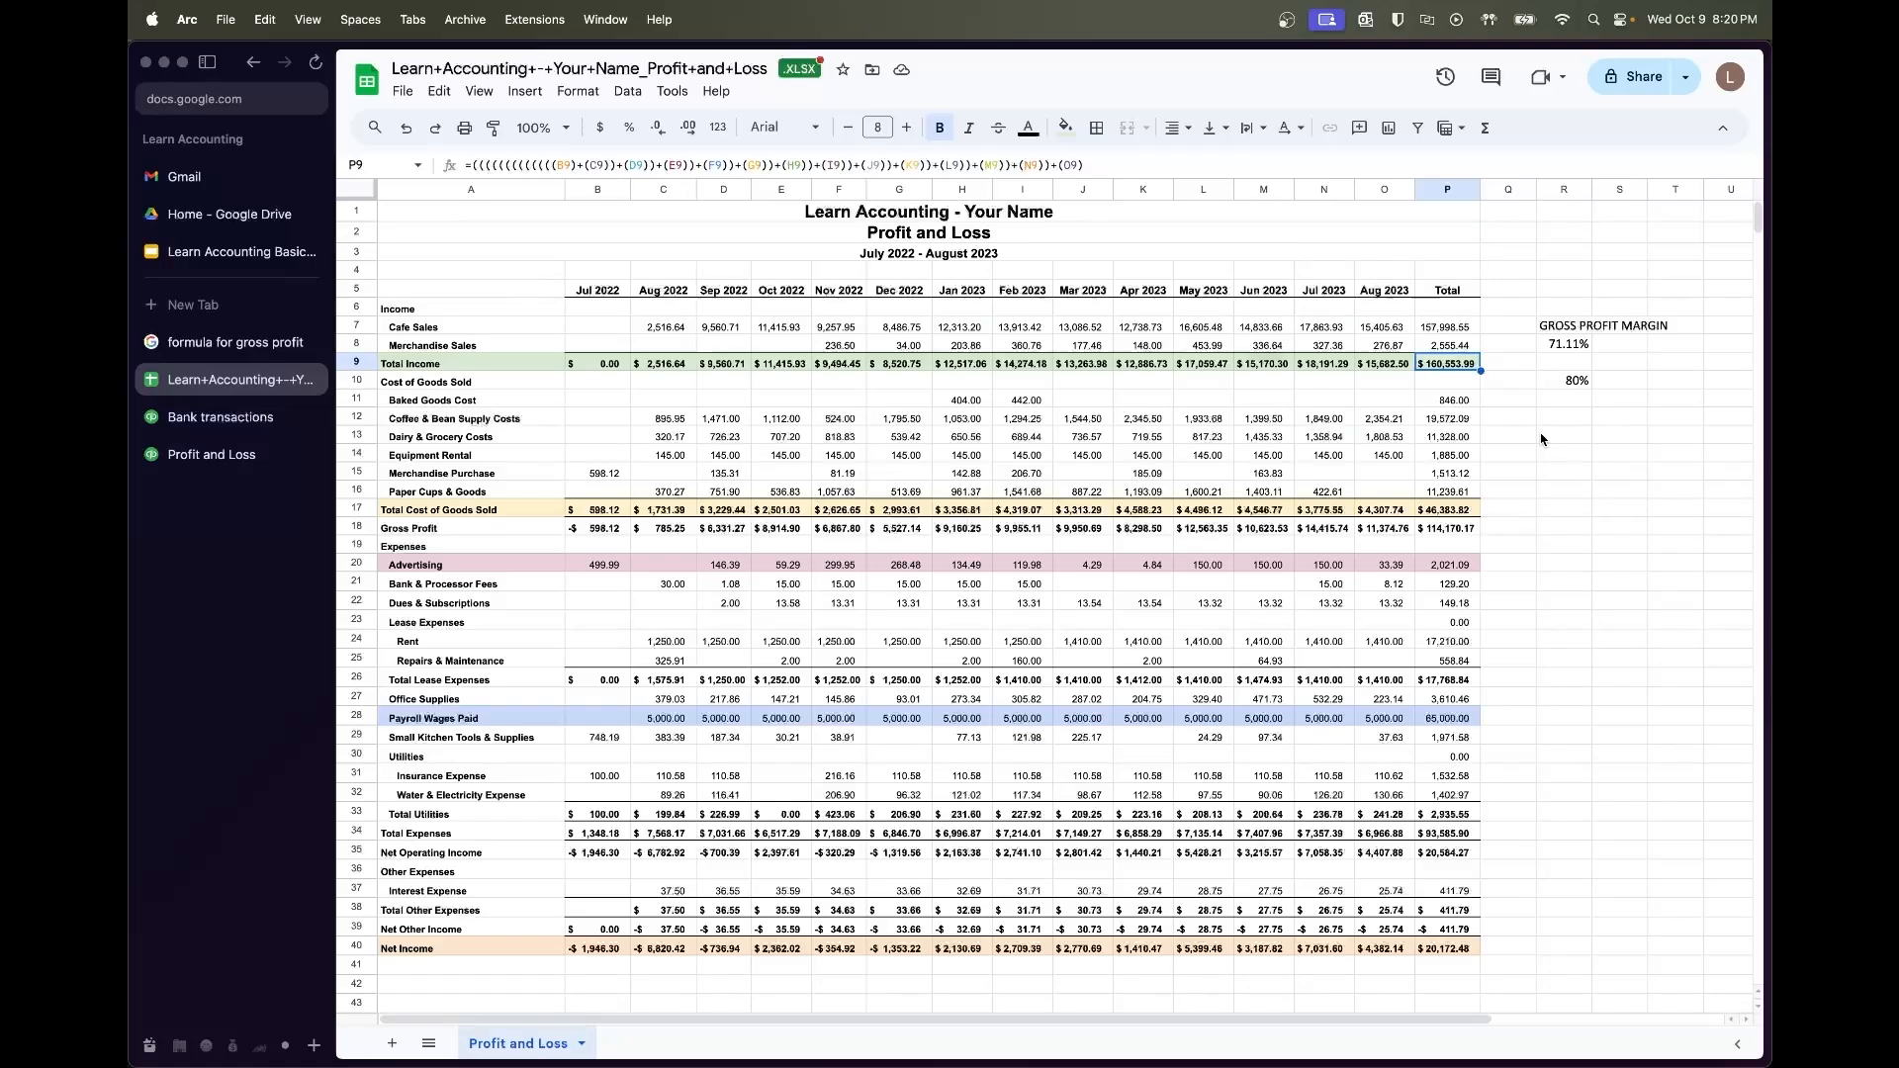
left_click(1464, 511)
left_click(1576, 383)
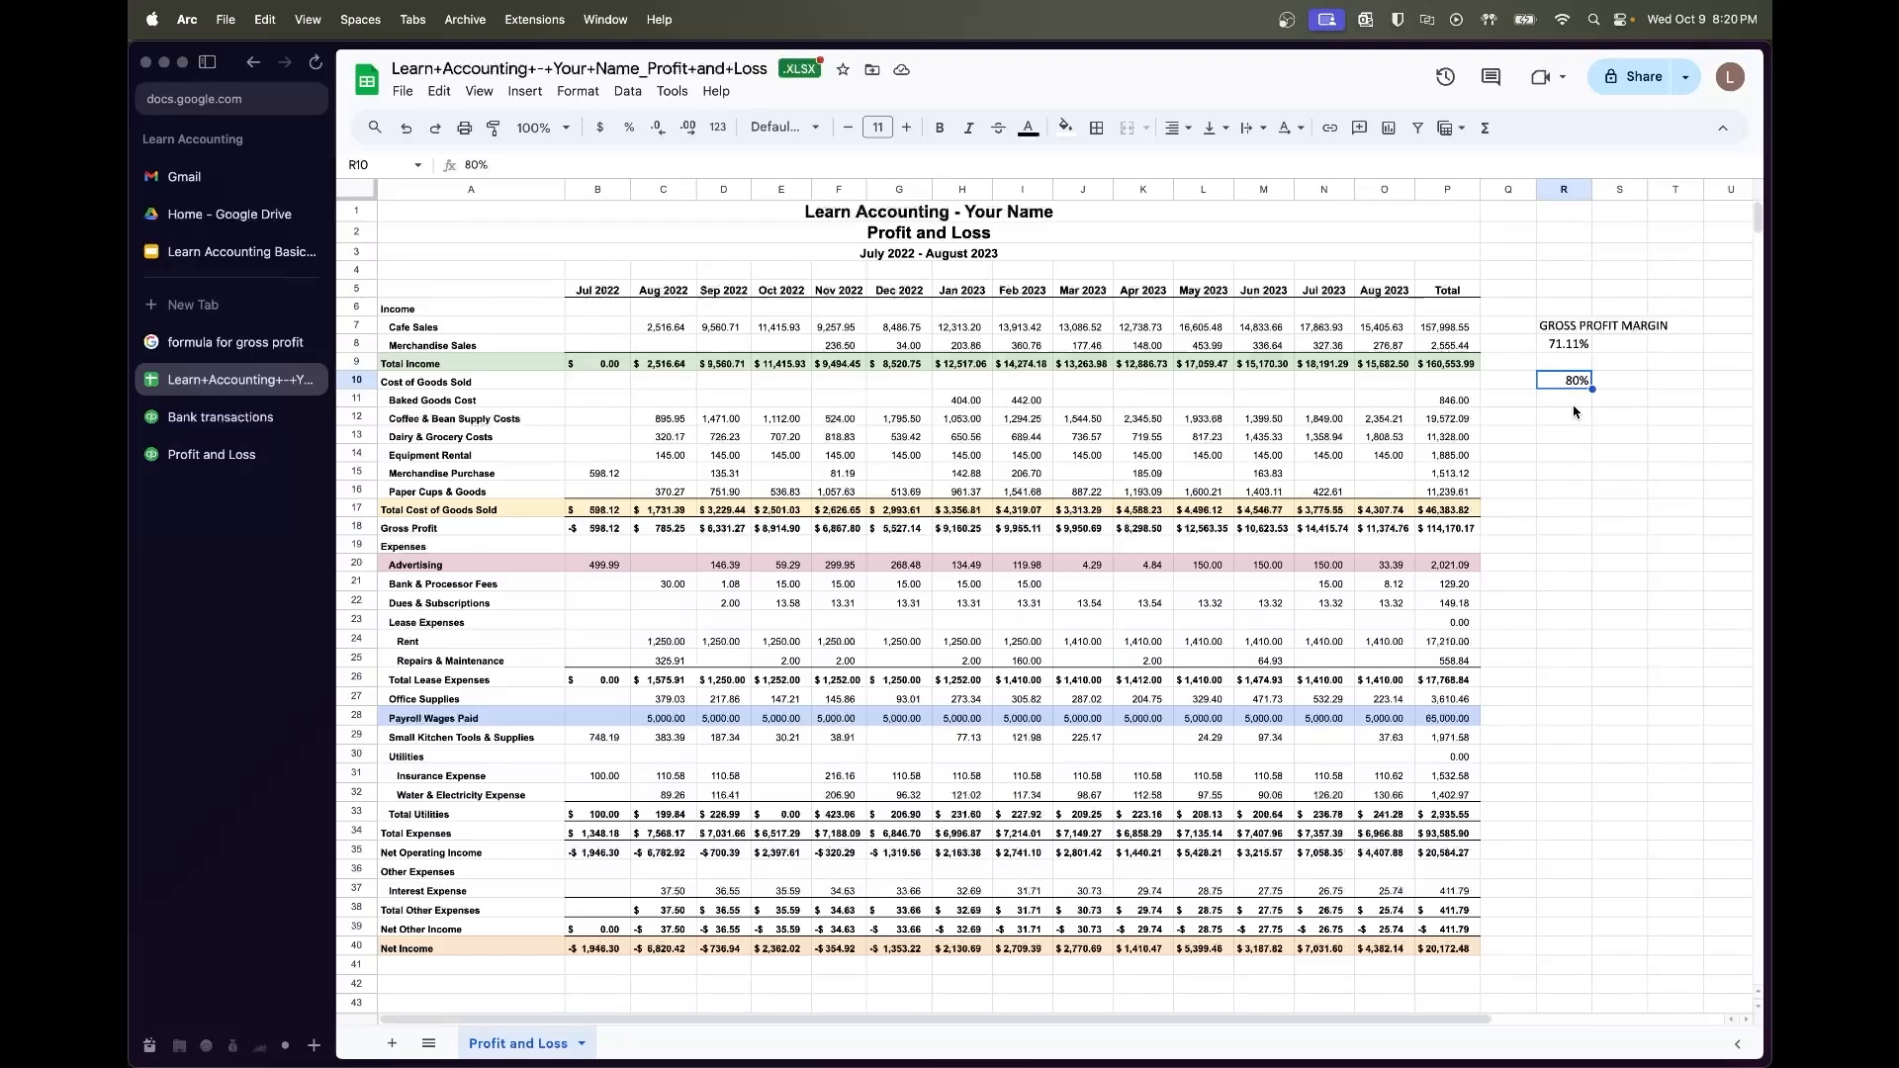
Start a formula in R11, then cancel it
left_click(1573, 399)
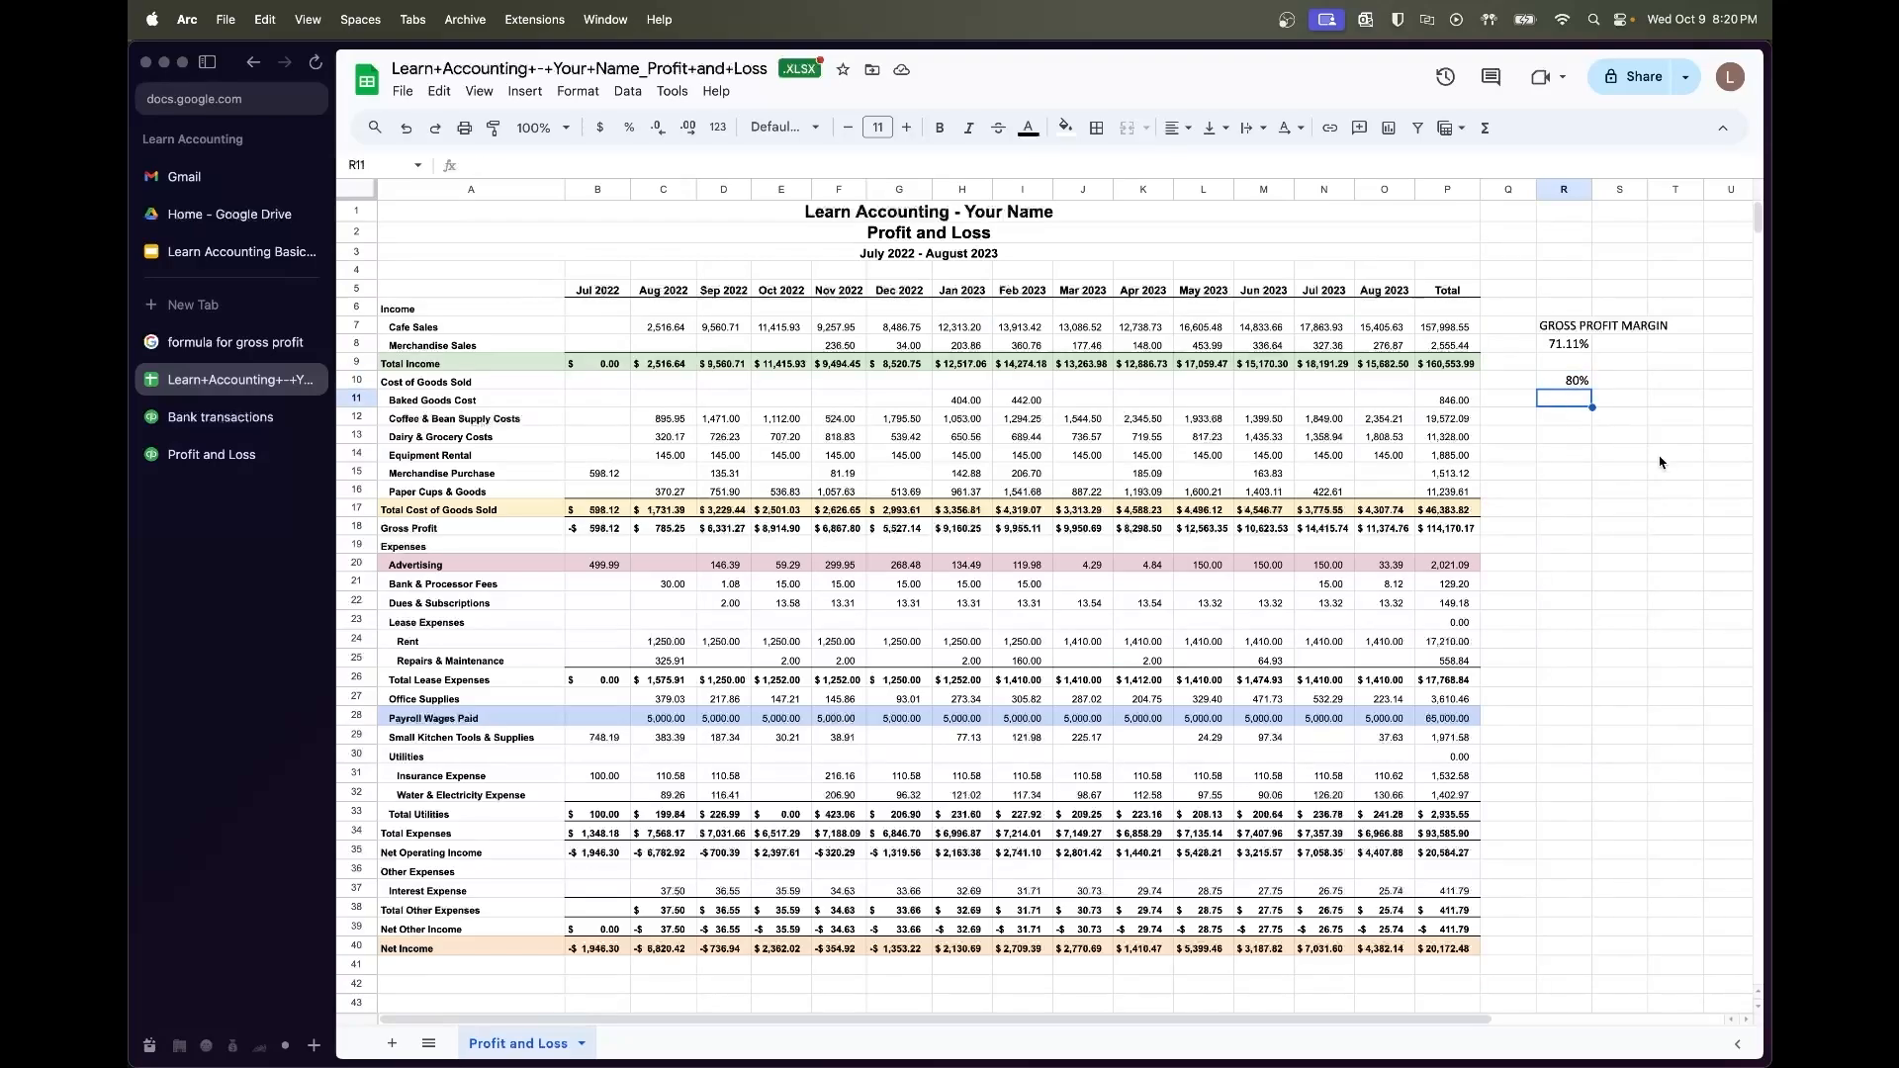
type("=")
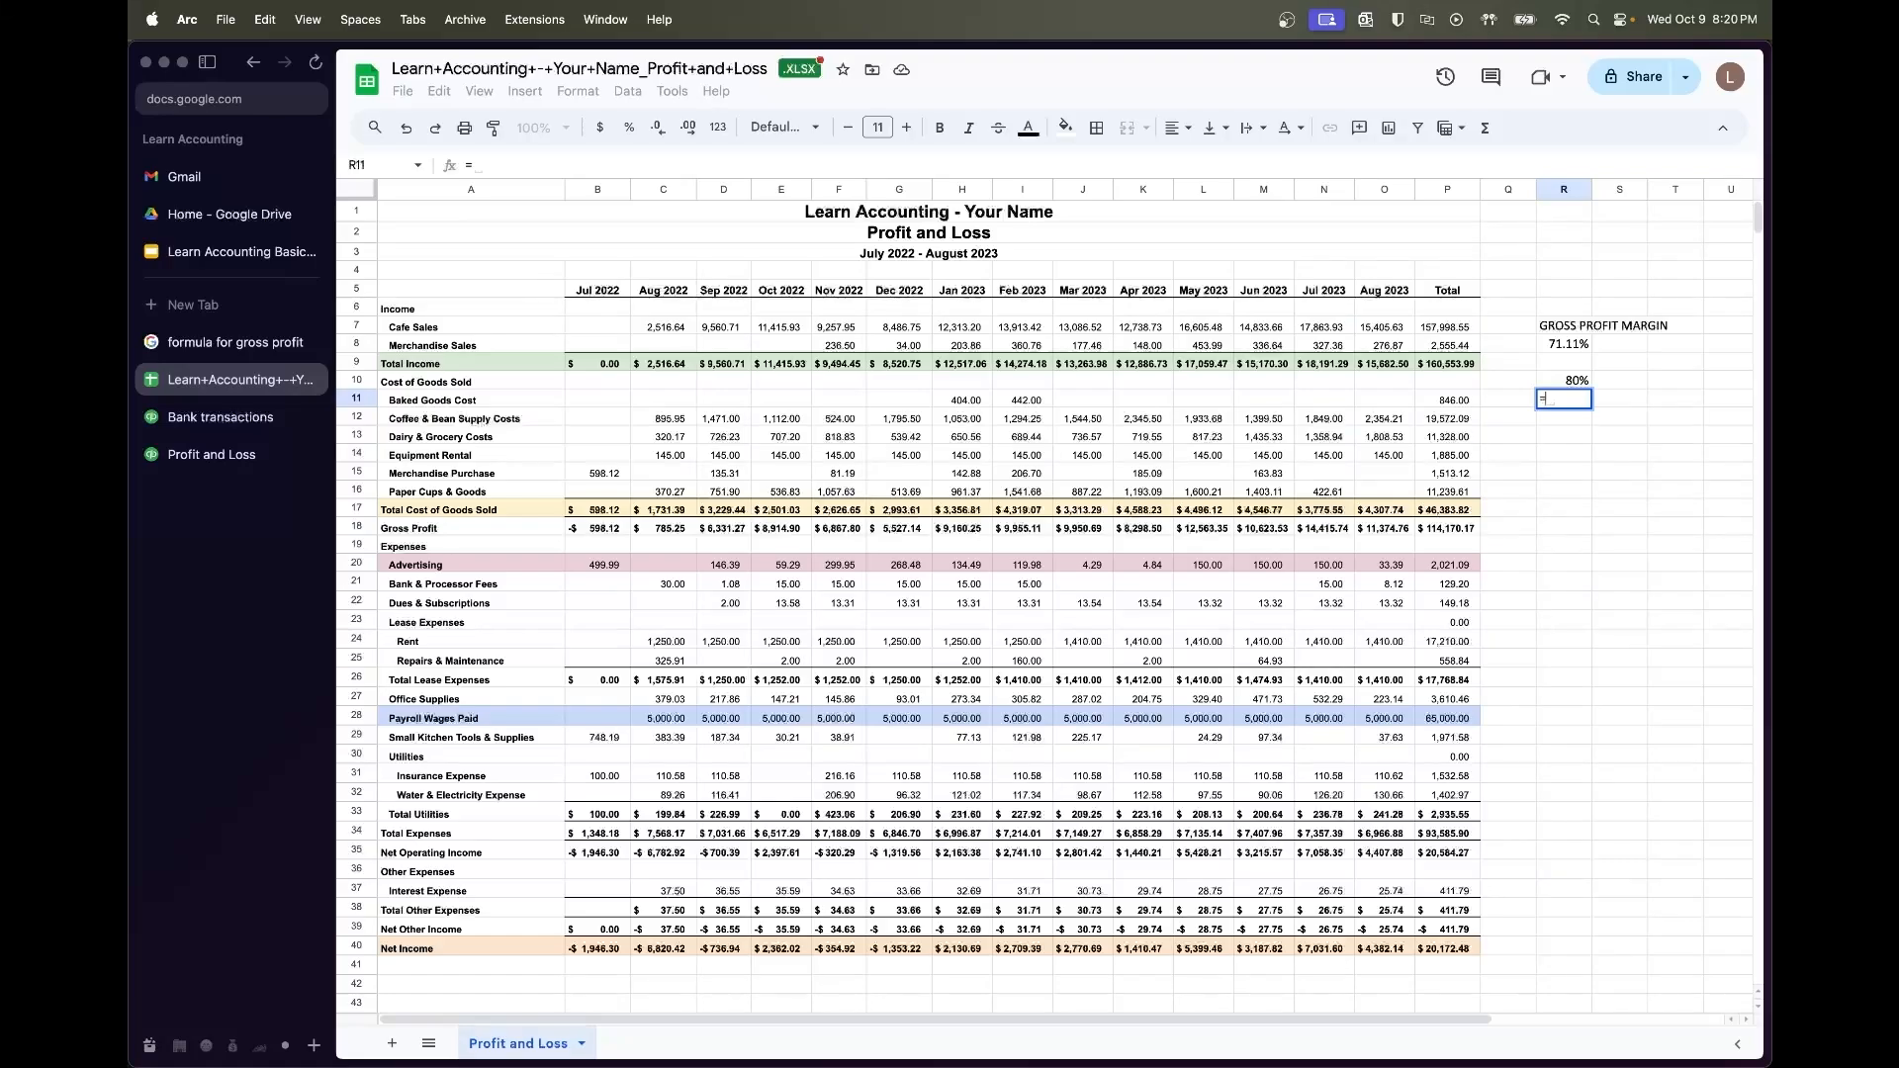
key("BackSpace")
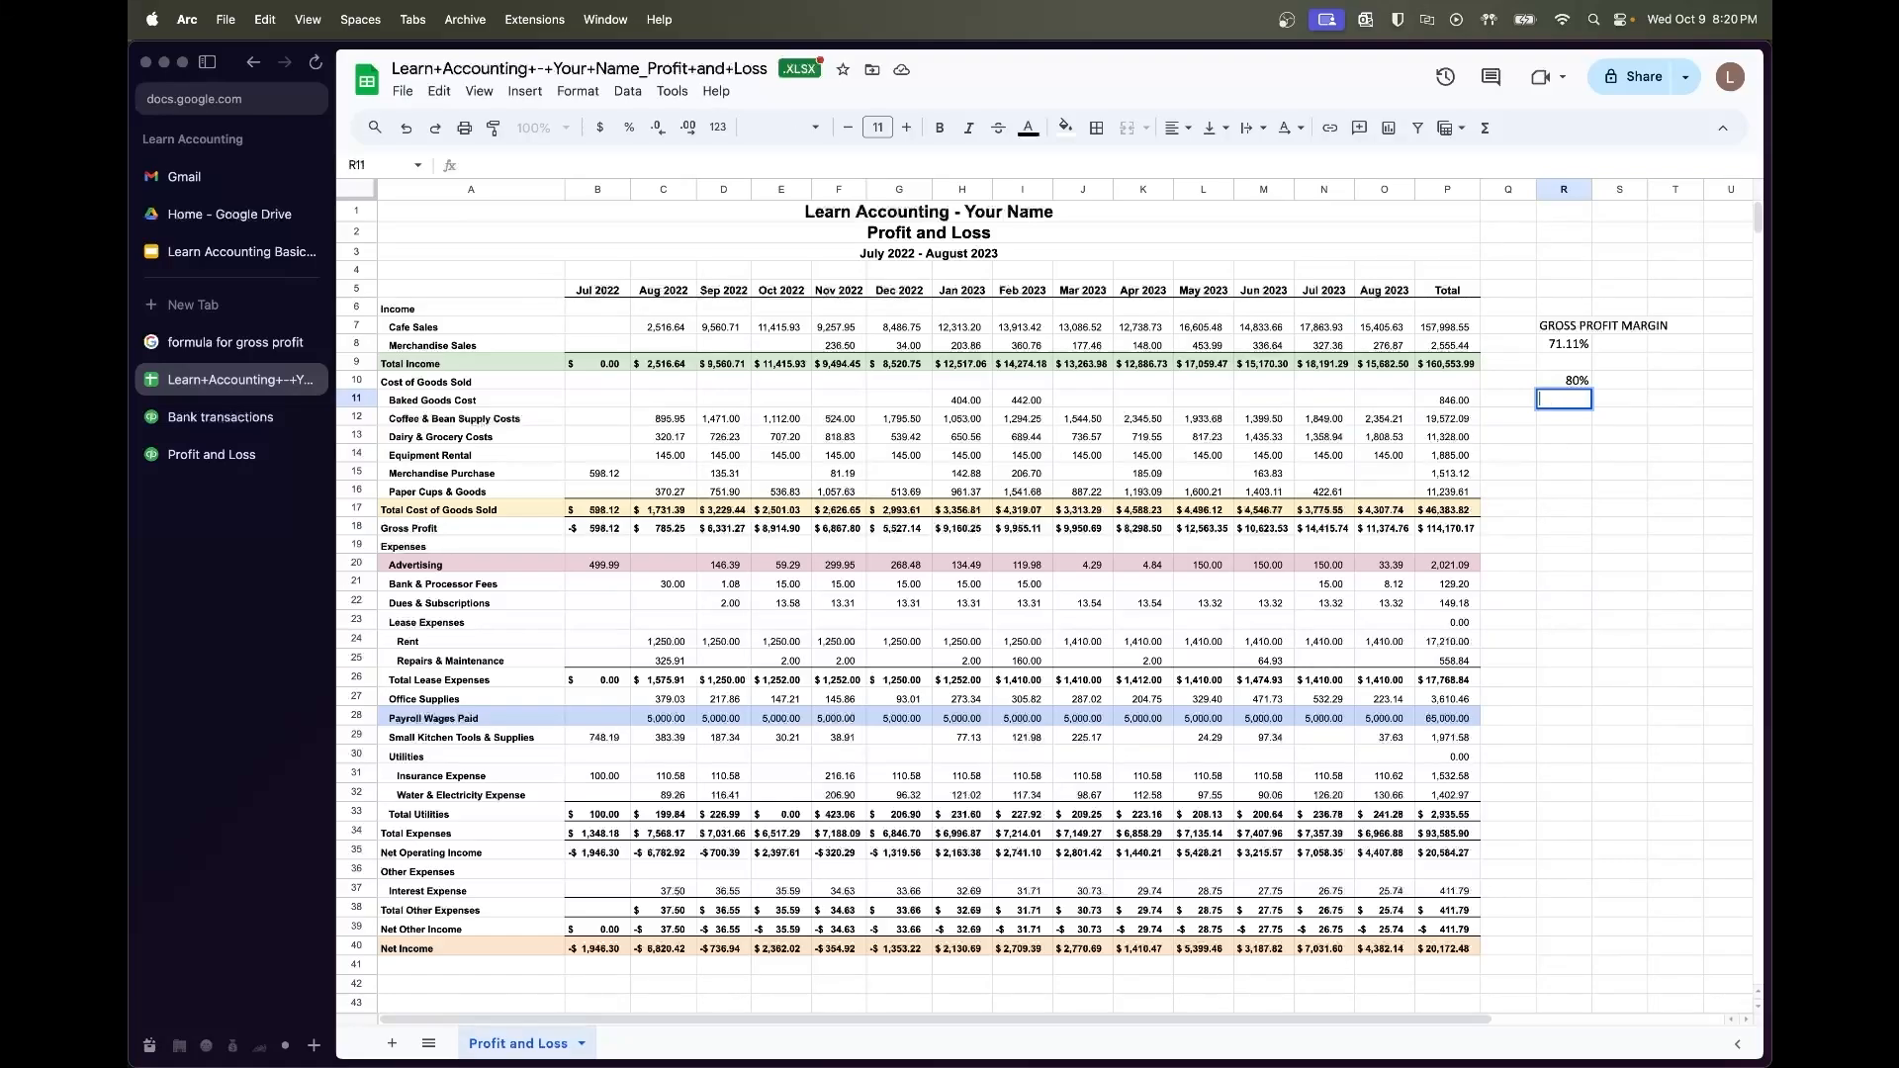
key("Escape")
mouse_move(887, 1060)
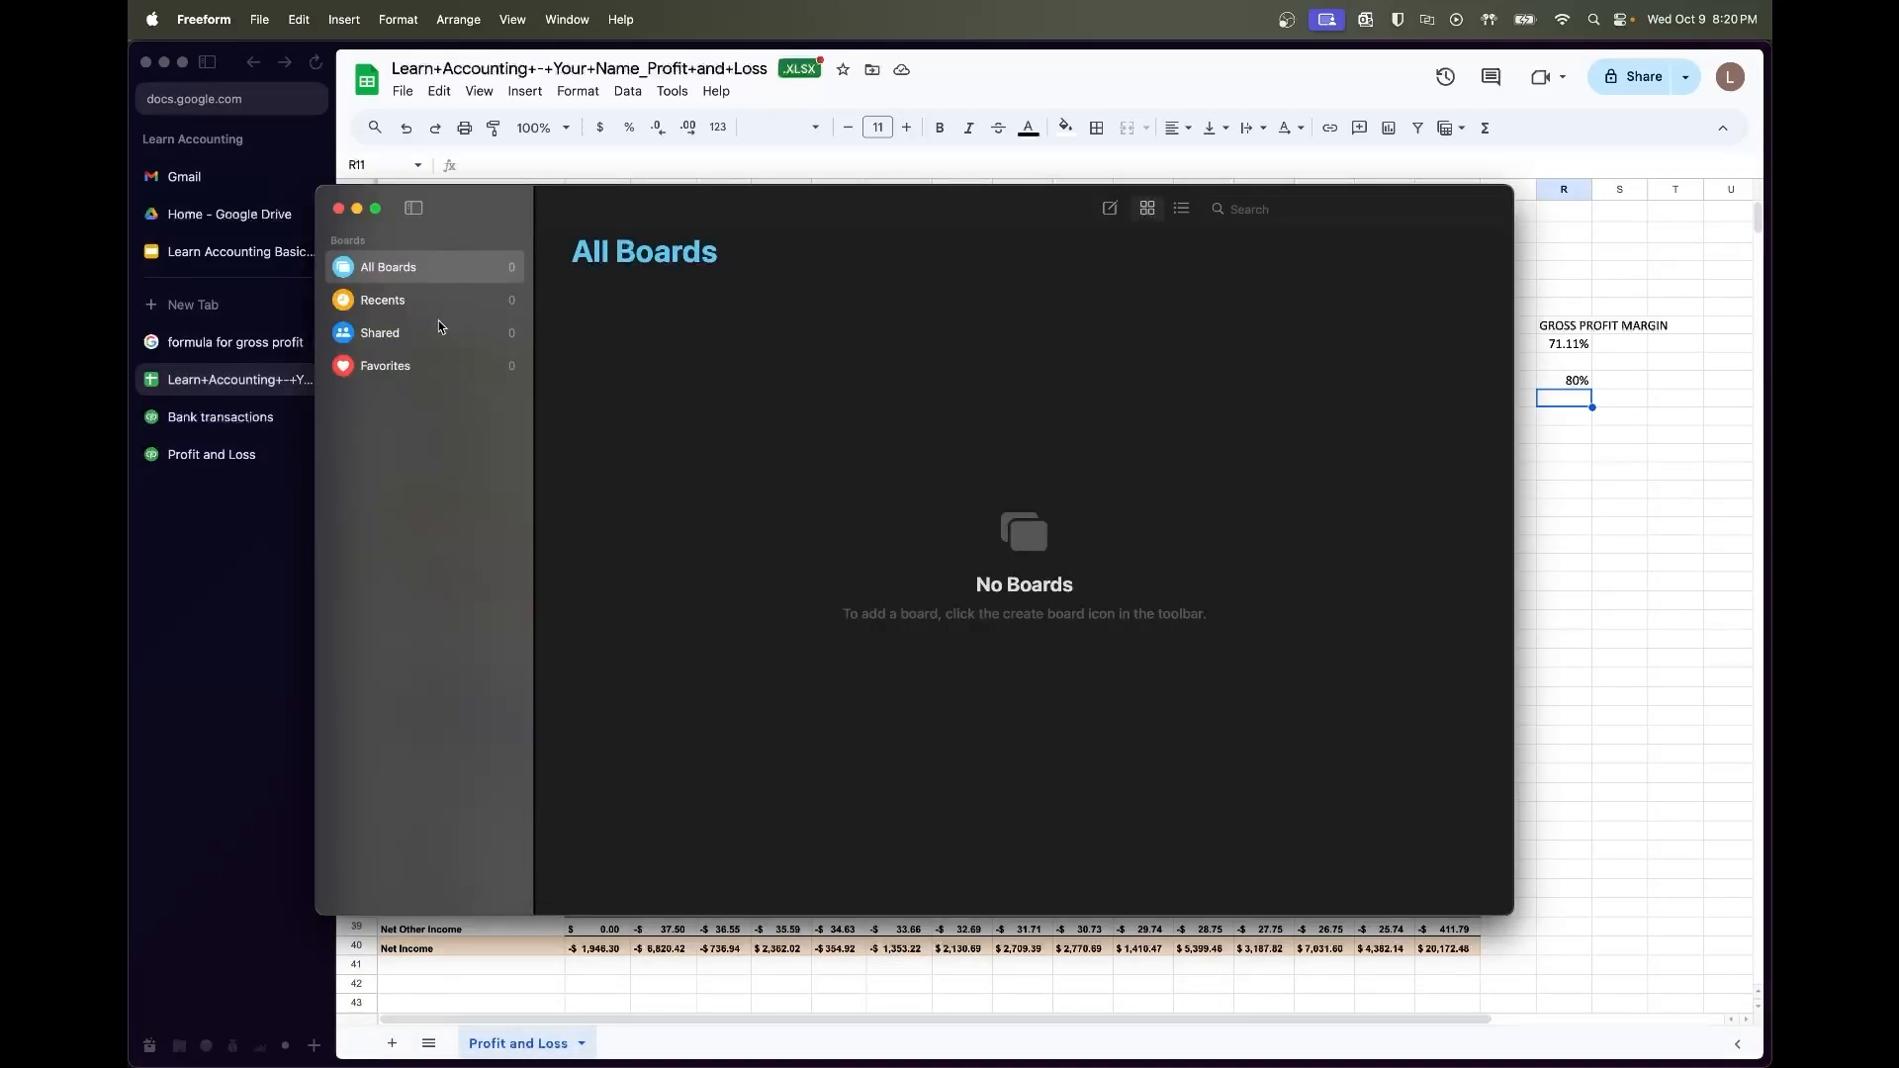
Create a new blank Freeform board with a 'Revenue' text box
left_click(450, 299)
left_click(468, 269)
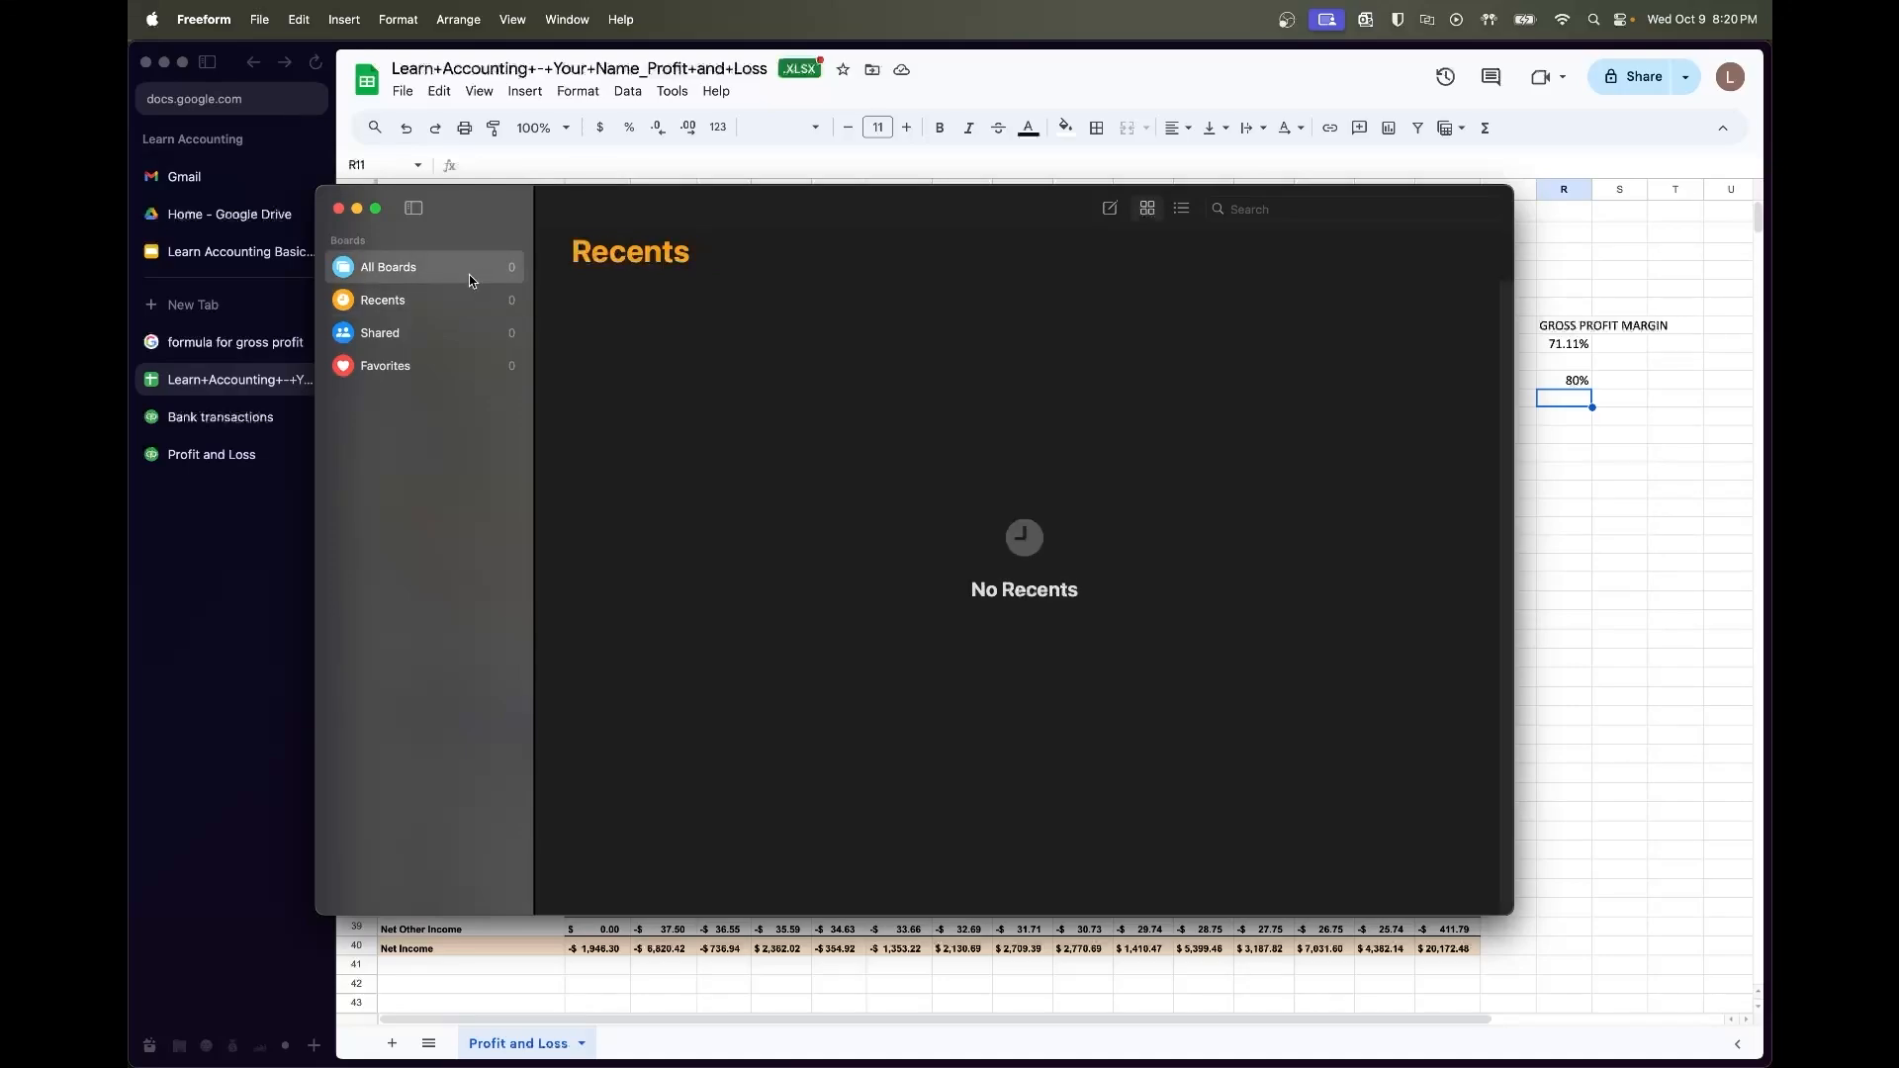
left_click(1109, 208)
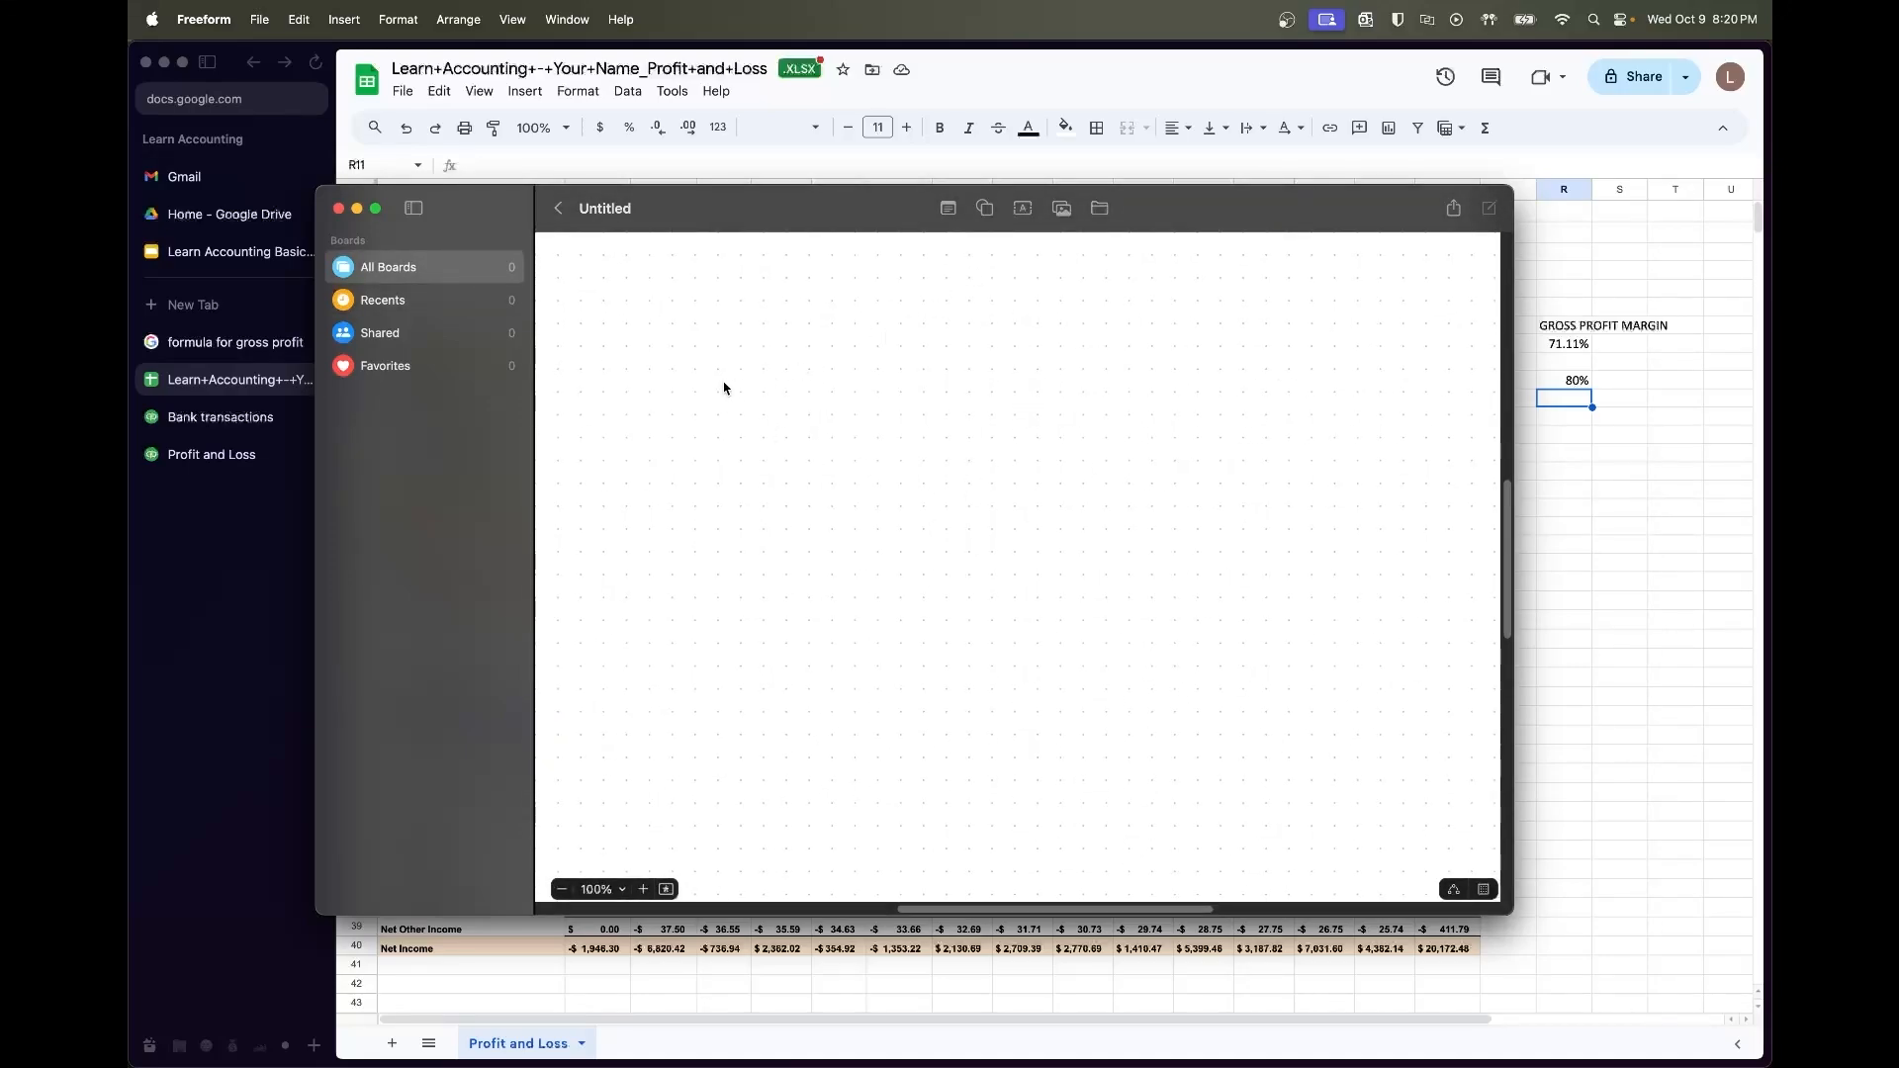
left_click(1023, 208)
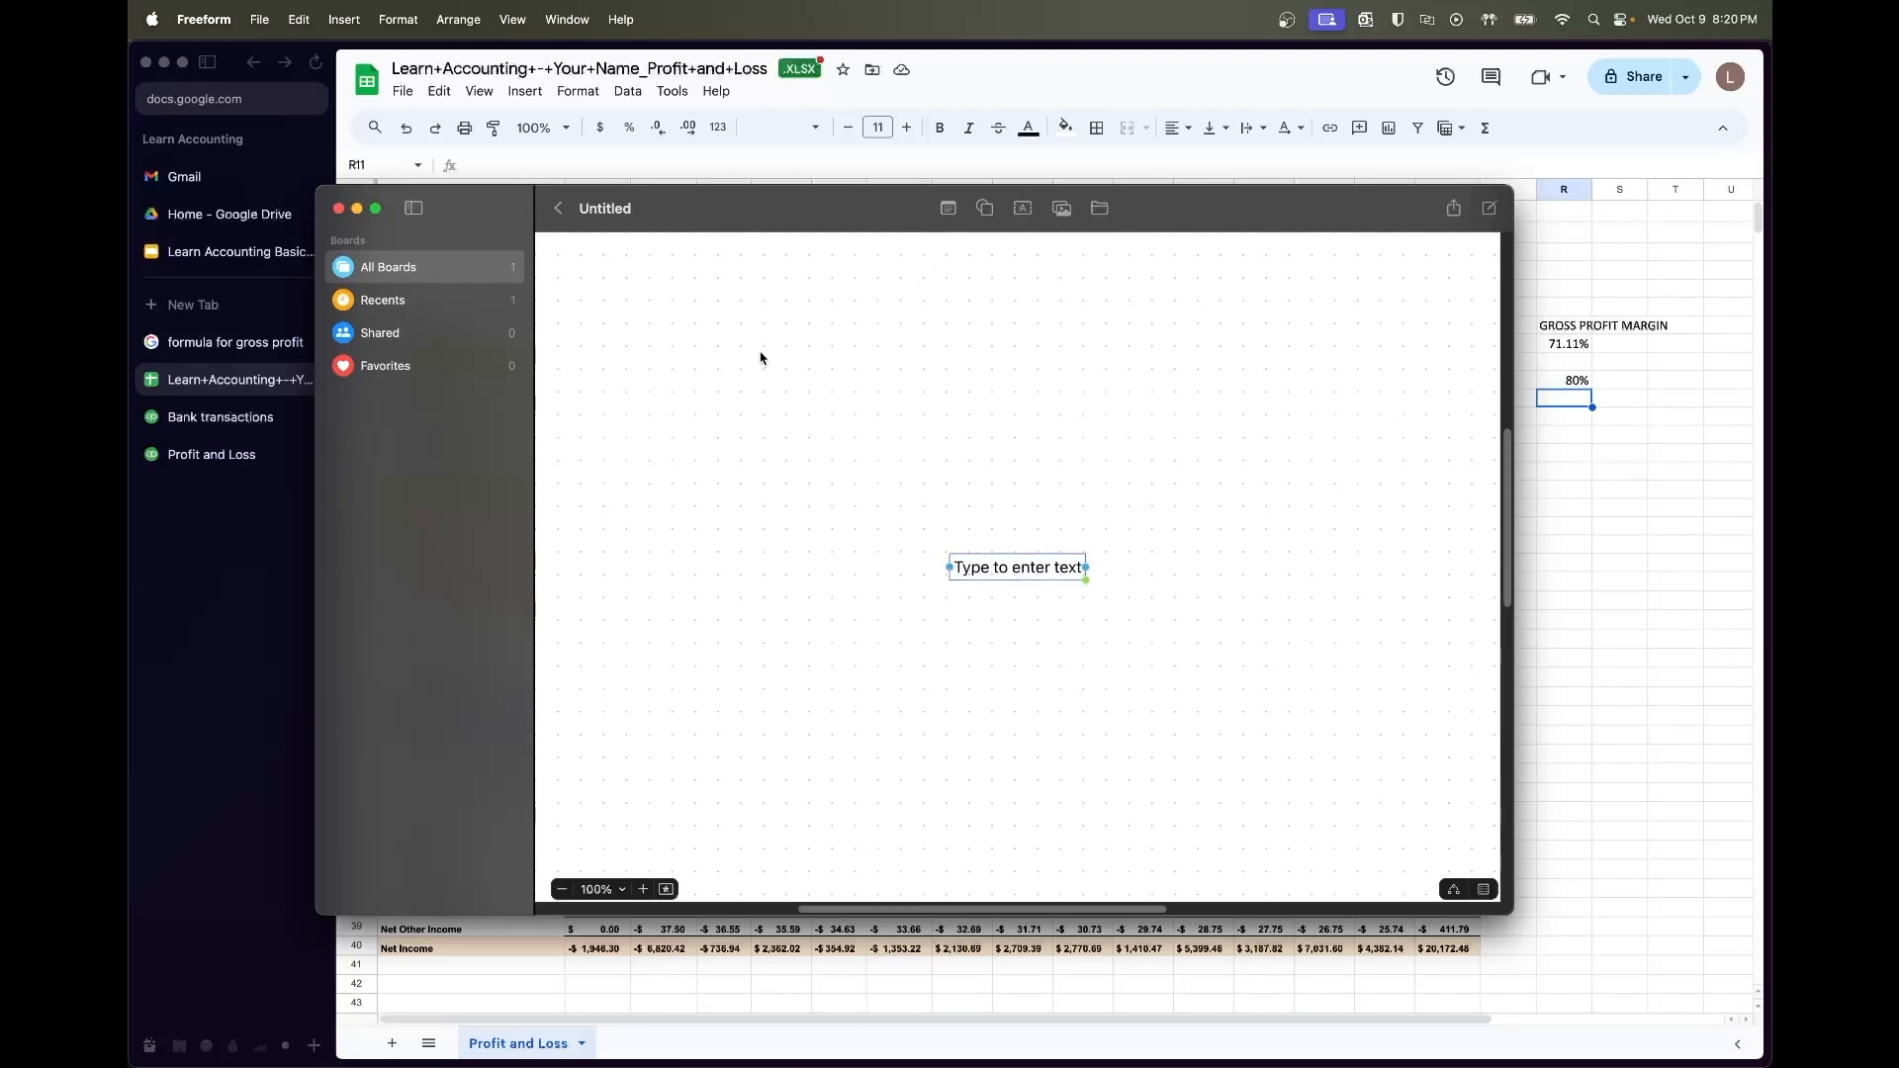
left_click(1030, 572)
double_click(1029, 572)
type("Revenue")
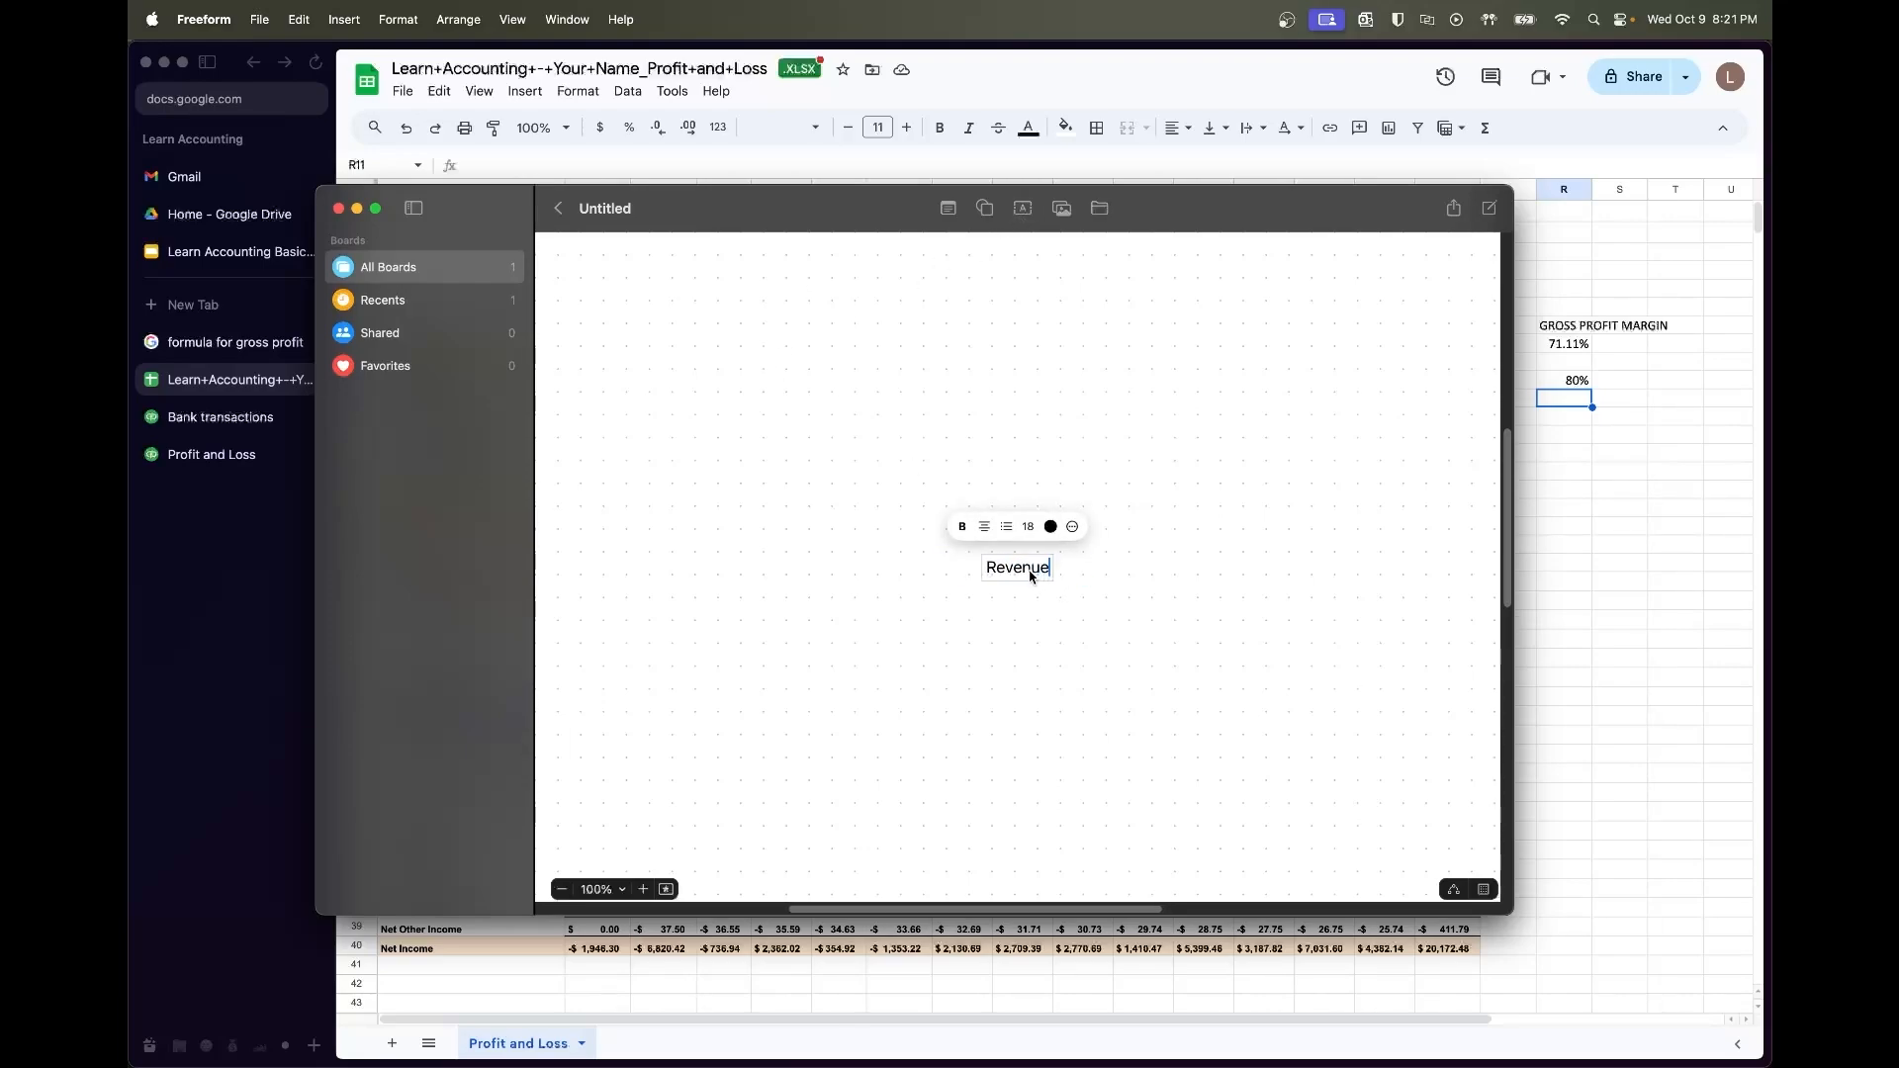
left_click(1038, 583)
left_click(1046, 576)
Duplicate the Revenue label twice and change one copy to '(COGs)'
key("super+d")
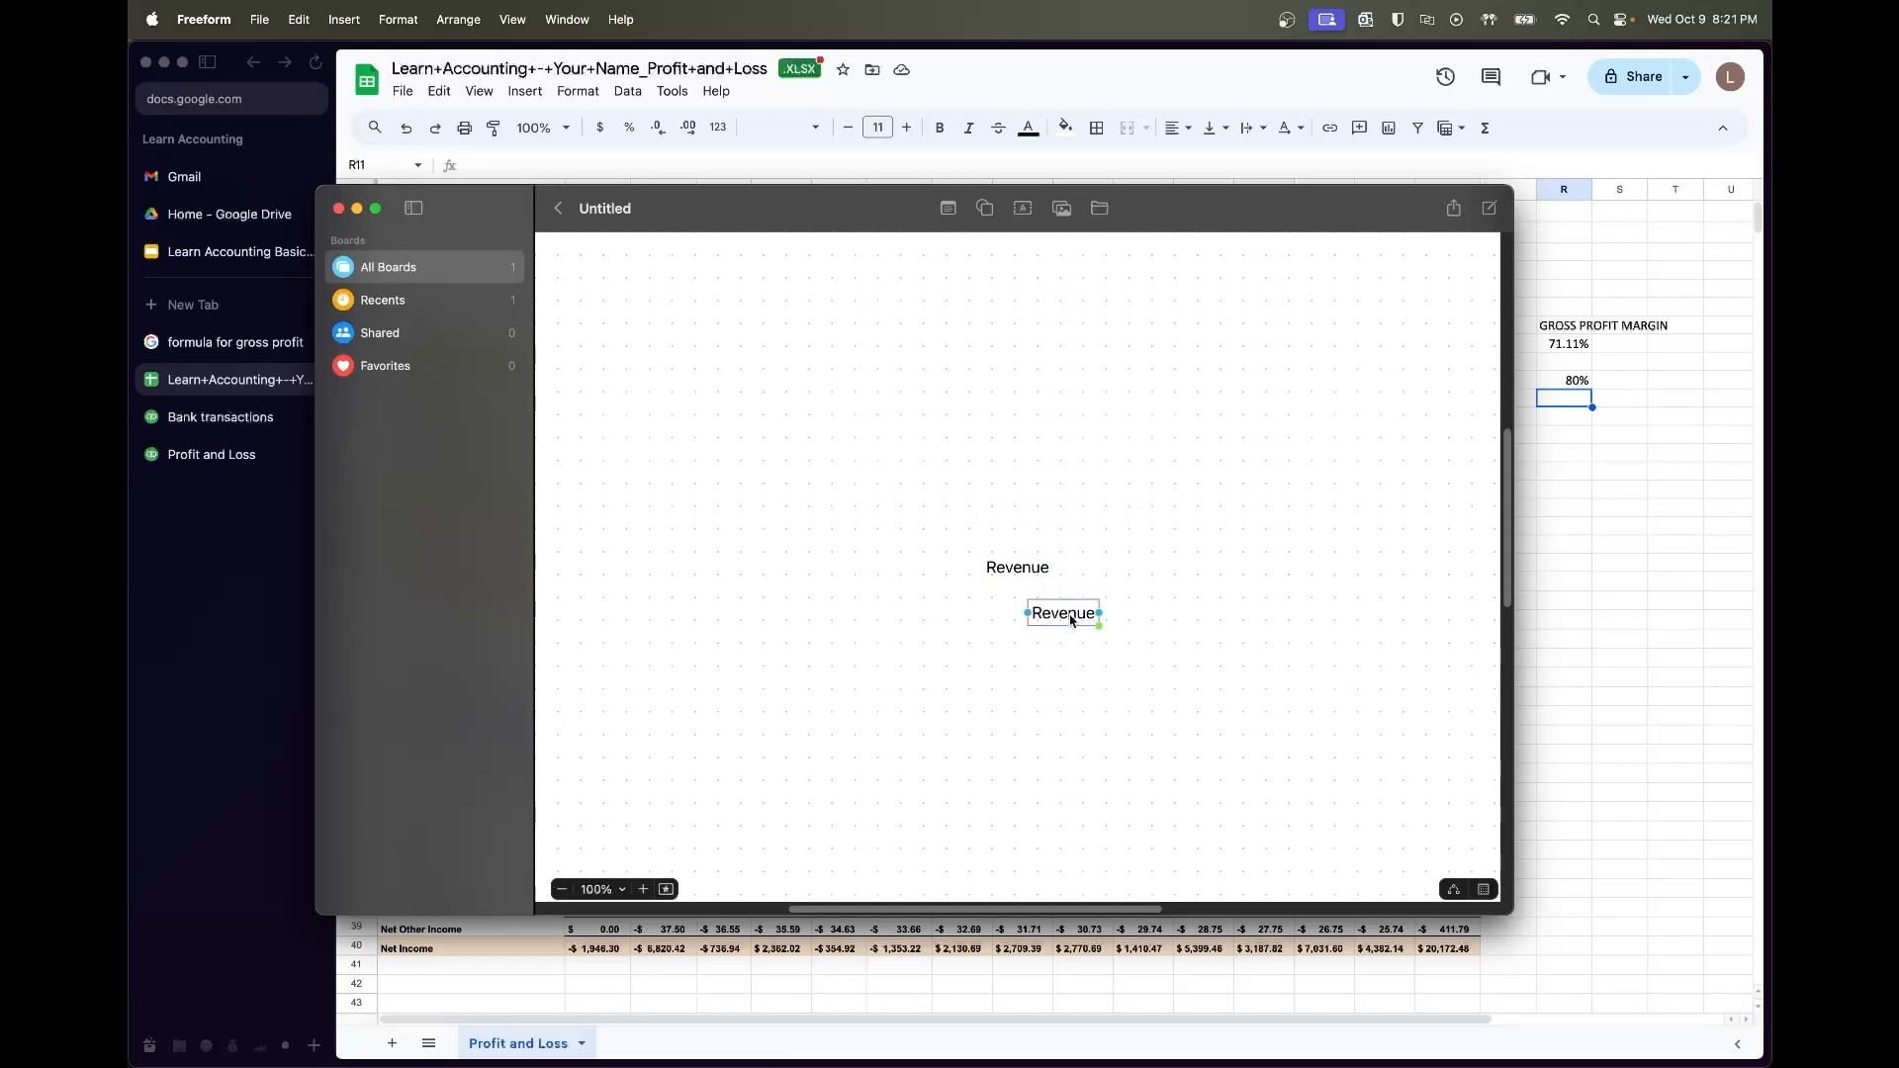
key("super+d")
left_click_drag(1111, 669, 1108, 576)
double_click(1107, 574)
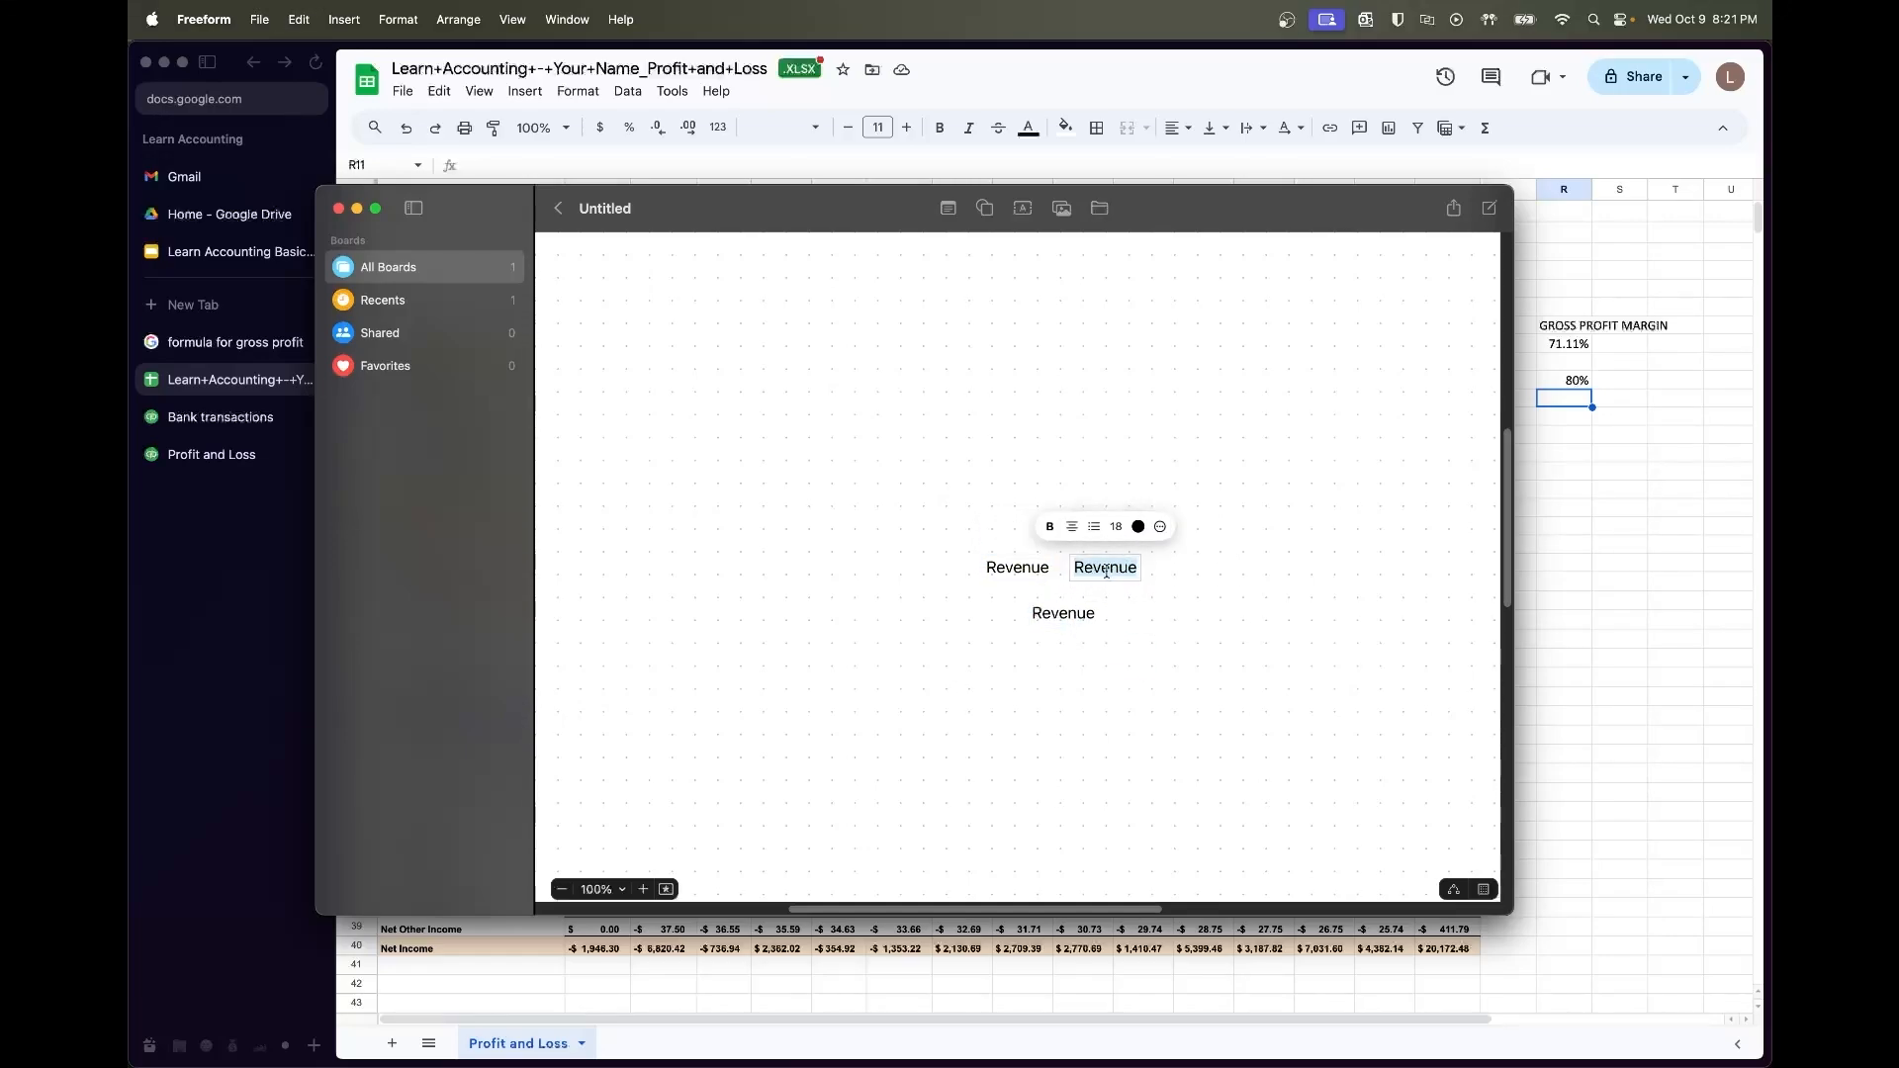
type("(COGs)")
left_click(1192, 615)
left_click(1115, 577)
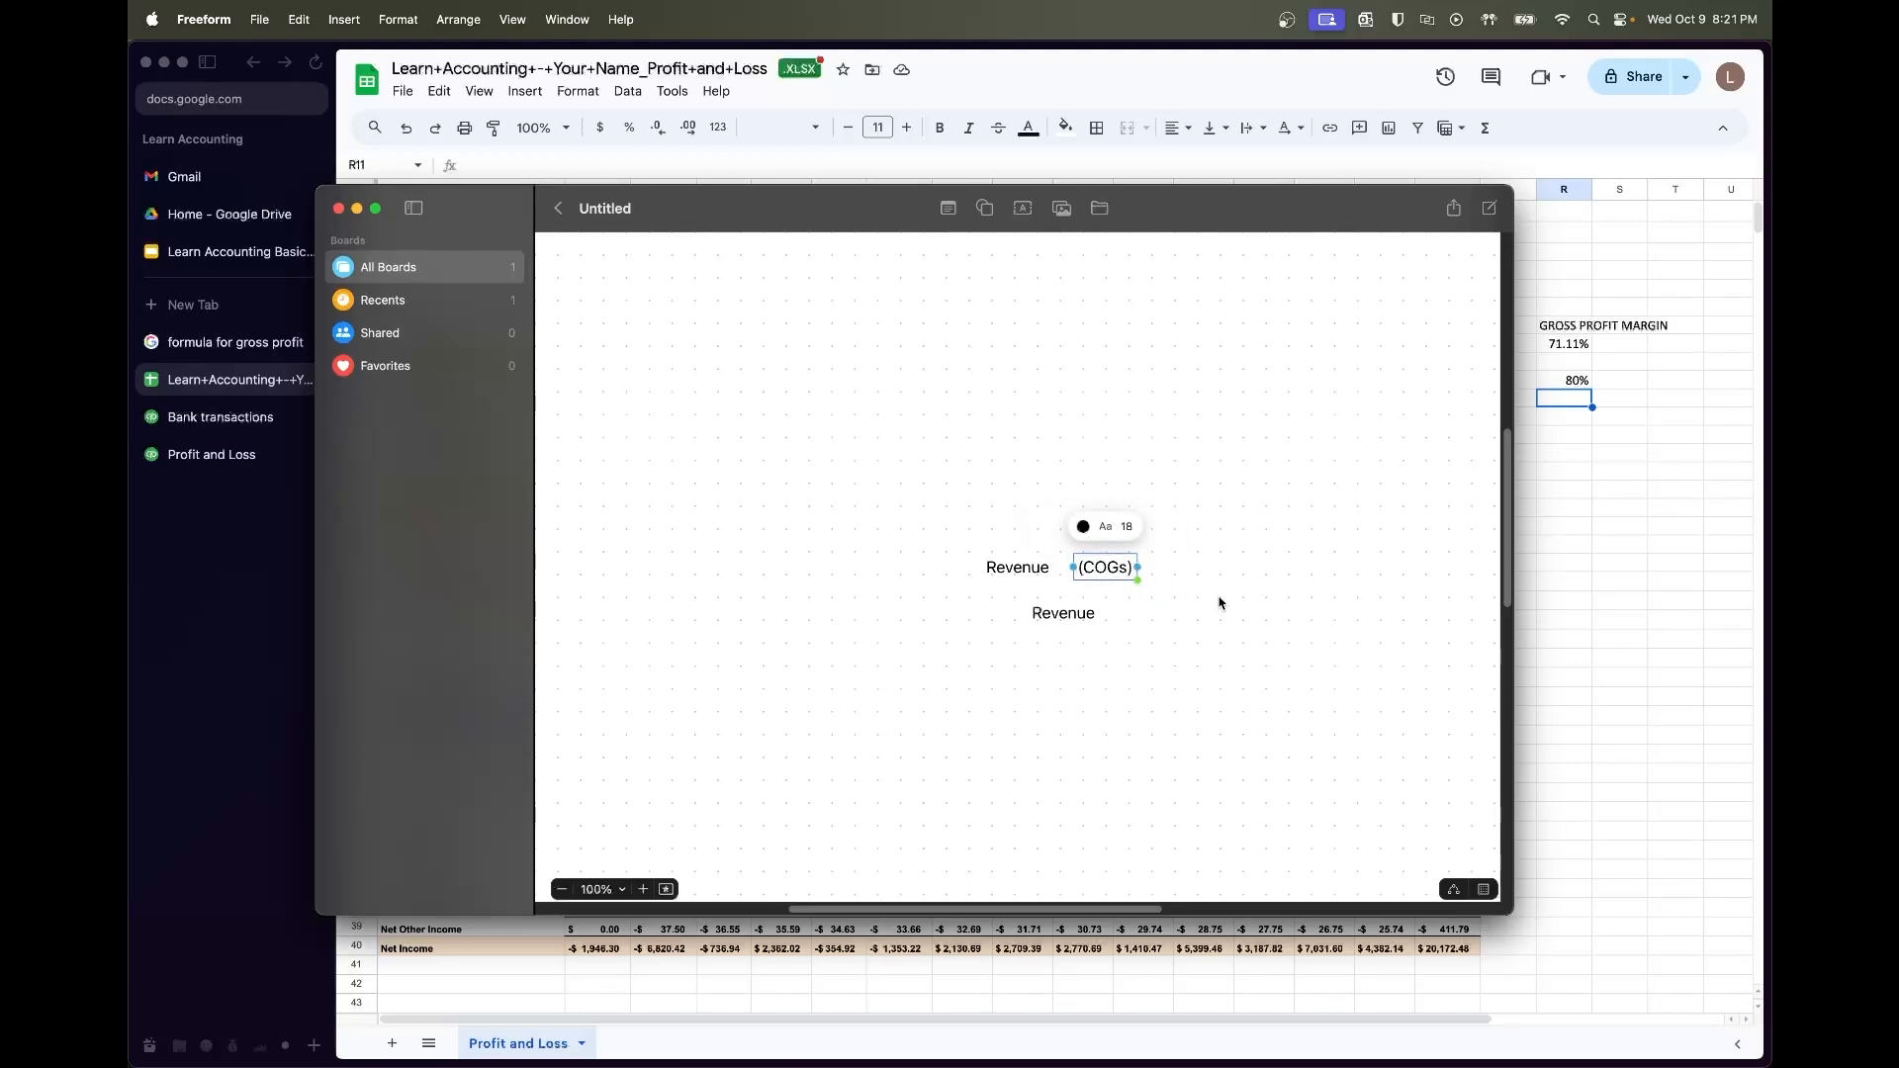
Add '%' and '=' text boxes to the right of the lower Revenue label
left_click(1023, 209)
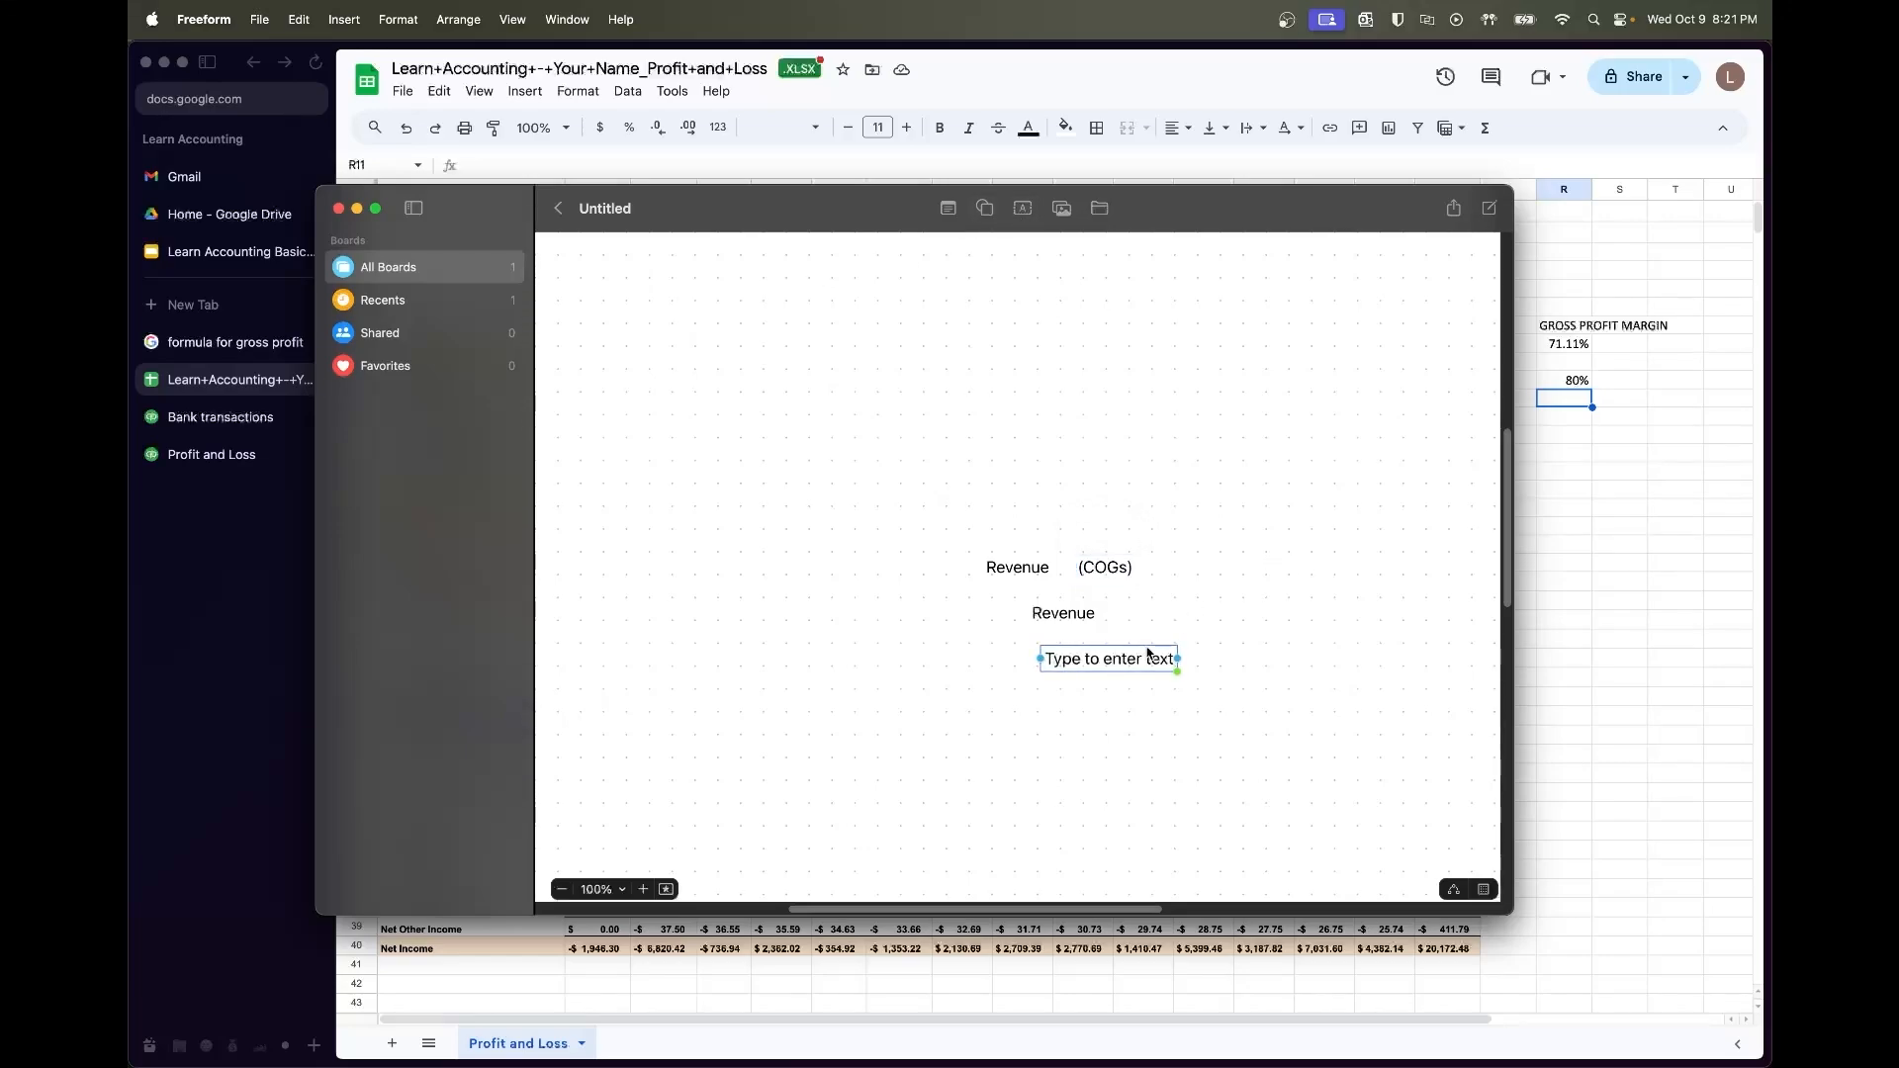
left_click_drag(1147, 655, 1313, 585)
double_click(1287, 602)
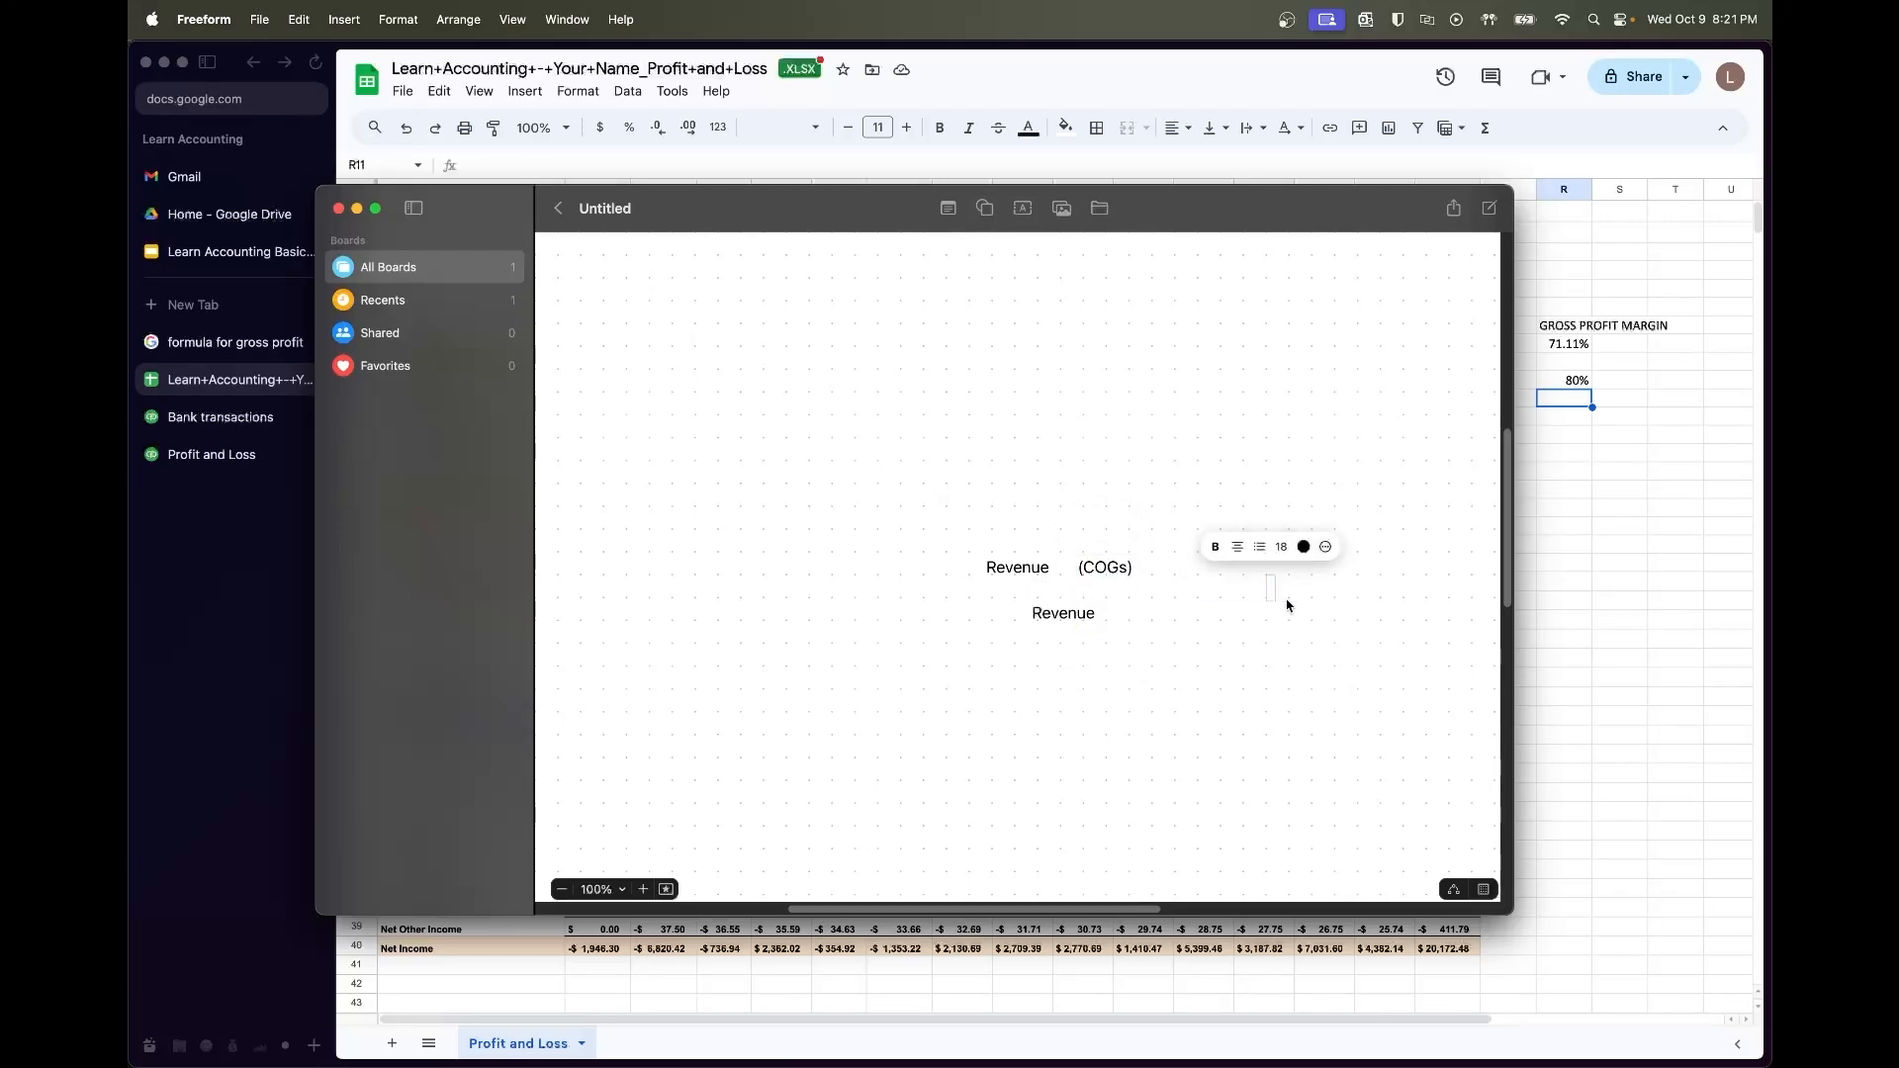
type("%")
left_click(1273, 660)
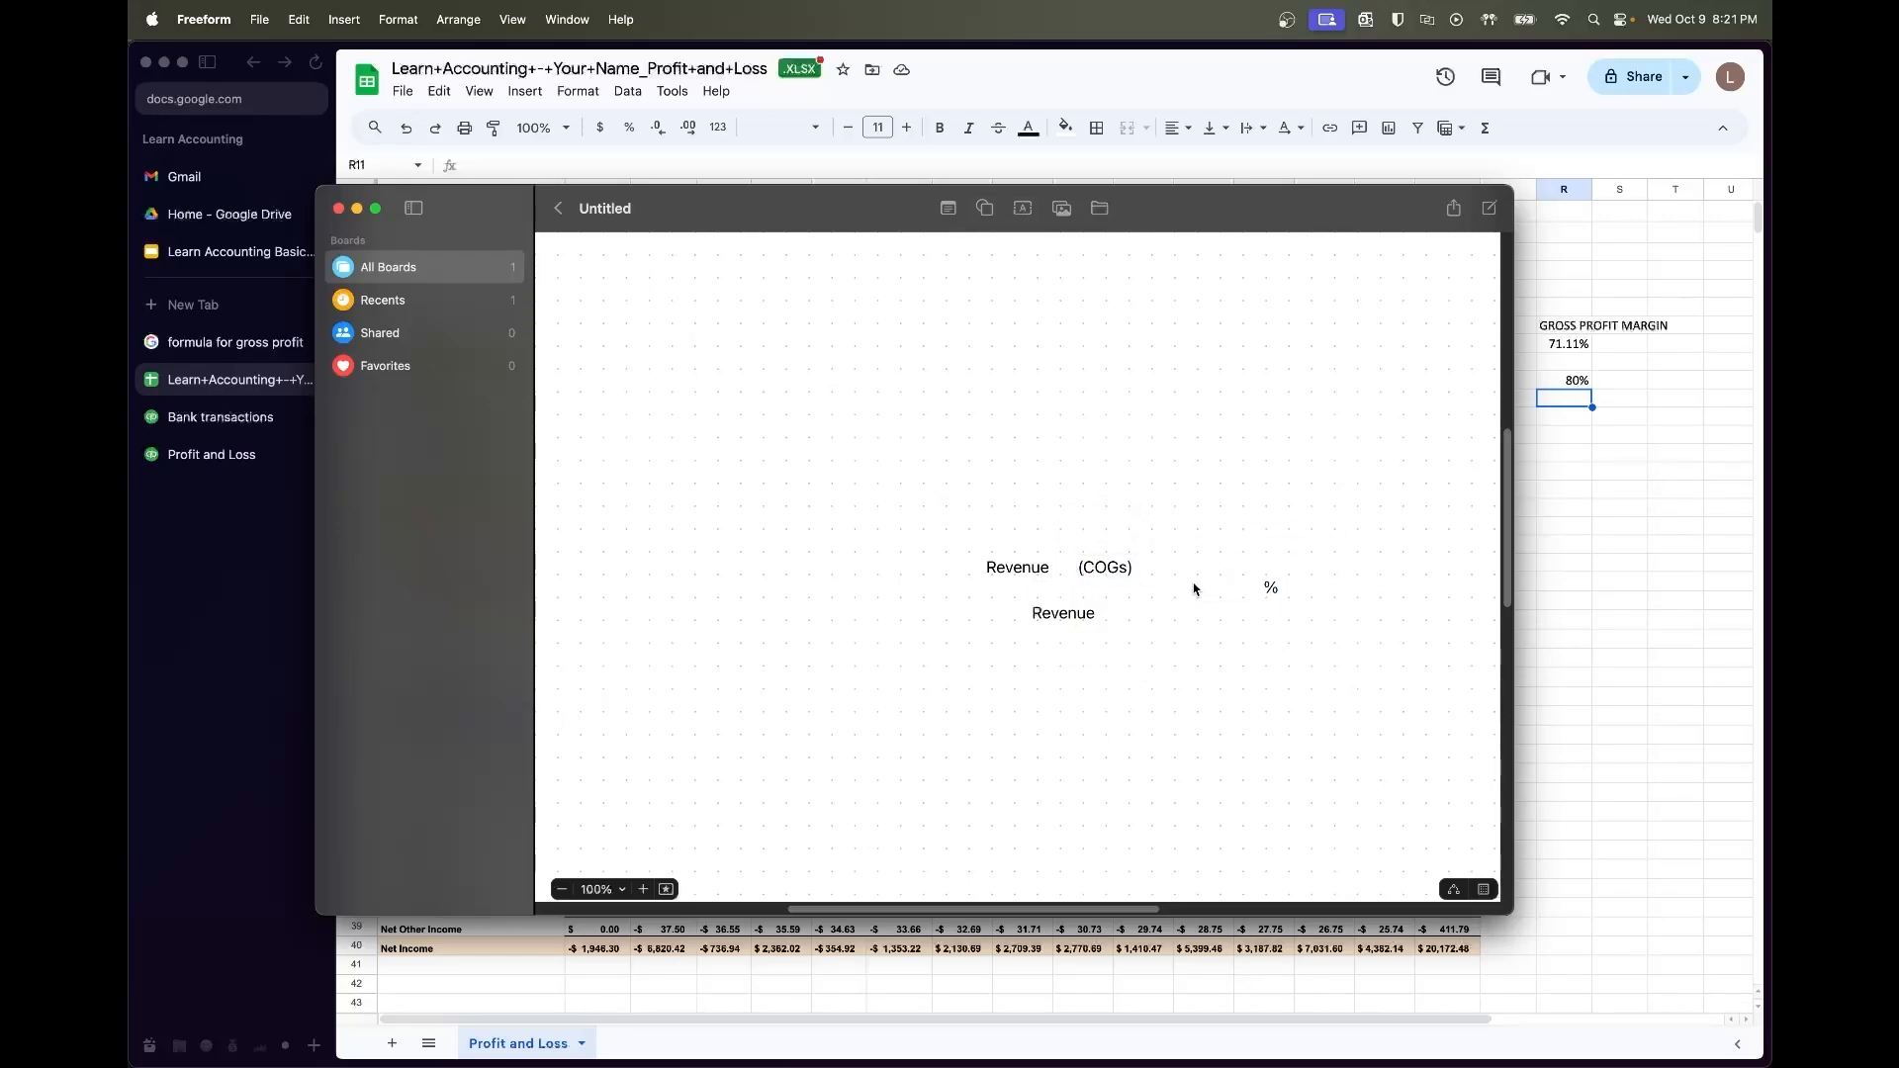
left_click(1023, 209)
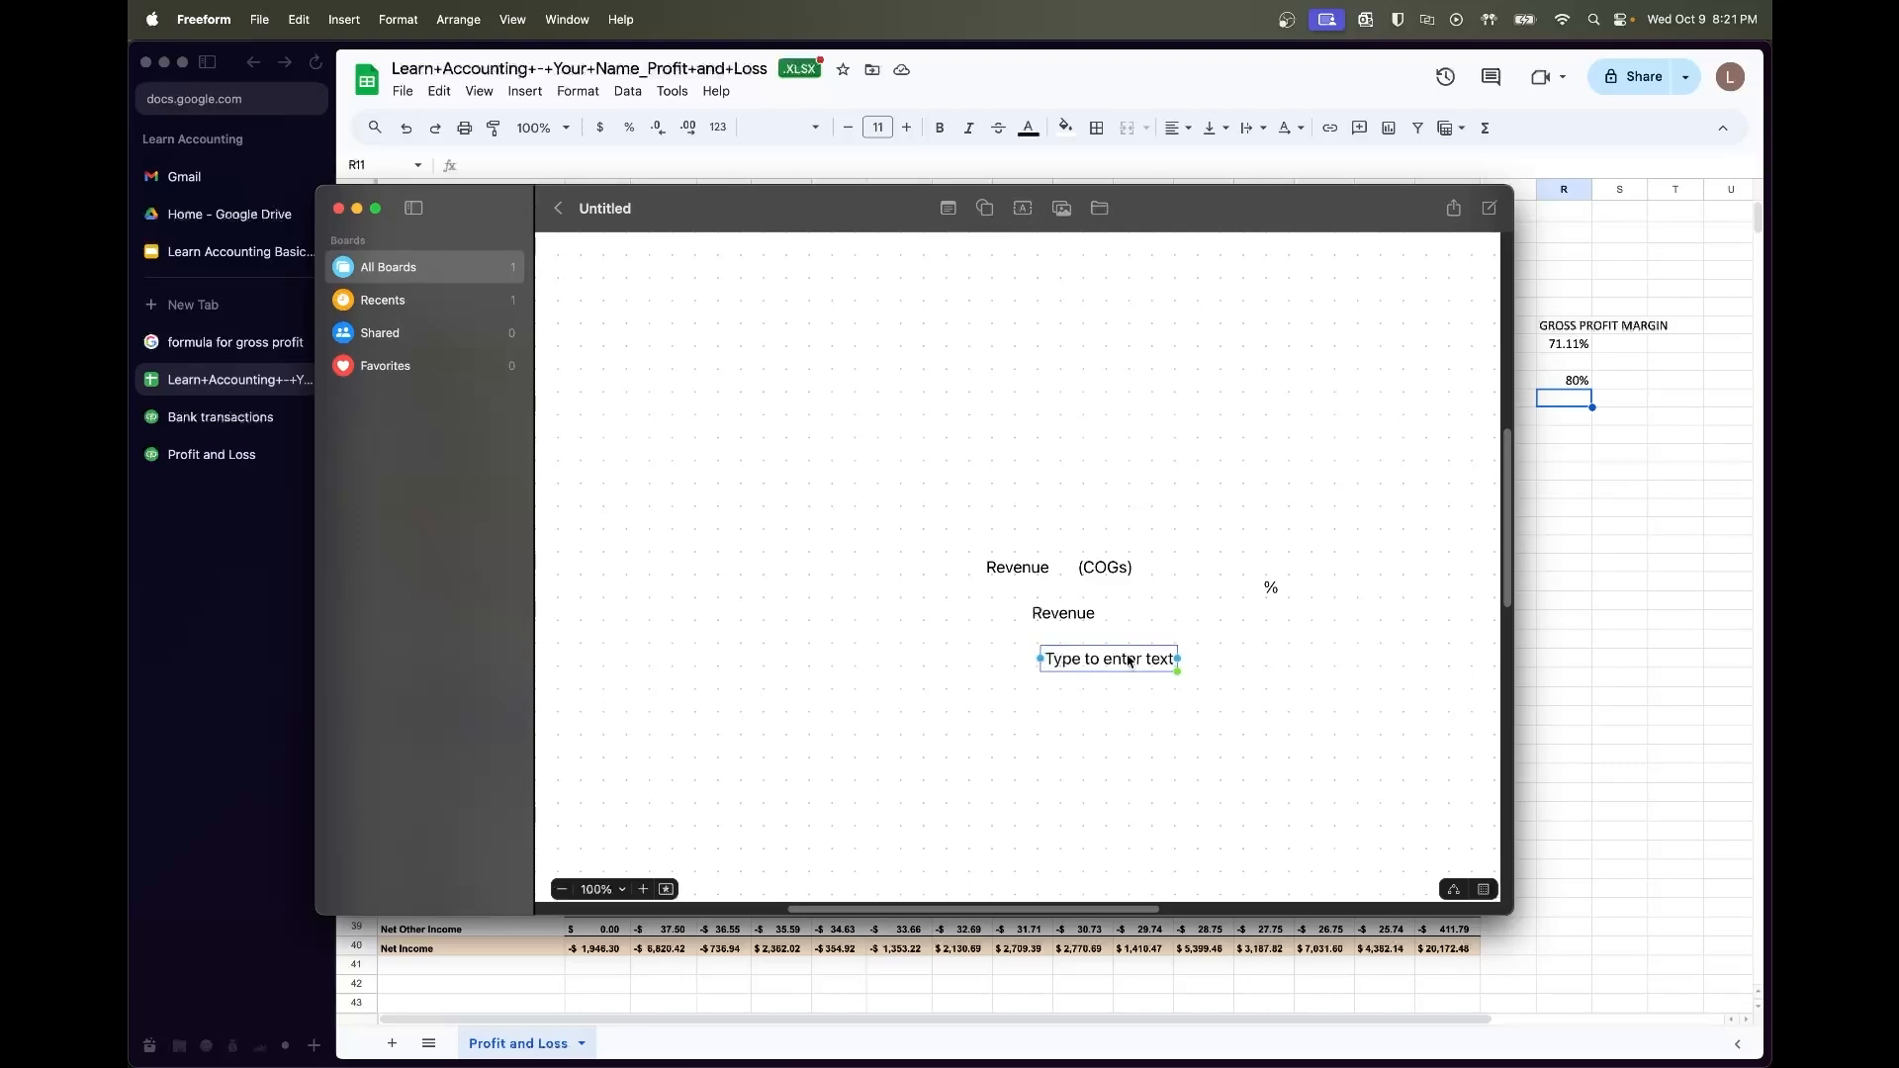
left_click_drag(1128, 661, 1218, 587)
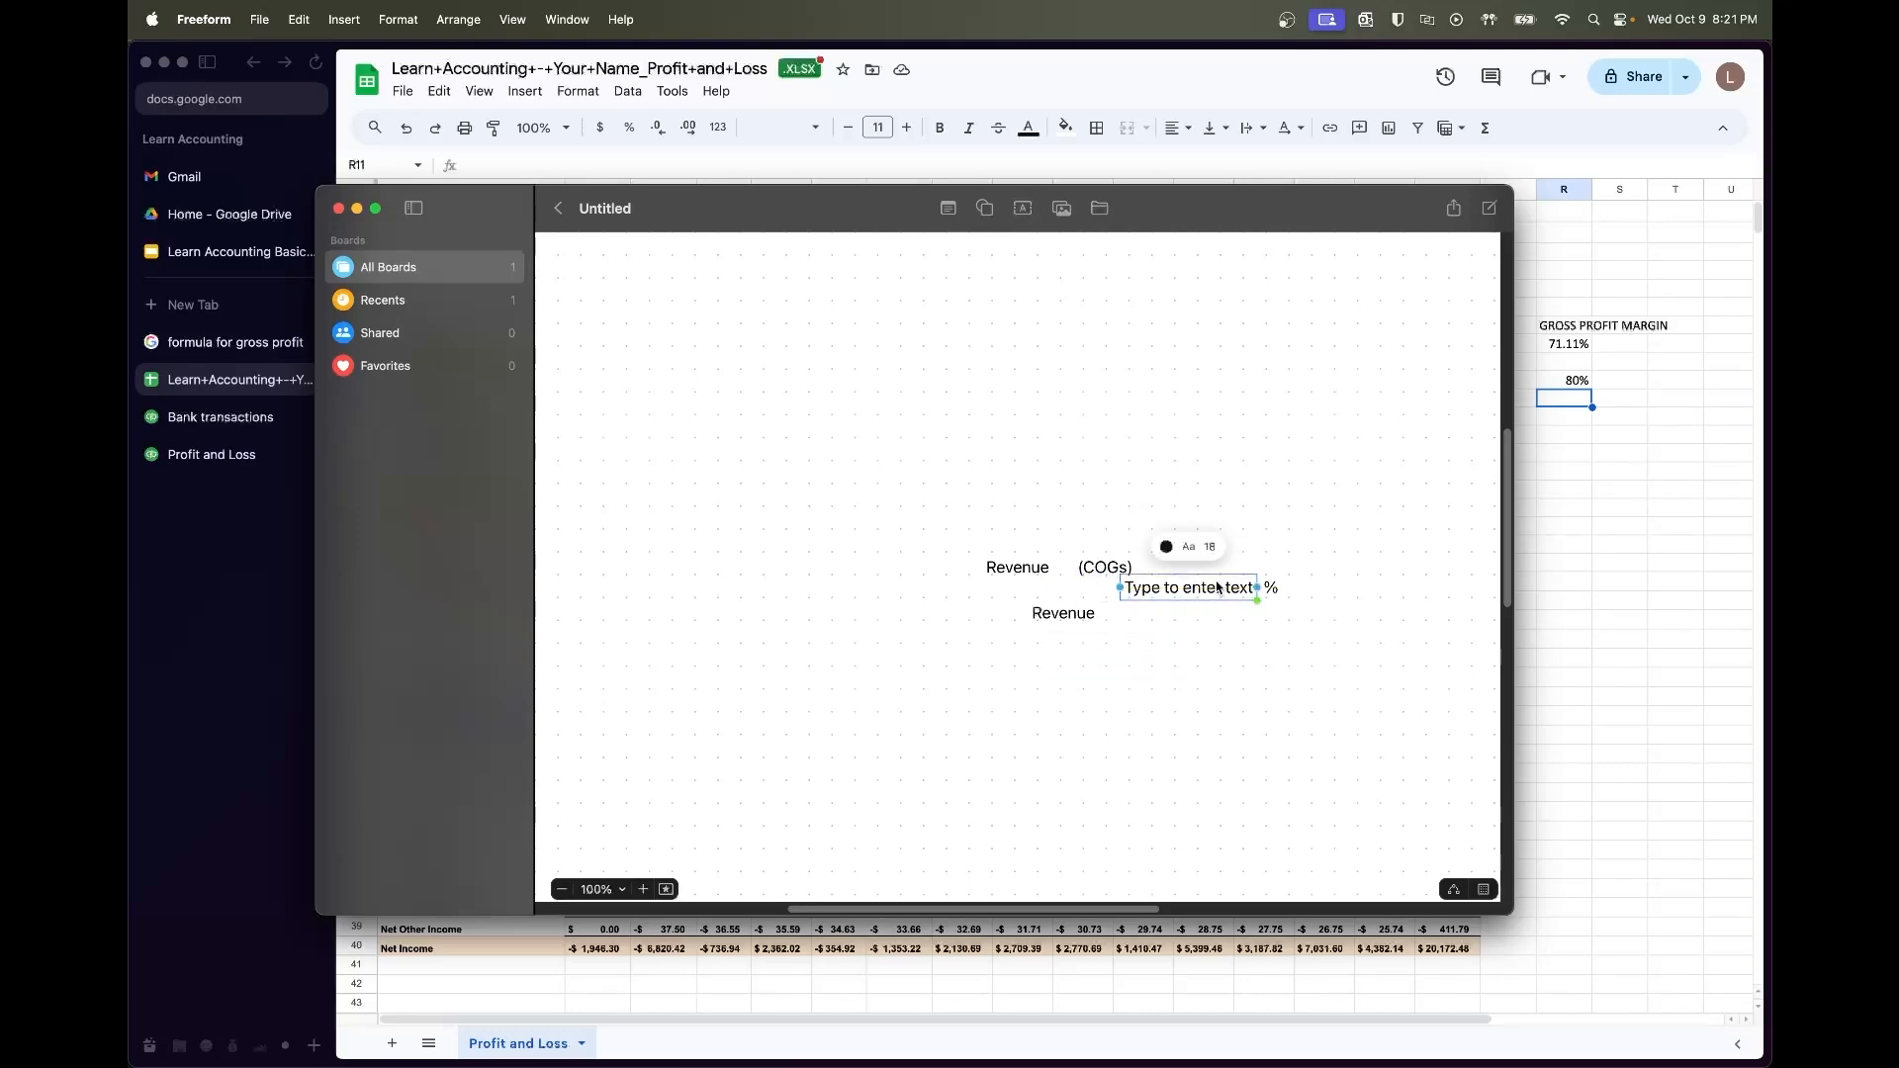
left_click(1218, 588)
left_click(1209, 695)
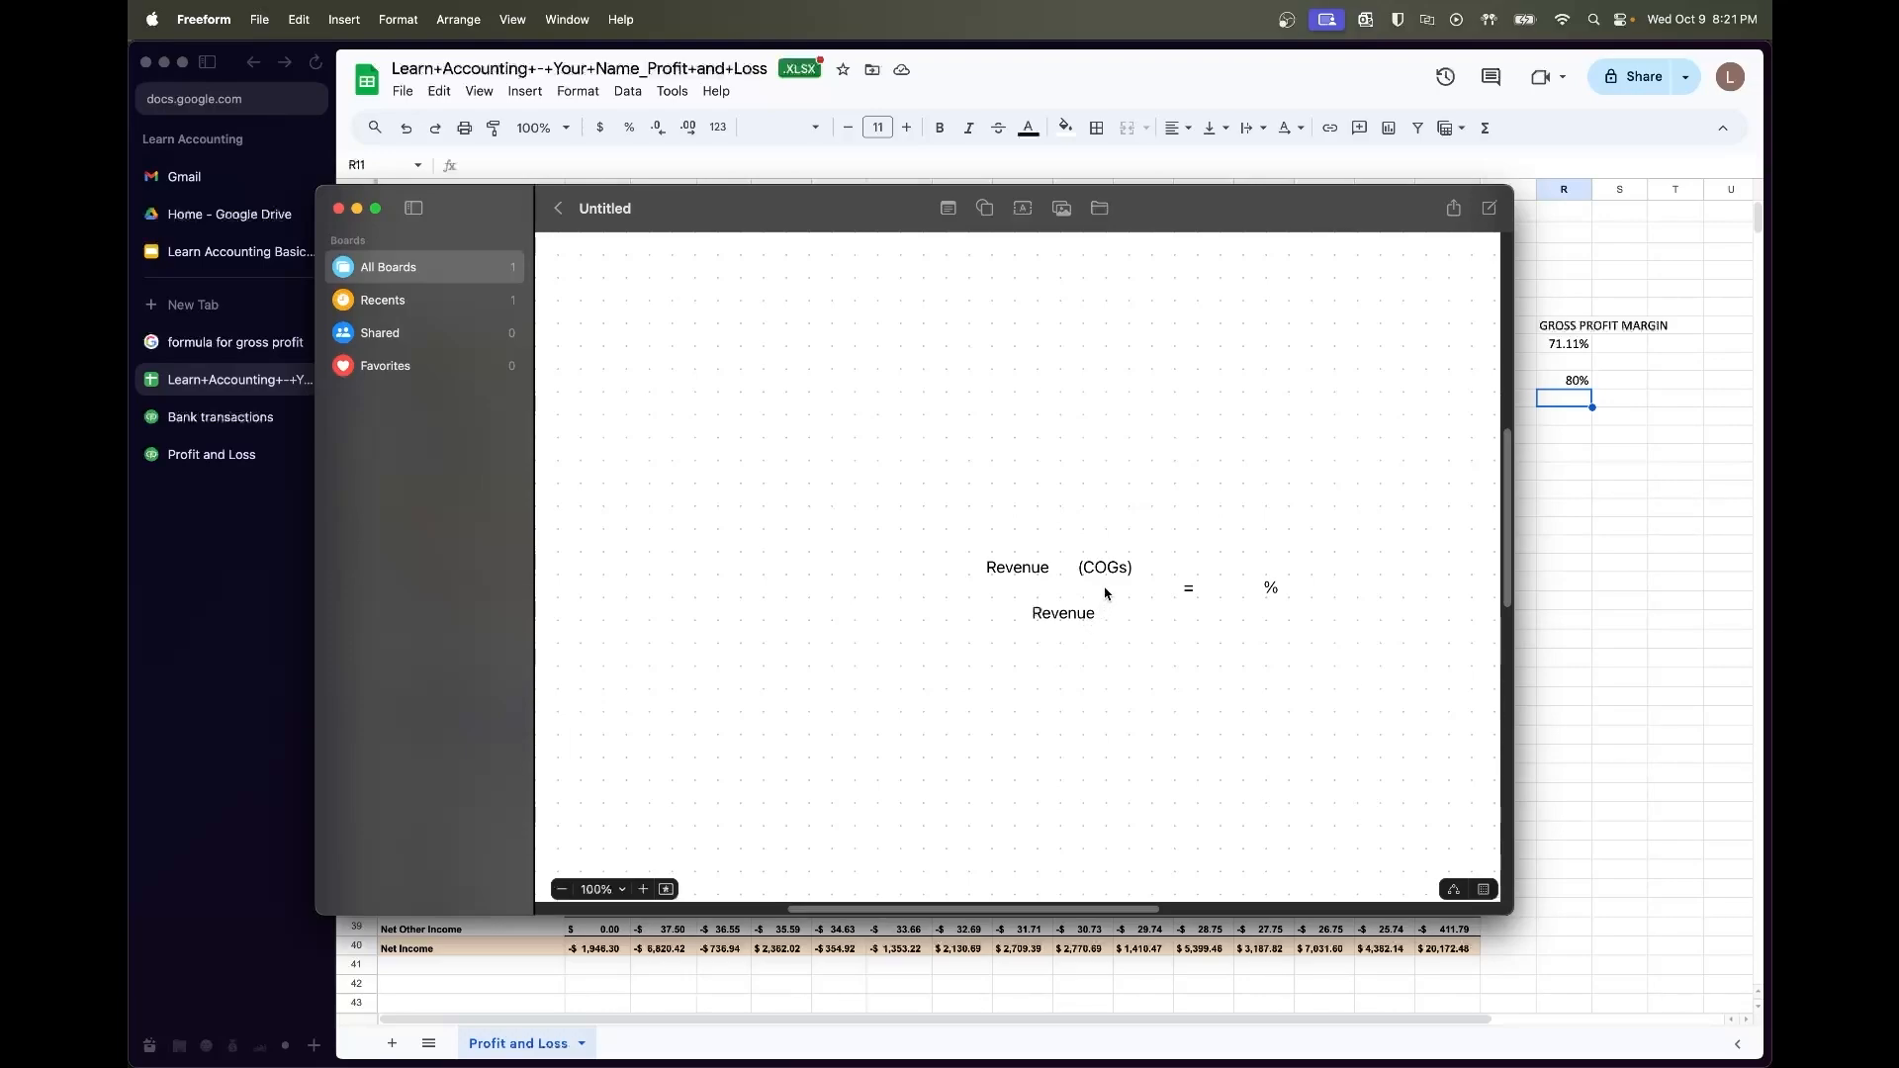
Line up Revenue, % Revenue, = and COGs in one row, removing COGs' parentheses
left_click_drag(1092, 611, 1351, 600)
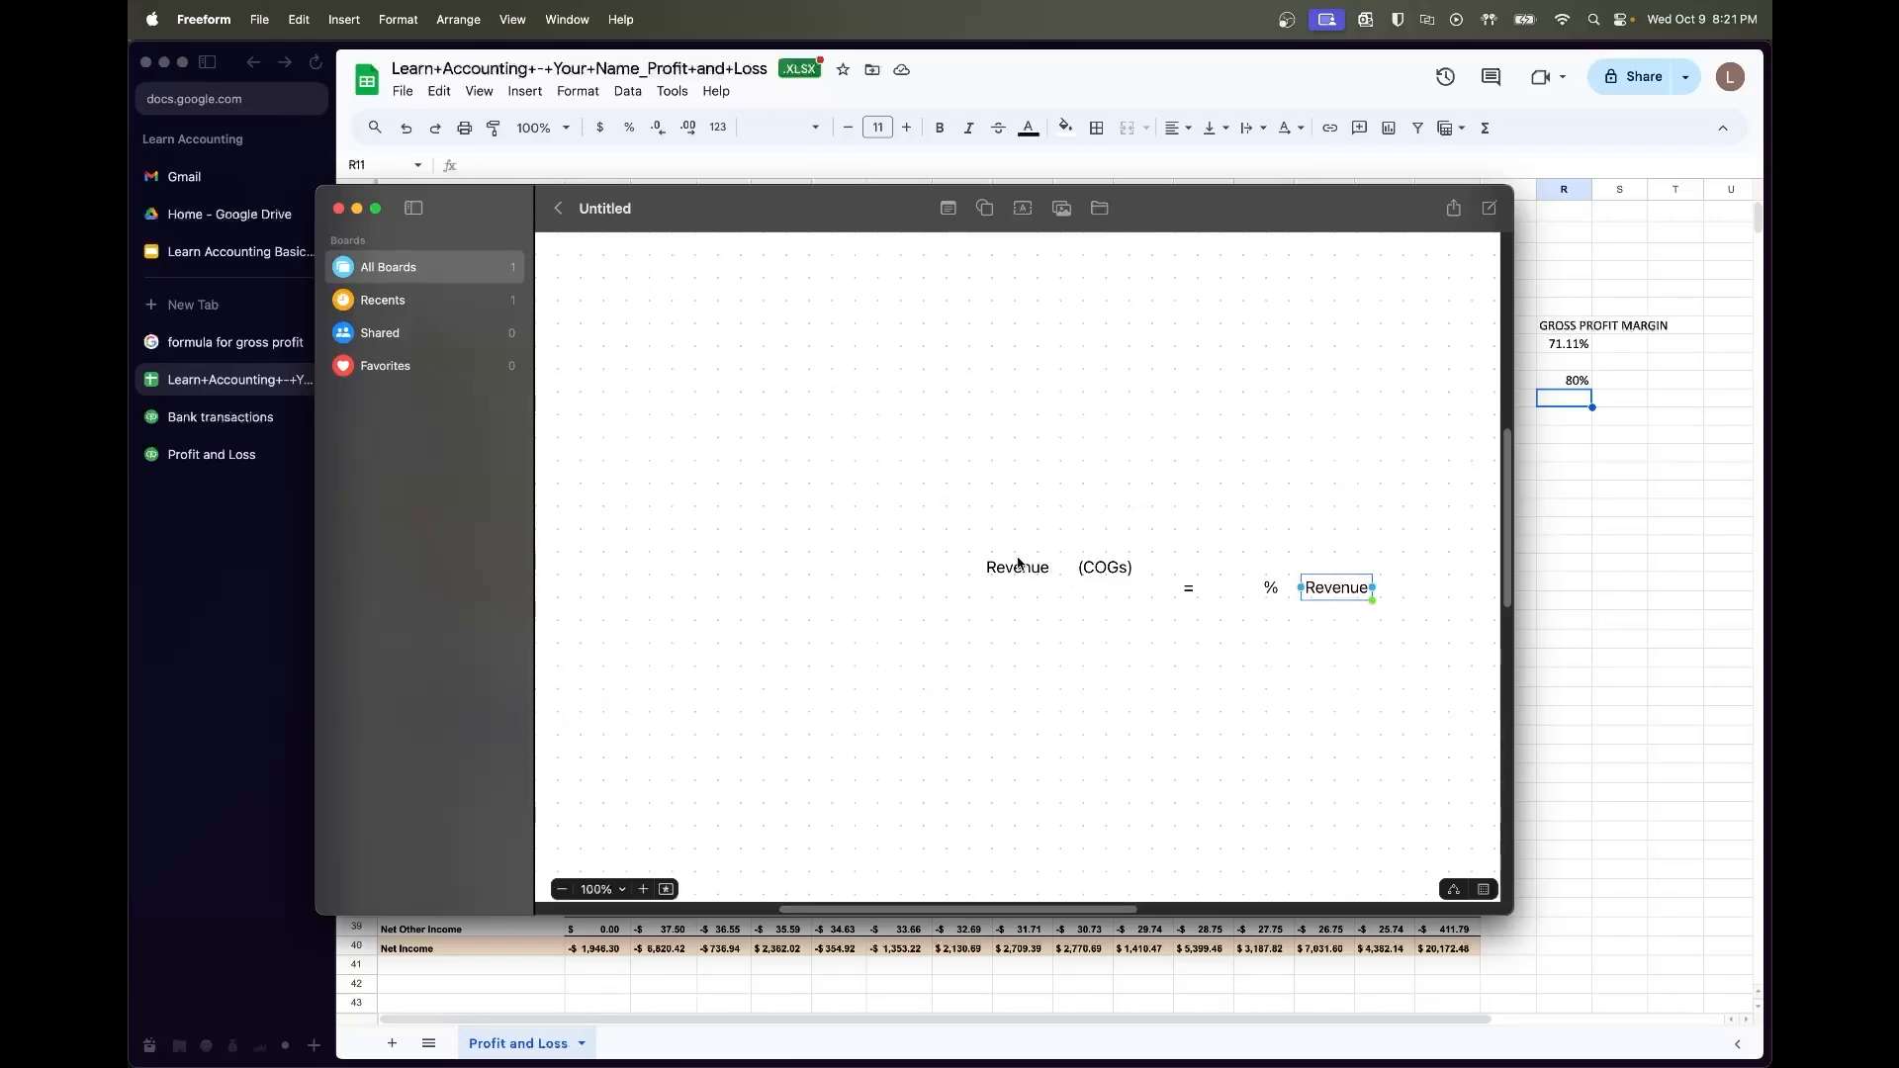
mouse_move(1017, 570)
left_mouse_down()
mouse_move(1305, 687)
mouse_move(1437, 622)
mouse_move(1440, 590)
mouse_move(1424, 608)
mouse_move(1009, 636)
mouse_move(990, 587)
left_mouse_up()
left_click_drag(1118, 573, 1417, 598)
double_click(1417, 595)
left_click(1430, 592)
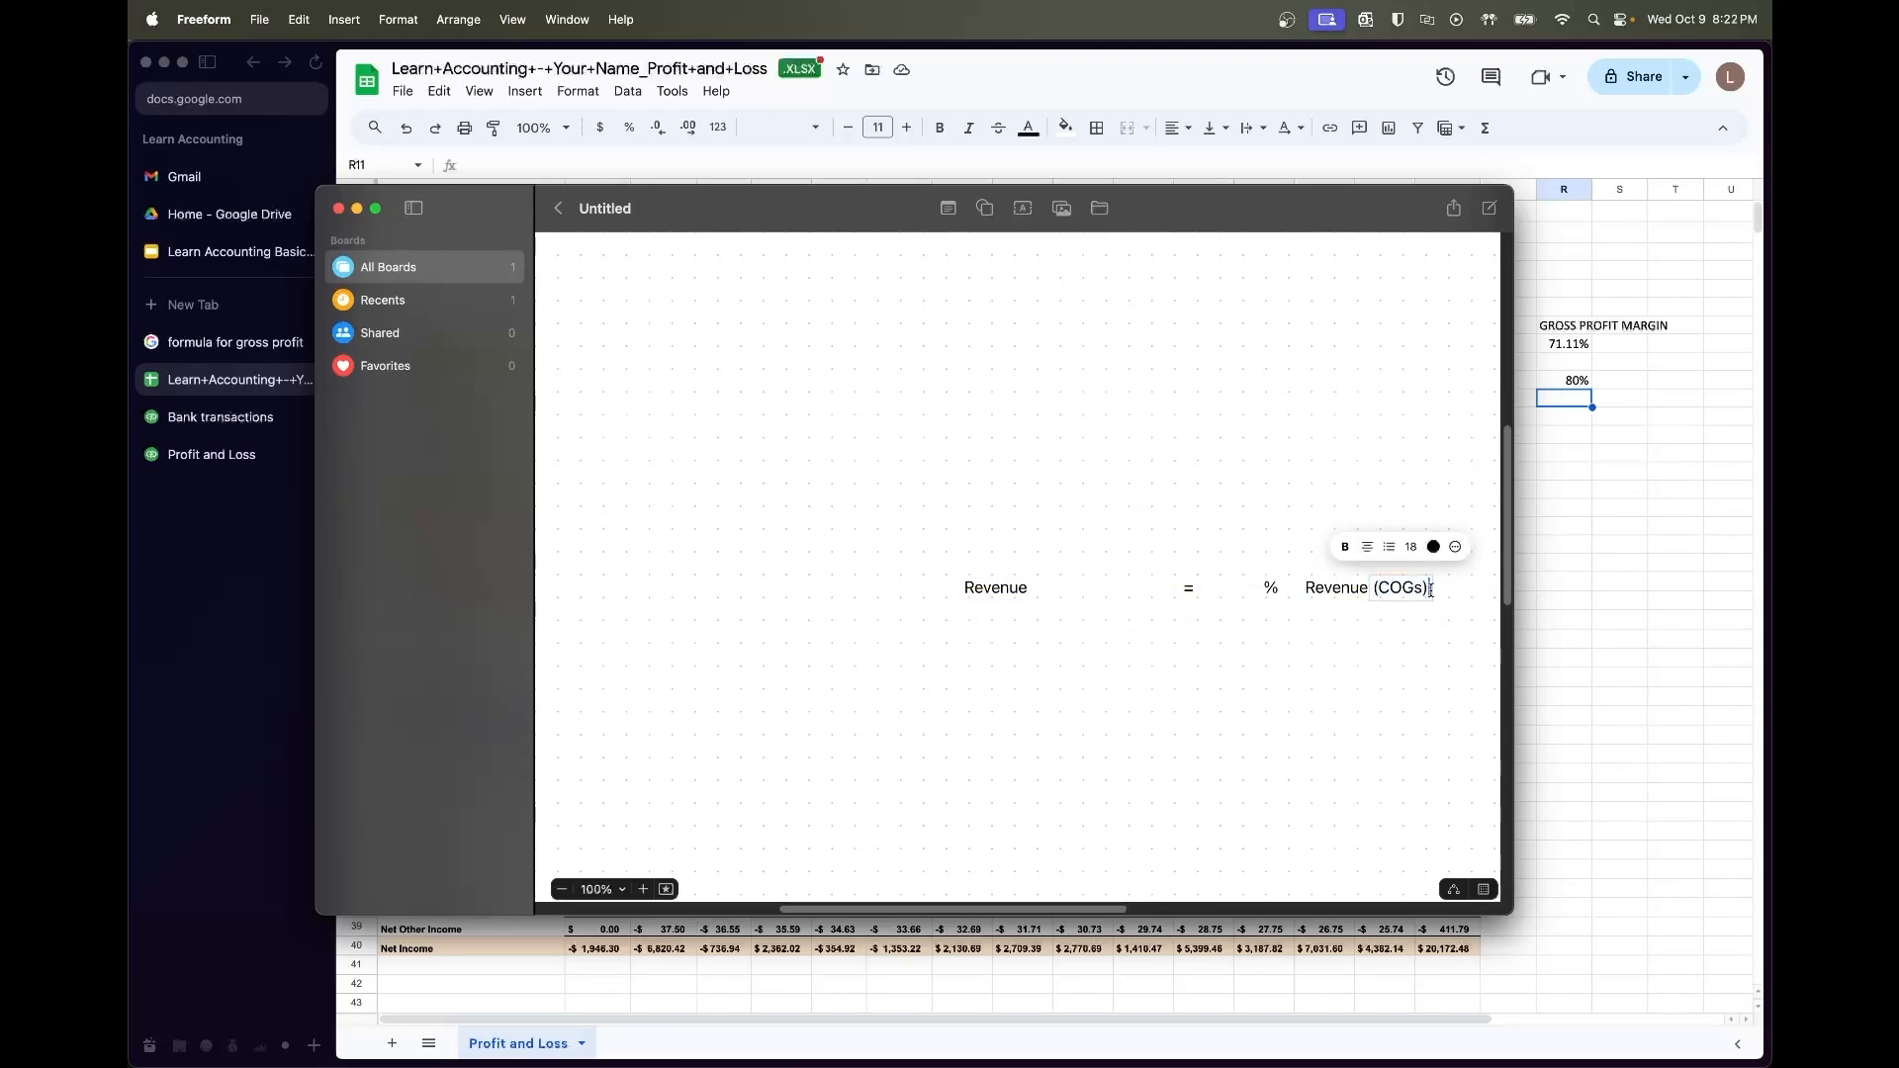
key("BackSpace")
key("BackSpace")
left_click(1419, 605)
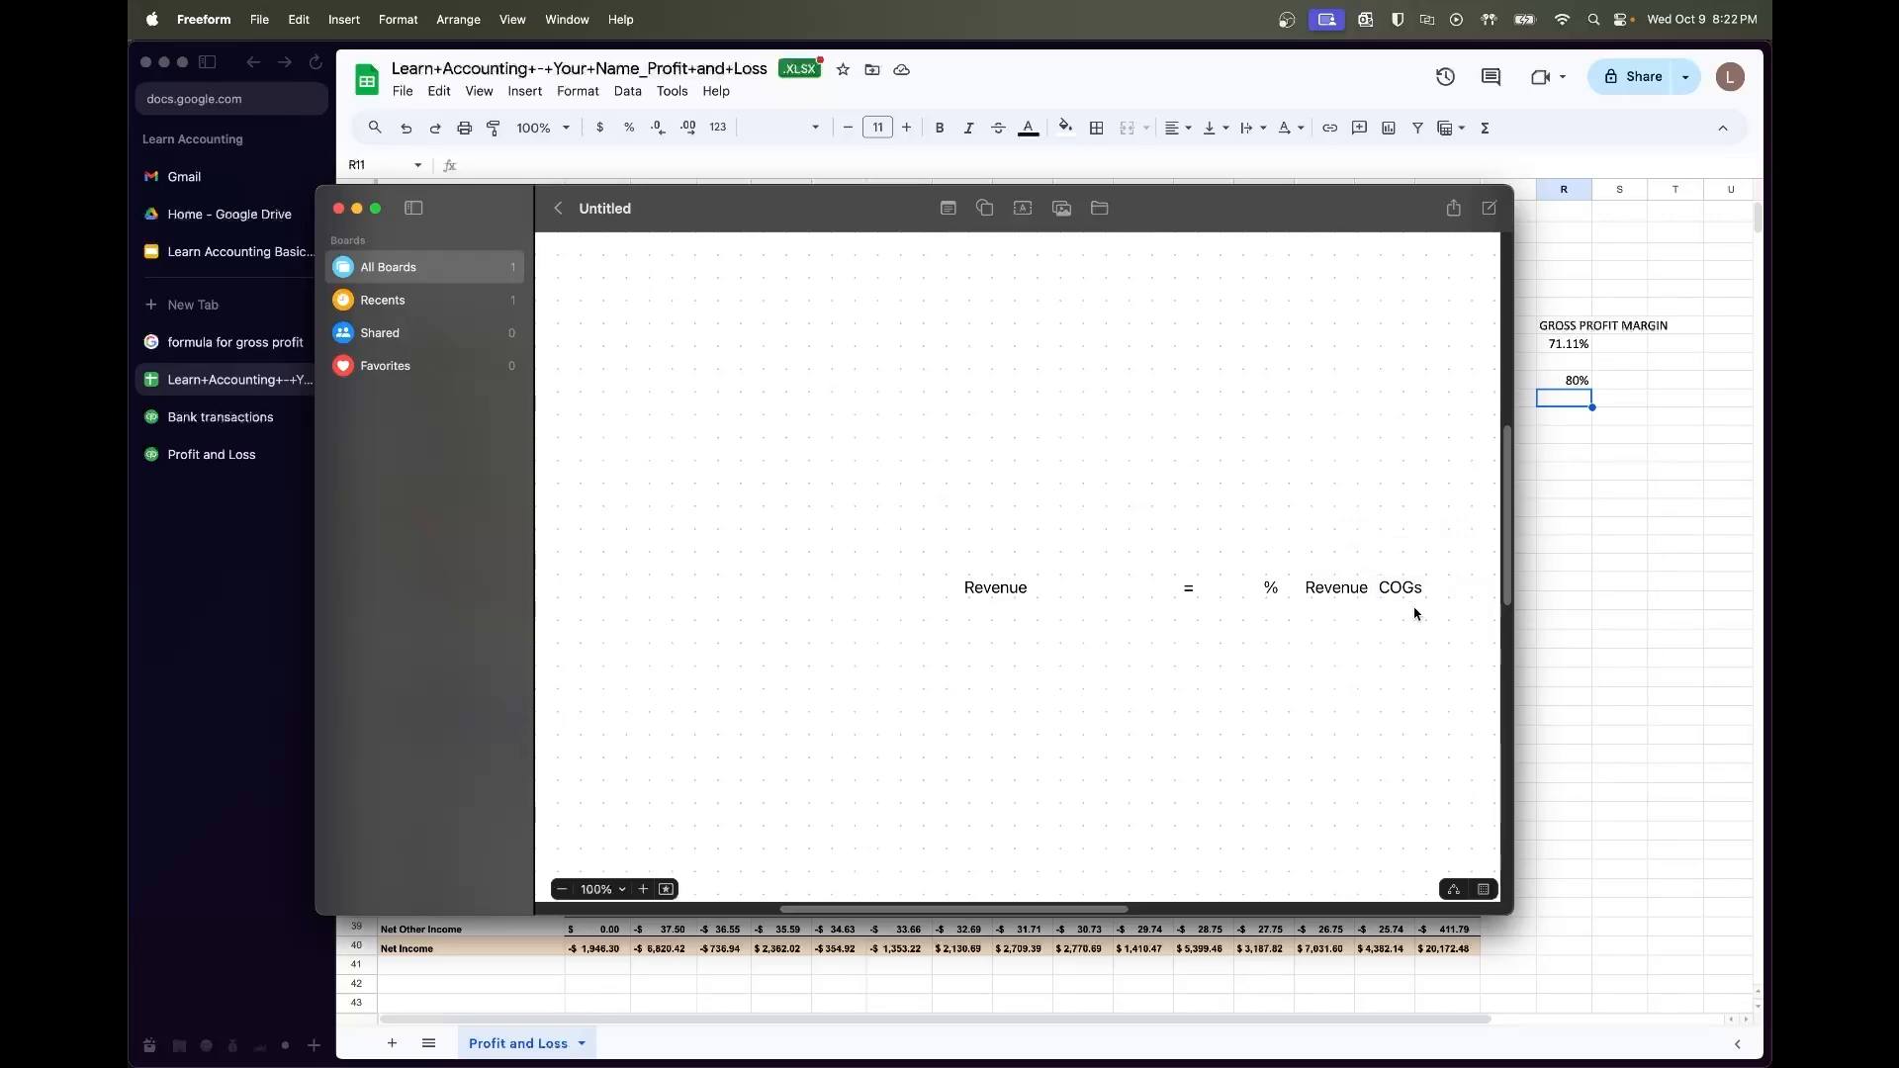
left_click(1343, 594)
left_click_drag(1070, 593, 1110, 593)
left_click_drag(1271, 590, 989, 592)
Insert a minus sign after Revenue and change % to %* in the equation
left_click(1092, 616)
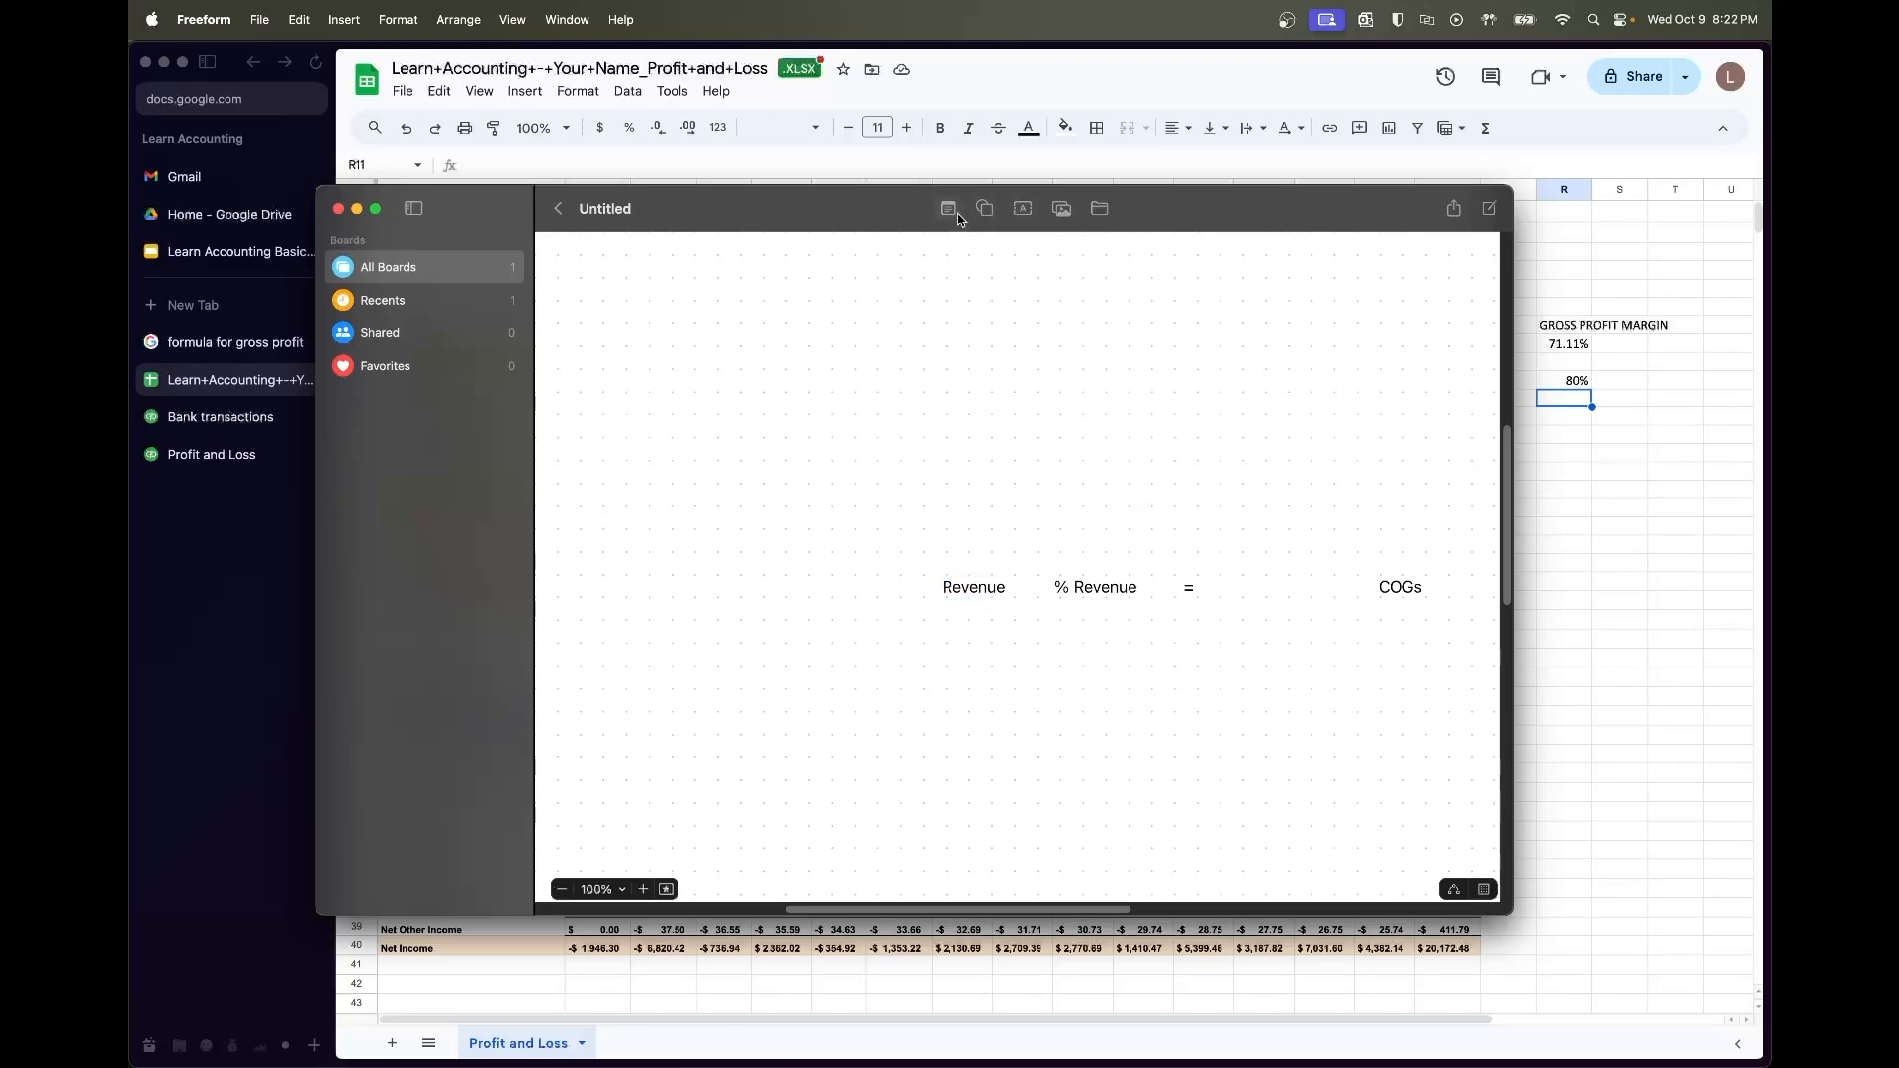
left_click(1023, 208)
type("-")
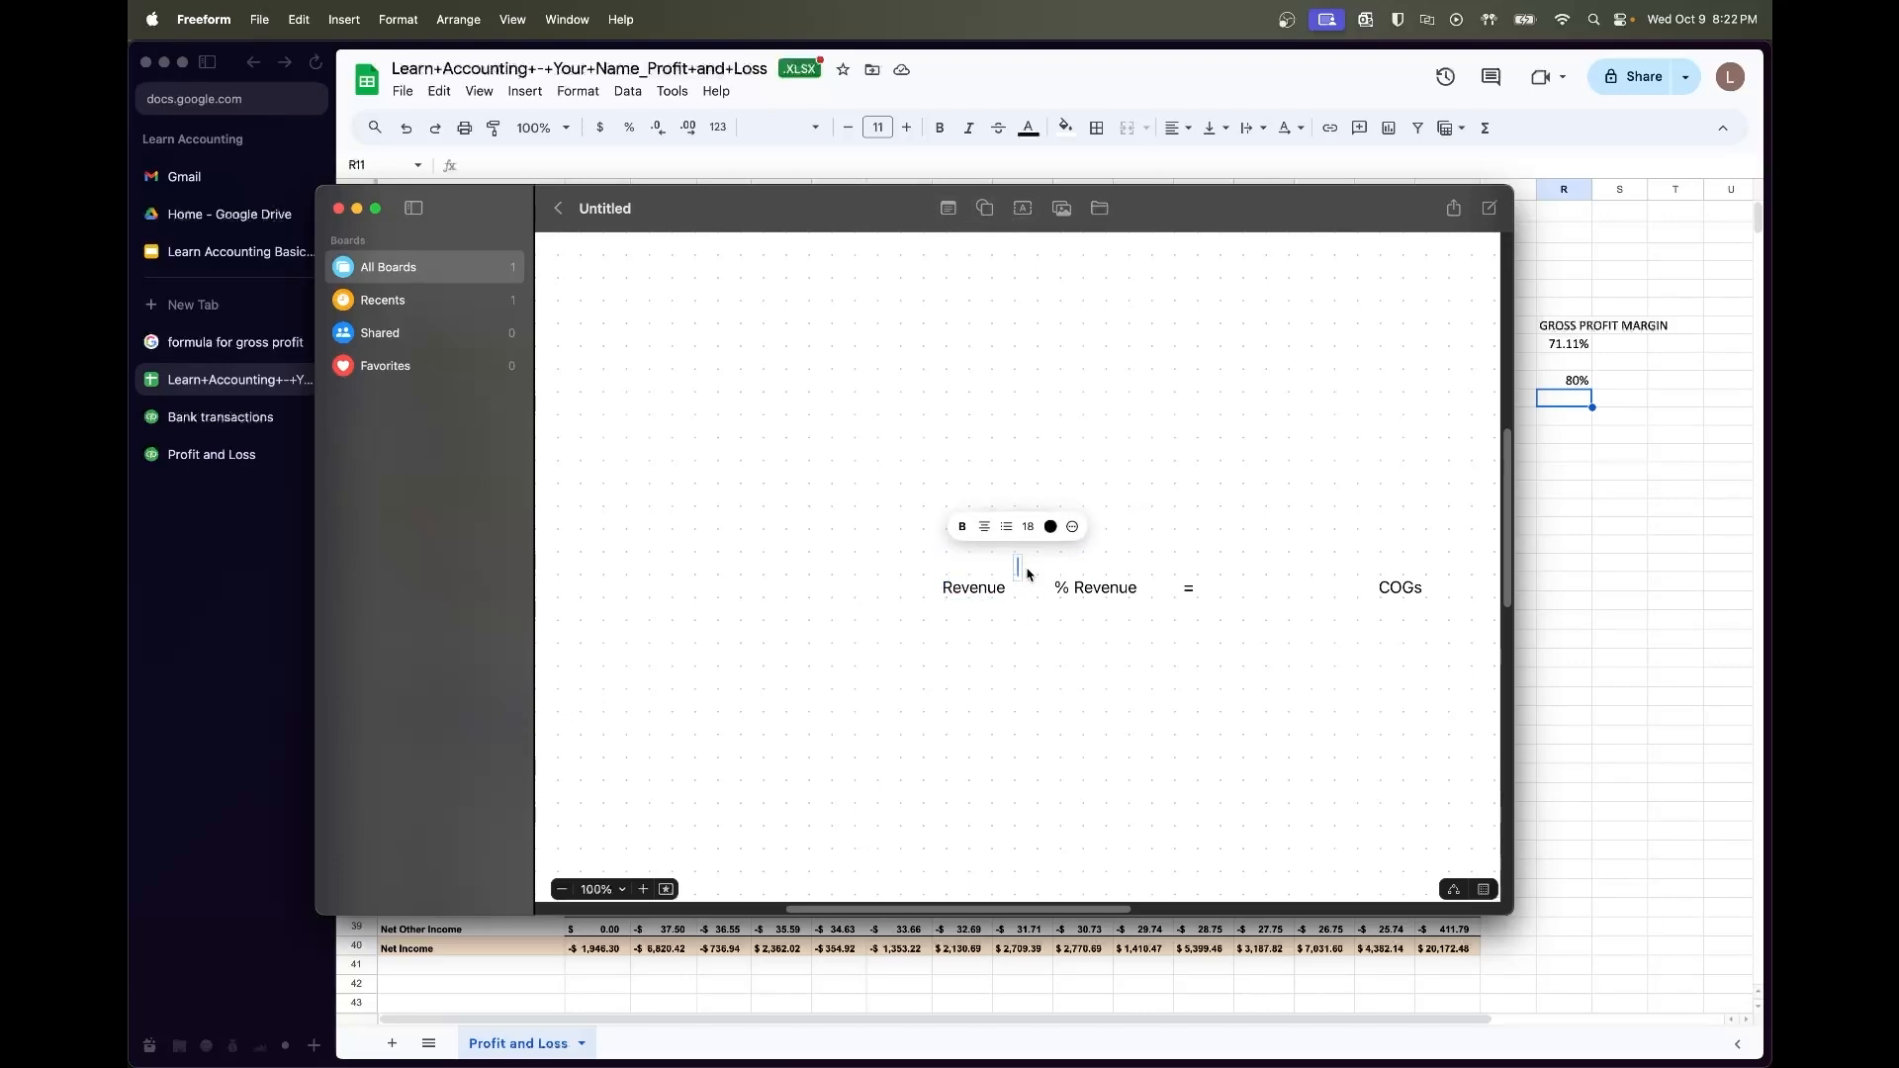
left_click(1079, 566)
left_click_drag(1018, 567, 1025, 588)
left_click(1076, 589)
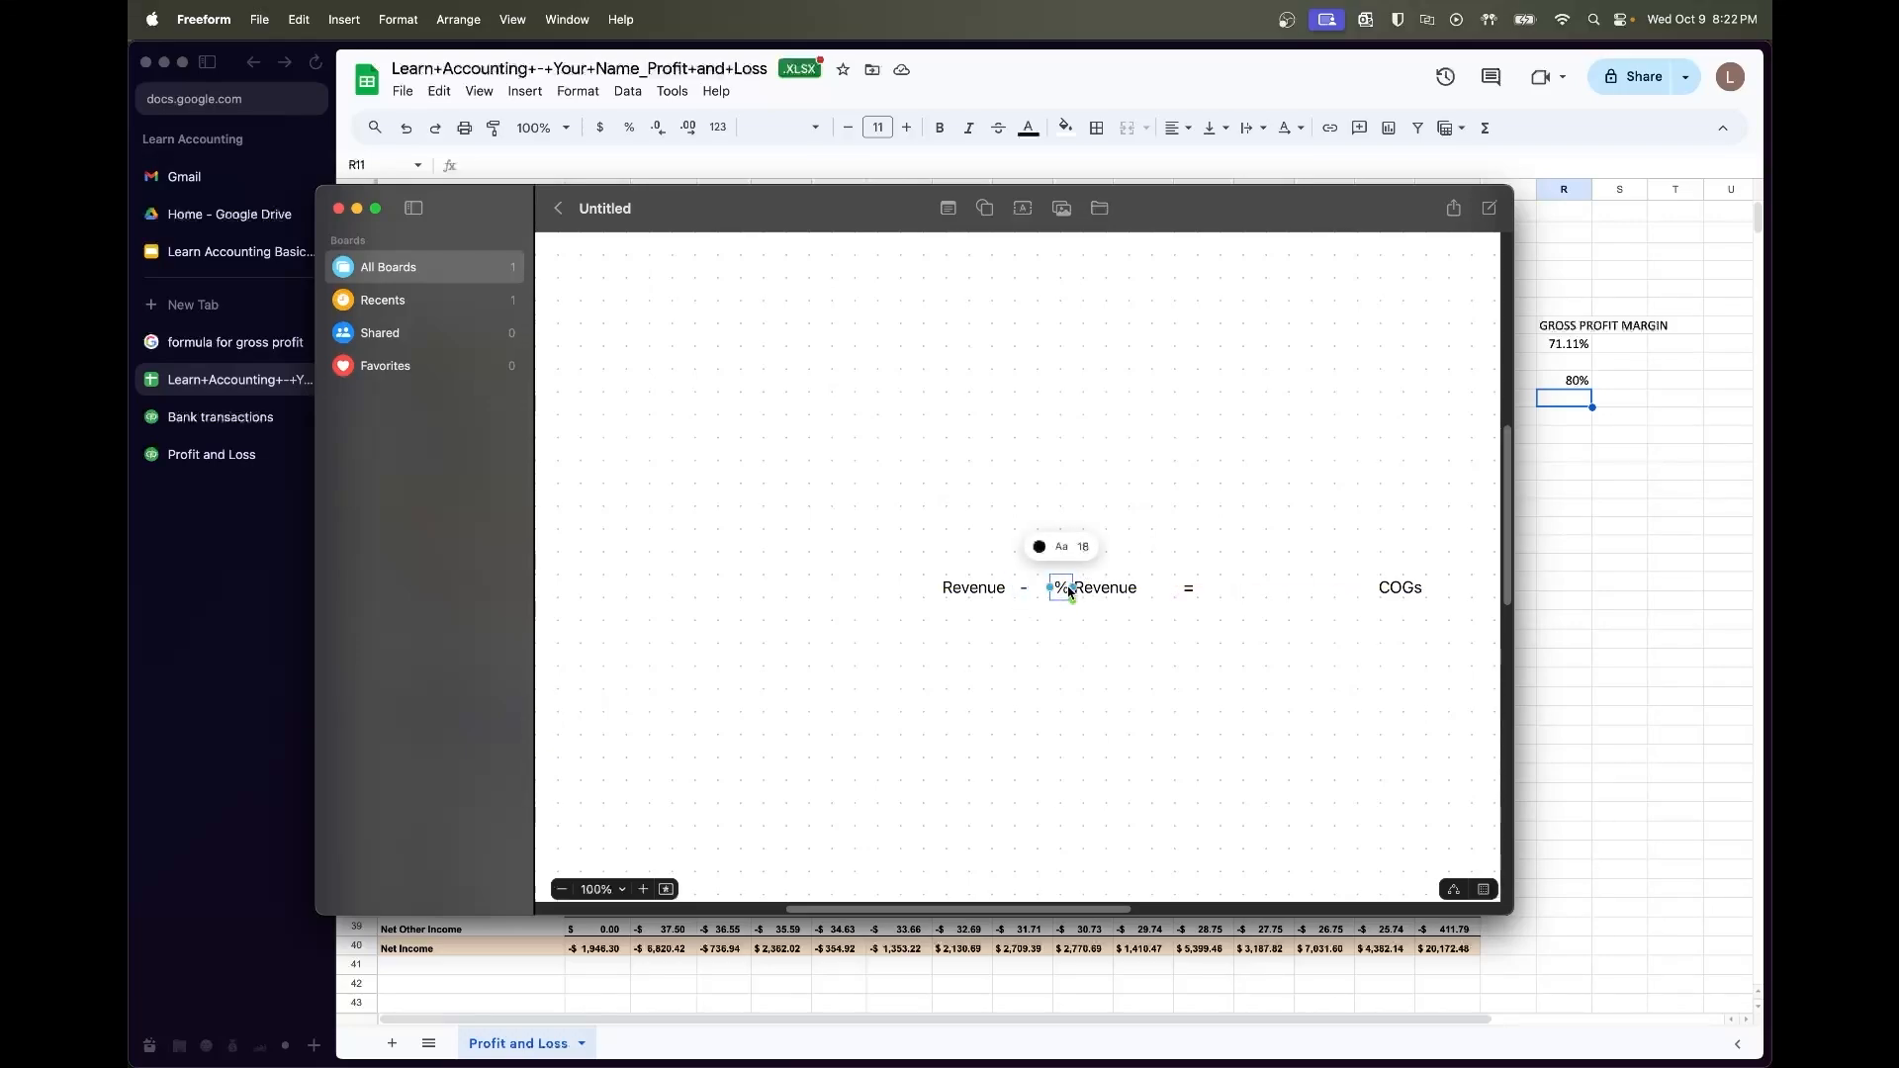
left_click(1066, 588)
type("*")
left_click(1086, 687)
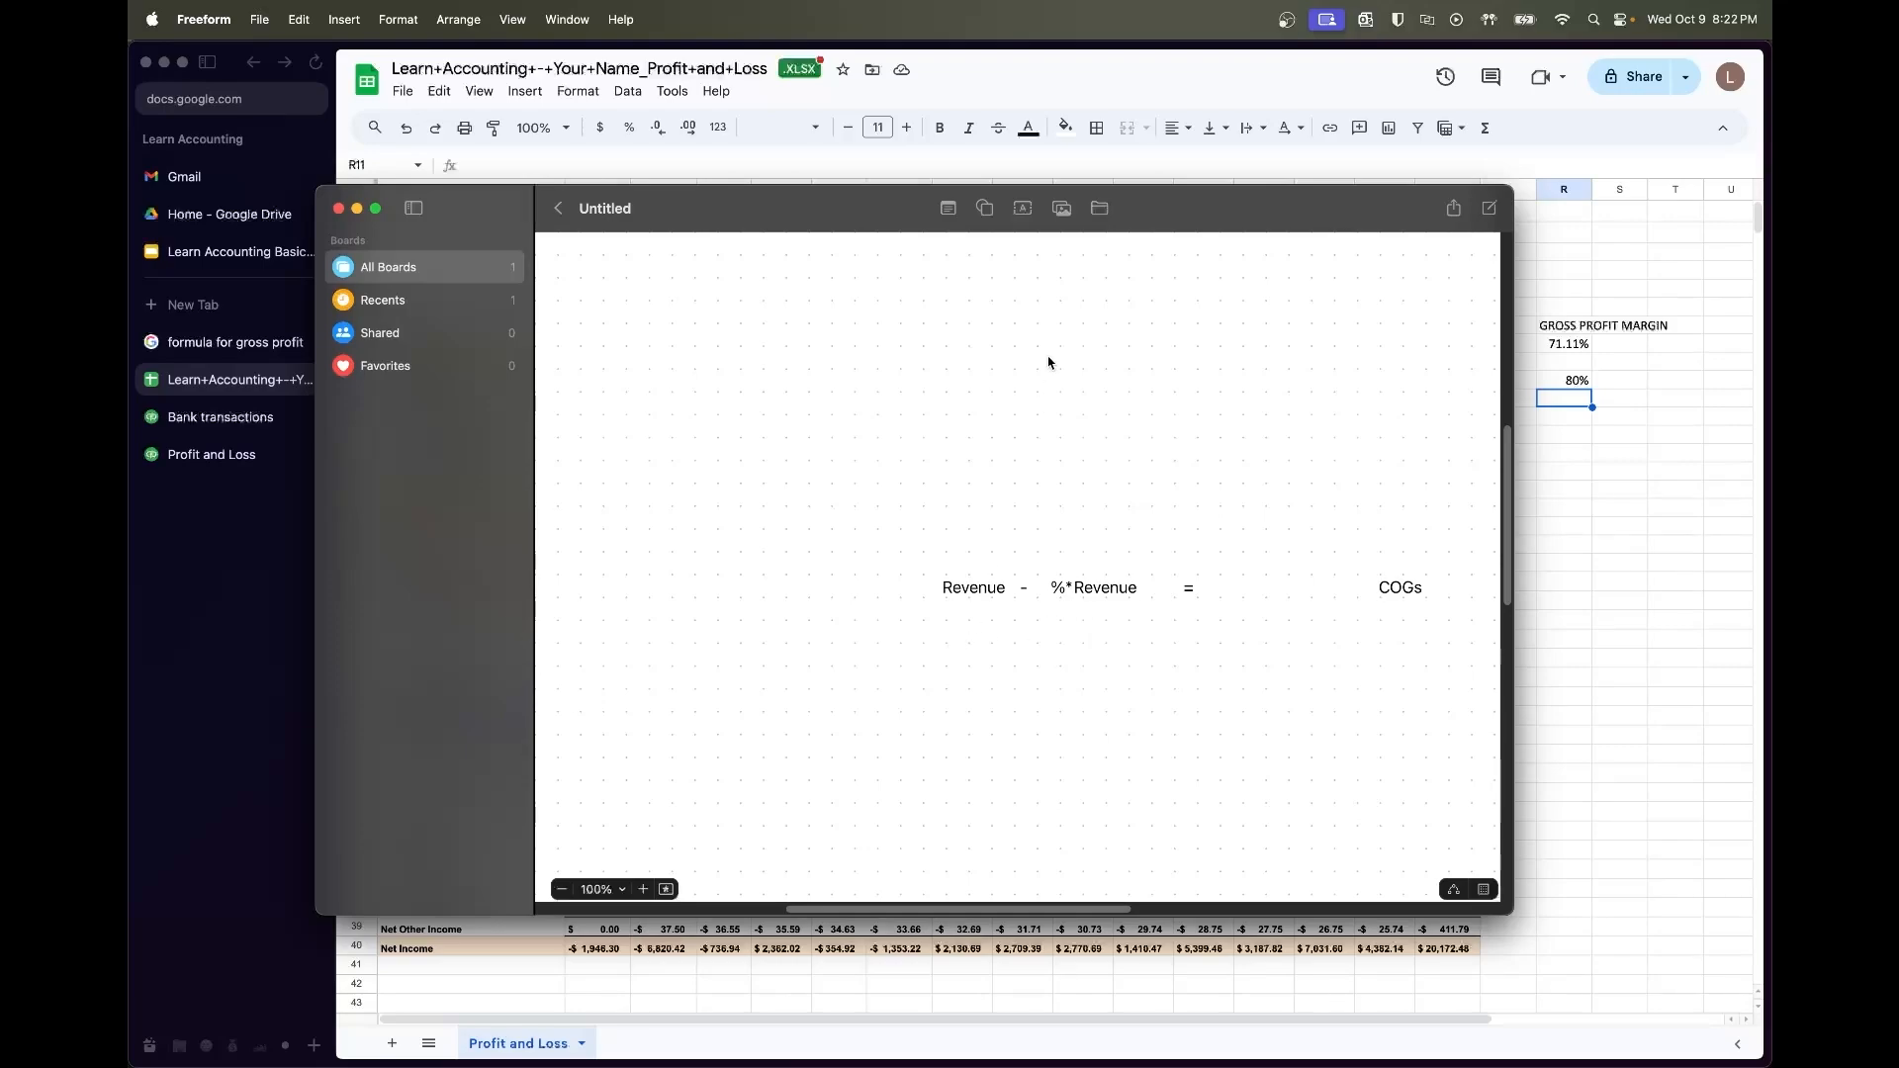
Write 'Revenue(1-%) = COGs' and 'Revenue = COGS/(1-%)' below, then return to the spreadsheet
left_click(1023, 207)
left_click_drag(1015, 576, 1024, 641)
type("Re")
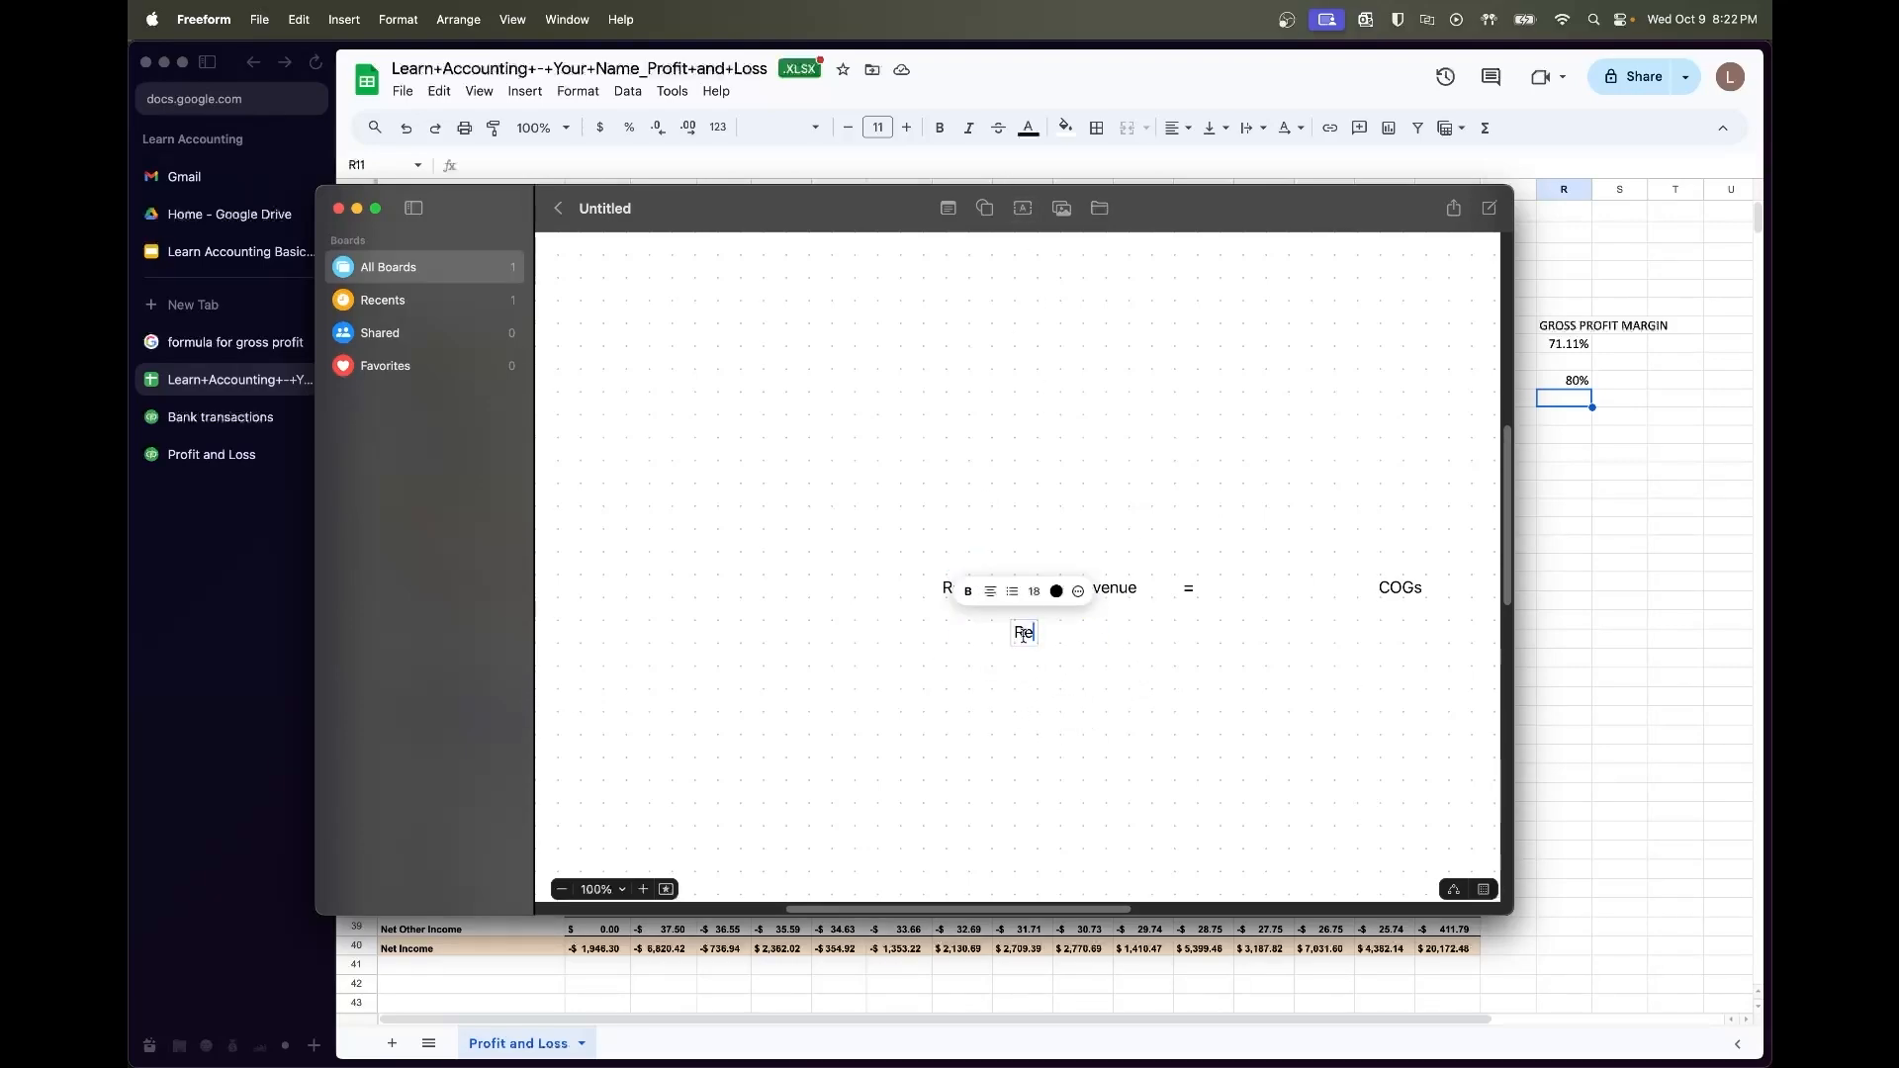
type("venue(1-%)")
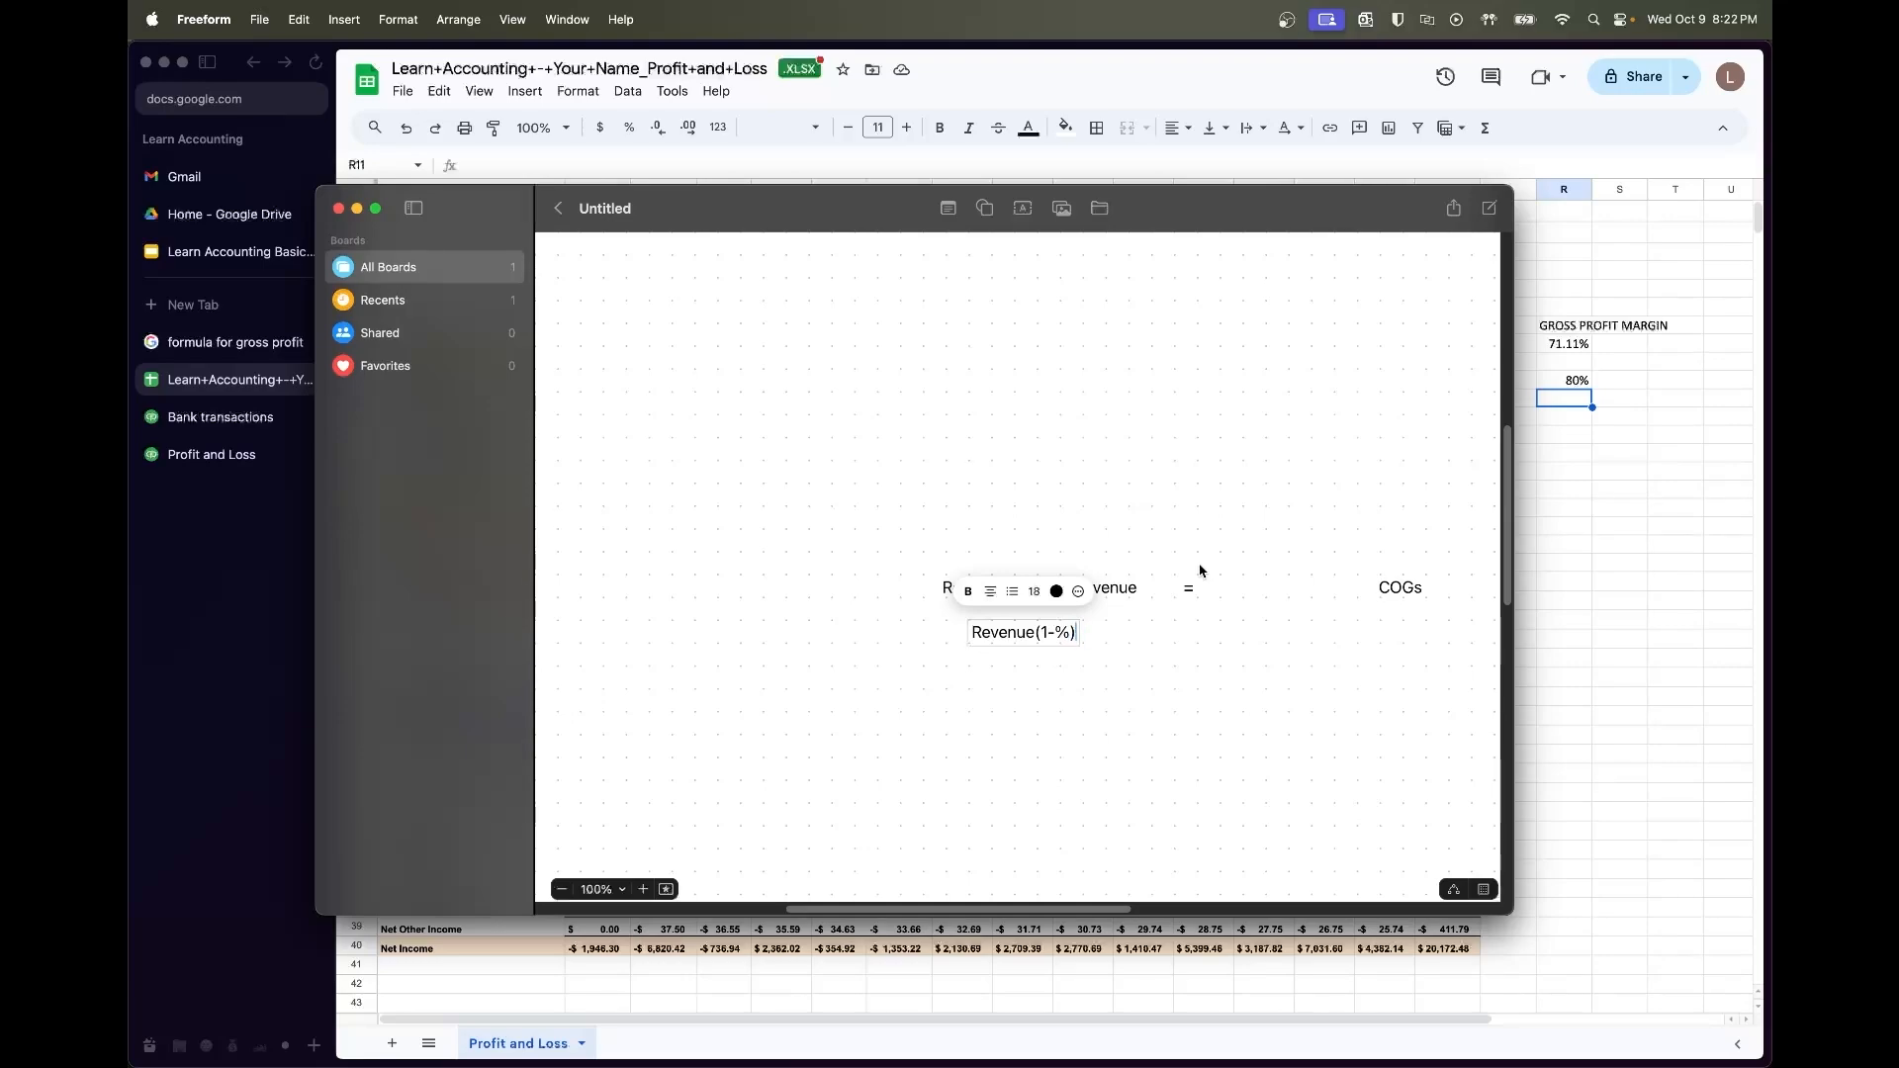
type(" = COGs")
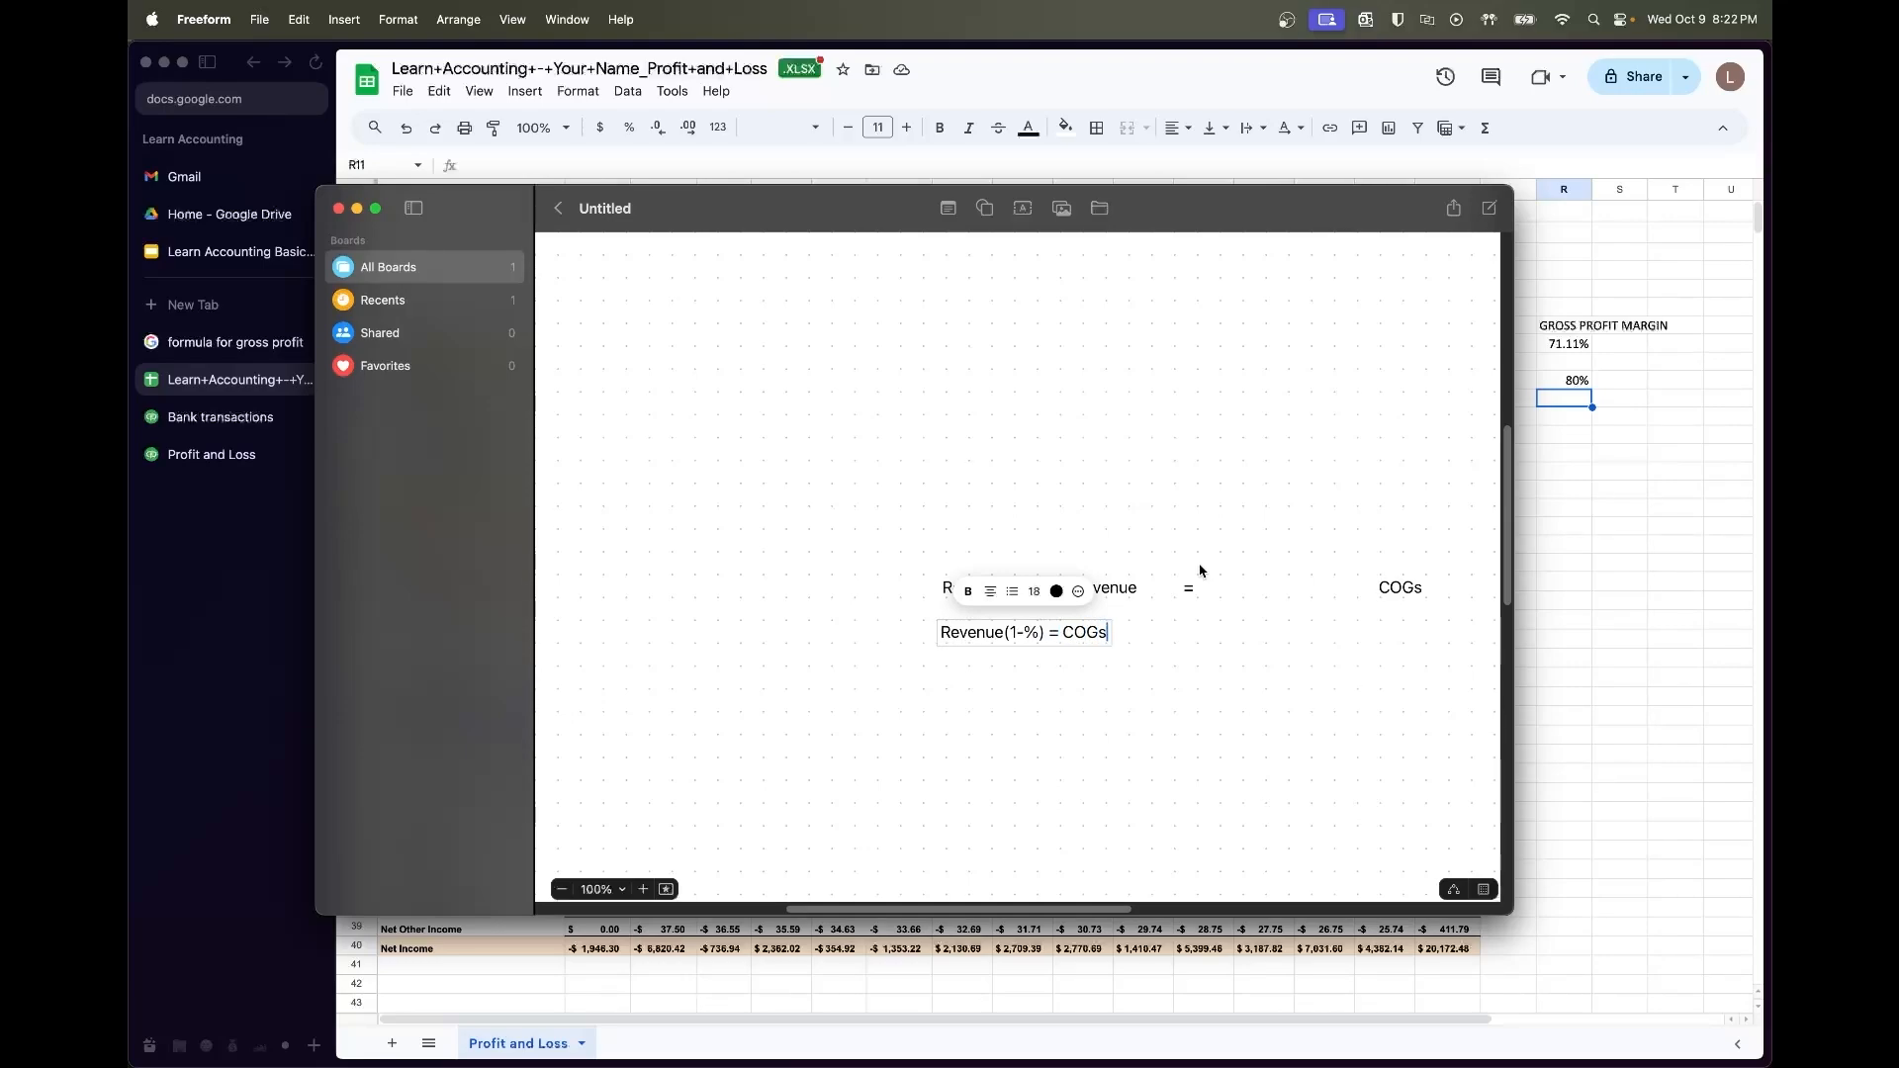
key("Return")
type("R")
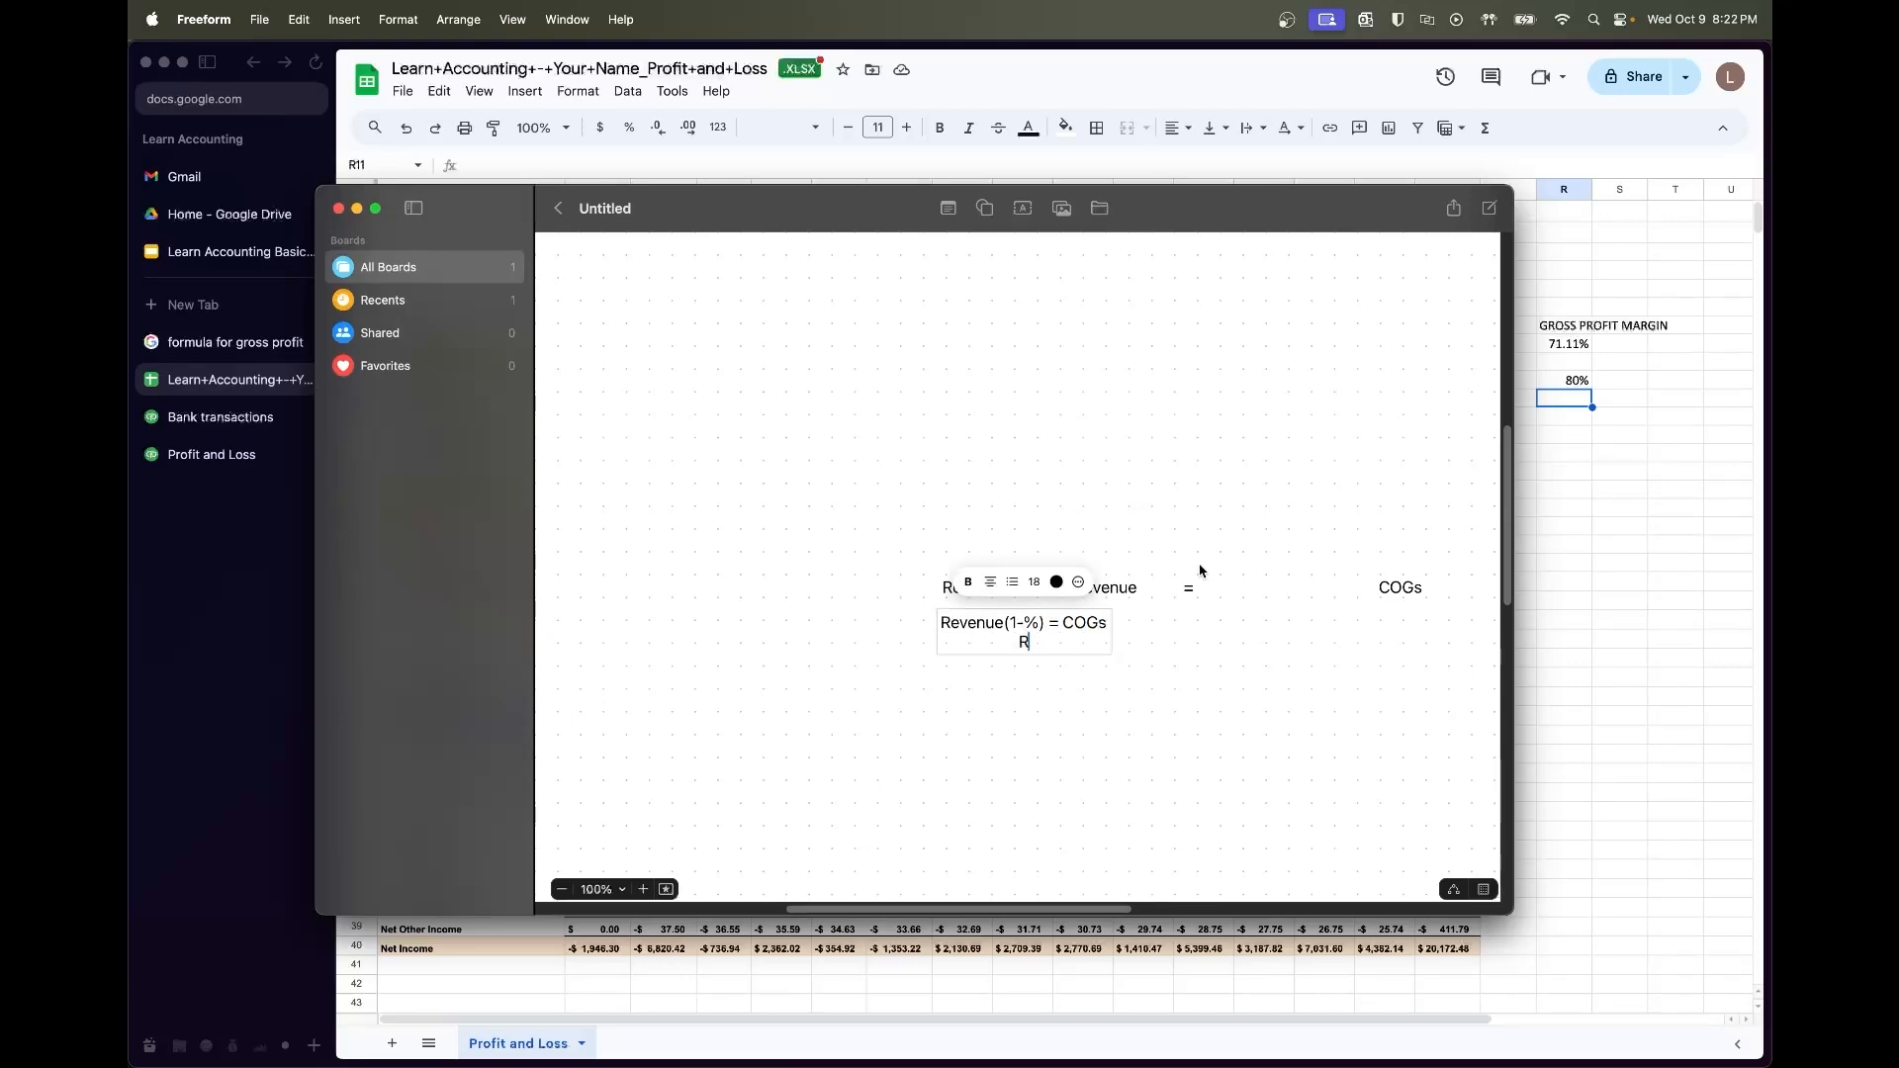
type("evenue = COGS/(1-%)")
left_click(1171, 670)
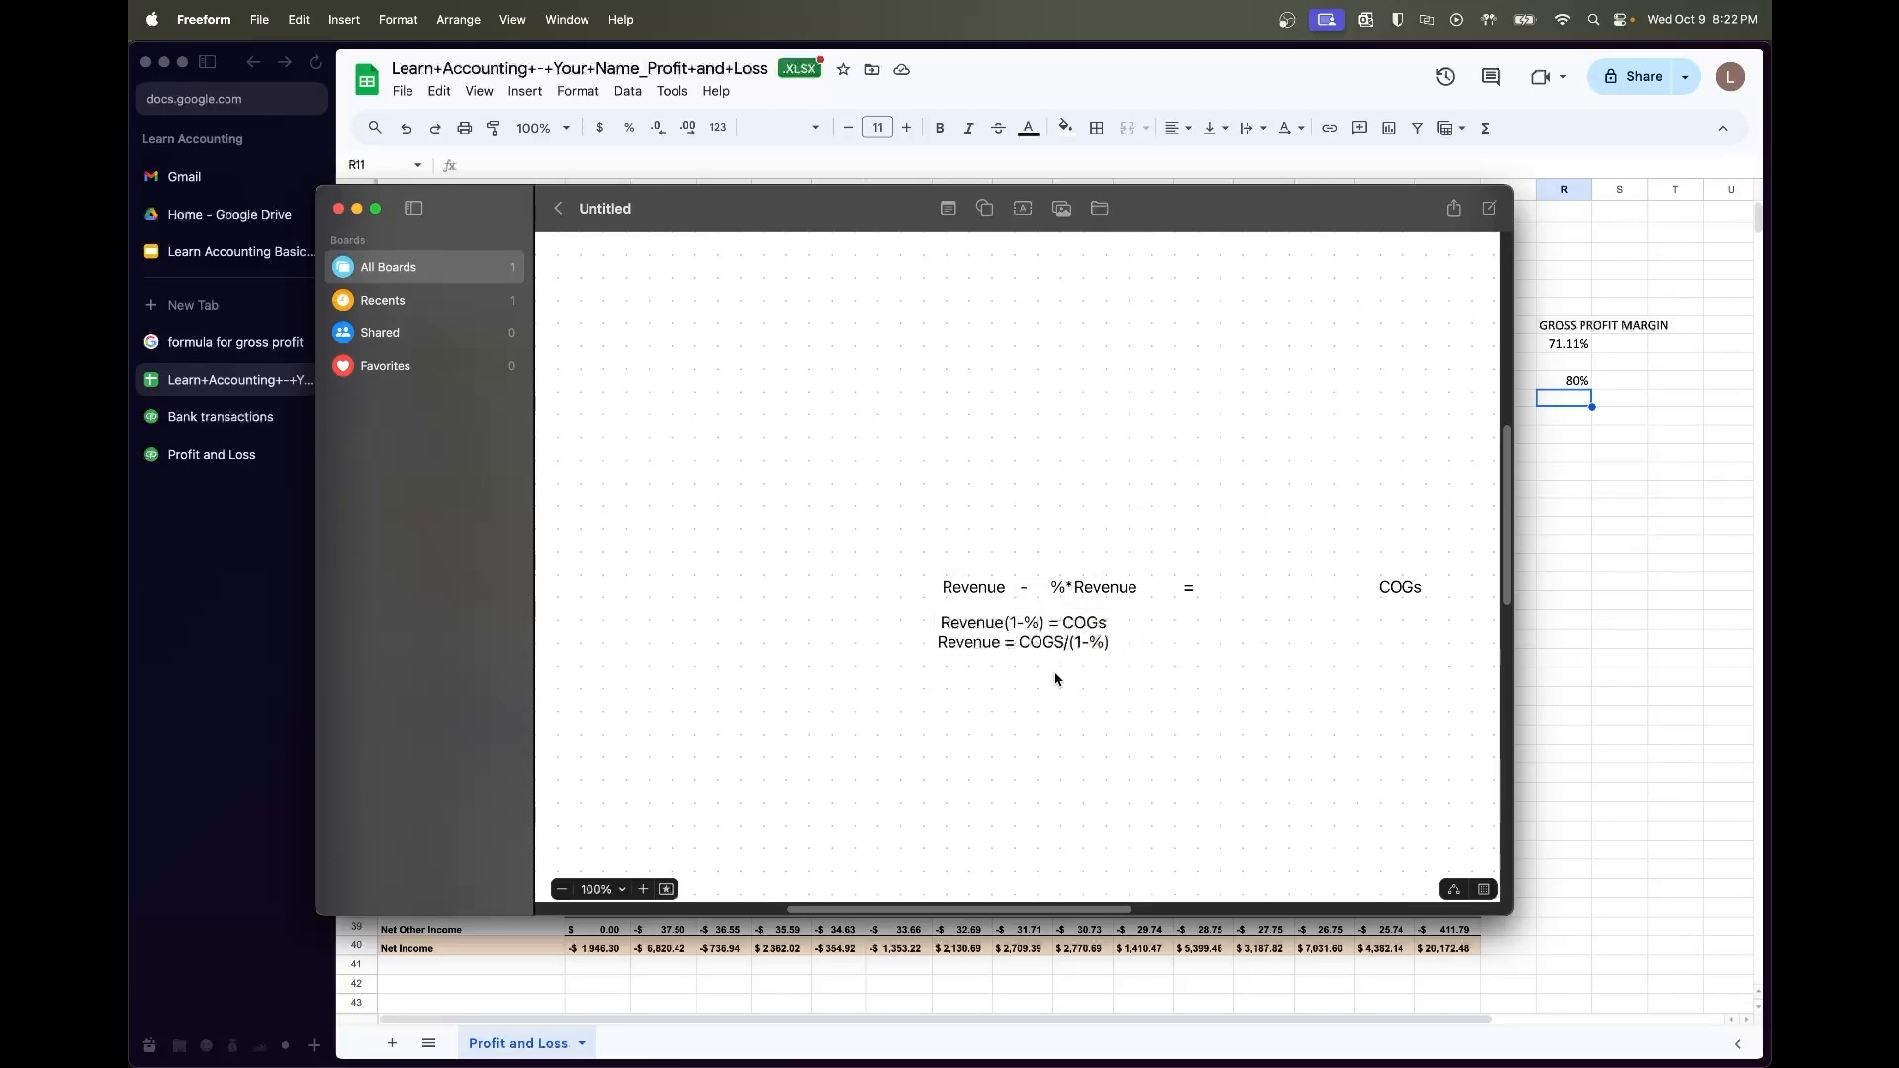
left_click(1560, 469)
Enter =P17/(1-R10) in R11, format it as currency ($231,919.10), and autofit column R
type("=")
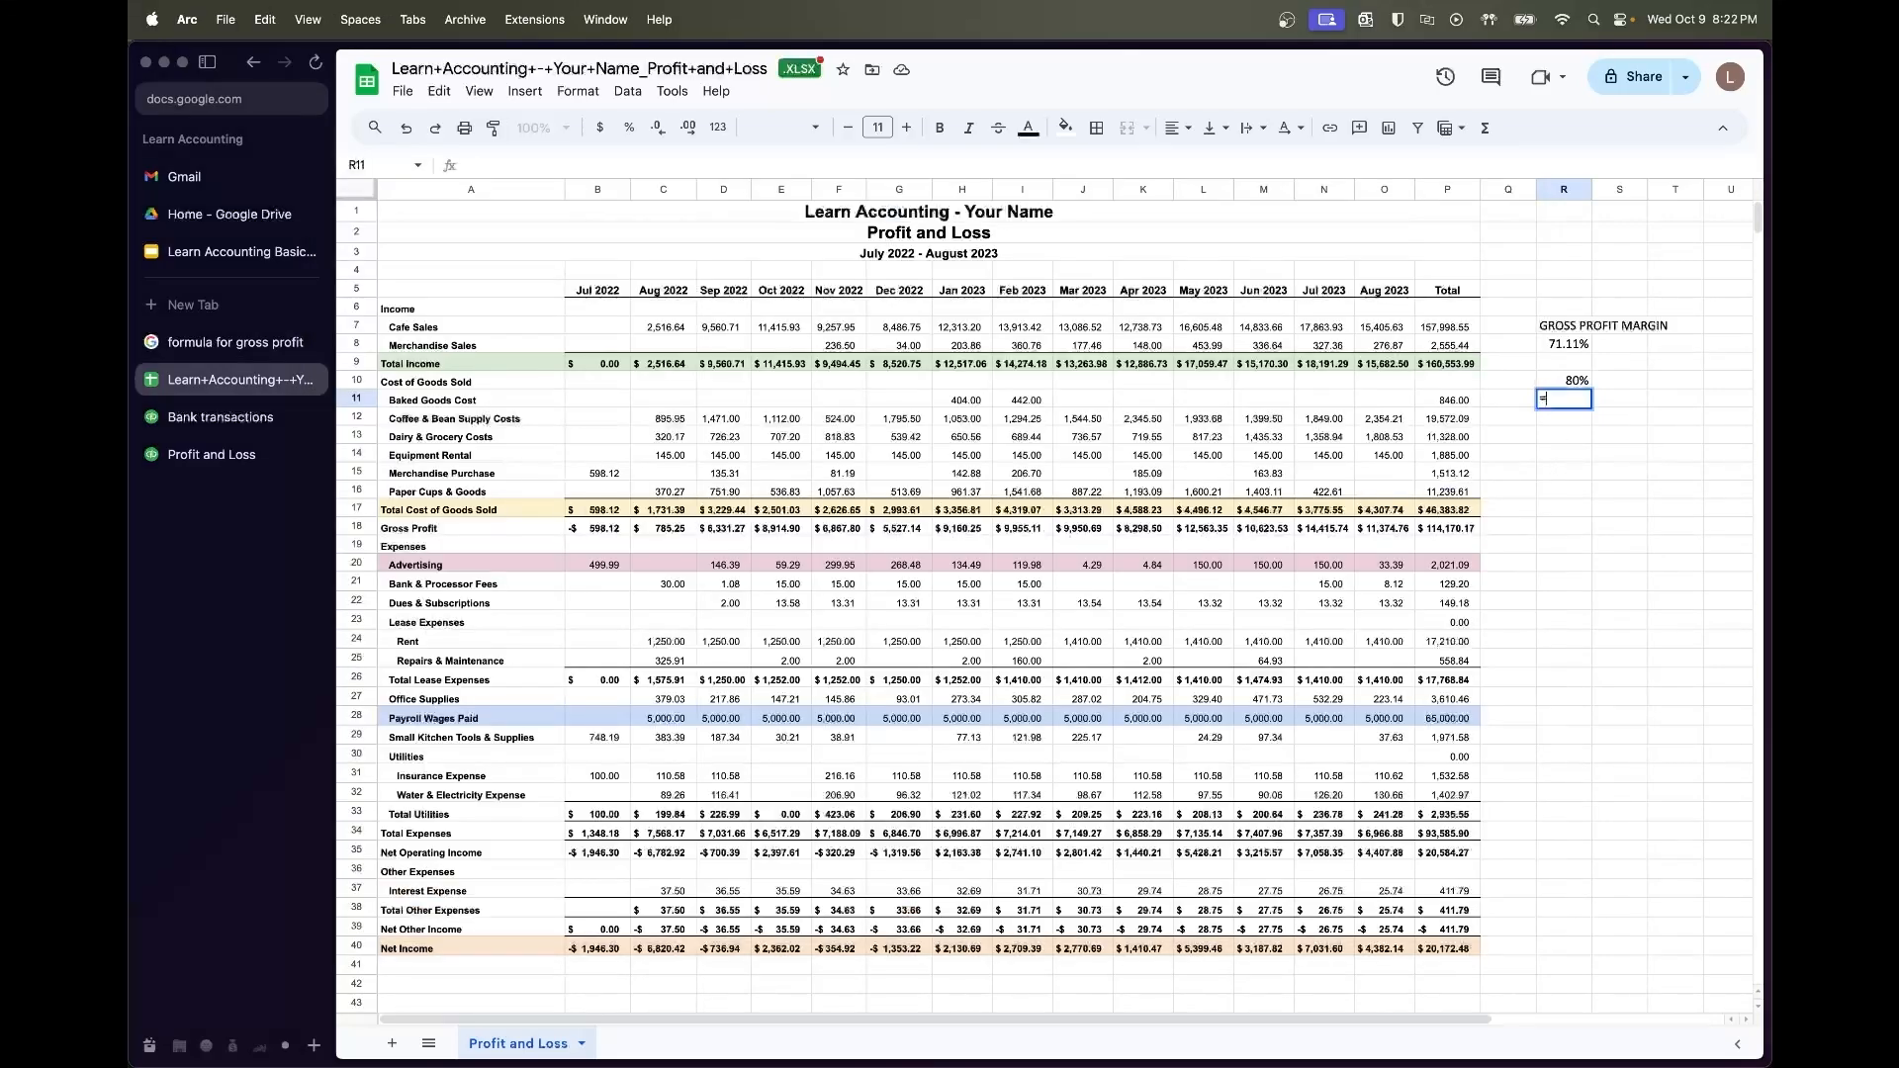
left_click(1451, 509)
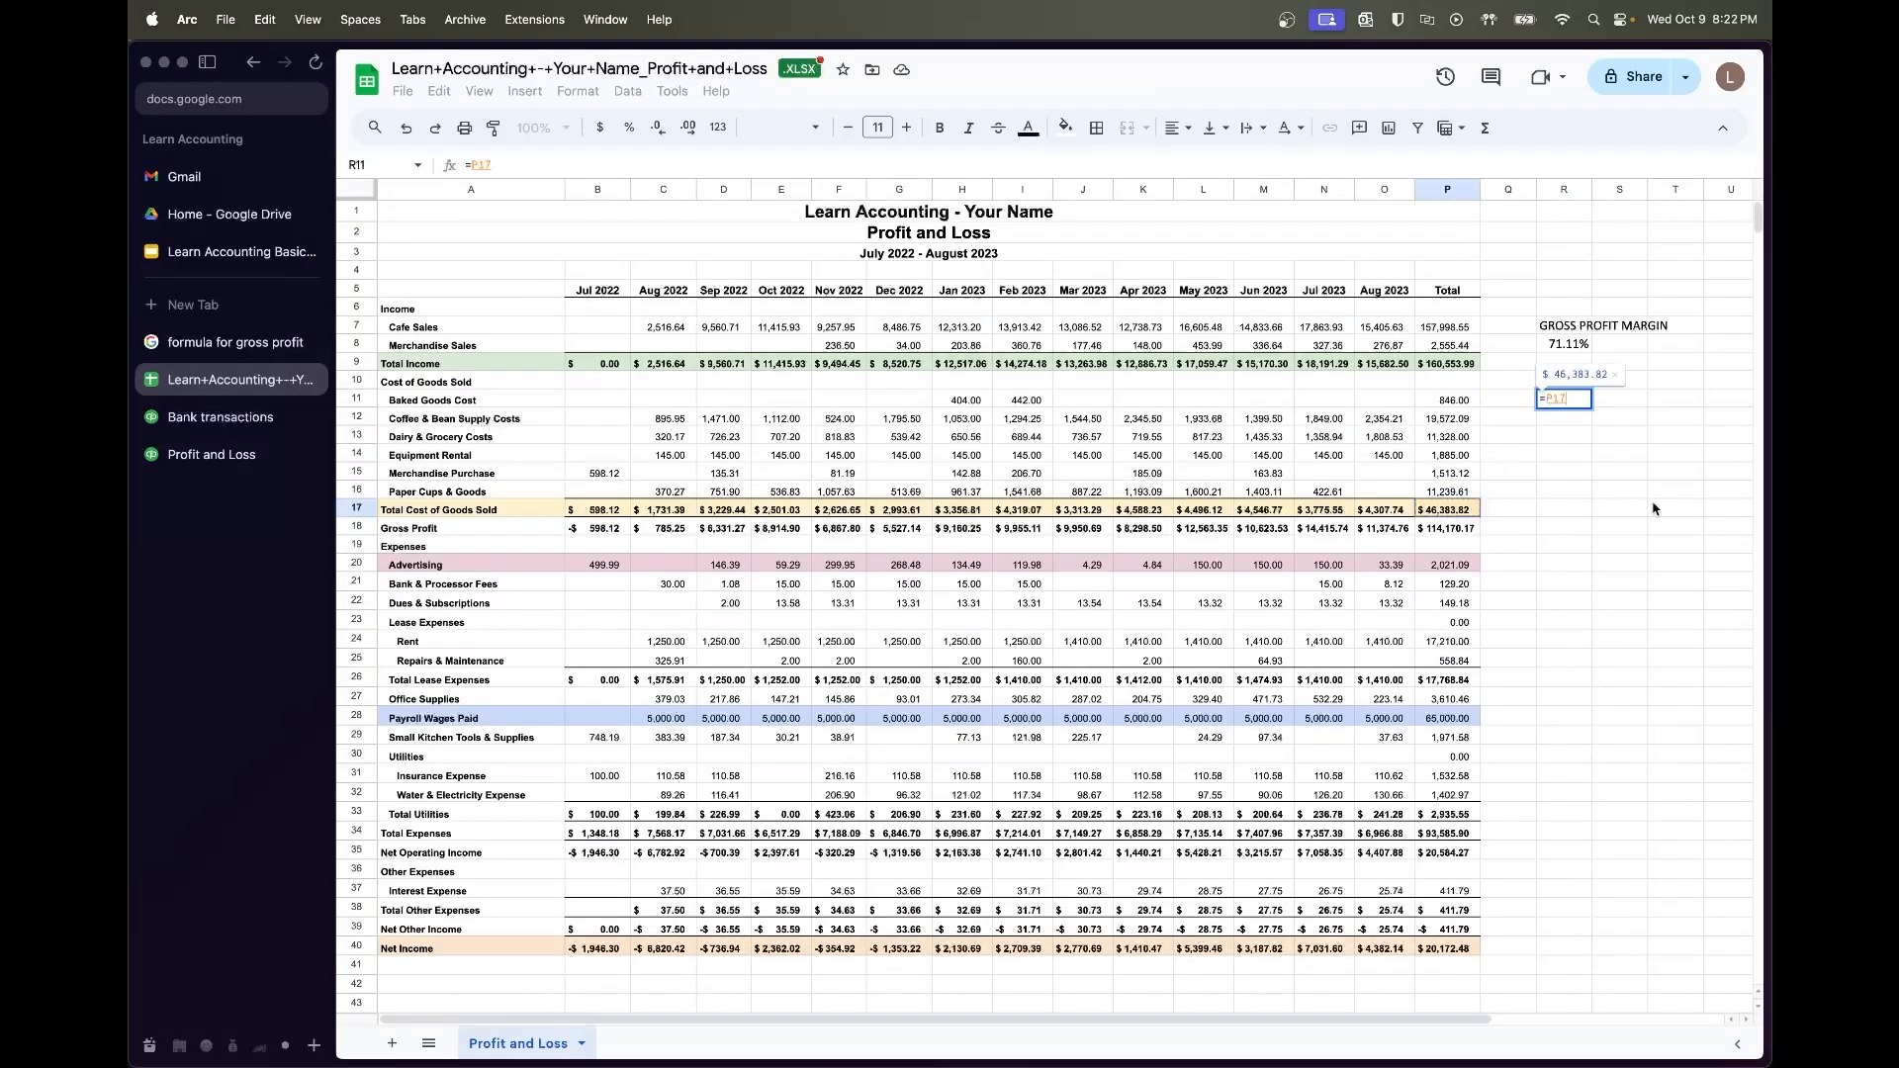
type("/(1-")
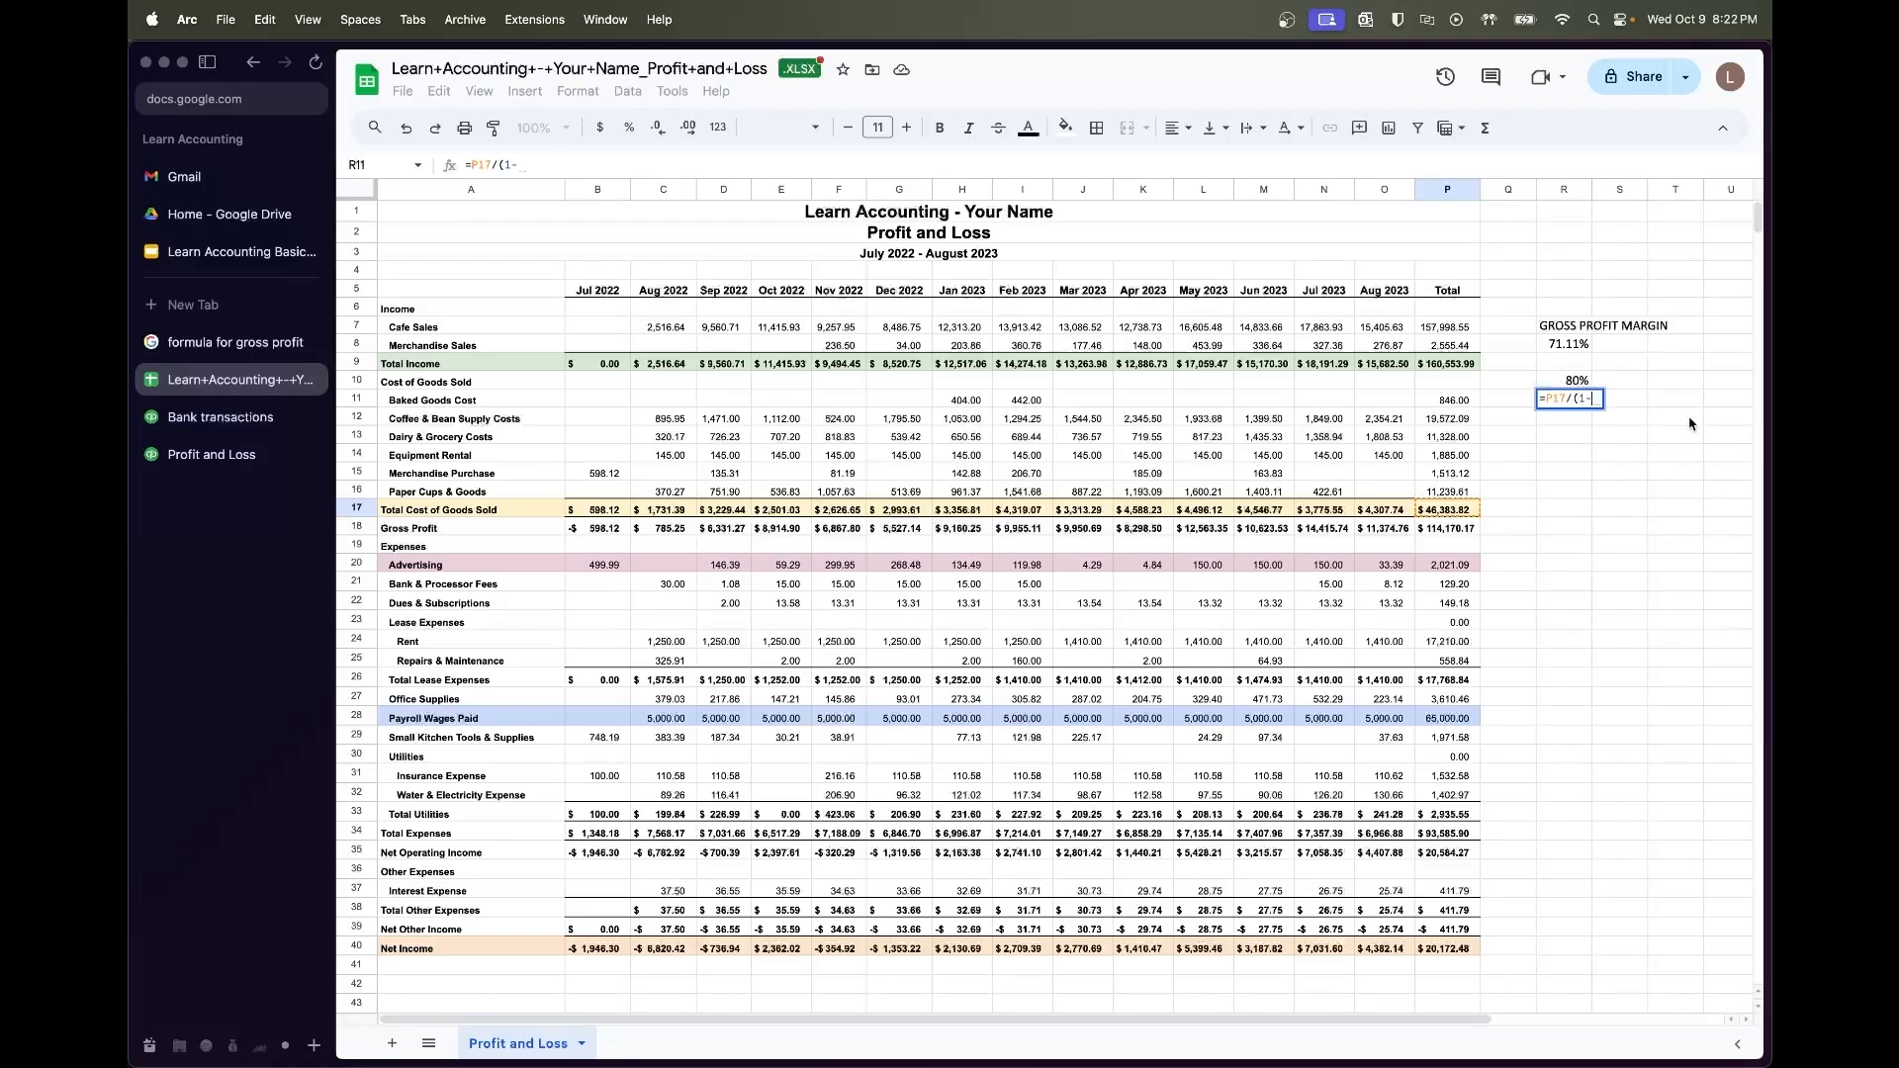
left_click(1570, 379)
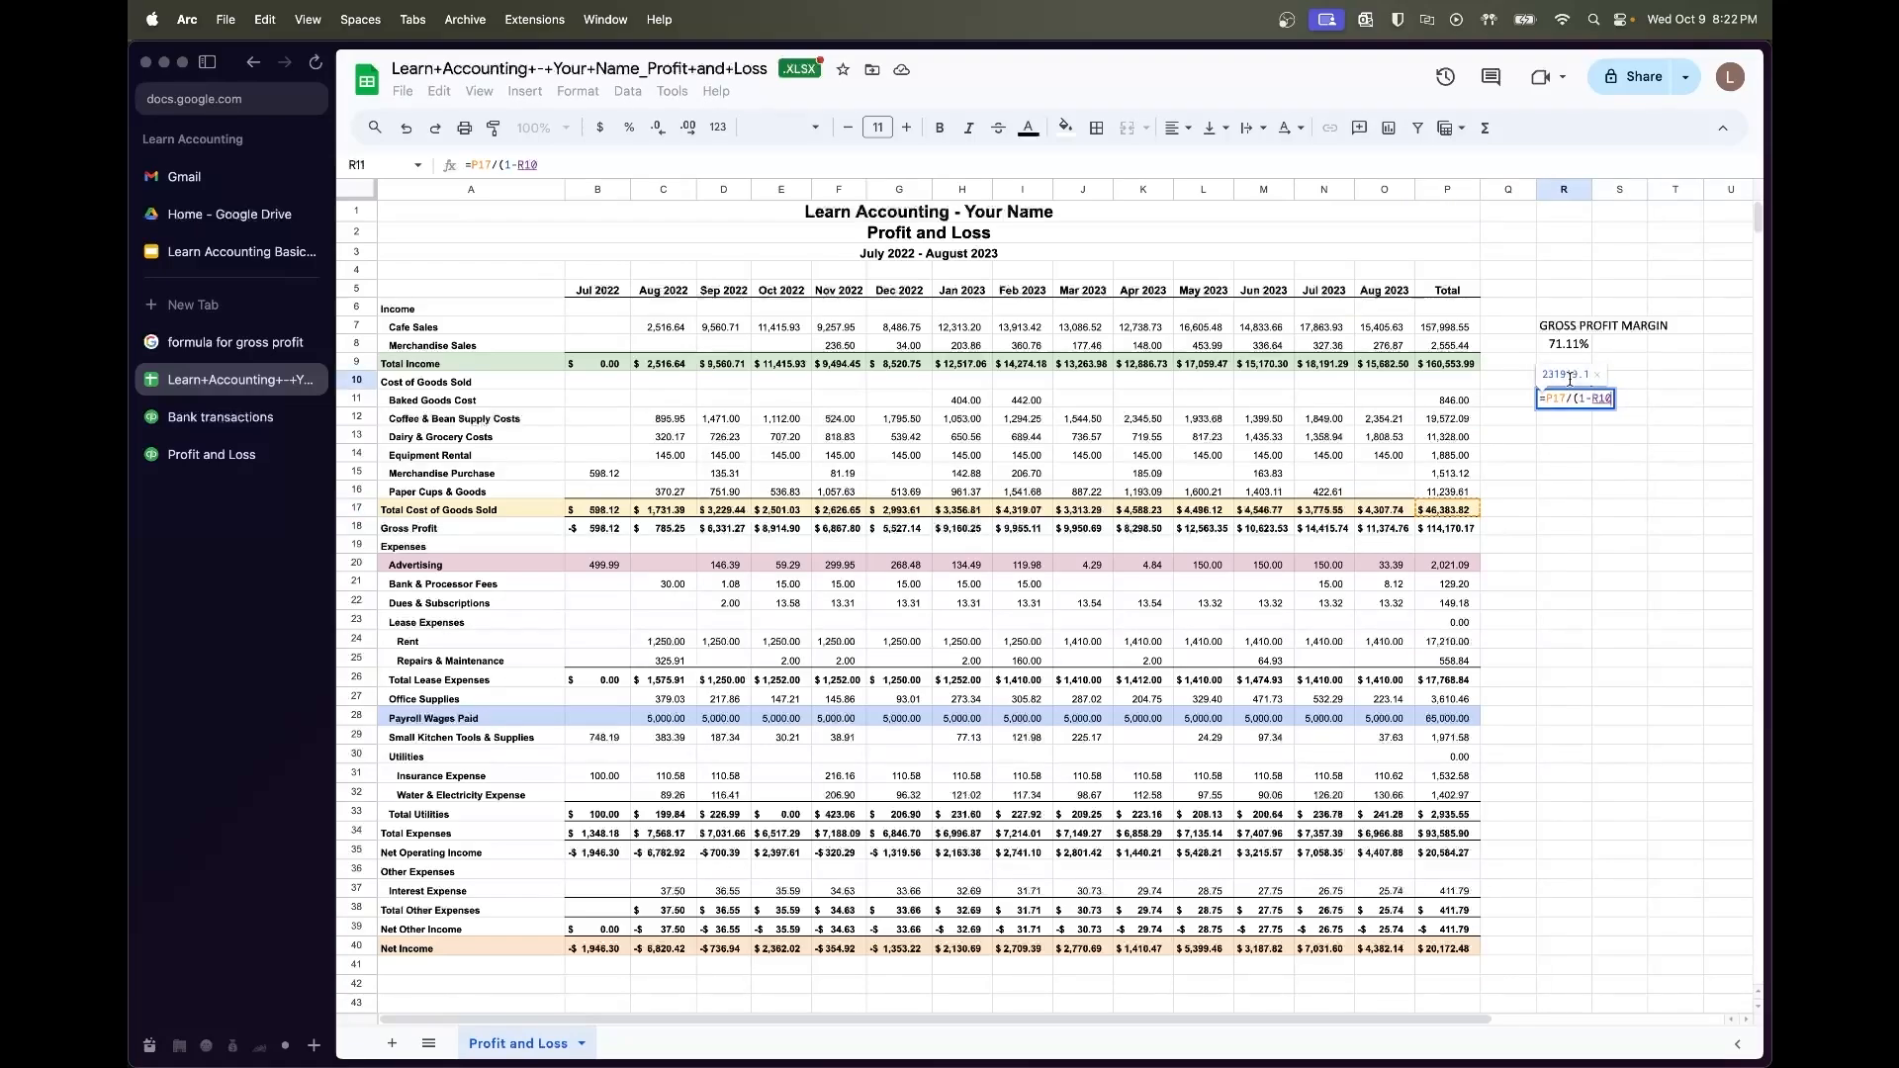
type(")")
key("Return")
left_click(1568, 399)
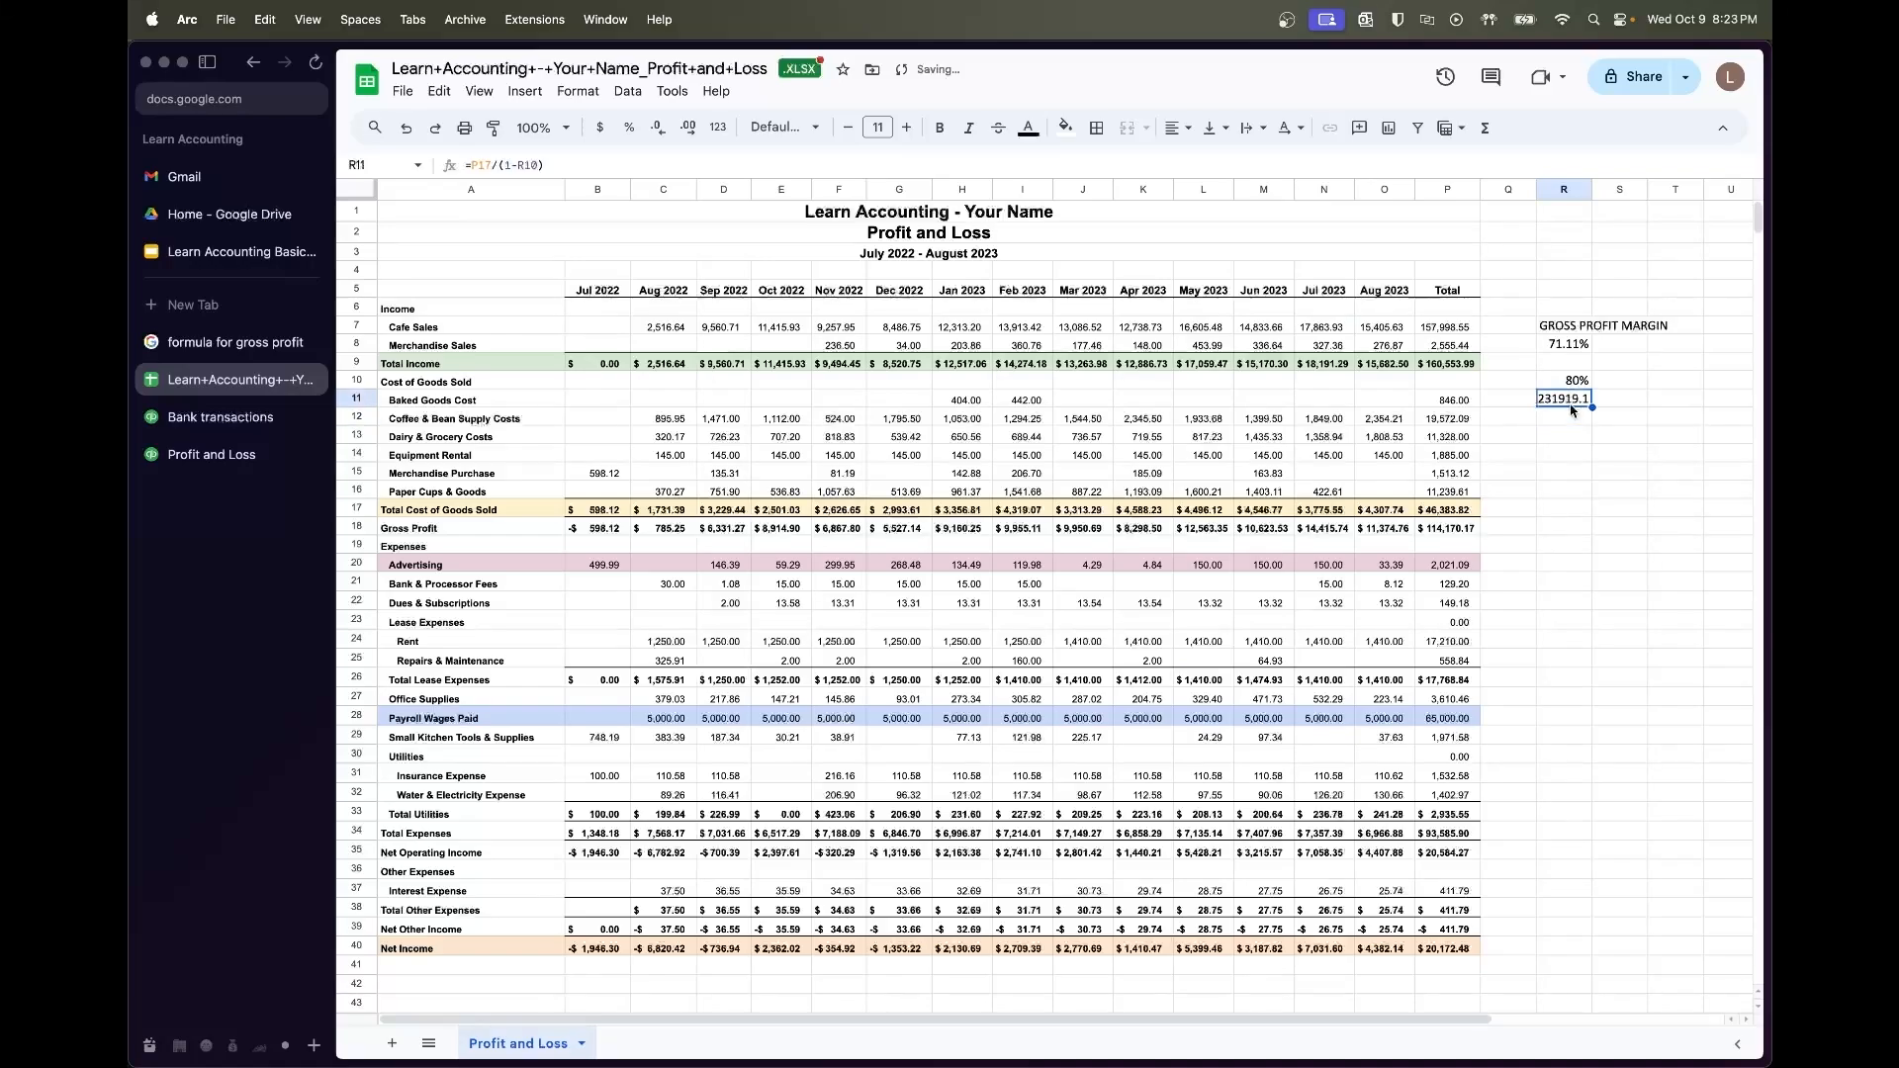
left_click(604, 134)
double_click(1591, 189)
left_click(1630, 550)
left_click(1634, 385)
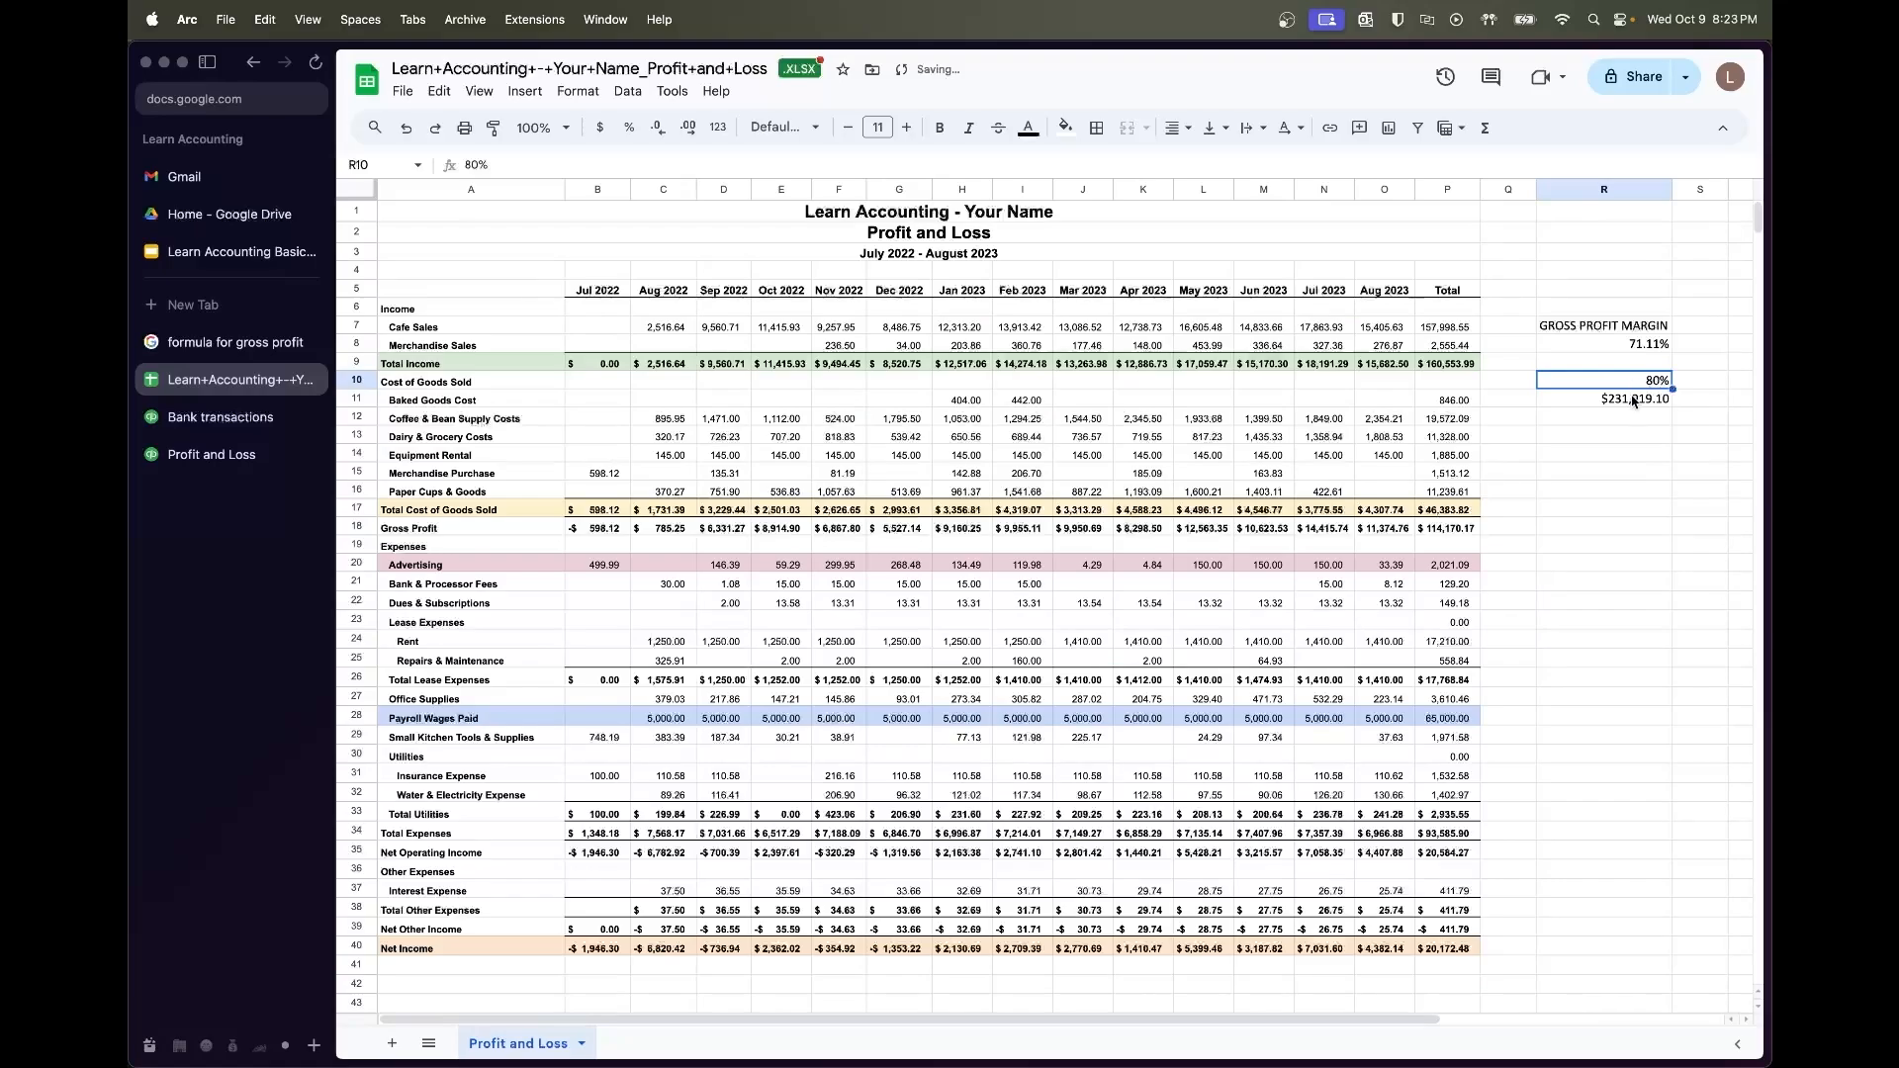
Point R10 at the margin cell above and show two more decimal places
left_click(1633, 406)
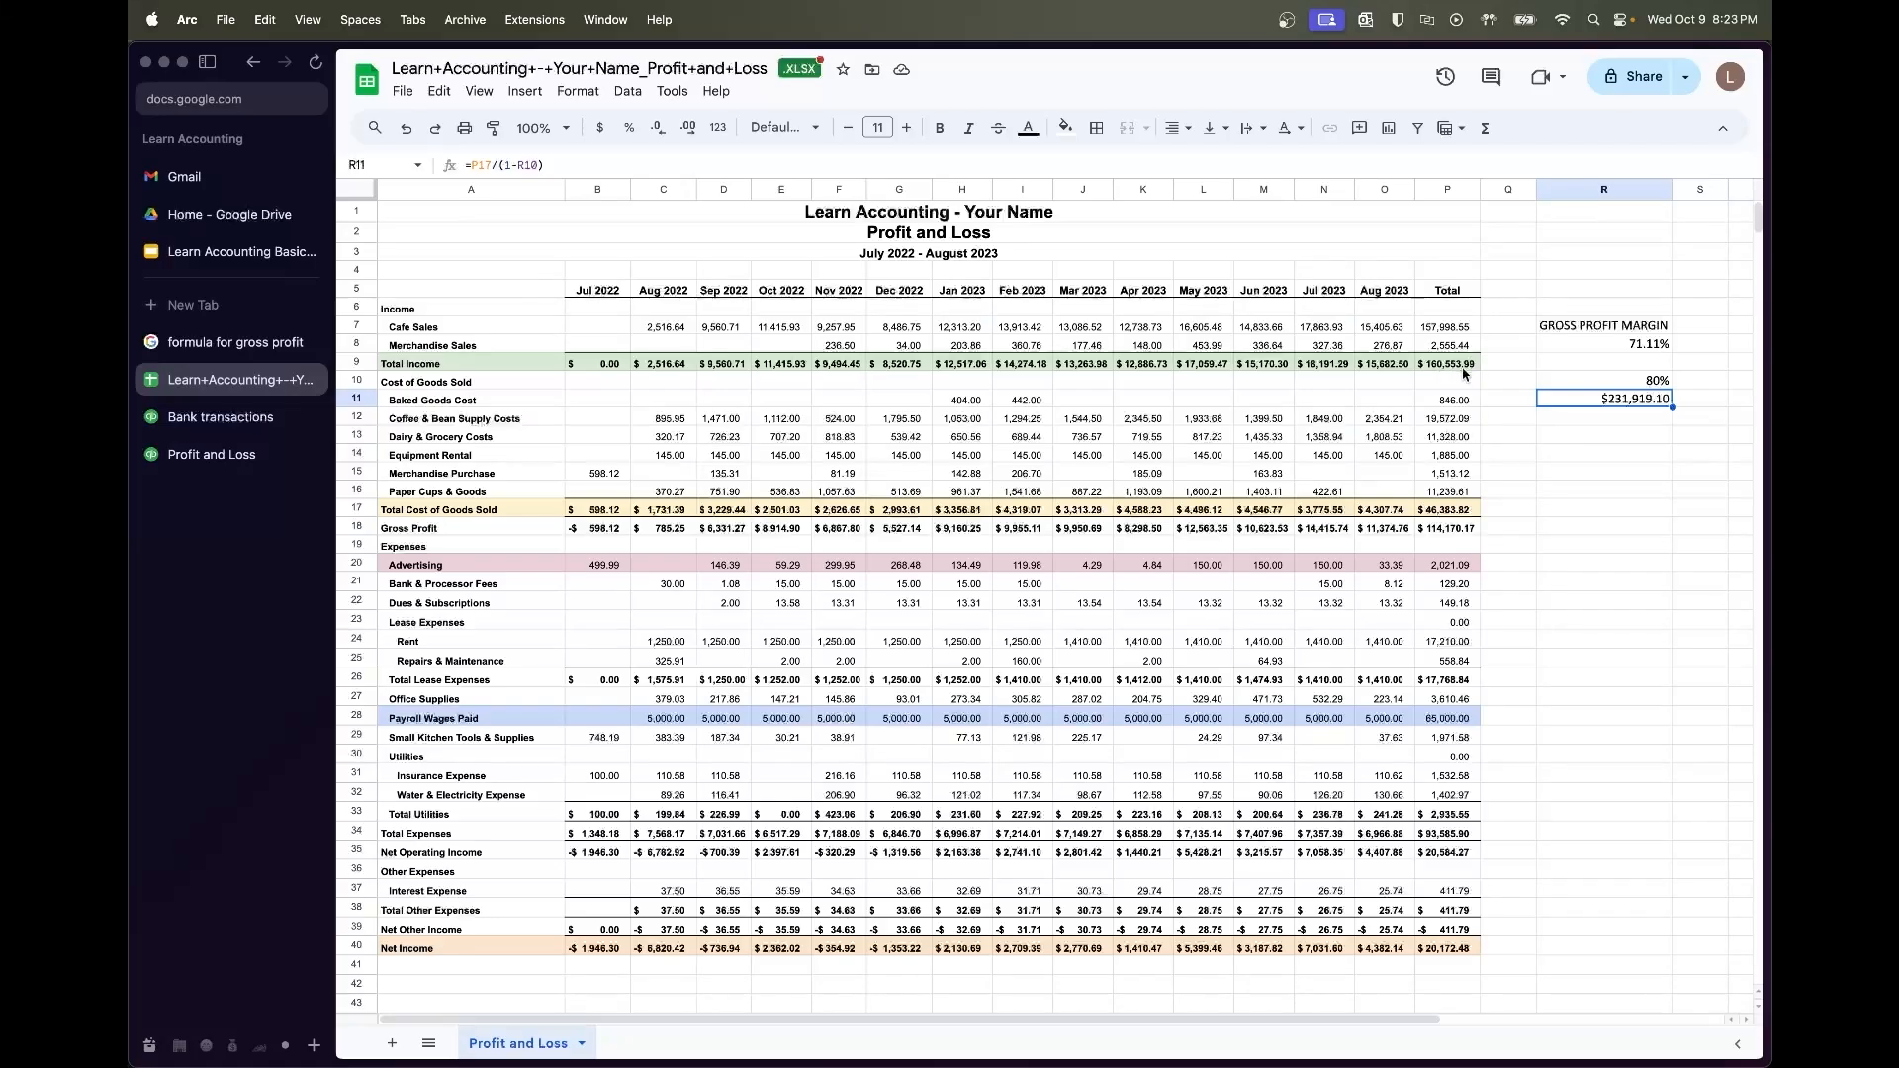
left_click(1635, 385)
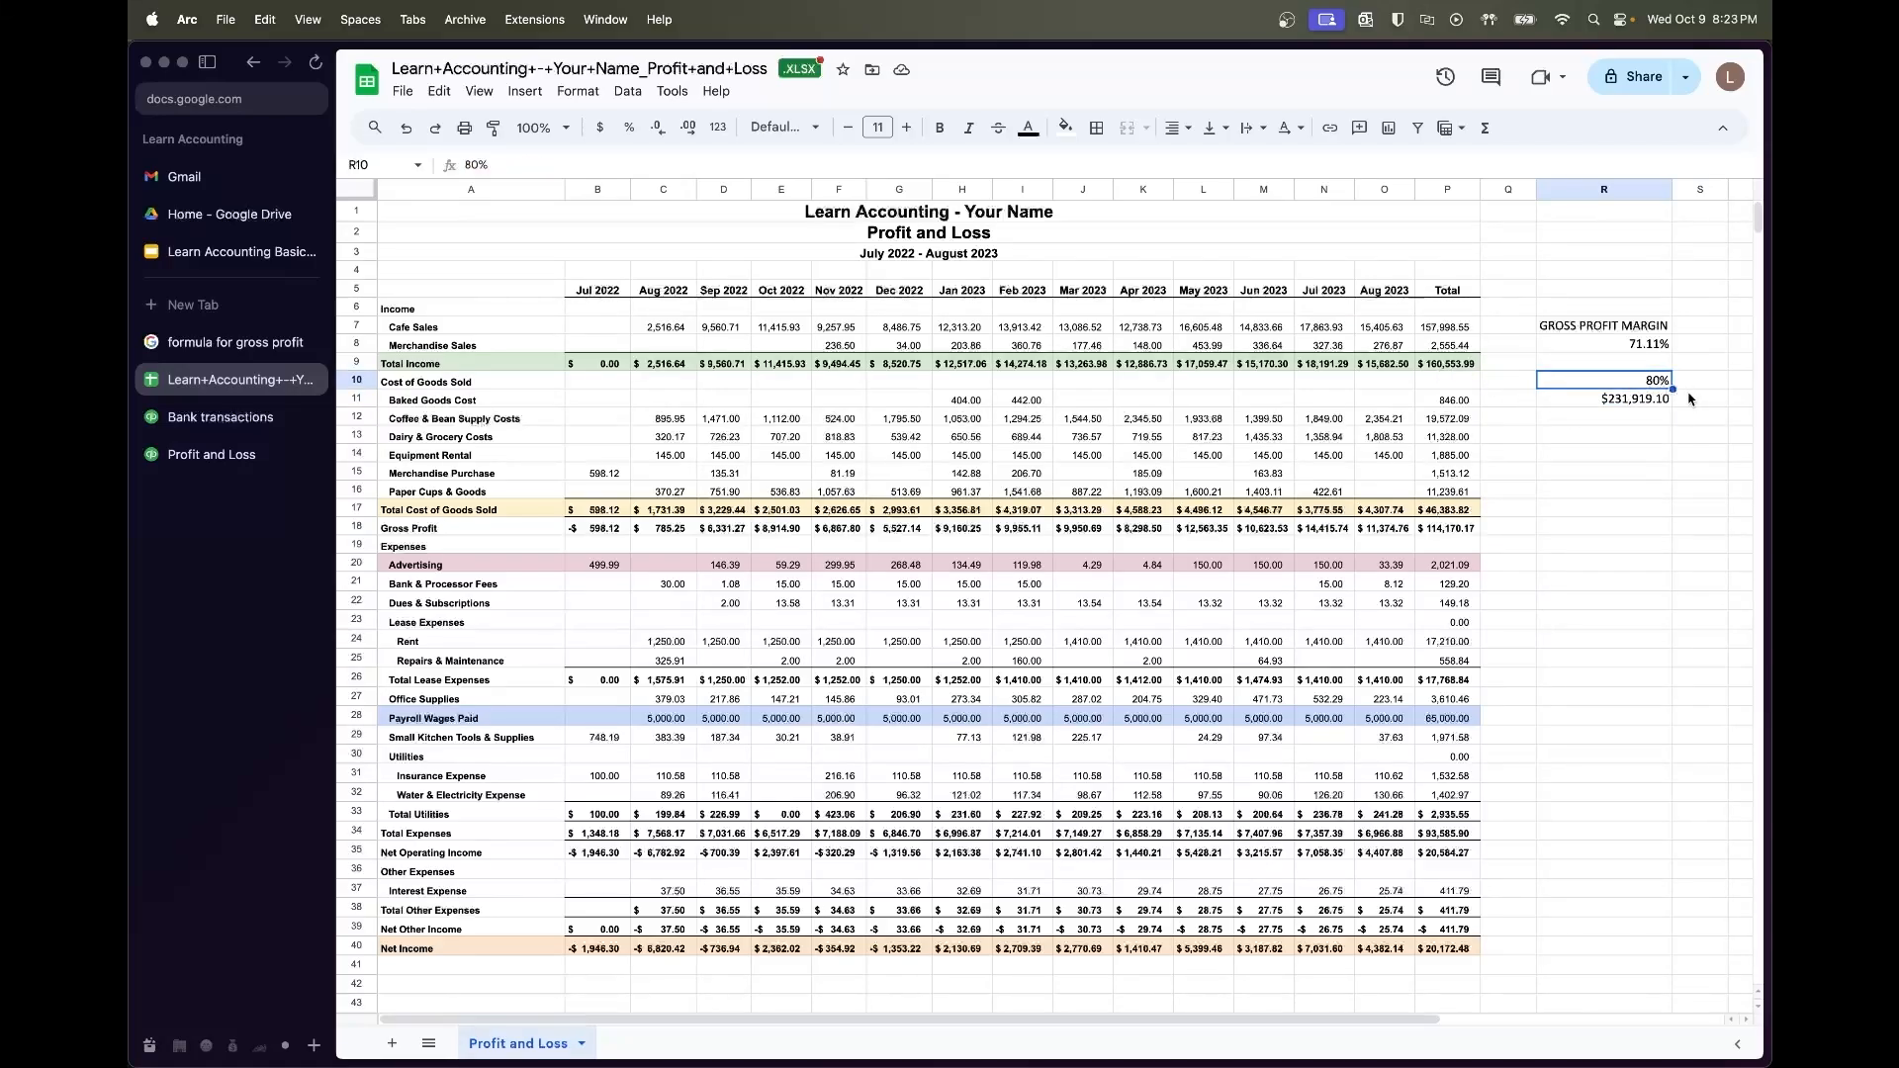
type("=")
key("Up")
key("Up")
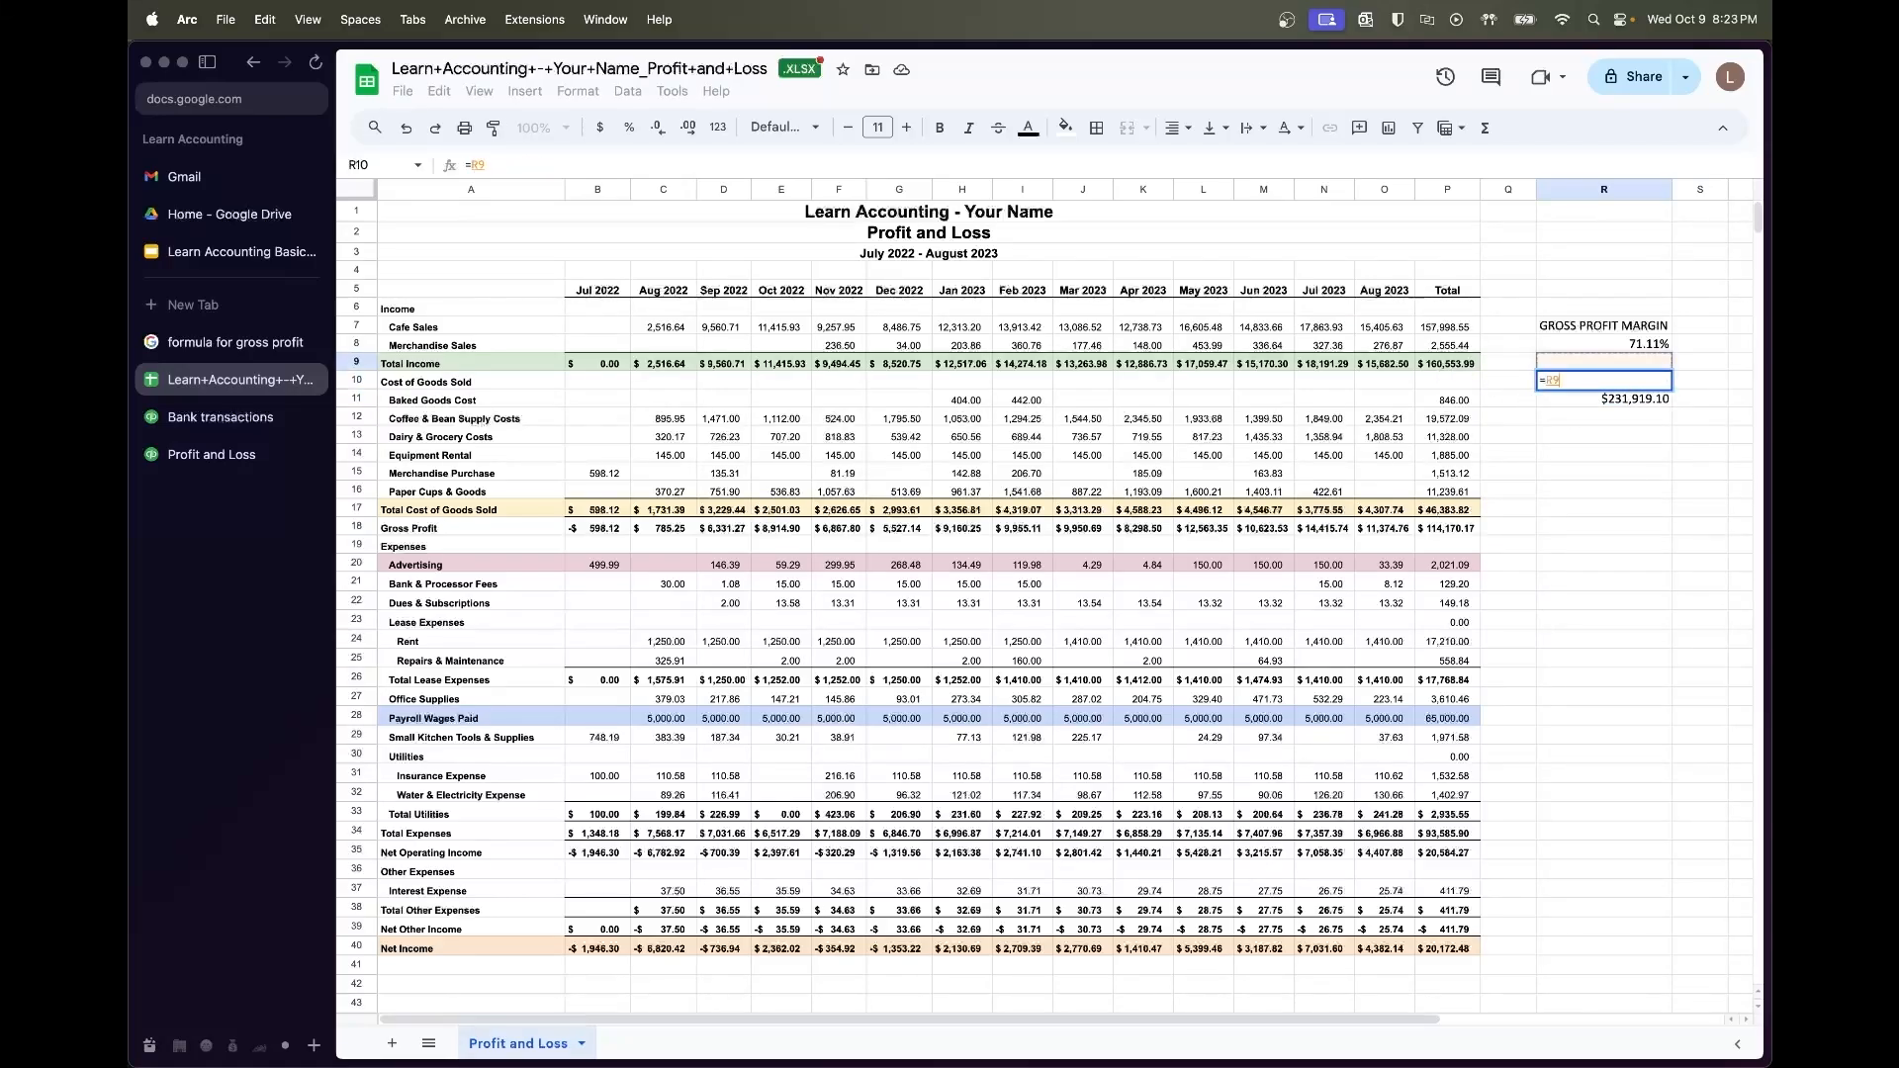
key("Return")
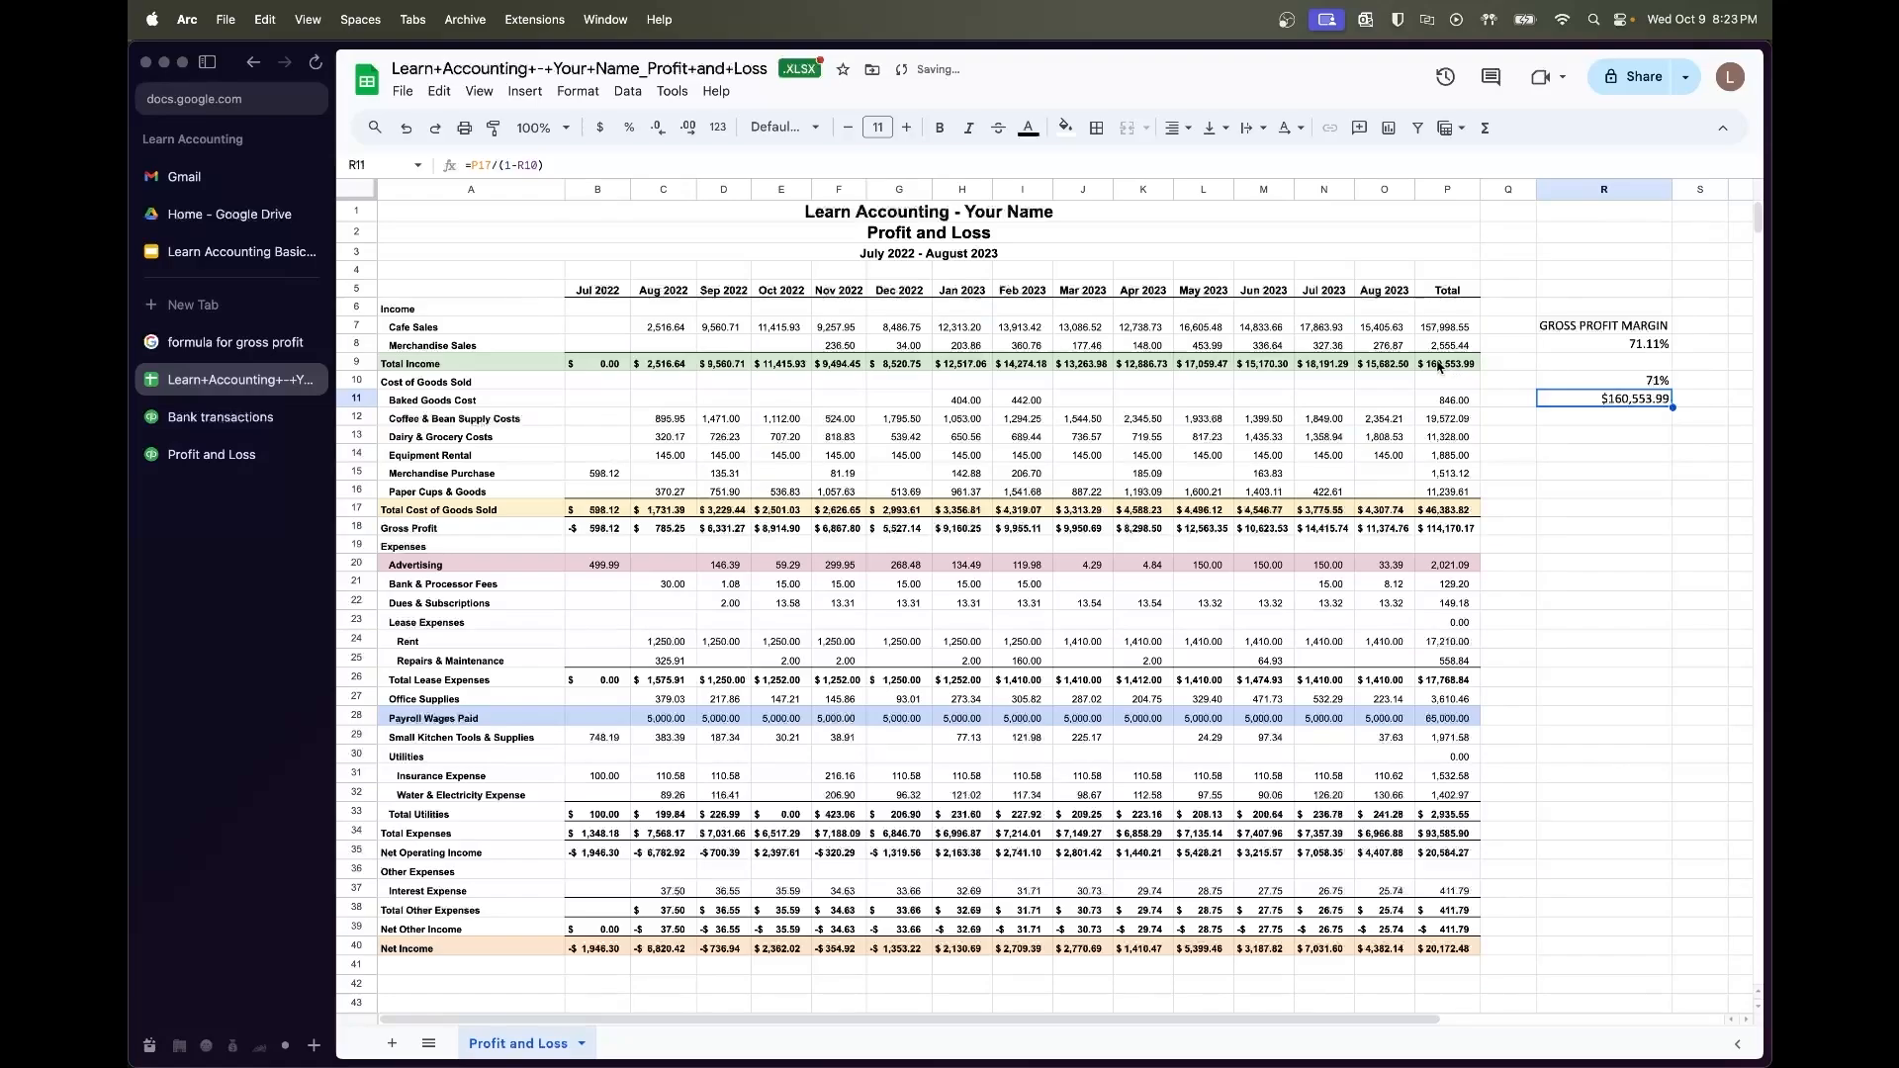
left_click(1648, 386)
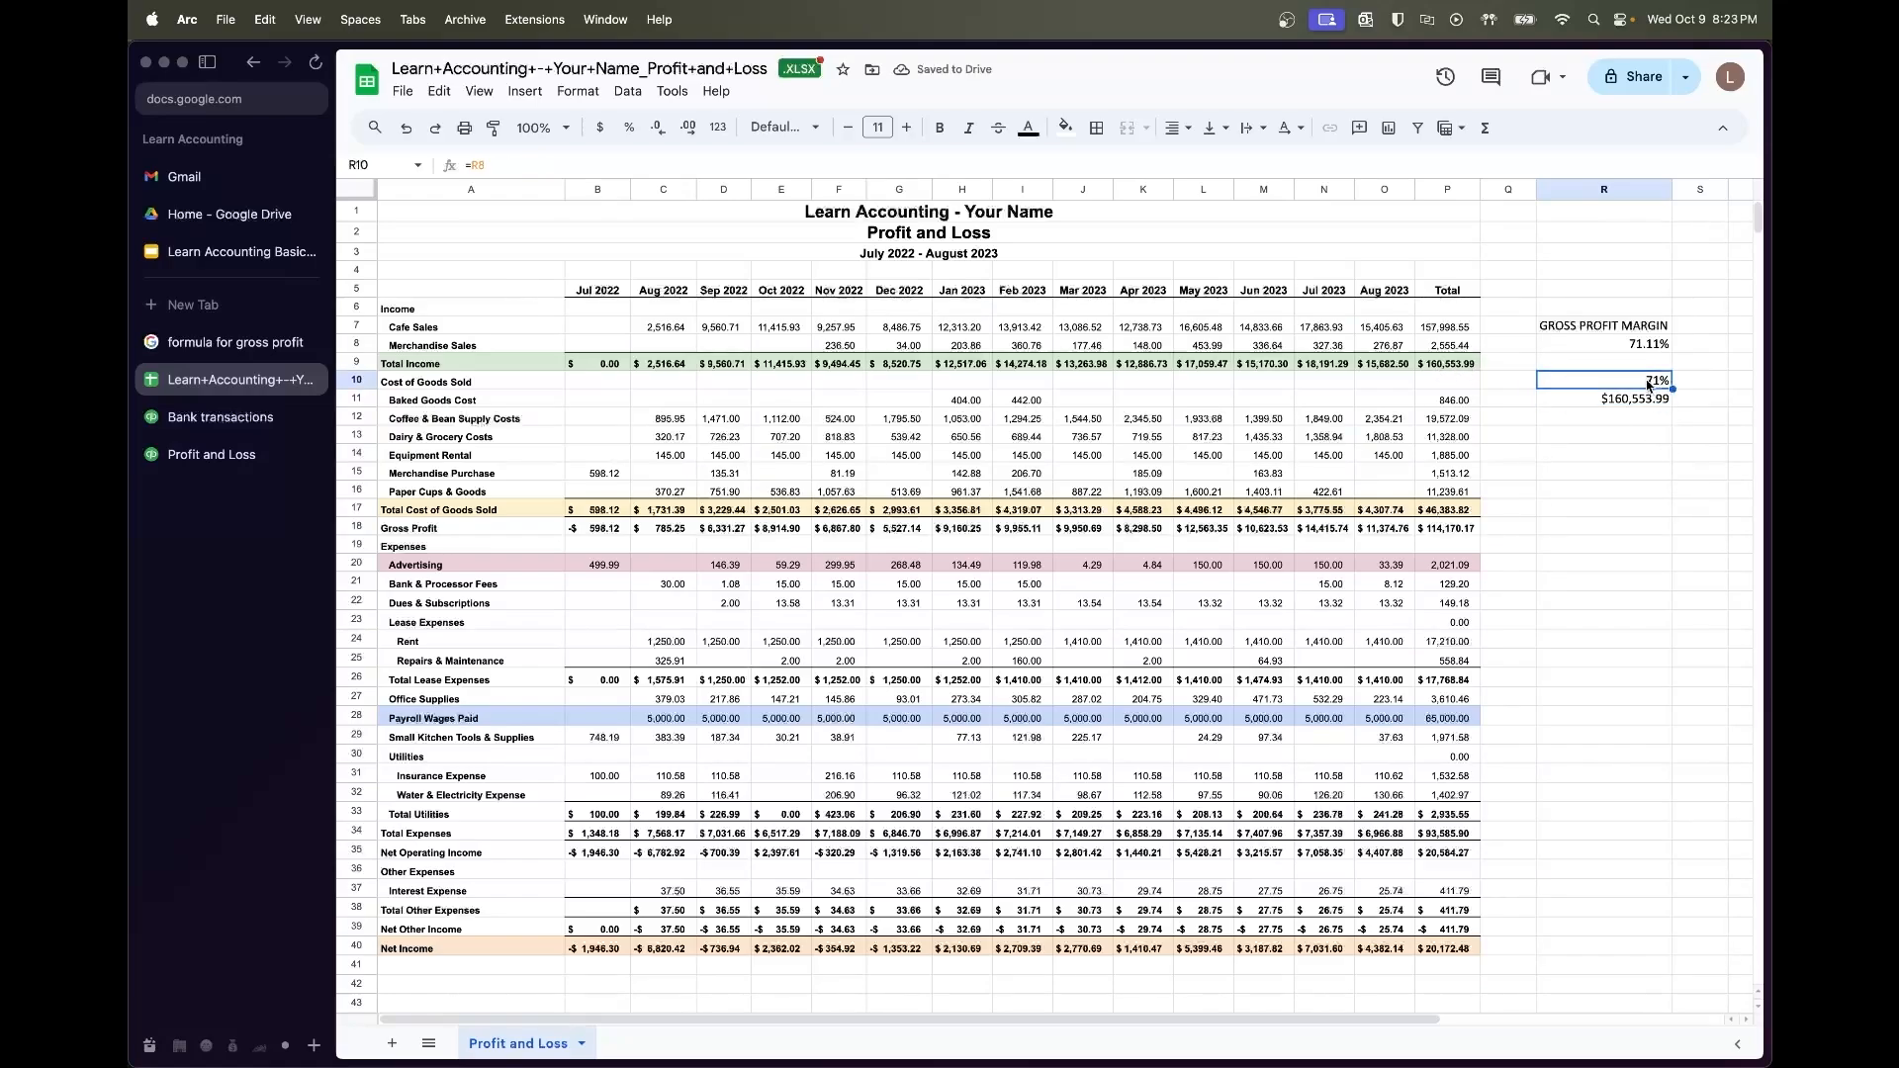
left_click(689, 127)
left_click(689, 127)
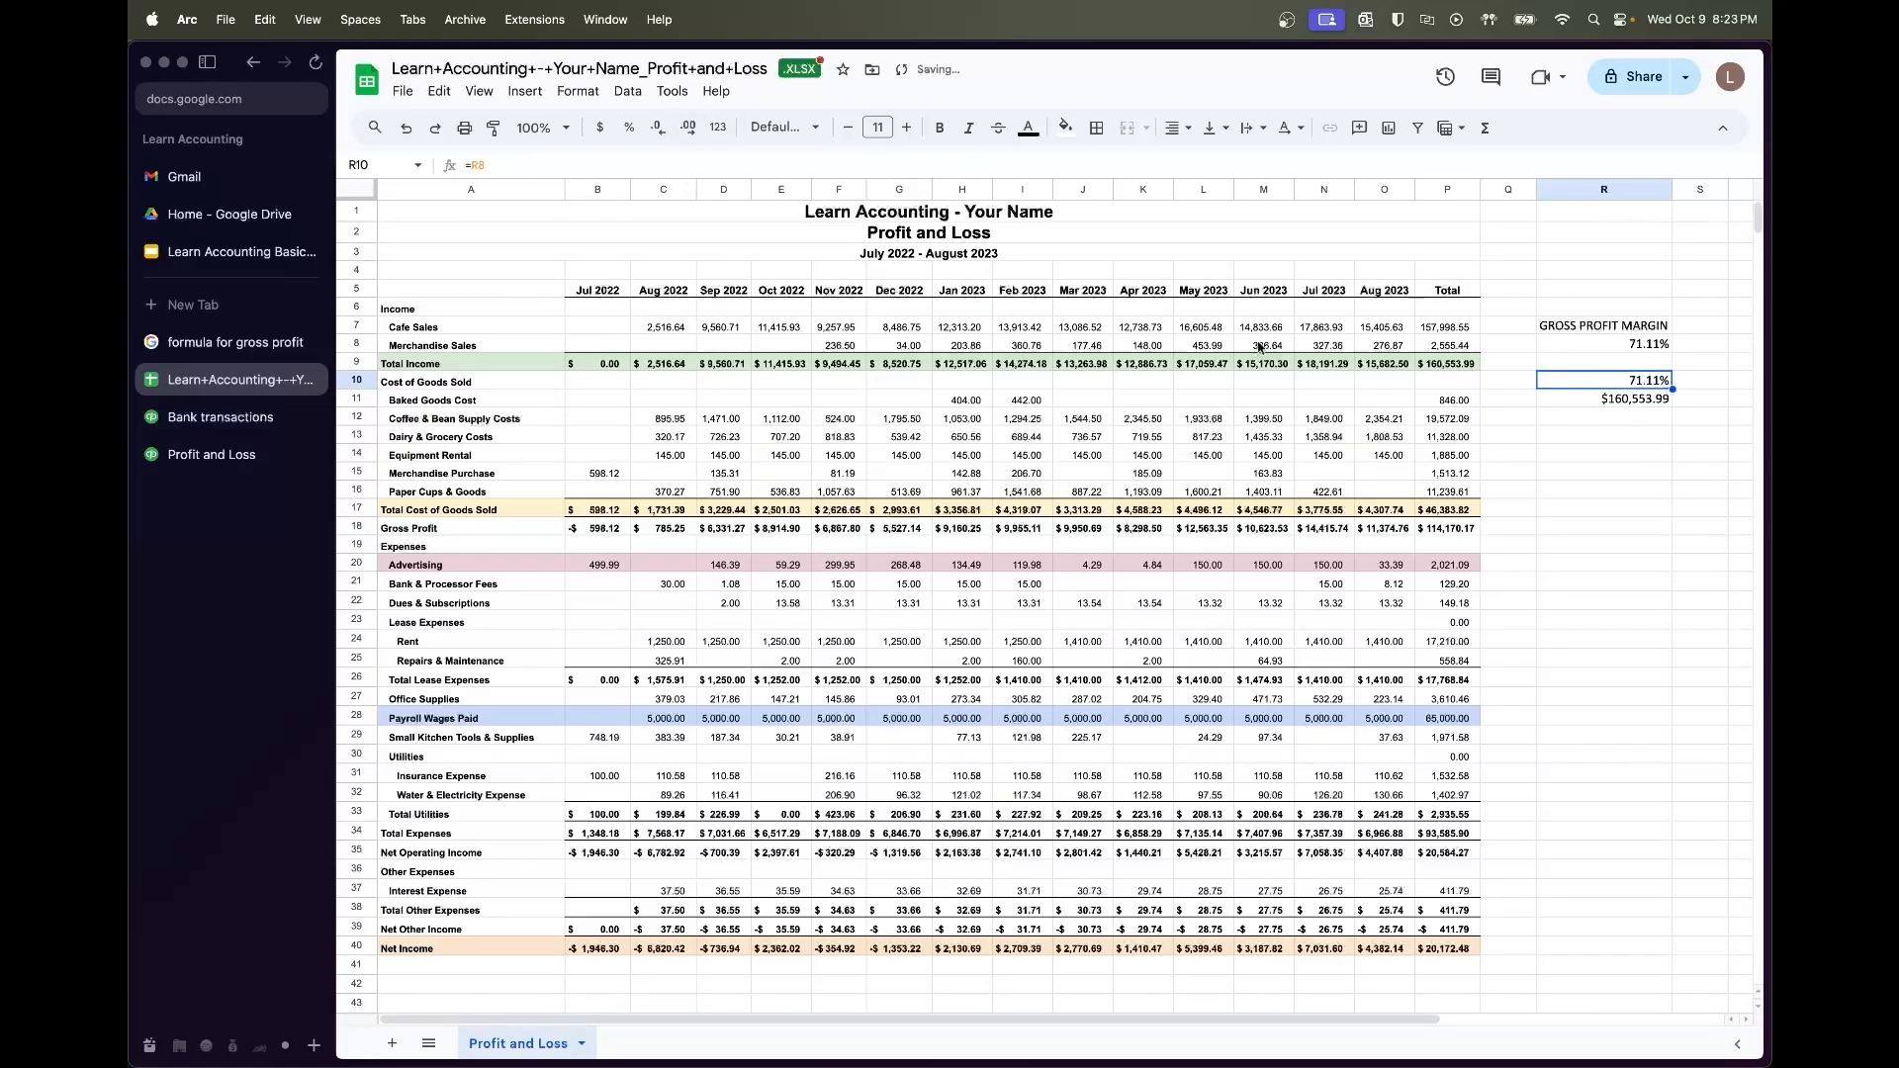
double_click(1599, 388)
key("Escape")
Reset R10 to 80%, then 60%, and check R11's $115,959.55 against the 71.11% margin
type("80%")
key("Return")
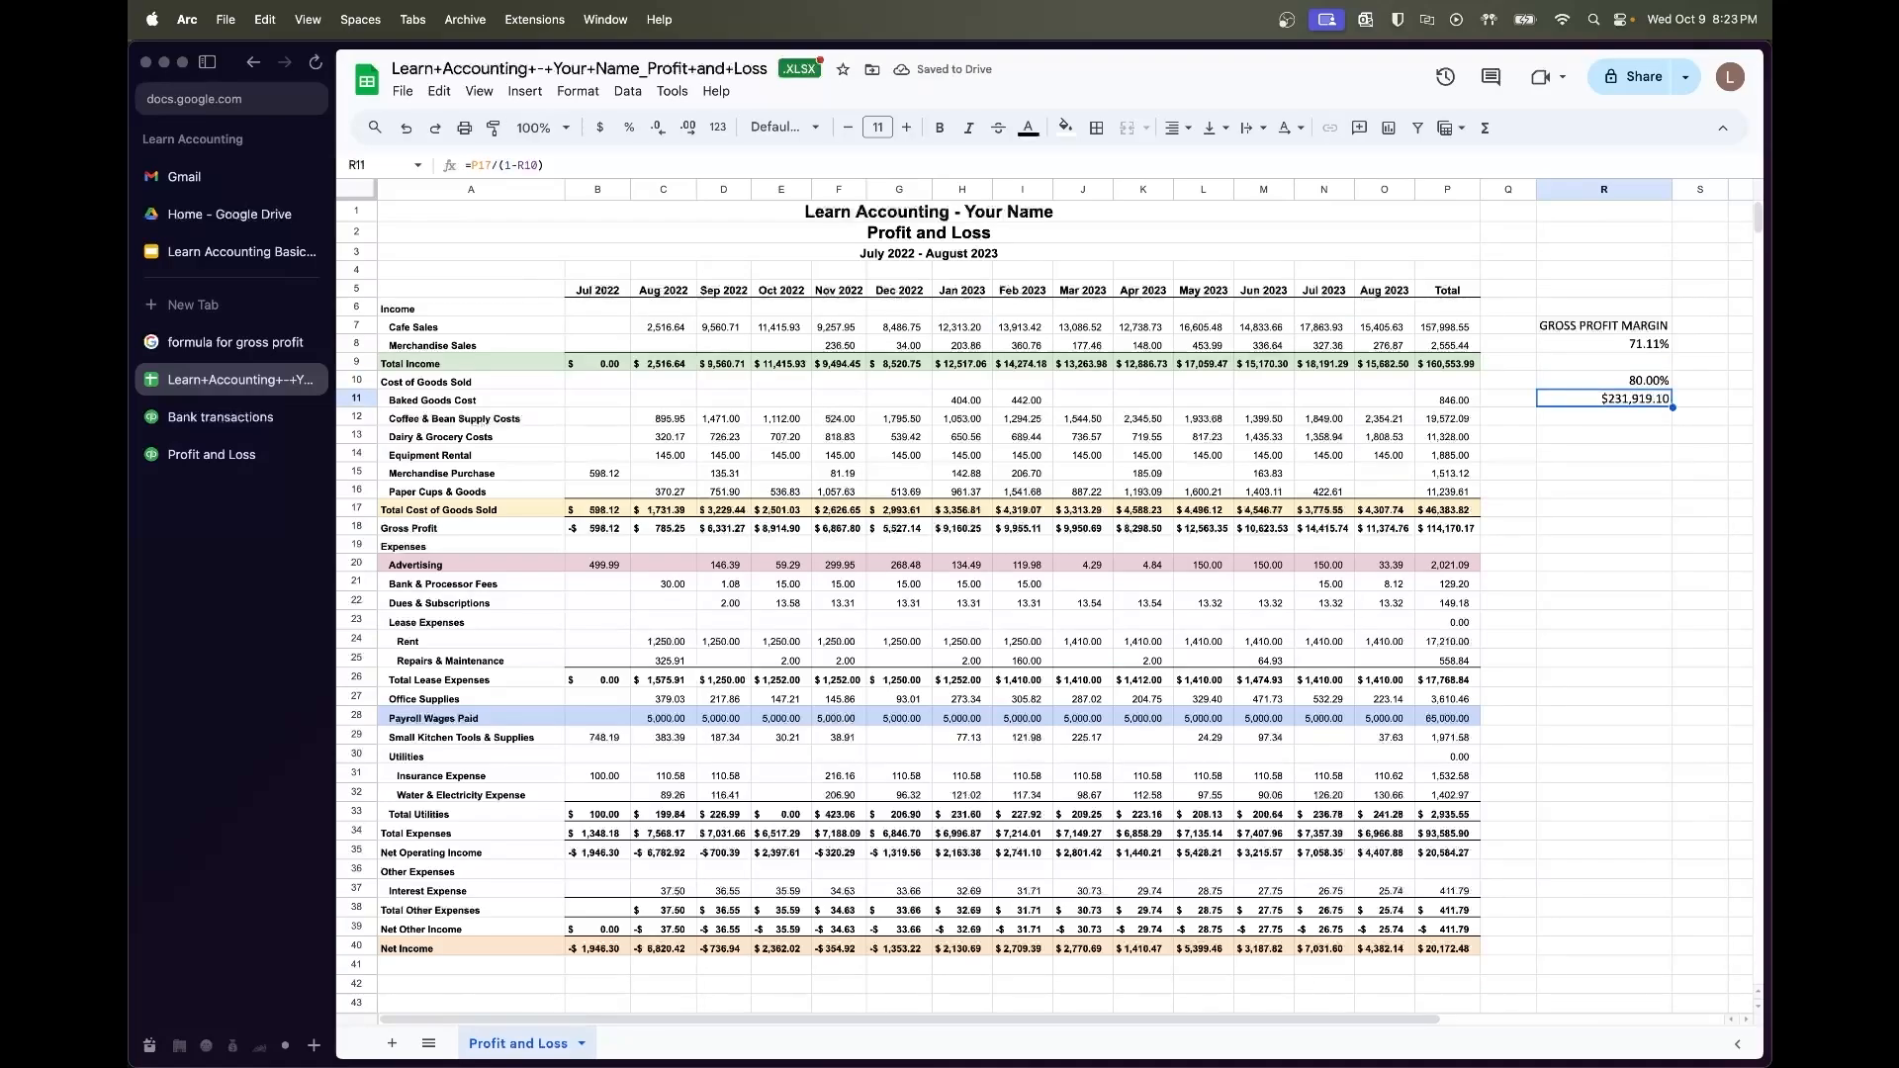
key("Up")
type("60%")
key("Return")
left_click(1702, 426)
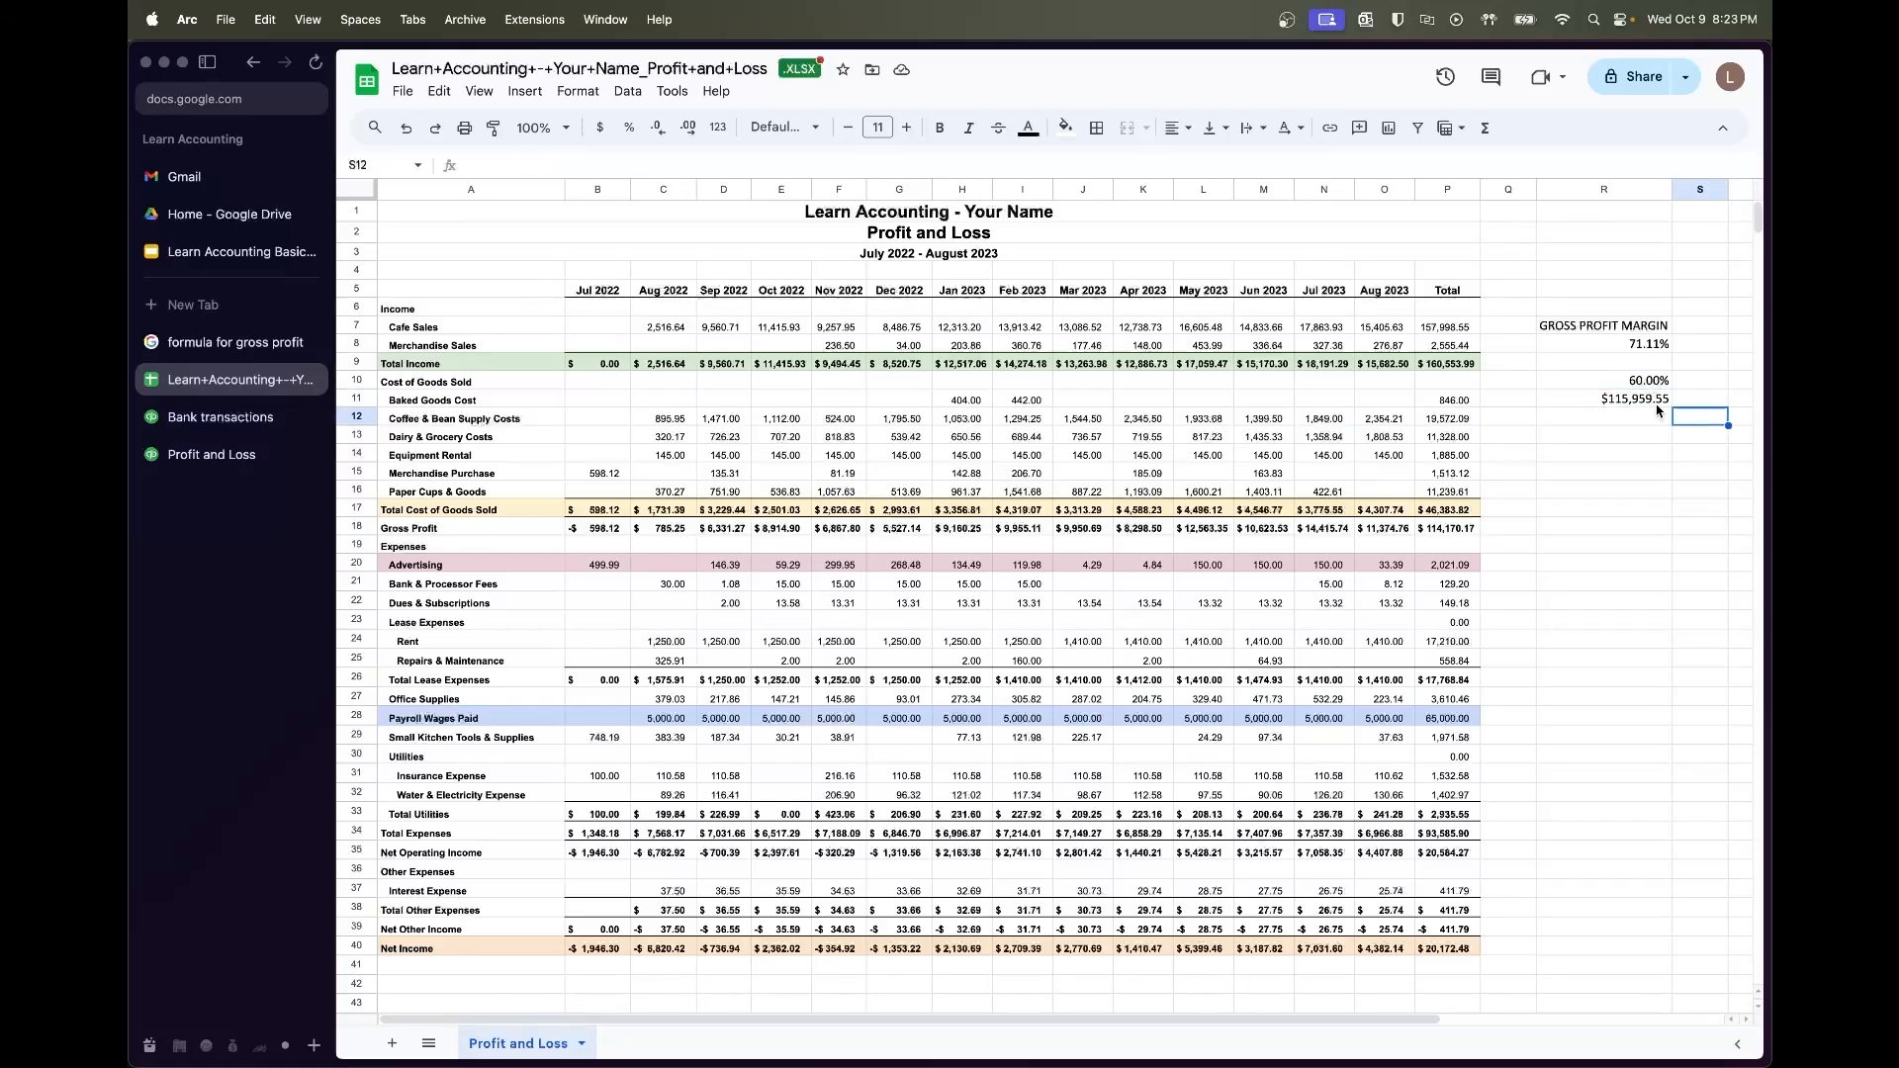
left_click(1658, 403)
key("Up")
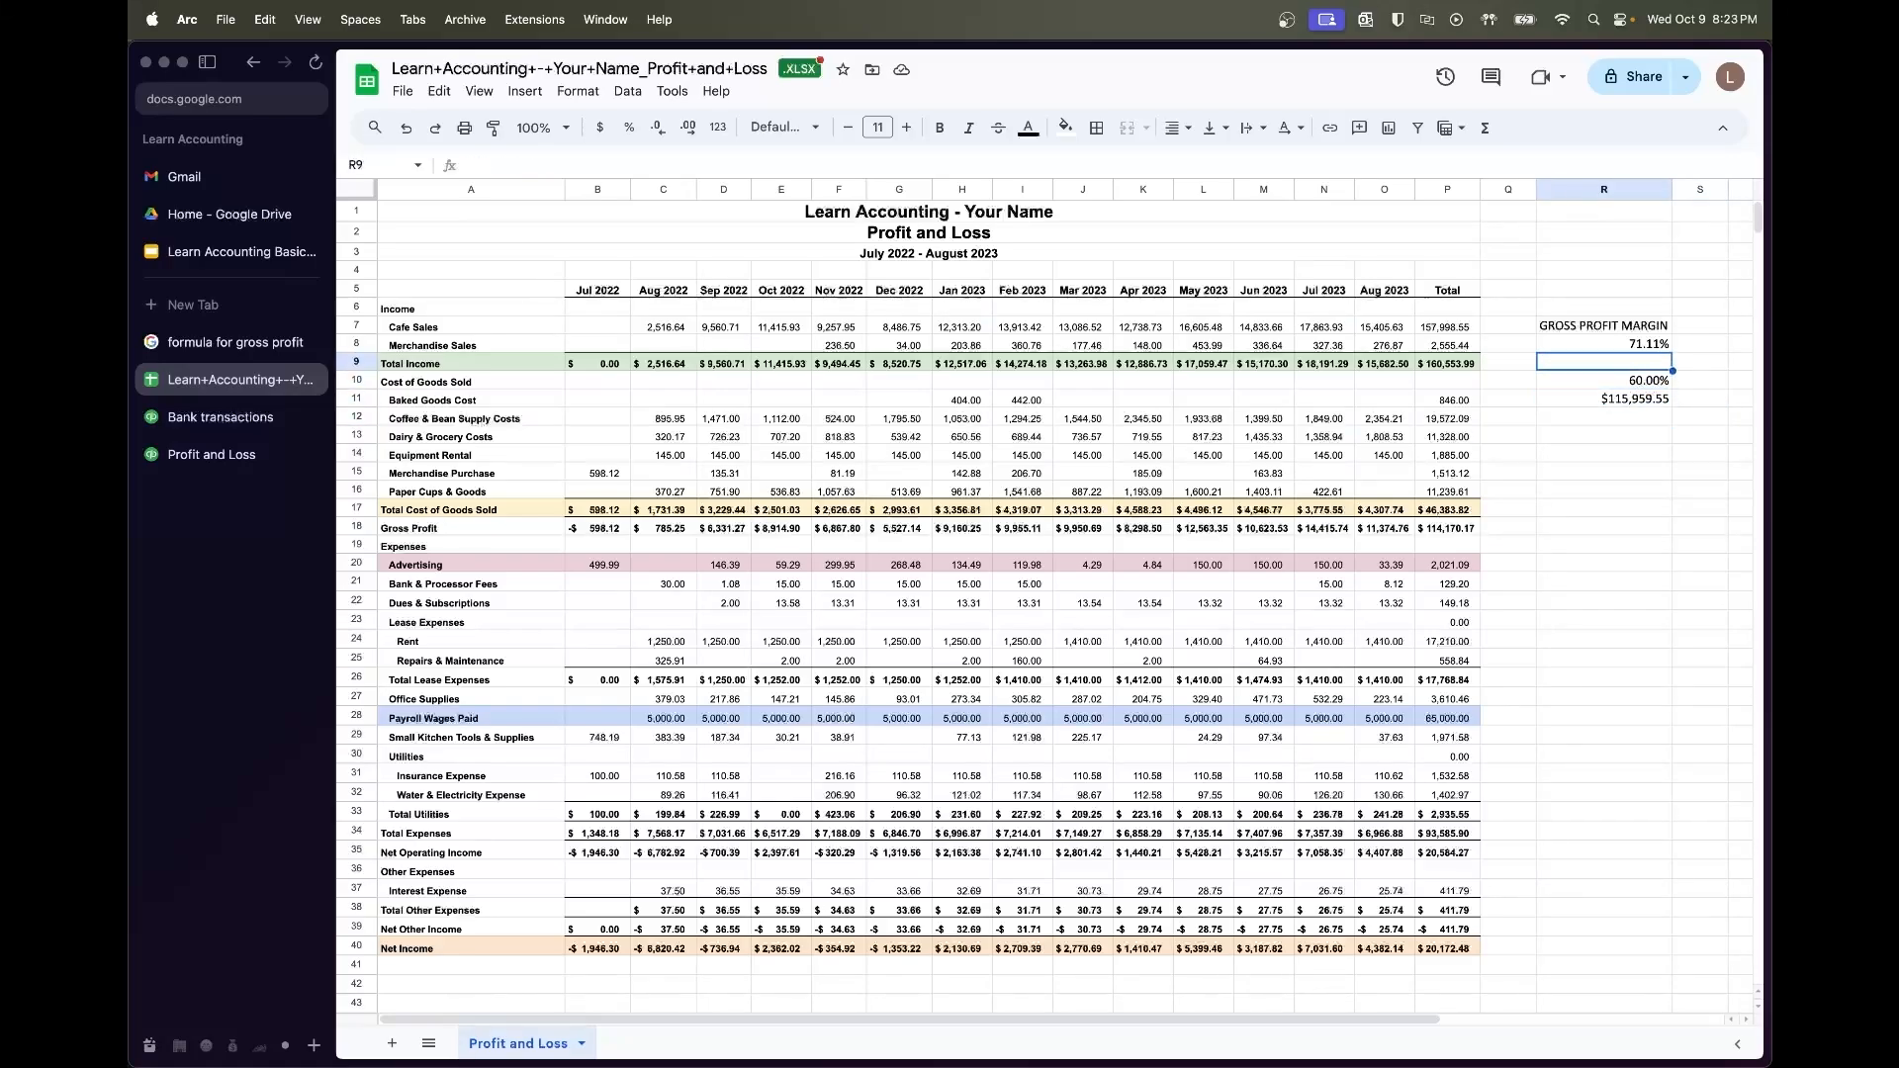
key("shift+Down")
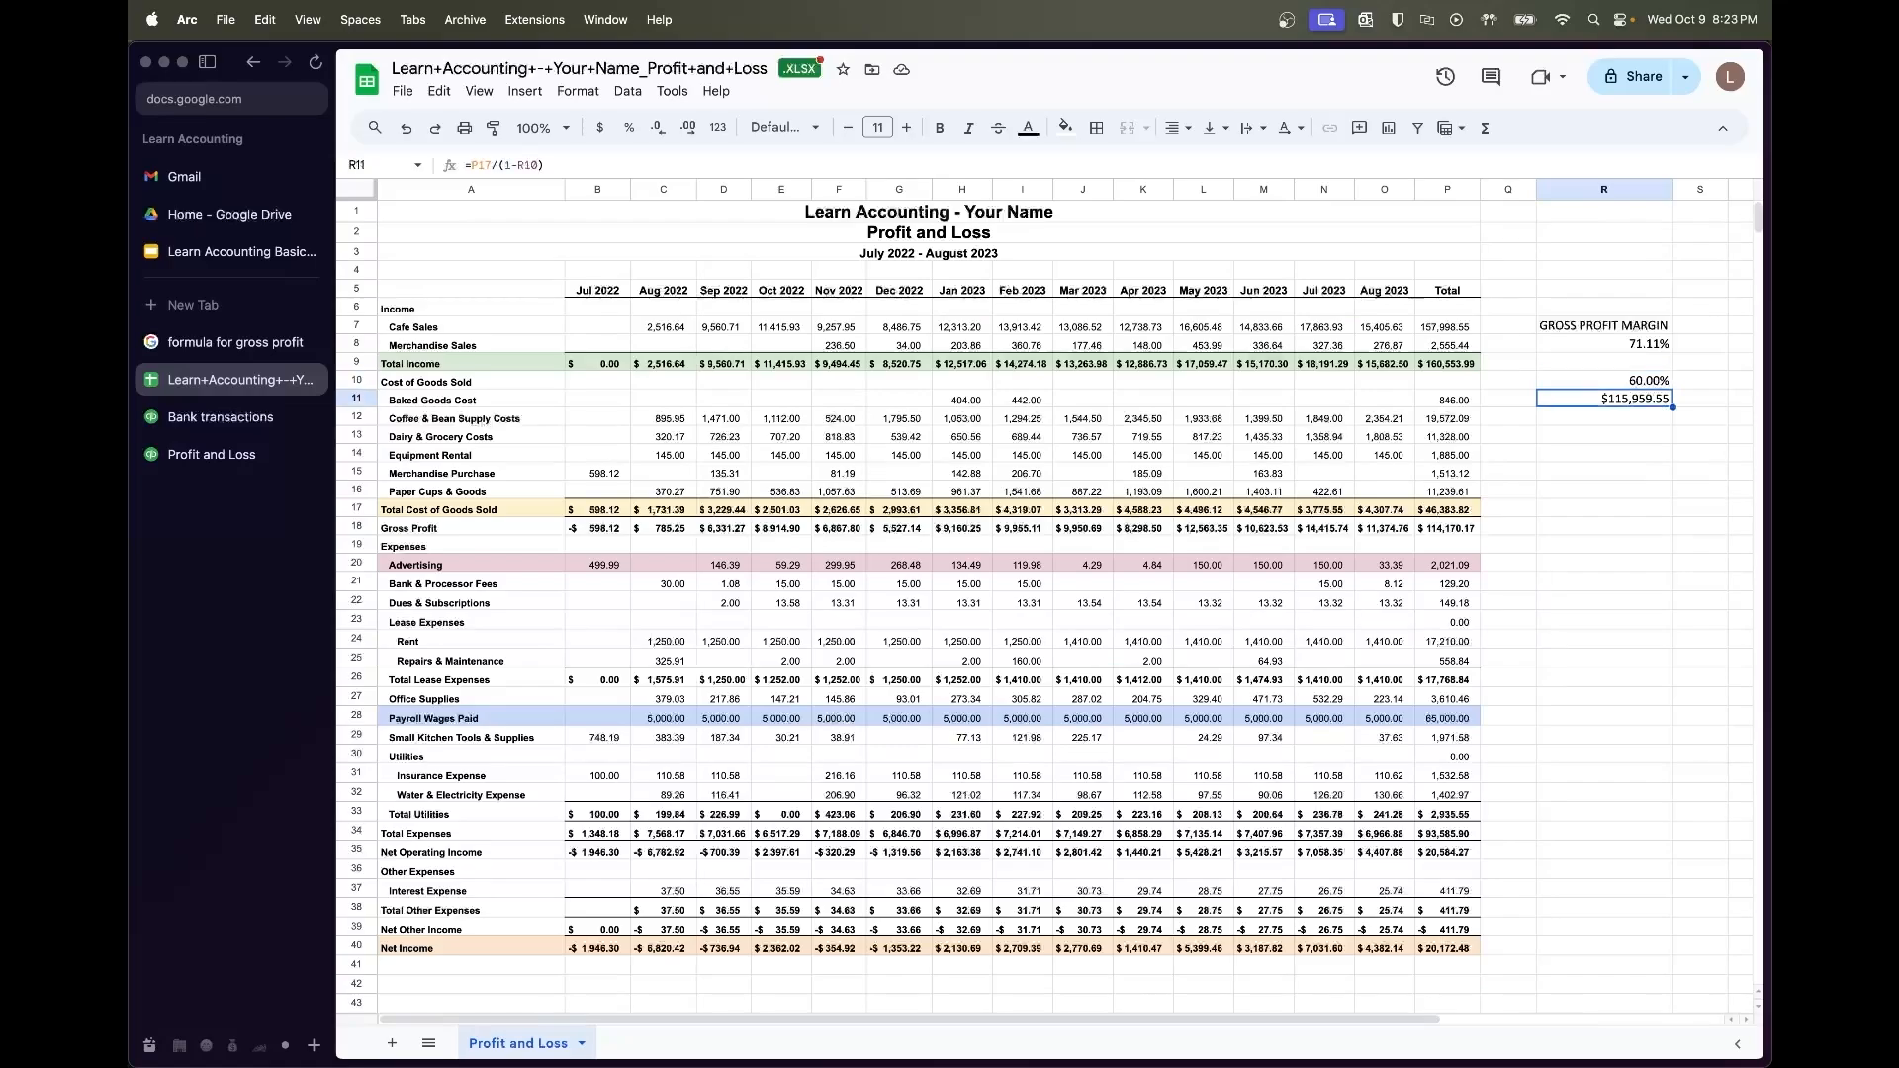
key("shift+Up")
key("shift+Up")
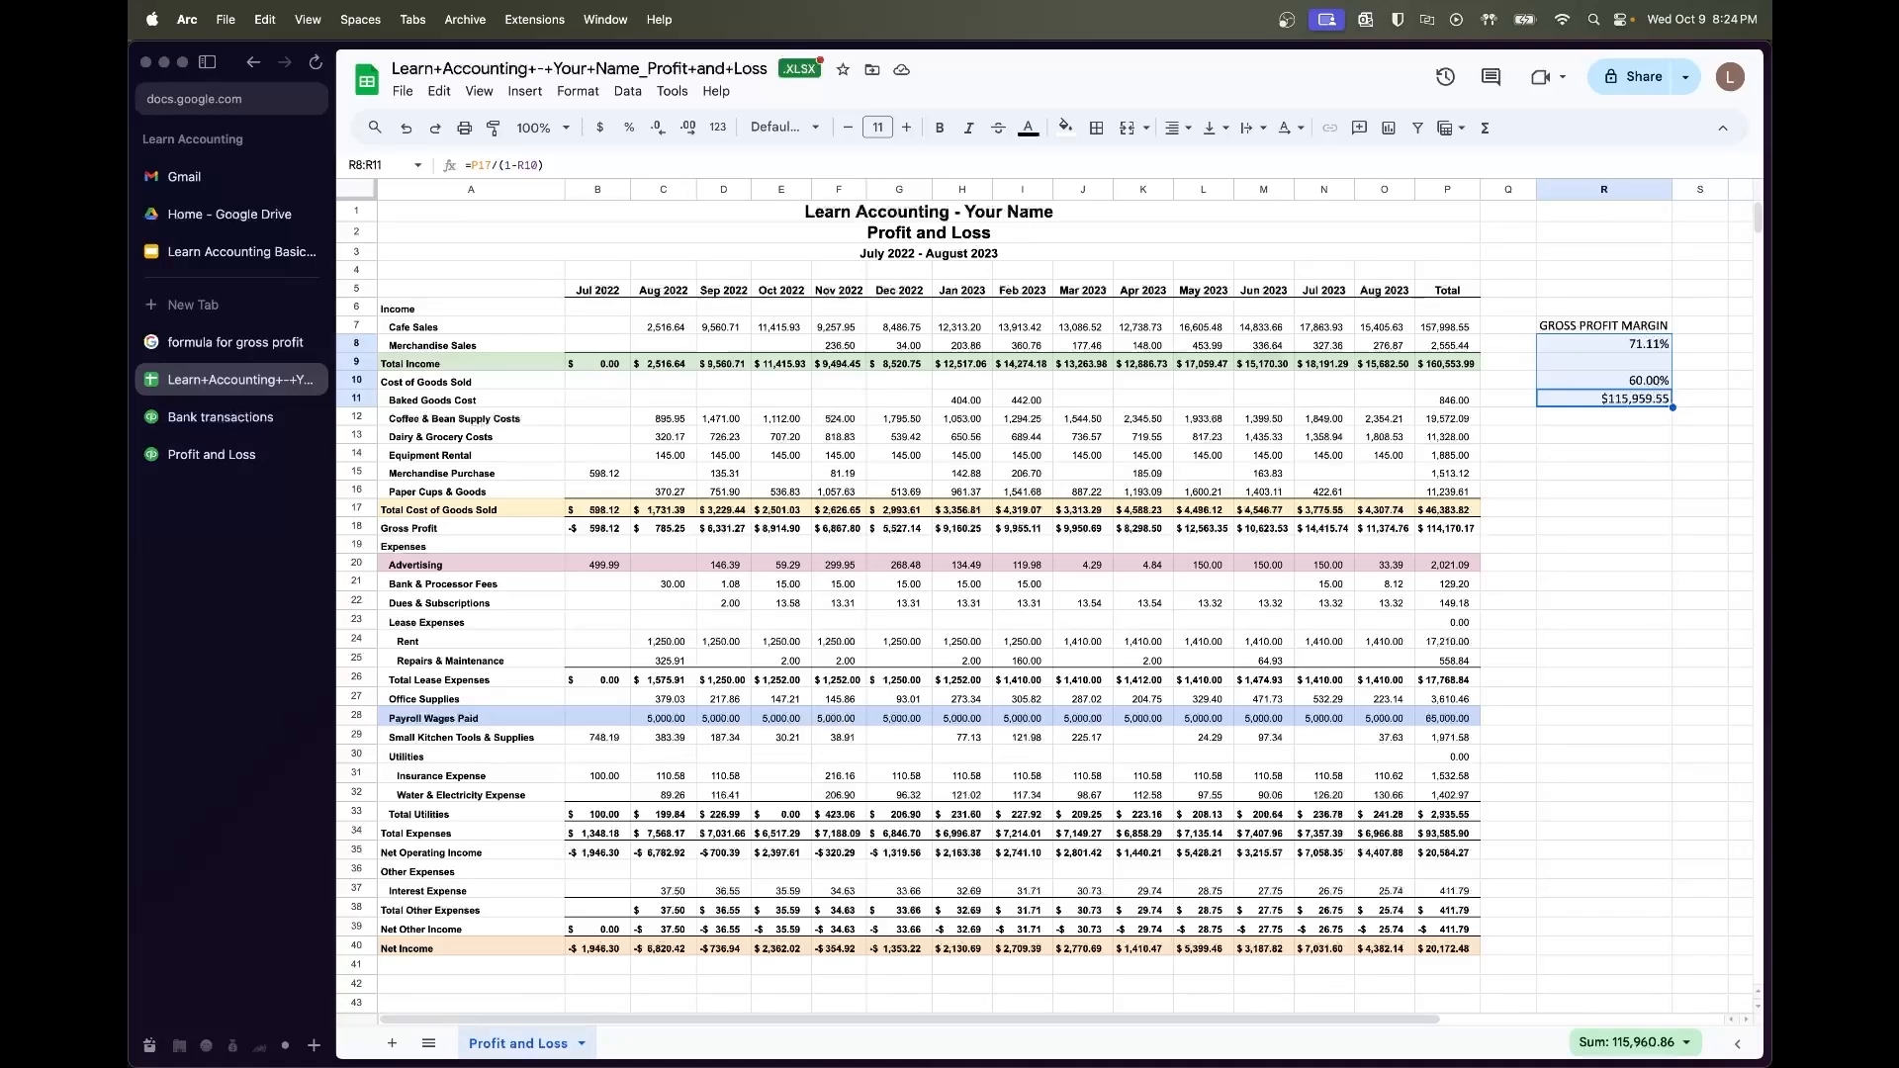
Inspect the Advertising total formula in P20 and the August Cafe Sales value
left_click(1607, 472)
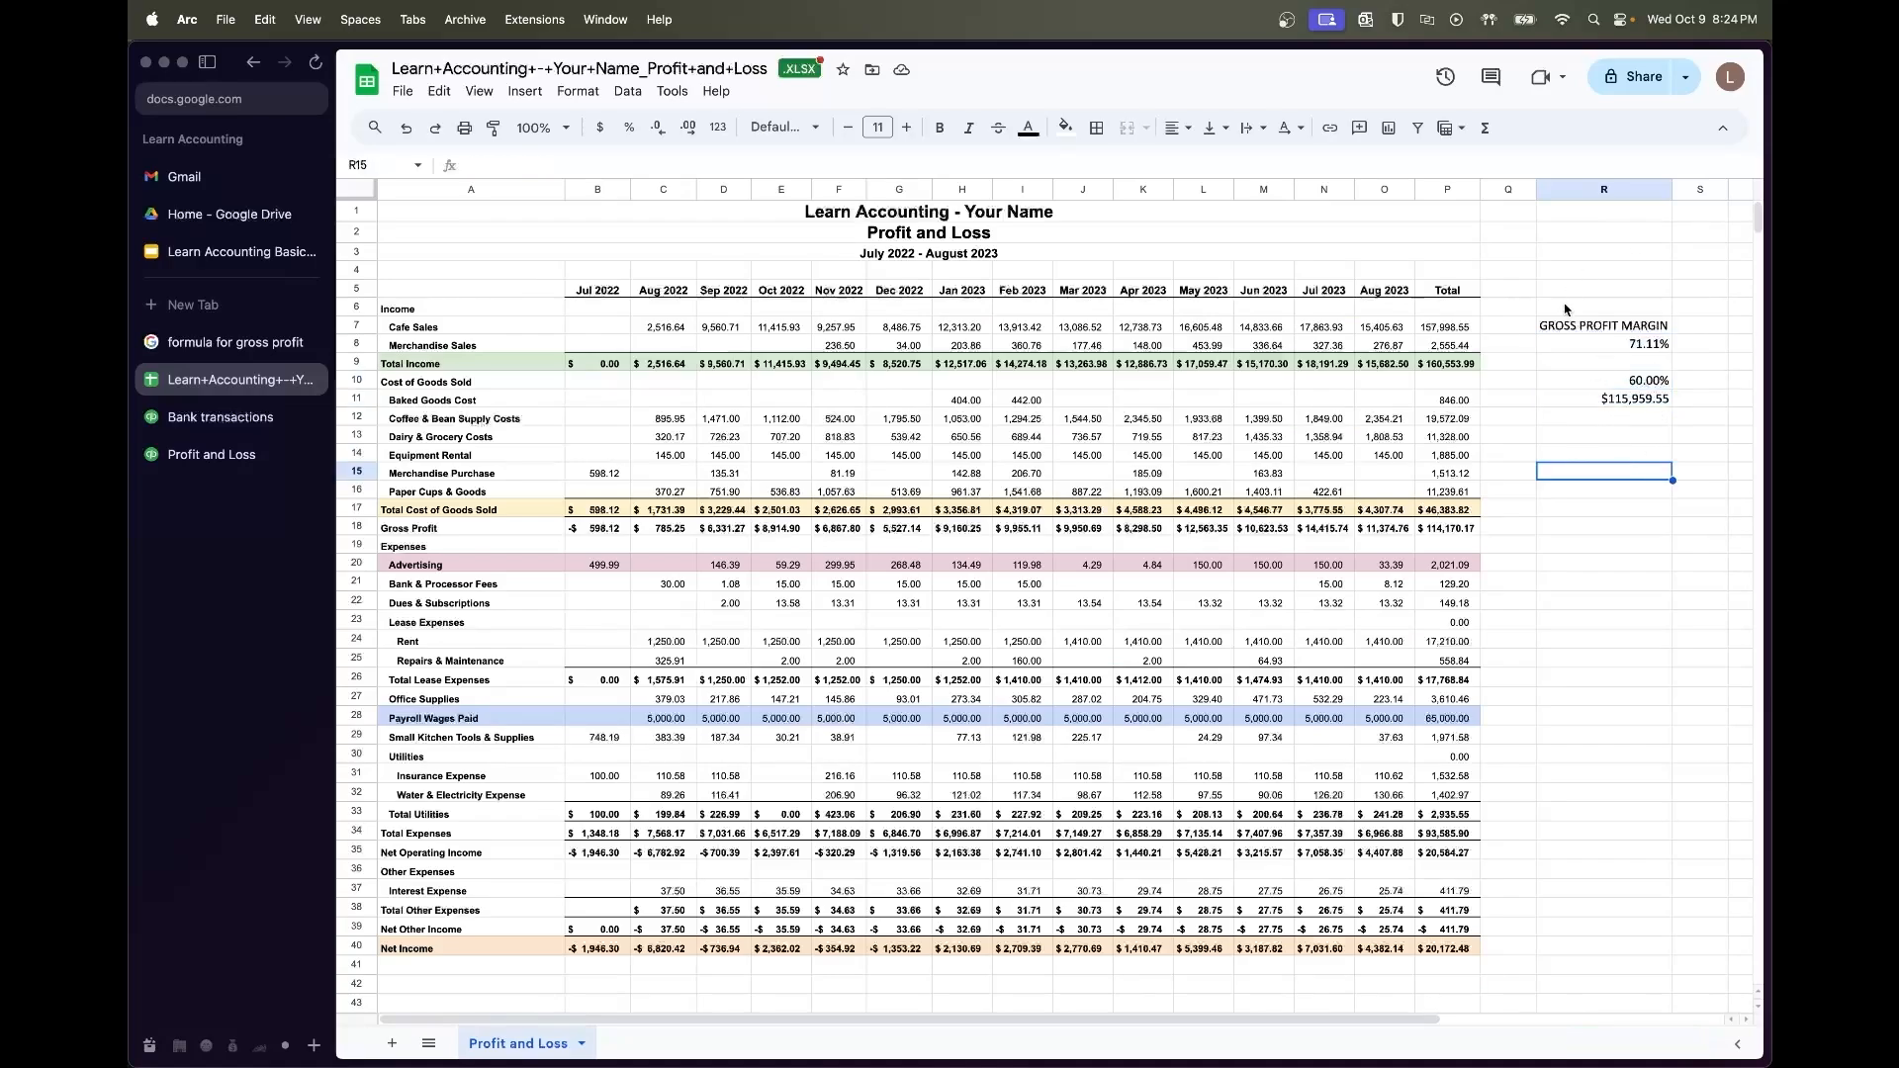
left_click(1589, 570)
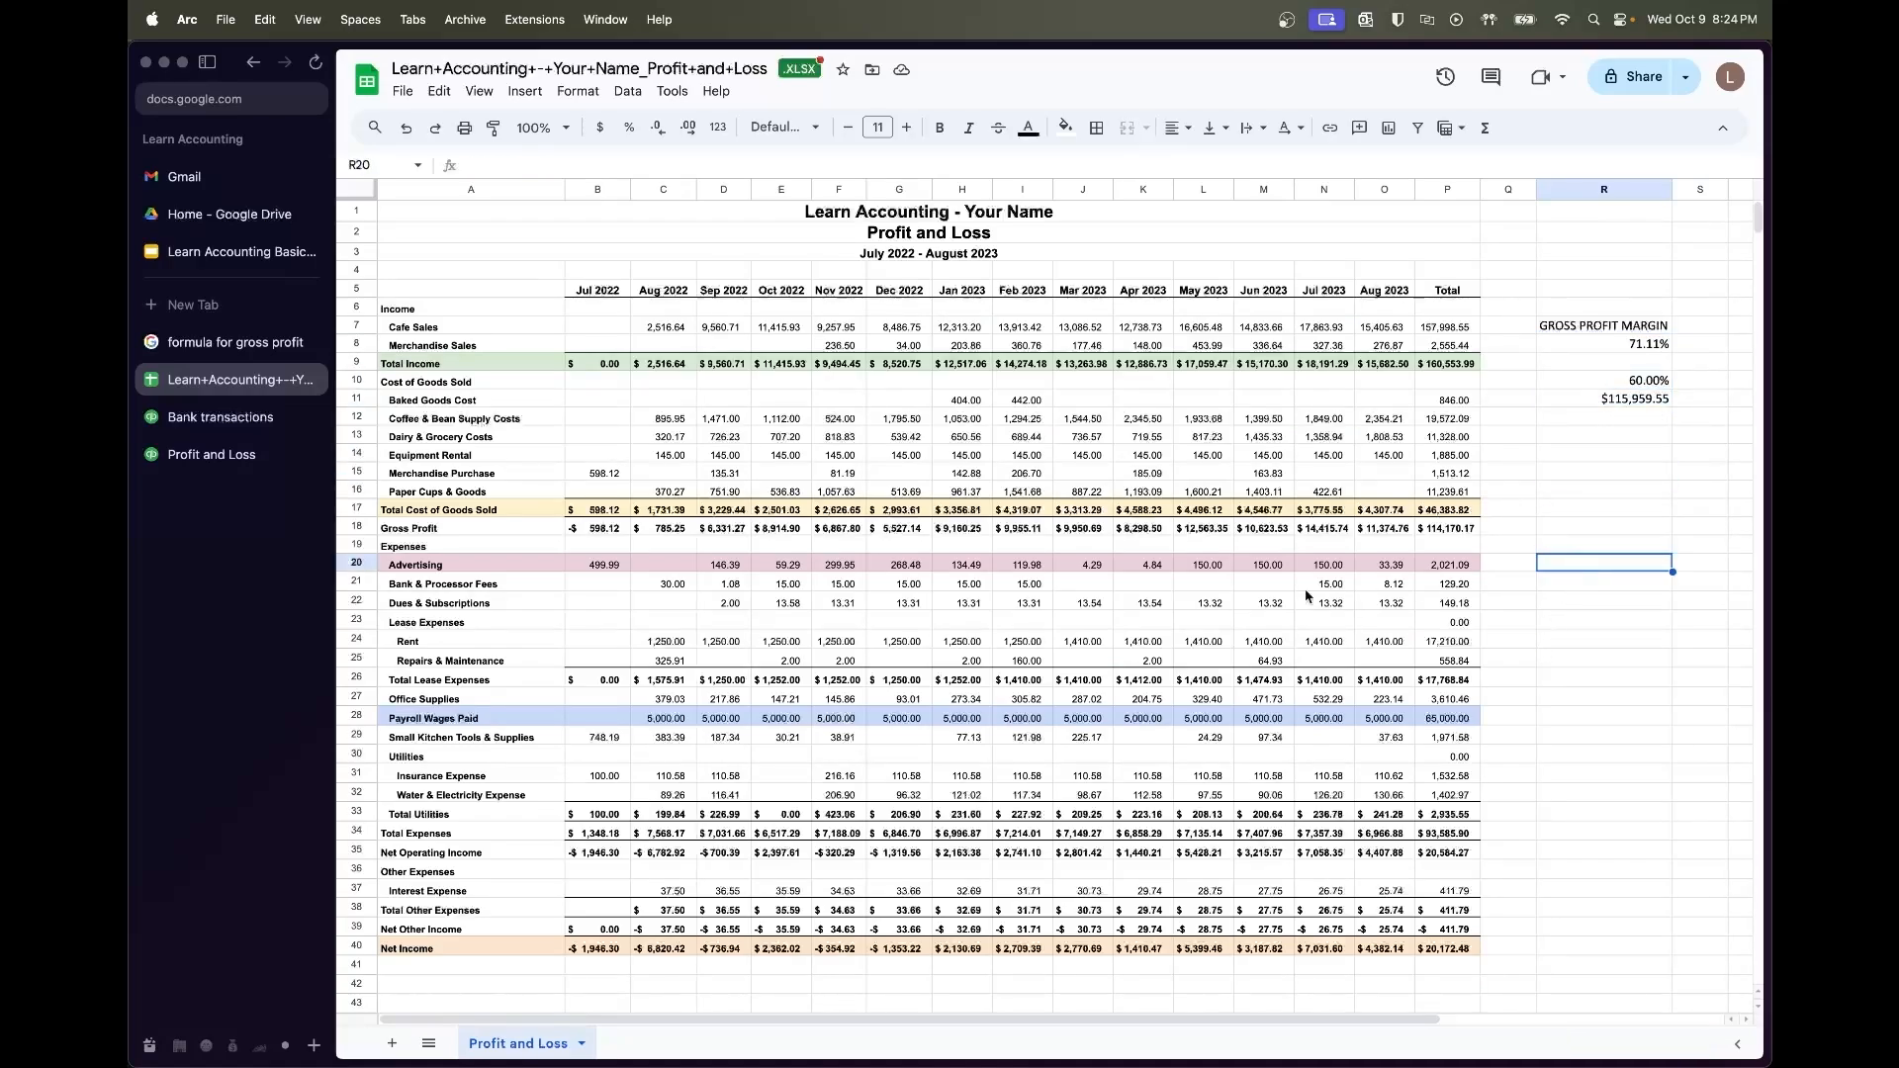
left_click(1442, 564)
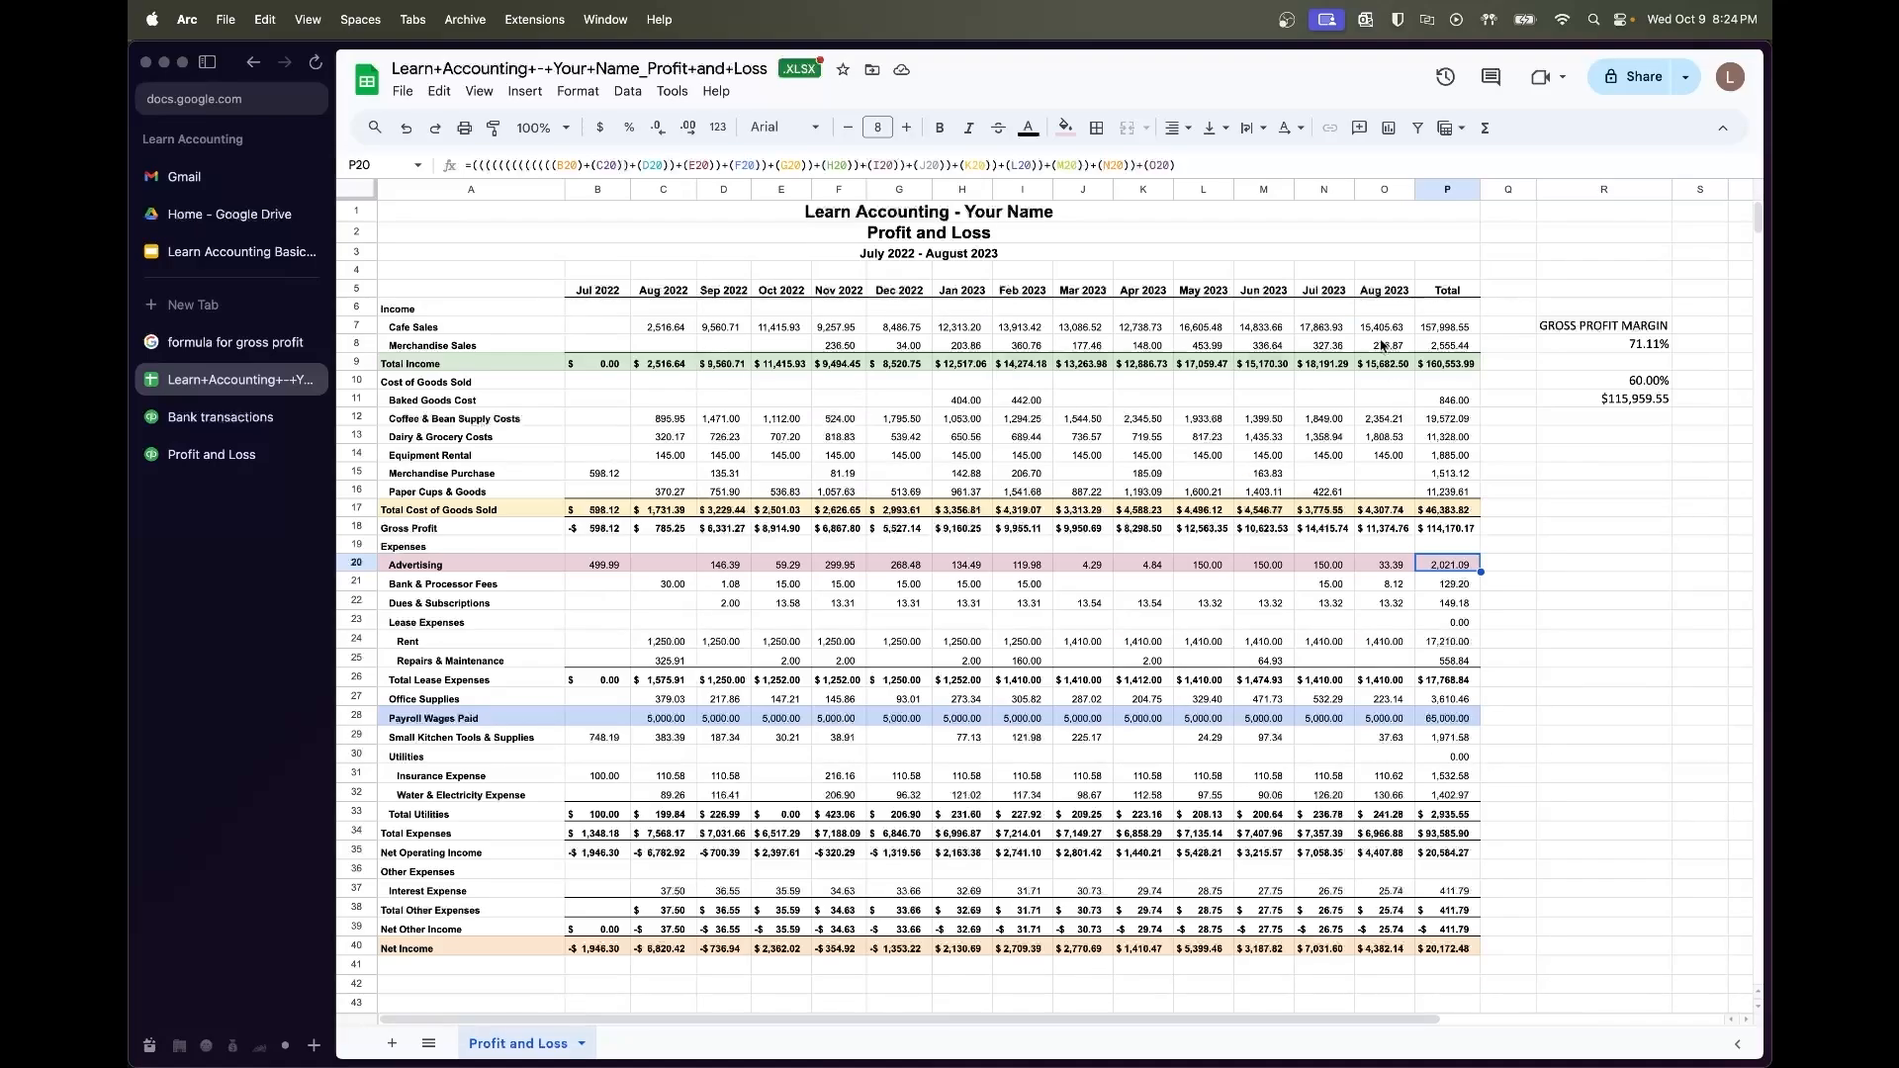
left_click(1383, 332)
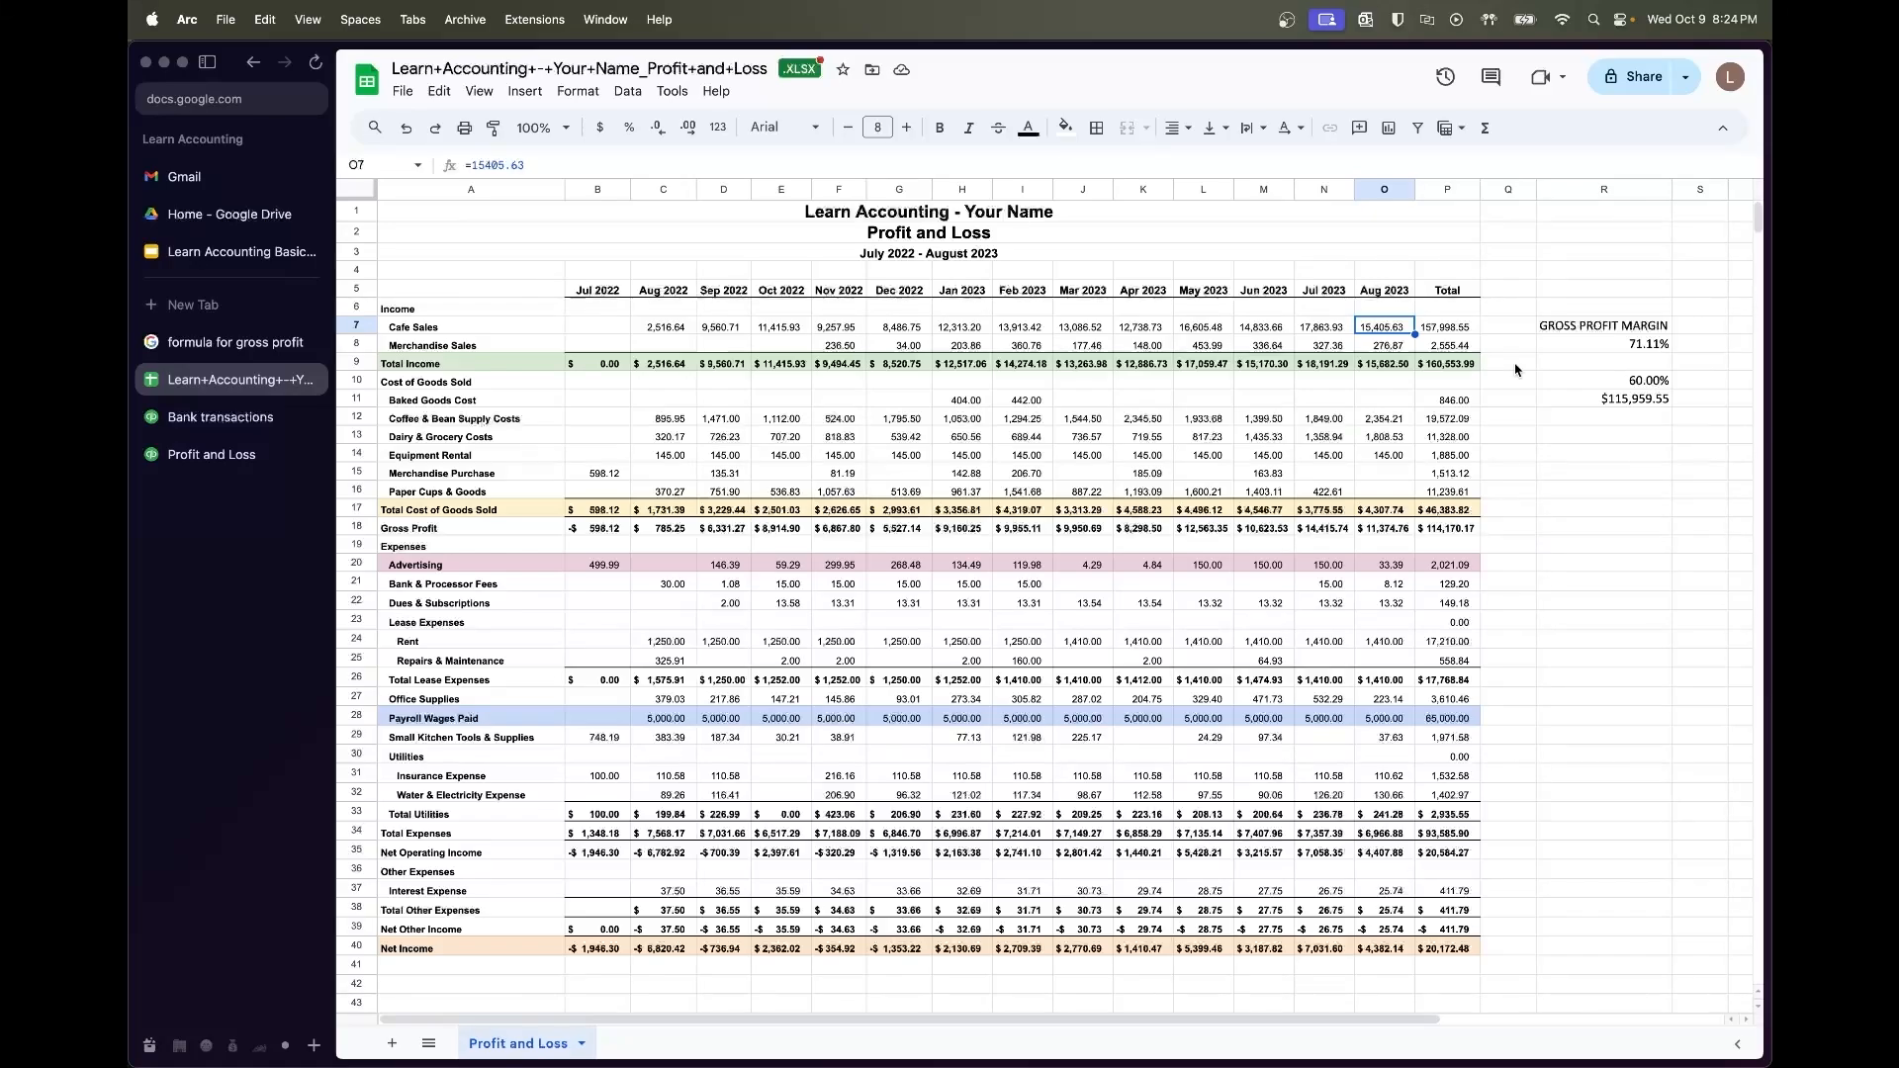
left_click(1450, 564)
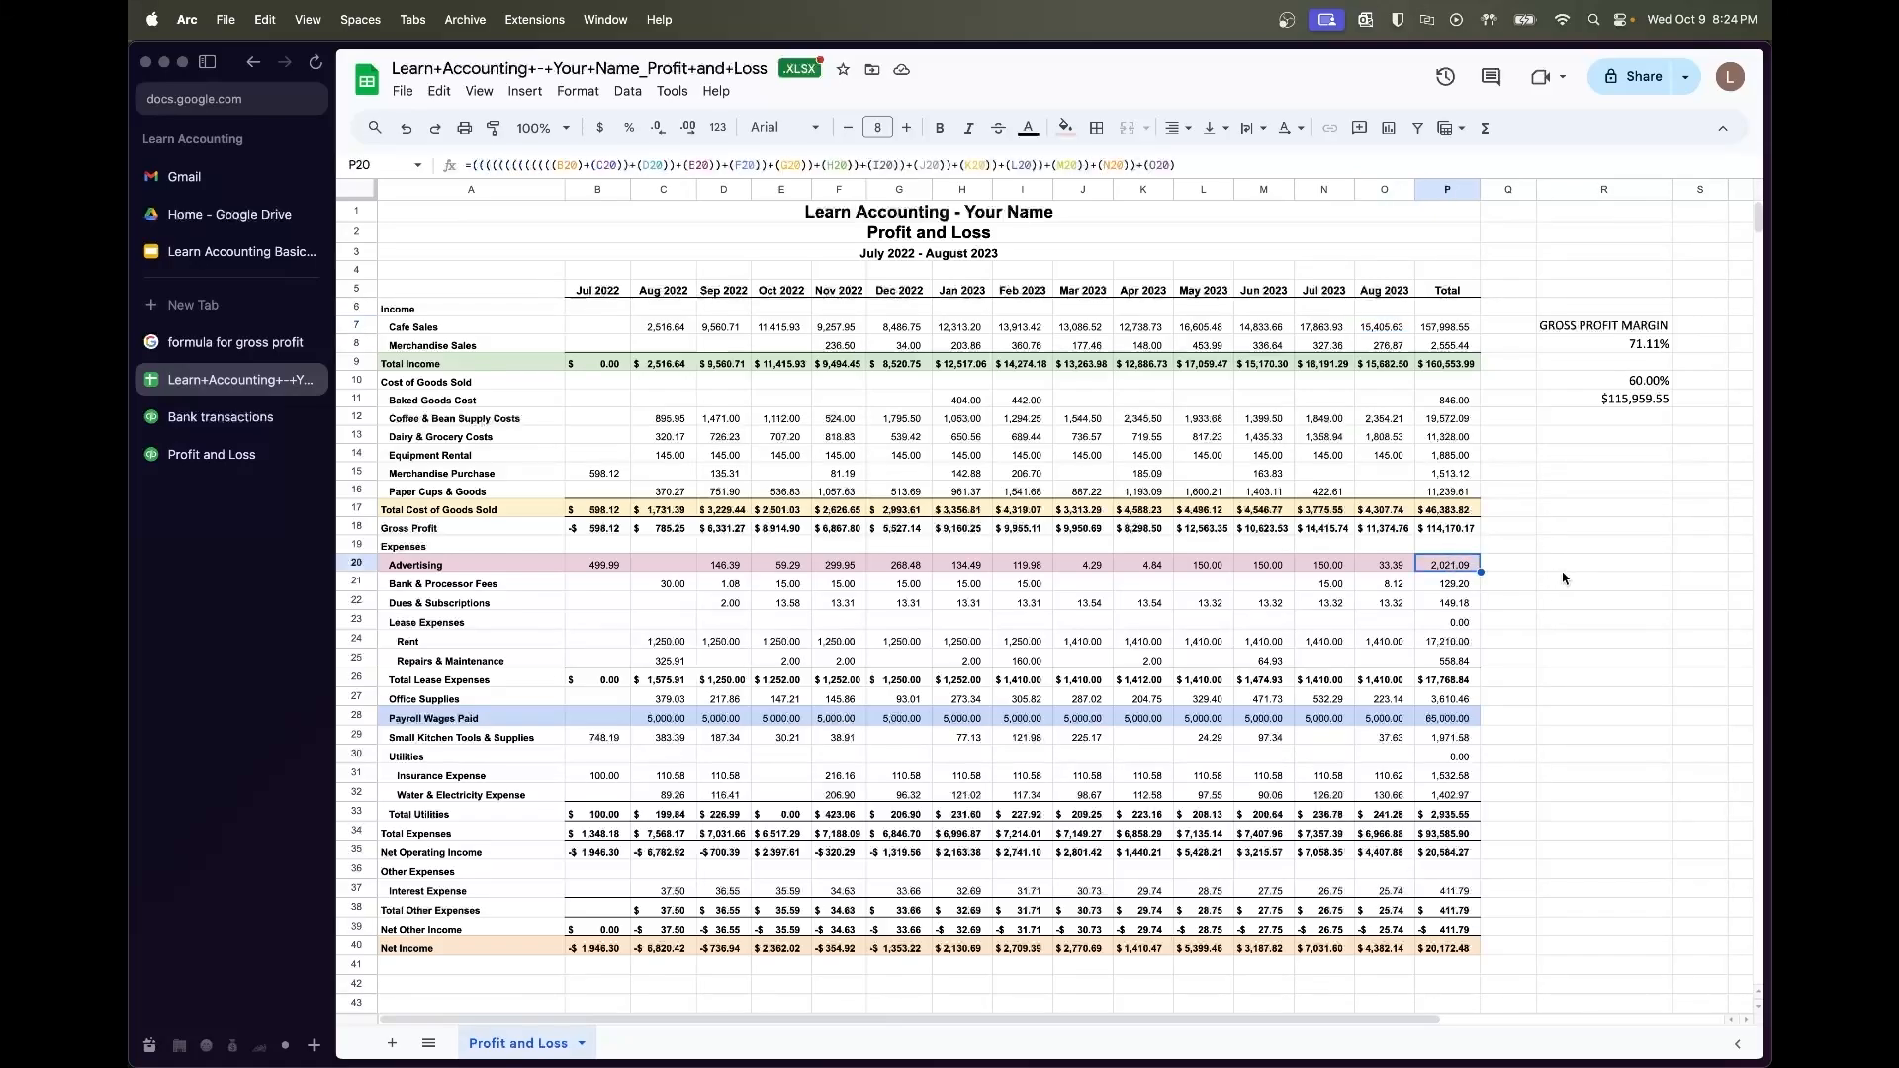
left_click(1583, 564)
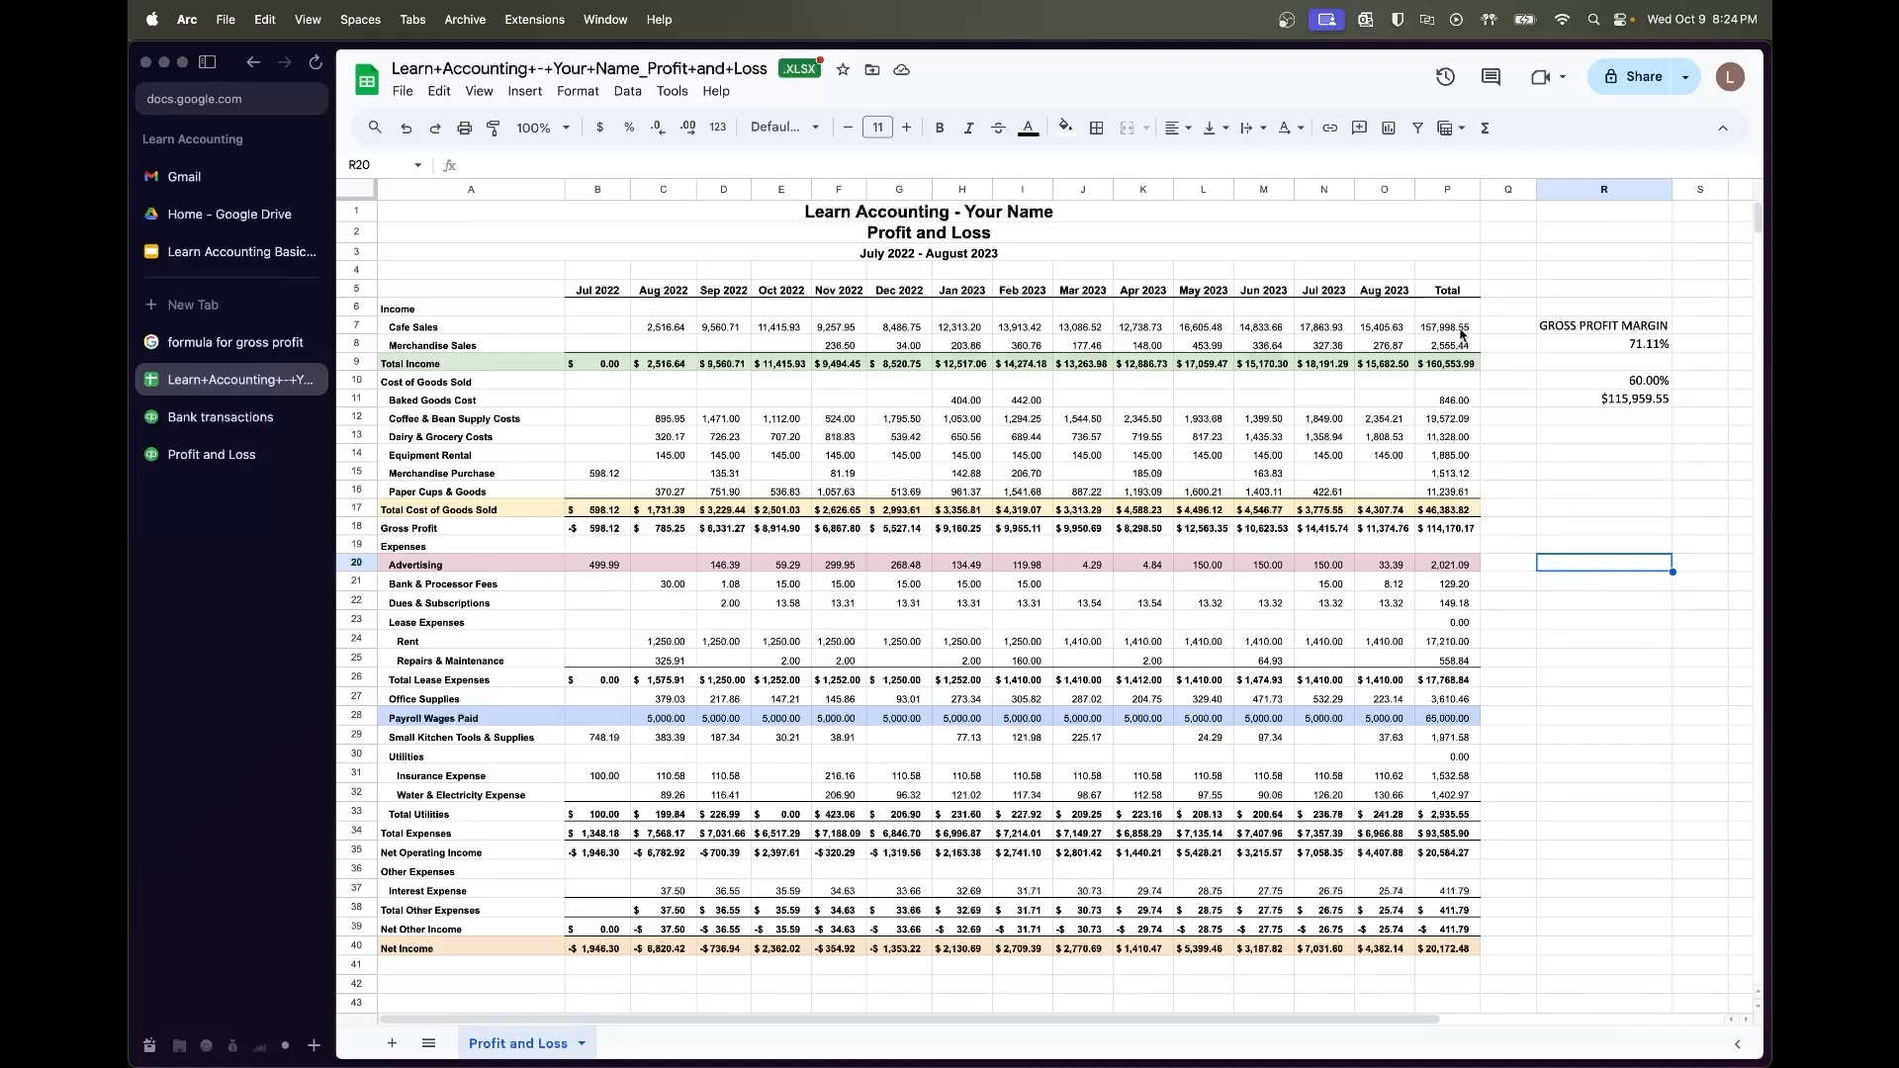
Search Google for the ROI formula and expand the full AI Overview, then return to the spreadsheet
left_click(233, 342)
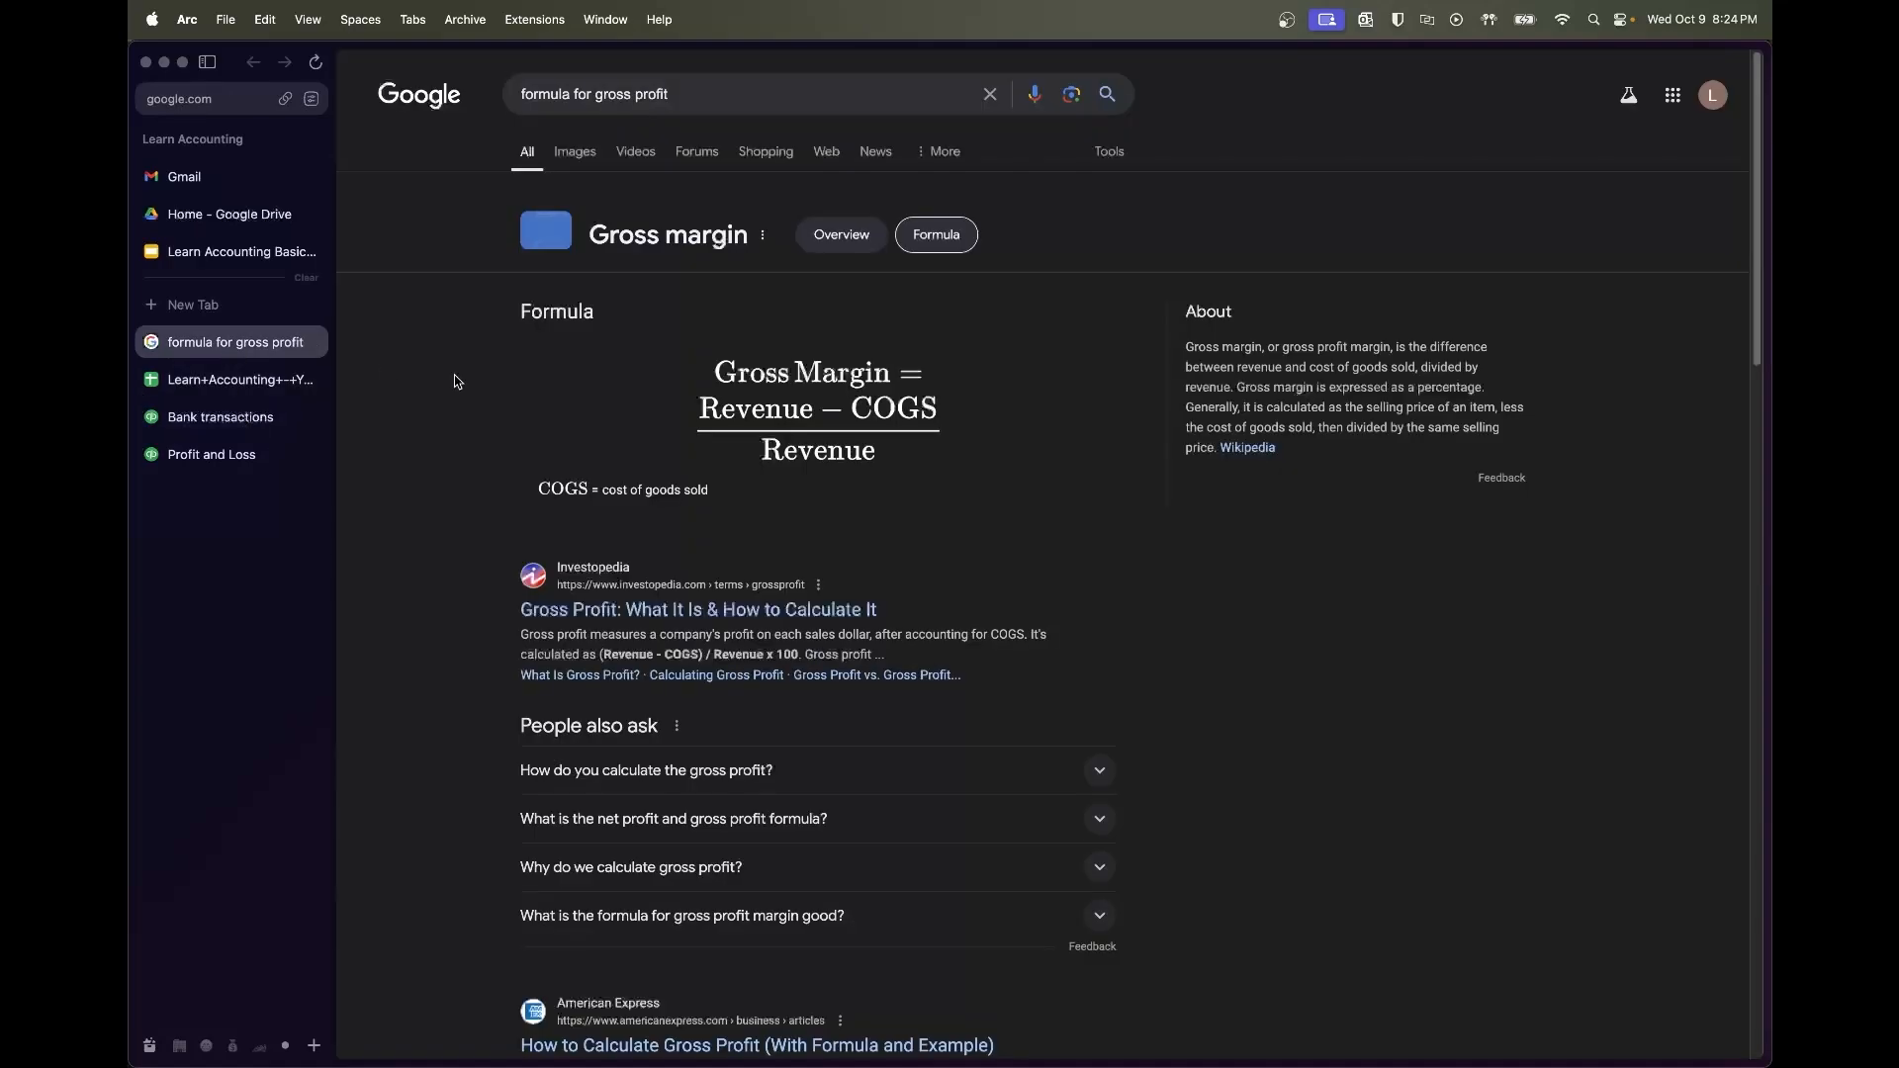
key("super+t")
type("formula for ")
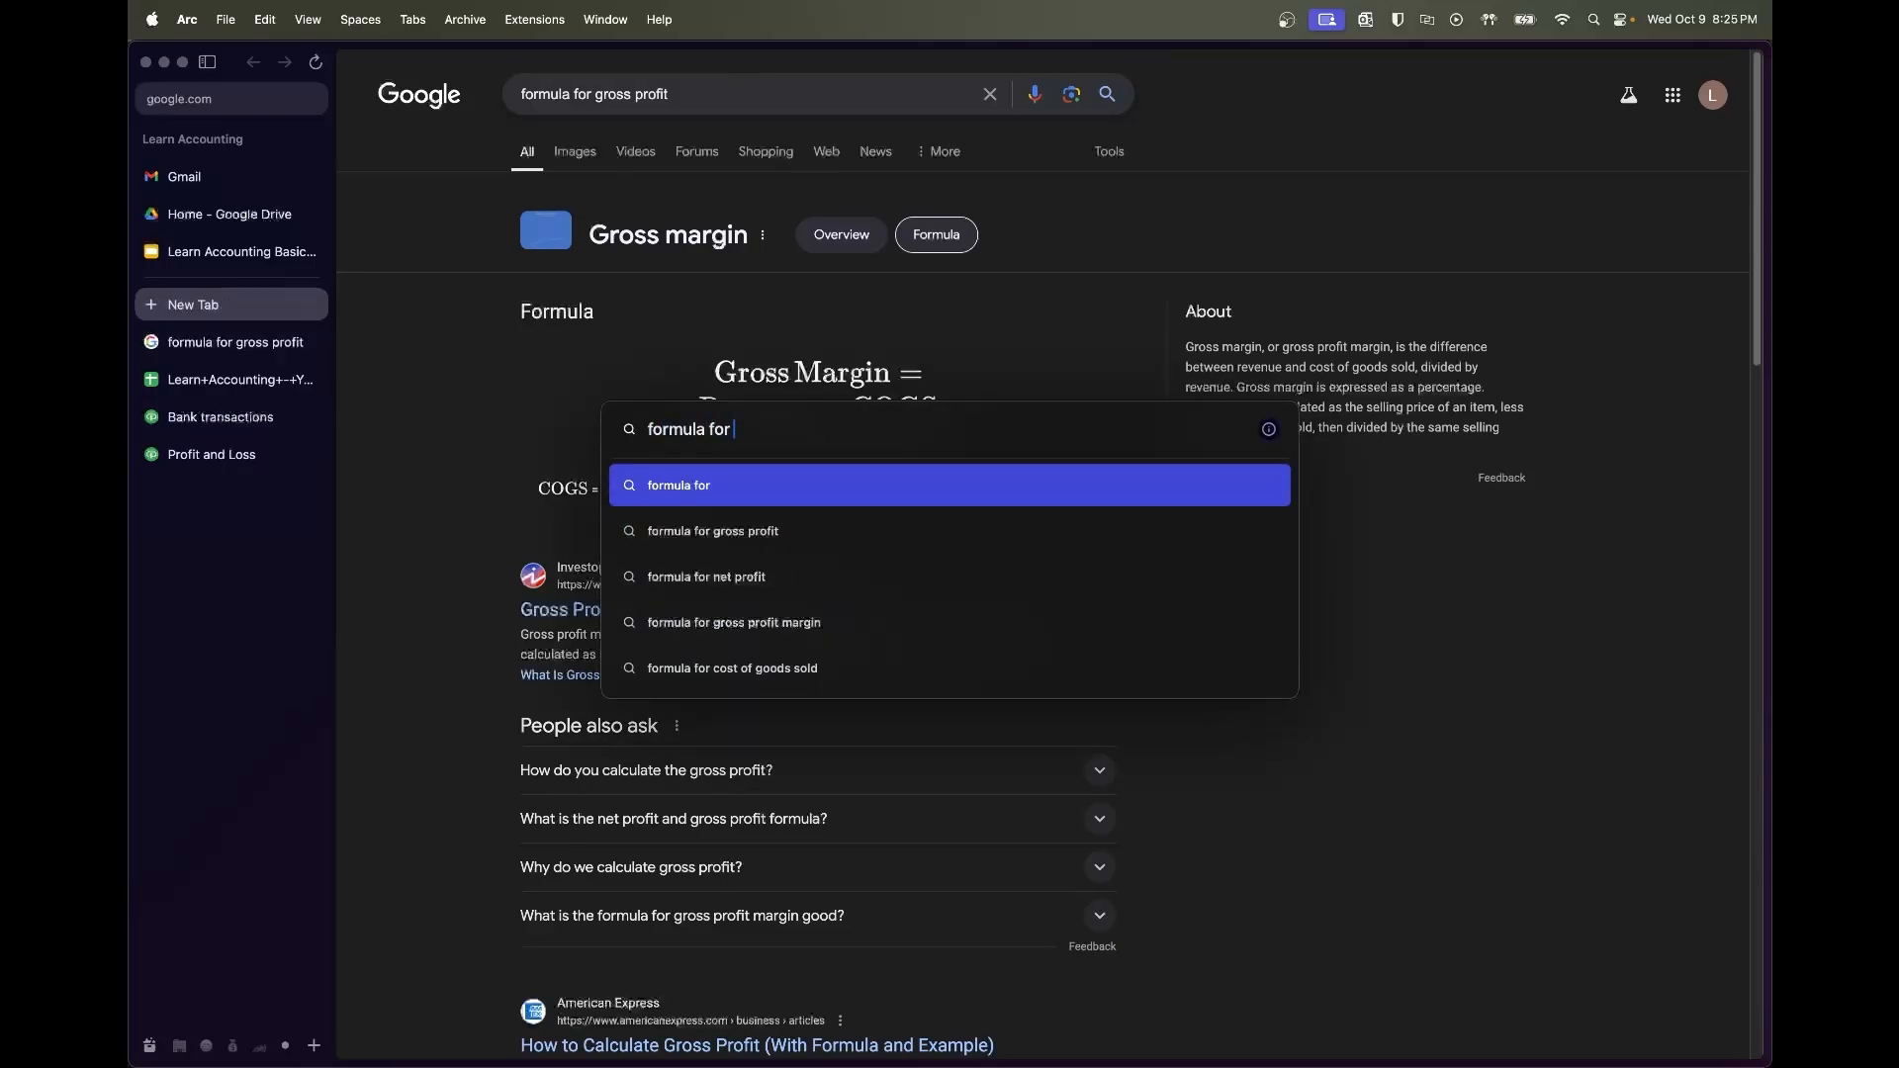
type("COGS")
key("Return")
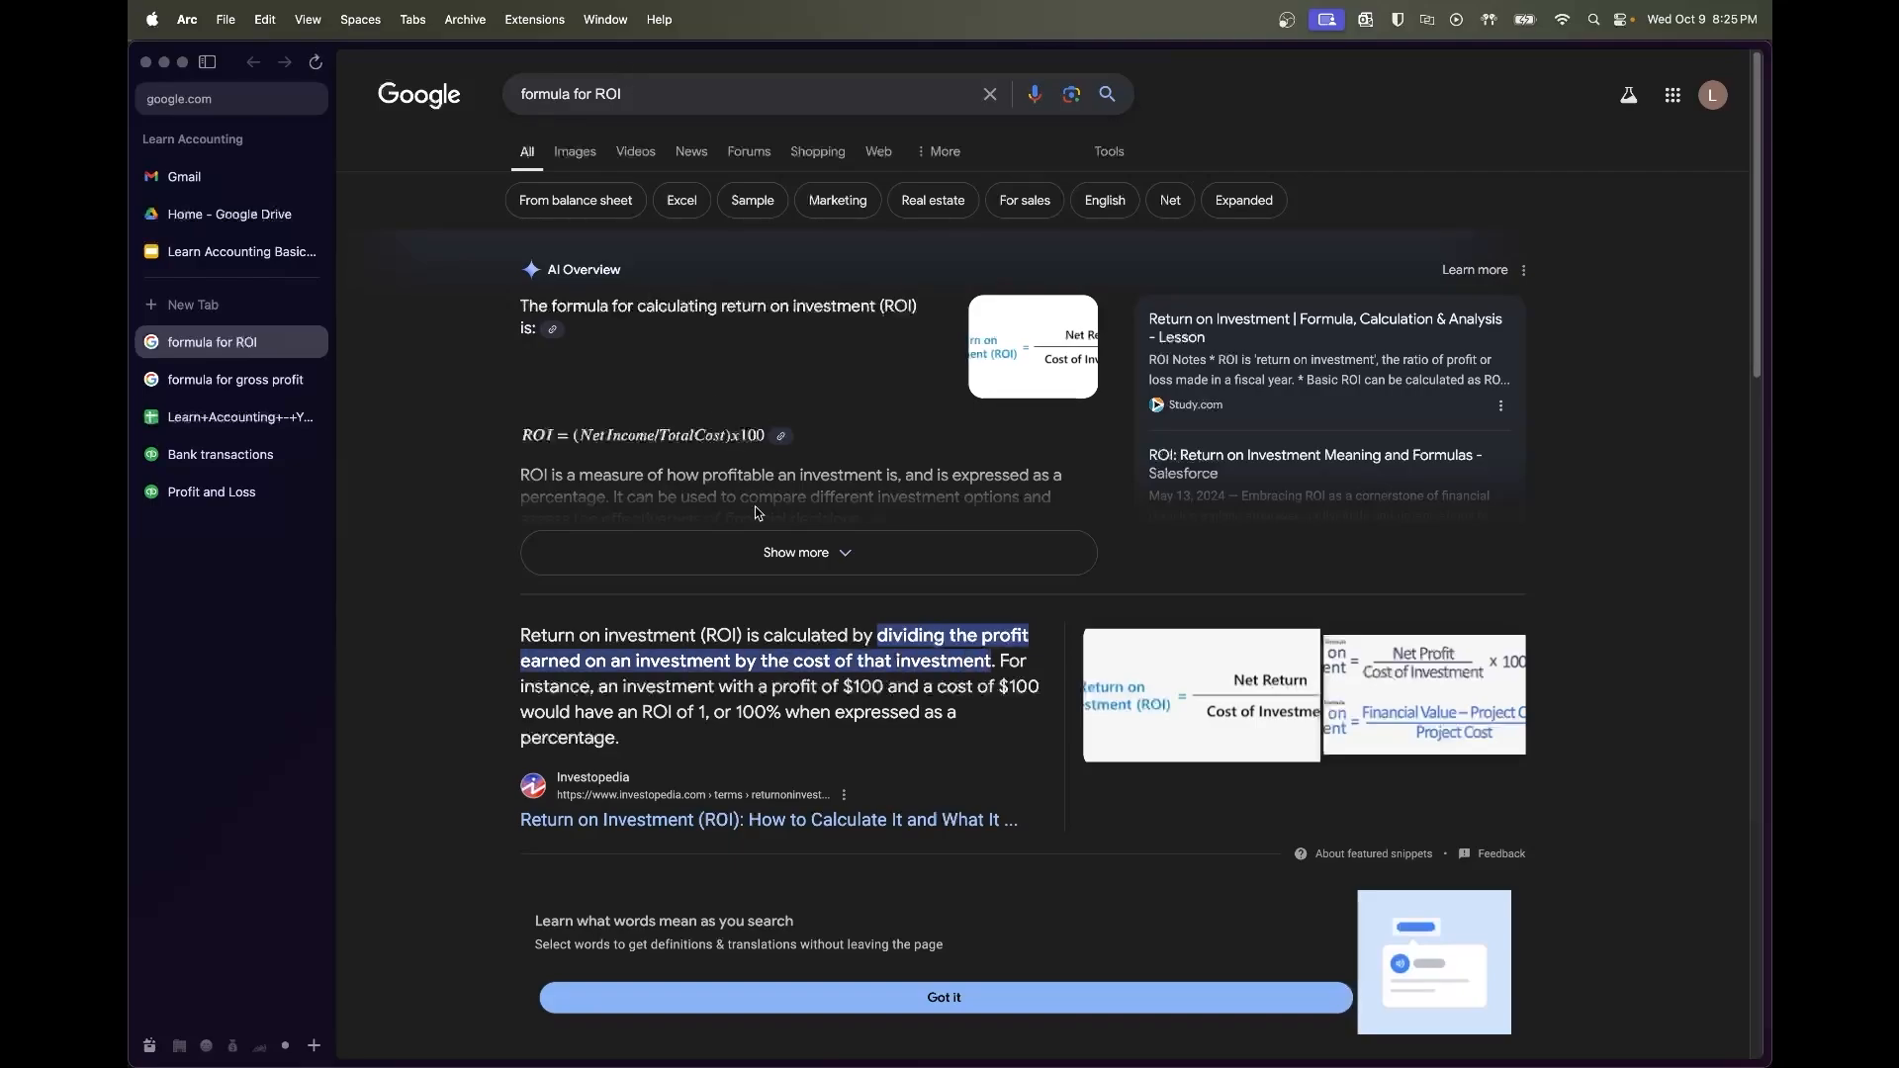
left_click(799, 550)
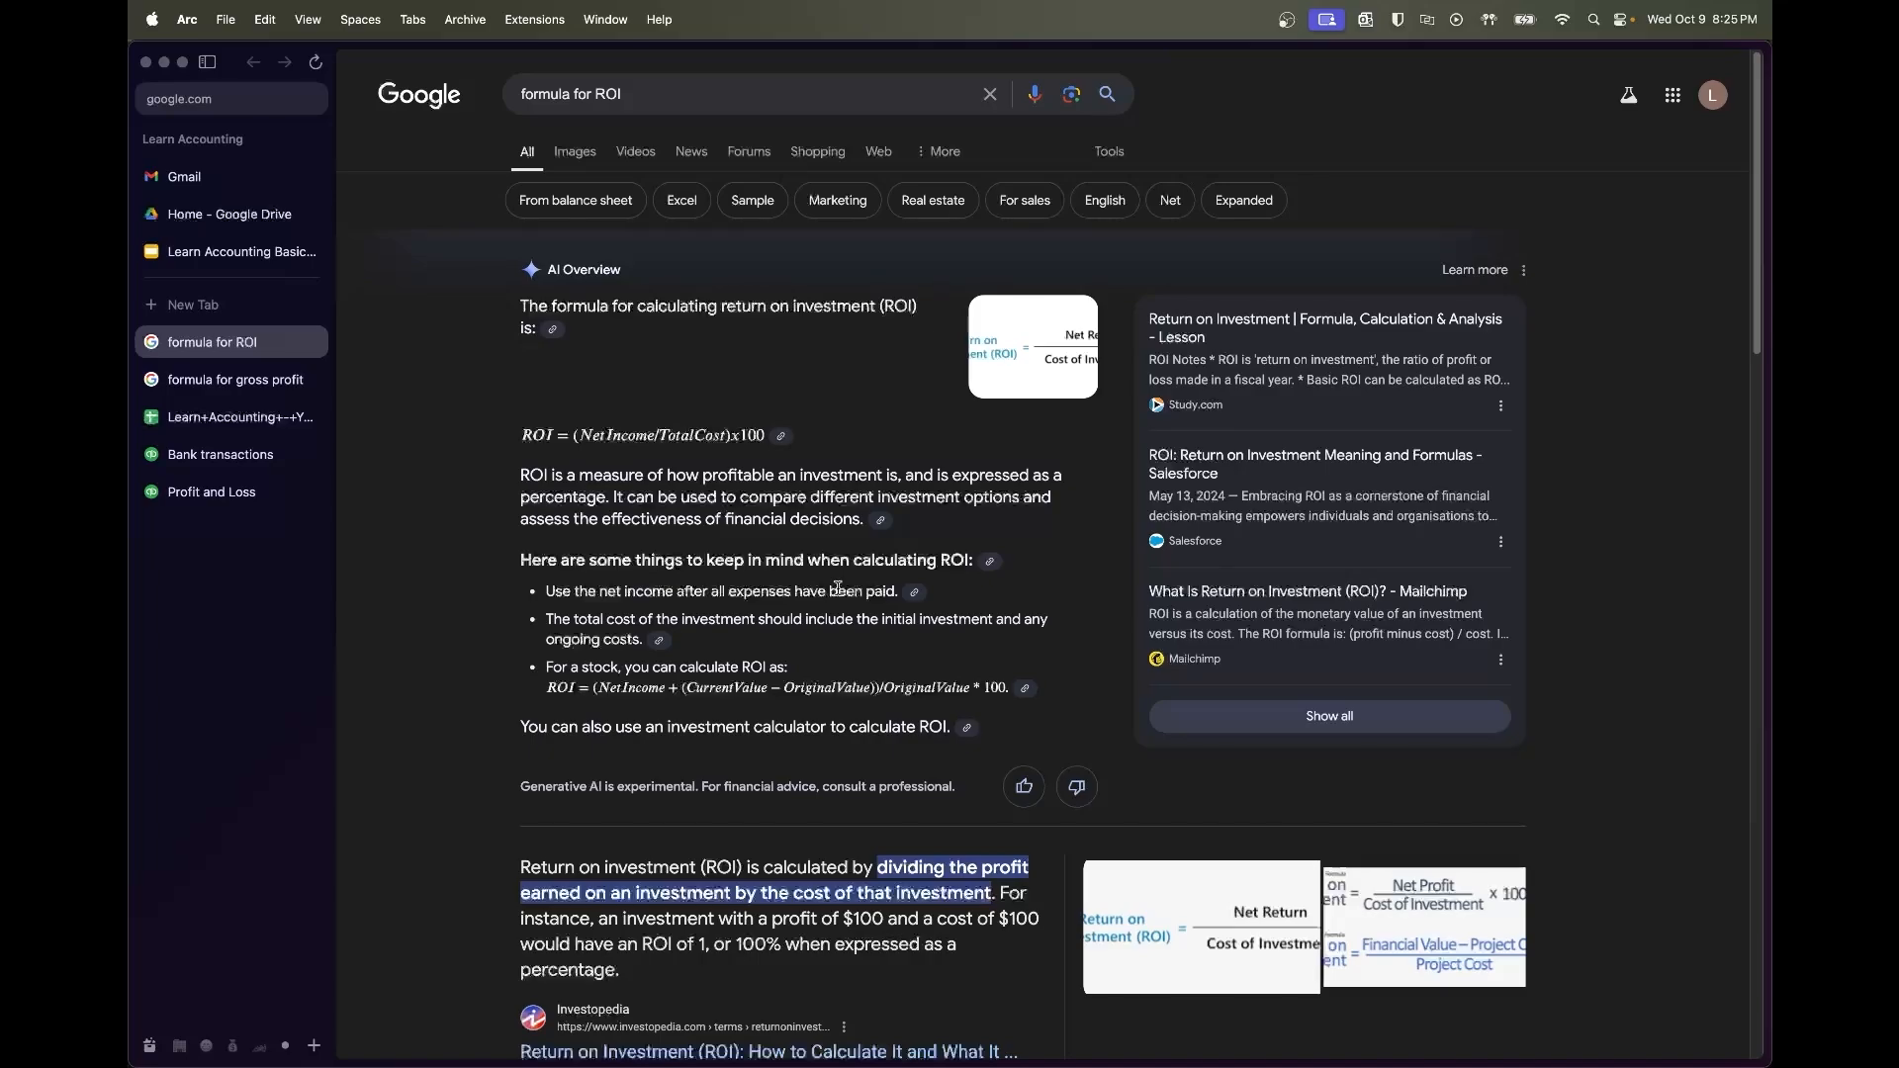
left_click(229, 421)
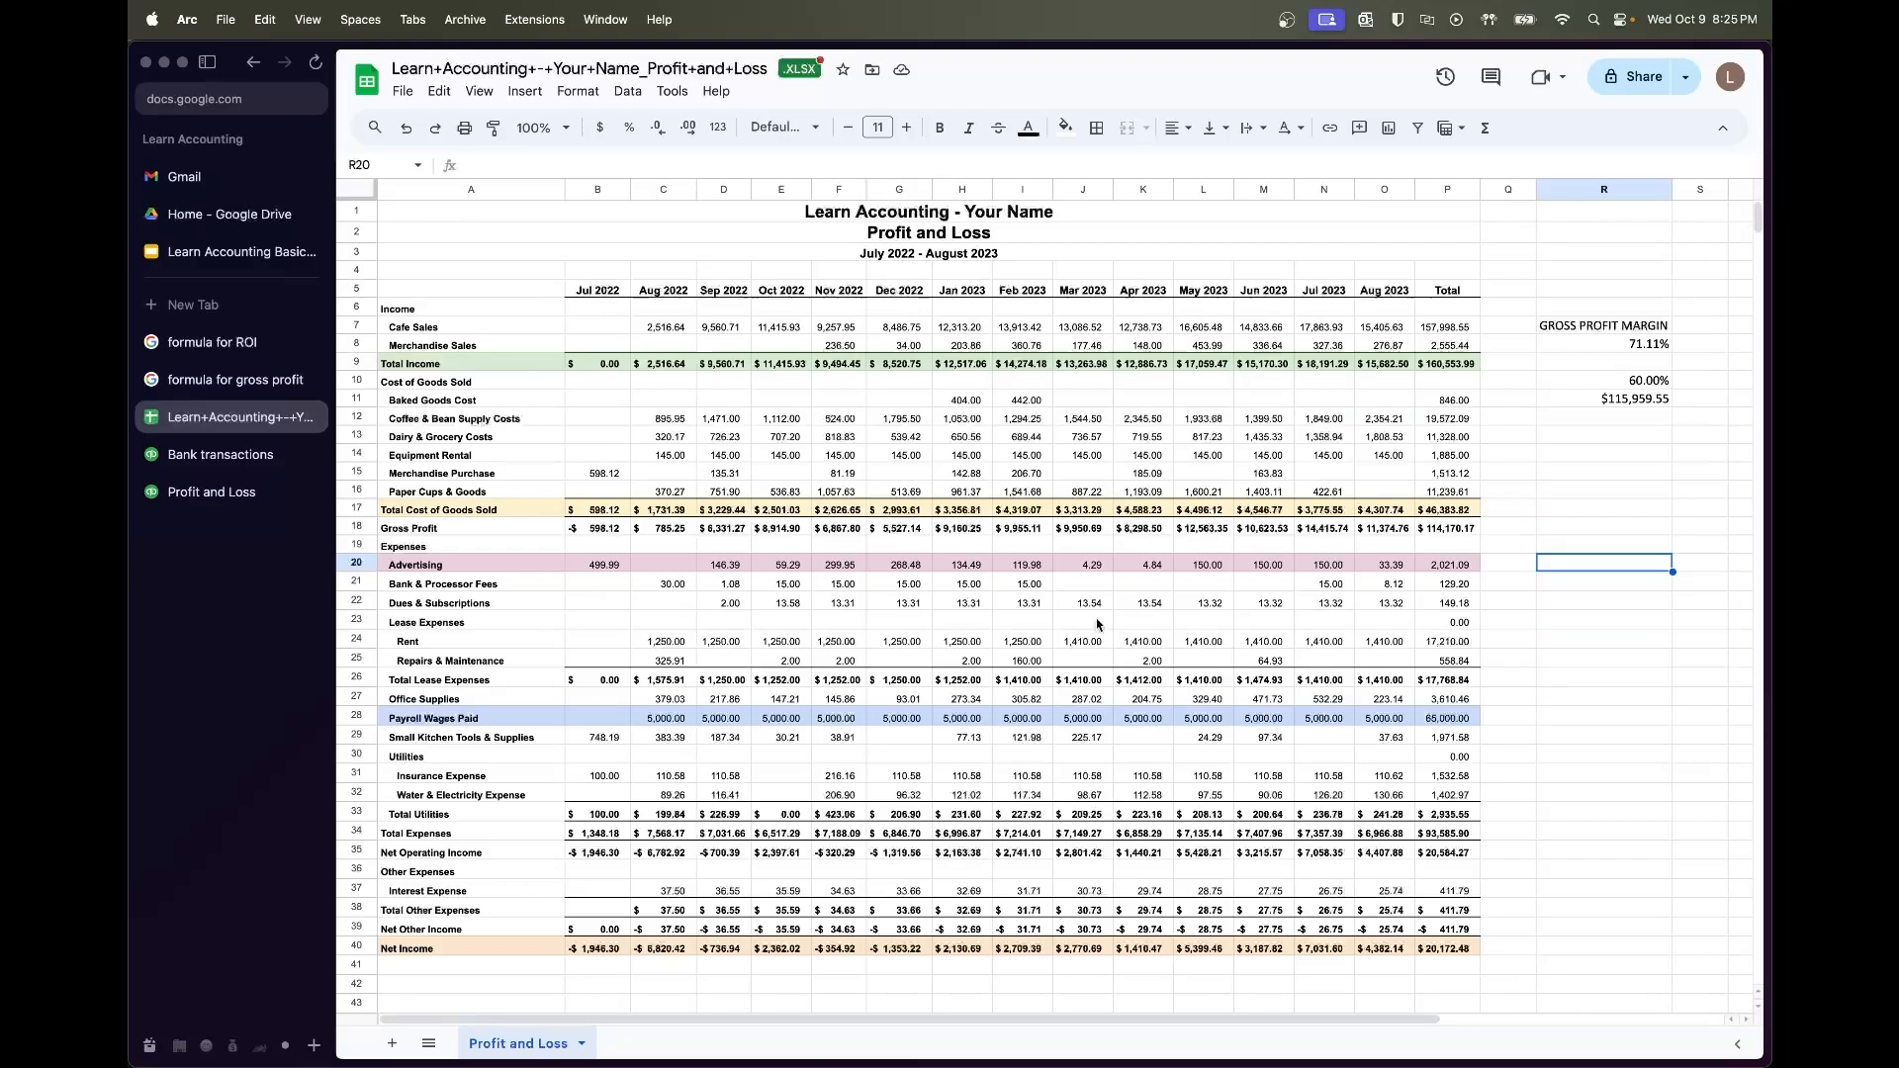
Enter =P7/P20 in R20, dividing the Cafe Sales total by the Advertising total
left_click_drag(1397, 331, 679, 328)
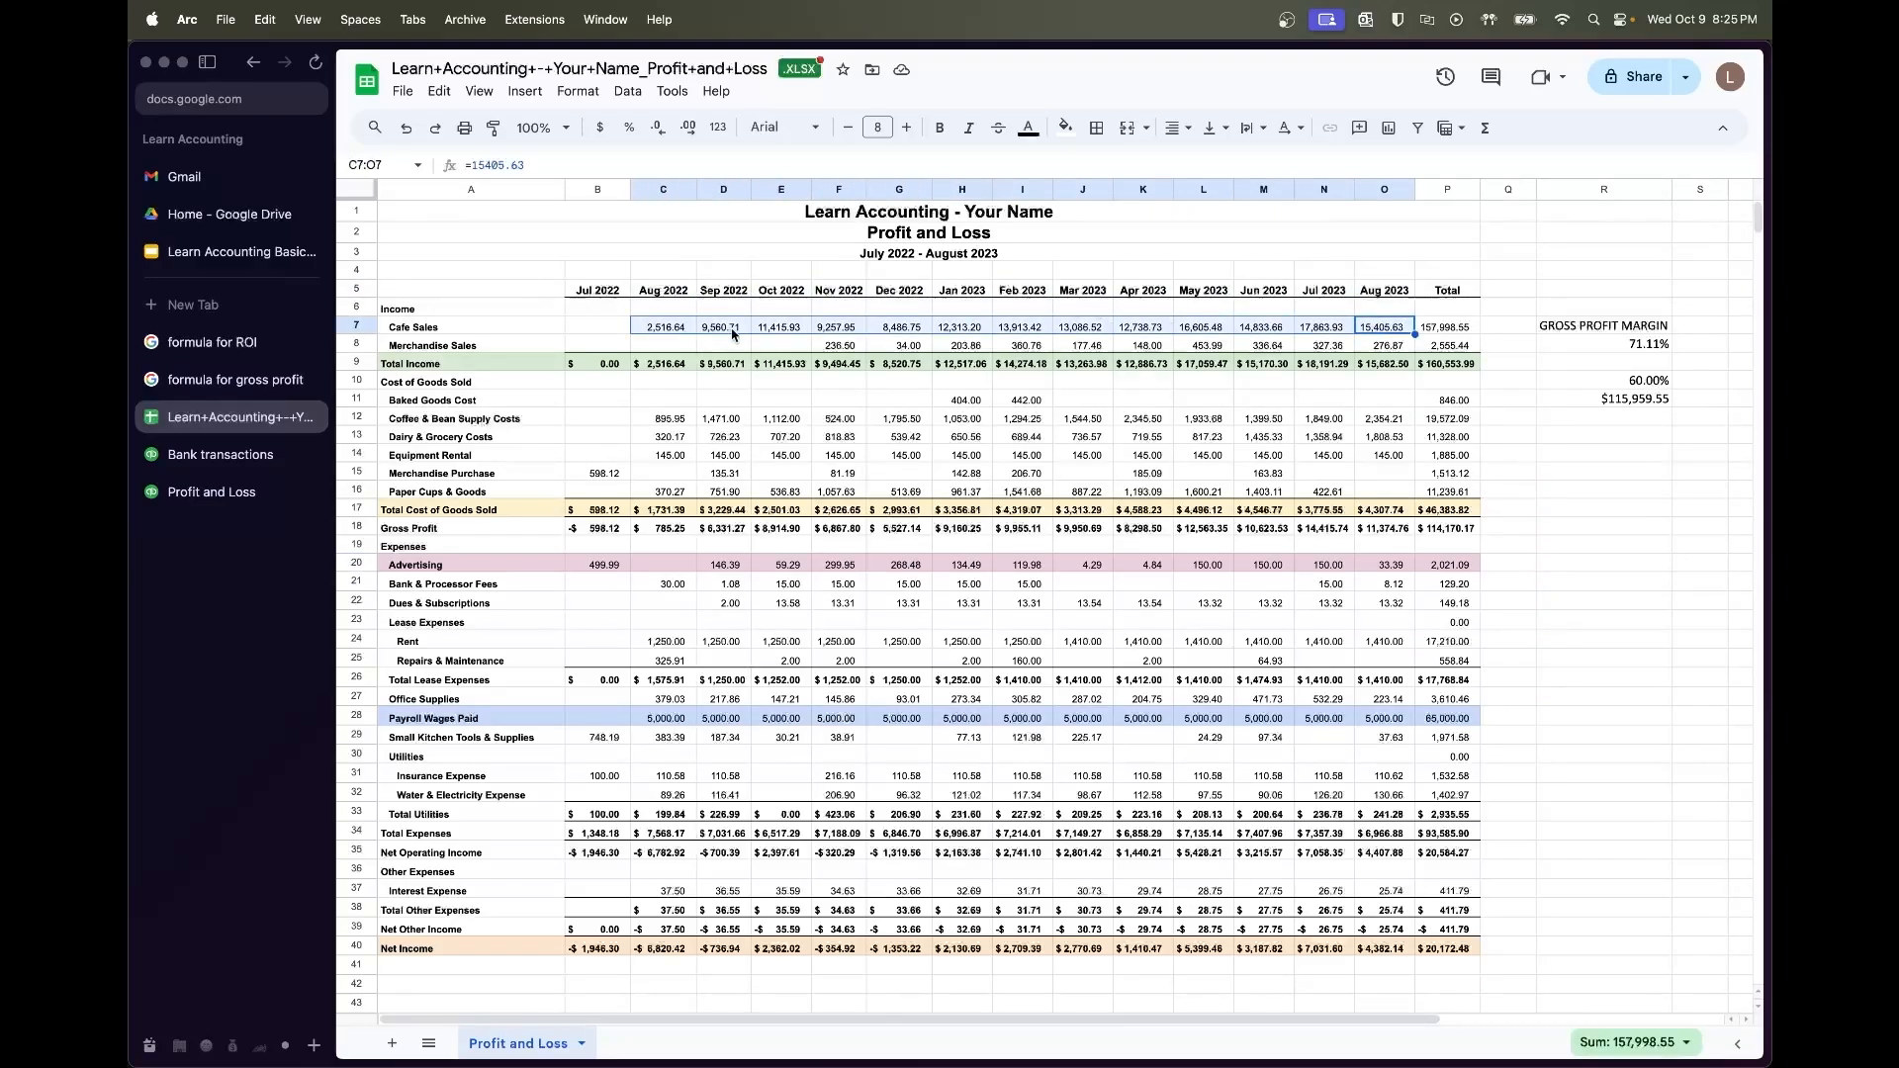
left_click(1520, 564)
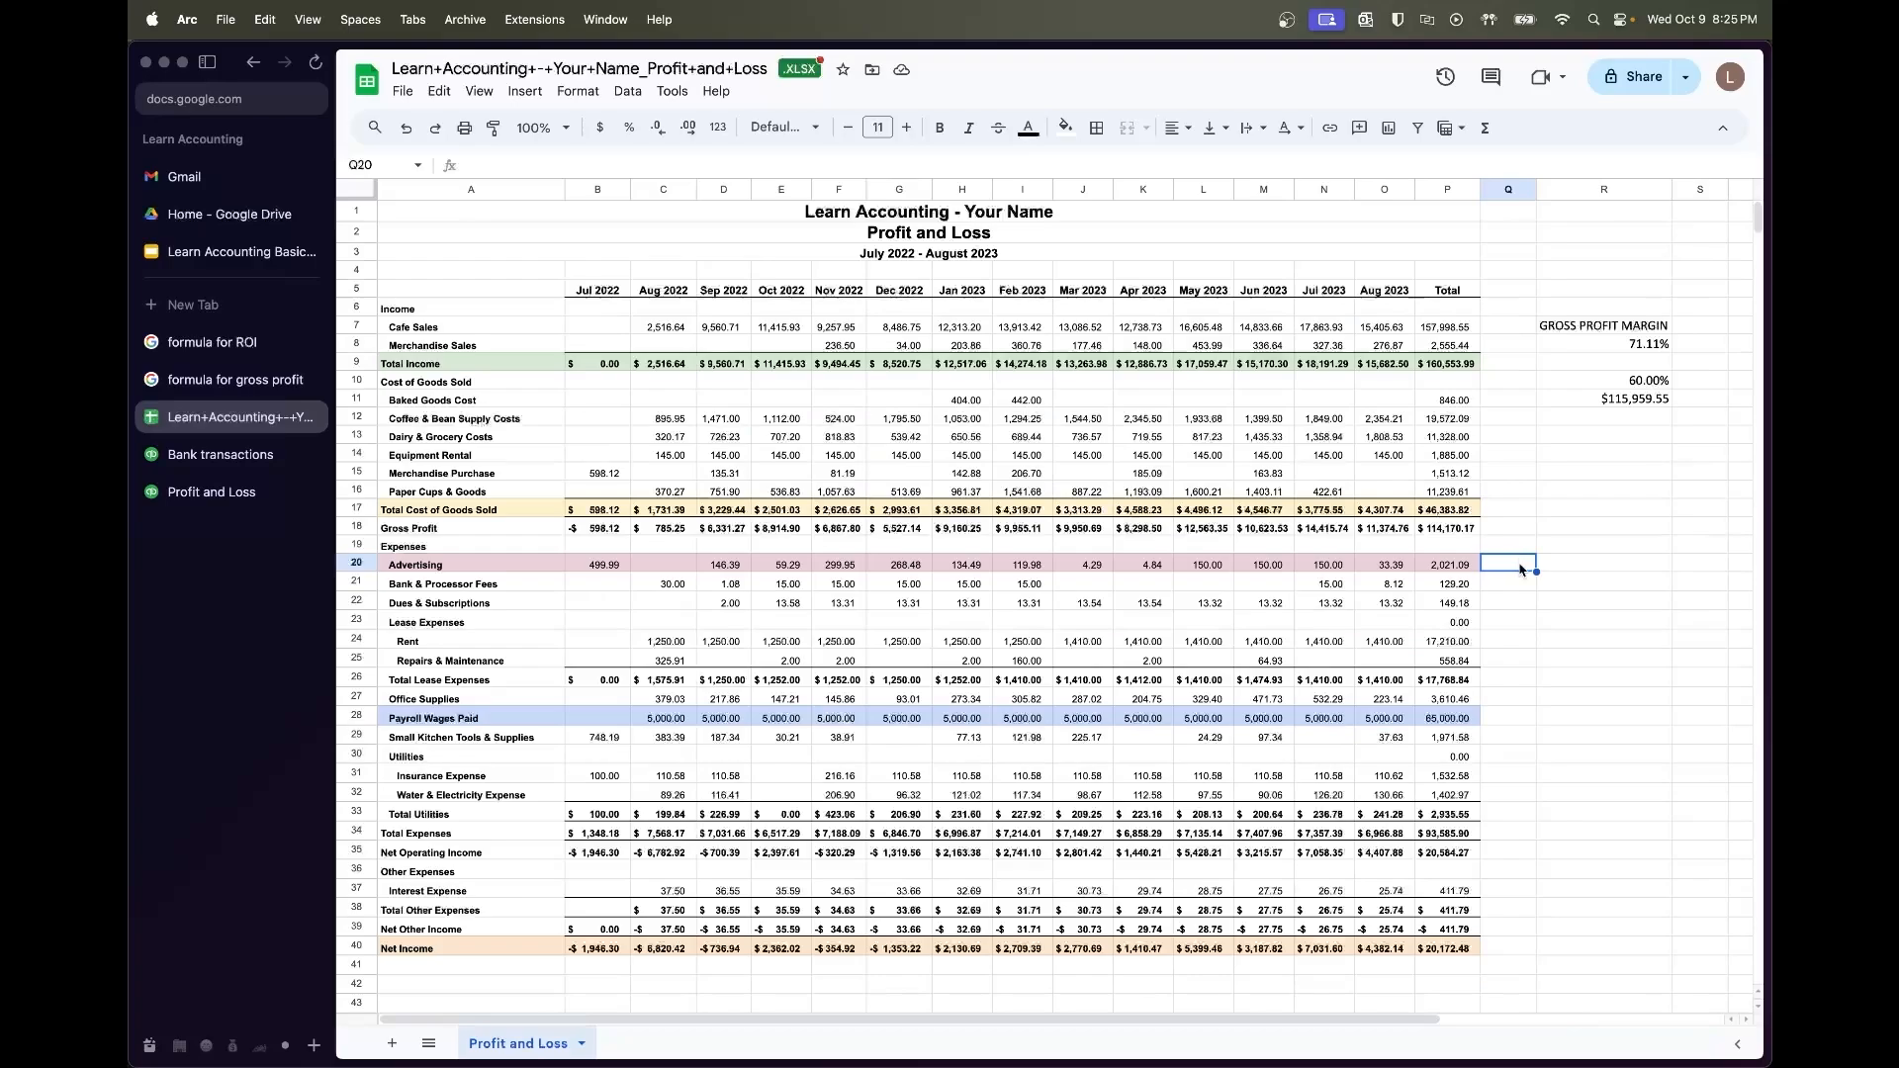
left_click(1556, 566)
left_click(1458, 566)
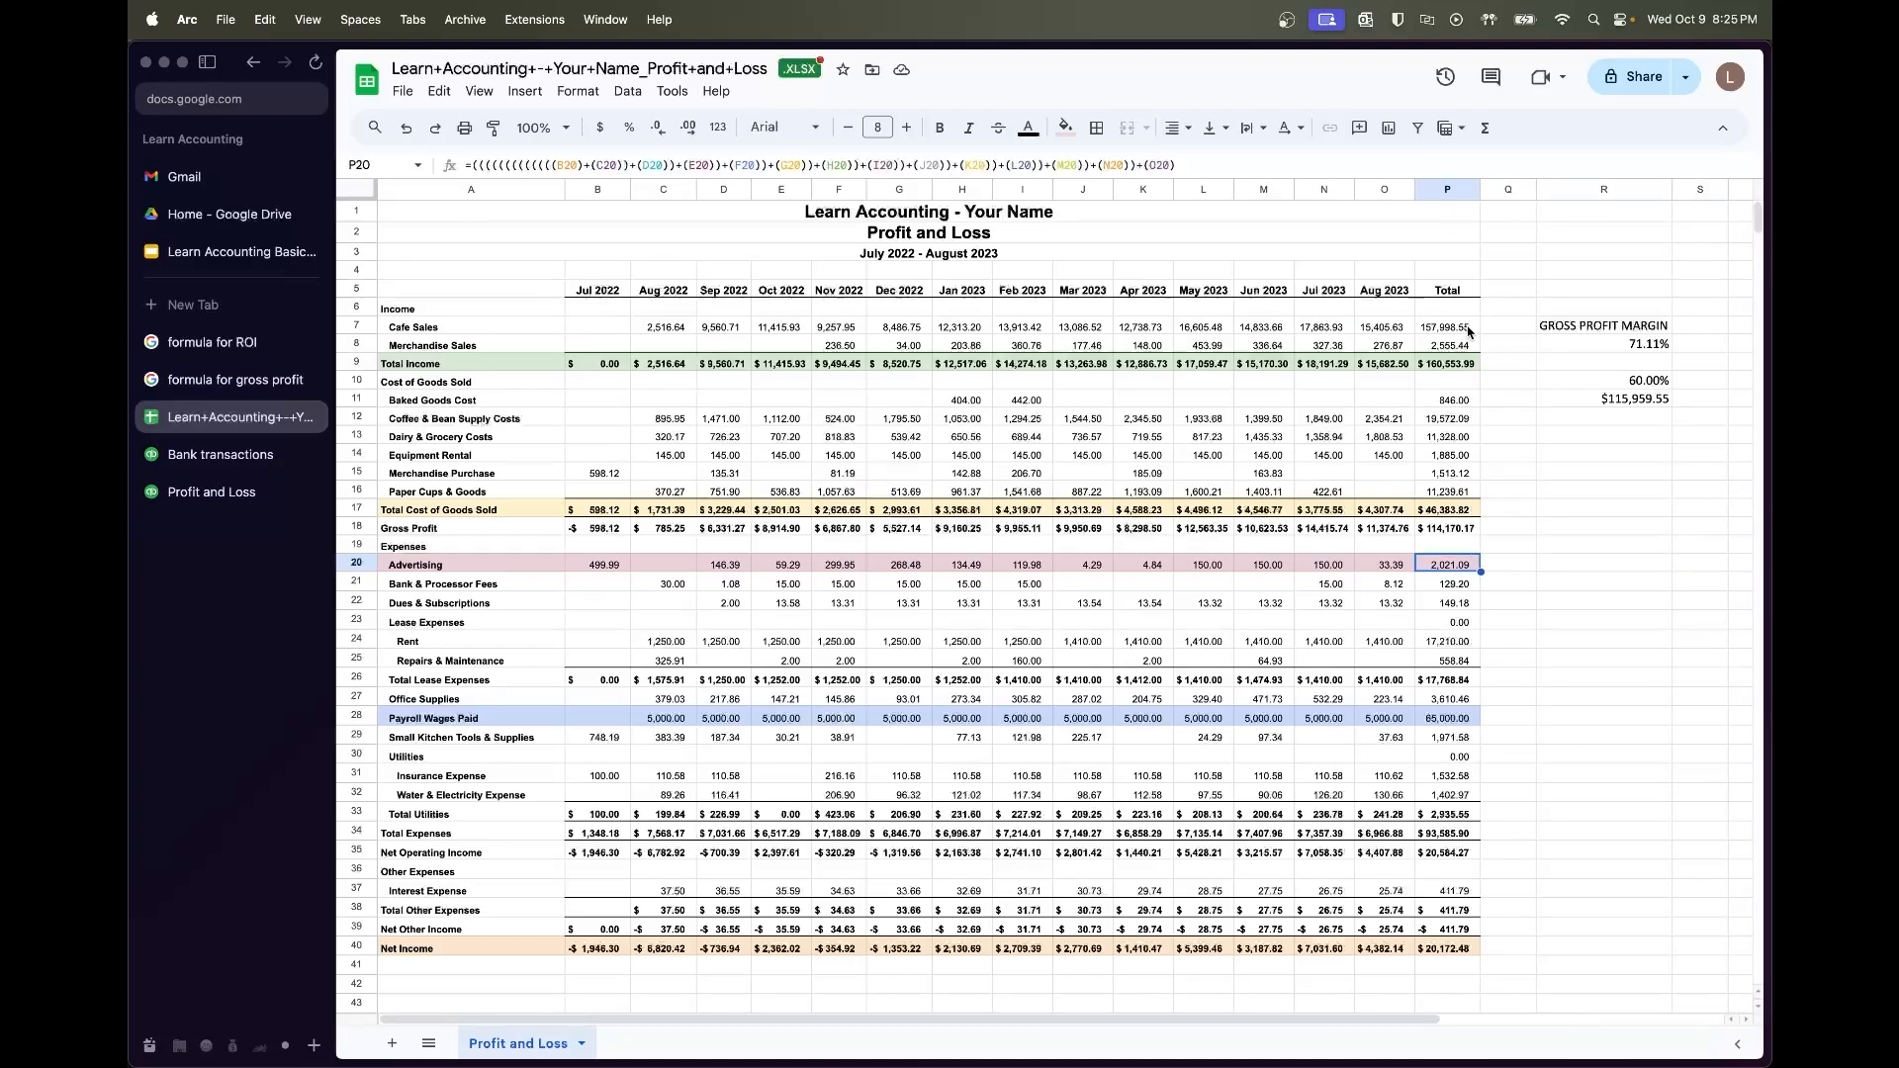
left_click(1598, 572)
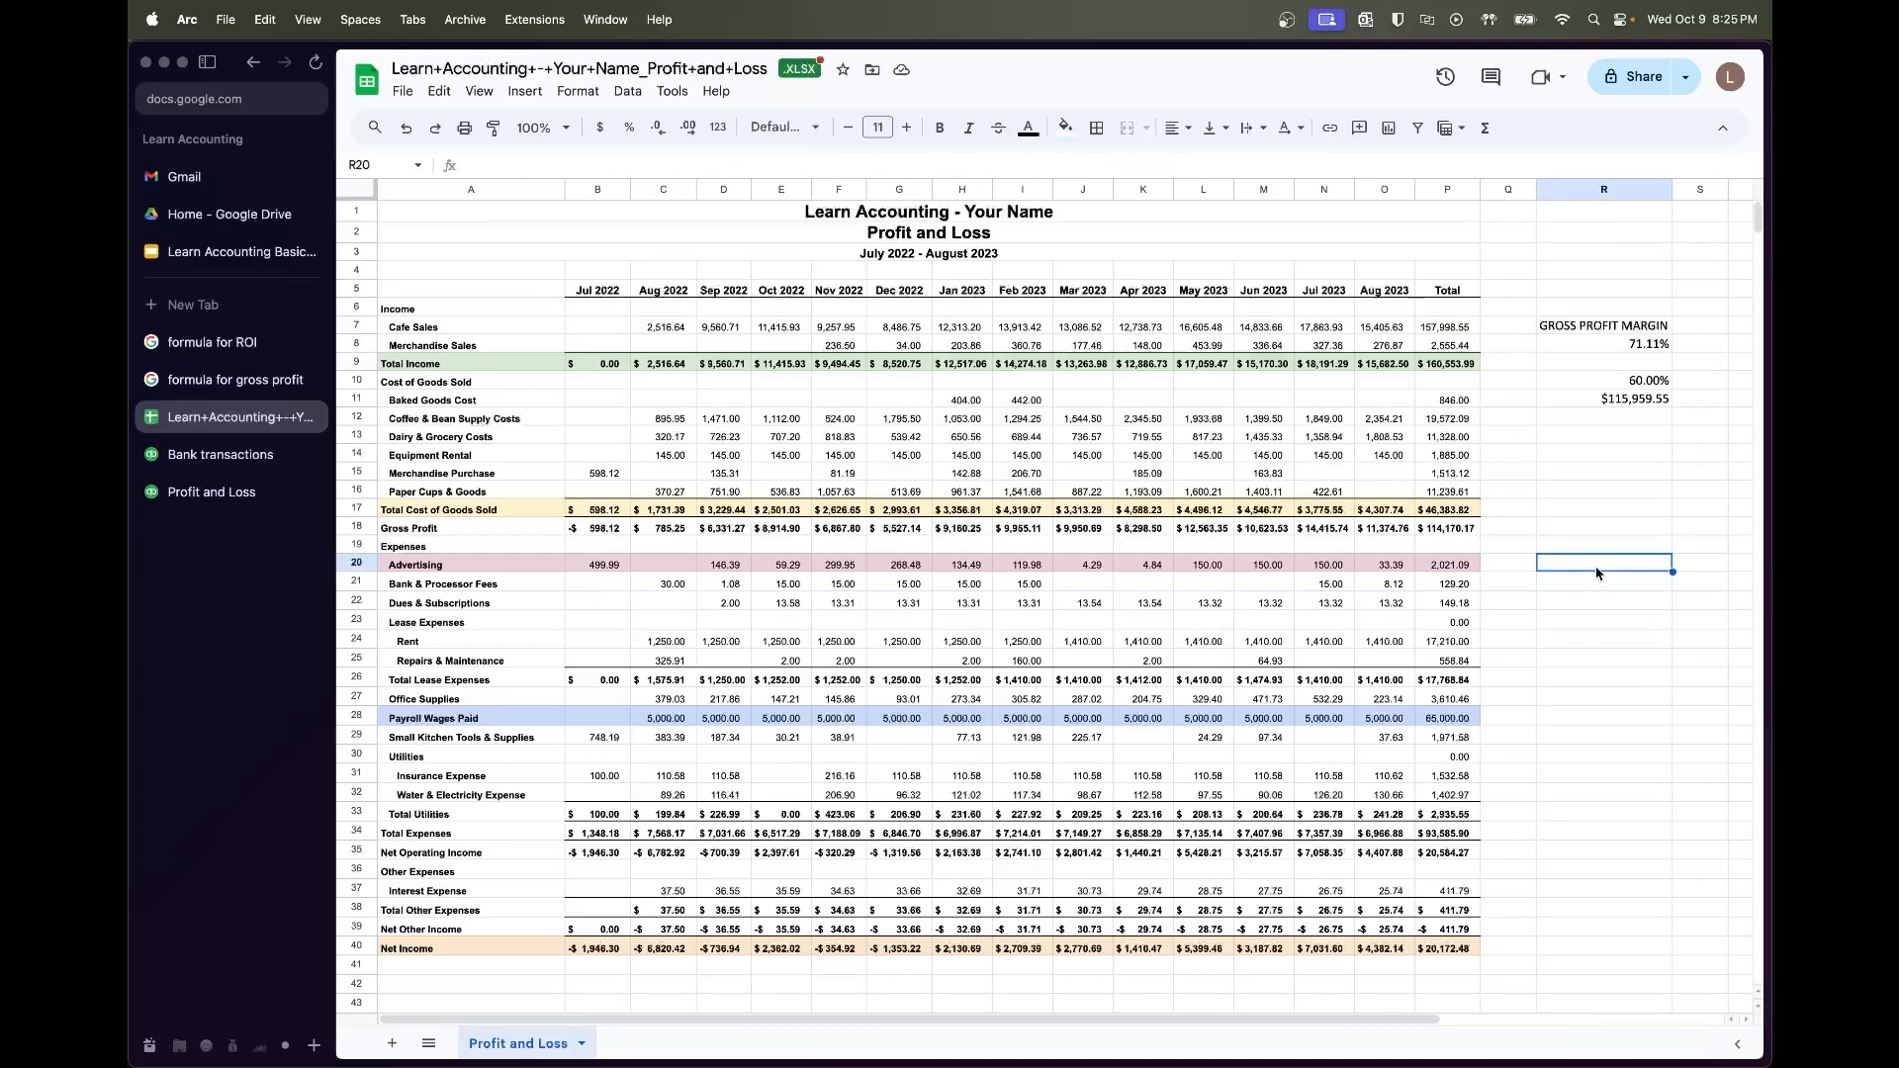
type("=")
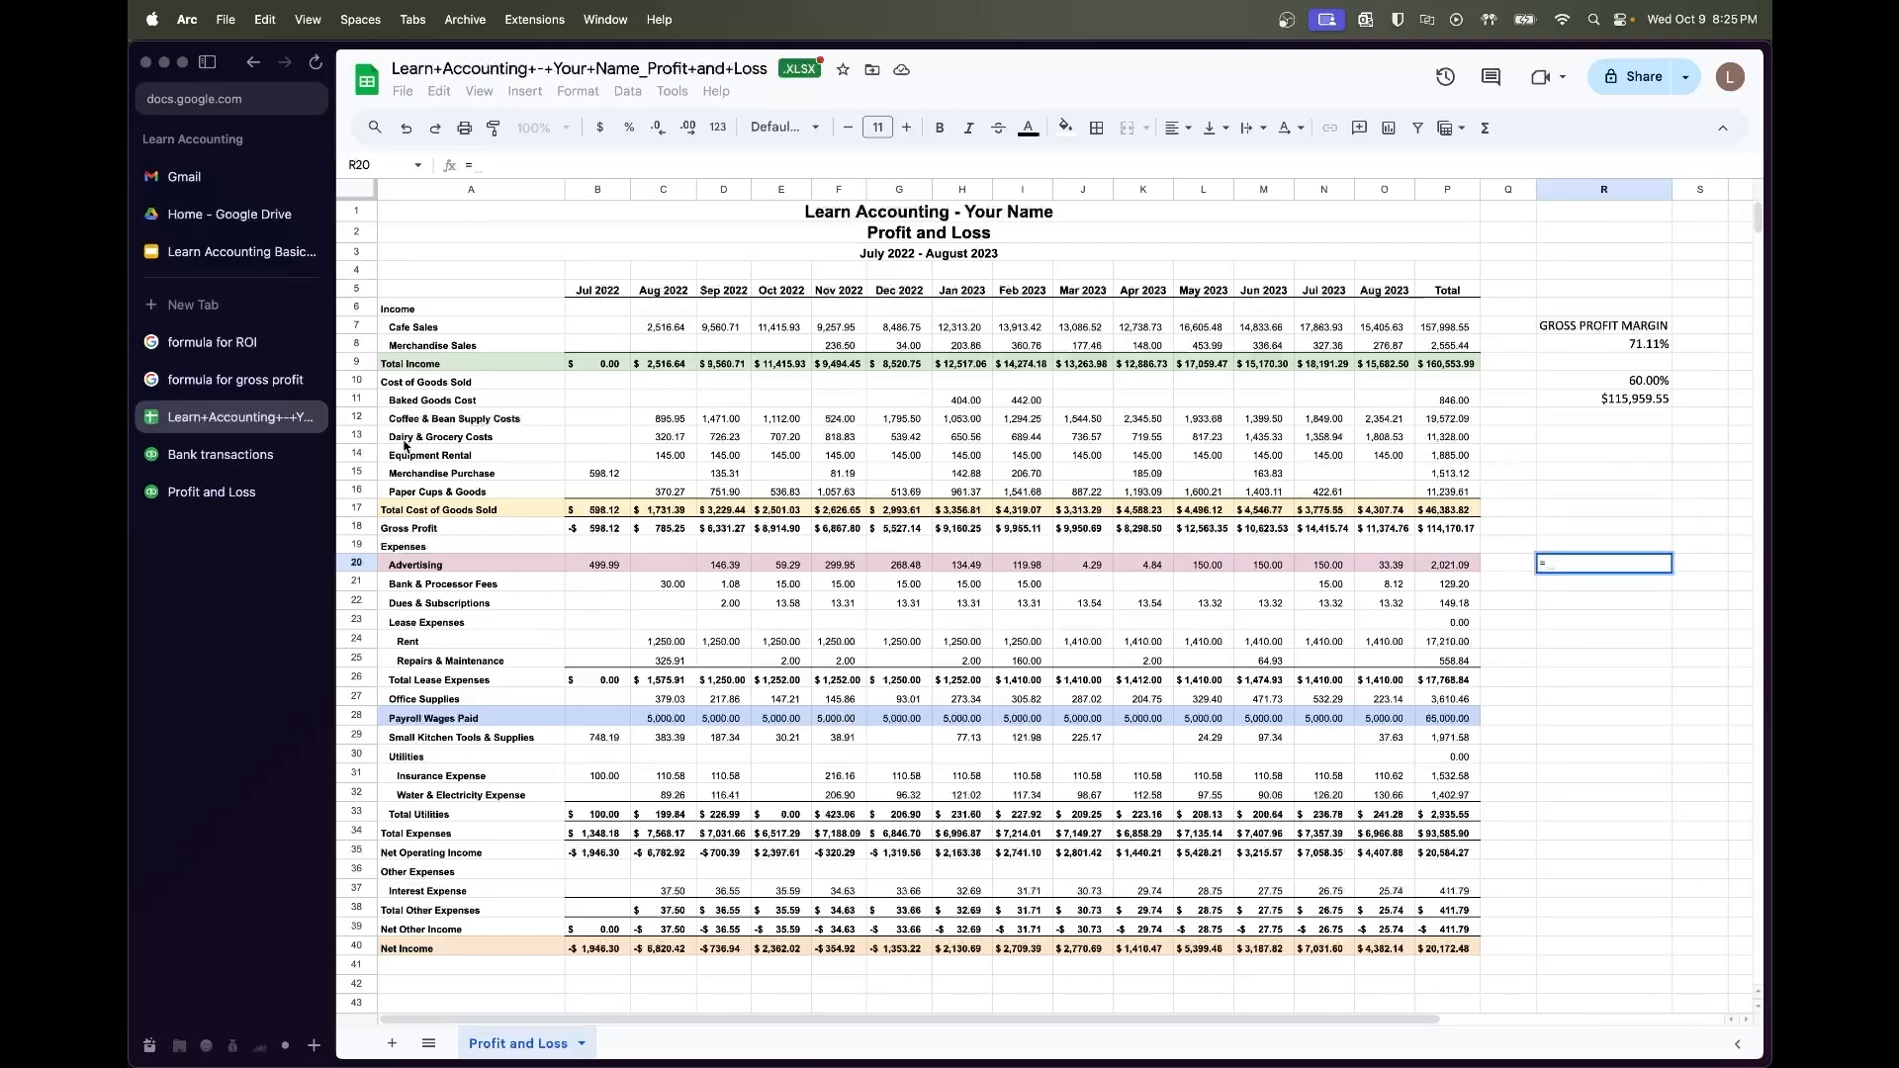
left_click(212, 342)
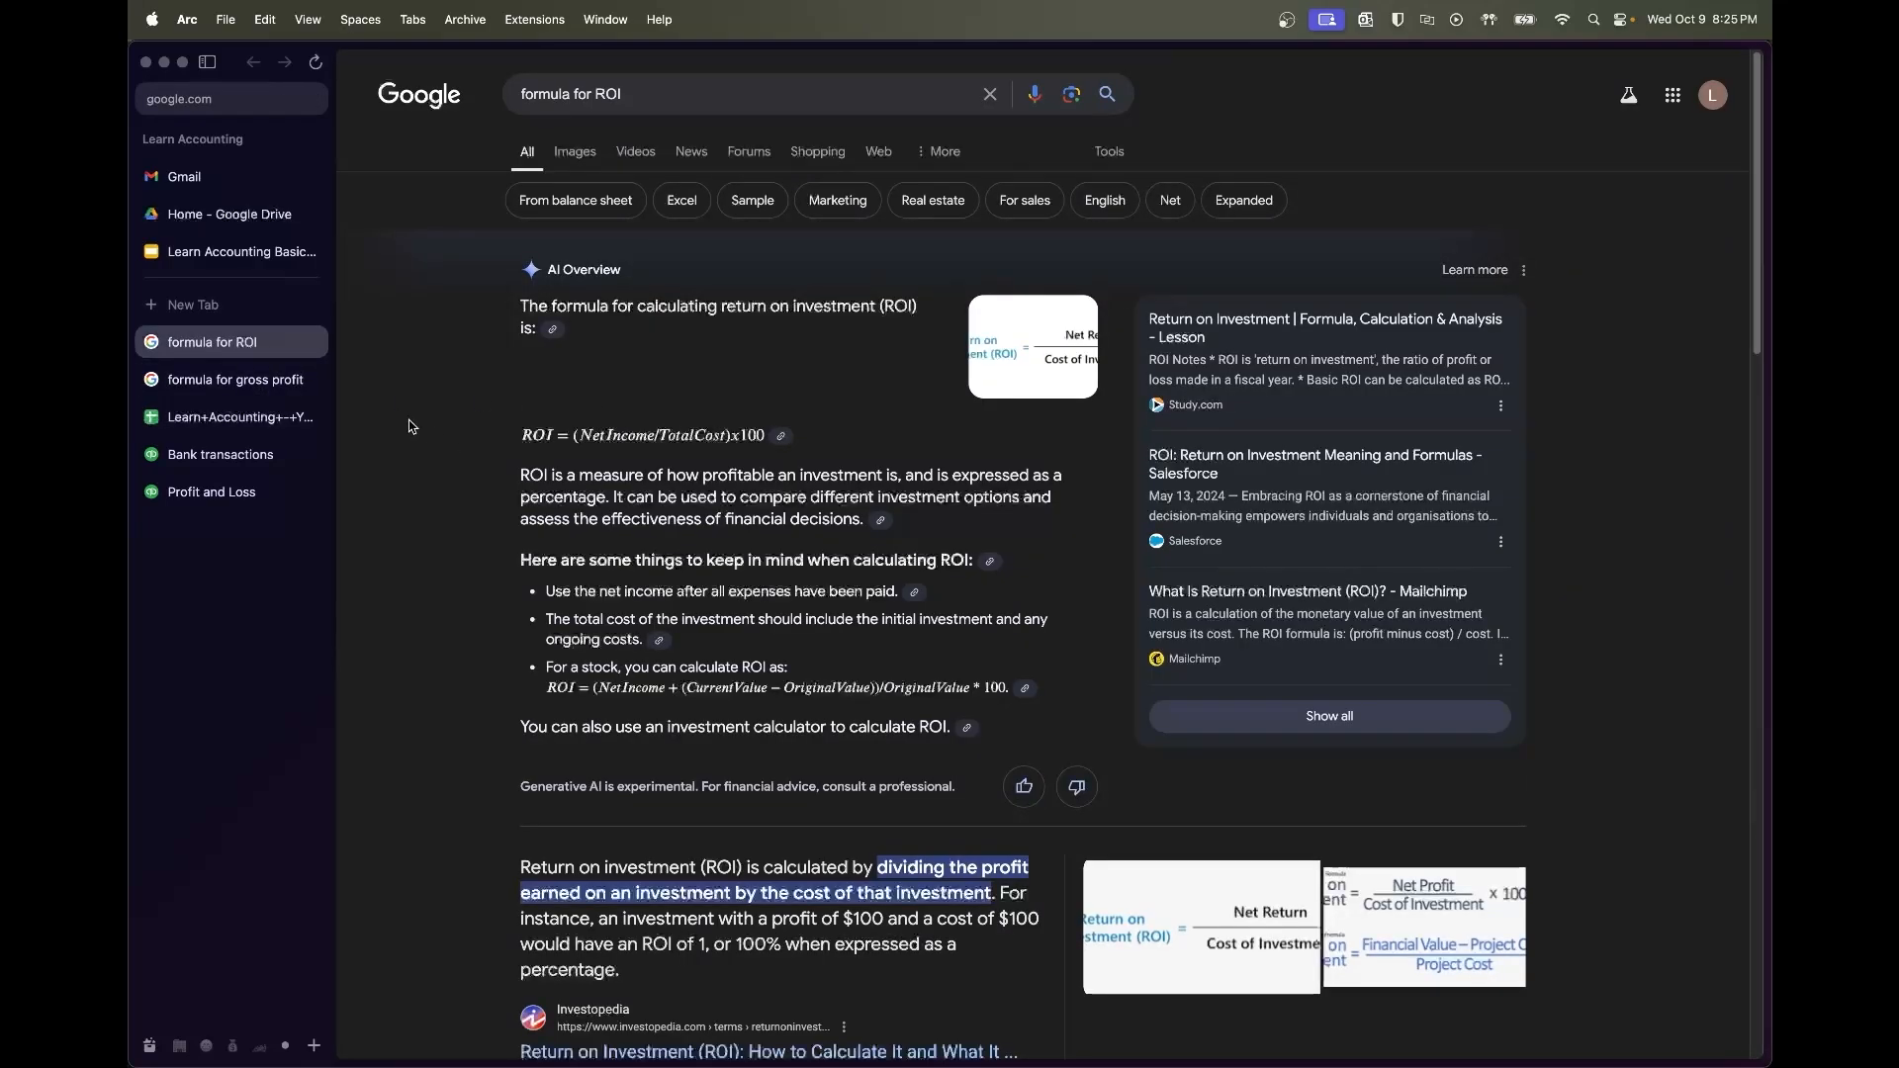
left_click(267, 415)
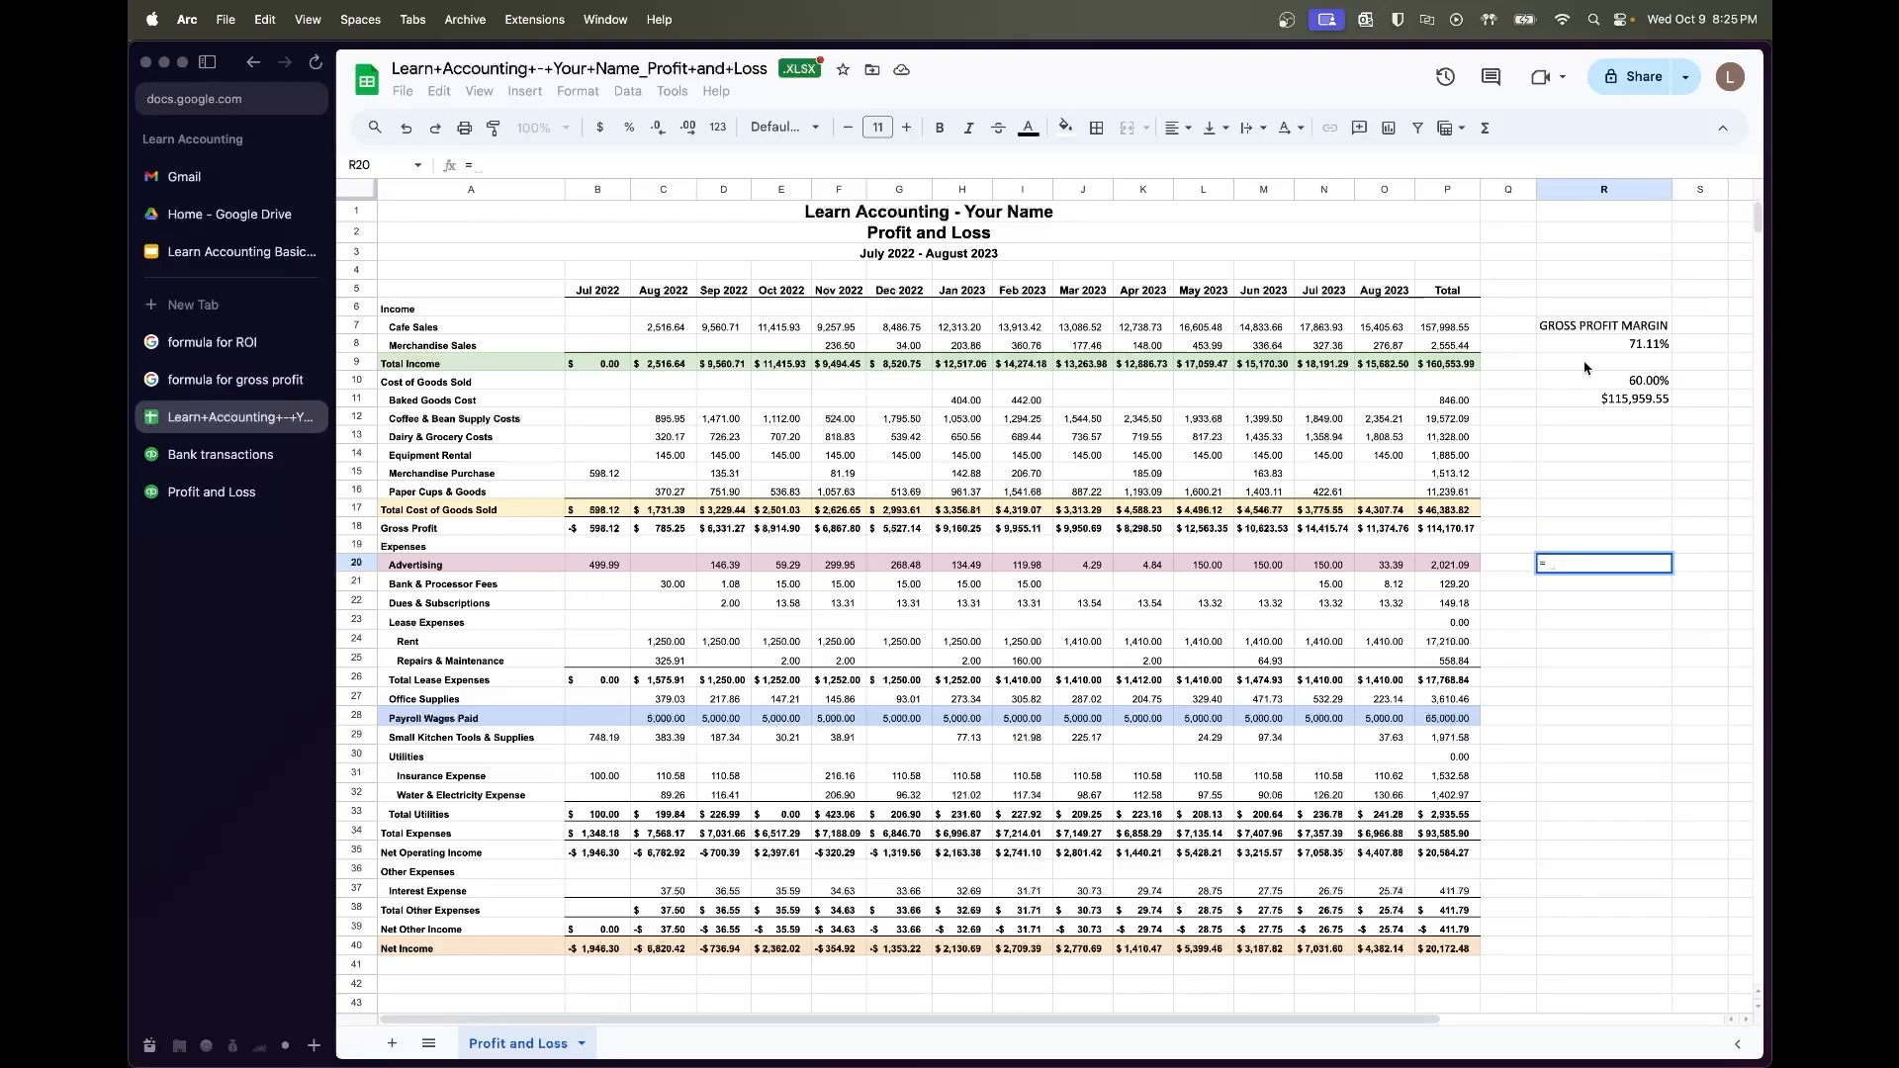
left_click(1451, 328)
type("/")
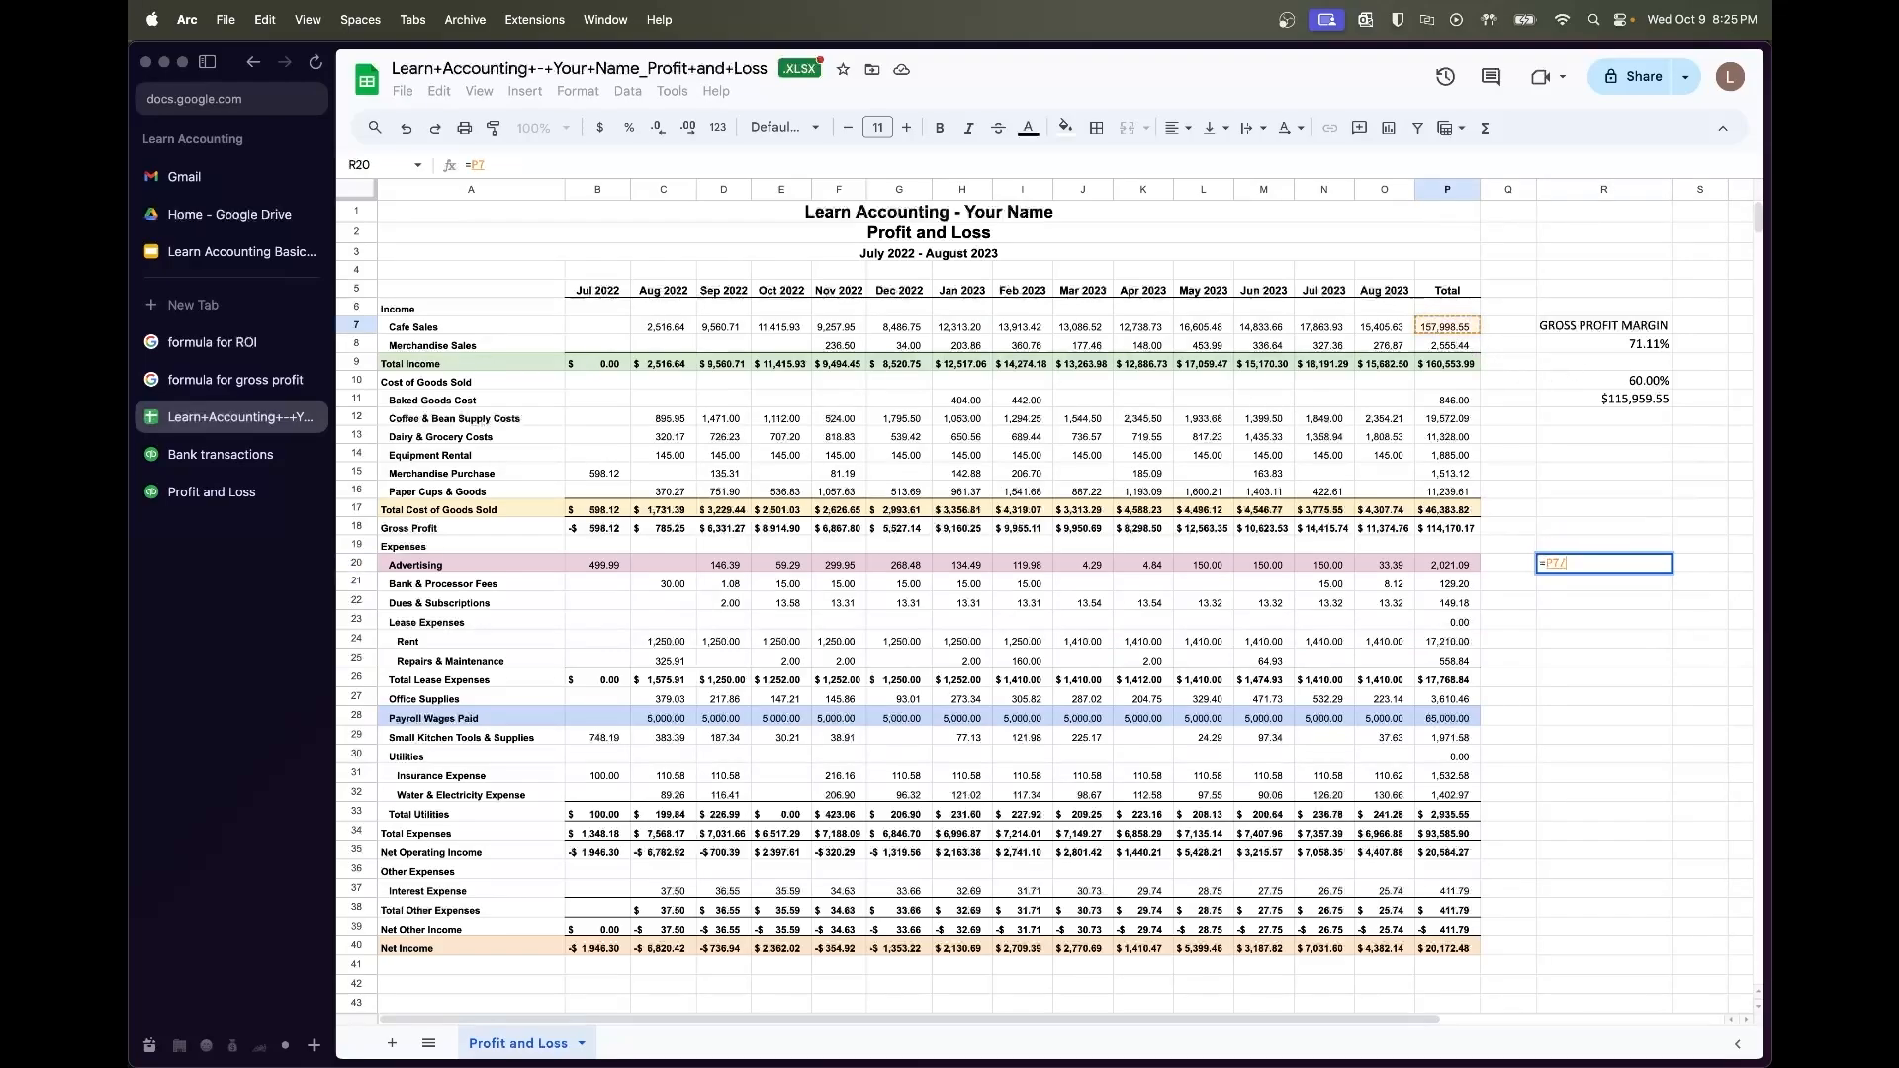
left_click(1433, 562)
key("Return")
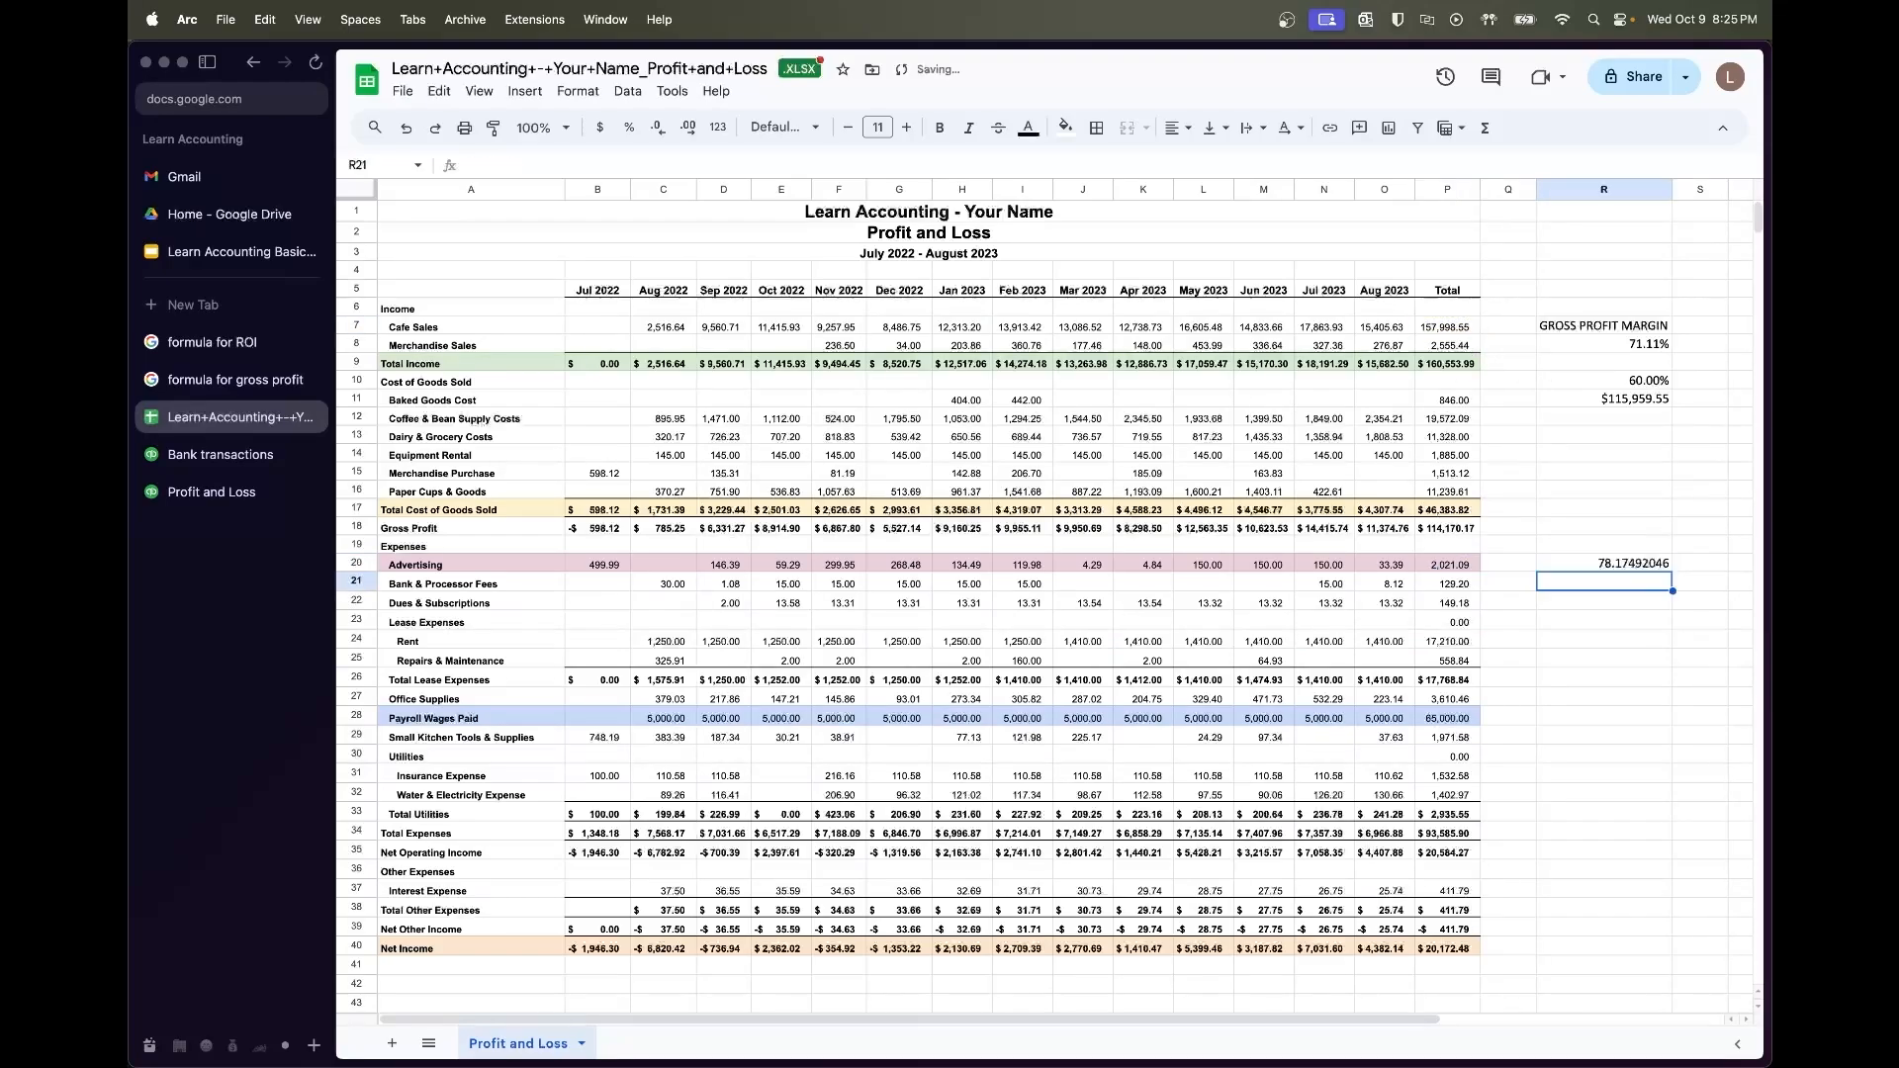
Change the R20 formula to =(P7/P20)*100, giving 7817.492046, and review the Advertising row
left_click(1581, 566)
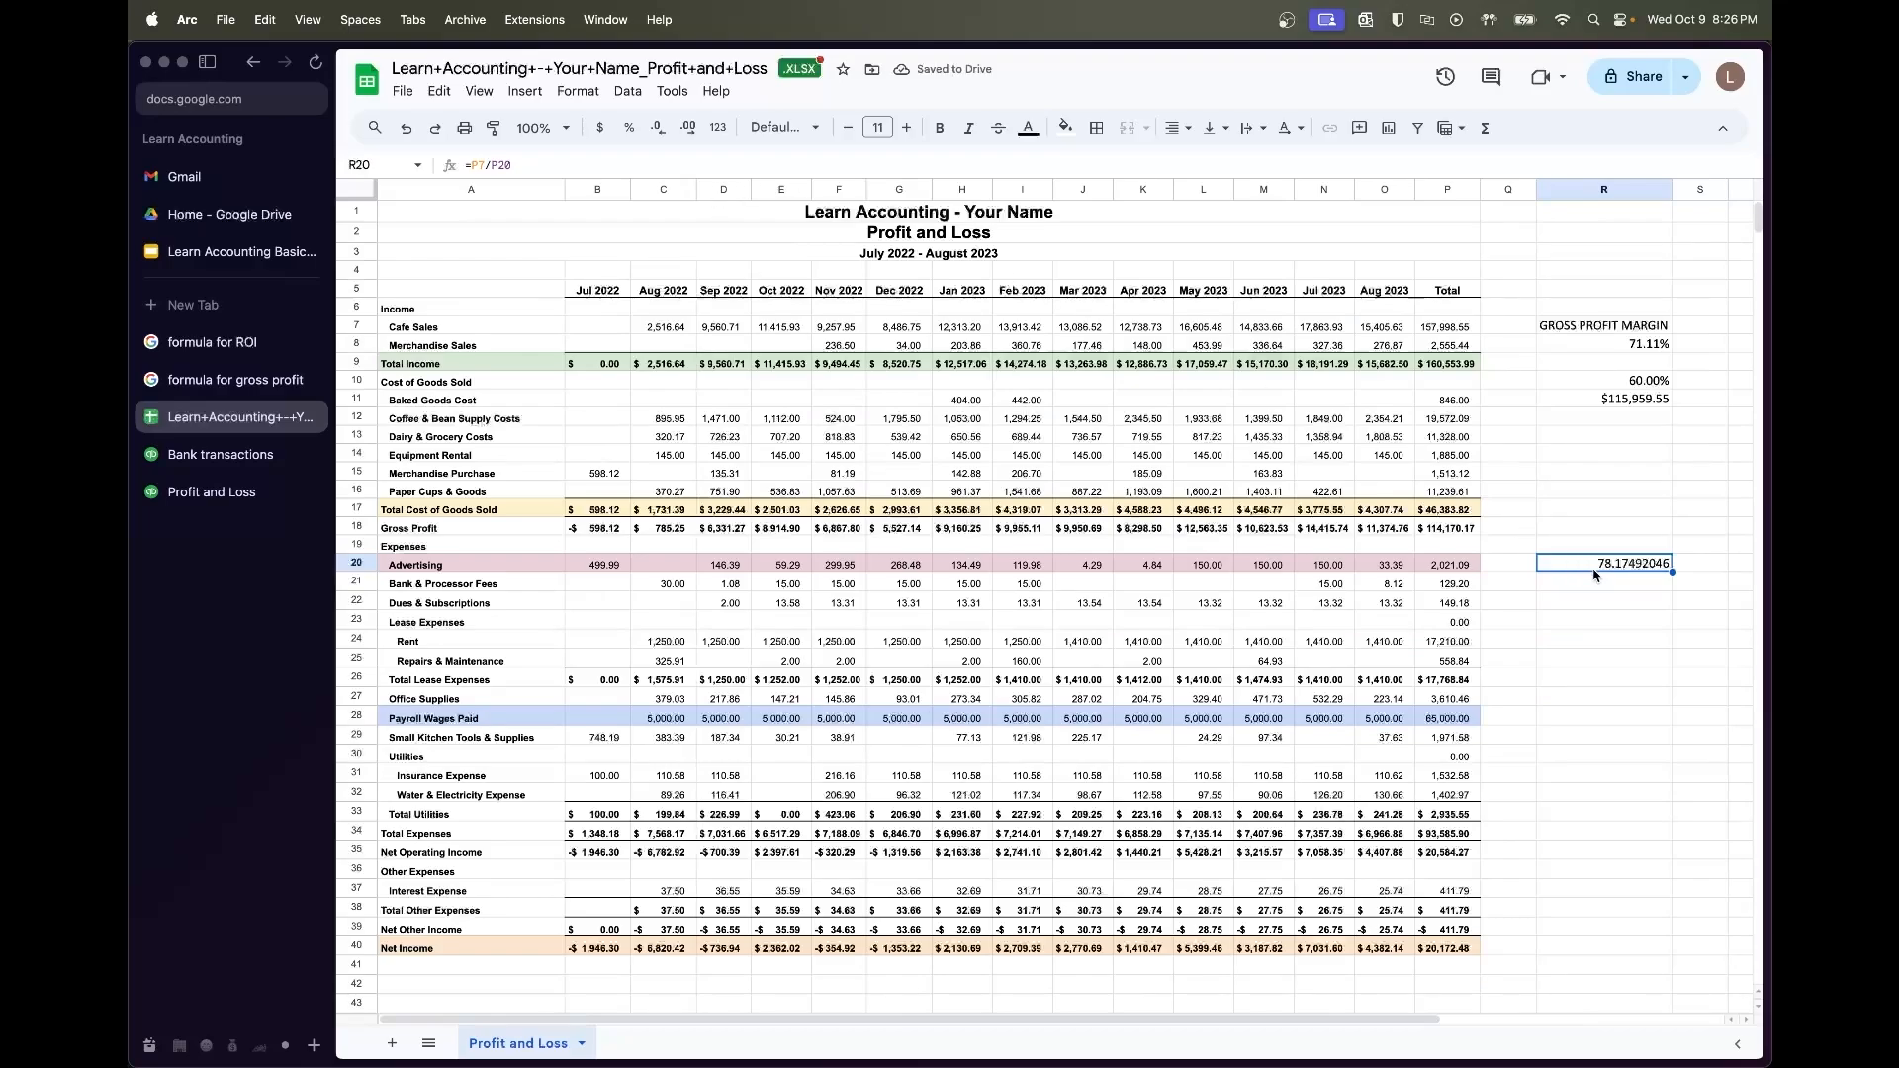
left_click(646, 166)
type(")")
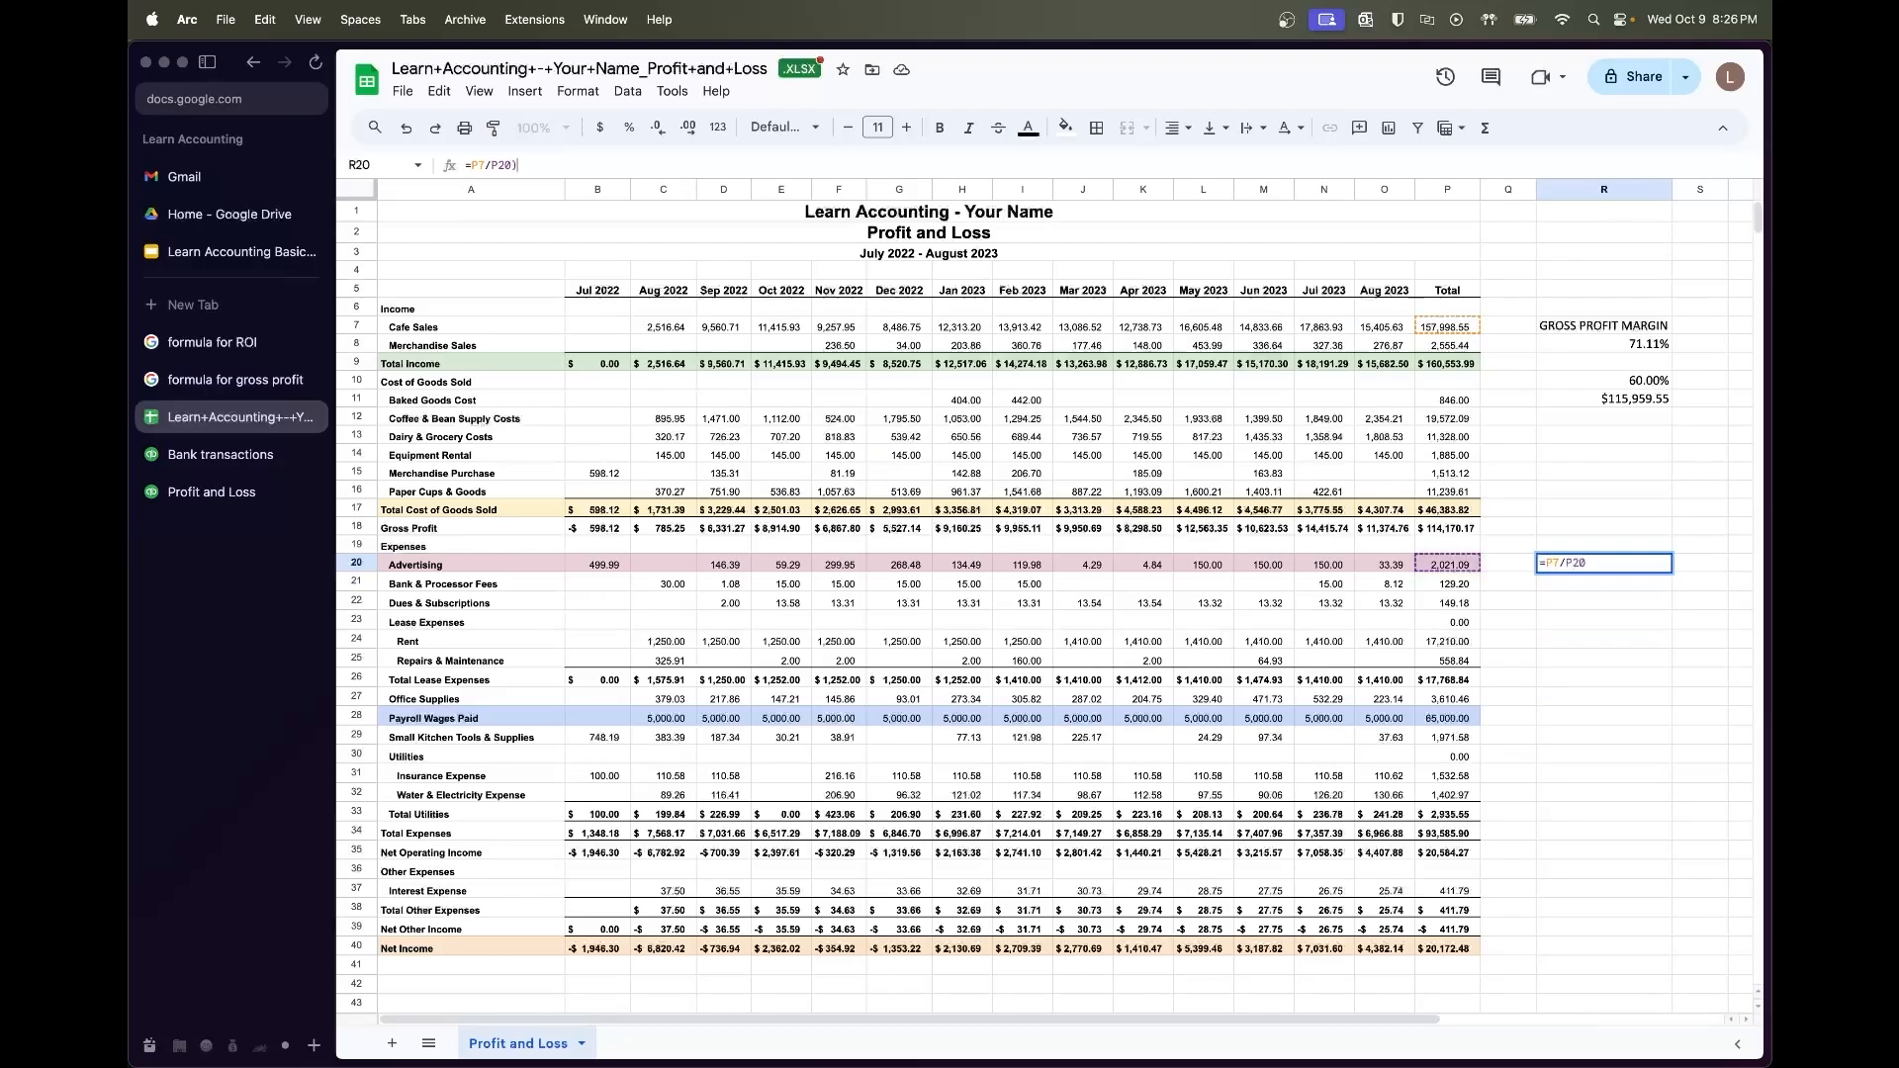
left_click(470, 166)
type("(")
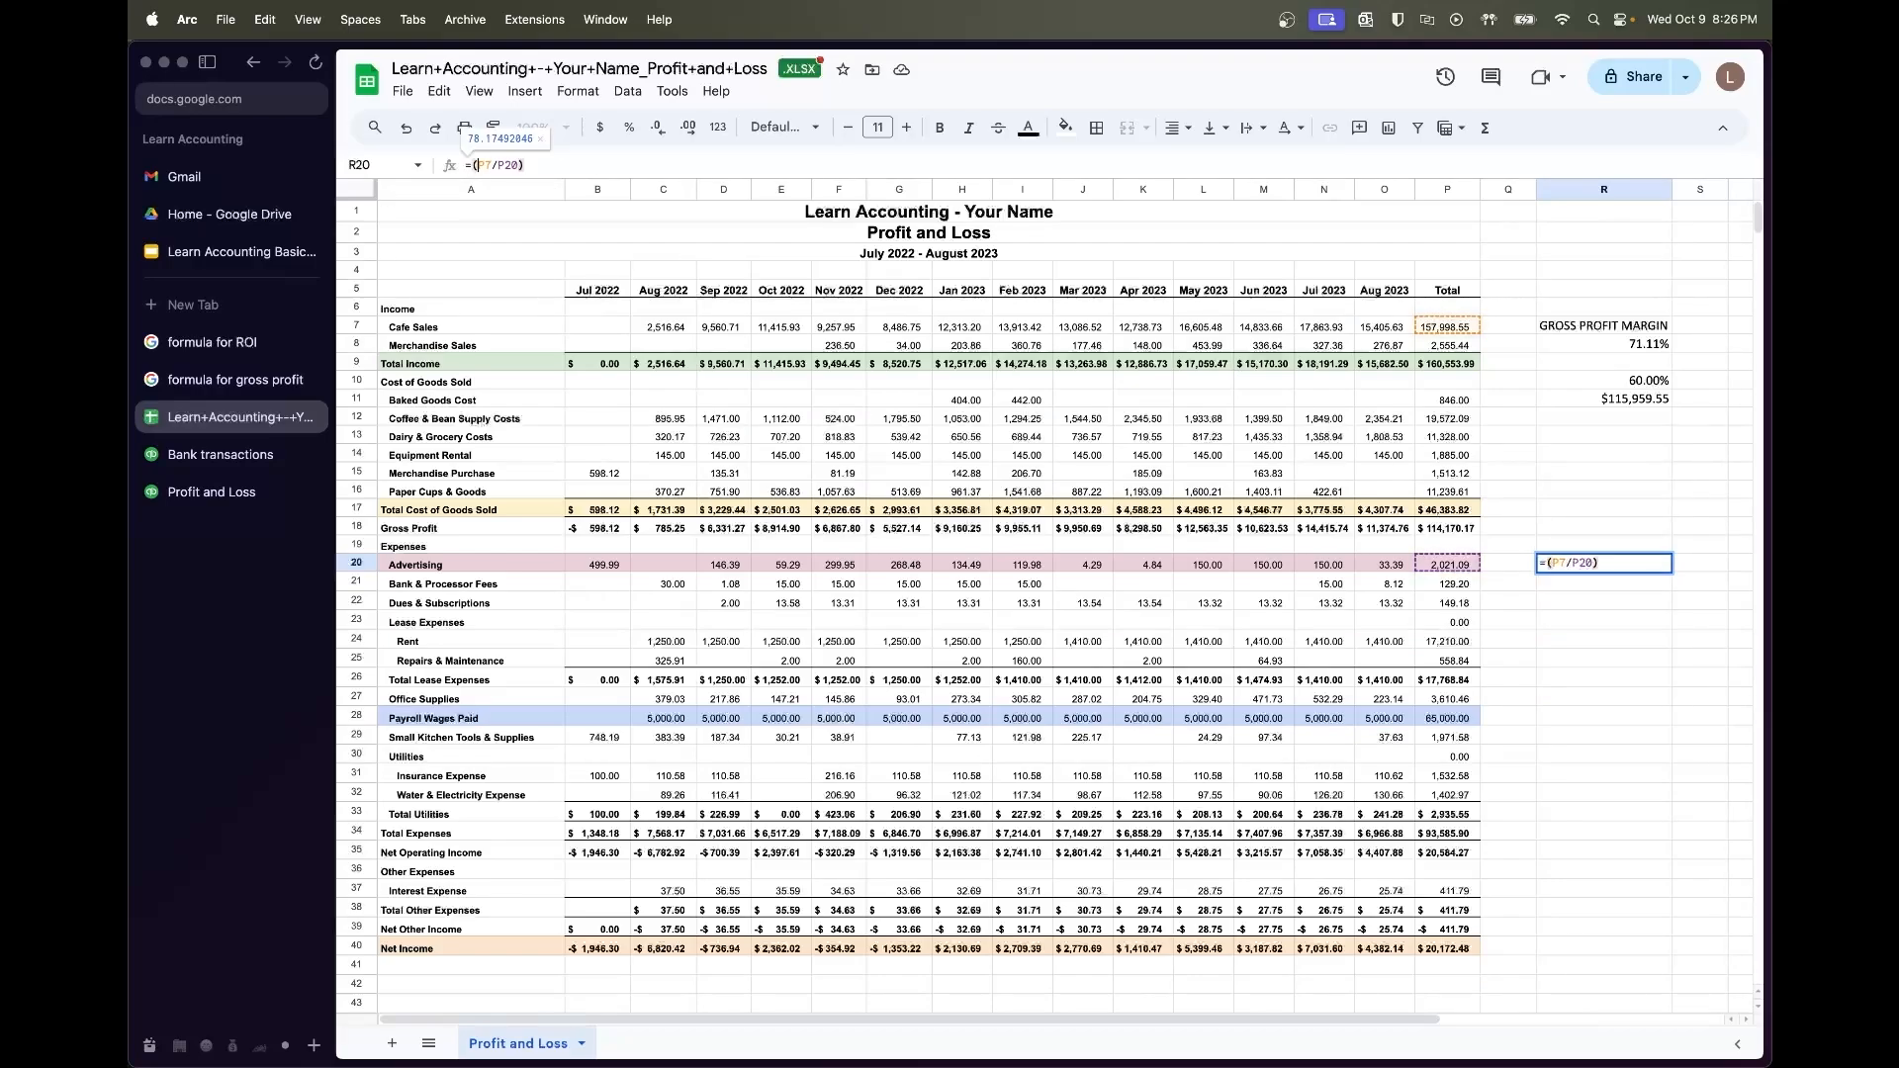
type("*100")
key("Return")
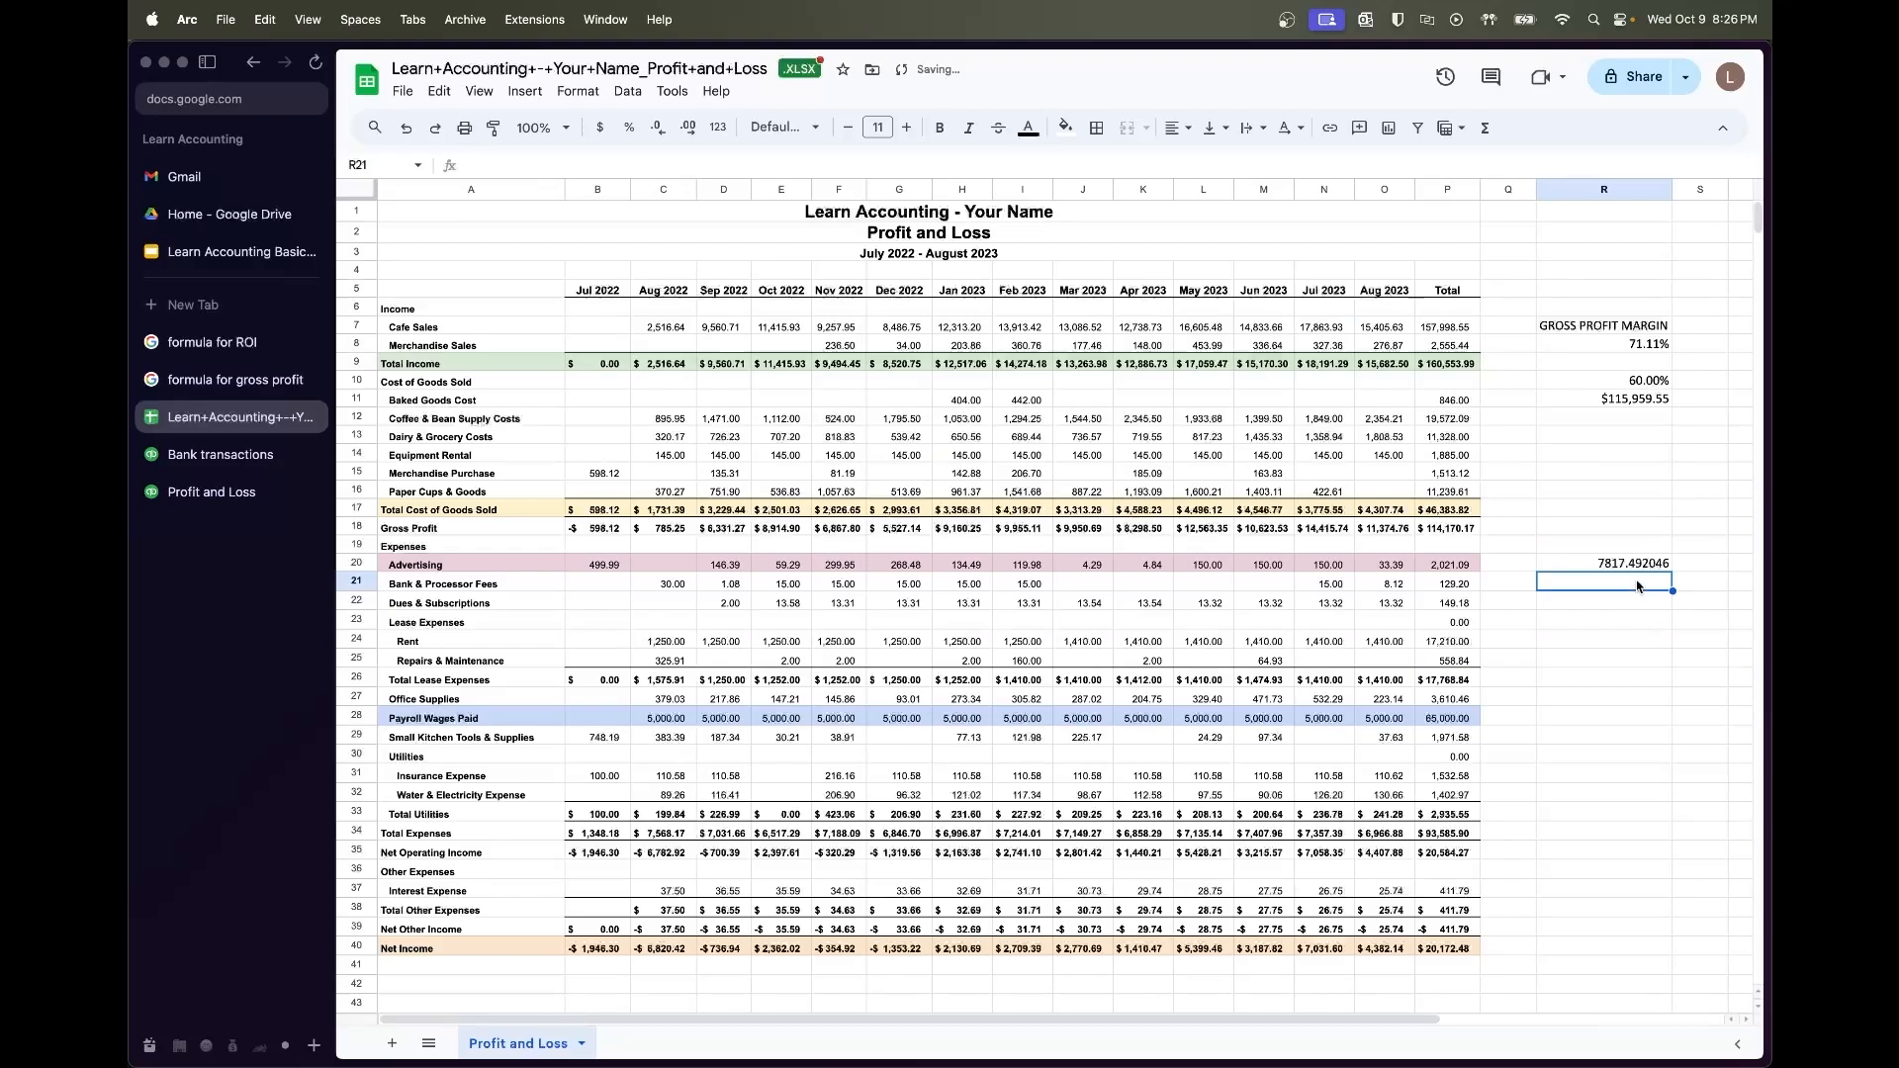
left_click(1635, 566)
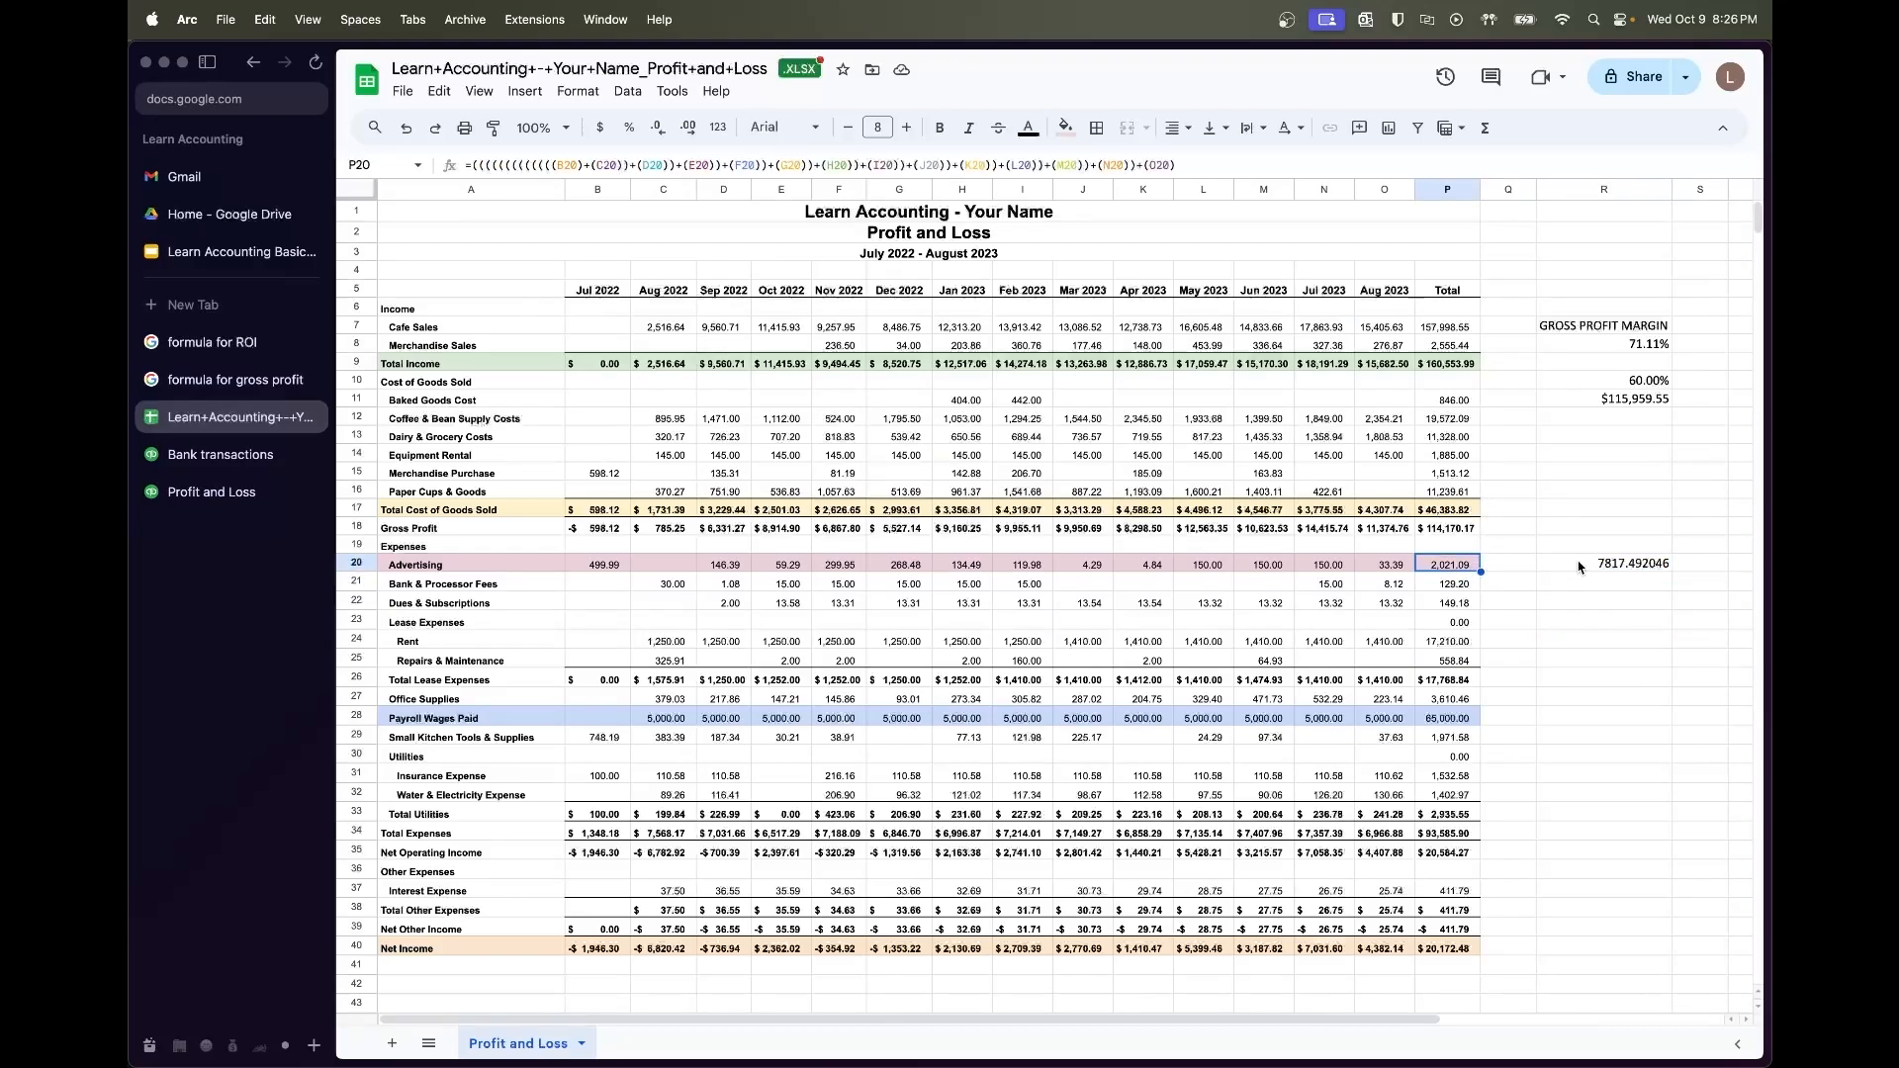
left_click(610, 566, "shift")
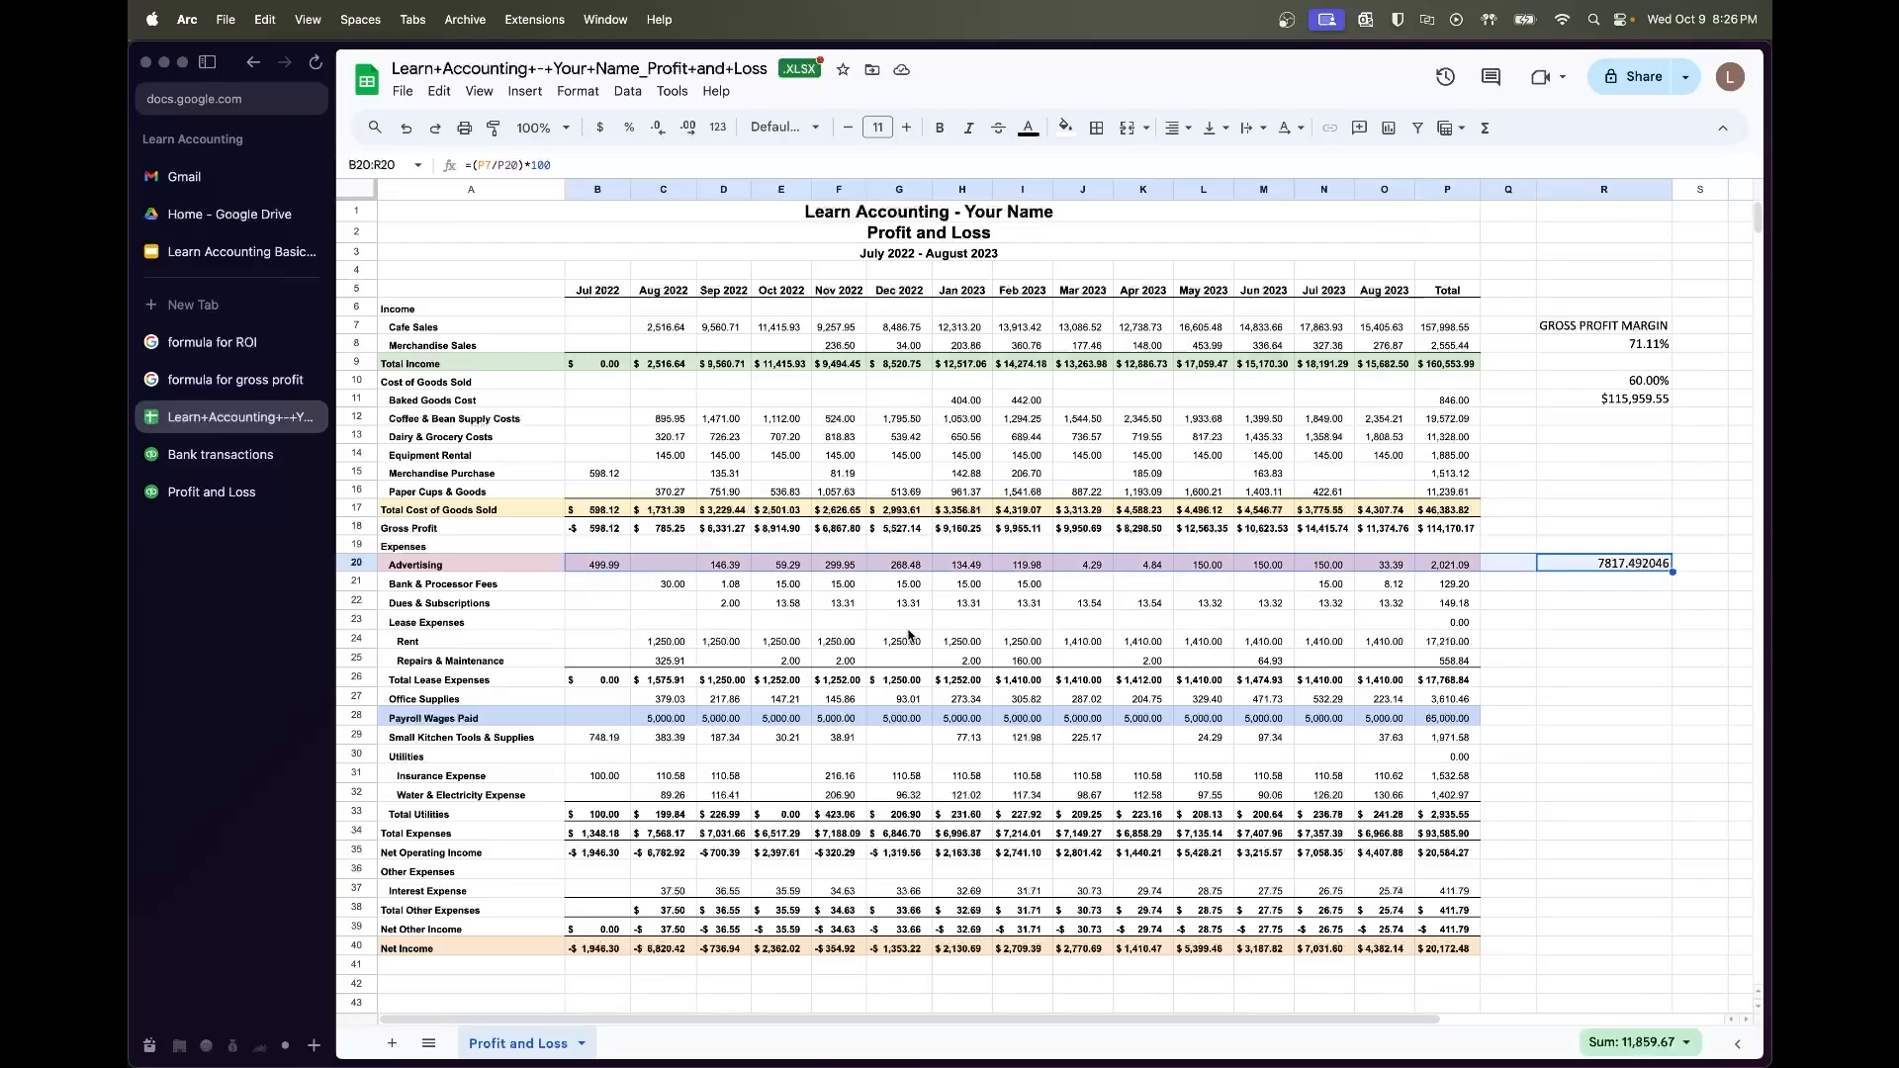
left_click(1604, 562)
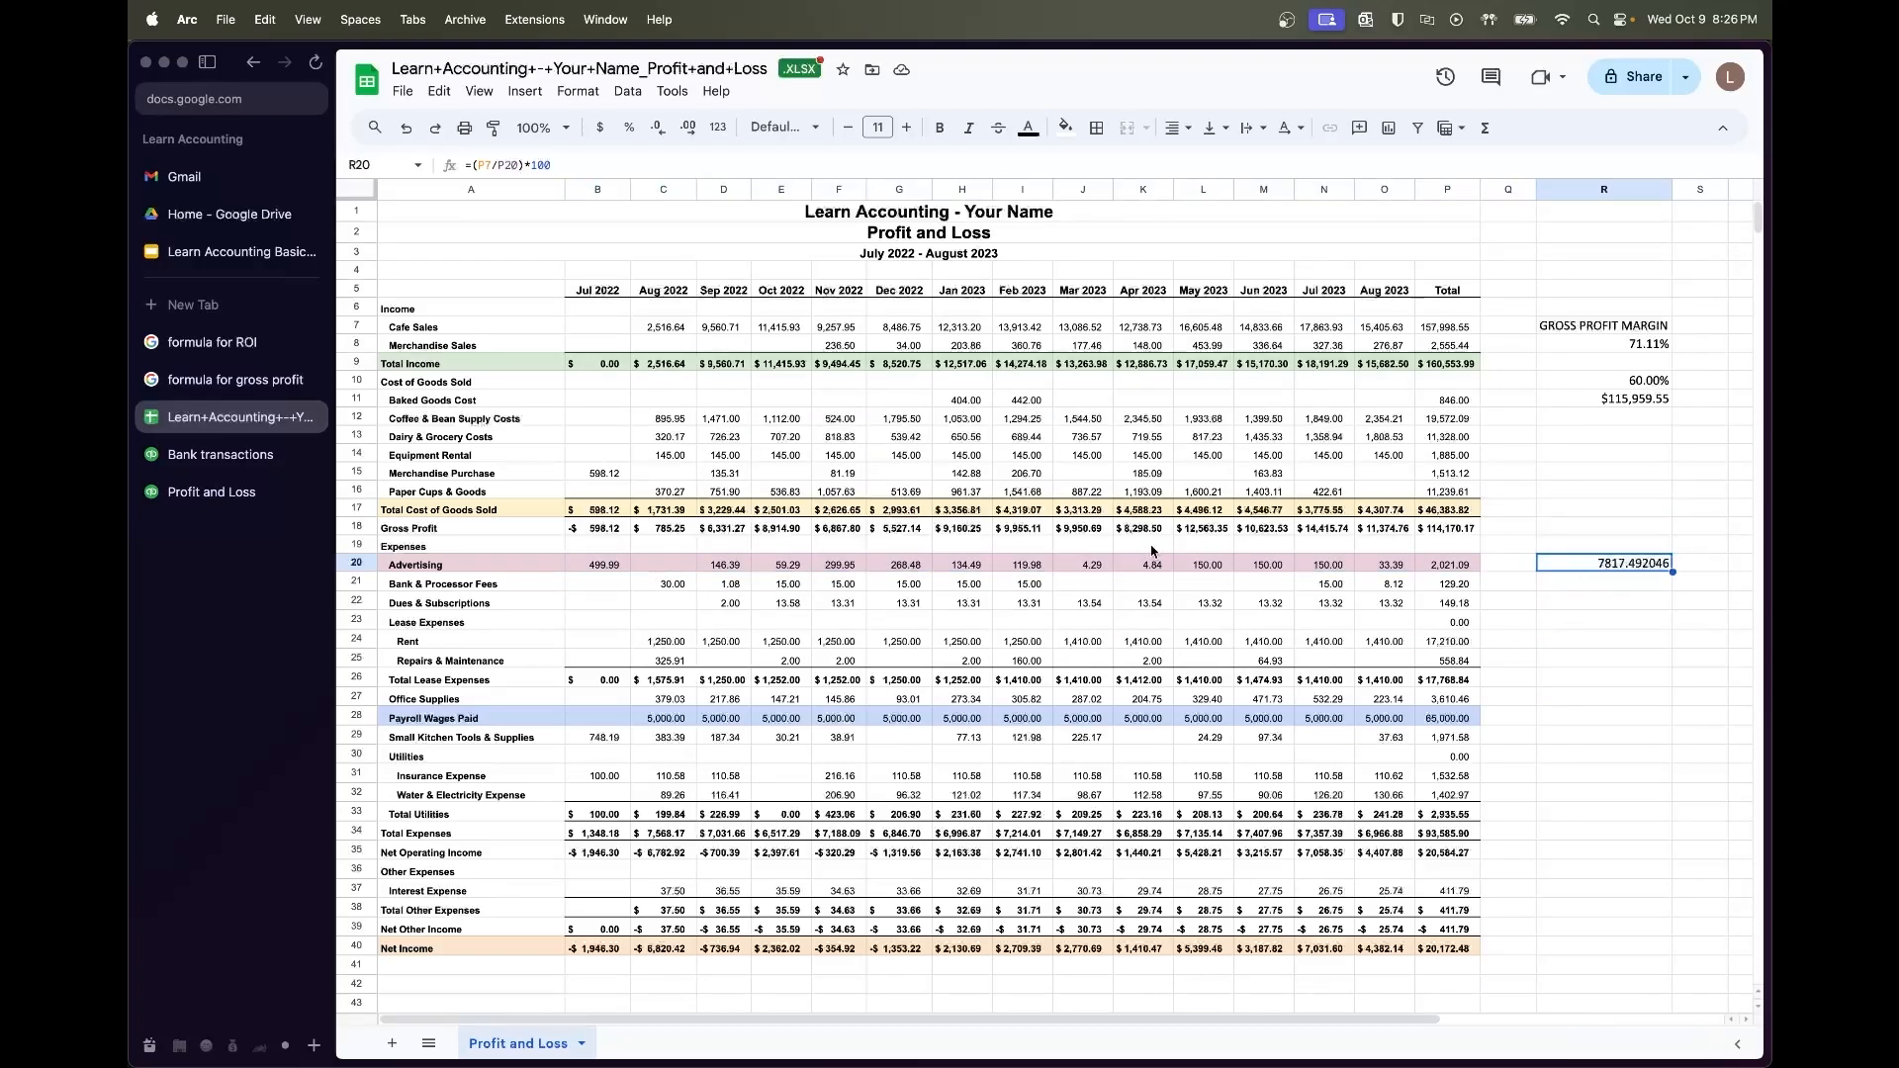
left_click(584, 568)
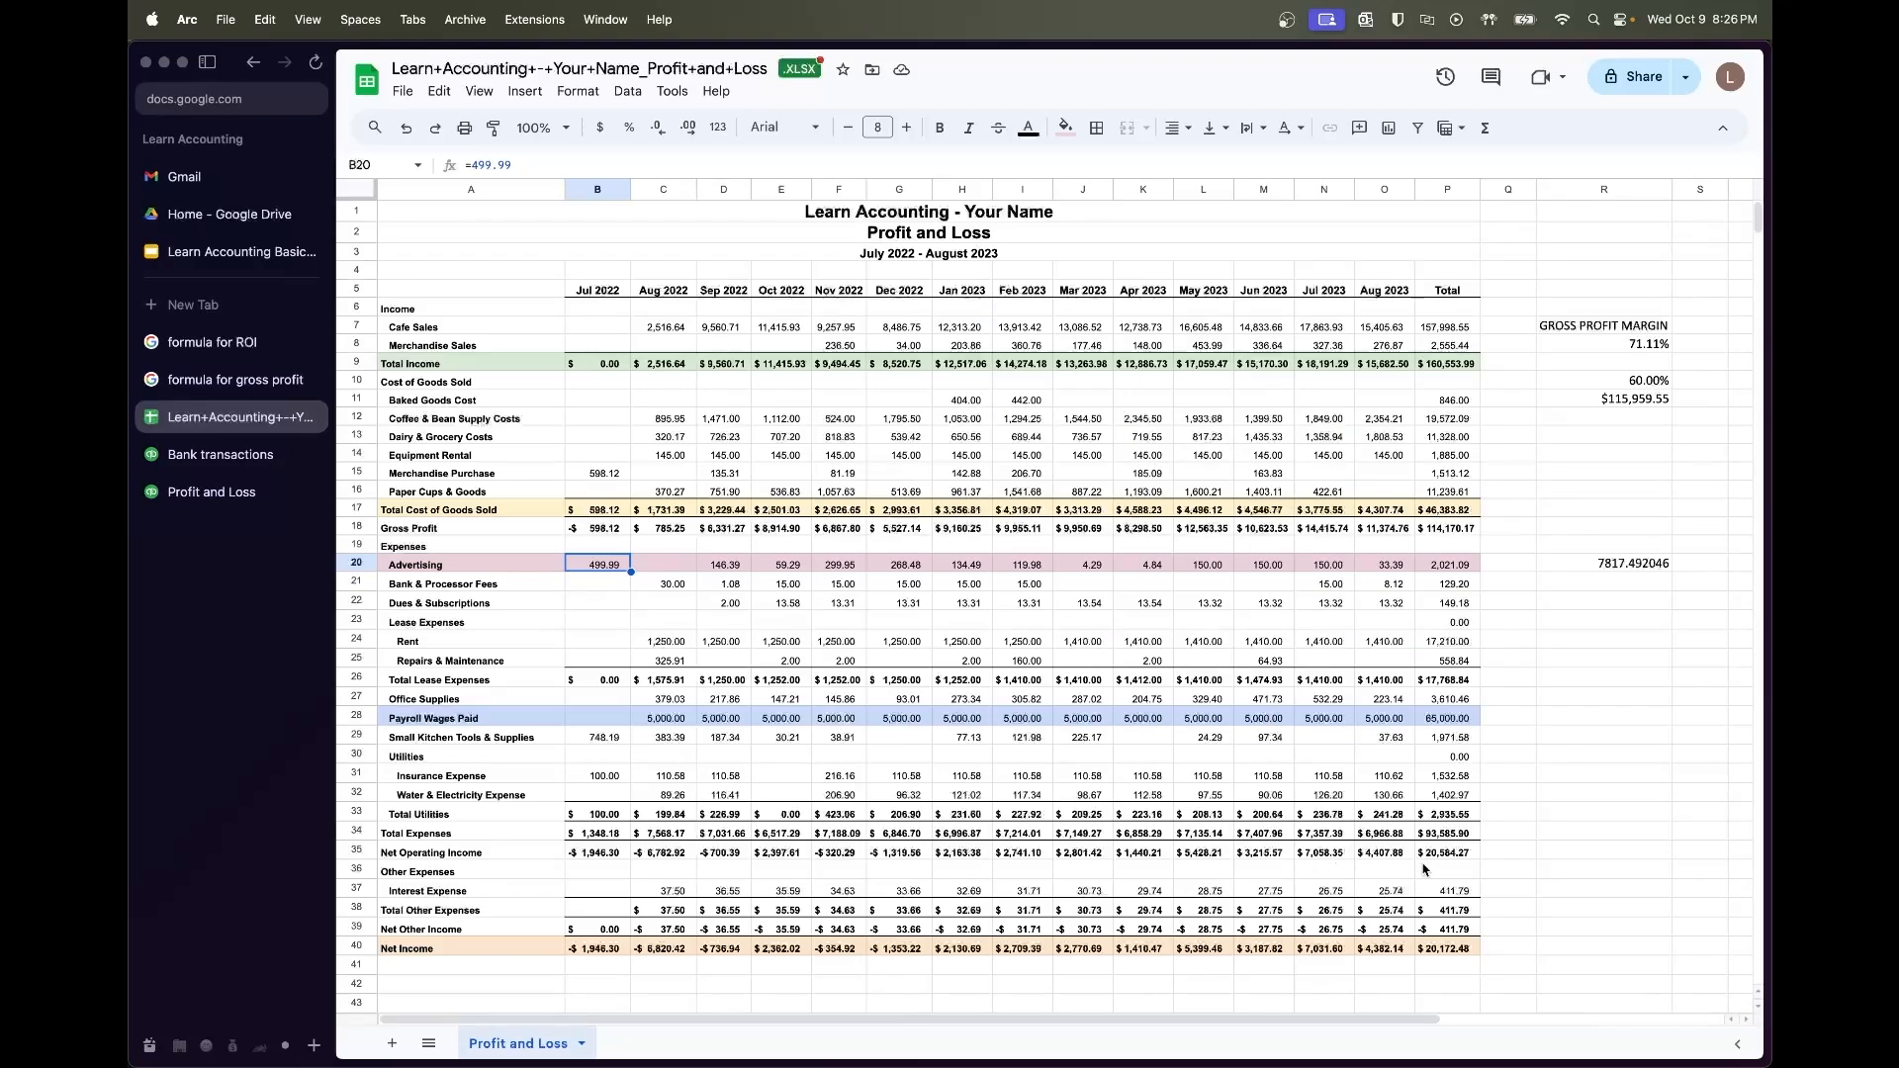
left_click(1588, 716)
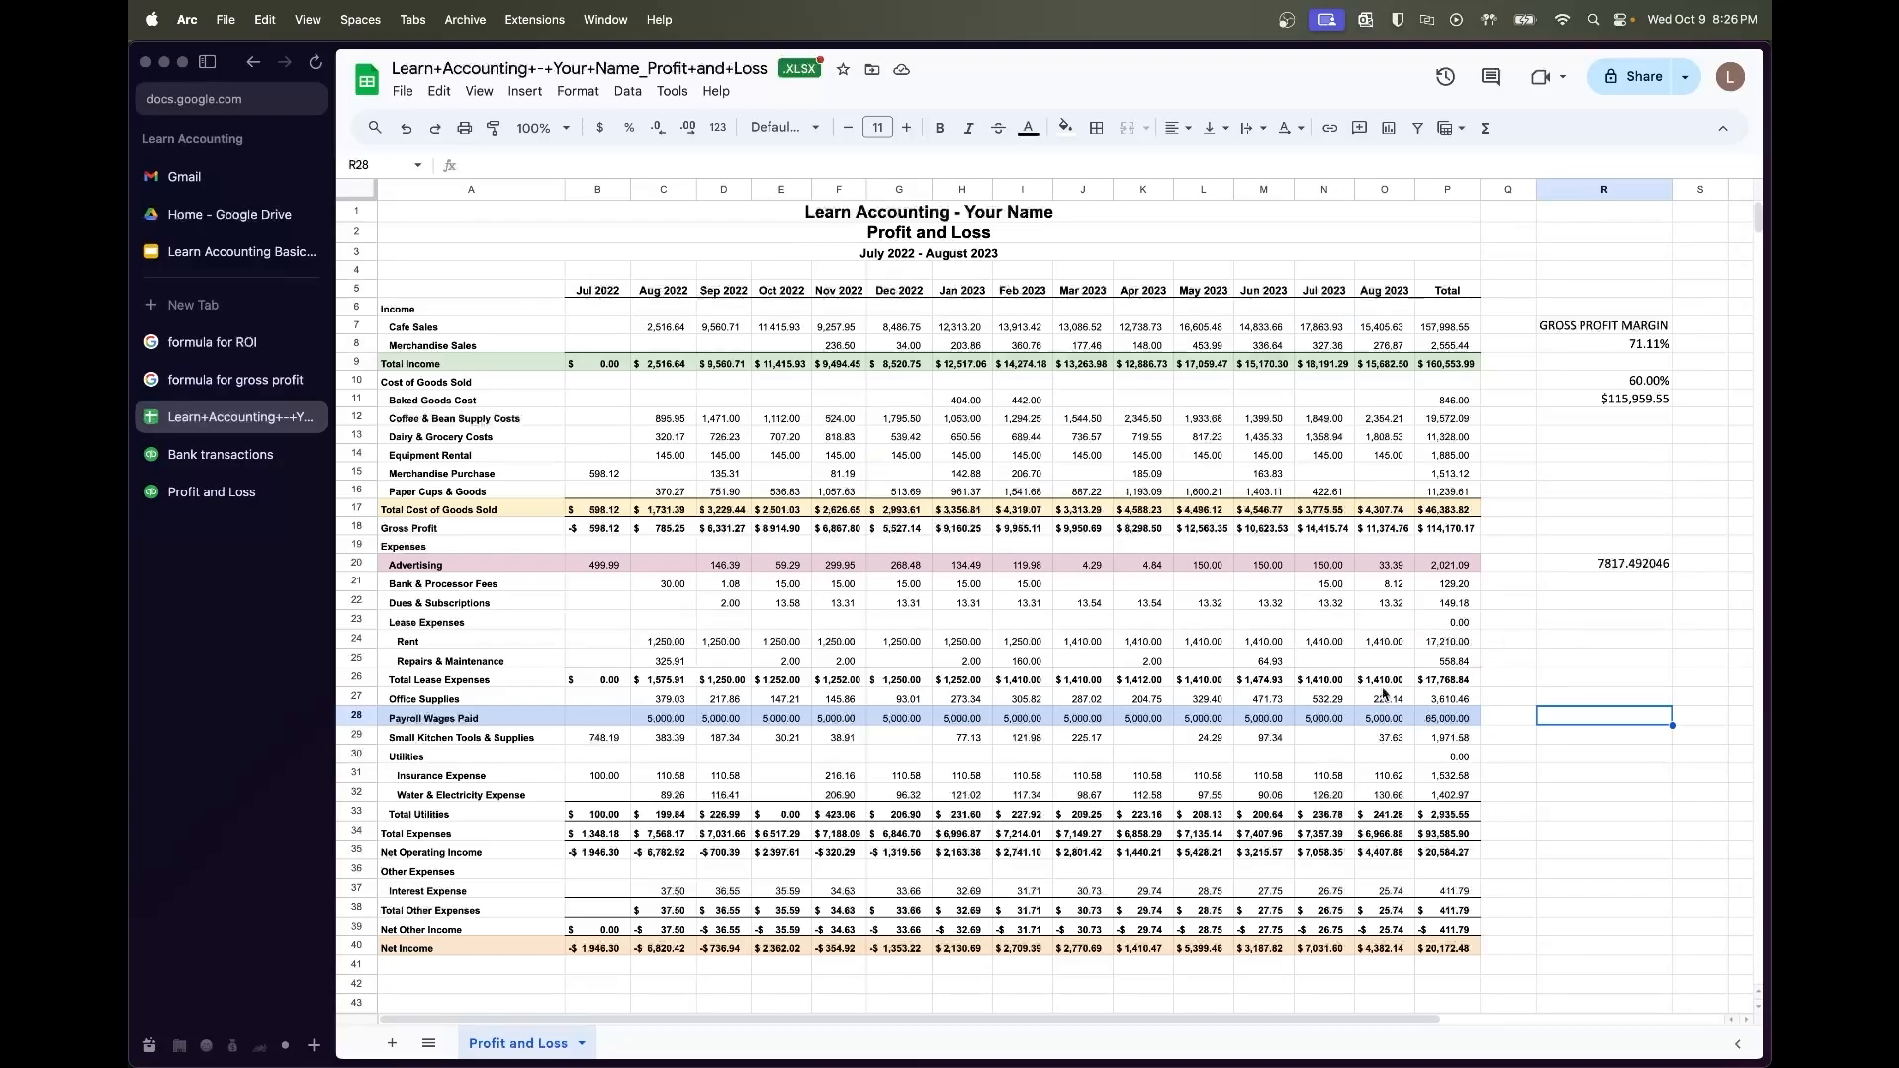
Label R29 'Distribution' and enter 8000 in R30
left_click(674, 721, "shift")
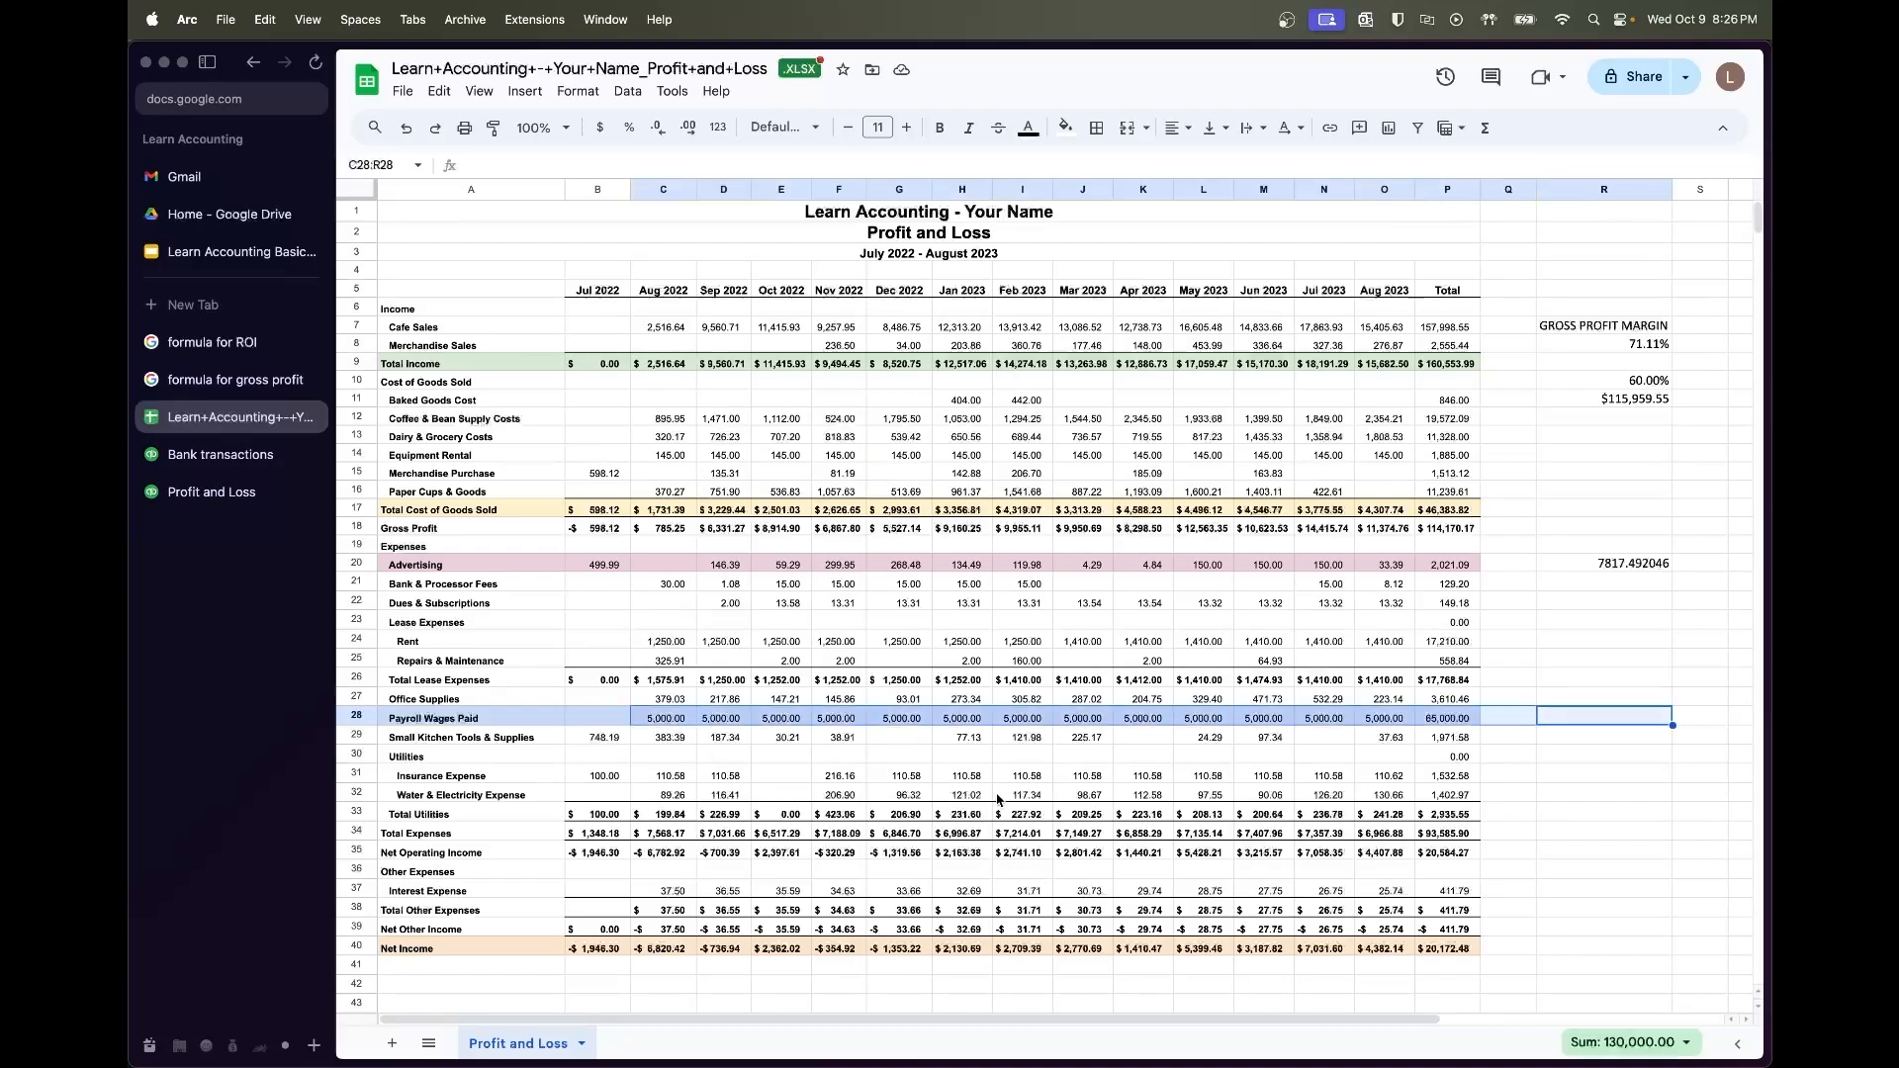
left_click(1554, 811)
scroll(1534, 870, "down", 2)
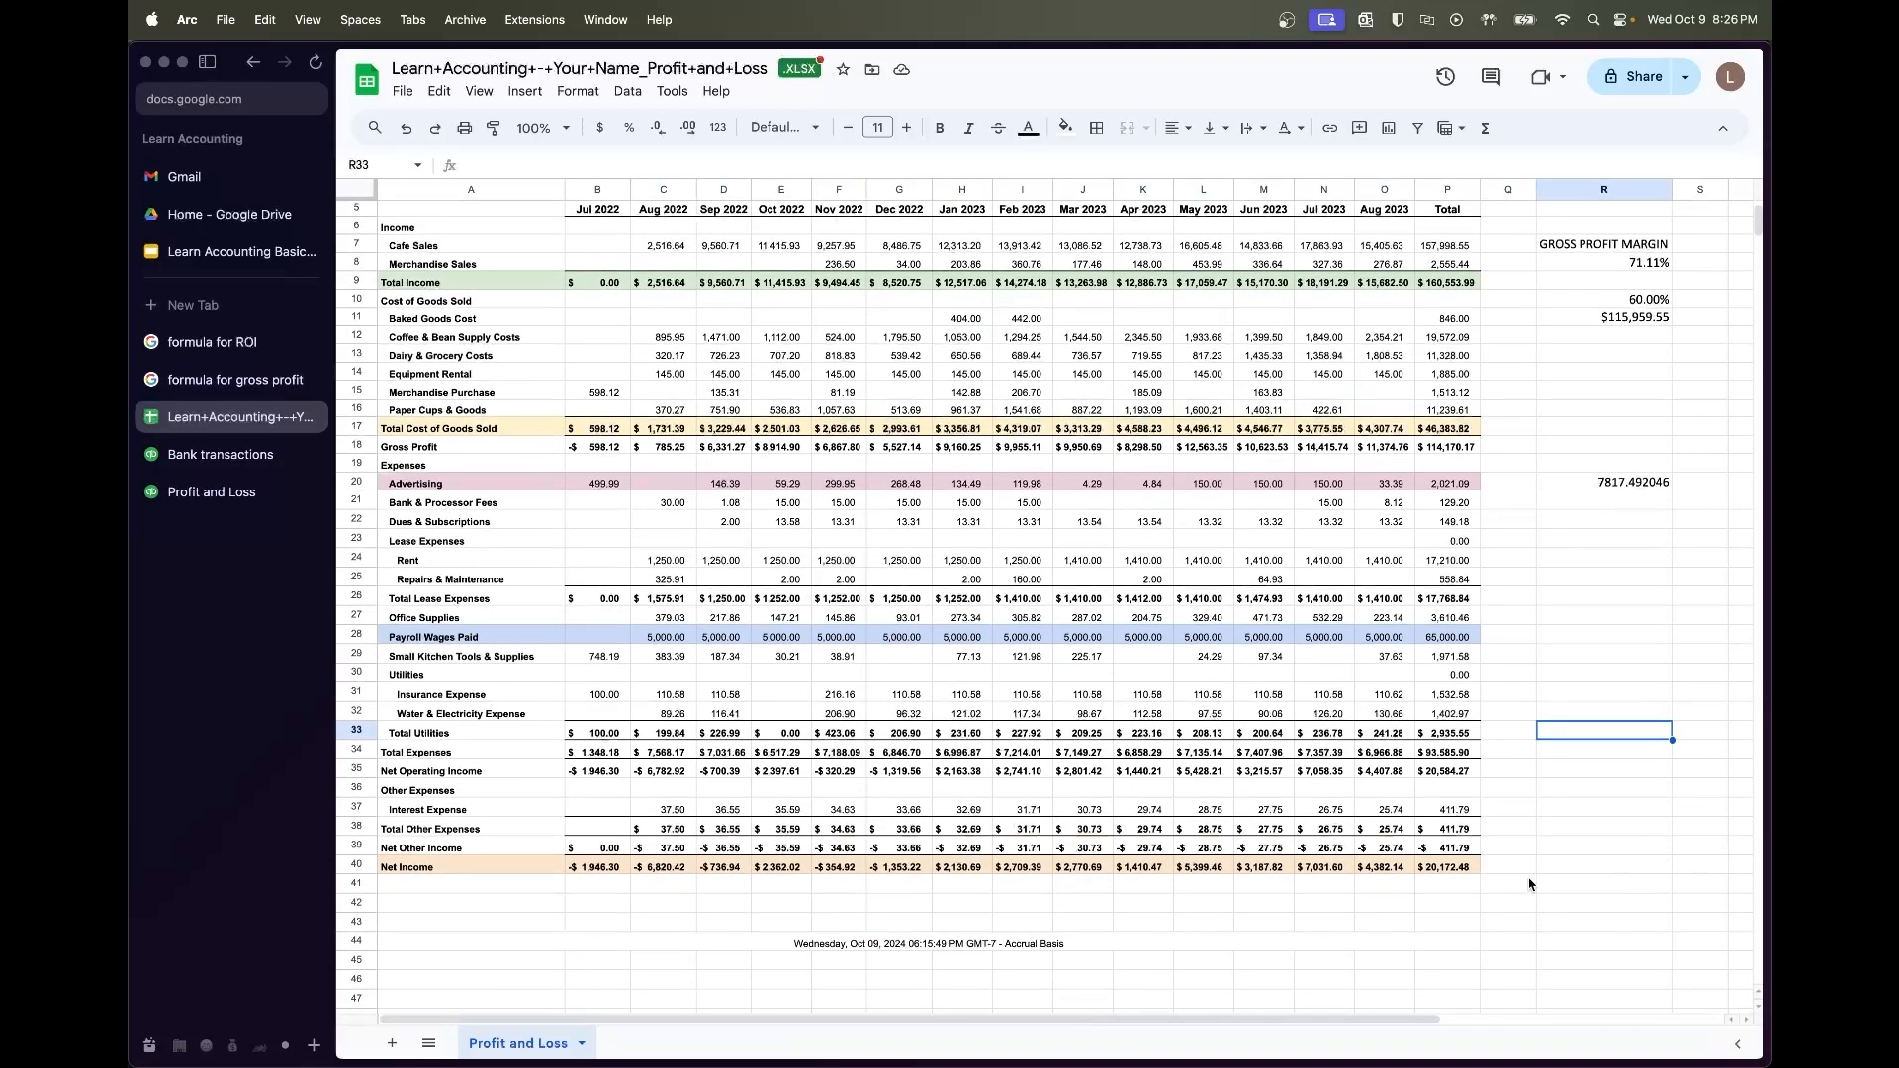
left_click(1572, 657)
type("Distribution")
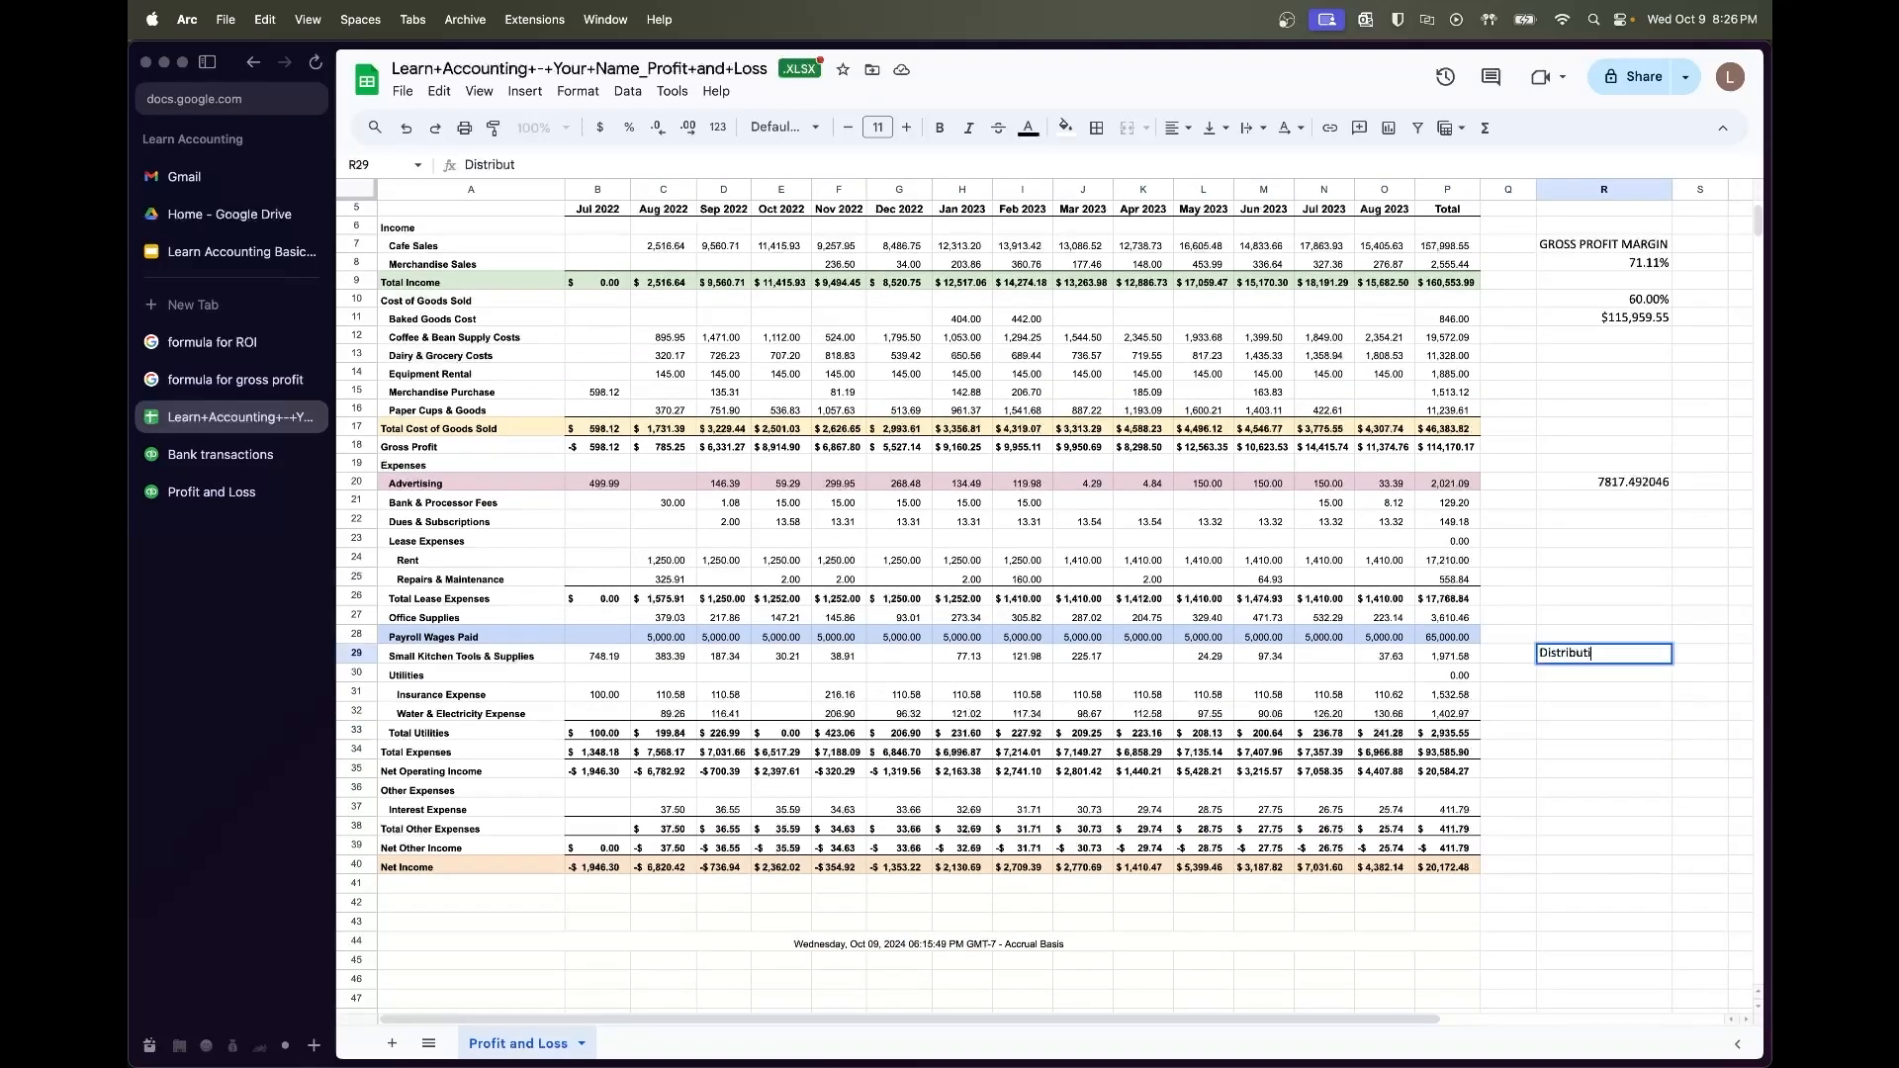
key("Return")
type("8000")
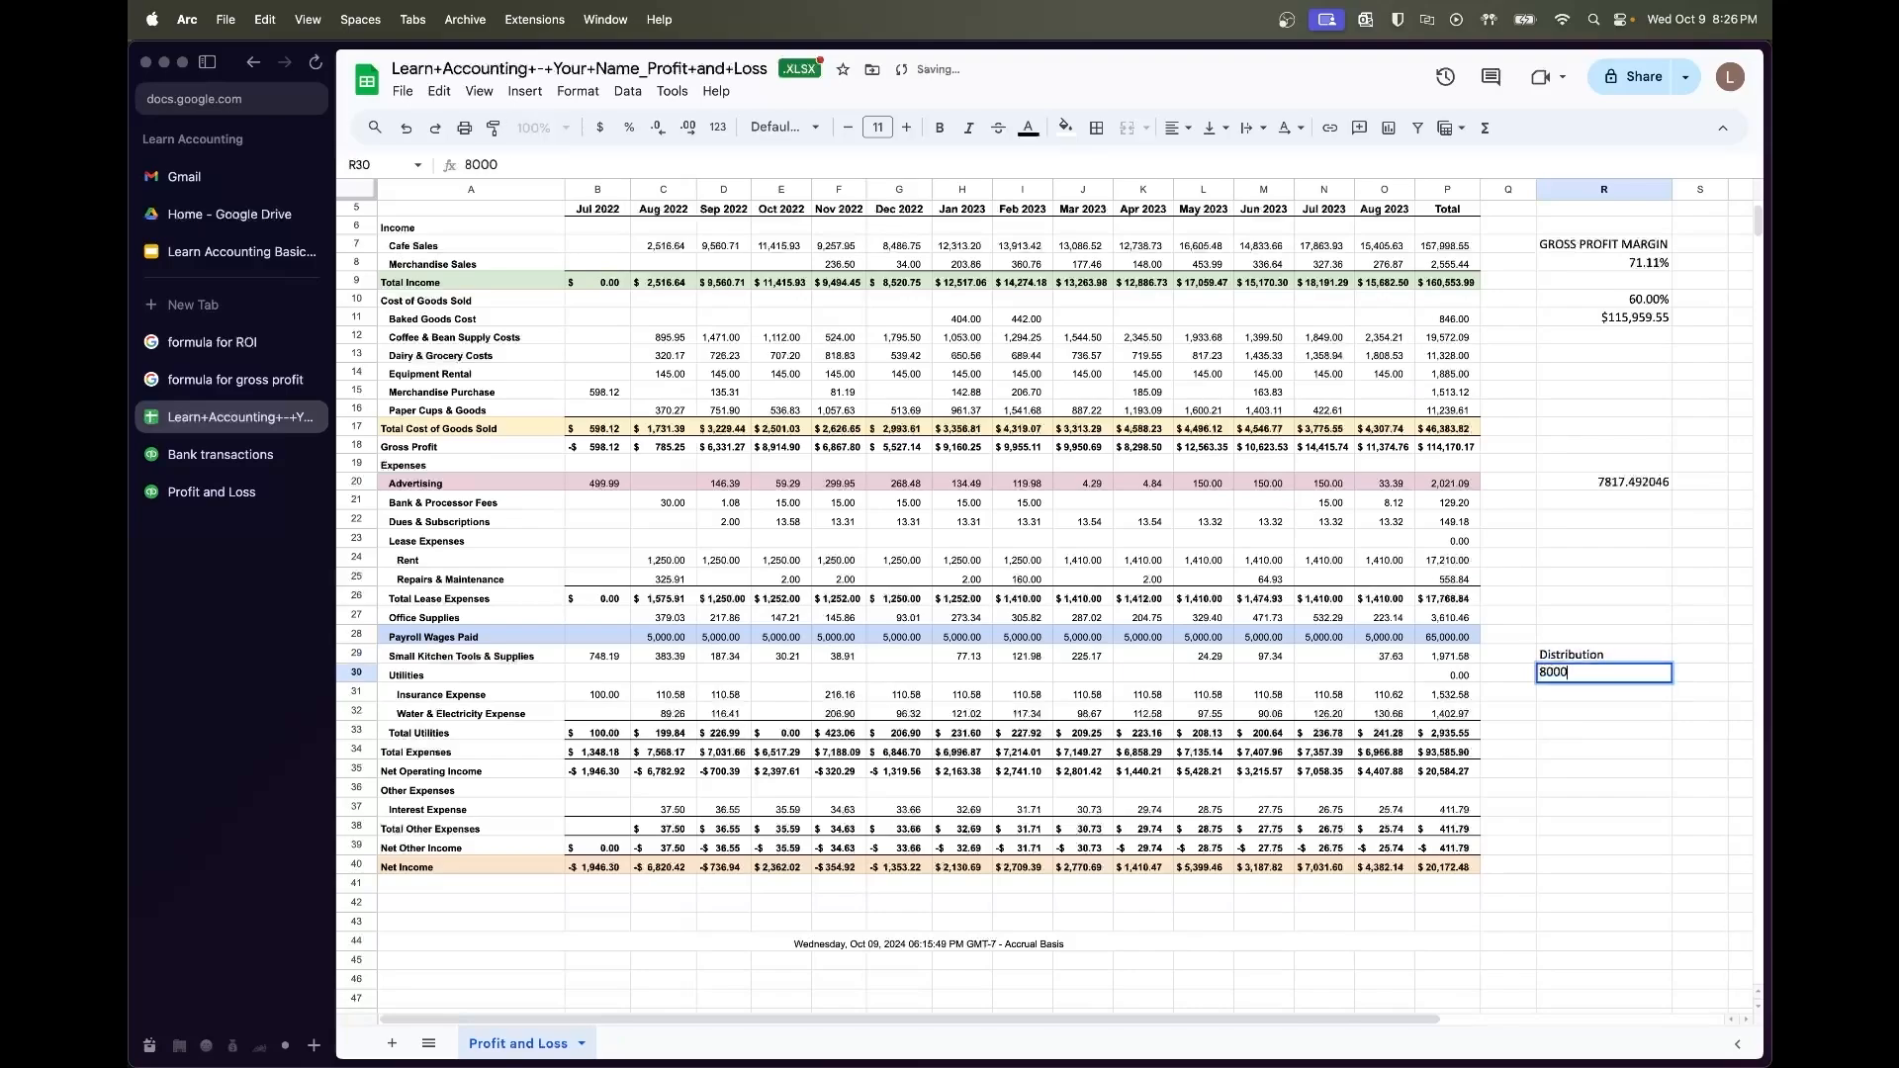
key("Return")
Enter =R30+P28 in R31 to add the payroll total to the distribution
key("Down")
key("Down")
key("Down")
key("Down")
key("Down")
key("Down")
key("Down")
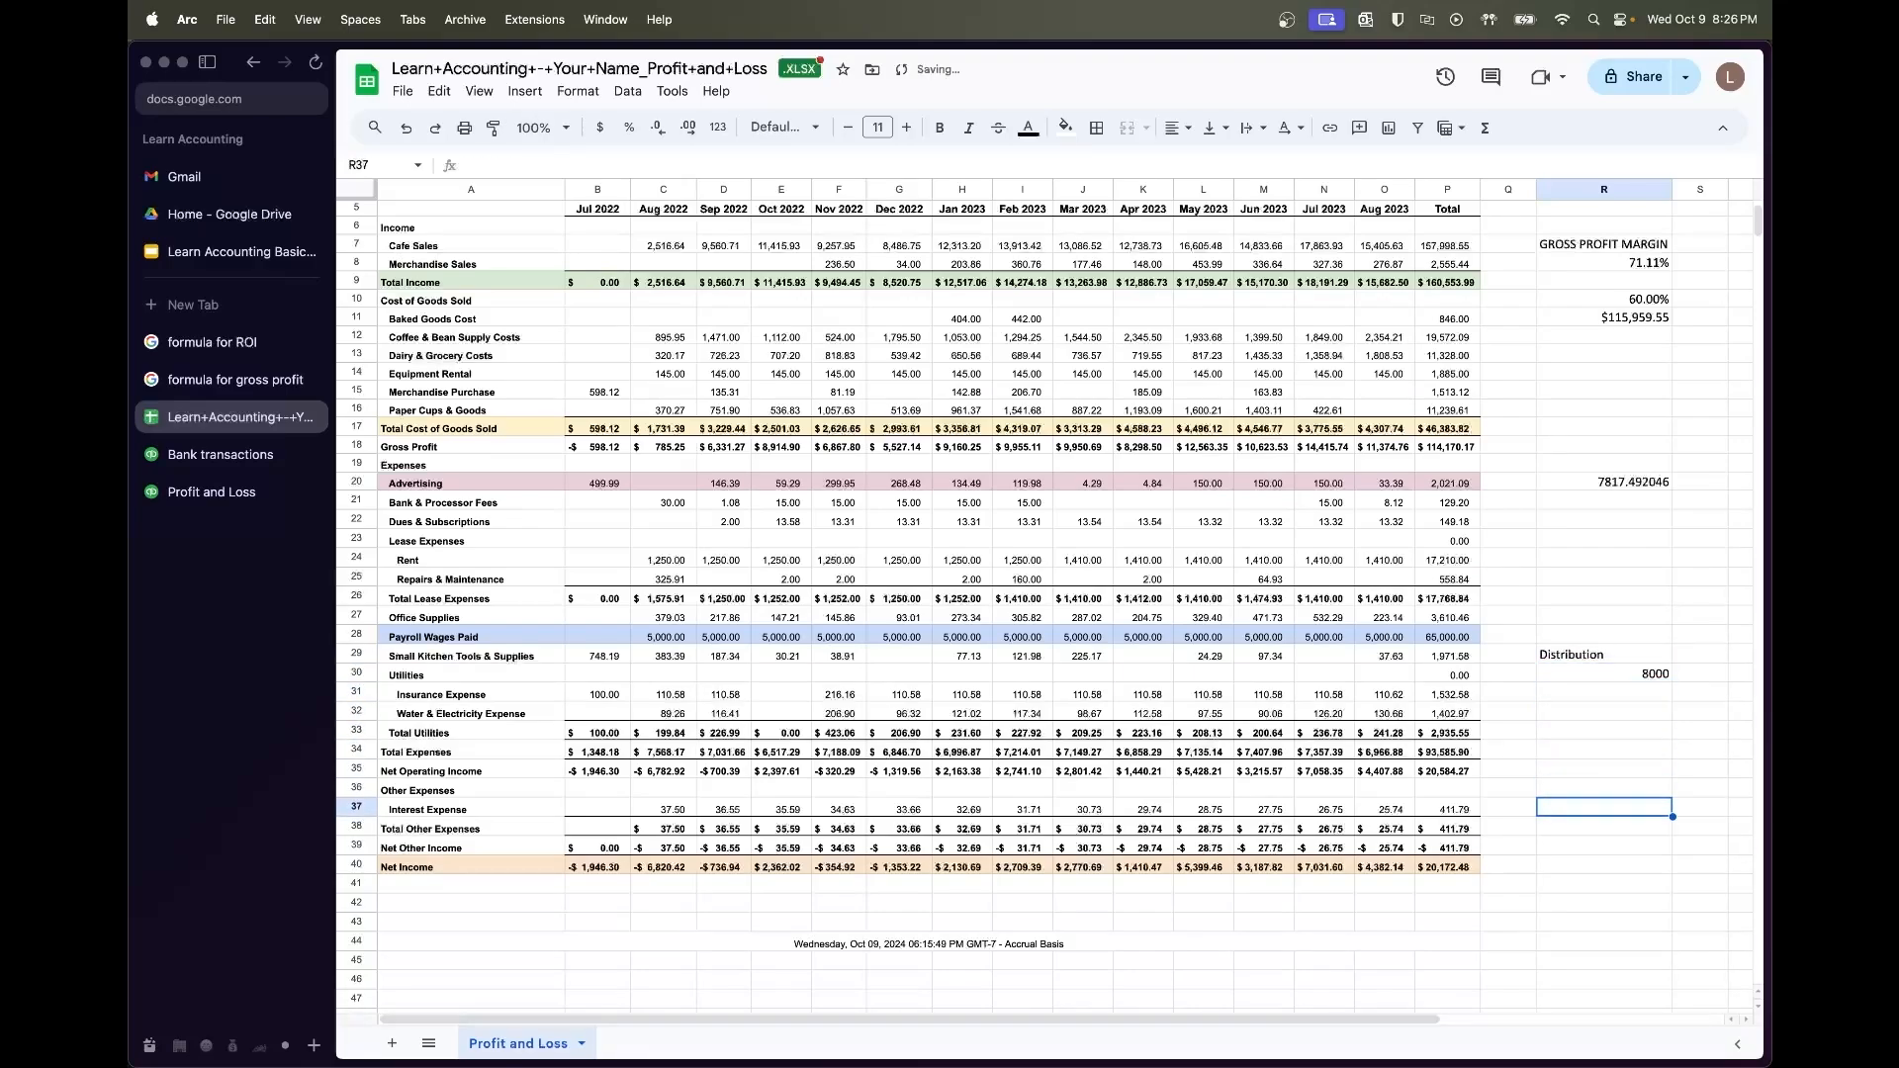
key("Up")
key("Up")
key("Up")
key("Up")
key("Up")
key("Up")
key("Up")
key("Down")
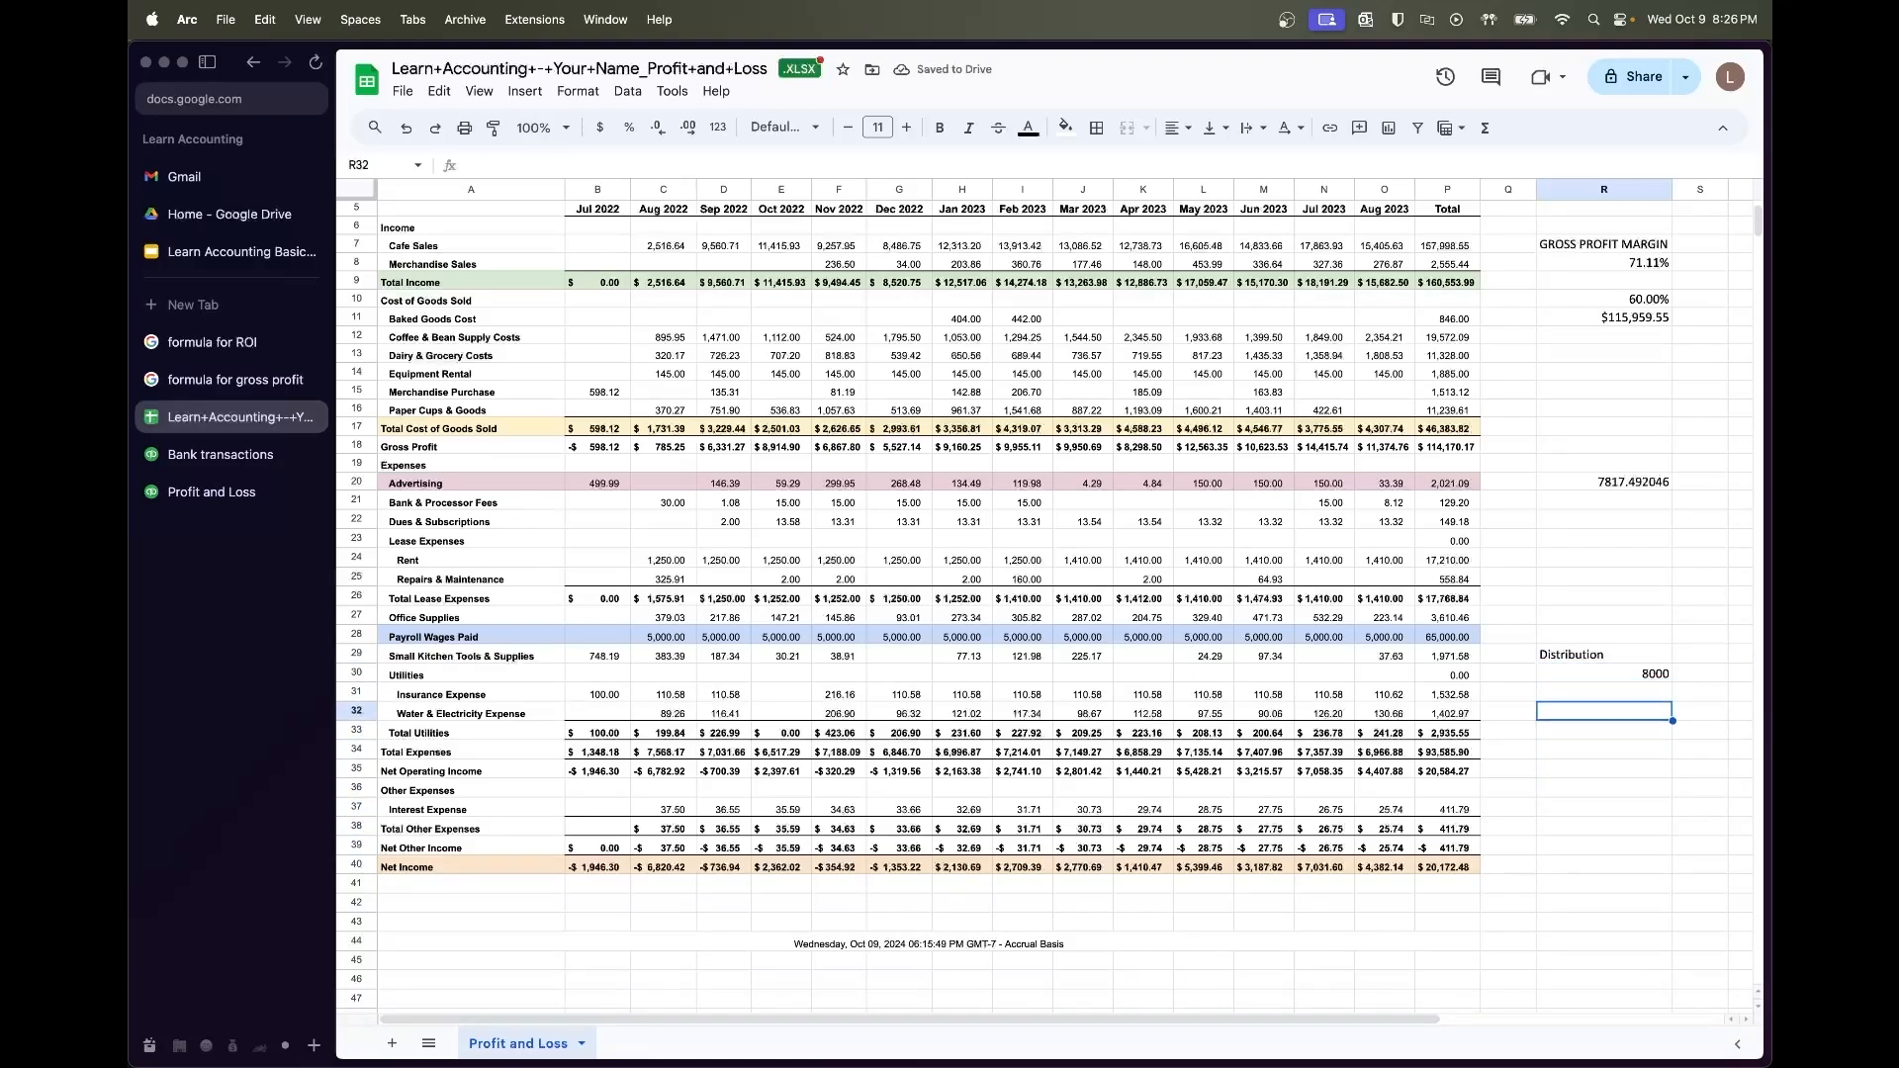
key("Down")
key("Up")
key("shift+Up")
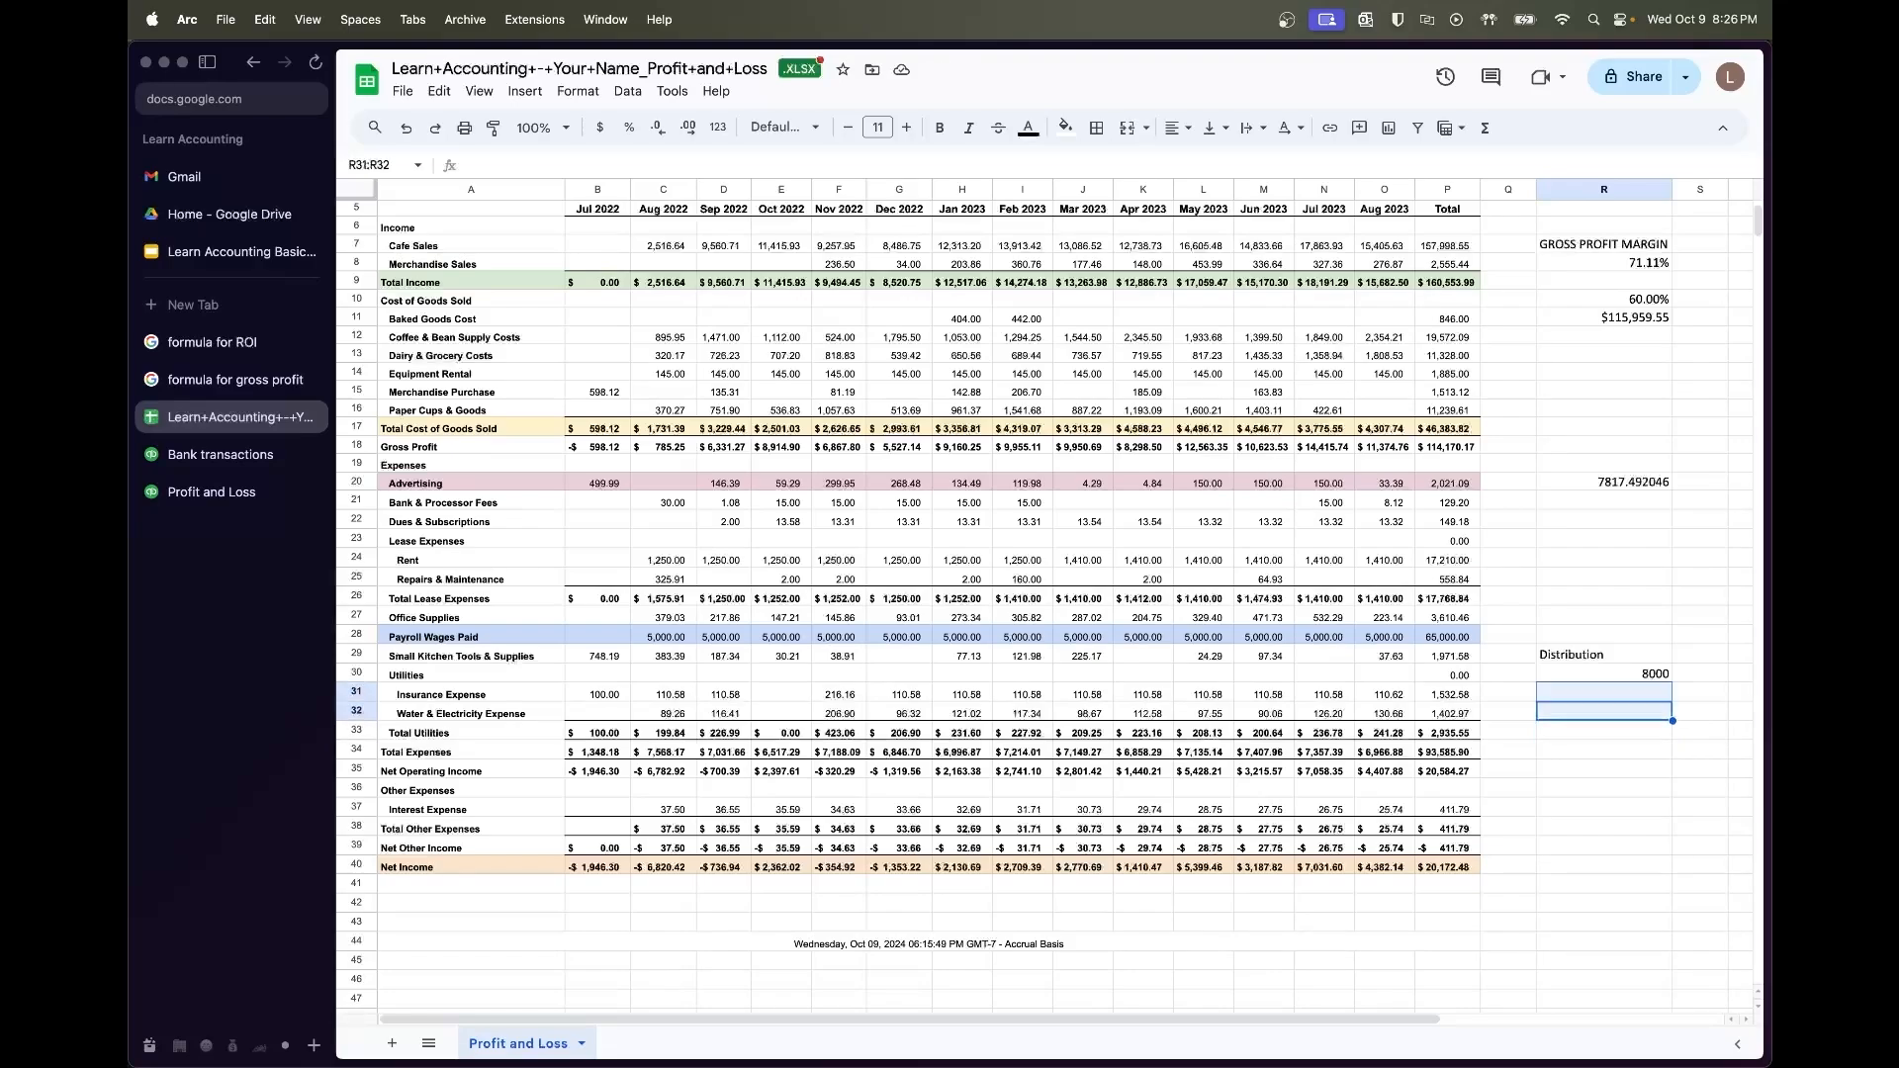
key("Up")
type("=")
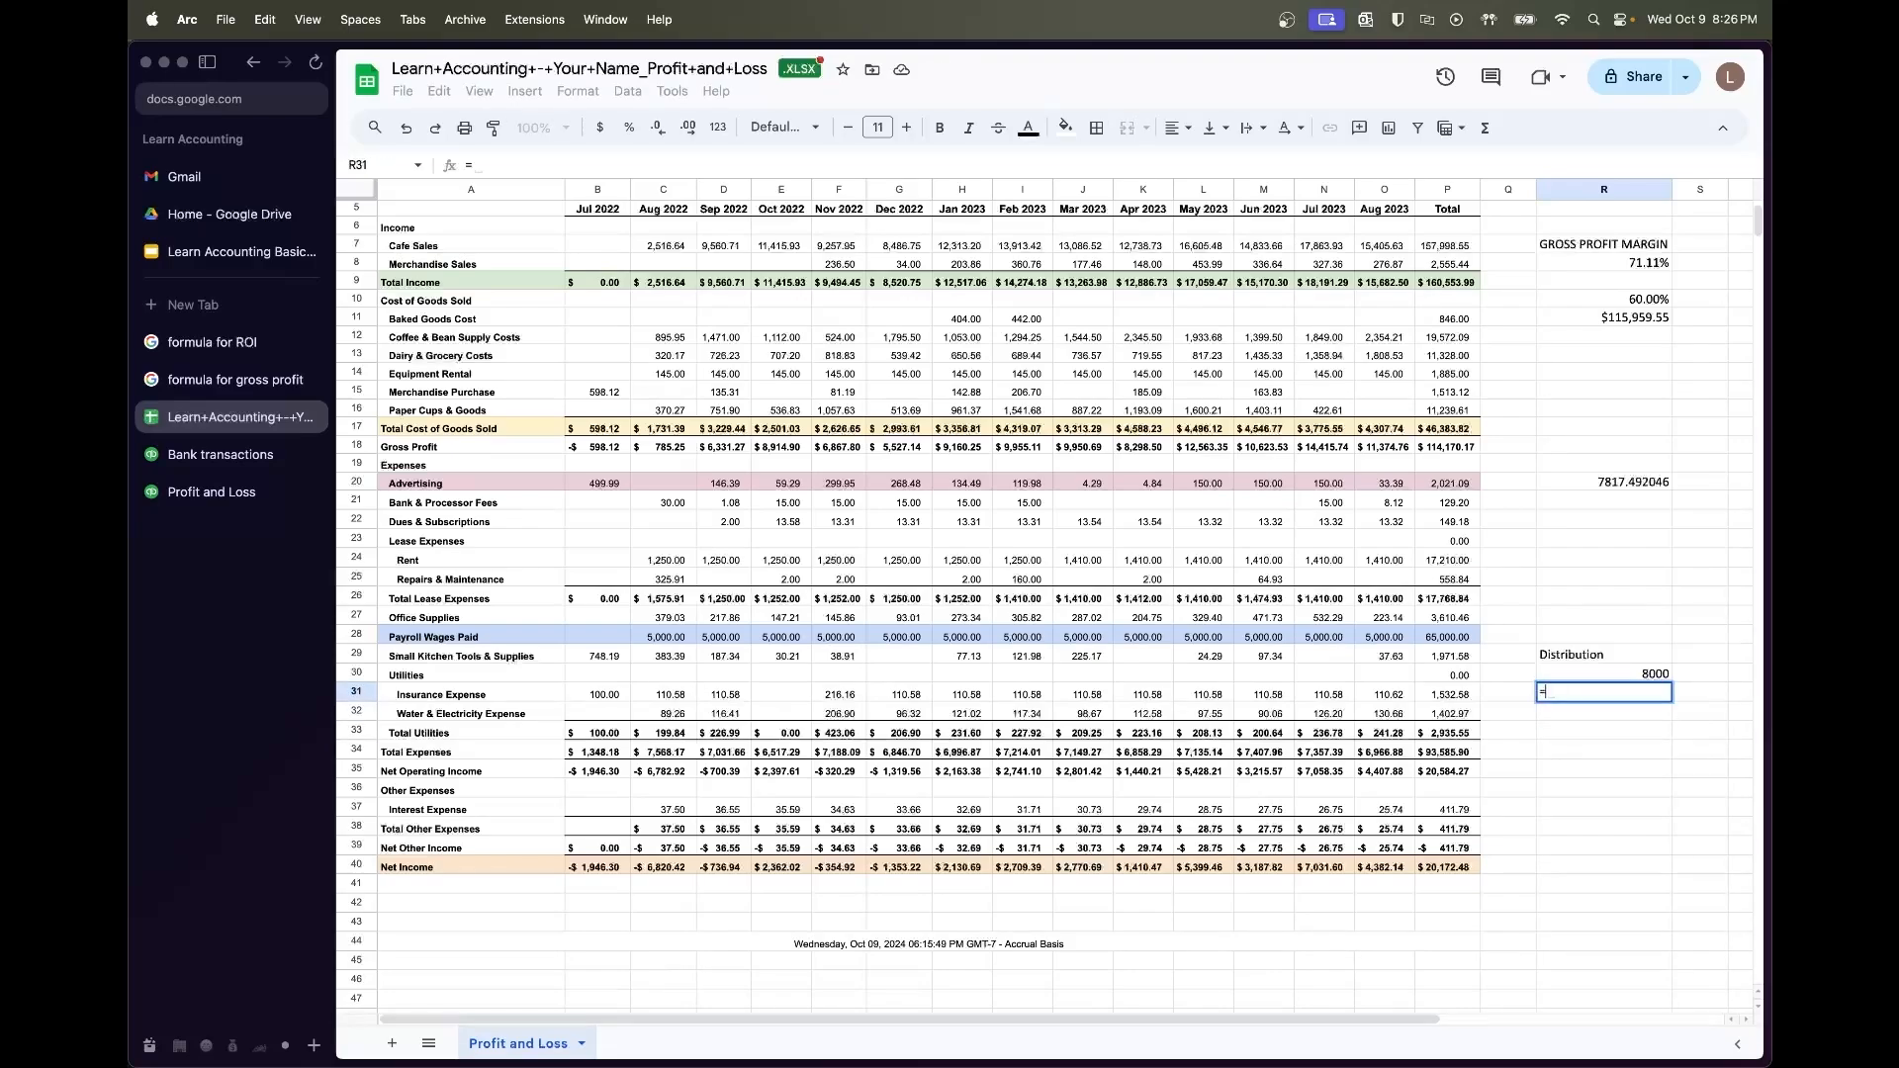
key("Up")
type("+")
left_click(1459, 636)
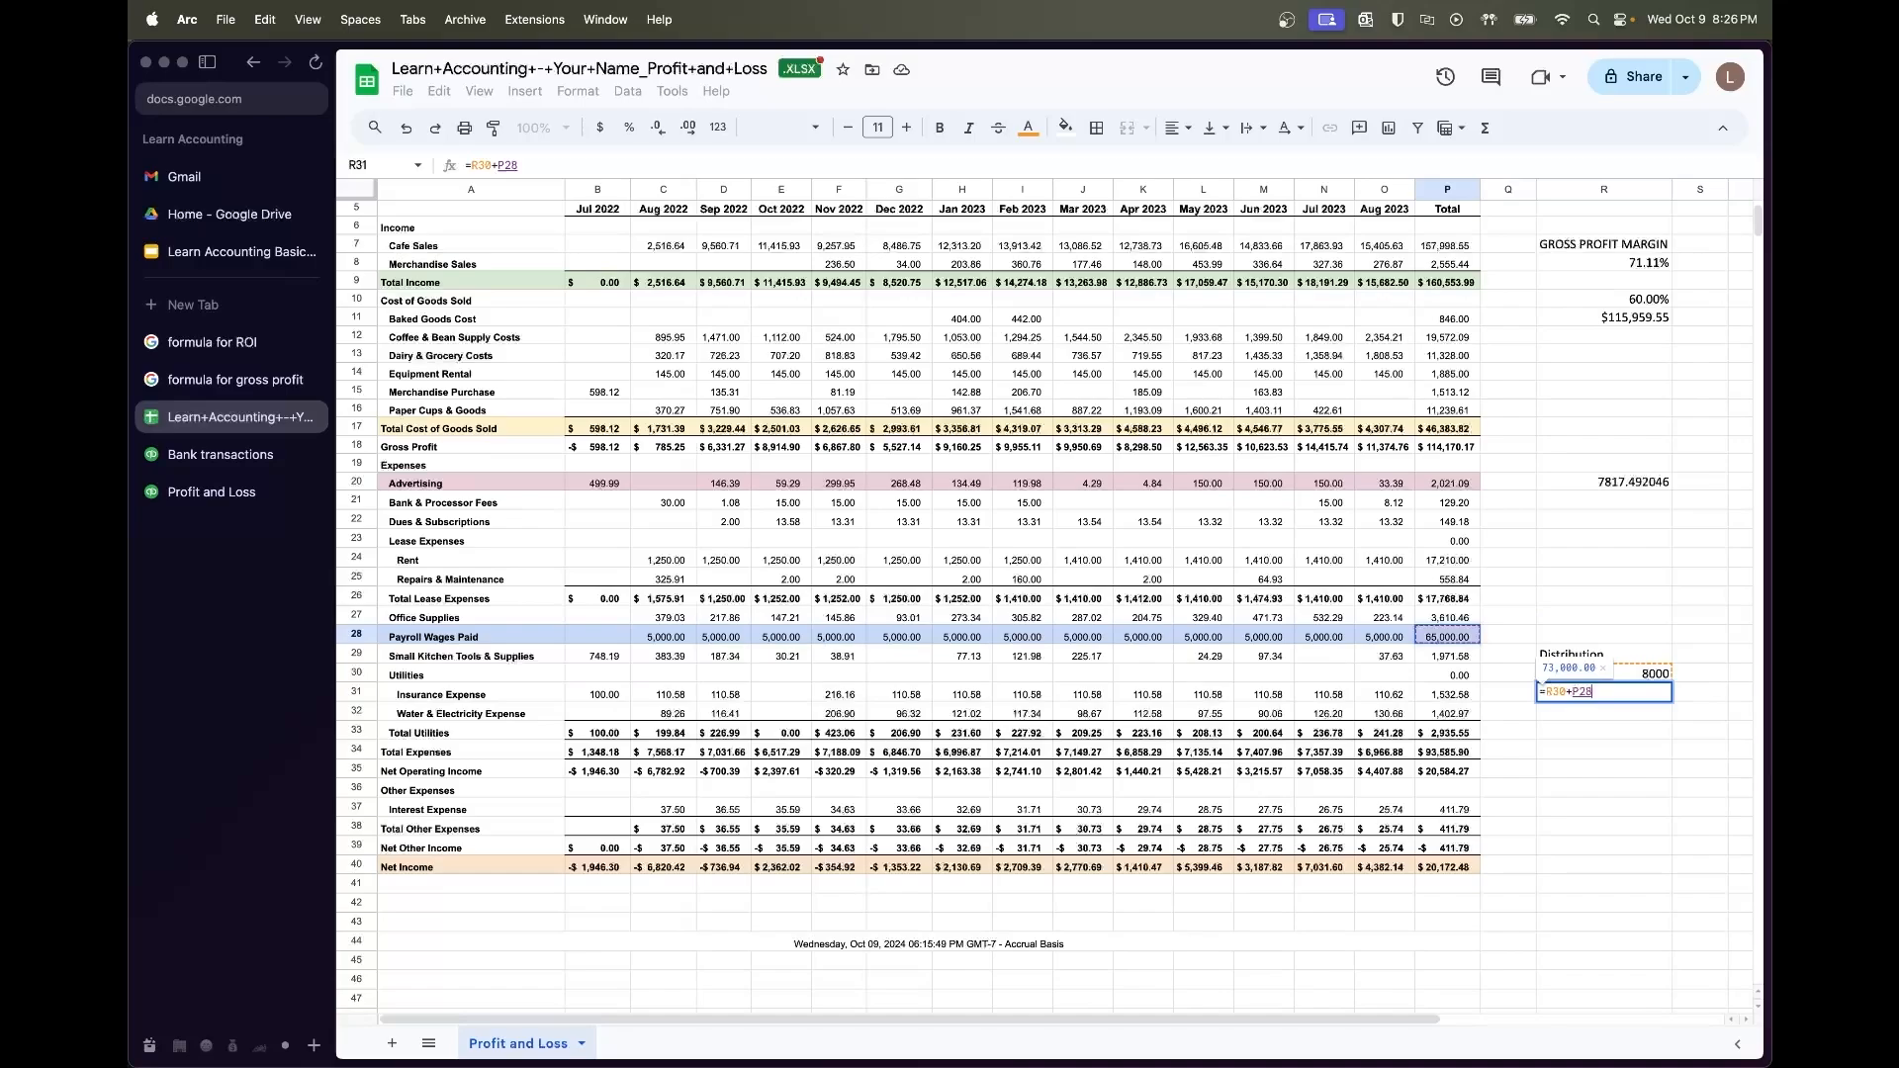
key("shift+Return")
Undo the accidental move of 8000 and format R30:R31 as currency
left_click_drag(1586, 682, 1587, 685)
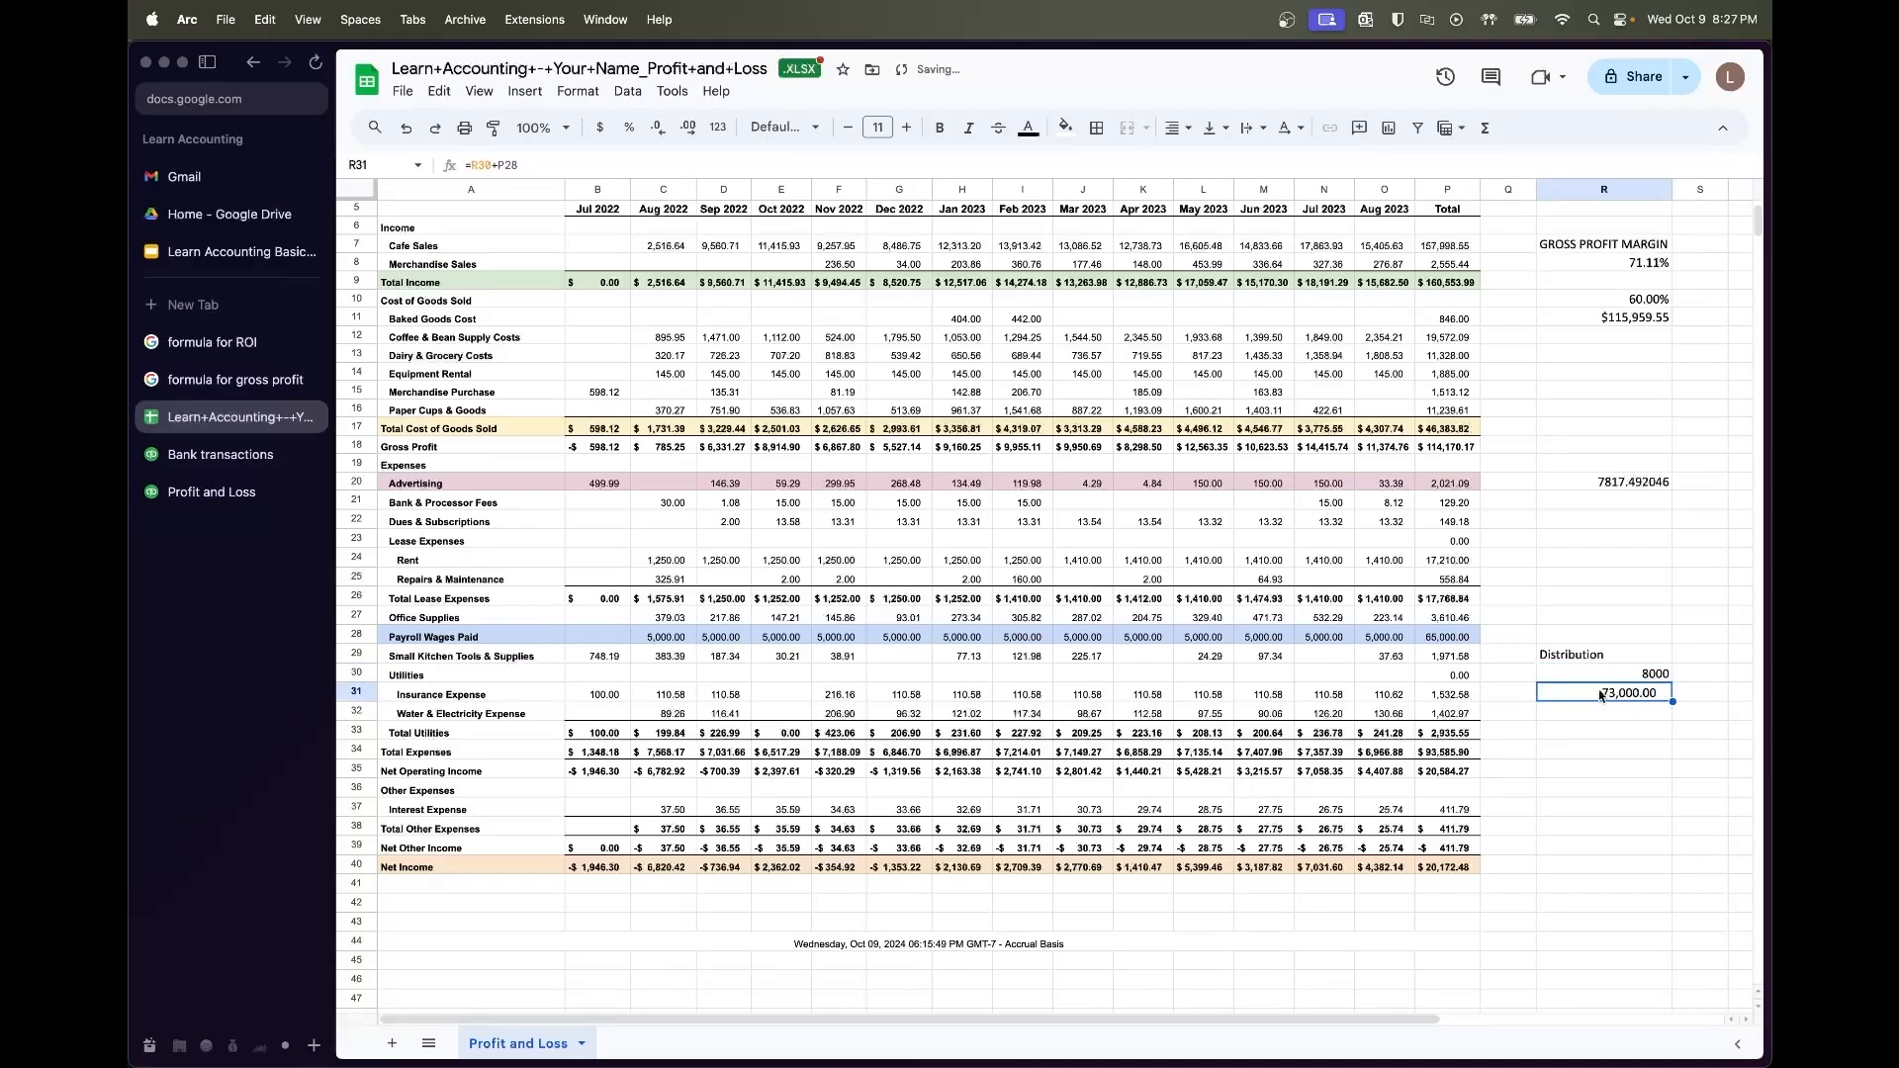
key("super+z")
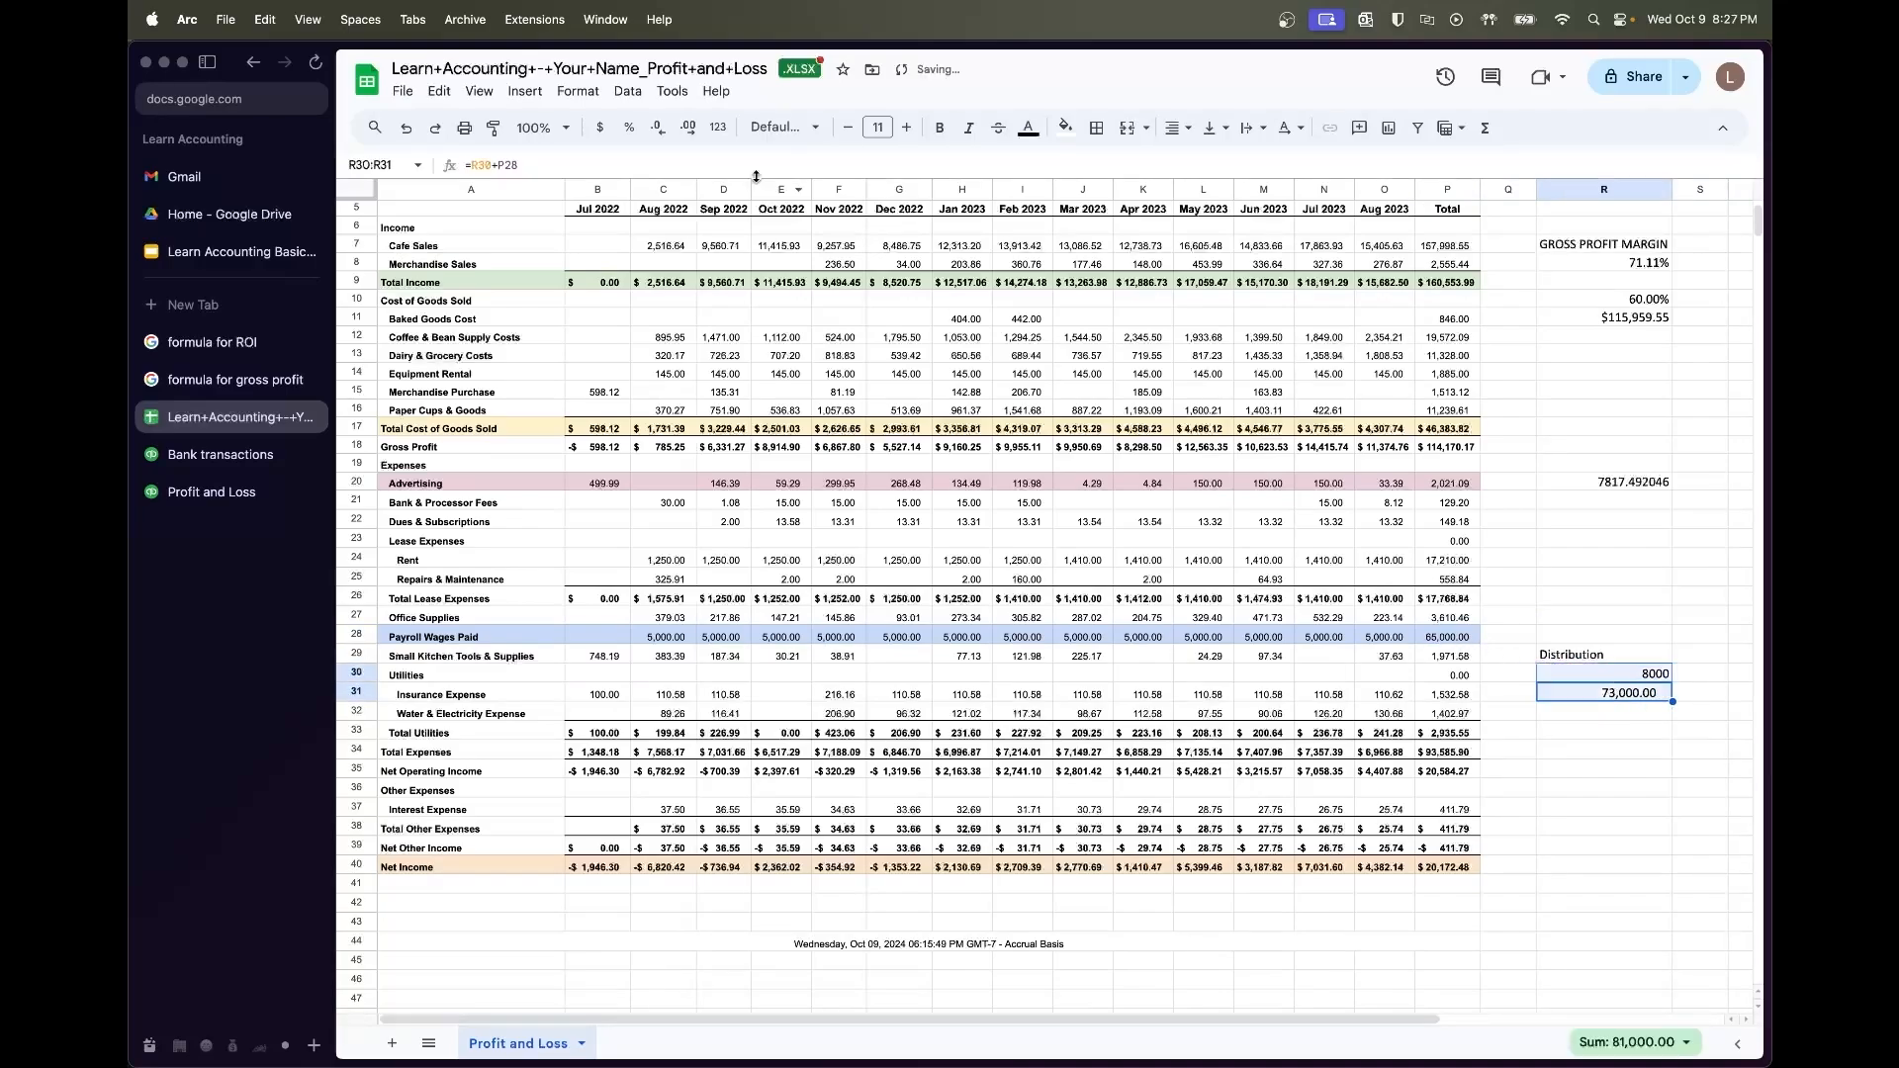
left_click(600, 126)
scroll(1304, 616, "up", 2)
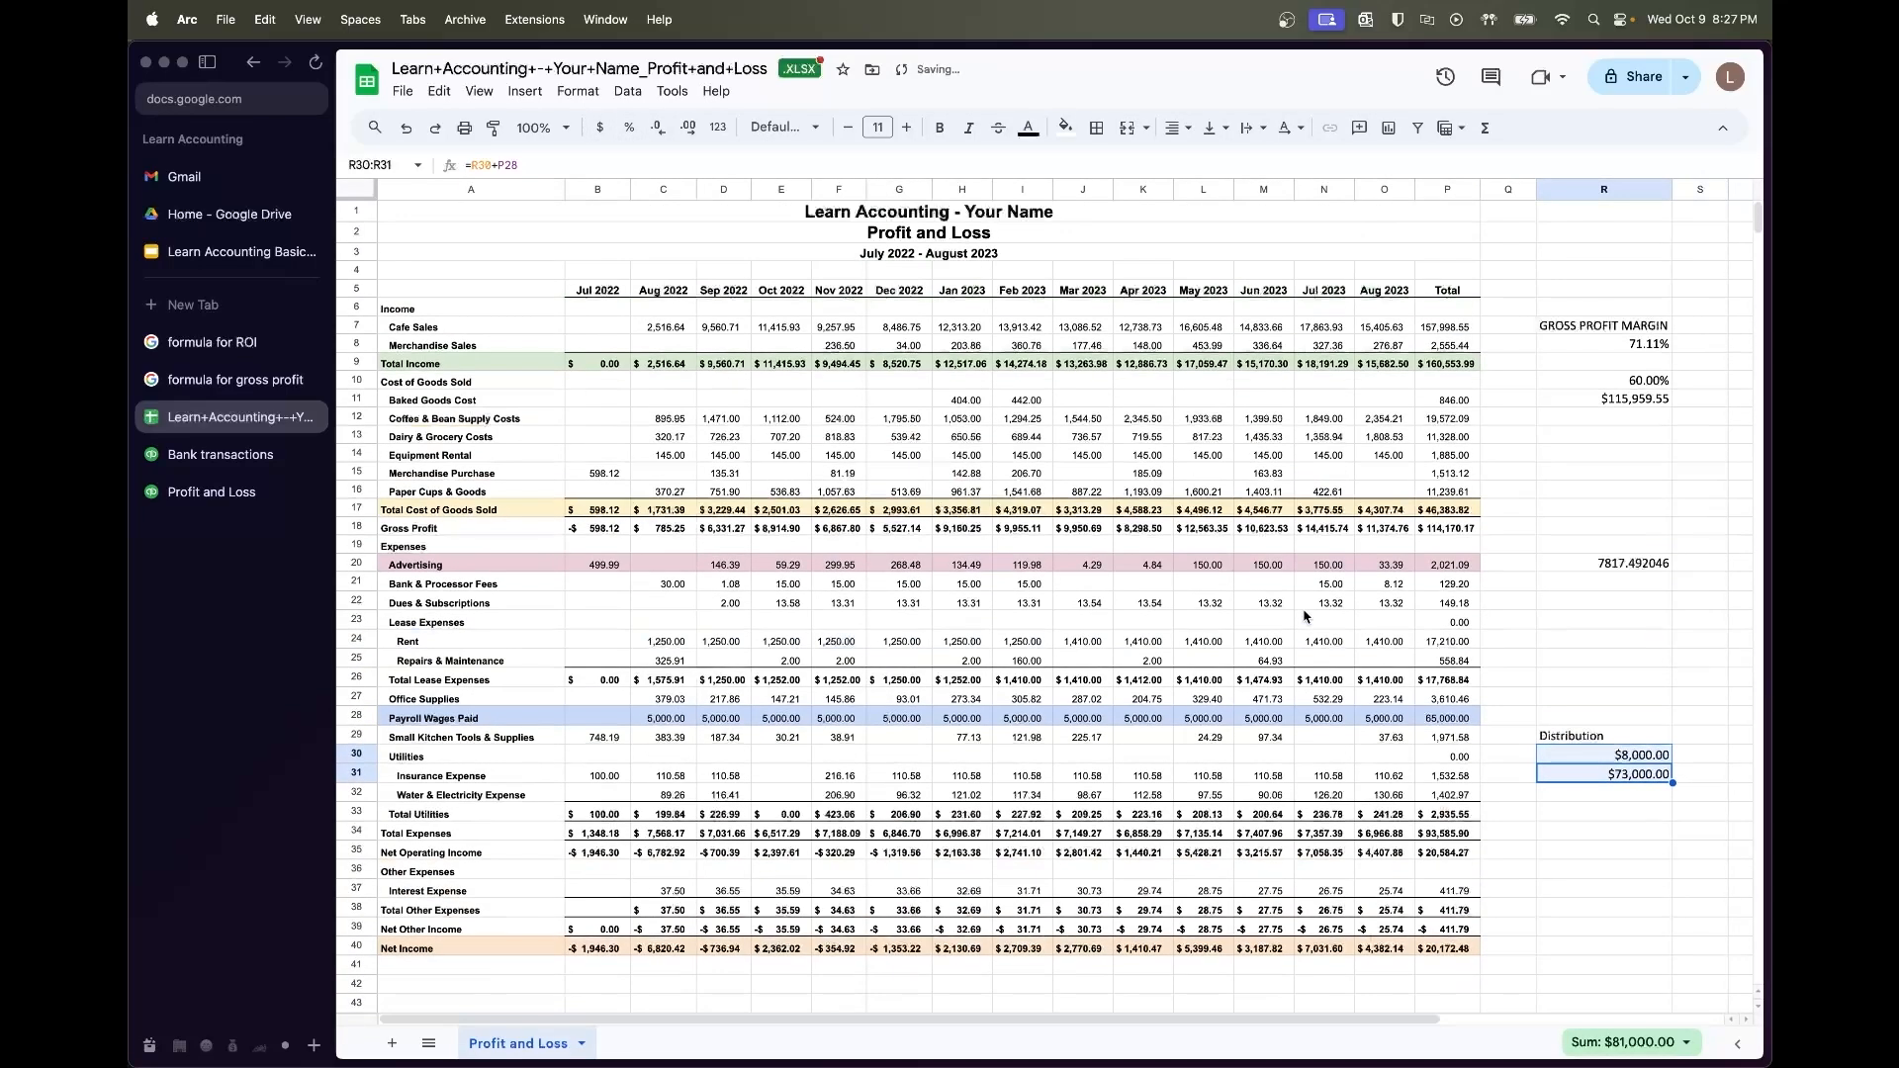
left_click(597, 290)
left_click(1384, 290, "shift")
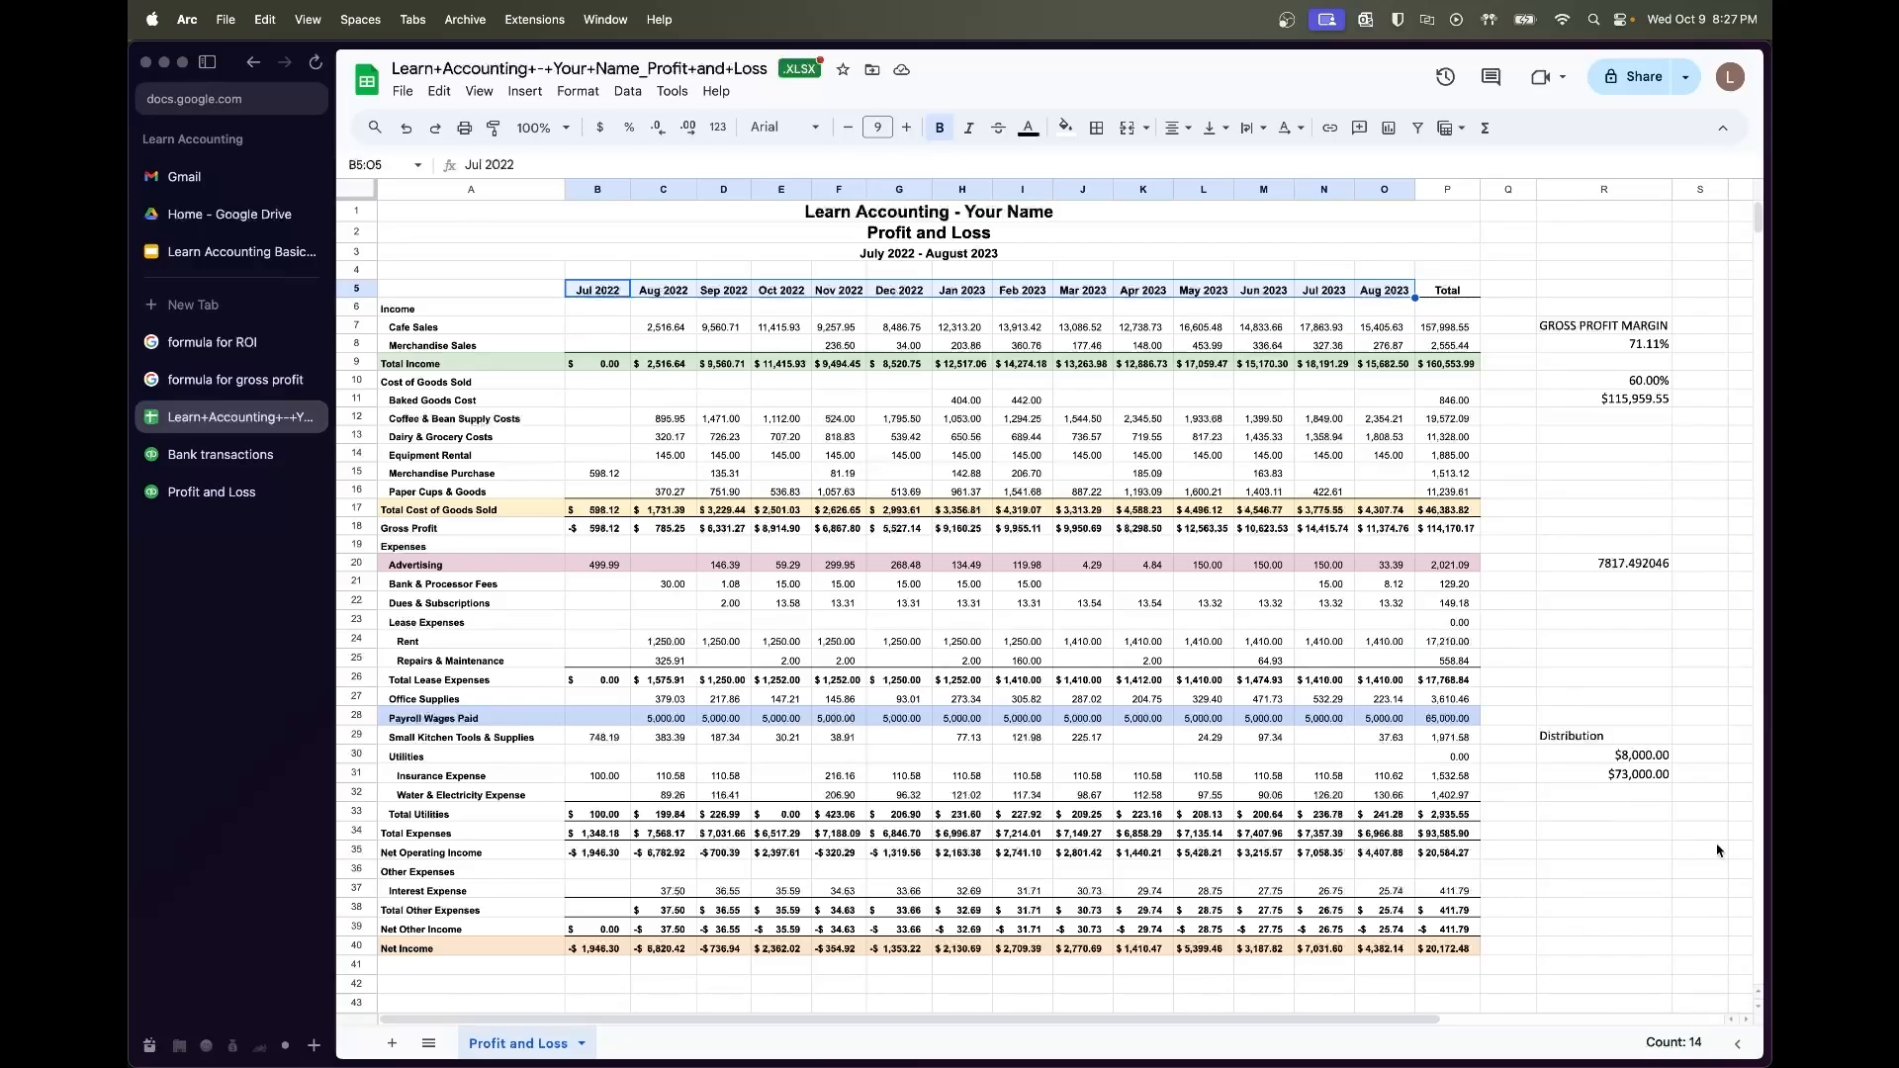
Review the R31 formula, then clear and restore the Distribution cells
left_click(1668, 816)
left_click(1641, 774)
double_click(1642, 773)
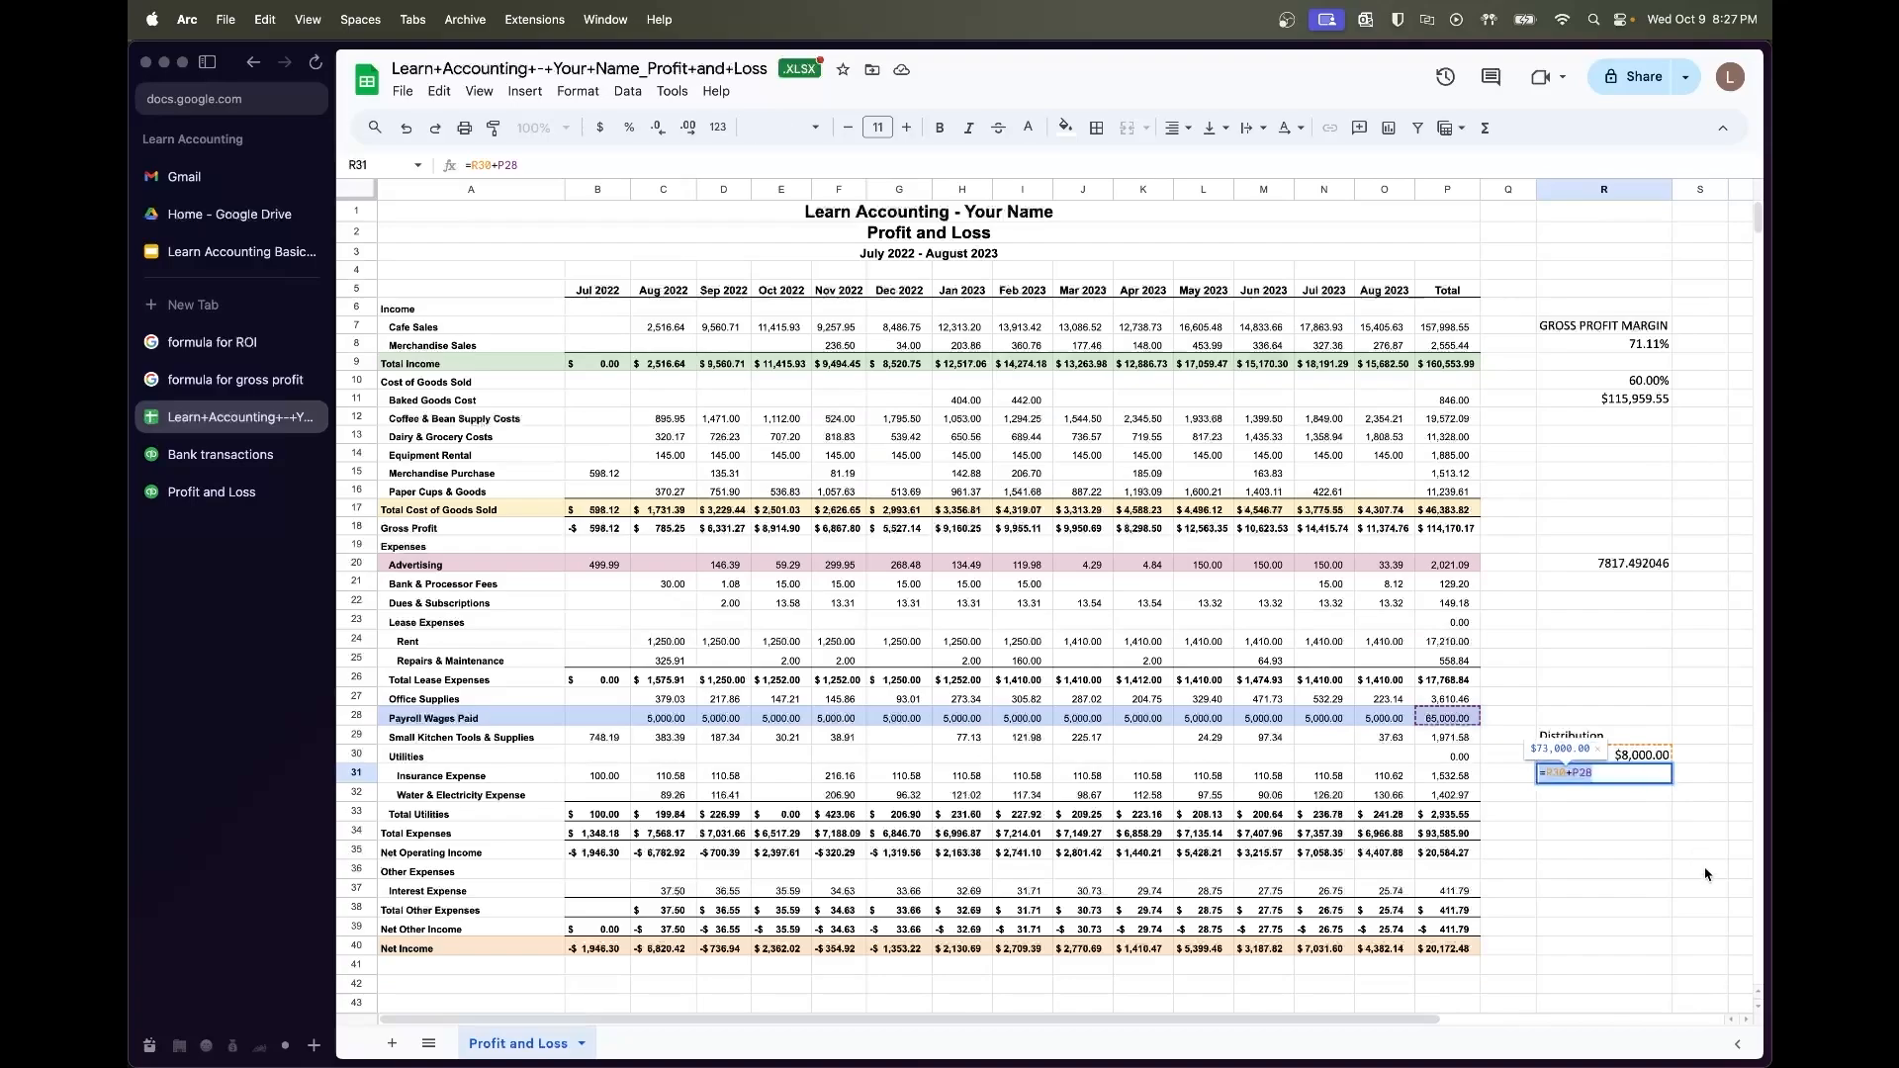
key("Escape")
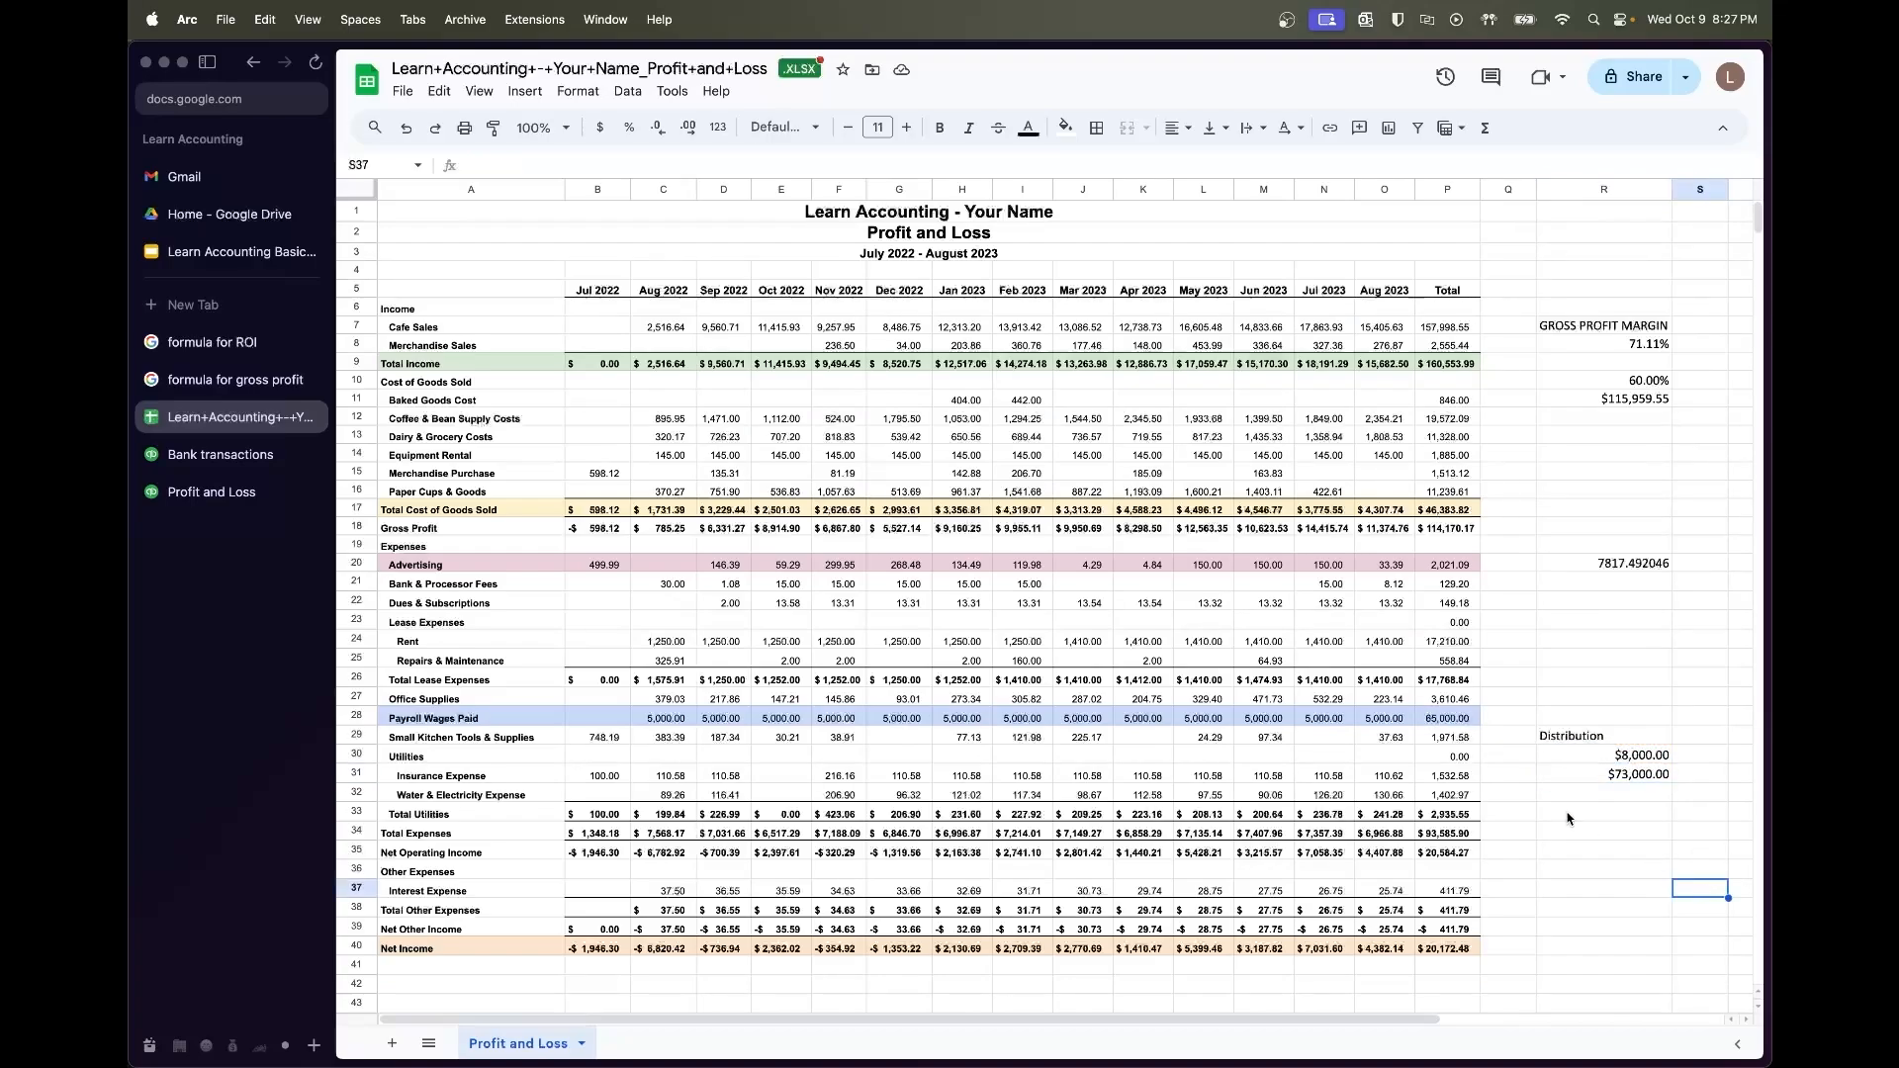
left_click_drag(1586, 737, 1582, 763)
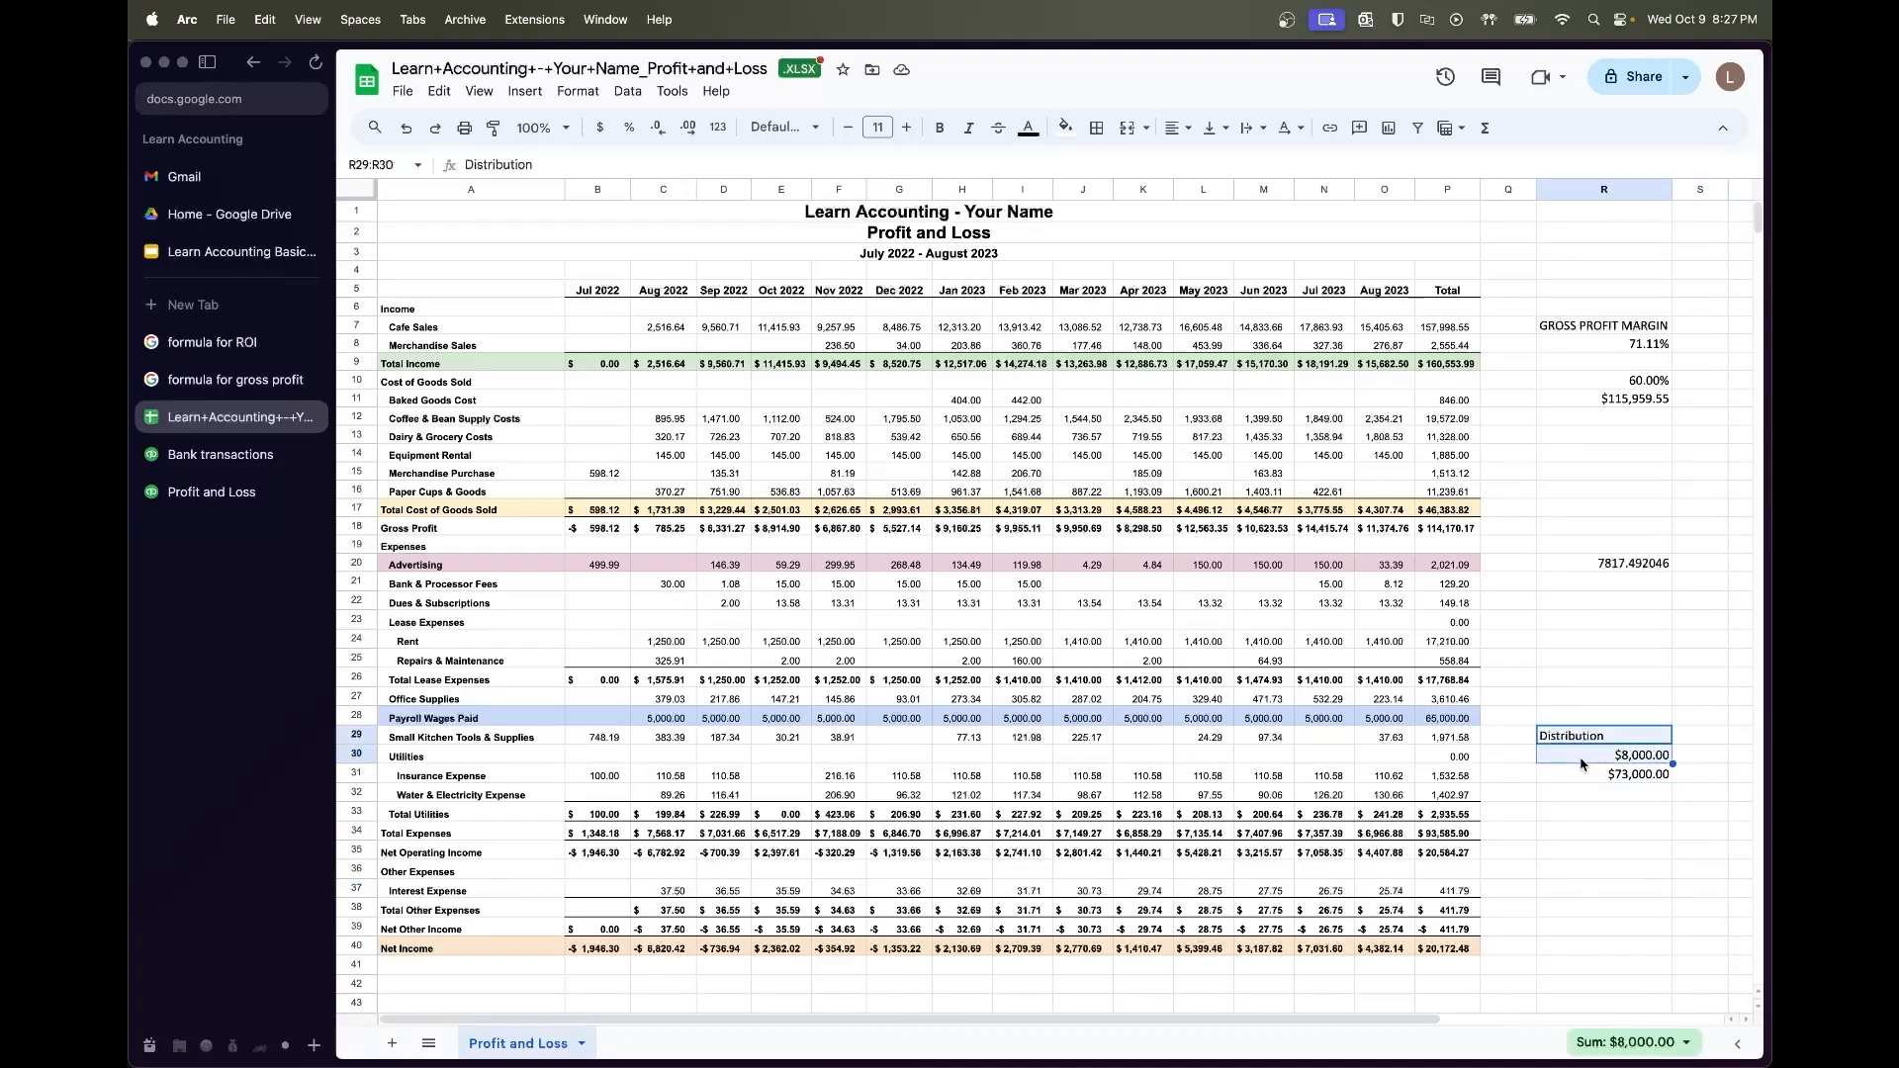
key("Delete")
left_click(1602, 774)
key("Delete")
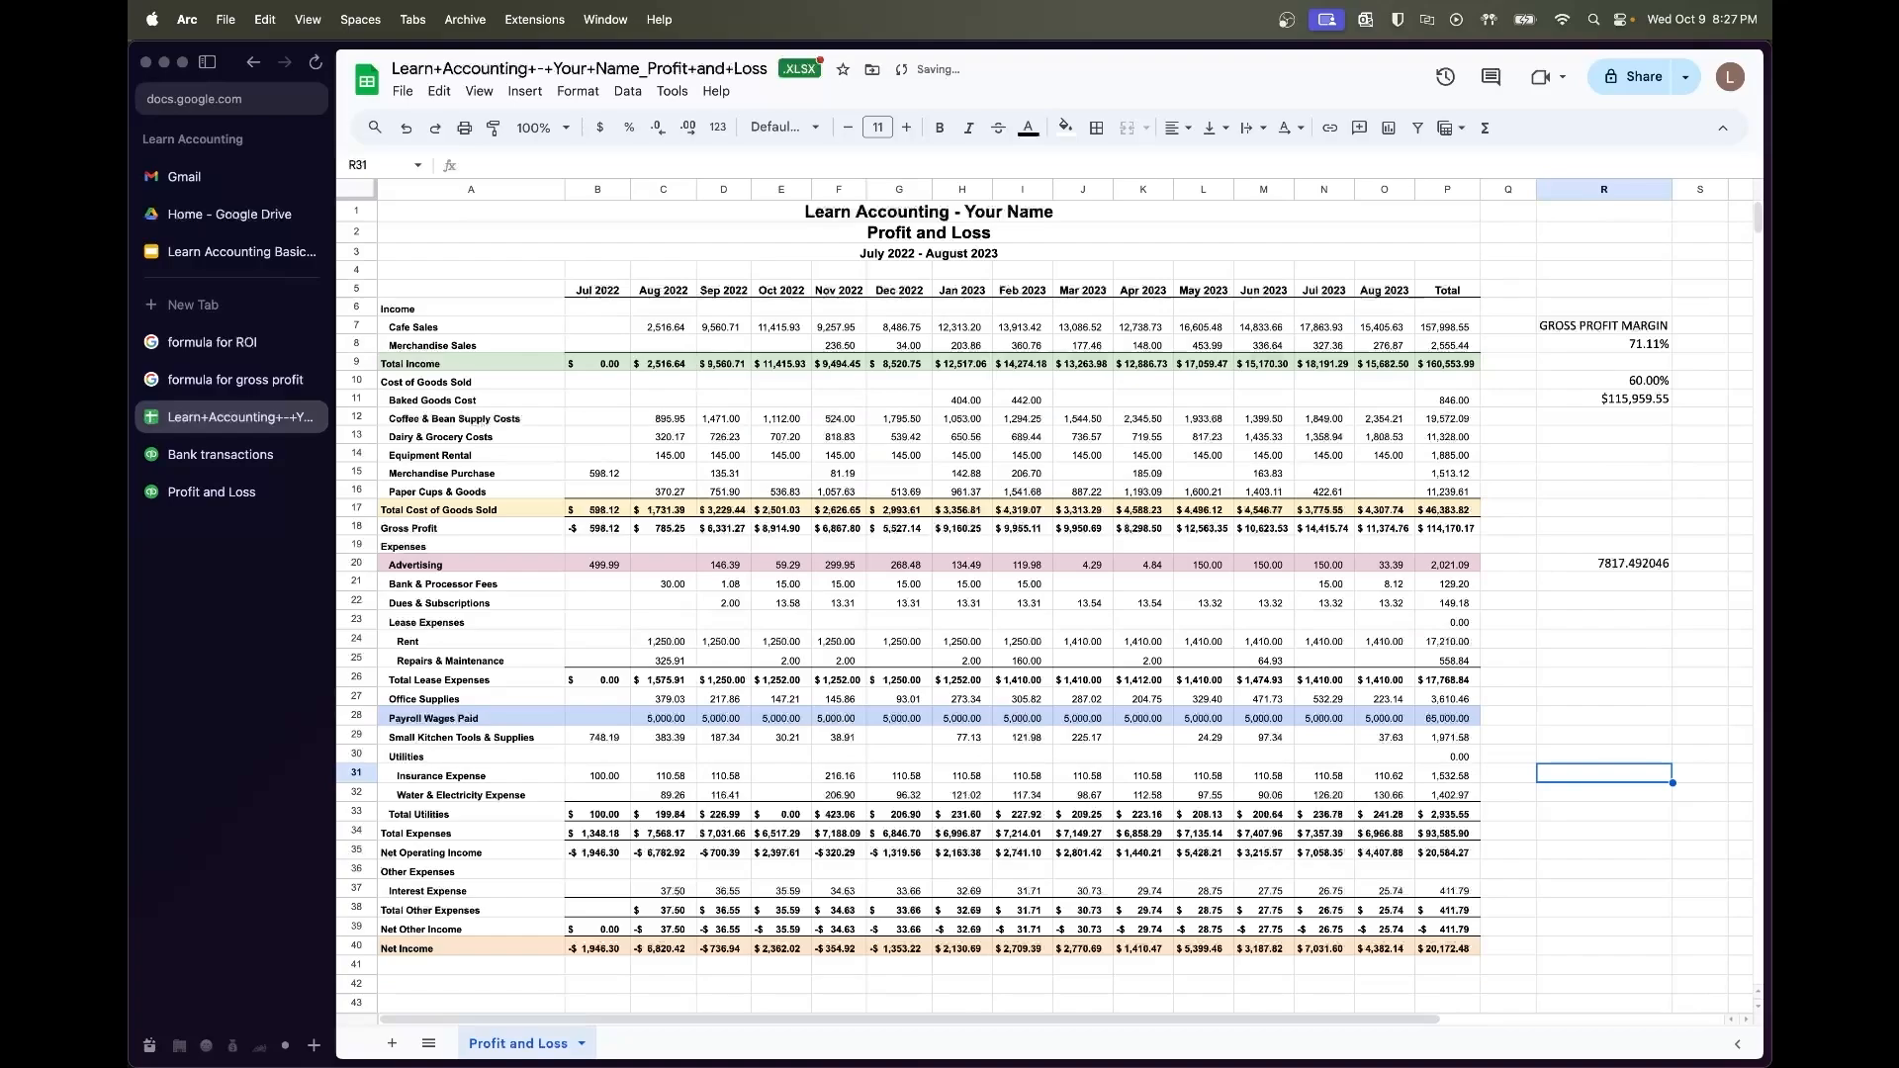
left_click(1468, 714)
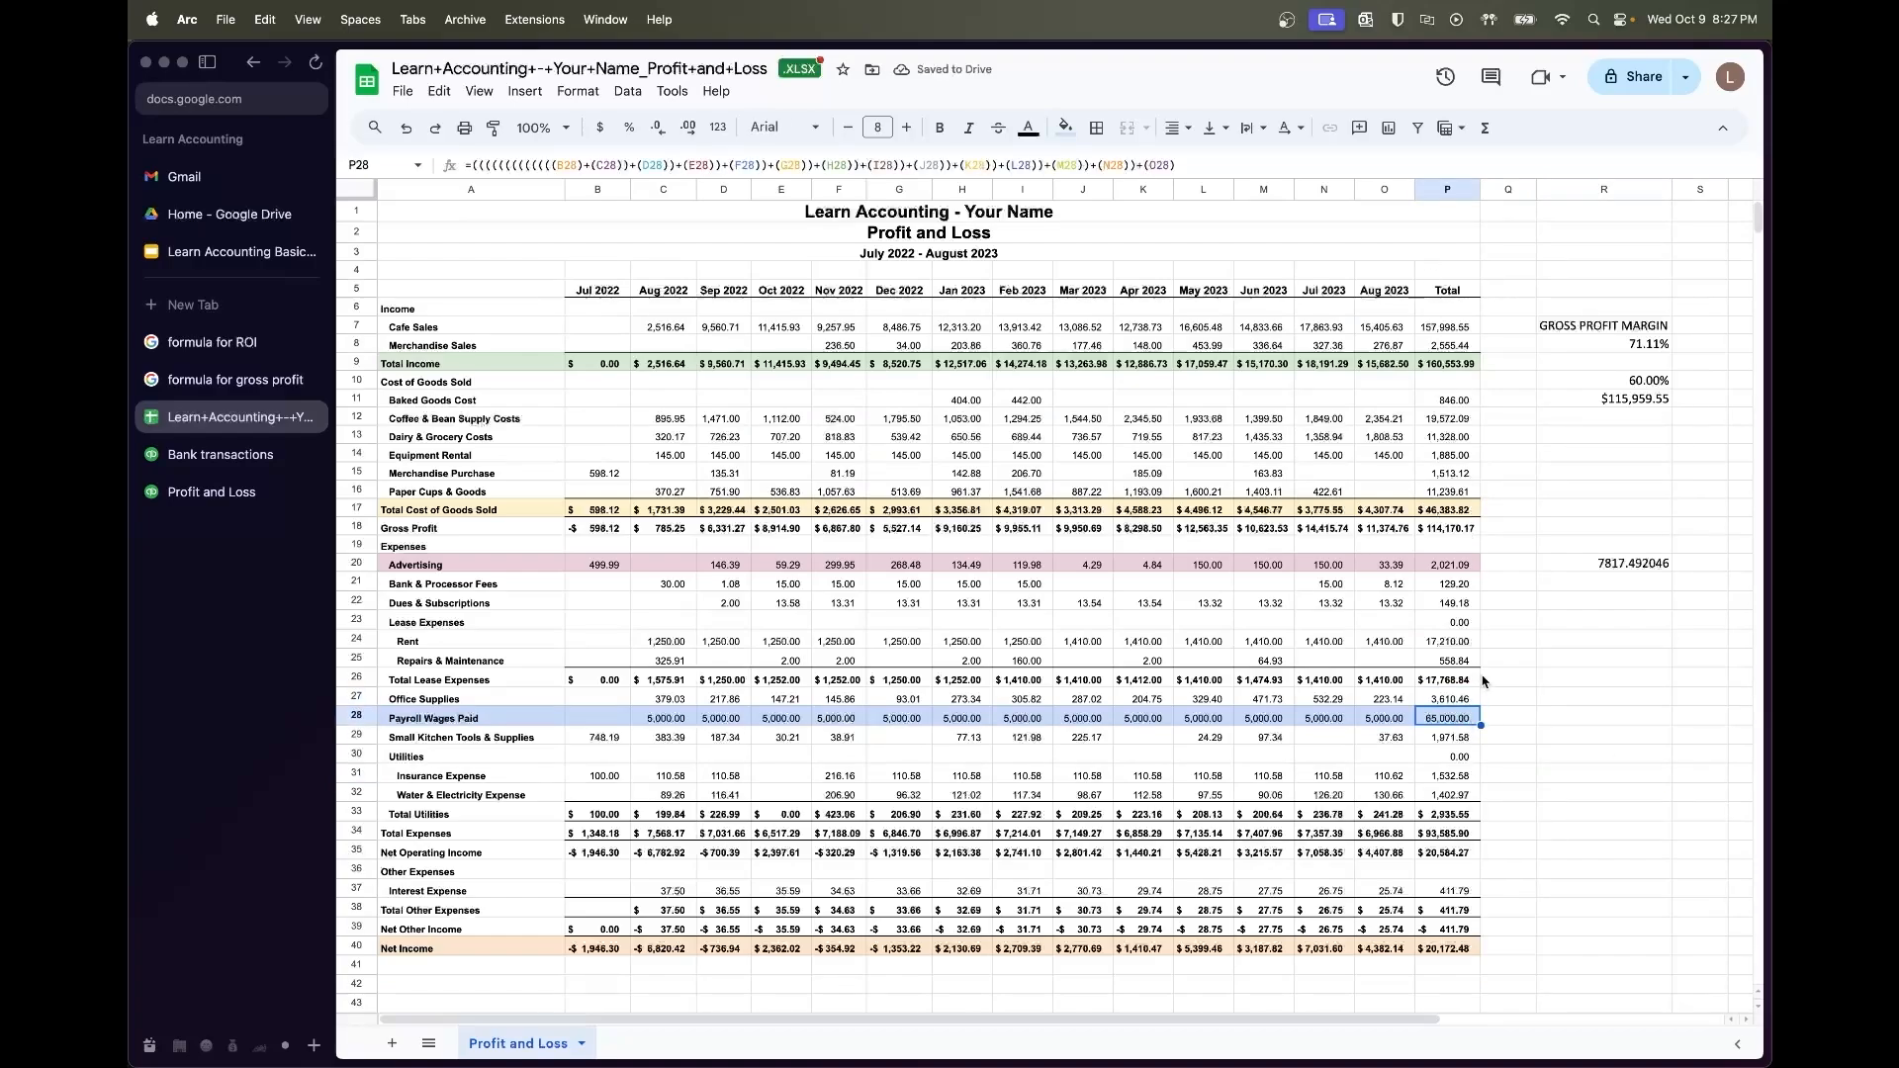
key("ctrl+z")
key("ctrl+z")
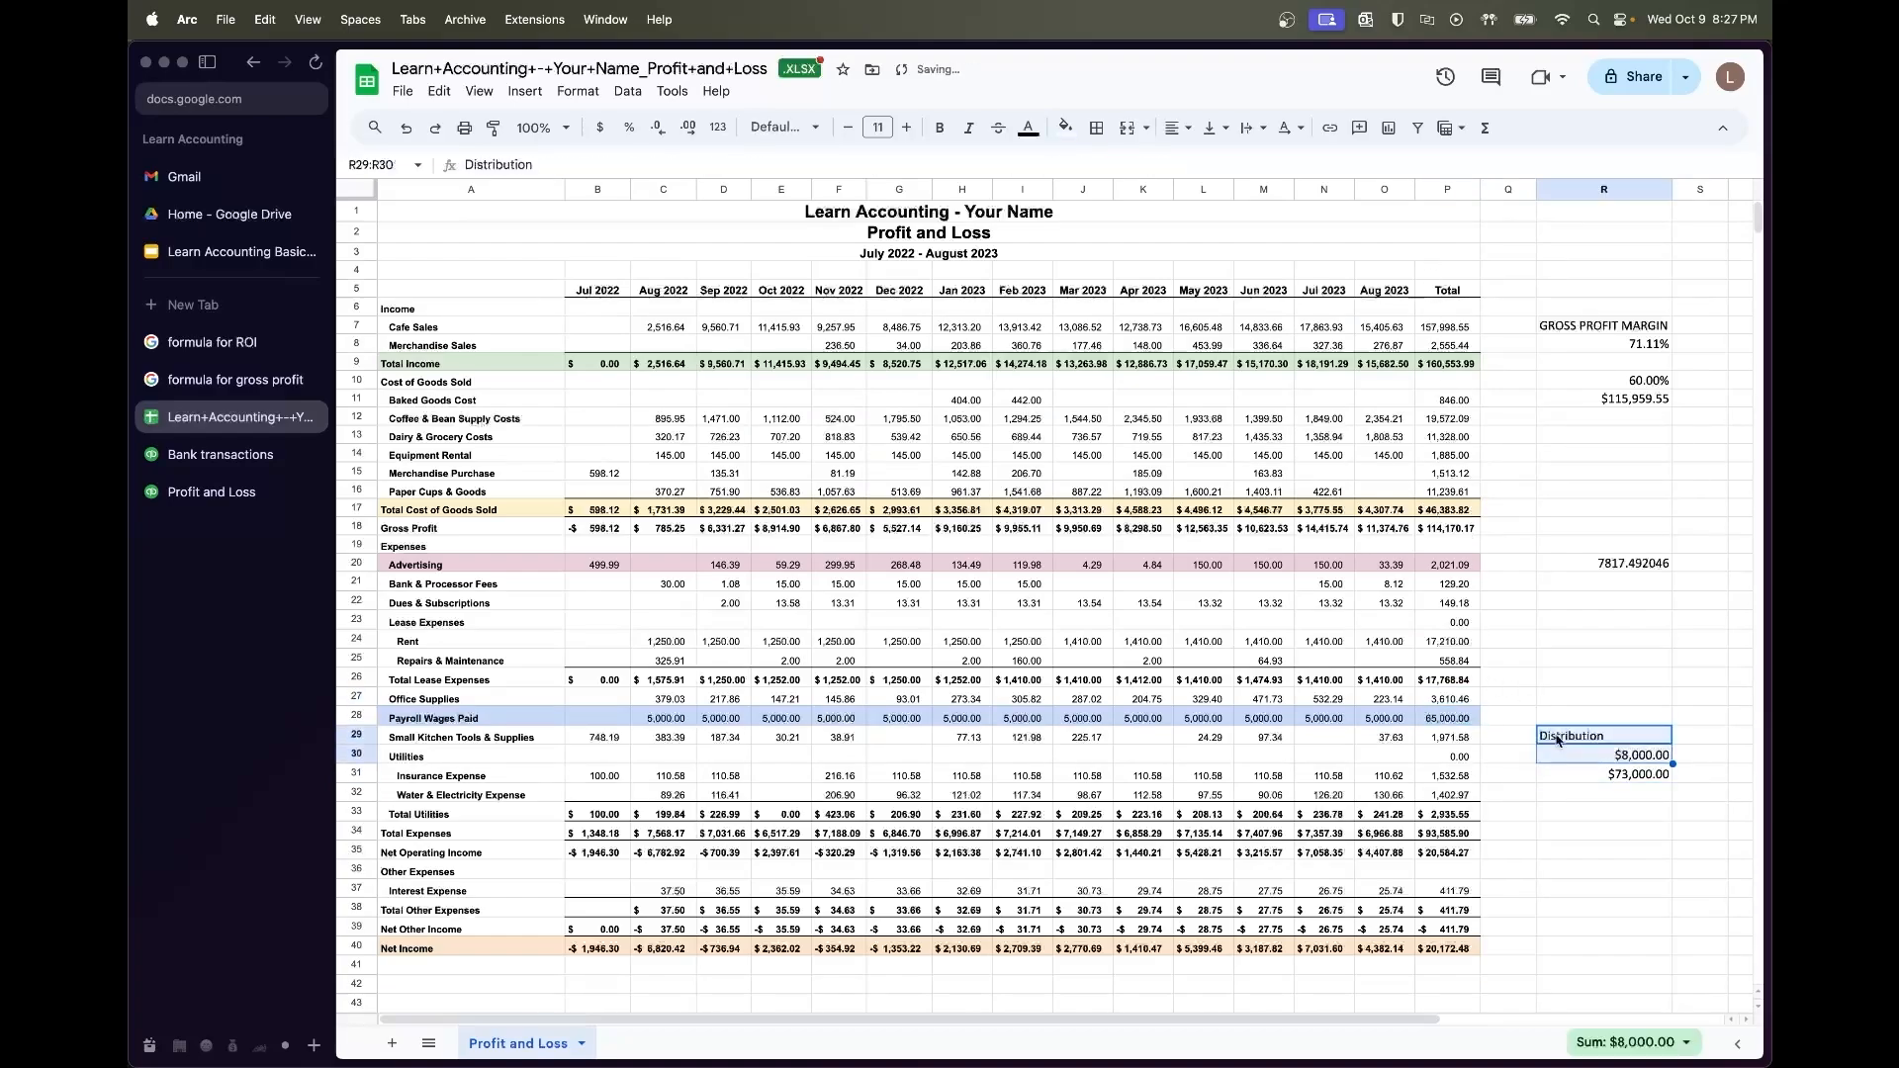
left_click(1654, 777)
left_click(1641, 813)
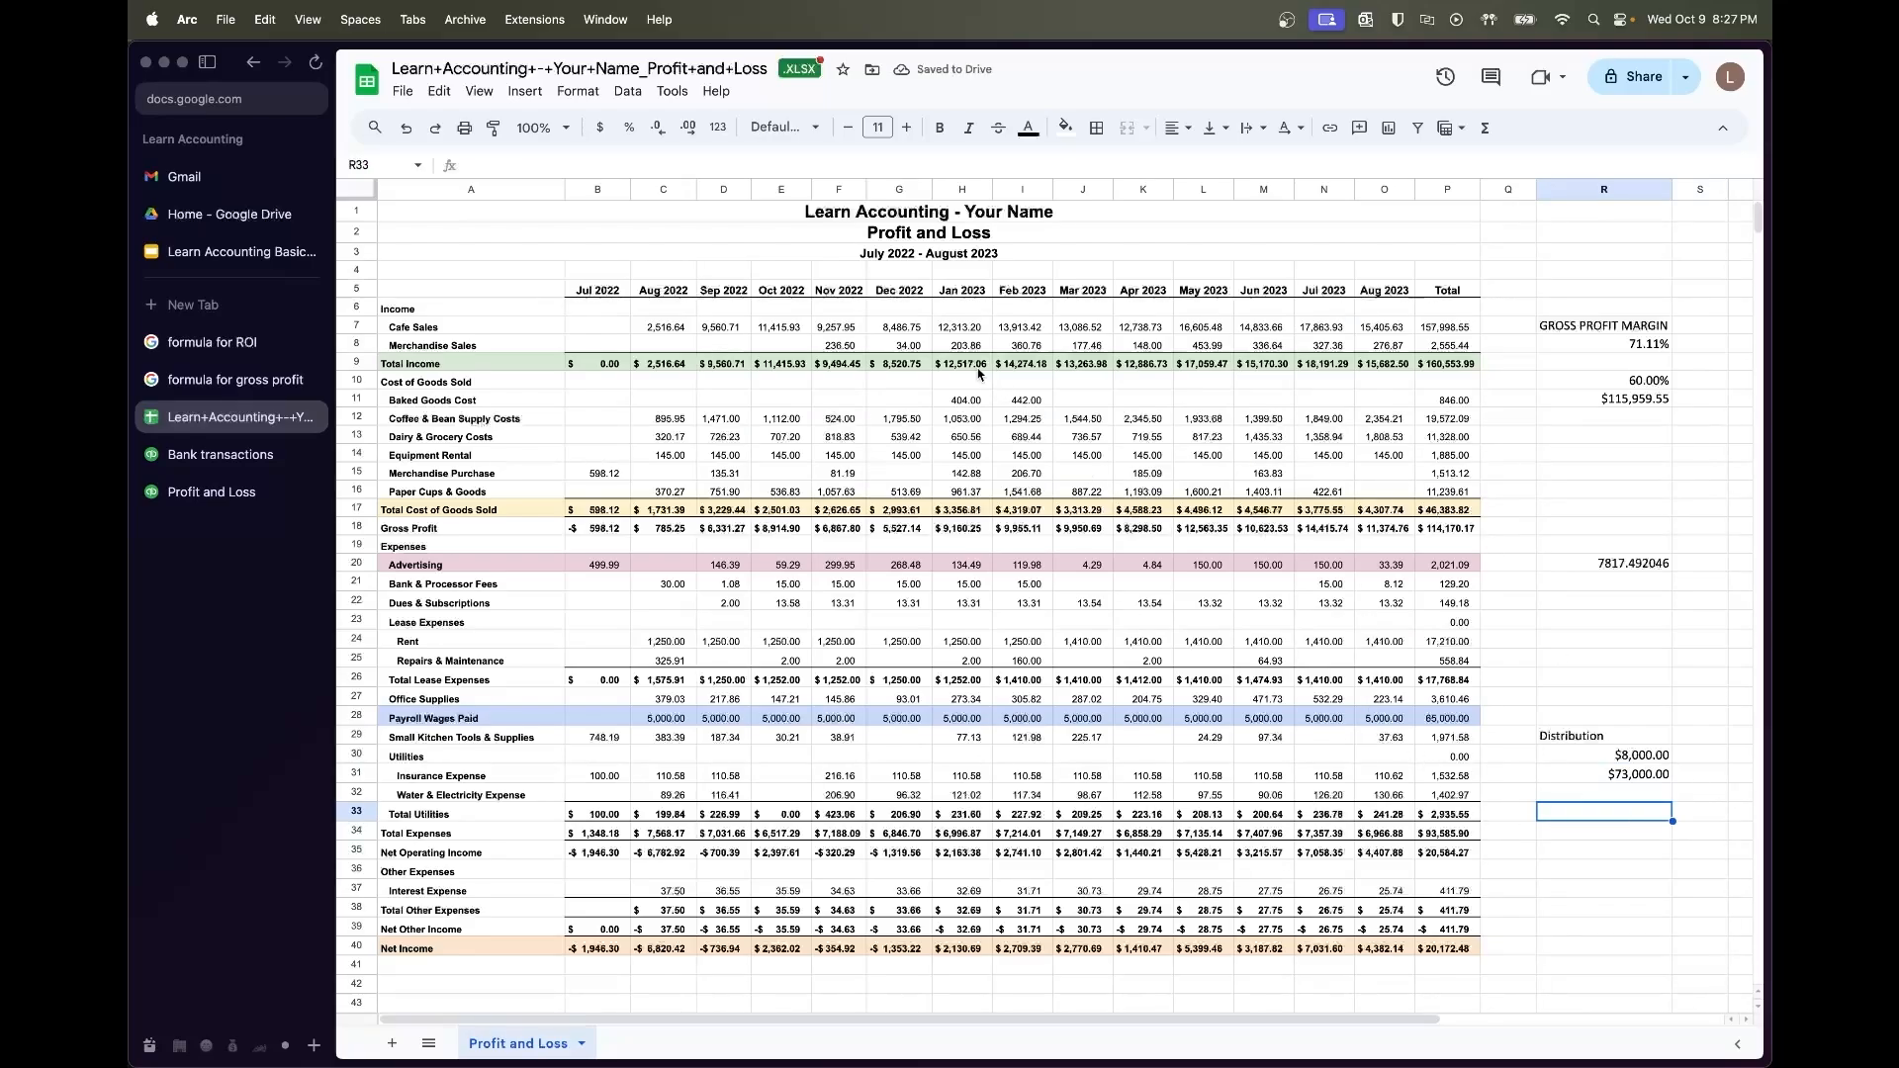
Compare sums of the Total column with the Net Income total in P40
scroll(1039, 416, "down", 2)
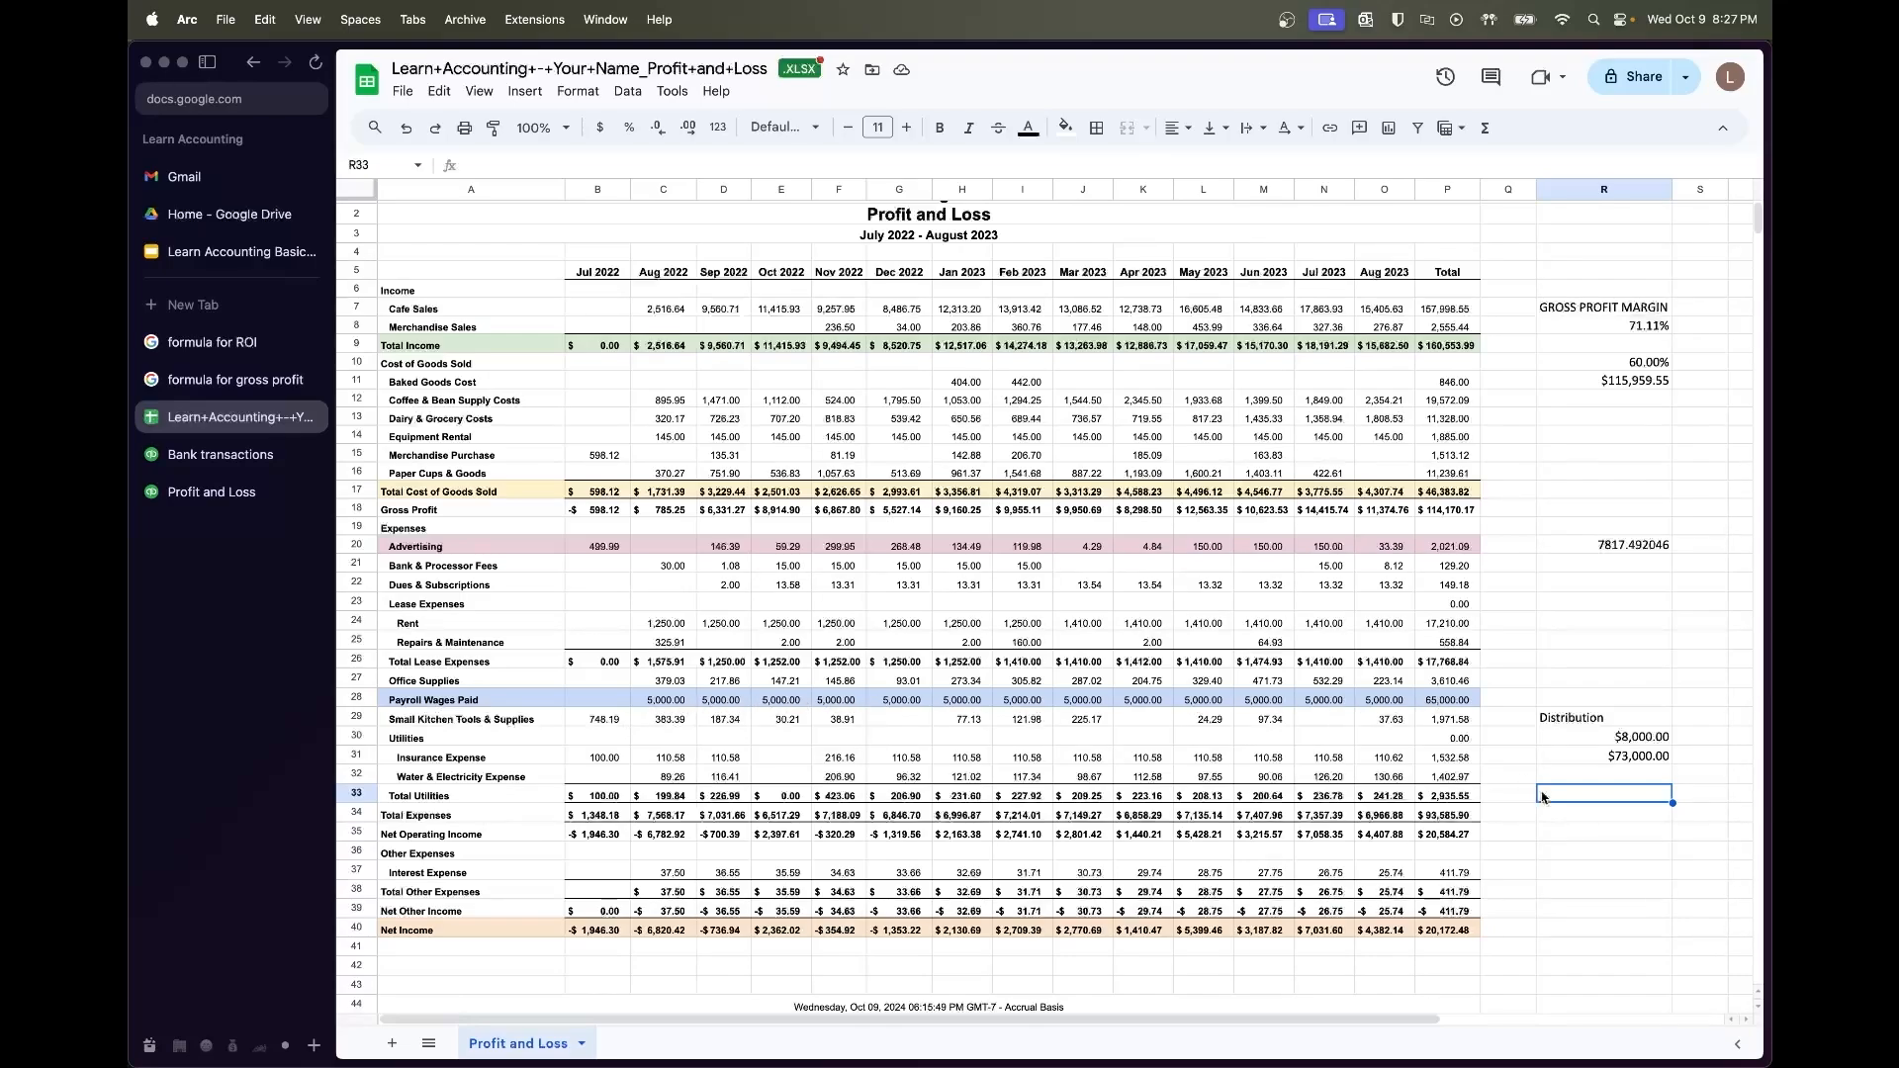
left_click(1432, 932)
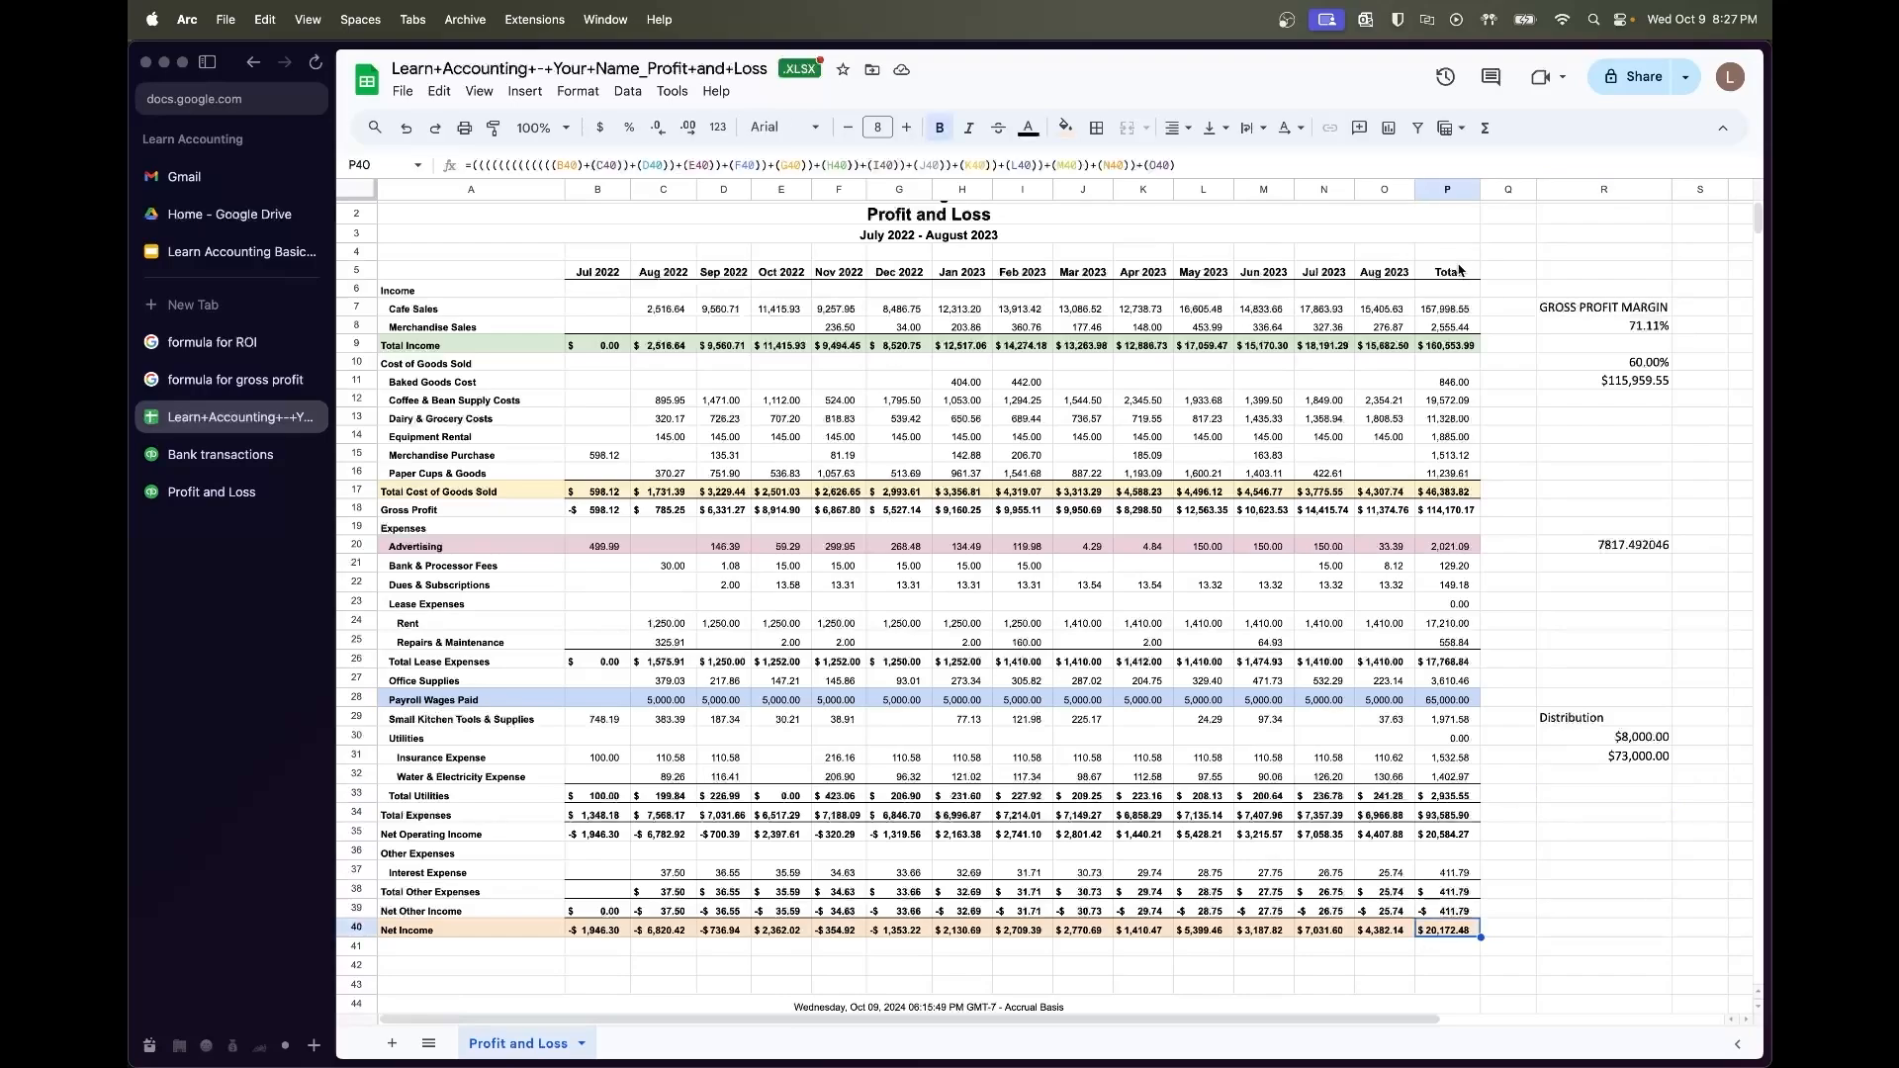
left_click_drag(1461, 271, 1458, 840)
left_click(1464, 934)
left_click_drag(1450, 272, 1465, 908)
left_click(1635, 759)
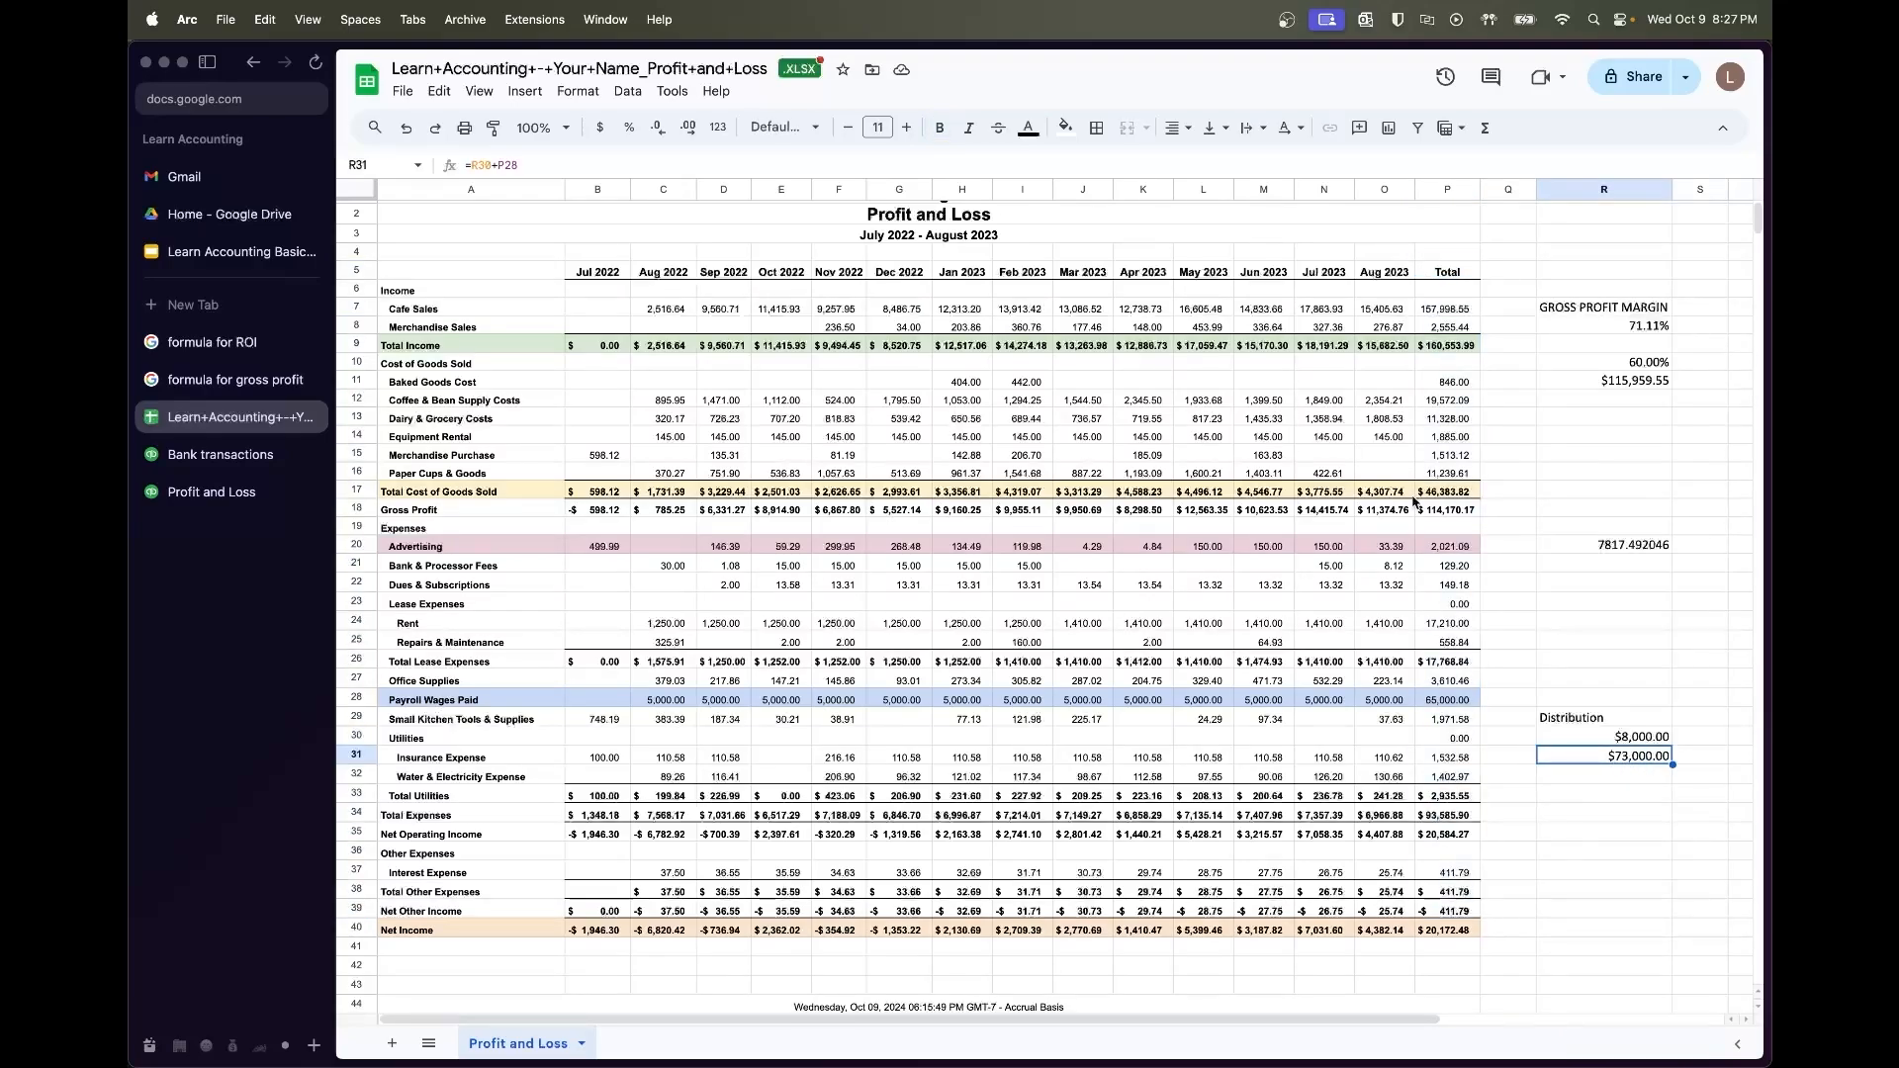
left_click_drag(1449, 272, 1454, 776)
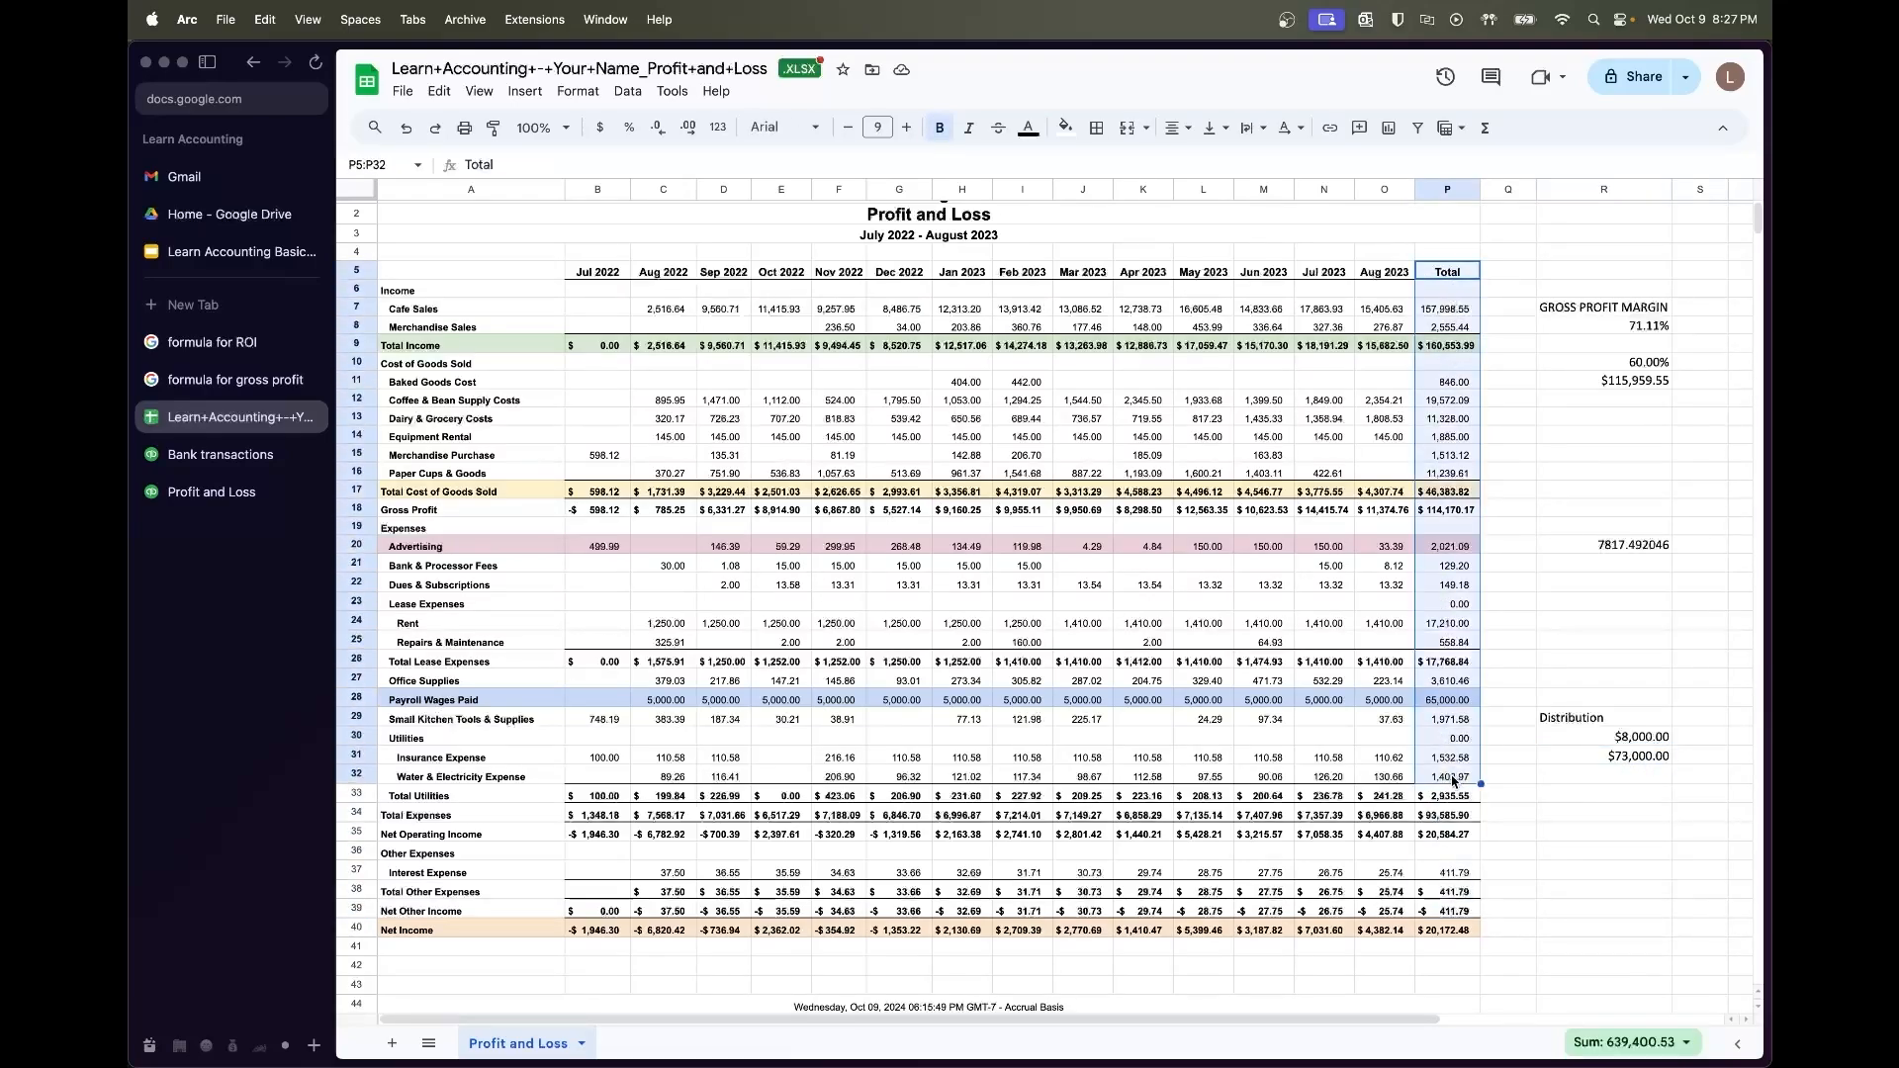
left_click(1465, 930)
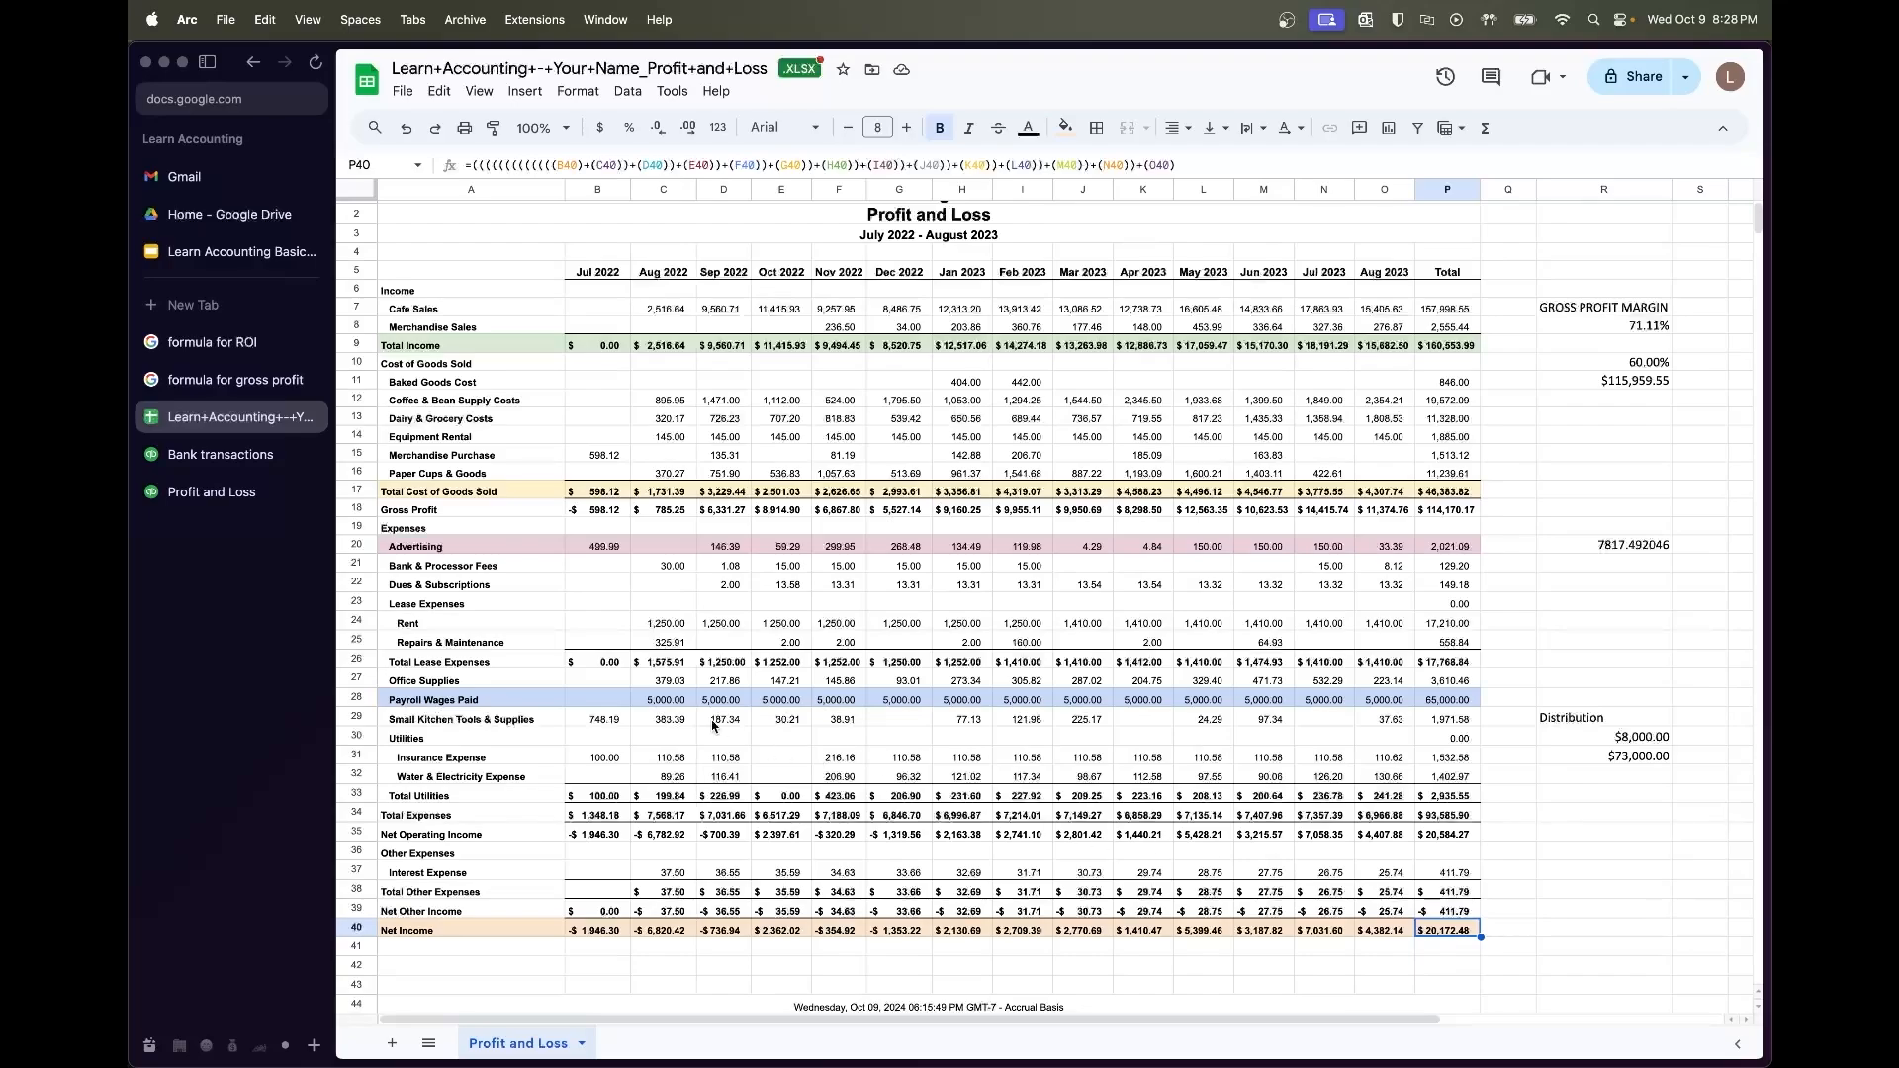
Fill the Payroll Wages Paid row from C28 with 3,000 per month
left_click(679, 698)
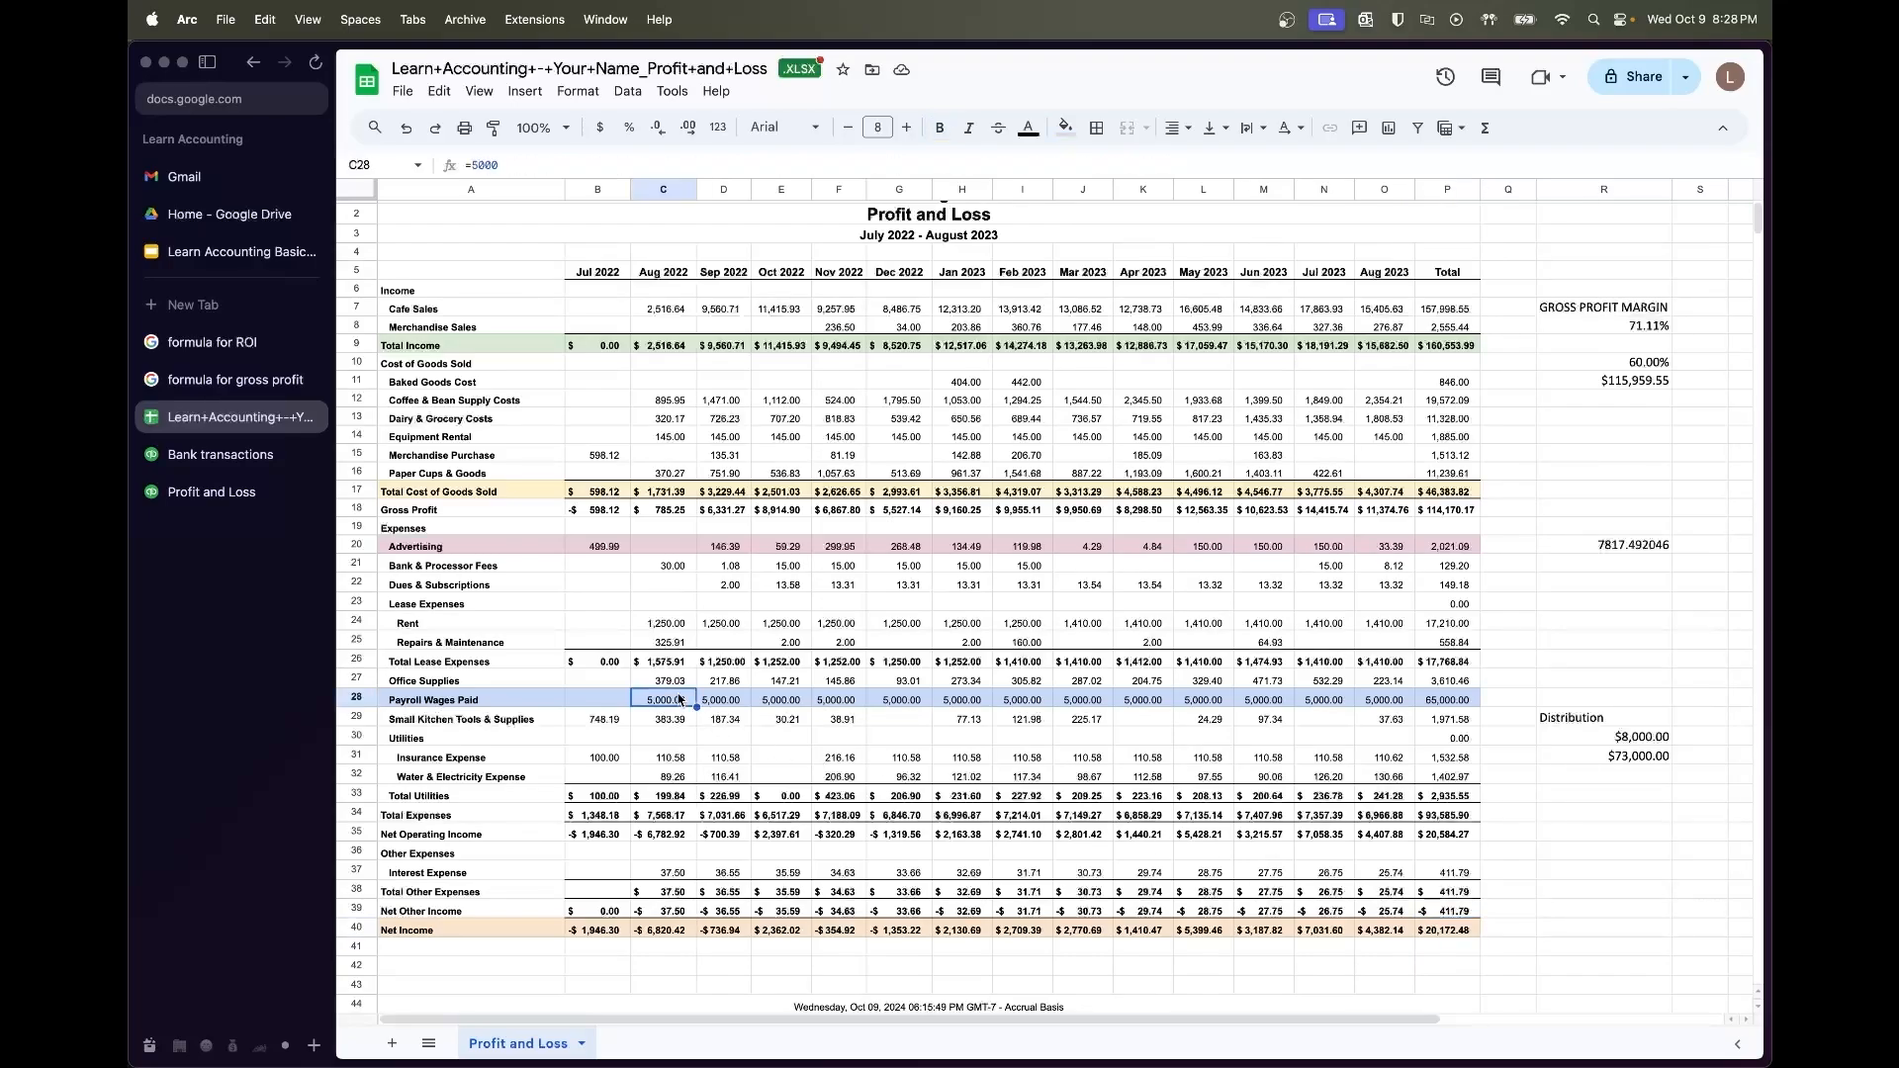
left_click(1468, 699, "shift")
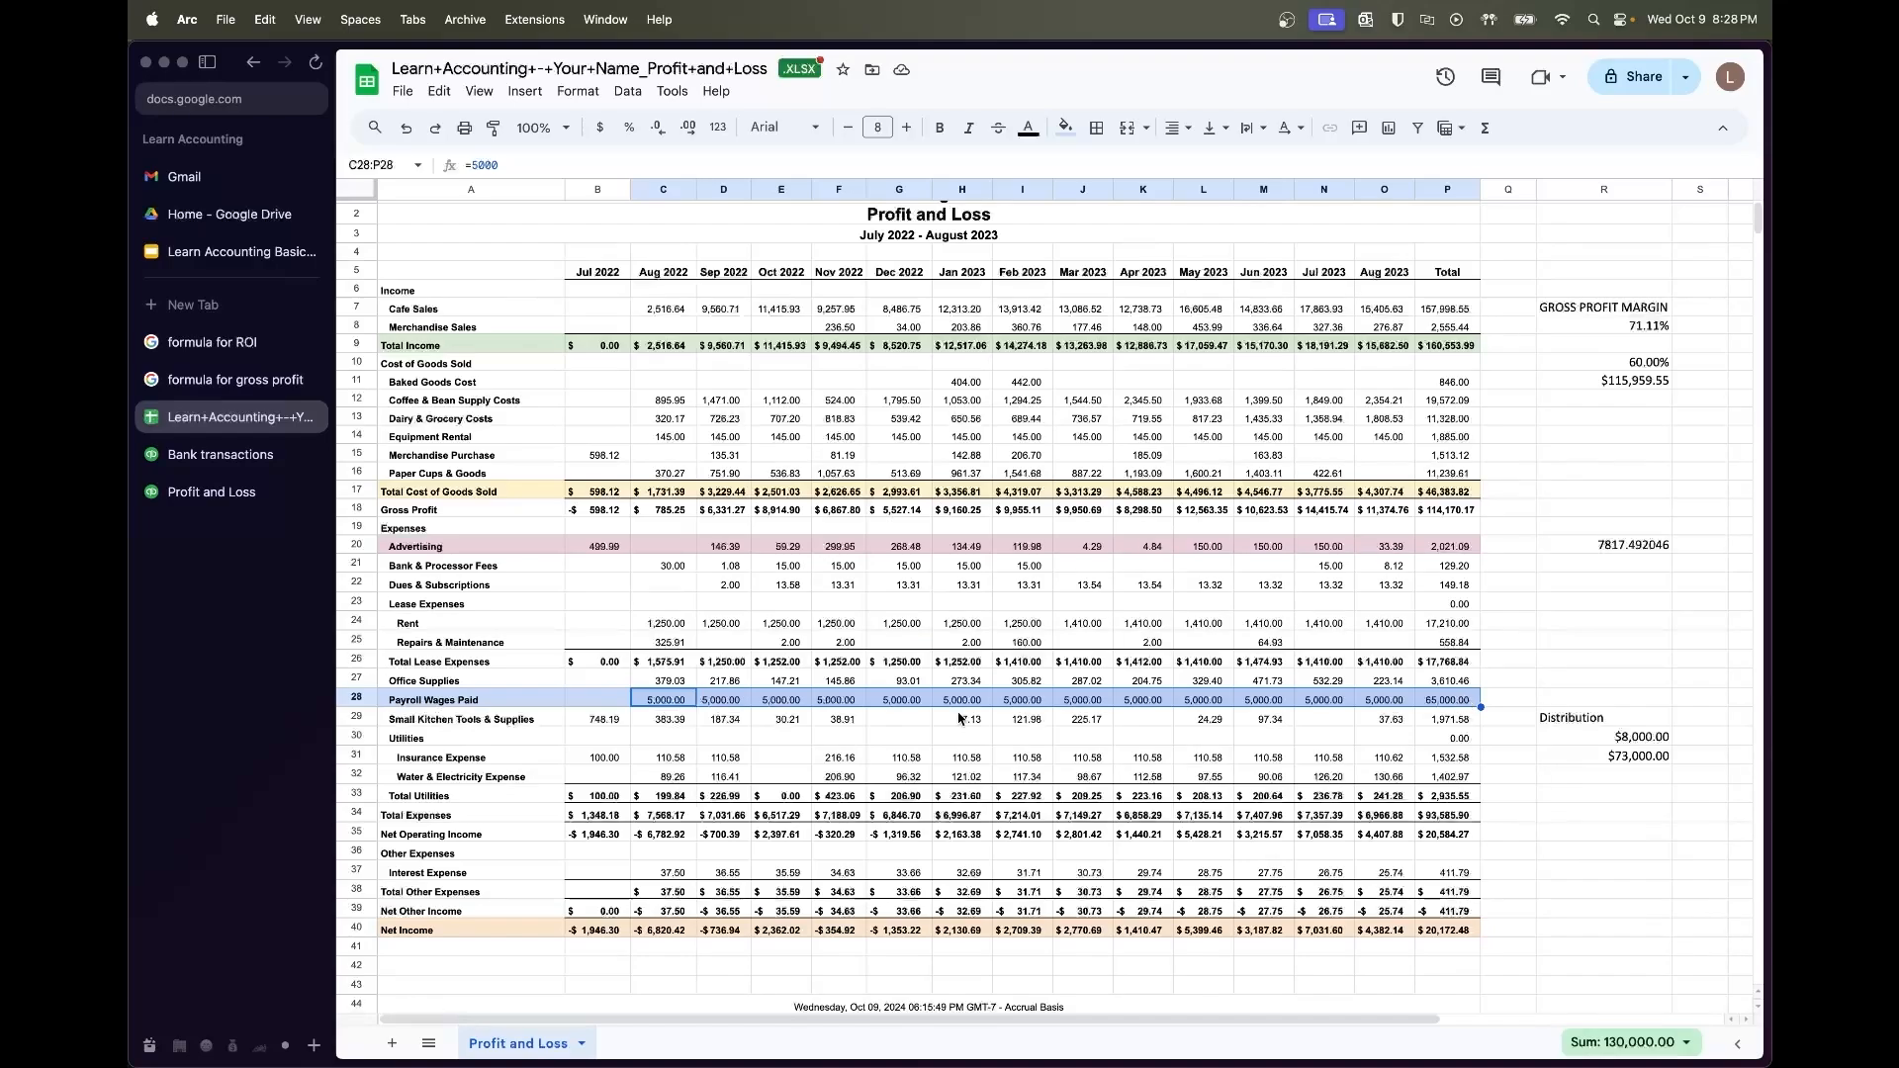
left_click(668, 702)
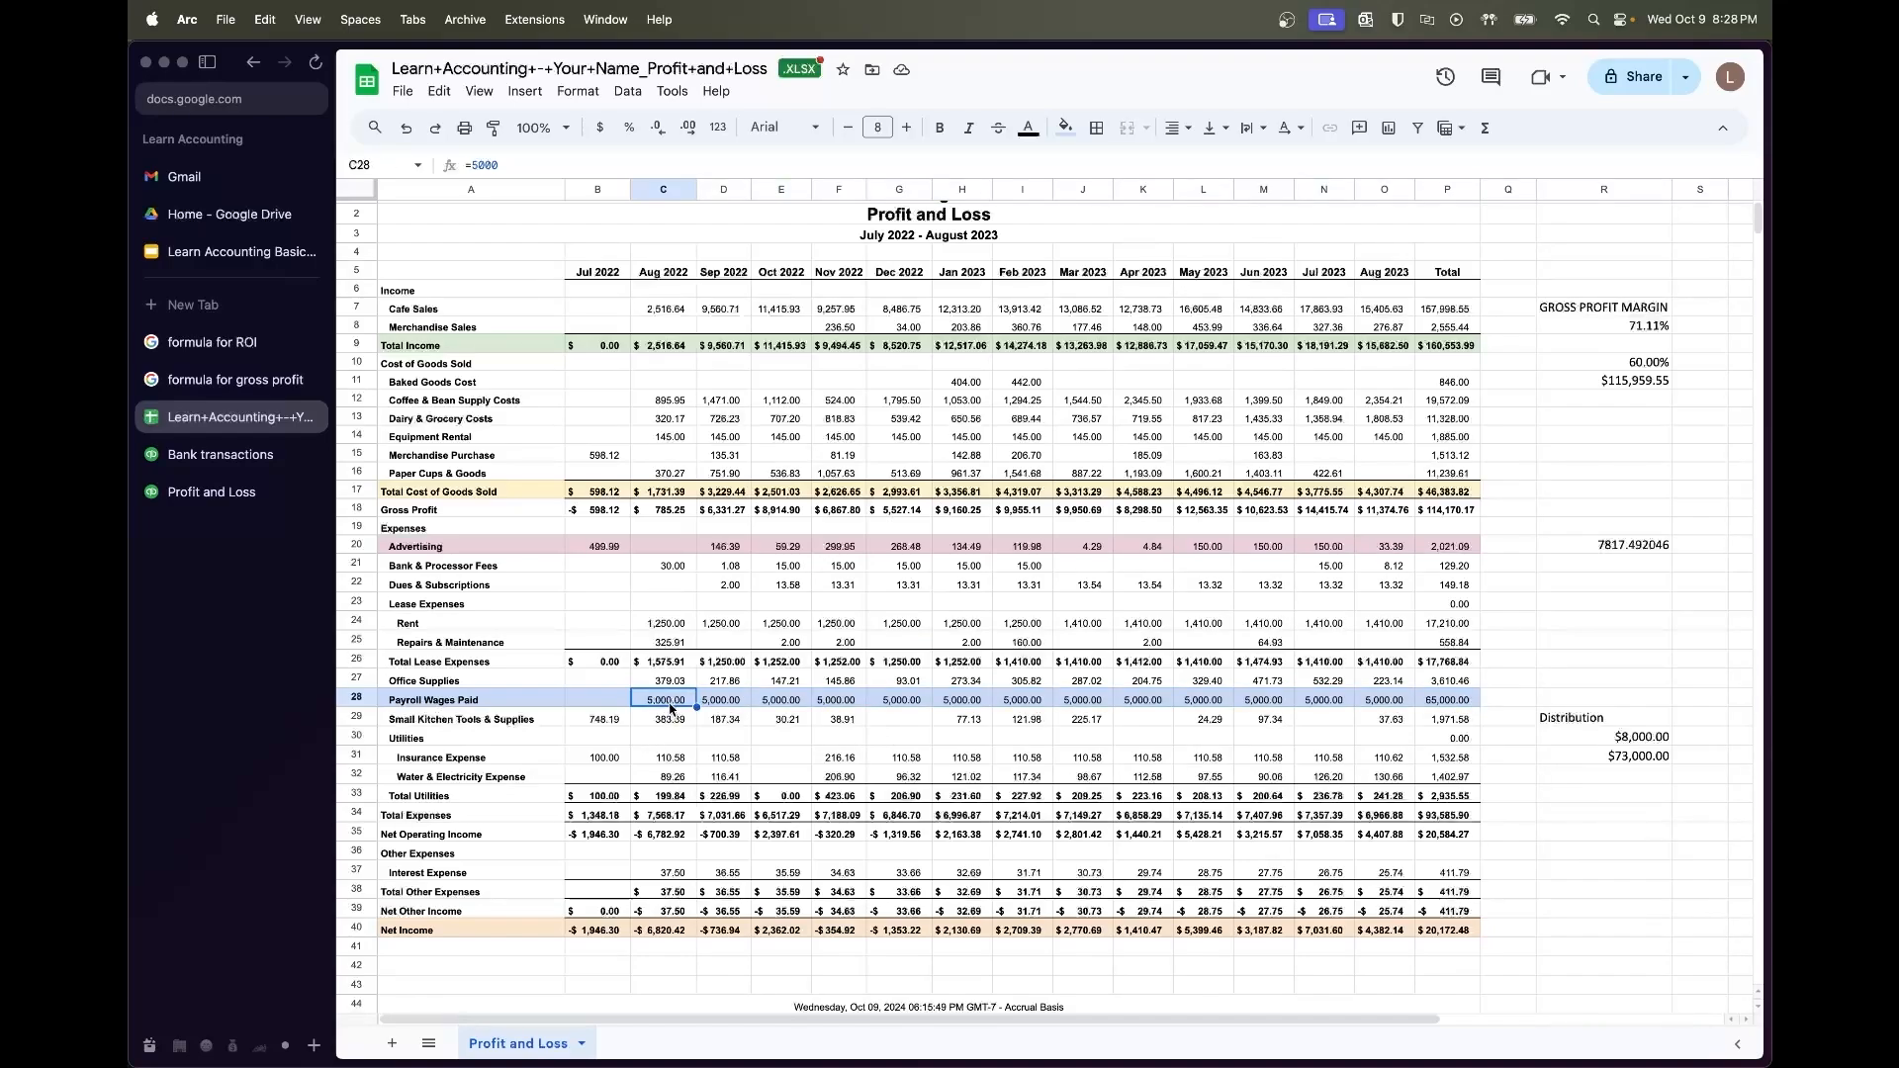
type("3,0")
type("000")
key("Return")
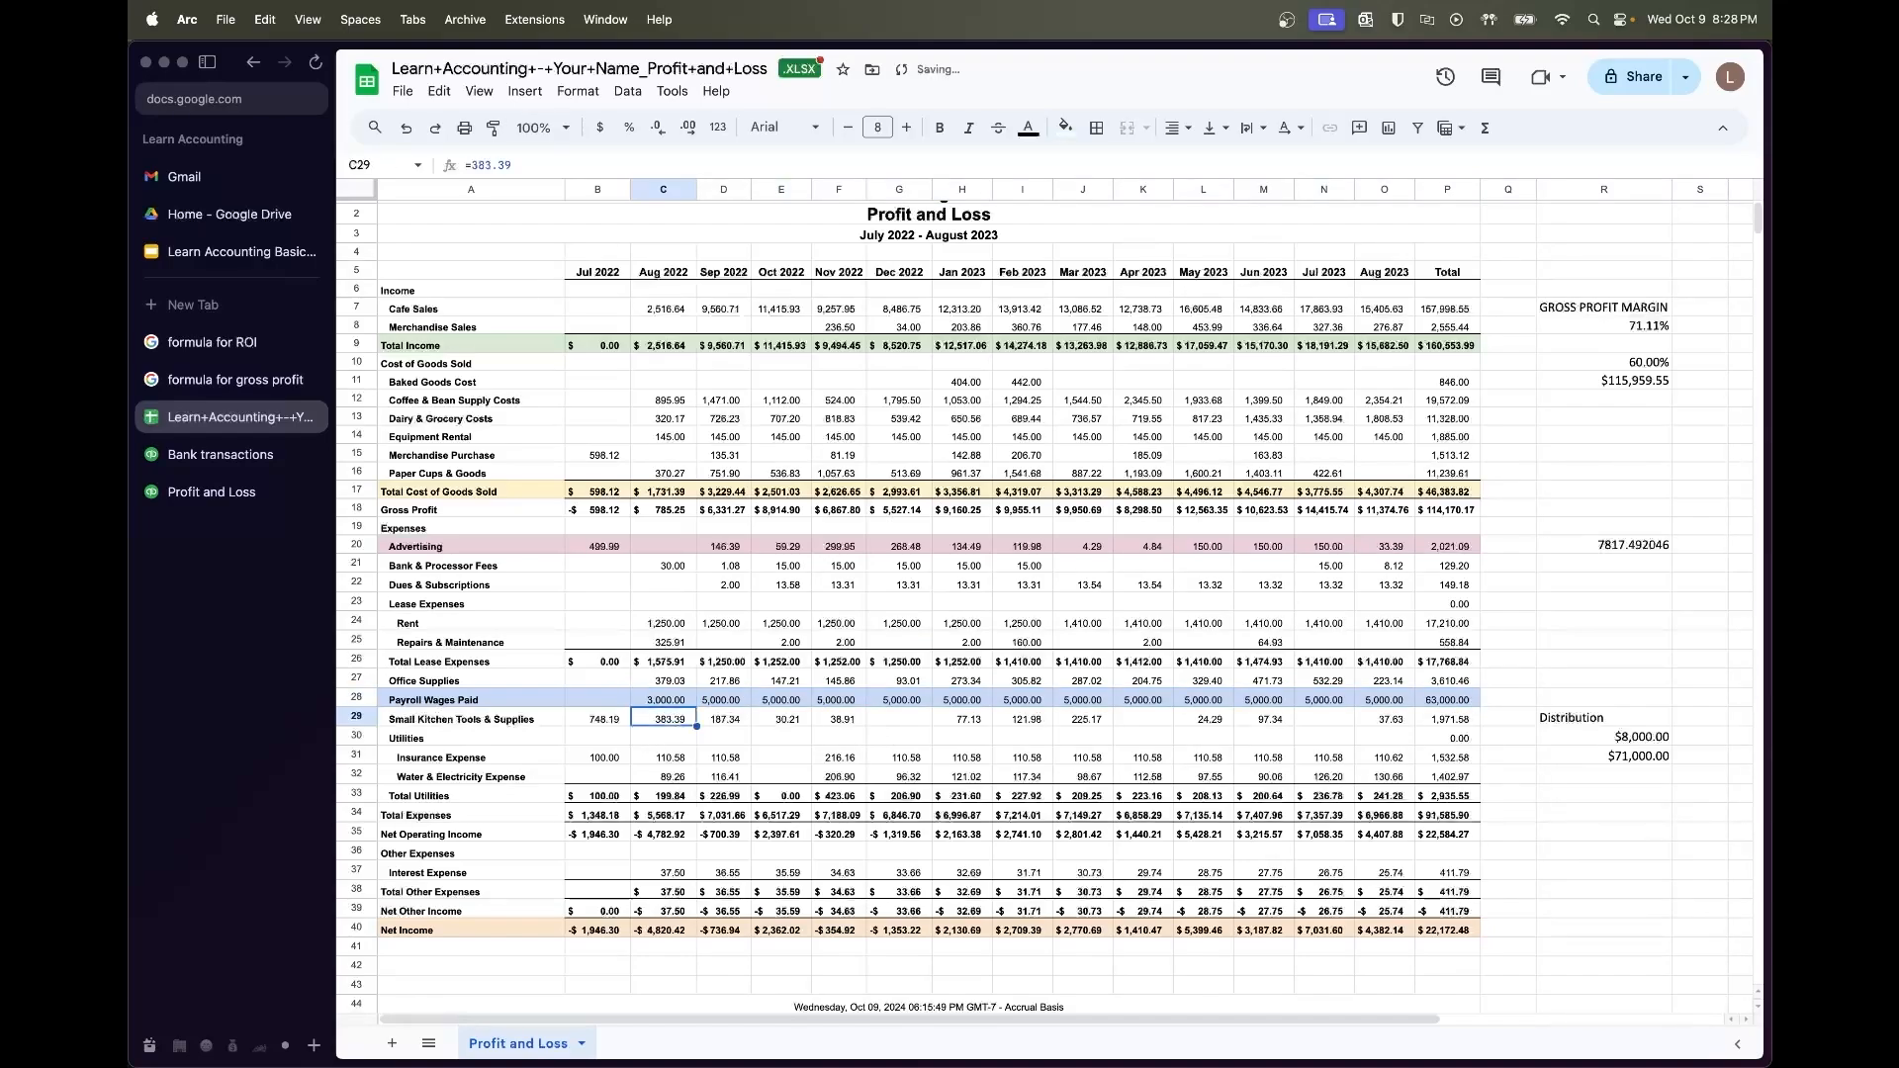
key("Down")
key("Up")
key("Up")
key("super+c")
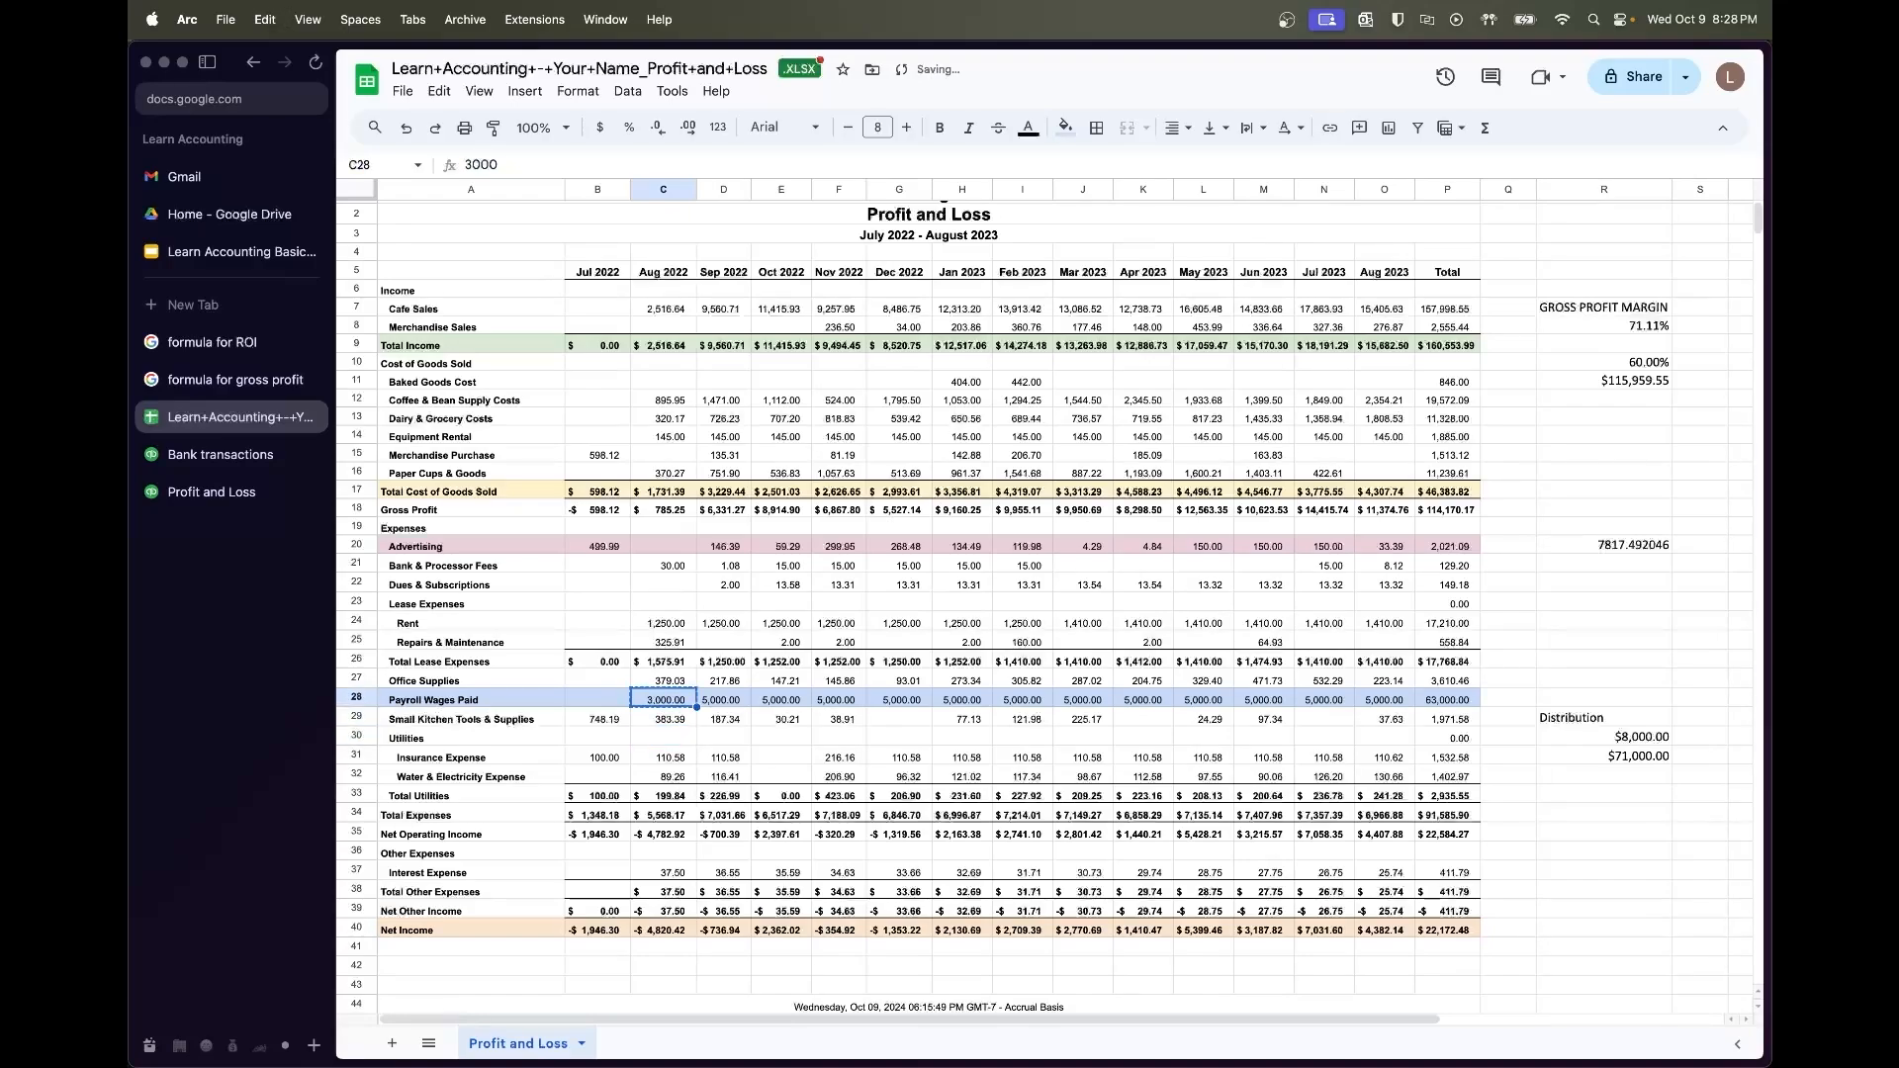
key("shift+Right")
key("shift+Right")
key("shift+Right")
key("shift+Right")
key("shift+Right")
key("shift+Right")
key("shift+Right")
key("shift+Right")
key("shift+Right")
key("shift+Right")
key("shift+Right")
key("shift+Right")
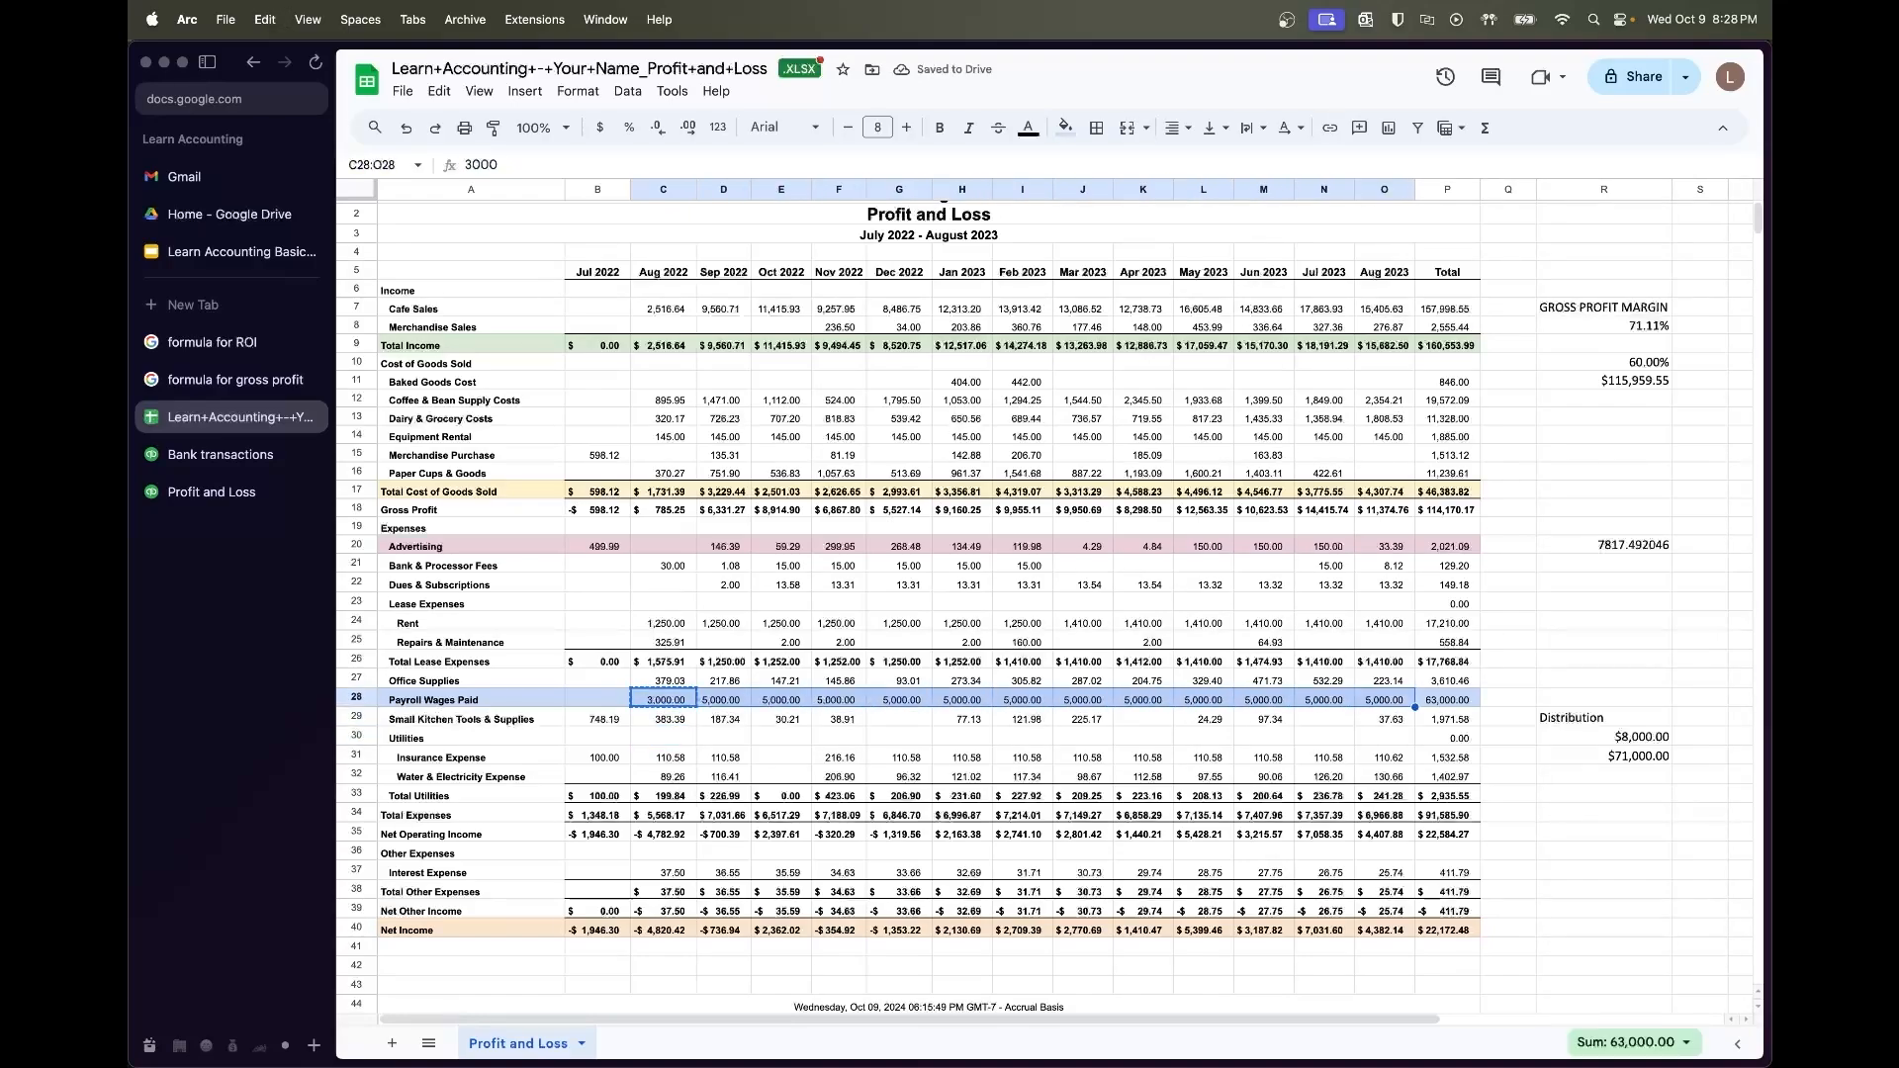
key("super+v")
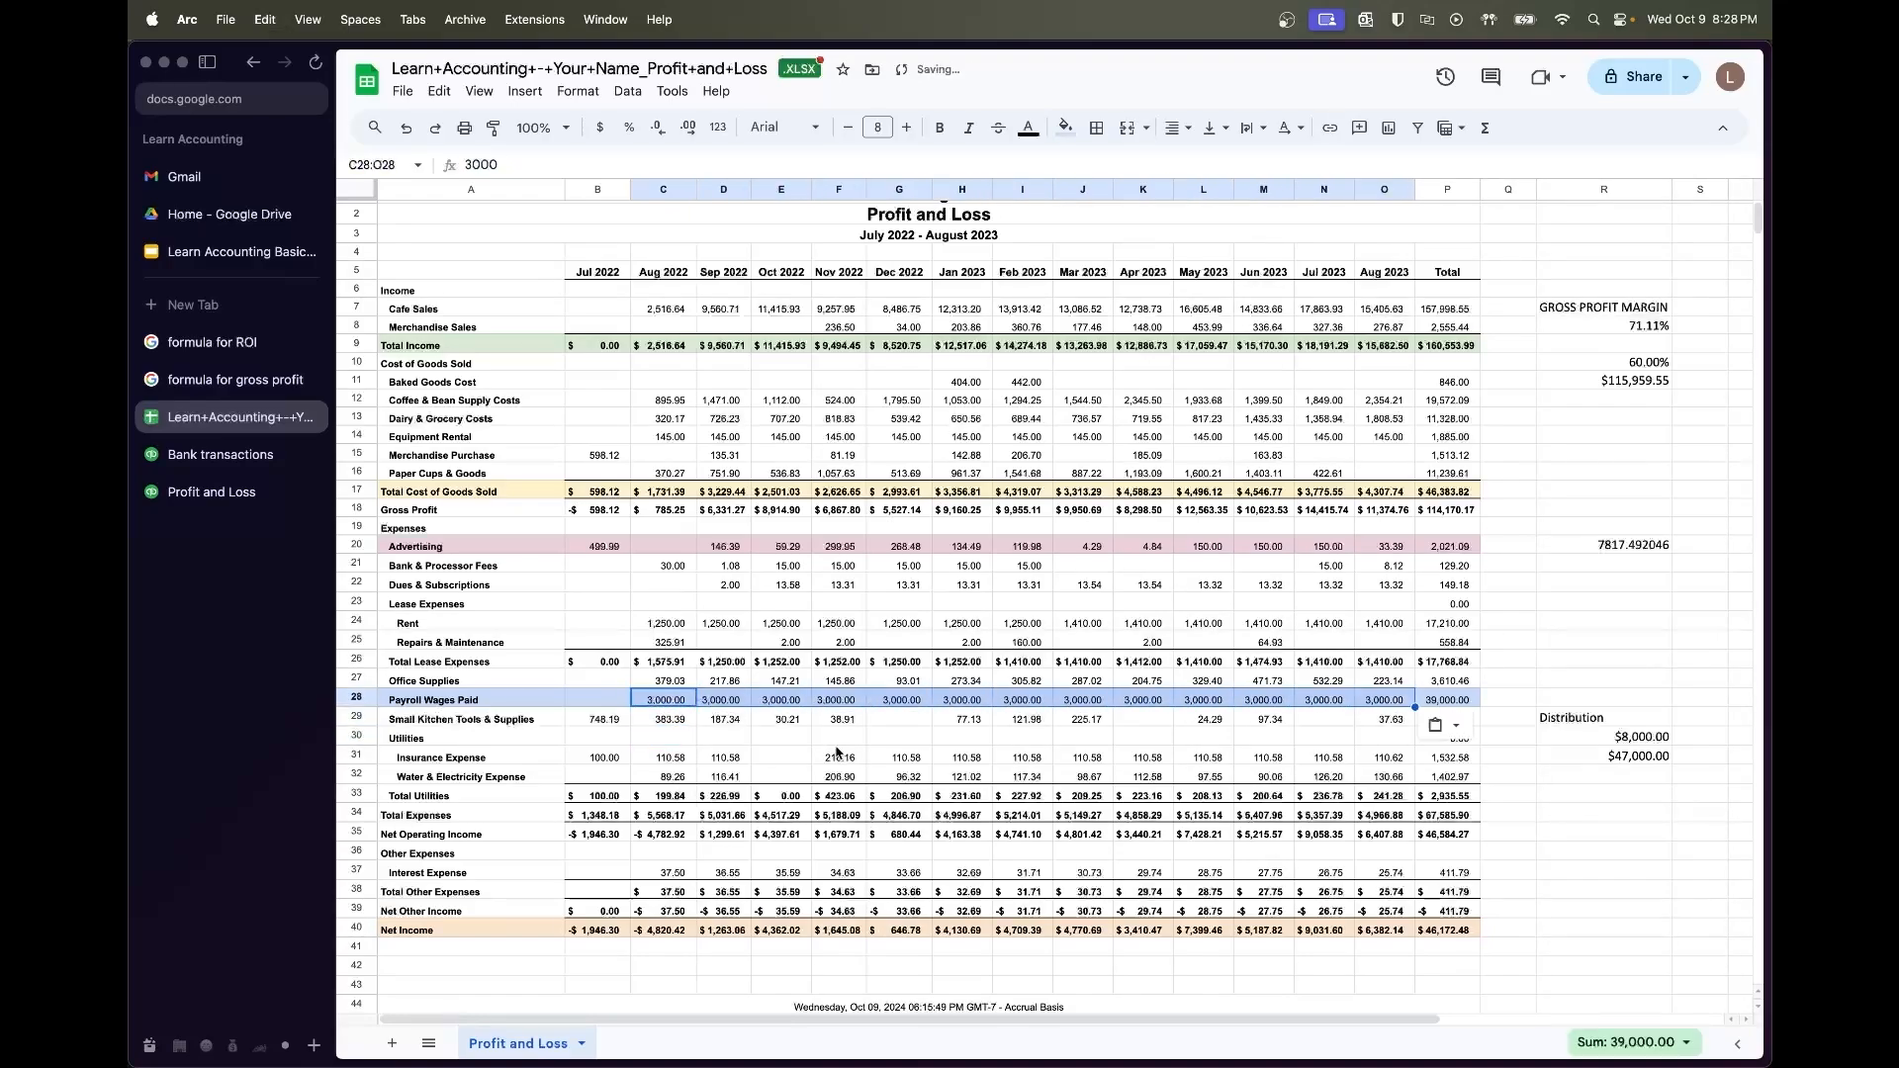
Check the P28 and P40 totals, then undo back to 5,000 per month
left_click(1449, 701)
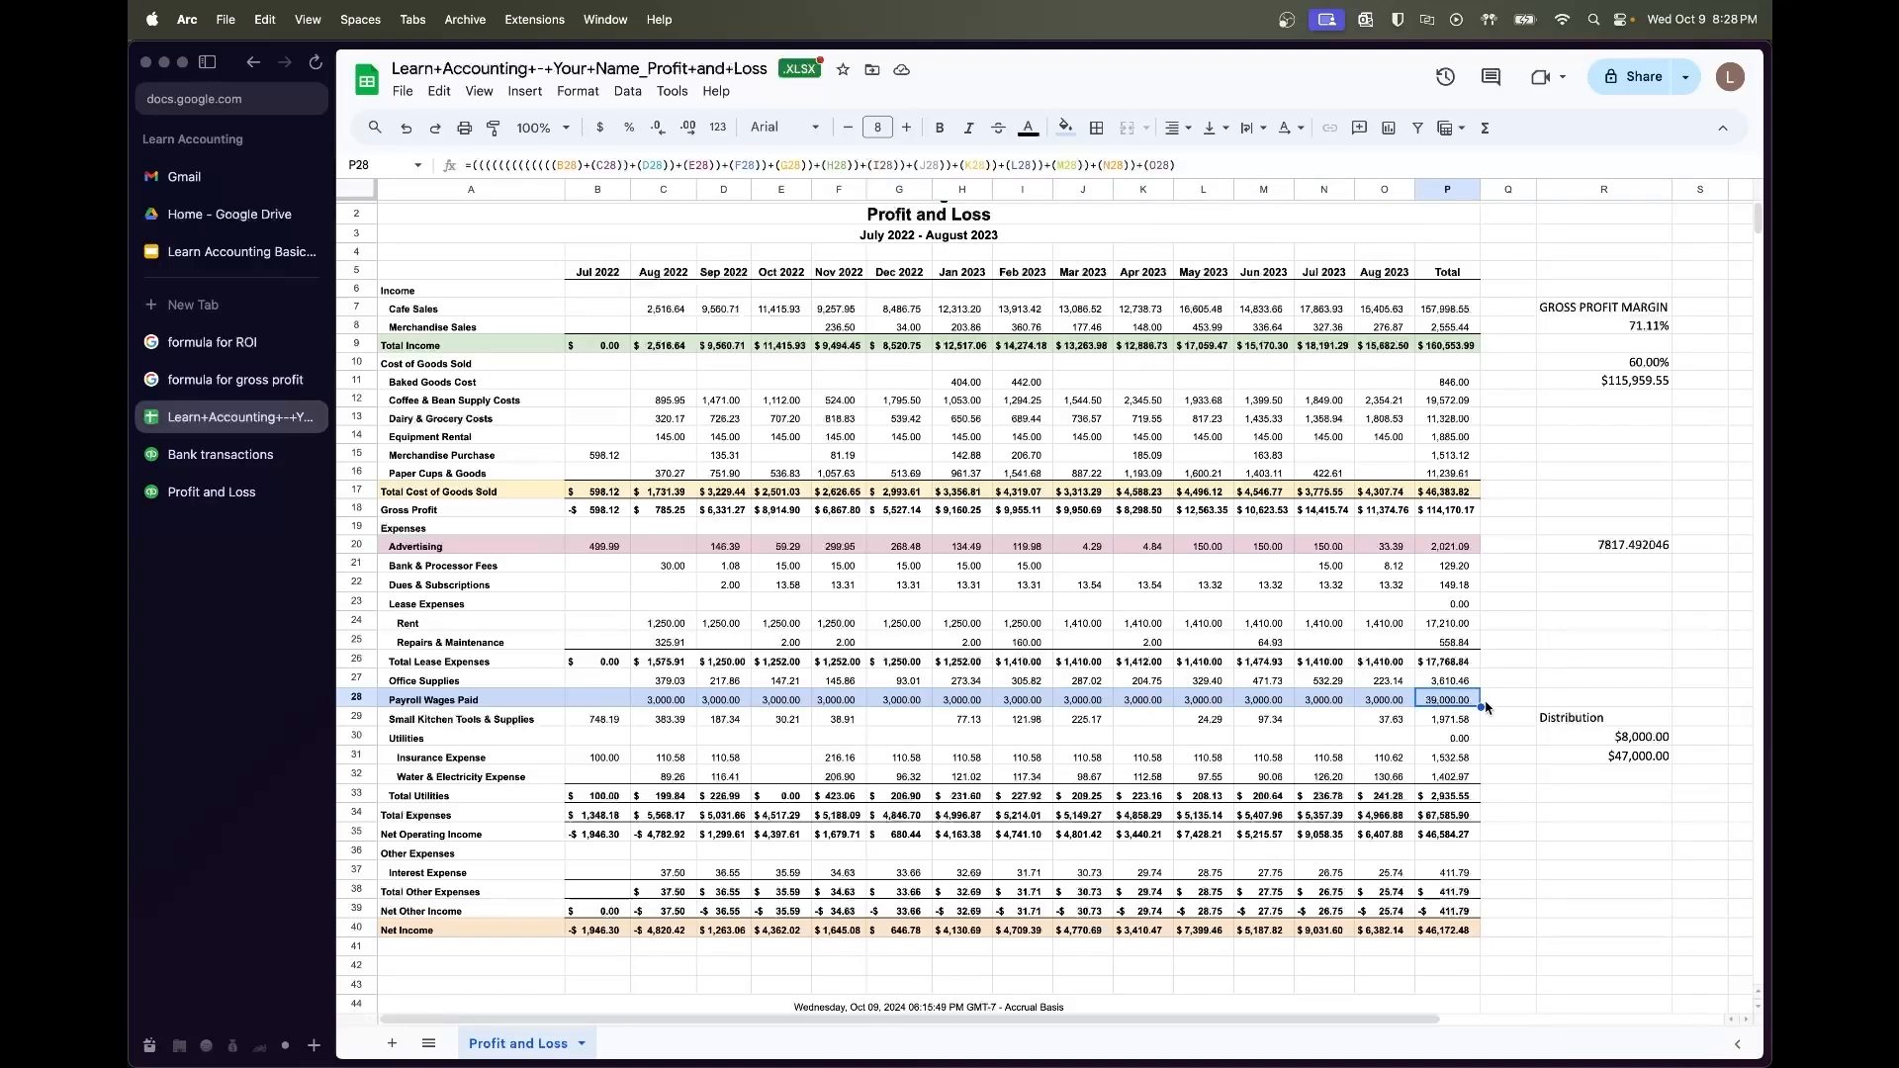
left_click(1460, 934)
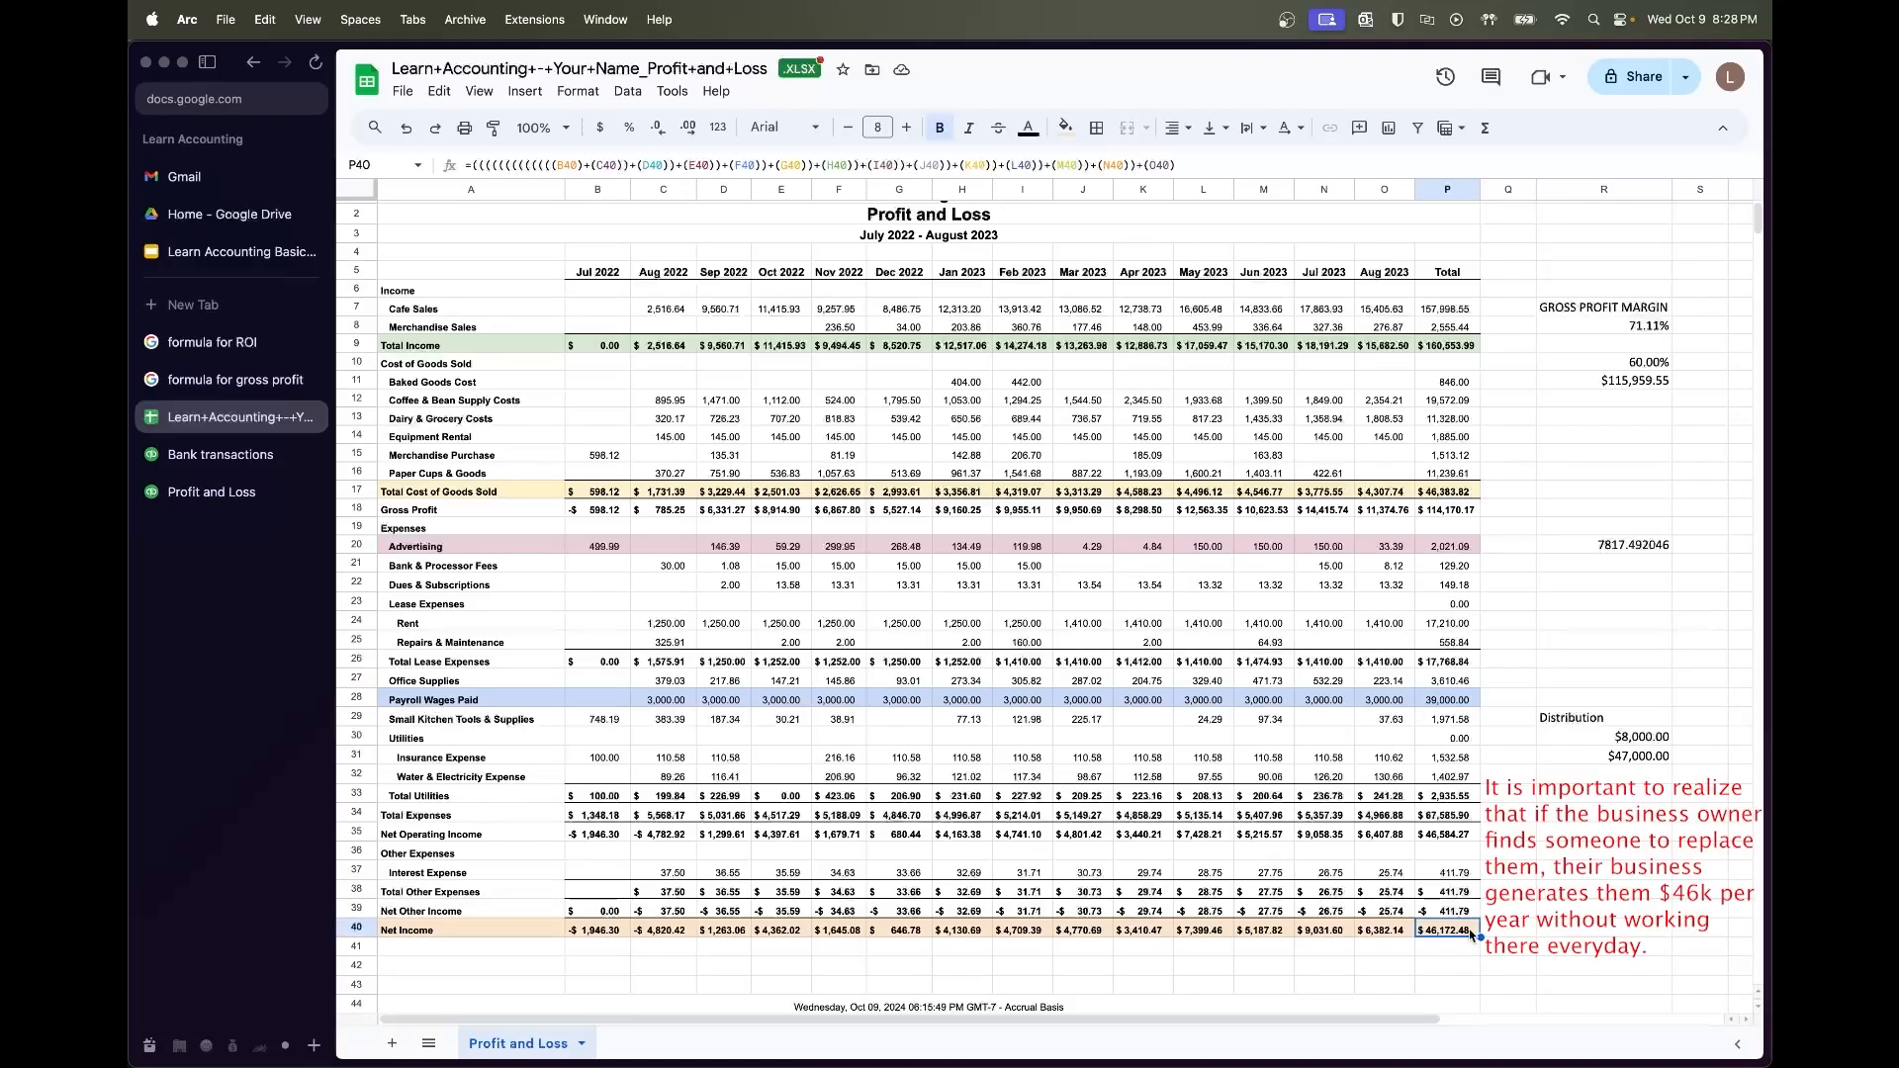
left_click(1451, 699)
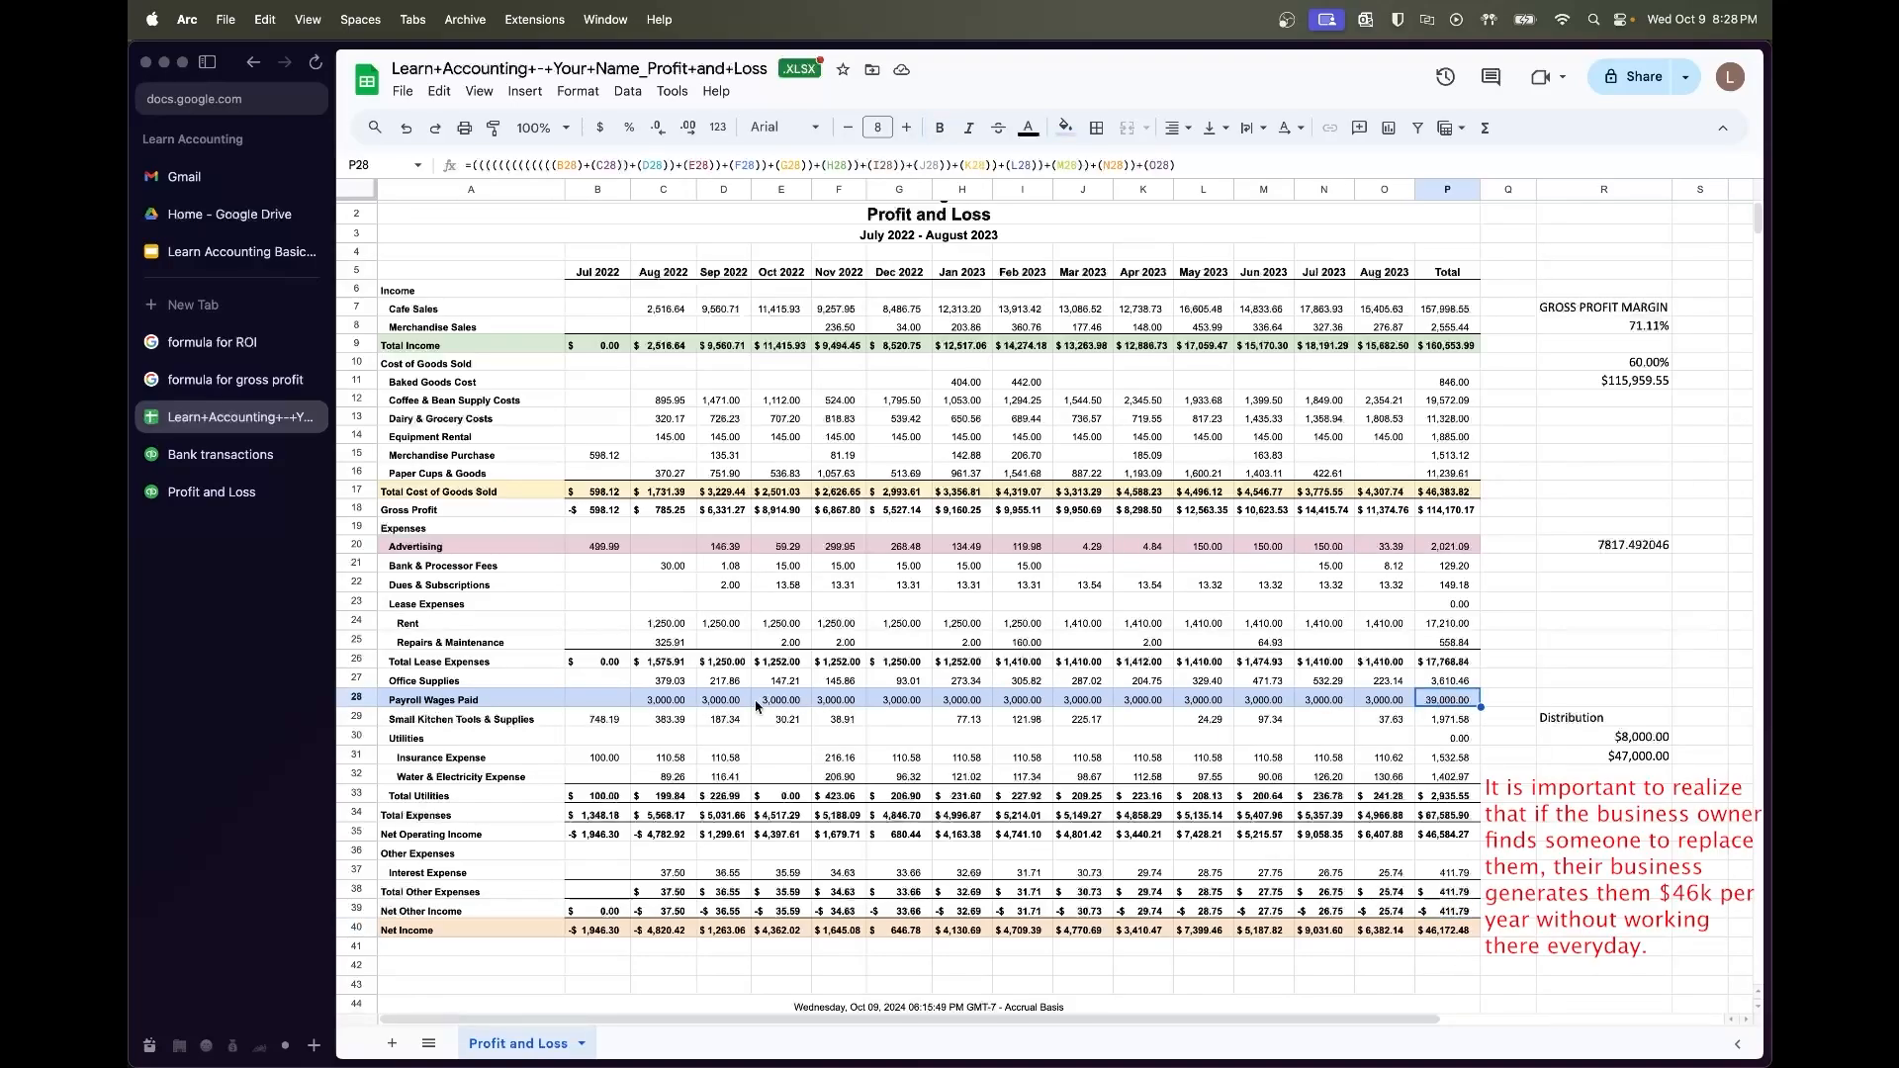
left_click(677, 698, "shift")
key("super+z")
key("super+z")
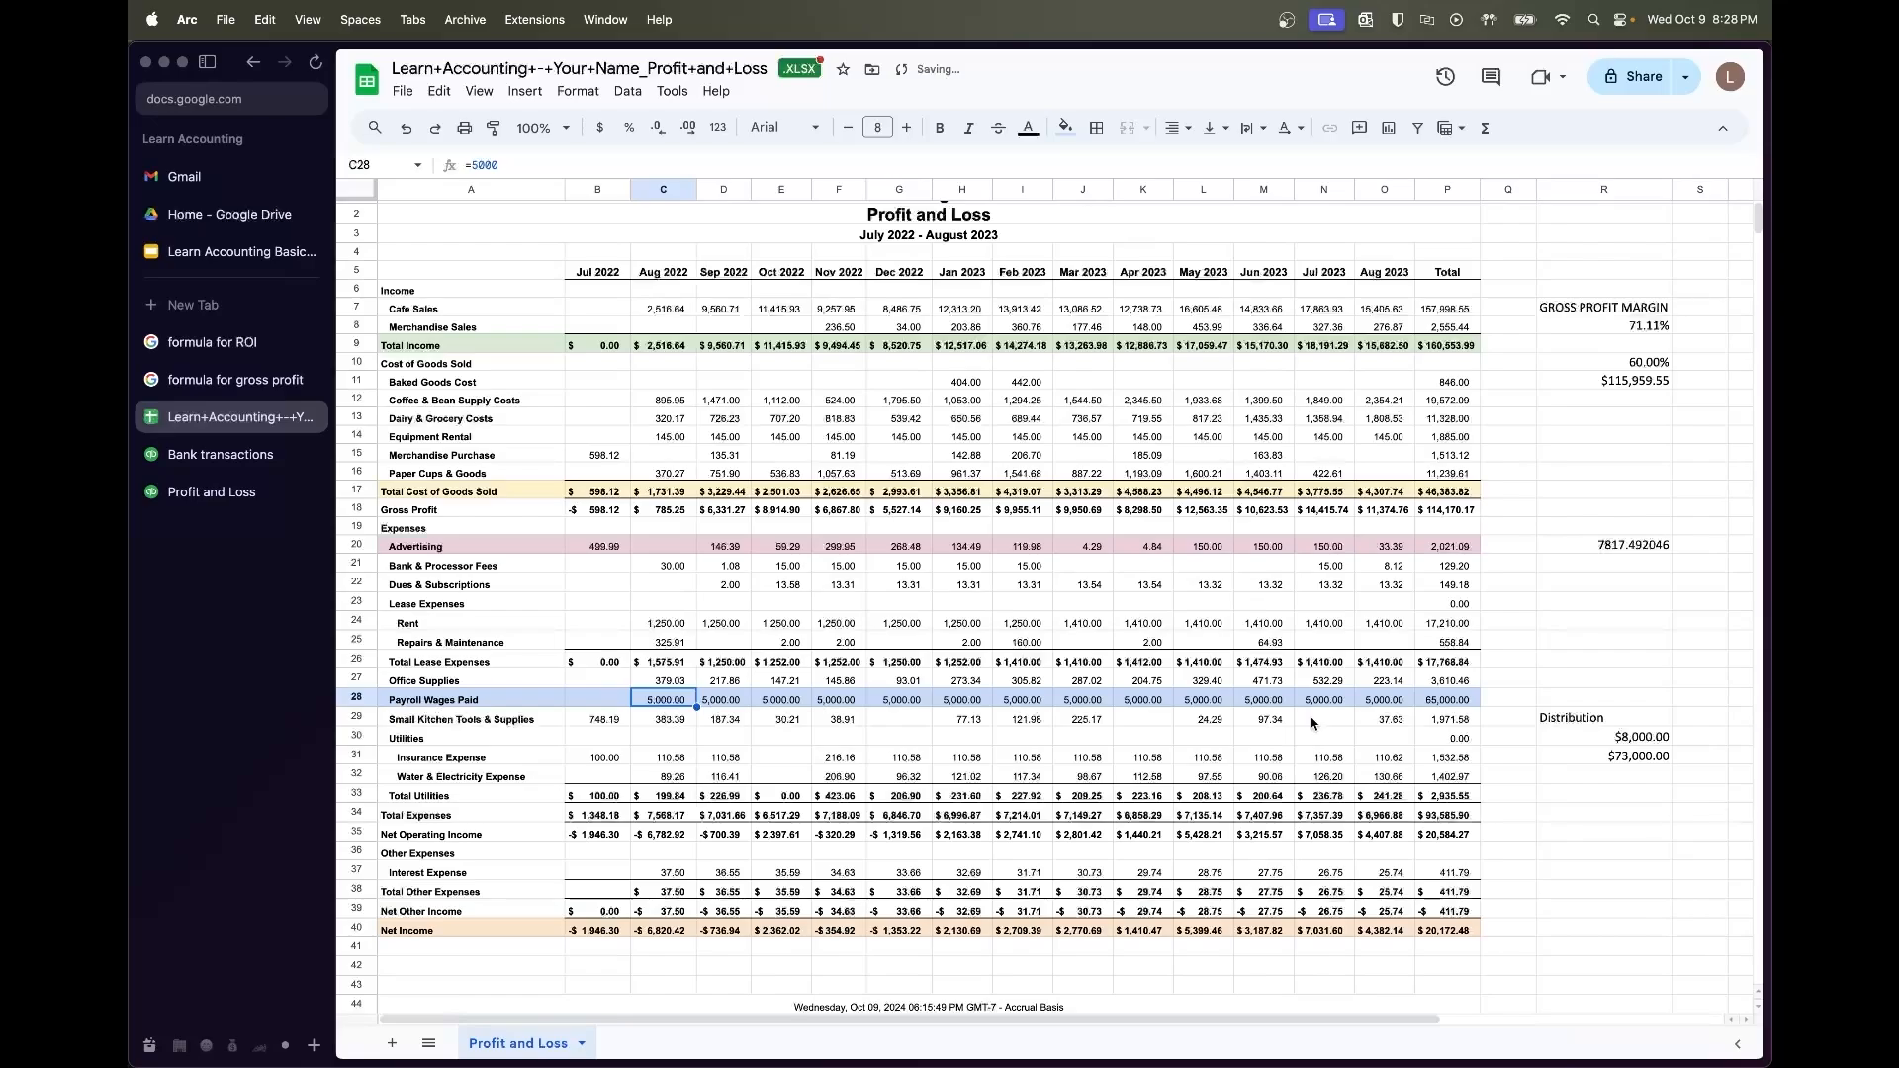
key("super+z")
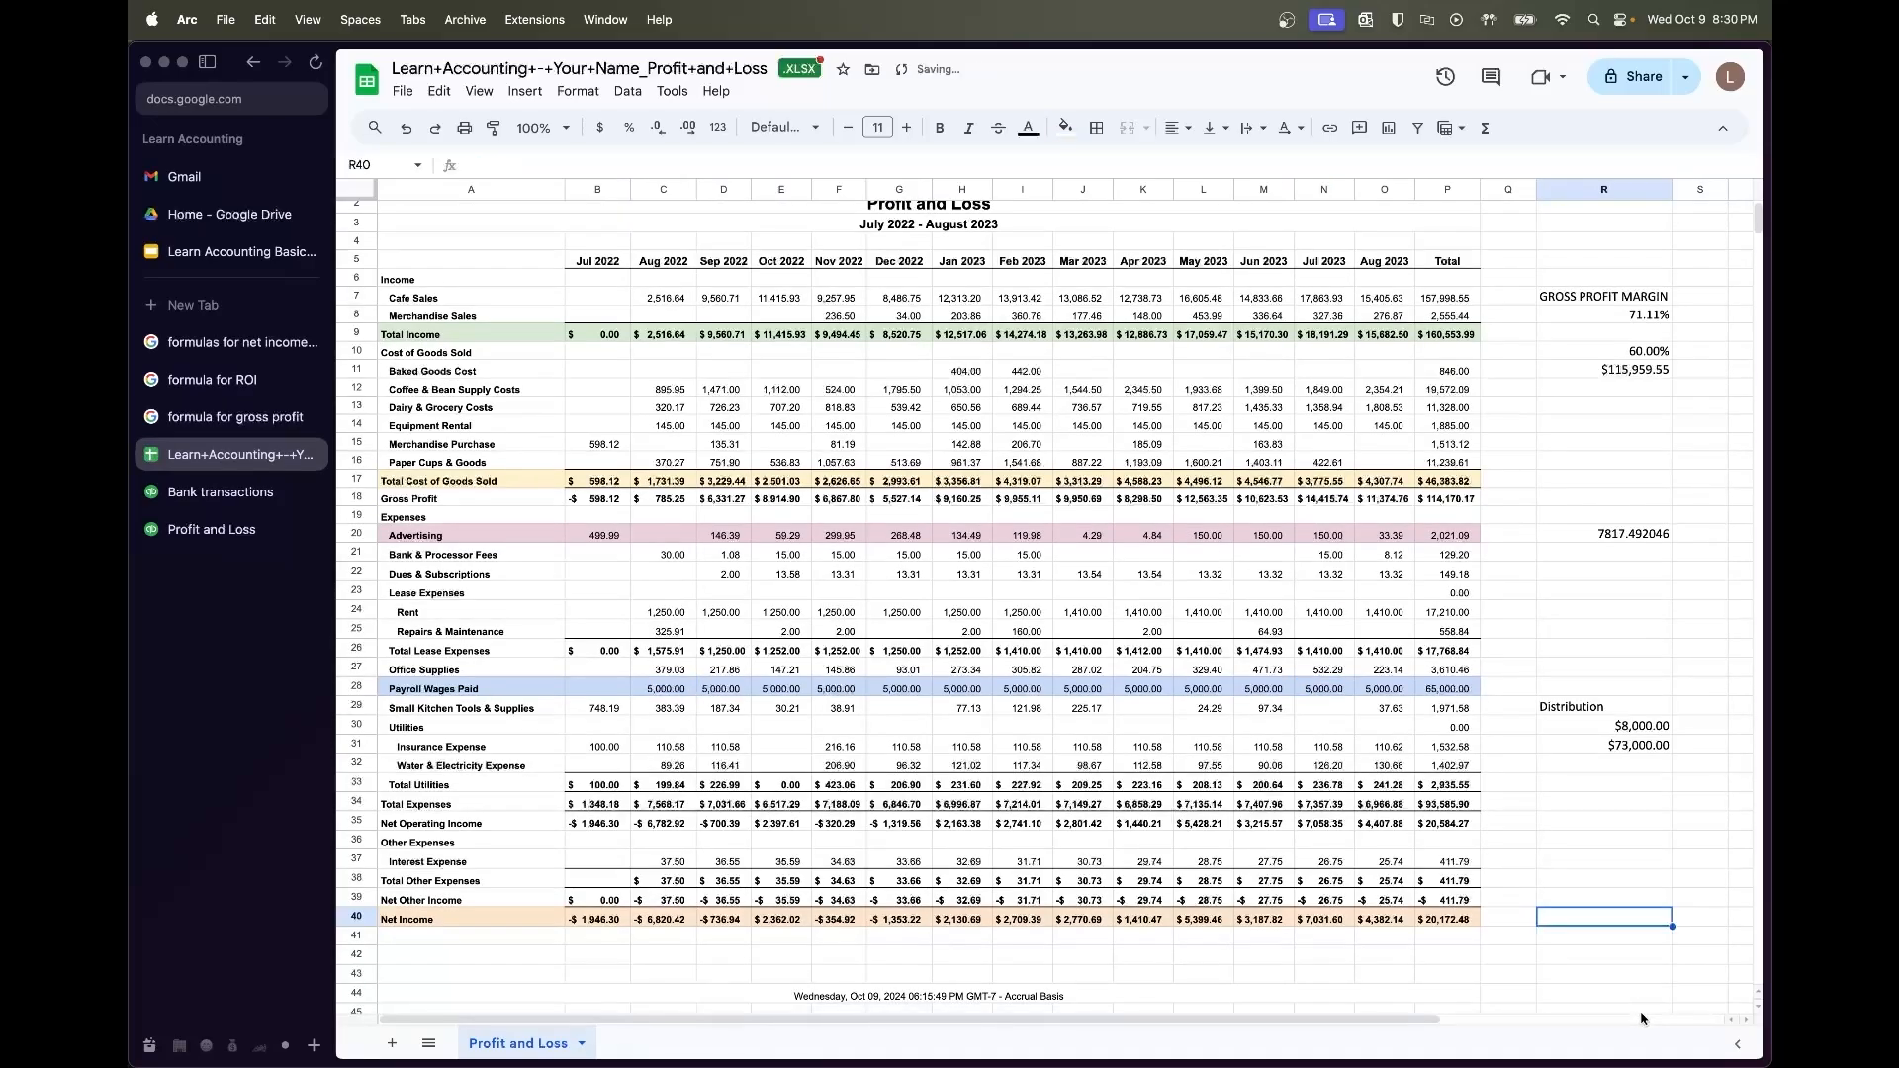
Enter =P40/P9 in R40 for a 12.56% net profit margin
scroll(1580, 939, "down", 1)
scroll(1580, 943, "up", 1)
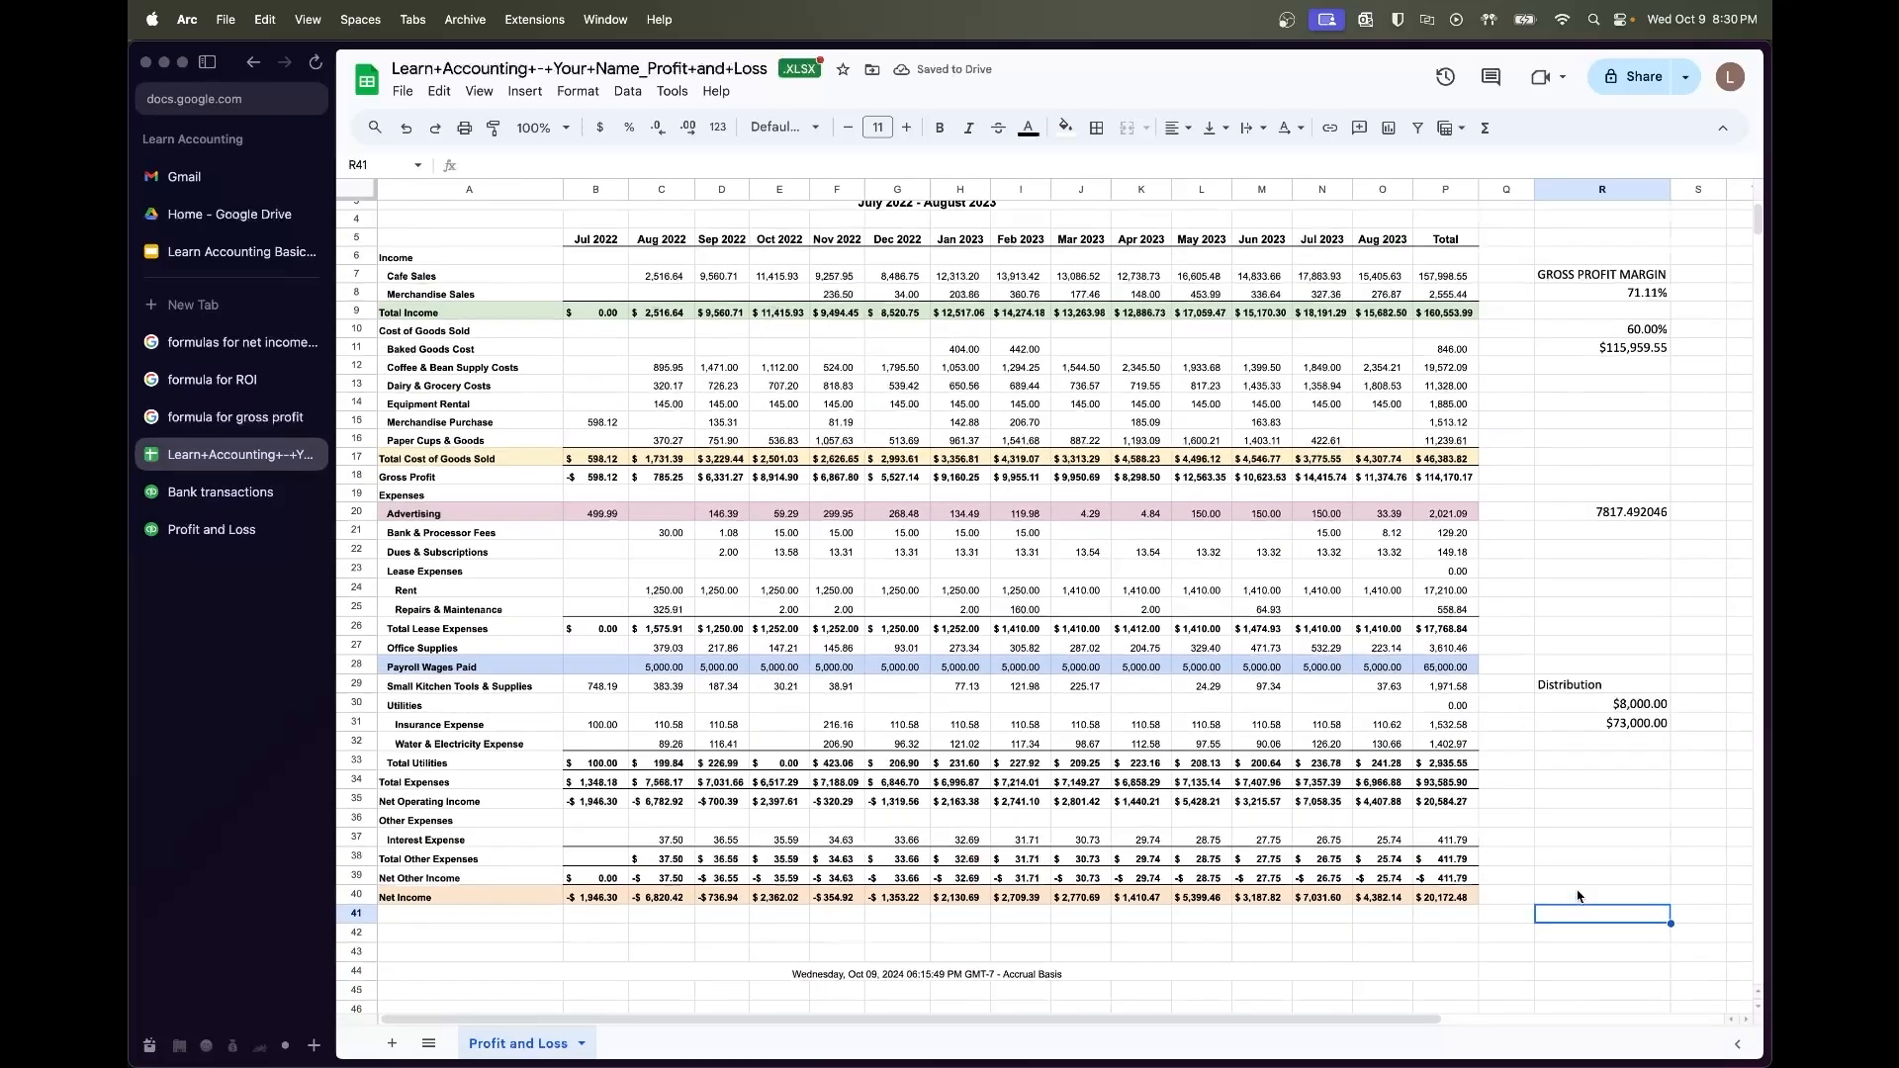
left_click(1575, 941)
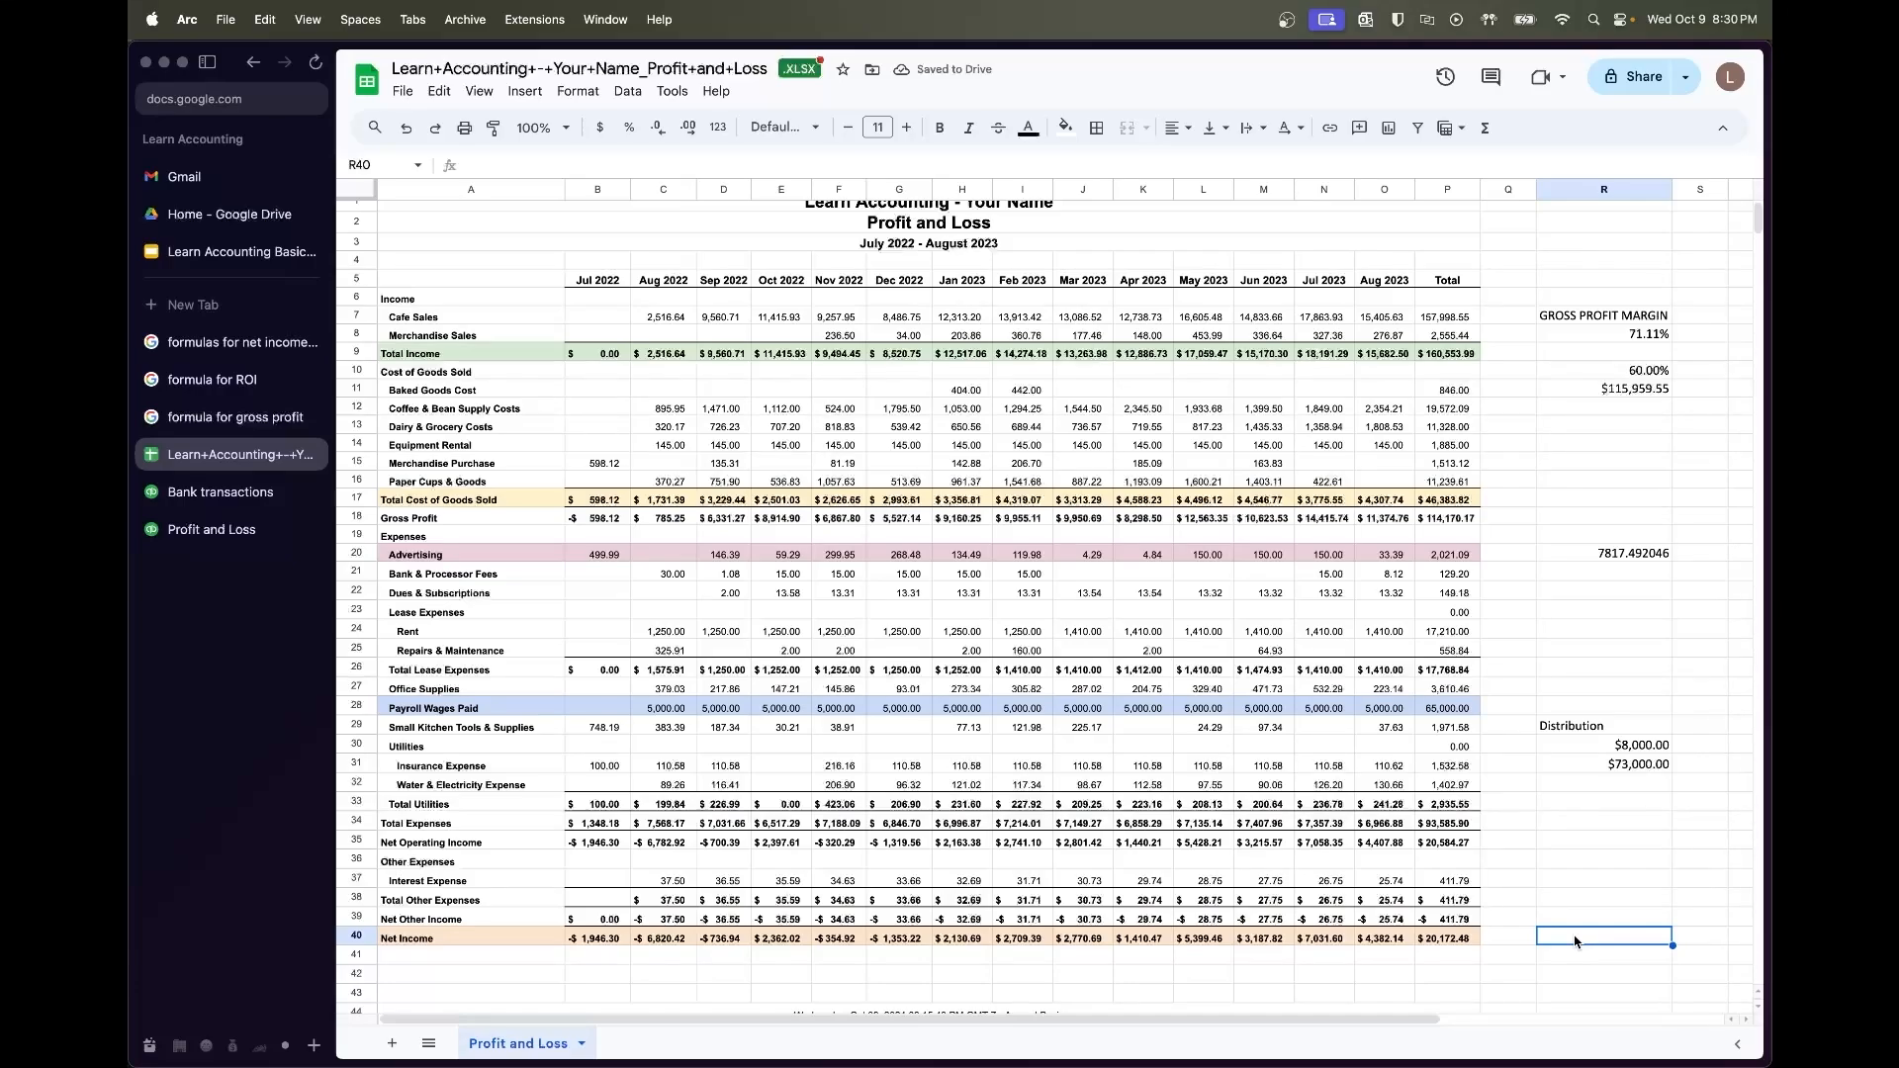
type("=P40/")
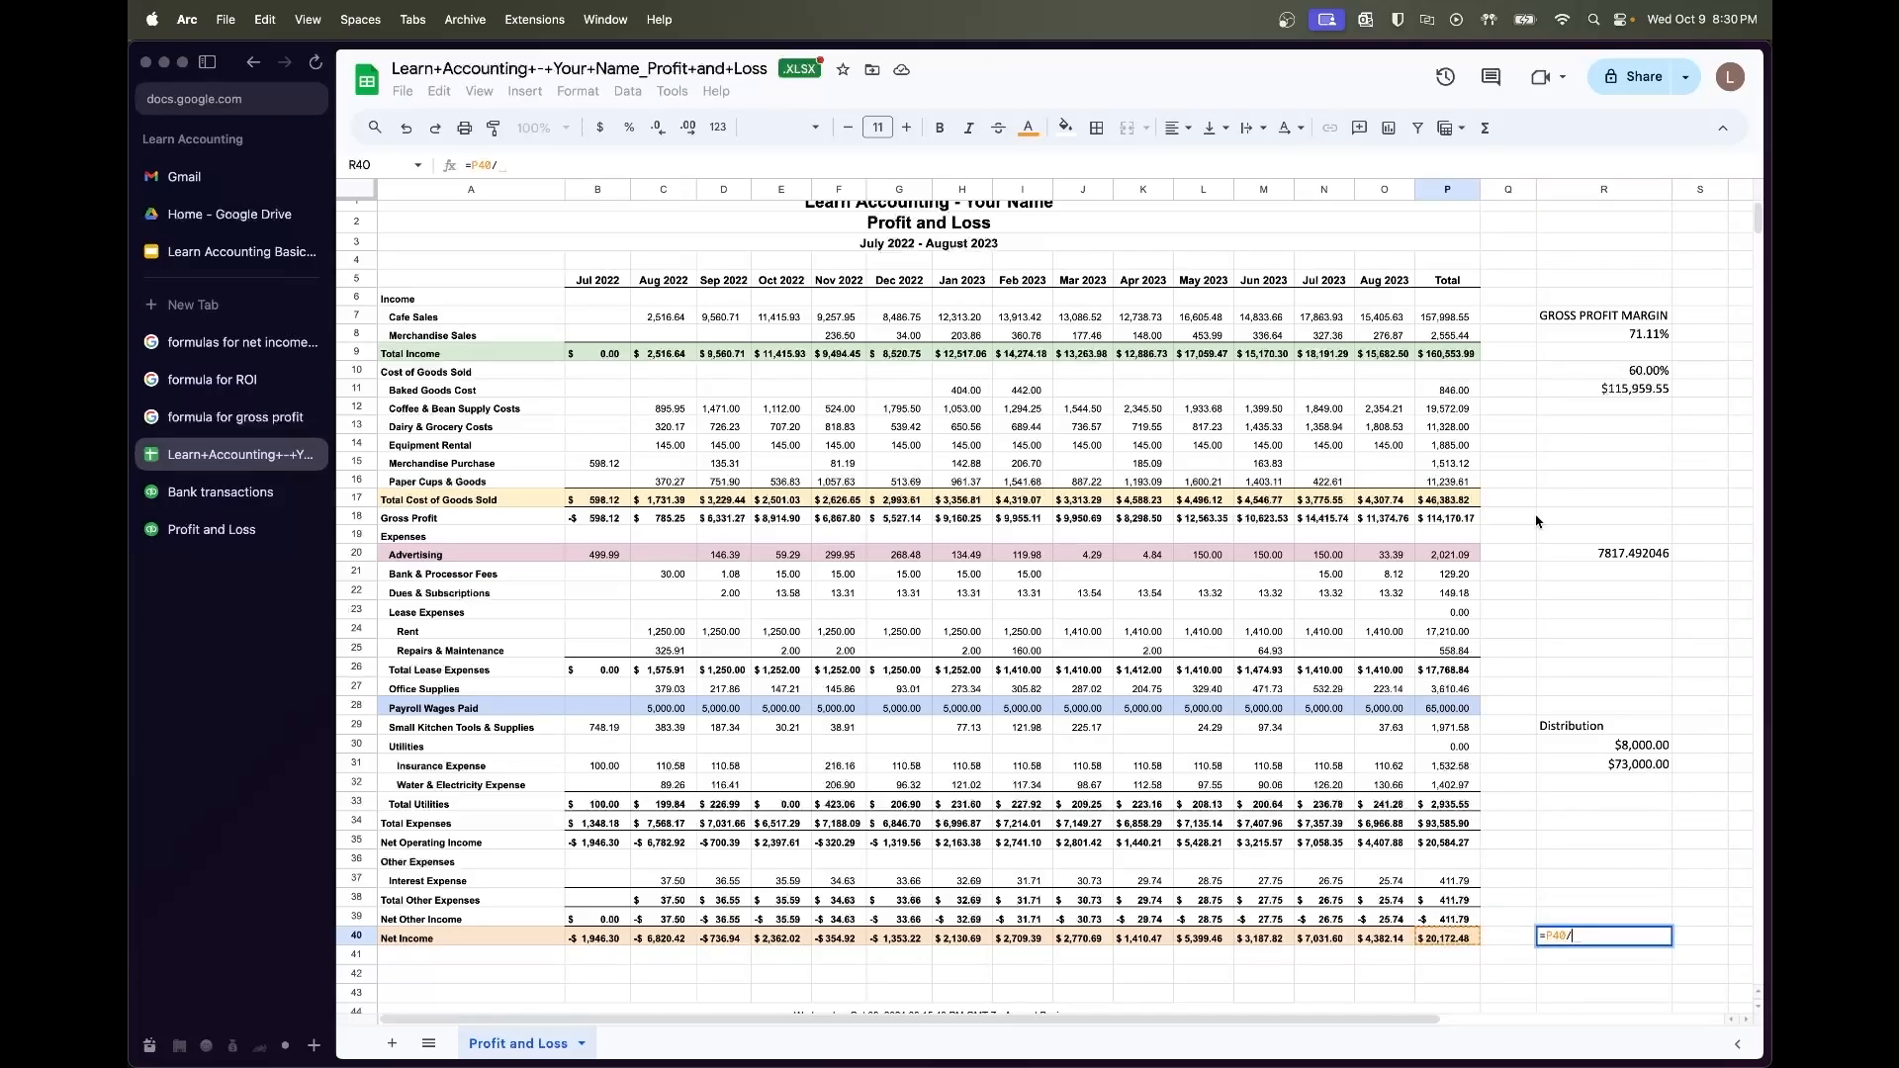
left_click(1465, 353)
key("Return")
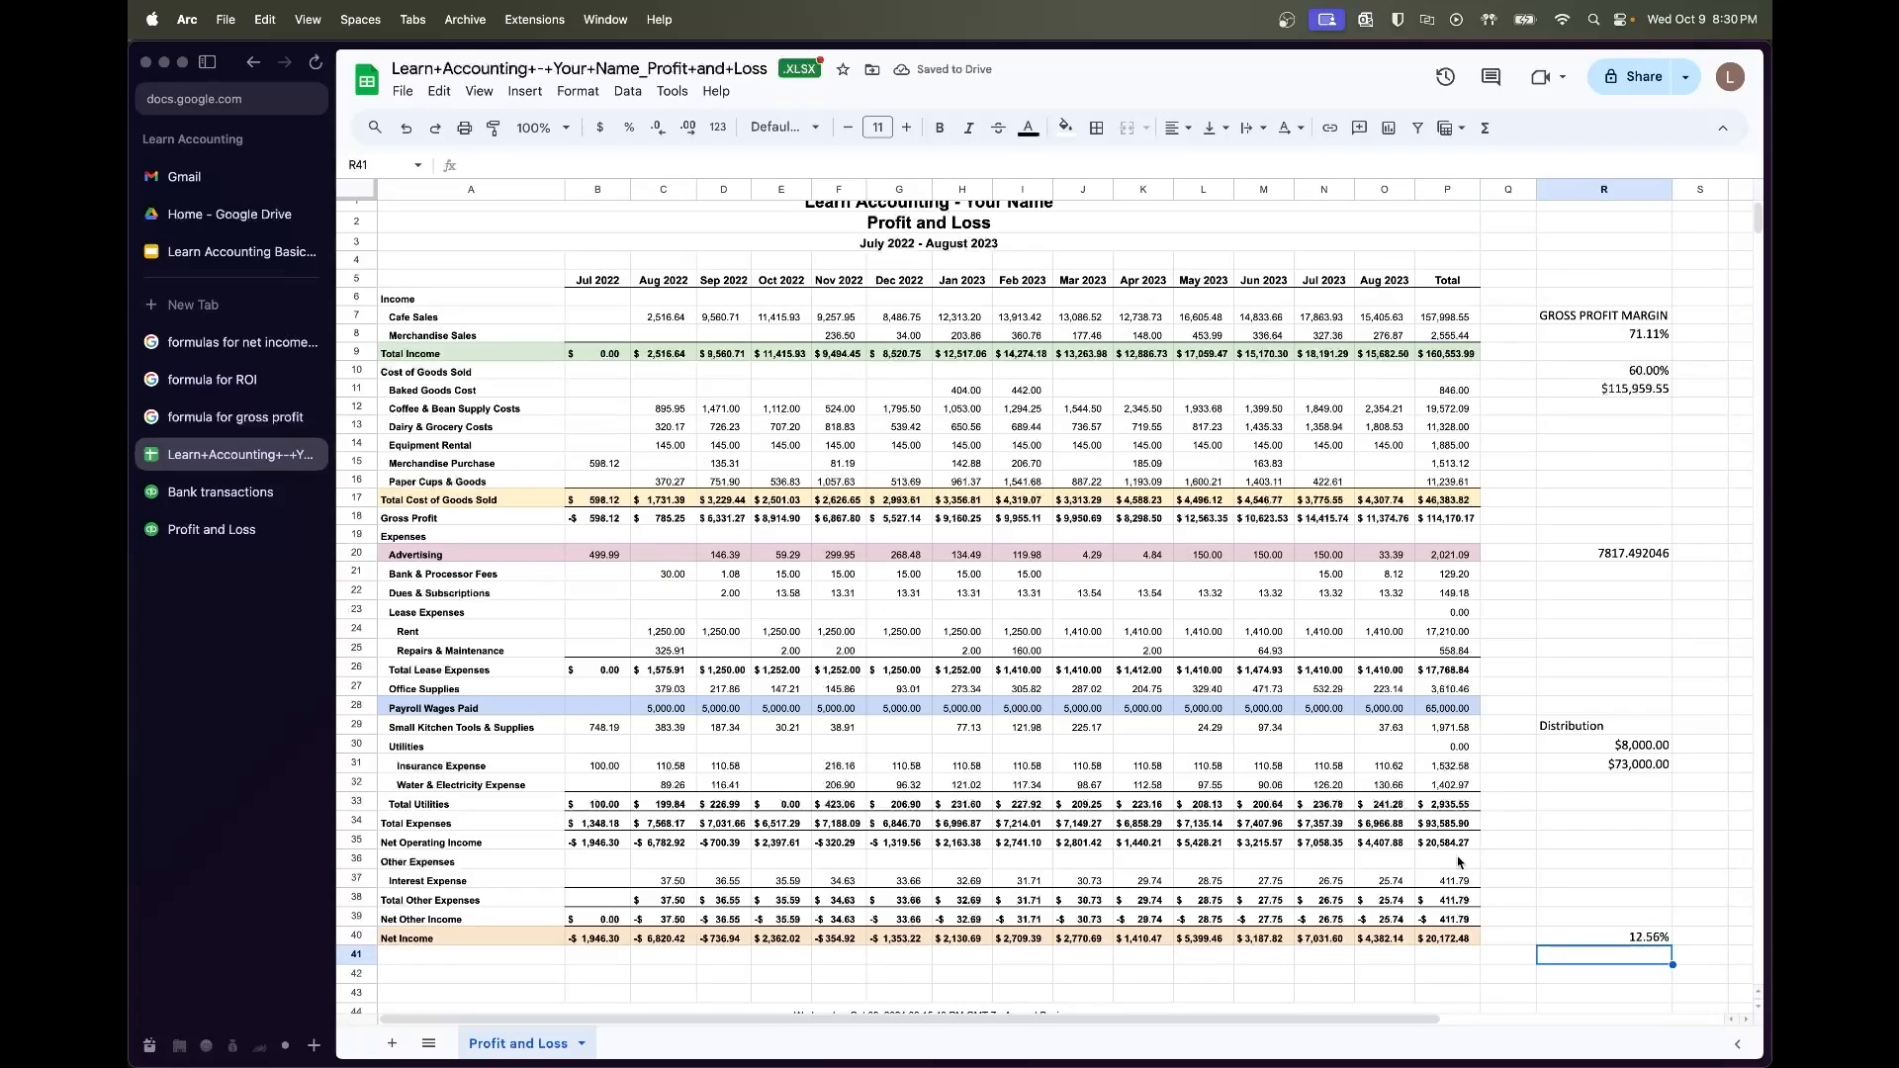
left_click(1658, 937)
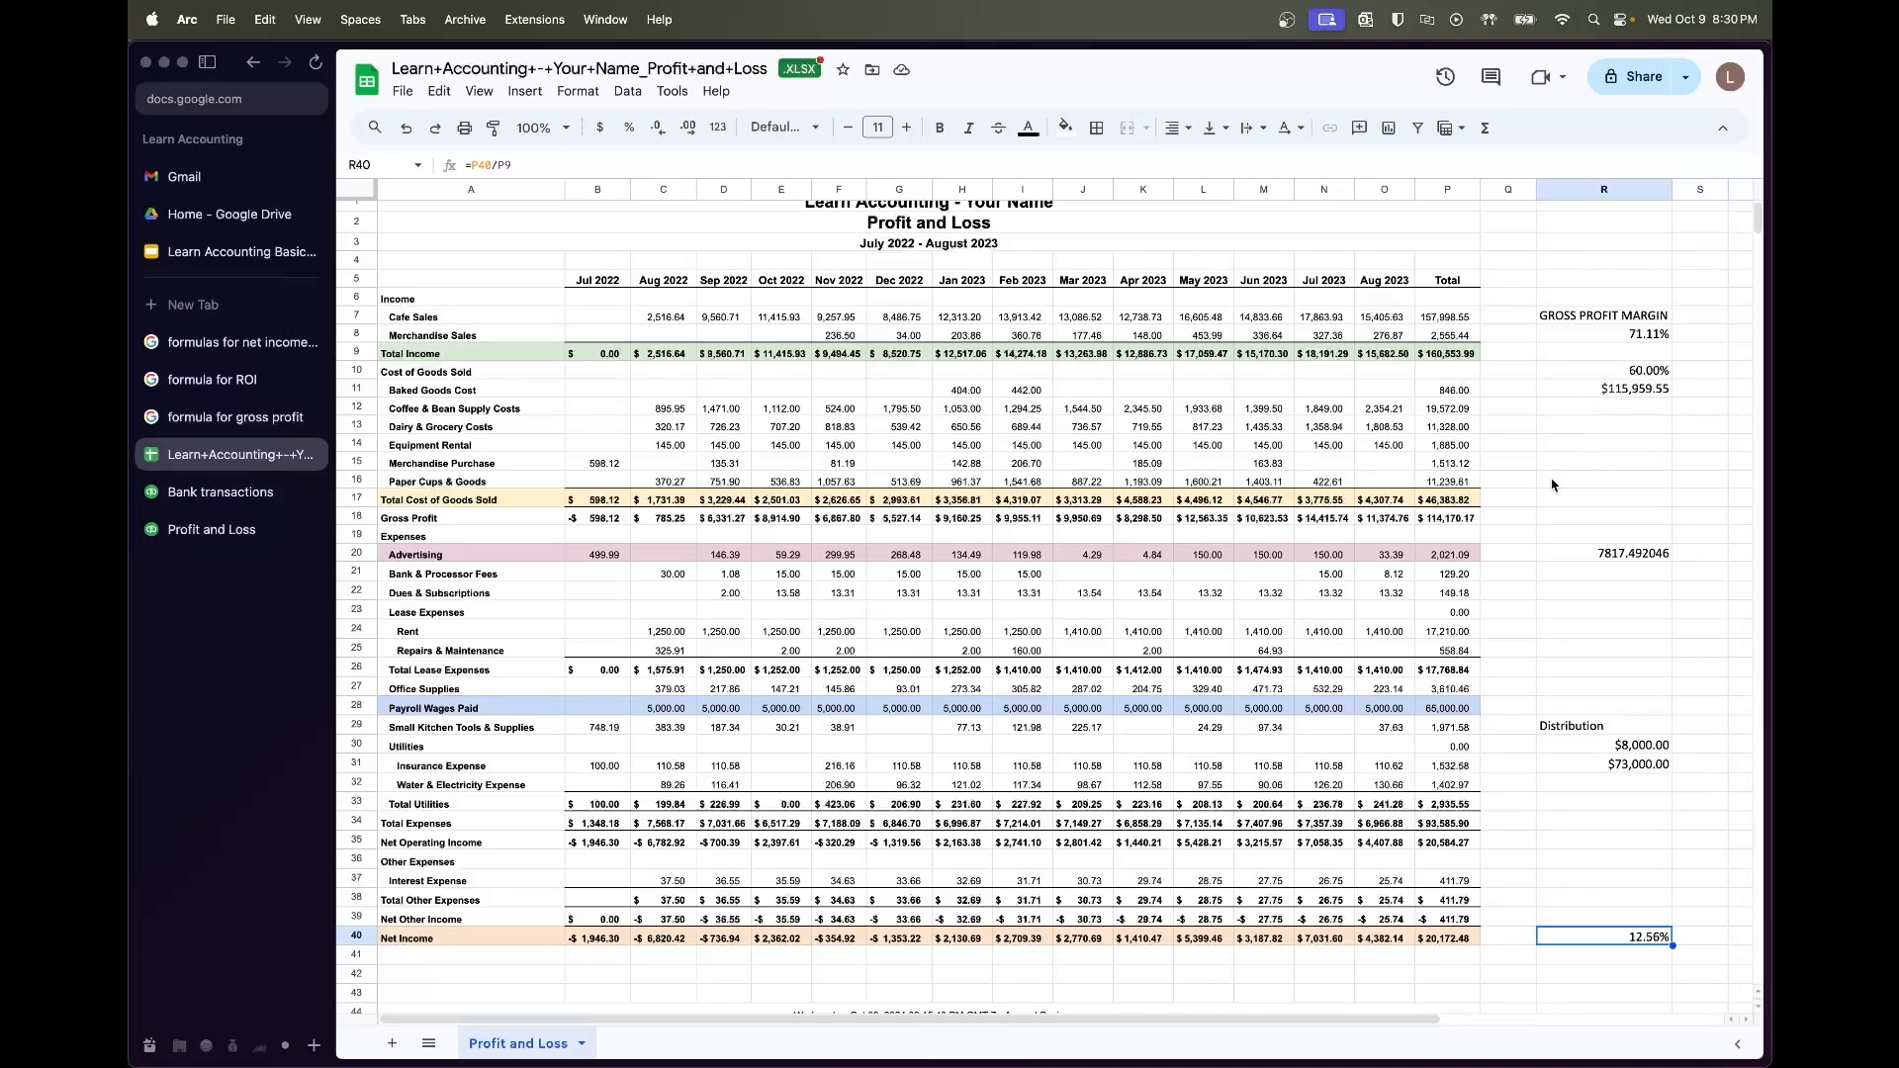
Enter =P21/P9 in R21, dividing bank and processor fees by total income
left_click(1444, 574)
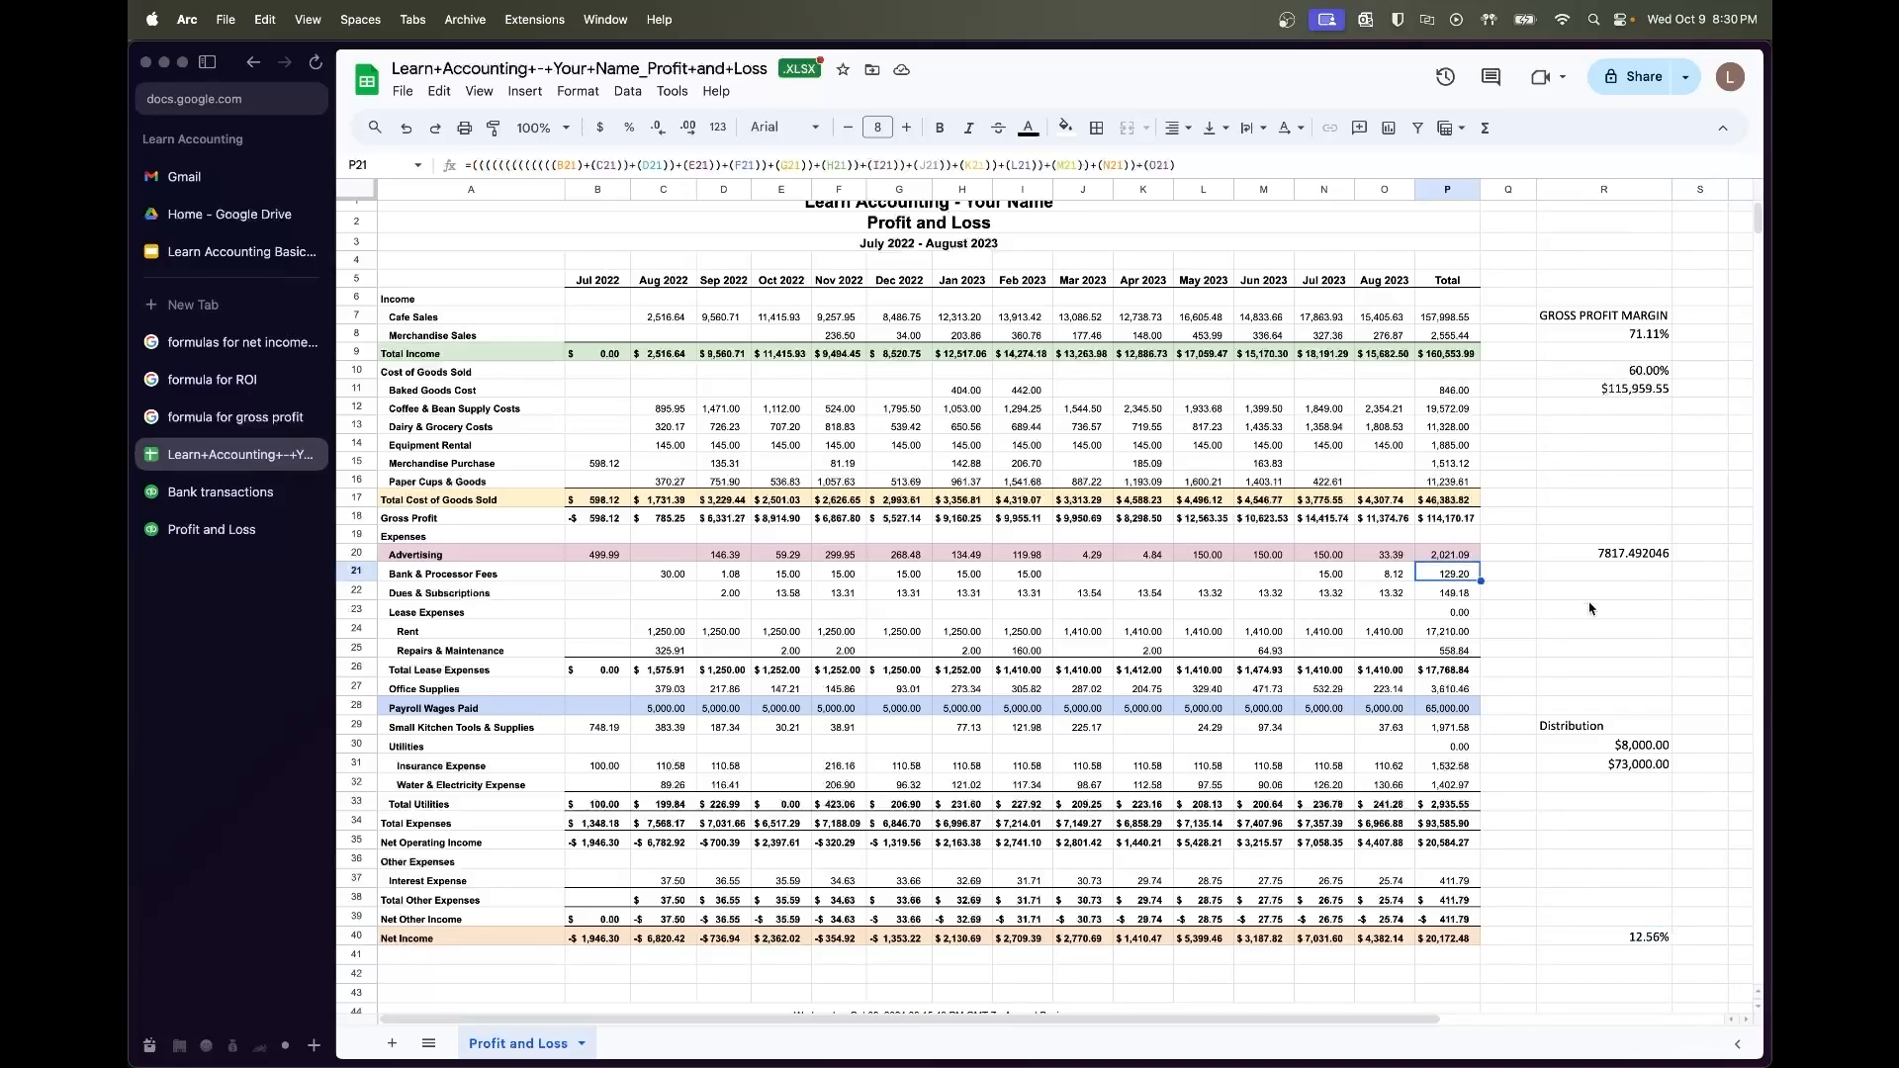
left_click(1600, 557)
left_click(1464, 577)
left_click(680, 576, "shift")
left_click(1623, 572)
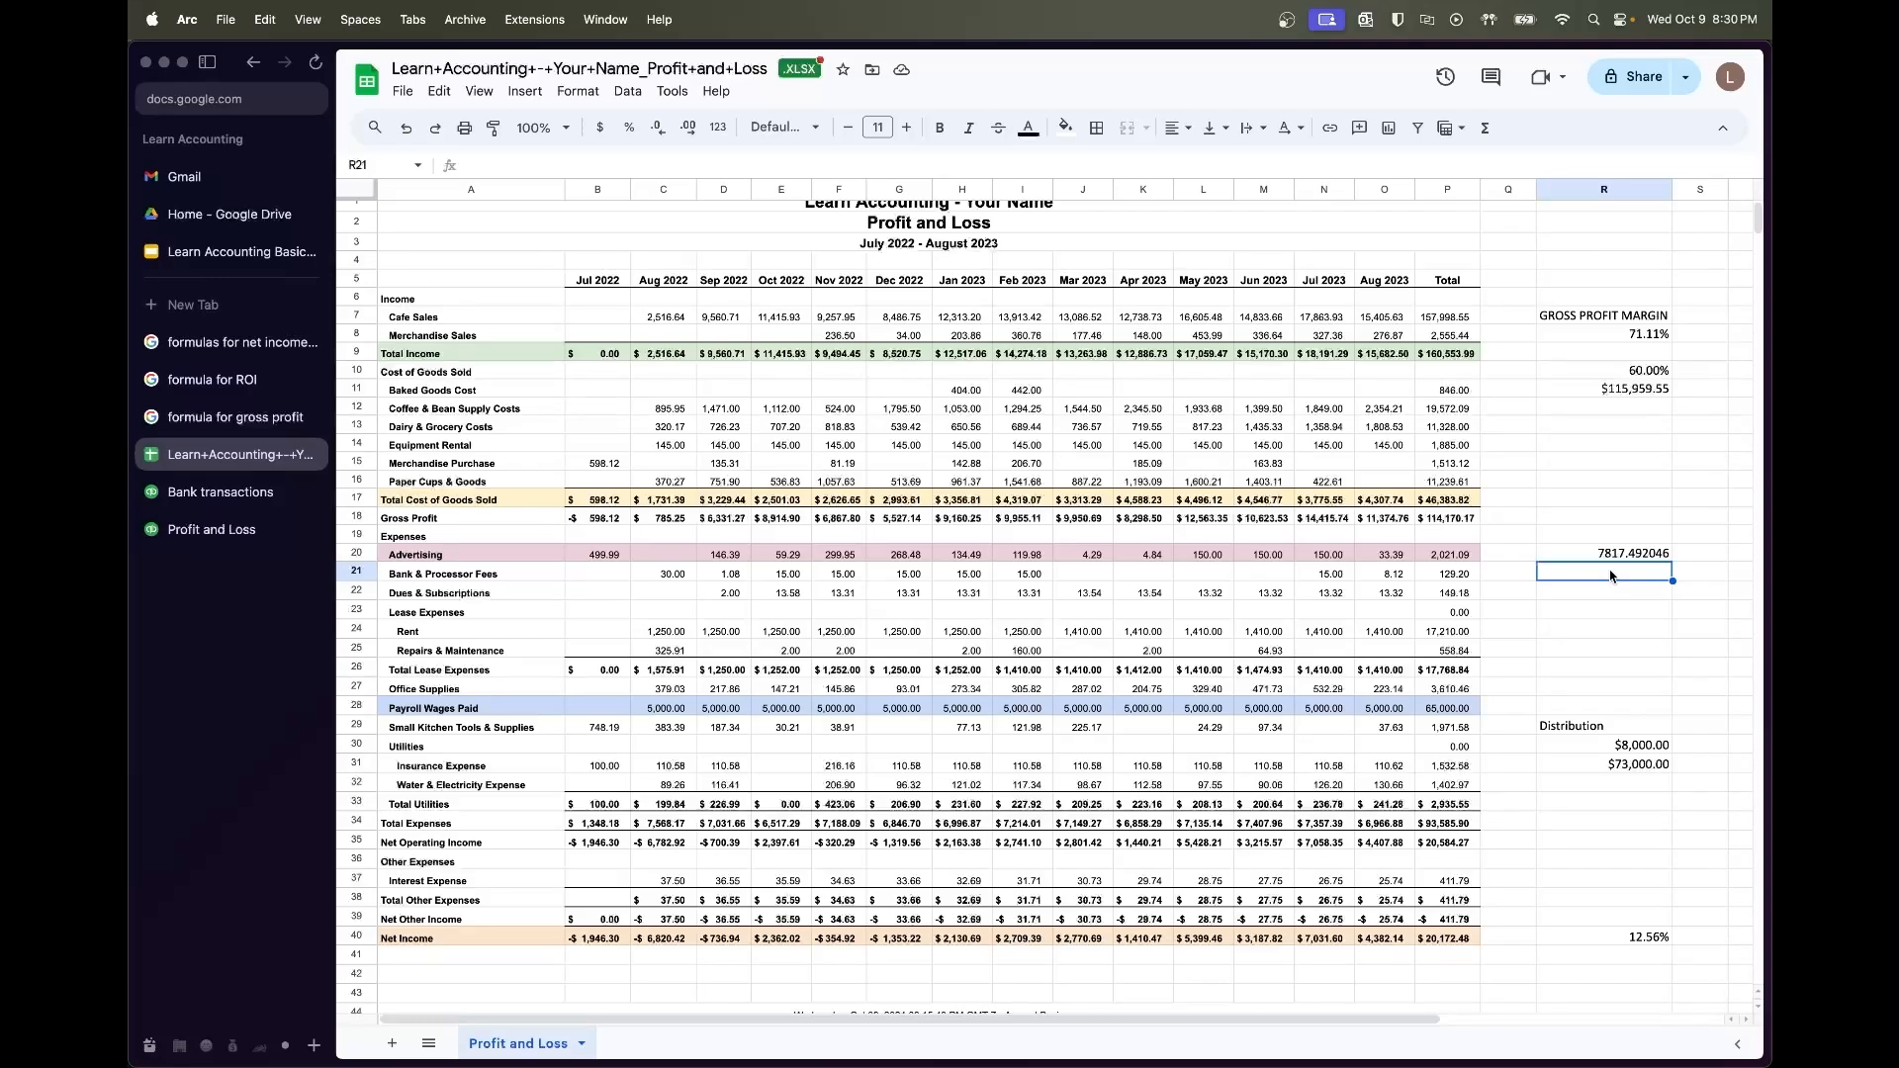
type("=")
left_click(1449, 573)
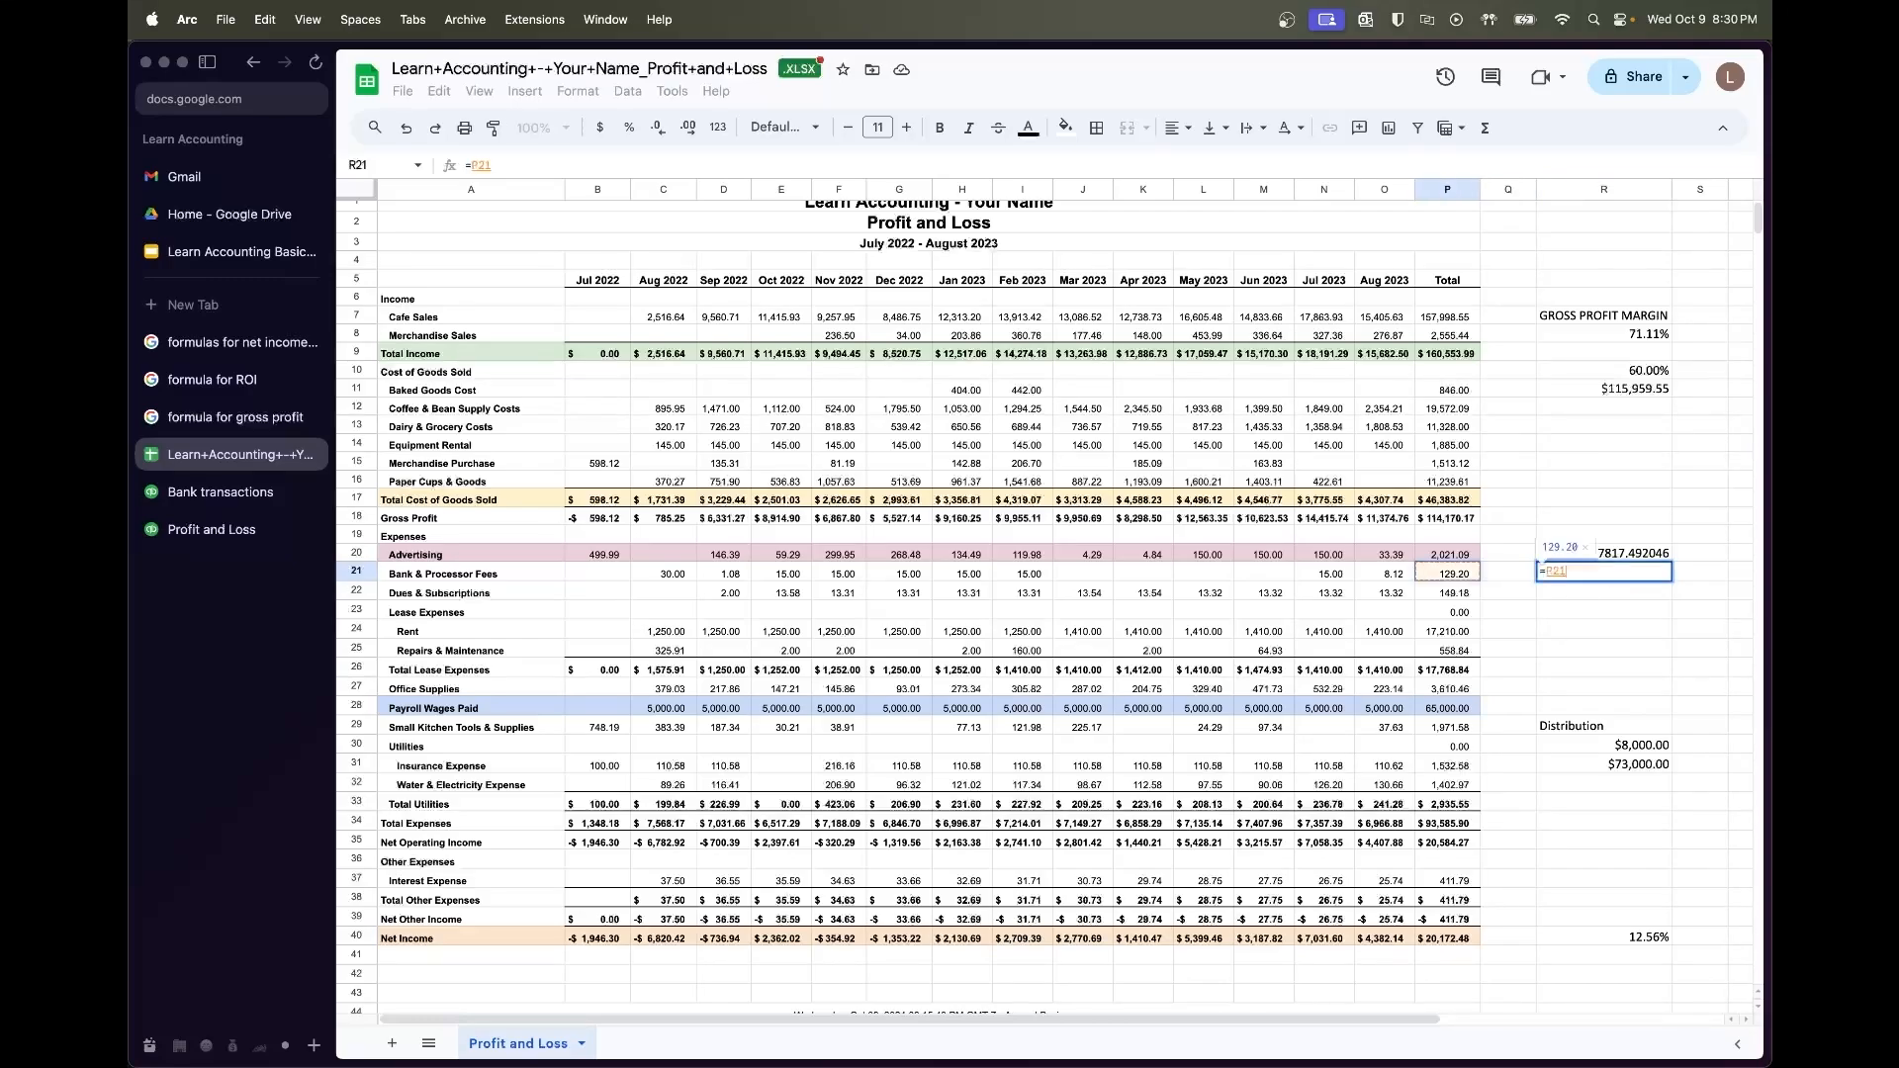
type("/")
left_click(1465, 356)
key("Return")
left_click(1632, 580)
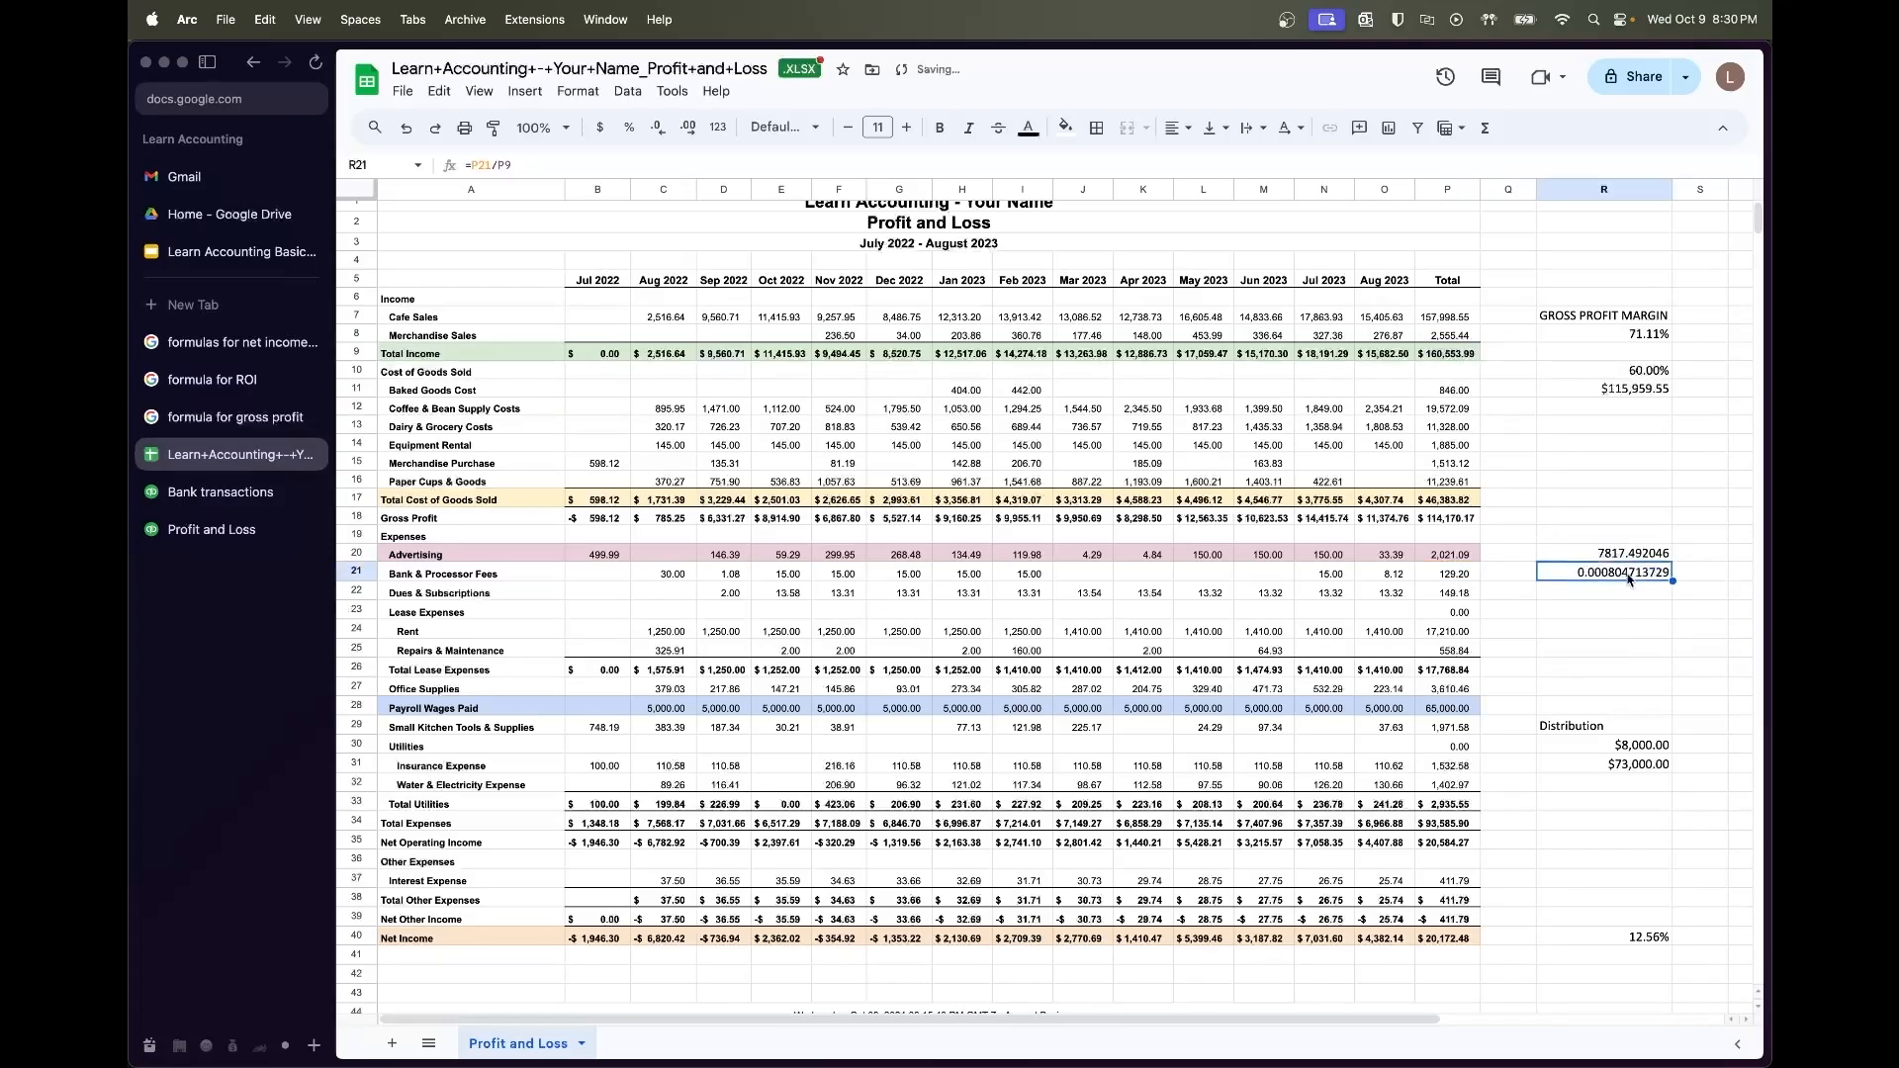
Format R21 as a percentage with two extra decimals, showing 0.0805%
left_click(629, 127)
left_click(688, 127)
left_click(688, 127)
left_click(1629, 618)
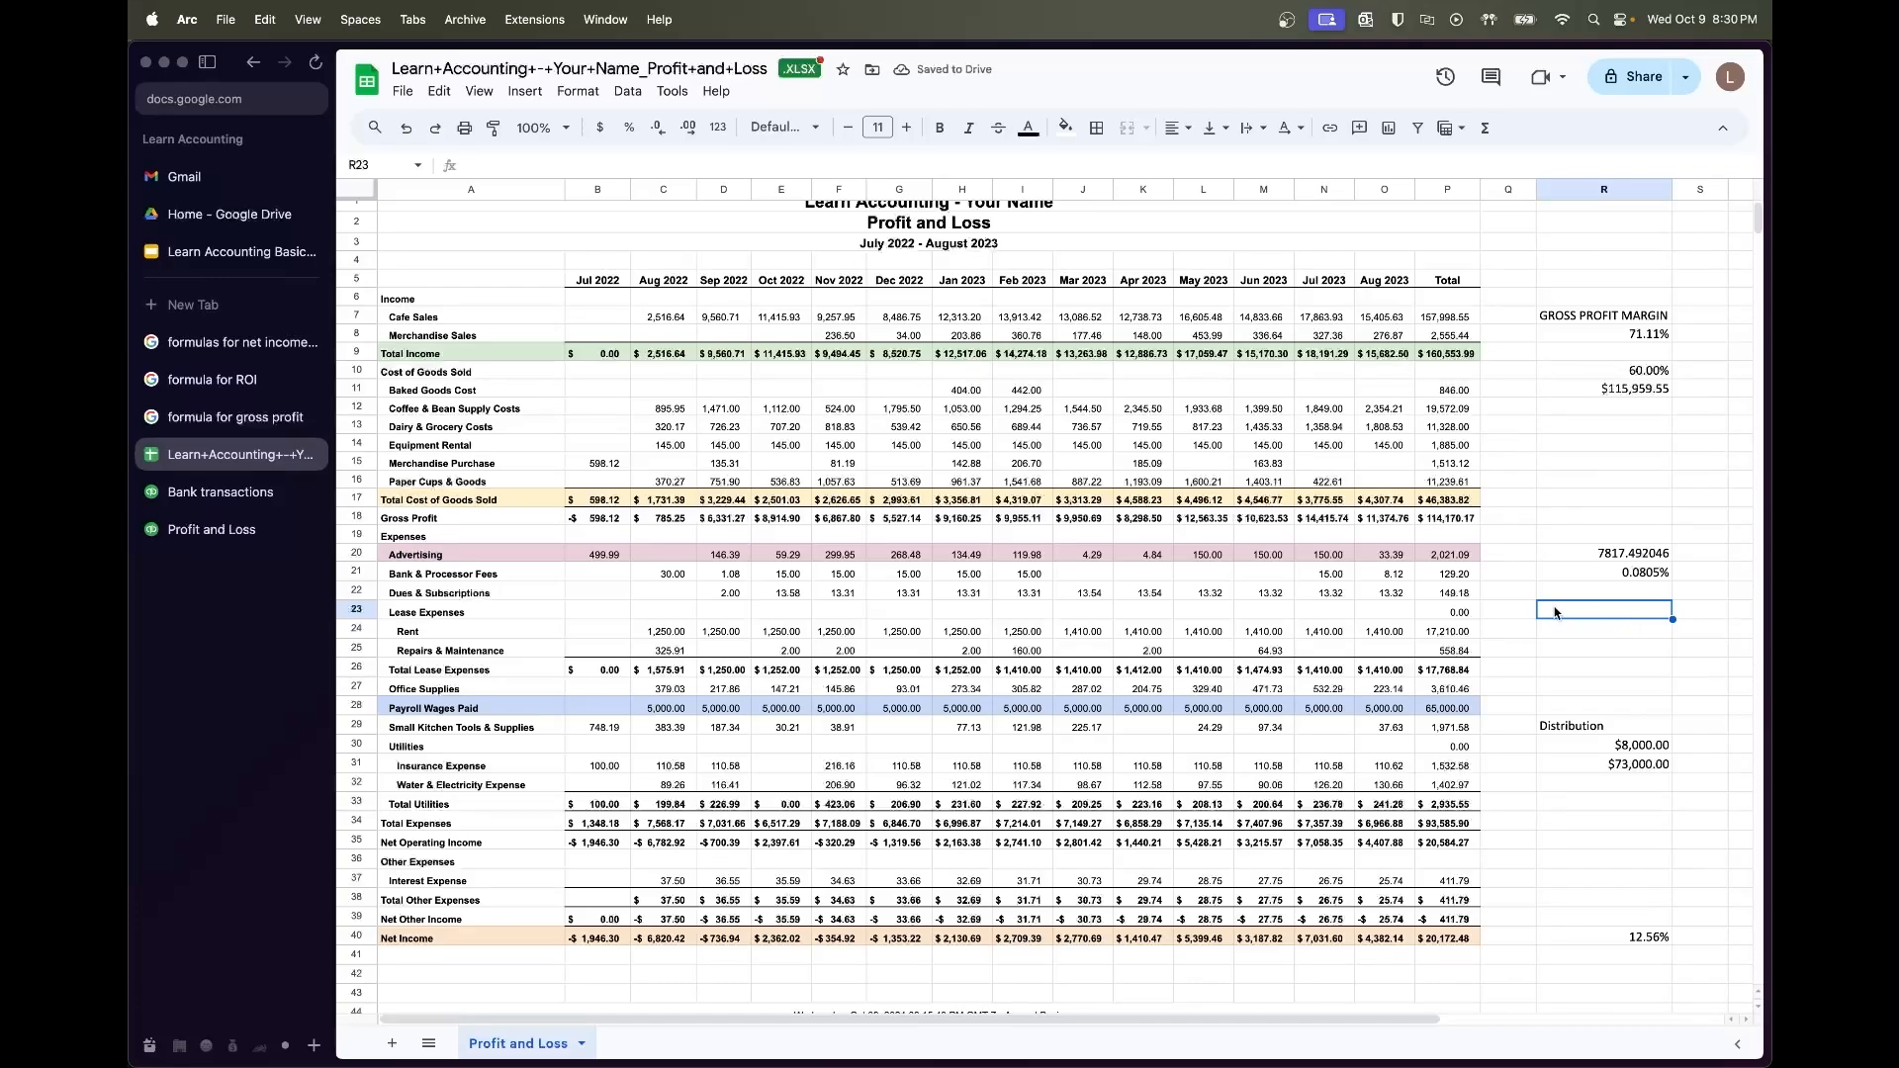
left_click(1606, 579)
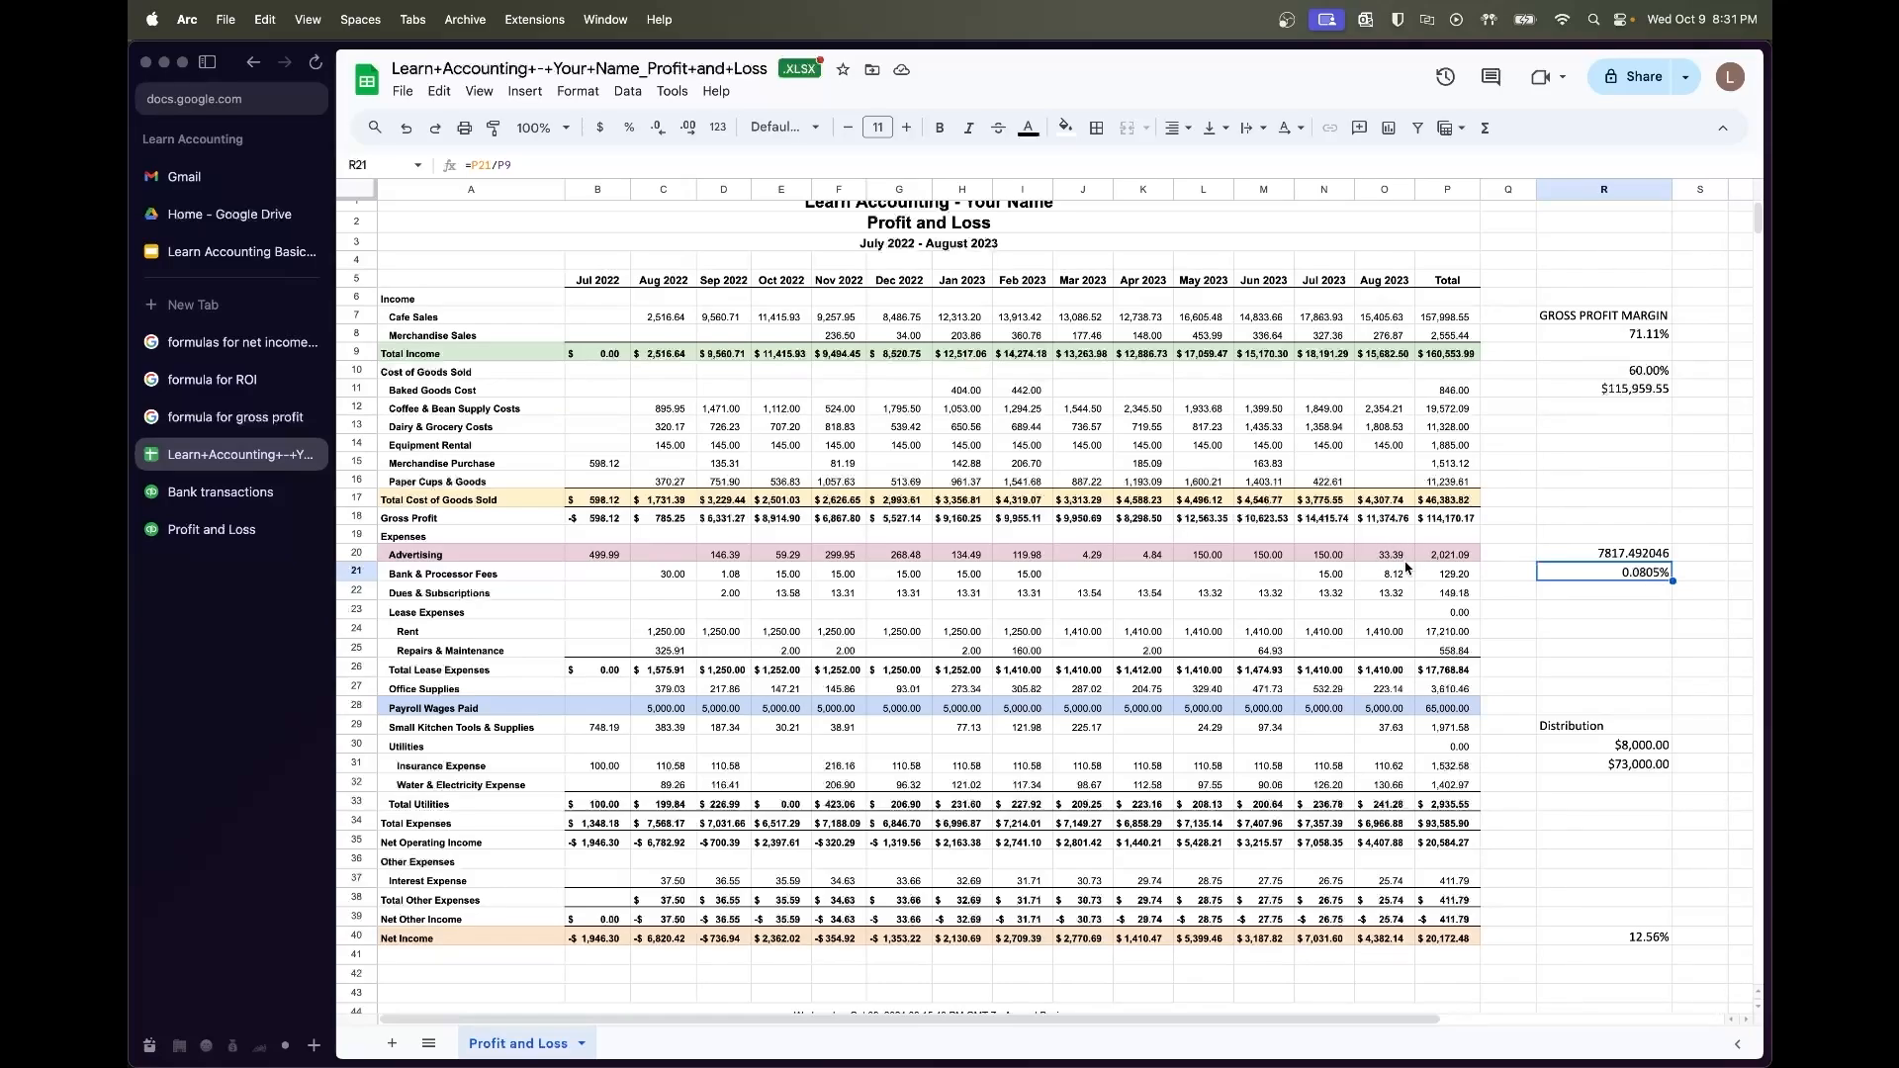
Inspect the advertising total and the empty cells around the ratio area
left_click(1458, 556)
left_click(1498, 597)
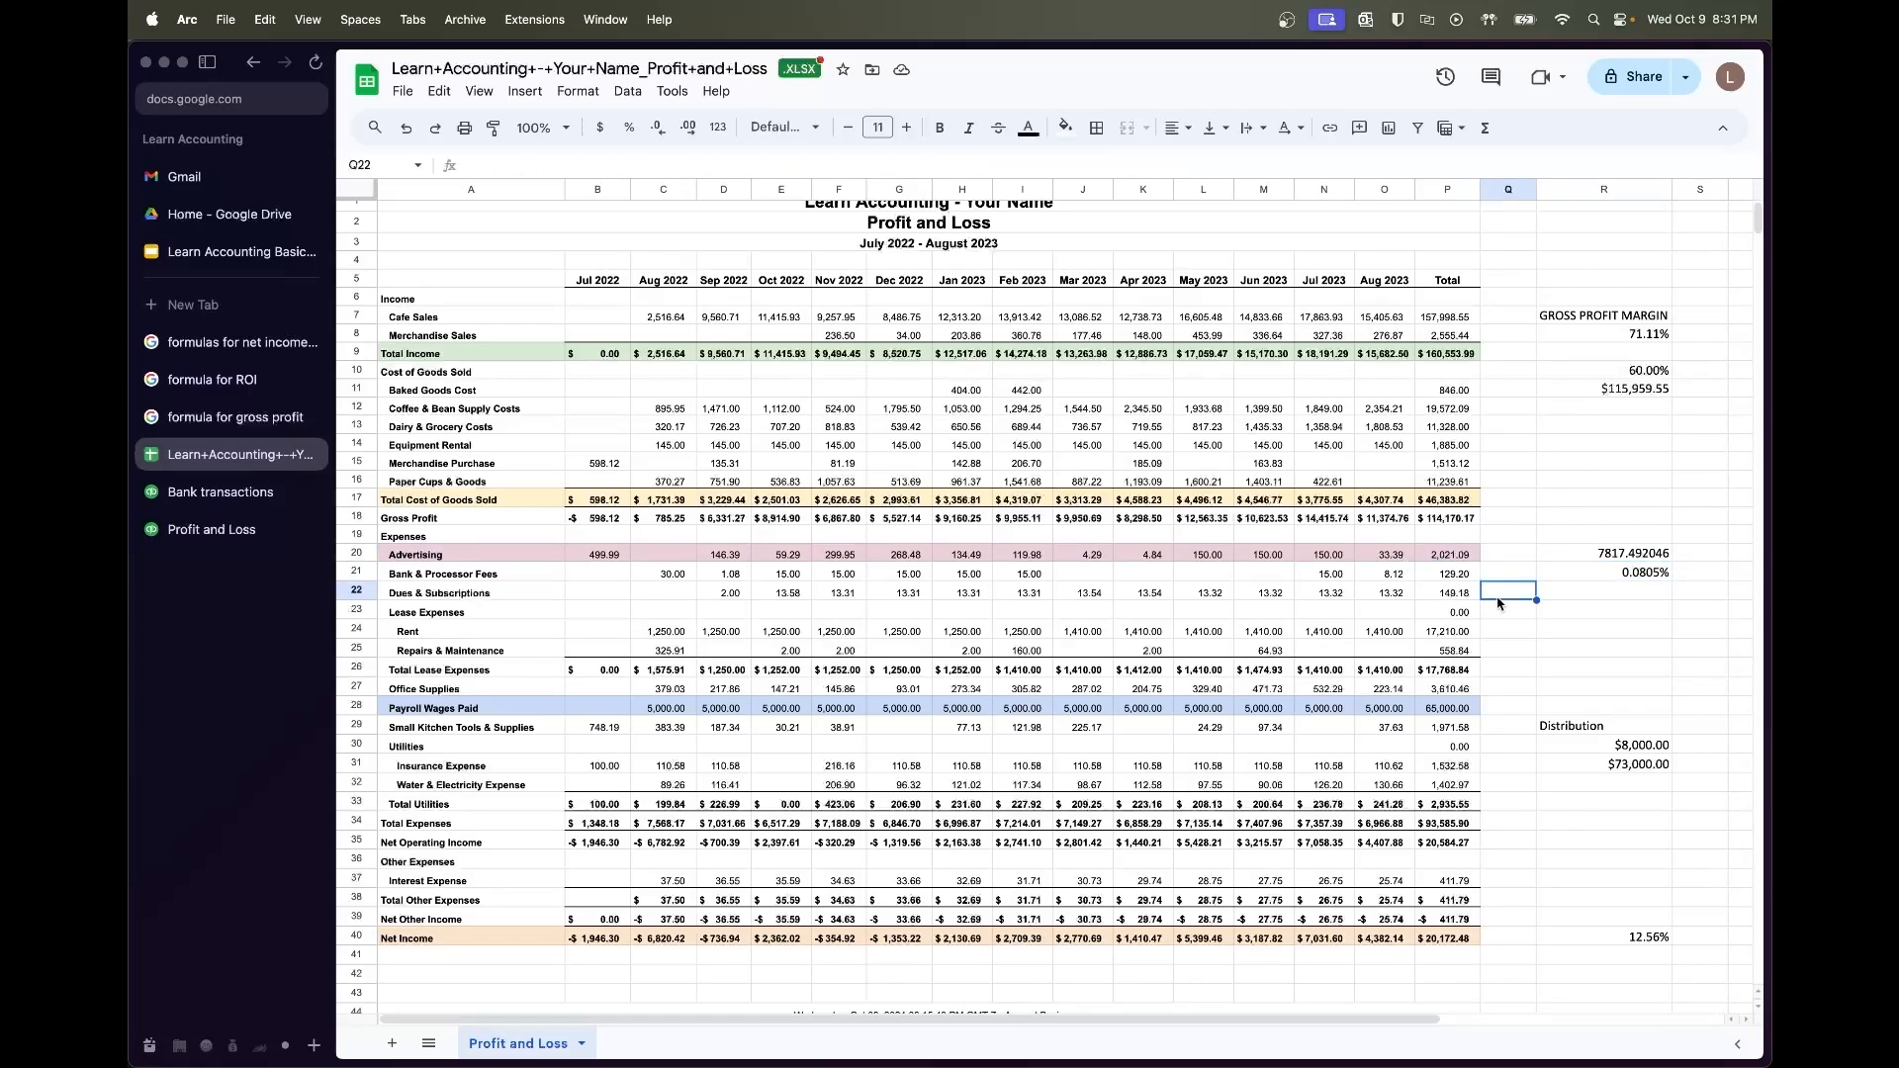
left_click(1599, 636)
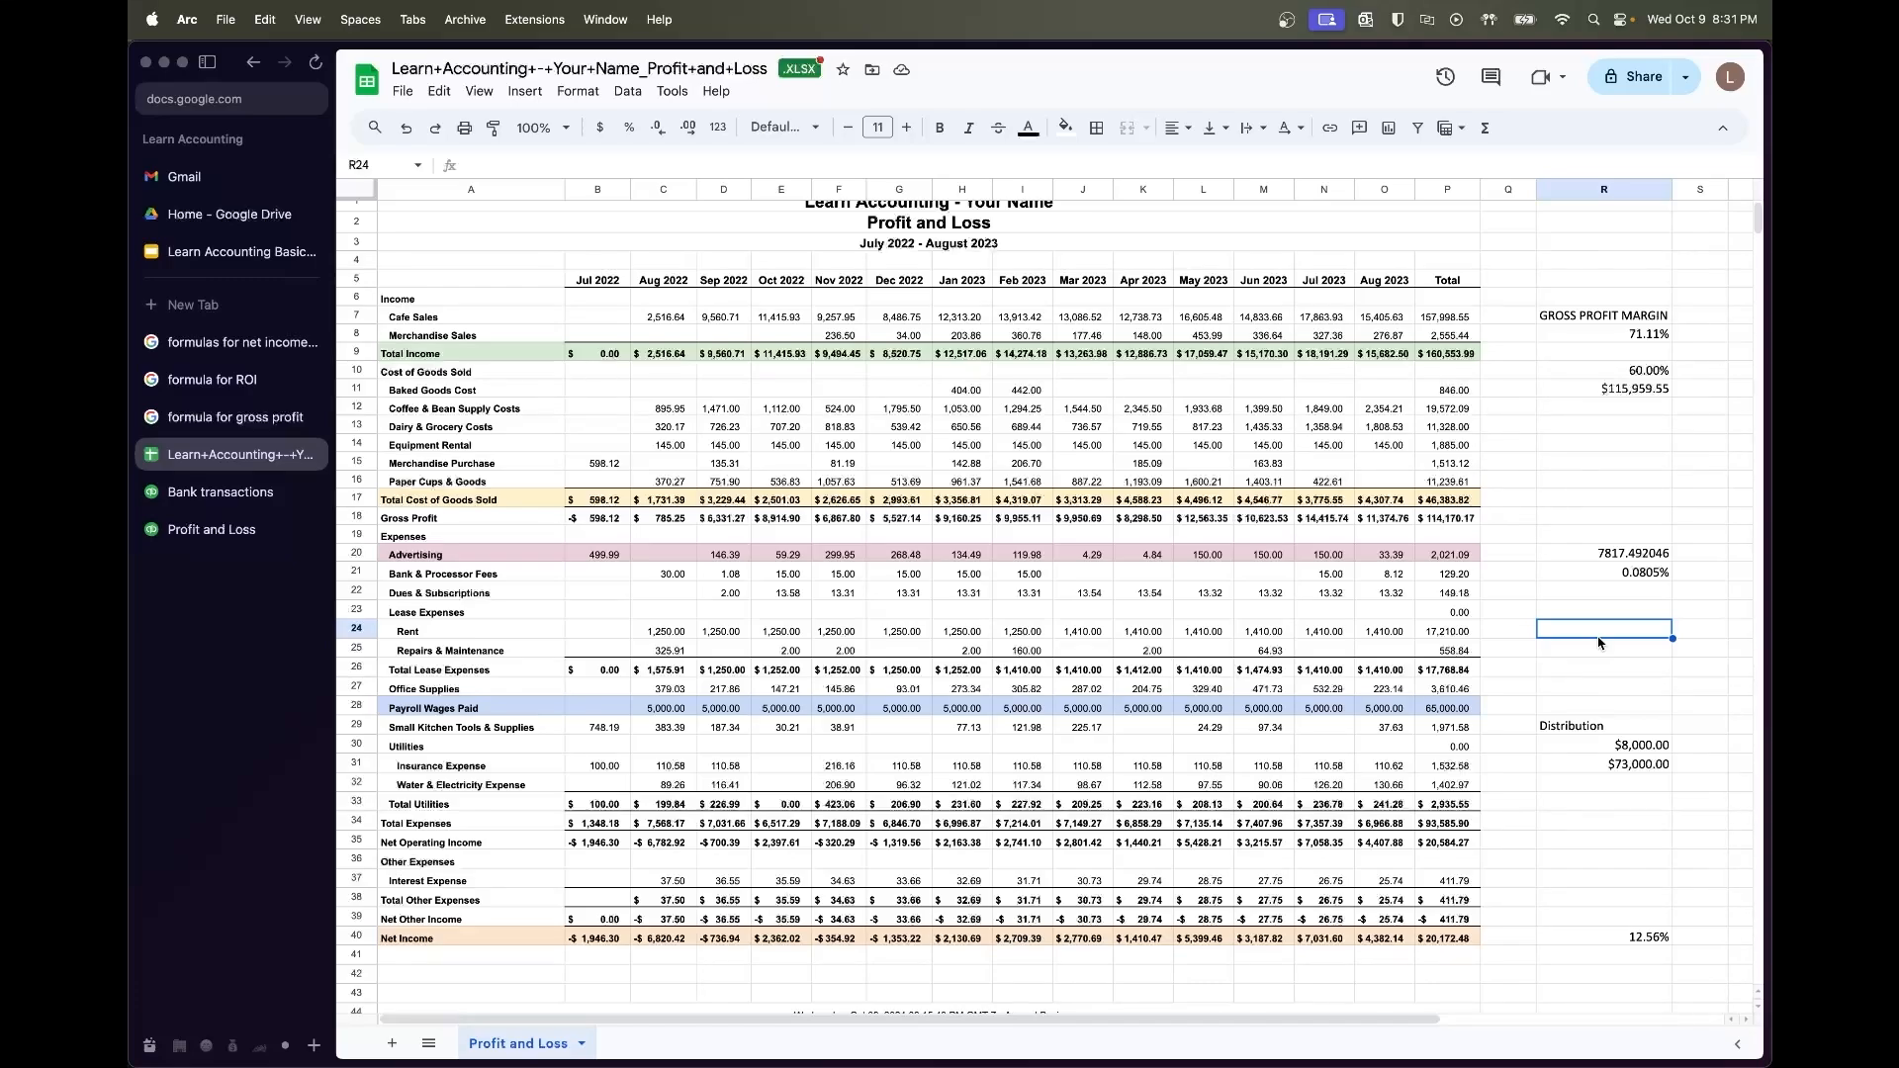
left_click(1485, 465)
scroll(1484, 473, "up", 1)
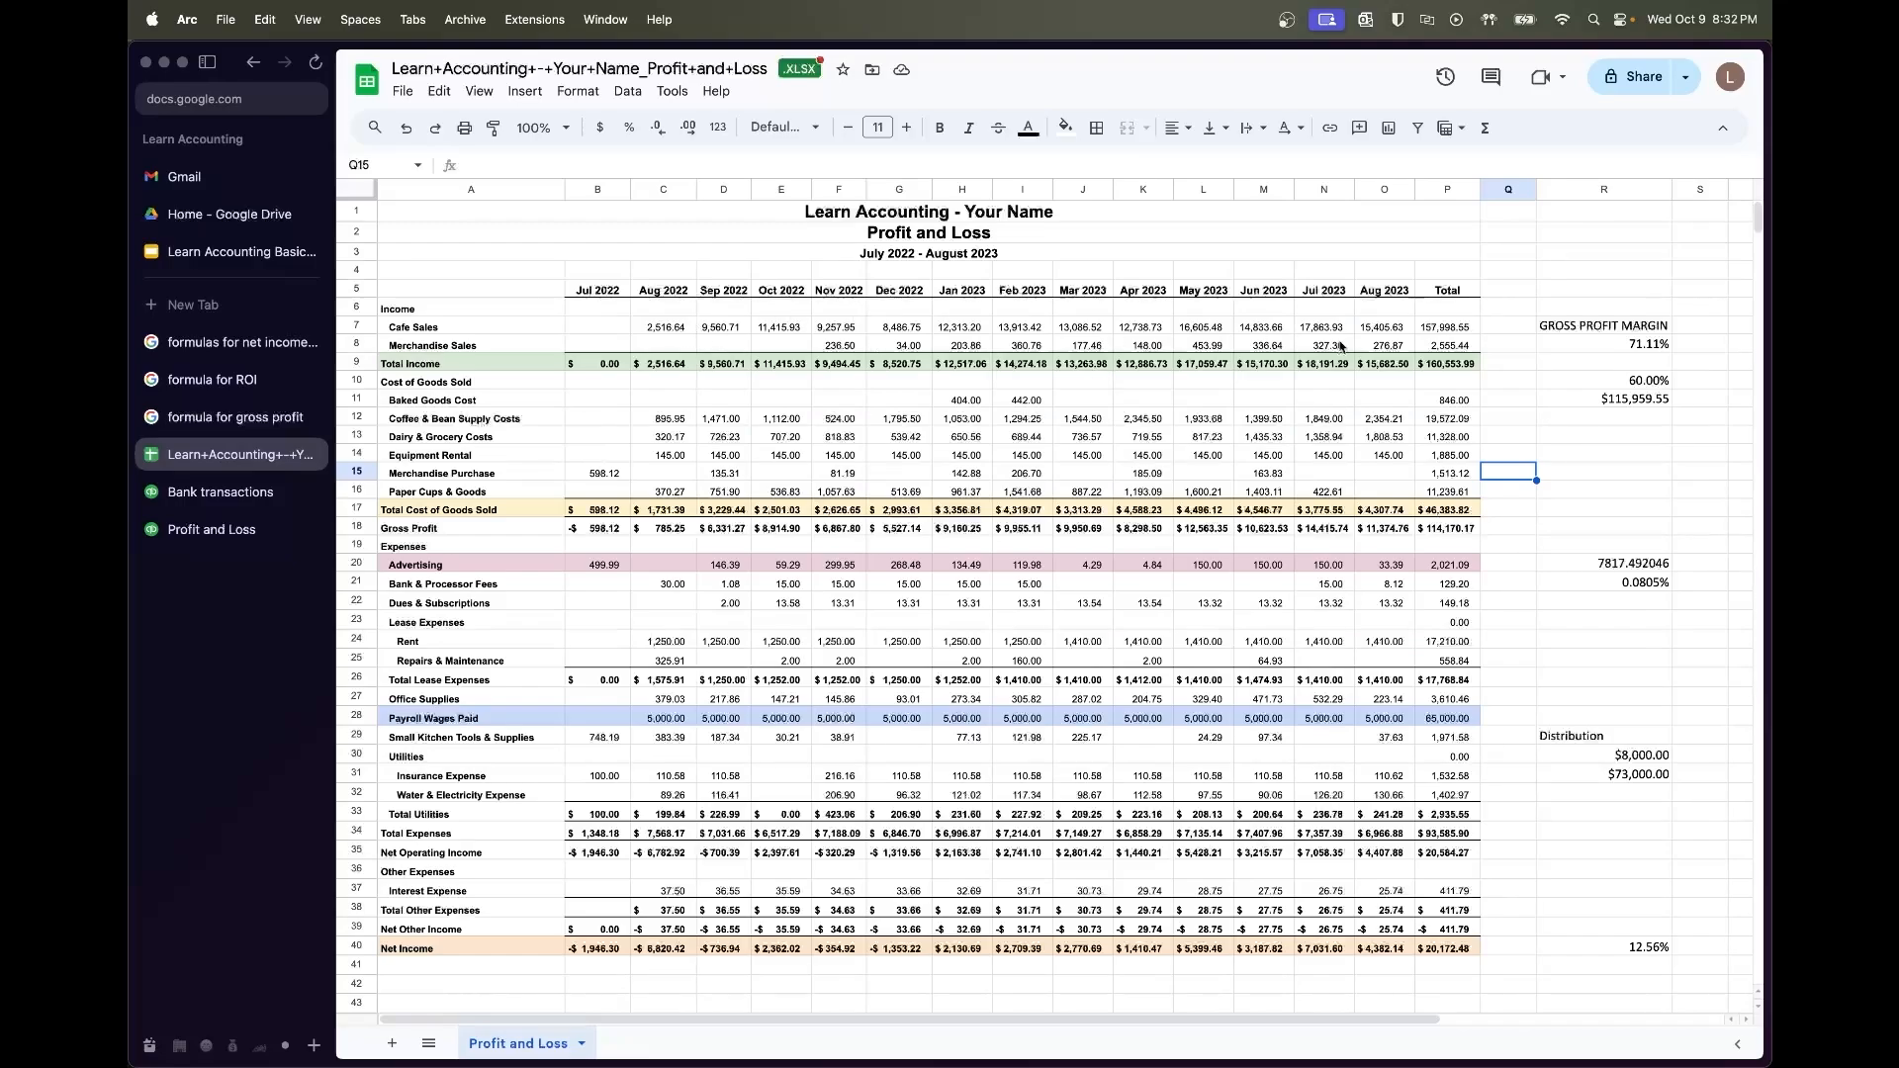
scroll(1392, 416, "right", 2)
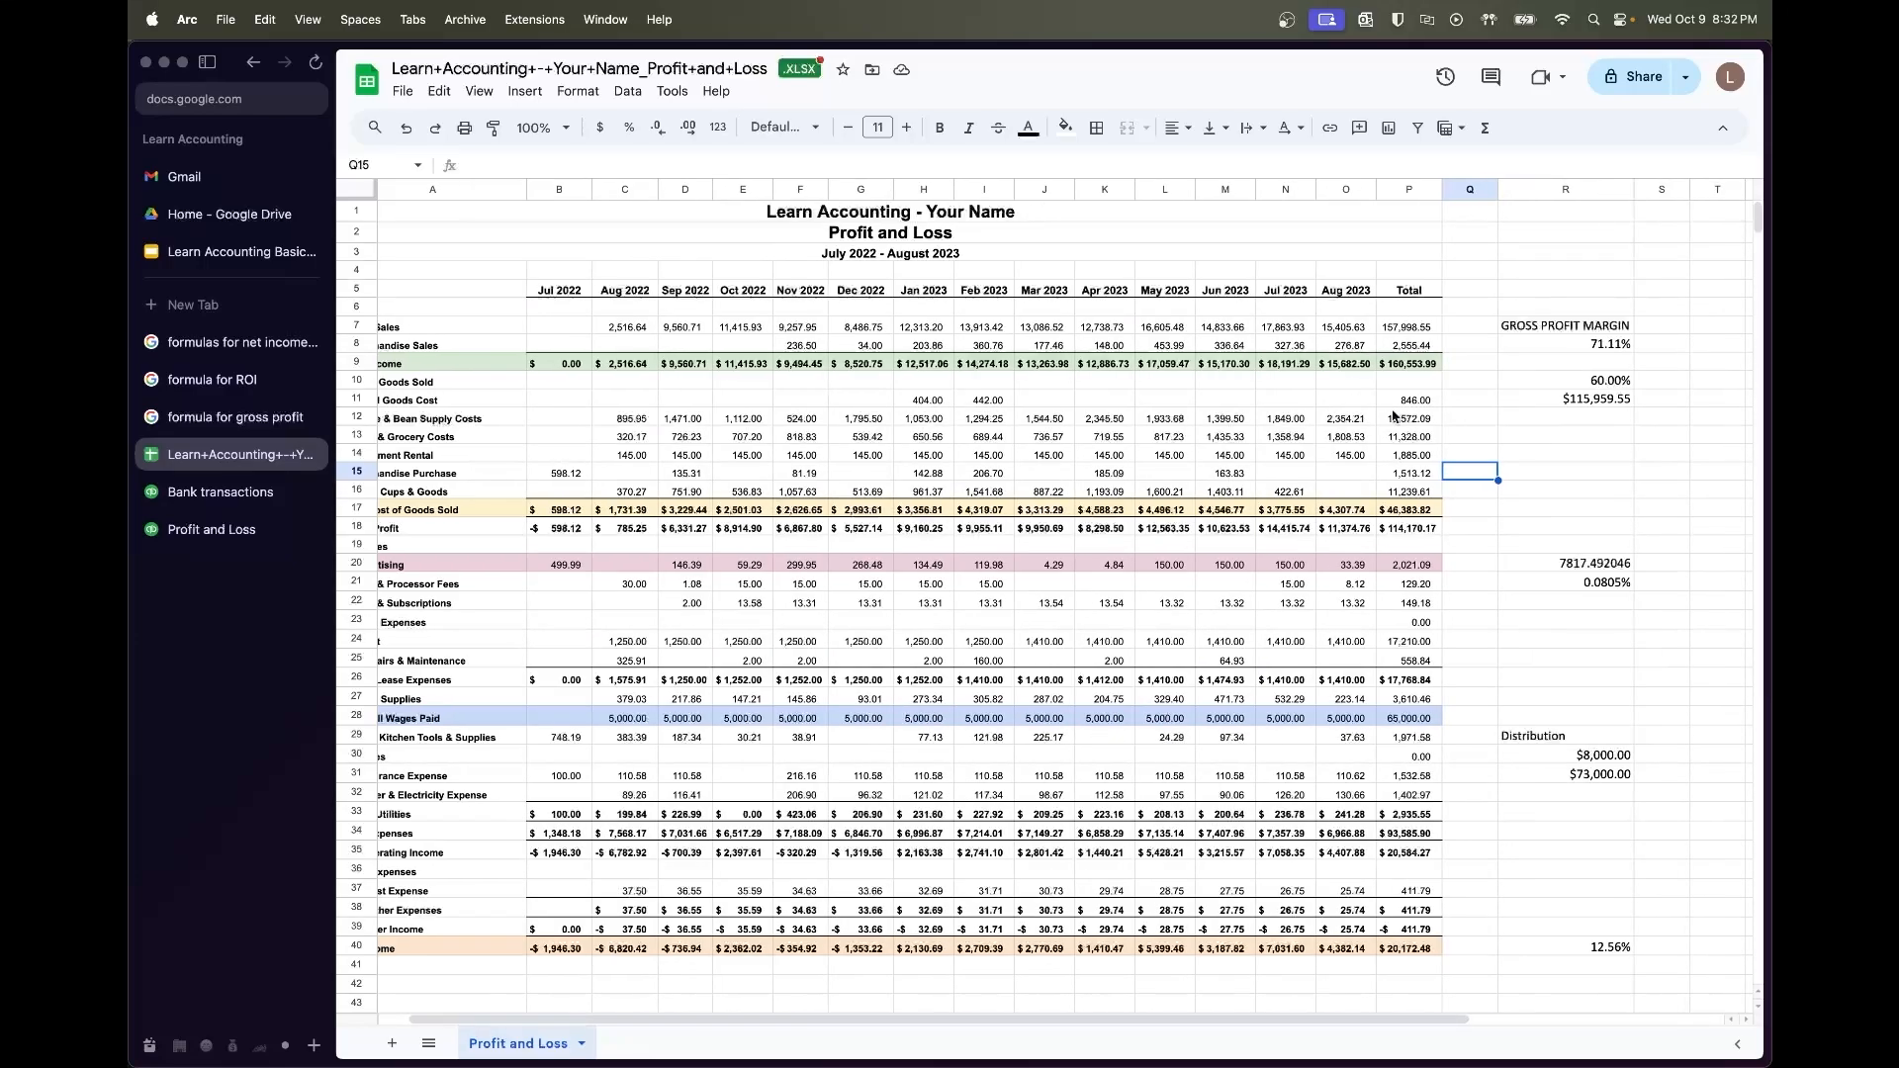
Replace the 60% rate in R10 with 70%, recalculating R11 to $154,612.73
left_click(1597, 384)
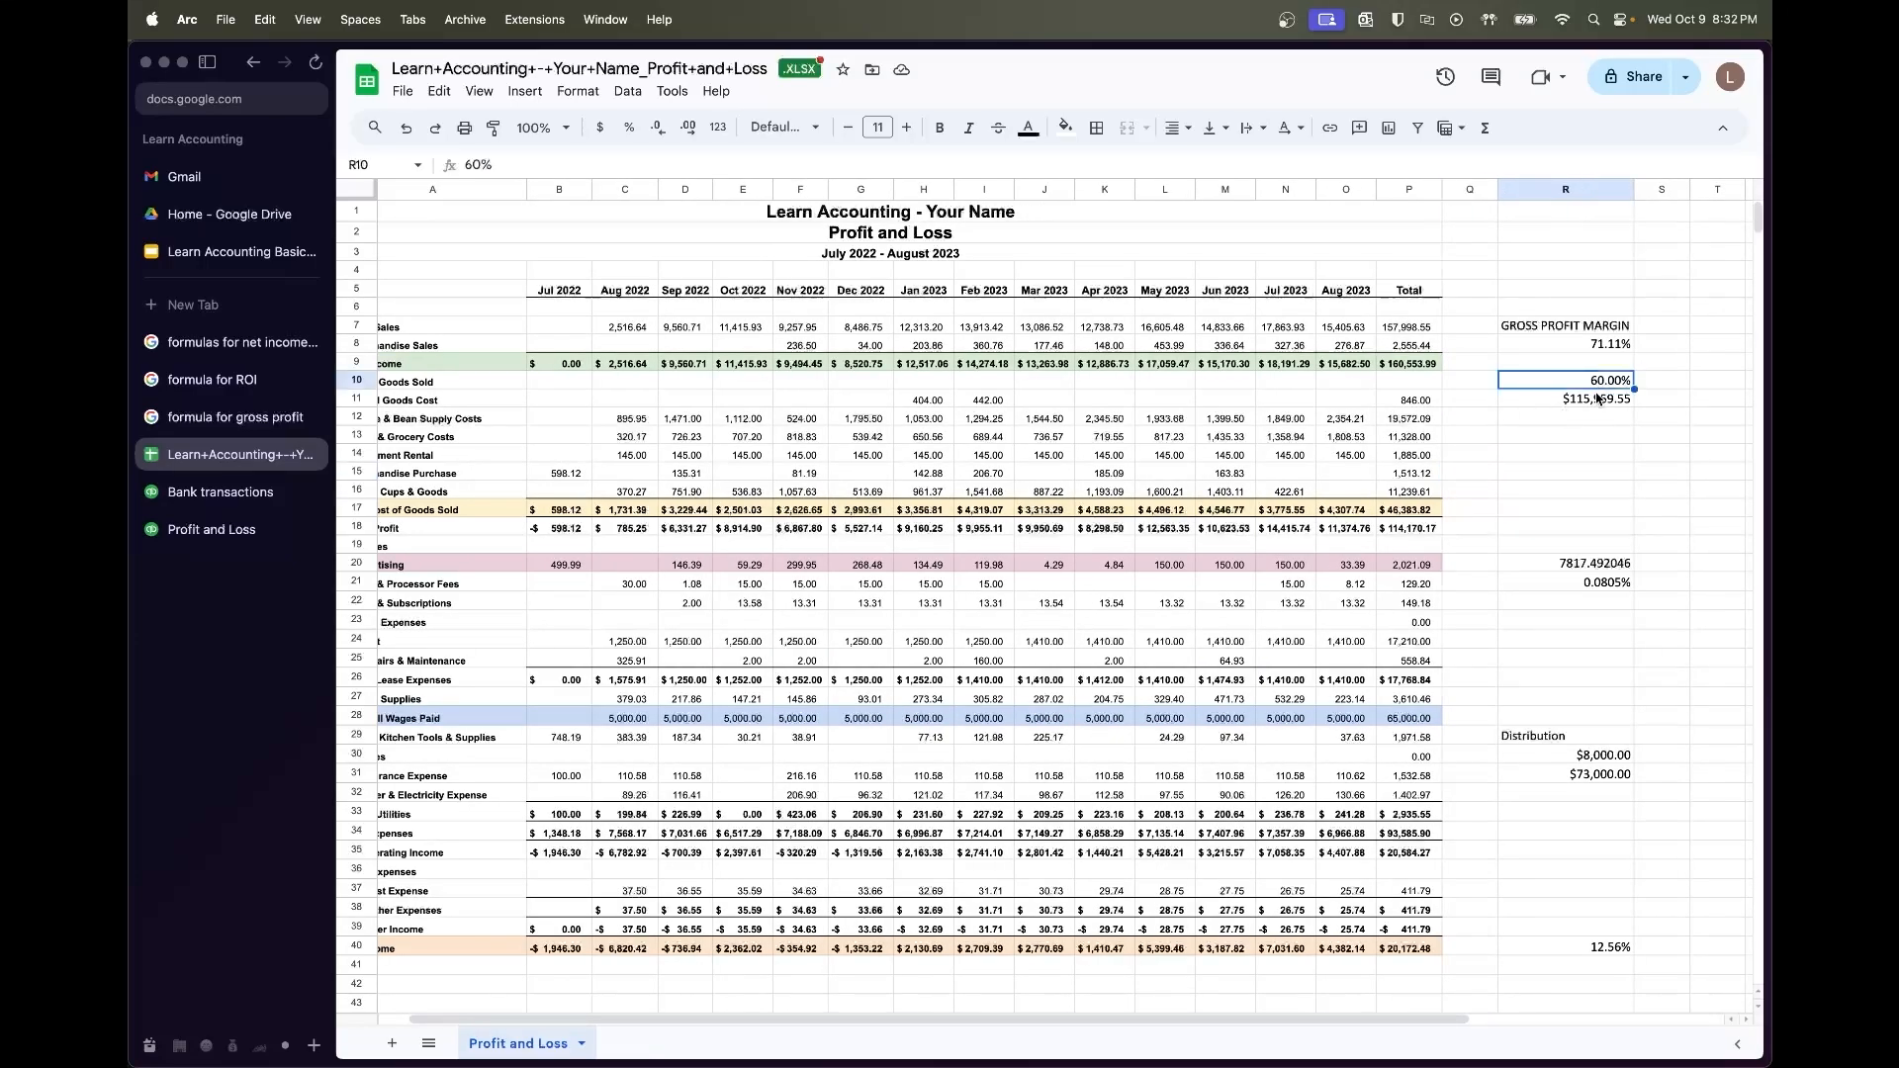
key("Return")
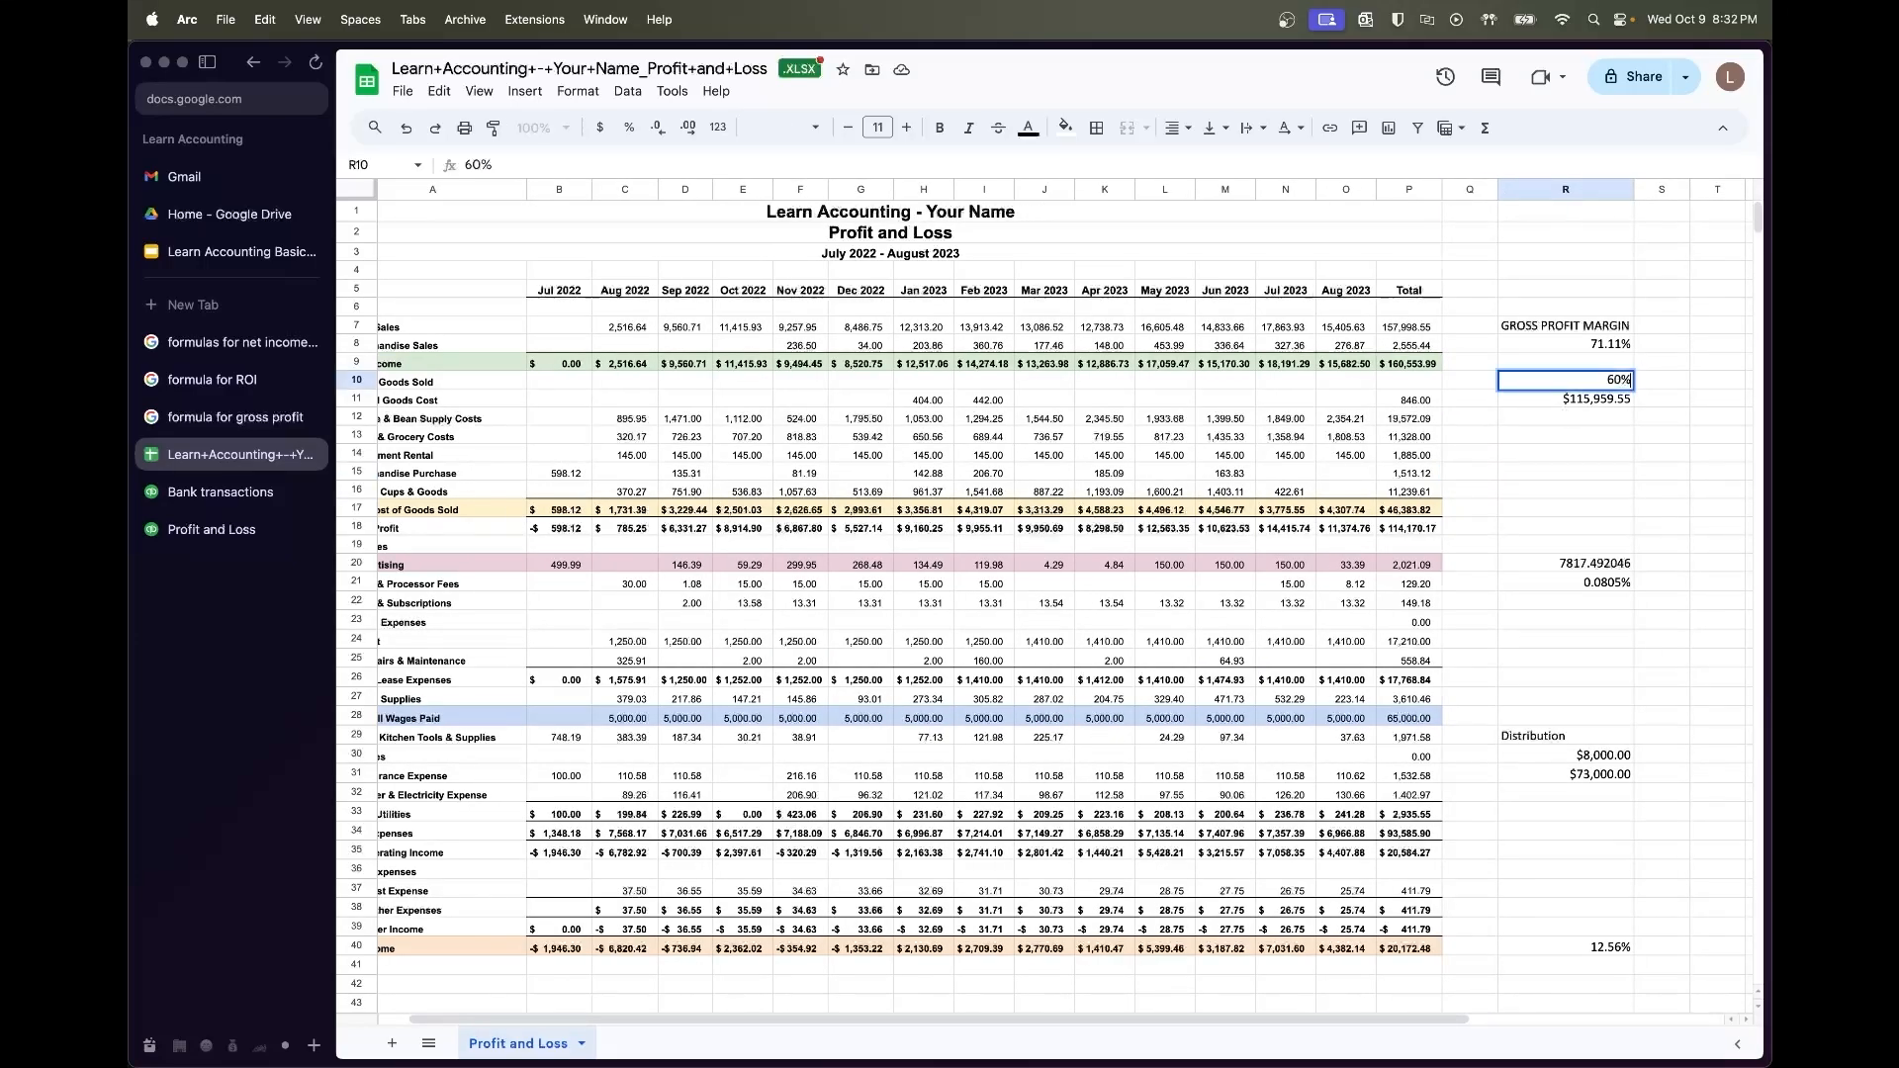
key("Escape")
key("Down")
key("Return")
key("Escape")
key("Up")
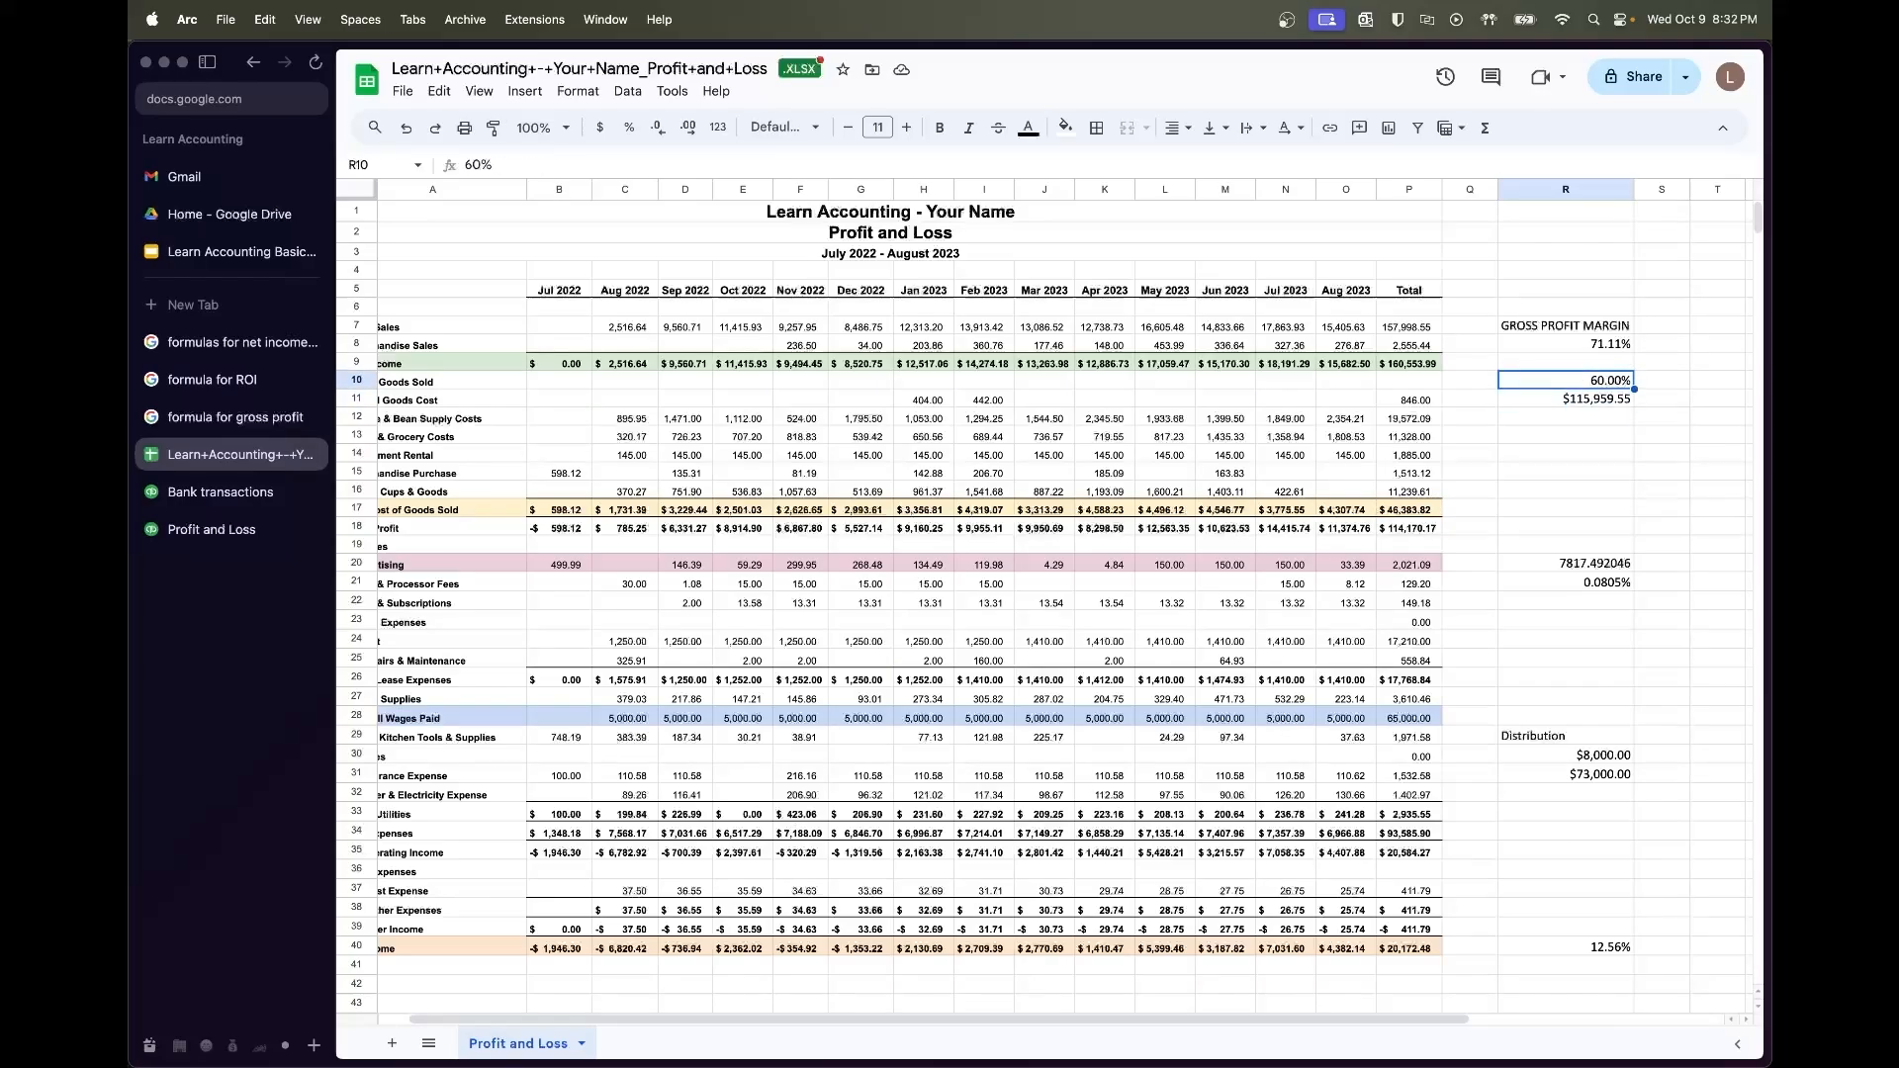
type("70%")
key("Return")
key("Up")
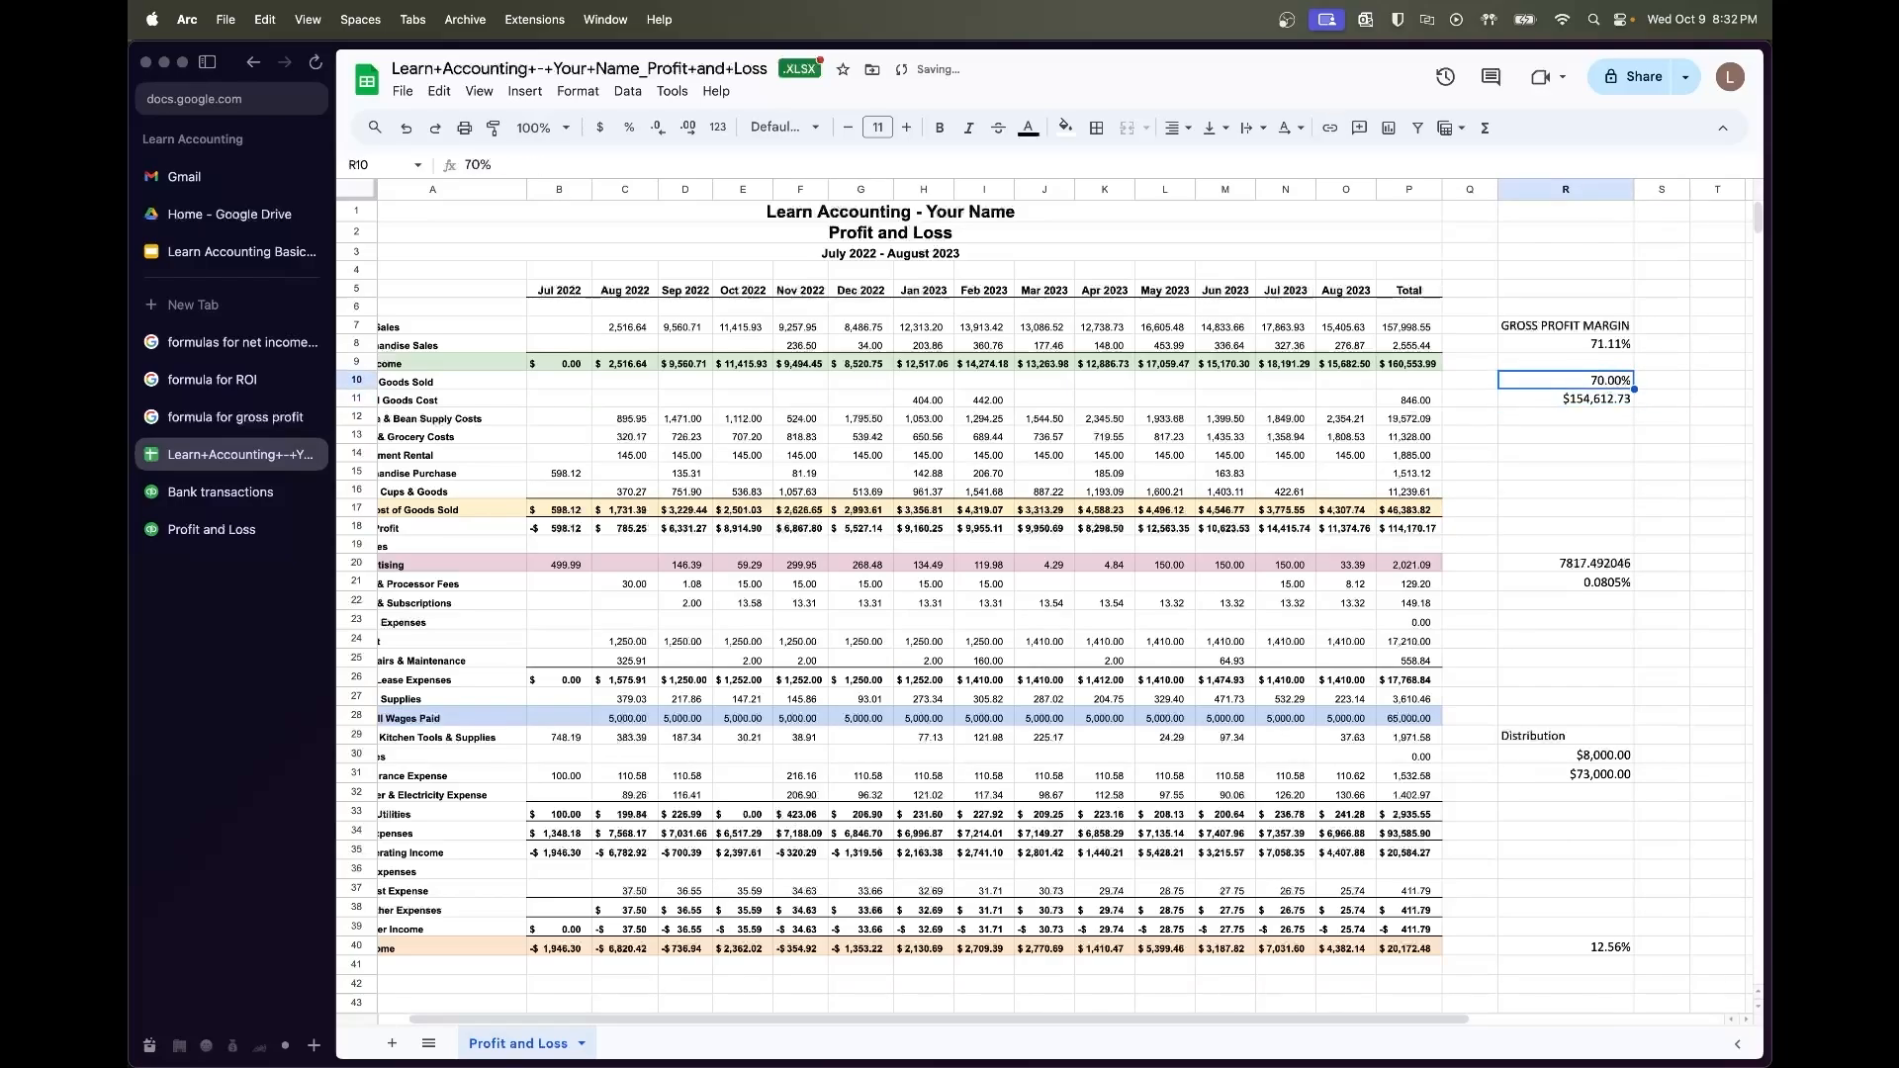
scroll(1480, 395, "right", 5)
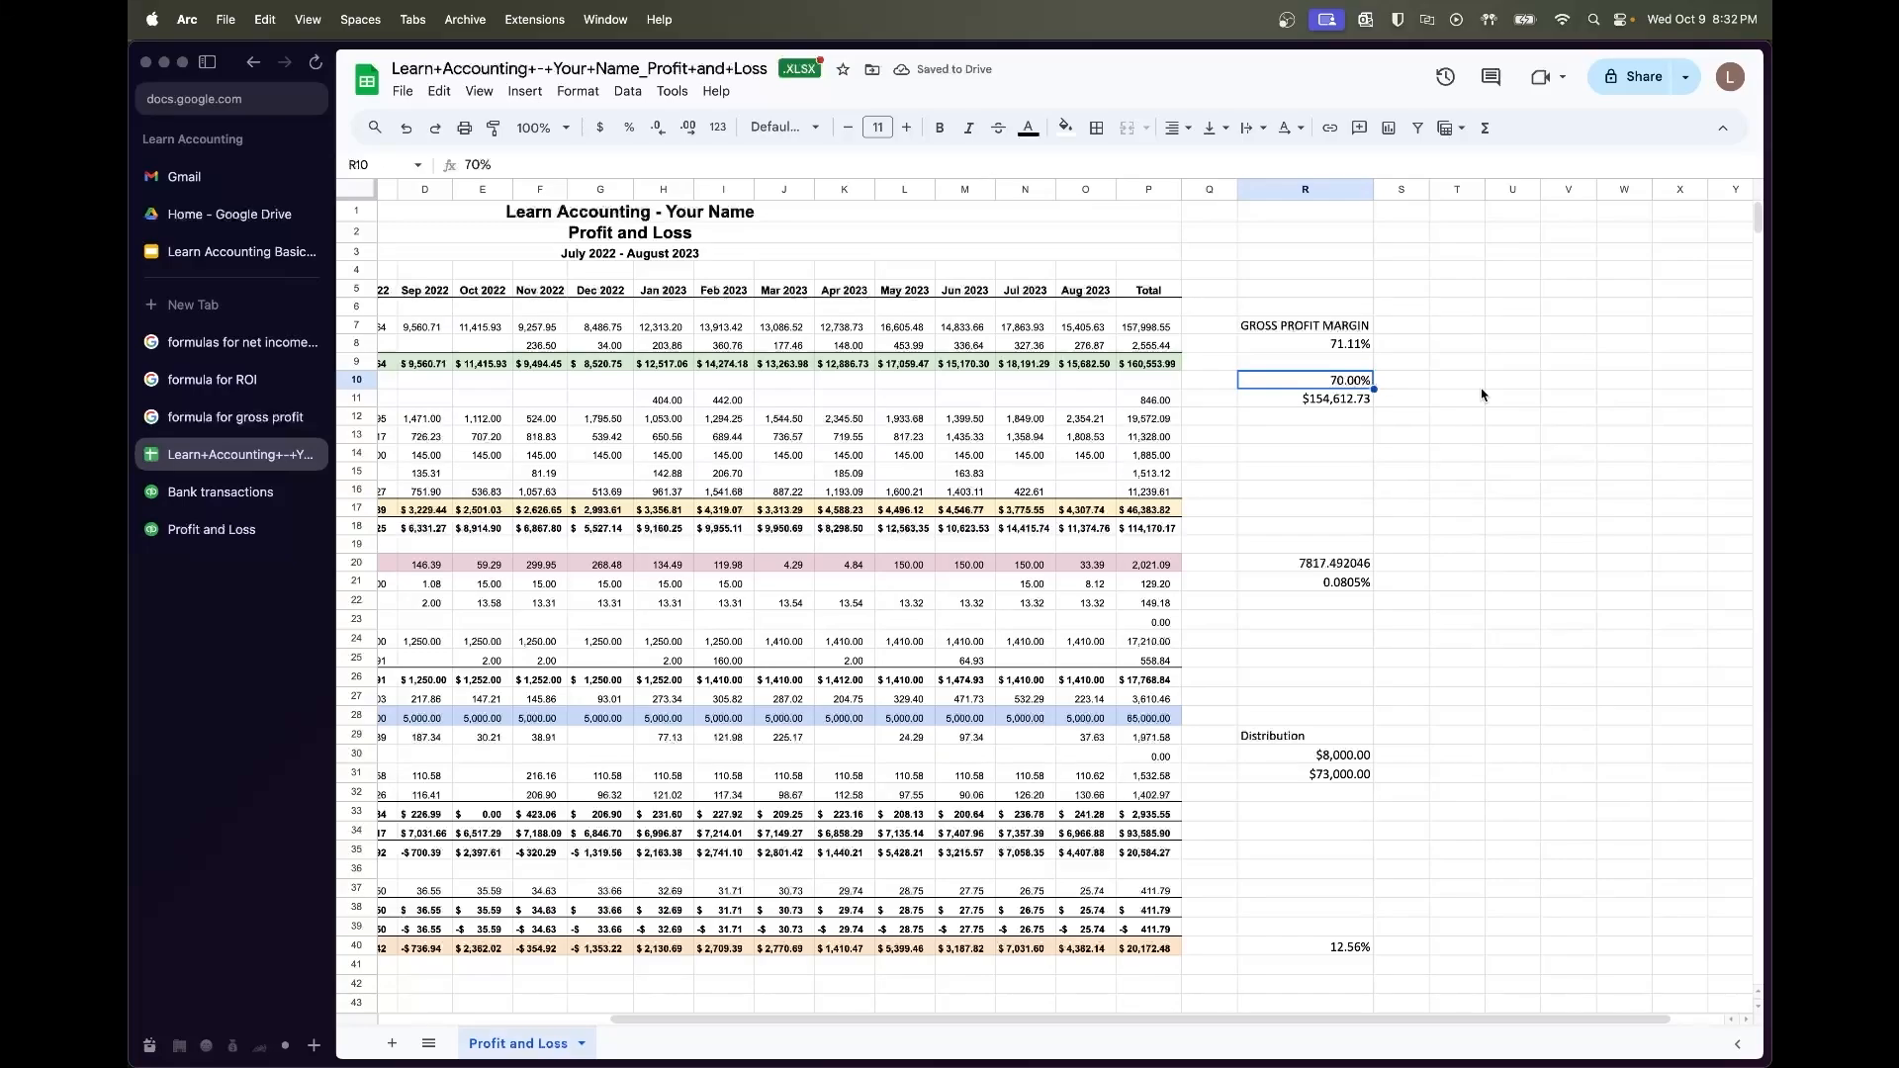
scroll(1480, 395, "right", 2)
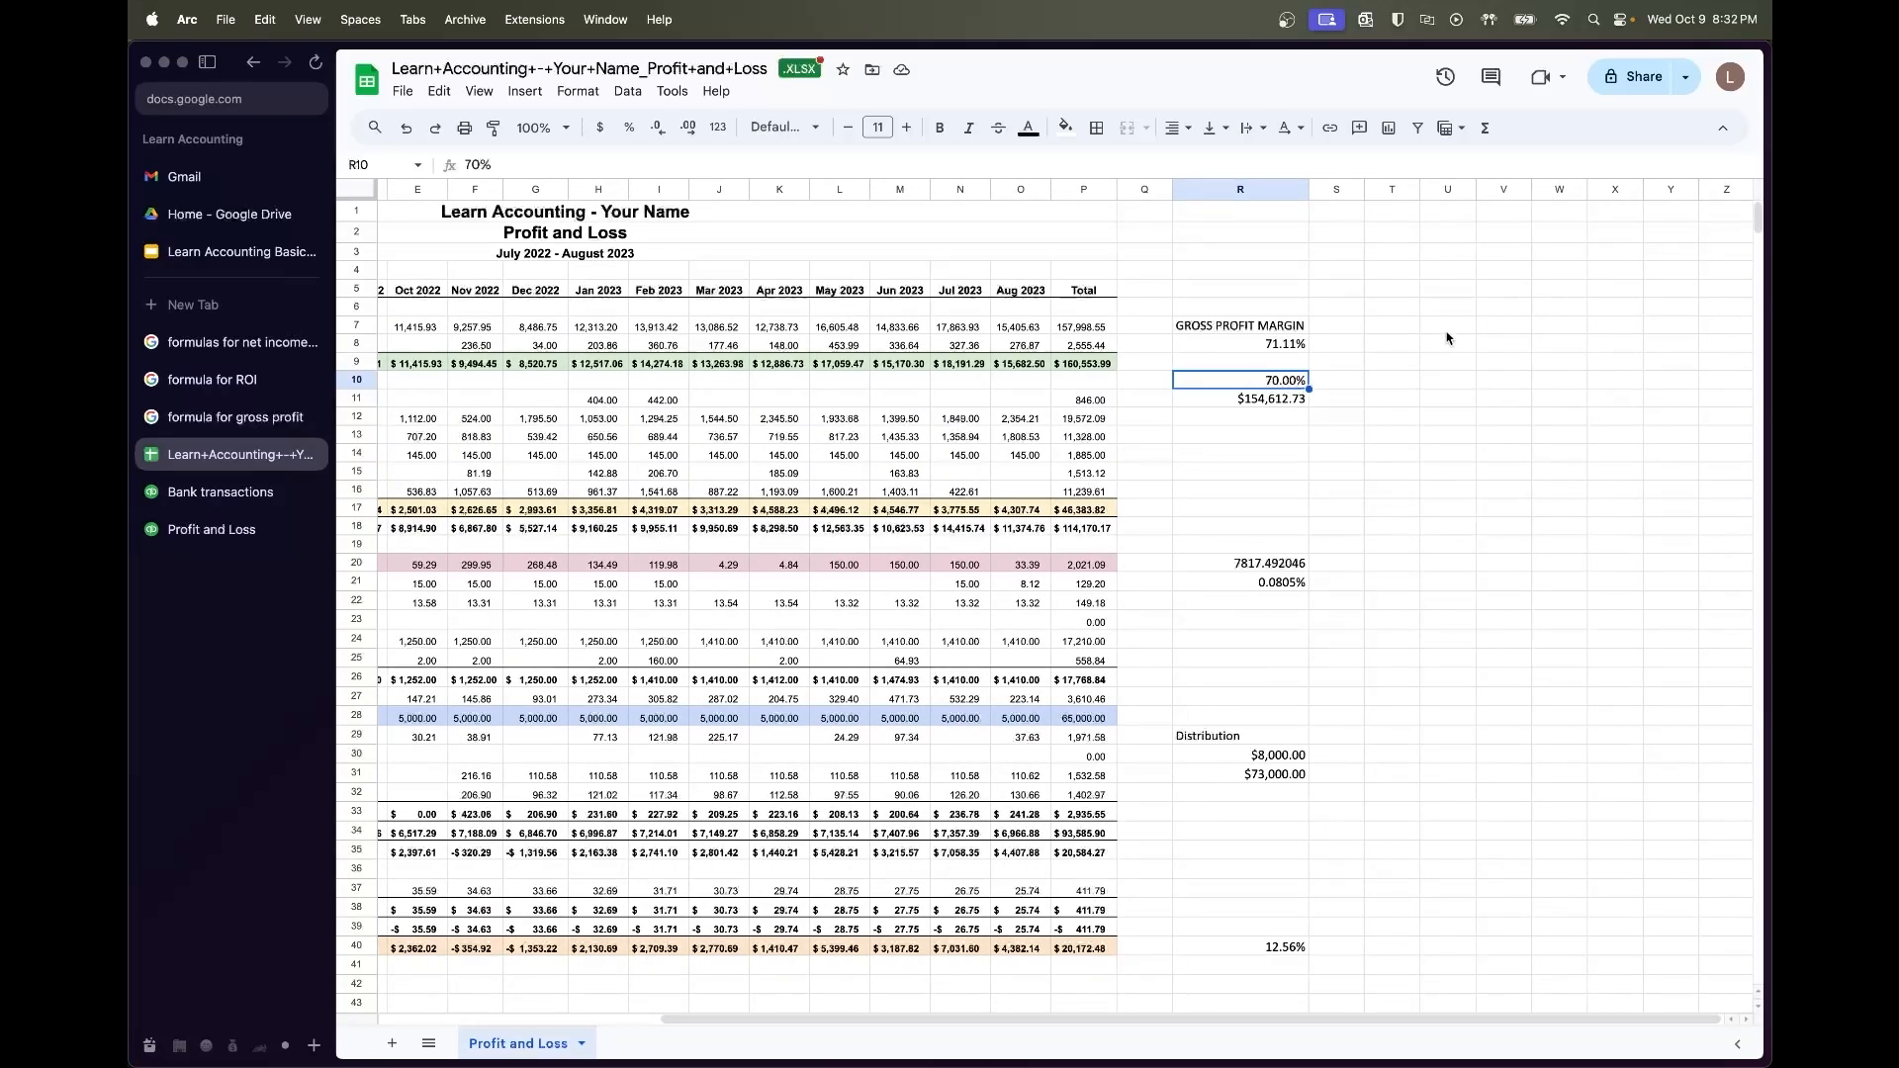